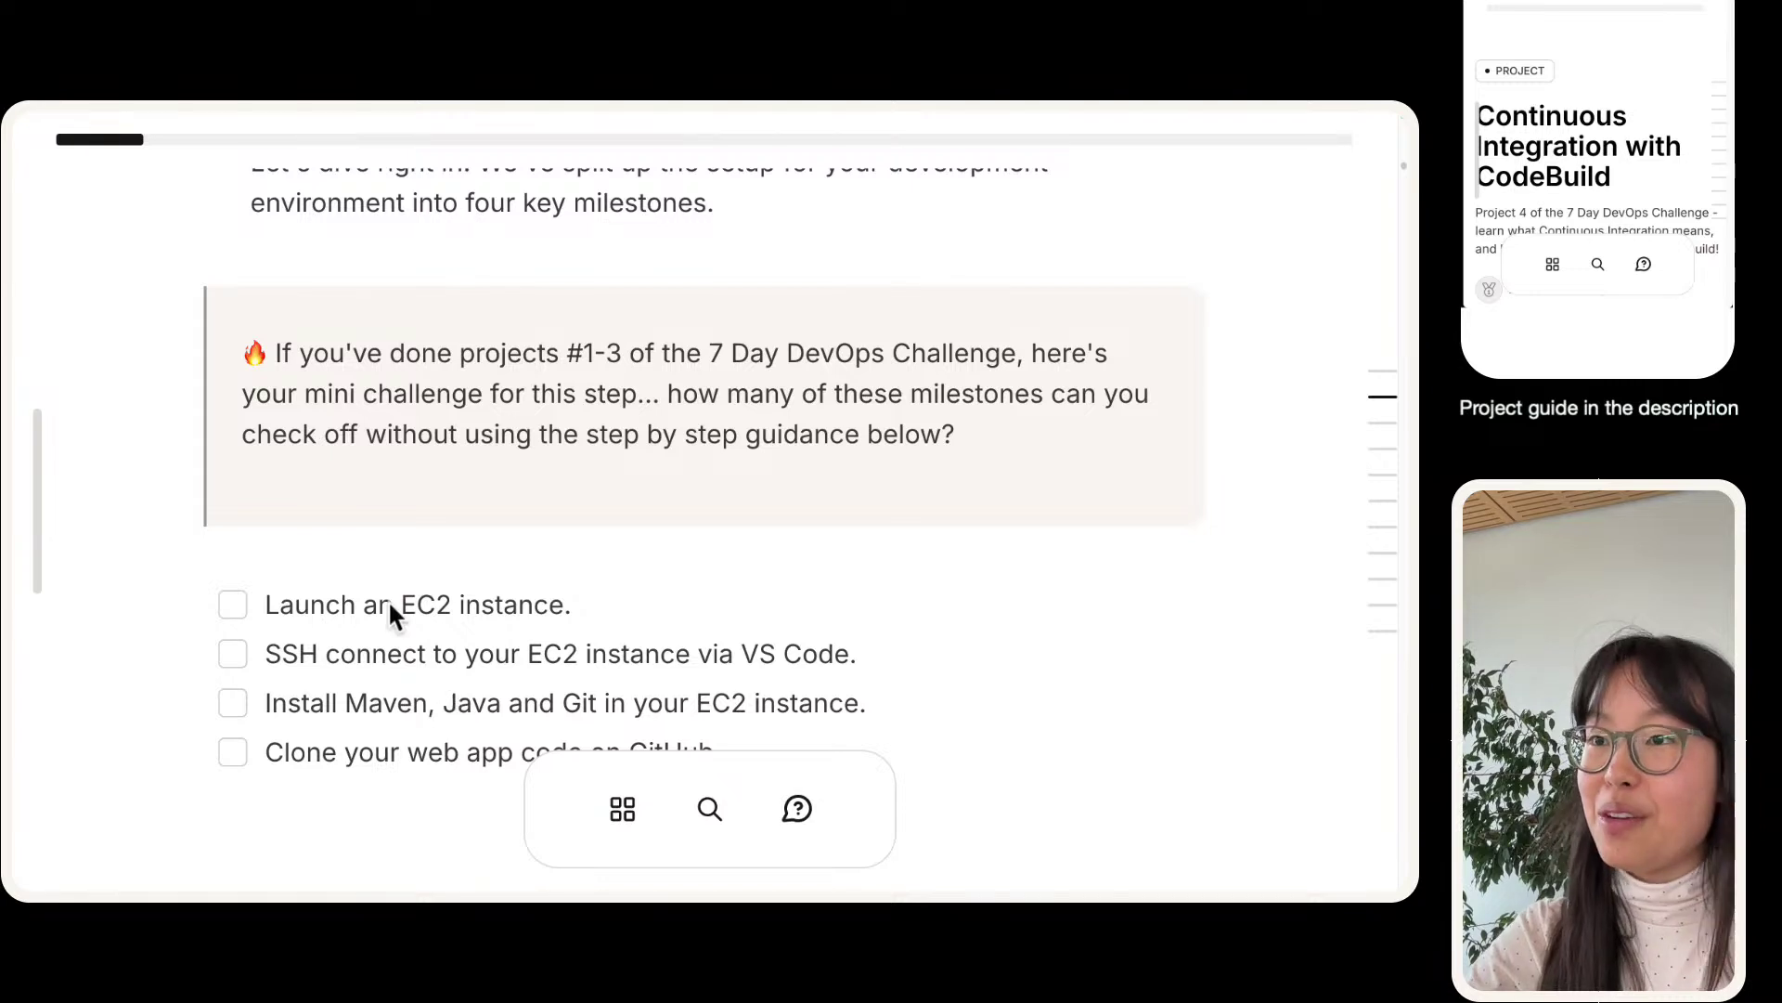
- Scroll through the NextWork guide and preview its SSH to Instance and Install tools steps
scroll(388, 600, "down", 2)
scroll(388, 600, "down", 1)
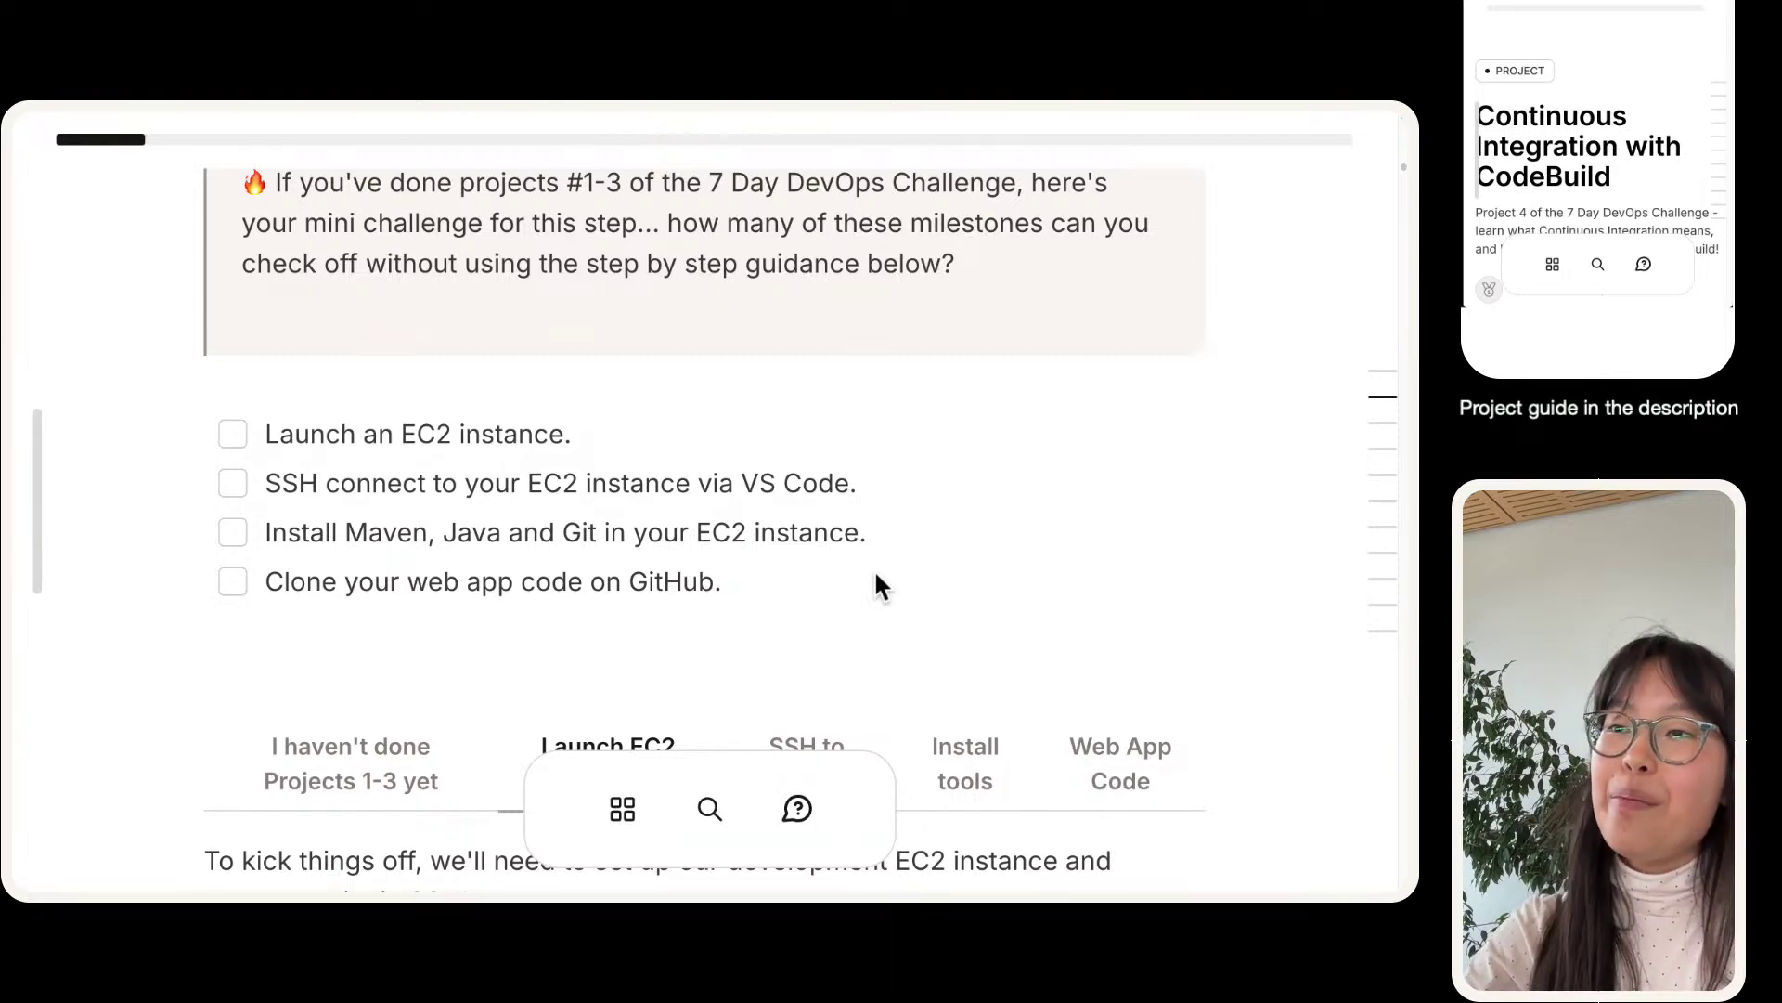
scroll(878, 575, "down", 1)
scroll(877, 576, "up", 3)
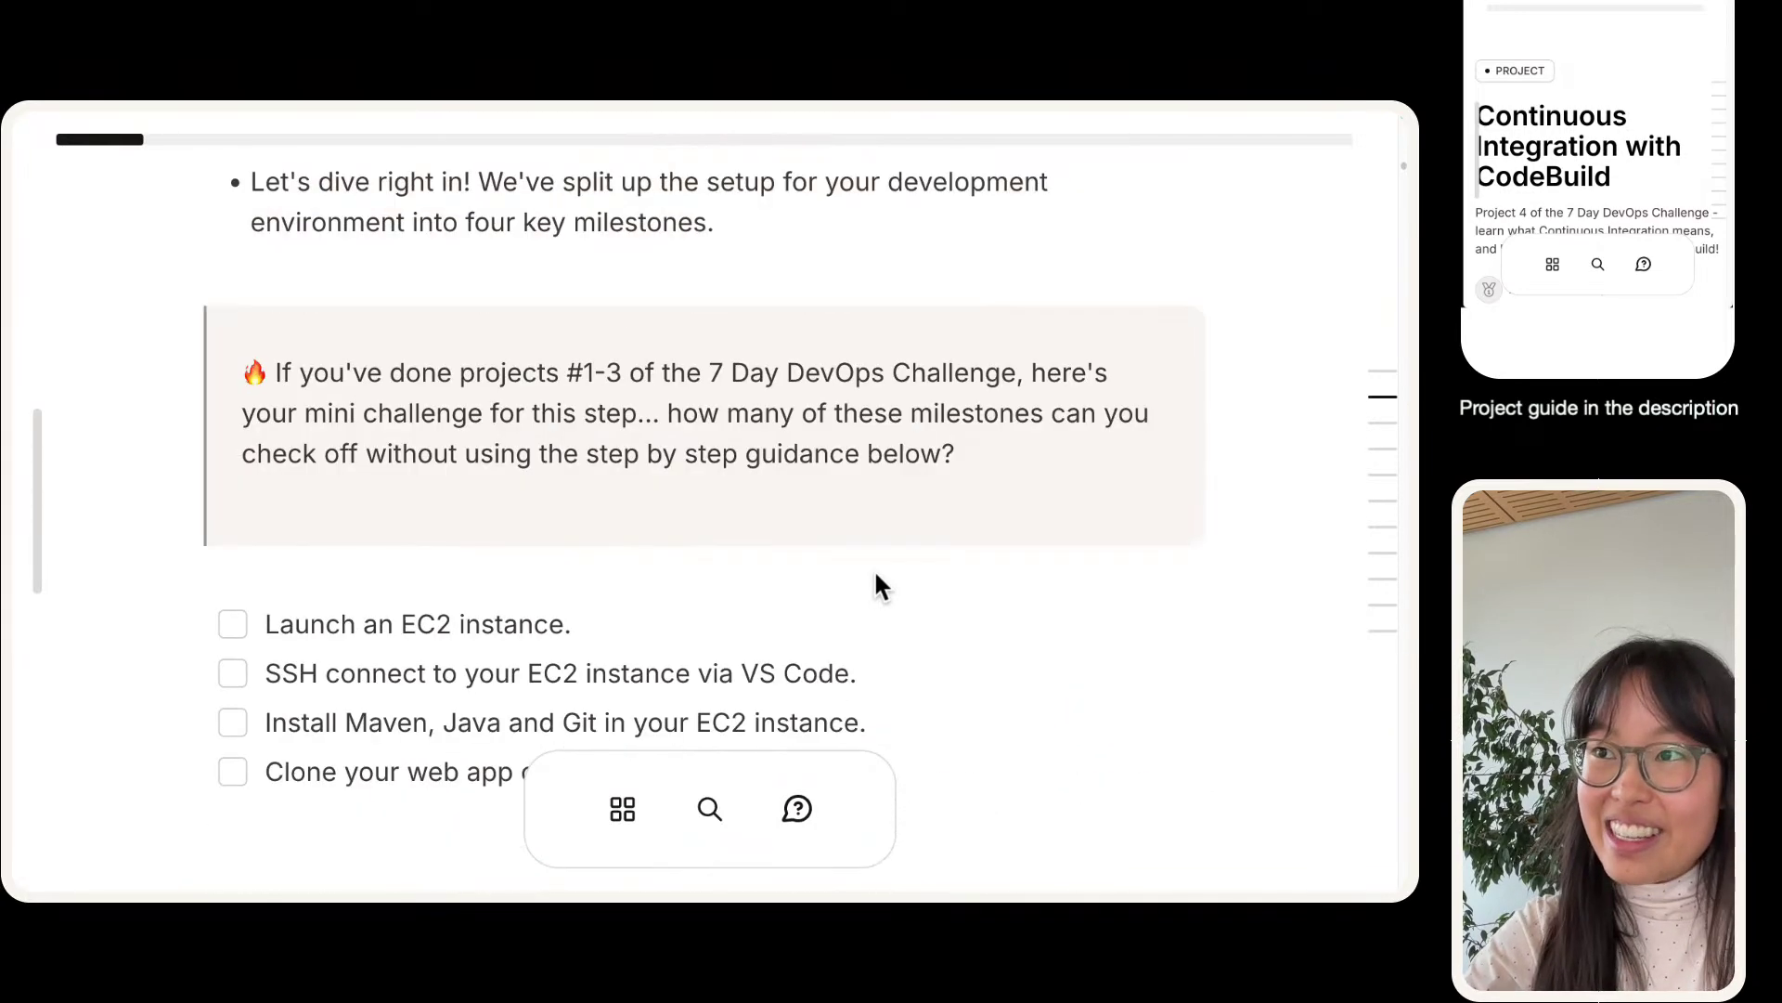
scroll(443, 636, "down", 1)
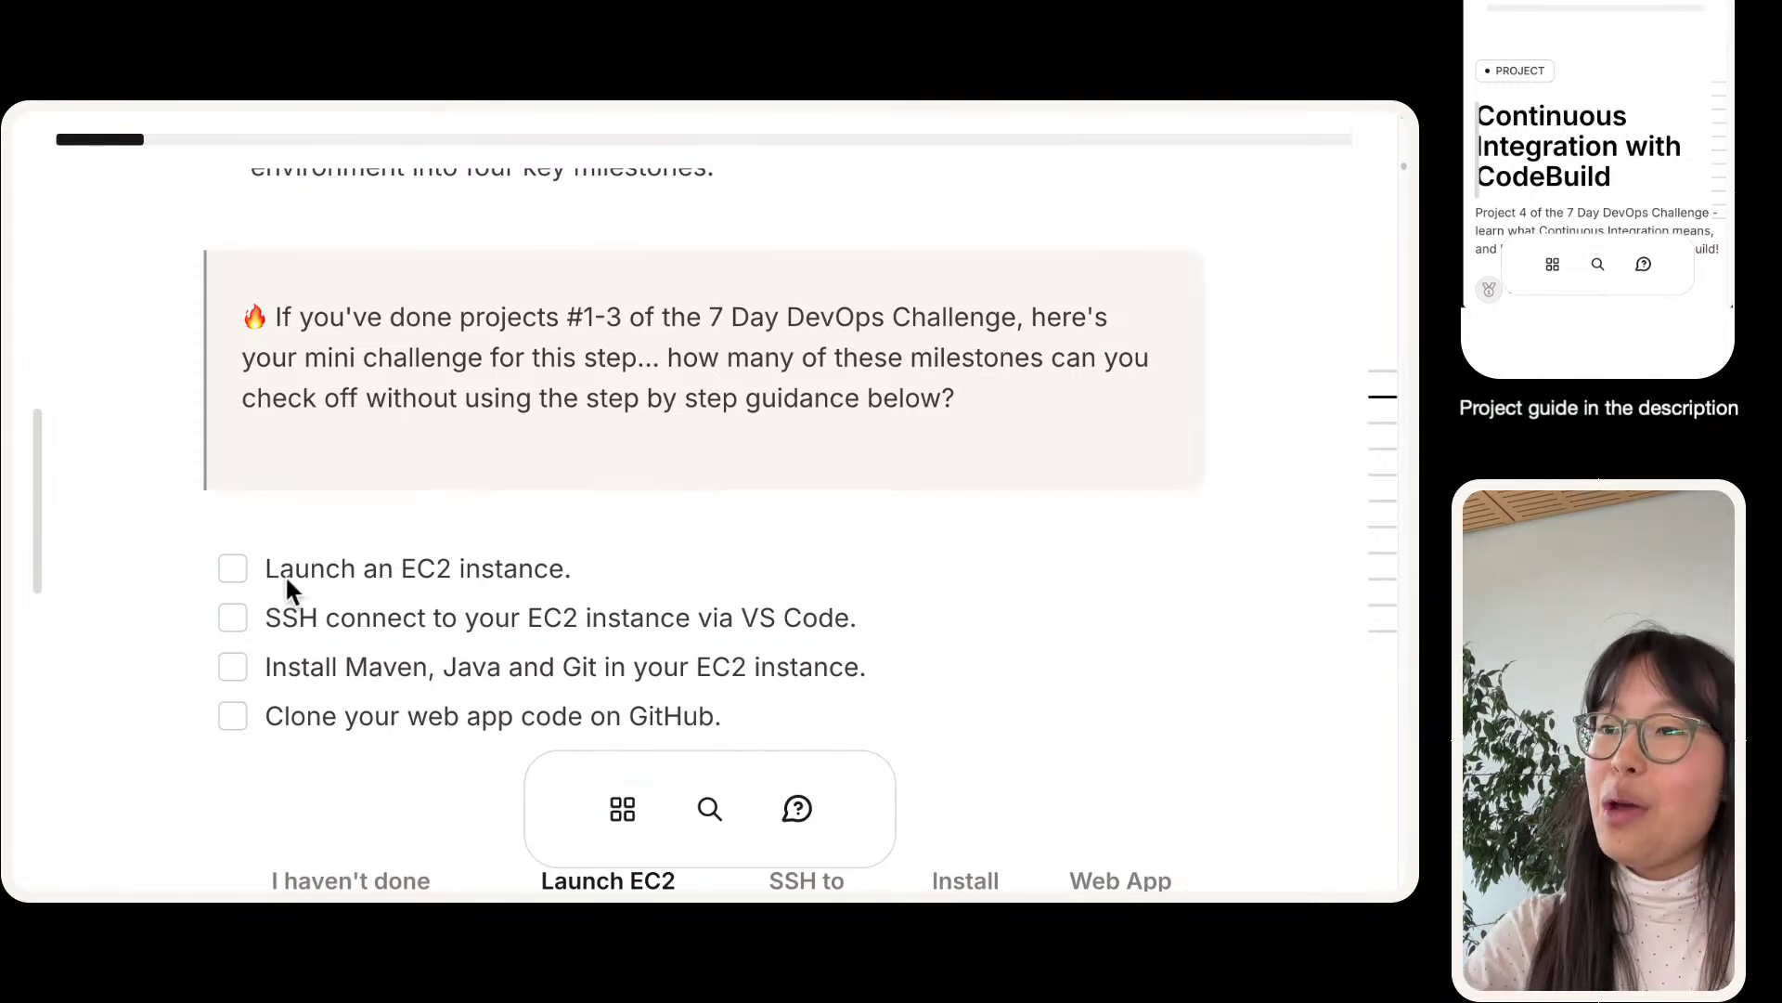
scroll(330, 493, "down", 3)
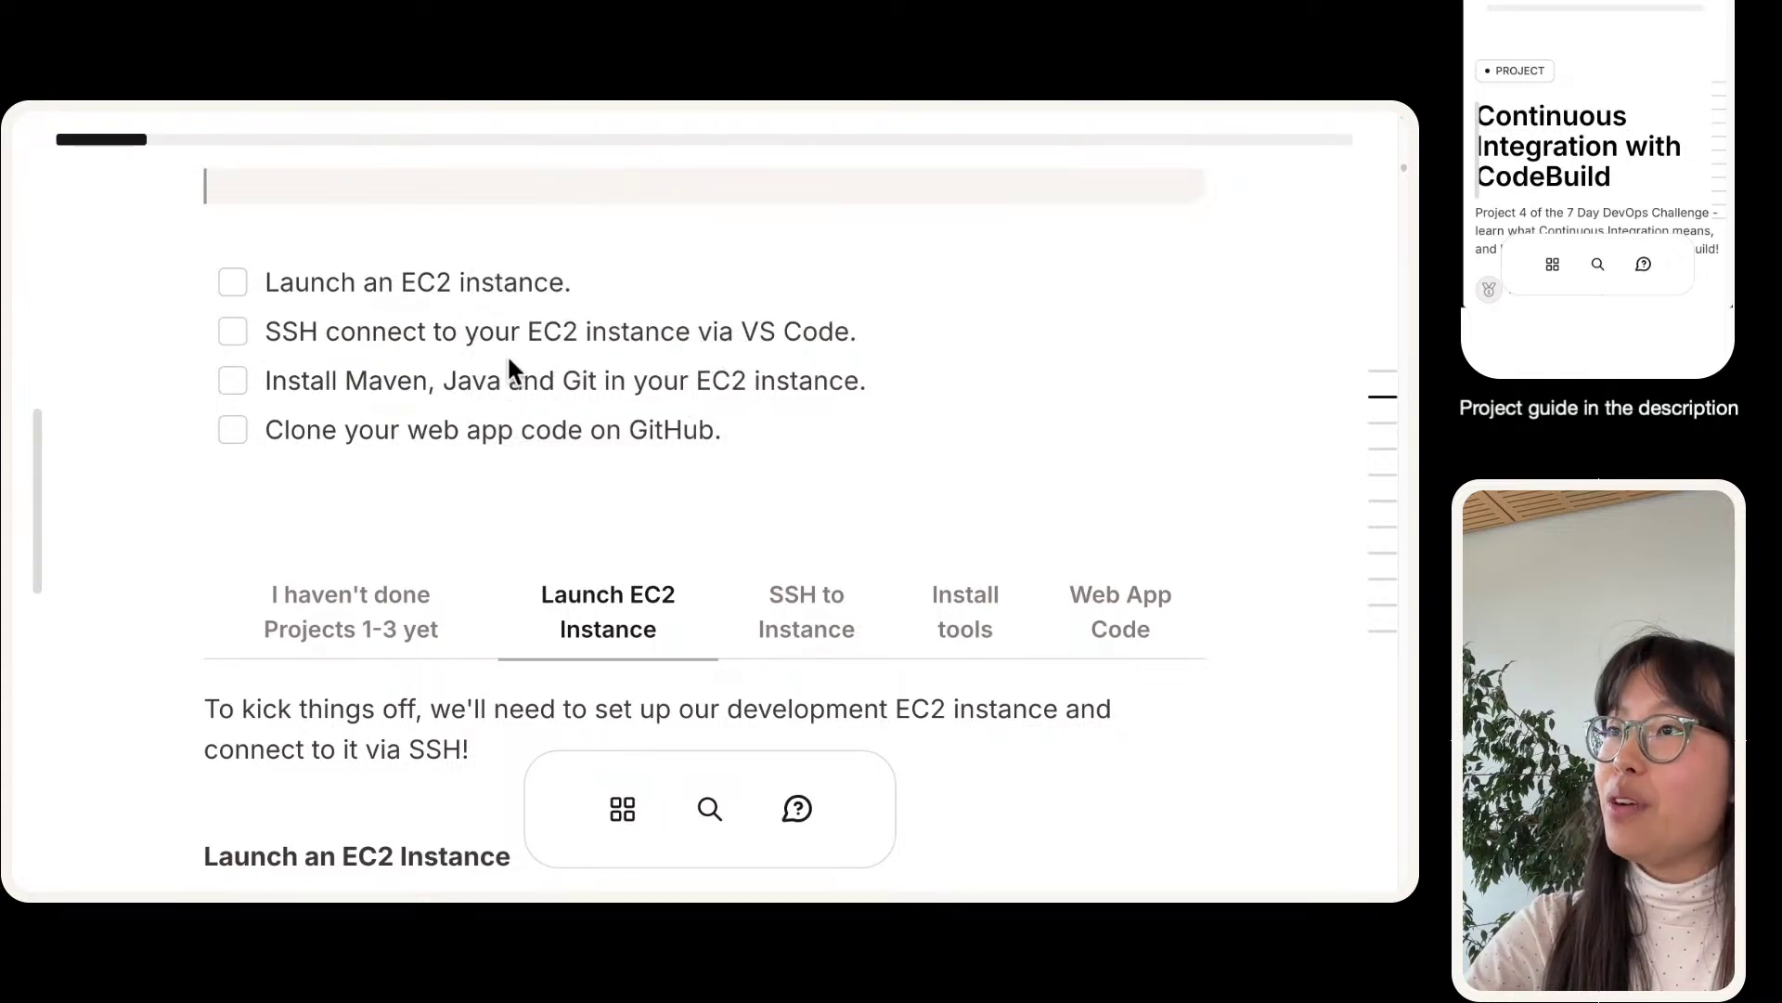
left_click(834, 614)
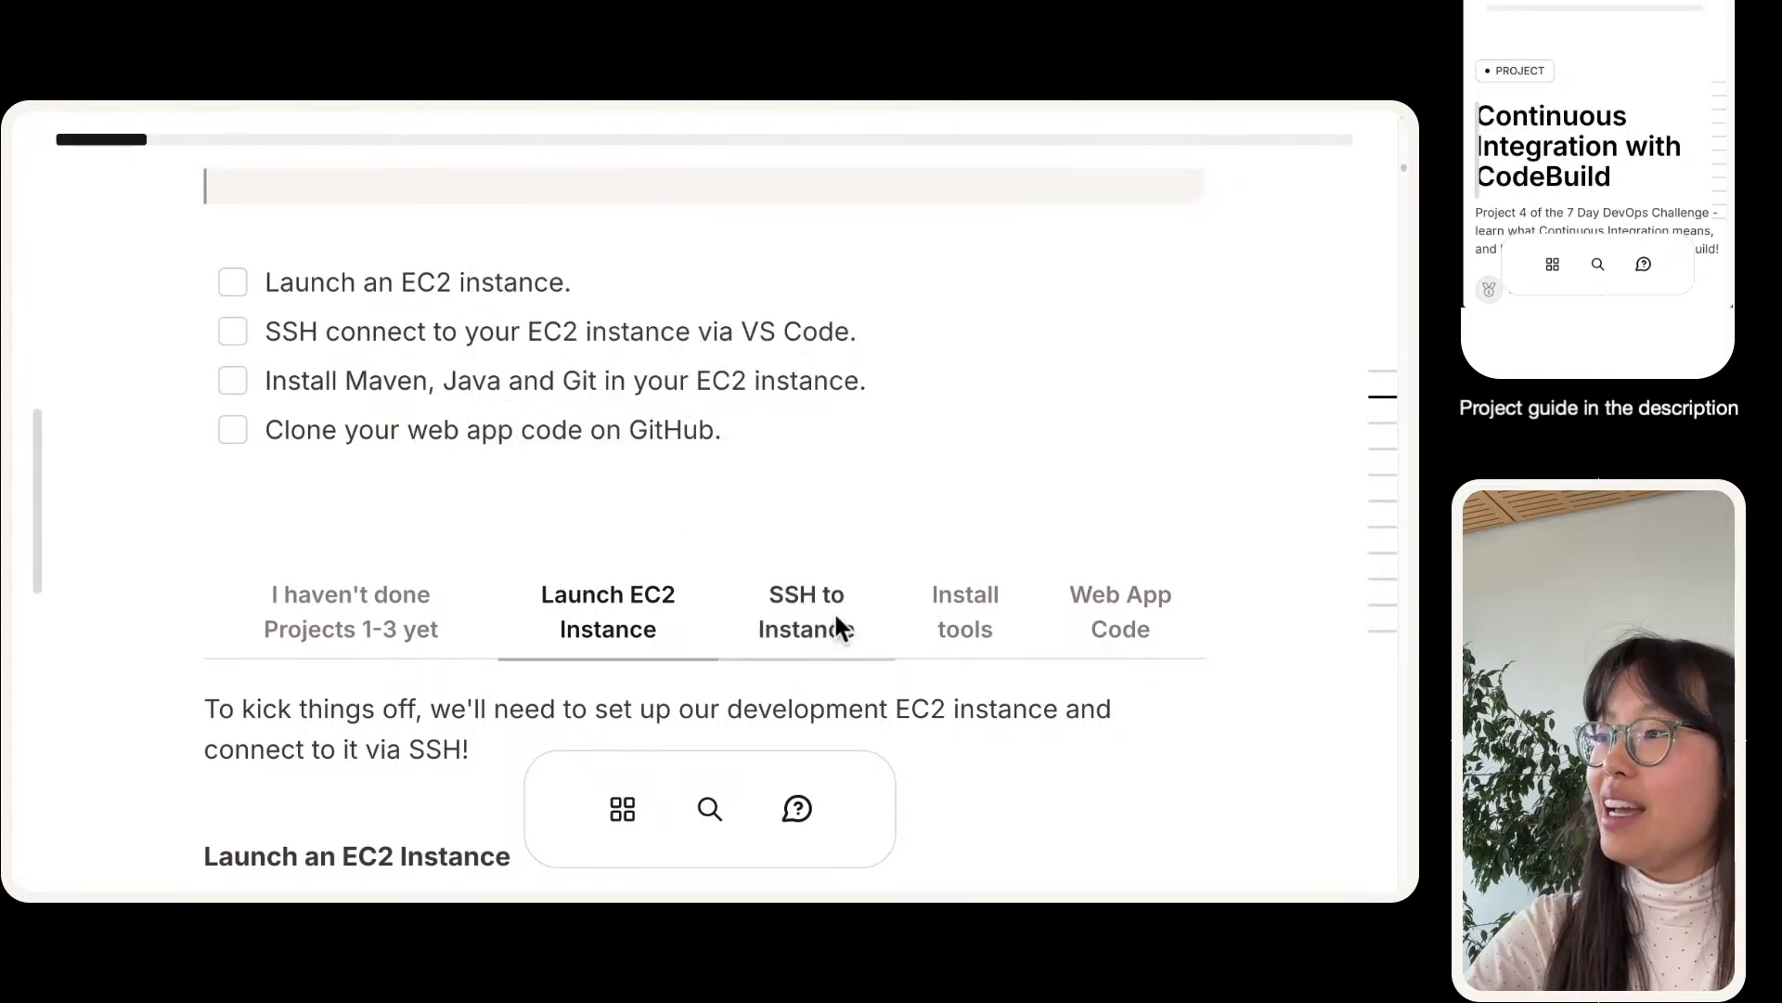
left_click(917, 610)
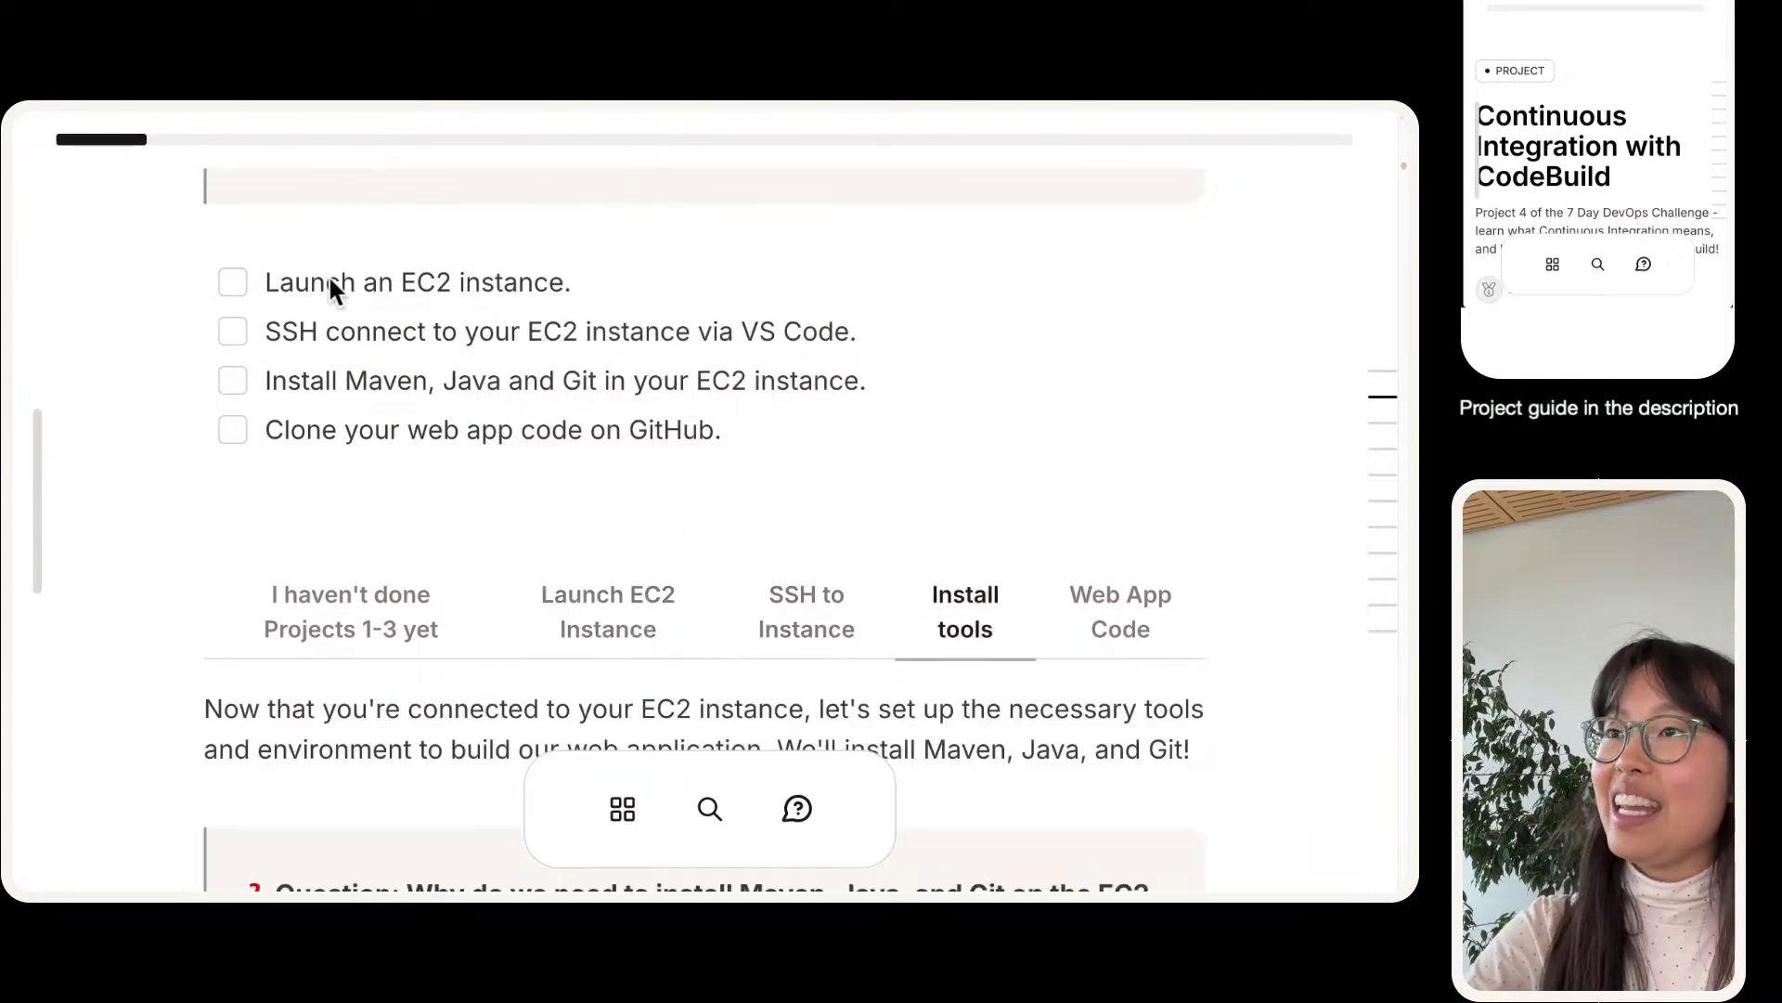
- Tick, then untick, the four milestones from Launch an EC2 instance to Clone your web app code
left_click(230, 286)
left_click(236, 332)
left_click(234, 381)
left_click(232, 430)
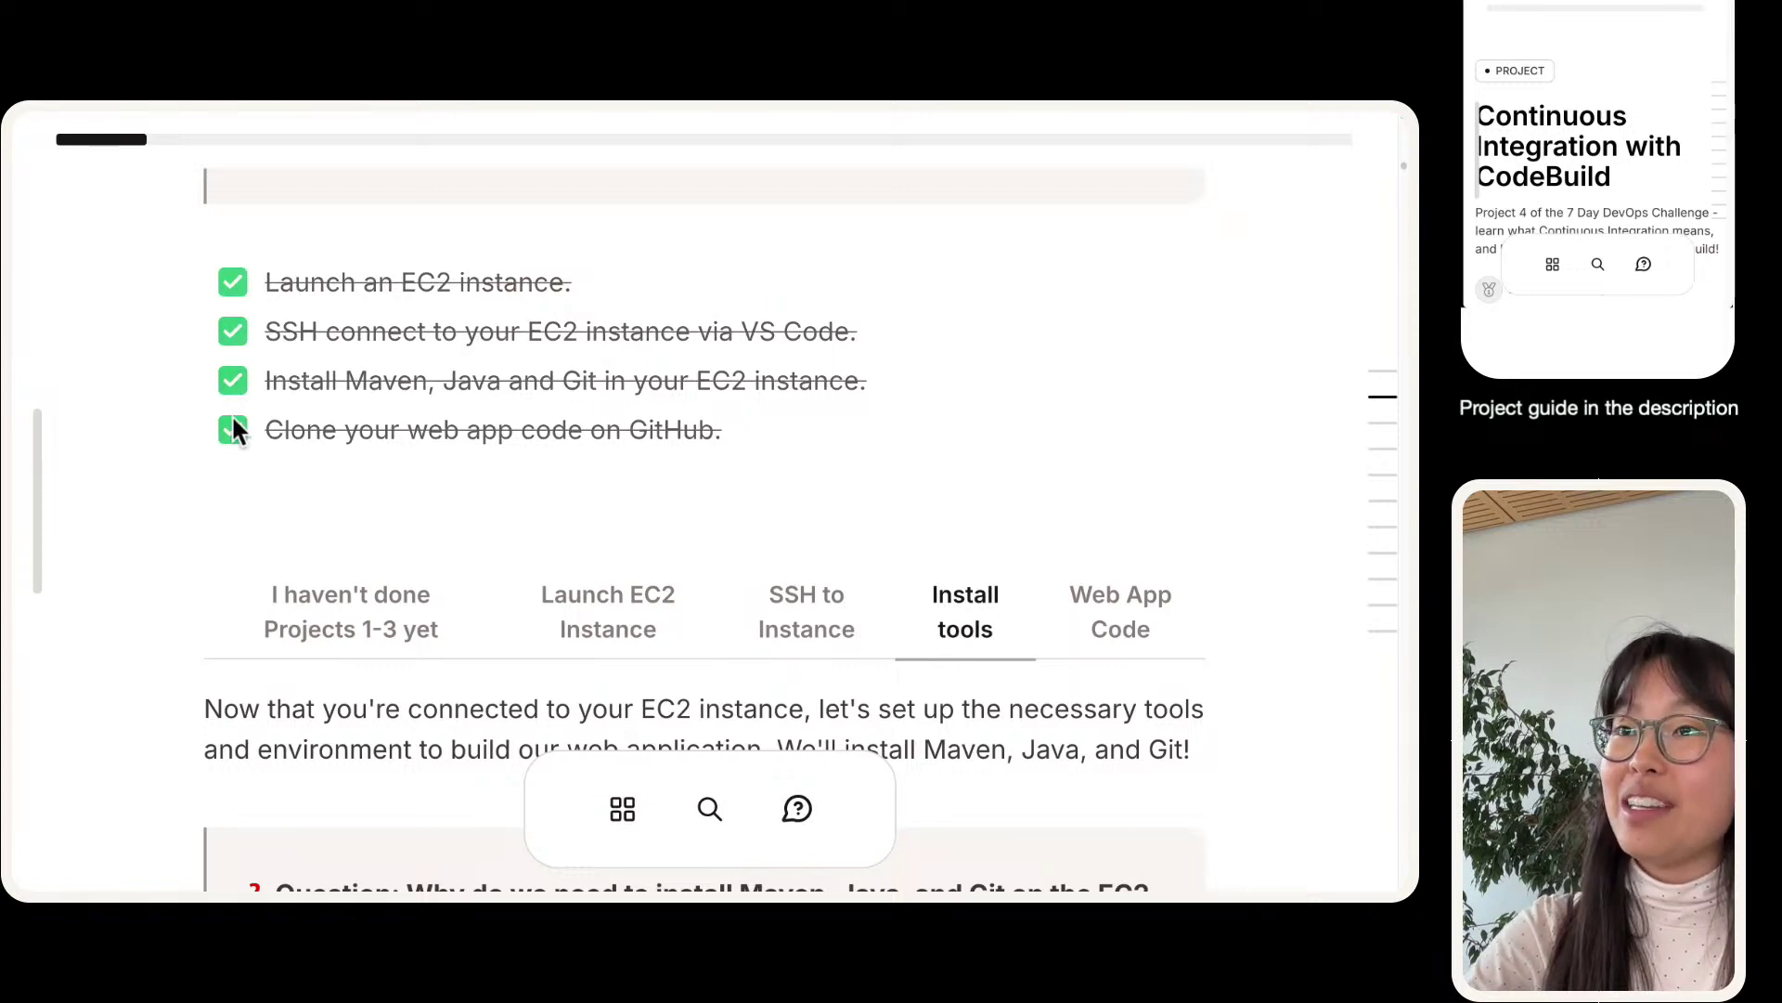
left_click(232, 381)
left_click(232, 429)
left_click(232, 332)
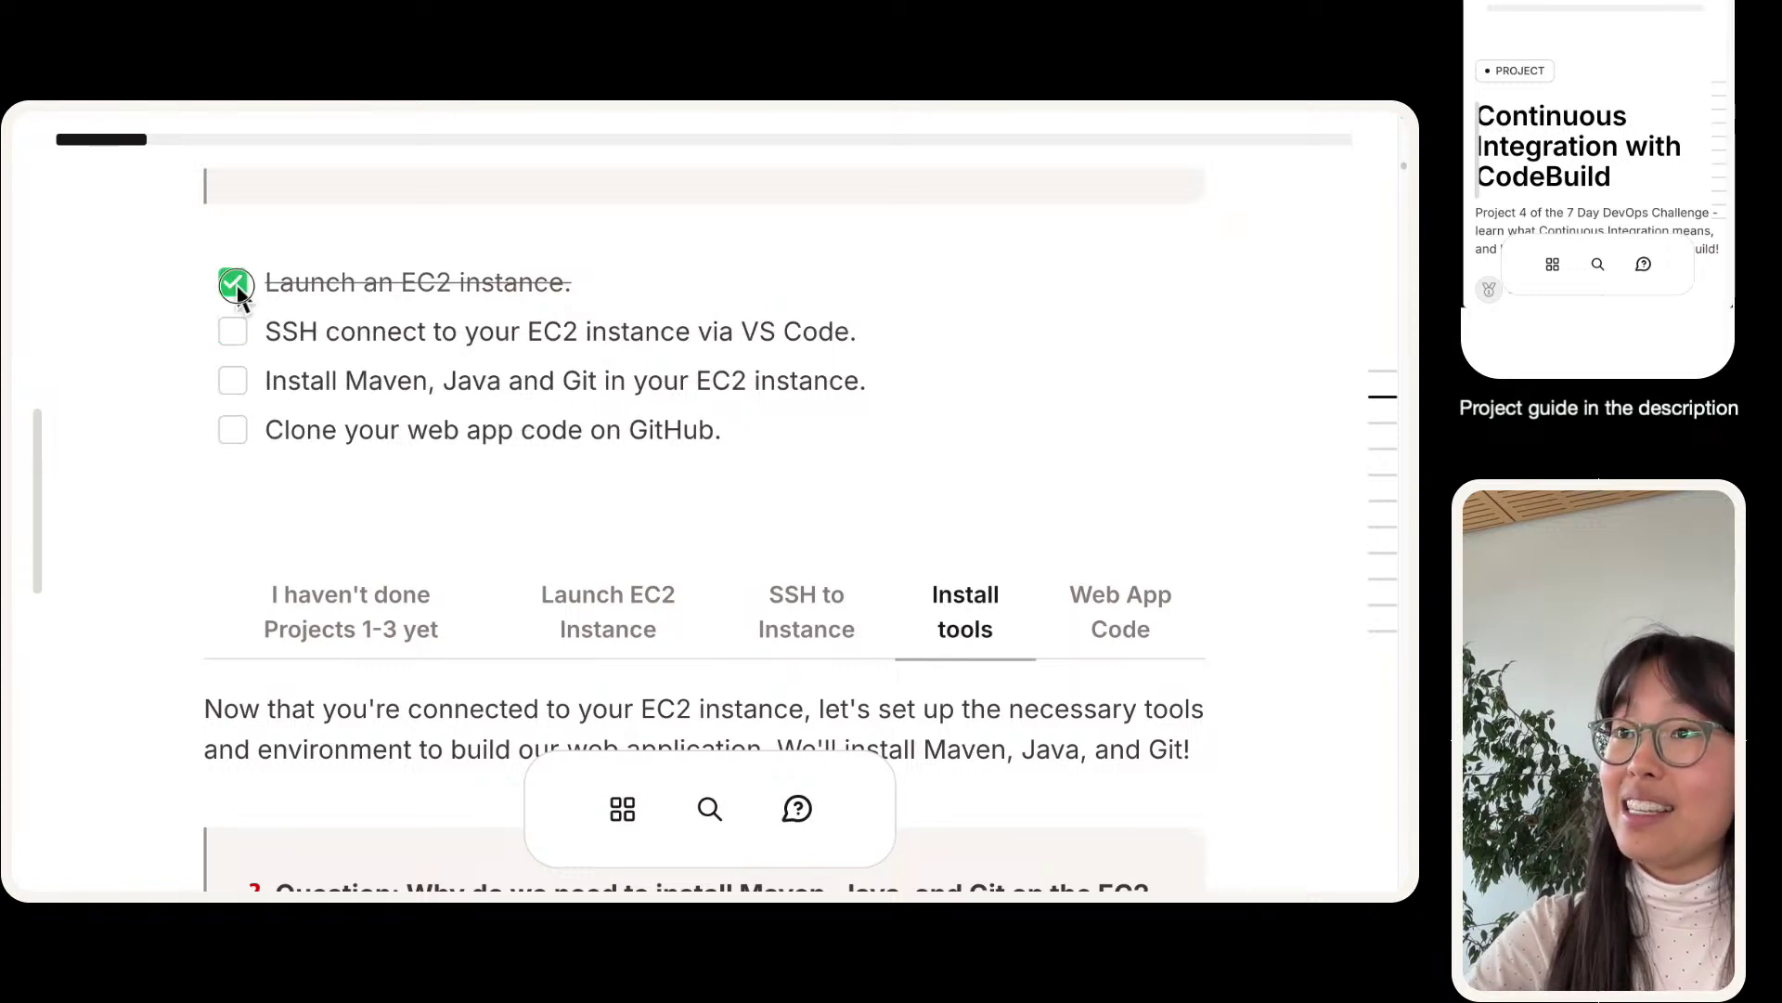
left_click(232, 282)
- Return the guide to the Launch EC2 Instance step and scroll through its explanation
scroll(380, 393, "up", 3)
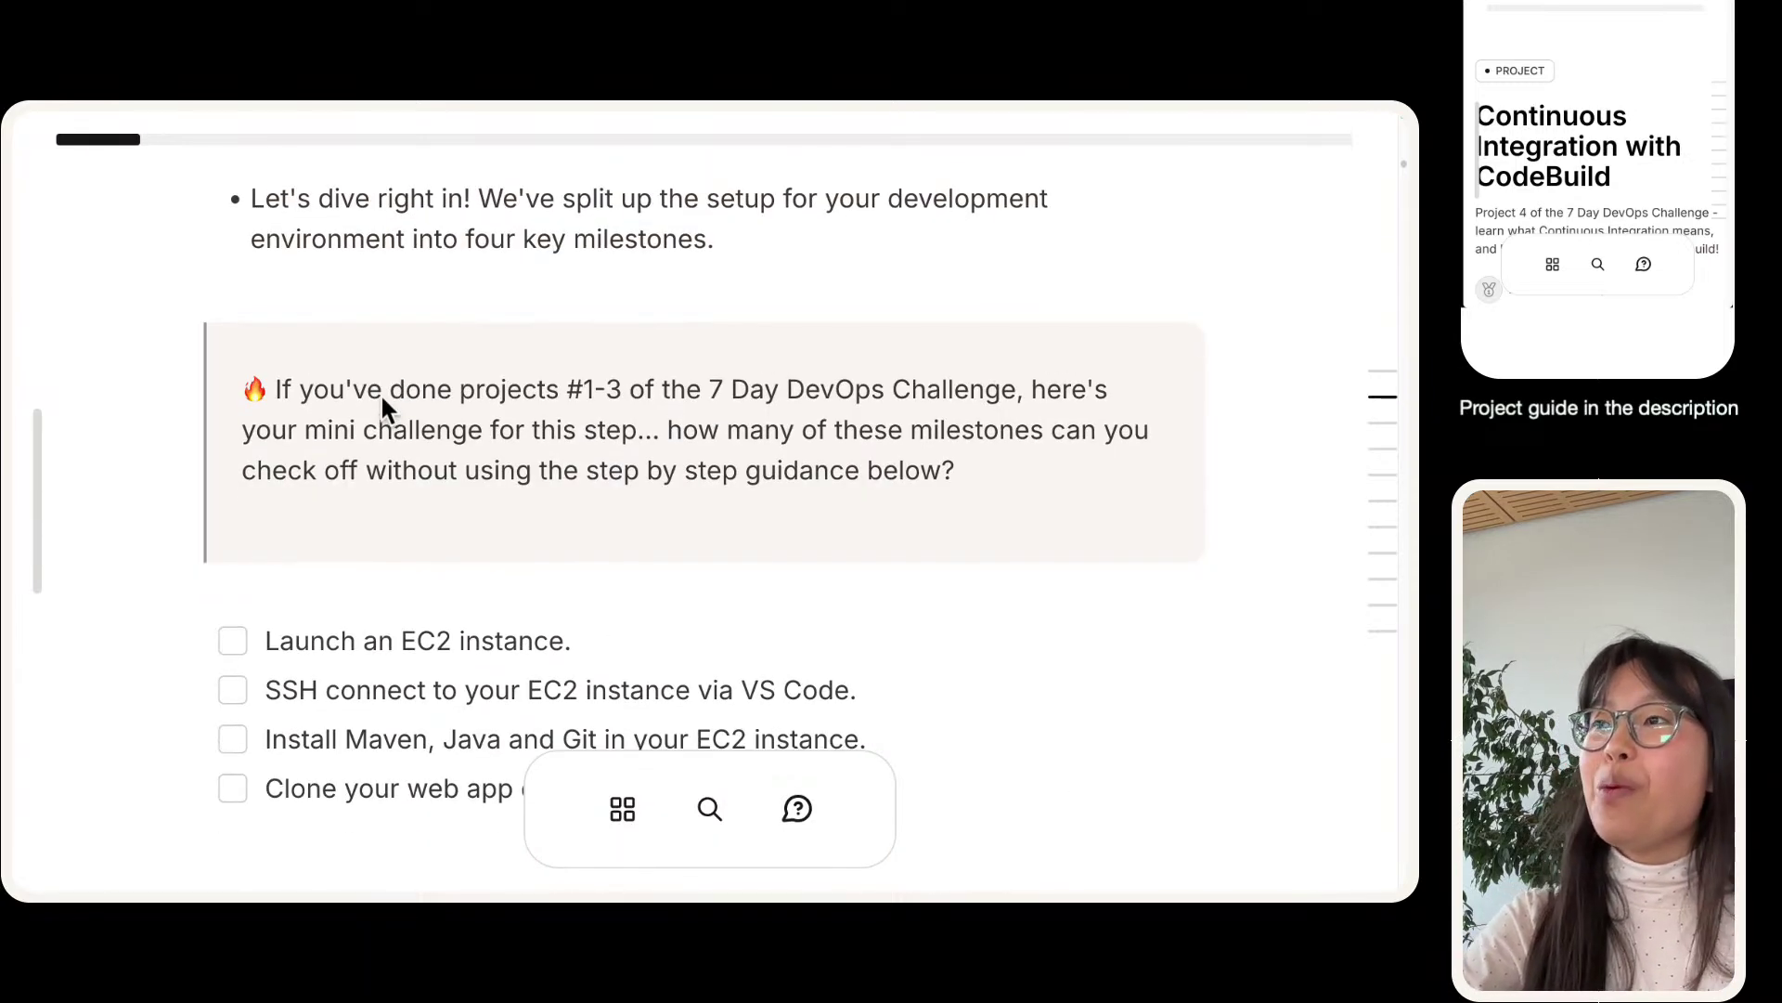
scroll(381, 393, "down", 3)
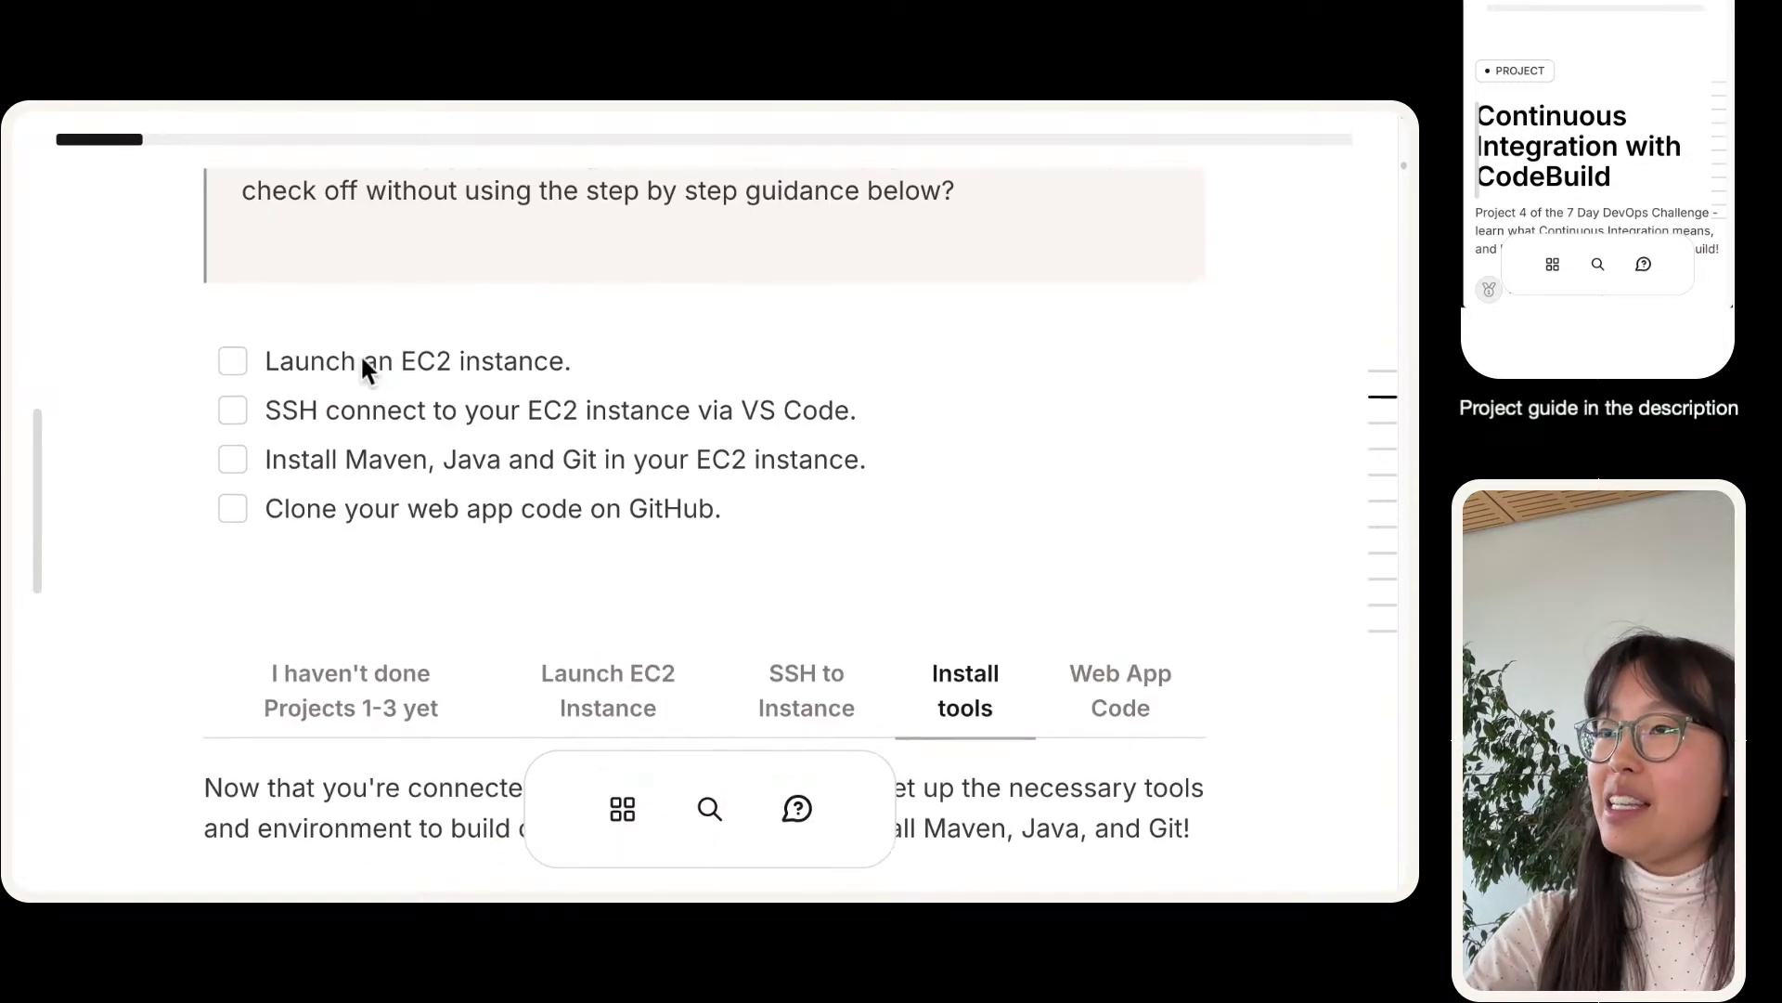
left_click(564, 695)
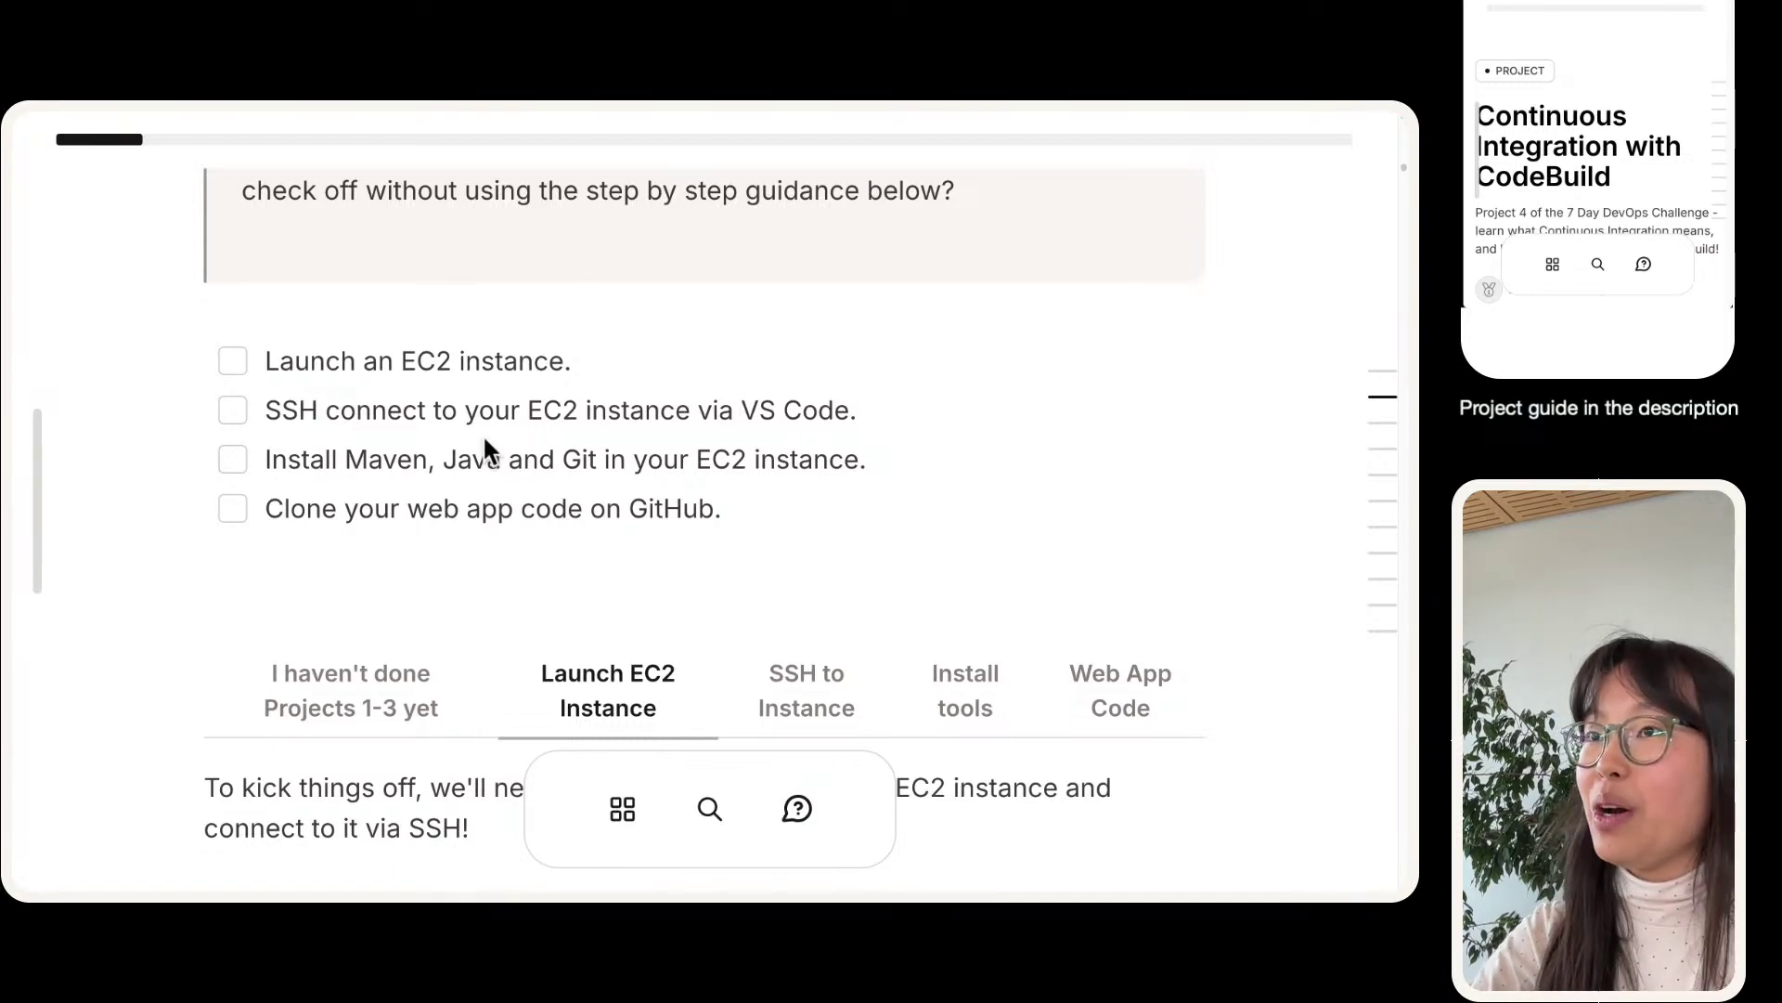
scroll(756, 520, "down", 1)
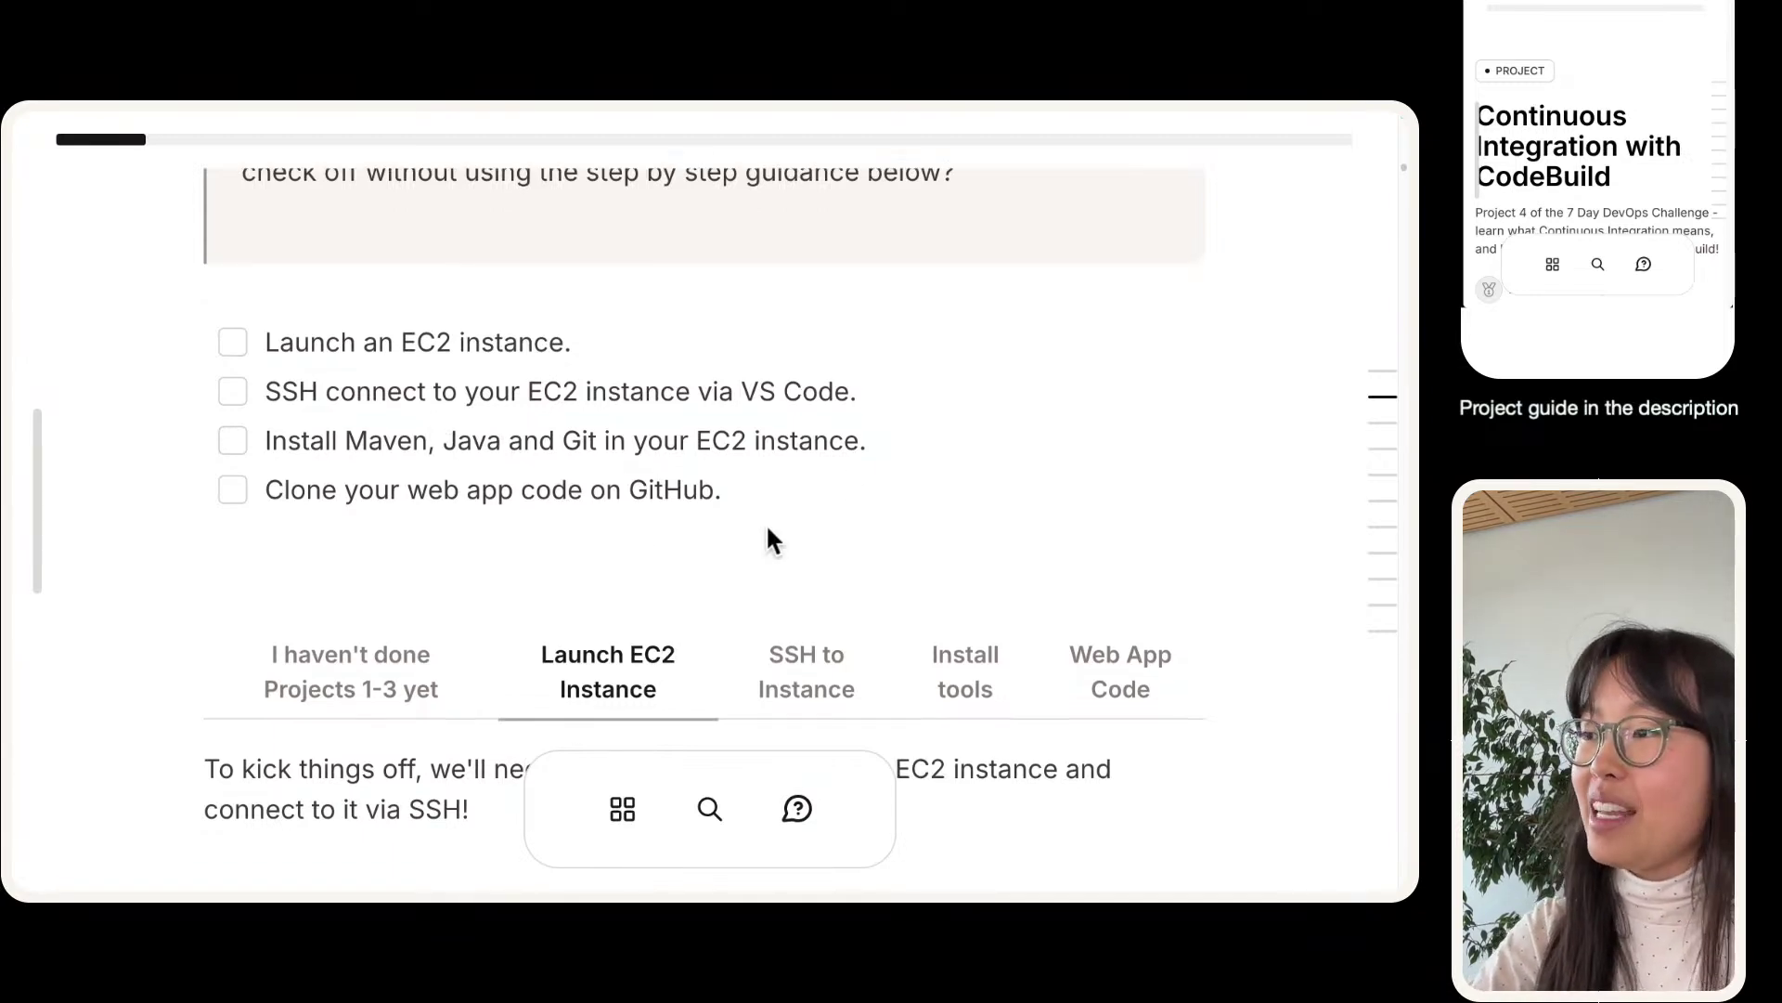
scroll(447, 406, "down", 1)
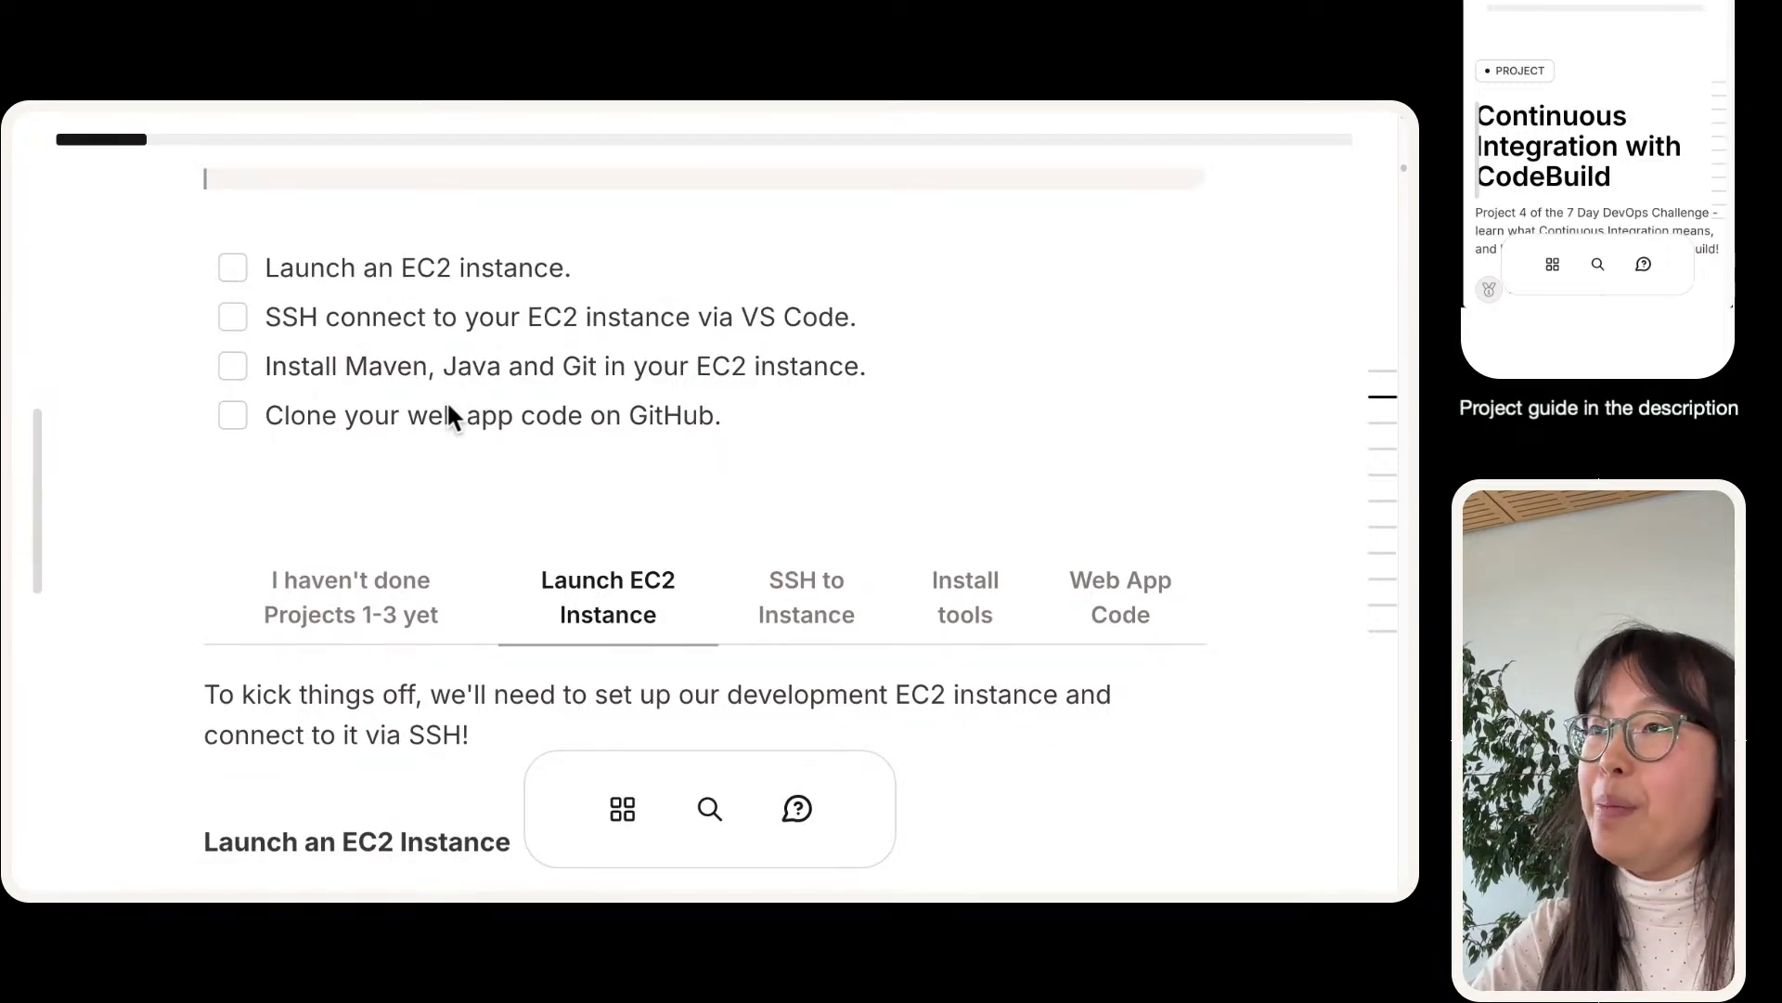
scroll(447, 408, "down", 1)
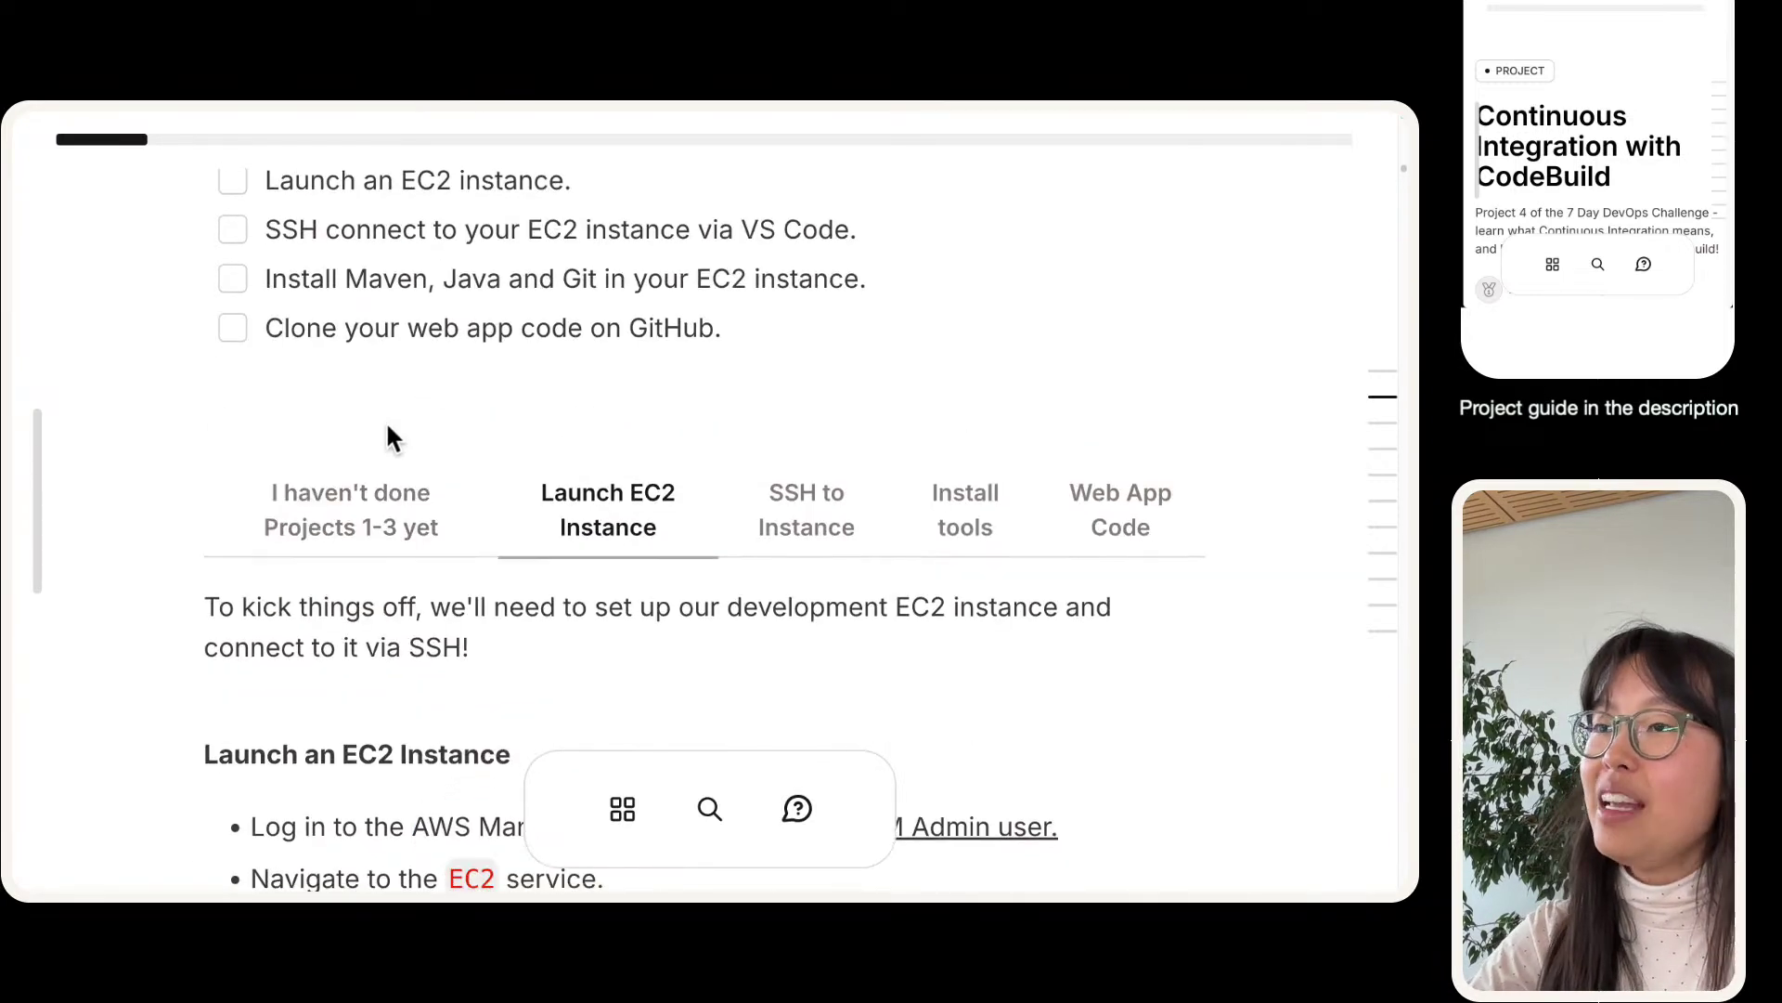
scroll(359, 470, "down", 1)
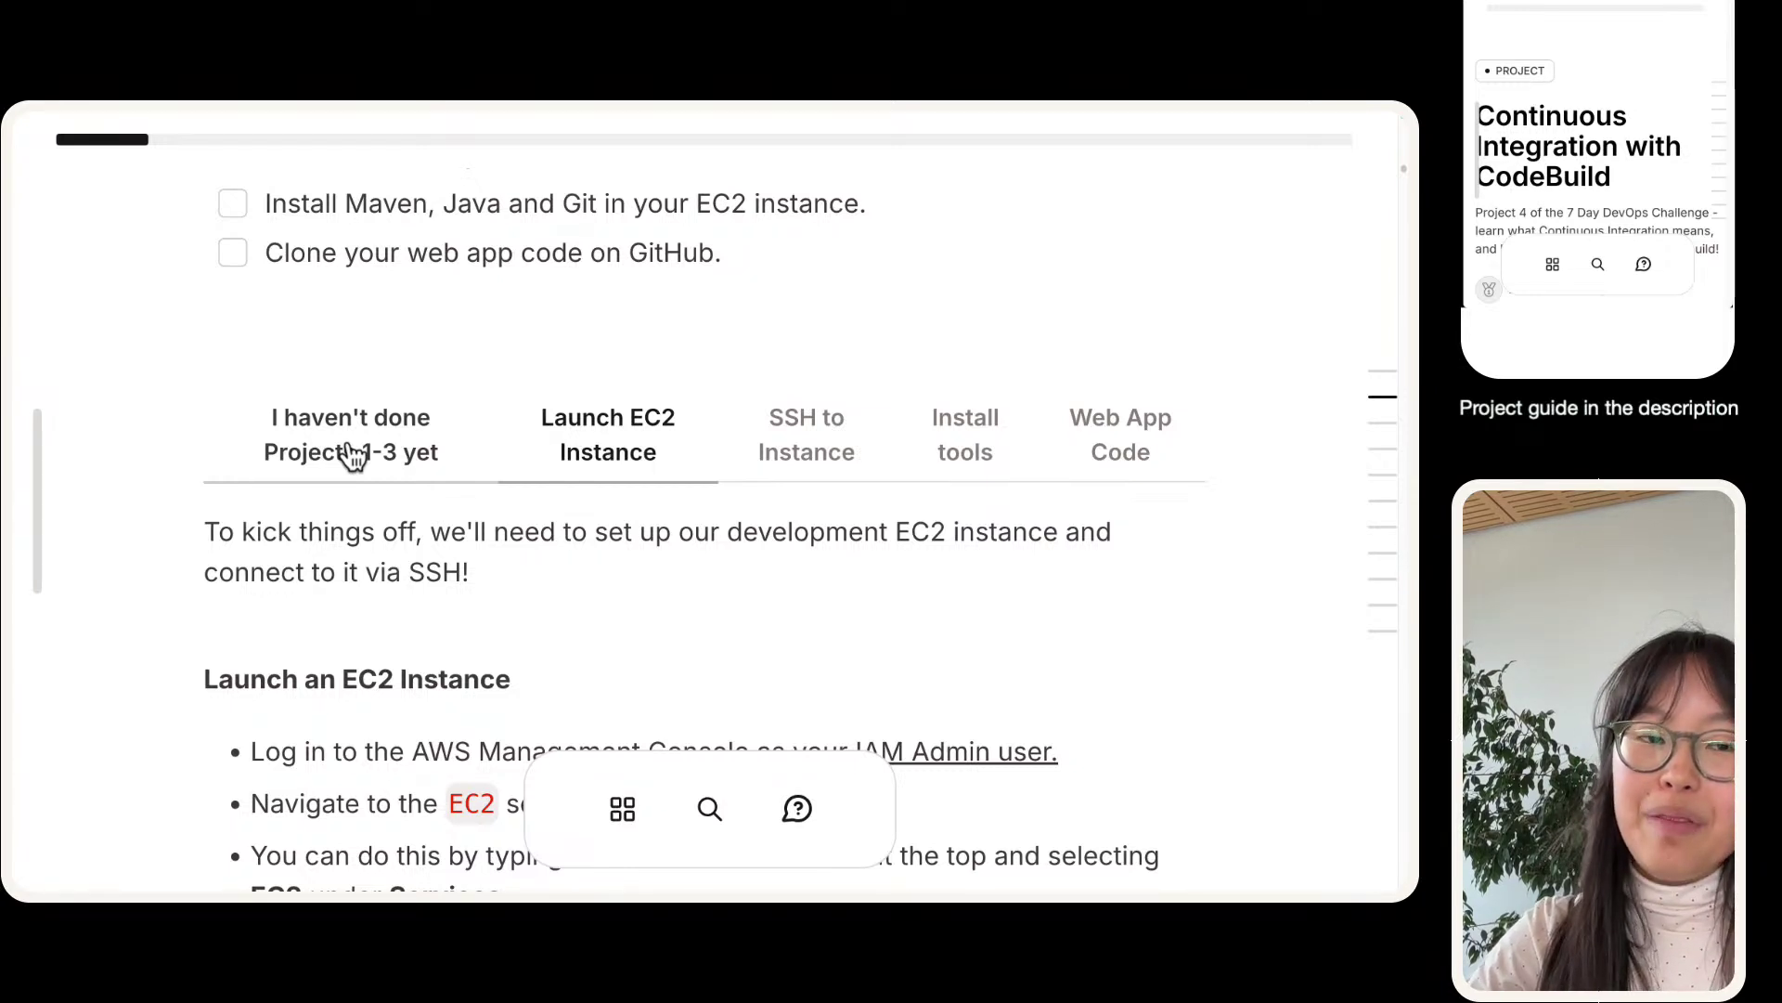
- Glance at the no-Projects-1-3 variant, then scroll down to the Launch an EC2 Instance steps
left_click(385, 436)
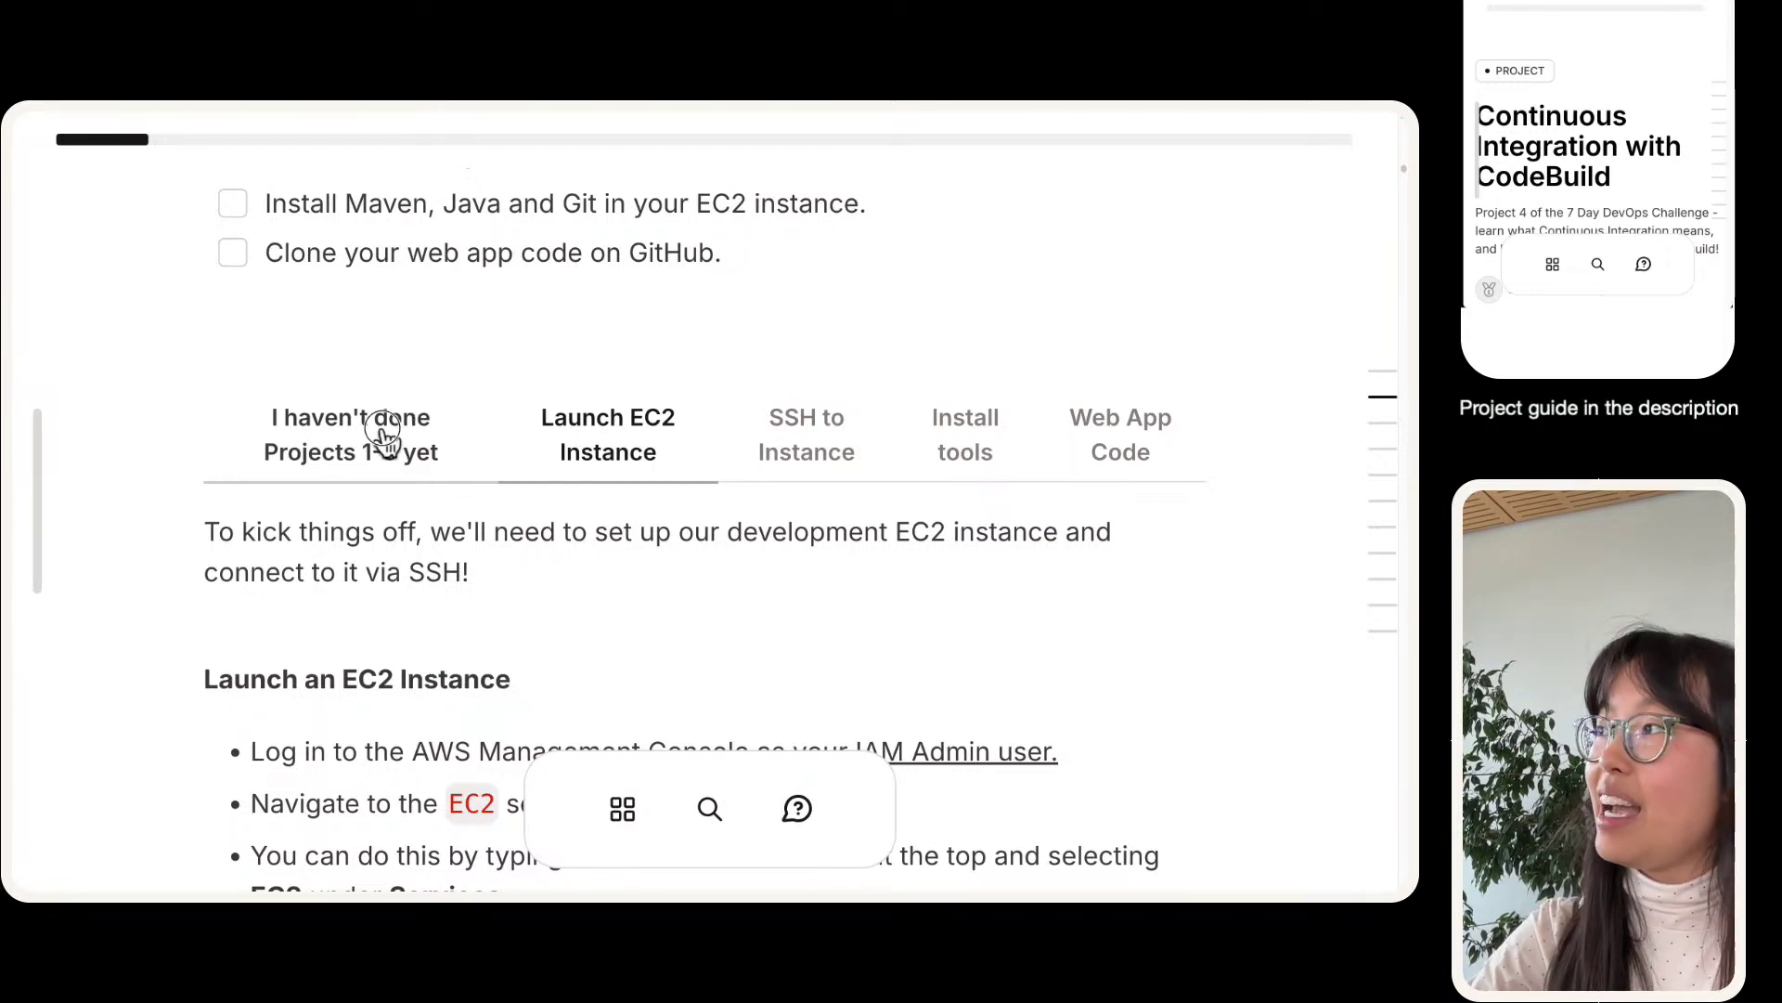
left_click(608, 436)
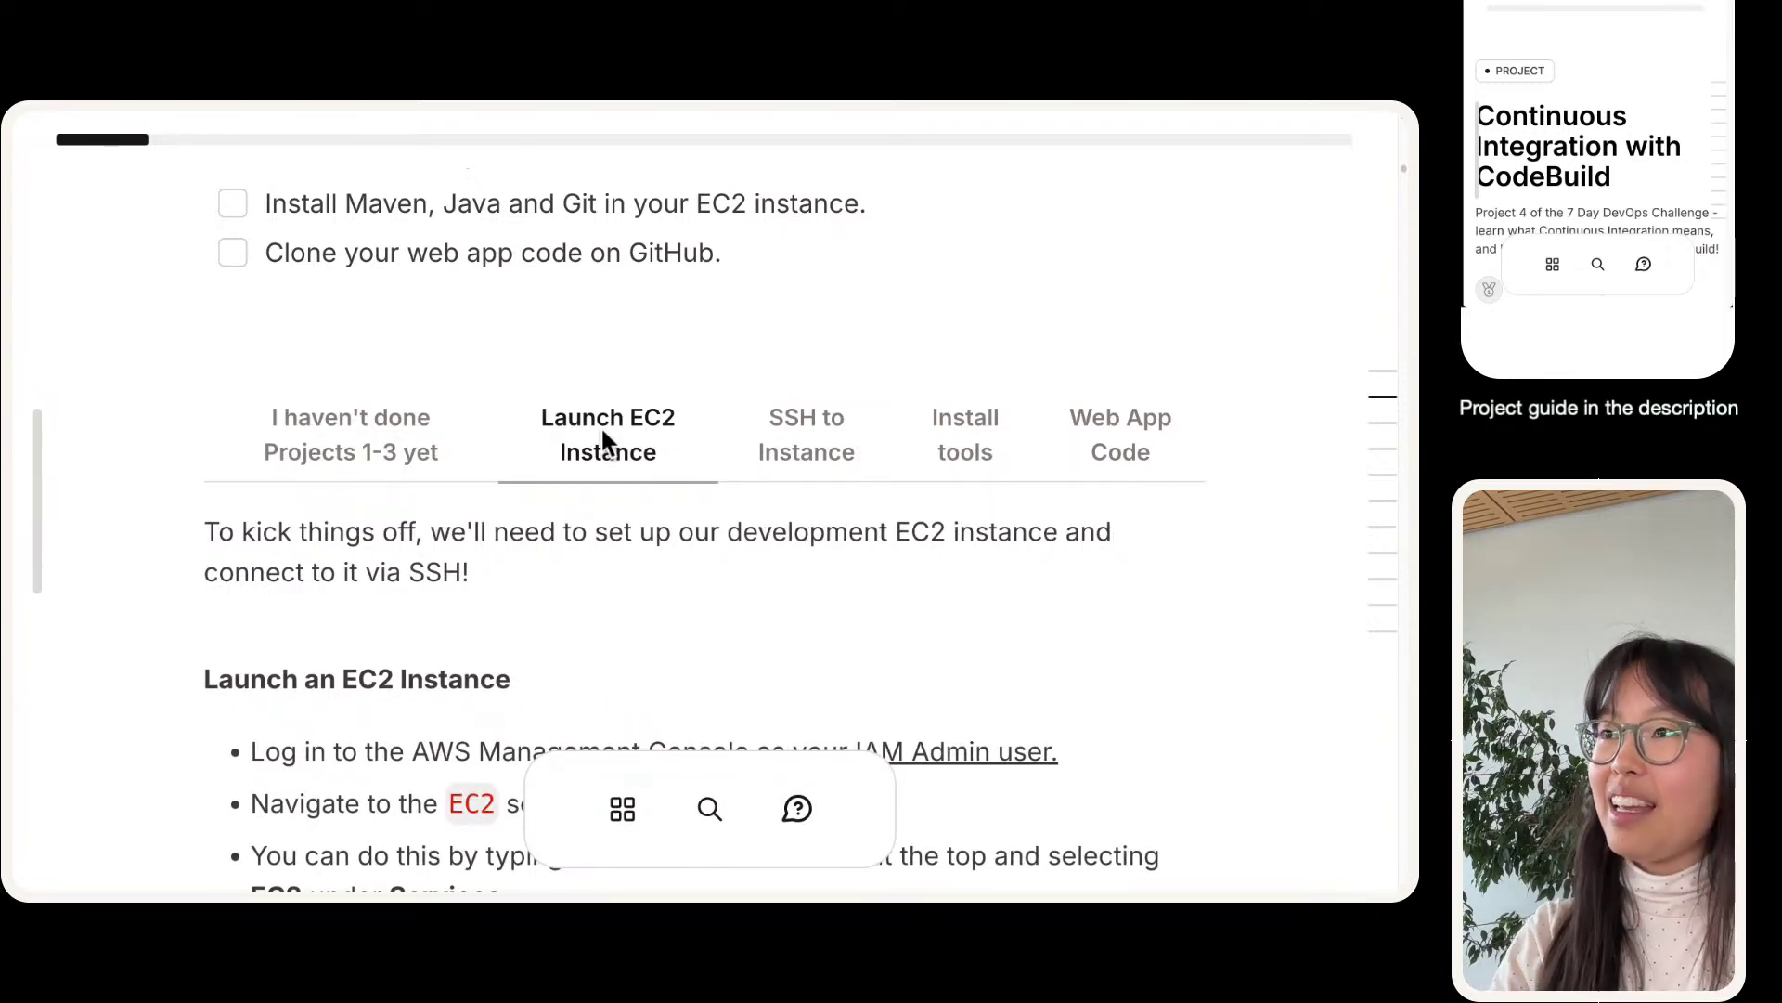
scroll(581, 453, "down", 2)
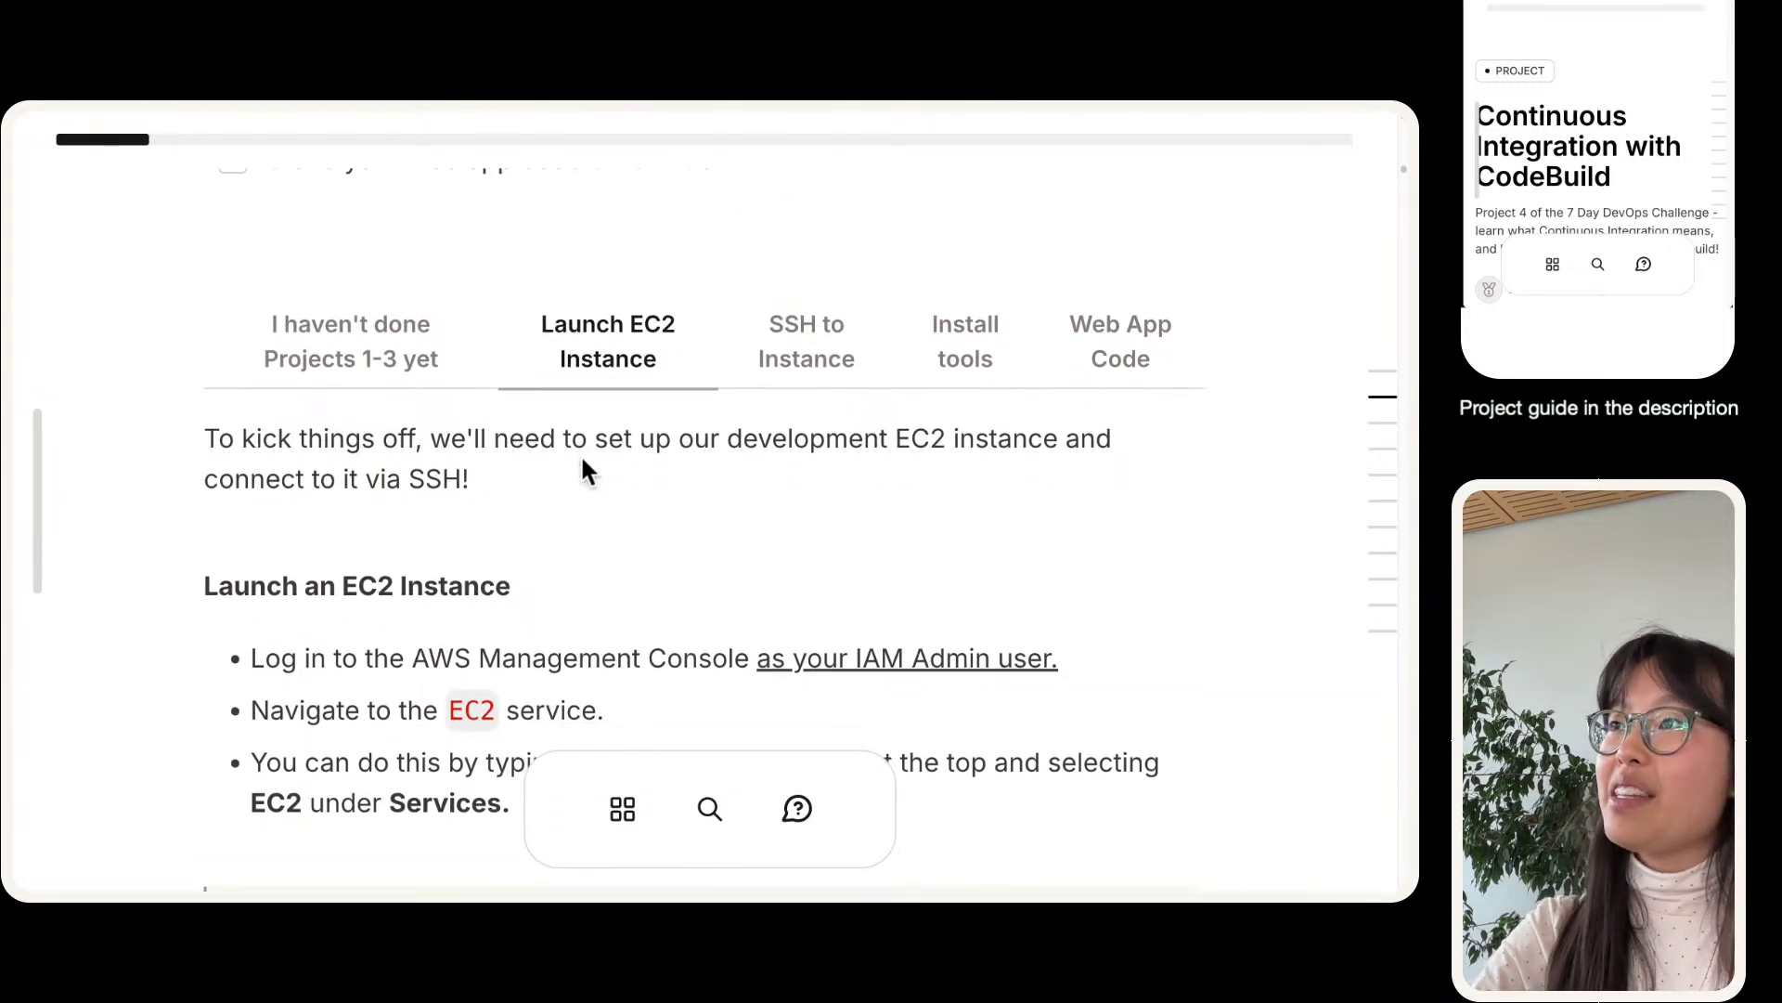
scroll(581, 453, "down", 1)
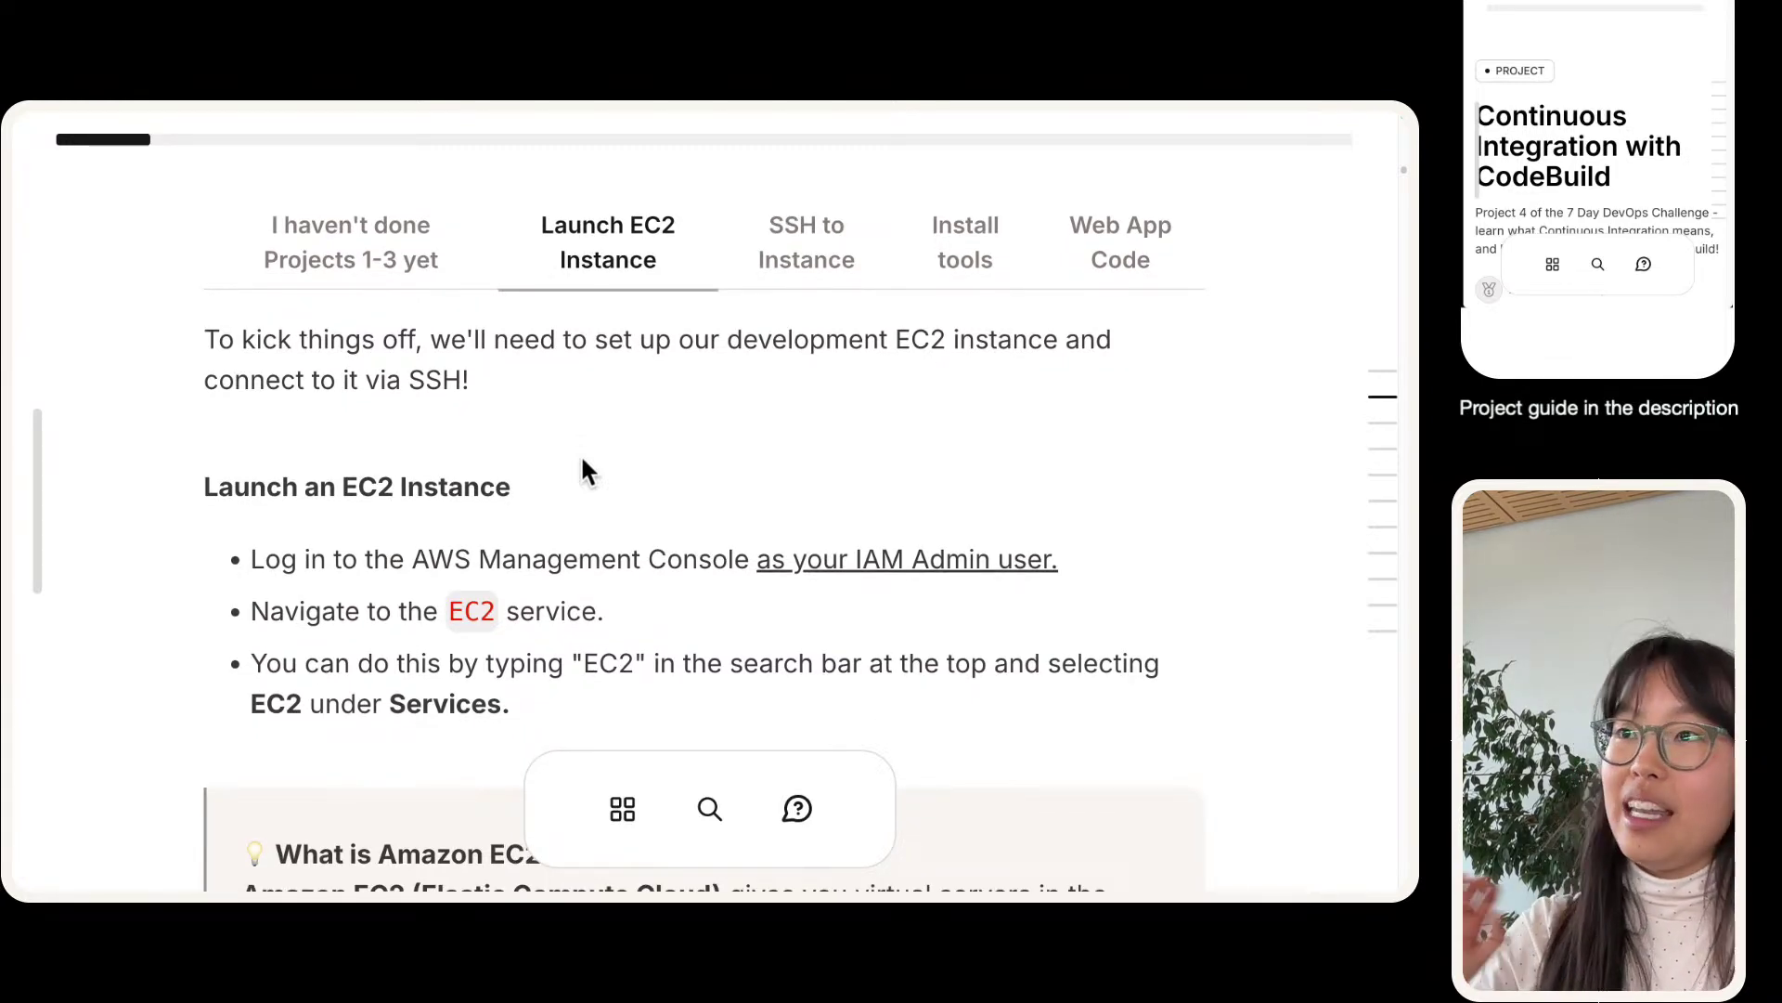
scroll(581, 454, "down", 2)
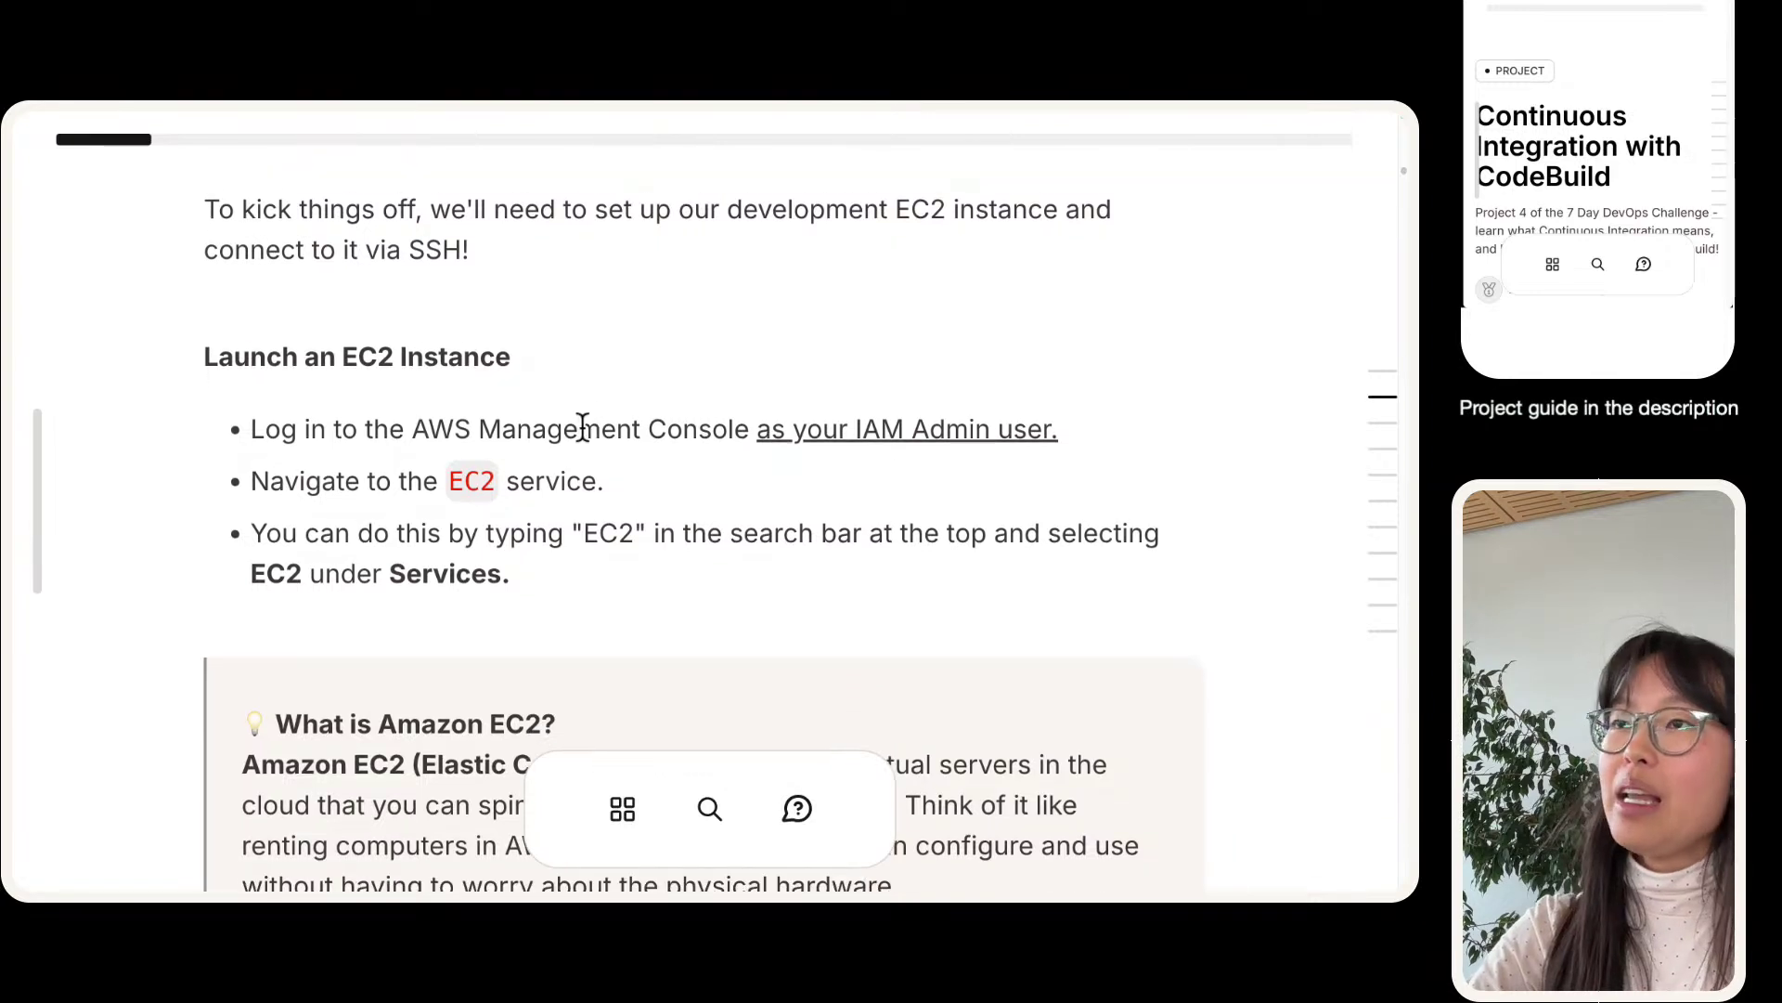
scroll(581, 426, "down", 2)
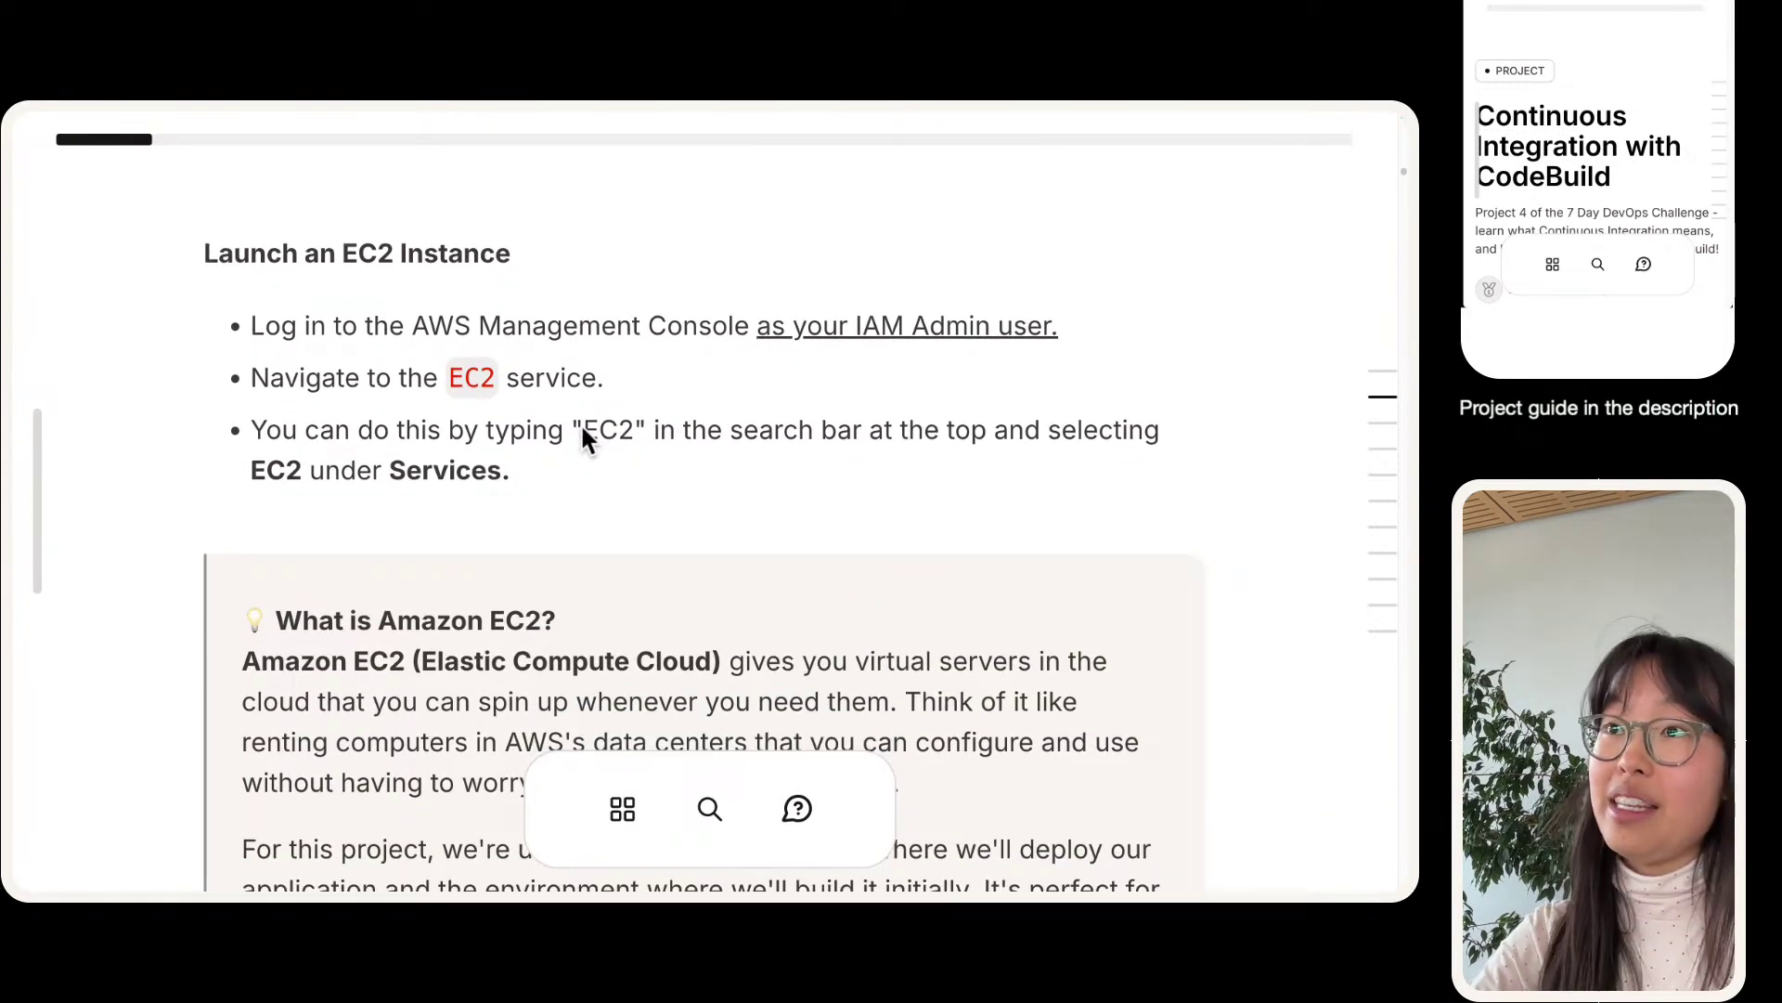
scroll(582, 426, "down", 1)
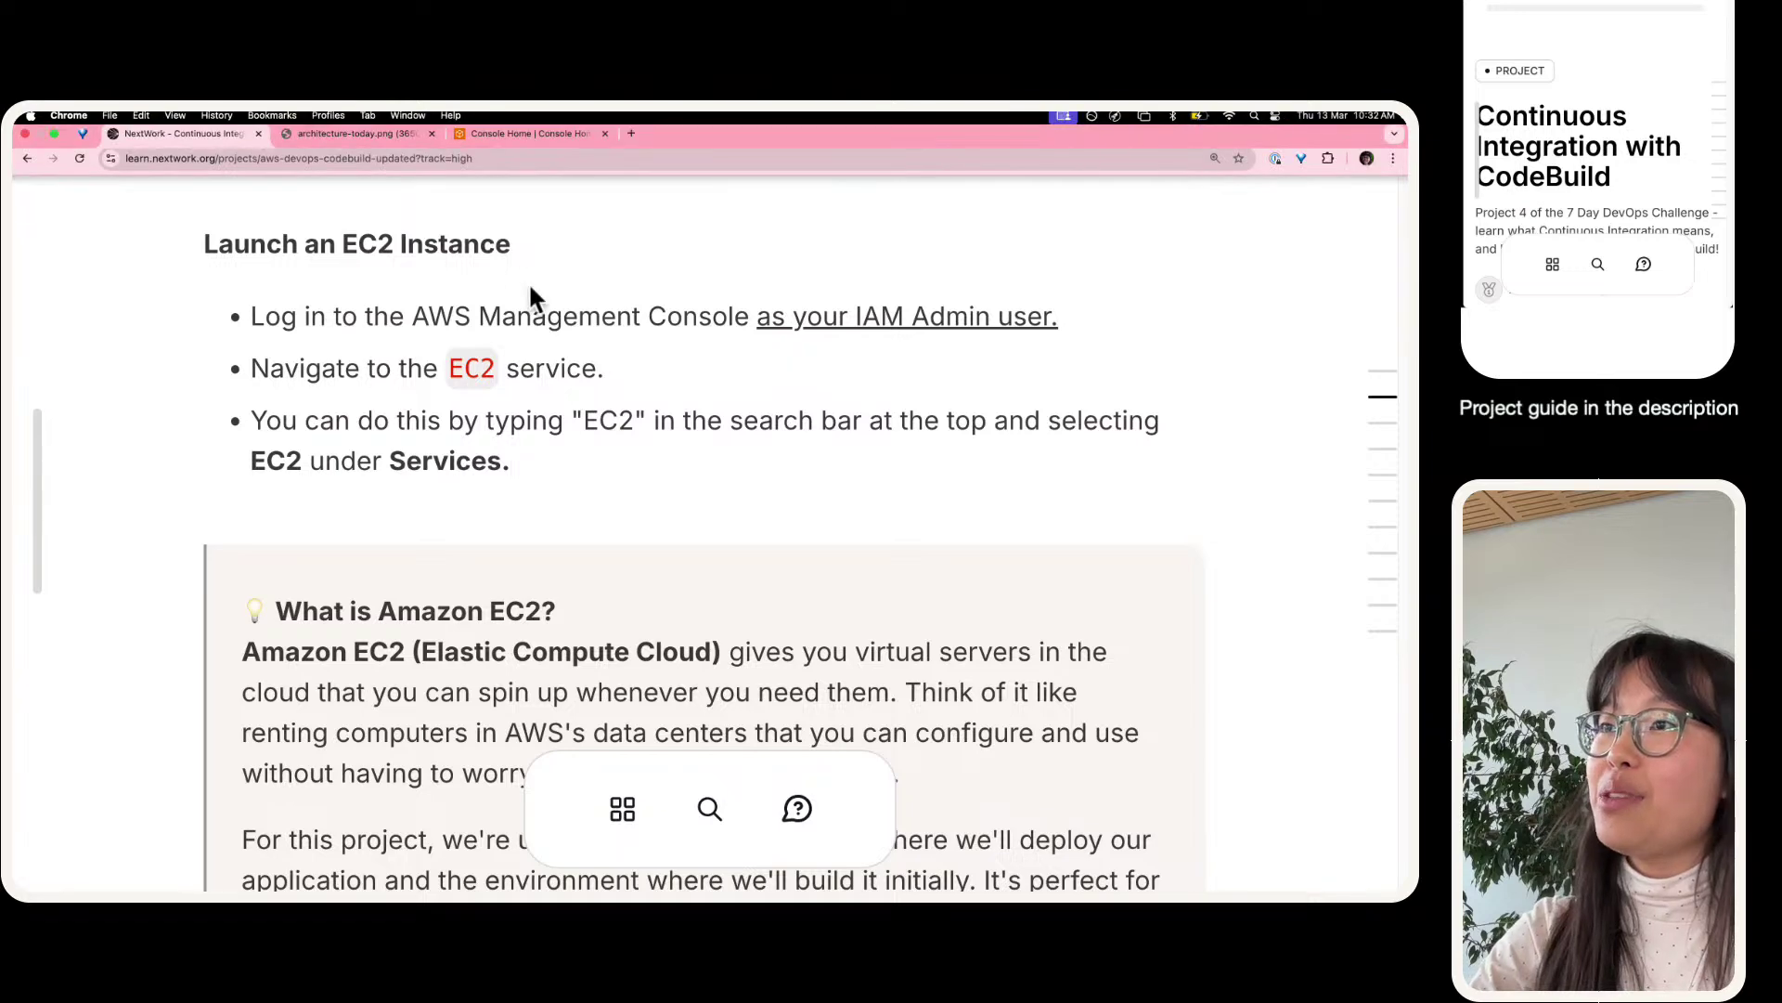
- Open Console Home at 175% zoom and confirm the IAM Admin user in the account menu
mouse_move(409, 113)
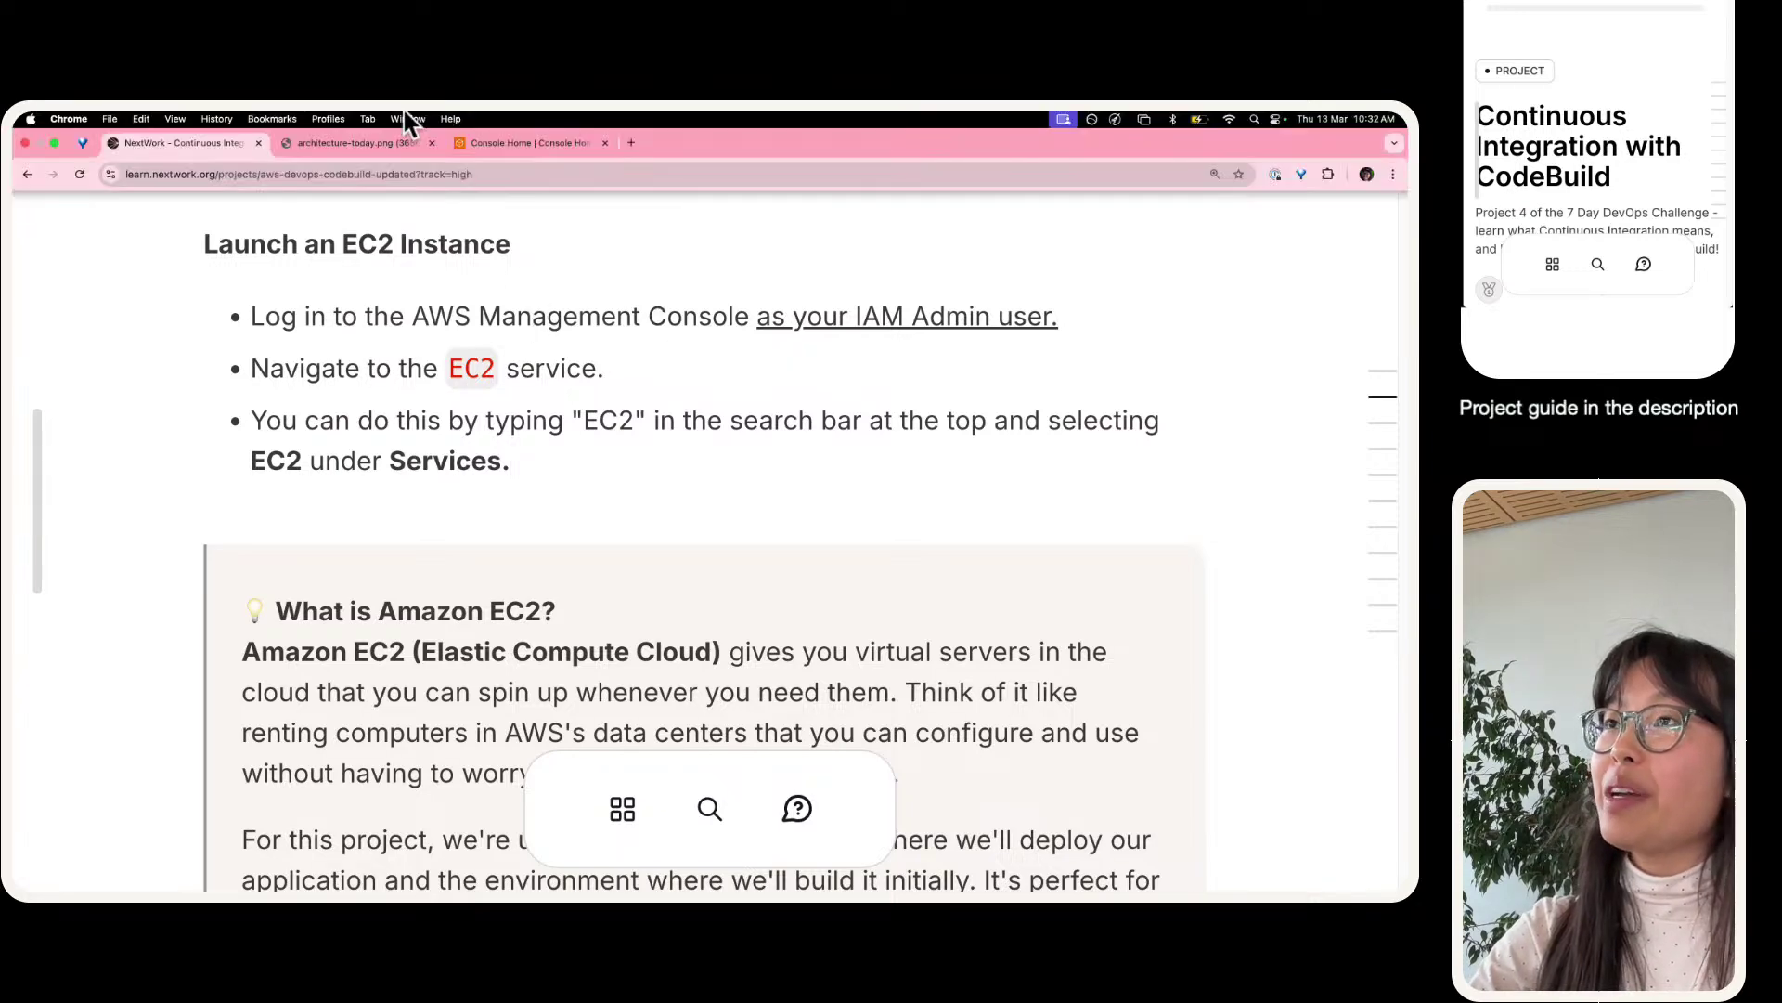
left_click(489, 144)
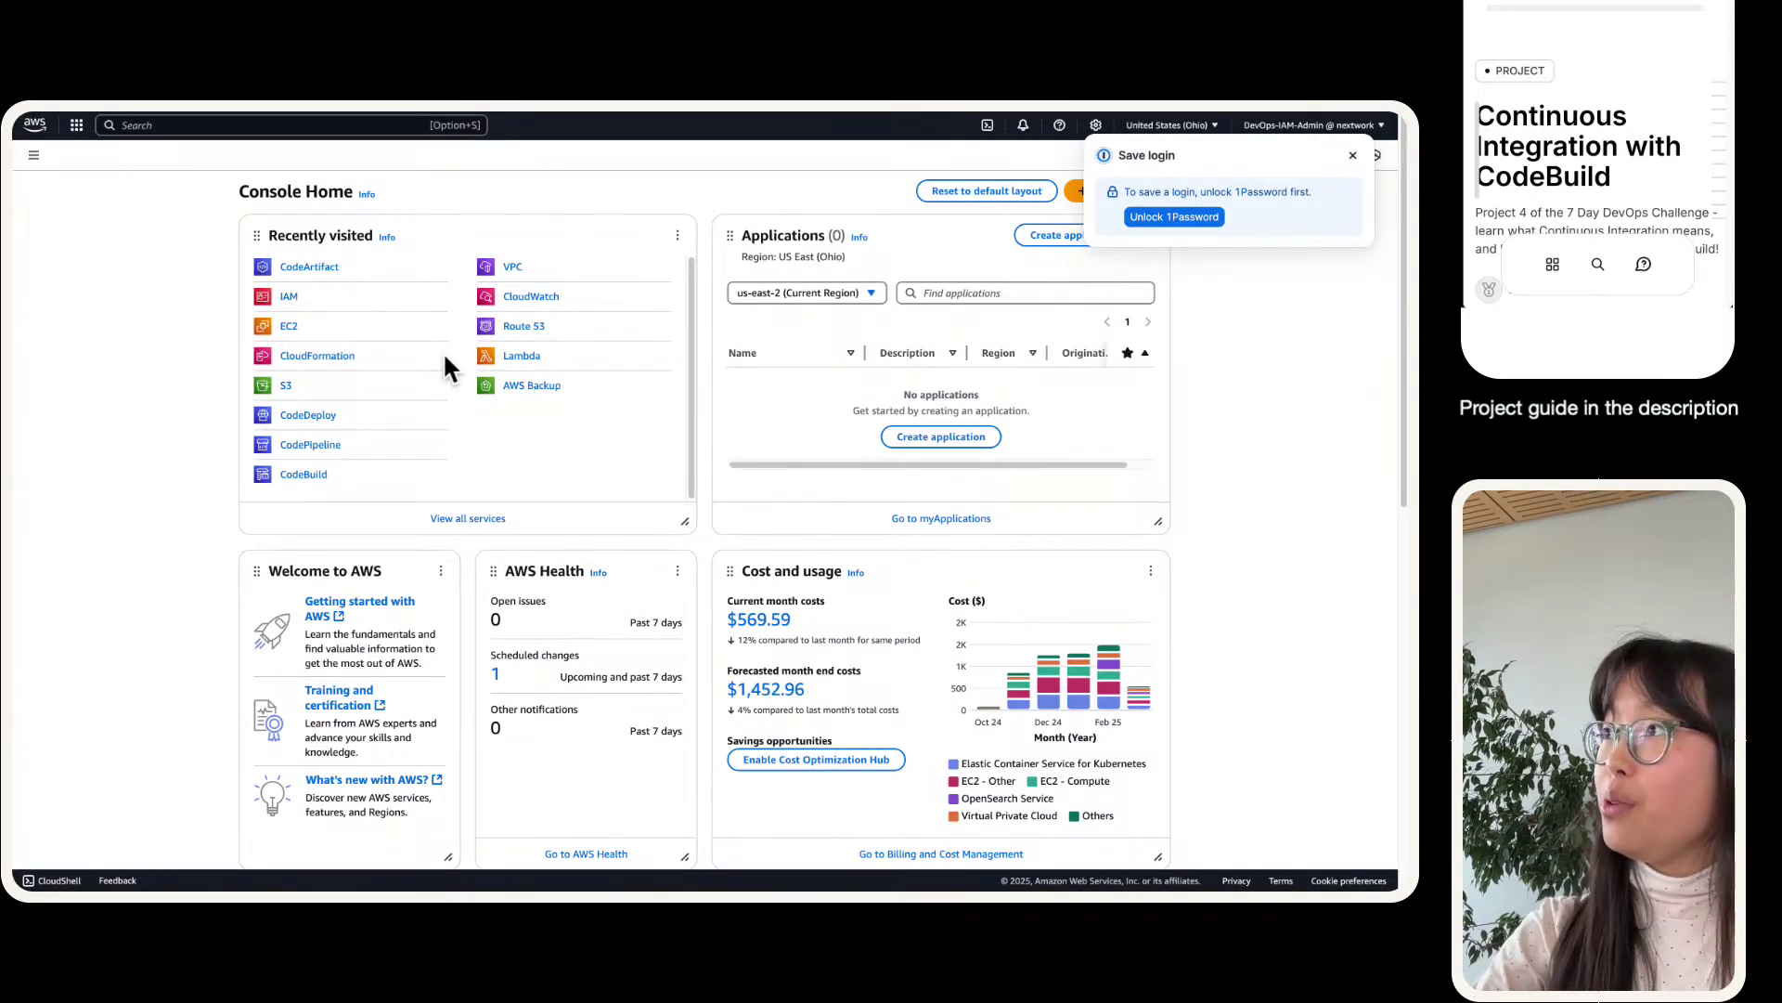
key("super+equal")
key("super+equal")
key("super+equal")
key("super+equal")
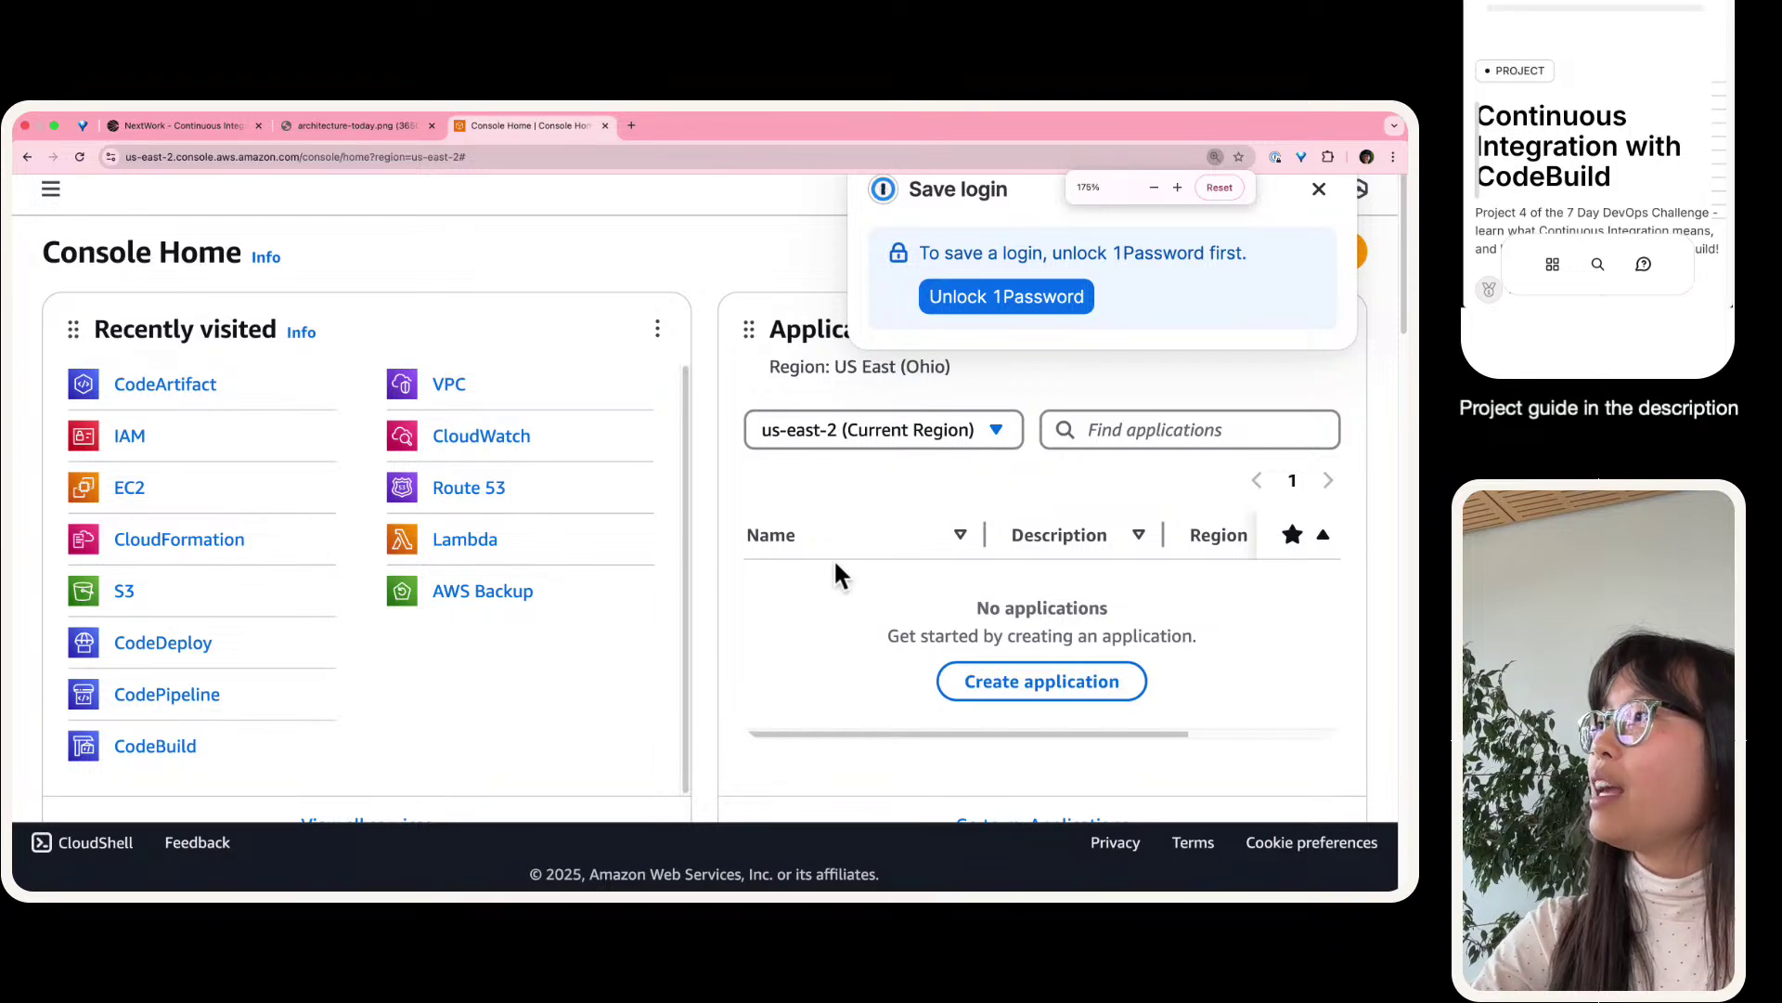
left_click(1319, 189)
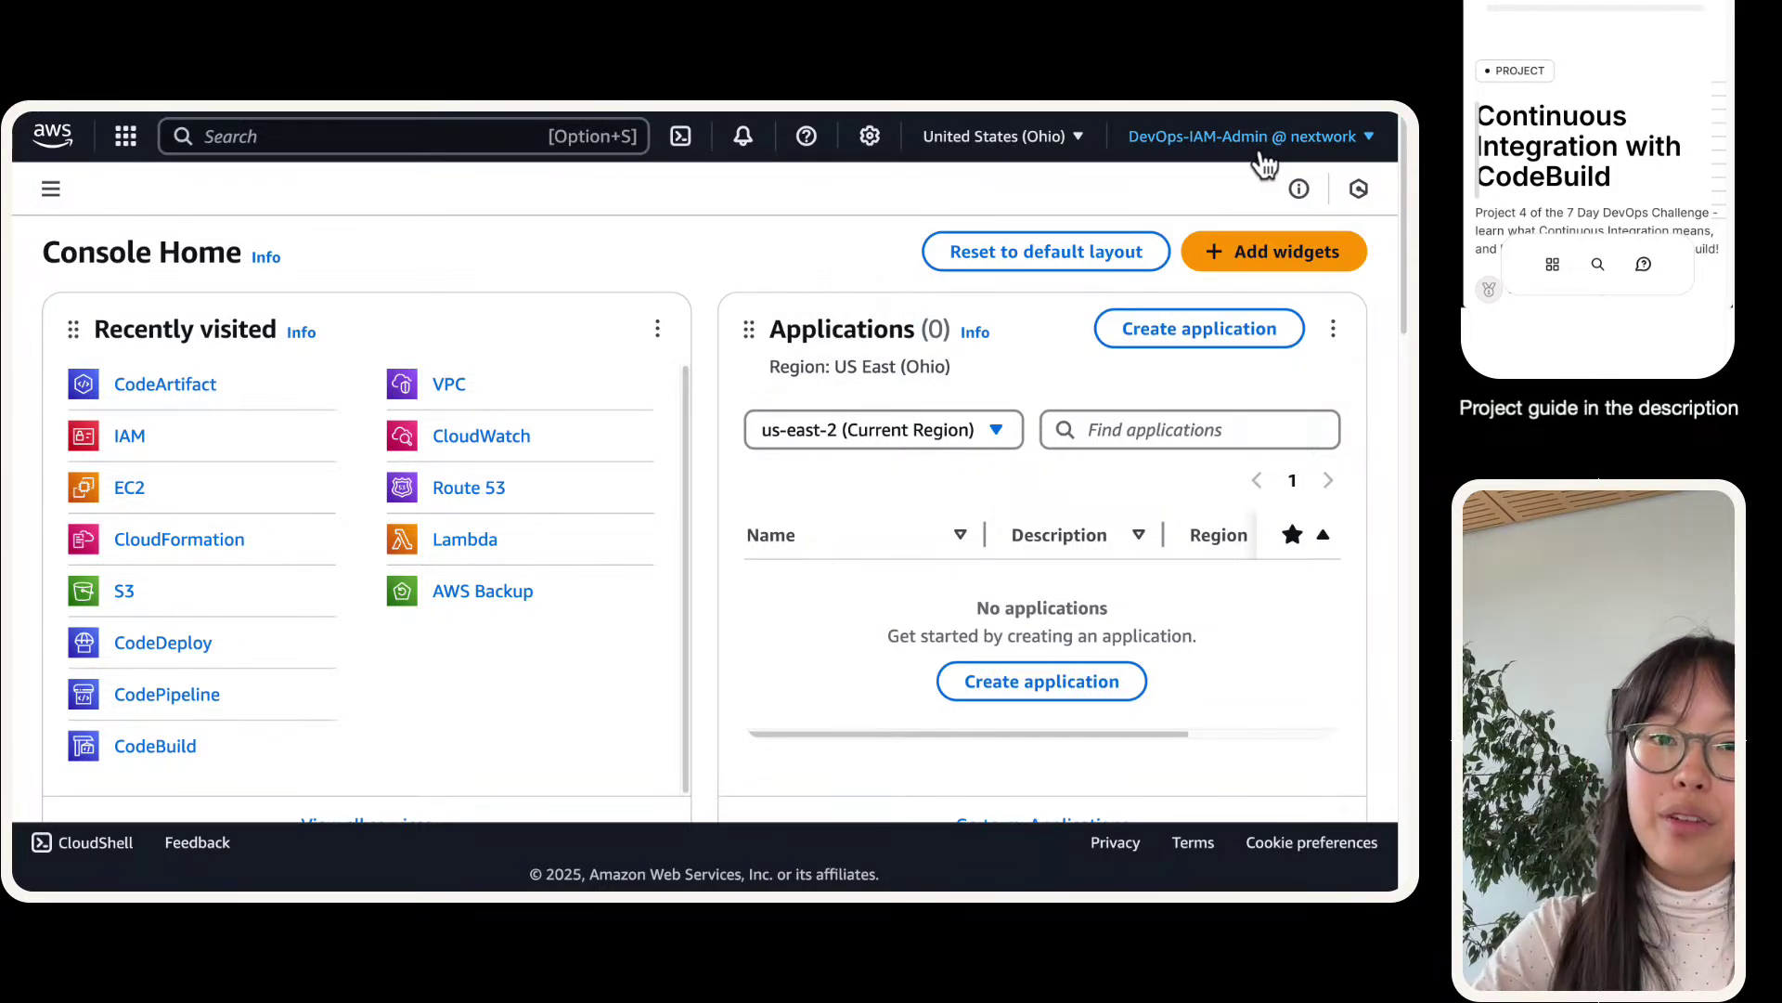
left_click(1265, 158)
triple_click(1124, 286)
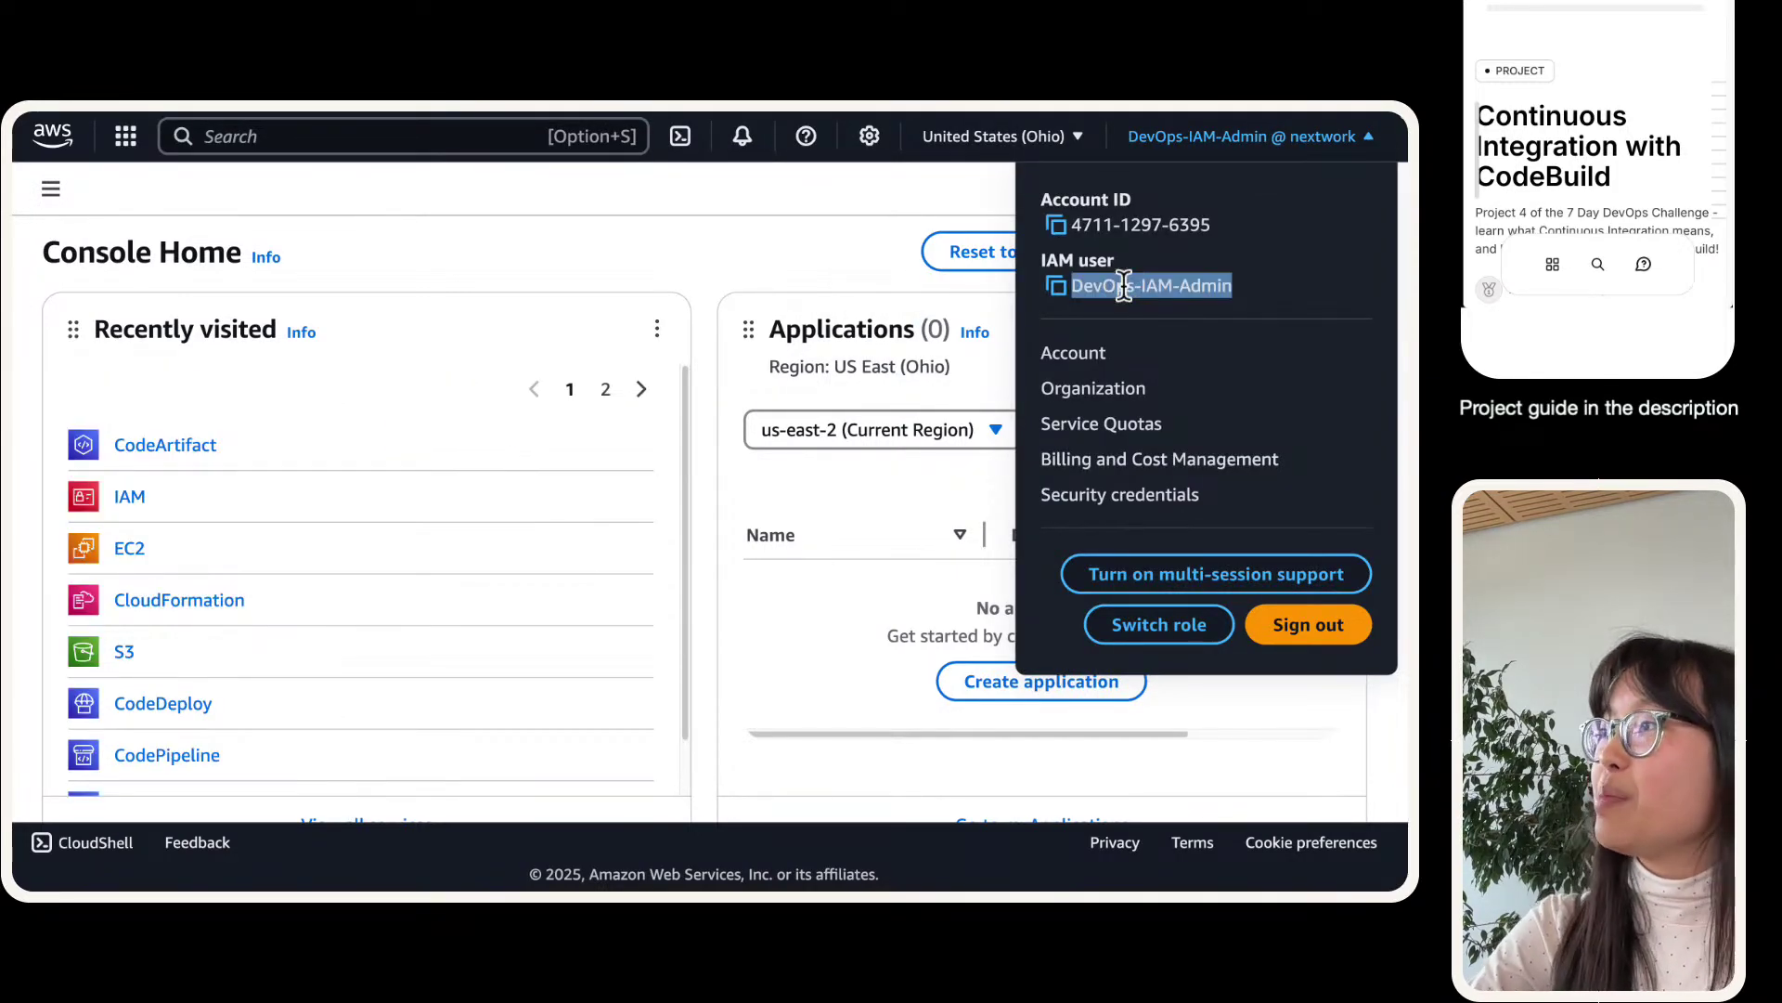
mouse_move(115, 129)
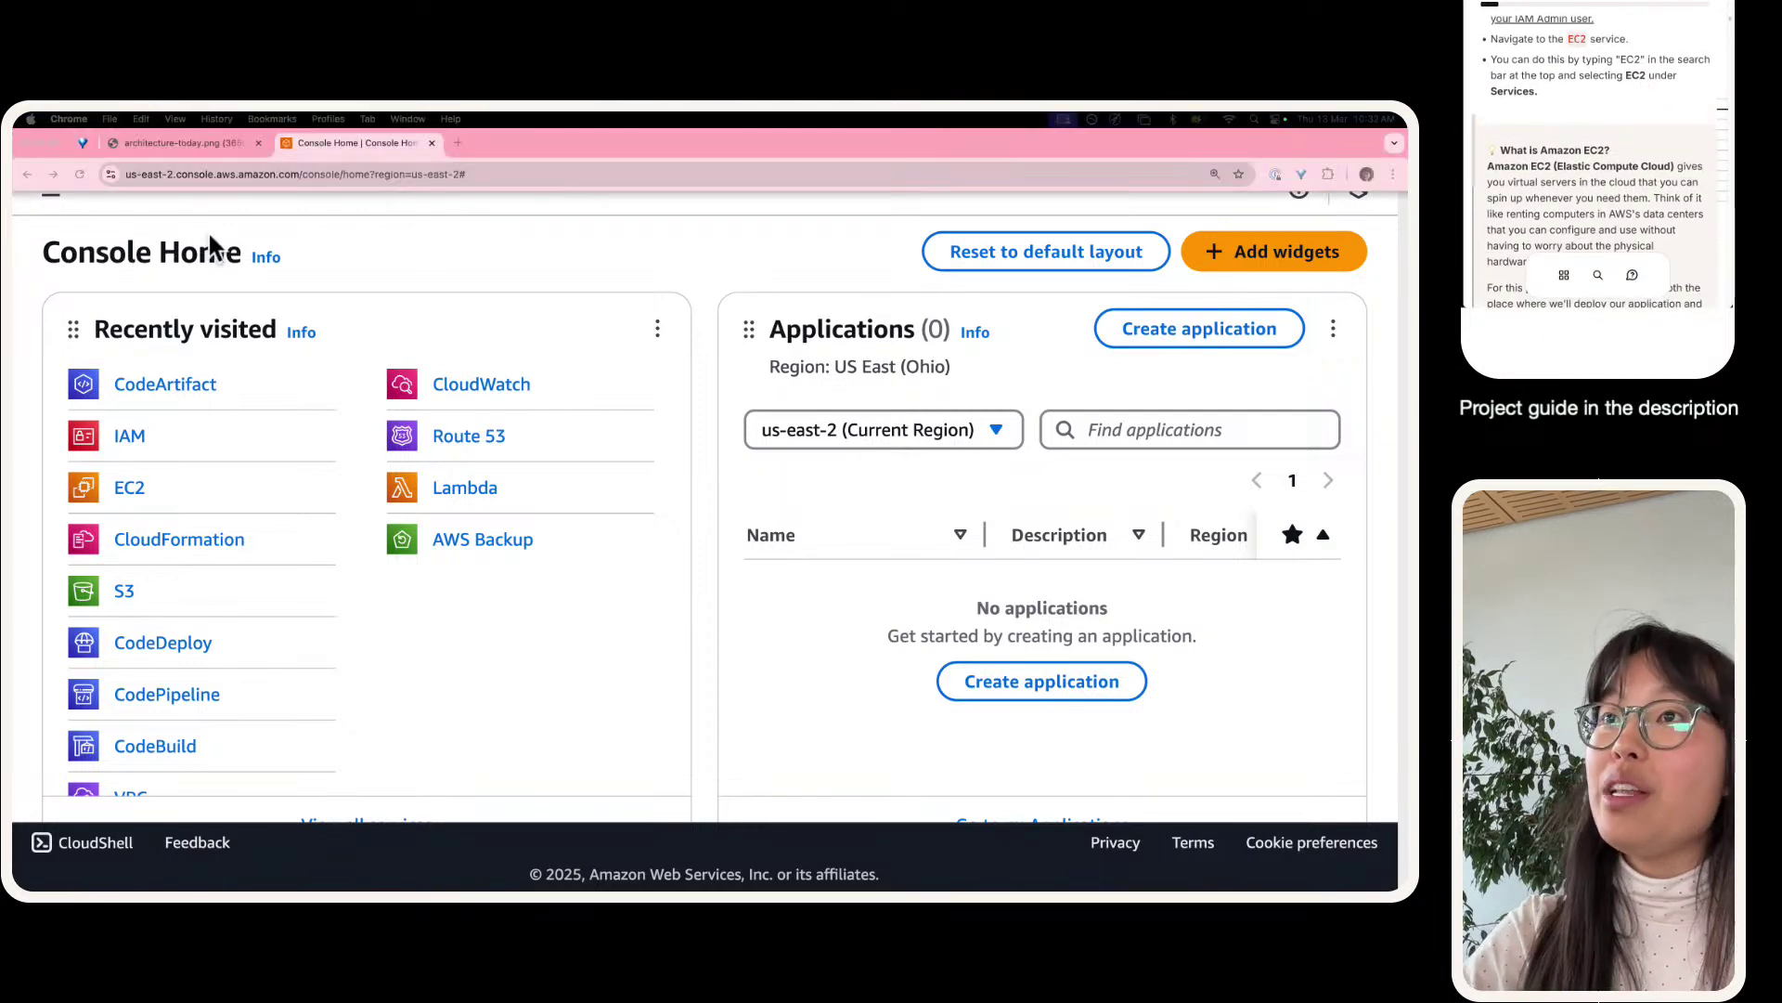
- Search the console for ec2 and open the EC2 service
left_click(256, 143)
type("ec2")
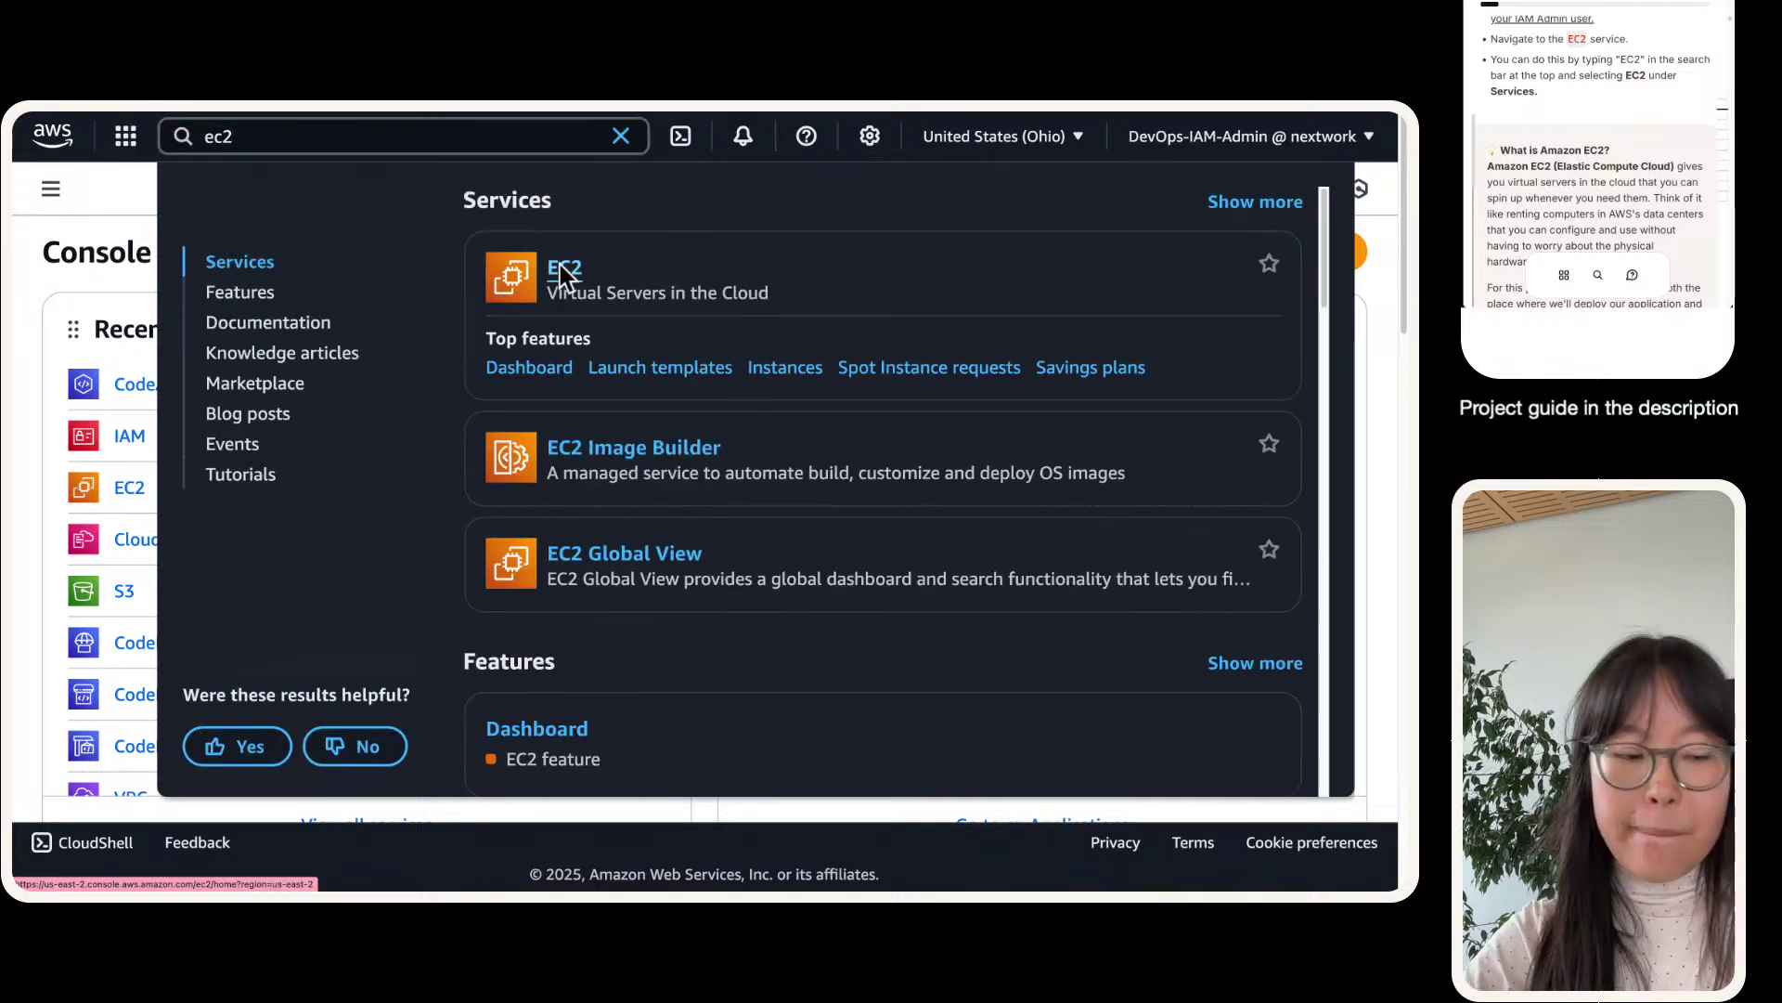
left_click(559, 276)
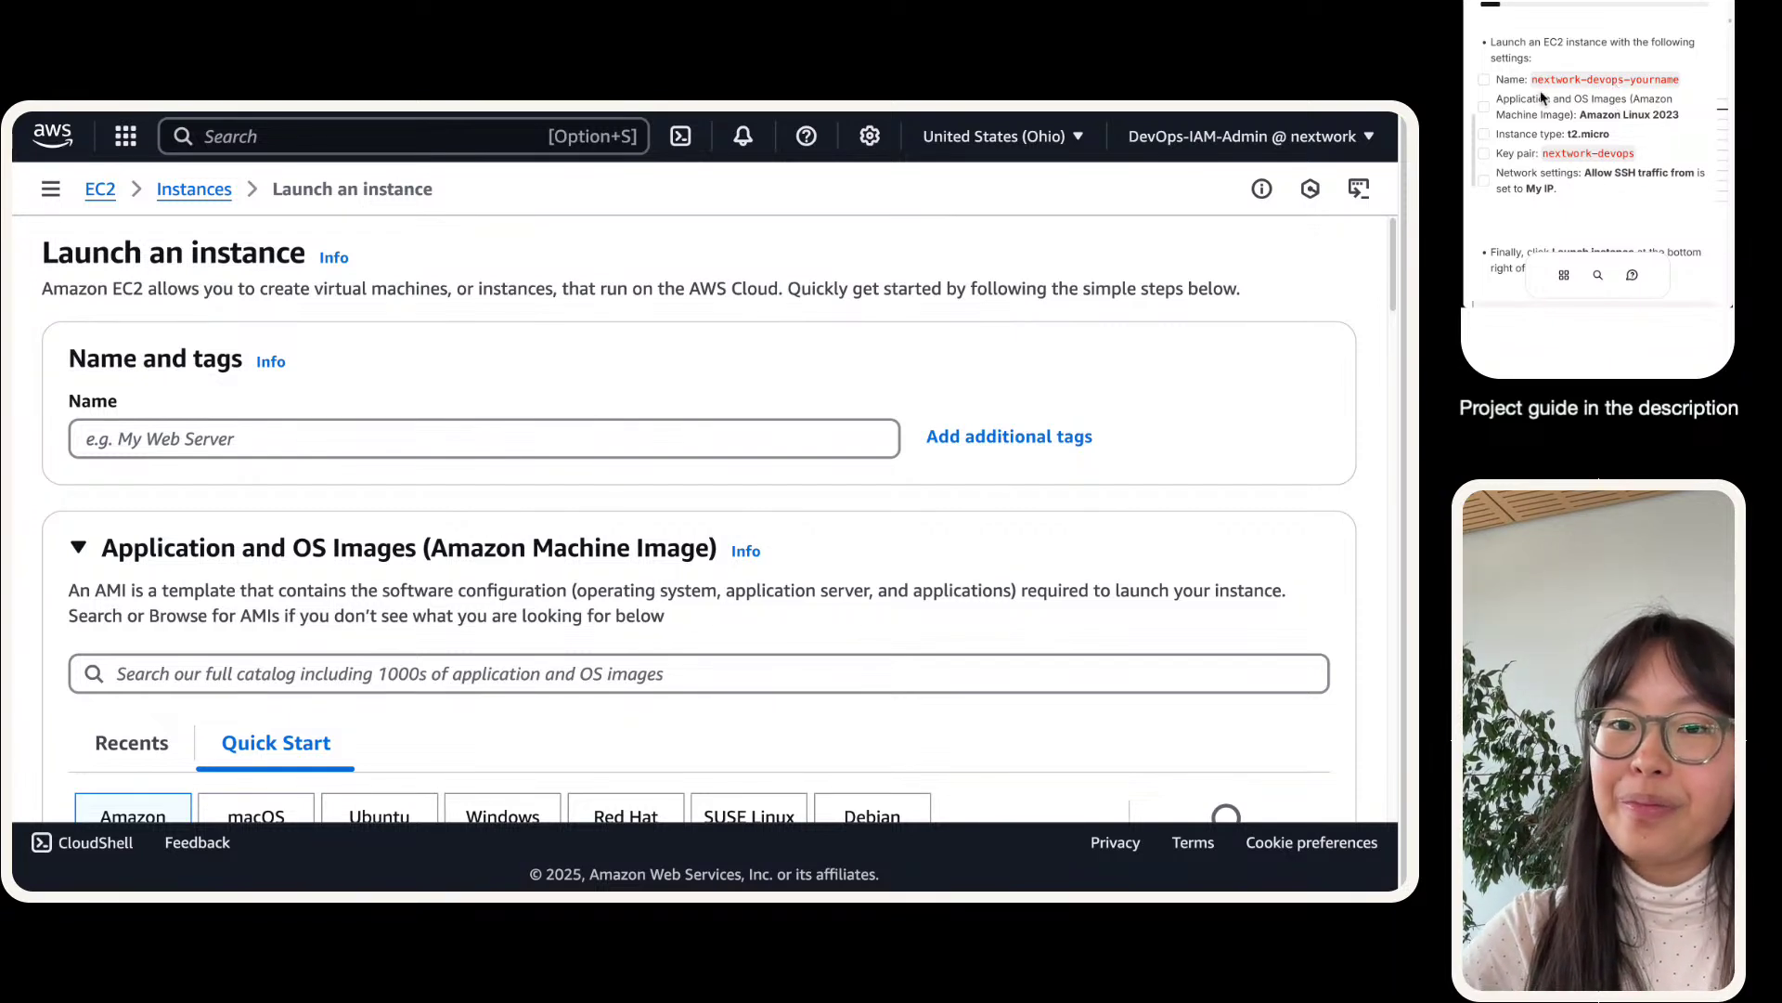
- Clear a wrongly pasted value from the instance Name field
scroll(1601, 65, "up", 1)
scroll(1600, 61, "up", 1)
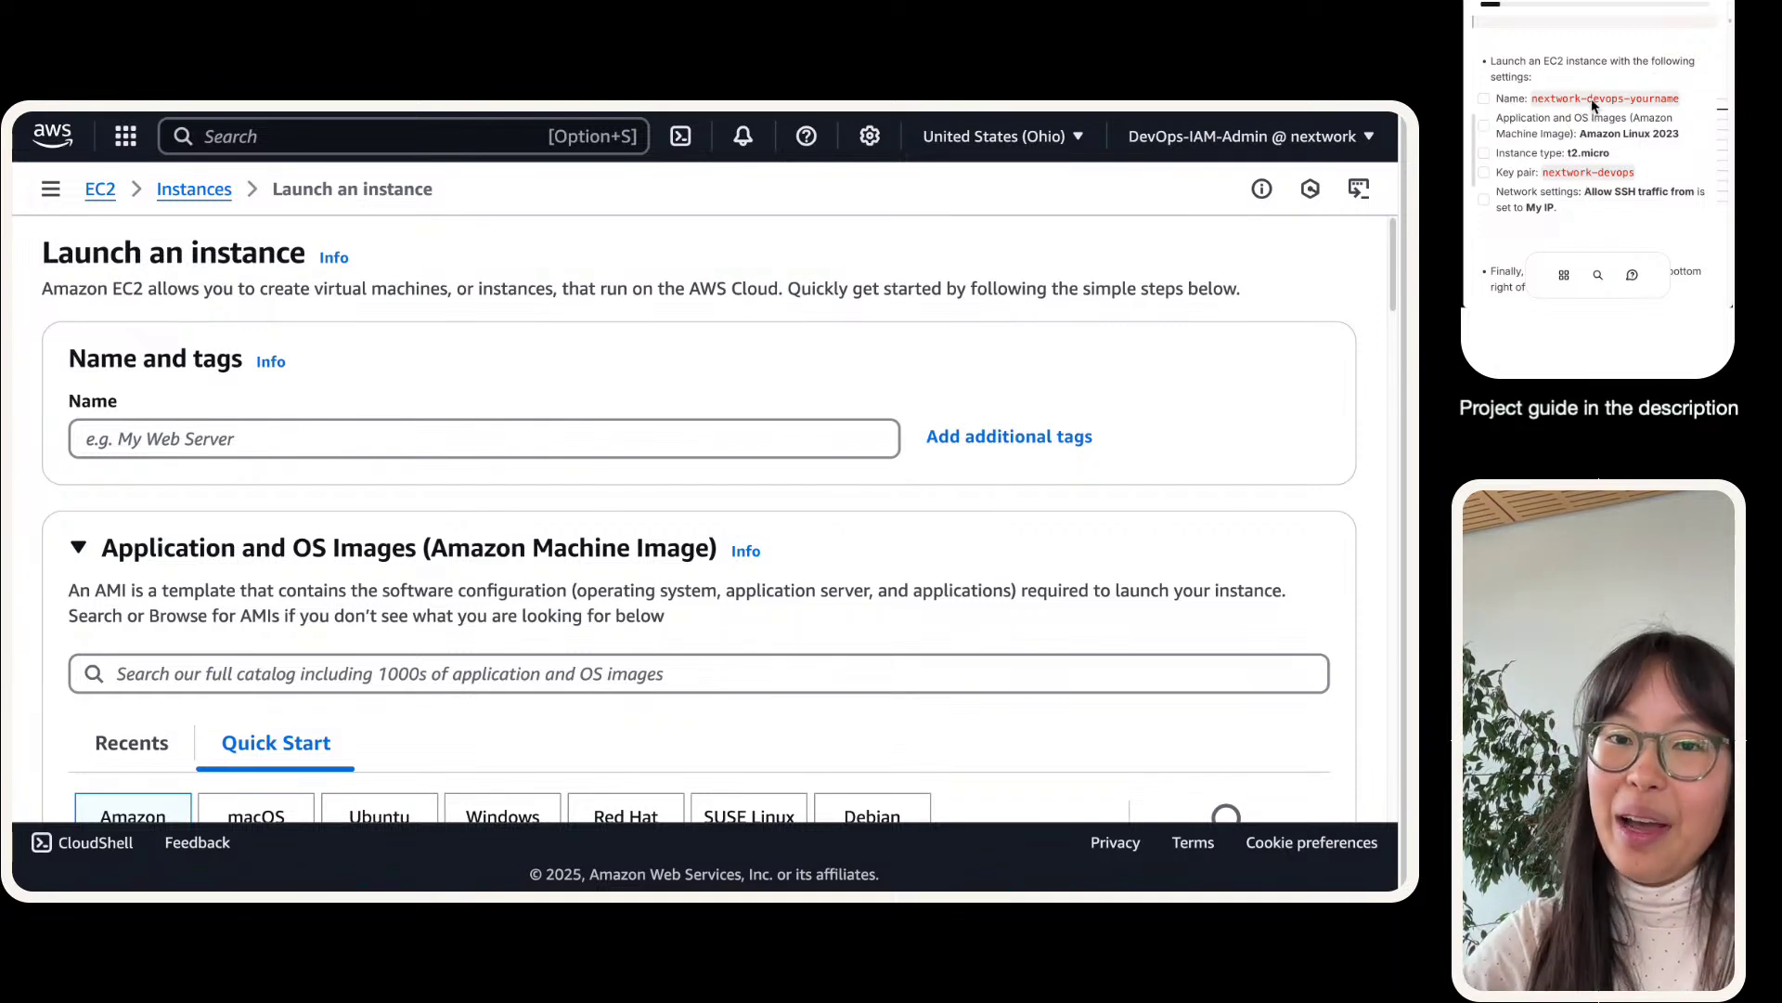
left_click(437, 429)
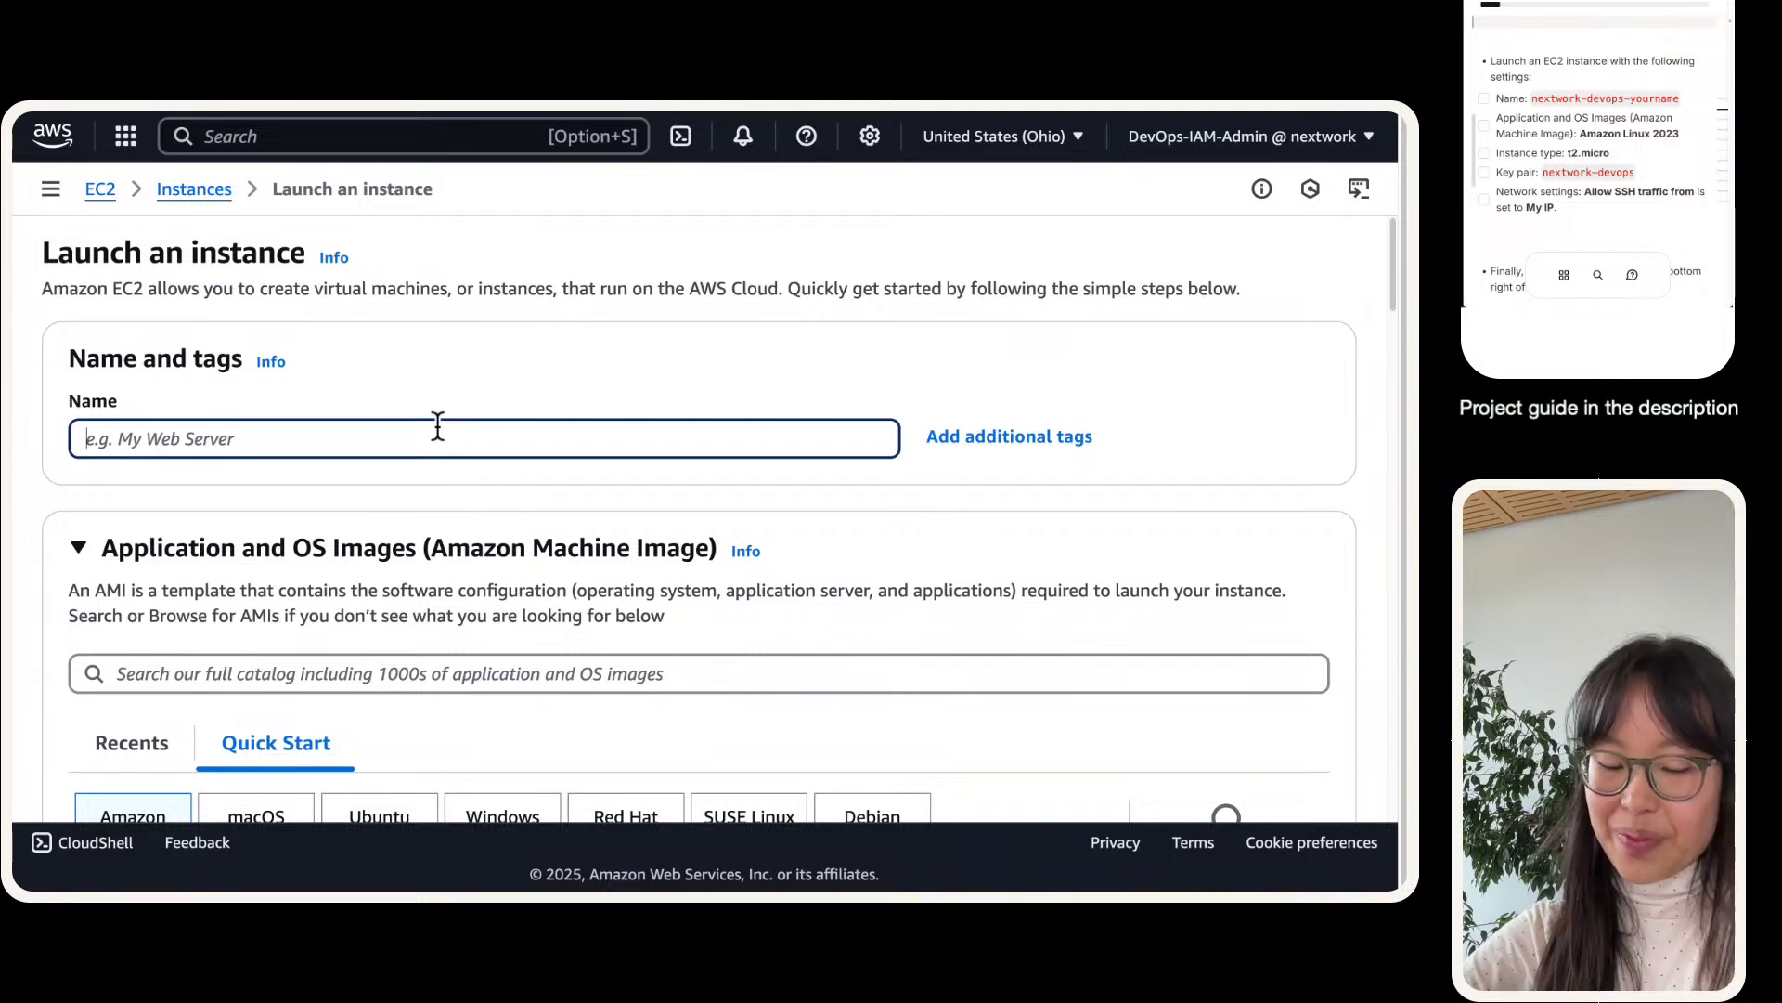
key("super+v")
key("super+a")
key("BackSpace")
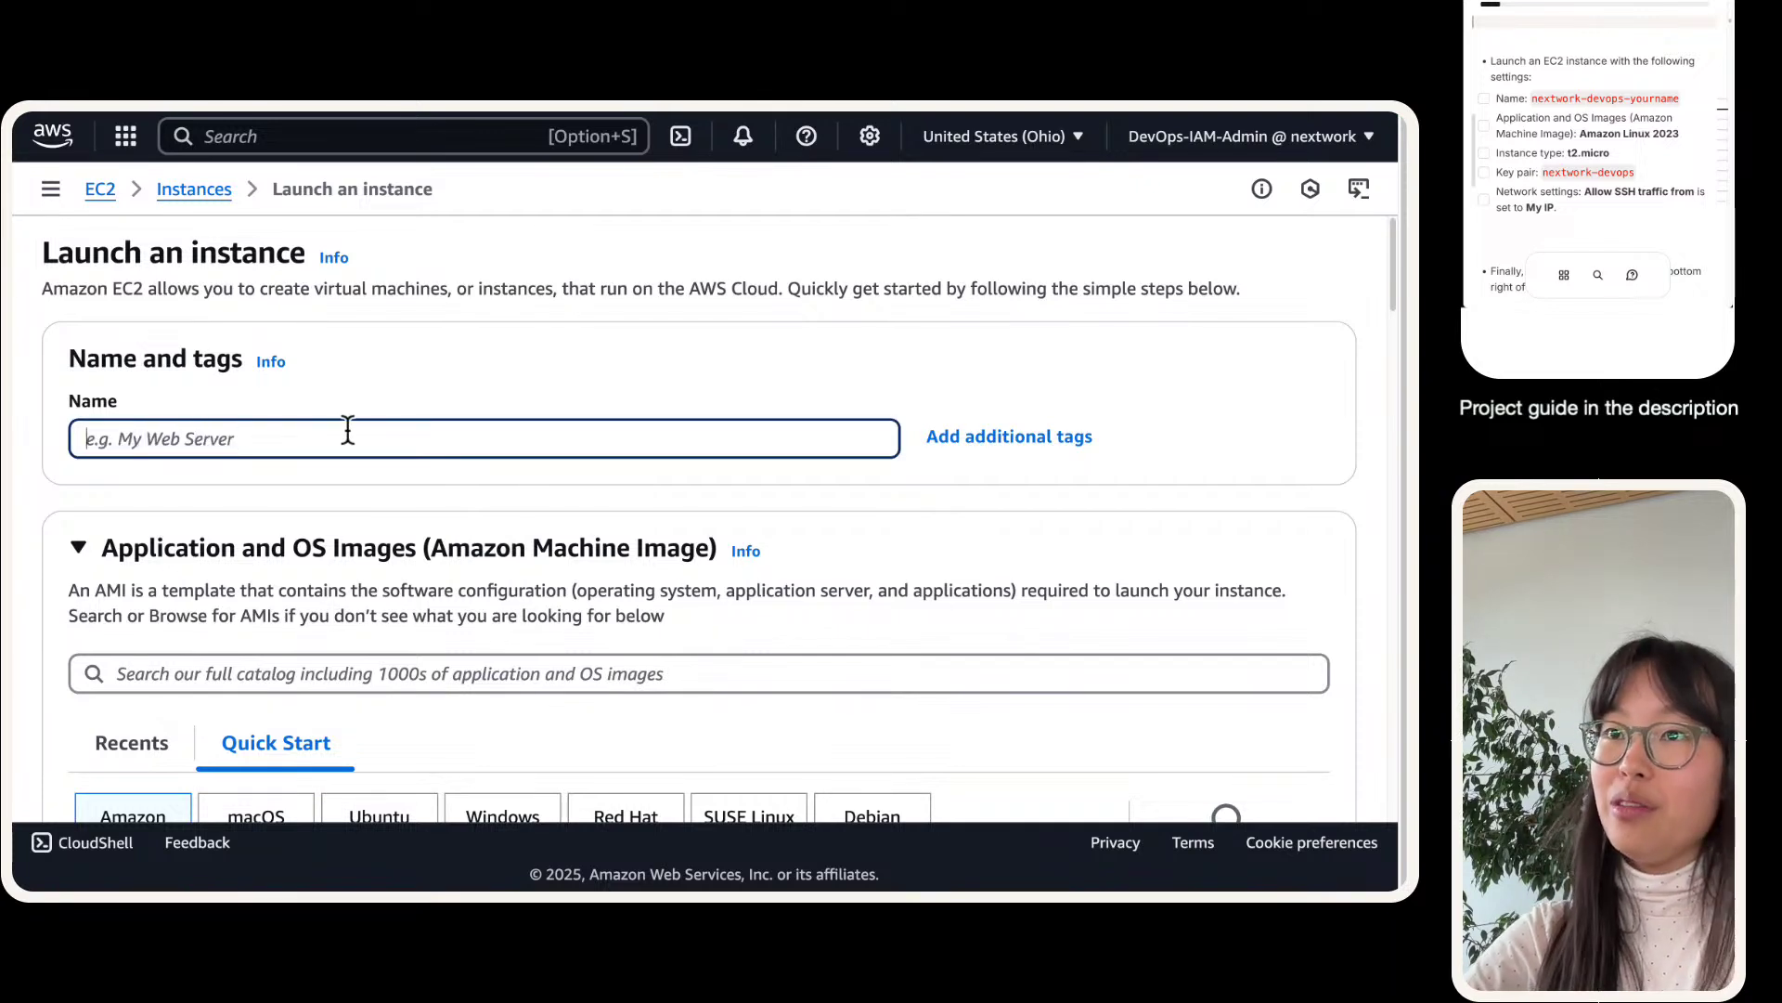
- Copy nextwork-devops-yourname from the guide and paste it as the instance name
left_click(1620, 86)
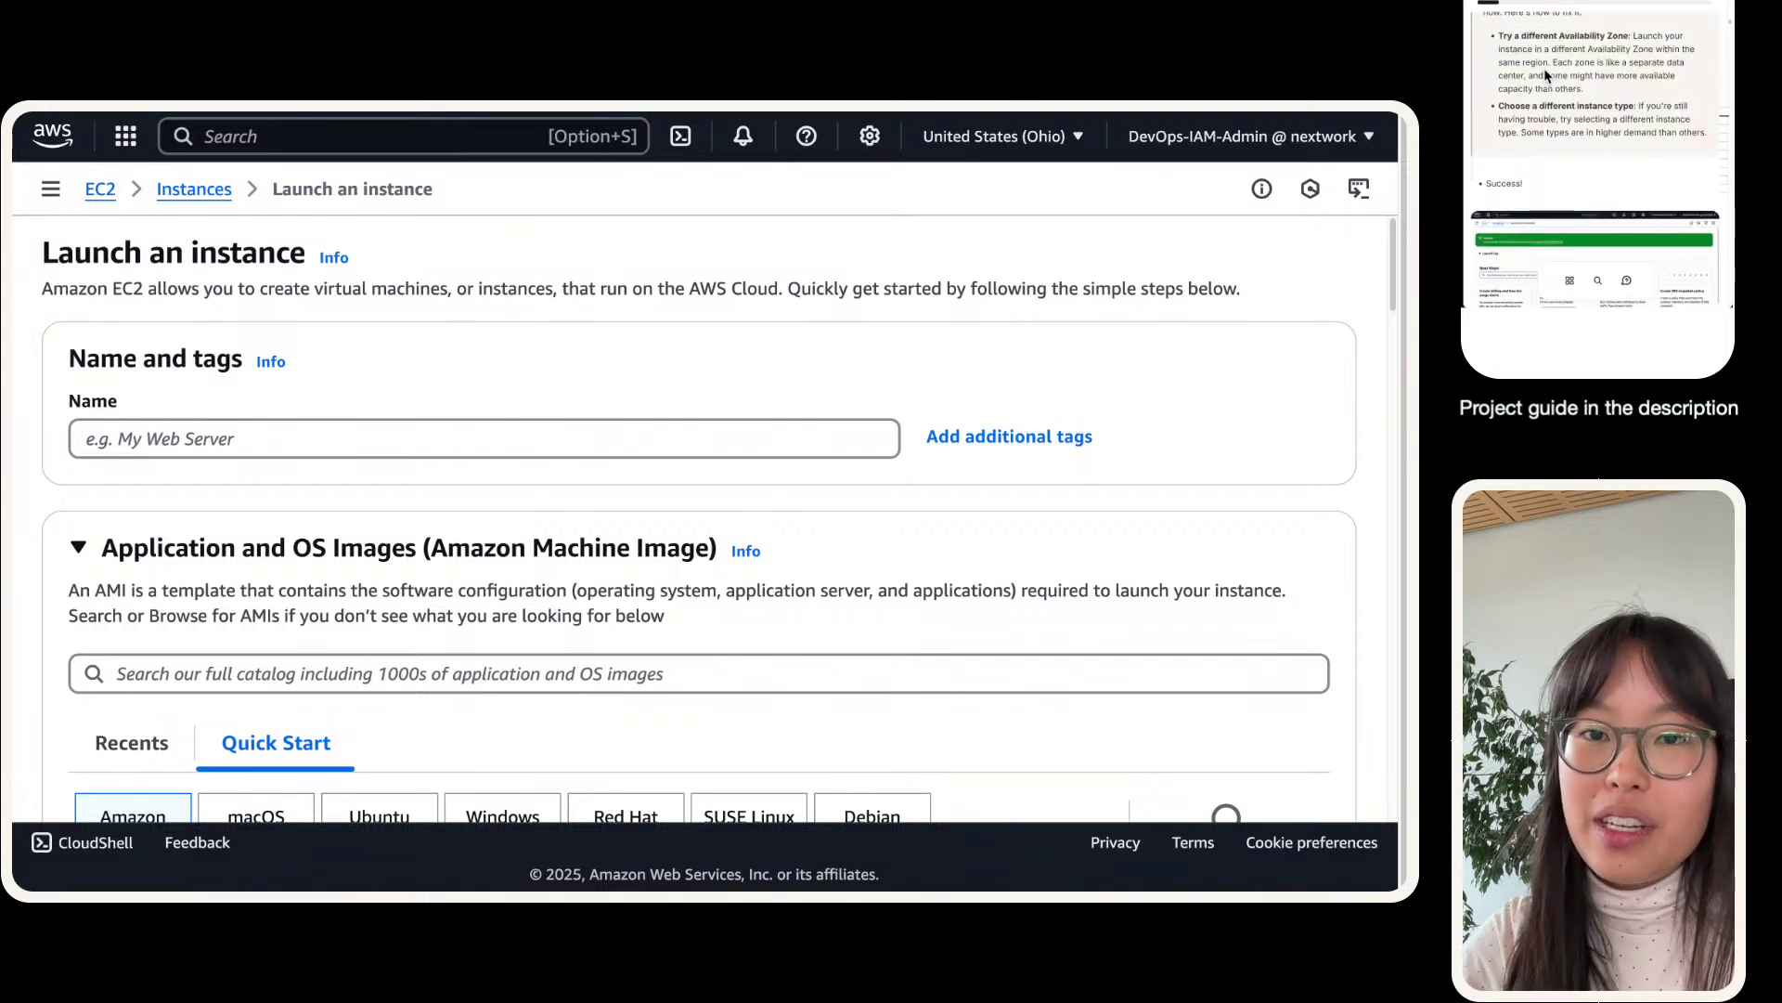
scroll(1598, 136, "down", 1)
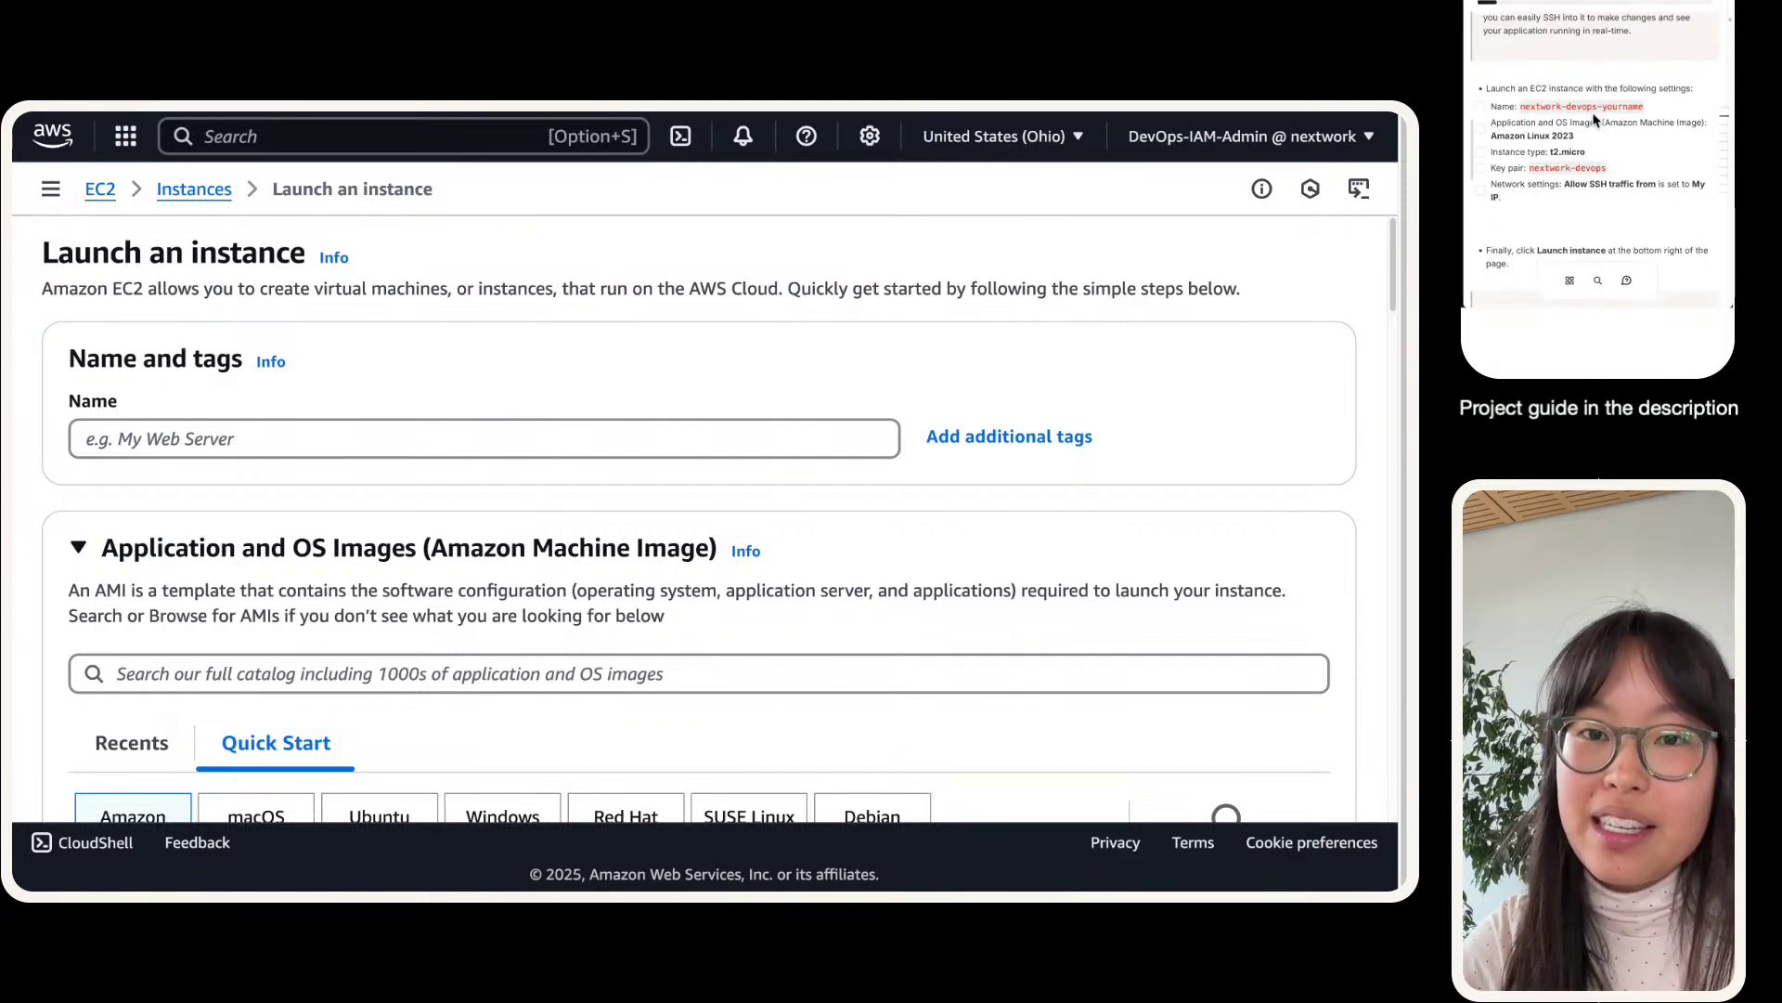
triple_click(1593, 109)
left_click_drag(1646, 113, 1520, 107)
key("super+c")
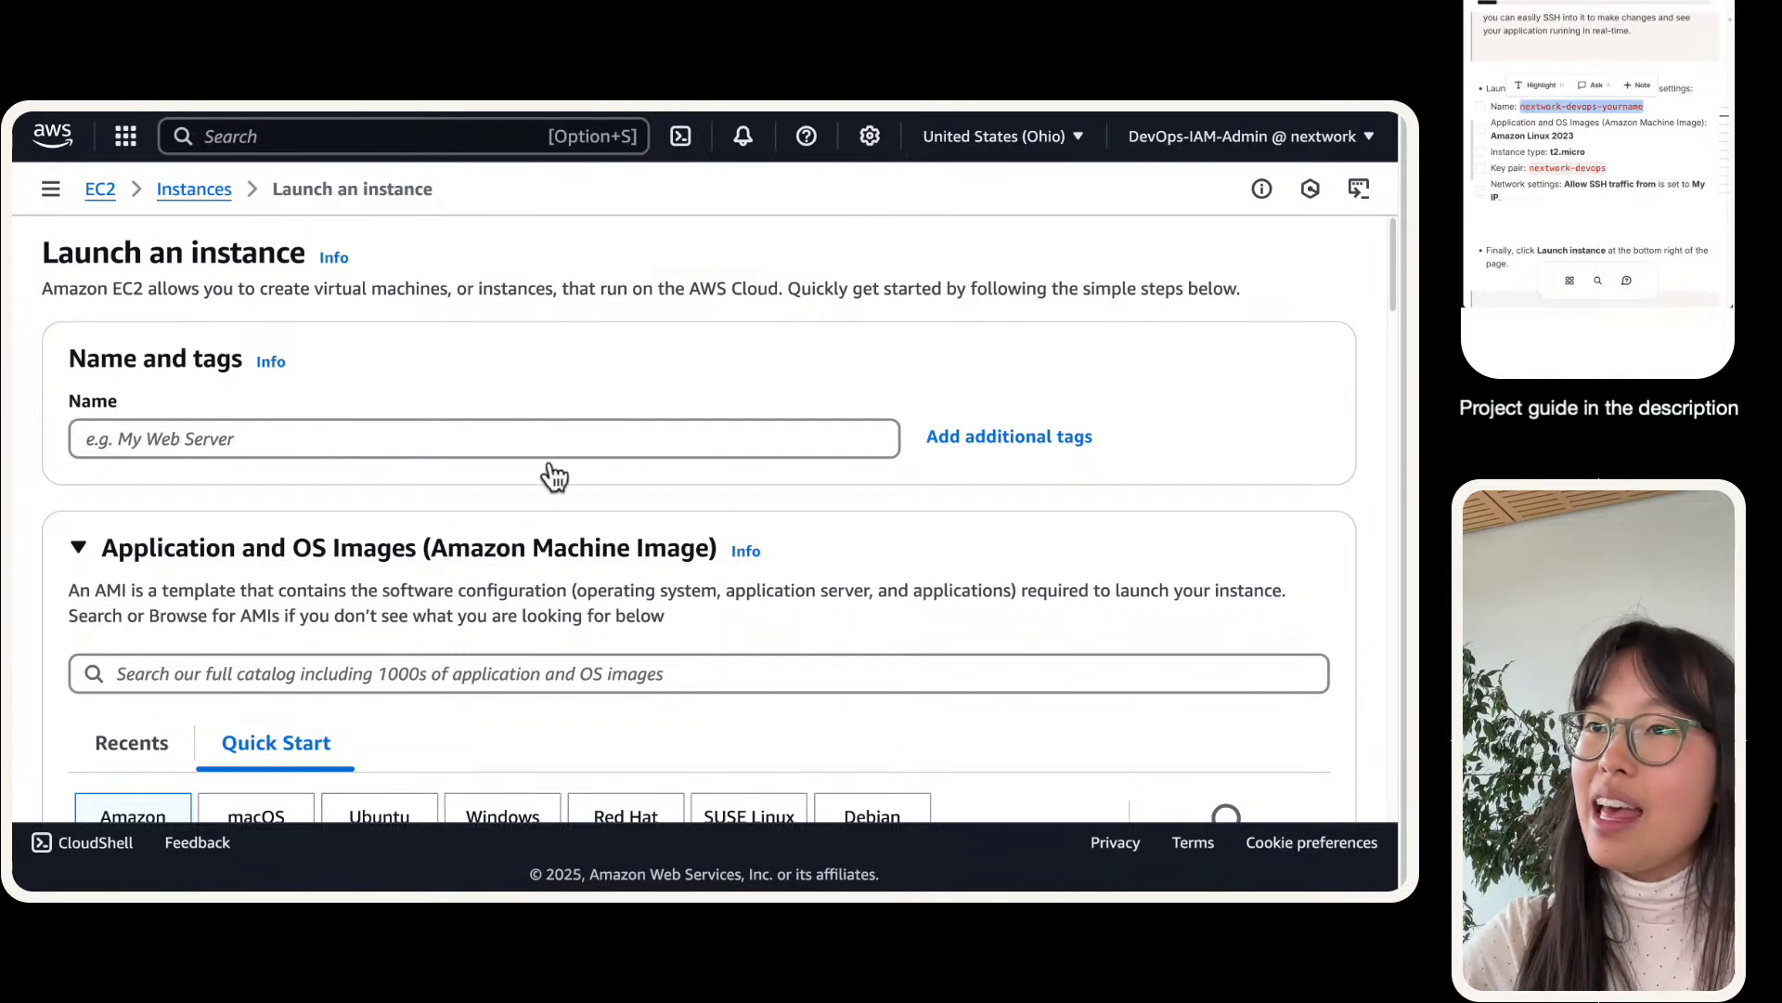
left_click(517, 454)
key("super+v")
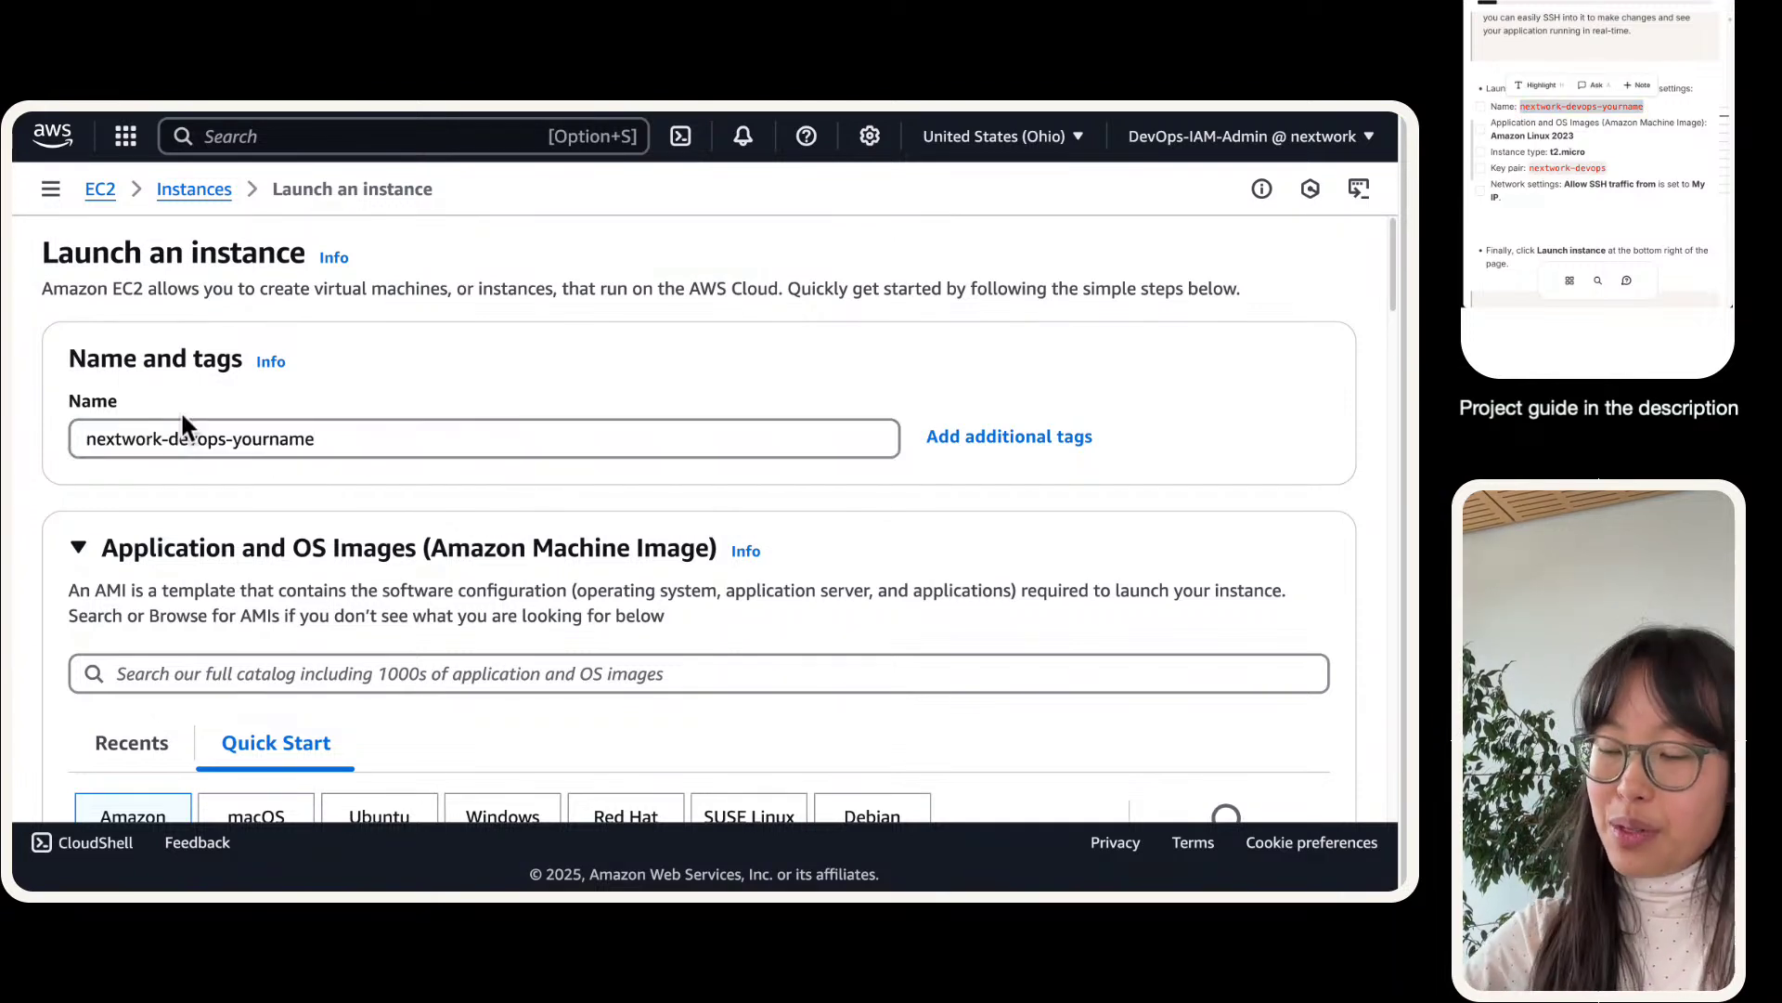
key("super+plus")
key("super+plus")
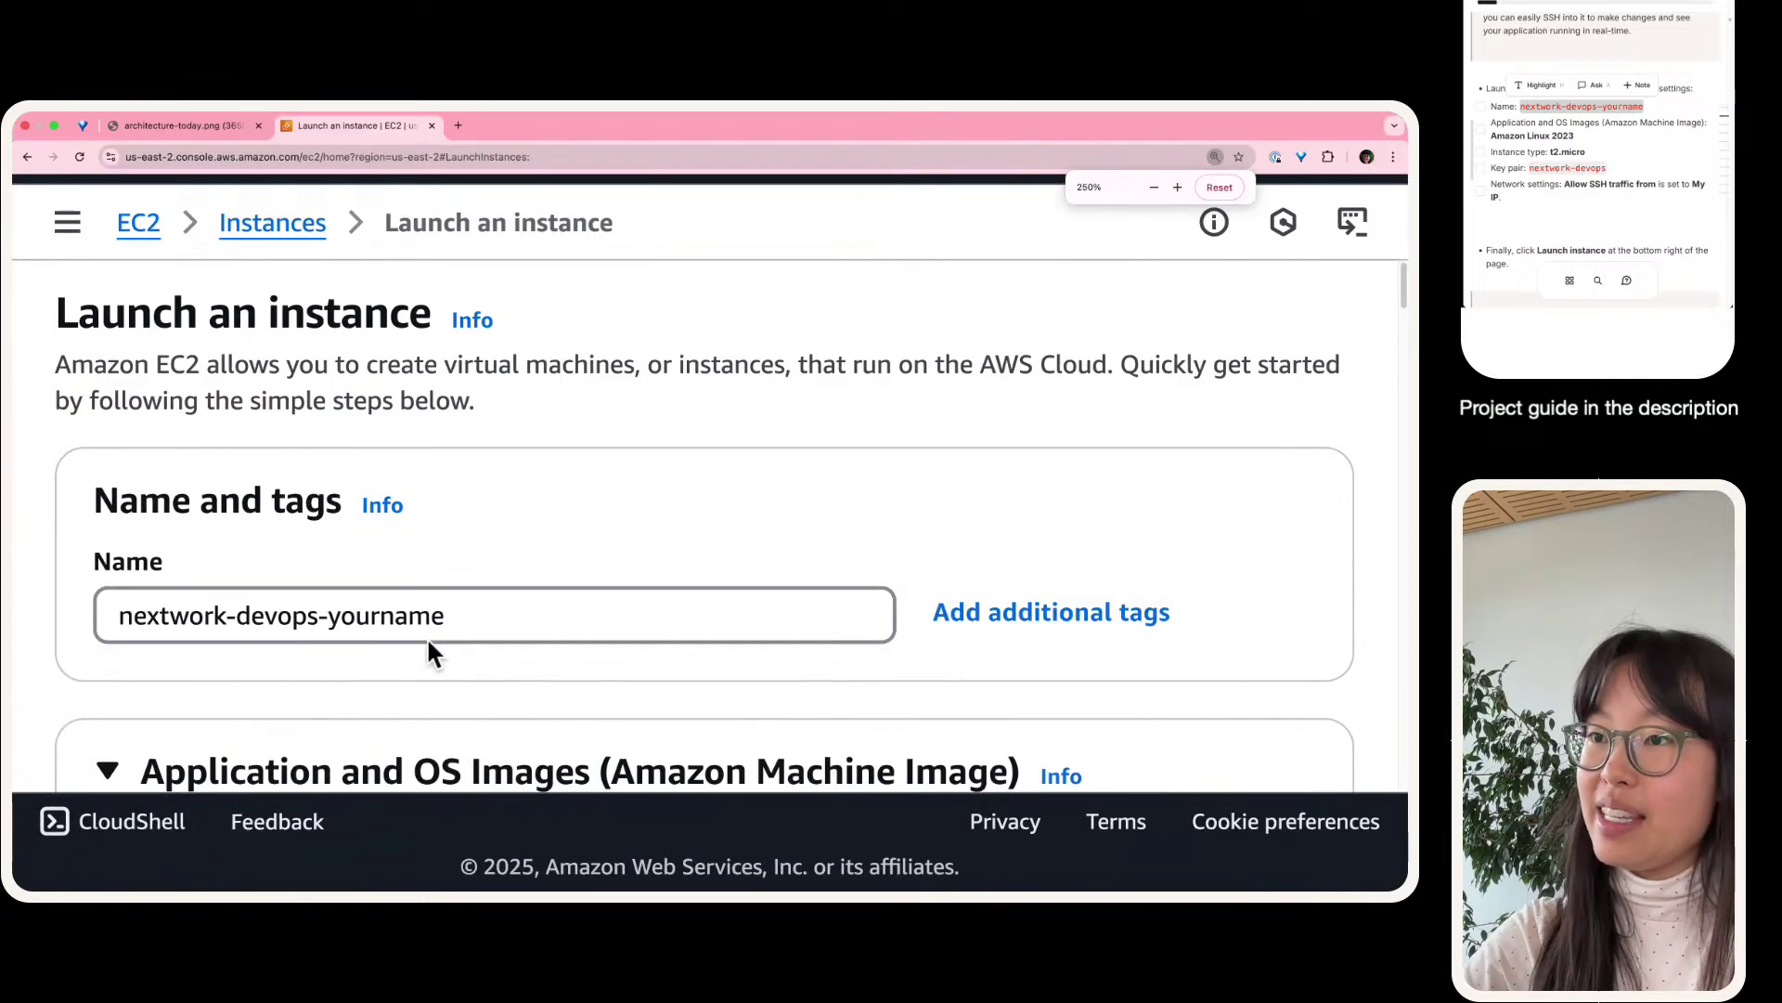
- Replace 'yourname' in the instance name with the user's own first name
left_click(404, 624)
double_click(405, 624)
type("natazha")
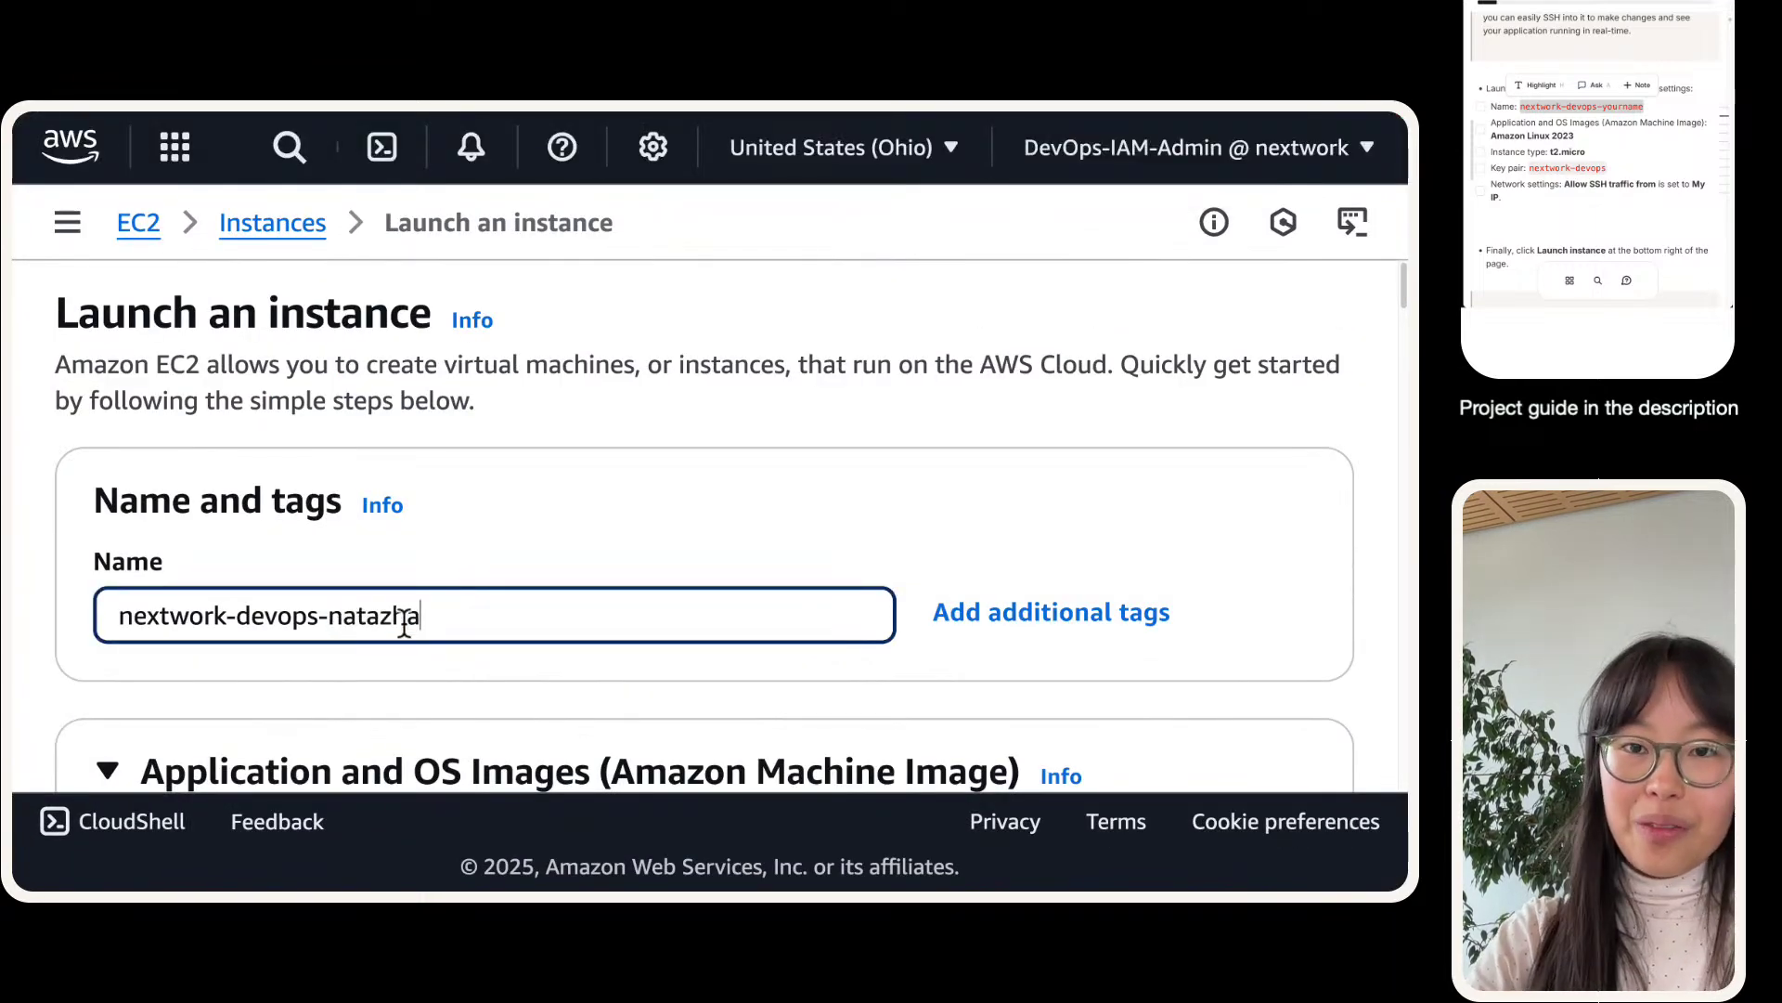
key("BackSpace")
key("BackSpace")
key("BackSpace")
type("sha")
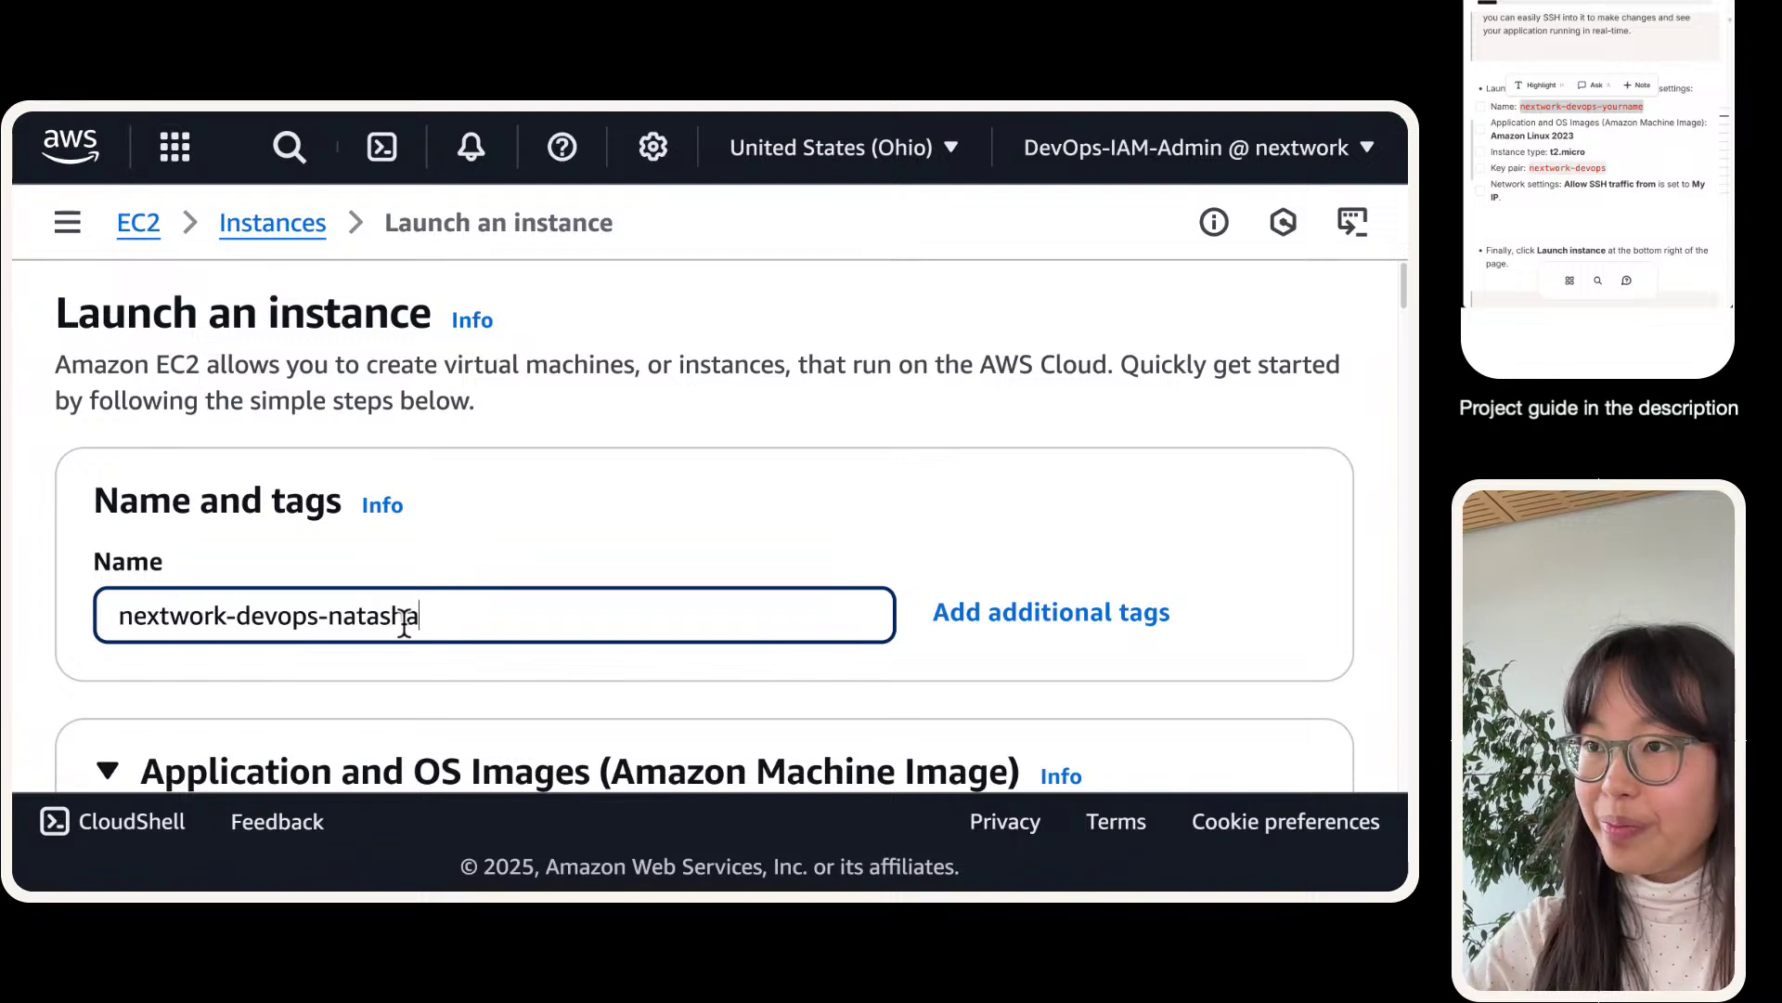
left_click(522, 555)
double_click(371, 613)
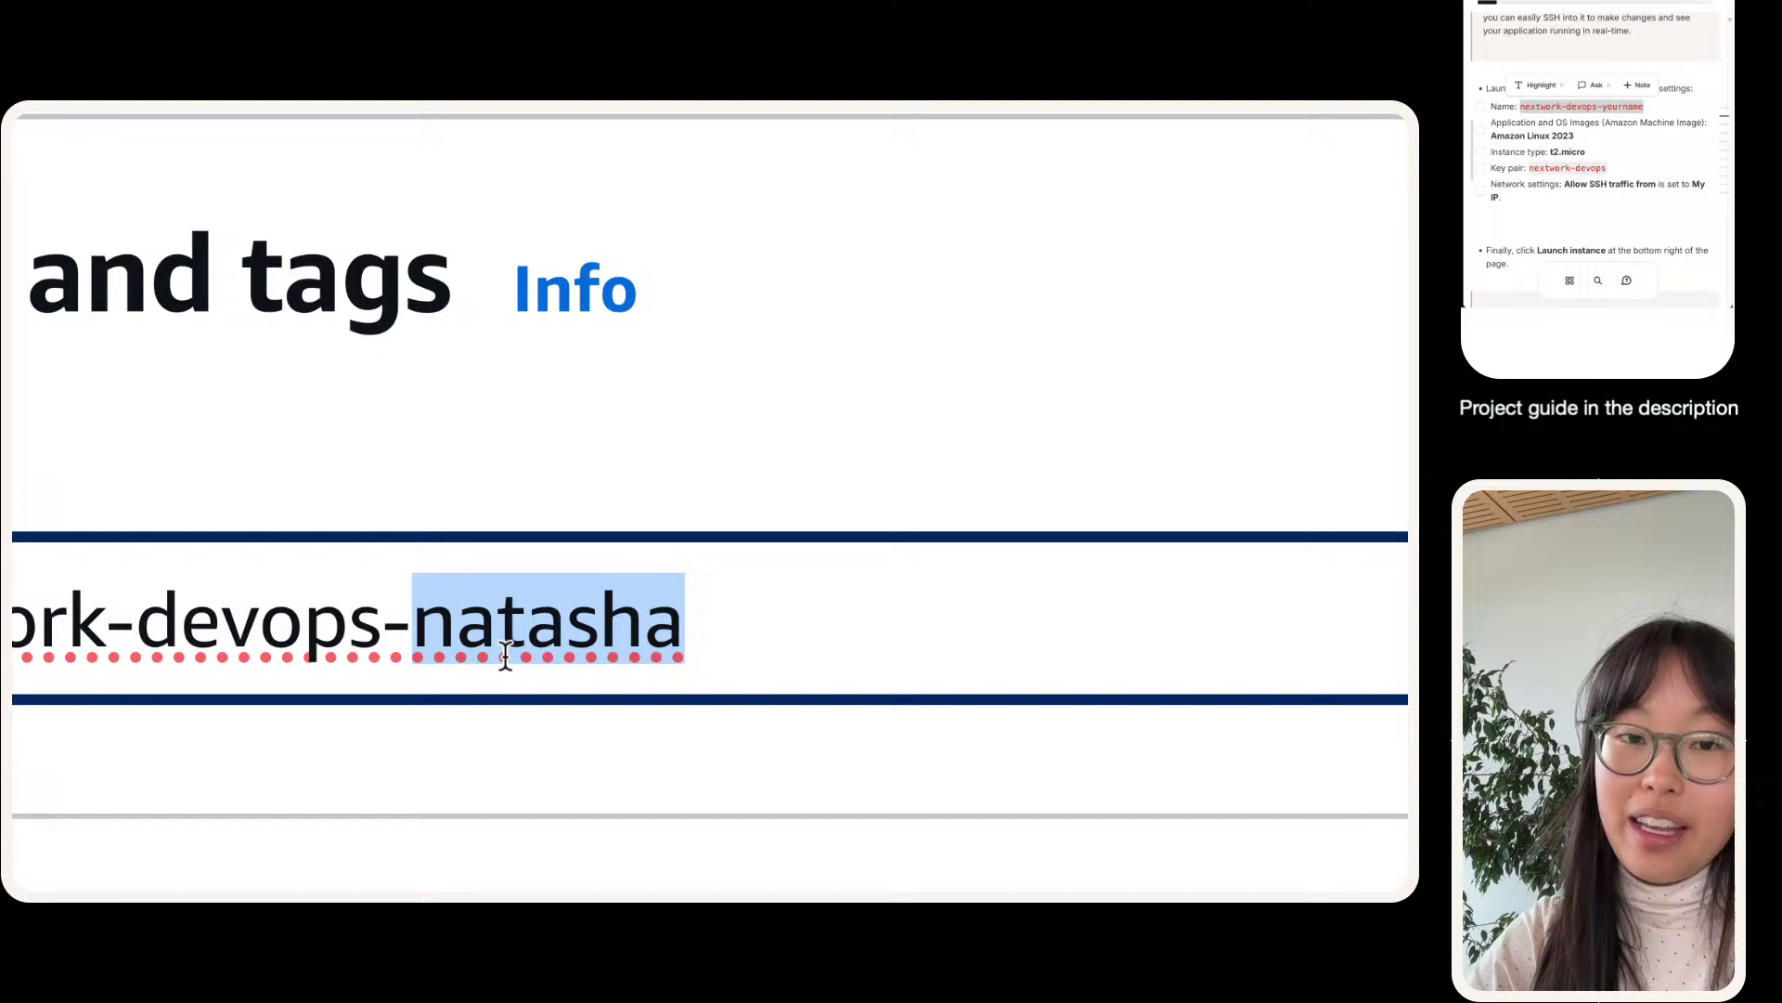
scroll(673, 605, "down", 3)
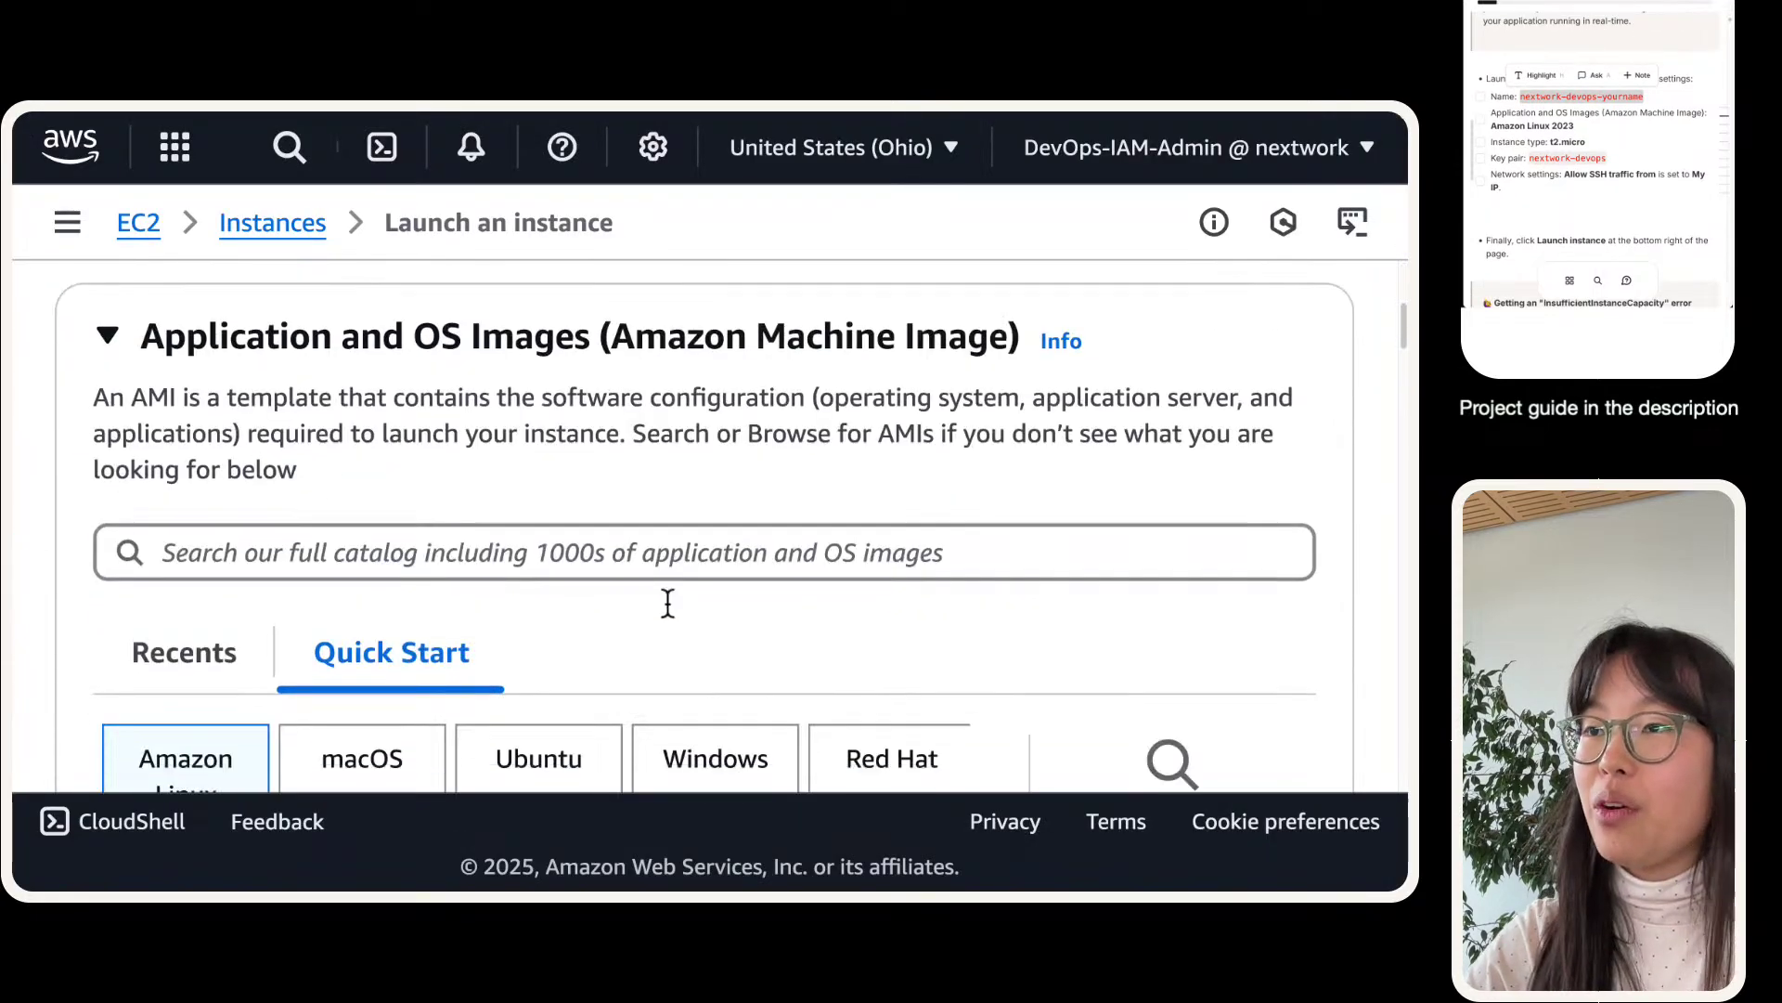
scroll(668, 604, "down", 5)
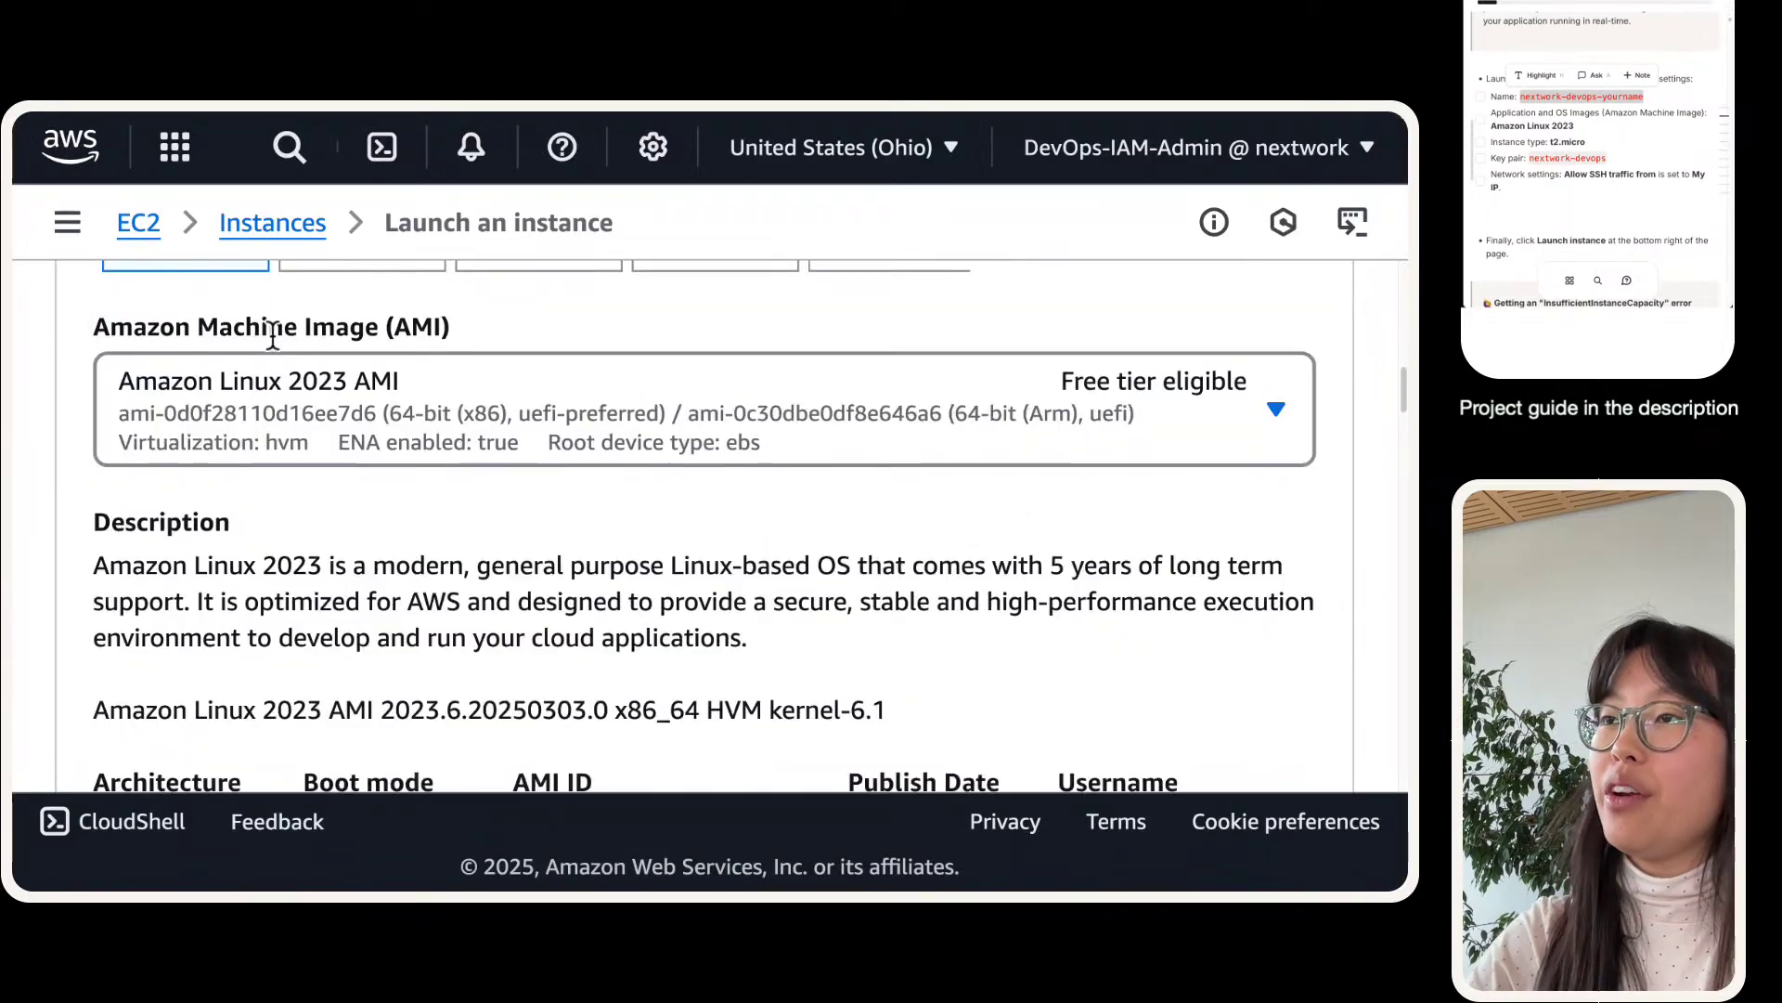
scroll(1161, 388, "down", 8)
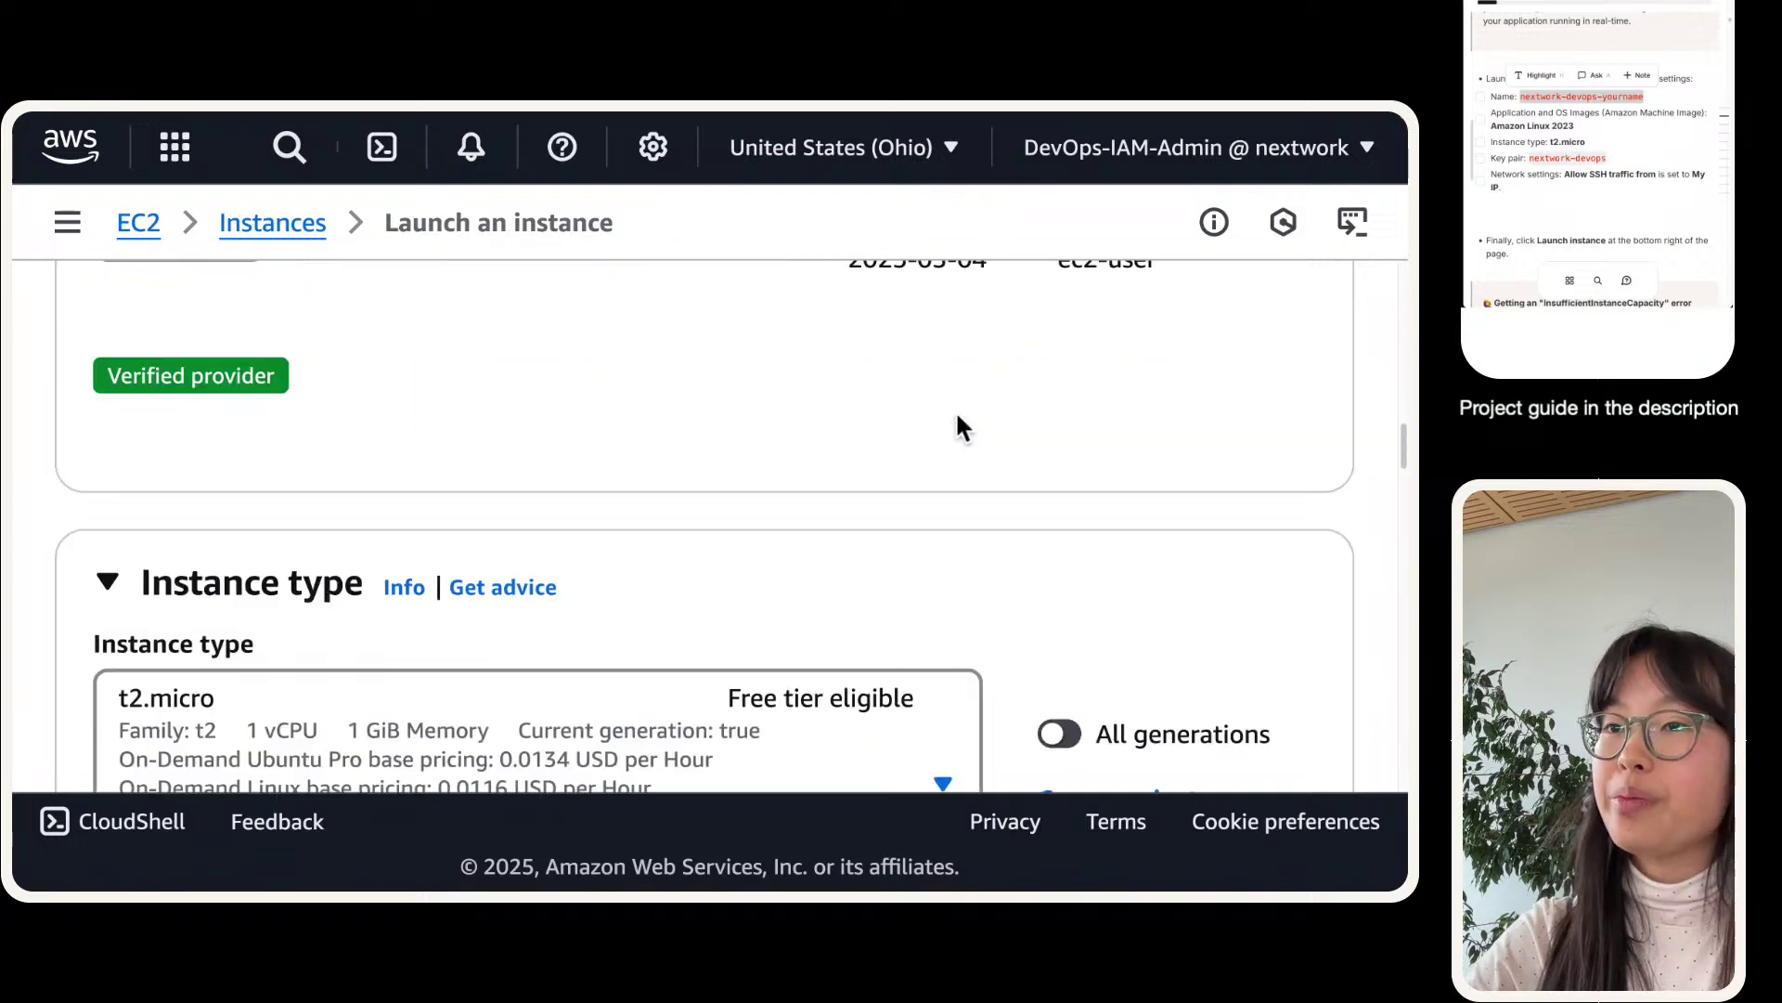
scroll(660, 481, "down", 1)
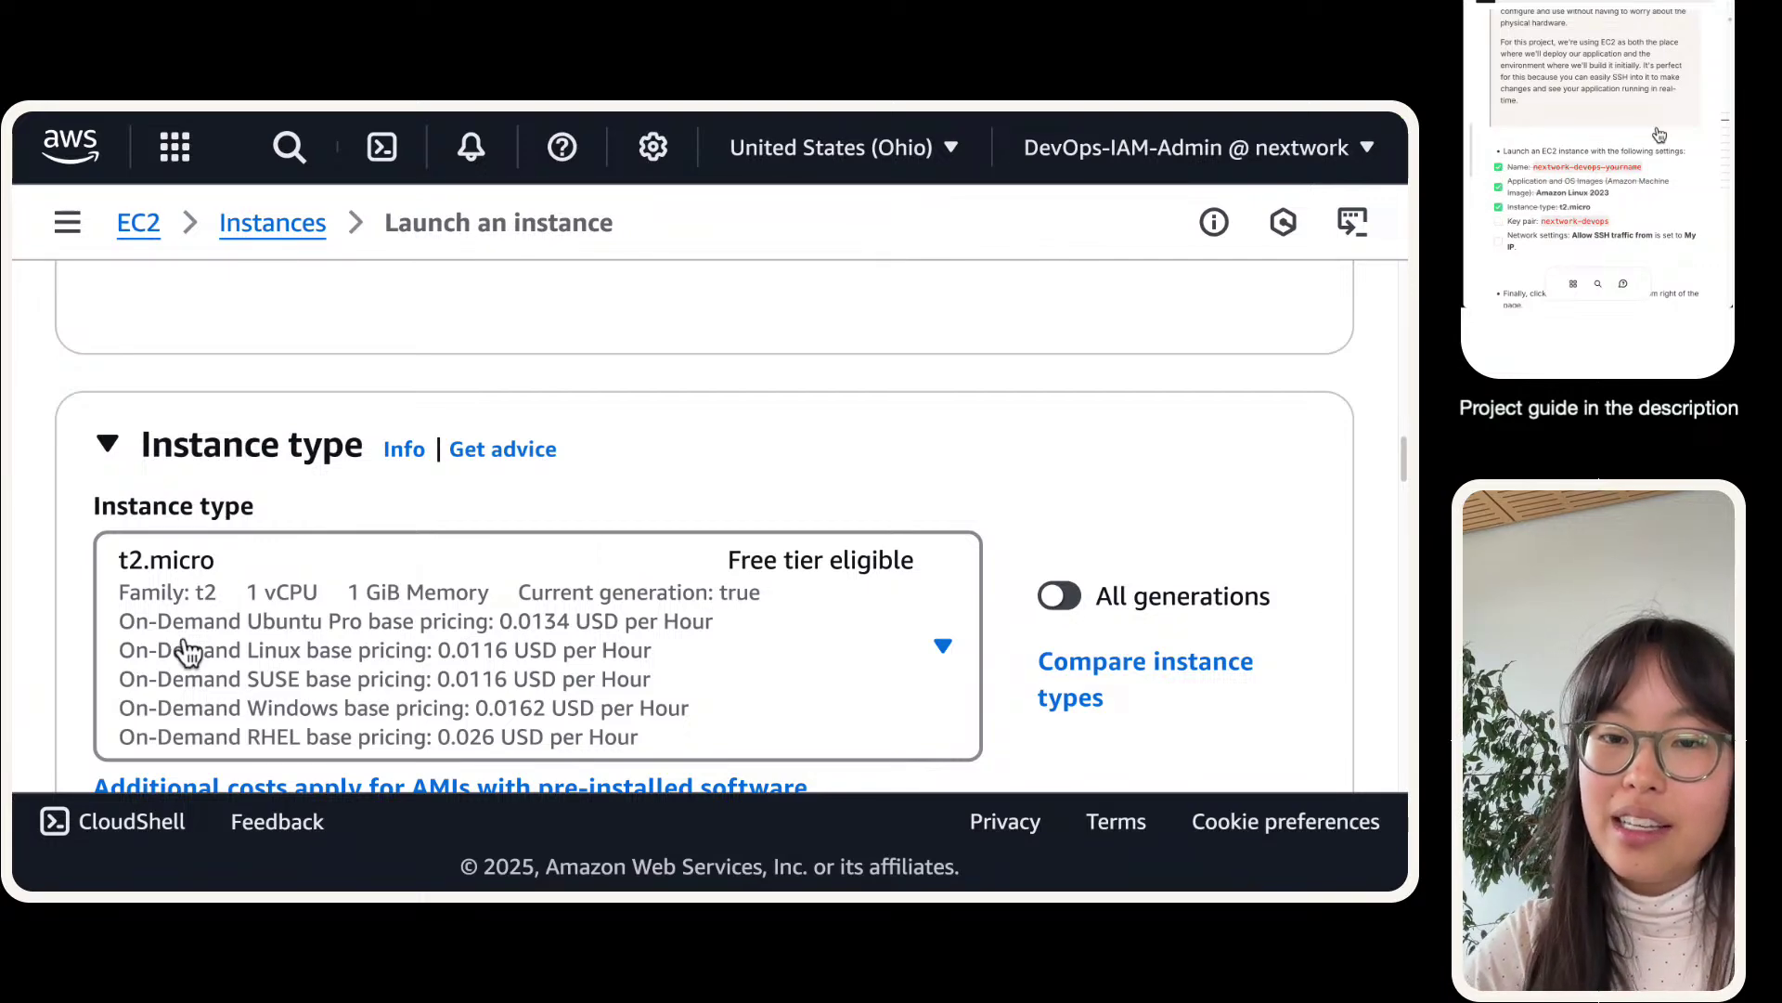
scroll(452, 548, "down", 2)
scroll(452, 547, "down", 5)
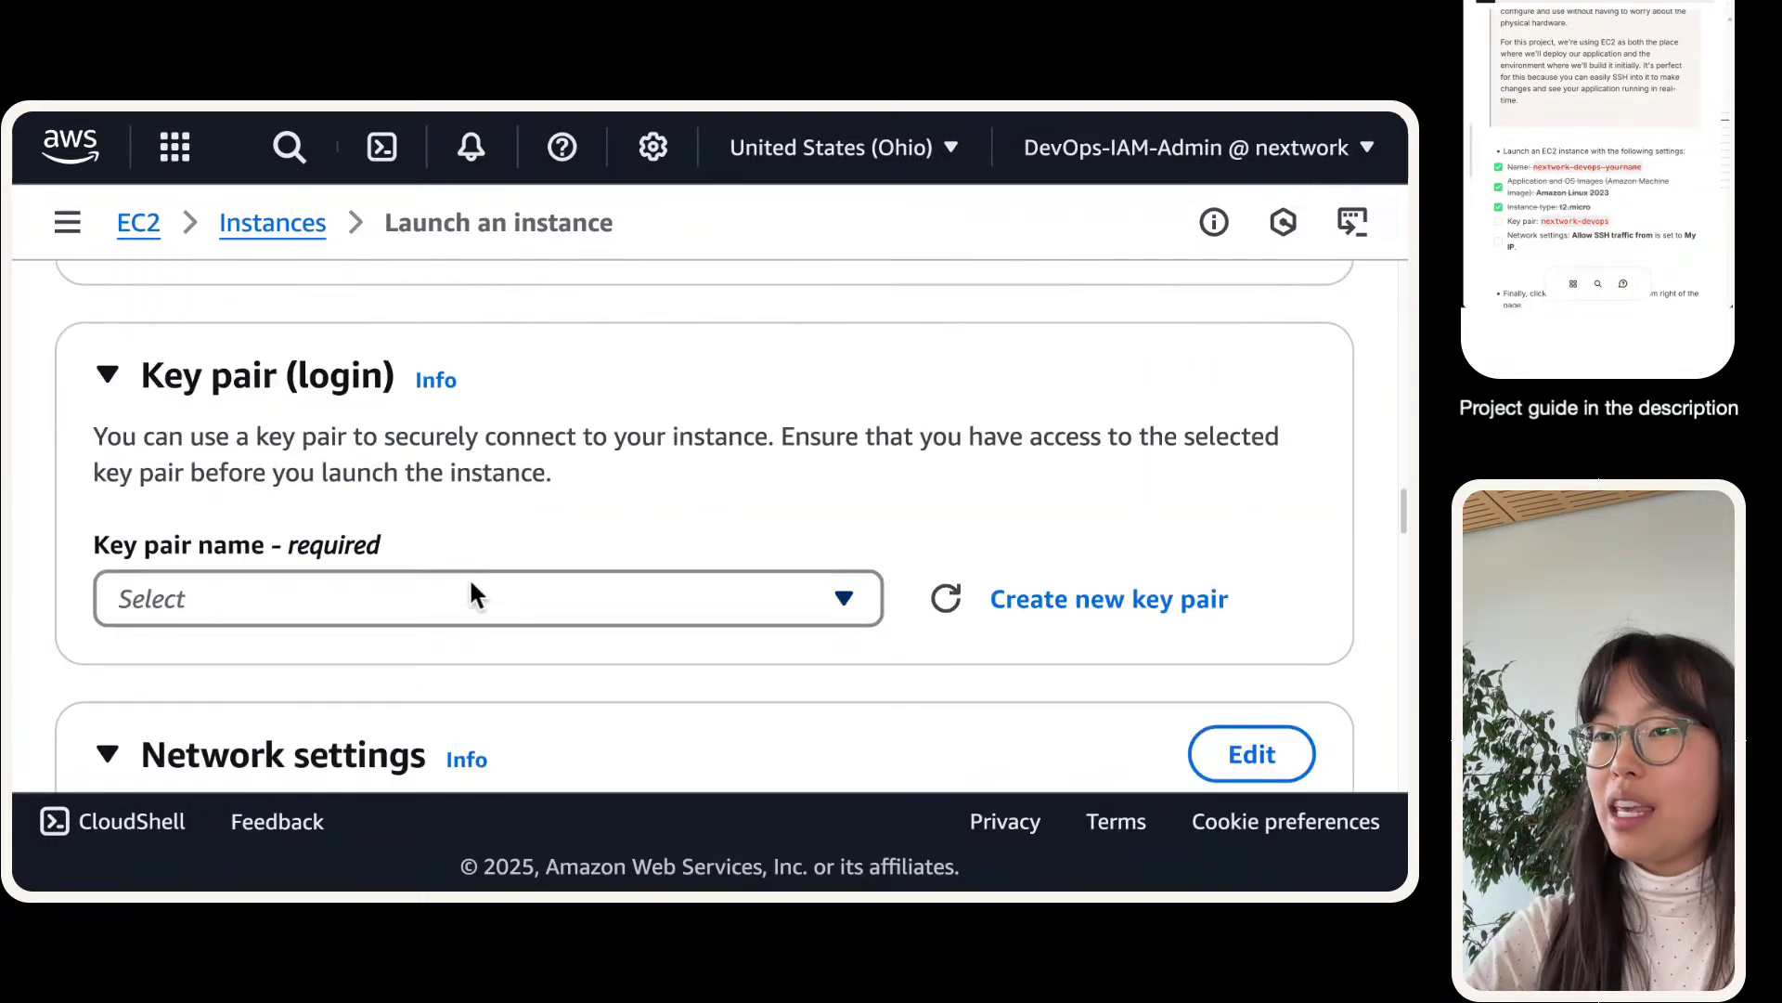
left_click(480, 594)
left_click(480, 596)
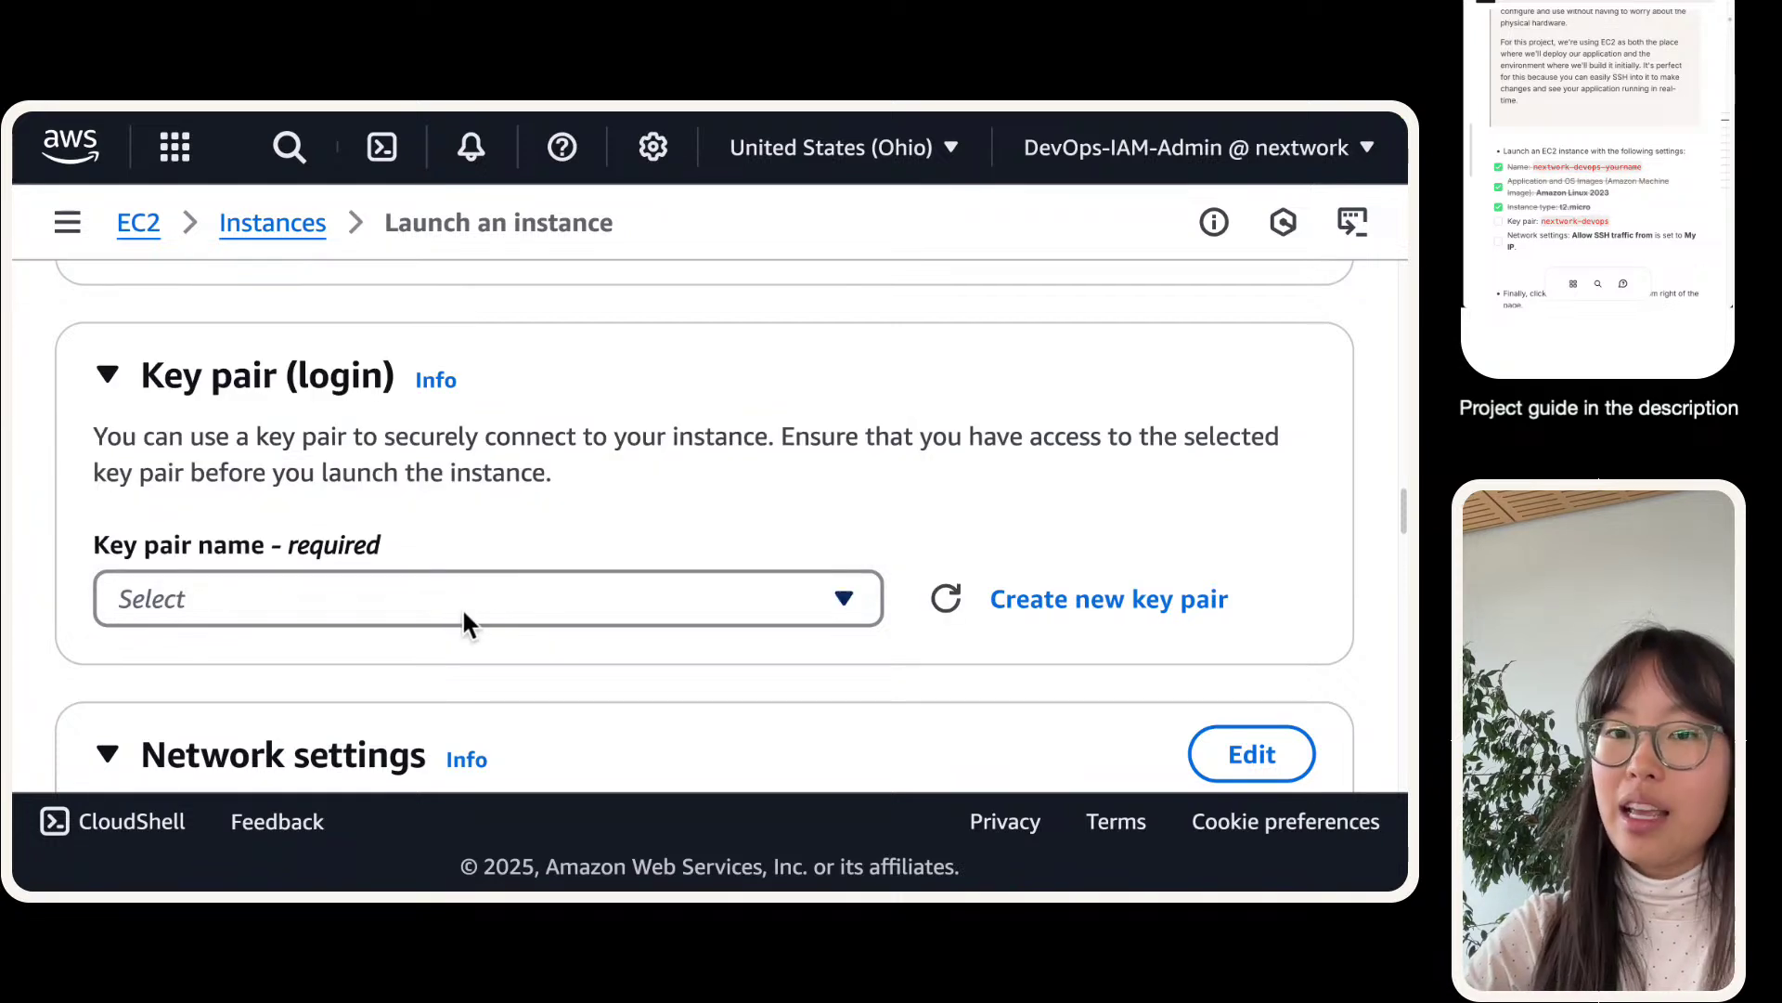
- After checking the key pair list, open the EC2 Key Pairs page in a new tab
left_click(465, 602)
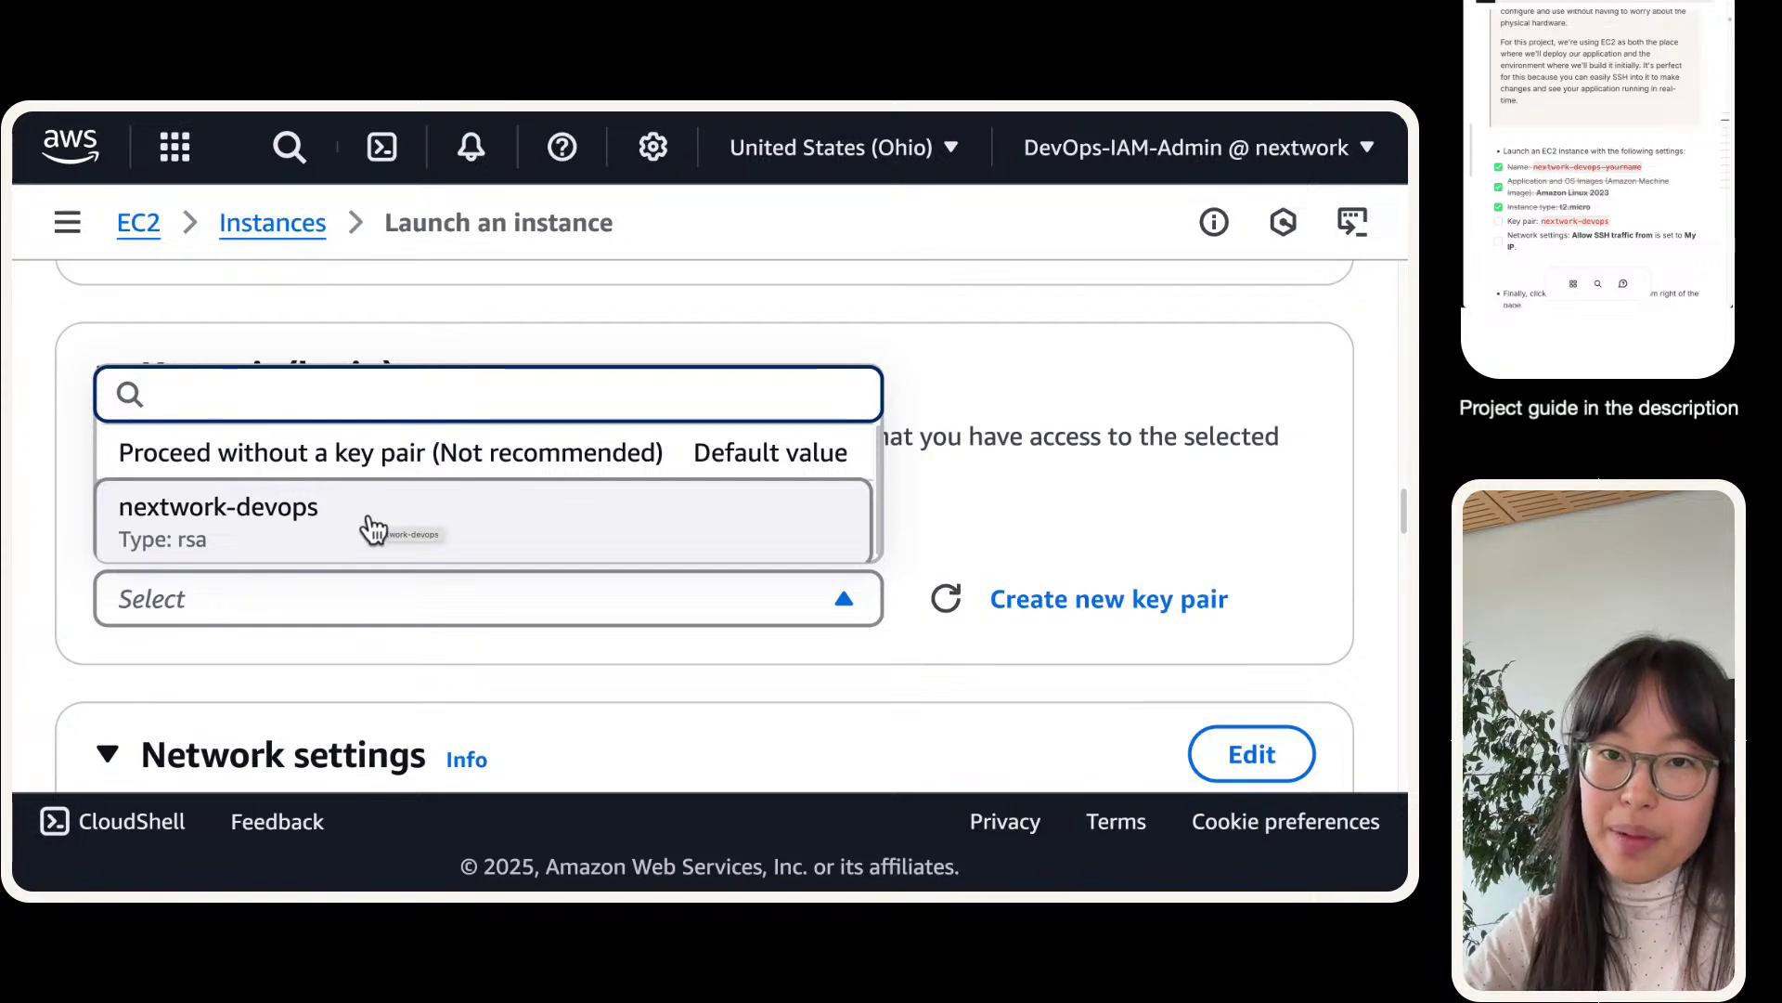
left_click(390, 362)
left_click(68, 223)
scroll(132, 442, "down", 4)
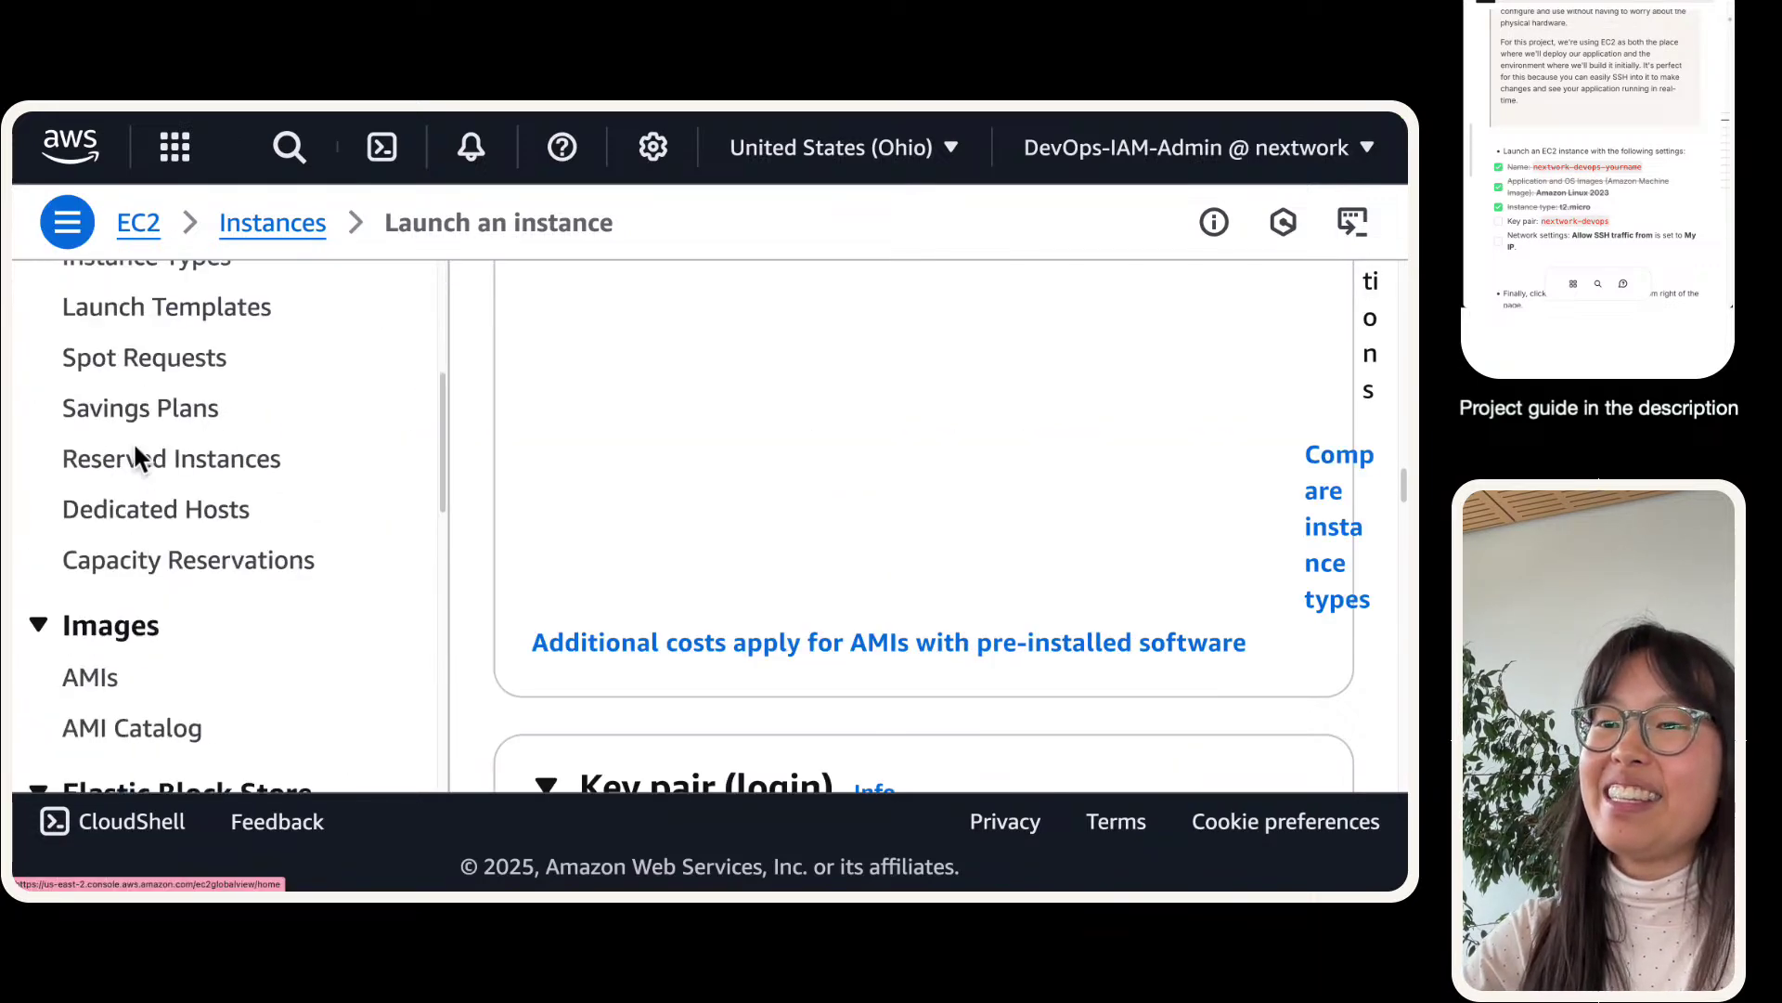
scroll(134, 446, "down", 6)
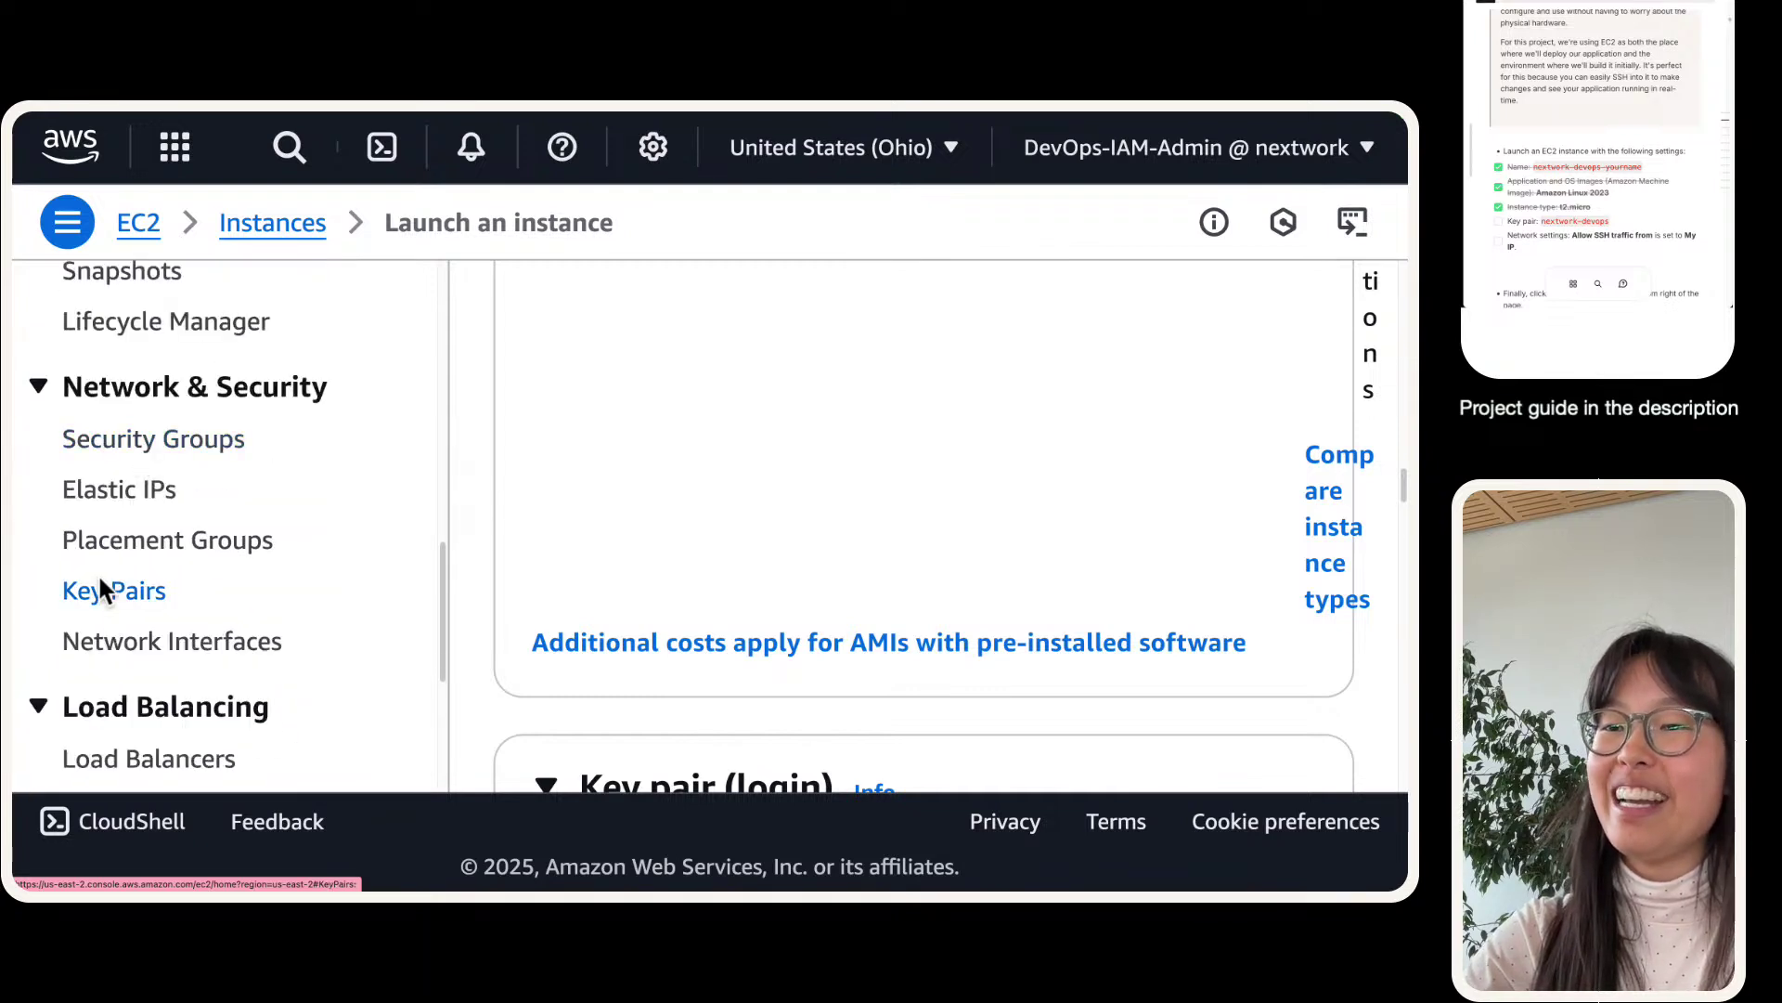
right_click(101, 585)
left_click(148, 576)
mouse_move(635, 113)
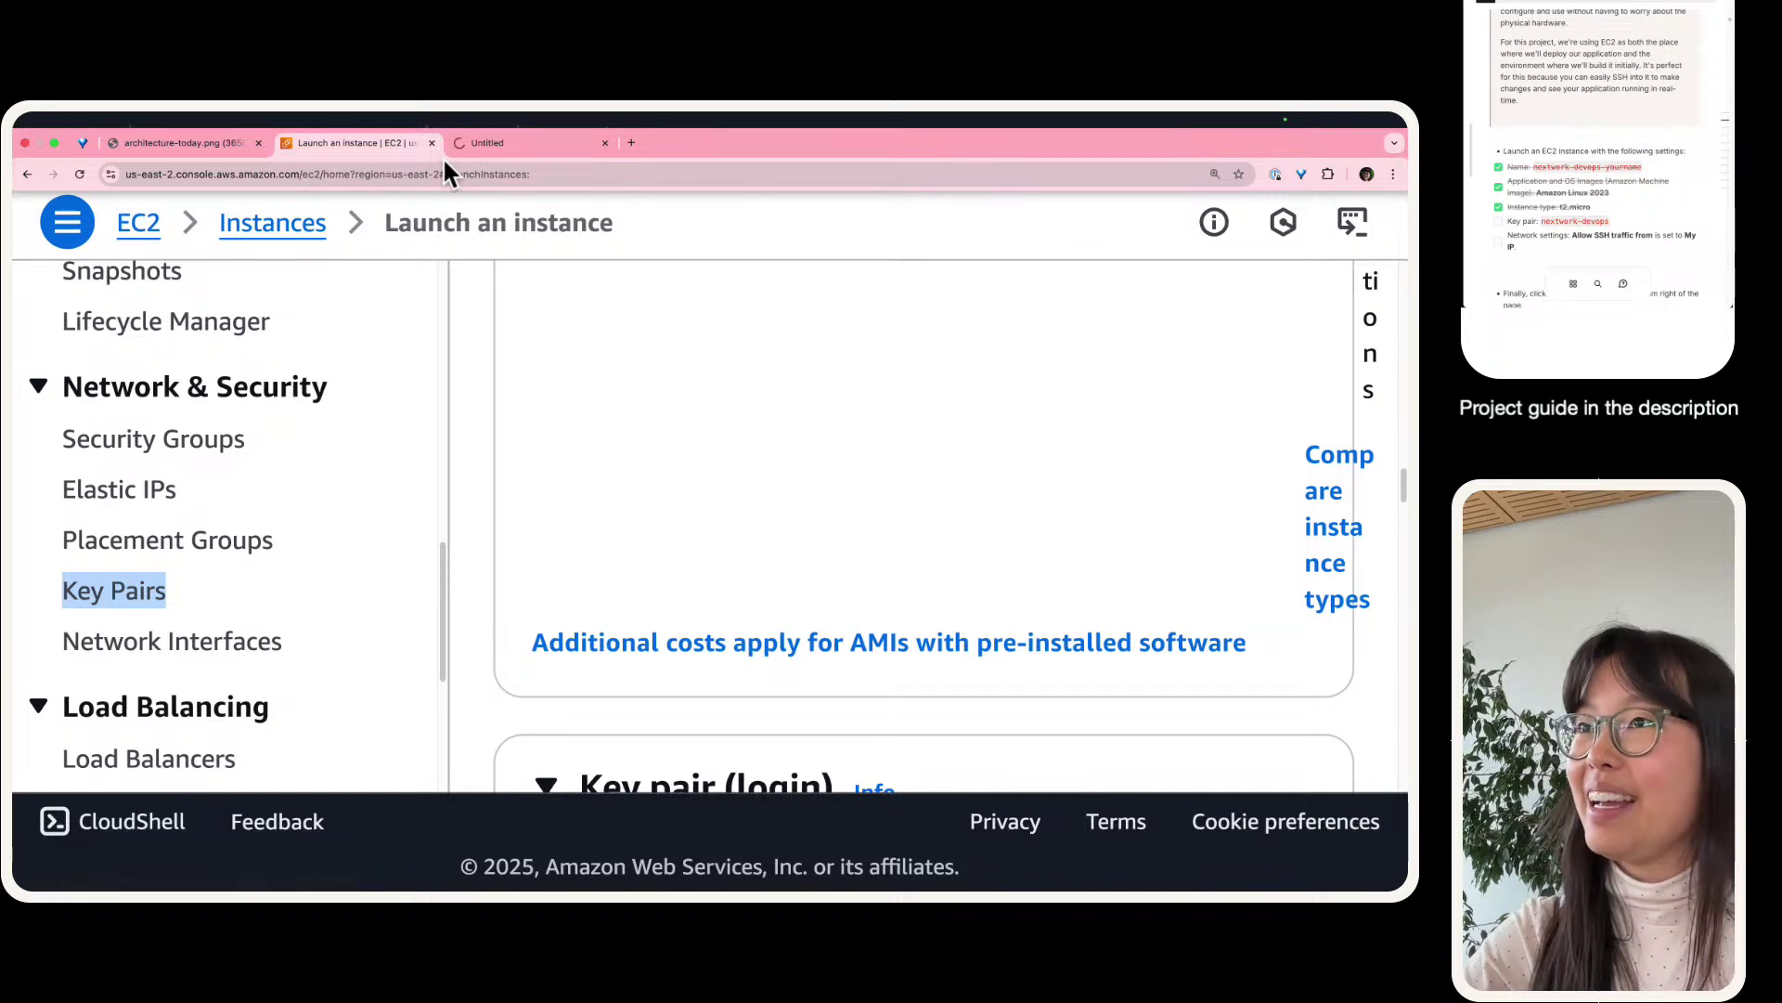
left_click(446, 153)
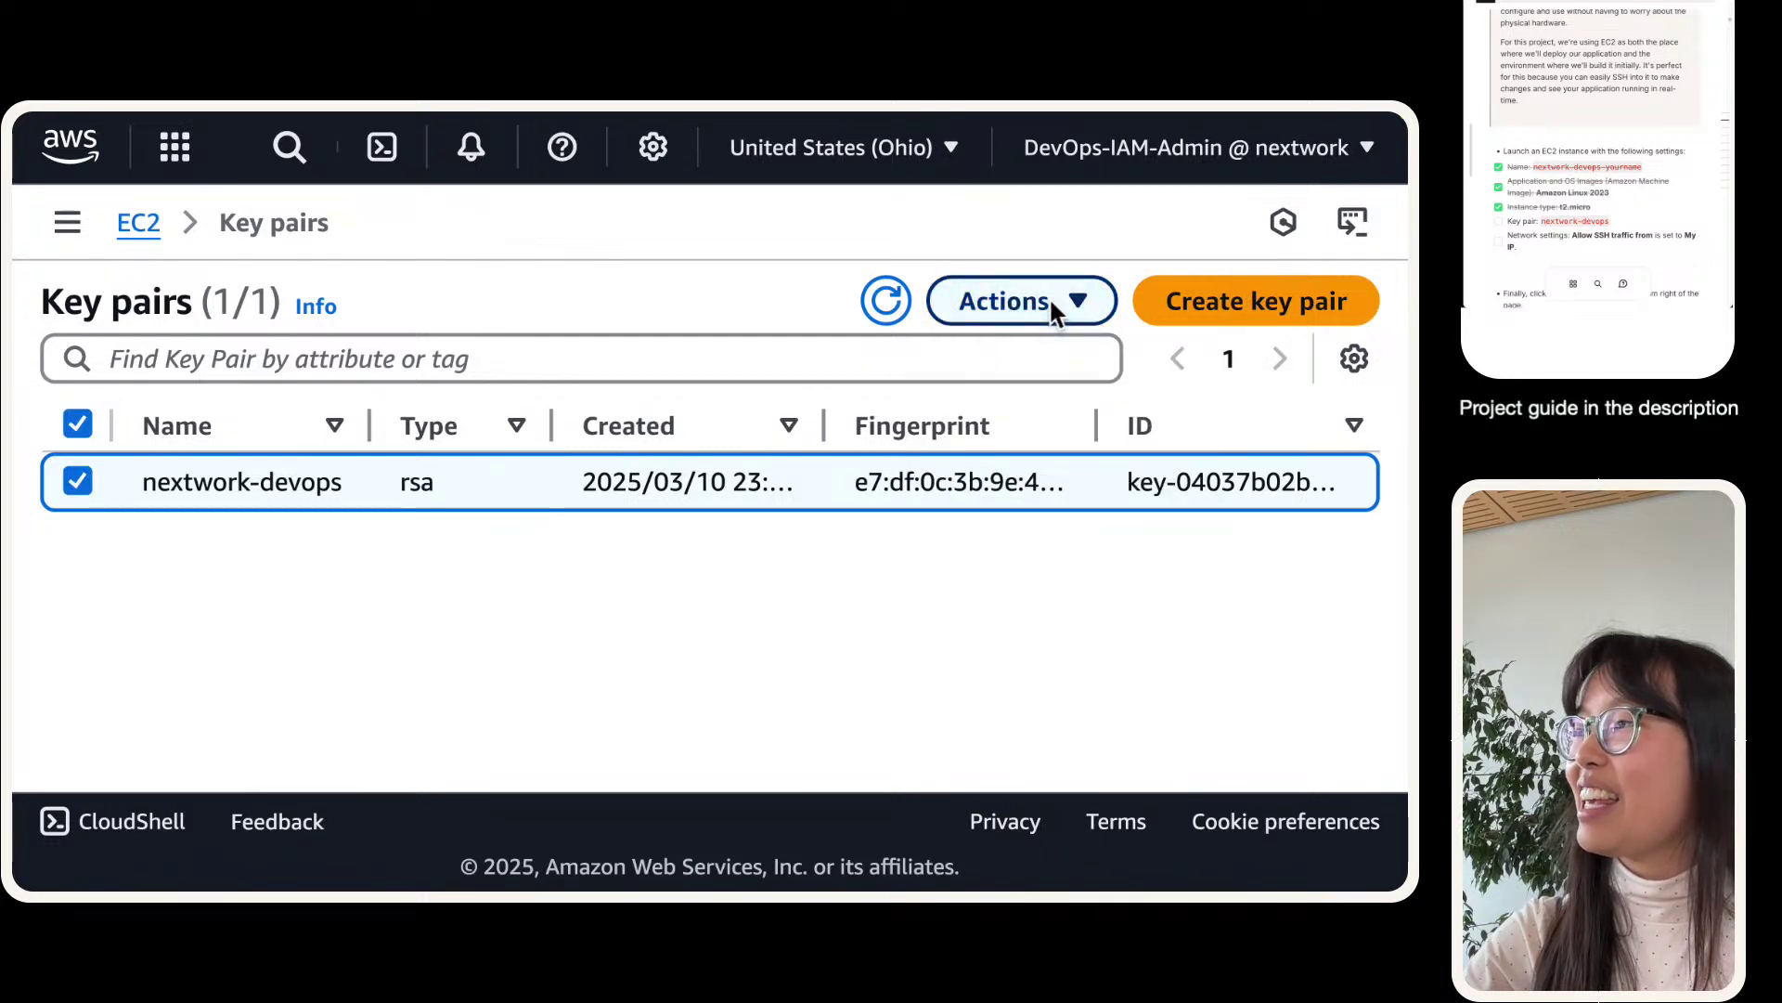
- Delete the nextwork-devops key pair, confirming with the word Delete
left_click(1012, 304)
left_click(1005, 415)
left_click(610, 582)
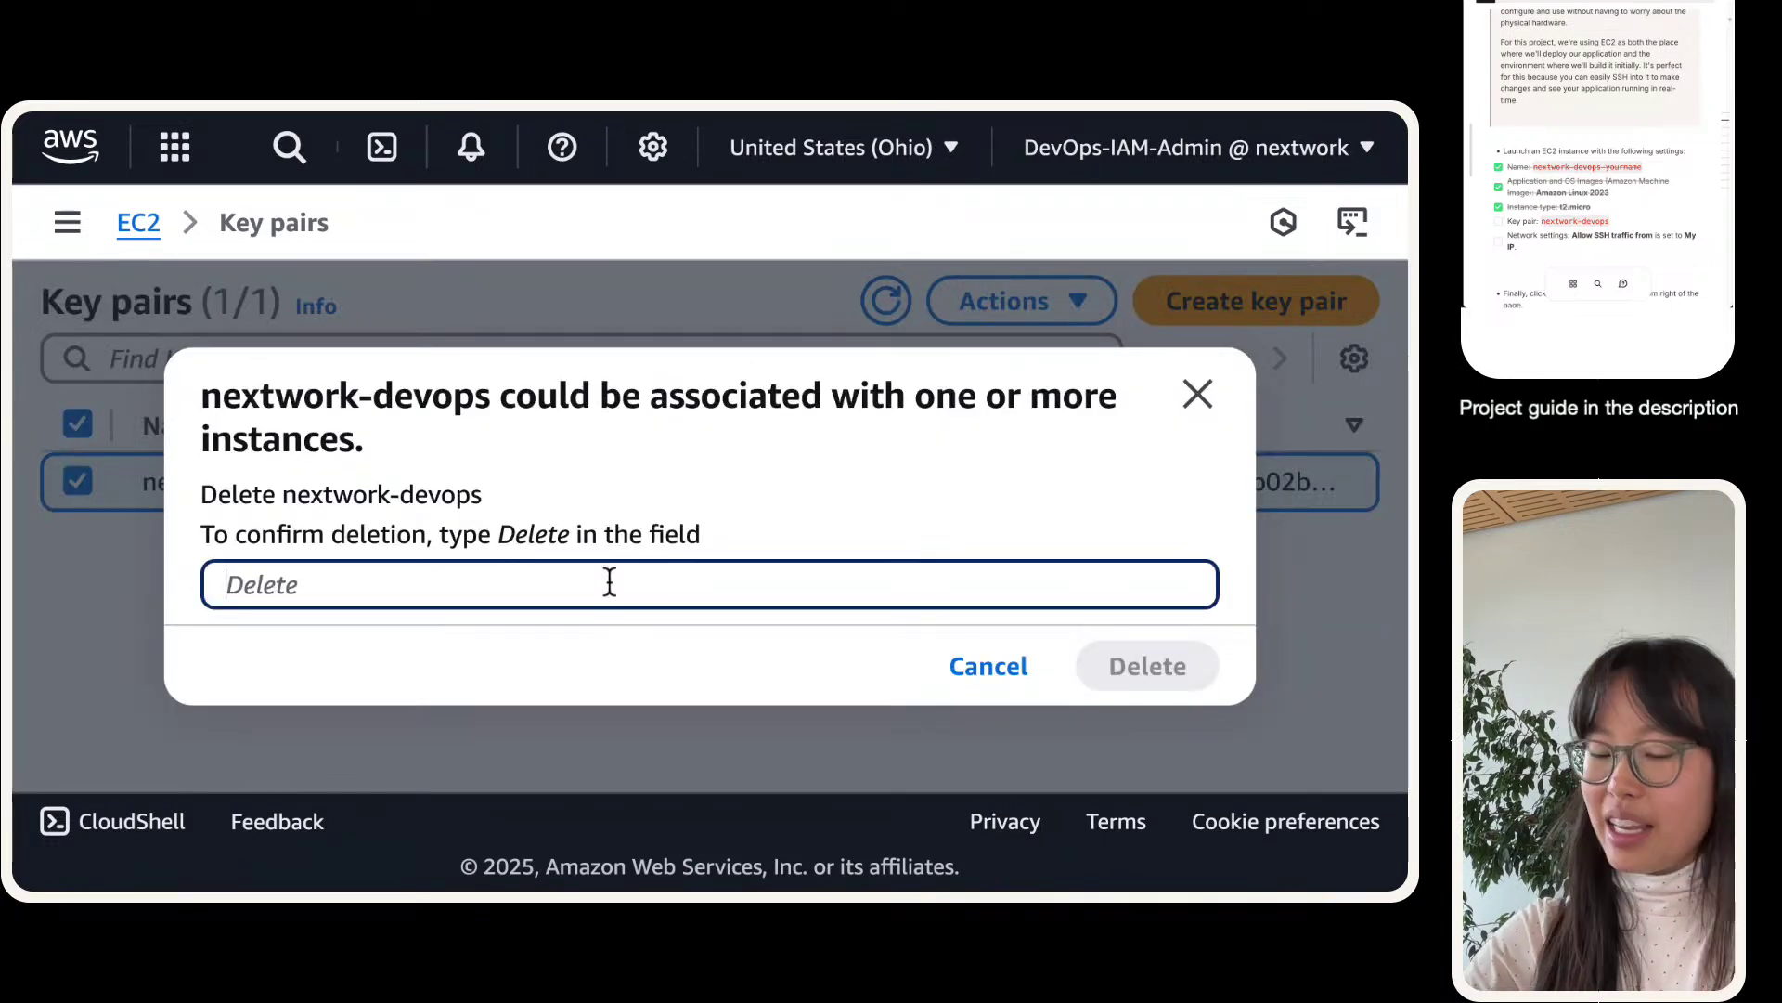
type("Delete")
key("Return")
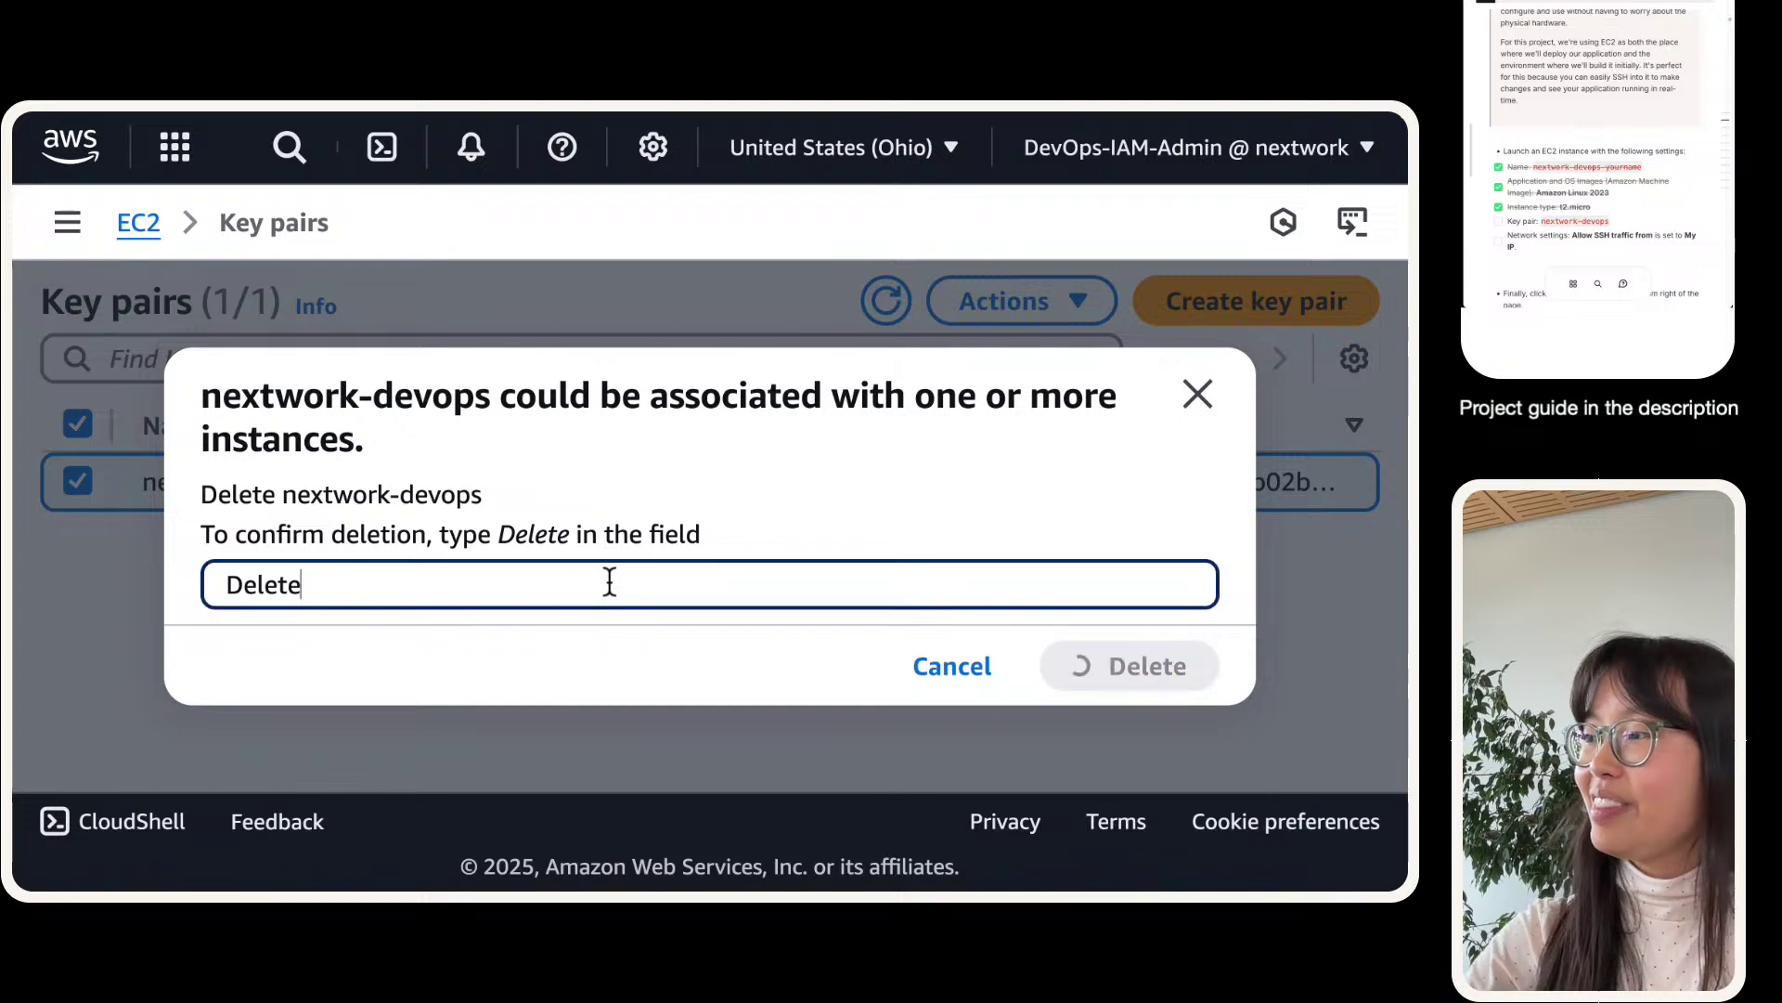
- Go back to the Launch an instance form and collapse the EC2 navigation panel
left_click(354, 145)
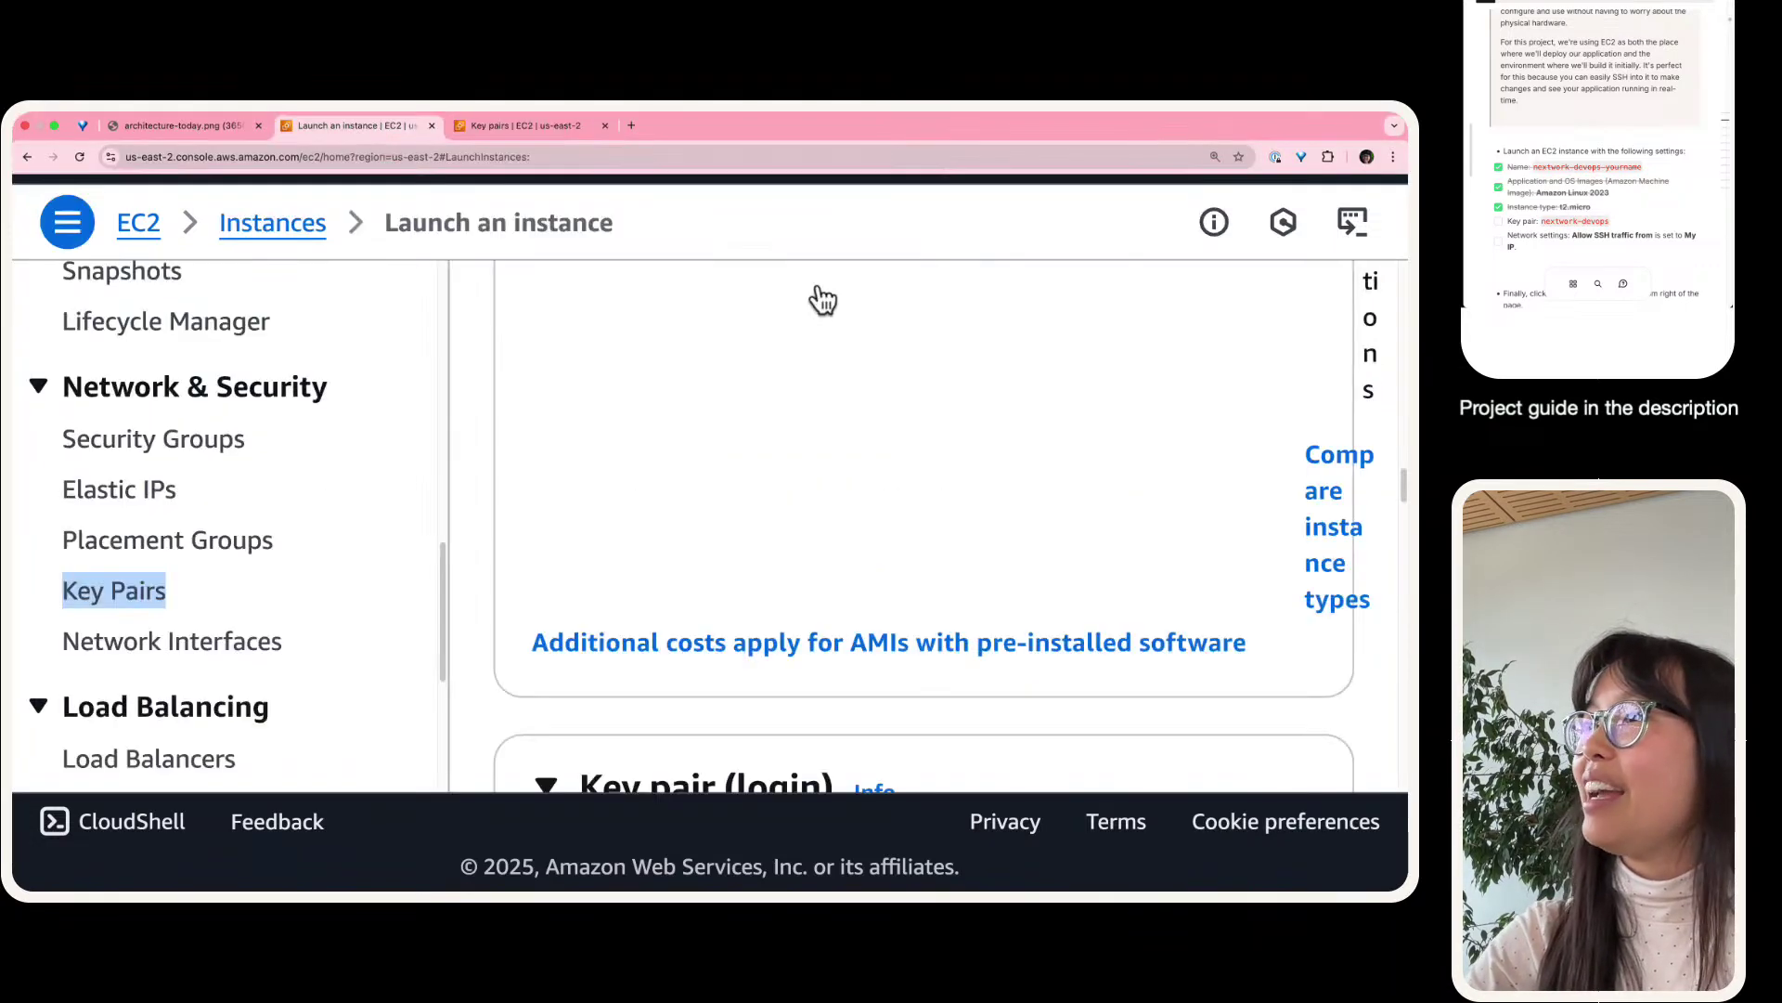
scroll(334, 416, "up", 4)
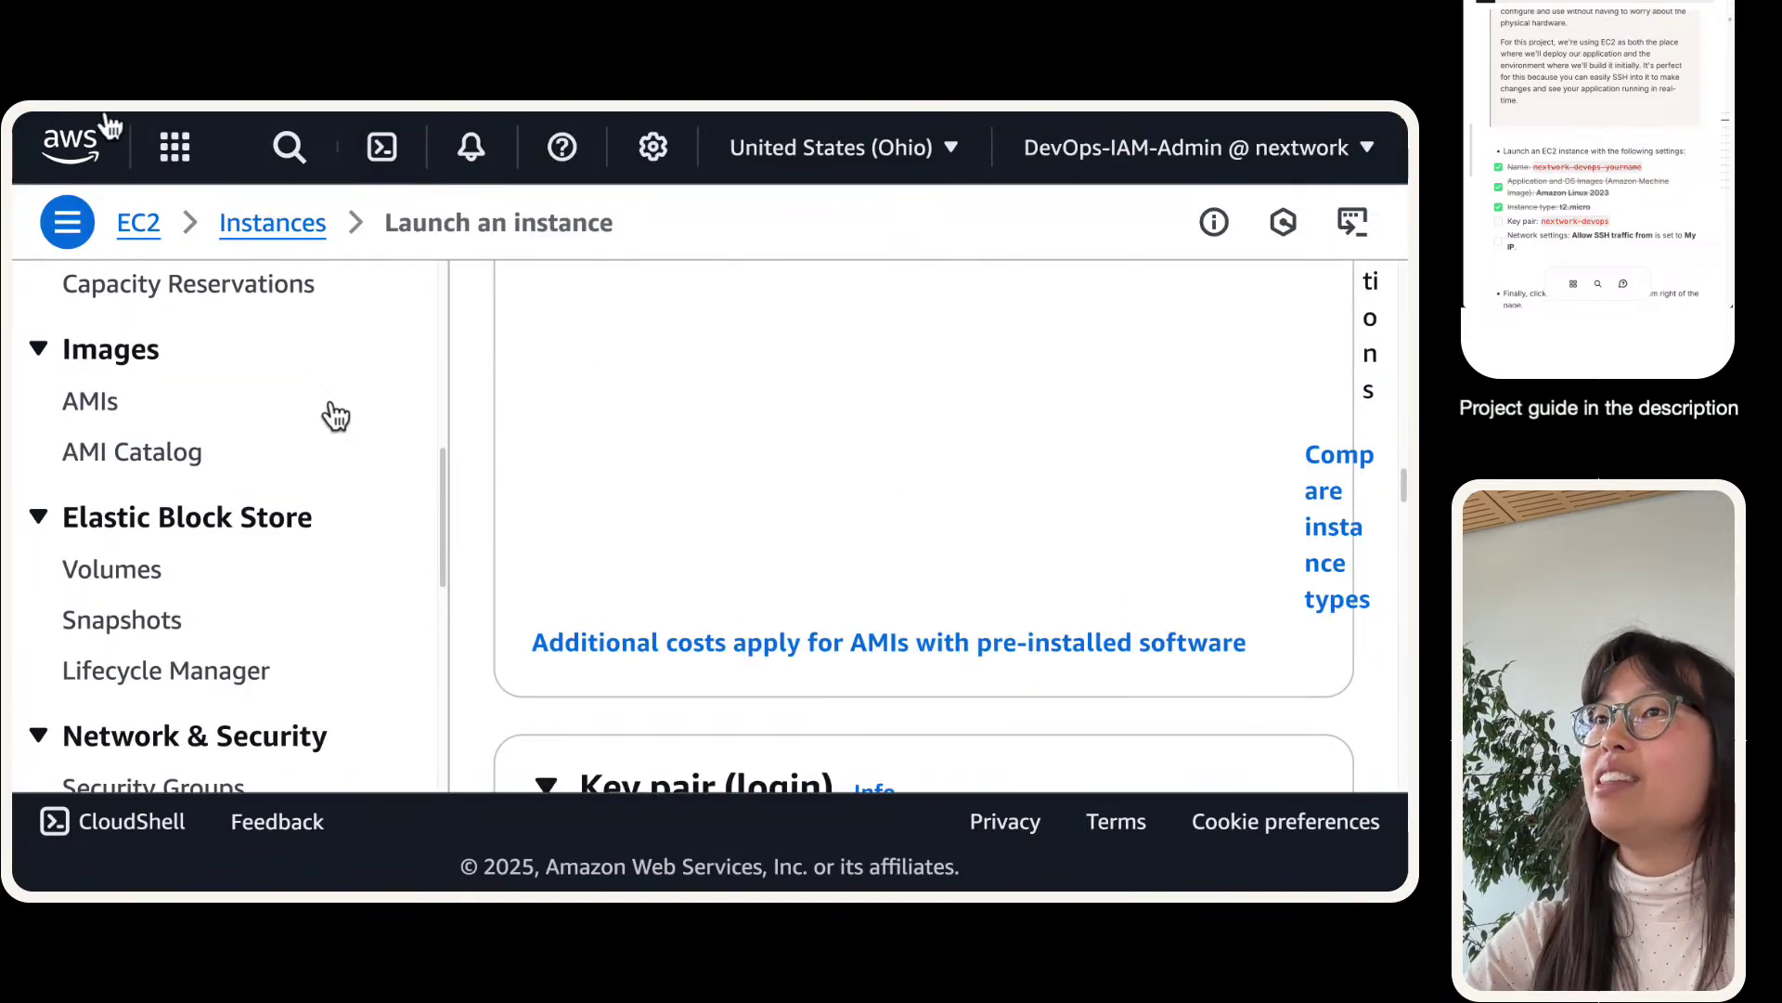
scroll(316, 360, "up", 6)
scroll(316, 360, "up", 2)
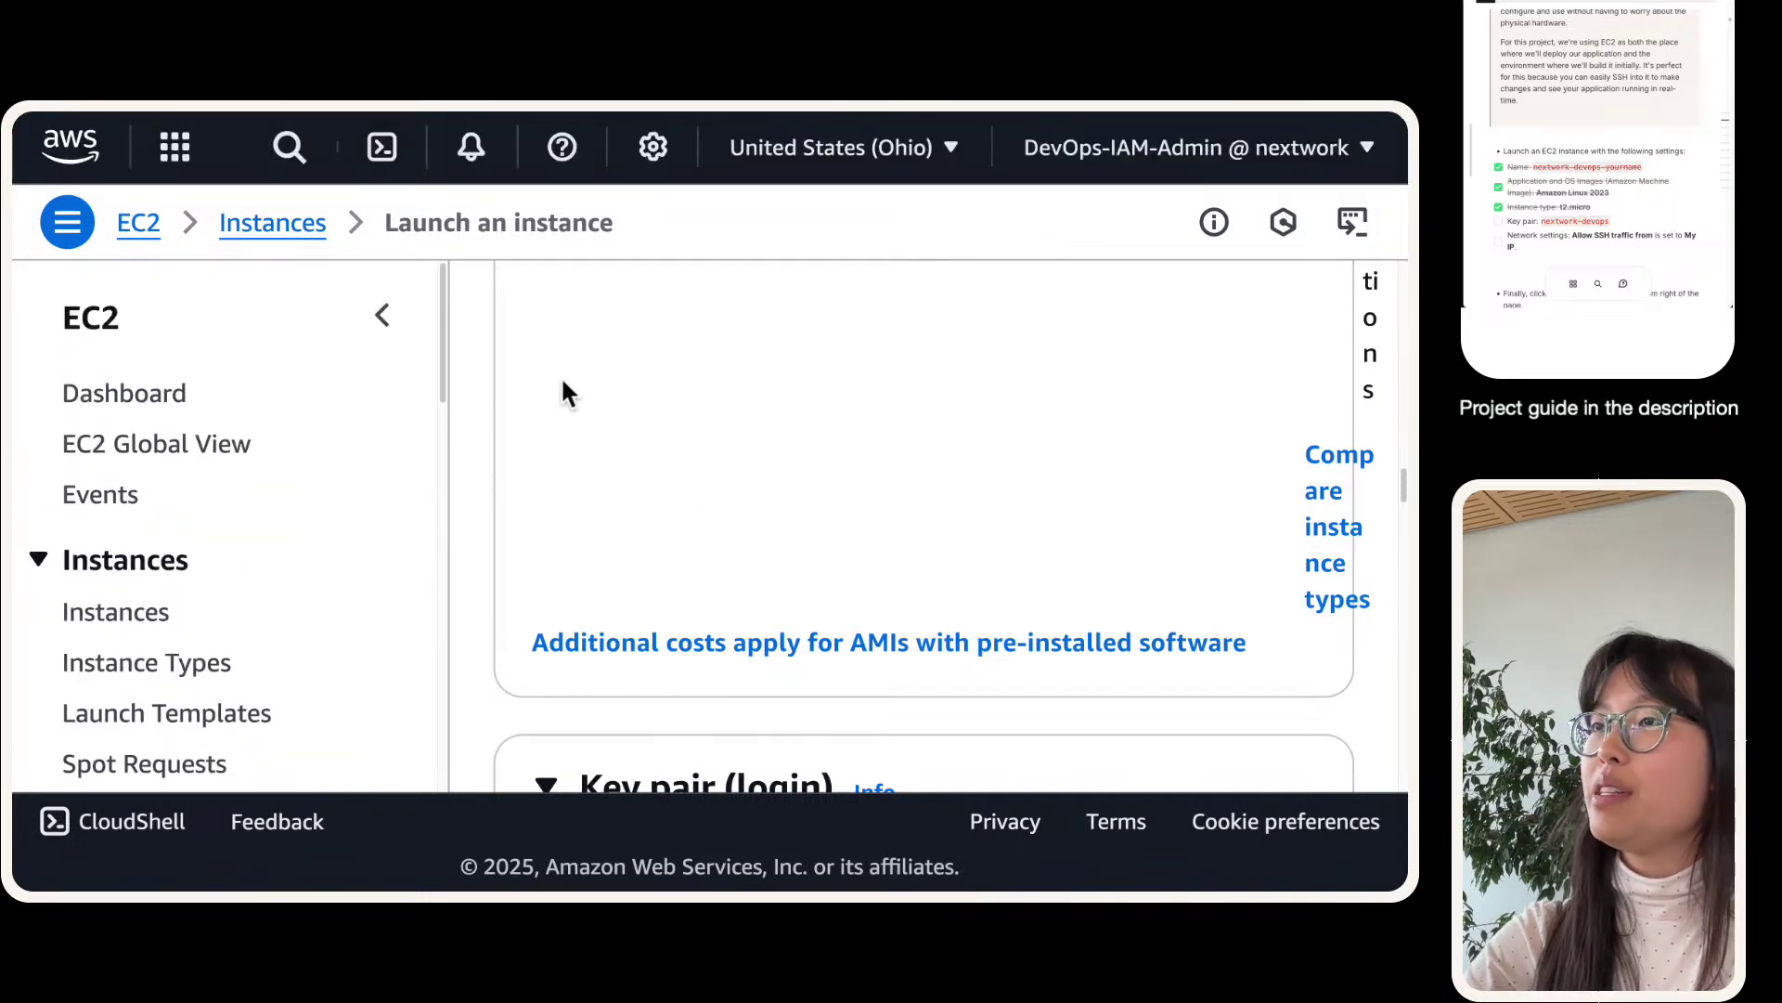
left_click(385, 316)
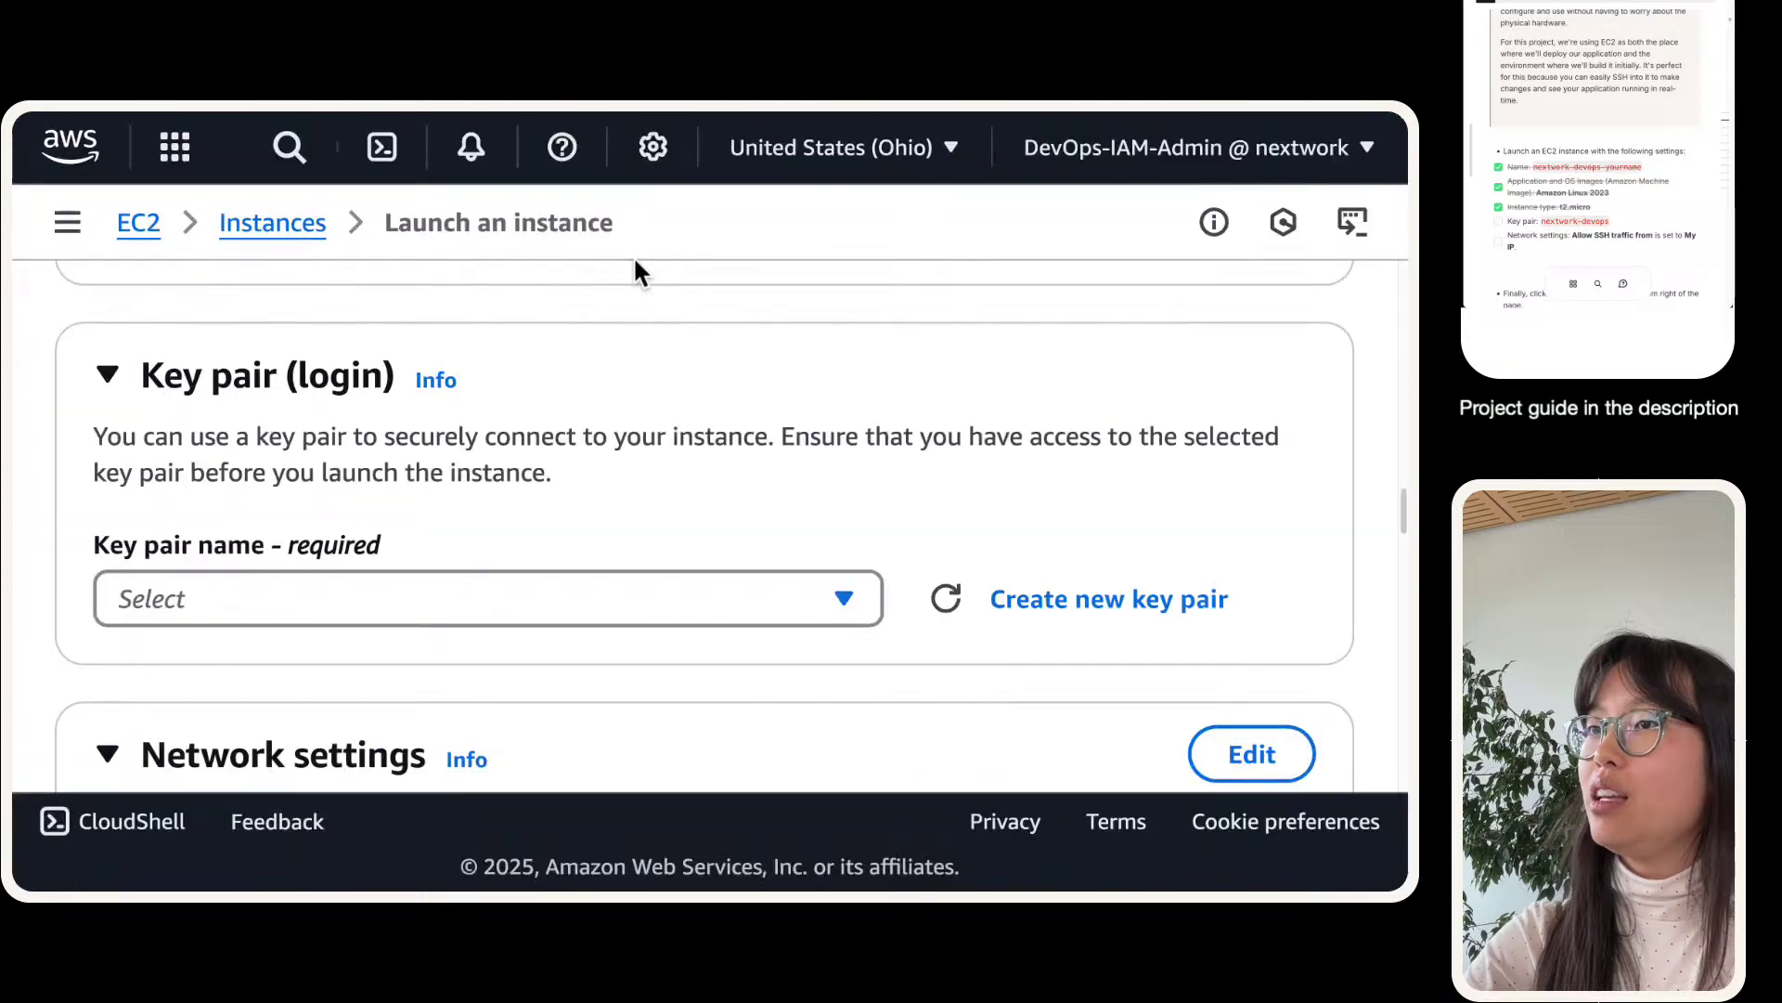
- Try naming a new key pair nextwork-devops, then reload the page after the 'already exists' error
left_click(1083, 599)
left_click(609, 493)
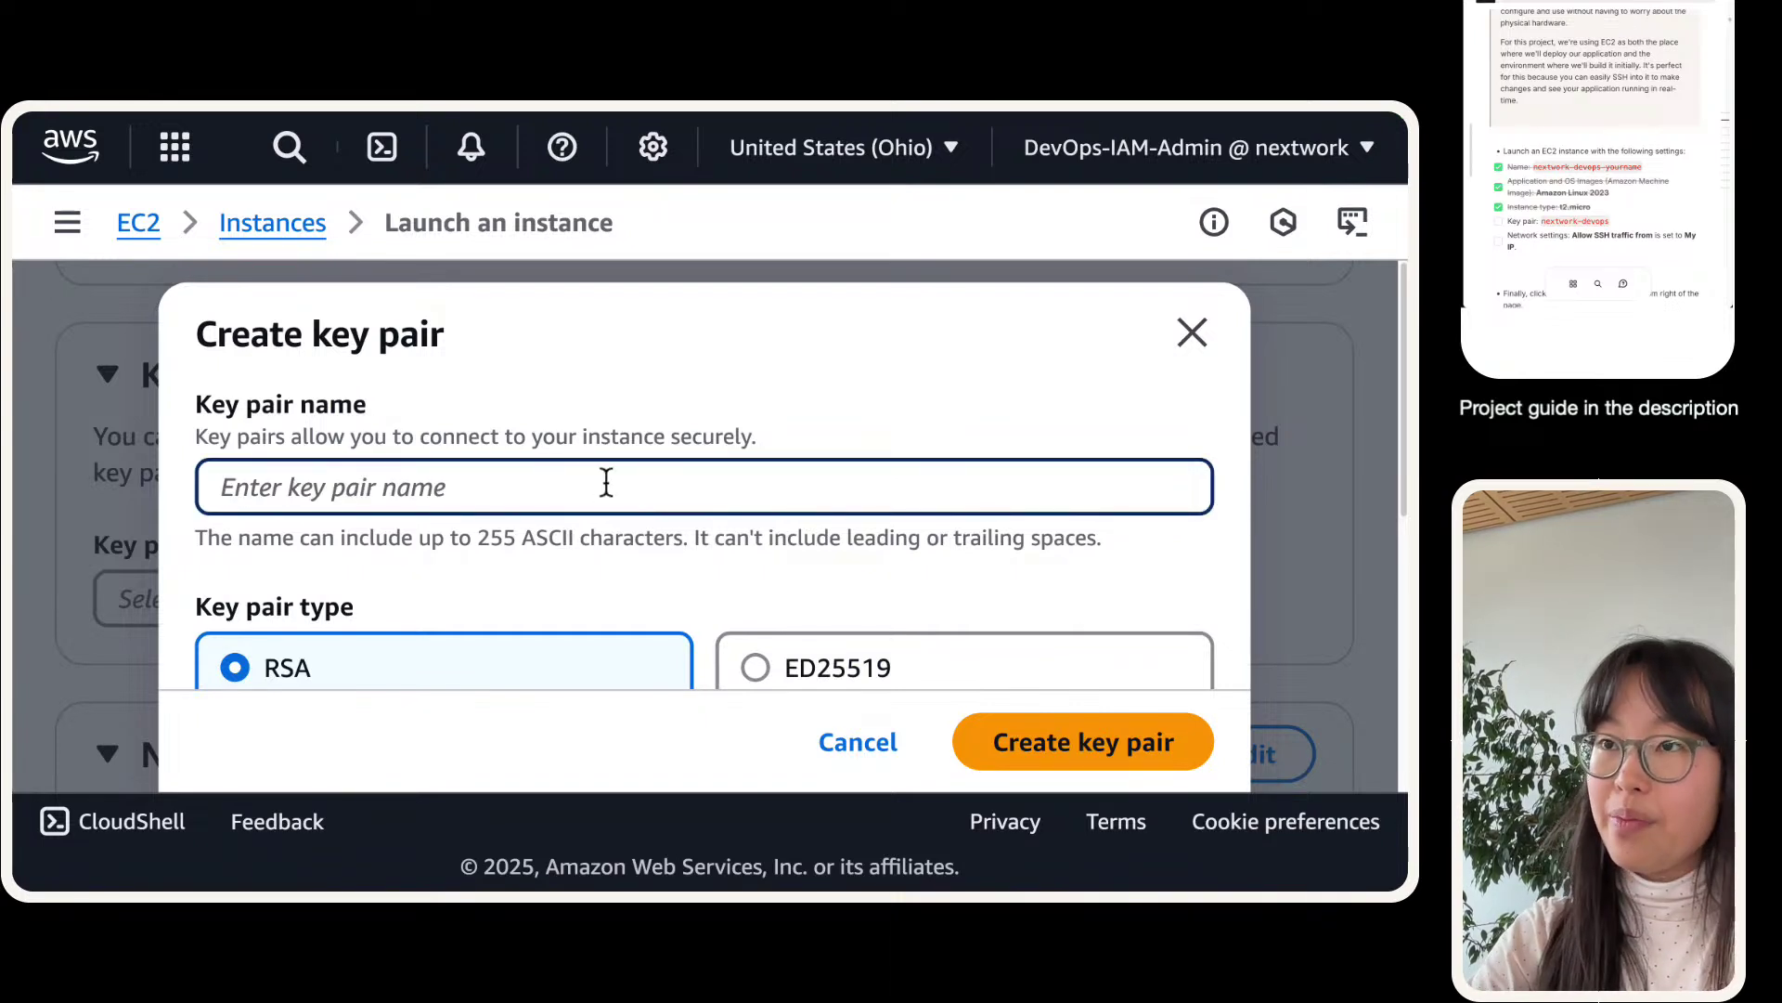
type("next")
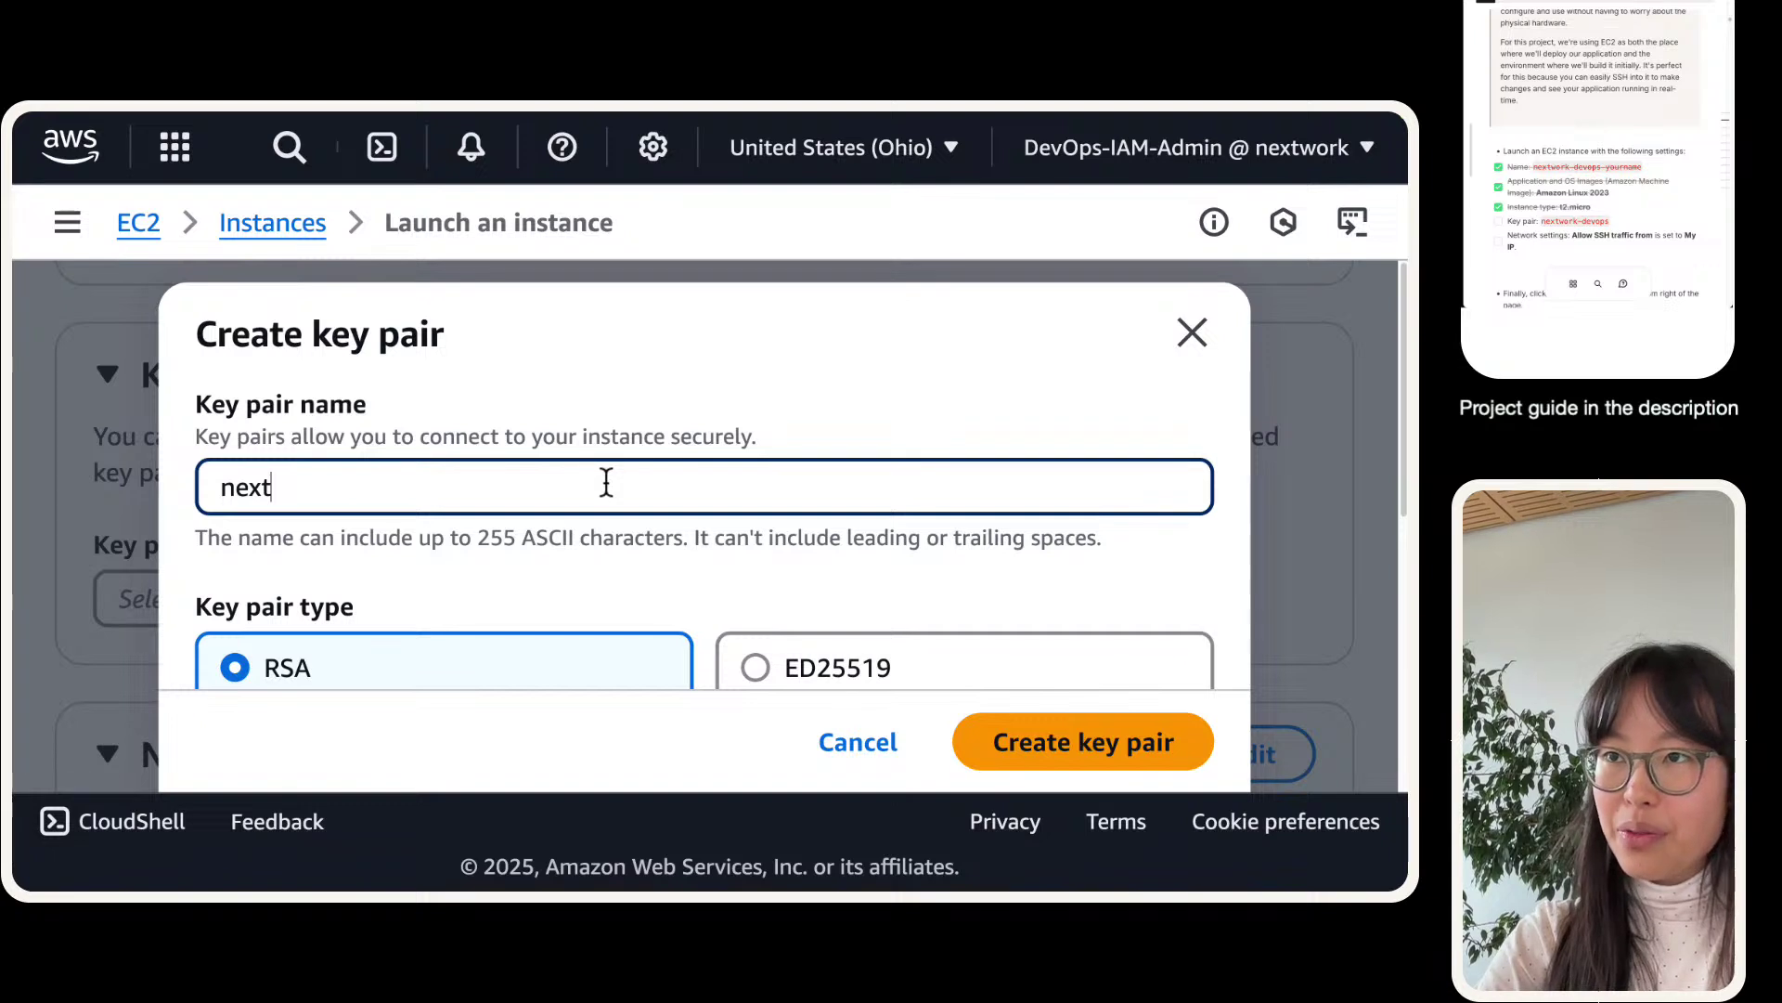
type("work-devops")
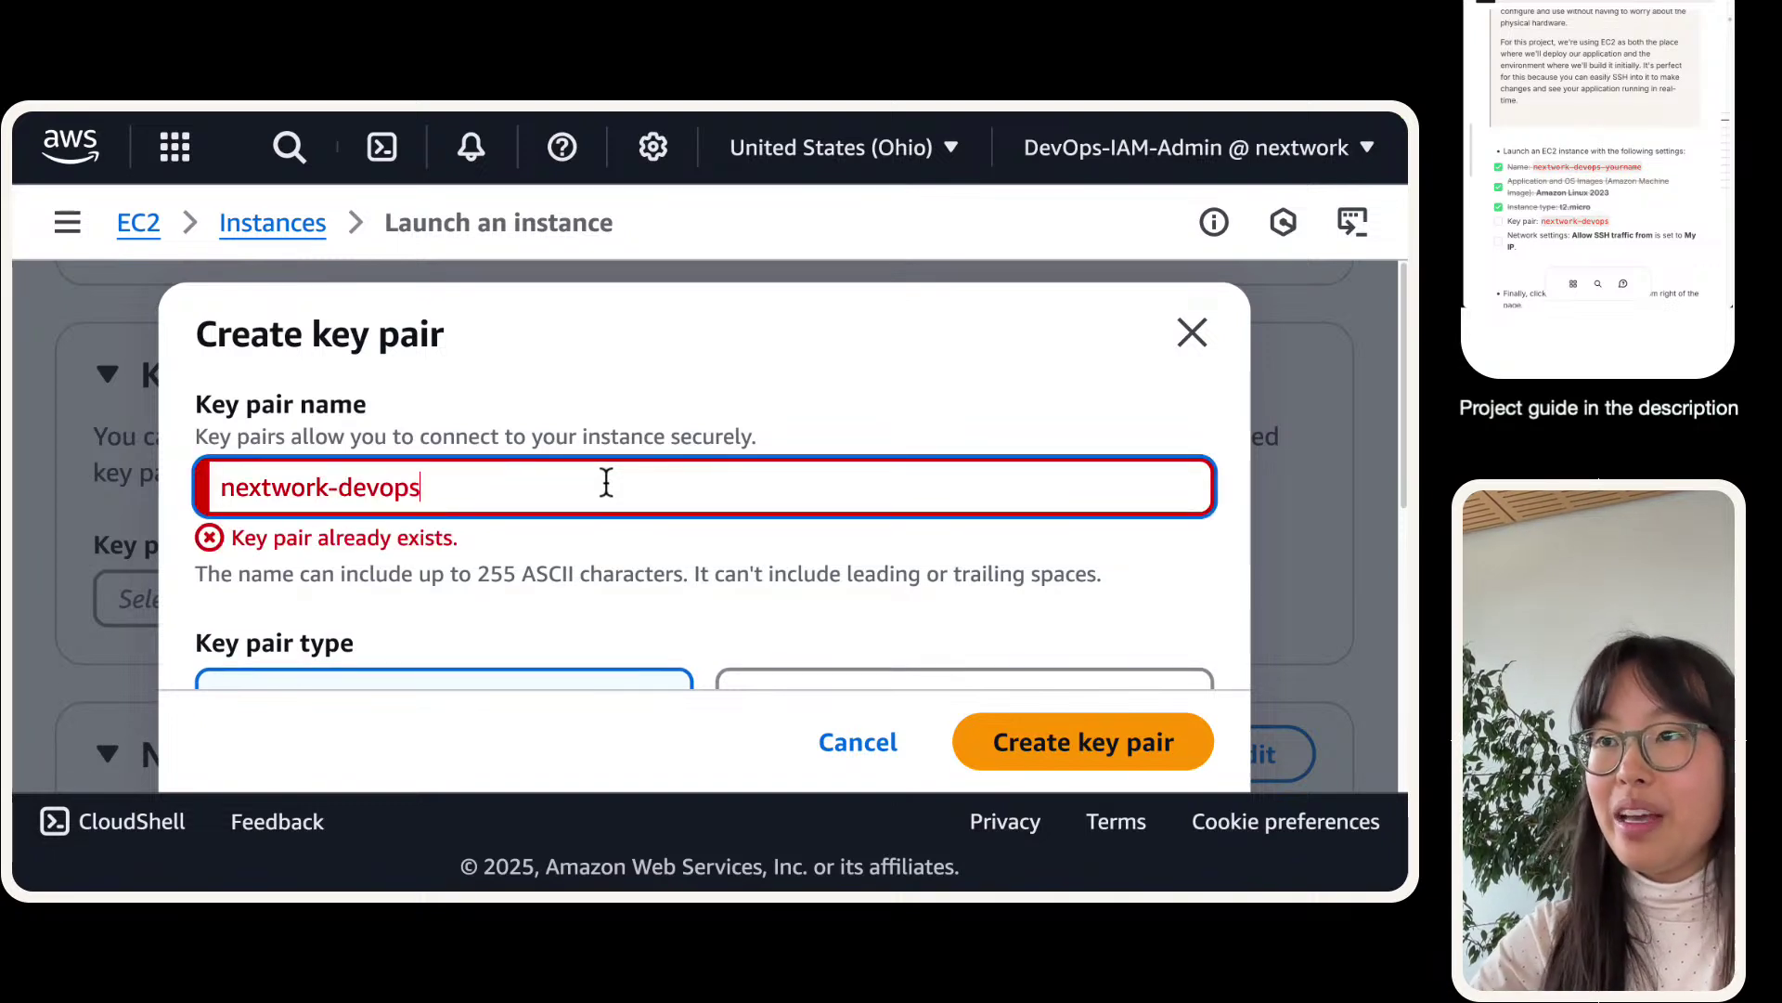
left_click(1166, 353)
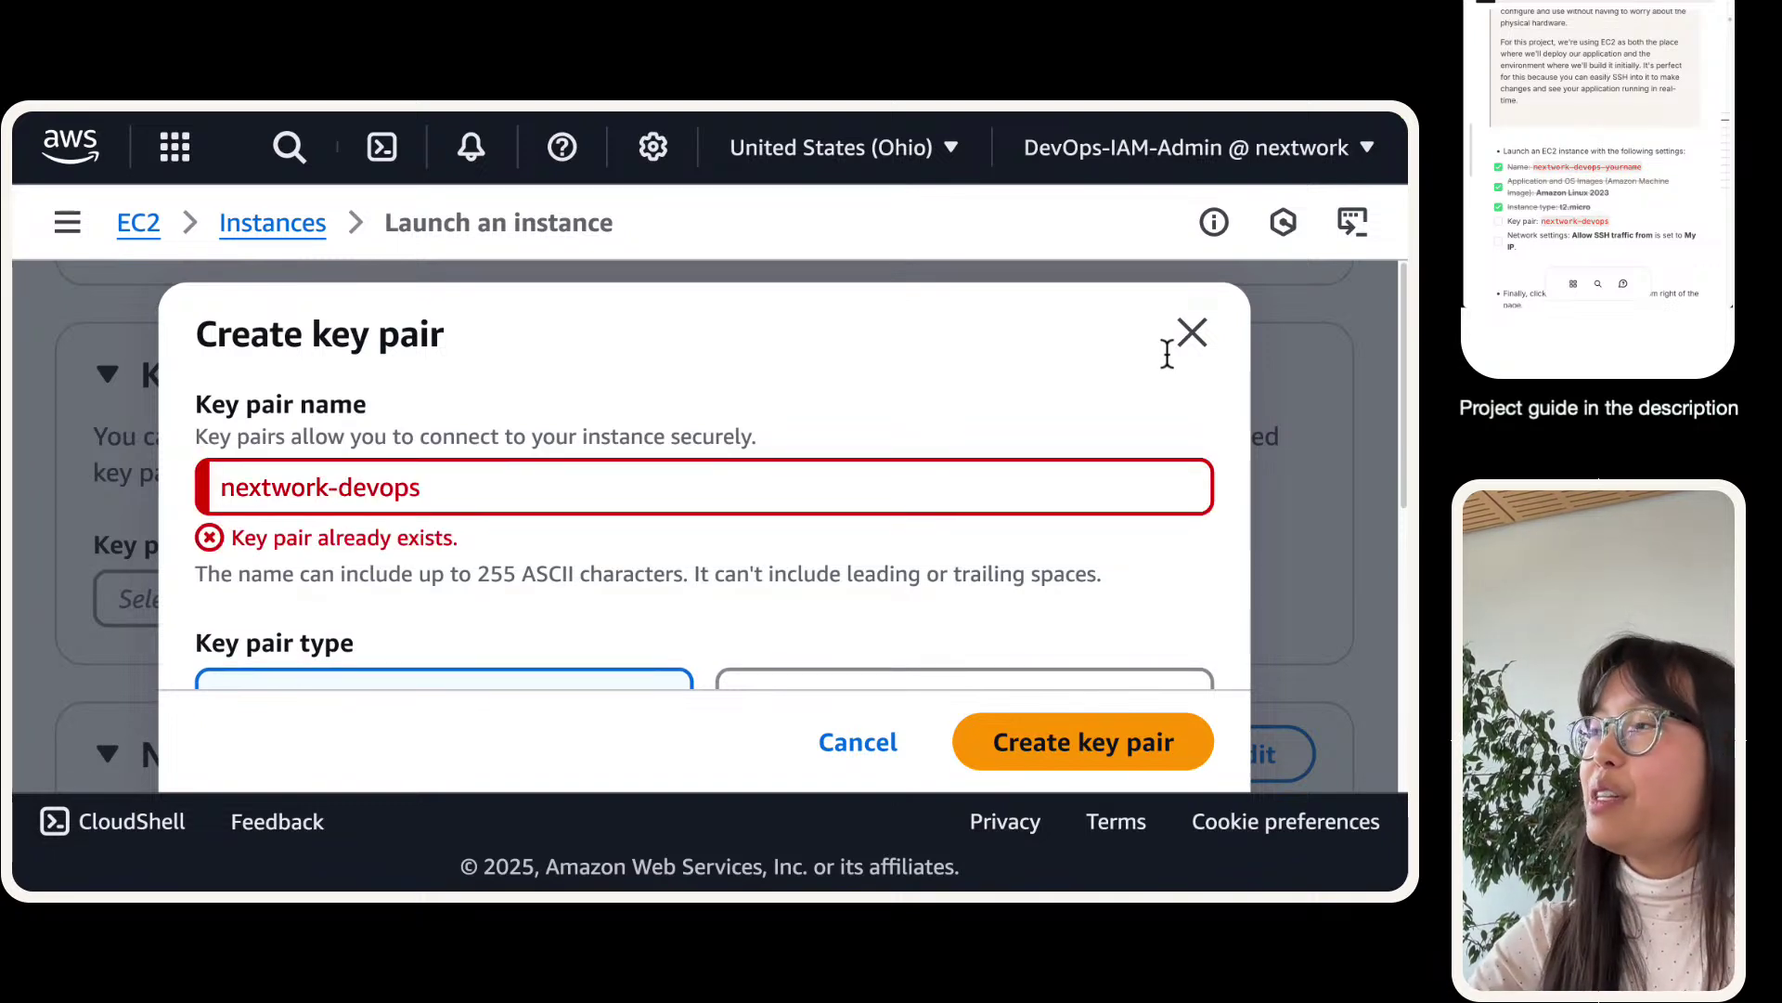
left_click(79, 173)
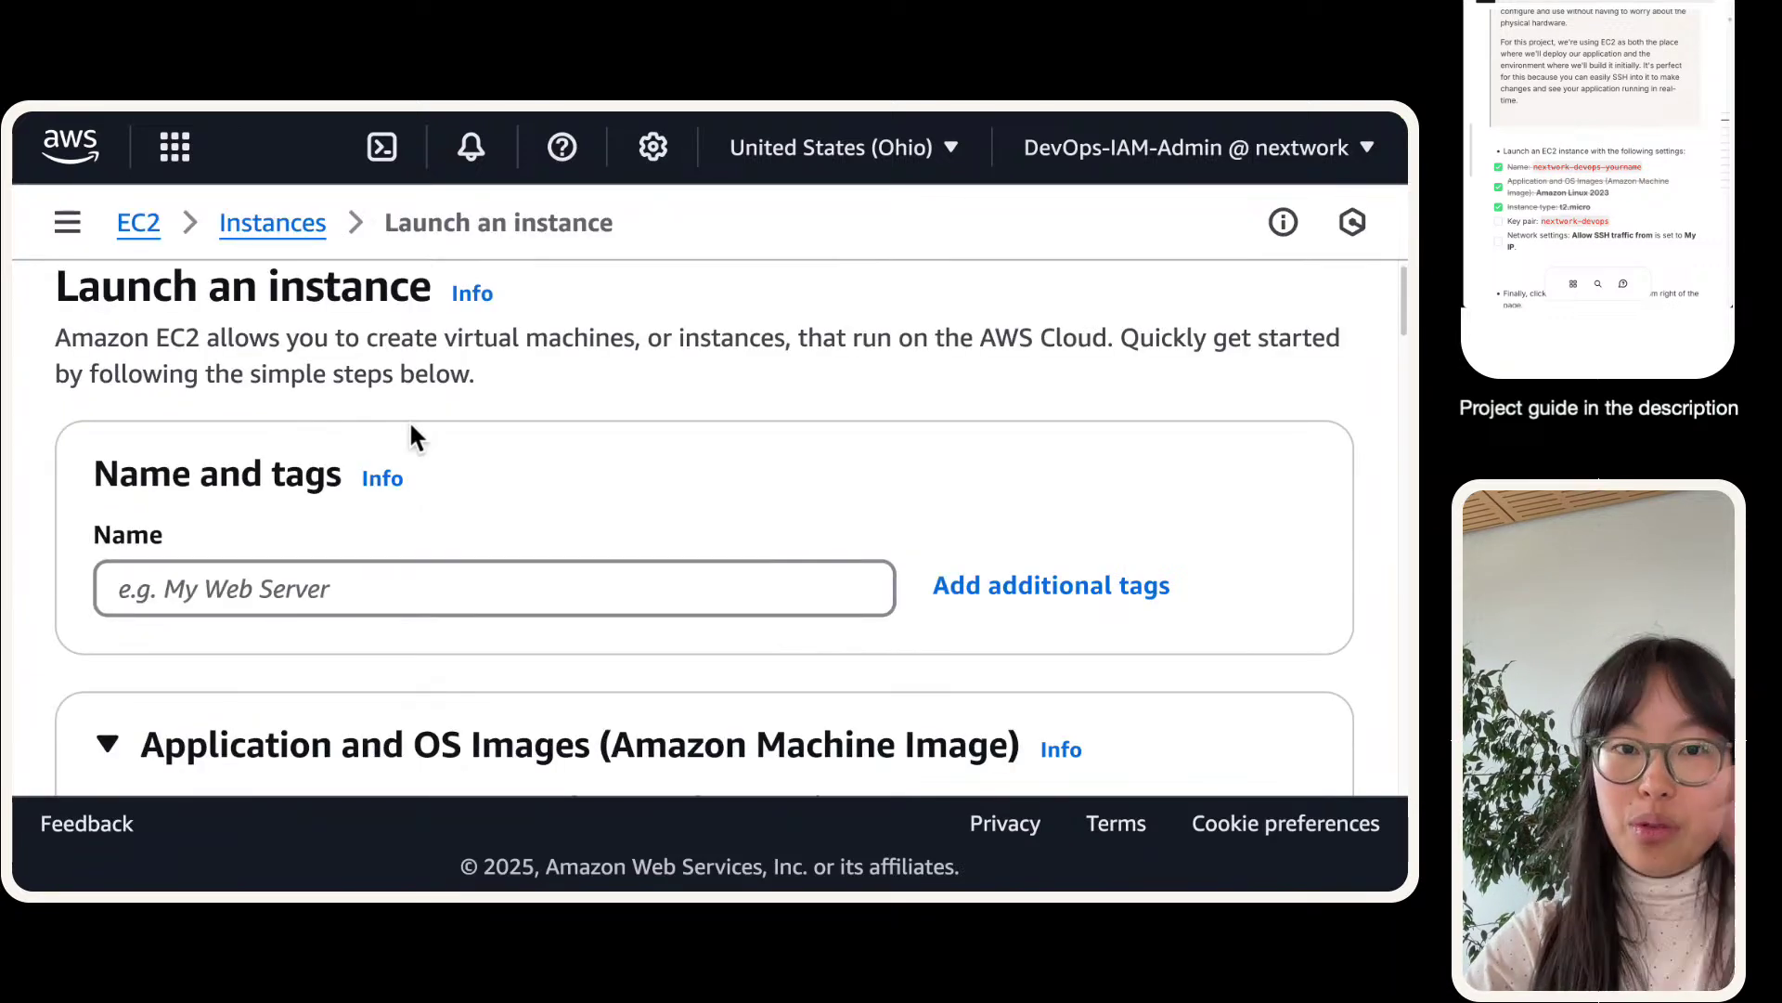
- Enter nextwork-devops- plus the user's first name as the instance name, then scroll to Key pair
left_click(265, 570)
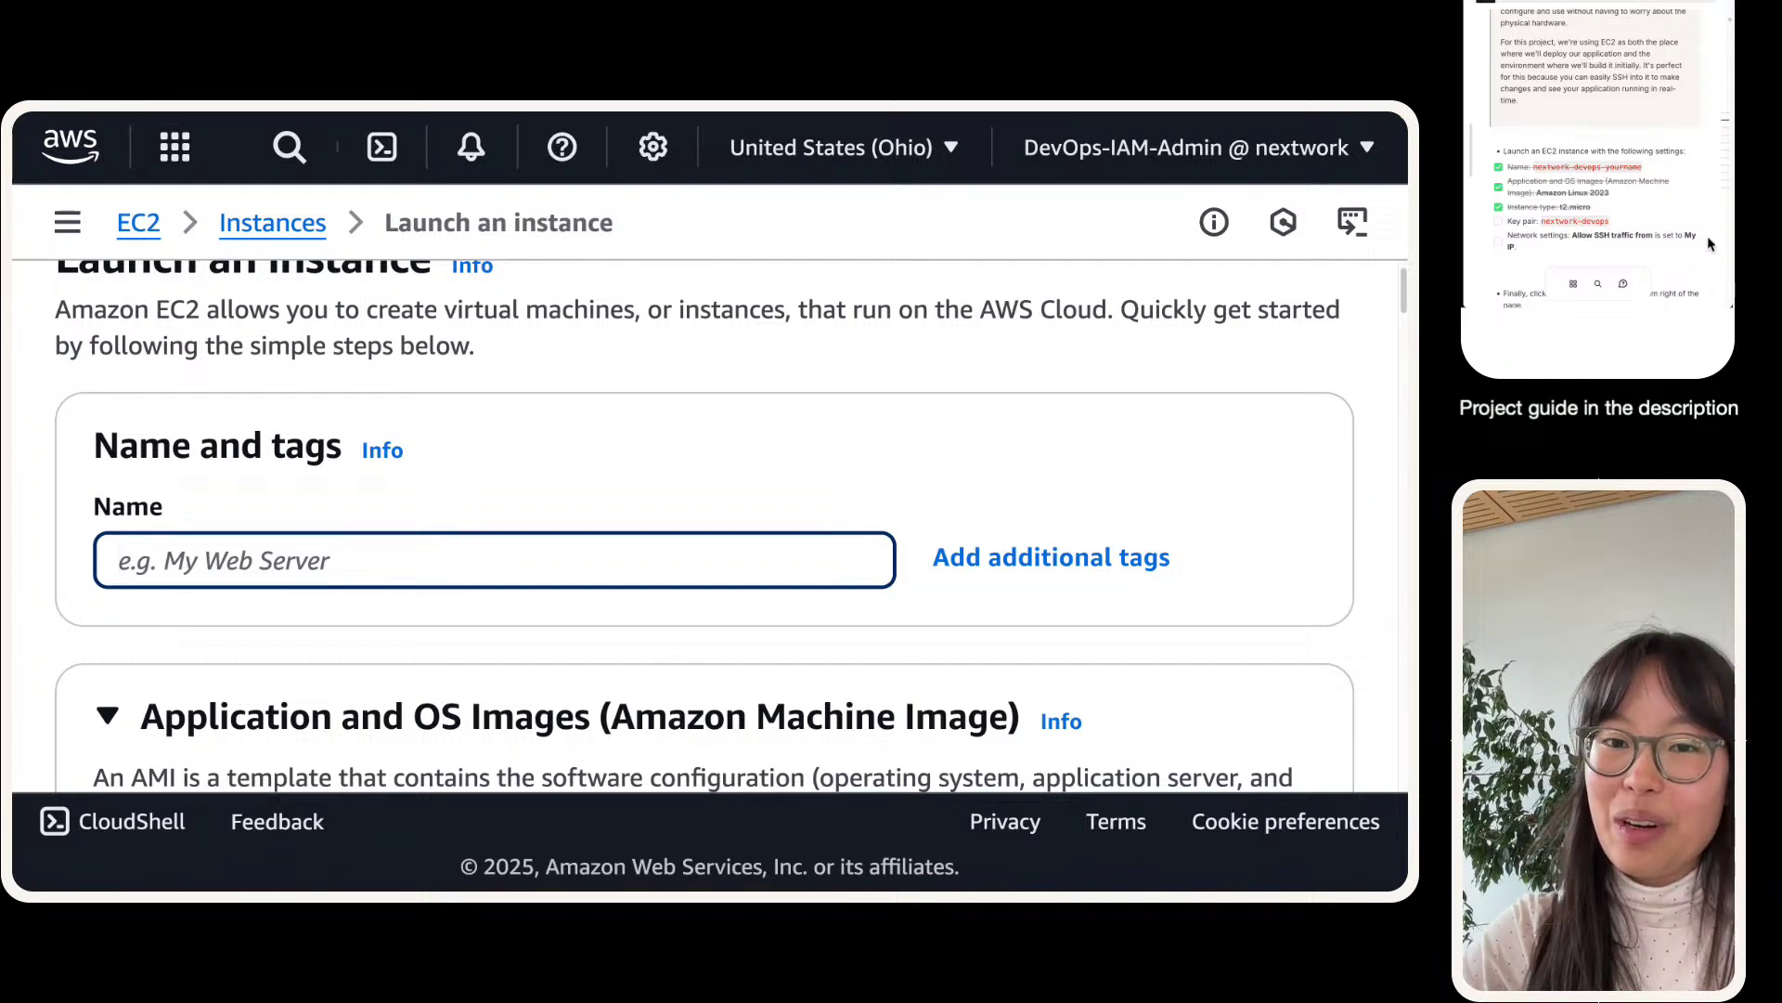
type("nex")
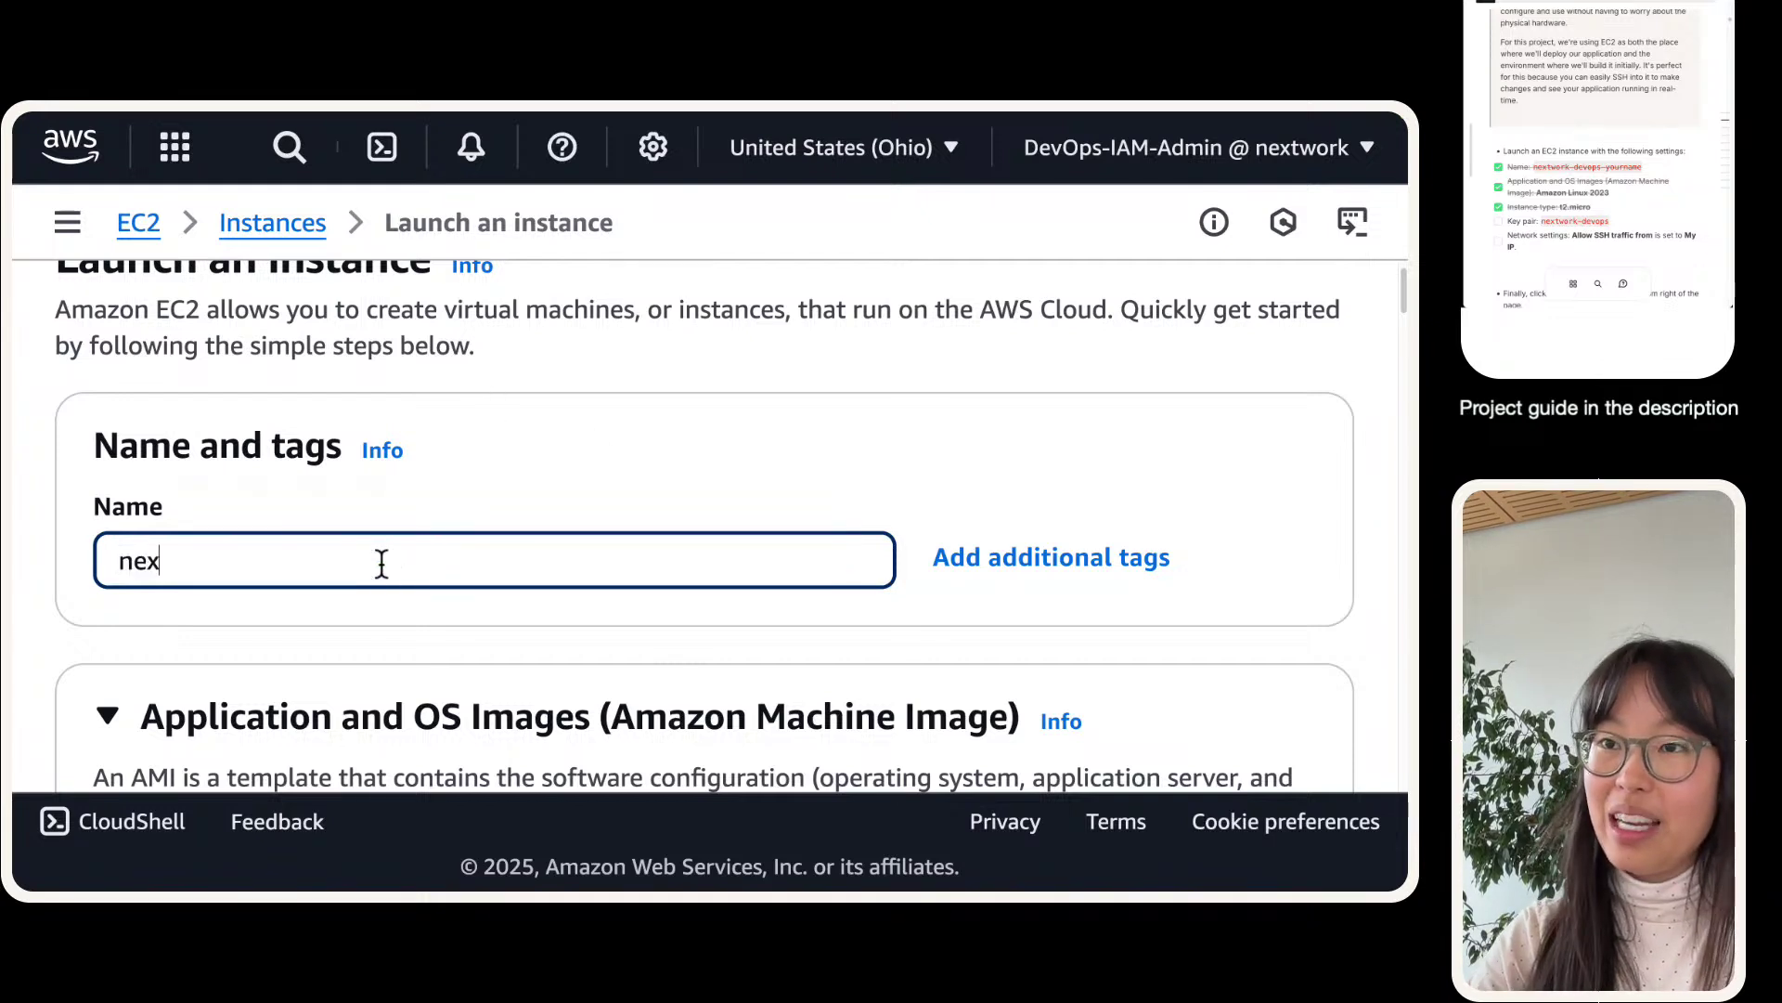
type("twork-de")
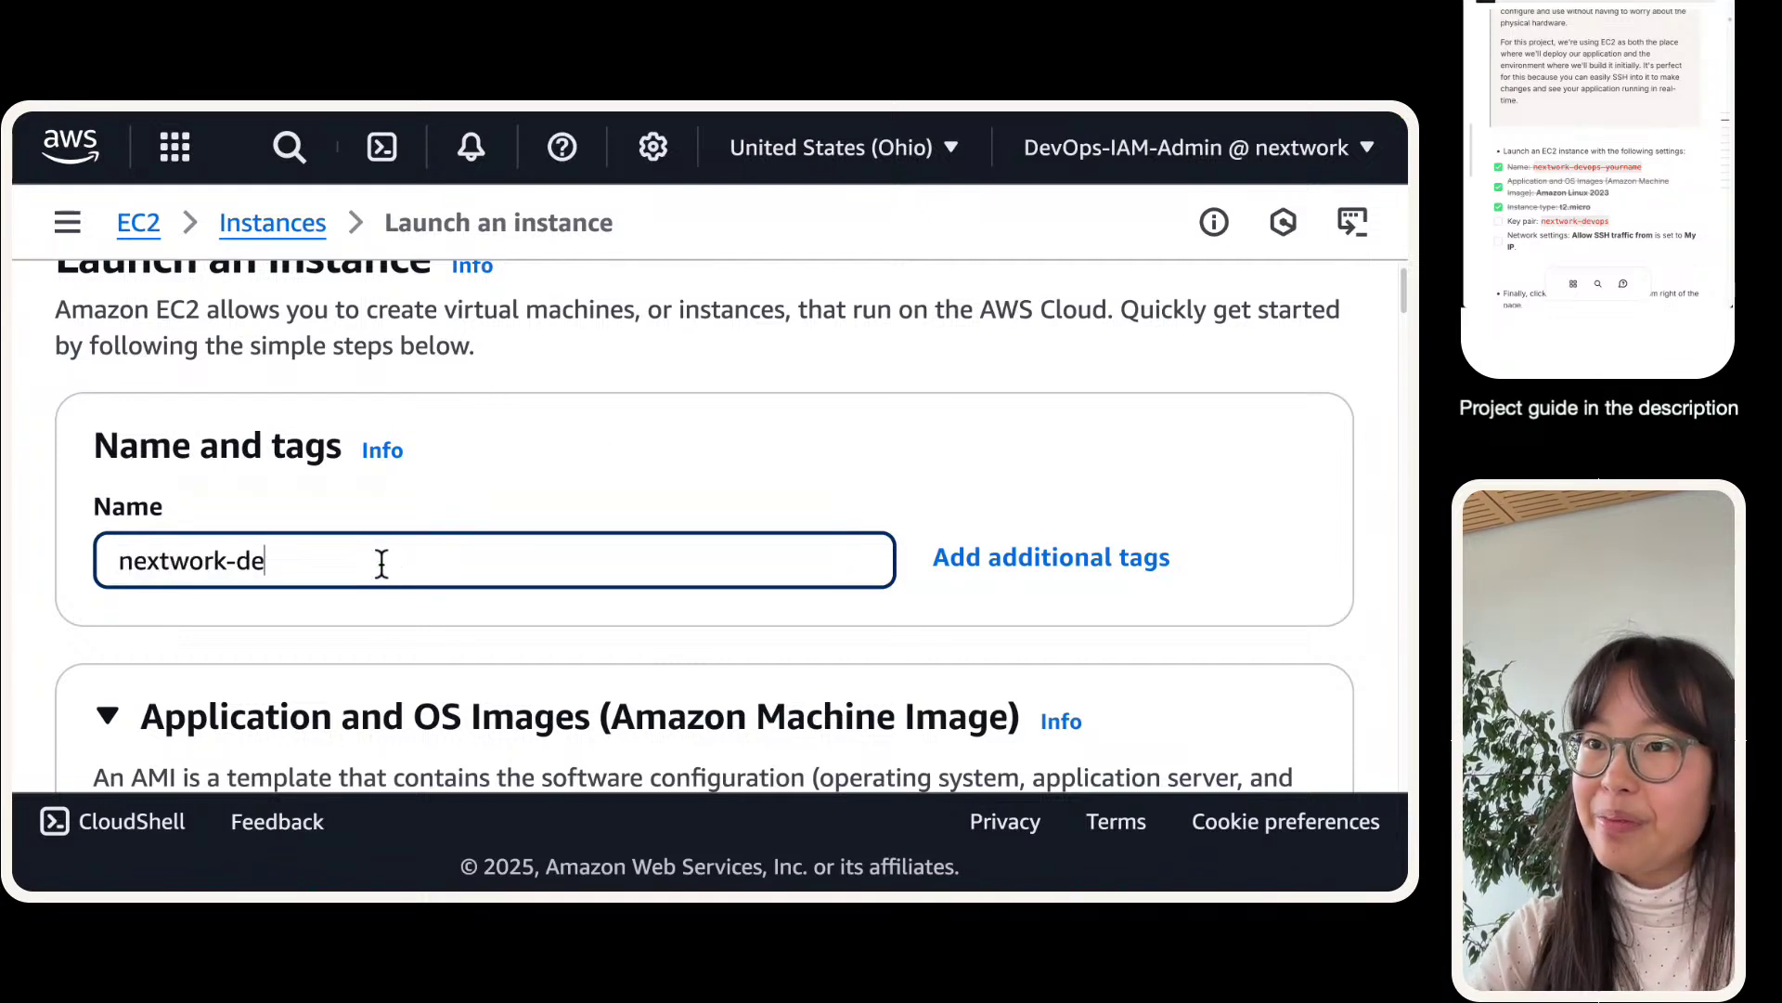
type("vops-natasha")
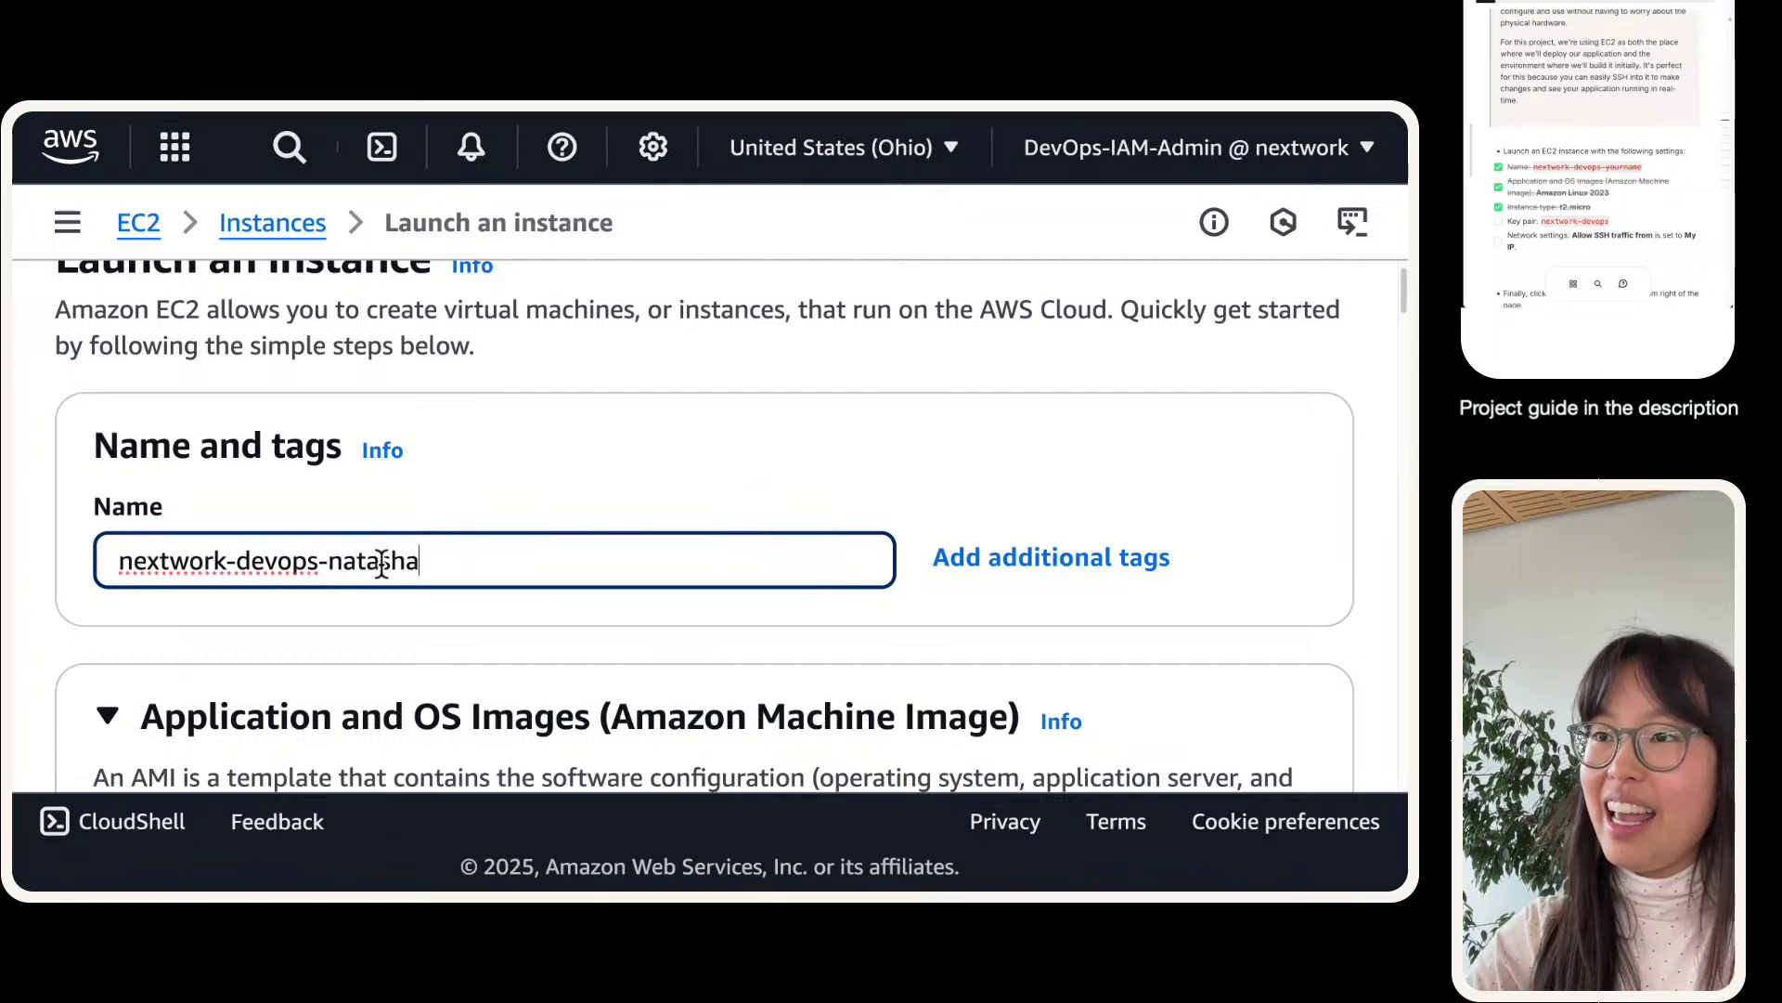
scroll(463, 566, "down", 1)
scroll(463, 565, "down", 10)
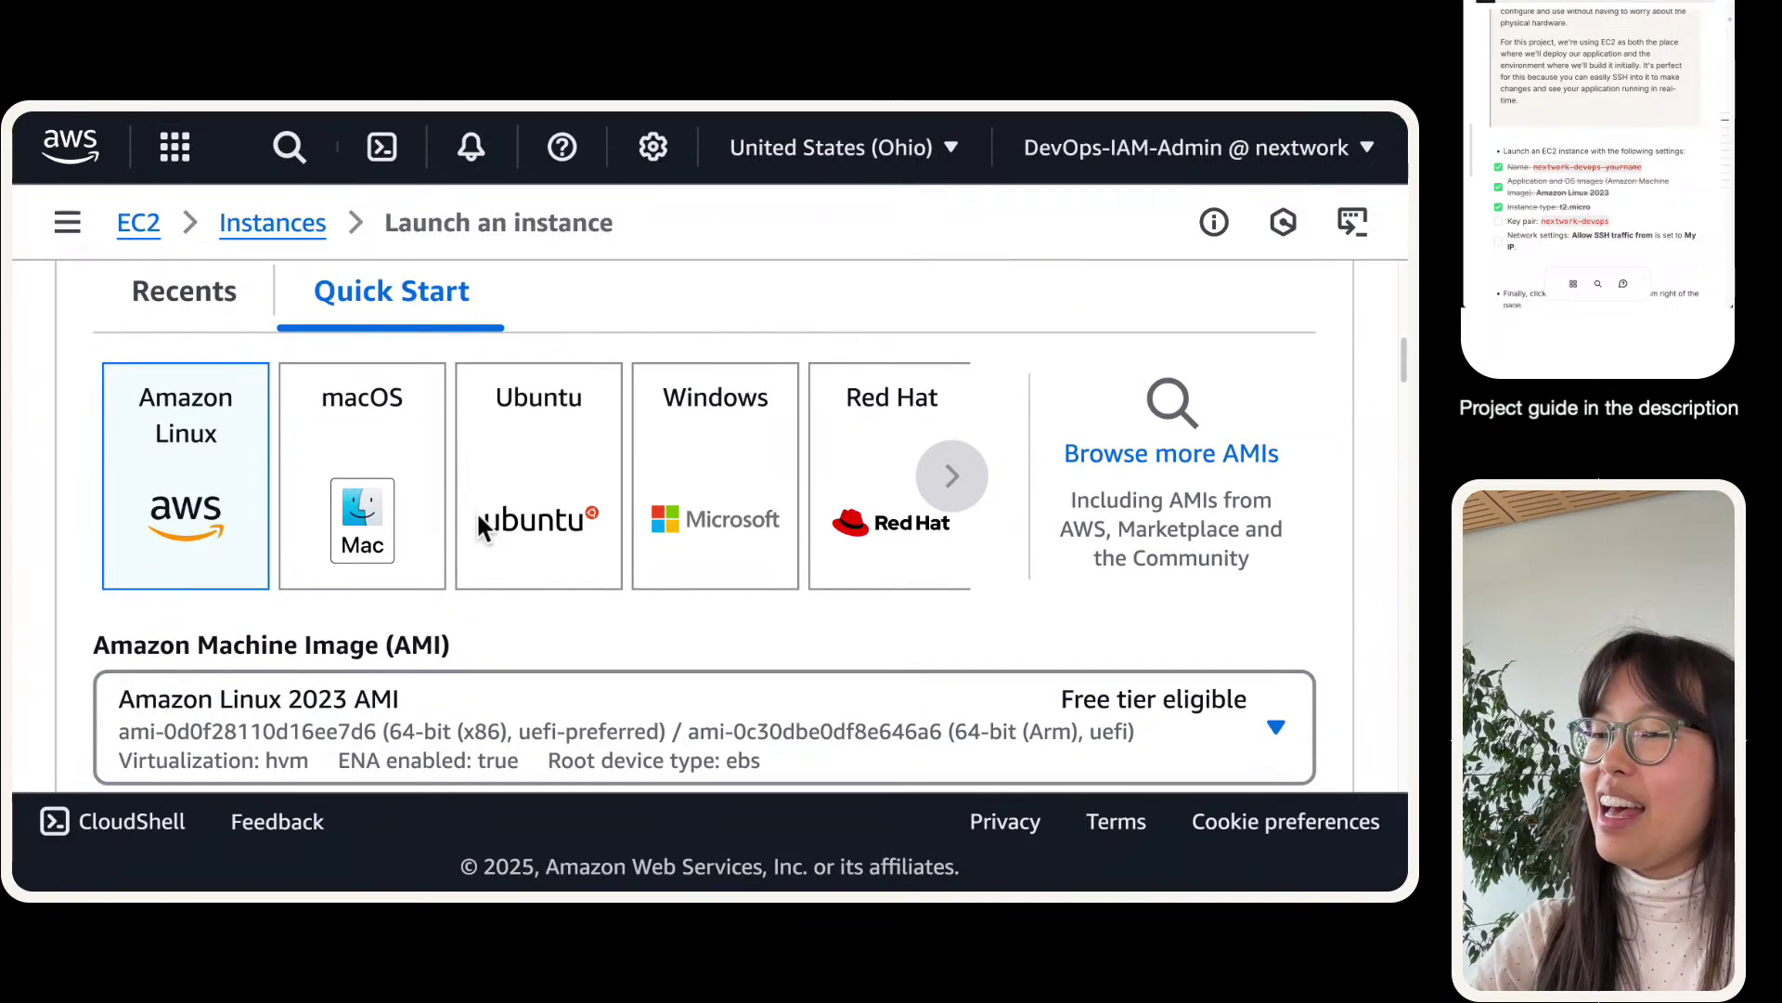
scroll(1130, 408, "down", 15)
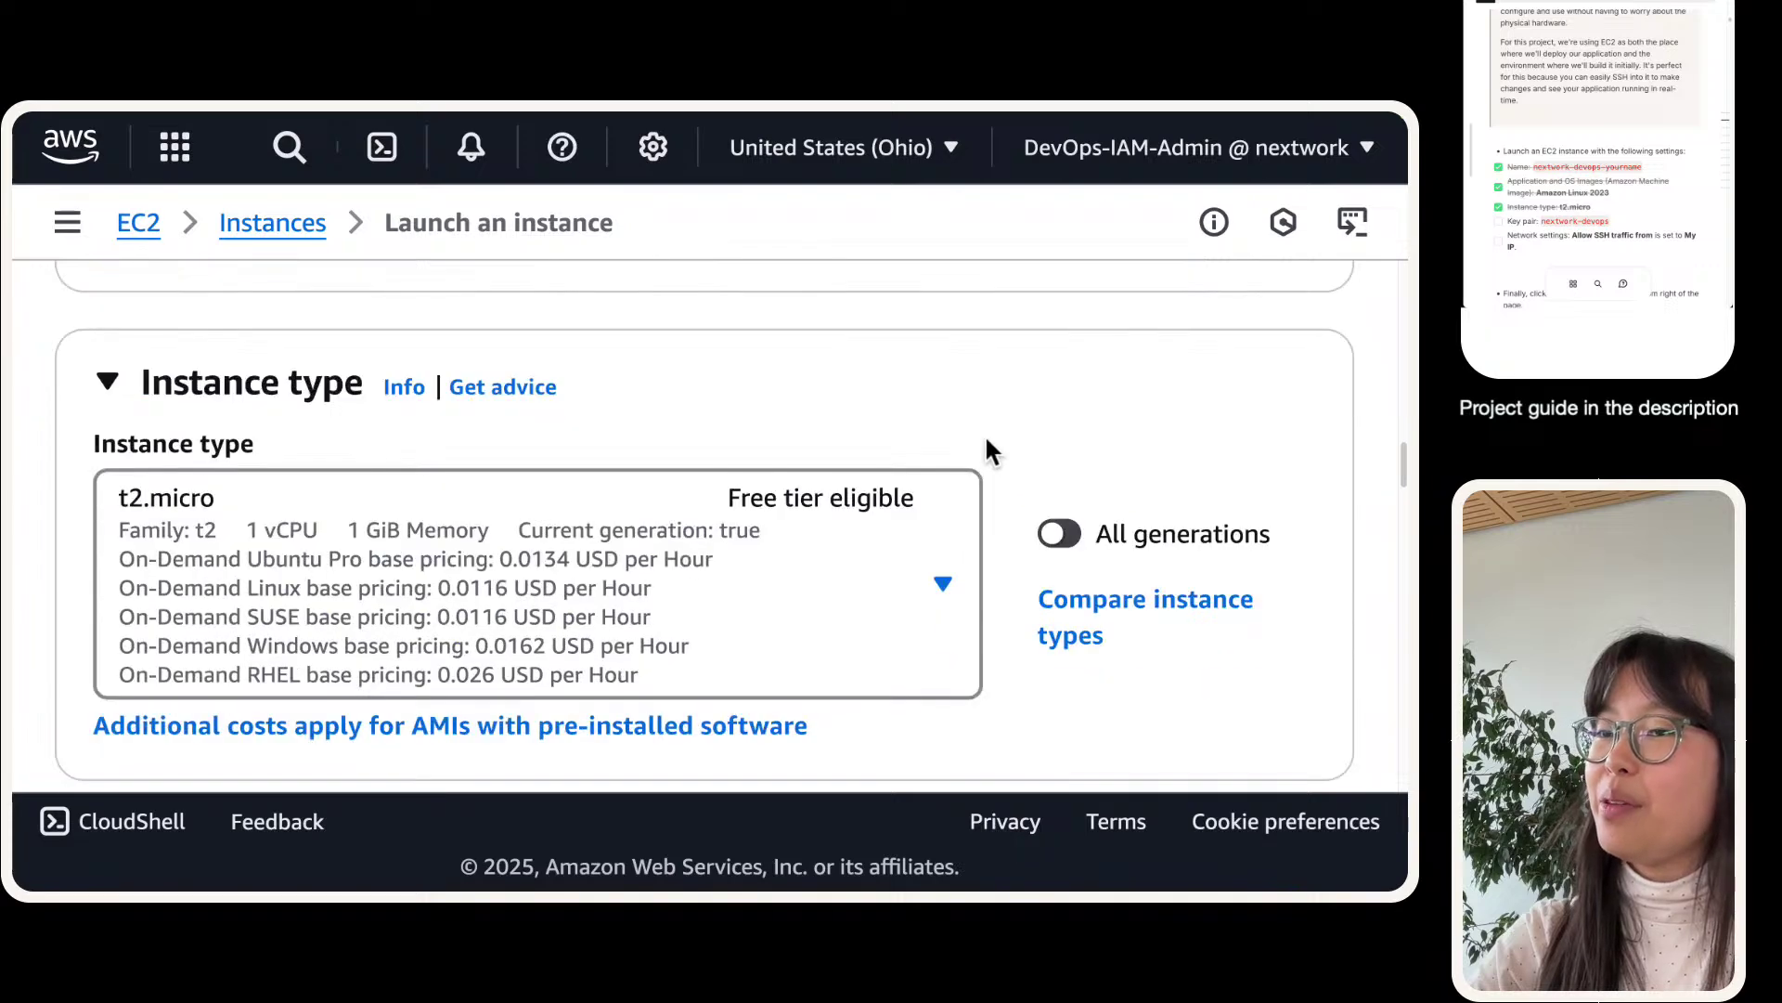
scroll(551, 432, "down", 2)
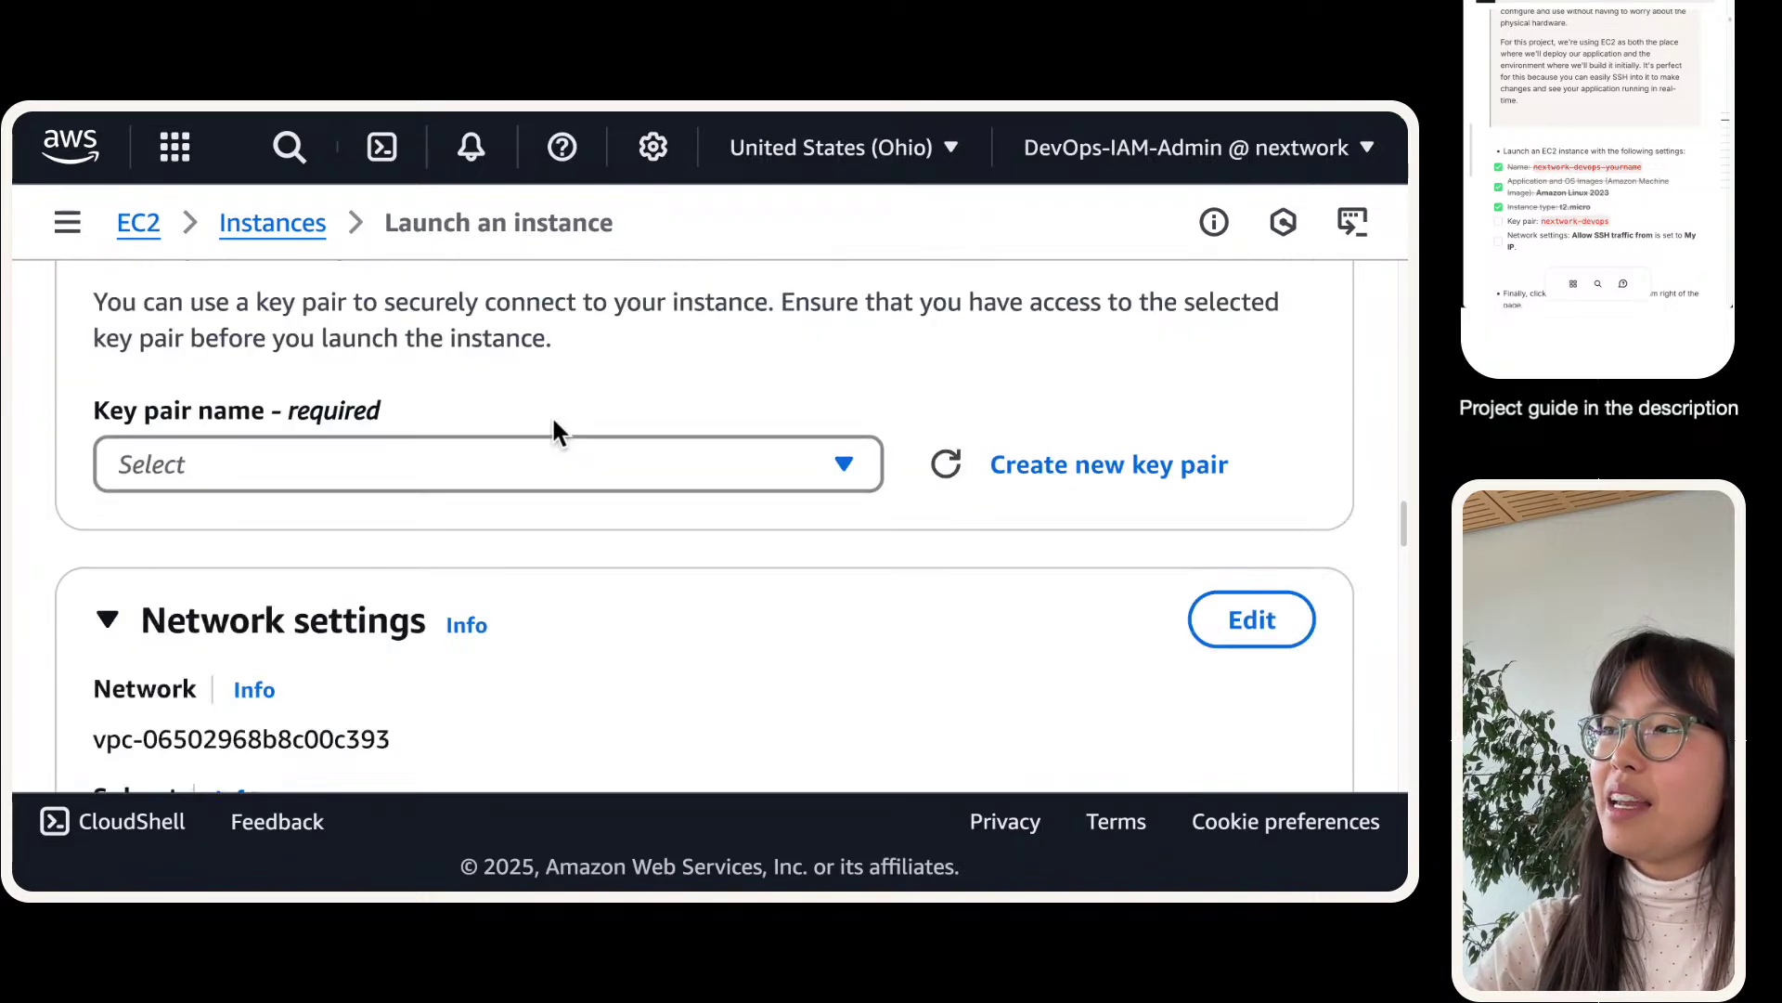
- Start a new key pair named nextwork-devops, keeping RSA type and .pem format
left_click(1058, 462)
left_click(332, 483)
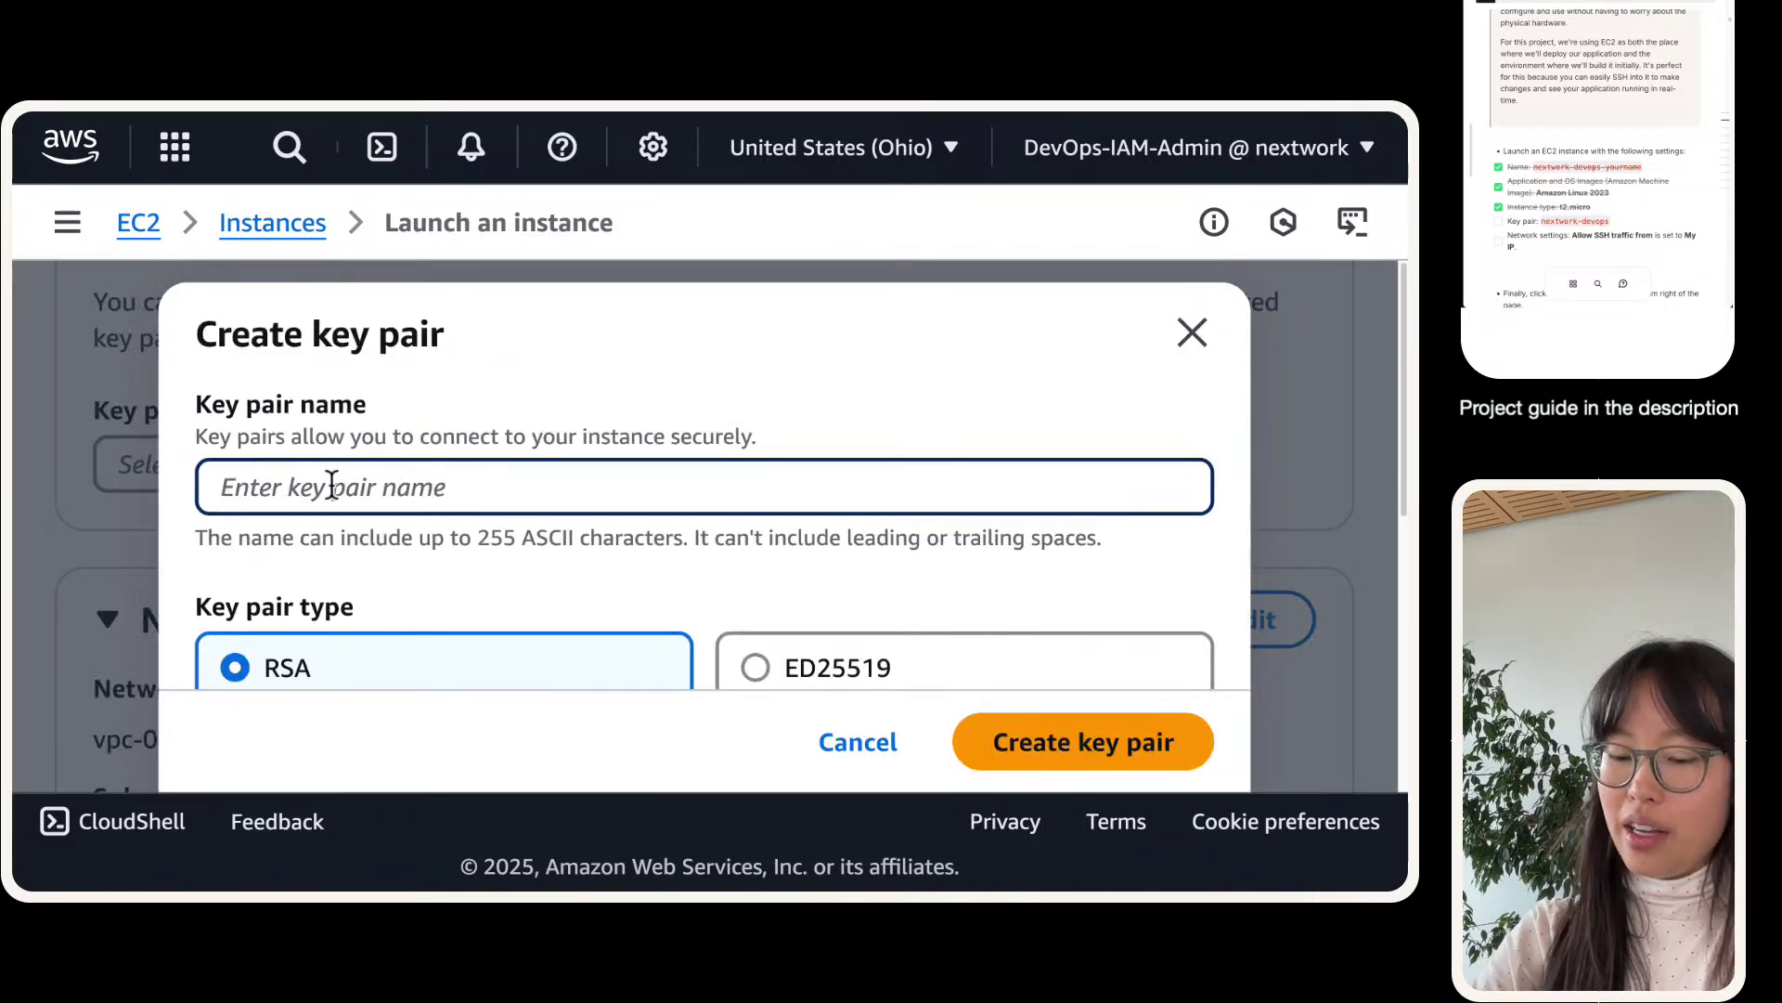
type("nex")
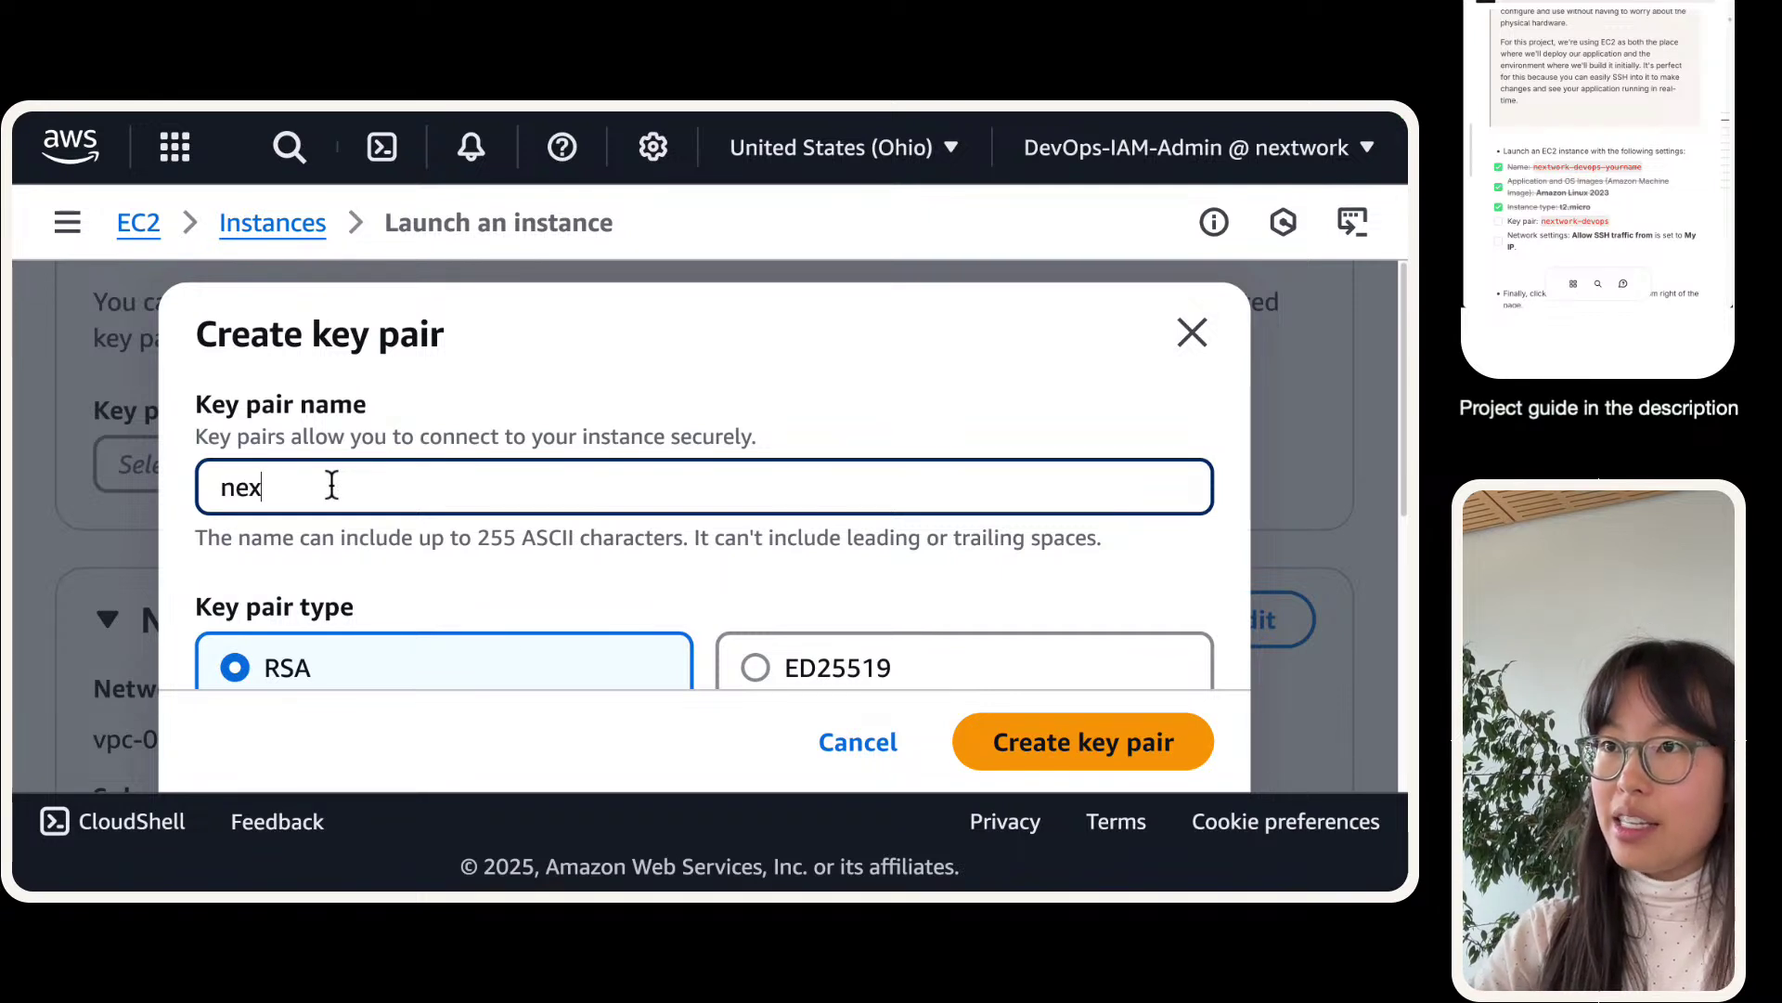
type("twork-devops")
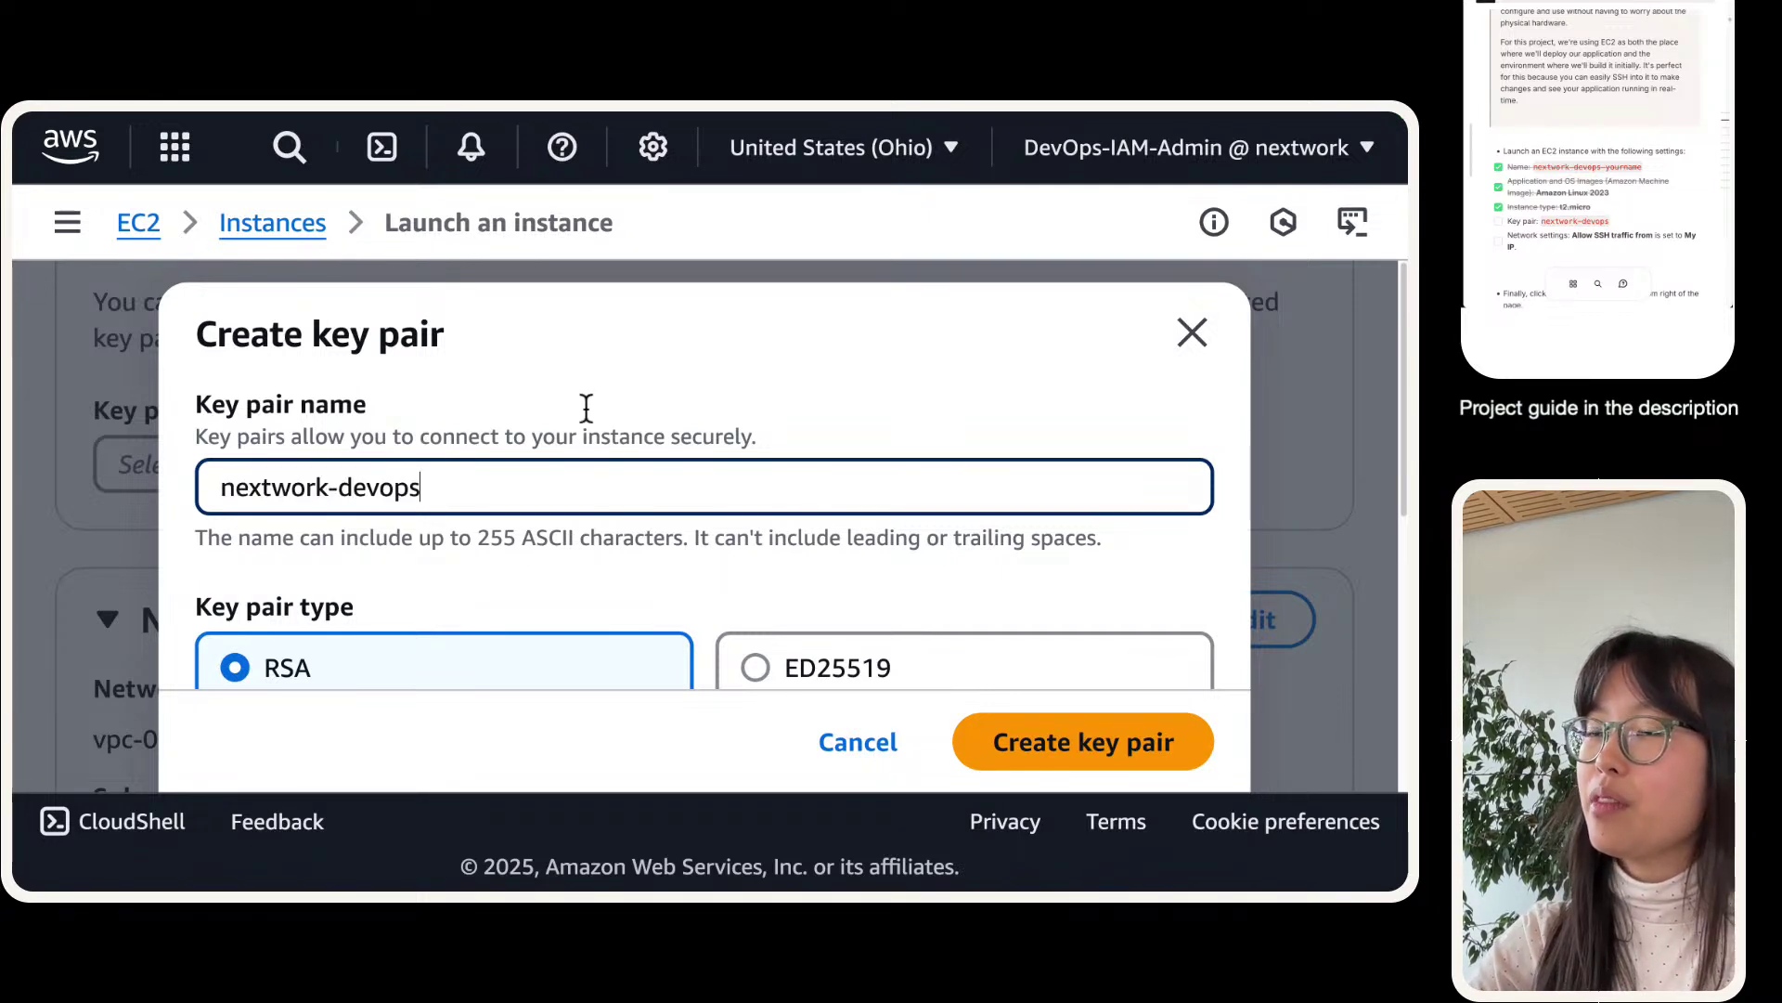
scroll(697, 514, "down", 4)
scroll(696, 513, "down", 3)
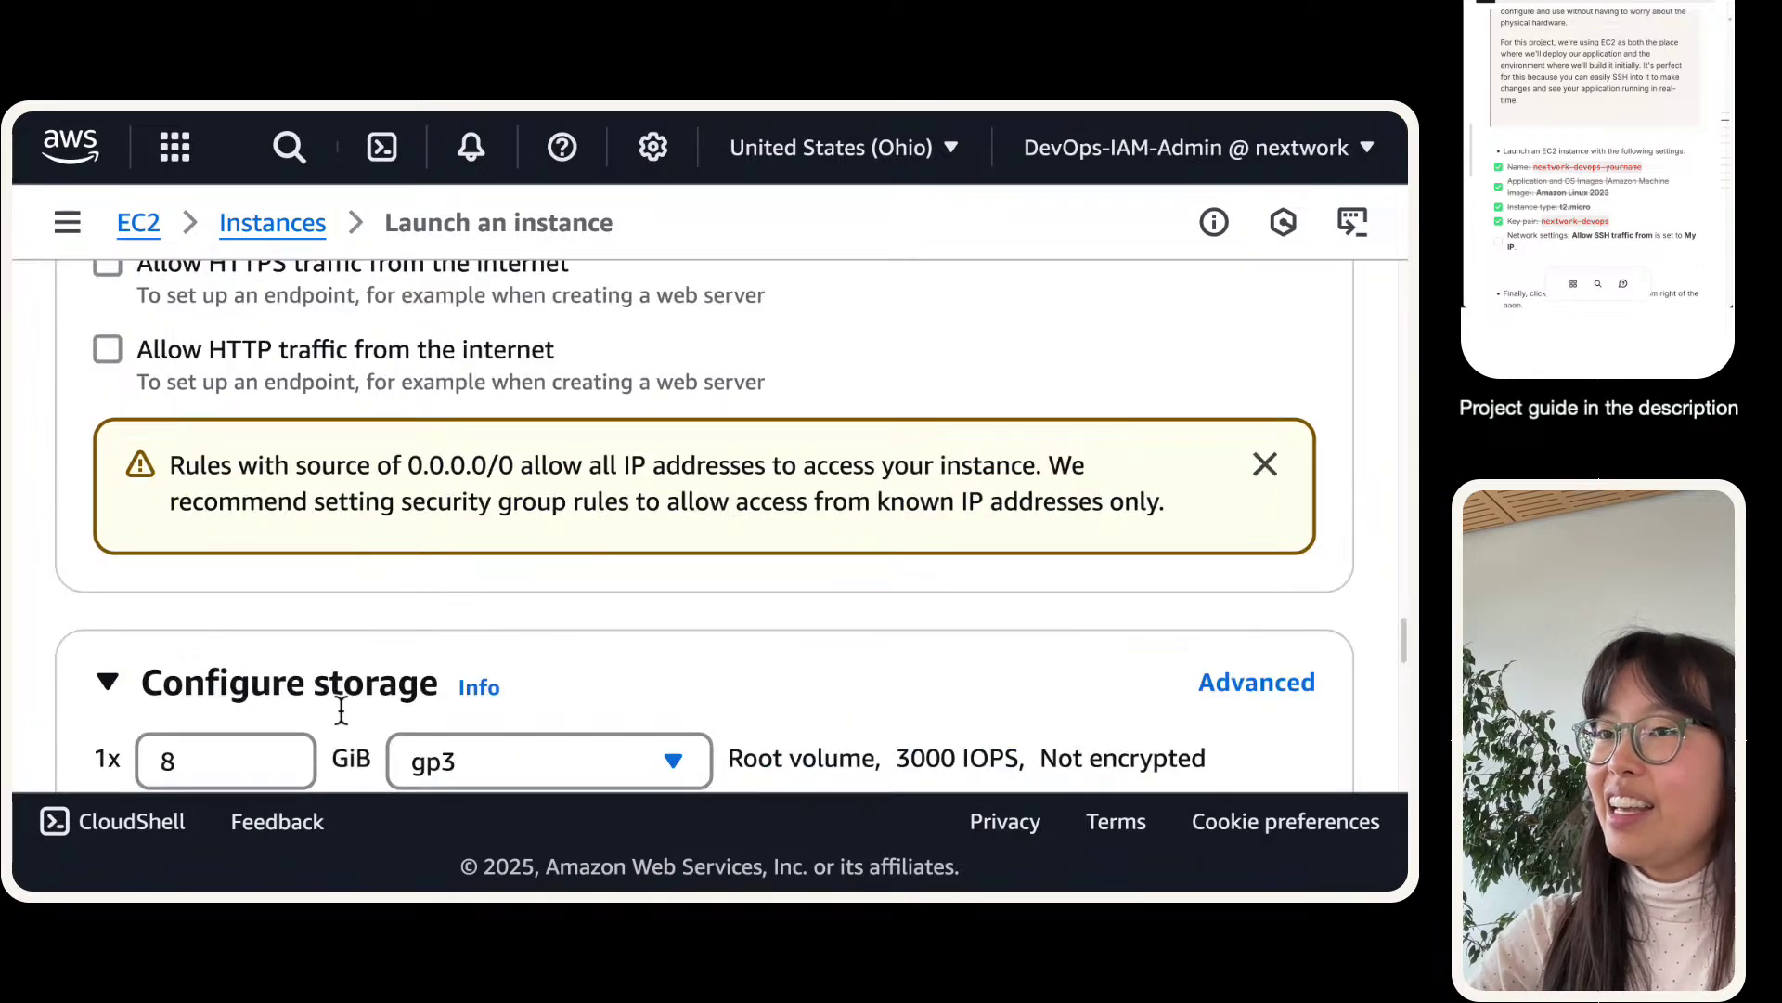
- Set Allow SSH traffic from to My IP in Network settings, then scroll to the Summary
scroll(360, 688, "up", 4)
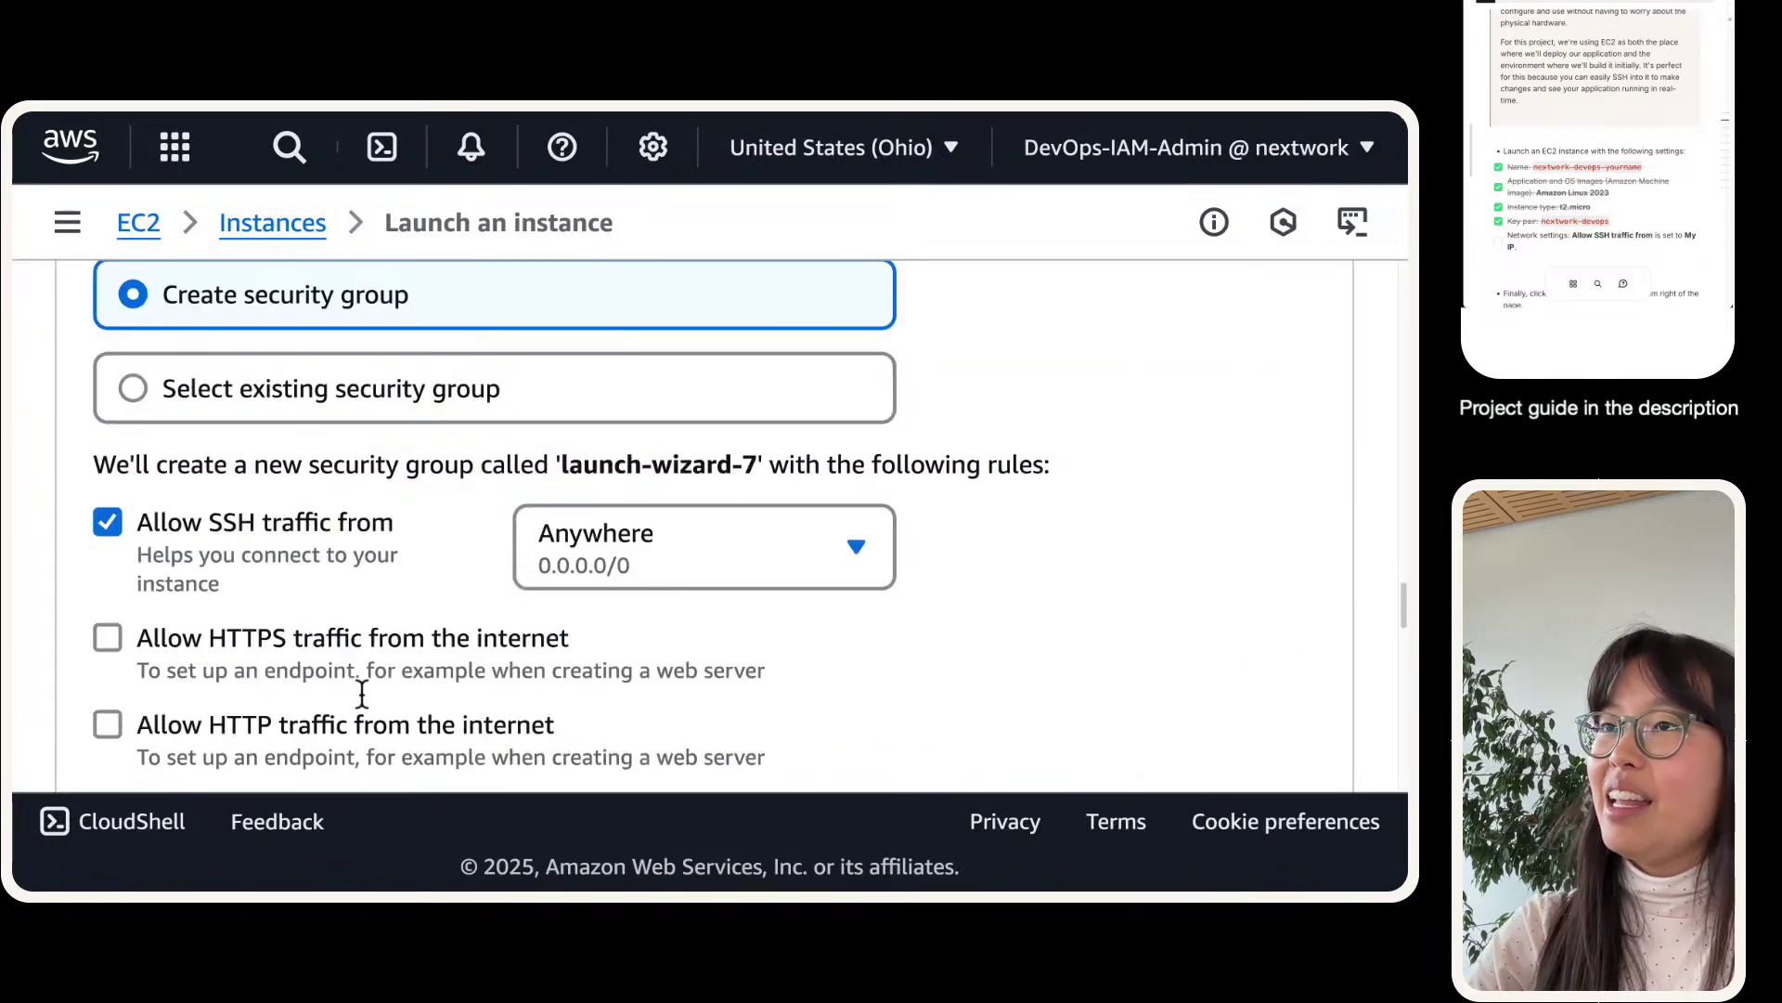
scroll(360, 689, "down", 1)
scroll(360, 677, "down", 2)
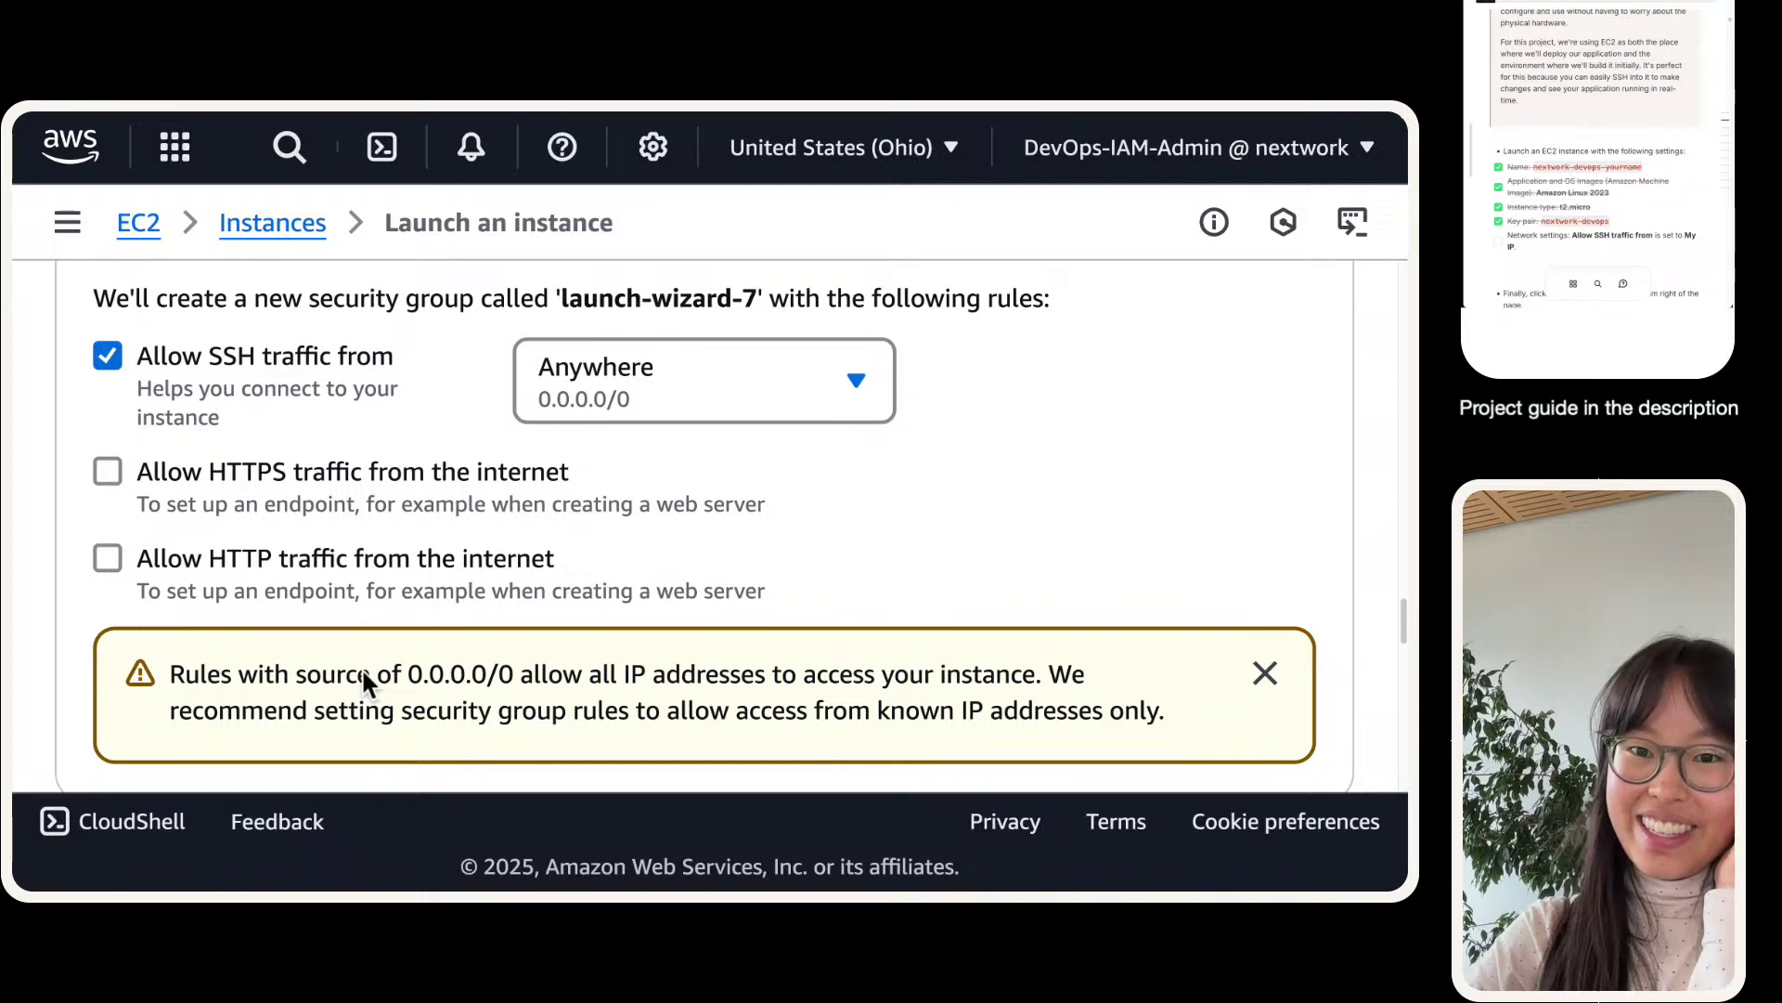
left_click(598, 363)
left_click(598, 613)
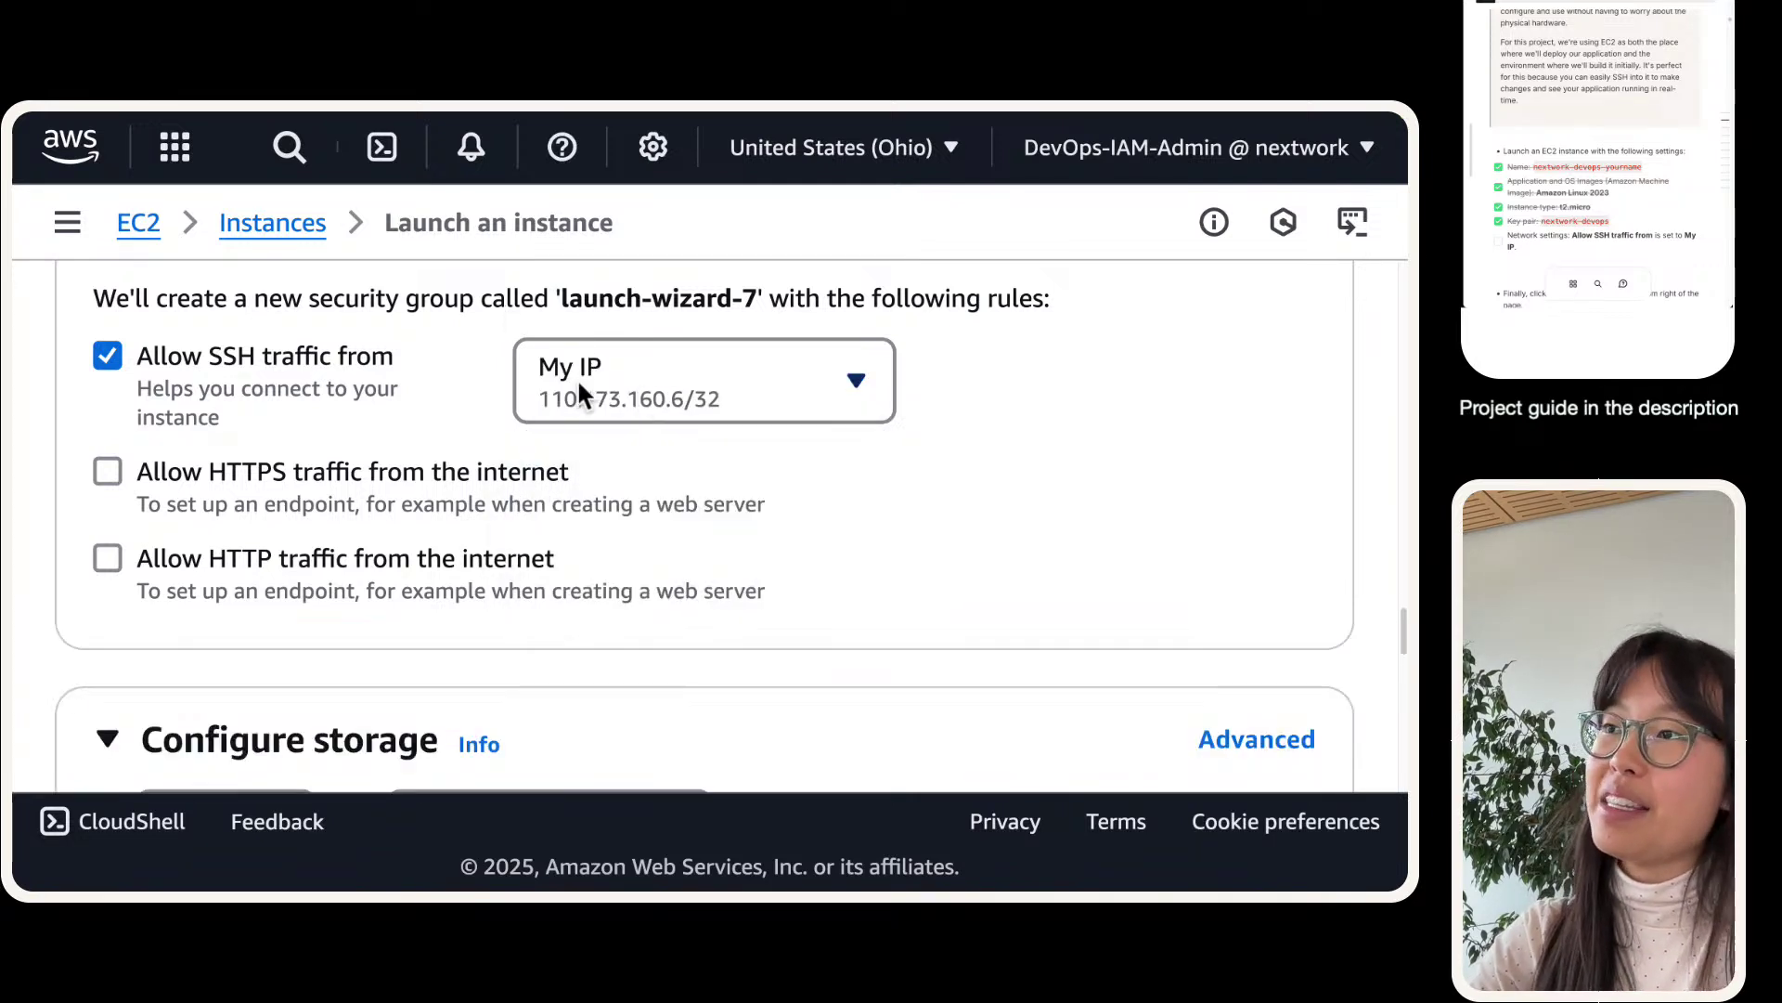
left_click(756, 388)
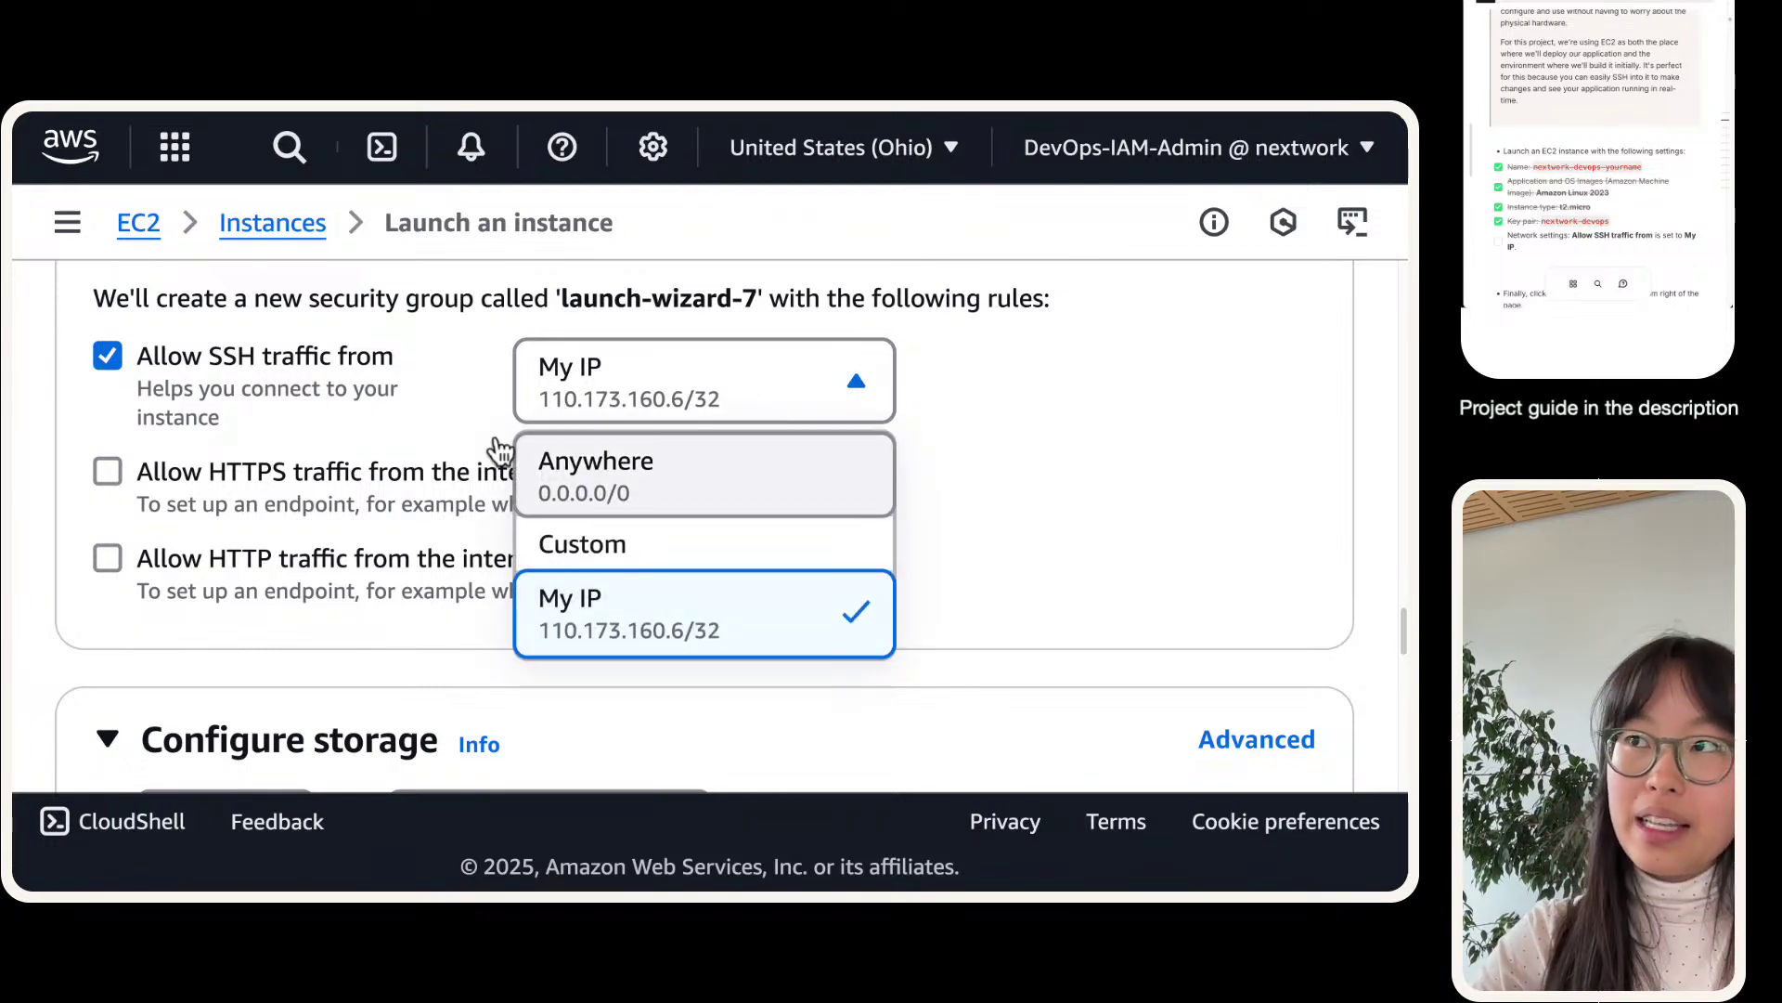
left_click(469, 390)
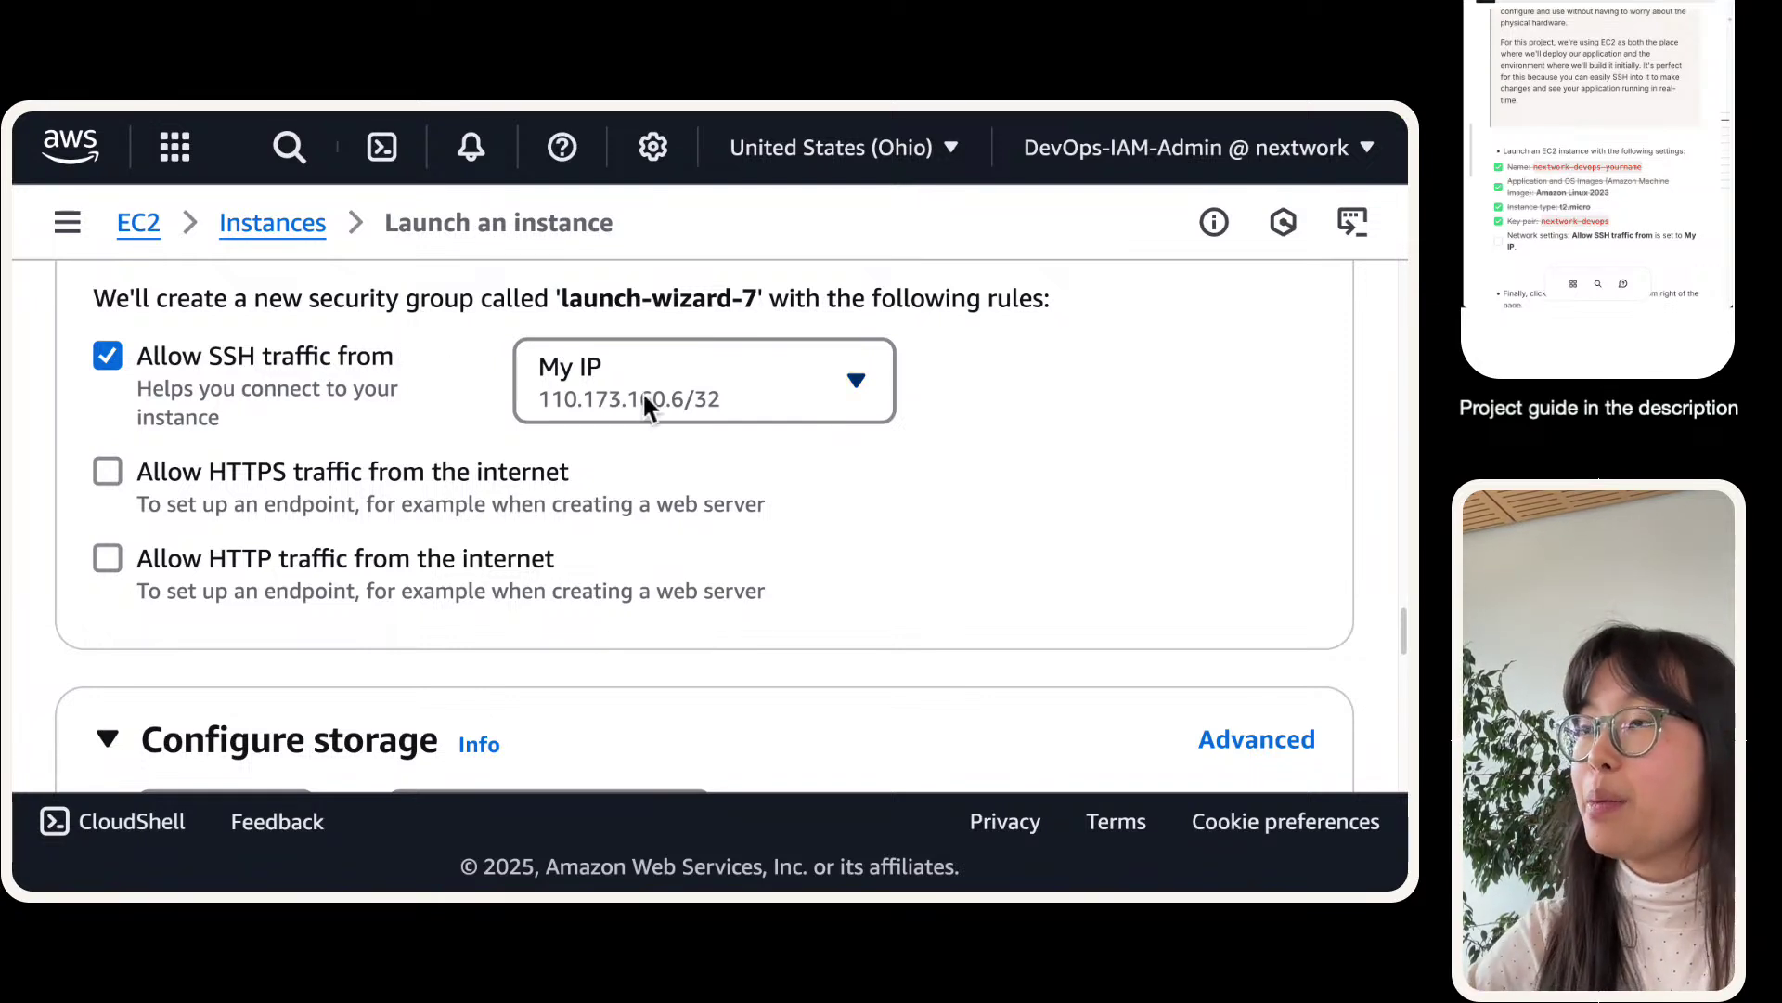
scroll(621, 395, "down", 15)
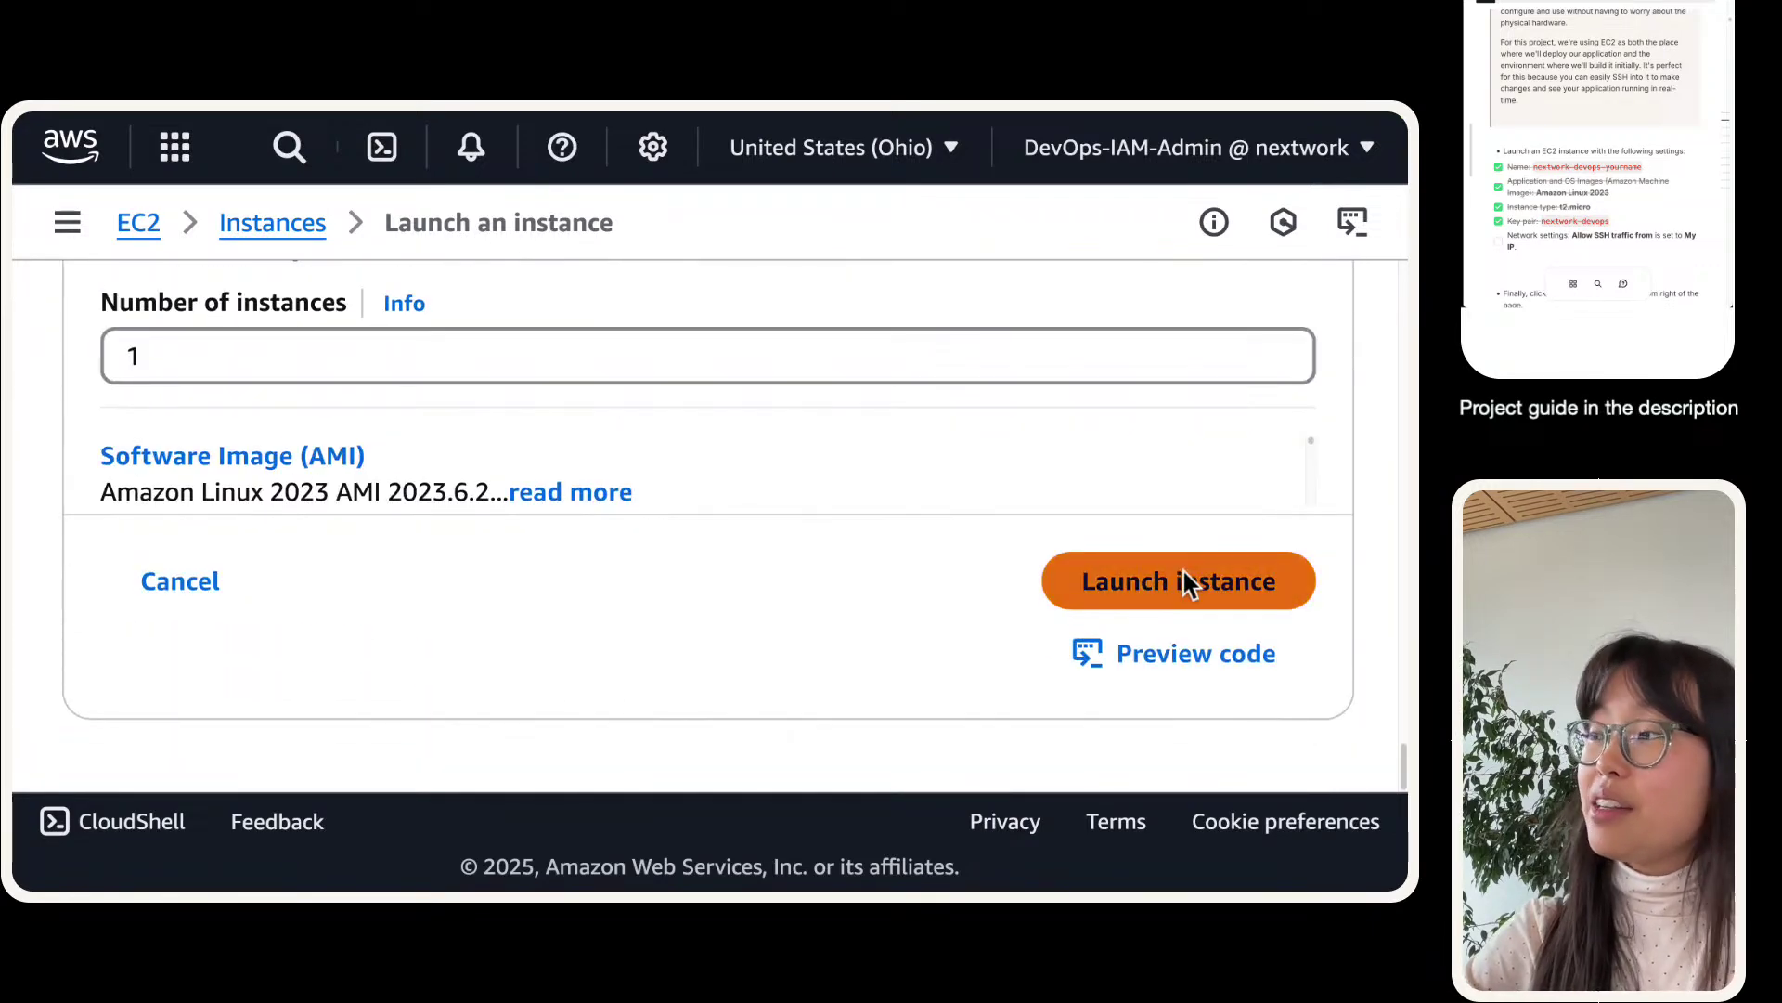
- Launch the configured EC2 instance from the Summary panel and confirm the Success banner
left_click(1183, 576)
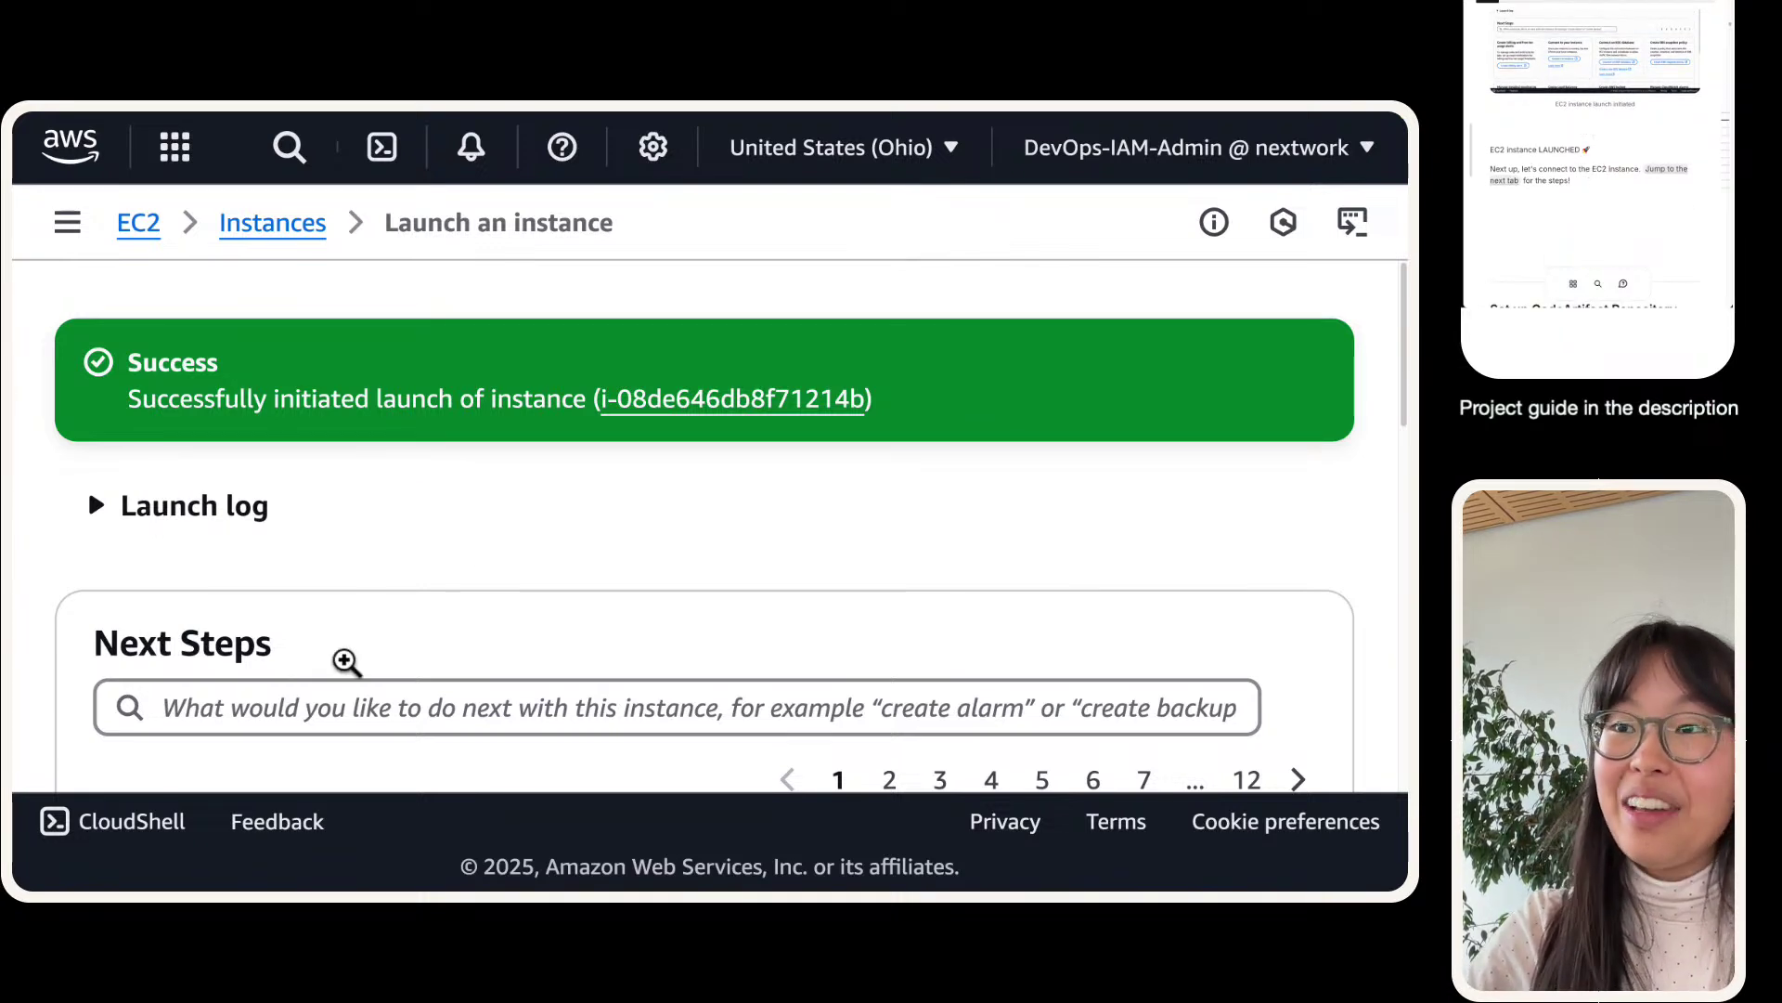
- Look over the launch page's next steps, then bring up the architecture-today.png tab
scroll(660, 465, "down", 3)
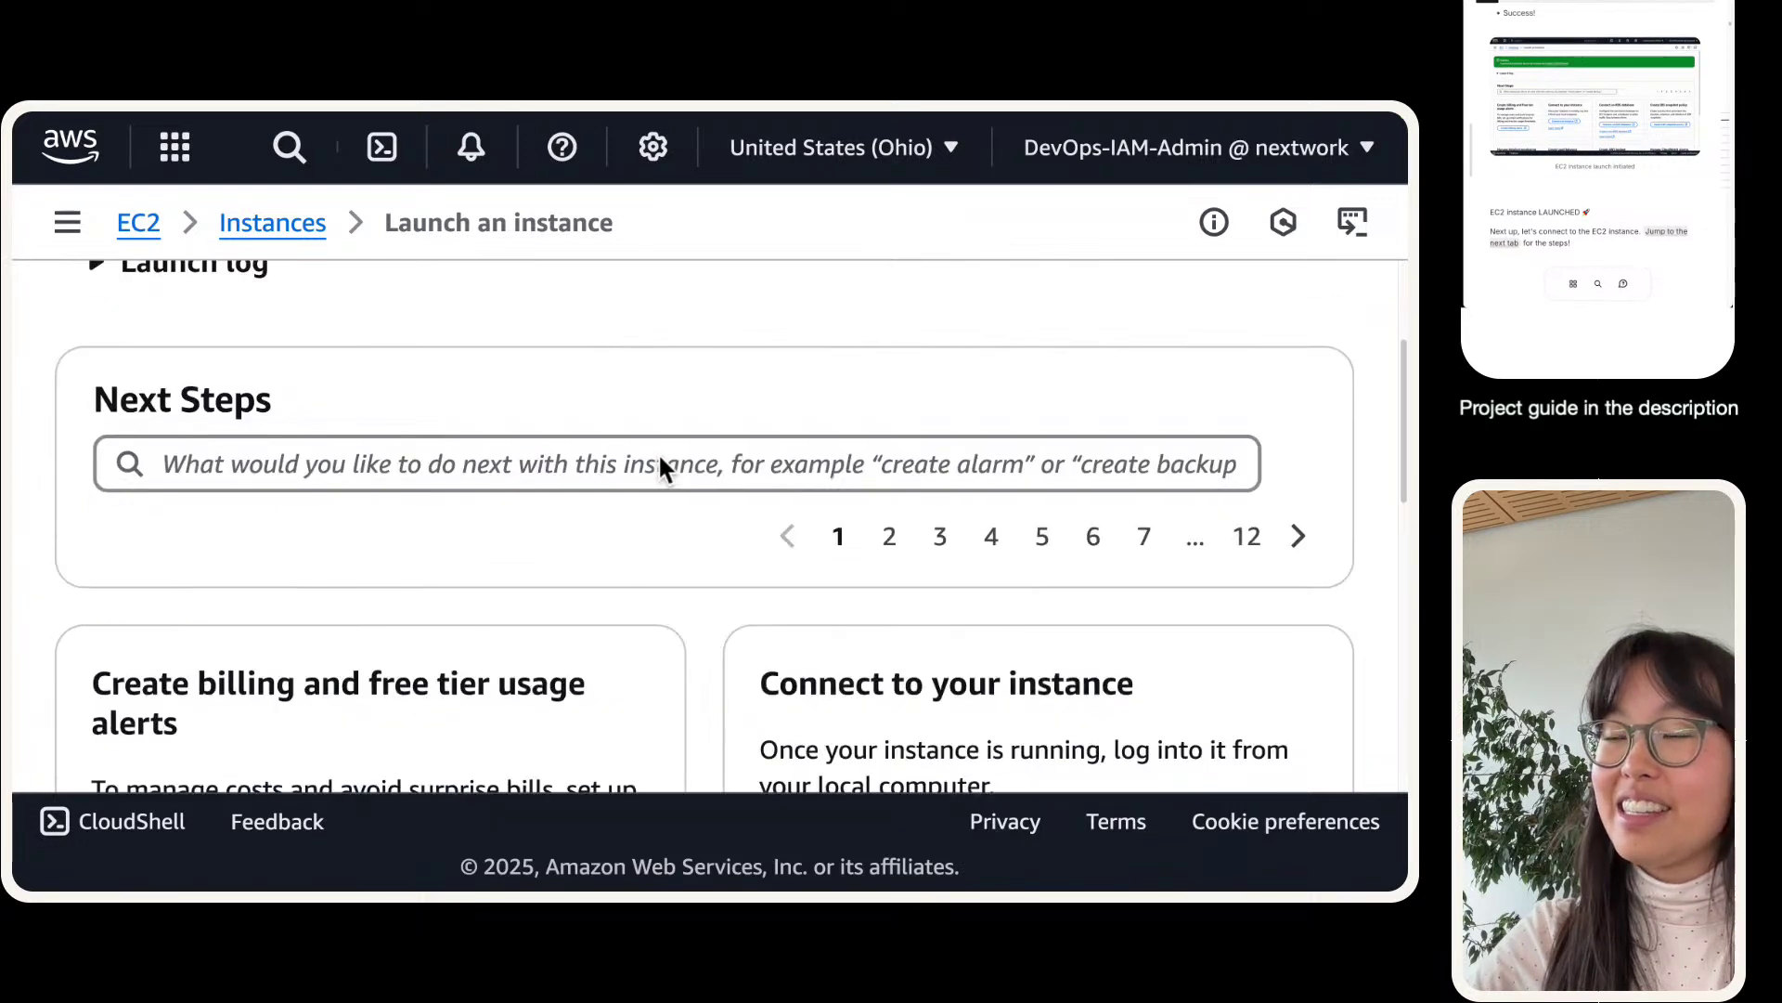
scroll(660, 469, "up", 3)
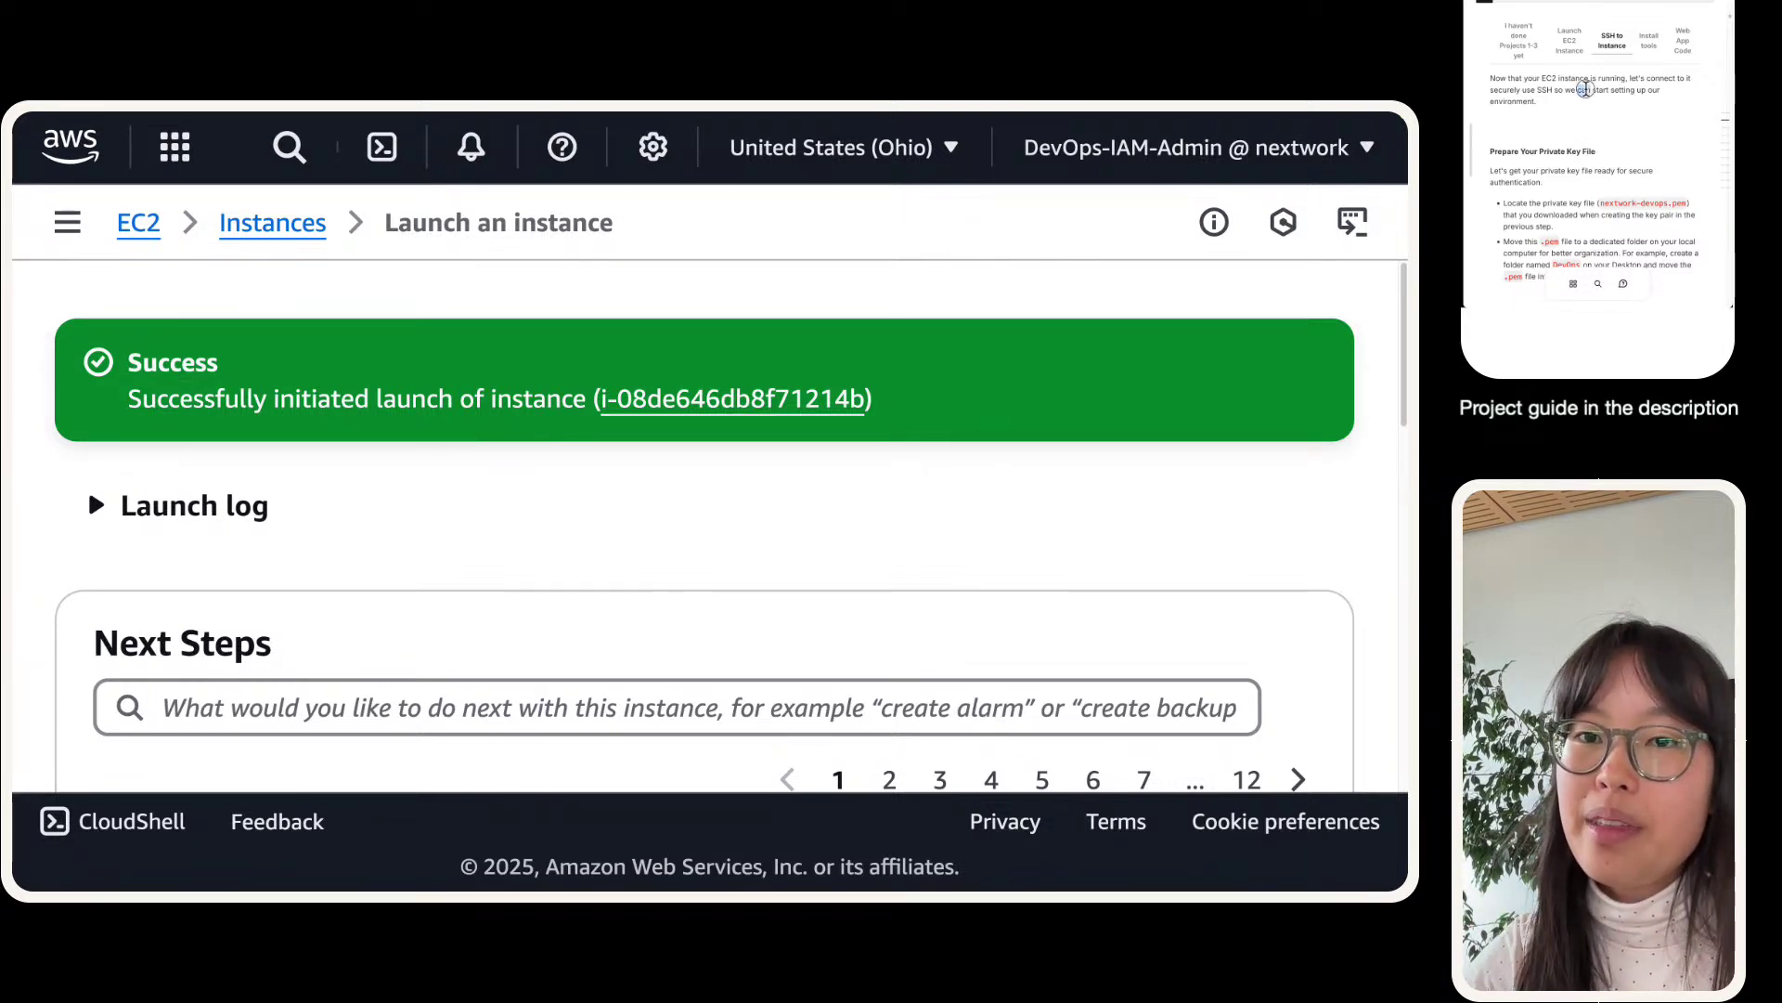
left_click_drag(1575, 100, 1491, 80)
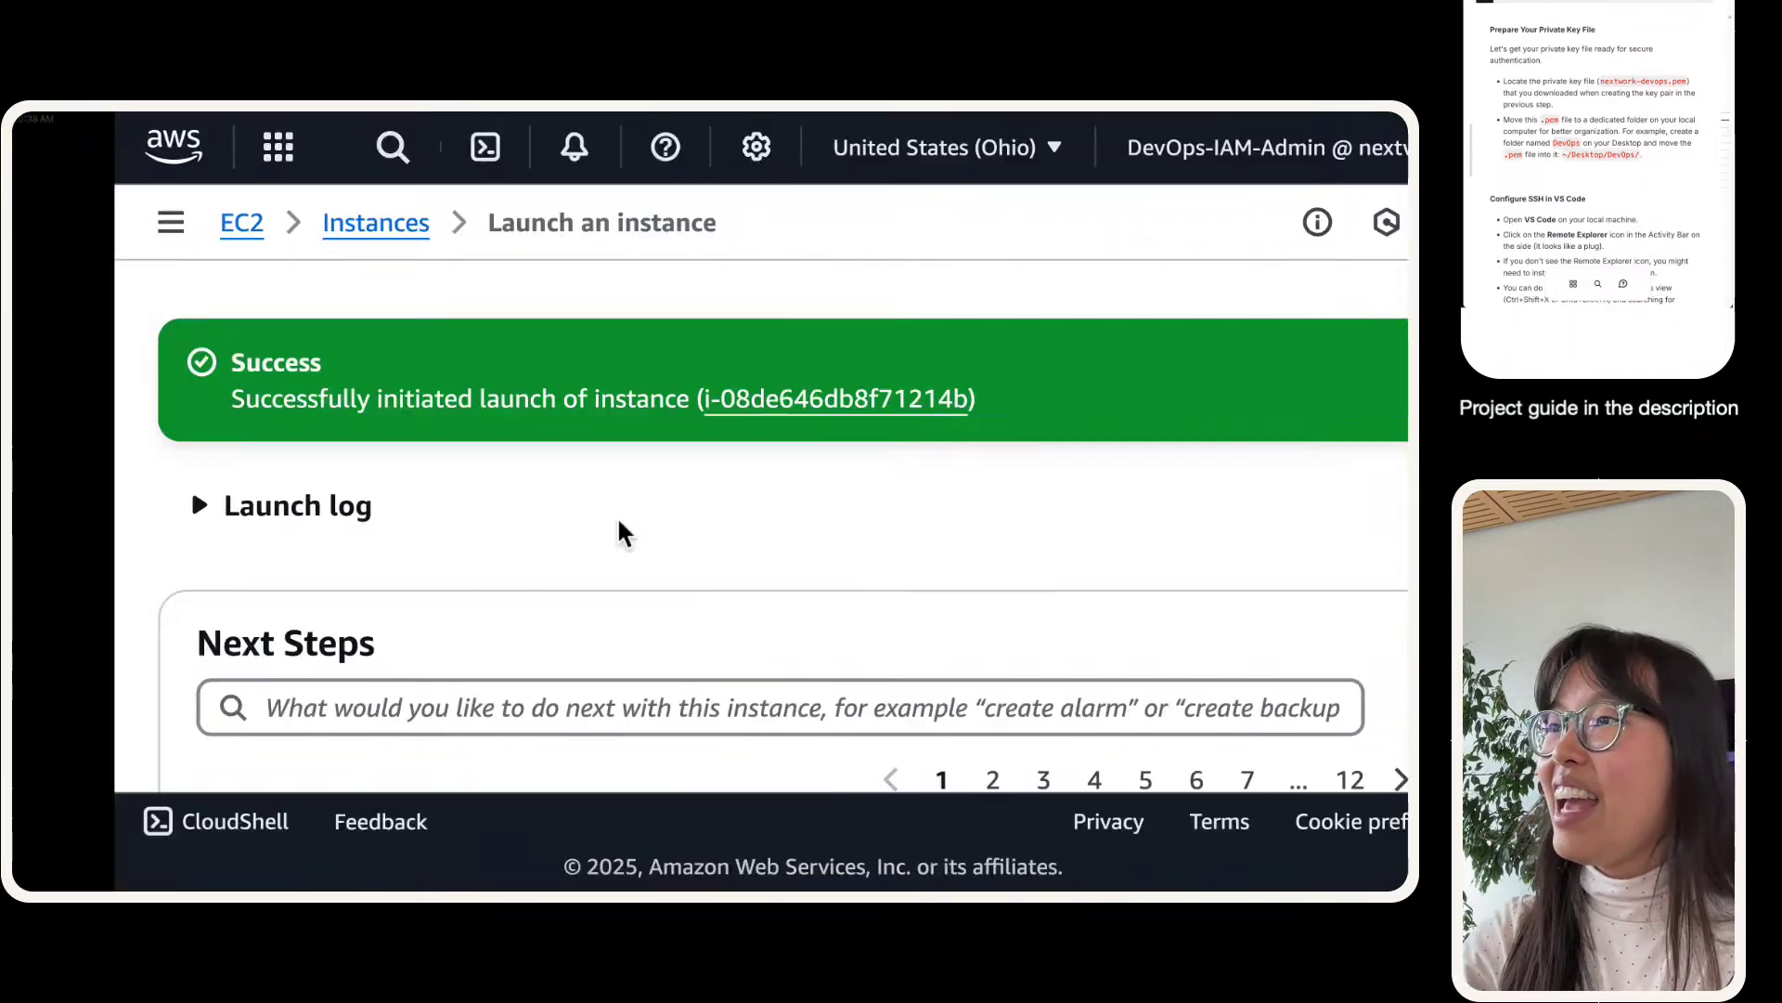
- Show the architecture-today.png diagram at full size, then move over to the Finder desktop space
left_click(195, 143)
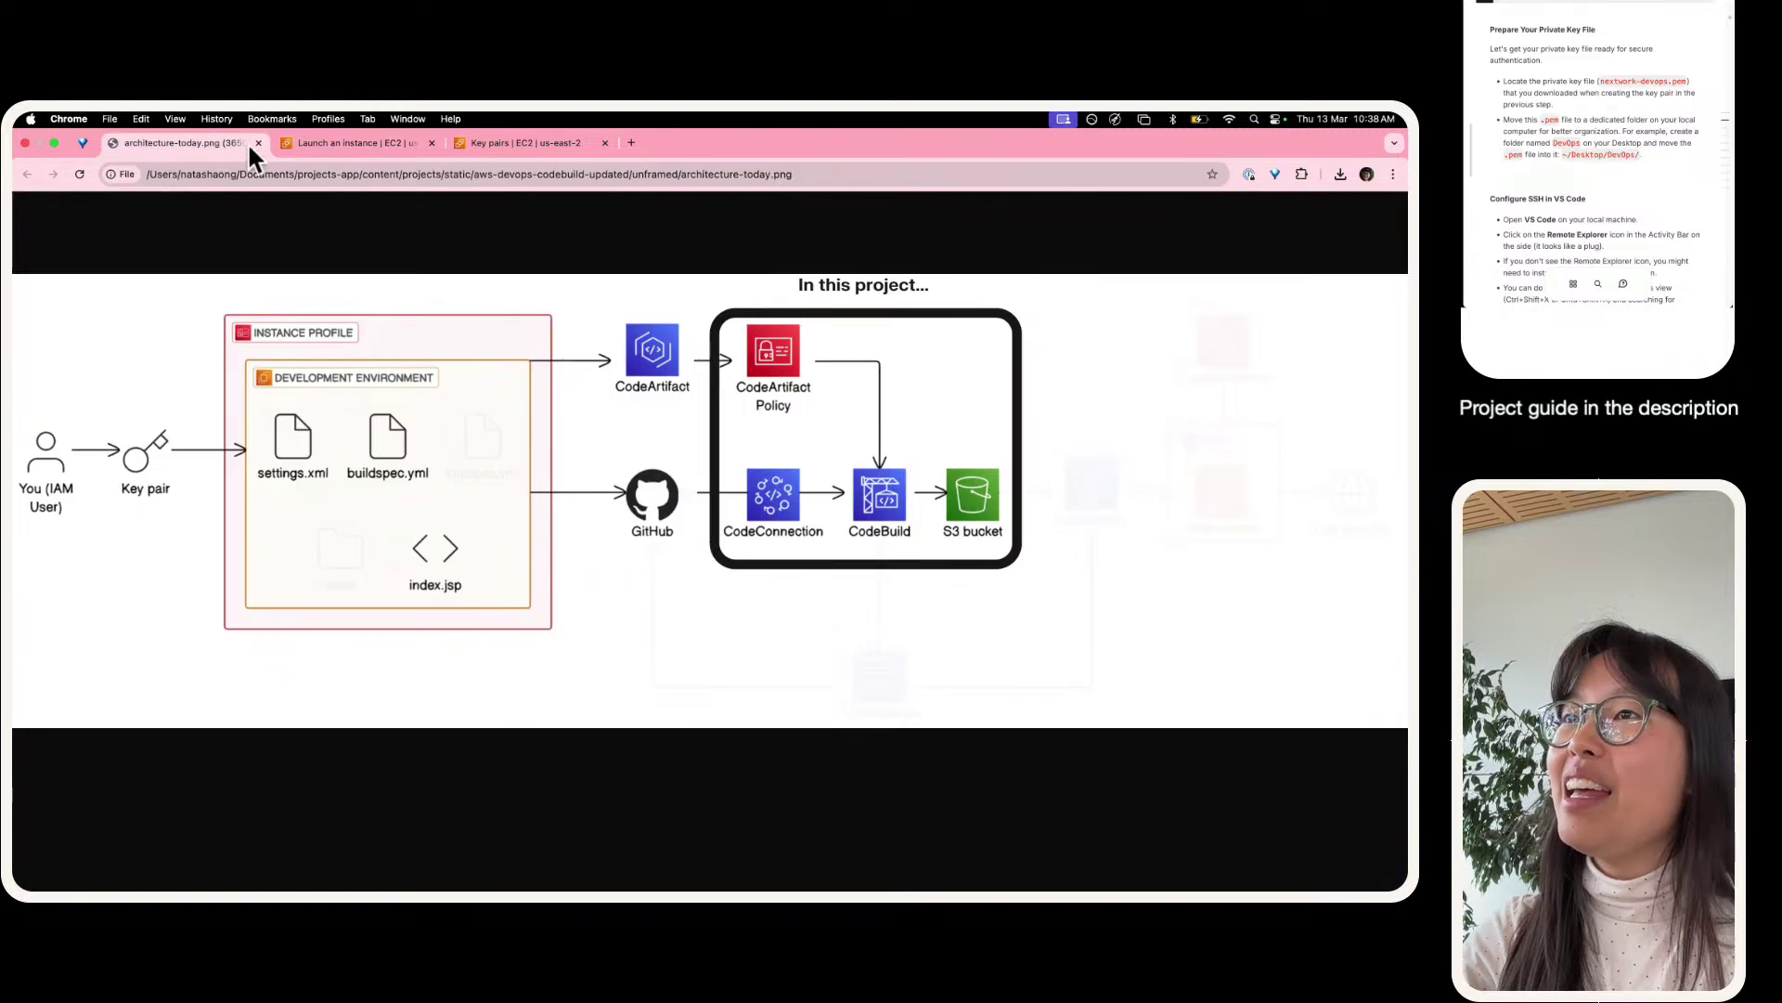
left_click(47, 394)
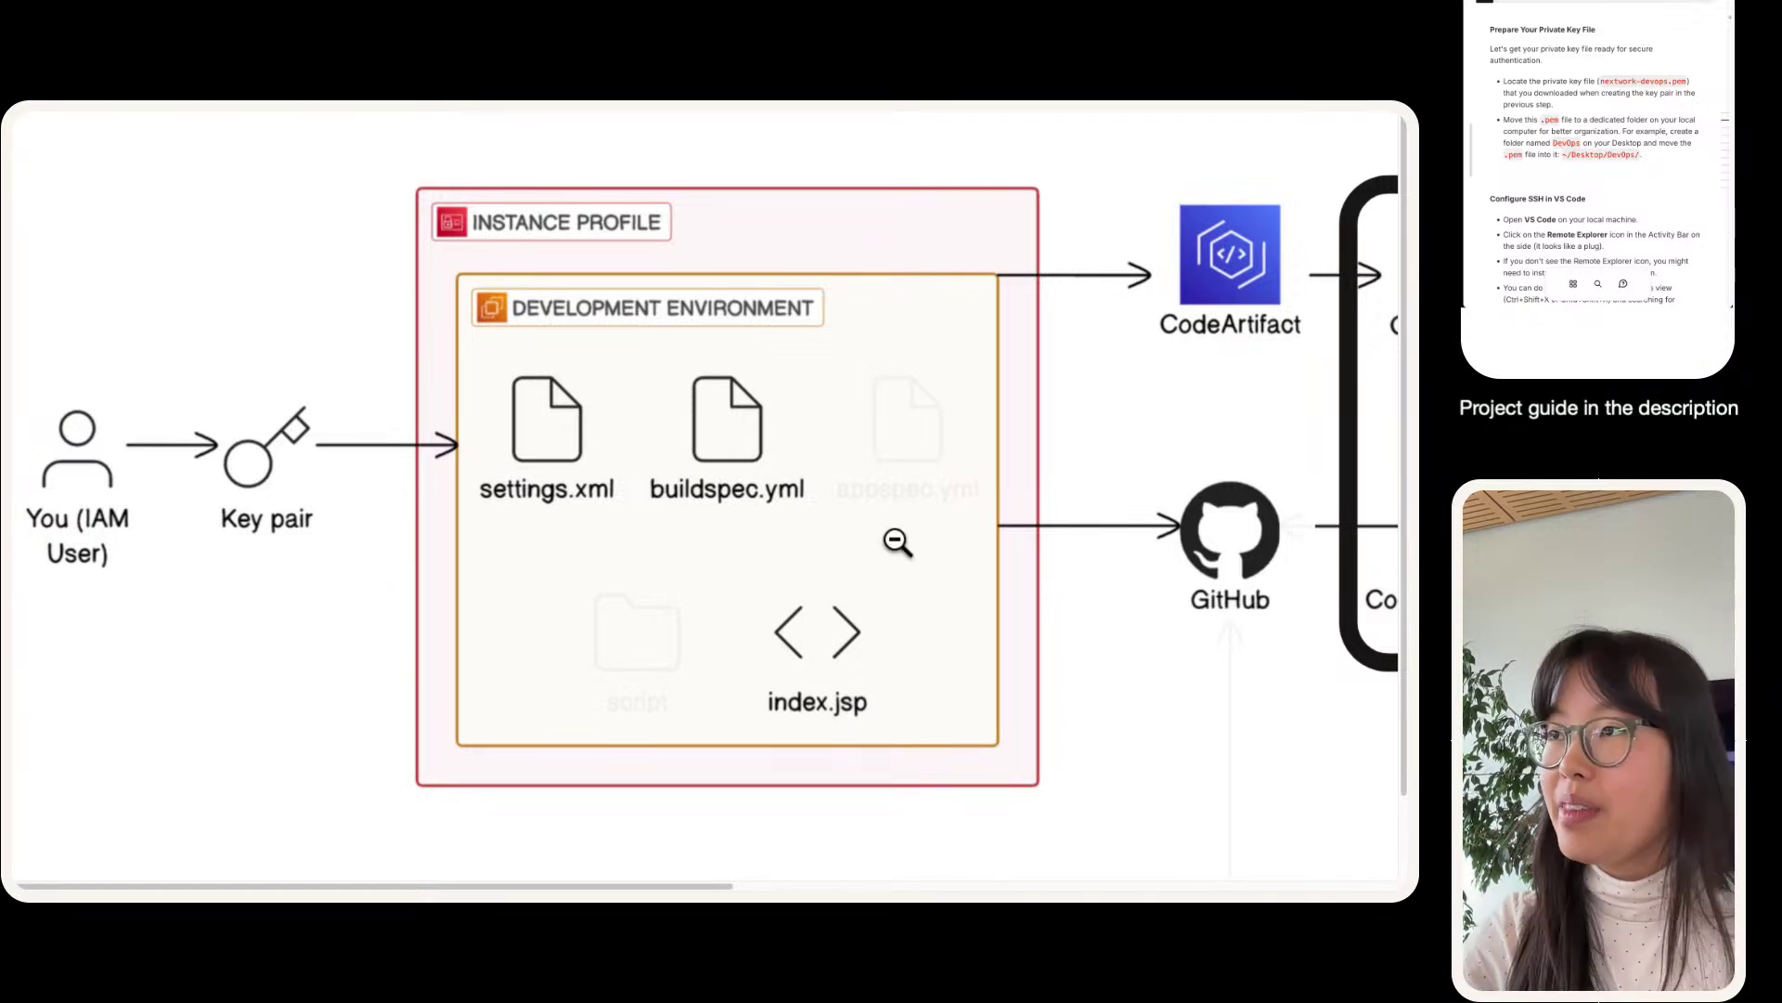
key("ctrl+Left")
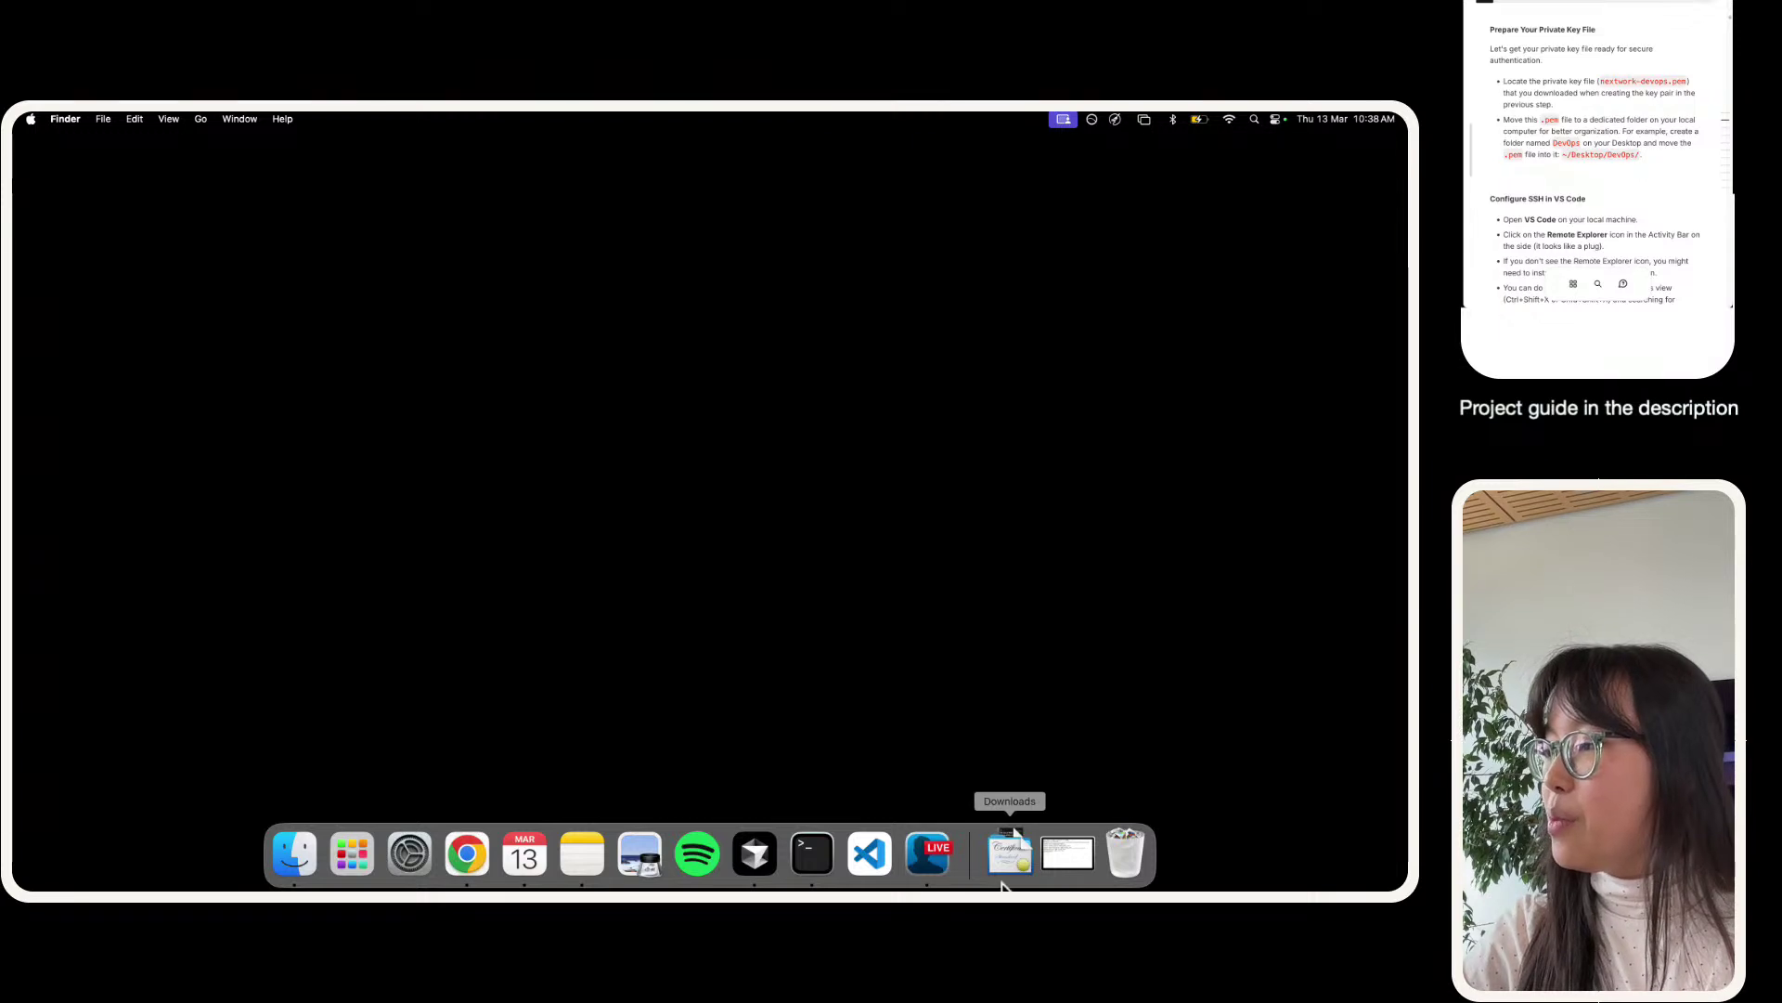
- In a Finder window, find the downloaded nextwork-devops.pem key in Downloads
left_click(304, 865)
left_click(288, 370)
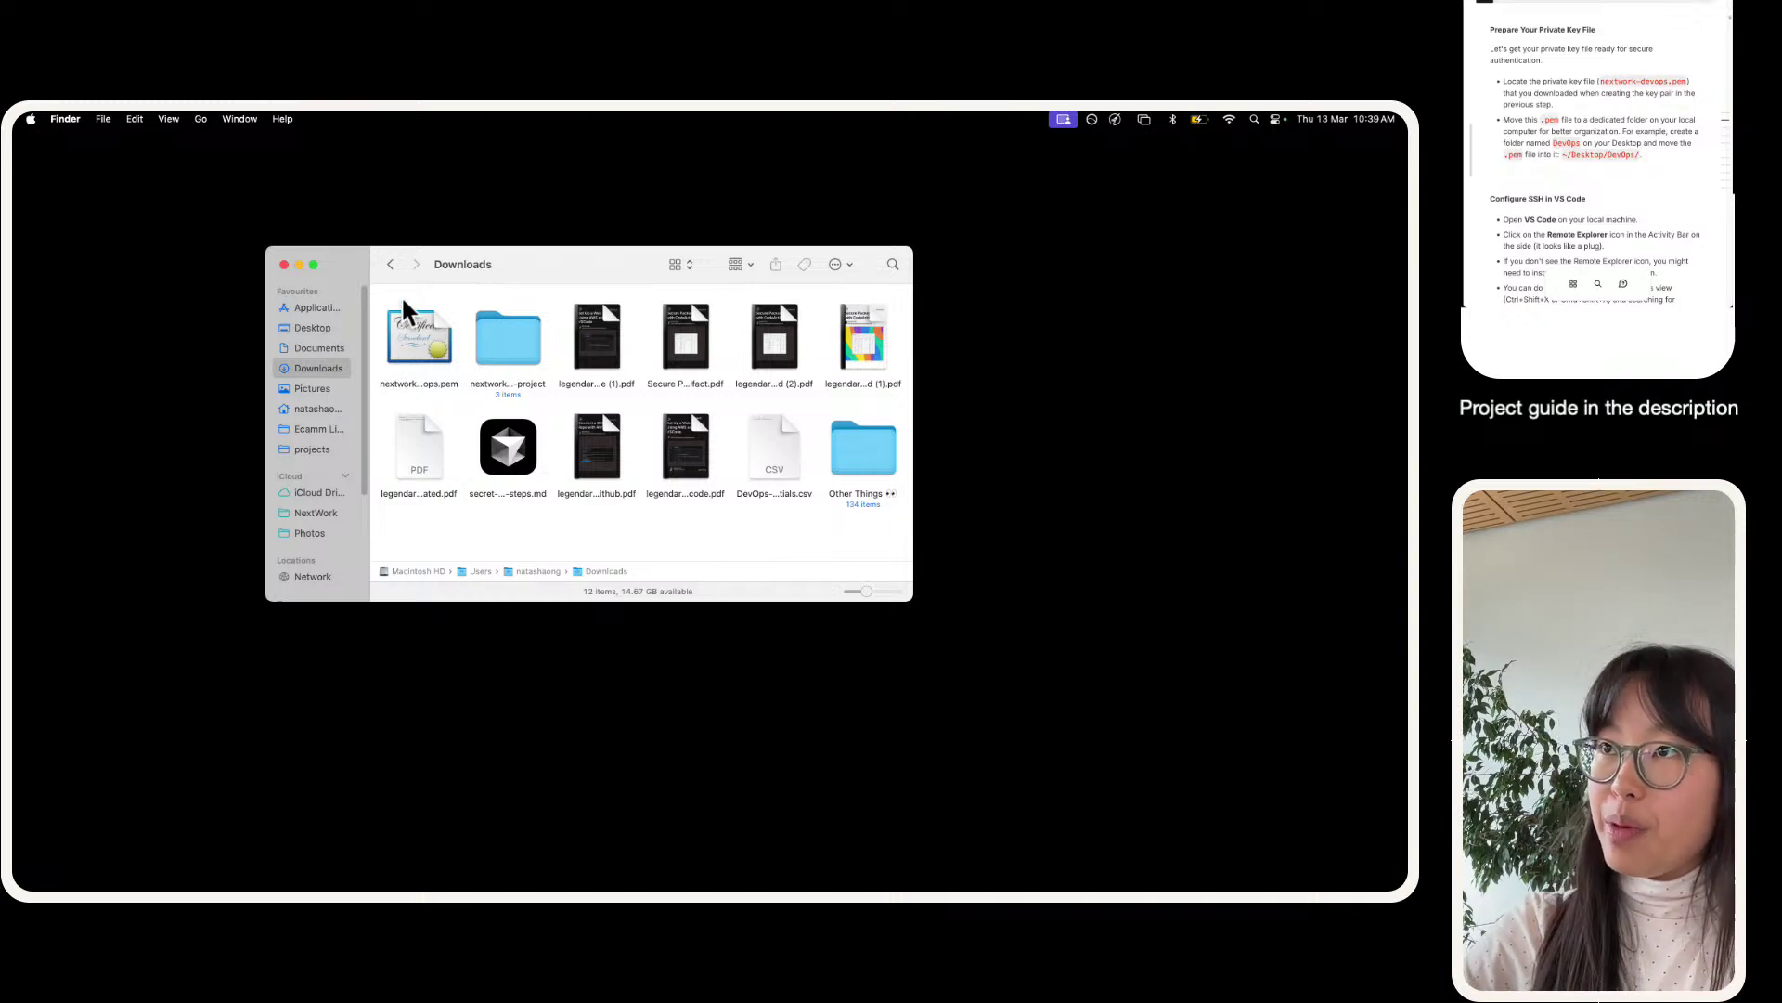
key("super+equal")
key("super+equal")
left_click(518, 395)
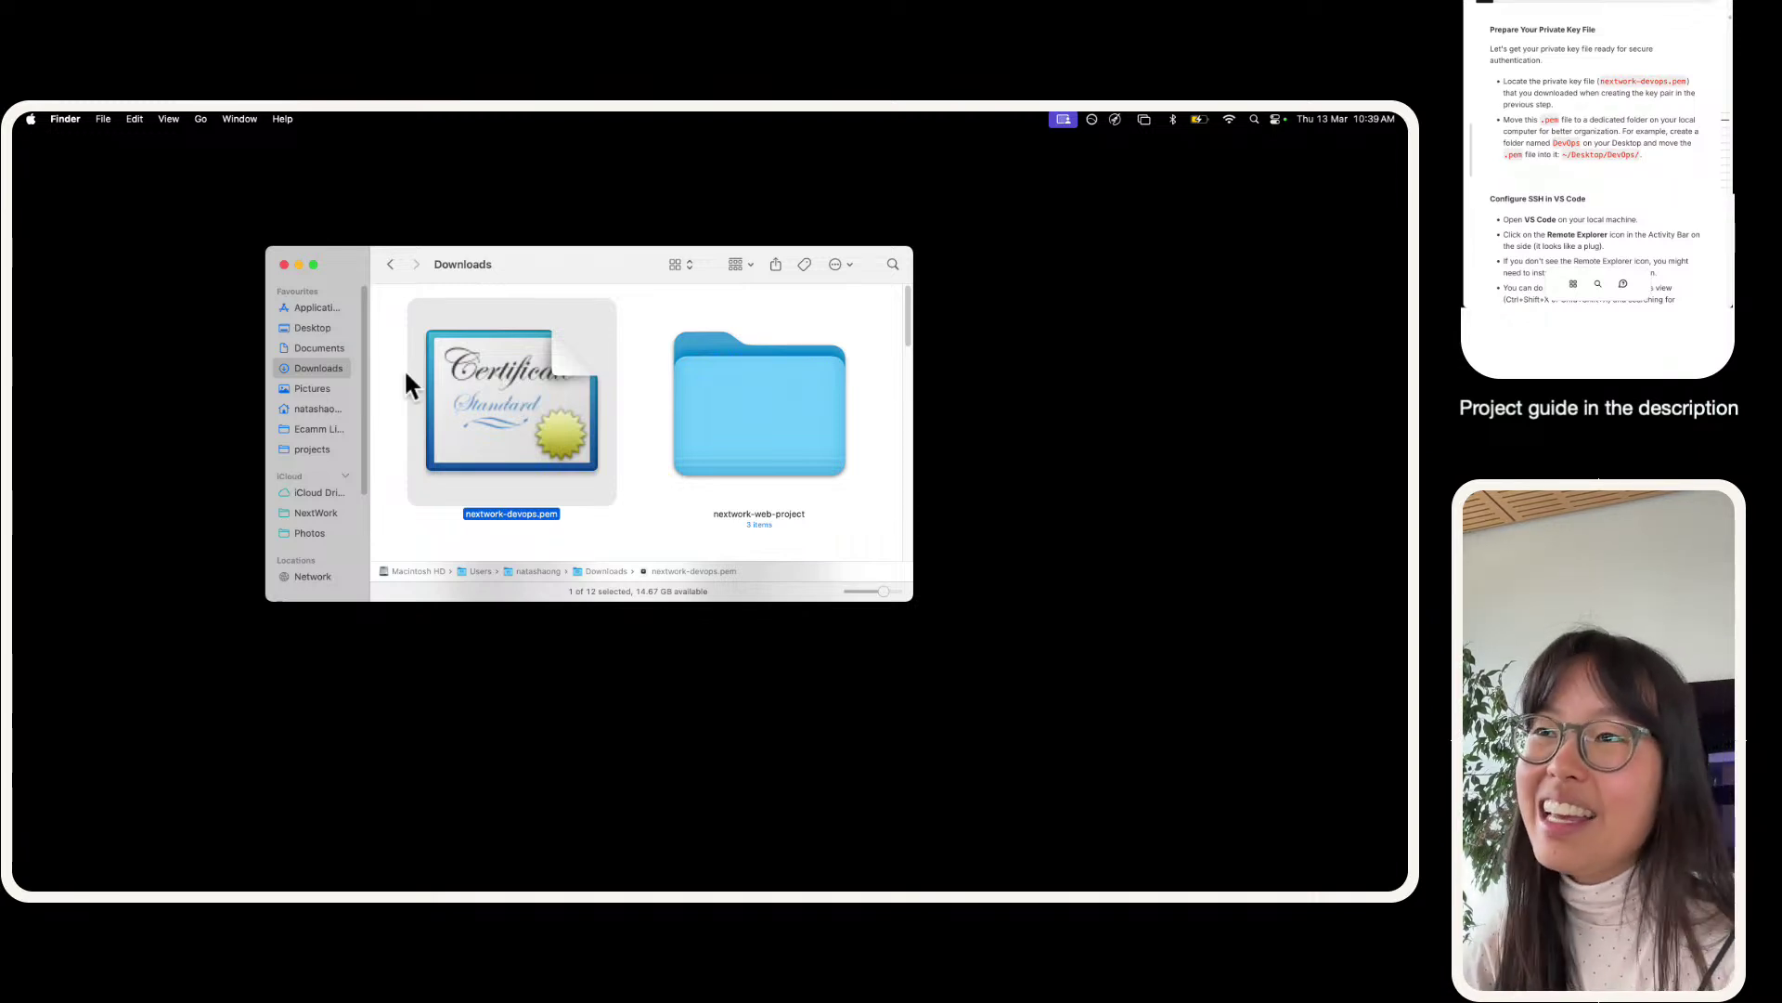
- Replace the old Desktop DevOps folder with a newly created folder named DevOps
left_click(336, 327)
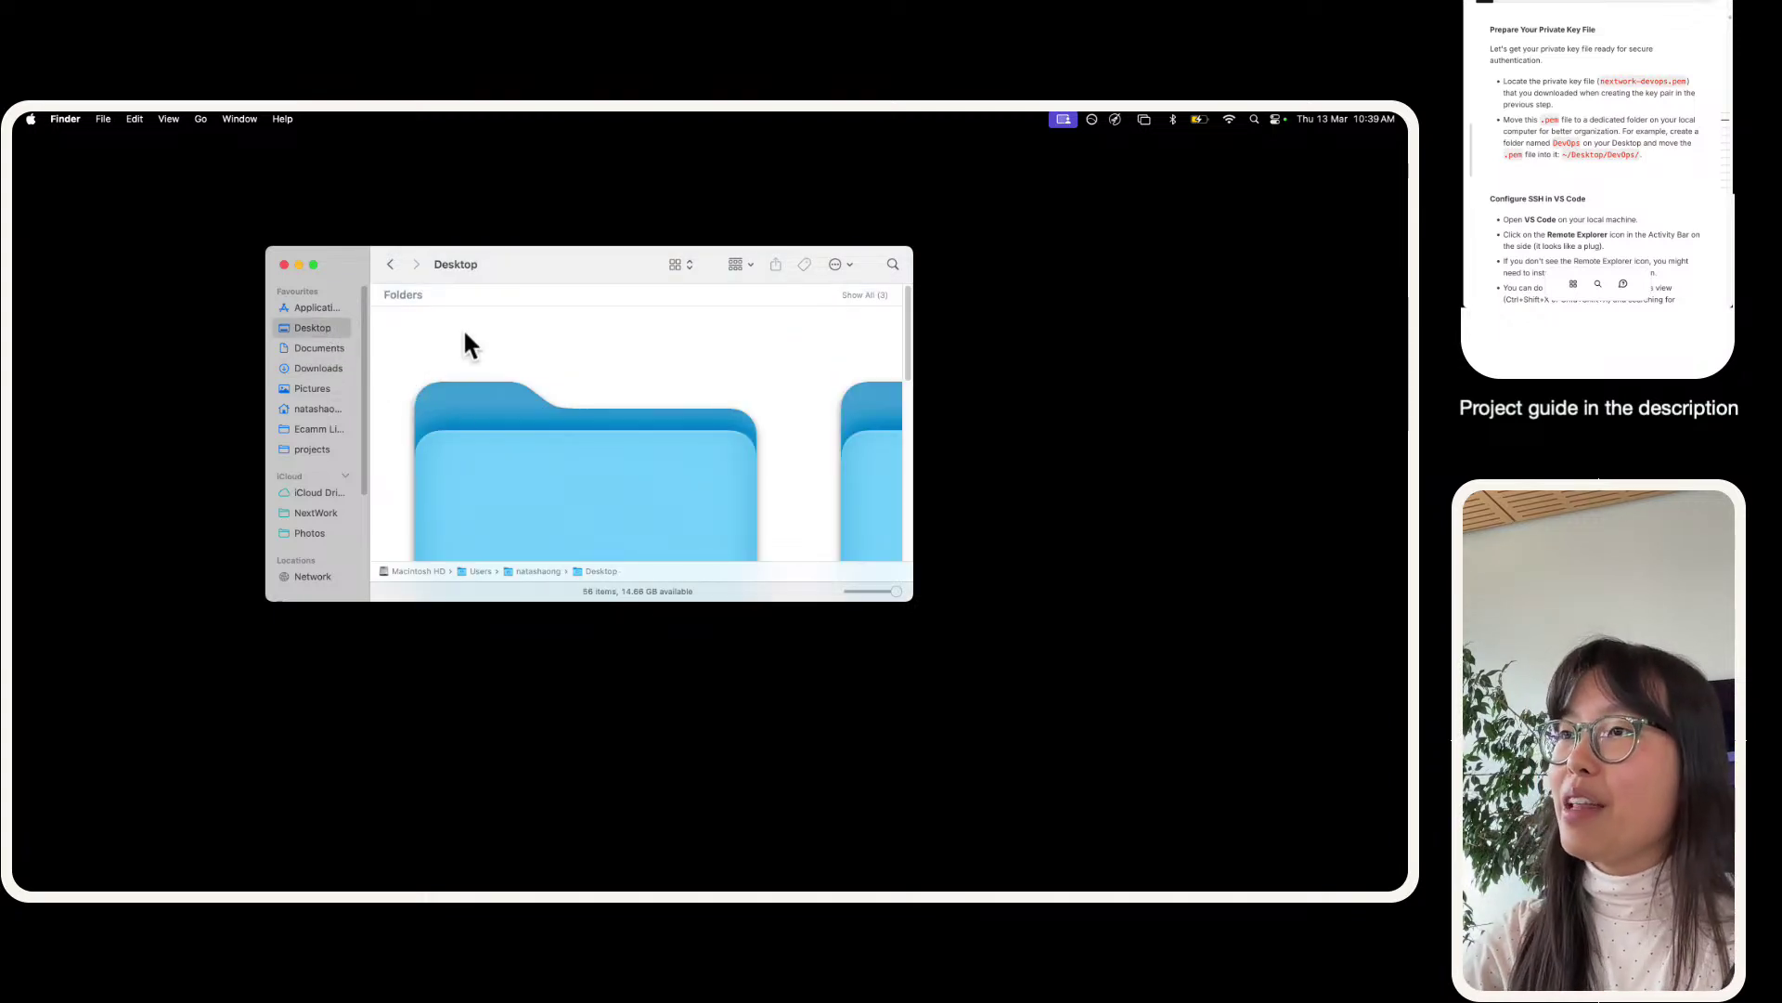
left_click(462, 423)
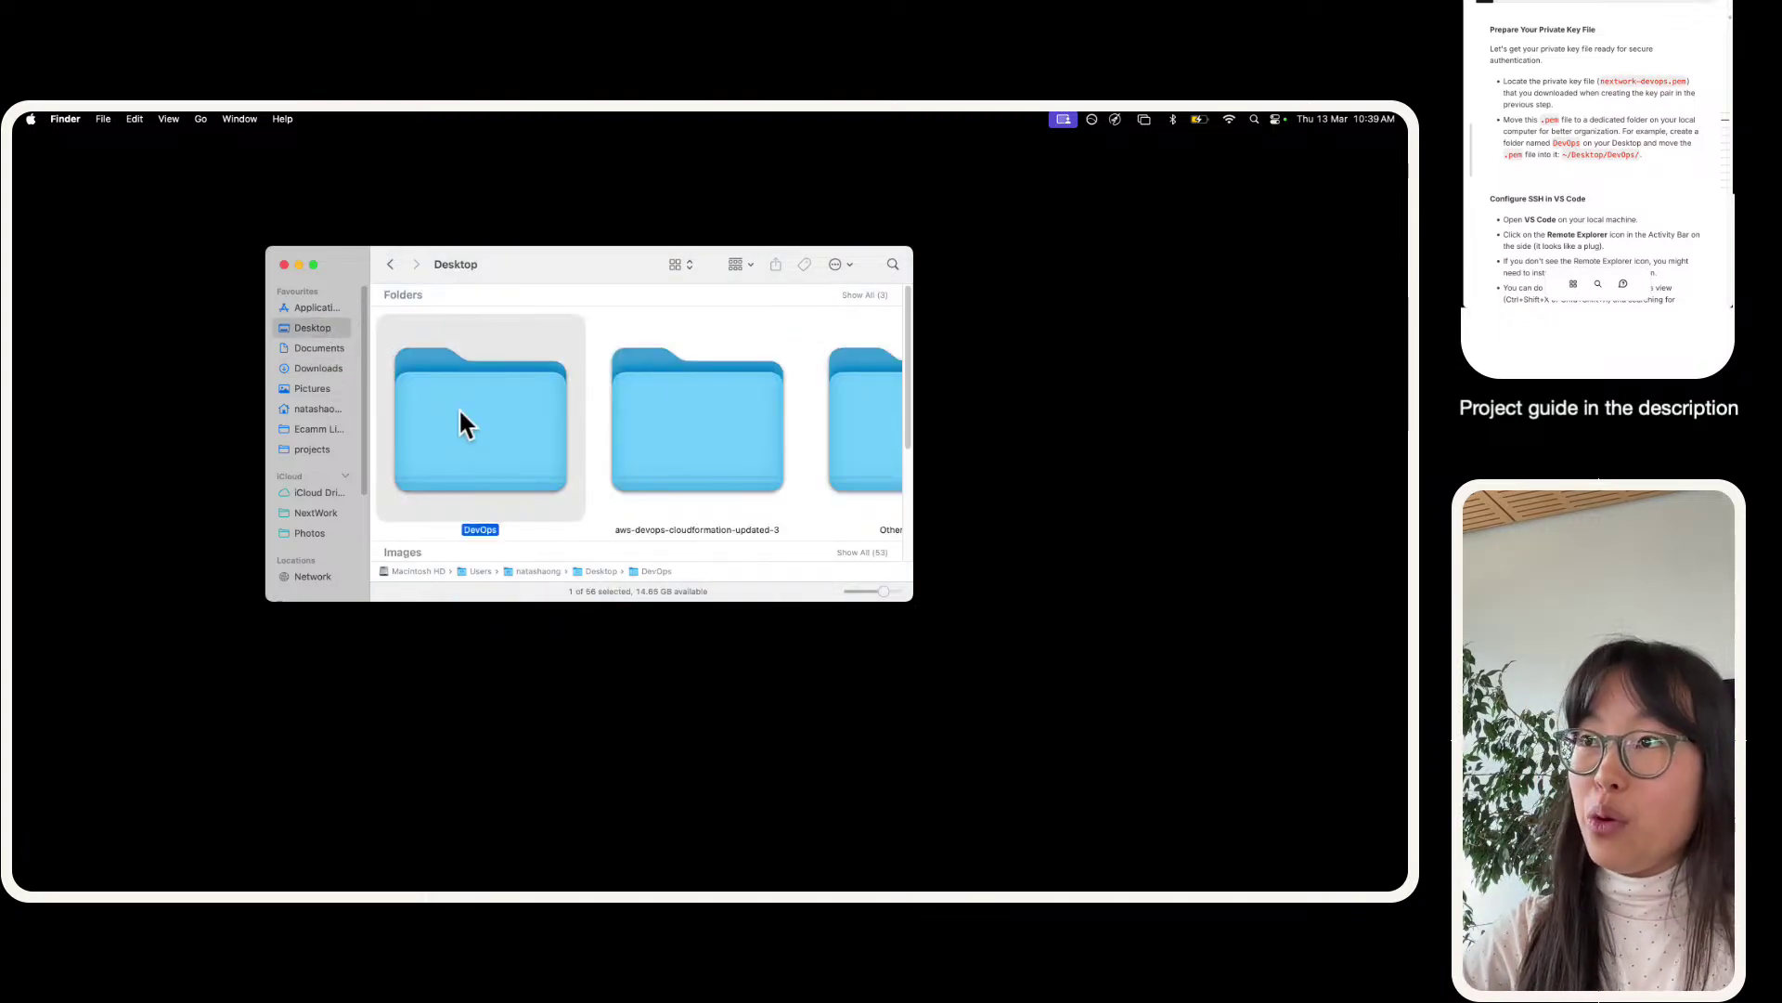
key("super+BackSpace")
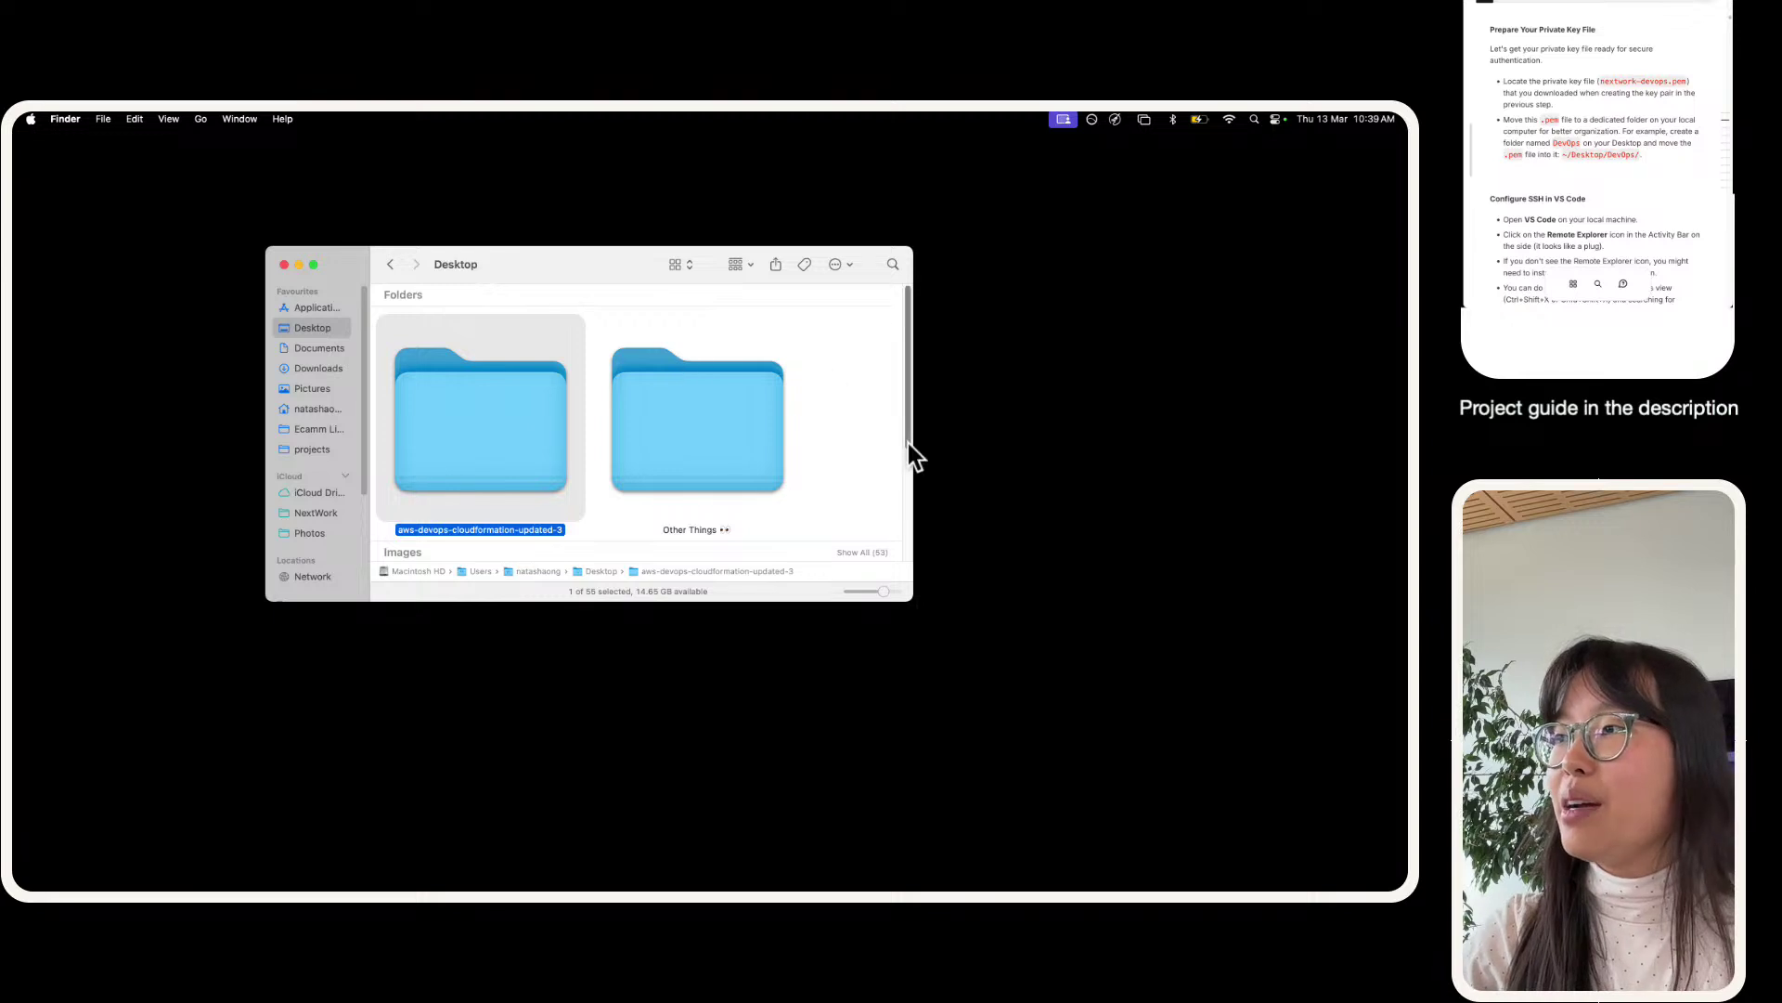
left_click(871, 429)
right_click(868, 420)
left_click(891, 429)
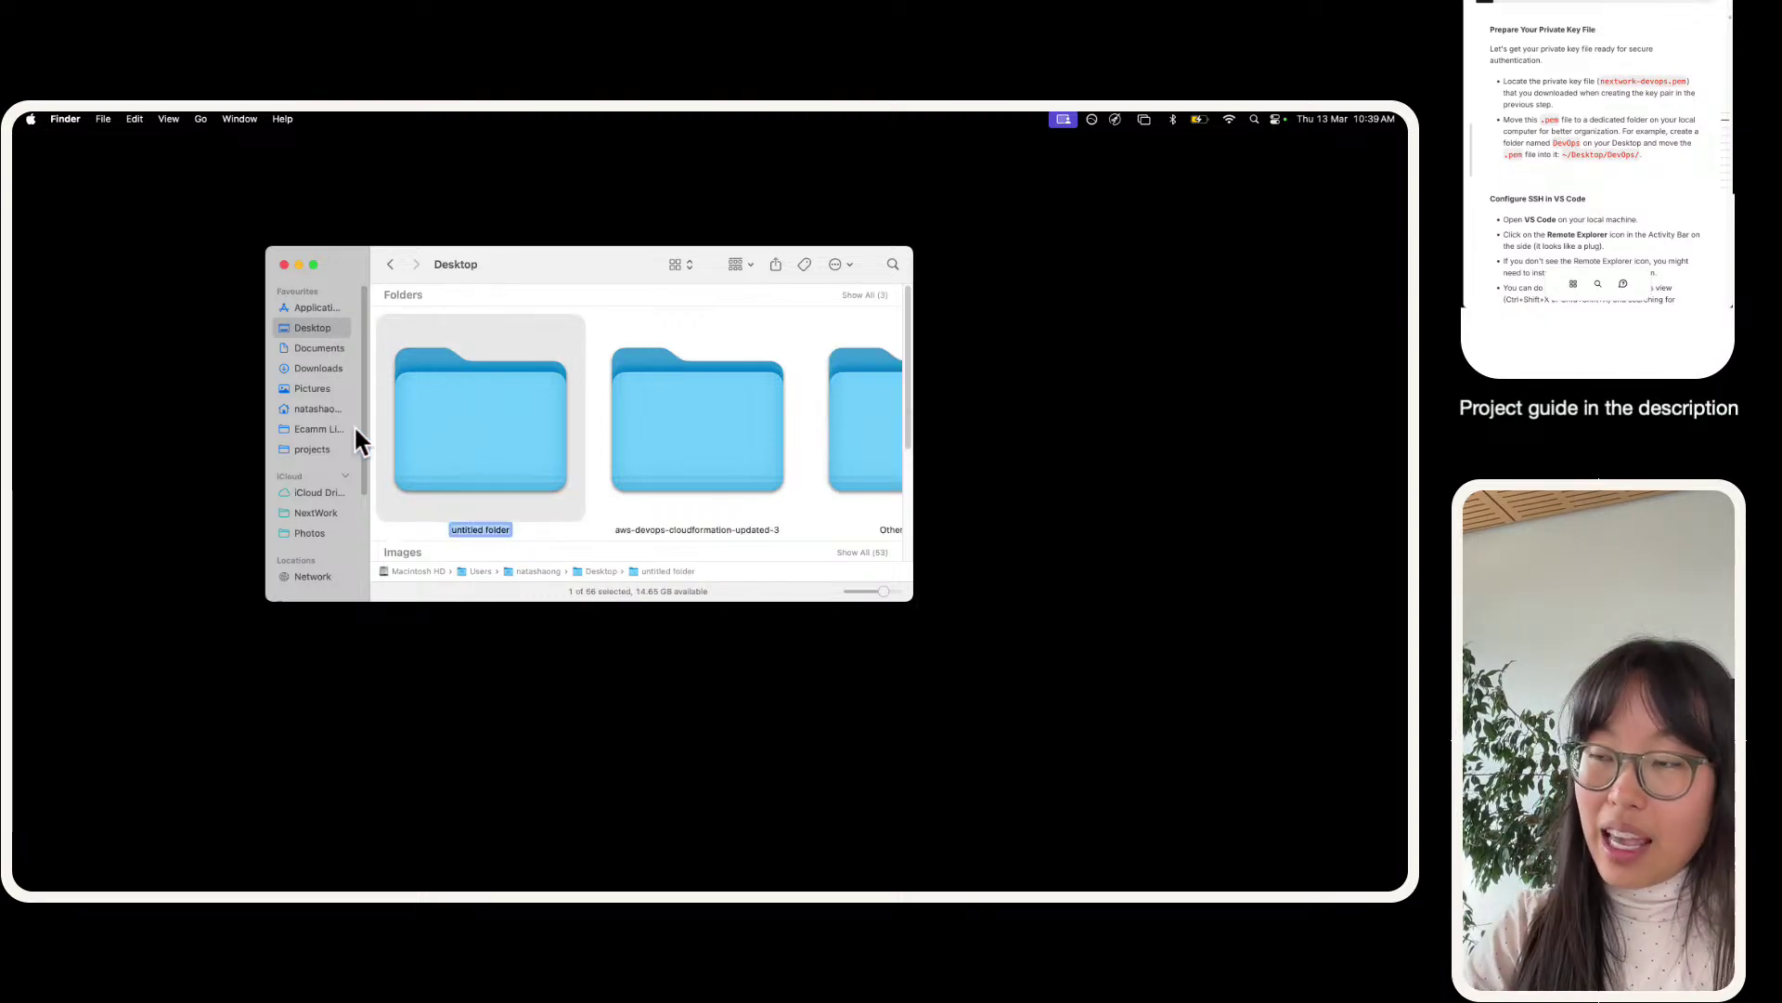
type("DevOps")
key("Return")
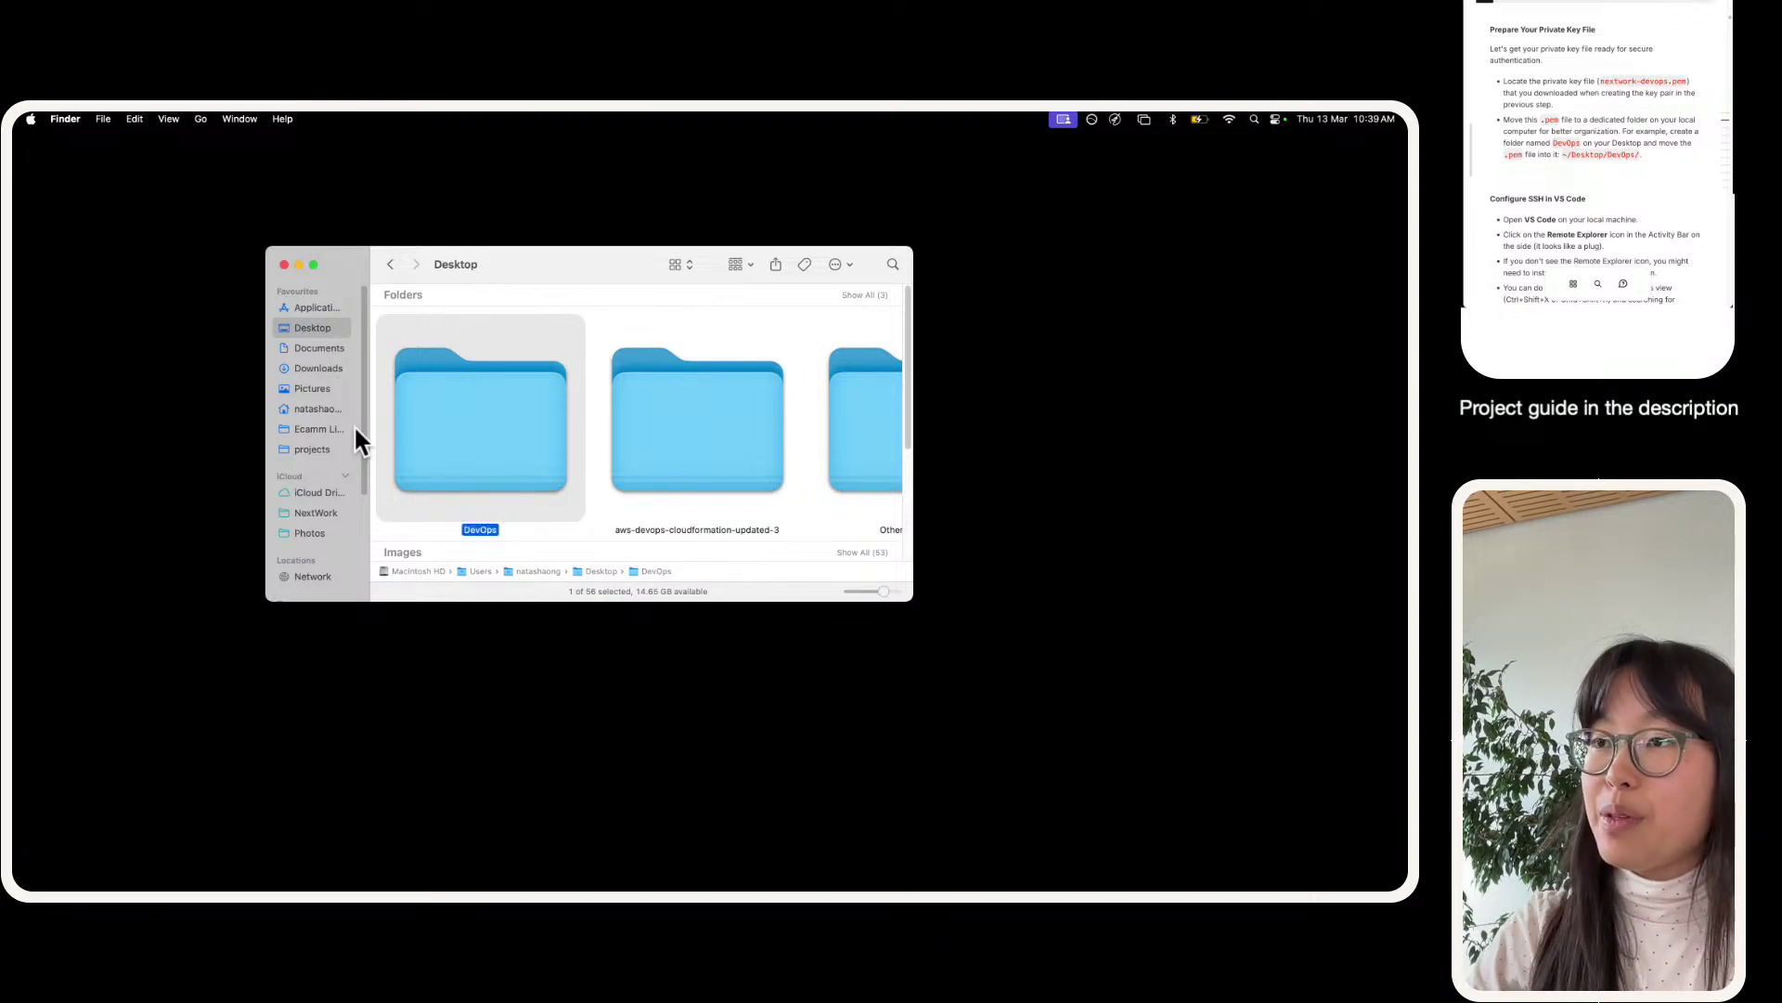
- Move nextwork-devops.pem from Downloads into the DevOps folder and check it arrived
left_click(308, 368)
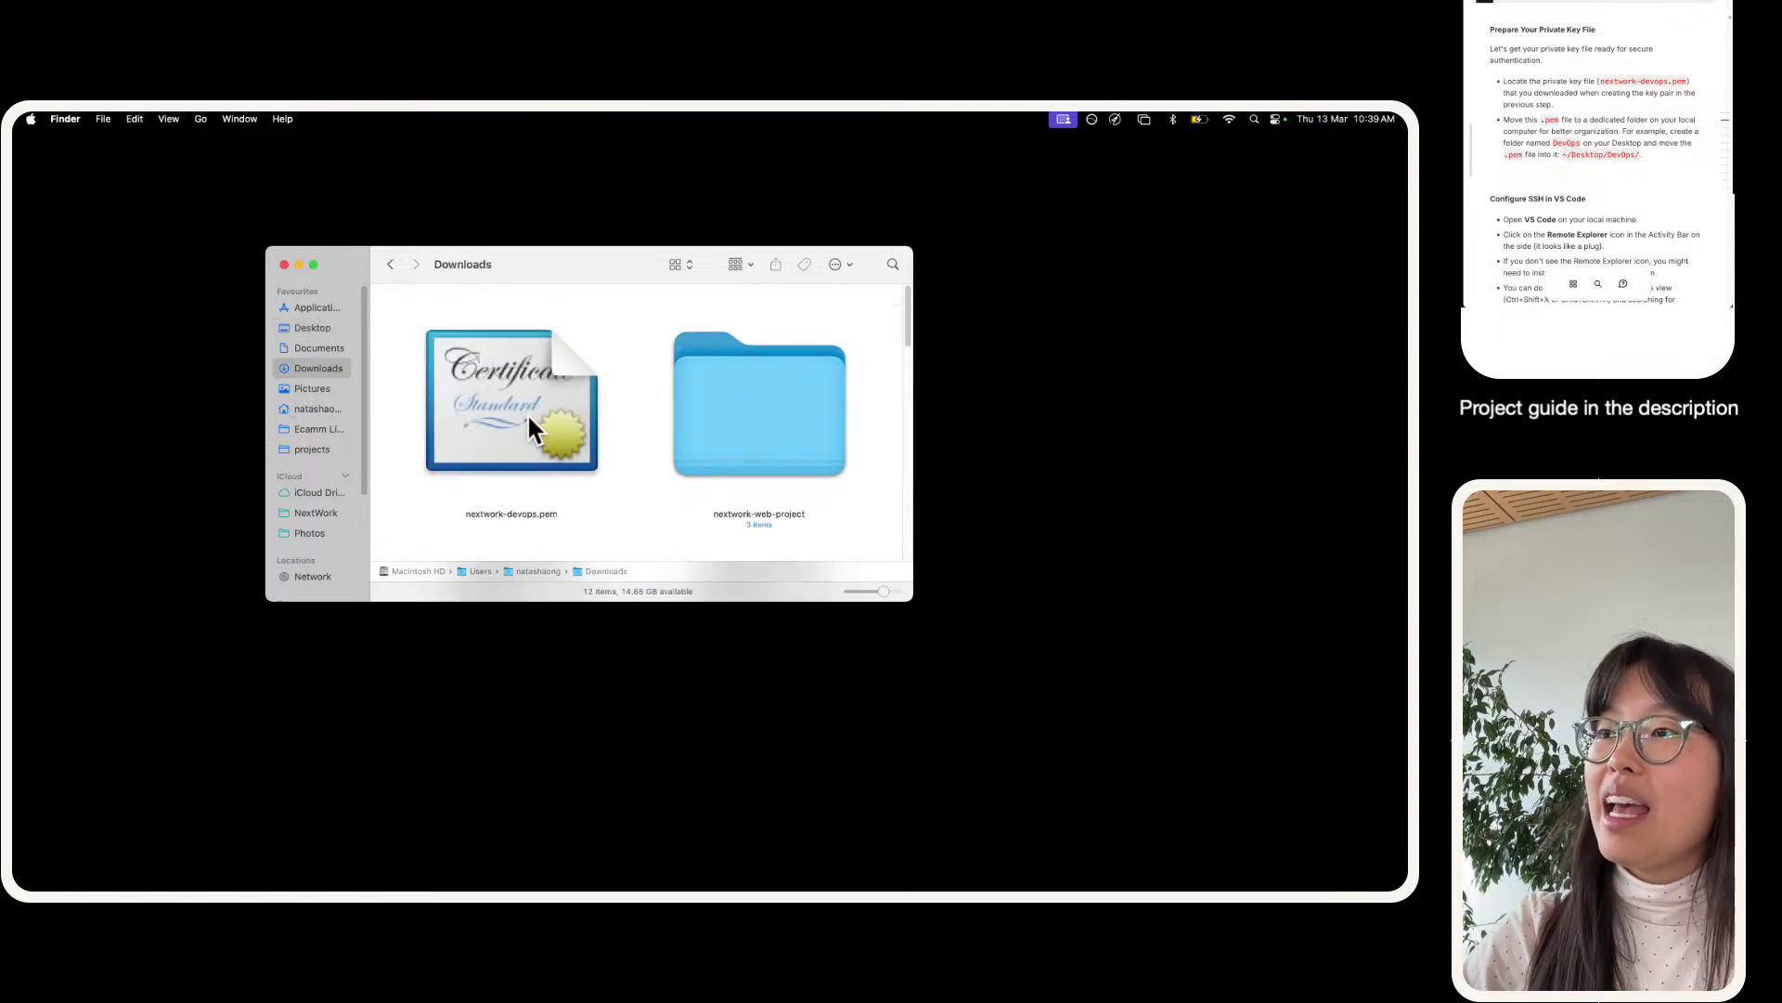
left_click_drag(529, 416, 457, 437)
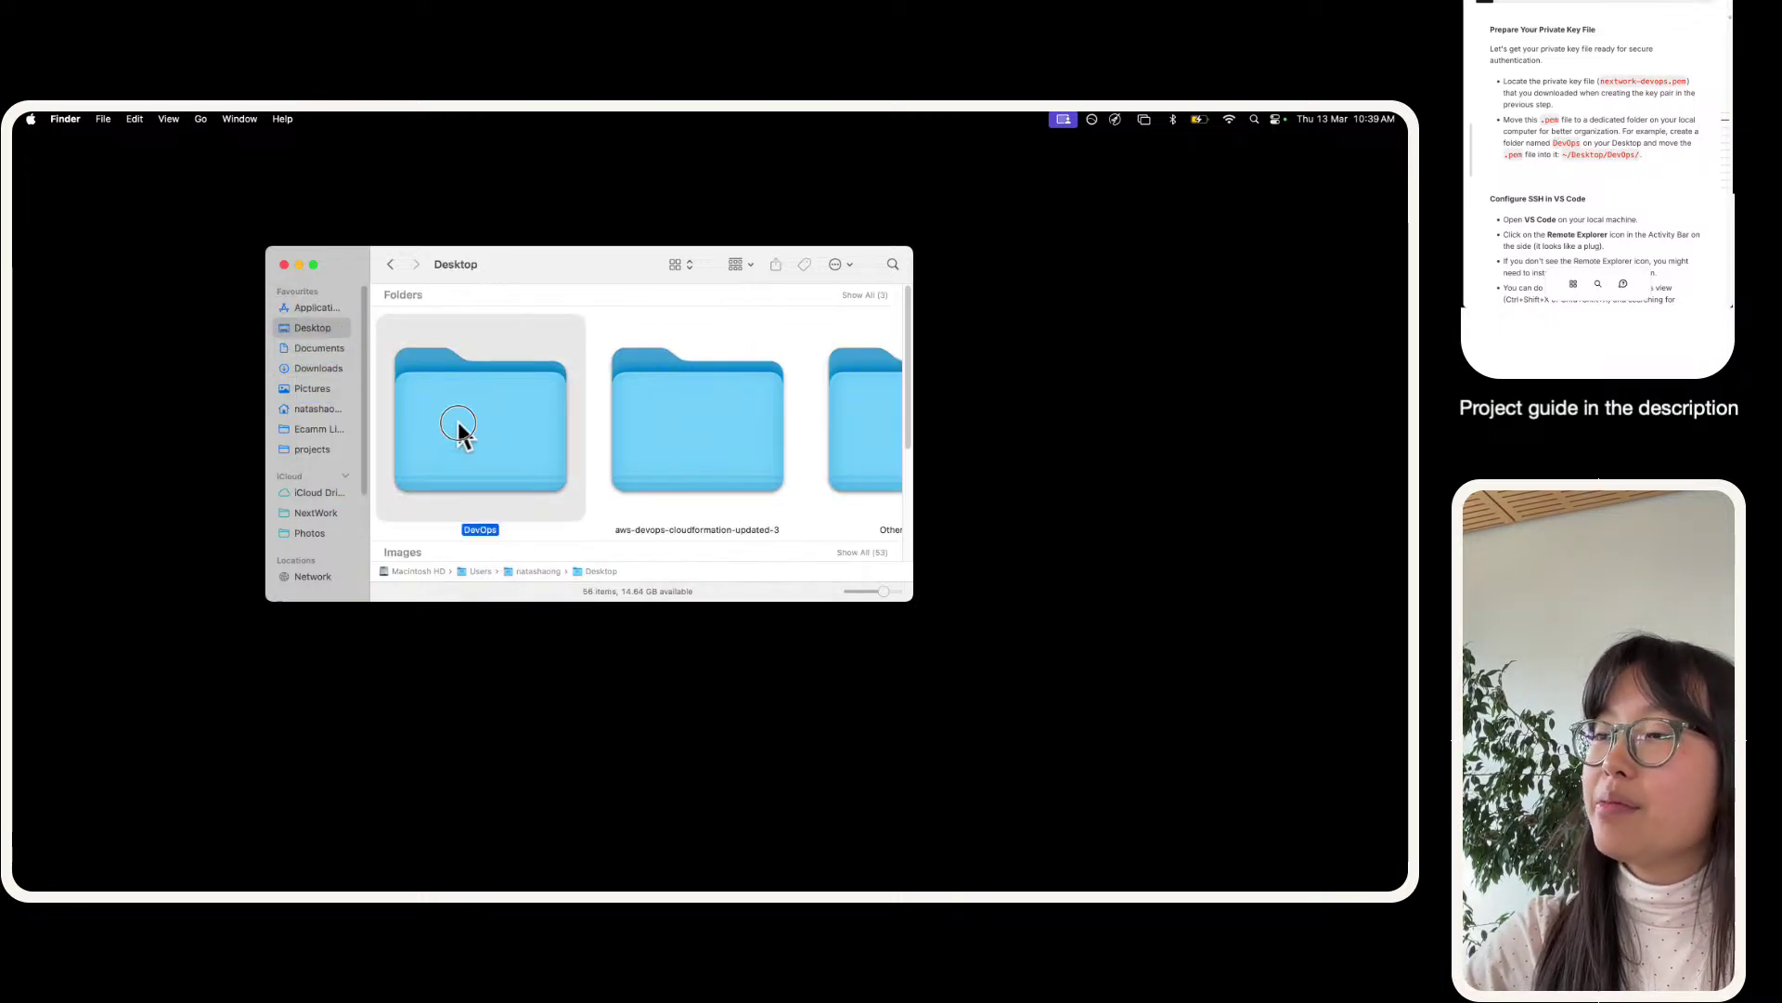
double_click(457, 436)
scroll(628, 459, "up", 5)
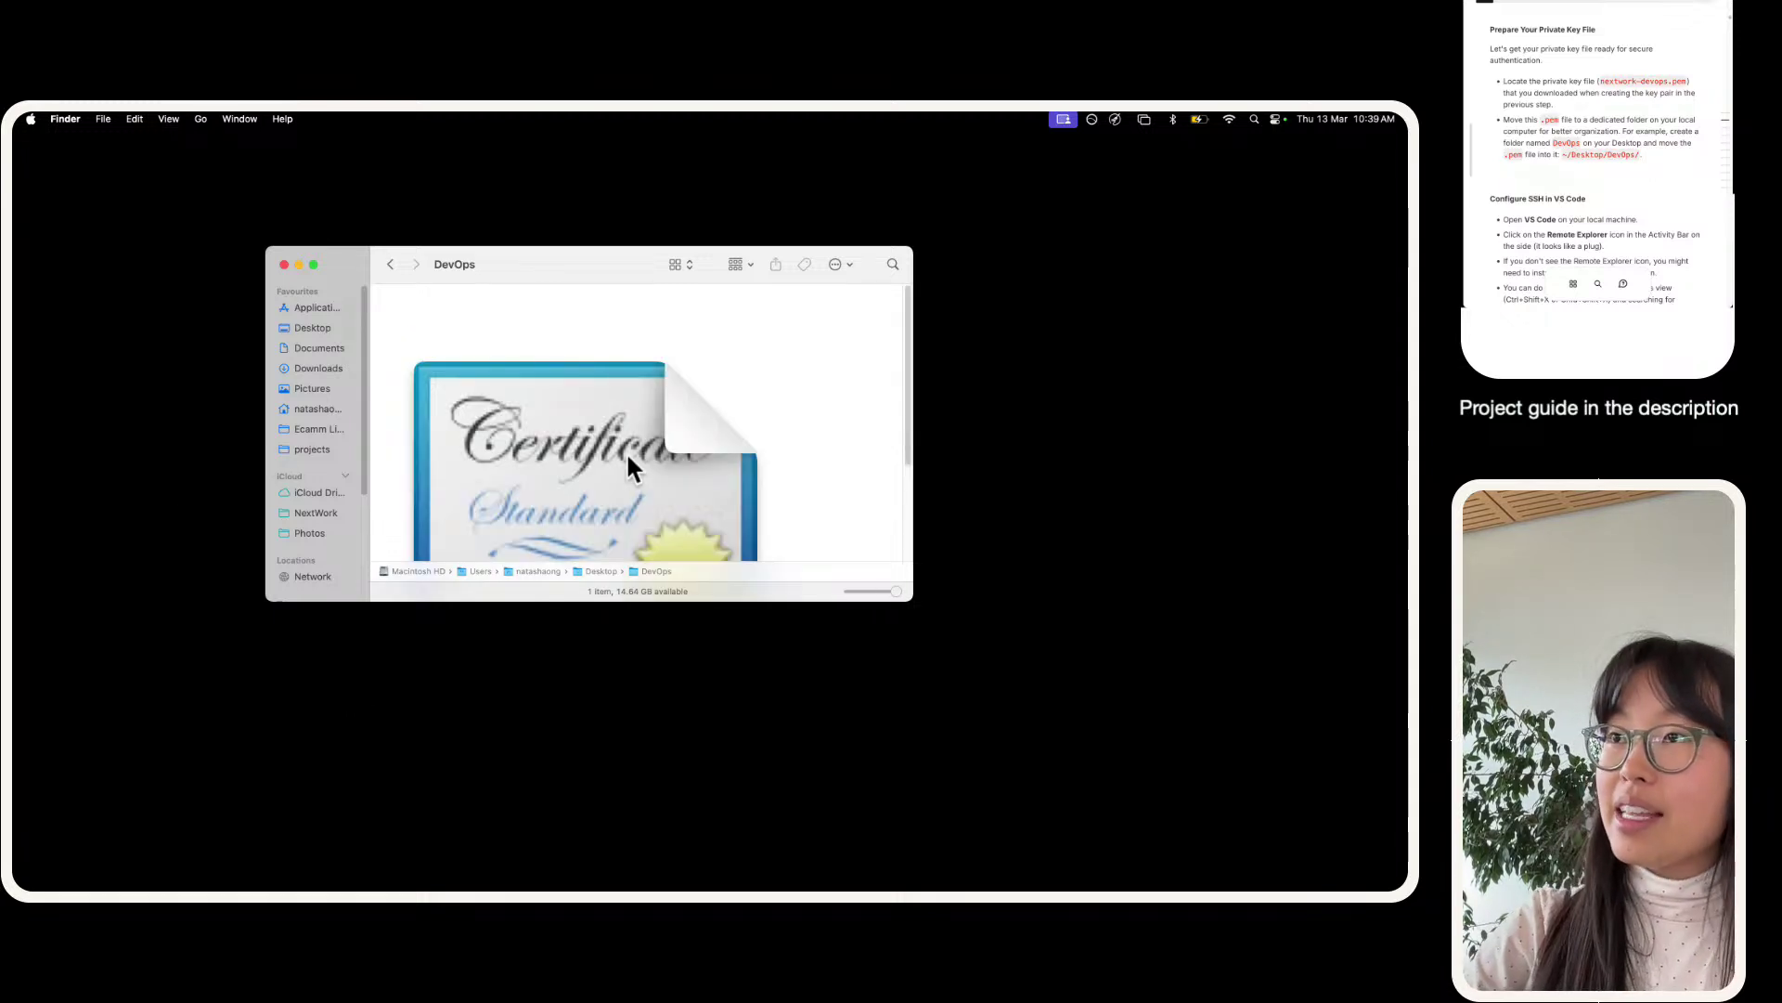
scroll(628, 459, "down", 3)
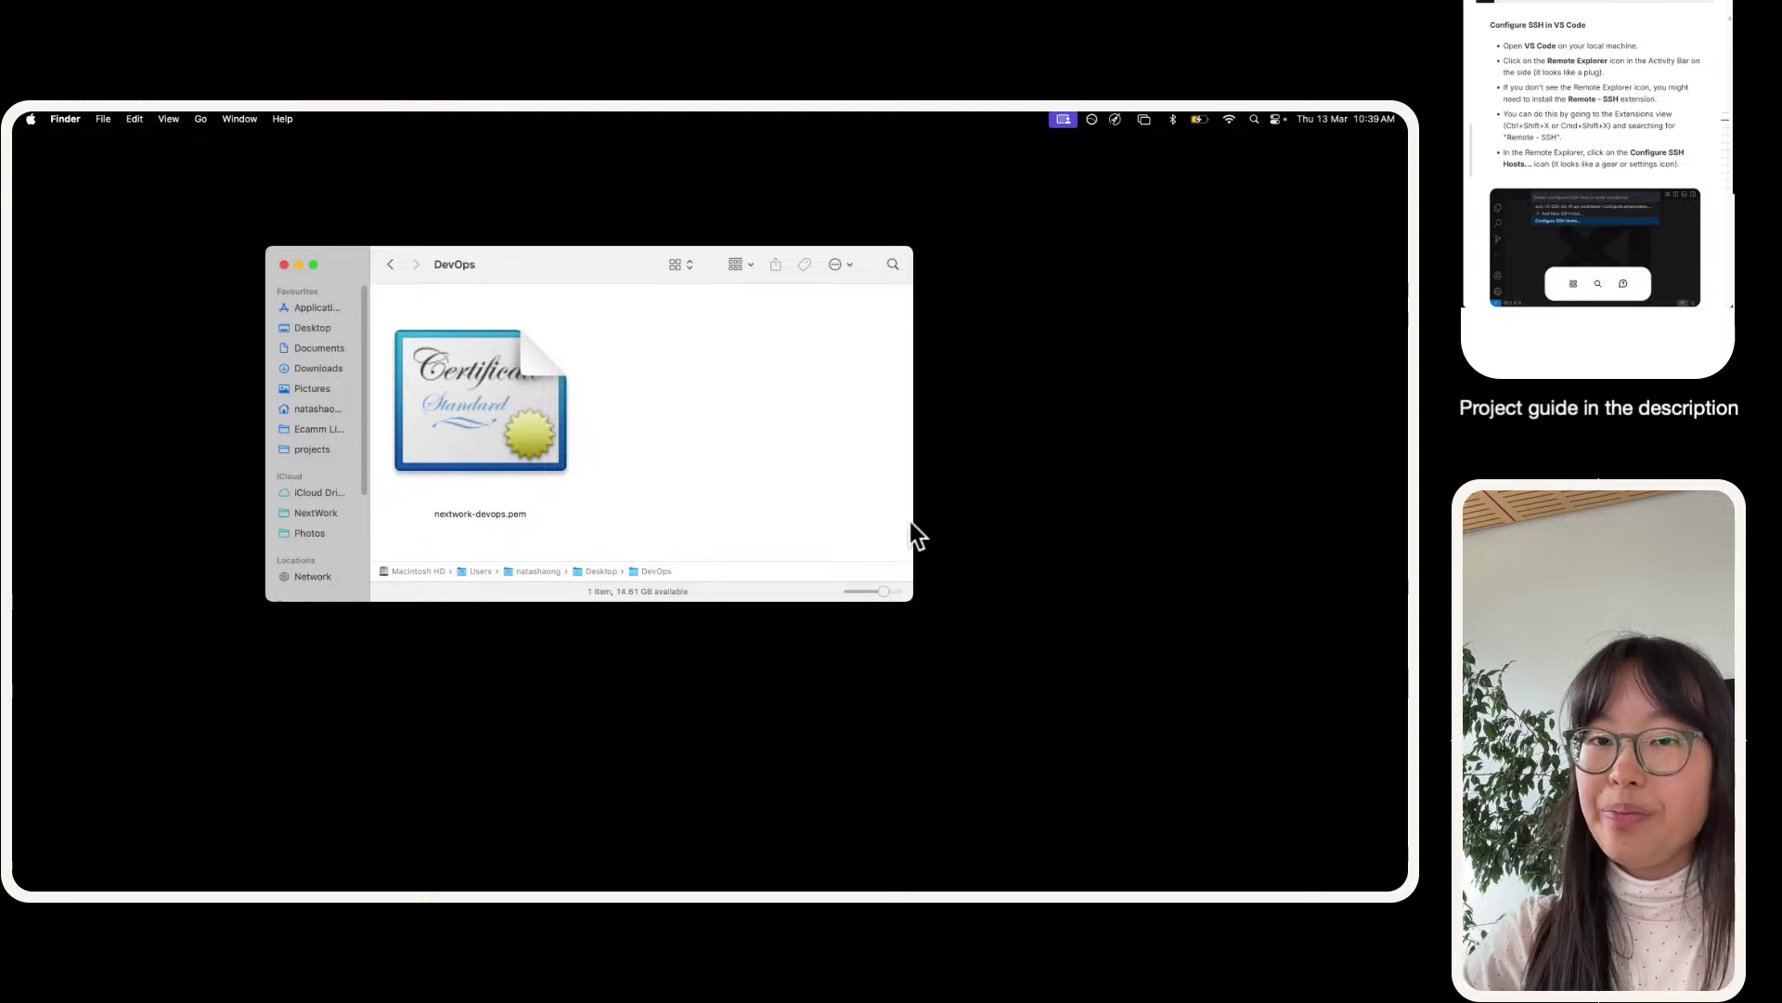
key("F4")
- Launch Visual Studio Code from Launchpad and enlarge its window to fill the screen
scroll(850, 659, "right", 2)
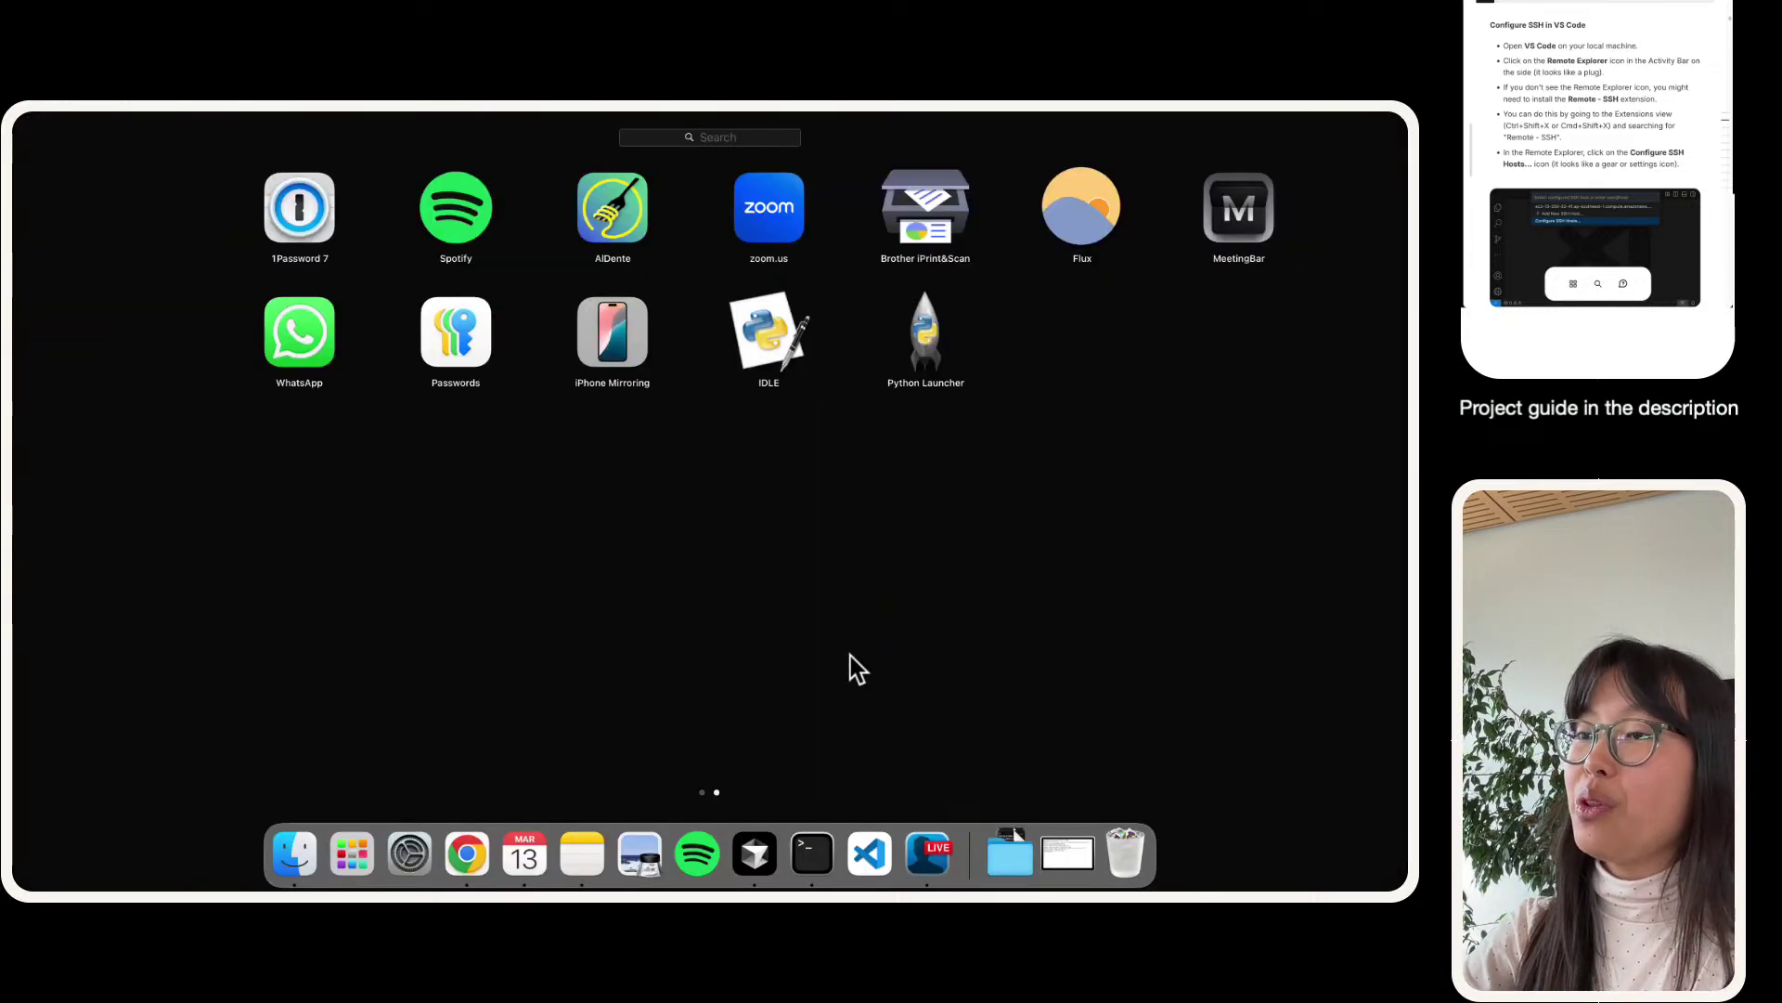
scroll(850, 659, "left", 2)
left_click(247, 697)
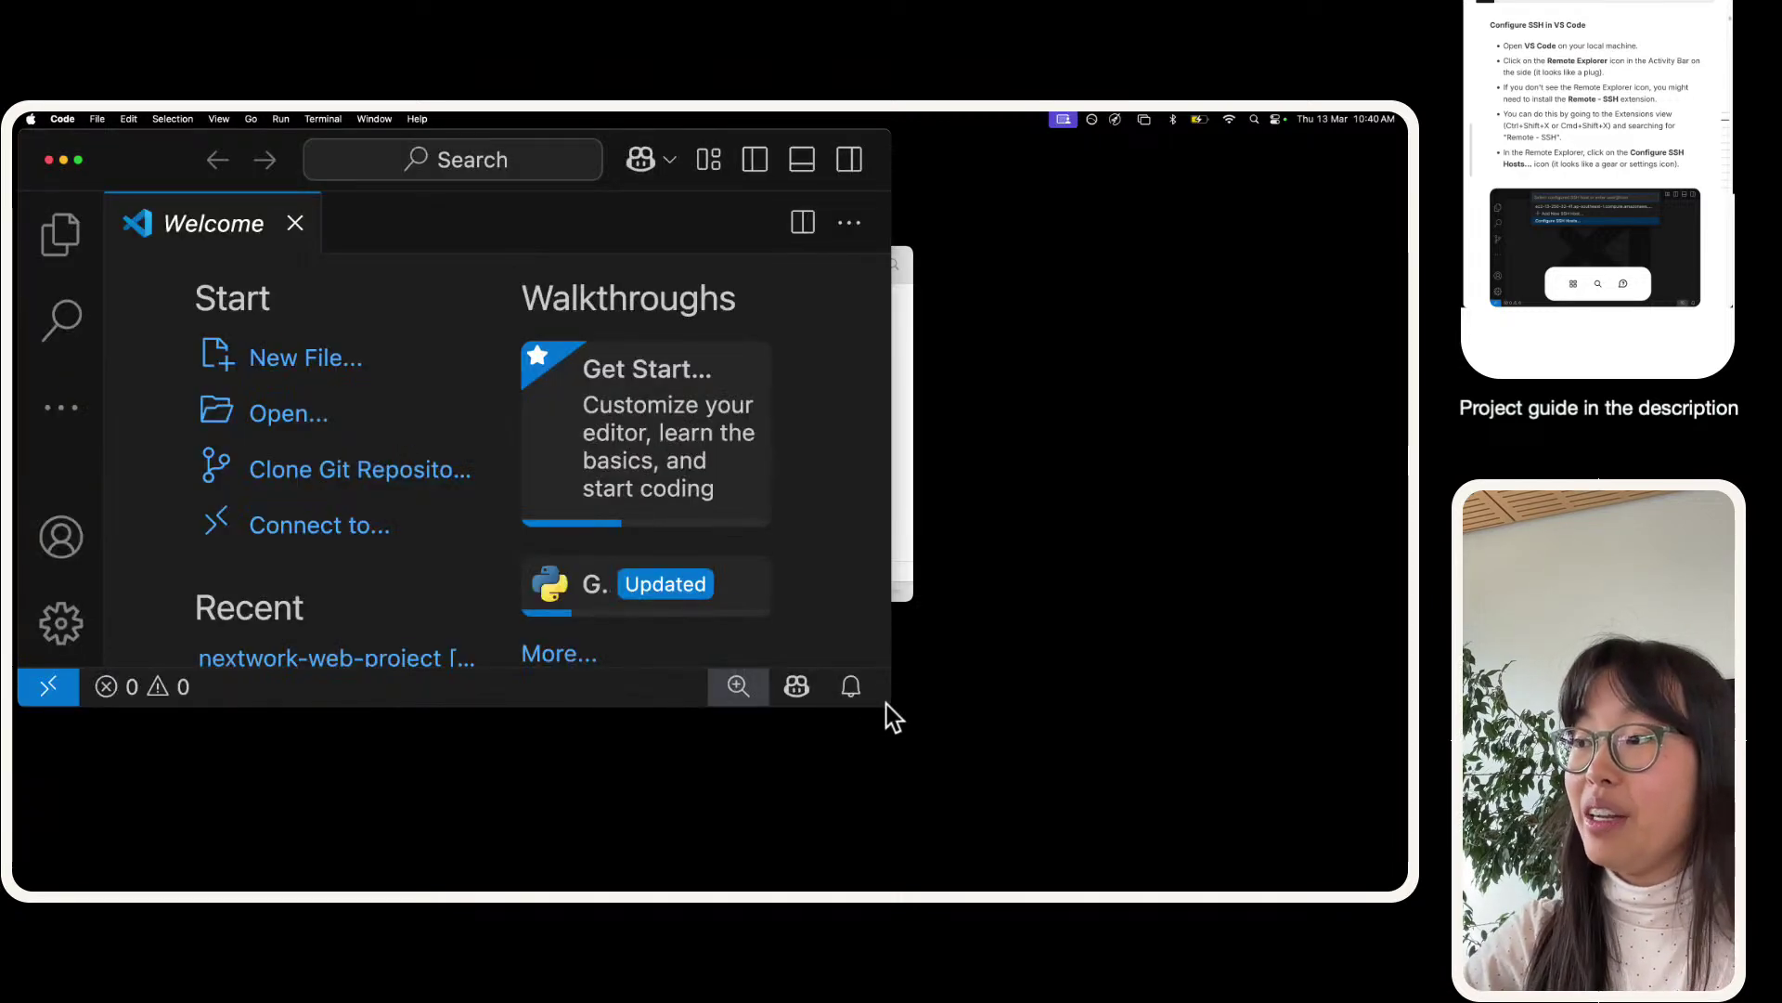
left_click_drag(919, 728, 1407, 890)
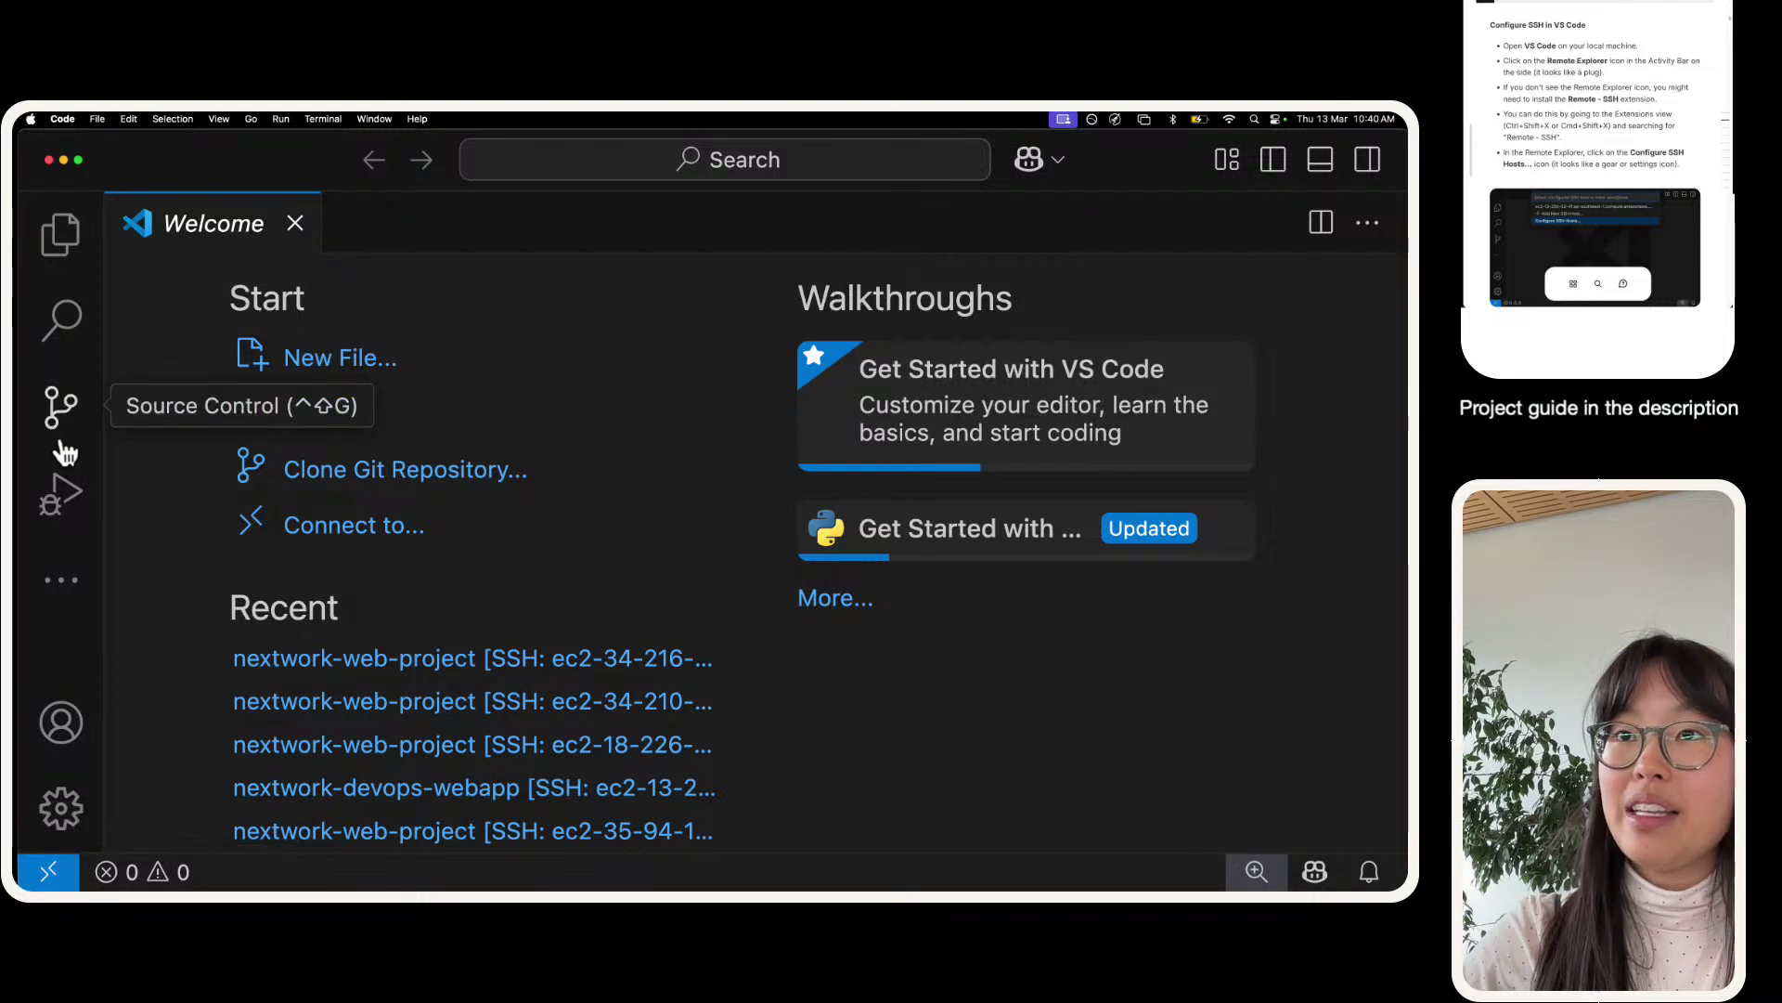
- Look at the Remote - SSH guide, then bring up the remote-window options list
left_click(63, 580)
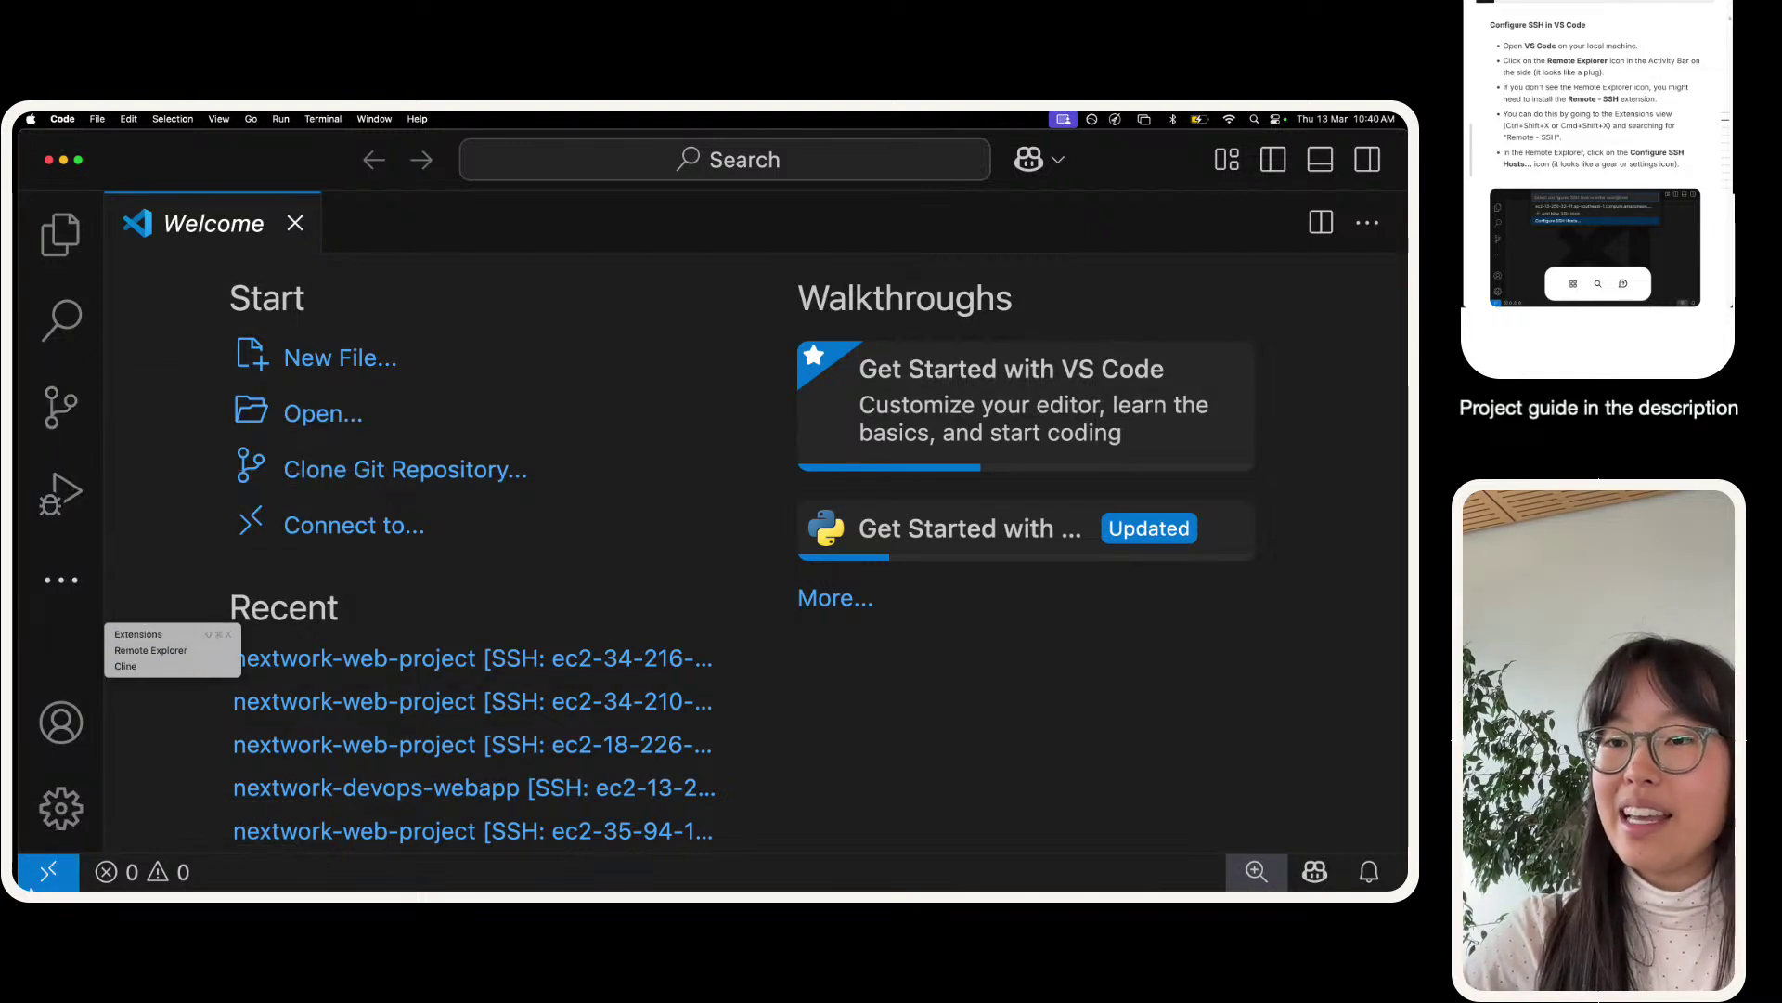
left_click_drag(1569, 98, 1617, 99)
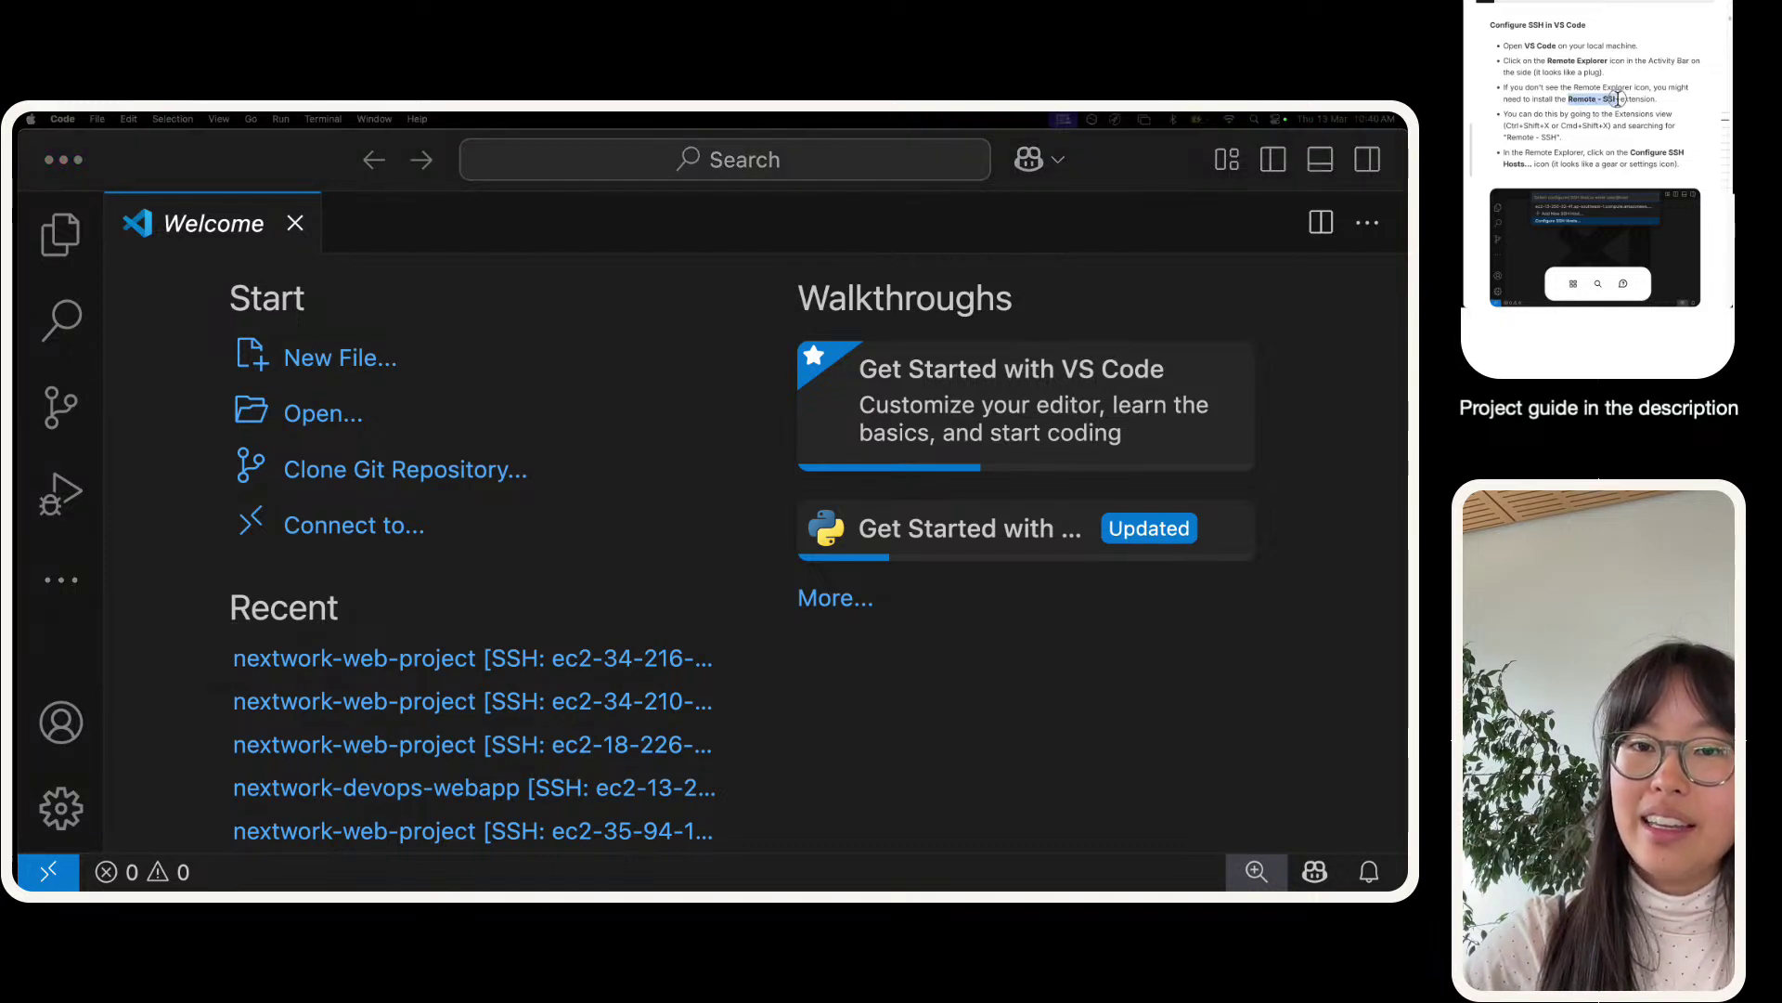
left_click(1617, 98)
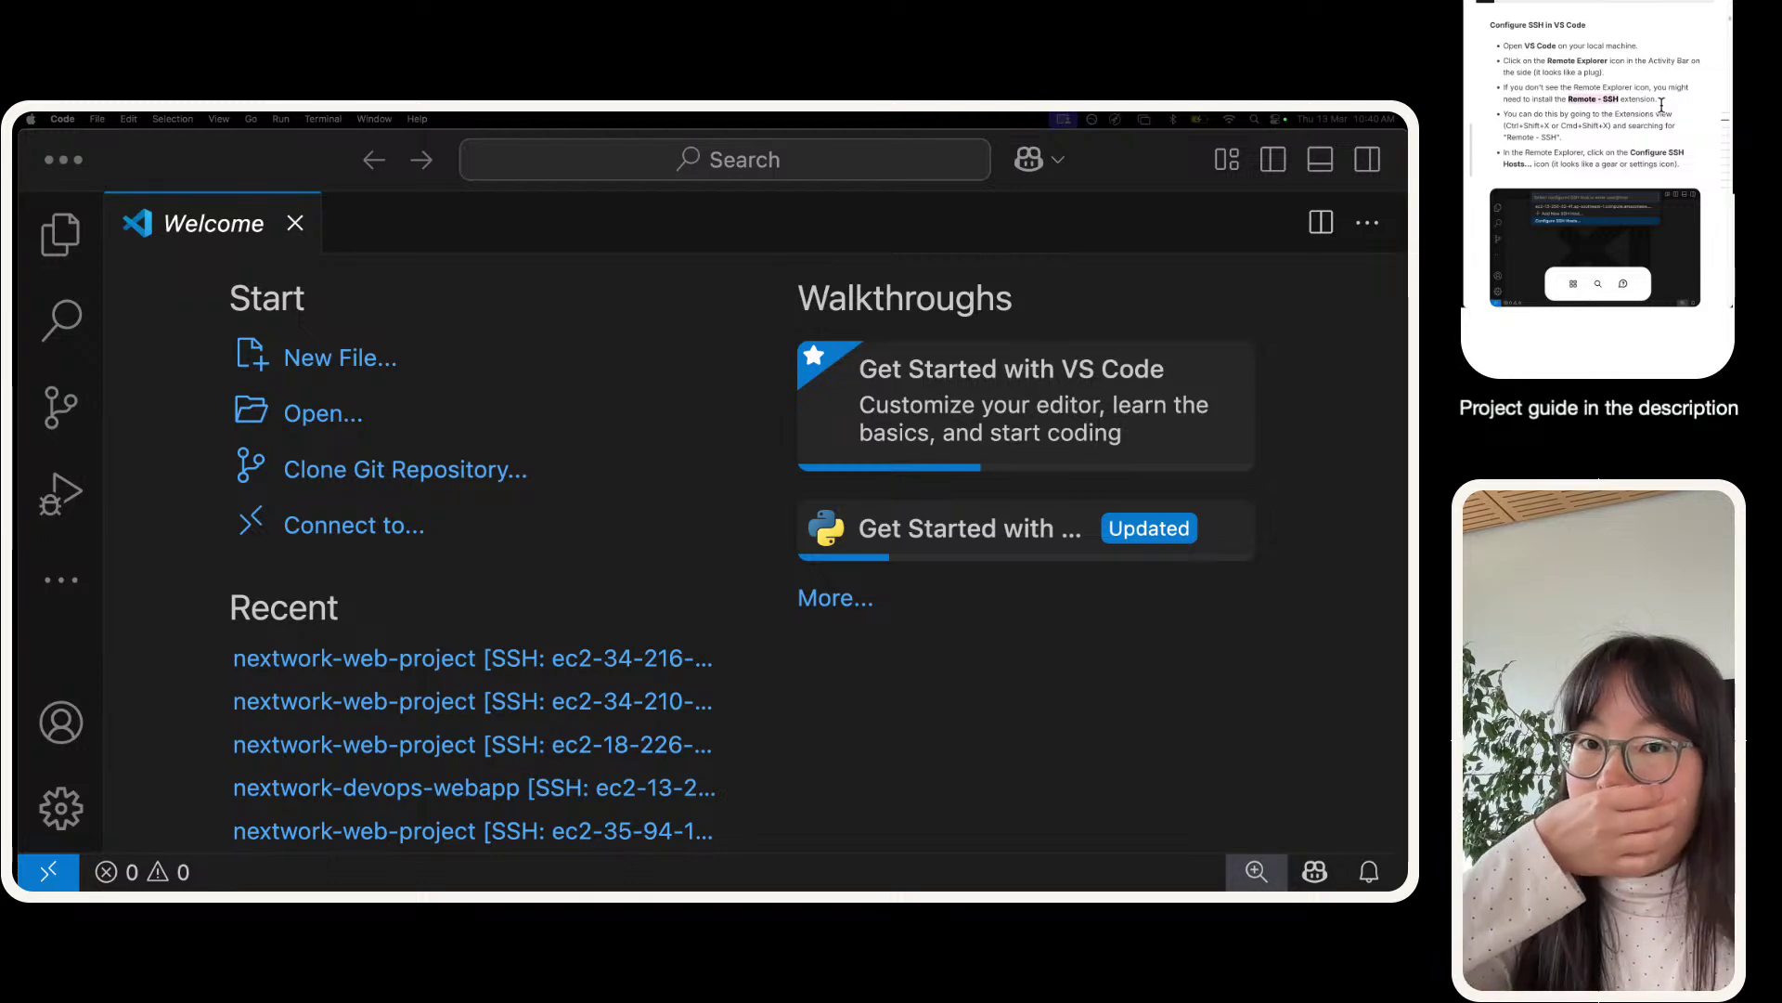
left_click(48, 873)
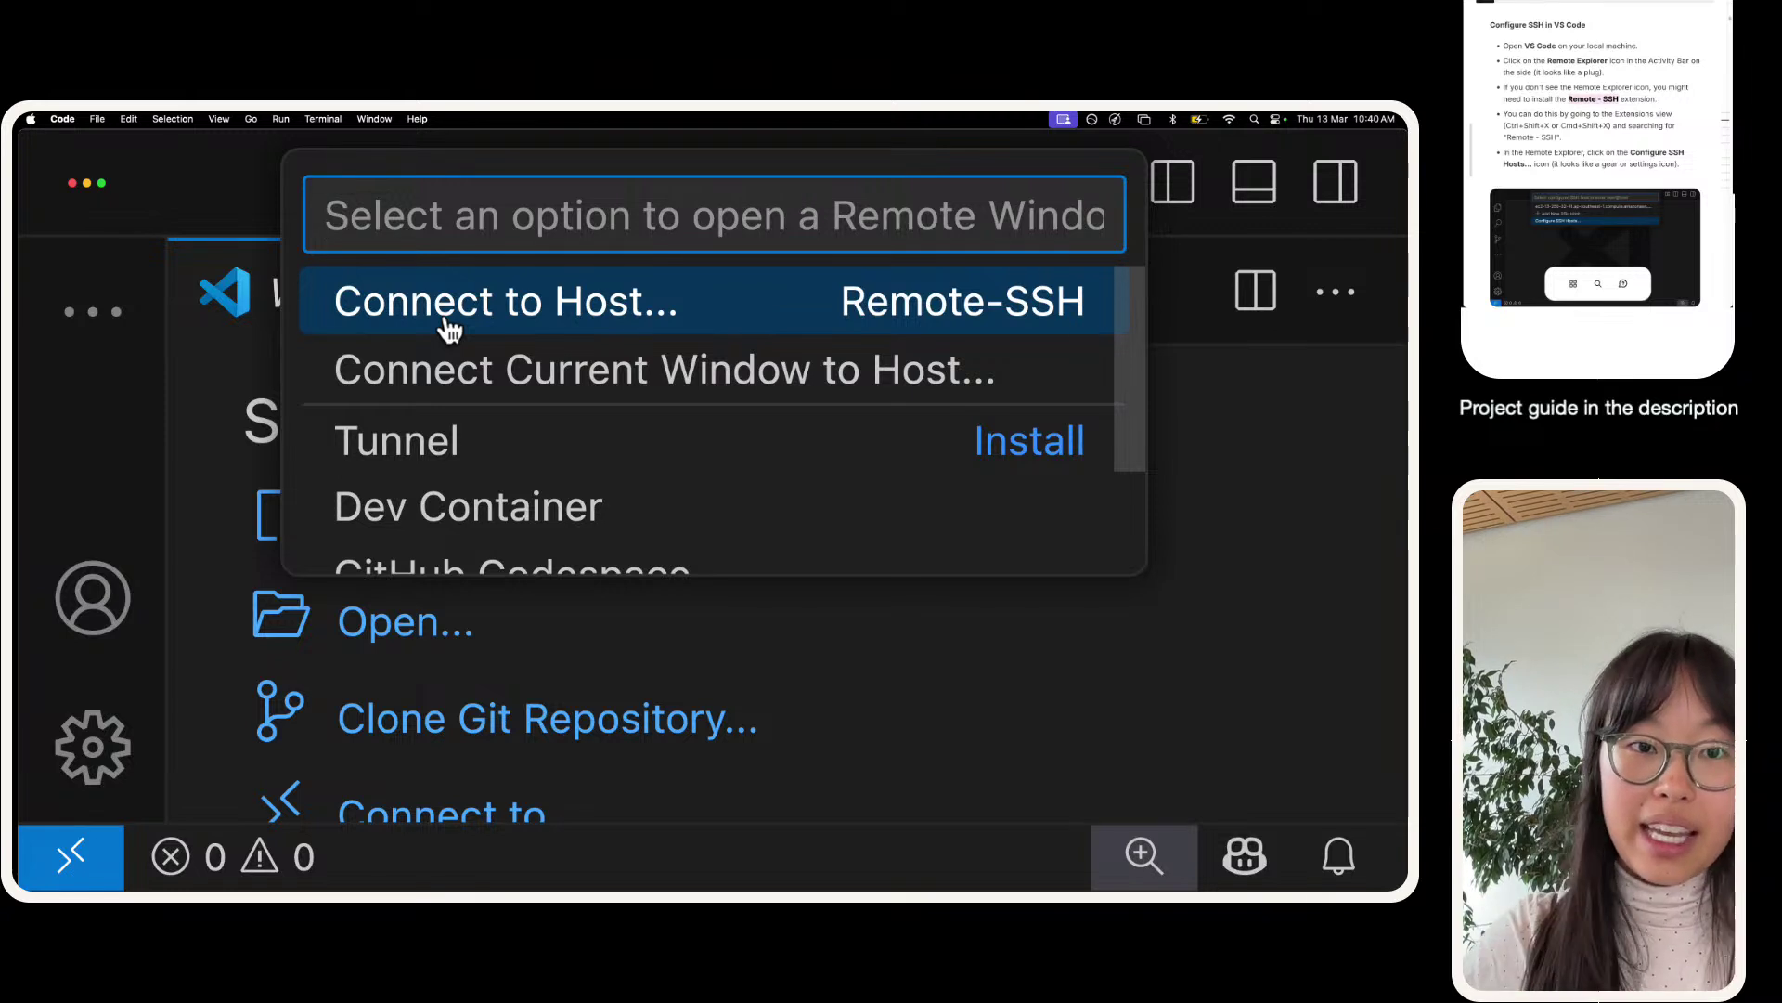
- Open ~/.ssh/config through Remote-SSH's Configure SSH Hosts, after backing out of adding a new host
left_click(498, 311)
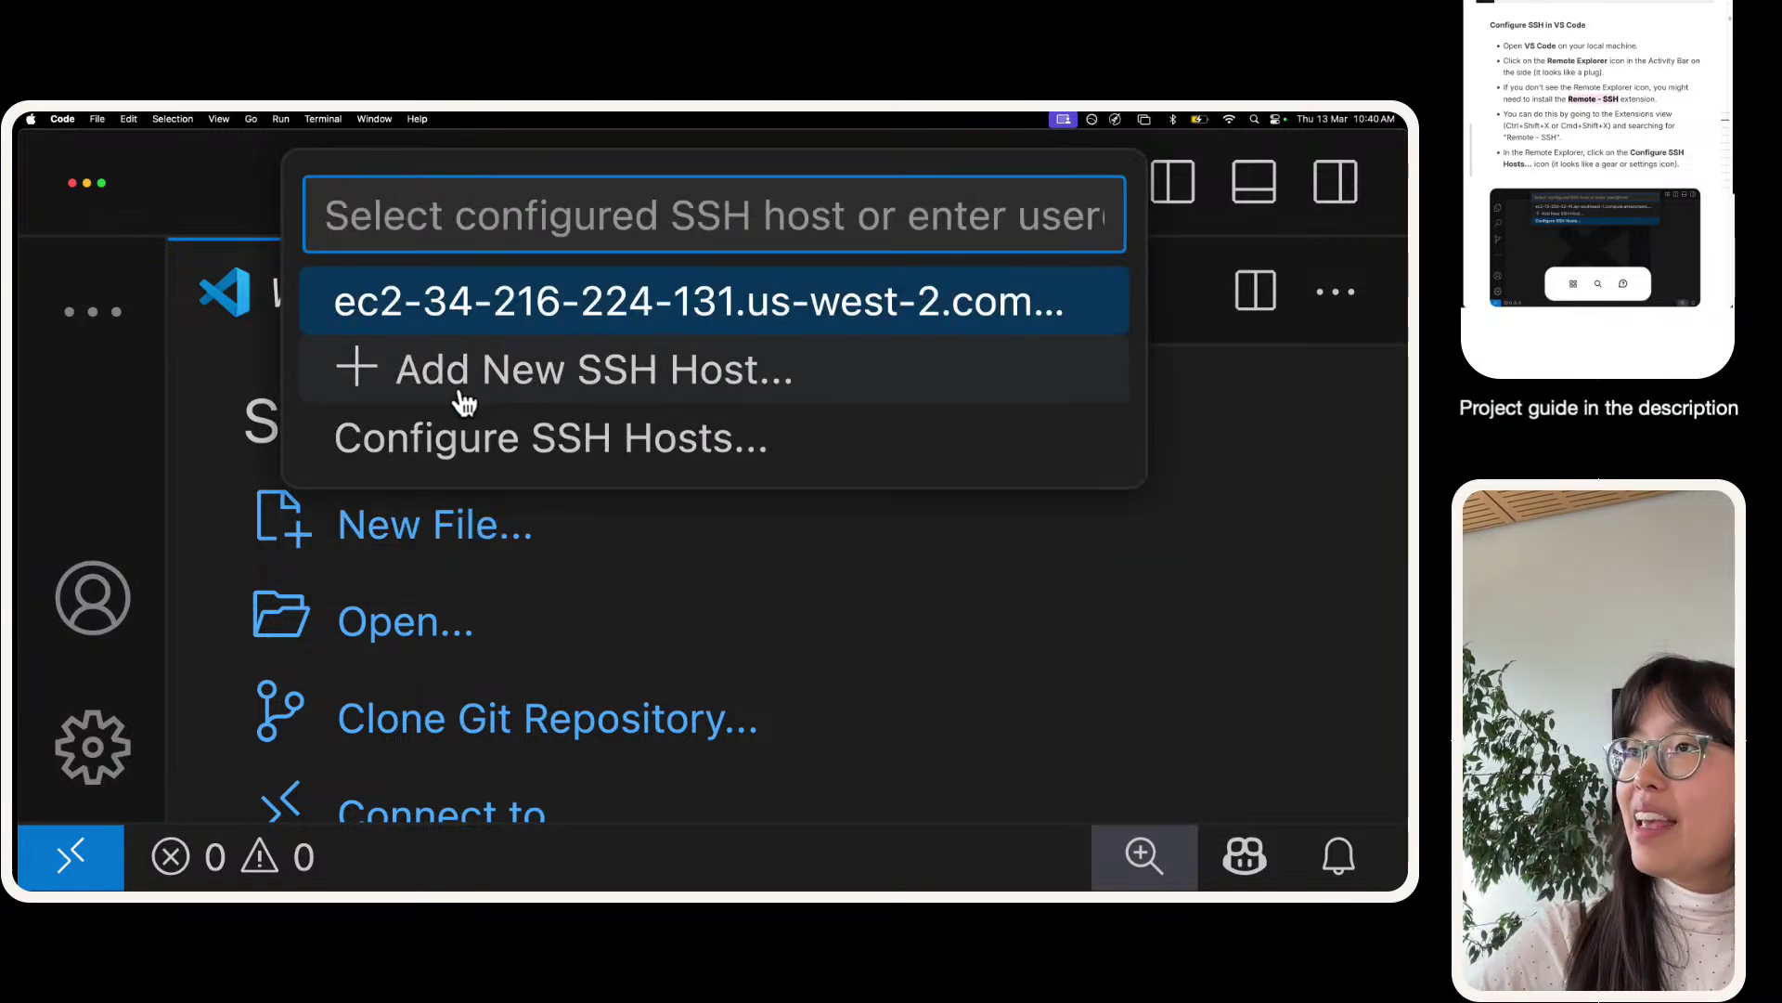
left_click(574, 397)
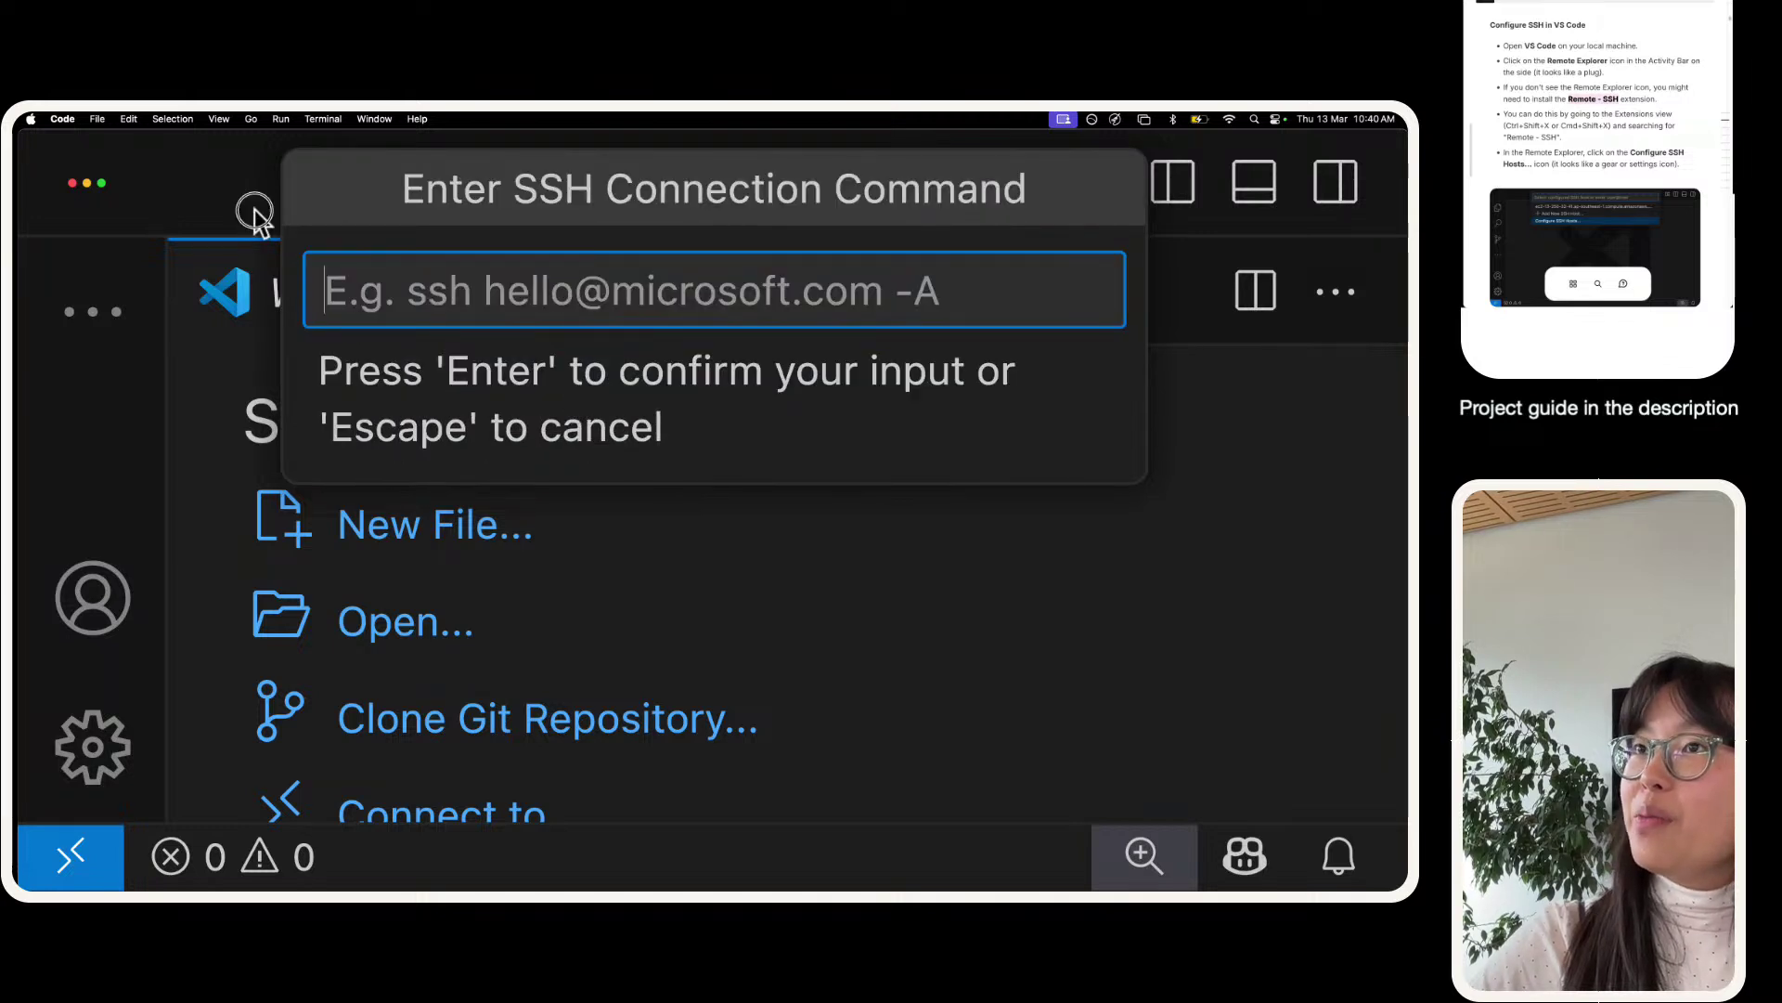
left_click(71, 855)
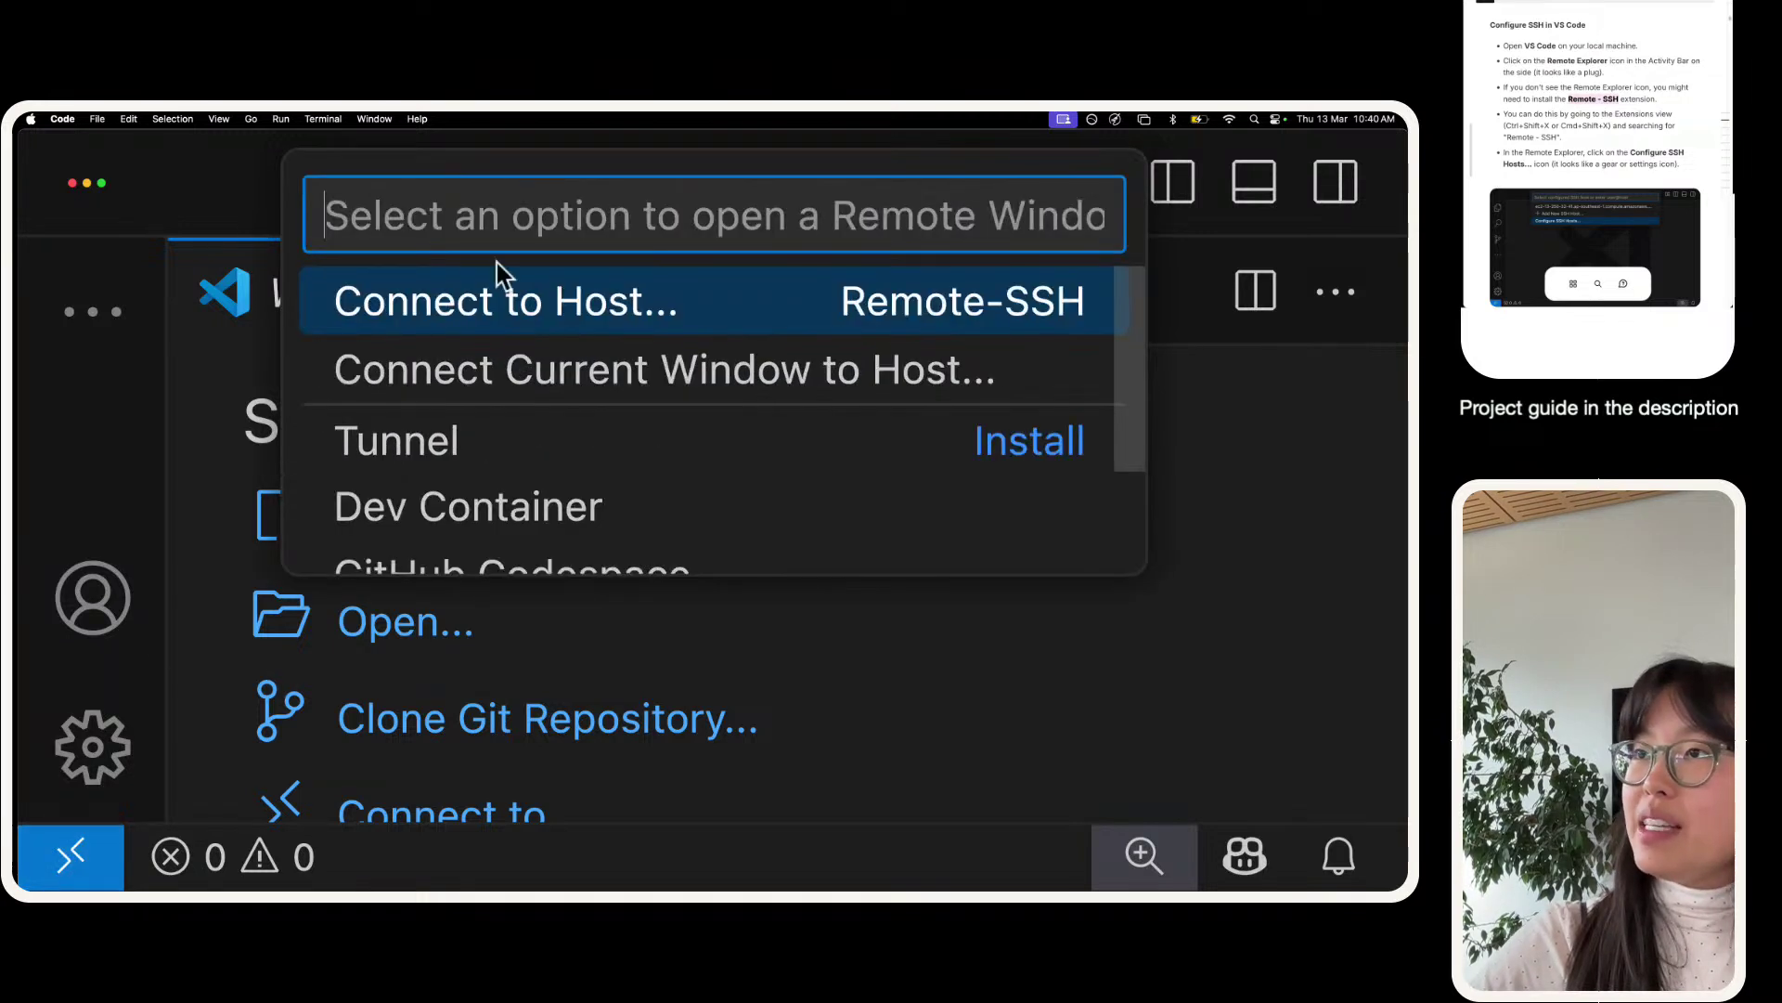
left_click(560, 304)
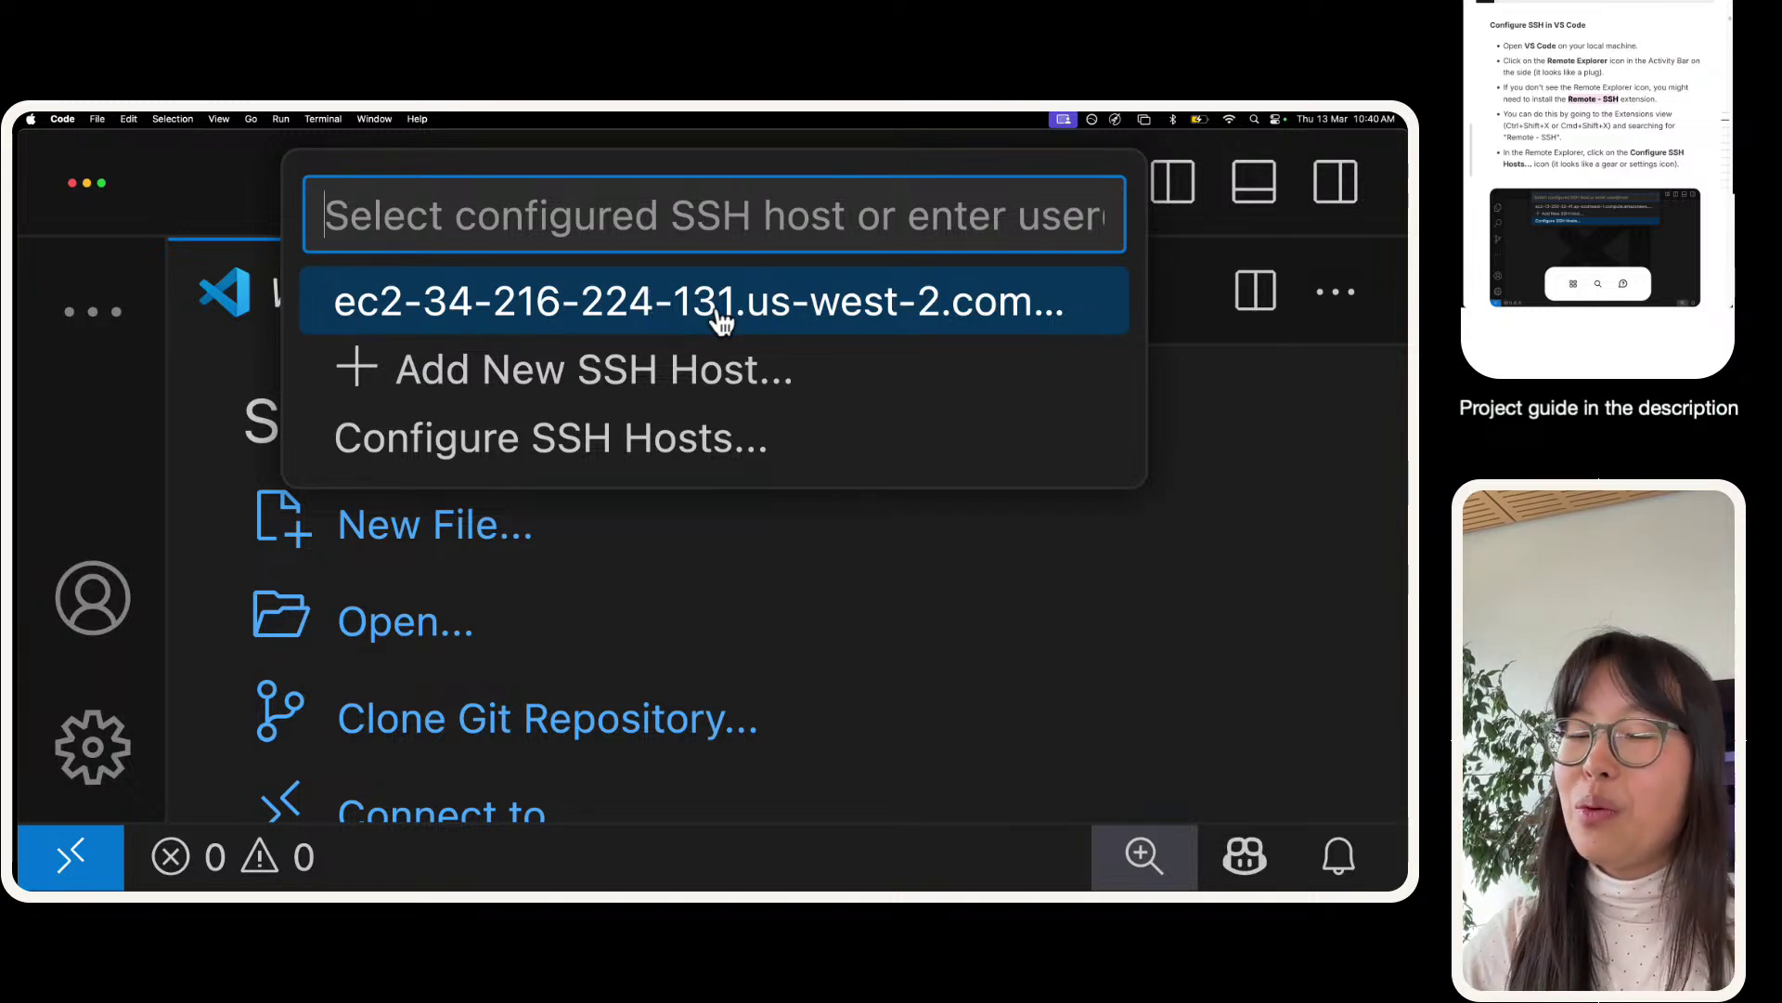
key("Down")
key("Down")
key("Up")
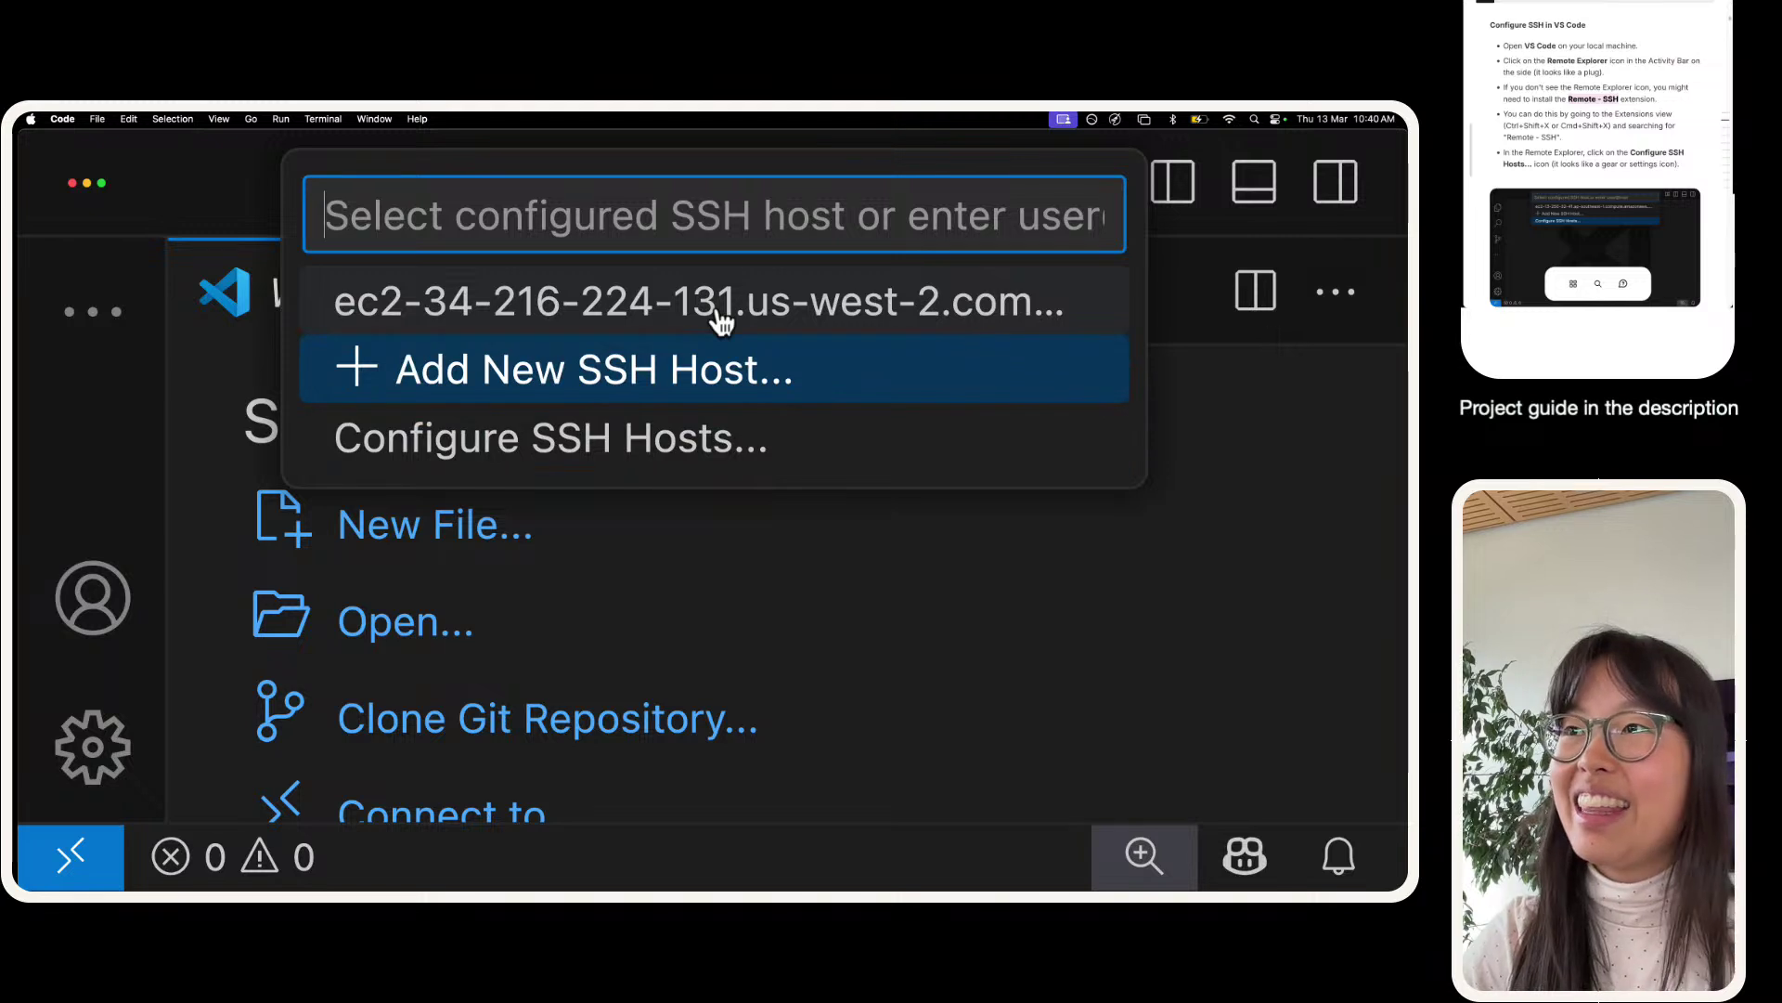
key("Up")
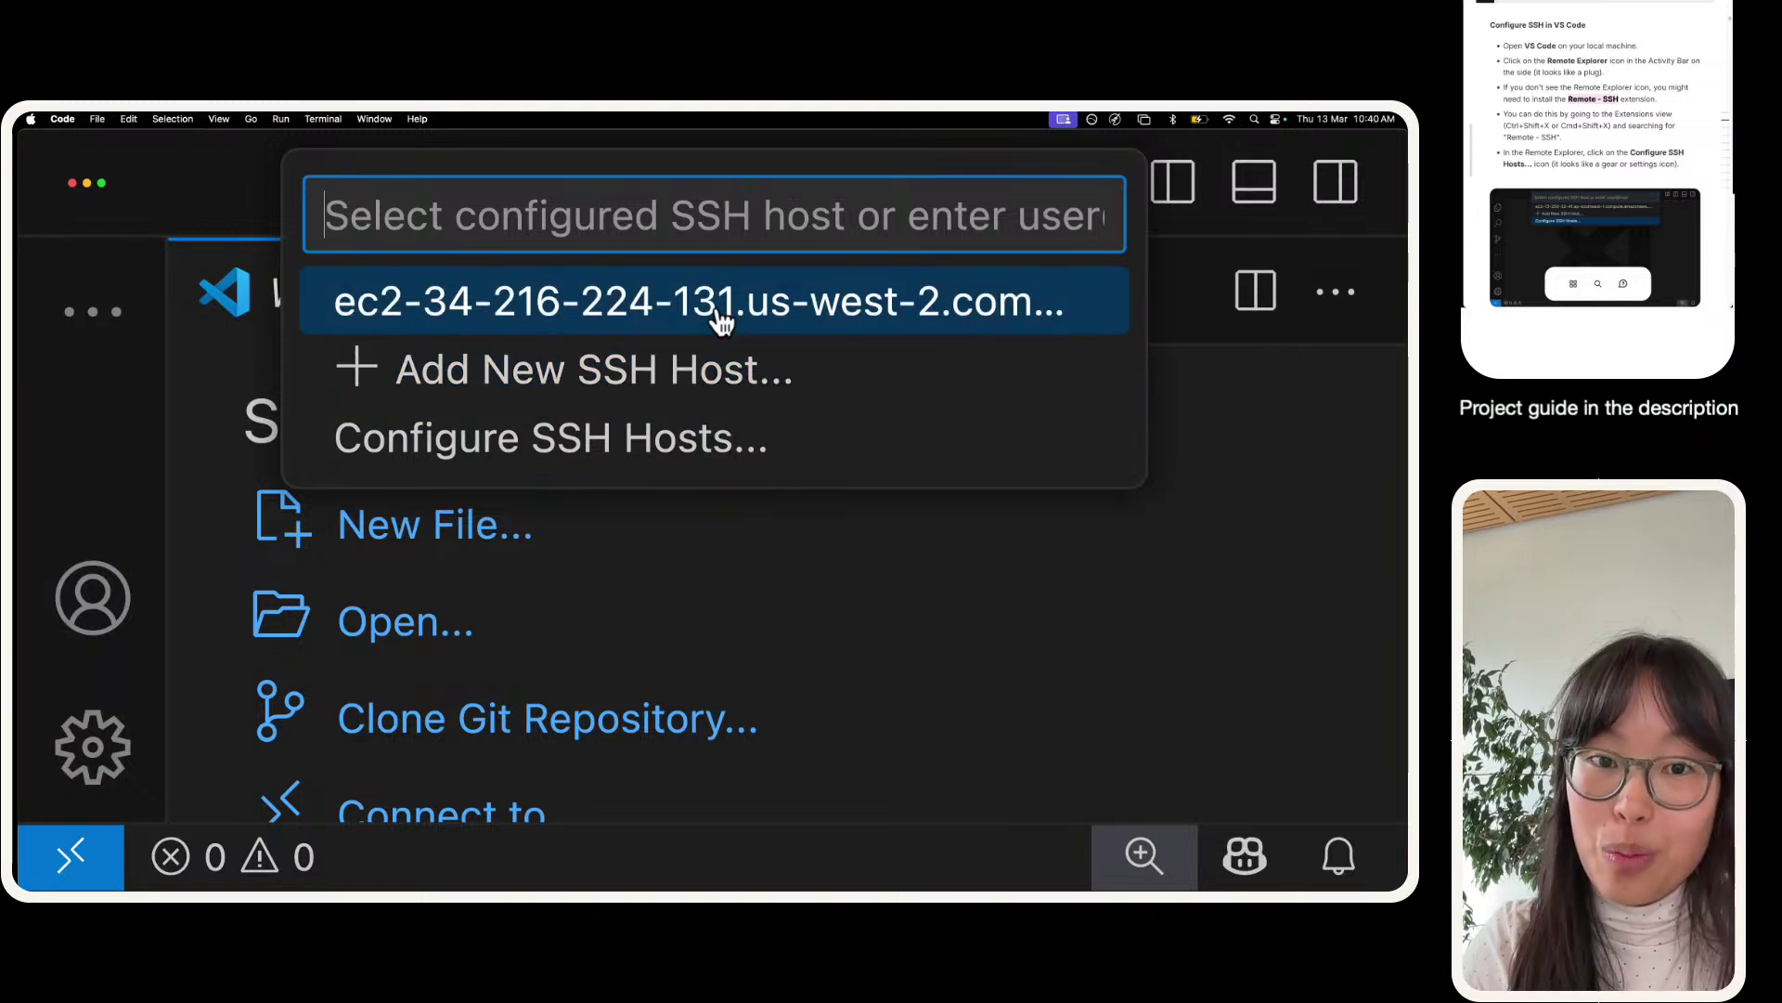
key("Down")
key("Down")
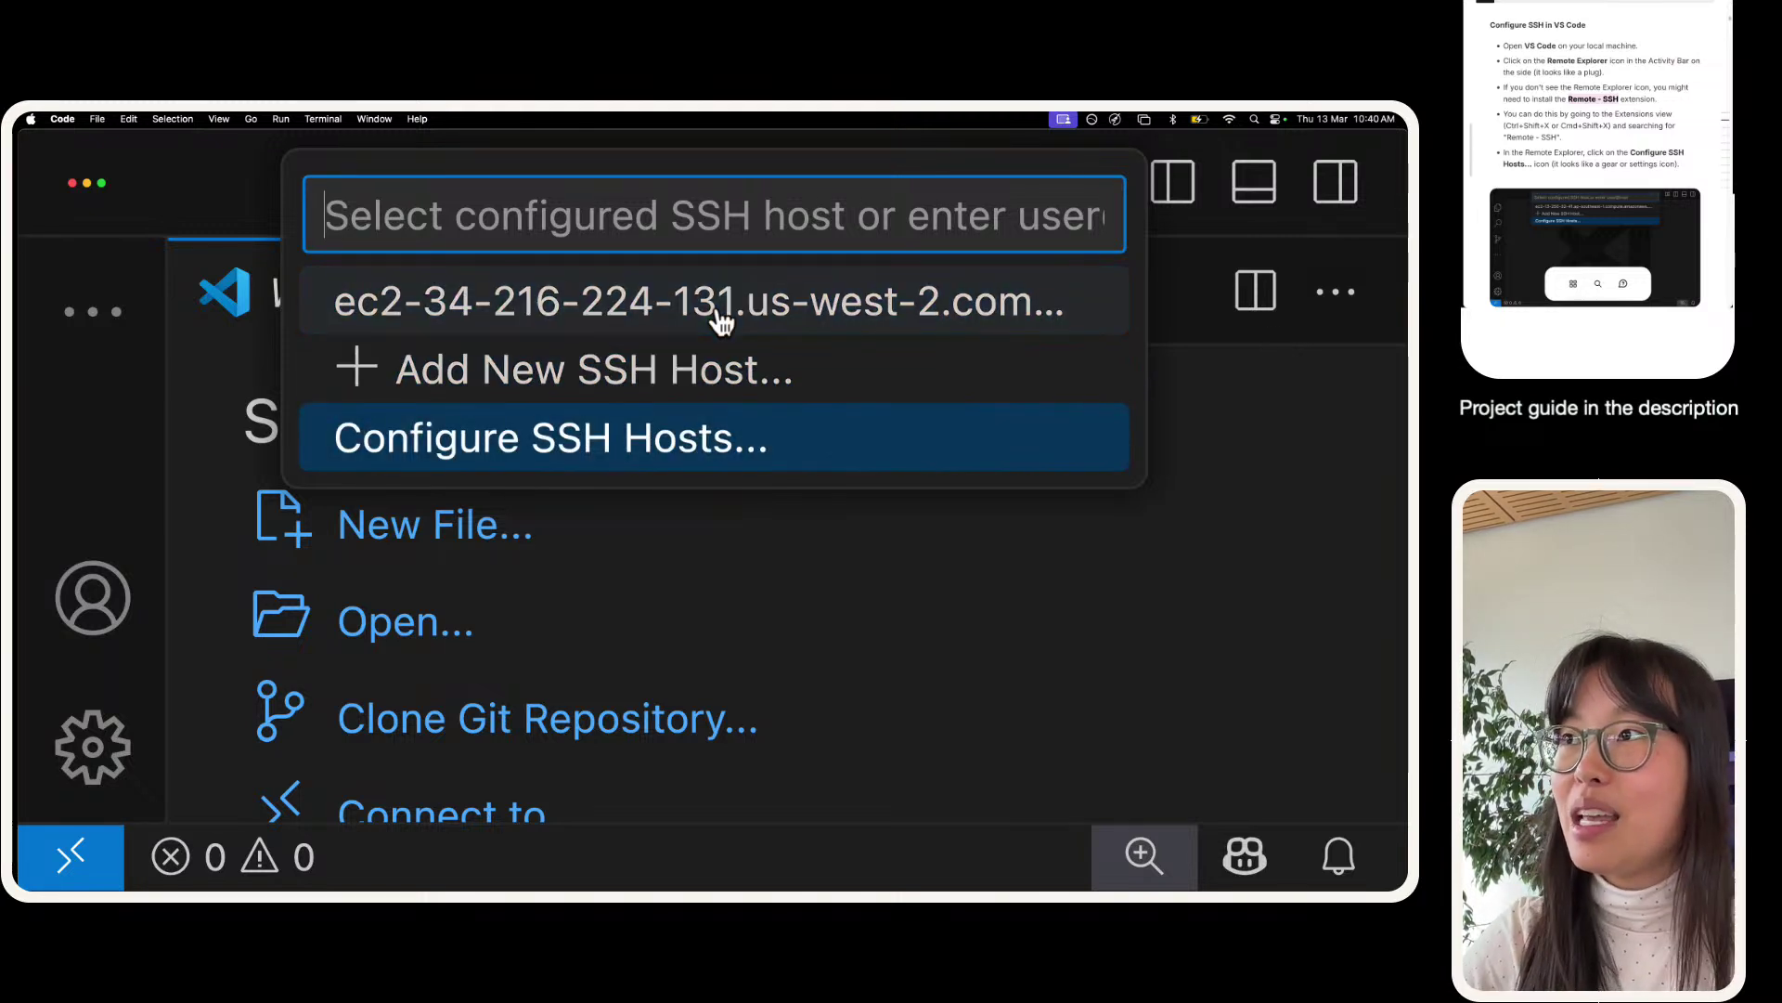
key("Return")
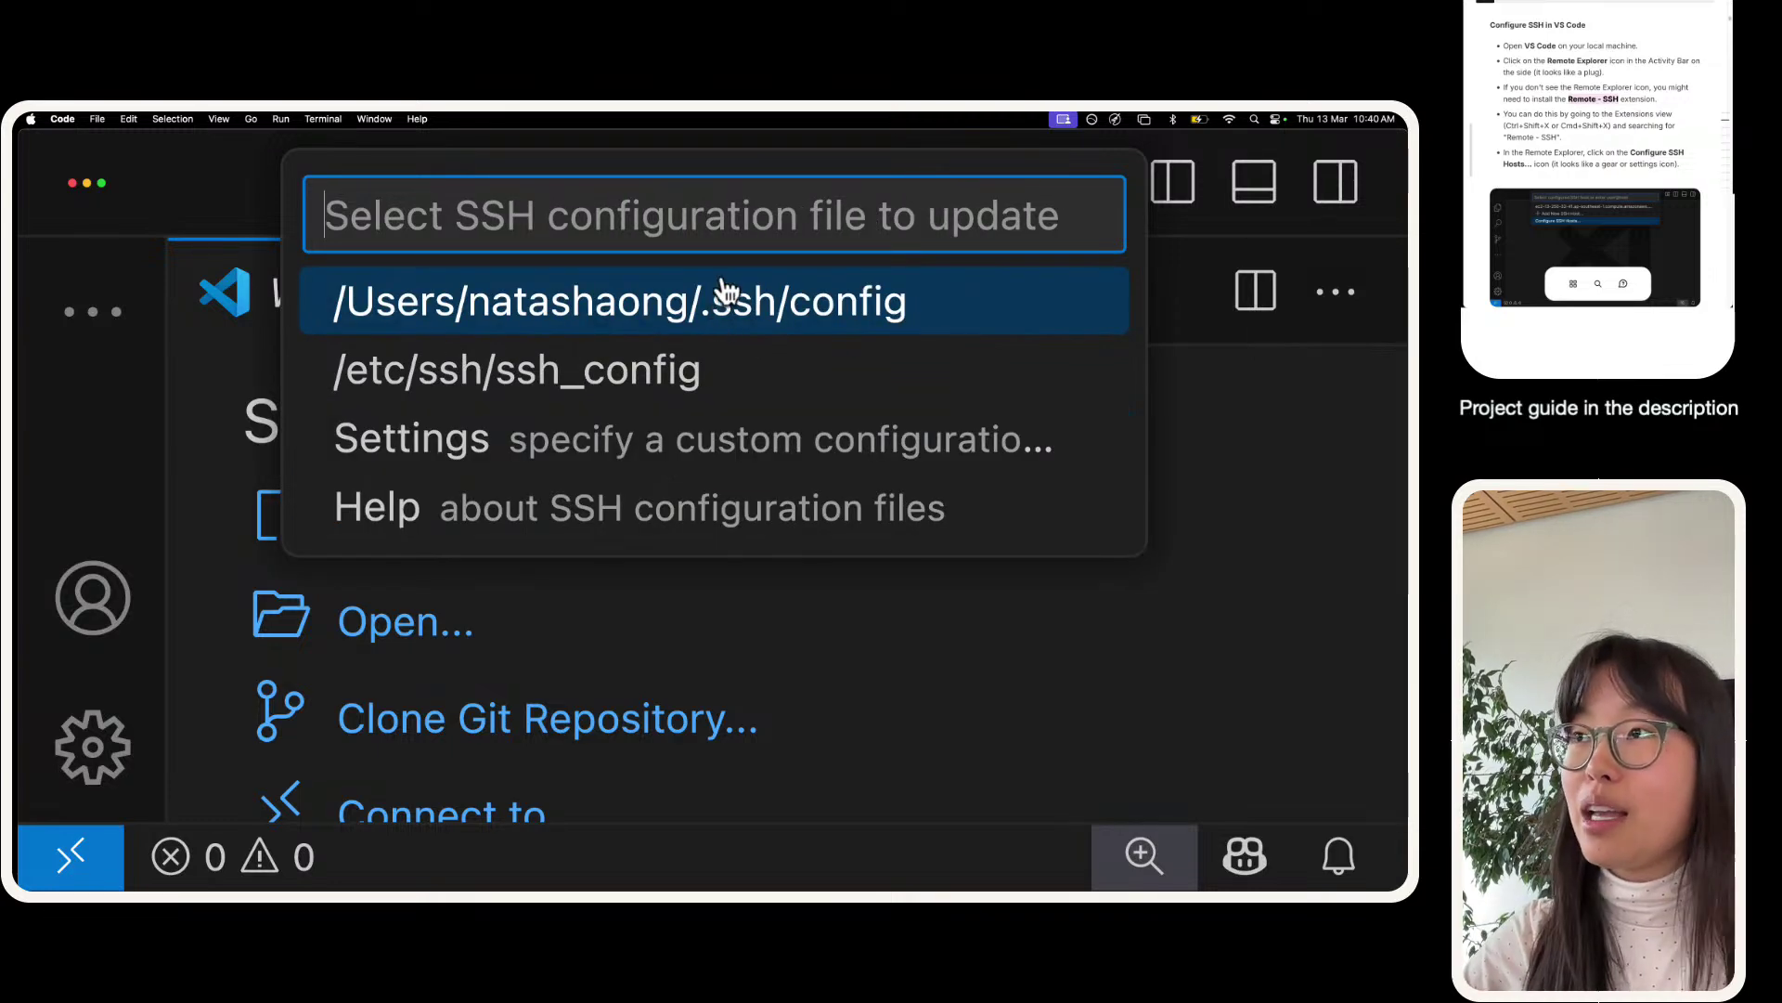
key("Return")
- Zoom the editor out and delete the old host name after Host on line 1
left_click(533, 442)
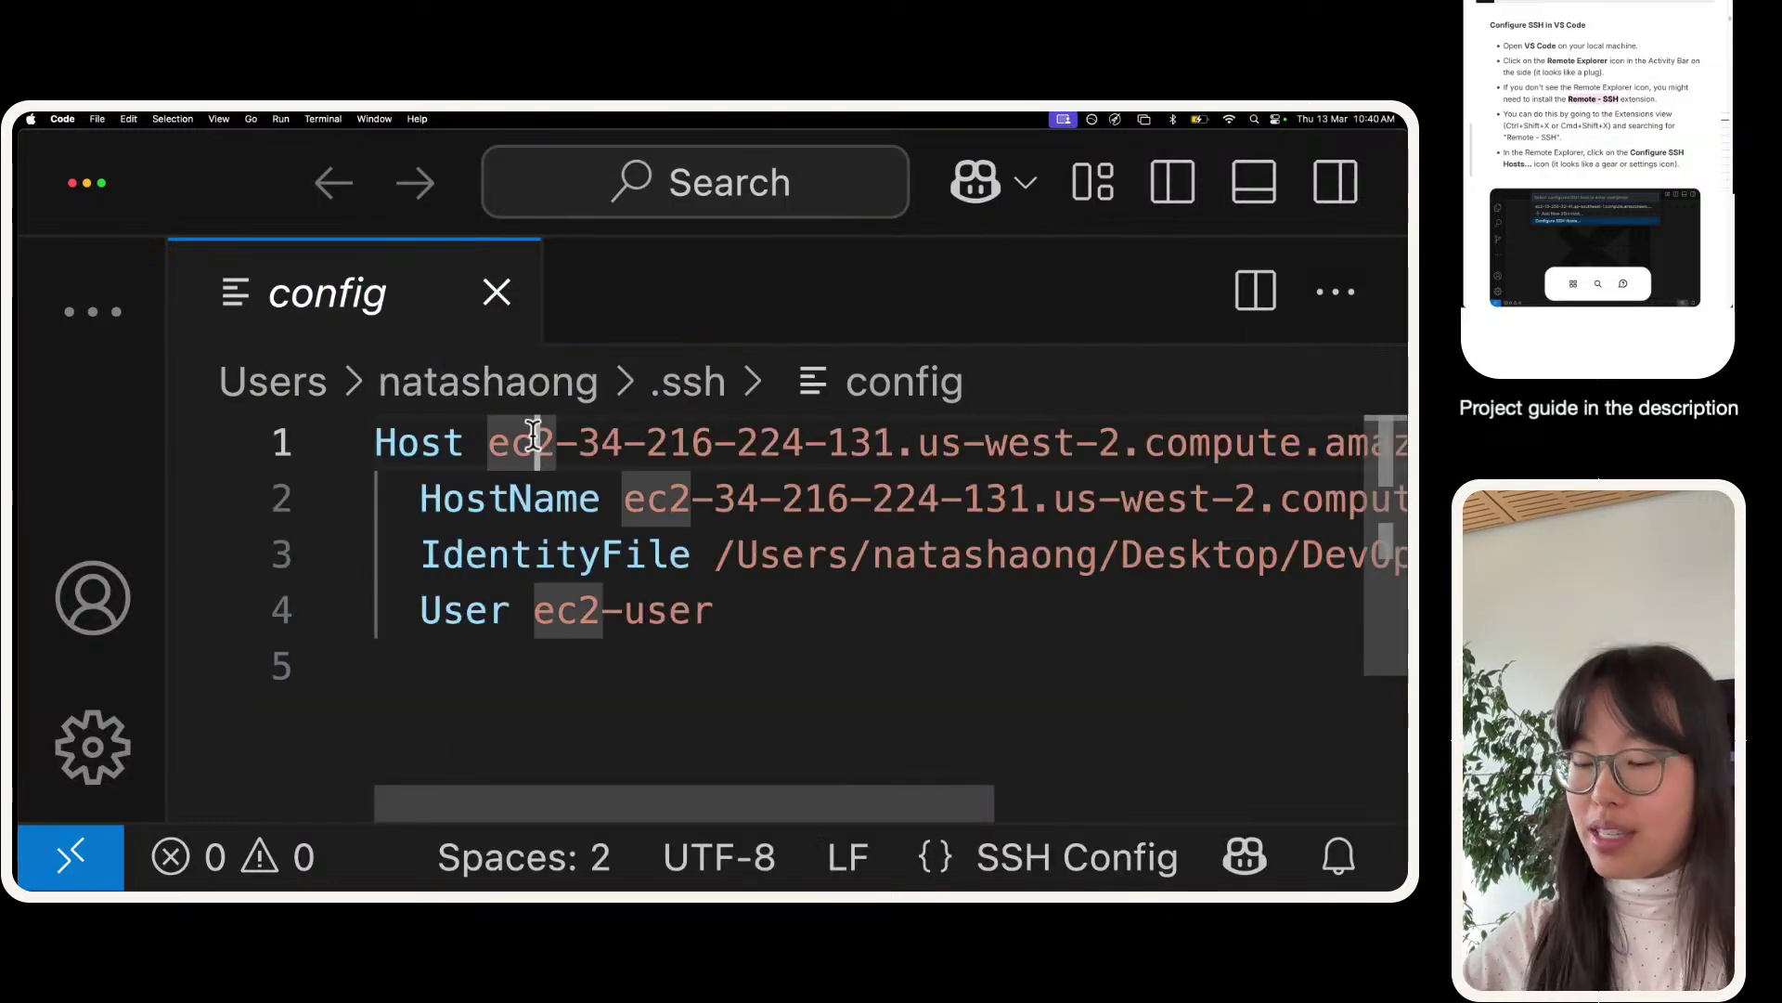
key("super+minus")
left_click(411, 392)
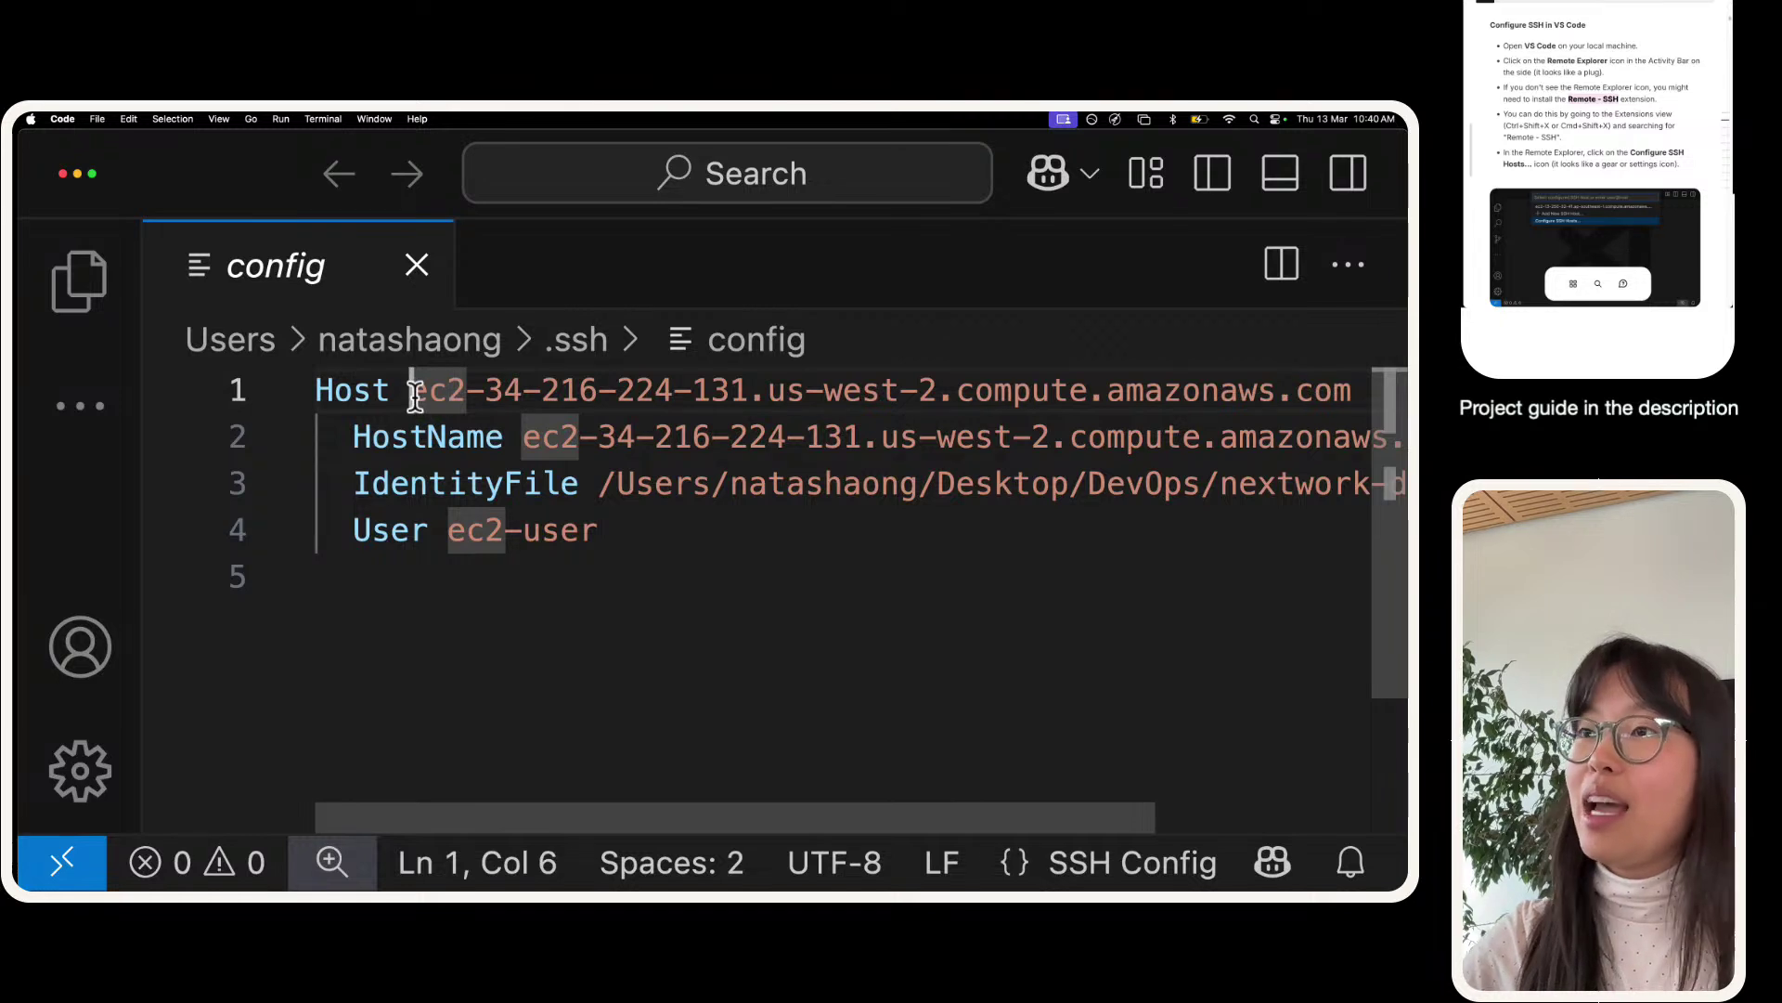
key("super+shift+Right")
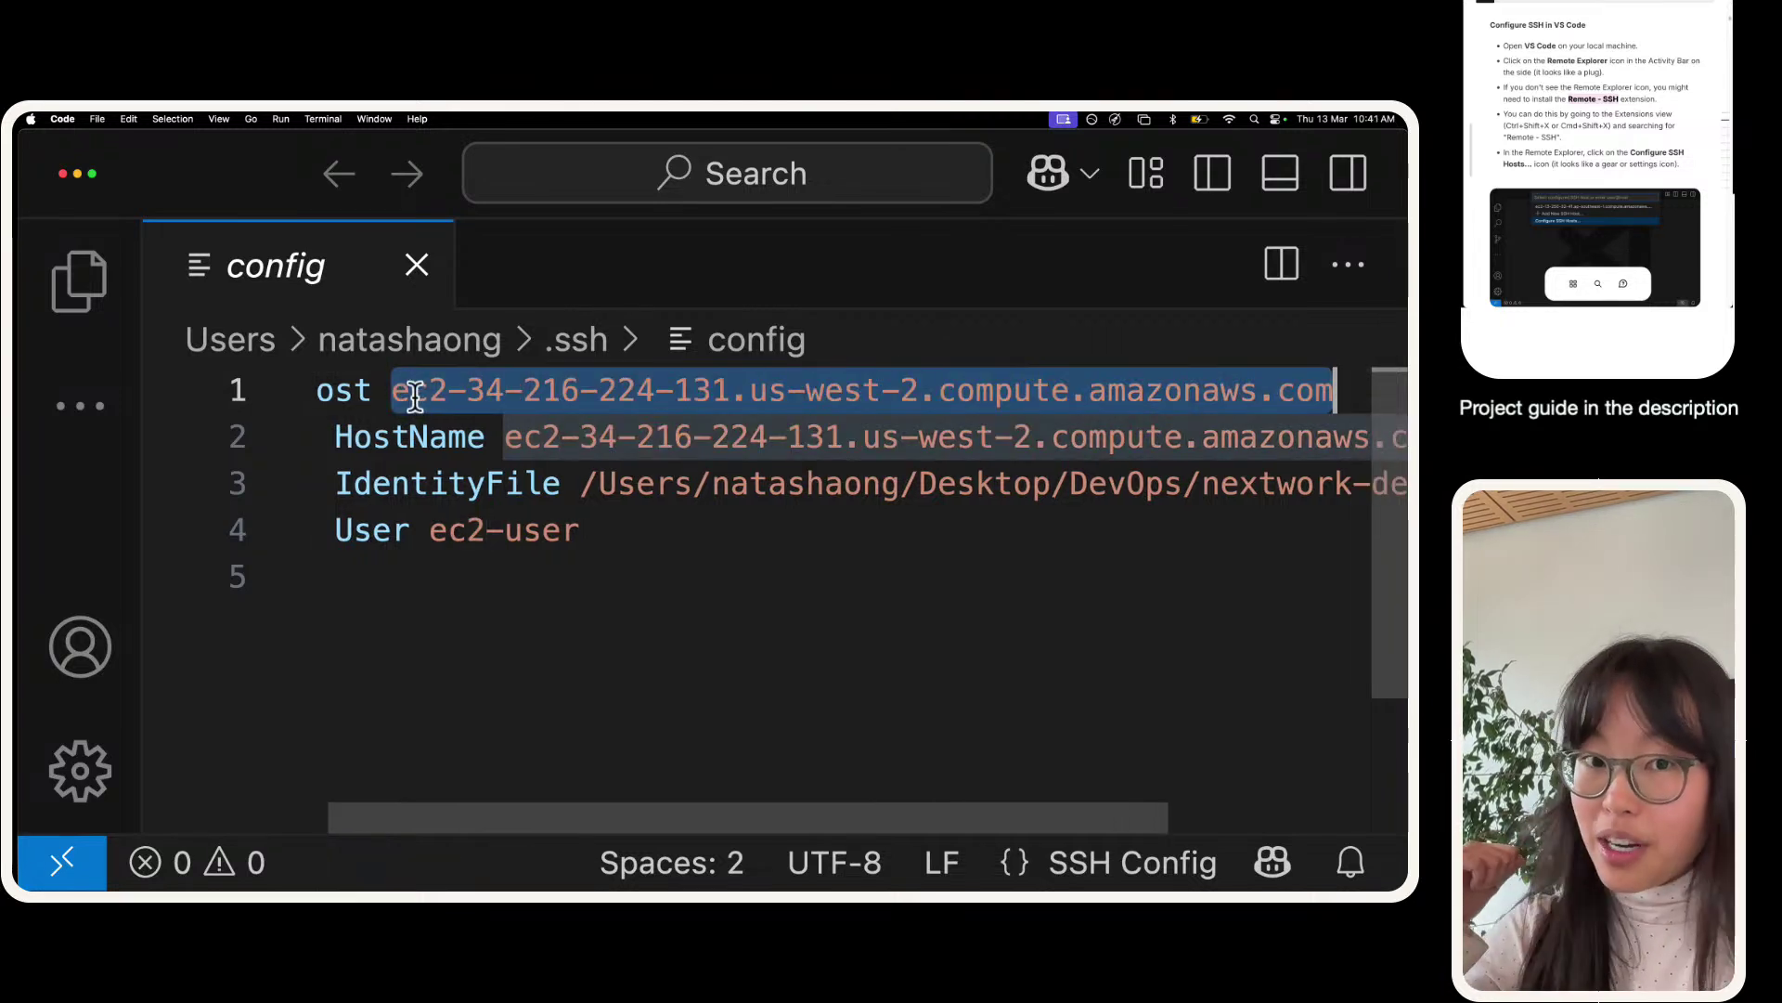
key("BackSpace")
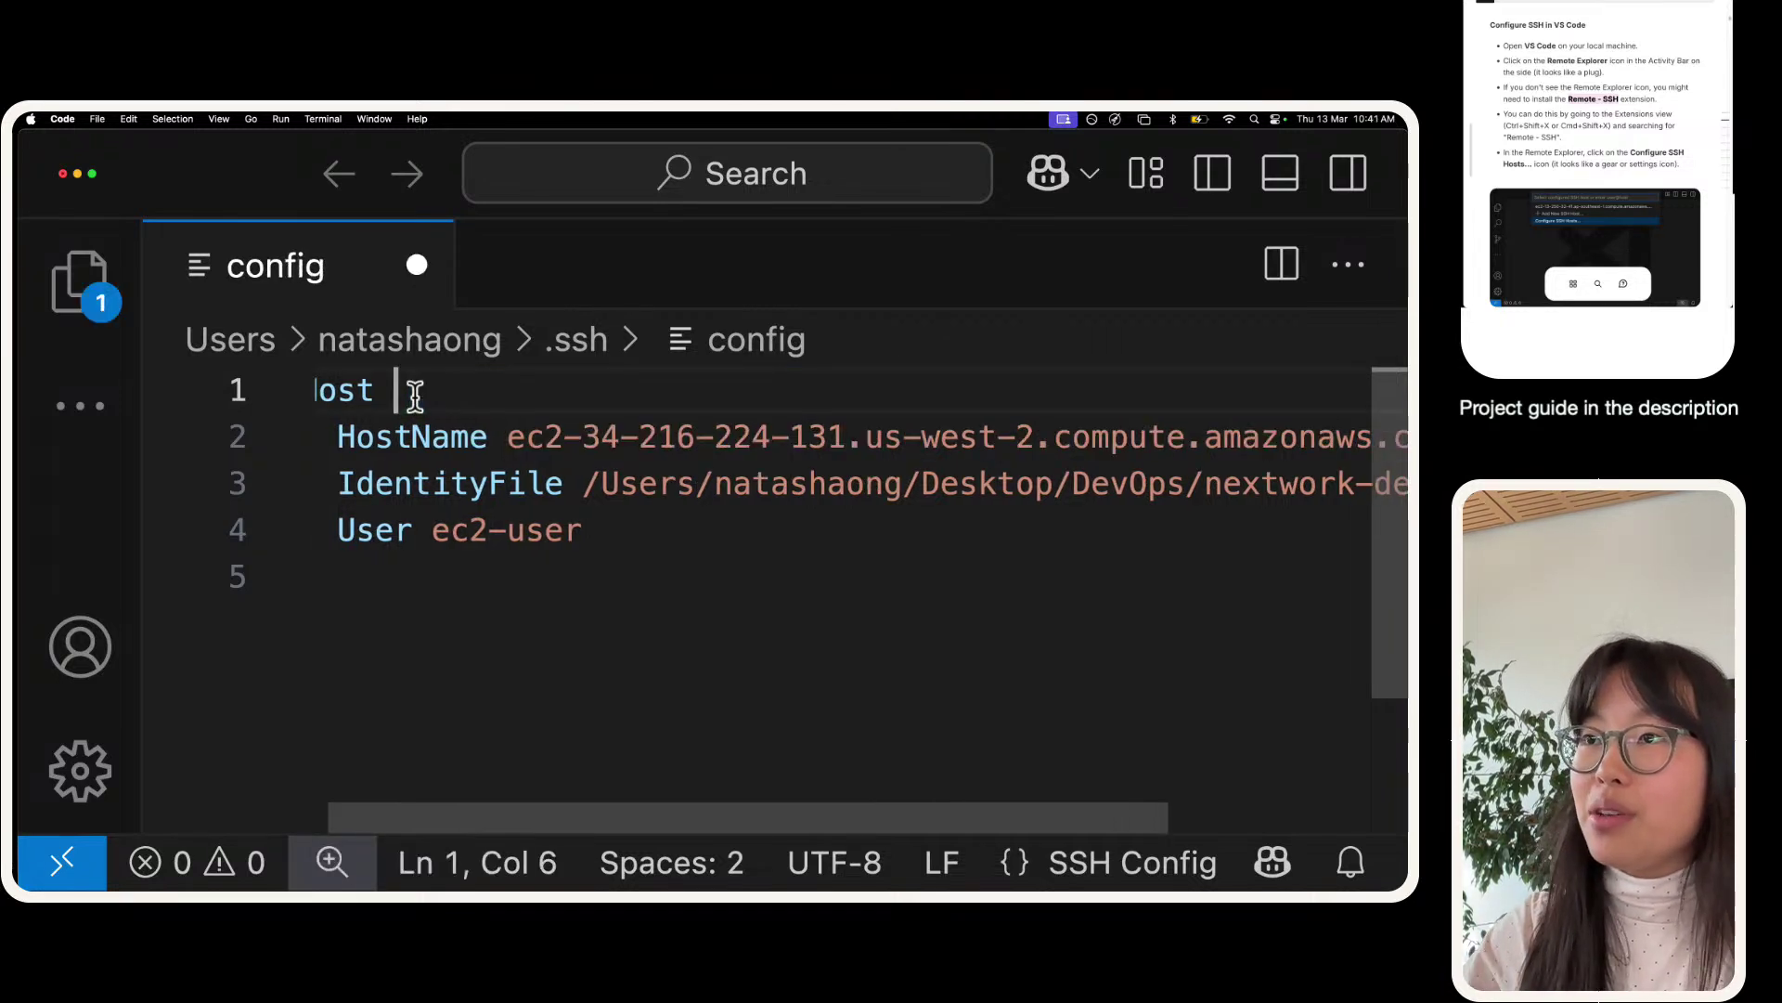
- Delete the old EC2 address after HostName on line 2
key("Down")
key("Right")
key("Right")
key("Right")
key("Right")
key("Right")
key("Right")
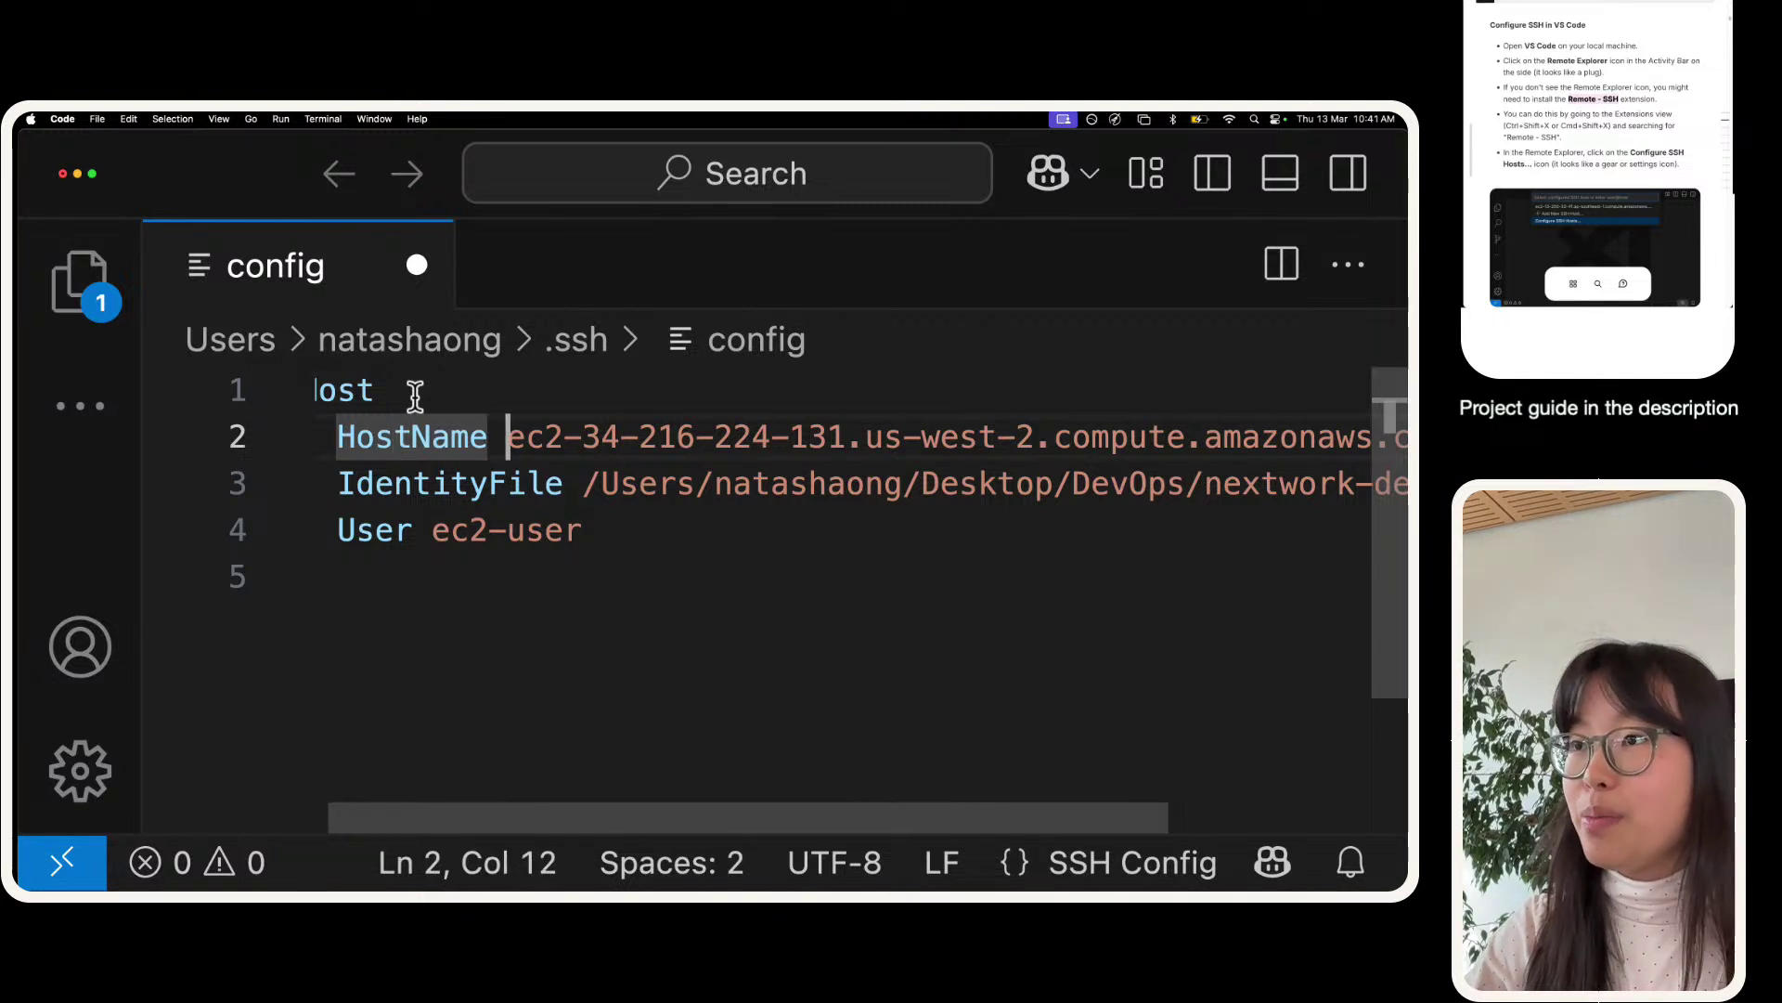
key("super+shift+Right")
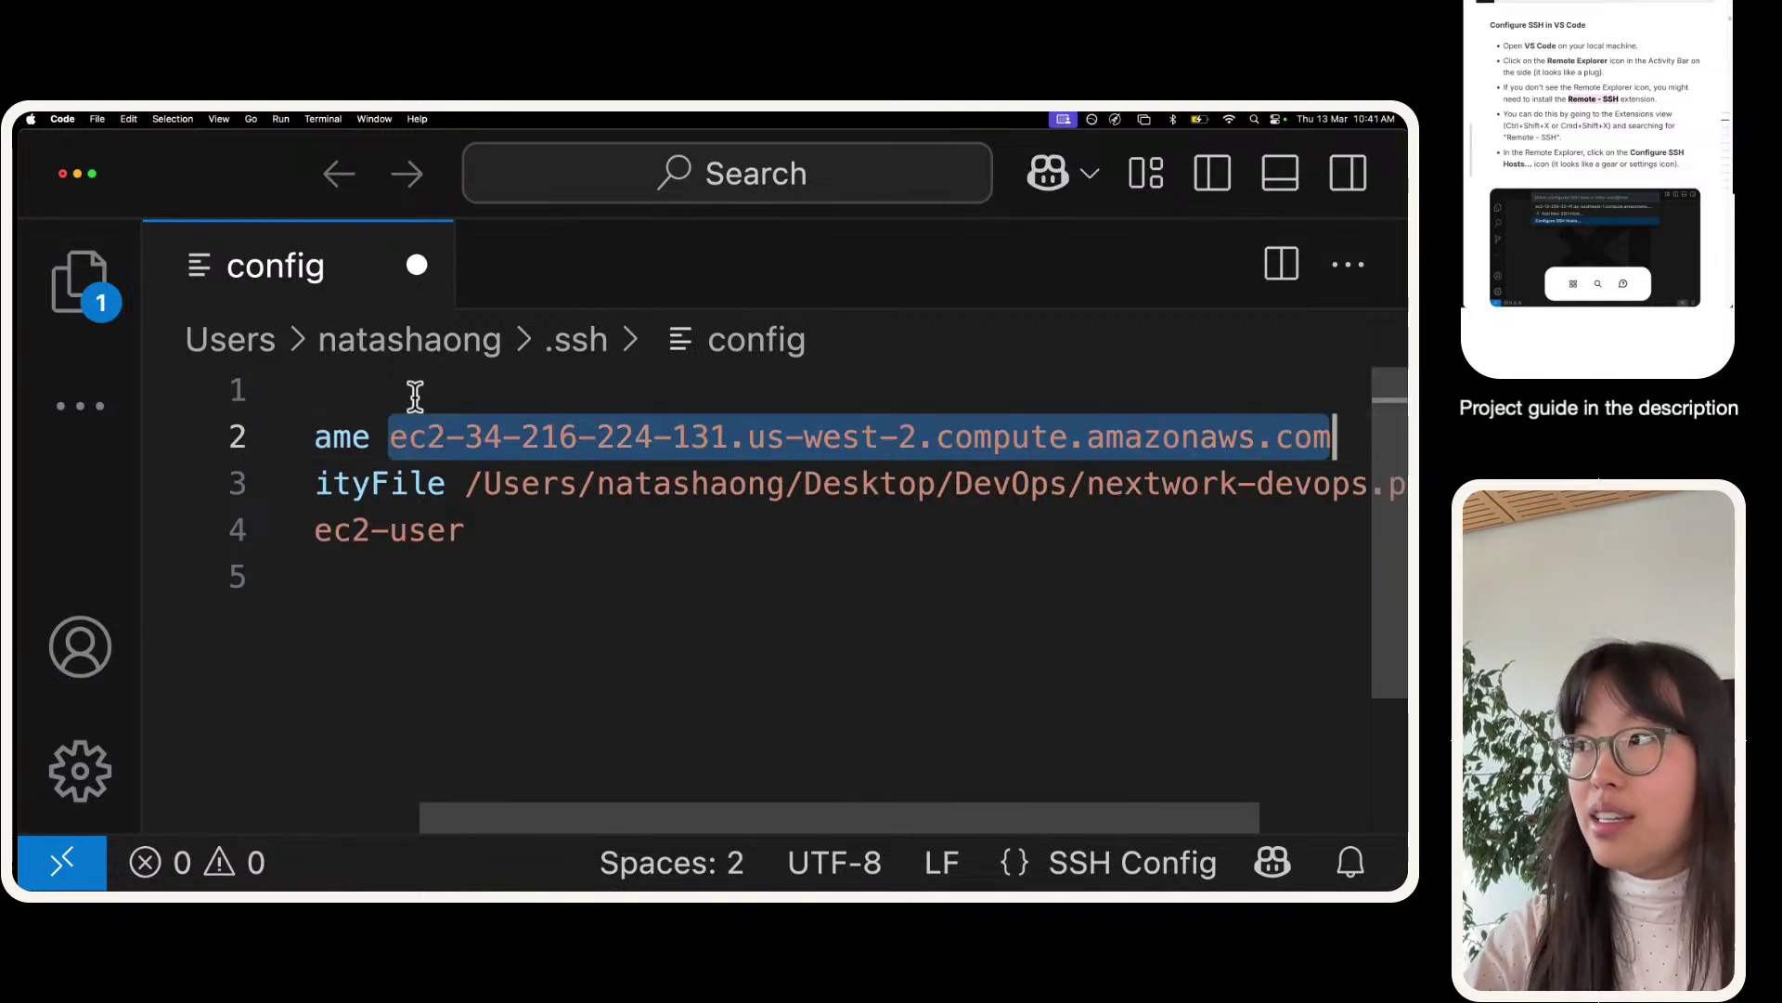
key("BackSpace")
scroll(520, 446, "left", 2)
left_click(549, 394)
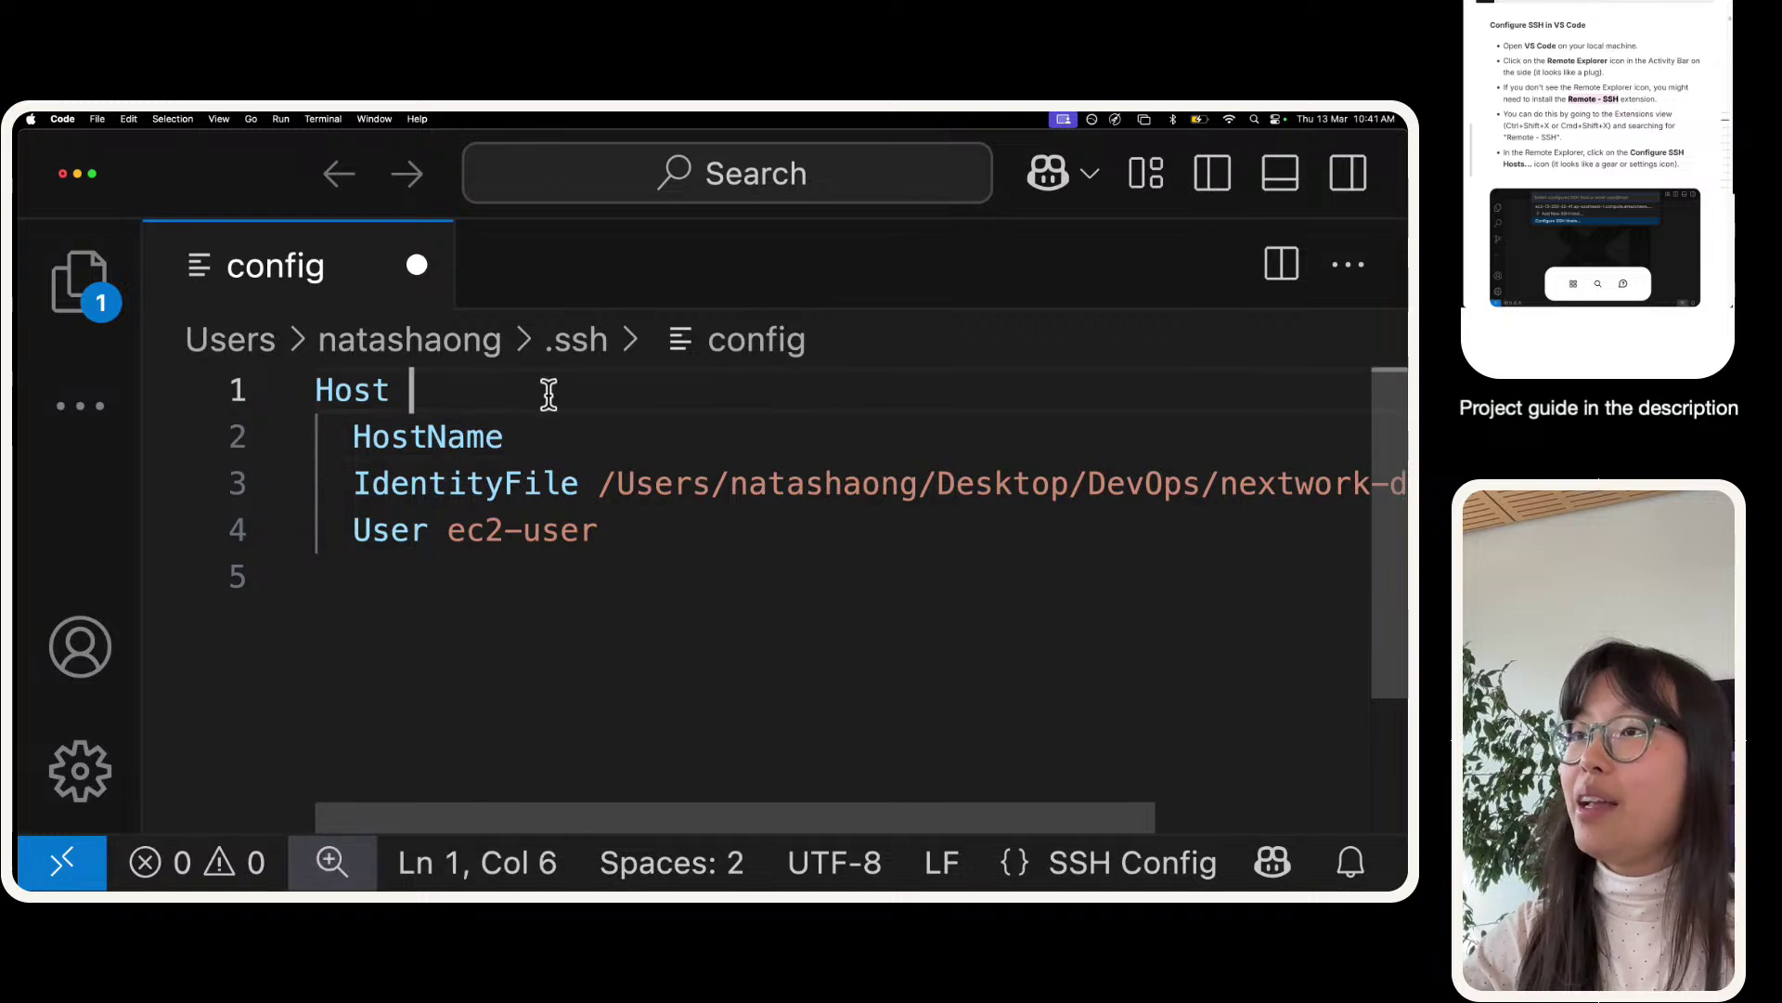
left_click(600, 447)
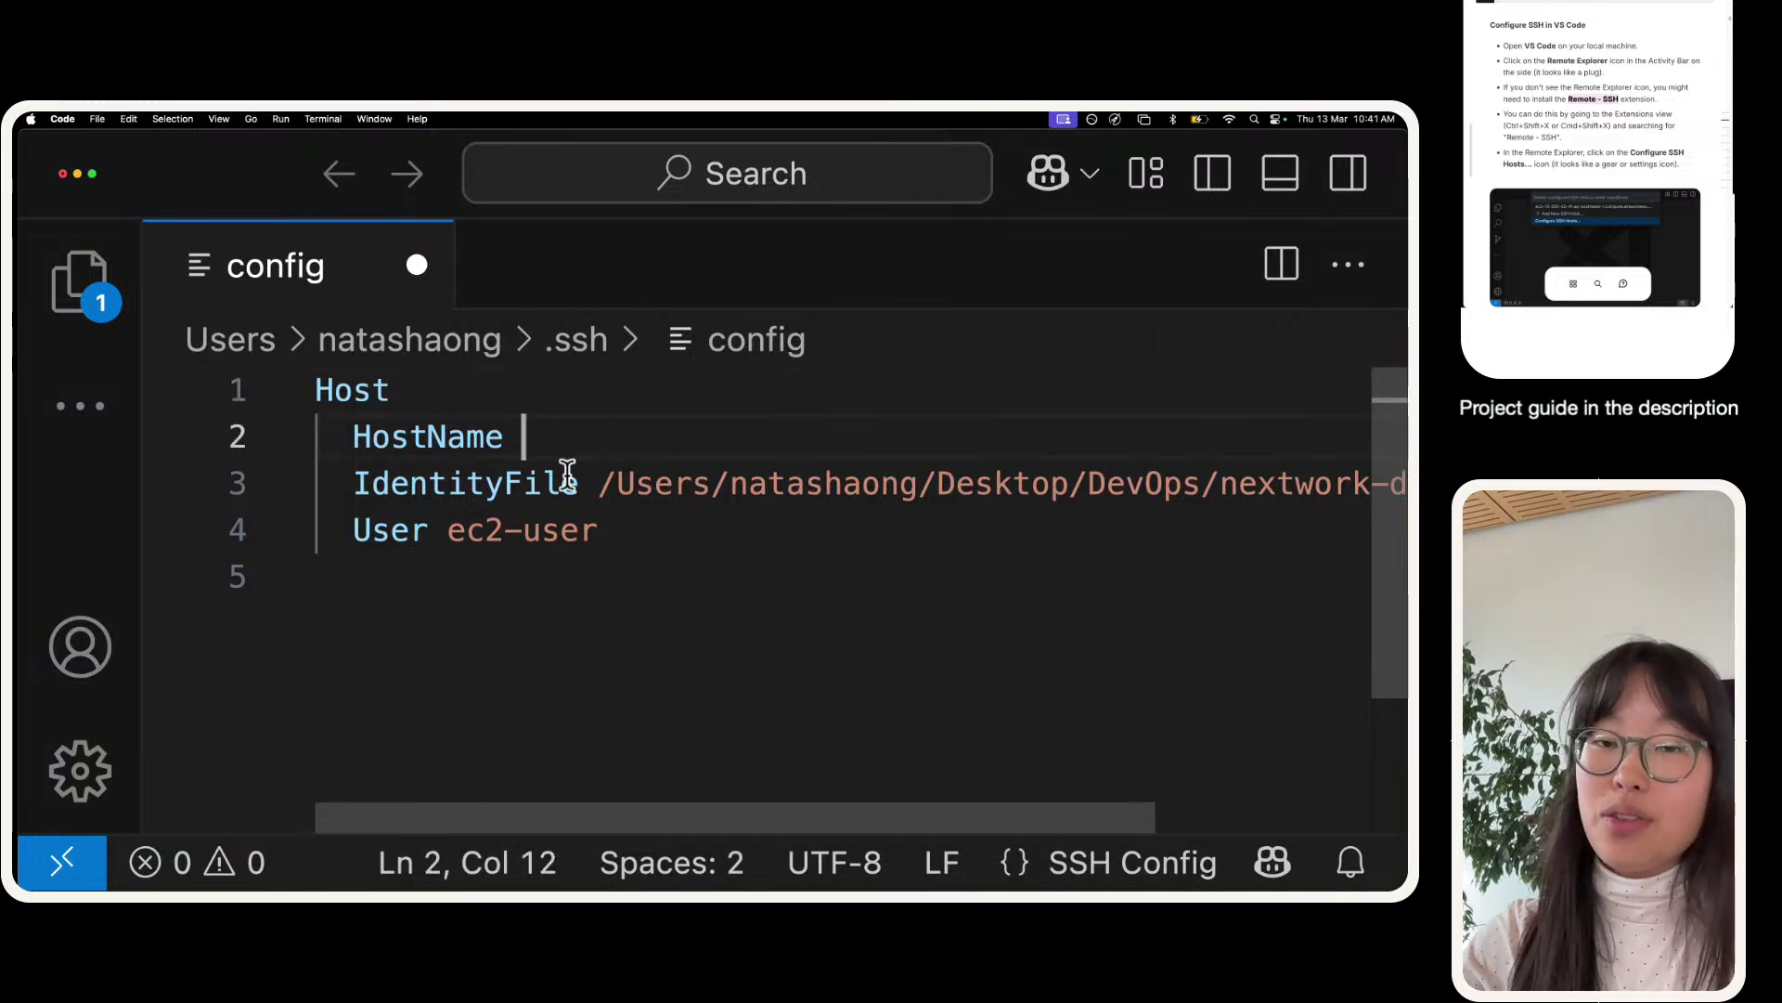
key("ctrl+Right")
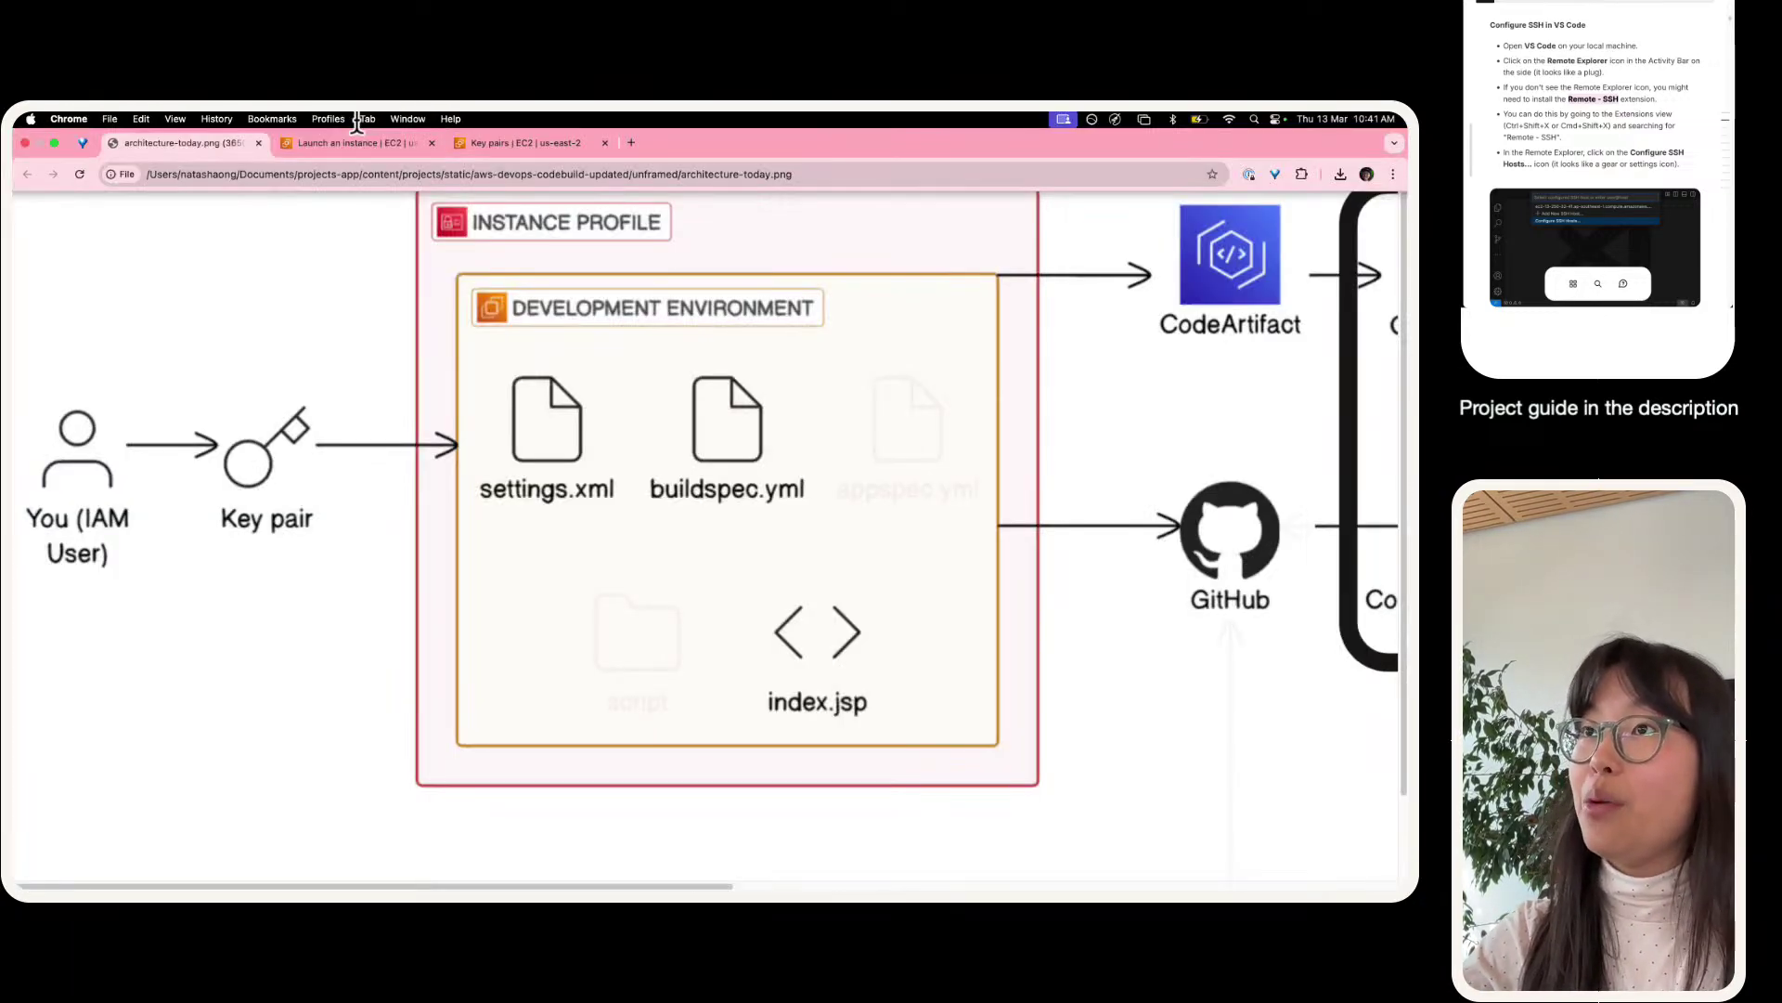
- Go from the launch success page to the Instances list, collapsing the side navigation and details panel
left_click(357, 130)
left_click(653, 409)
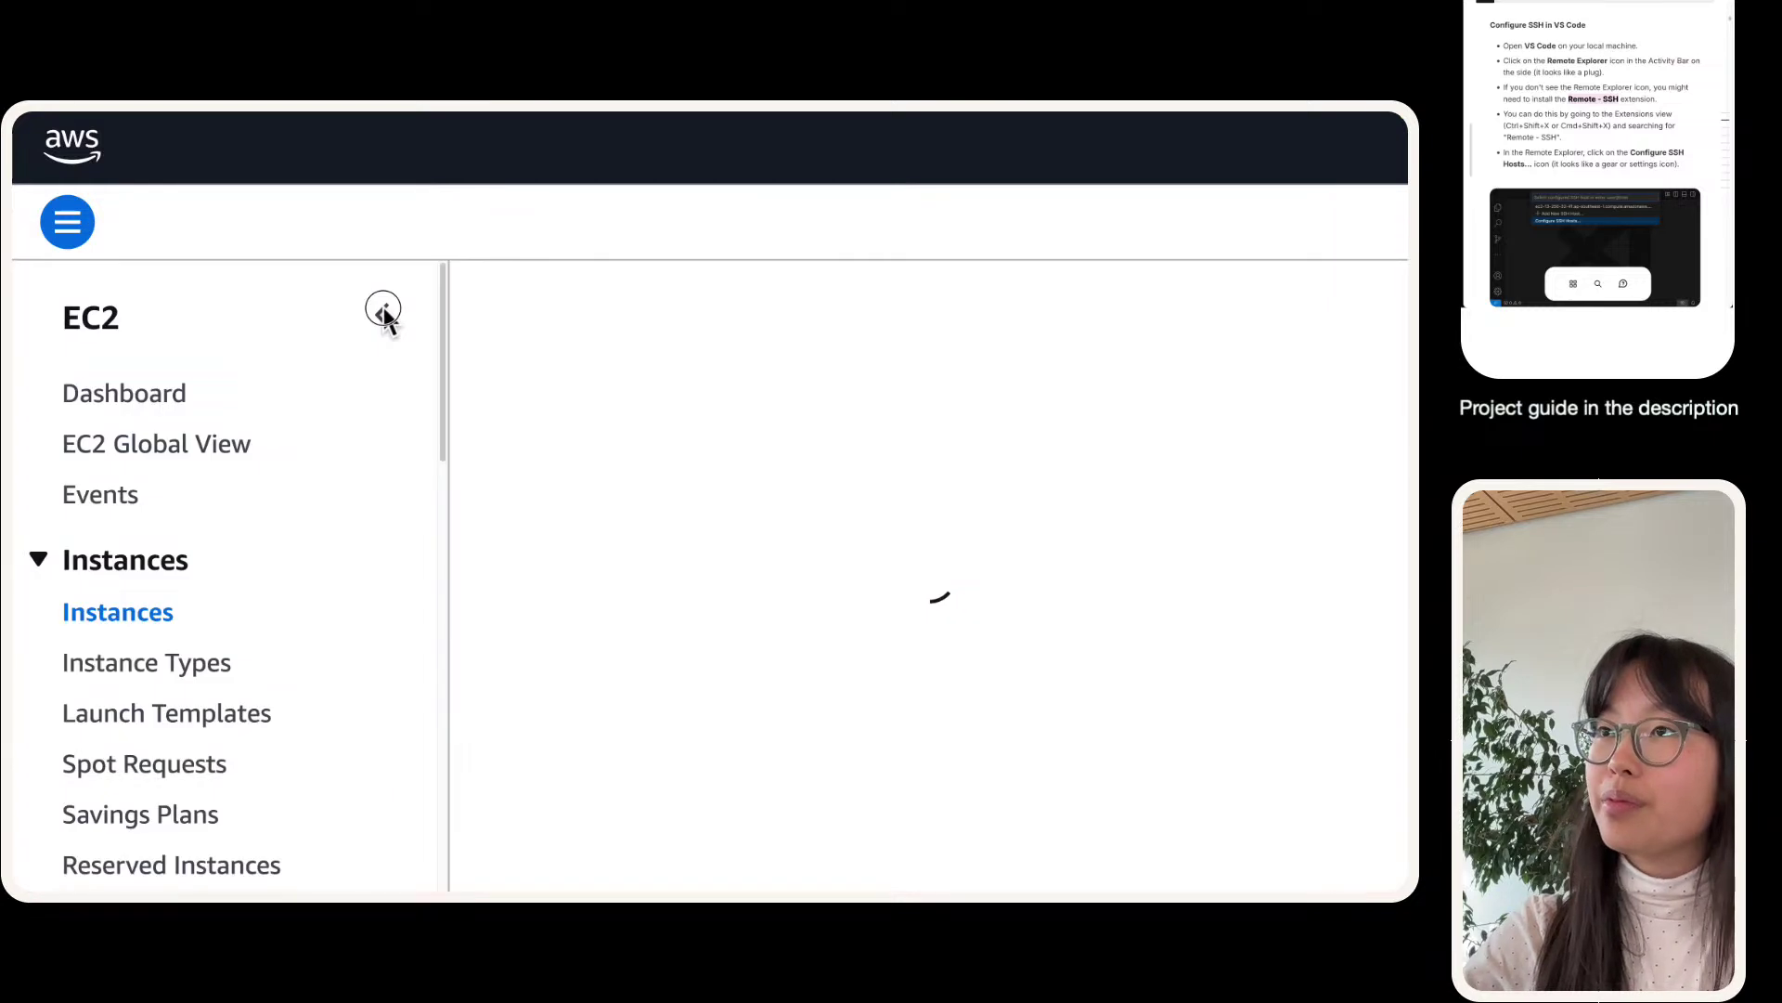
left_click(383, 310)
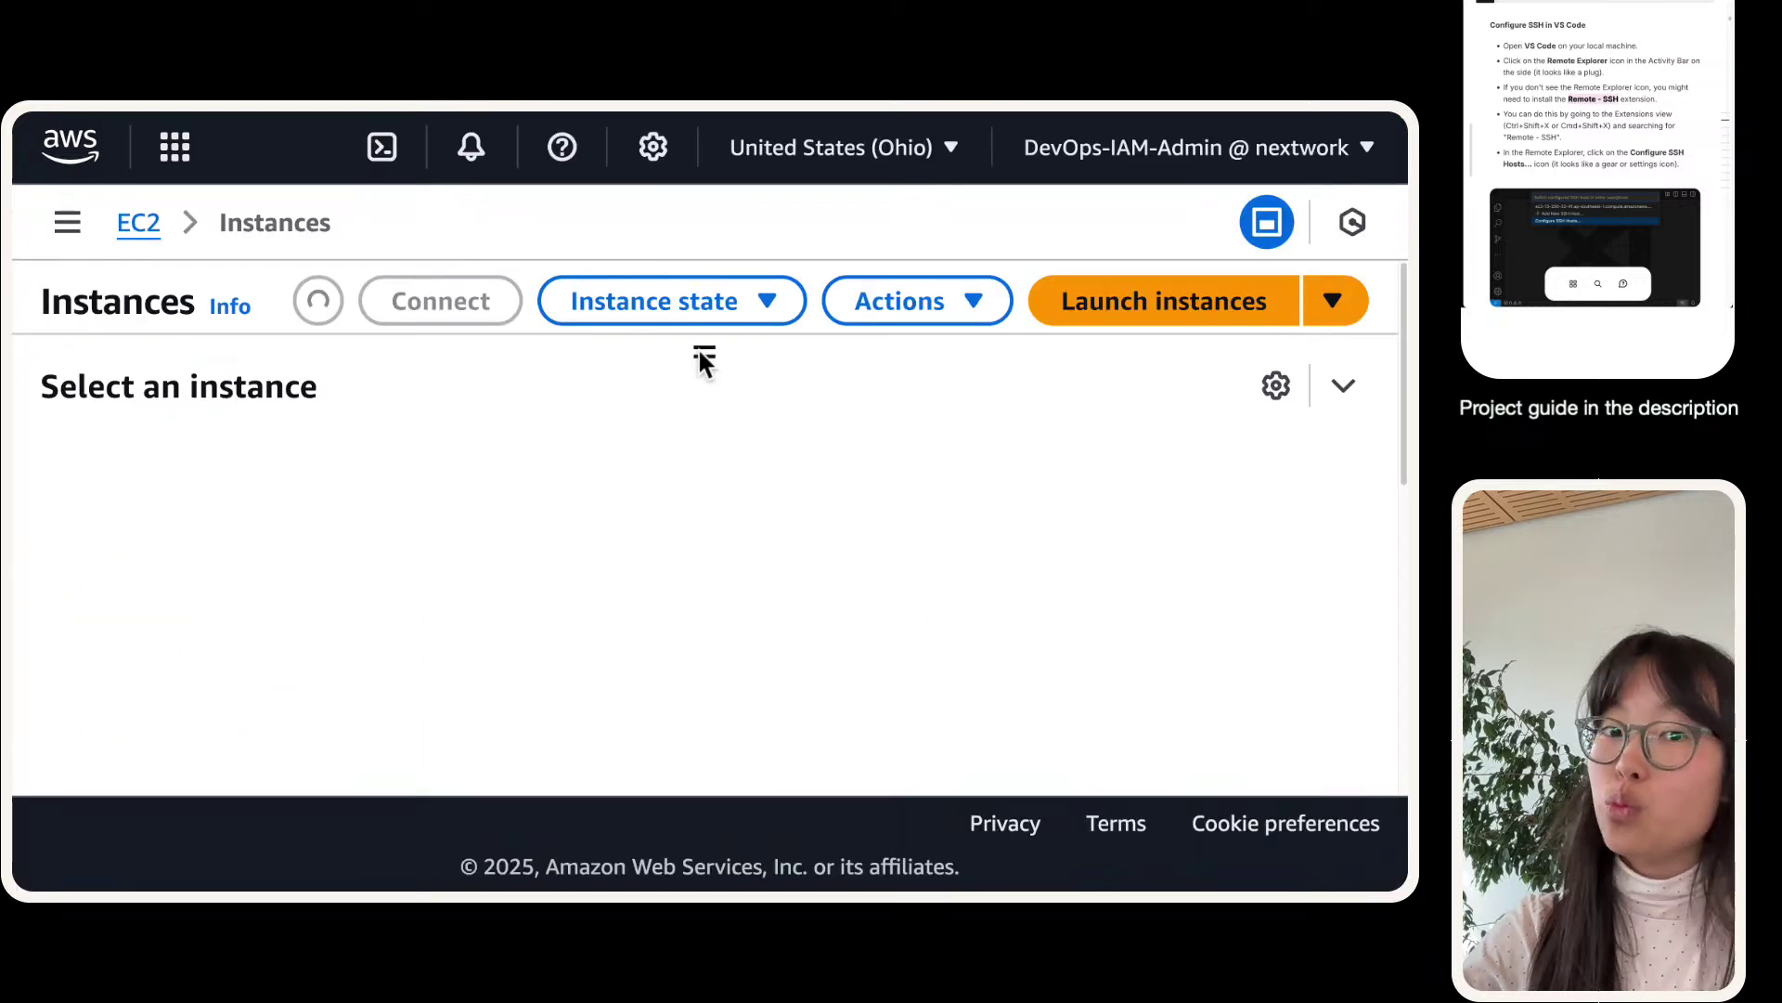
scroll(704, 492, "down", 5)
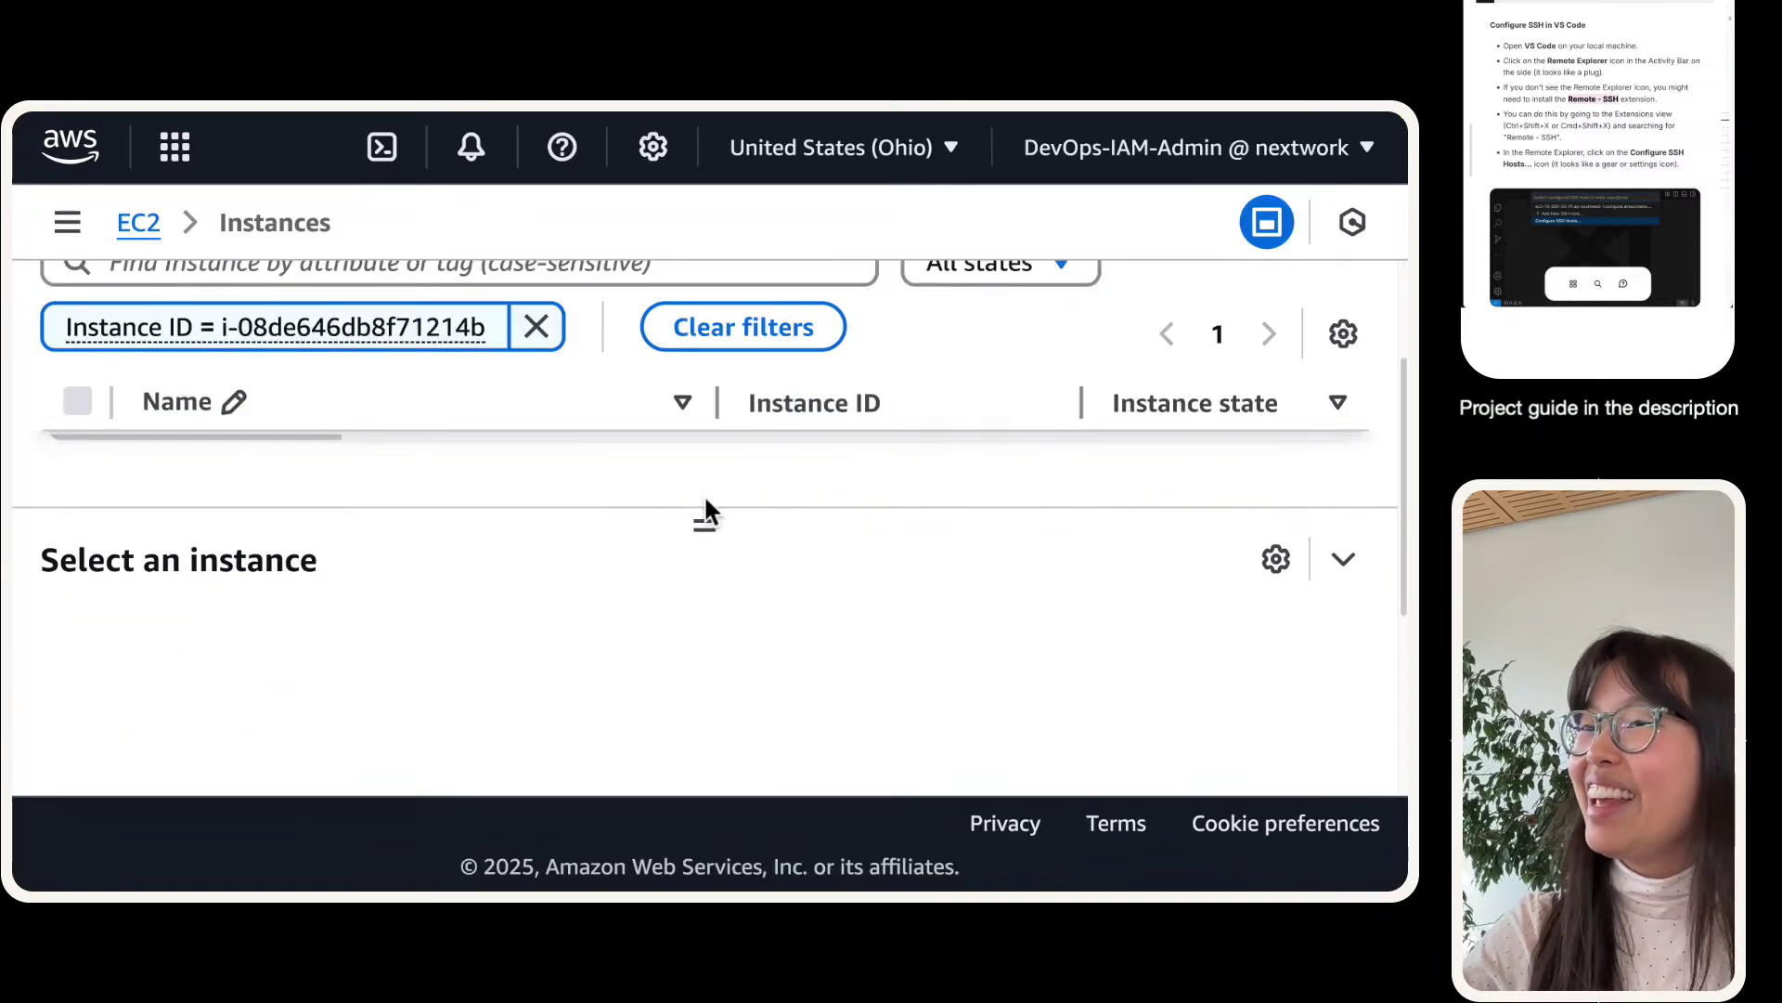
scroll(559, 469, "up", 3)
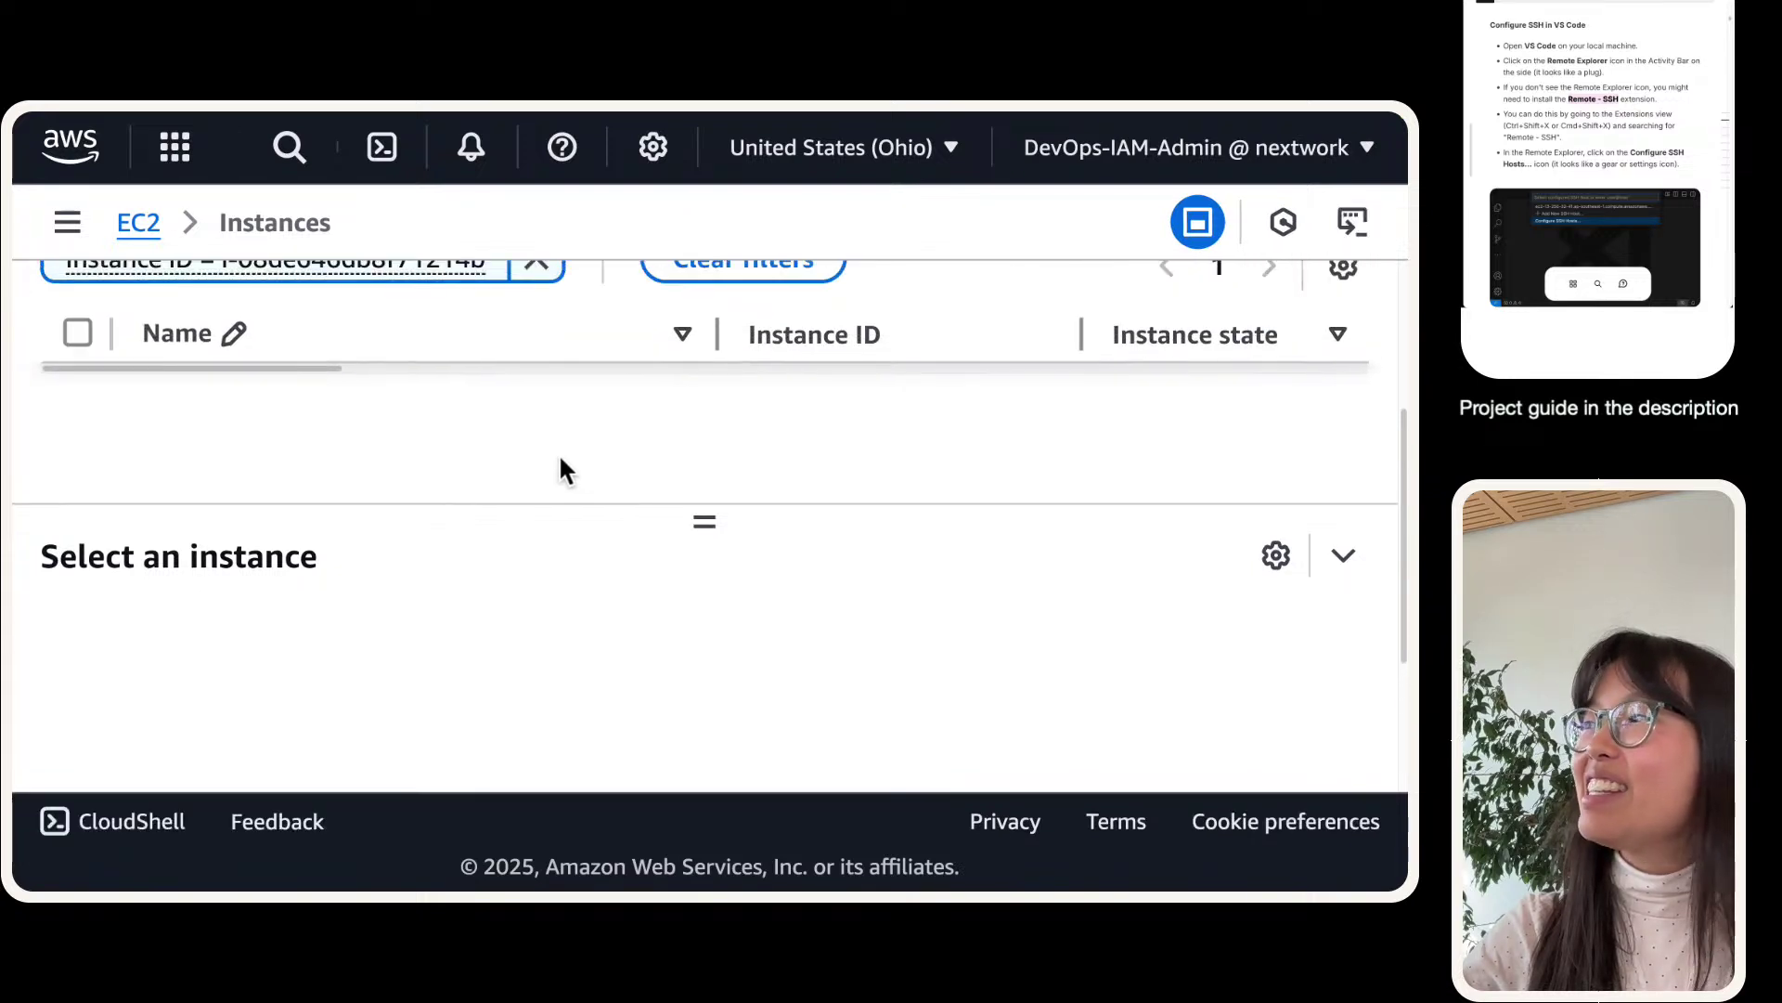
left_click(1351, 559)
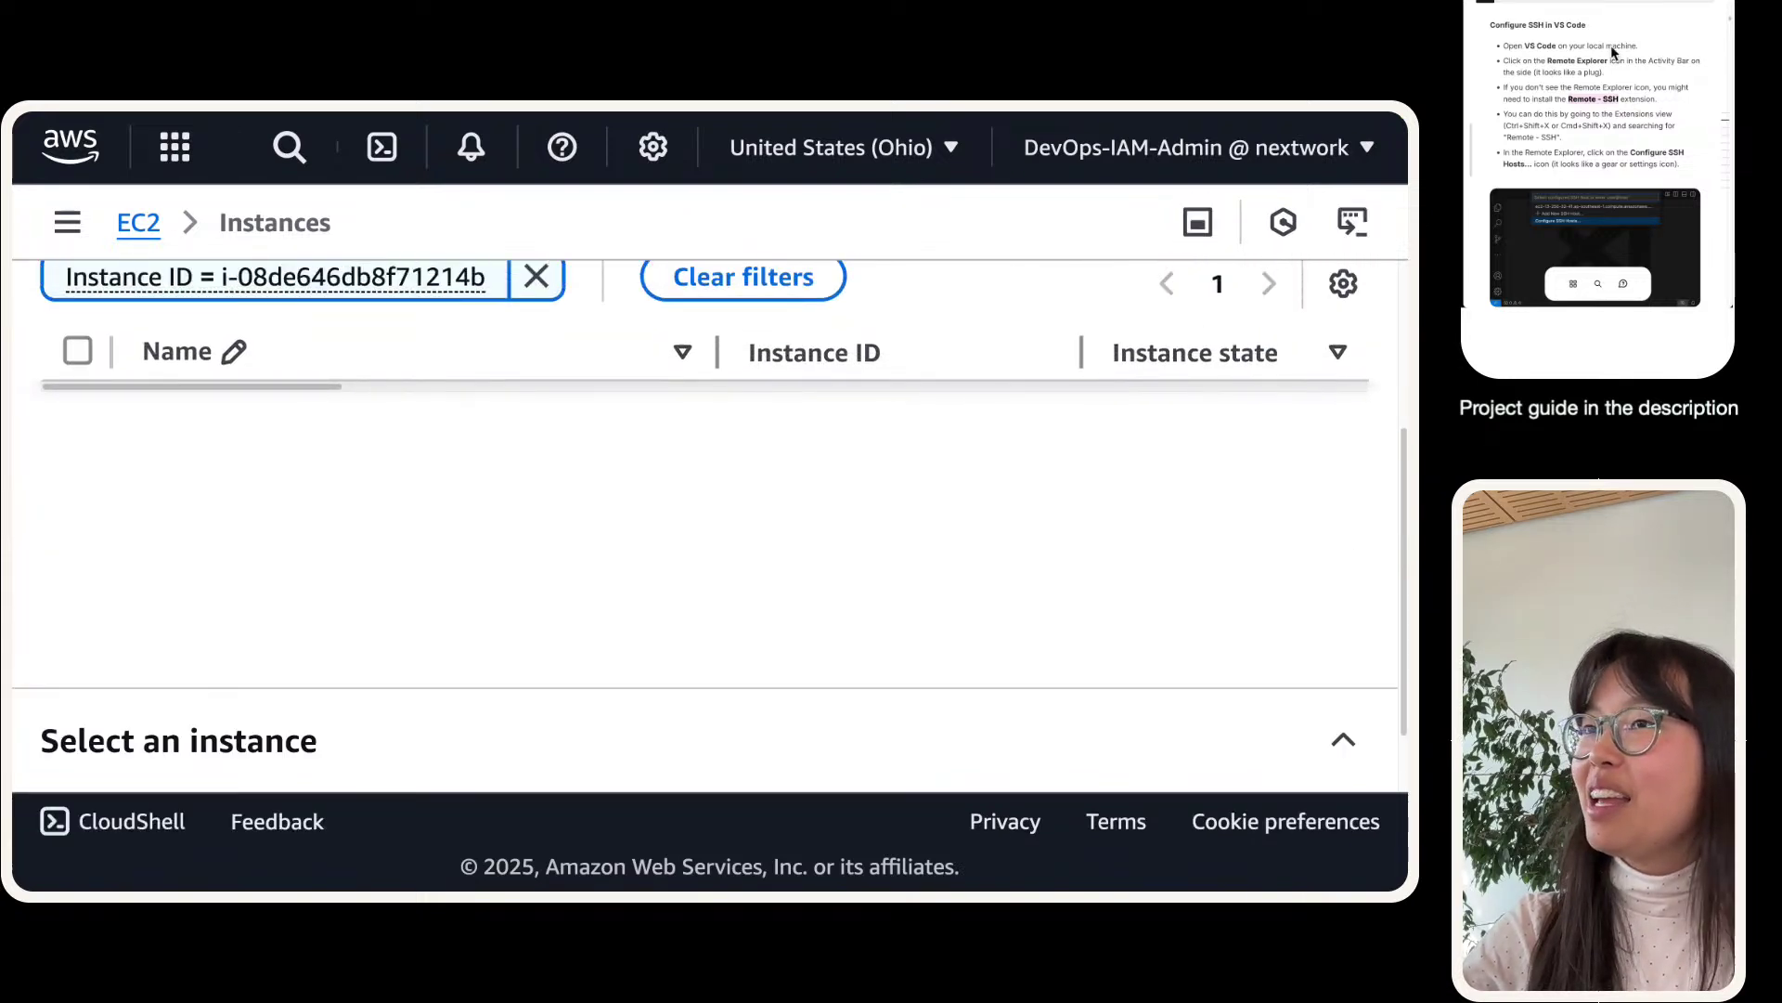
scroll(304, 498, "up", 3)
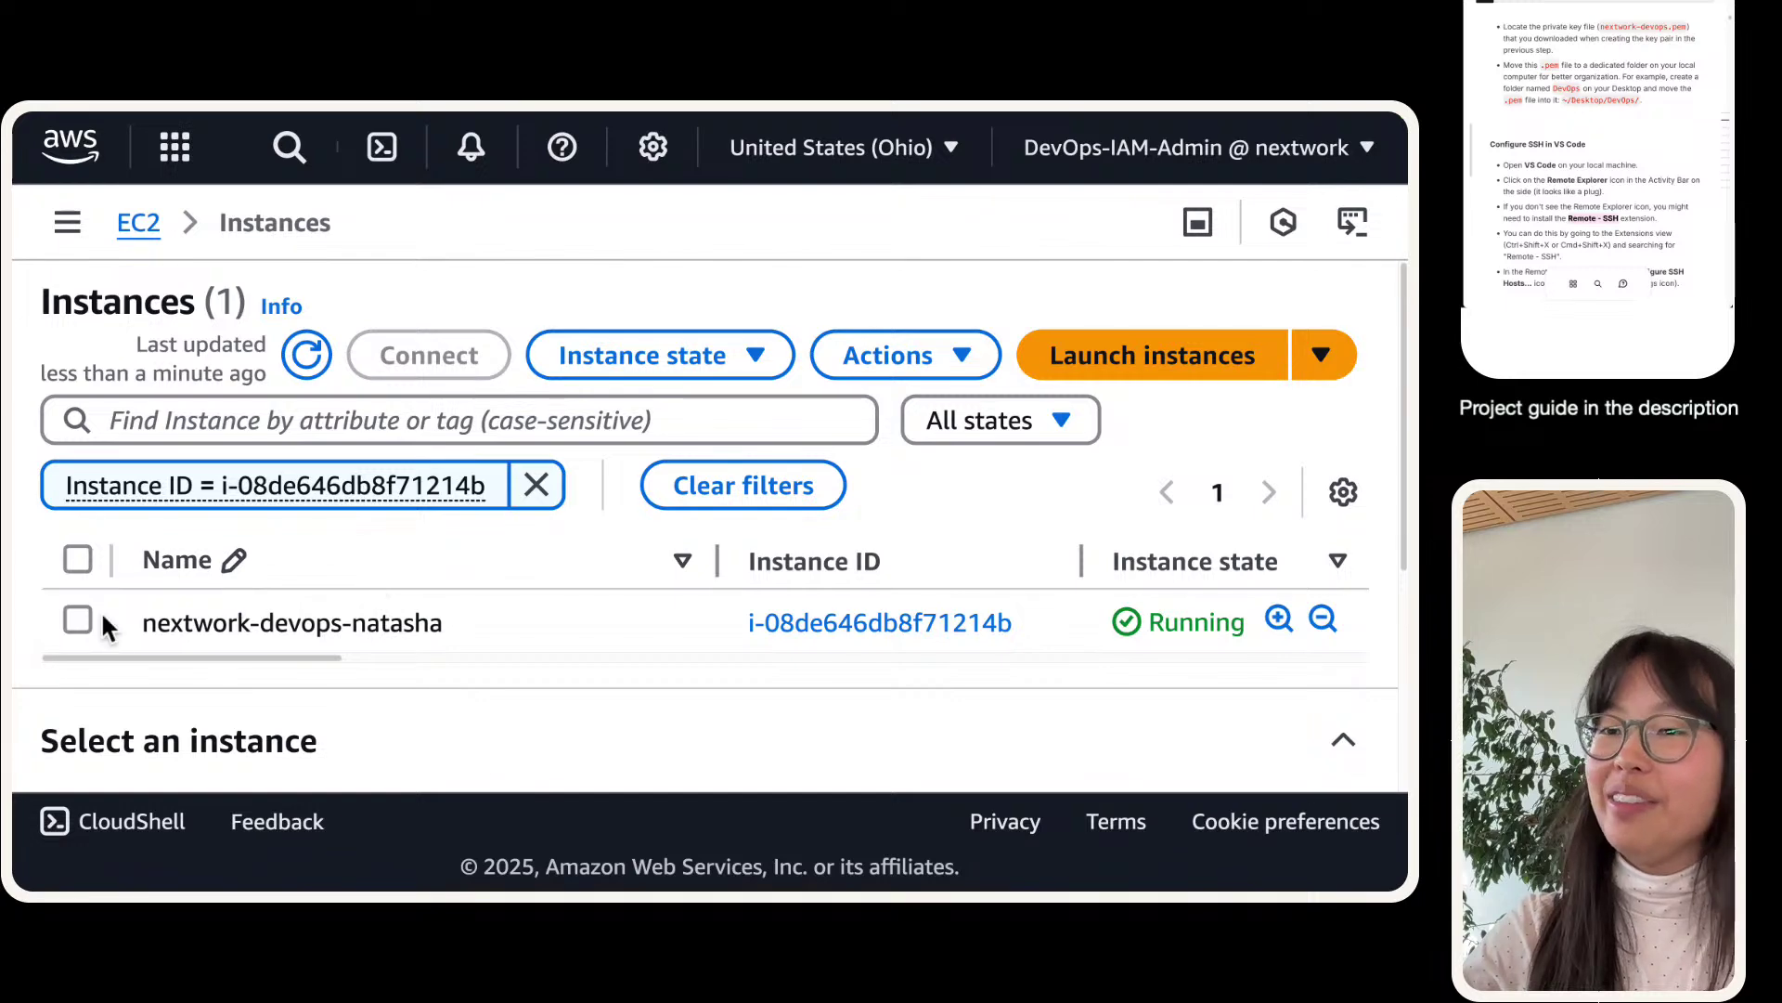
- Select the running instance and copy its Public IPv4 DNS, ec2-18-224-56-255.us-east-2.compute.amazonaws.com
left_click(78, 621)
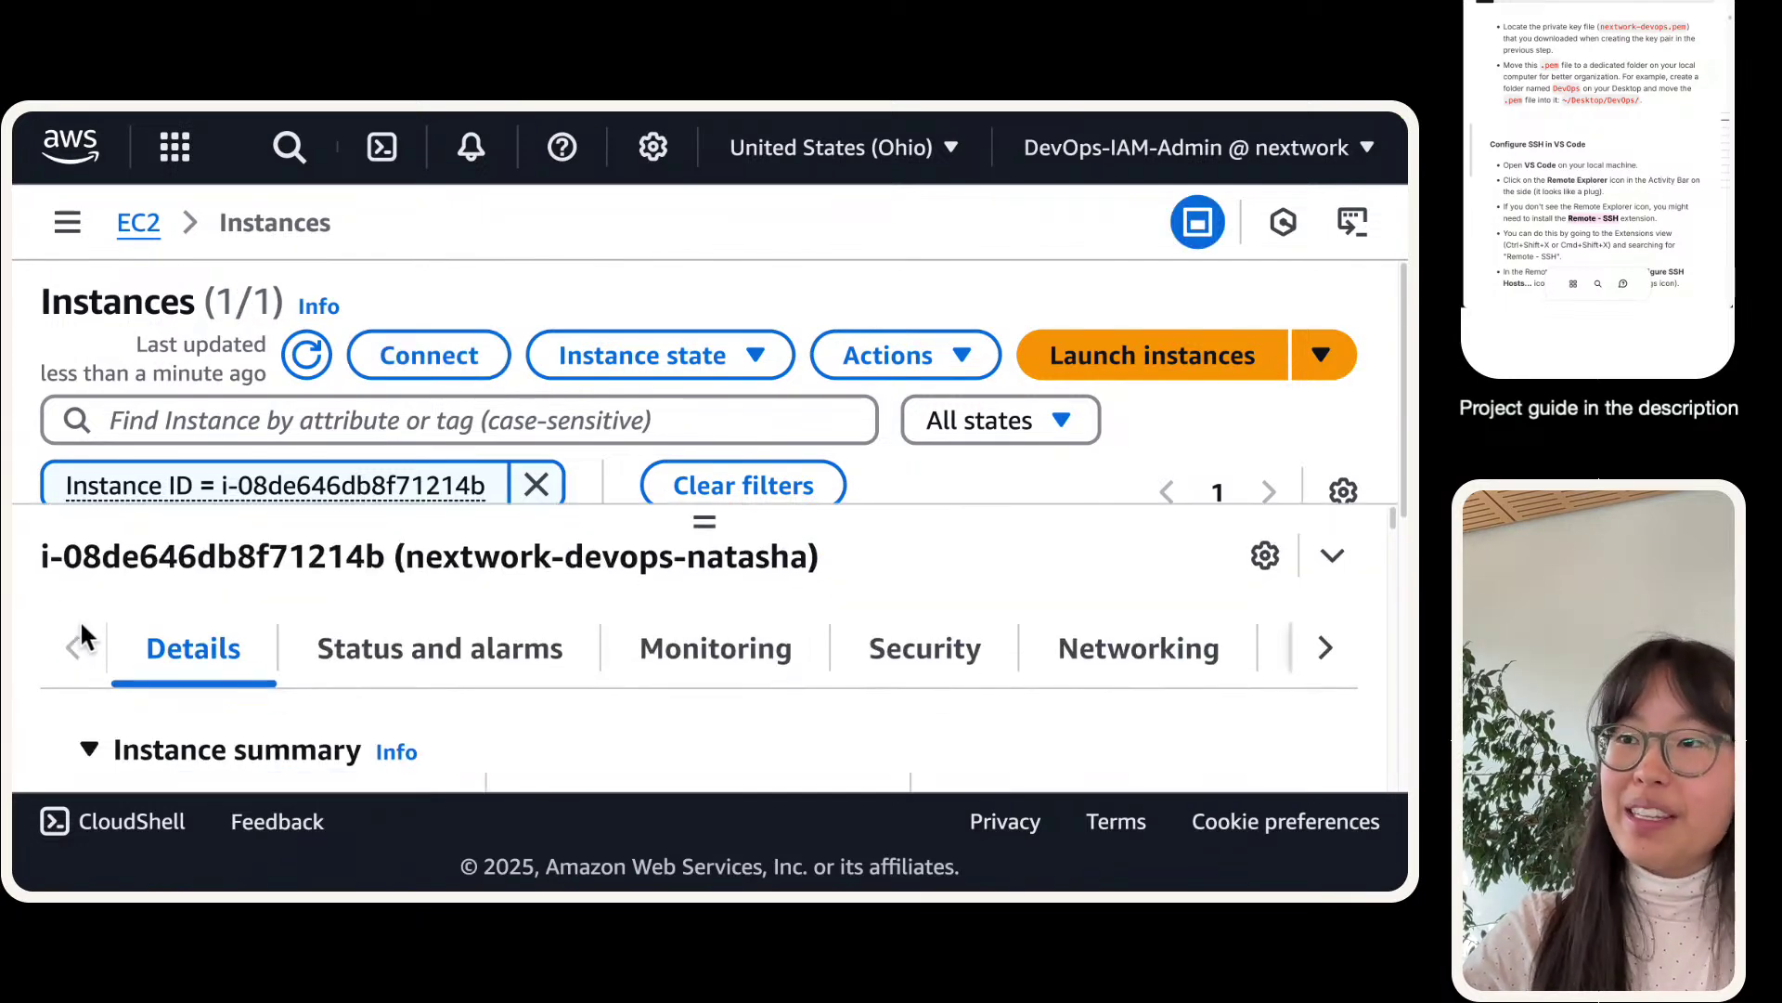
left_click_drag(720, 522, 709, 279)
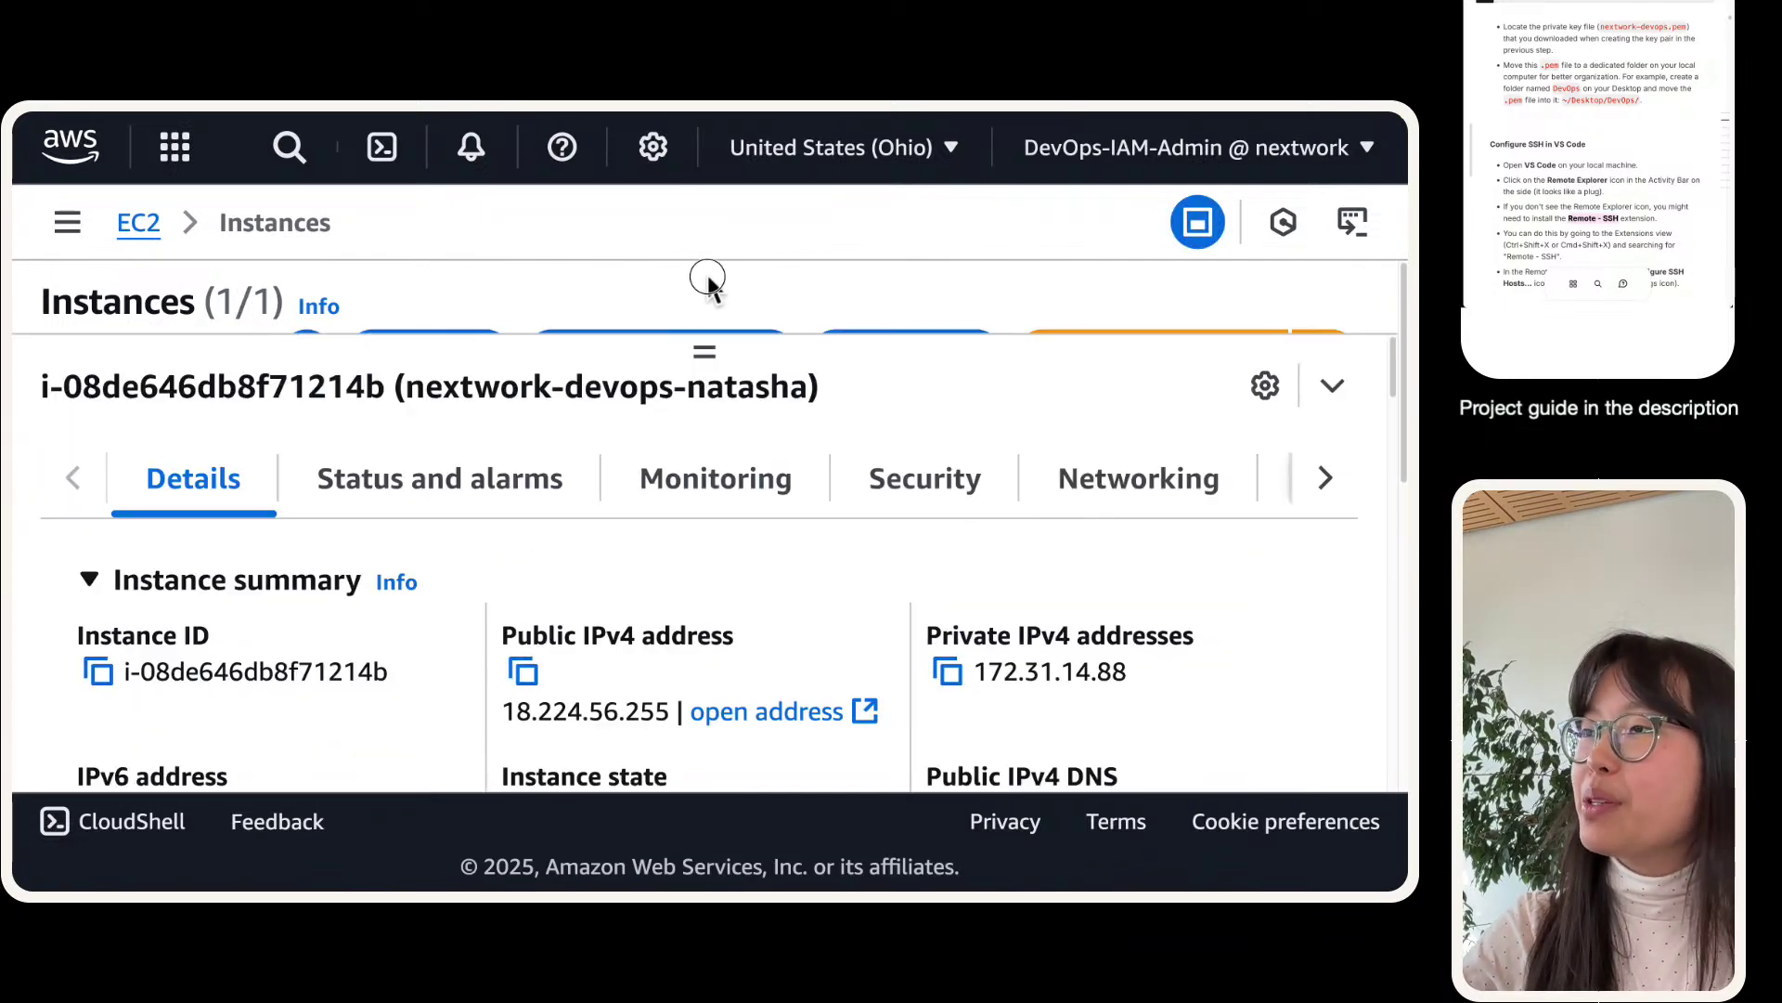
scroll(626, 603, "down", 5)
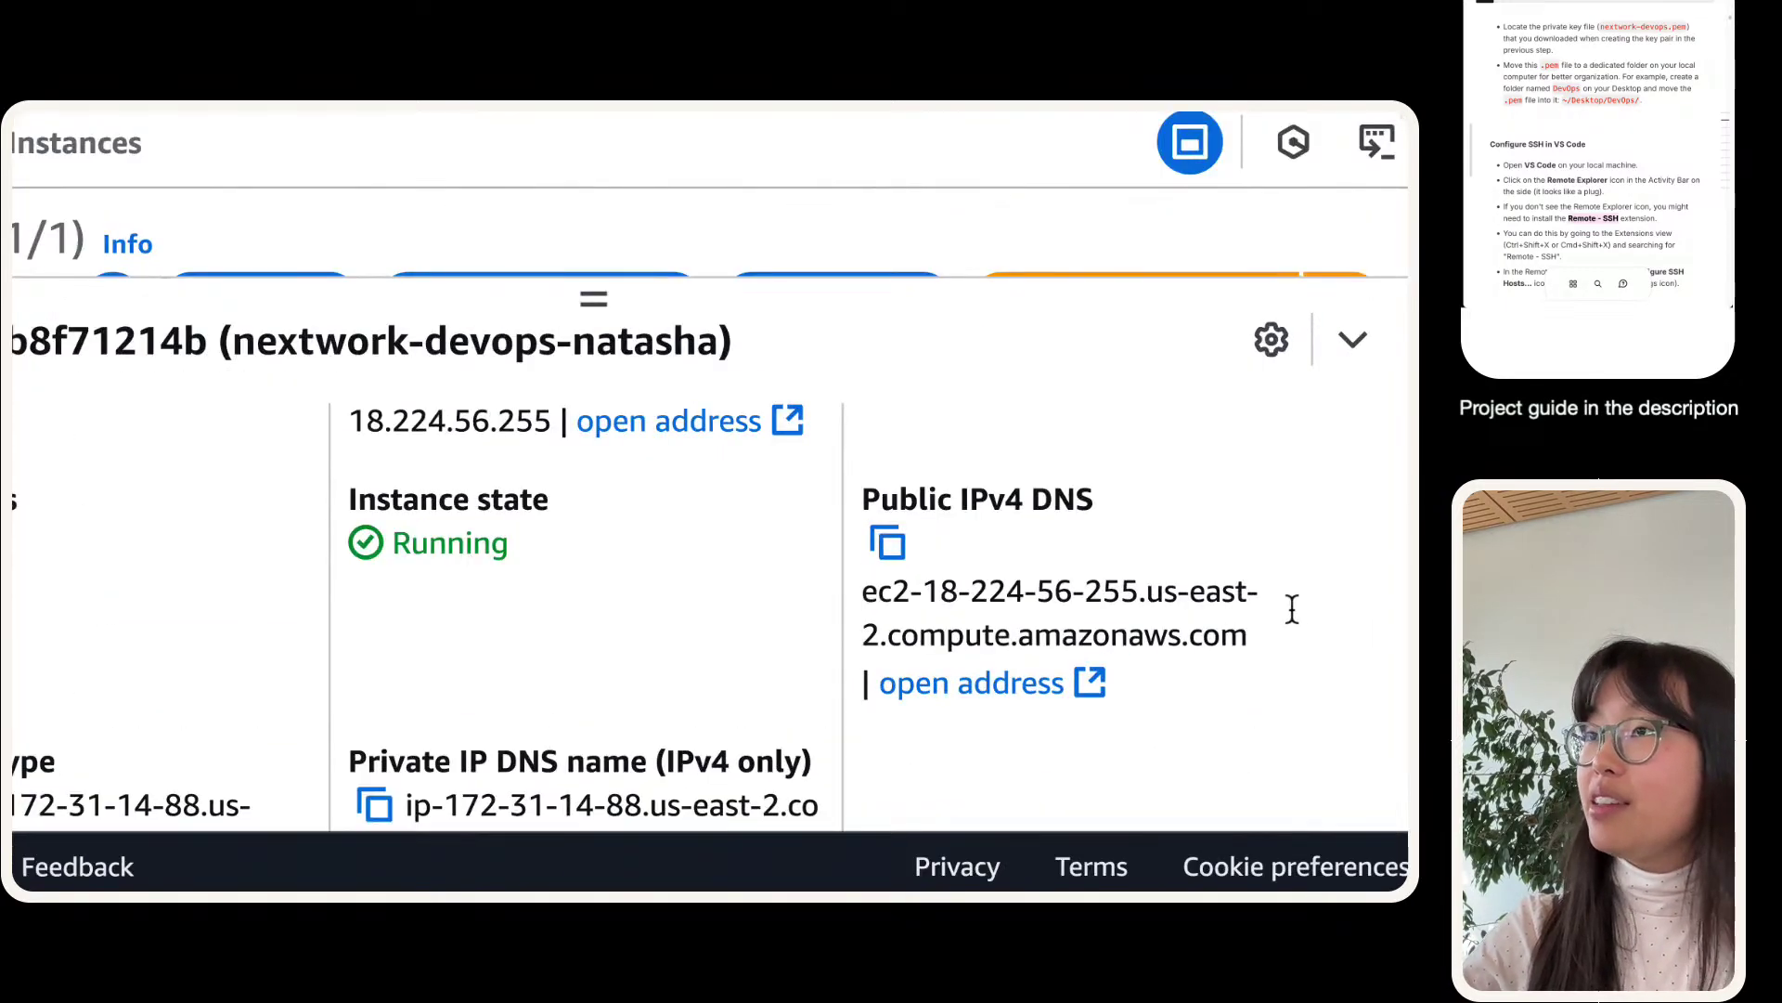
scroll(756, 610, "down", 1)
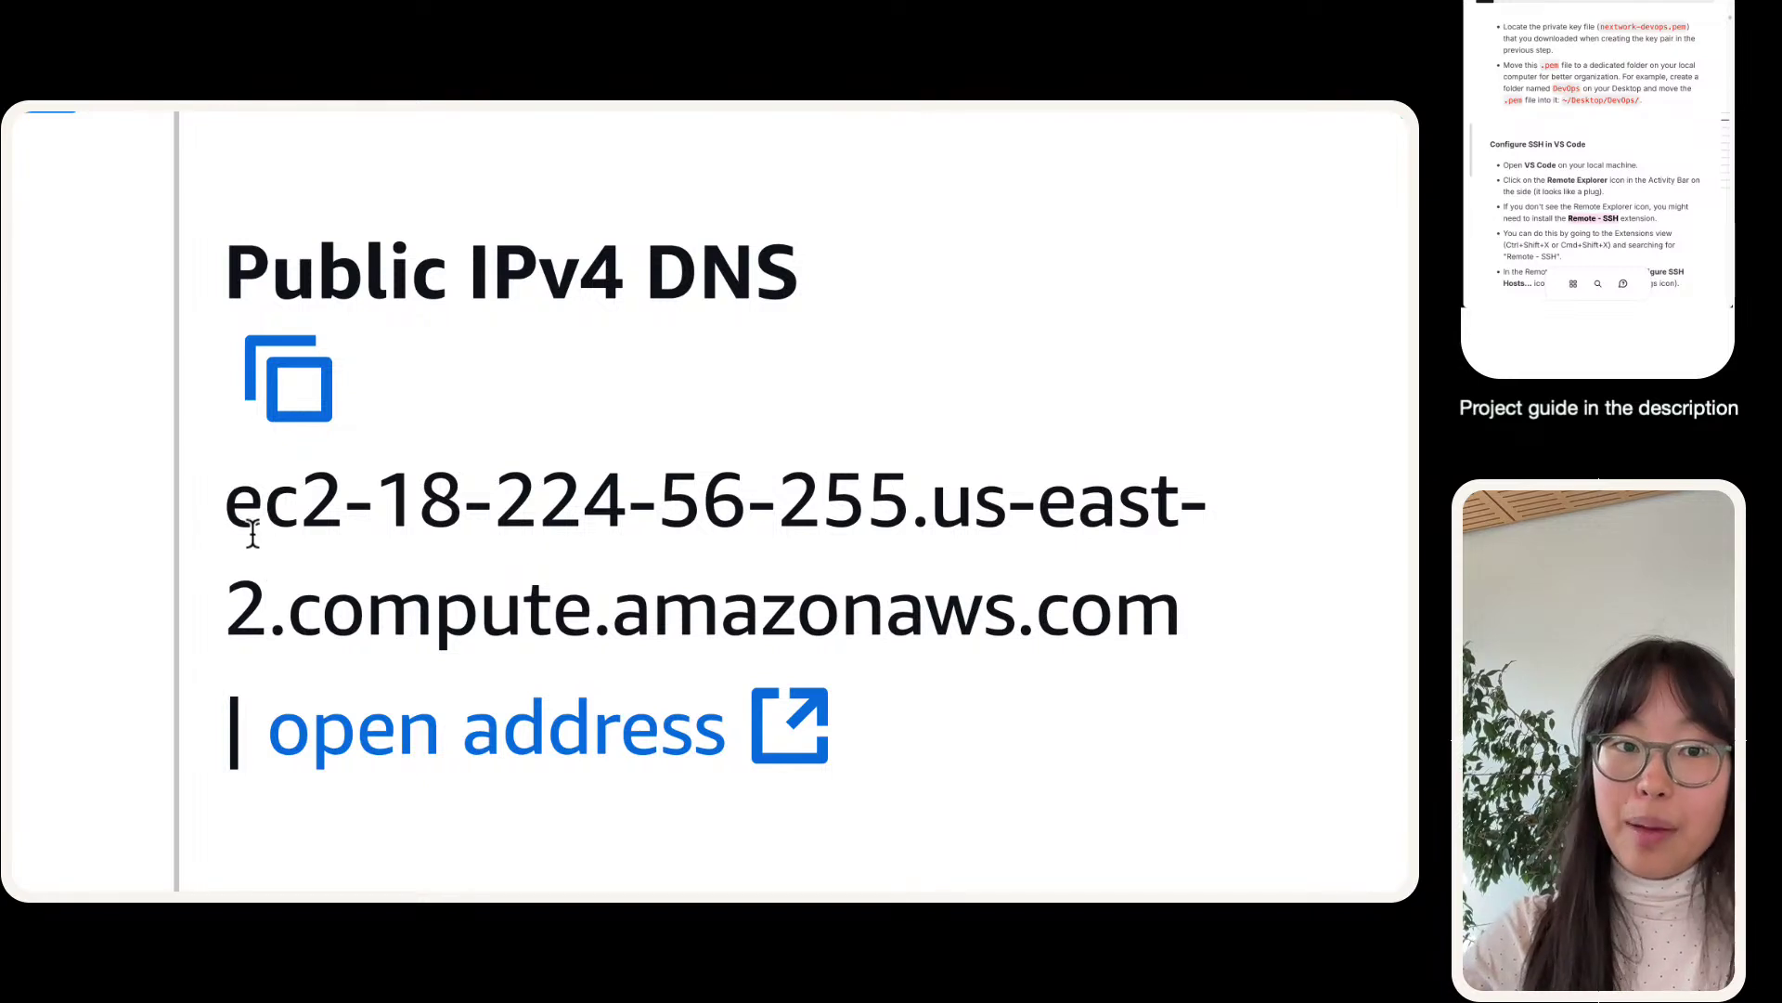
left_click(270, 386)
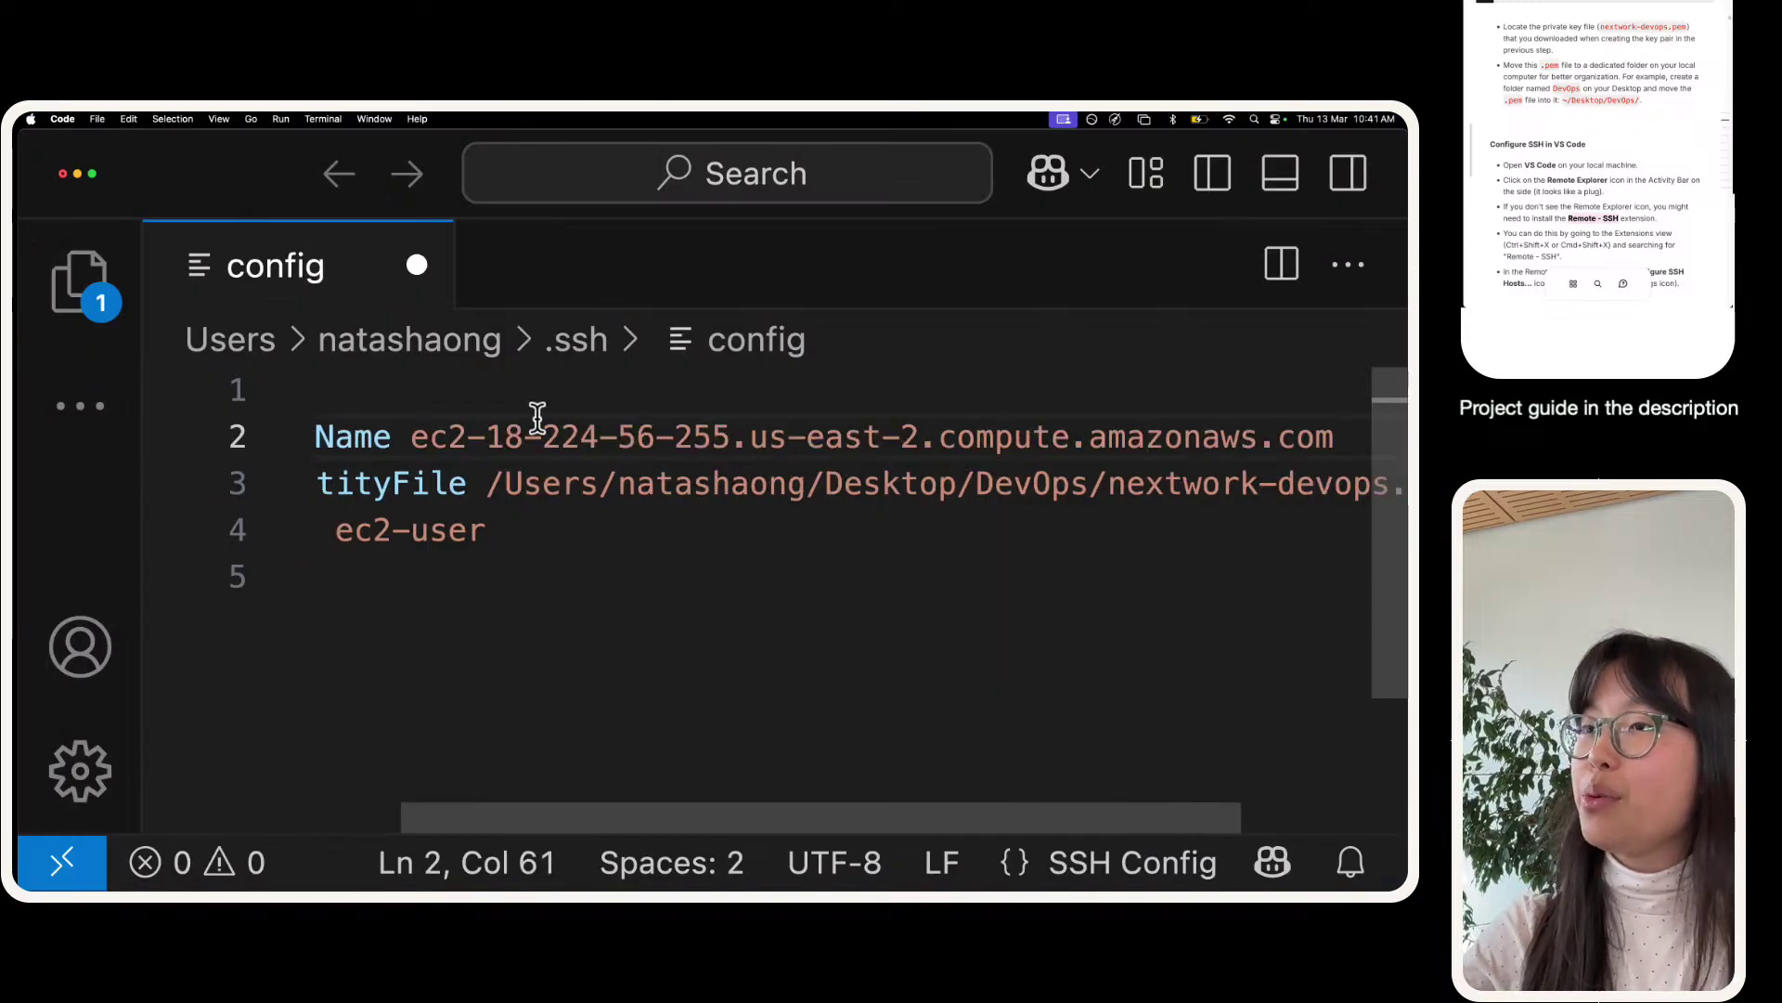
- Paste ec2-18-224-56-255.us-east-2.compute.amazonaws.com after Host on line 1 and save the config
scroll(534, 404, "left", 2)
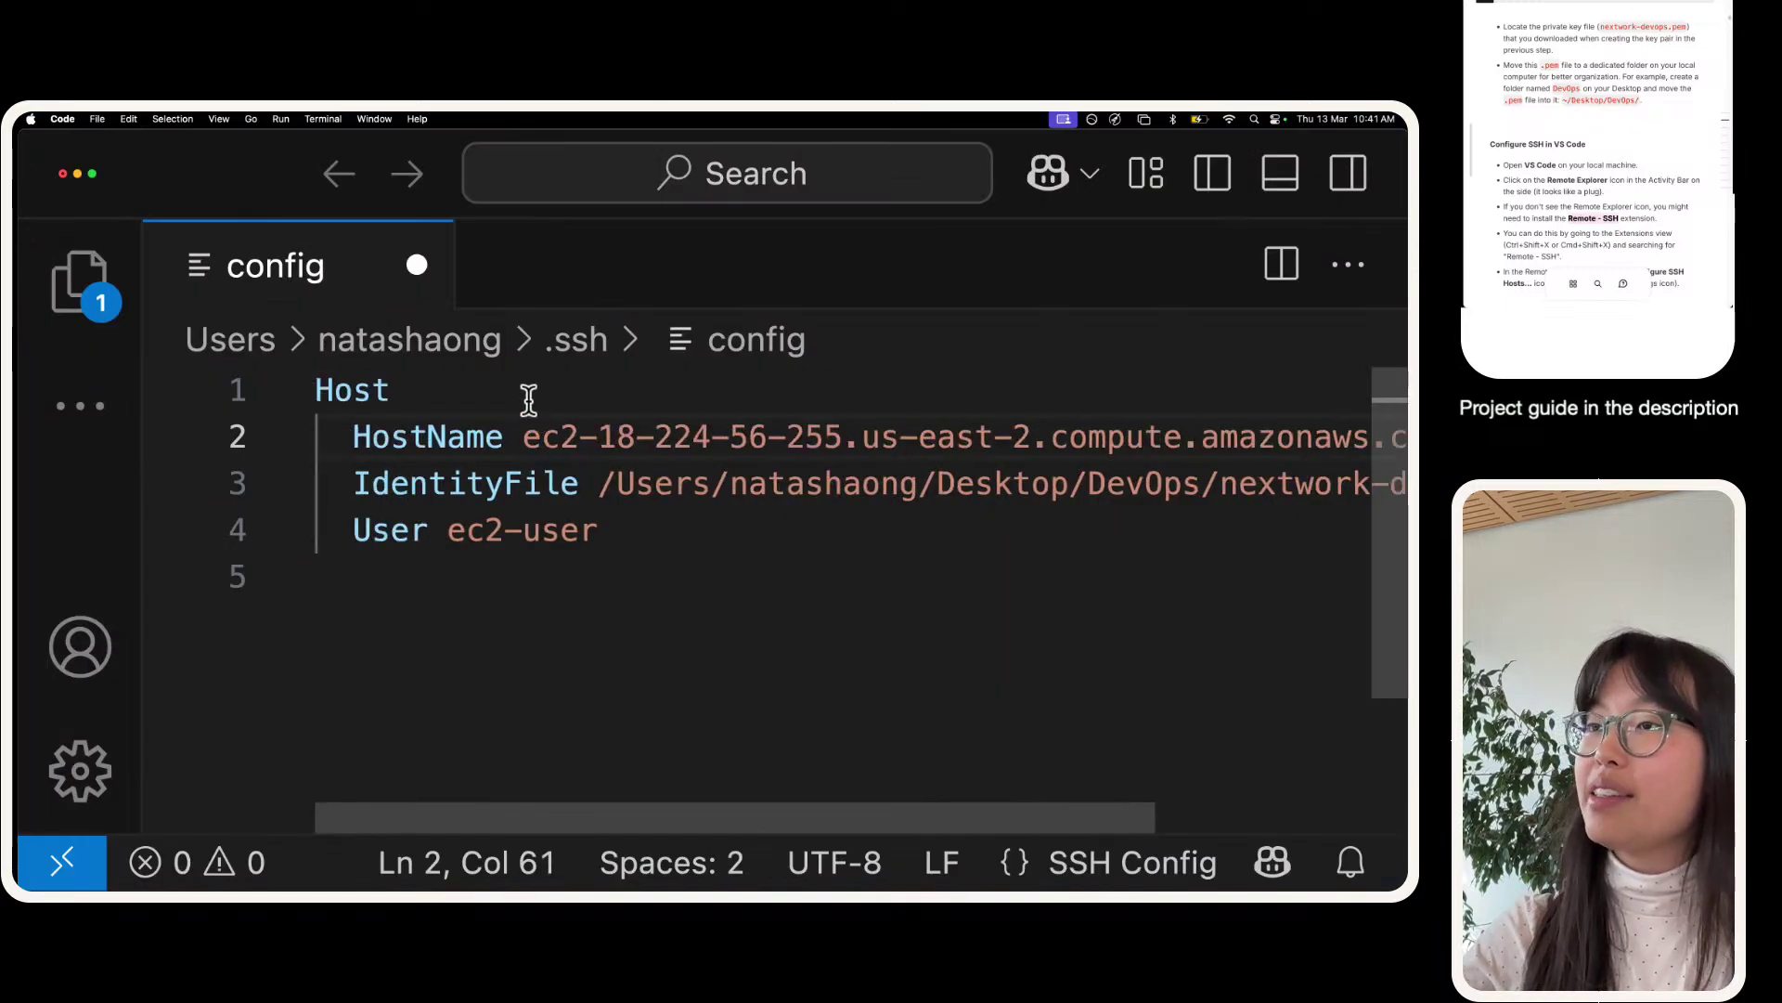
left_click(528, 399)
key("super+v")
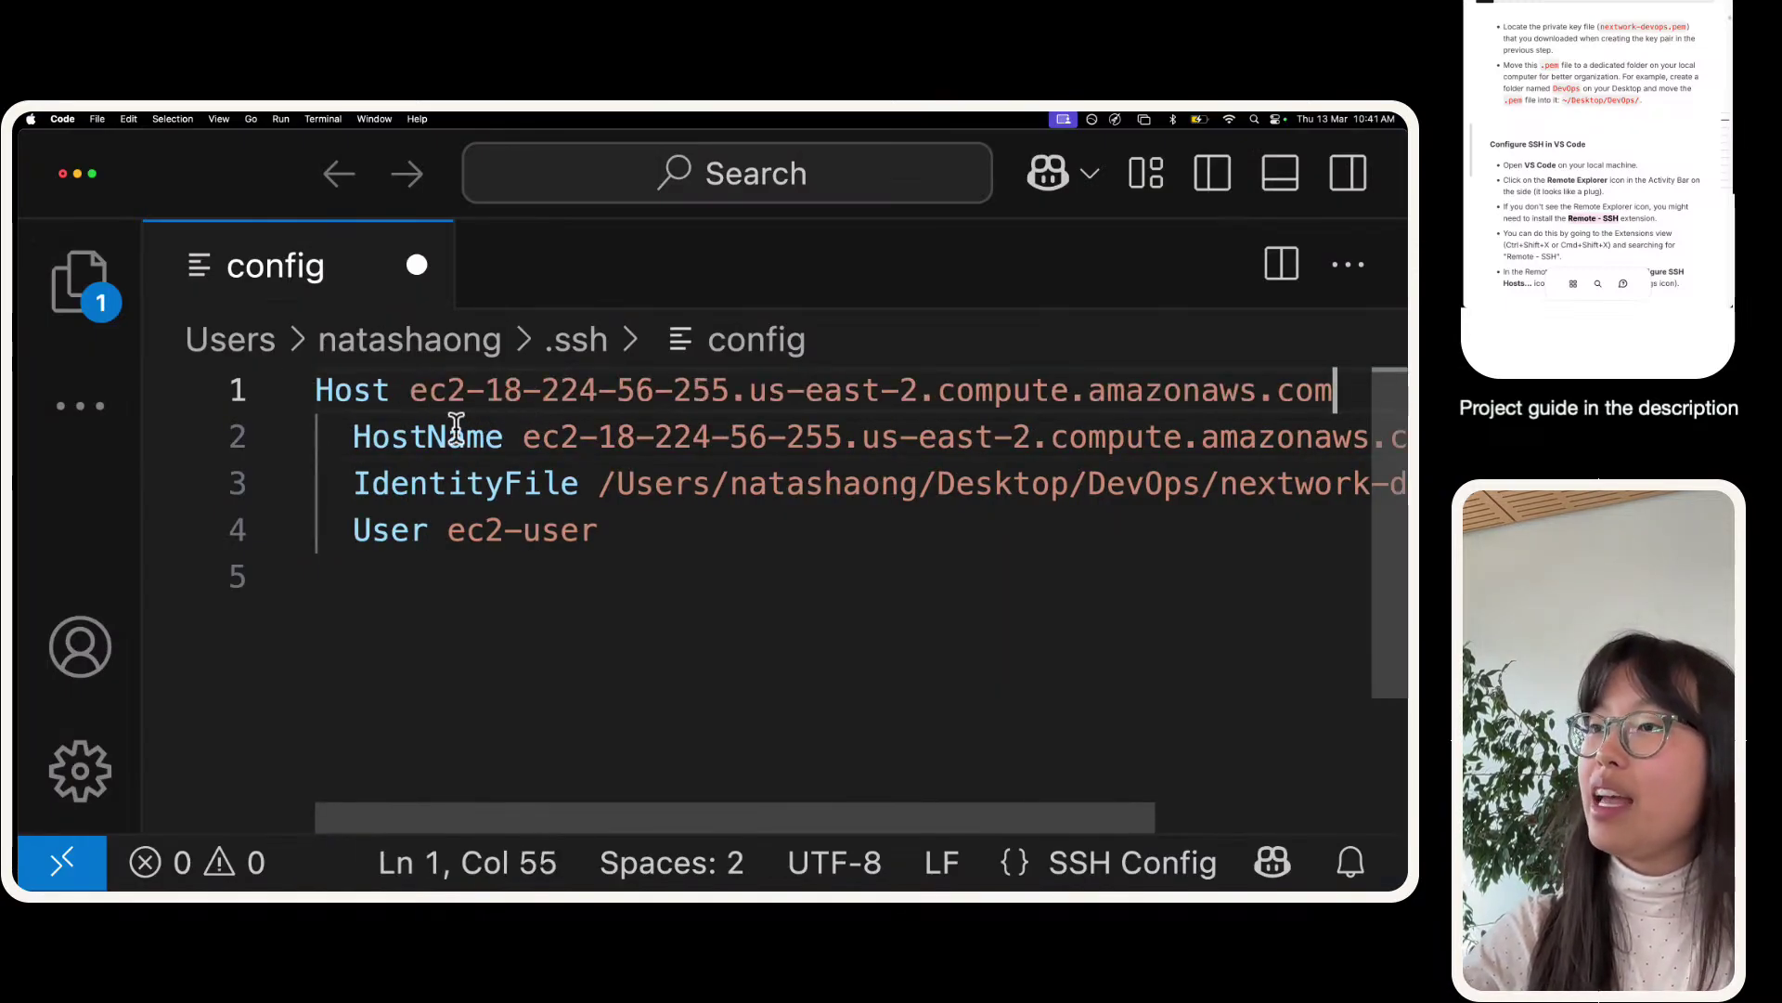
scroll(910, 534, "right", 3)
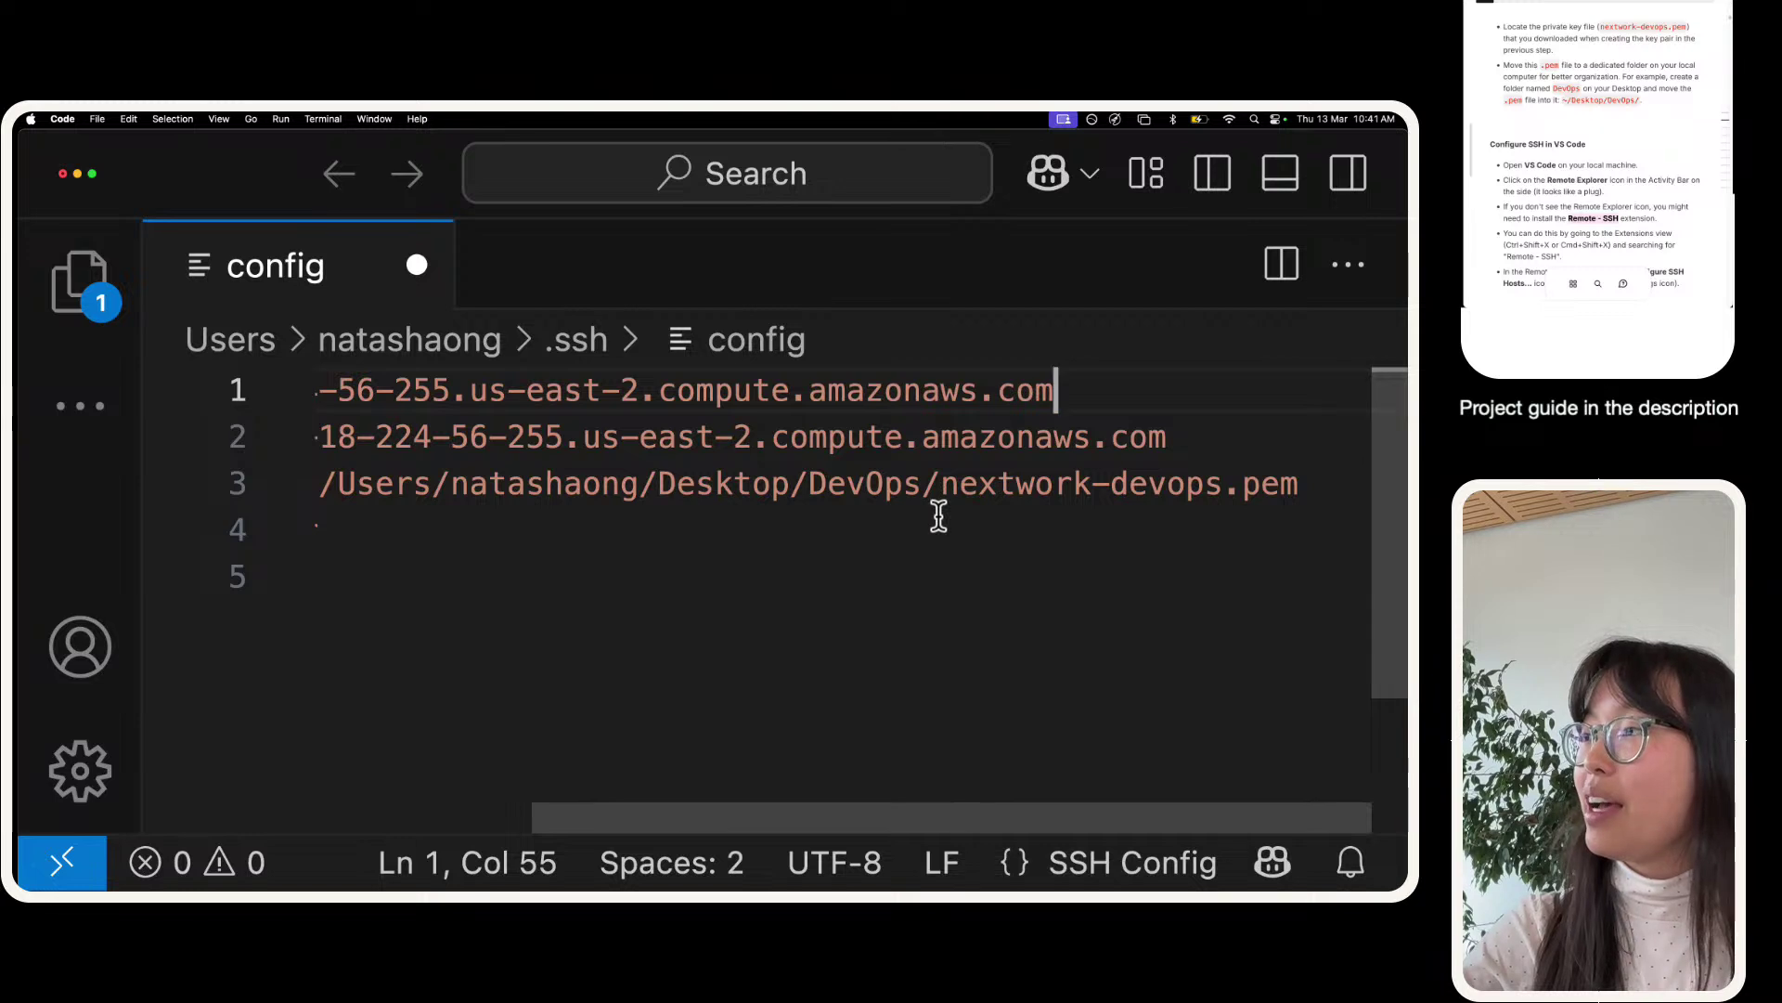
scroll(938, 517, "left", 3)
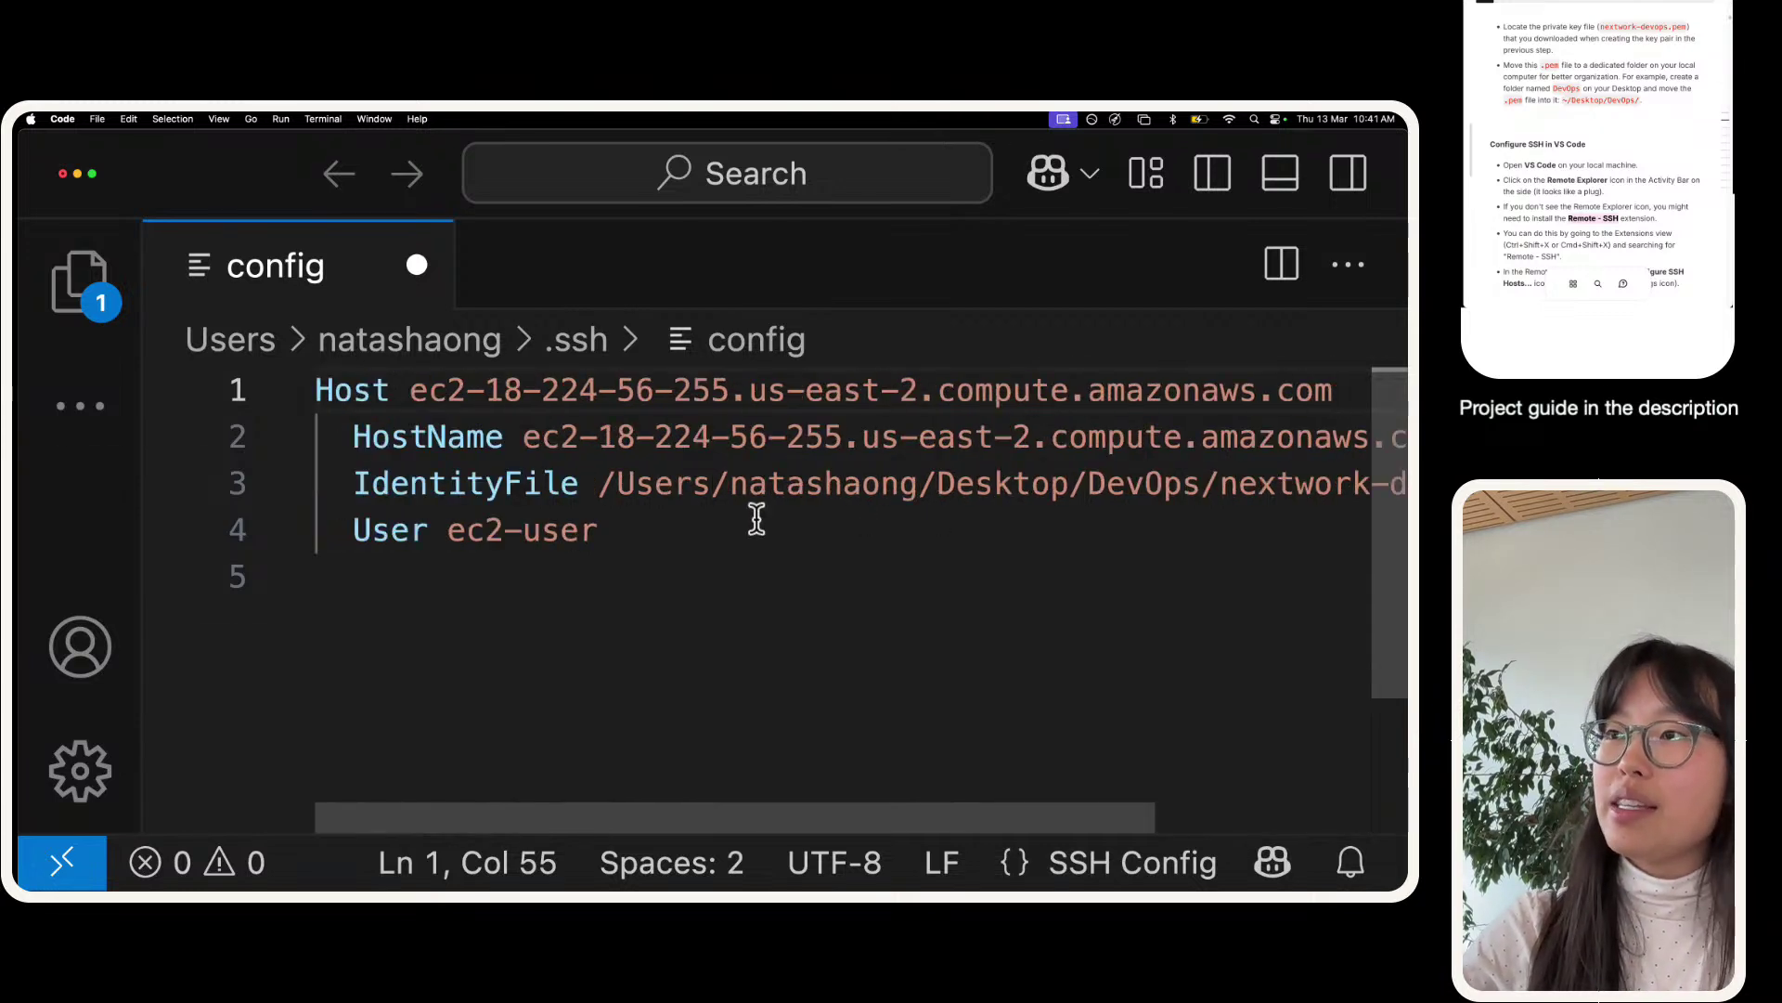
left_click(731, 483)
key("super+s")
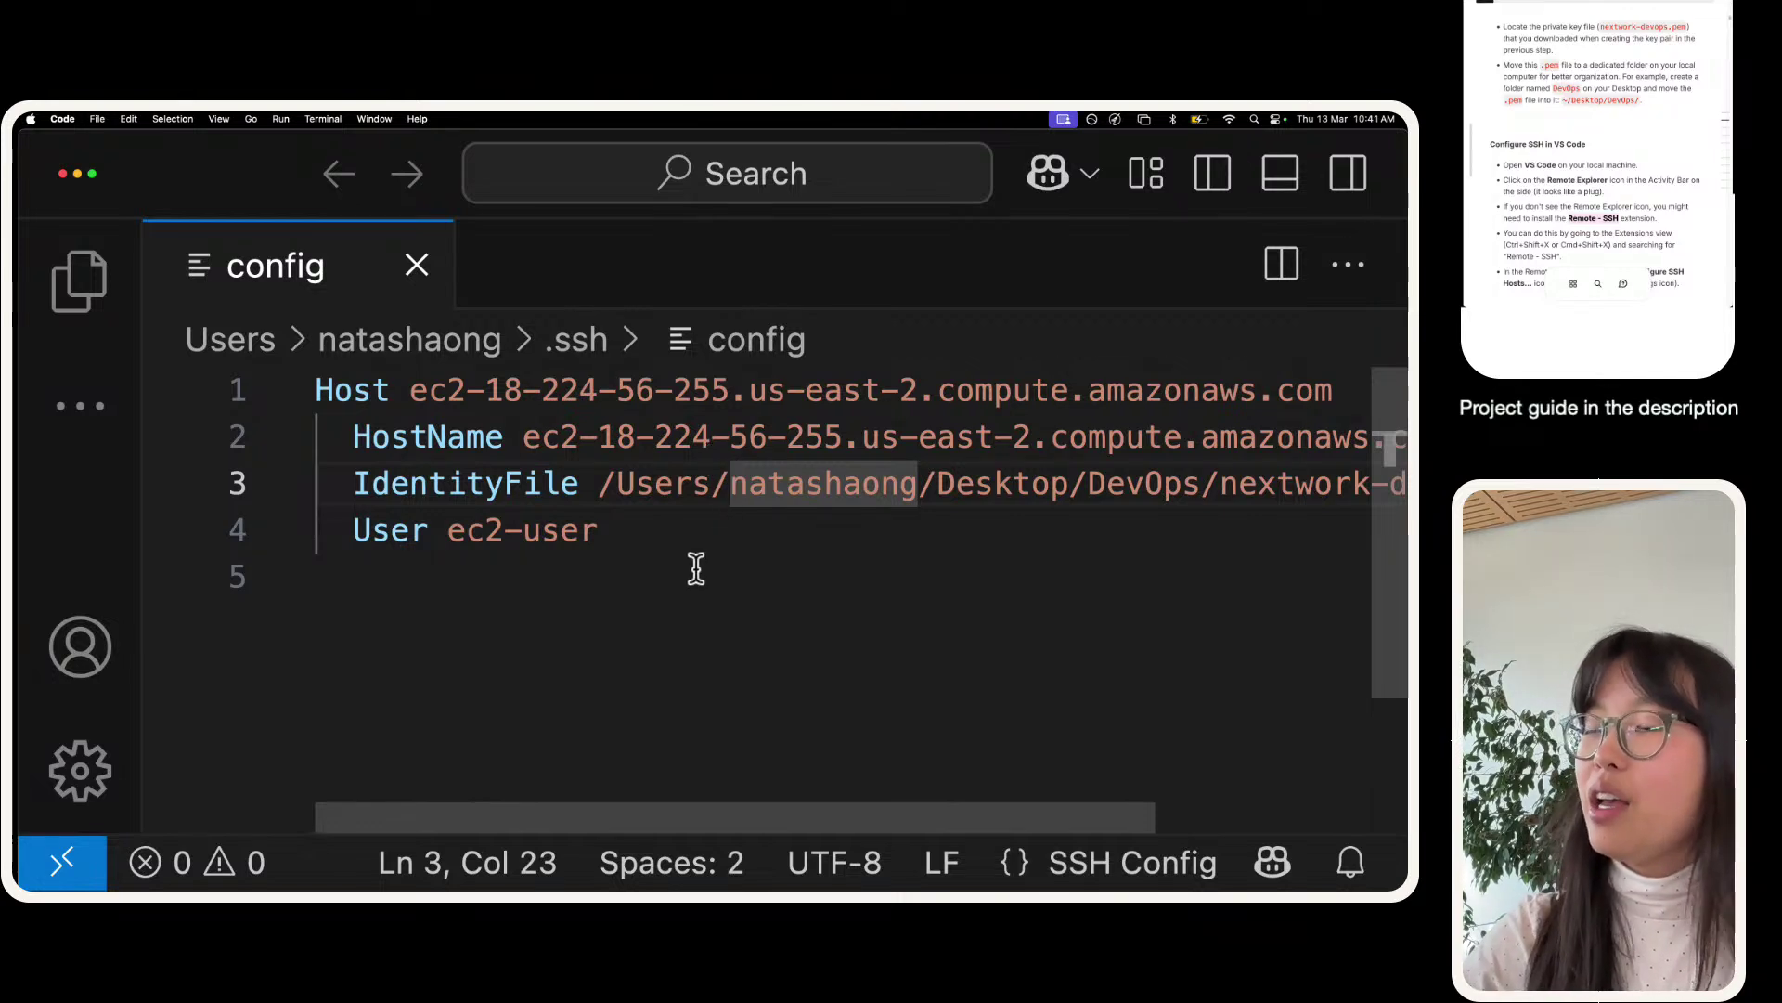
- Delete the whole EC2 host entry, including Host, HostName, User and key path, and save config empty
left_click(665, 530)
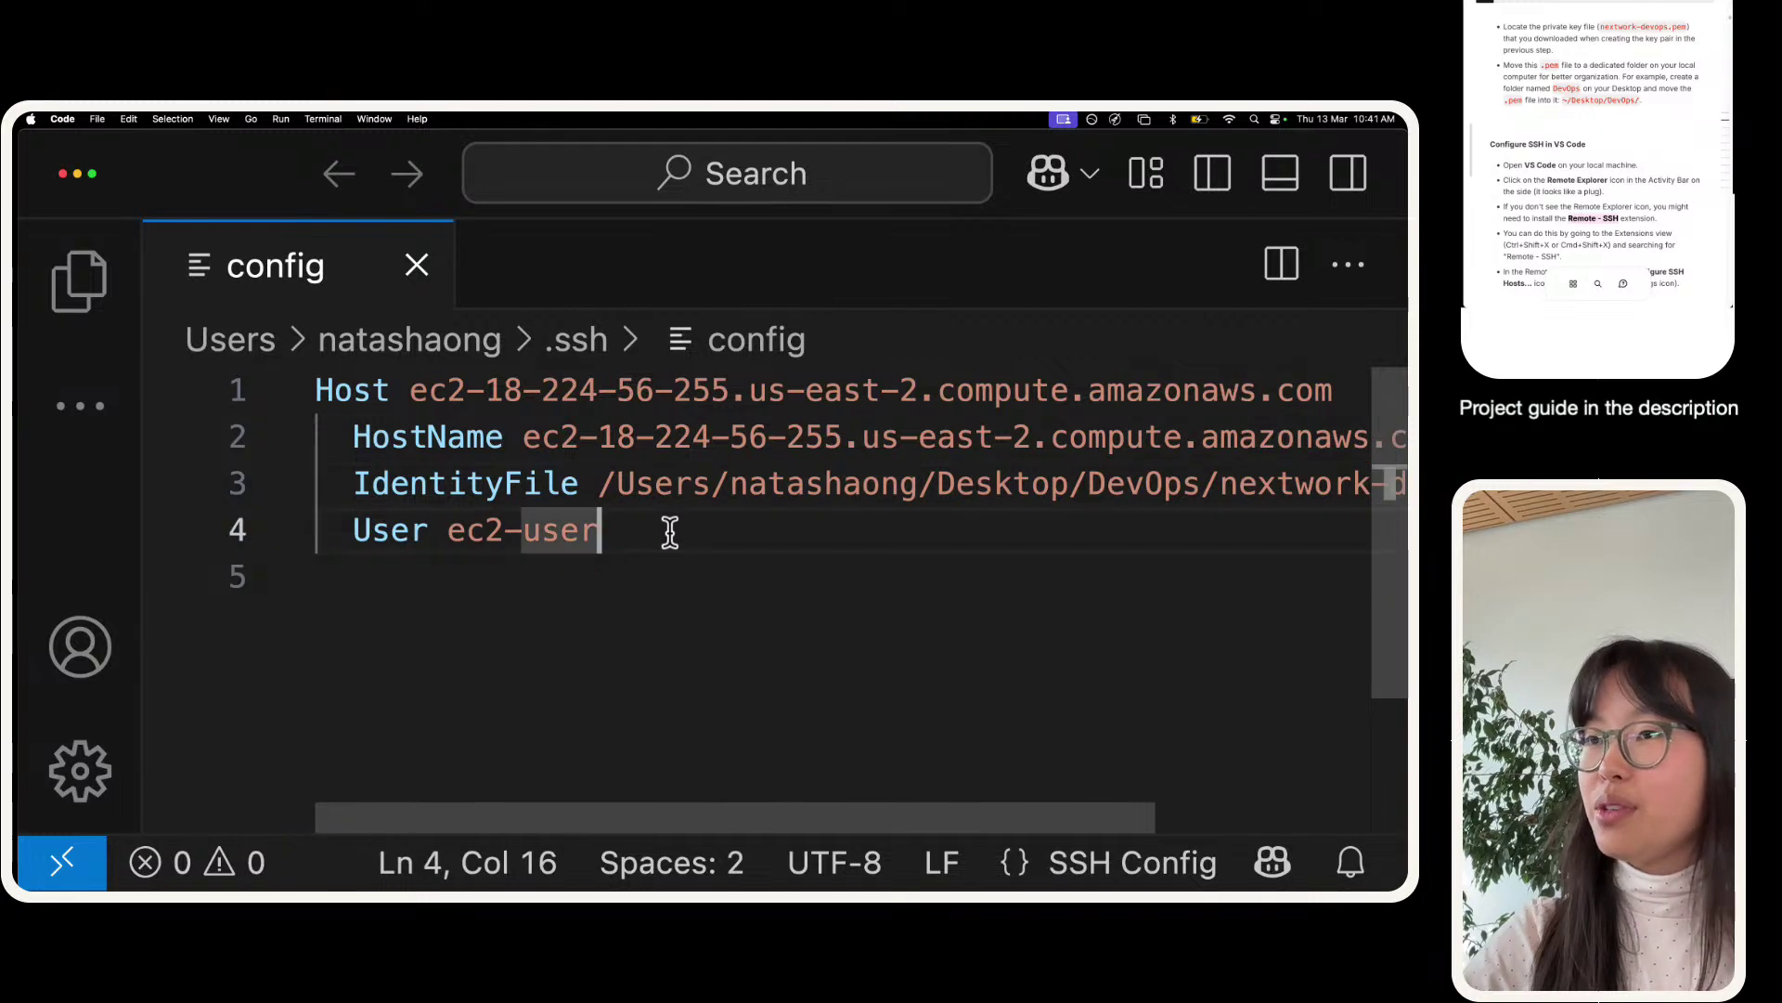
left_click(599, 555)
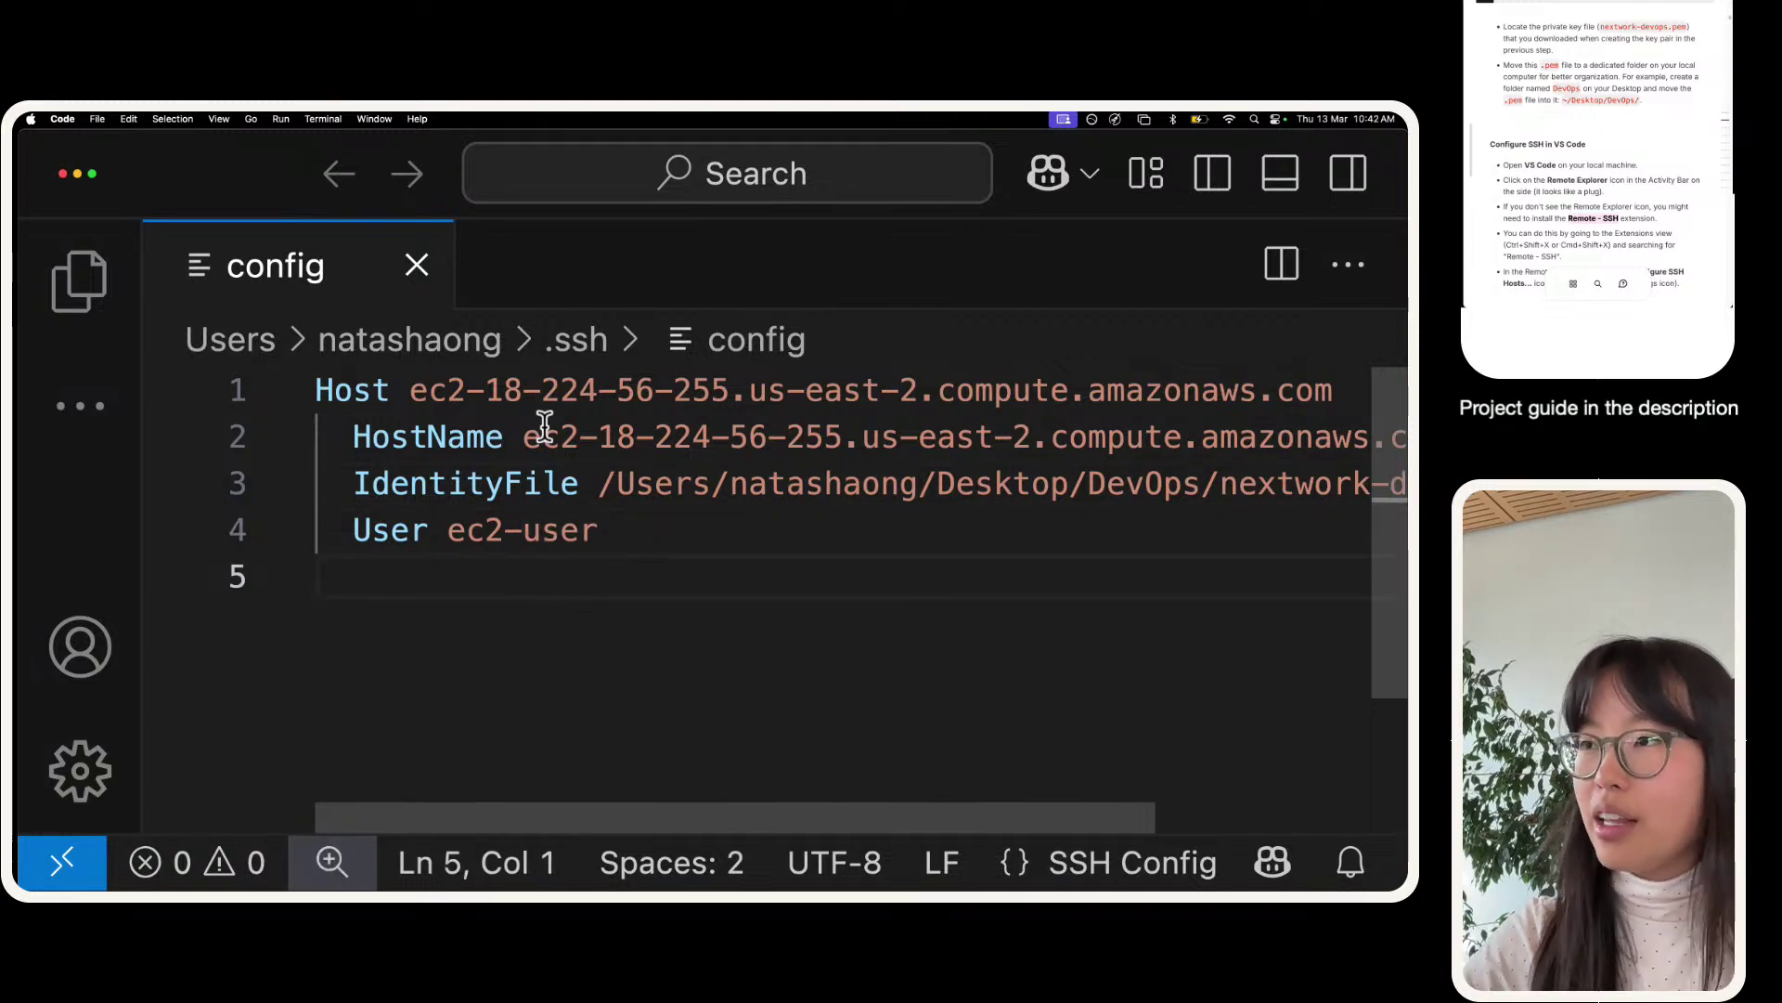
left_click(597, 477)
key("shift+End")
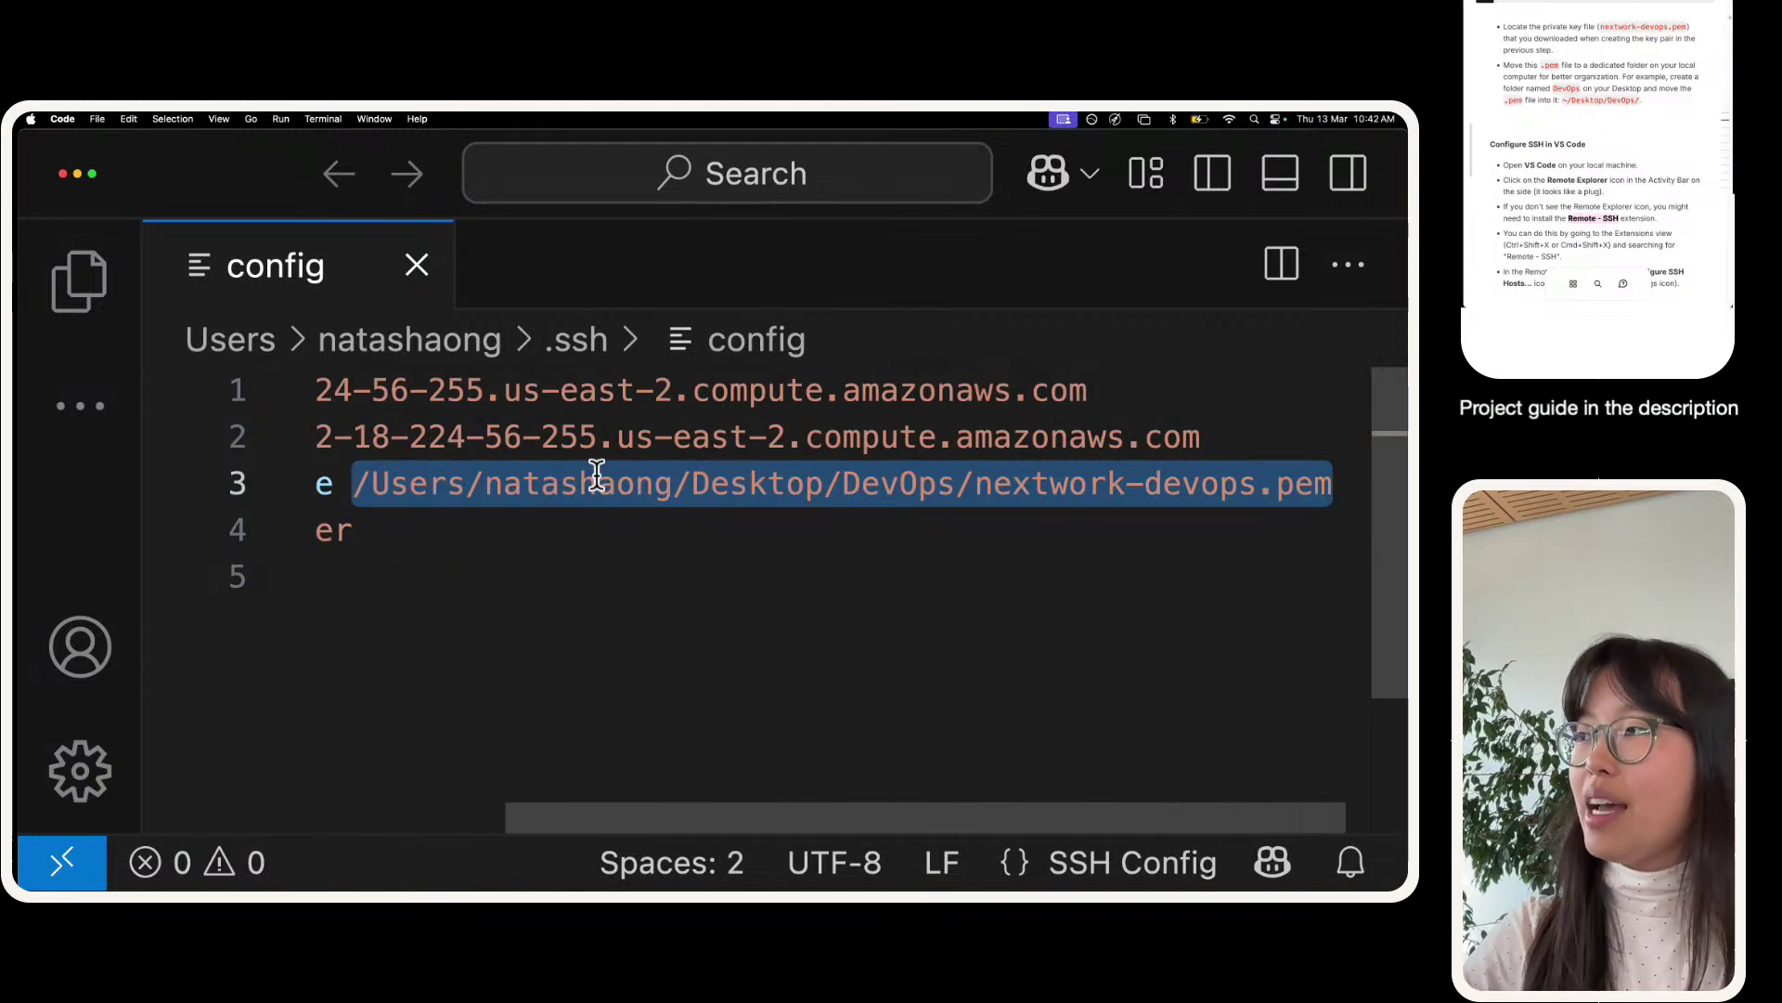
key("Down")
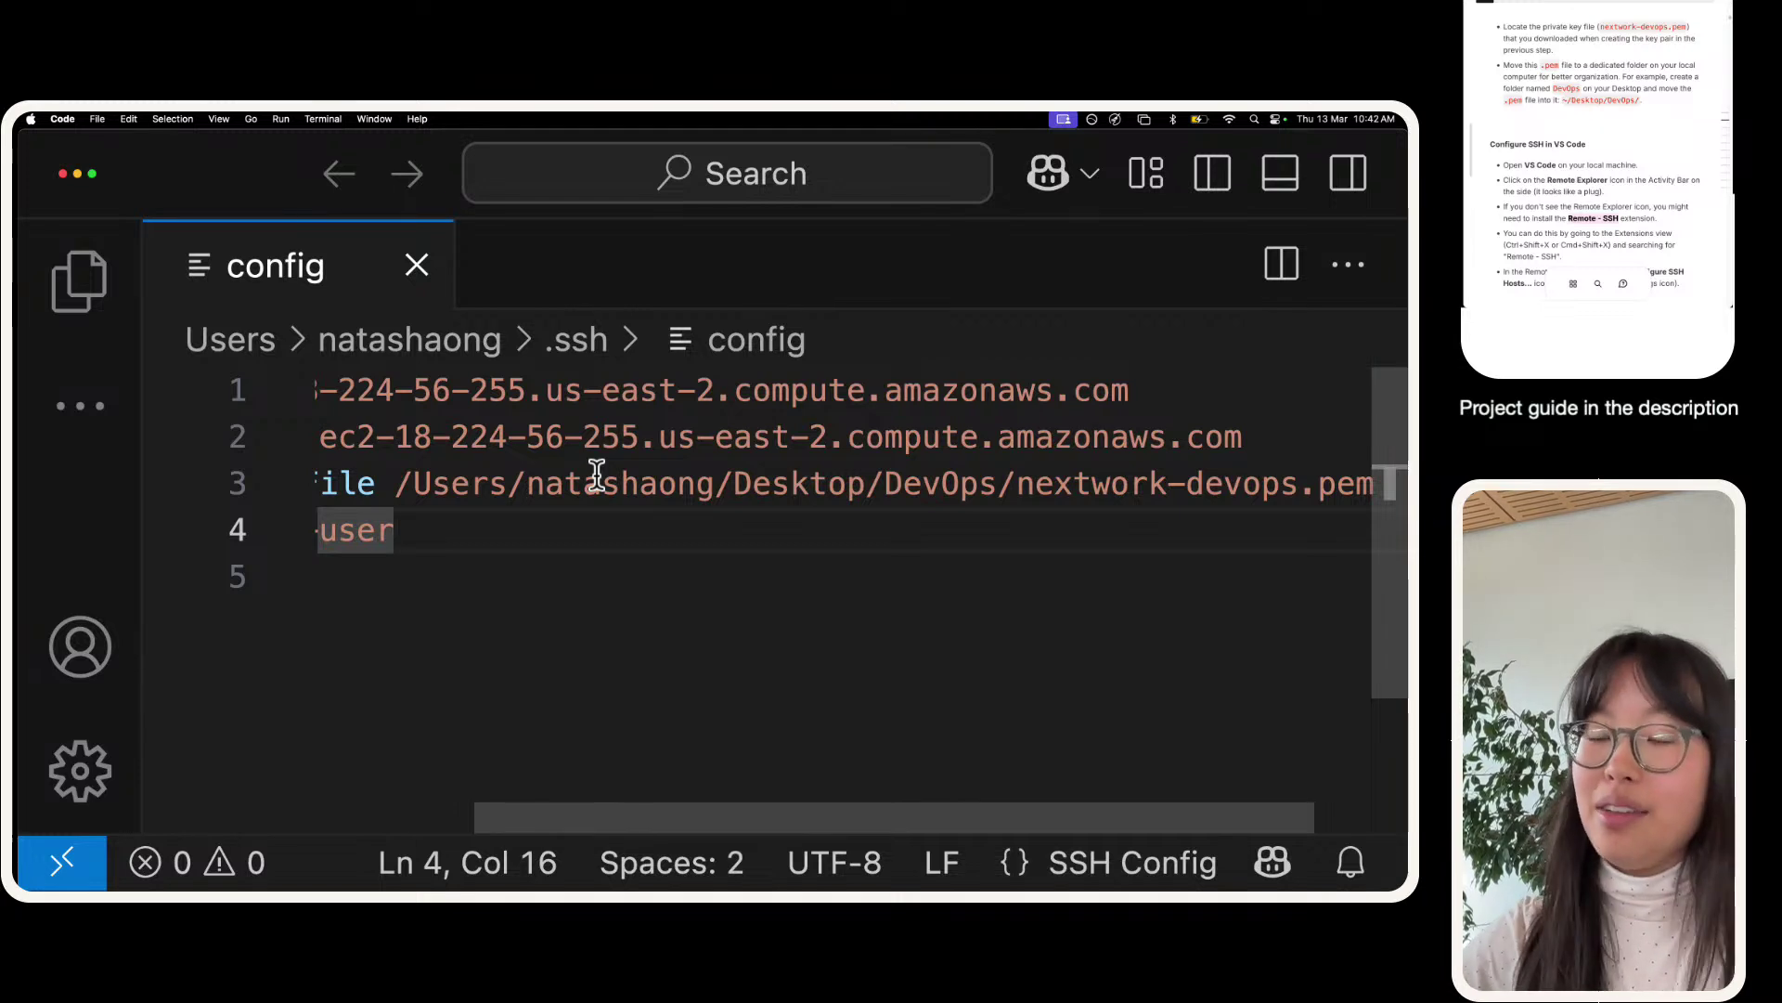
key("cmd+a")
key("BackSpace")
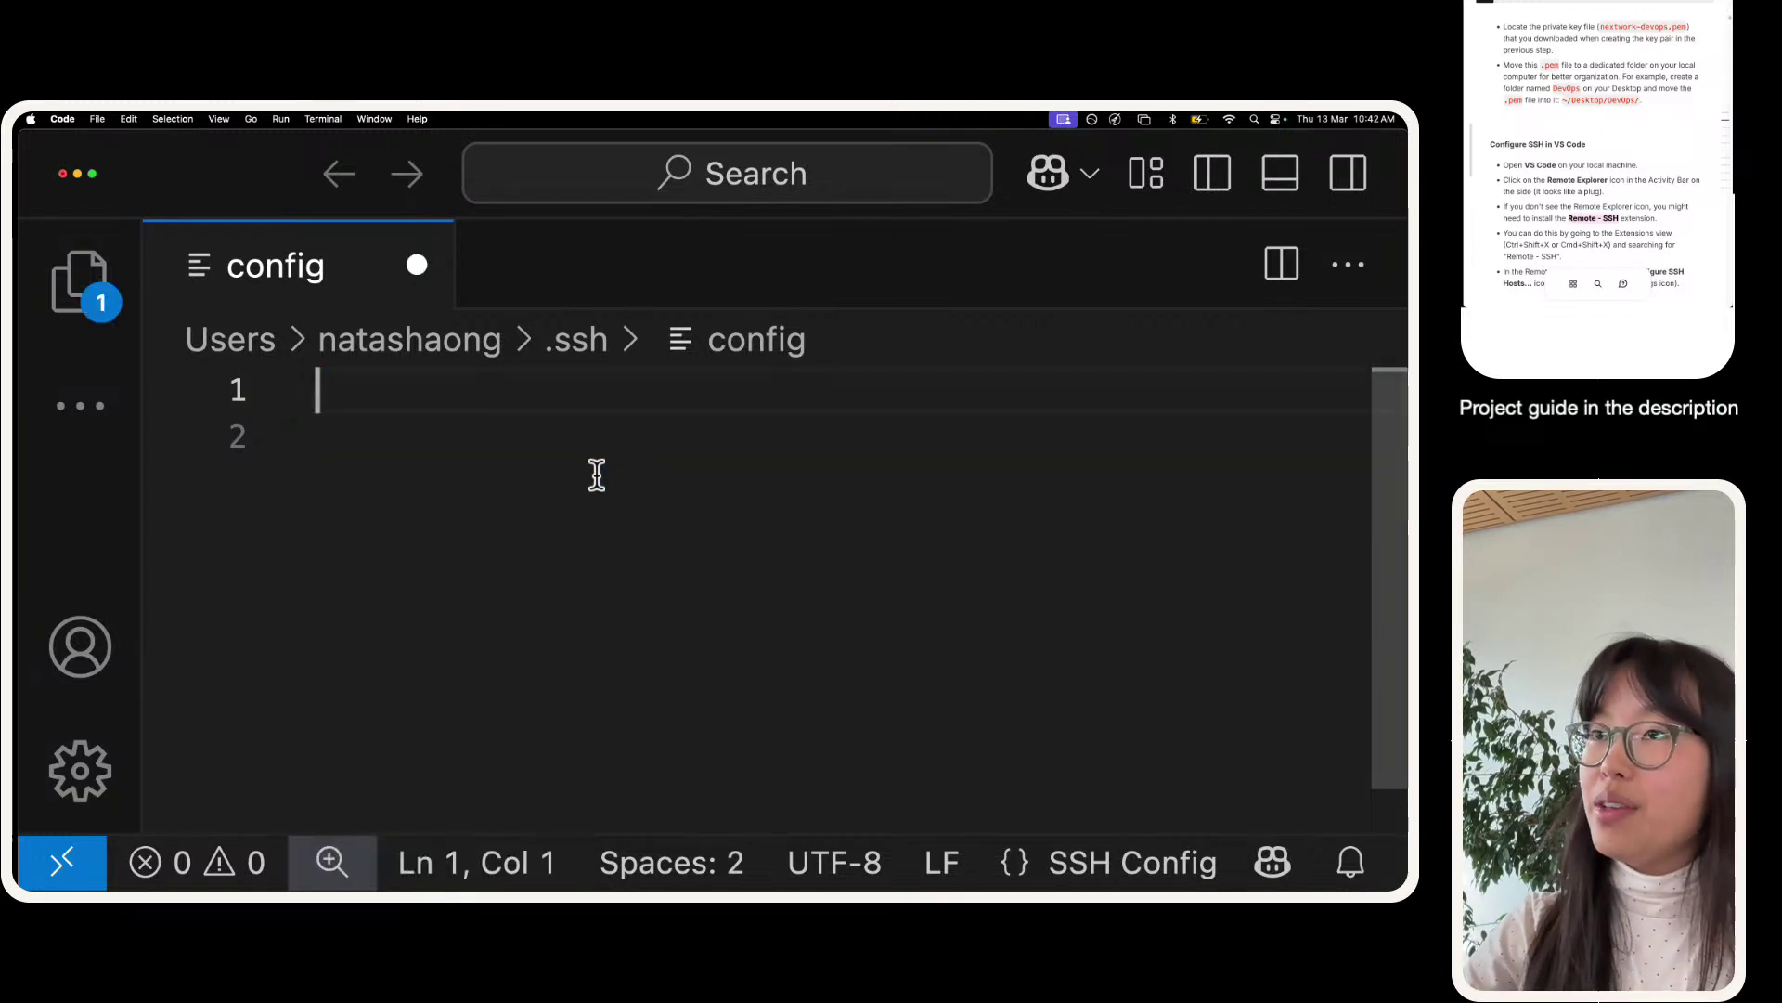
key("cmd+s")
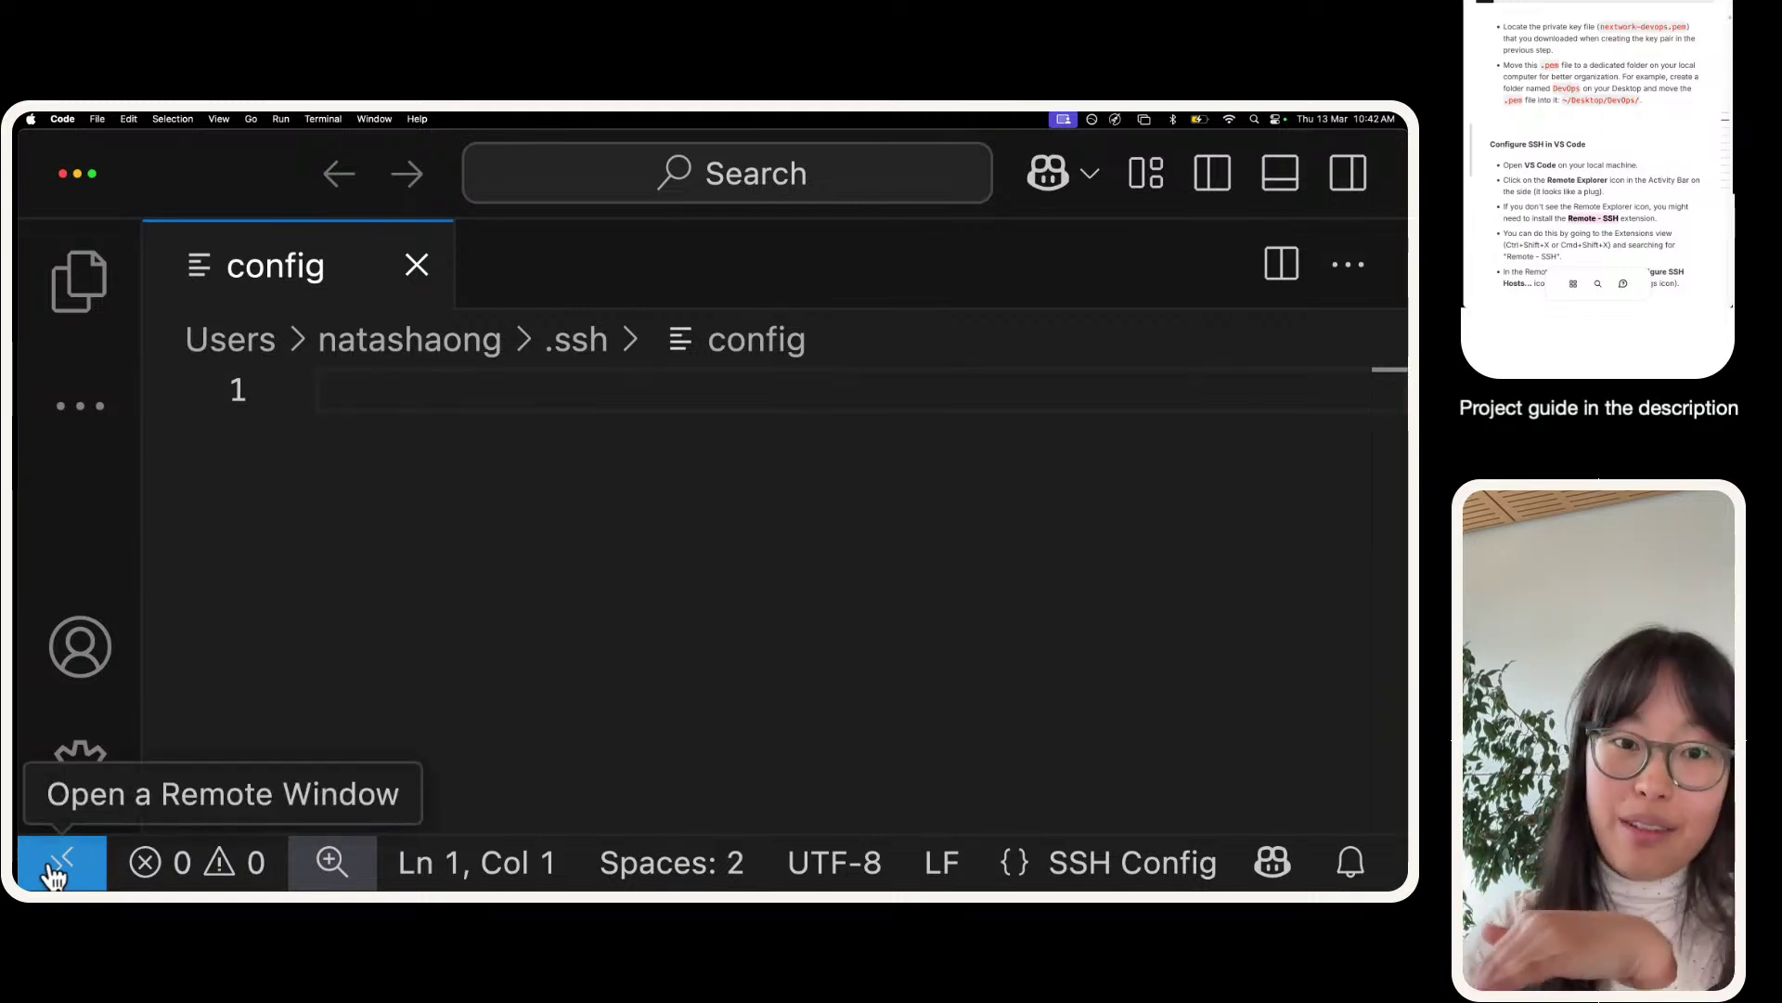
- From the remote indicator's Connect to Host menu, choose Add New SSH Host
left_click(53, 872)
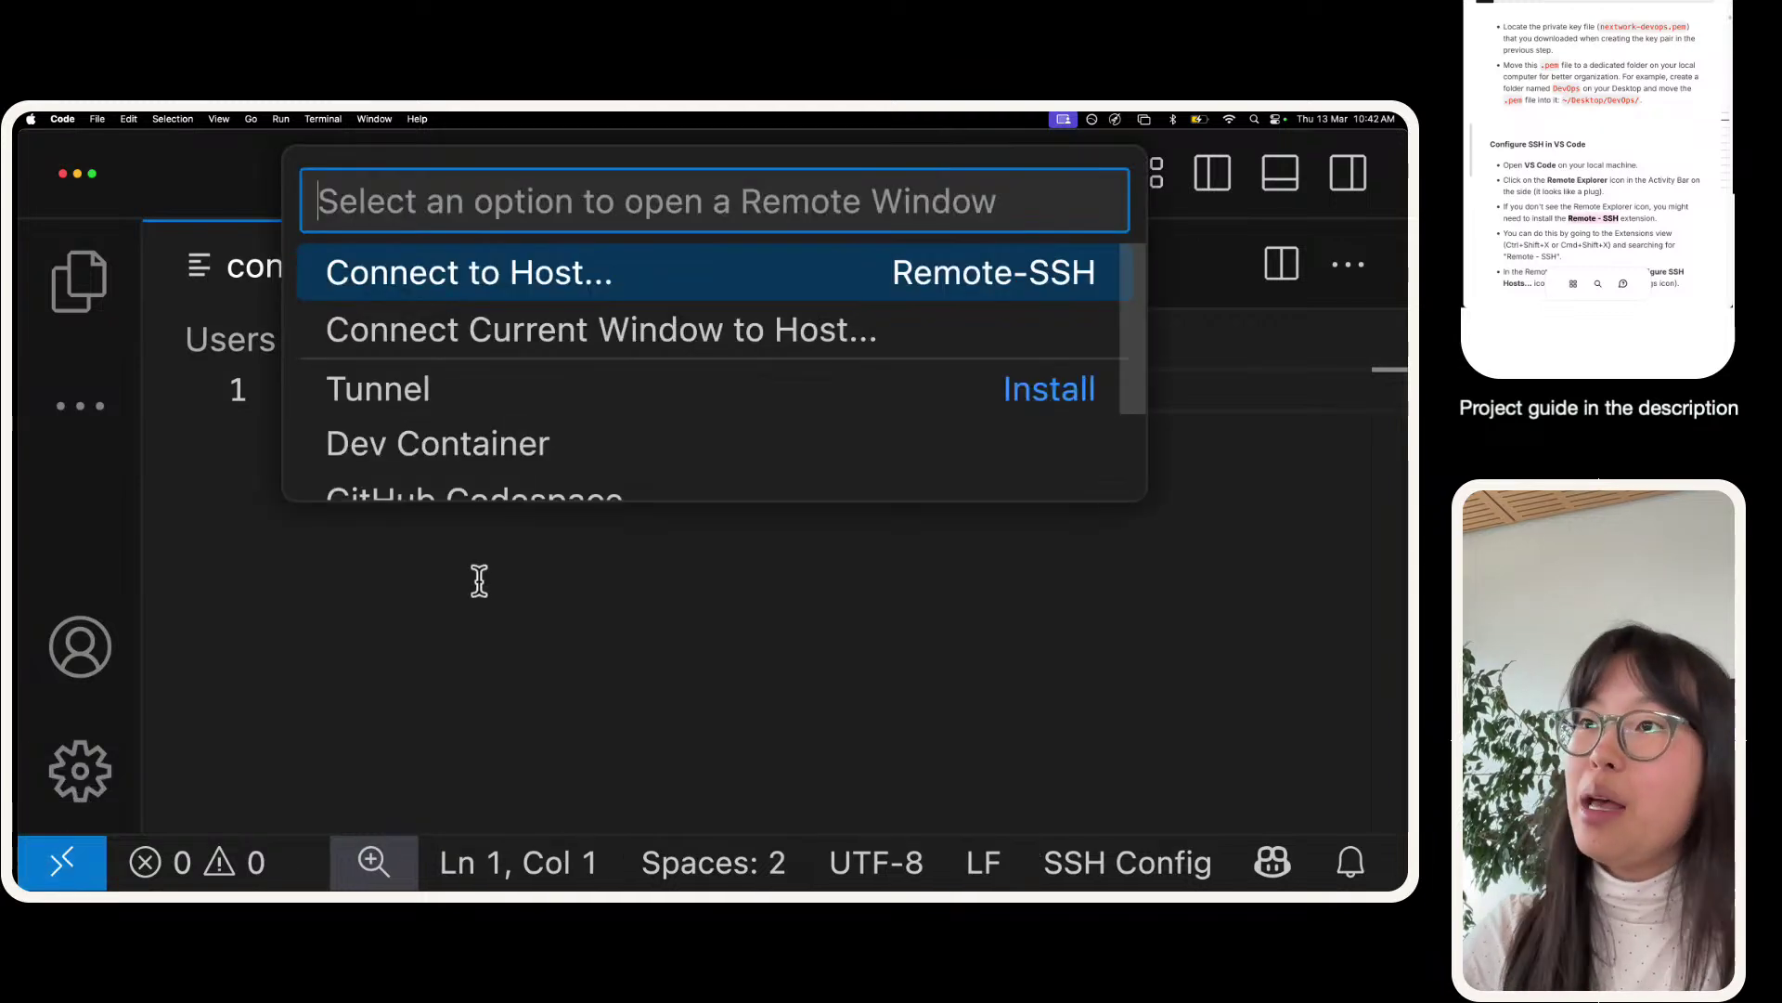
left_click(458, 296)
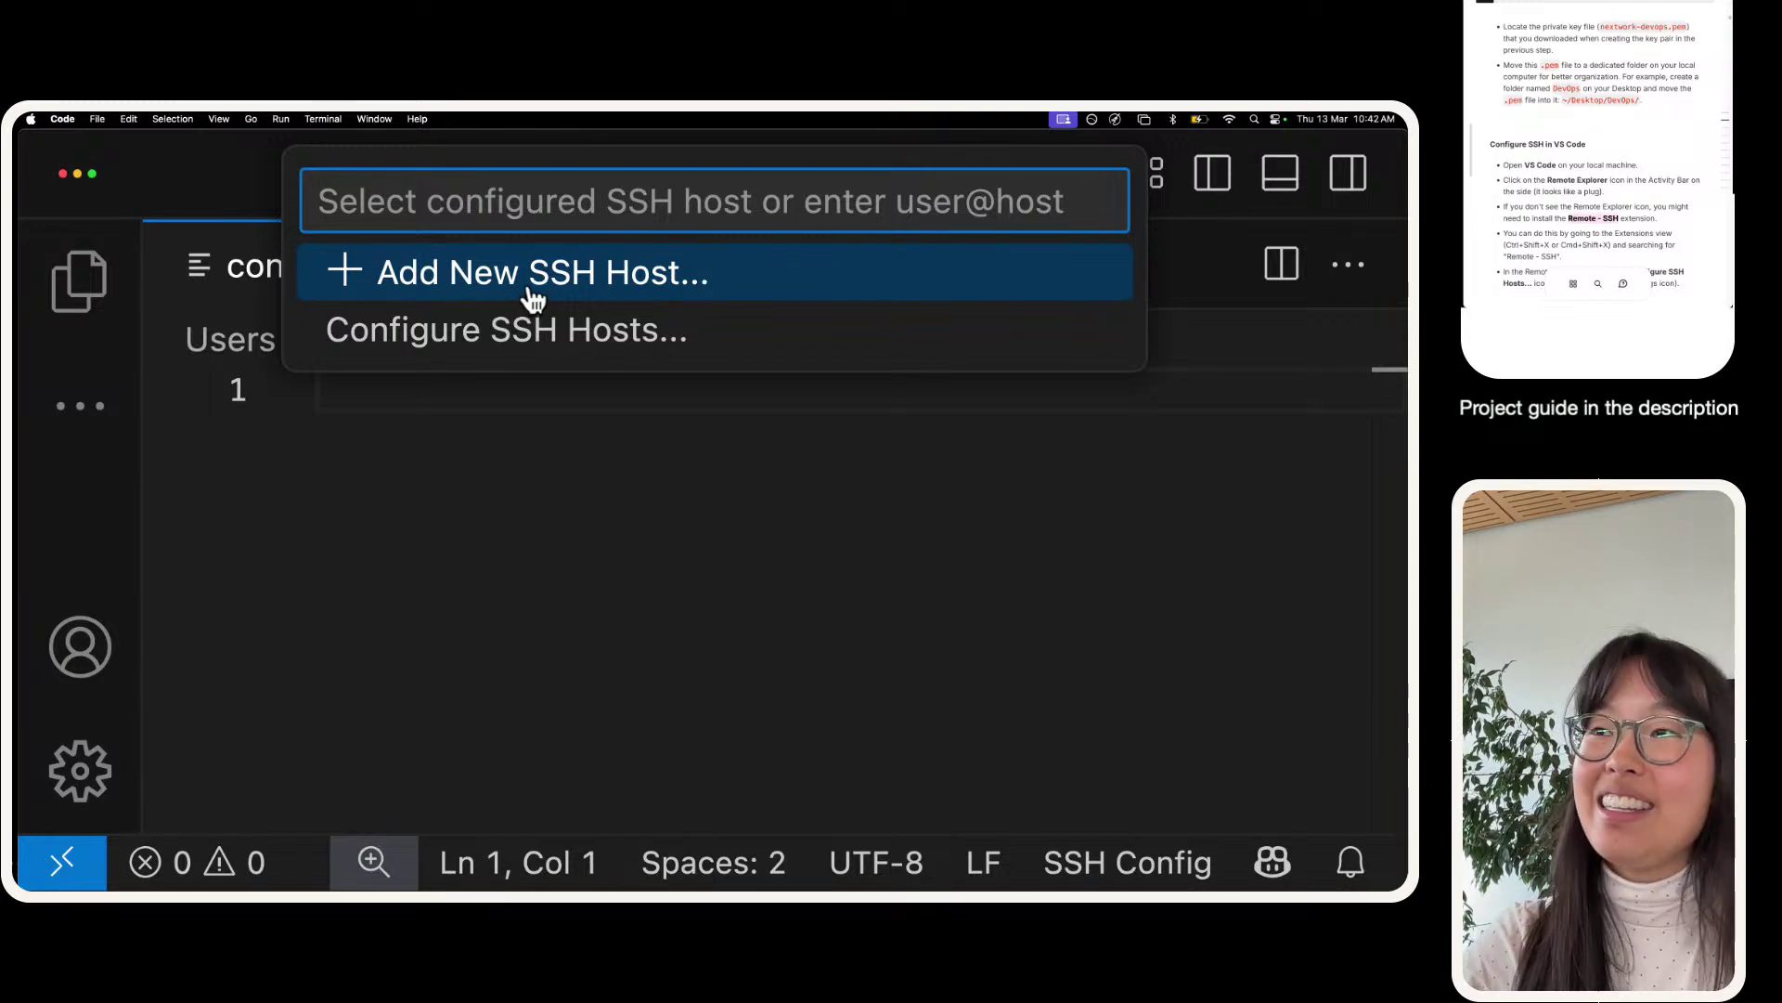
left_click(531, 290)
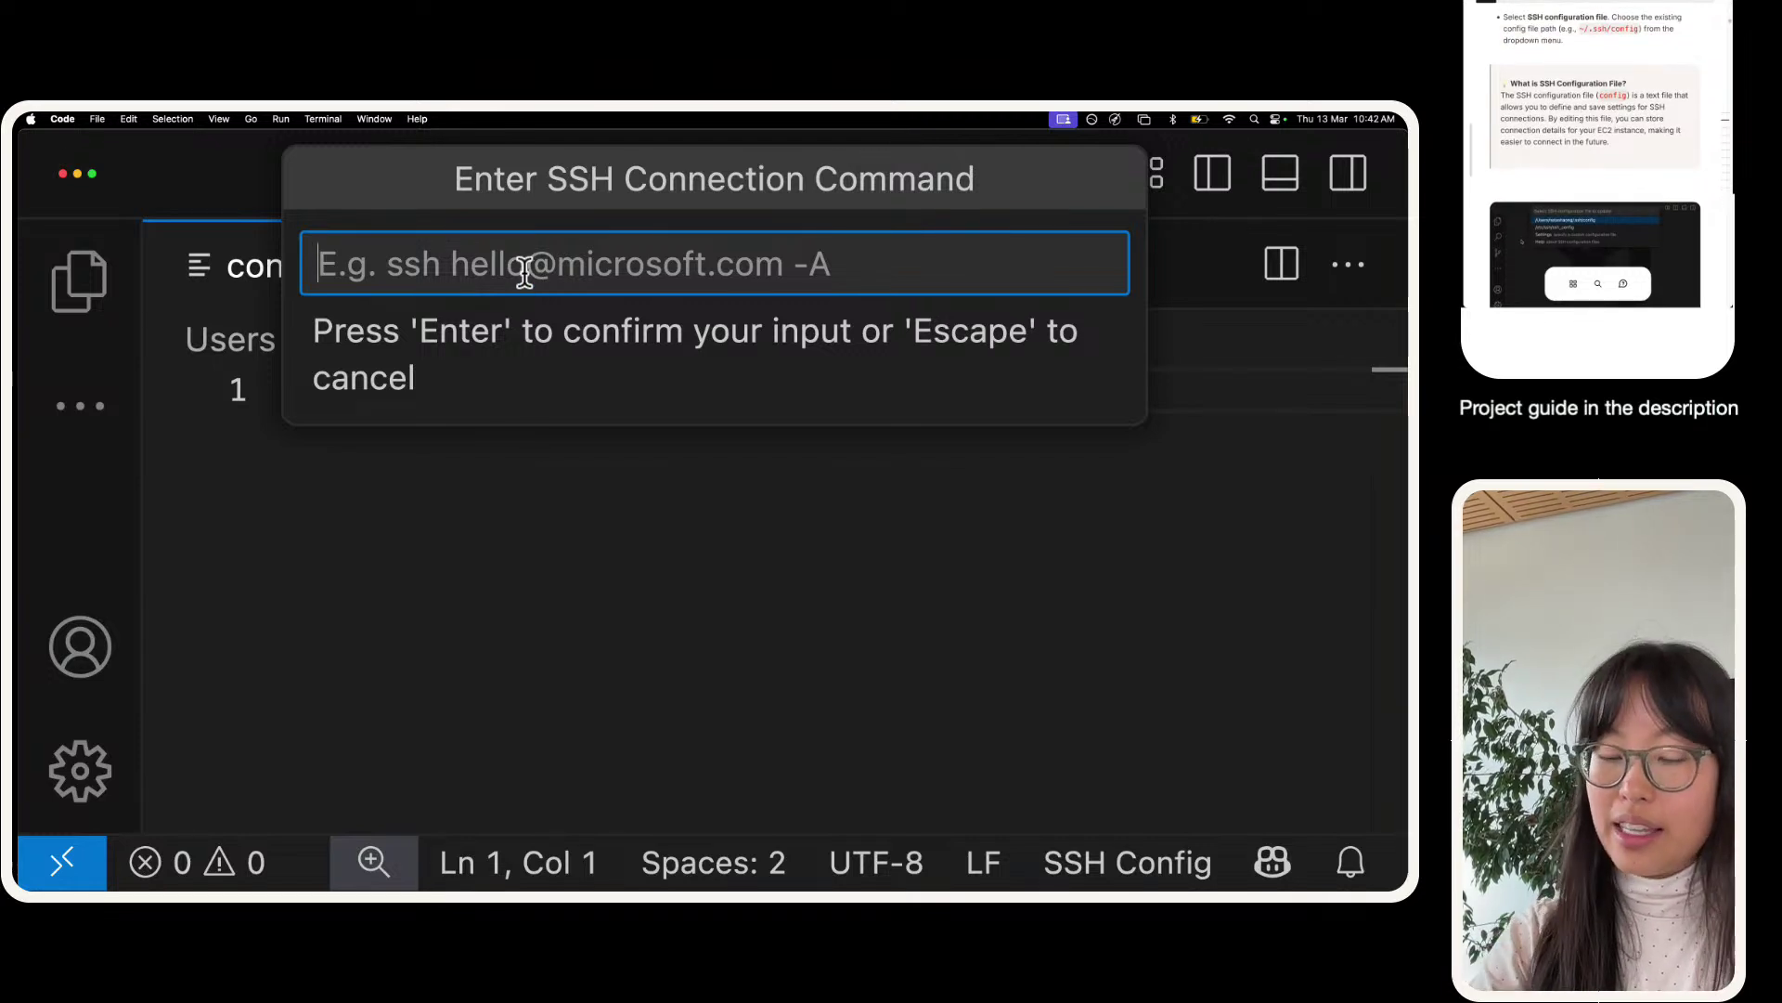
- Enter 'ssh -i' followed by the pasted nextwork-devops.pem key path in the connection box
type("ssh")
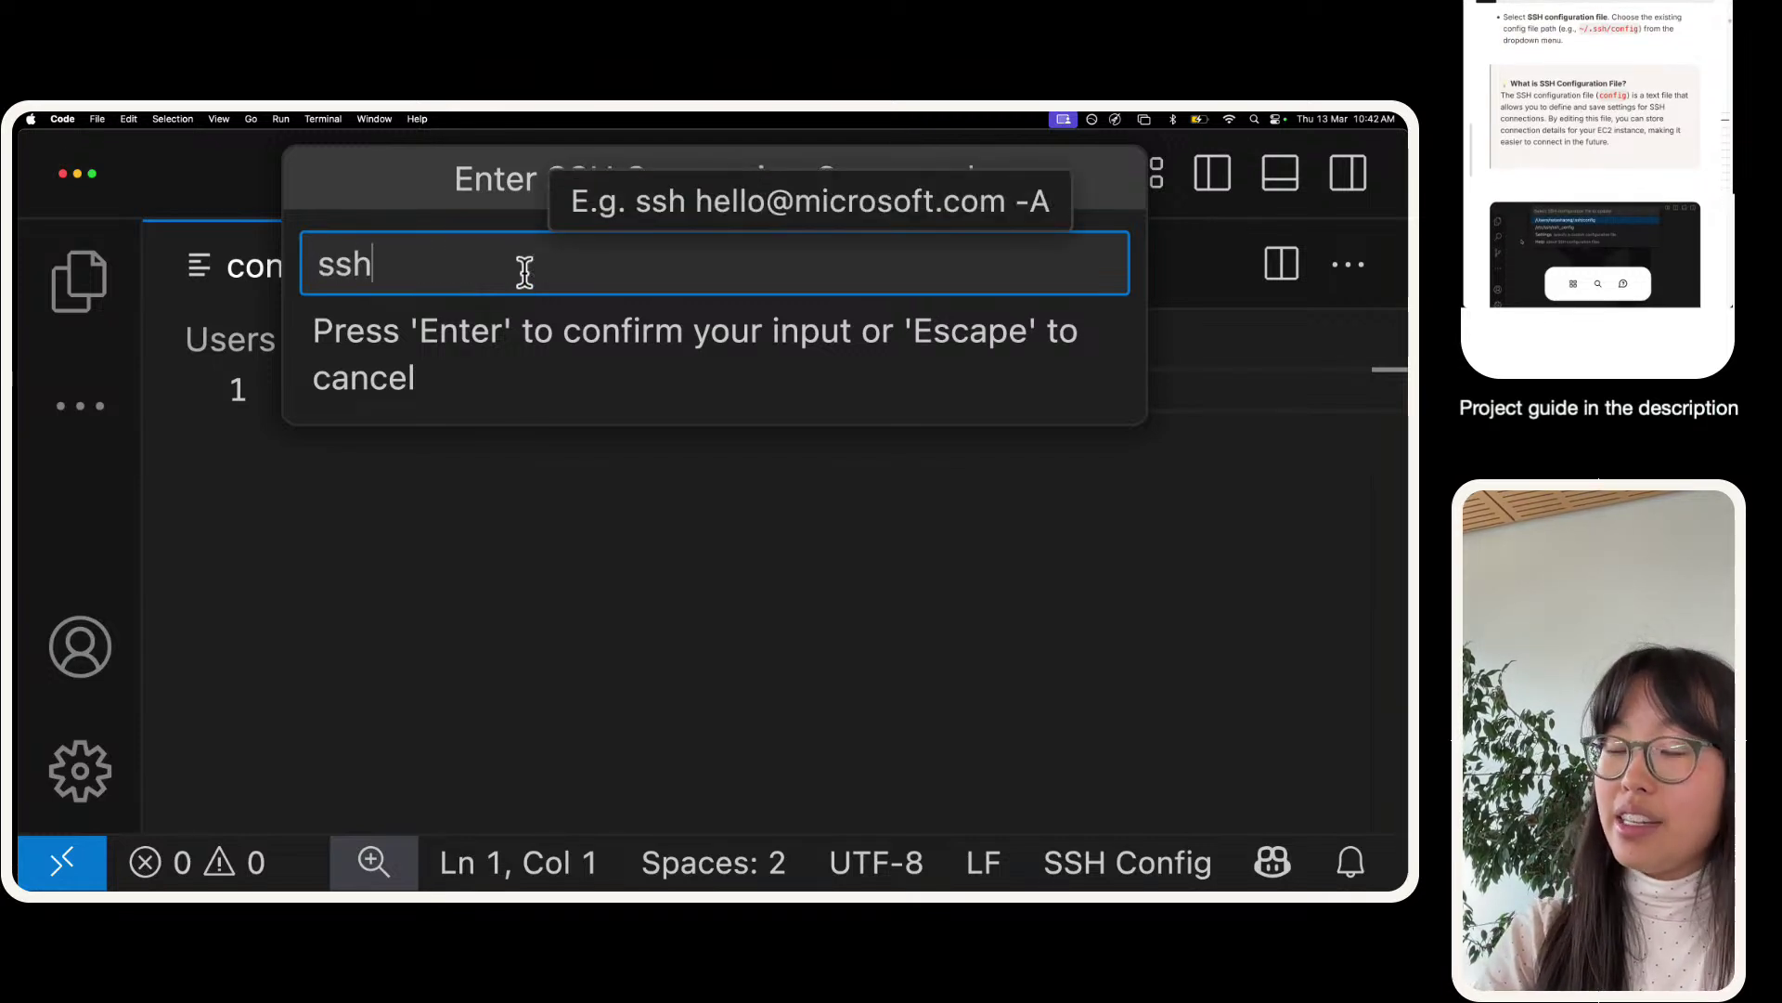
type(" -i")
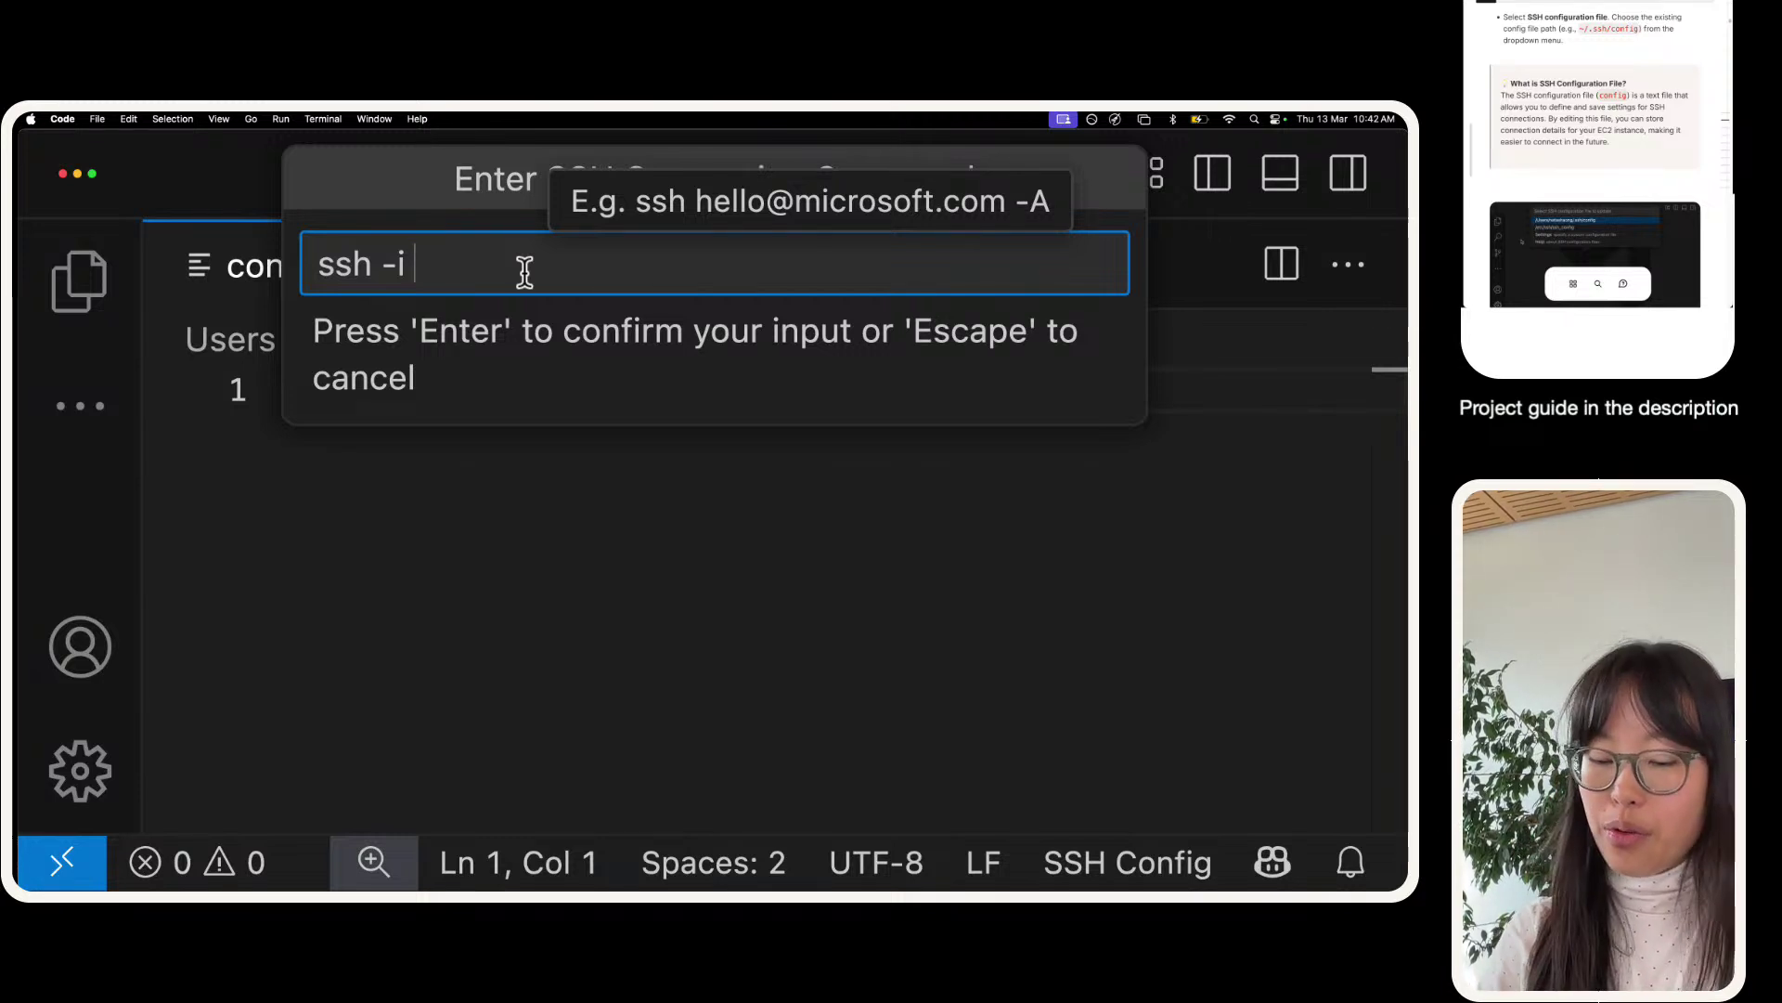
key("super+v")
left_click_drag(589, 259, 414, 266)
left_click(569, 263)
left_click(1102, 272)
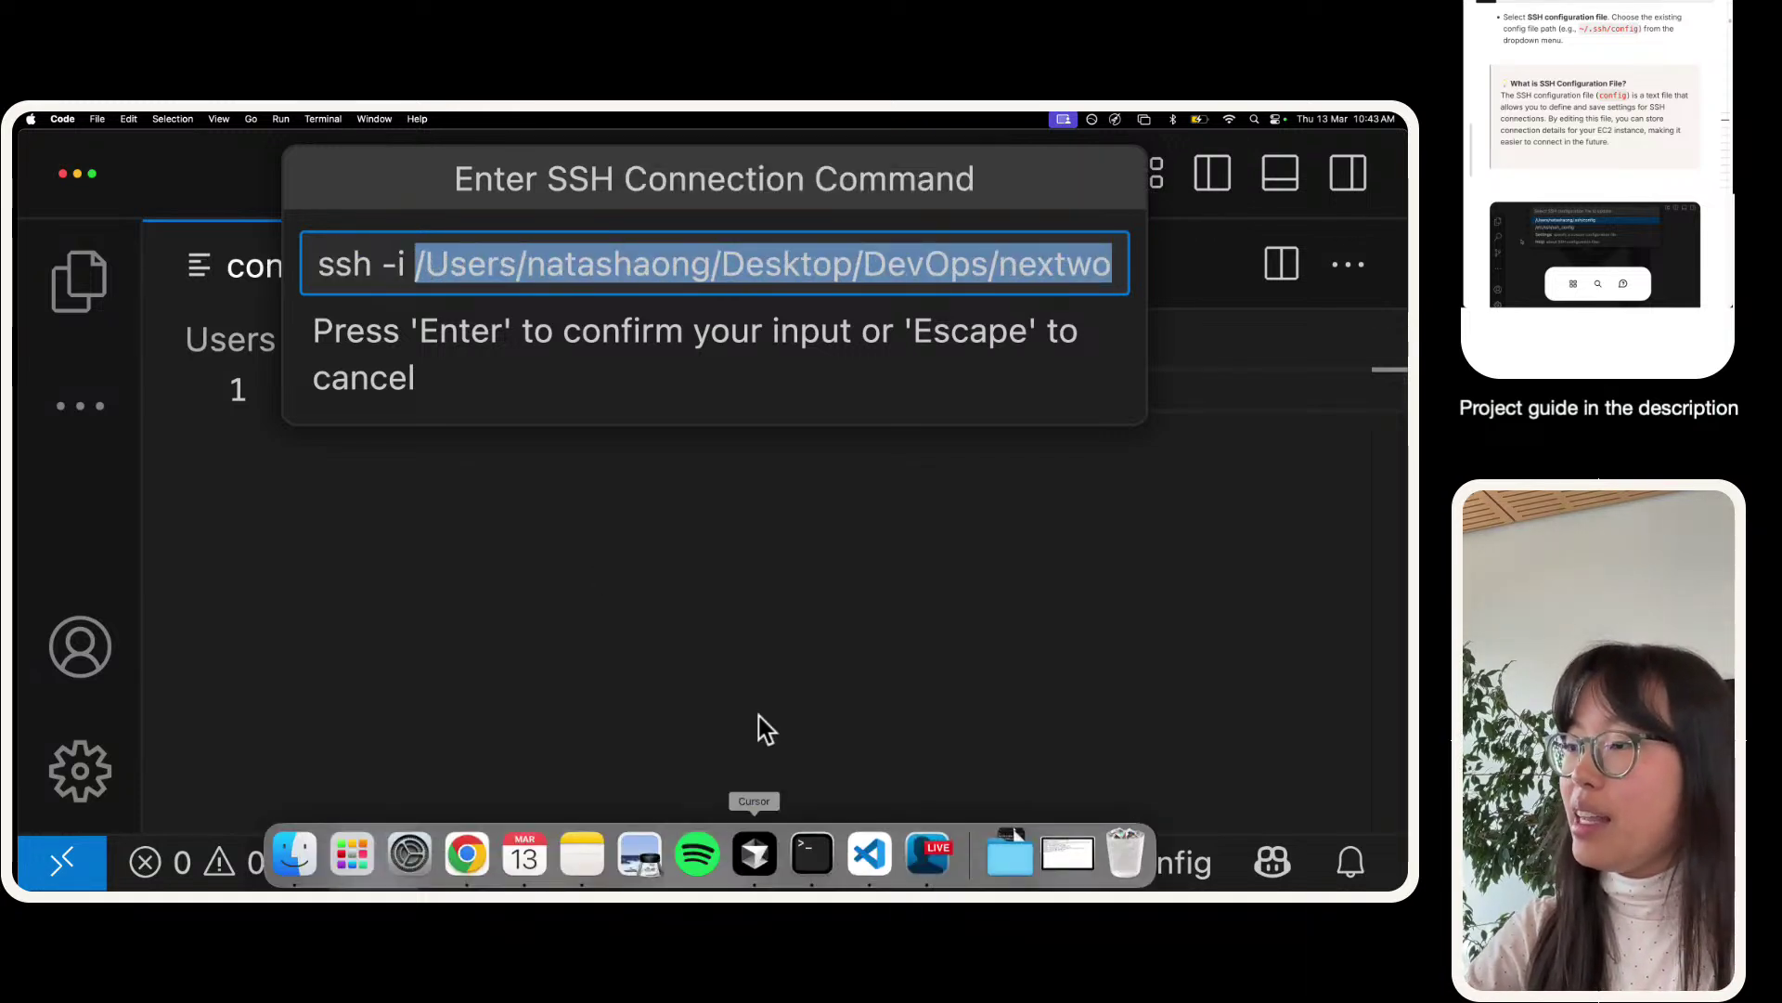
- Check that the pasted path ends in DevOps/nextwork-devops.pem, then bring Terminal forward
triple_click(562, 252)
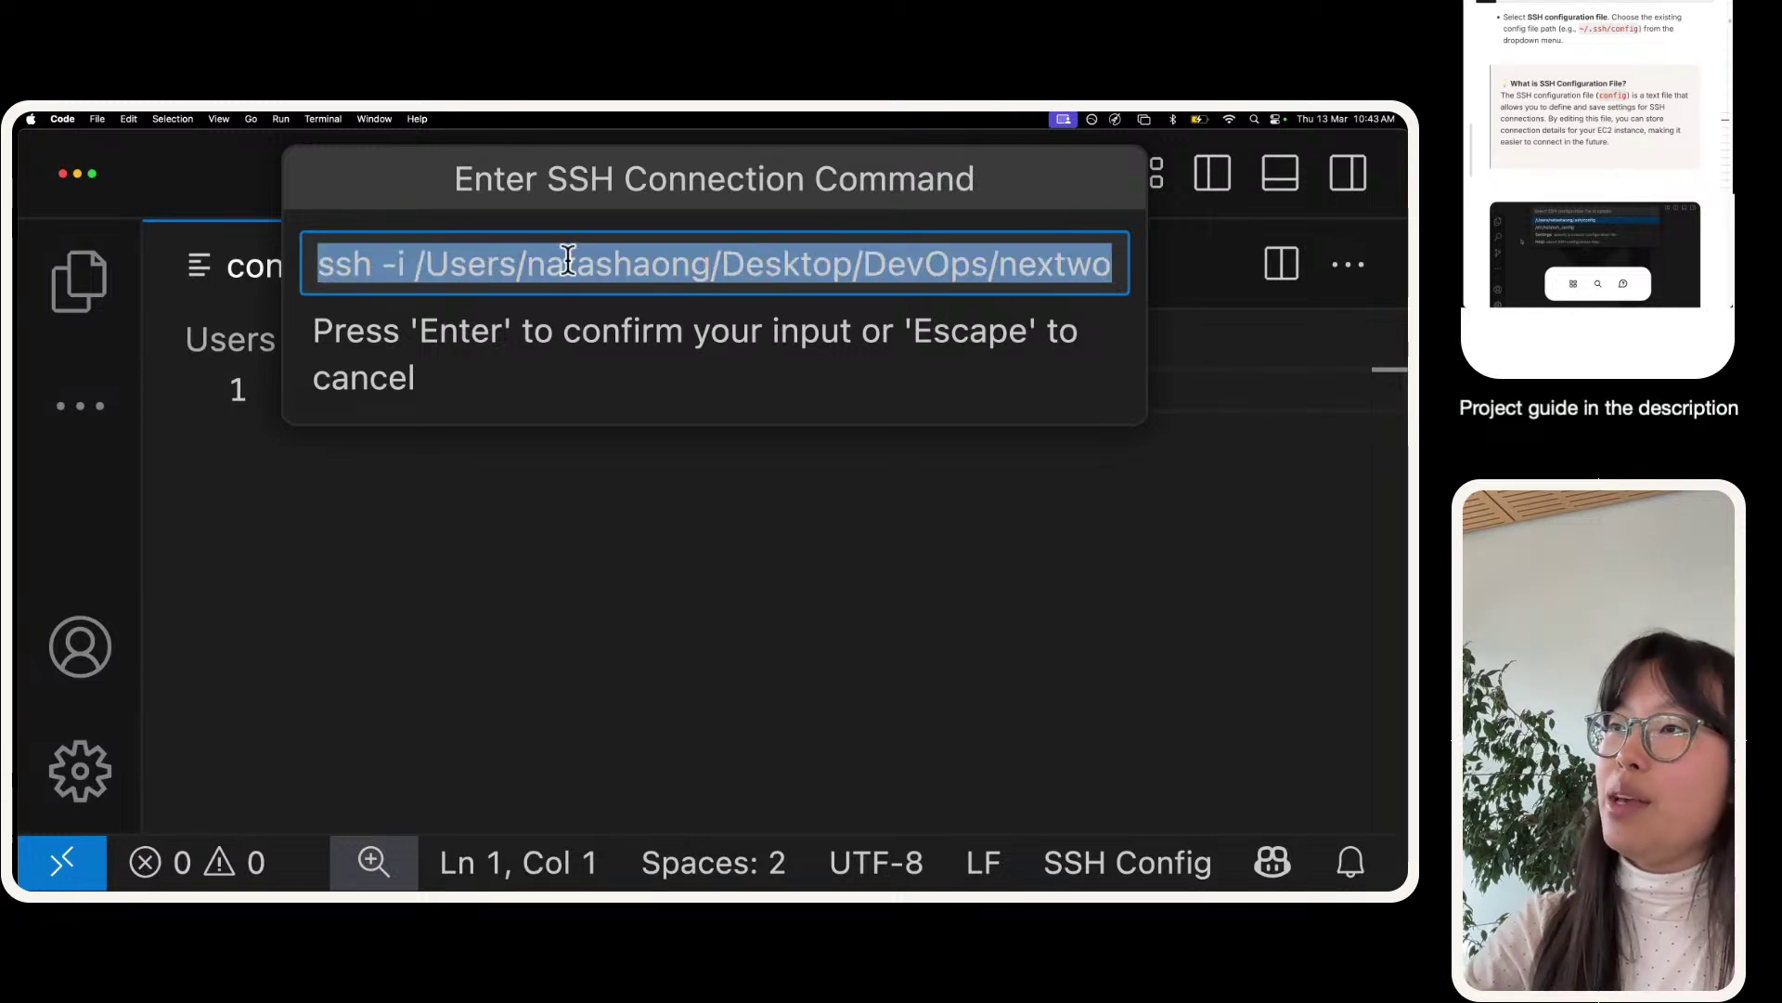
double_click(576, 253)
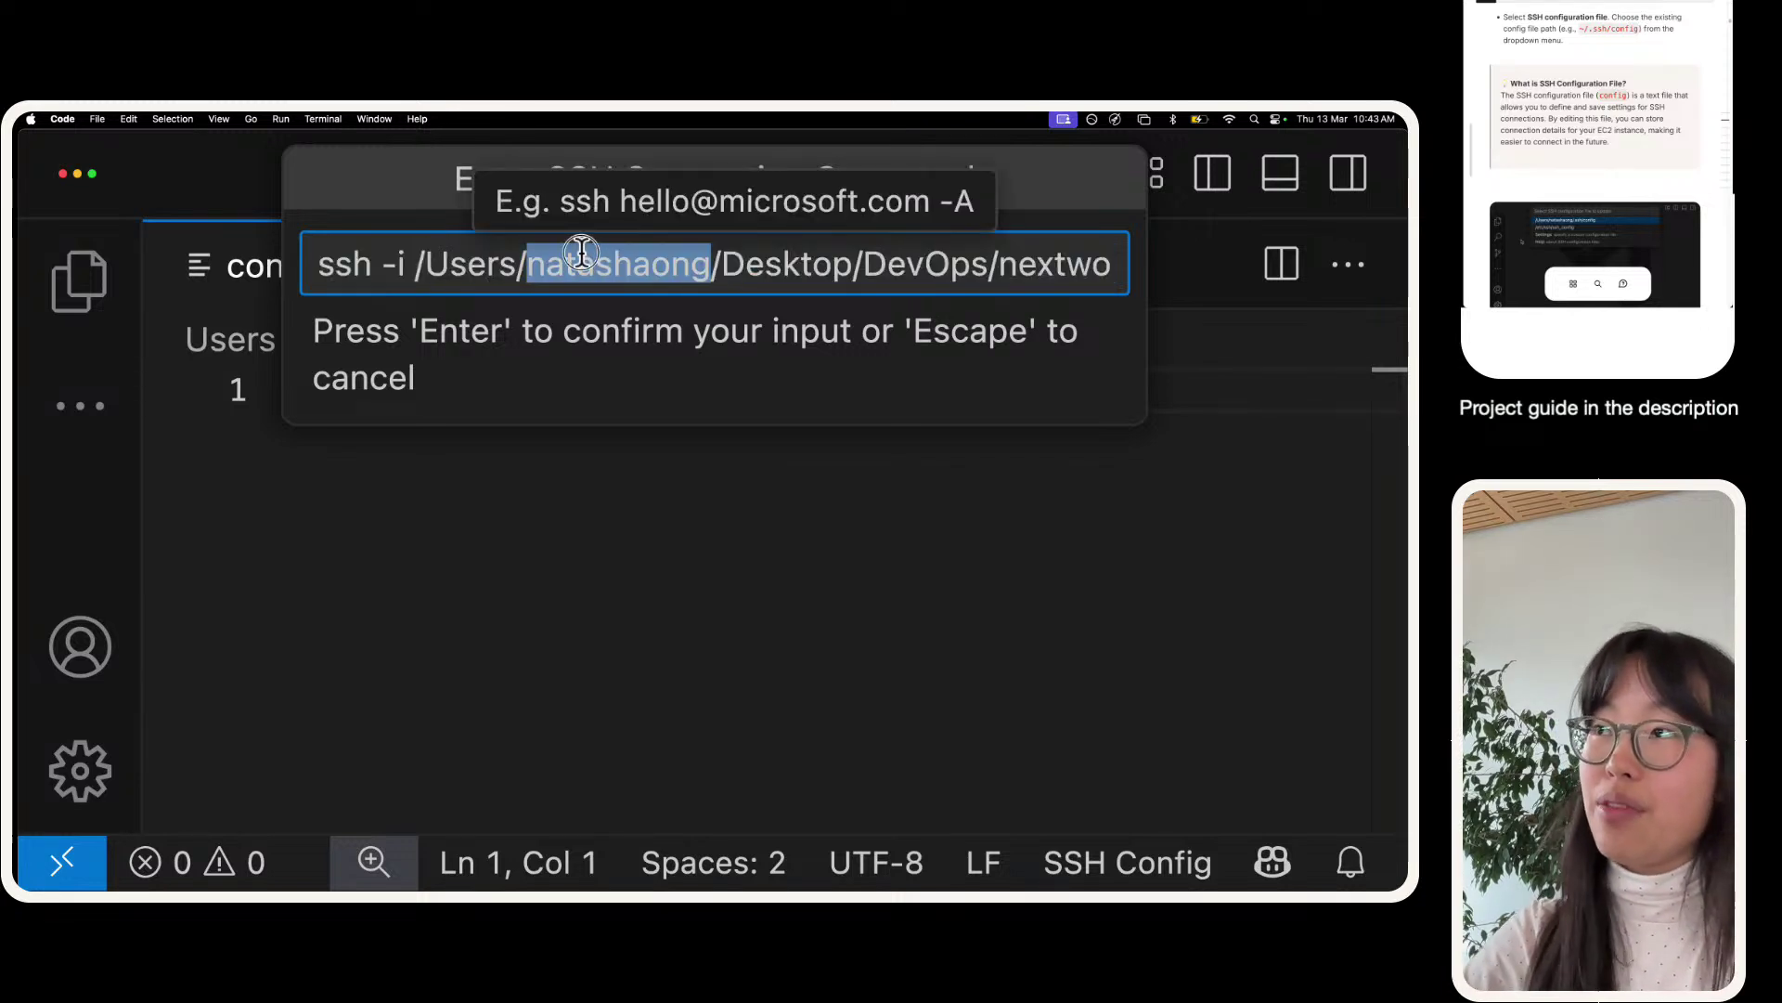
left_click_drag(634, 253, 1336, 265)
left_click(796, 252)
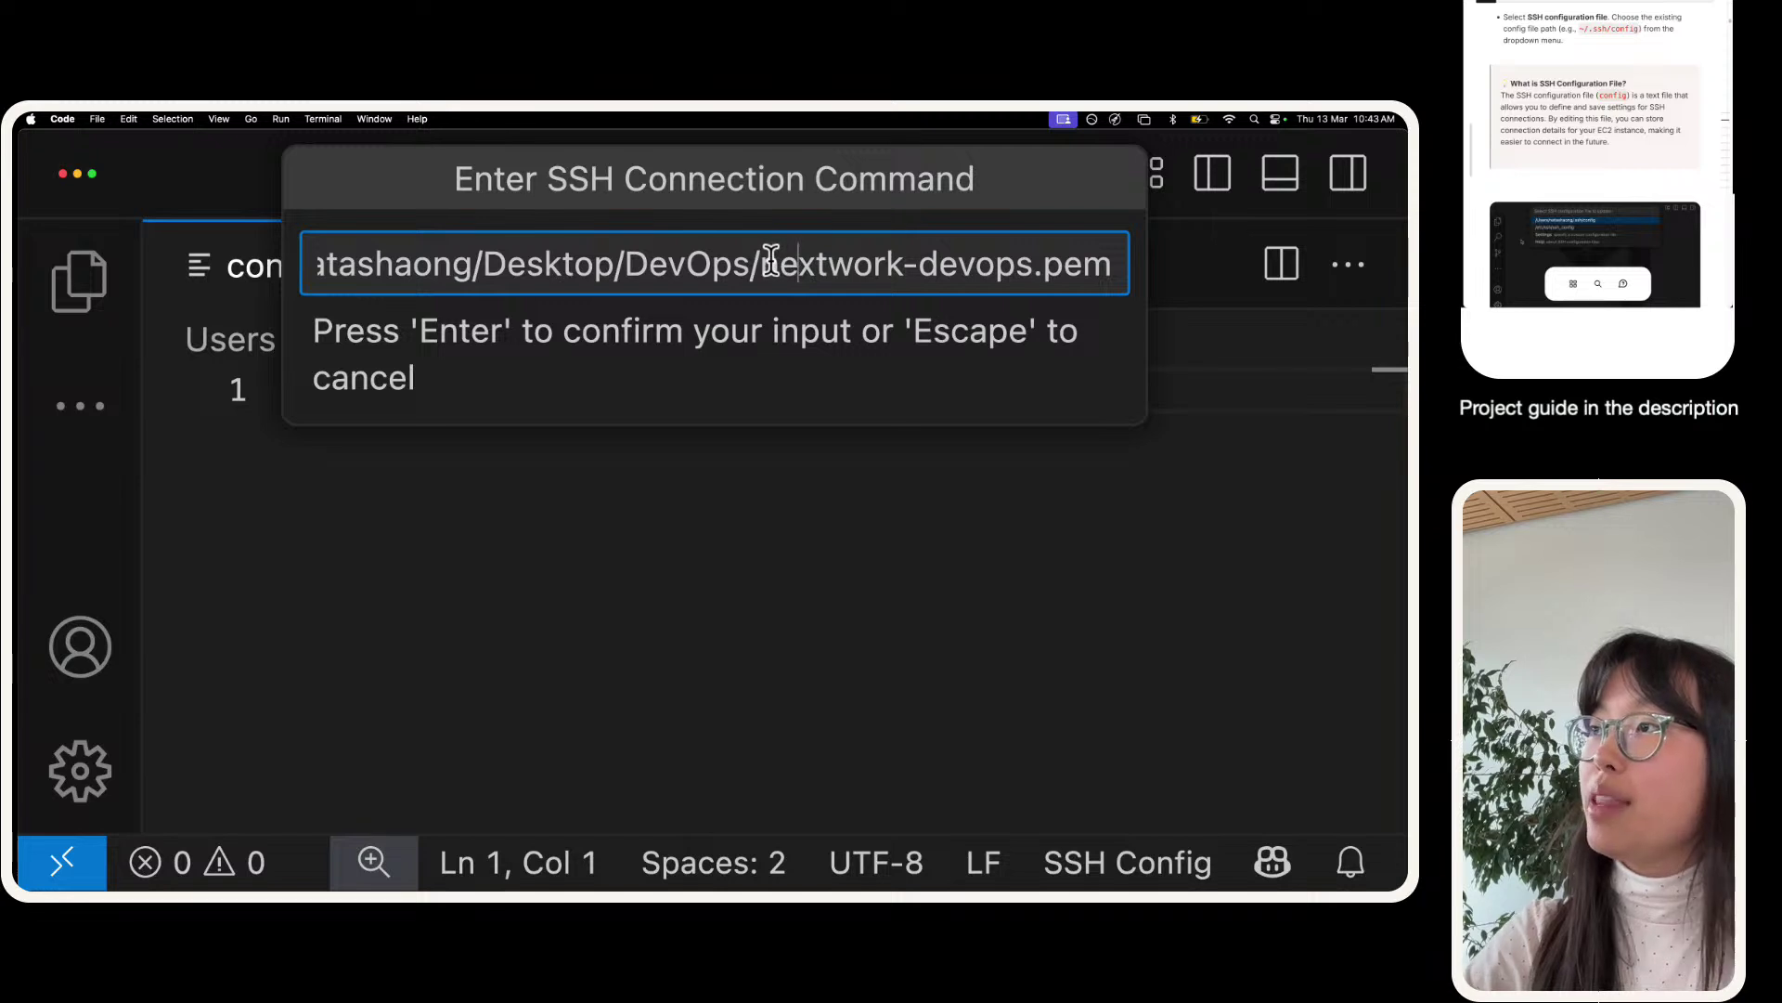
left_click_drag(763, 261, 1105, 276)
left_click(1090, 271)
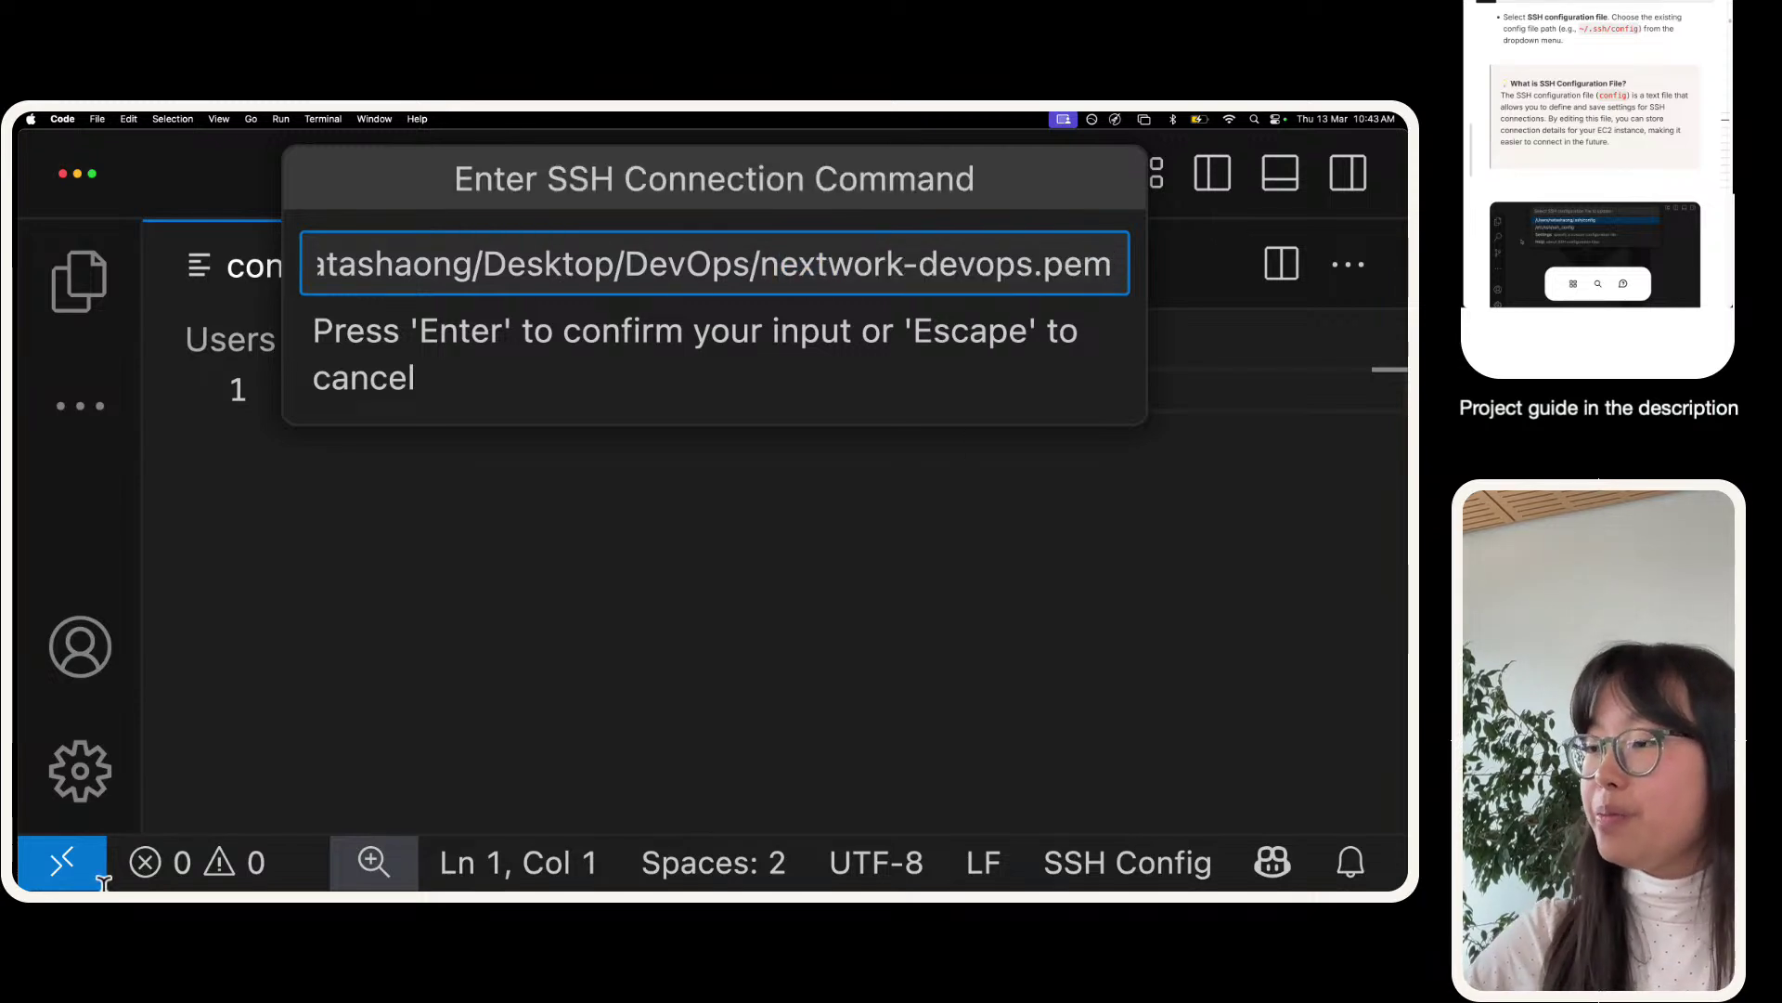
mouse_move(362, 881)
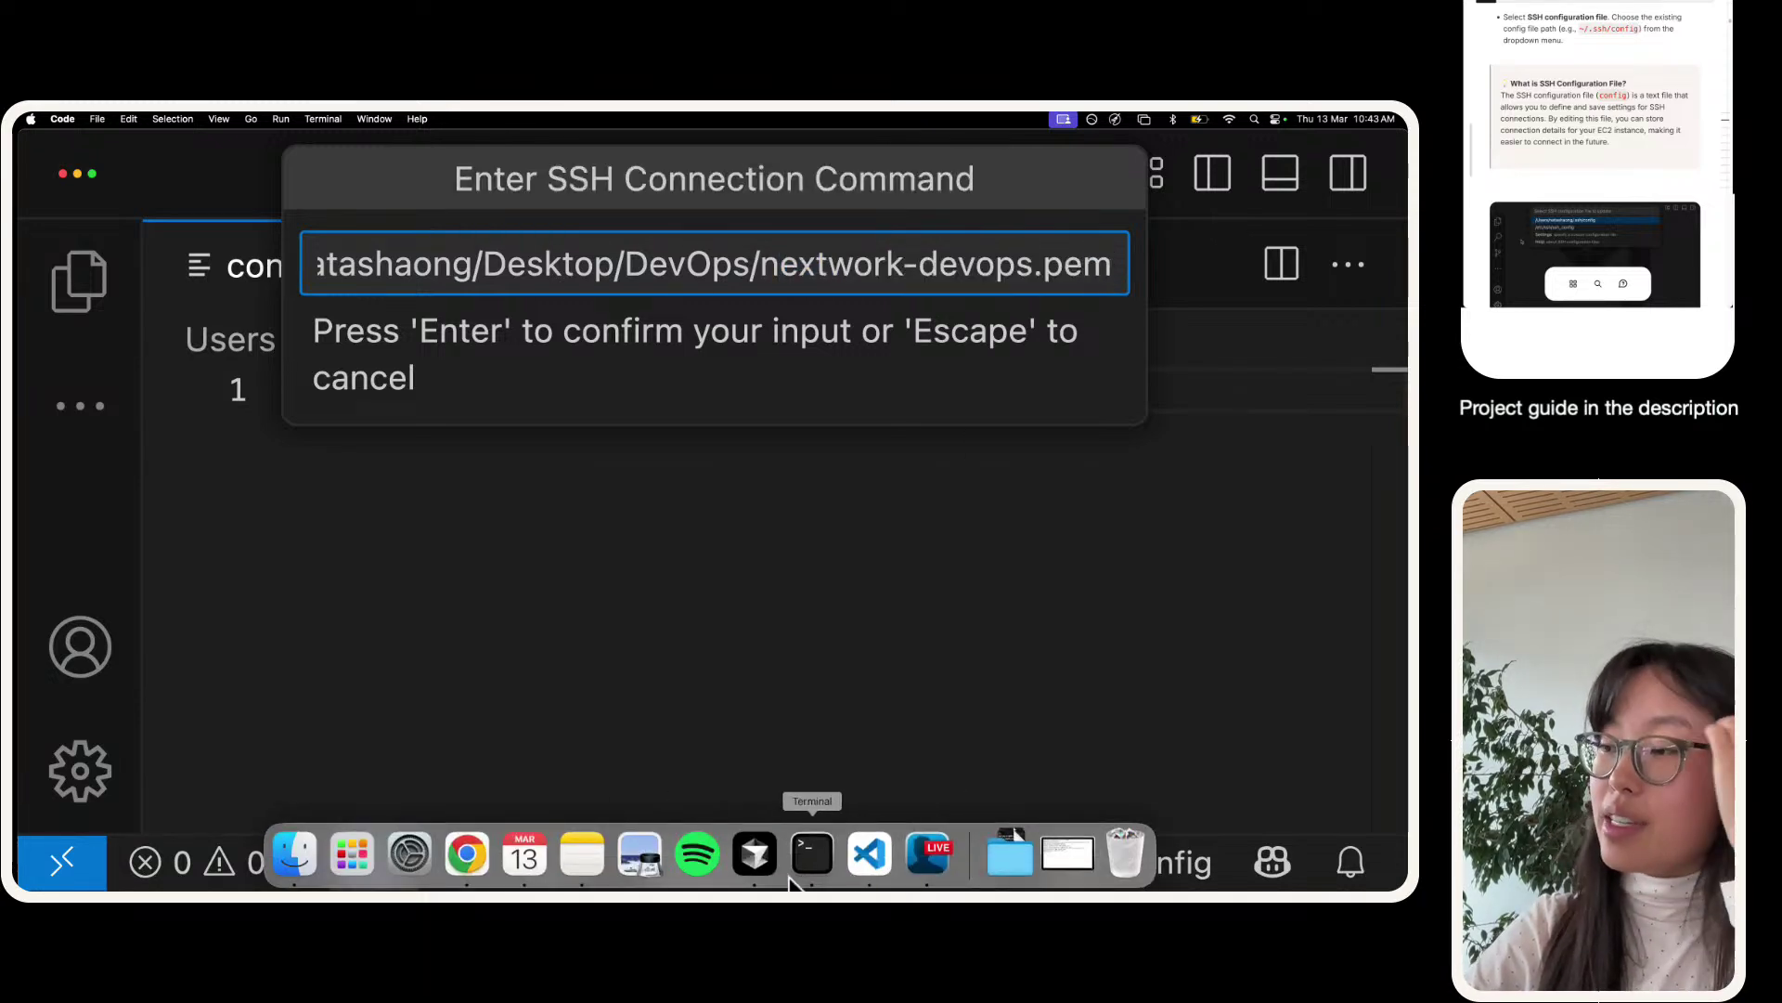
left_click(812, 854)
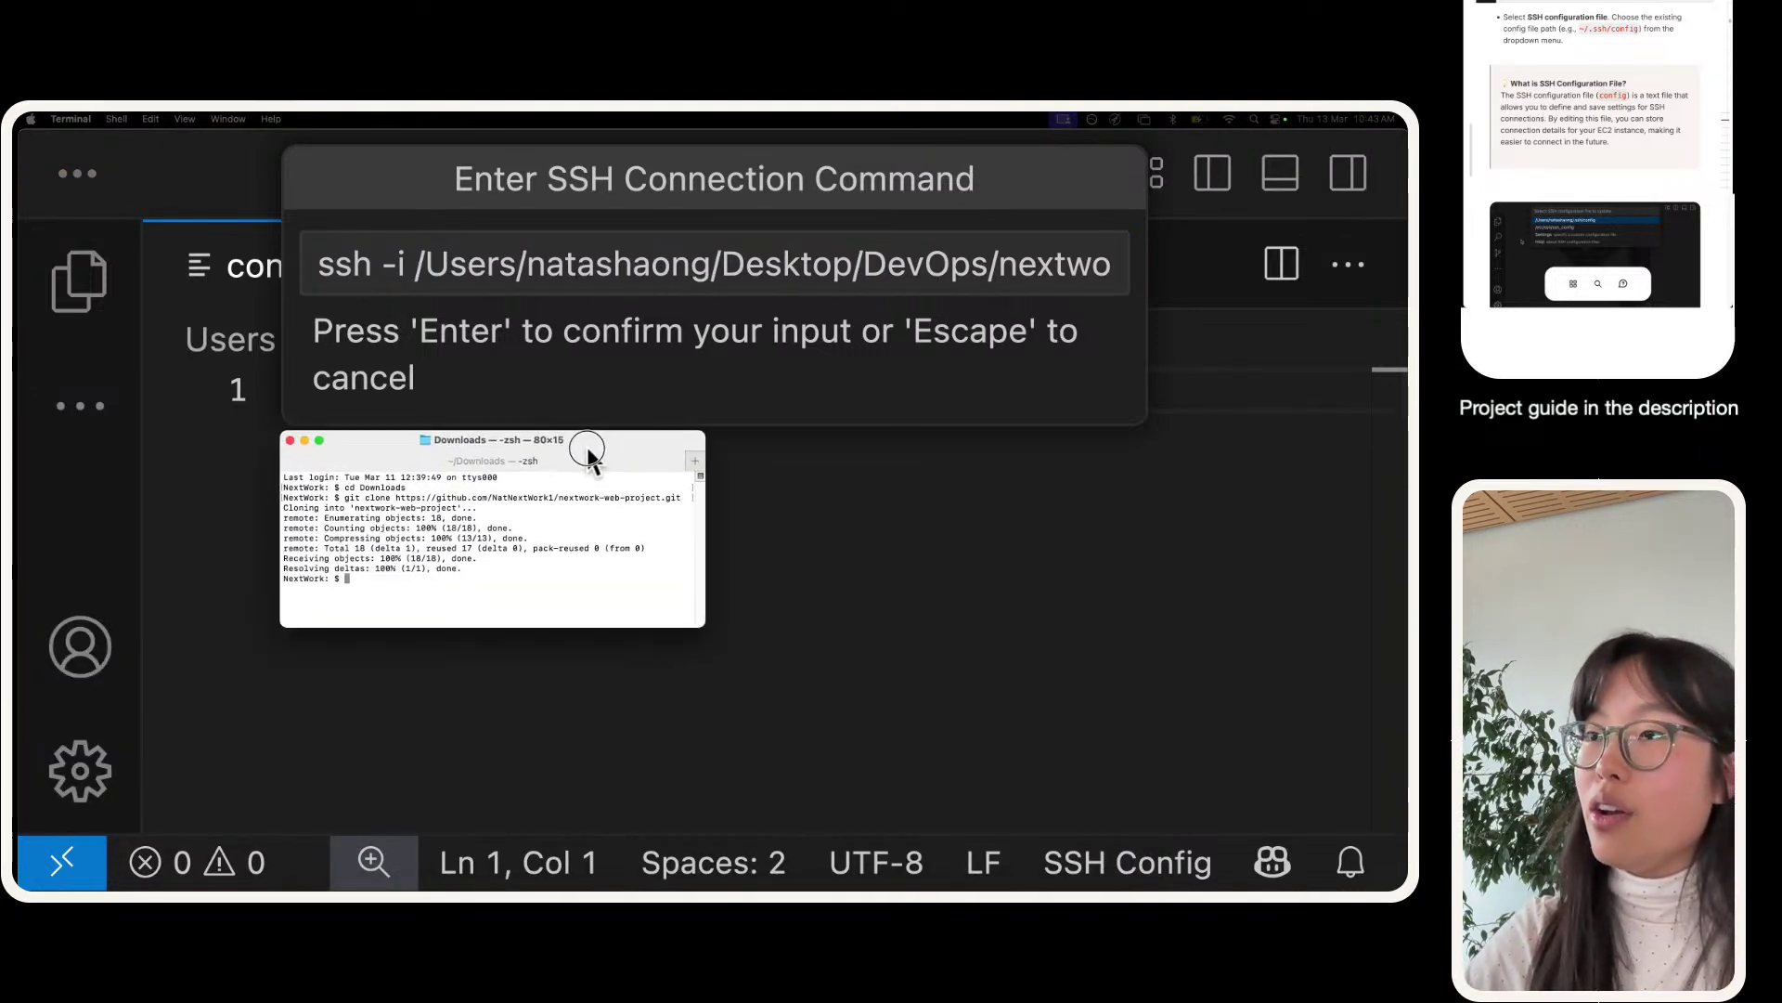
- Clear the Terminal, enlarge its text two steps, and print the current Downloads folder with pwd
type("clear")
key("Return")
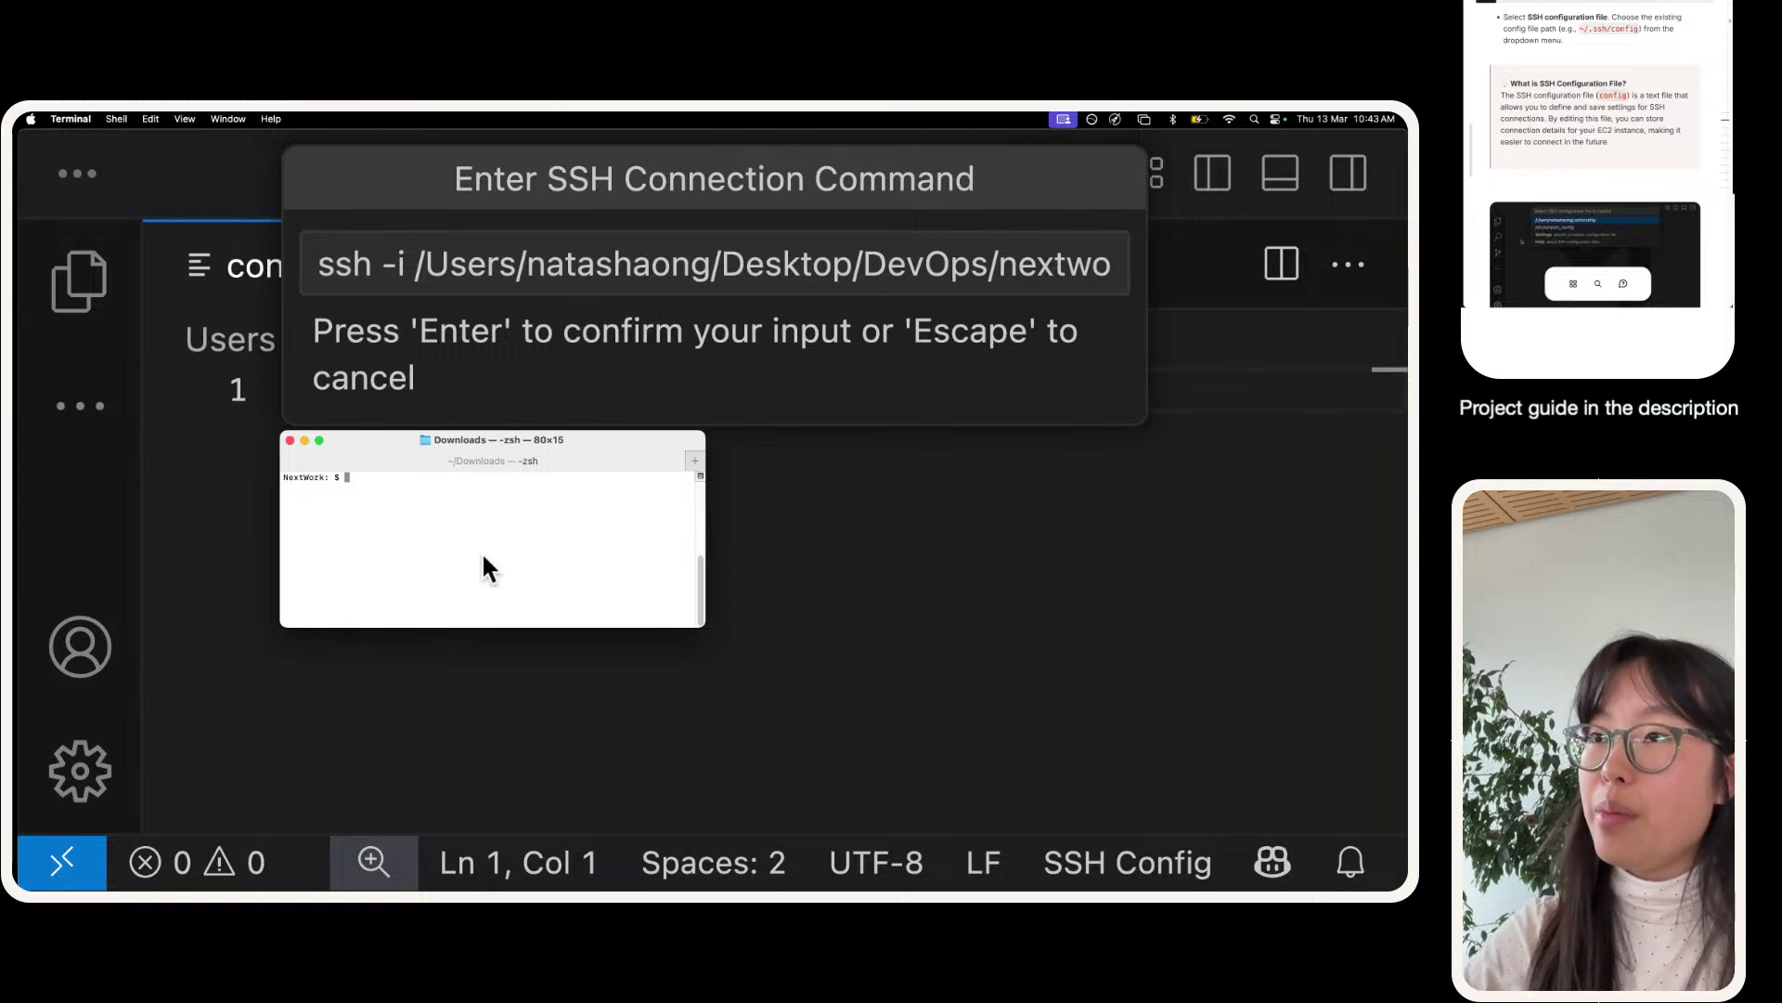
key("super+plus")
key("super+plus")
key("super+plus")
key("super+plus")
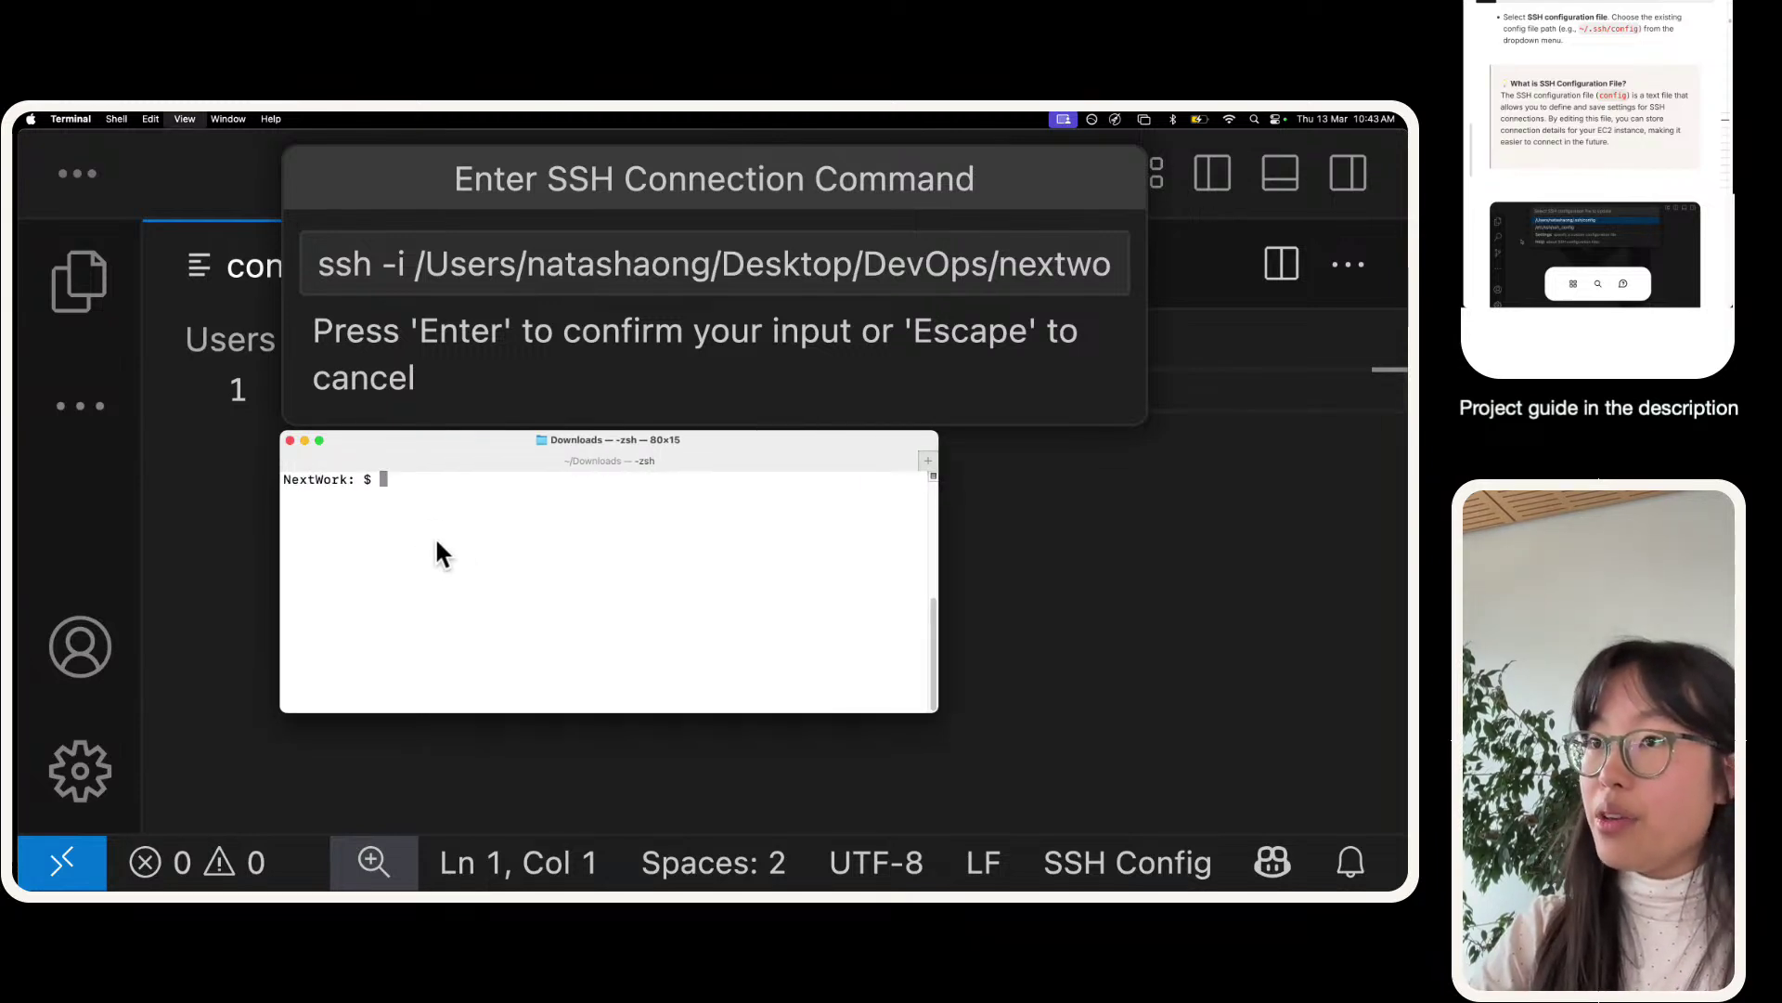
key("super+plus")
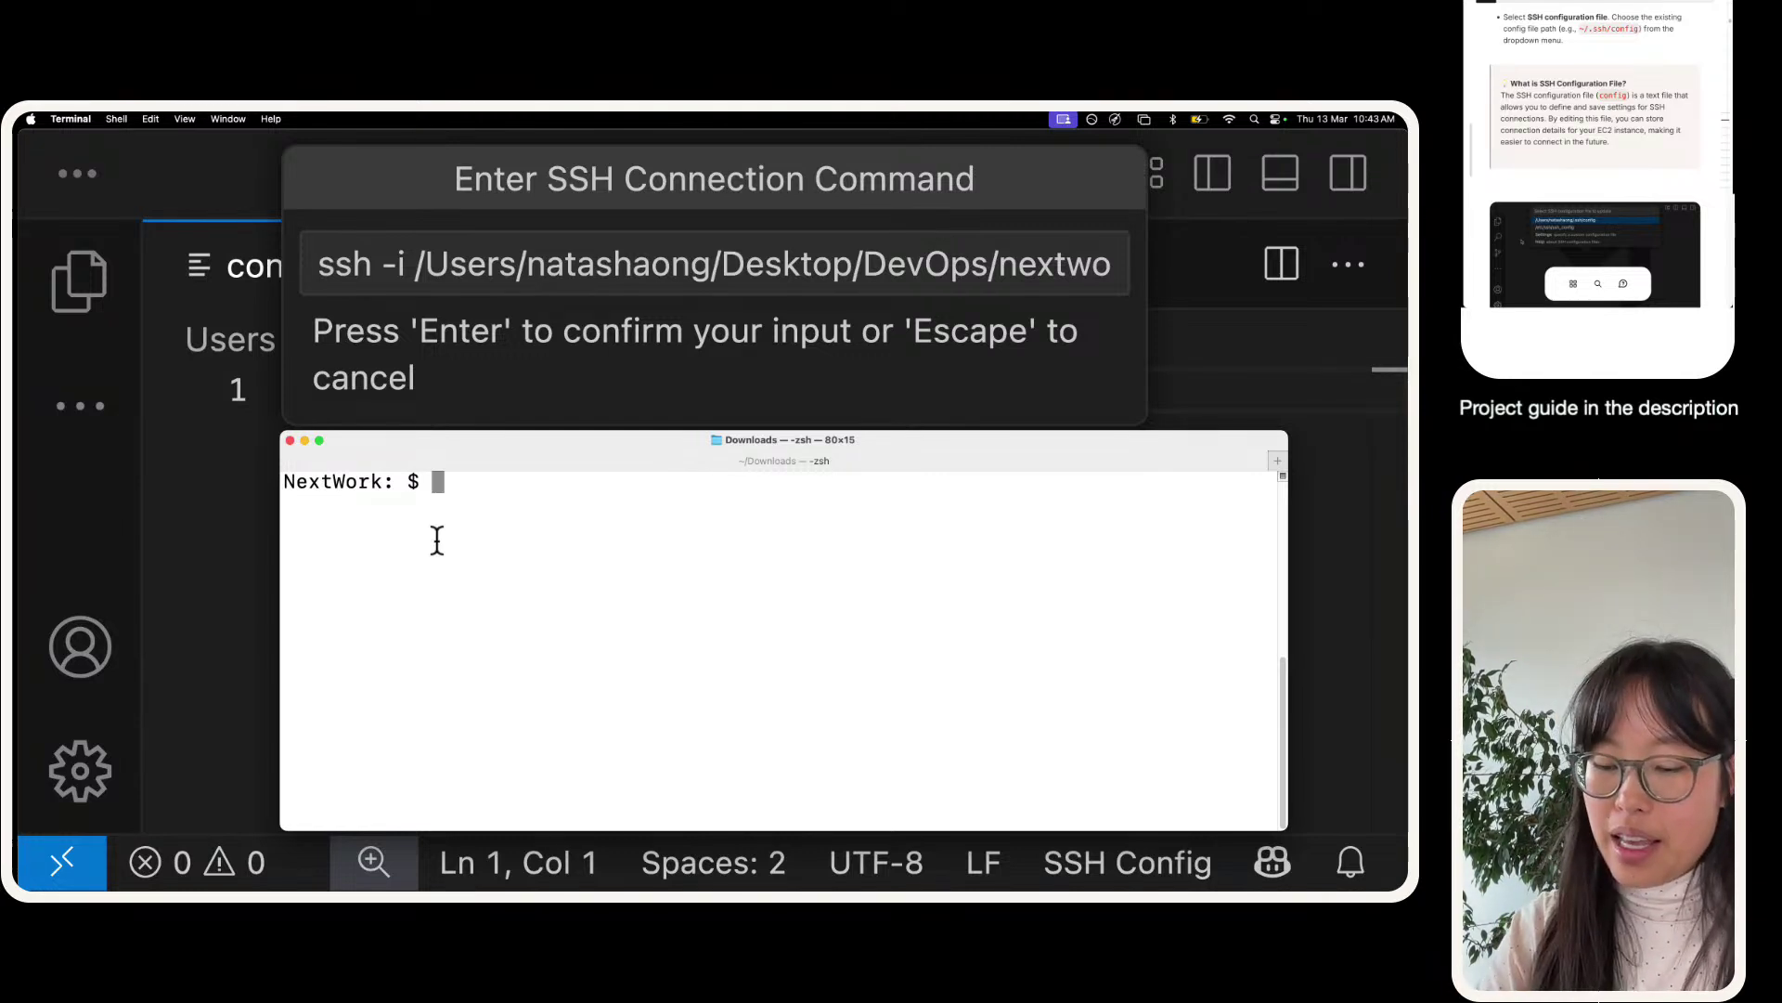
type("pwd")
key("Return")
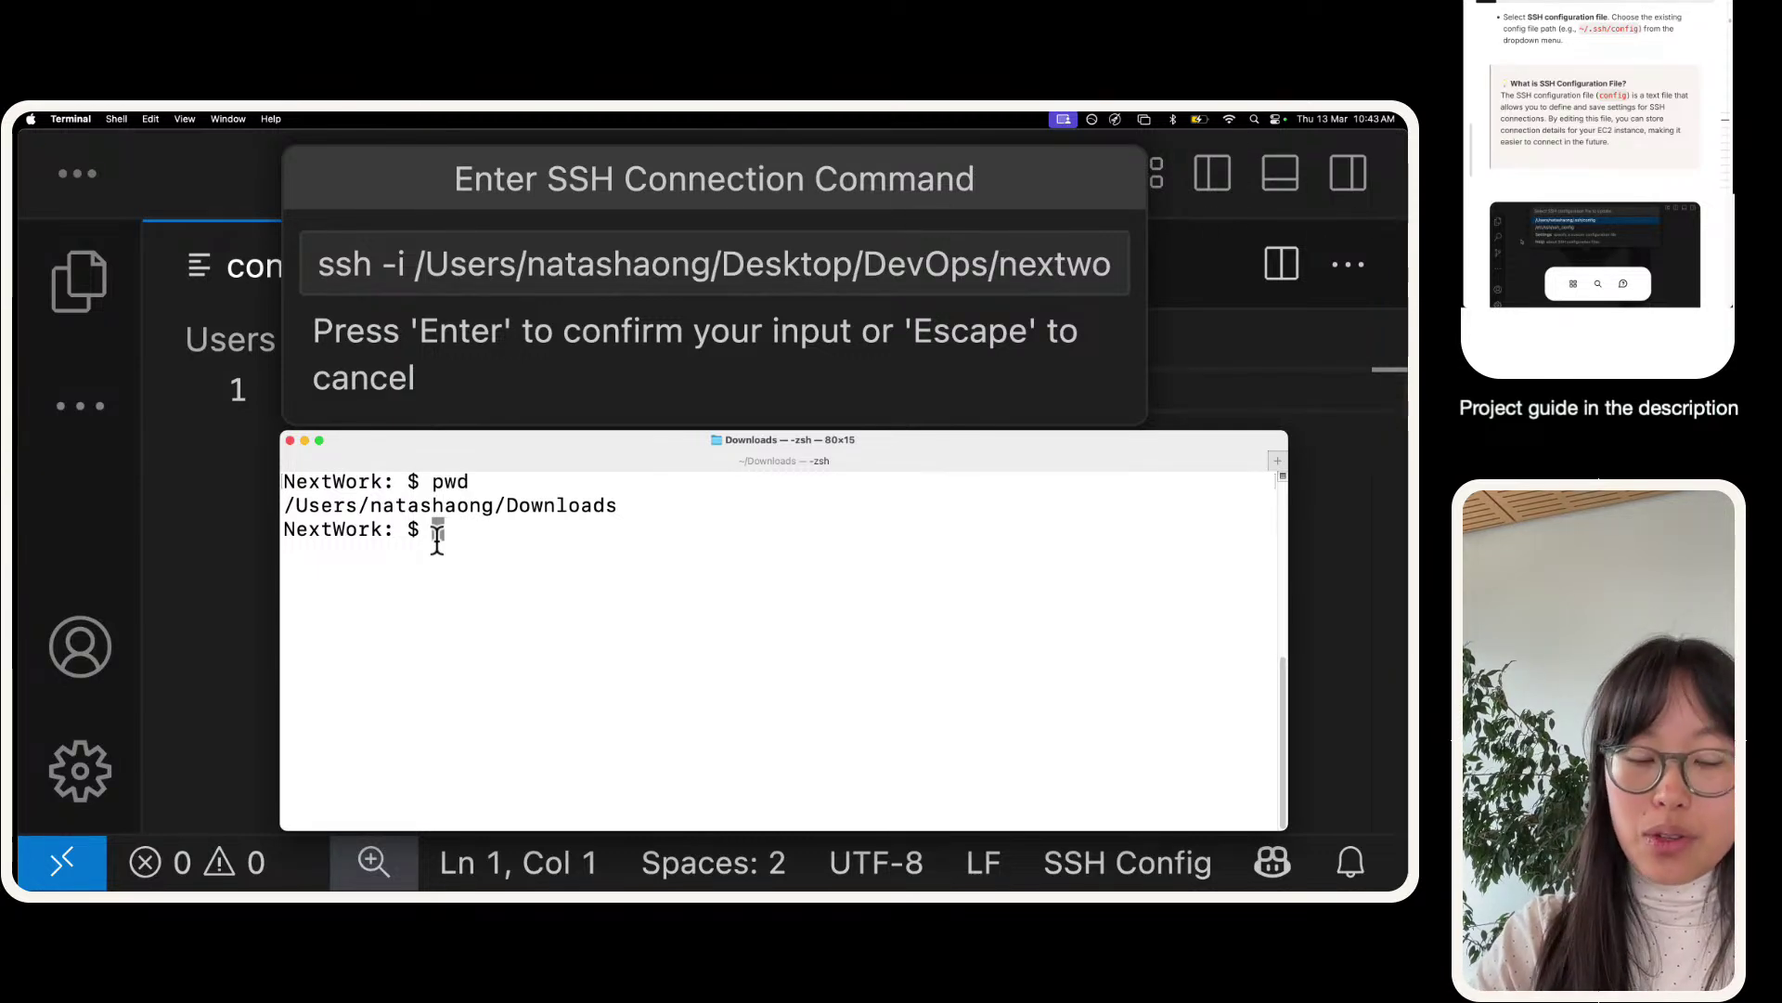
- Move up to the home folder with cd .., confirm it with pwd, and reposition the window
type("cd ..")
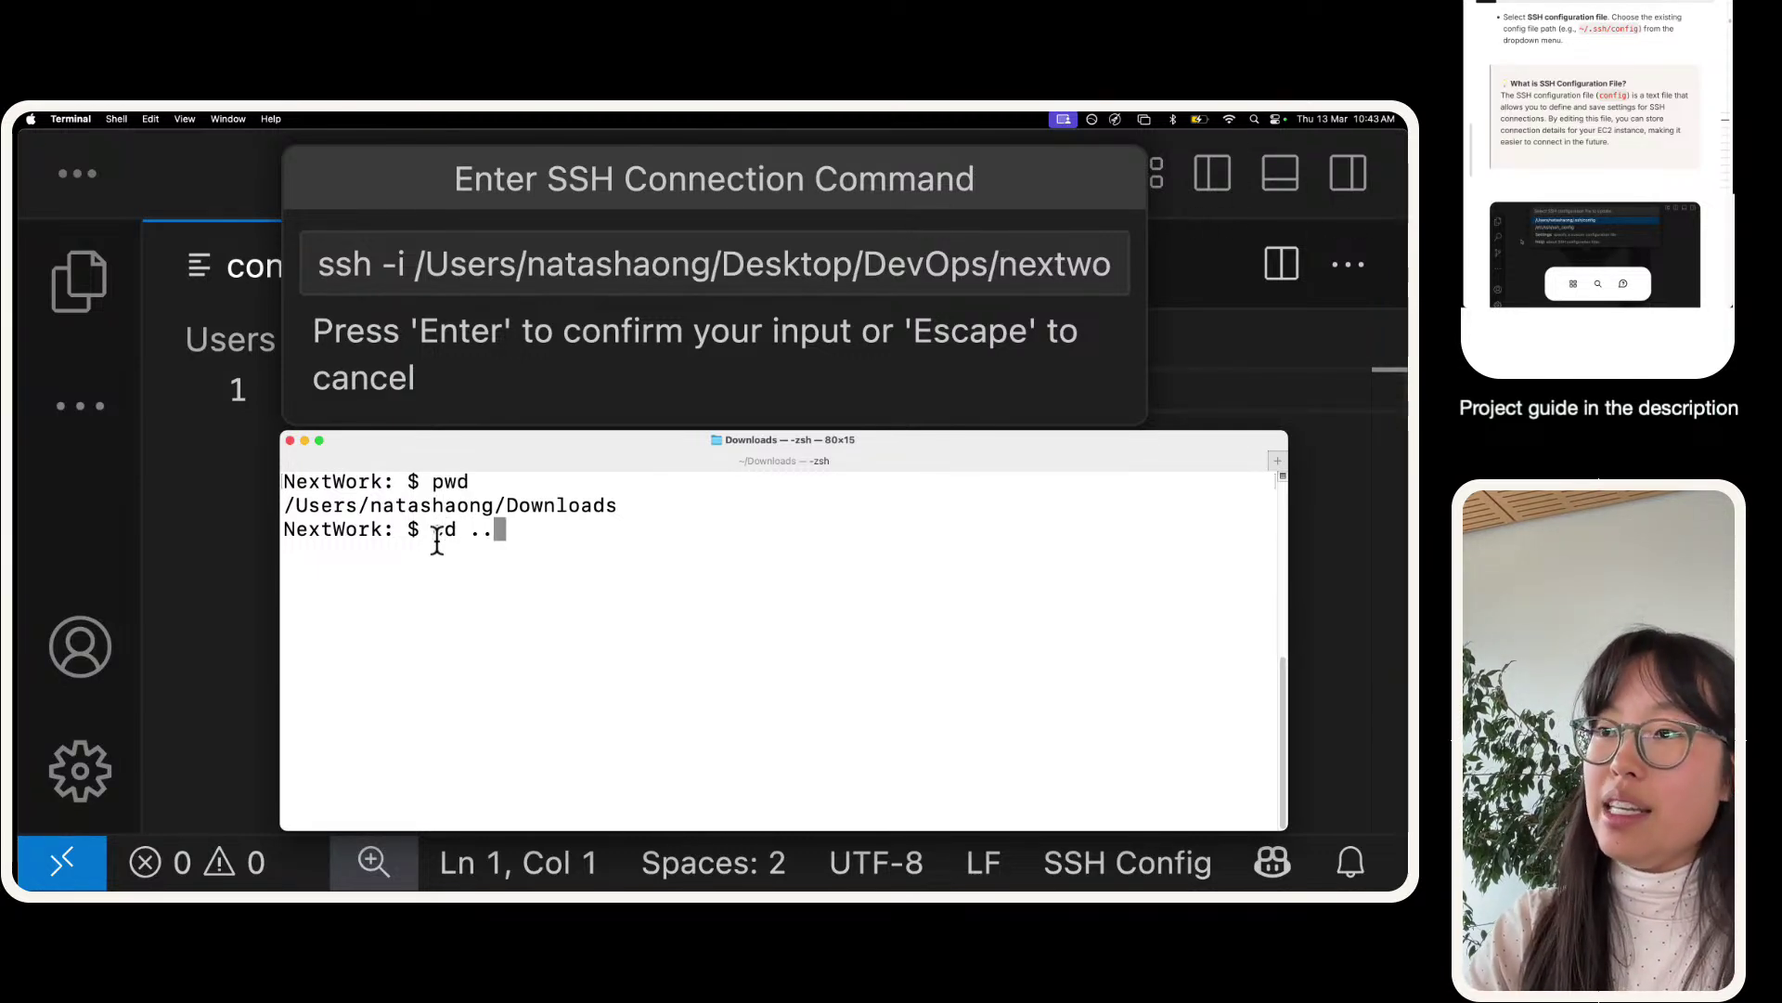
key("Return")
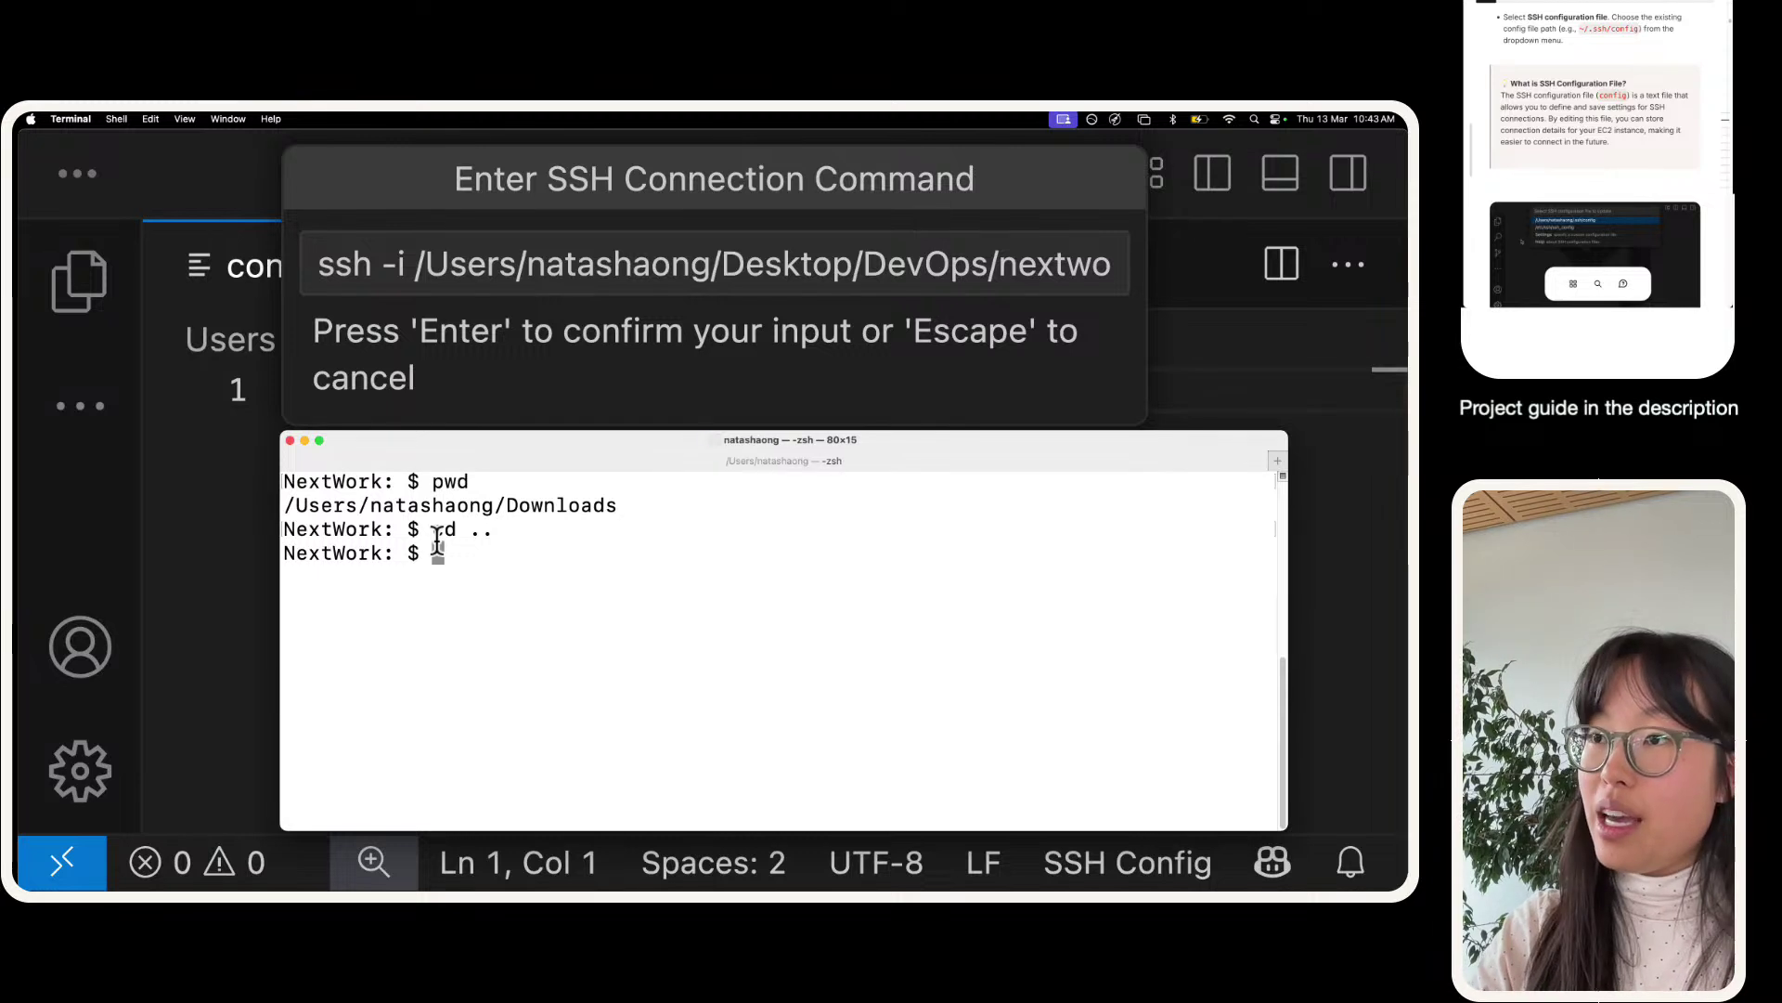
type("pwd")
key("Return")
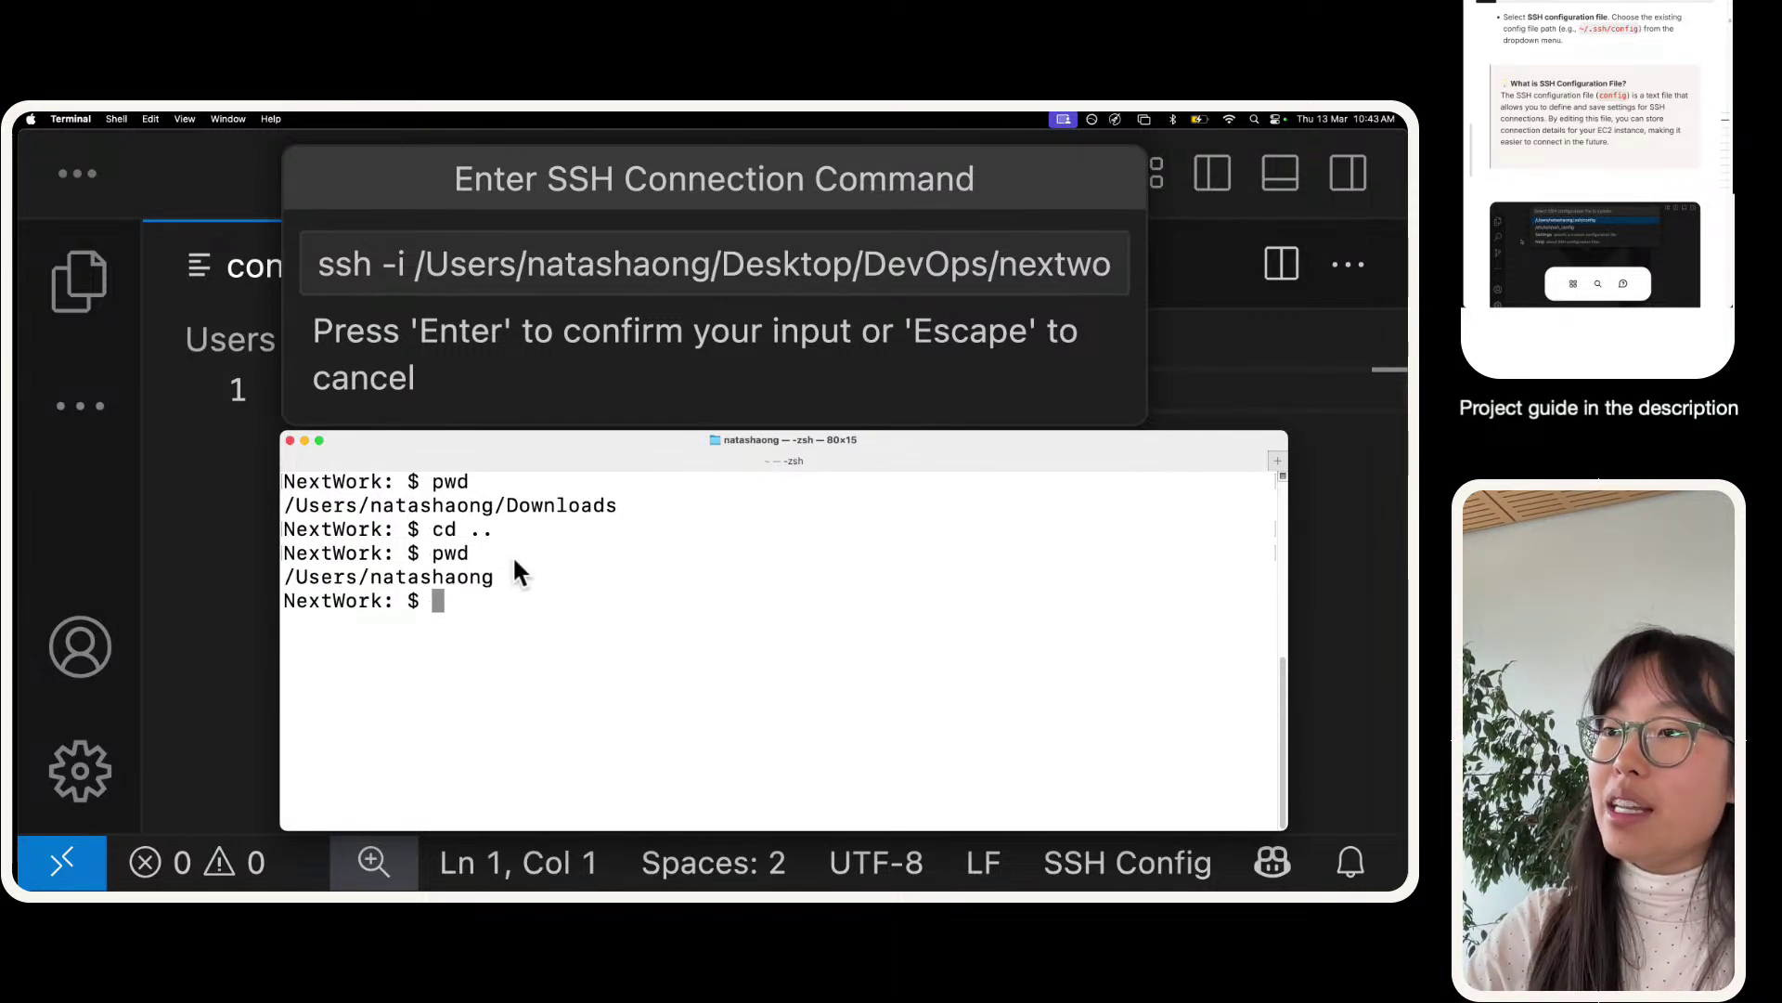
triple_click(282, 555)
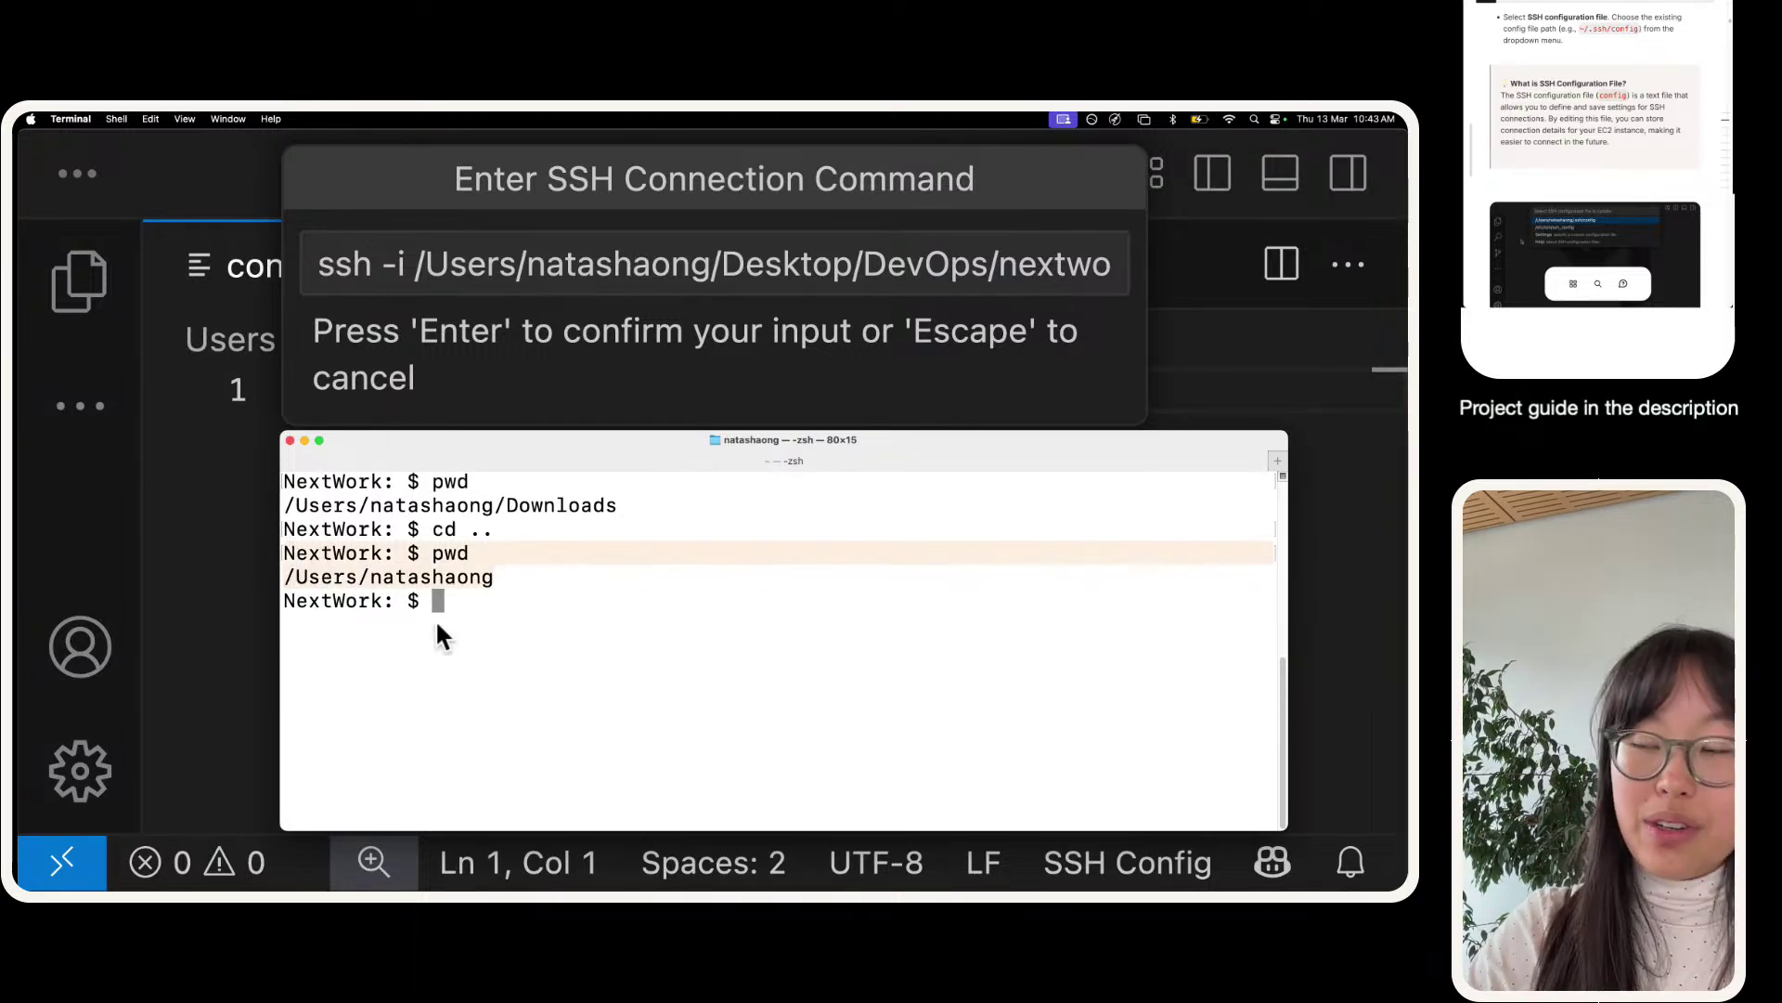
left_click(438, 620)
left_click(534, 391)
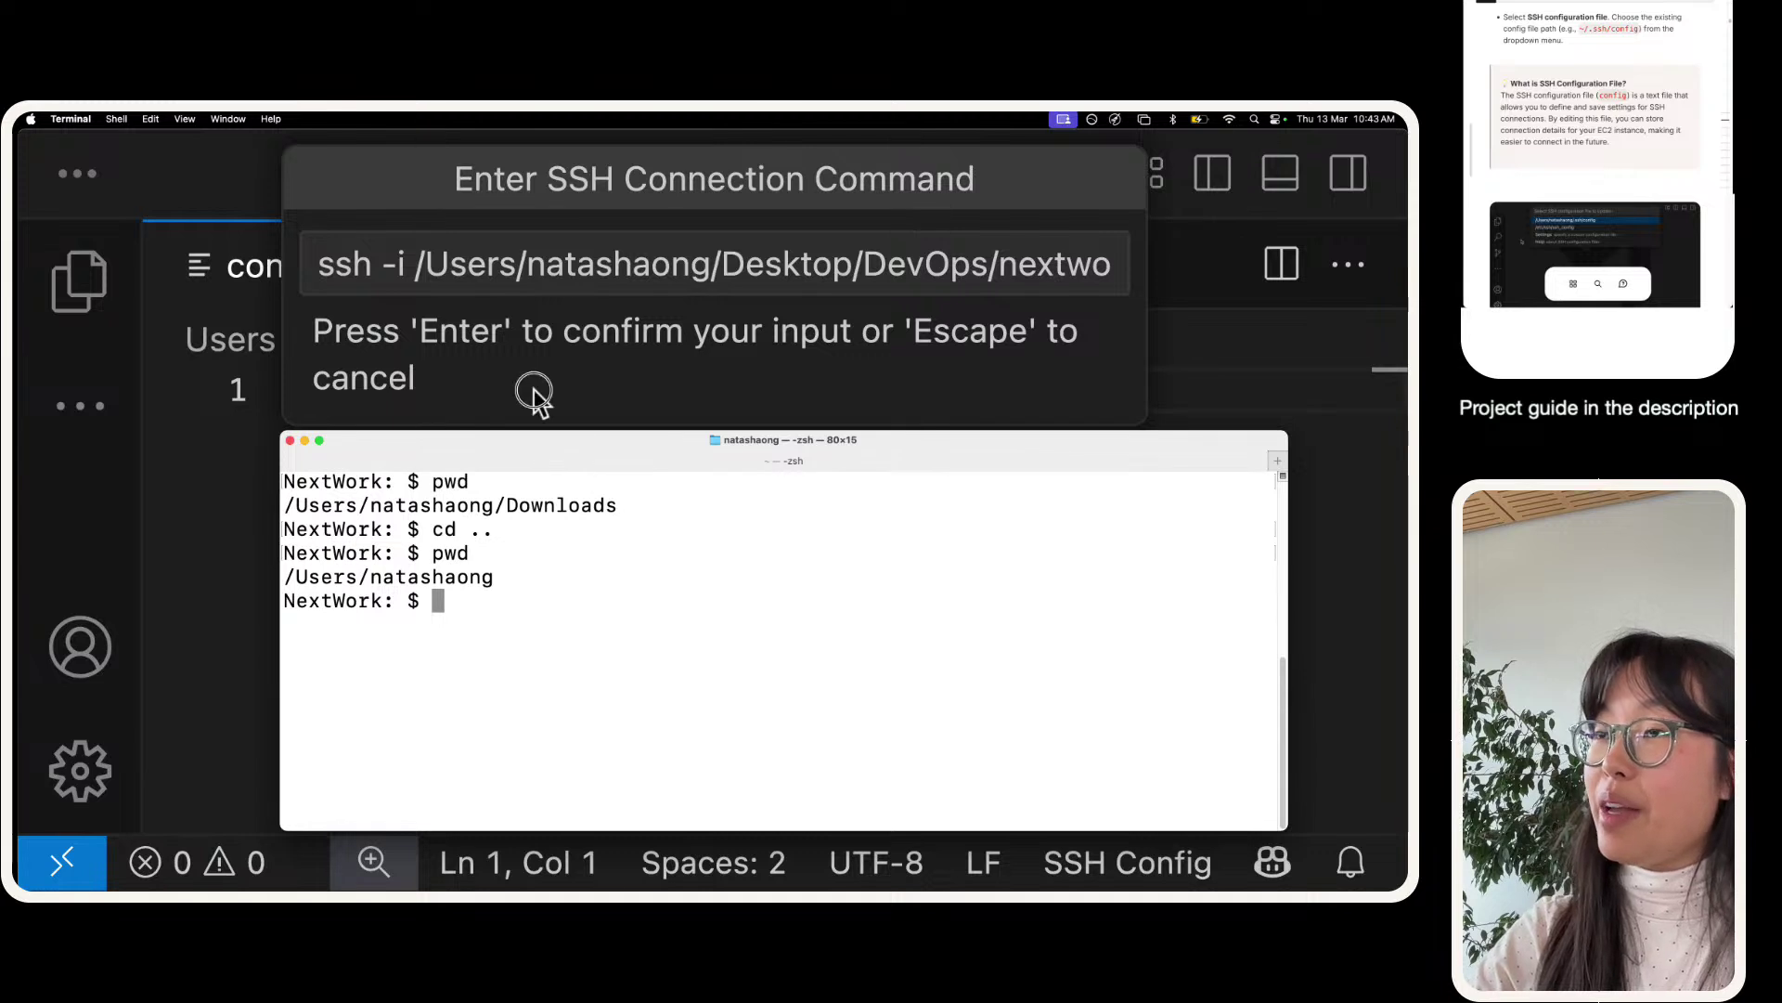
left_click_drag(534, 391, 544, 385)
left_click_drag(446, 422, 525, 384)
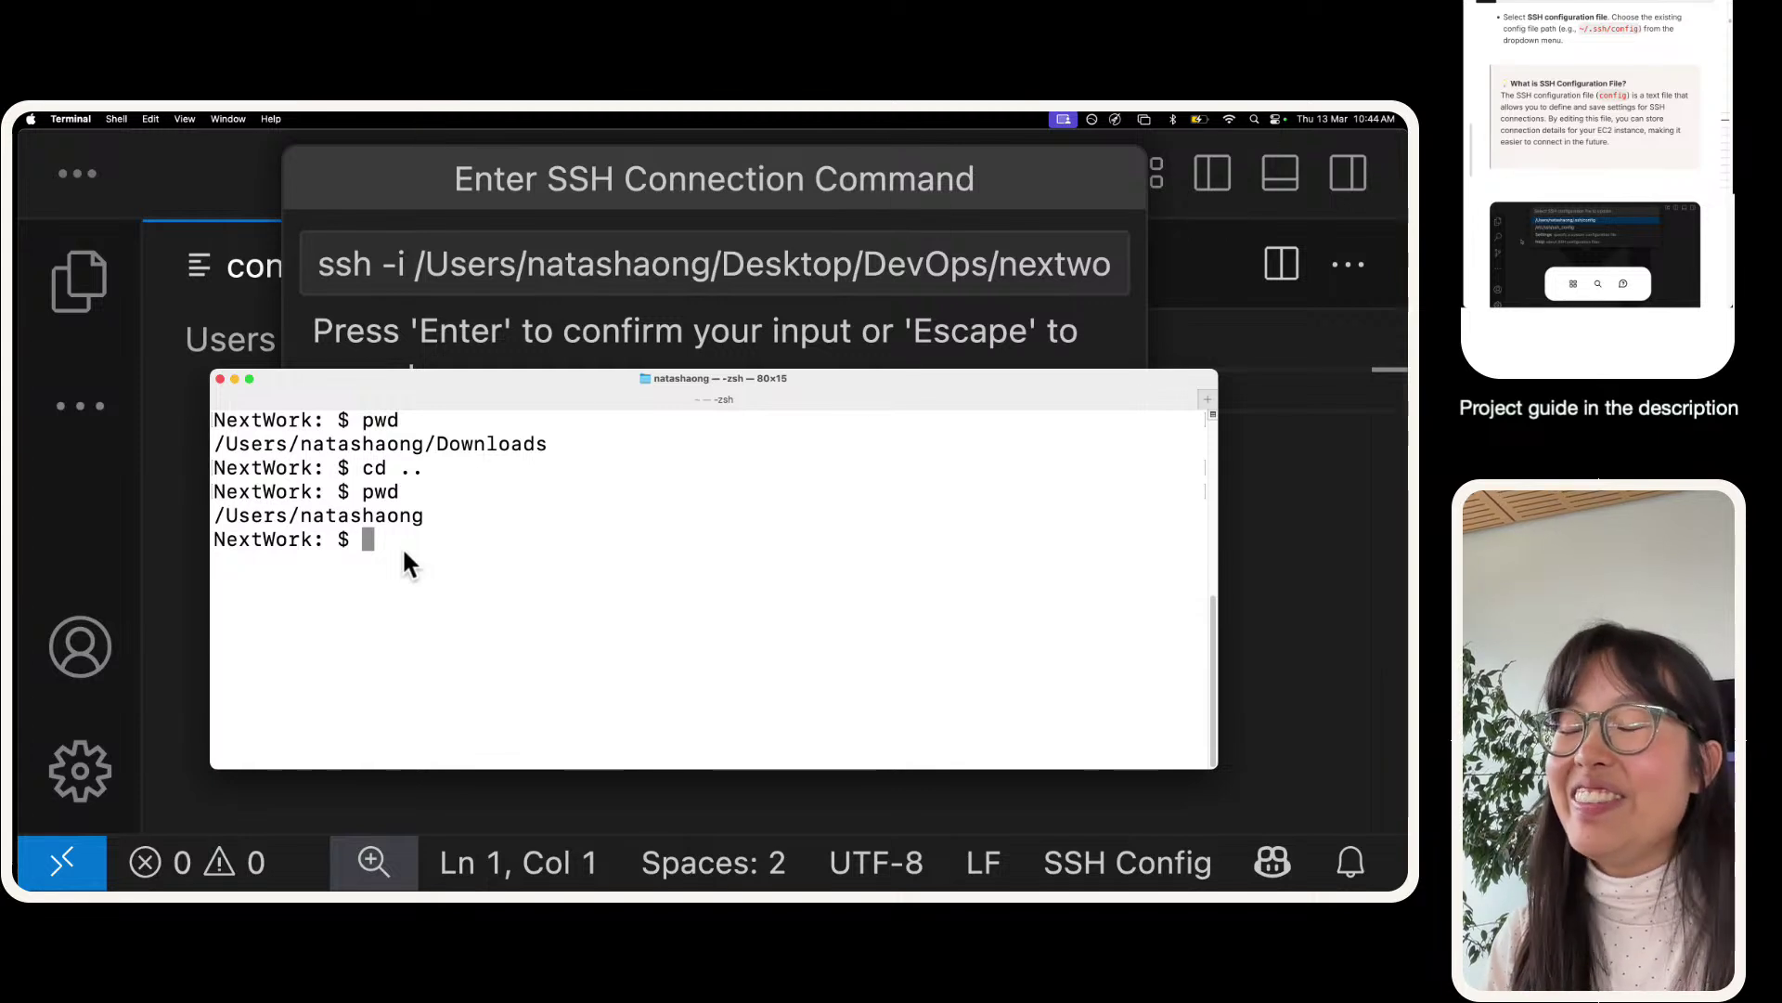
- Change into Desktop/DevOps, enlarge the text, and list the folder showing nextwork-devops.pem
type("cd Desktop")
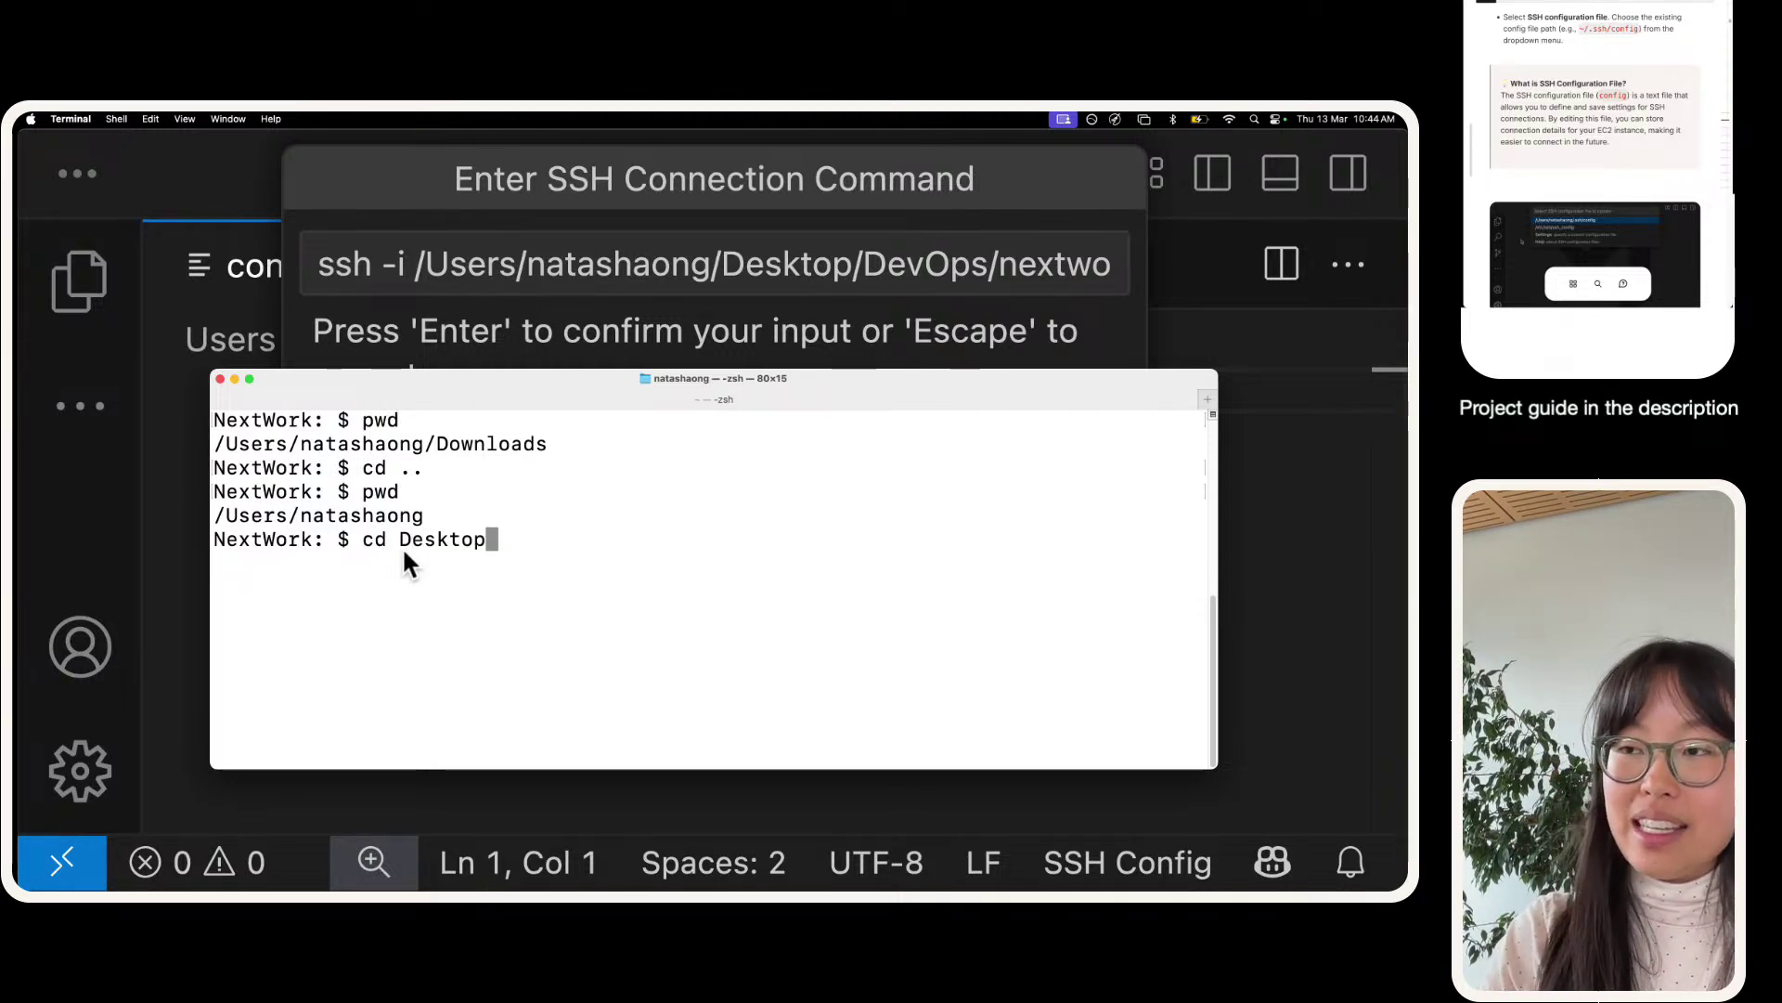
key("Return")
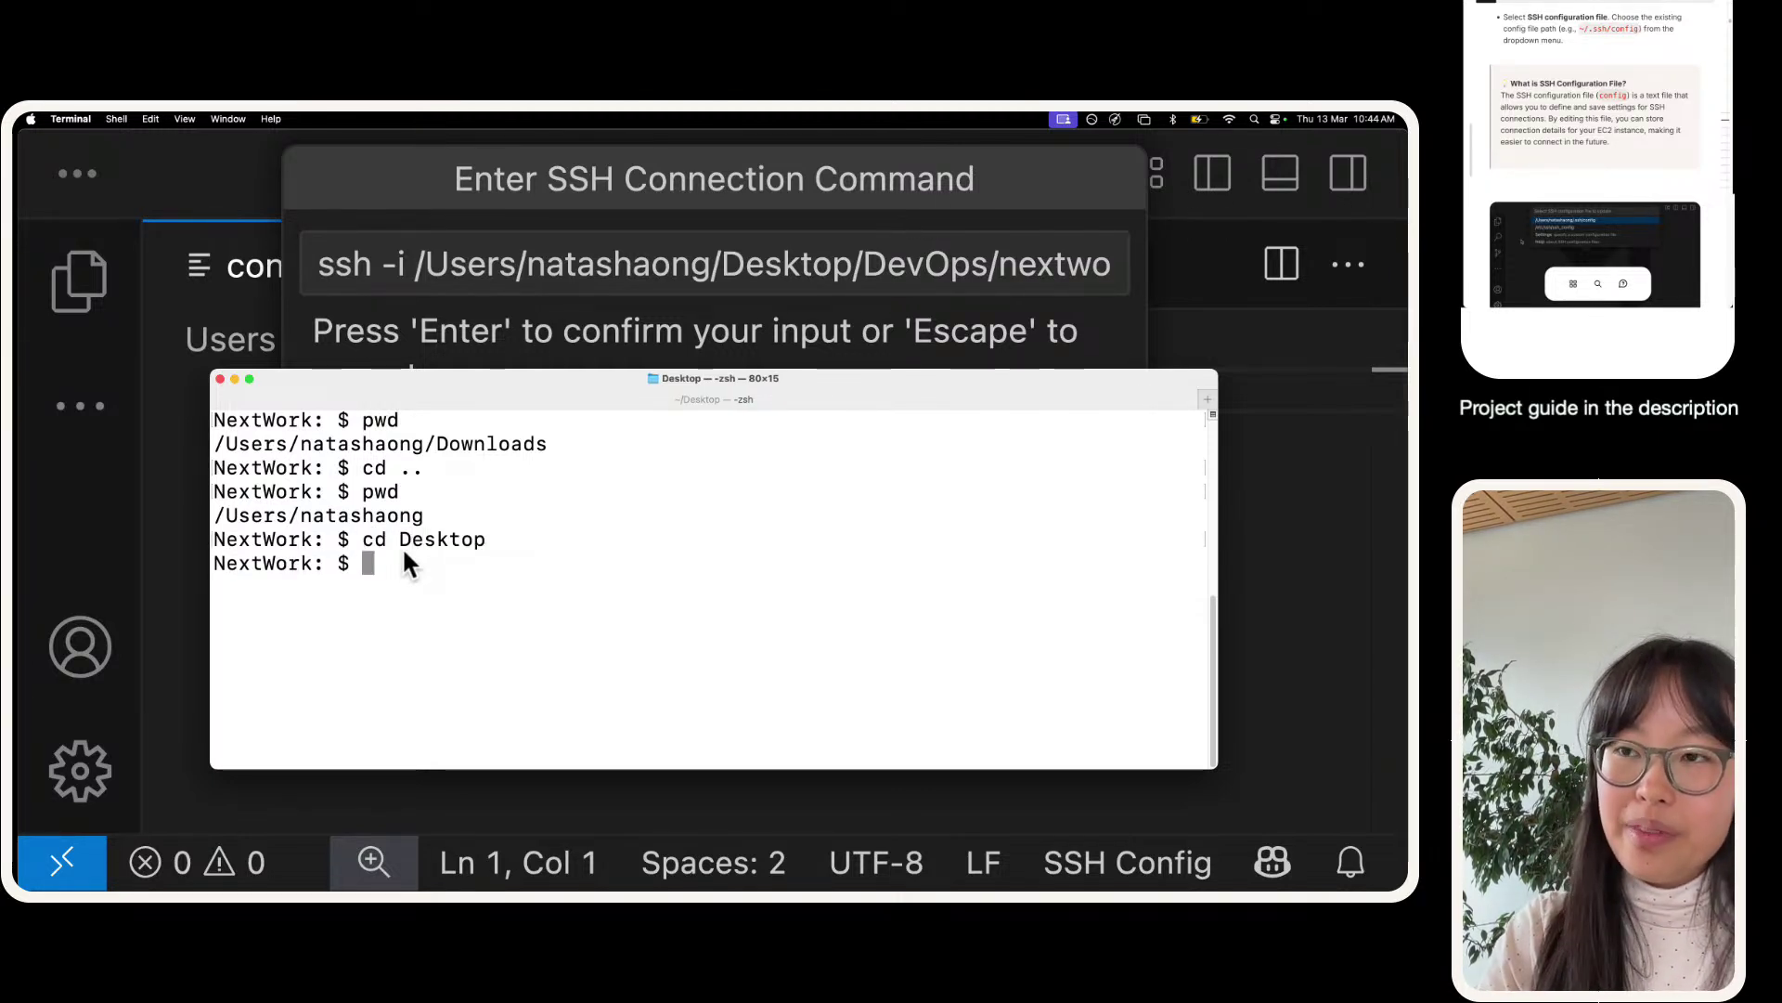
type("cd DevOps")
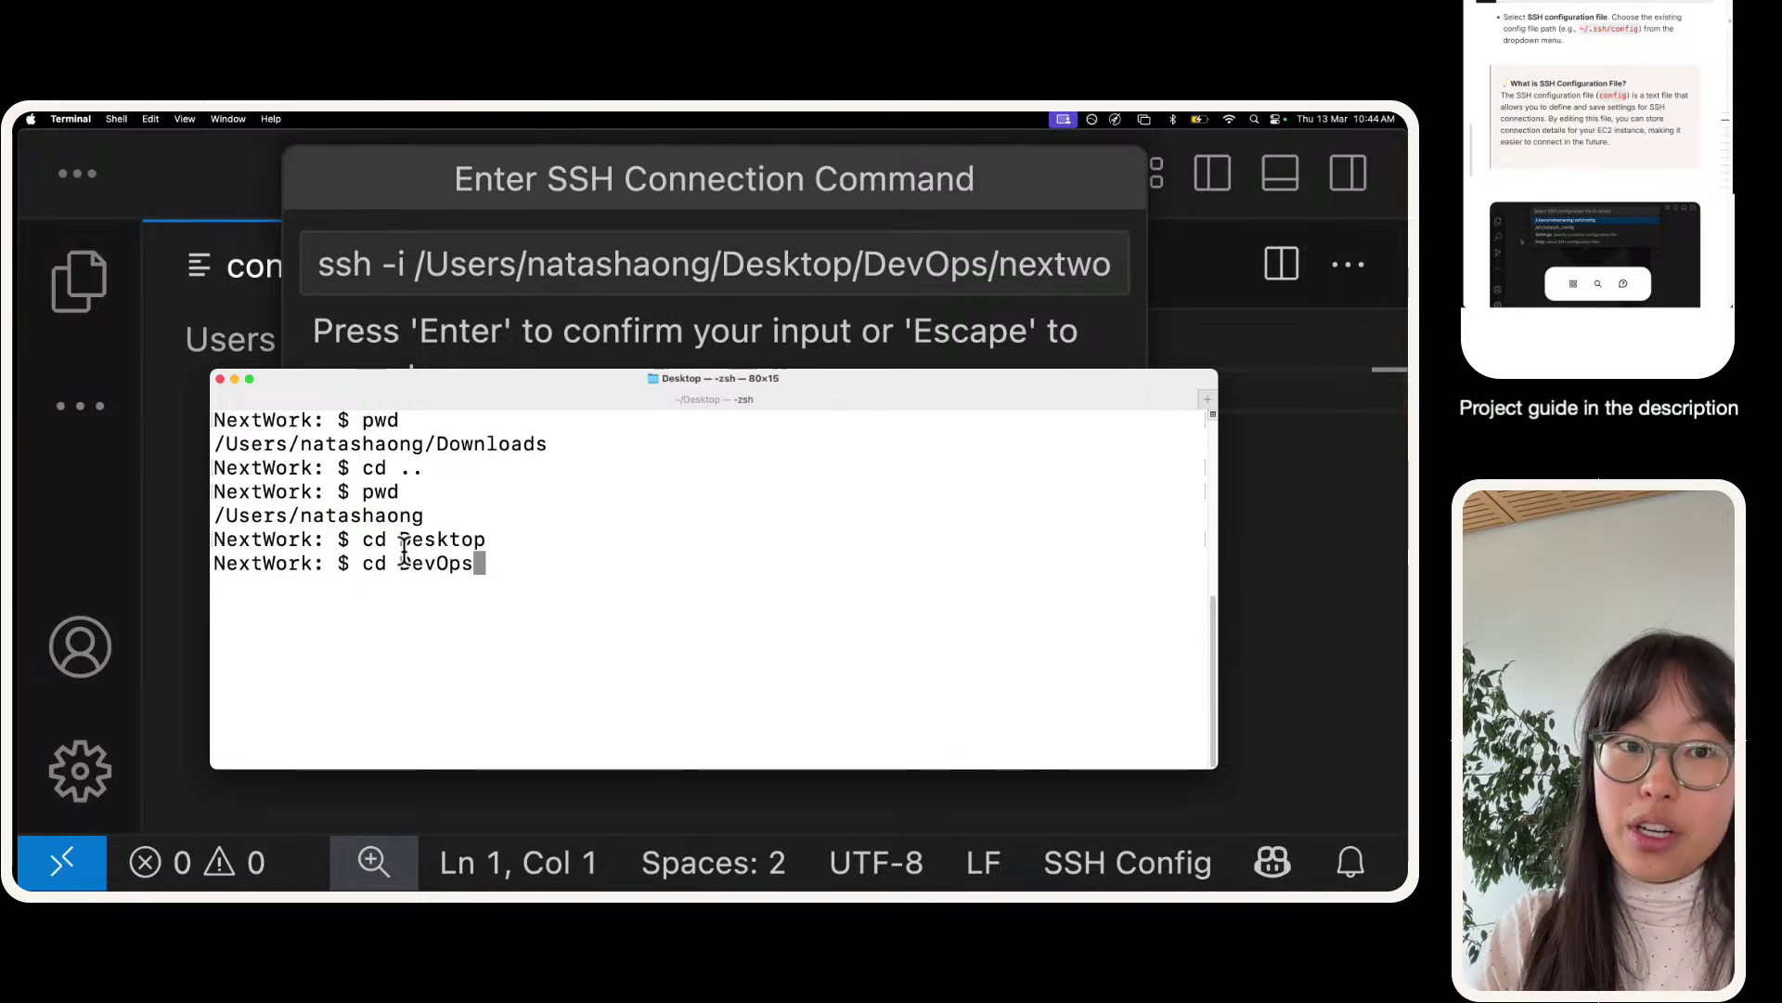
key("Return")
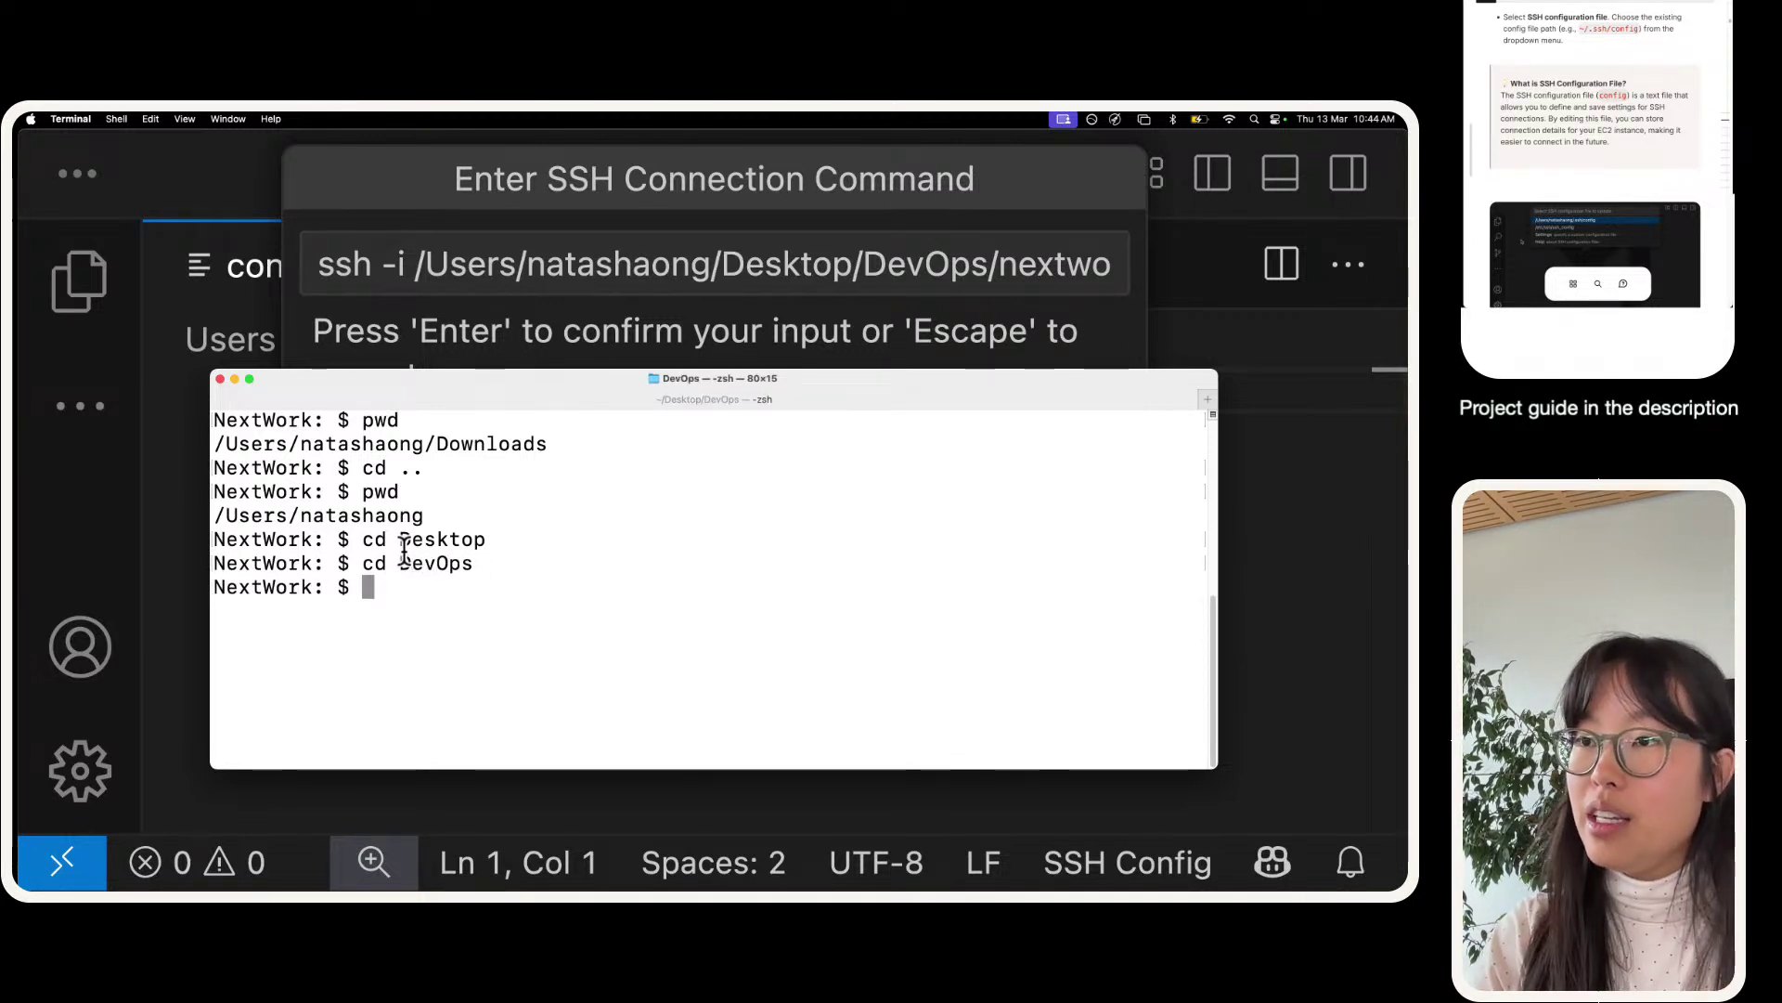
key("super+equal")
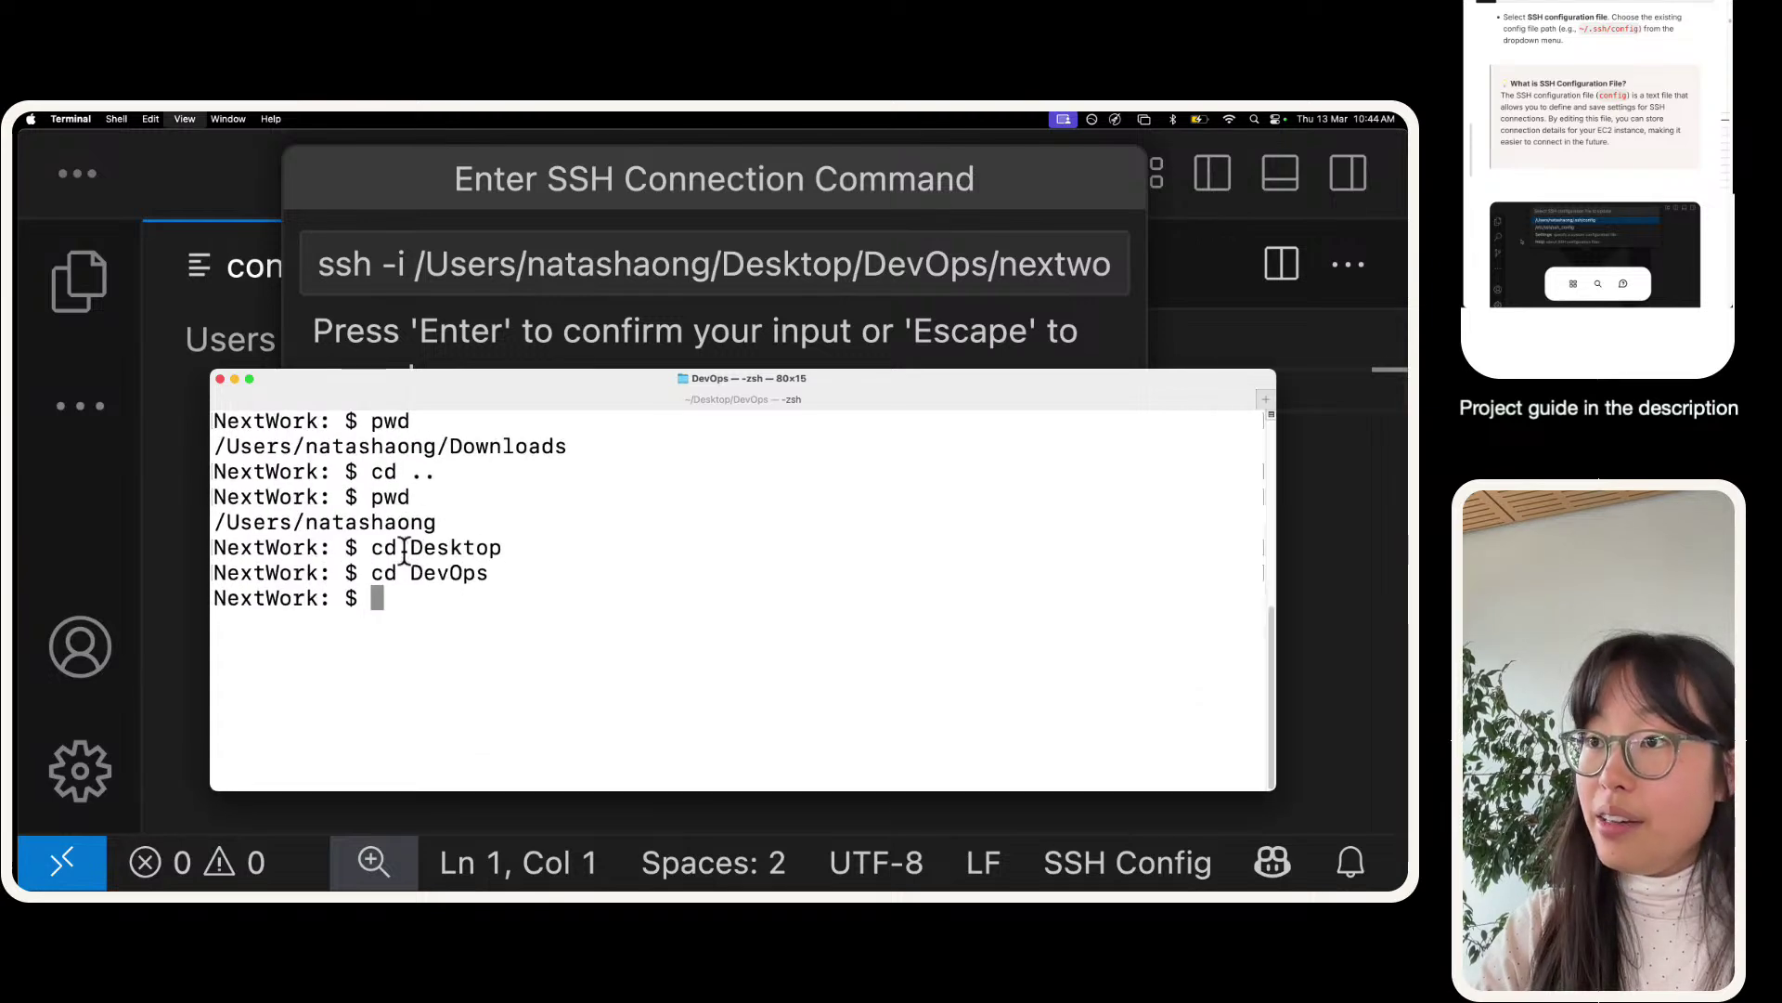
key("super+equal")
key("super+equal")
key("super+equal")
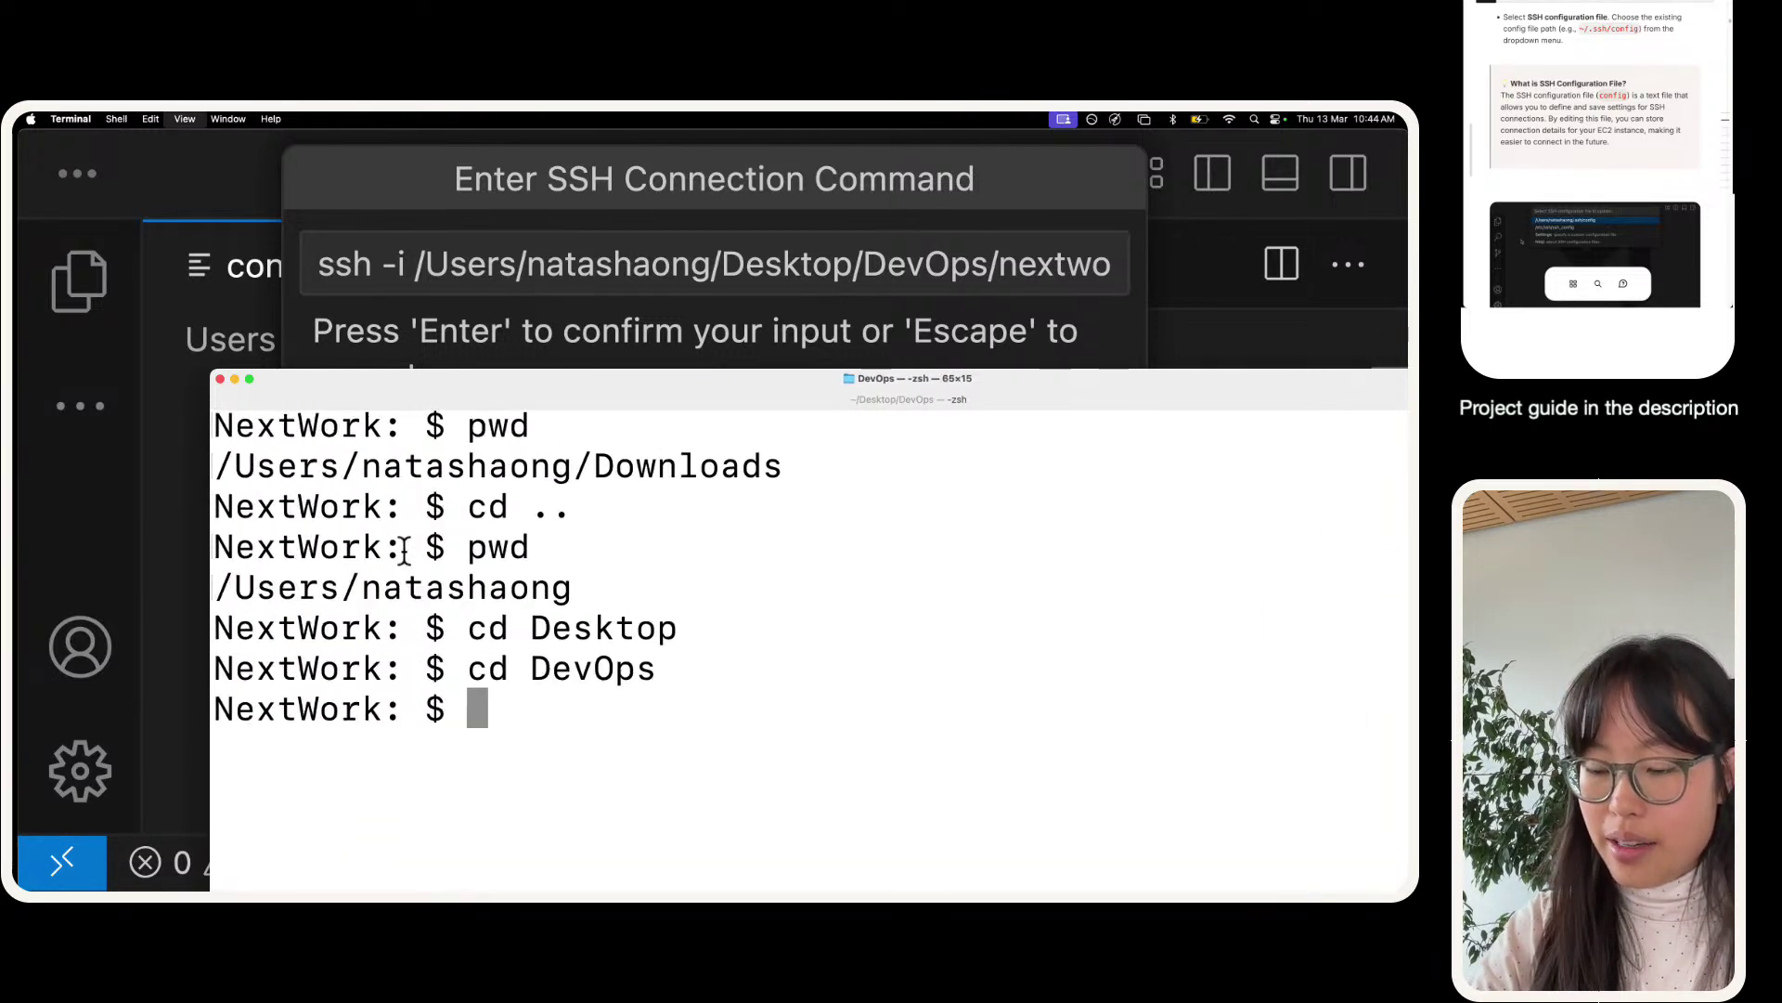
type("ls")
key("Return")
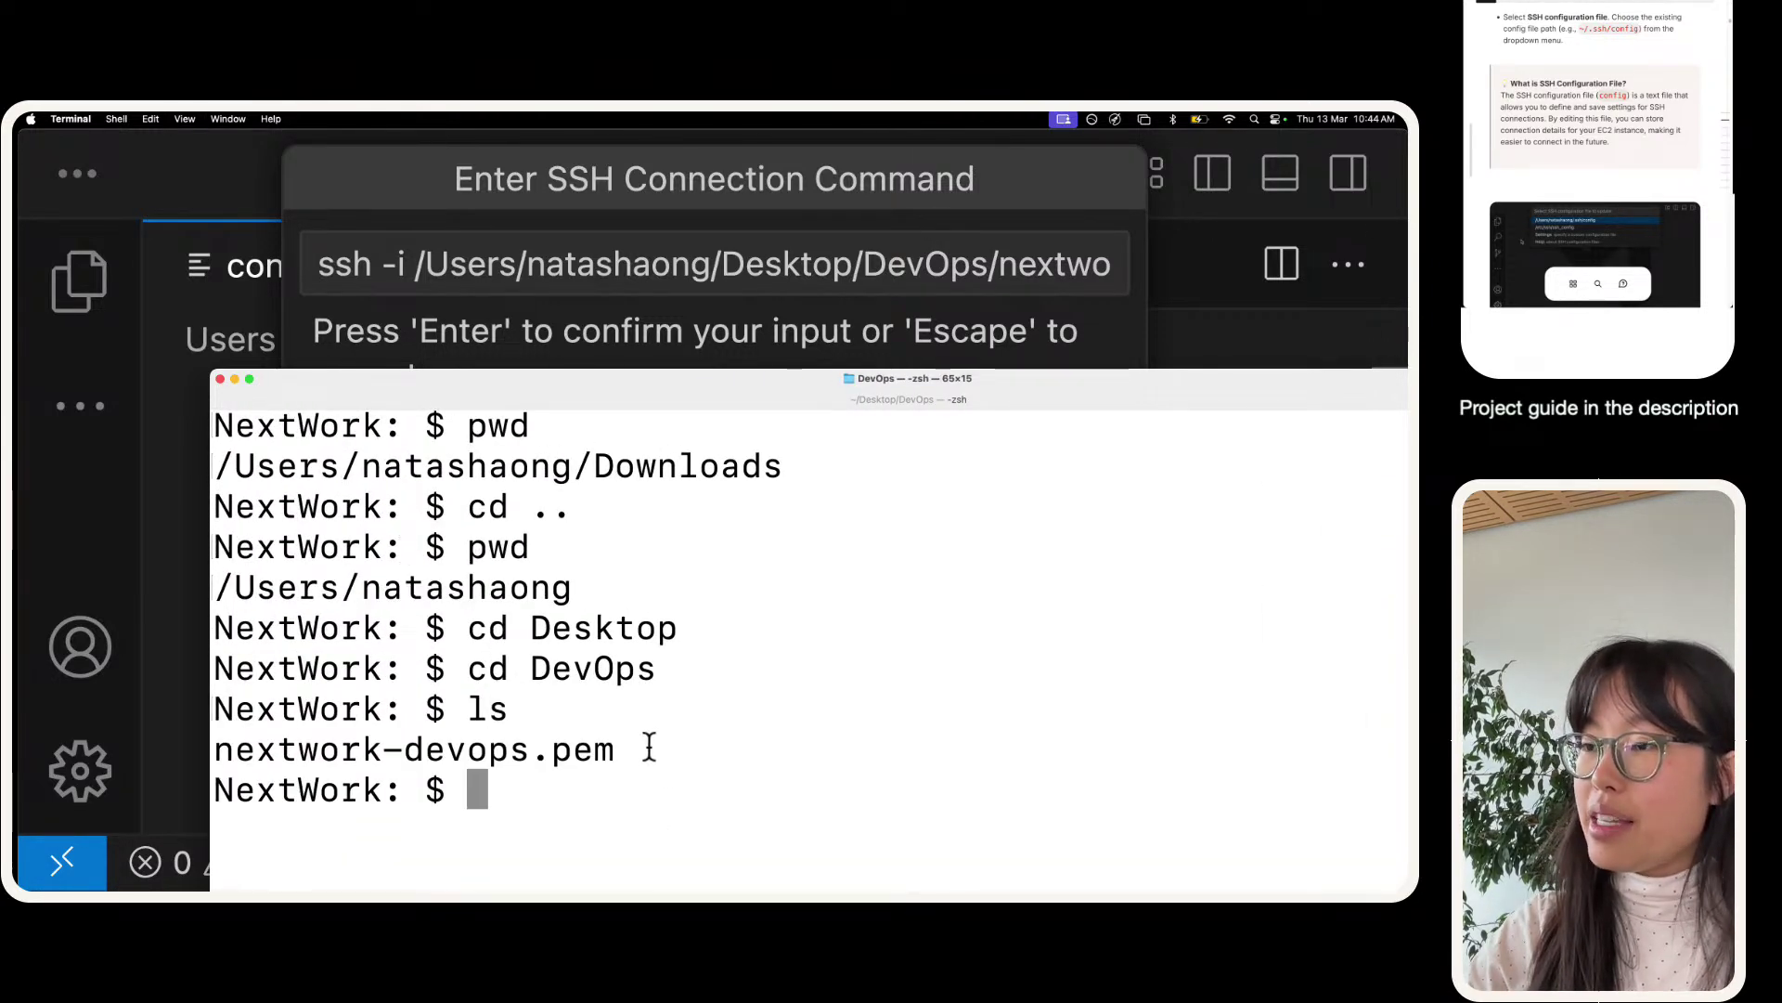
left_click_drag(616, 748, 235, 689)
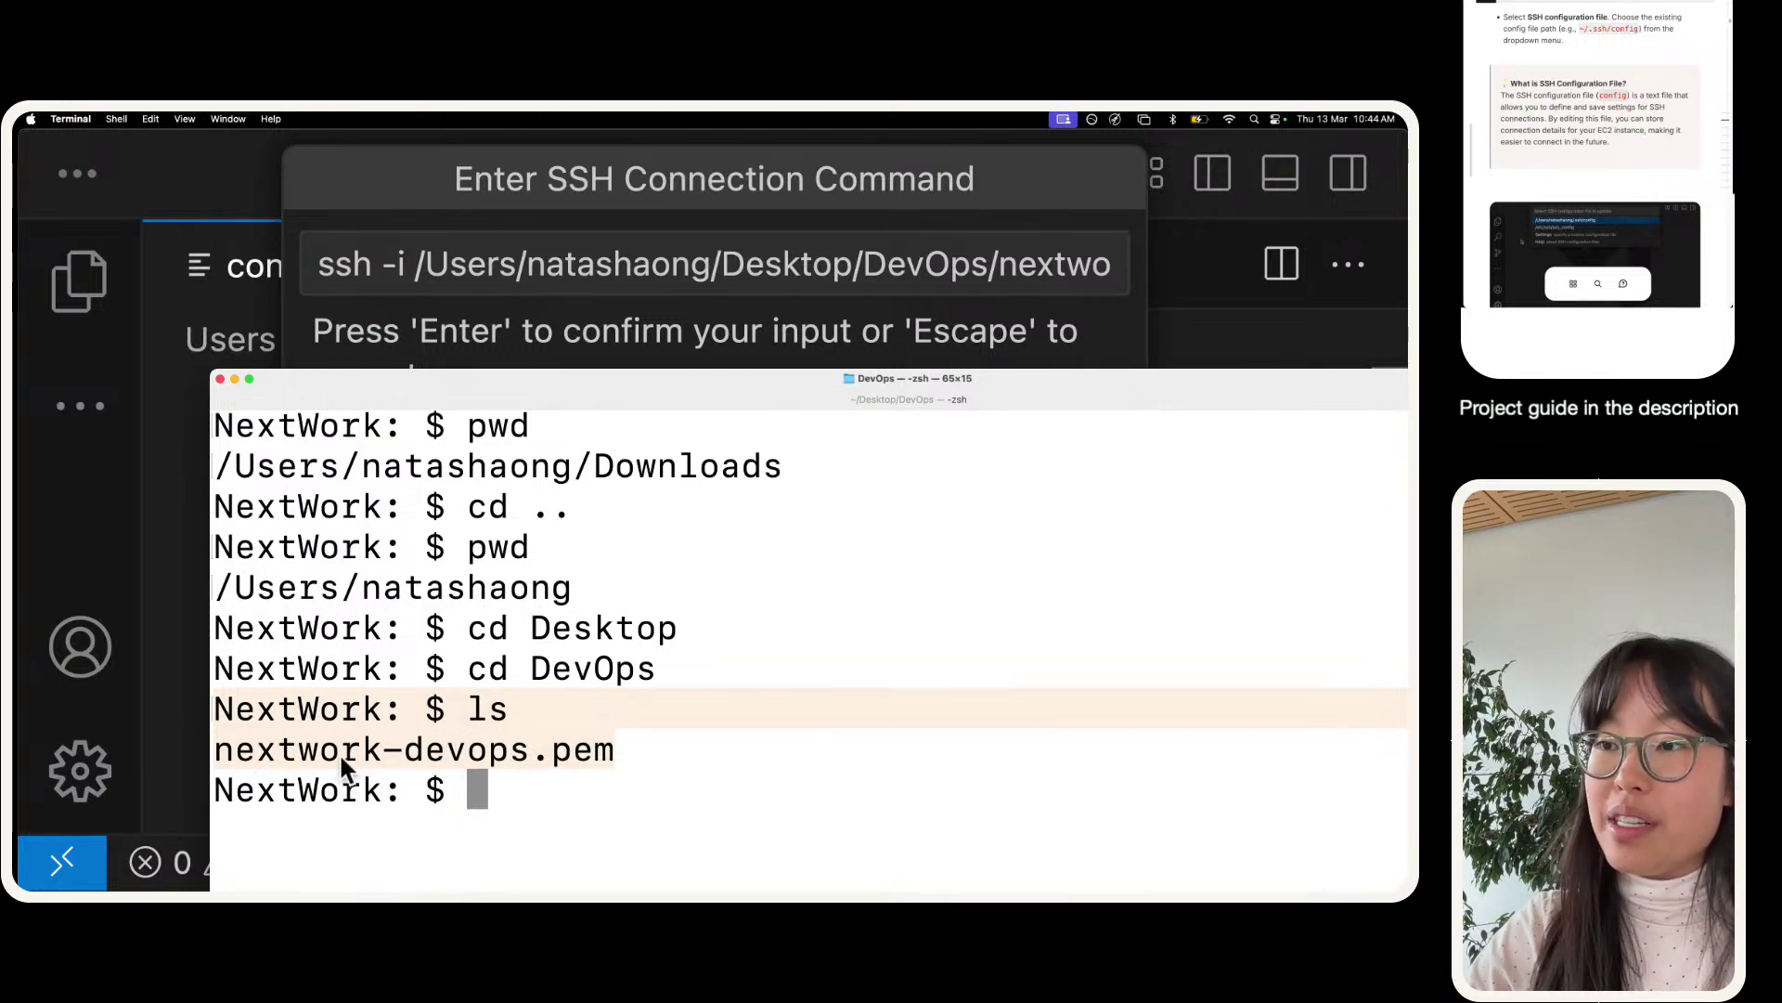
left_click(589, 754)
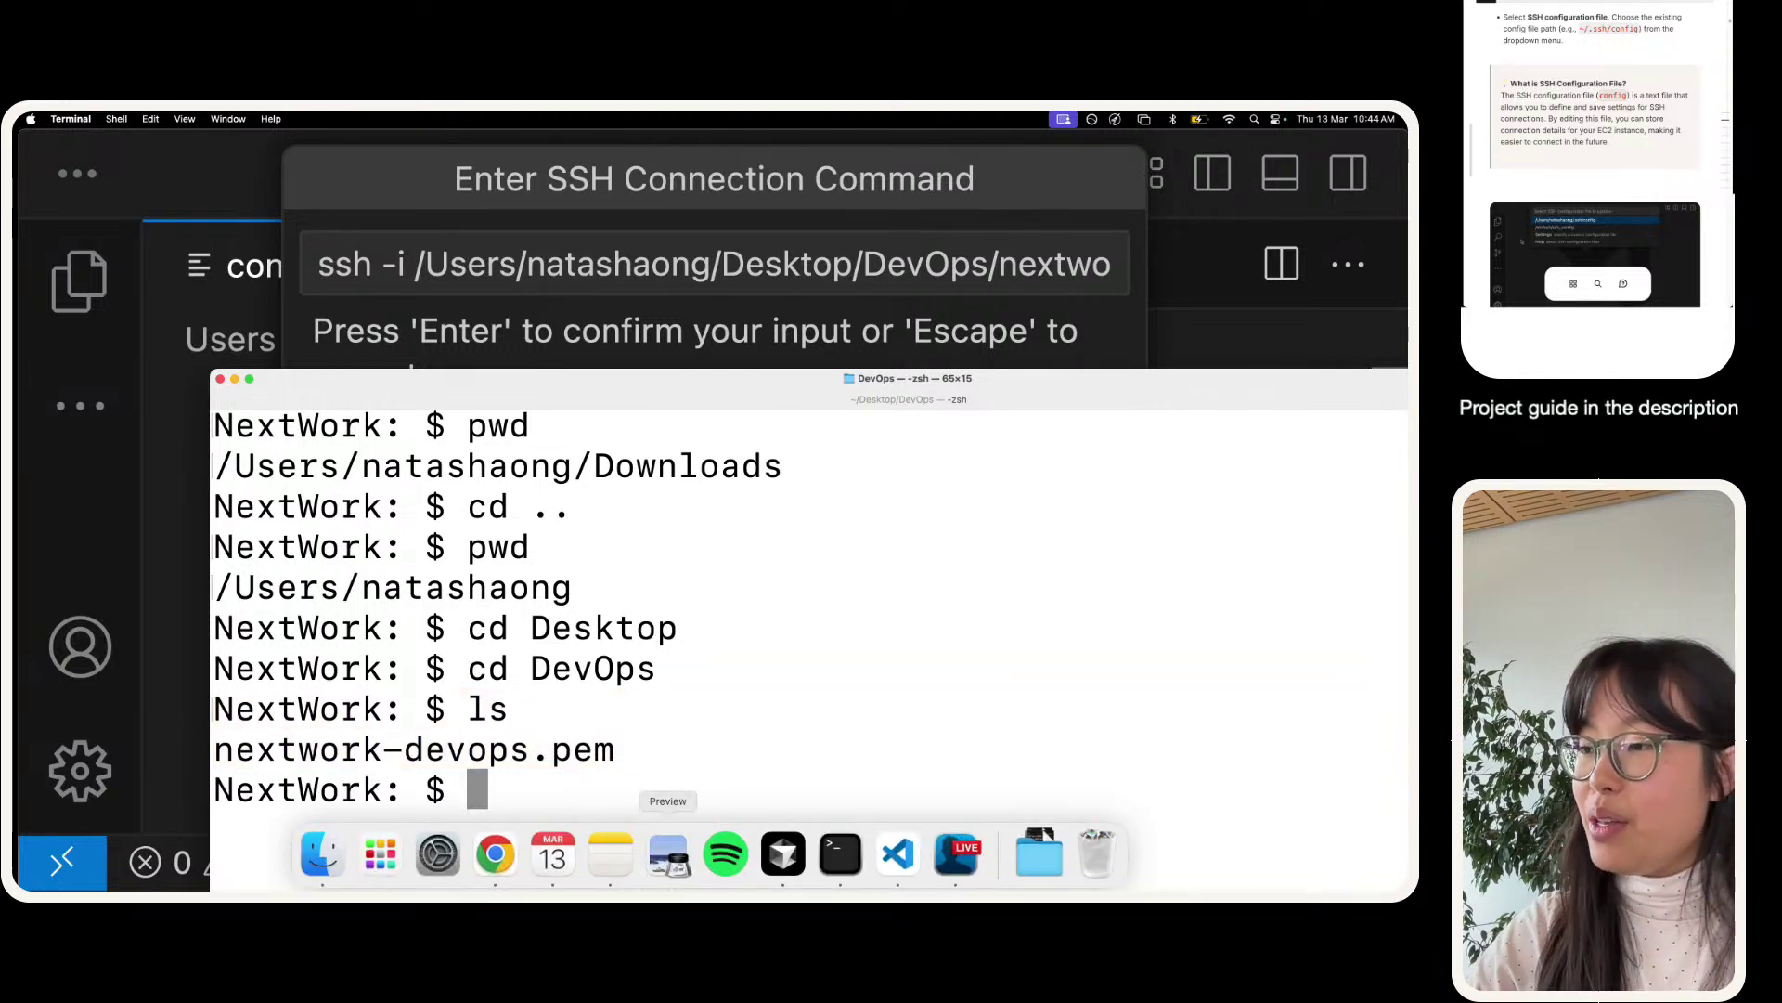
- Confirm nextwork-devops.pem in Finder, then print the DevOps folder's full path with pwd
left_click(320, 858)
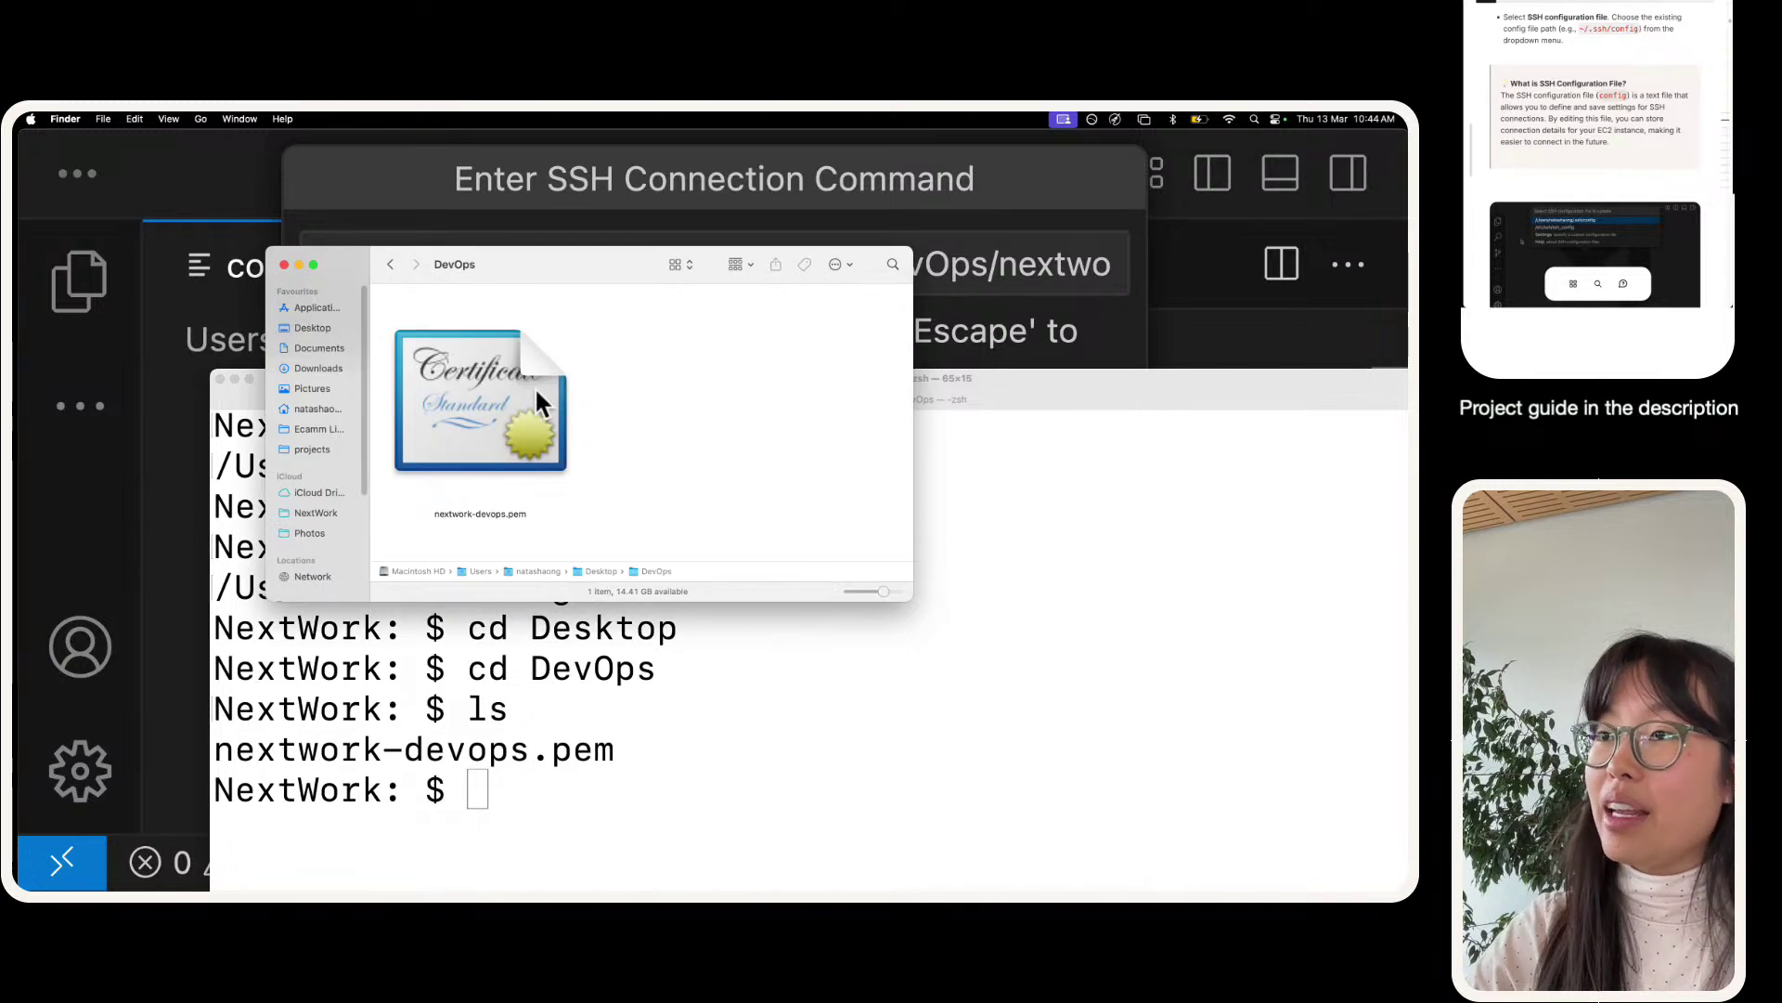
left_click(542, 434)
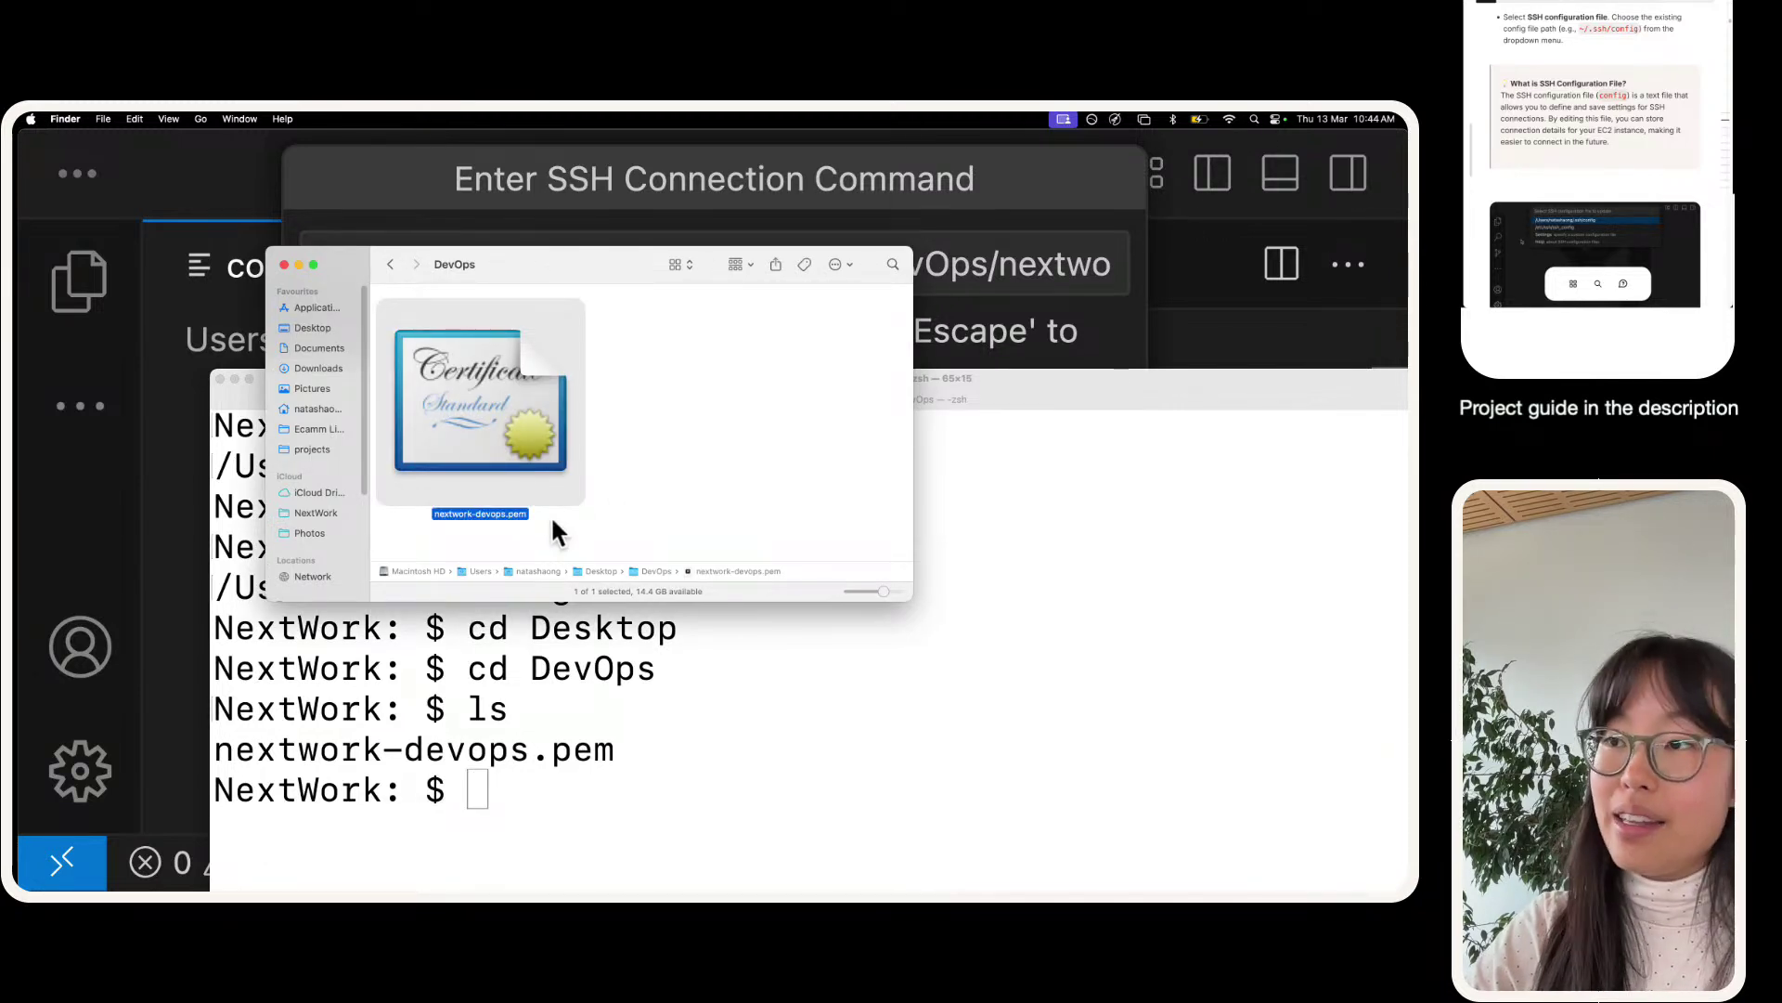
left_click(569, 787)
left_click_drag(739, 400, 689, 232)
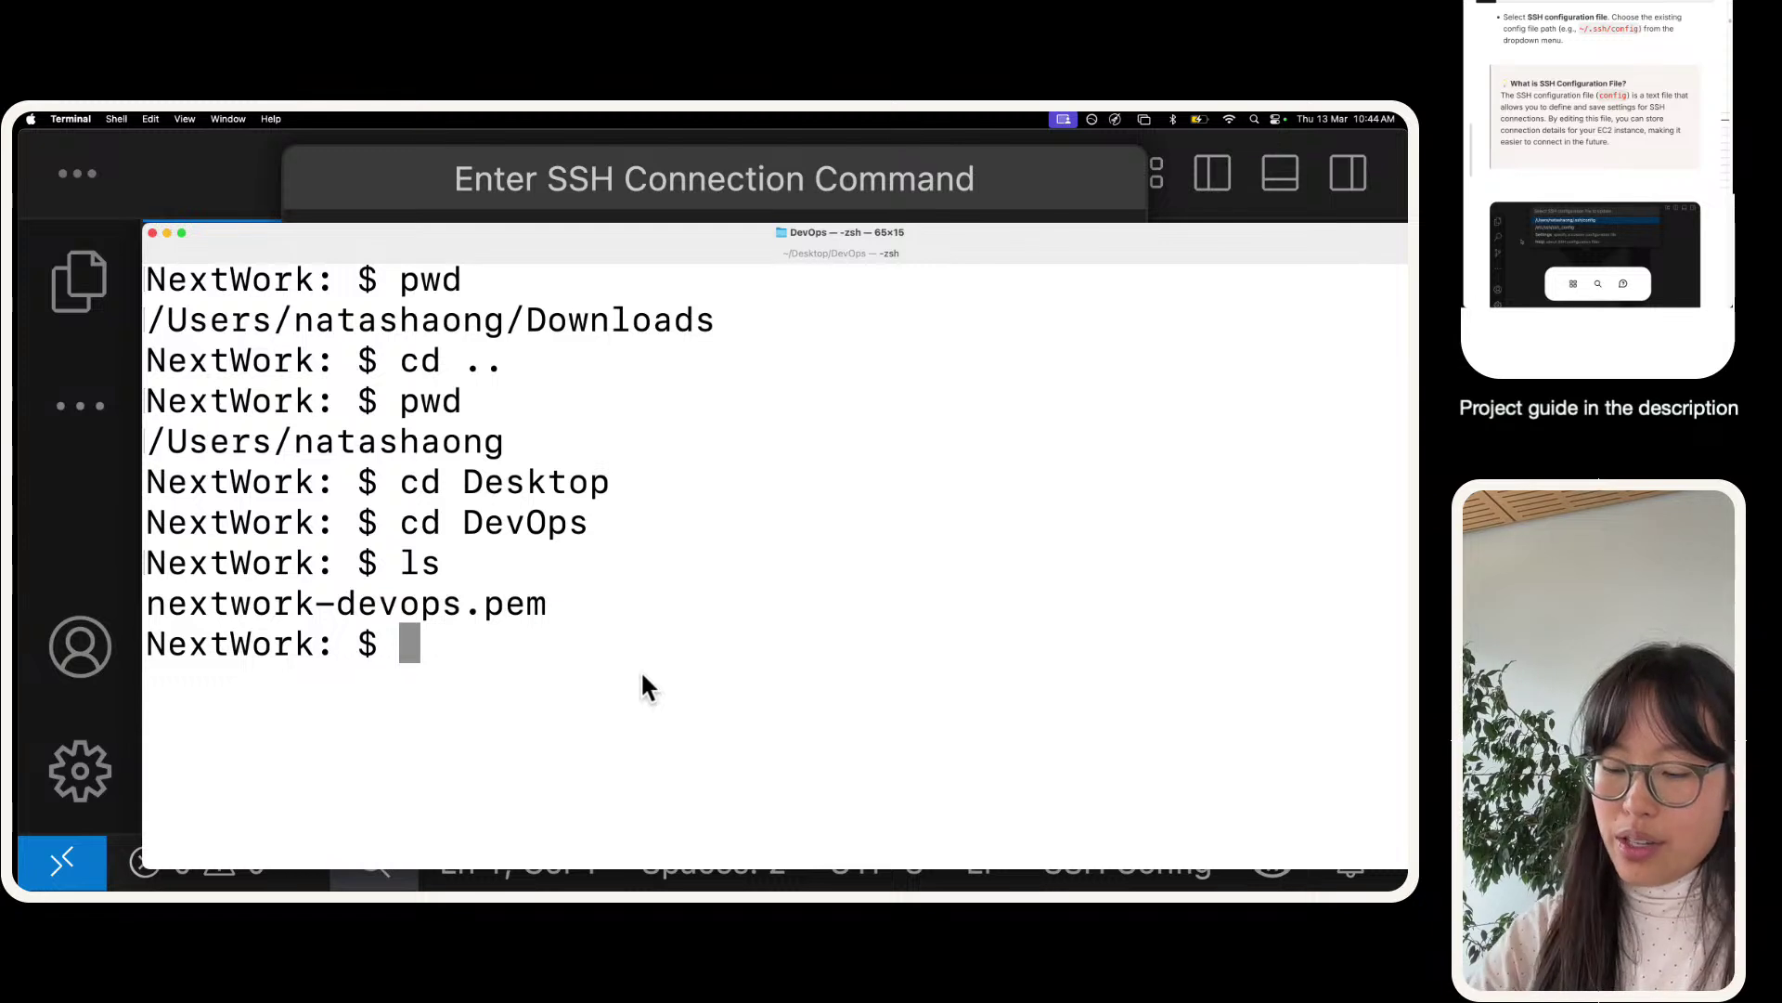
type("pwd")
key("Return")
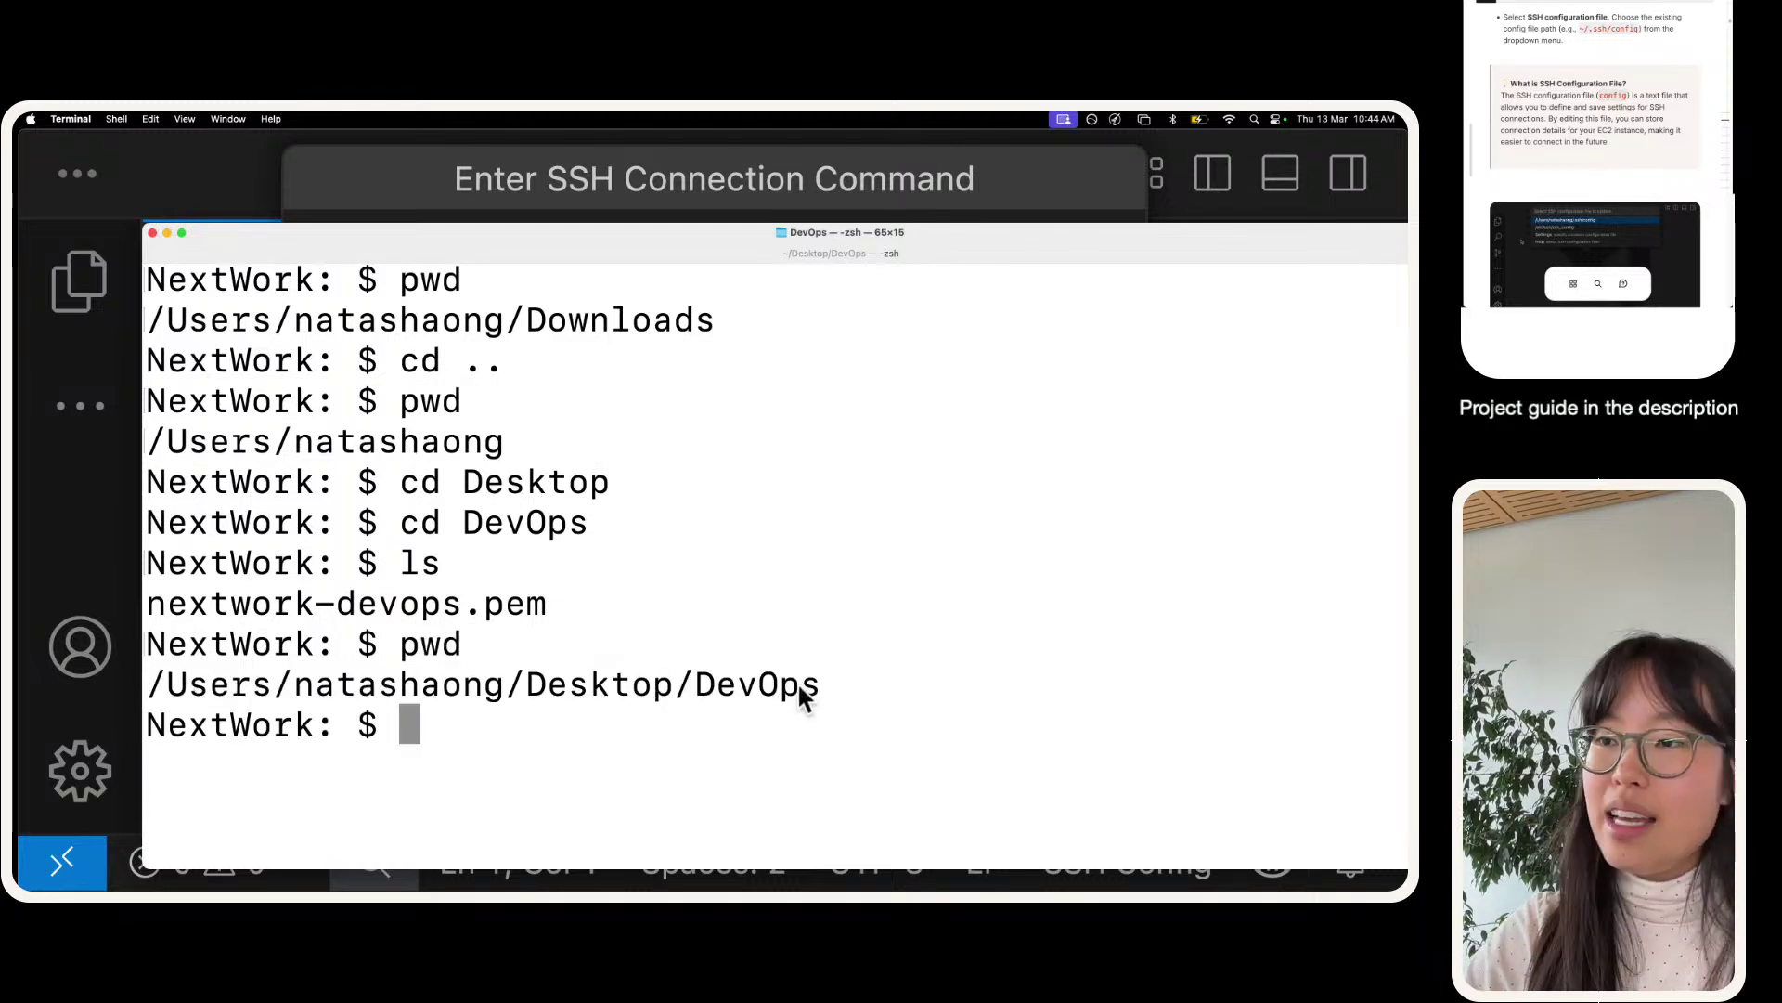
left_click_drag(866, 702, 153, 691)
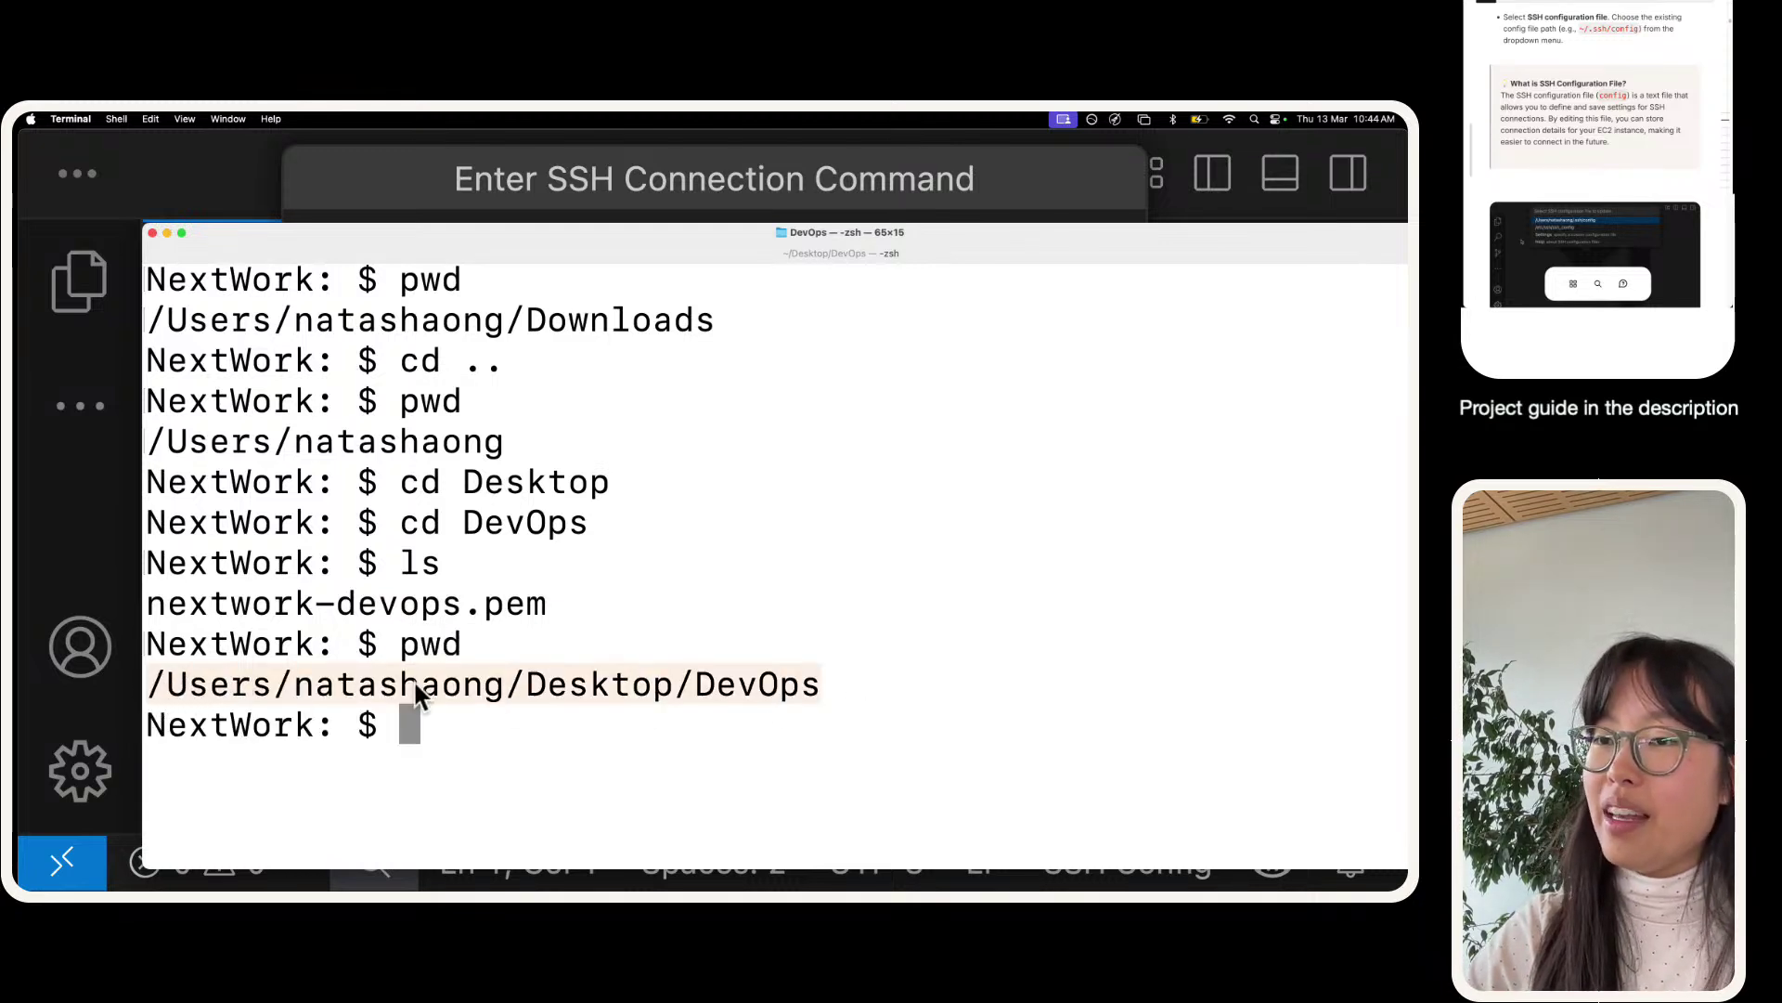
left_click_drag(815, 698, 159, 681)
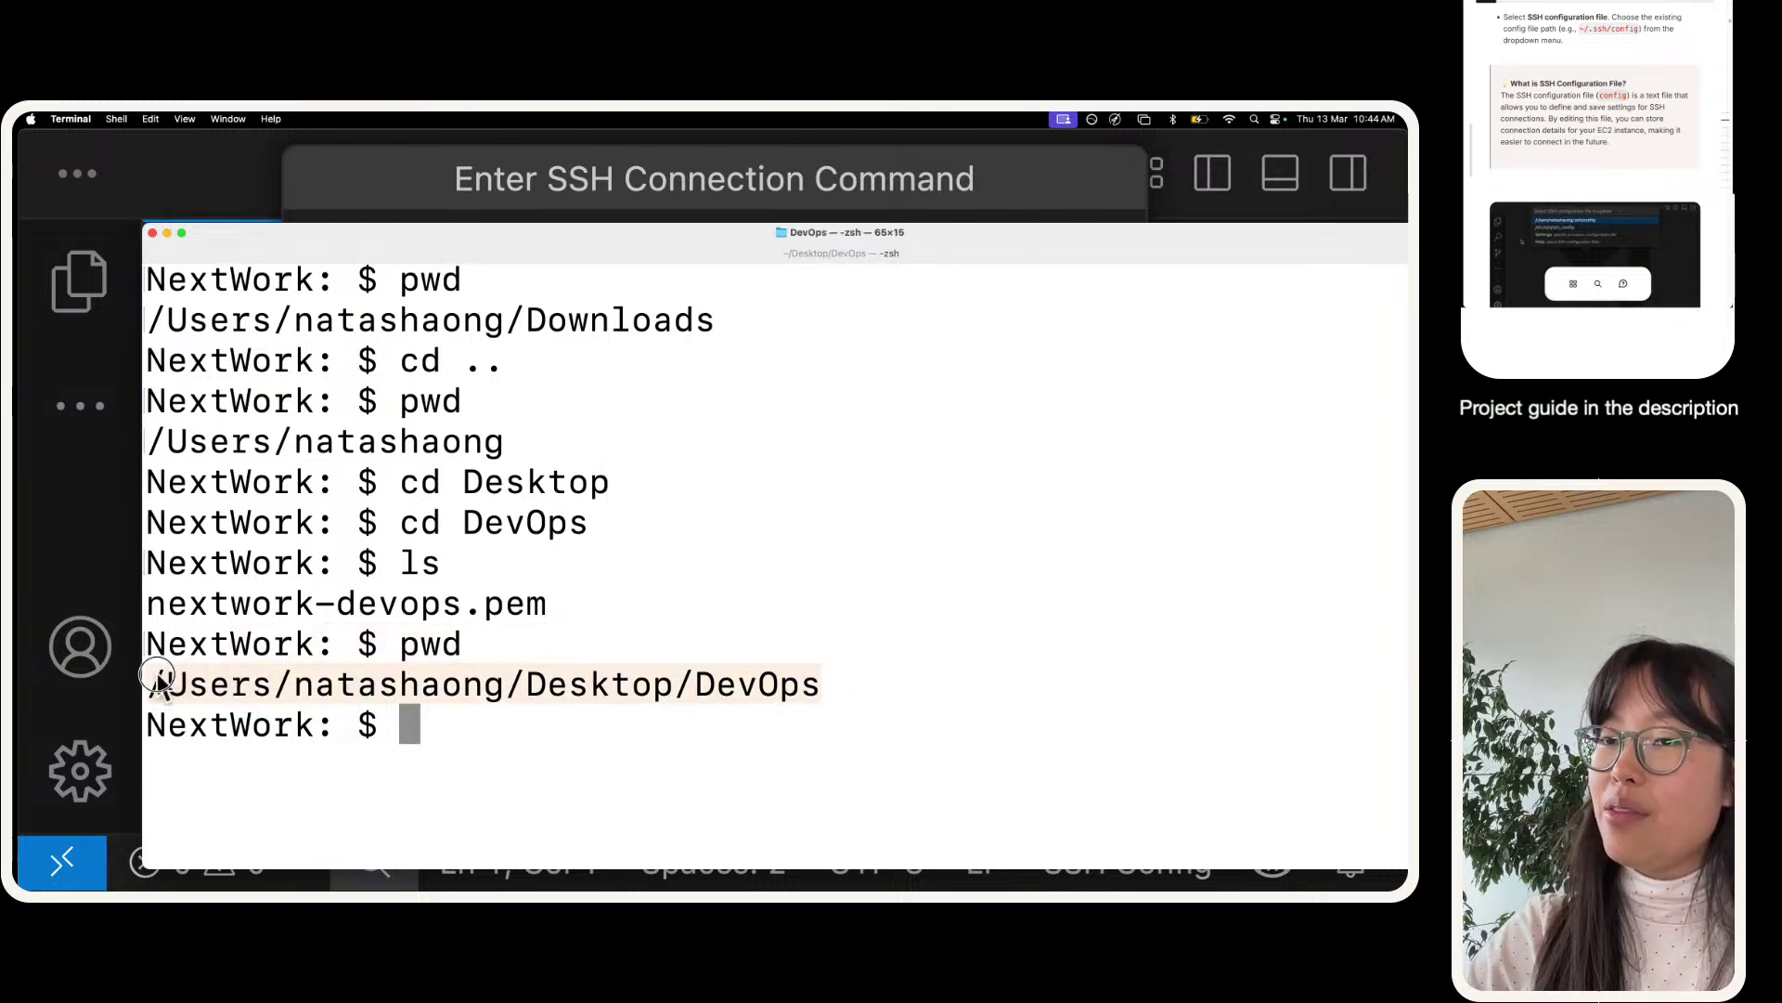
- Return to VS Code's connection command and review the nextwork-devops.pem key path
left_click(166, 232)
left_click(1010, 377)
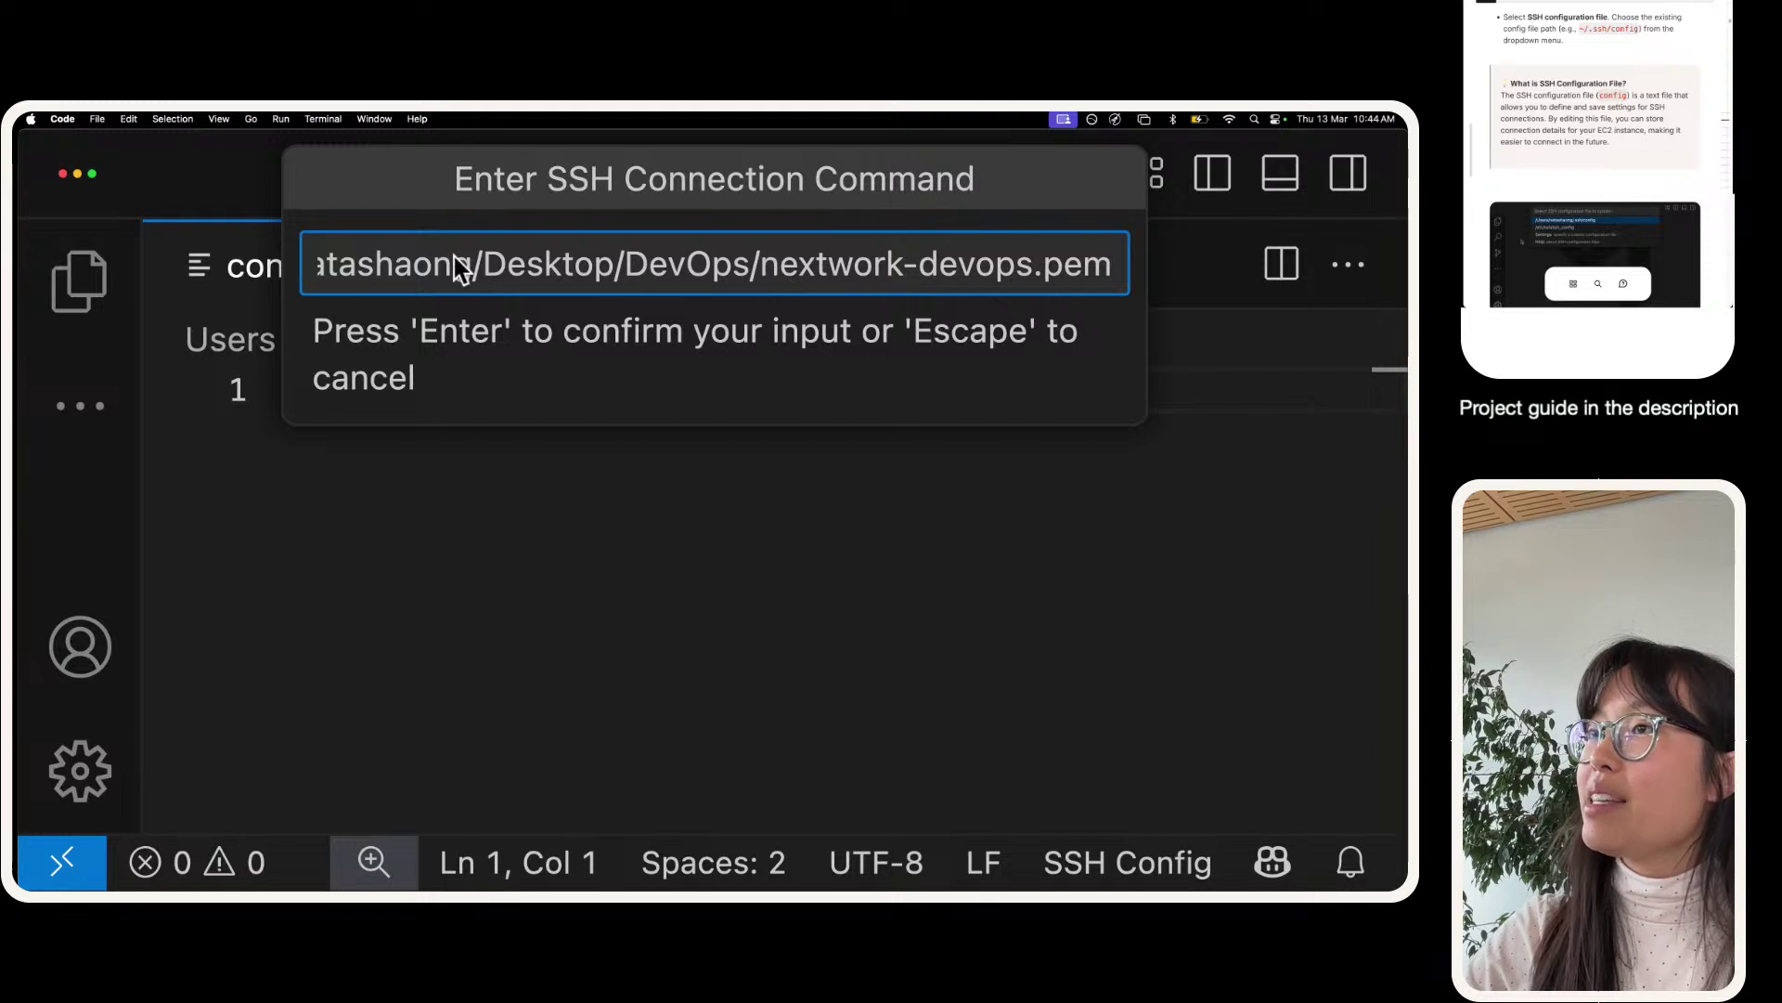
scroll(510, 265, "left", 3)
left_click(421, 263)
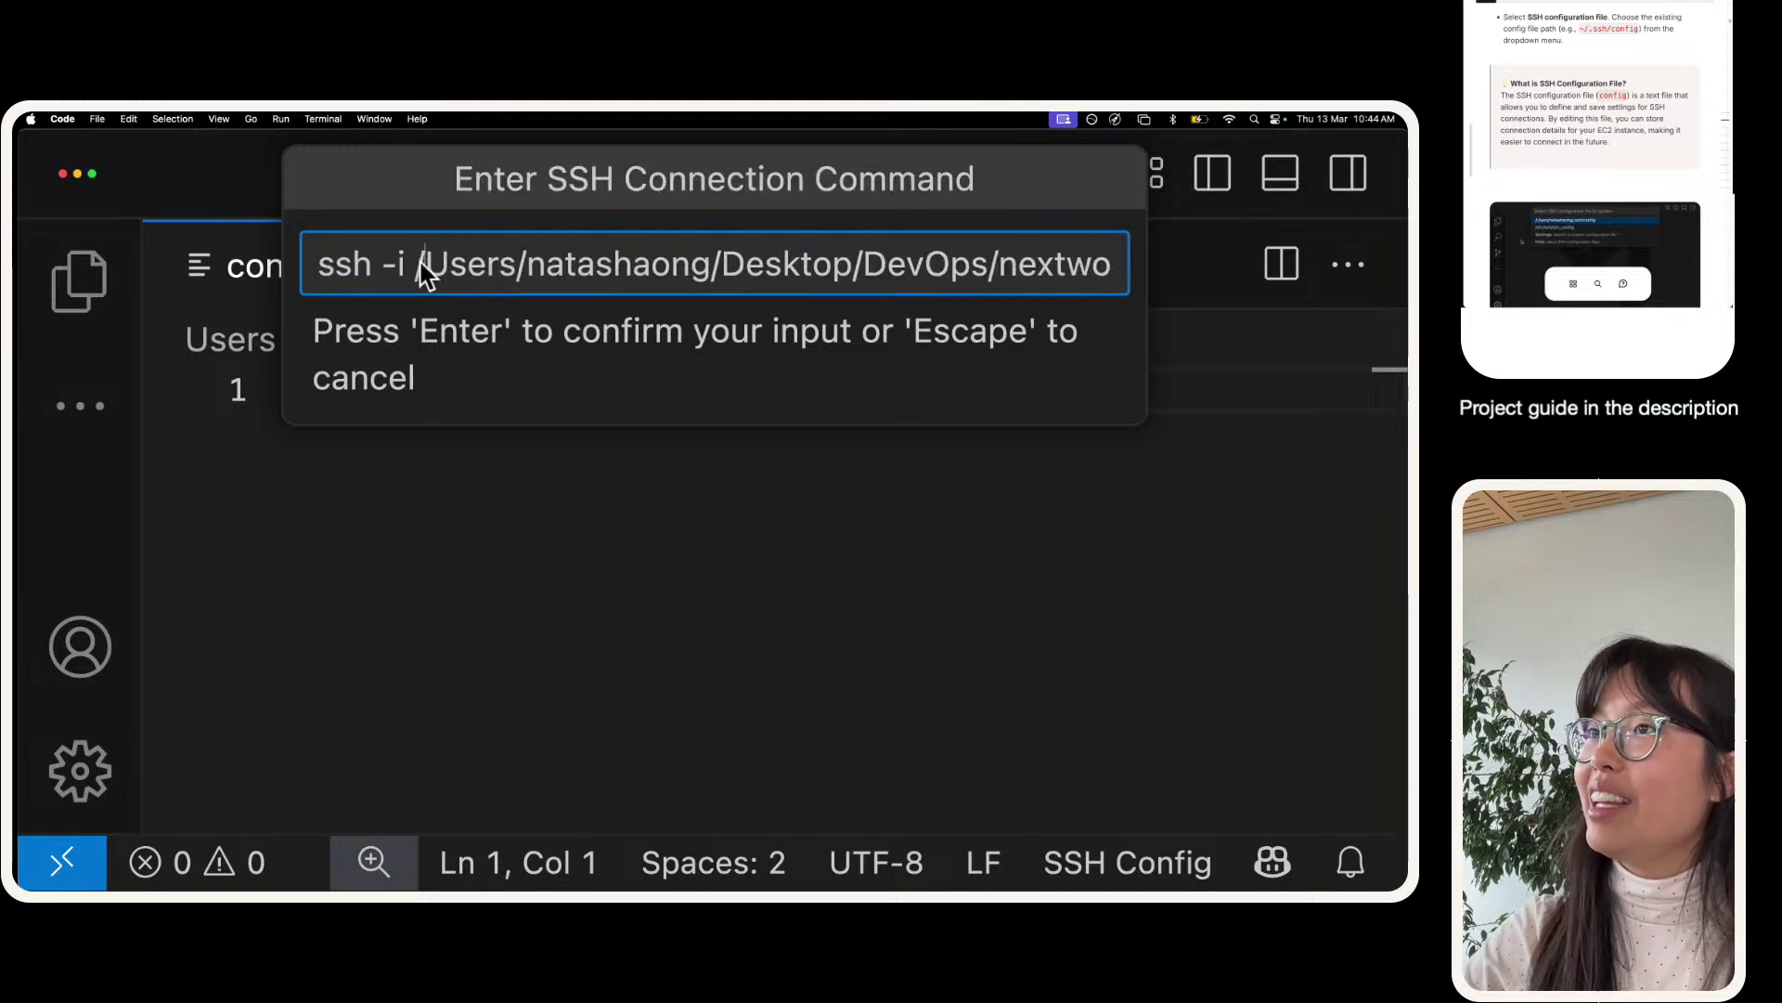
left_click_drag(419, 264, 752, 263)
left_click(748, 264)
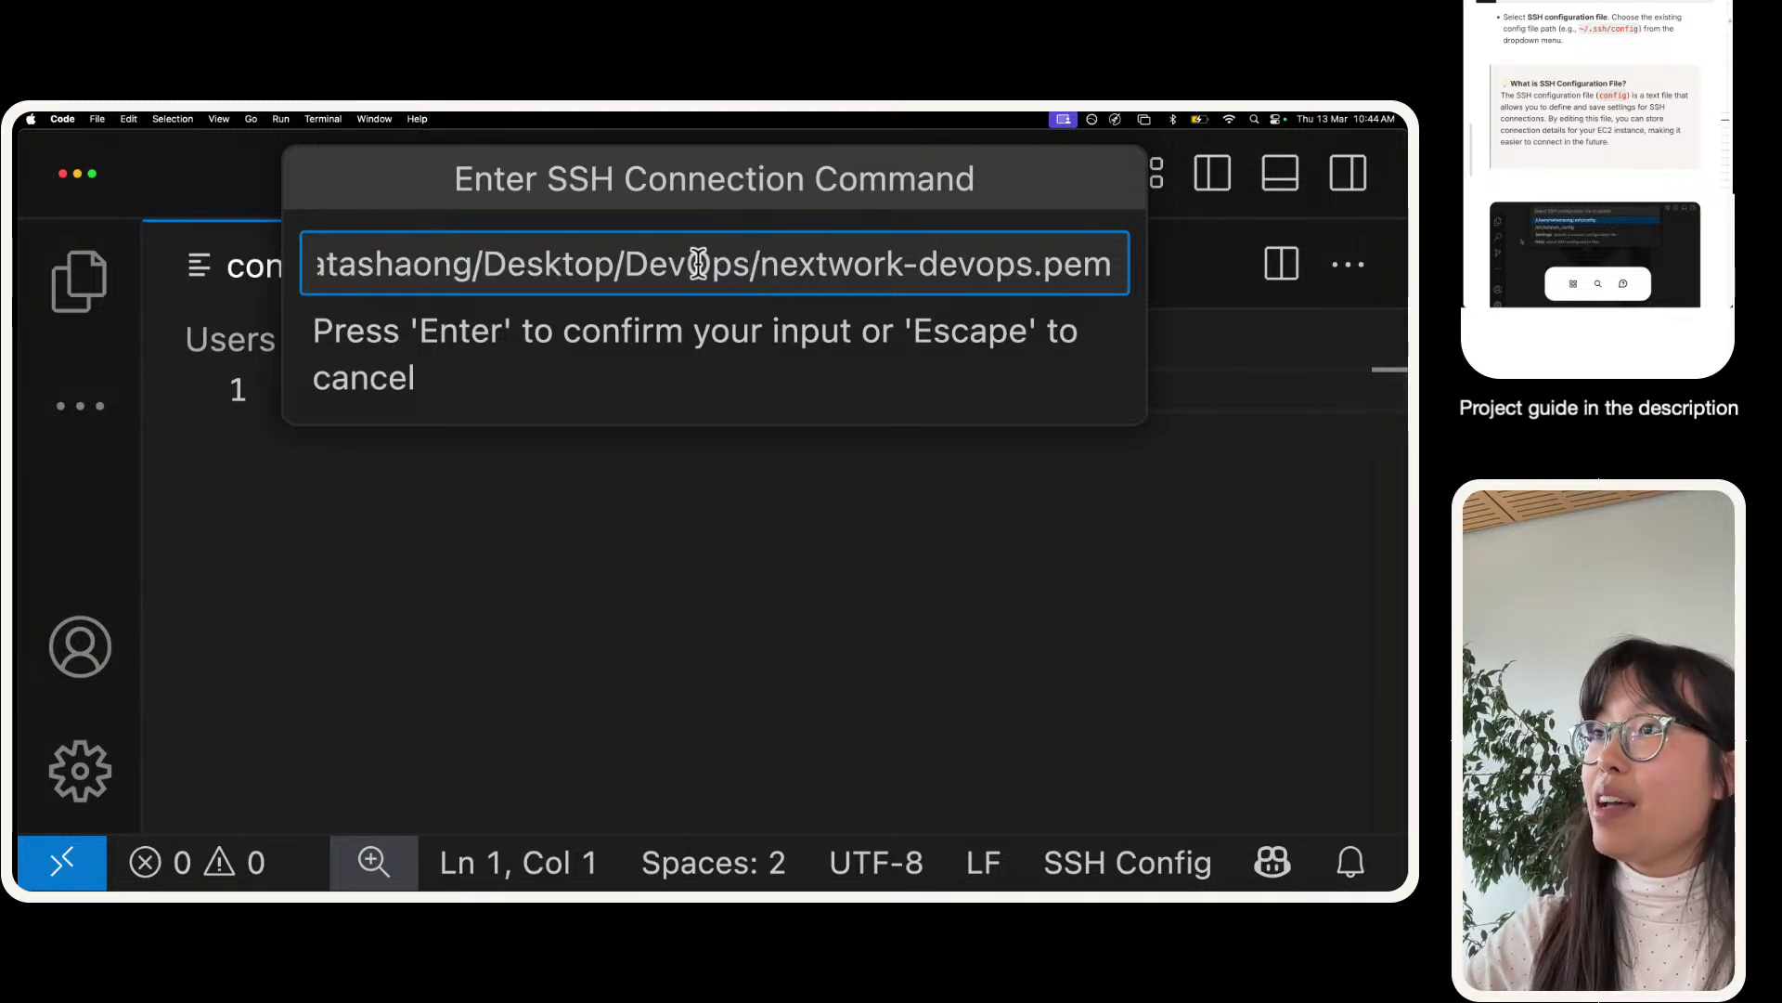
left_click_drag(748, 265, 1154, 284)
left_click(1077, 269)
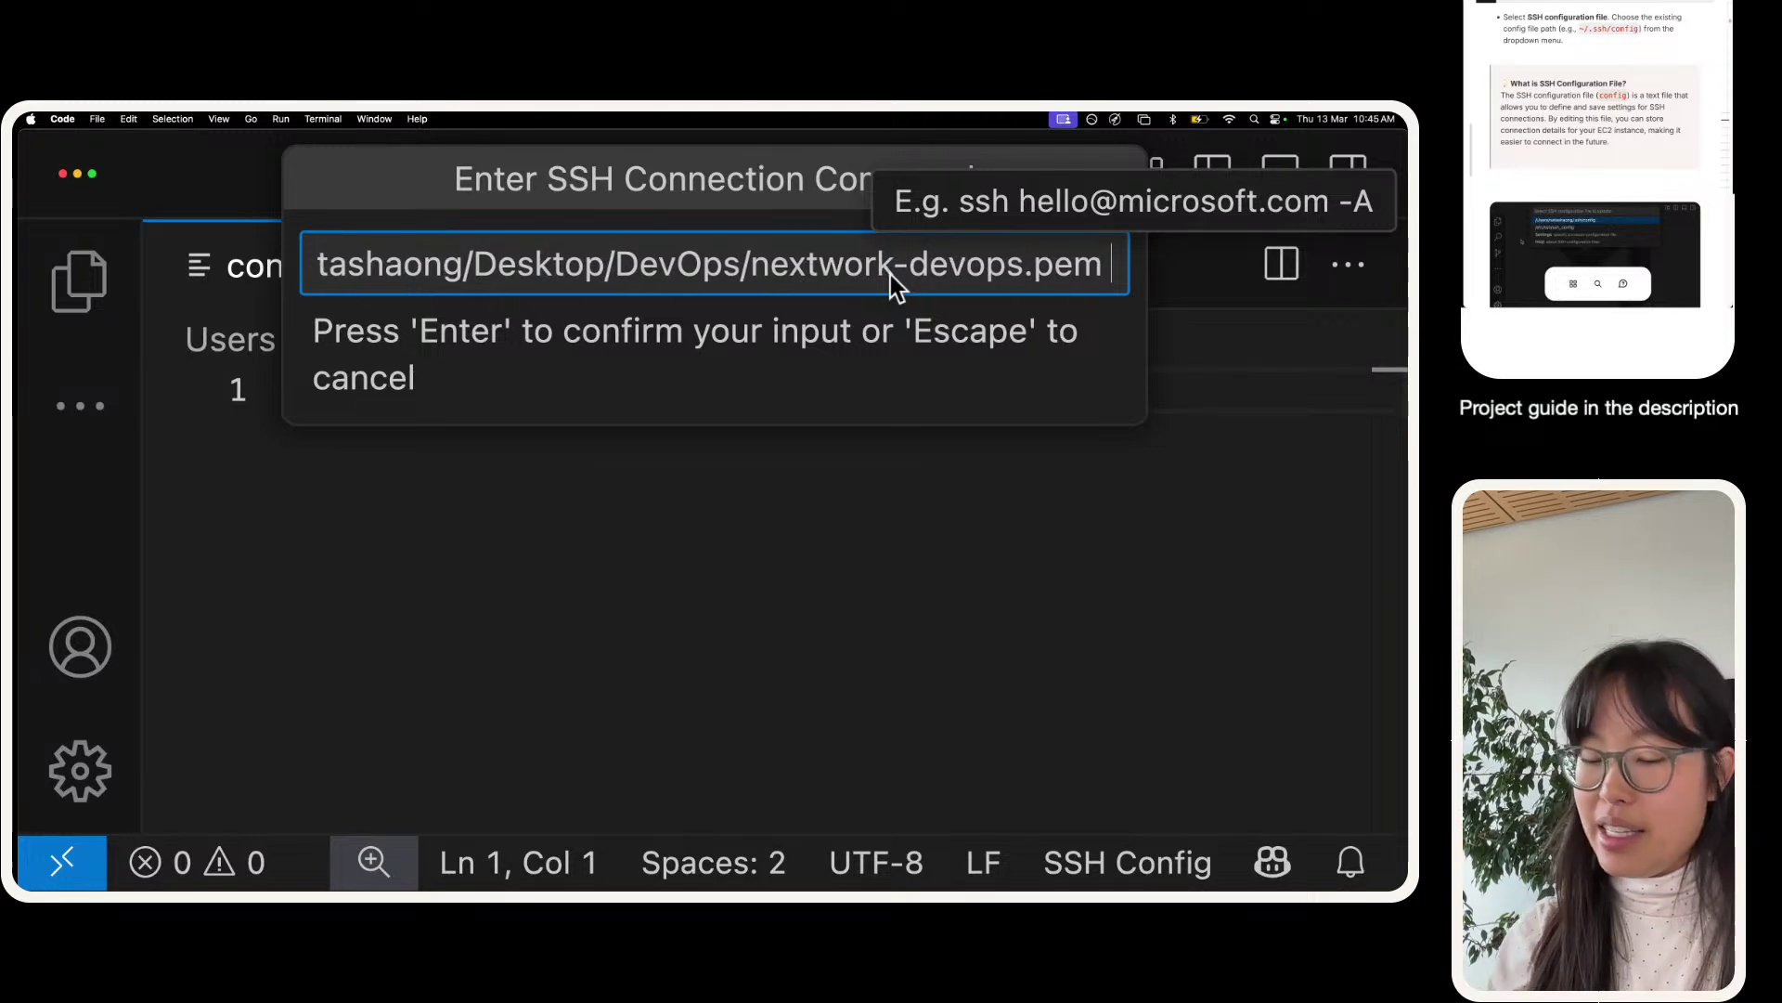
type("ec2-User")
key("BackSpace")
key("BackSpace")
key("BackSpace")
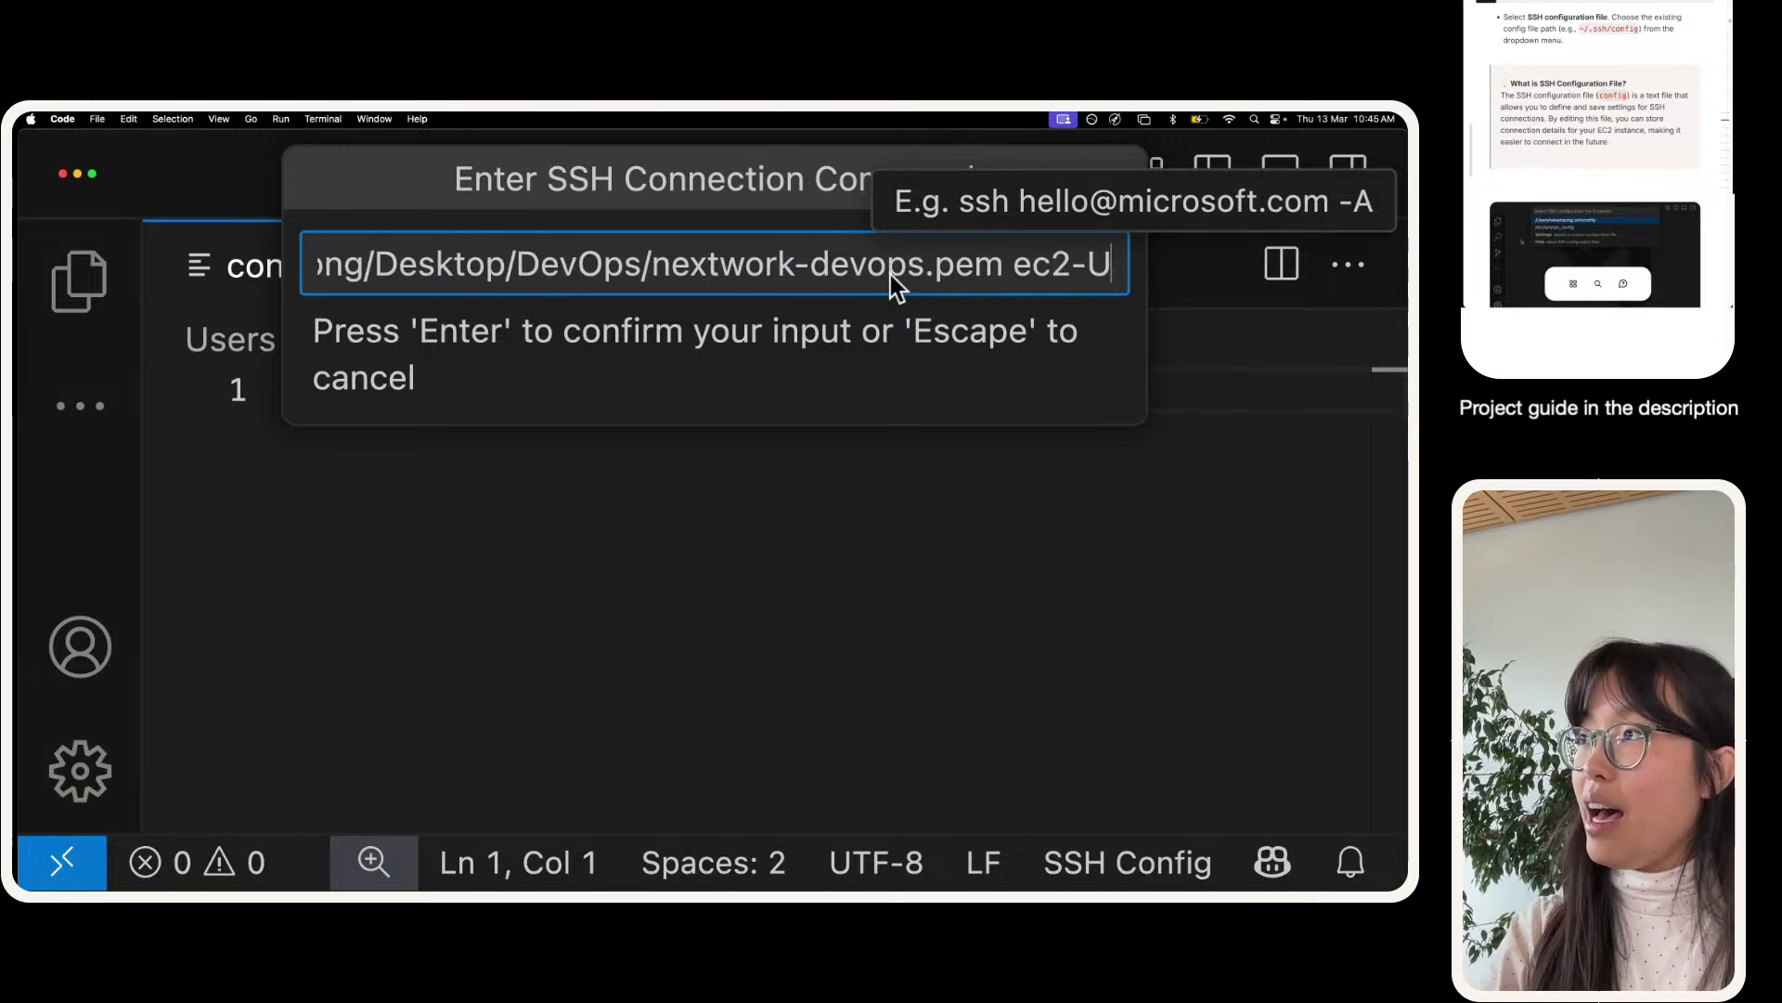
key("BackSpace")
type("user")
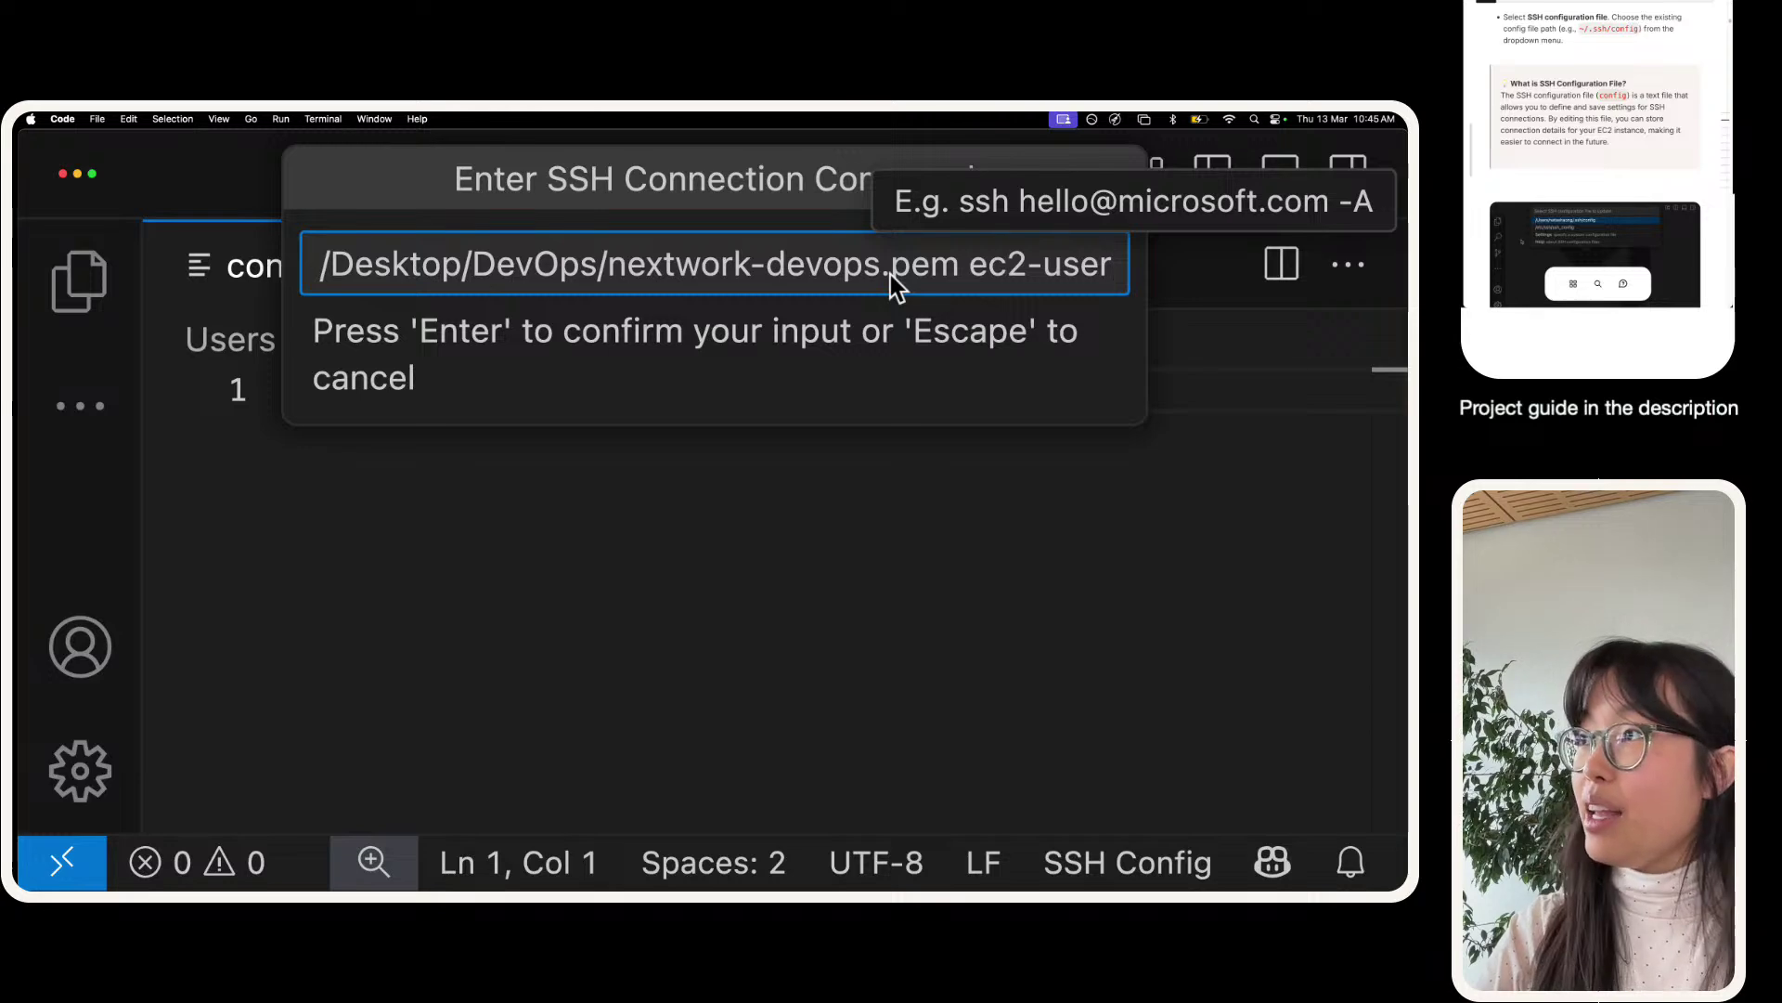
type("@")
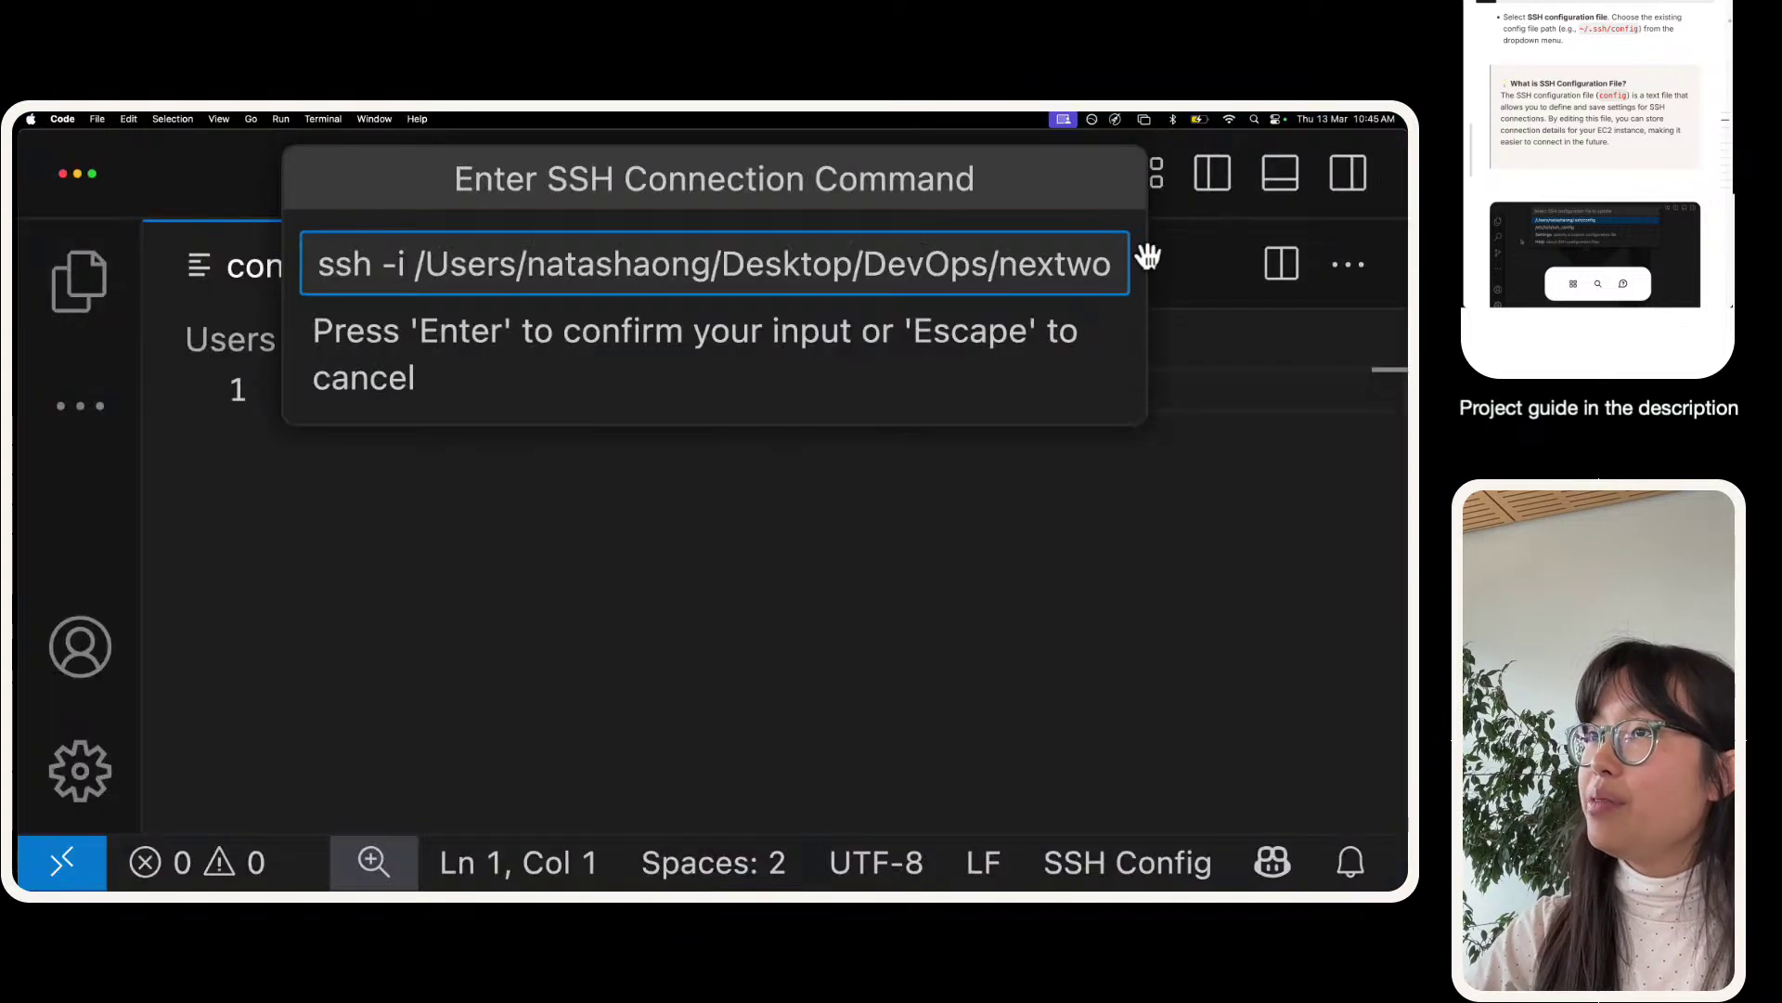
key("super+Right")
type("-224-56-255.us-east-2.compute.amazonaws.com")
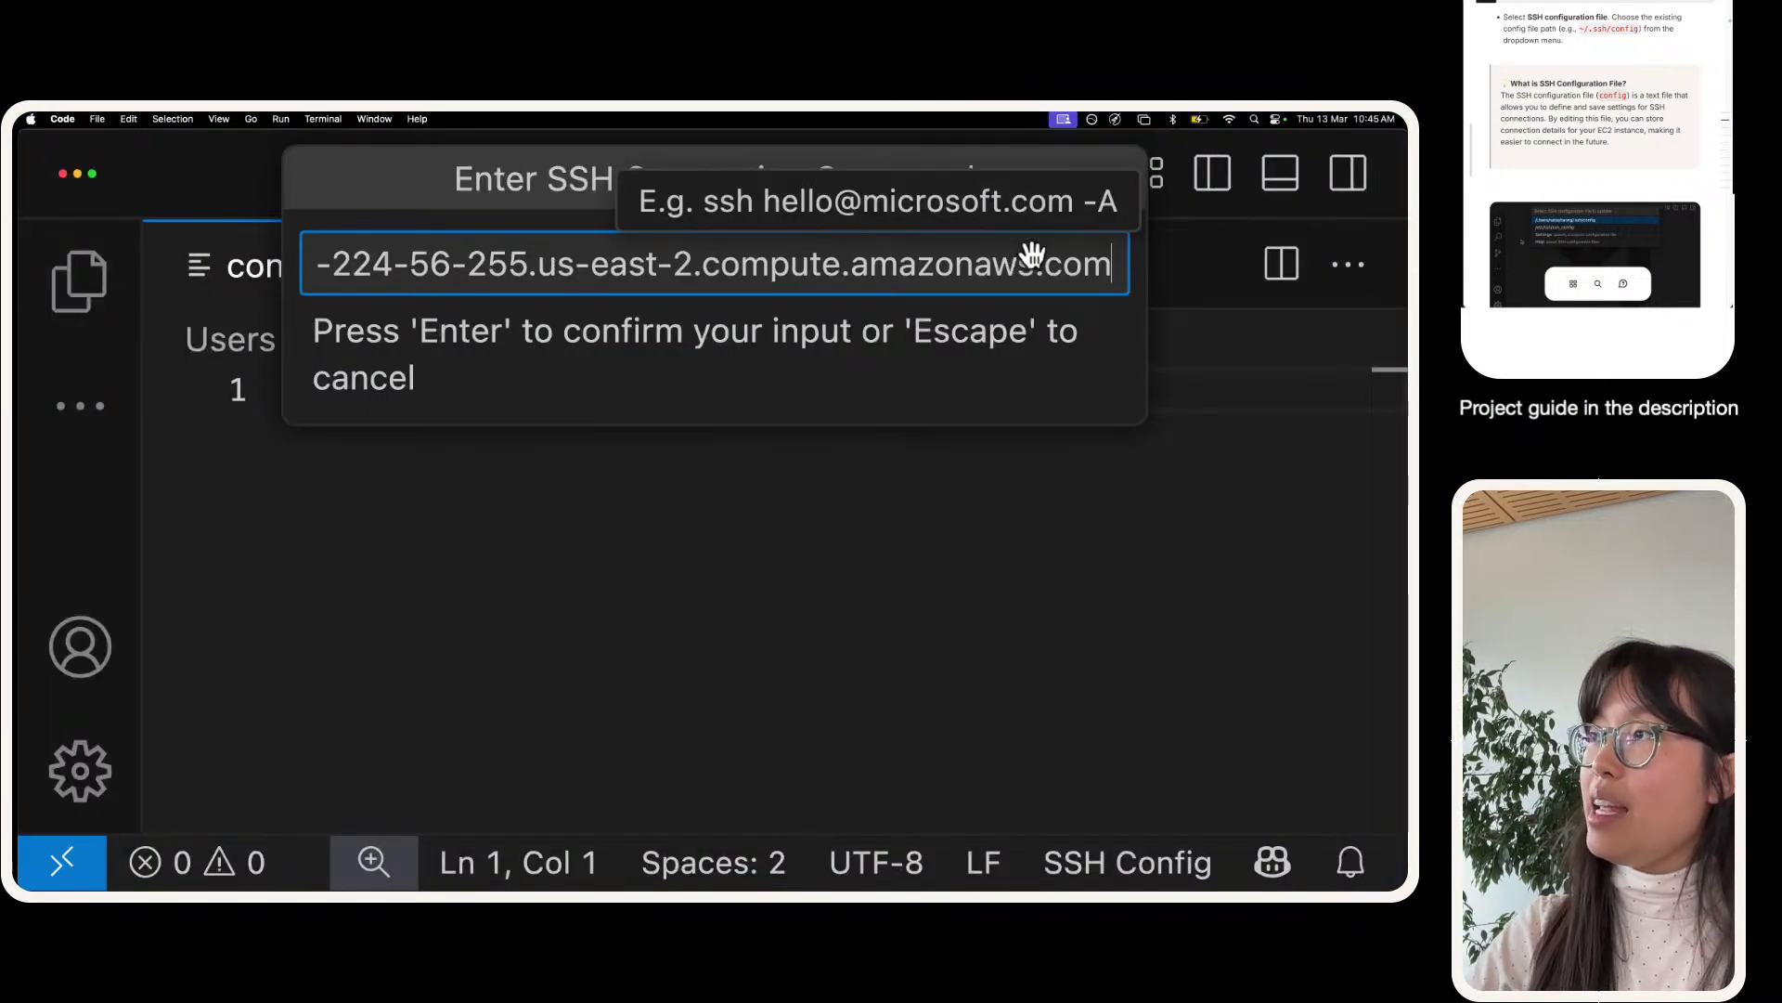
- Confirm the command, save the host to ~/.ssh/config, and select the new four-line Host entry
key("Return")
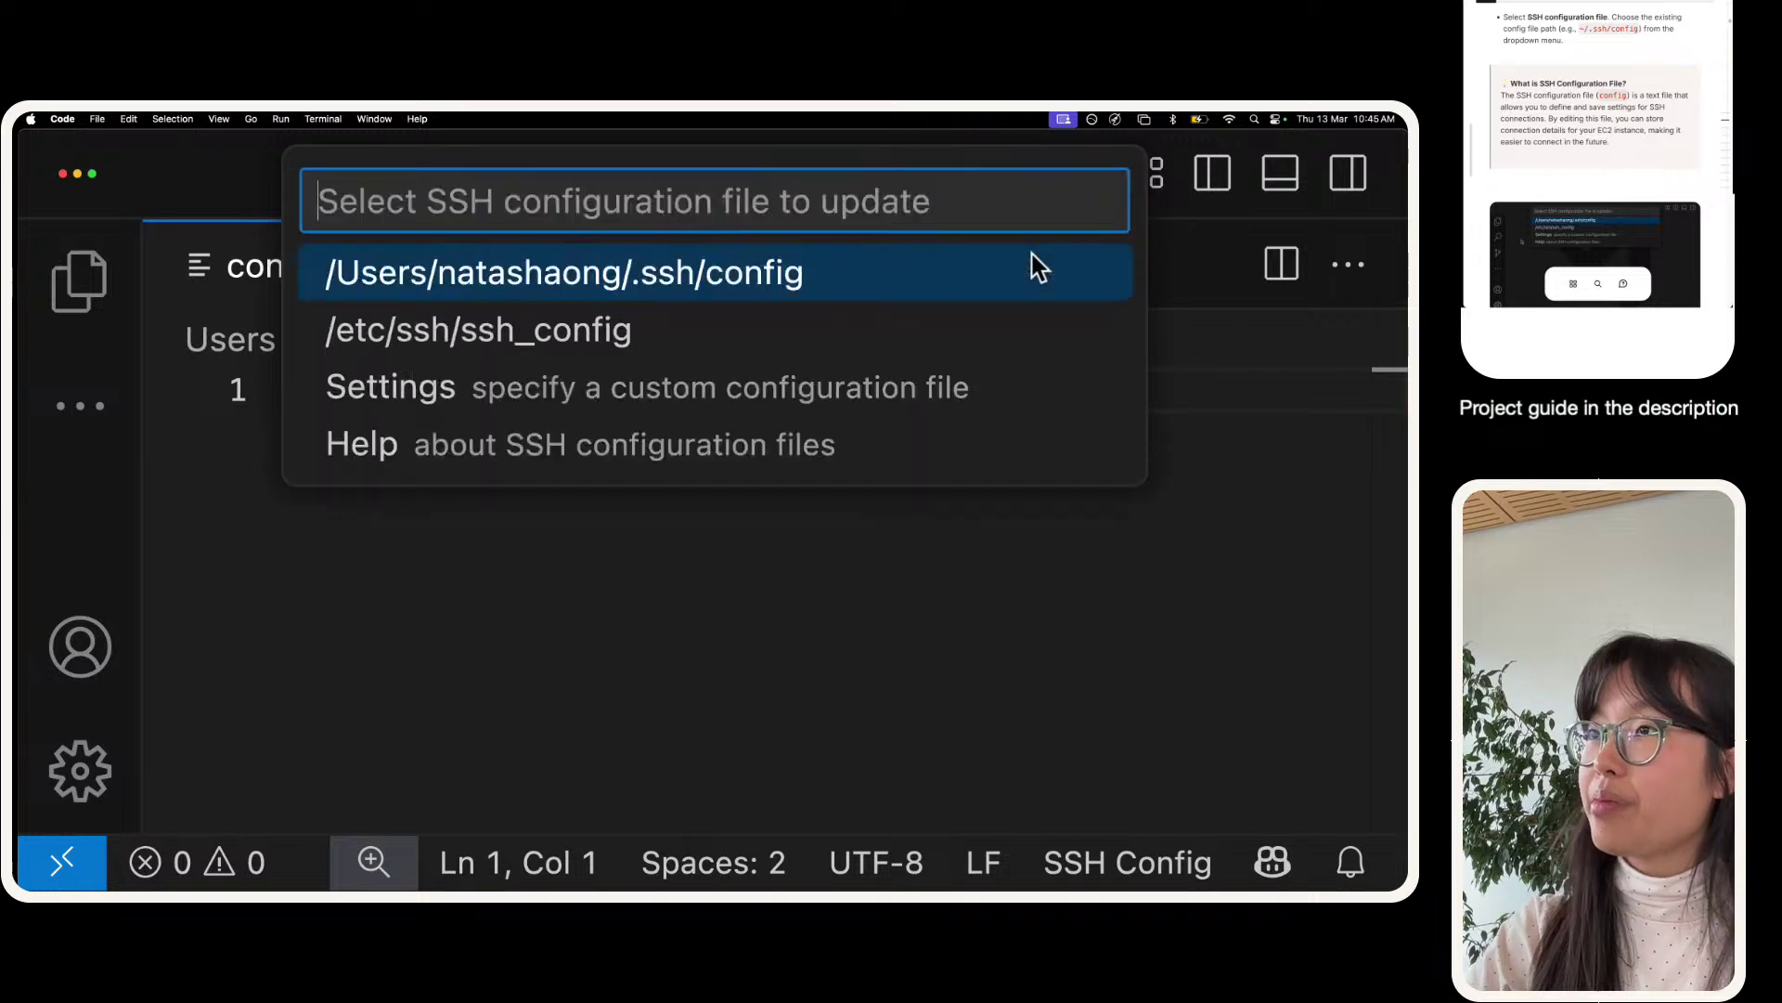
left_click(552, 287)
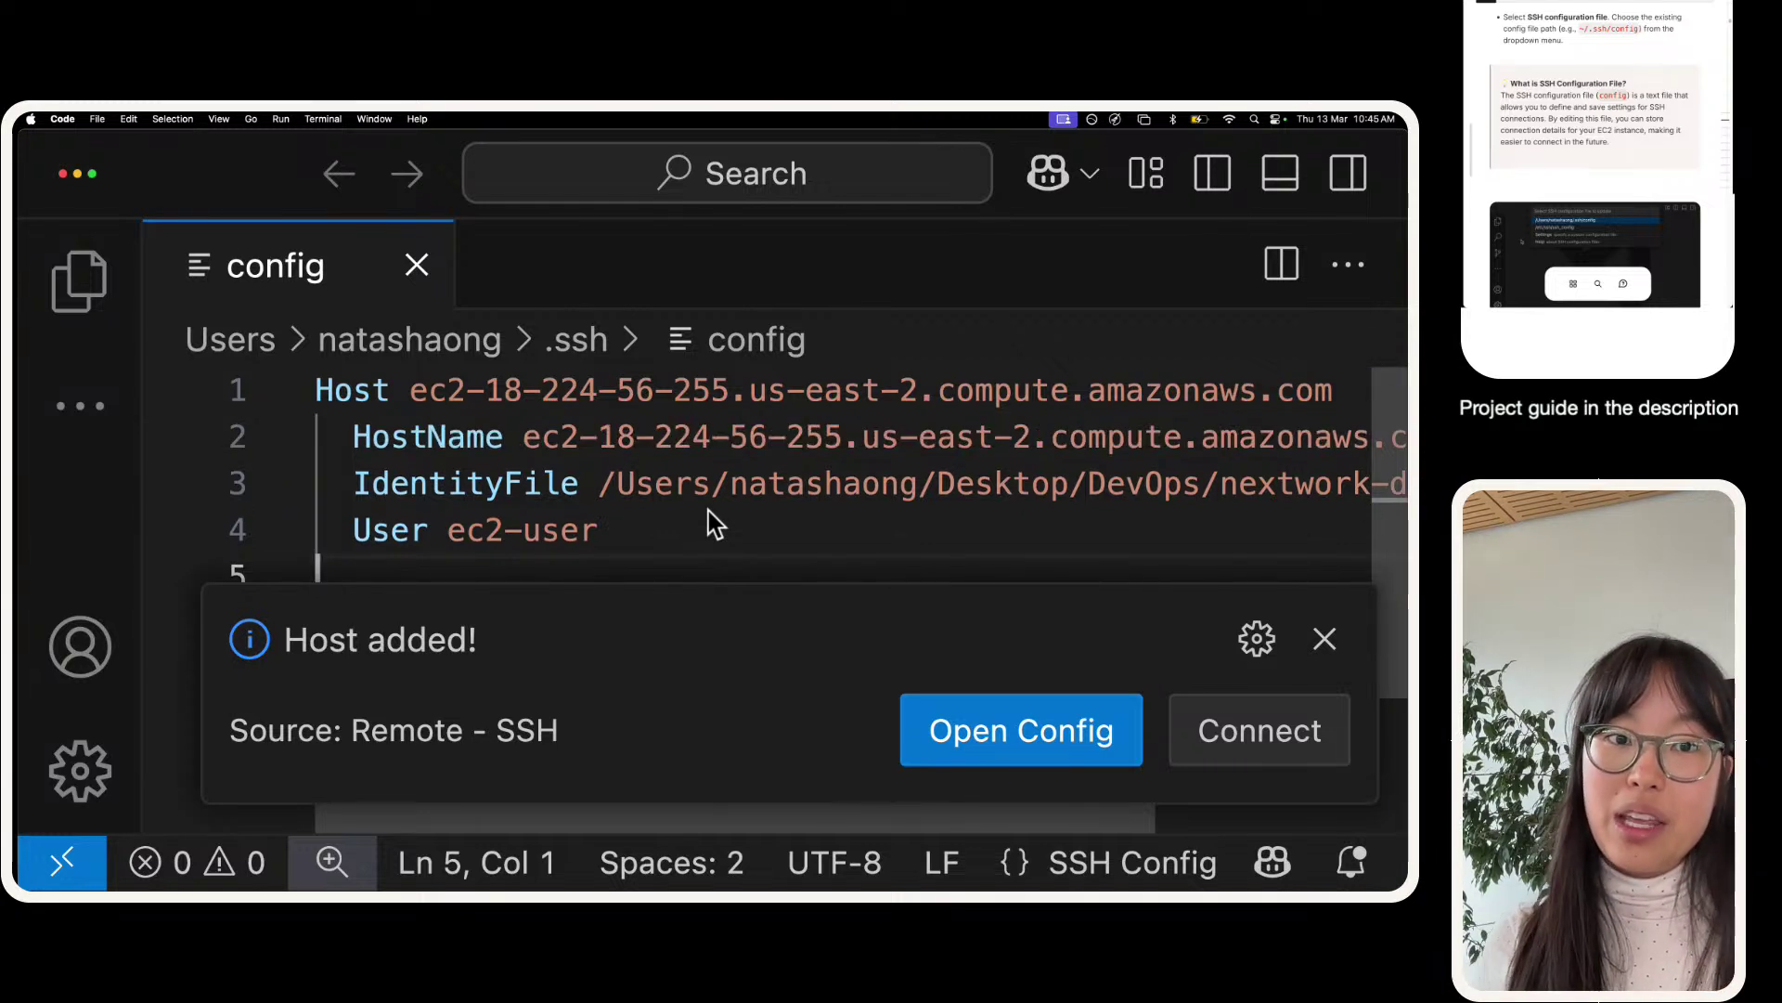
scroll(707, 511, "down", 1)
scroll(707, 511, "up", 1)
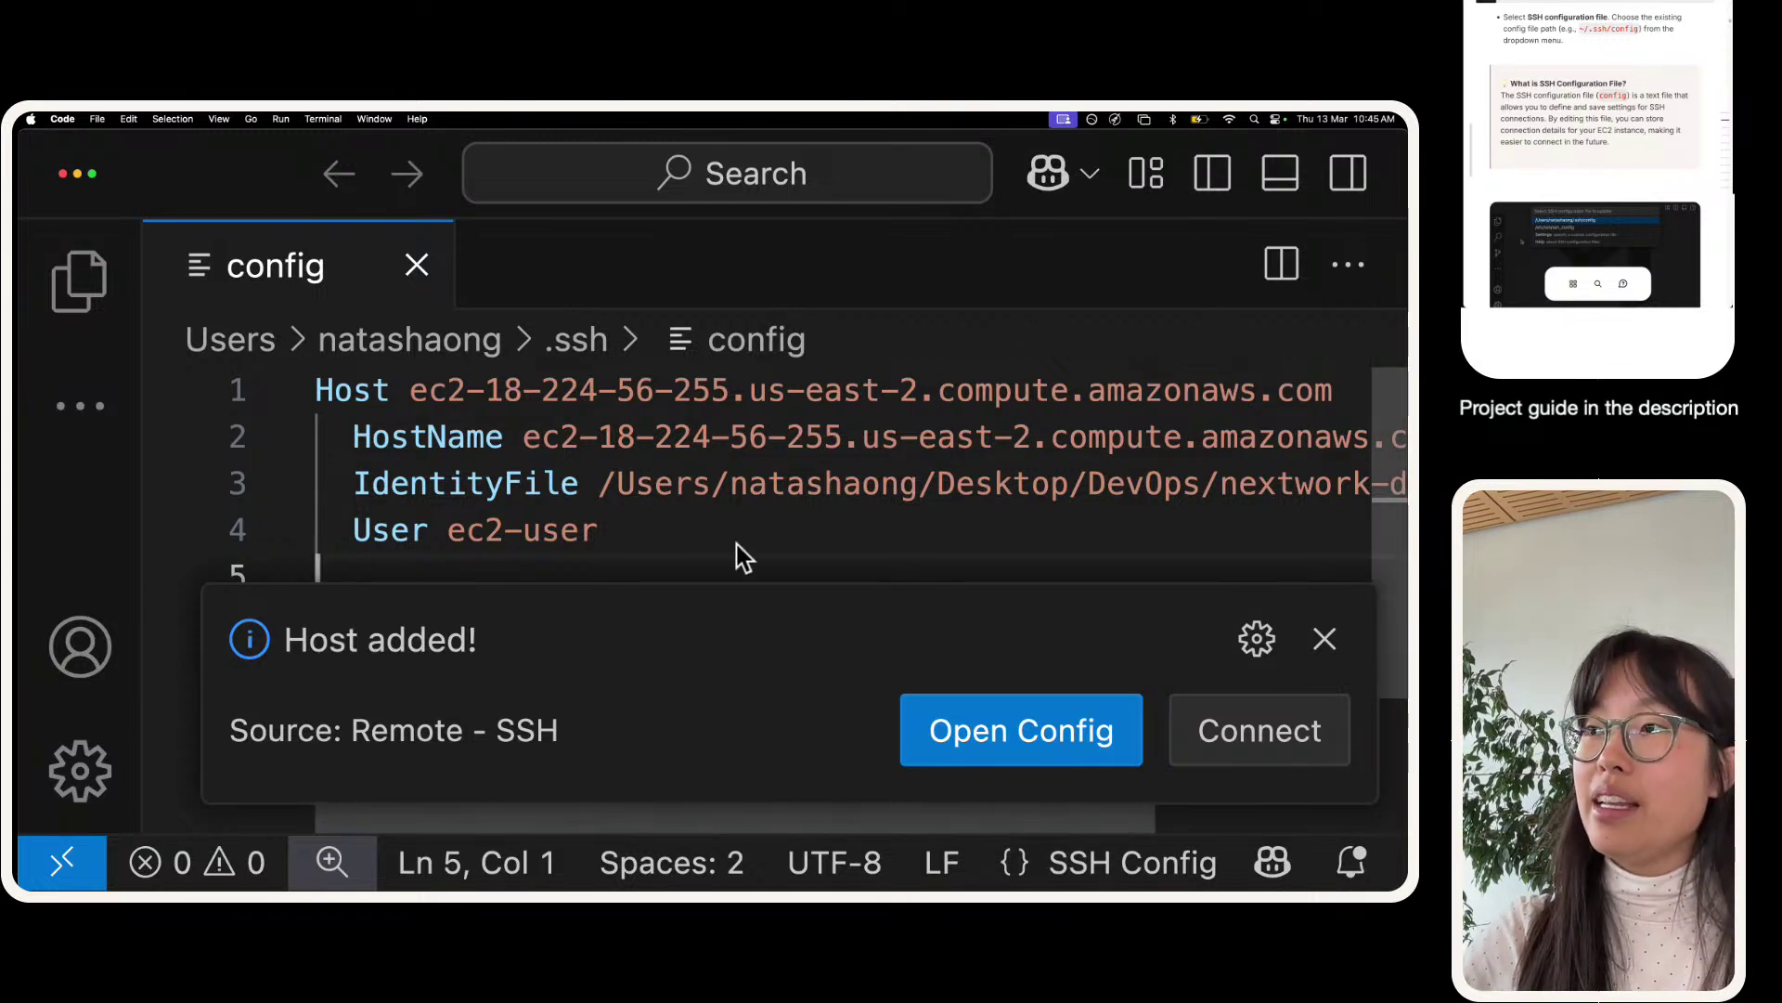
left_click_drag(736, 554, 334, 364)
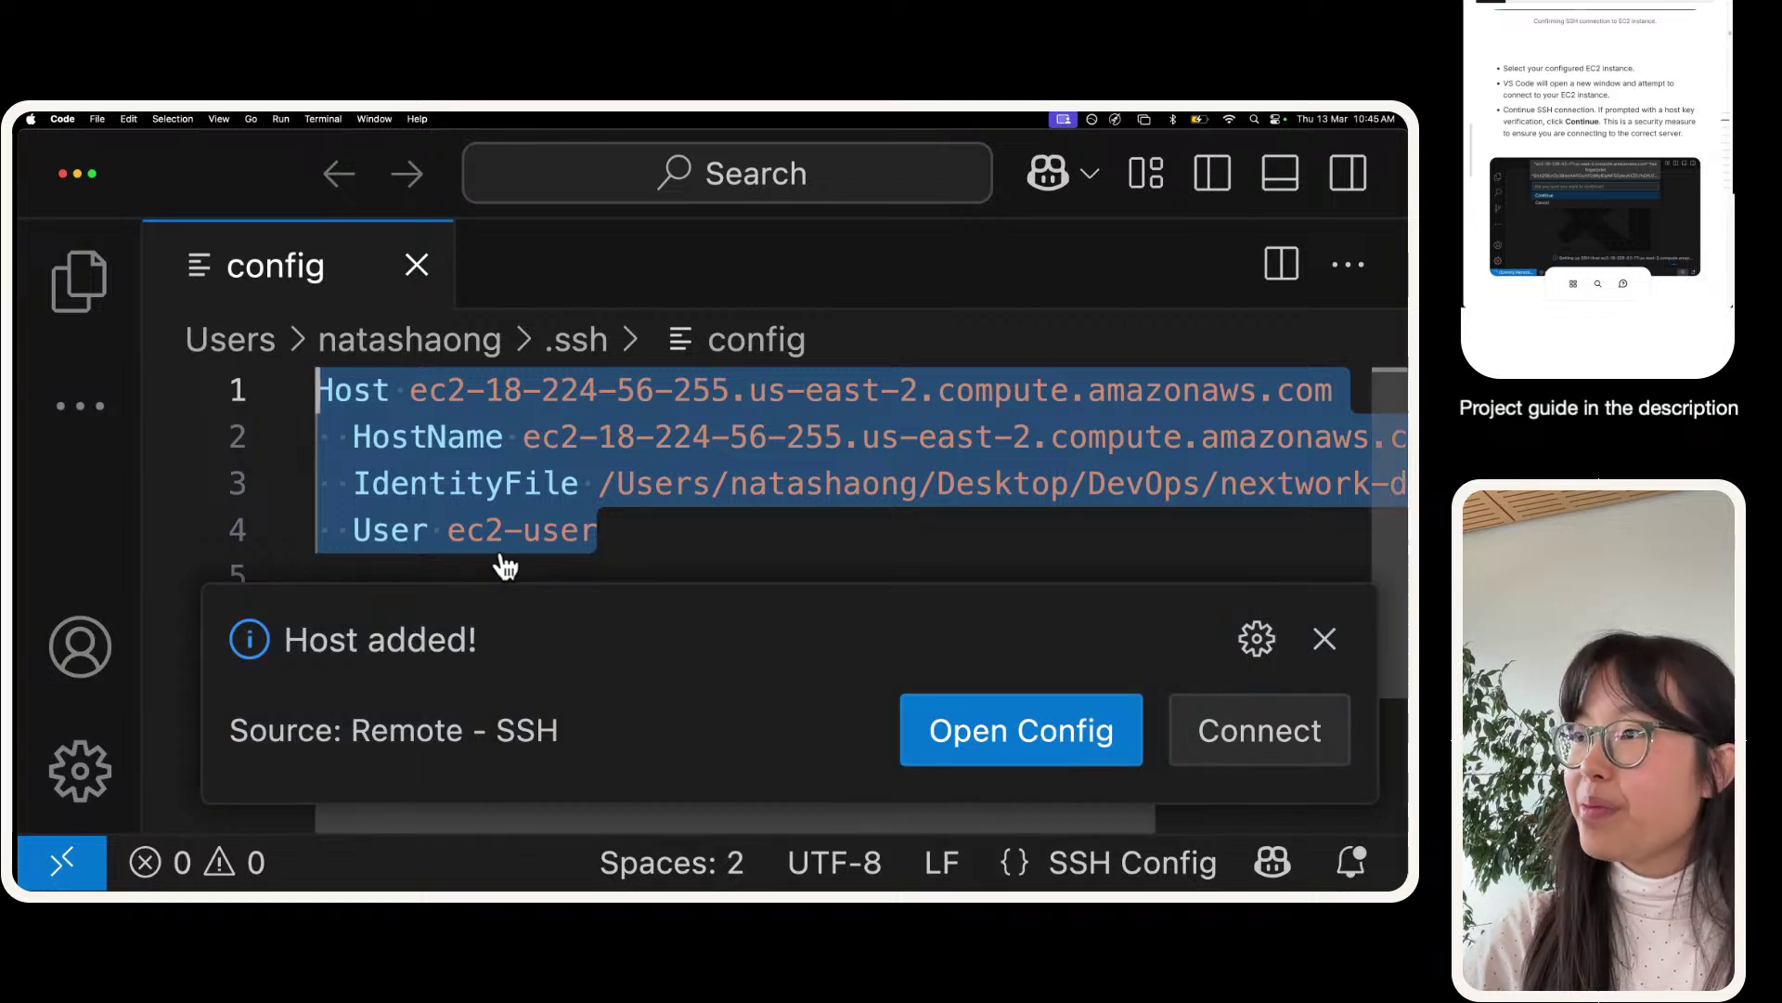
- Dismiss the Host added notice and connect to the EC2 host in a new maximised window
left_click(1325, 637)
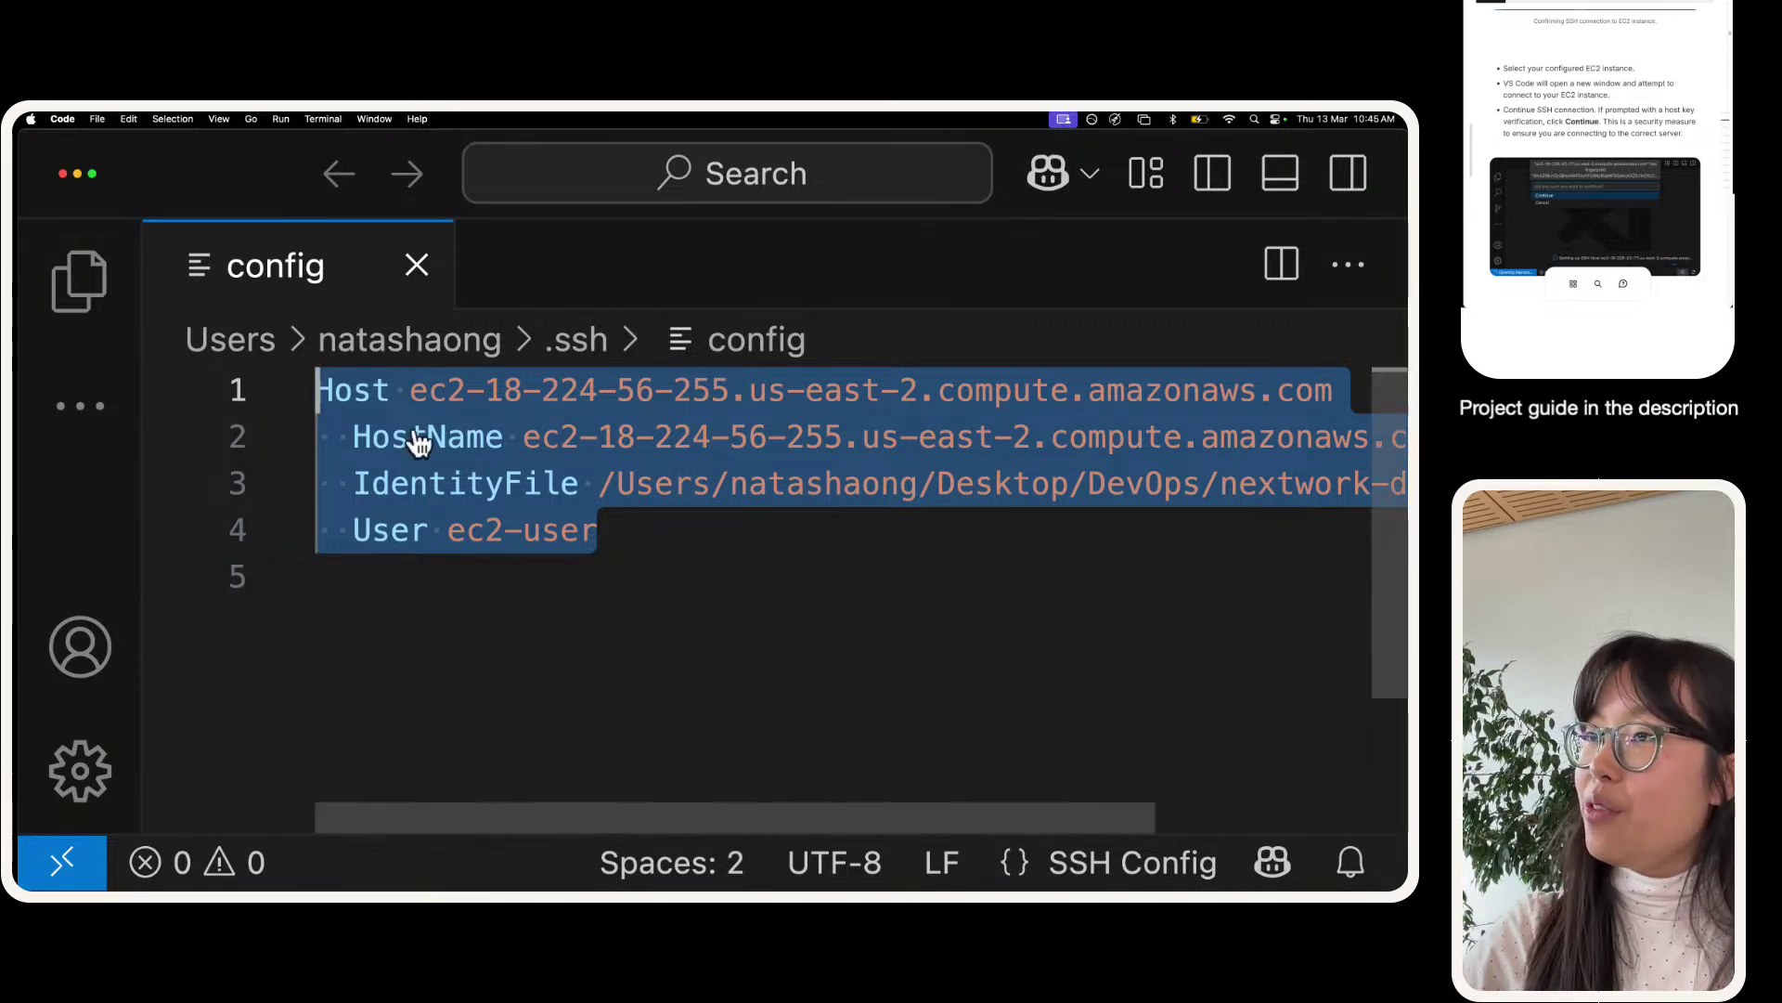
left_click(39, 874)
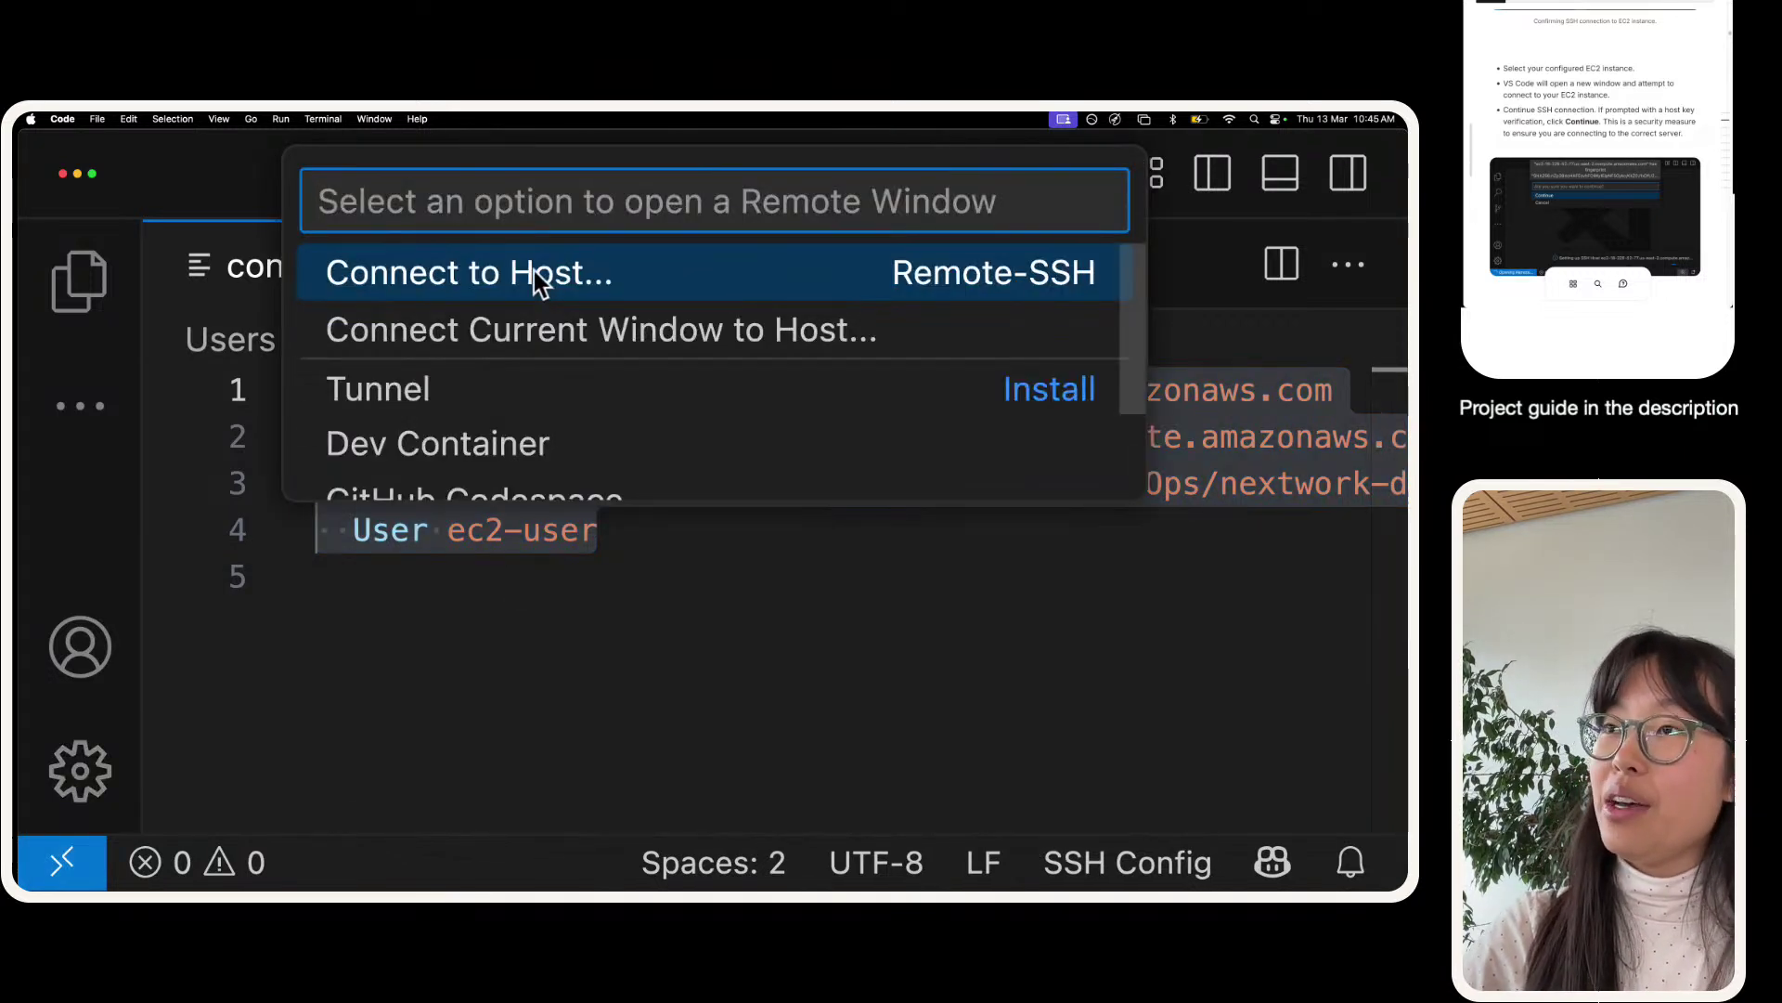
left_click(566, 275)
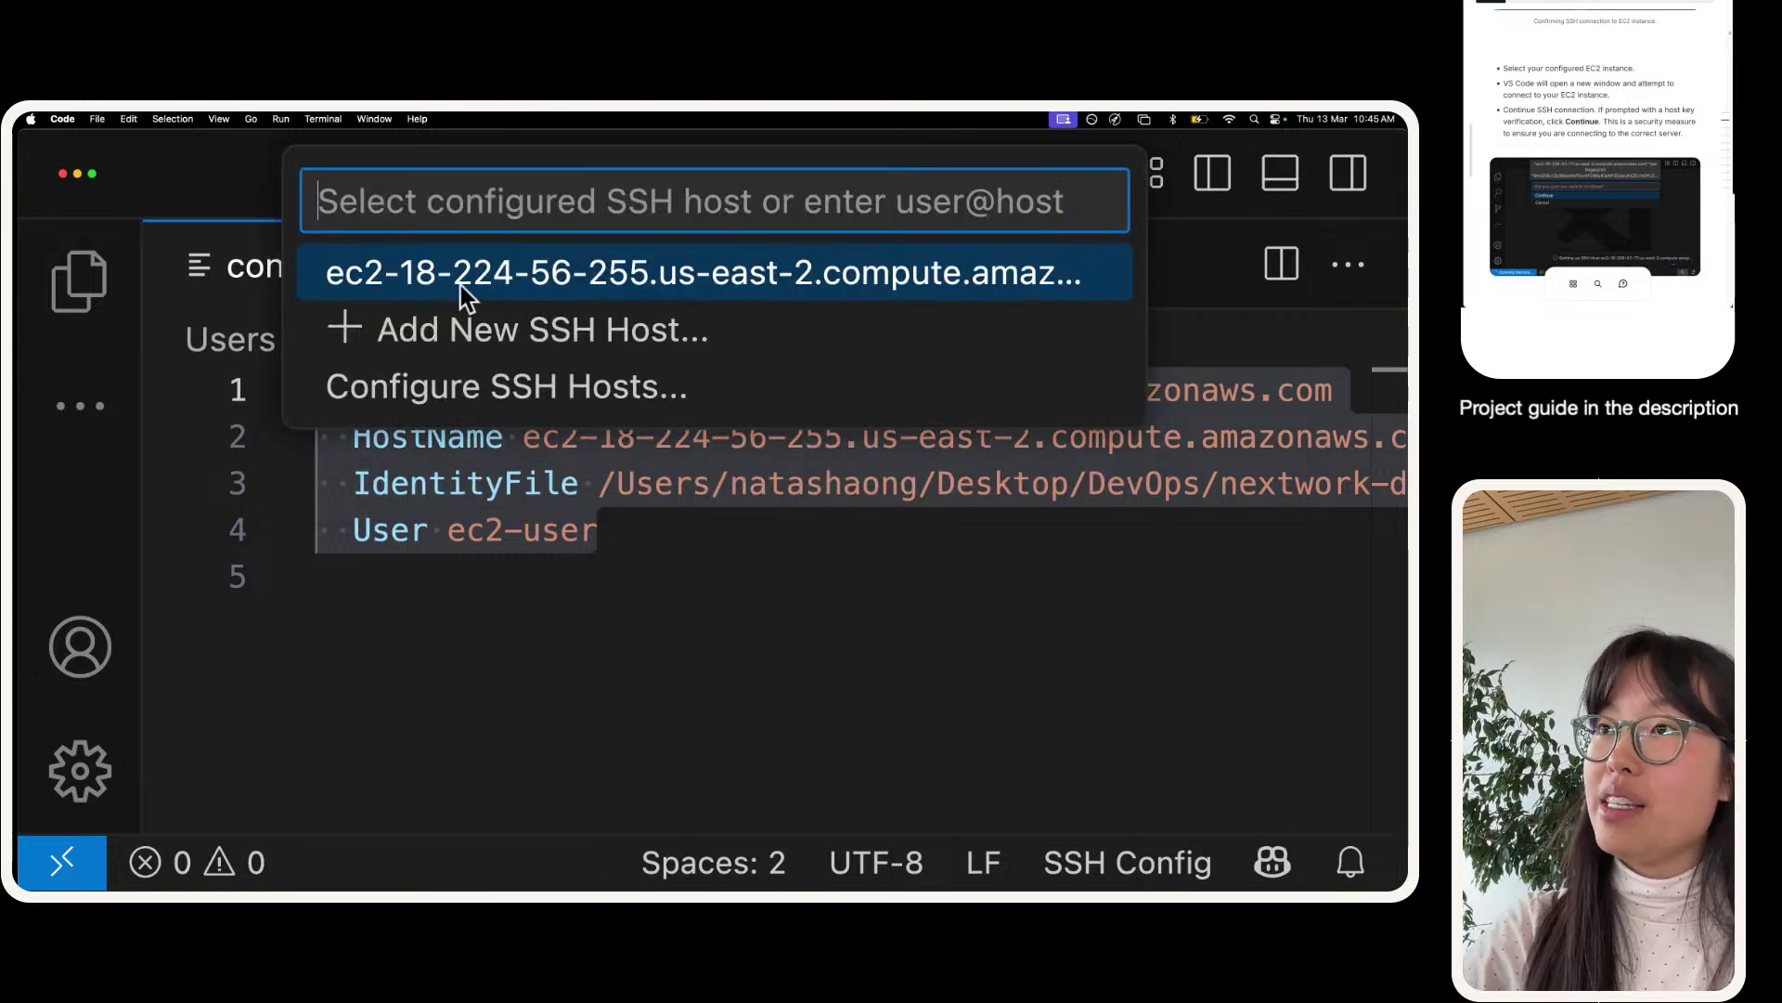
left_click(696, 280)
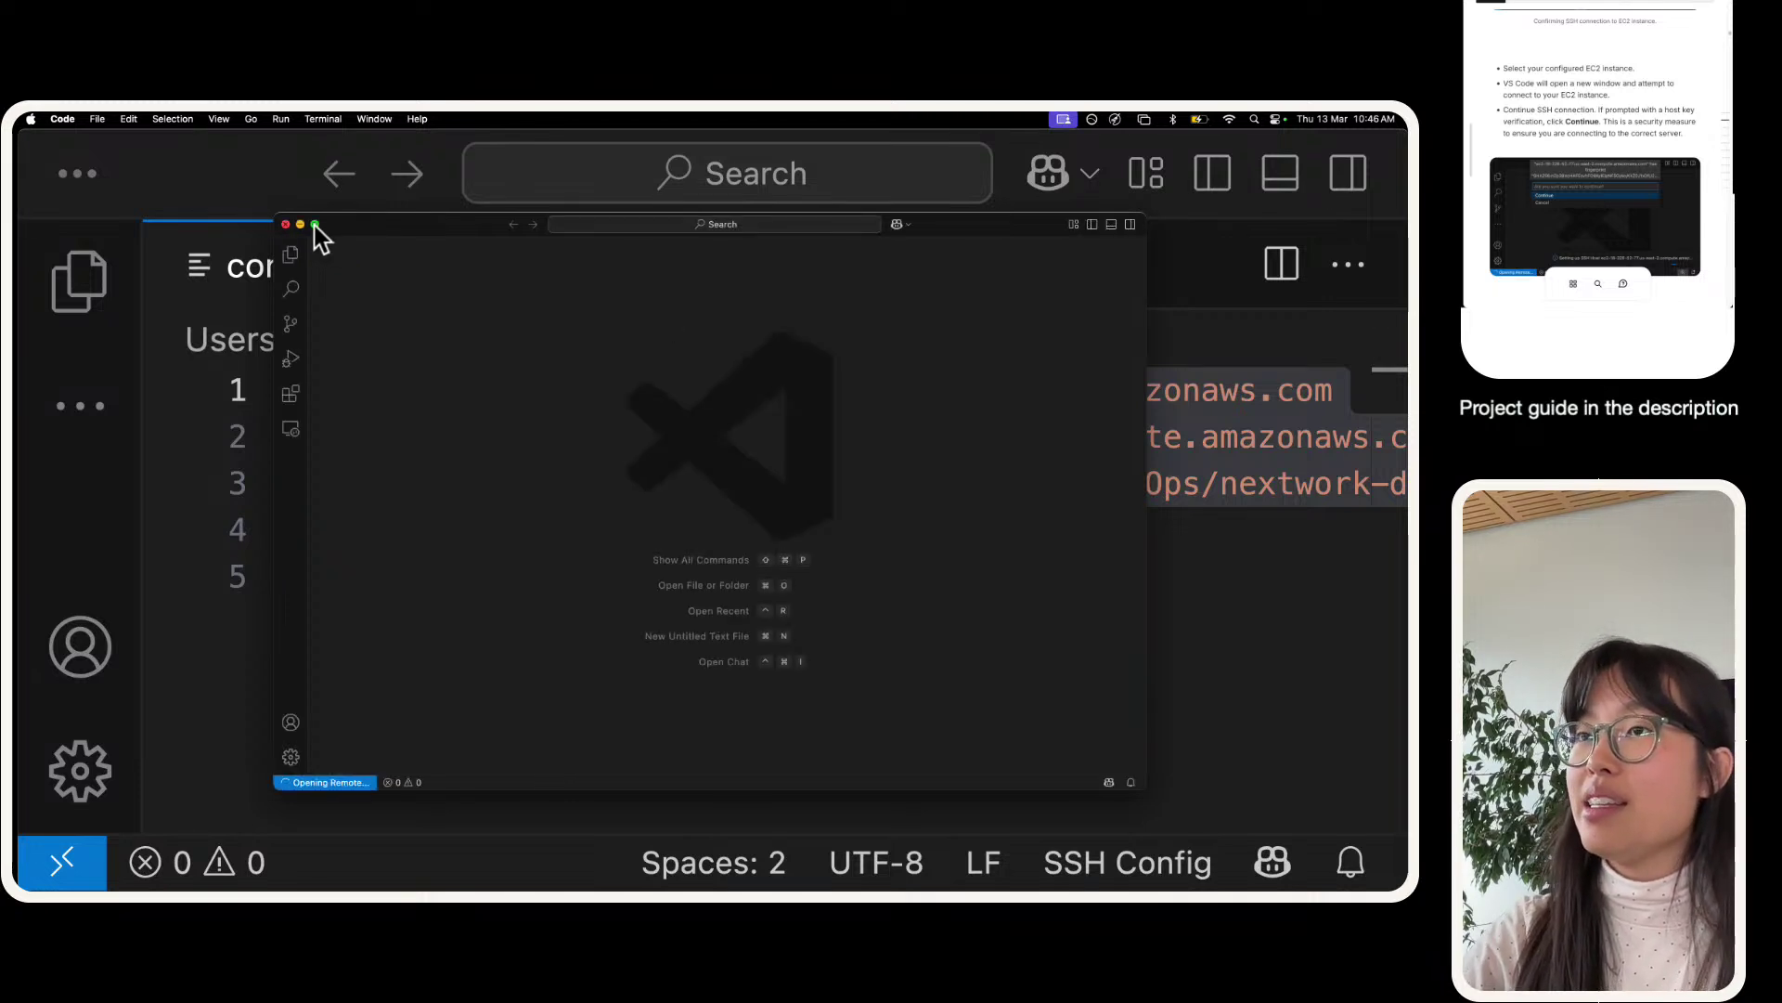
left_click(314, 226)
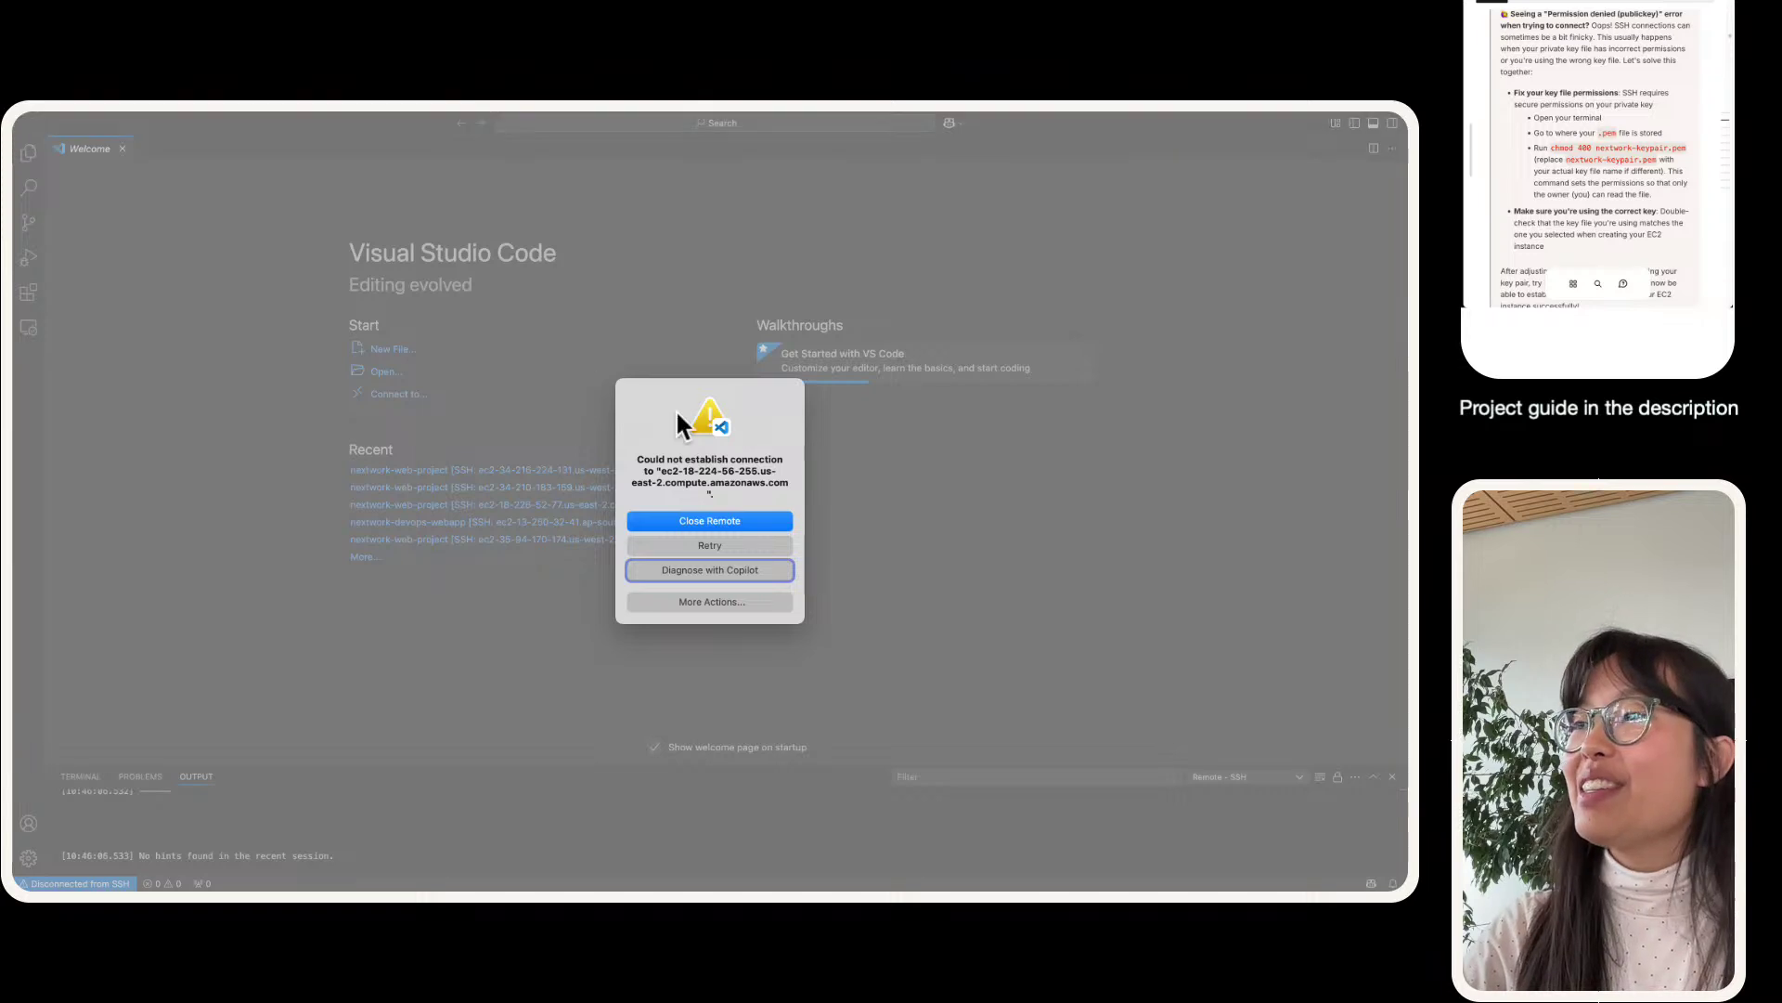
- Read the 'Could not establish connection' error, then choose Close Remote
triple_click(721, 492)
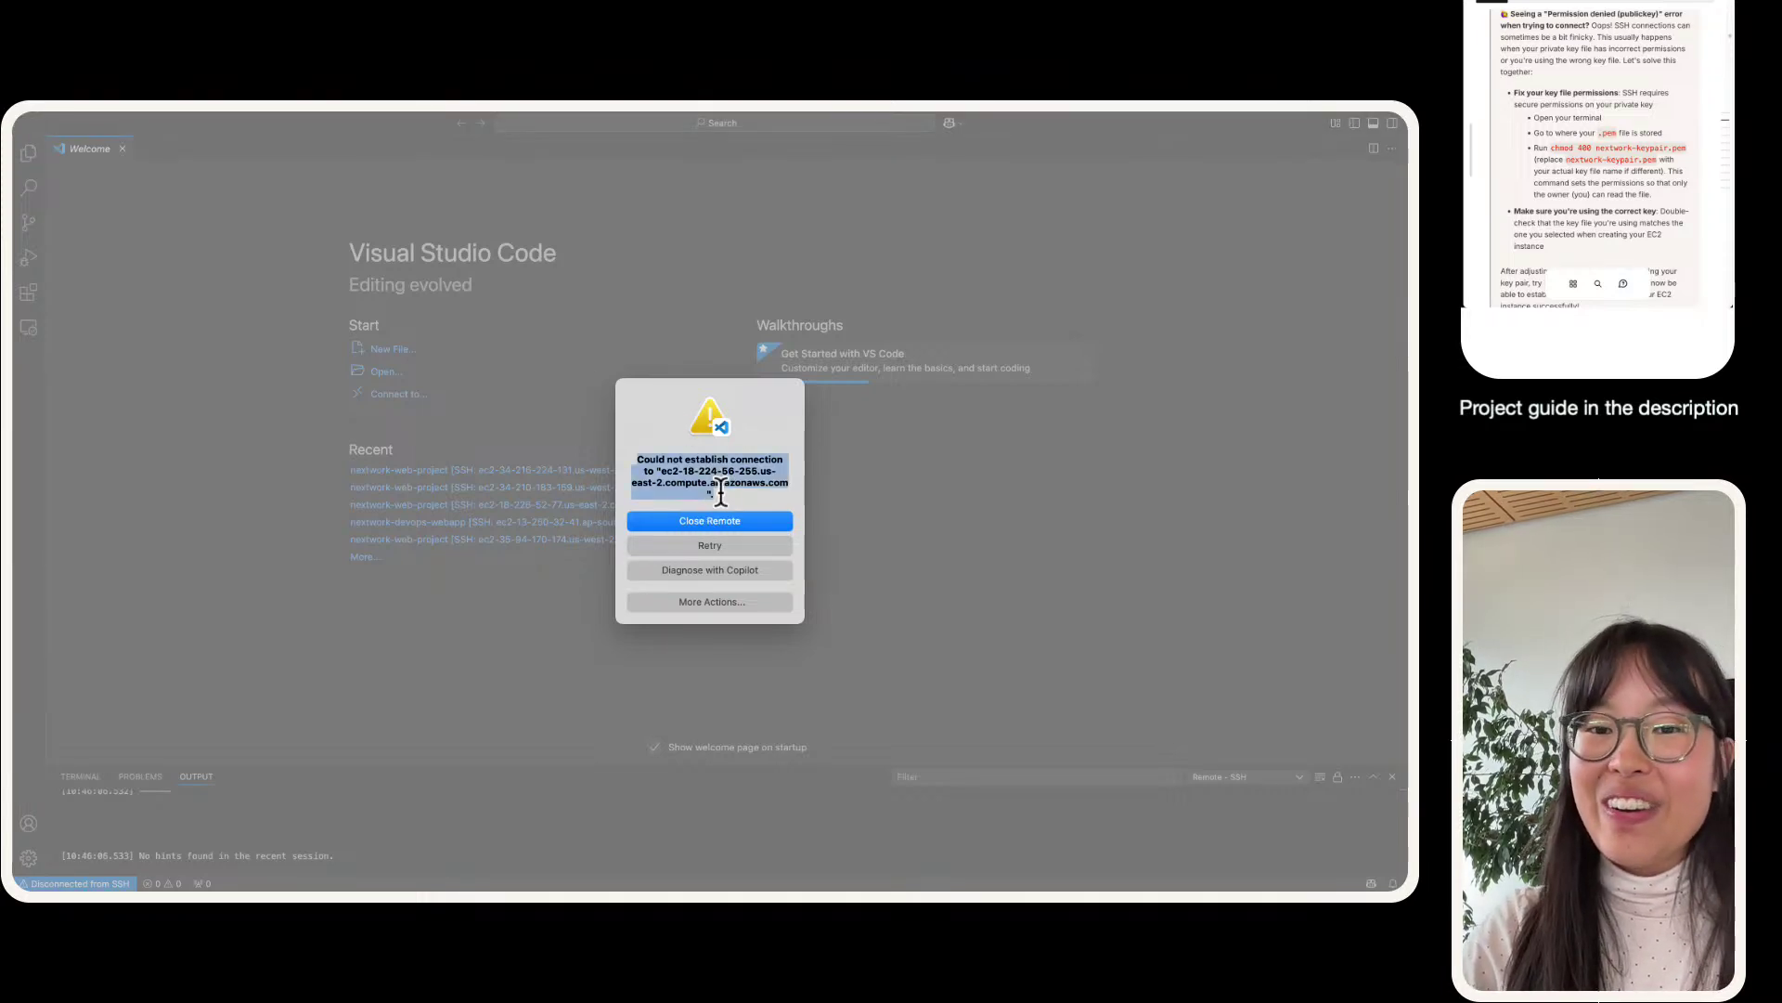
left_click(713, 492)
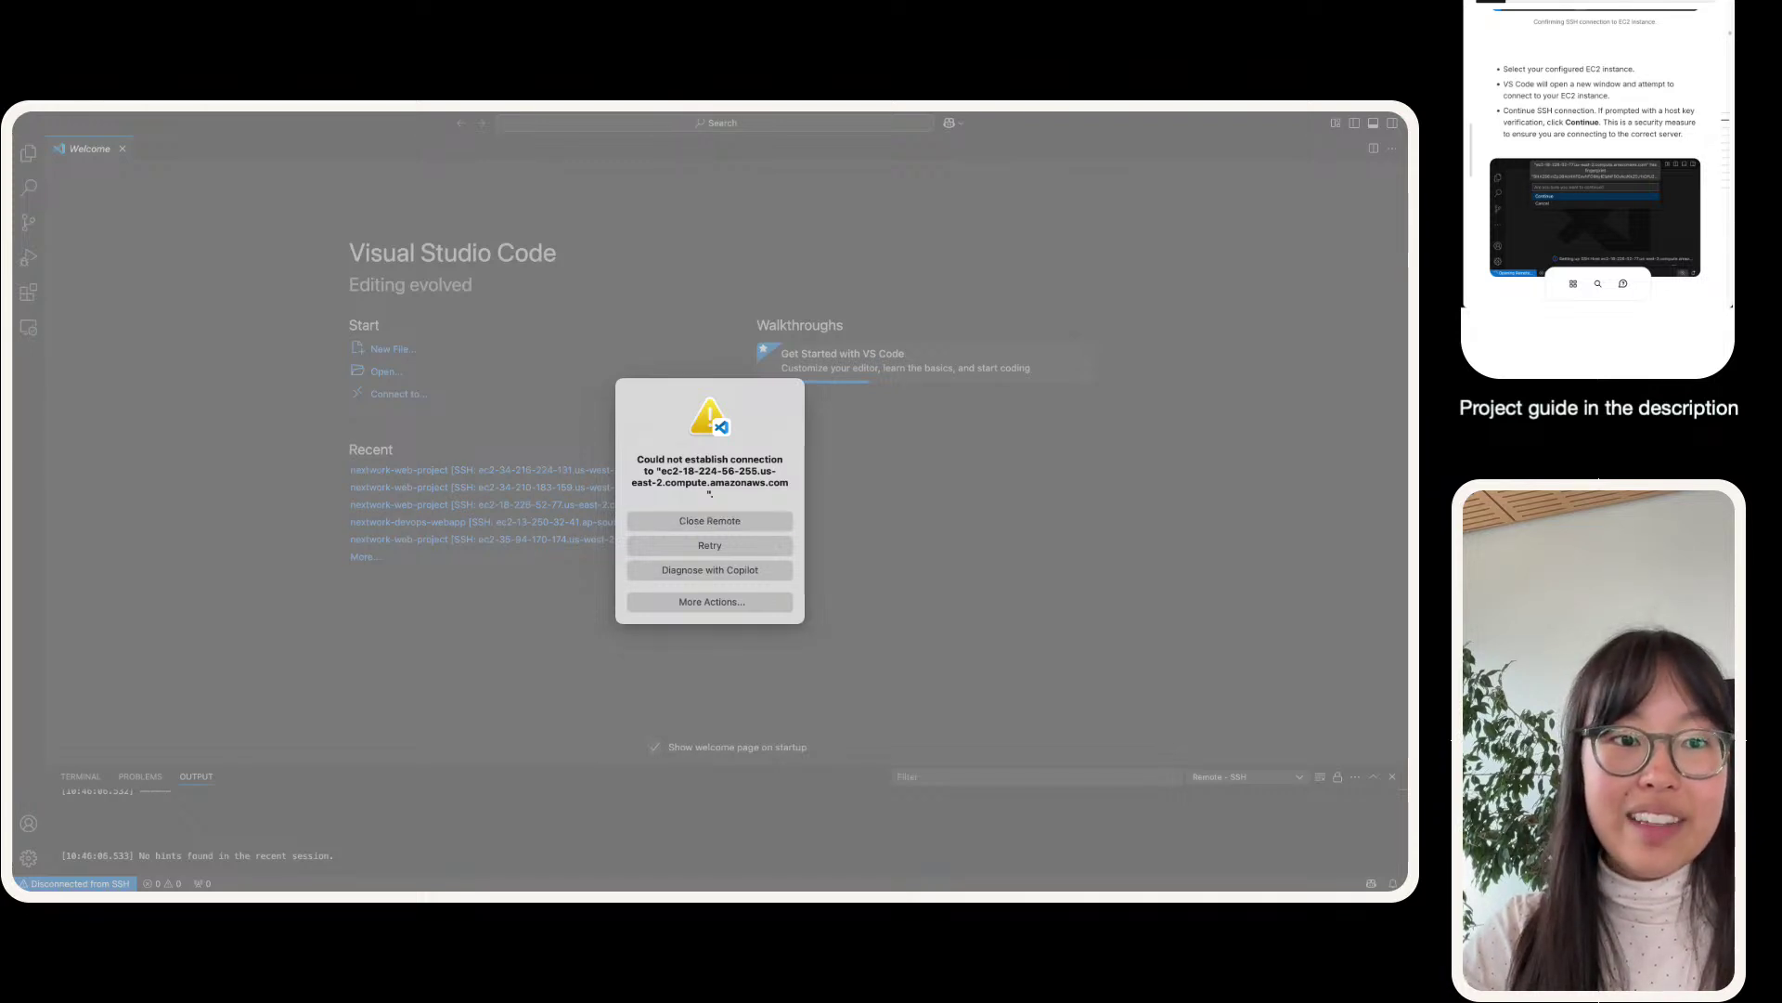
left_click(706, 521)
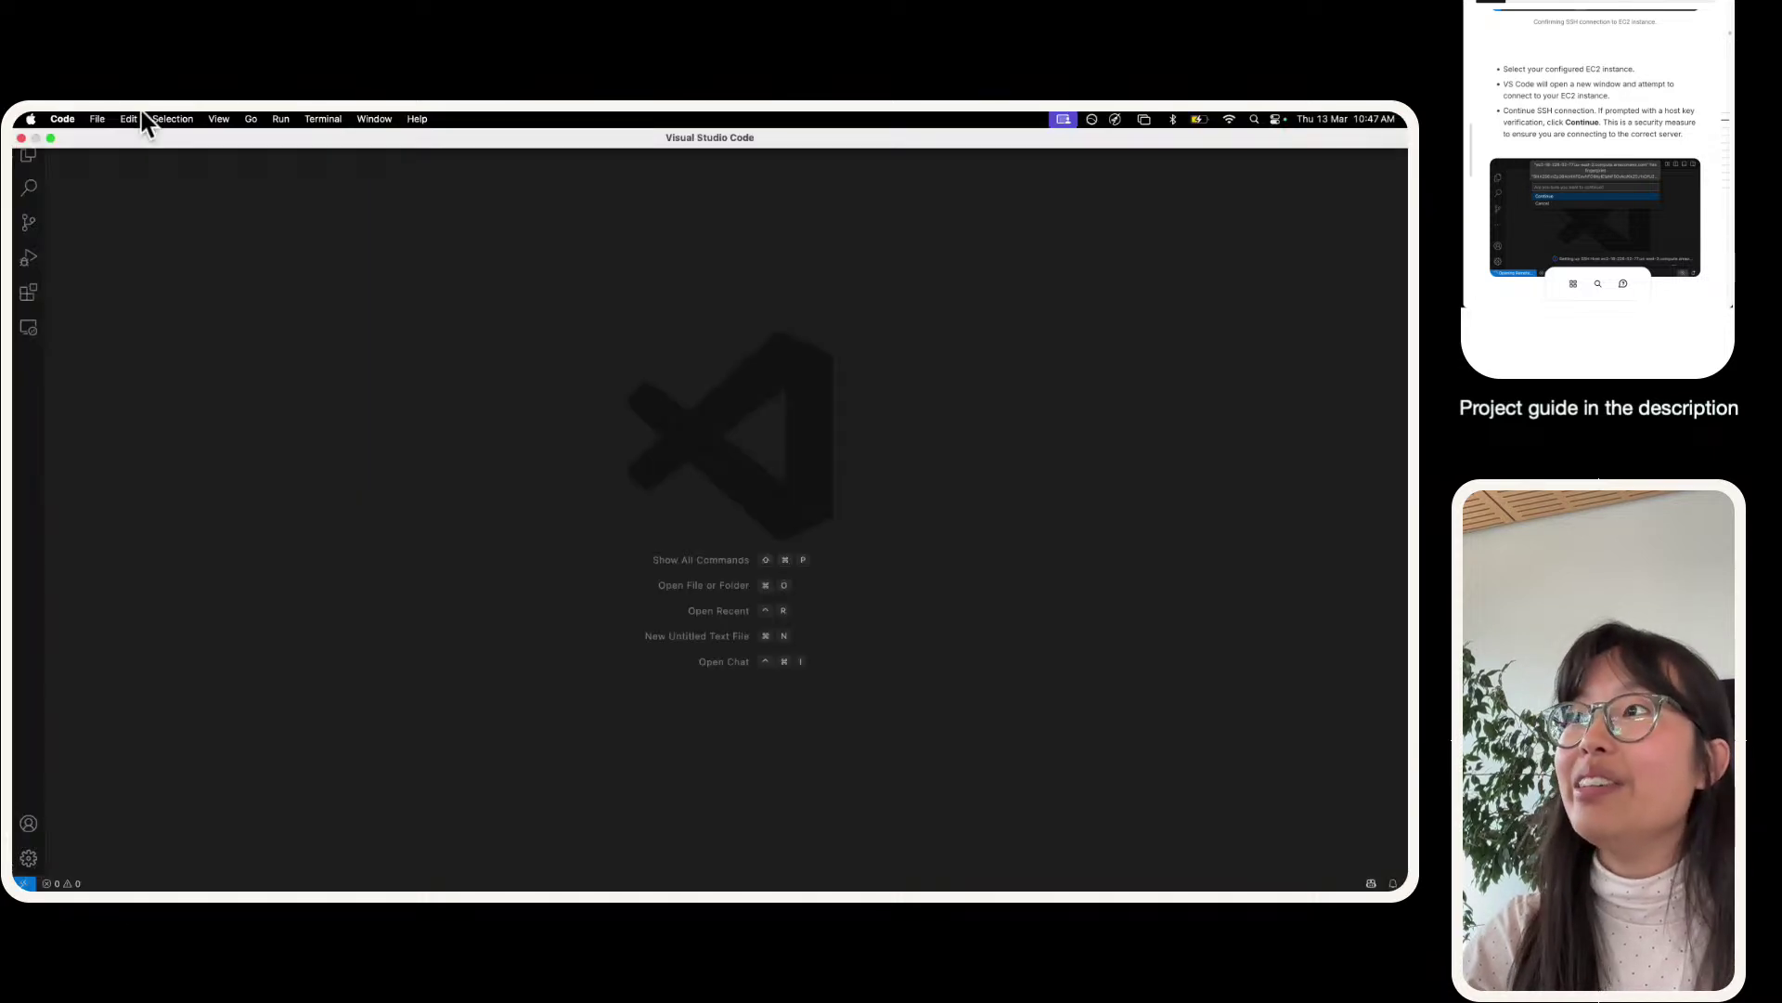
- Restore and close the empty Welcome window, then click back into the SSH config editor
left_click(51, 138)
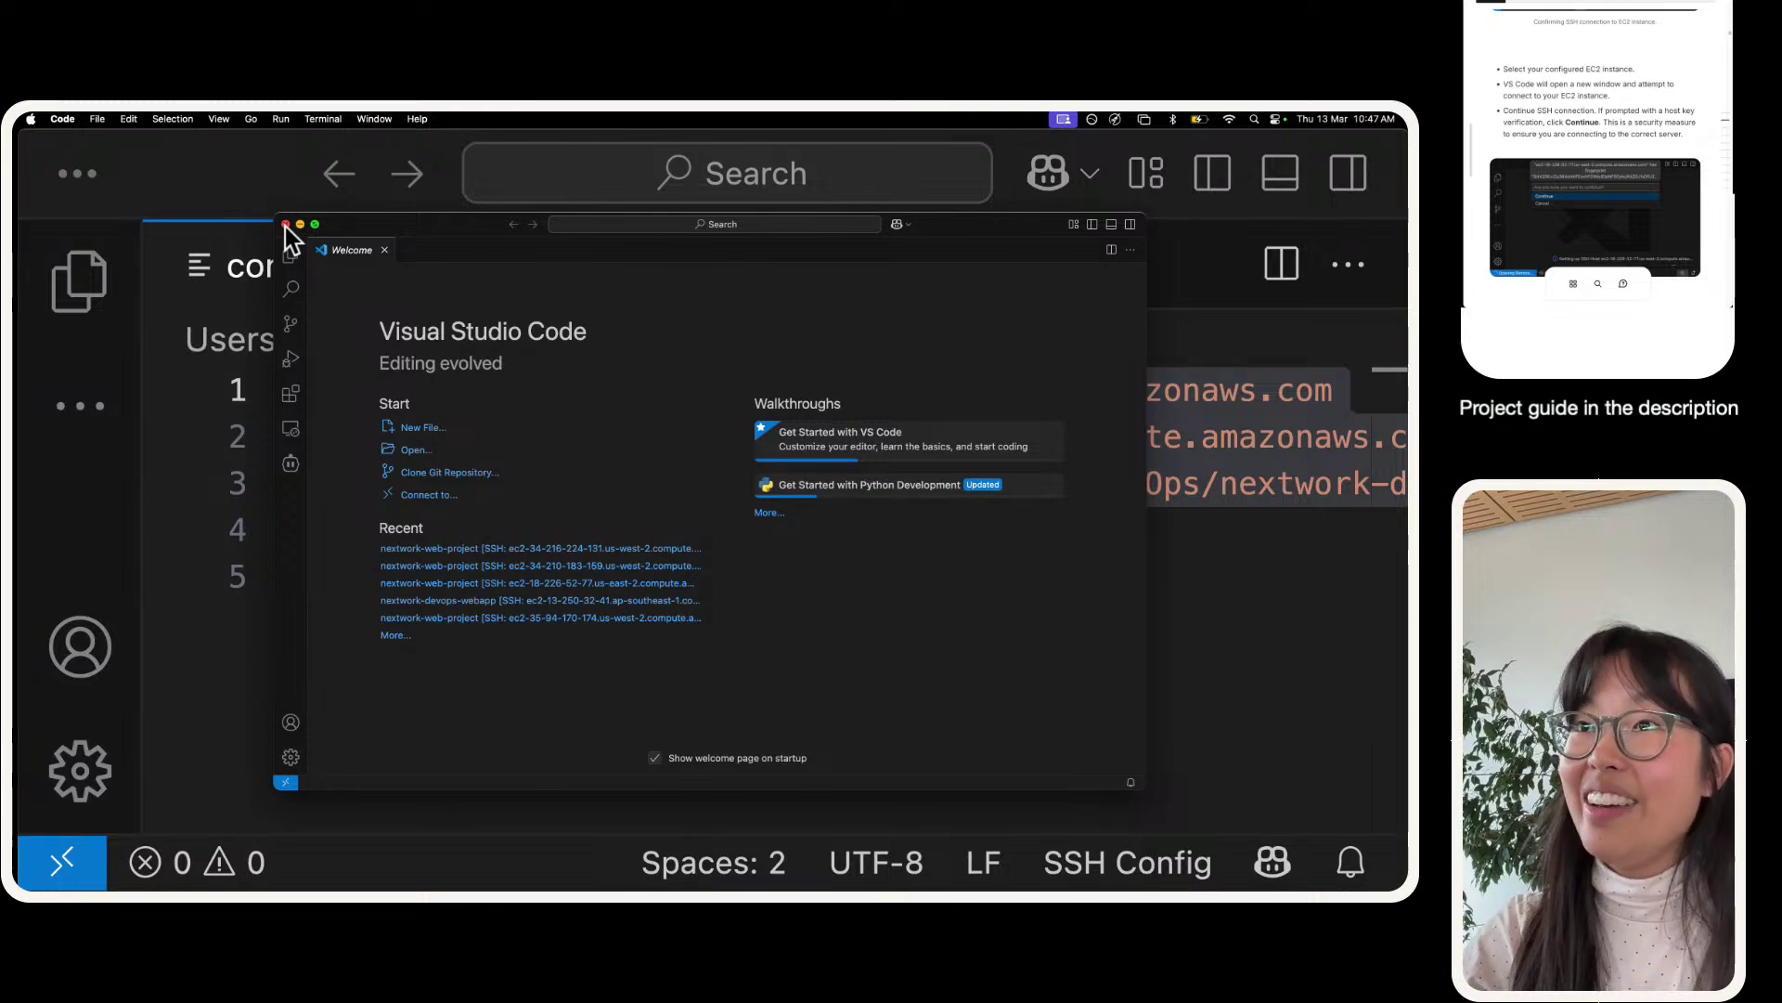
left_click(286, 225)
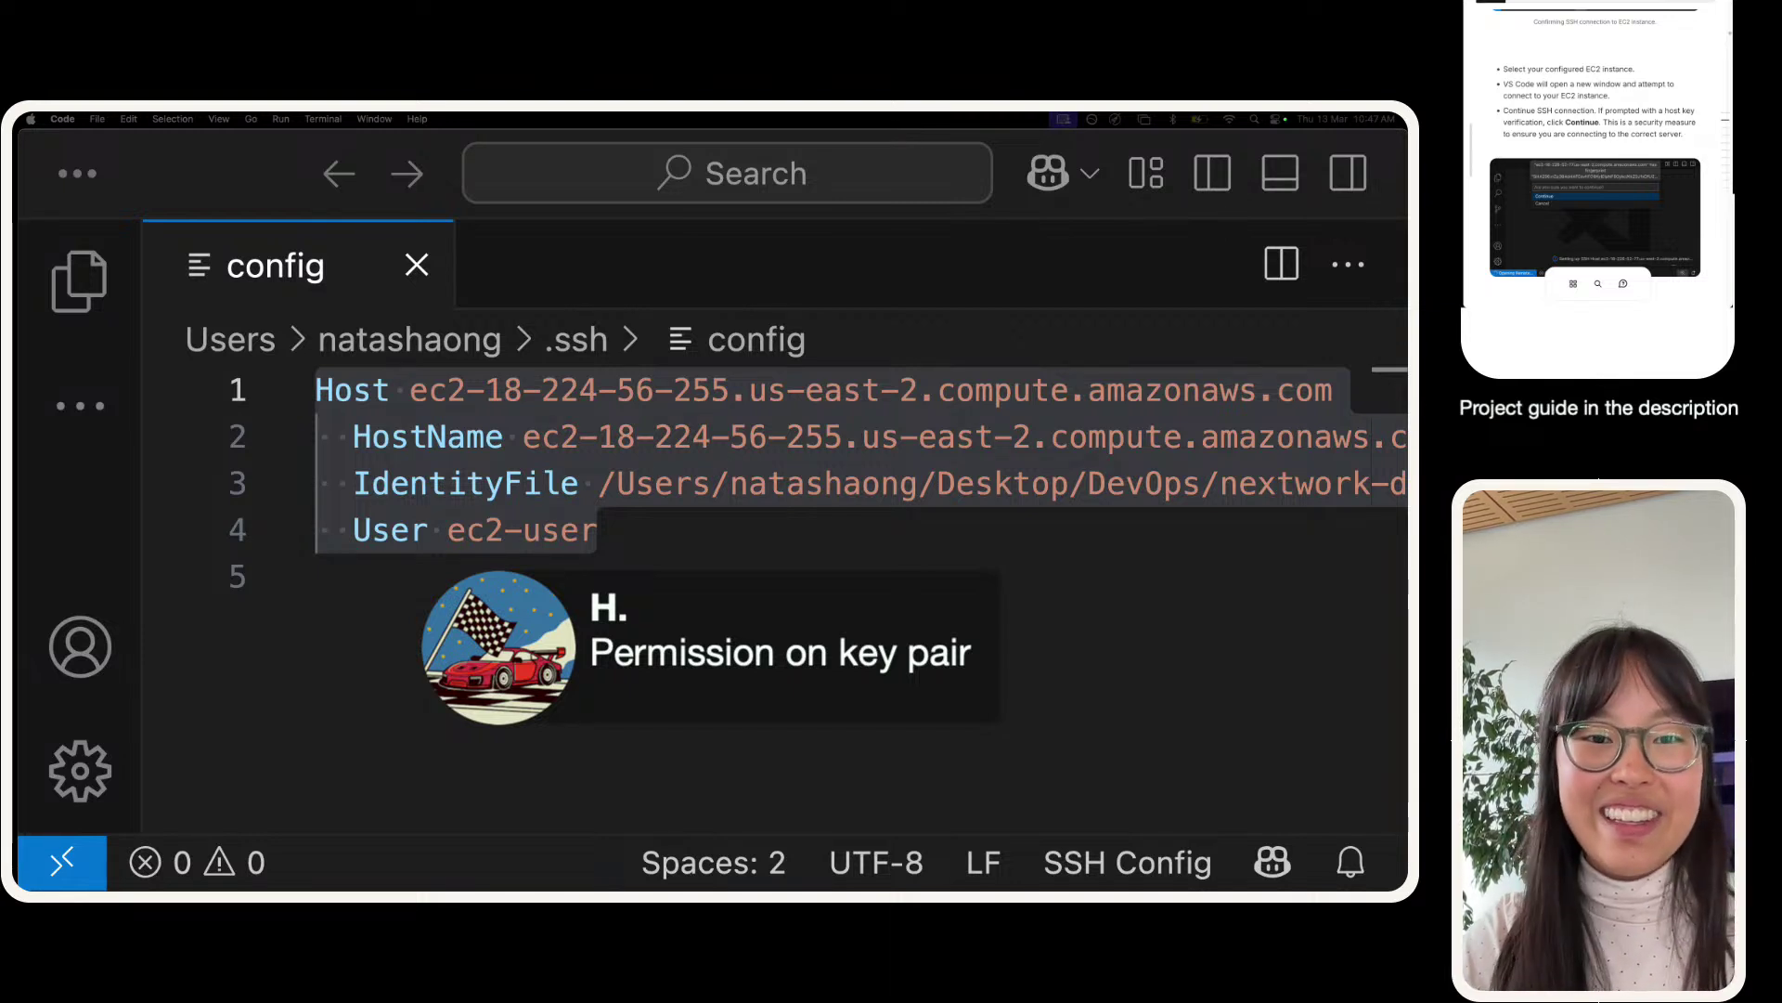
left_click(808, 543)
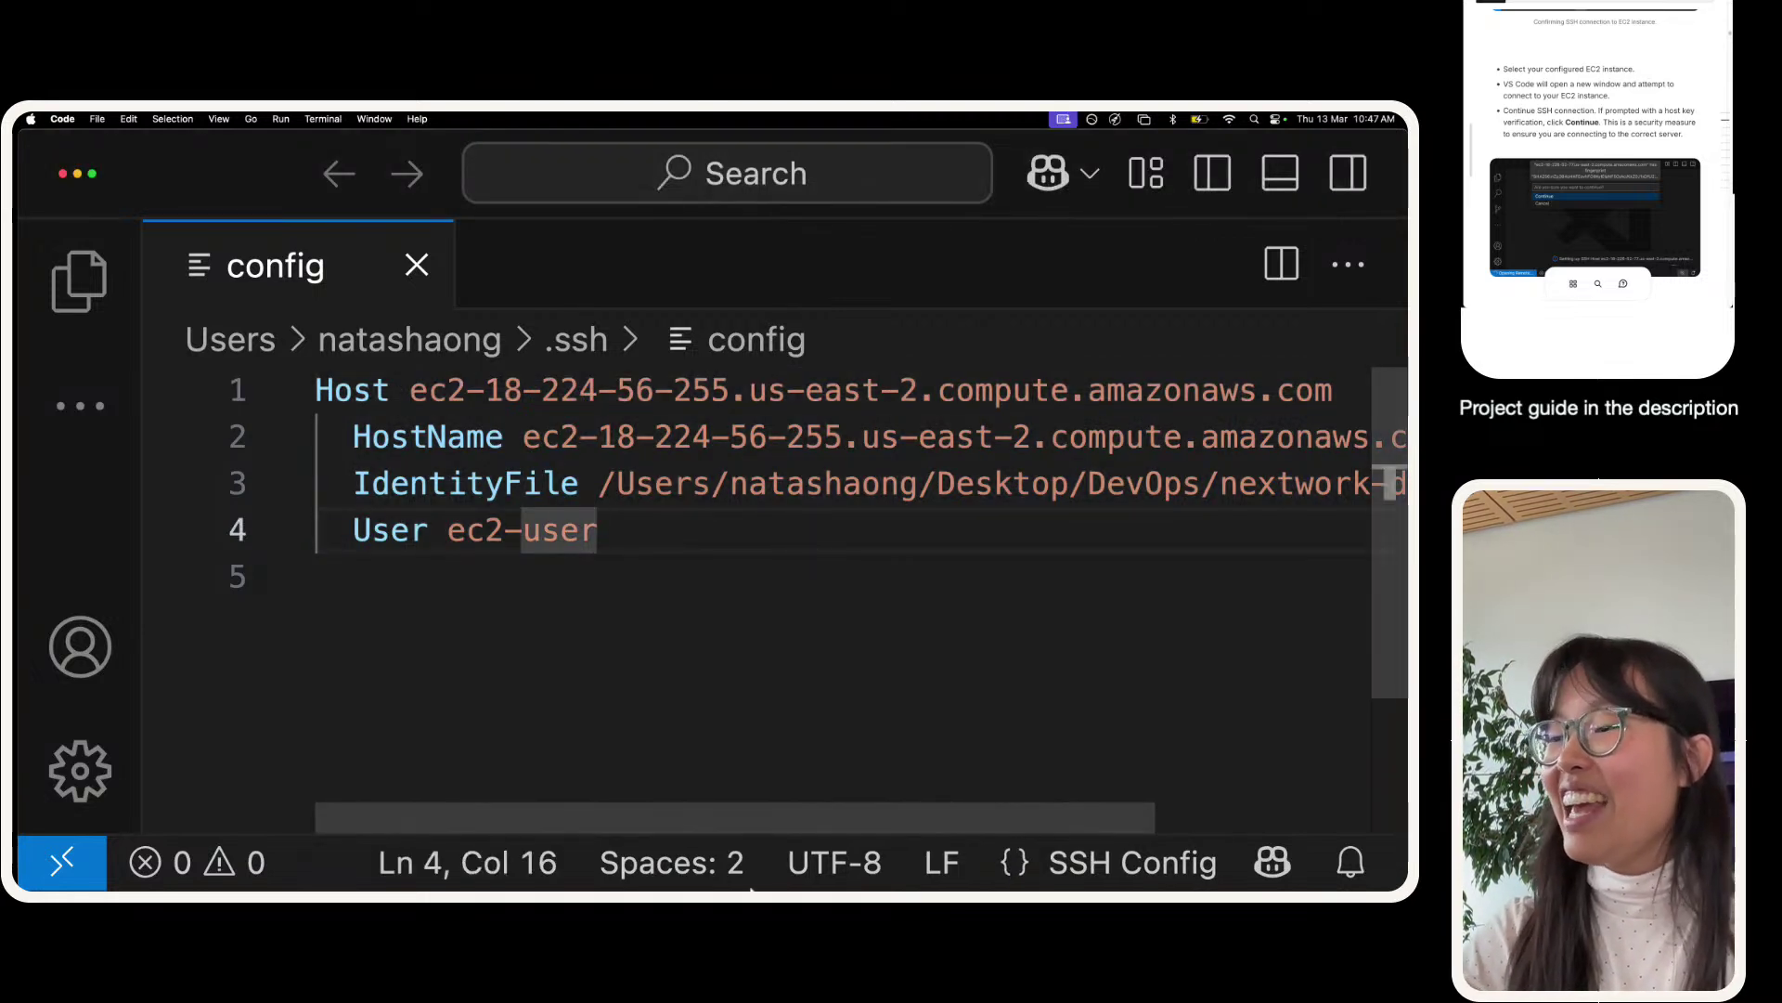
- Bring up the DevOps folder holding nextwork-devops.pem in Finder and narrow it beside the config file
mouse_move(754, 858)
left_click(295, 852)
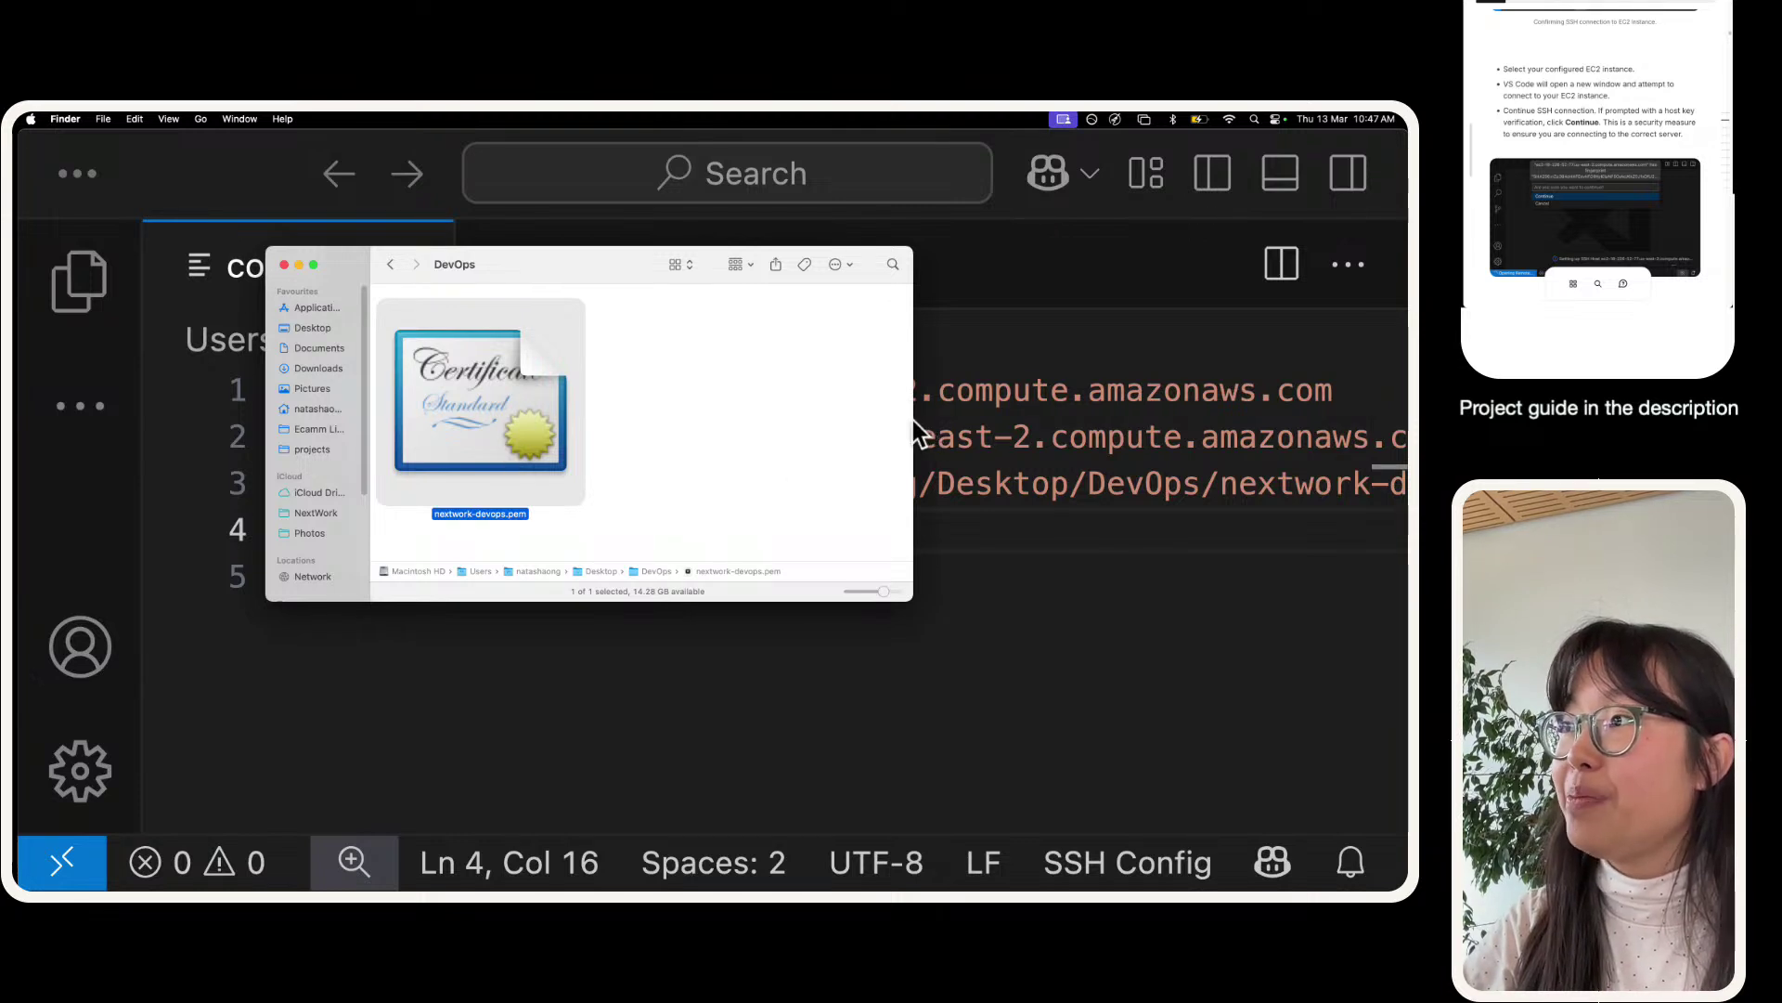
left_click_drag(913, 434, 639, 435)
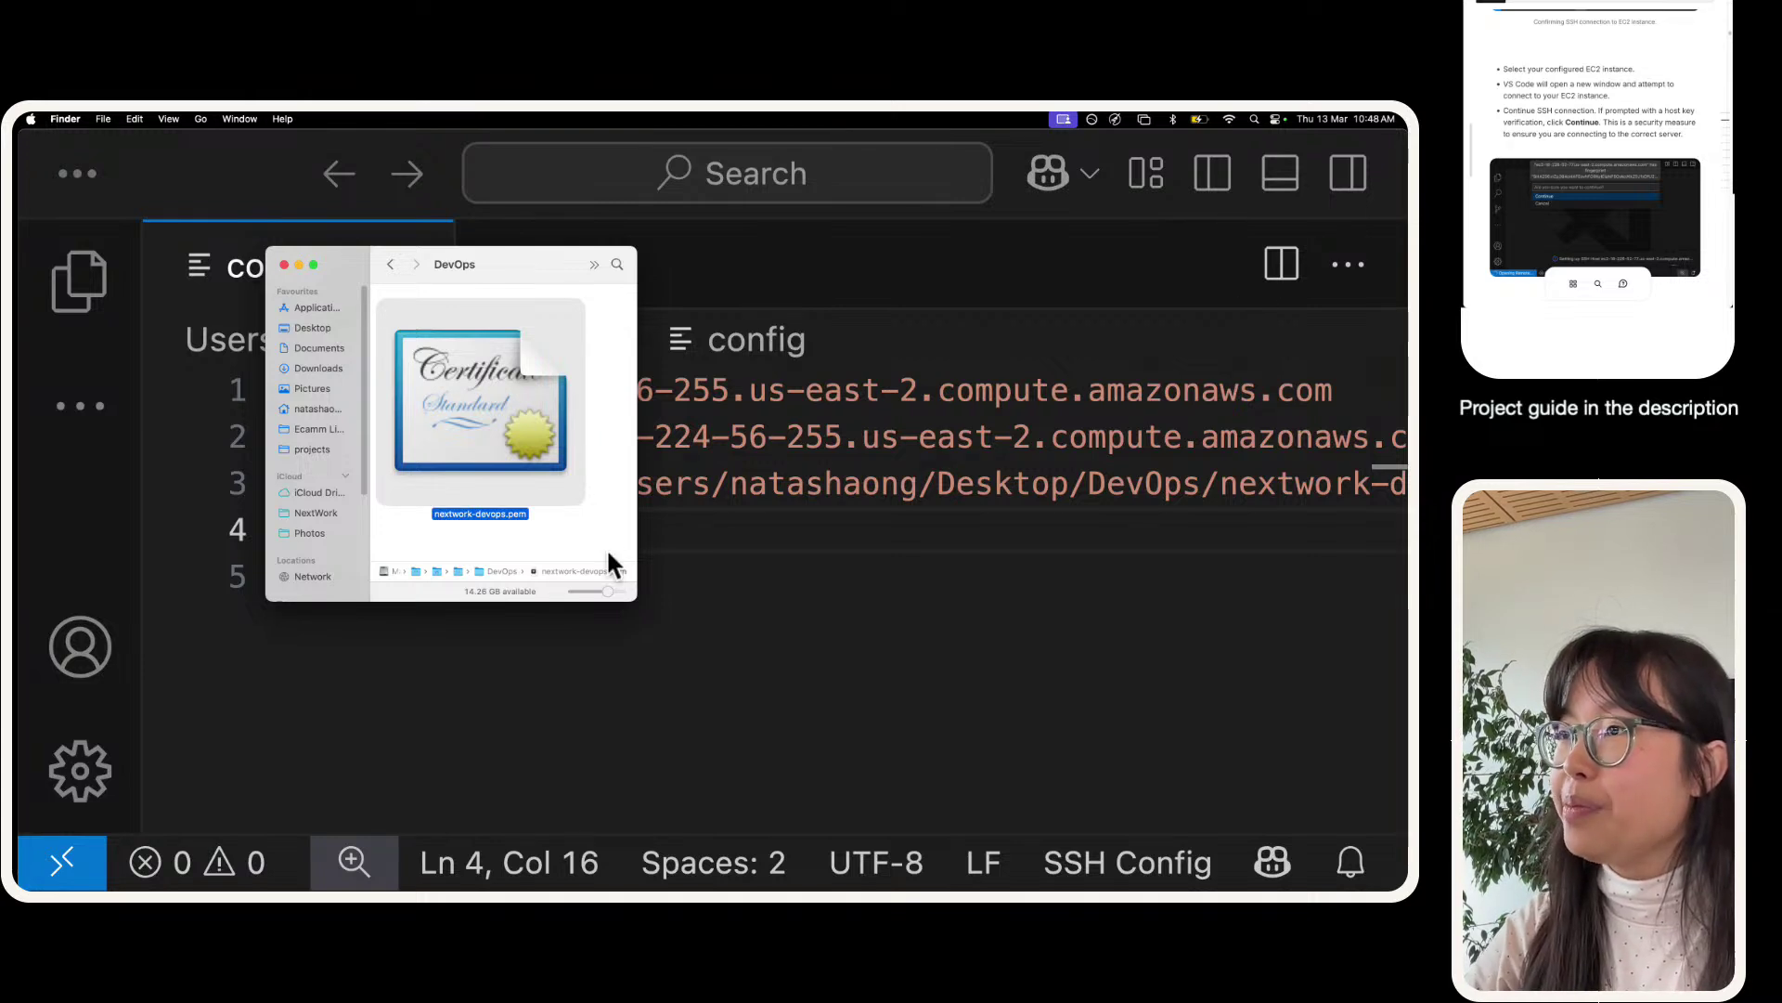
mouse_move(637, 534)
left_mouse_down()
mouse_move(597, 521)
mouse_move(616, 525)
left_mouse_up()
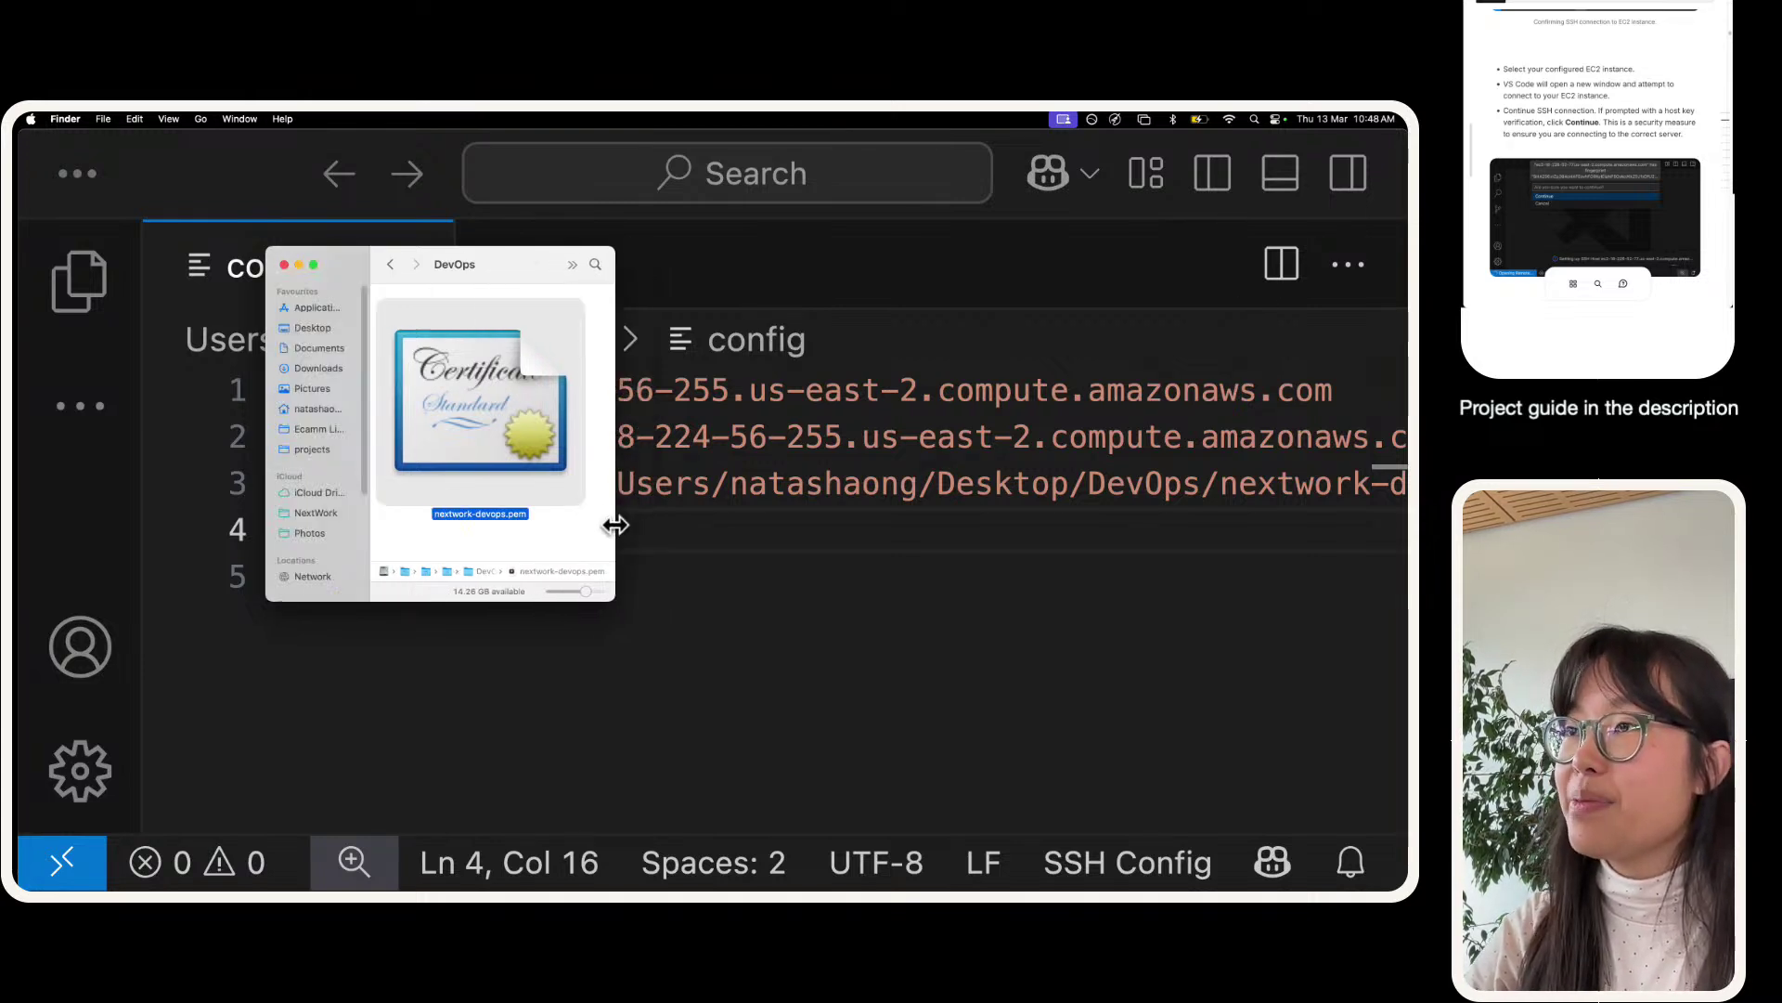
- Open the integrated terminal panel, enlarge it, collapse the extra sections and zoom in
left_click(282, 266)
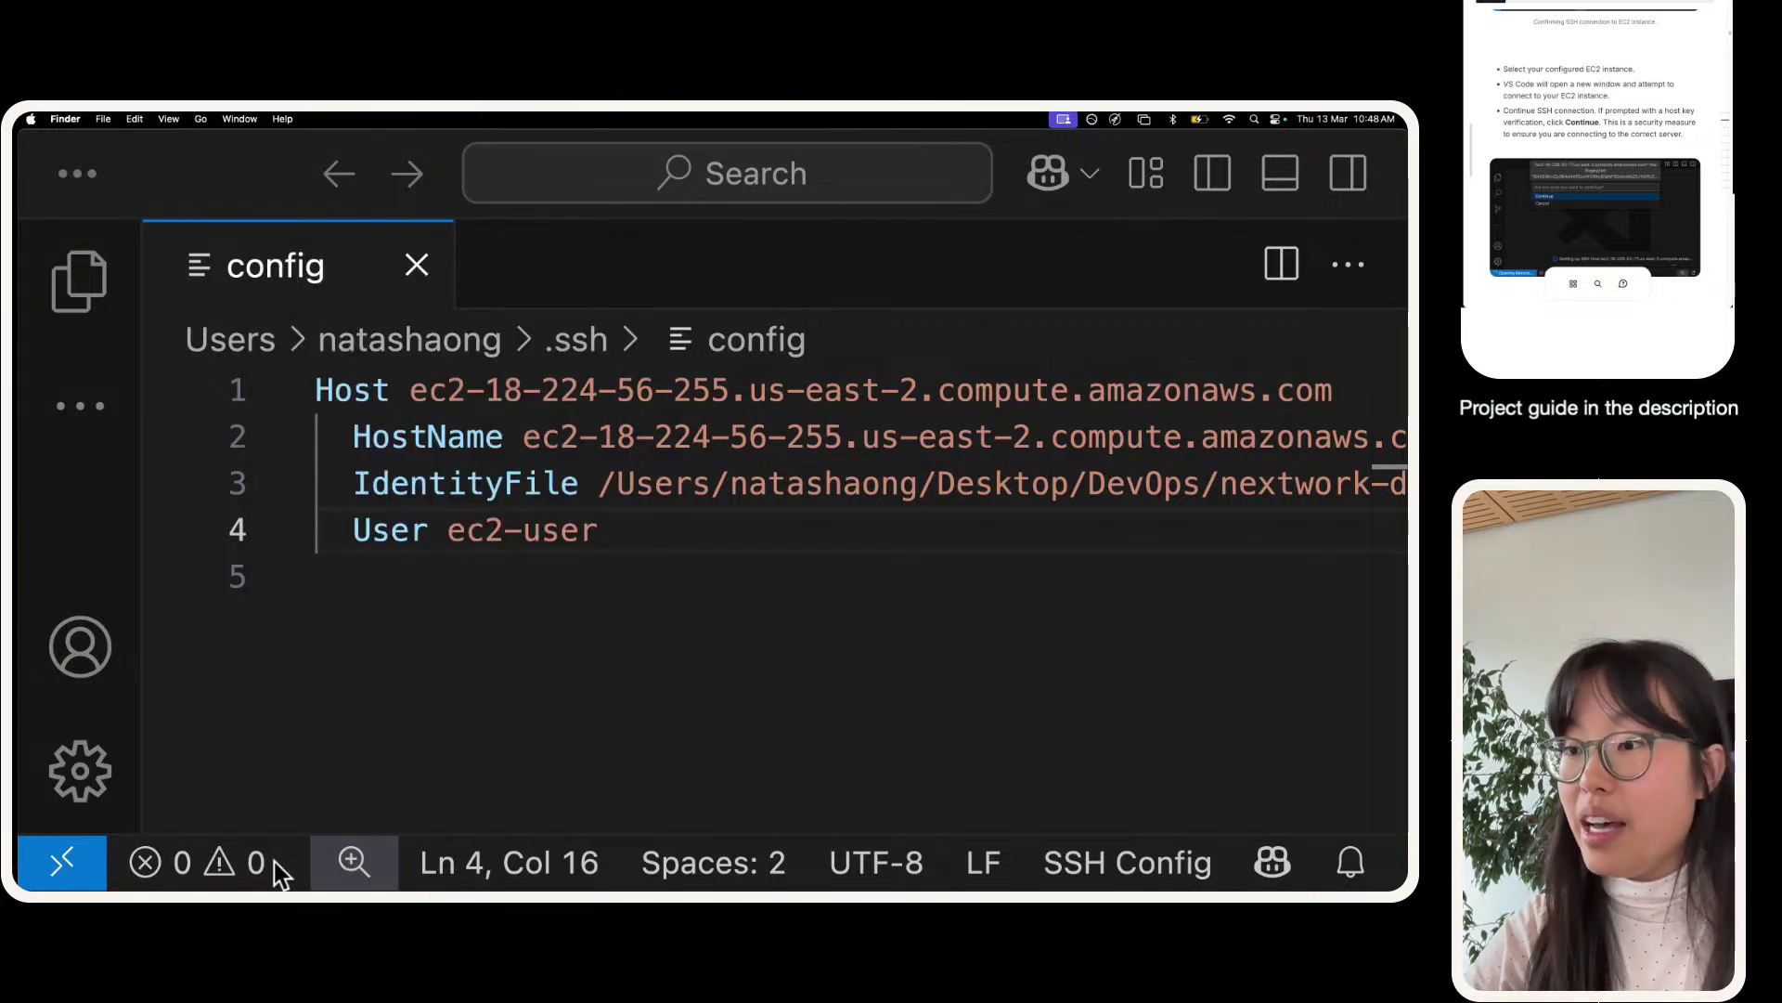
left_click(352, 320)
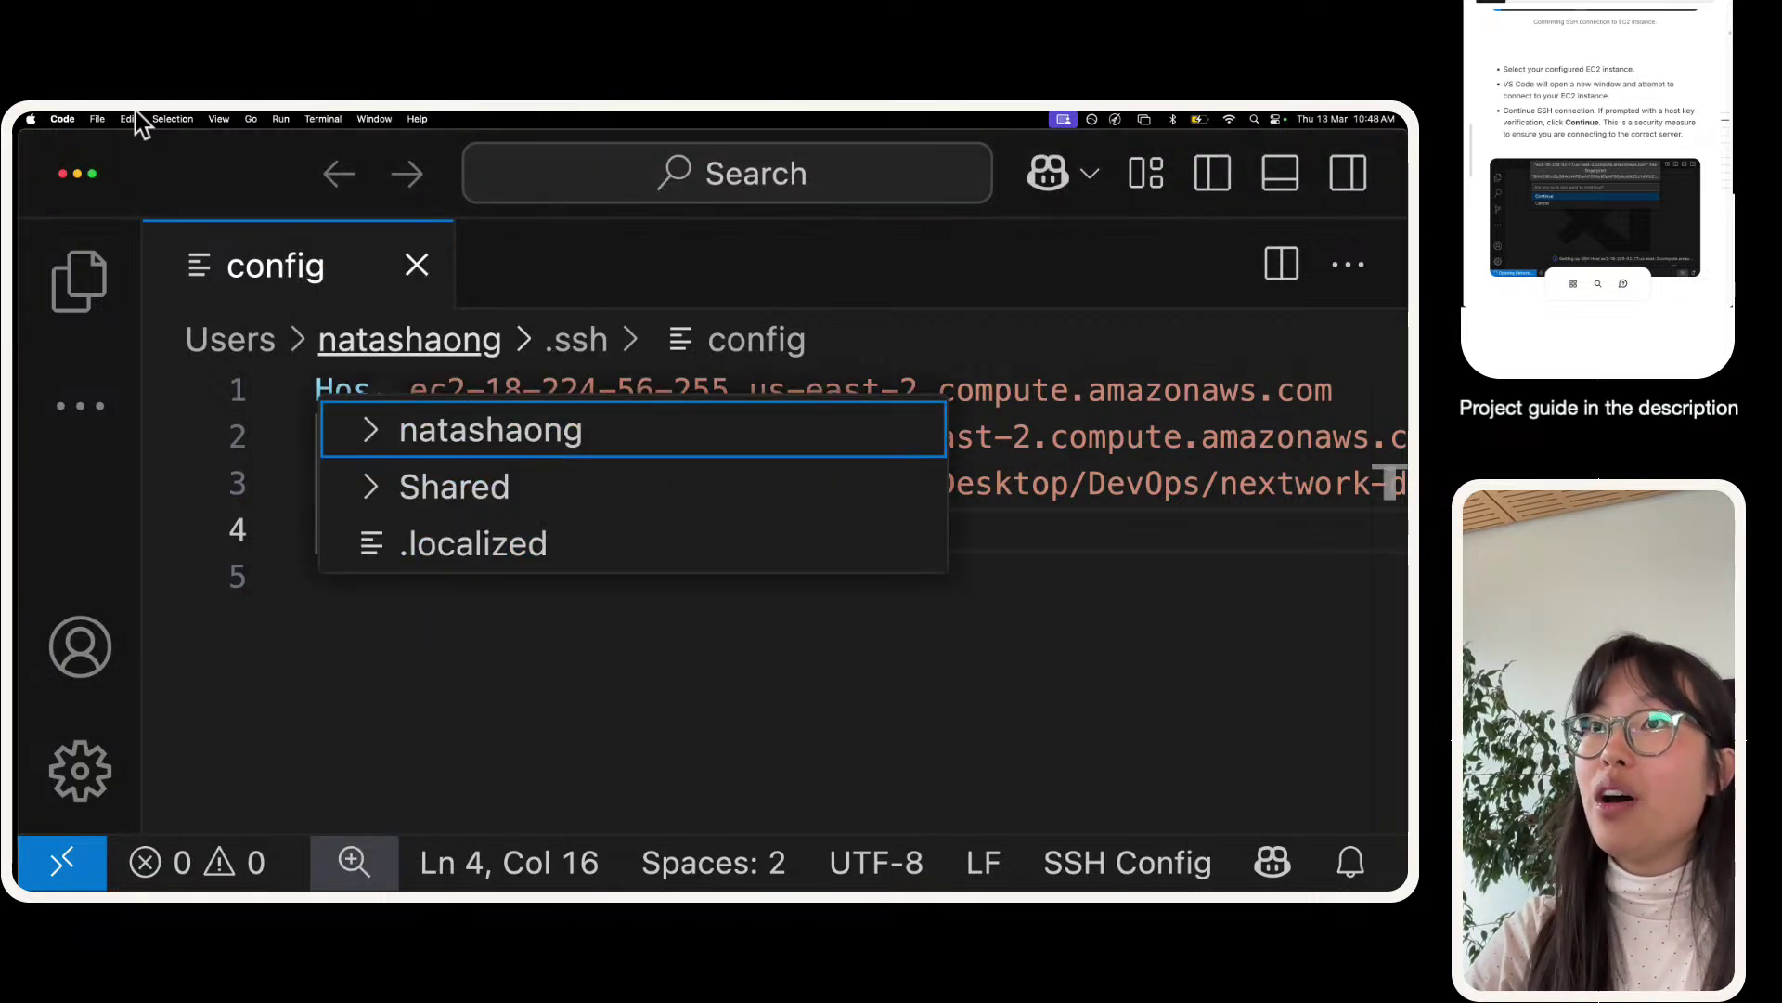
left_click(316, 119)
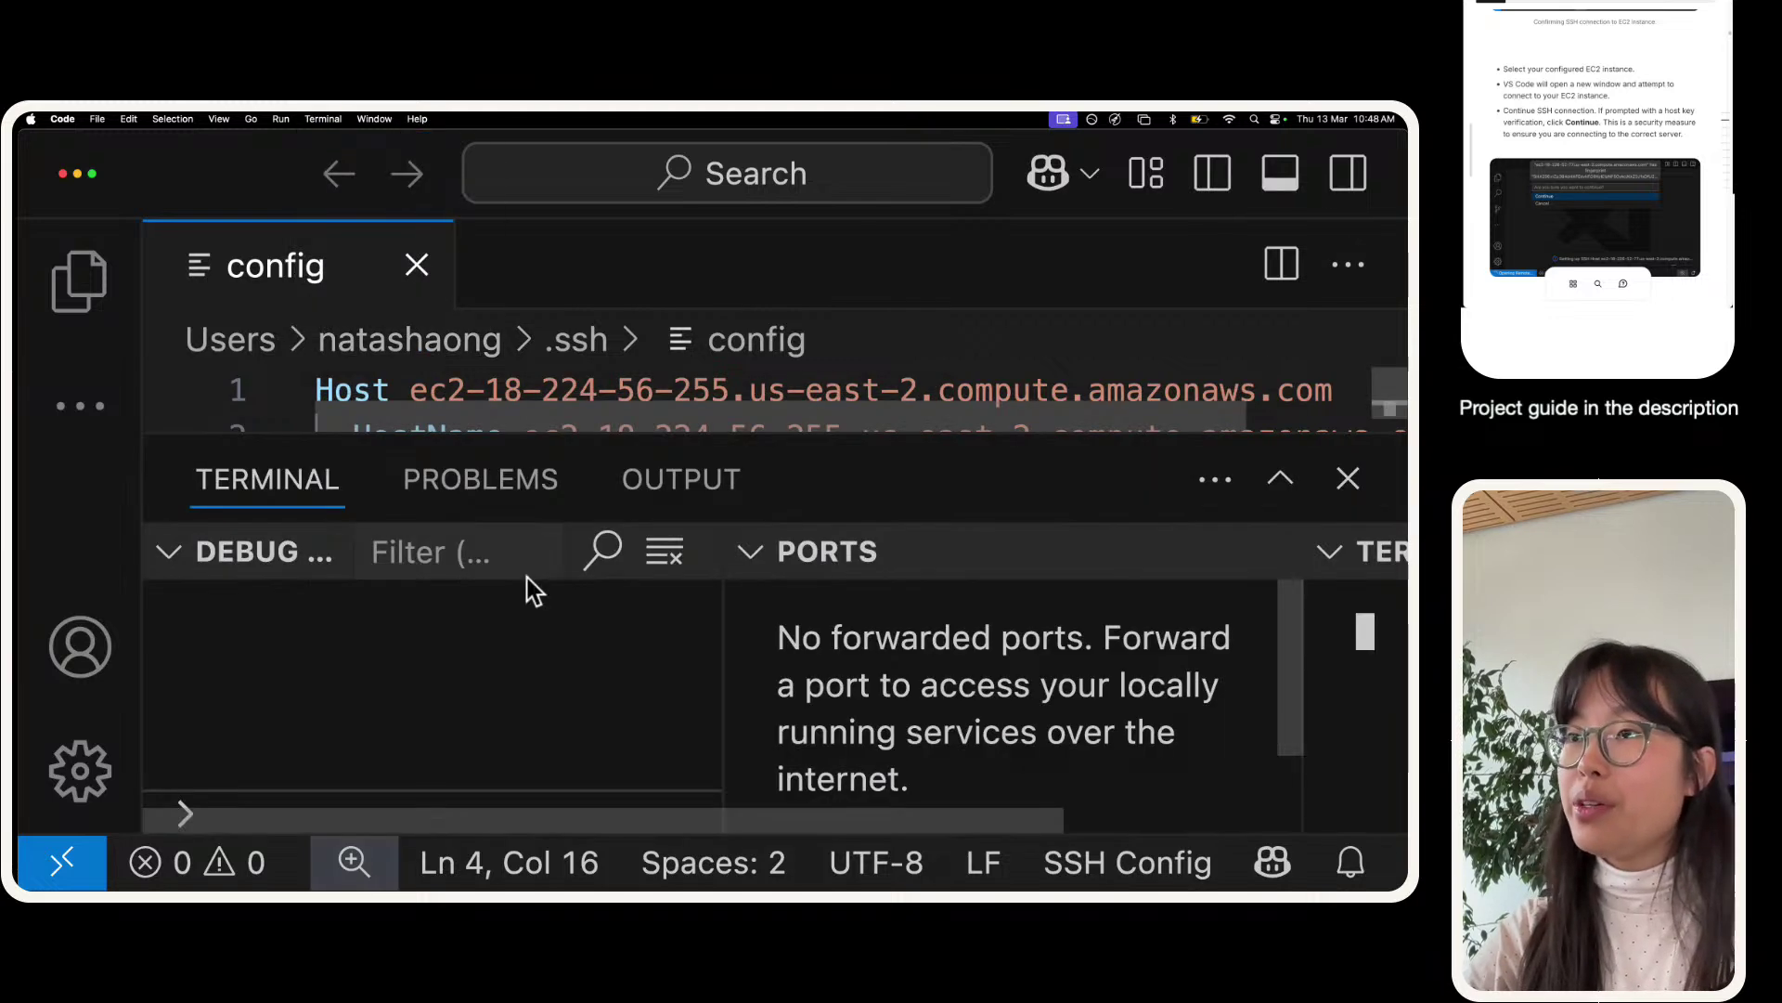
left_click(841, 637)
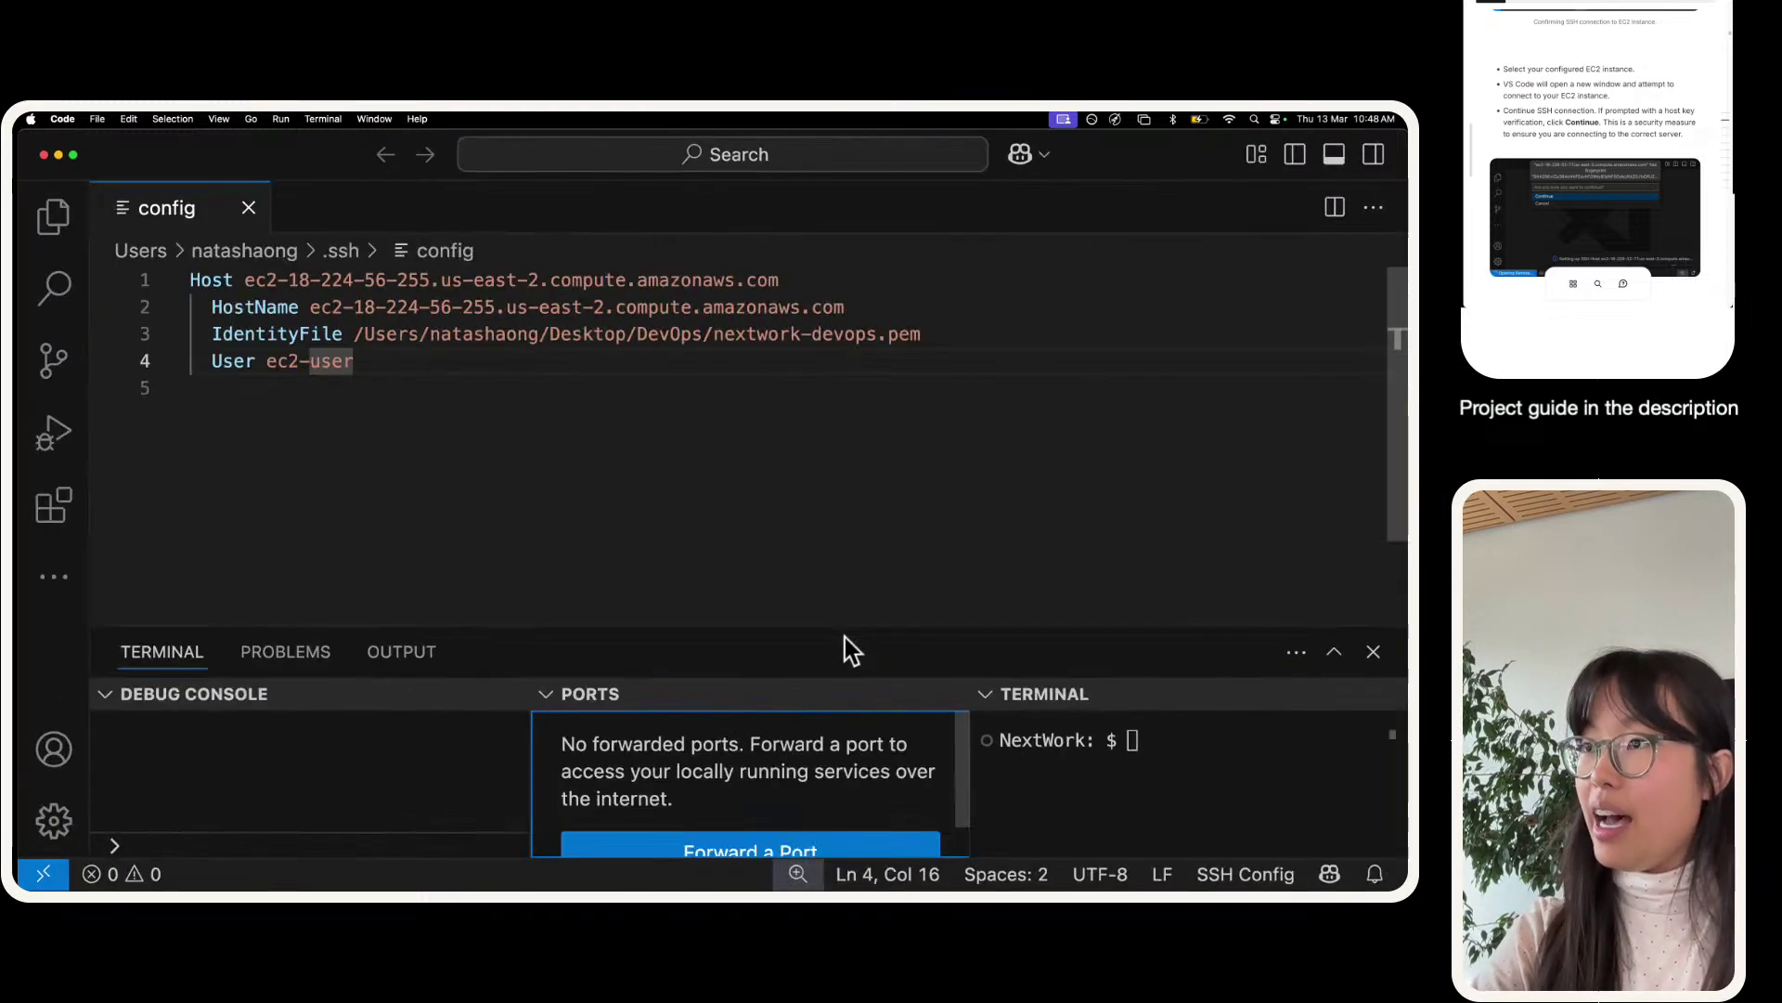
left_click_drag(831, 623, 791, 327)
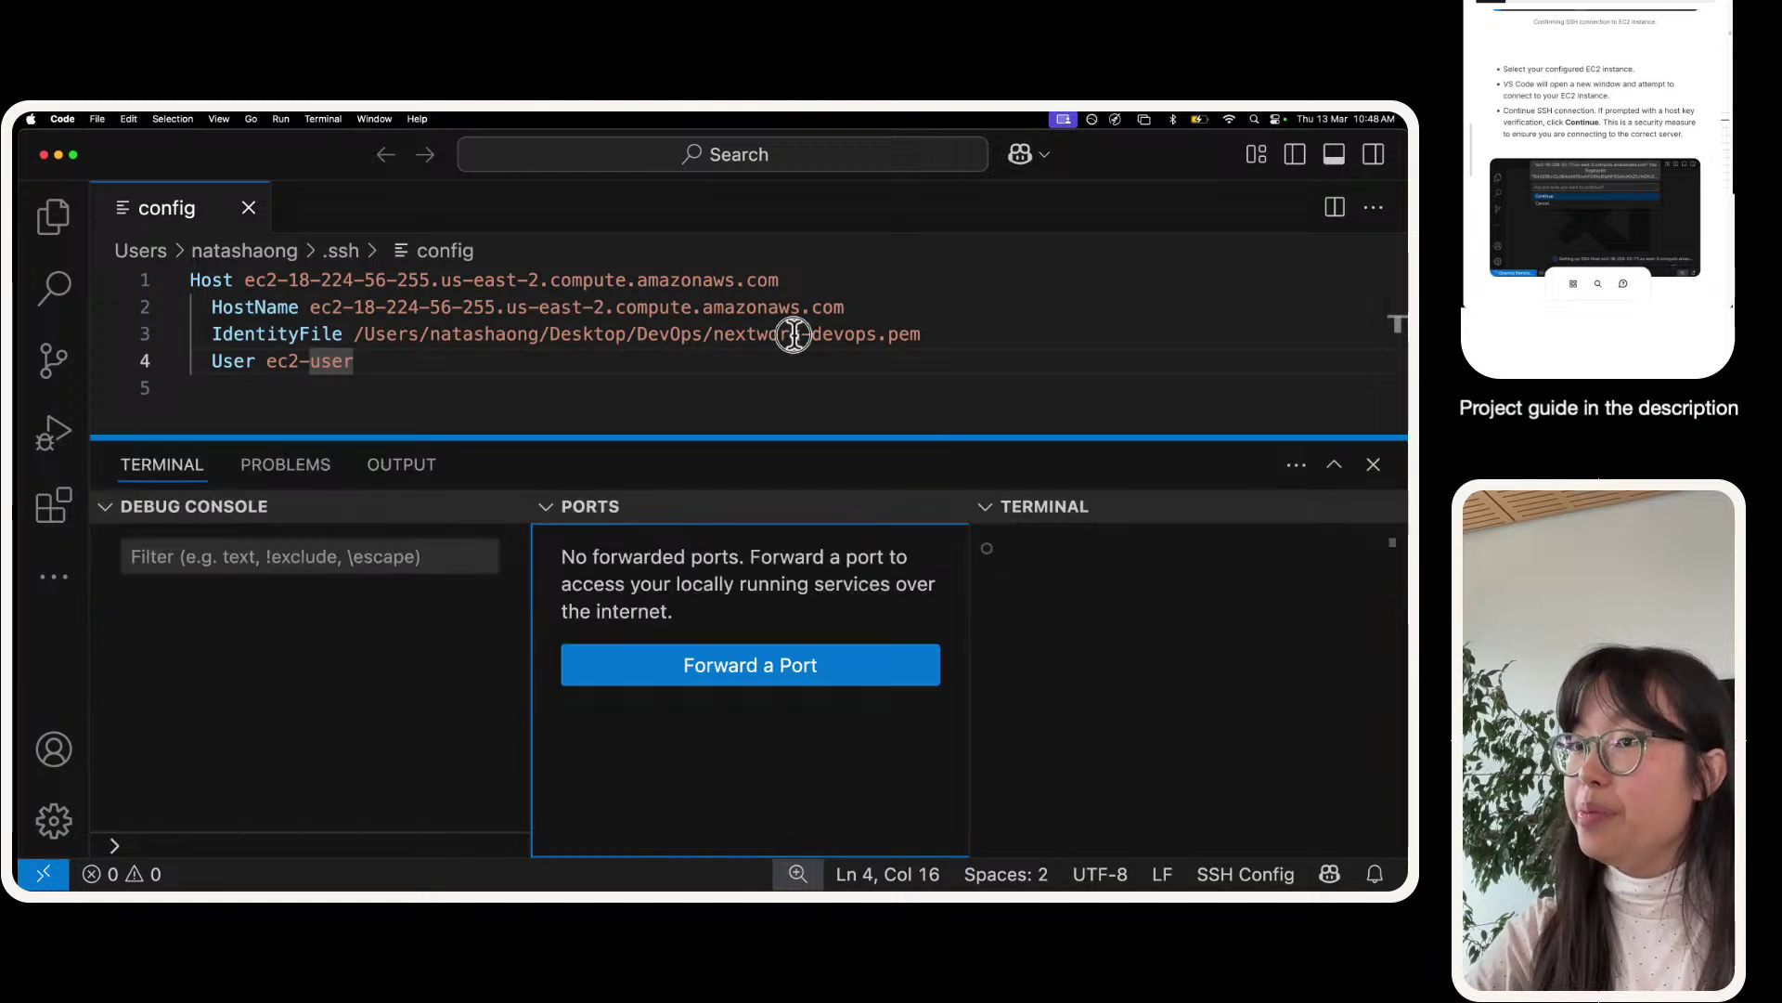
left_click(106, 391)
left_click(141, 393)
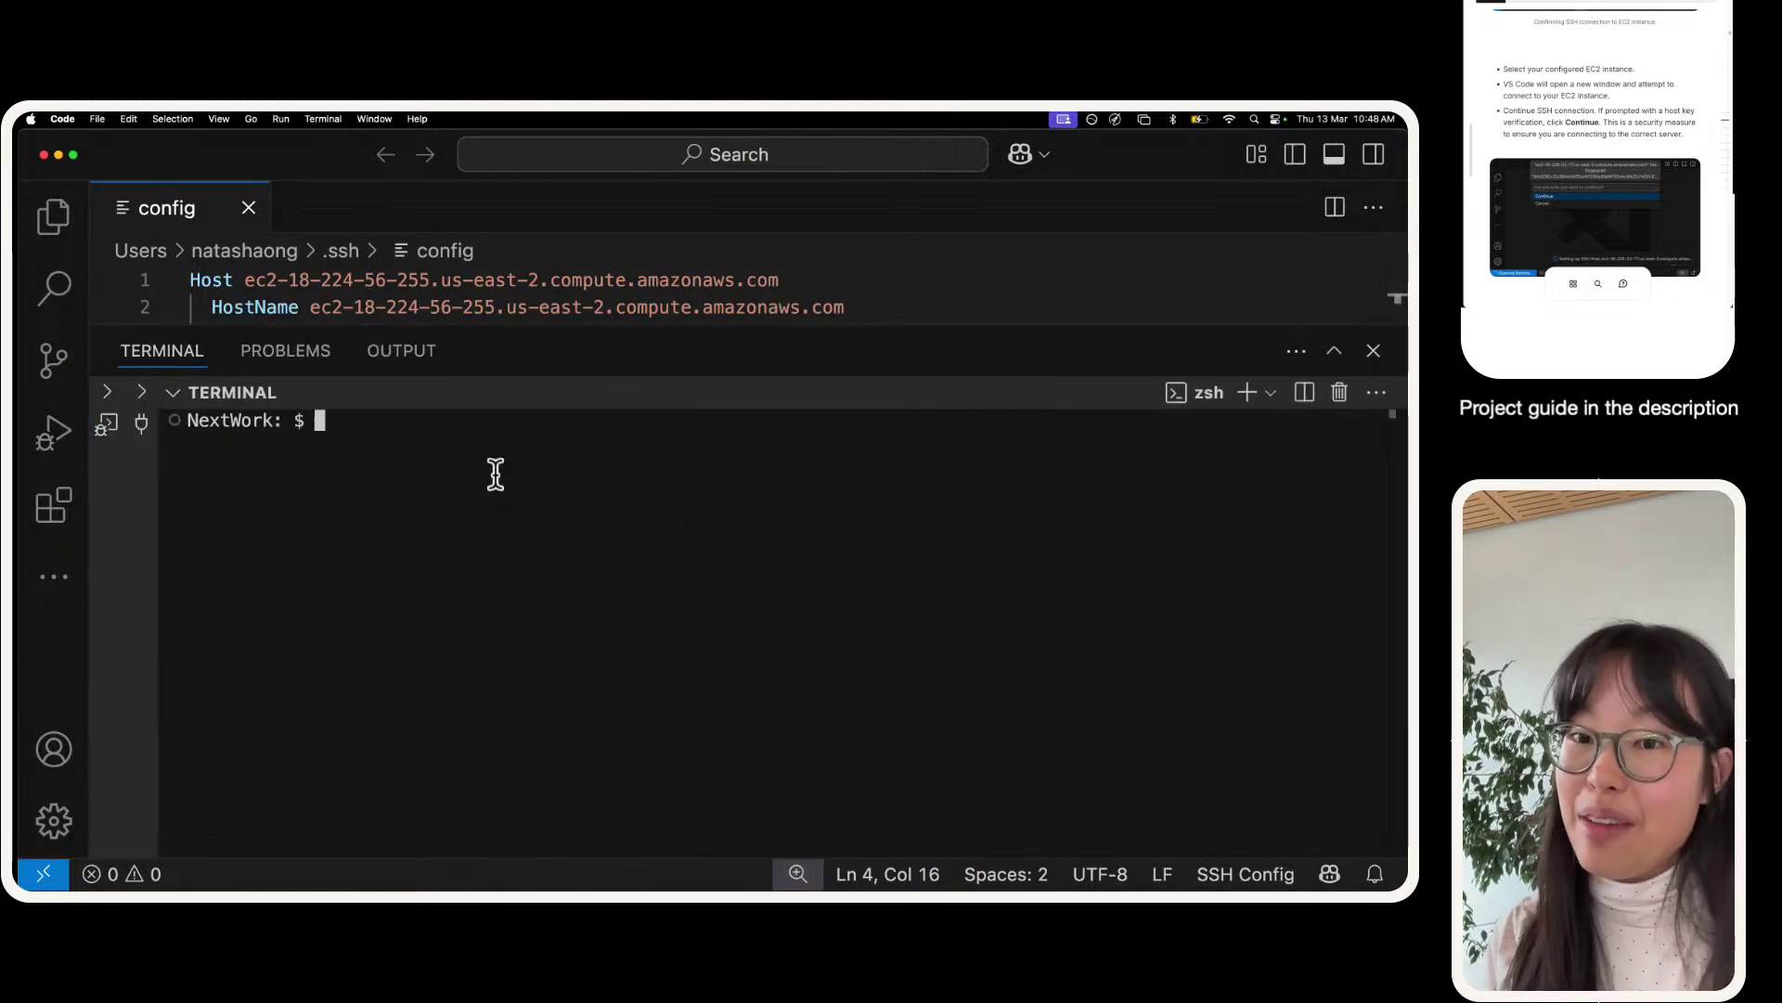
key("super+equal")
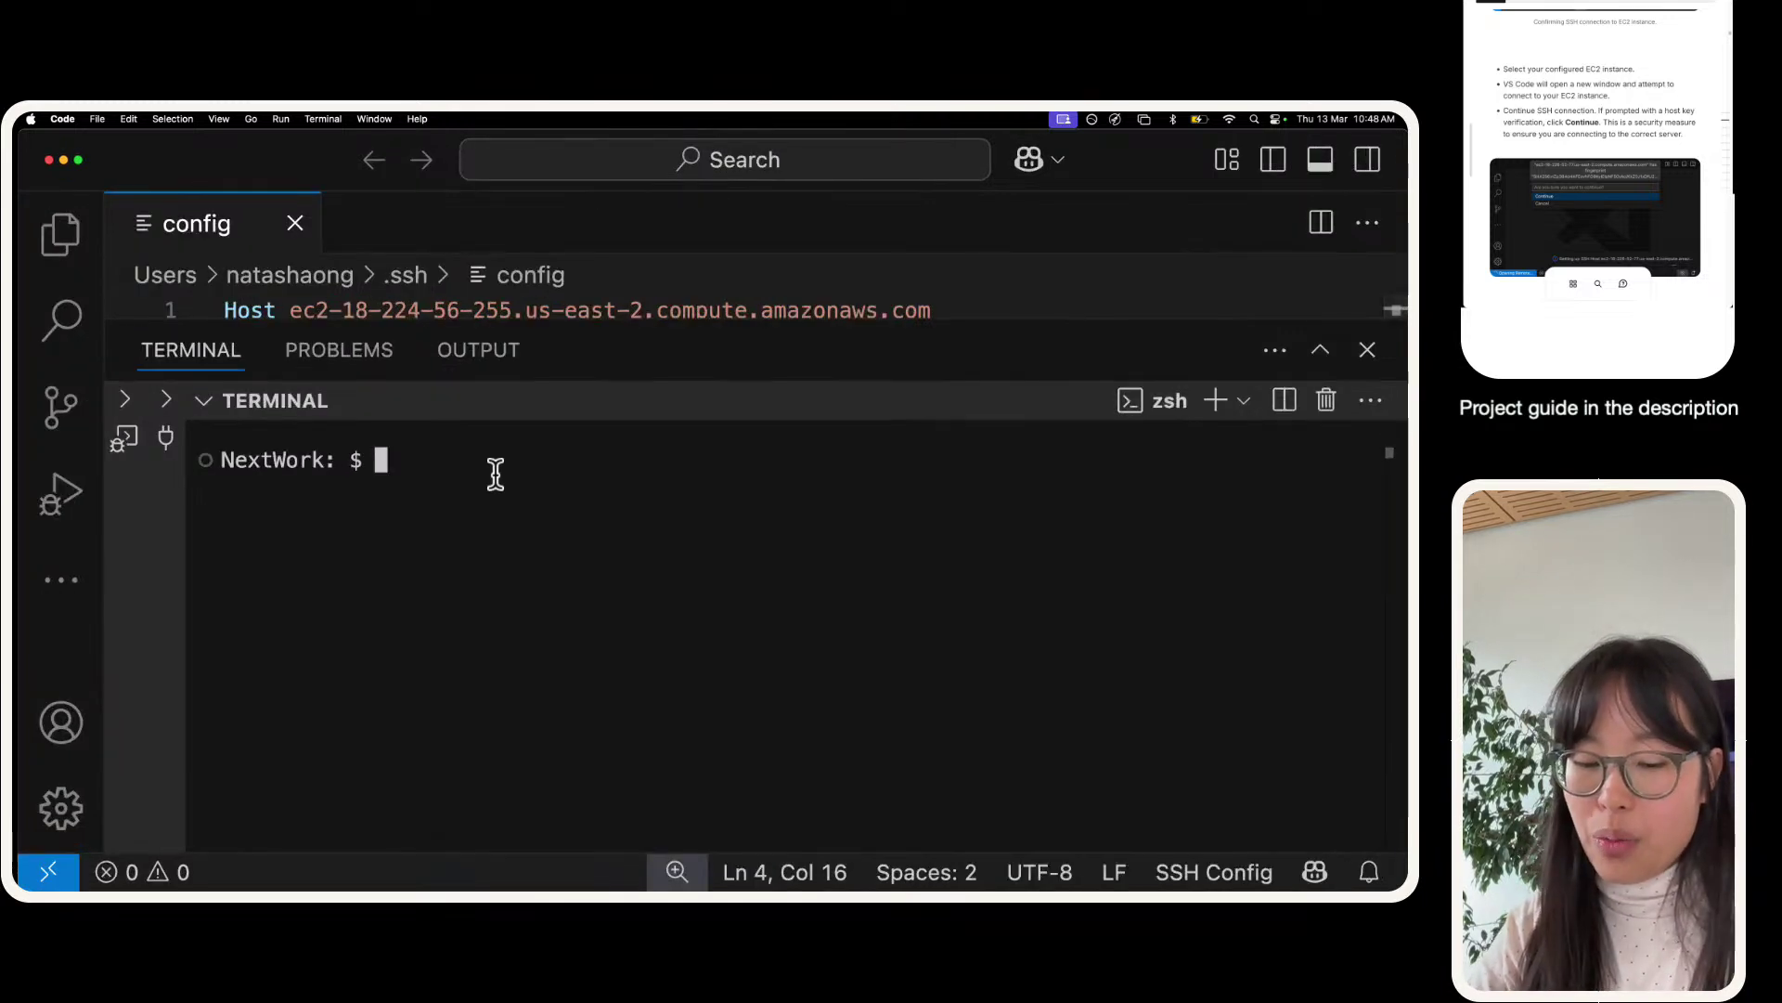
- Print the working directory with pwd, then cd into Desktop/DevOps
type("pwd")
key("Return")
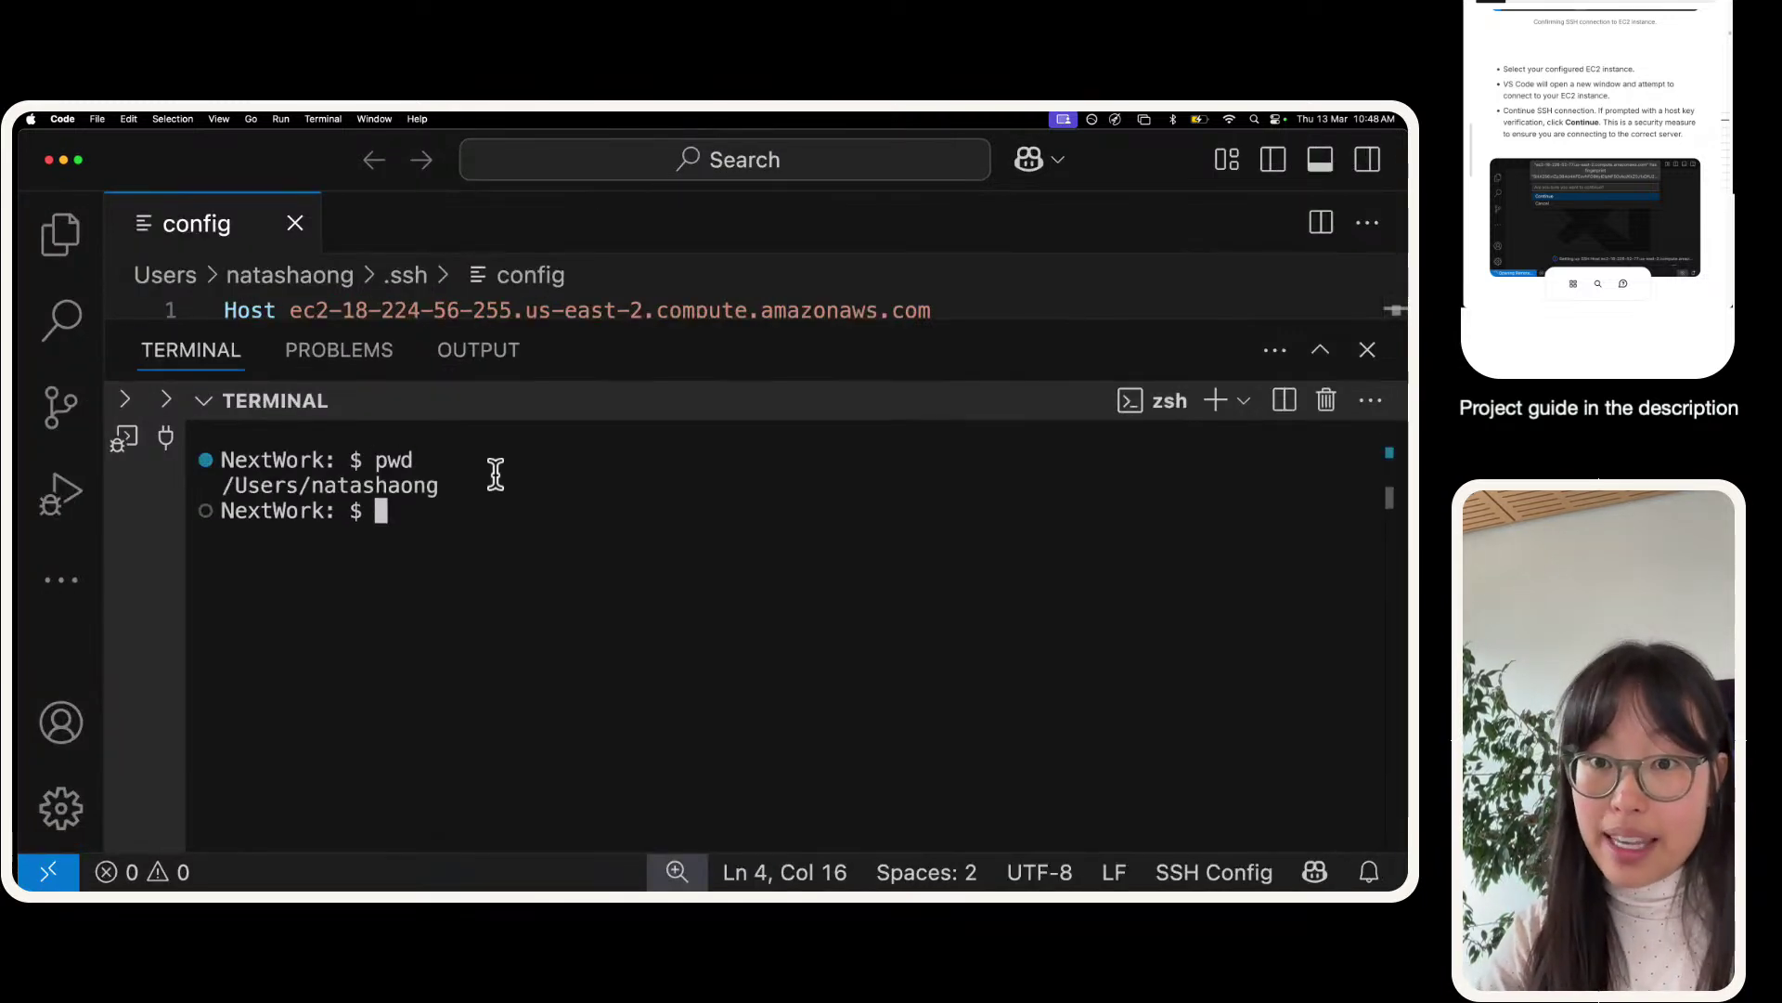
type("cd Desk")
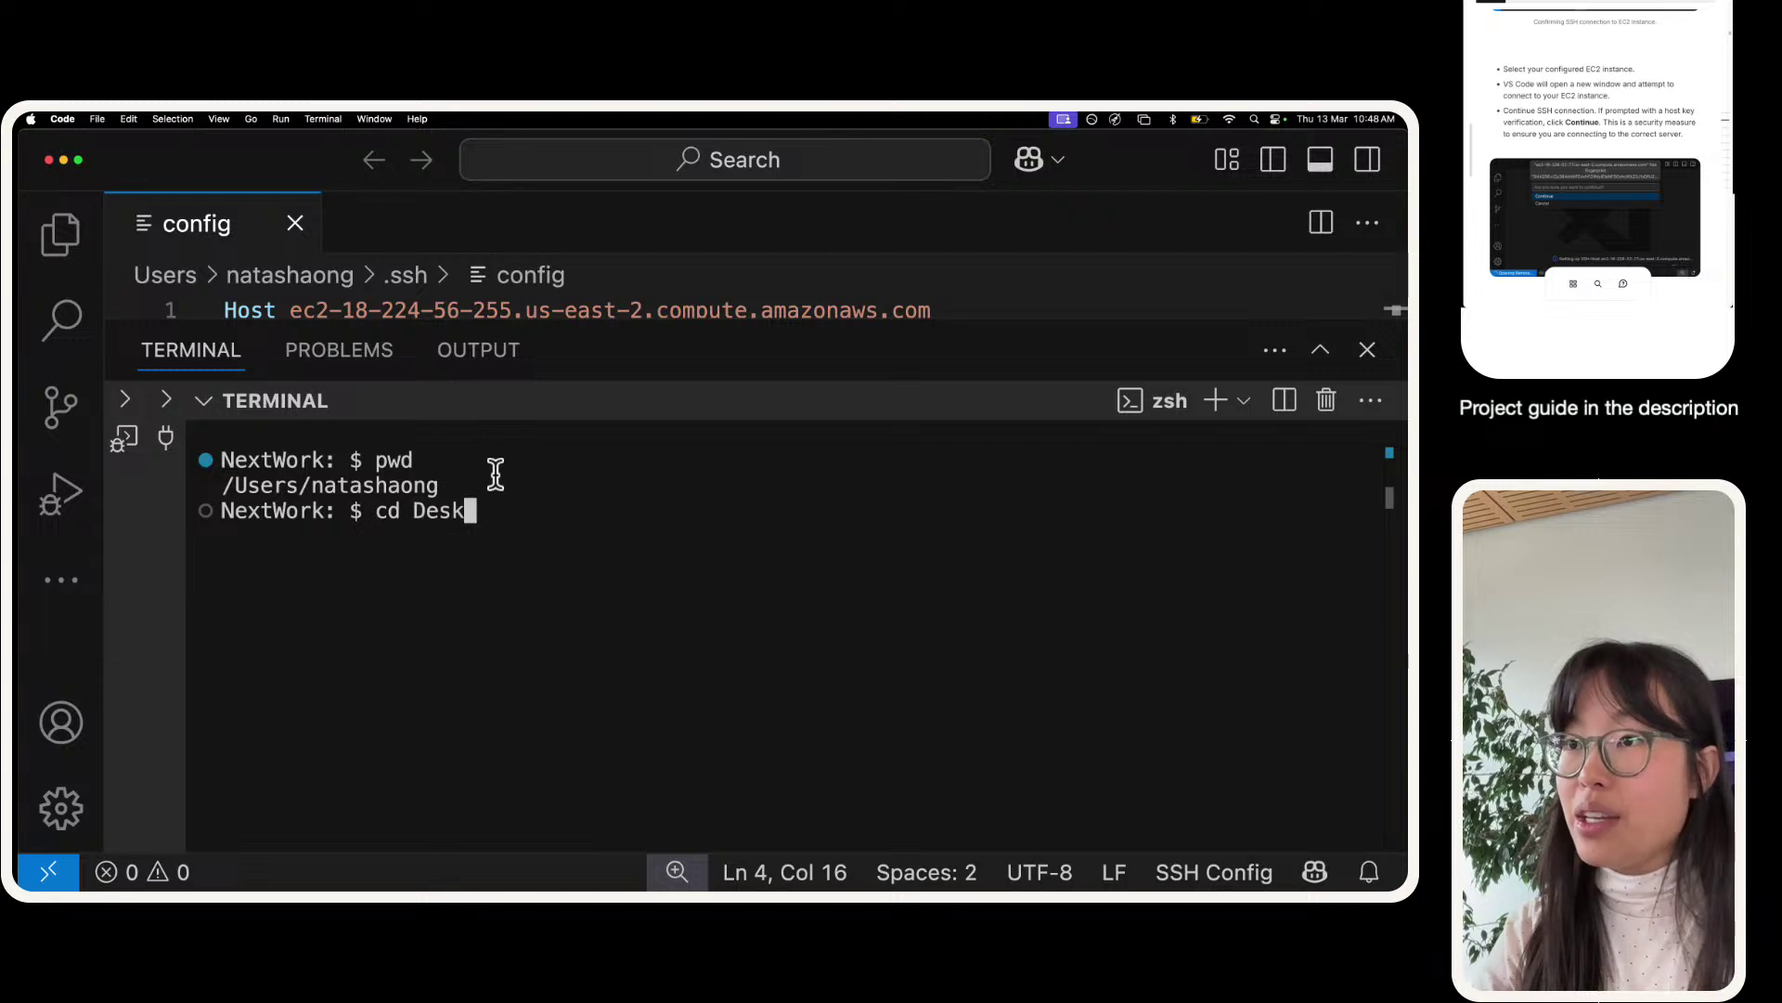
key("Tab")
type("Devops")
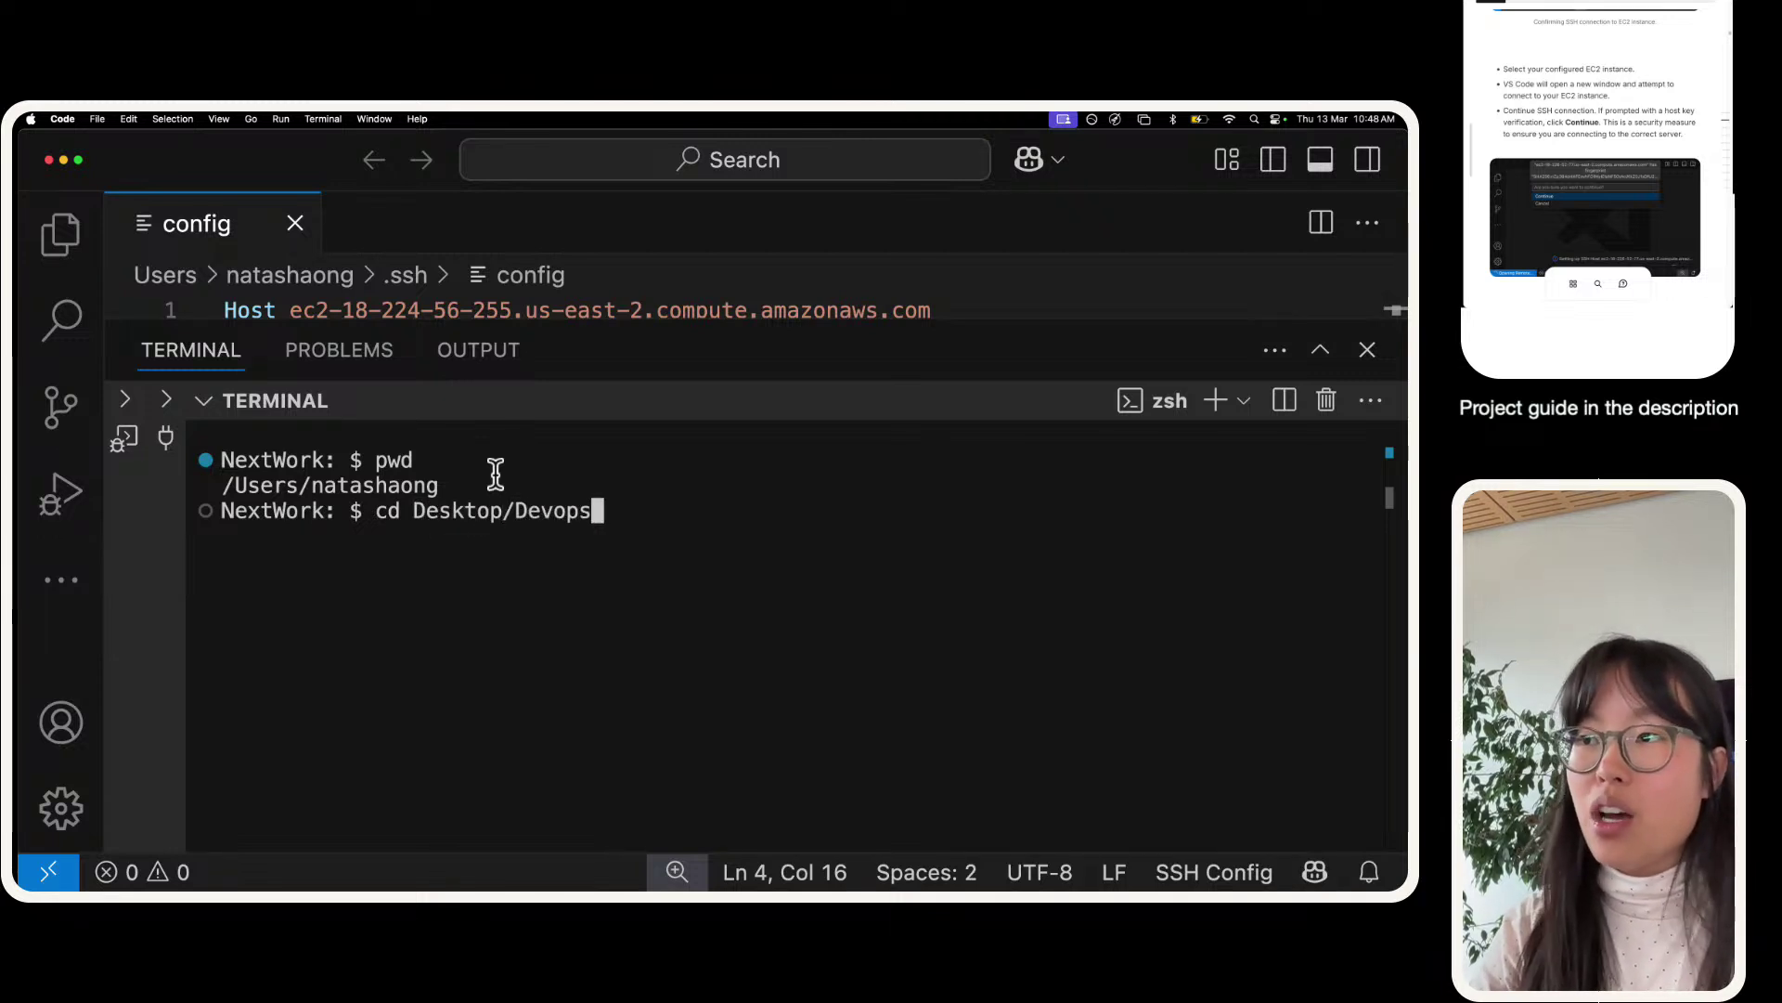
key("BackSpace")
key("BackSpace")
key("BackSpace")
type("Ops")
key("Return")
- List the DevOps folder with ls, showing nextwork-devops.pem
type("ls")
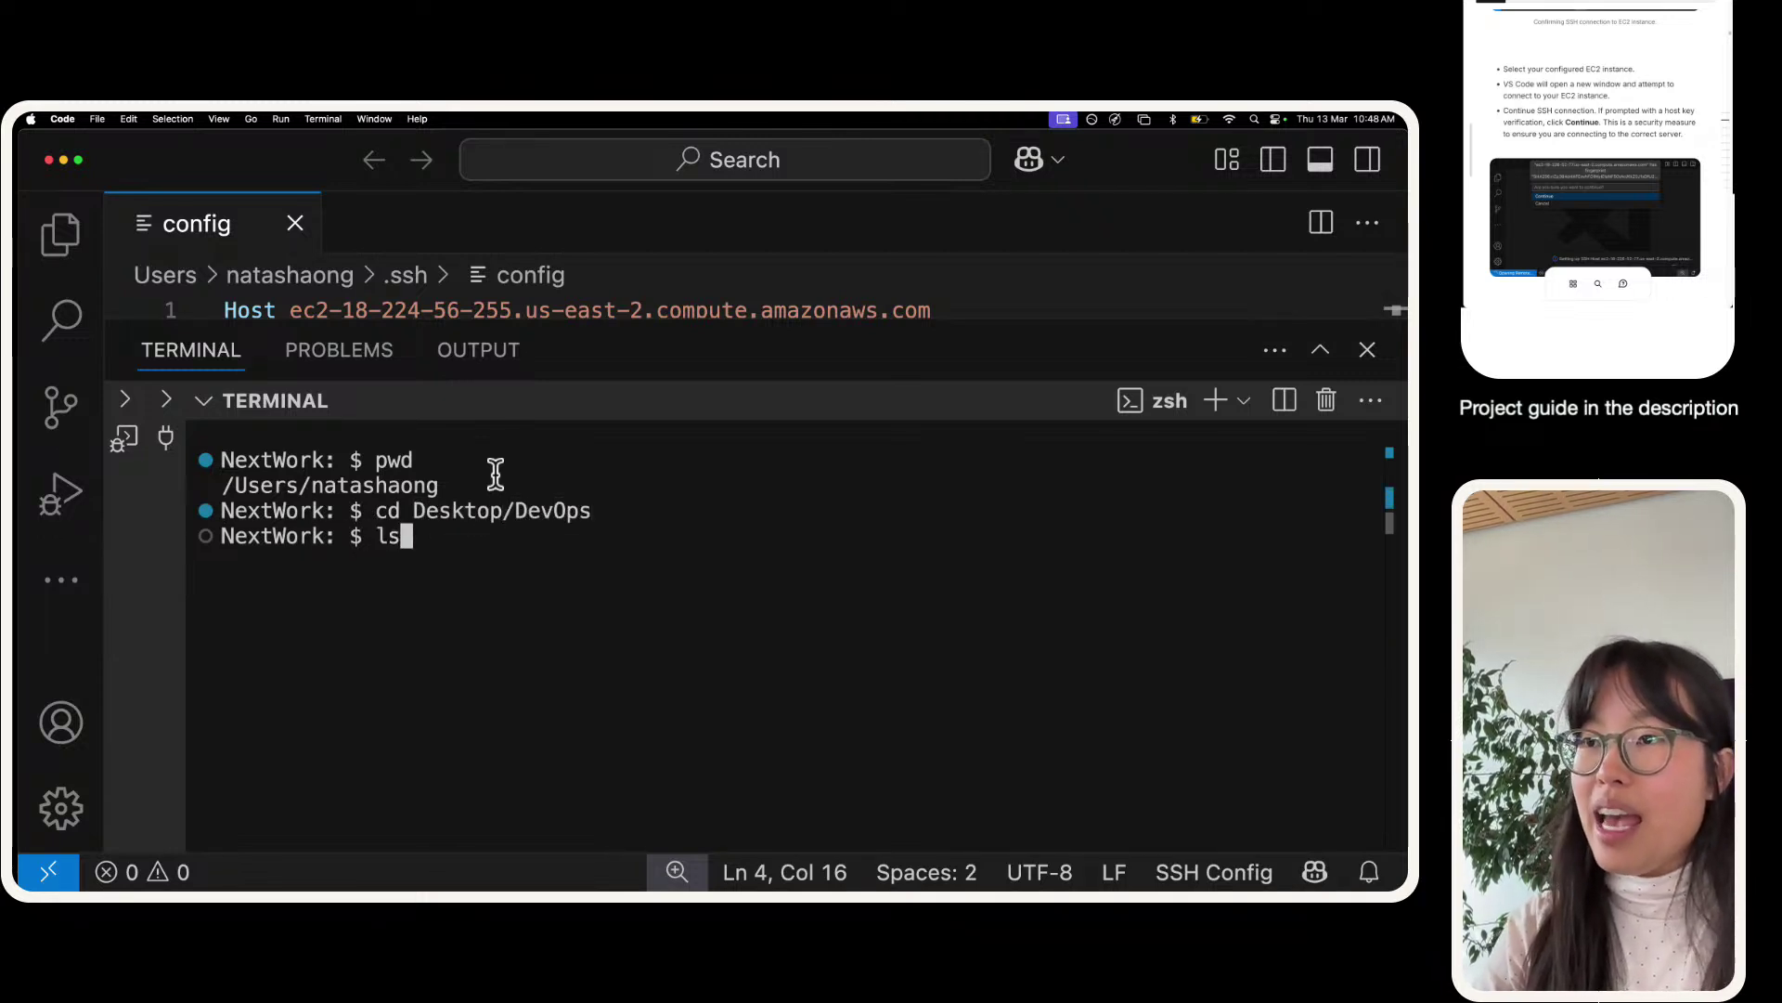
key("Return")
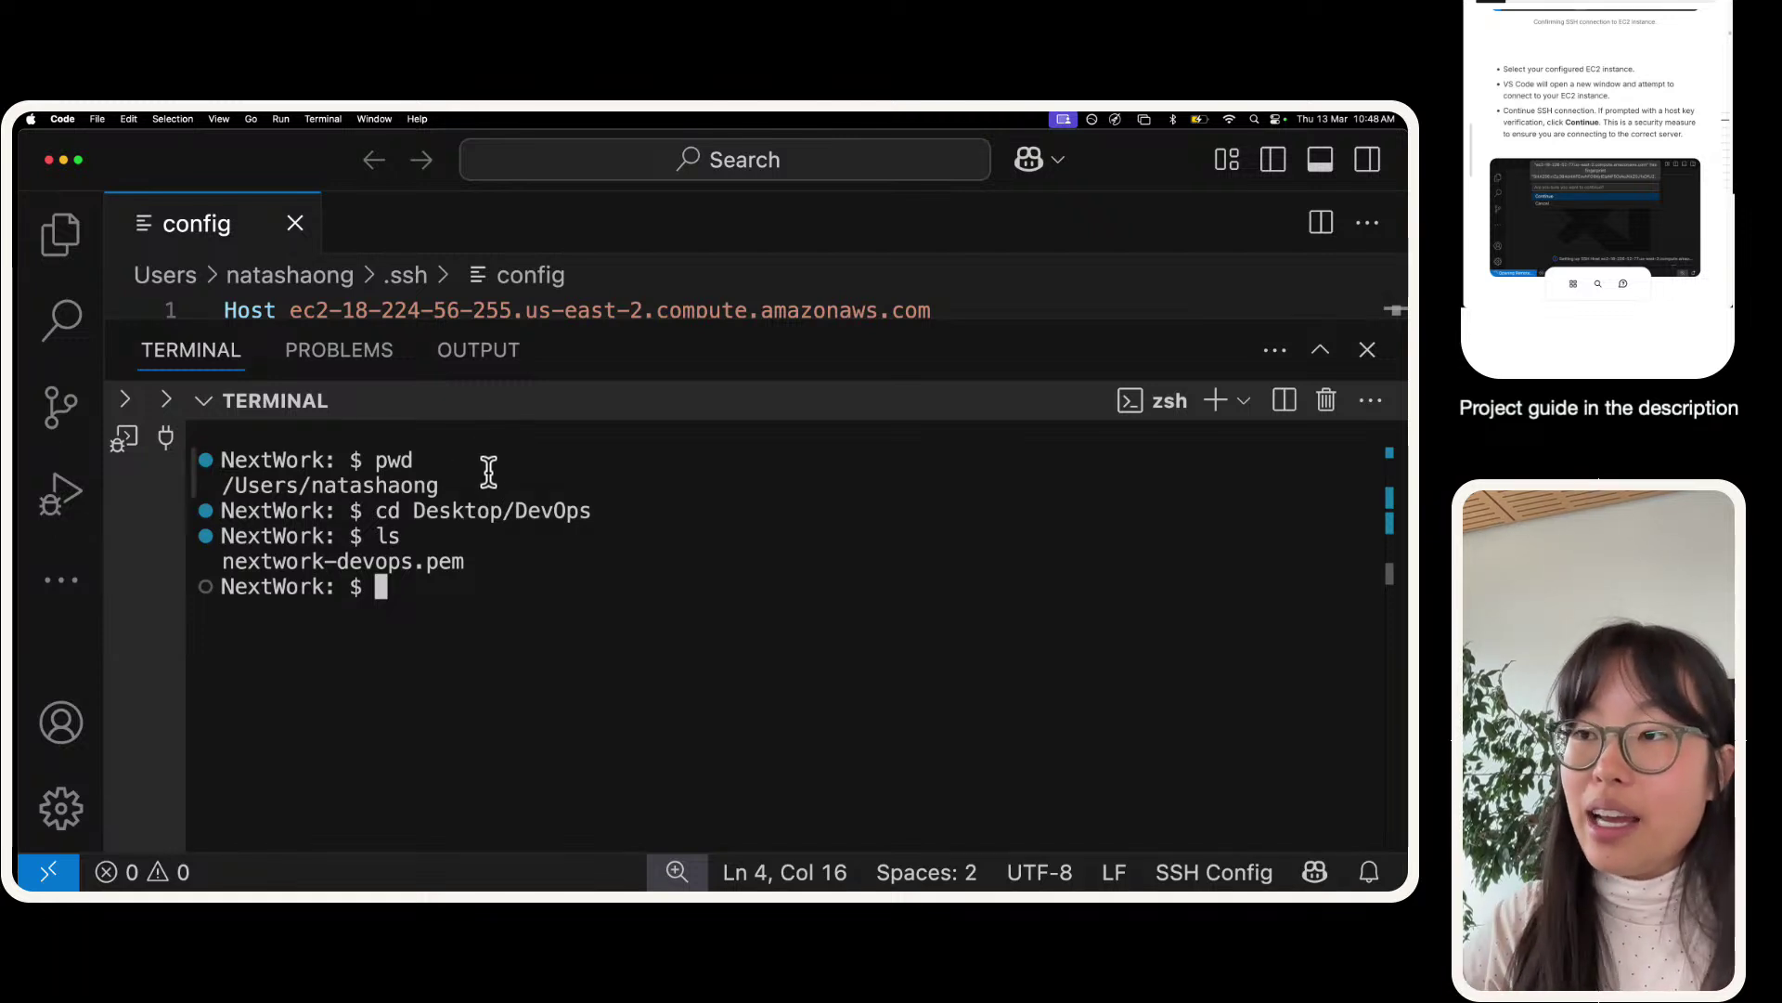
triple_click(416, 542)
double_click(423, 560)
left_click(422, 560)
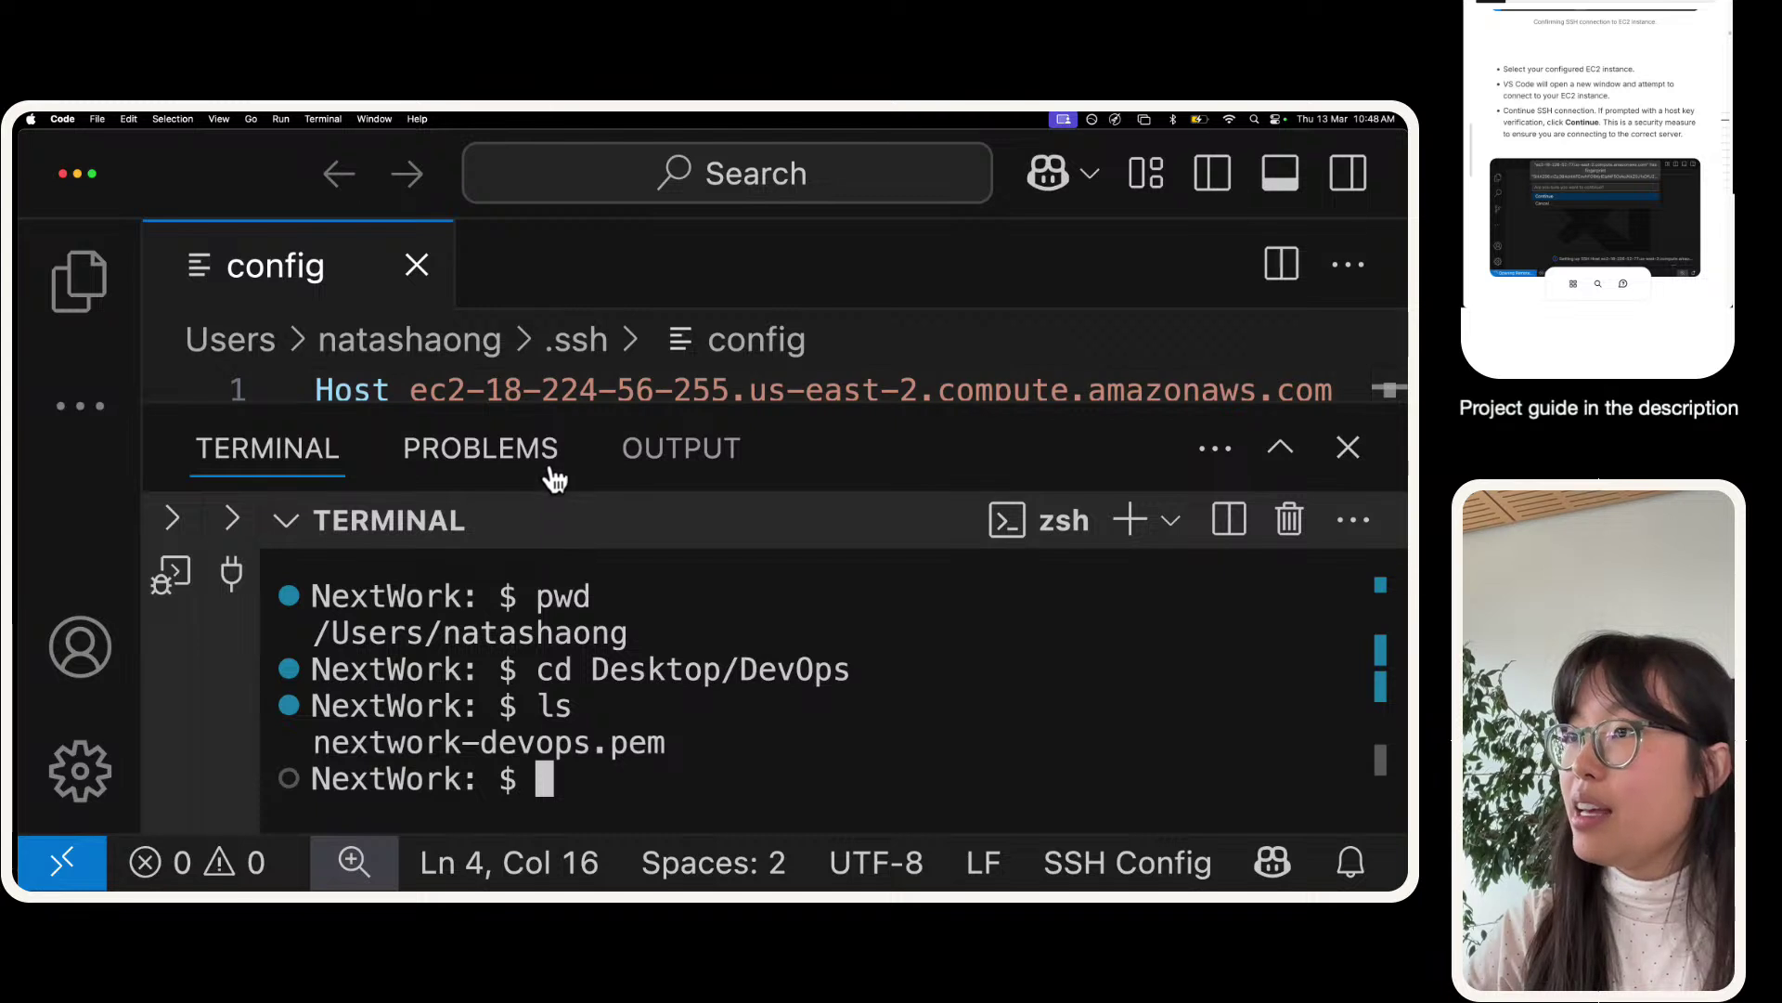
- Maximize the terminal and find the 'Run chmod 400' instruction in the project guide
left_click(1280, 448)
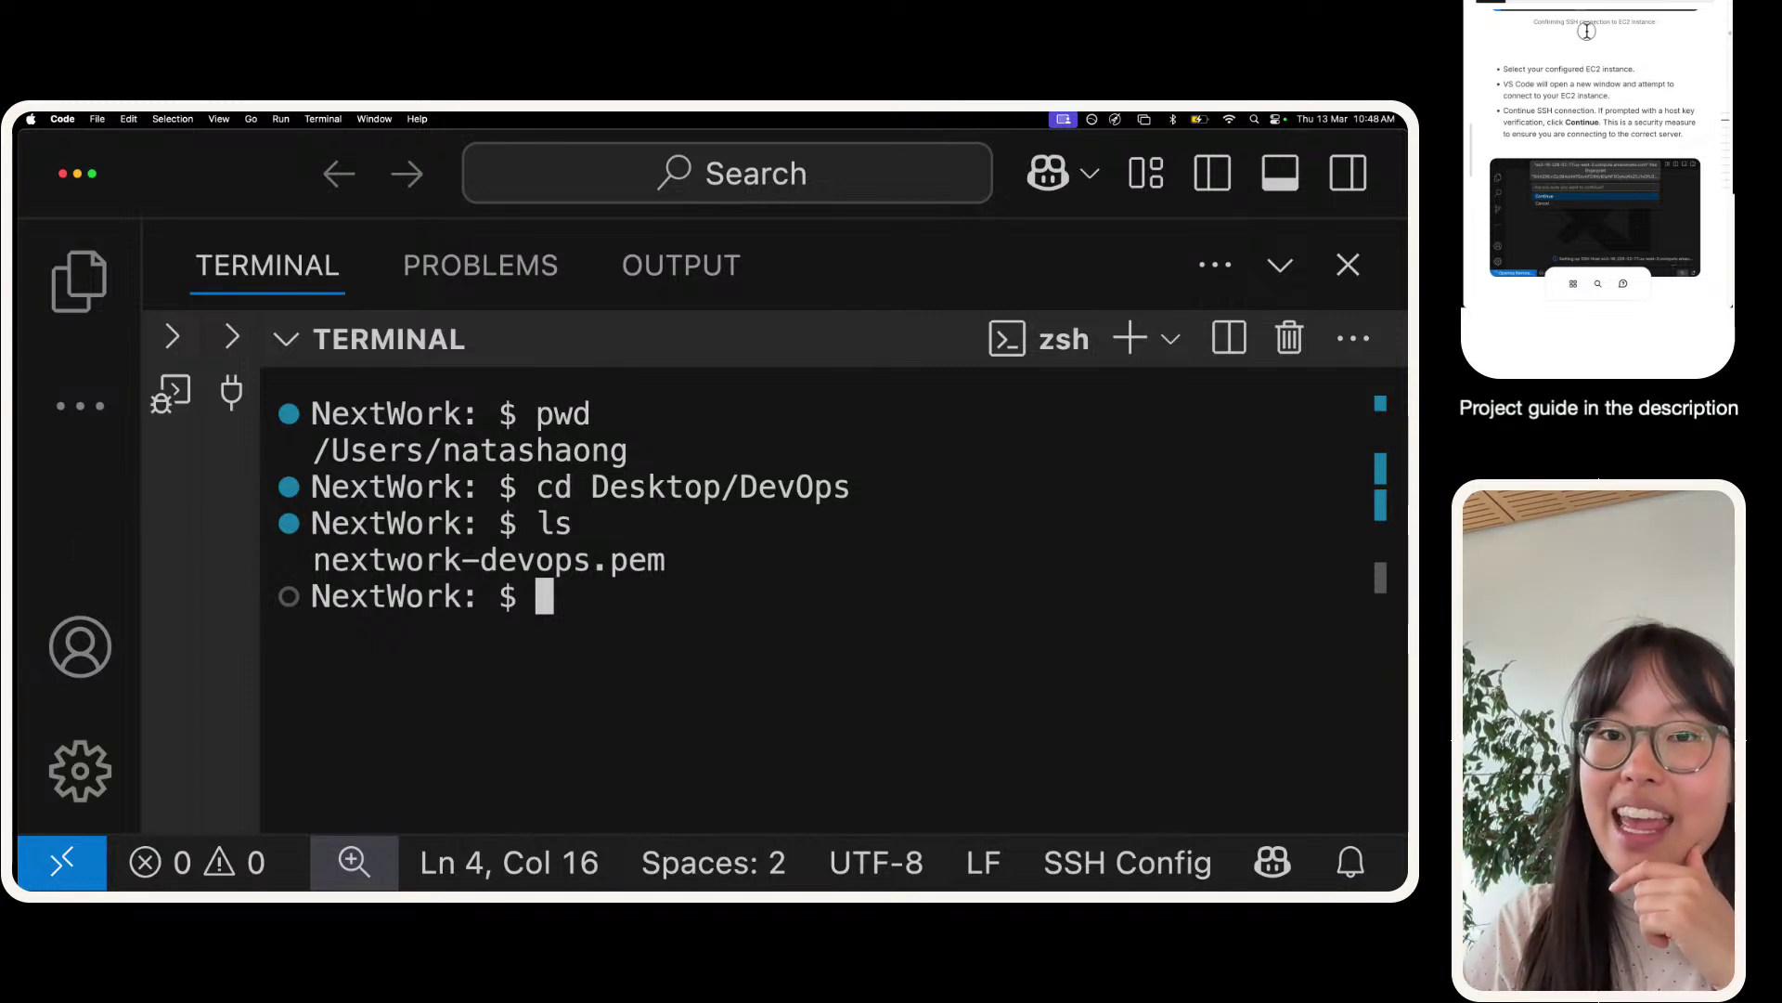
left_click(1600, 83)
scroll(1600, 84, "up", 3)
scroll(1601, 84, "down", 5)
scroll(1600, 84, "down", 5)
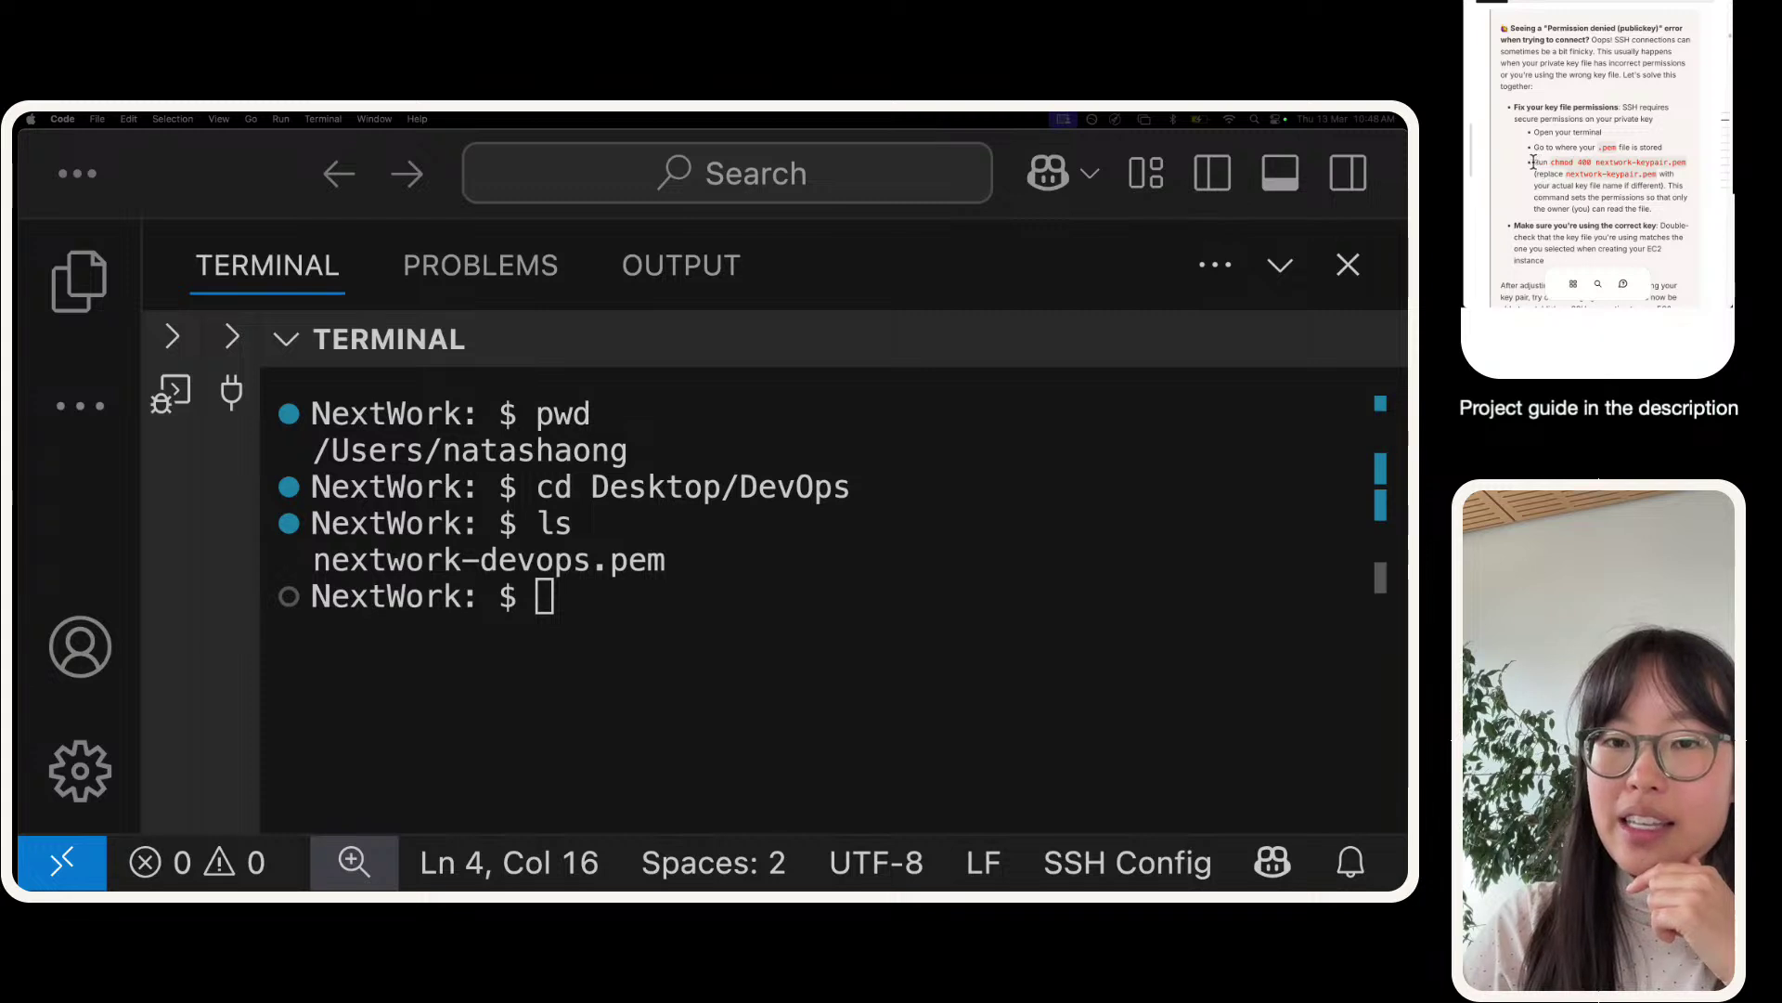
left_click_drag(1534, 161, 1686, 162)
scroll(1571, 163, "down", 1)
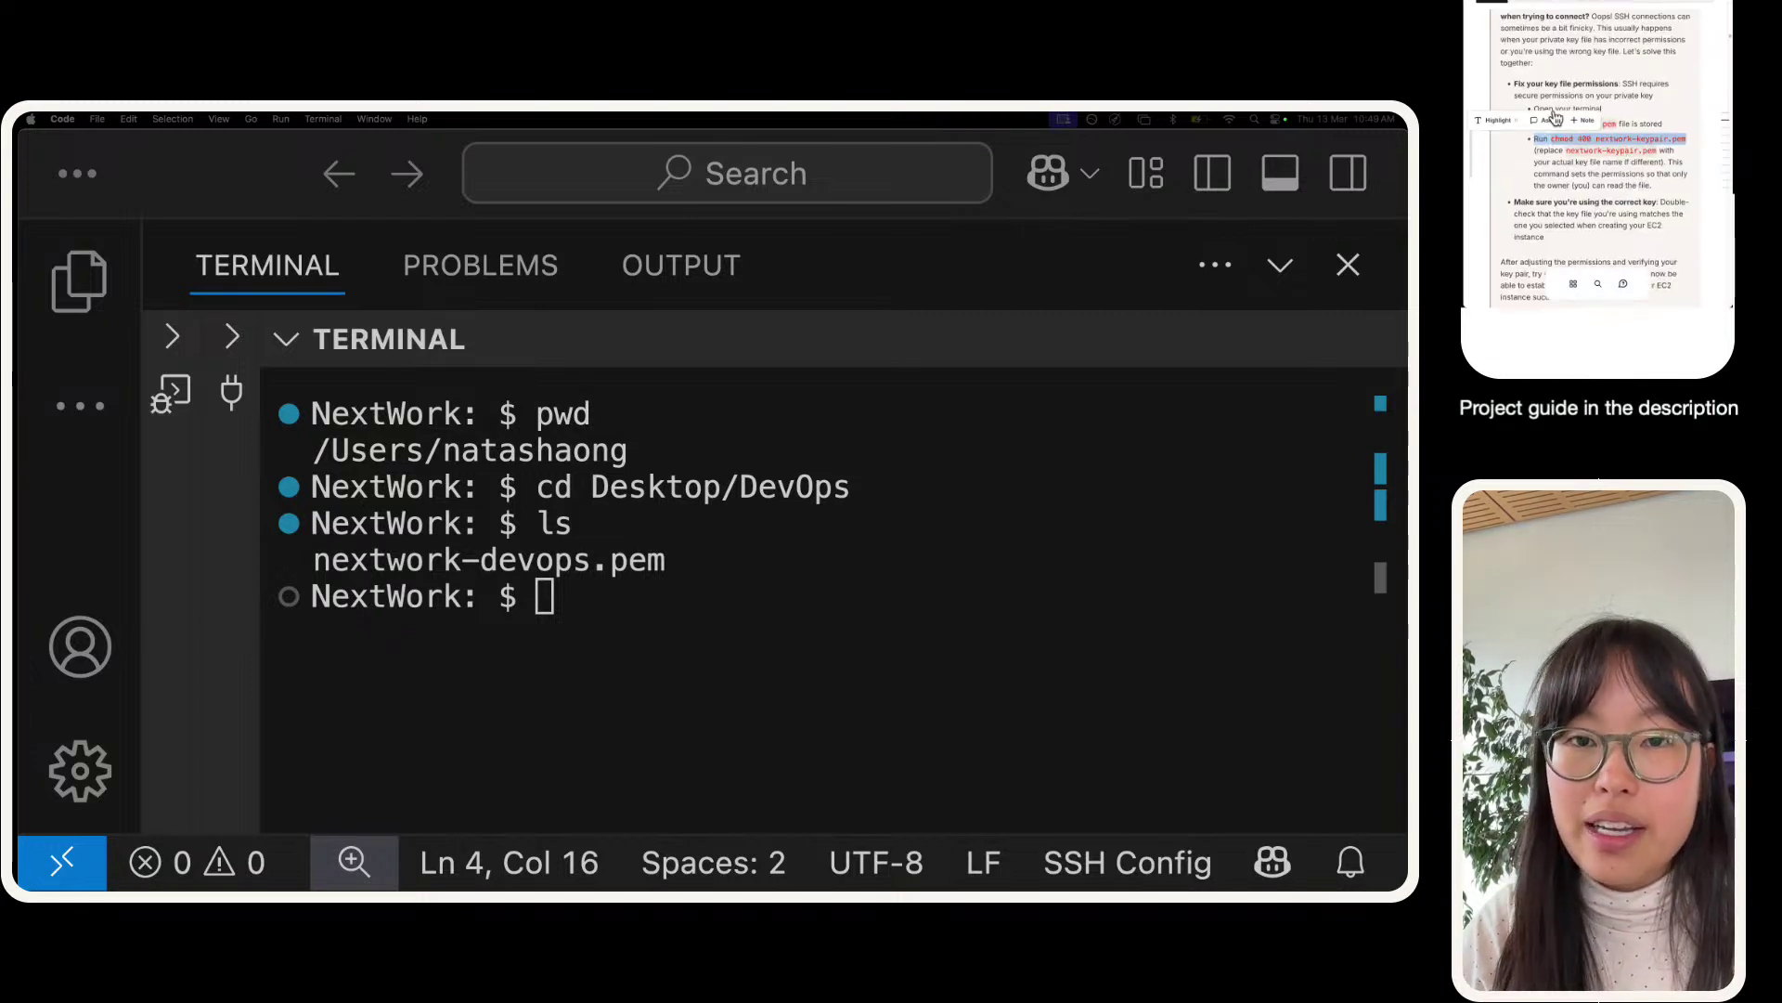
- Ask the guide 'What is the Windows equivalent for chmod 400 nextwork-keypair.pem'
left_click(1543, 120)
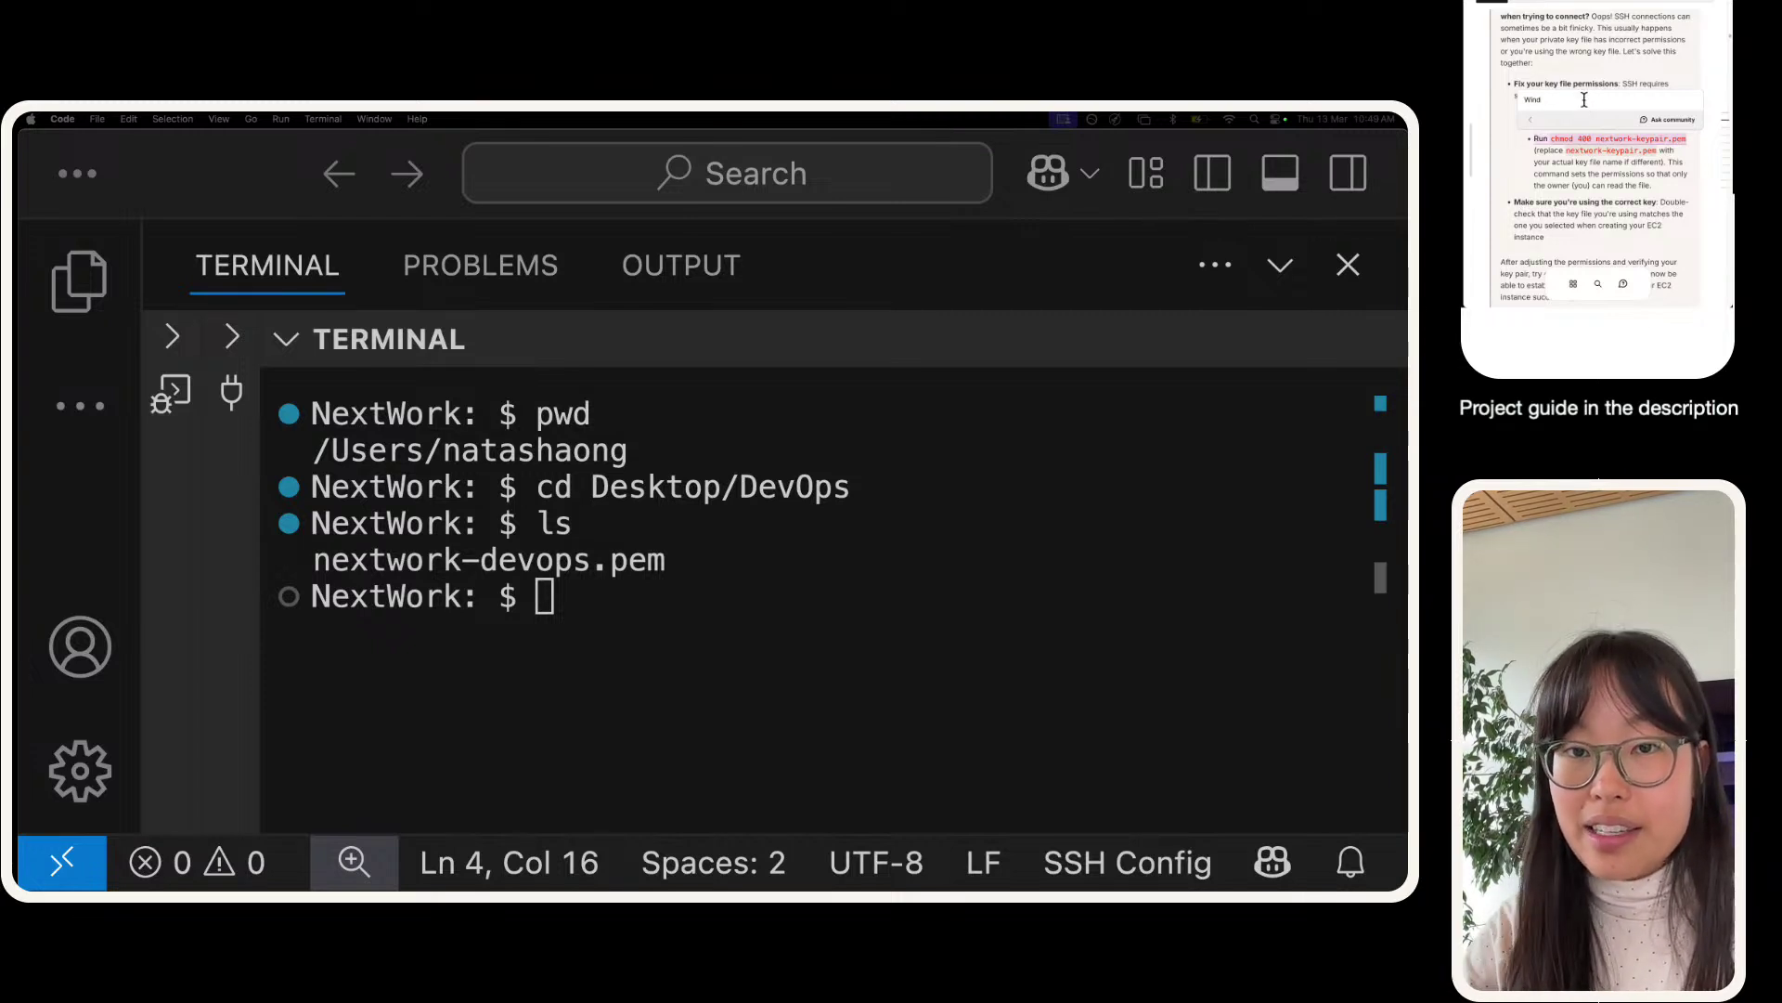
type("What")
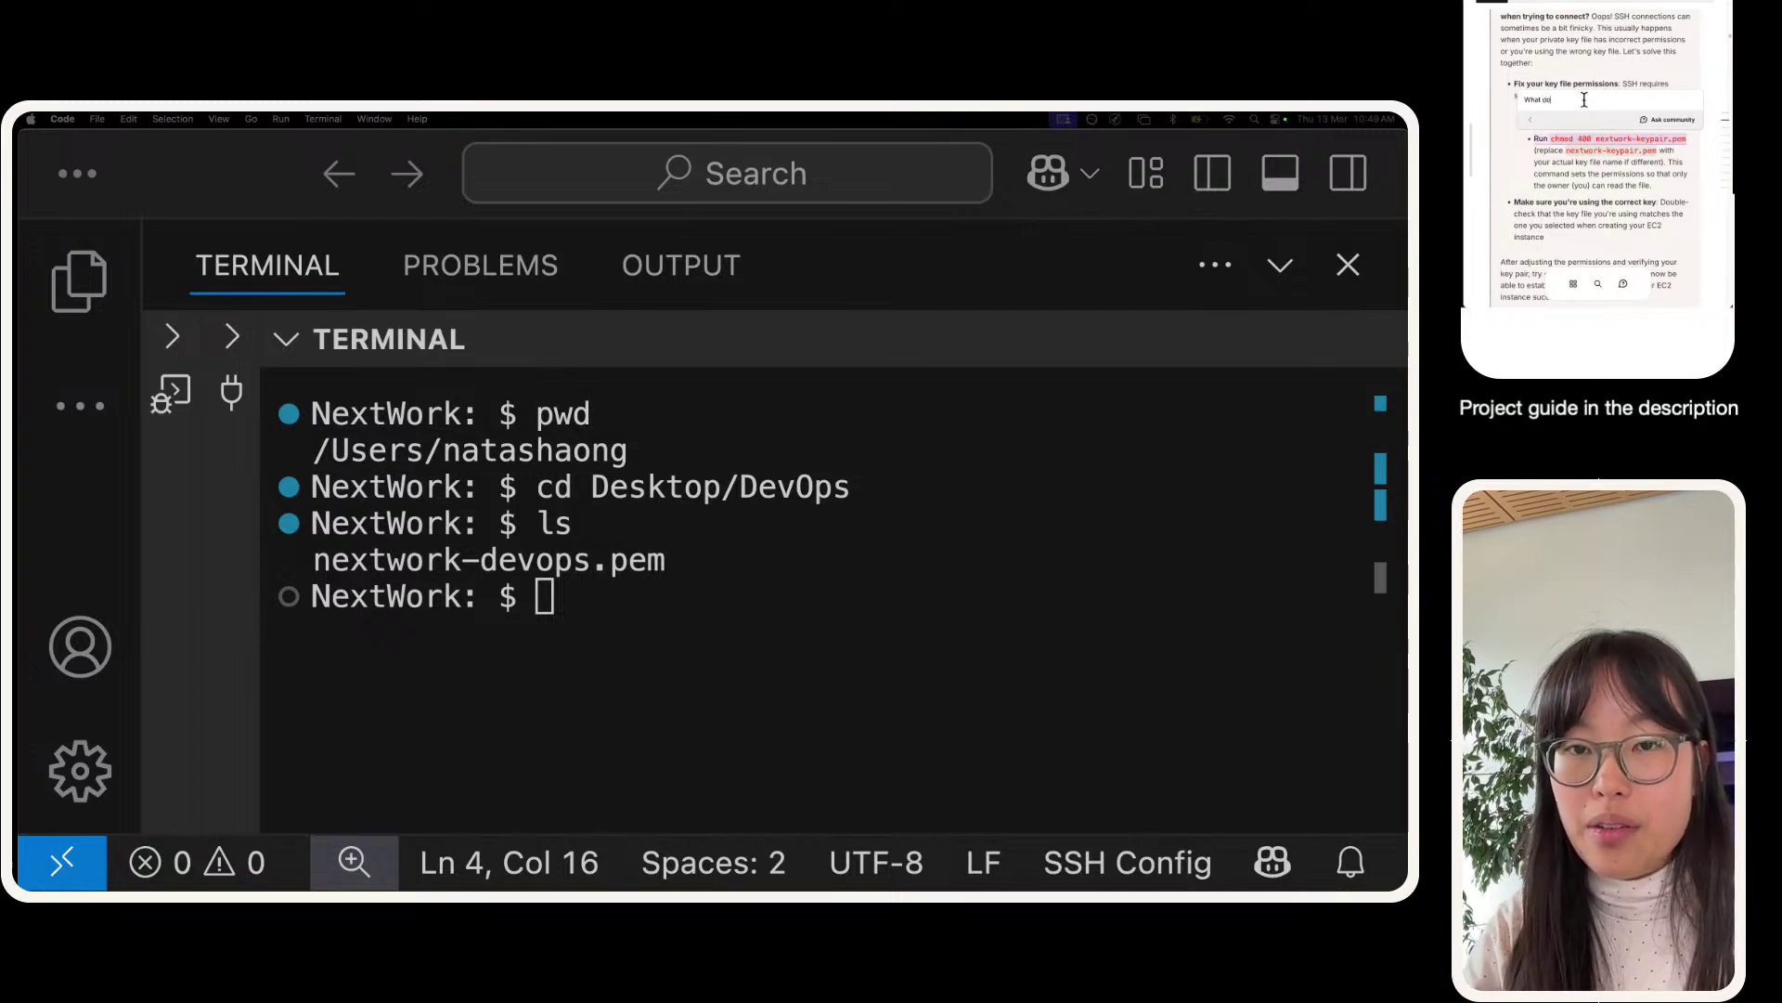
type("is the Windowd")
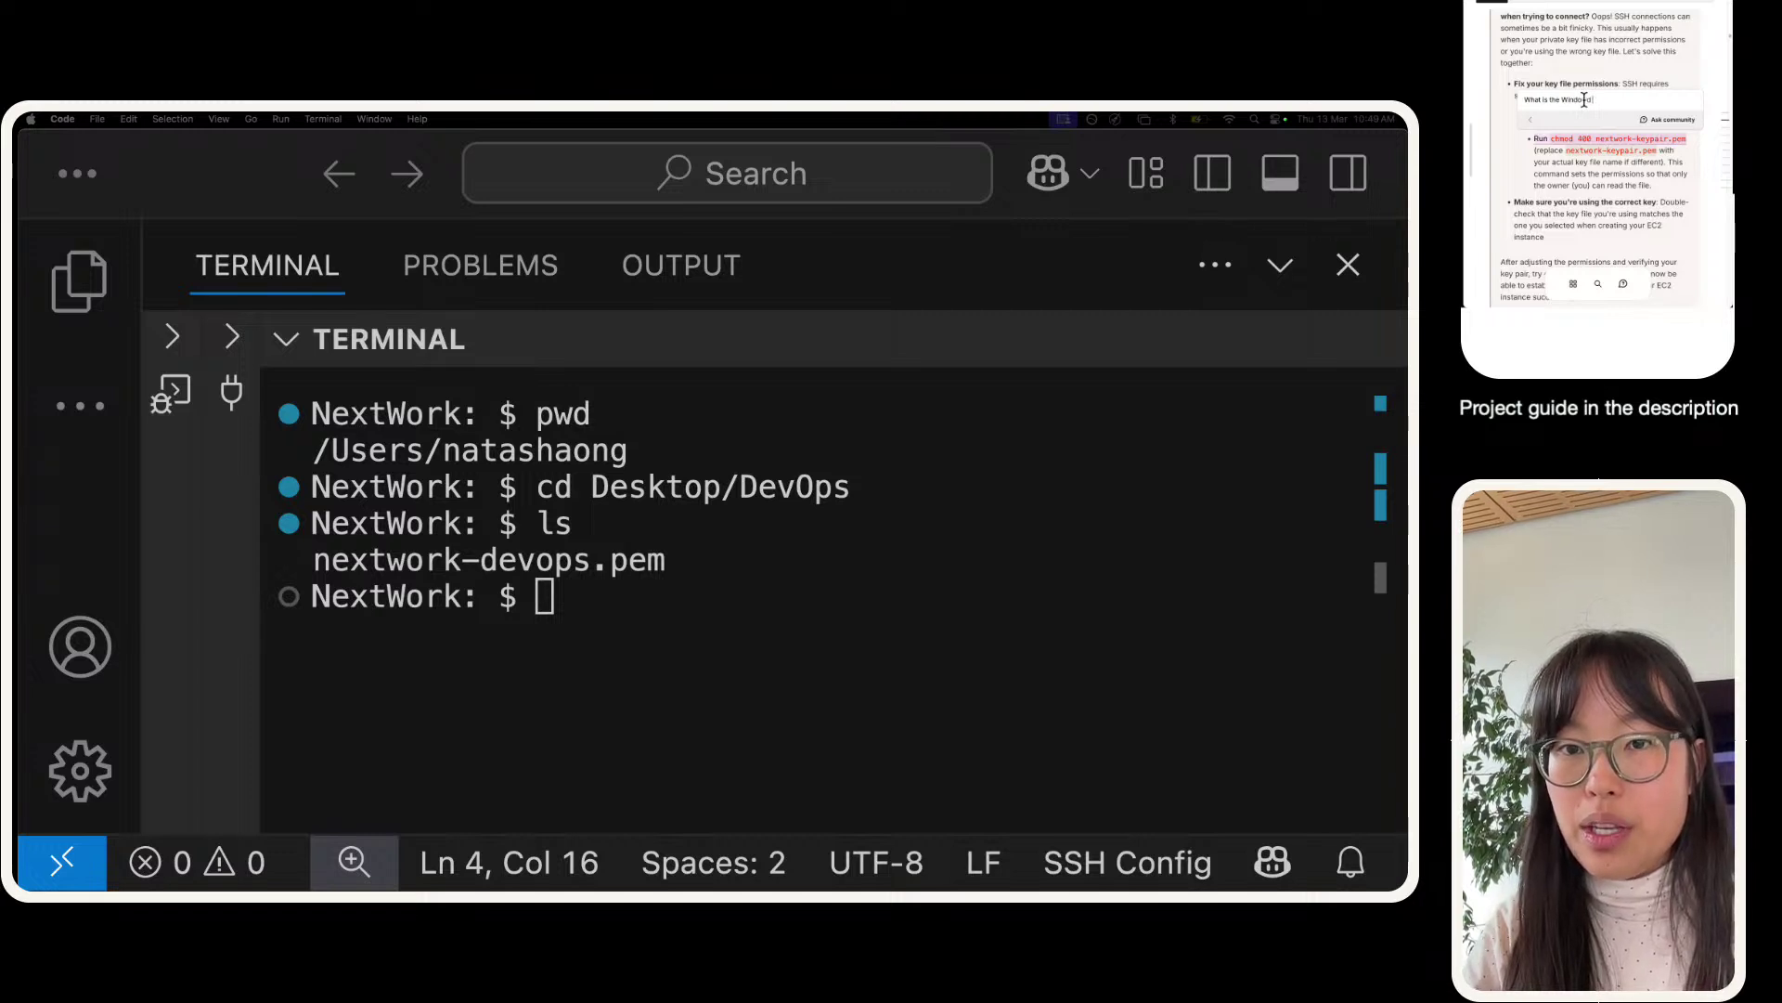
key("BackSpace")
type("s equivalen")
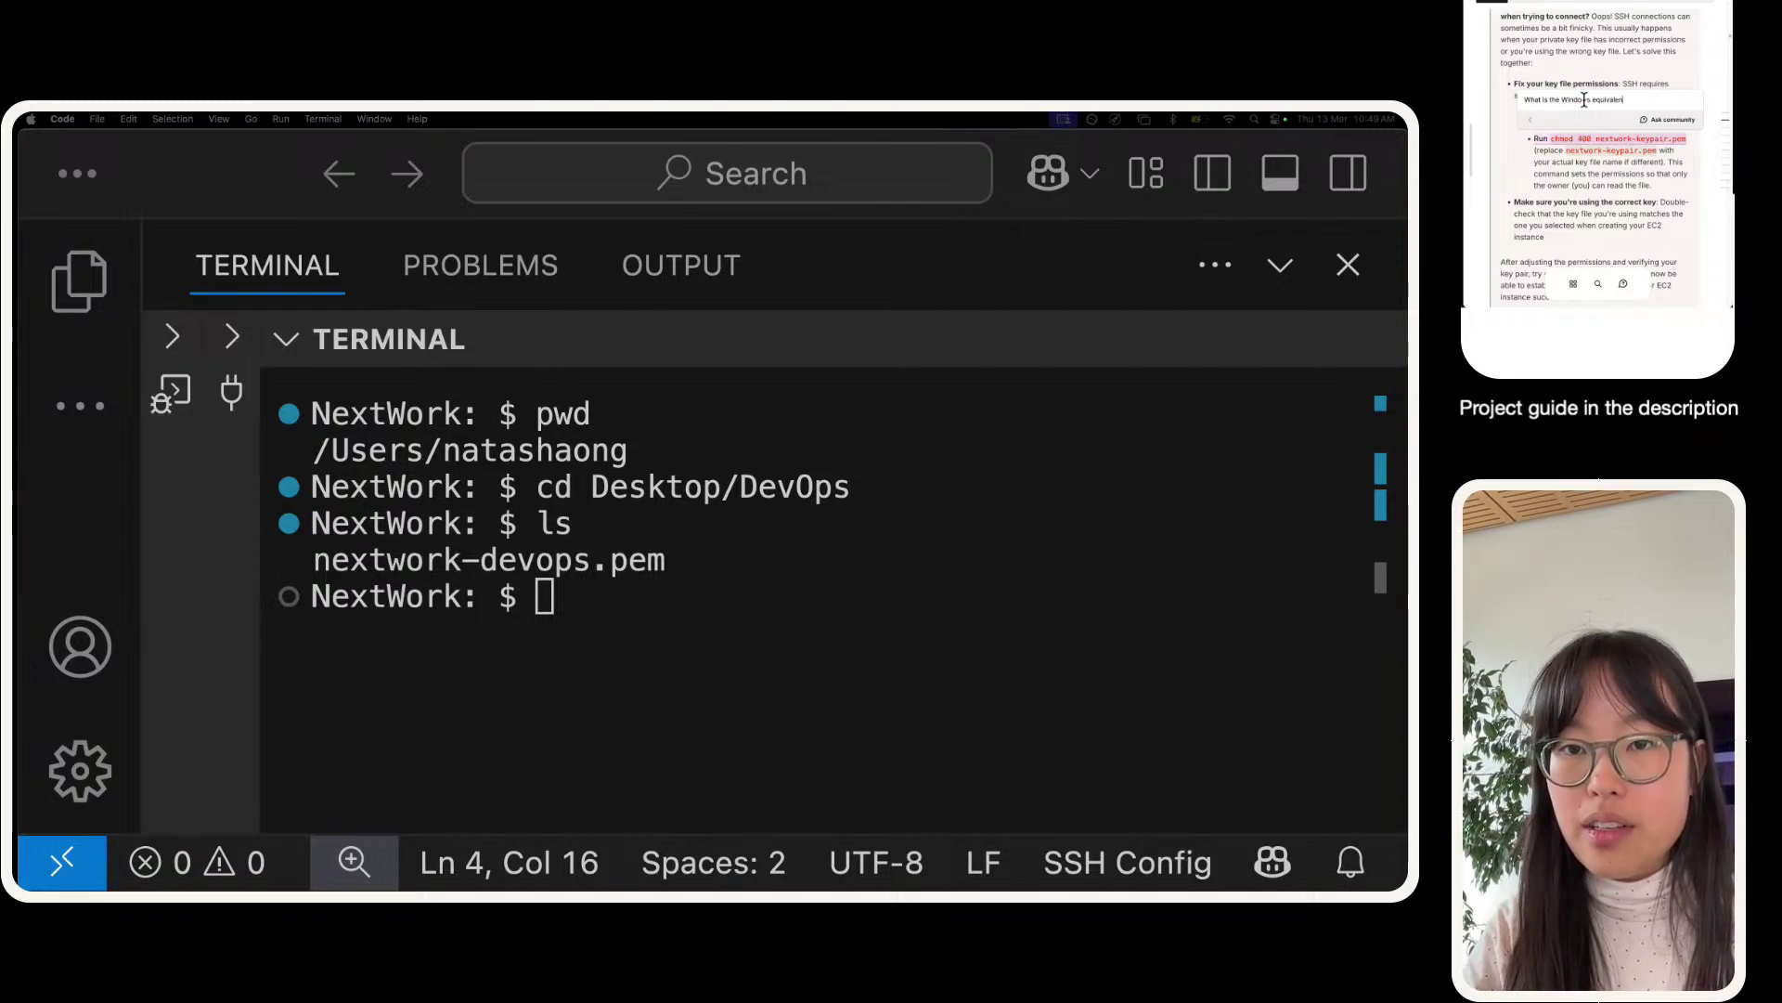
type("t for chmod")
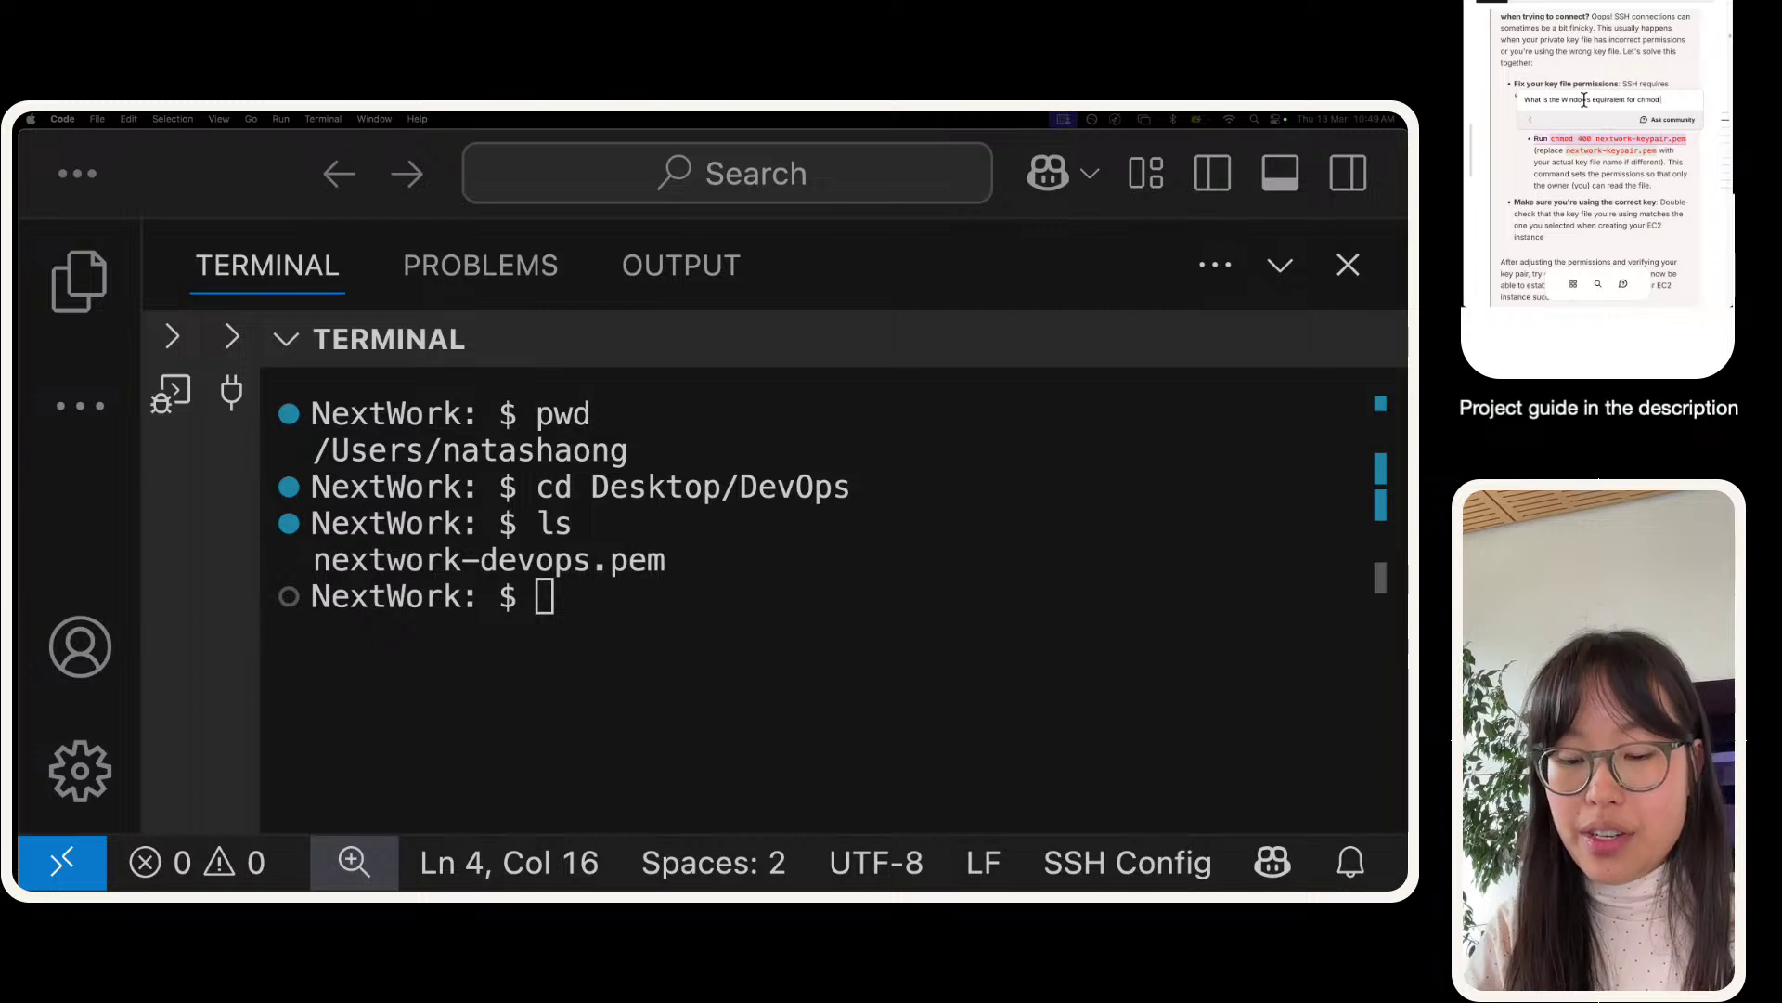
type(" 400 next")
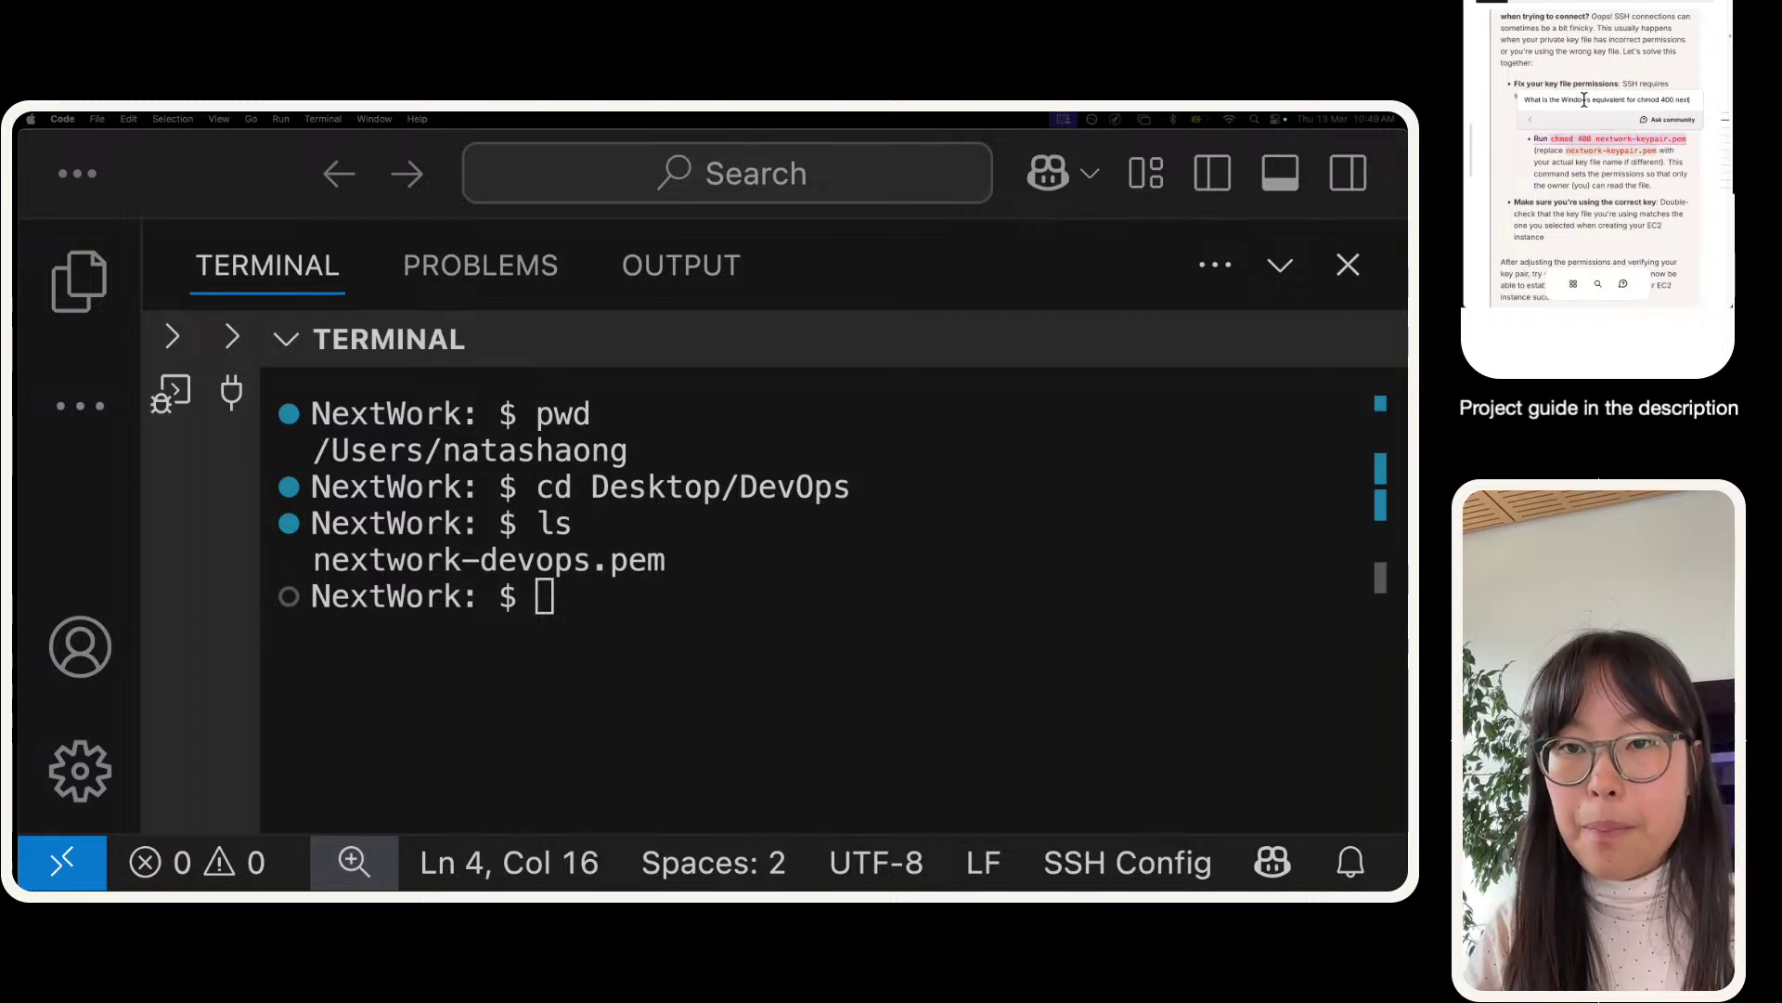
type("work")
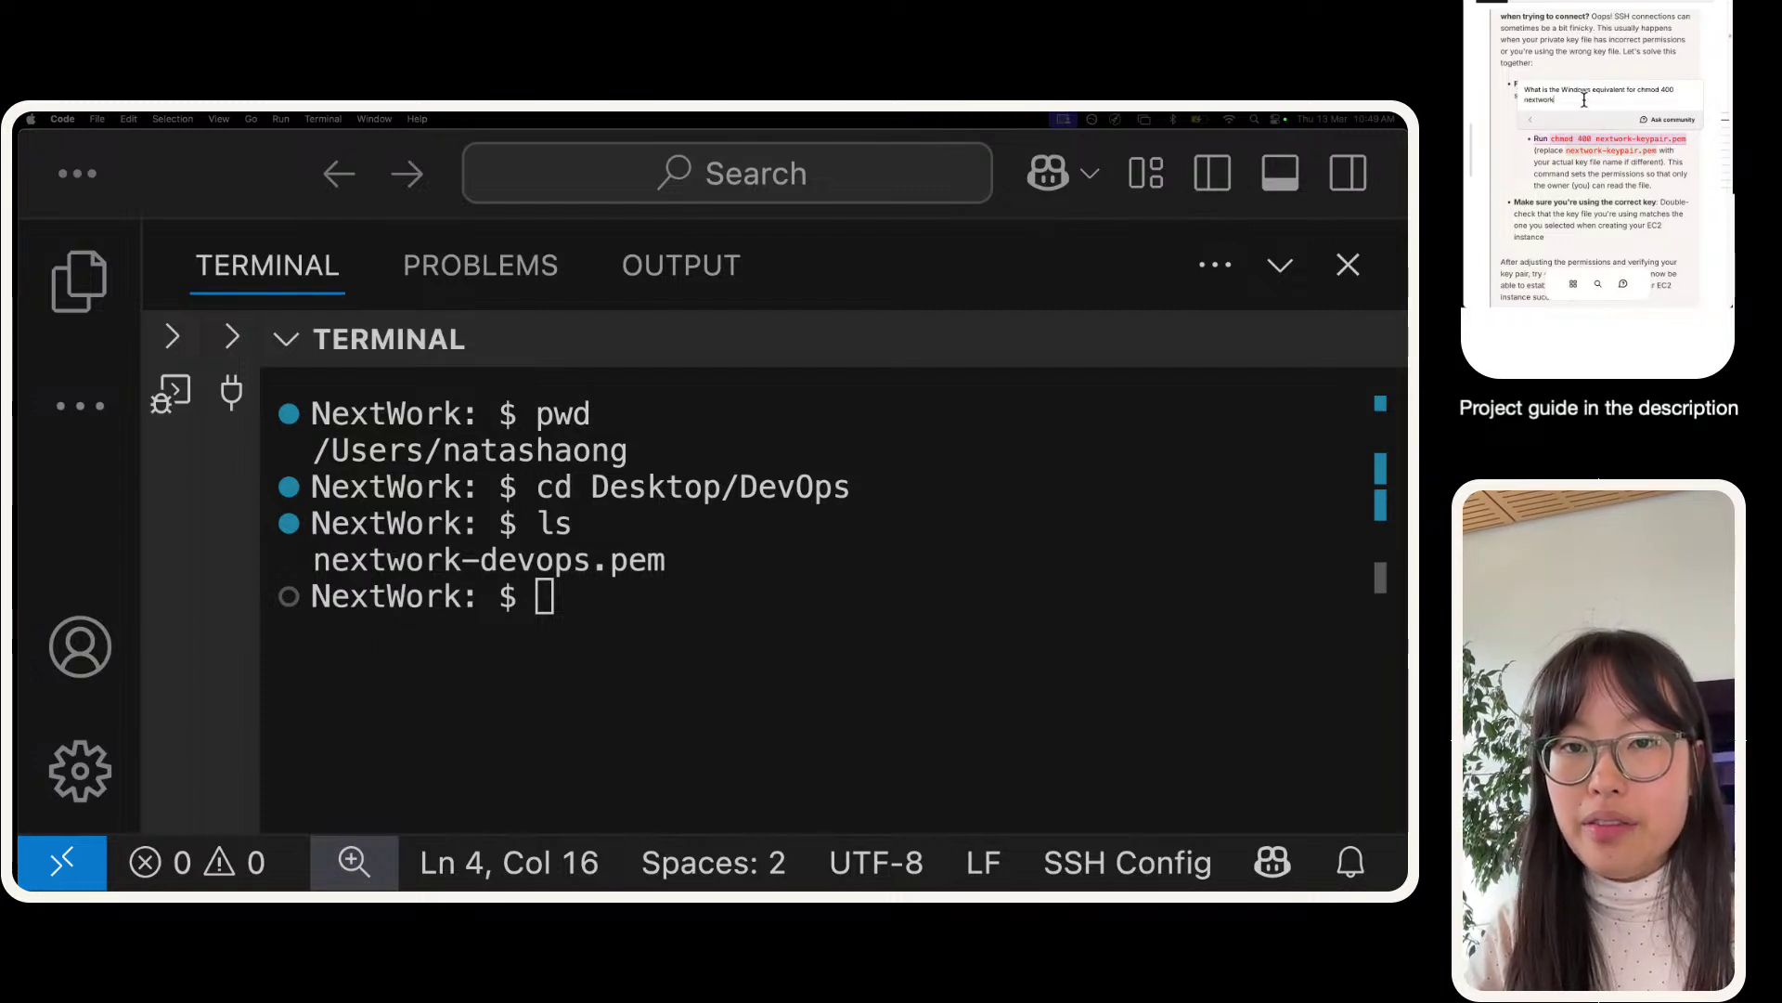
type("-keypair.")
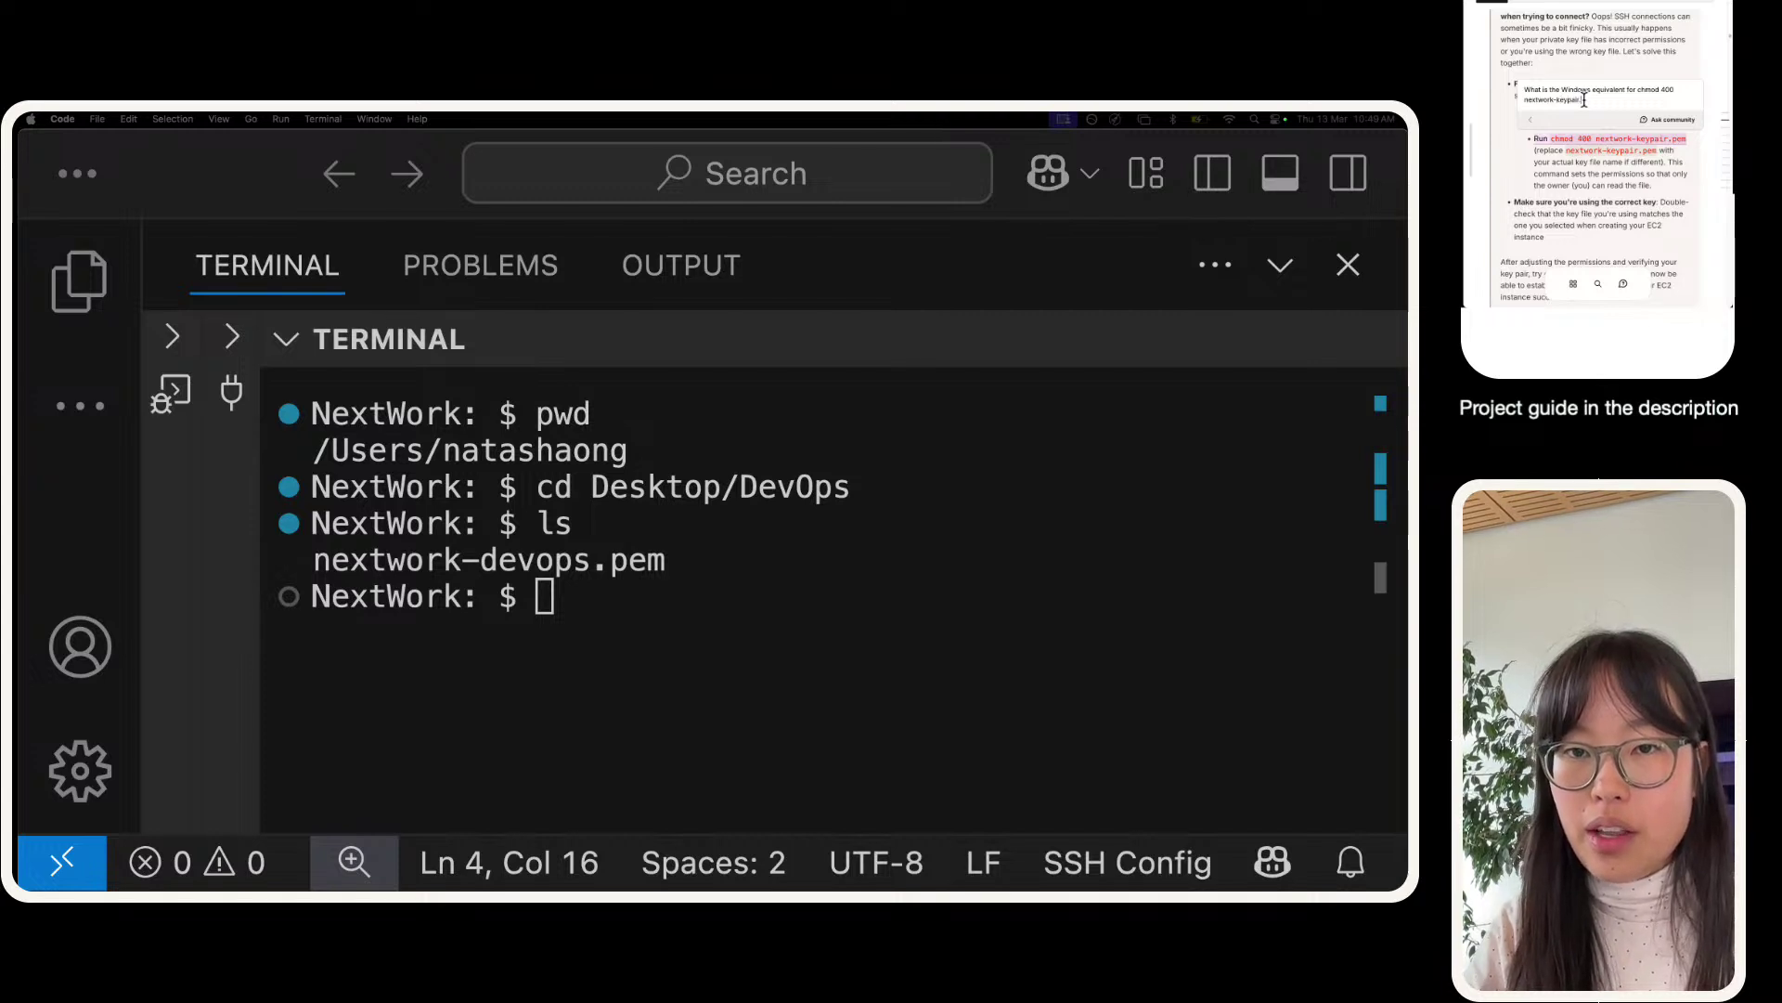
type("pem")
key("Return")
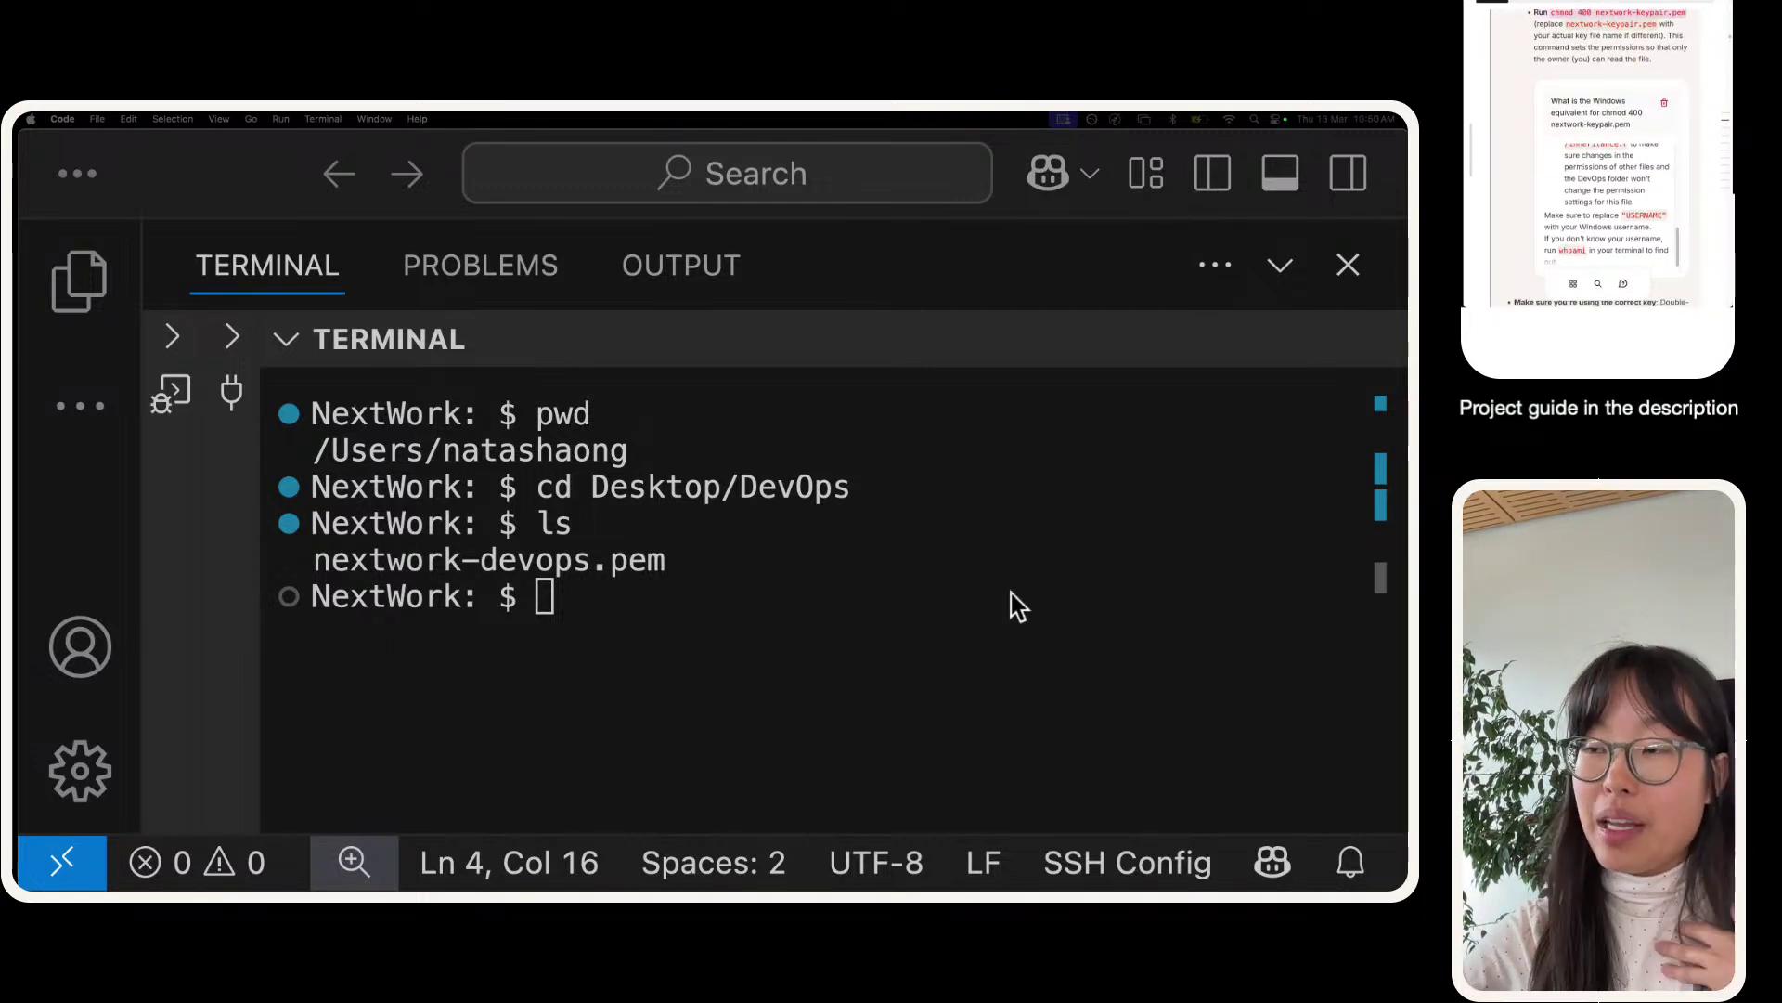
- Run chmod 400 nextwork-devops.pem and restore the panel to show the config file
left_click(834, 572)
type("chm")
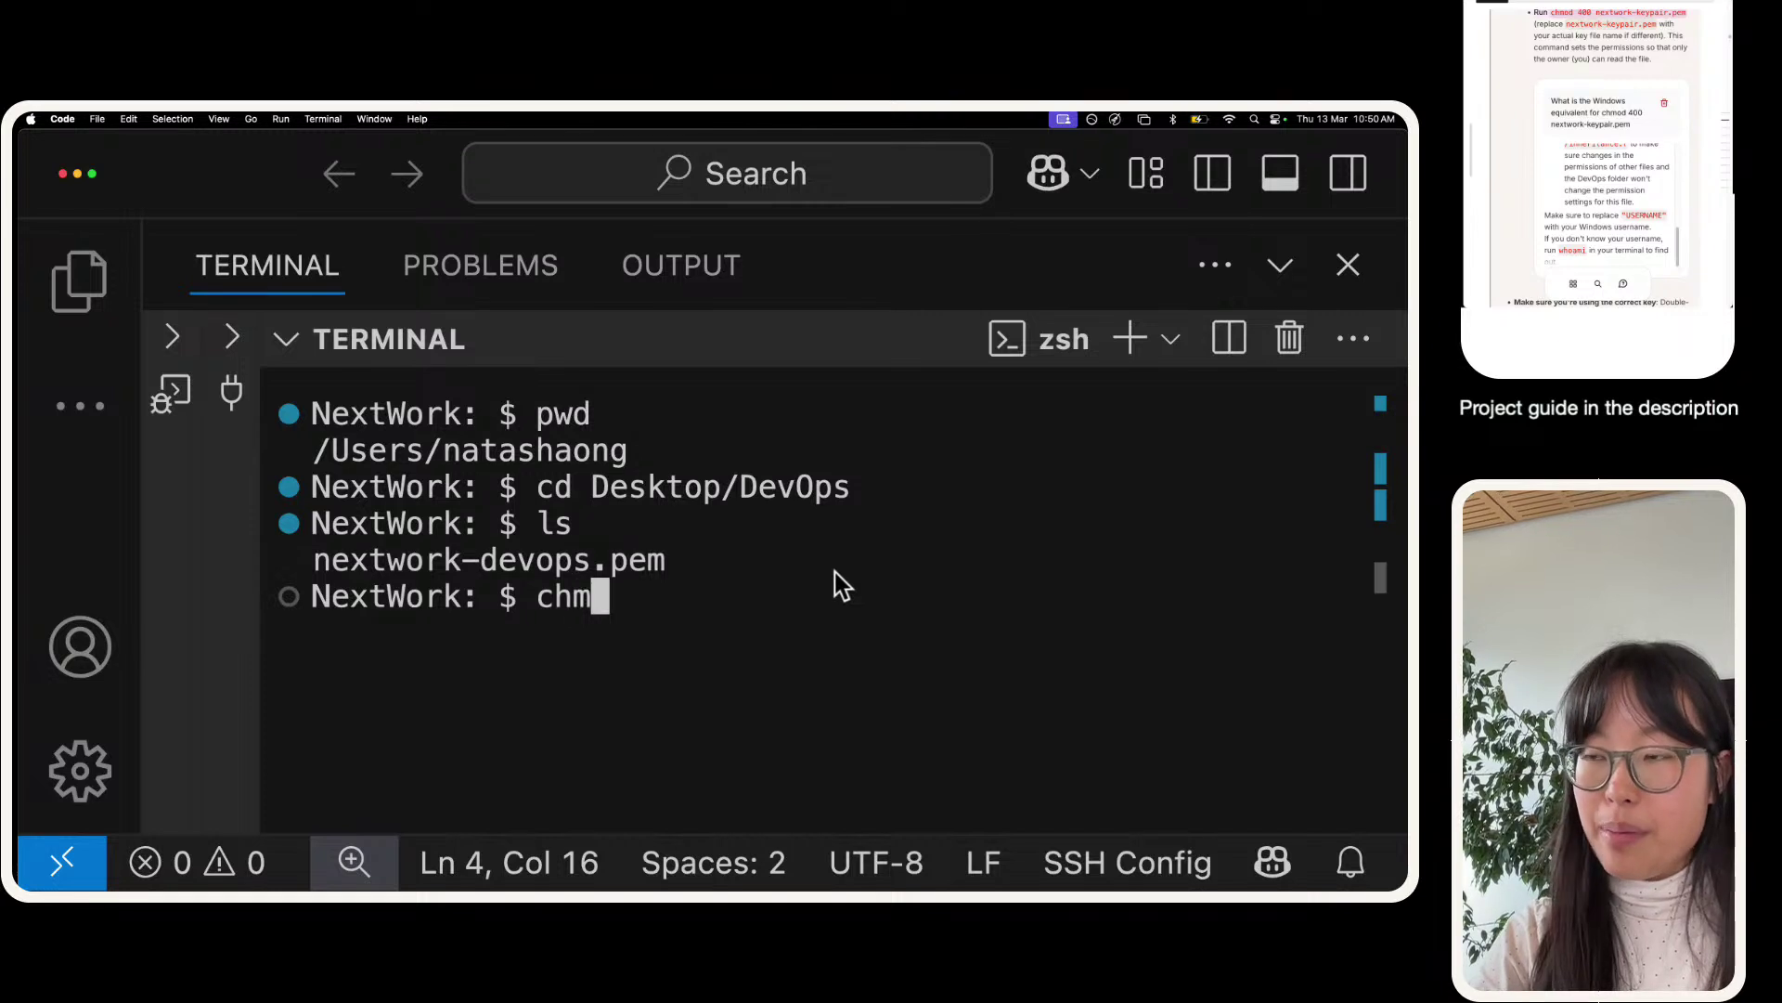
type("od 400 nextwo")
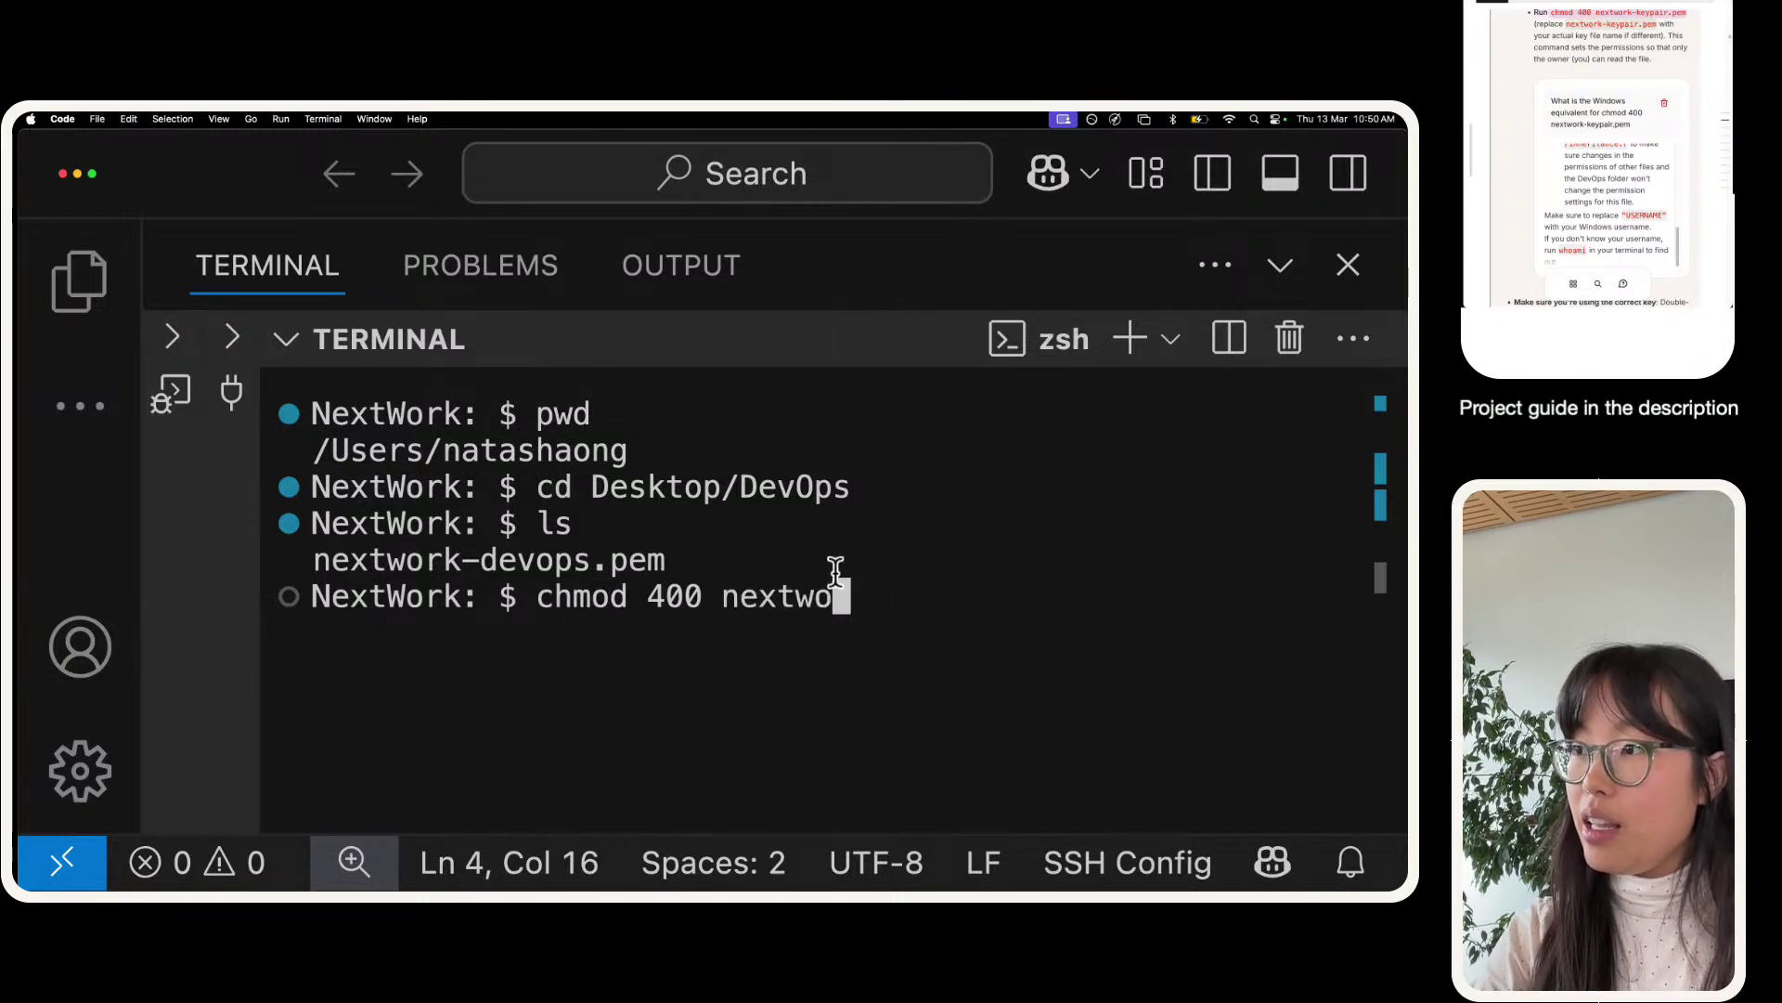
type("rk-devops.pem")
key("Return")
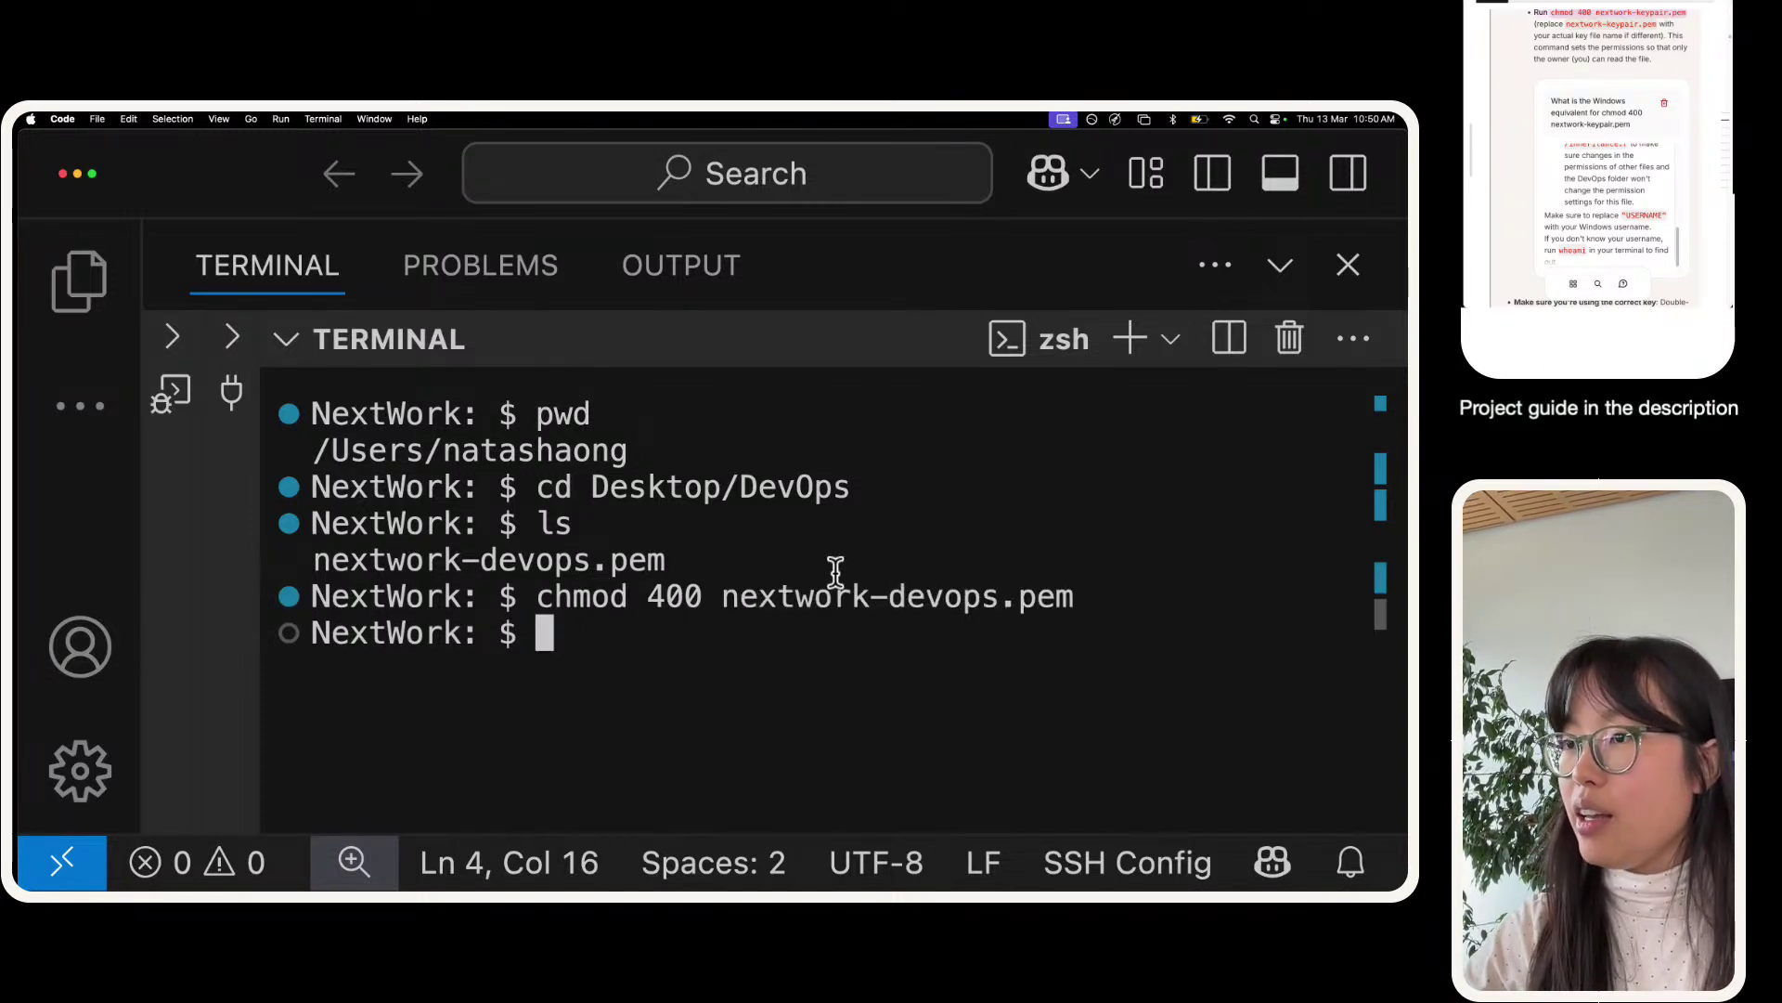
triple_click(672, 597)
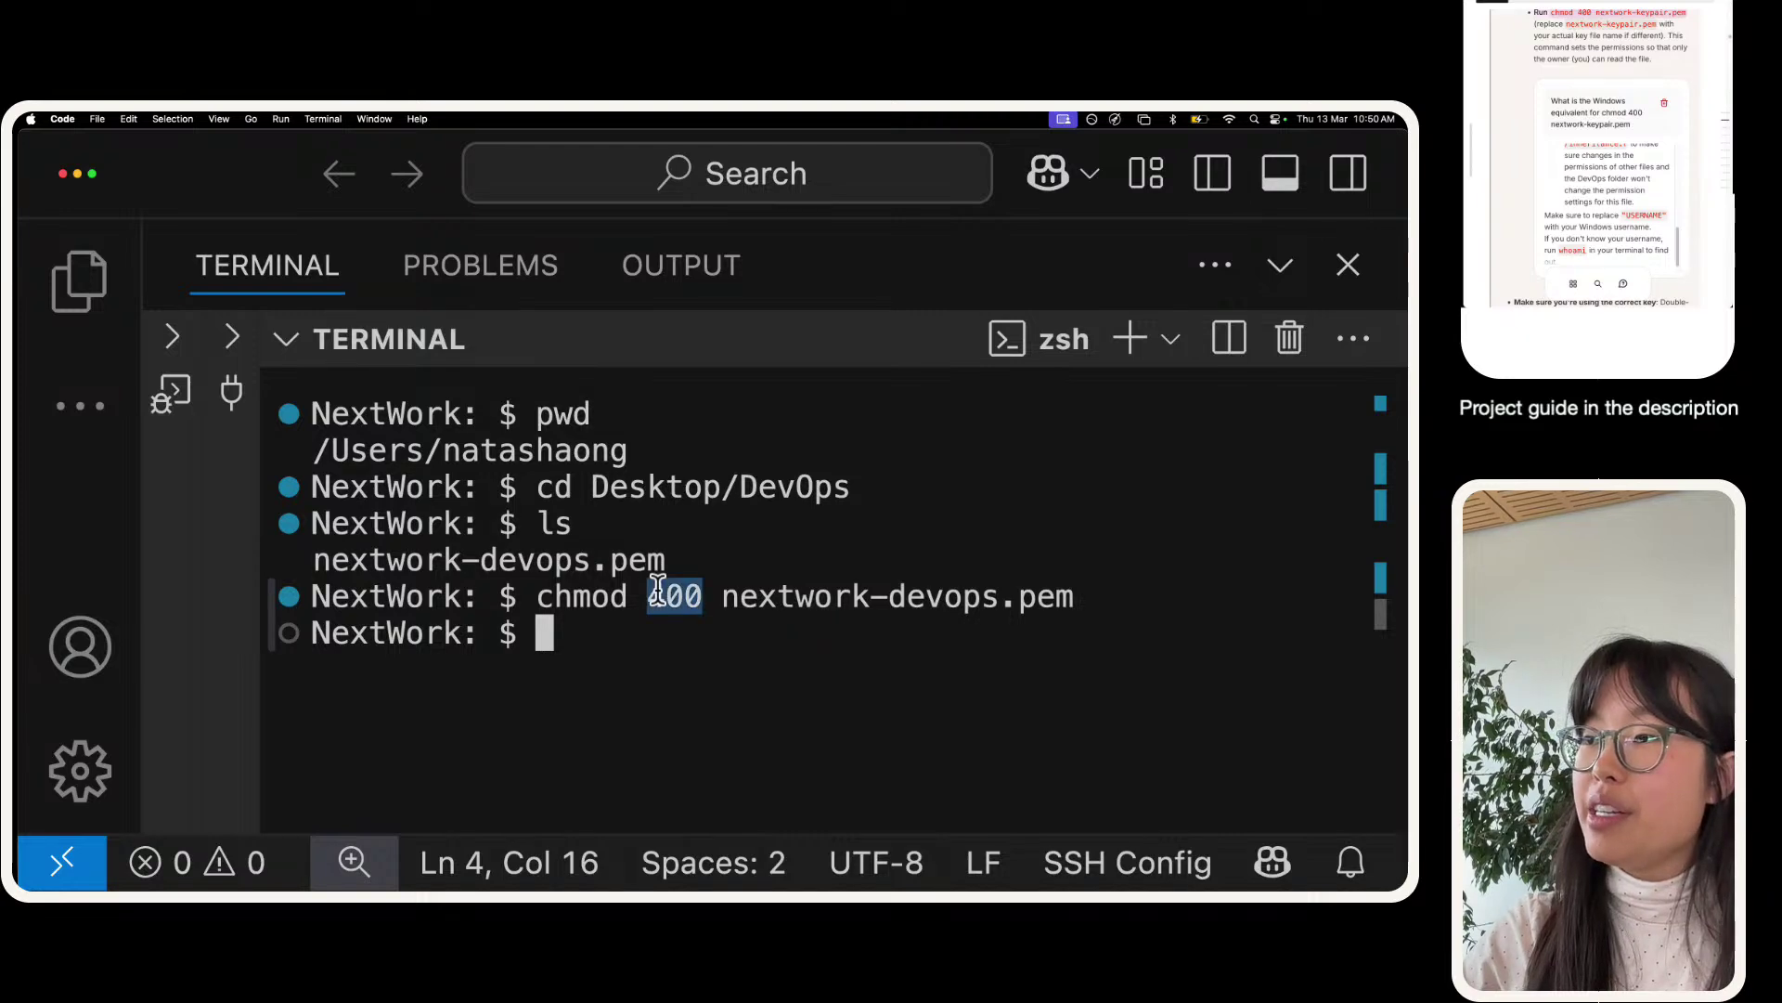
left_click(1280, 266)
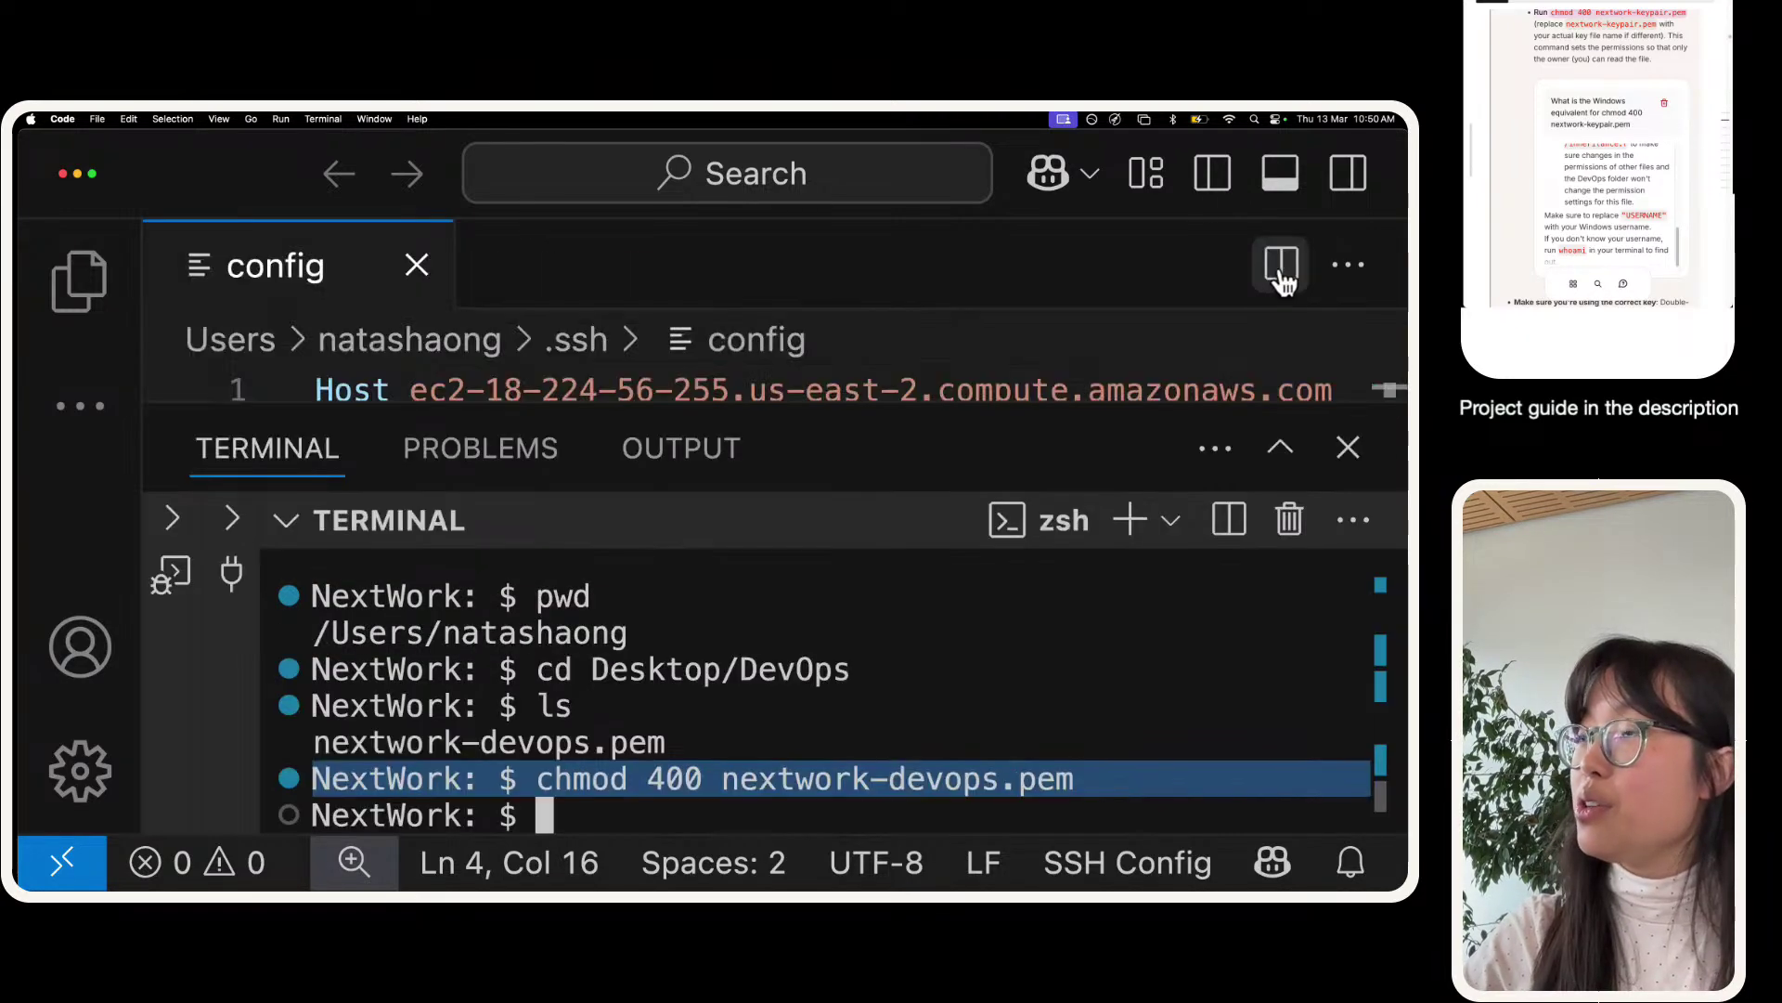
left_click_drag(510, 407, 475, 609)
- Connect to the configured EC2 host over Remote-SSH, then close the failed connection
left_click(37, 880)
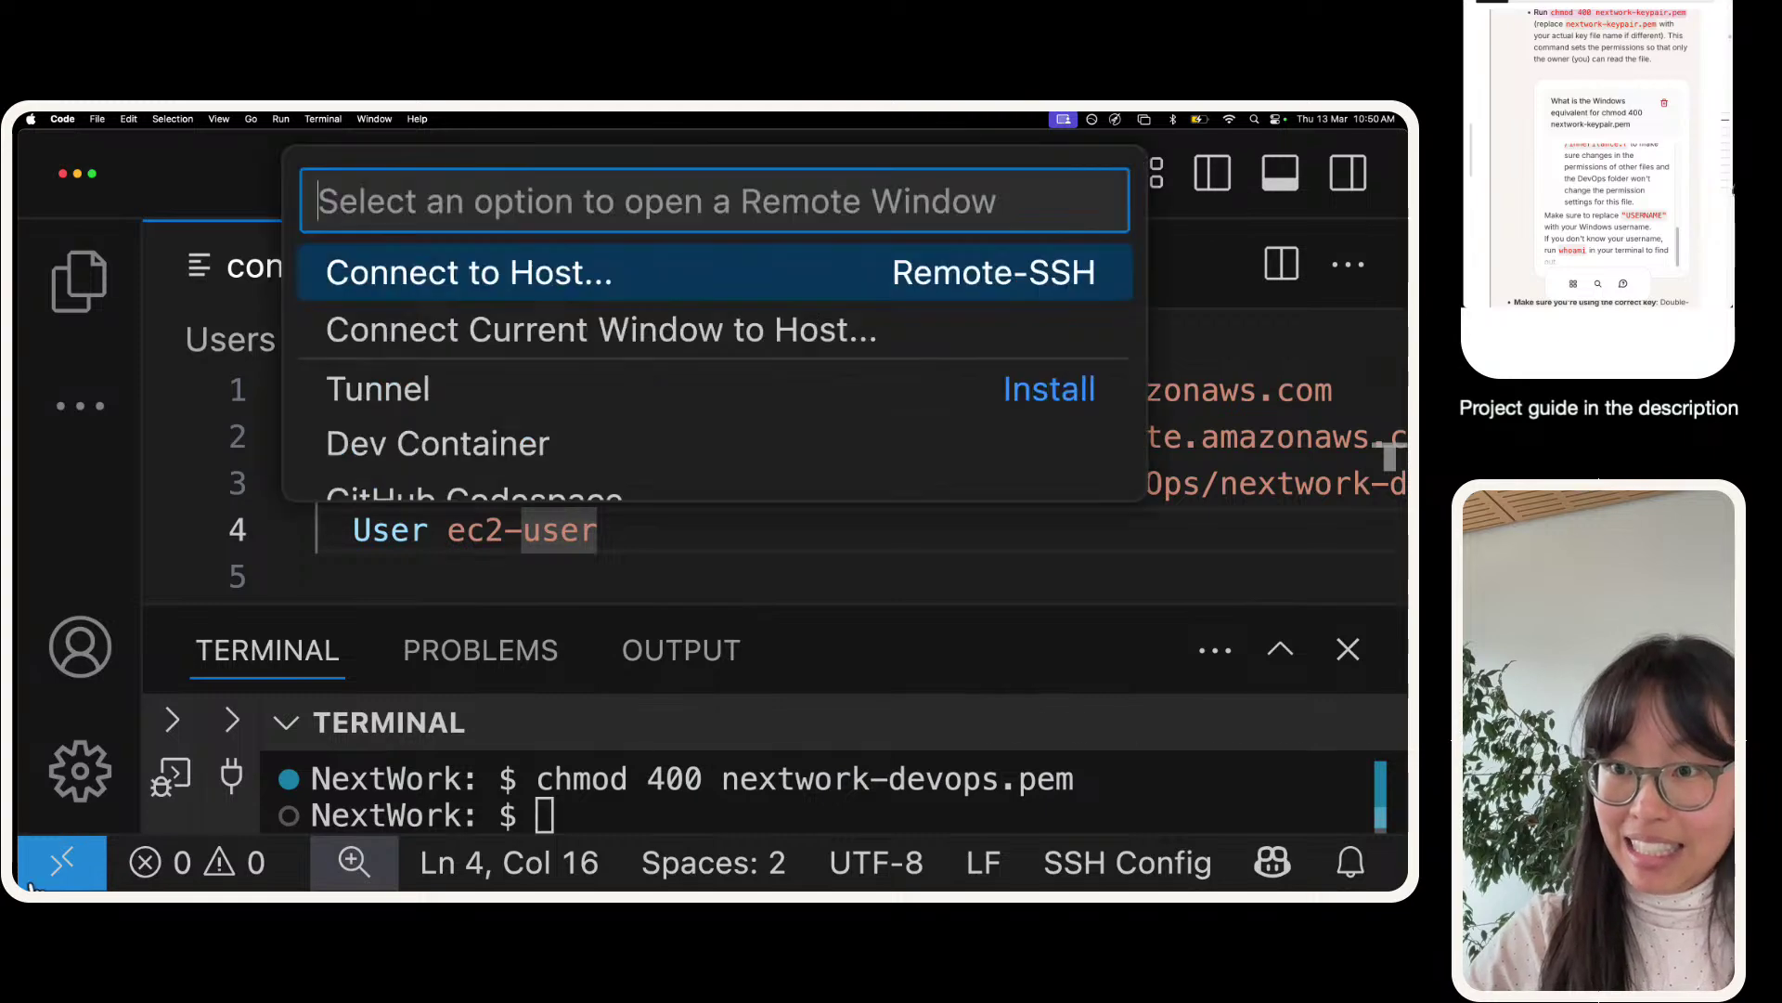
left_click(650, 271)
left_click(653, 275)
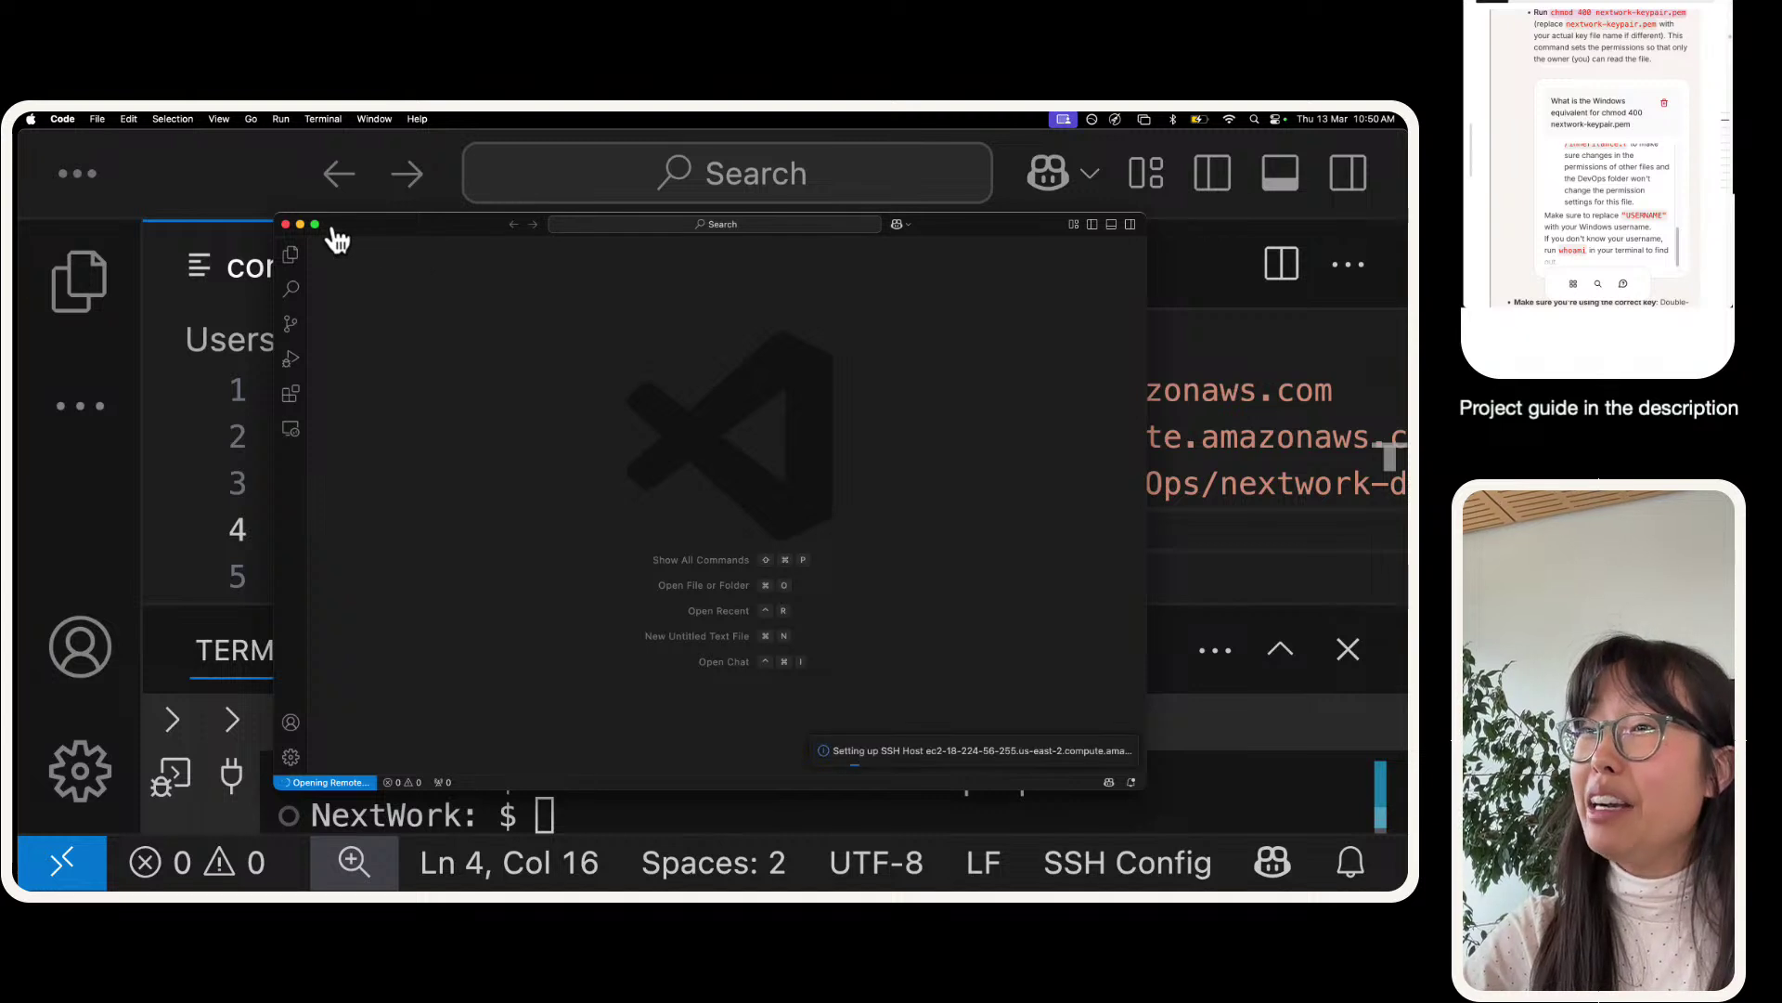
left_click(315, 225)
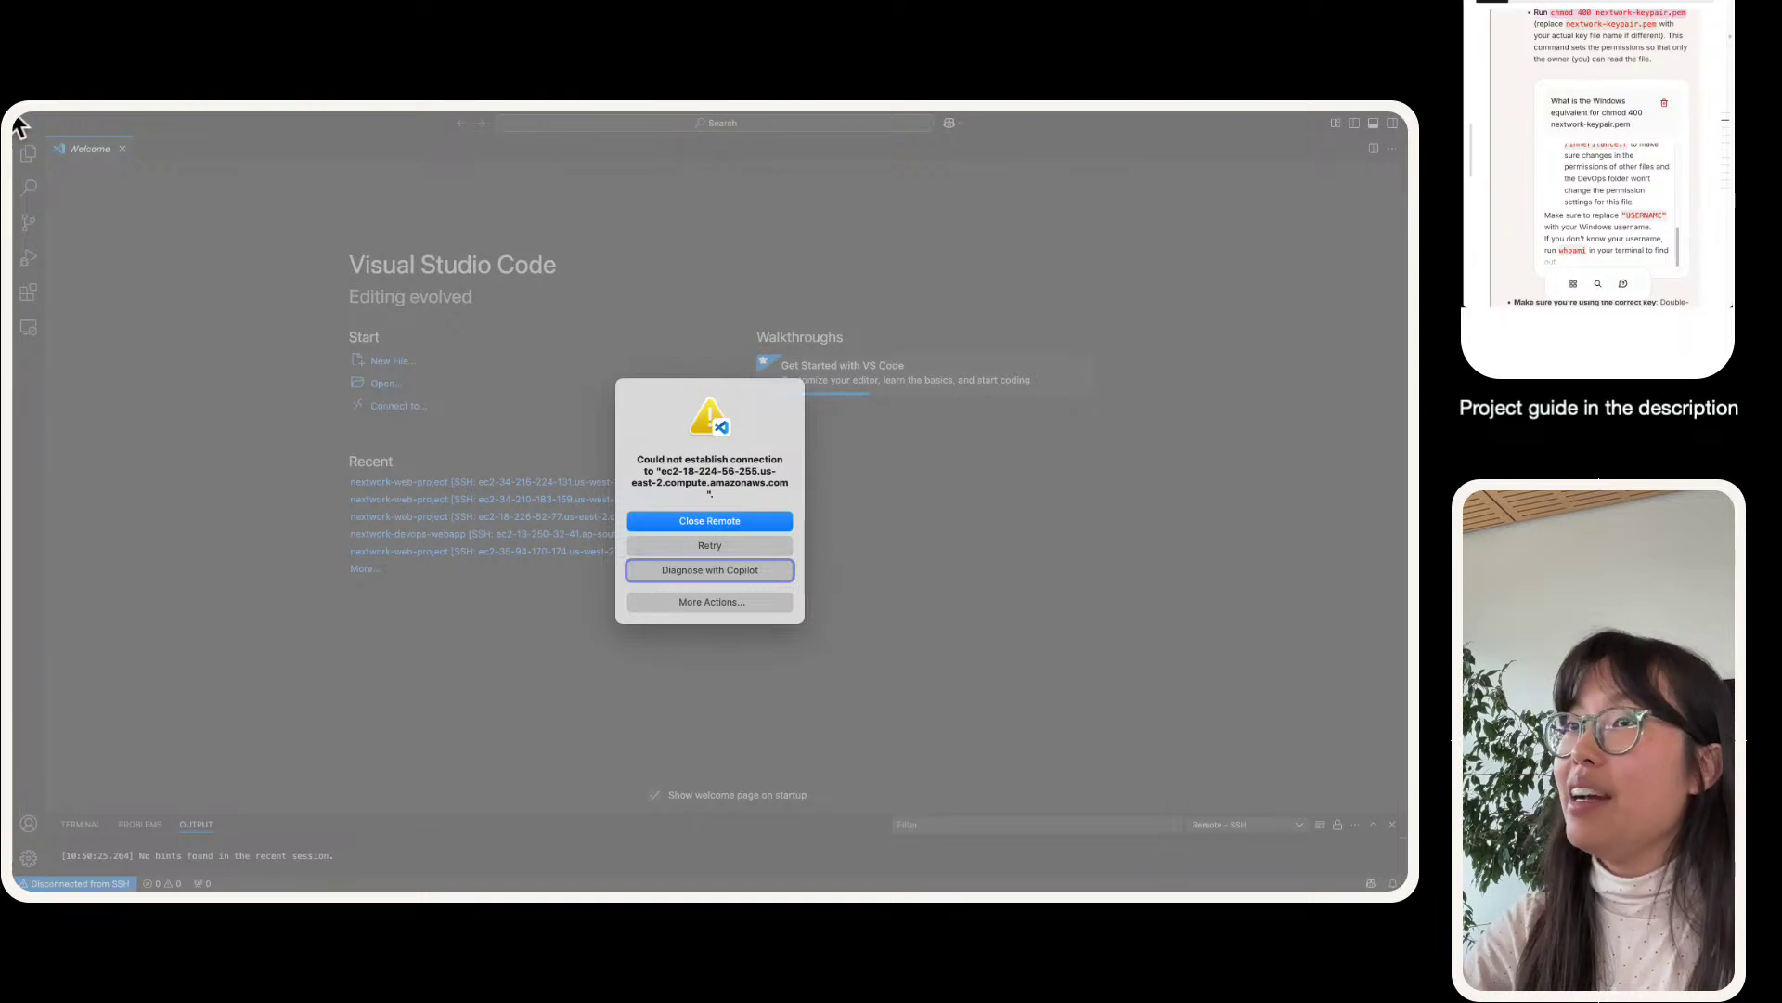
left_click(698, 476)
triple_click(698, 476)
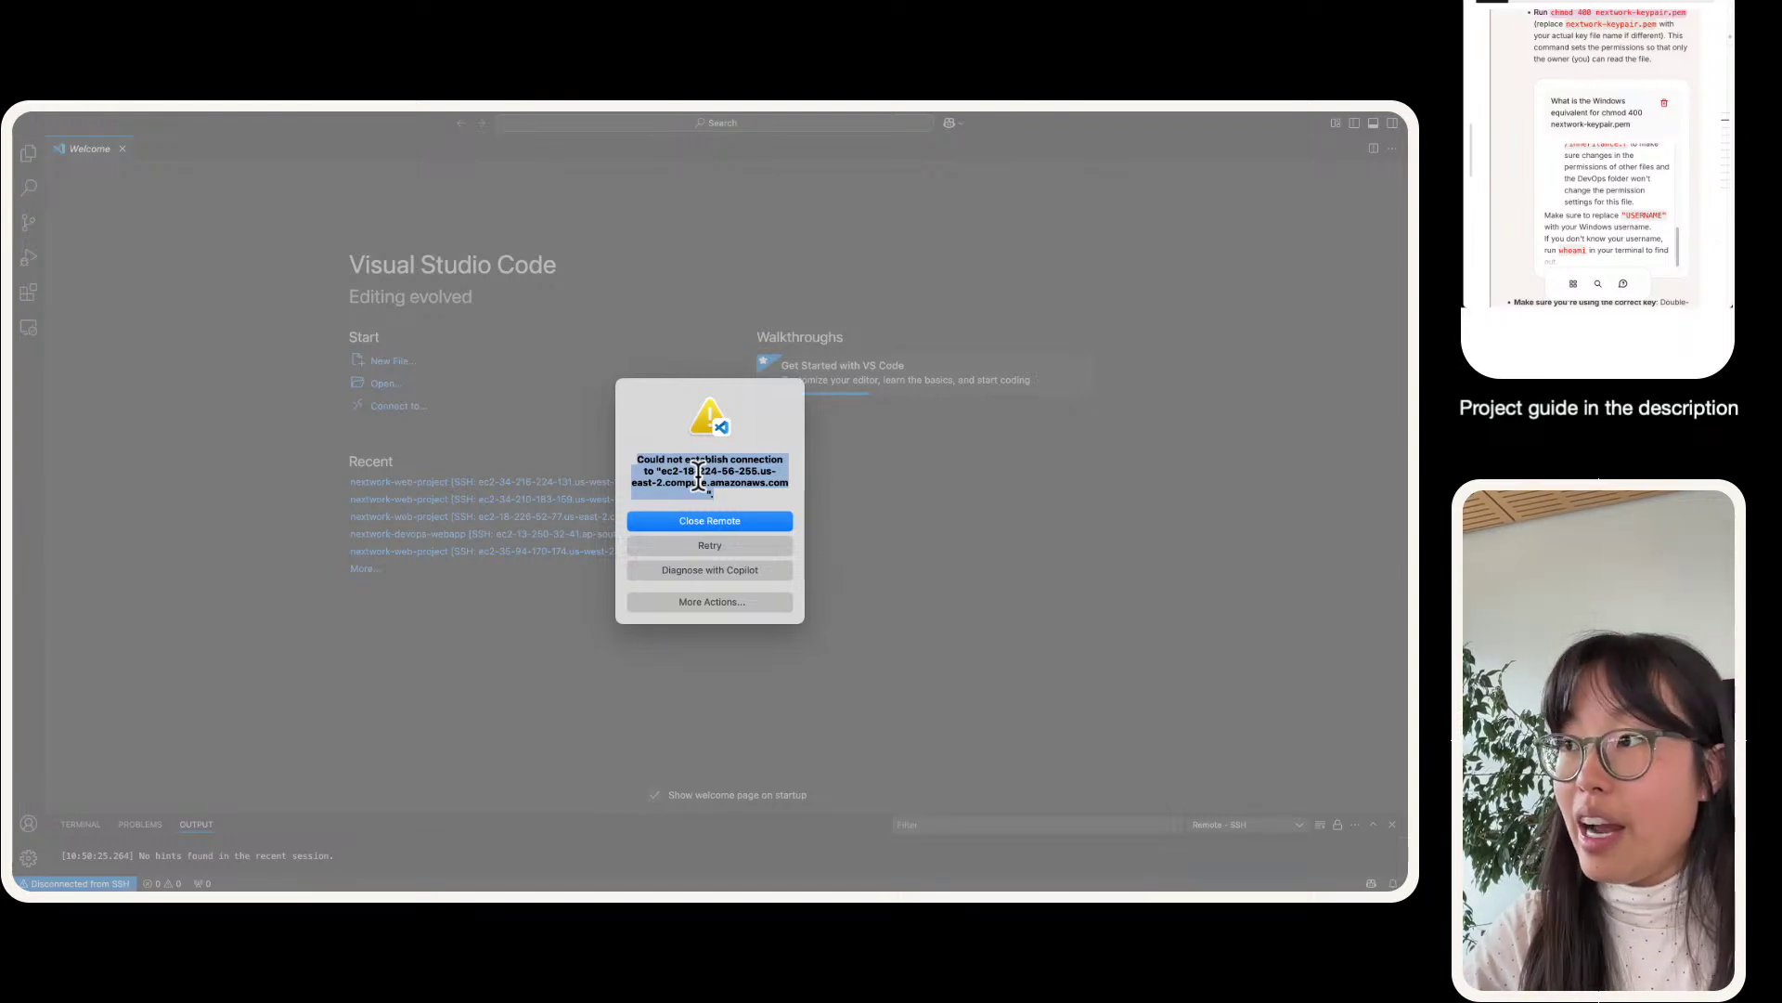
left_click(709, 518)
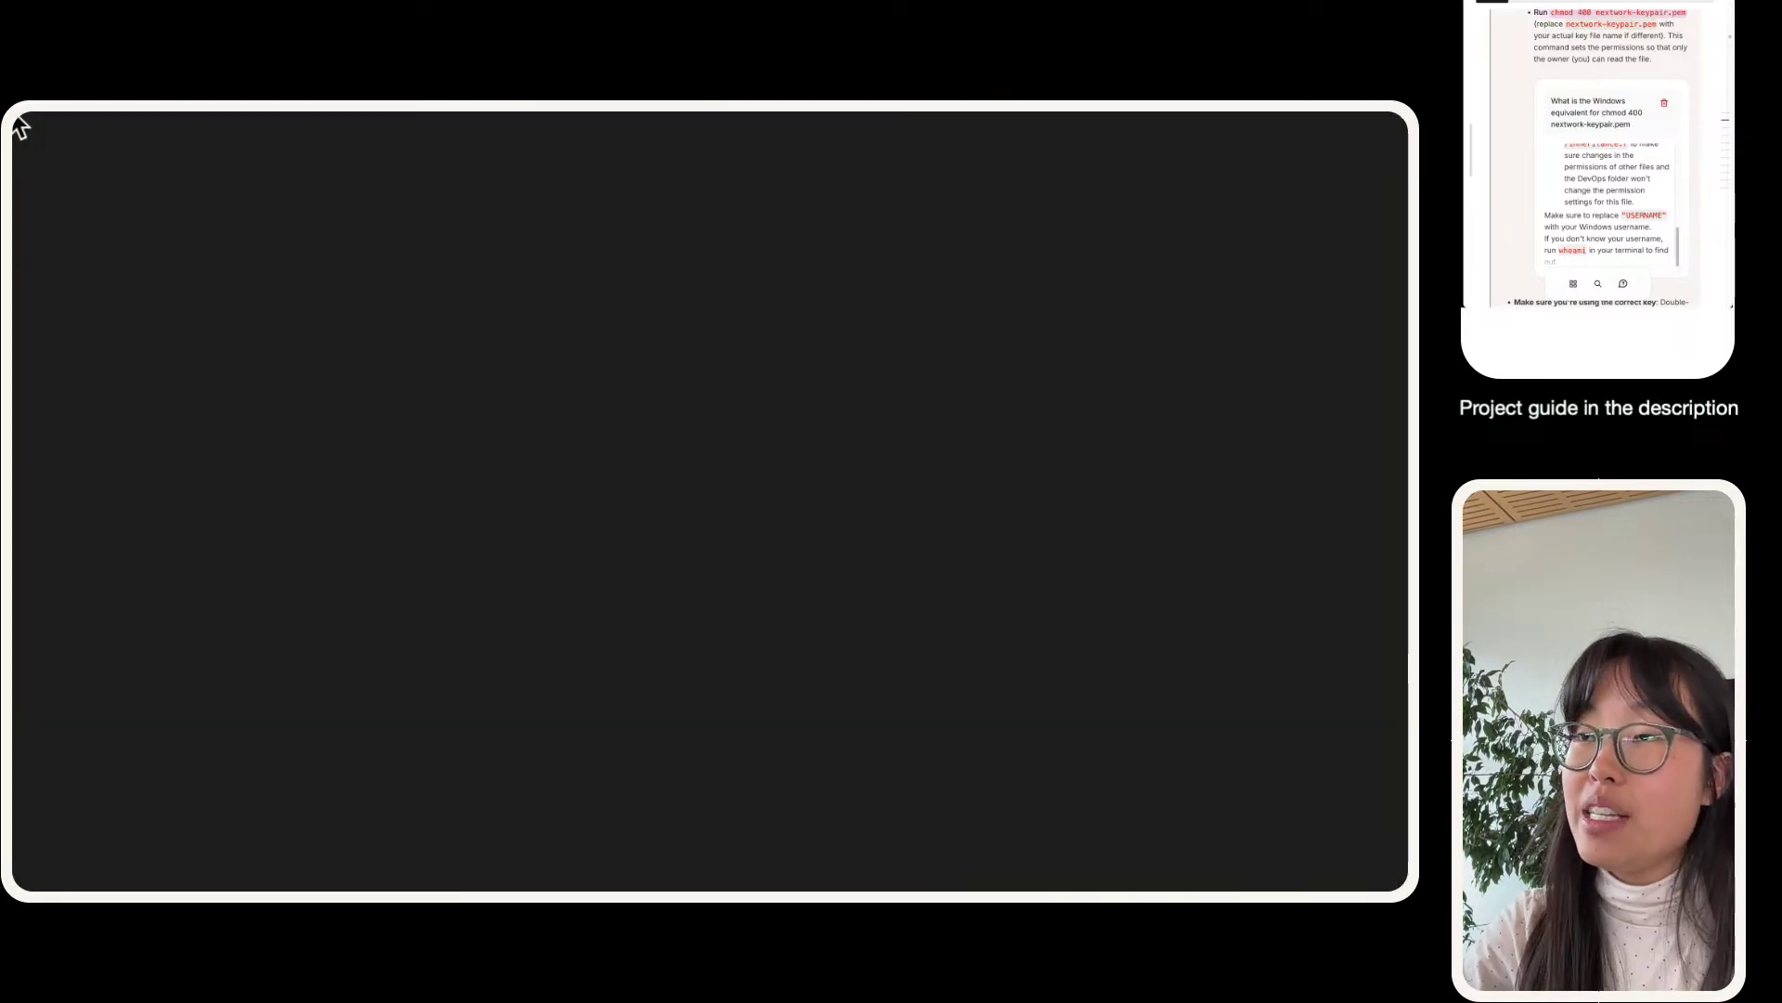
- Close the empty welcome window and let the terminal fill the whole window
left_click(53, 138)
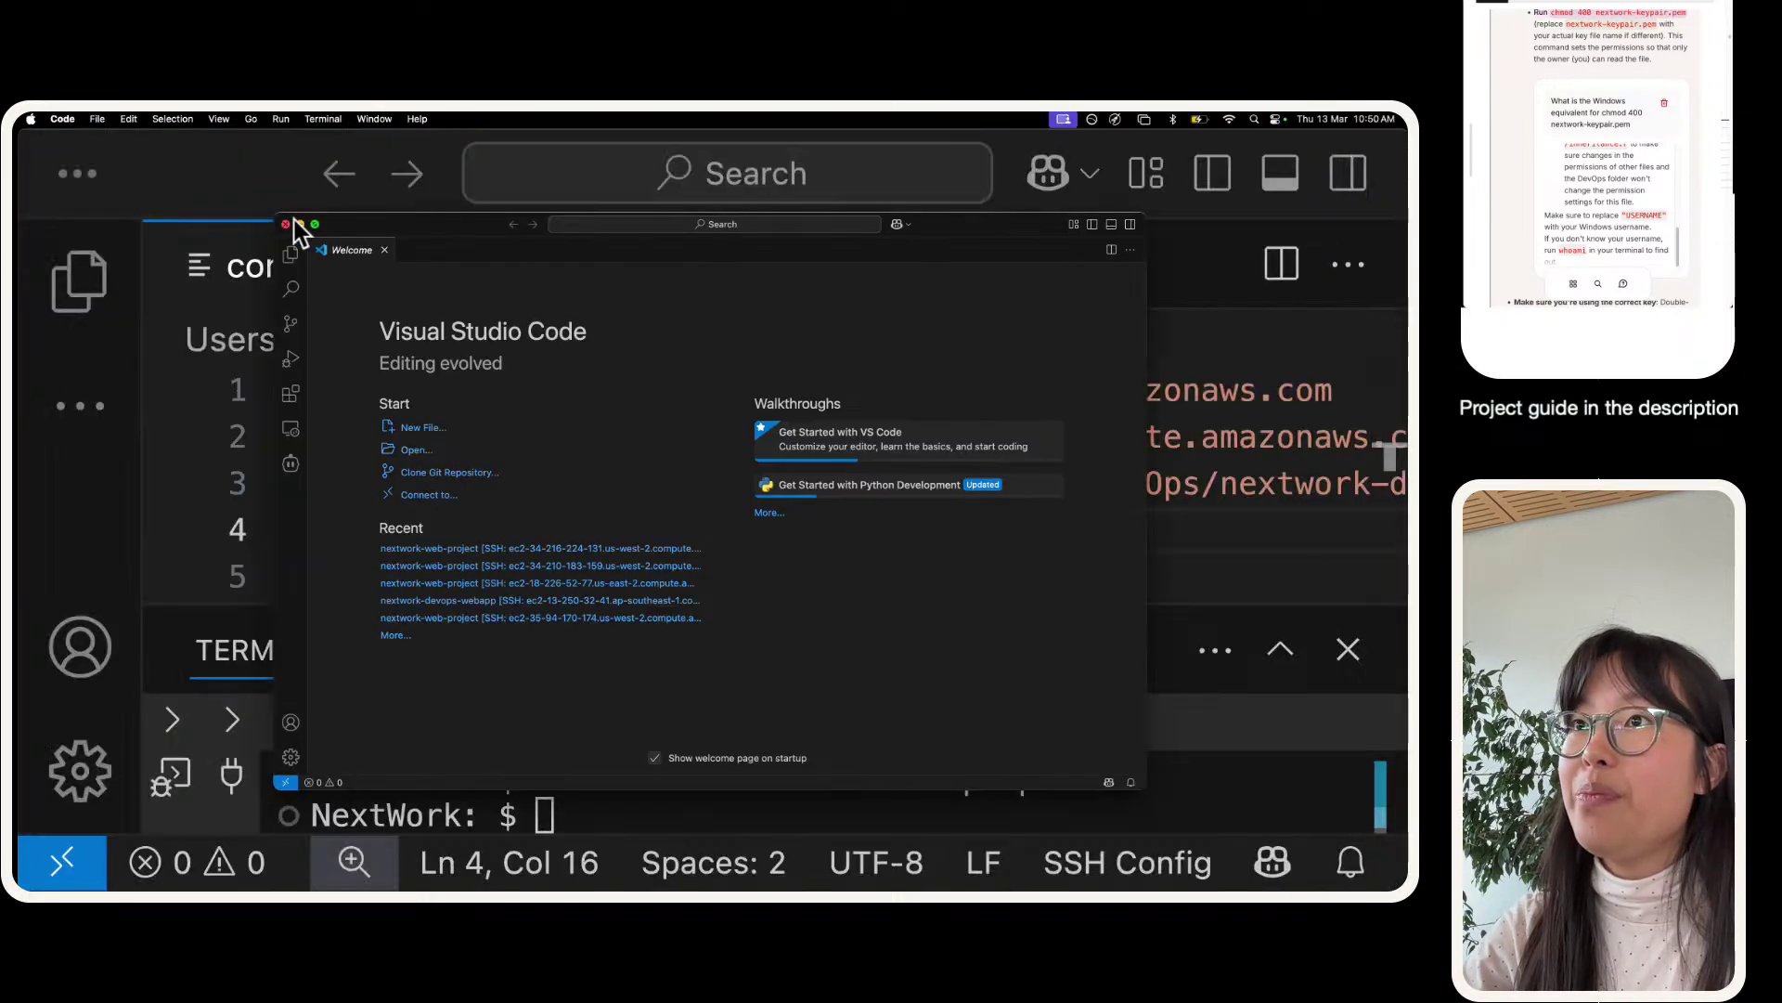
left_click(298, 226)
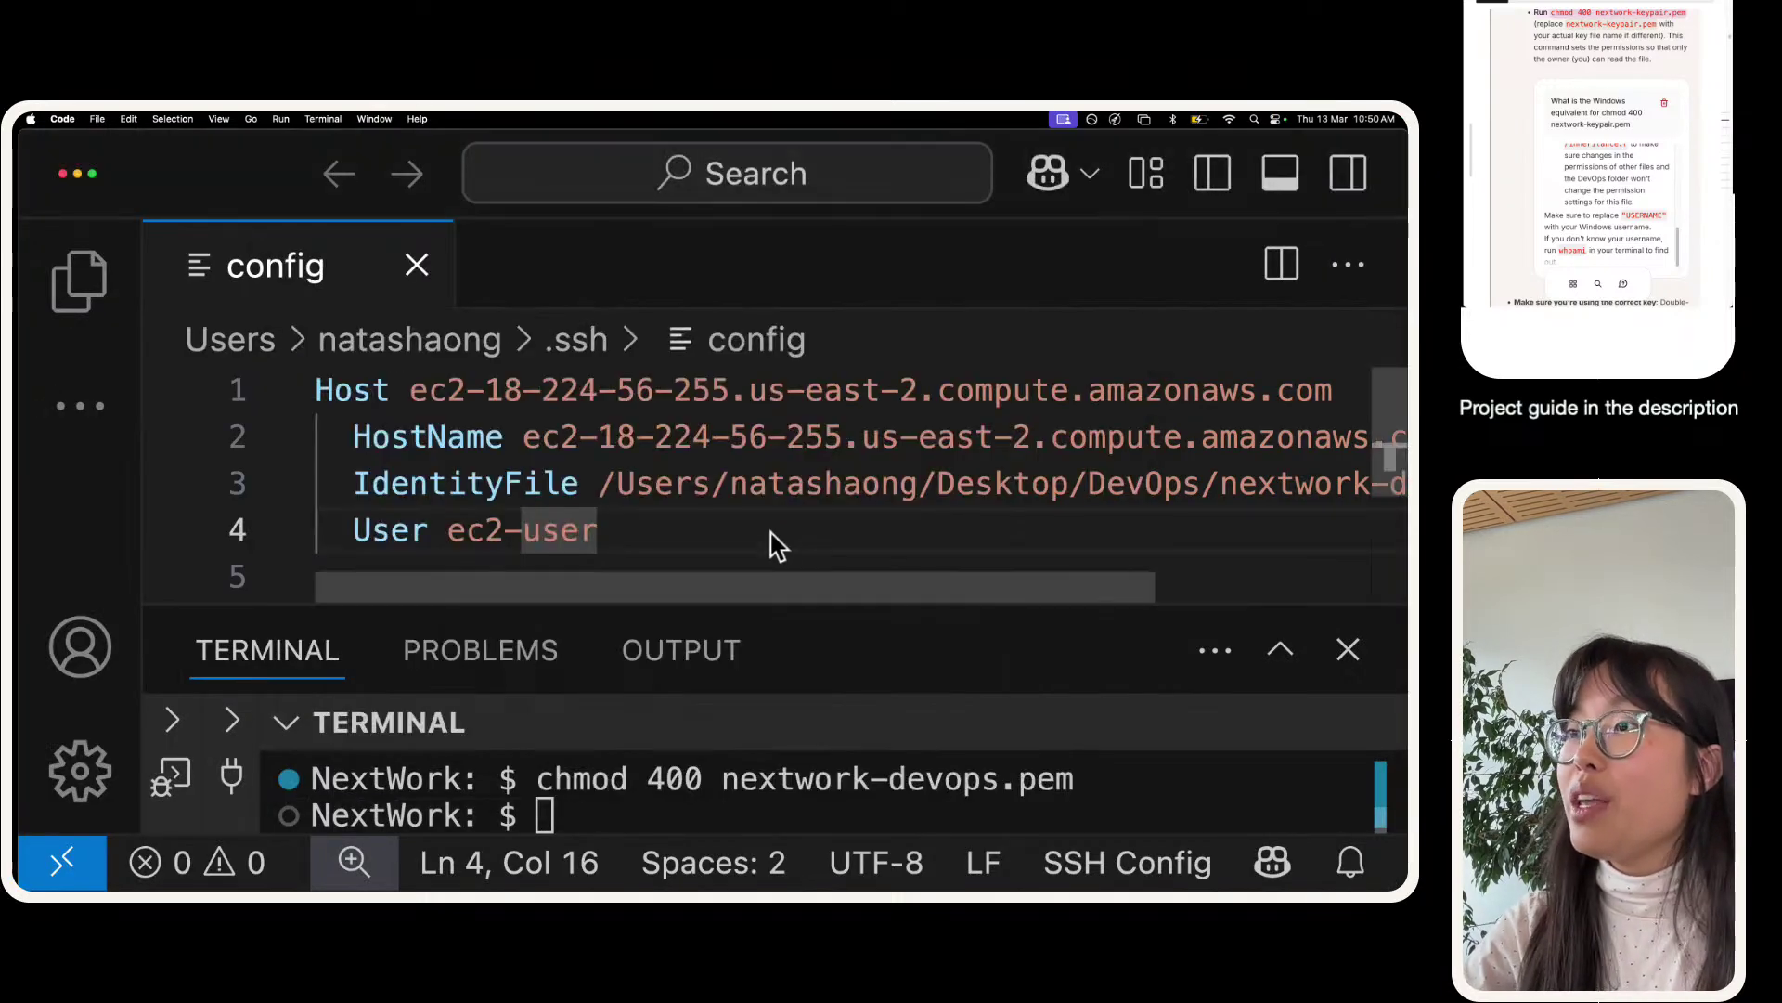
left_click(706, 531)
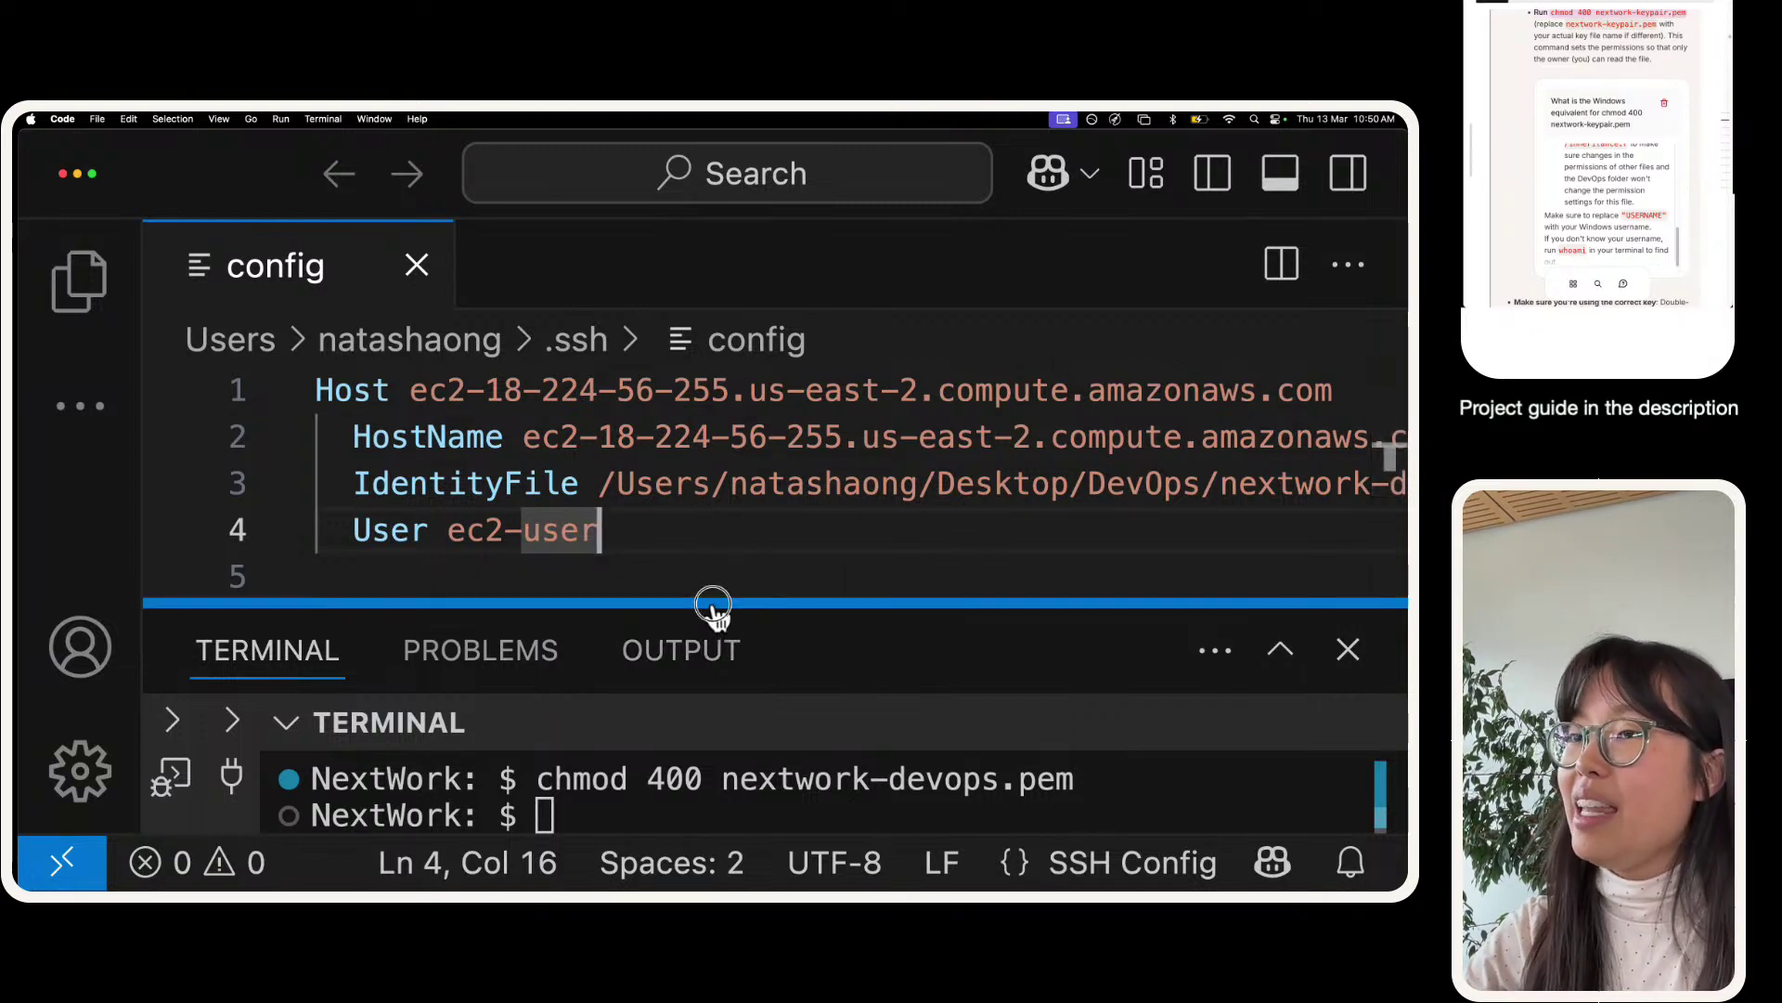
left_click_drag(712, 604, 727, 175)
left_click(599, 727)
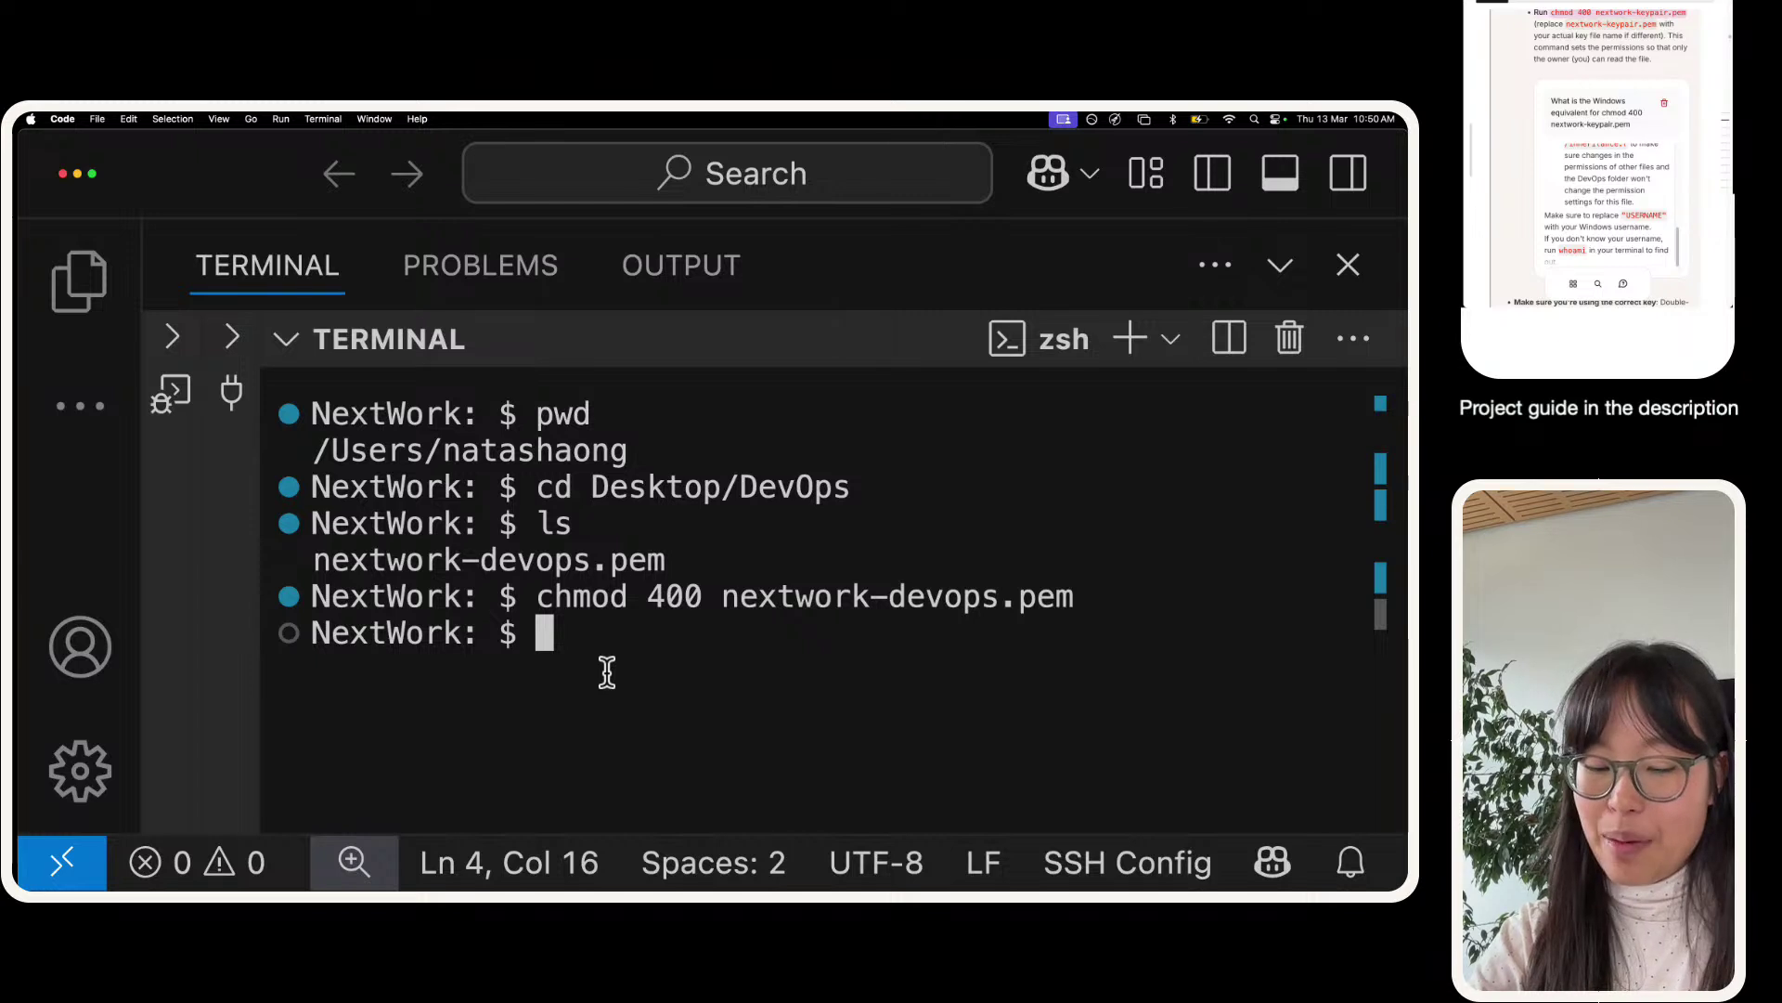
- Run ssh -i with the config's IdentityFile key path to ec2-user at the instance's public DNS
type("ssh -i")
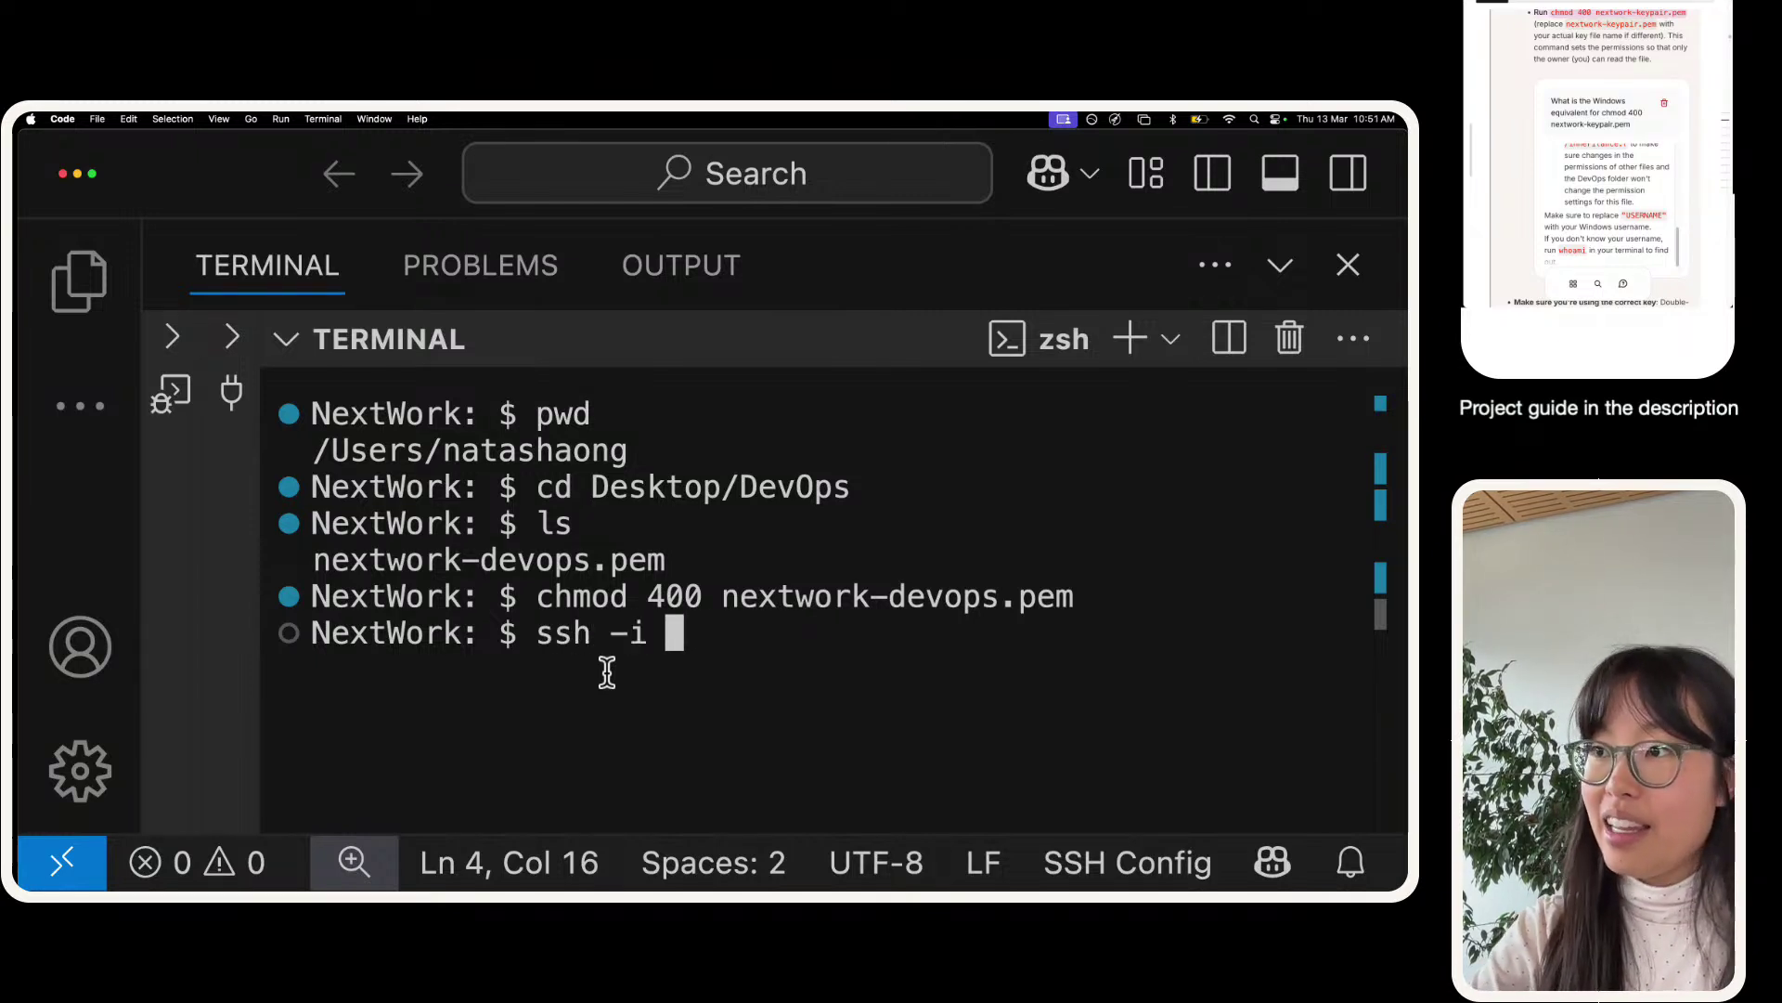
left_click(1290, 272)
left_click_drag(536, 425, 520, 578)
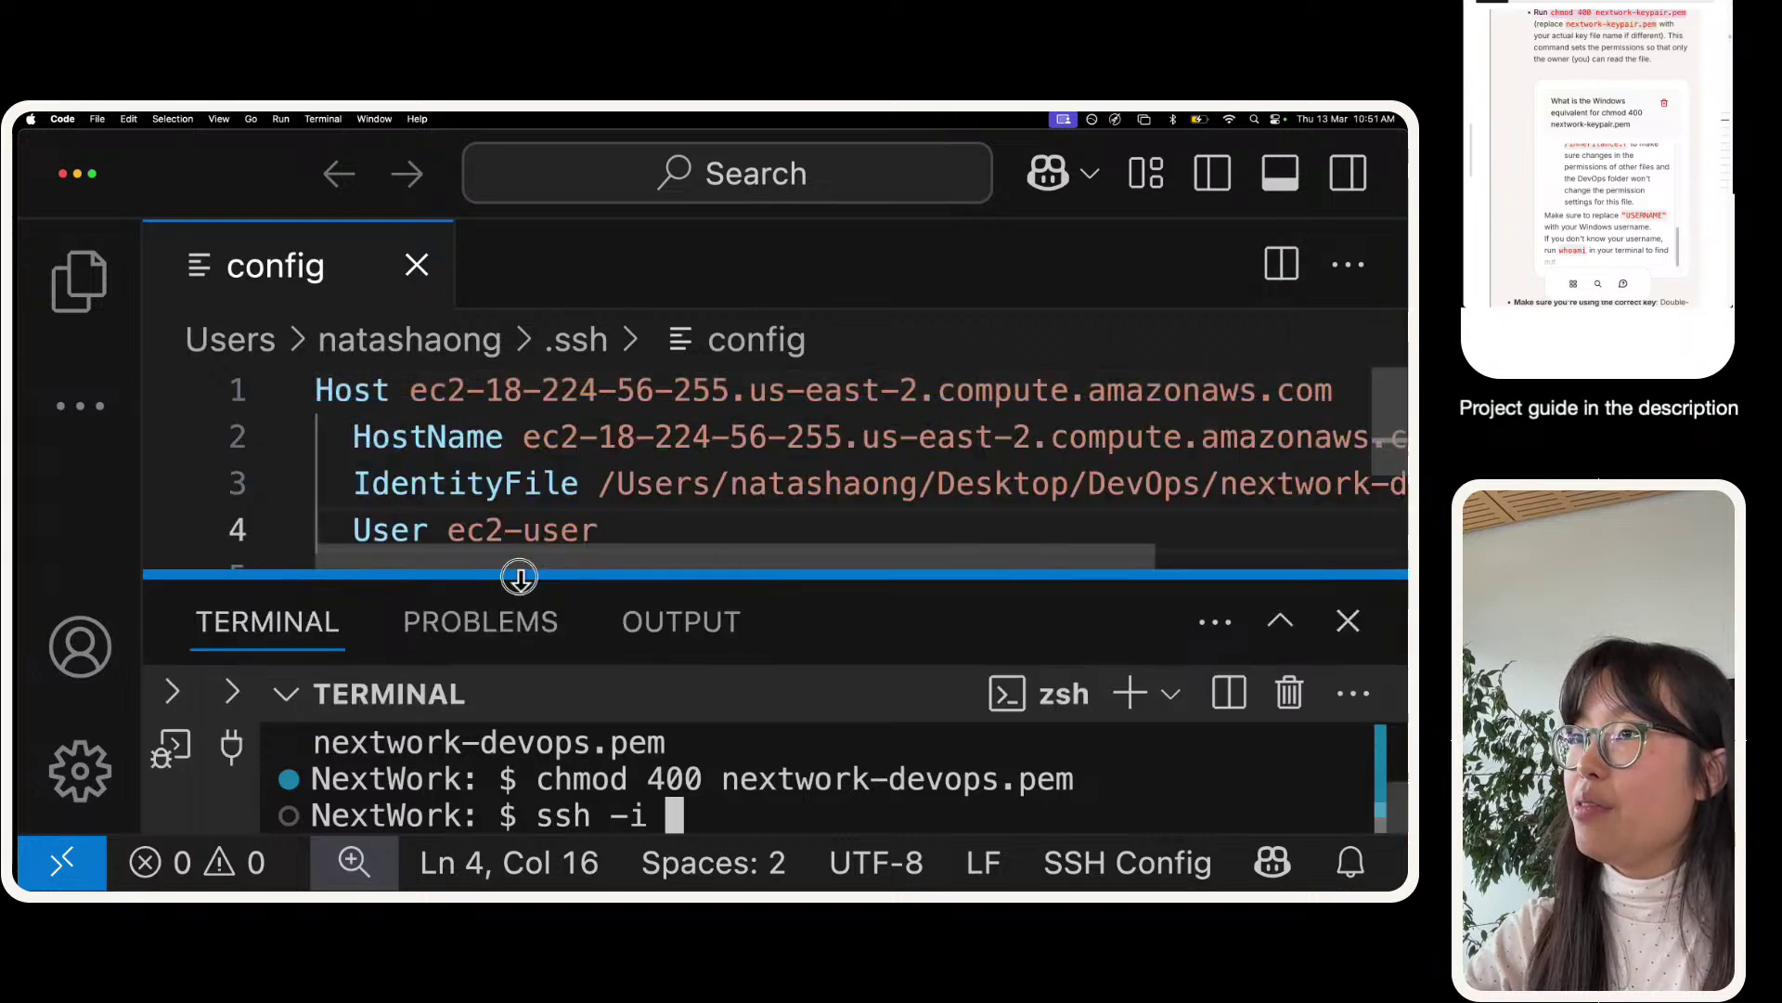
left_click(598, 481)
key("super+shift+Right")
key("super+c")
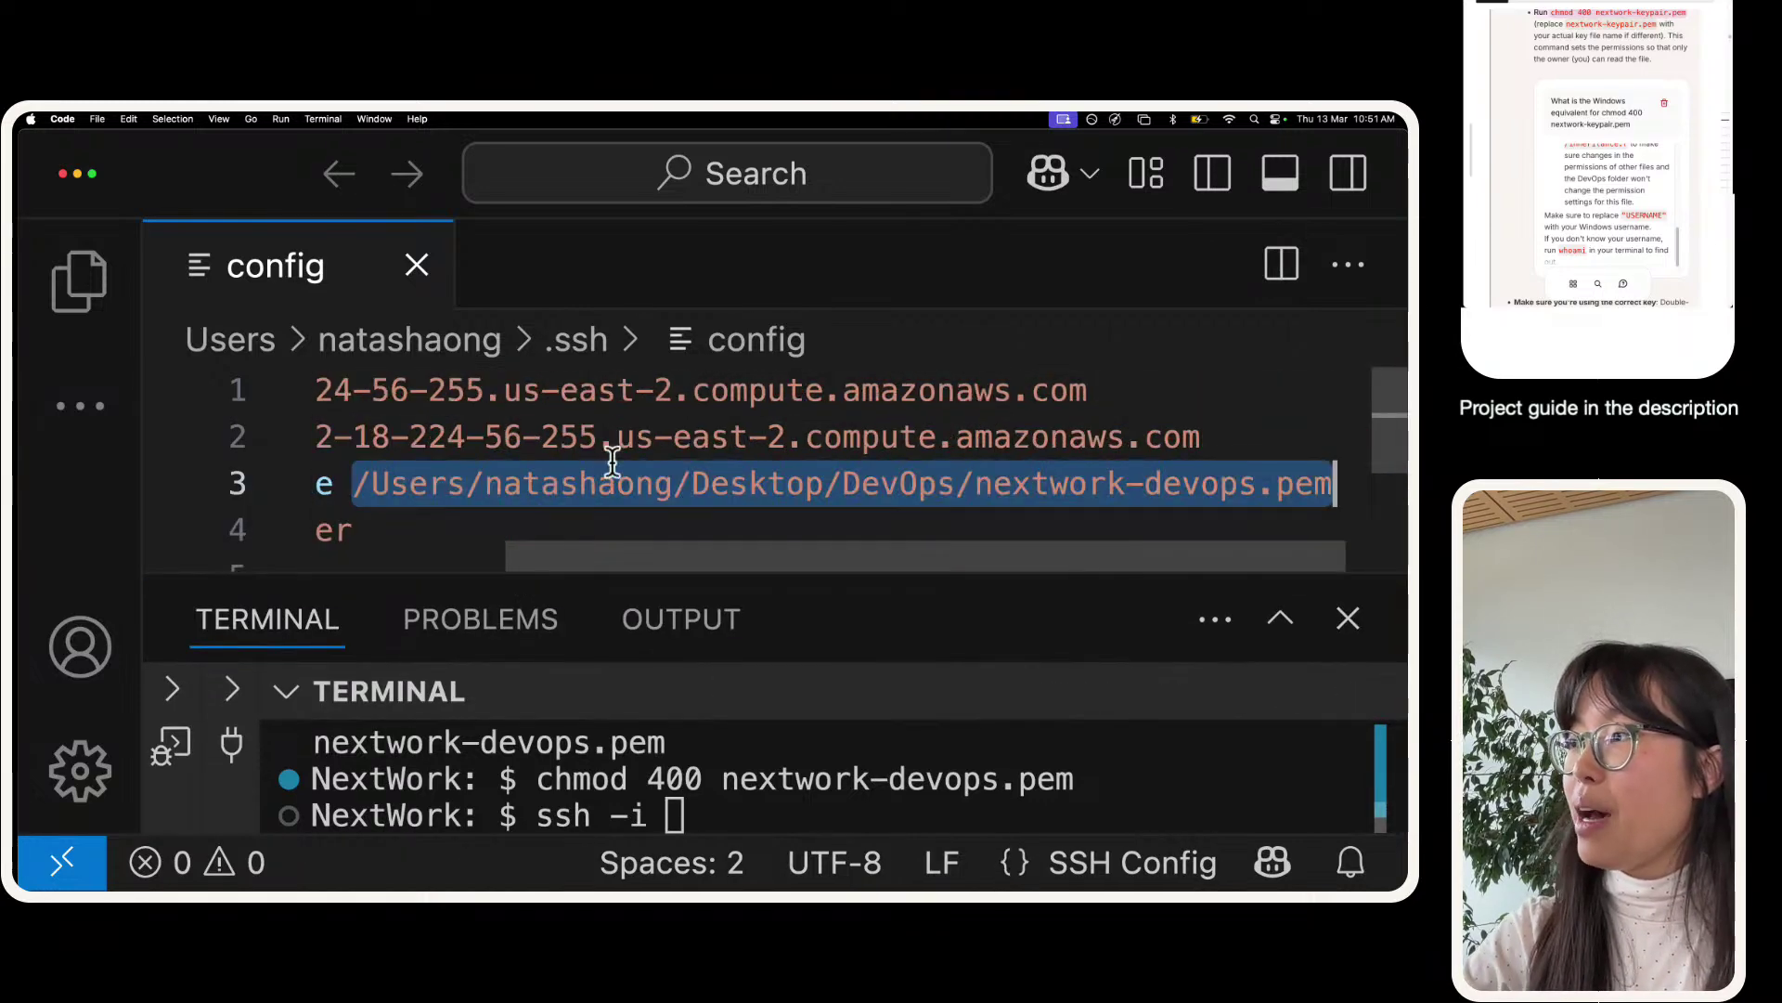
left_click(1280, 618)
key("super+v")
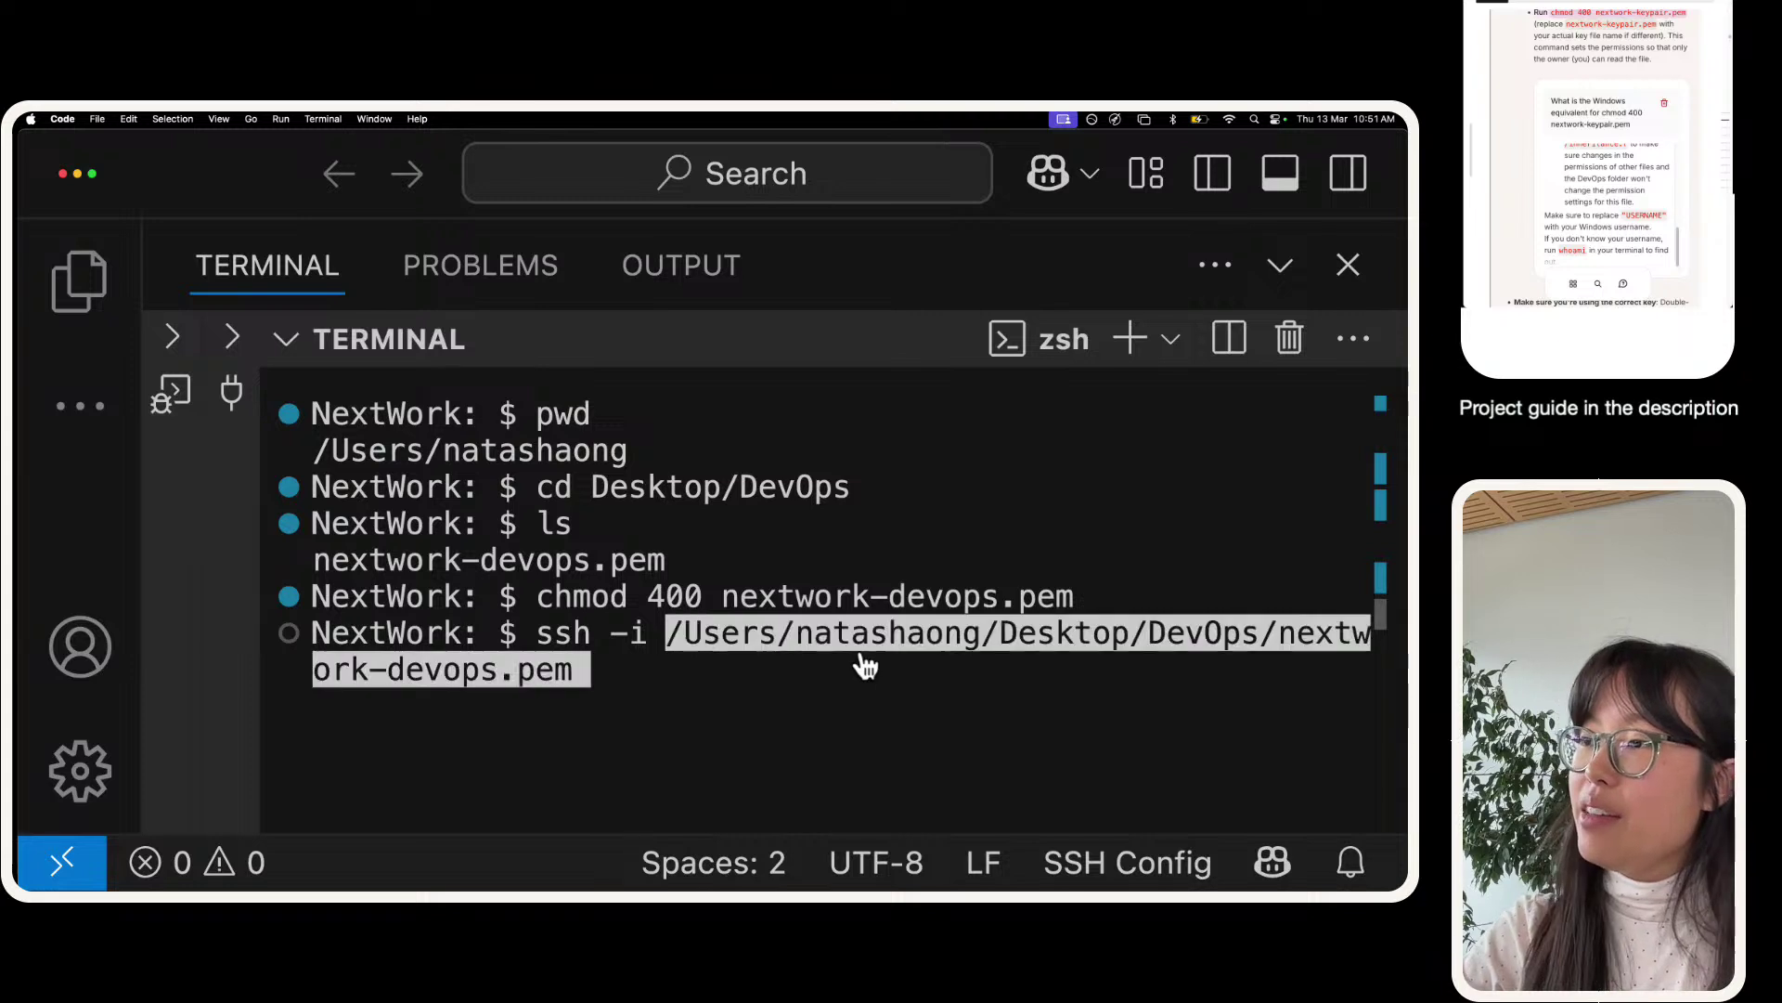
key("Right")
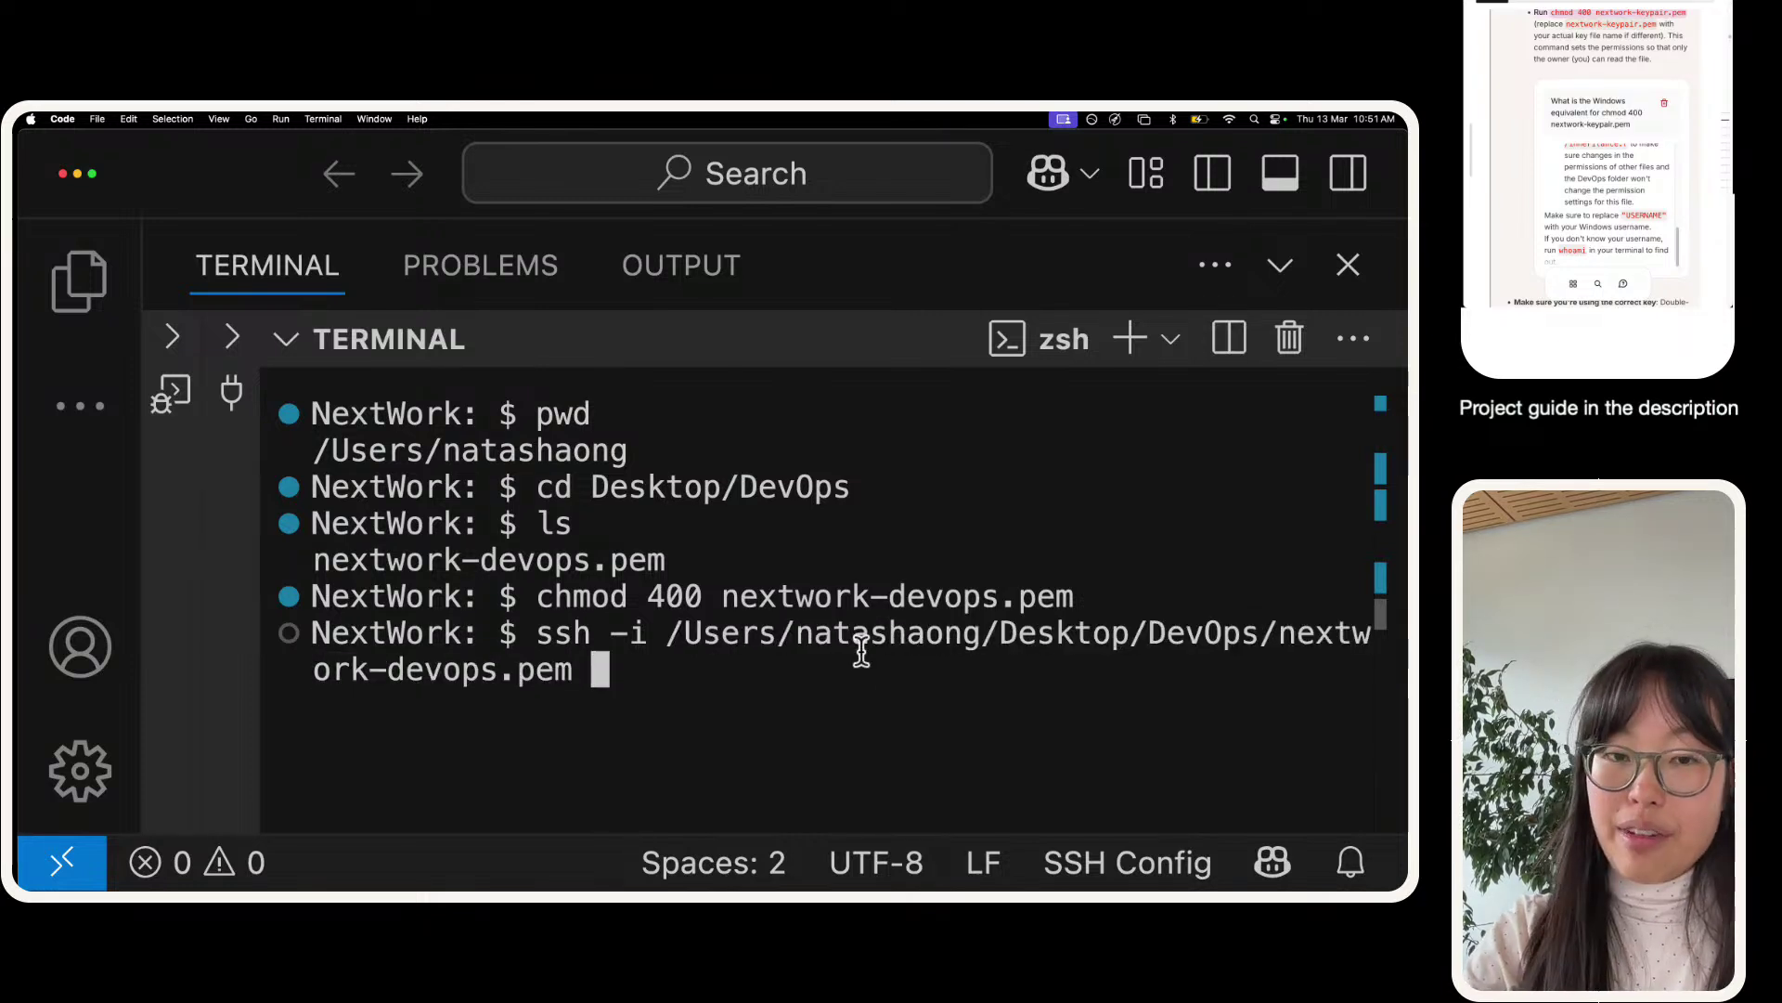
type("ec2-user@")
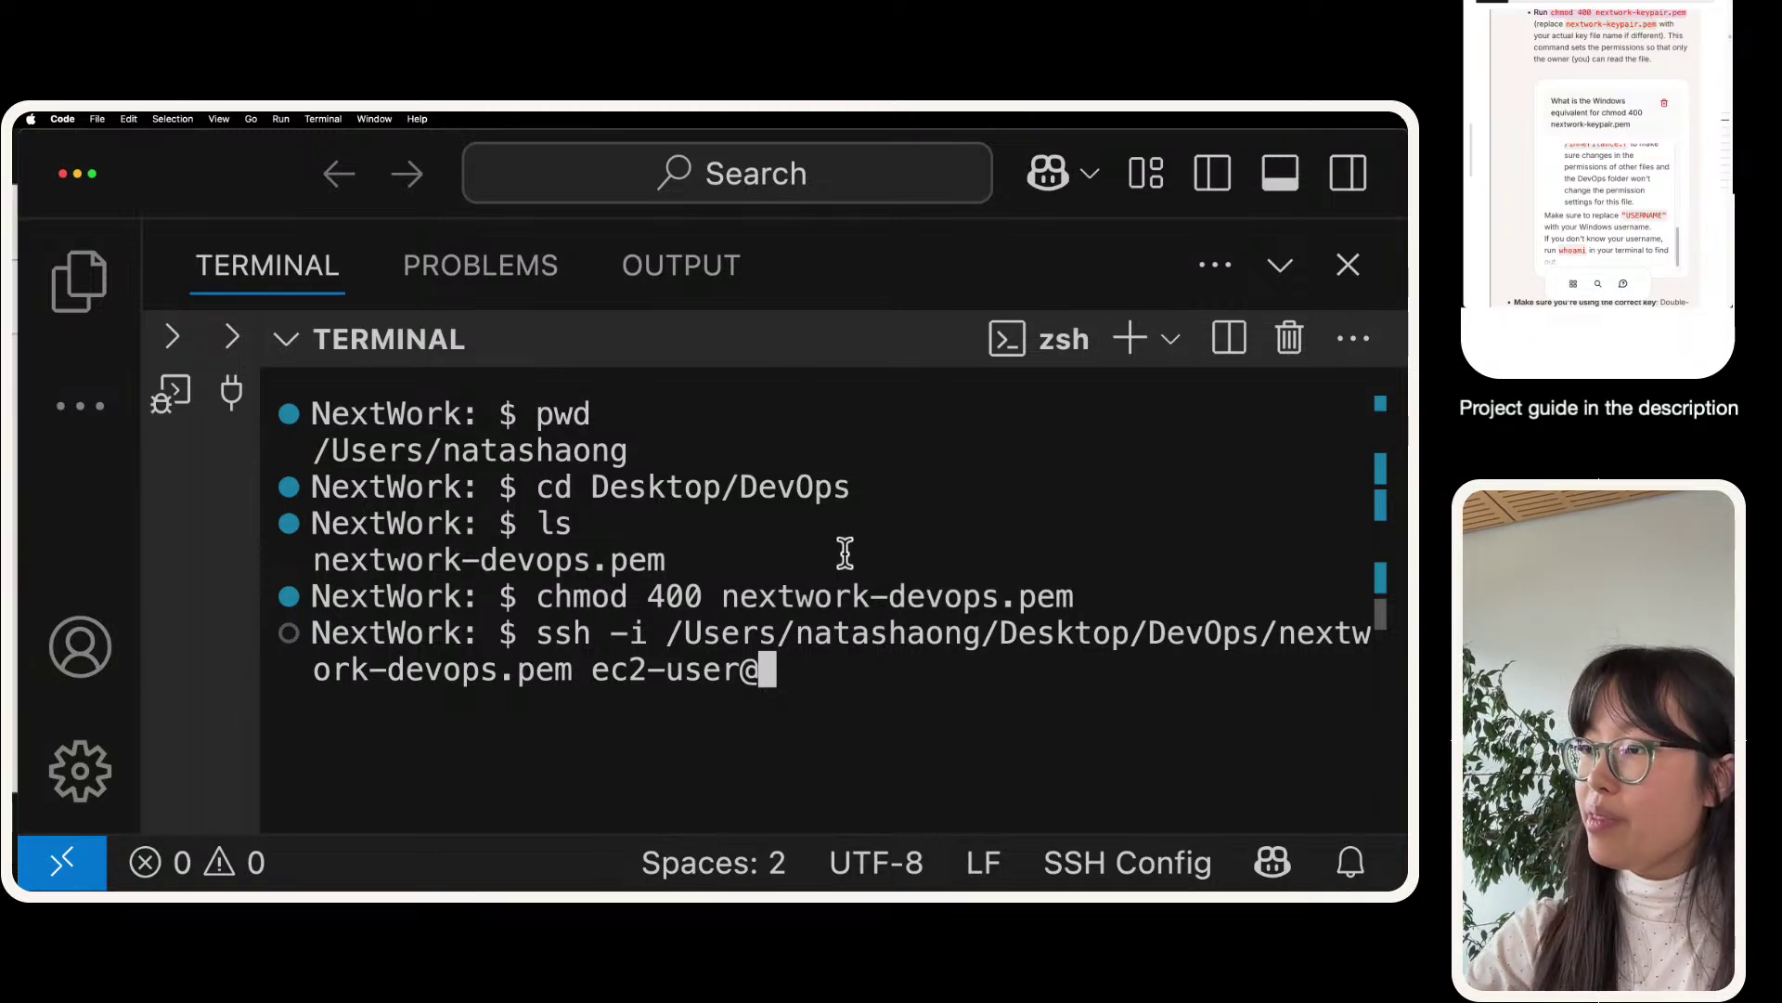
type("ec2-18-224-56-255.us-east-2.compute.amazonaws.com")
key("Return")
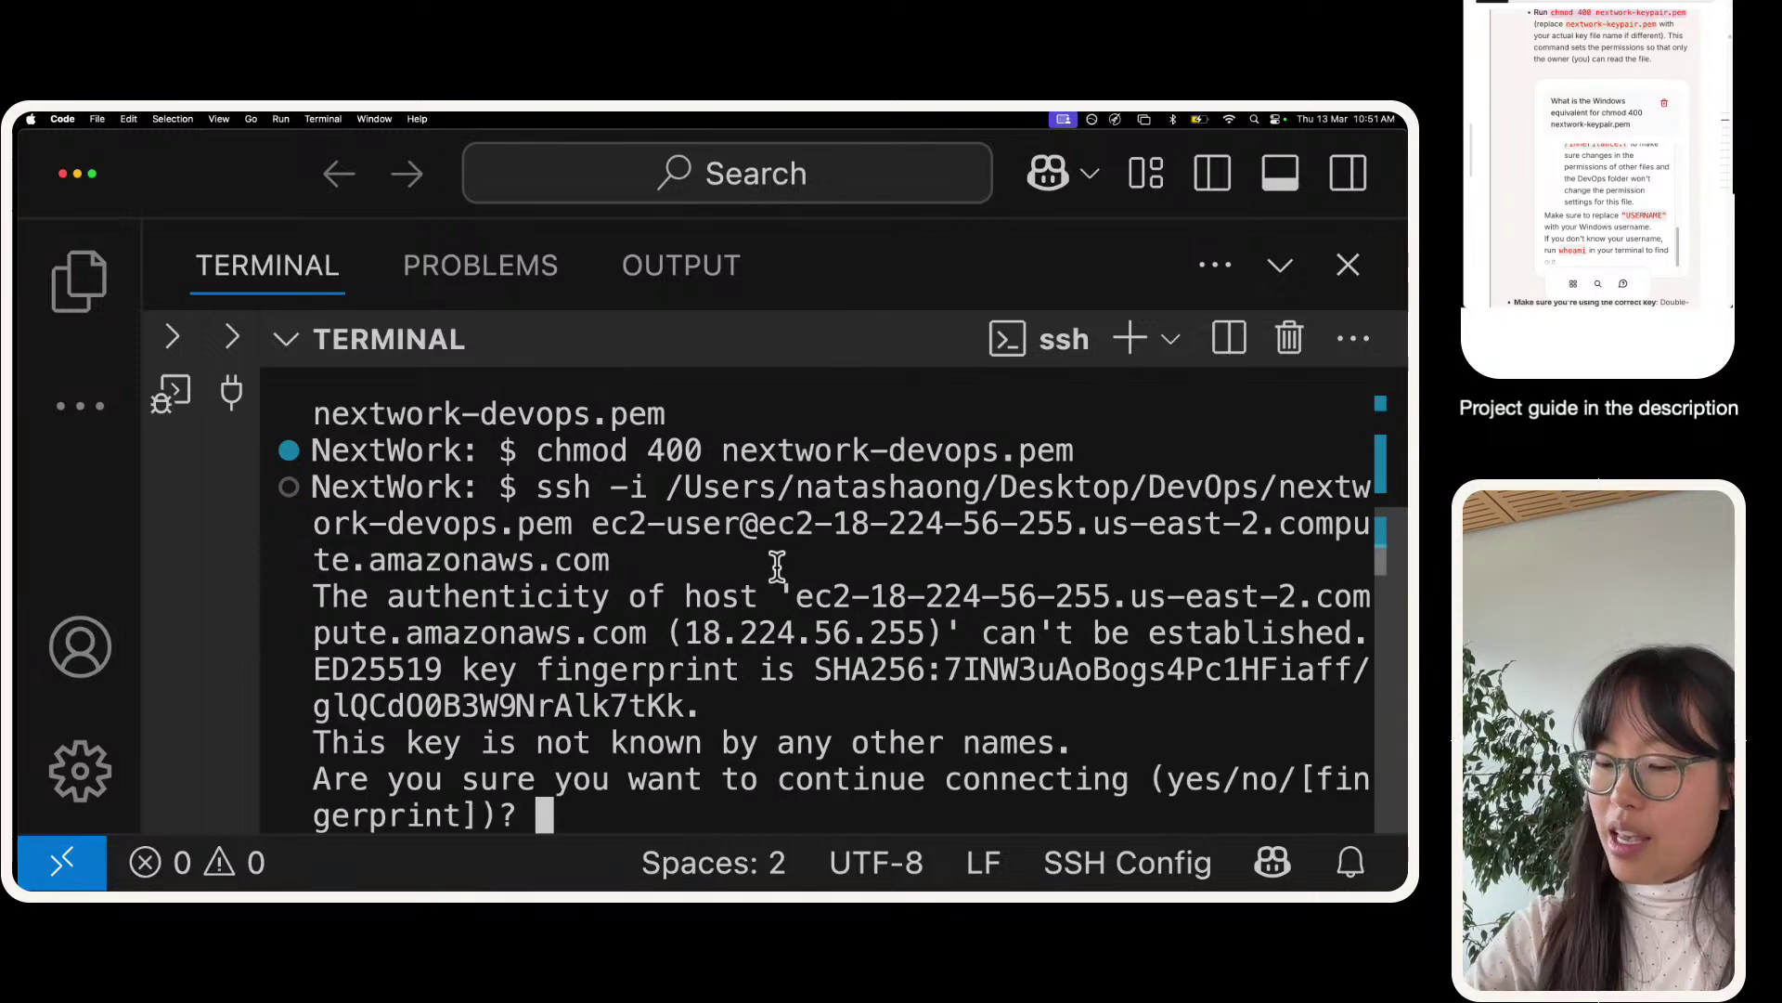
- Answer yes to trust the host, reach the Amazon Linux 2023 banner, and restore the terminal
key("super+minus")
key("super+minus")
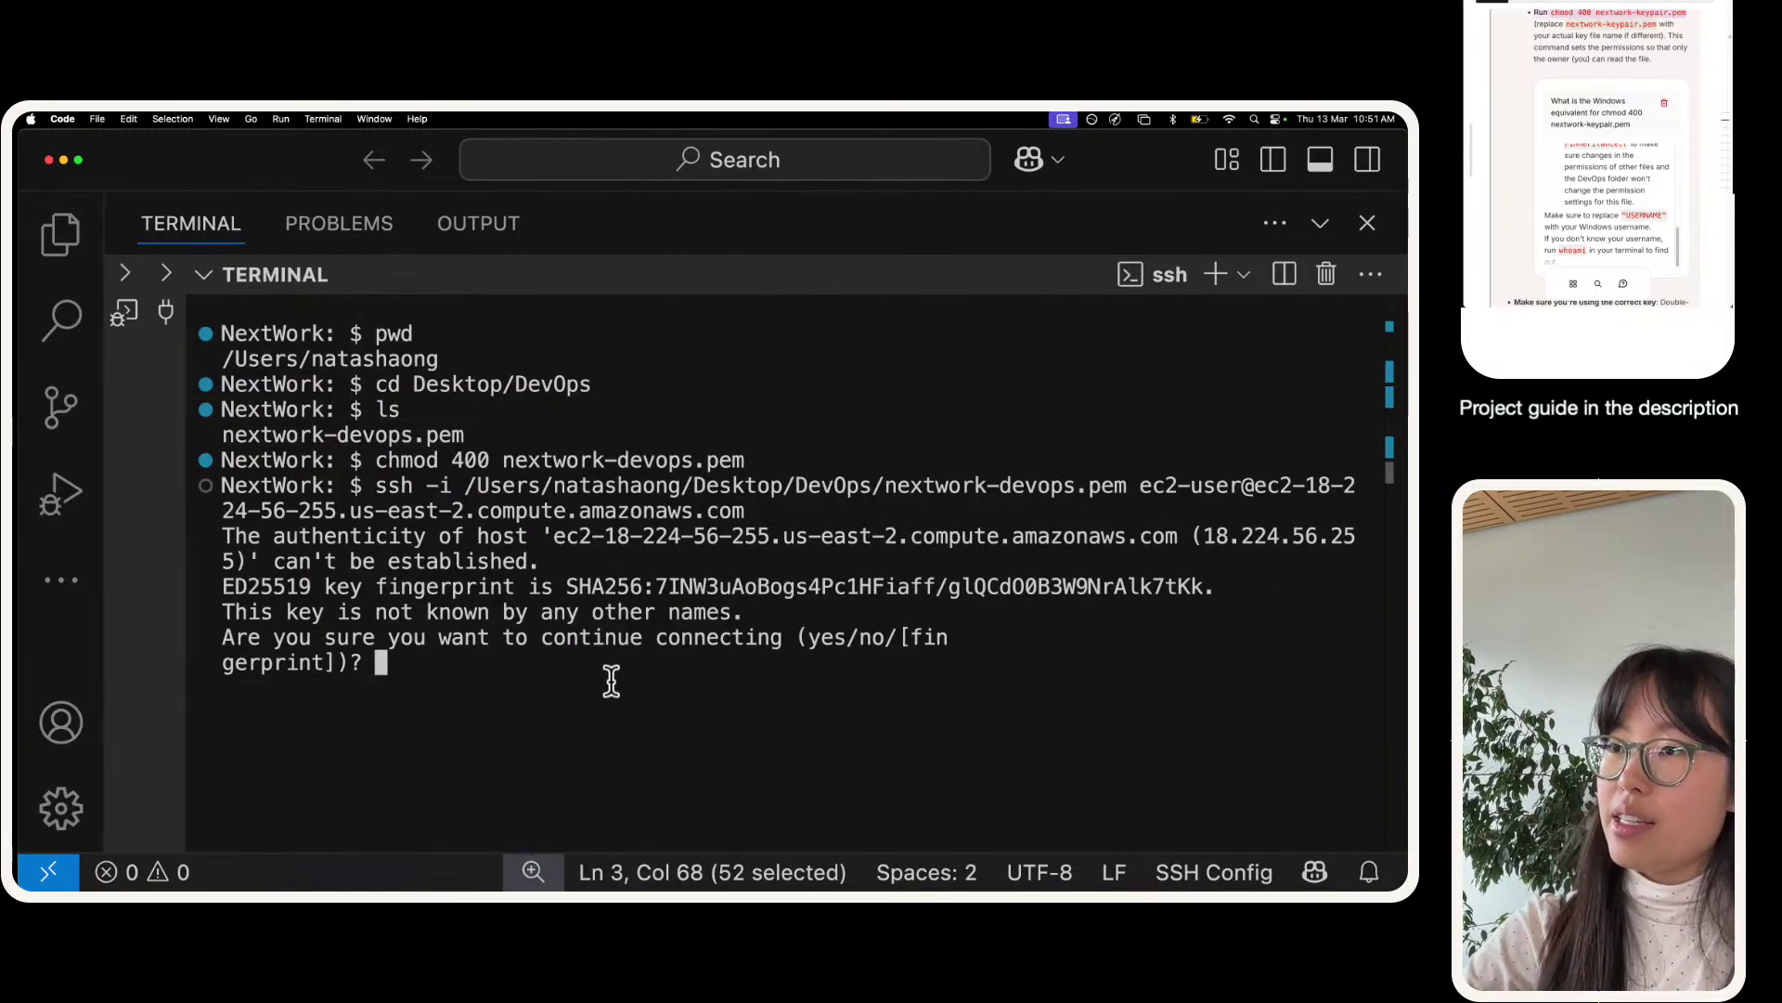
left_click_drag(602, 687, 225, 542)
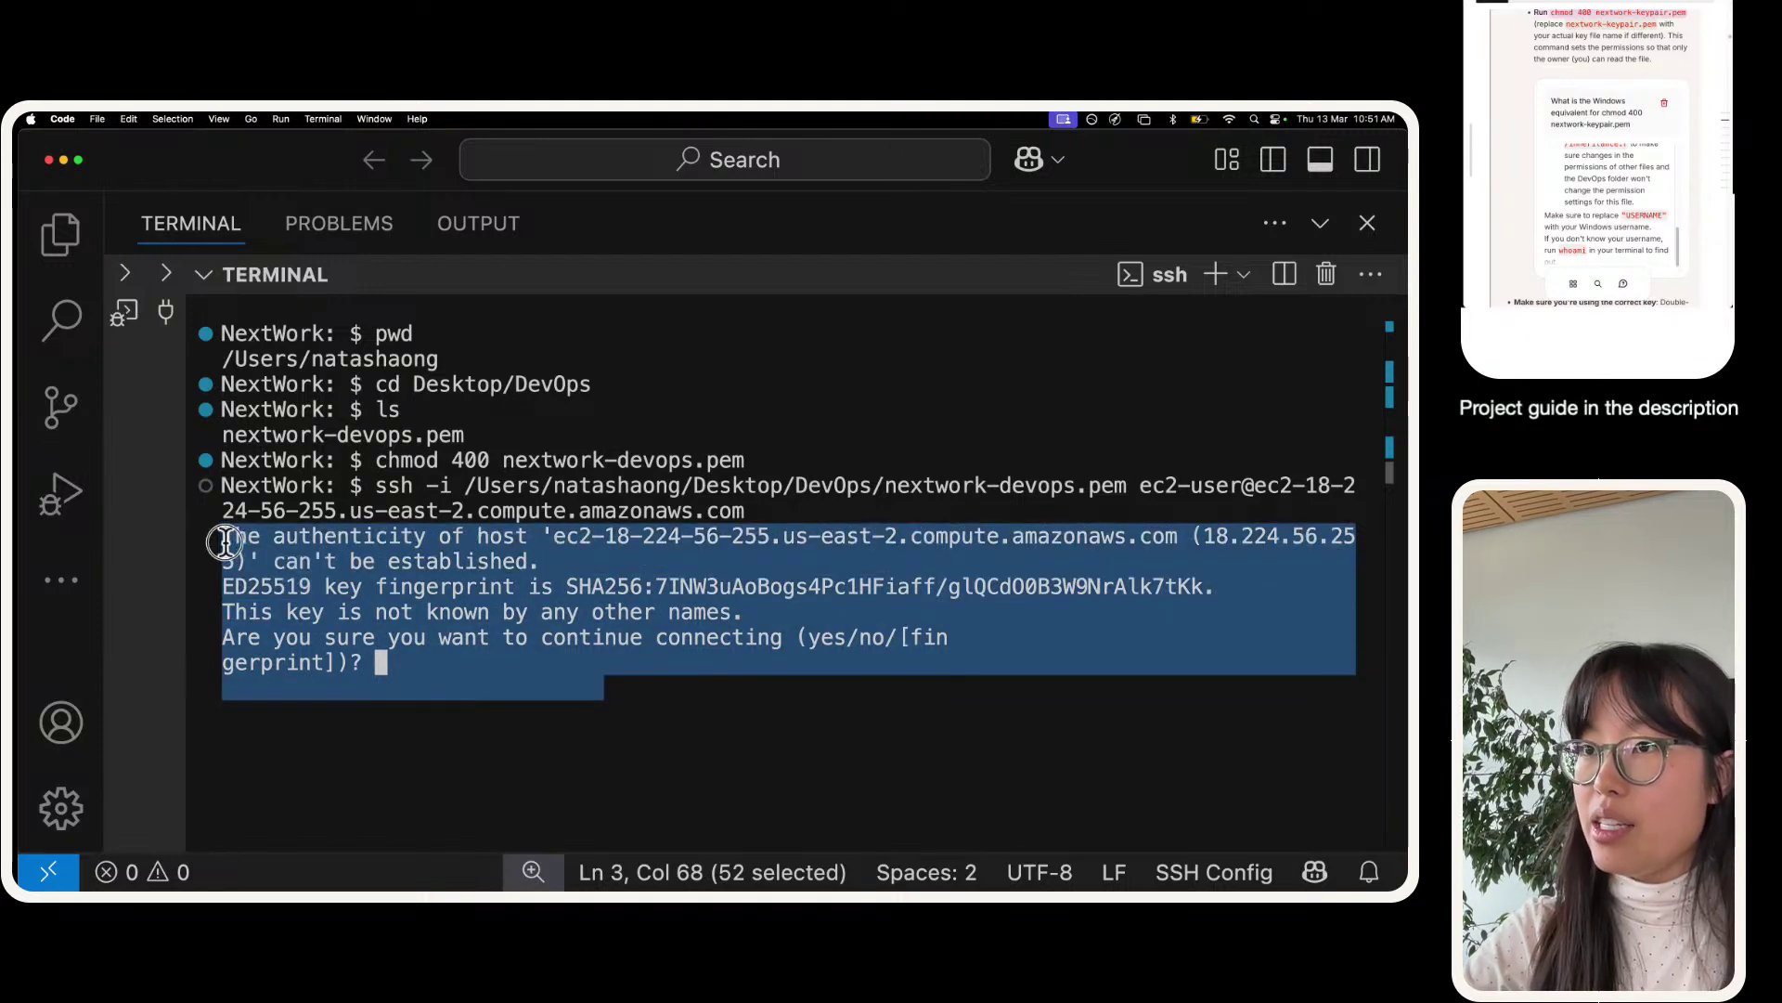
left_click(546, 687)
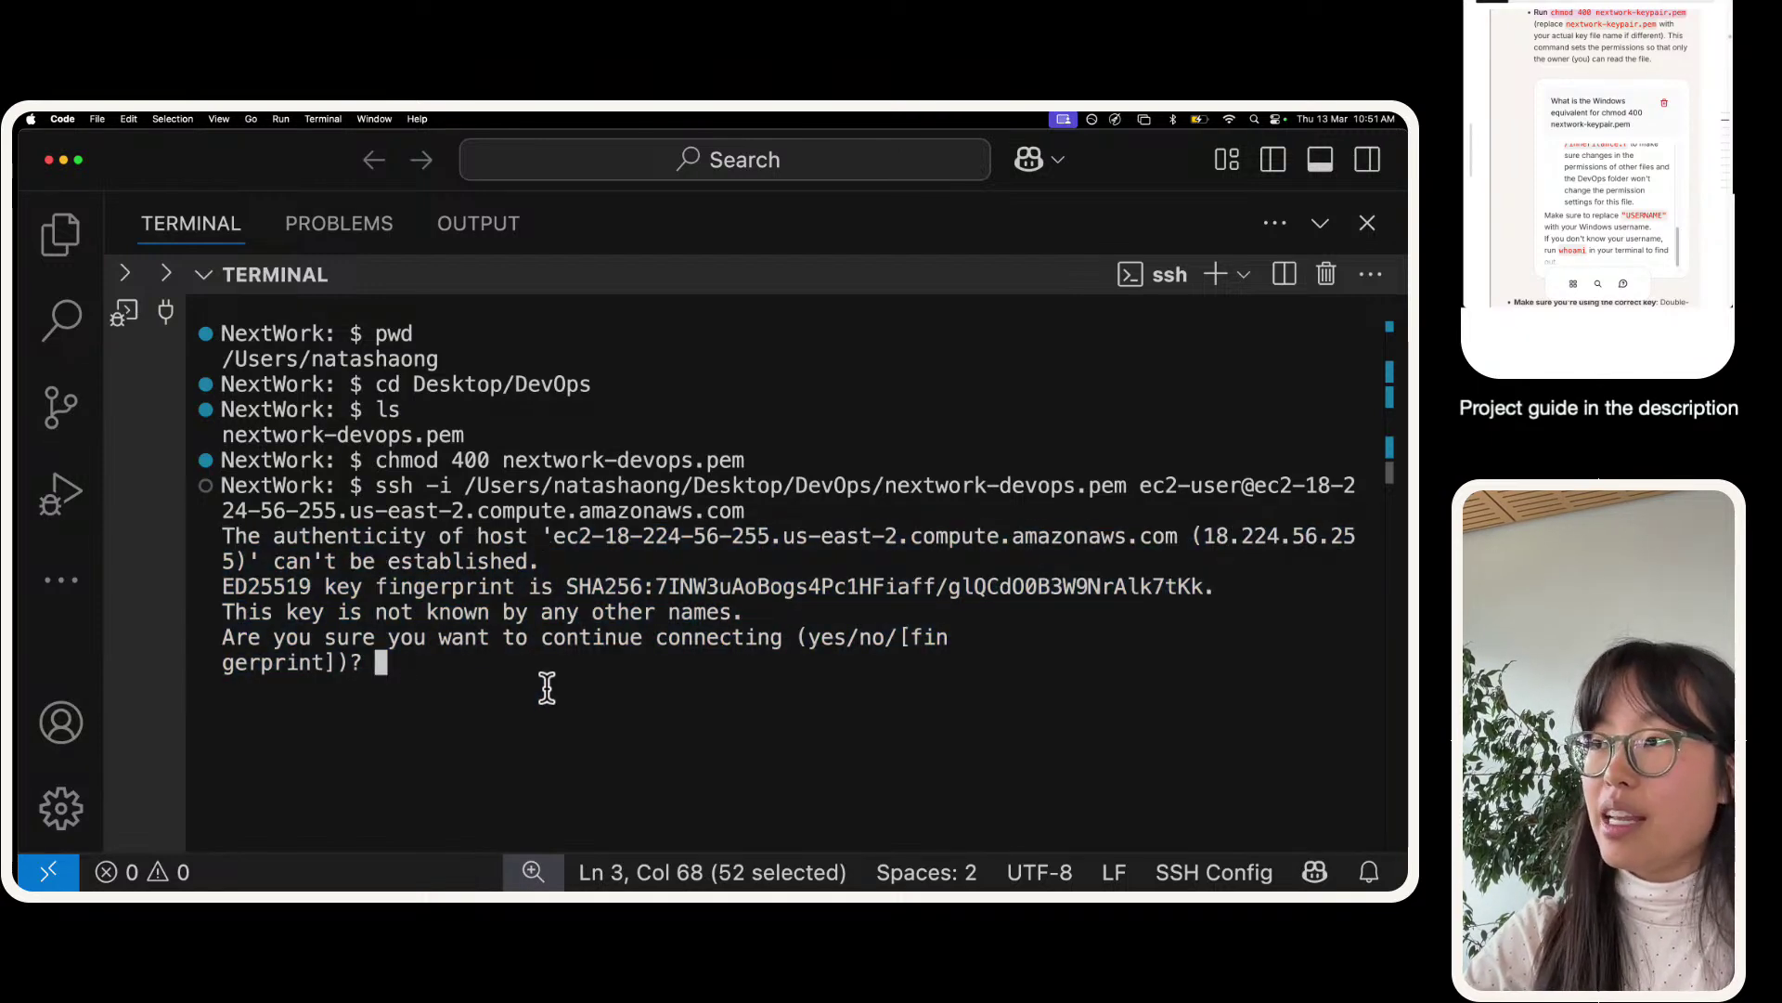
type("yes")
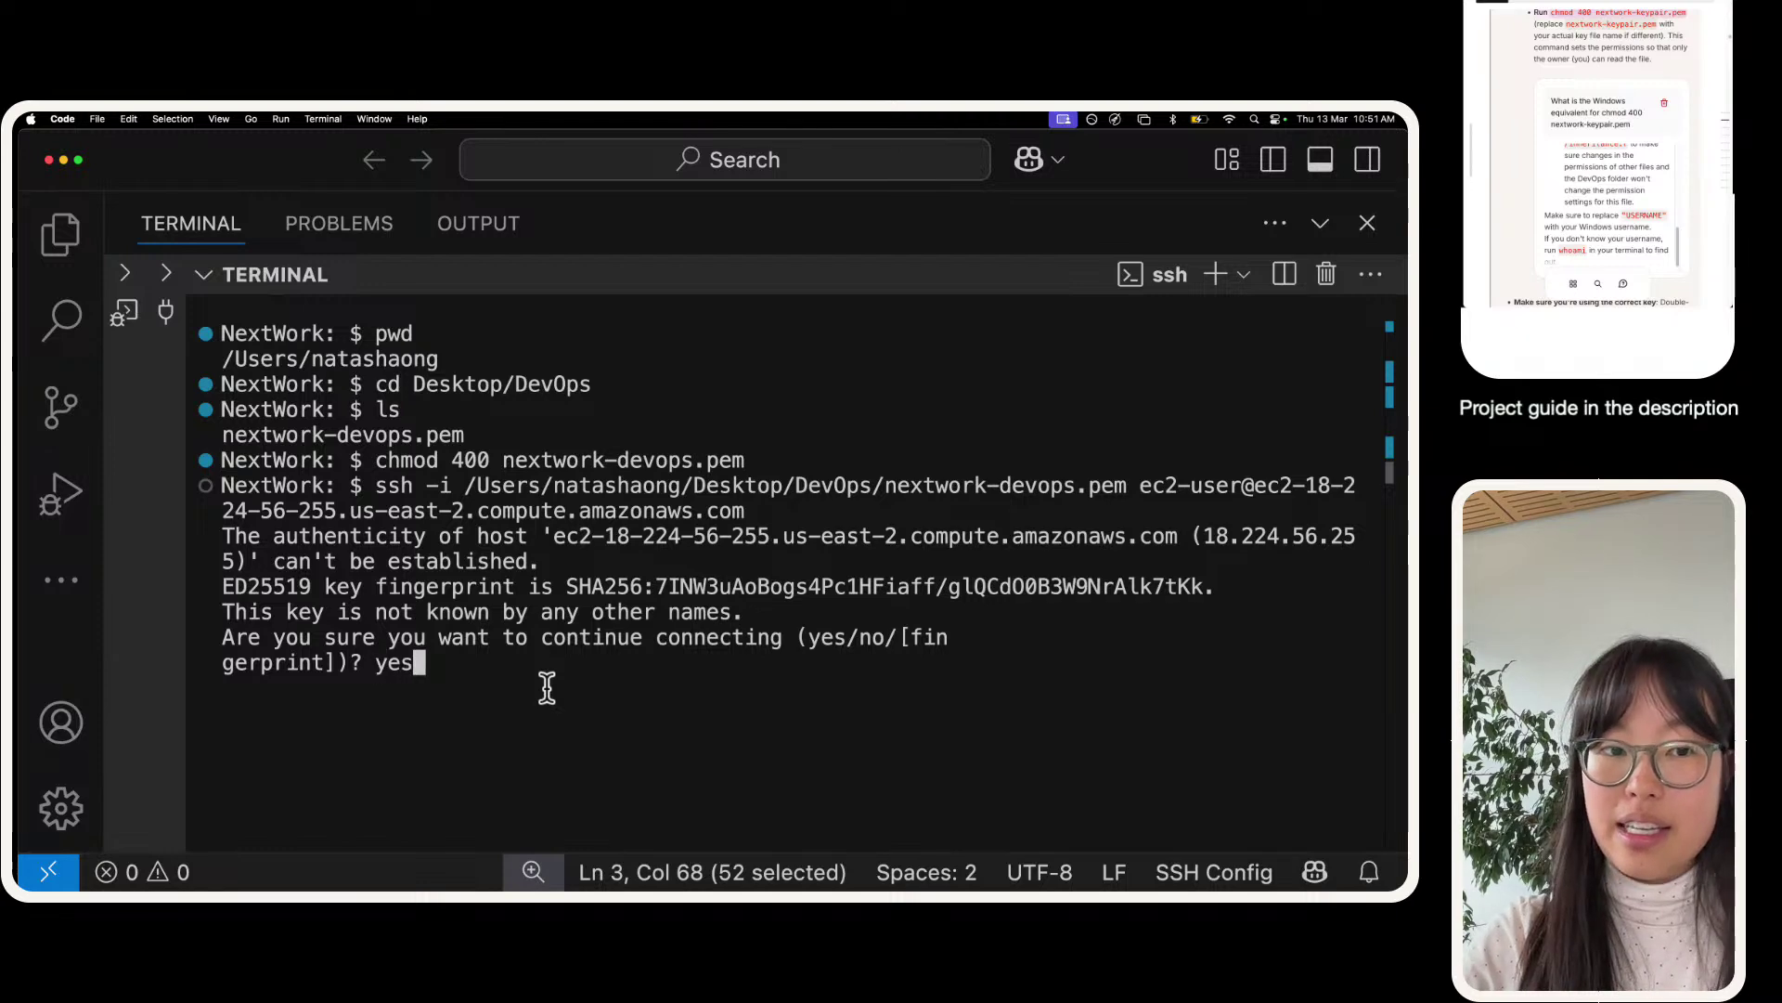
key("Return")
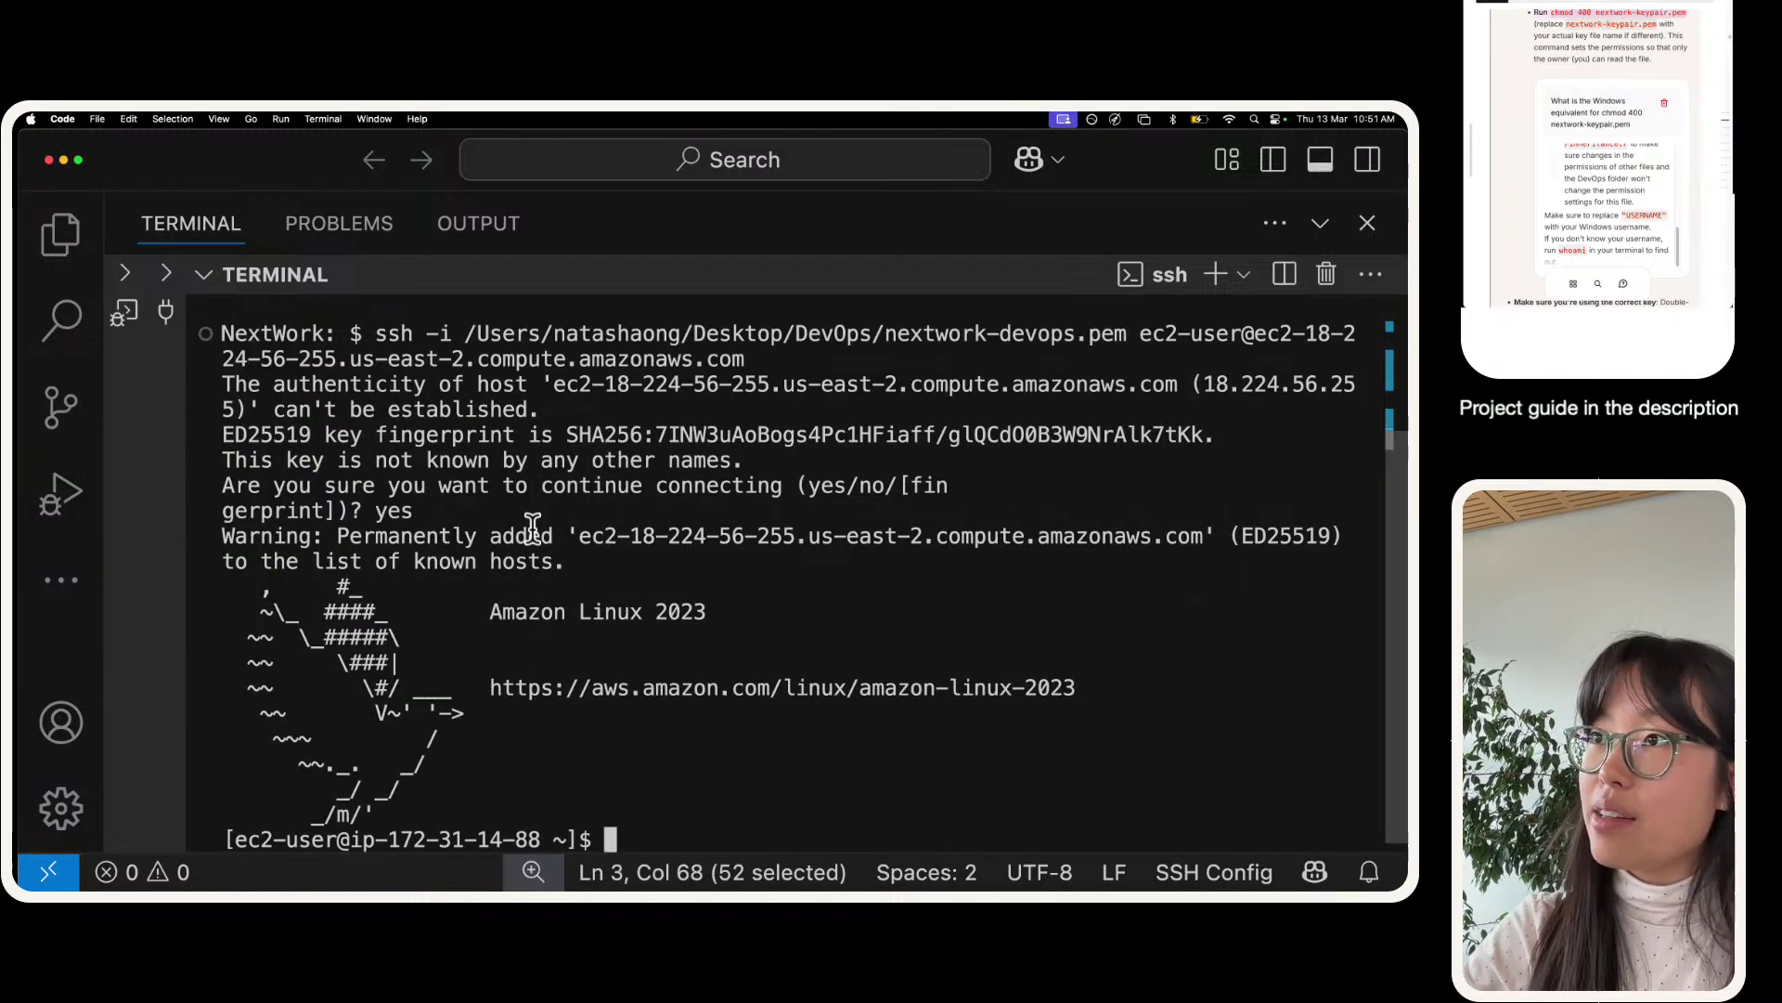
scroll(531, 526, "up", 2)
scroll(531, 526, "up", 3)
scroll(533, 529, "down", 5)
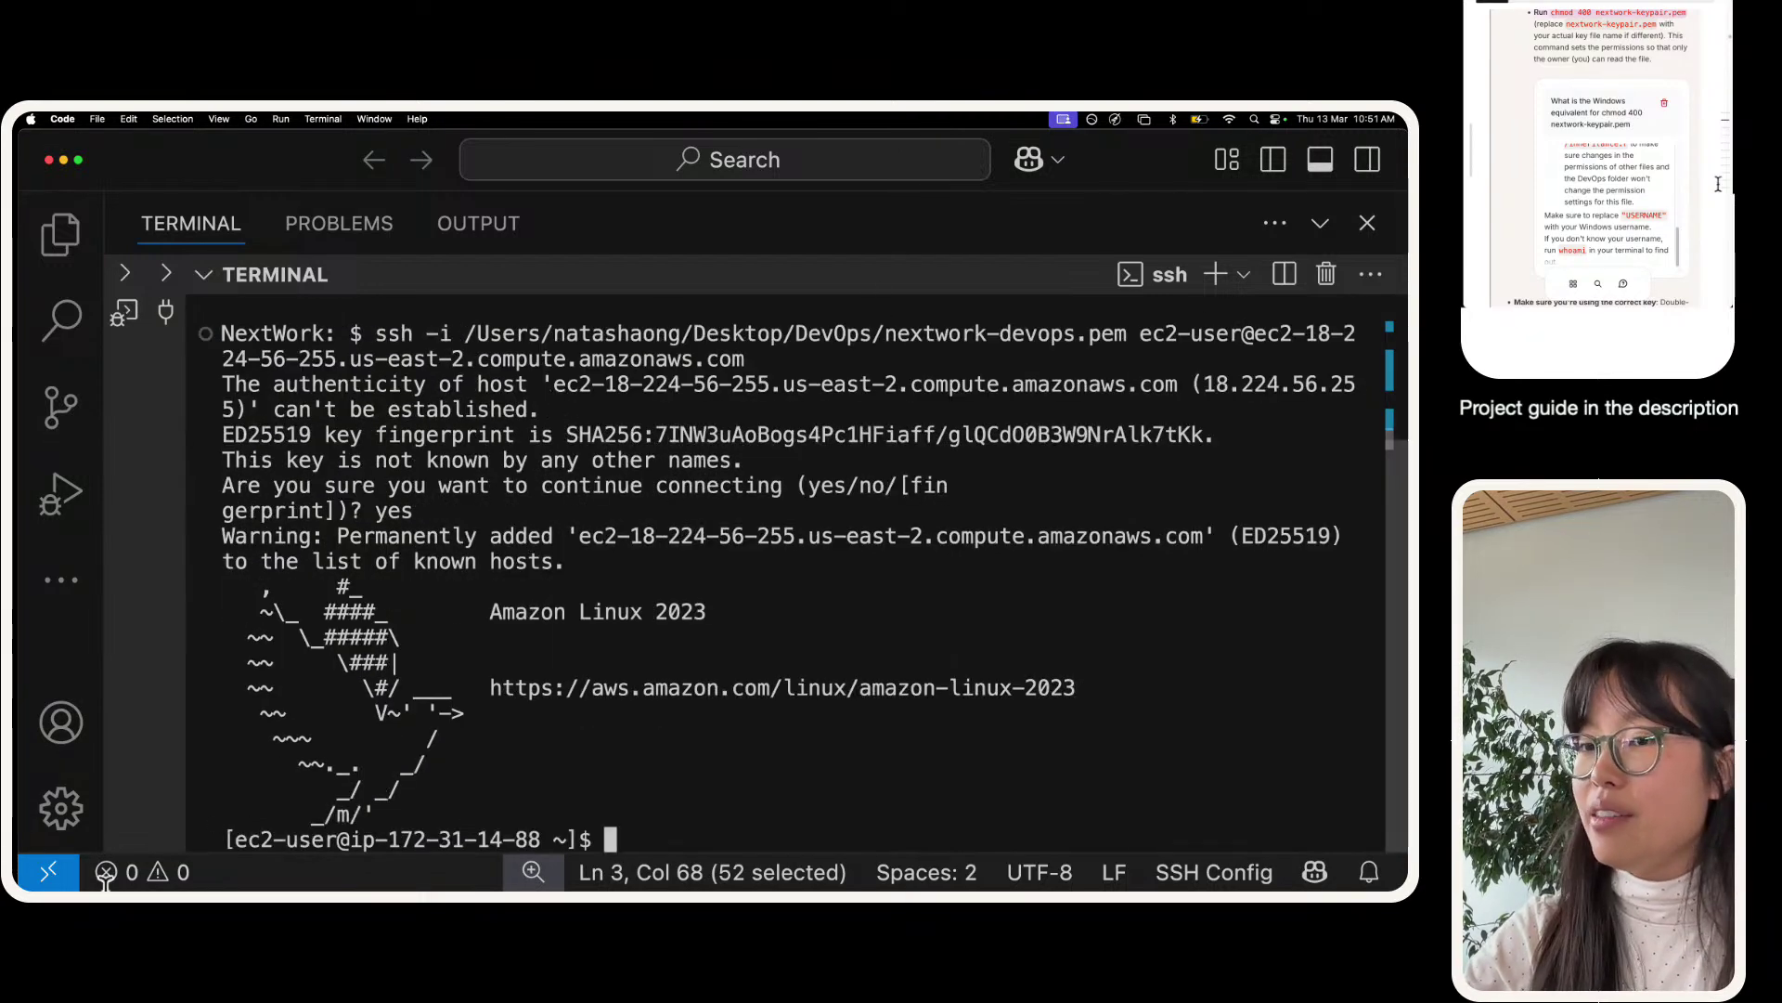
left_click(1319, 223)
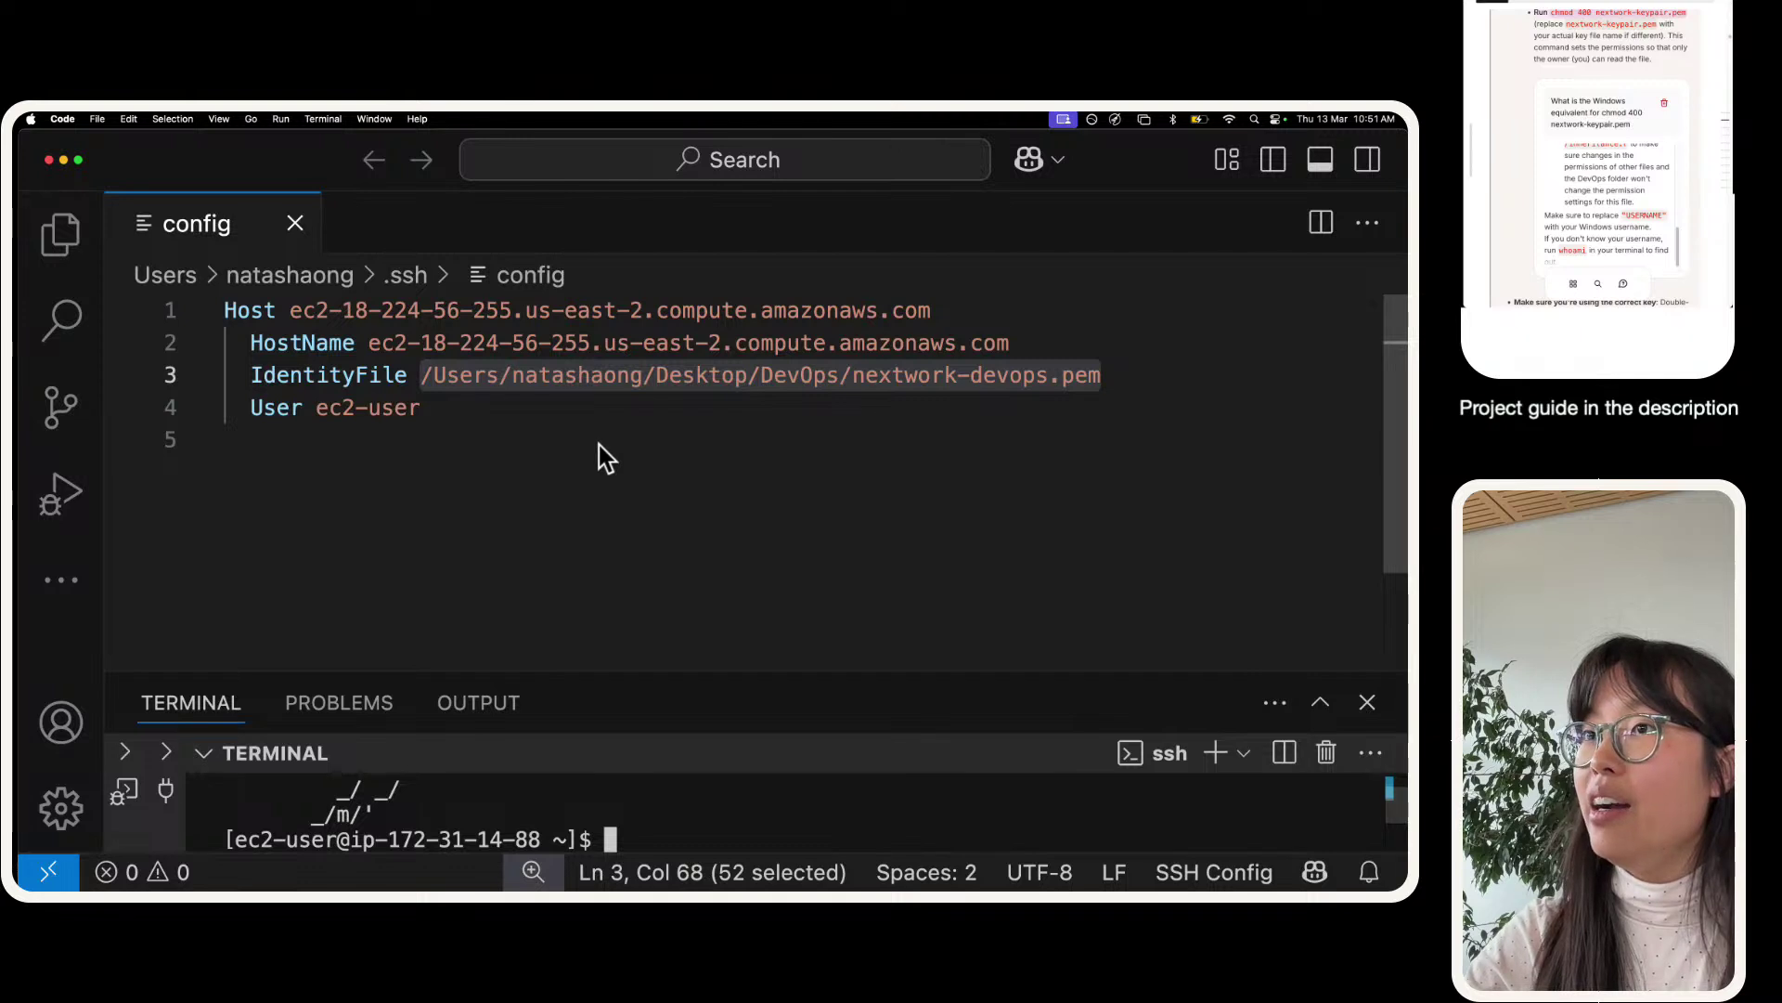
- Quit VS Code from its Dock icon and relaunch it
left_click(599, 442)
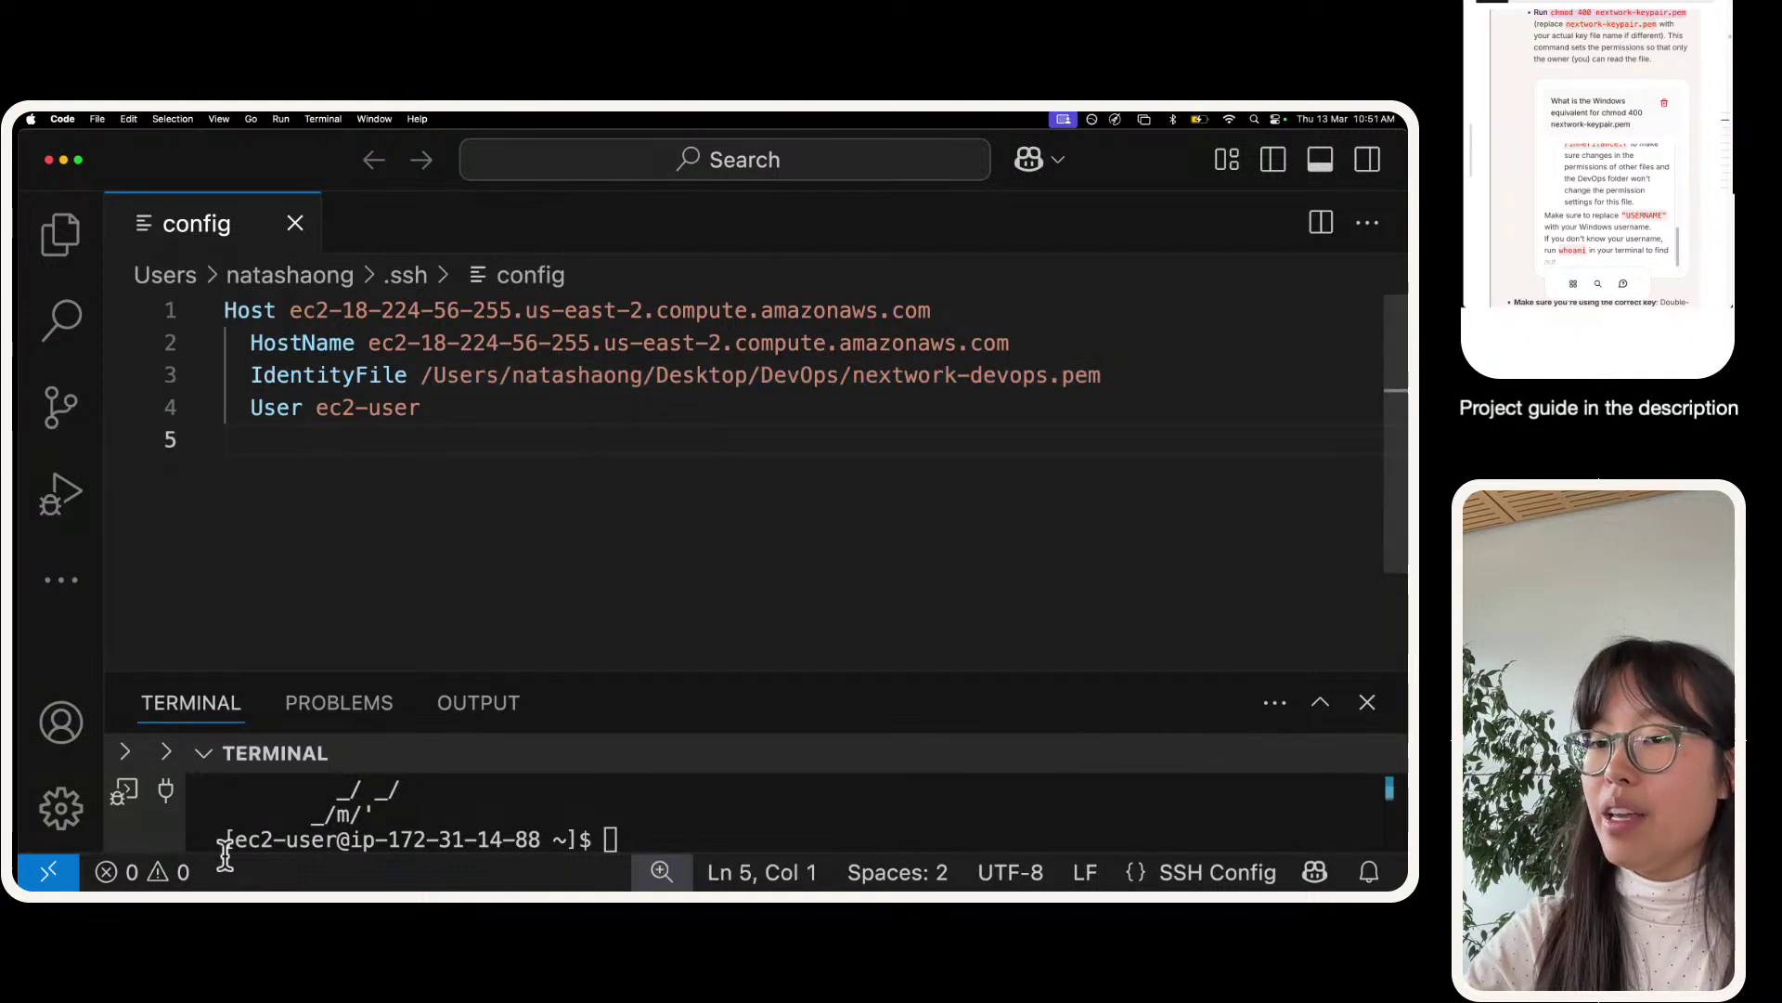
left_click(51, 869)
key("Escape")
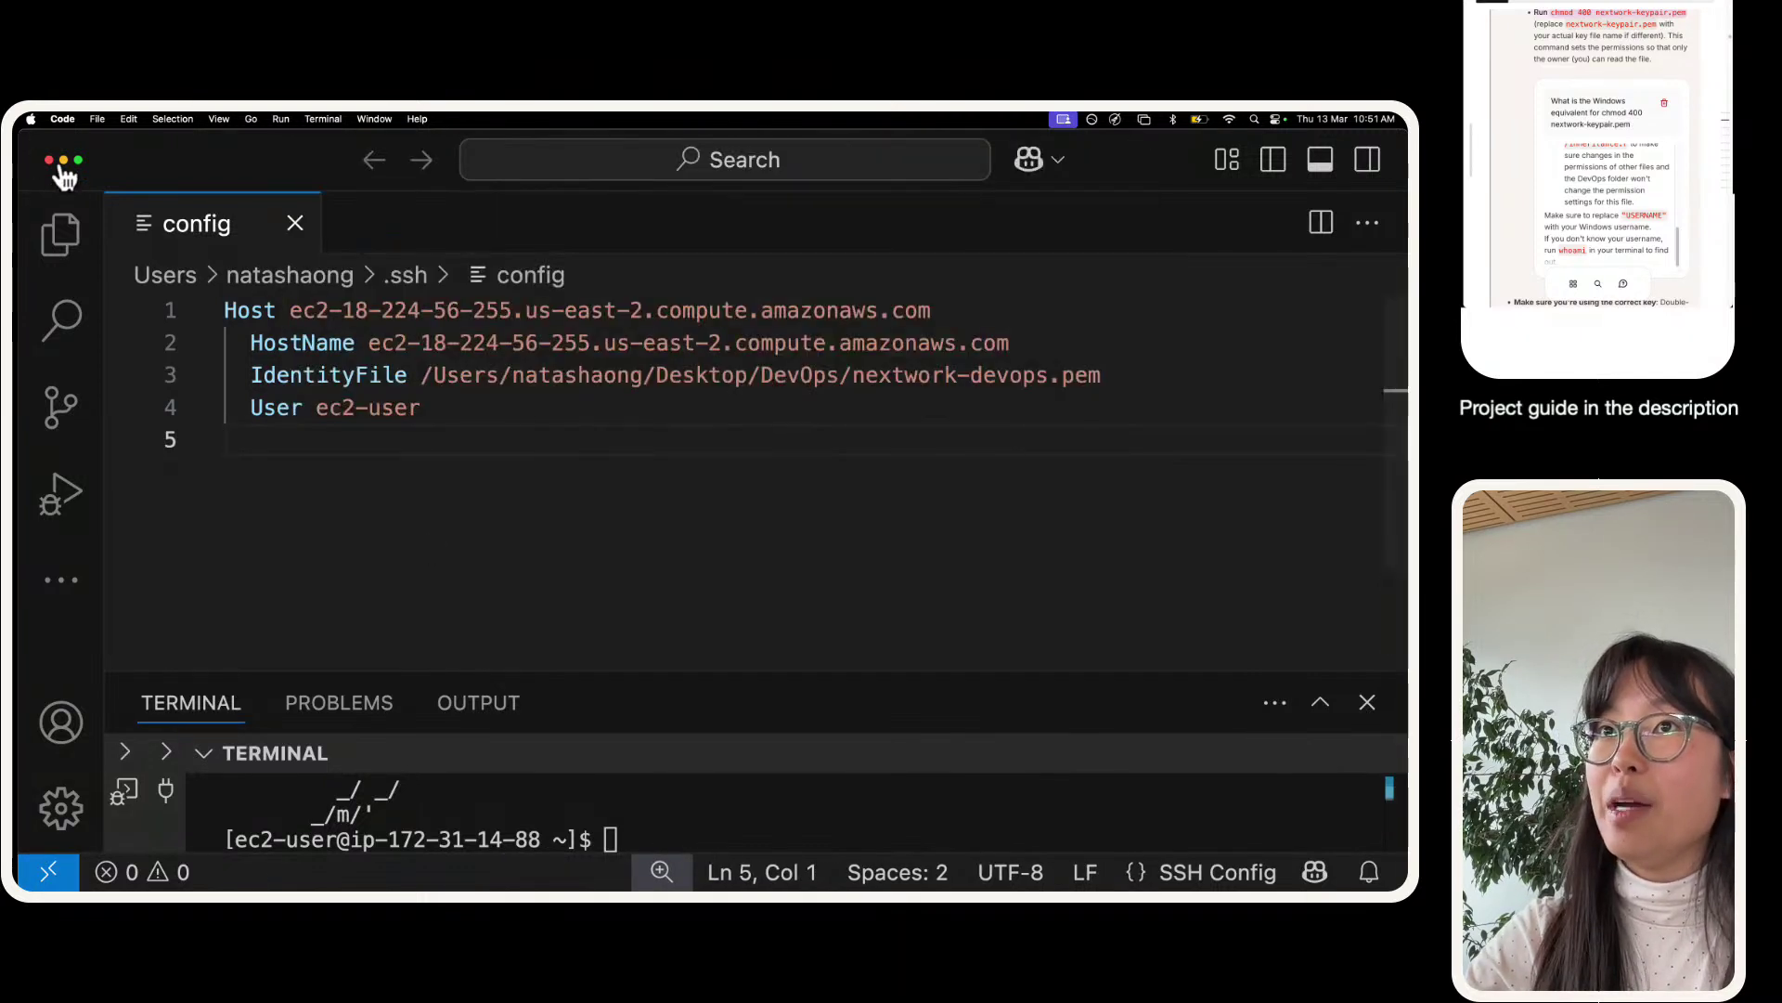
left_click_drag(144, 148, 199, 355)
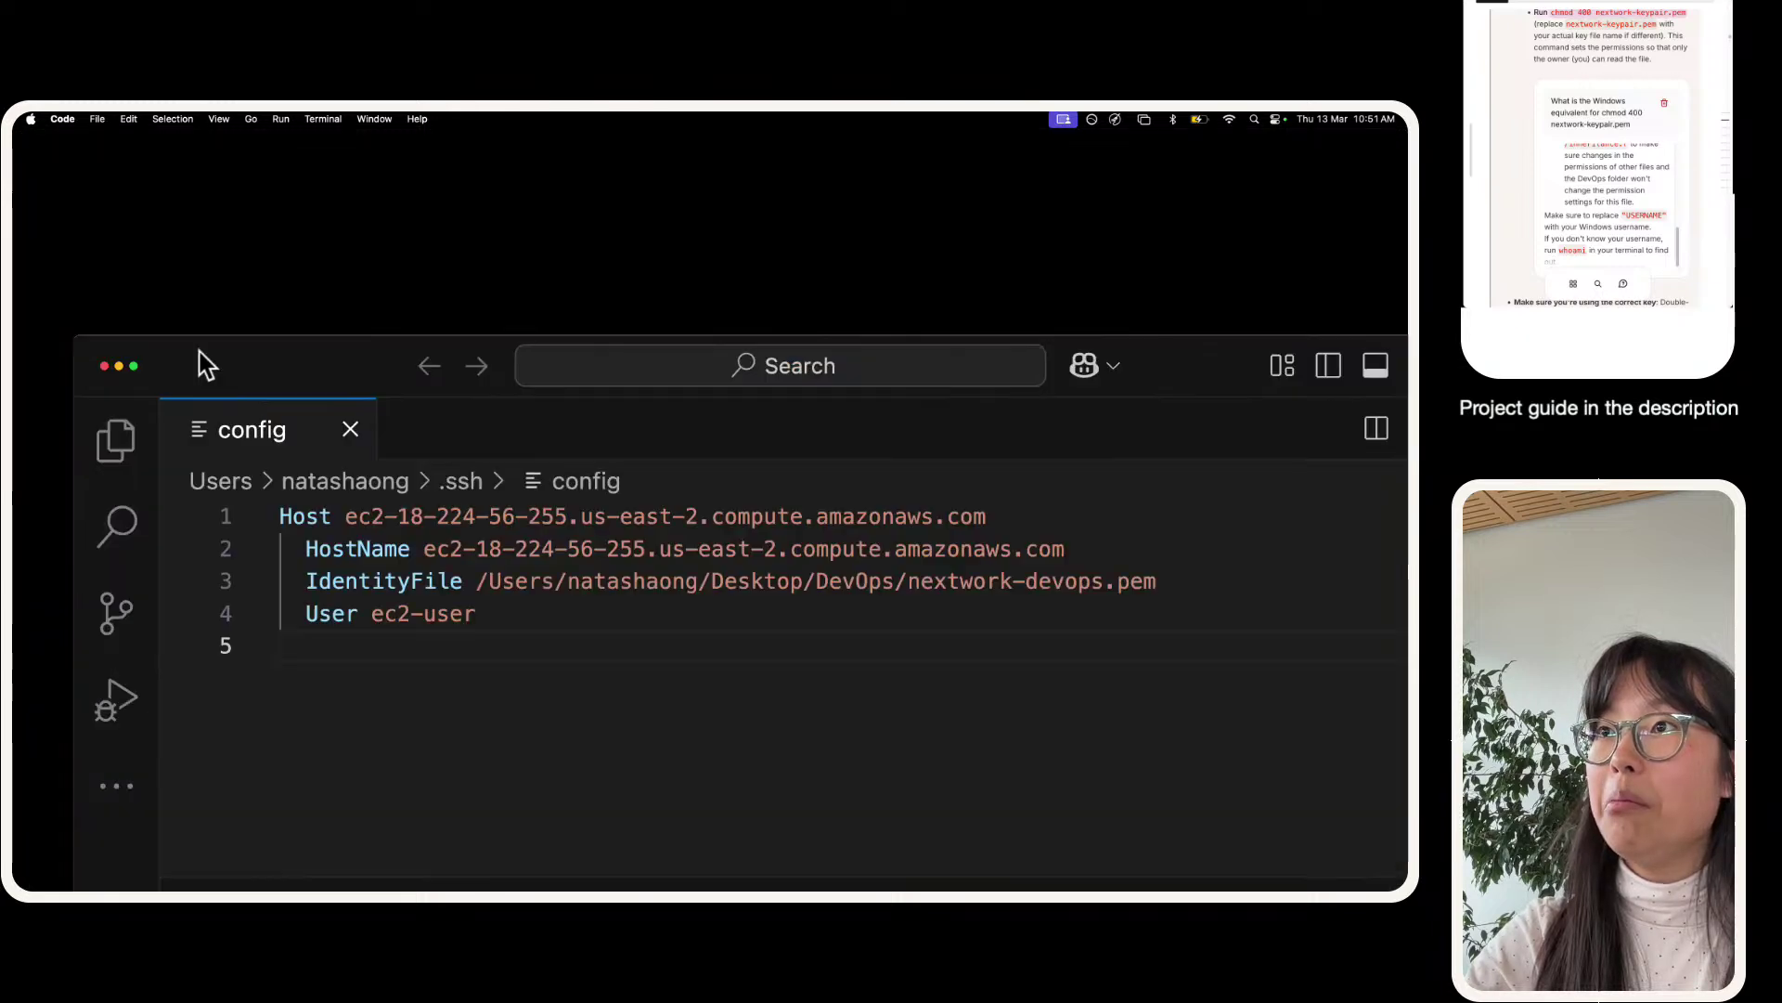
mouse_move(733, 873)
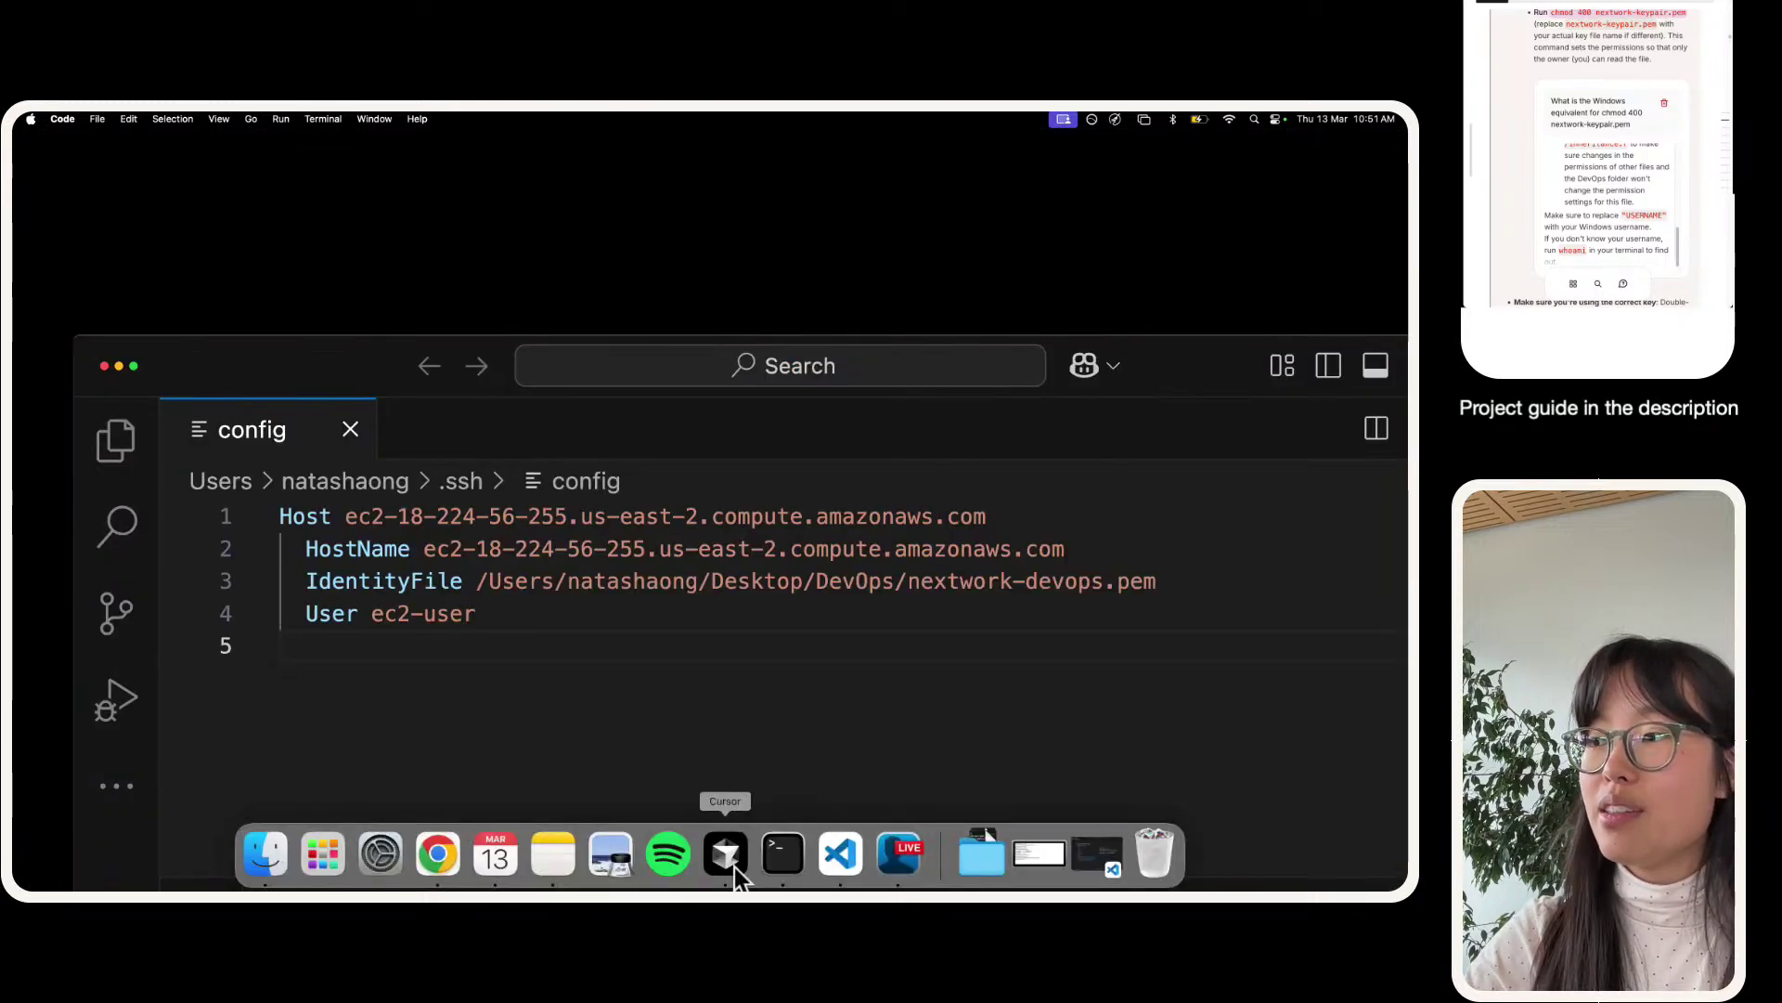
right_click(838, 874)
left_click(846, 800)
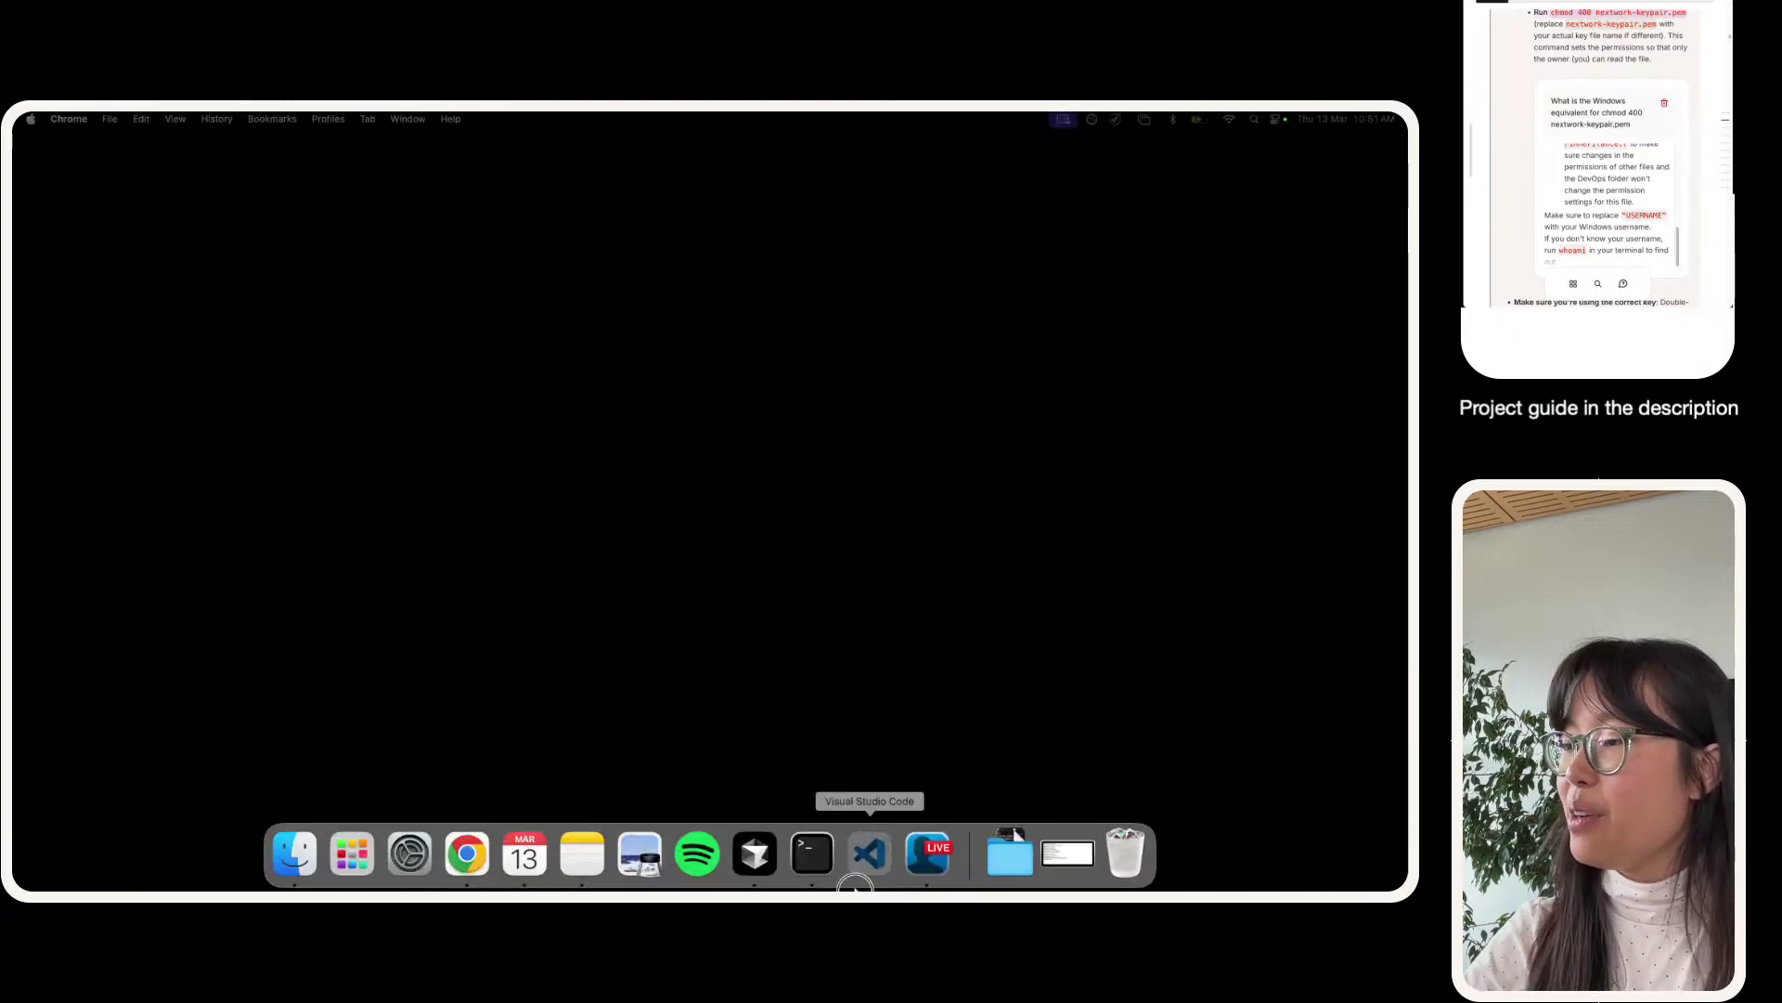
left_click(855, 887)
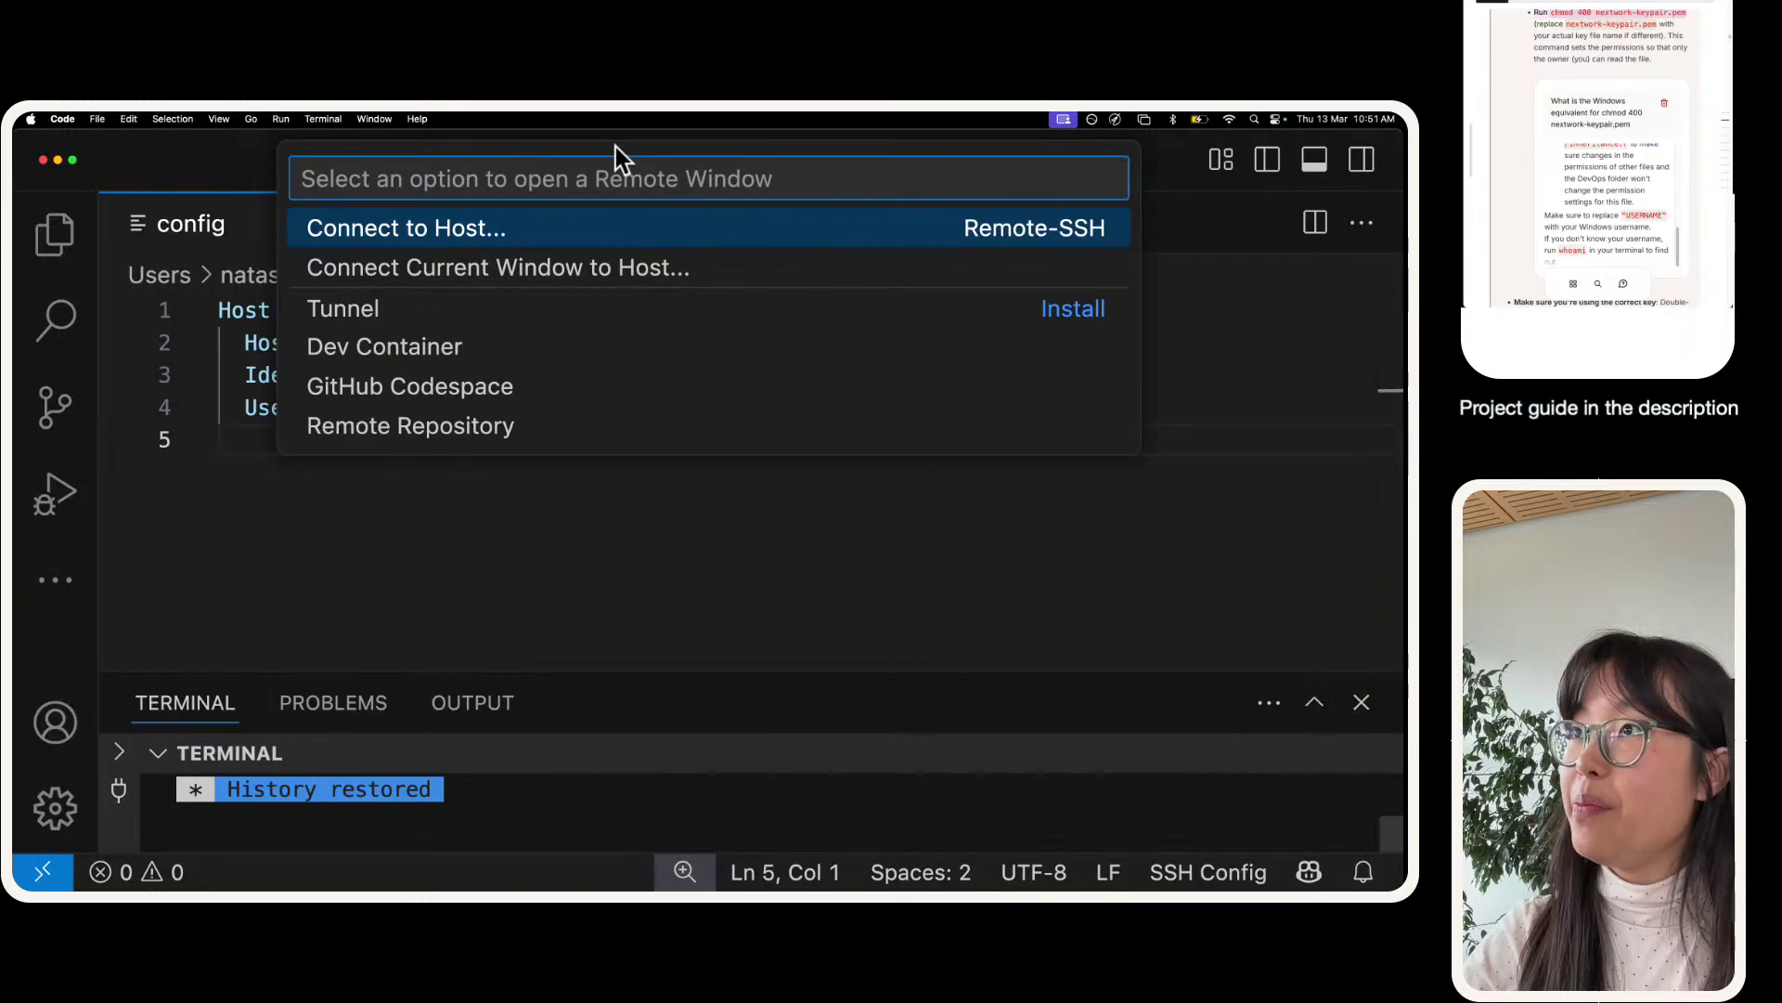
- Connect to the ec2 host via Connect to Host, making the remote window full screen and zoomed in
left_click(589, 232)
left_click(585, 232)
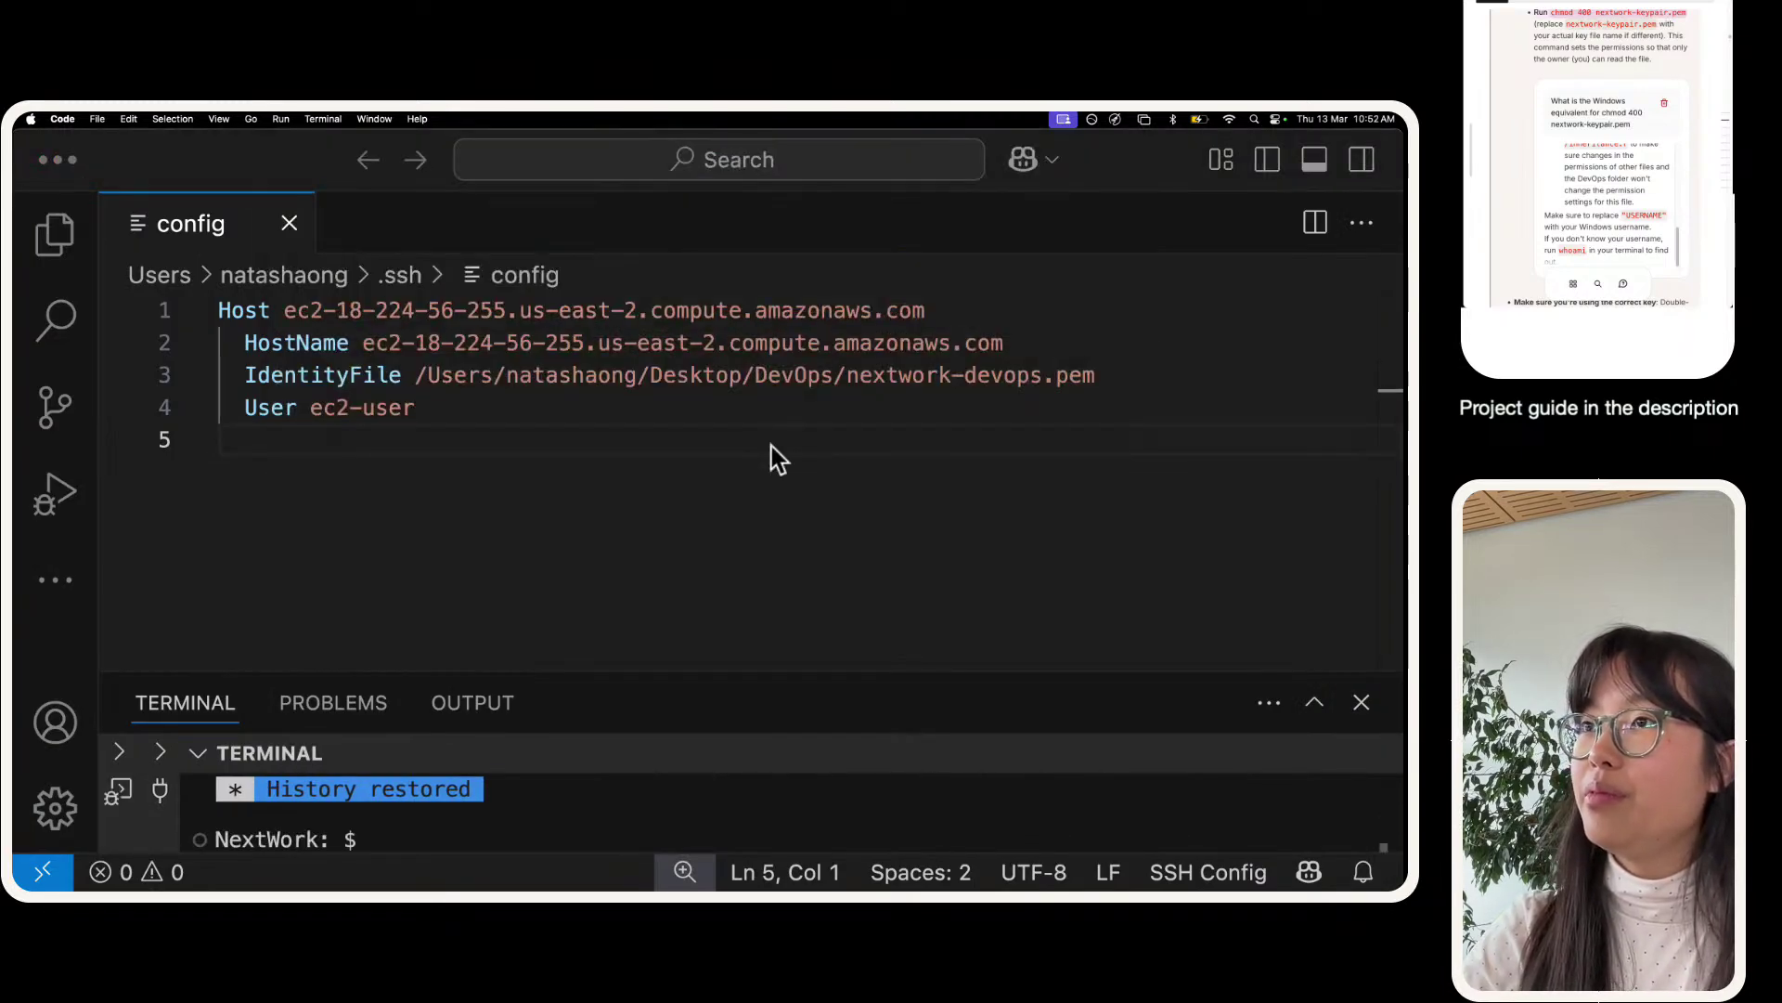
left_click_drag(387, 449, 389, 208)
key("ctrl+Right")
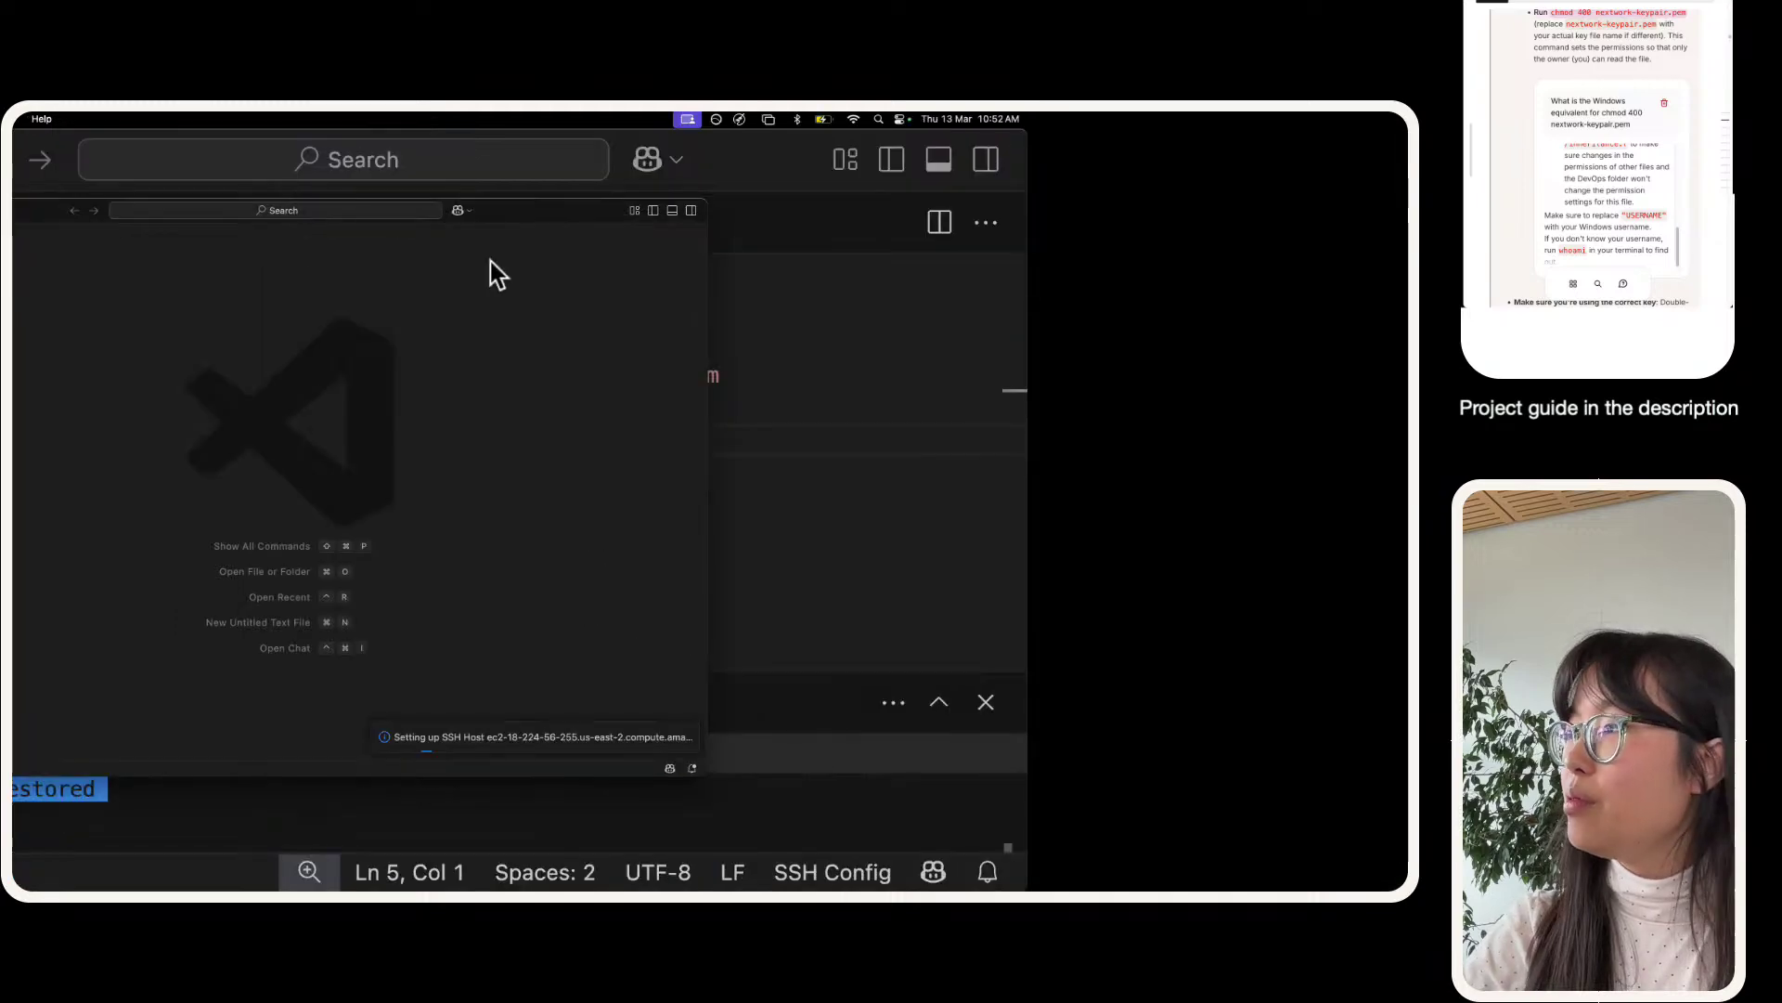
key("ctrl+Left")
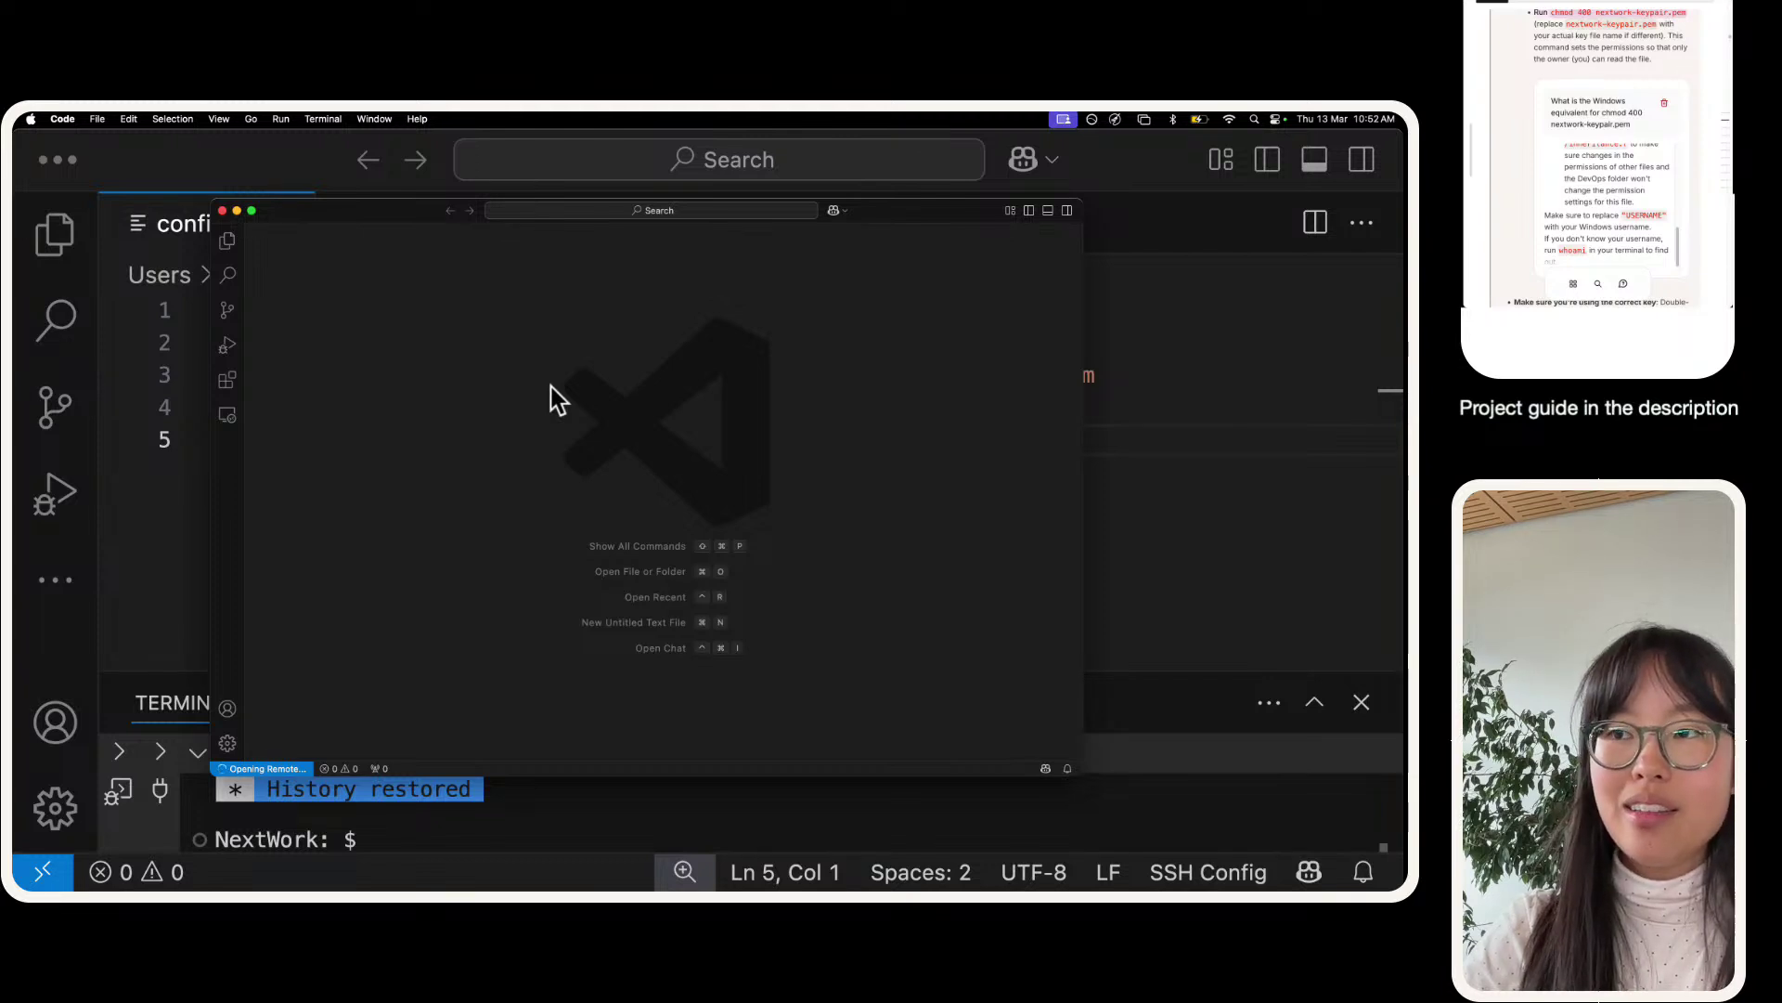
left_click(252, 212)
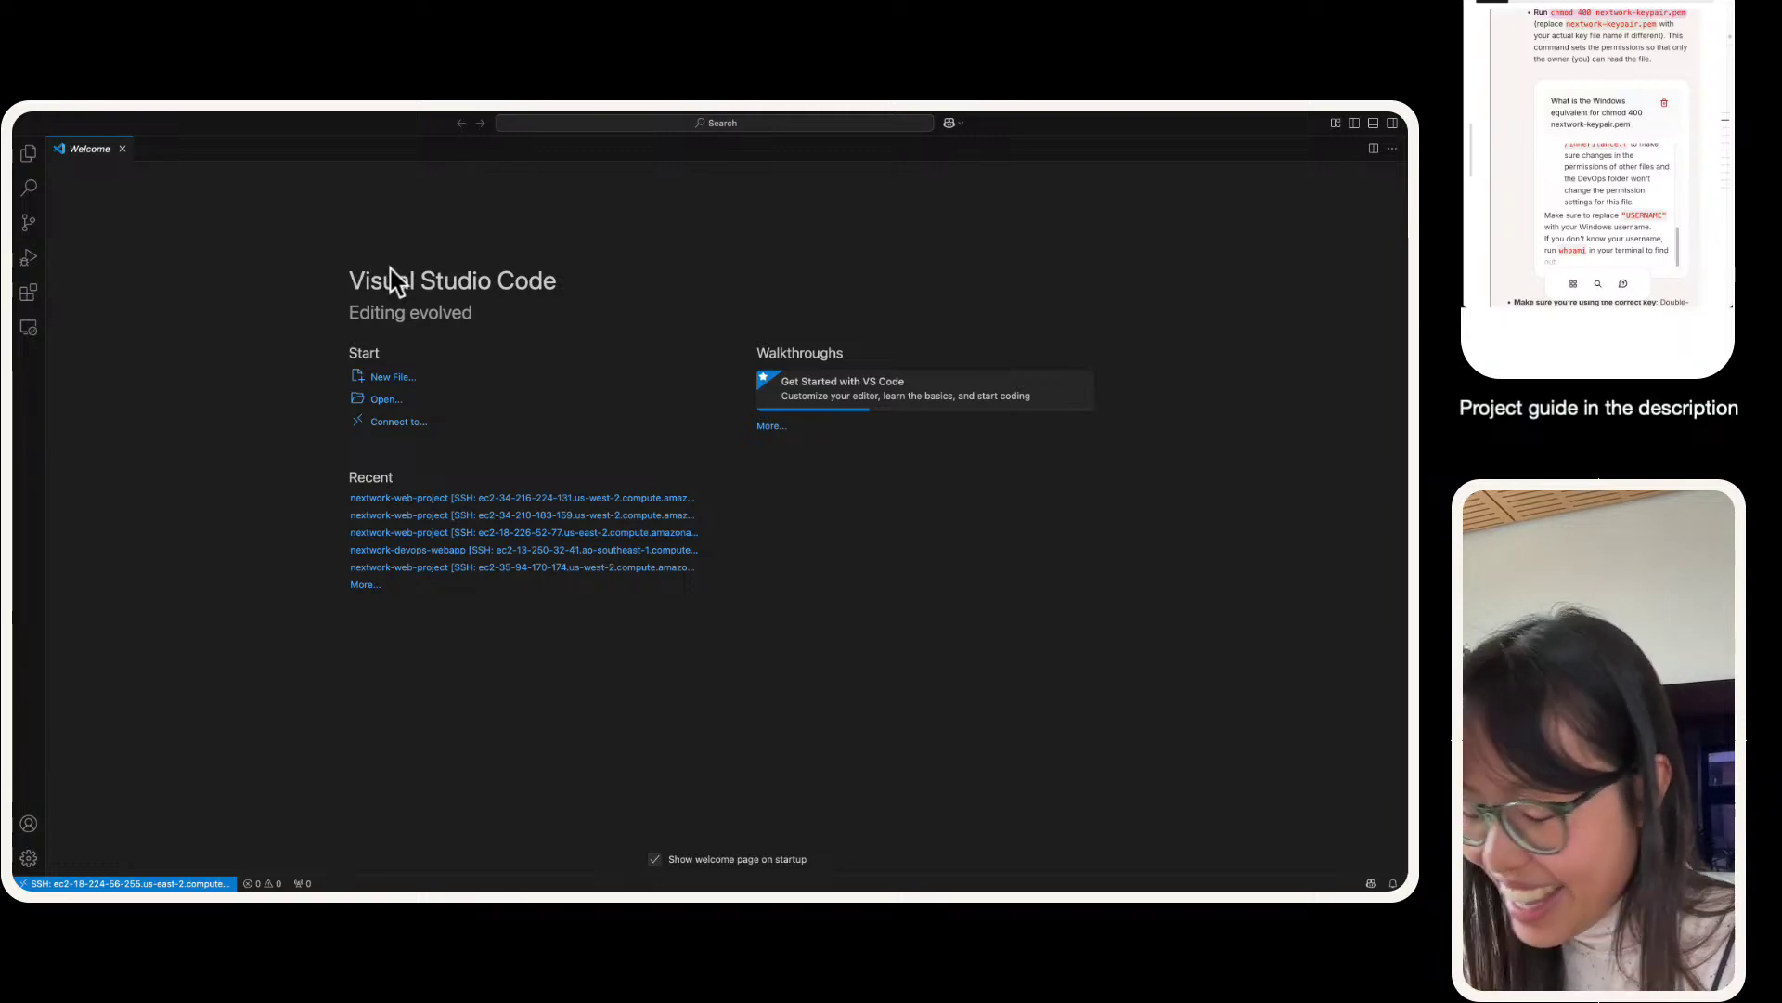
key("super+equal")
key("super+equal")
key("super+equal")
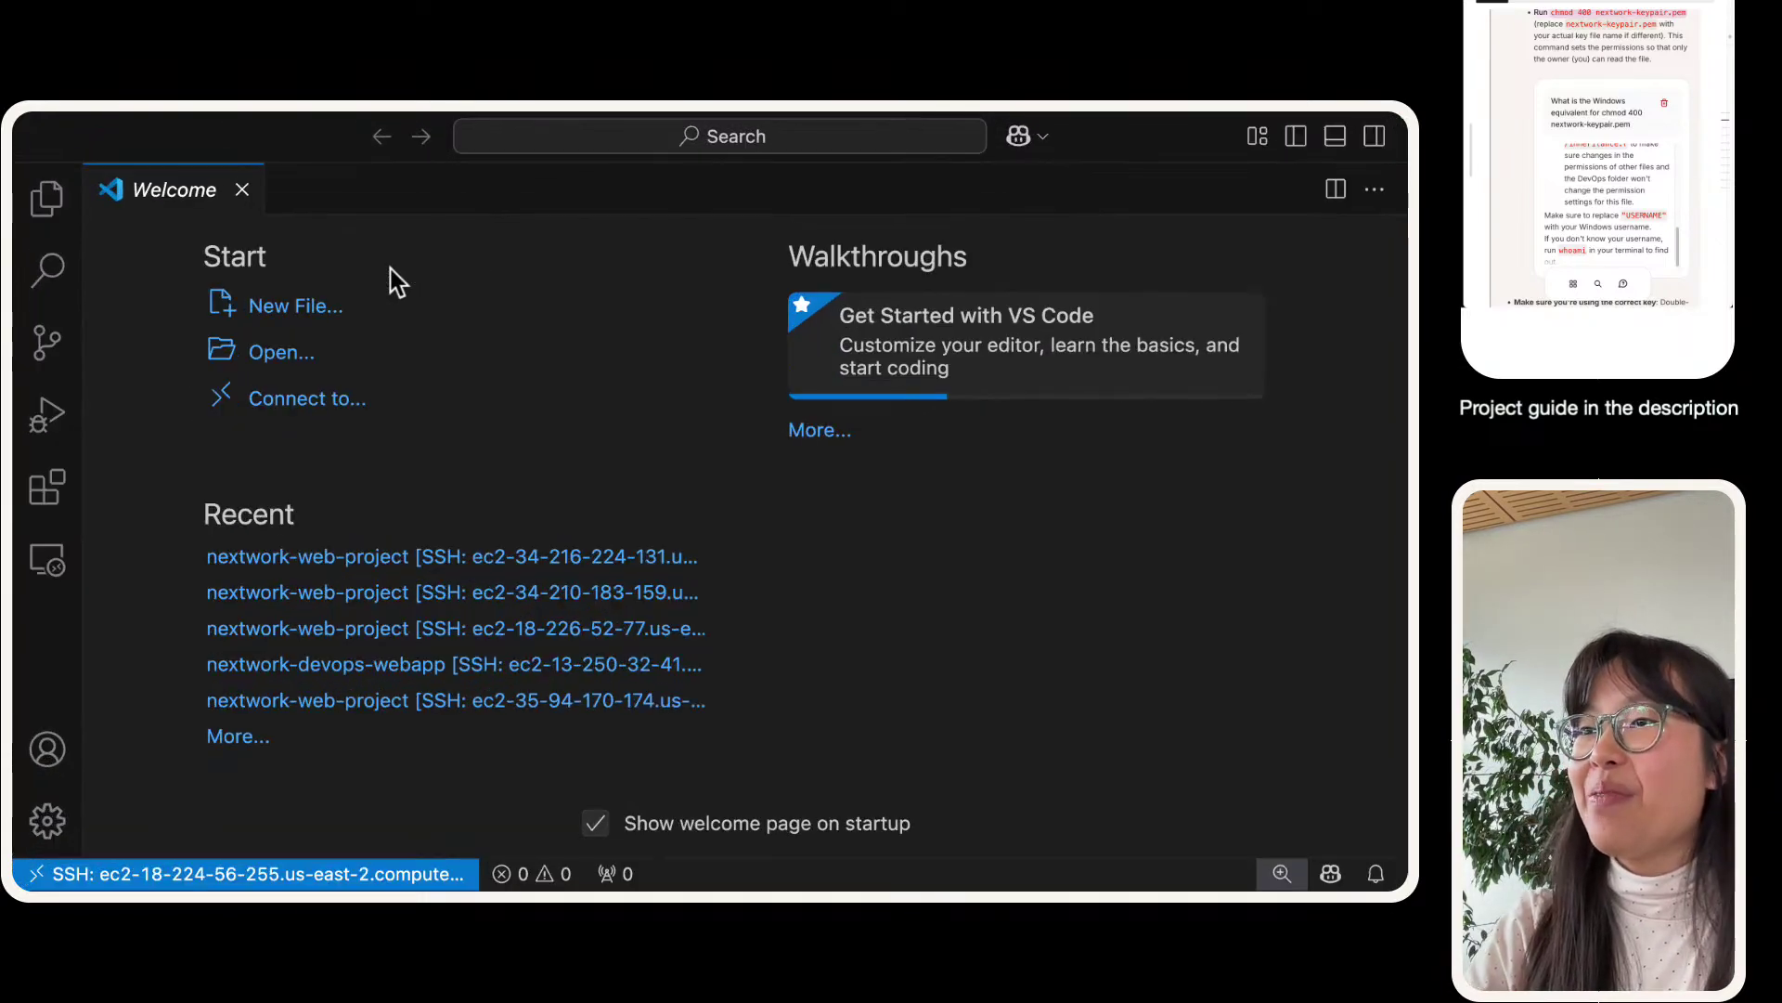
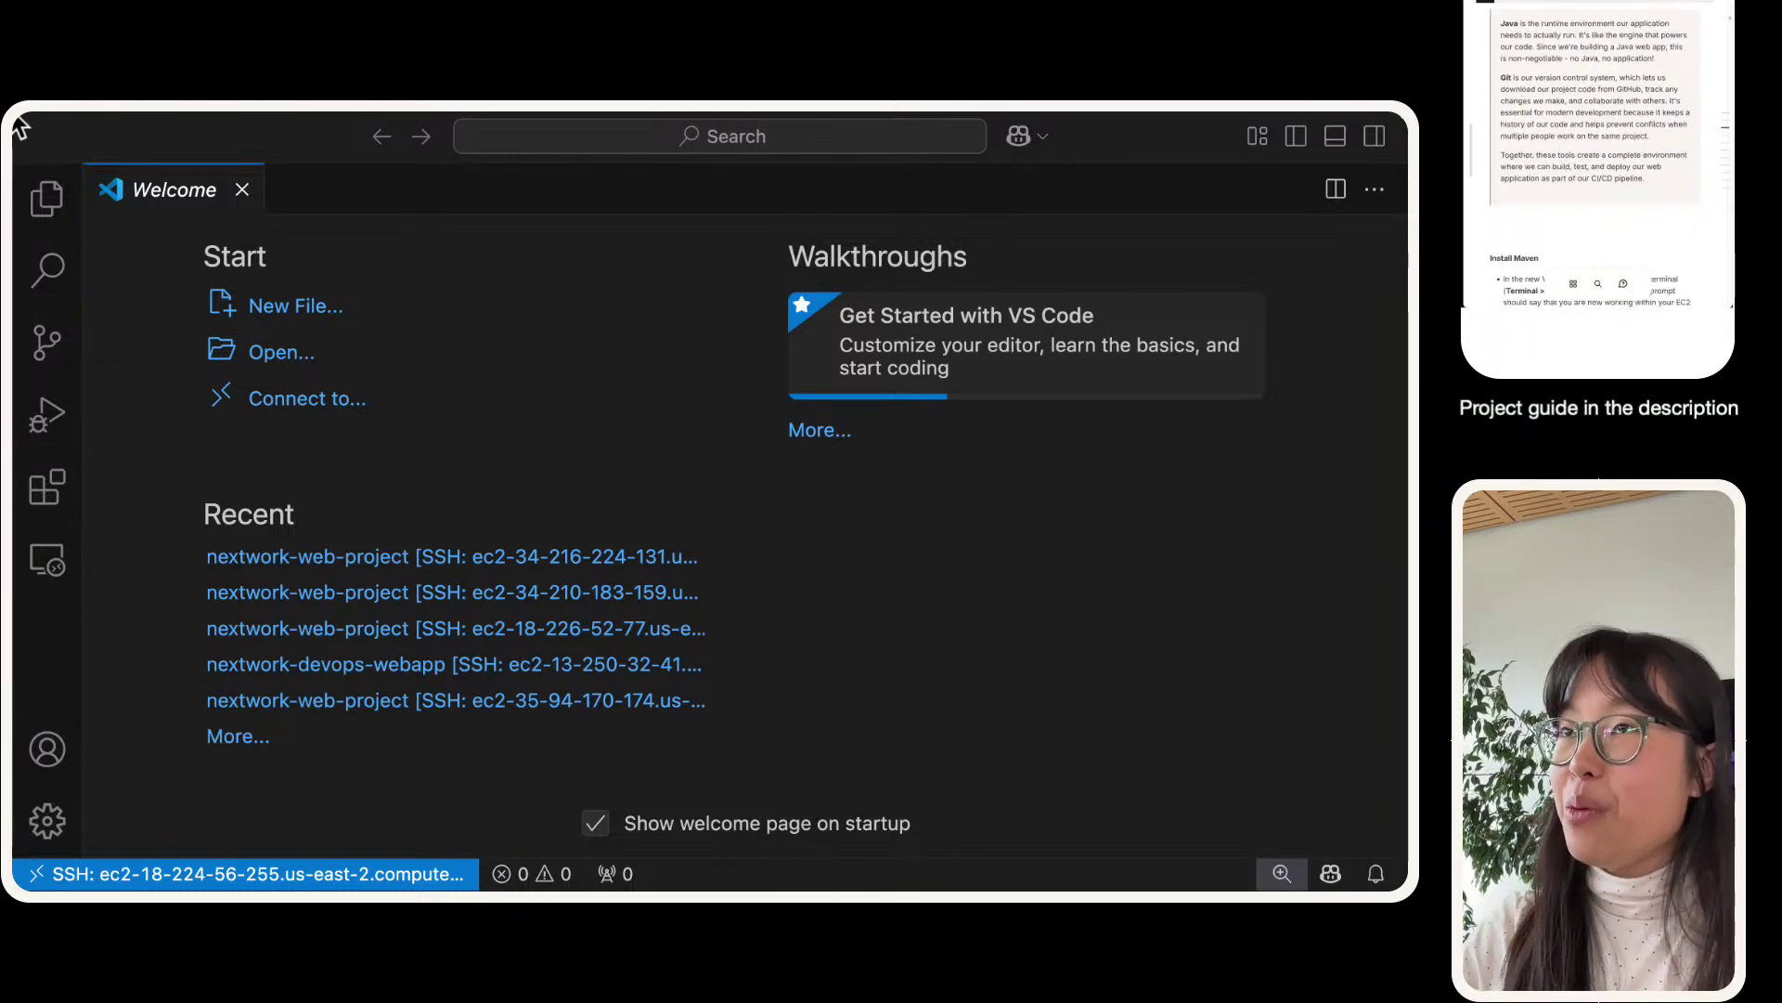
- Open a new terminal on the EC2 instance and drag its panel up over the welcome page
left_click(320, 118)
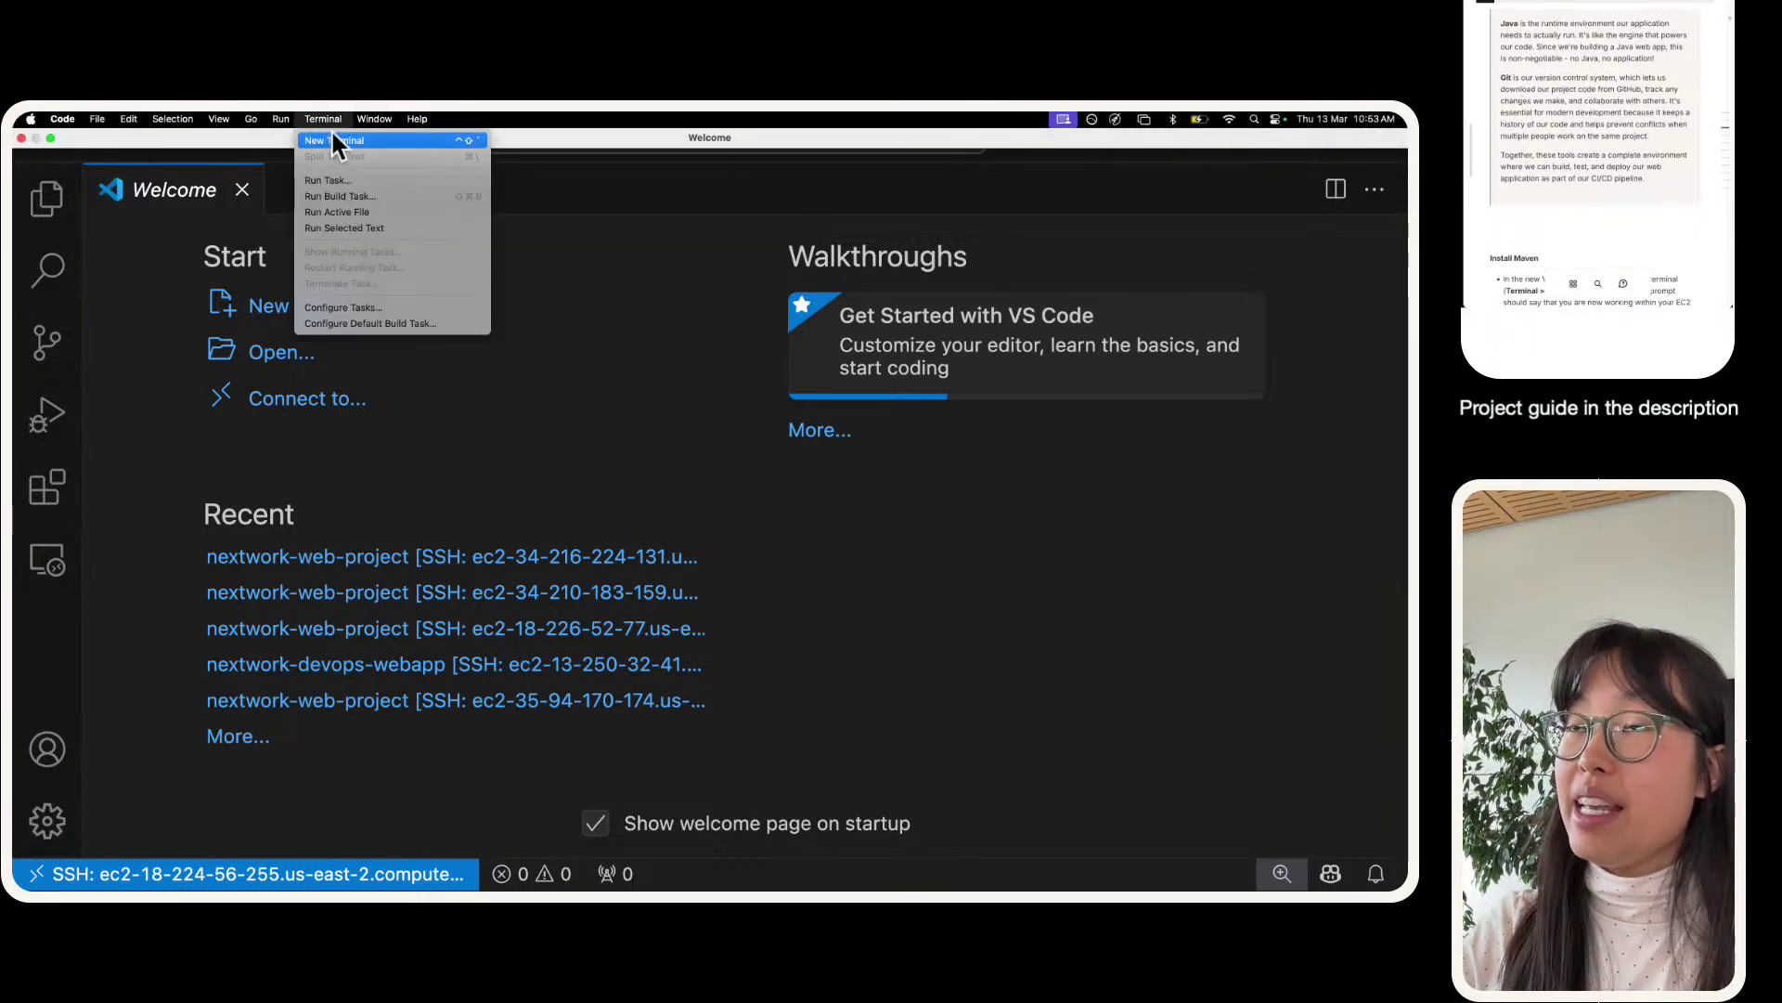
left_click(331, 140)
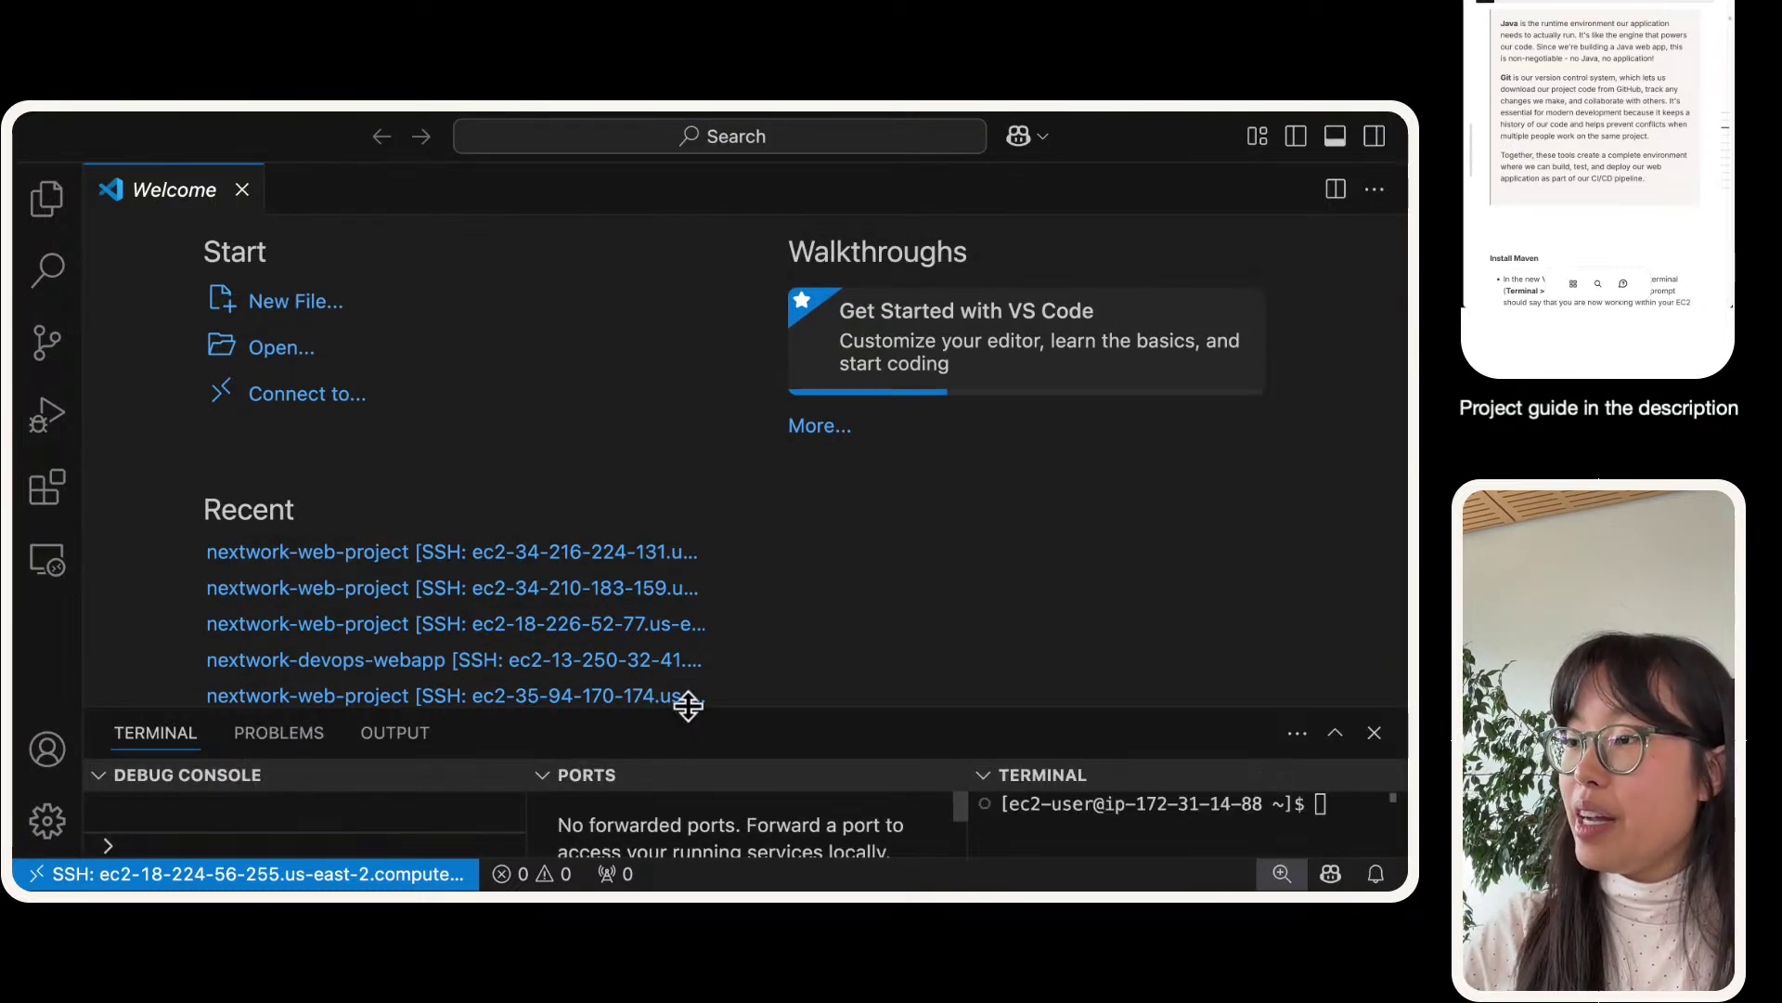
left_click_drag(684, 711, 706, 233)
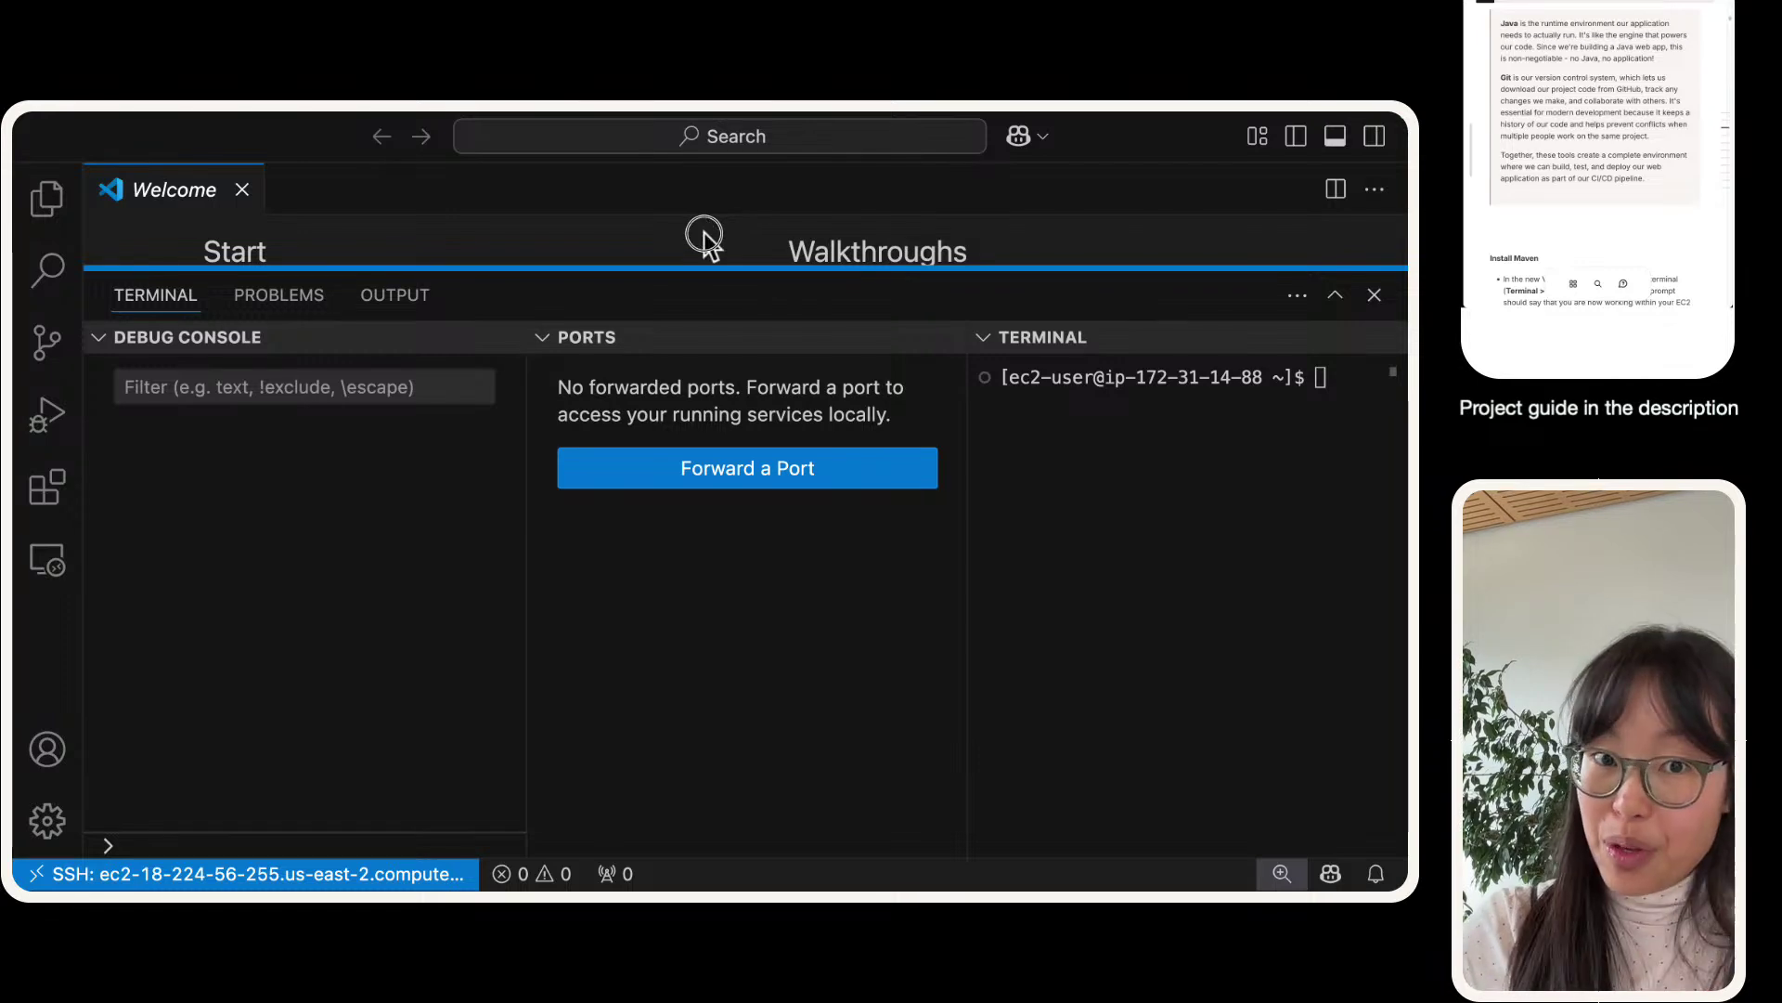
- Collapse Debug Console and Ports, zoom in, and maximize the terminal showing the ec2-user prompt
left_click(98, 339)
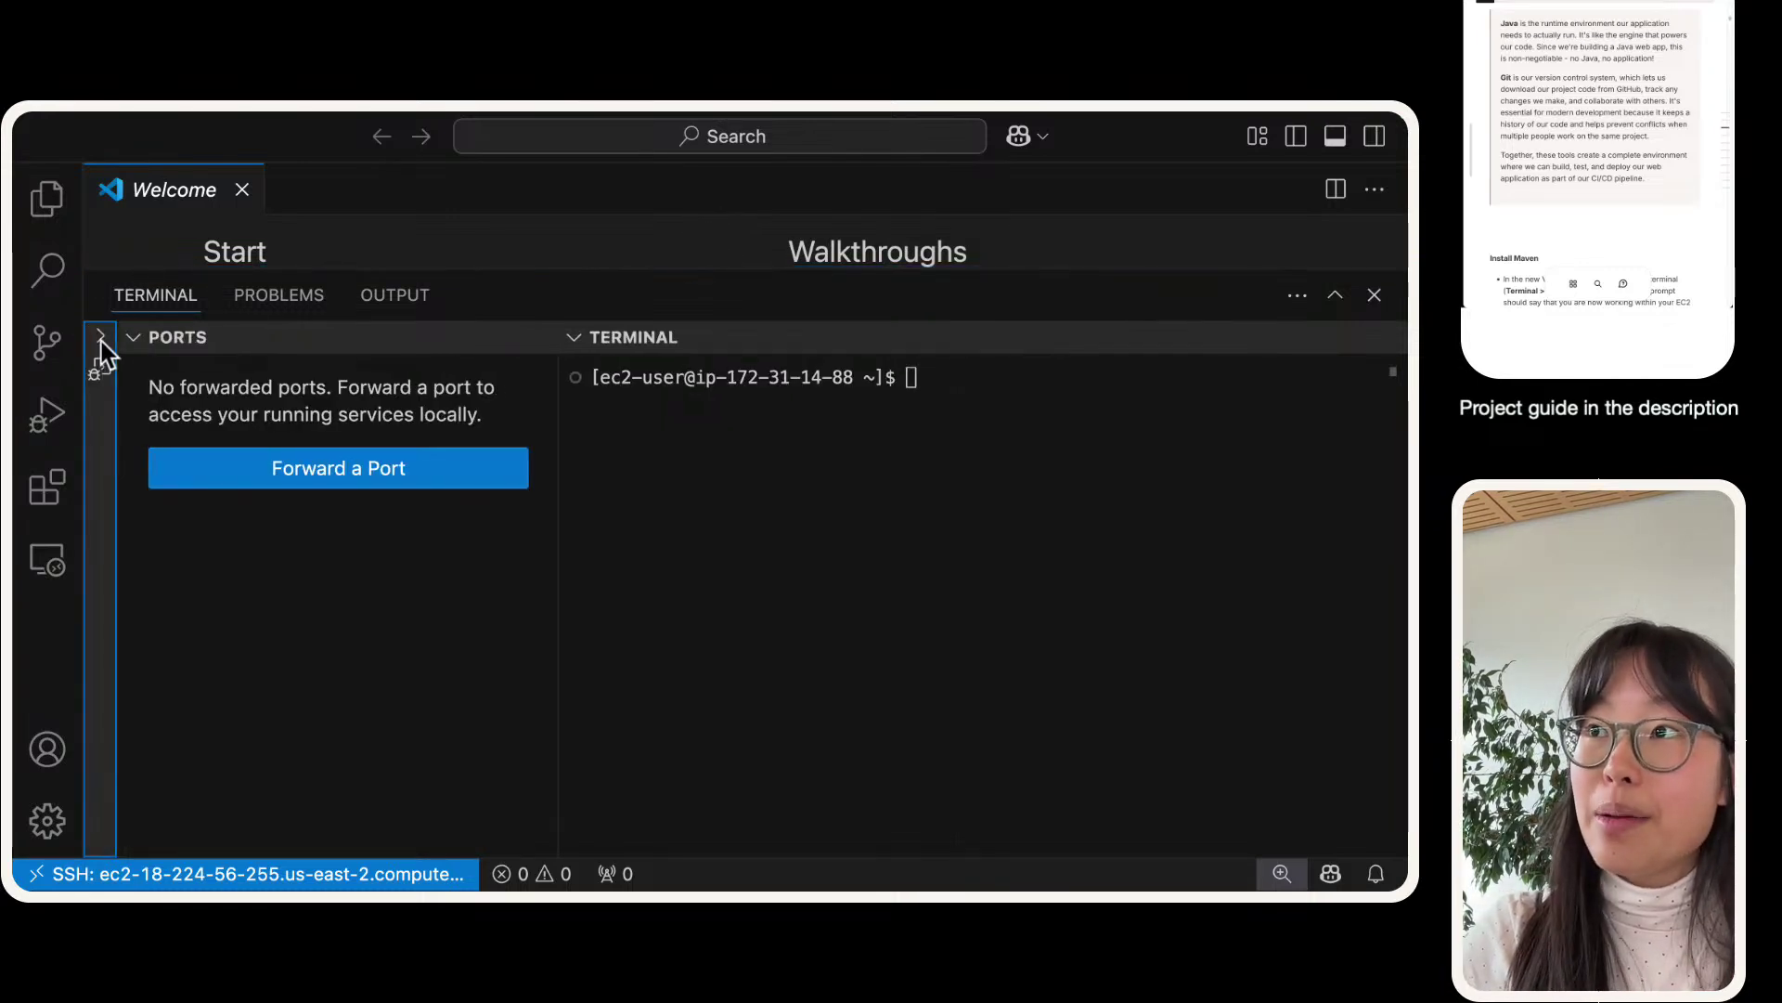
left_click_drag(128, 336, 139, 351)
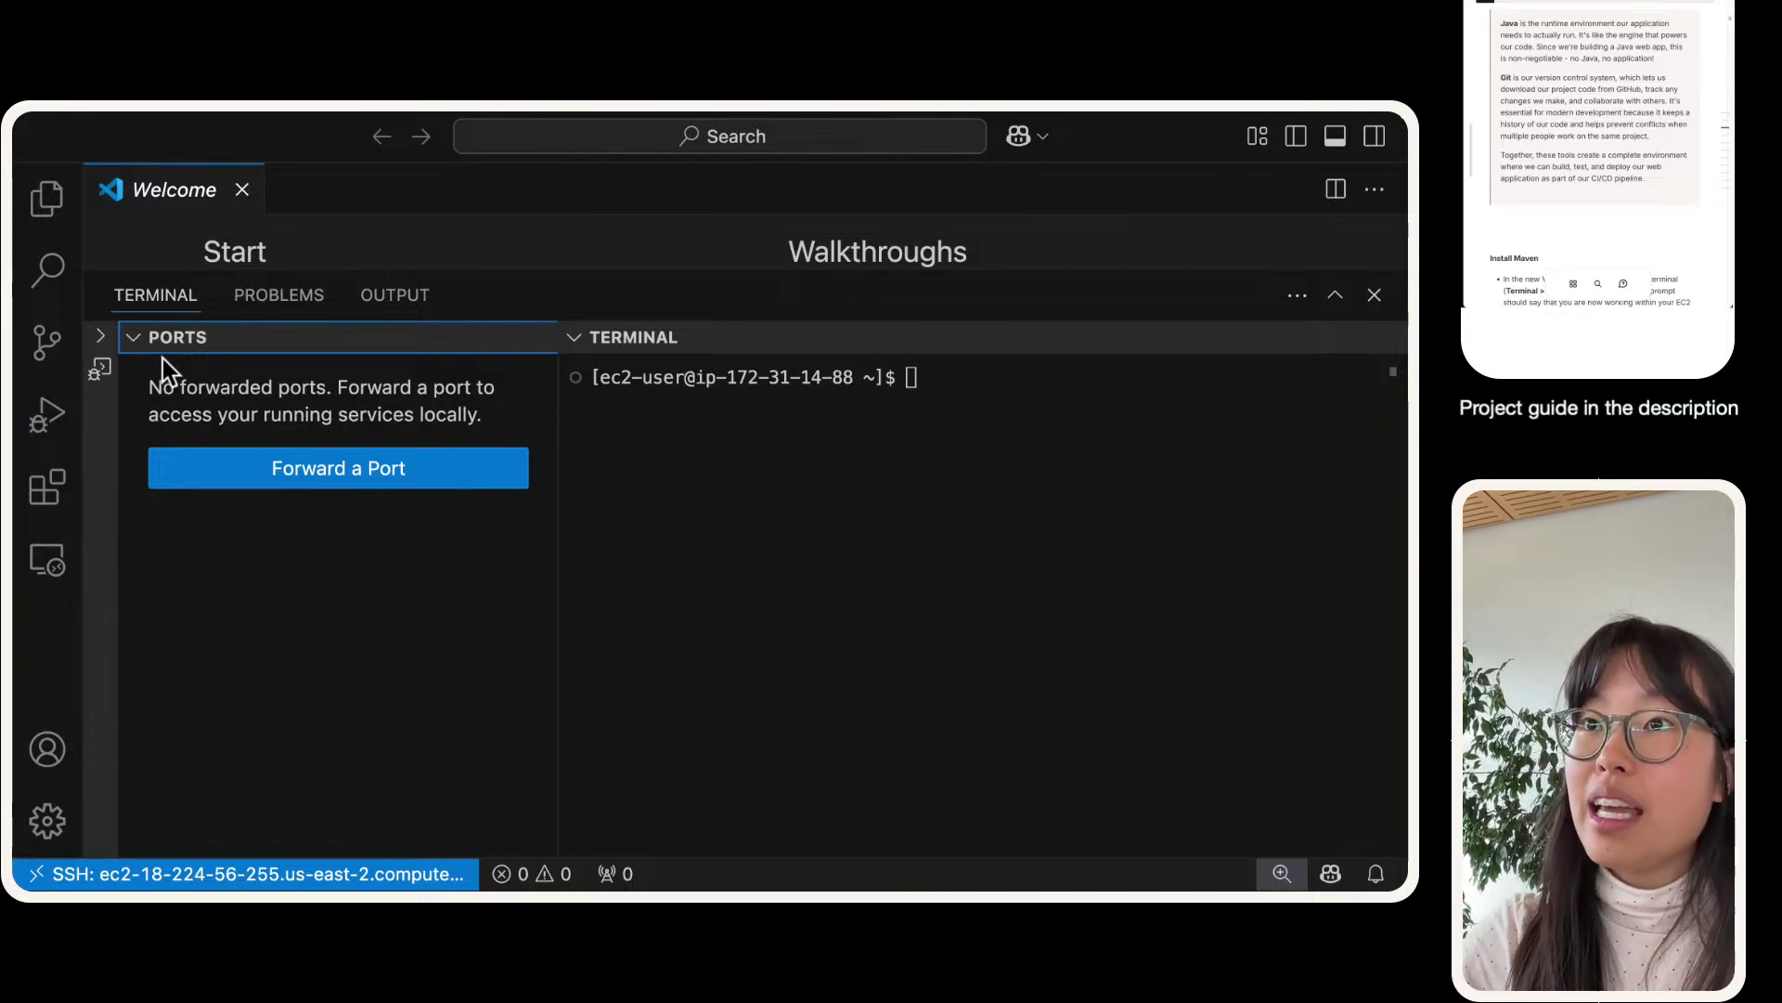
left_click(133, 340)
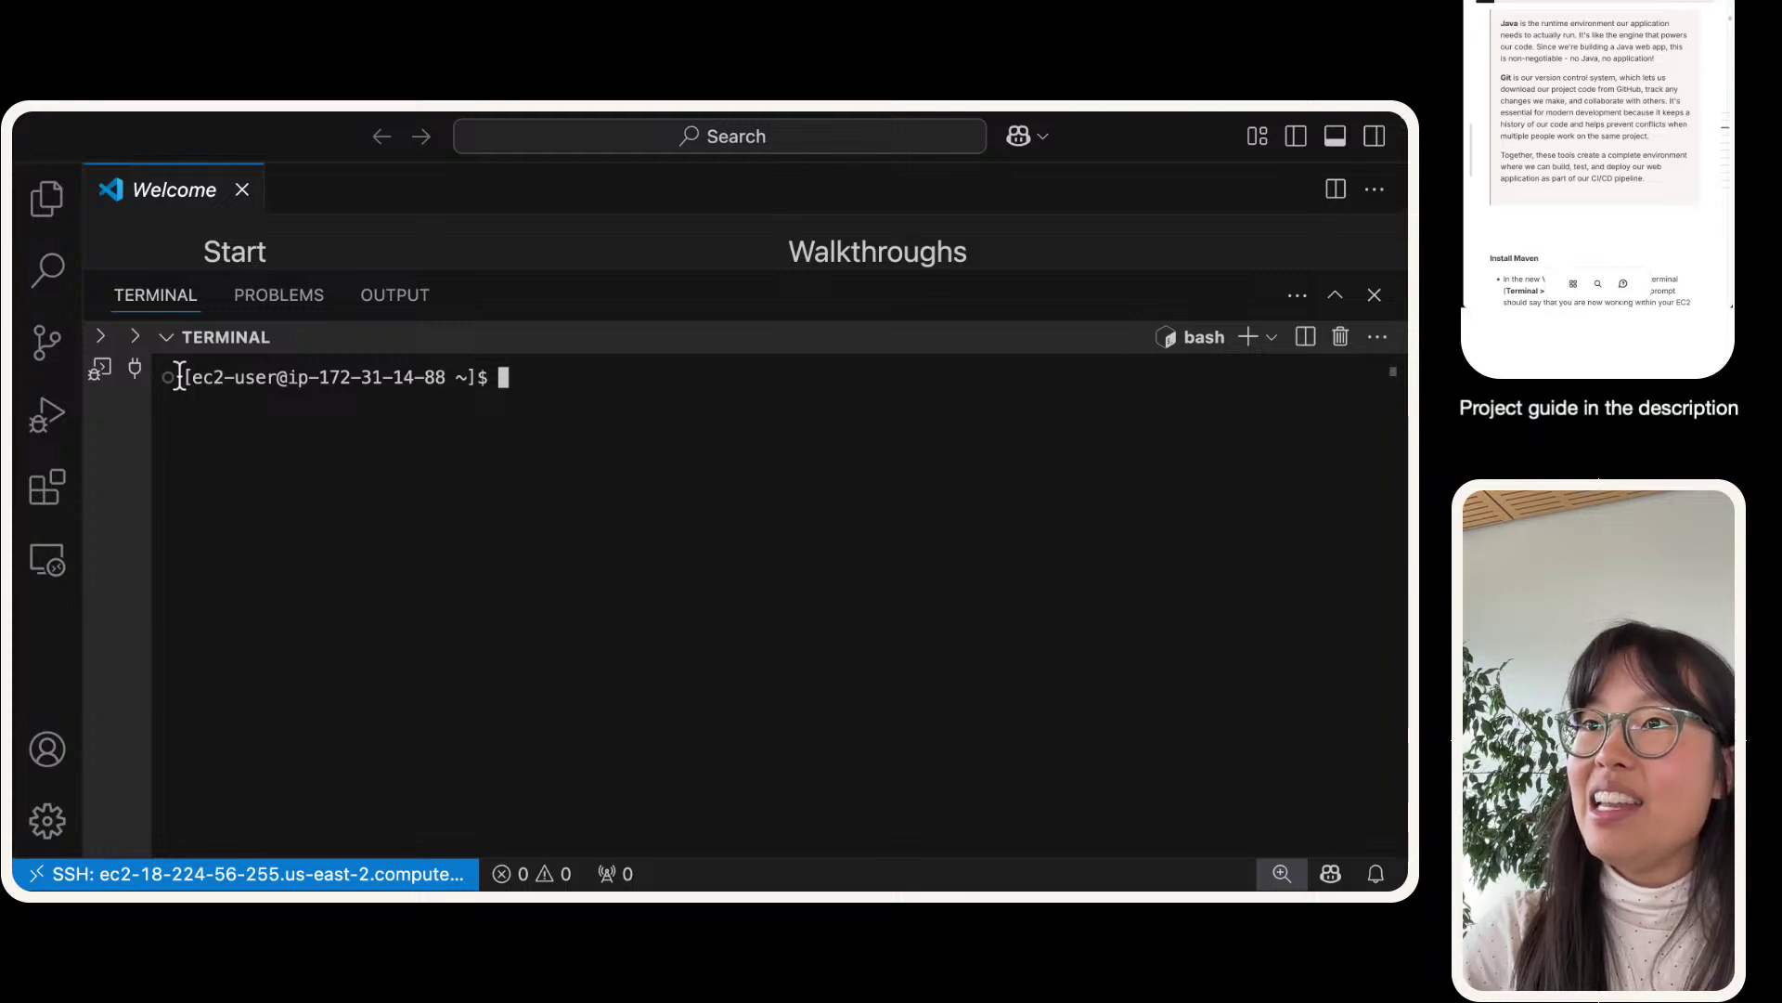
left_click_drag(179, 377, 477, 377)
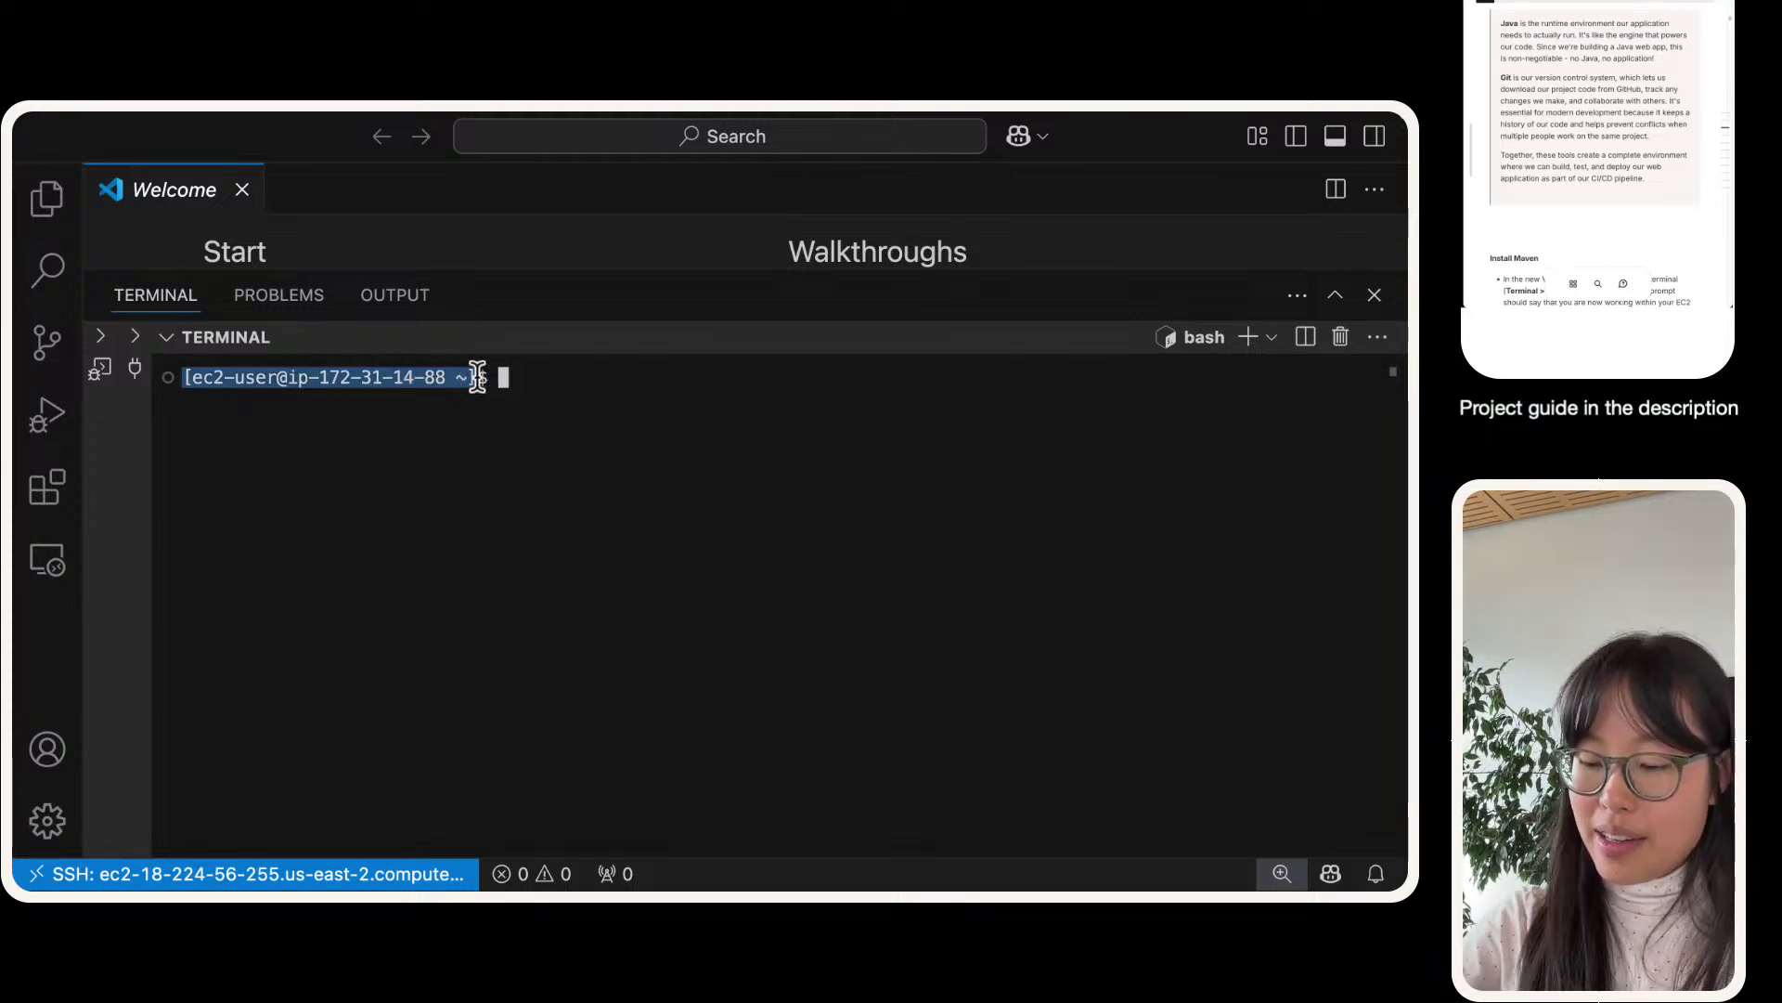
key("super+equal")
key("super+equal")
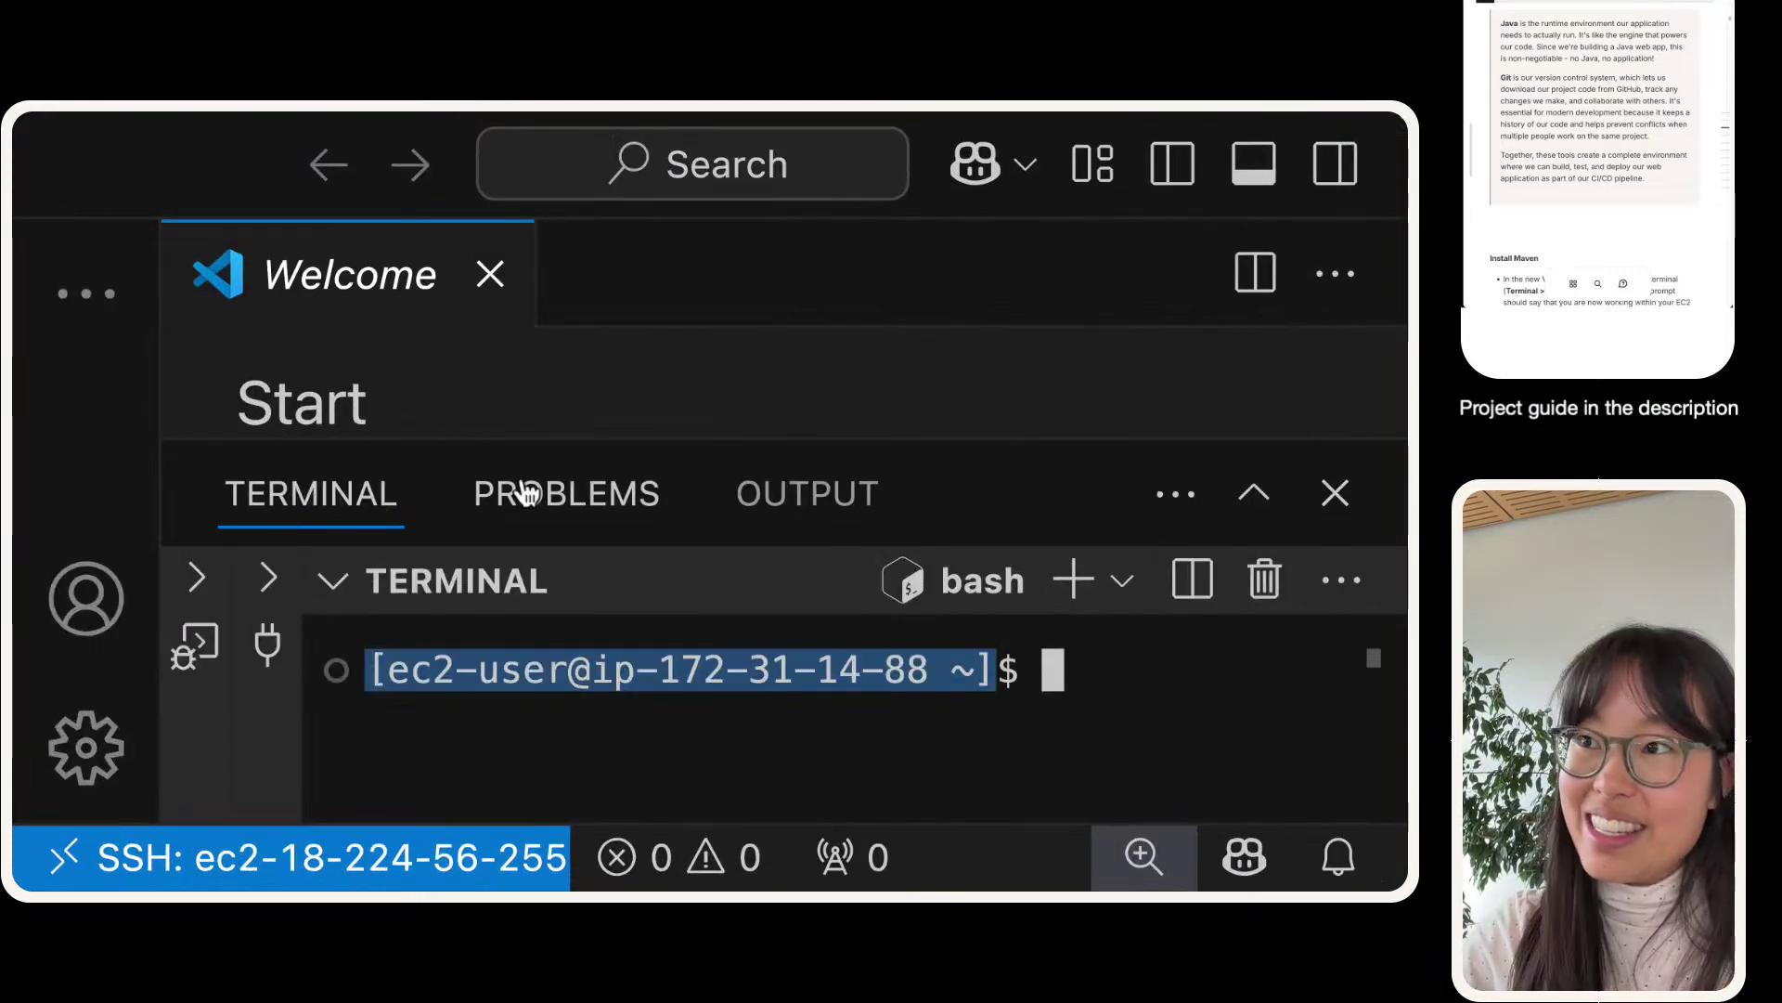
left_click(1253, 492)
left_click(1021, 454)
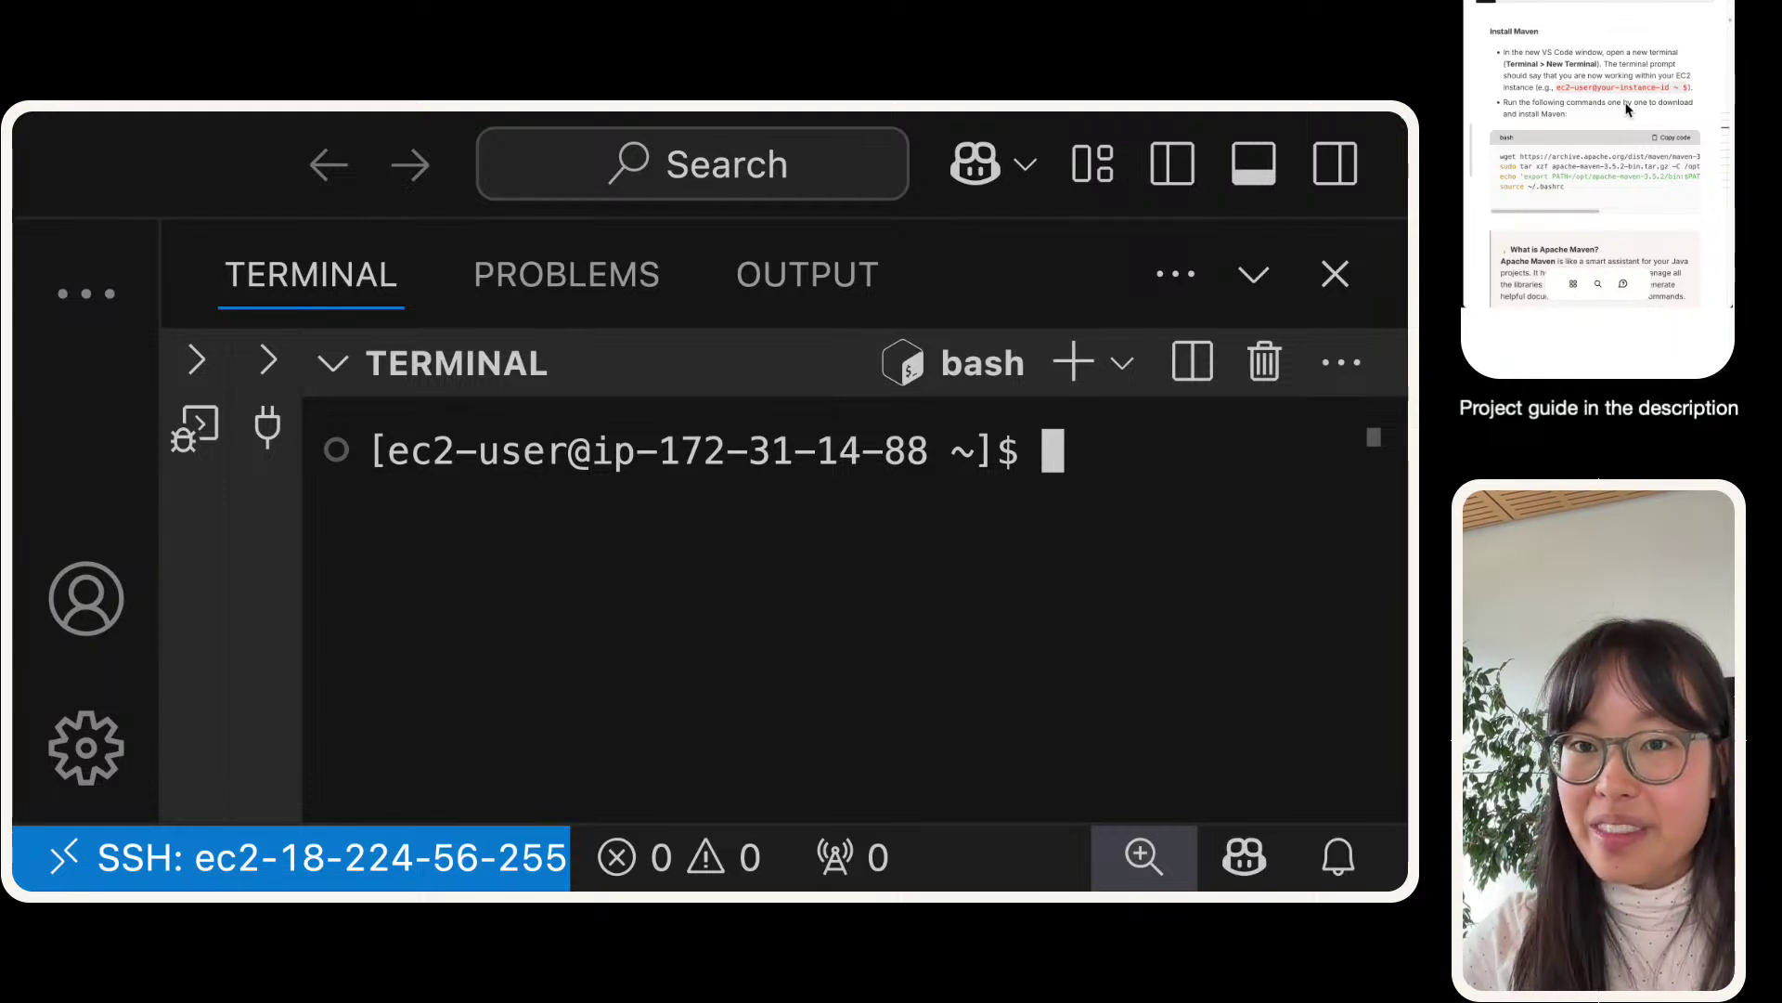
- Paste and run the guide's commands to download and install Apache Maven 3.5.2
left_click(1675, 143)
left_click(910, 590)
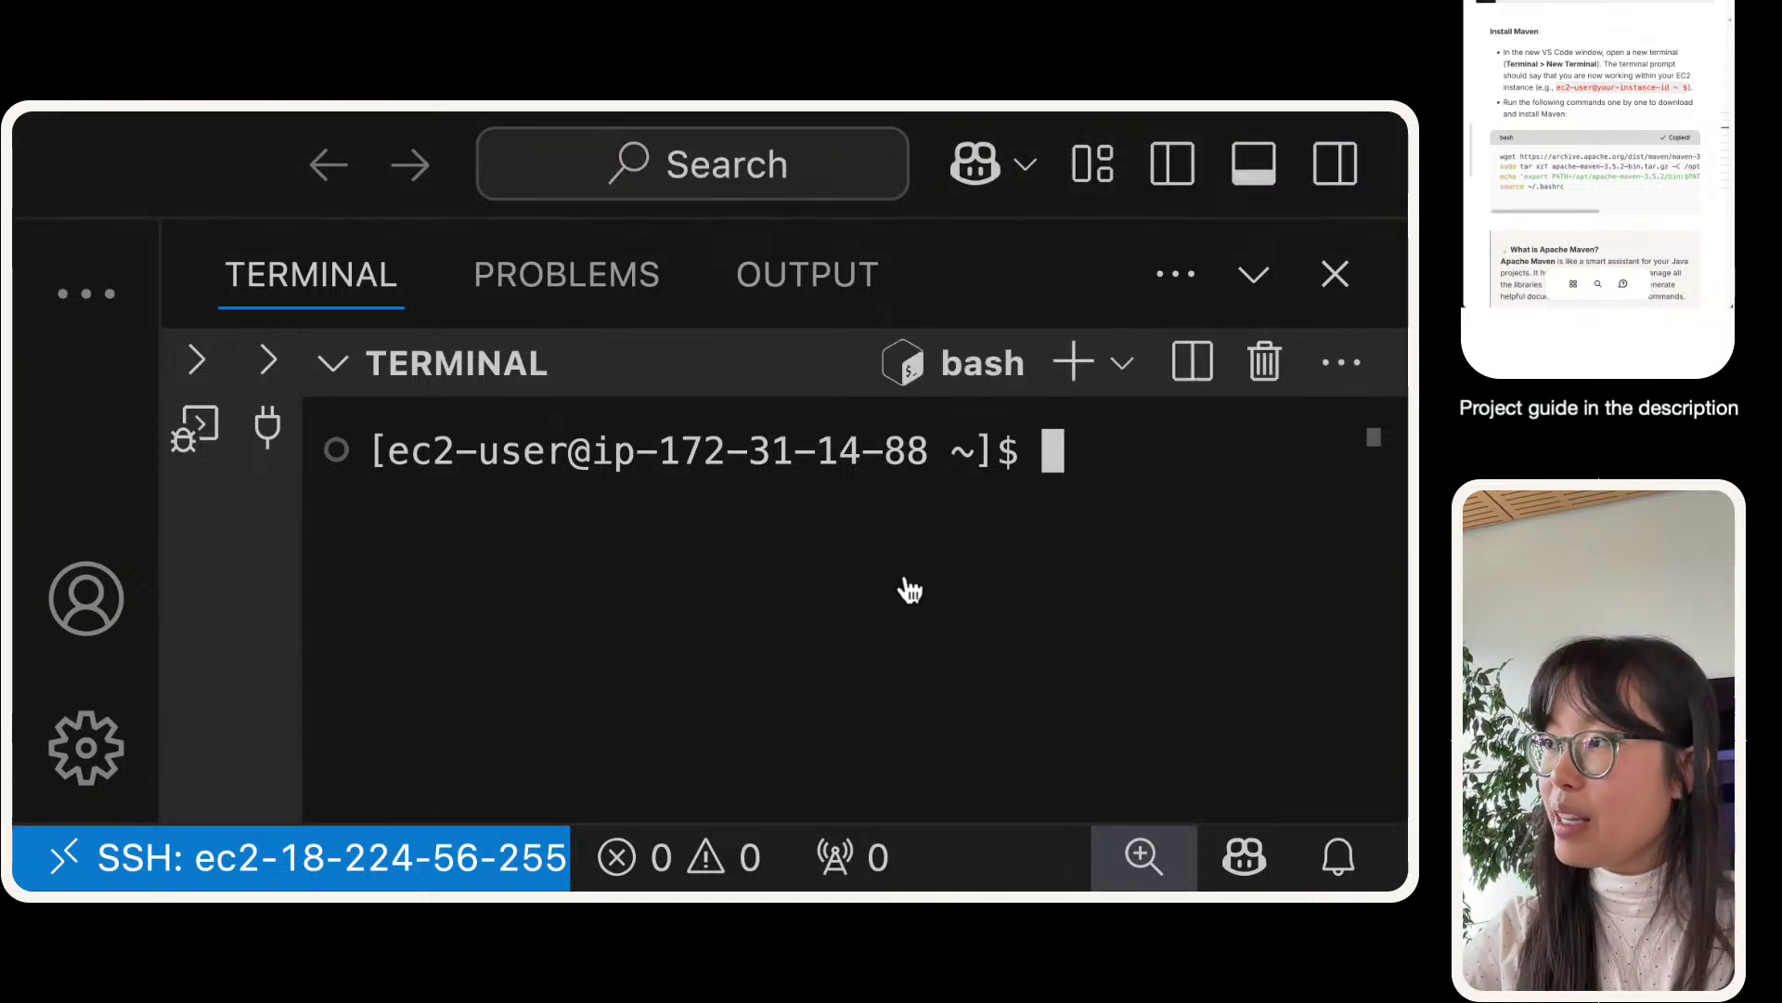
type("wget https://archive.apache.org/dist/maven/maven-3/3.5.2/binaries/apache-maven-3.5.2-bin.tar.gz sudo tar xzf apache-maven-3.5.2-bin.tar.gz -C /opt echo 'export PATH=/opt/apache-maven-3.5.2/bin:$PATH' >> ~/.bashrc source ~/.bashrc")
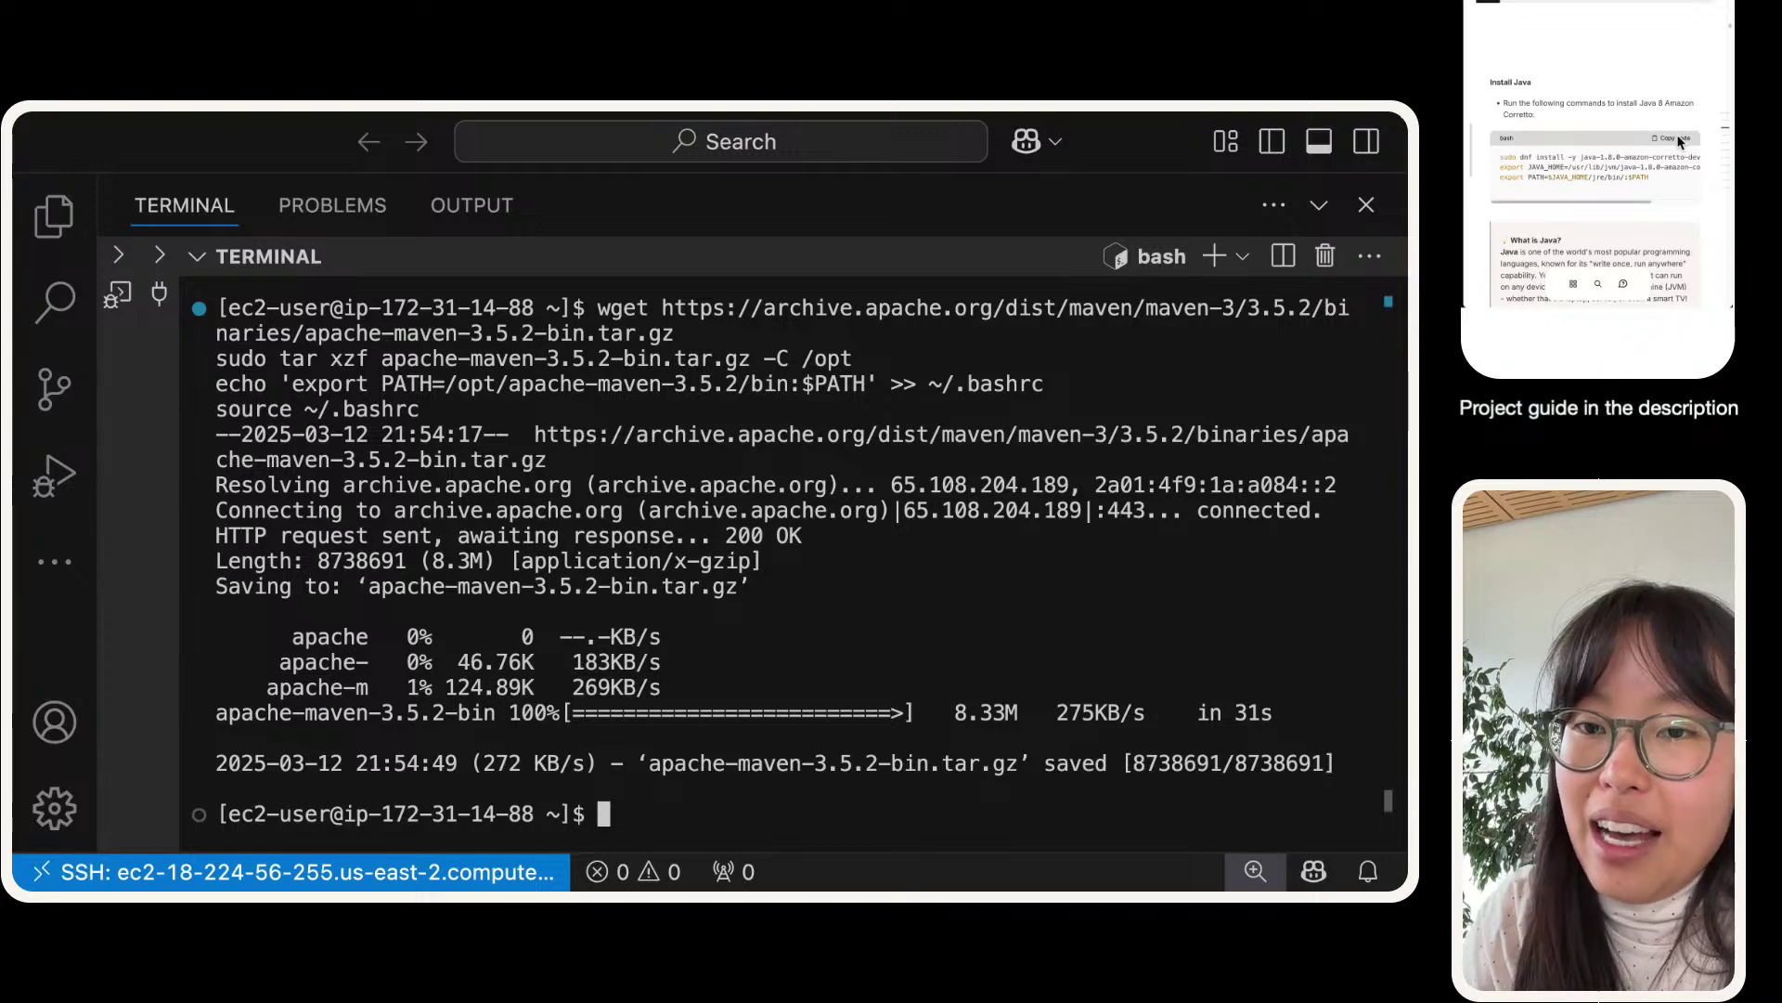
- Paste and run the guide's Java 1.8 Amazon Corretto install commands
left_click(1679, 140)
left_click(715, 748)
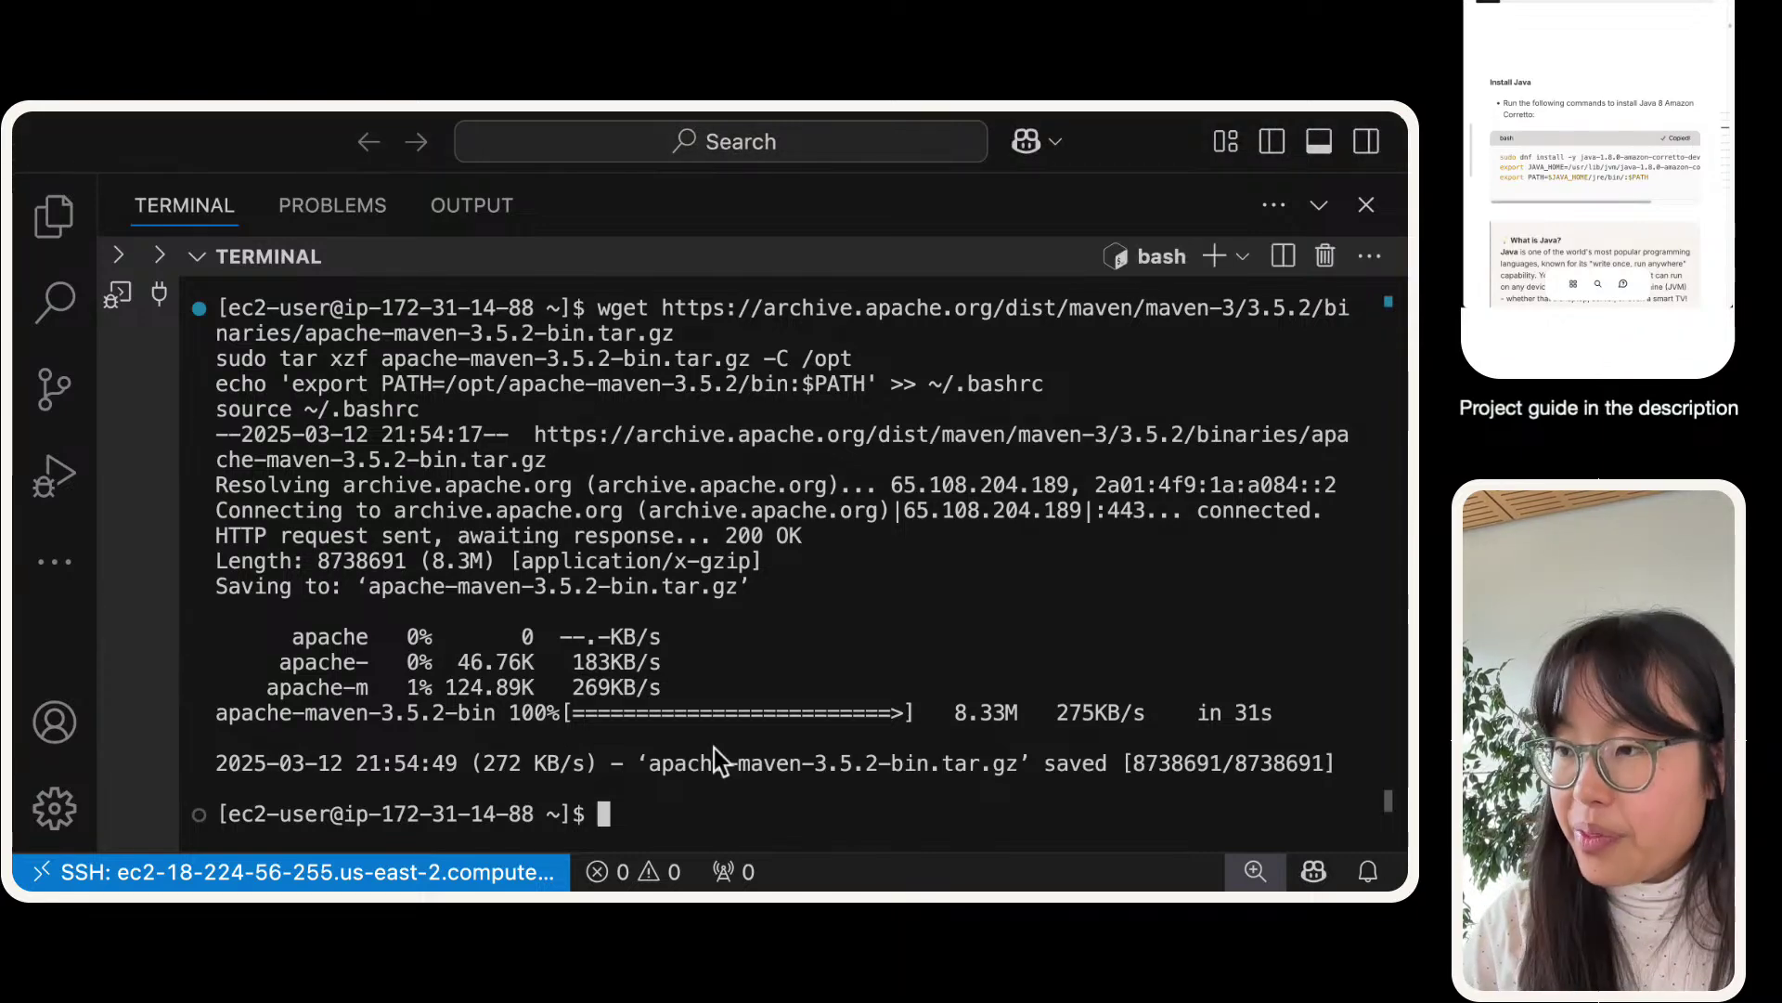
type("sudo dnf install -y java-1.8.0-amazon-corretto-devel export JAVA_HOME=/usr/lib/jvm/java-1.8.0-amazon-corretto.x86_64 export PATH=$JAVA_HOME/jre/bin/:$PATH")
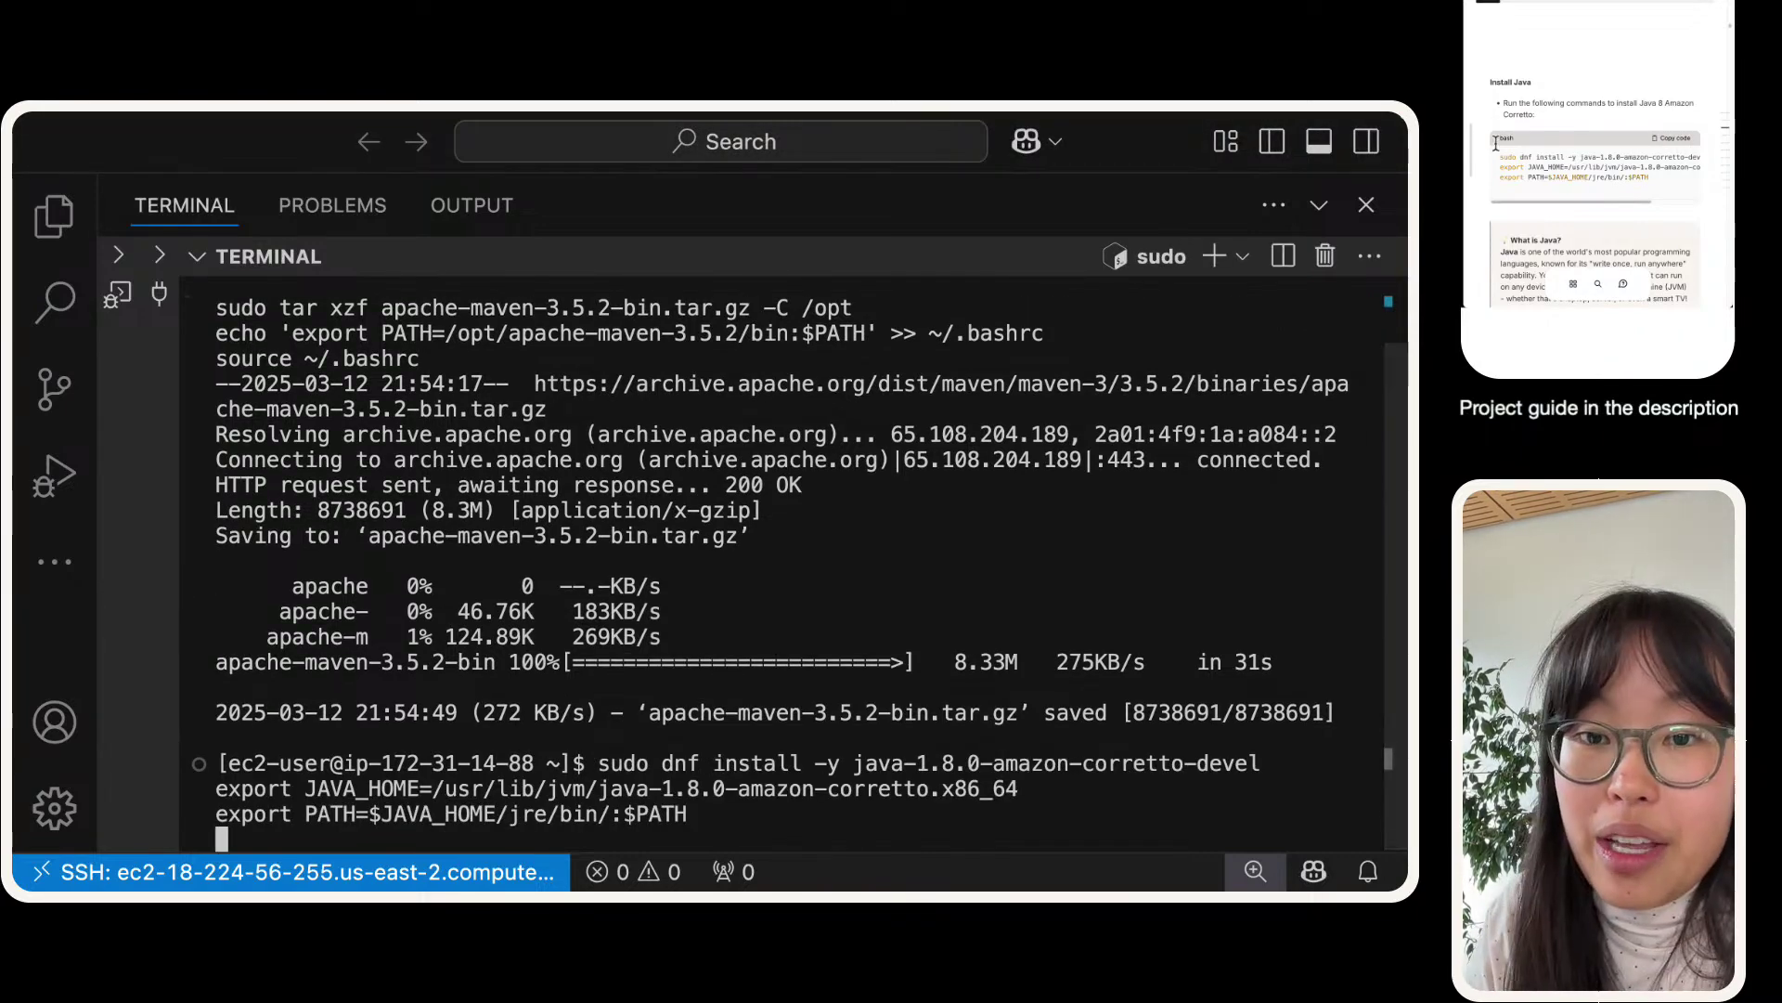
- Scroll through the terminal output until the Java 1.8 Corretto install prints Complete!
scroll(1570, 152, "up", 10)
scroll(1569, 152, "up", 5)
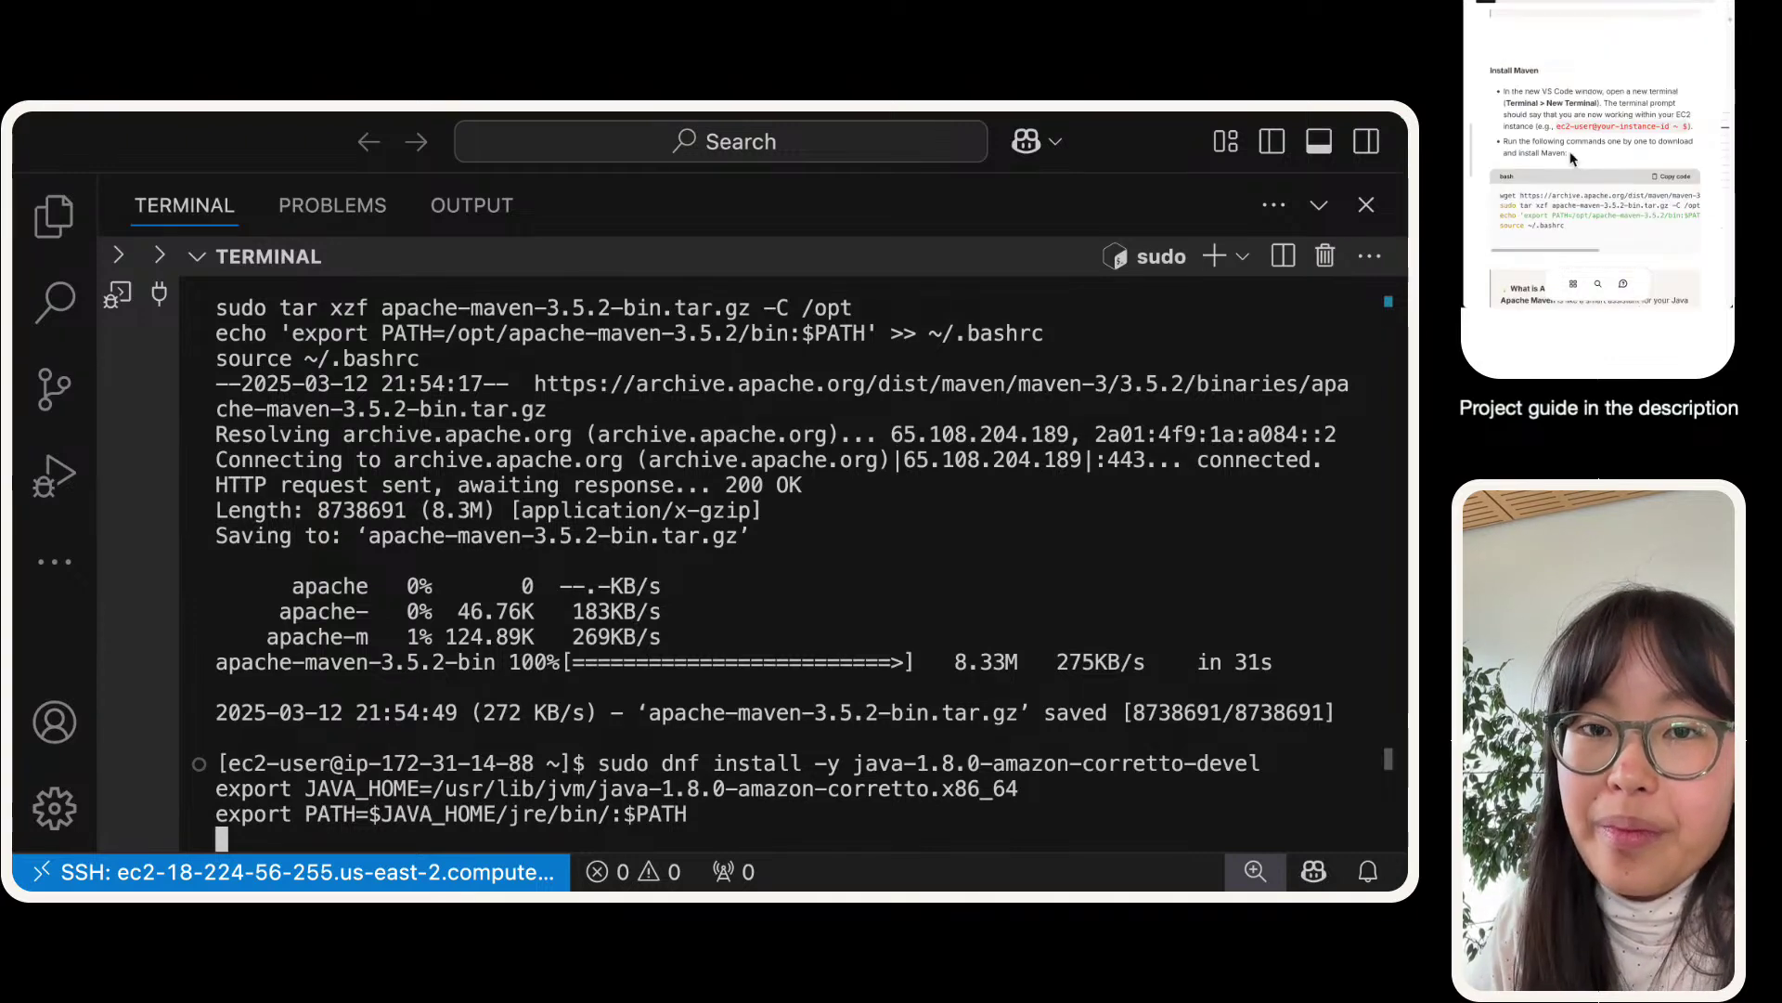
scroll(1570, 155, "down", 1)
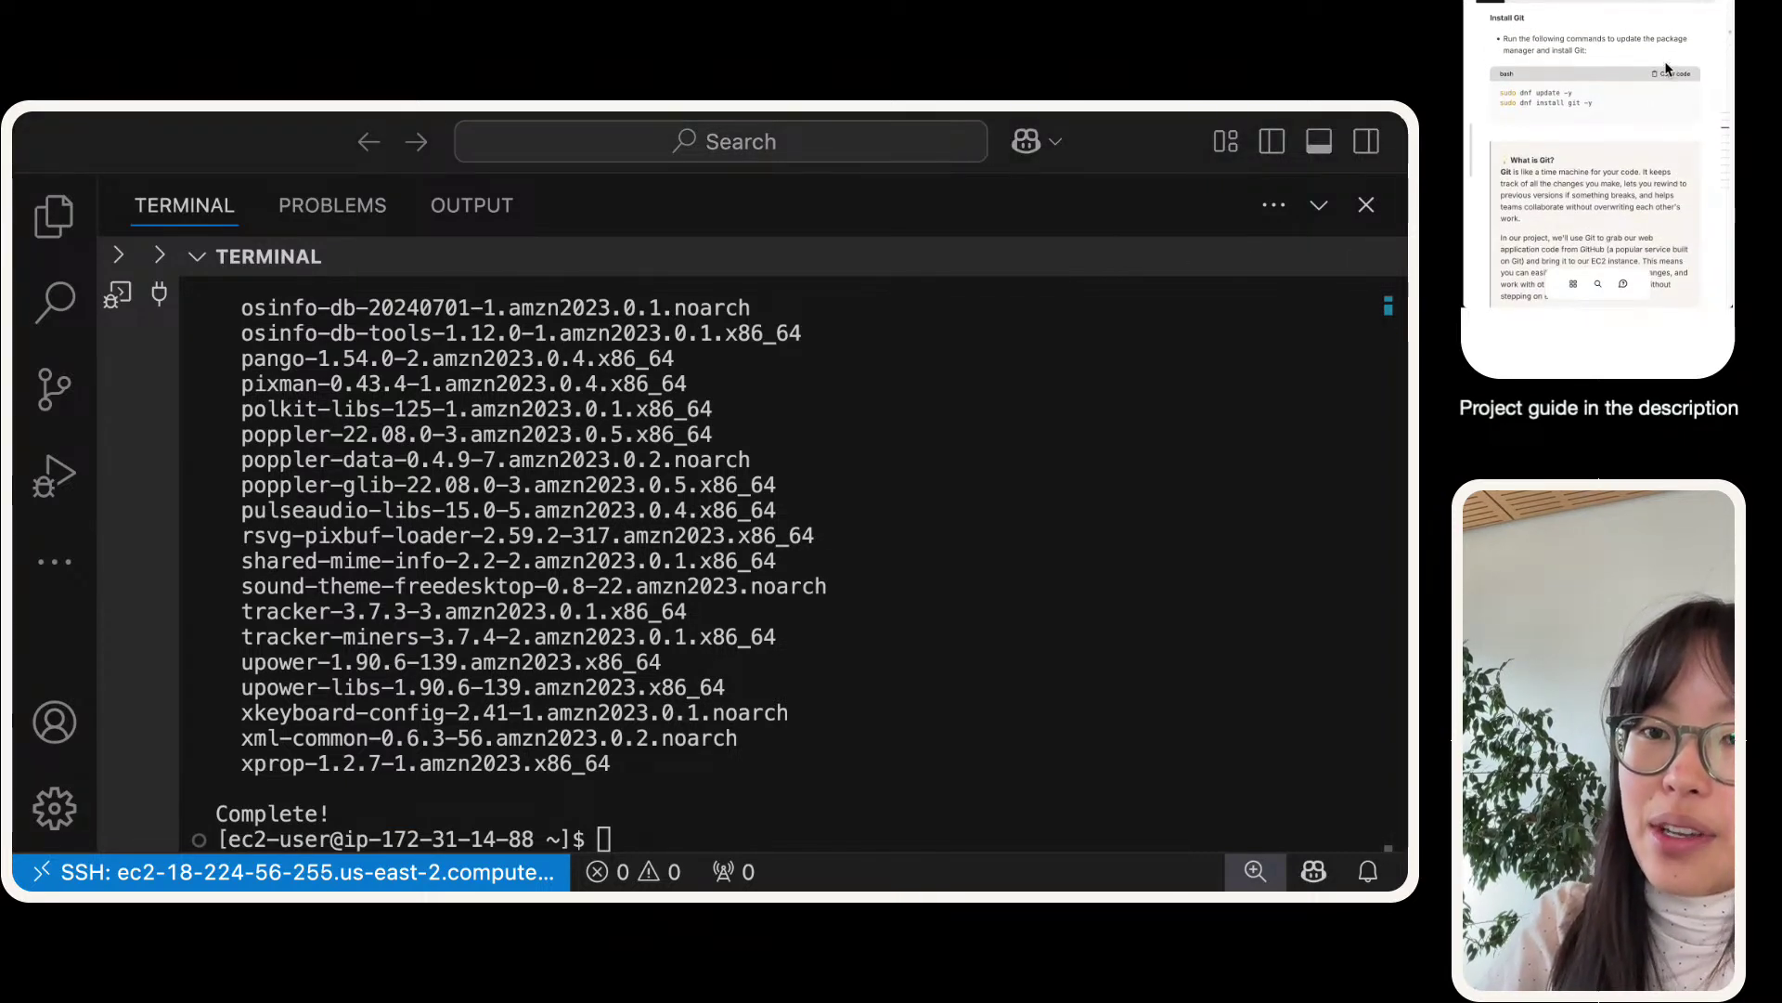
- Run sudo dnf update -y and sudo dnf install git -y to install Git 2.47.1
type("sudo dnf update -y sudo dnf install git -y")
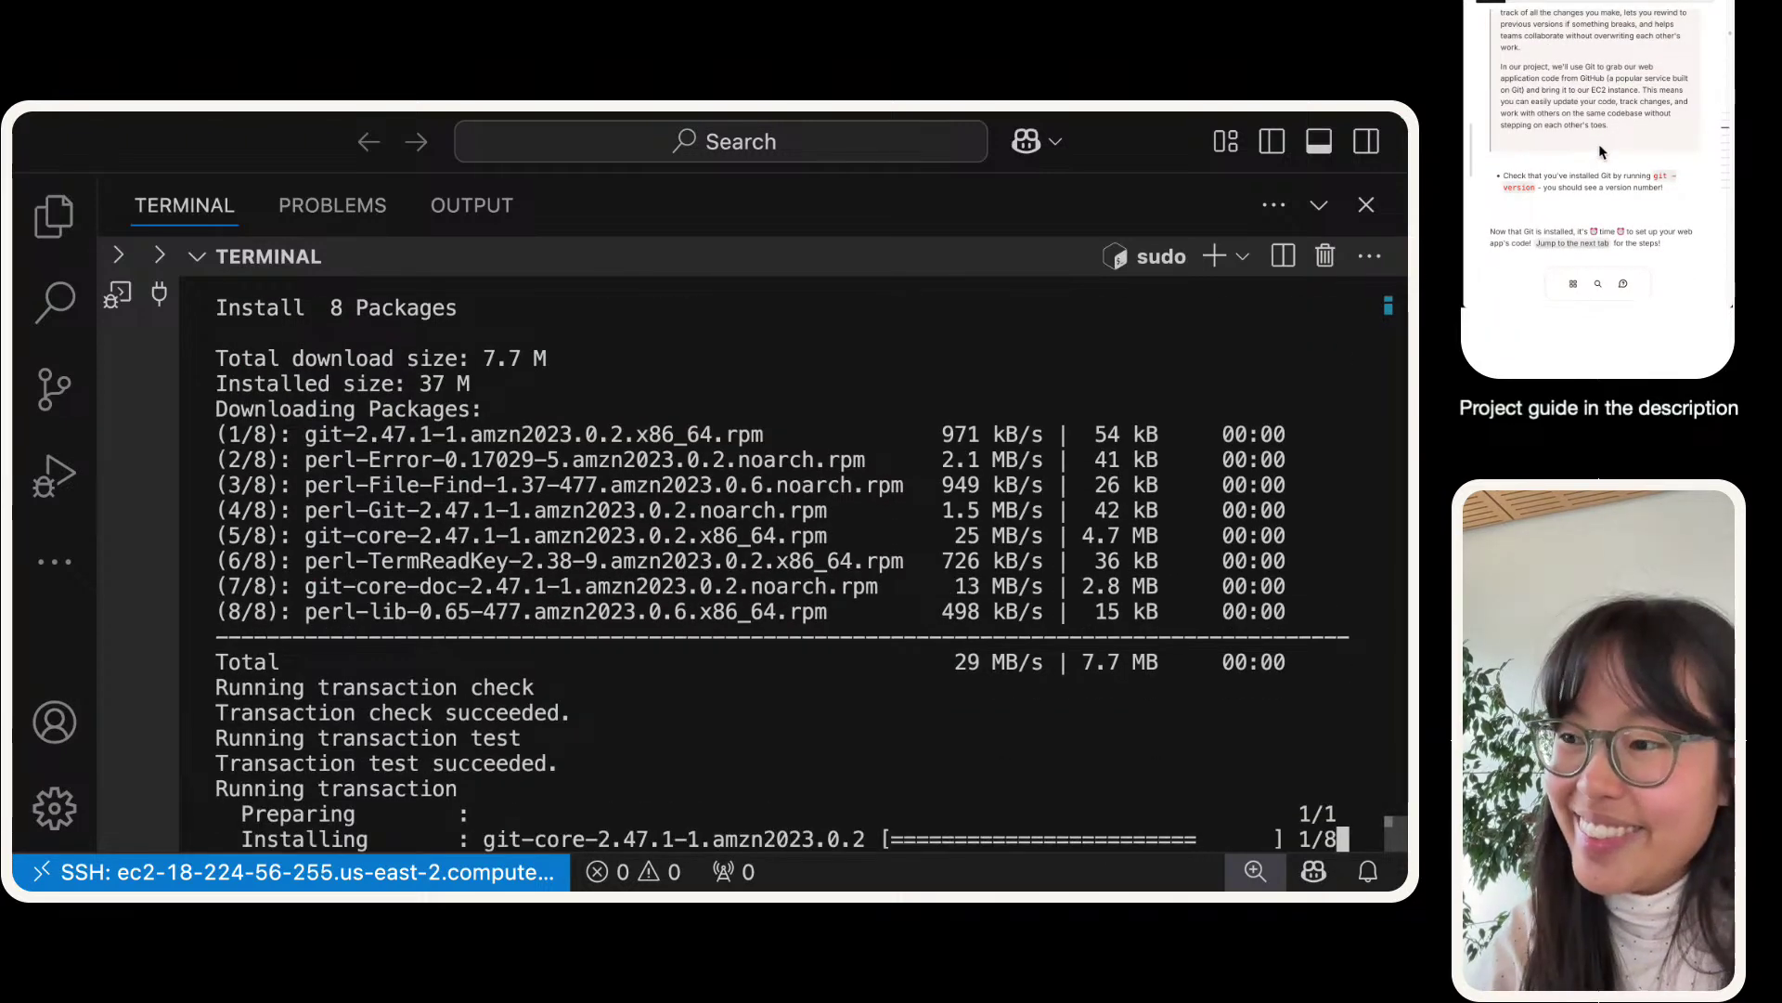
scroll(701, 621, "up", 5)
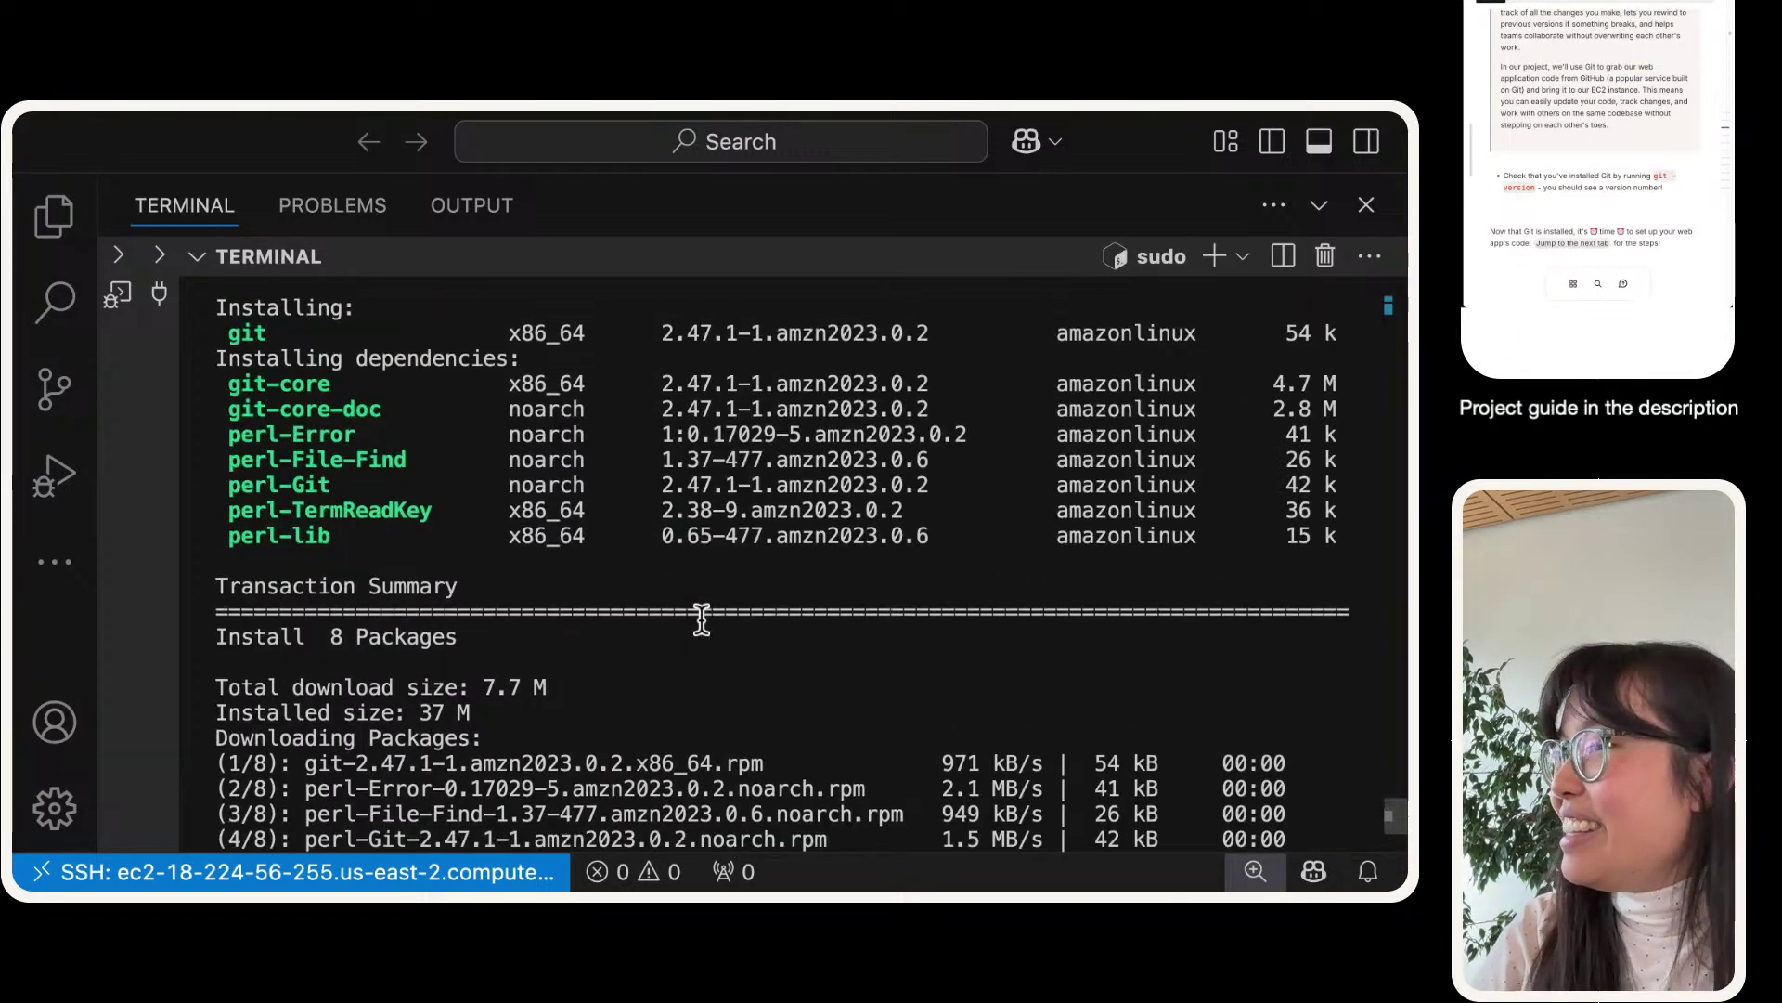
scroll(701, 620, "down", 10)
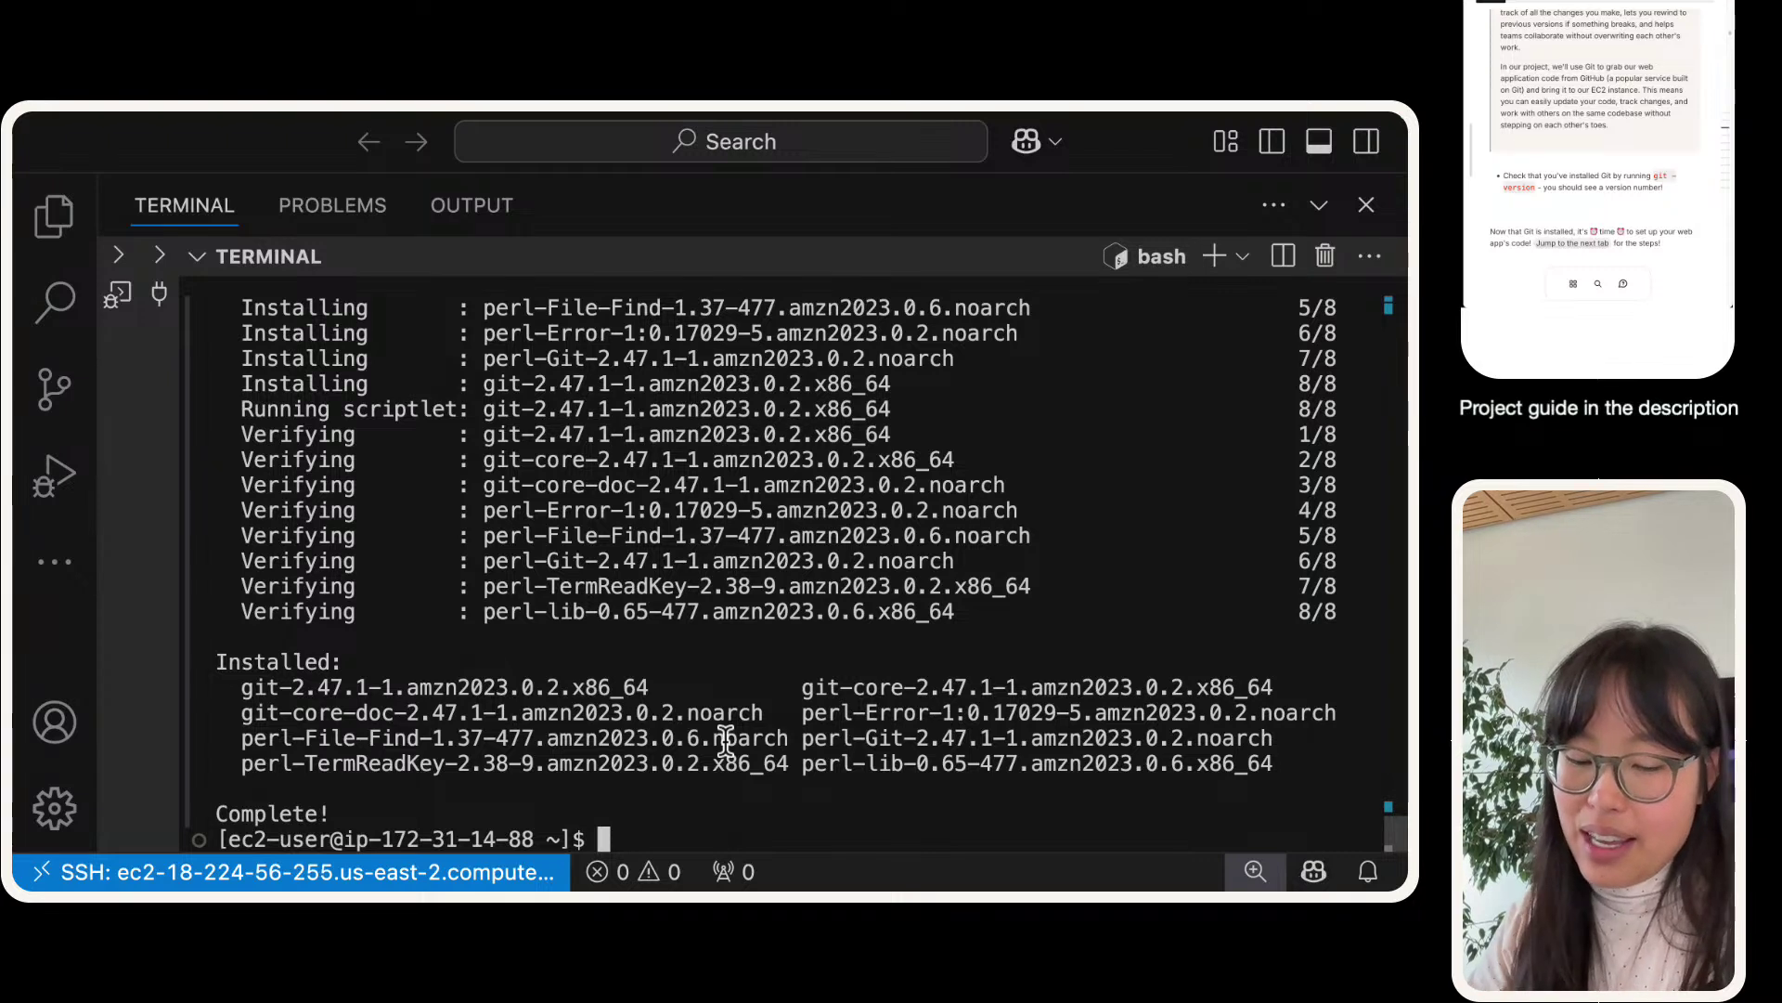
- Clear the terminal and run mvn -v, confirming Apache Maven 3.5.2
type("clear")
key("Return")
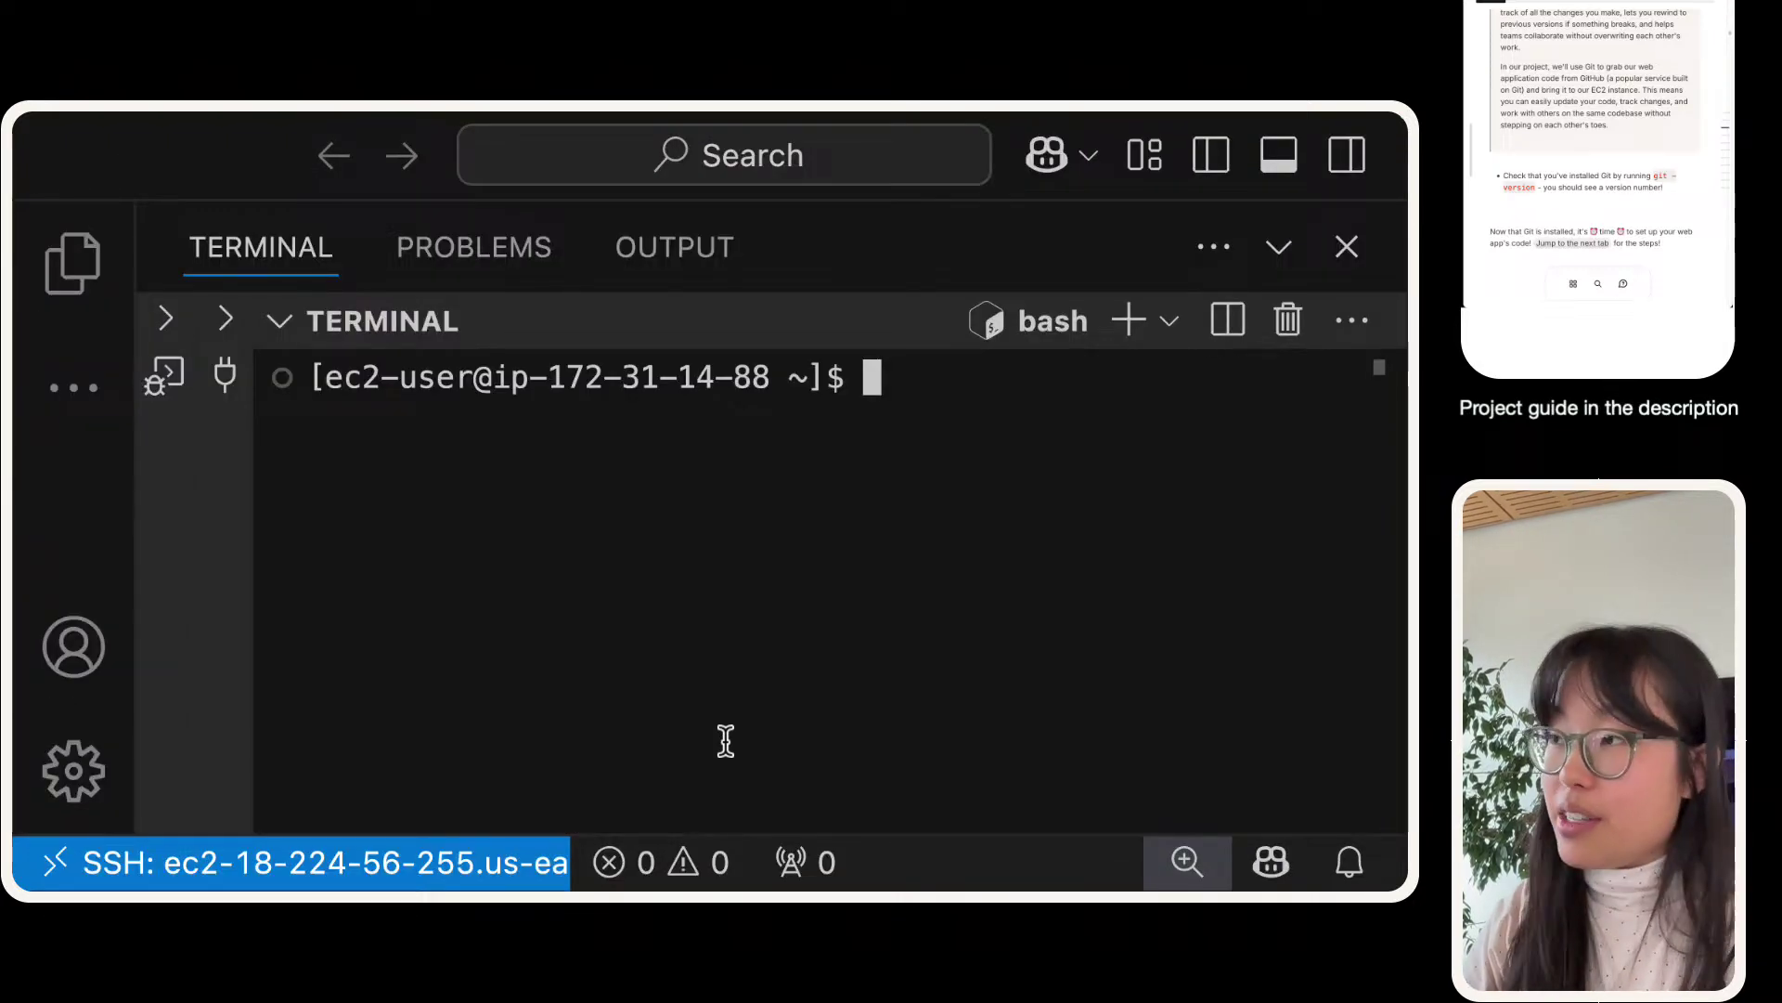
type("mvn ")
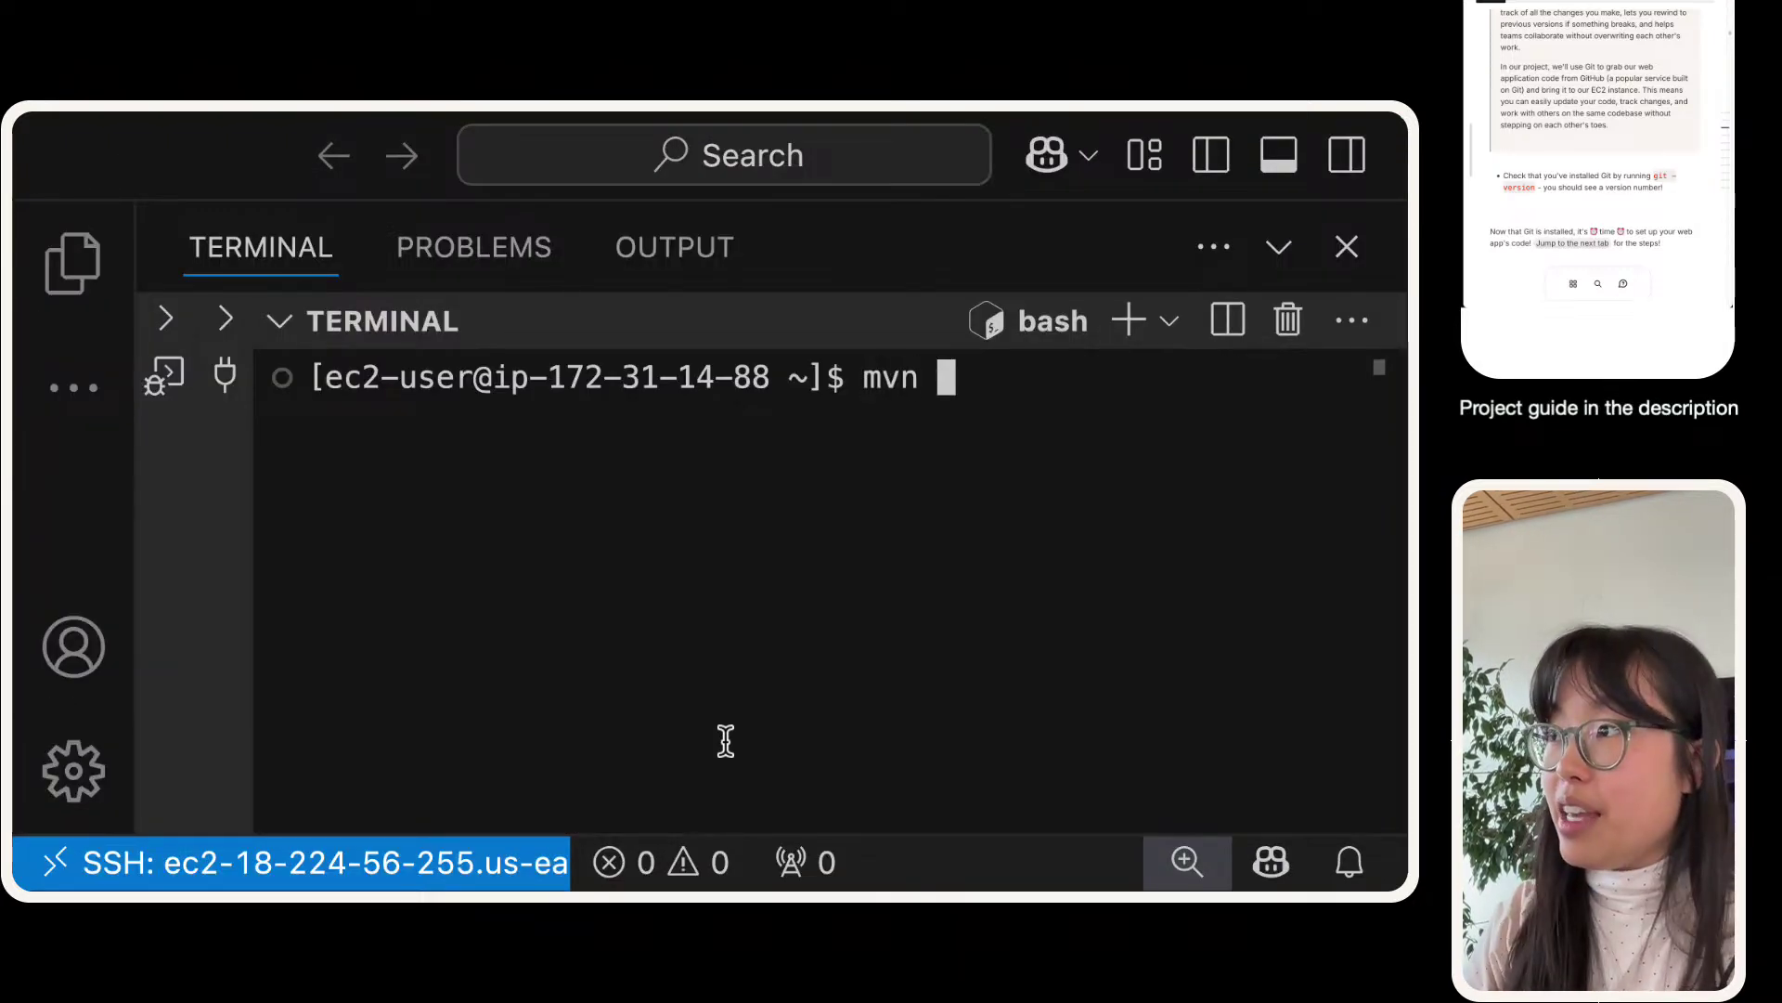
type("-v")
key("Return")
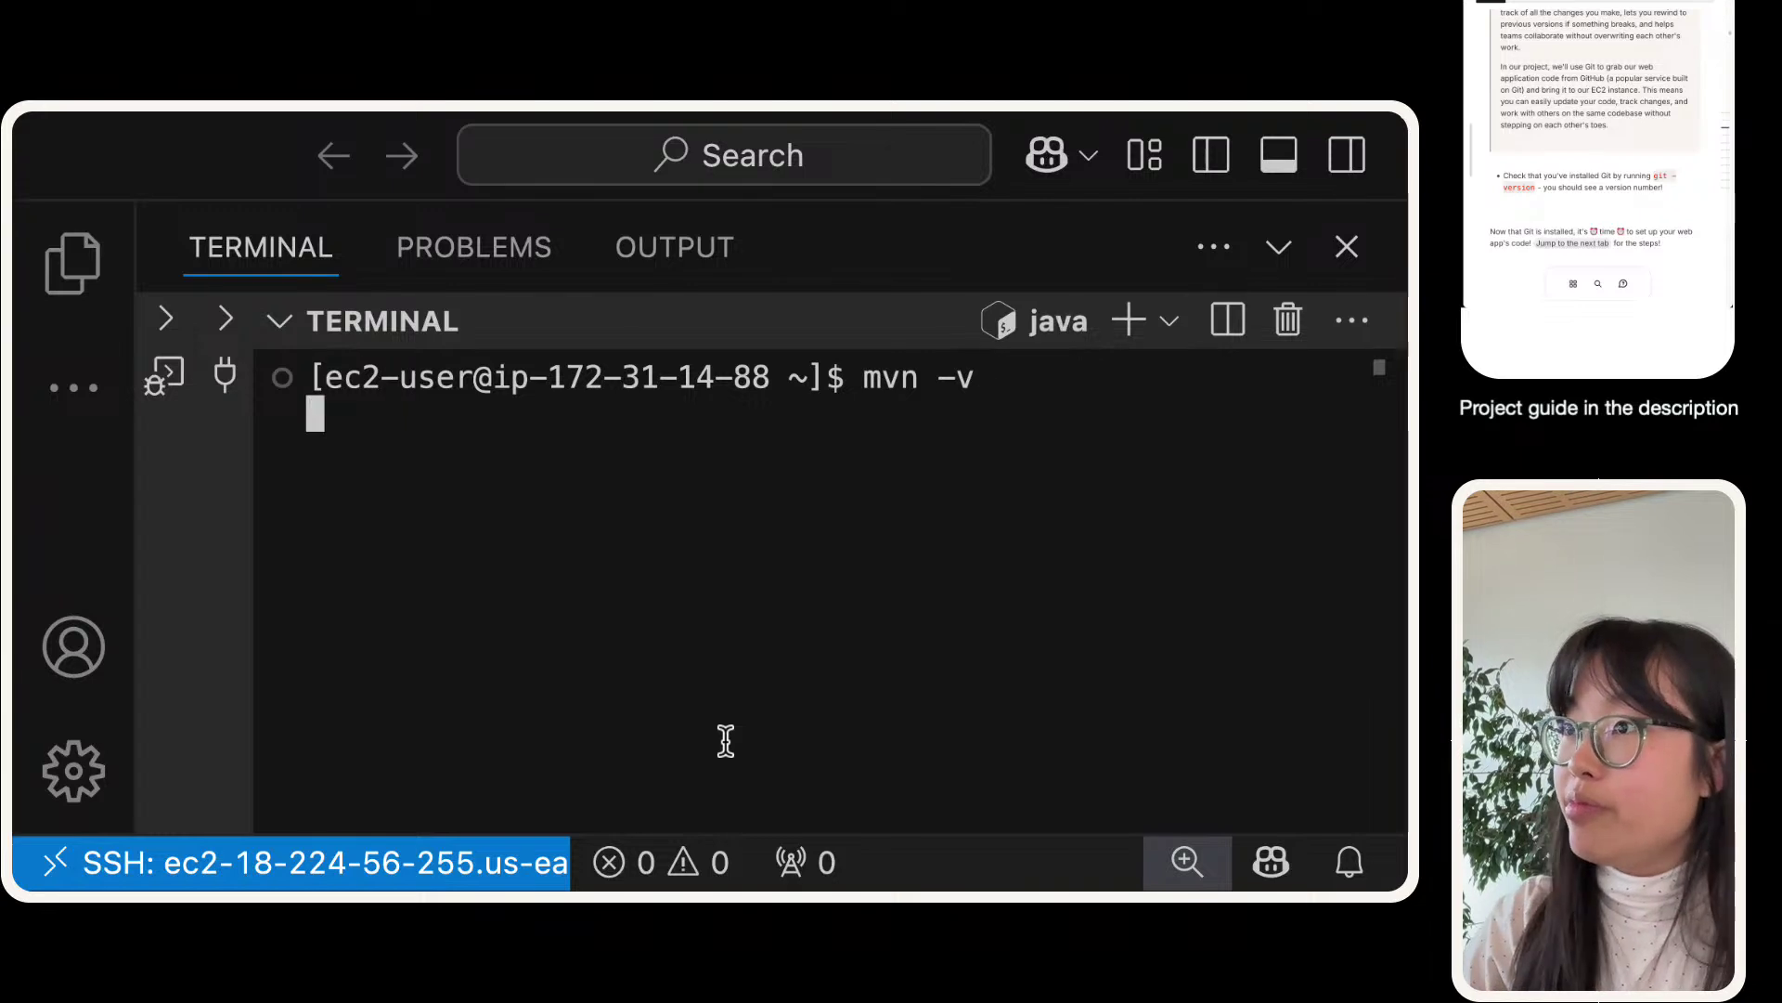
left_click_drag(641, 413, 295, 410)
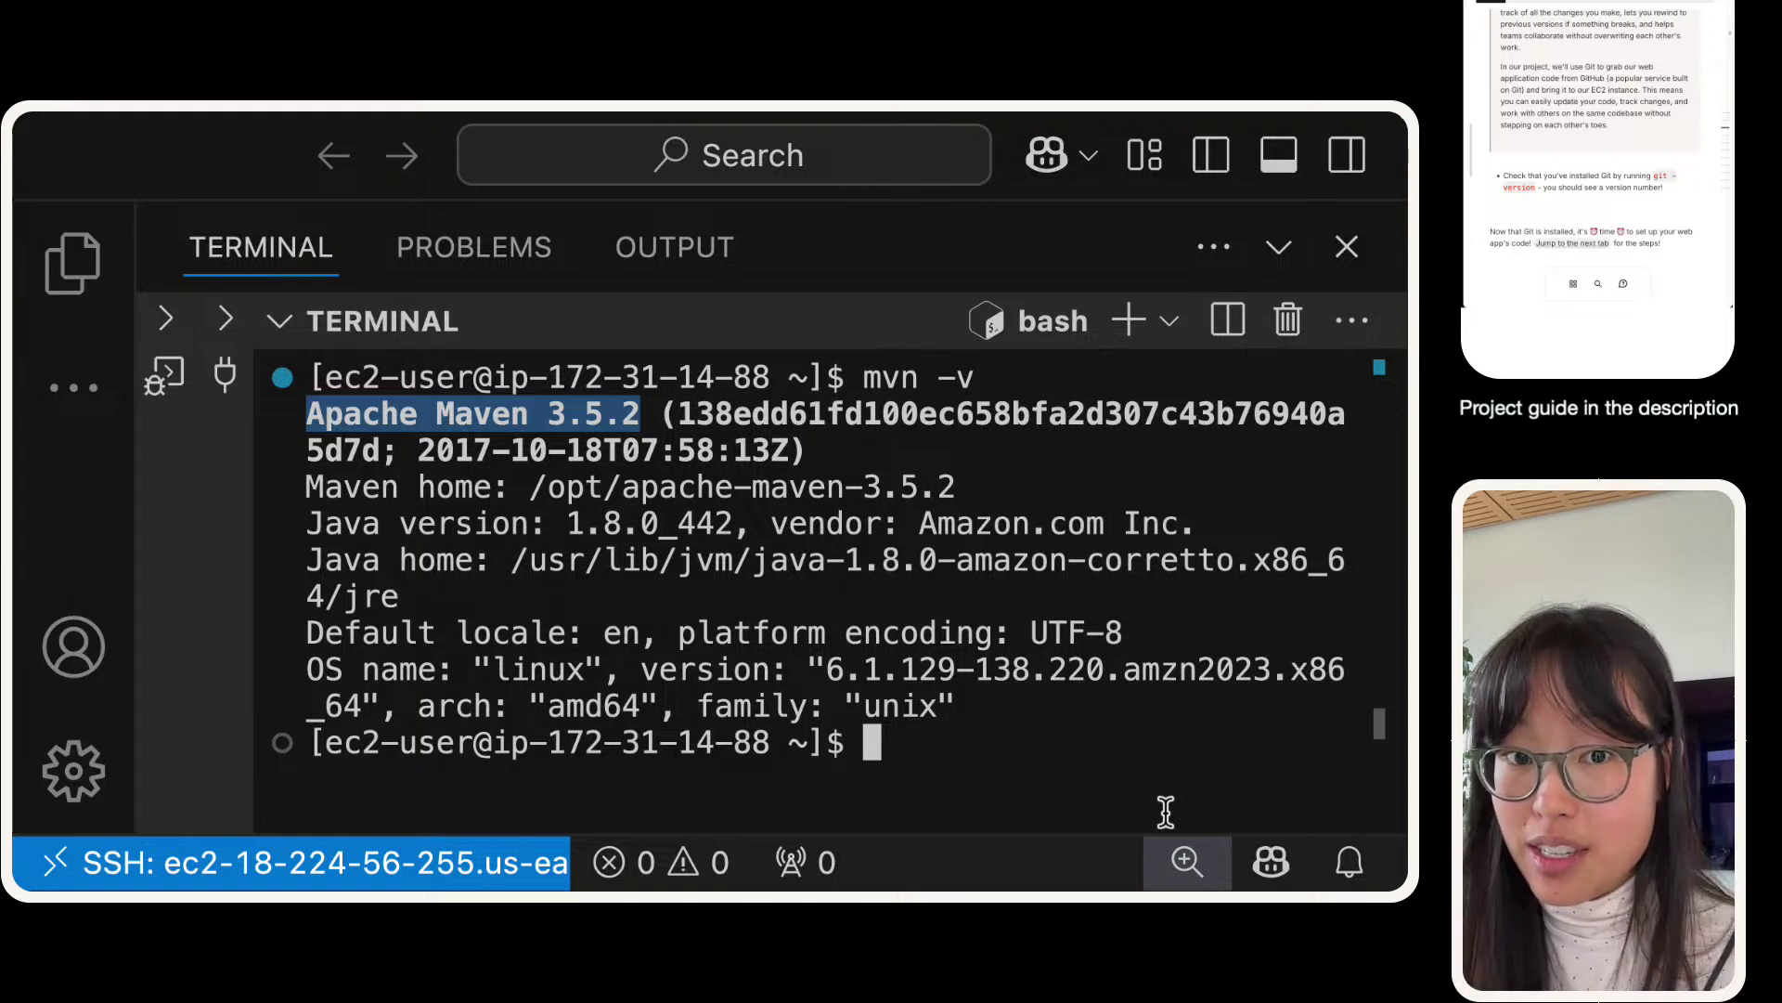
left_click(1015, 741)
- Run java -version to confirm Java 1.8.0_442, then clear the terminal
type("clear")
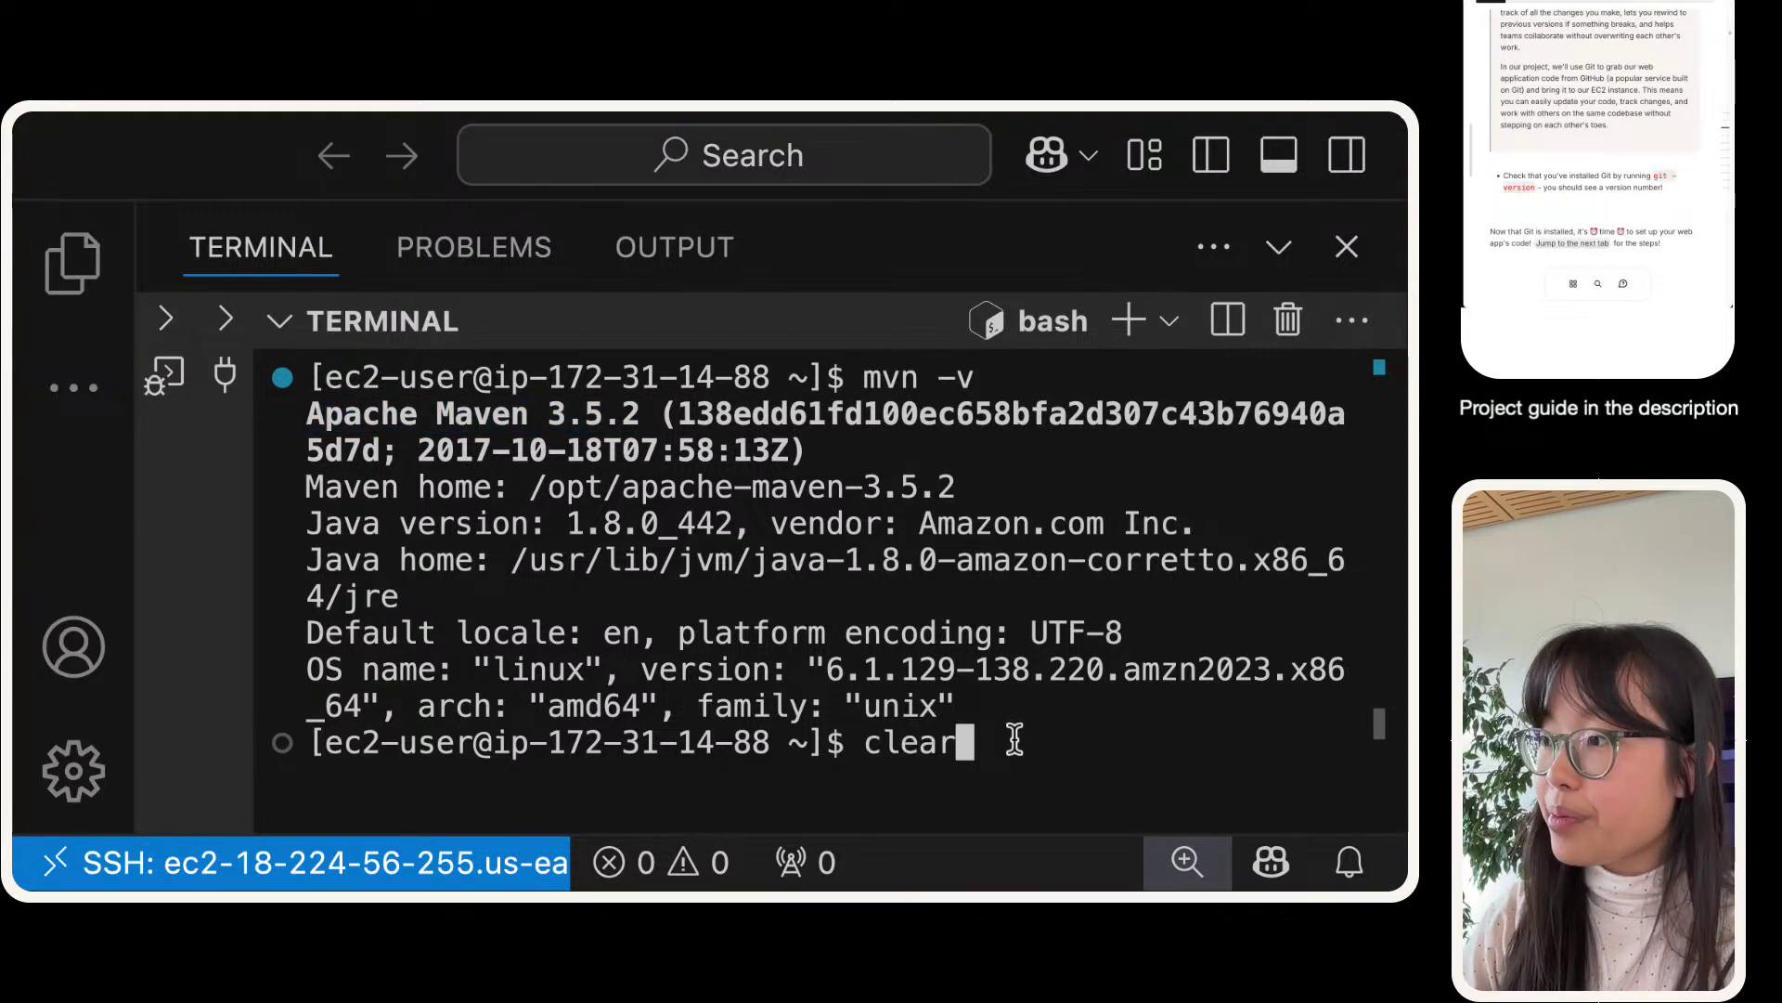
key("Return")
type("java -ver")
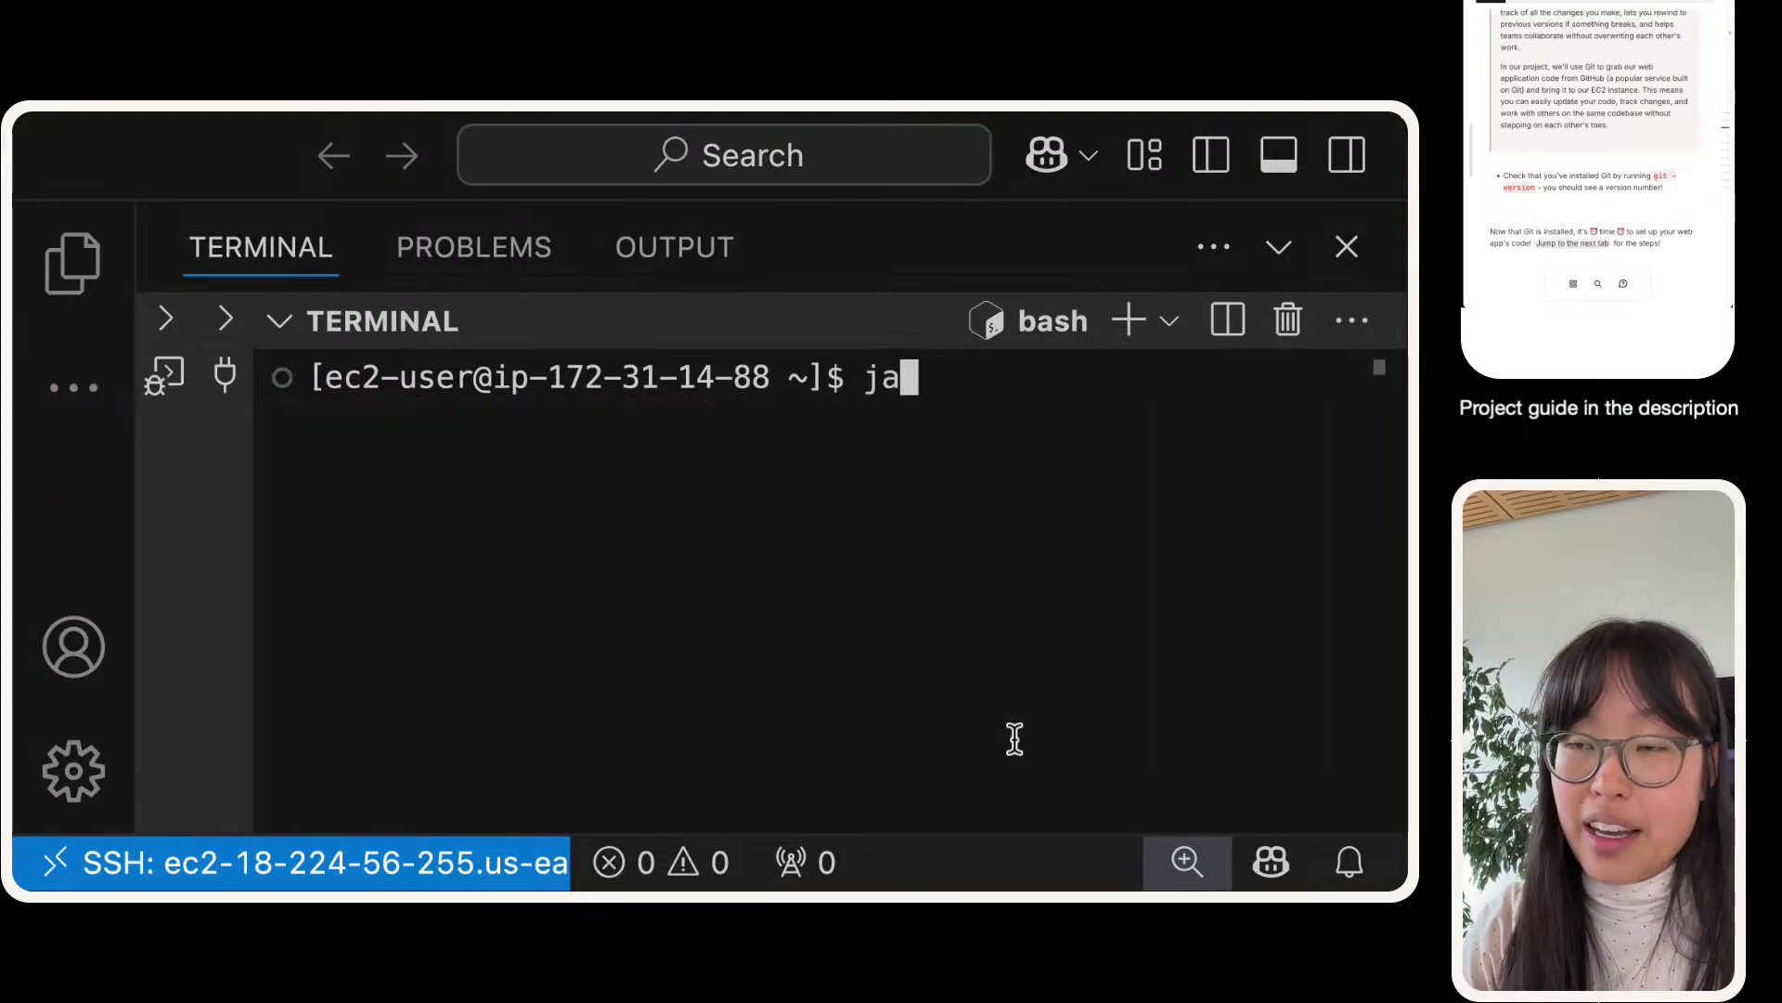
key("BackSpace")
key("BackSpace")
key("BackSpace")
type("version")
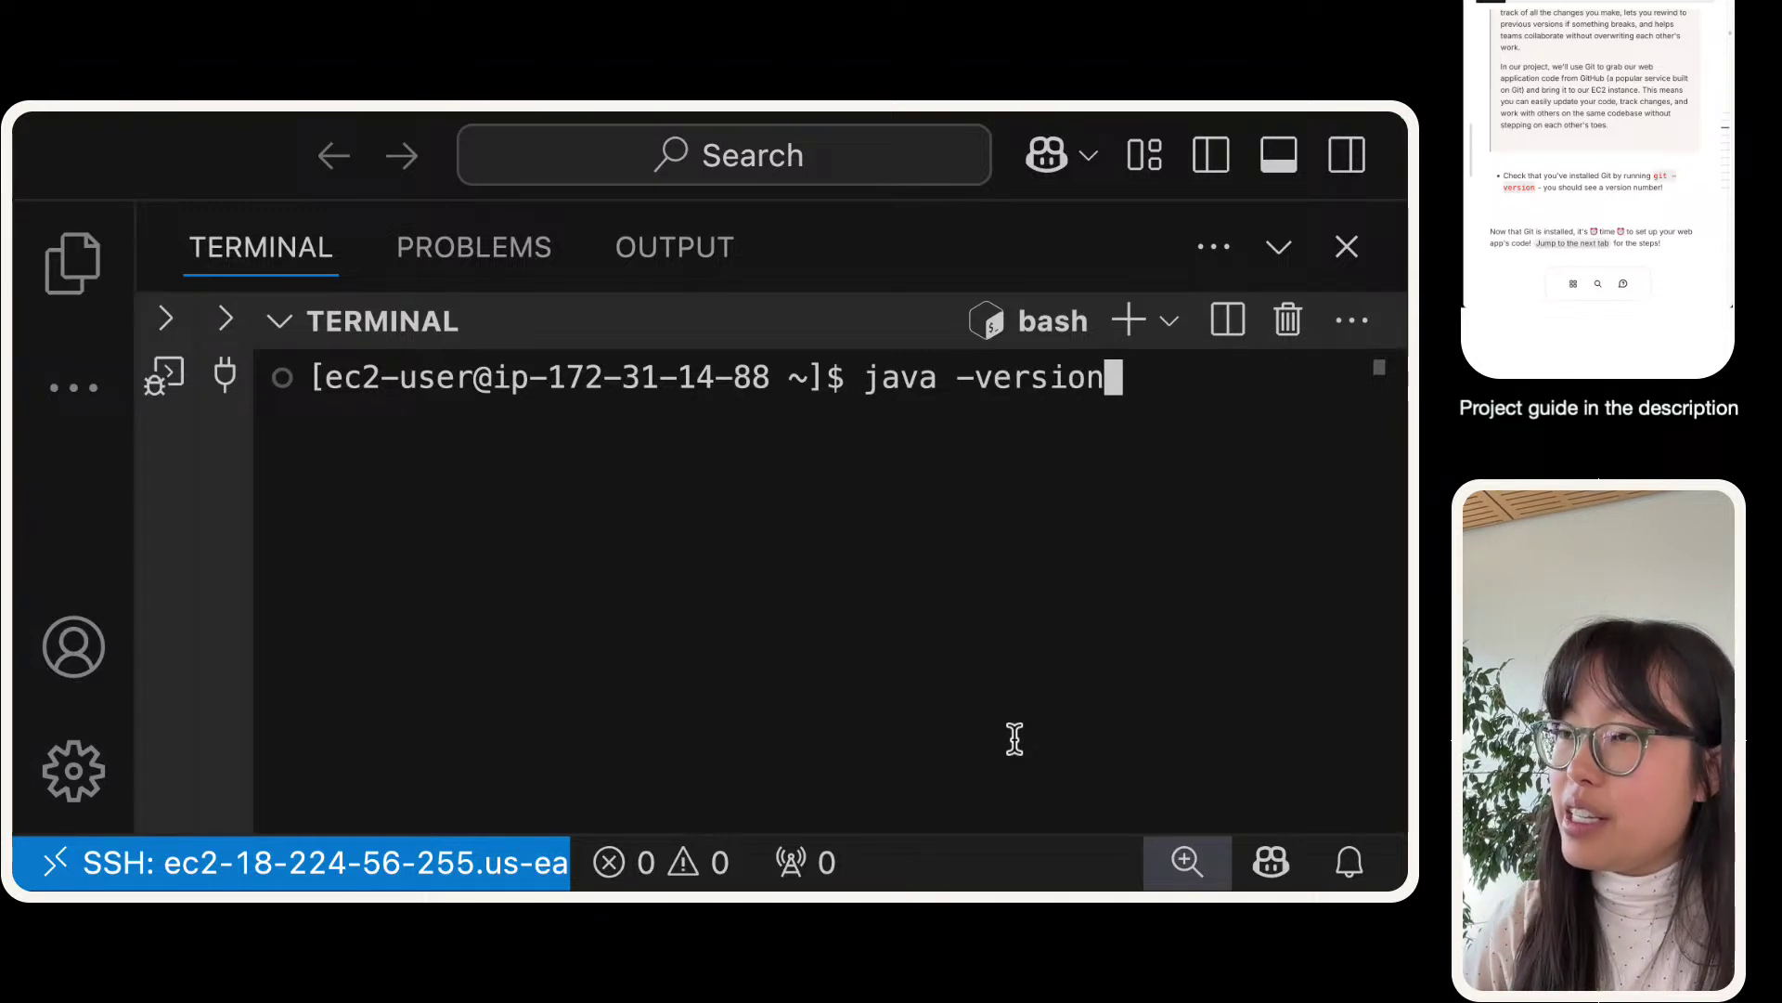
key("Return")
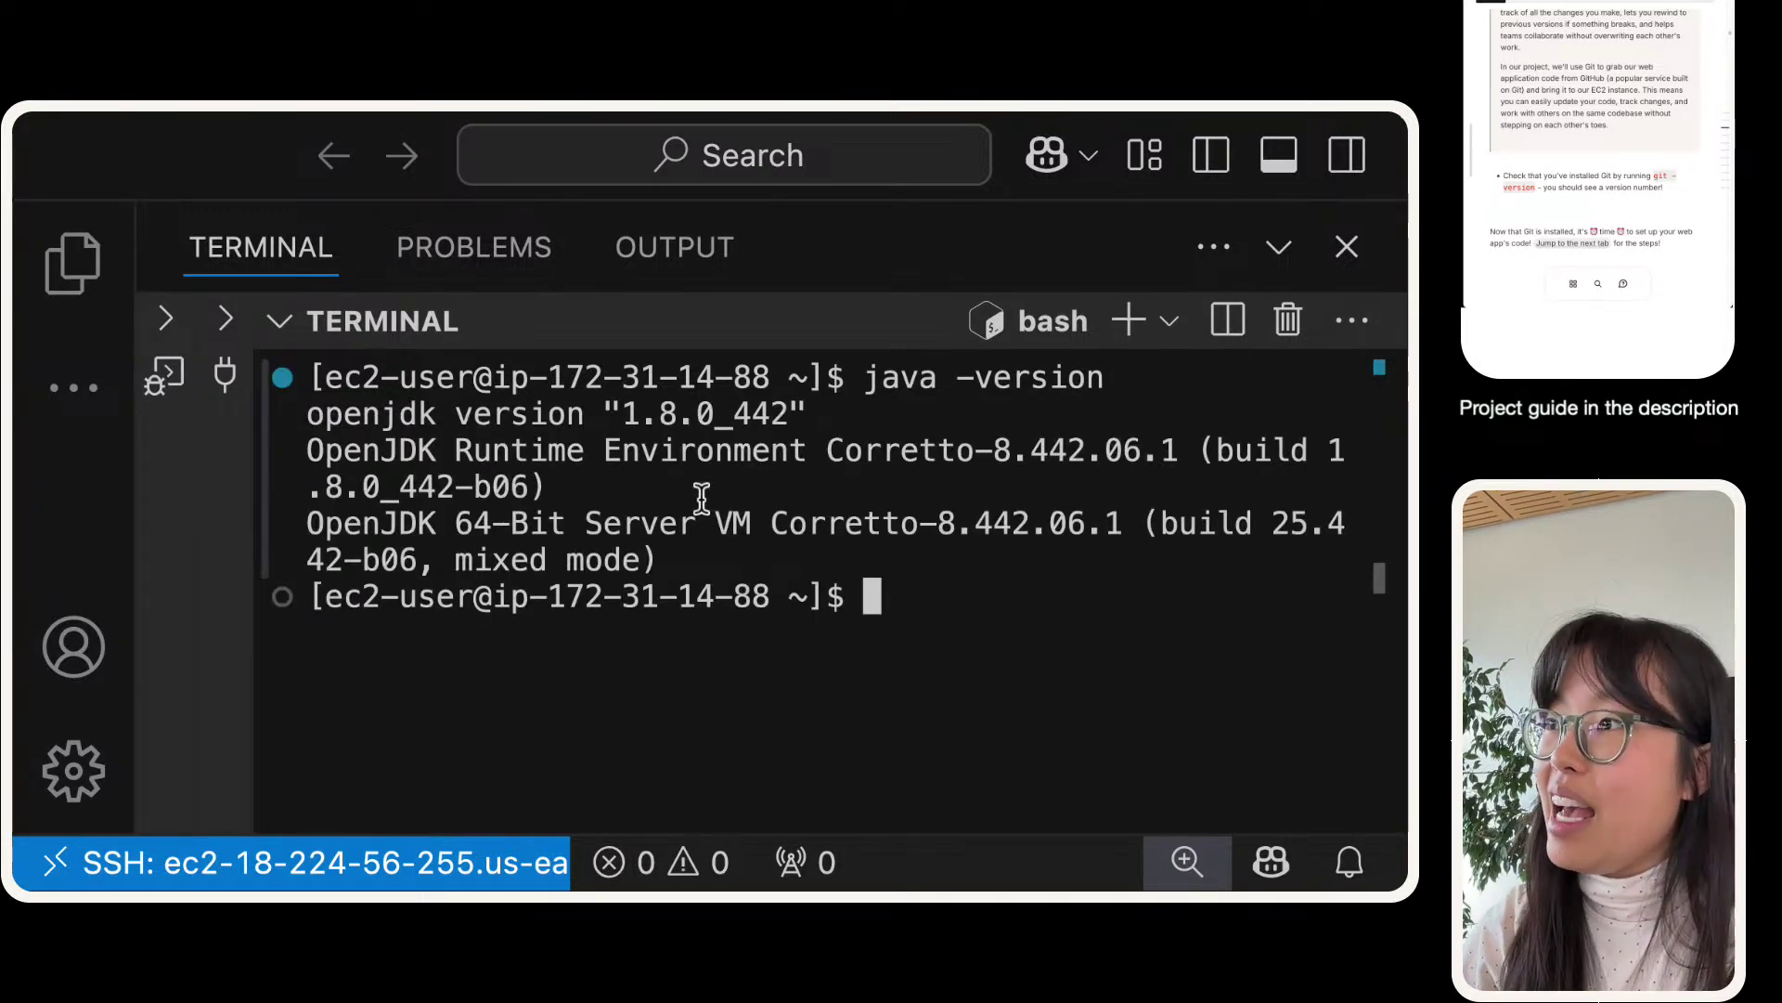
left_click_drag(826, 413, 605, 413)
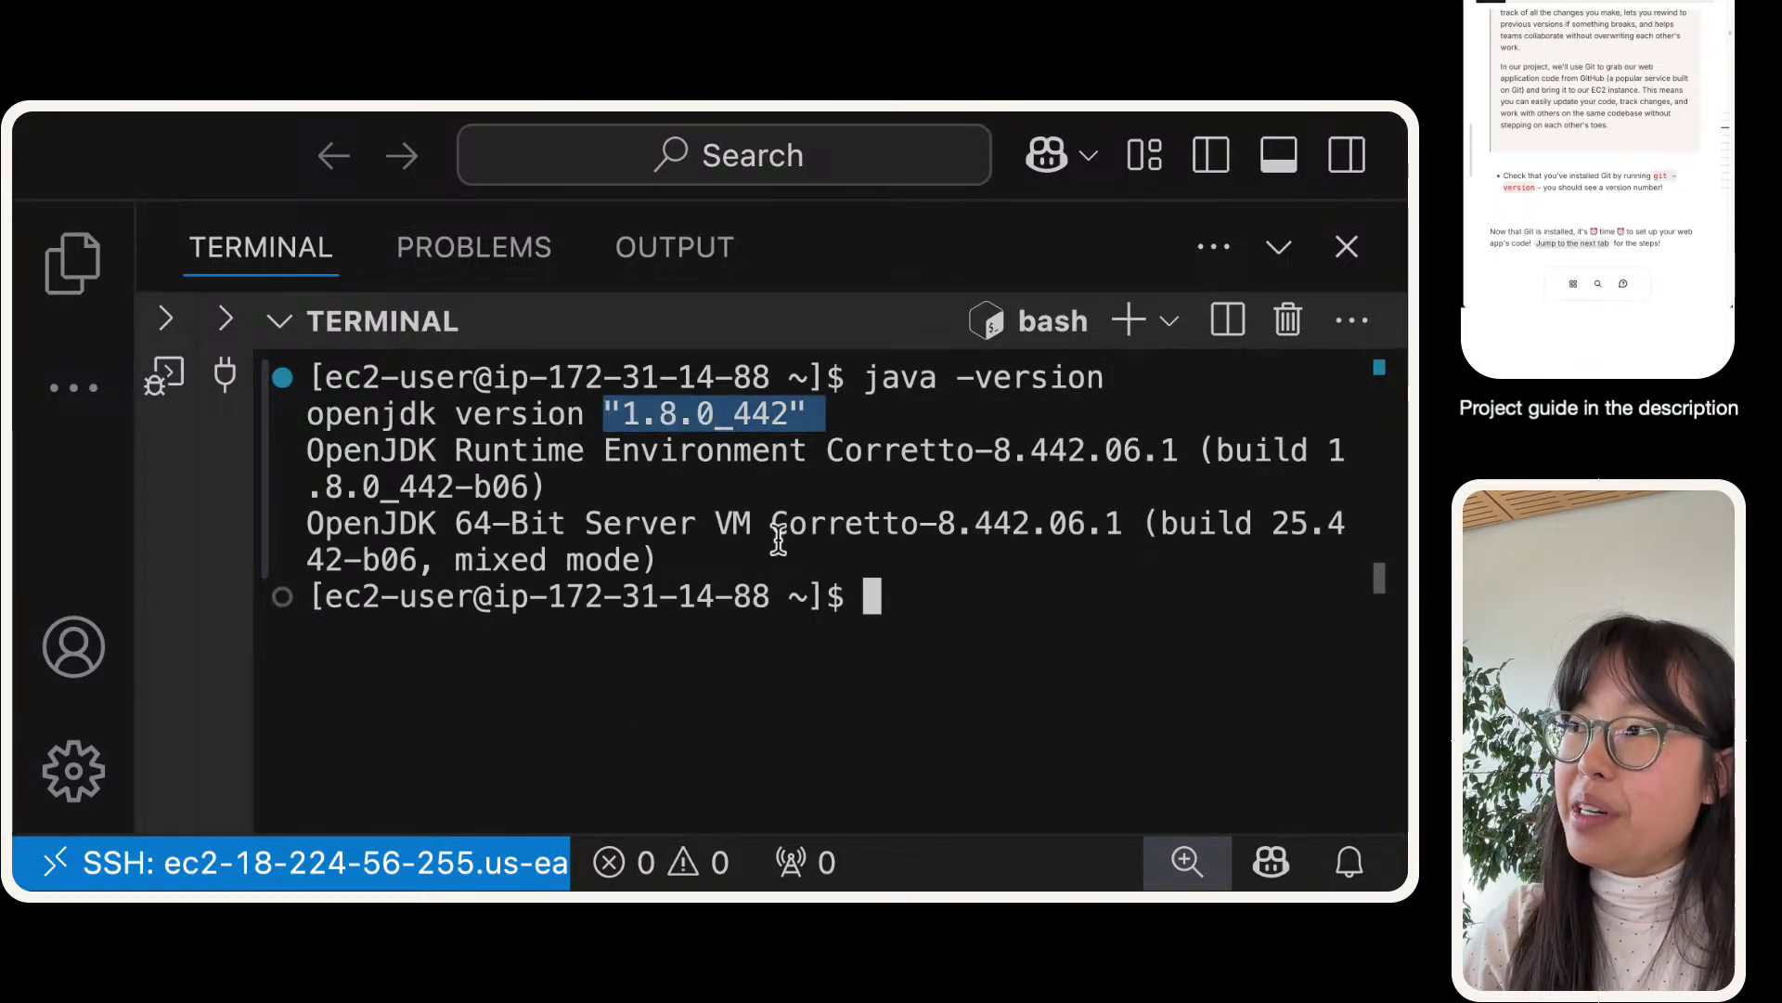
left_click(1206, 593)
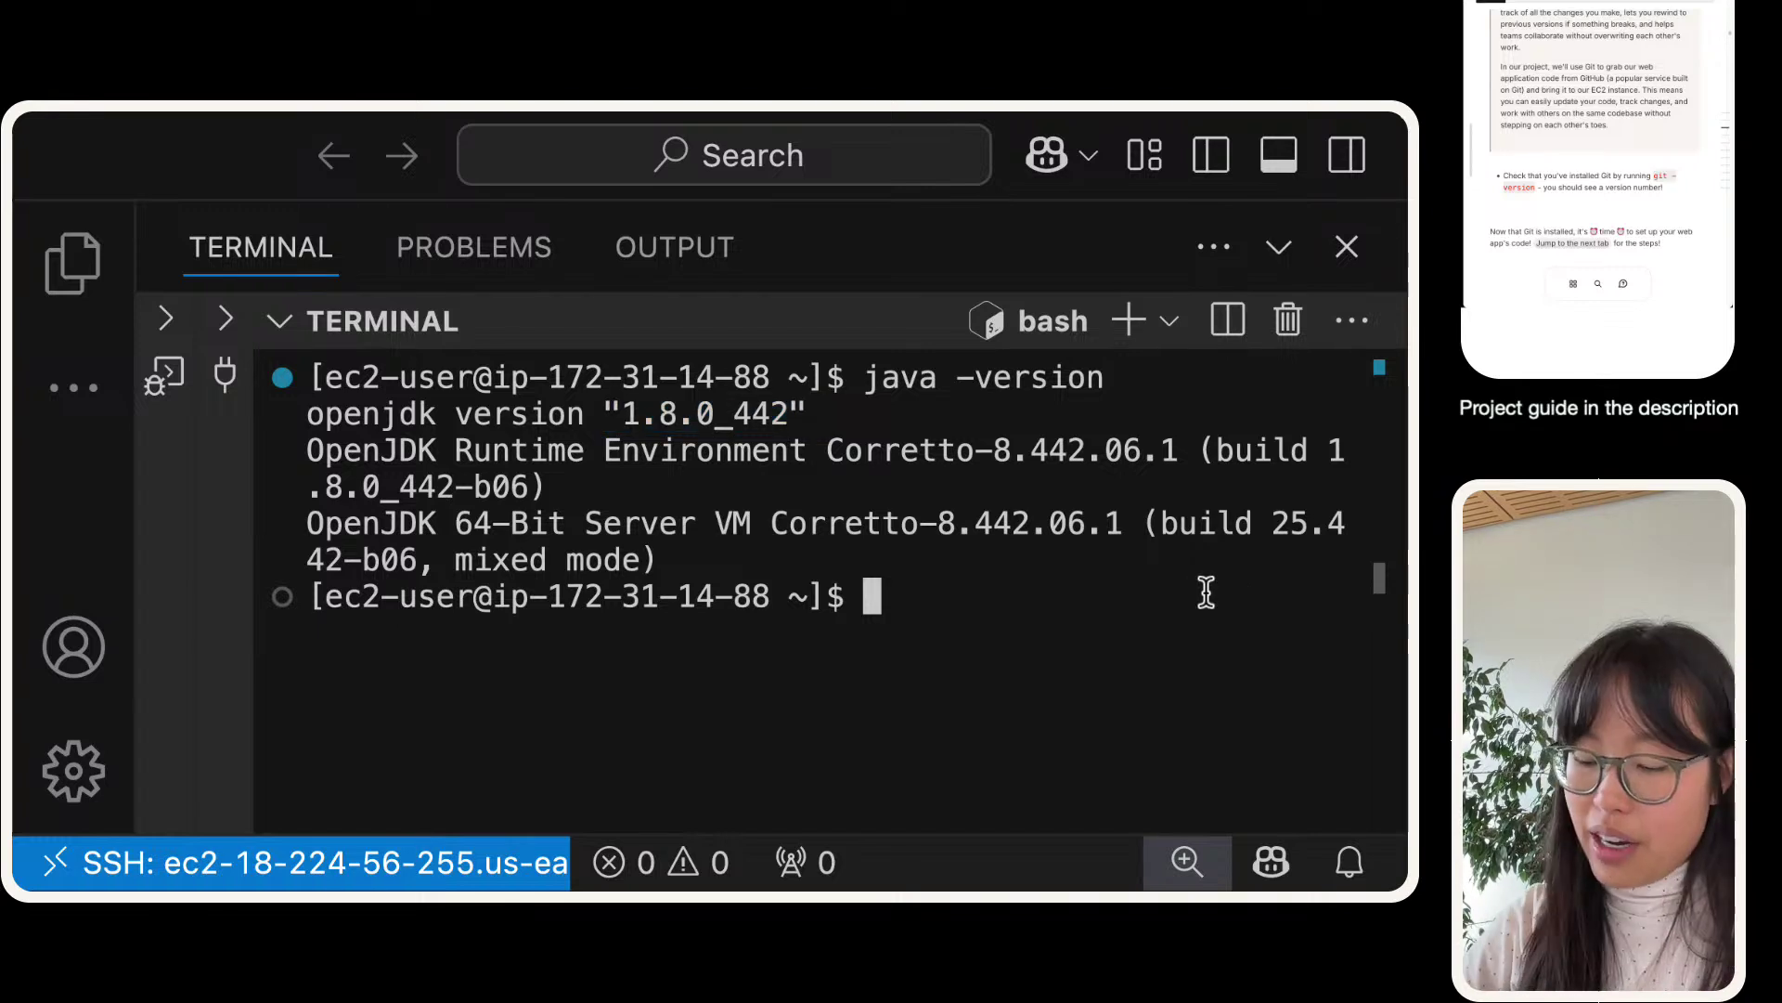
type("clear")
key("Return")
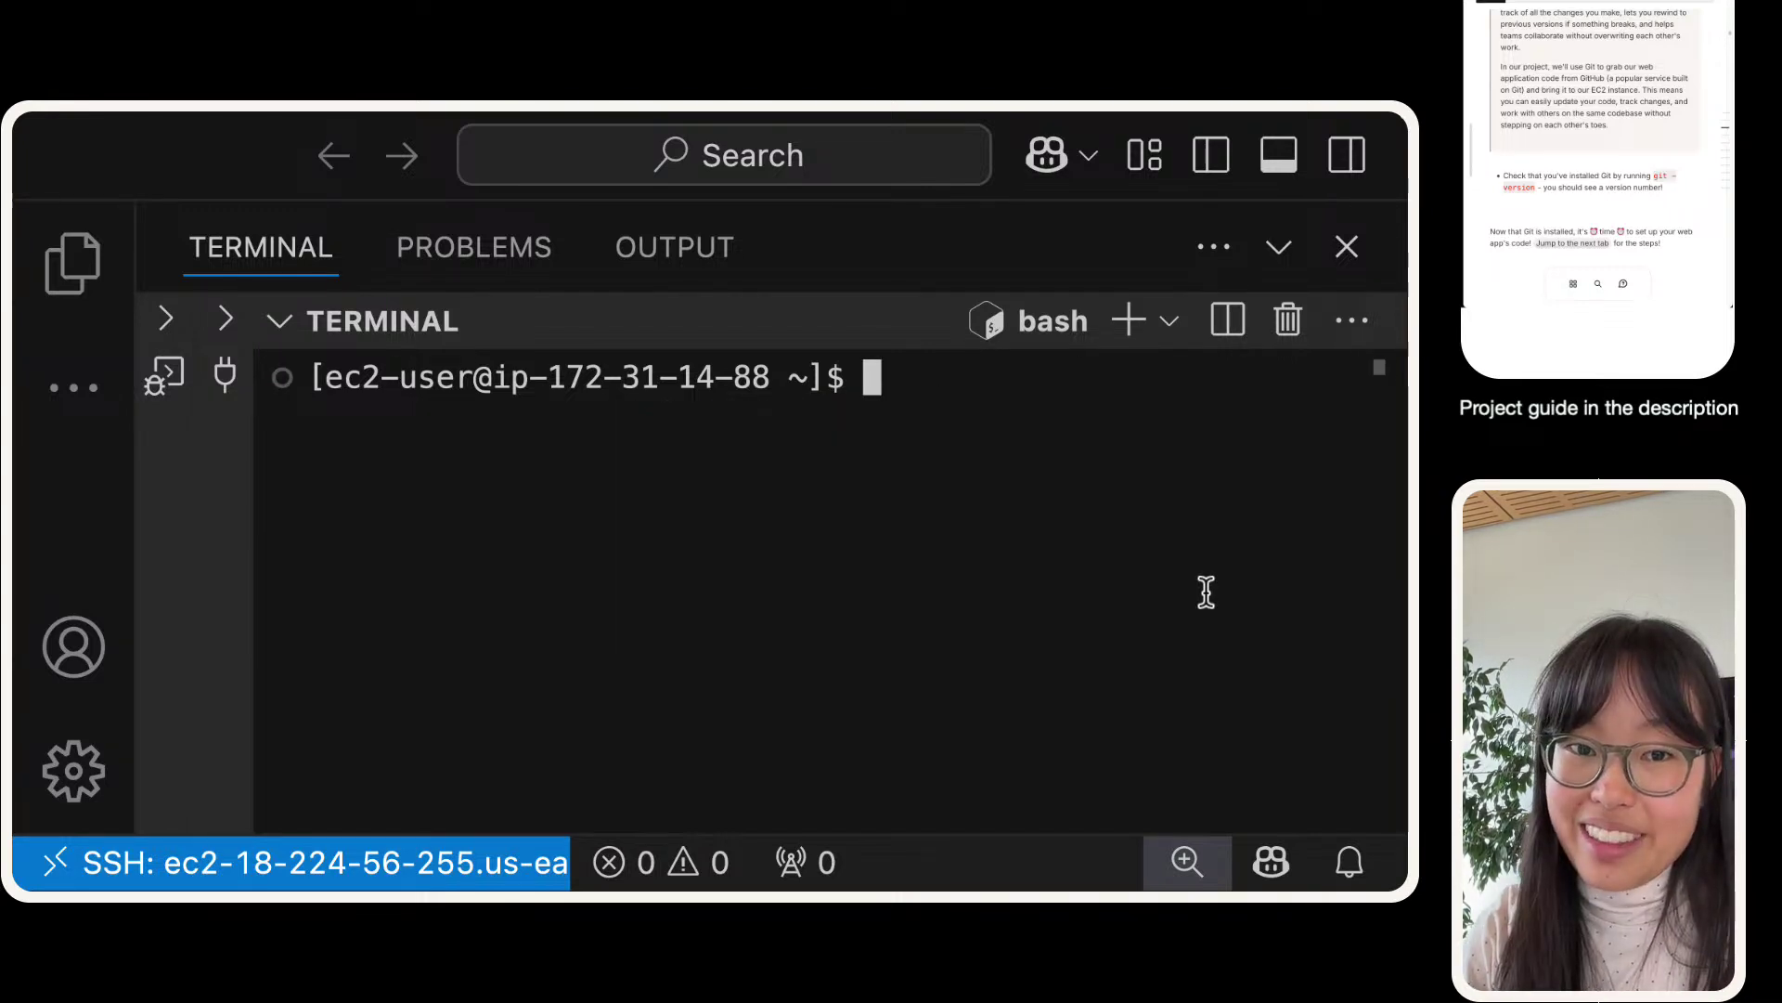
- Run git -version and look over the resulting error and usage output
type("git -version")
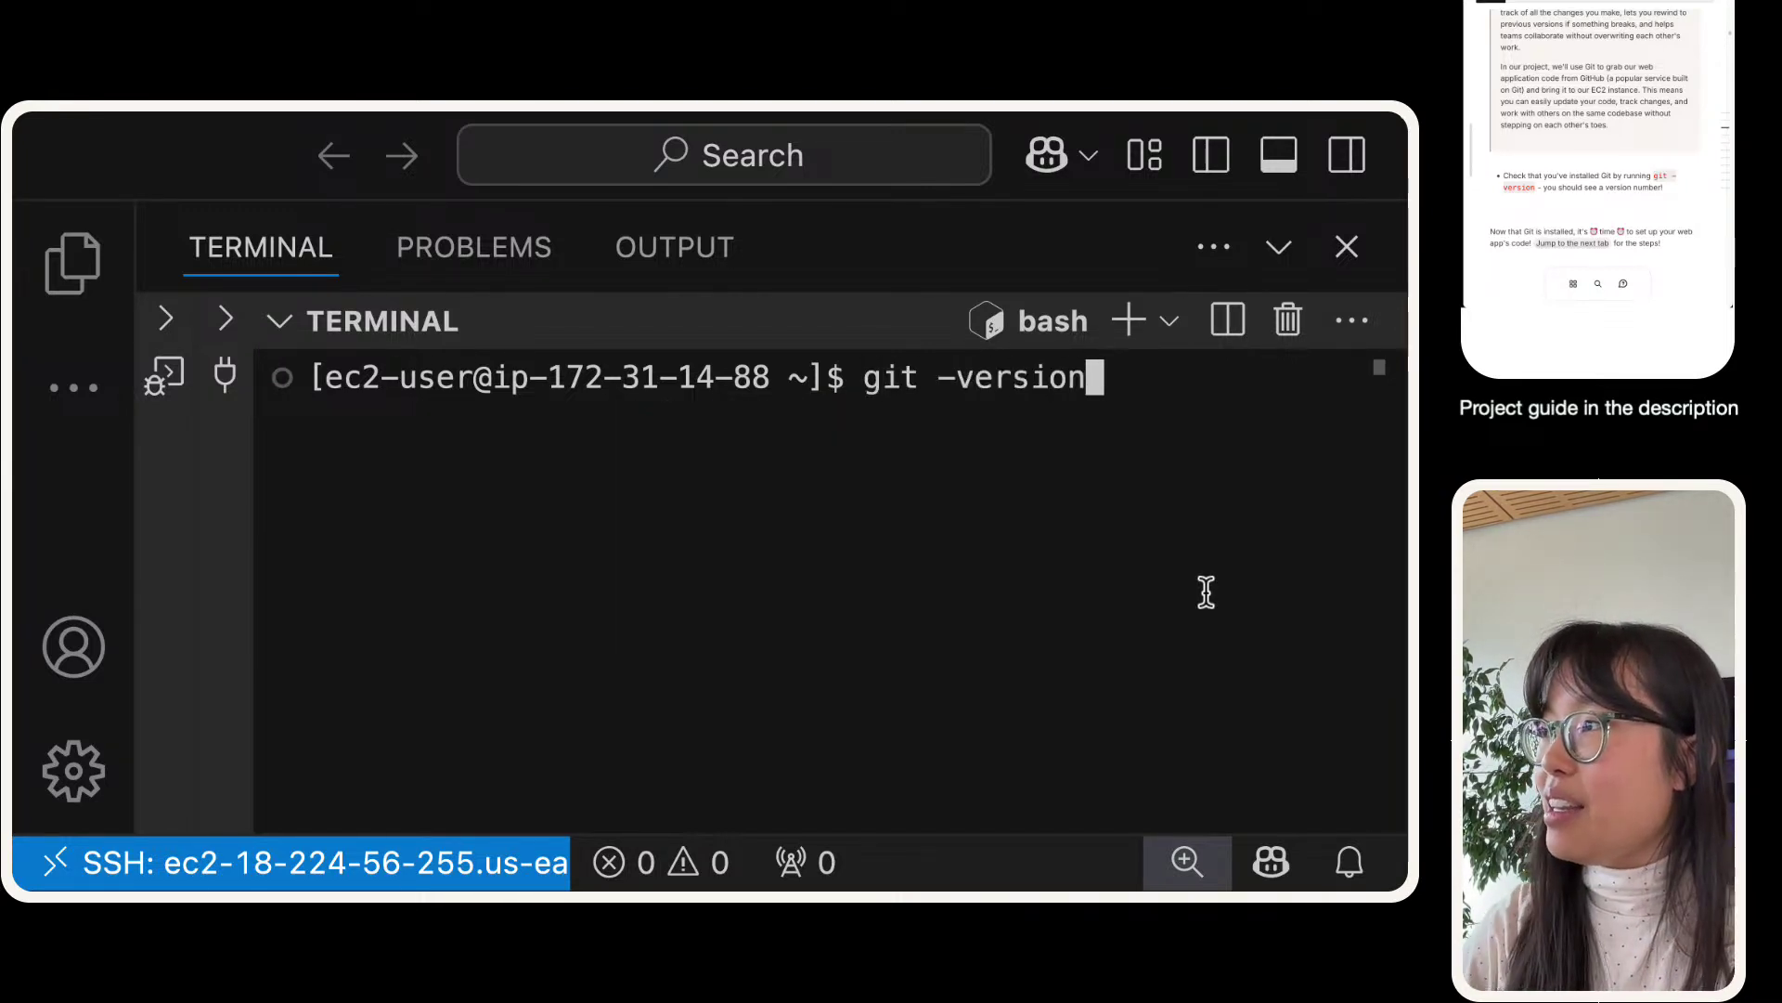
key("Return")
scroll(949, 602, "up", 1)
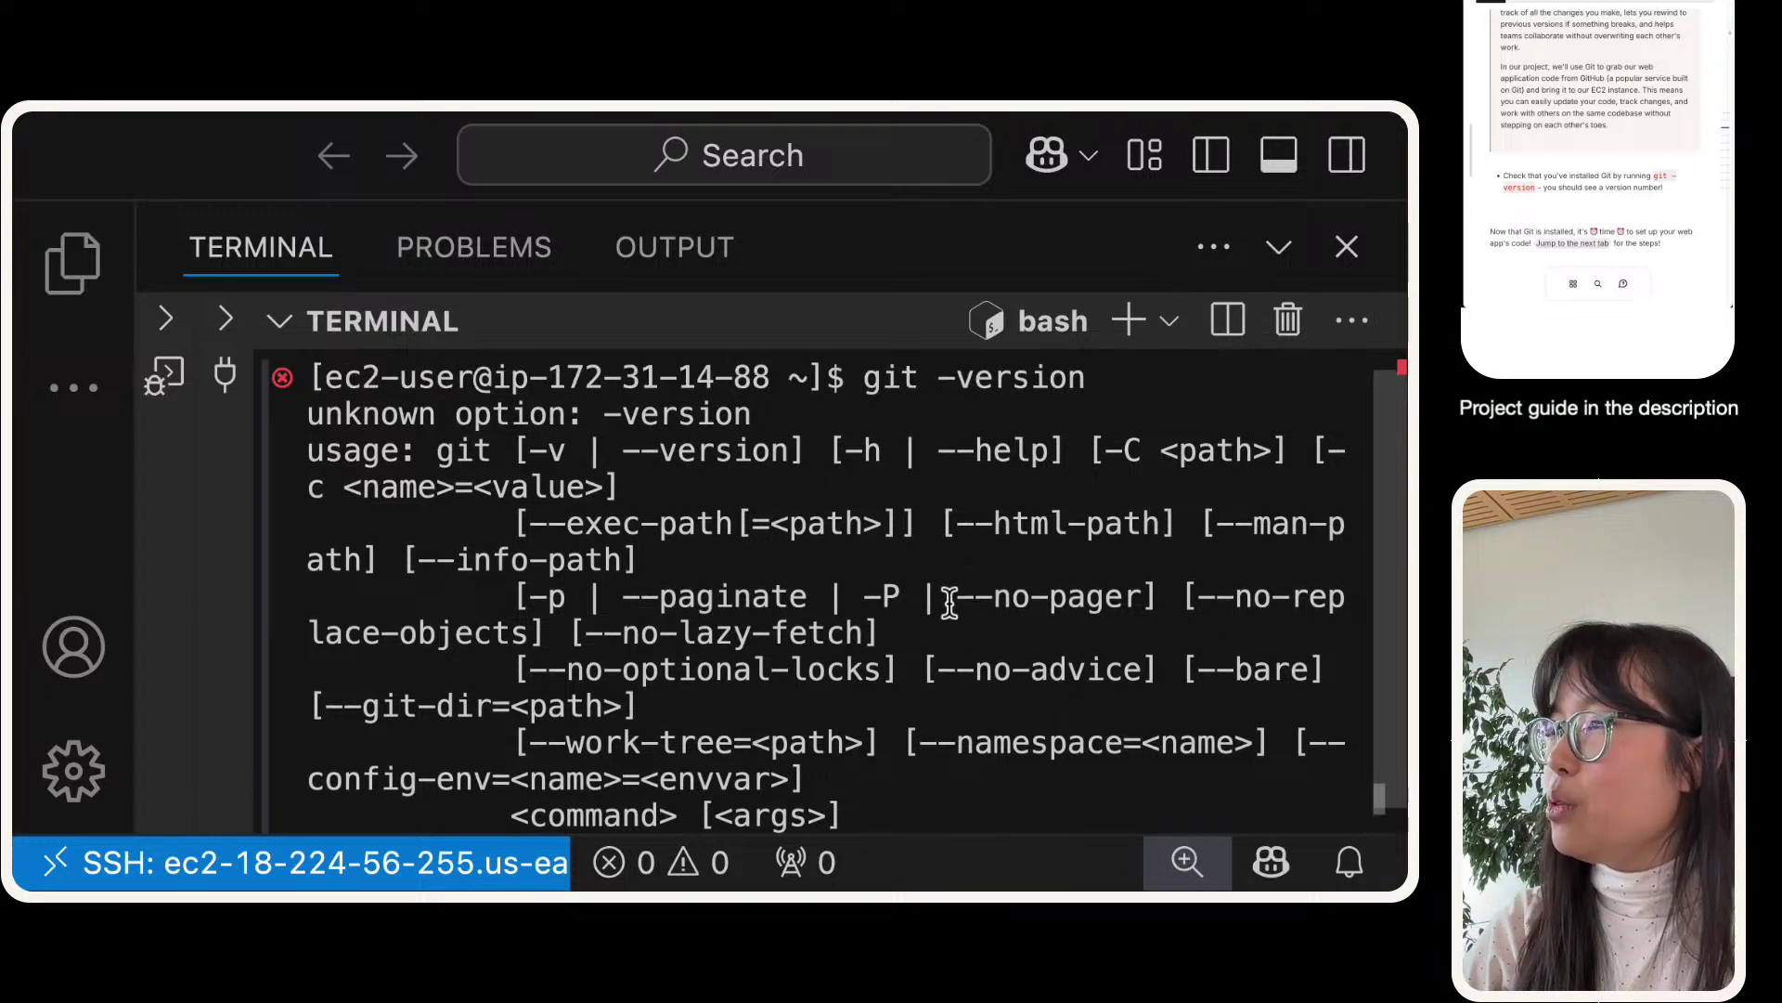
scroll(948, 601, "down", 1)
right_click(949, 601)
left_click(796, 573)
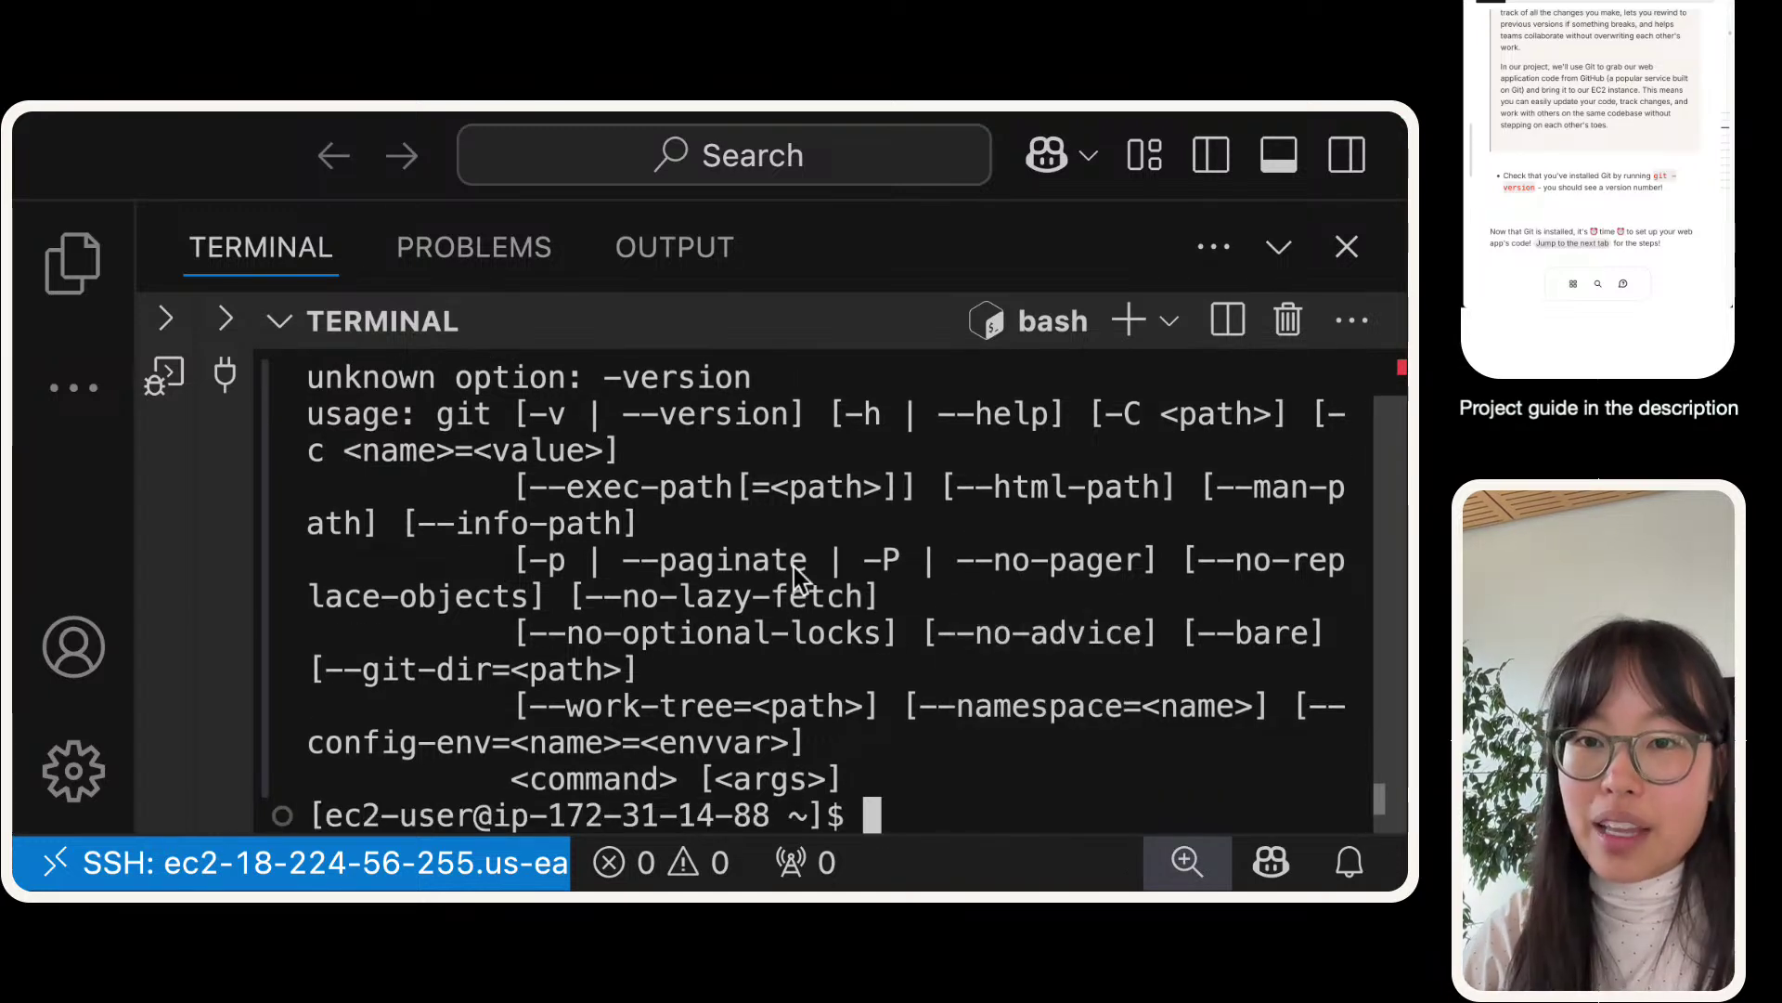
scroll(812, 546, "up", 1)
scroll(833, 538, "down", 1)
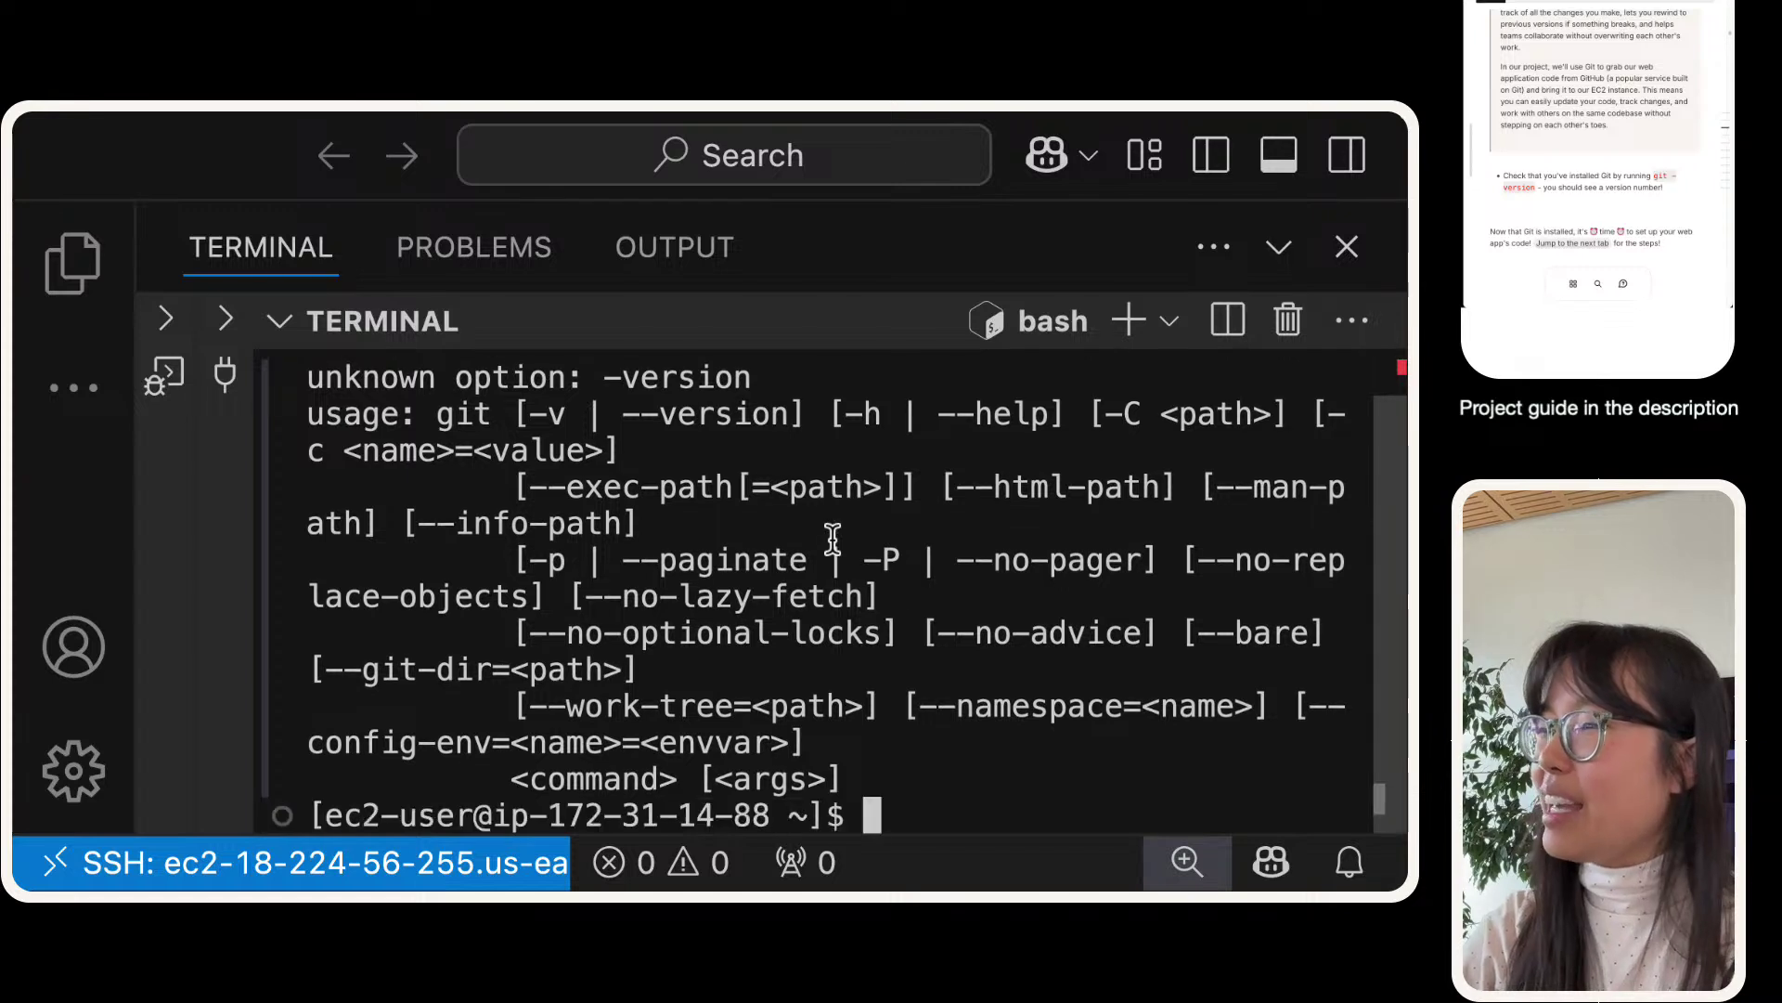
scroll(889, 580, "up", 1)
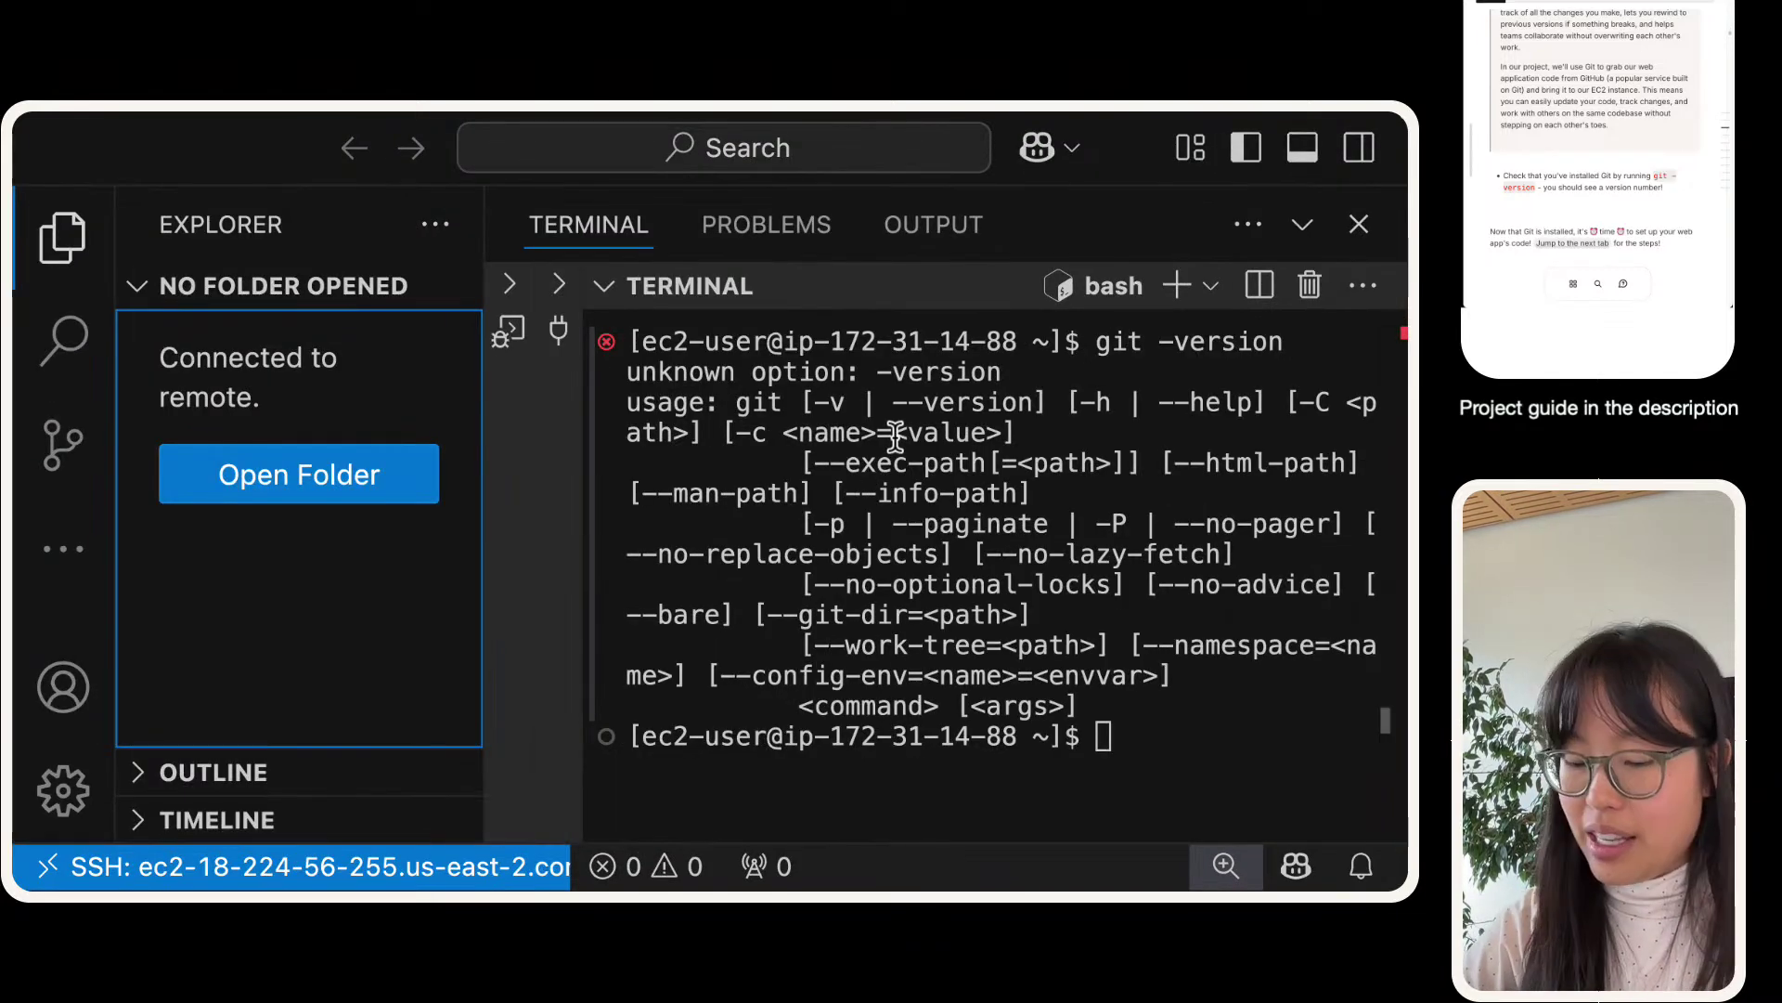
- Widen and zoom out the terminal, then highlight the -v and --version options in git's usage text
key("super+b")
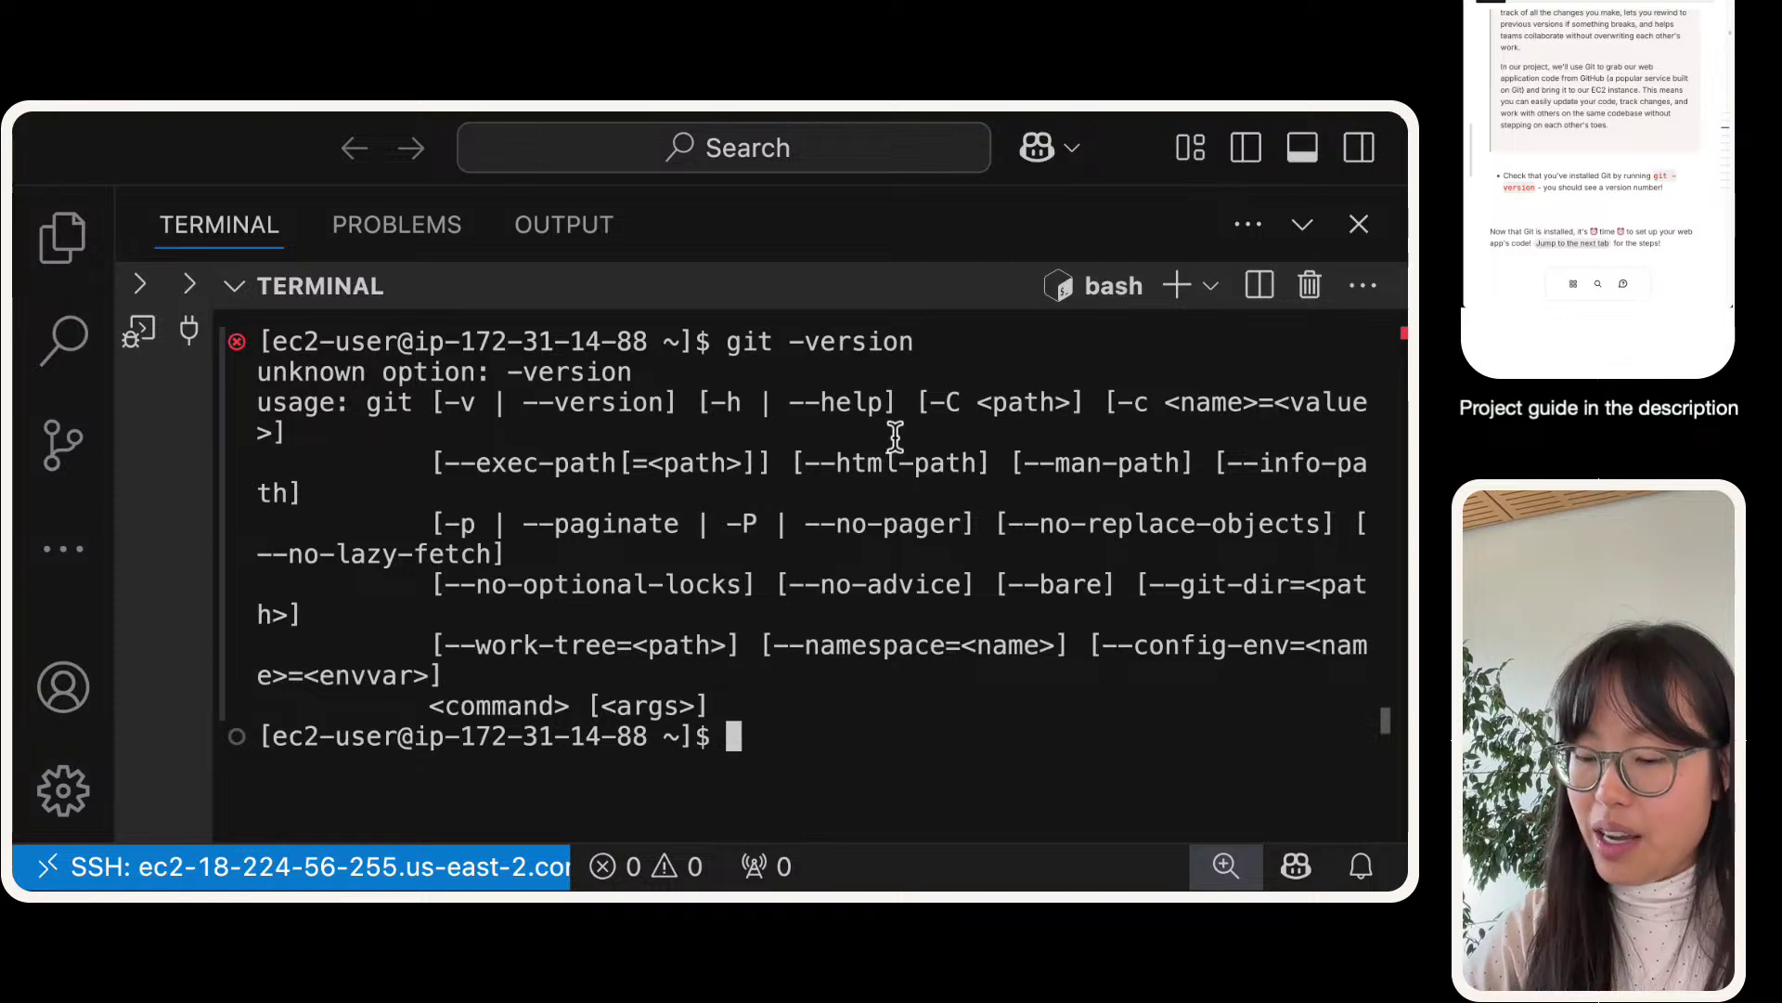
key("super+minus")
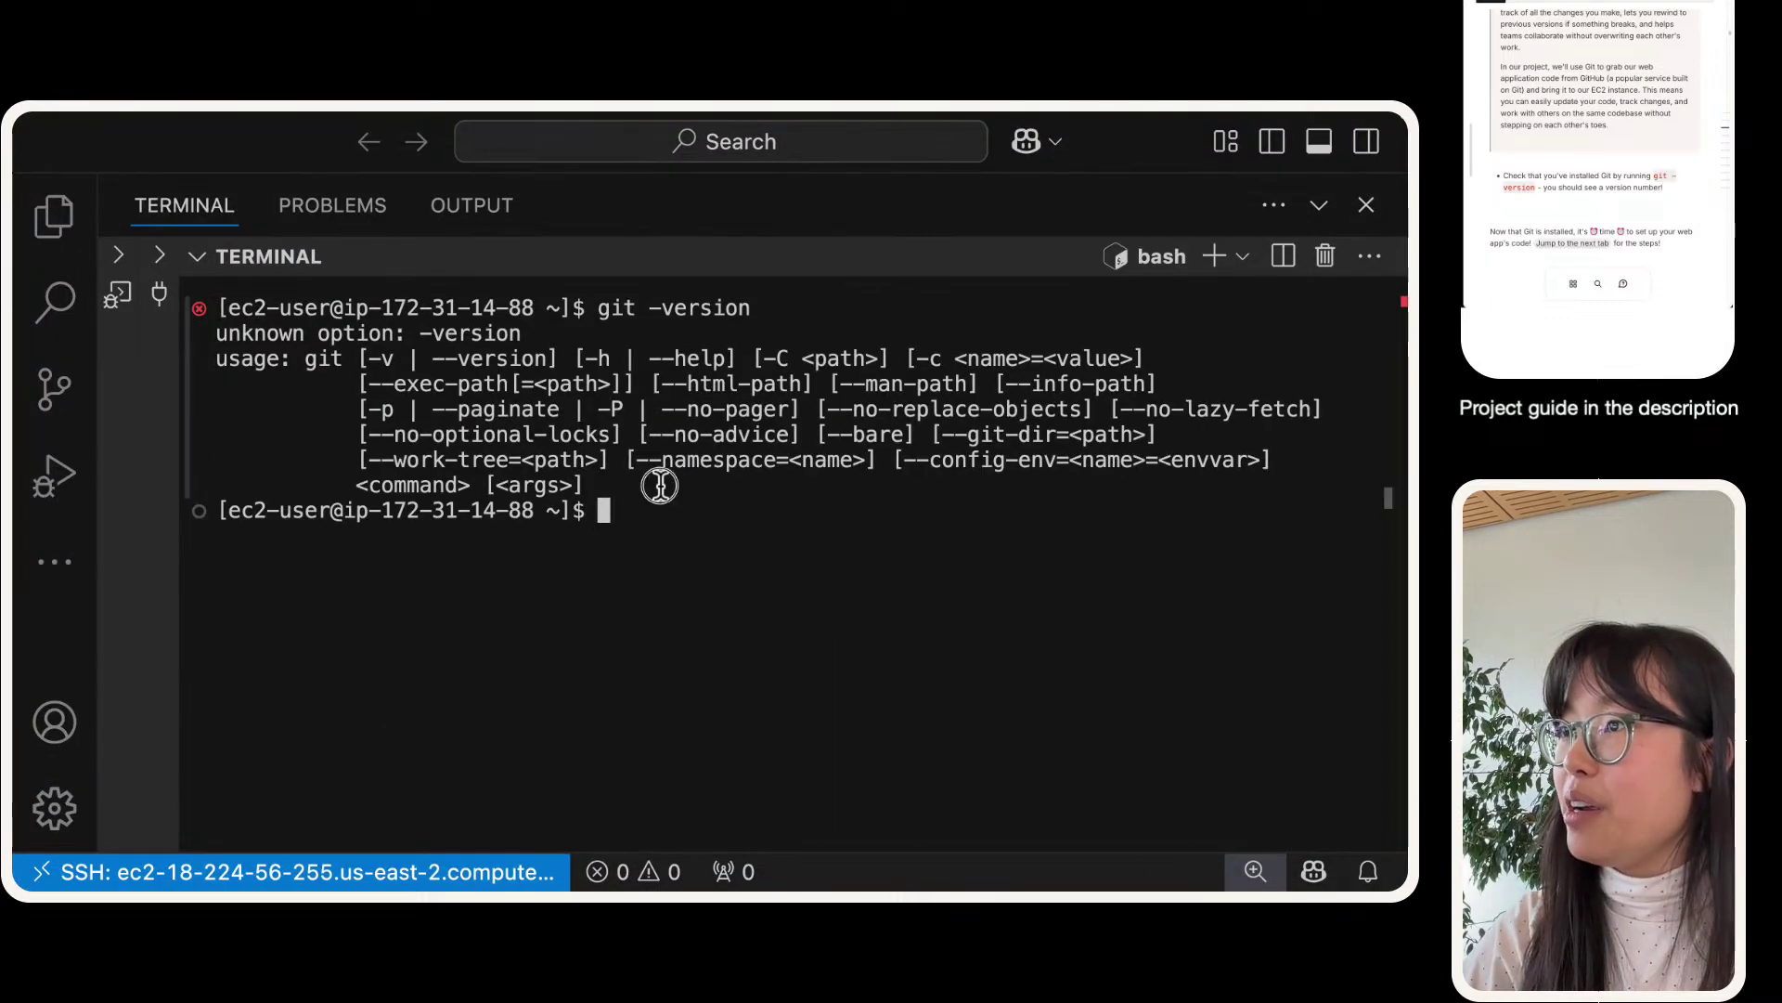
left_click_drag(671, 496, 70, 306)
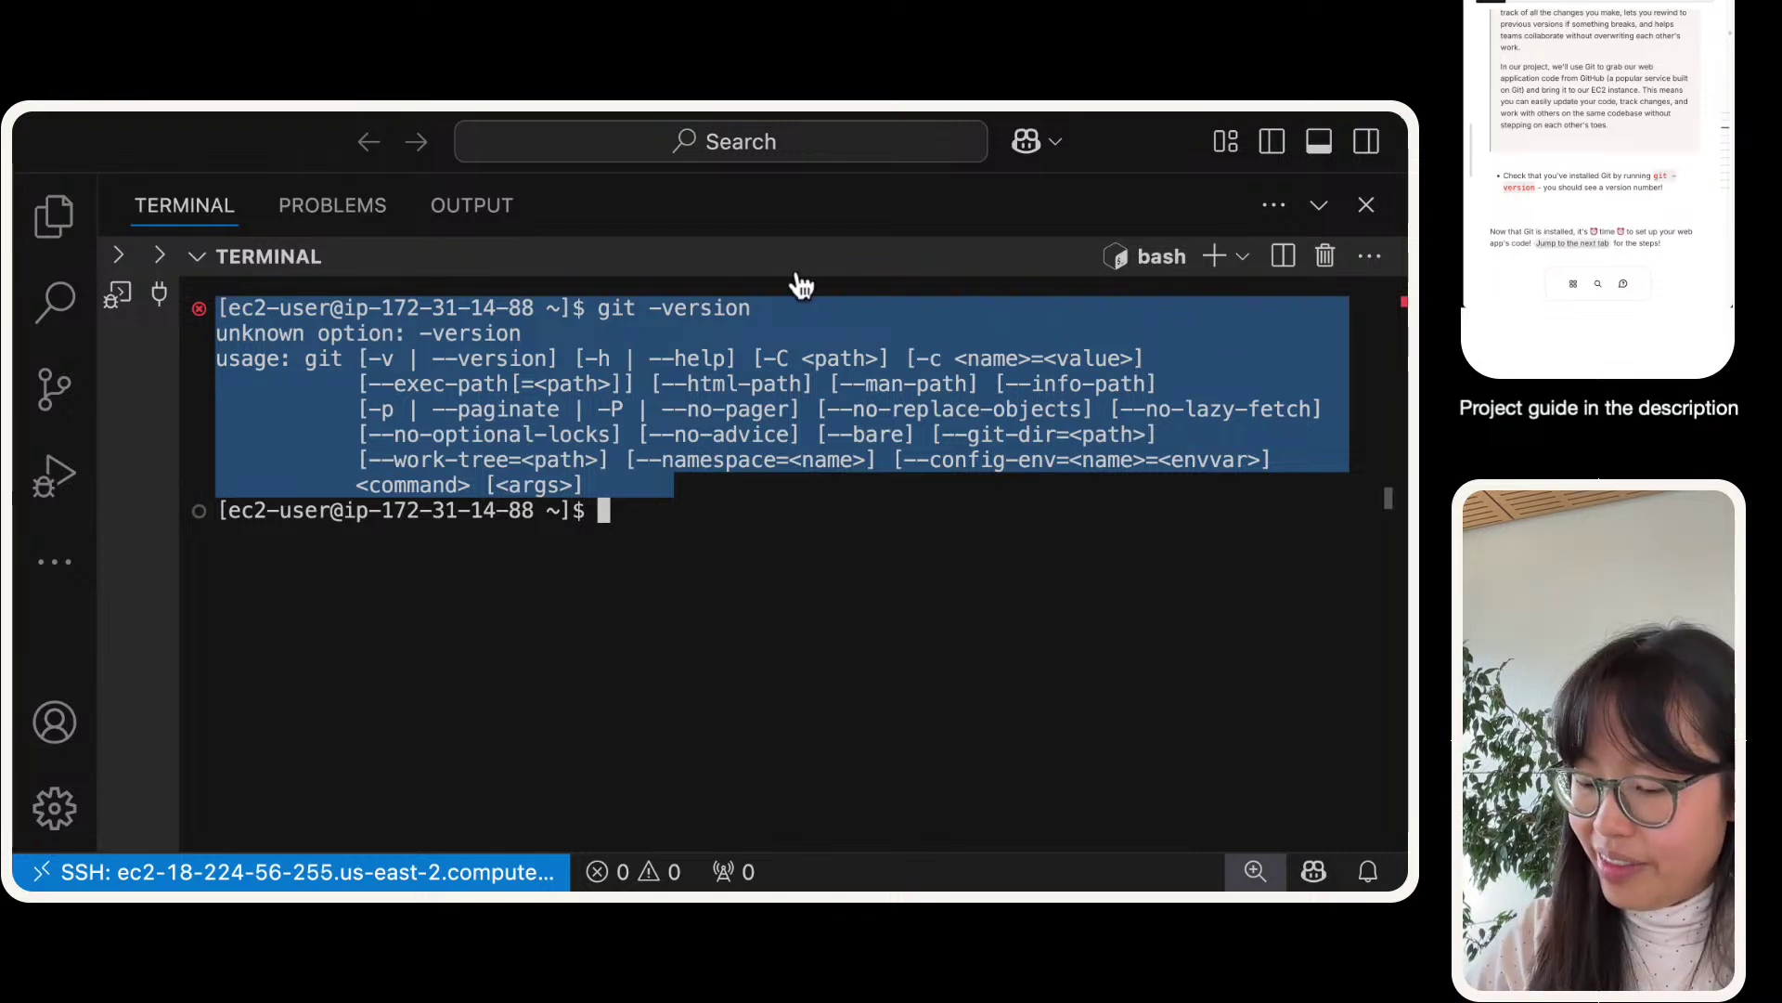
left_click(761, 503)
left_click_drag(631, 492, 194, 351)
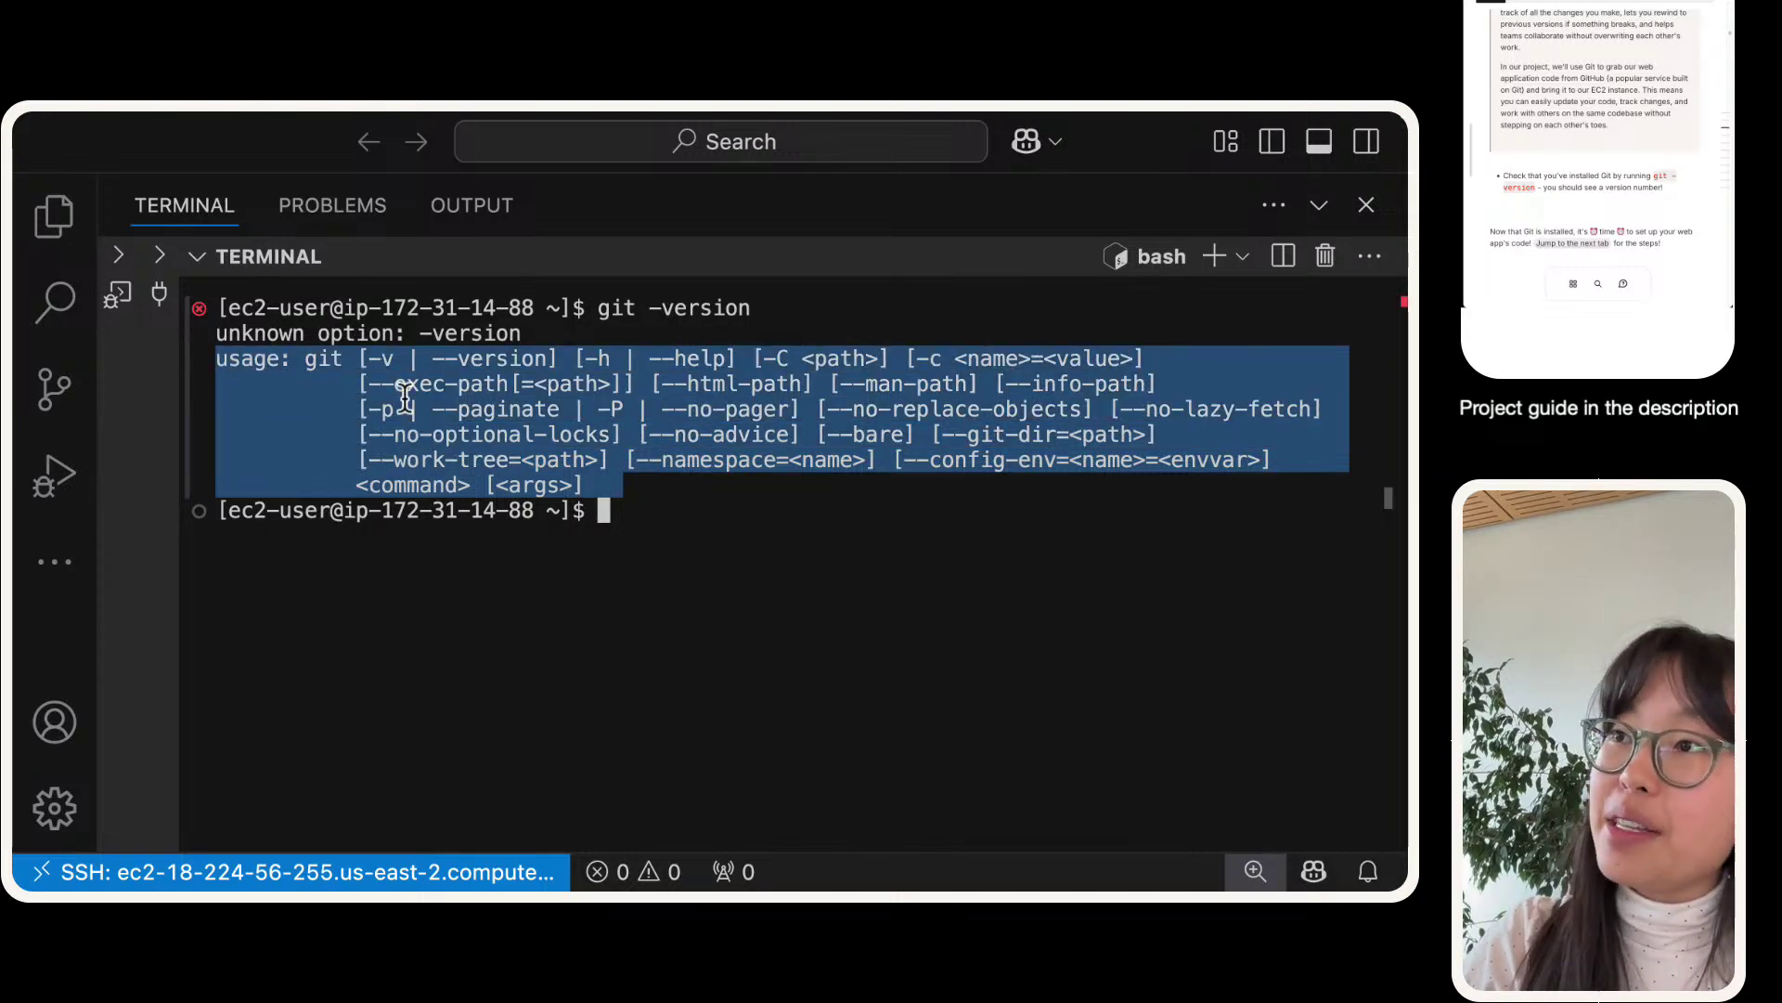
left_click(252, 355)
left_click_drag(218, 357, 312, 358)
left_click(318, 356)
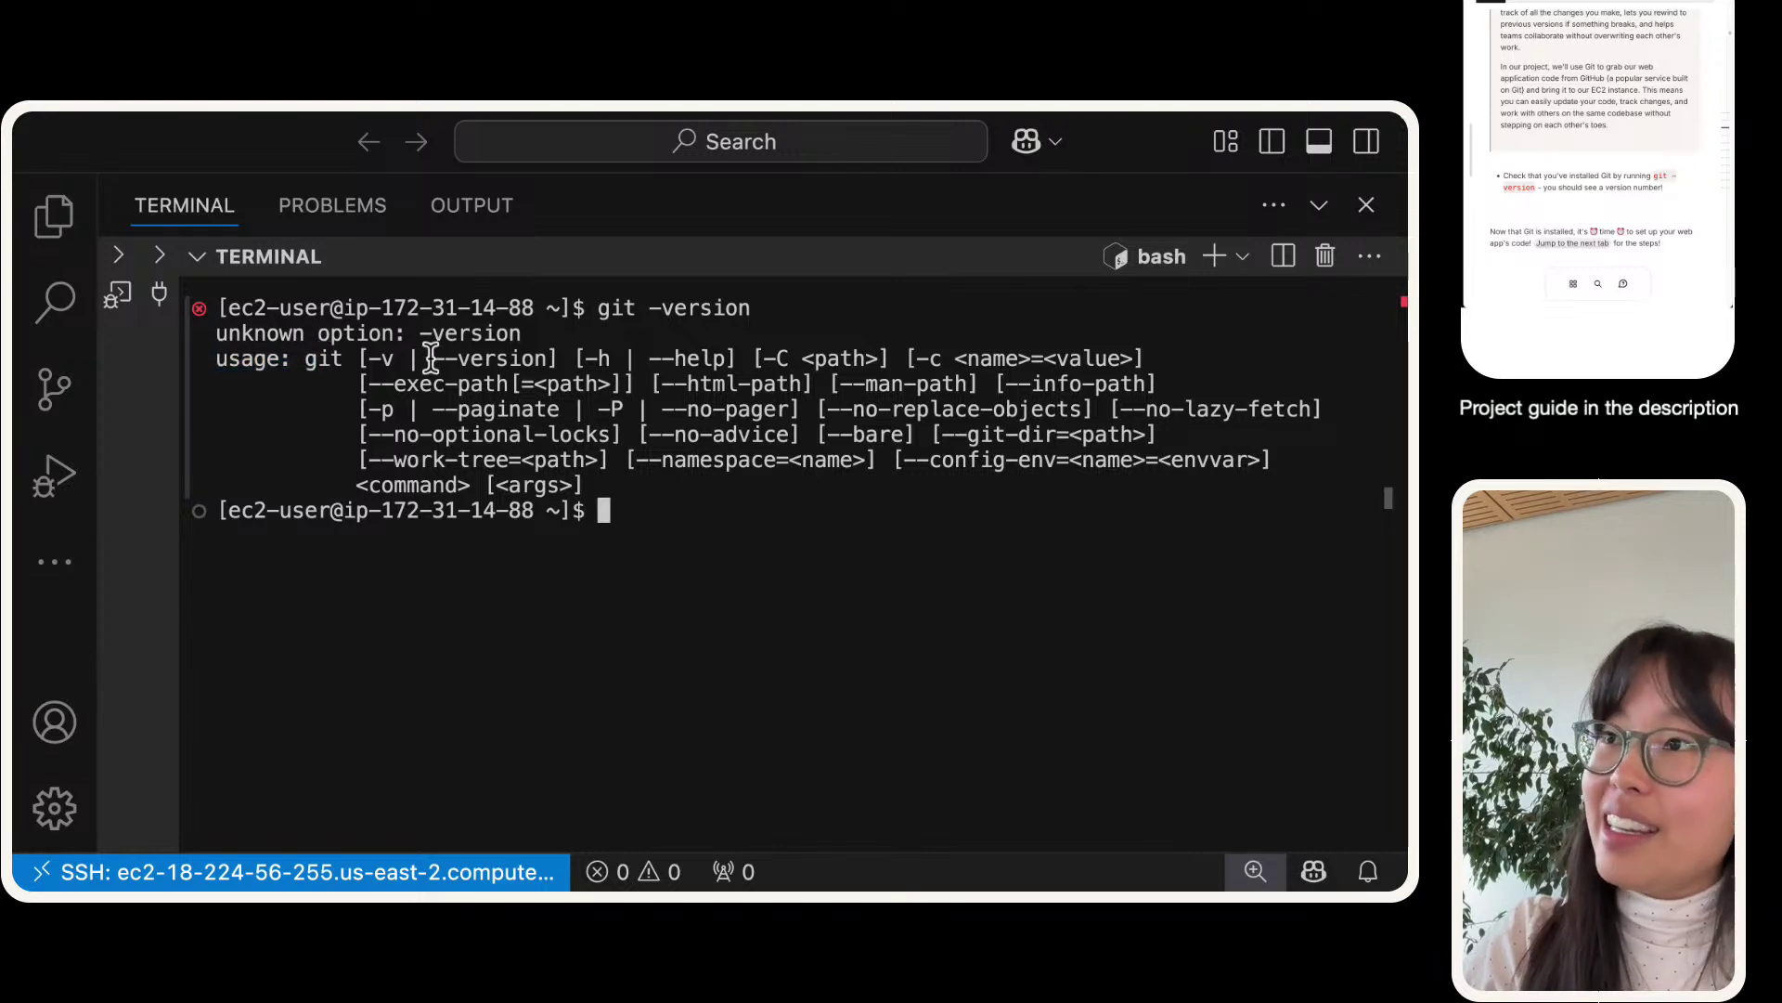
left_click(379, 356)
left_click_drag(432, 357, 554, 355)
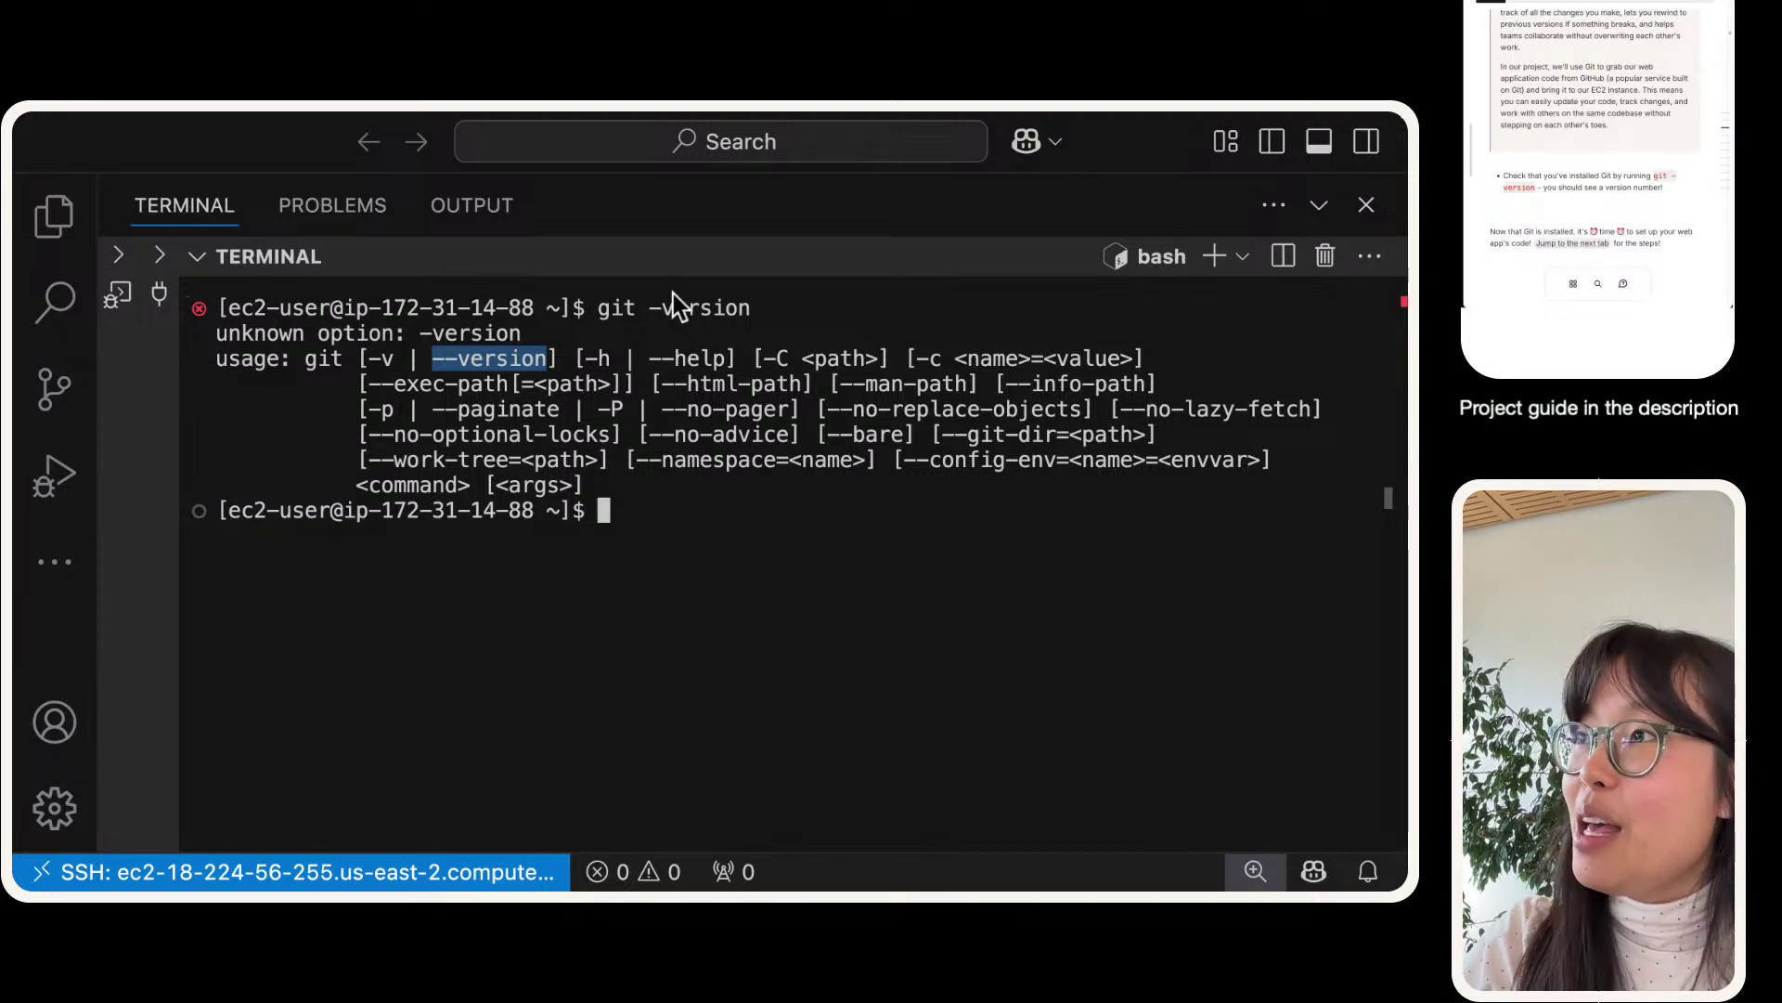
left_click_drag(598, 307, 749, 310)
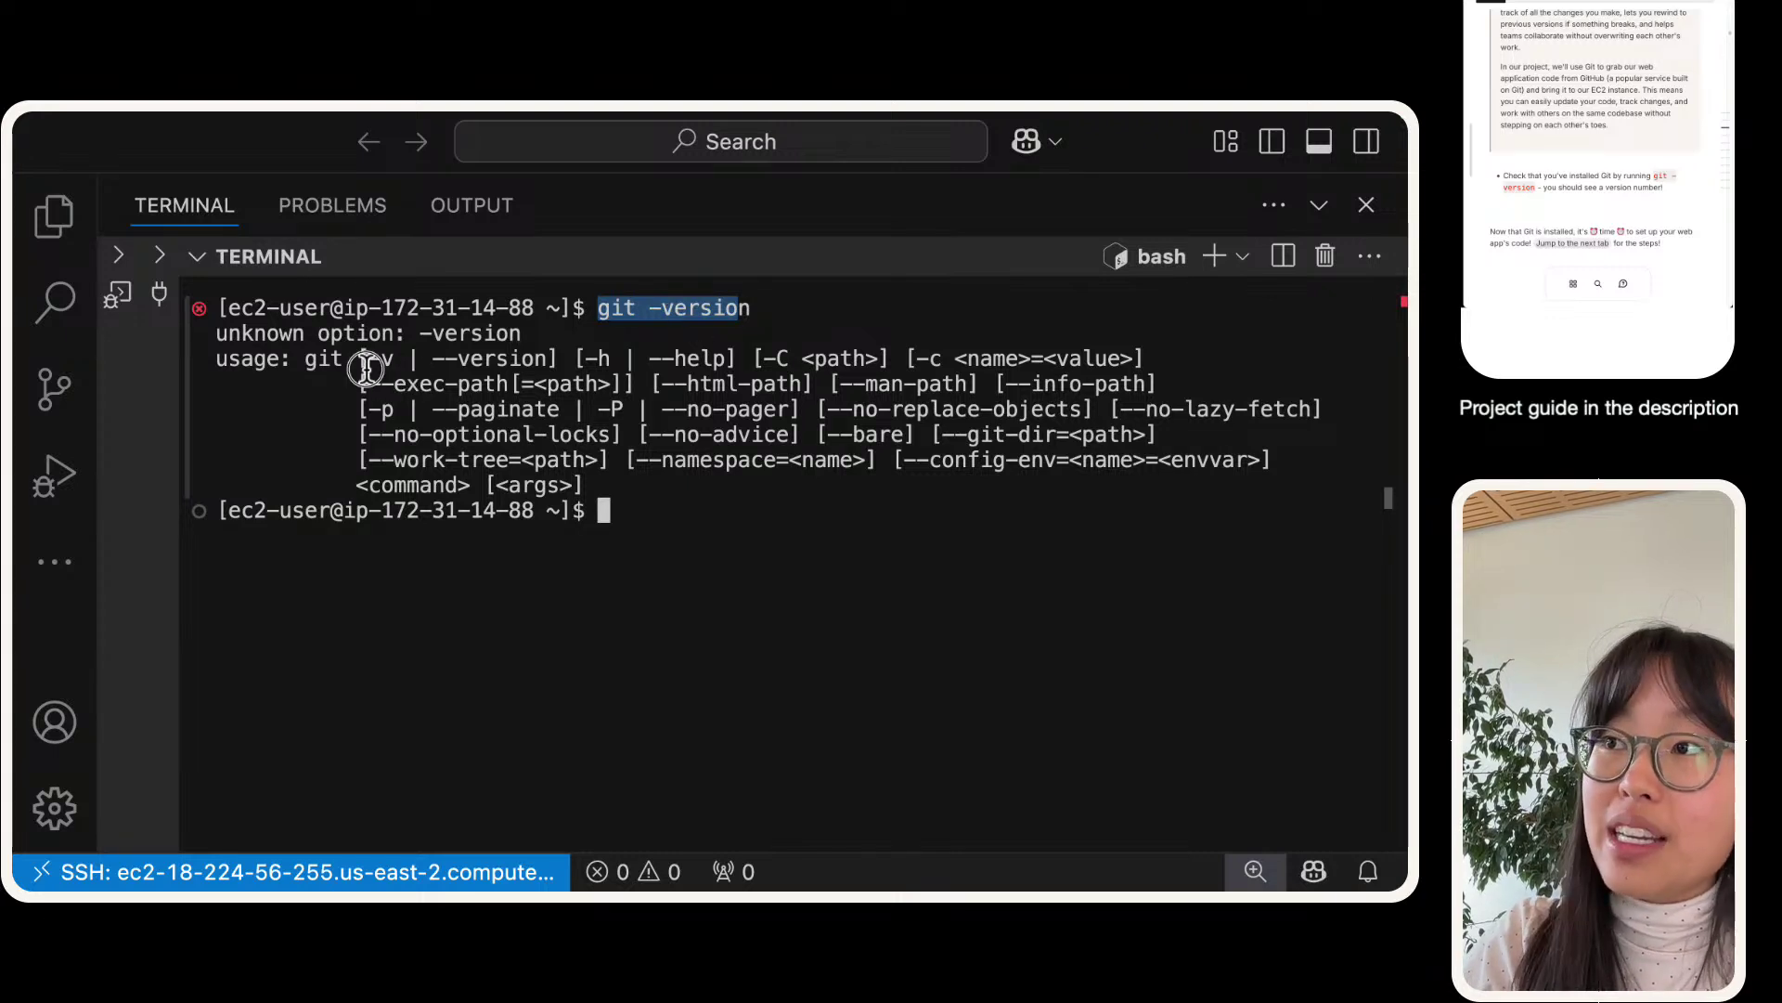
left_click_drag(362, 366, 548, 358)
left_click(478, 364)
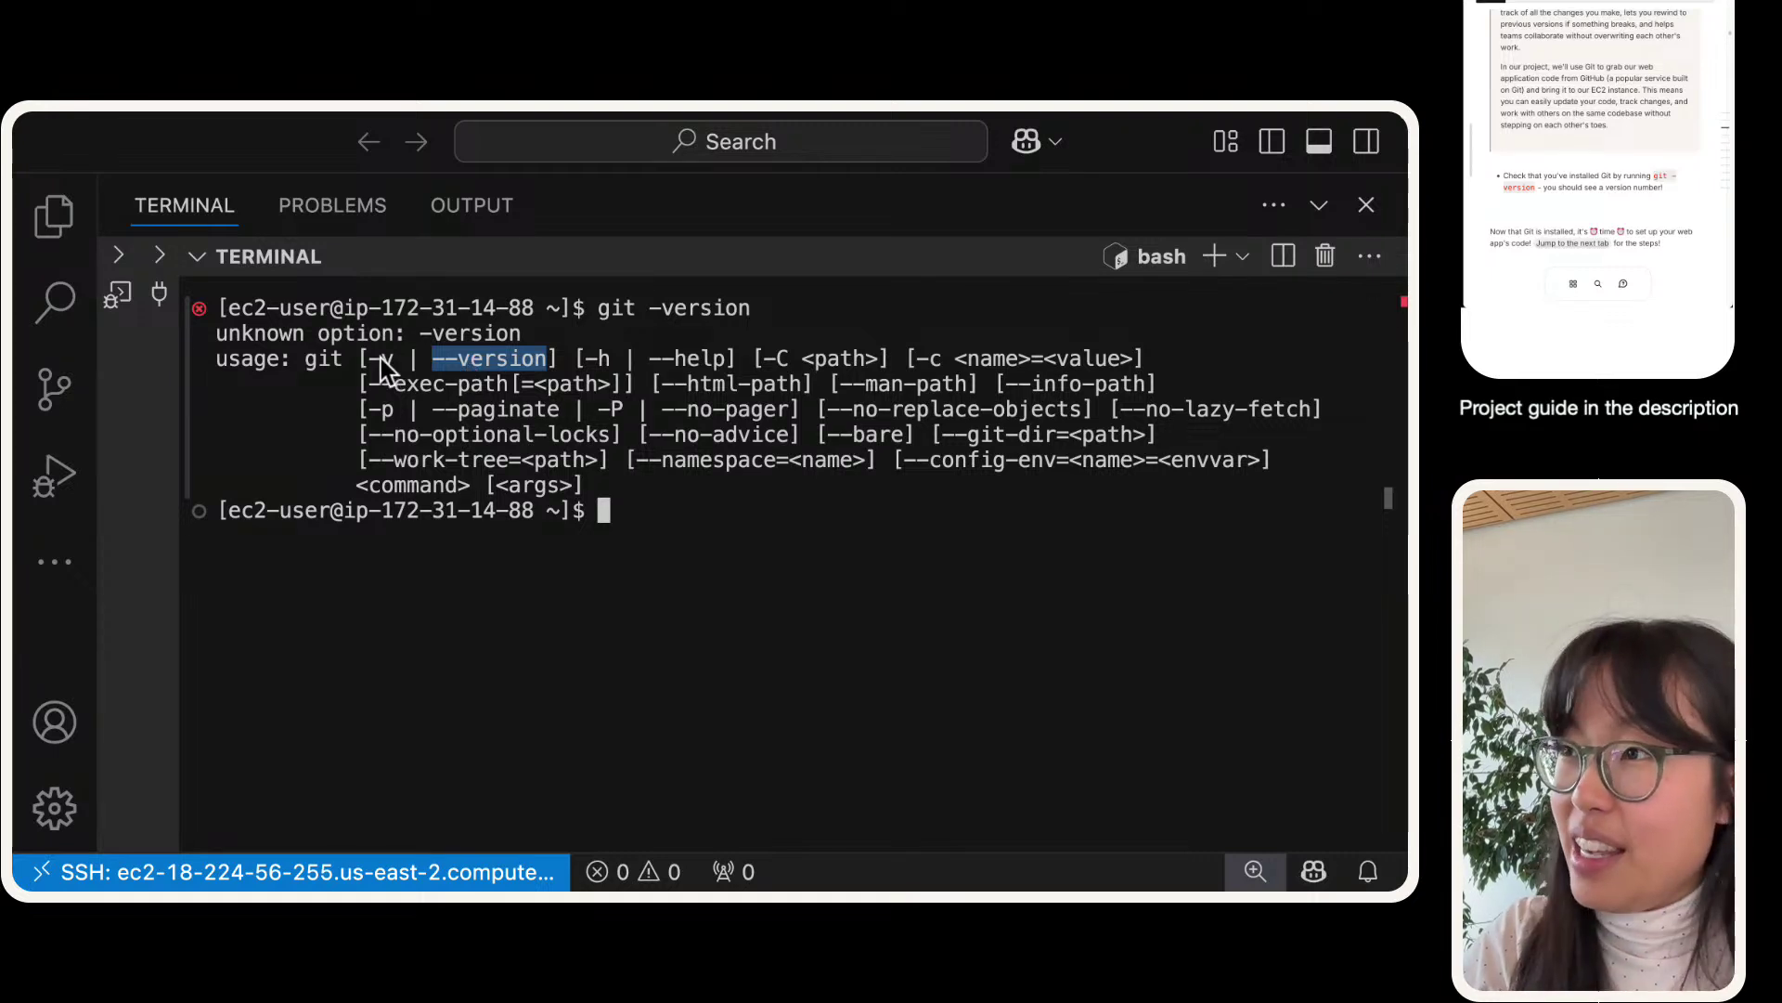
left_click(1050, 654)
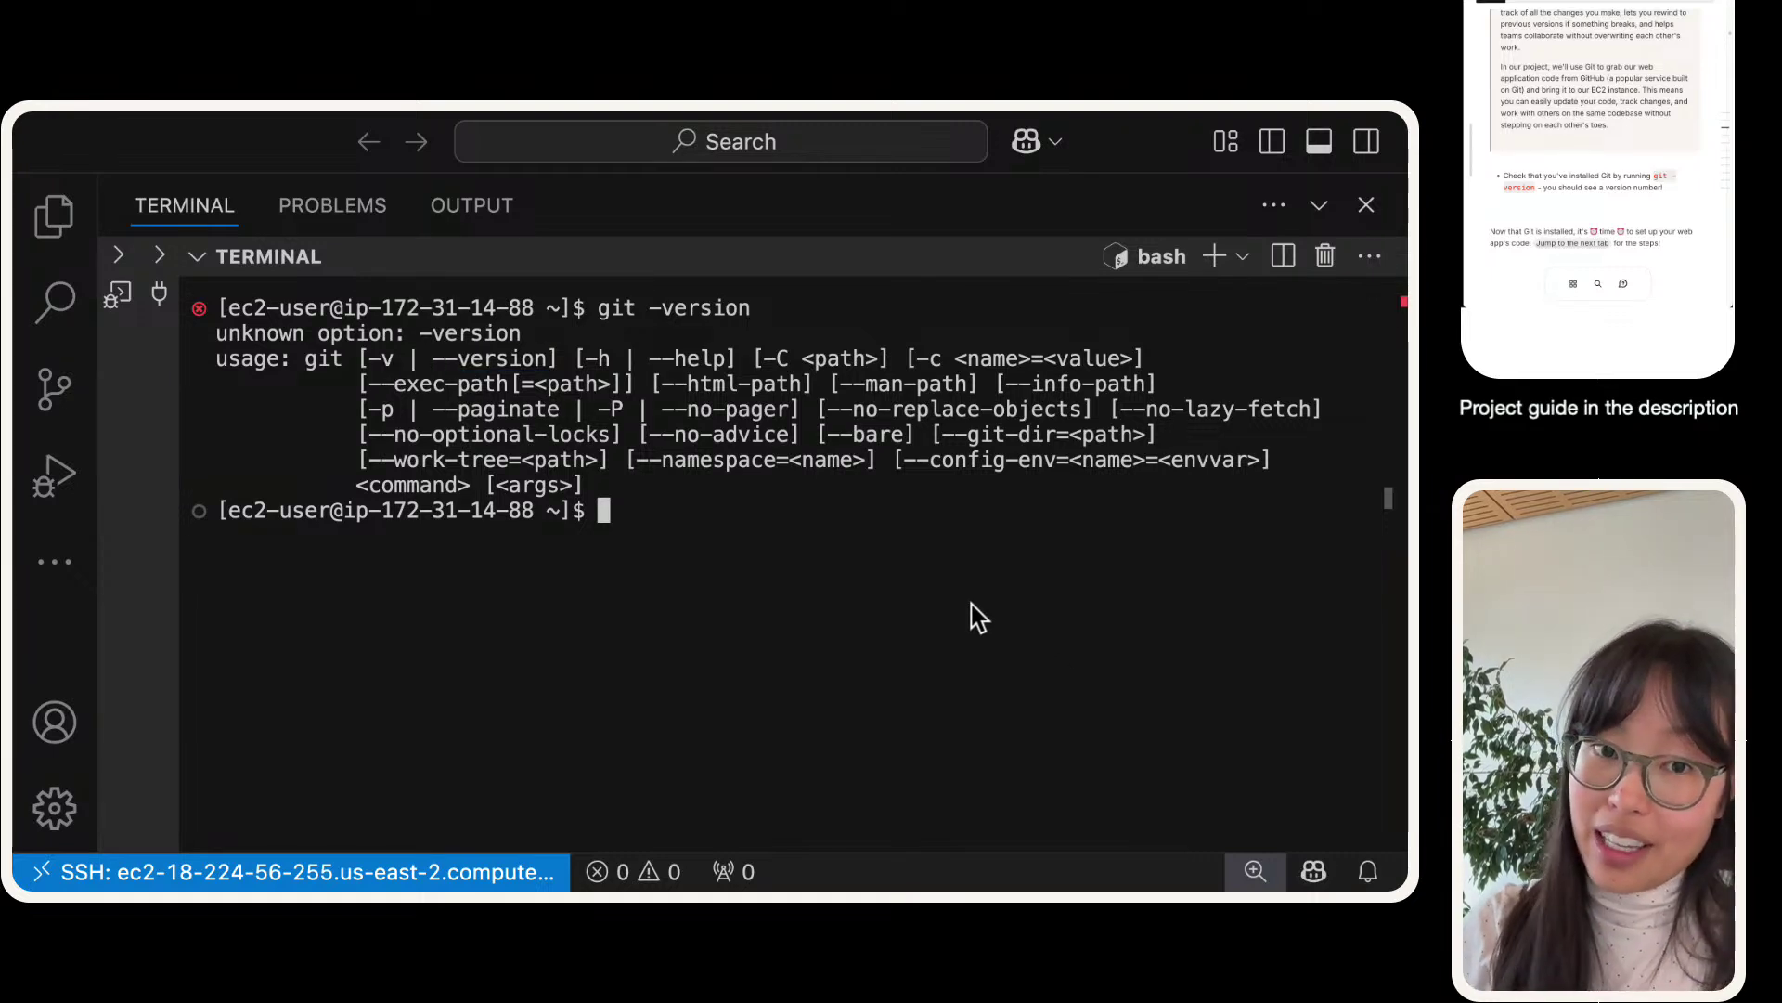
- Rerun the command as git -v to show git version 2.47.1, then clear the terminal
key("Up")
key("BackSpace")
key("BackSpace")
key("BackSpace")
key("BackSpace")
key("BackSpace")
key("BackSpace")
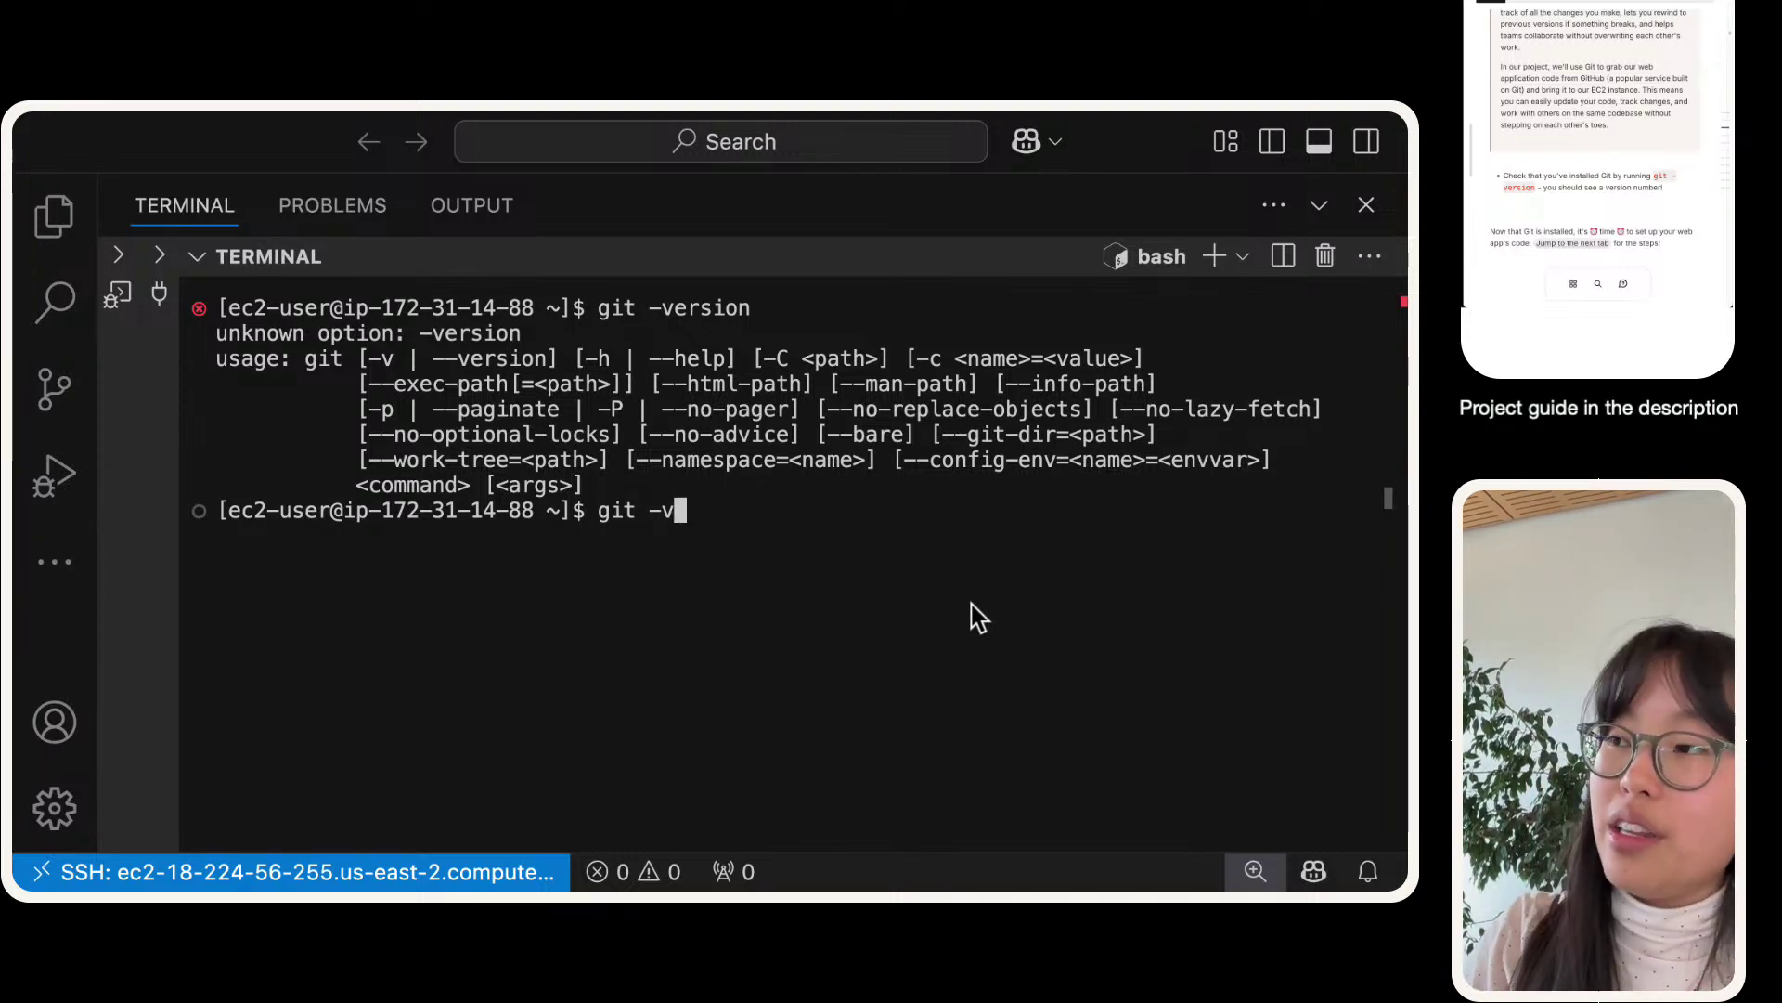
key("Return")
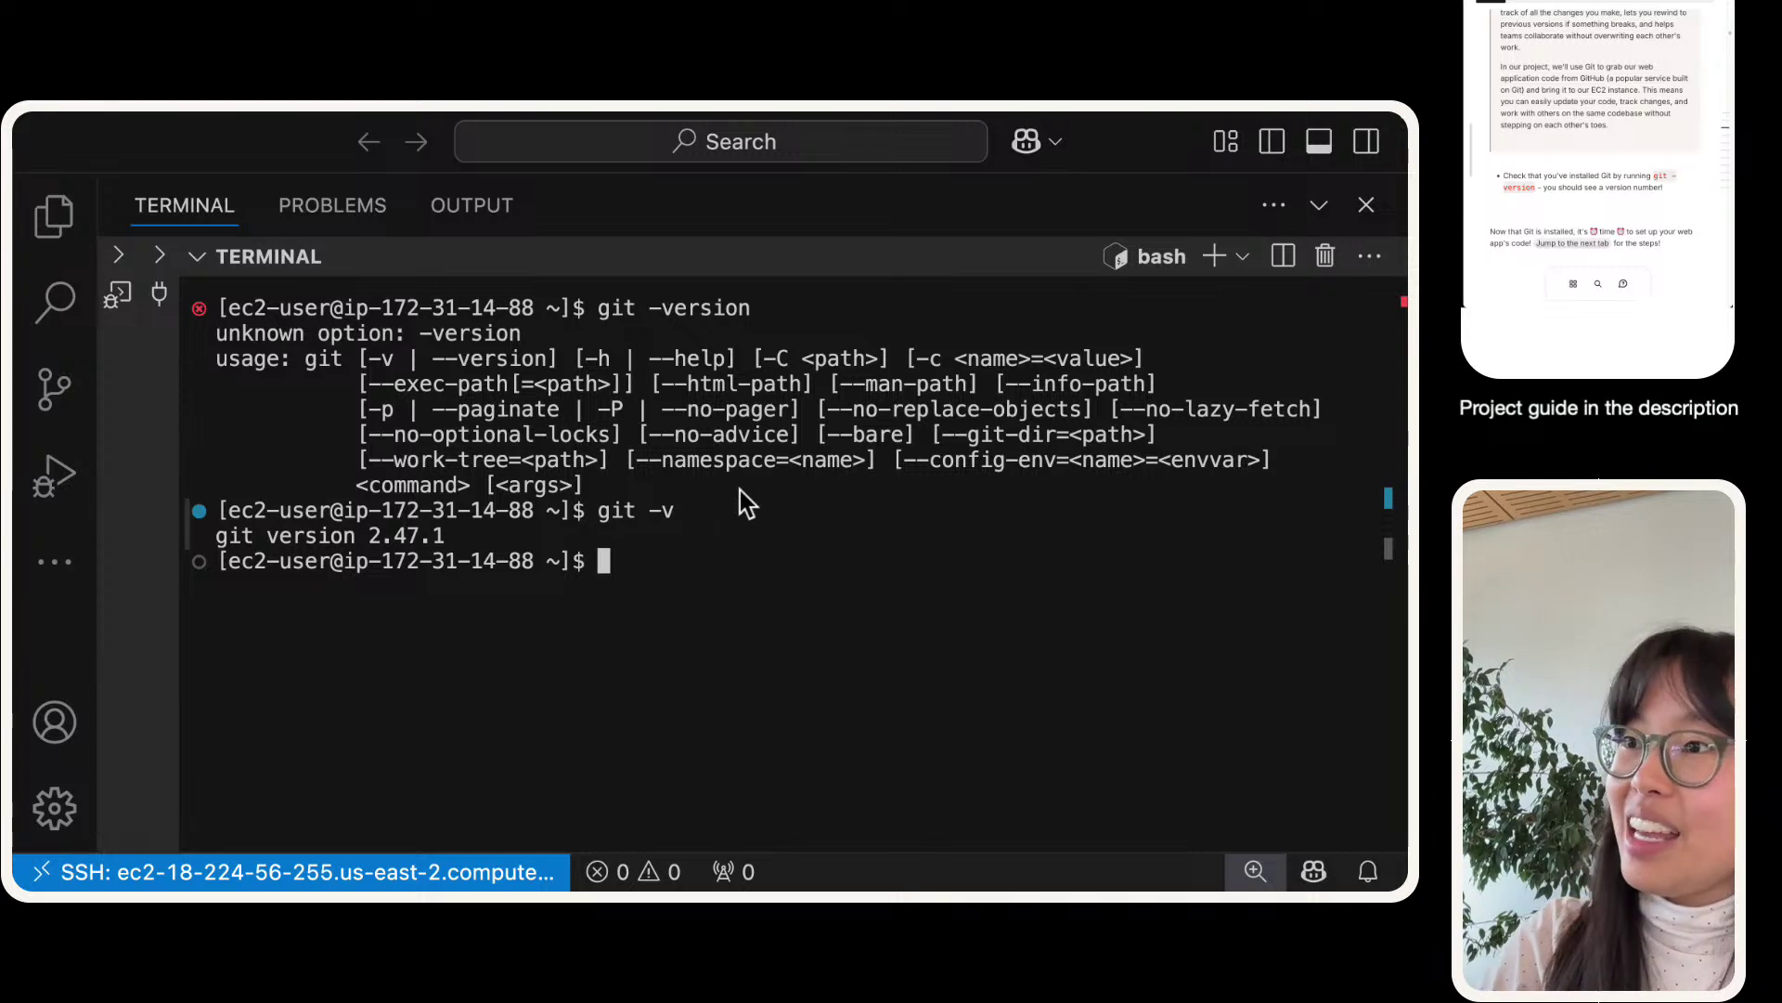
triple_click(335, 557)
triple_click(341, 542)
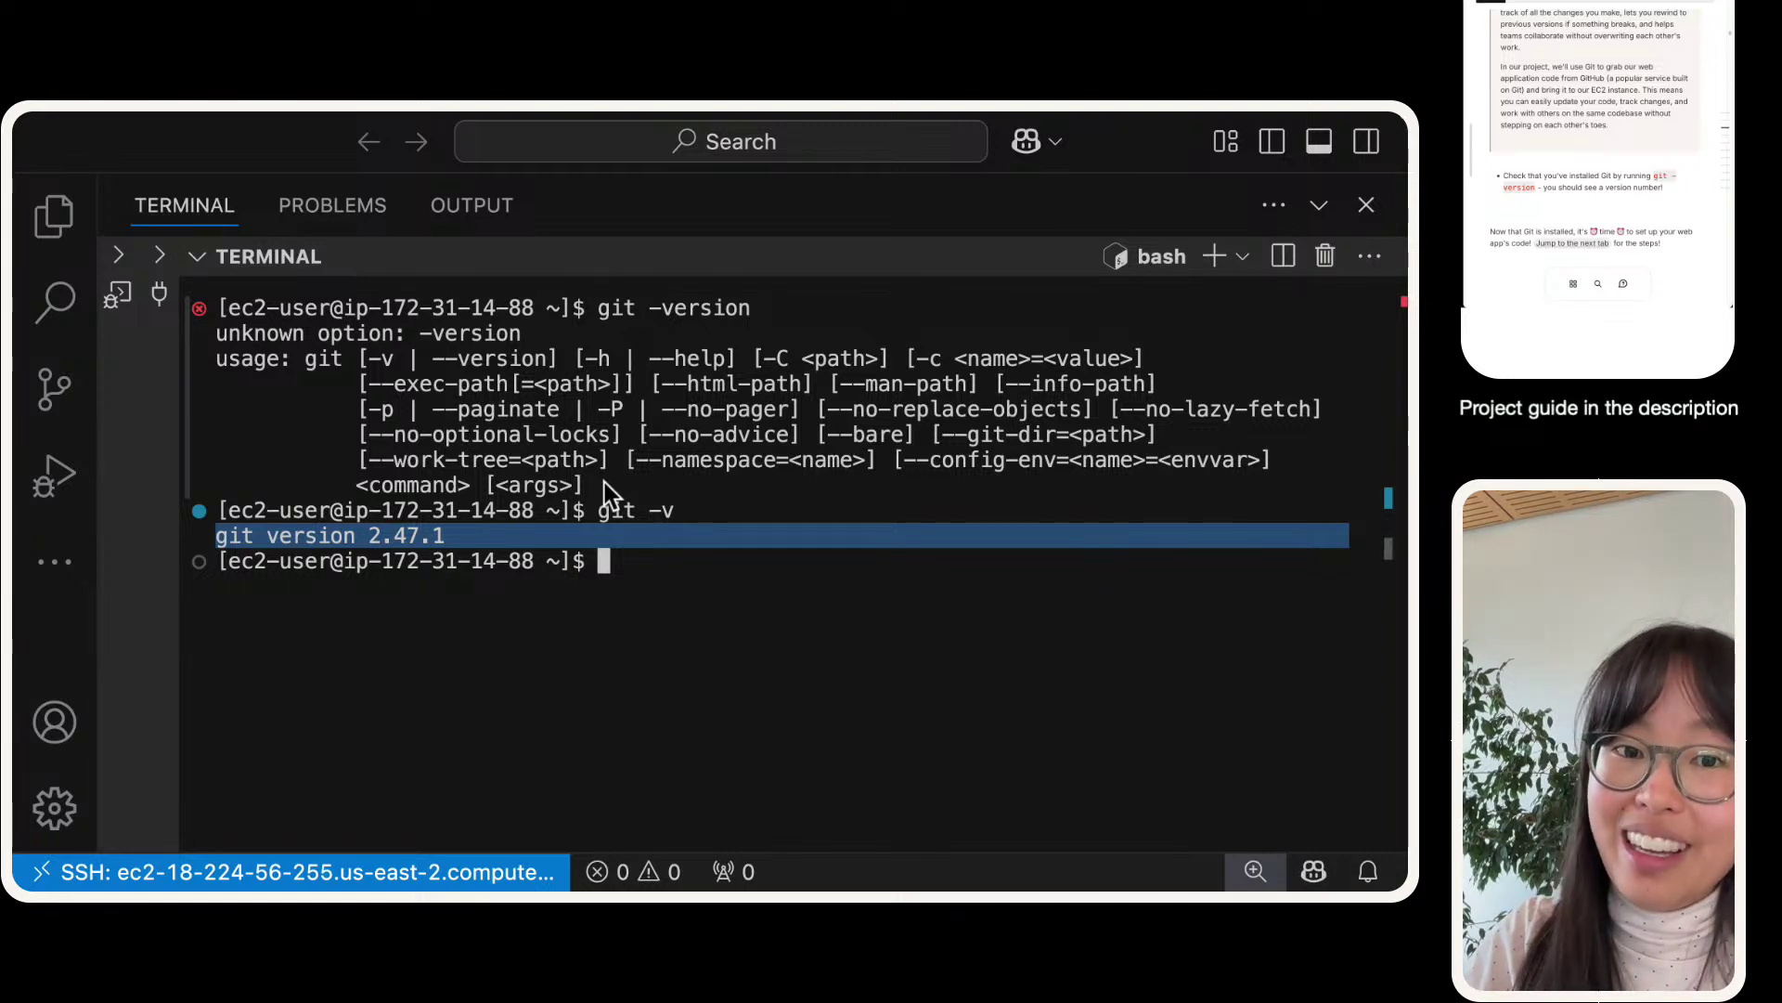
left_click_drag(604, 482, 165, 364)
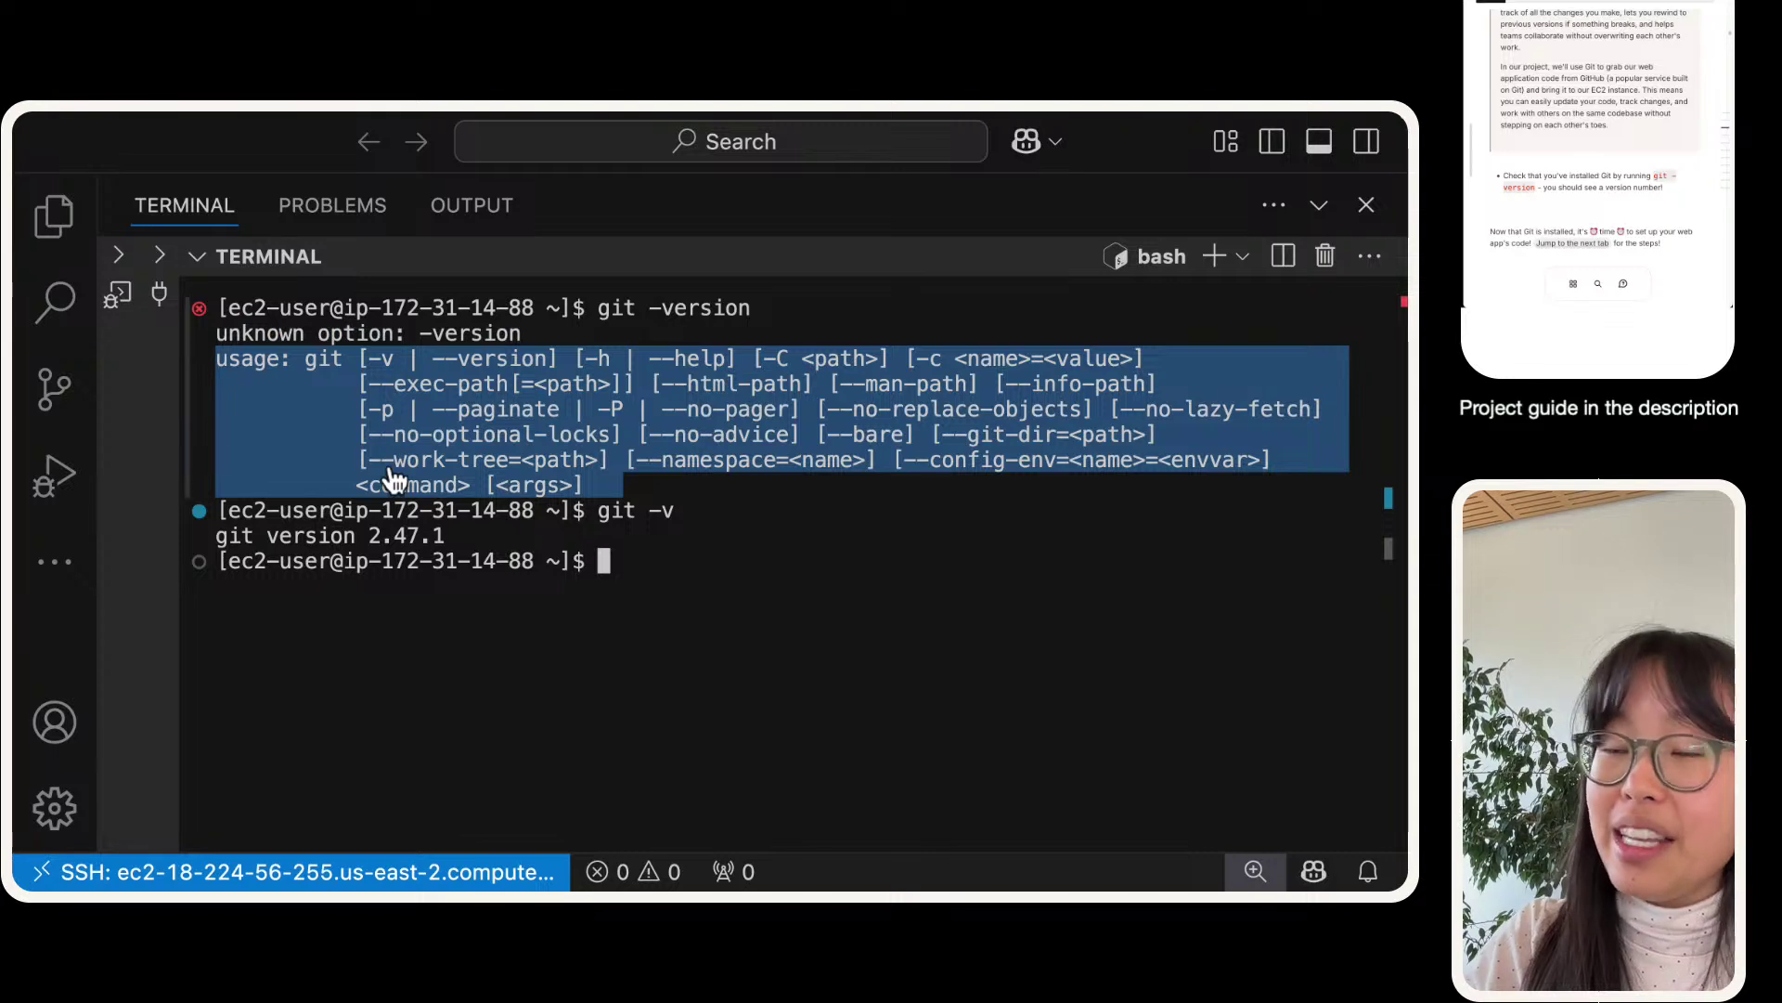
key("super+Tab")
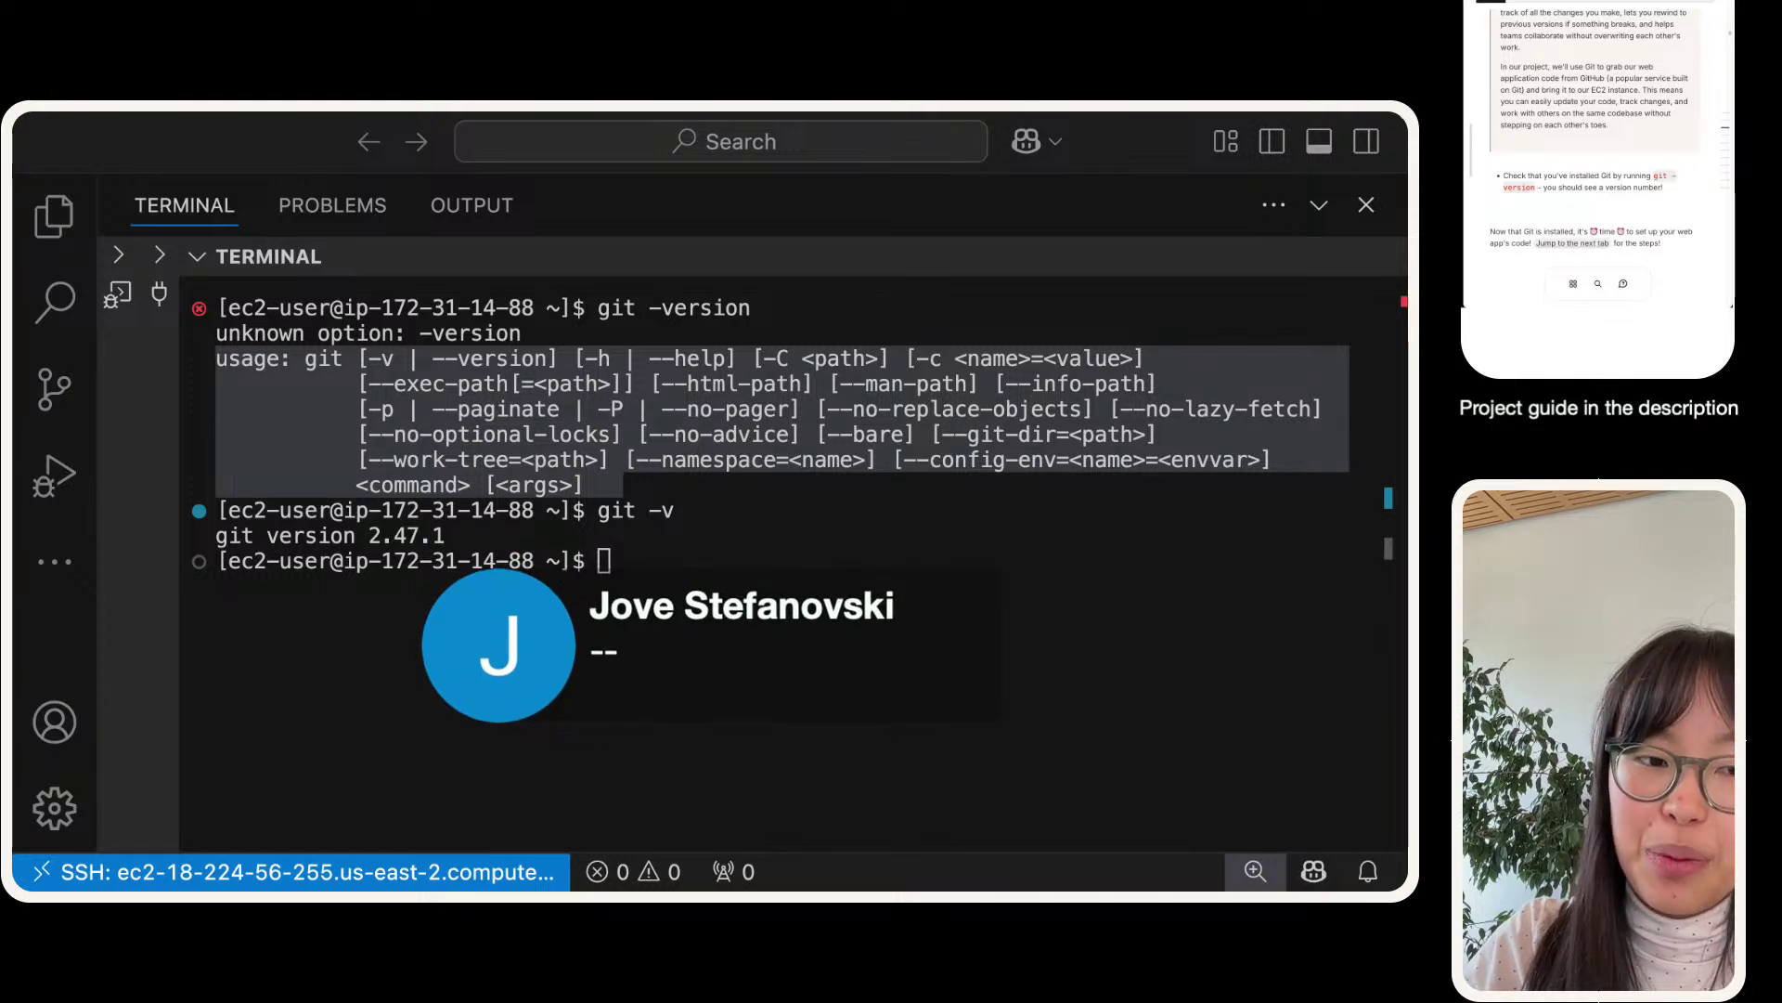
left_click(637, 588)
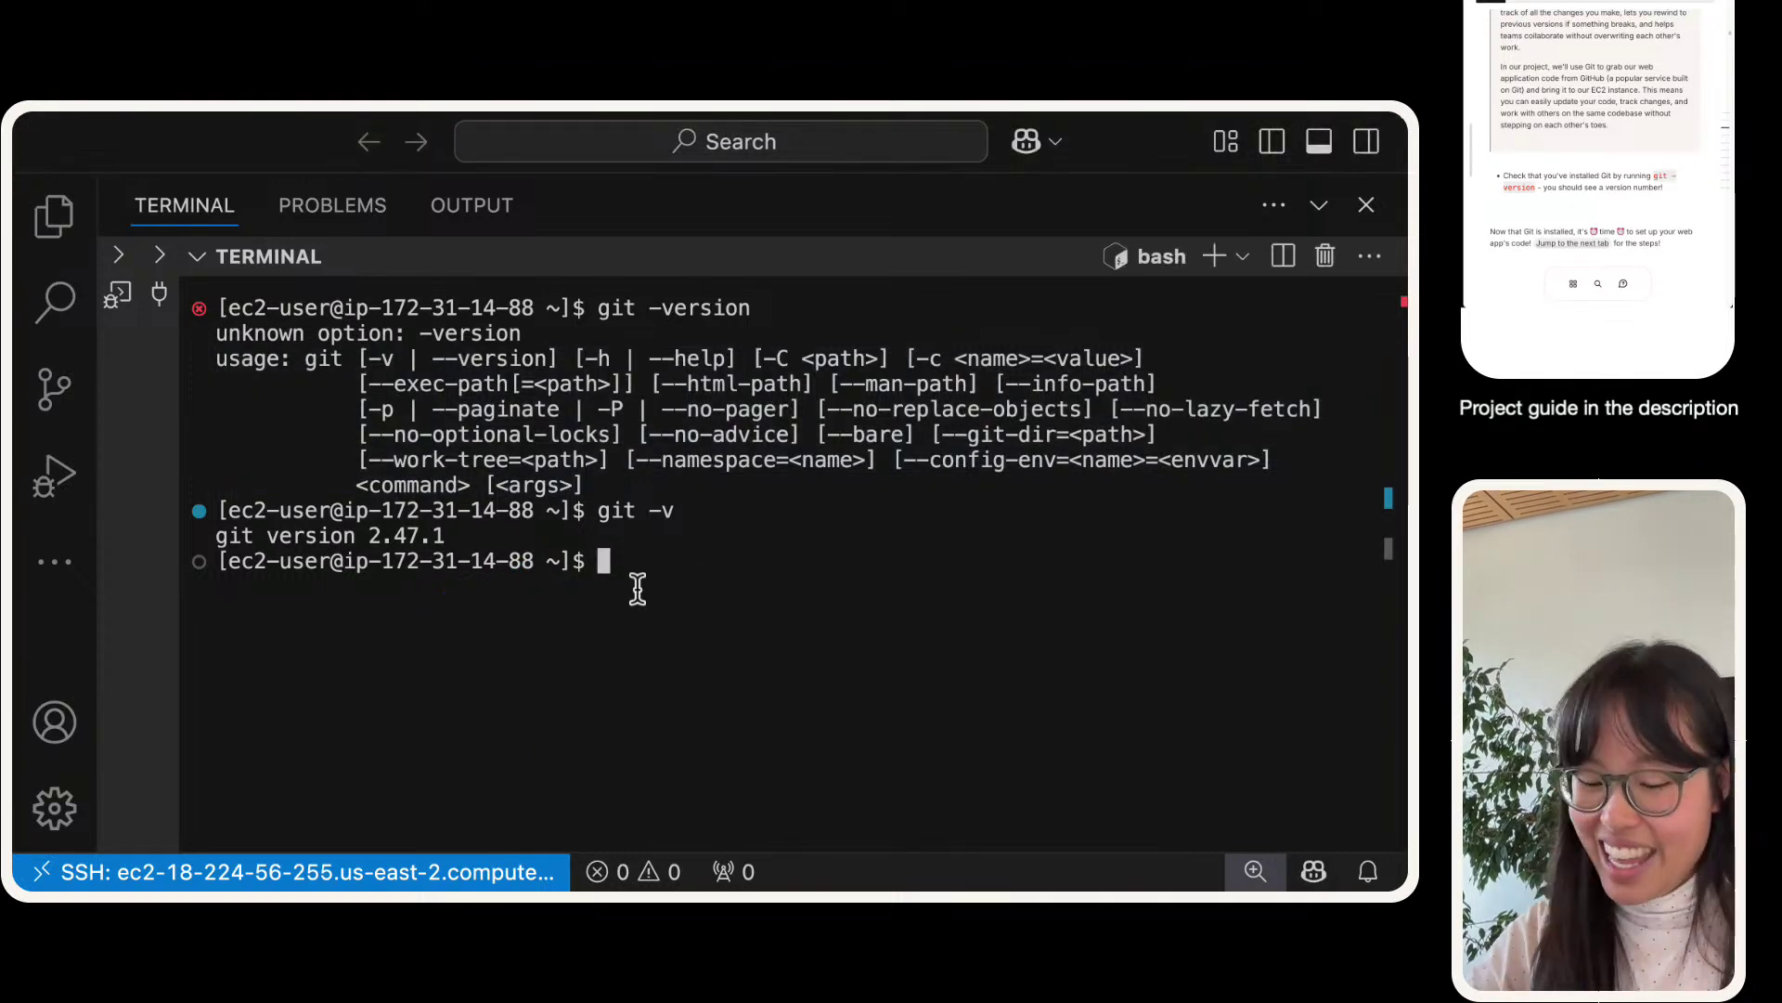
type("clear")
key("Return")
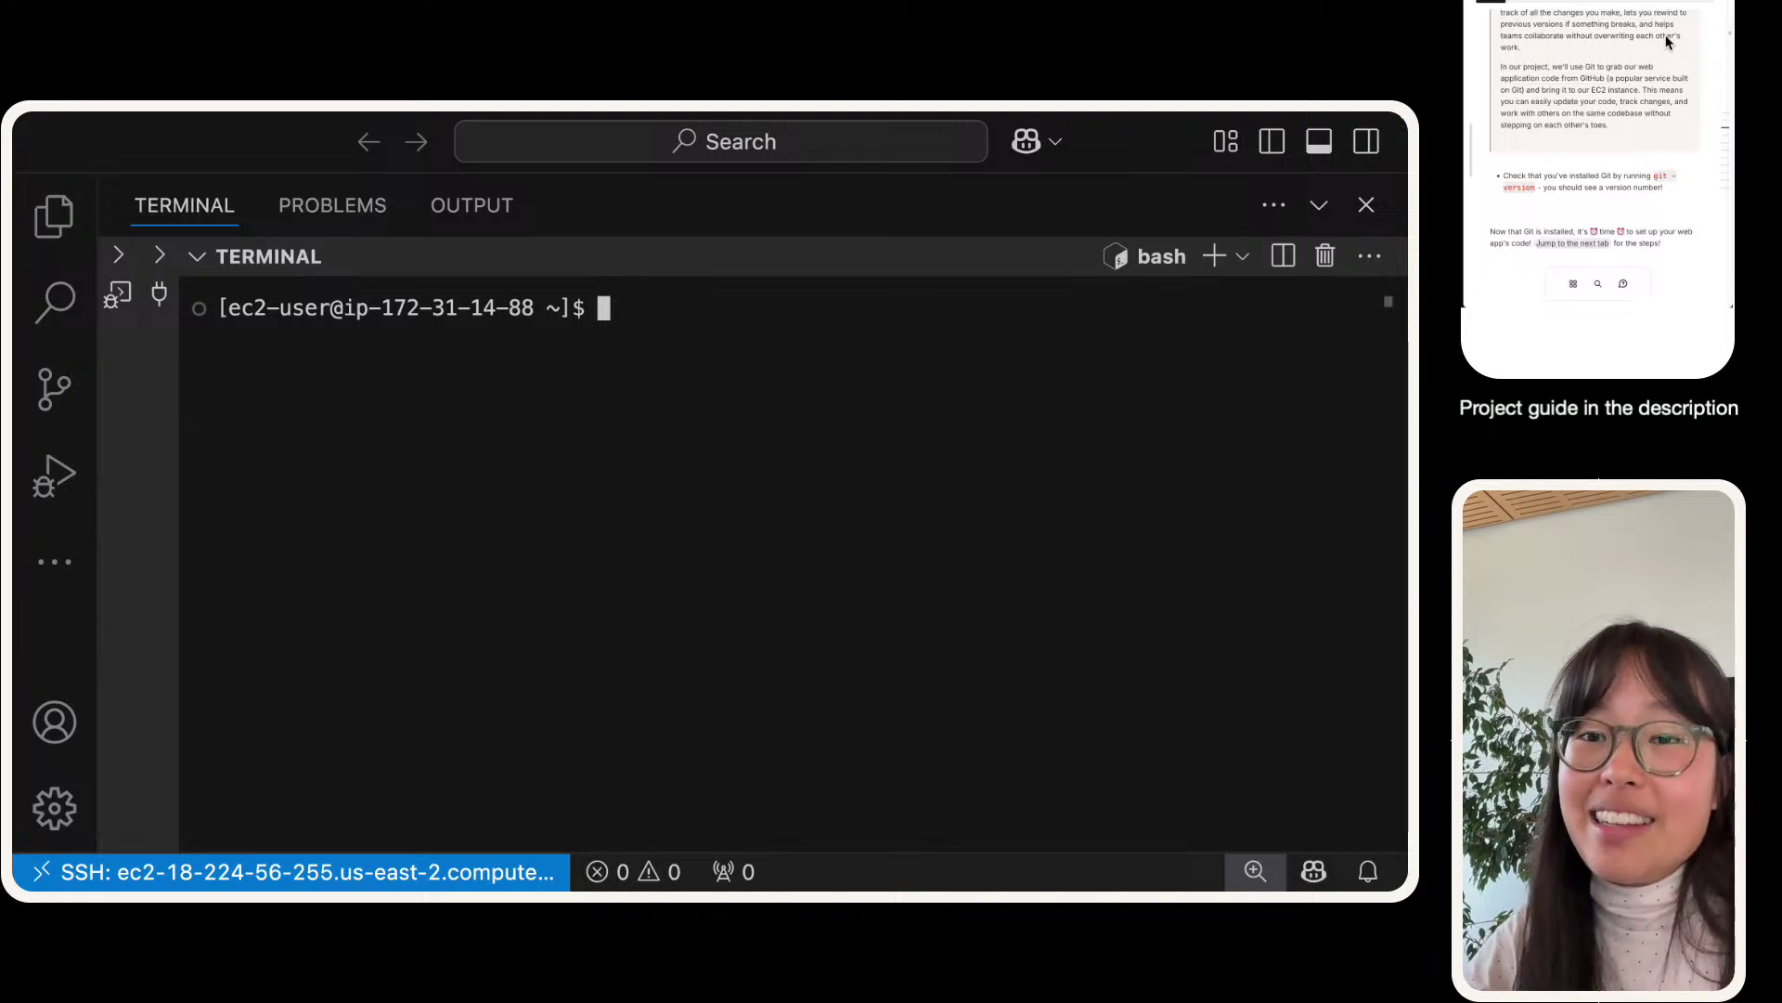
- Tick the Maven, Java and Git milestone in the guide's next section, then switch to the AWS console space
left_click(1668, 42)
scroll(1668, 42, "down", 2)
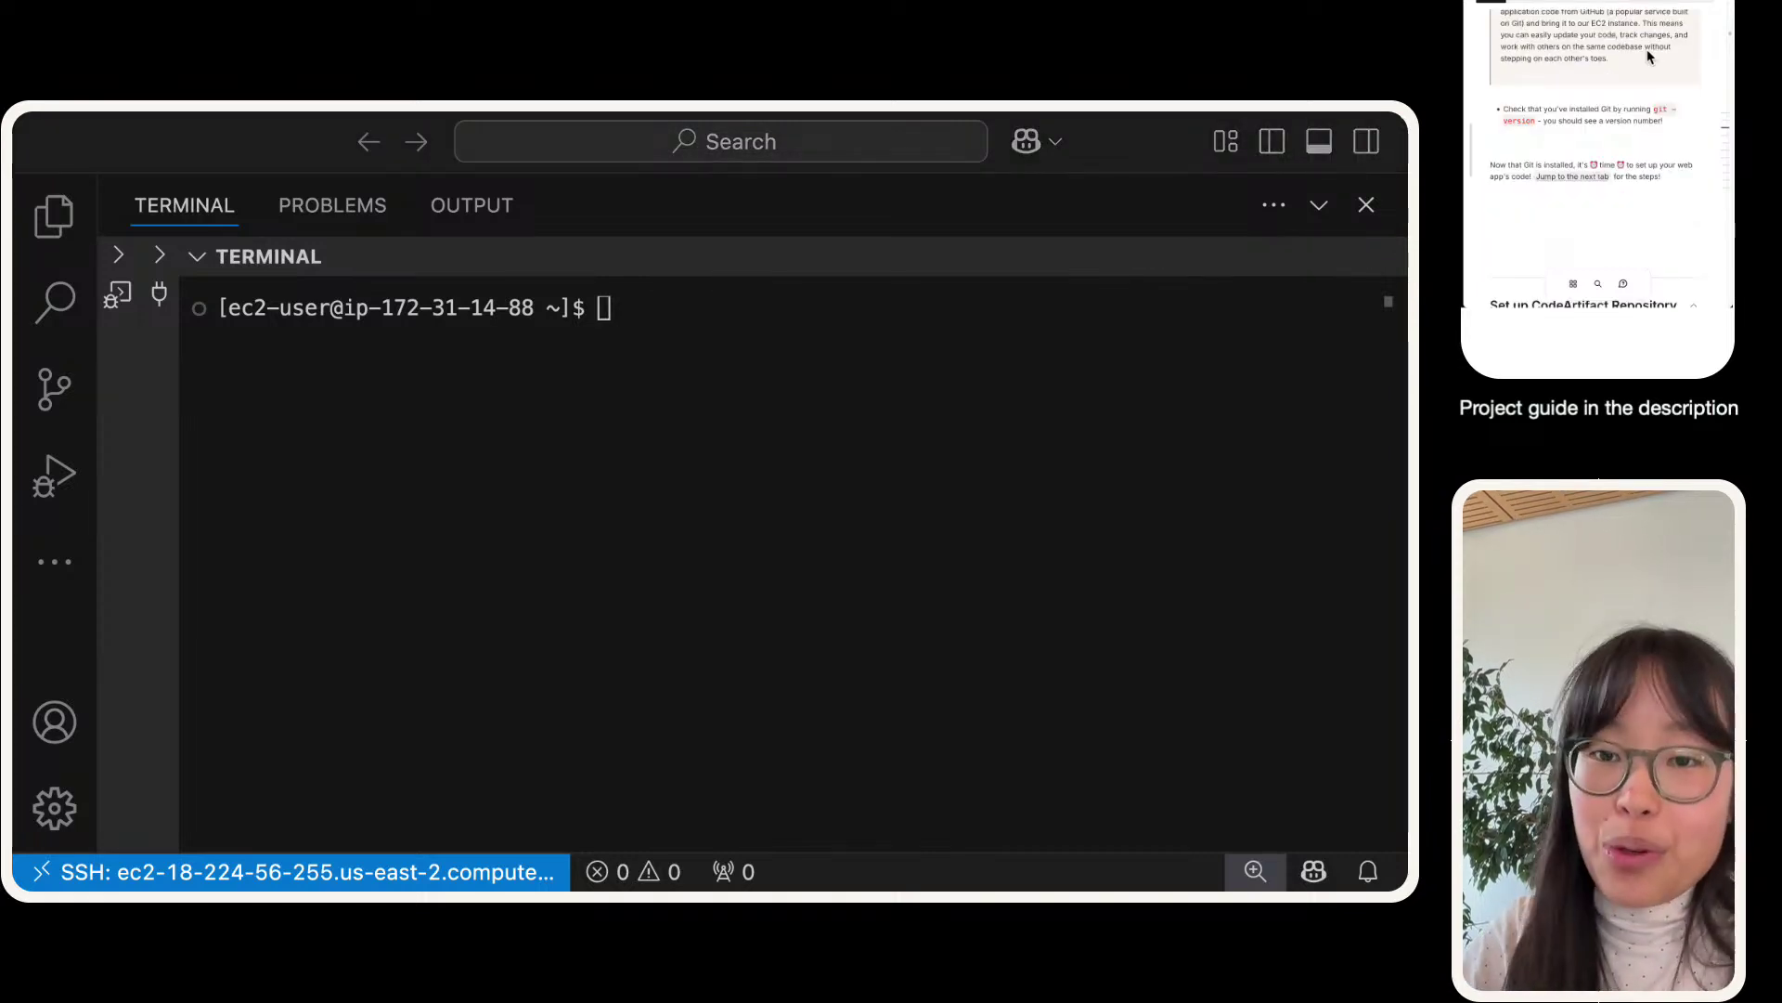
left_click(1573, 175)
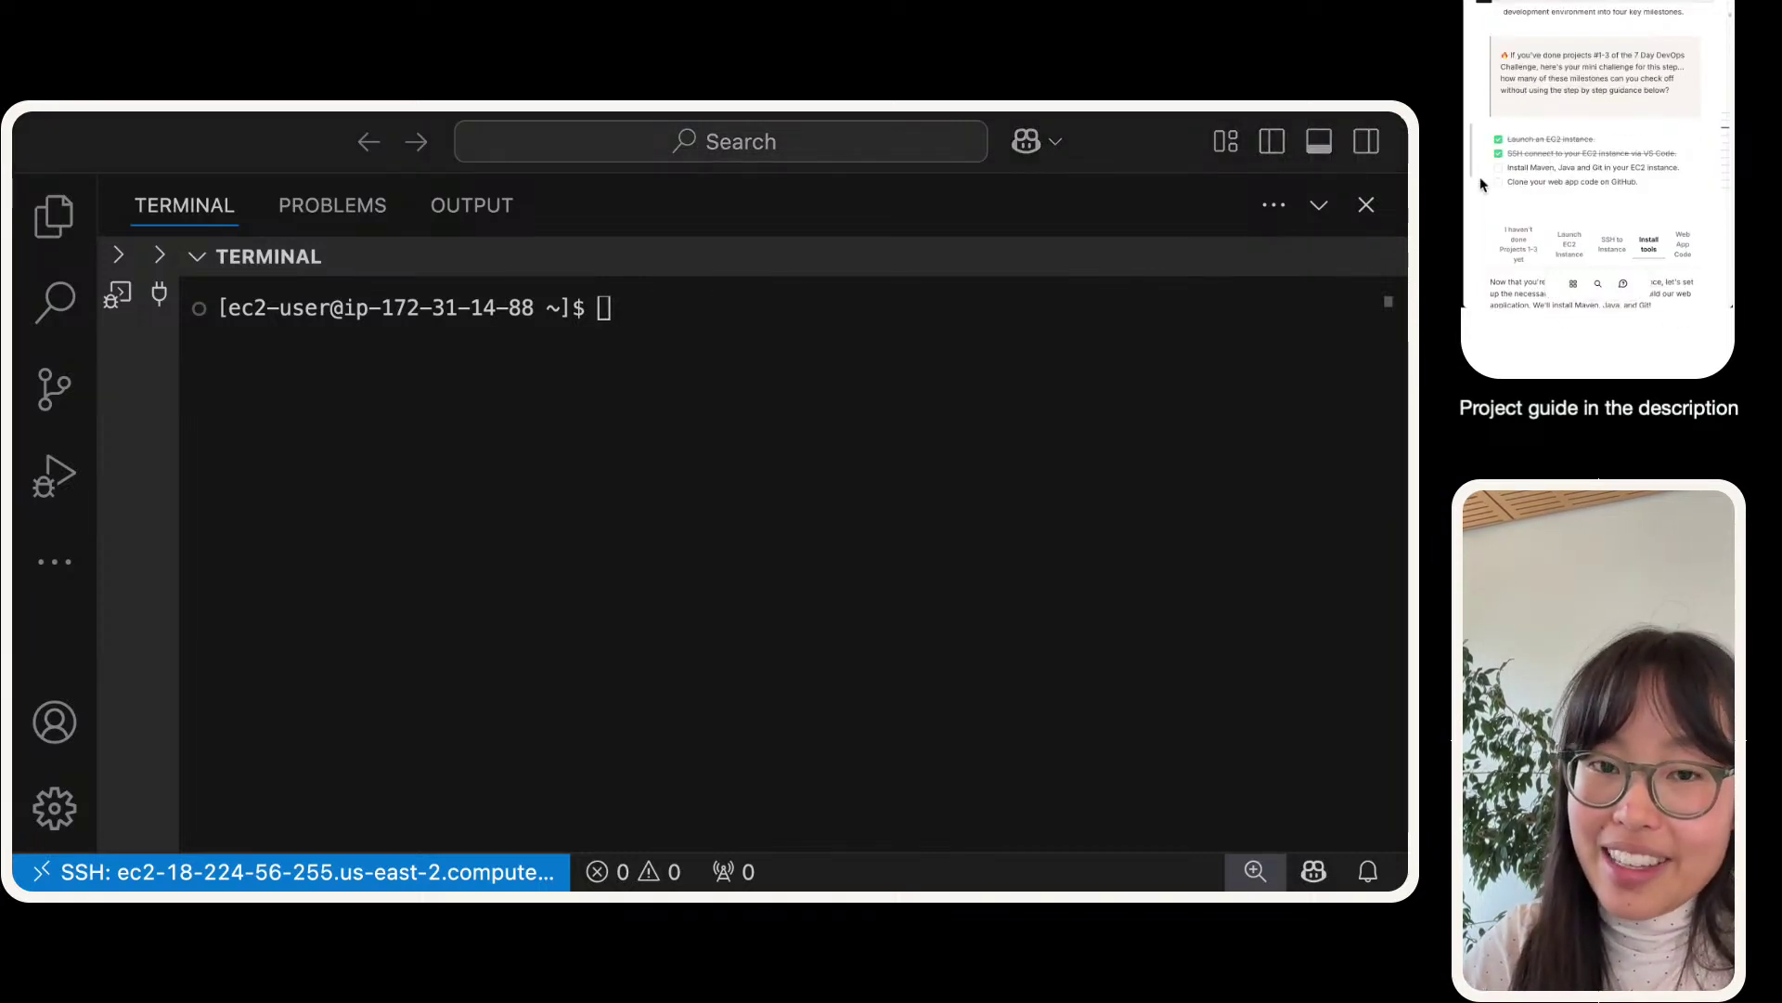
left_click(1499, 168)
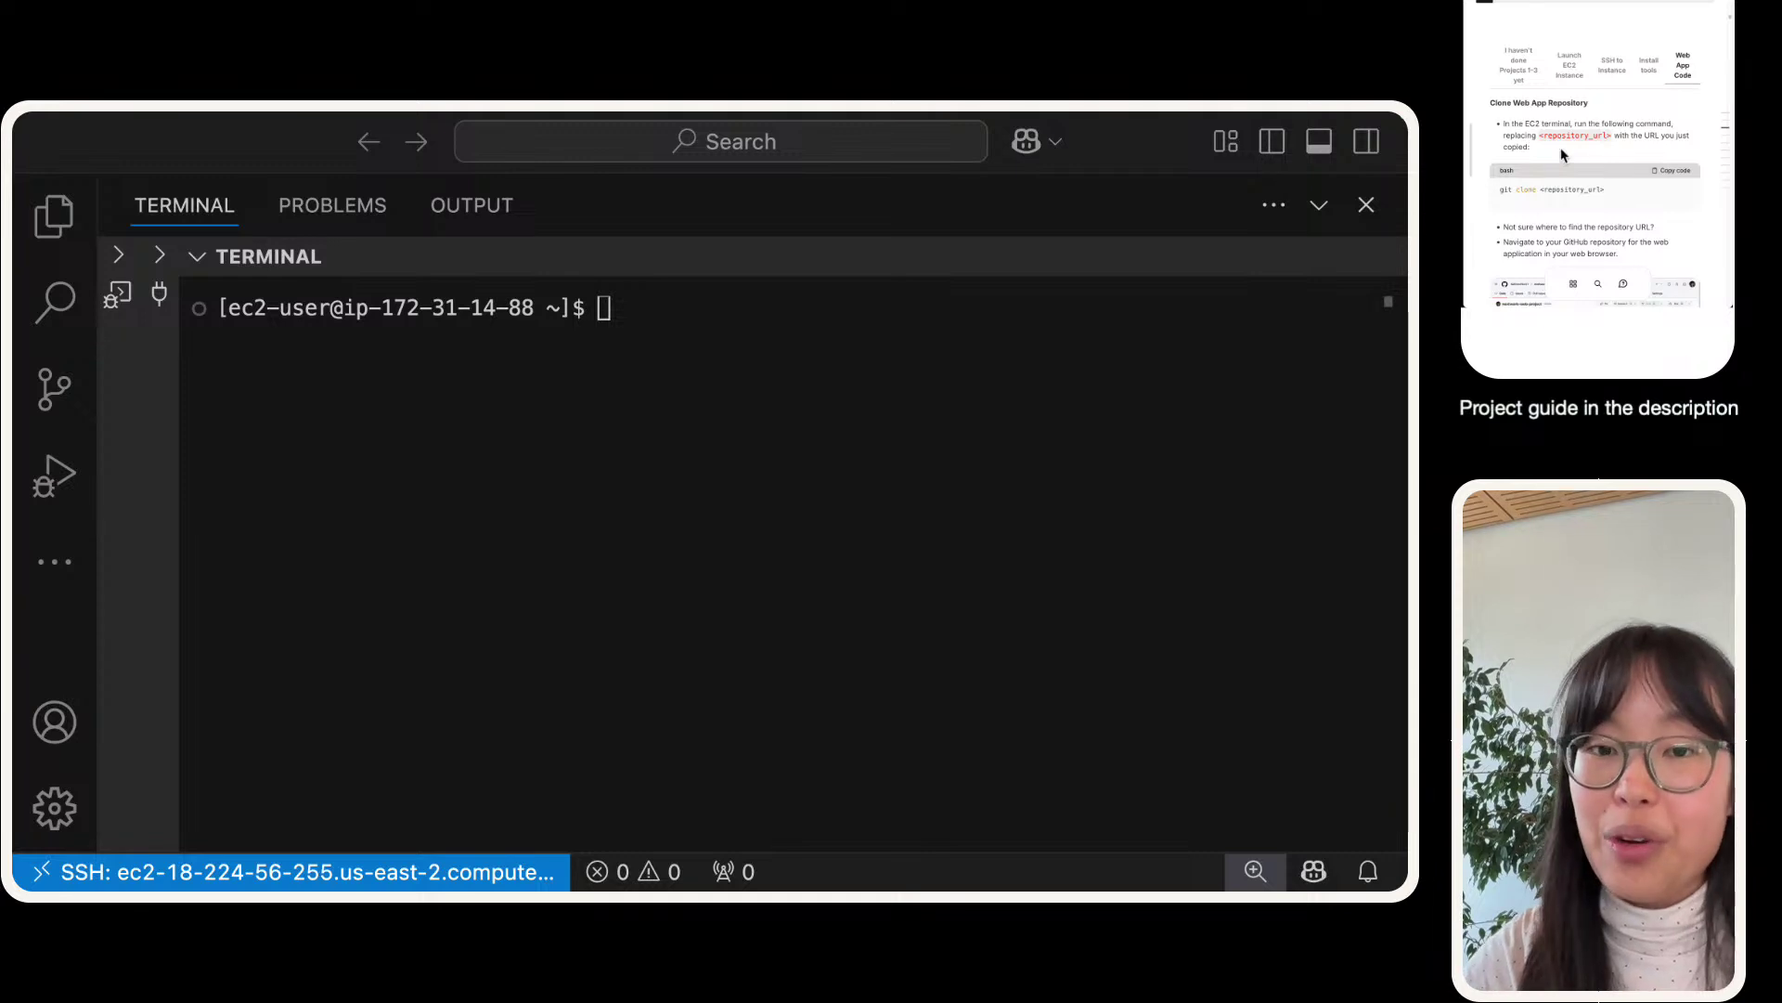
left_click(511, 555)
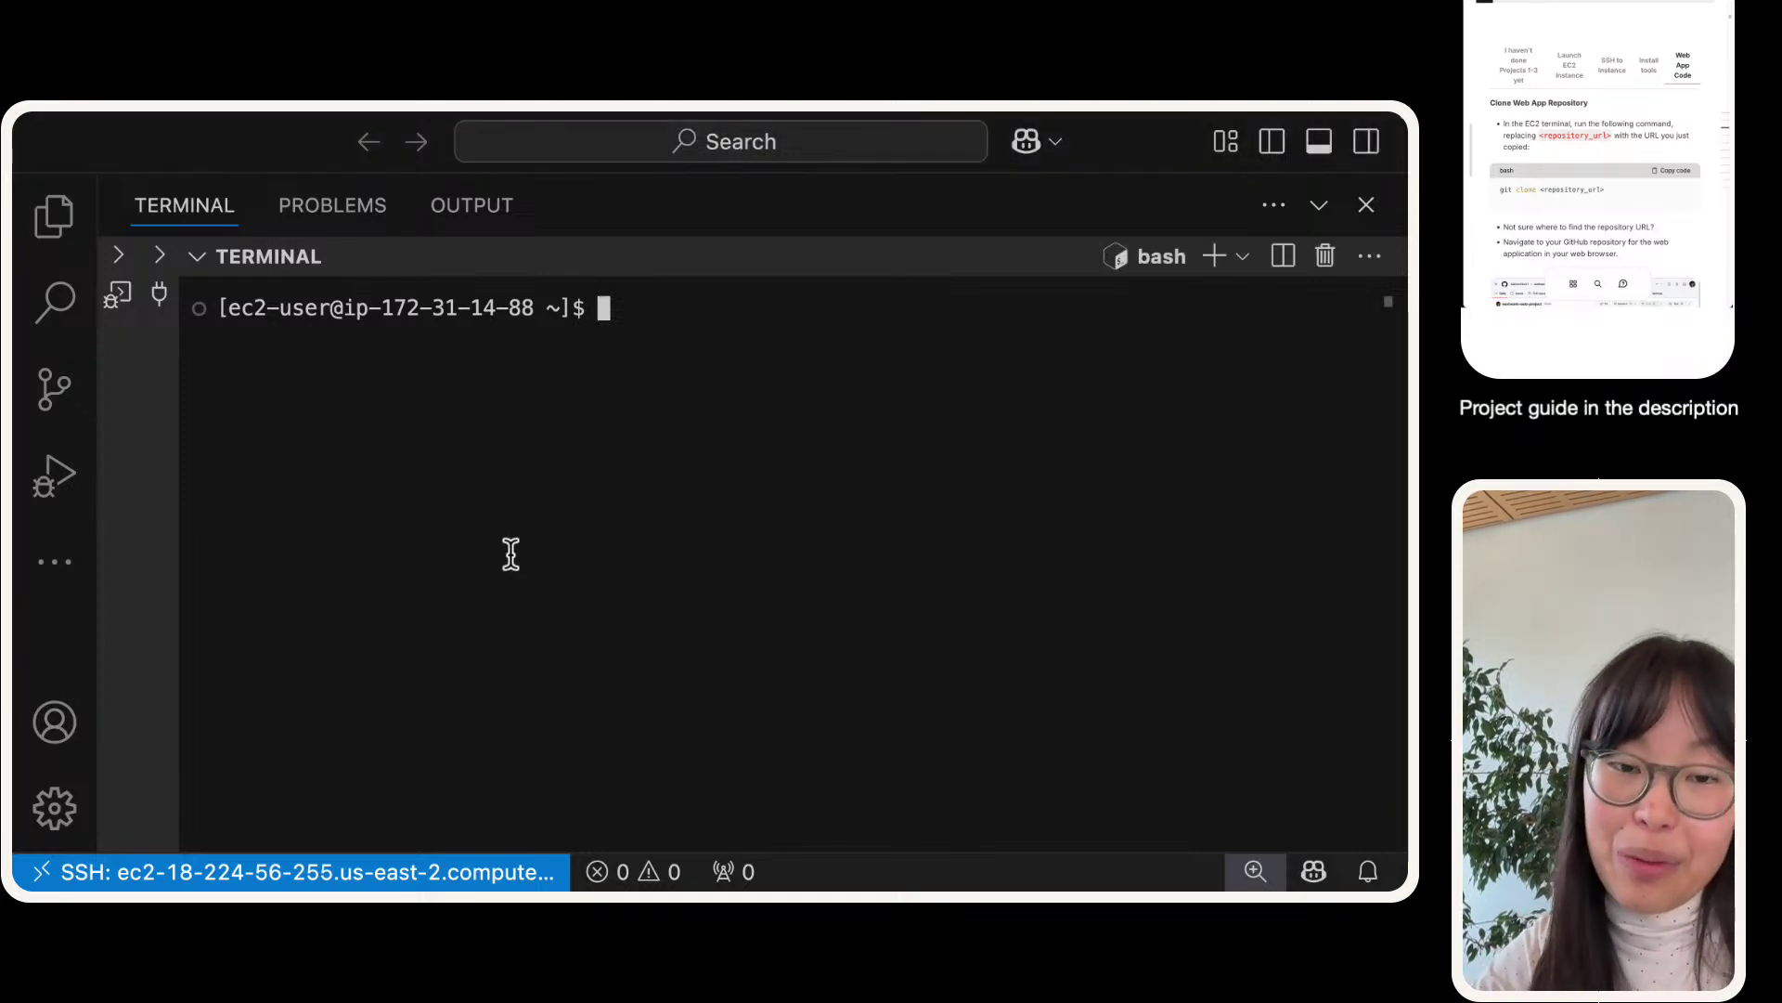
key("ctrl+Left")
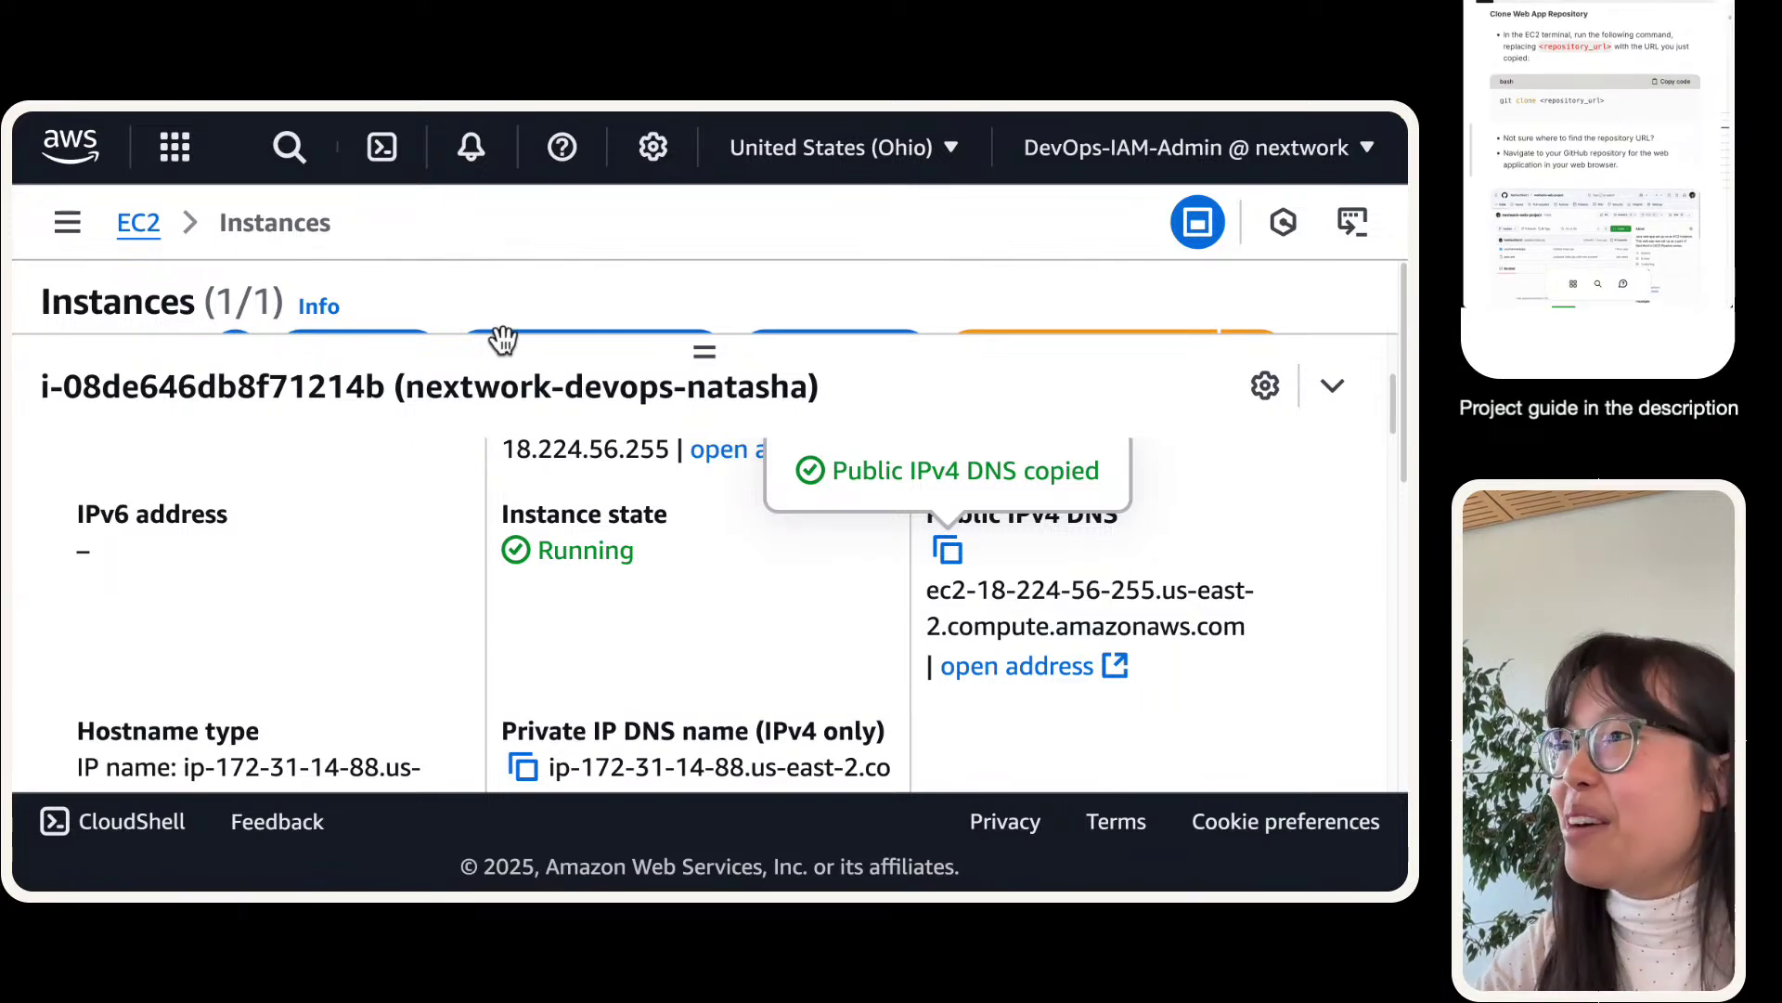
- Collapse the instance details and return to the Success banner for instance i-08de646db8f71214b
scroll(730, 483, "up", 1)
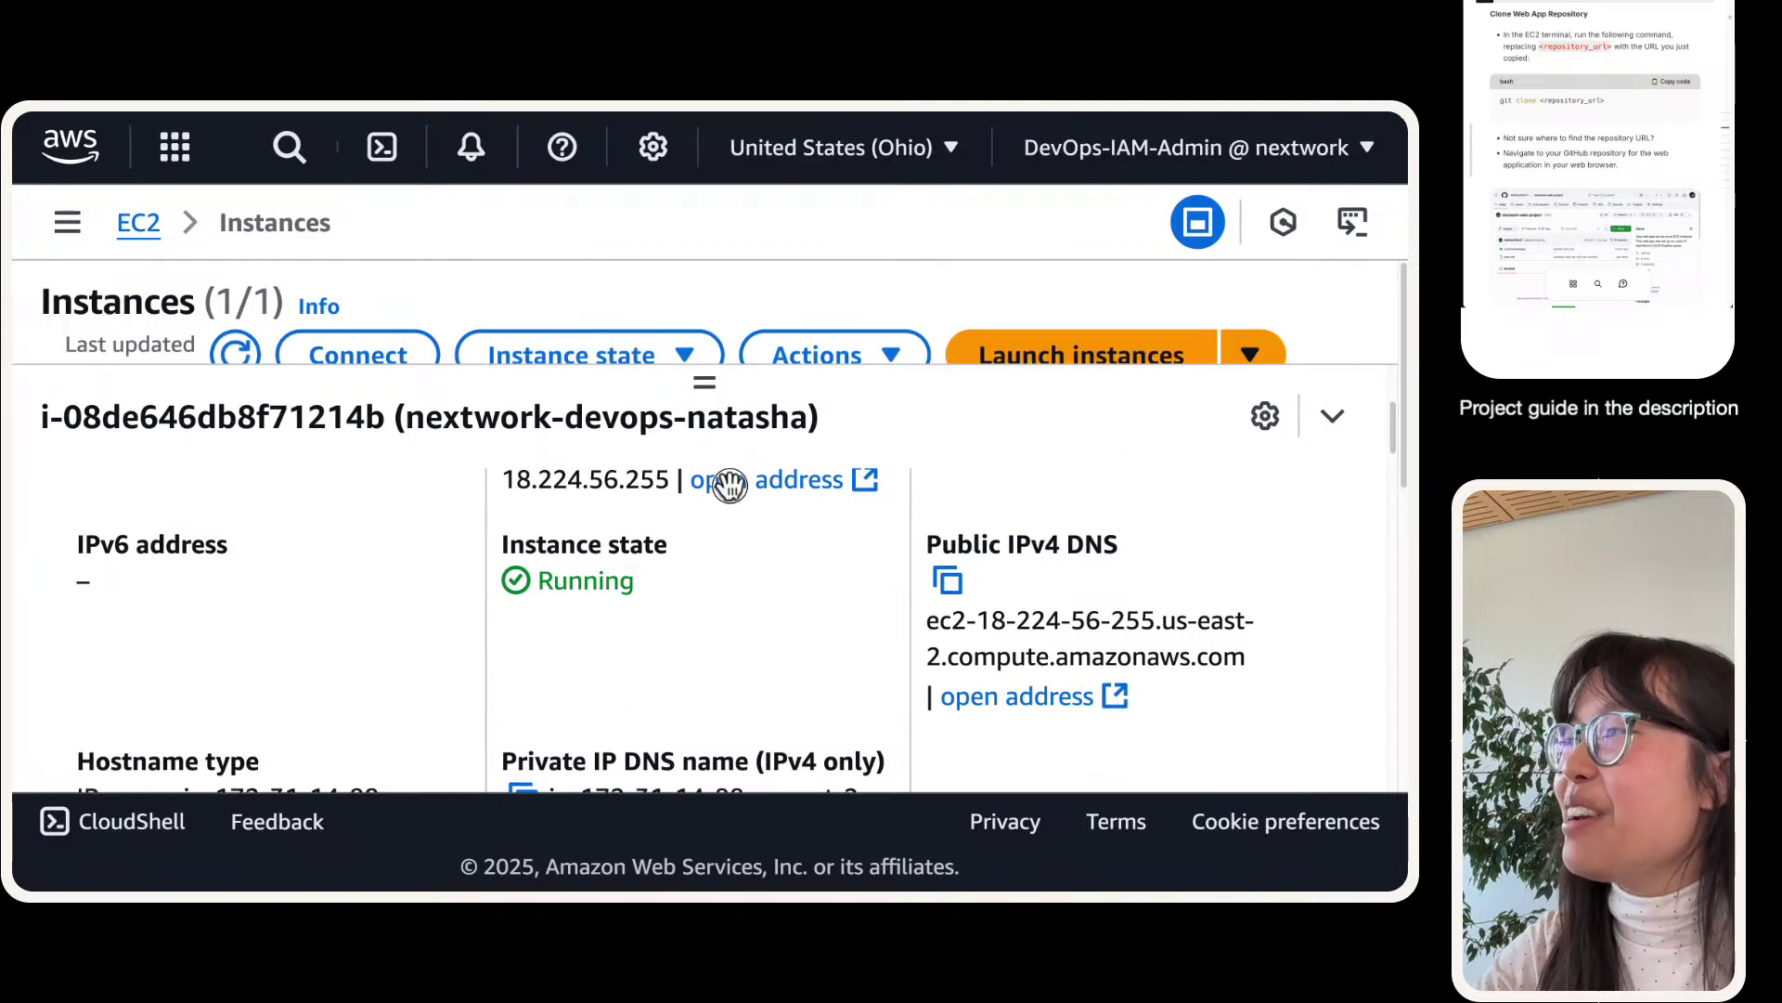
left_click(1334, 386)
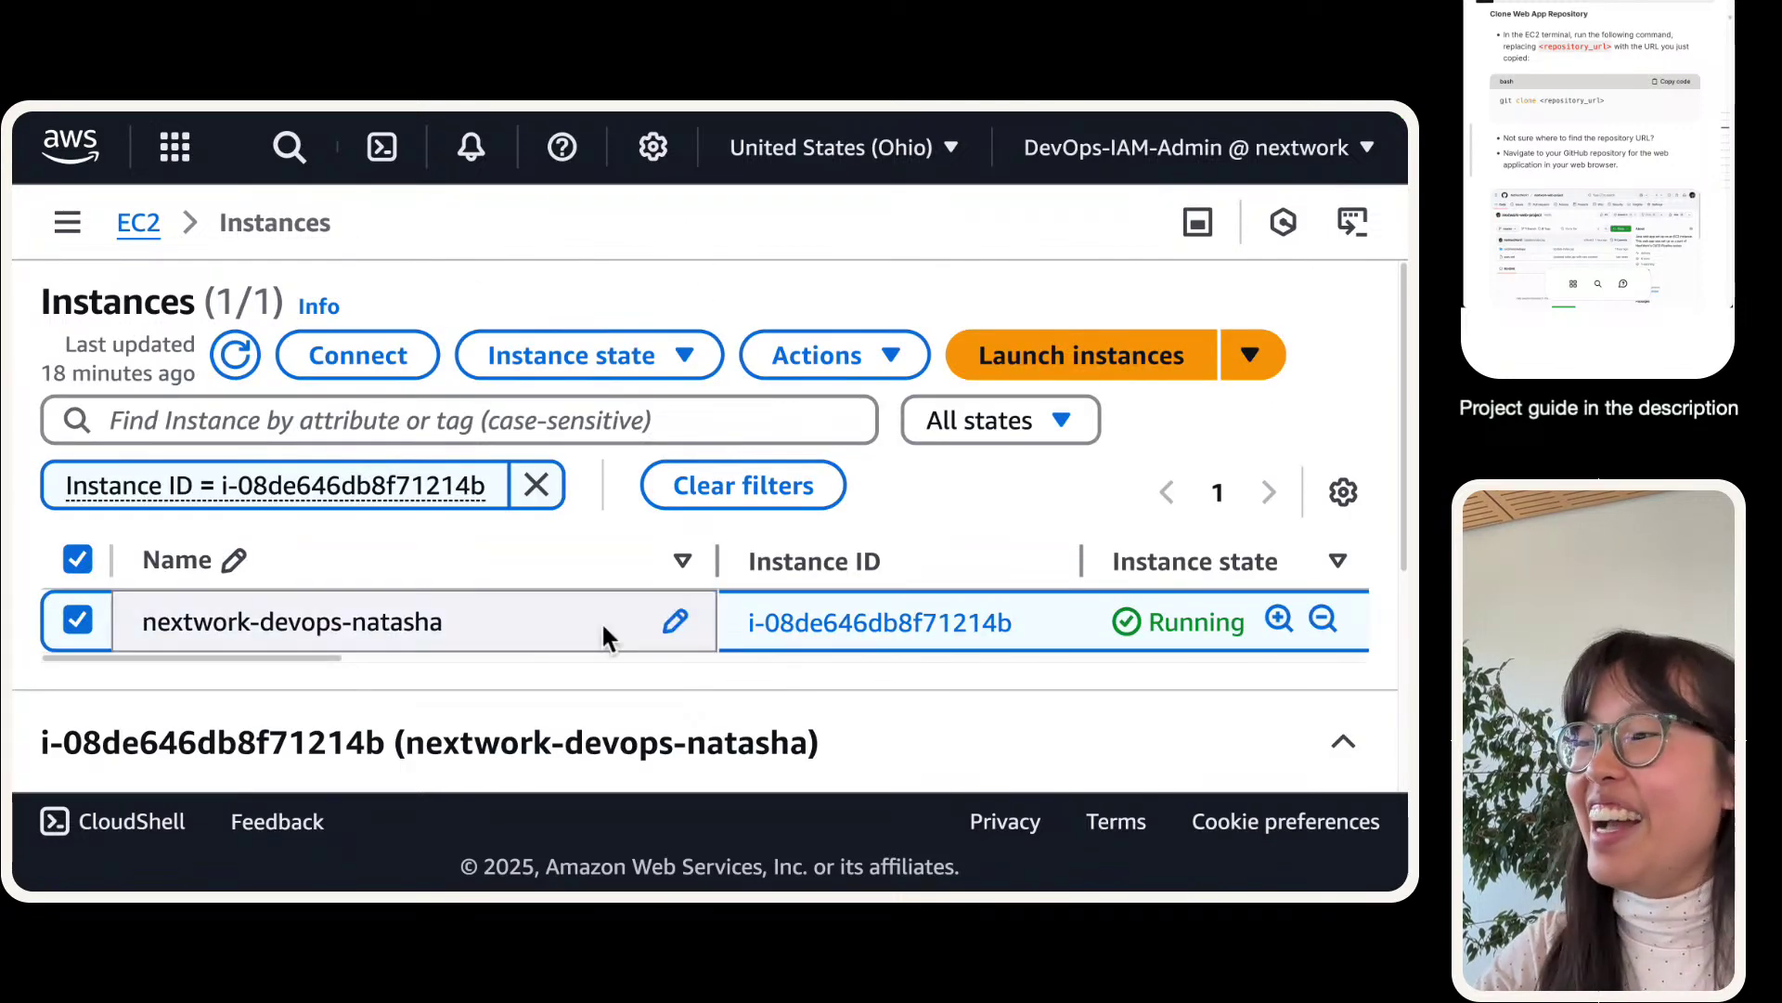
scroll(602, 625, "down", 3)
scroll(592, 600, "up", 3)
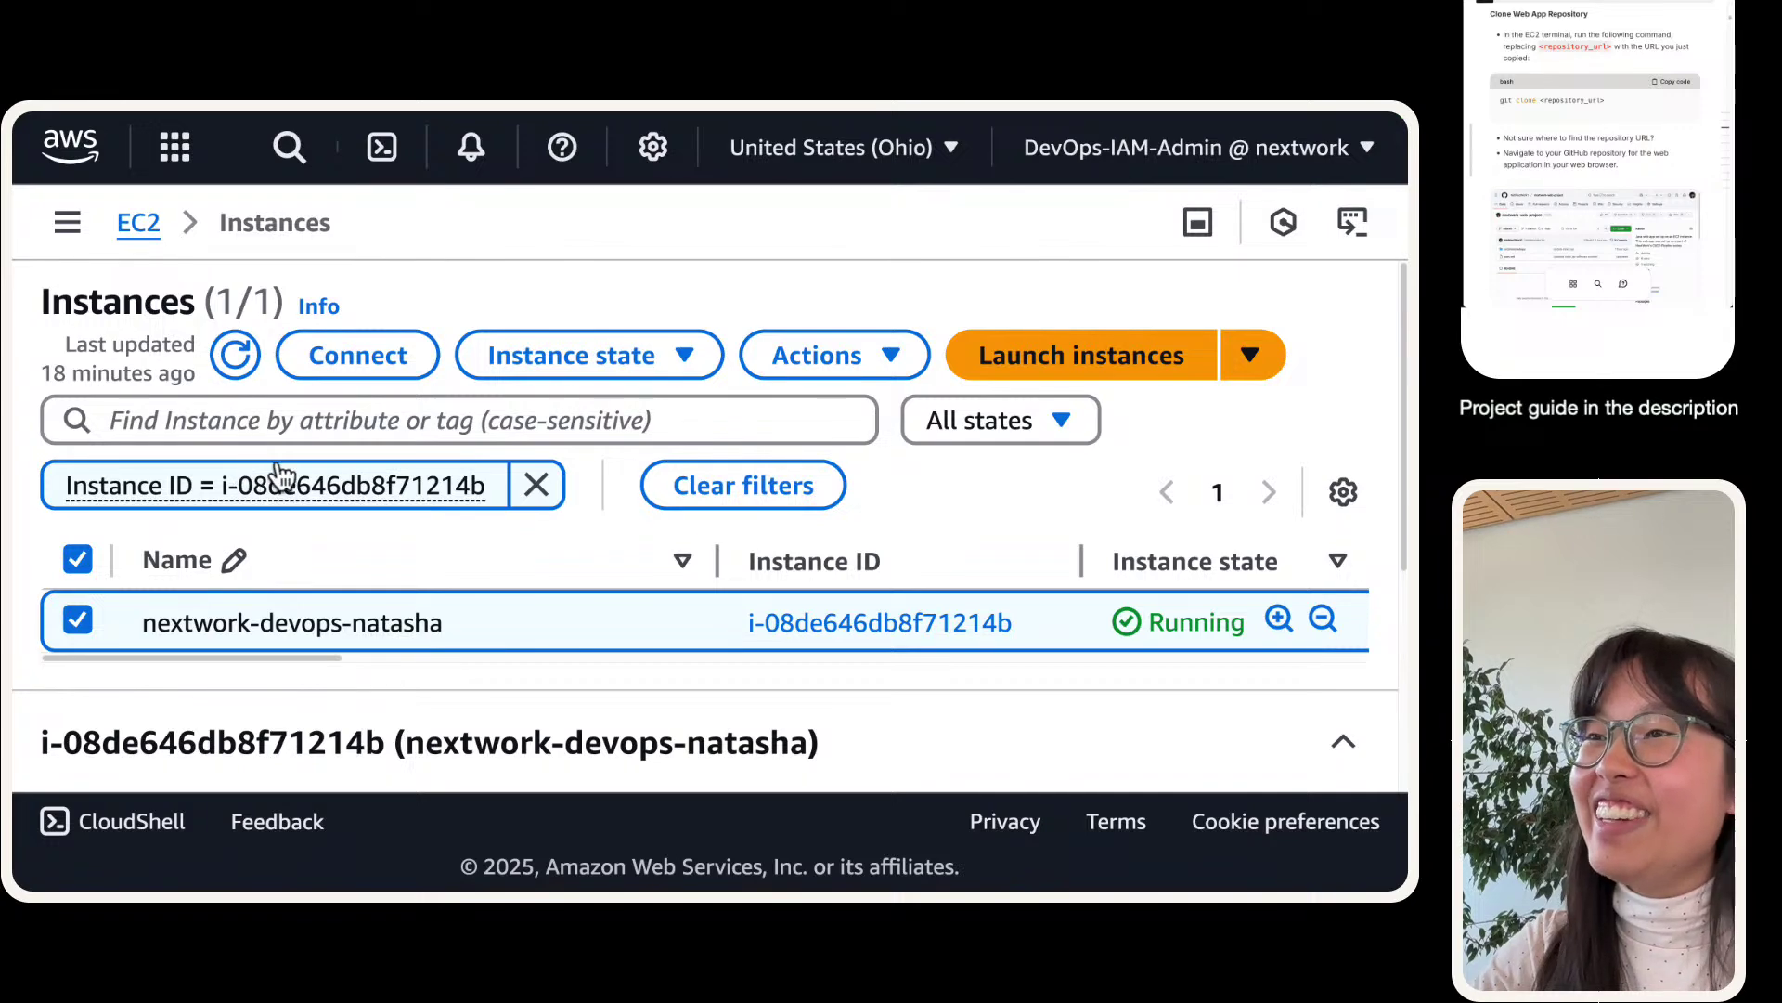
left_click(482, 151)
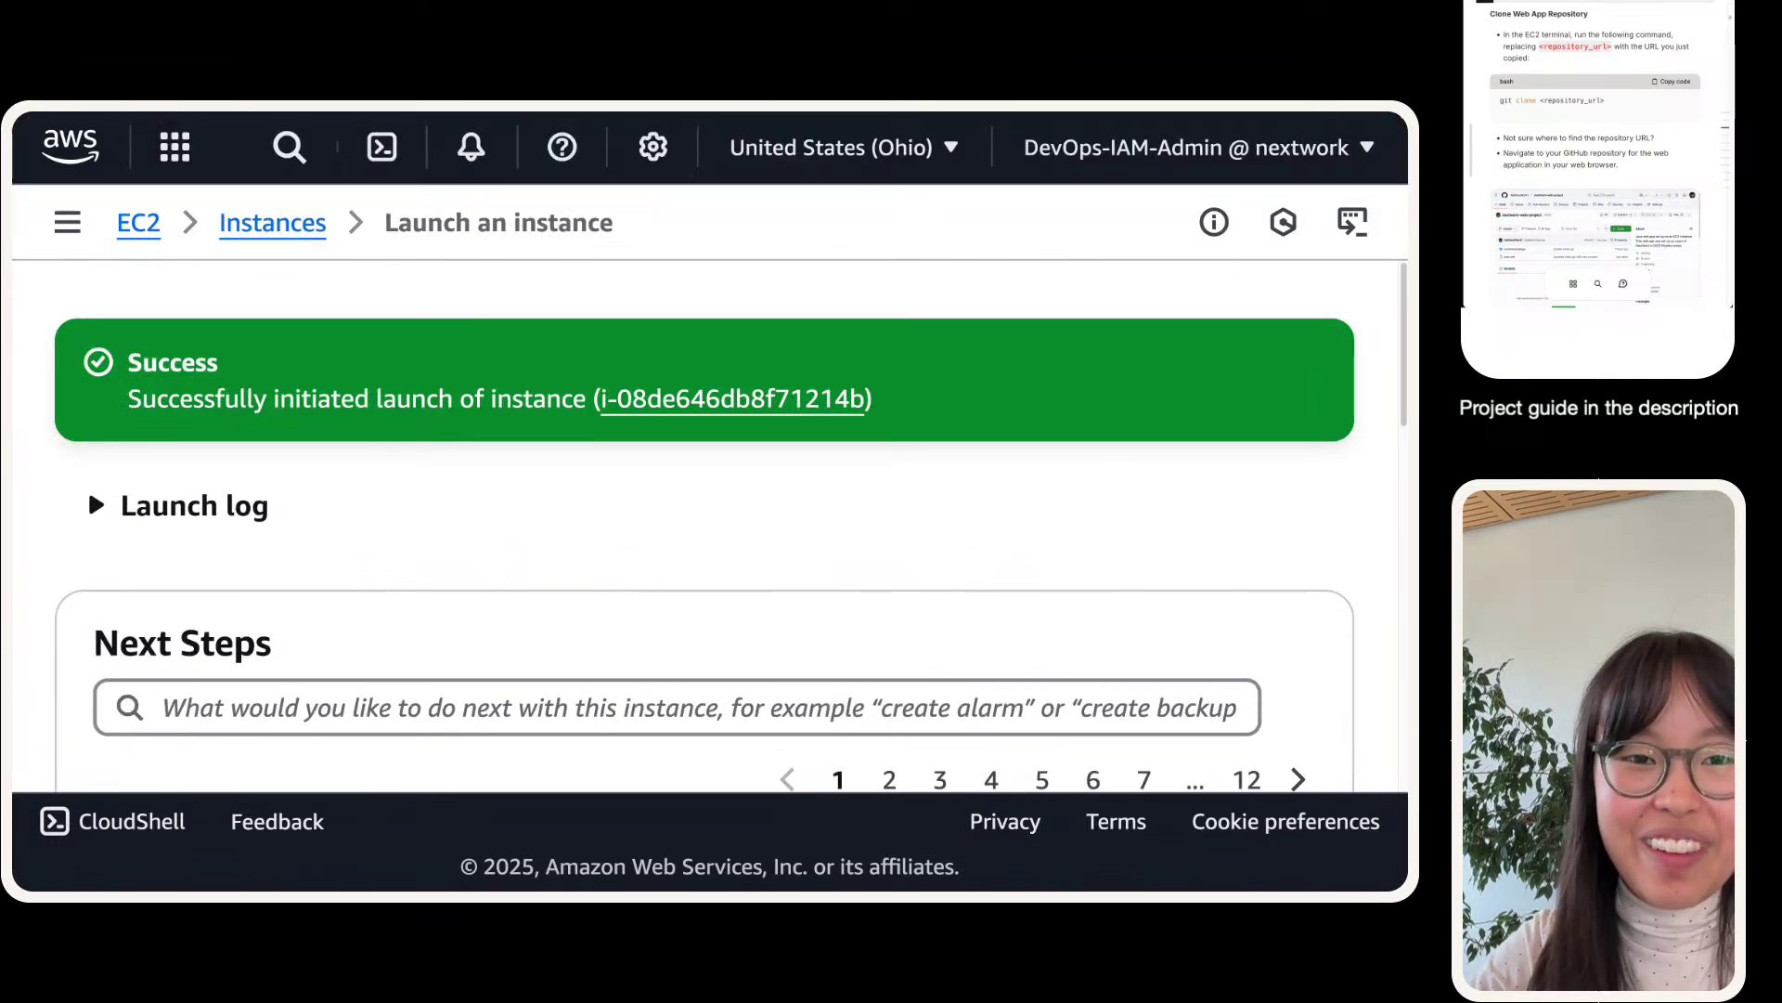
mouse_move(261, 121)
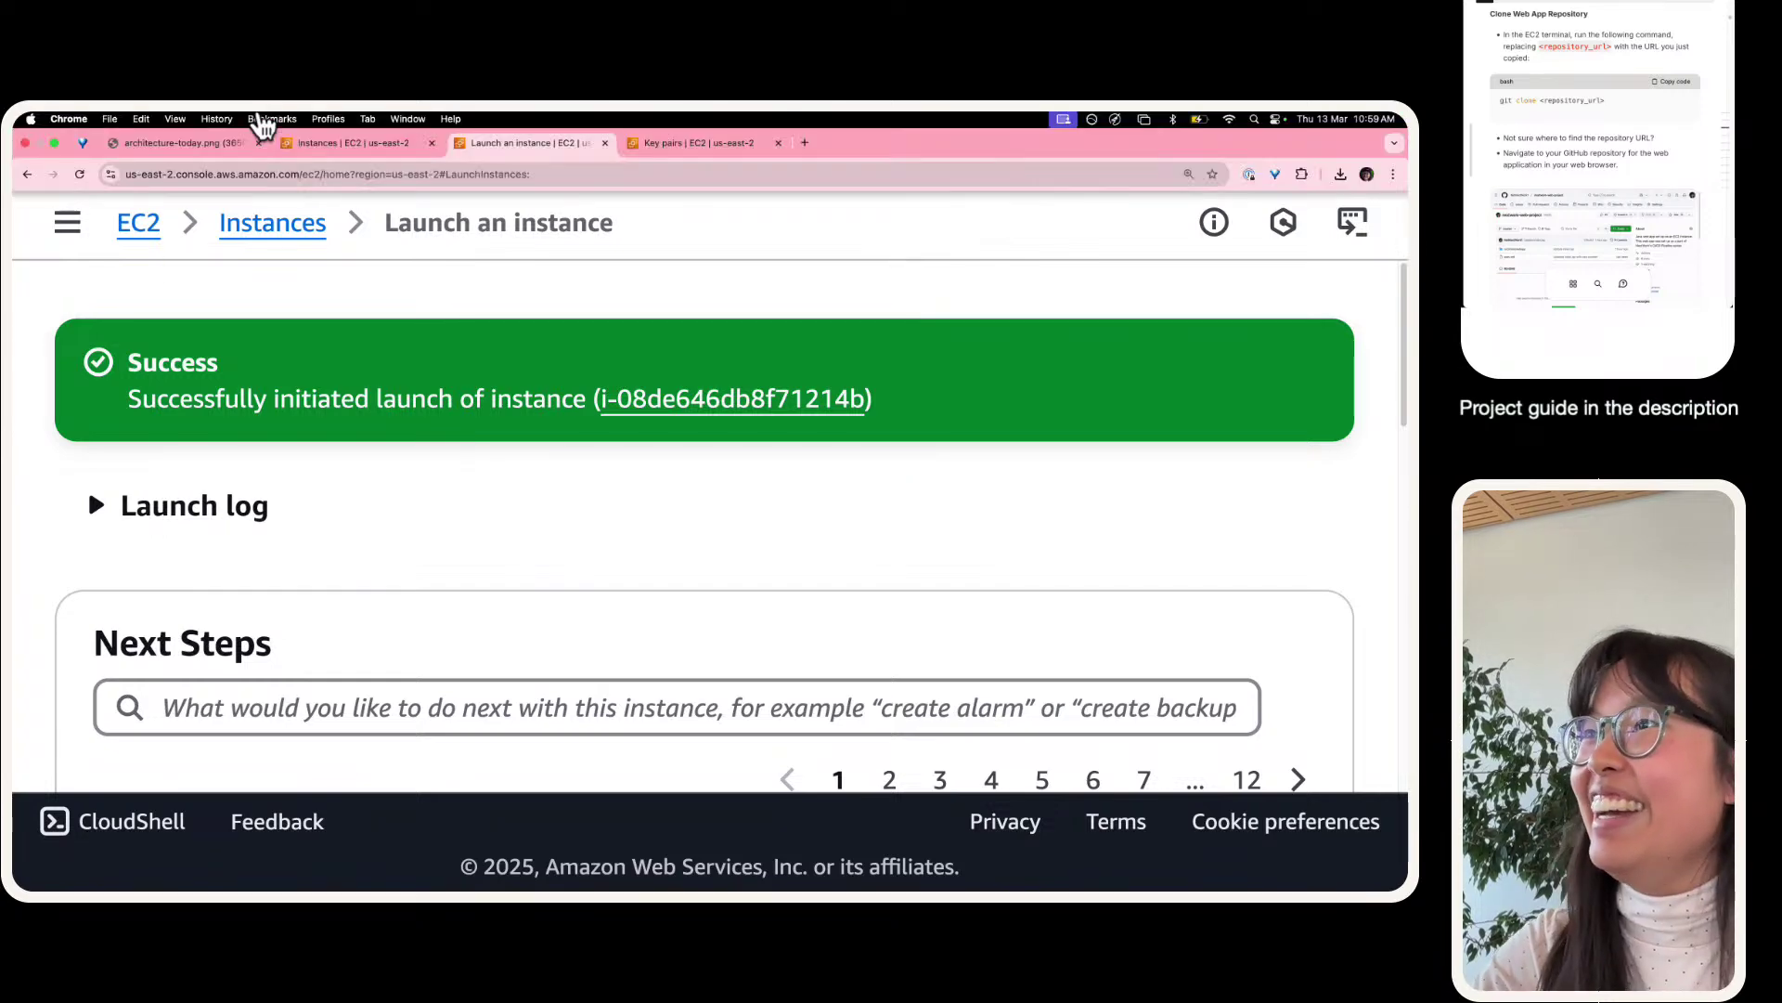
- In a new tab, load GitHub and open Your repositories from the account menu
left_click(804, 144)
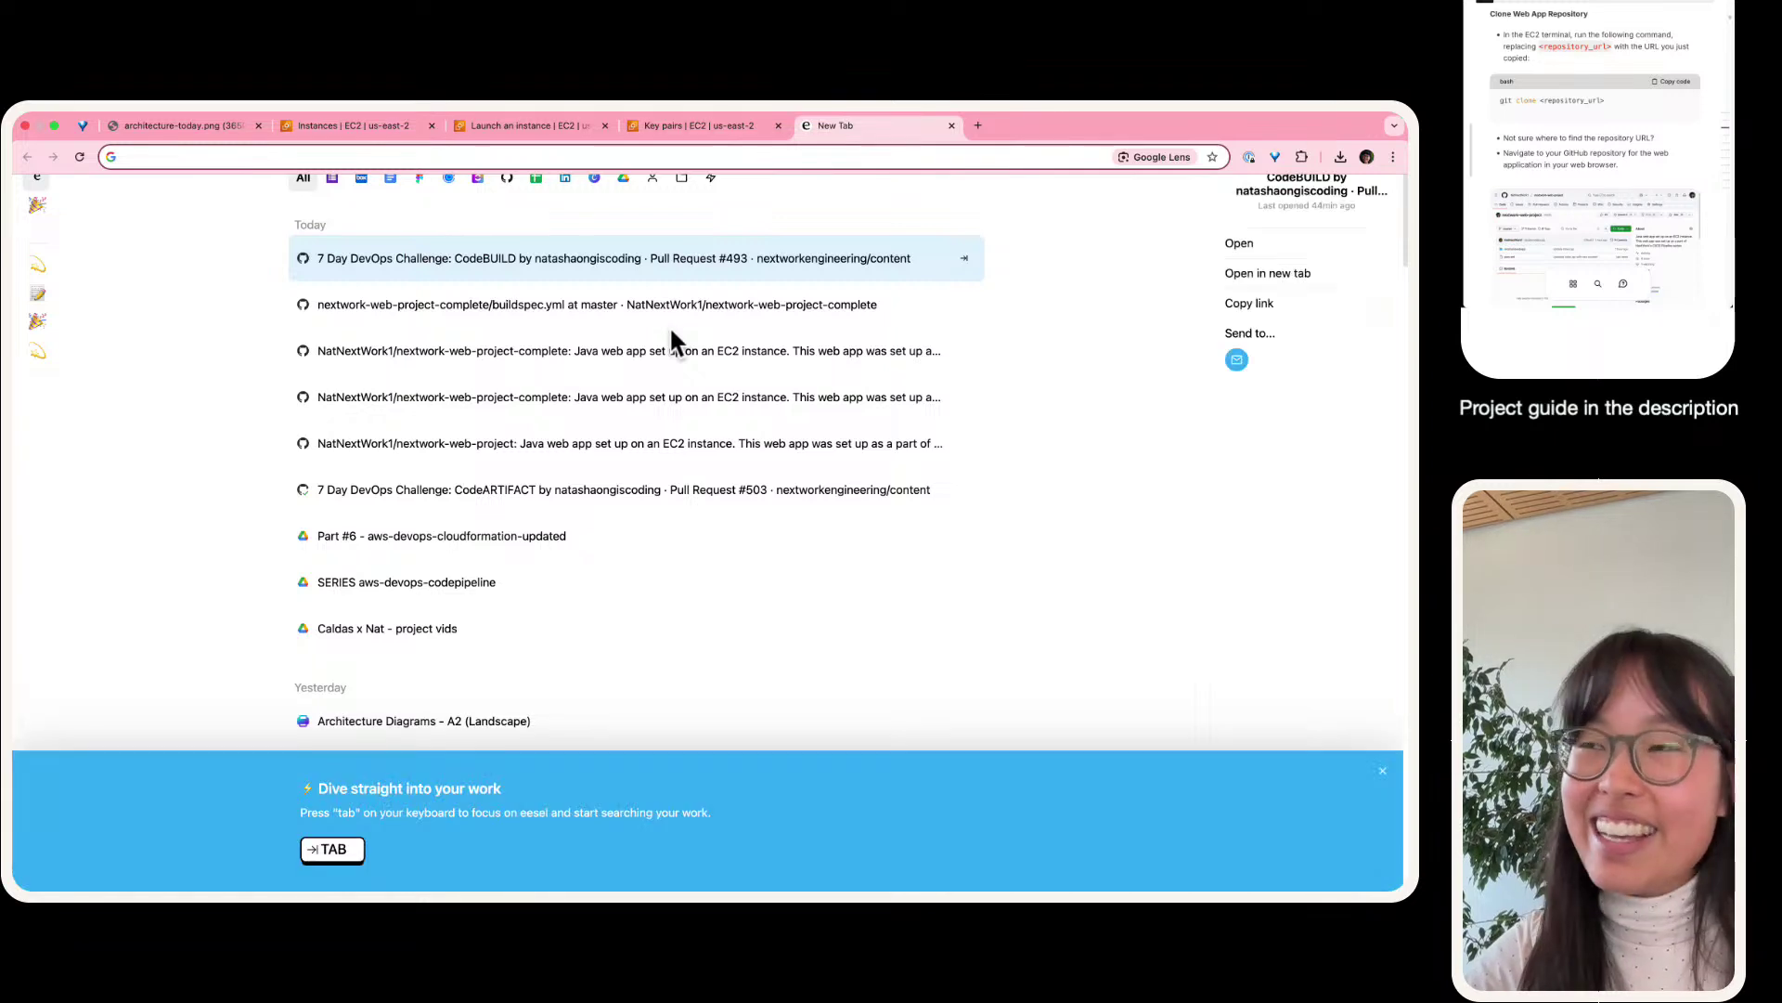
key("super+equal")
key("super+equal")
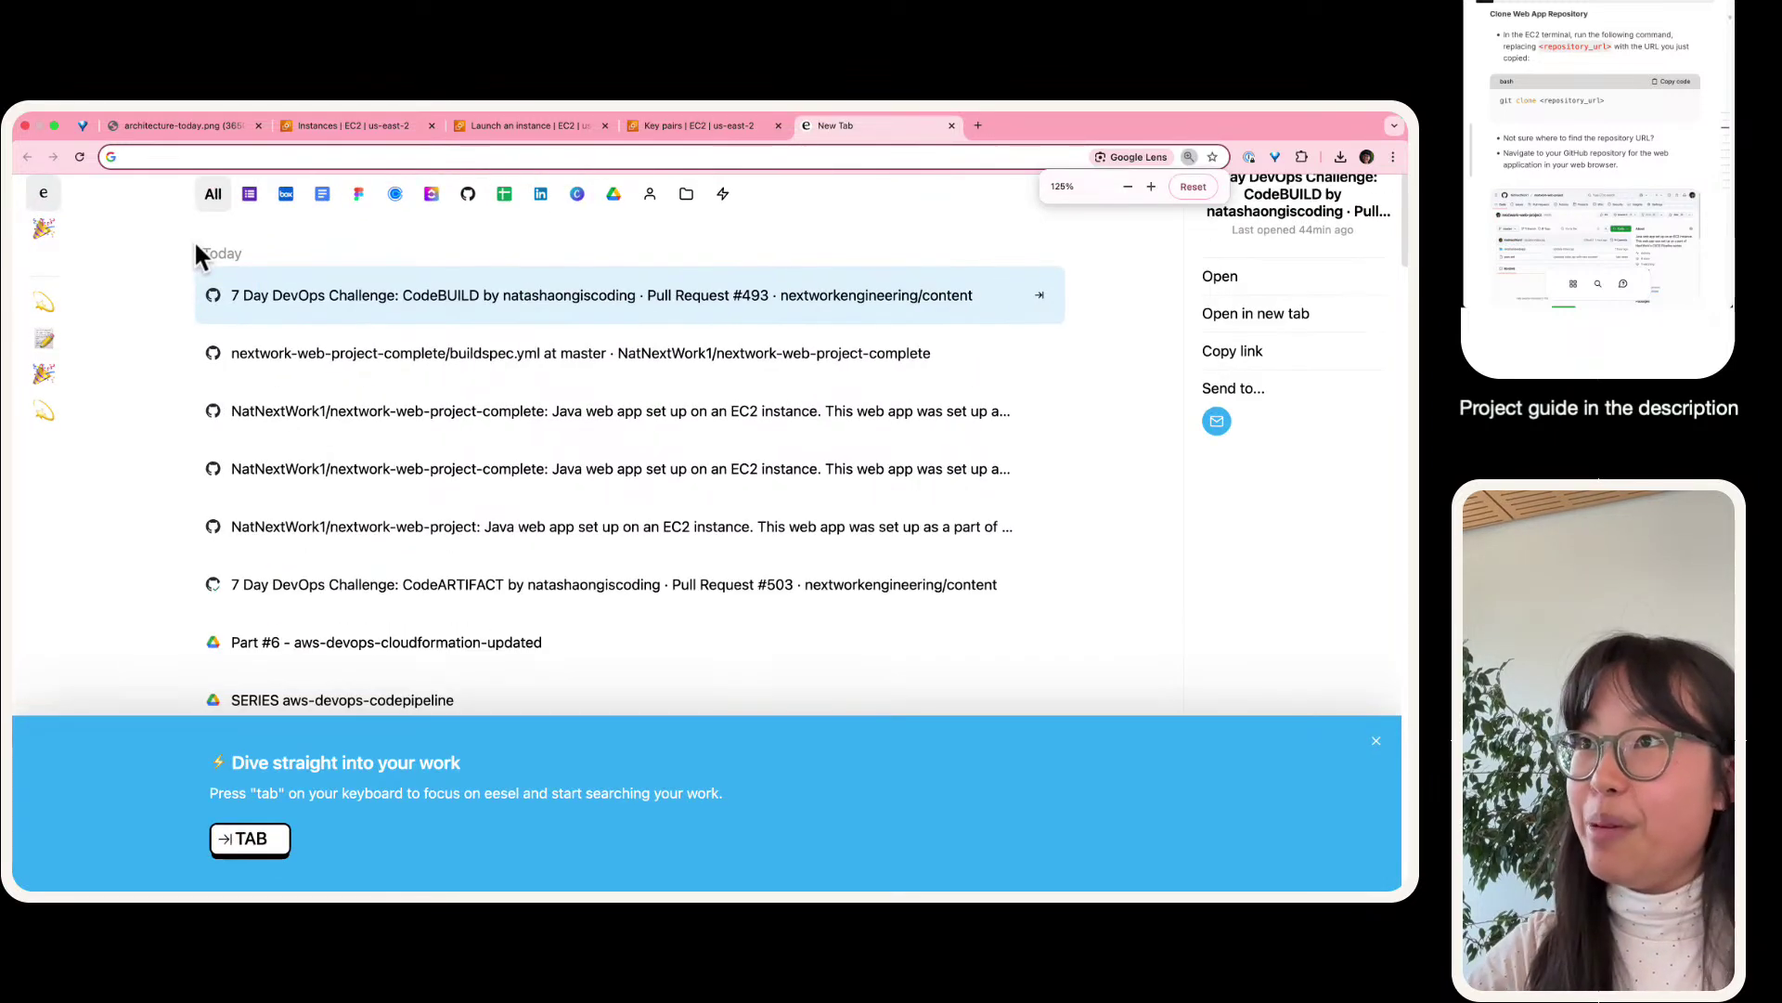
type("githu")
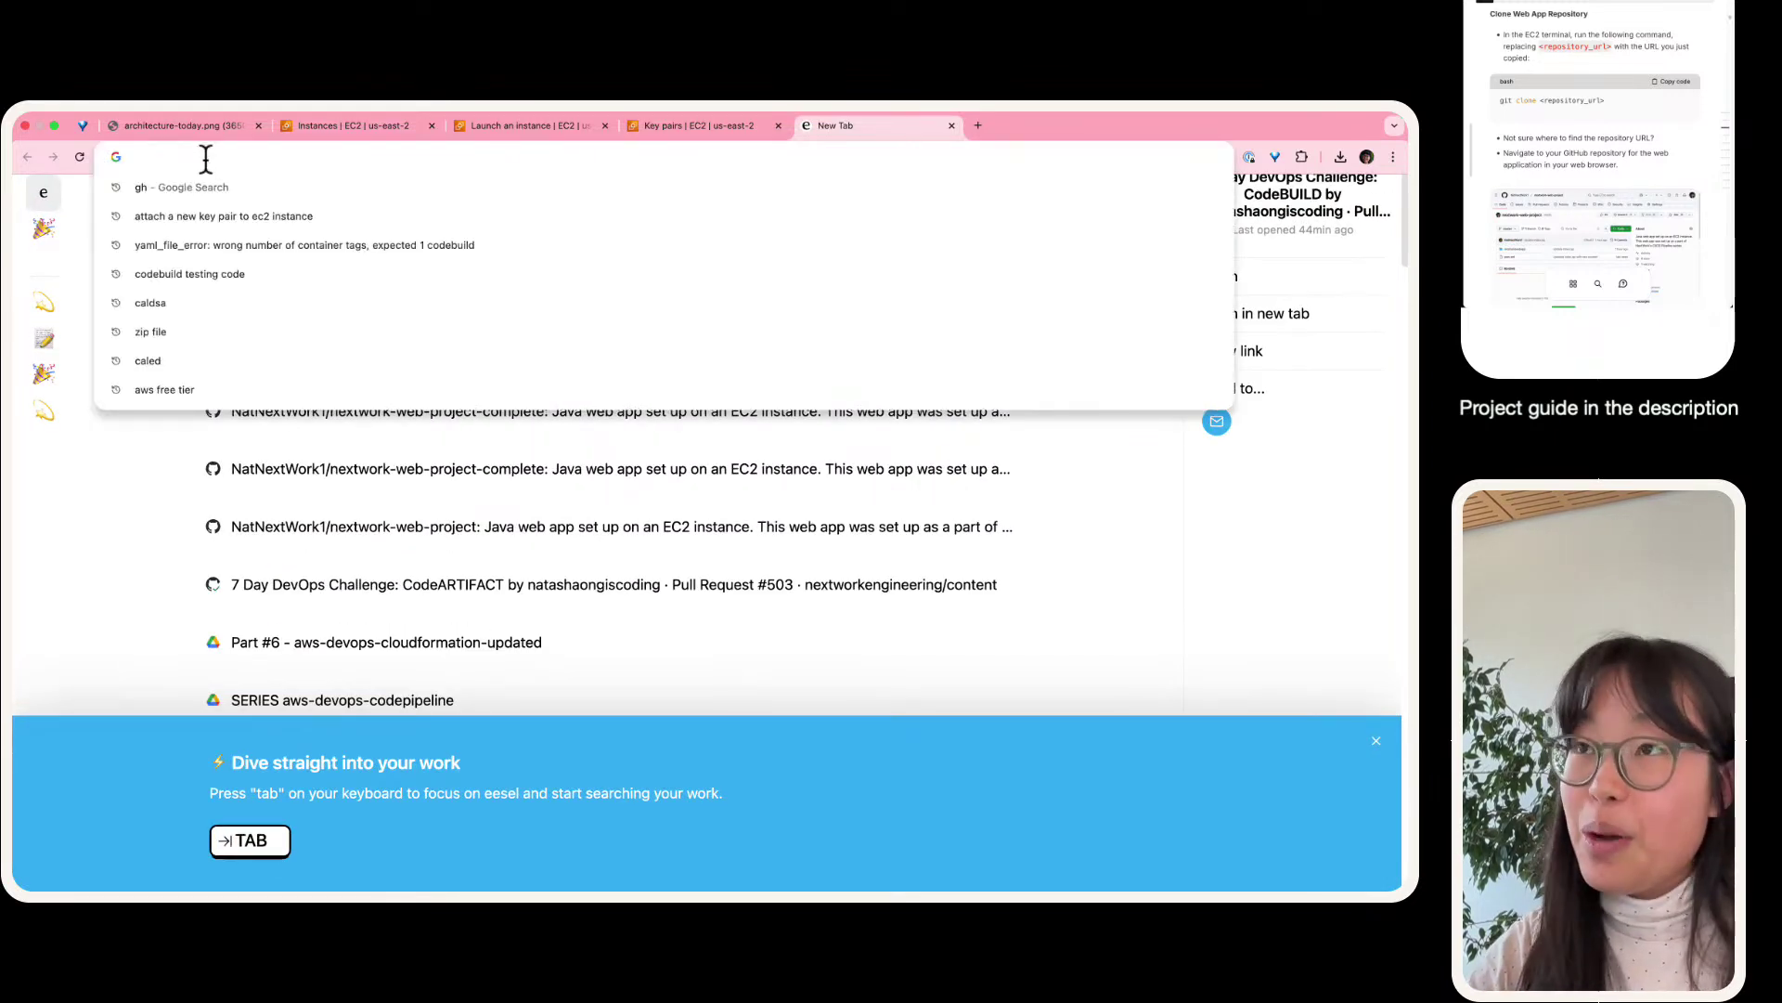
type("b.")
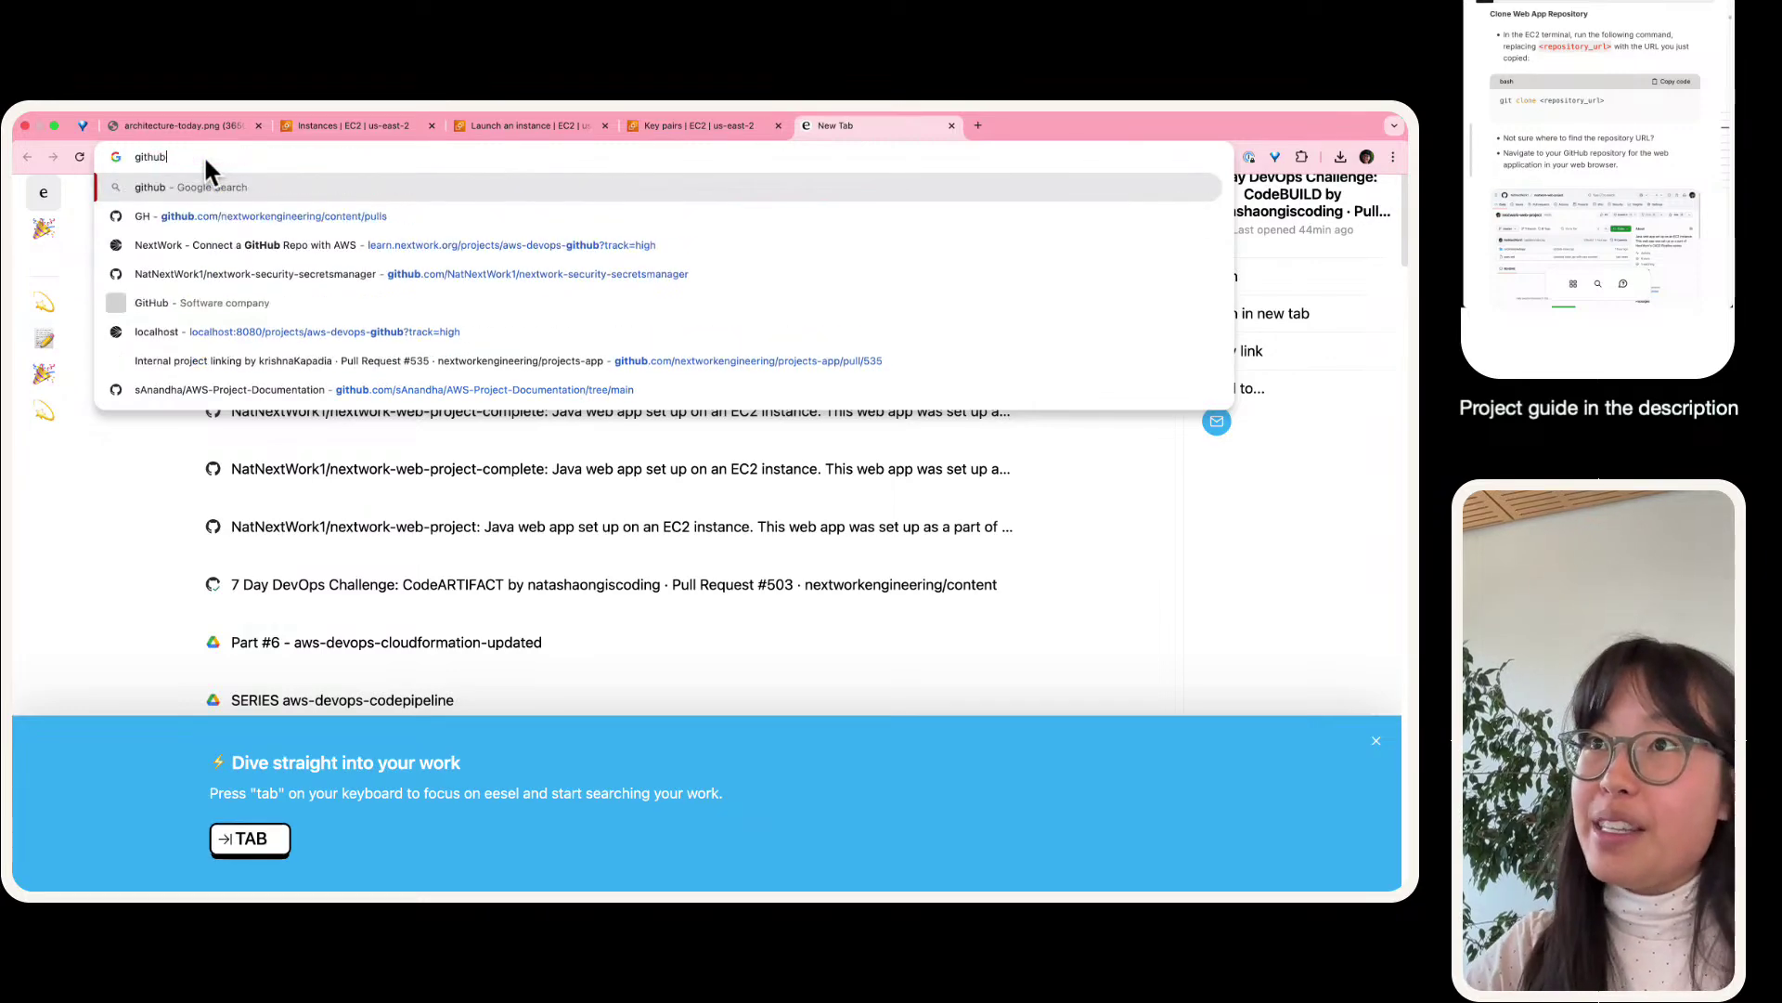
key("Down")
key("Down")
key("Return")
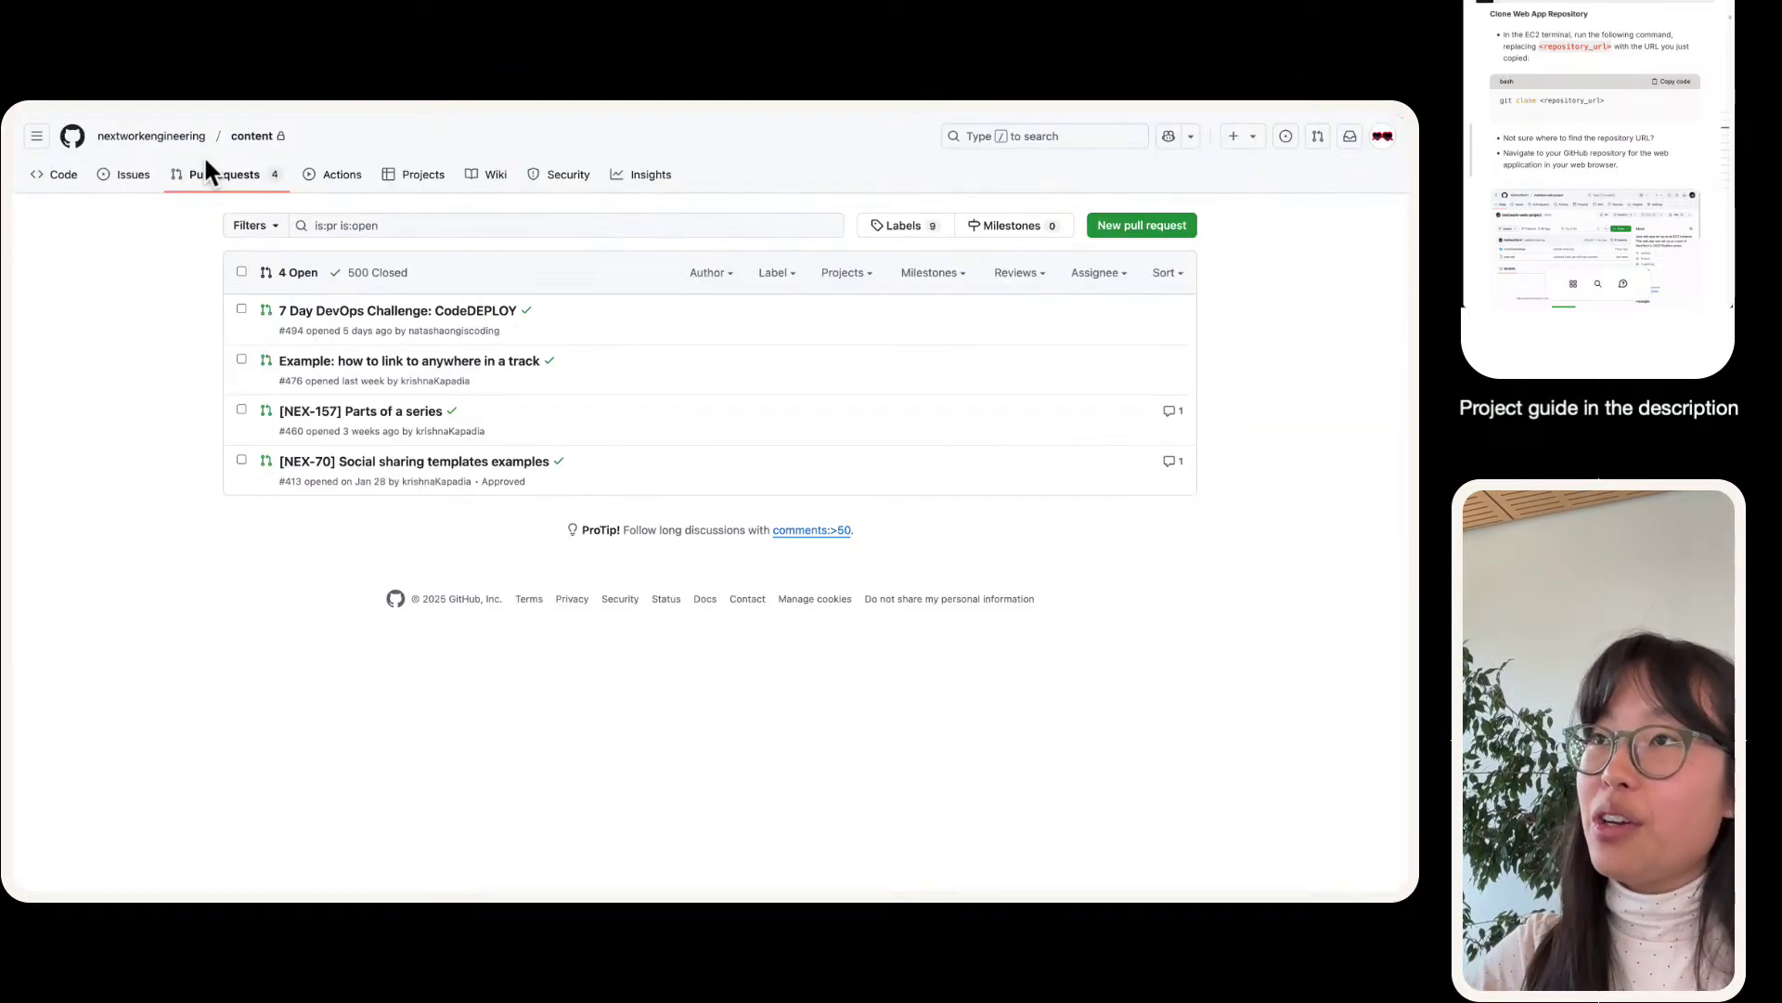
left_click(1384, 137)
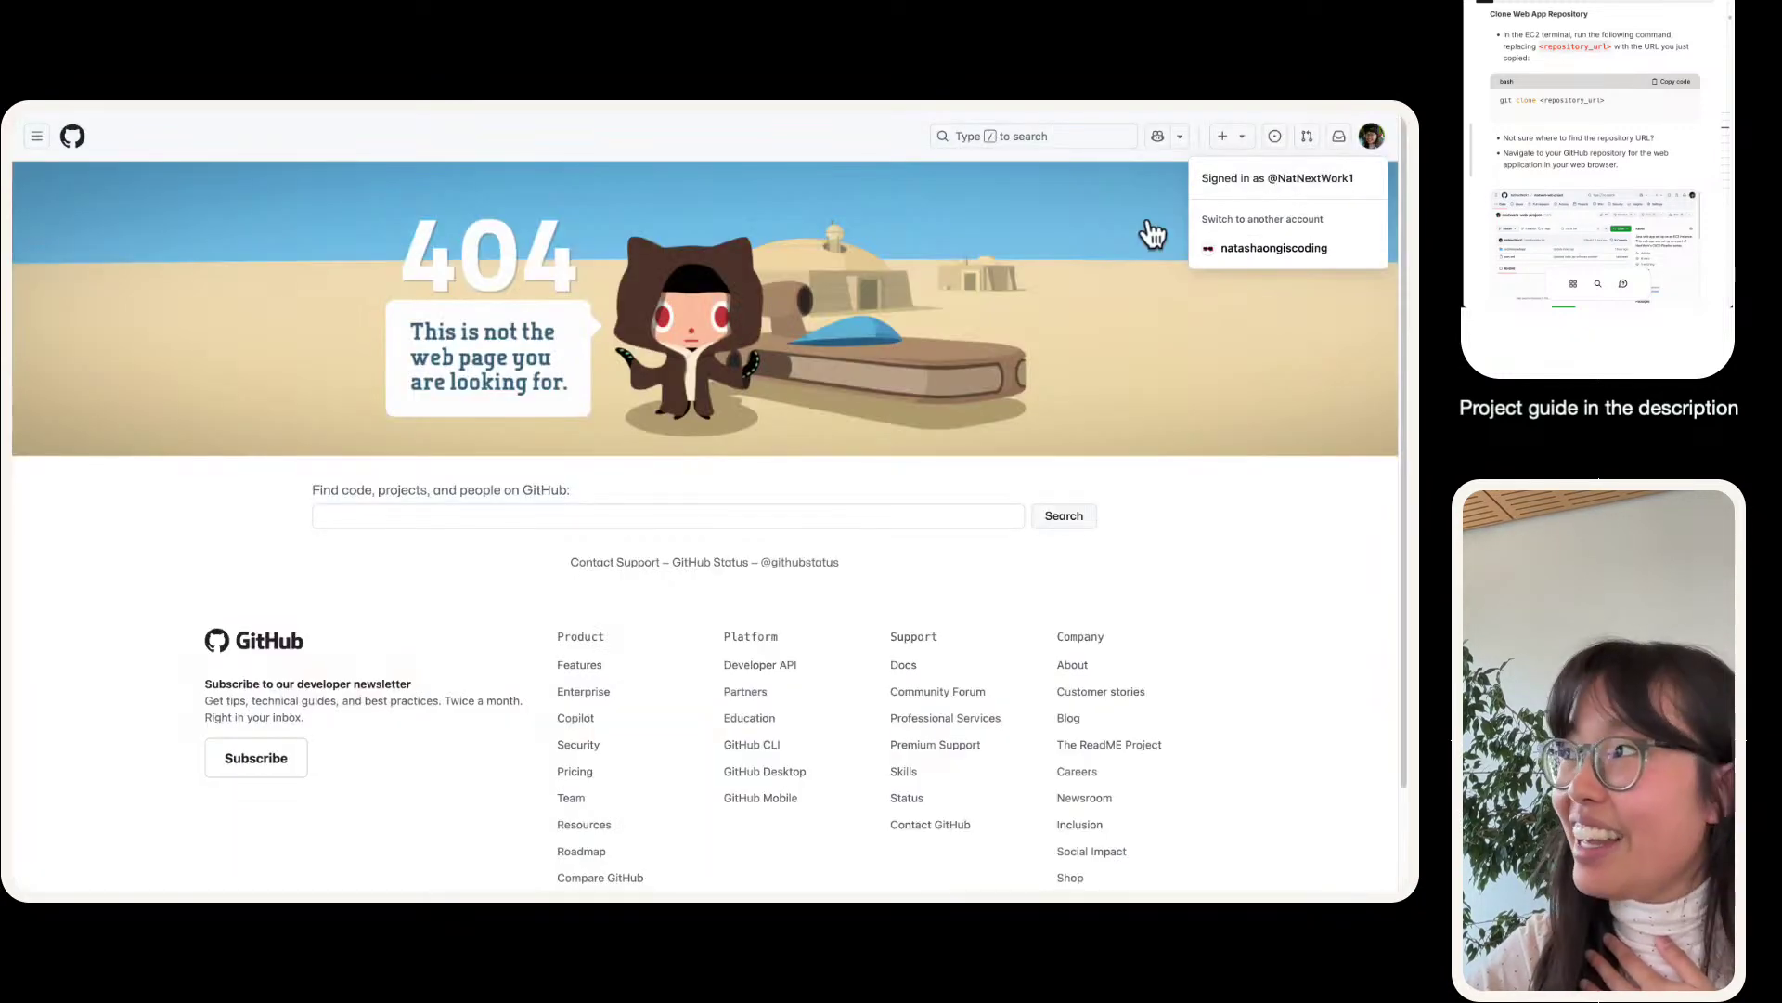
left_click(1363, 139)
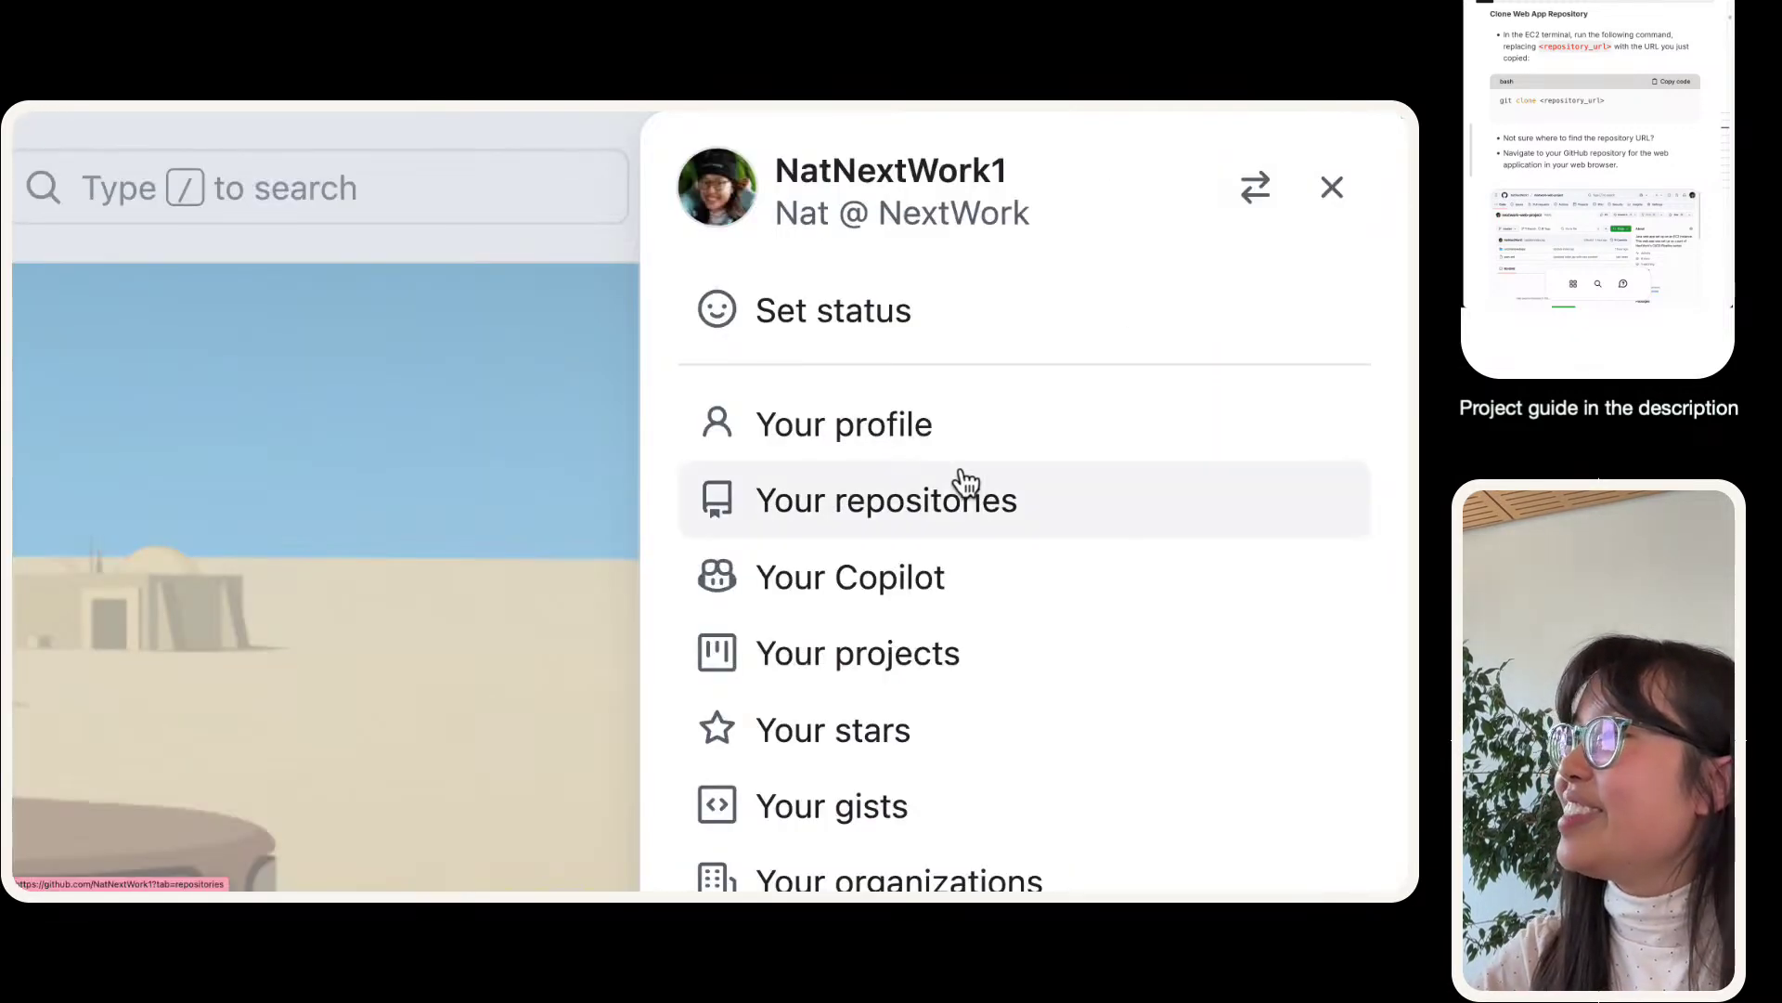
left_click(965, 482)
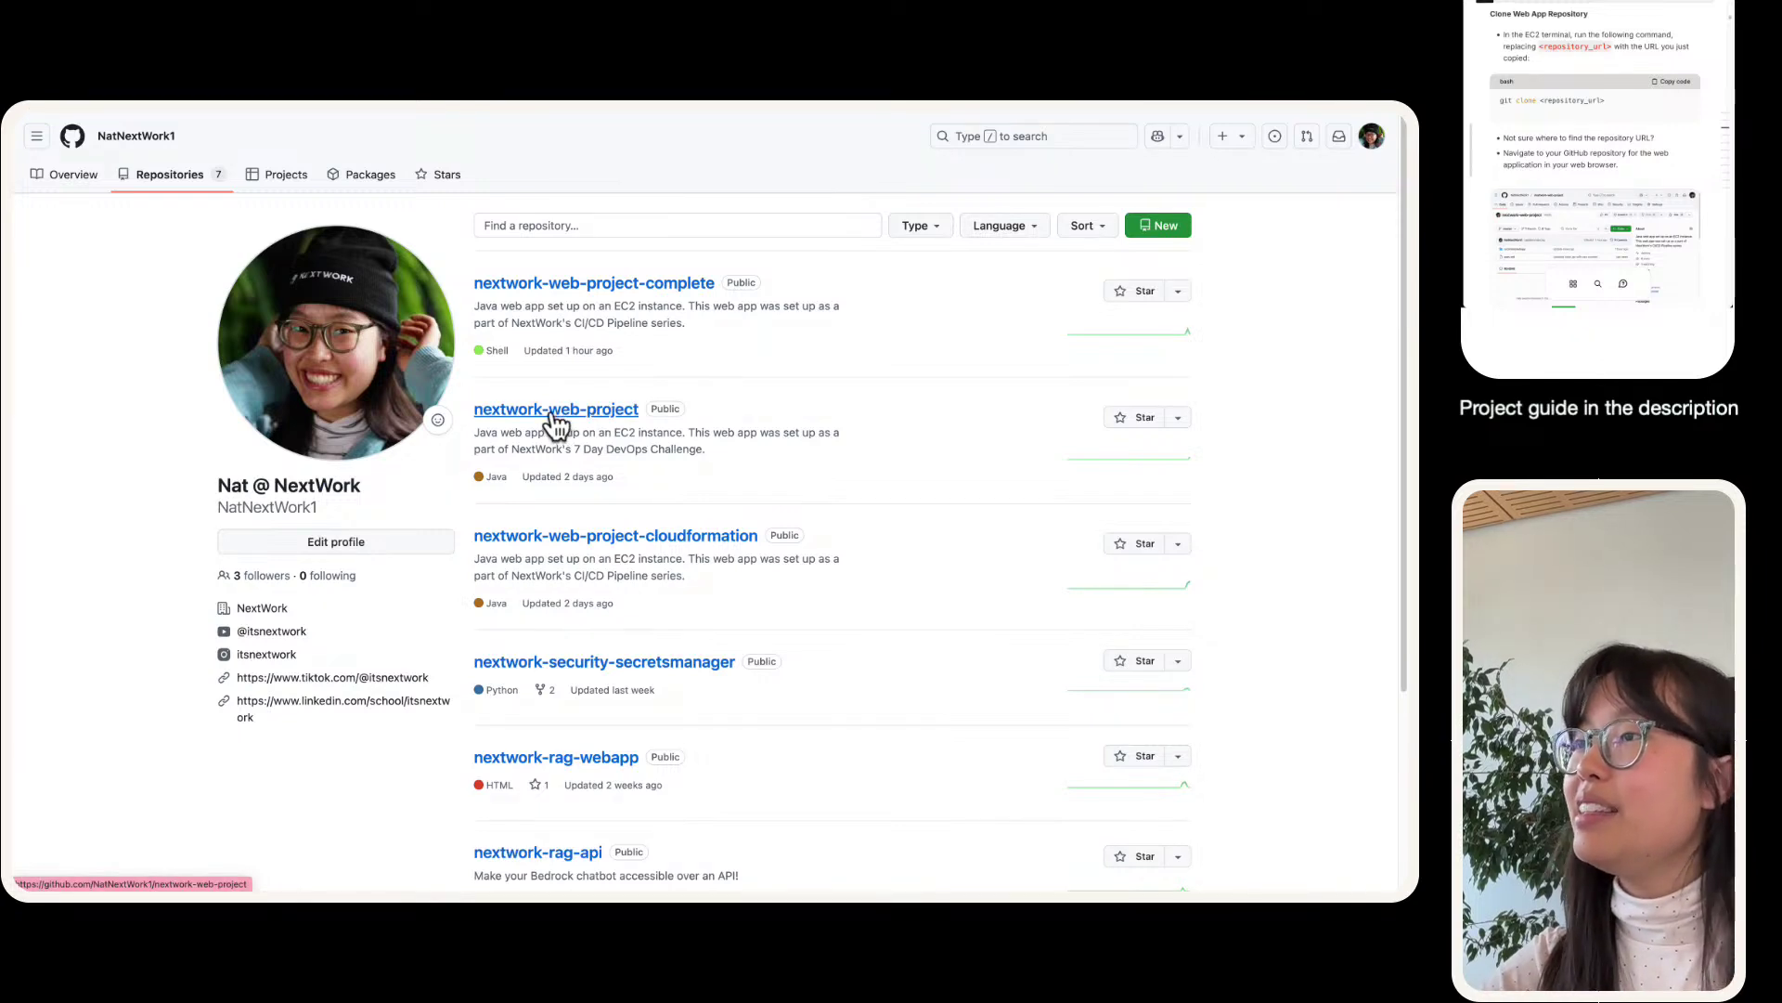
- Open nextwork-web-project and copy its HTTPS clone URL from the Code dropdown
left_click(555, 415)
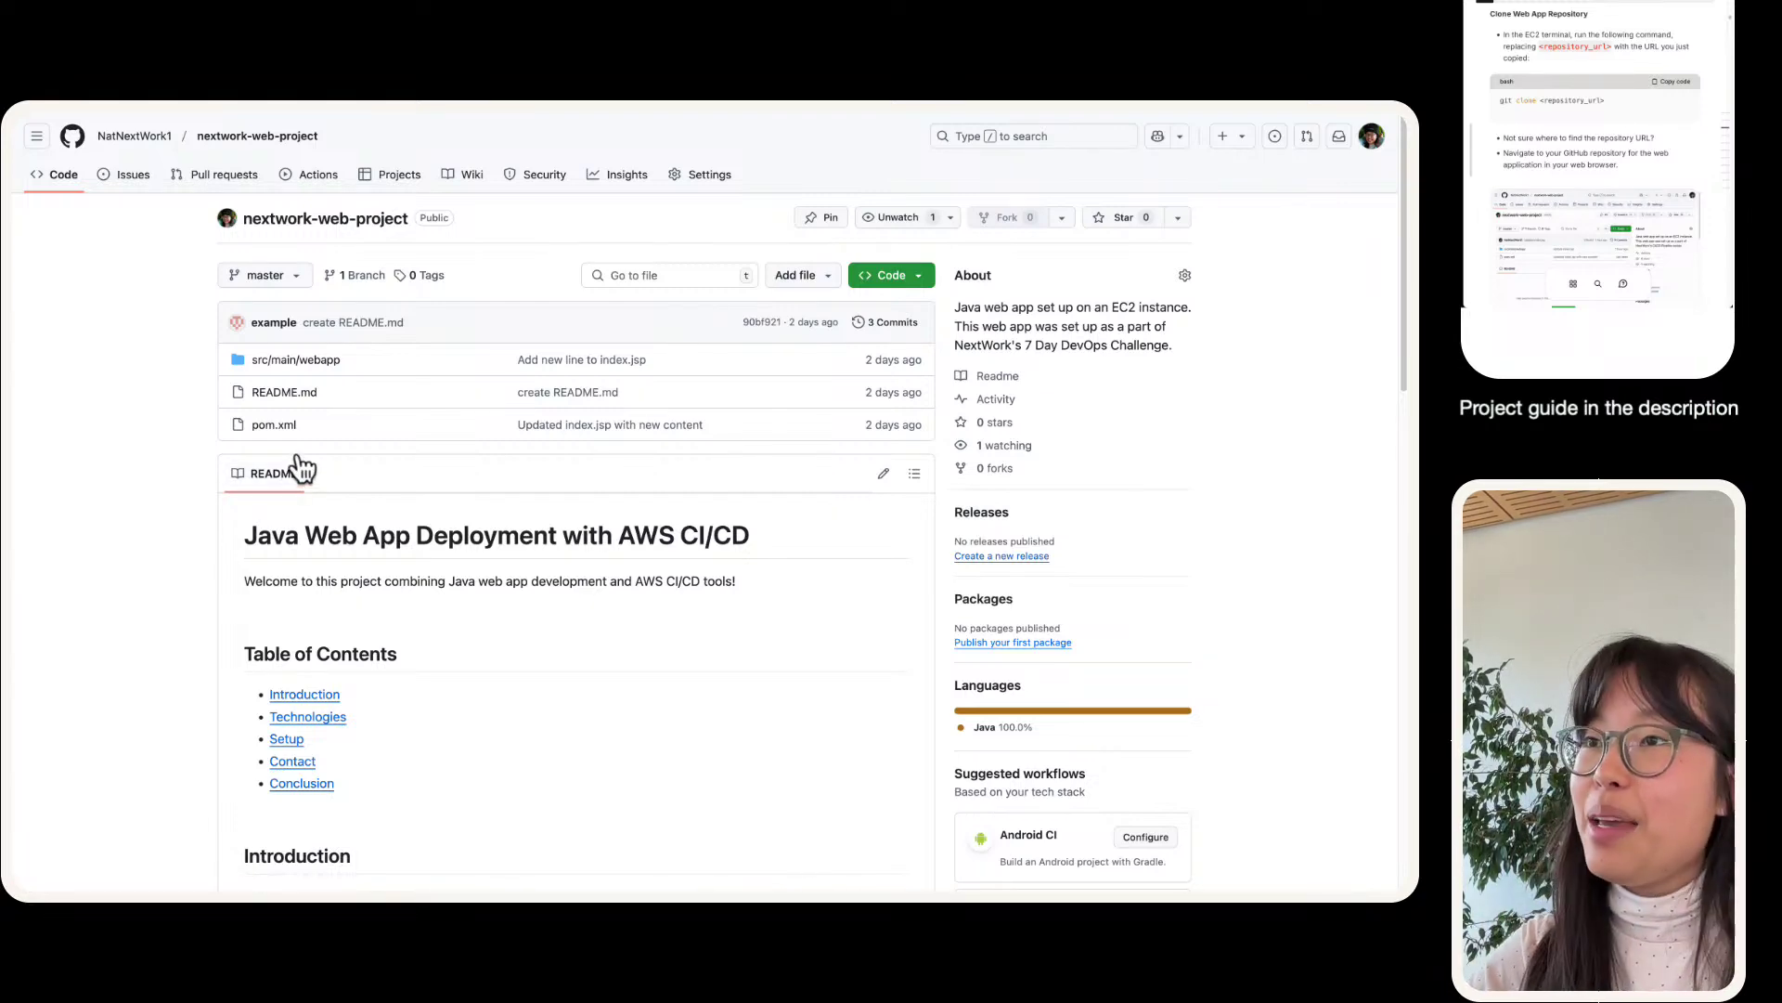
scroll(298, 464, "down", 4)
scroll(297, 443, "up", 5)
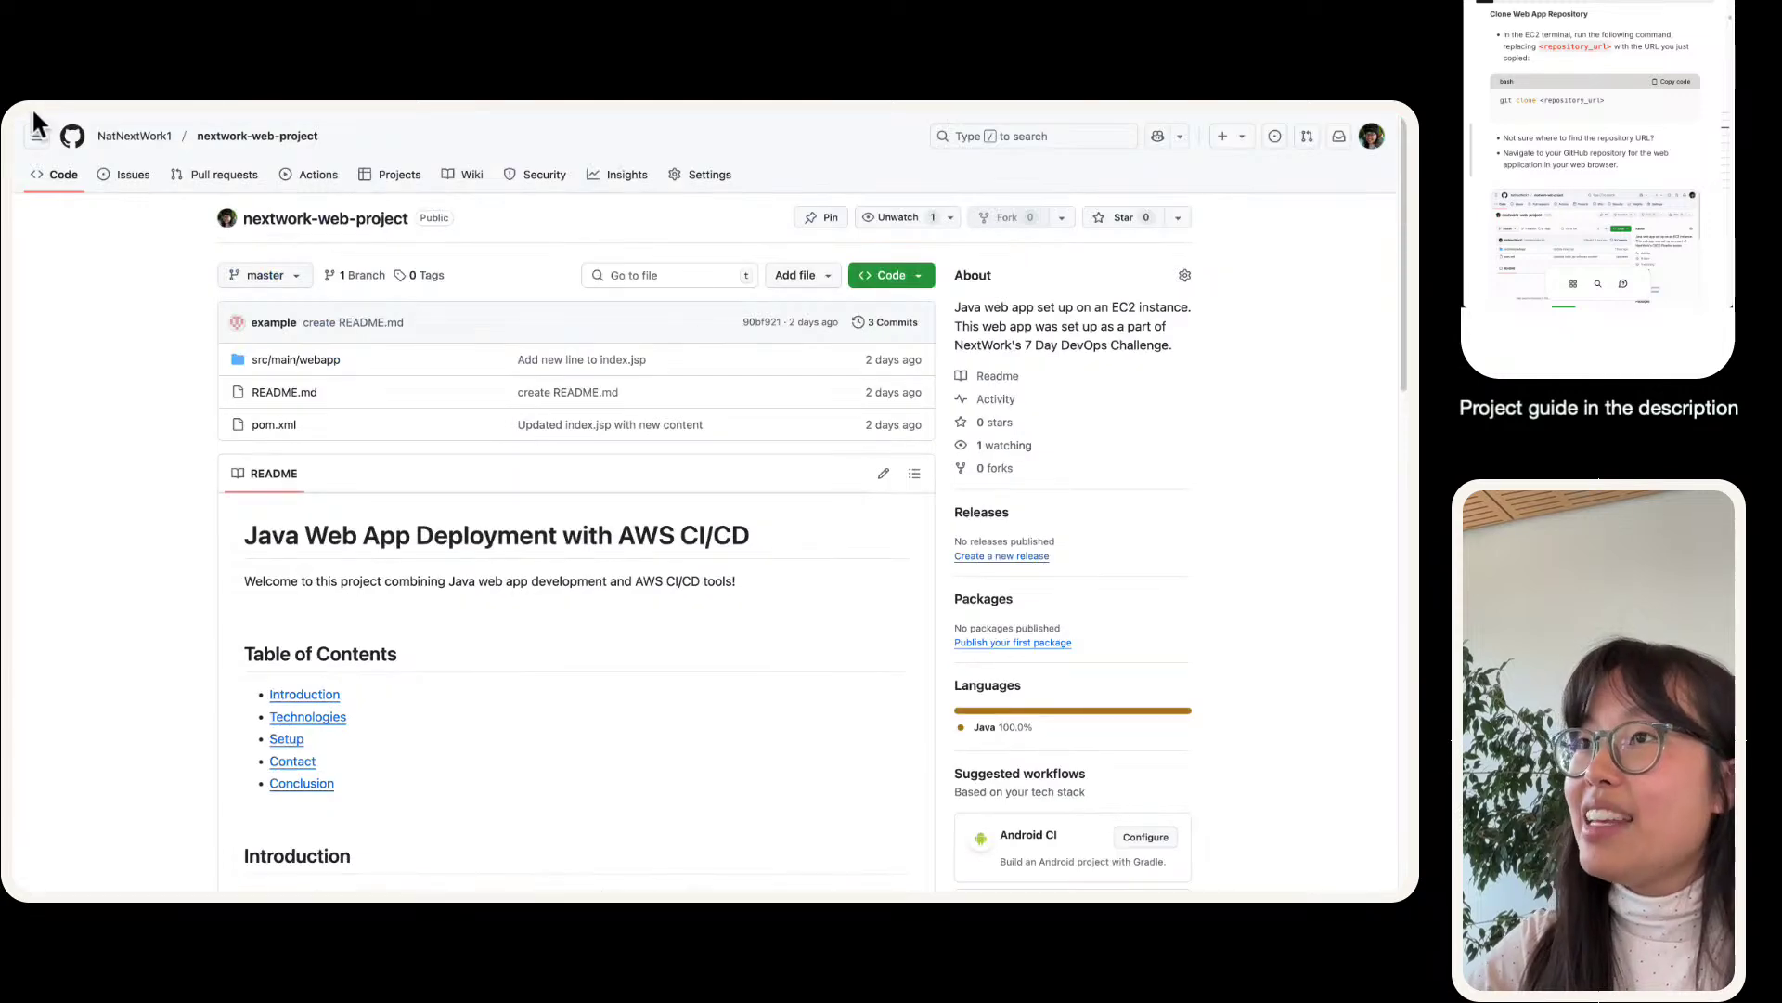
mouse_move(318, 112)
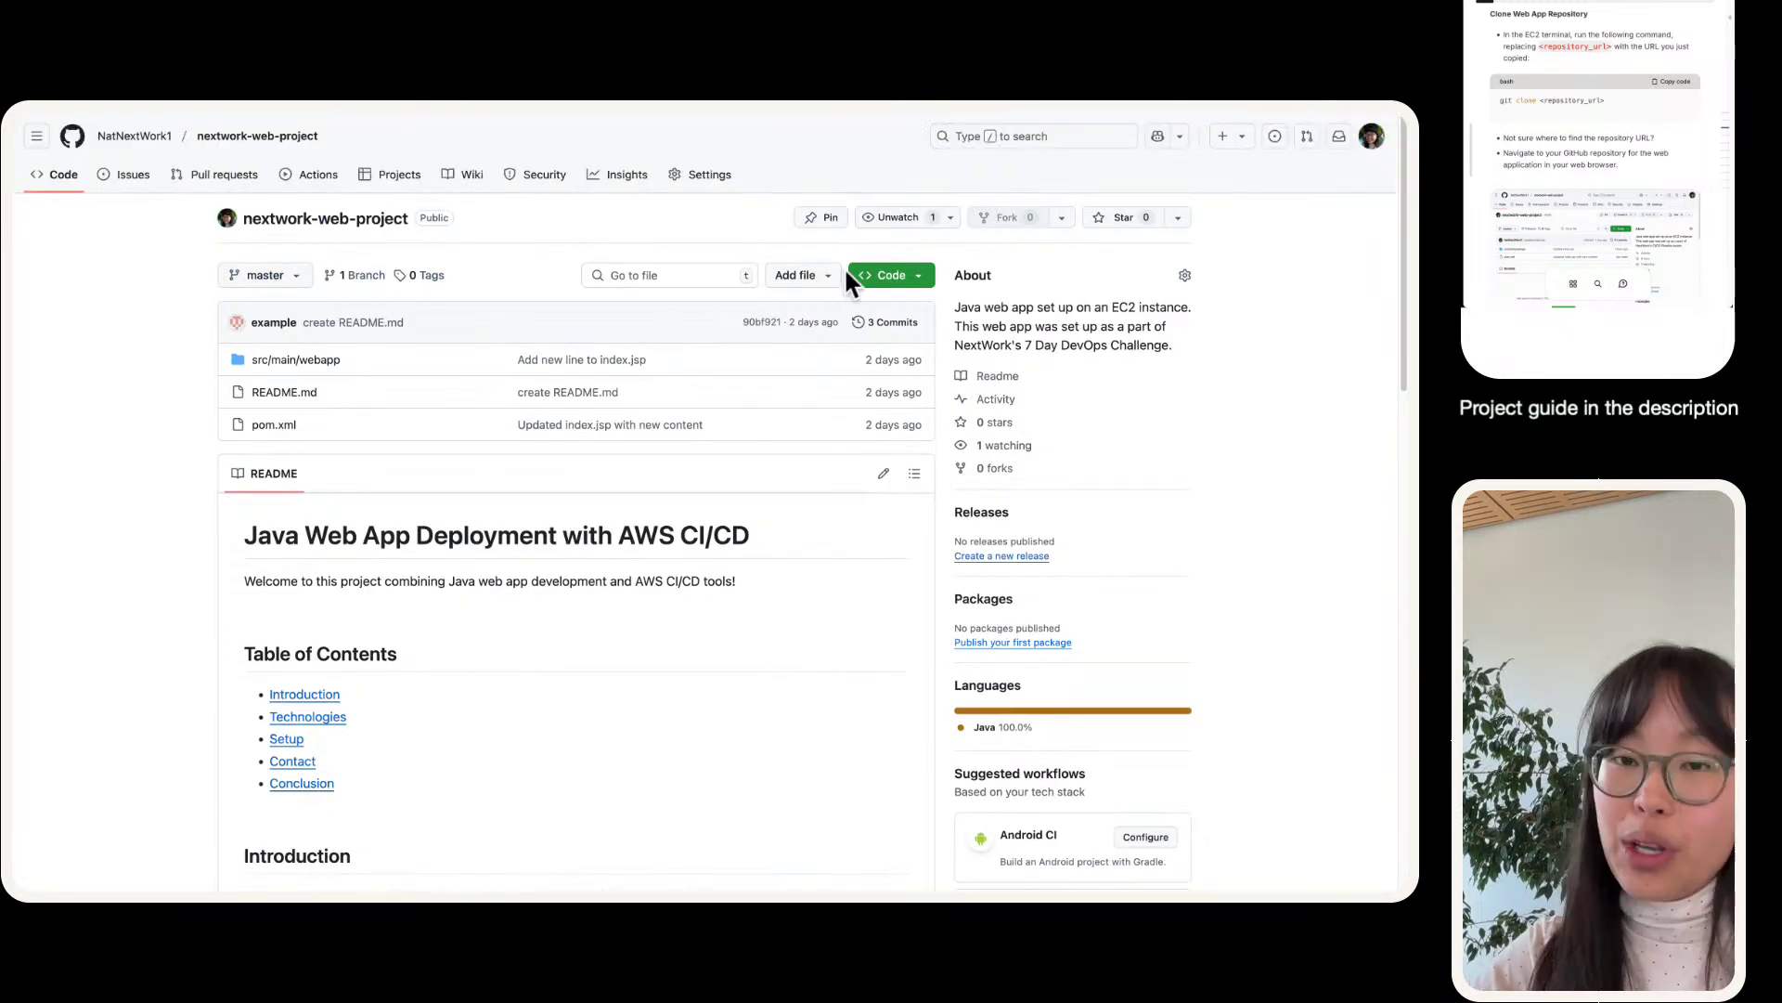
key("super+equal")
key("super+equal")
key("super+equal")
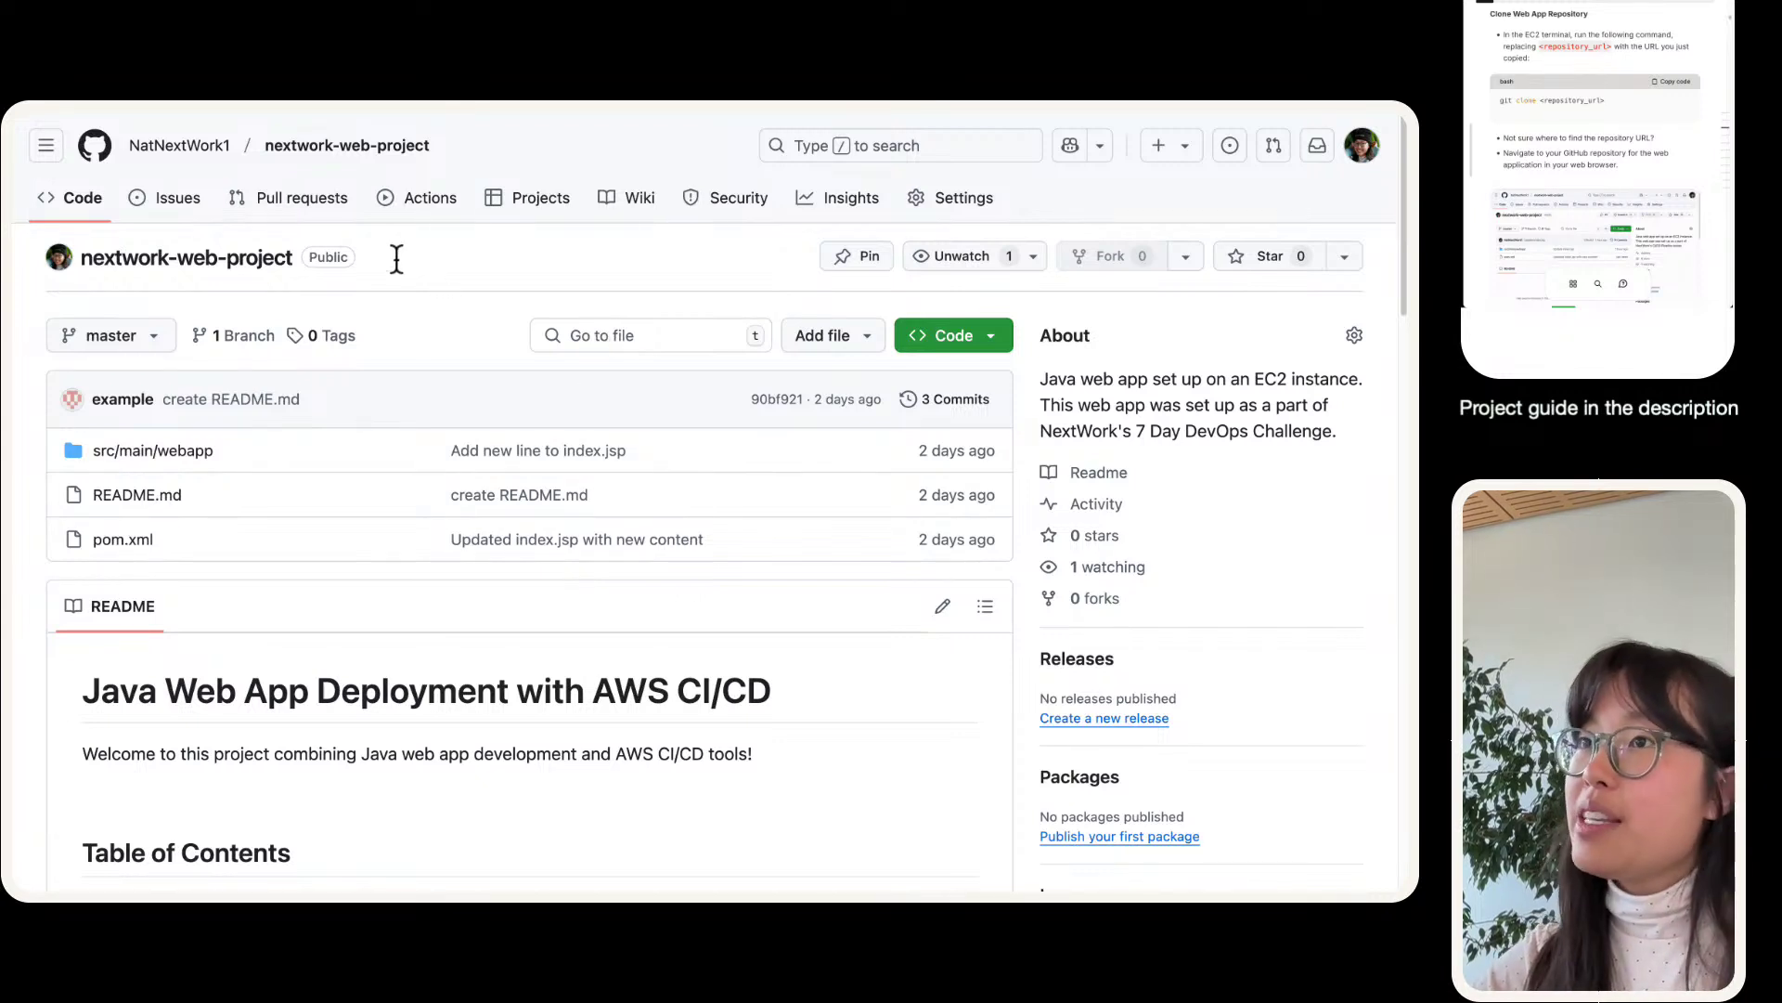
left_click(970, 332)
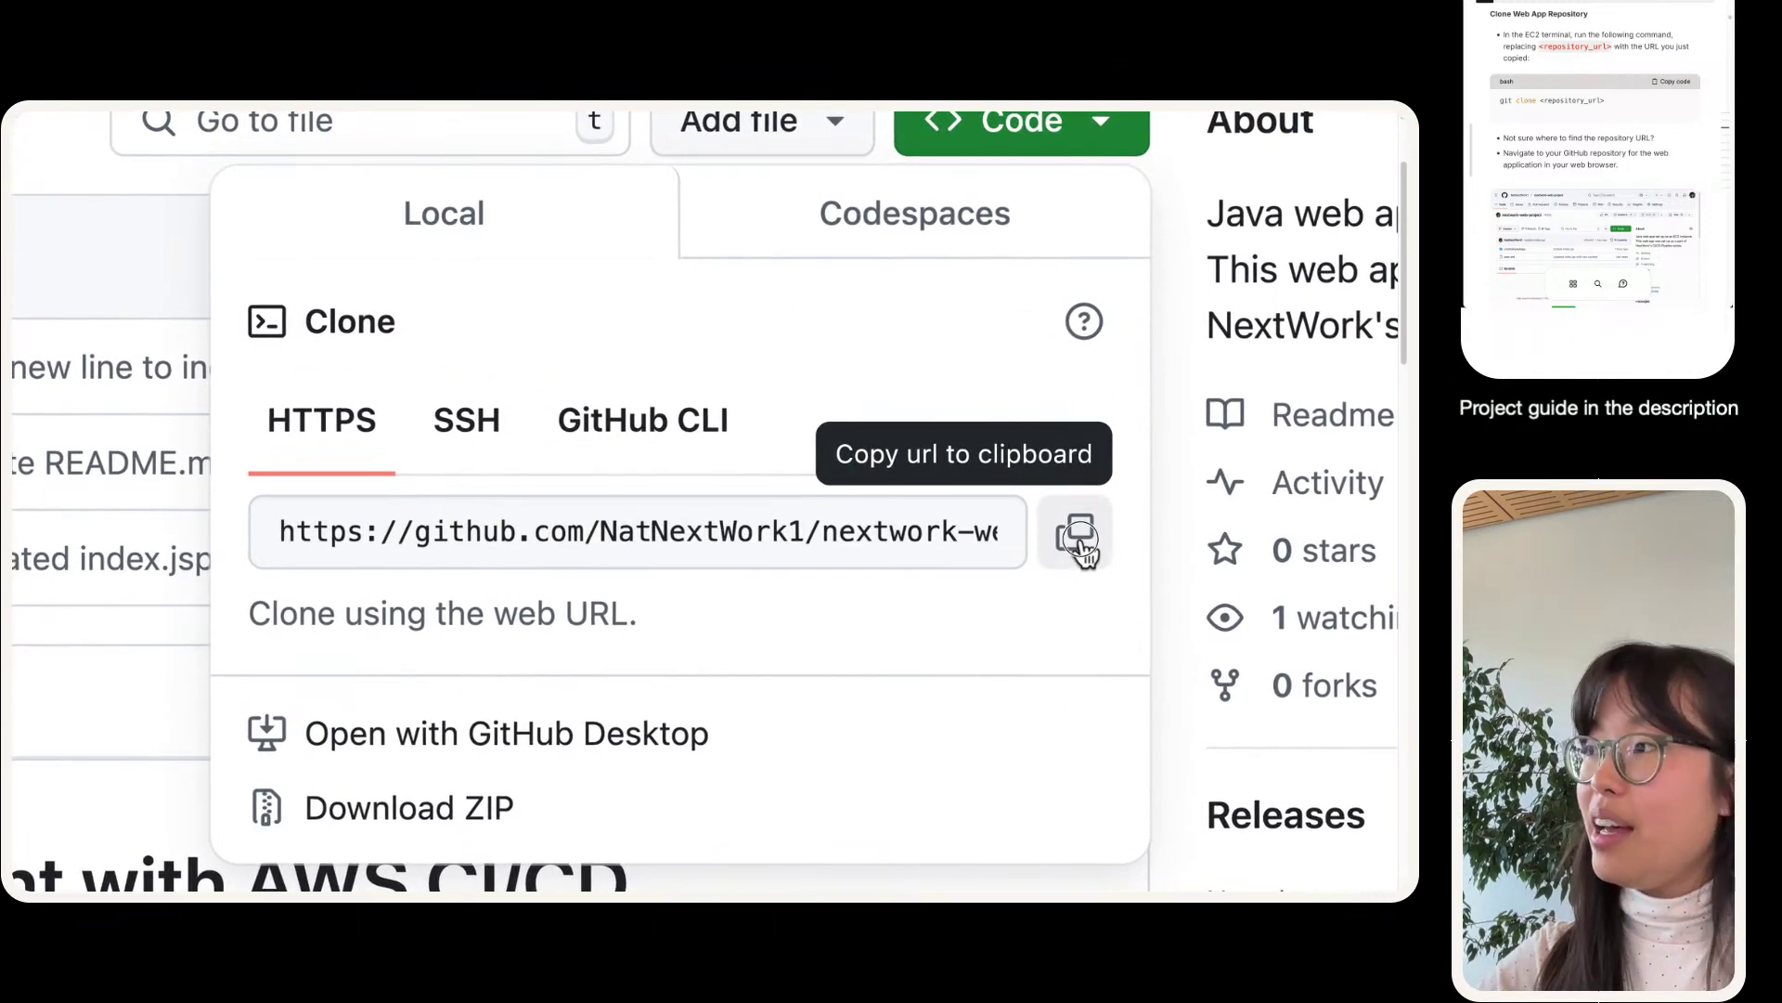
left_click(1078, 536)
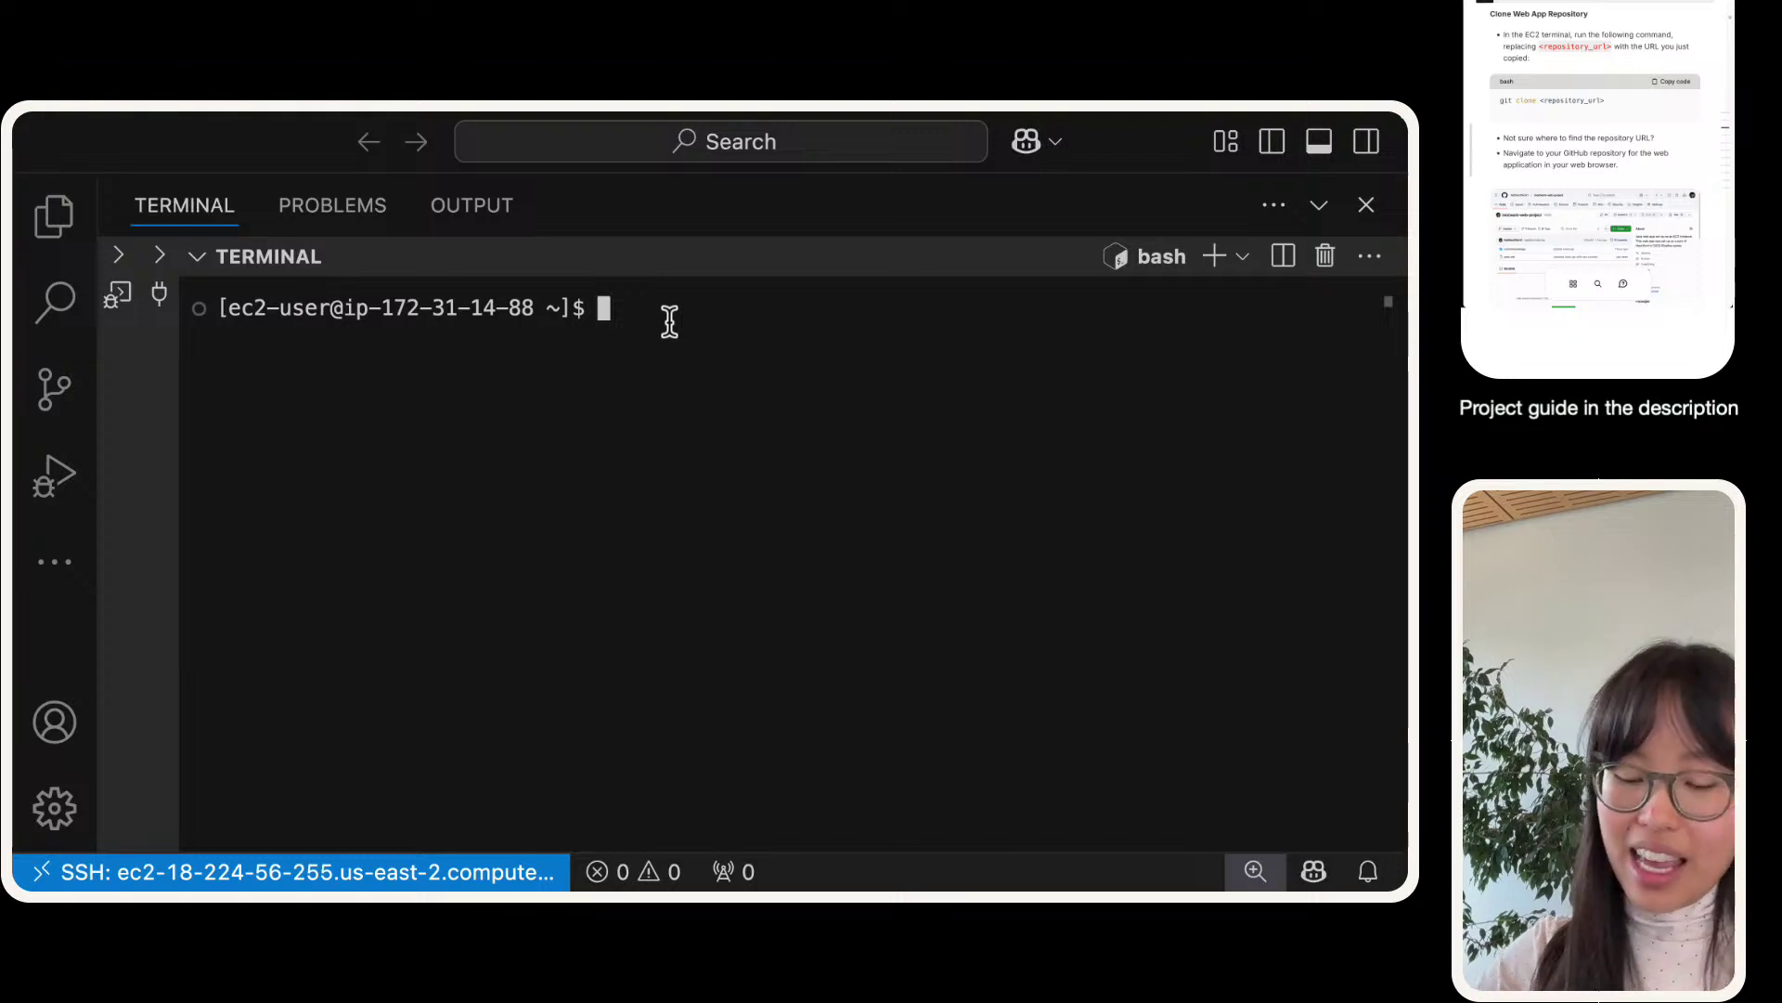
- Run git clone with the pasted nextwork-web-project URL to copy the repository onto the instance
type("git clone")
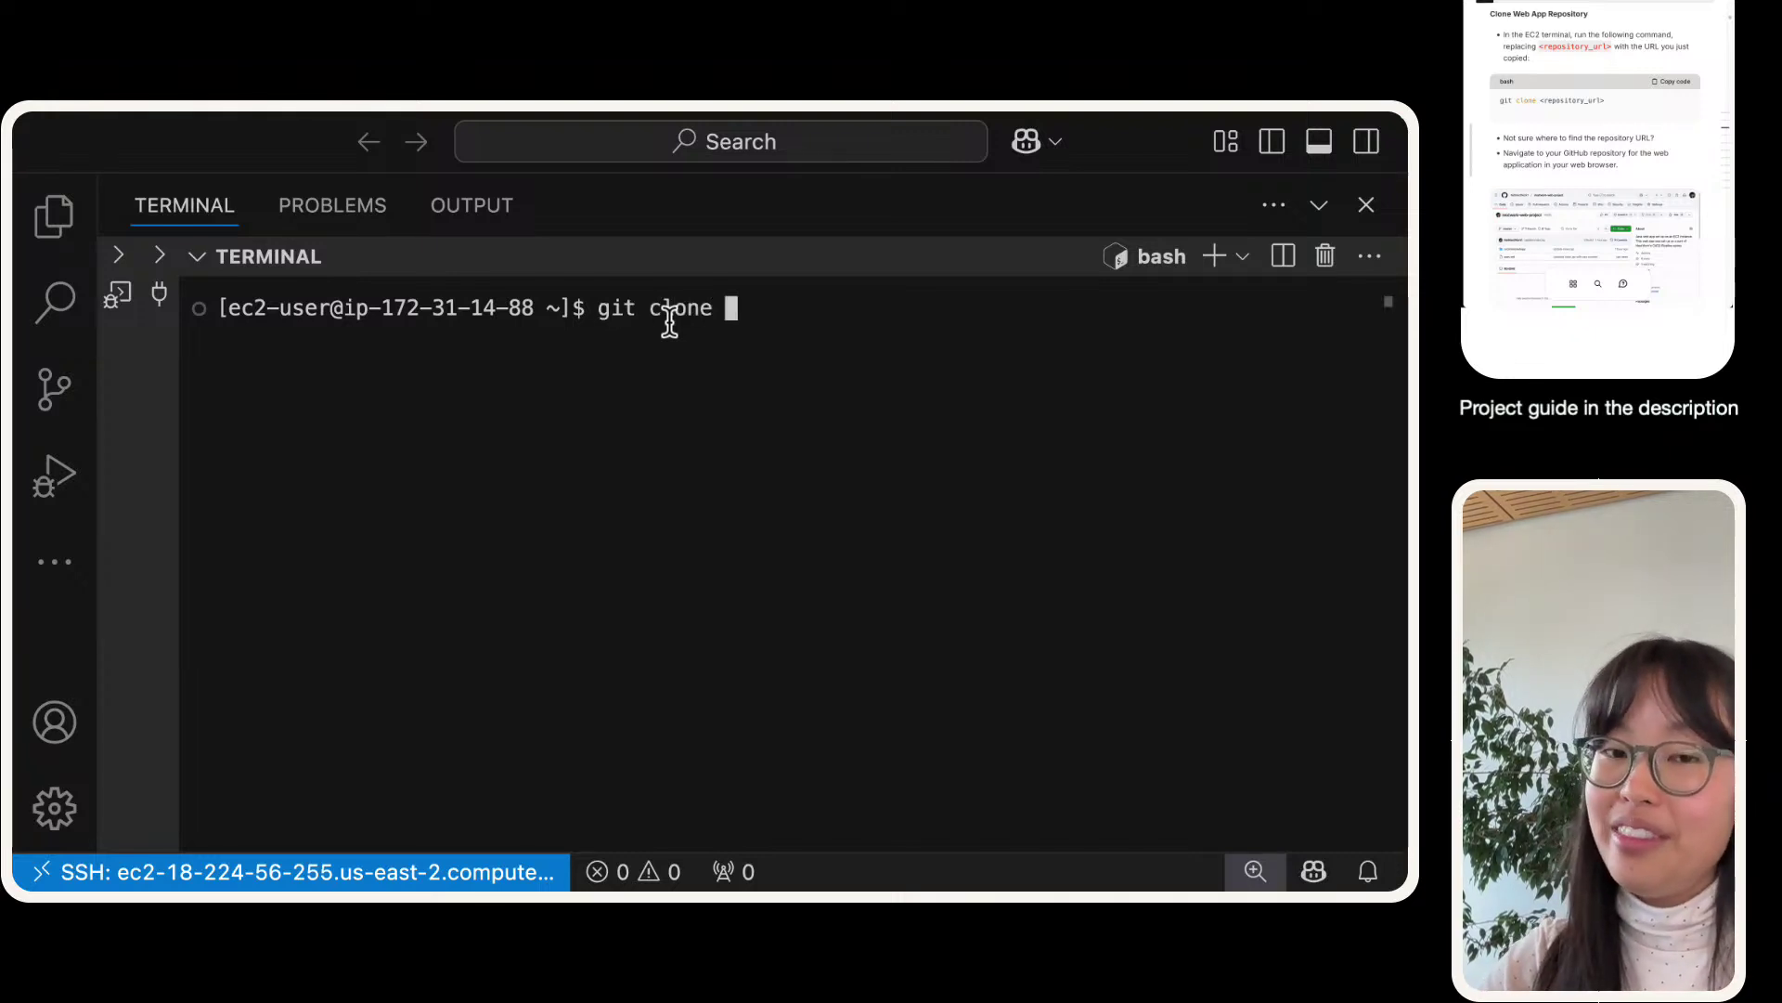
key("super+equal")
key("super+equal")
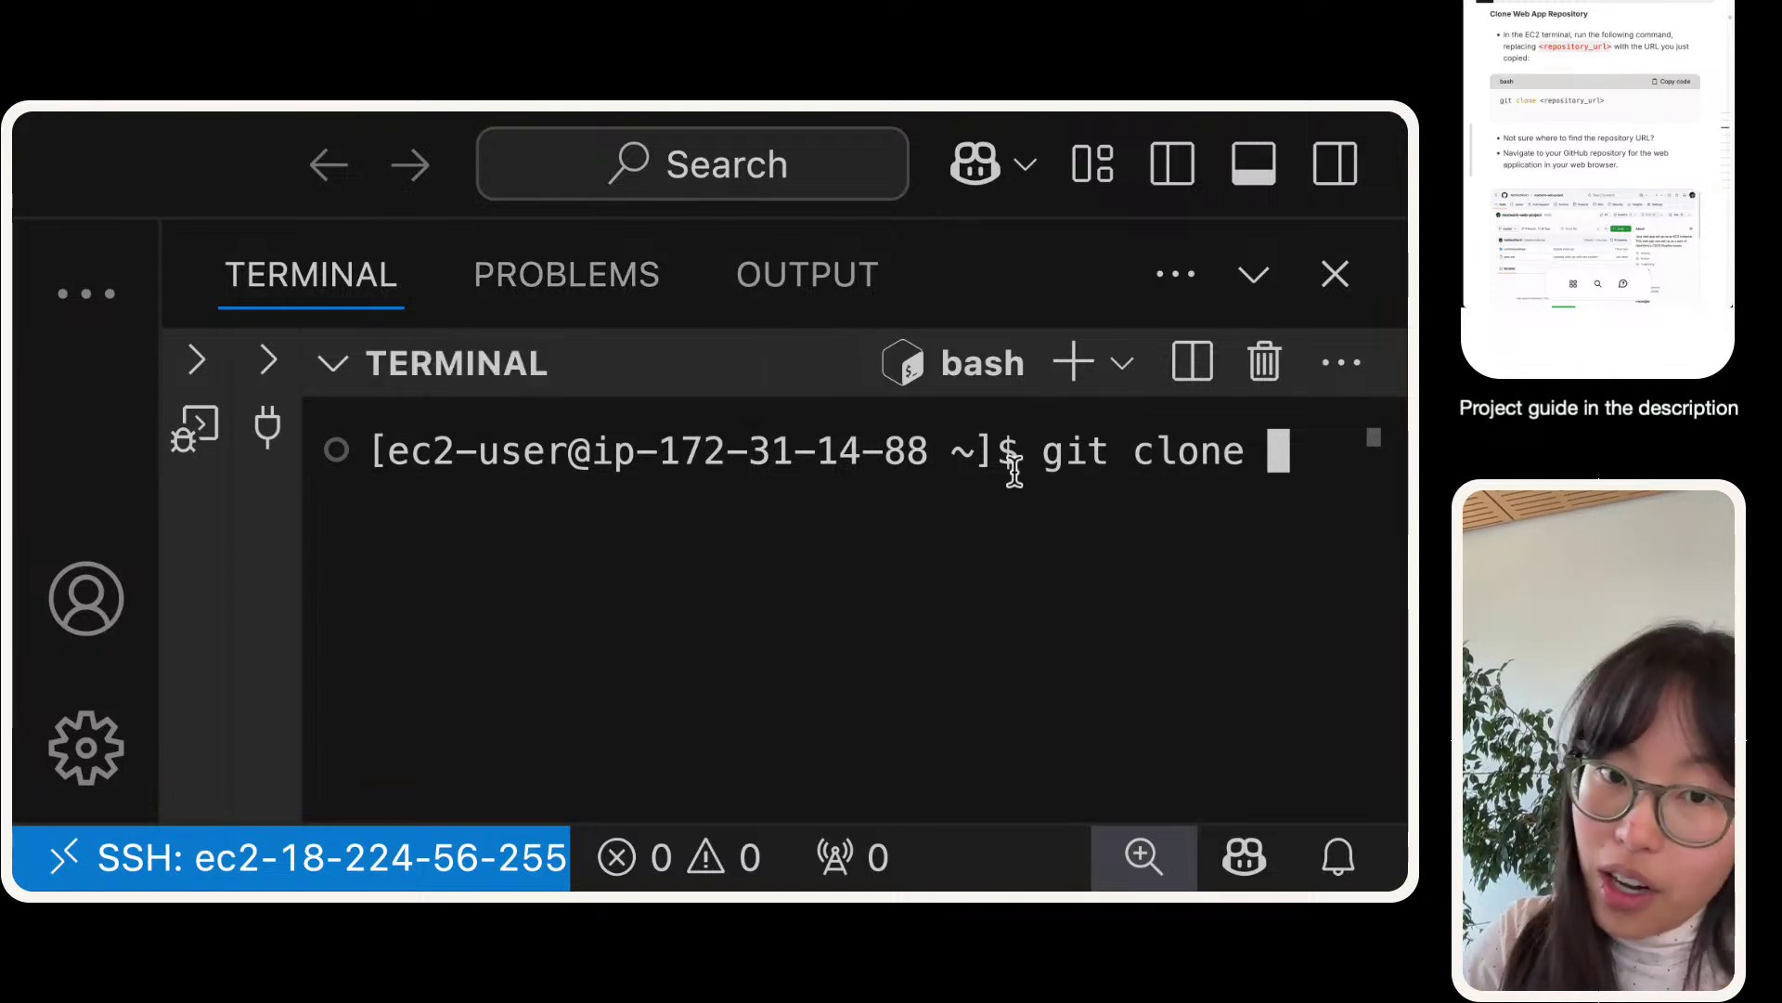
double_click(1063, 470)
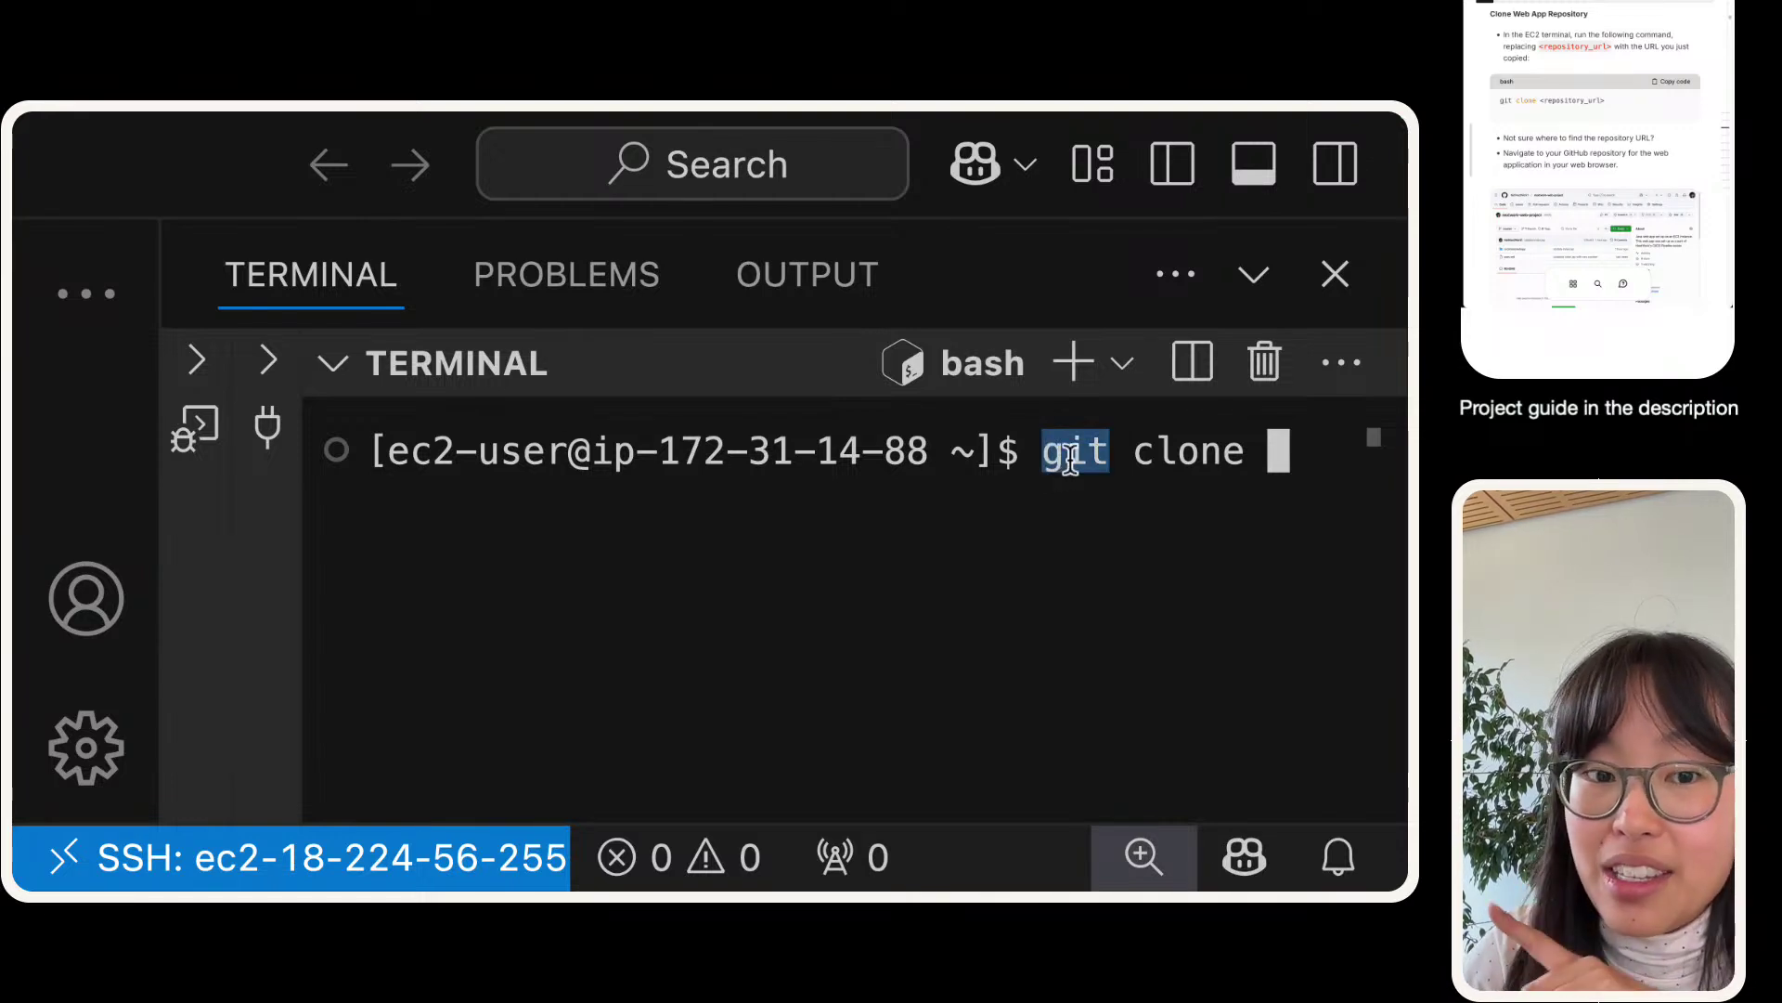
left_click(1273, 466)
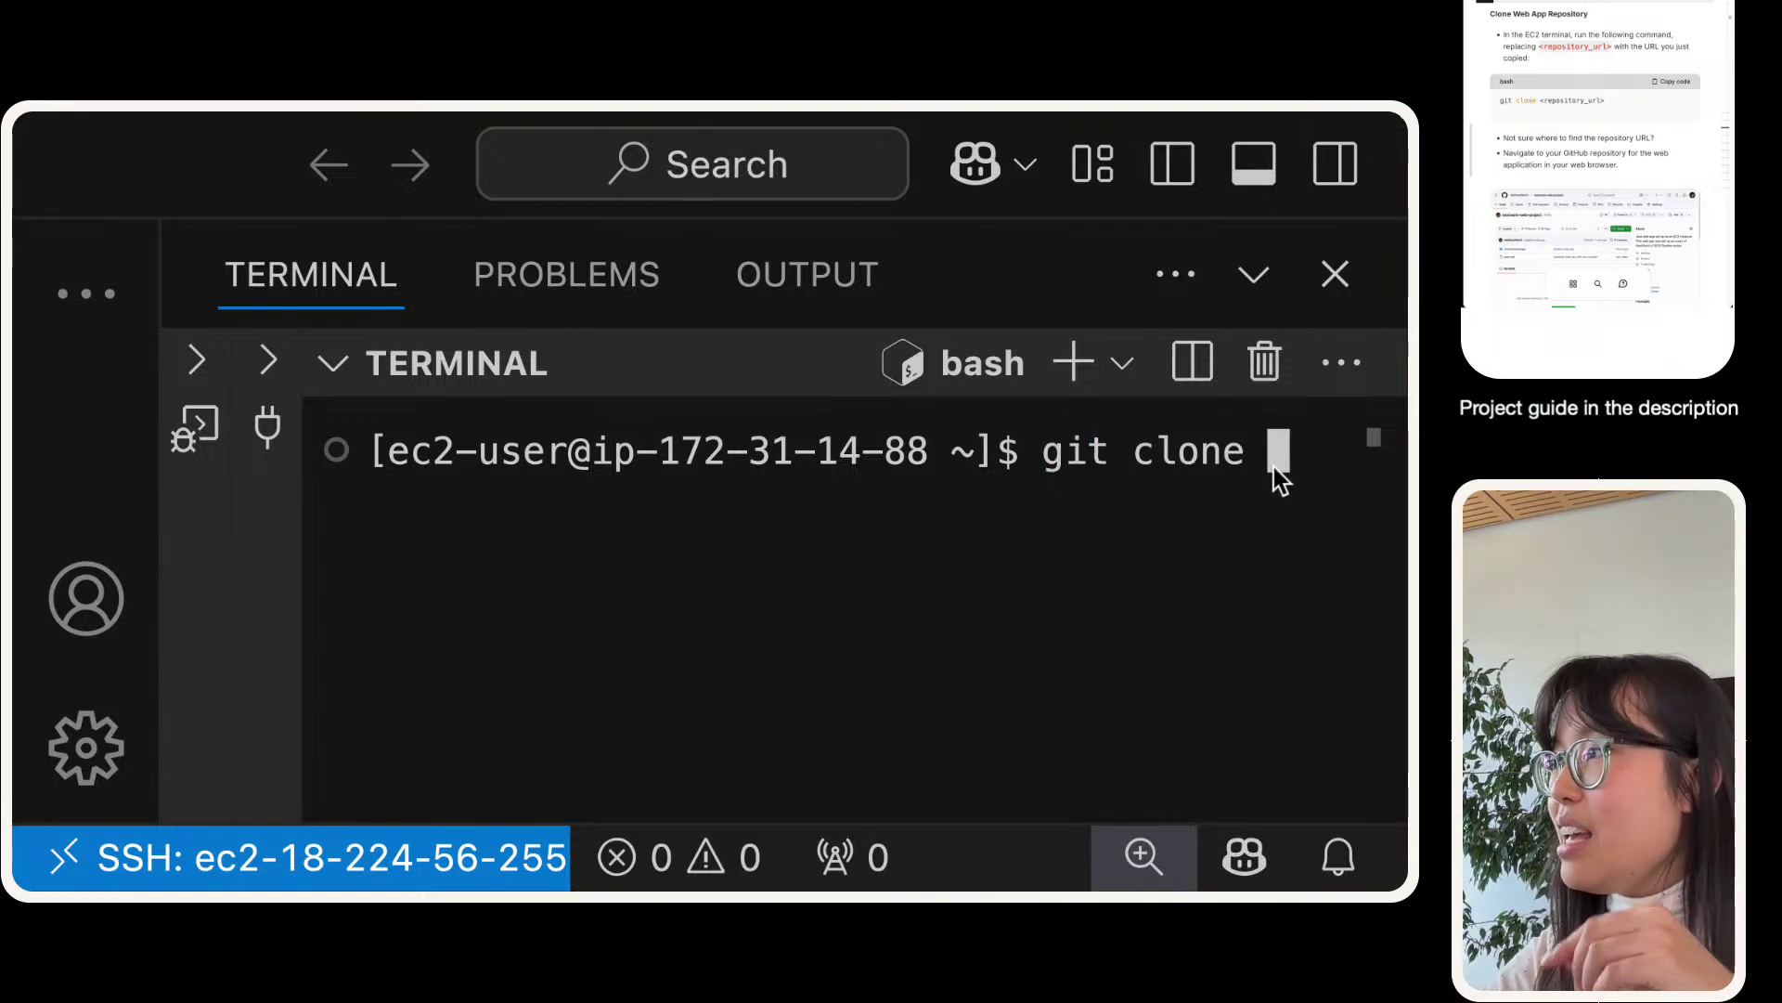
key("super+v")
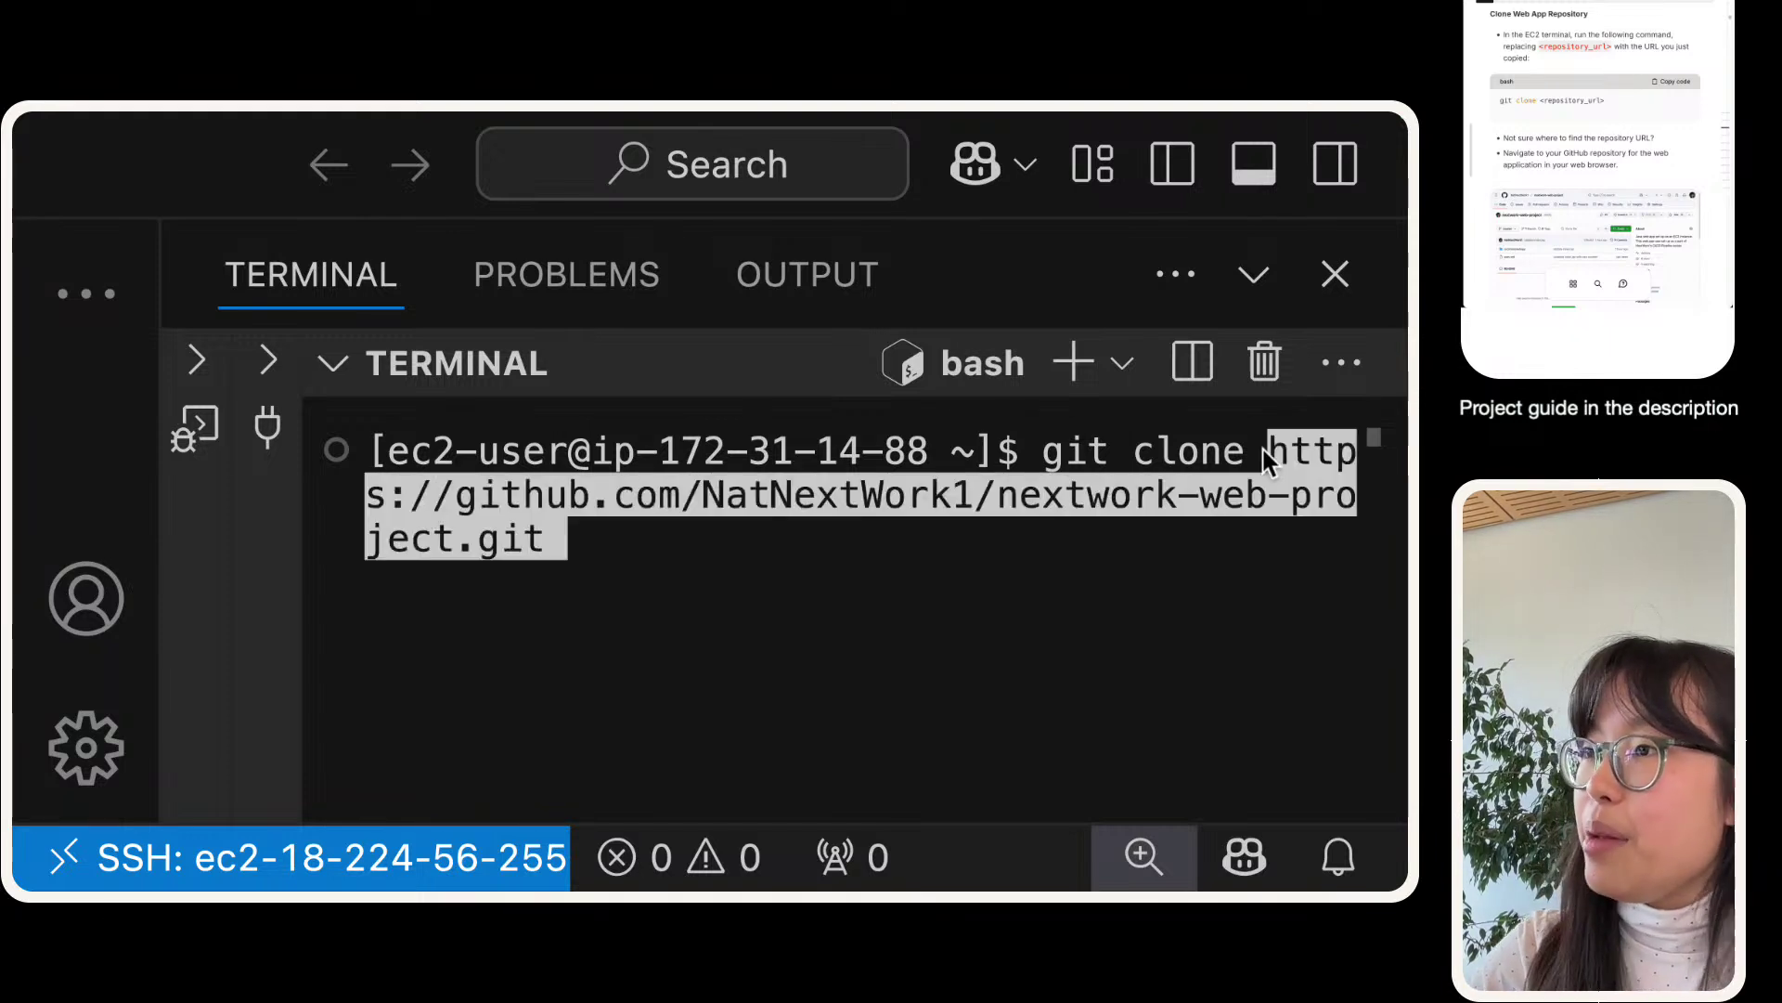
key("Right")
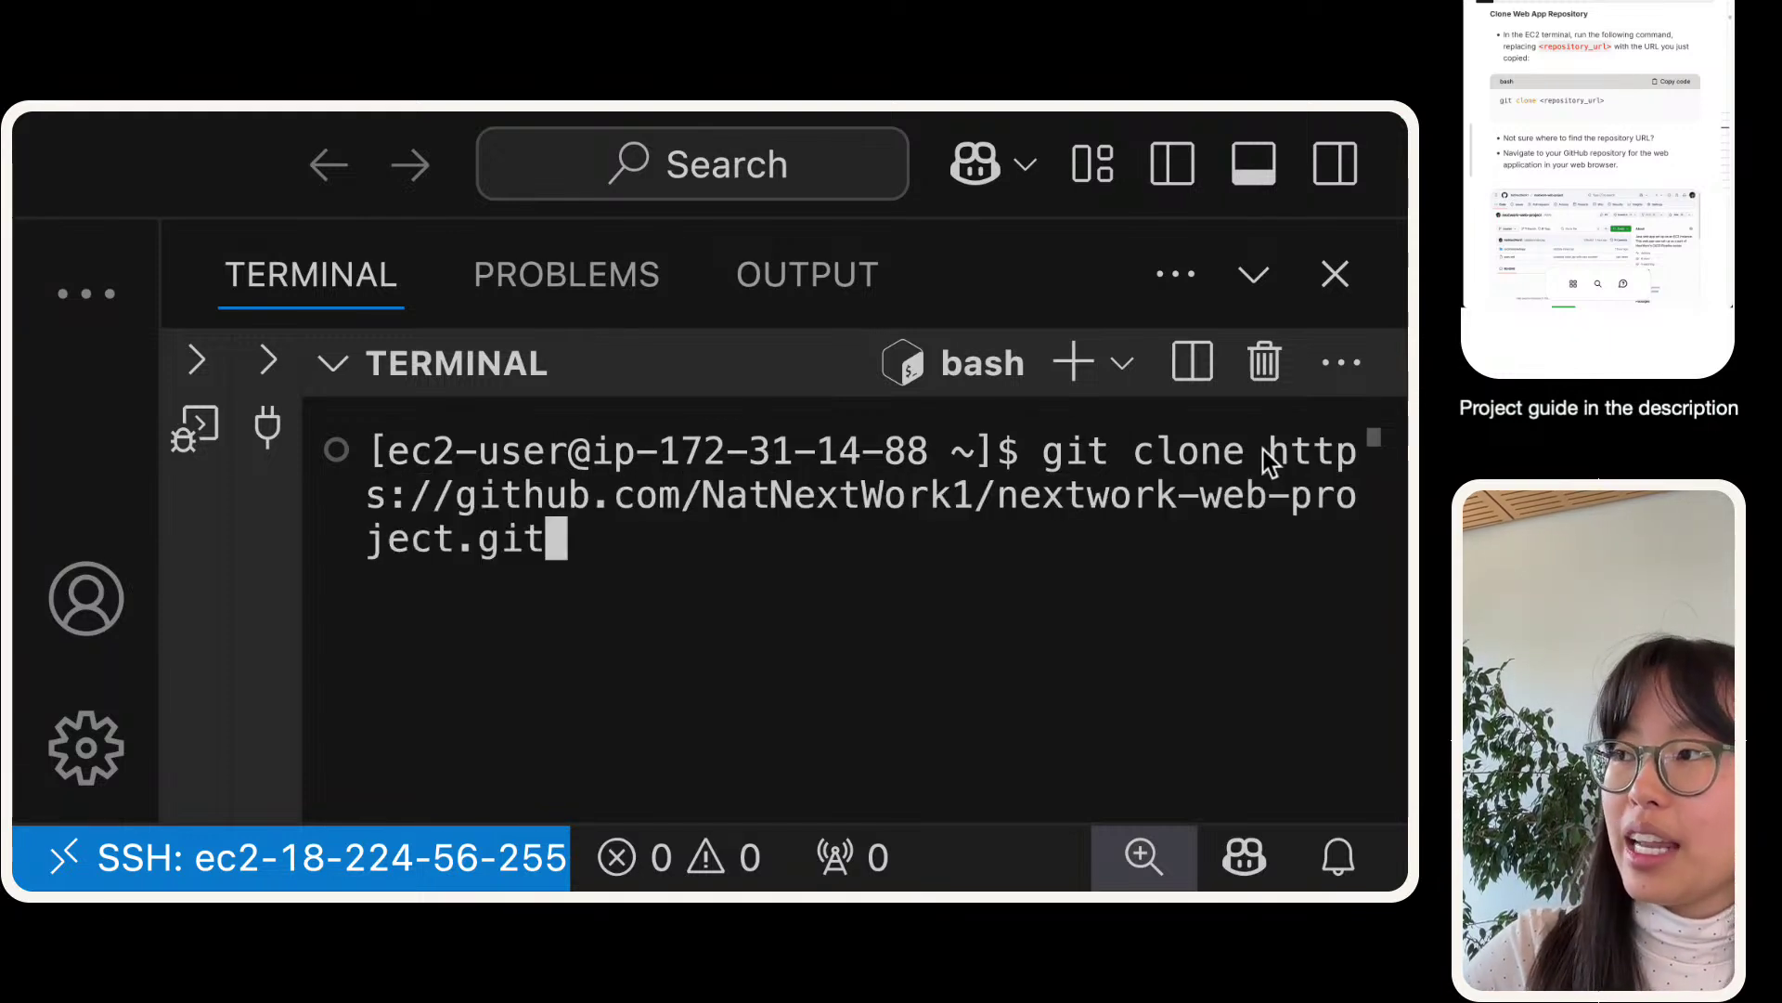
key("Return")
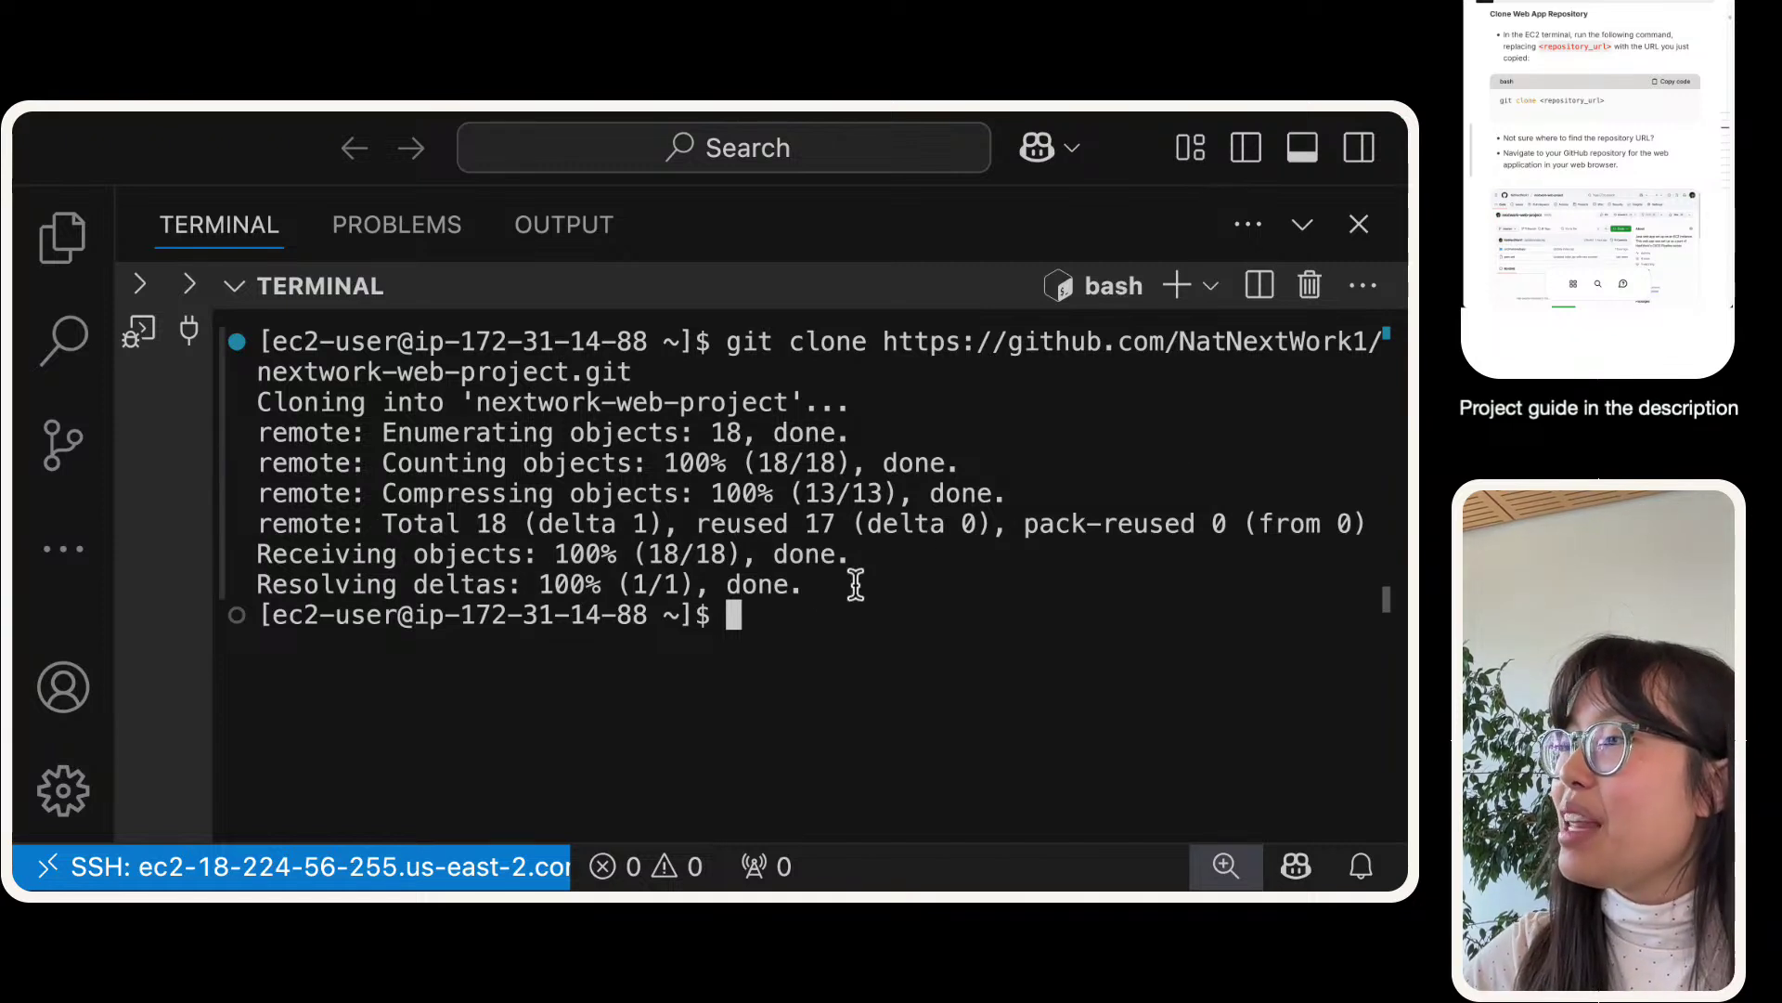
mouse_move(855, 584)
left_mouse_down()
mouse_move(325, 350)
mouse_move(257, 397)
left_mouse_up()
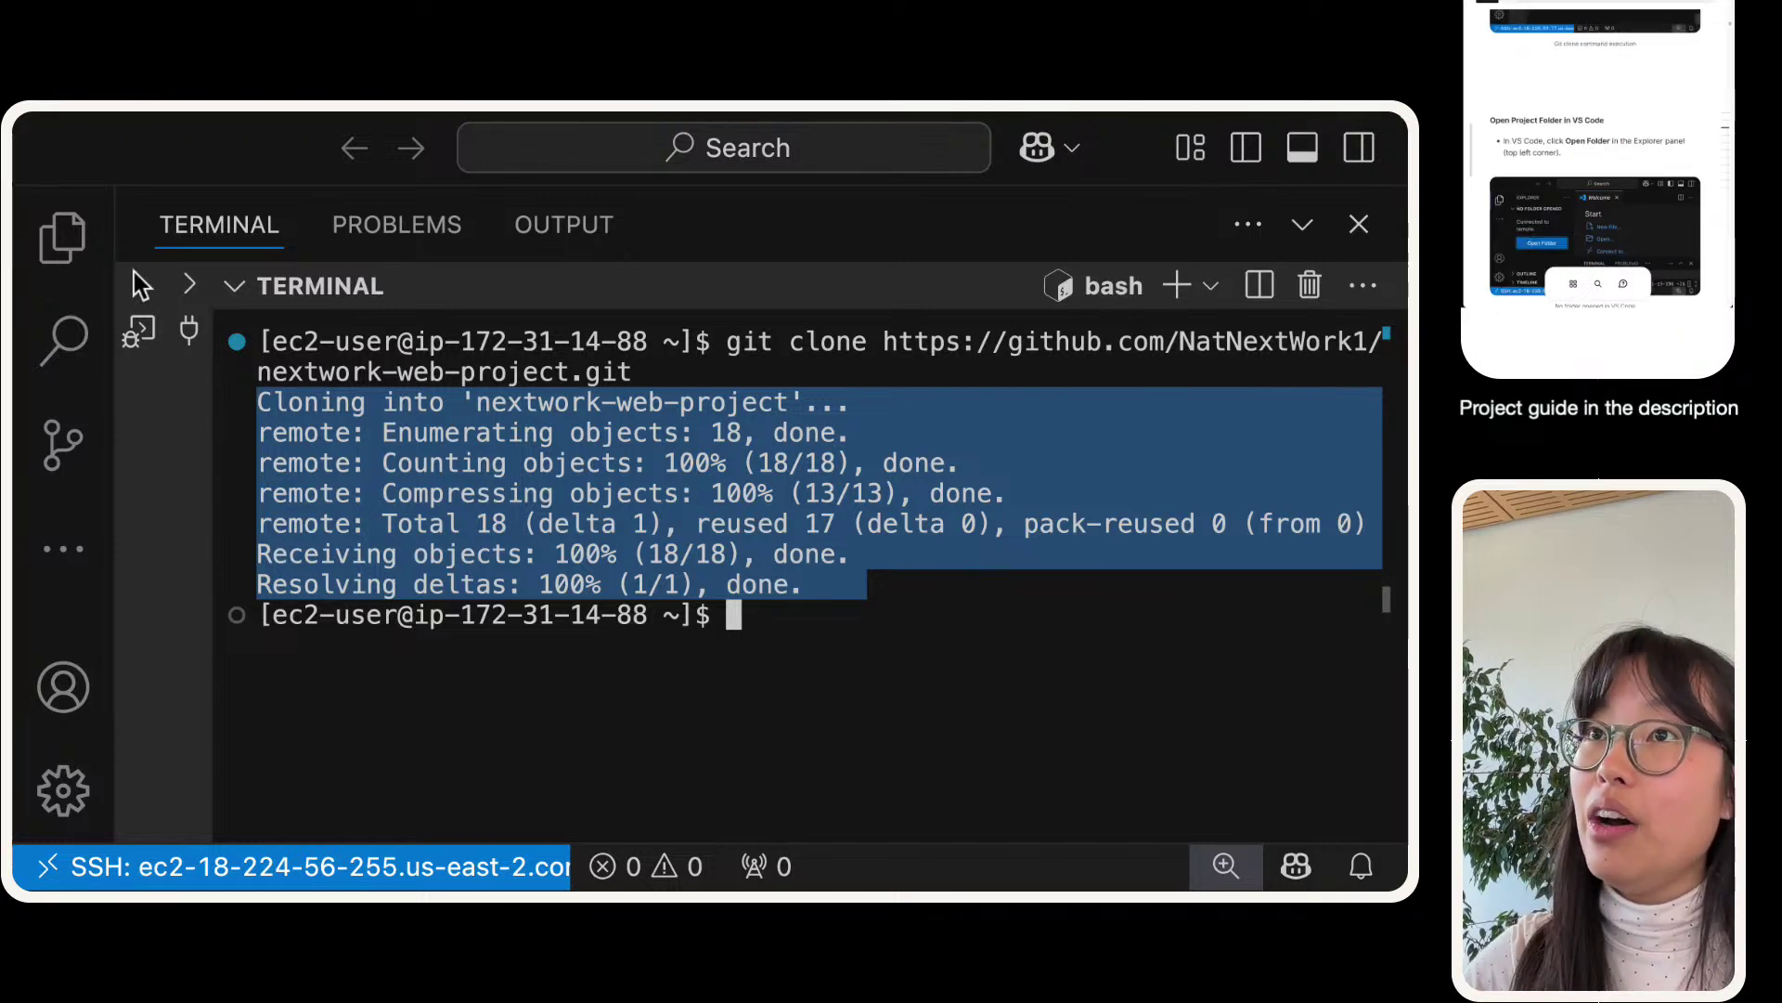
left_click(62, 237)
- Open the nextwork-web-project folder under /home/ec2-user/ as the VS Code workspace
left_click(236, 461)
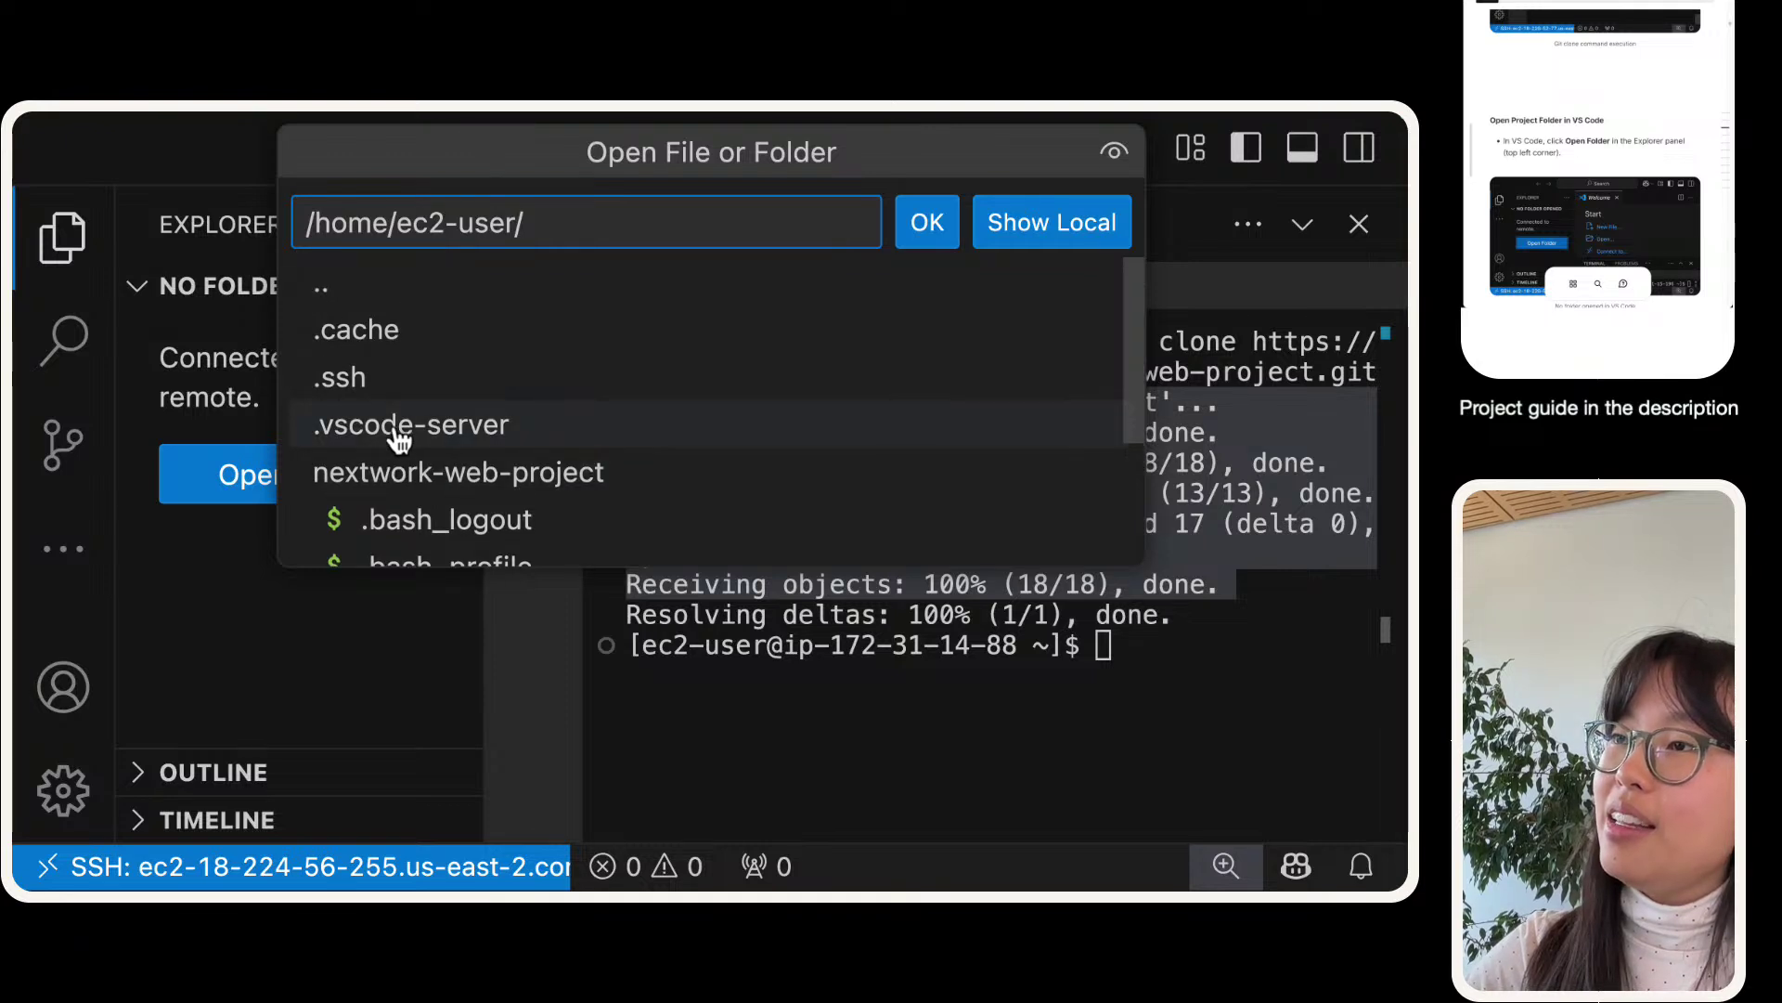
scroll(403, 409, "down", 2)
scroll(408, 376, "up", 3)
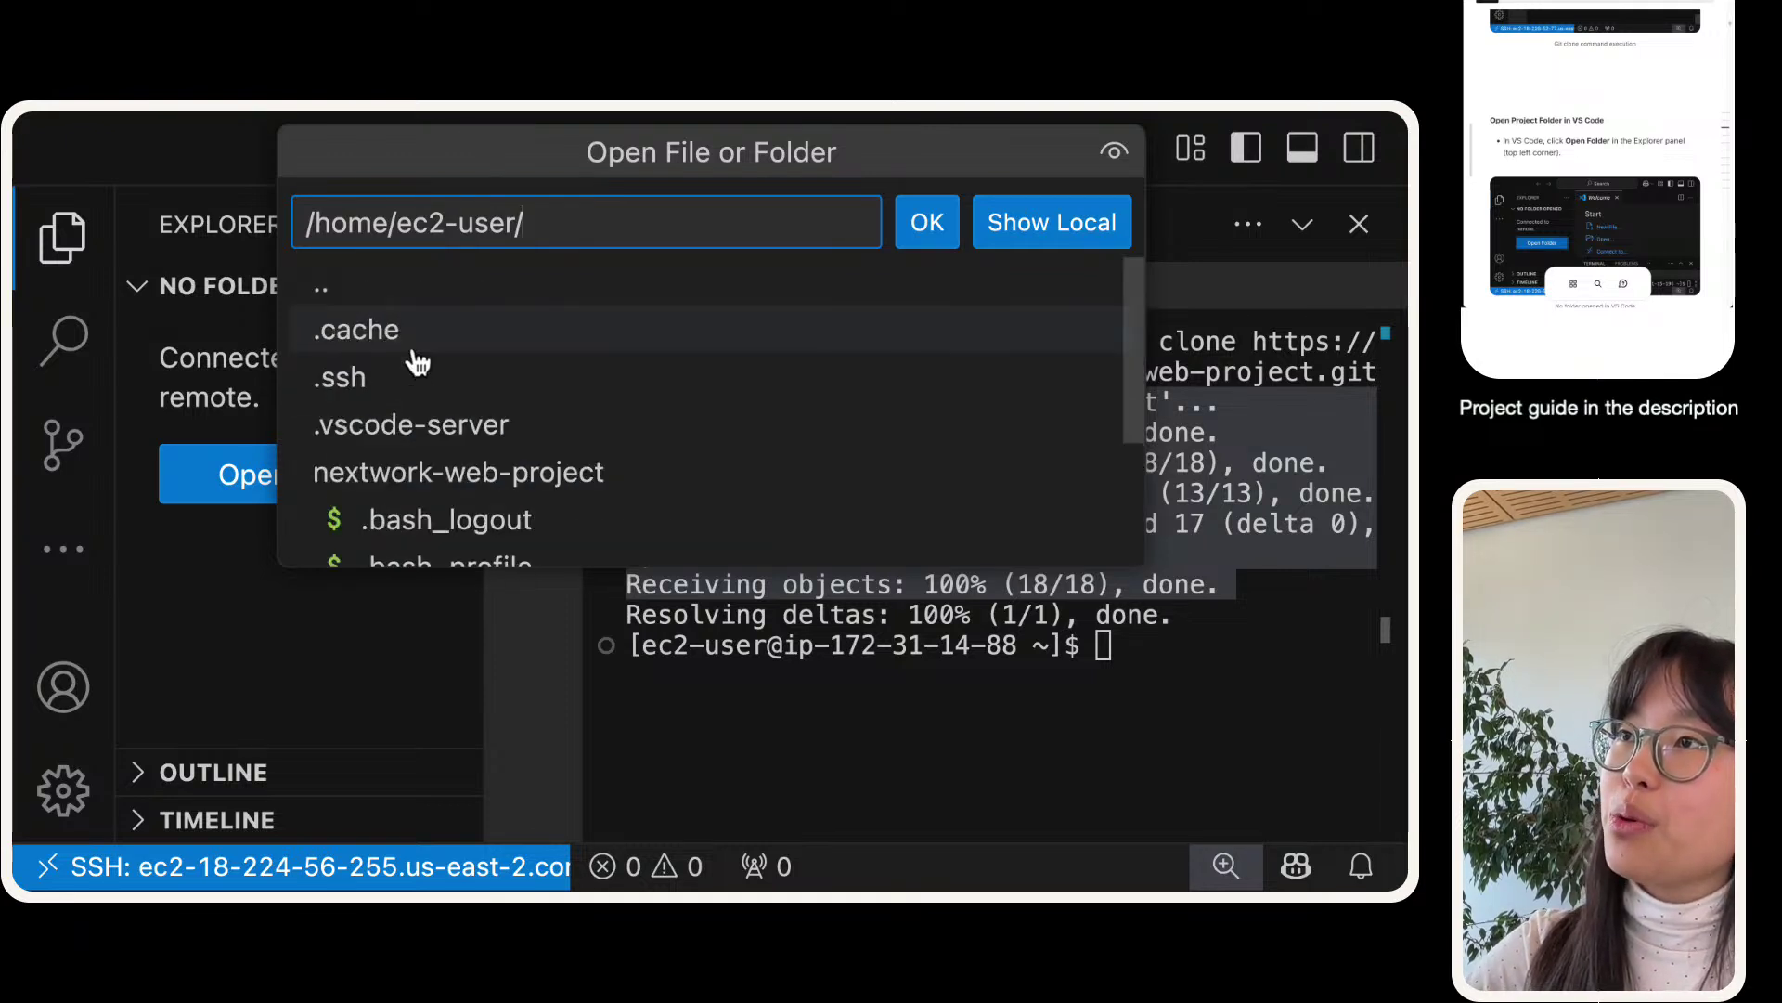
left_click(446, 478)
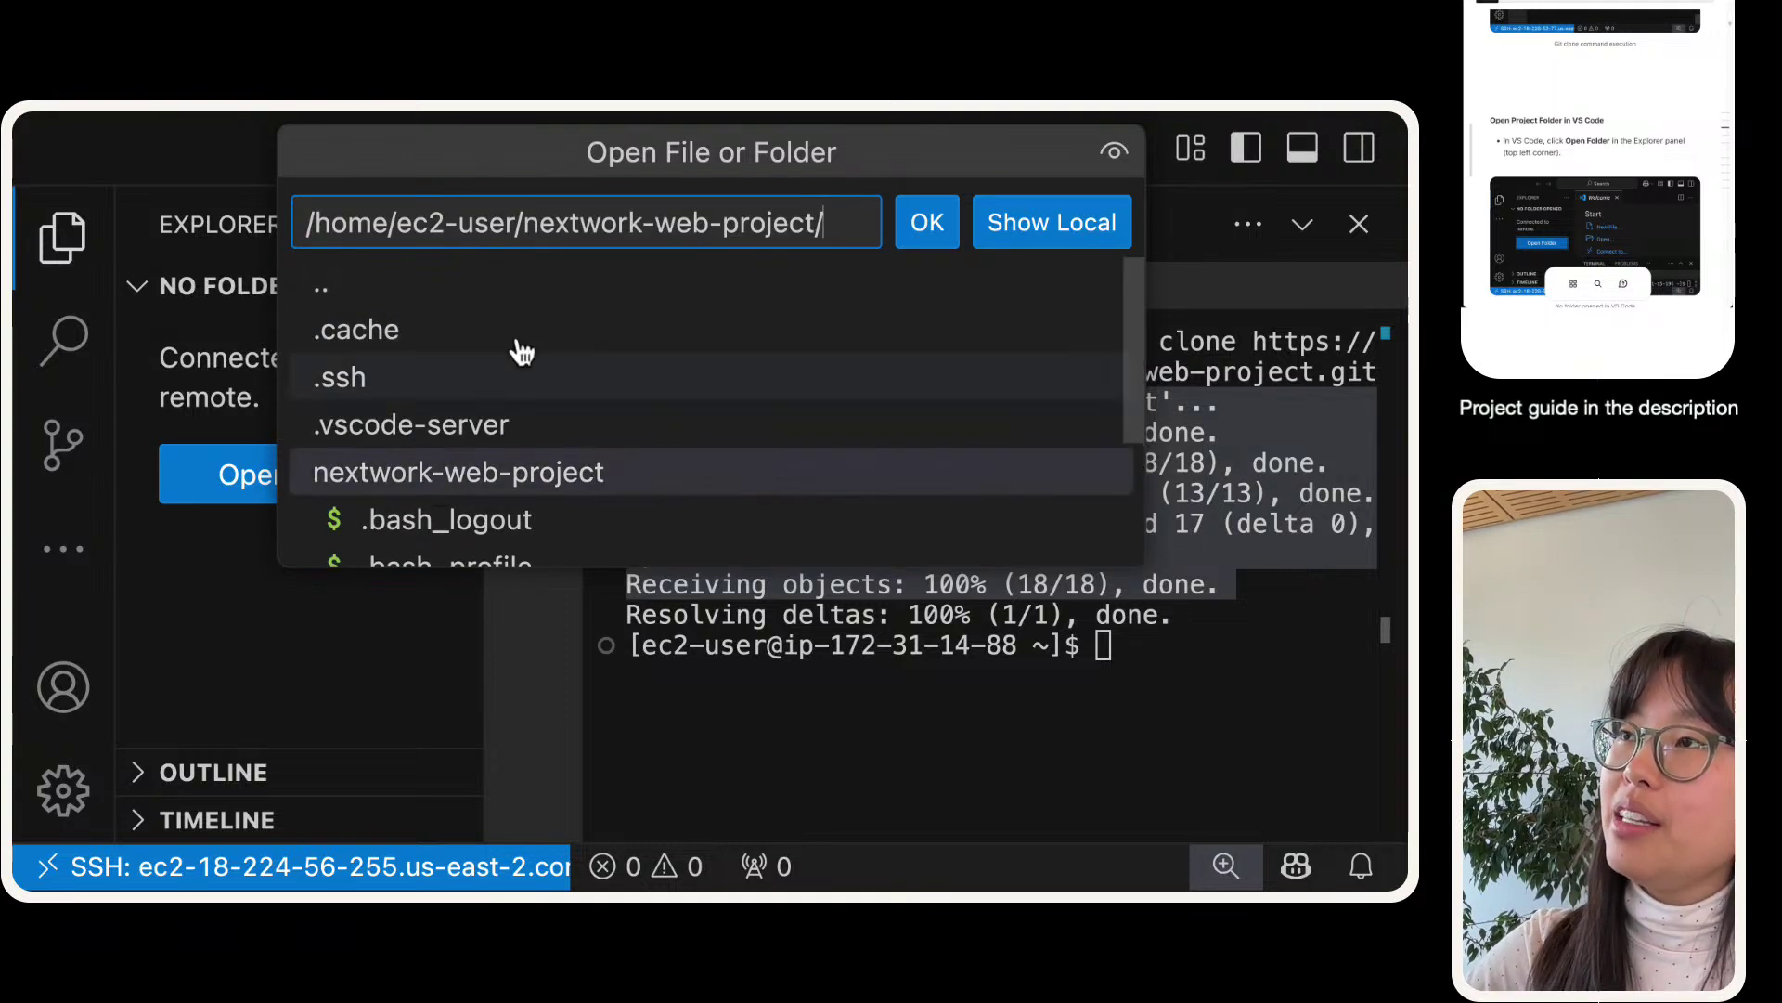
left_click(927, 232)
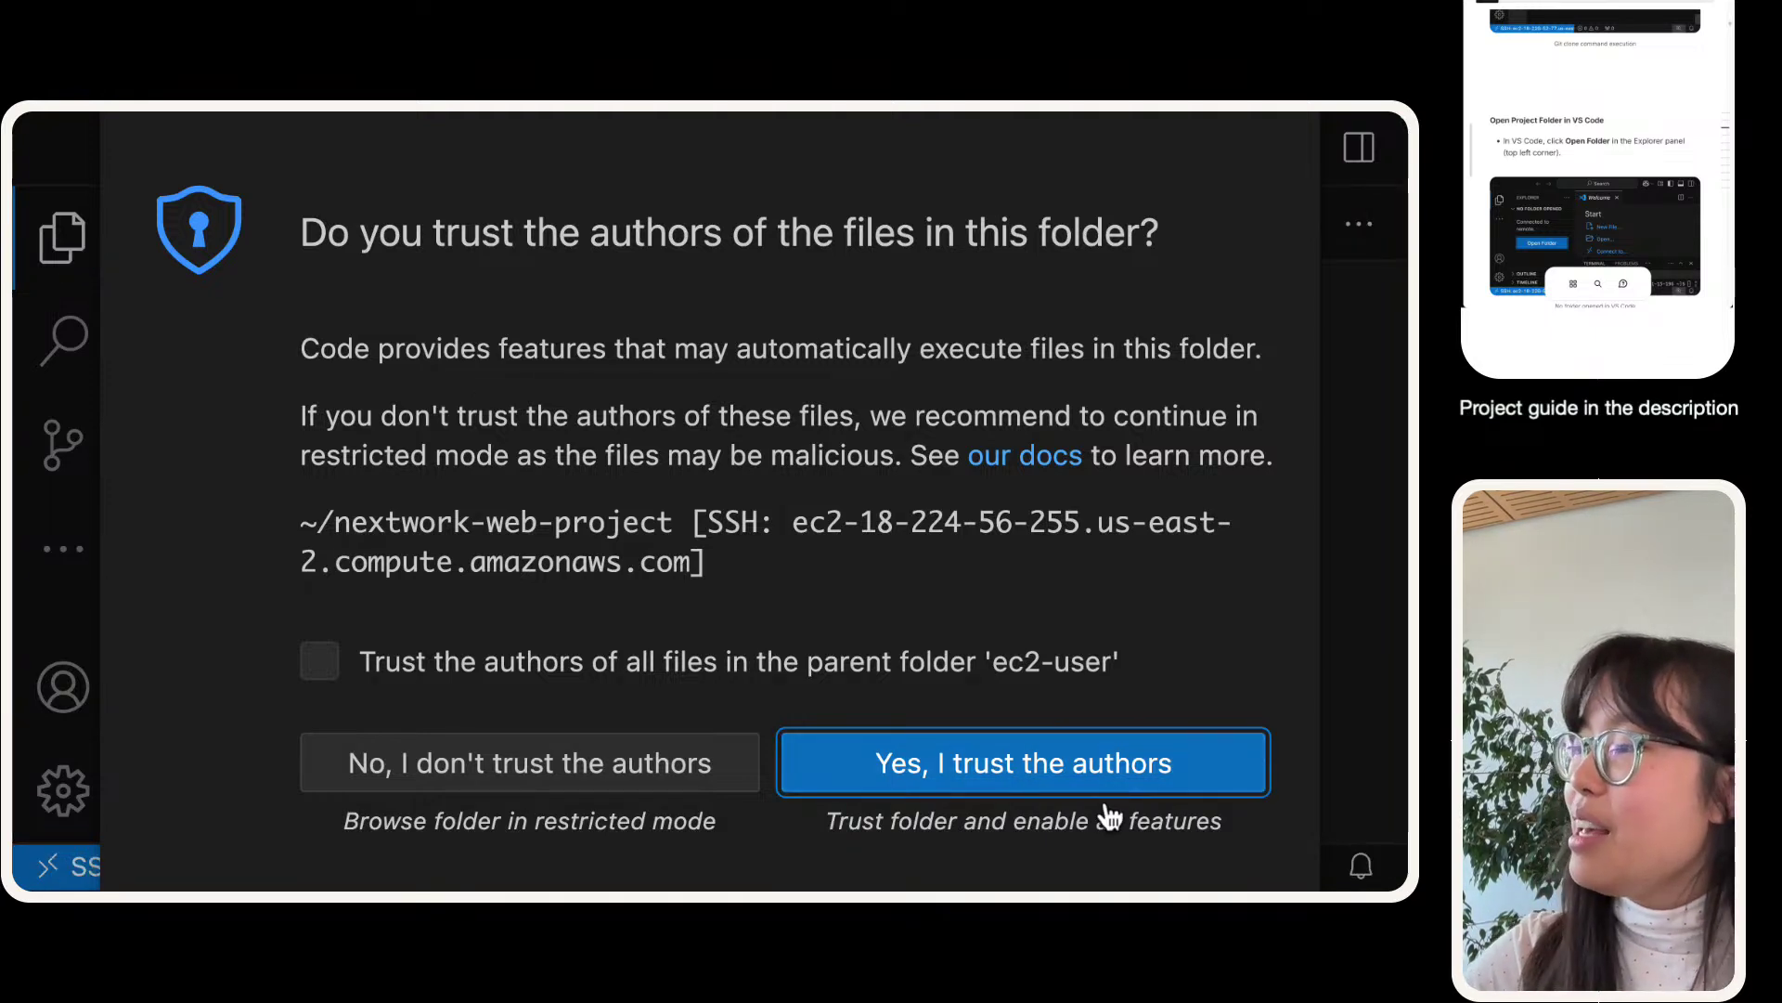
- Trust the project folder, dismiss the Java extension prompt, and expand src and WEB-INF
left_click(987, 785)
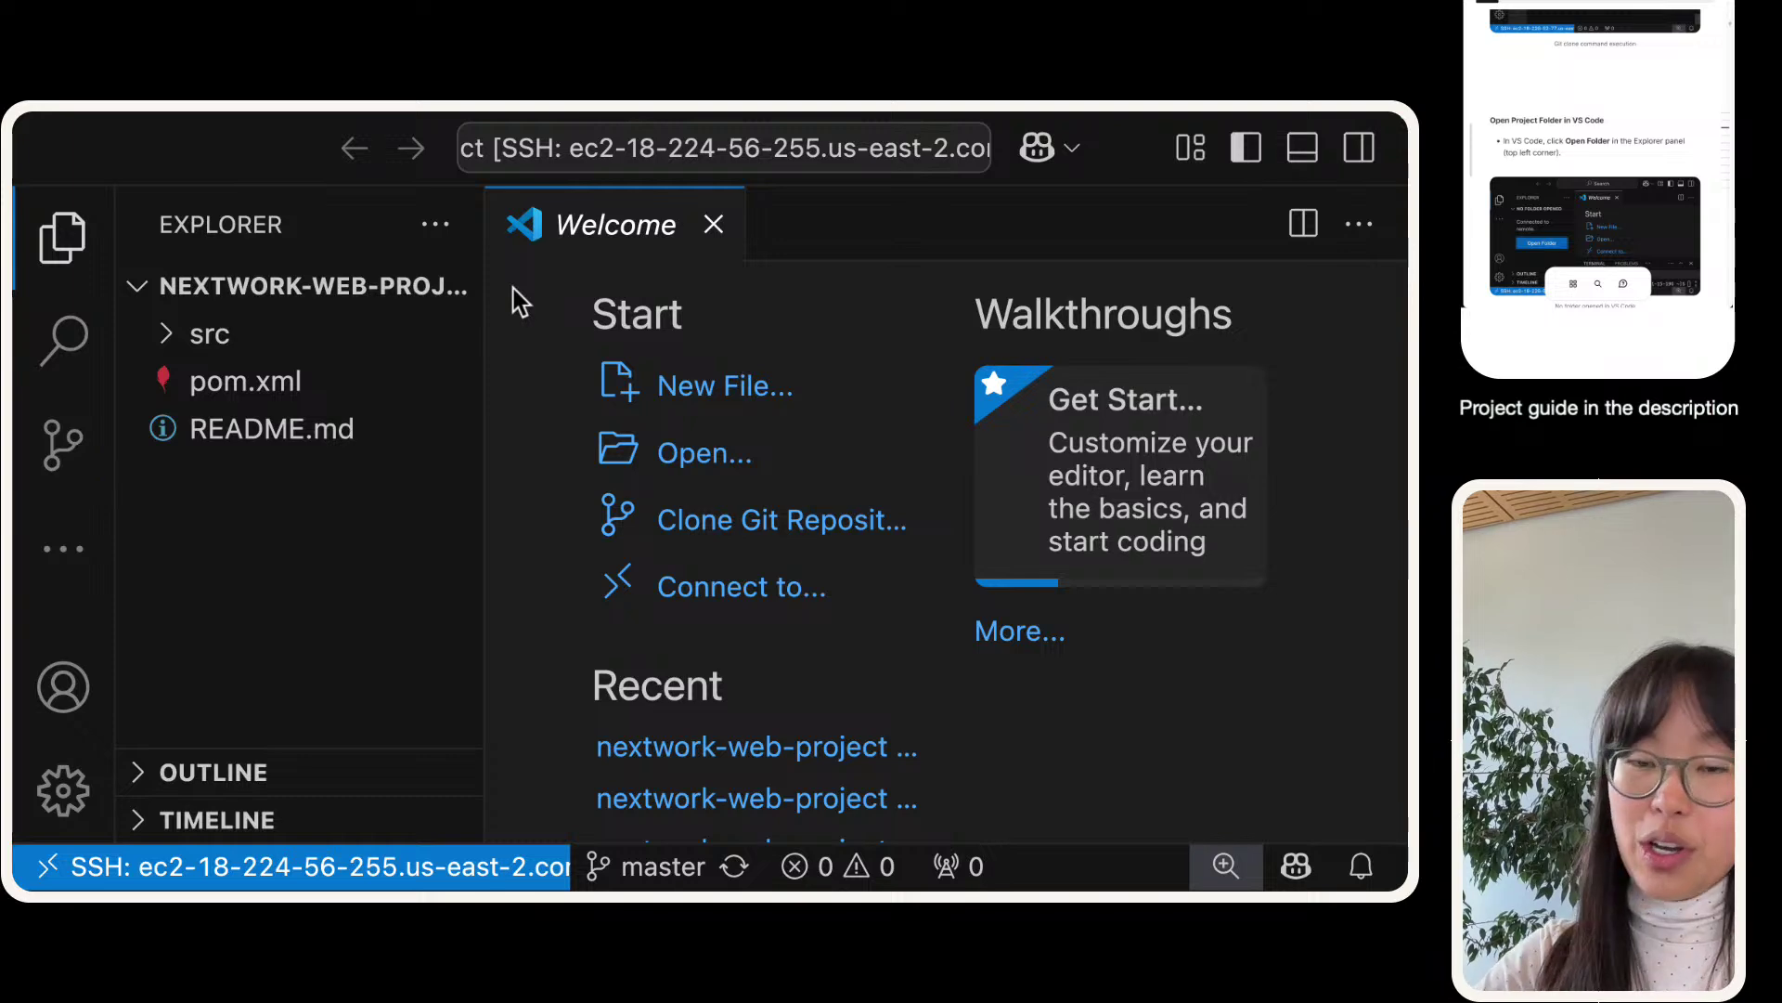
key("super+minus")
key("super+minus")
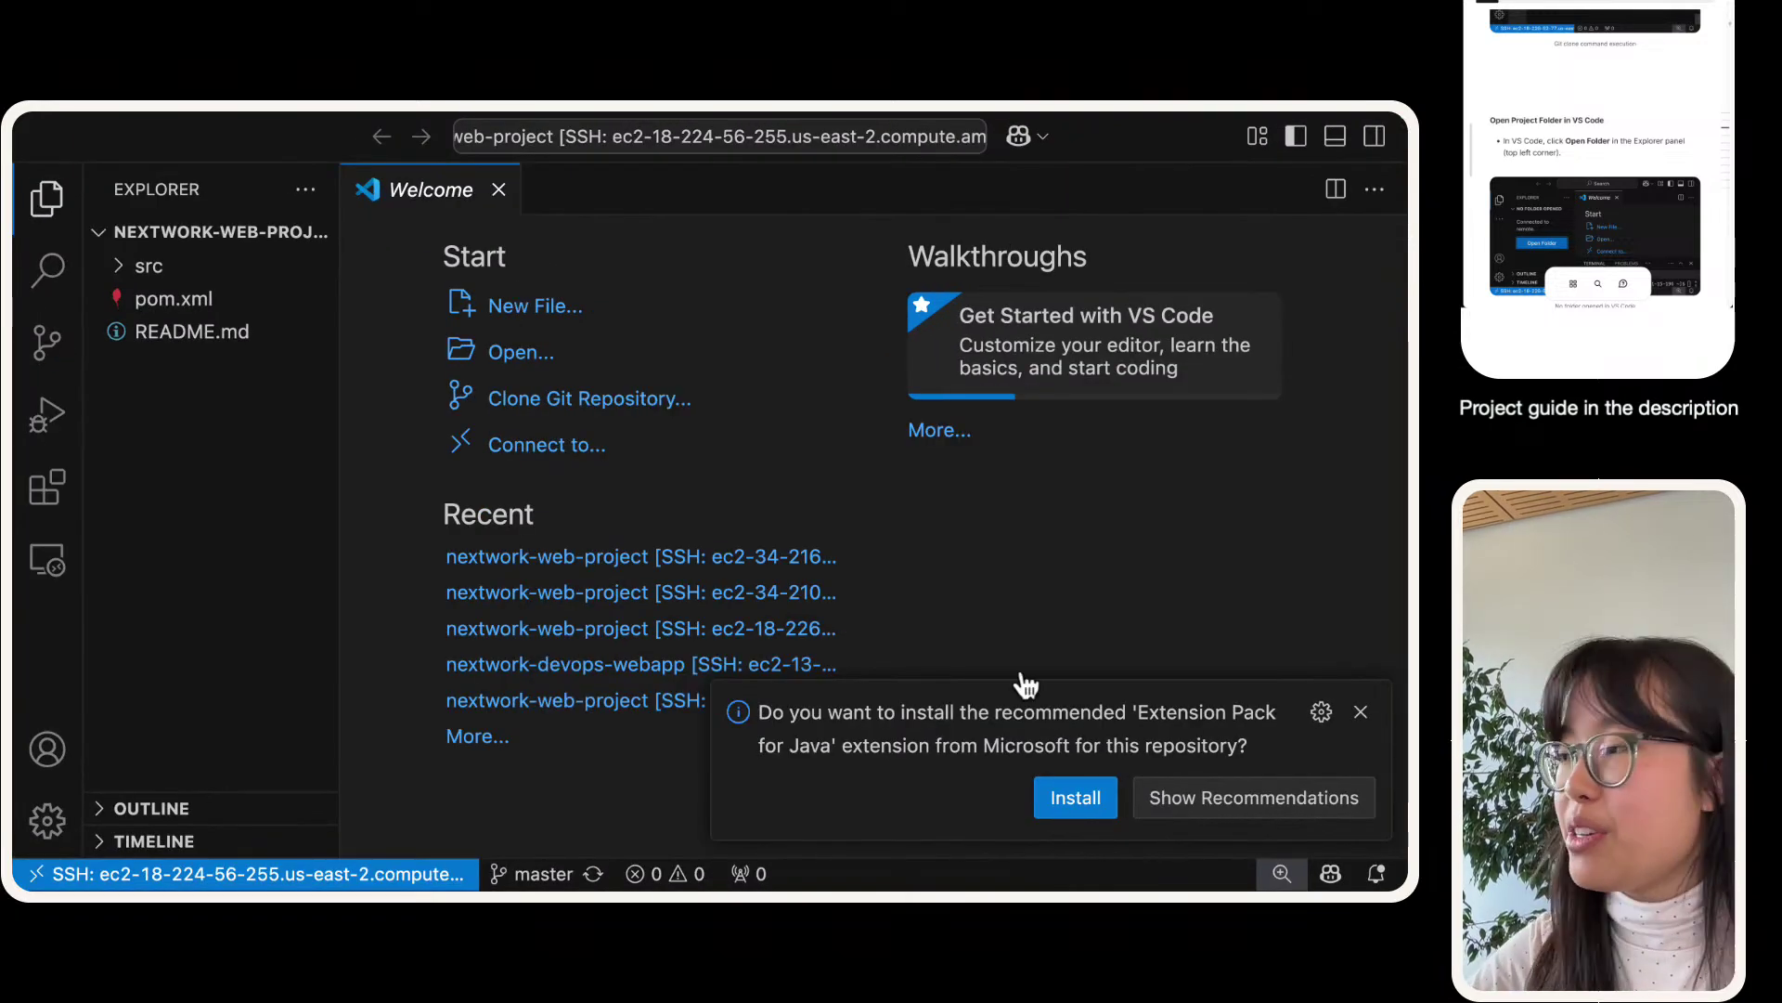
left_click(1360, 712)
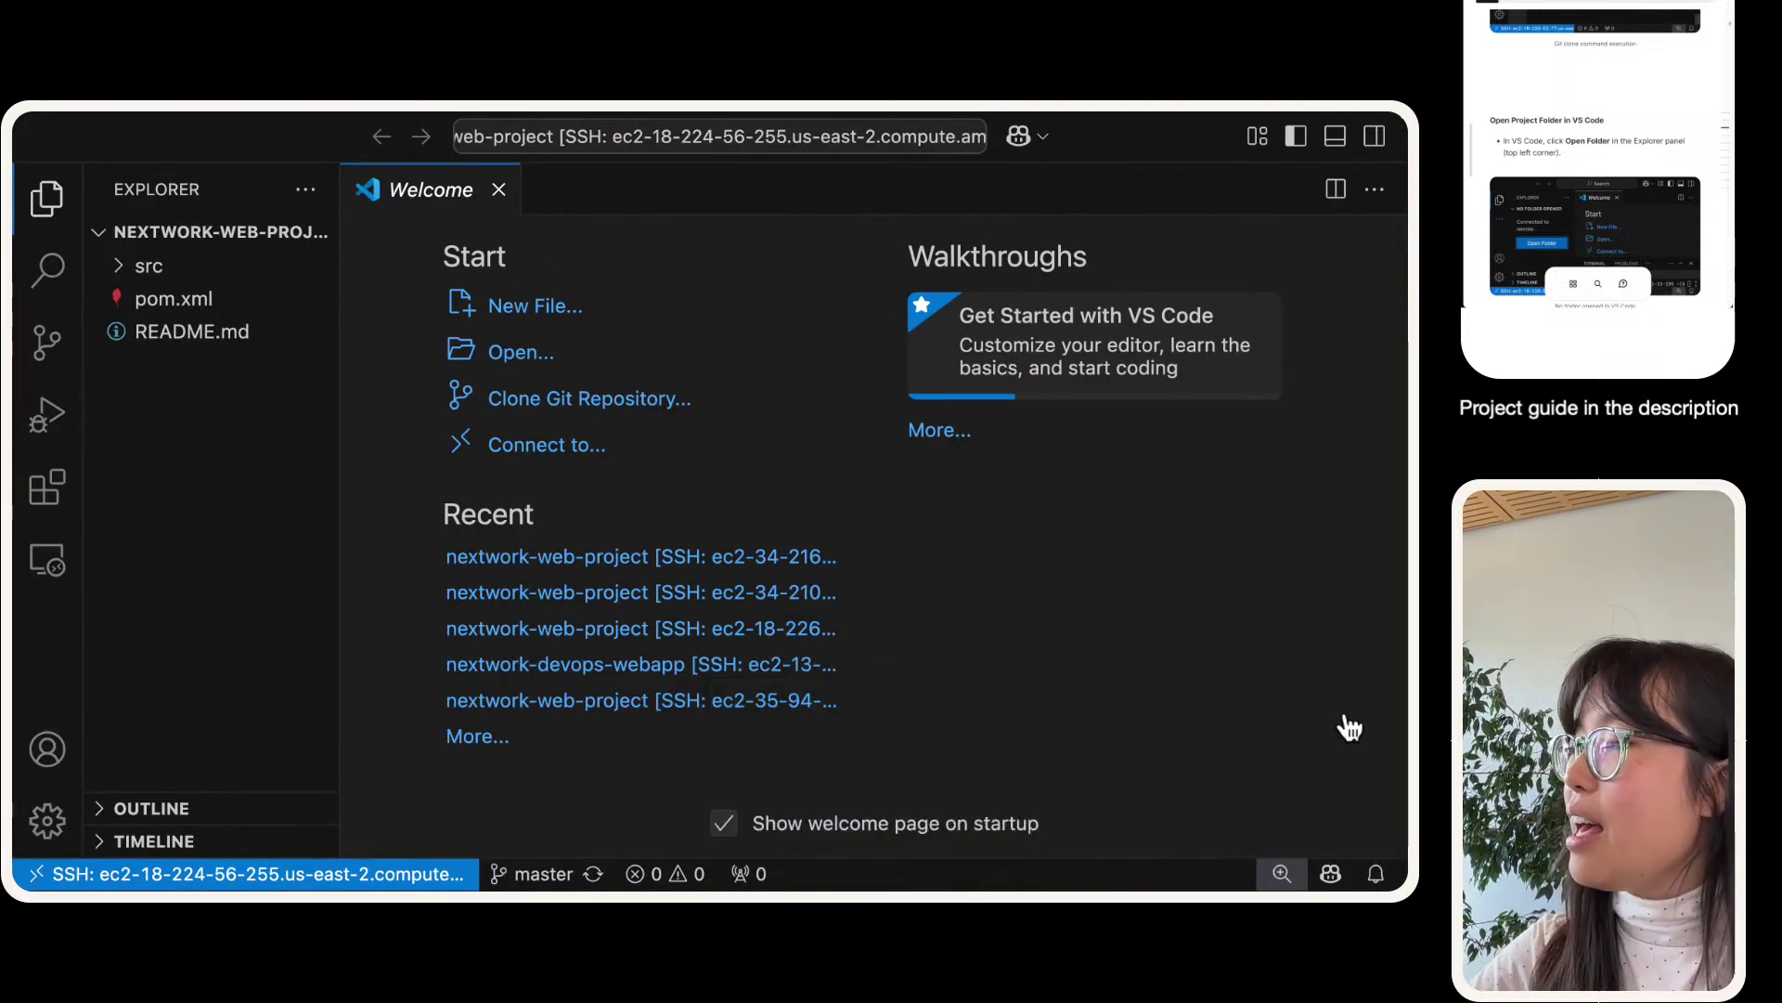
left_click(140, 271)
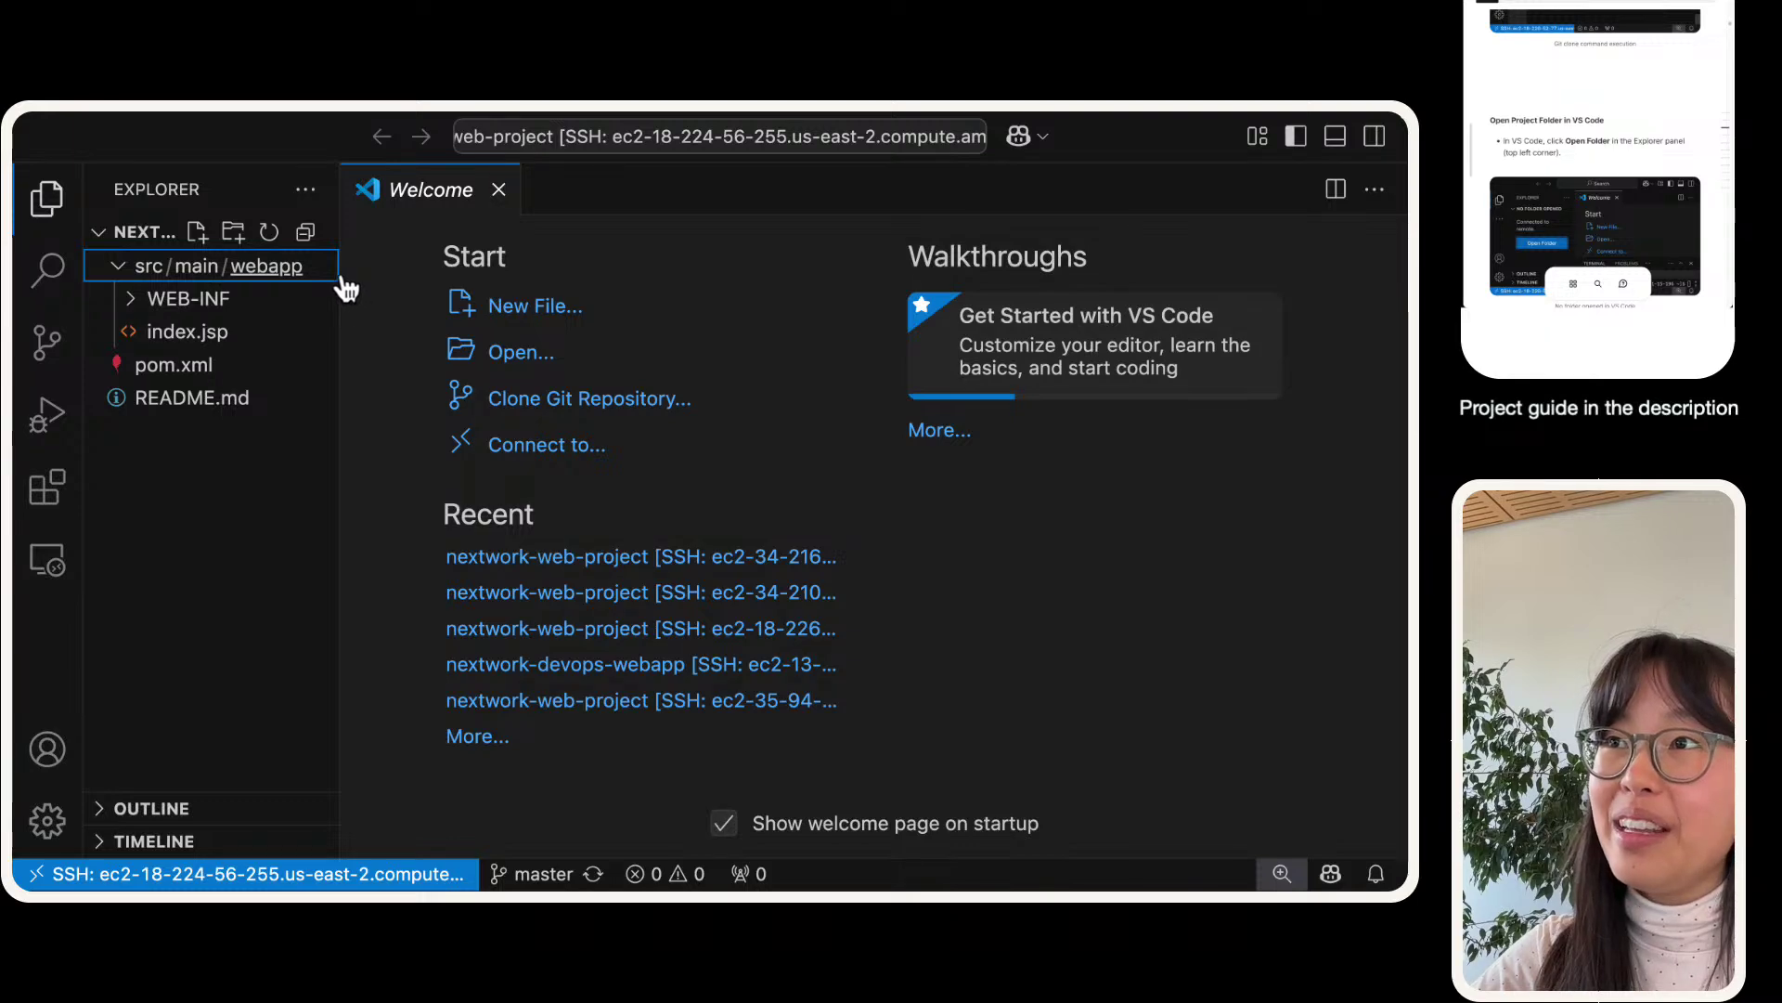
left_click_drag(345, 287, 440, 279)
left_click(132, 303)
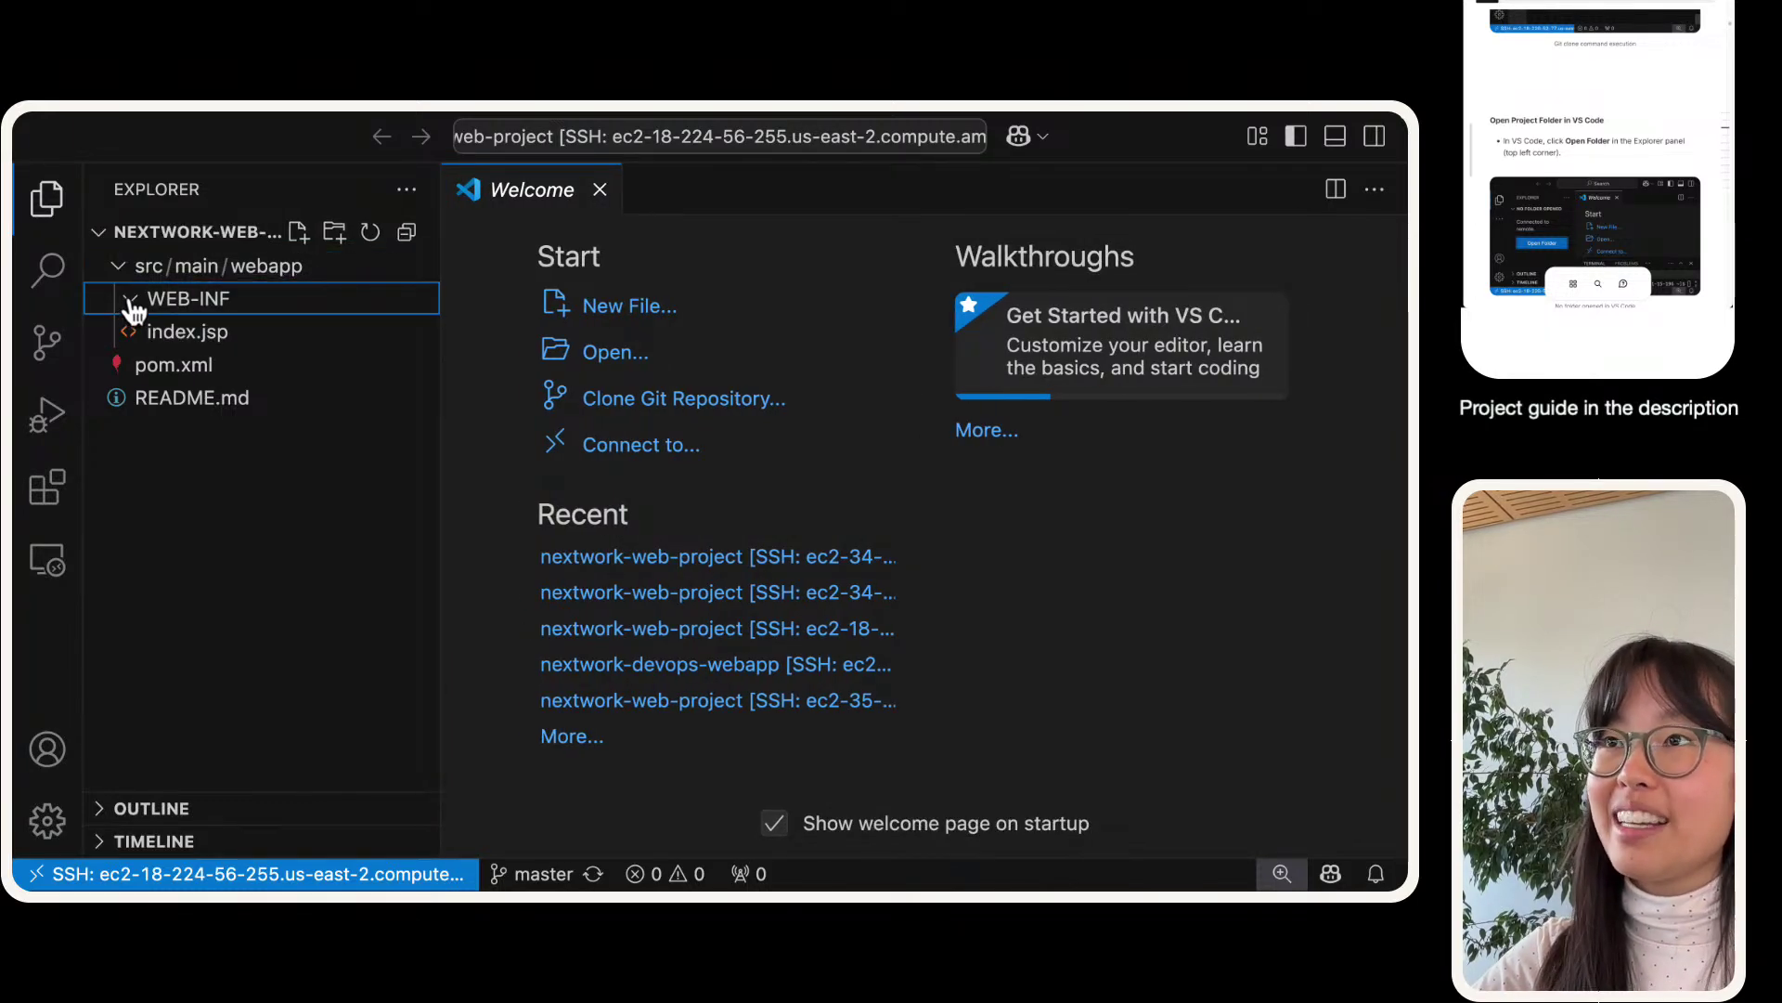
key("super+equal")
key("super+equal")
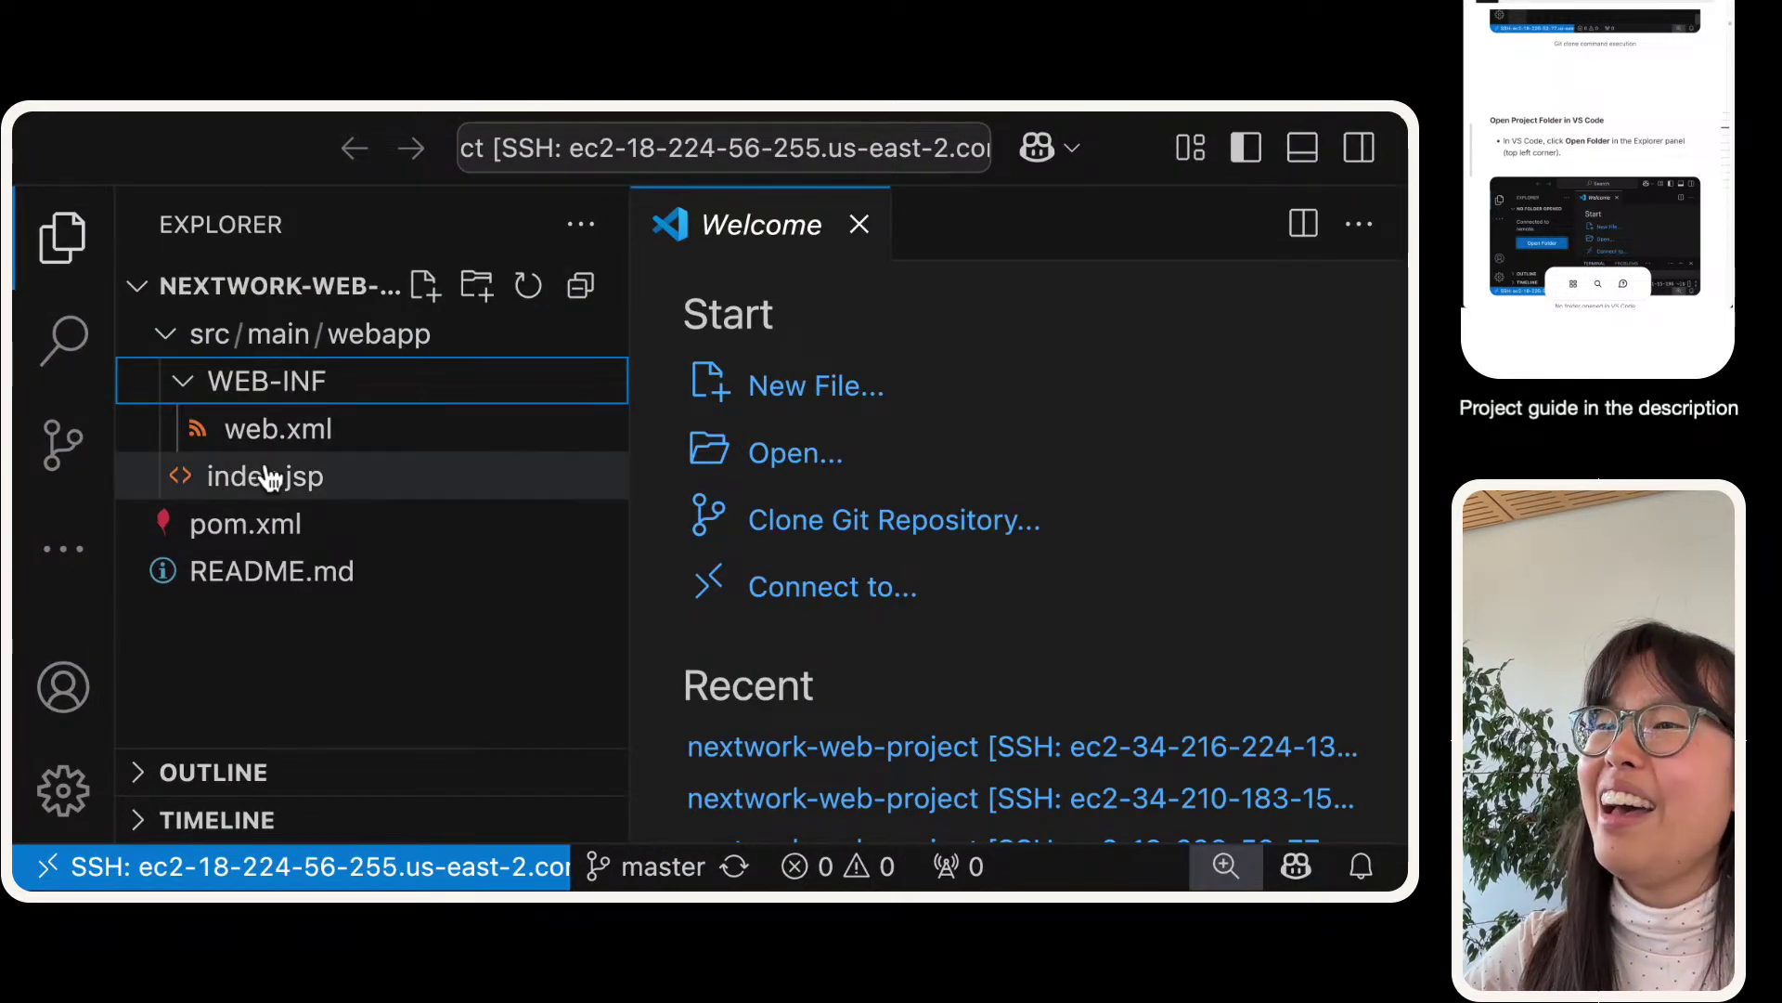
- Open web.xml, index.jsp, pom.xml and README.md in the editor to review them
left_click(264, 434)
left_click(275, 481)
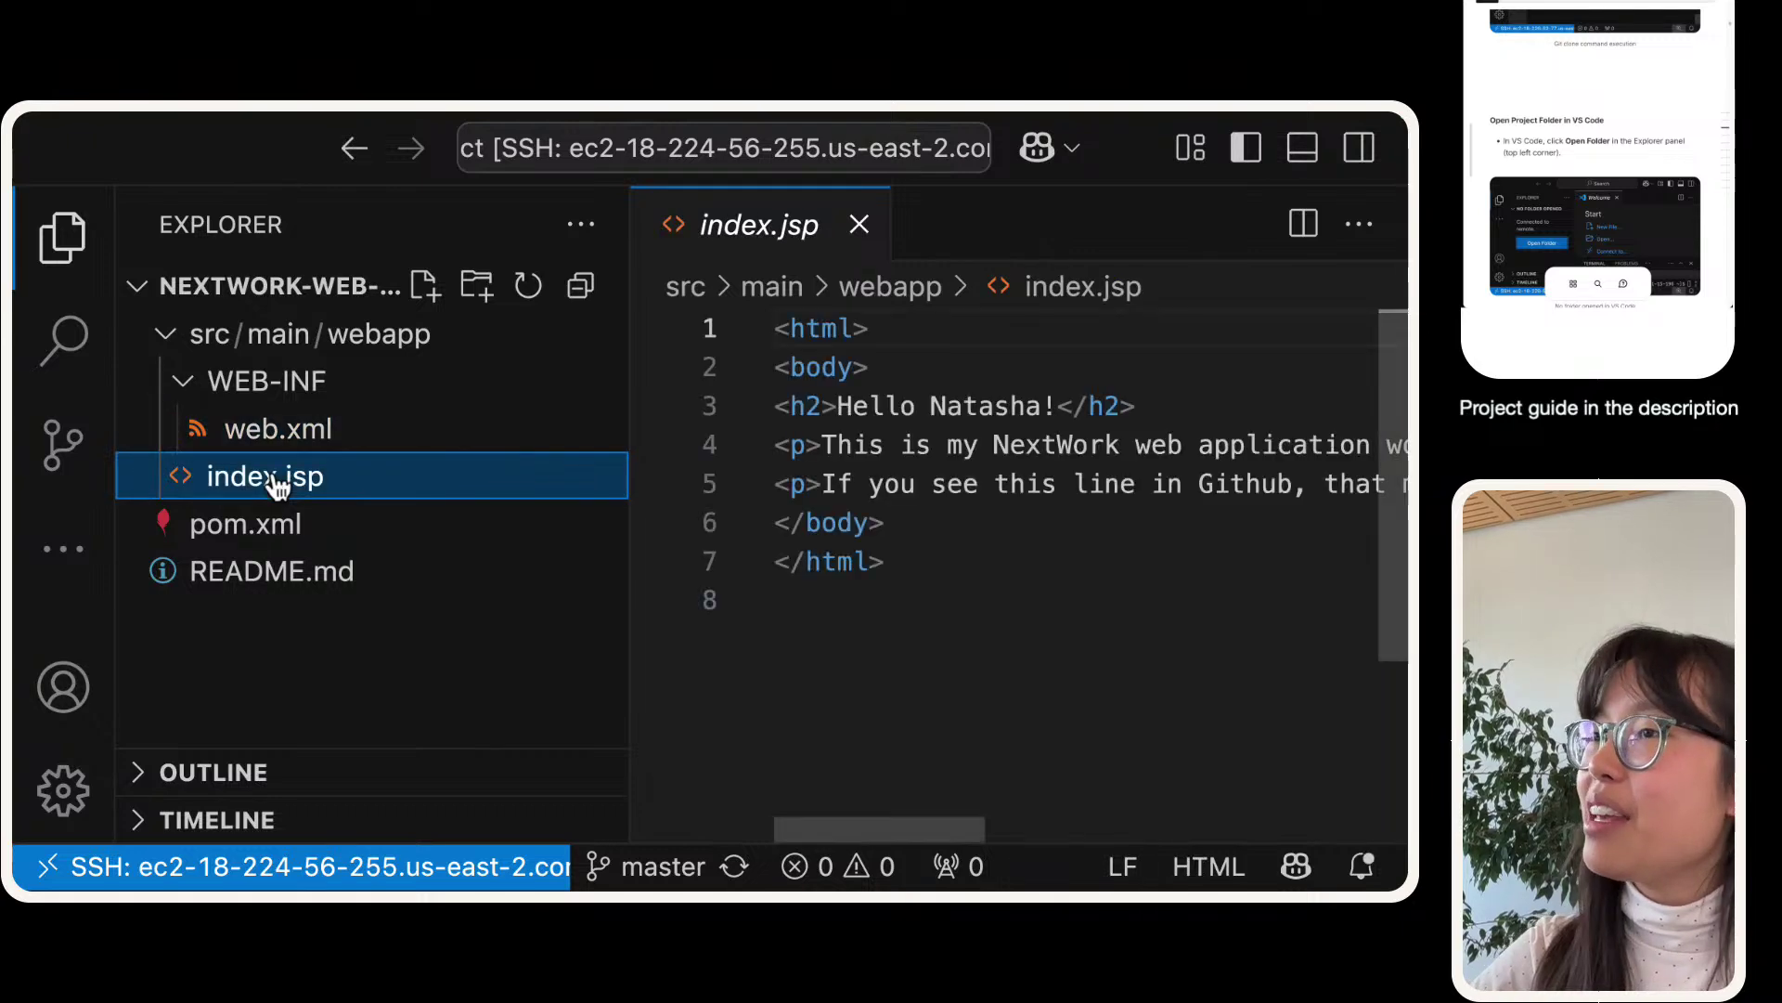
left_click(264, 529)
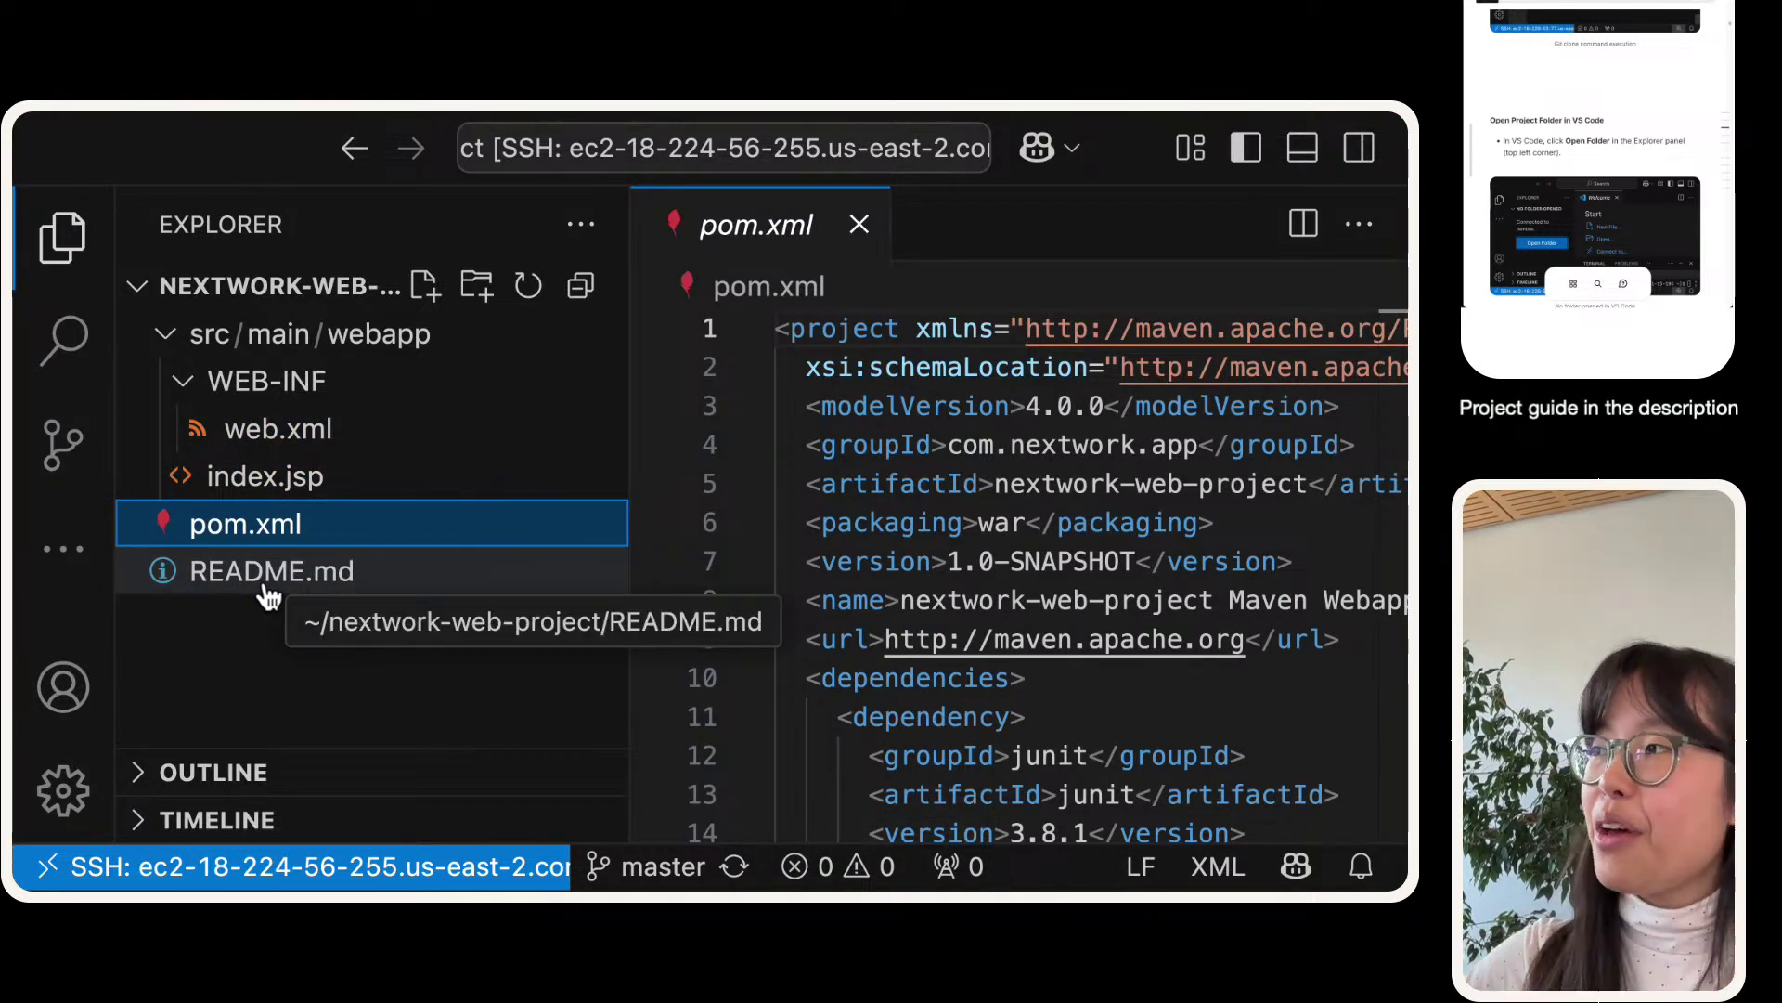
left_click(294, 579)
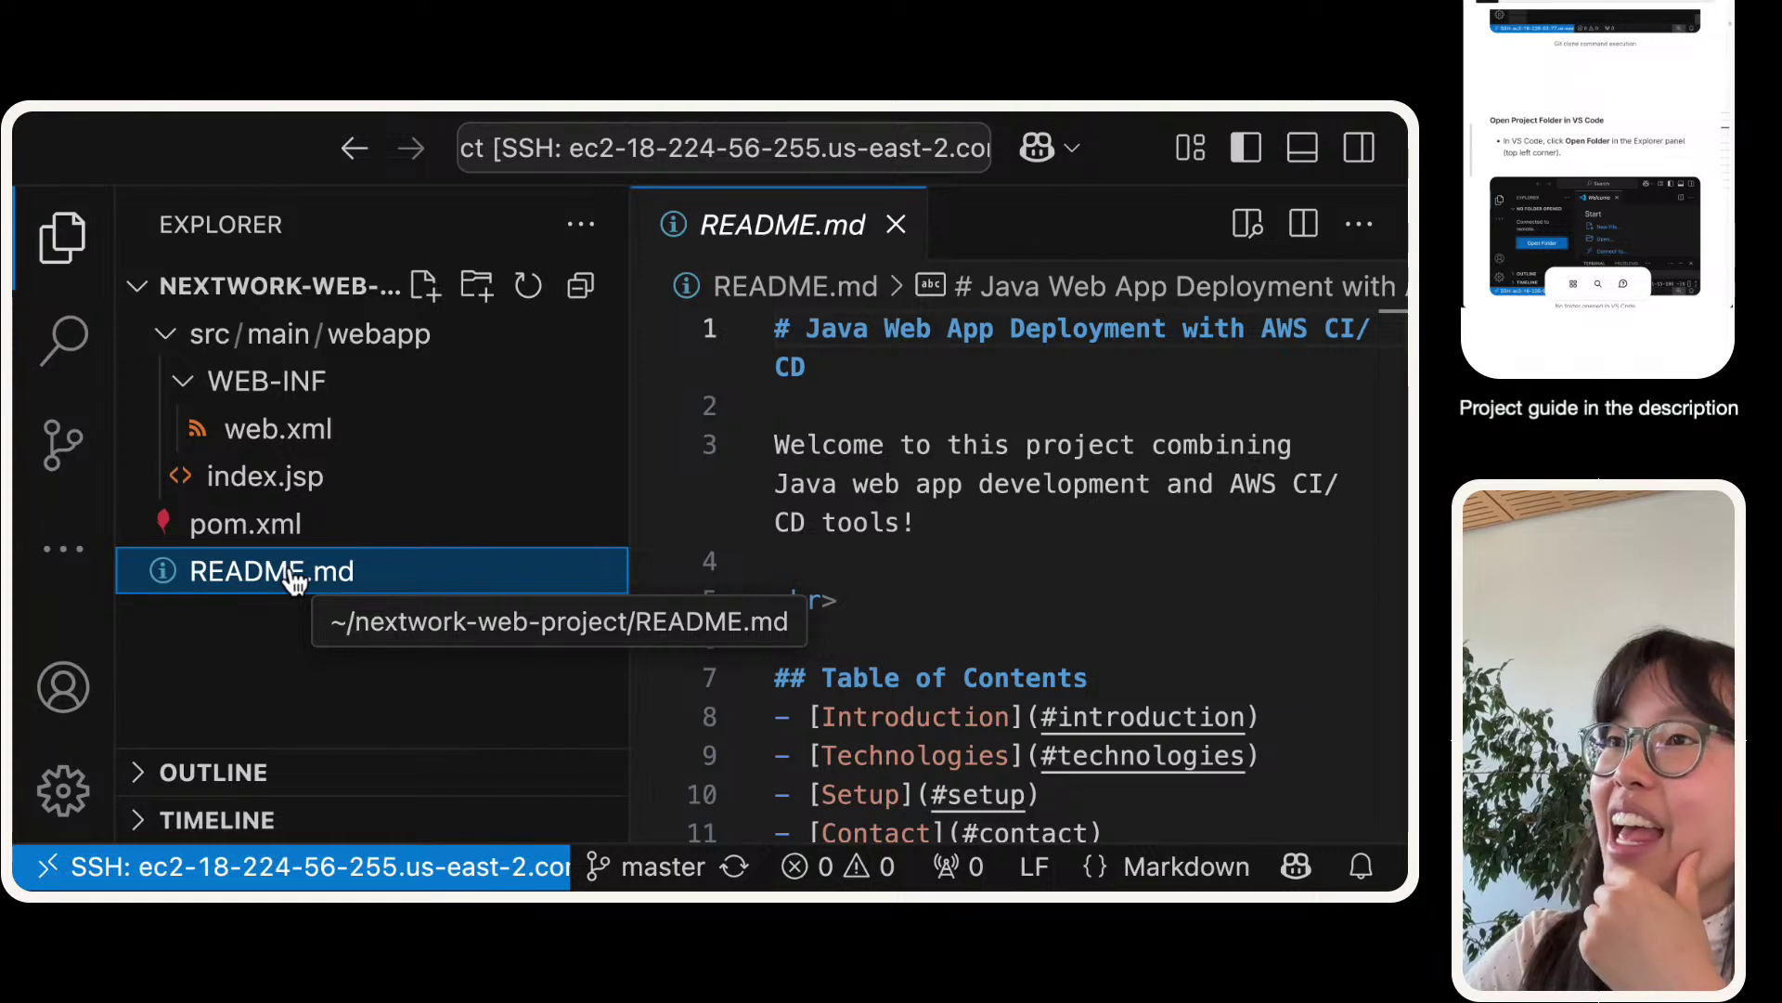
left_click(281, 450)
left_click(285, 475)
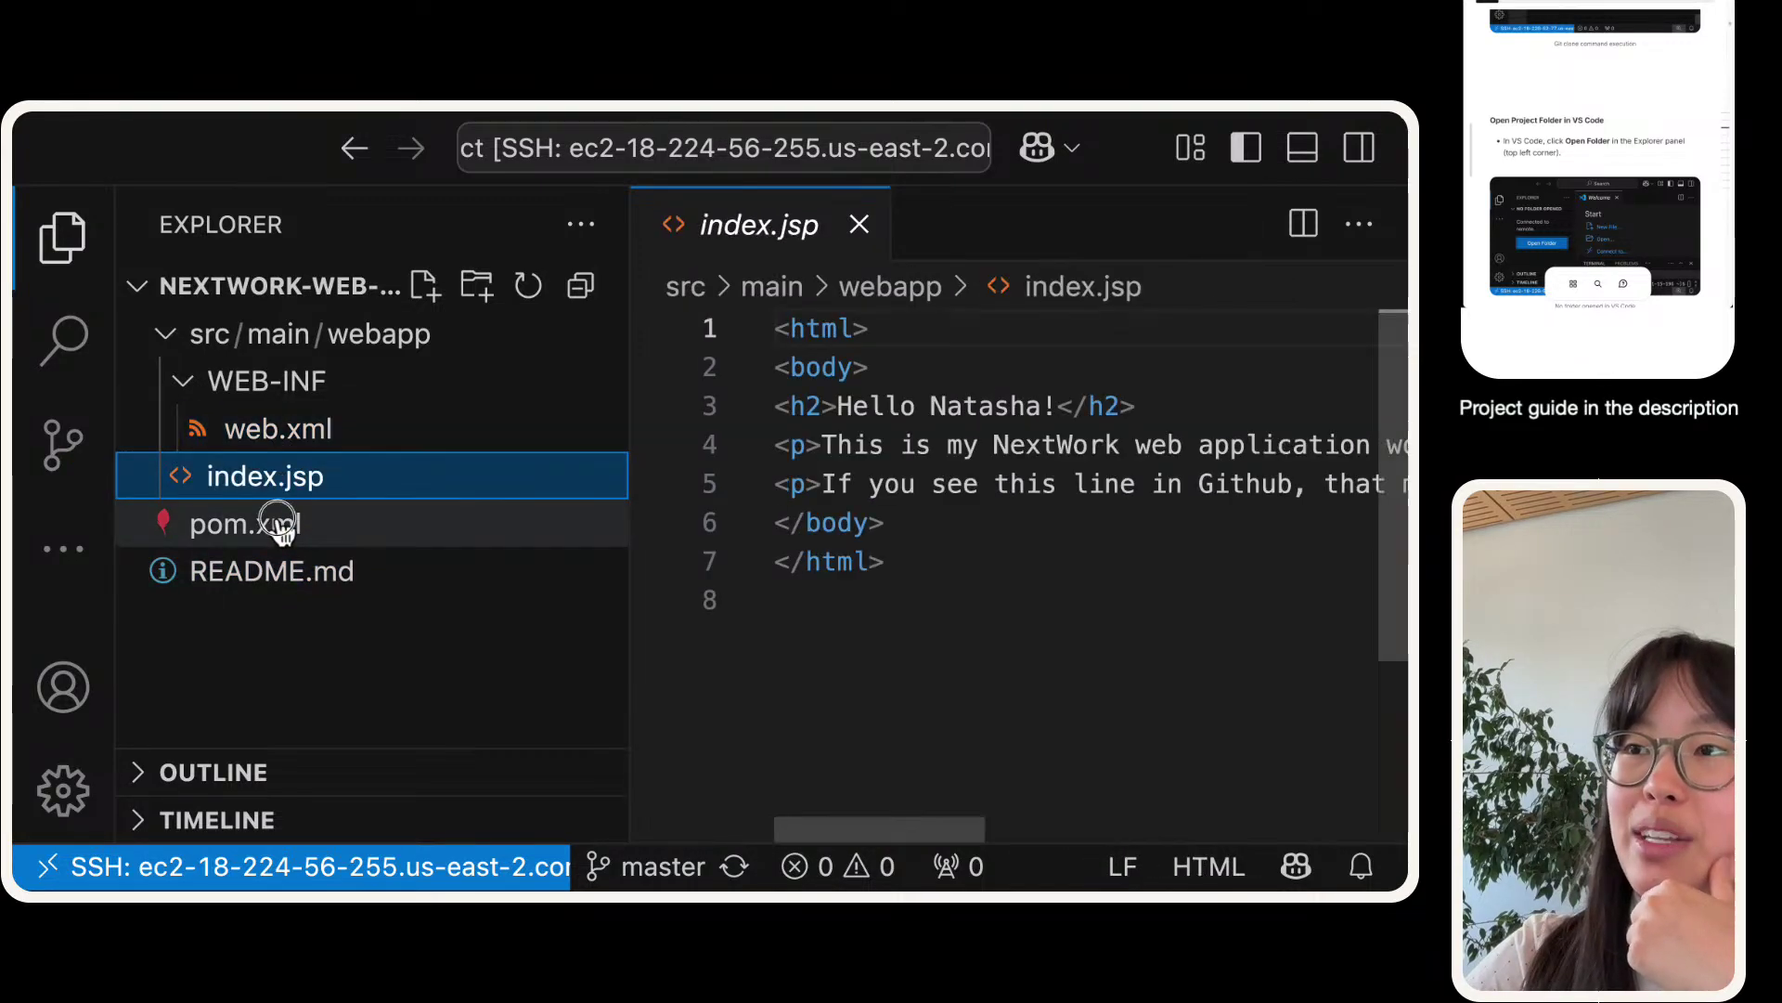
left_click(281, 521)
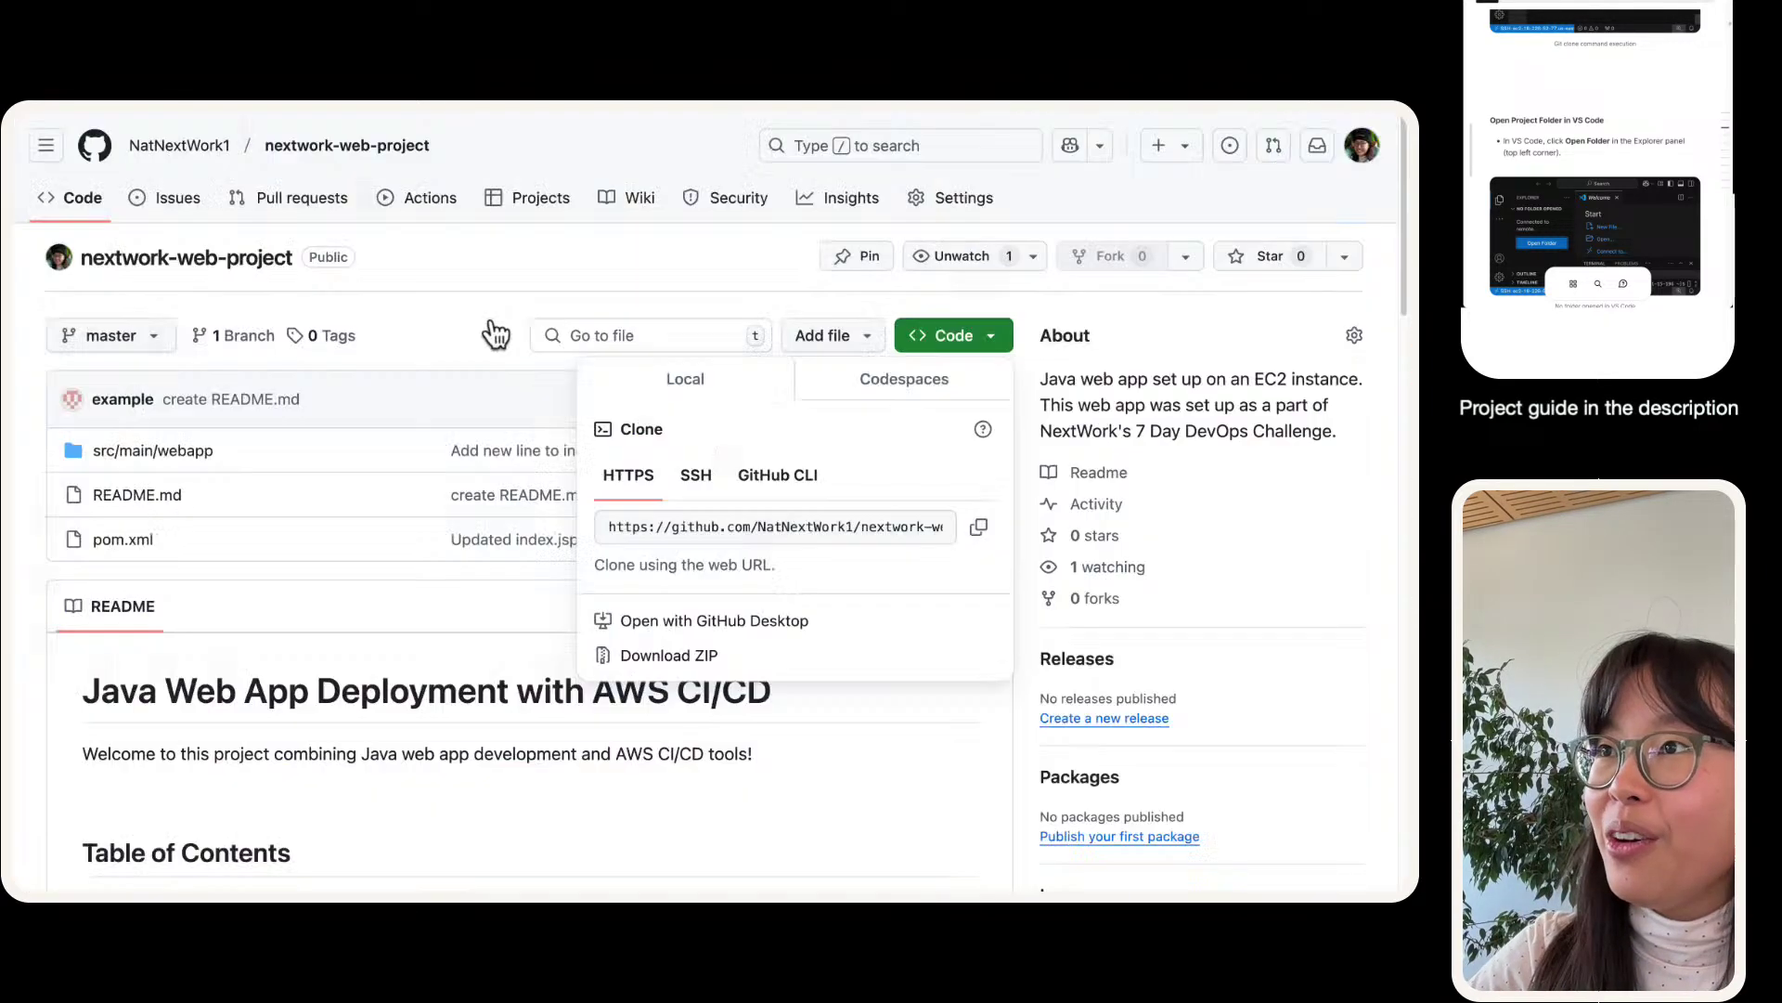
- Compare the GitHub repository's file list with the project, then return to the VS Code file tree
left_click(495, 335)
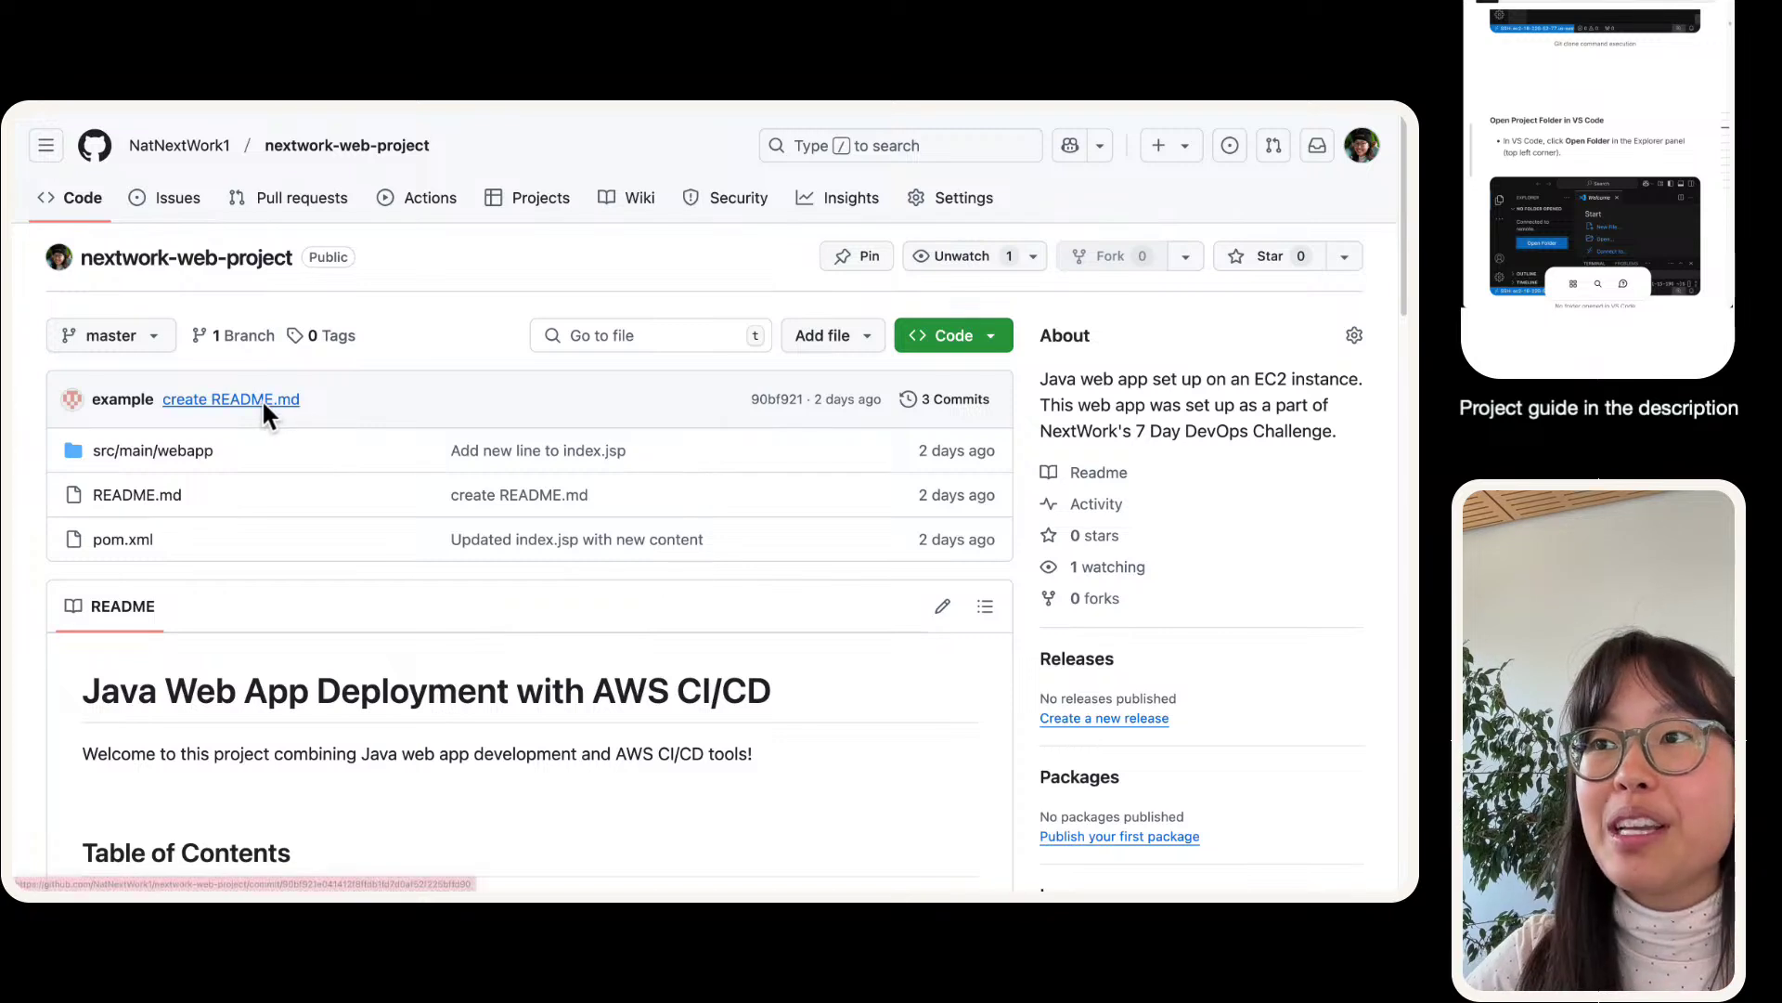
mouse_move(263, 407)
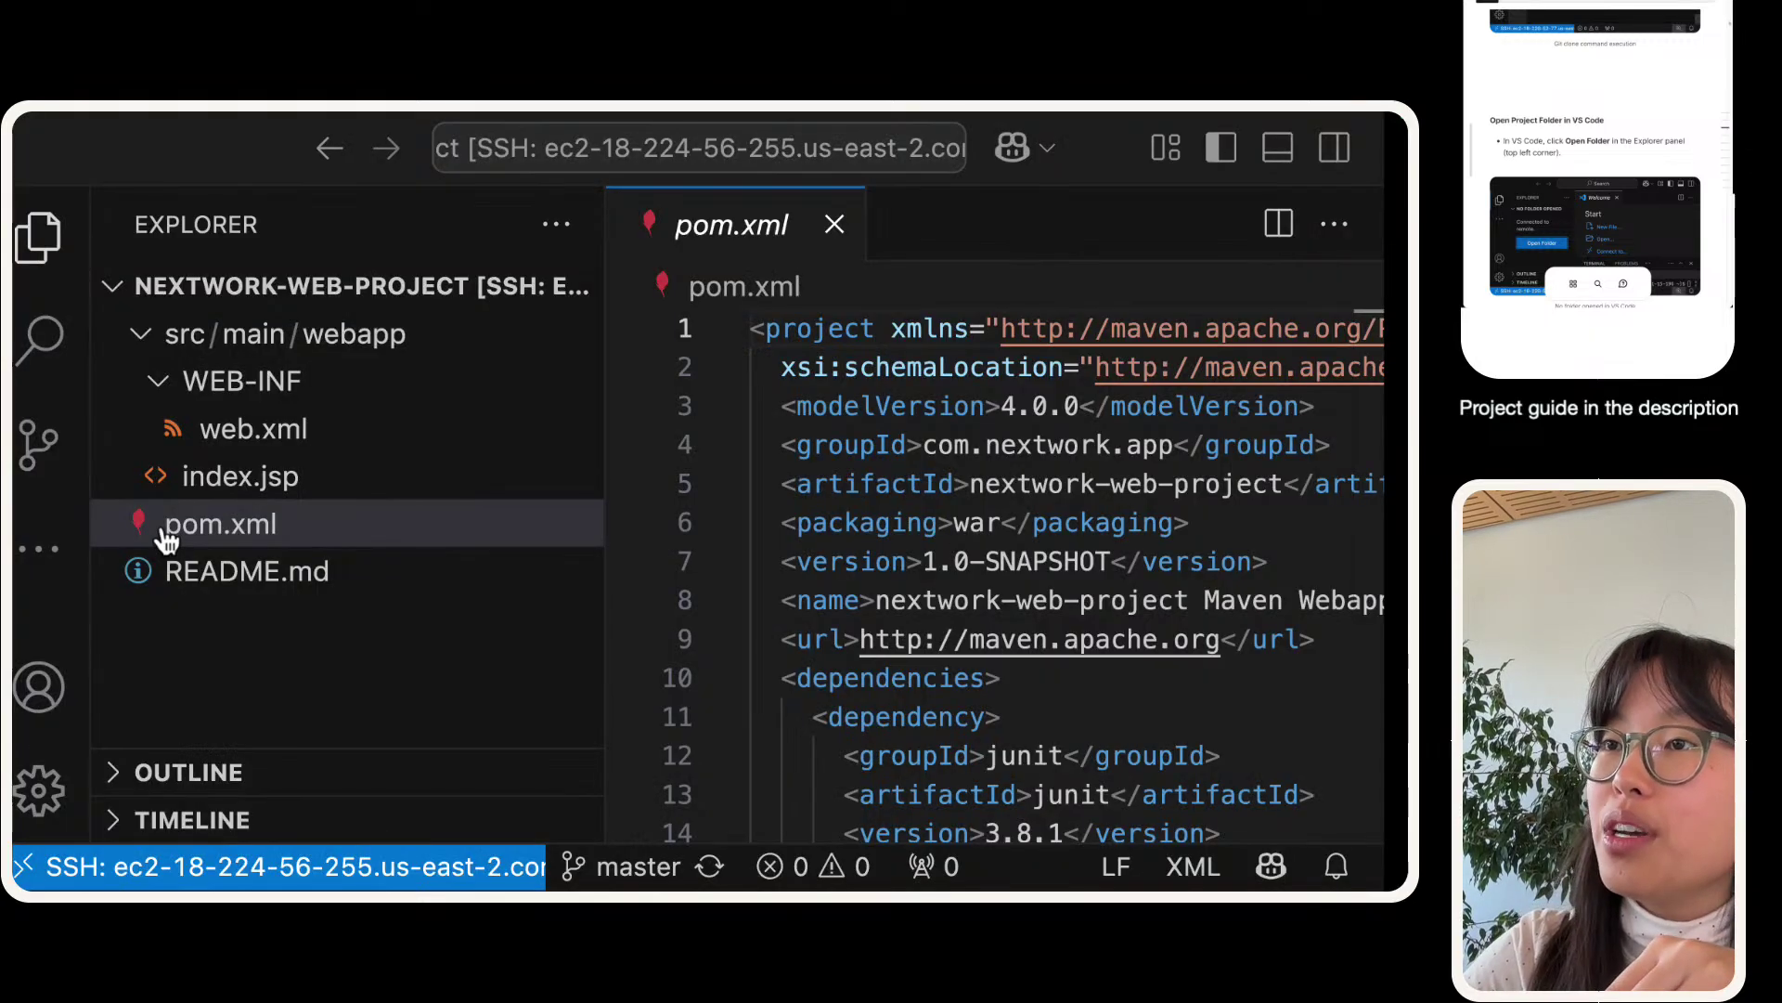
left_click(245, 614)
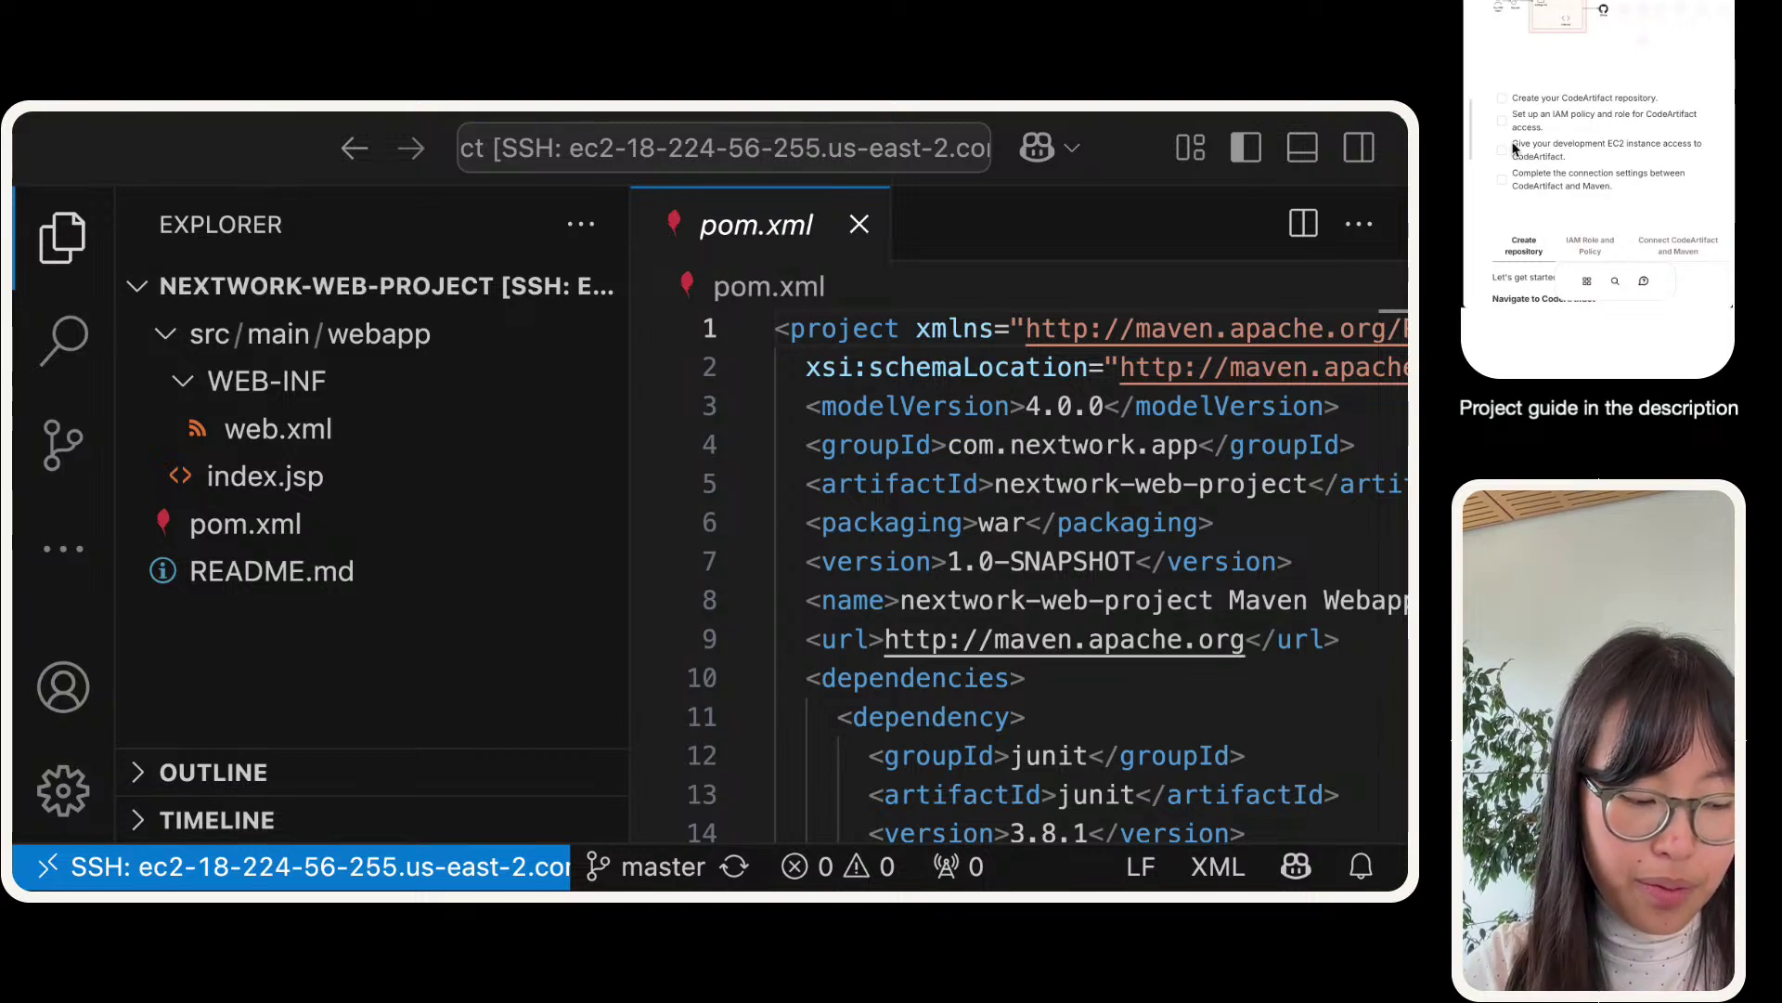
- Switch from VS Code to Chrome showing the nextwork-web-project GitHub repository
scroll(1514, 149, "down", 5)
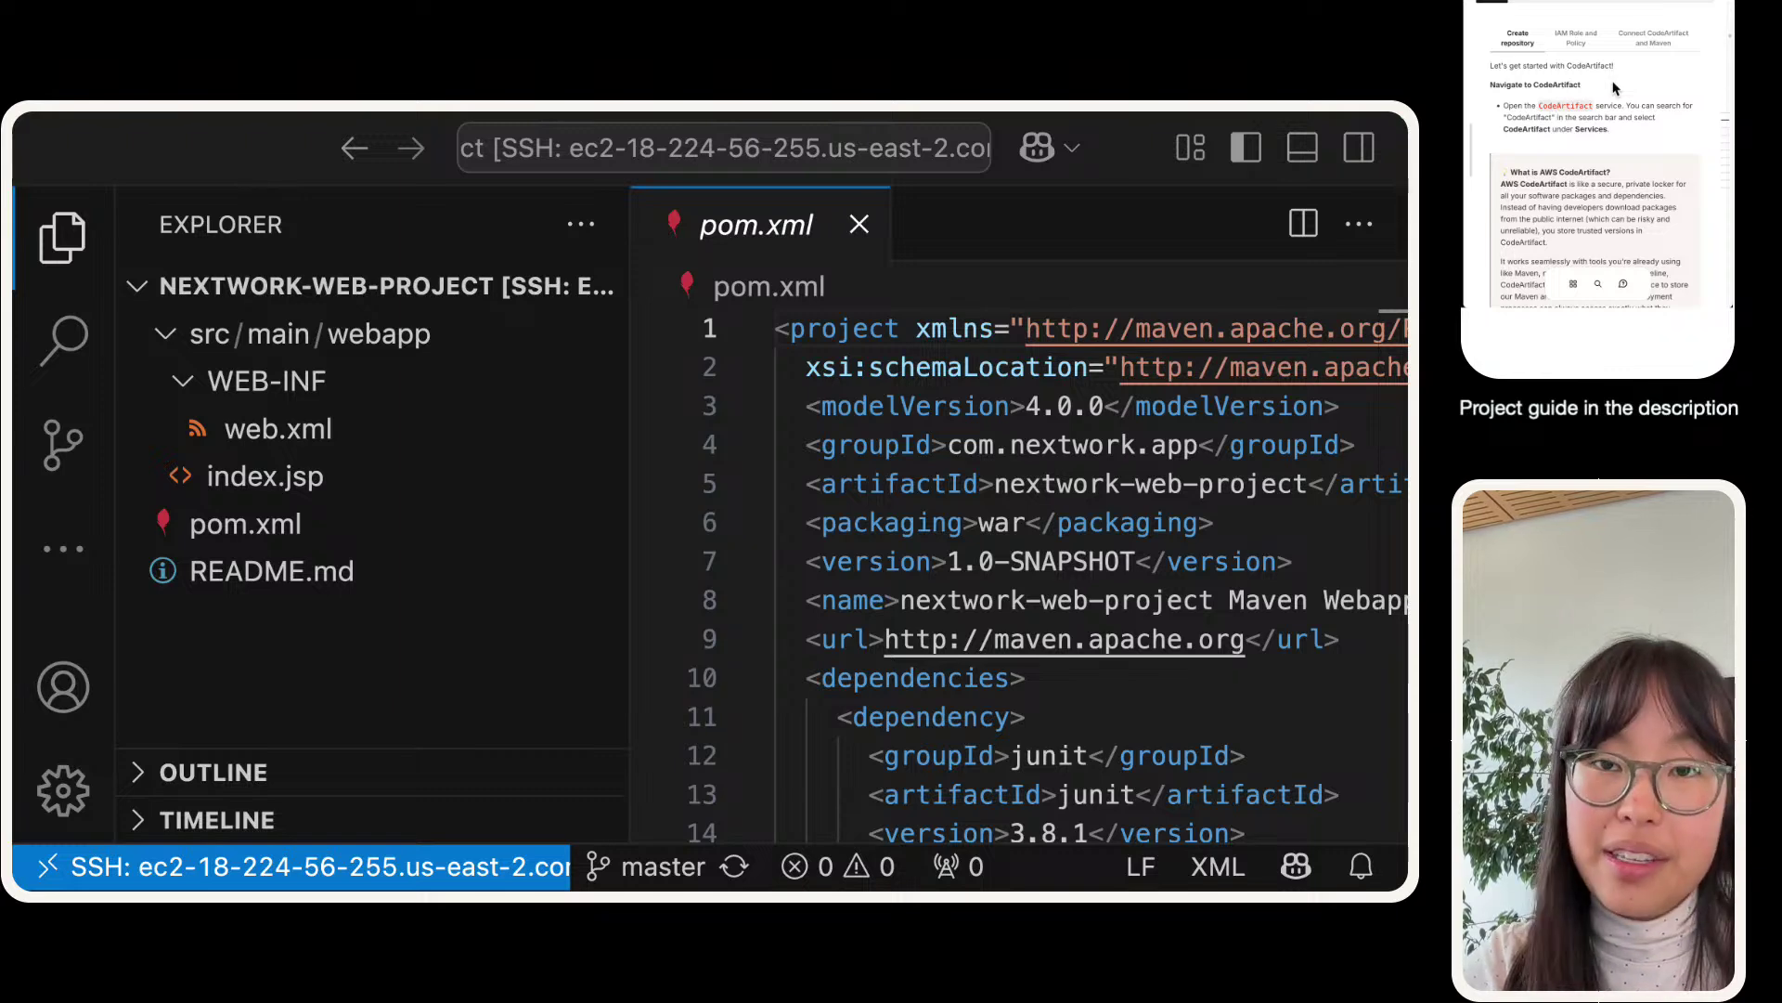
key("super+Tab")
mouse_move(225, 110)
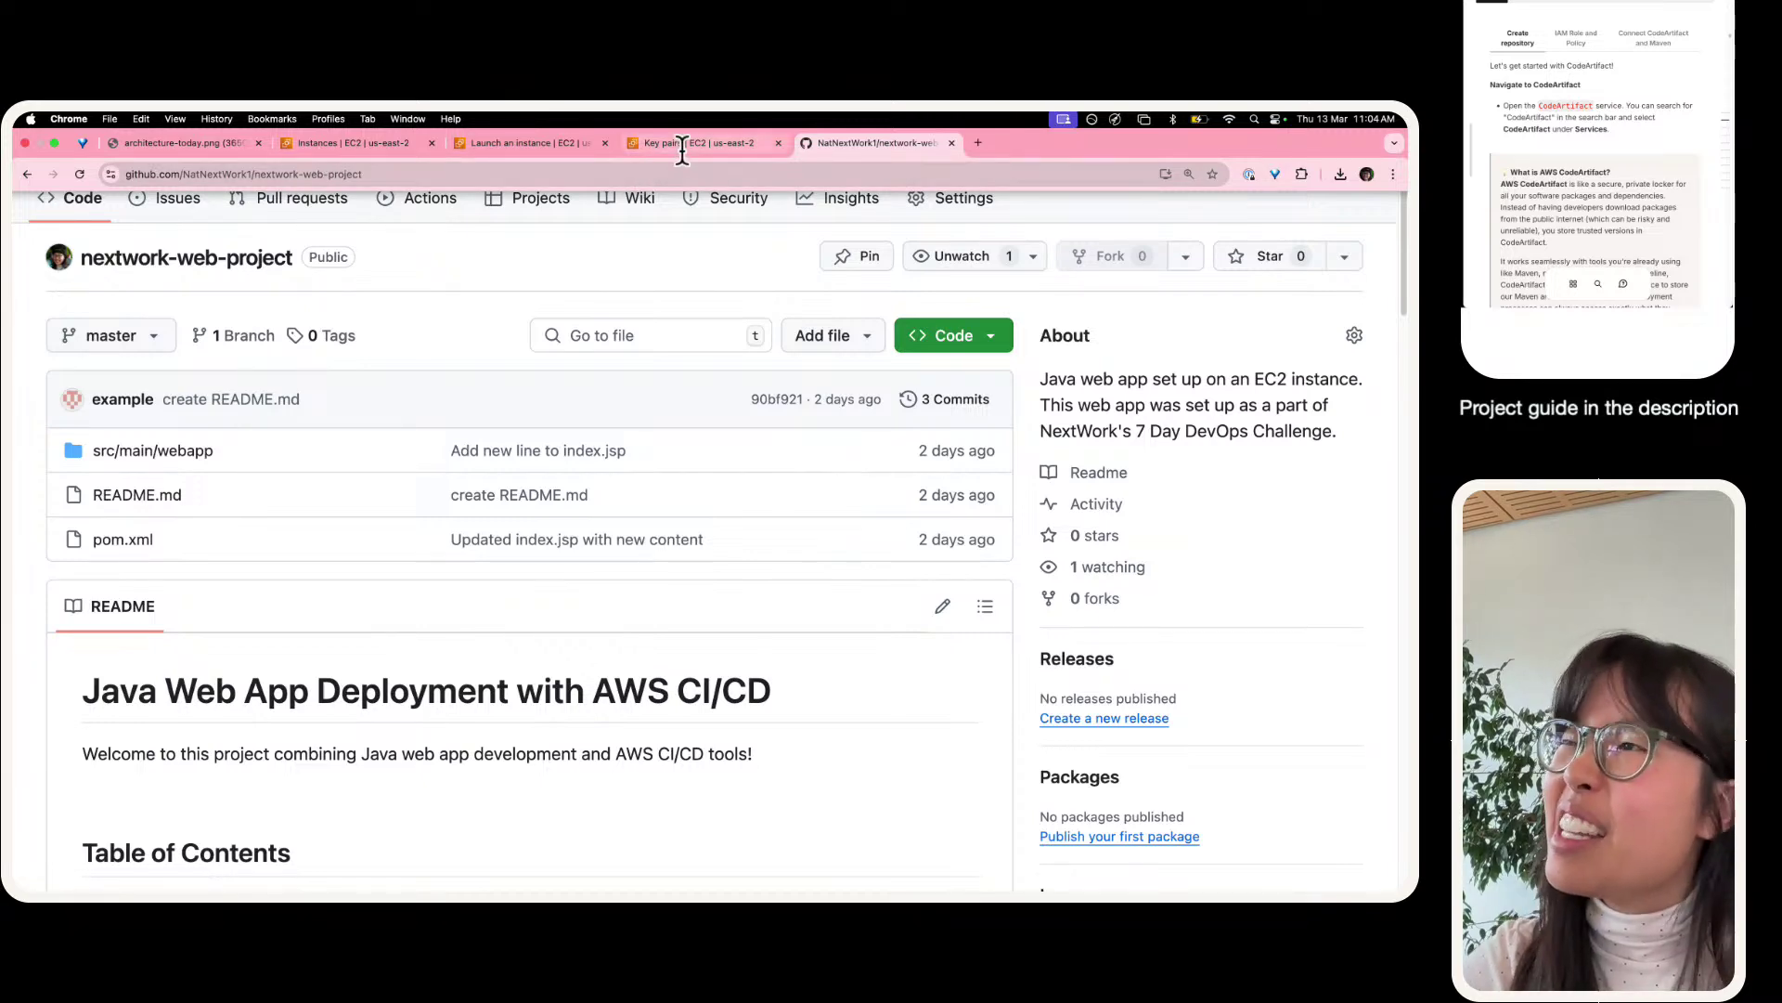
- Search 'codeartifact' in the console and open CodeArtifact in a new tab
left_click(283, 146)
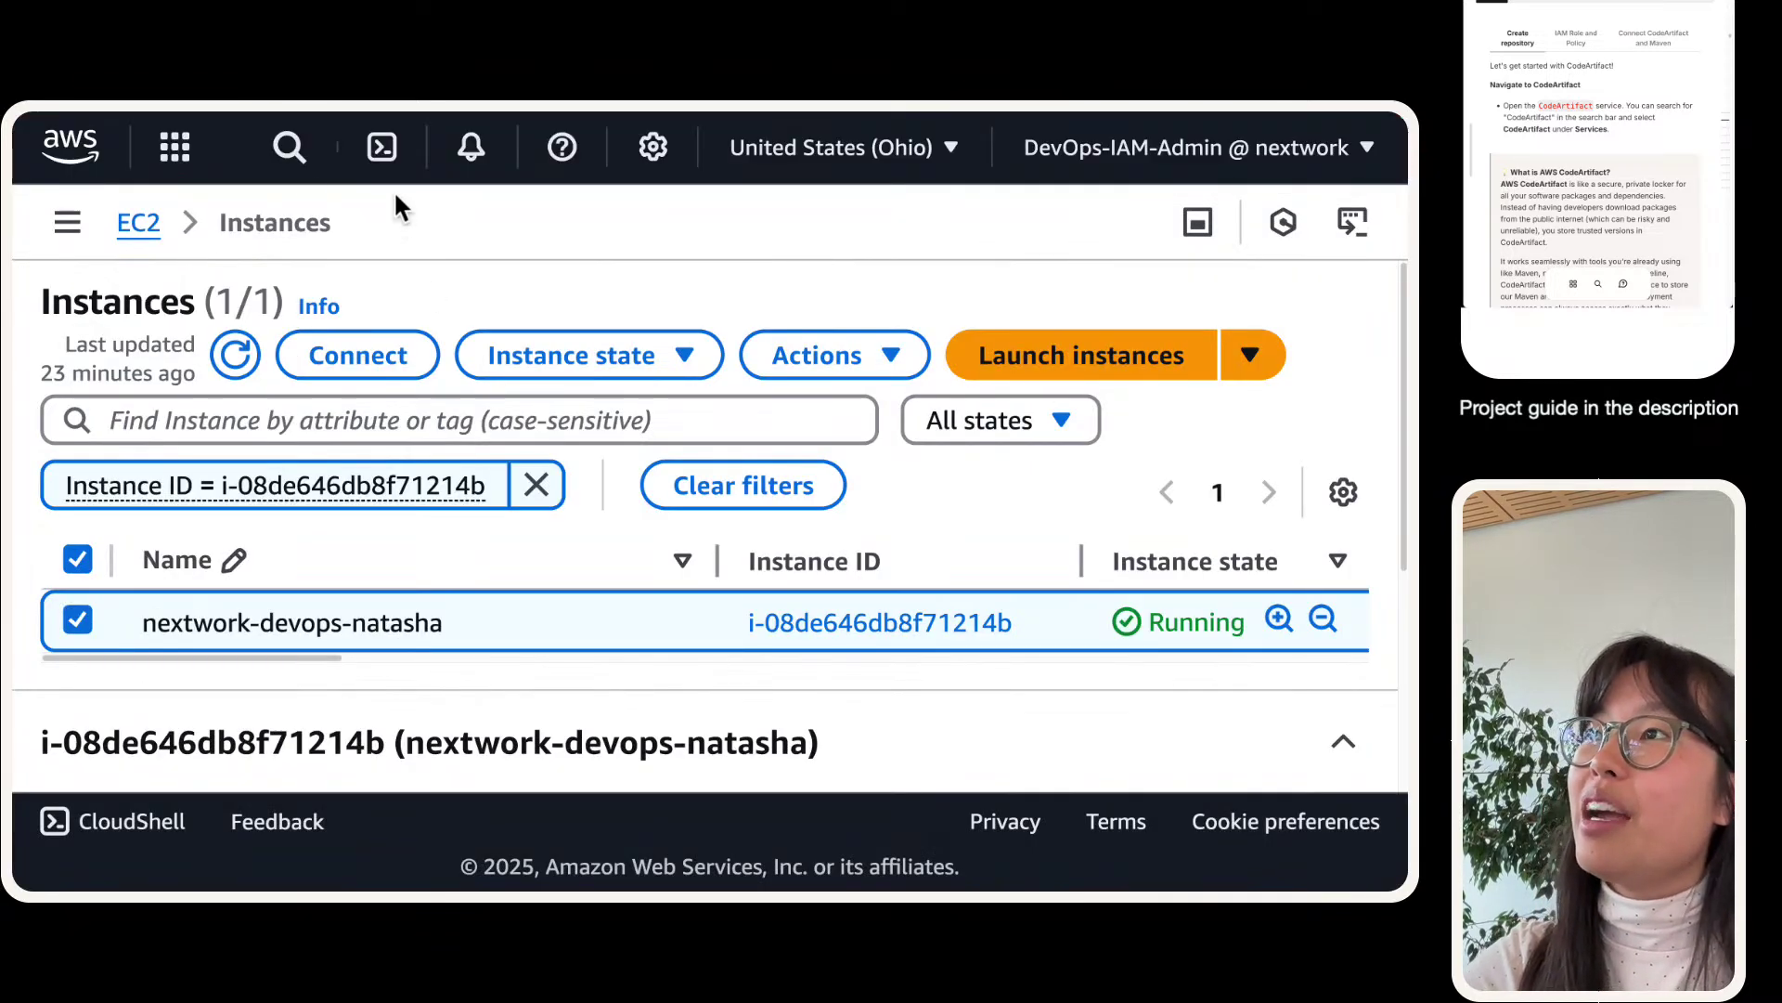
left_click(289, 150)
type("c")
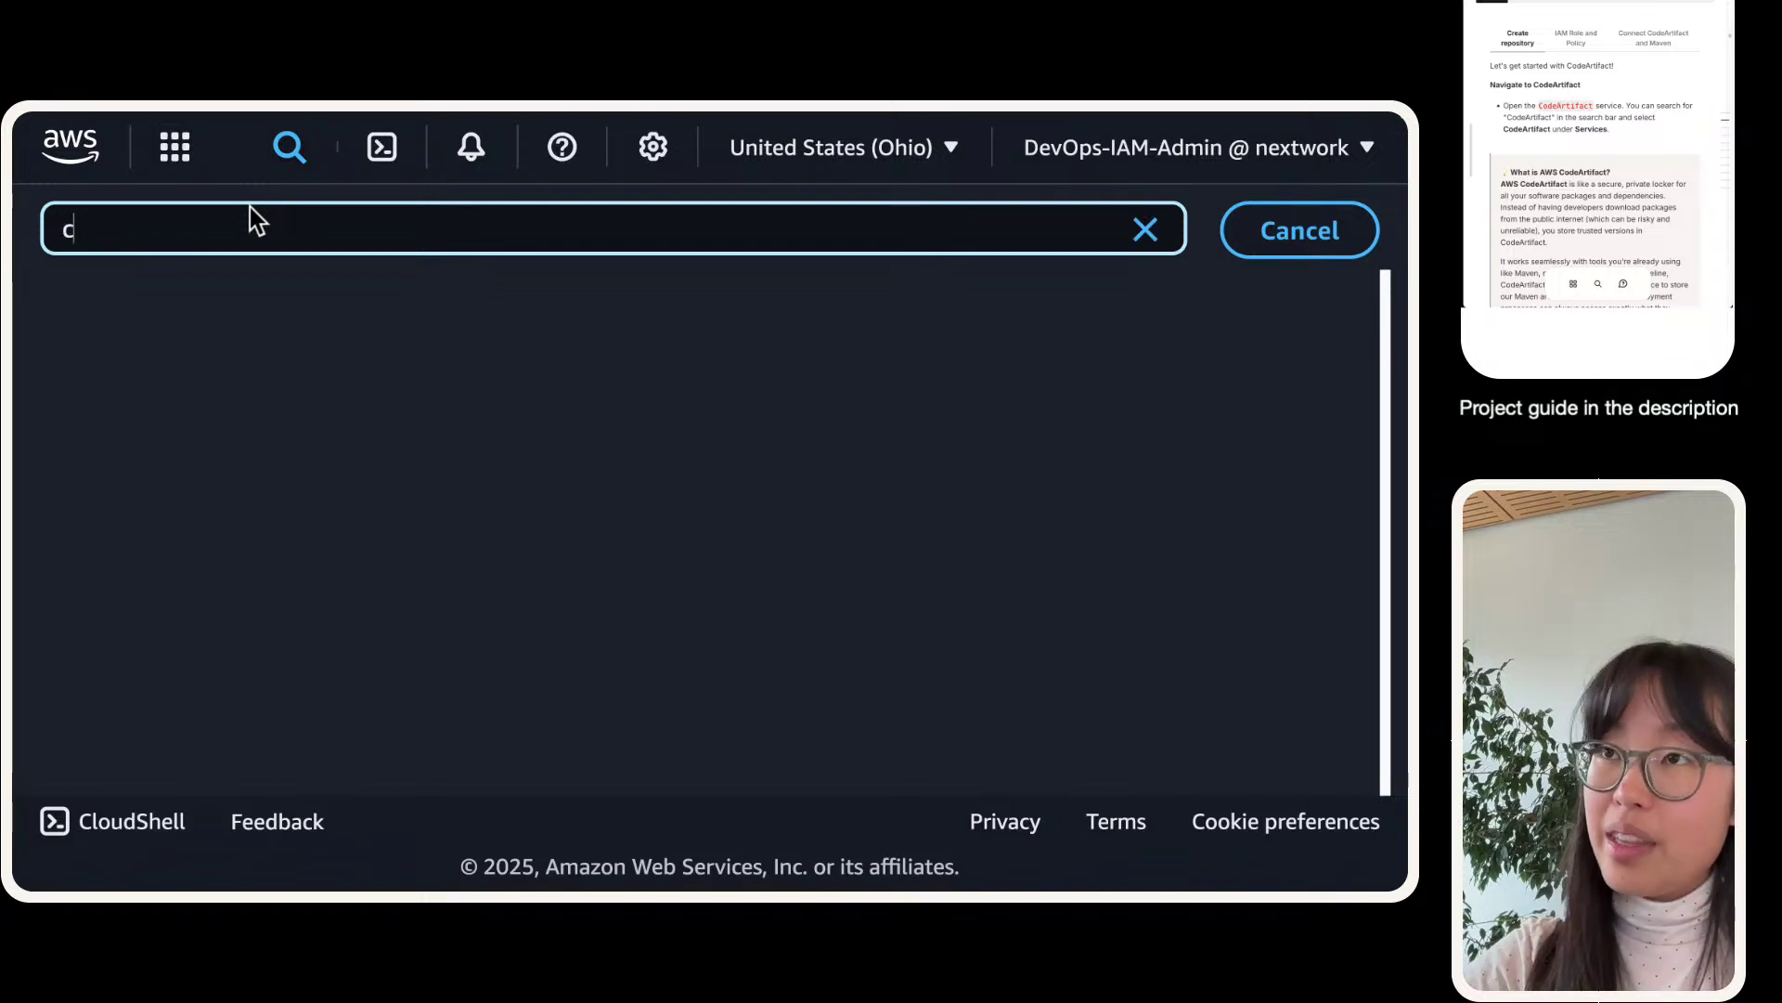
type("odeartifact")
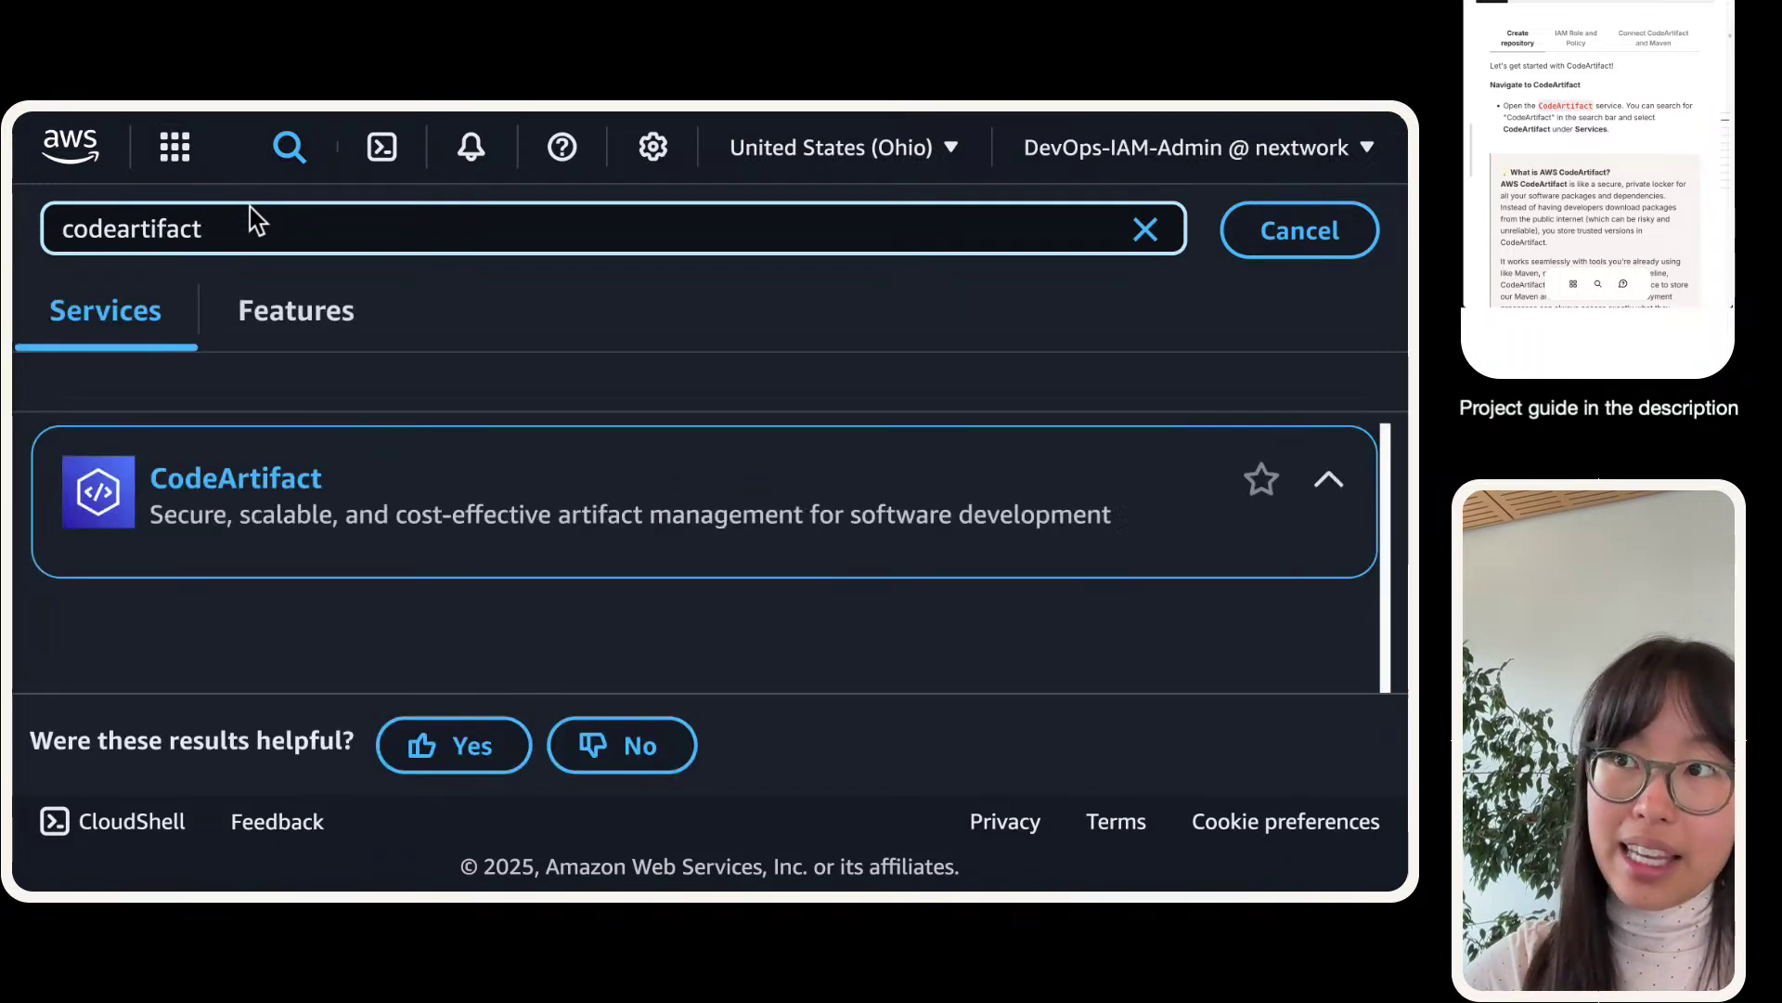
right_click(261, 476)
left_click(326, 484)
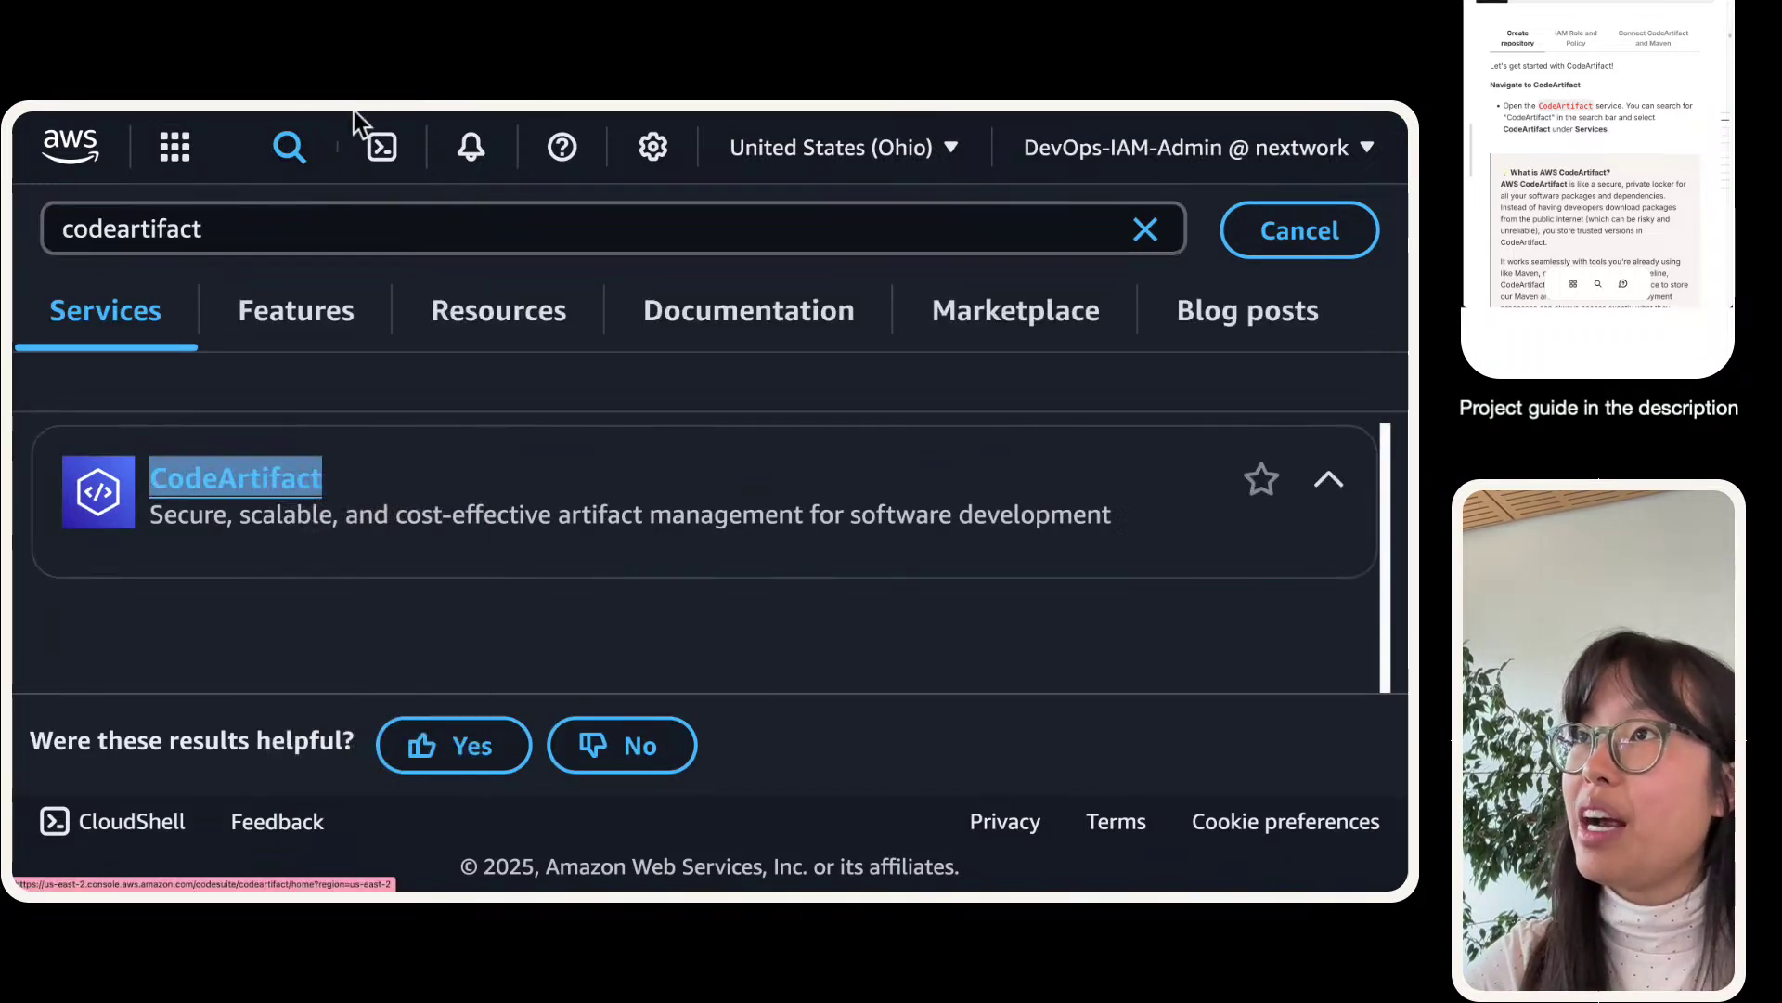
left_click(359, 153)
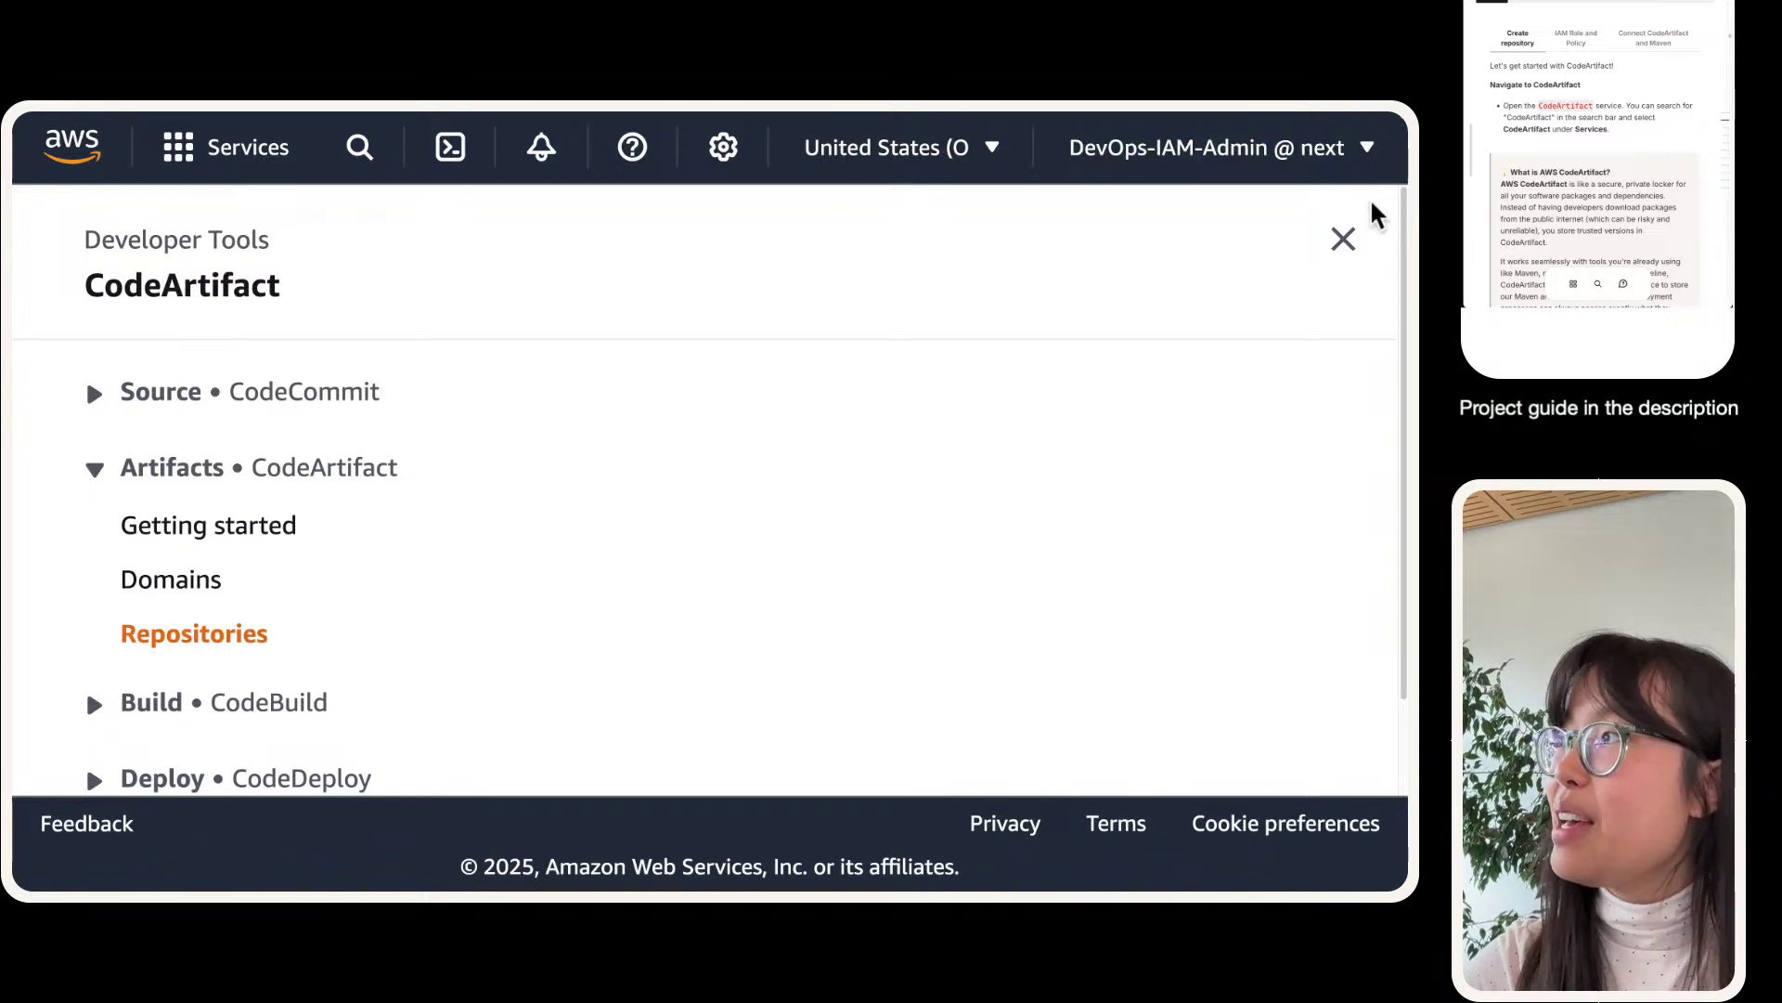
- Compare the regions used by CodeArtifact and the EC2 instance across the two tabs
left_click(1344, 240)
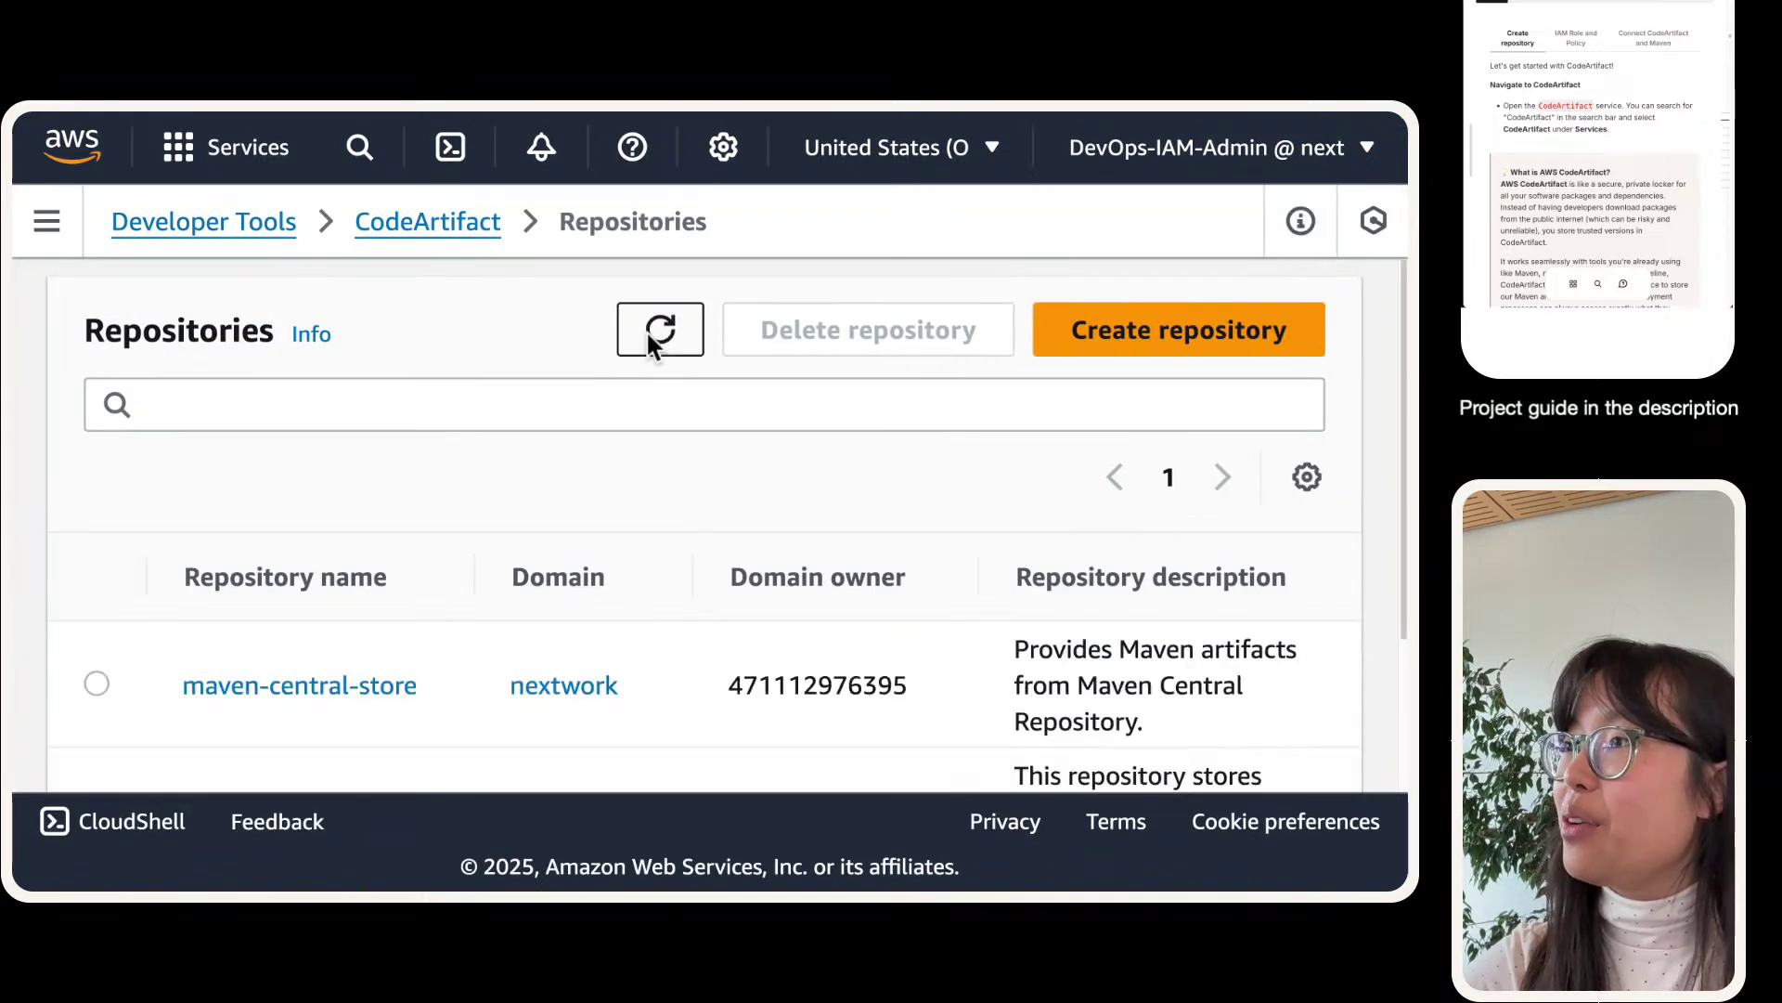
left_click(860, 150)
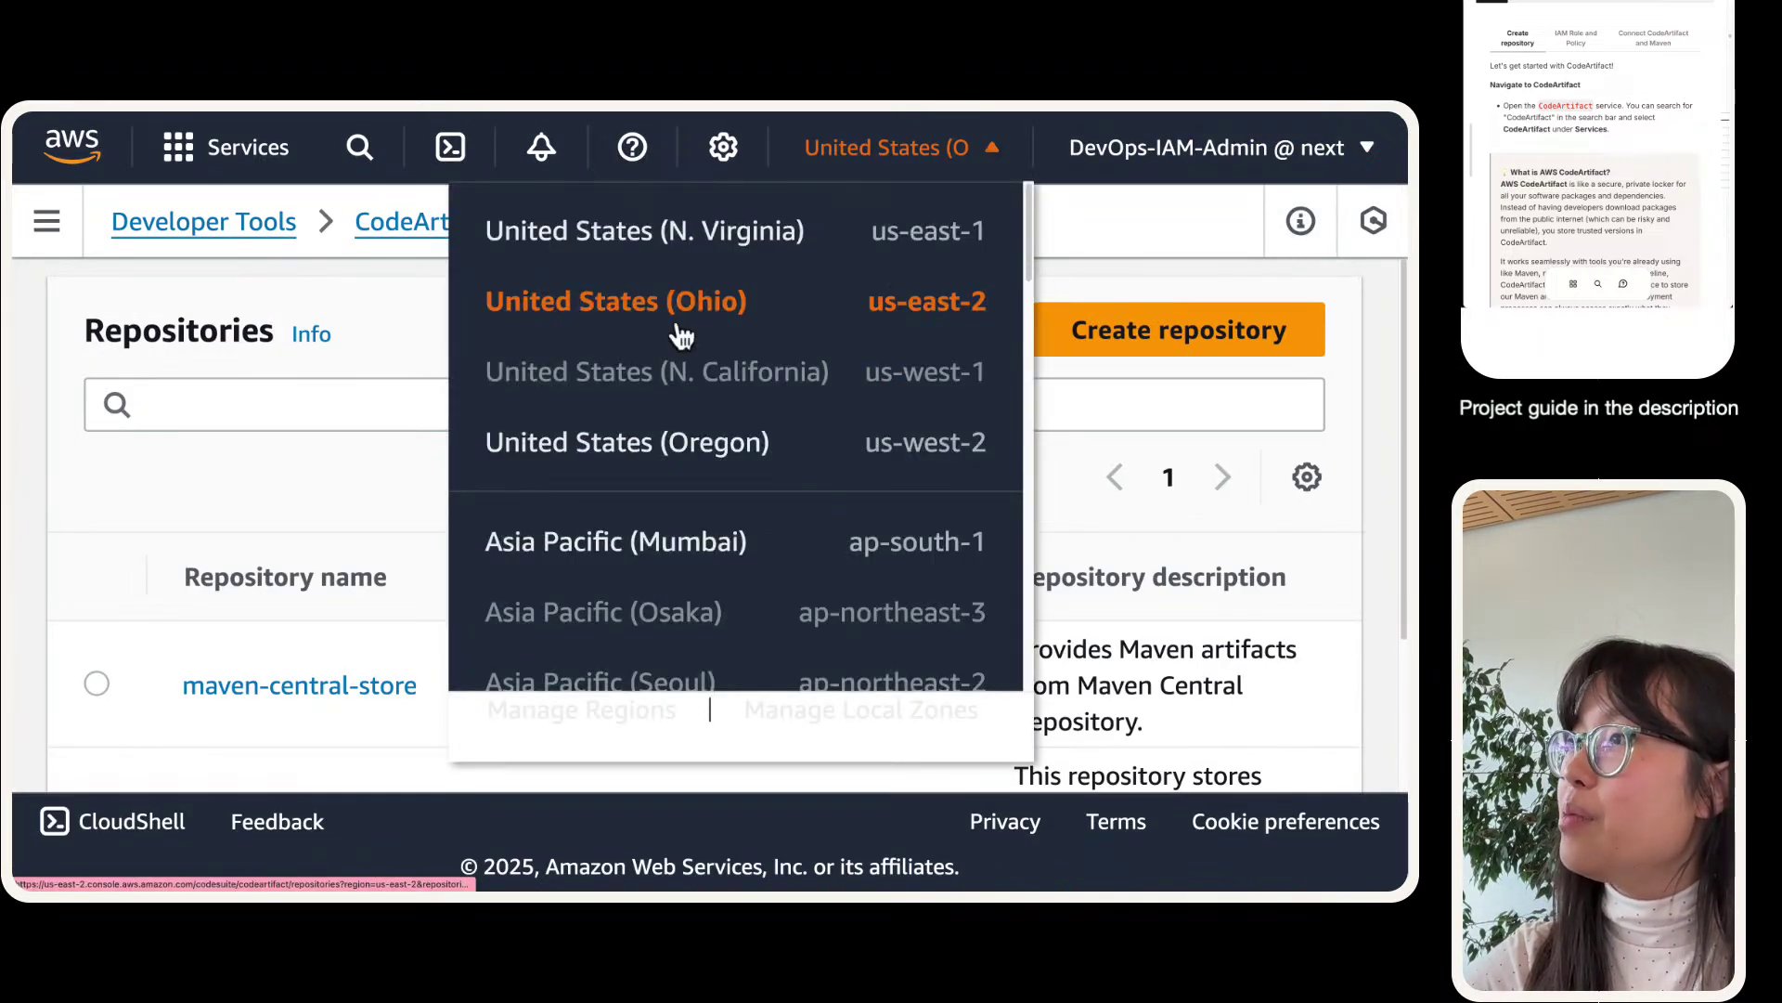
mouse_move(367, 130)
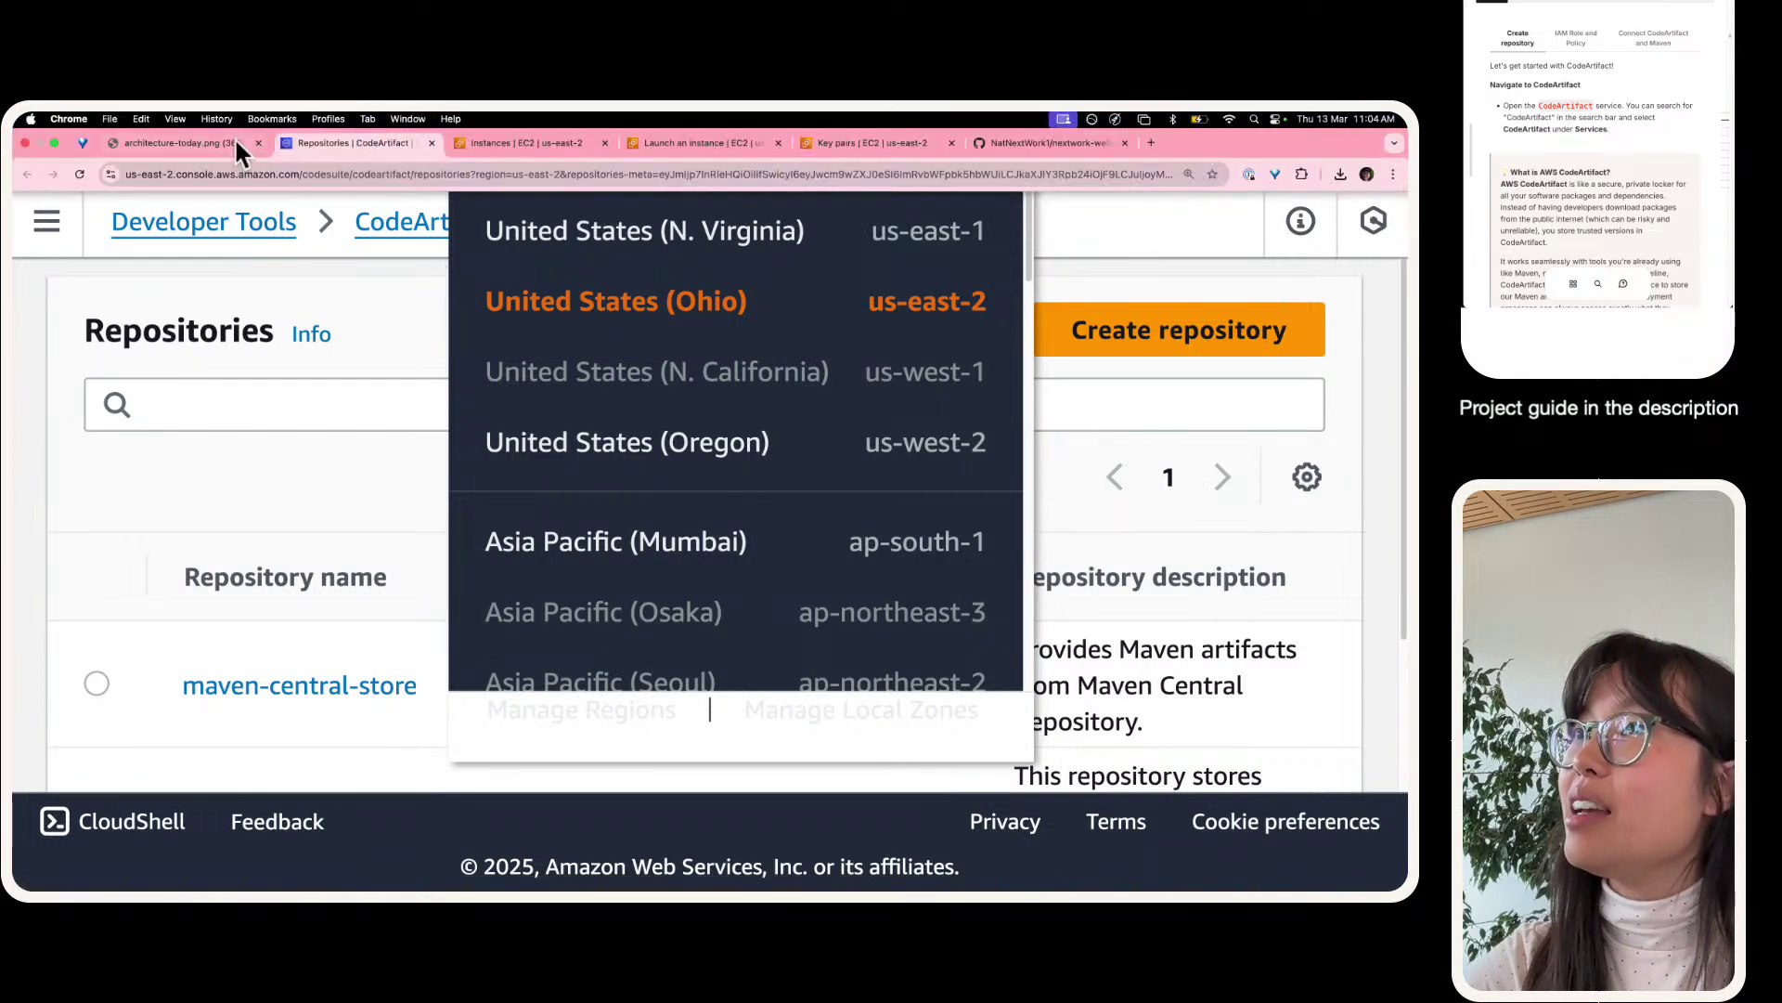
left_click(518, 143)
left_click(1341, 238)
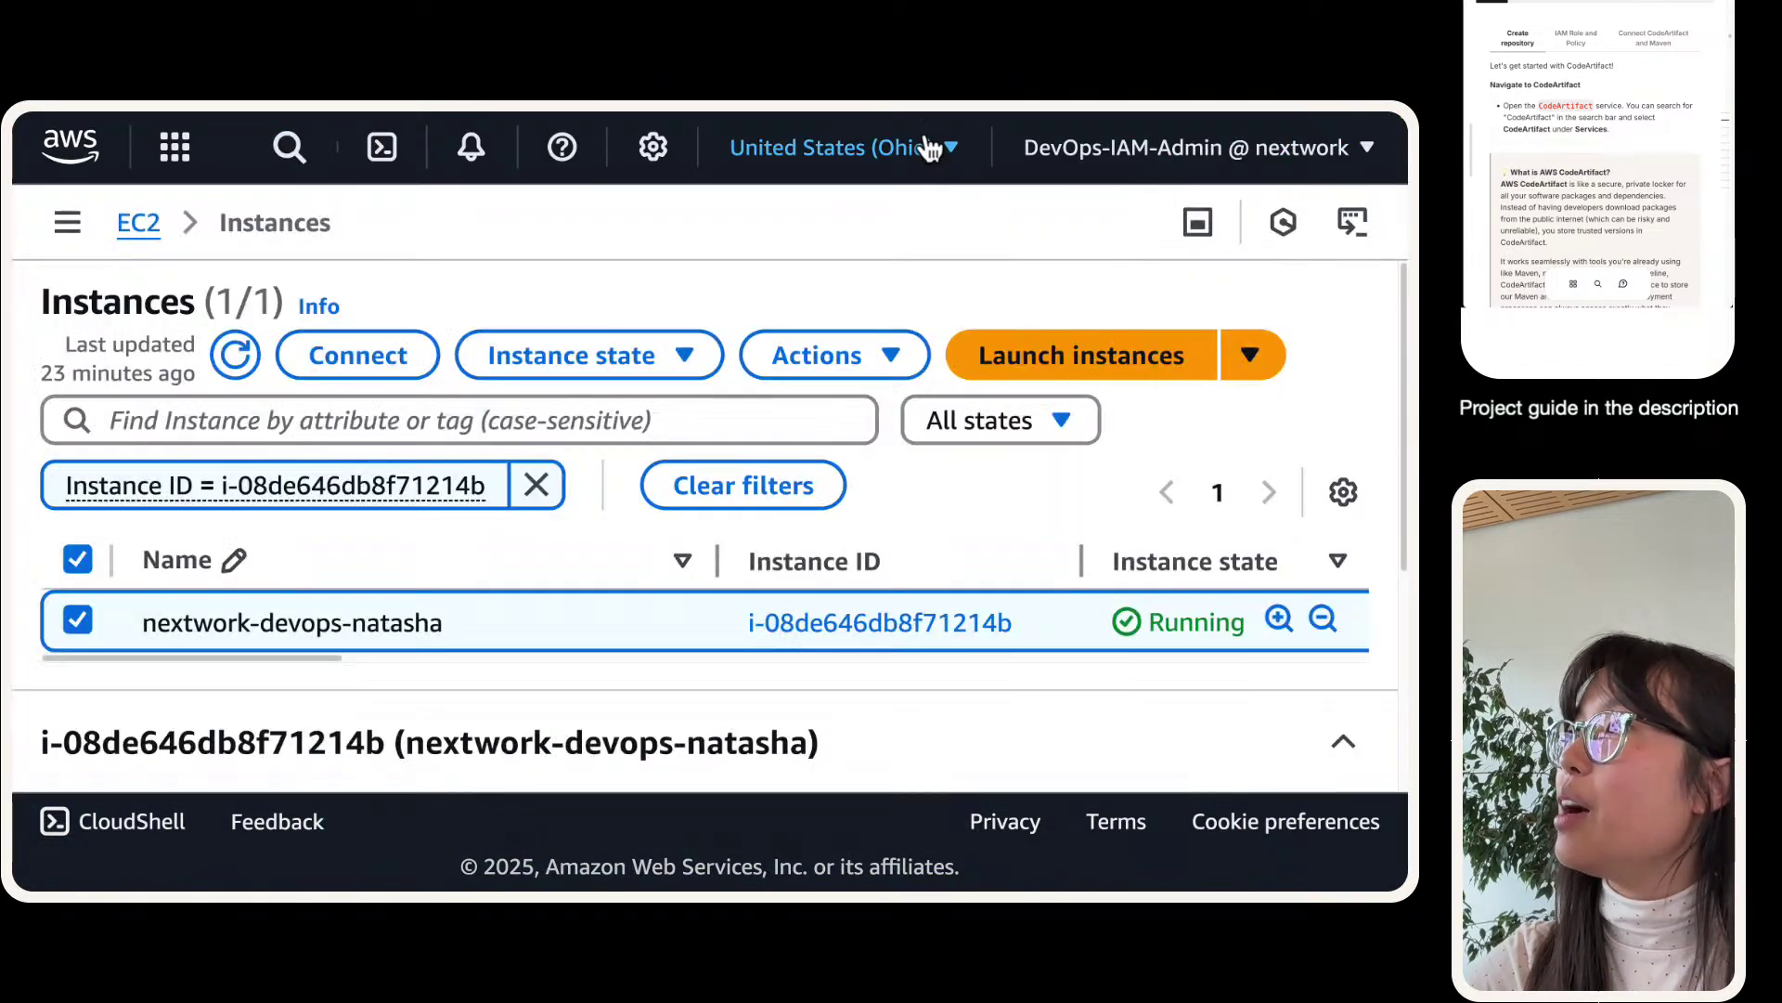
left_click(928, 149)
mouse_move(253, 109)
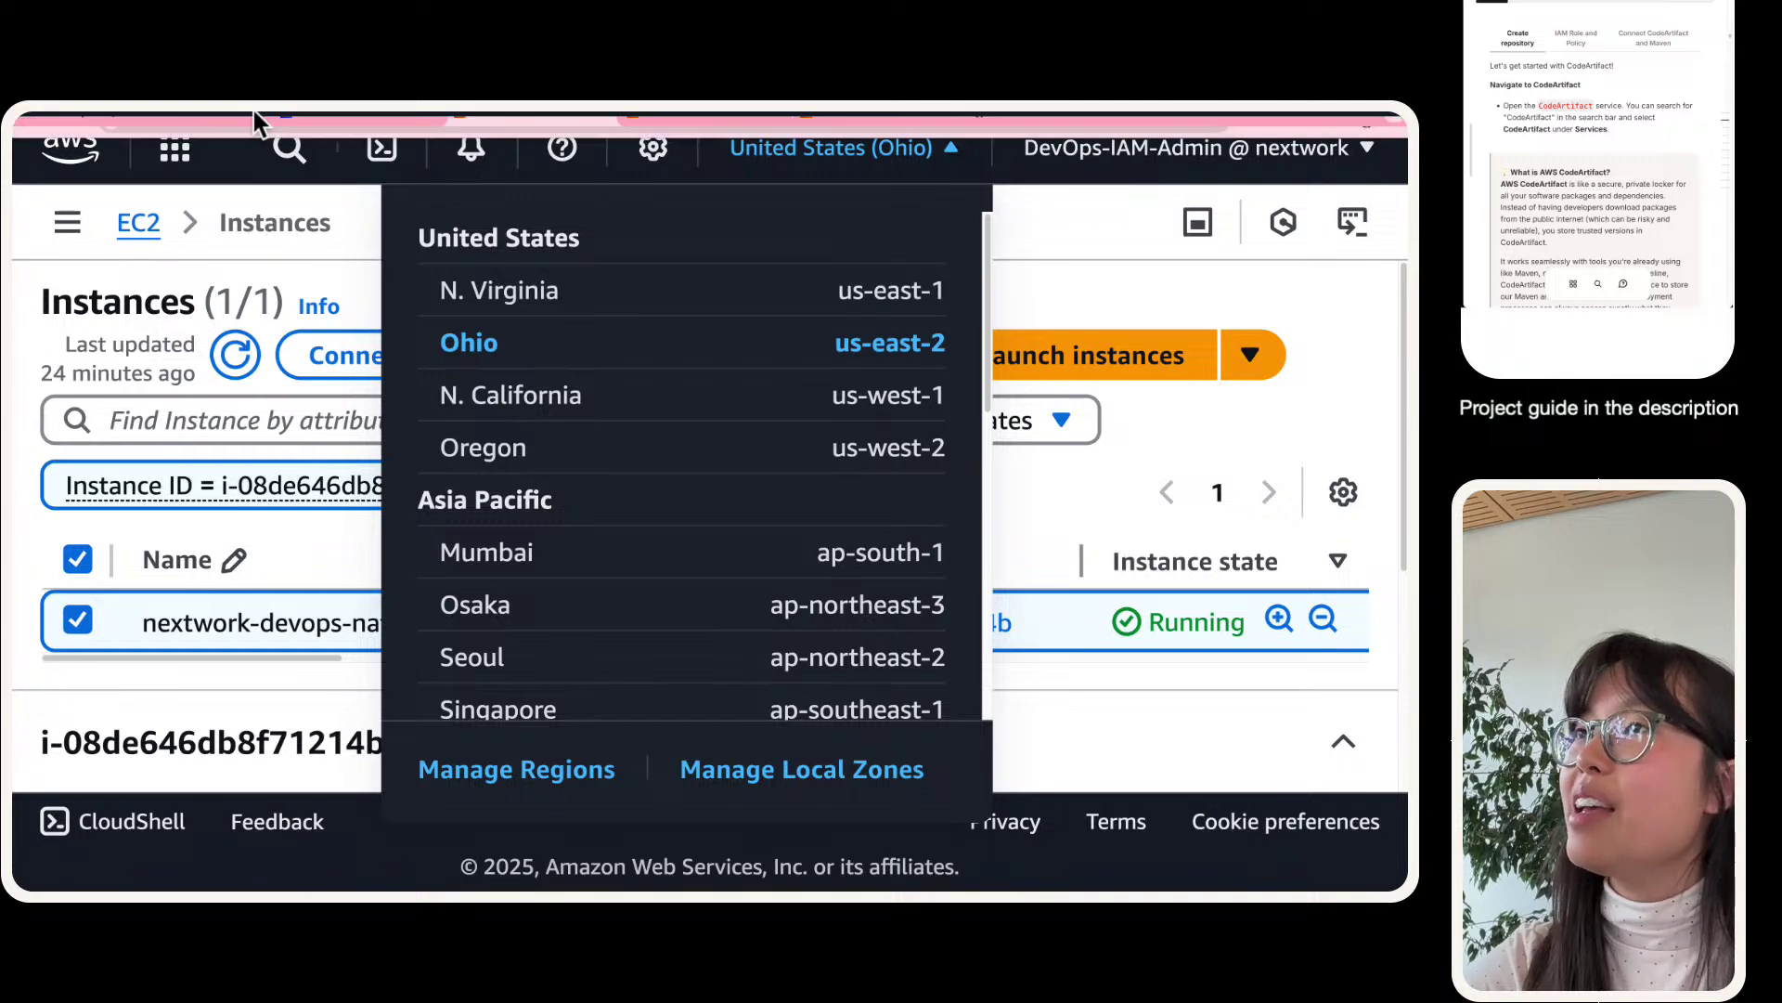
left_click(301, 130)
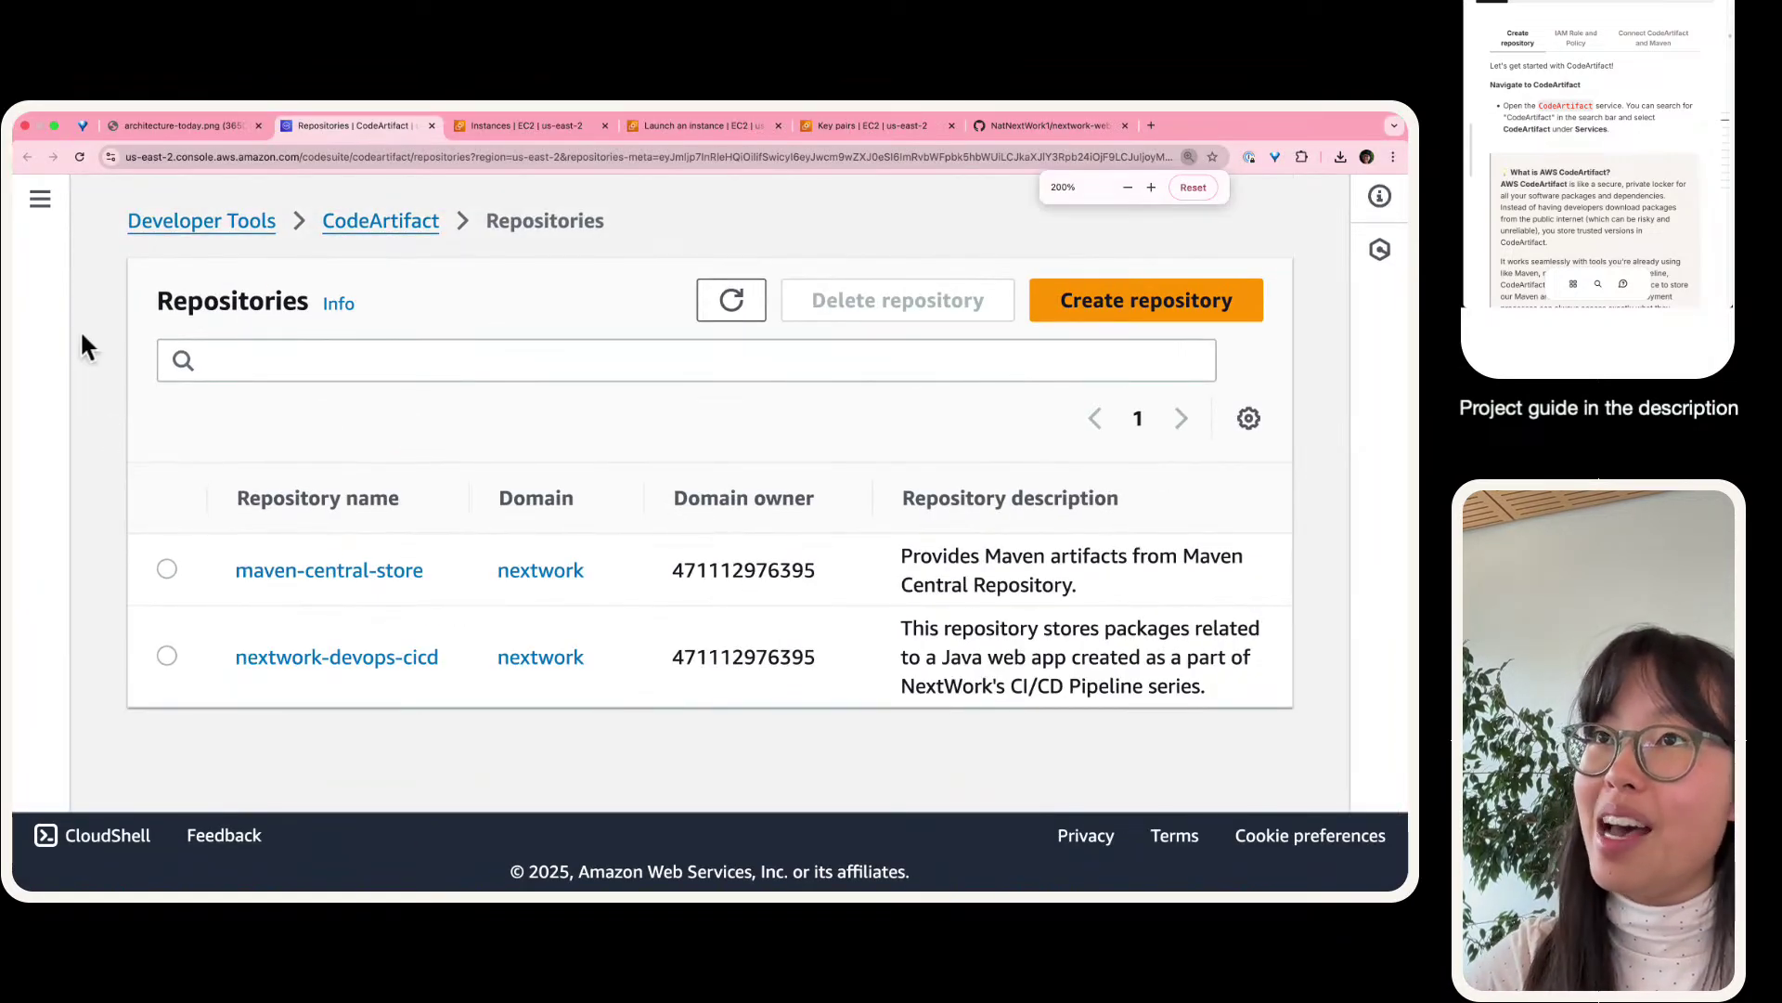
- Check the AWS region list and keep CodeArtifact in the Ohio region
left_click(46, 221)
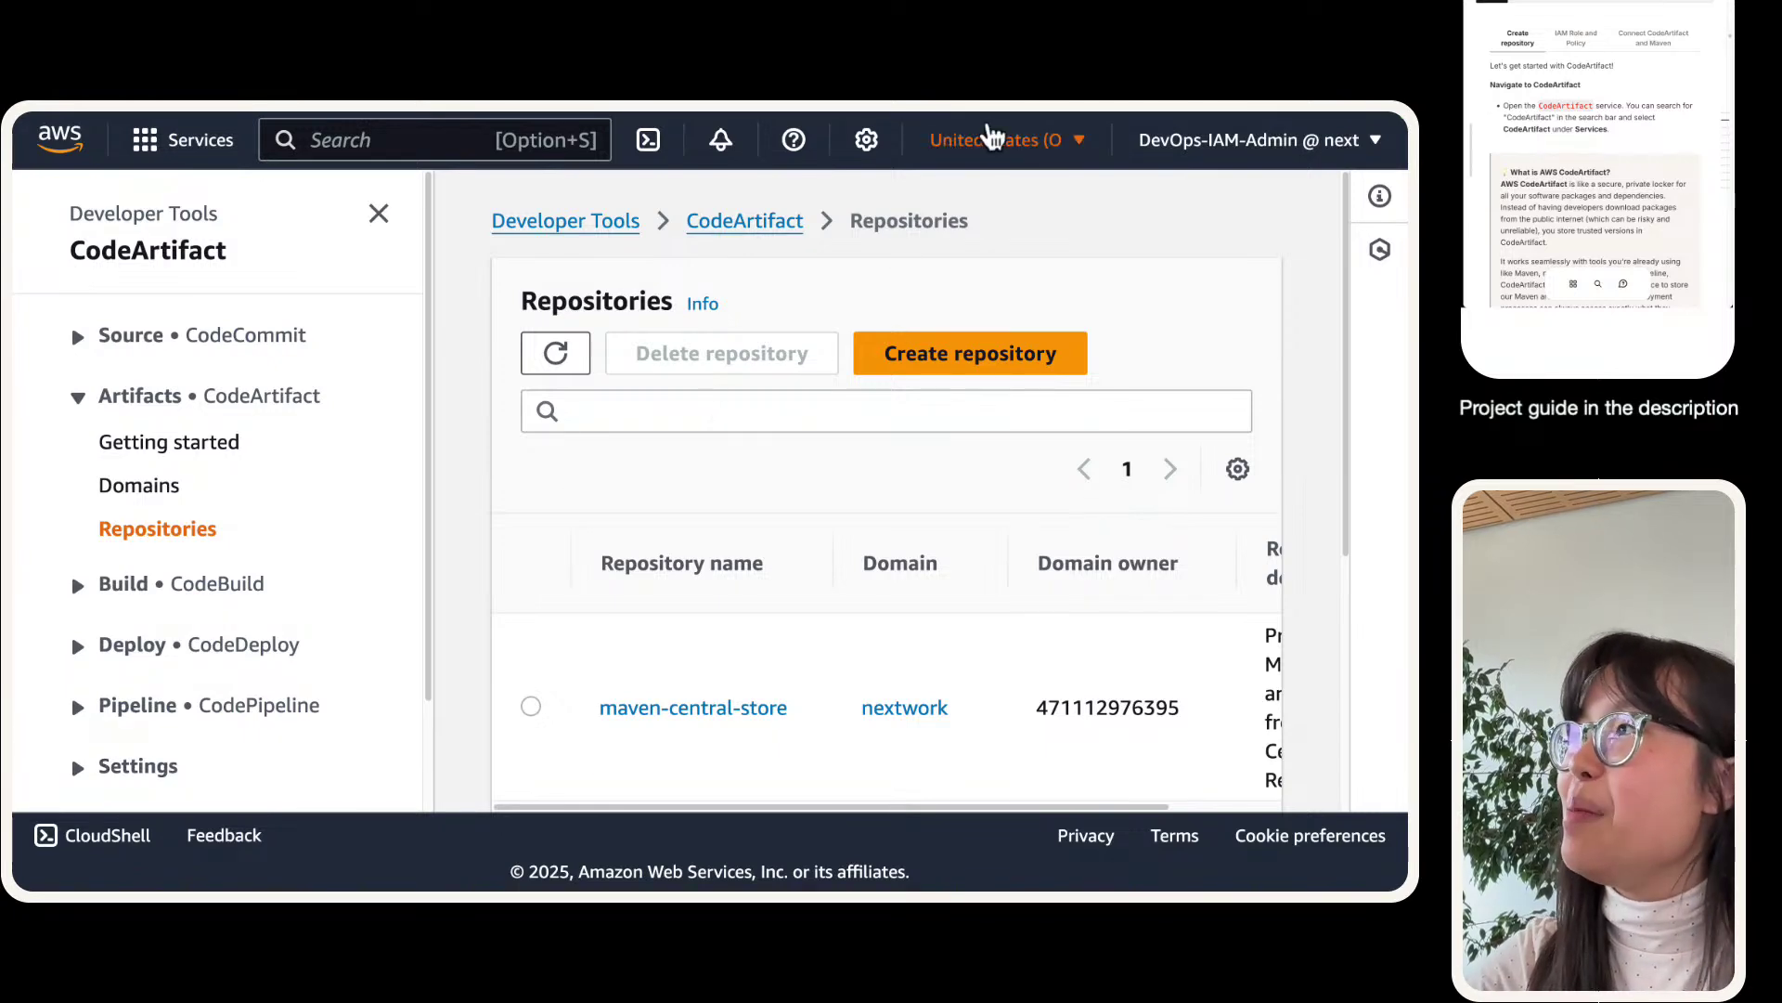
left_click(994, 140)
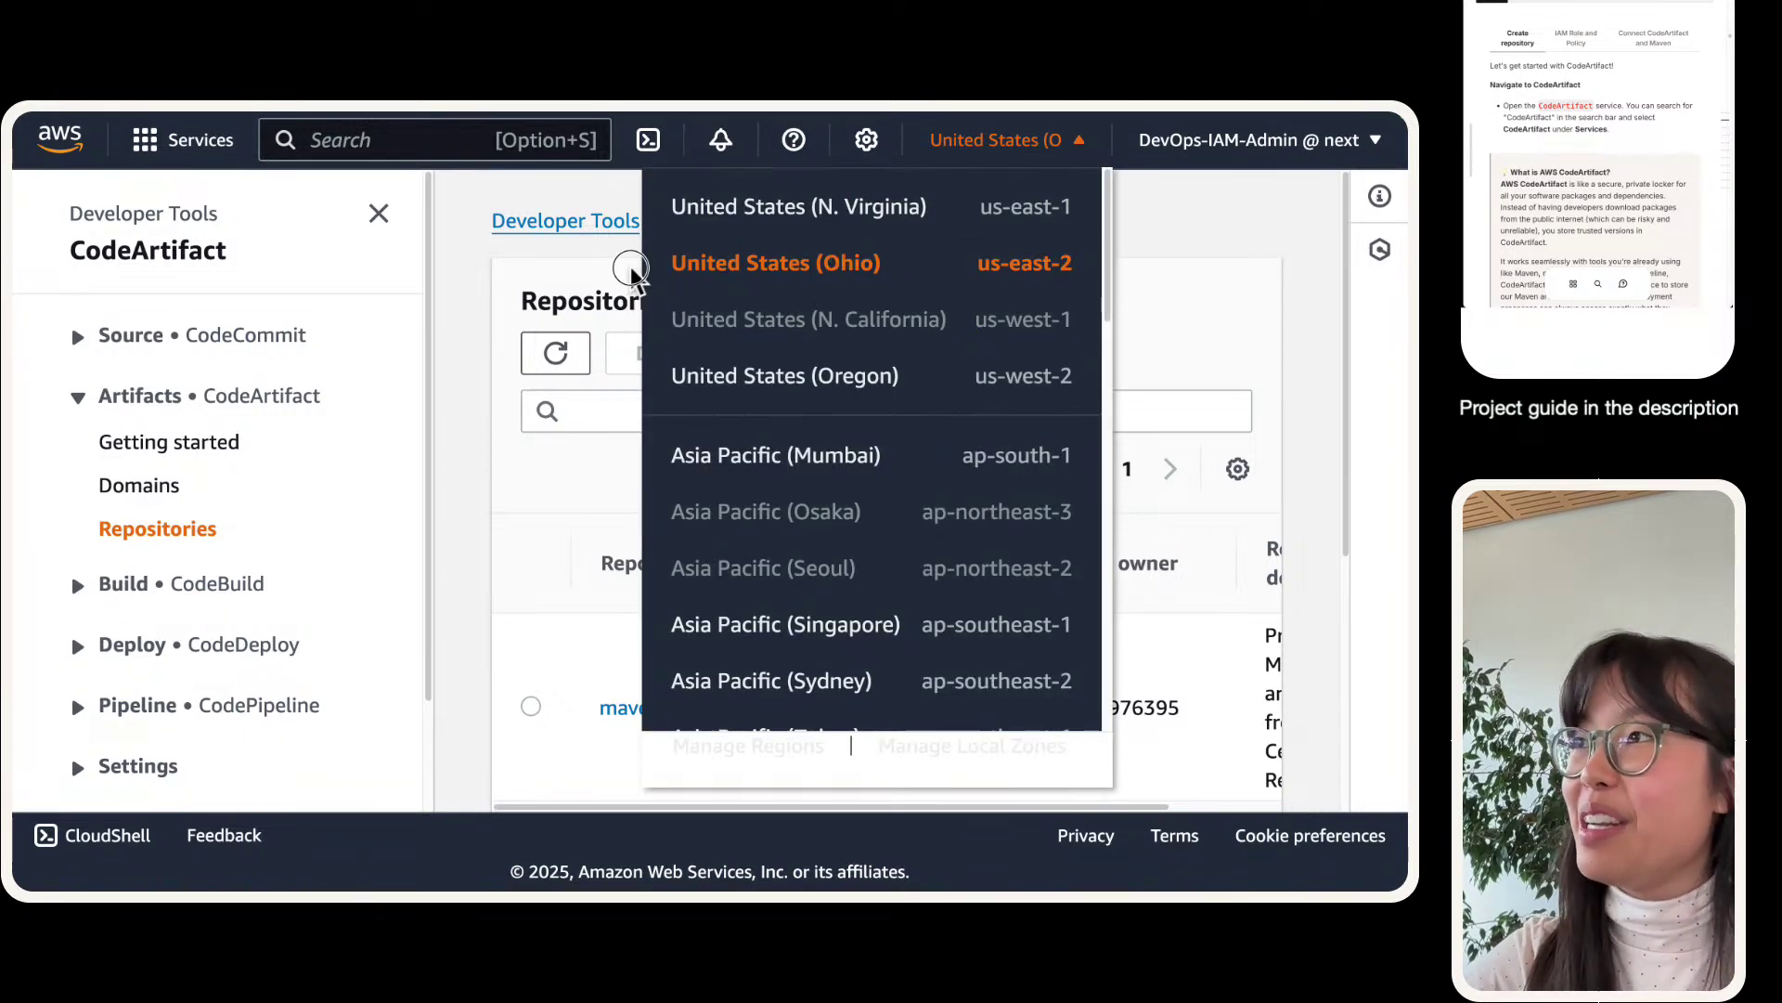
left_click_drag(629, 279, 700, 263)
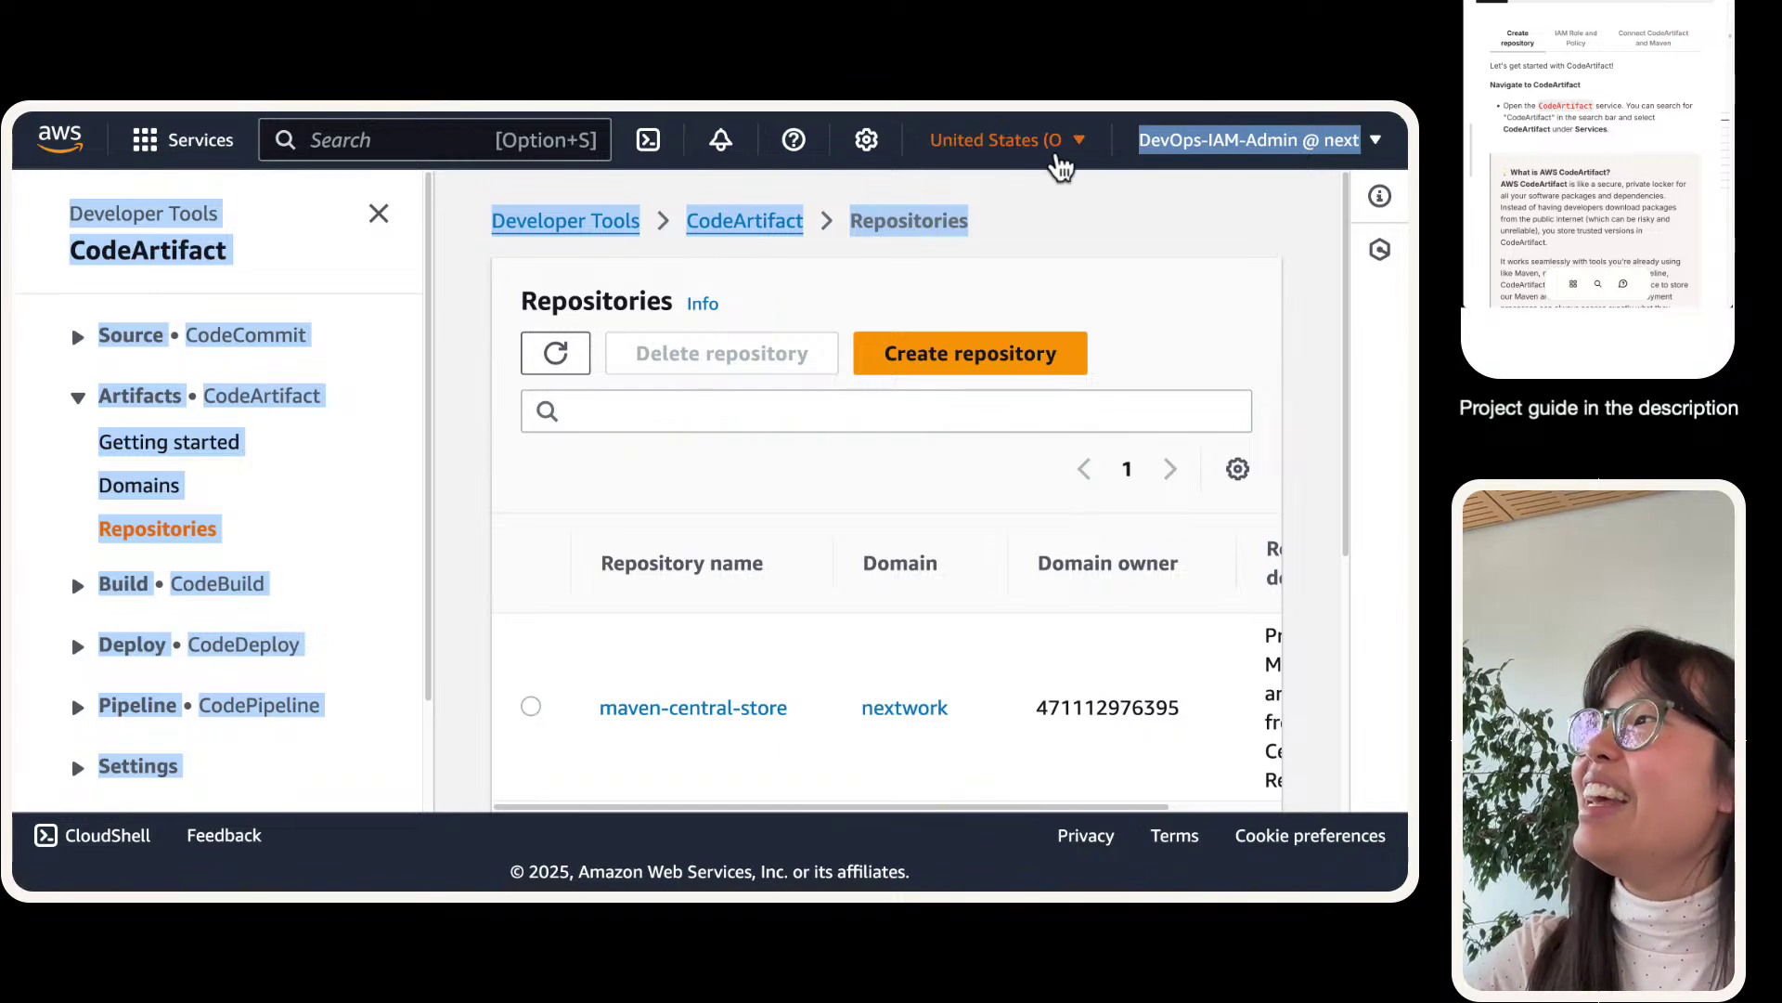
left_click(1035, 141)
left_click(1094, 242)
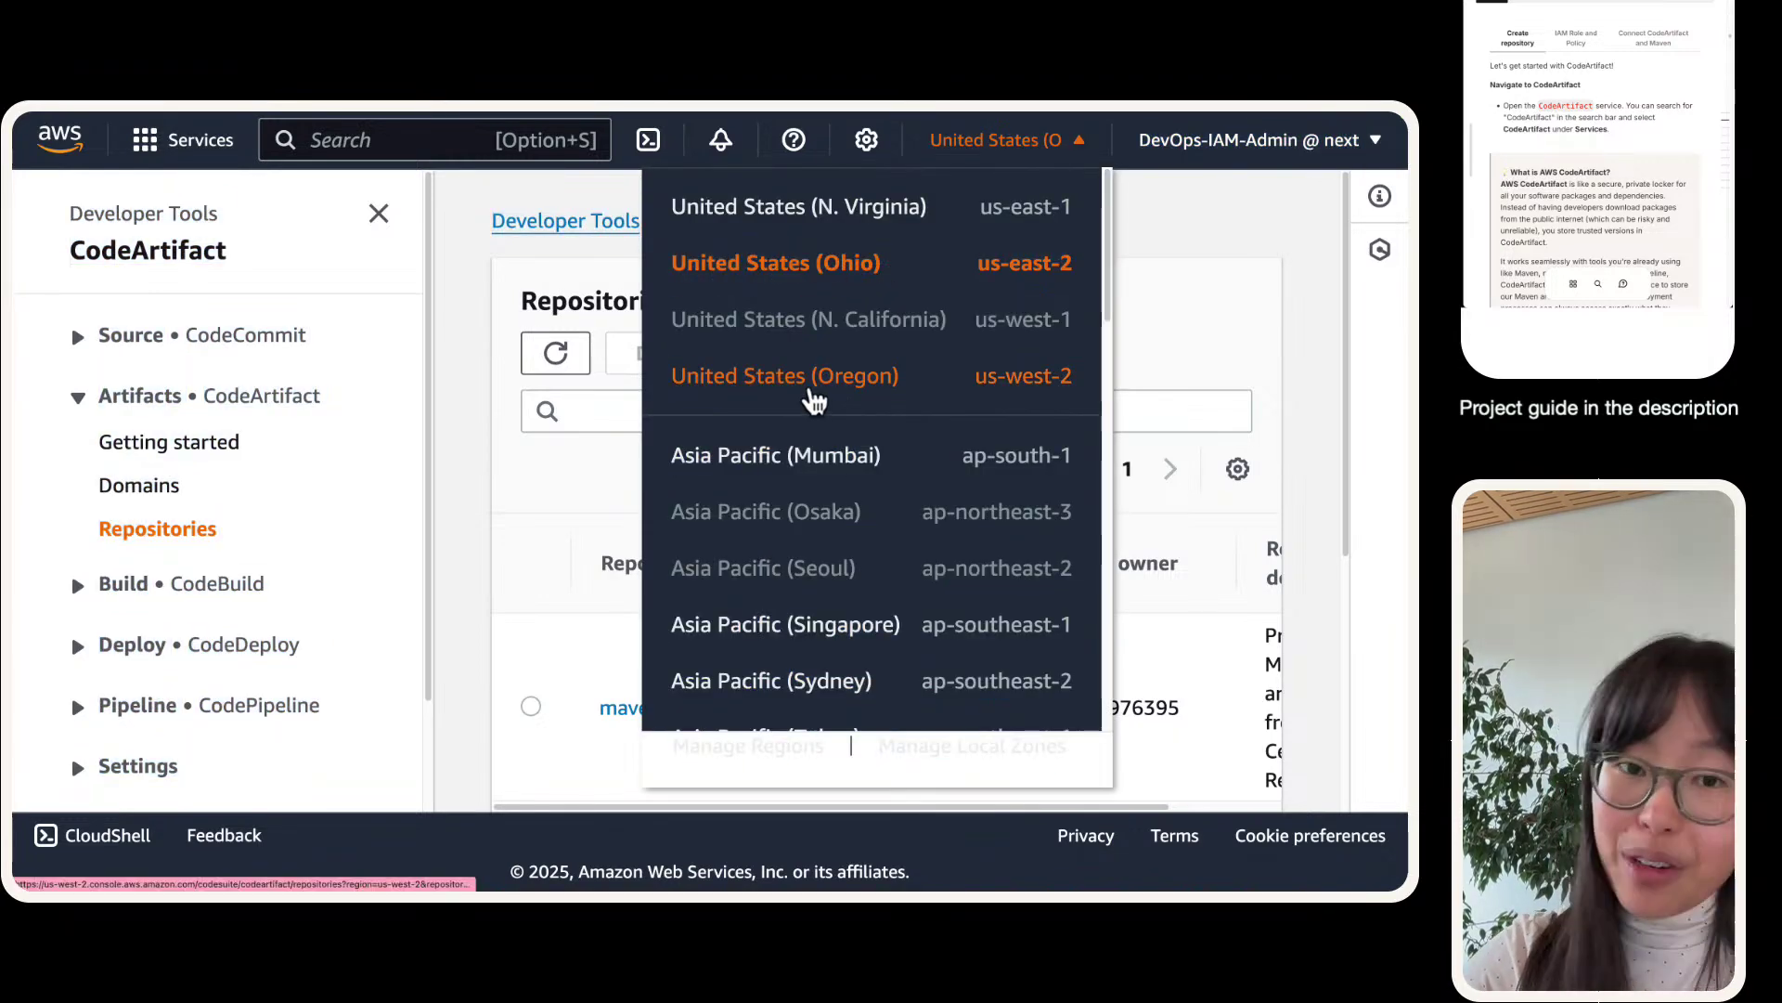
left_click(511, 604)
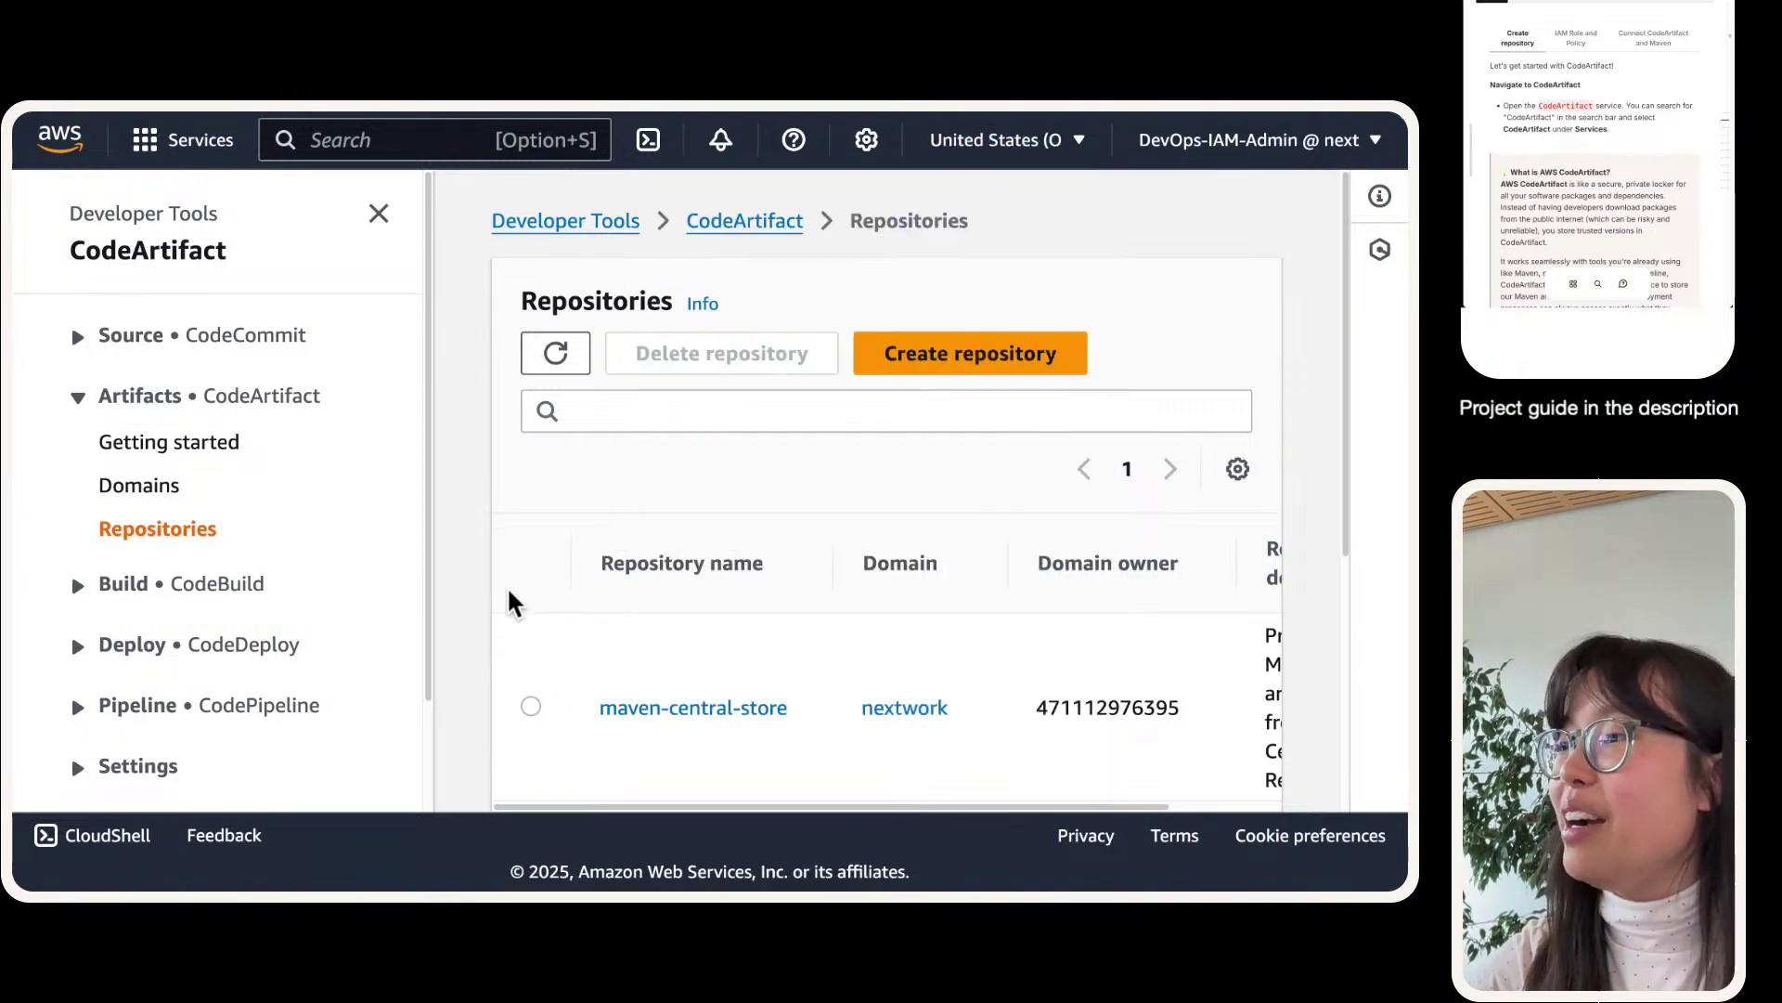
- Browse the Ohio repositories, selecting nextwork-devops-cicd and then maven-central-store
scroll(511, 603, "down", 2)
left_click(529, 596)
scroll(544, 650, "down", 2)
left_click(541, 692)
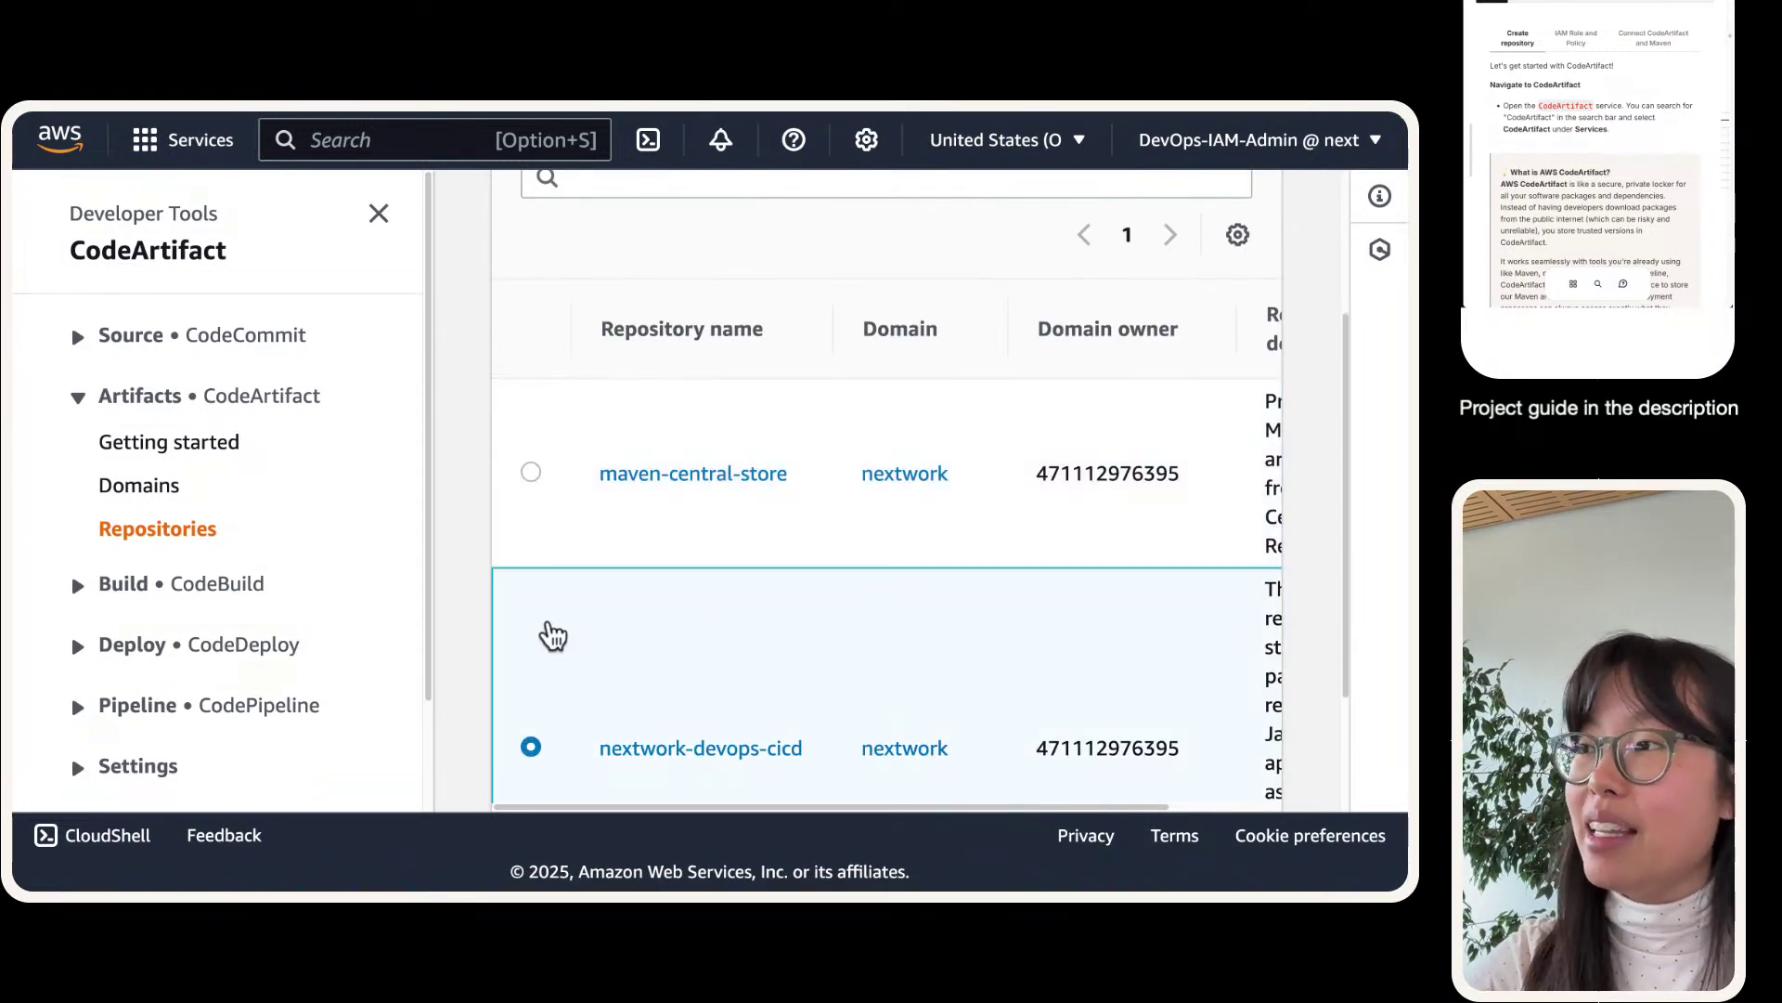
scroll(553, 635, "up", 2)
left_click(546, 704)
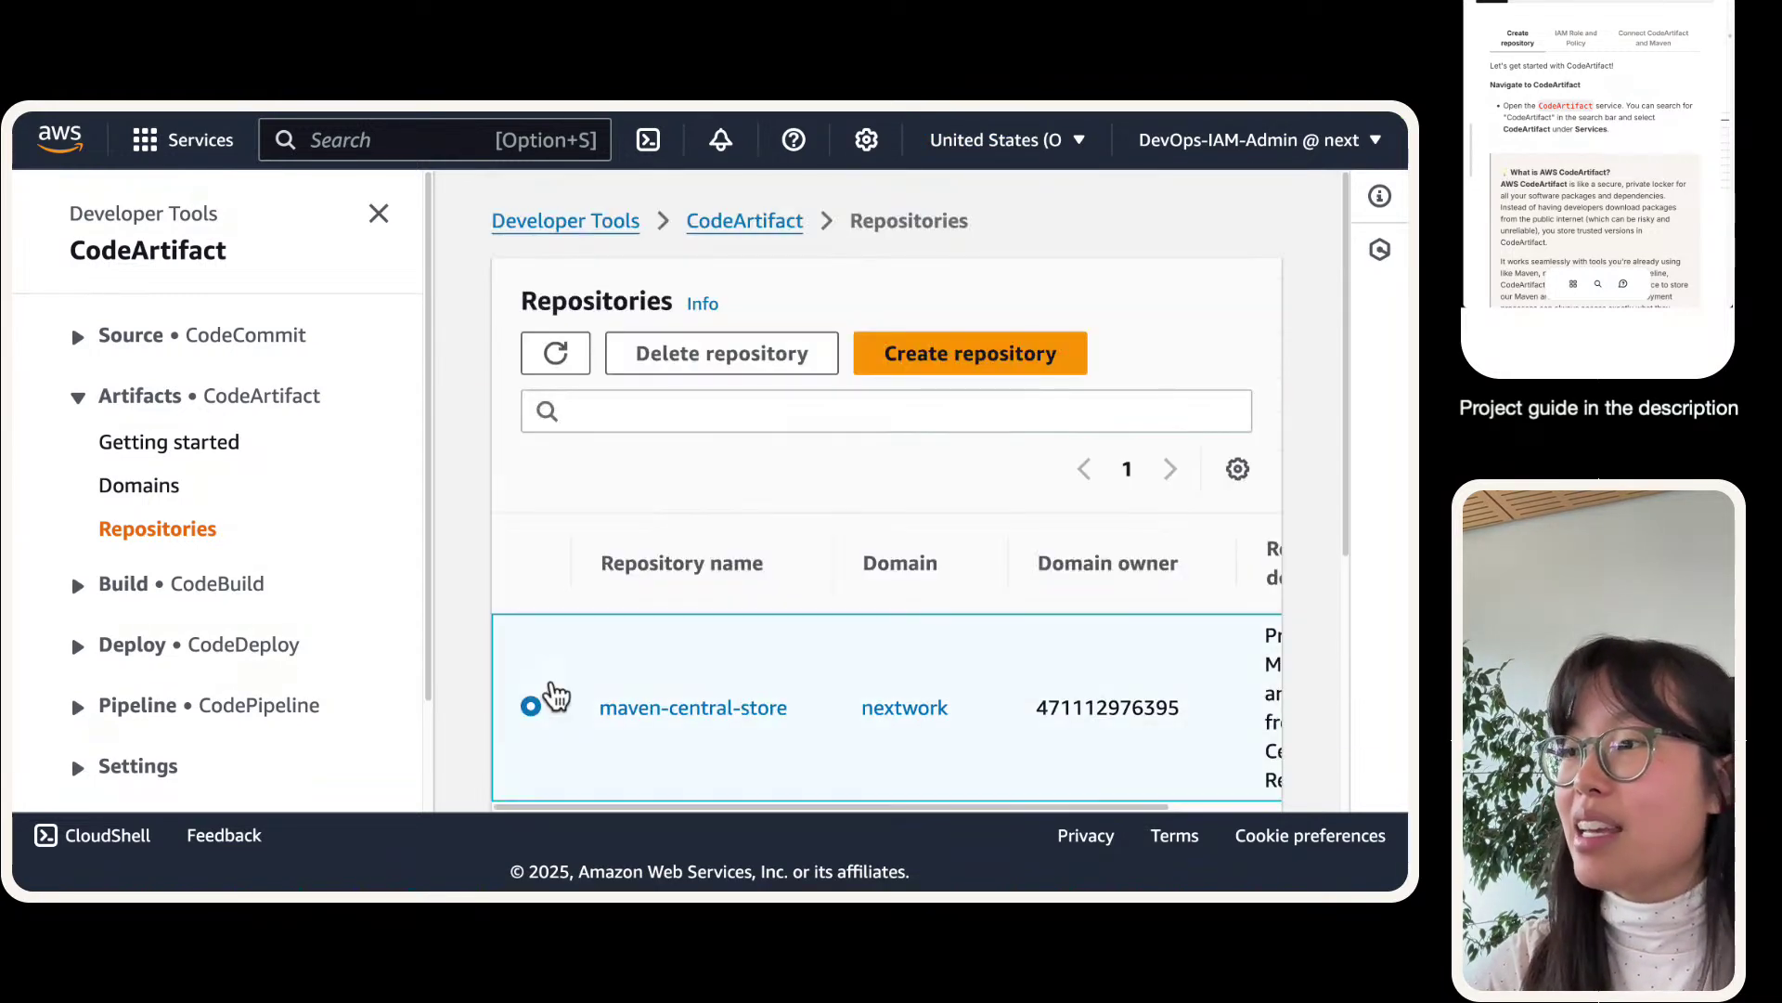
- Delete the maven-central-store repository, confirming with 'delete'
left_click(910, 346)
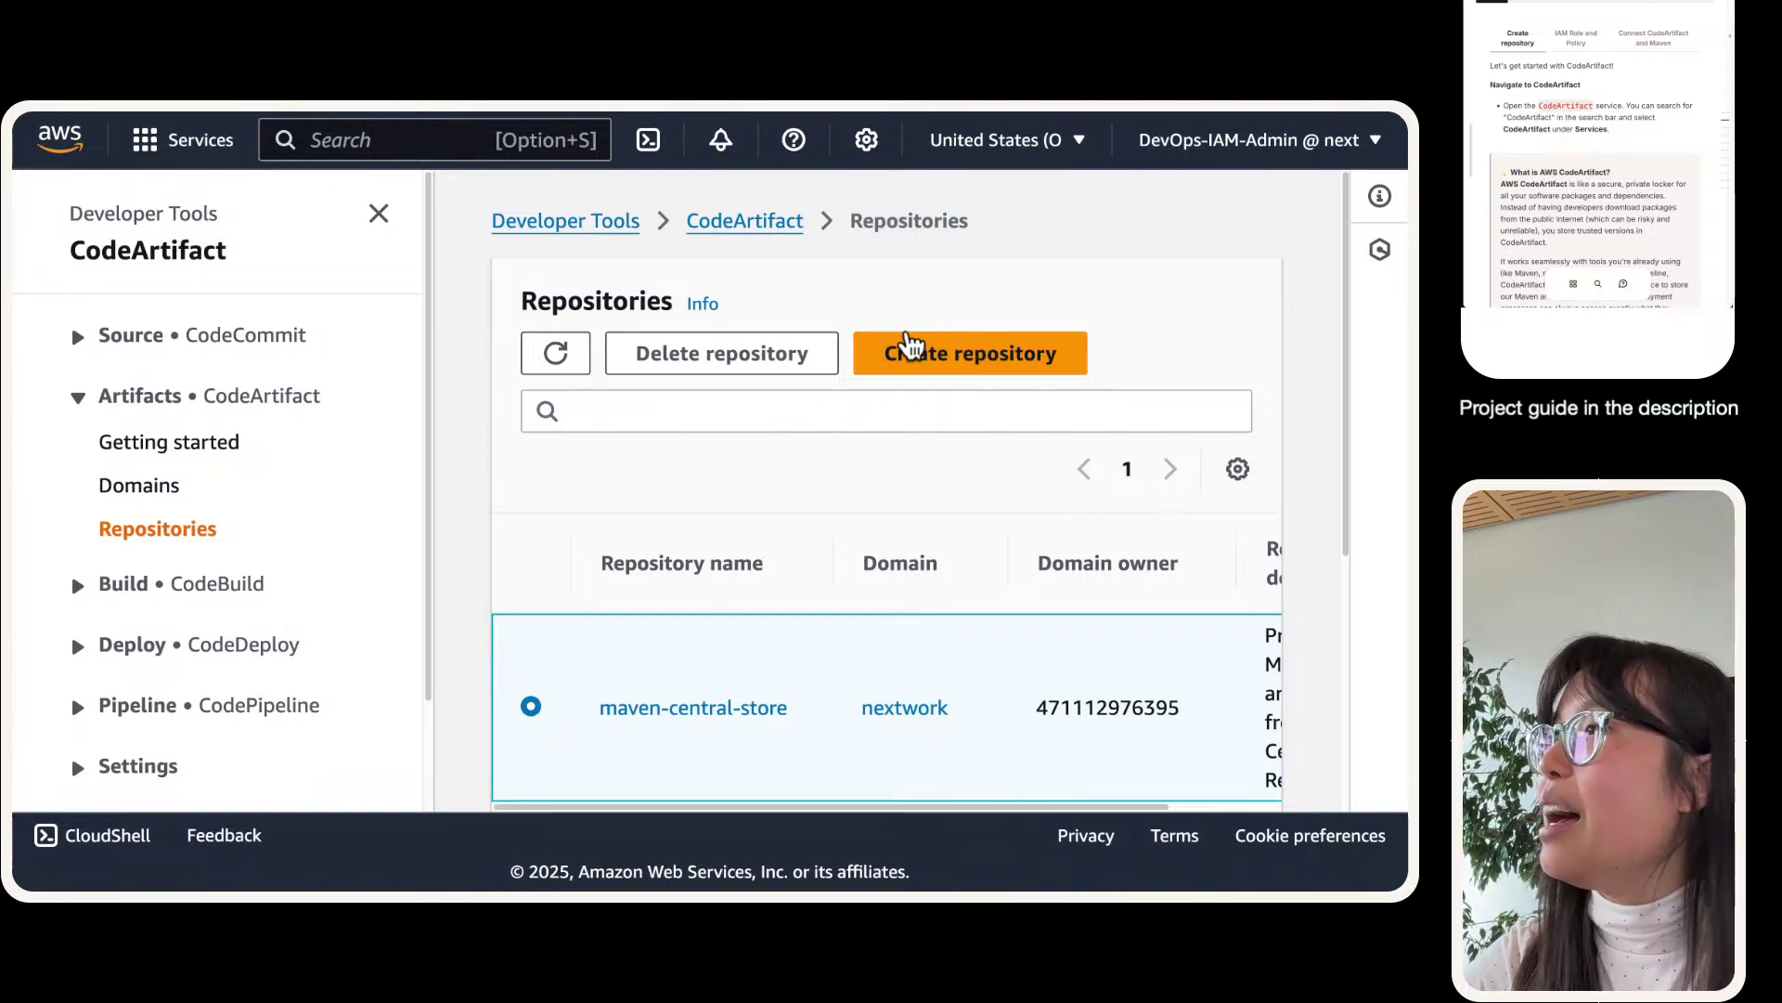
left_click(661, 349)
left_click(622, 522)
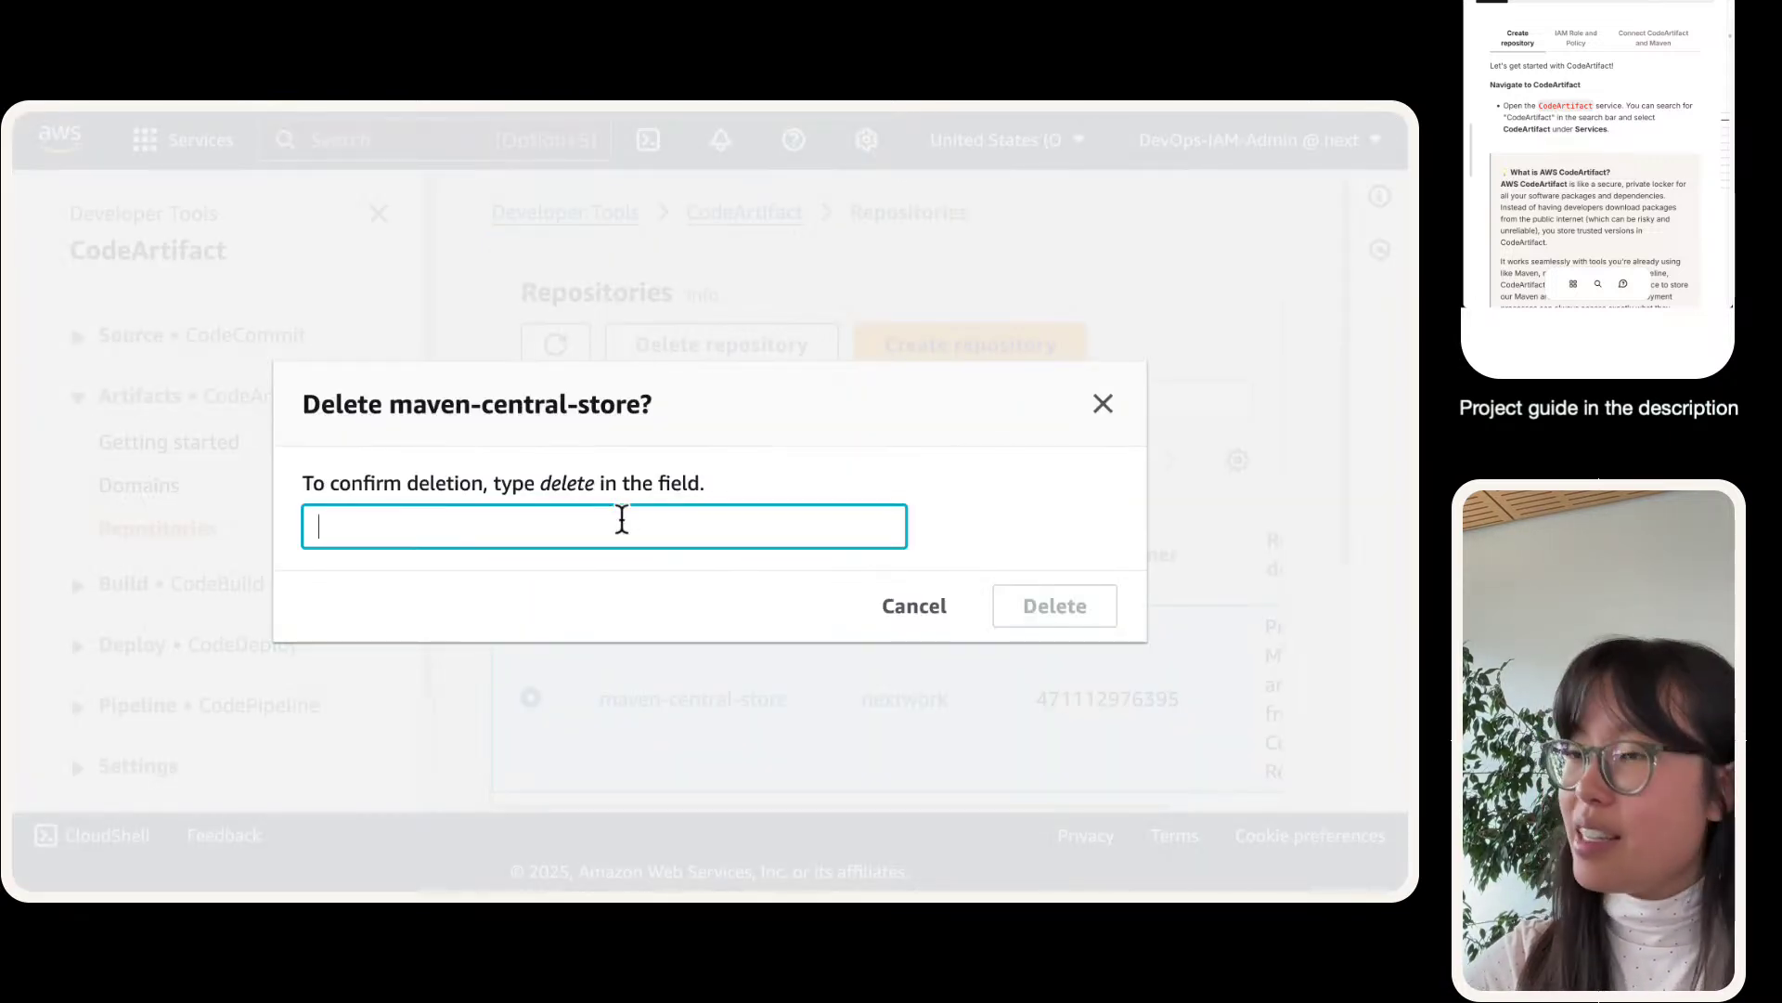
type("delete")
key("Tab")
key("Tab")
key("Return")
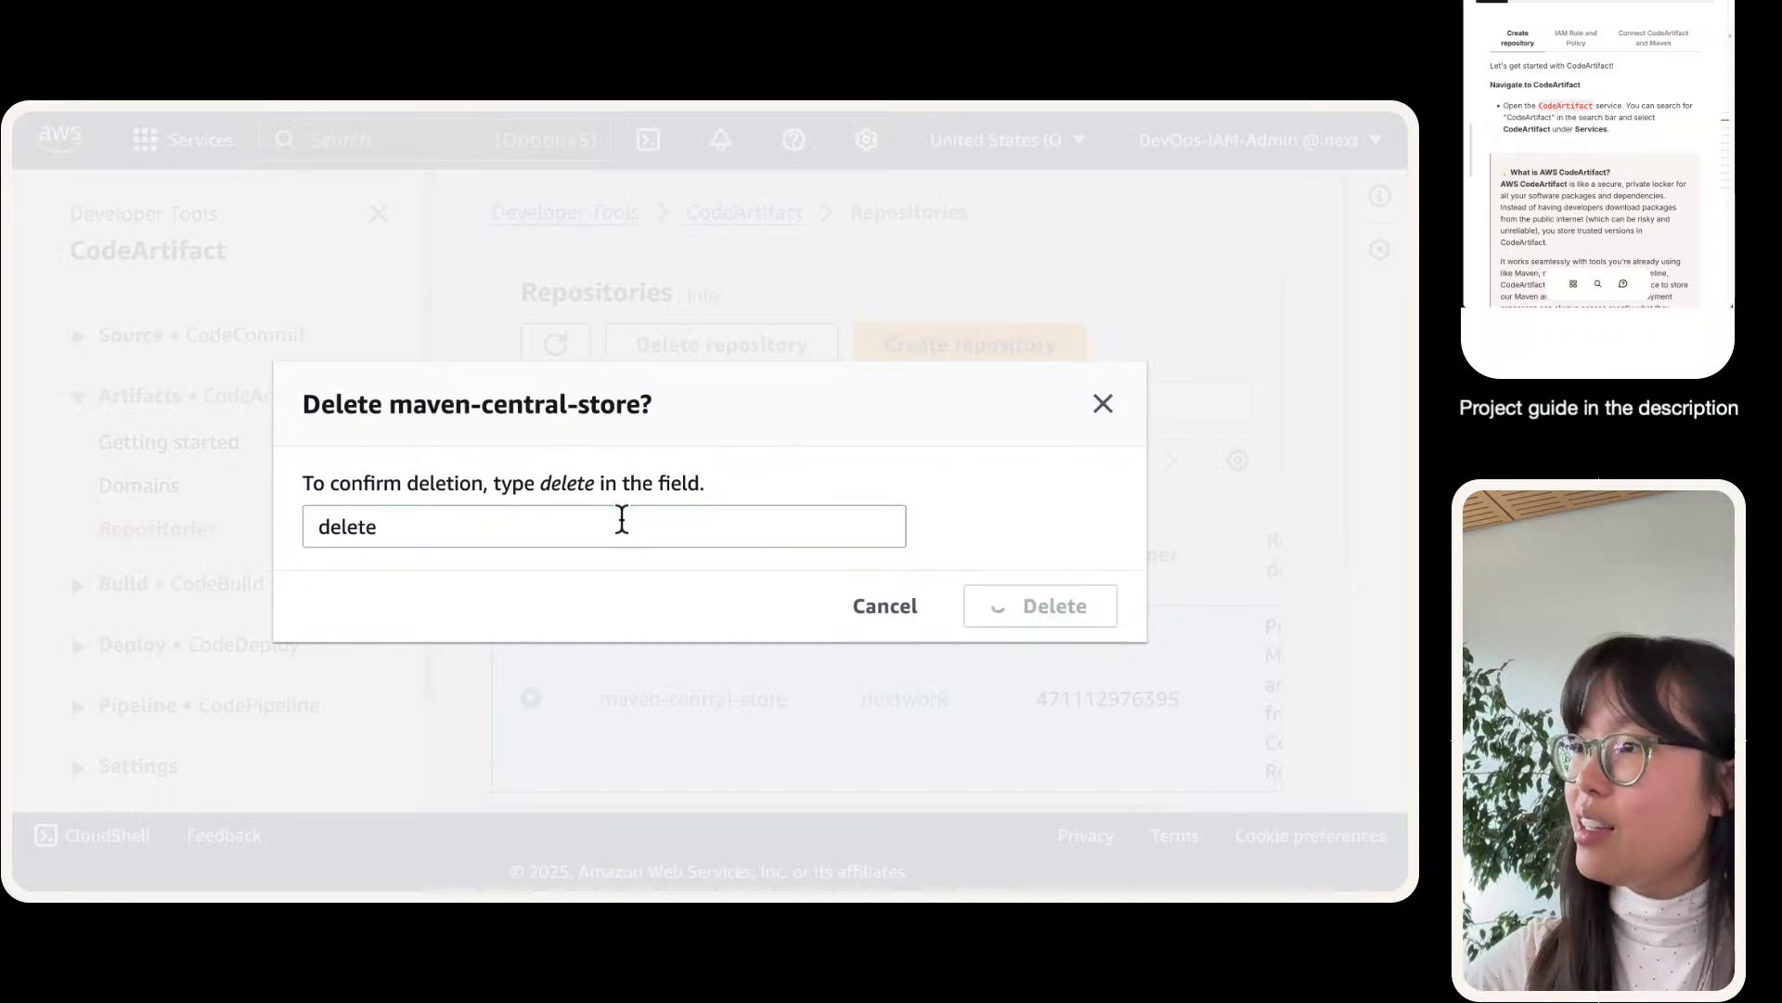
- Delete the nextwork-devops-cicd repository, confirming with 'delete'
scroll(557, 654, "down", 2)
left_click(531, 660)
scroll(557, 603, "up", 3)
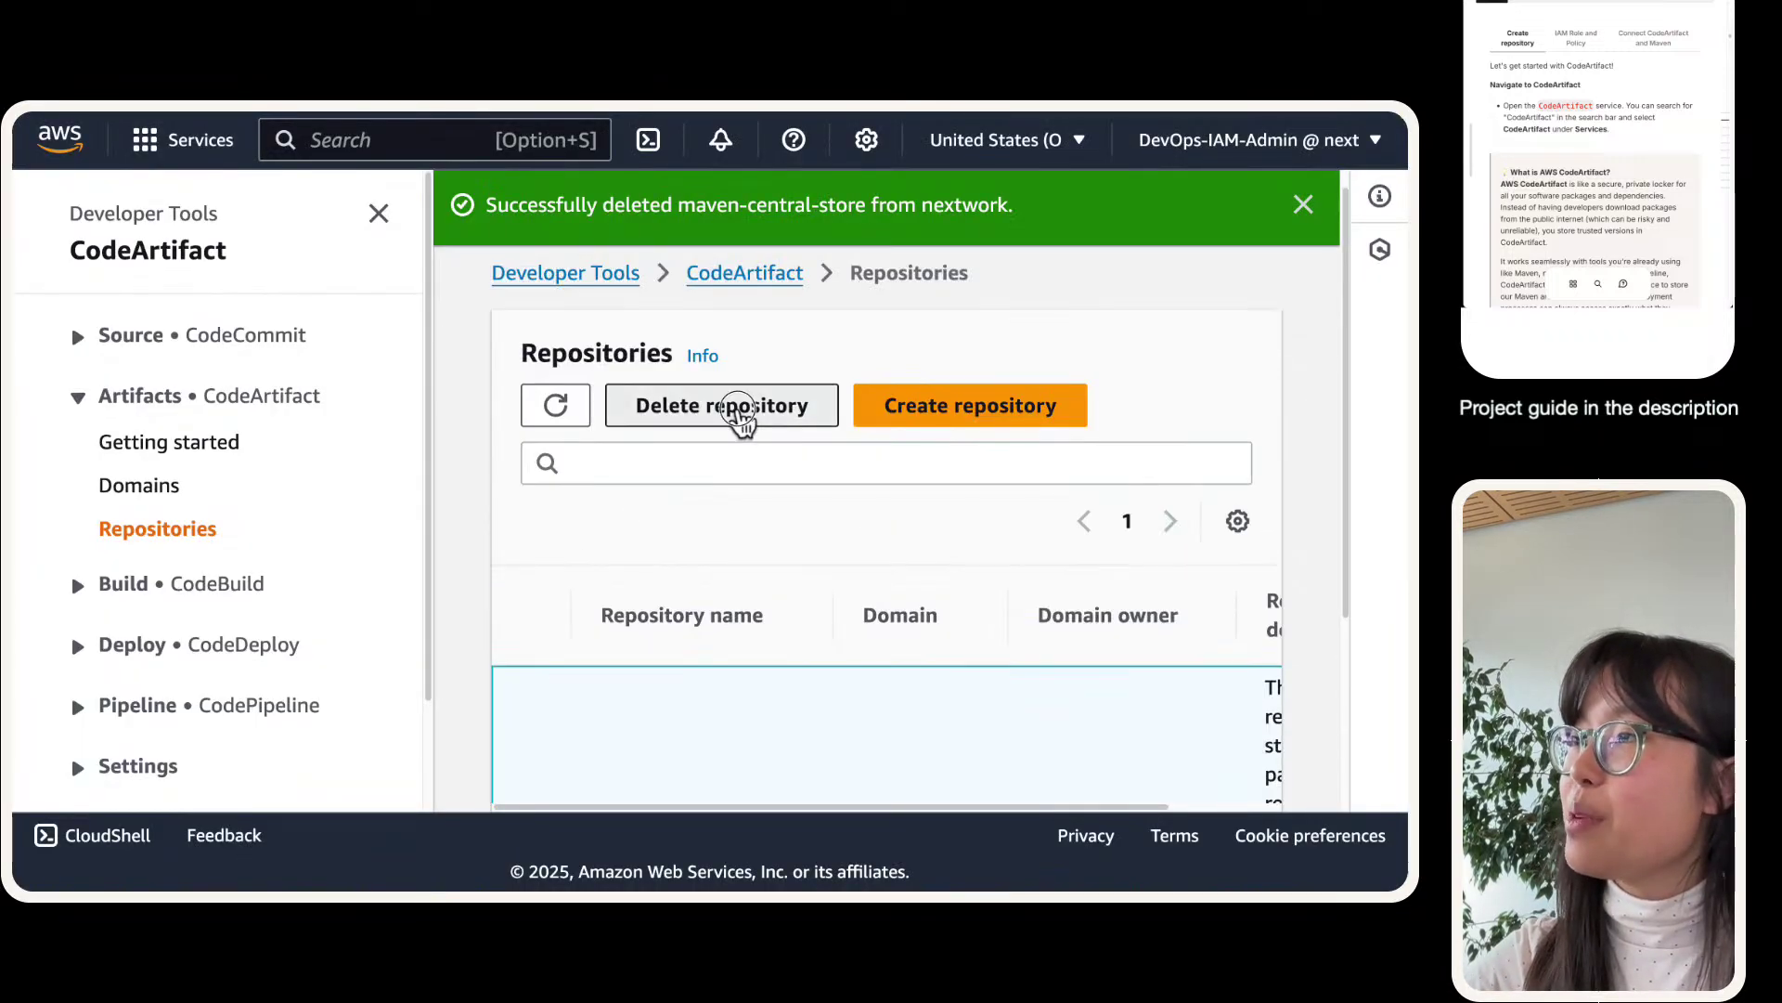
left_click(738, 416)
left_click(634, 538)
type("delete")
key("Return")
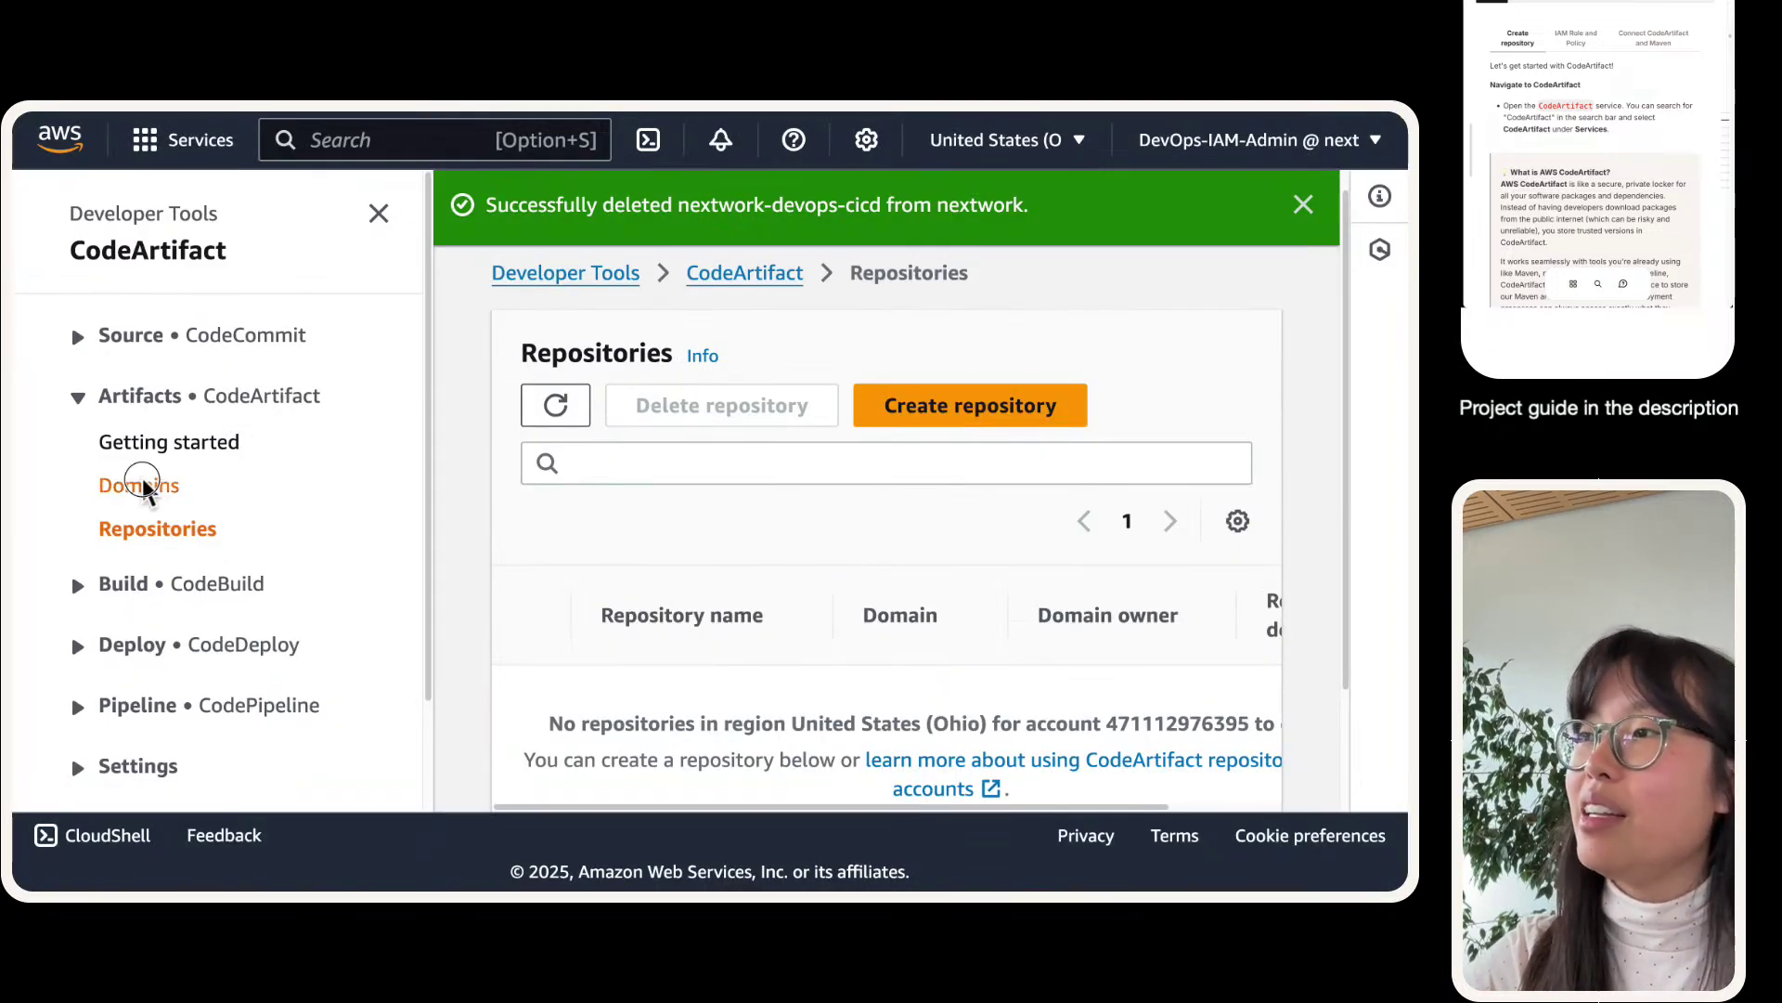
- Delete the nextwork domain, confirming with 'delete', and return to the empty Repositories list
left_click(134, 484)
left_click(523, 574)
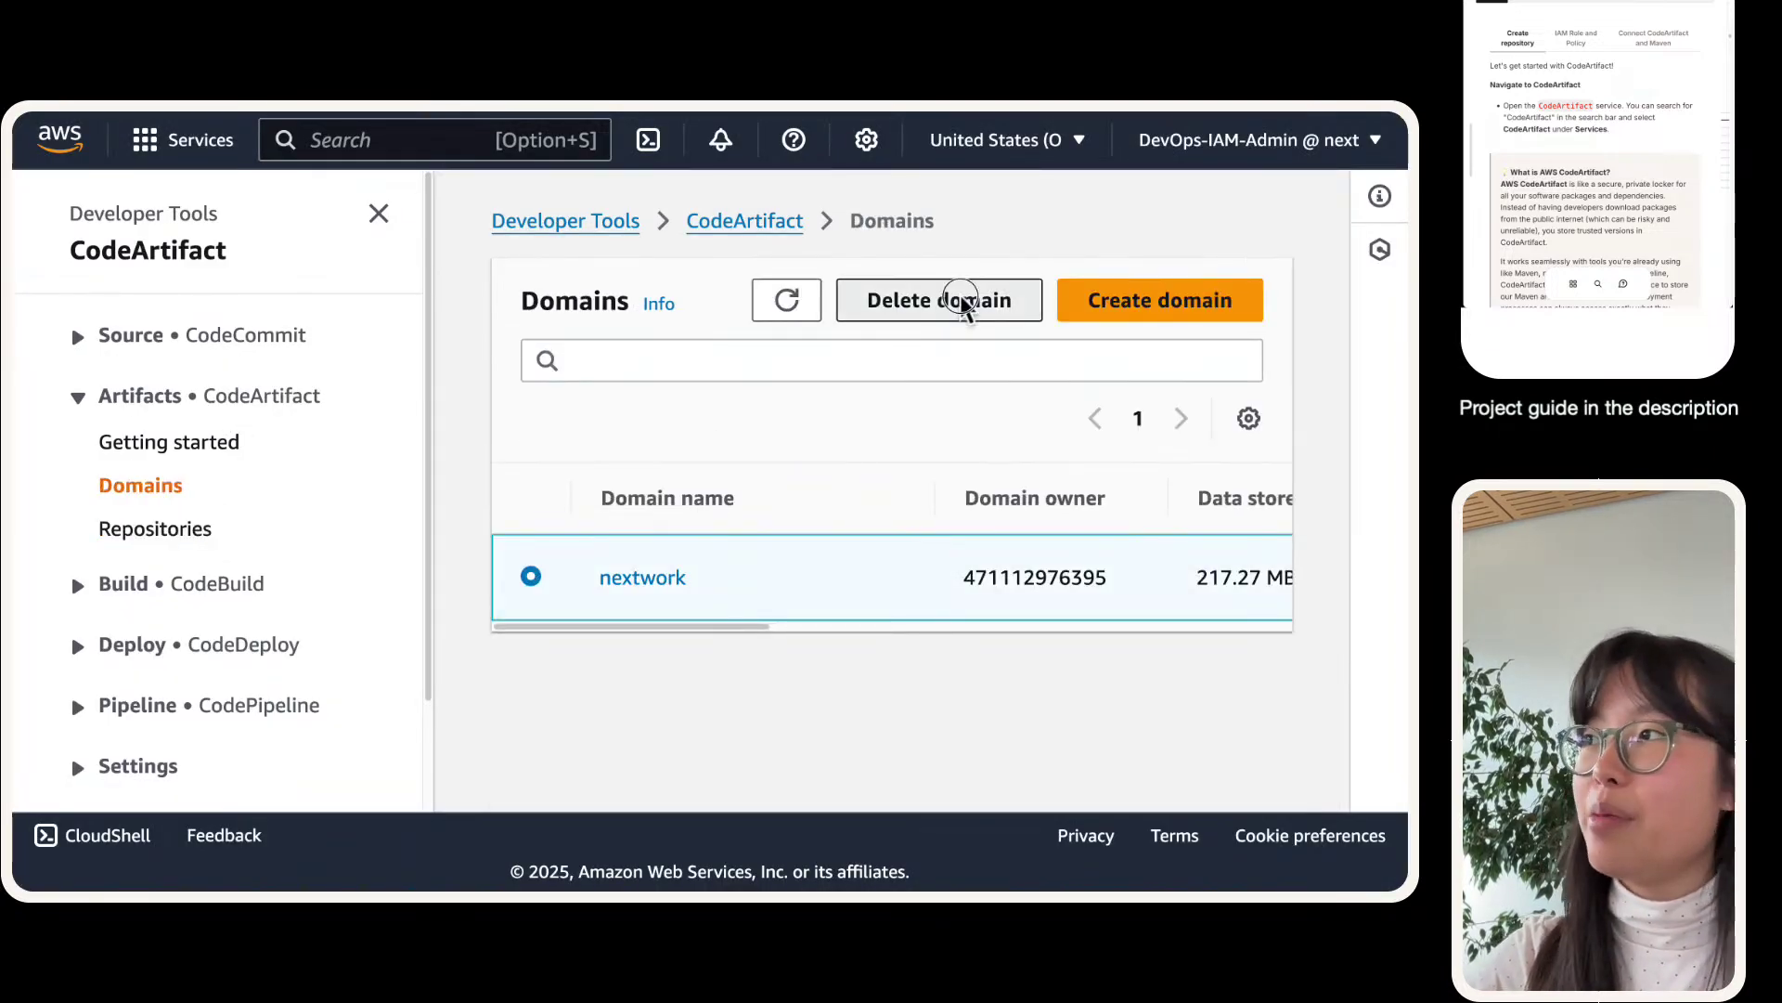
left_click(955, 298)
left_click(723, 546)
type("delete")
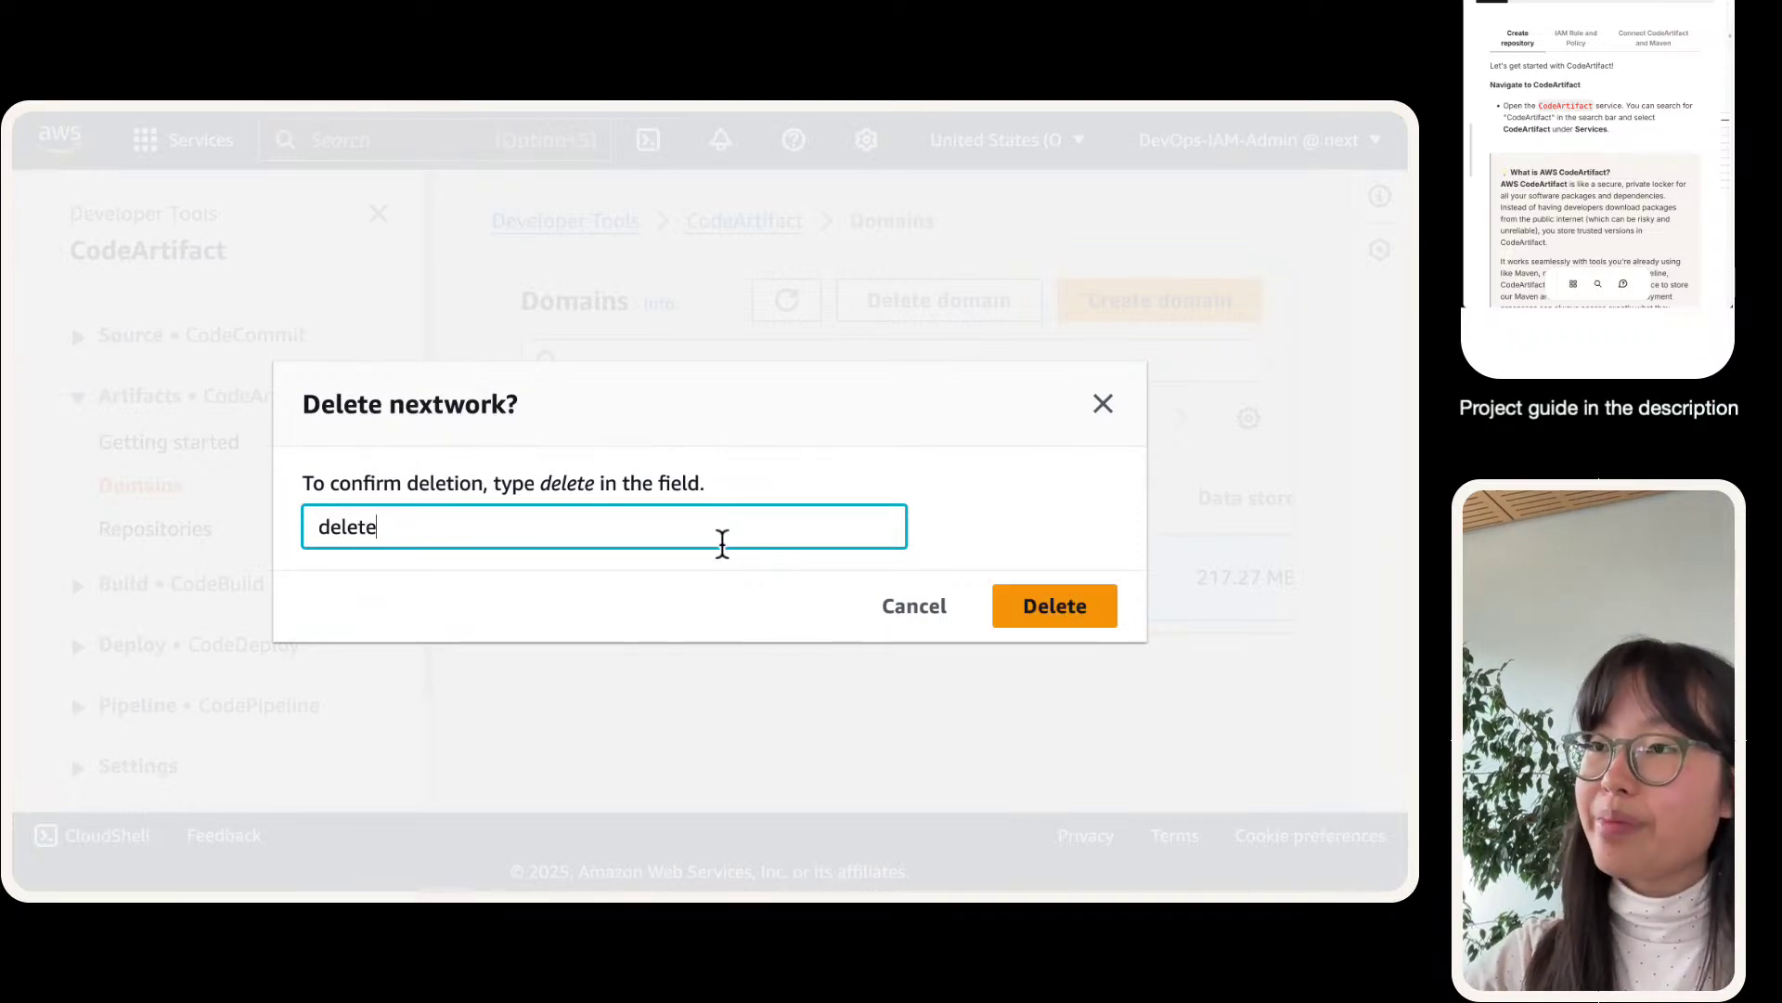
key("Return")
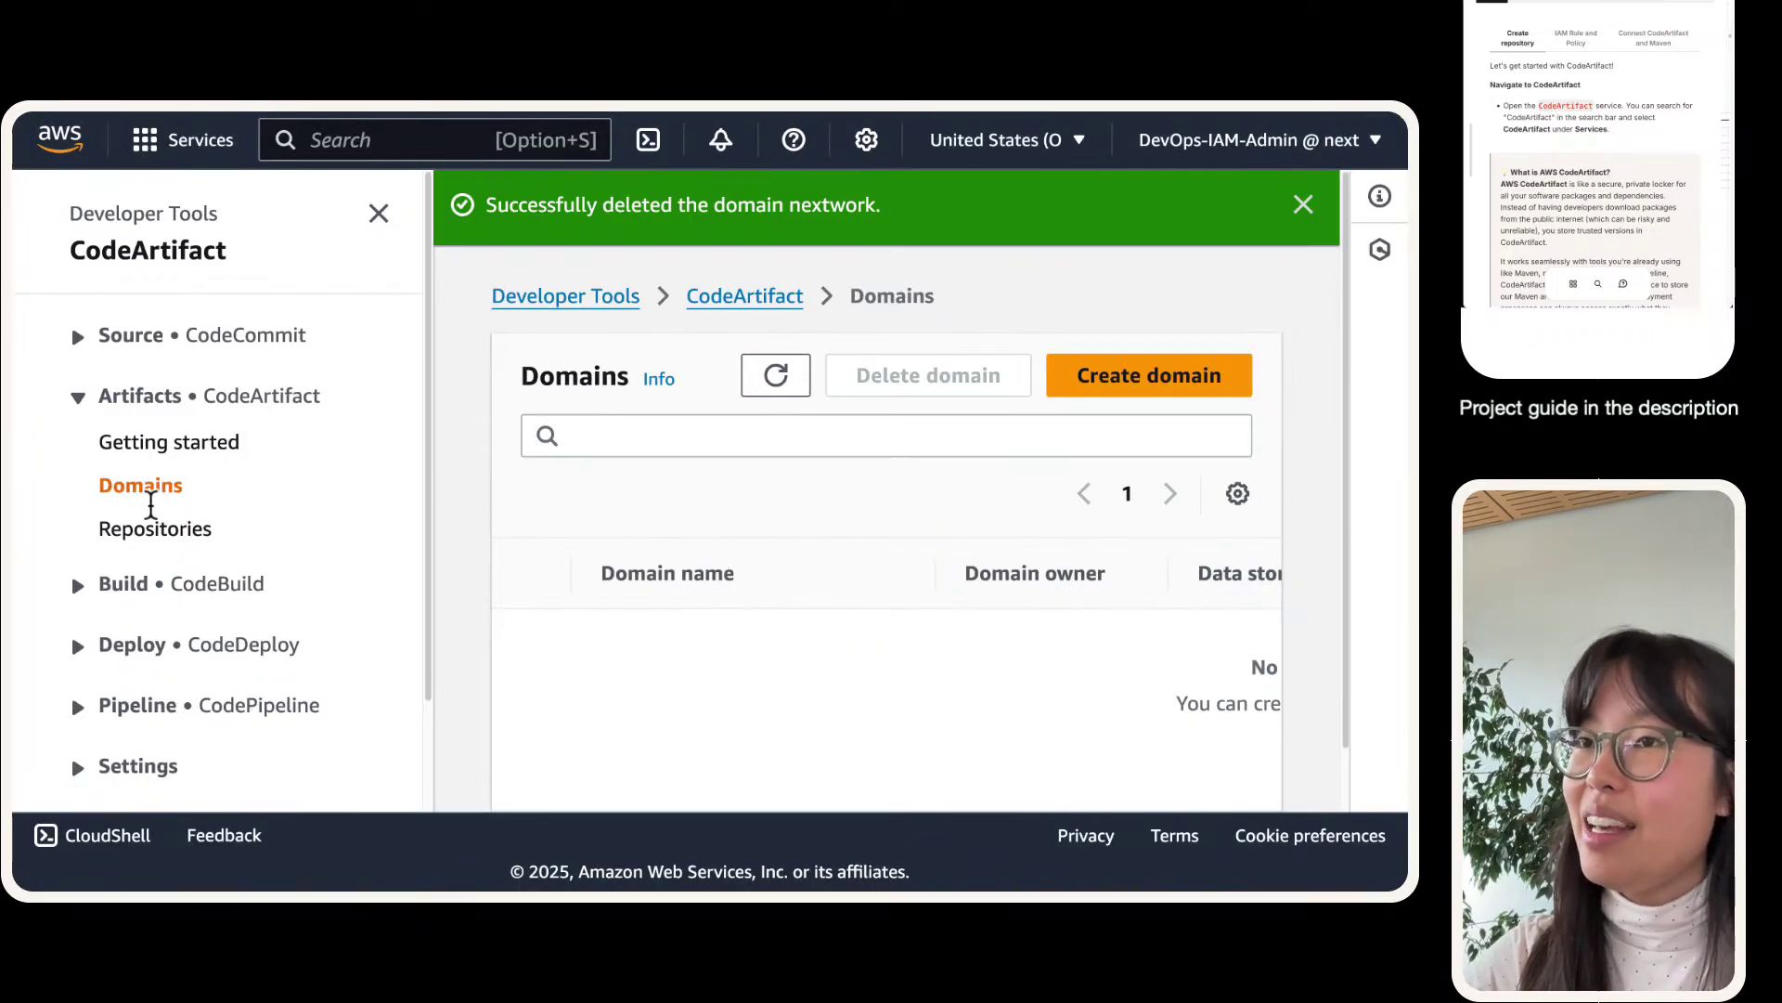
left_click(153, 527)
left_click(380, 215)
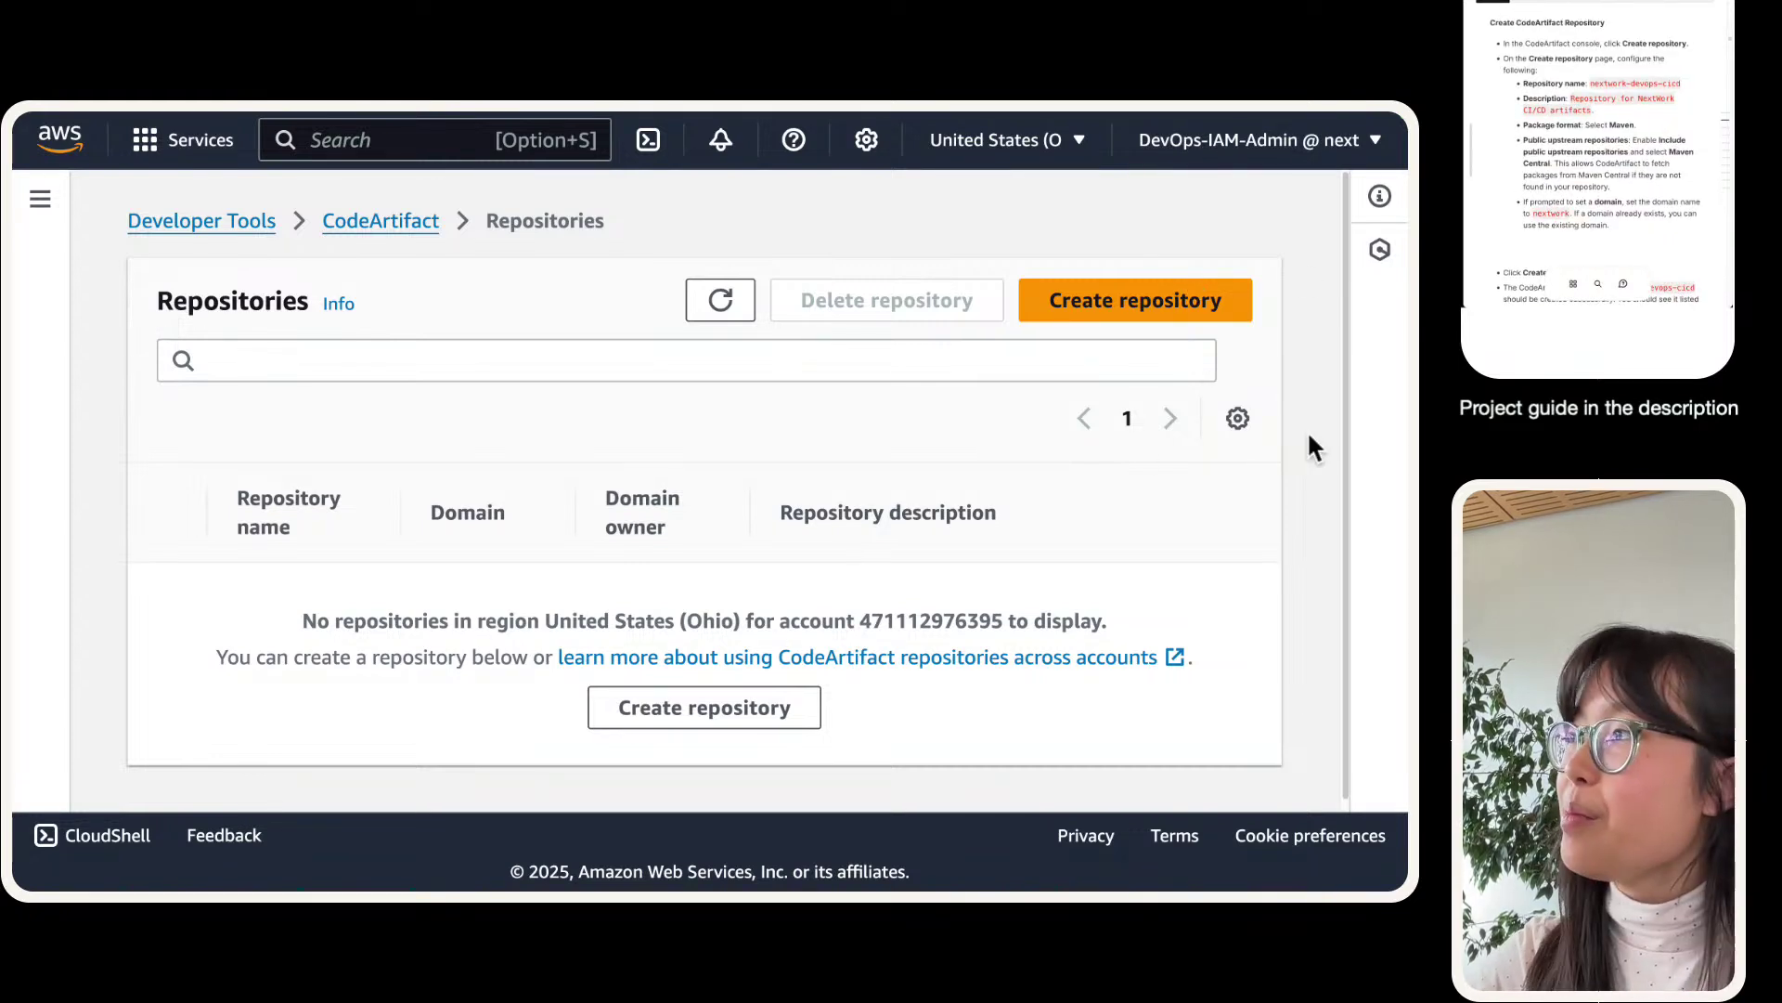
- Start a new repository named nextwork-devops-cicd with a description about storing CI/CD artifacts and Java app packages
left_click(1089, 318)
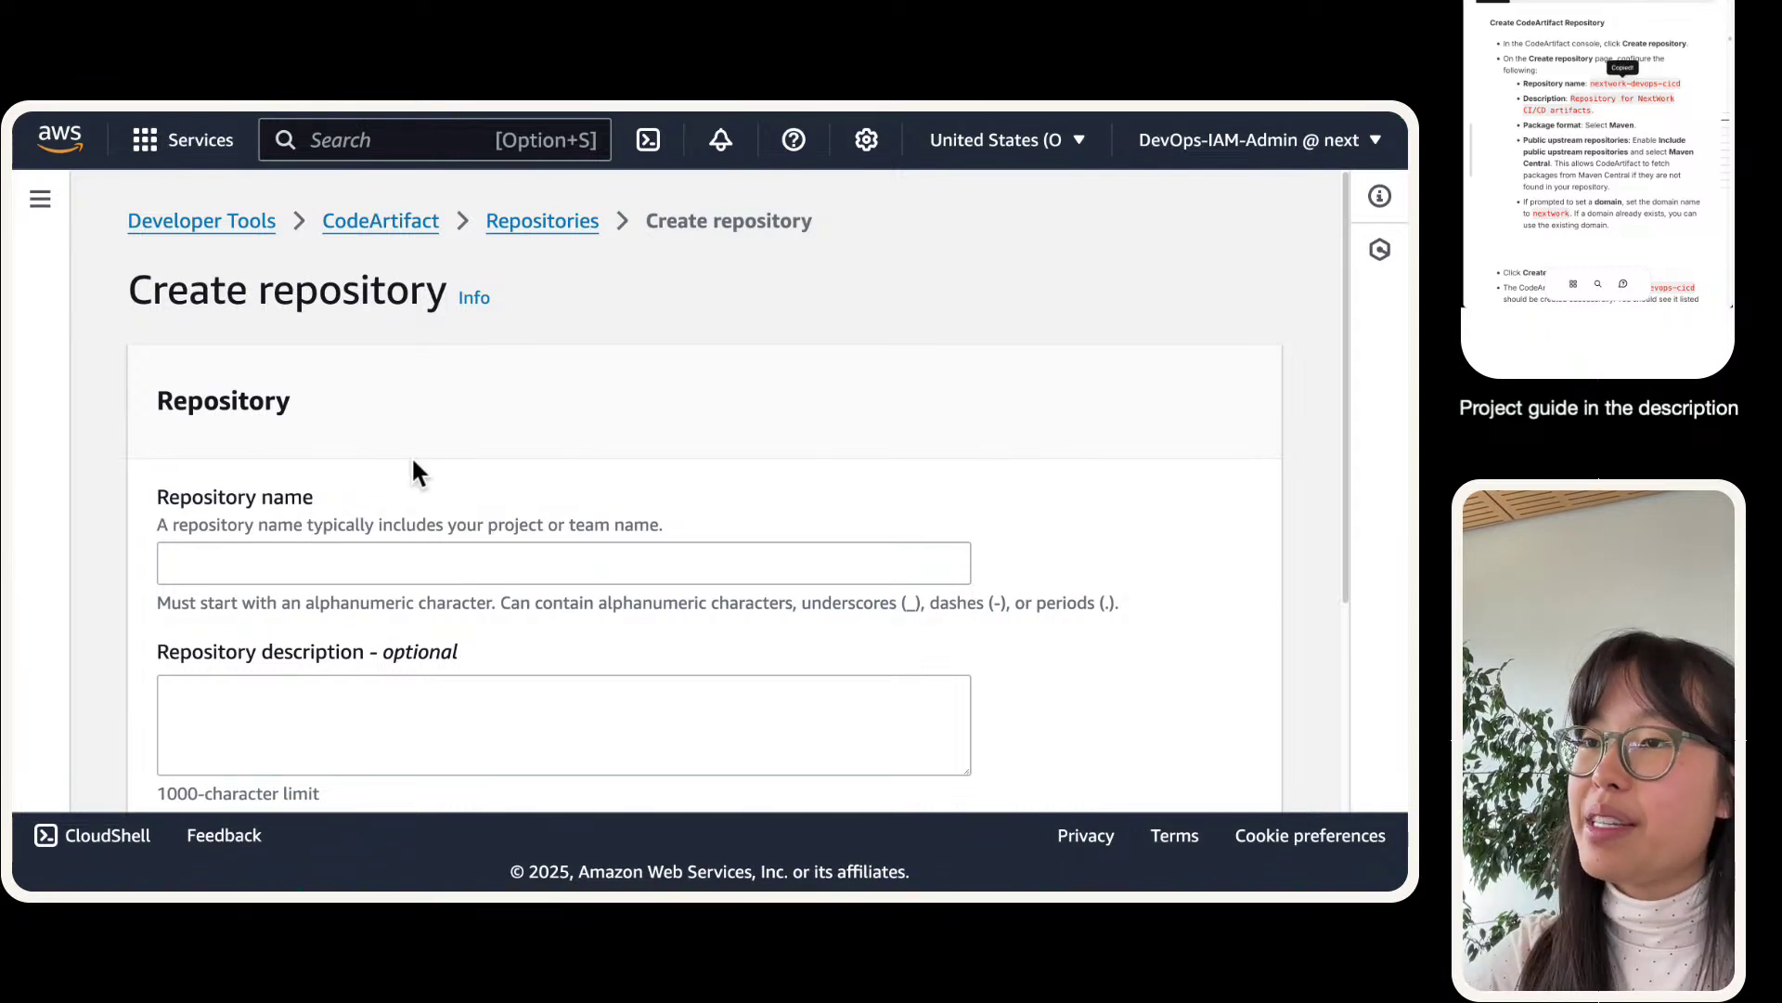
left_click(299, 557)
type("nextwork-devops-cicd")
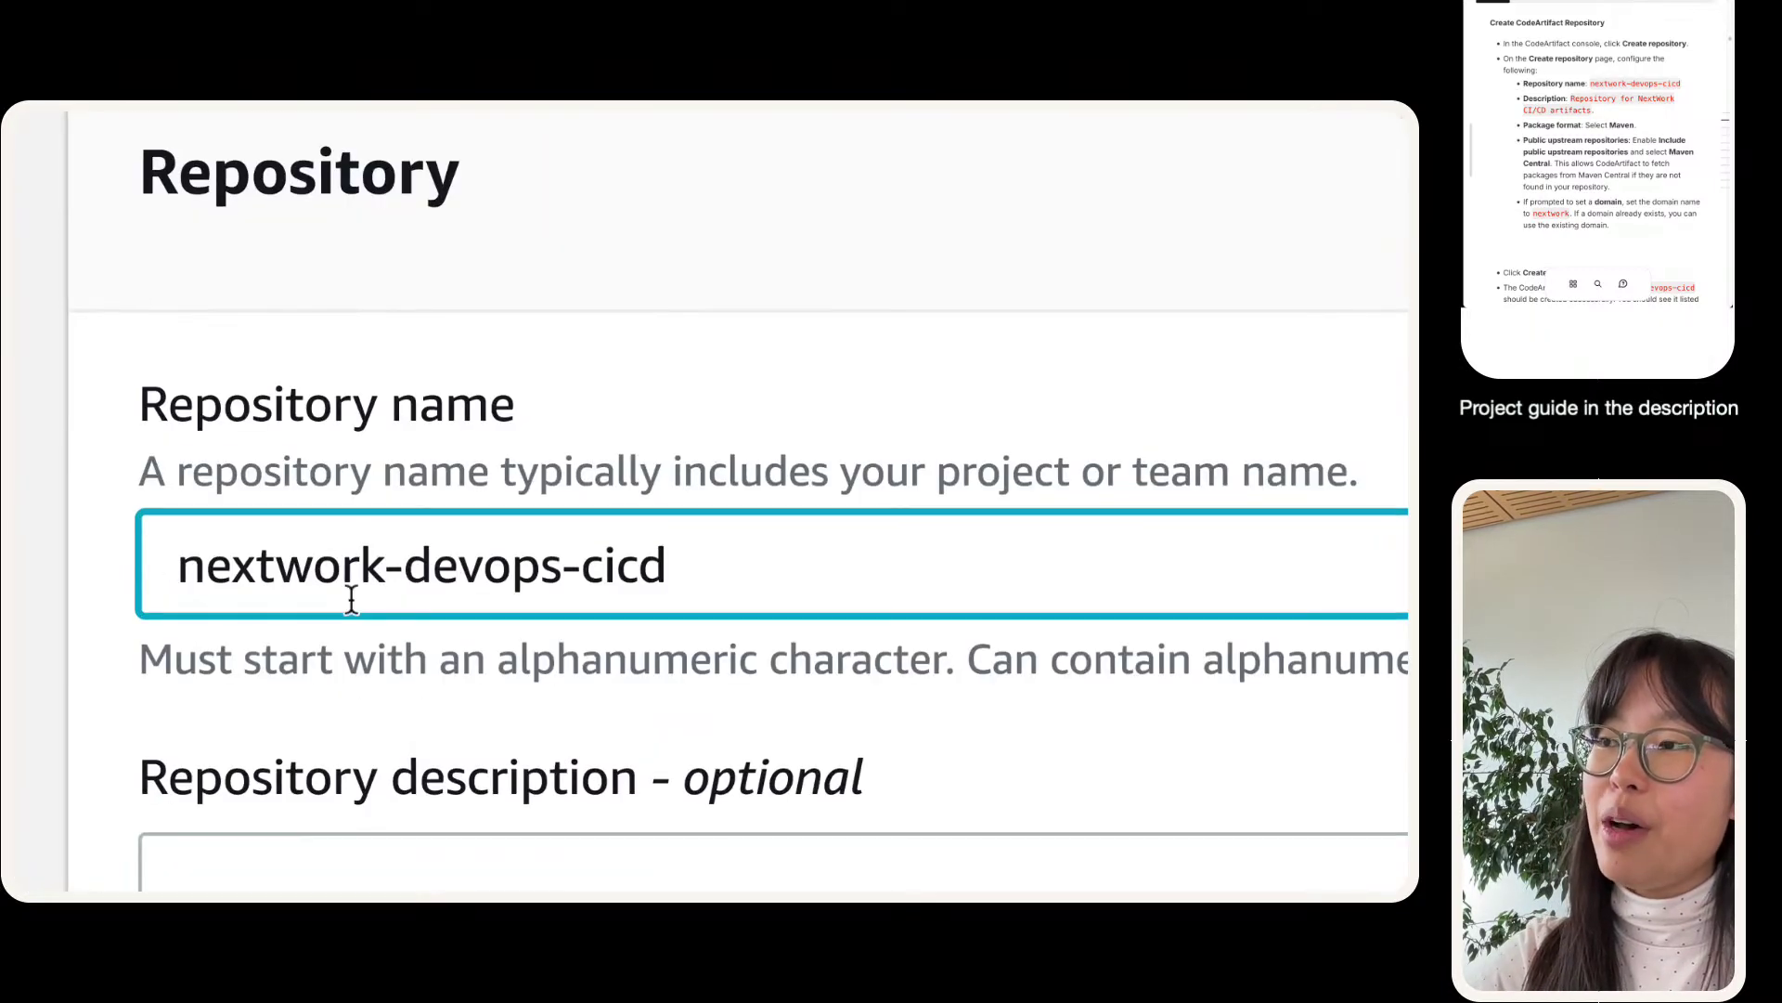
left_click(1585, 105)
scroll(1601, 107, "down", 2)
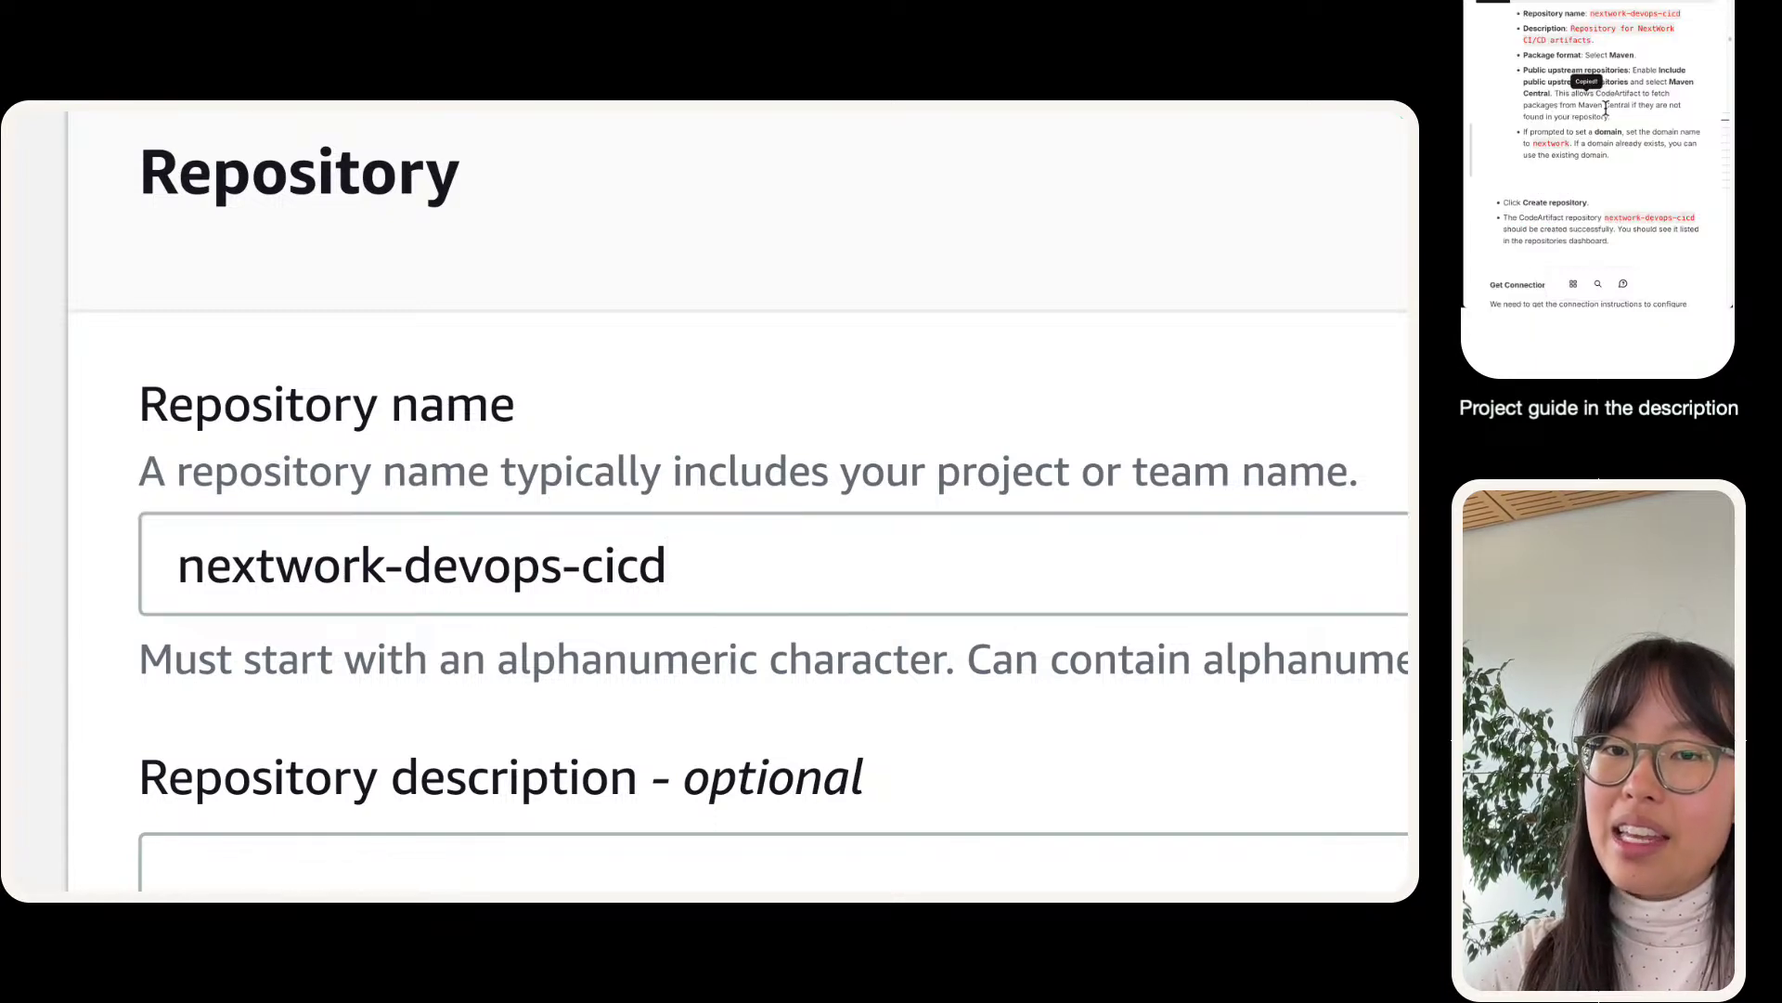
left_click(321, 868)
key("super+v")
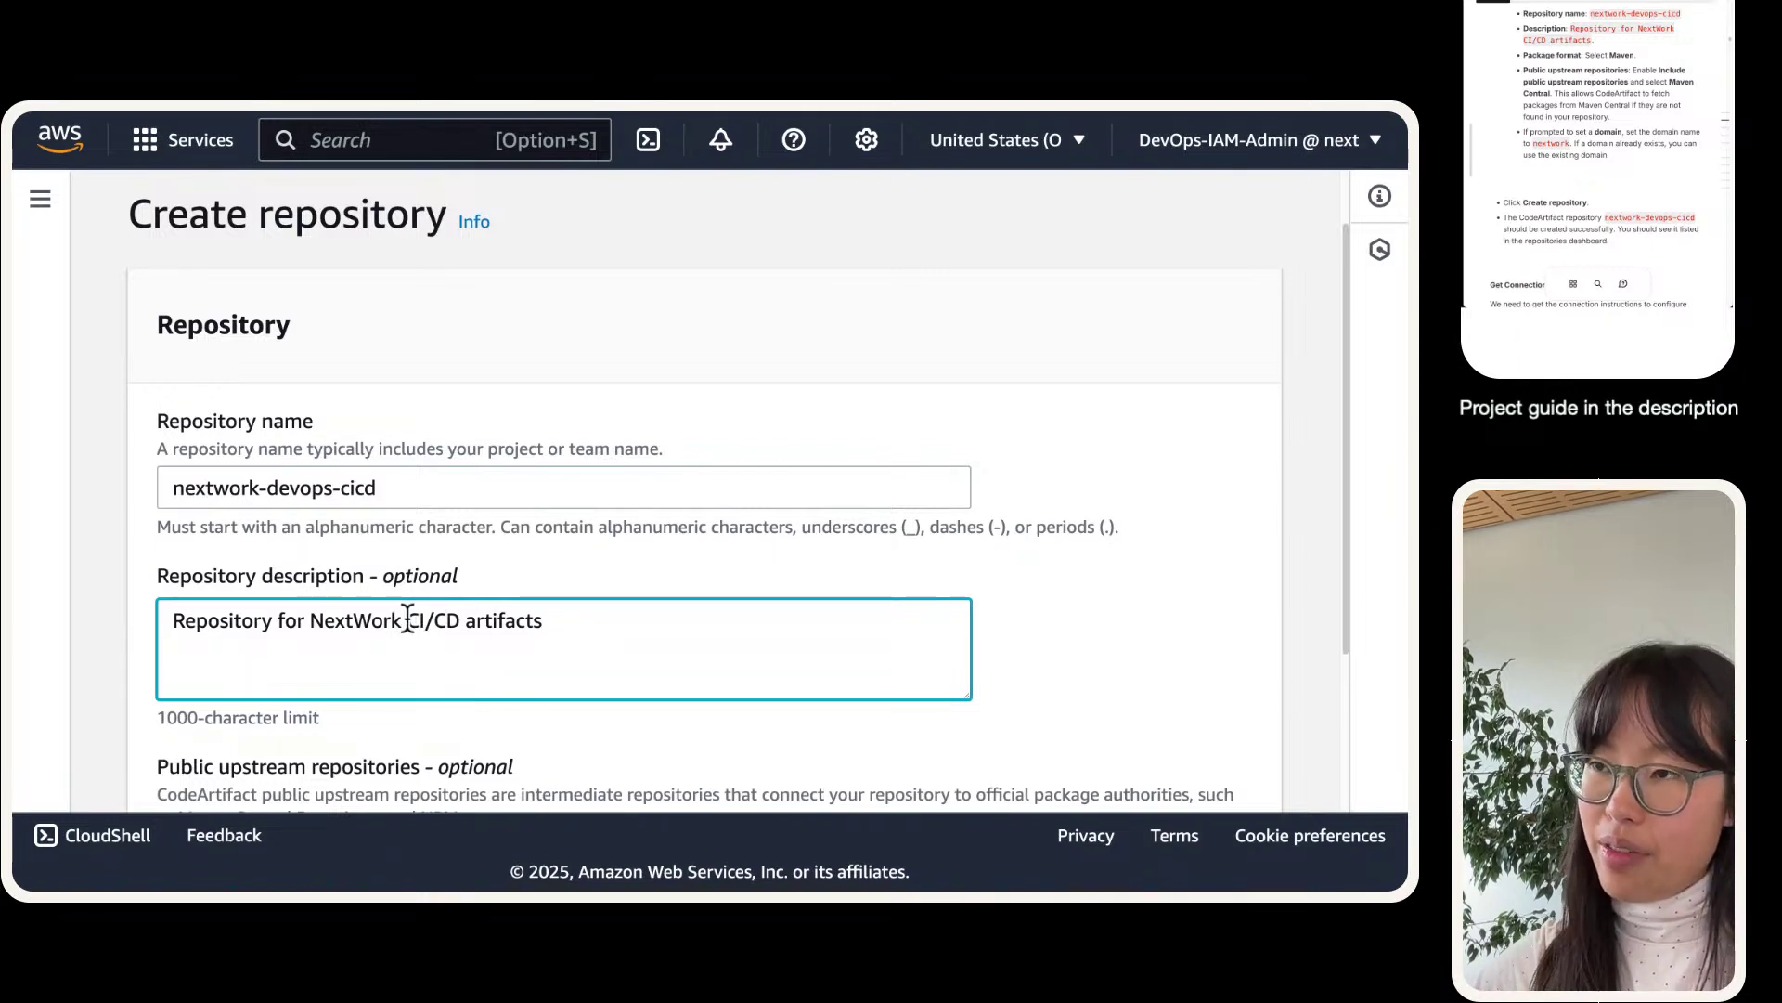
type("'s")
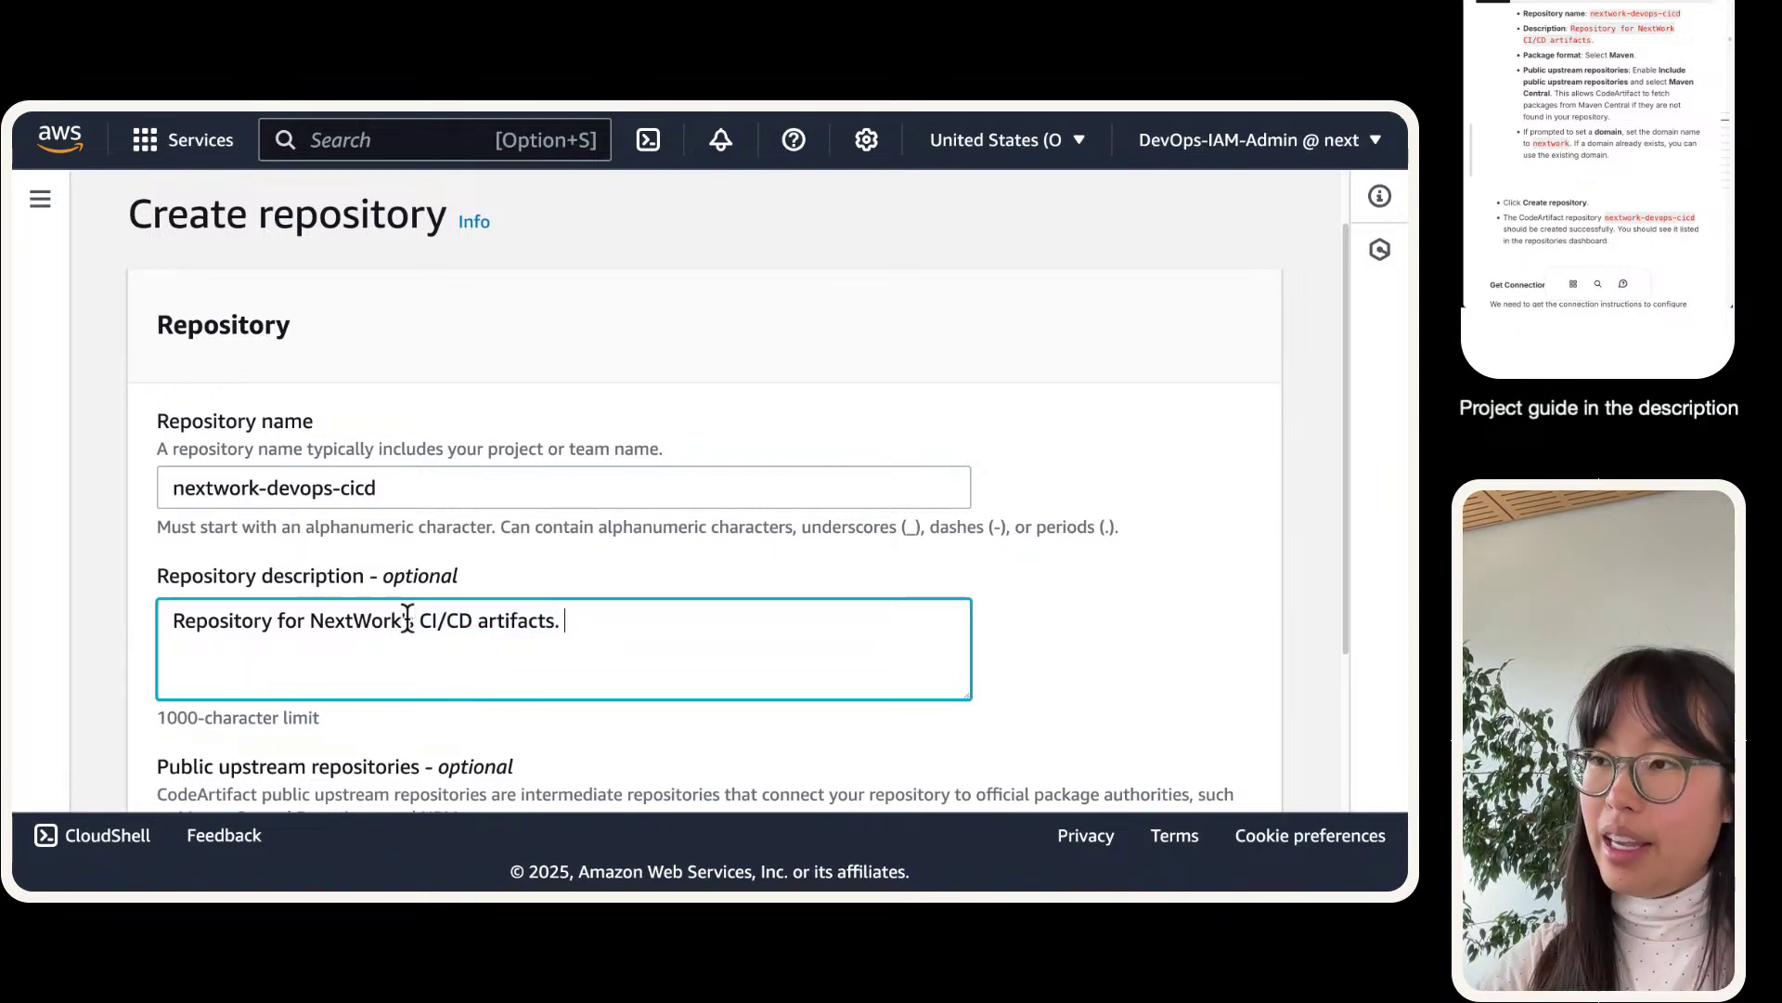
type(" CI/CD artifacts. Stores ")
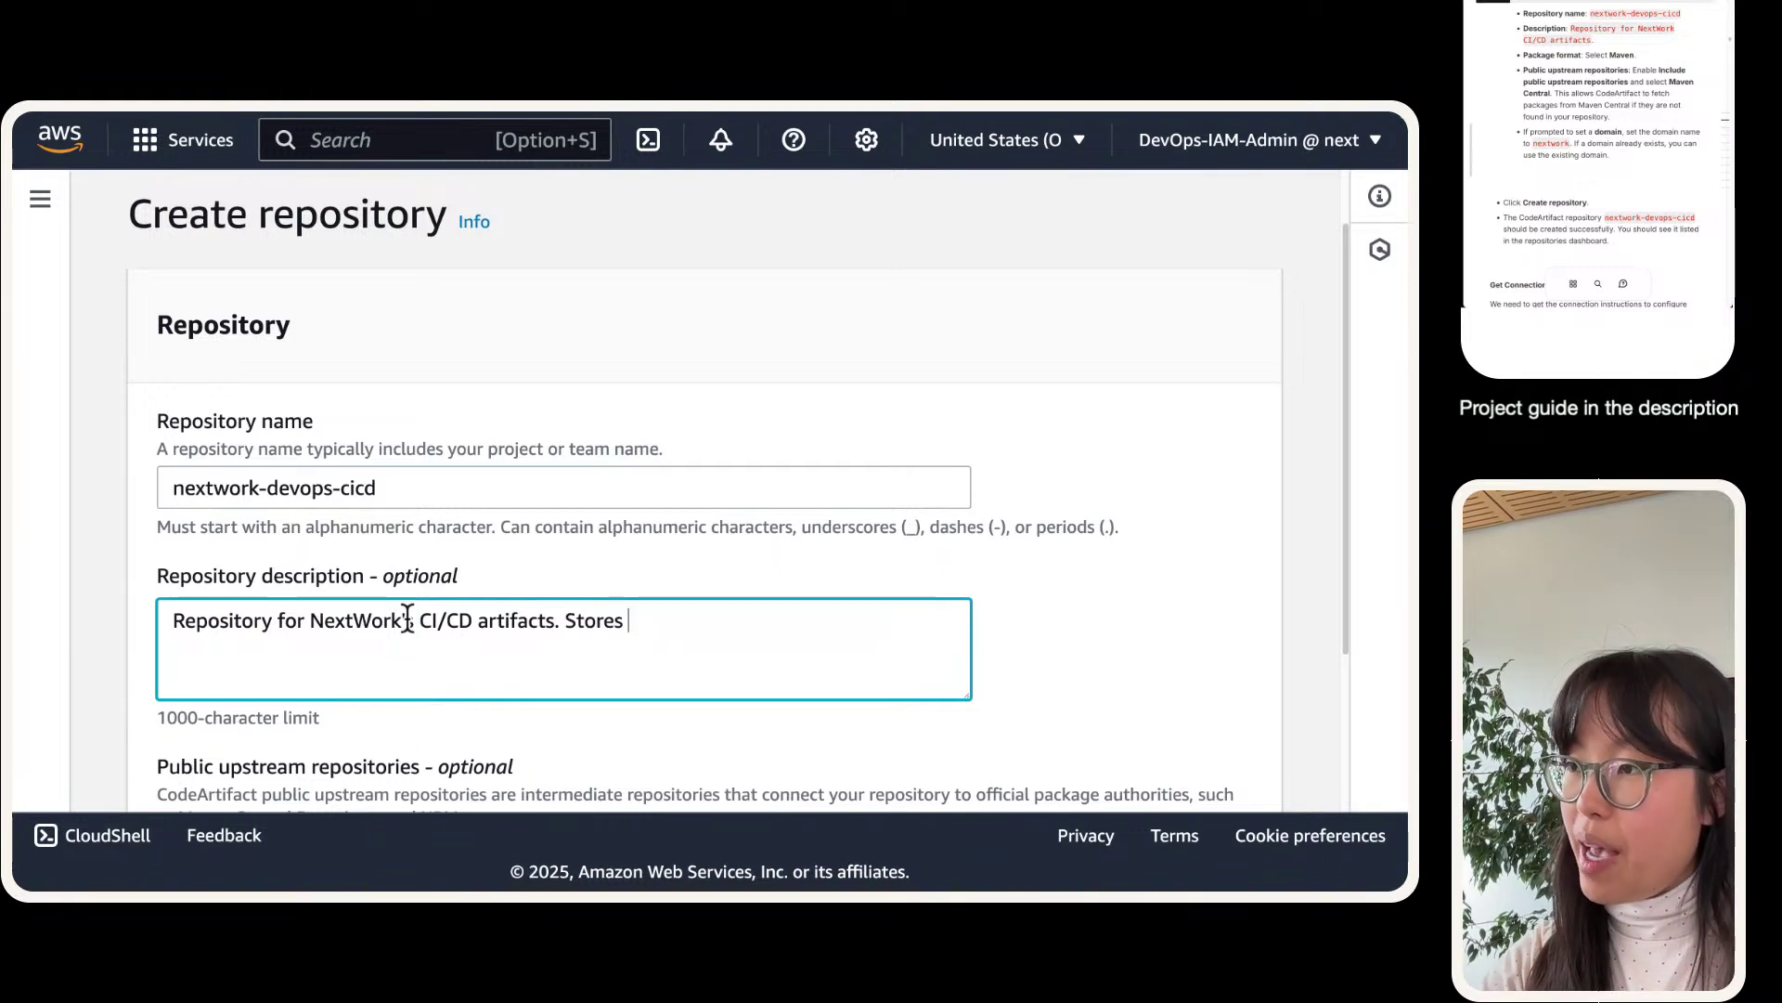
type("packages tha")
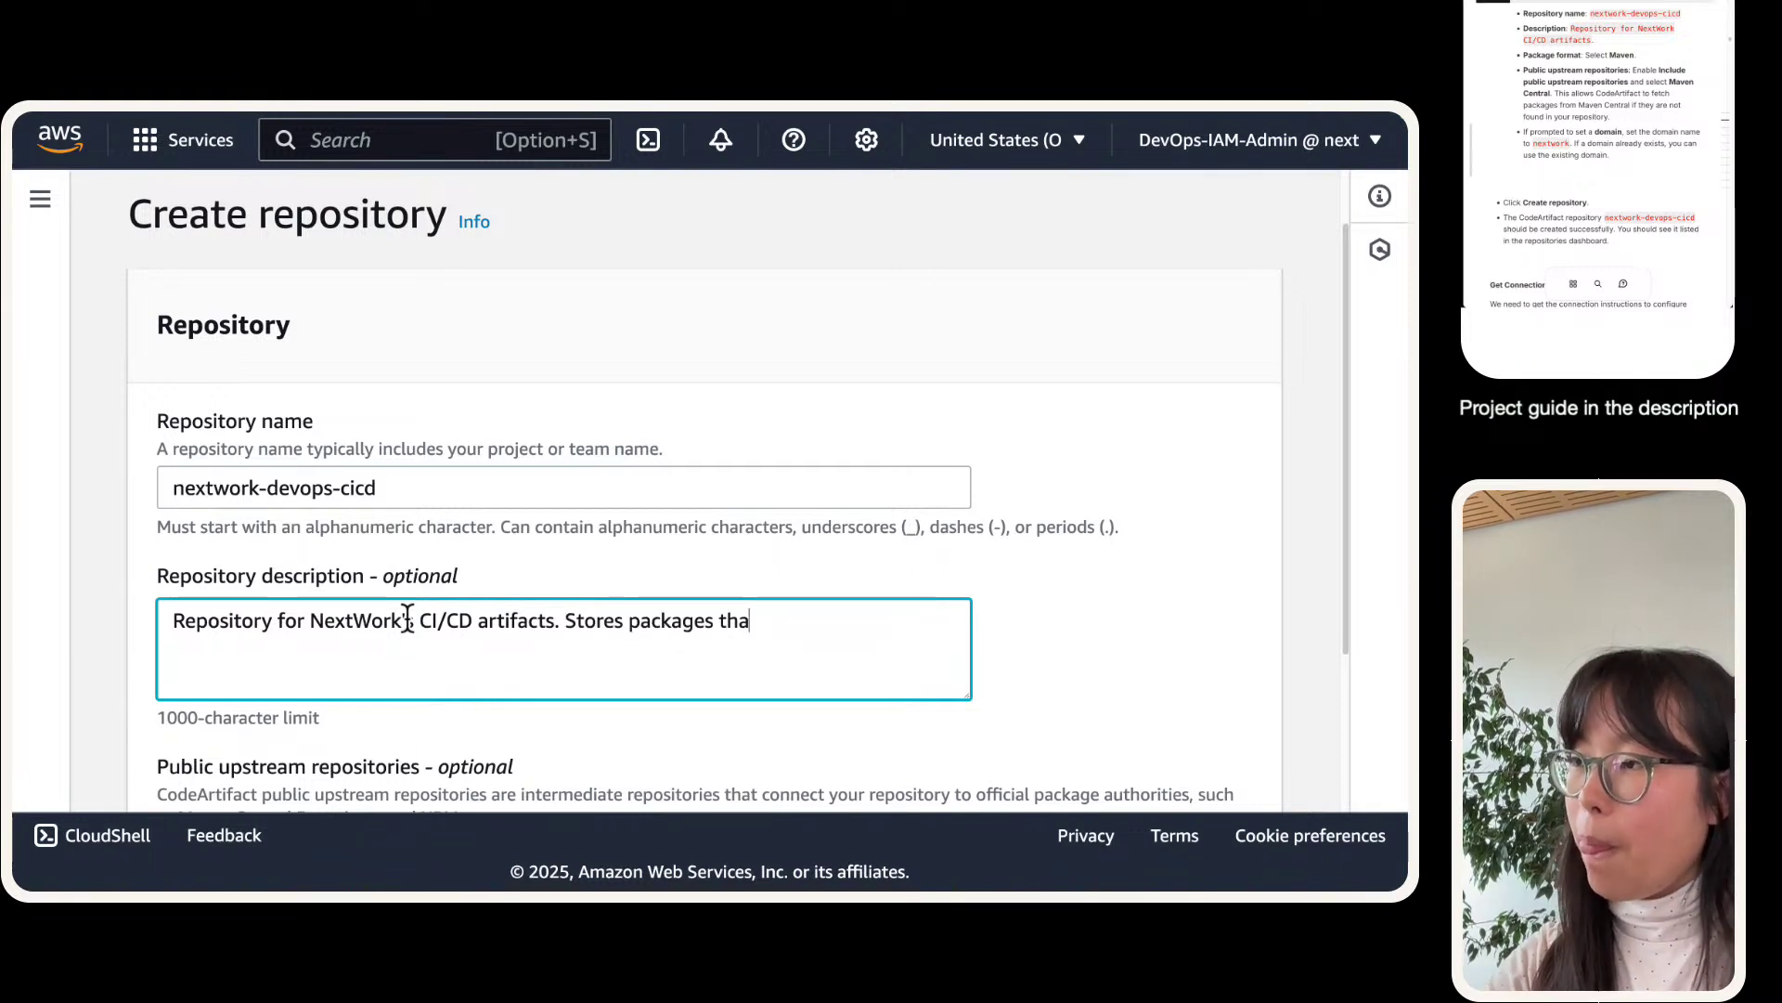
type("t our Java ")
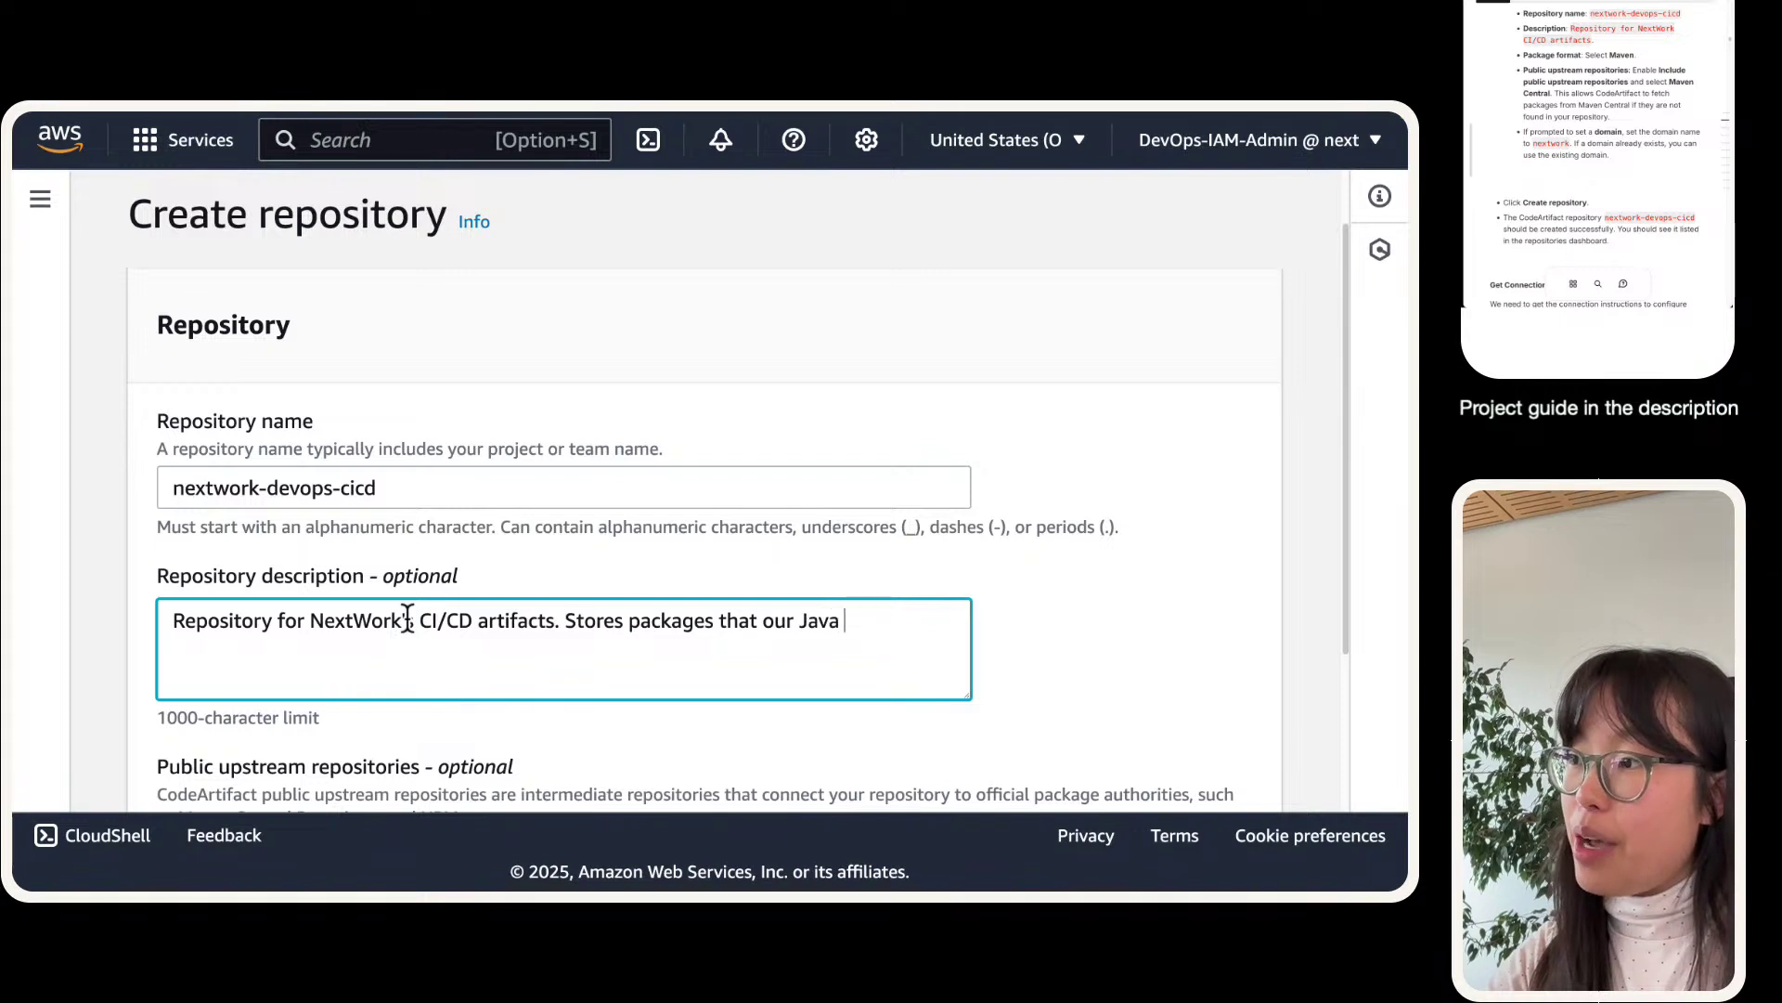
type("web app needs in ord")
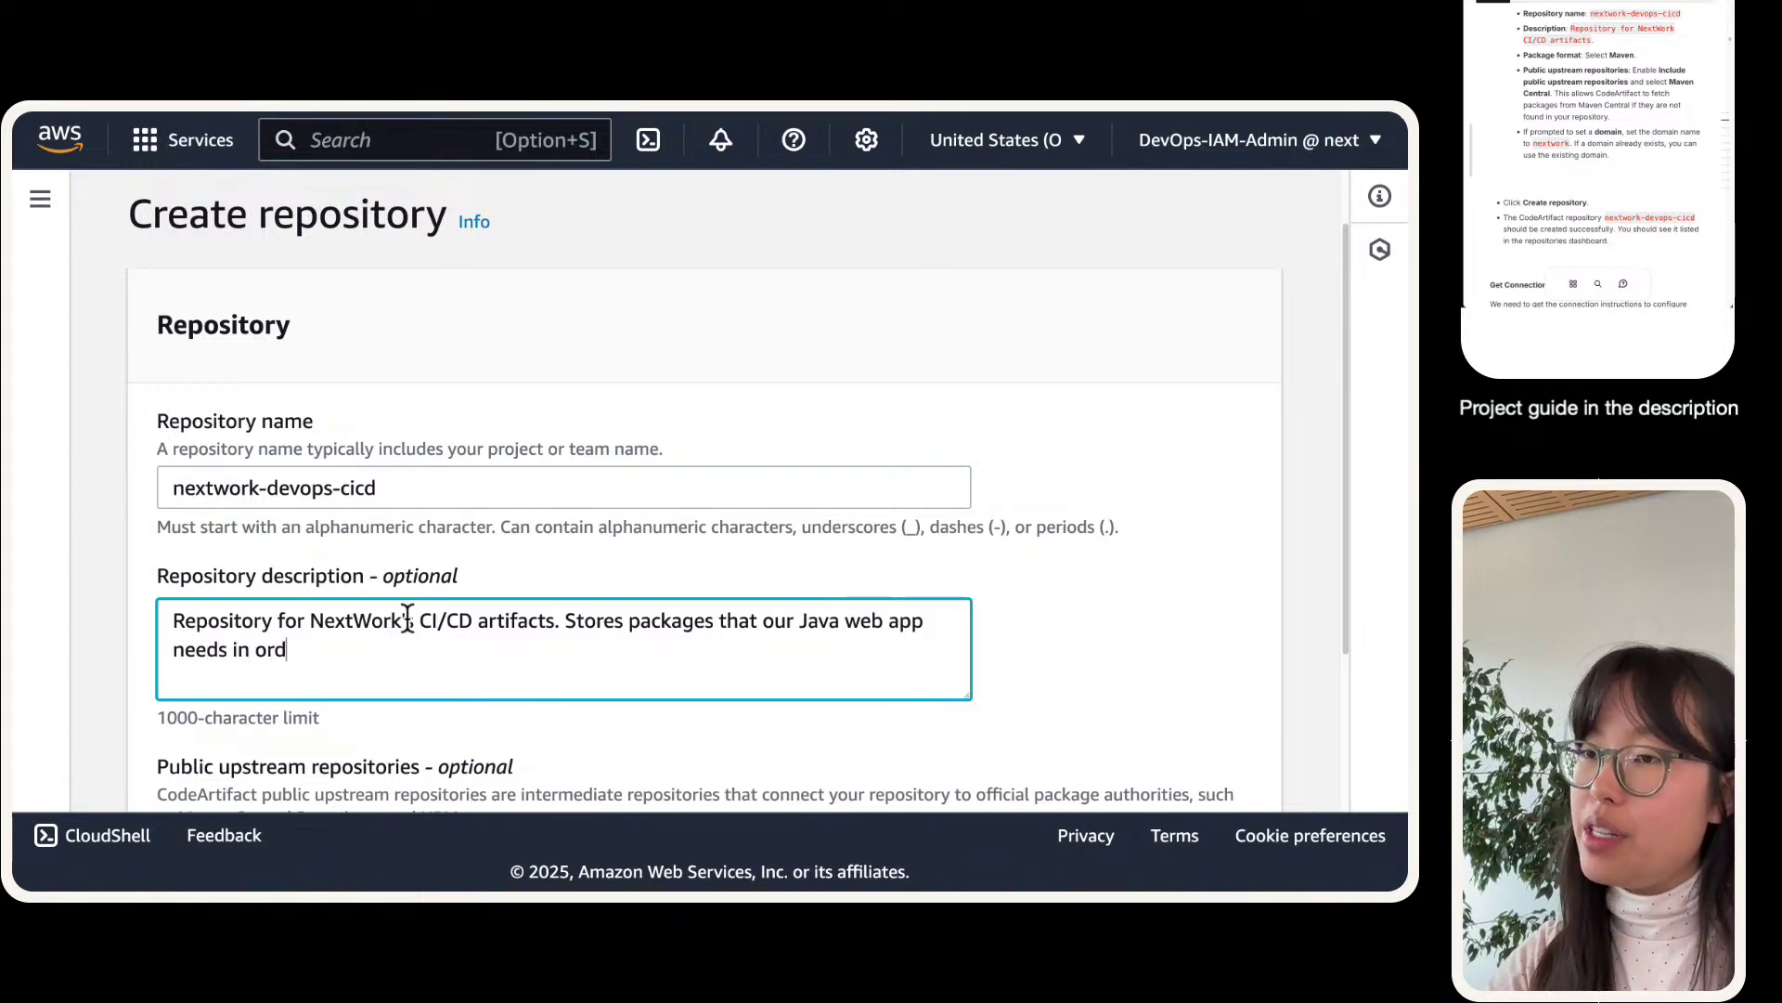
type("er to function.")
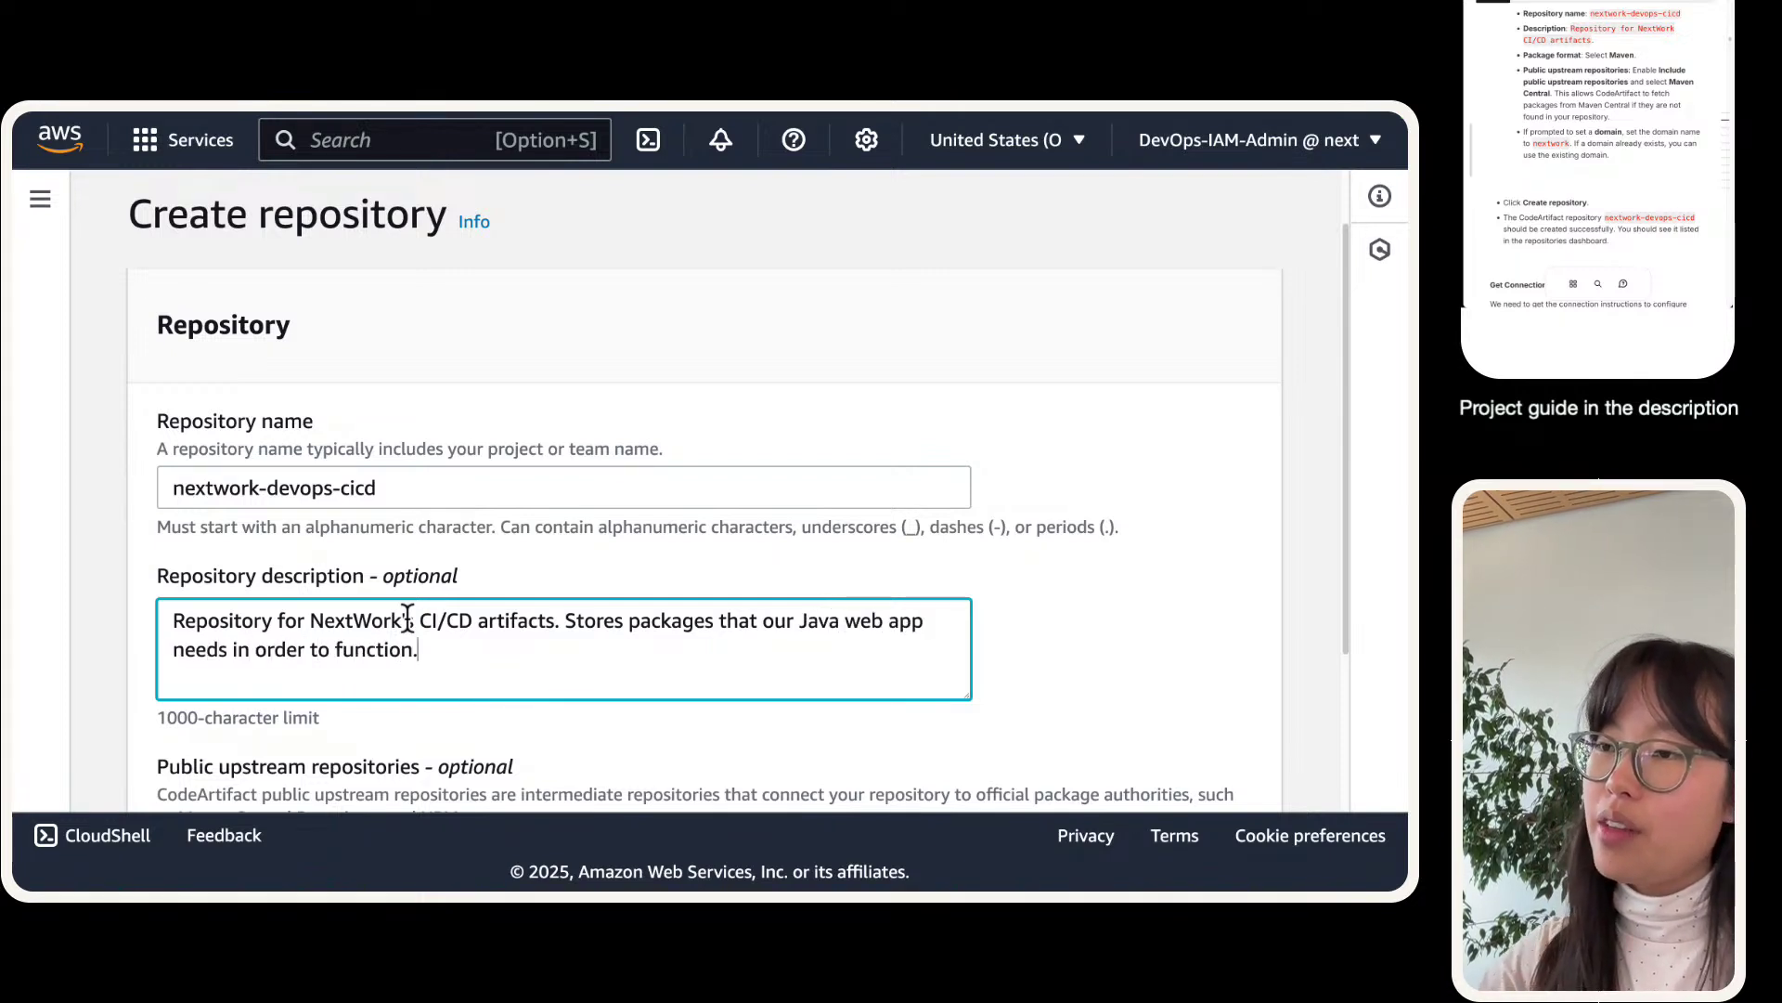
right_click(407, 619)
left_click(89, 520)
scroll(96, 520, "down", 1)
scroll(100, 518, "down", 3)
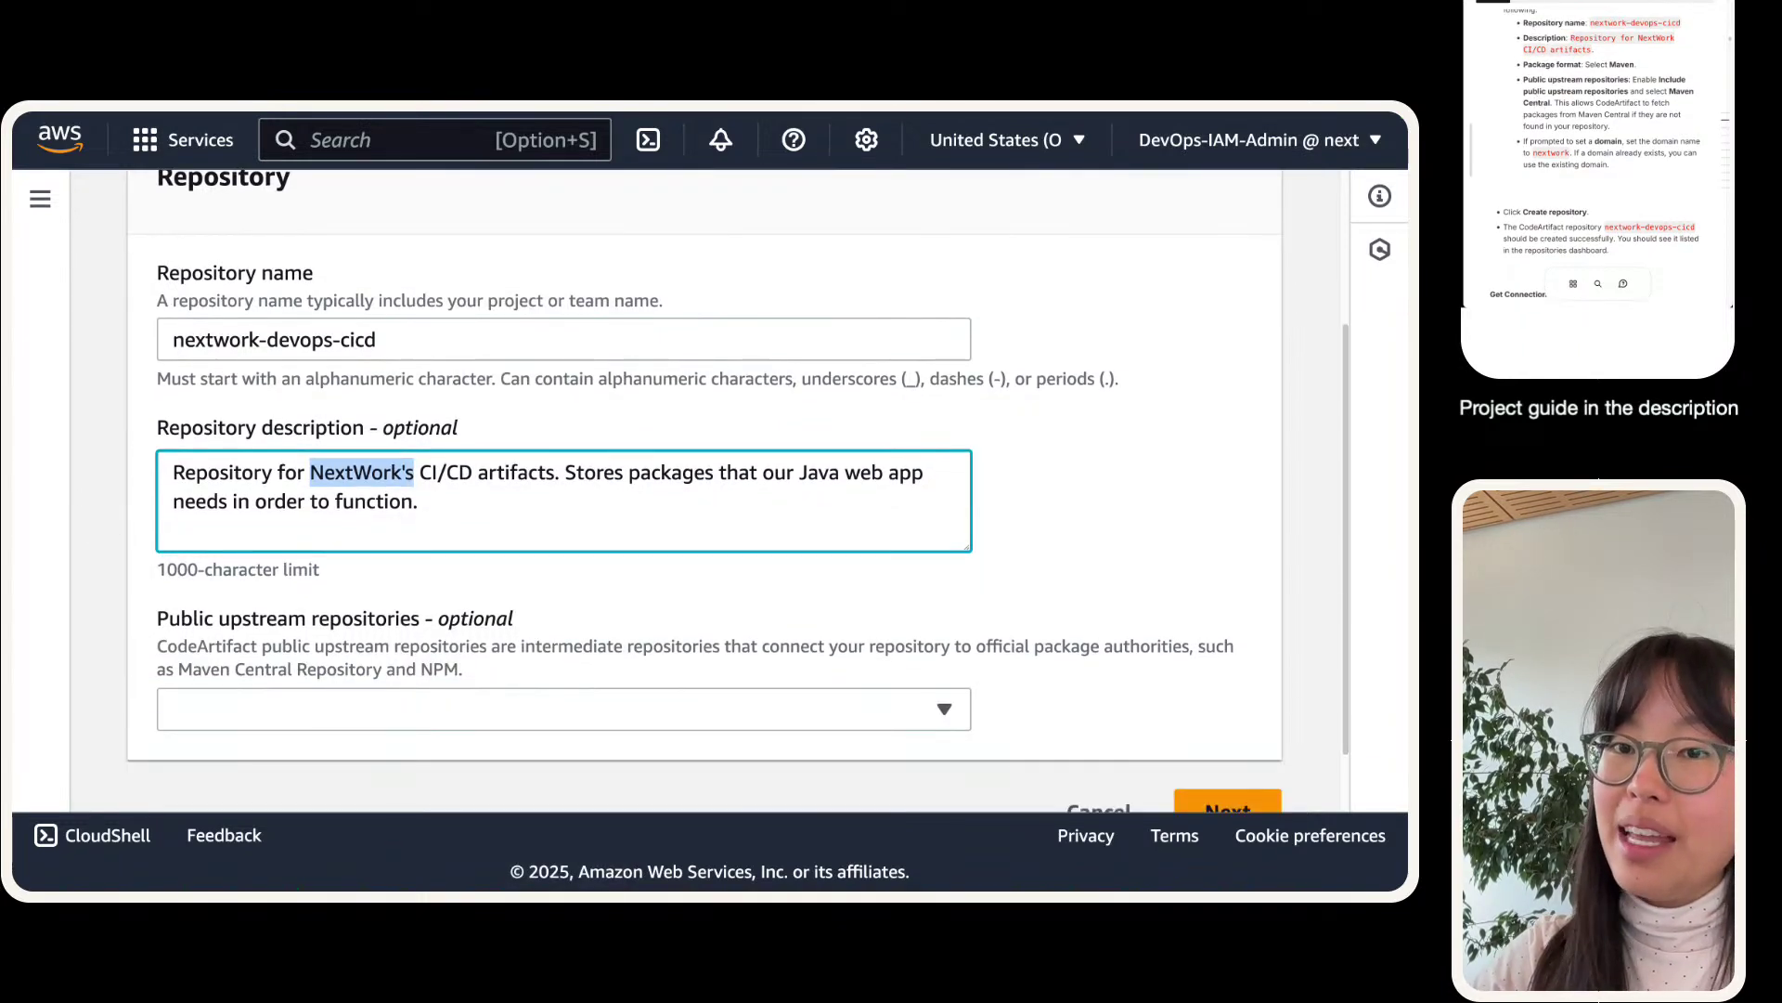
- Add maven-central-store as the public upstream repository and proceed to the next wizard step
left_click(278, 715)
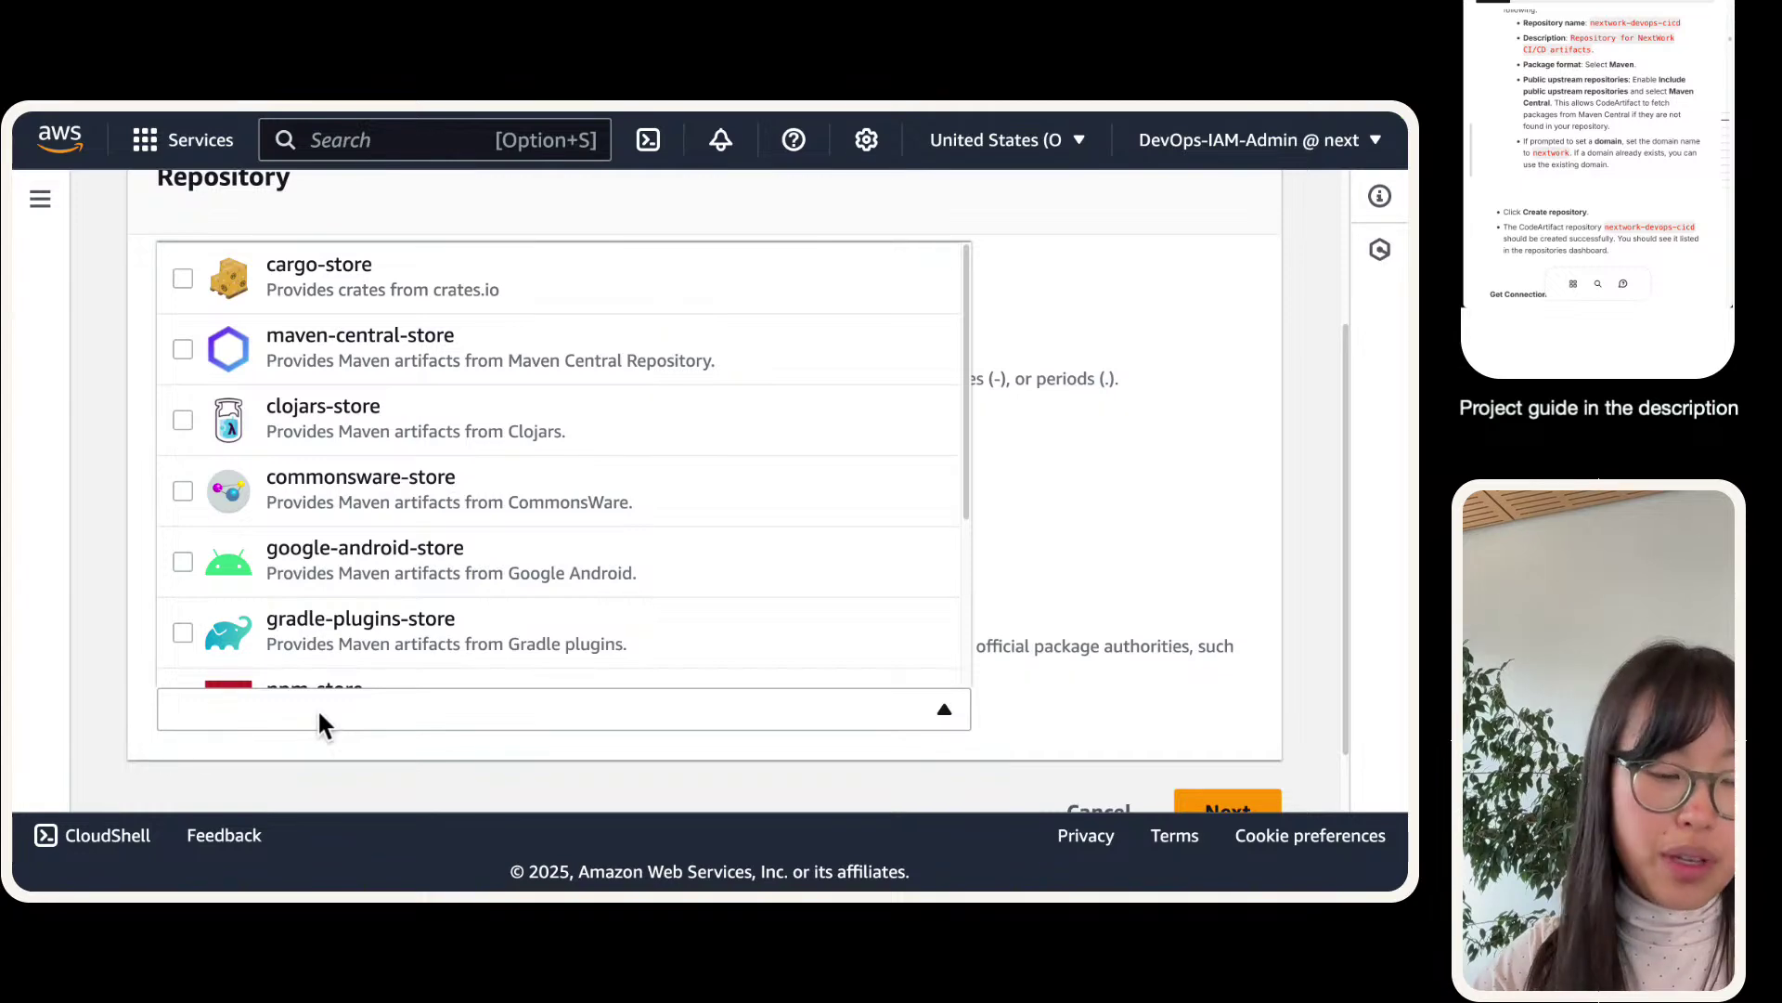
left_click(1269, 636)
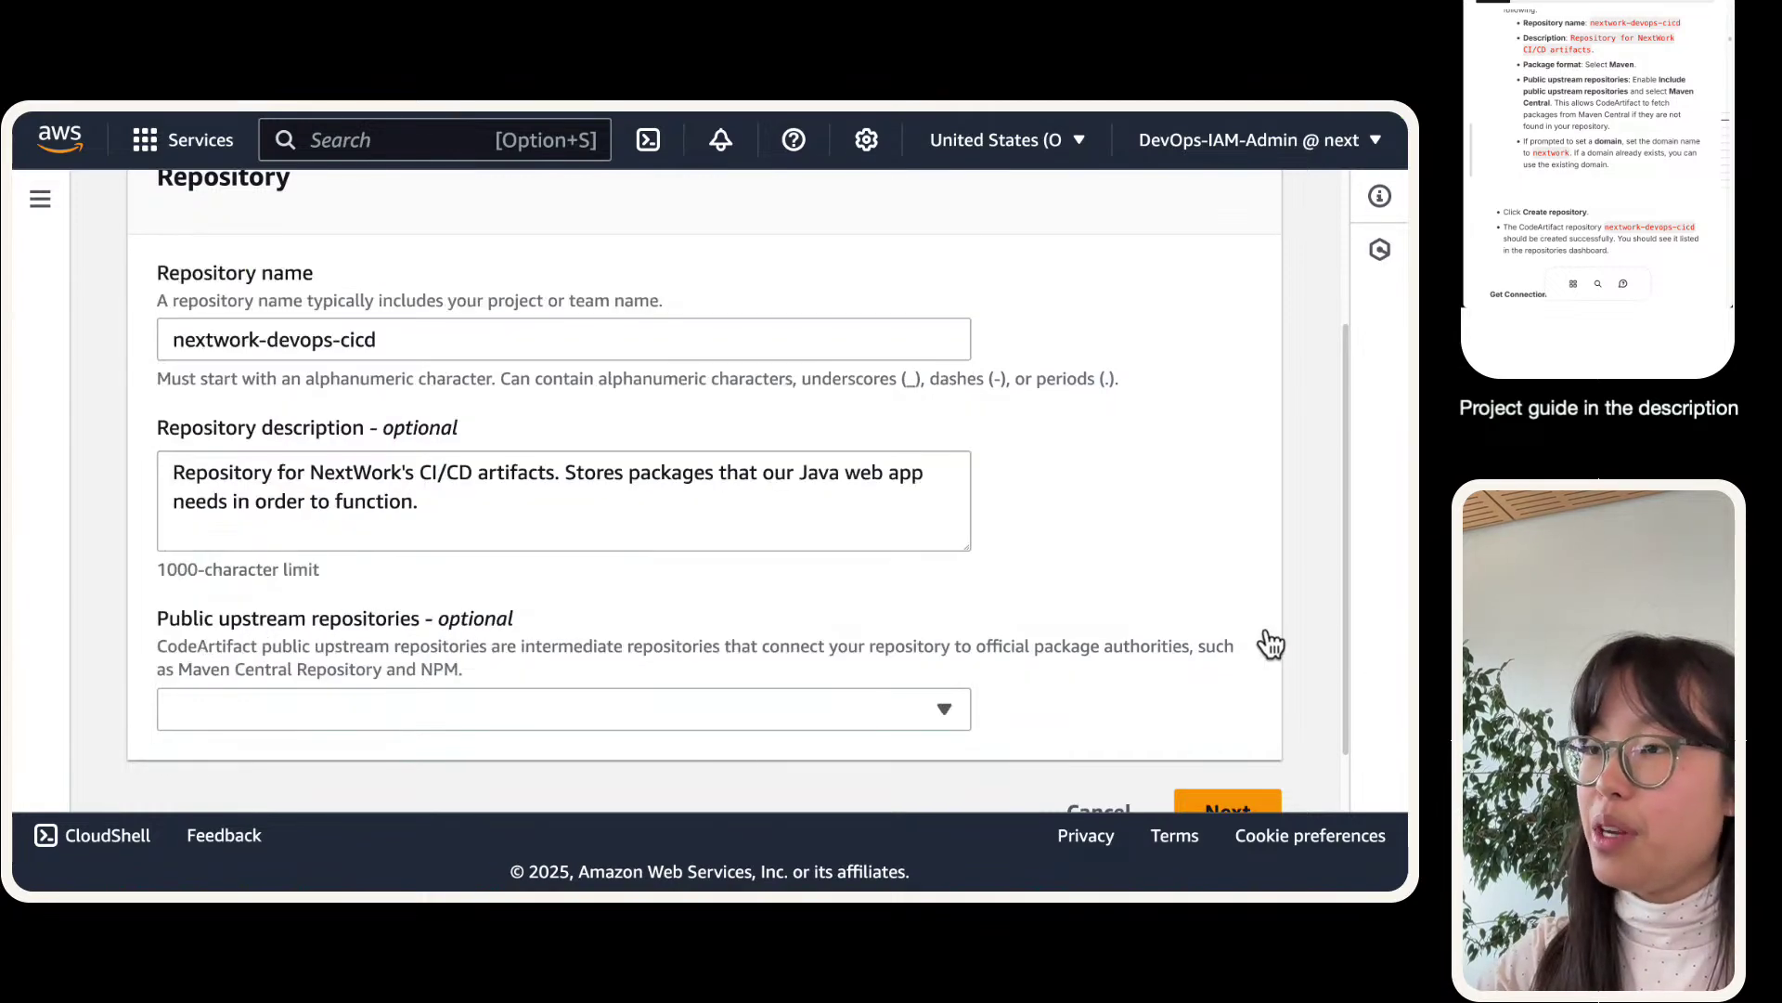
left_click(562, 720)
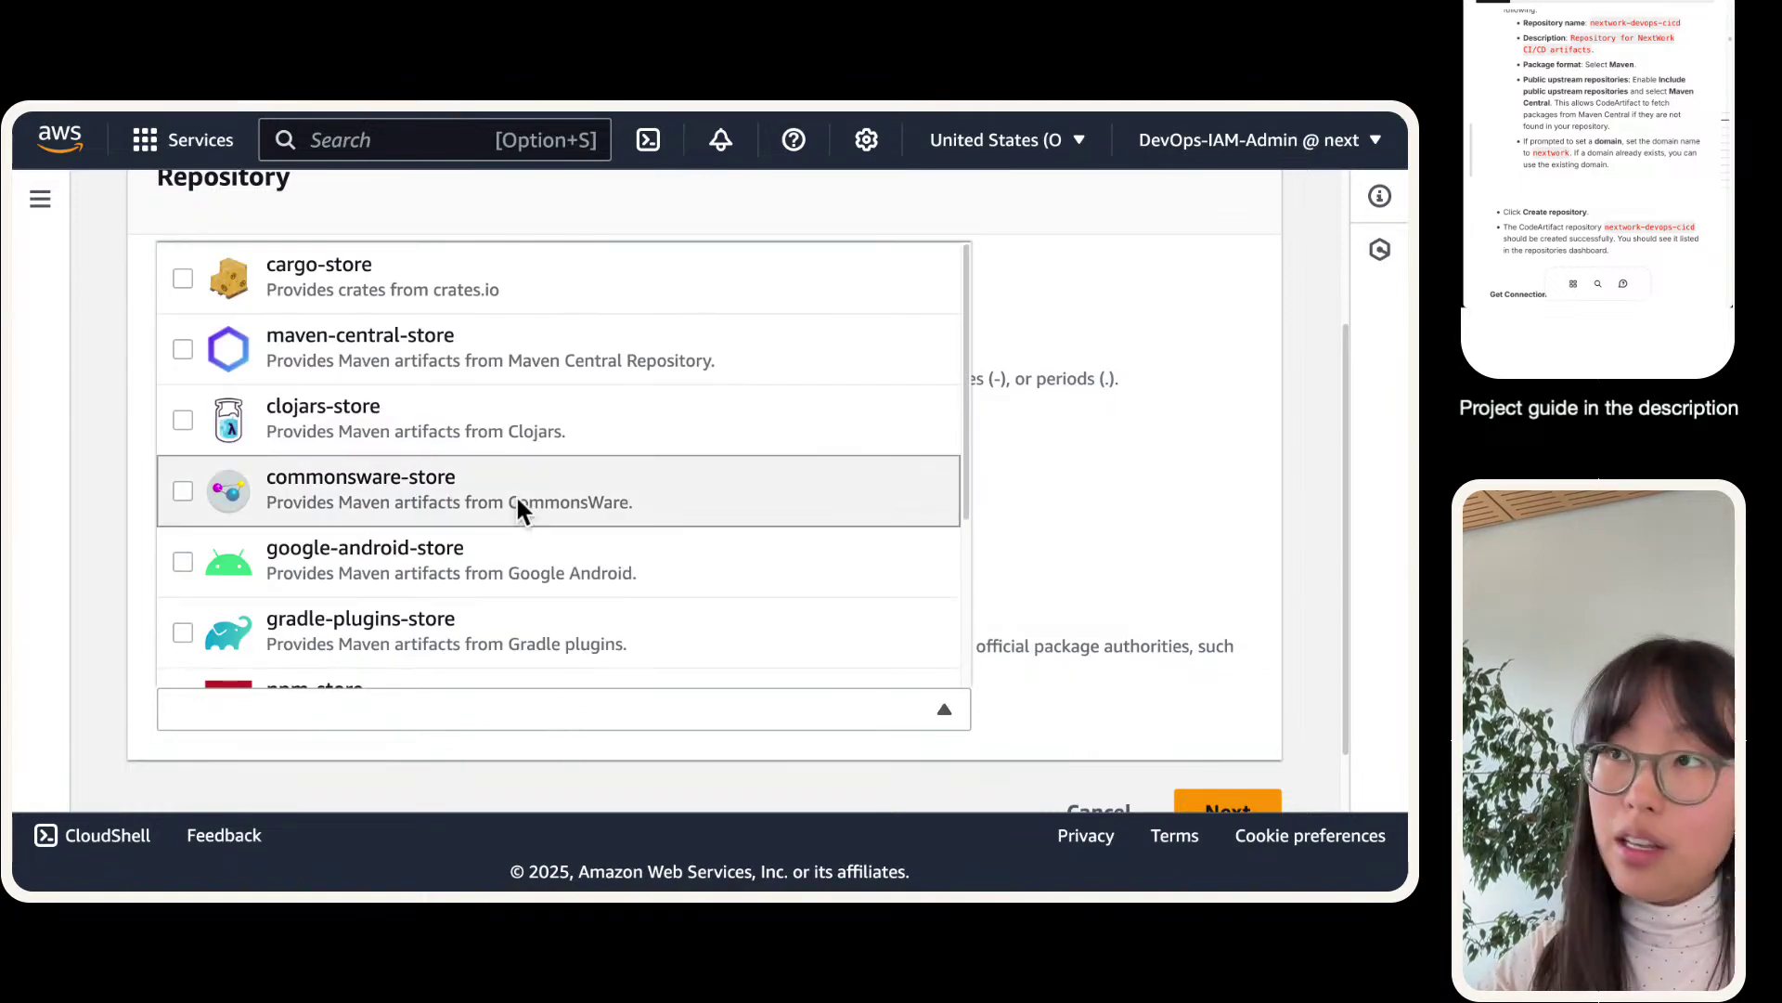
left_click(591, 369)
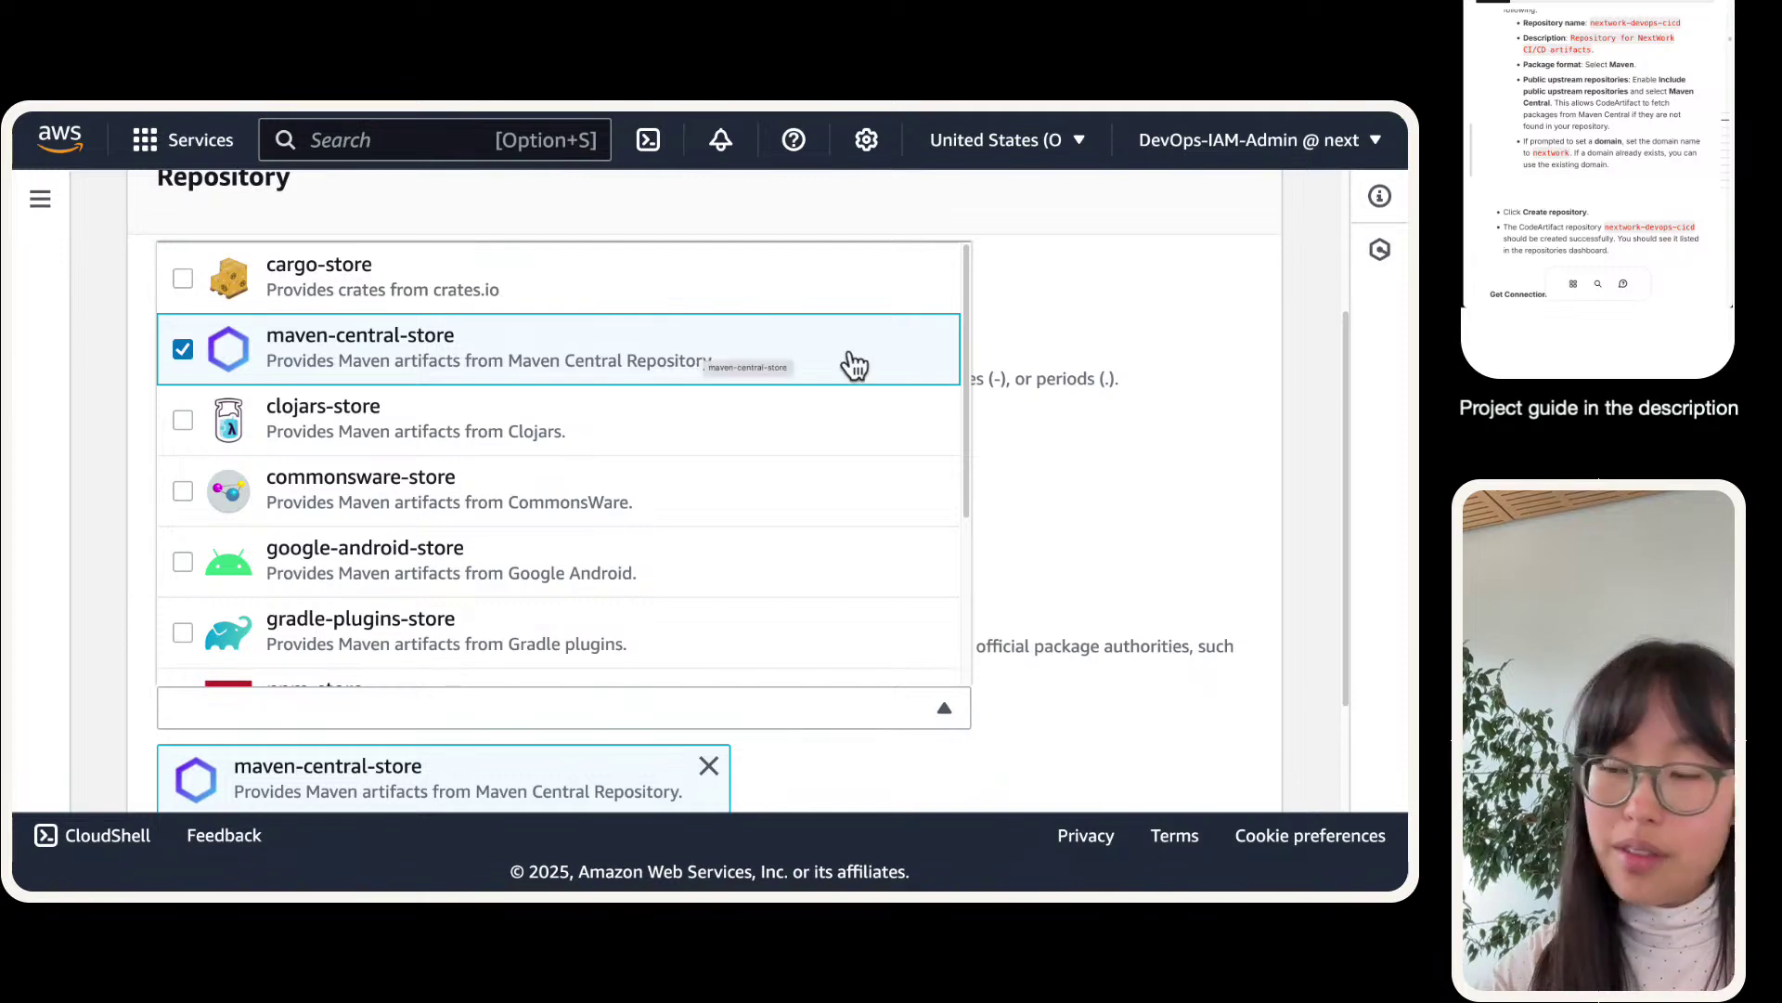
left_click(1156, 450)
scroll(1088, 464, "down", 2)
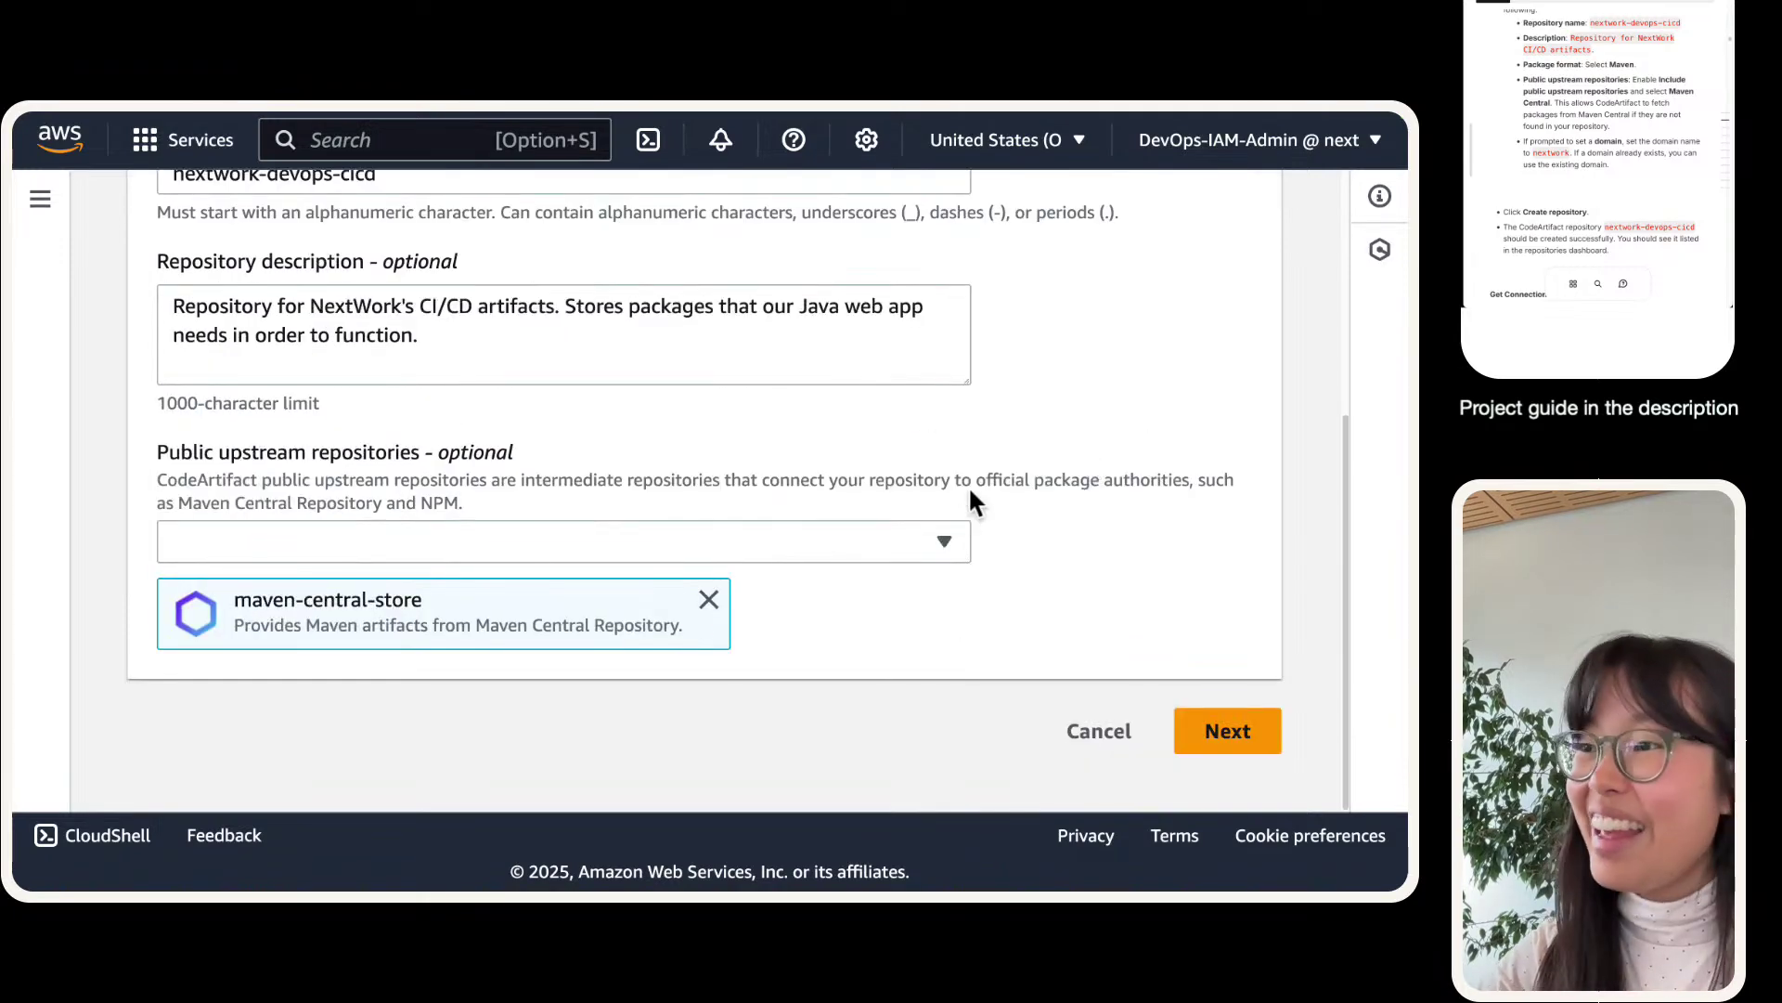
left_click(1212, 728)
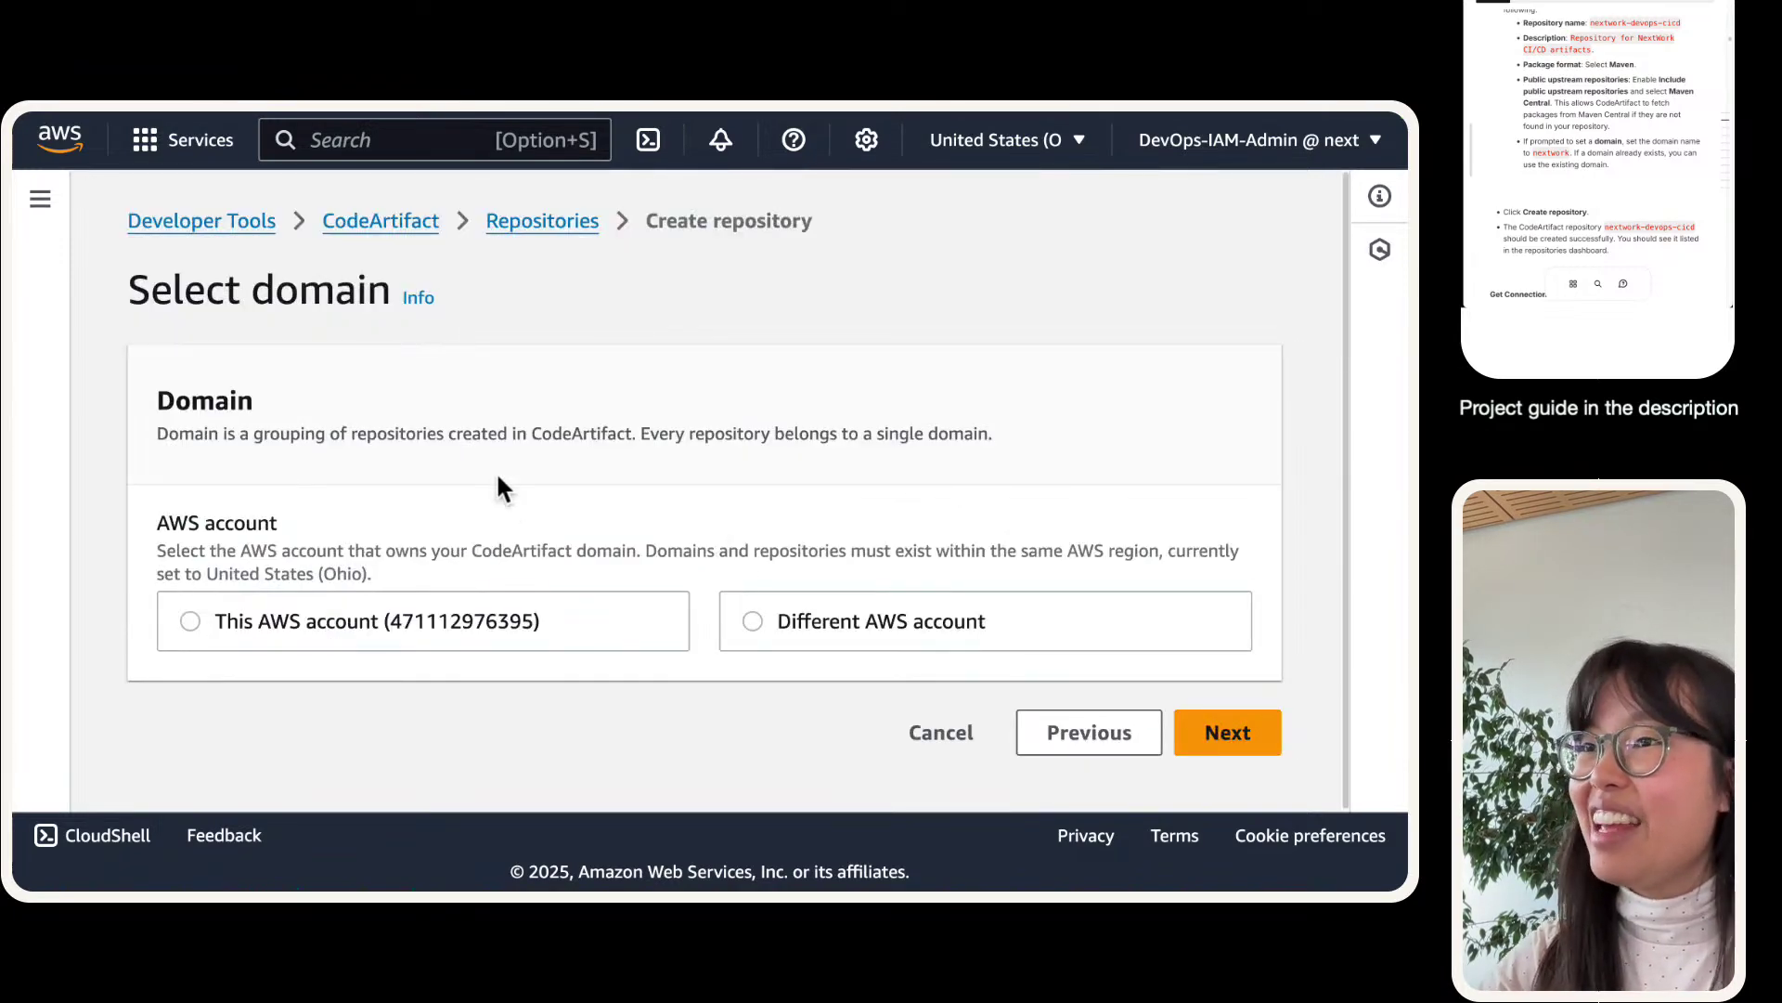
- Create a new domain named nextwork owned by this AWS account
left_click(452, 621)
scroll(389, 479, "down", 1)
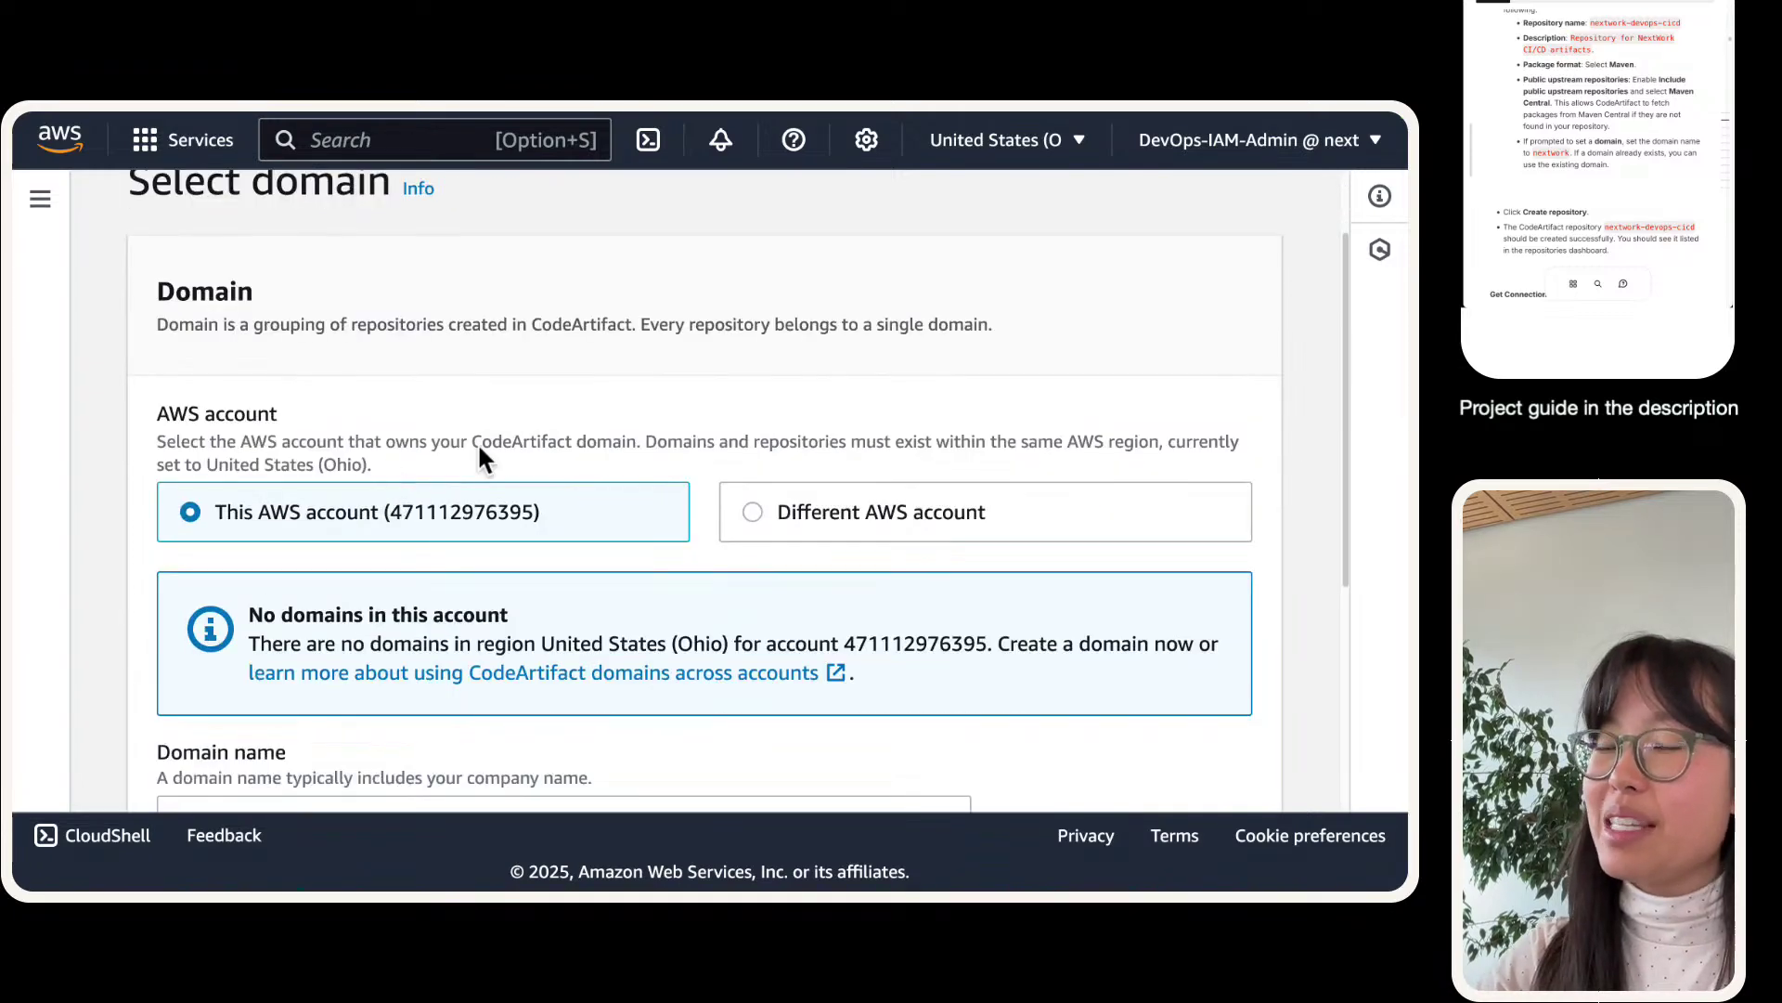
scroll(480, 455, "down", 2)
left_click(355, 597)
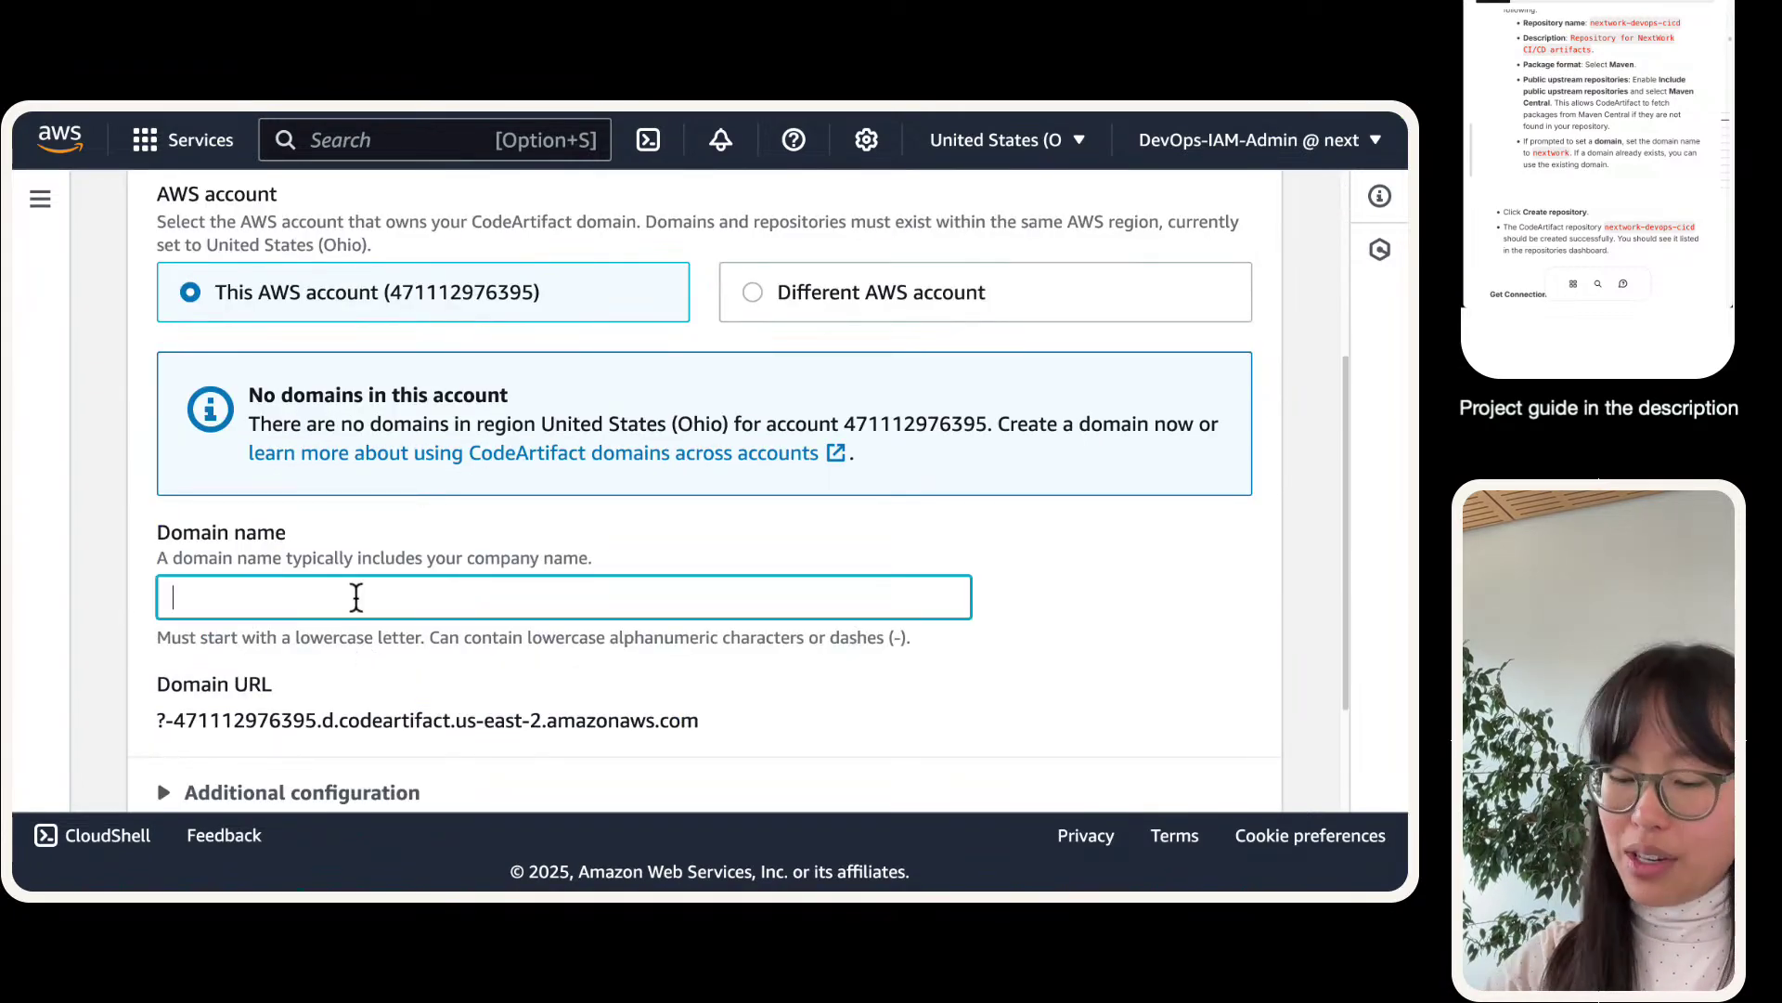
type("nextwork")
scroll(375, 577, "down", 2)
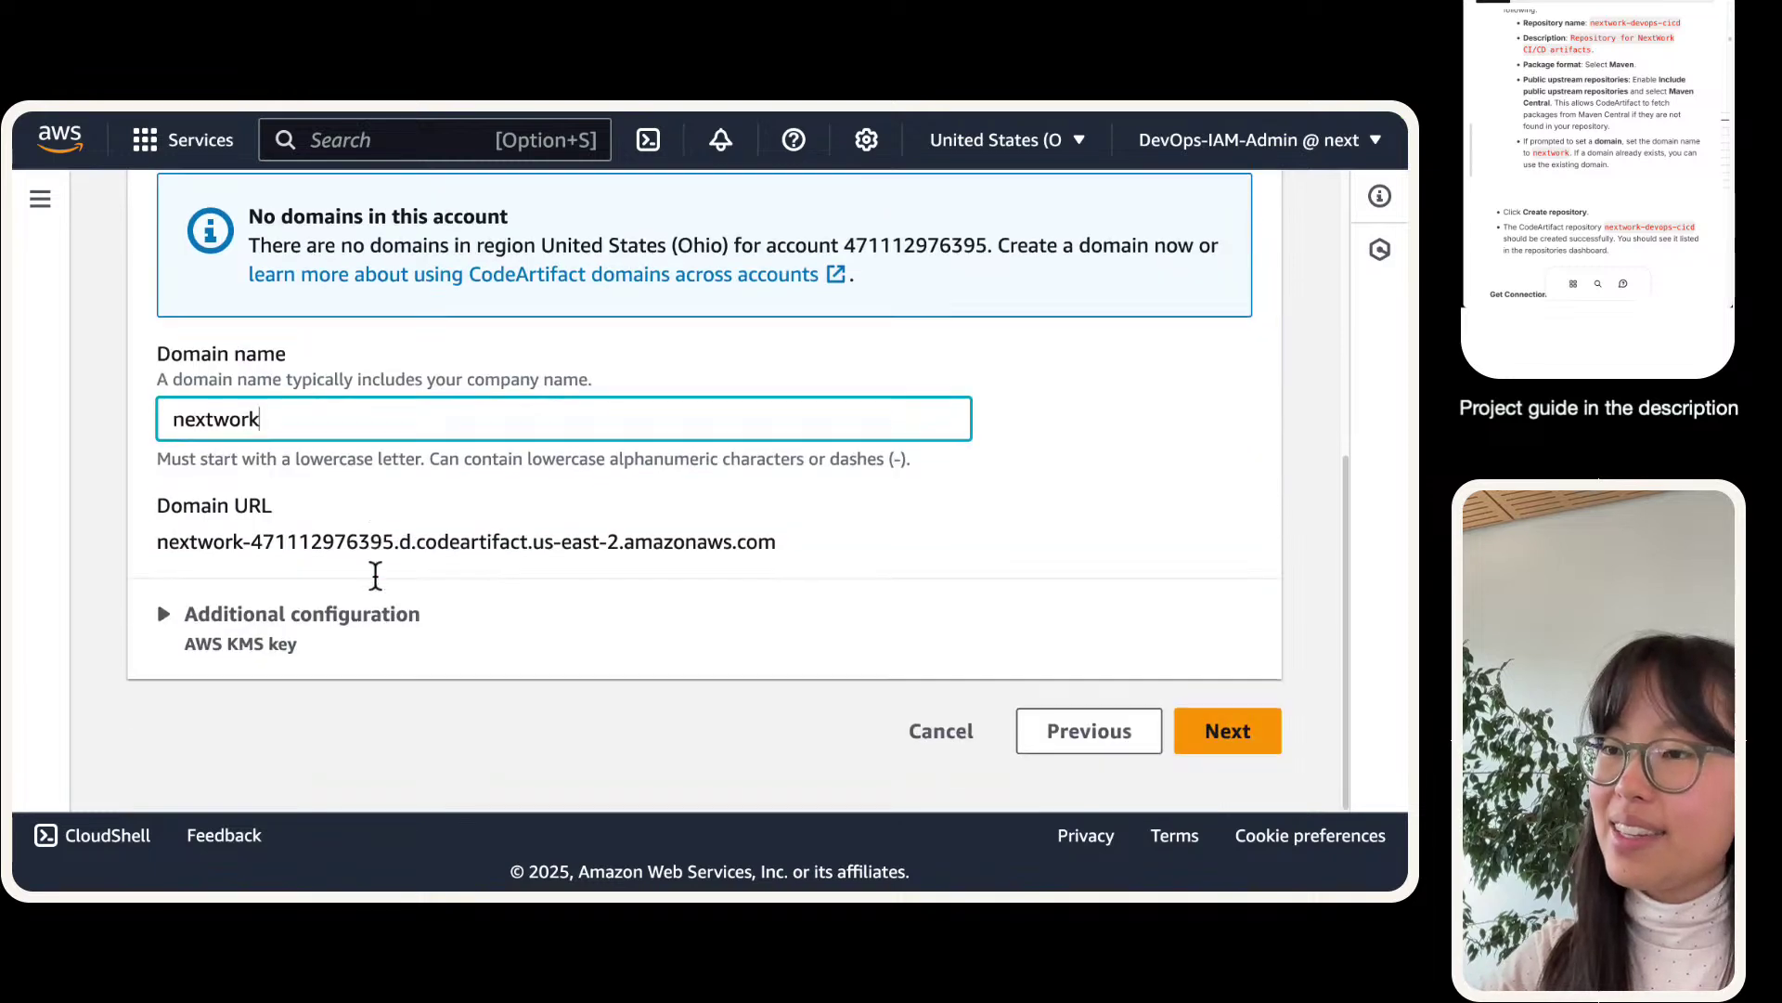
- Review the settings and create the nextwork-devops-cicd repository
left_click(1226, 731)
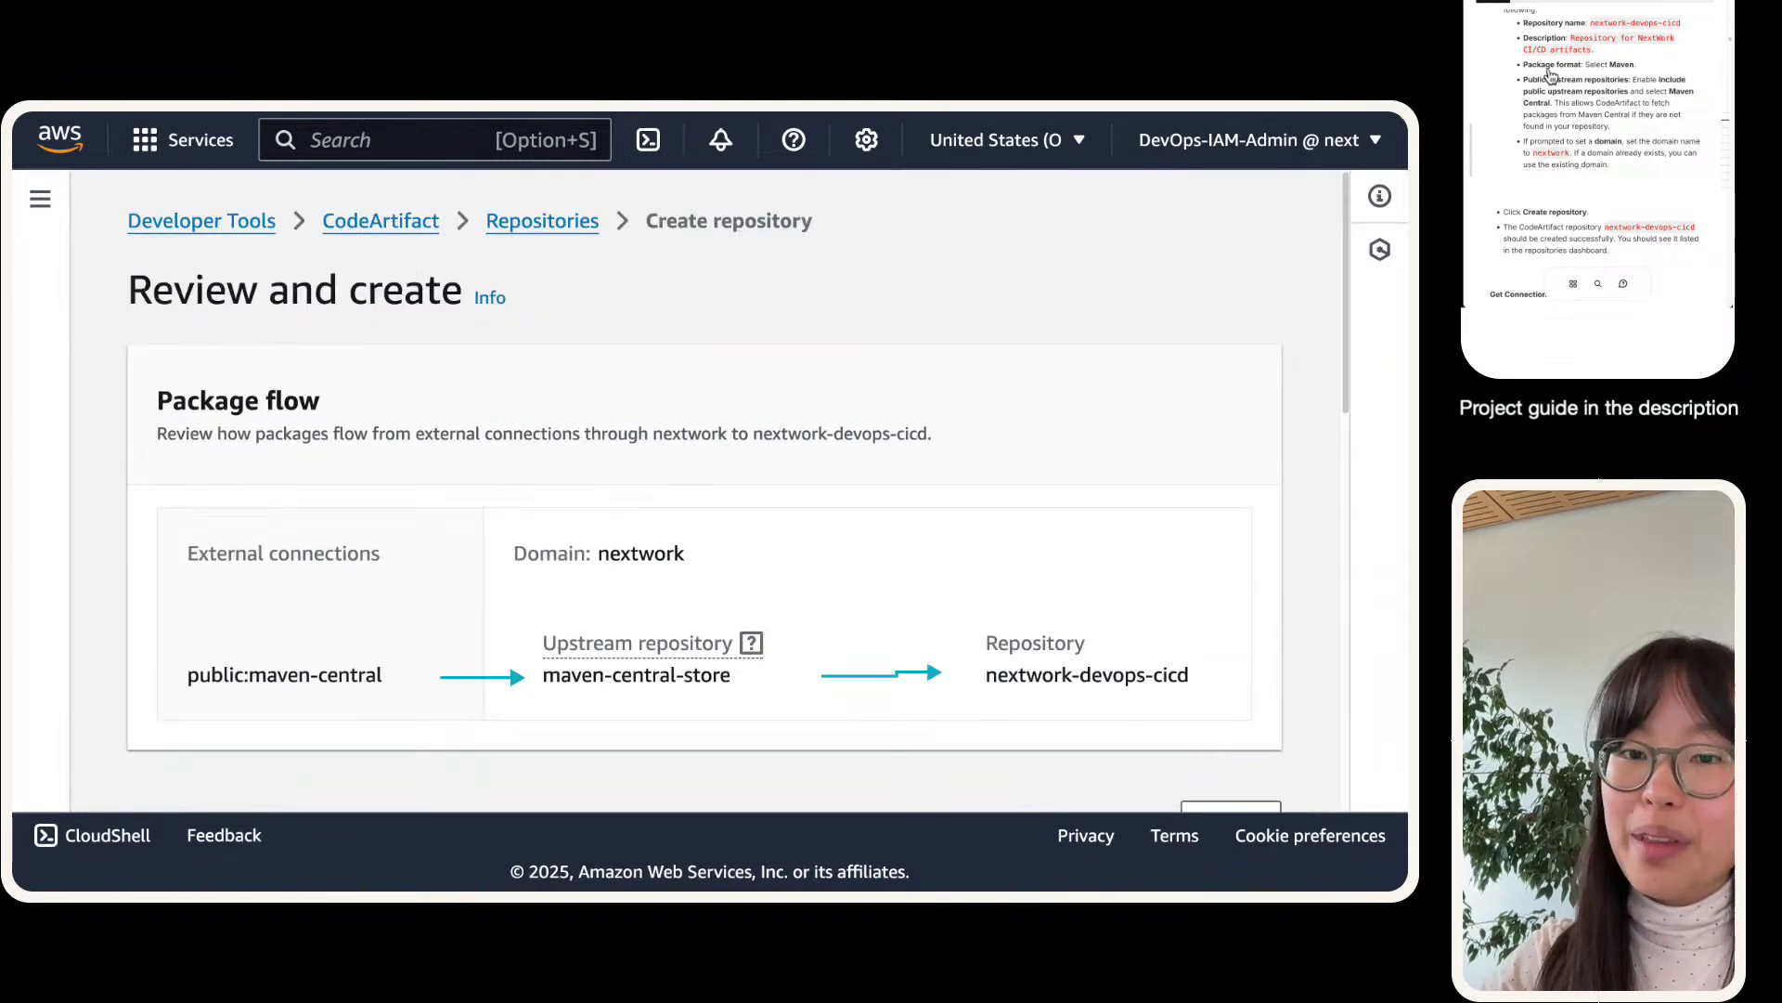
scroll(594, 455, "down", 2)
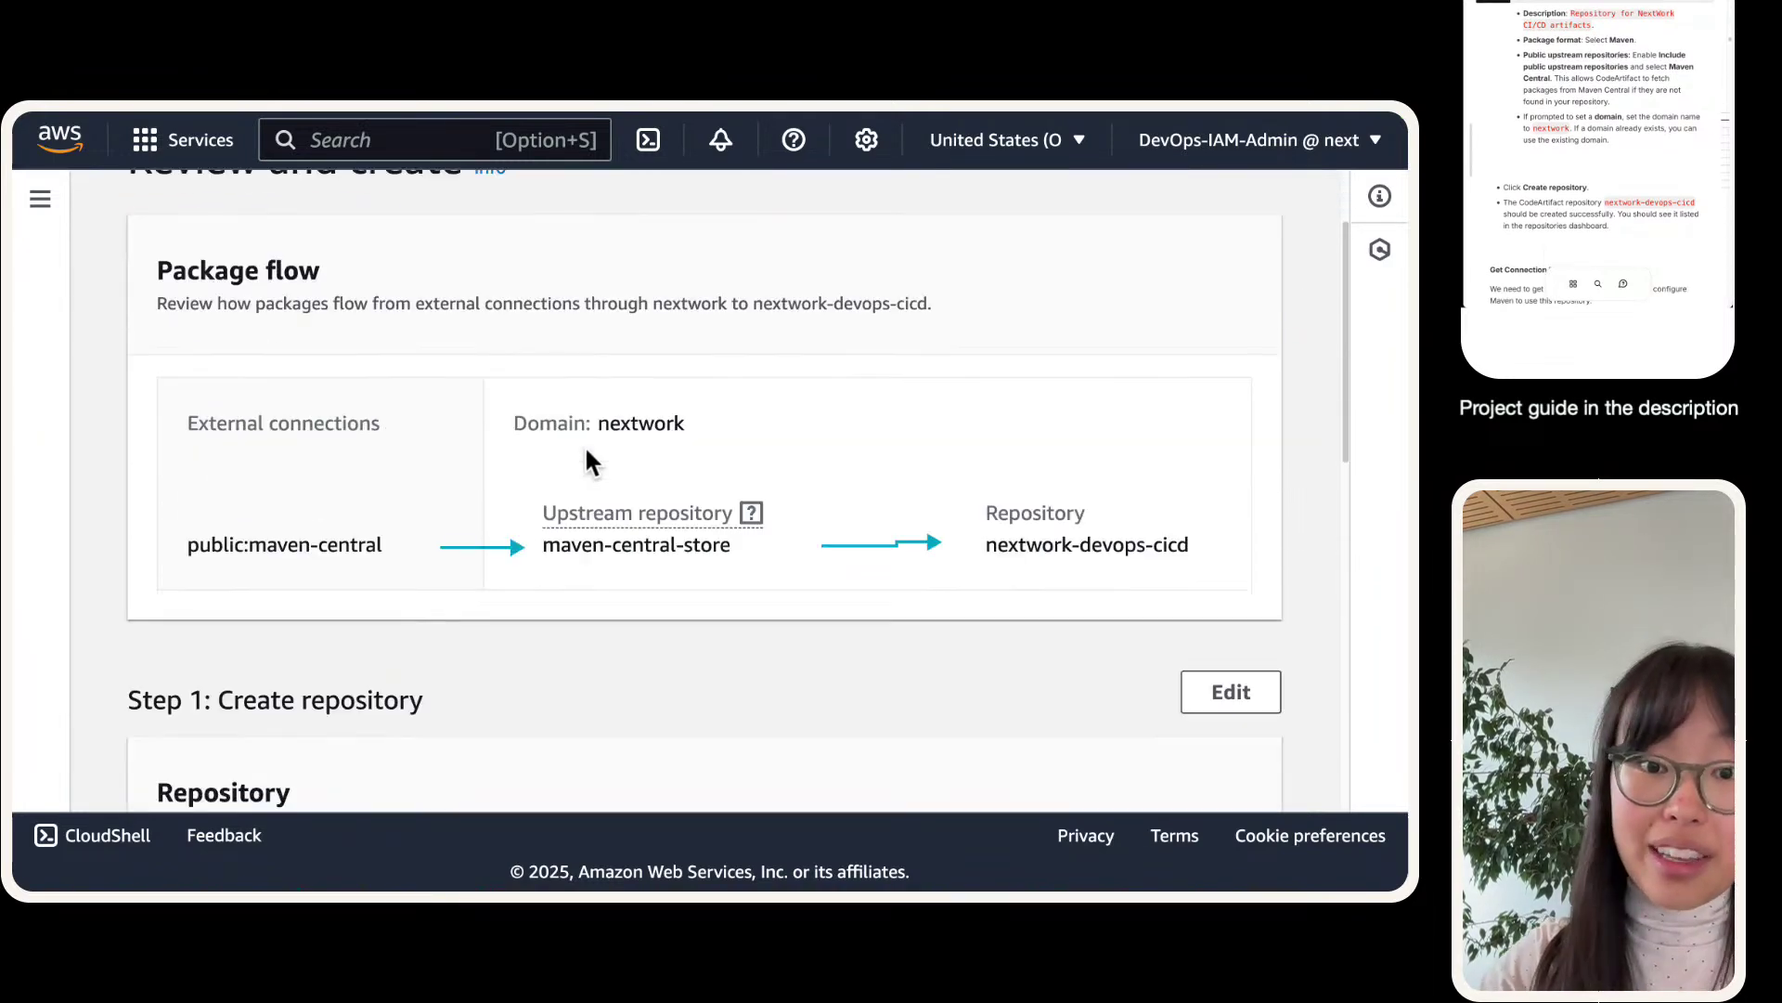
scroll(586, 452, "down", 10)
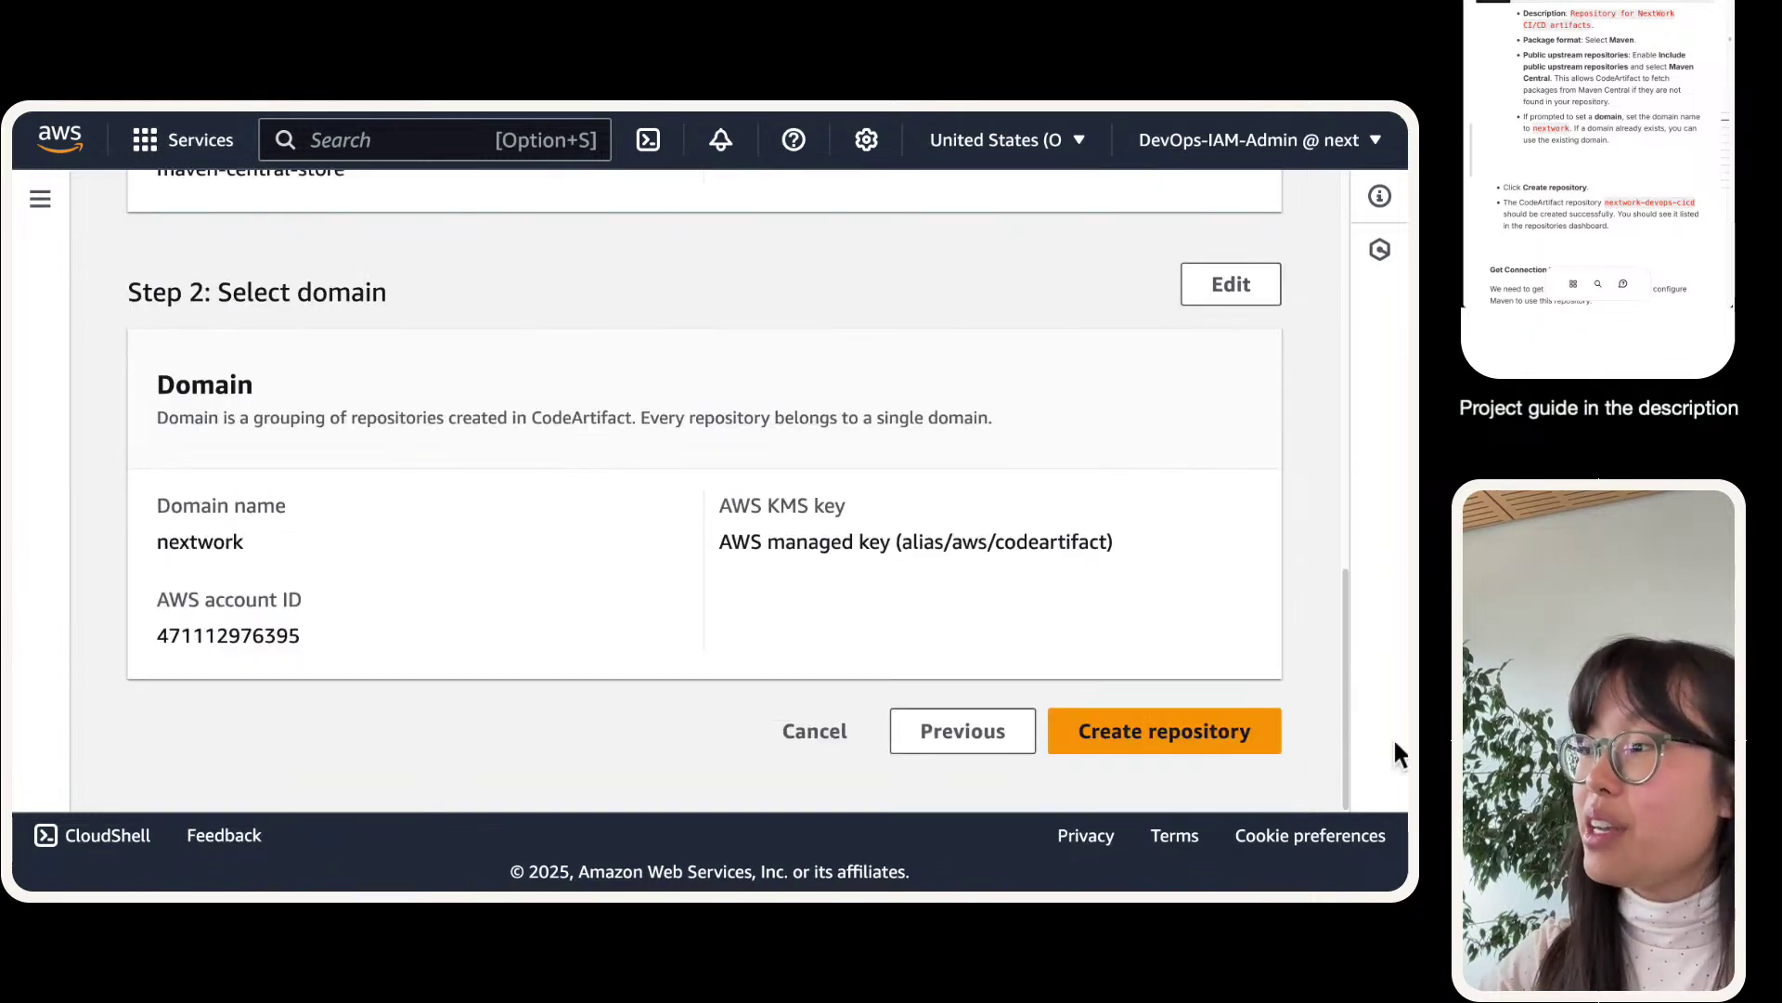
left_click(1199, 731)
scroll(489, 521, "up", 12)
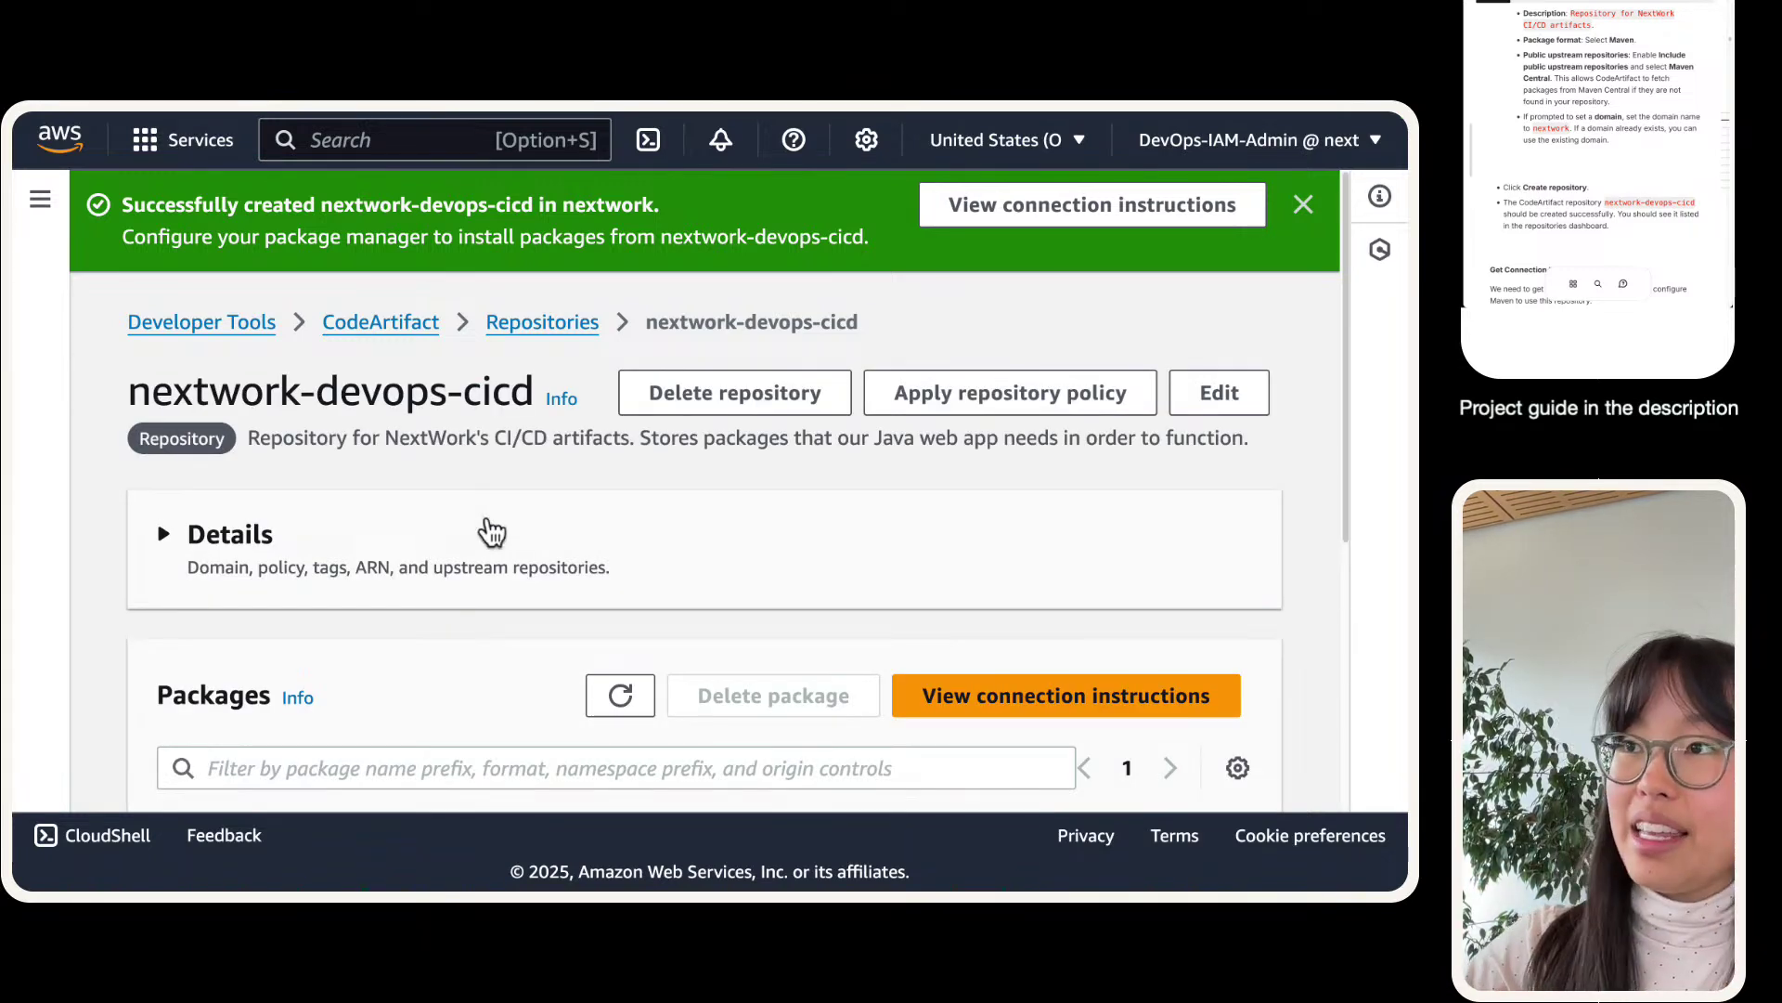
- Go back to the Repositories list and highlight the nextwork-devops-cicd row
left_click(533, 325)
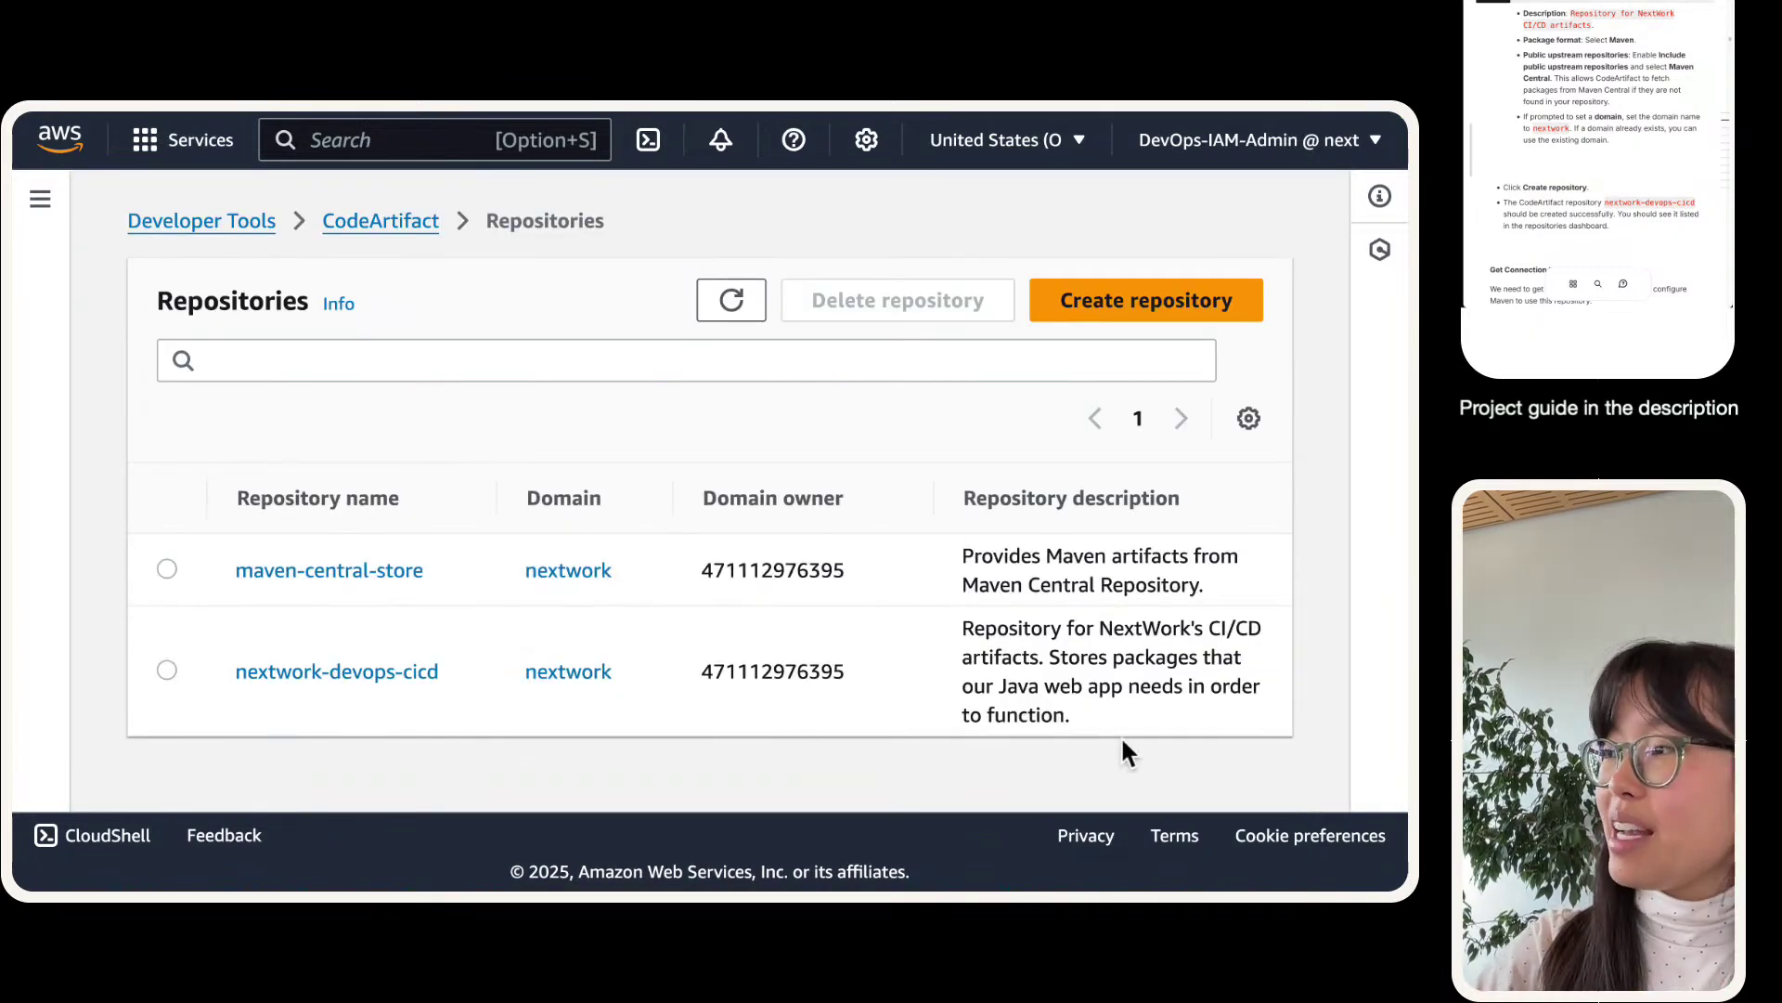
left_click_drag(1126, 752, 236, 650)
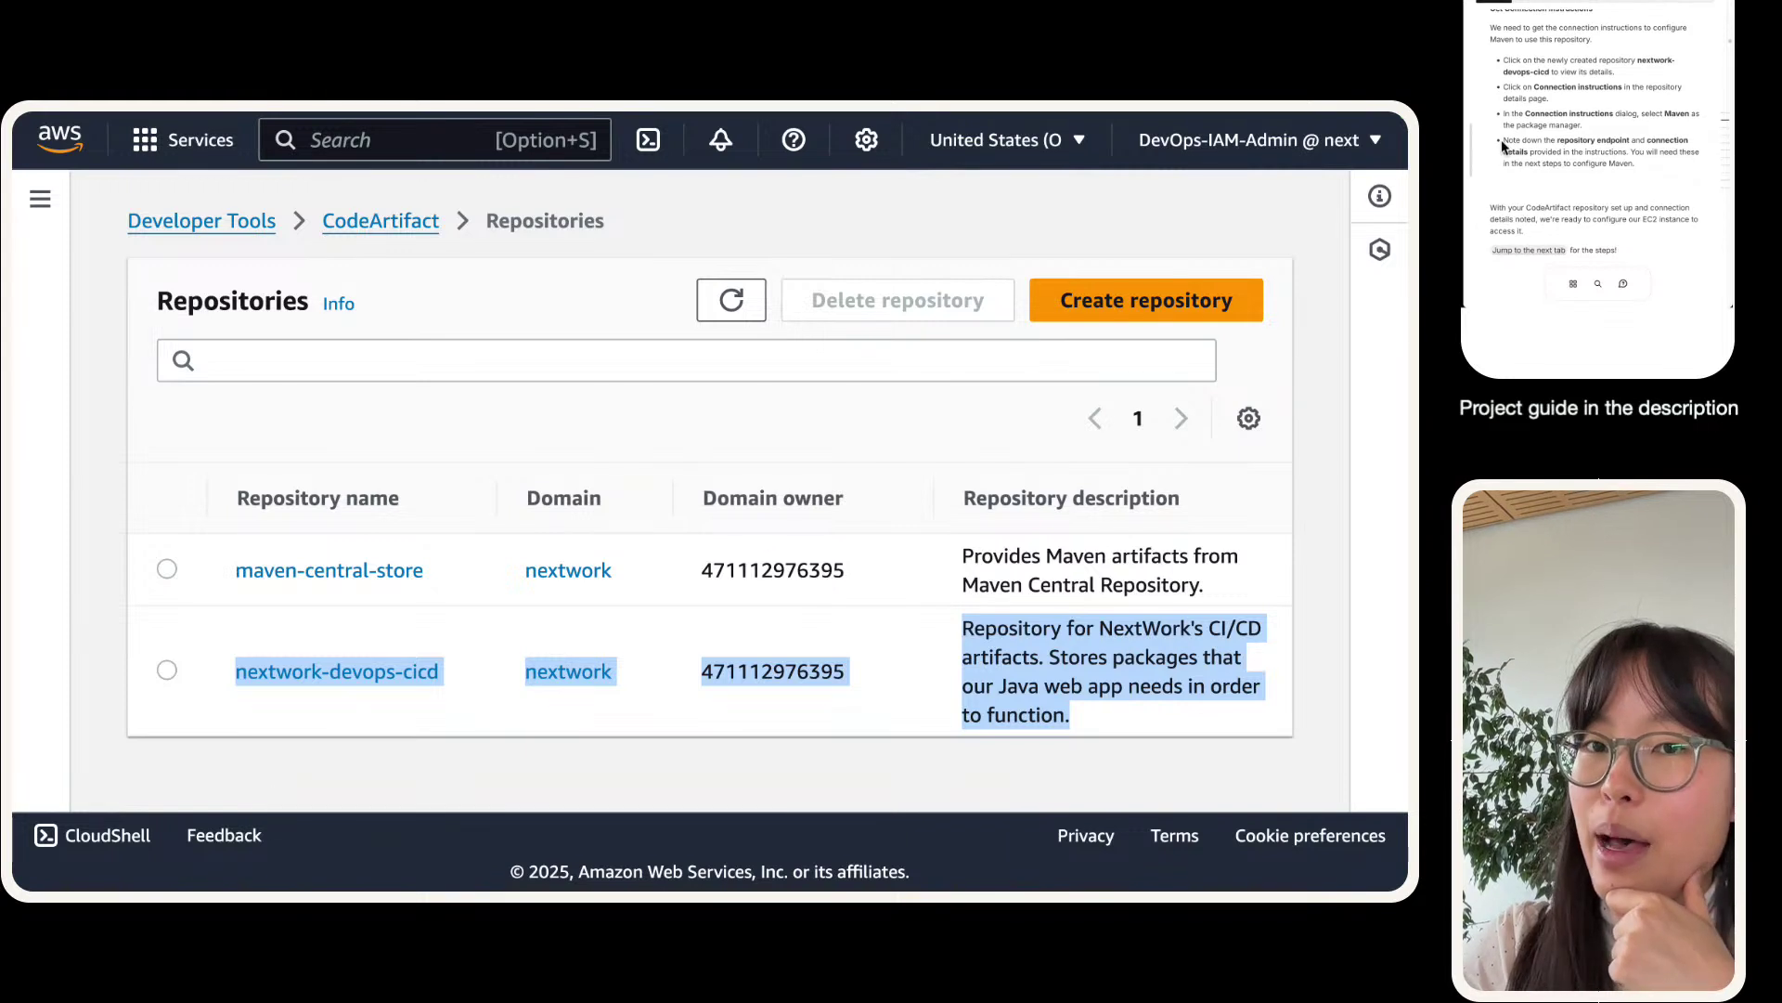
- Open the nextwork-devops-cicd repository and view its connection instructions
left_click(309, 673)
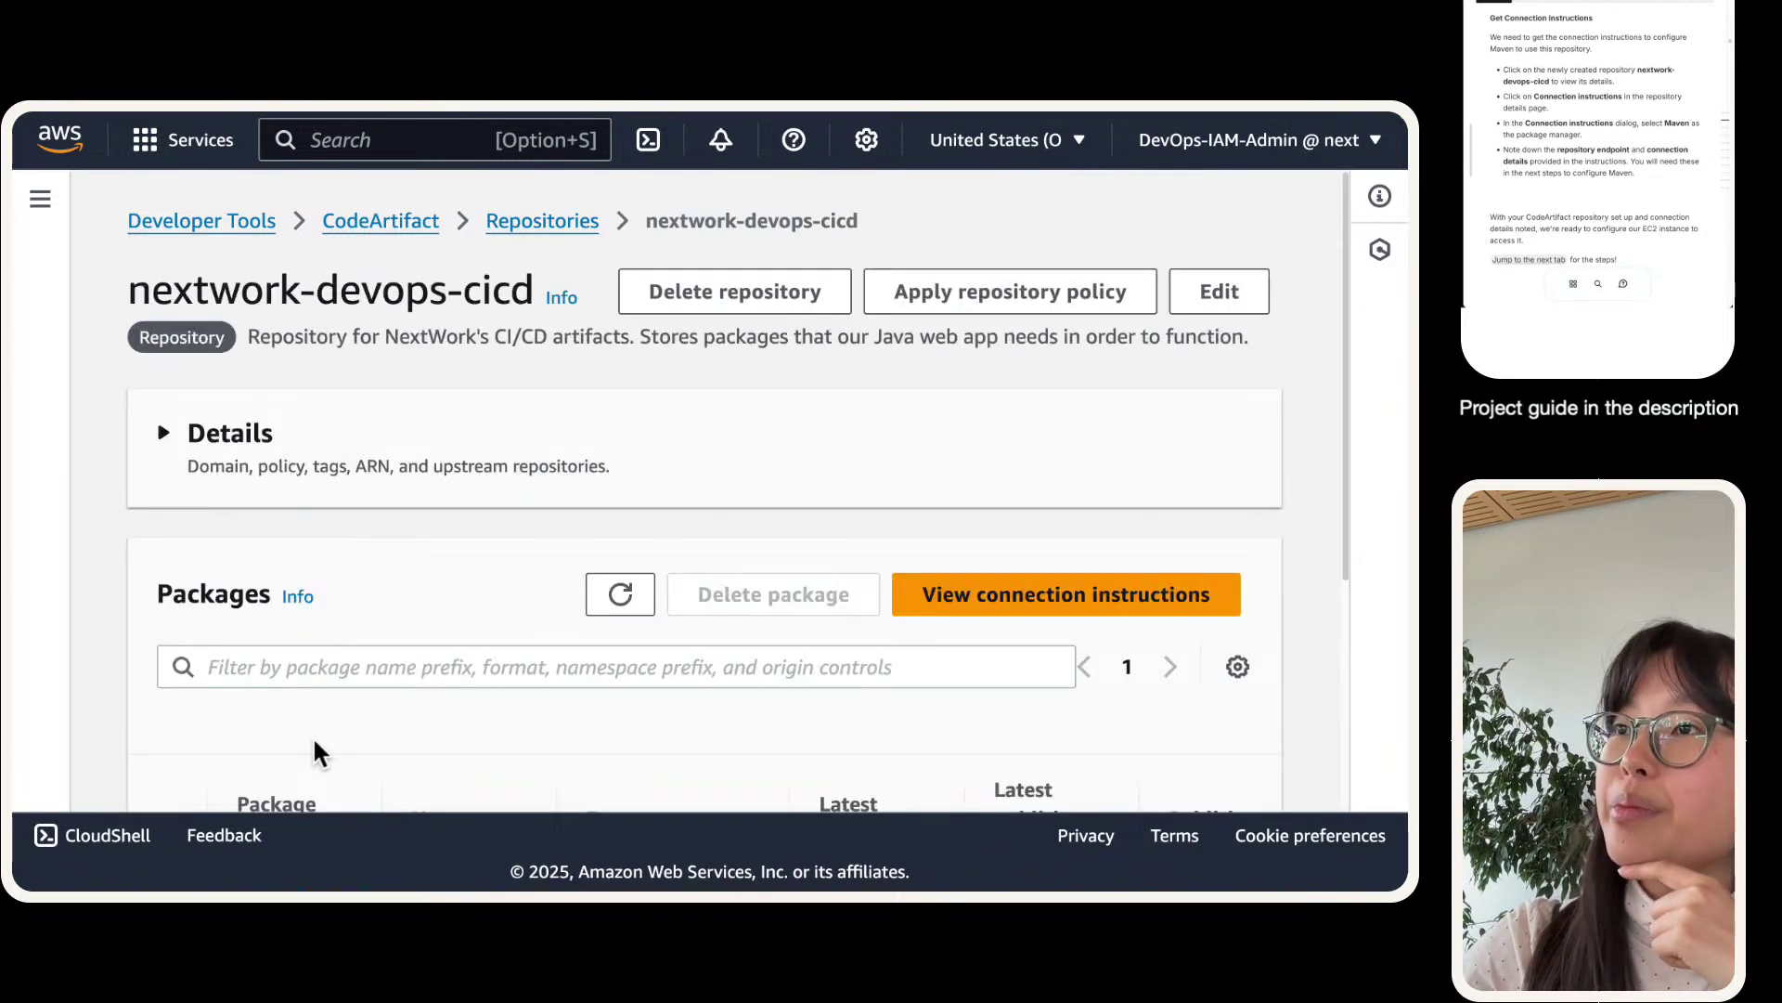
scroll(609, 486, "down", 5)
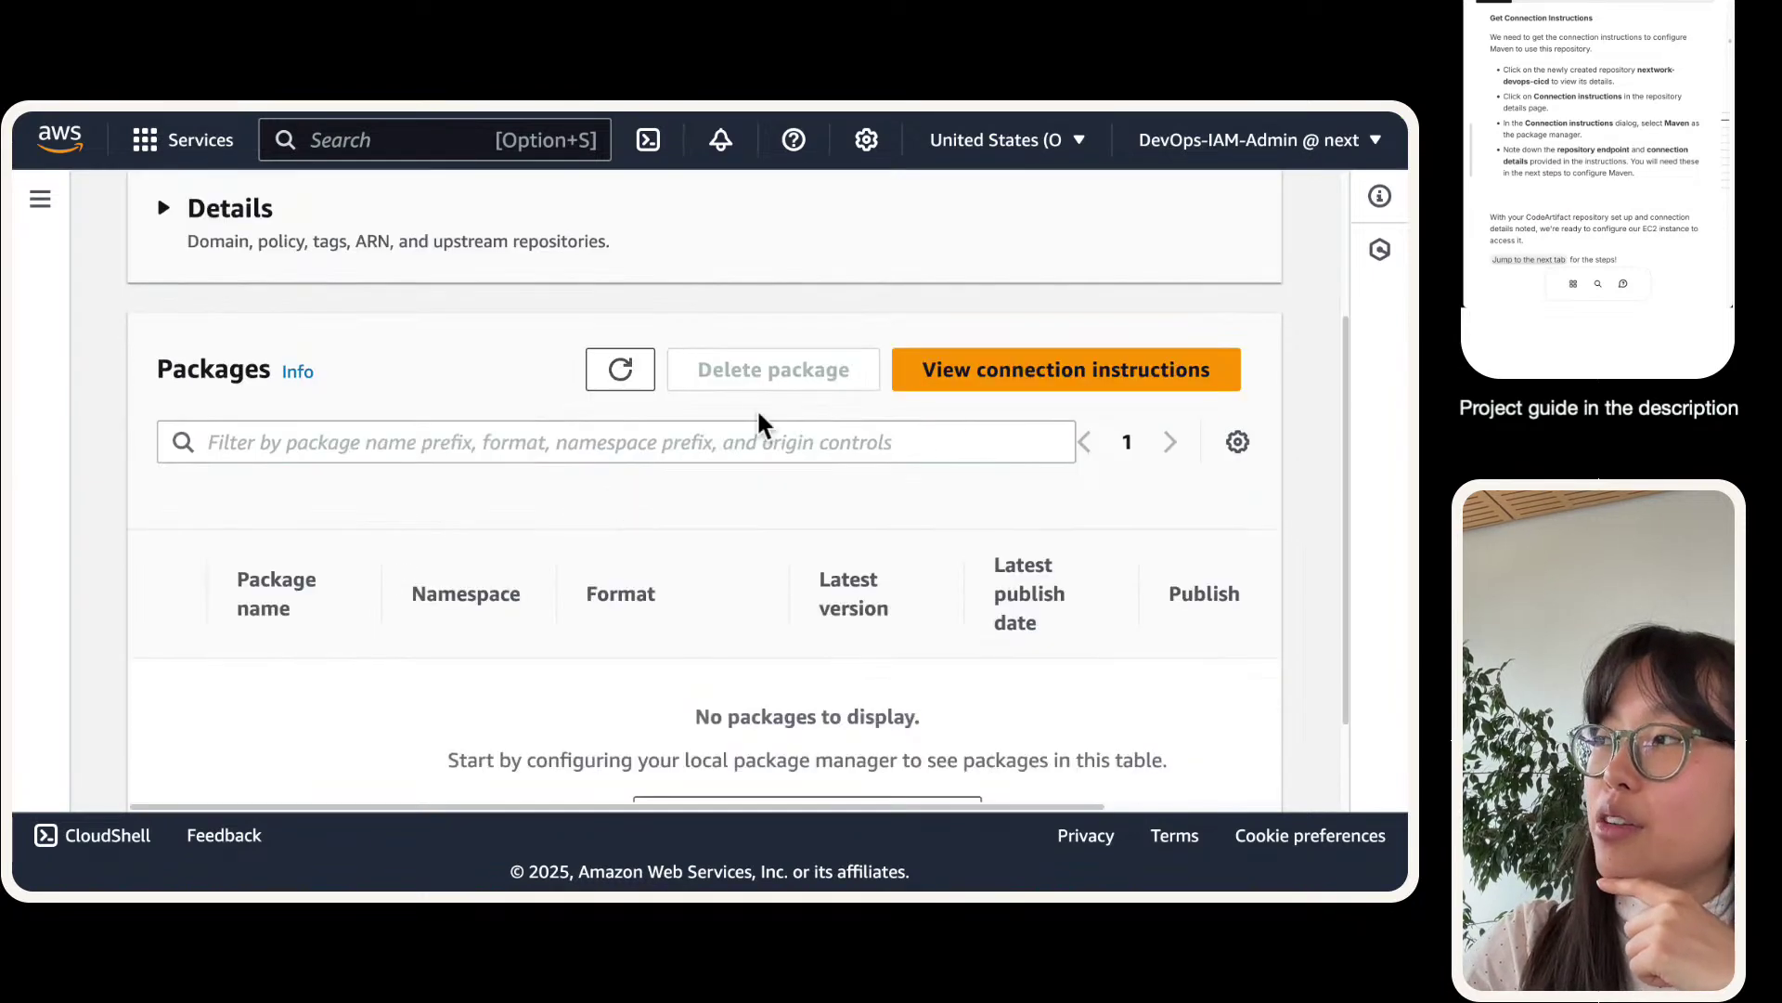
left_click(997, 372)
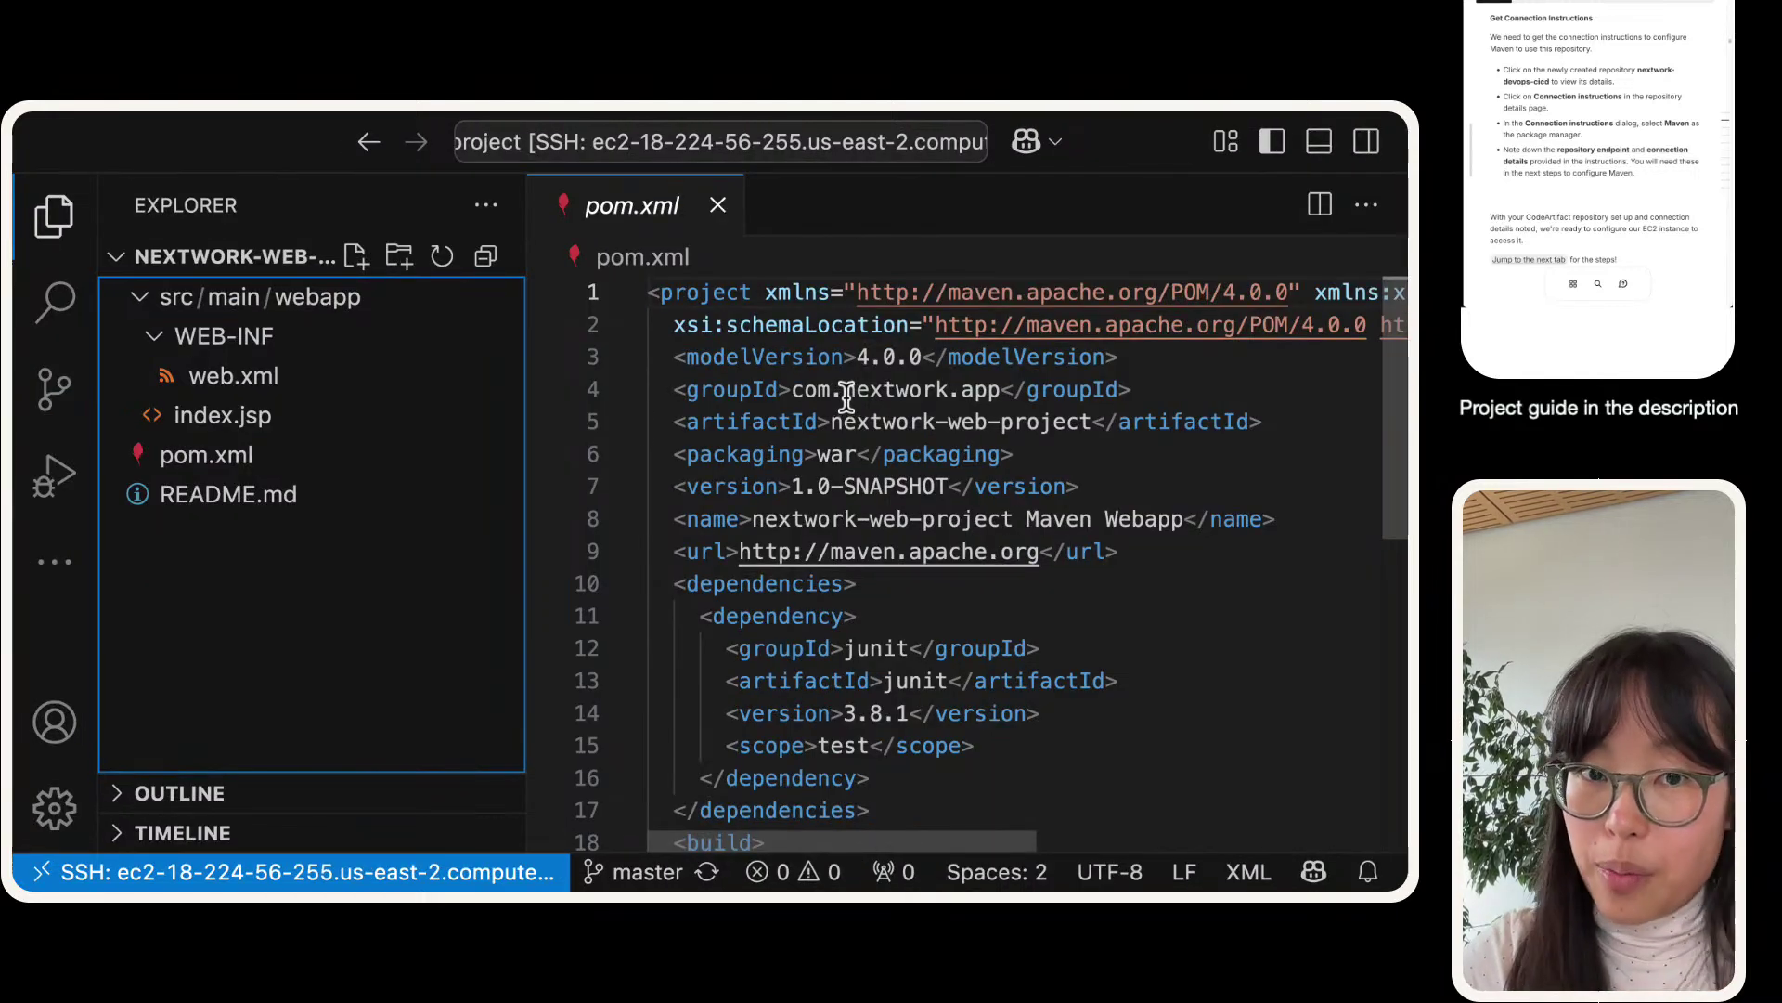
- Narrow the Explorer sidebar in VS Code, then return to the browser
left_click_drag(526, 261, 261, 261)
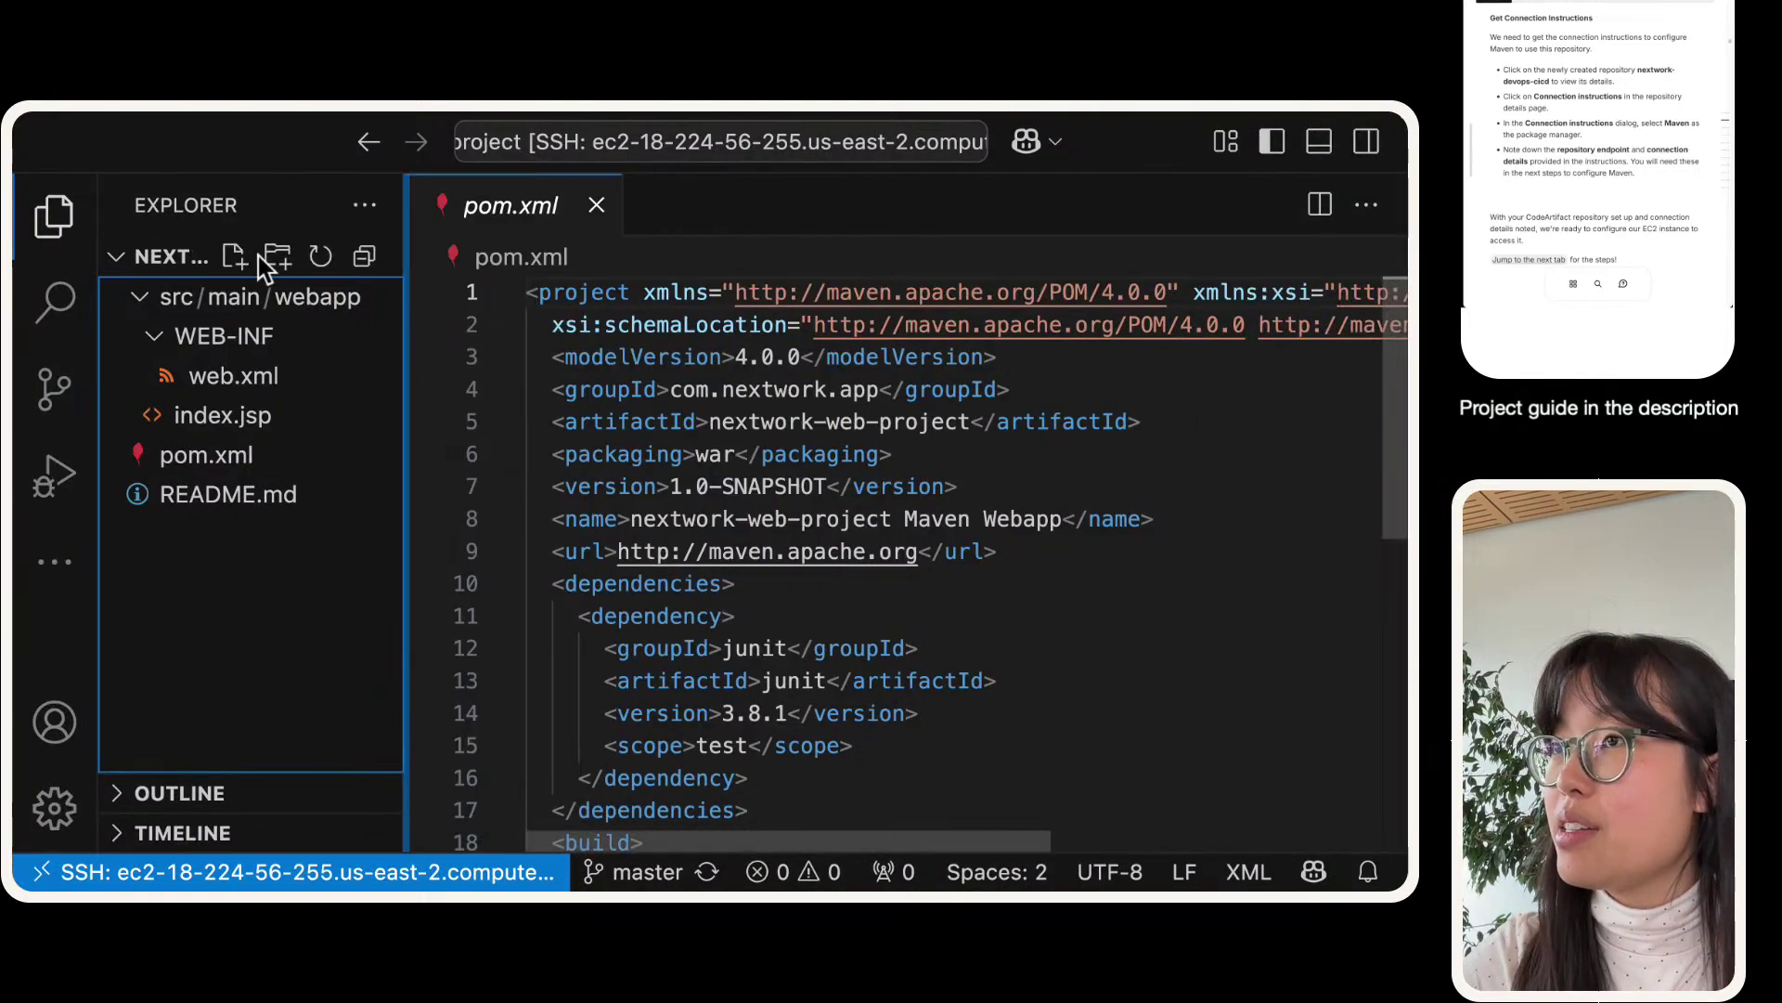
key("ctrl+Right")
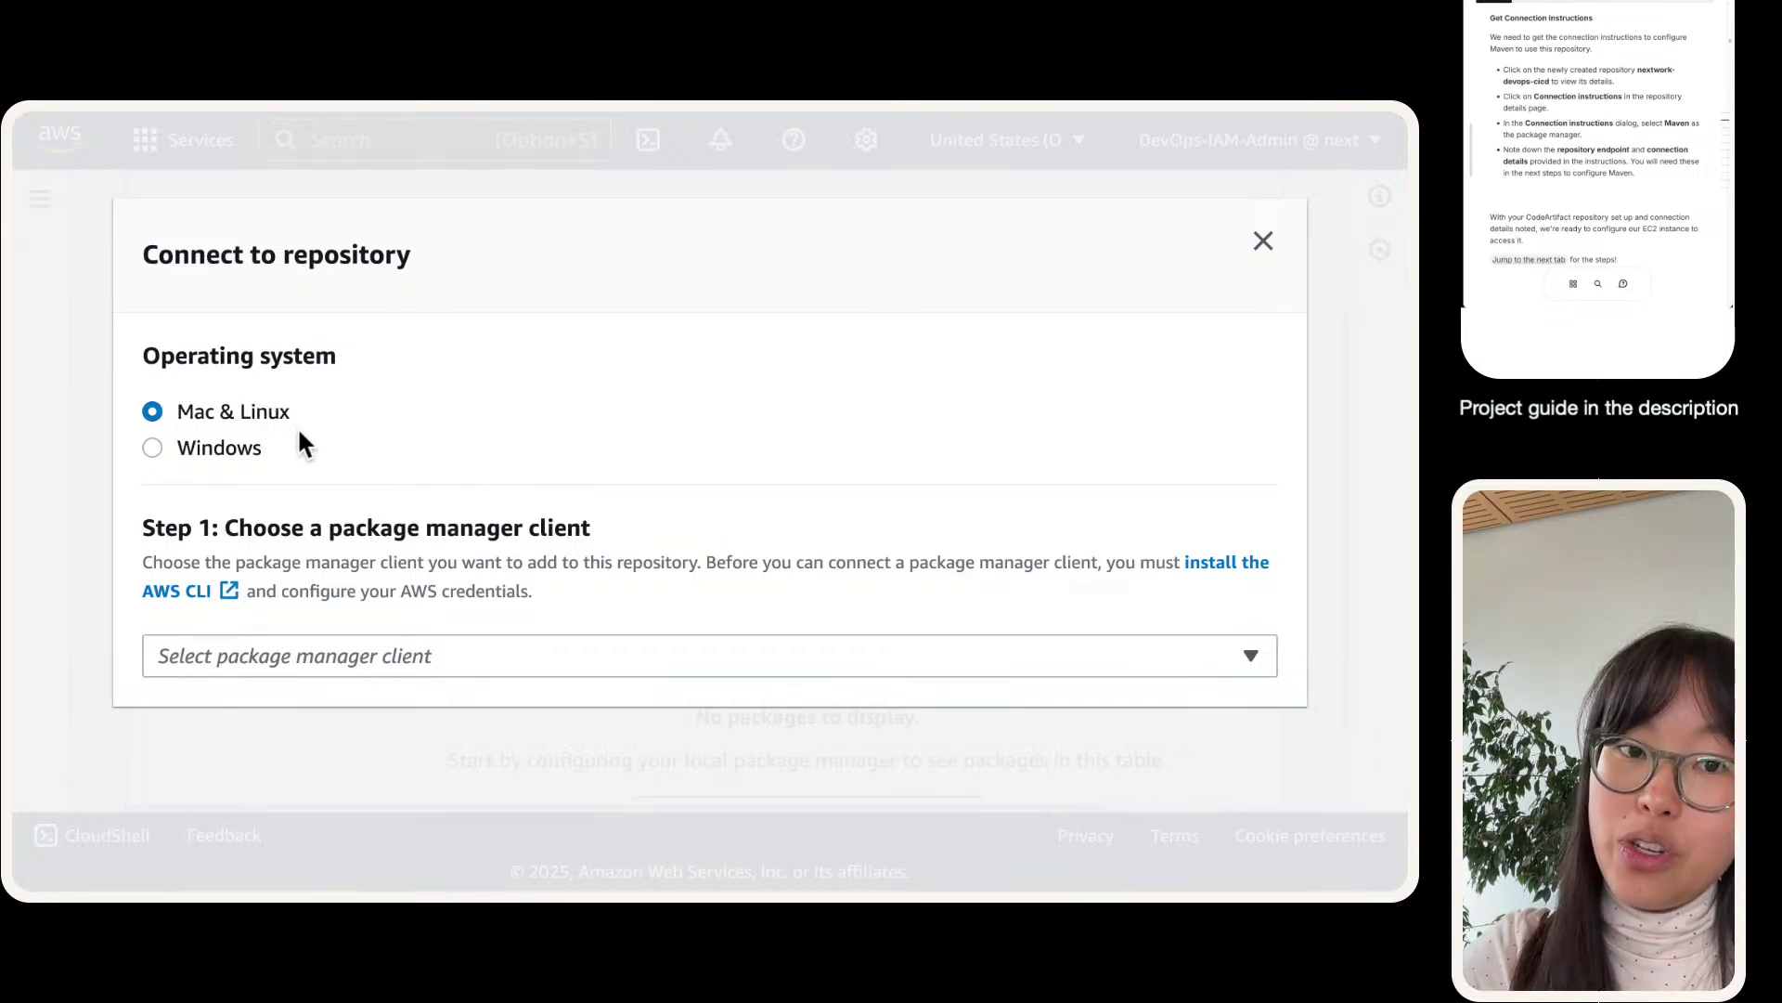
- Choose mvn as the package manager client and copy the Step 3 token export command
left_click(349, 650)
left_click(223, 325)
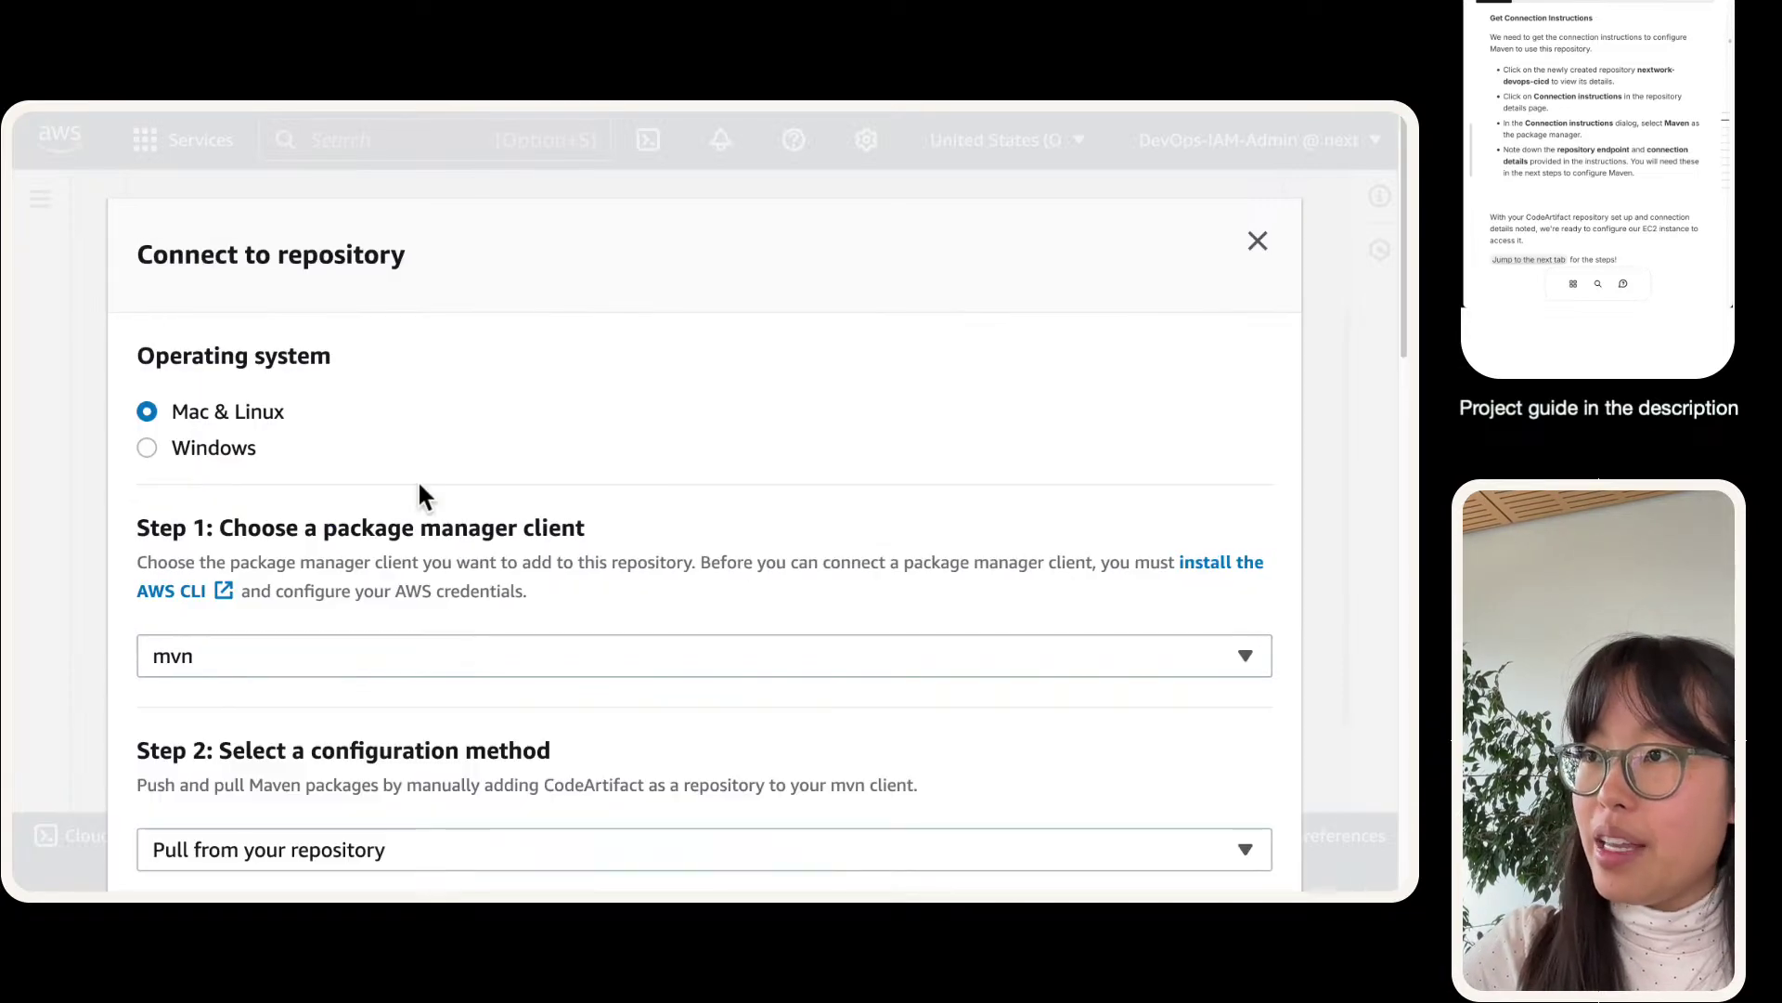
scroll(414, 483, "down", 5)
scroll(362, 398, "down", 5)
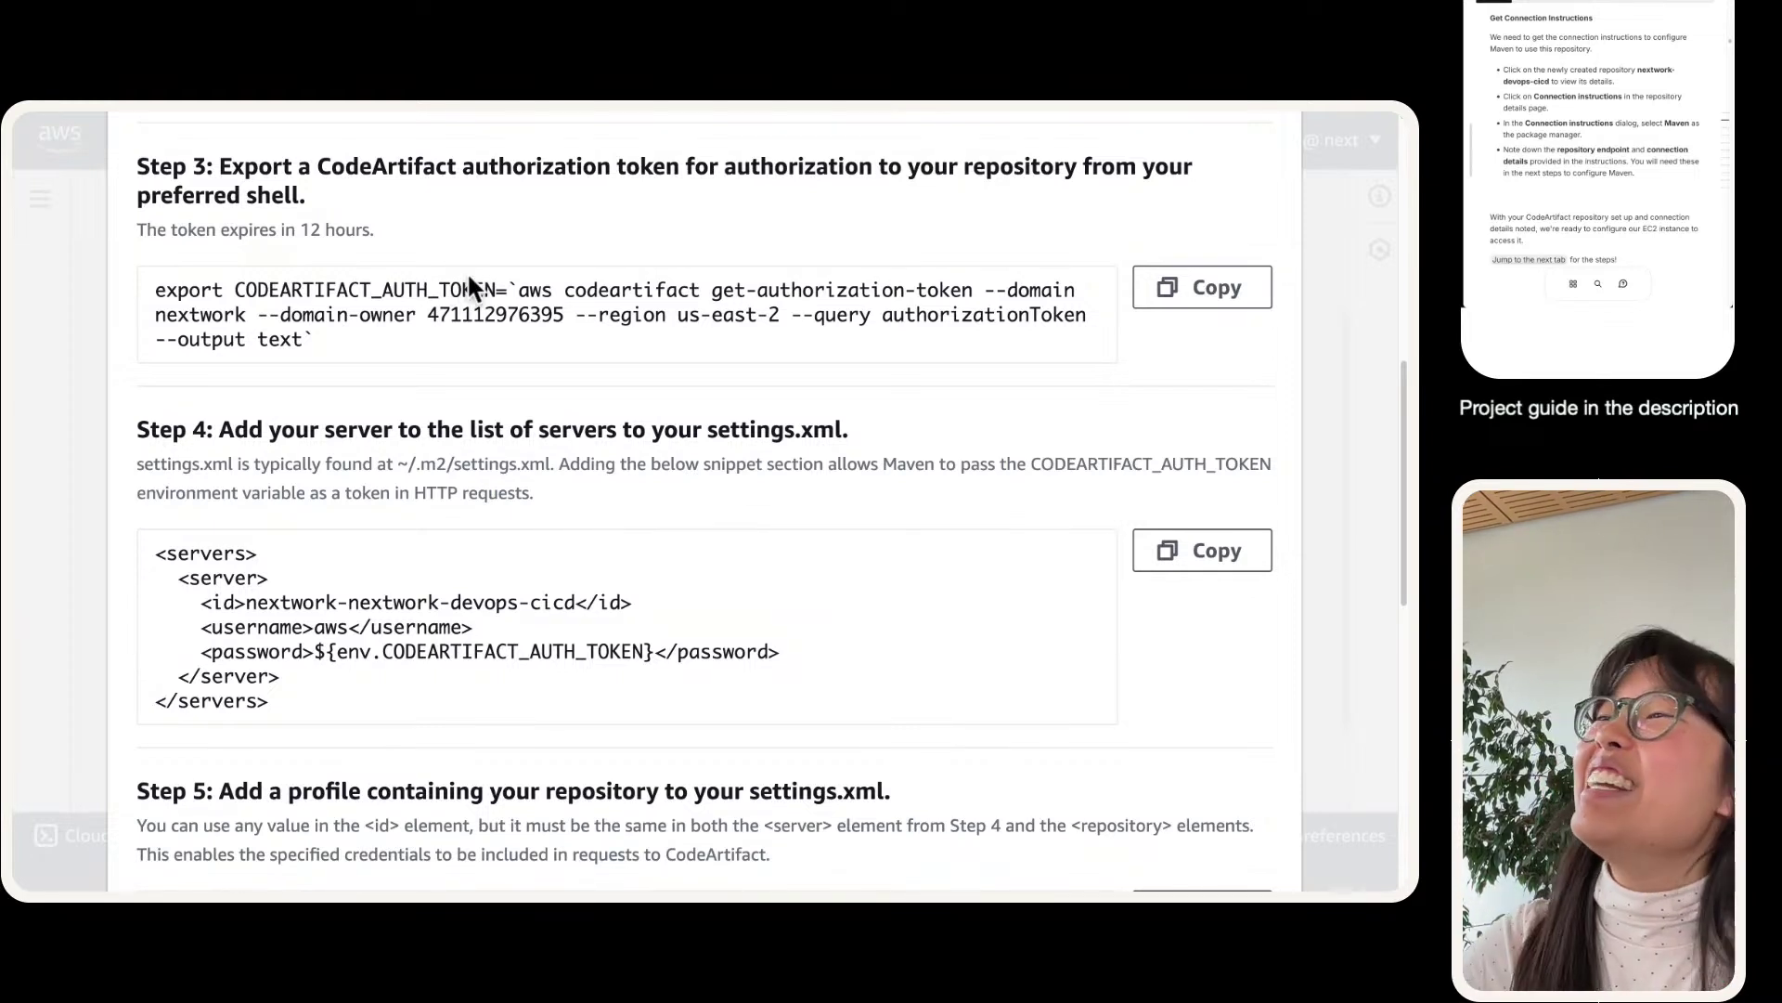
left_click(1176, 312)
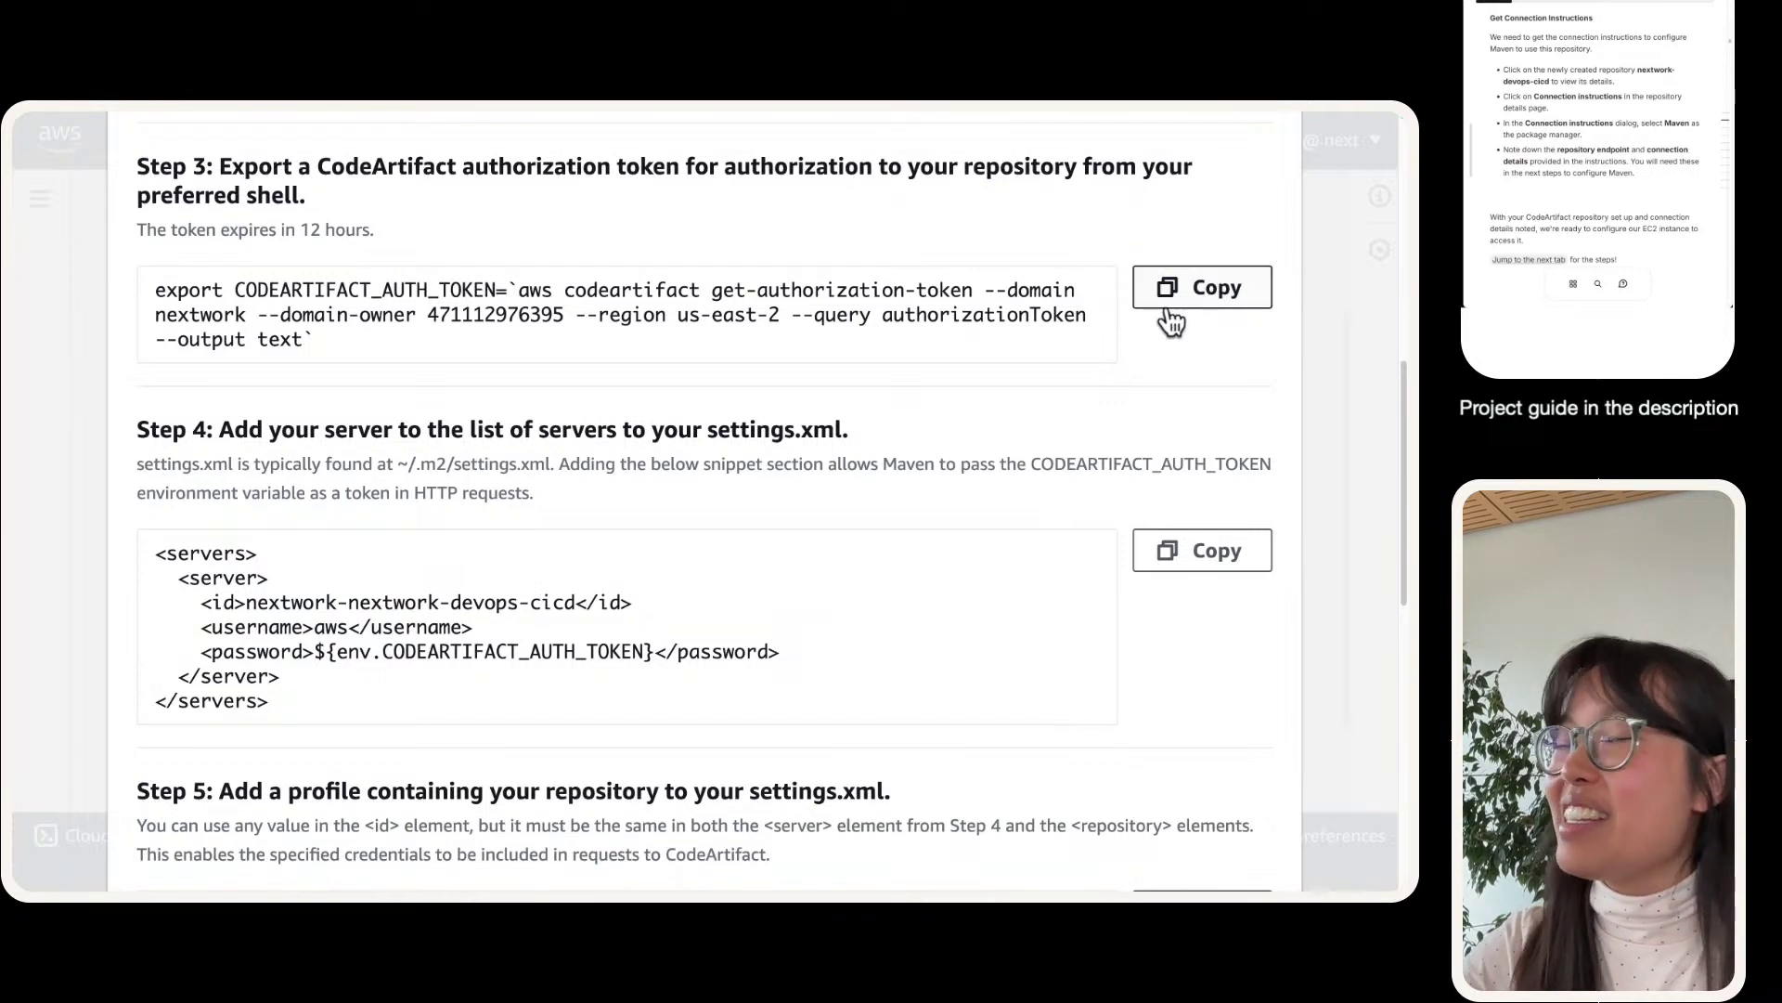
- Highlight the Step 3 heading and export CODEARTIFACT_AUTH_TOKEN command, then copy it again
scroll(1546, 201, "down", 1)
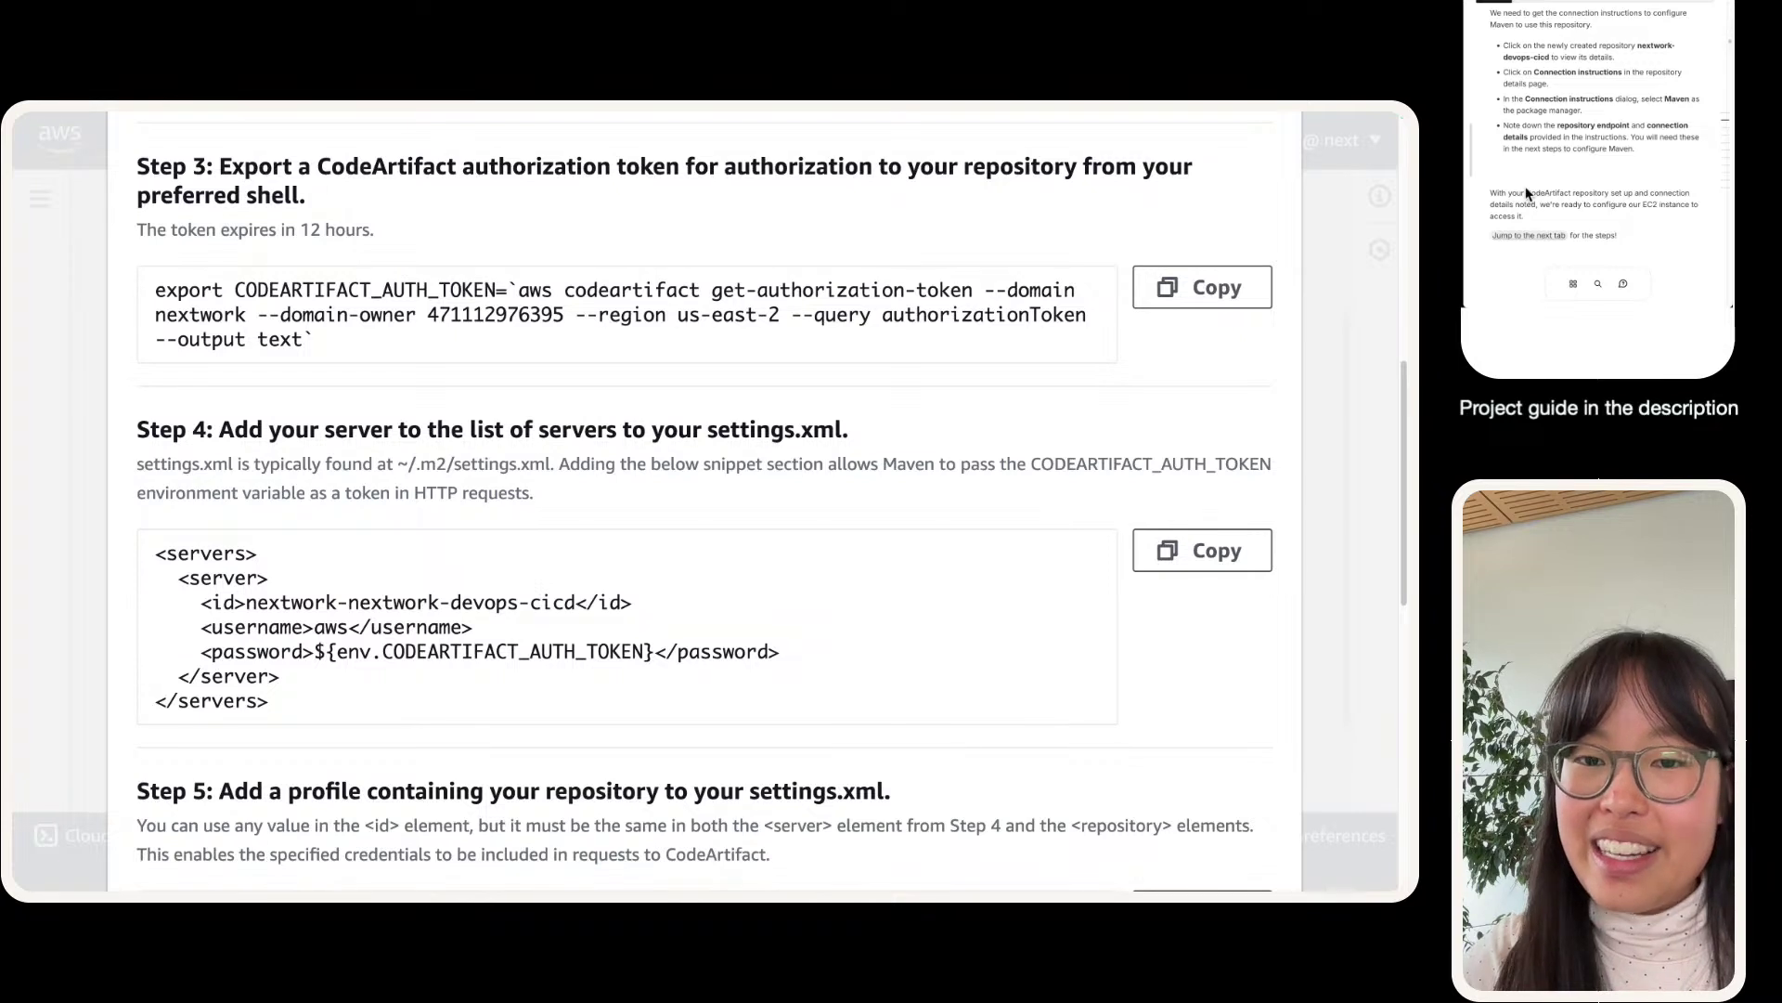
scroll(1527, 194, "up", 15)
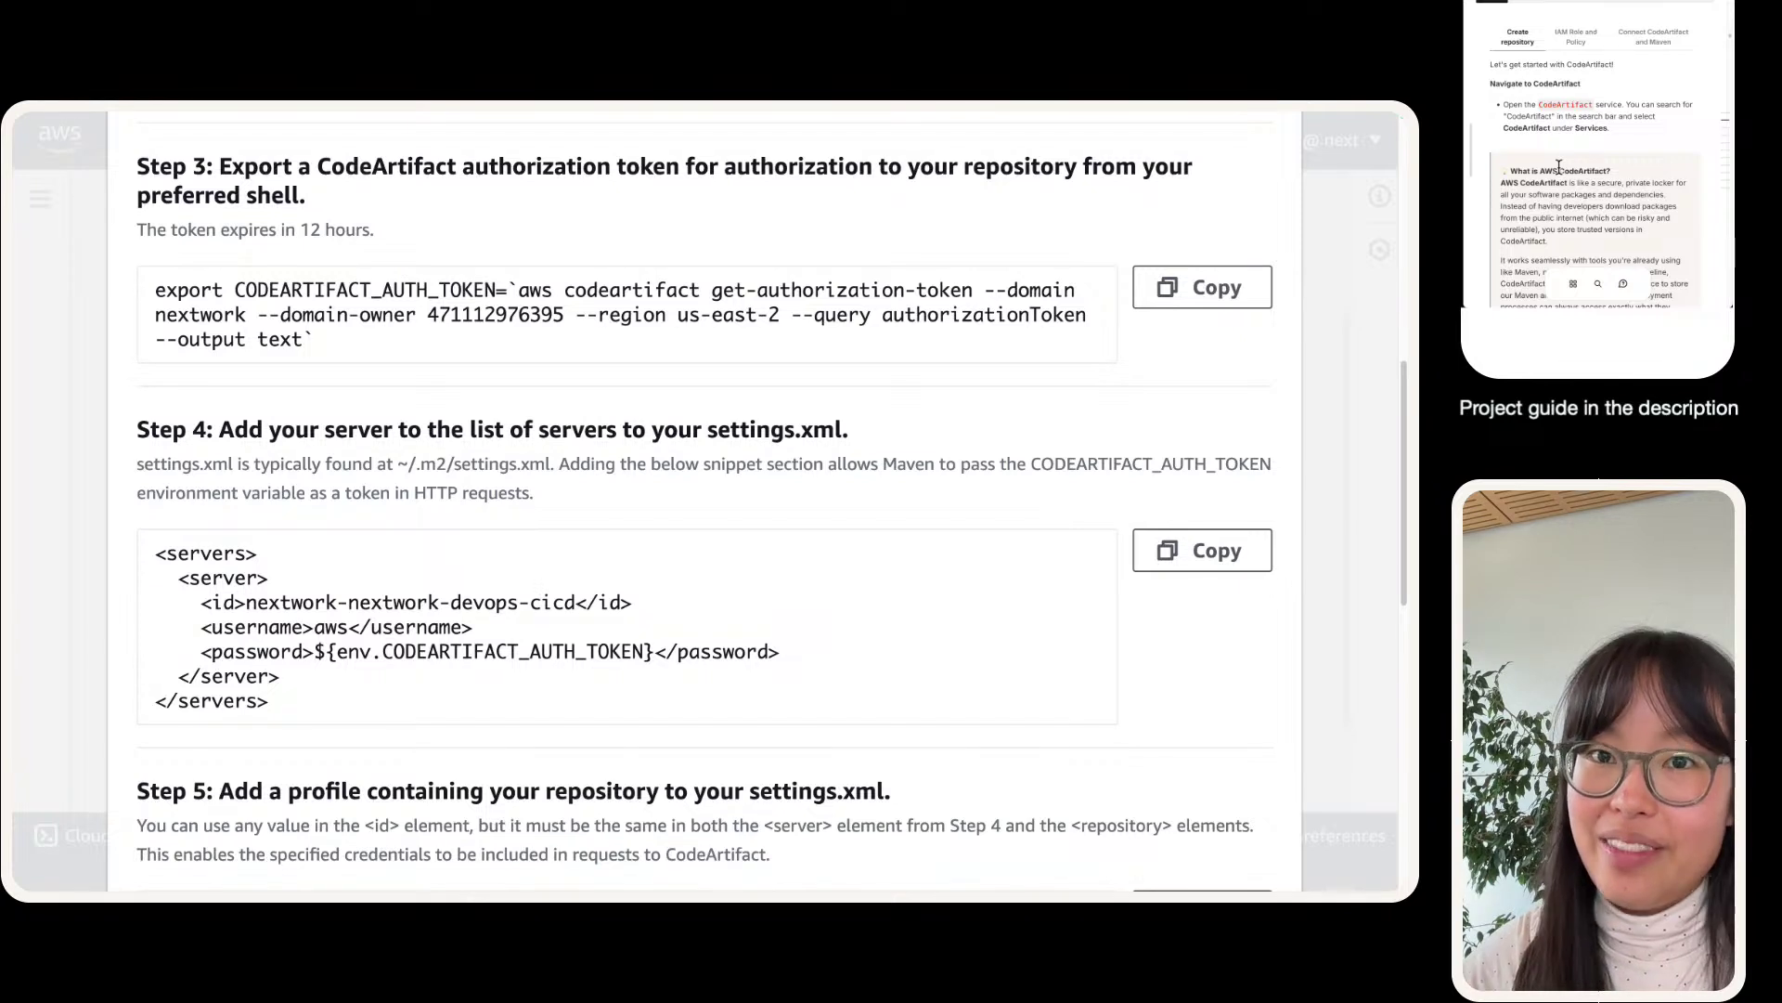
left_click(1575, 39)
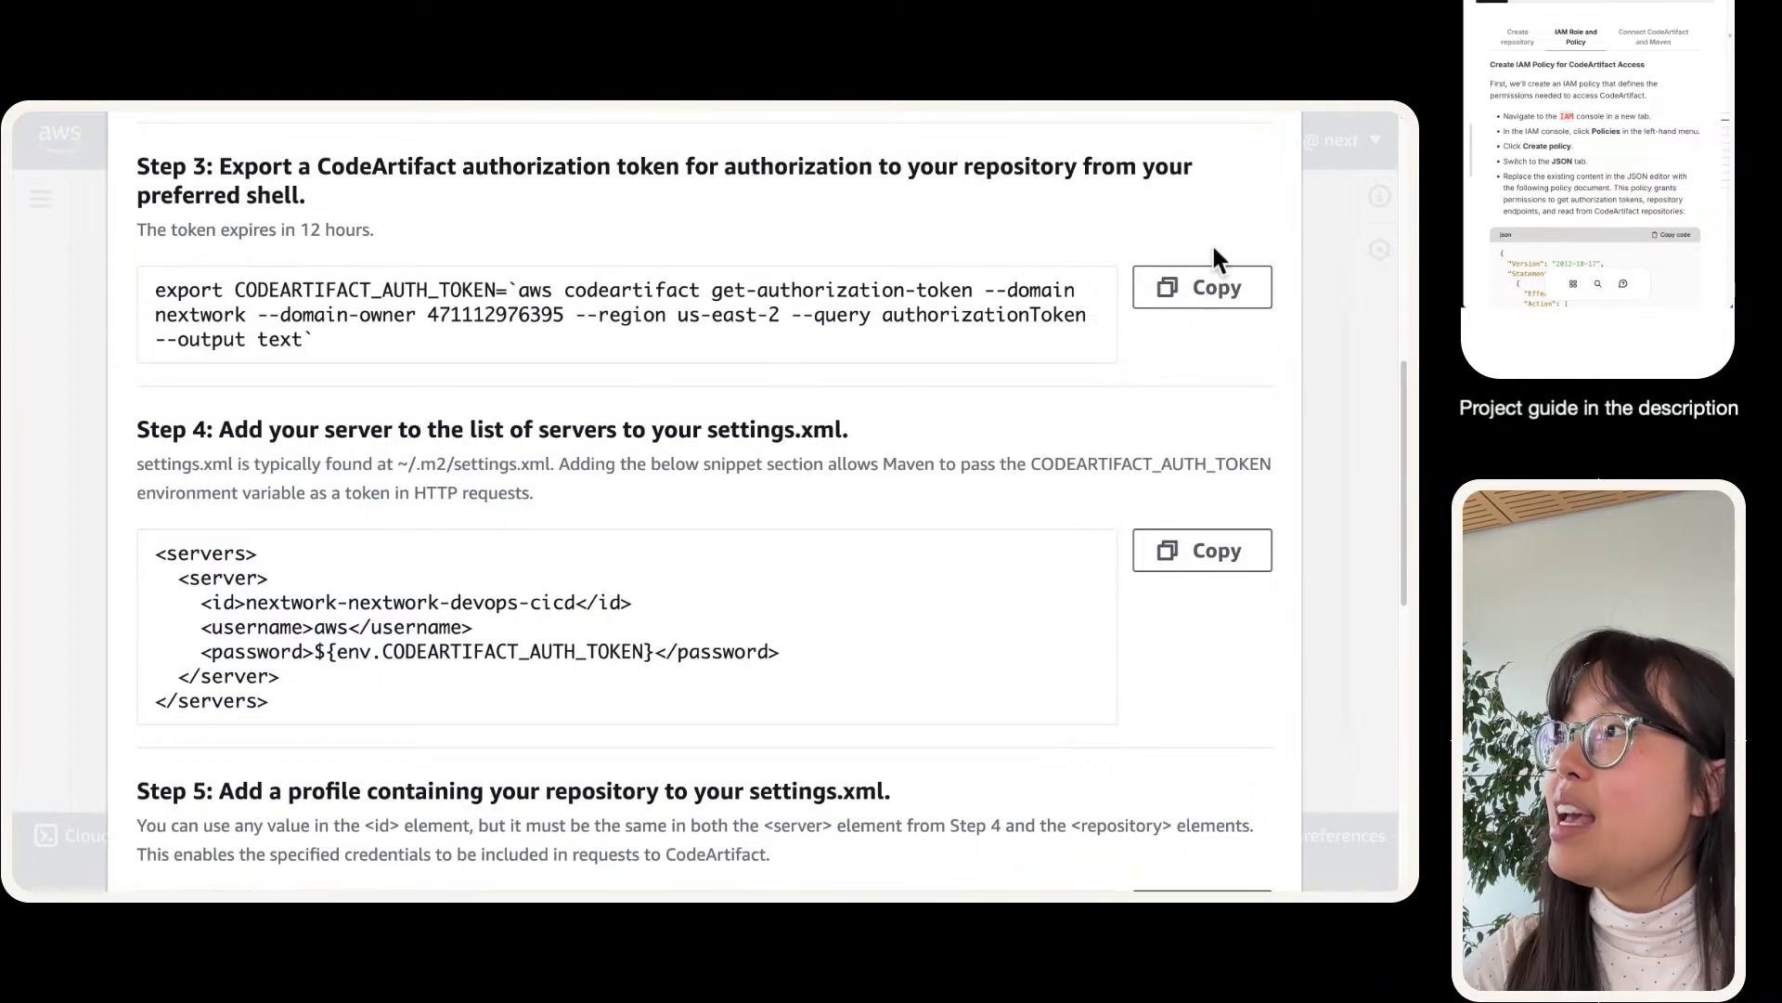
triple_click(222, 187)
scroll(321, 362, "up", 2)
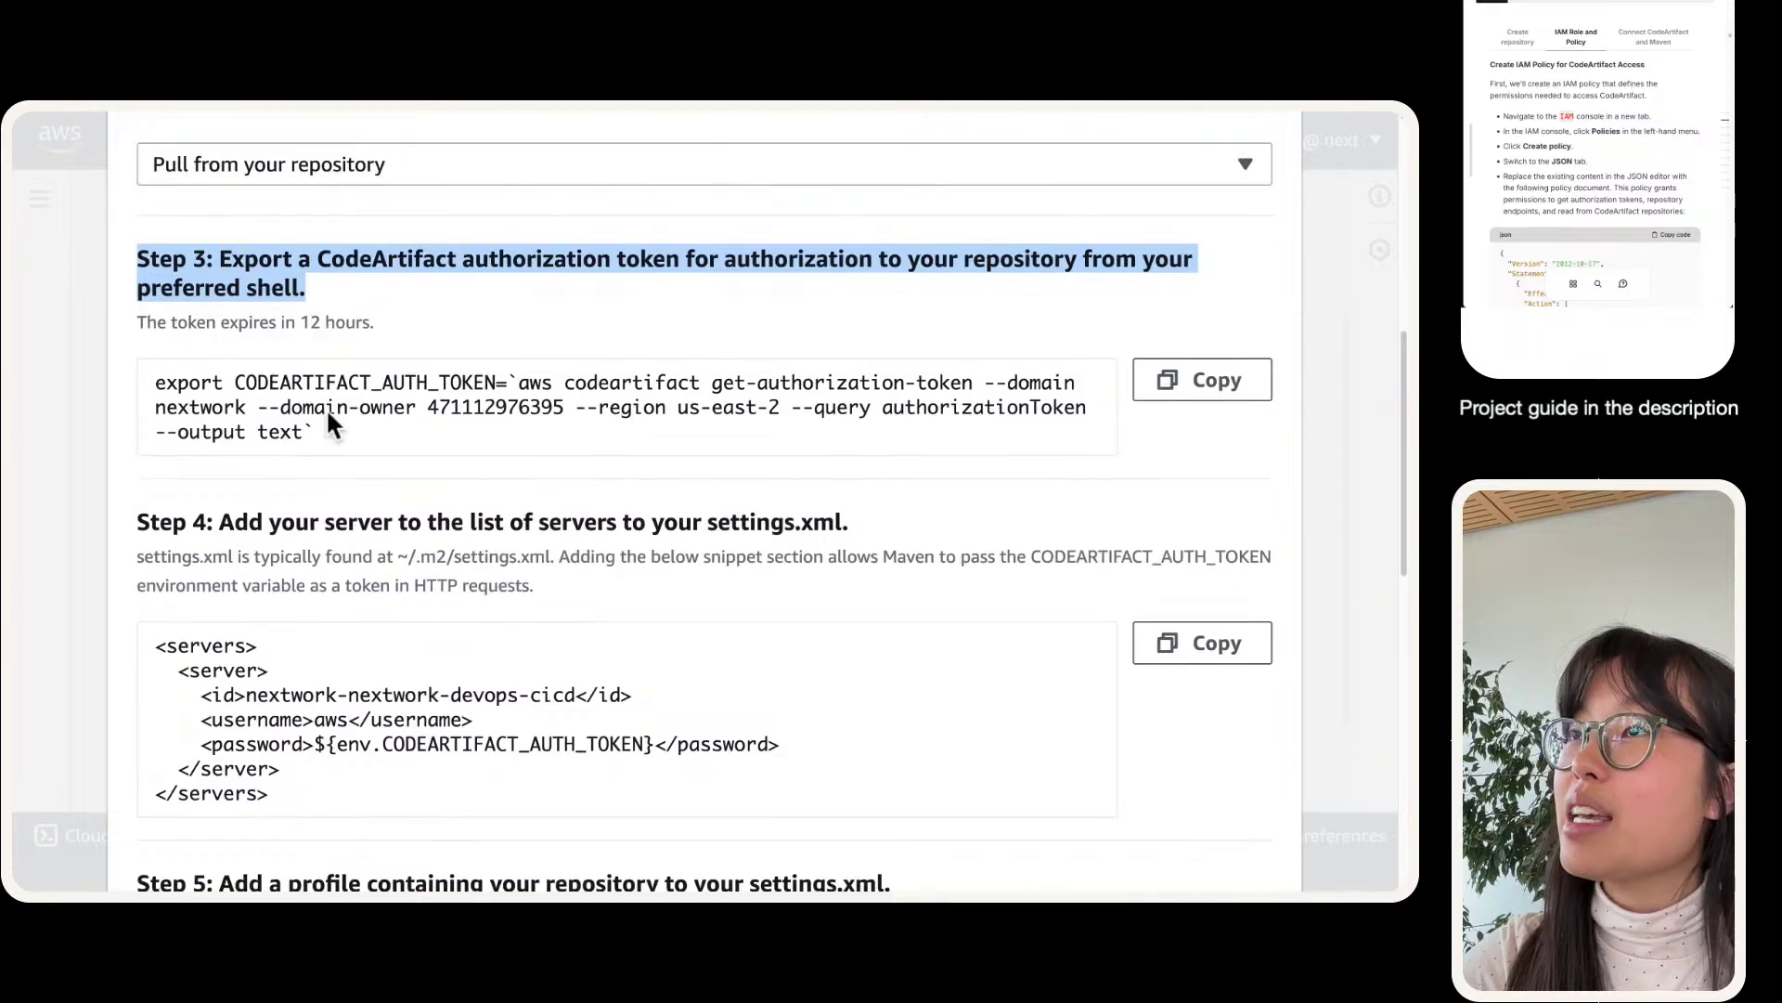
scroll(353, 390, "down", 2)
triple_click(376, 359)
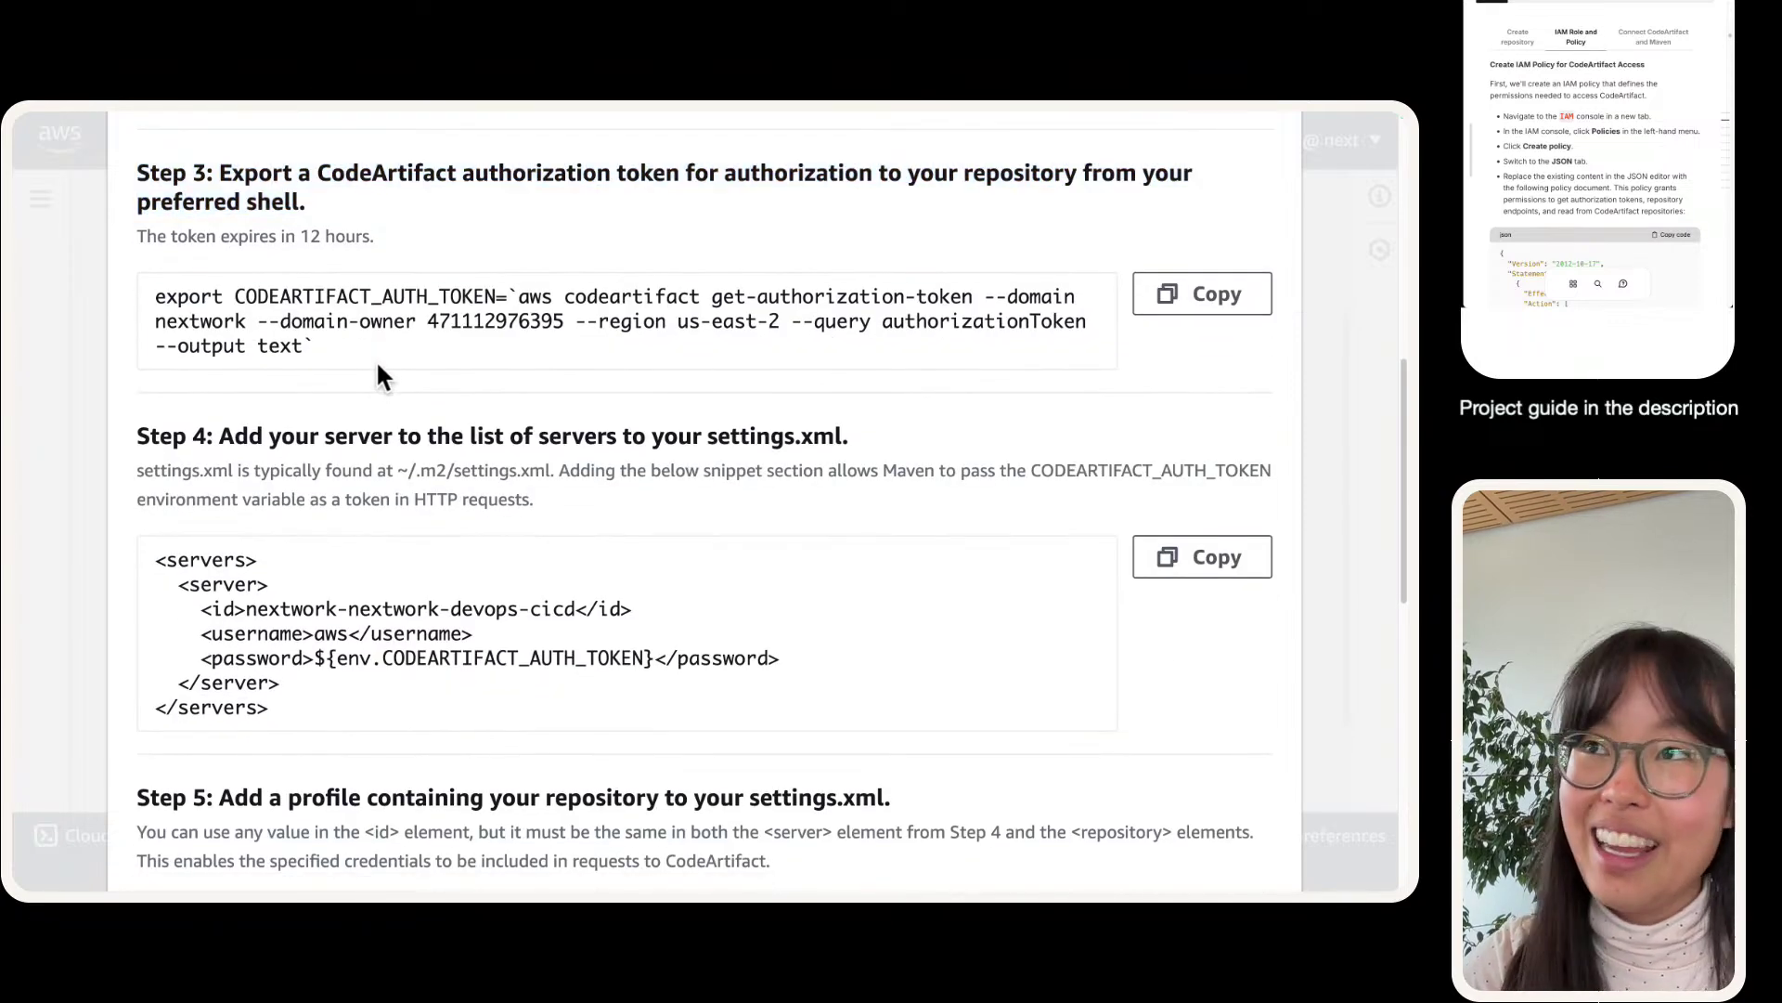
left_click(354, 743)
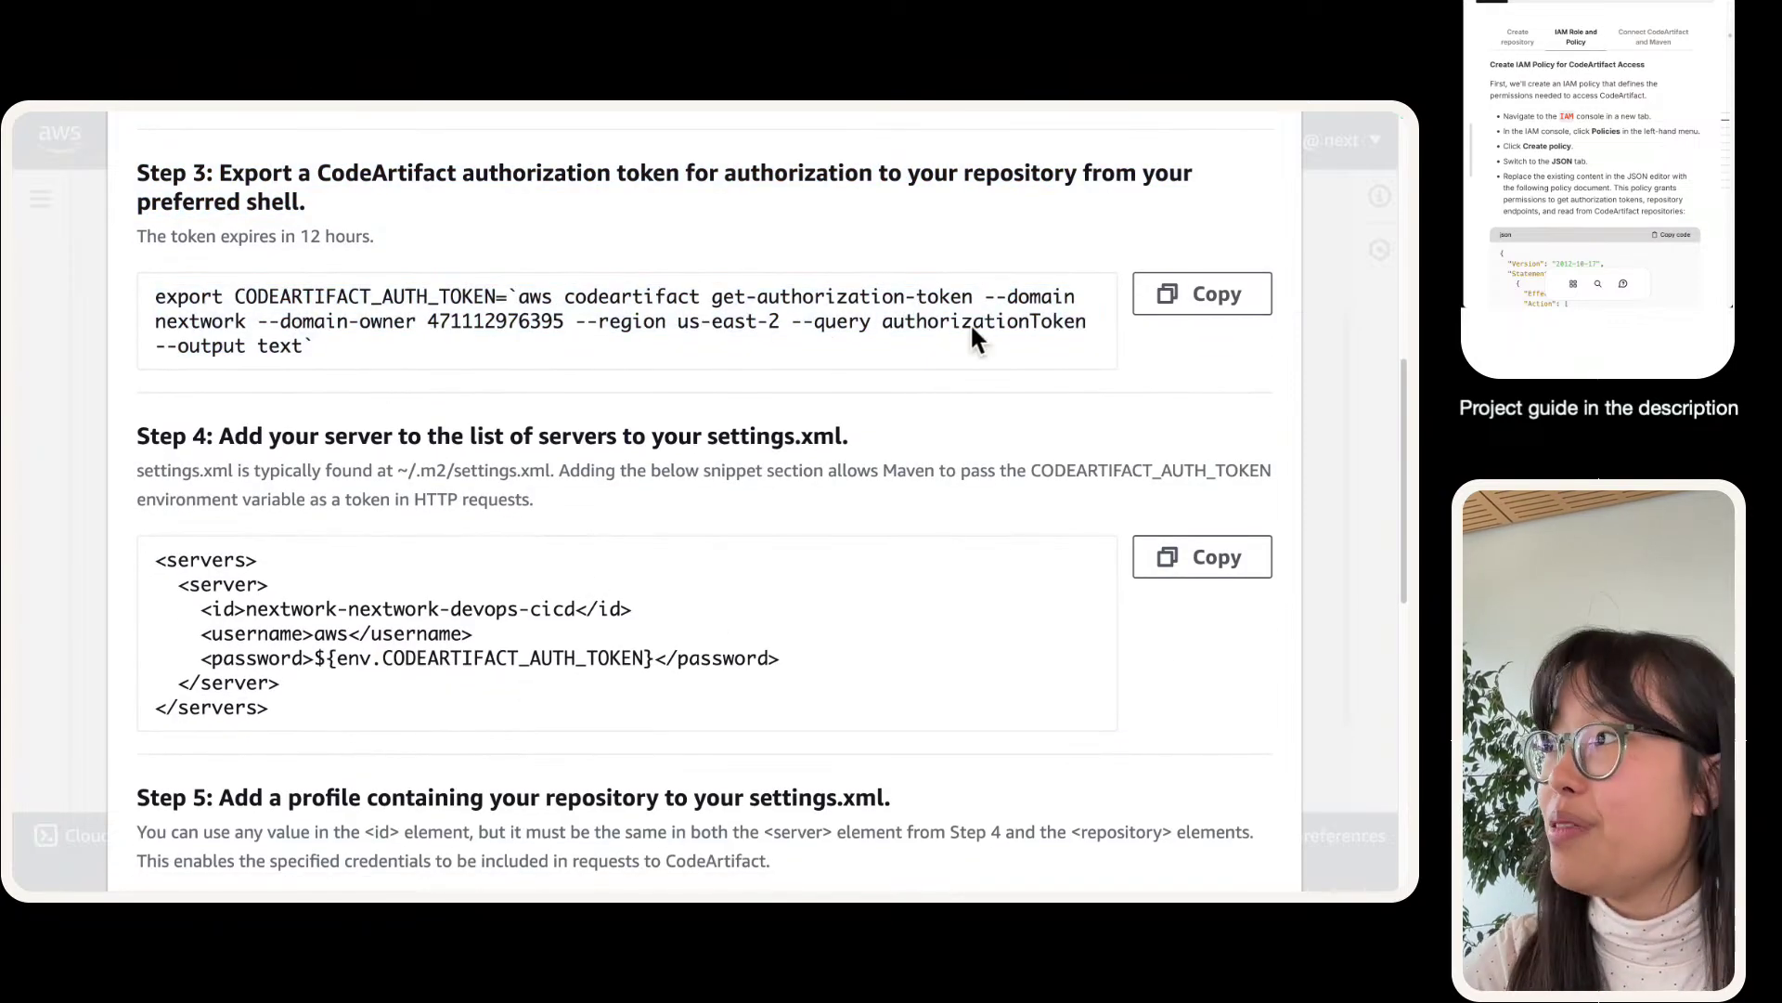
left_click(1240, 284)
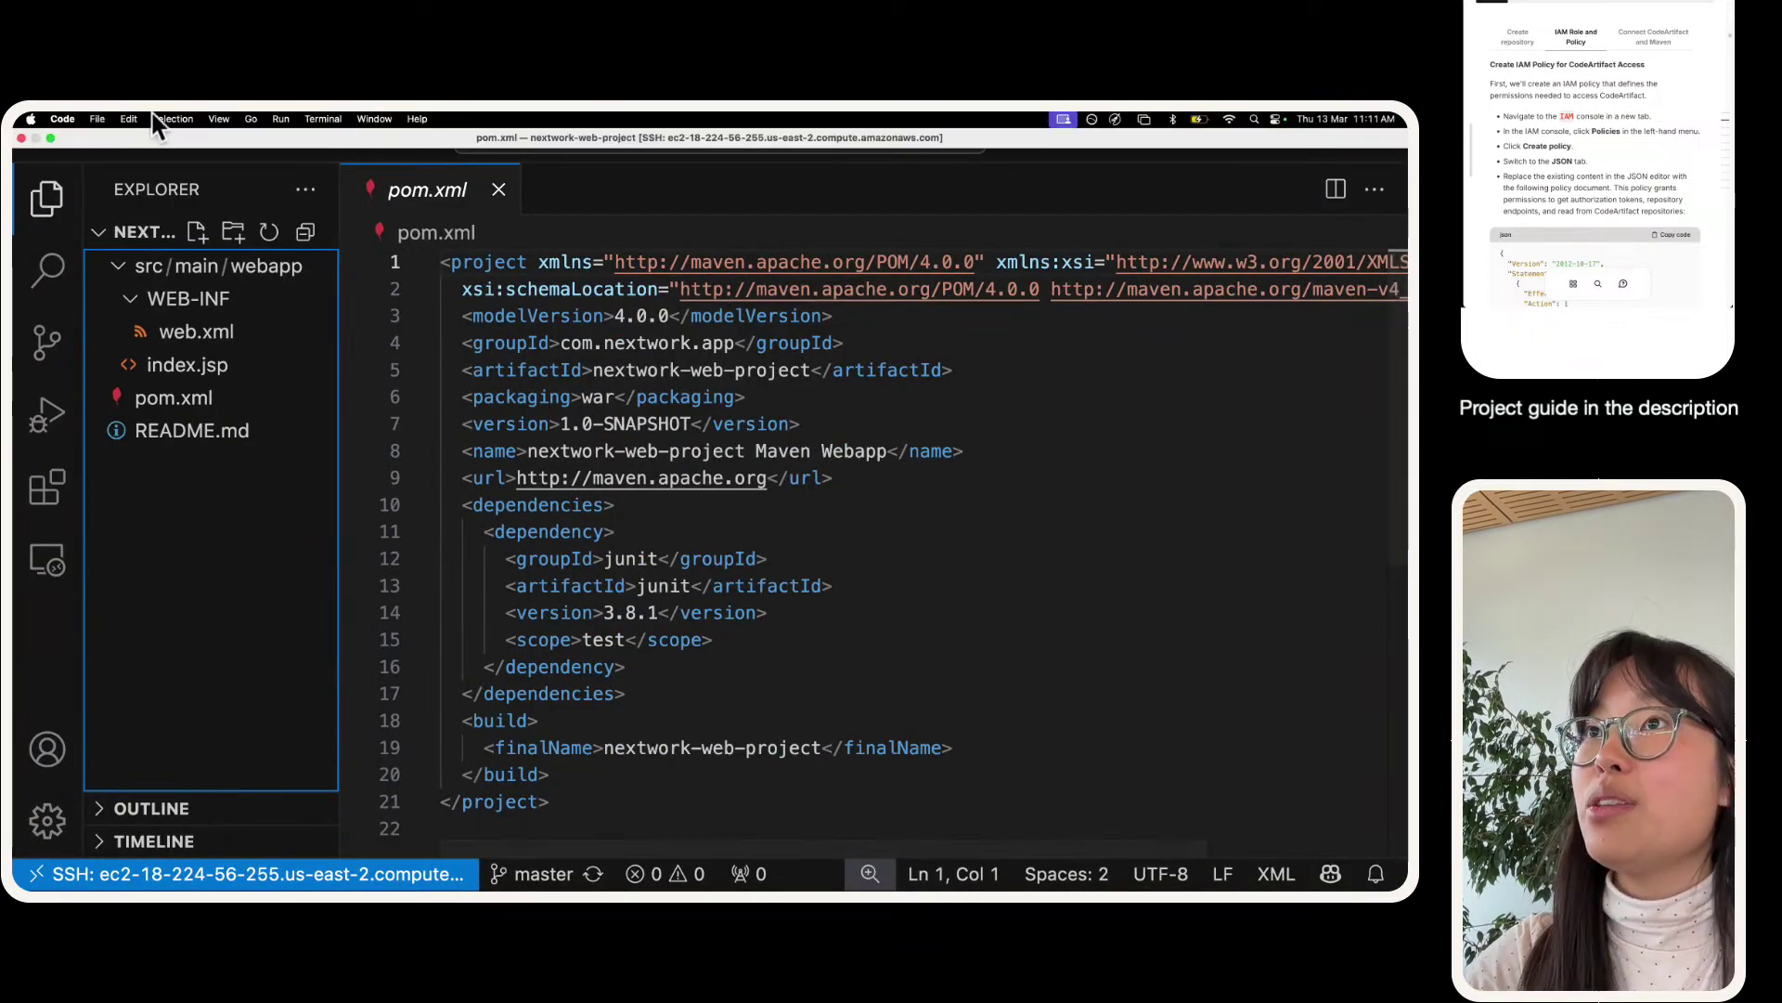
- Start a new VS Code terminal, collapsing the file tree, Debug Console and Ports sections
left_click(322, 118)
left_click(324, 139)
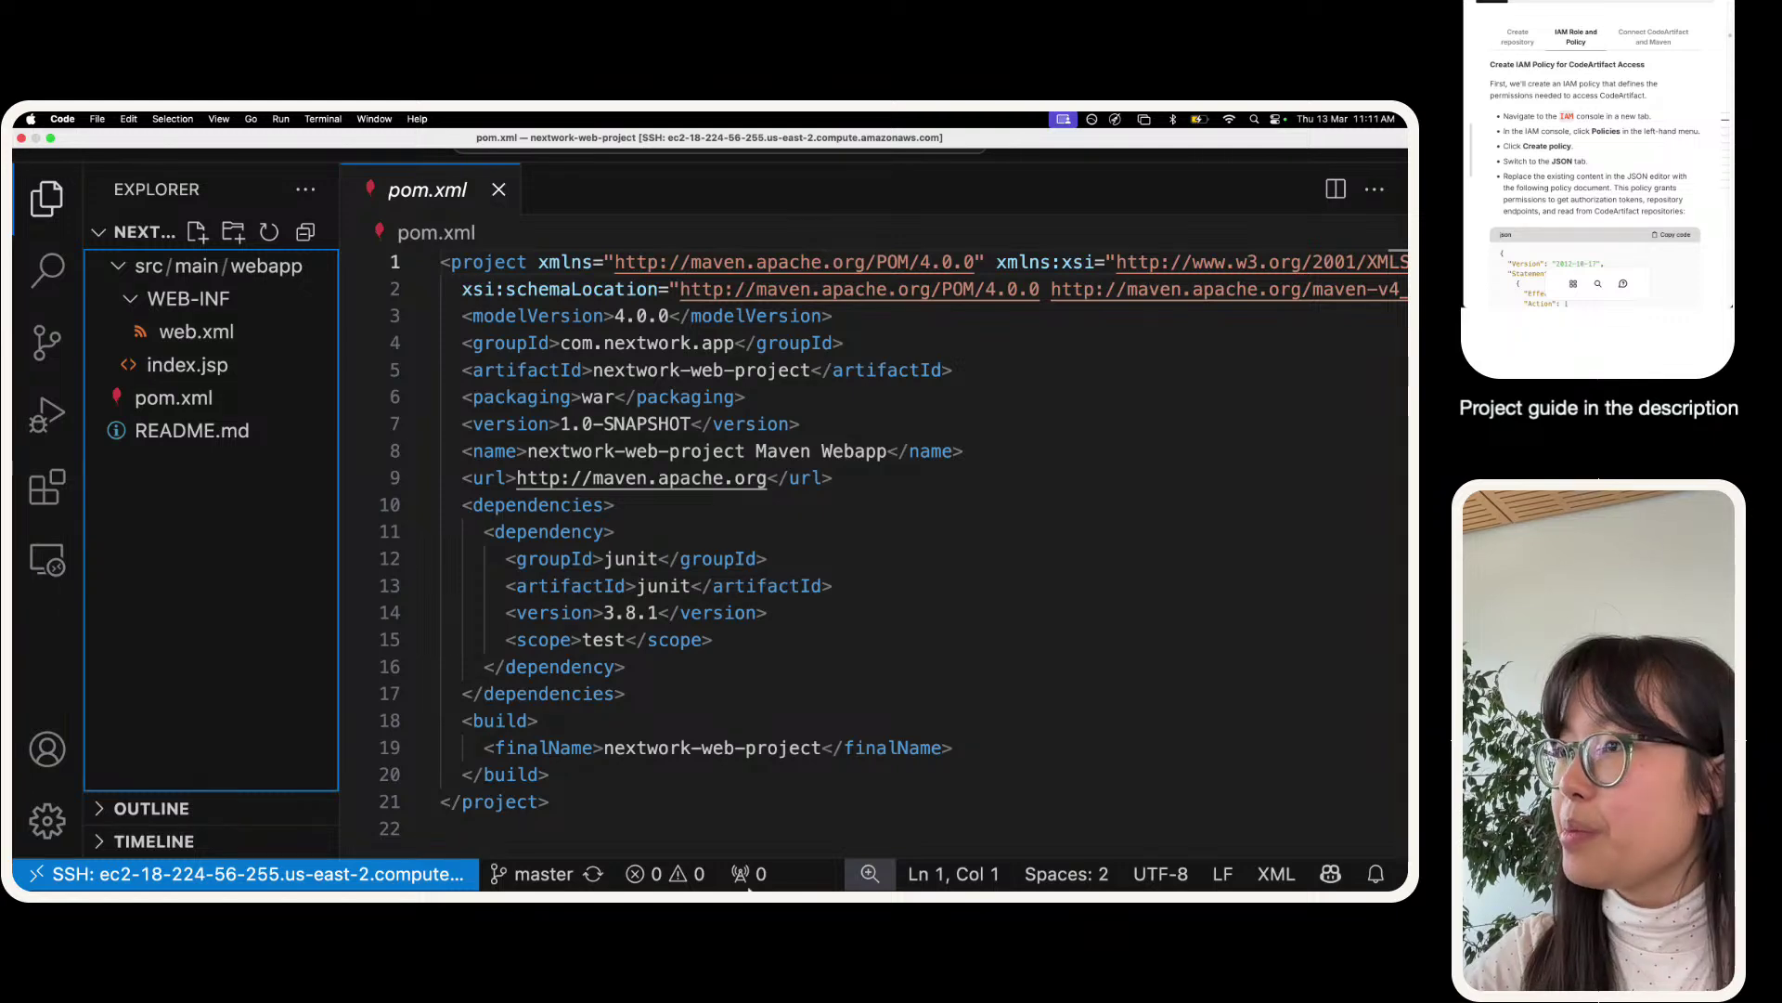
left_click_drag(340, 410, 31, 406)
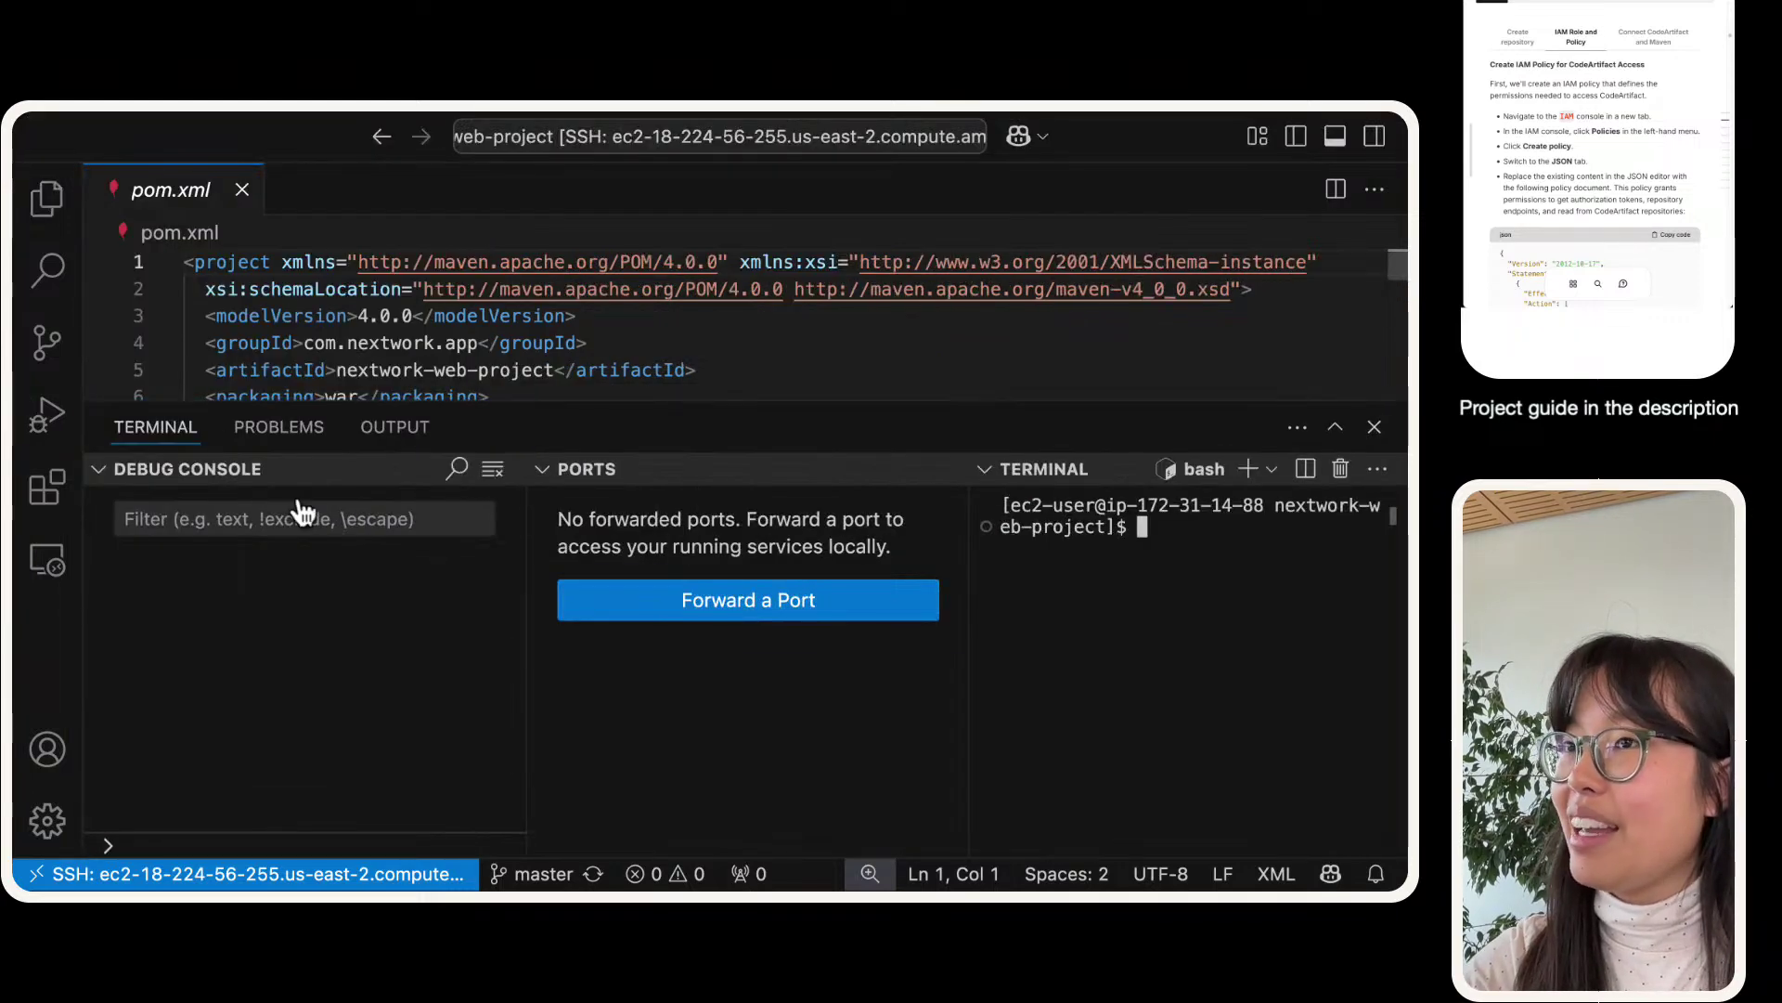
left_click(119, 471)
left_click(141, 470)
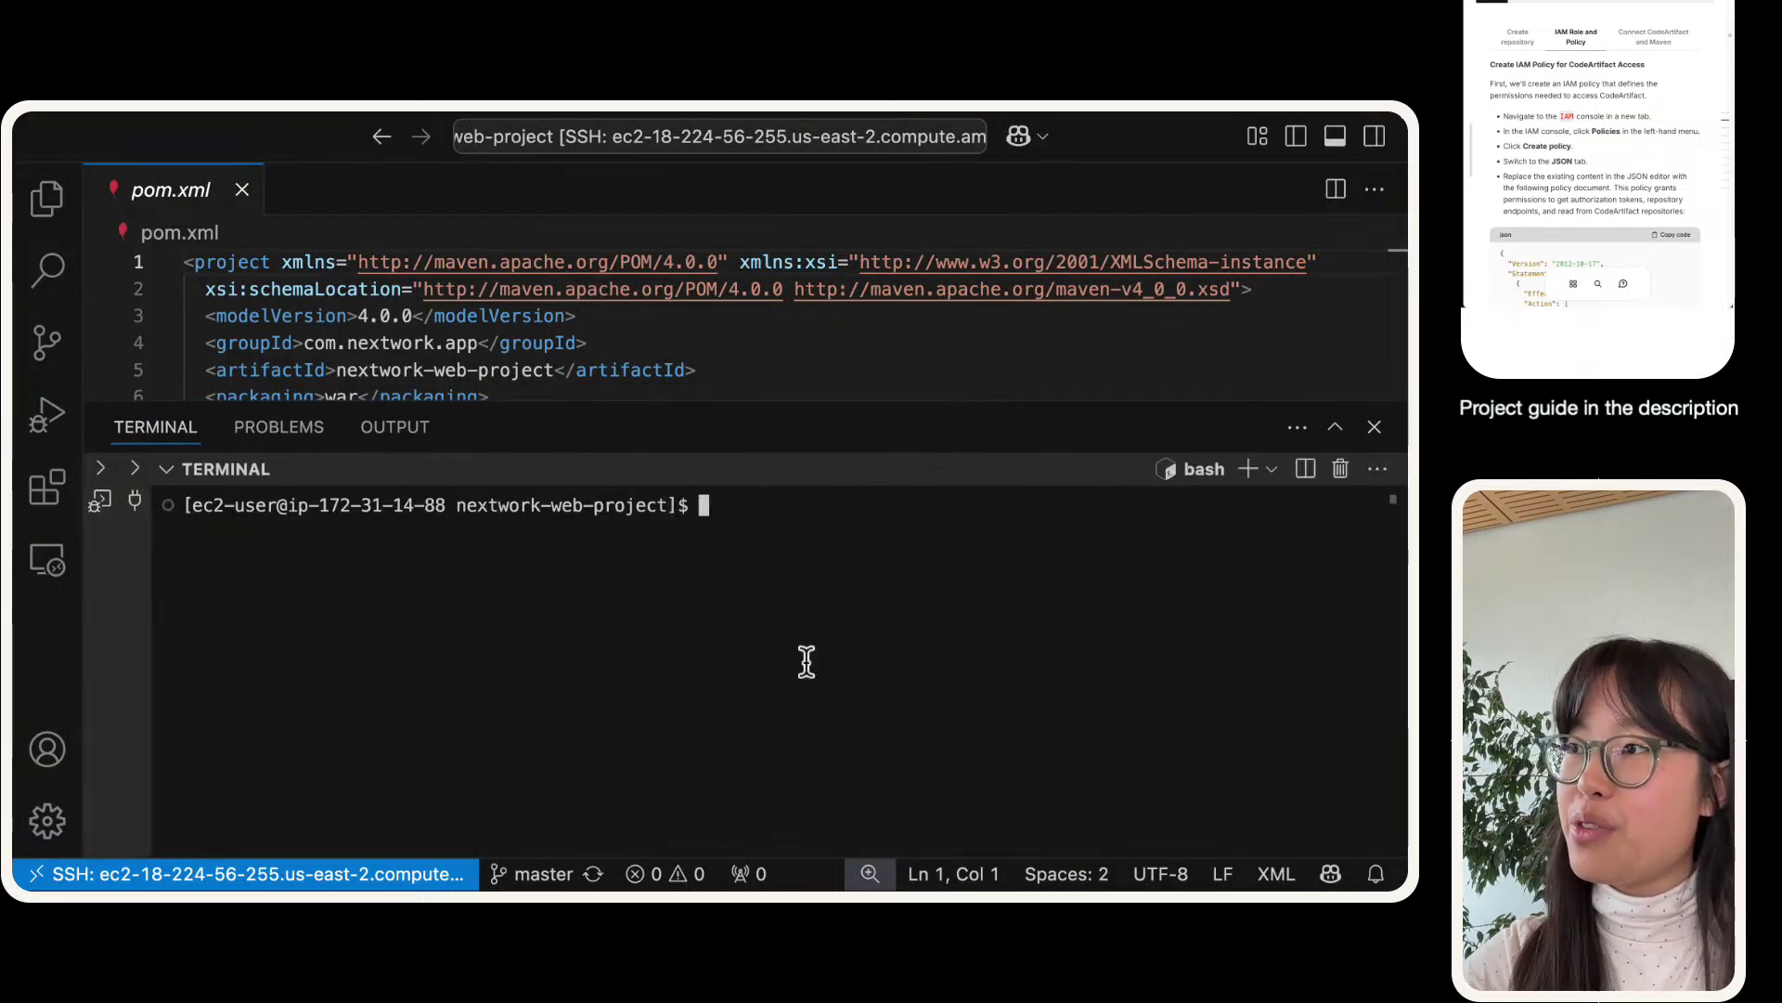
- Run the pasted token export command, which fails with 'Unable to locate credentials', then enlarge the terminal
key("super+v")
key("Return")
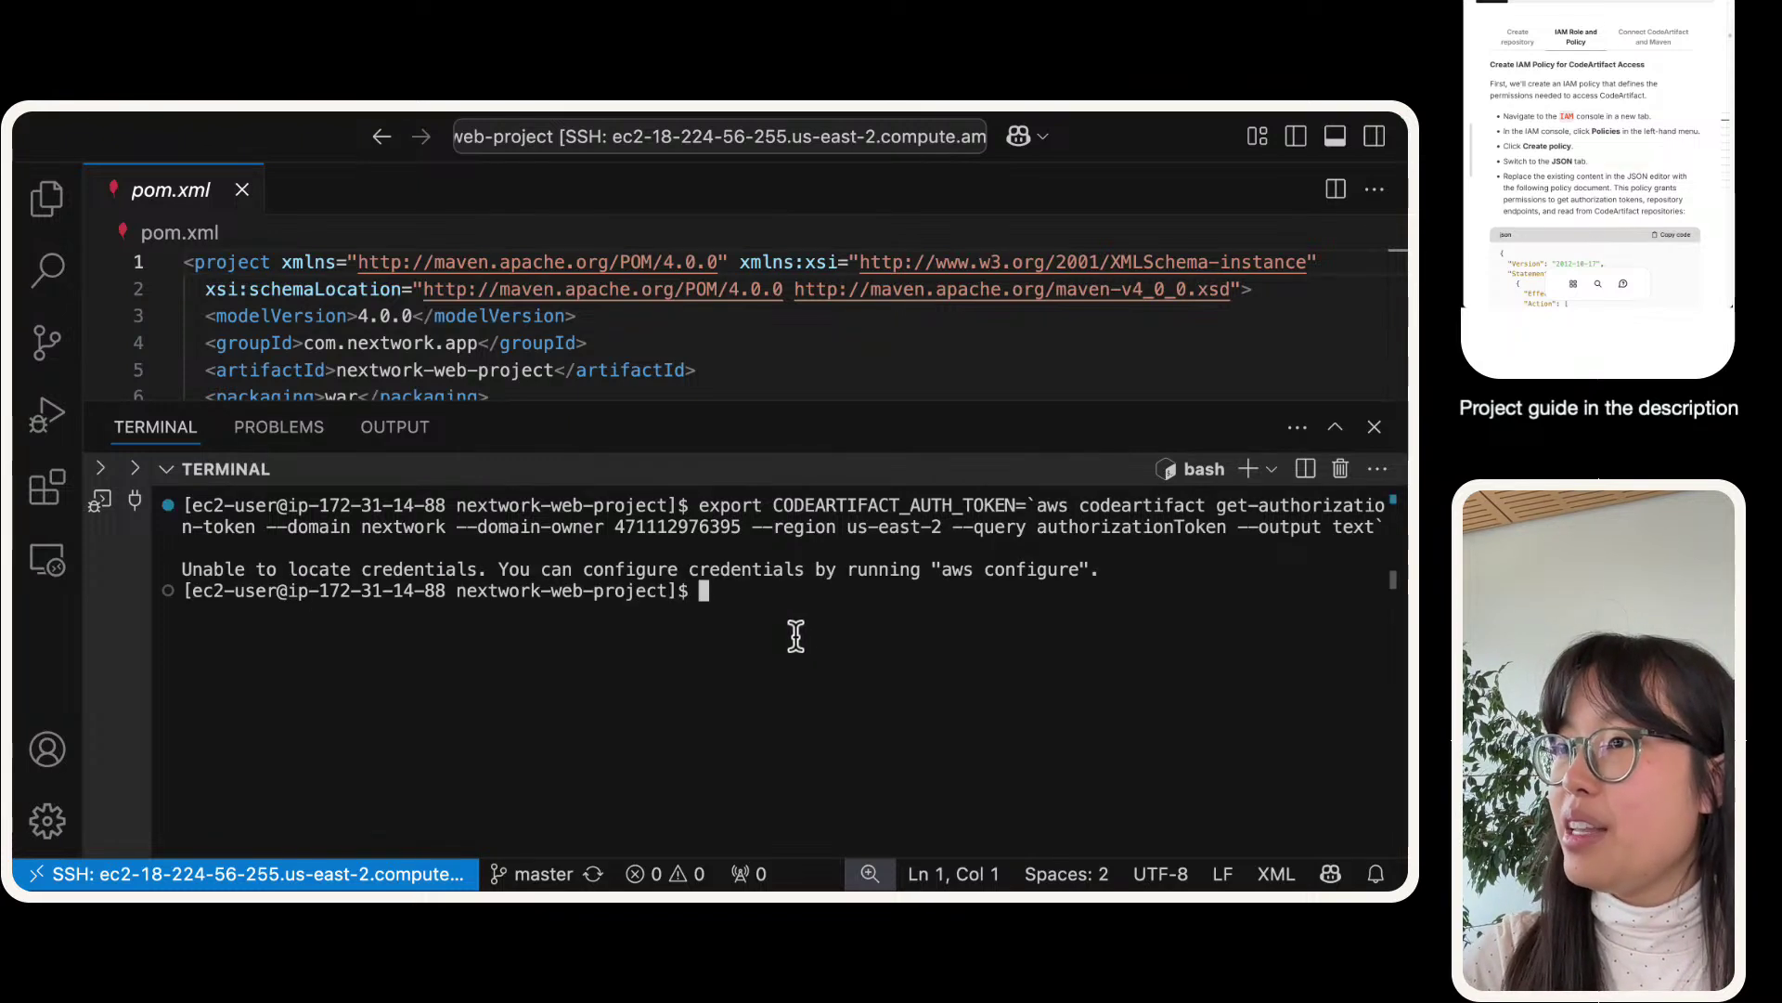
triple_click(243, 586)
triple_click(247, 570)
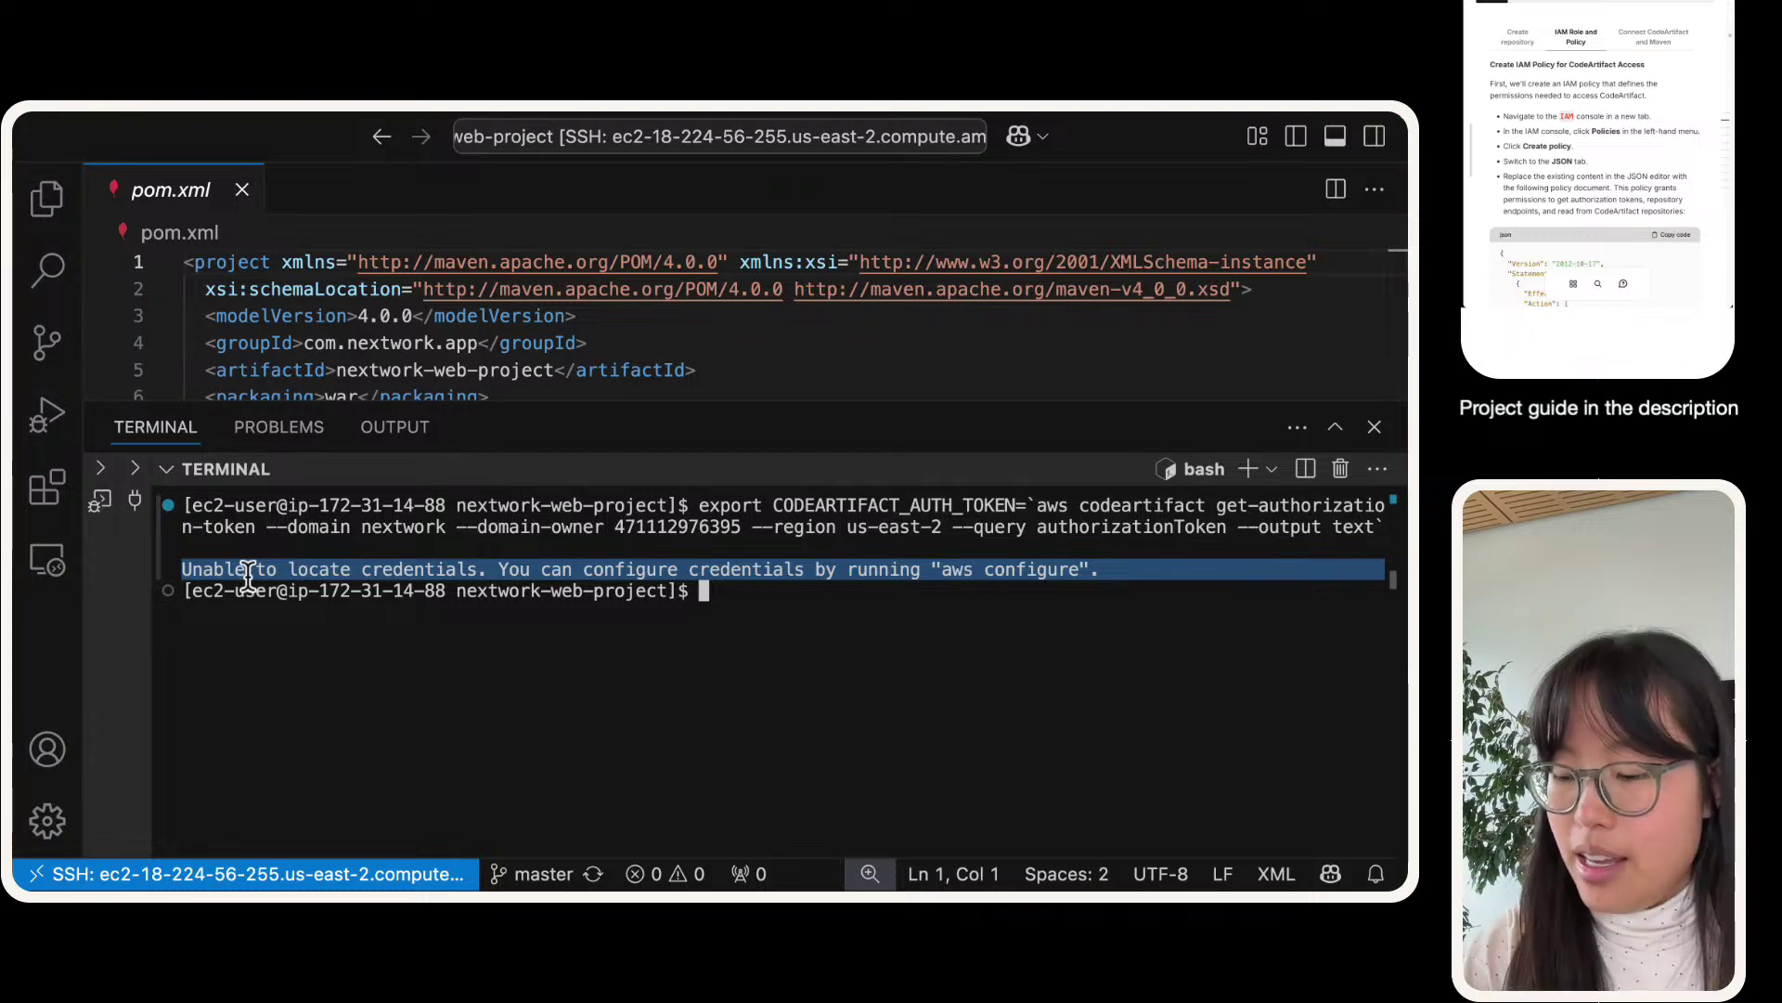
key("super+equal")
key("super+equal")
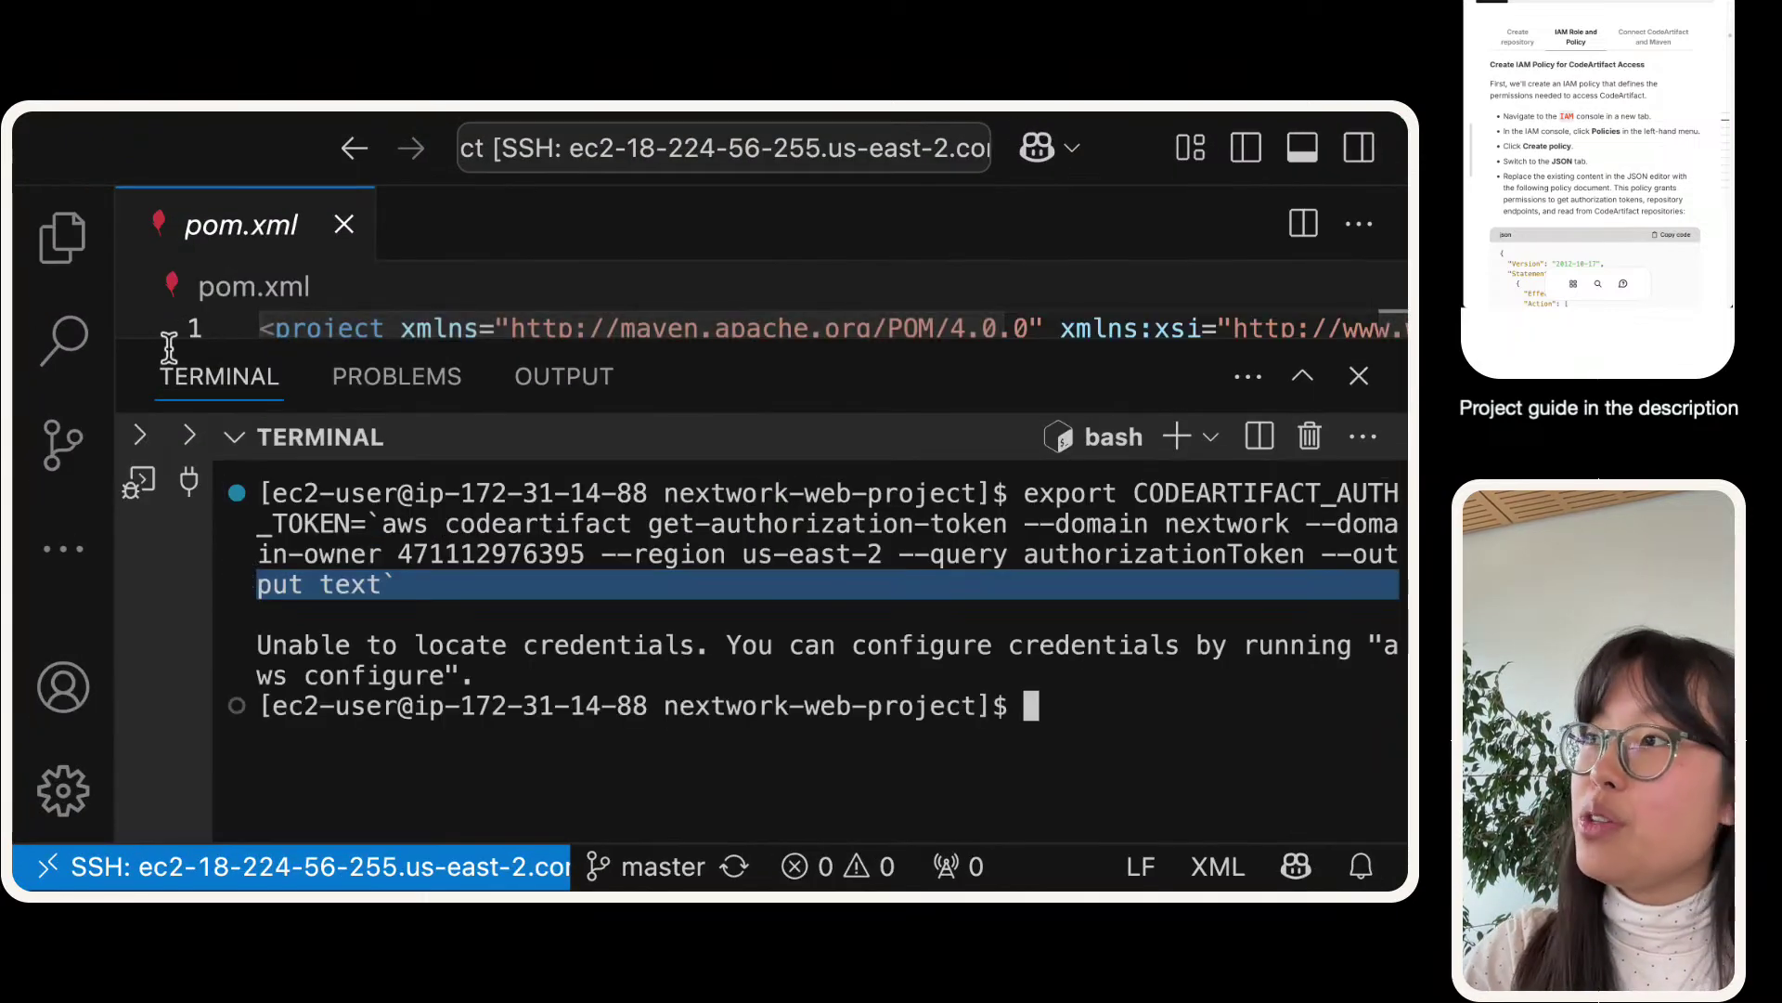
left_click(1302, 376)
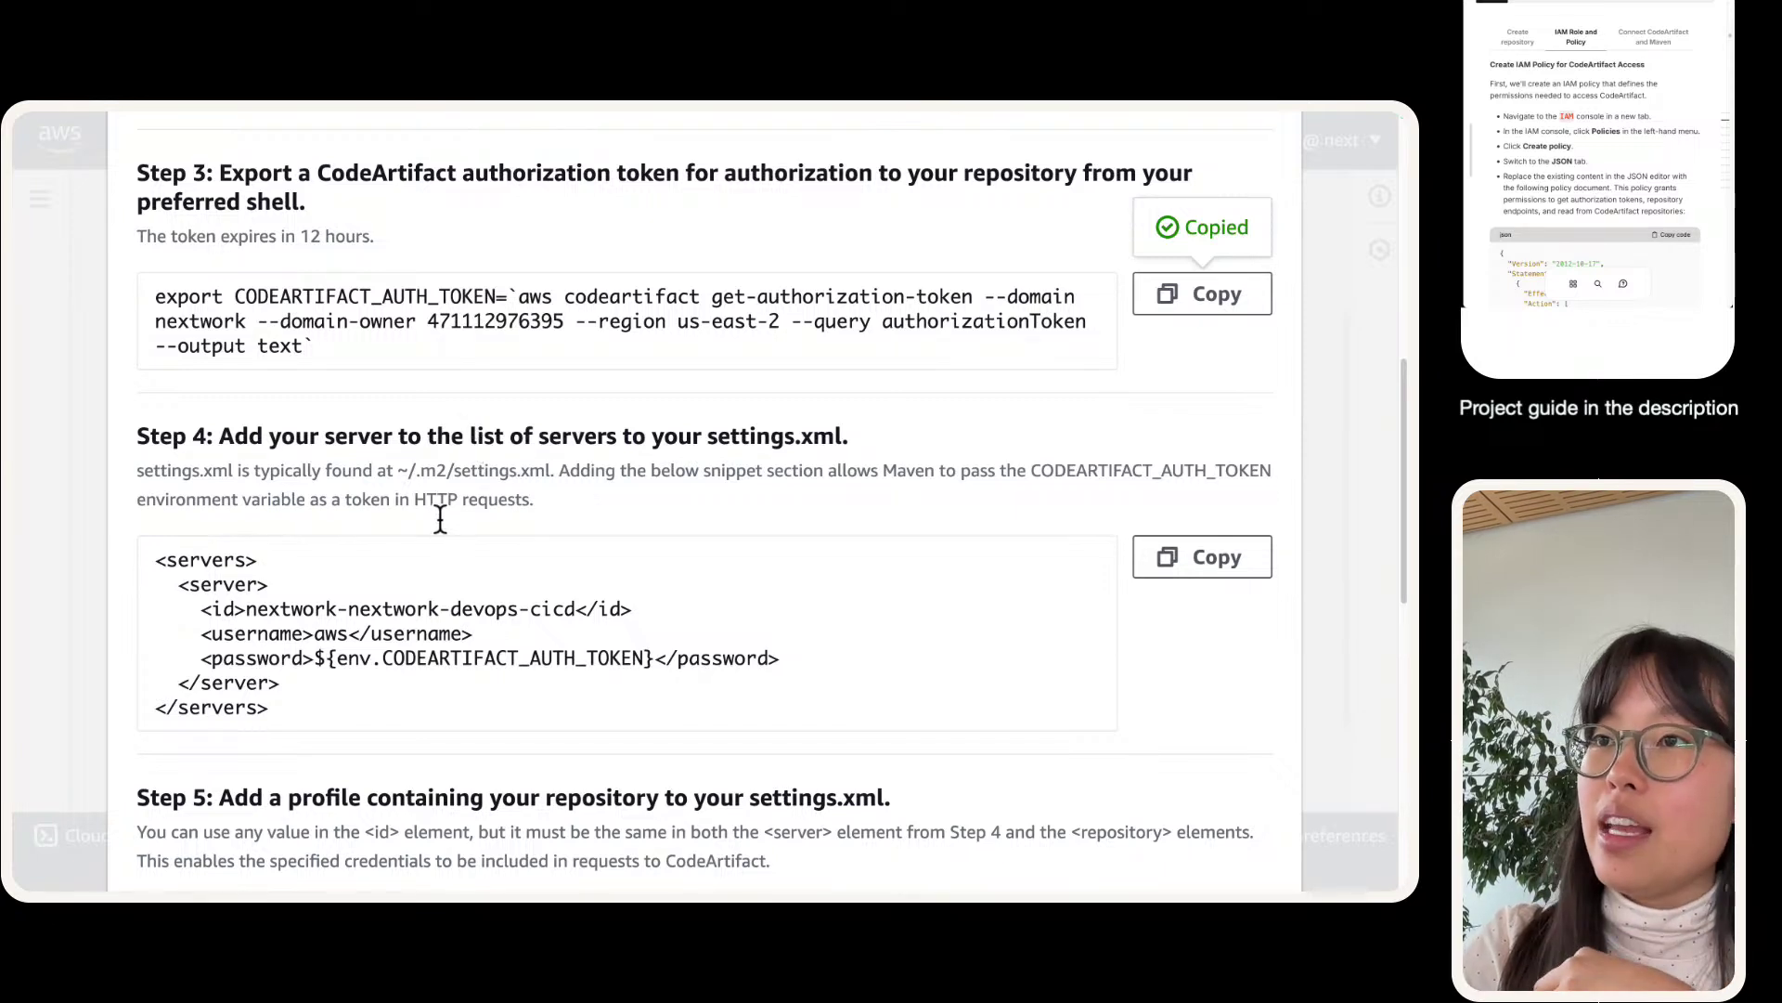
mouse_move(487, 115)
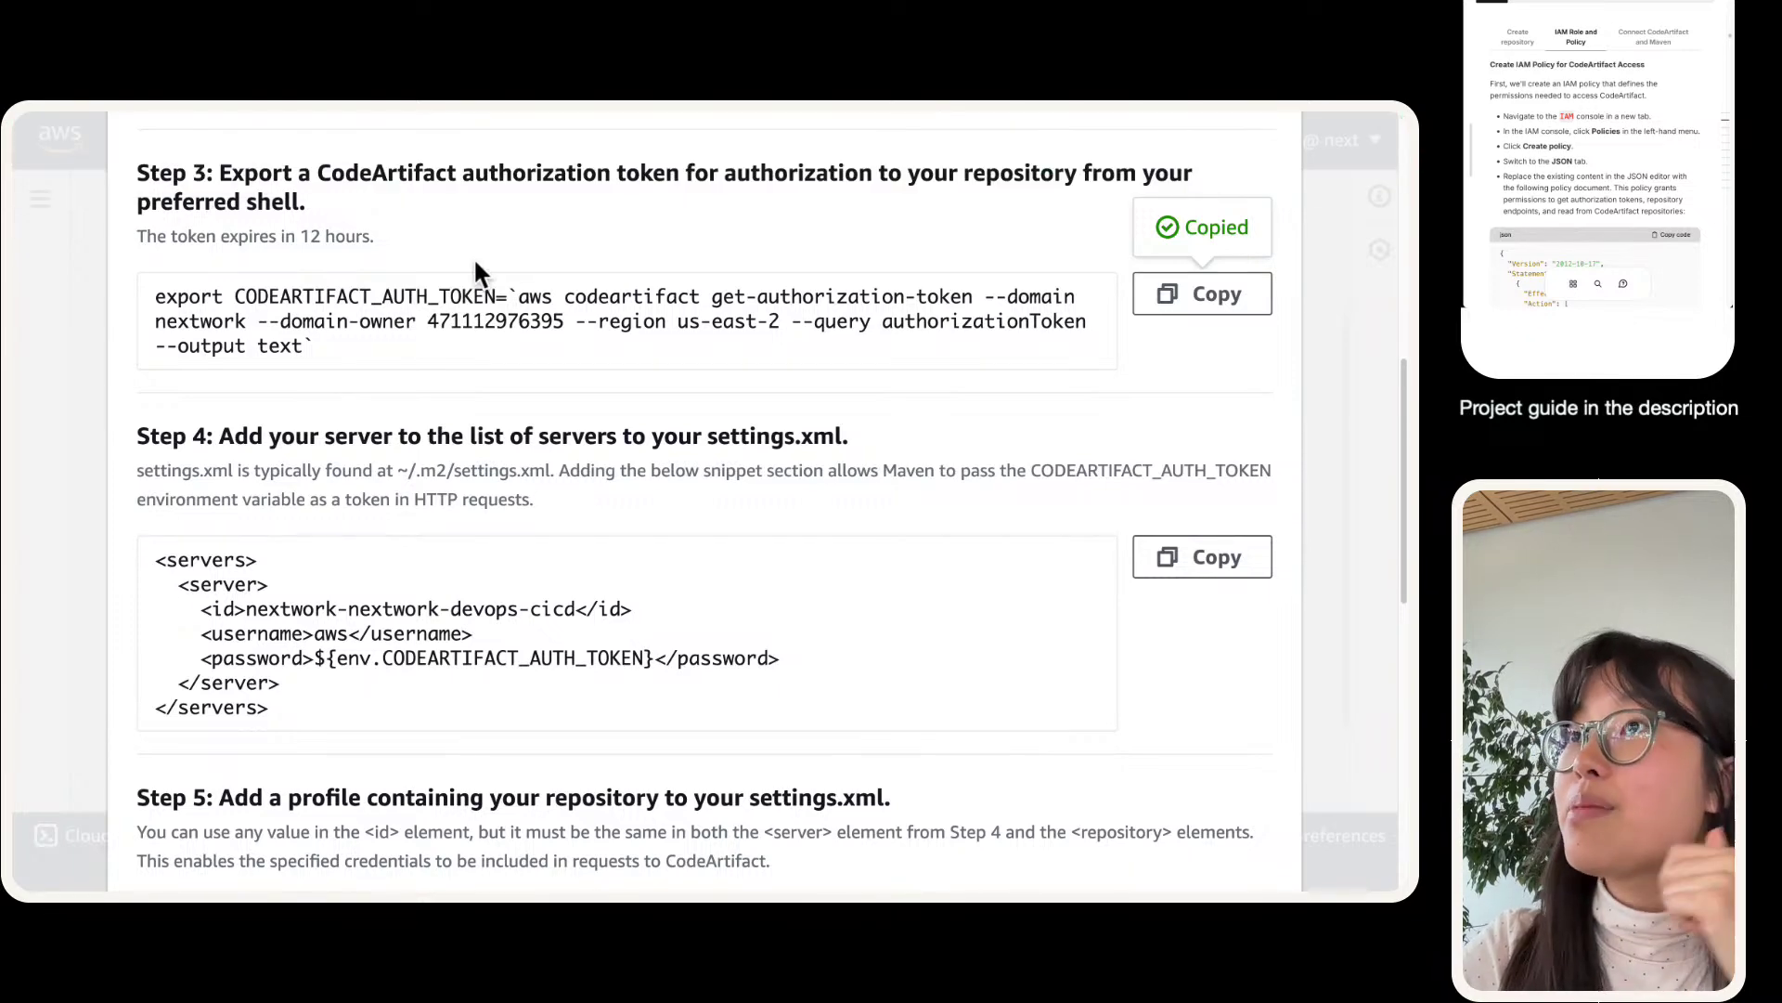
scroll(474, 259, "up", 1)
- Search the console for 'iam' and open the IAM service
left_click(531, 141)
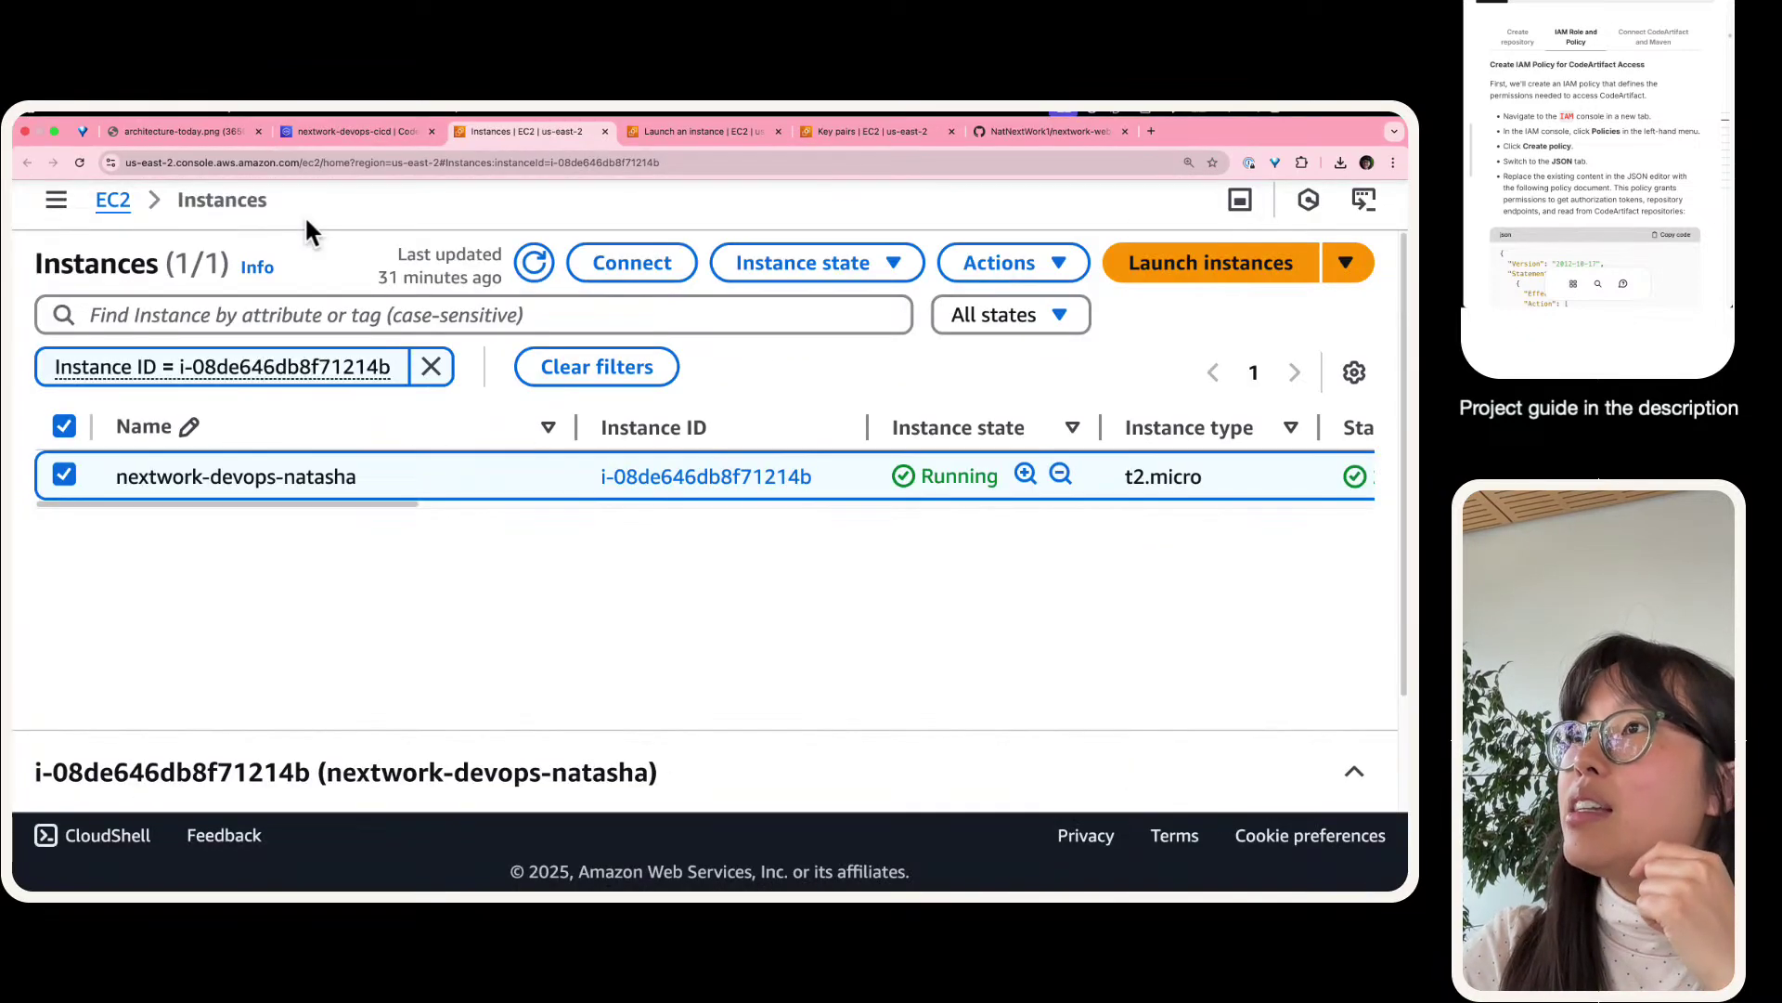
left_click(353, 153)
type("isam")
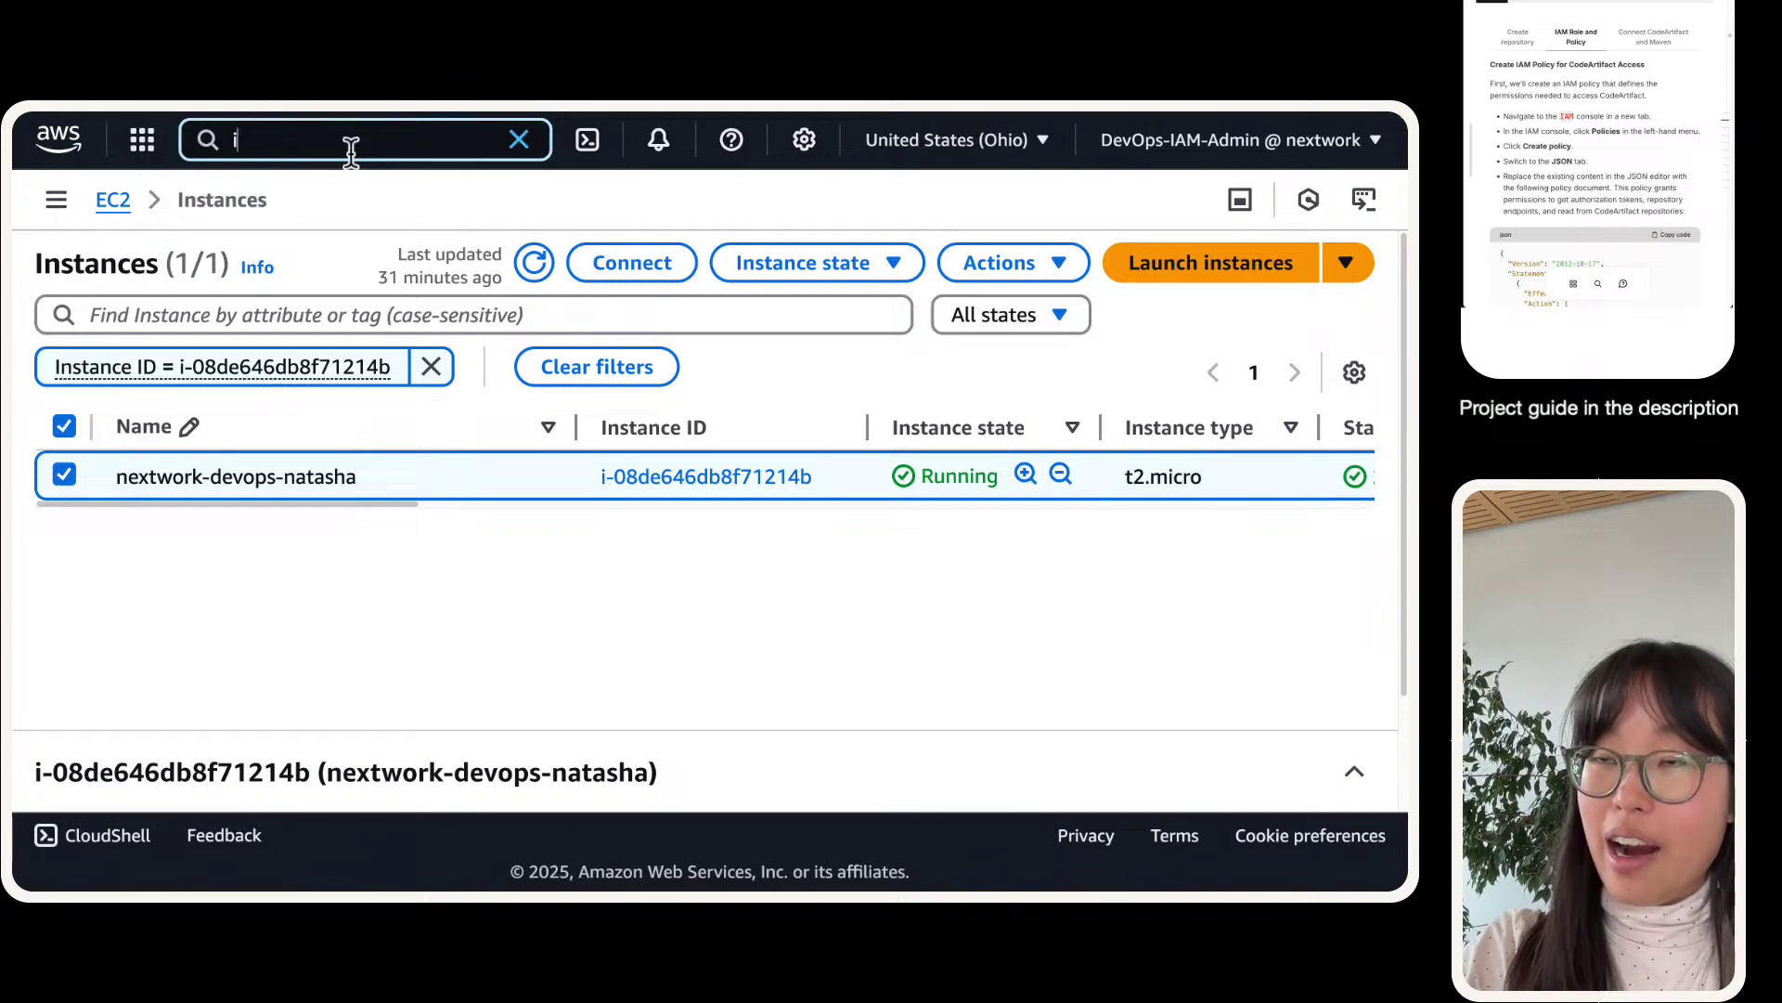
key("BackSpace")
key("BackSpace")
key("BackSpace")
type("am")
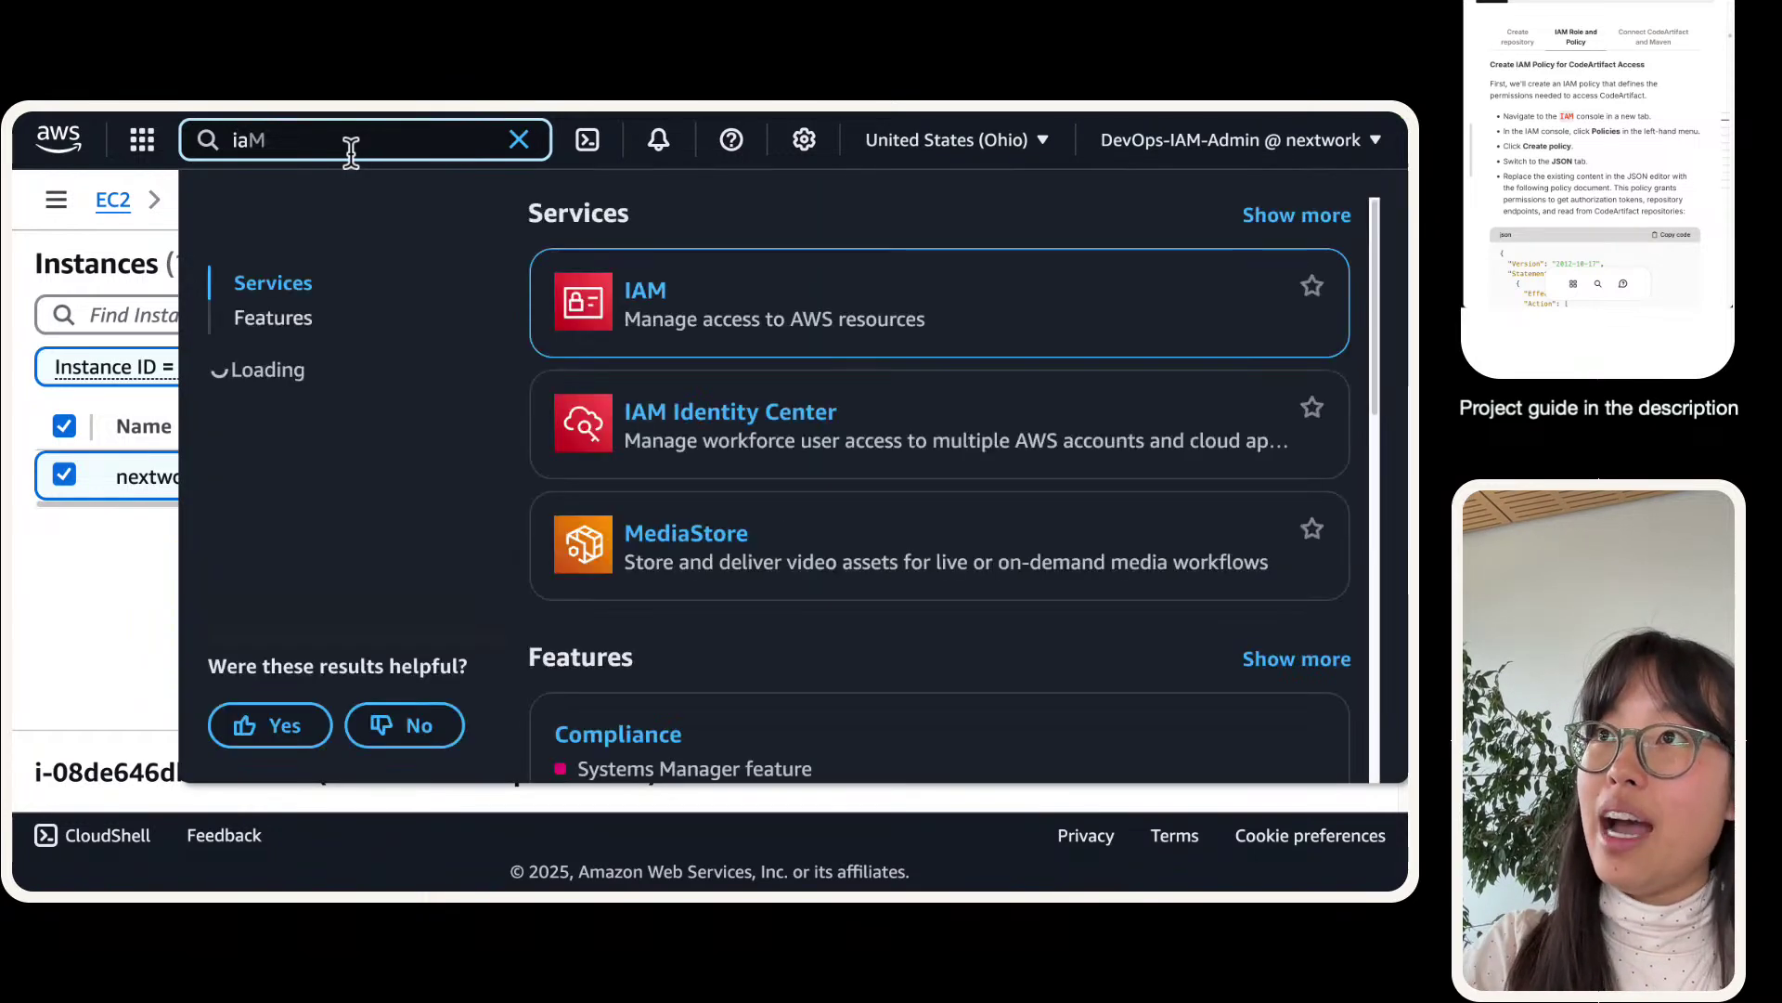
right_click(679, 295)
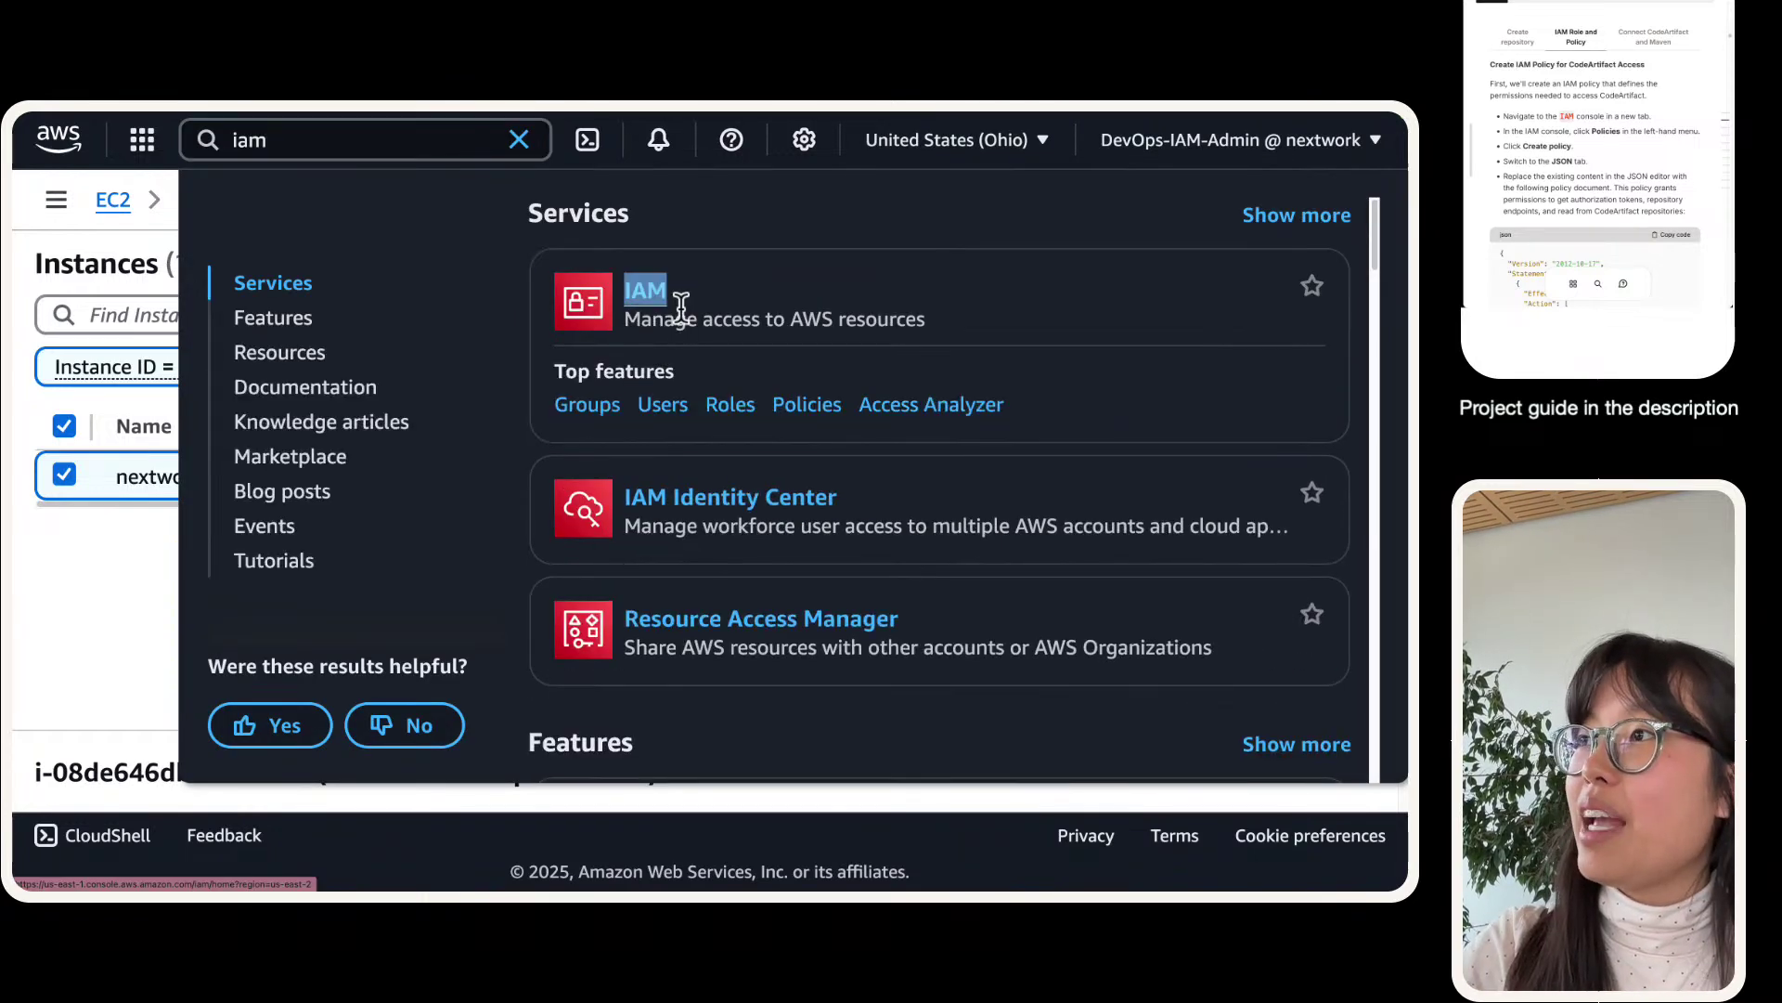
left_click(679, 297)
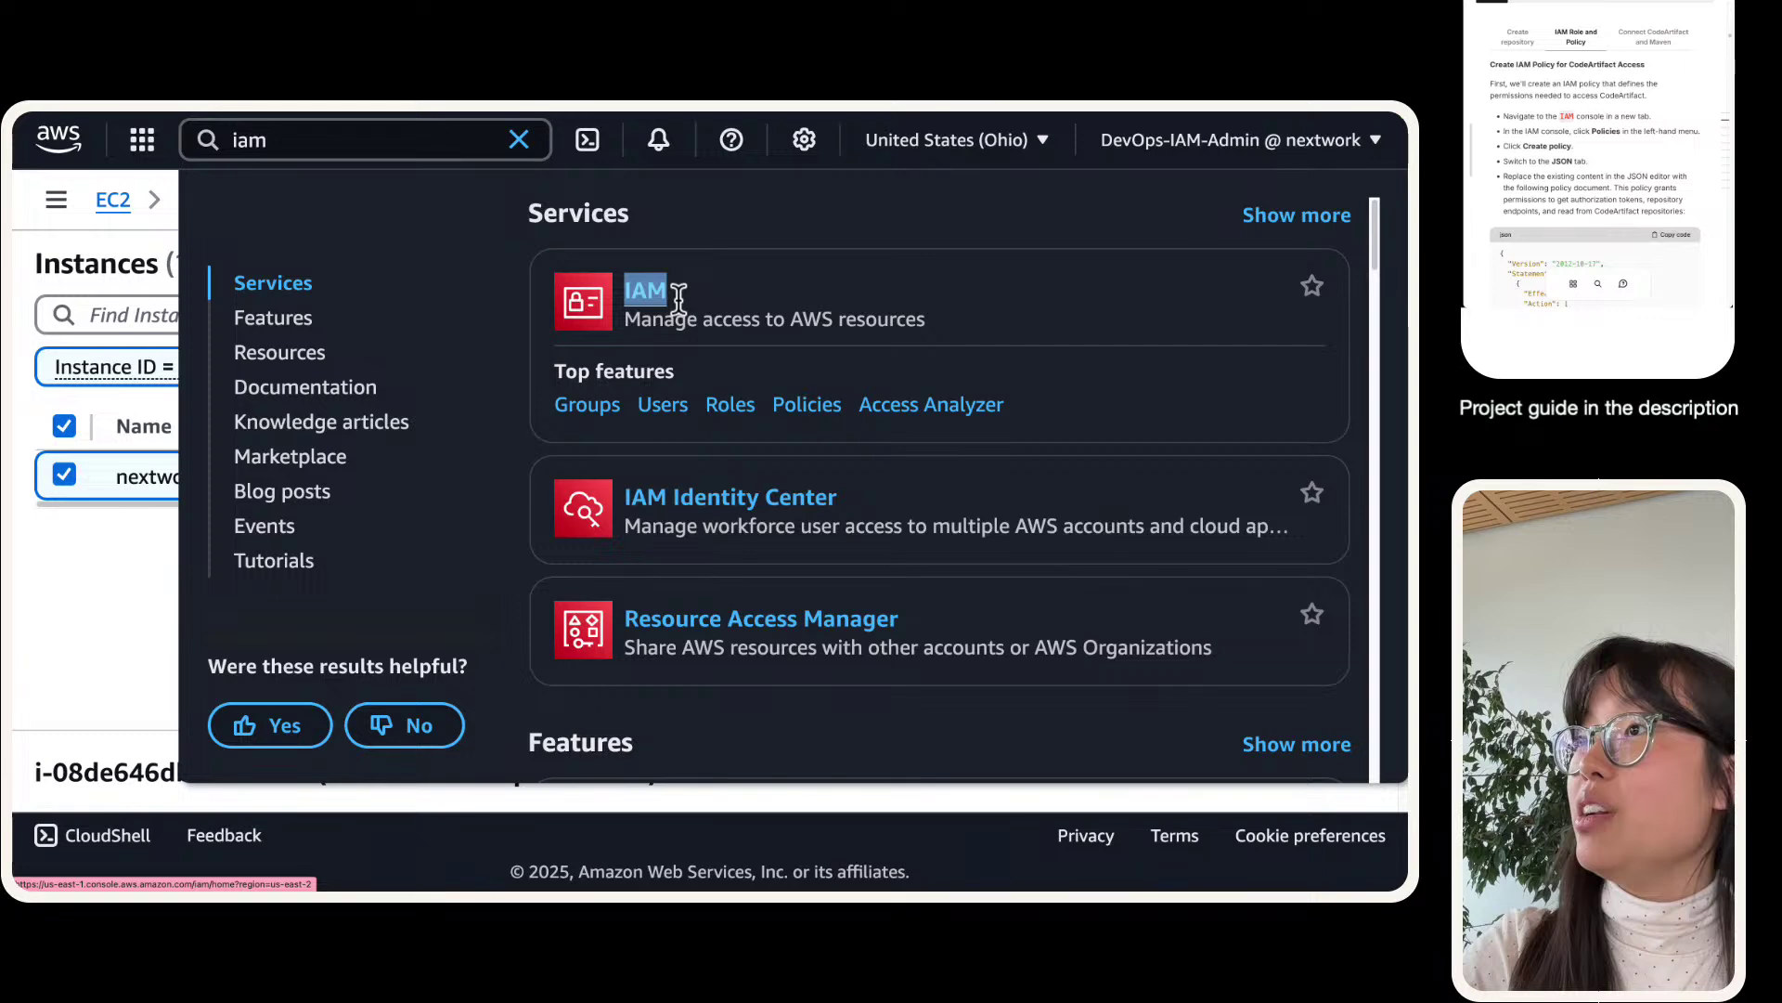
left_click(673, 295)
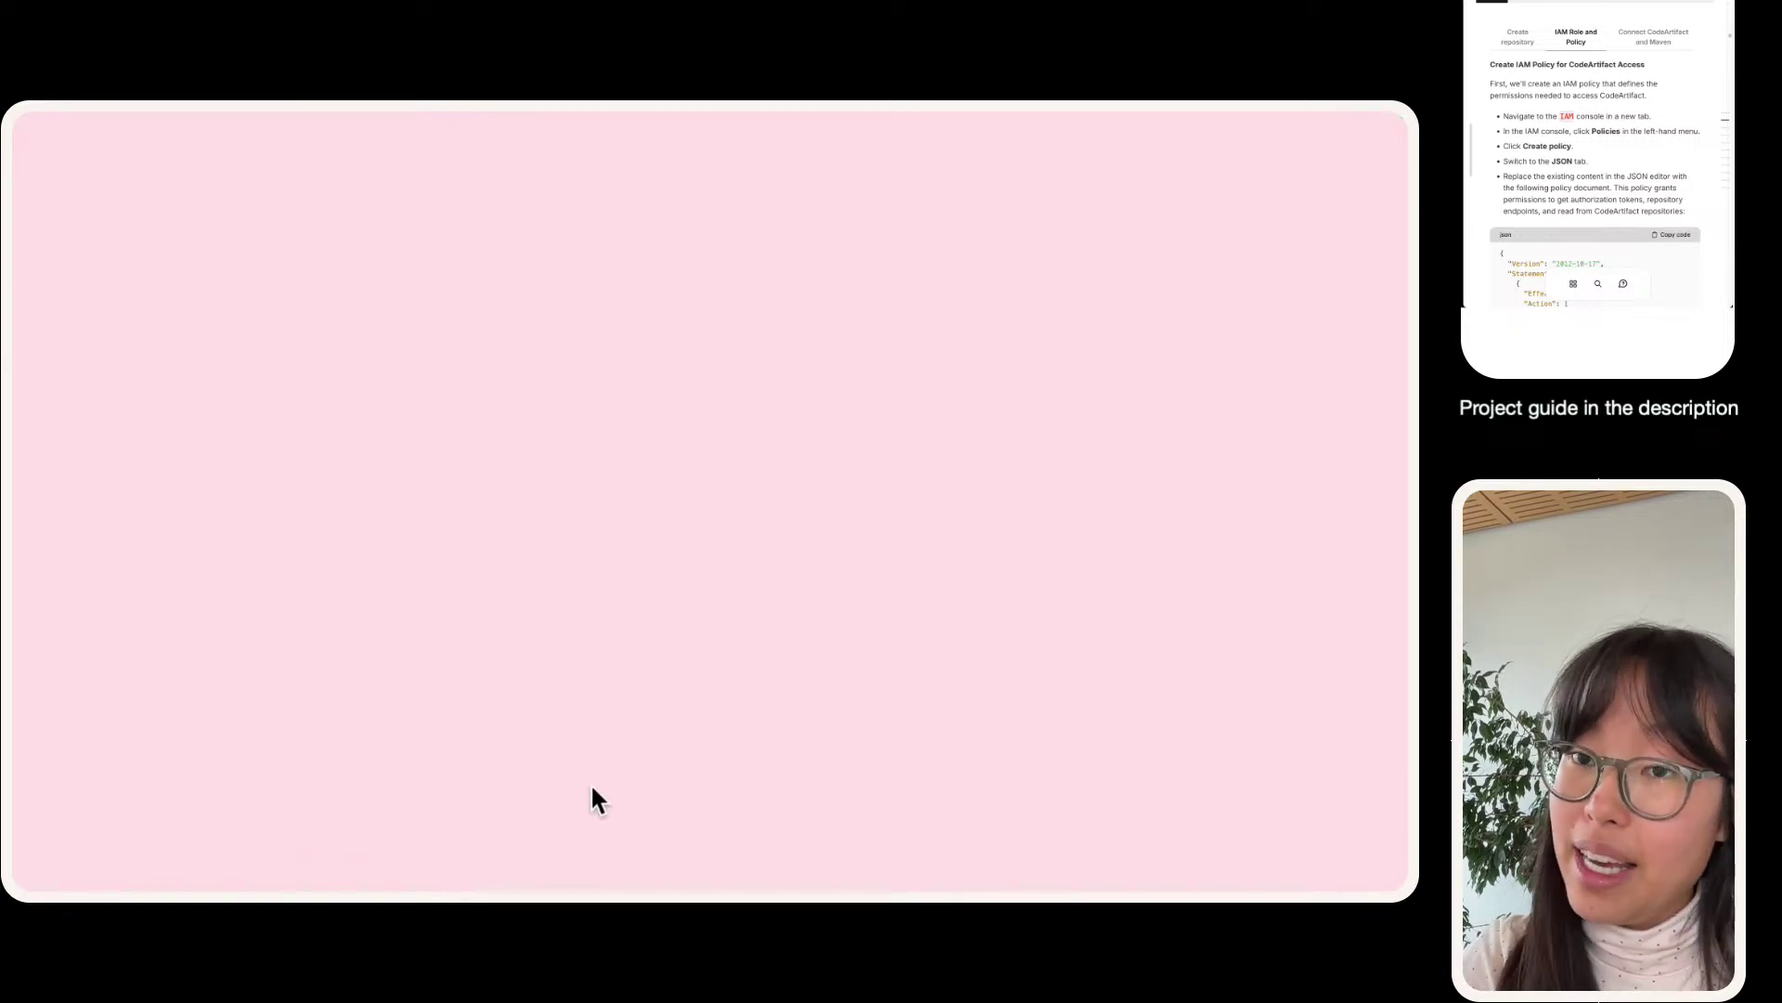
- Rearrange the browser tabs so the IAM Dashboard is displayed
mouse_move(600, 108)
left_click_drag(680, 152, 556, 139)
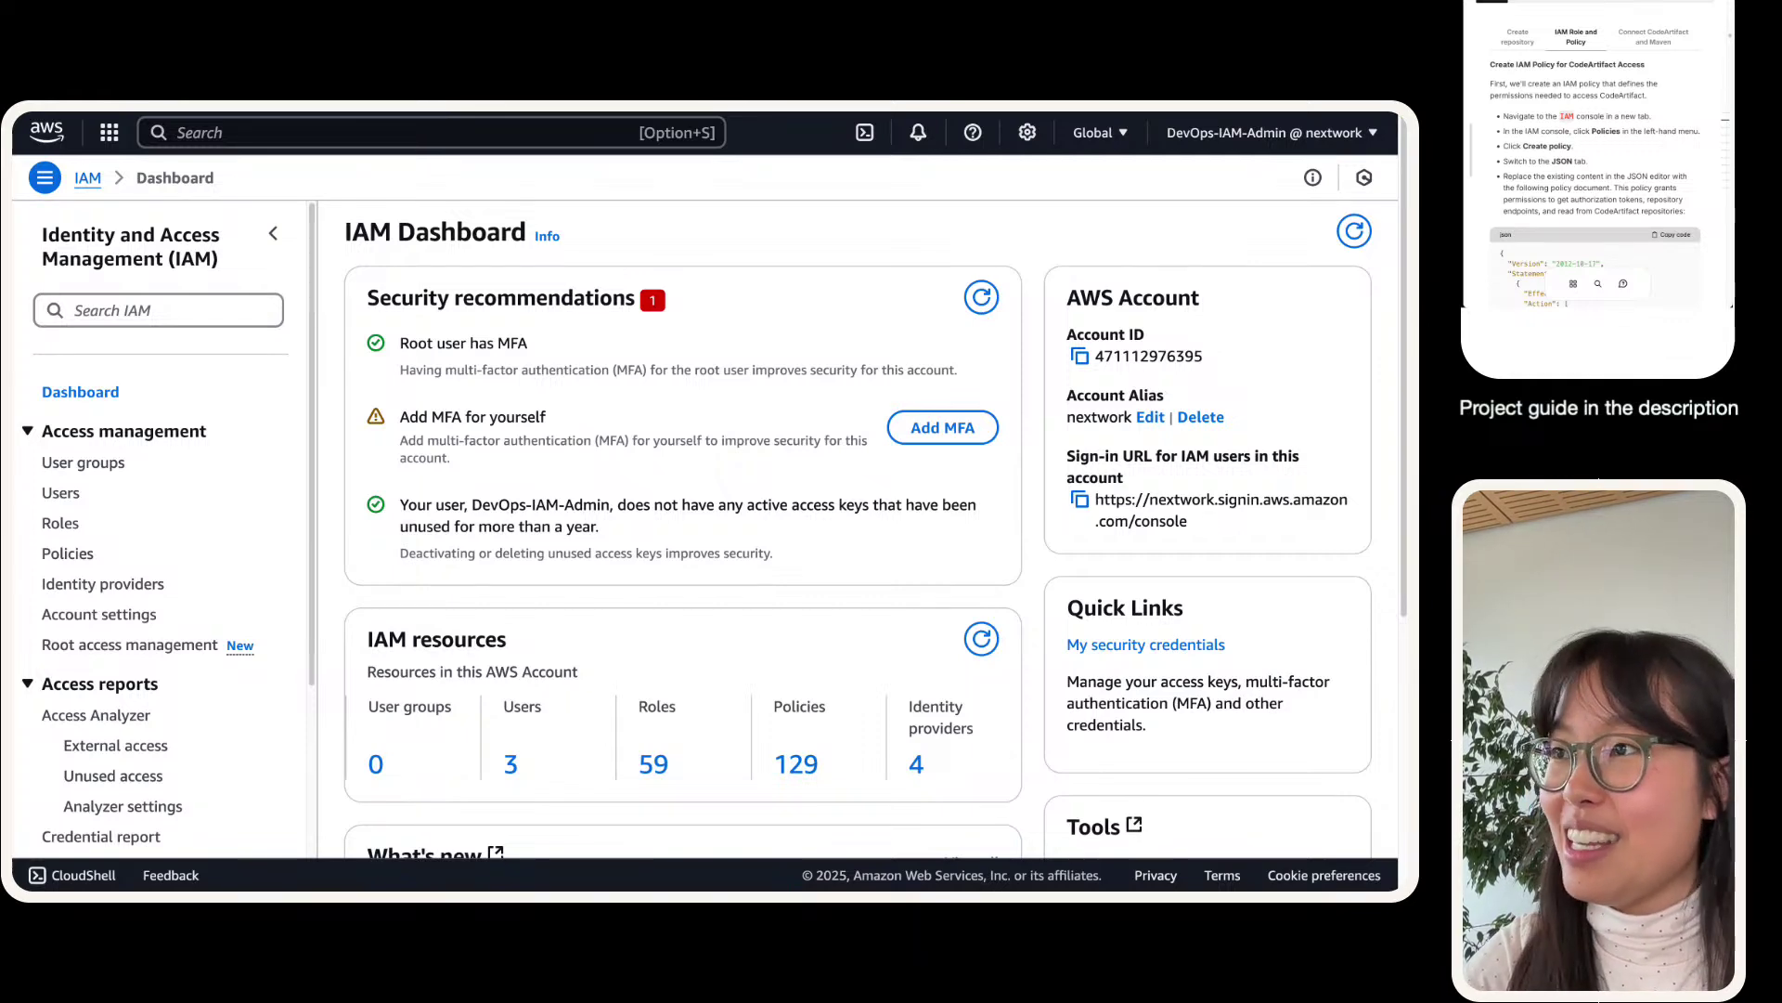
- Scroll the IAM Dashboard and open Policies from the left navigation
scroll(858, 529, "down", 4)
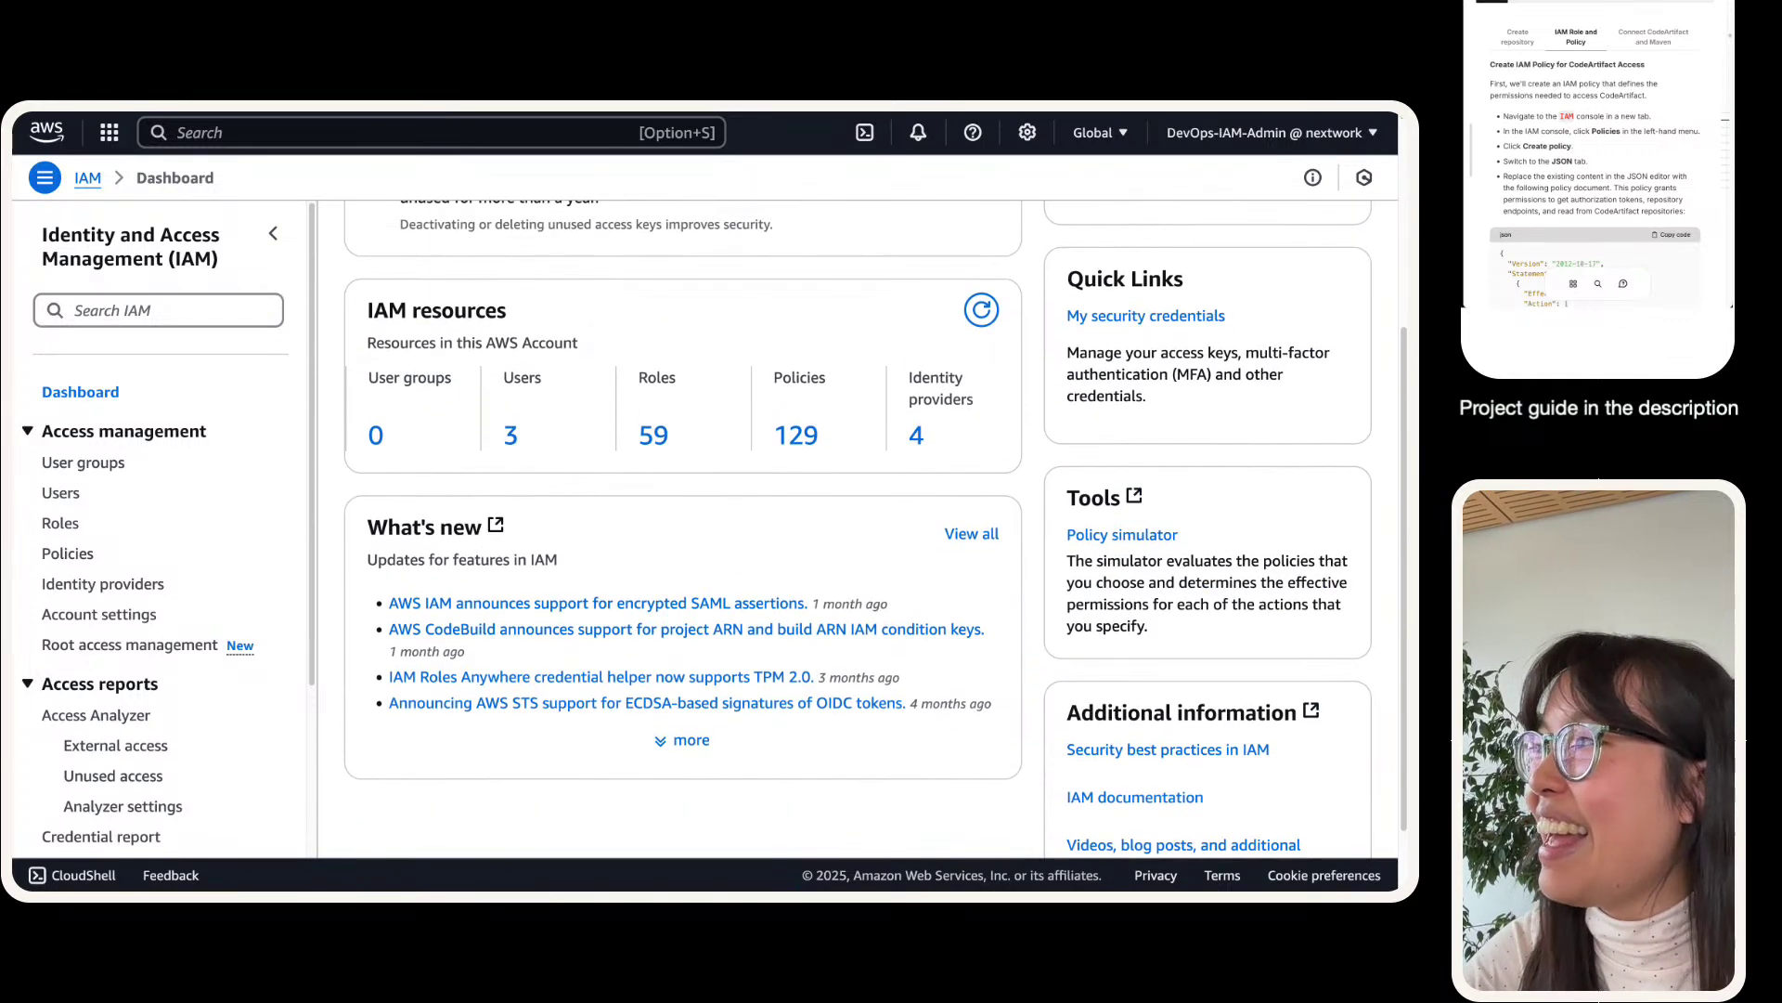
scroll(941, 381, "up", 4)
mouse_move(269, 119)
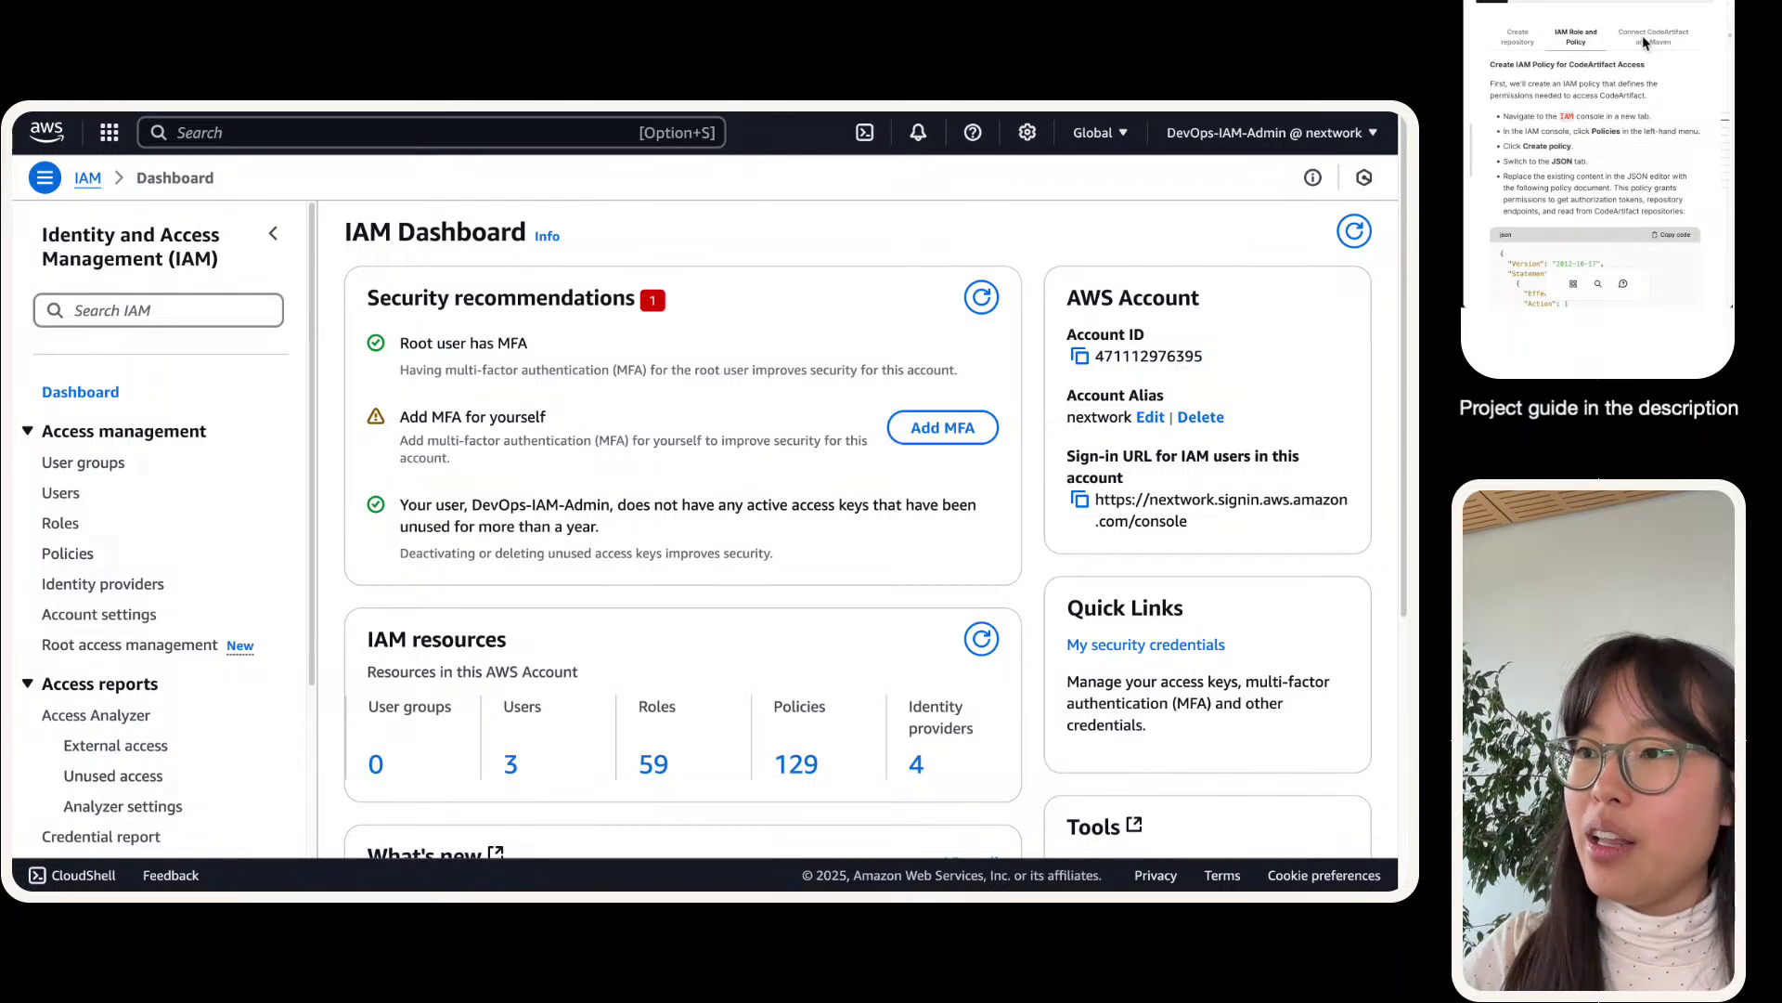
left_click(70, 553)
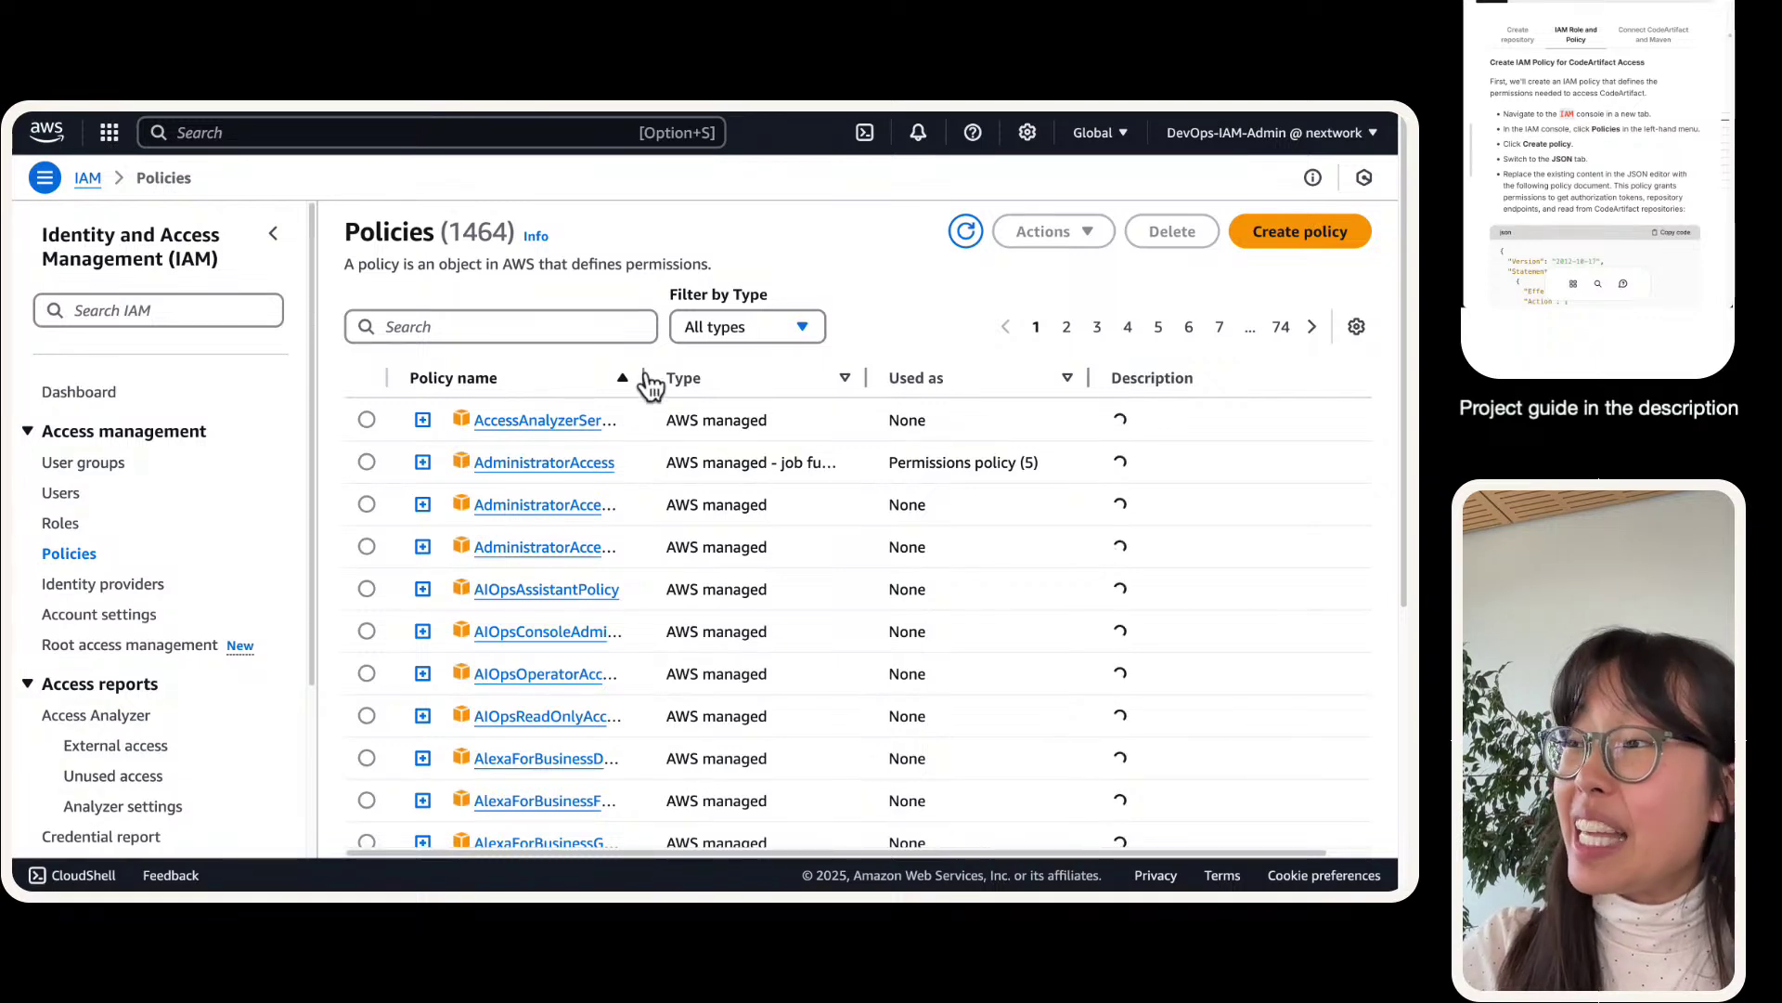
- Filter the policies by 'codear' and select codeartifact-nextwork-consumer-policy
left_click_drag(643, 378, 725, 381)
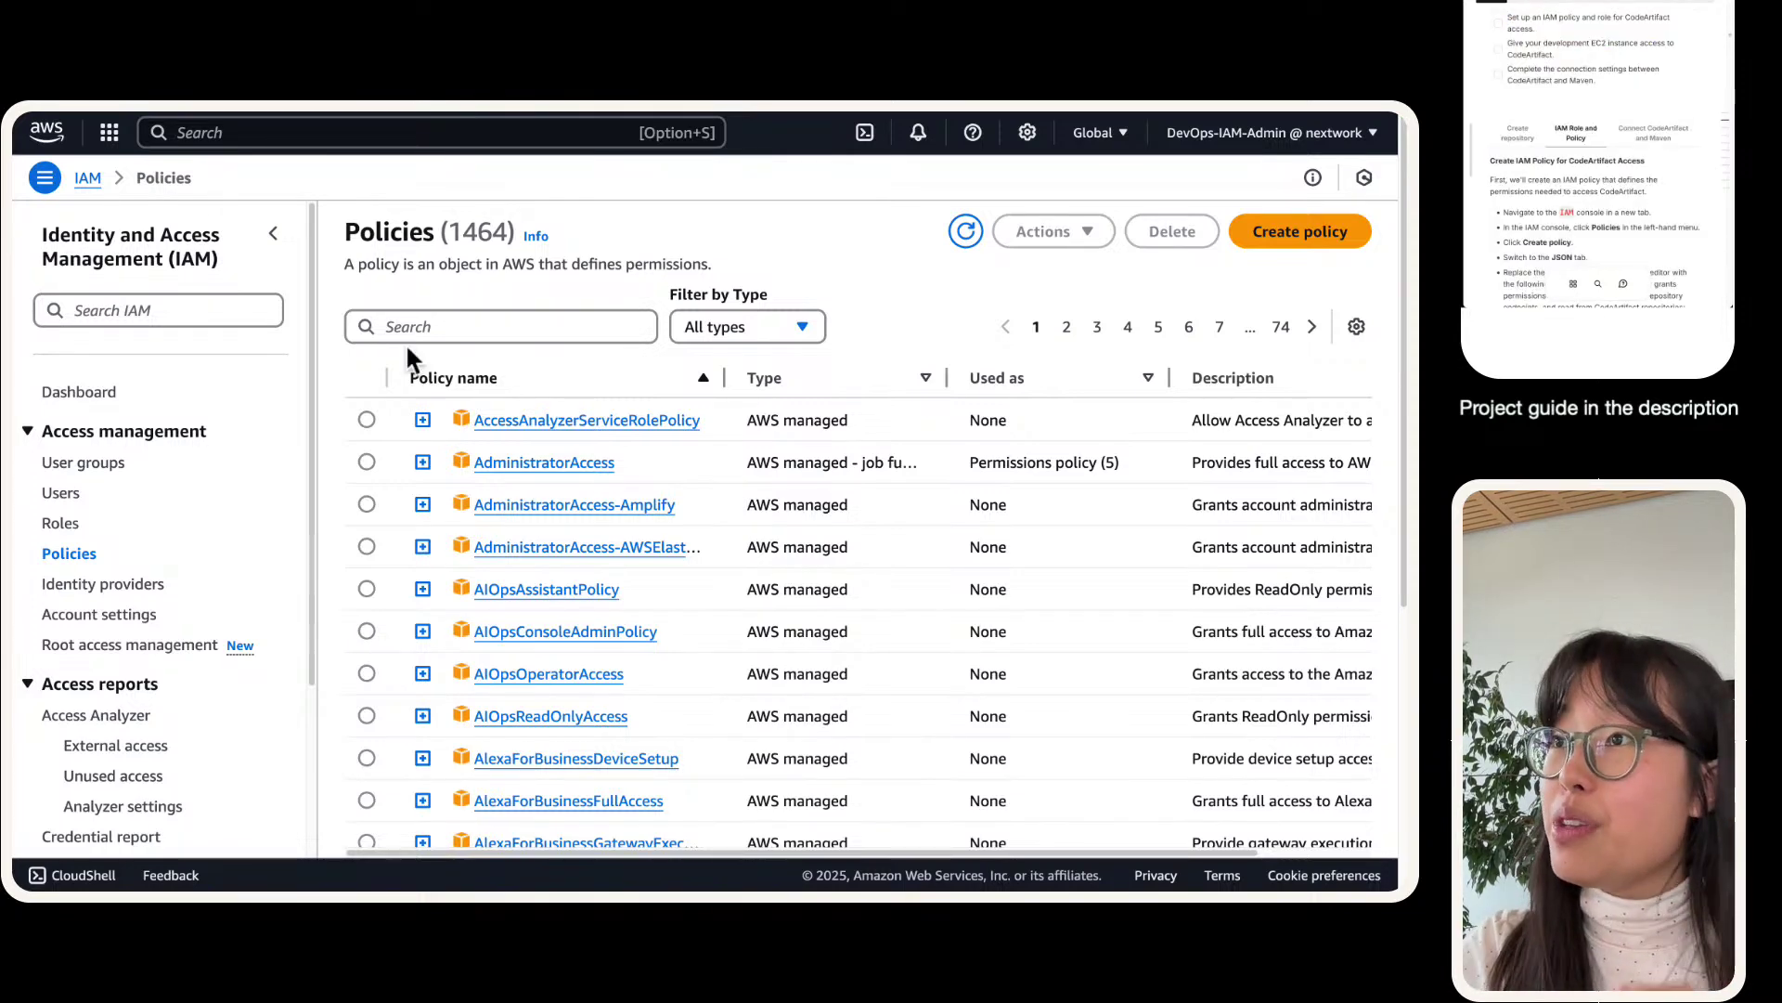
left_click(423, 326)
type("codeari")
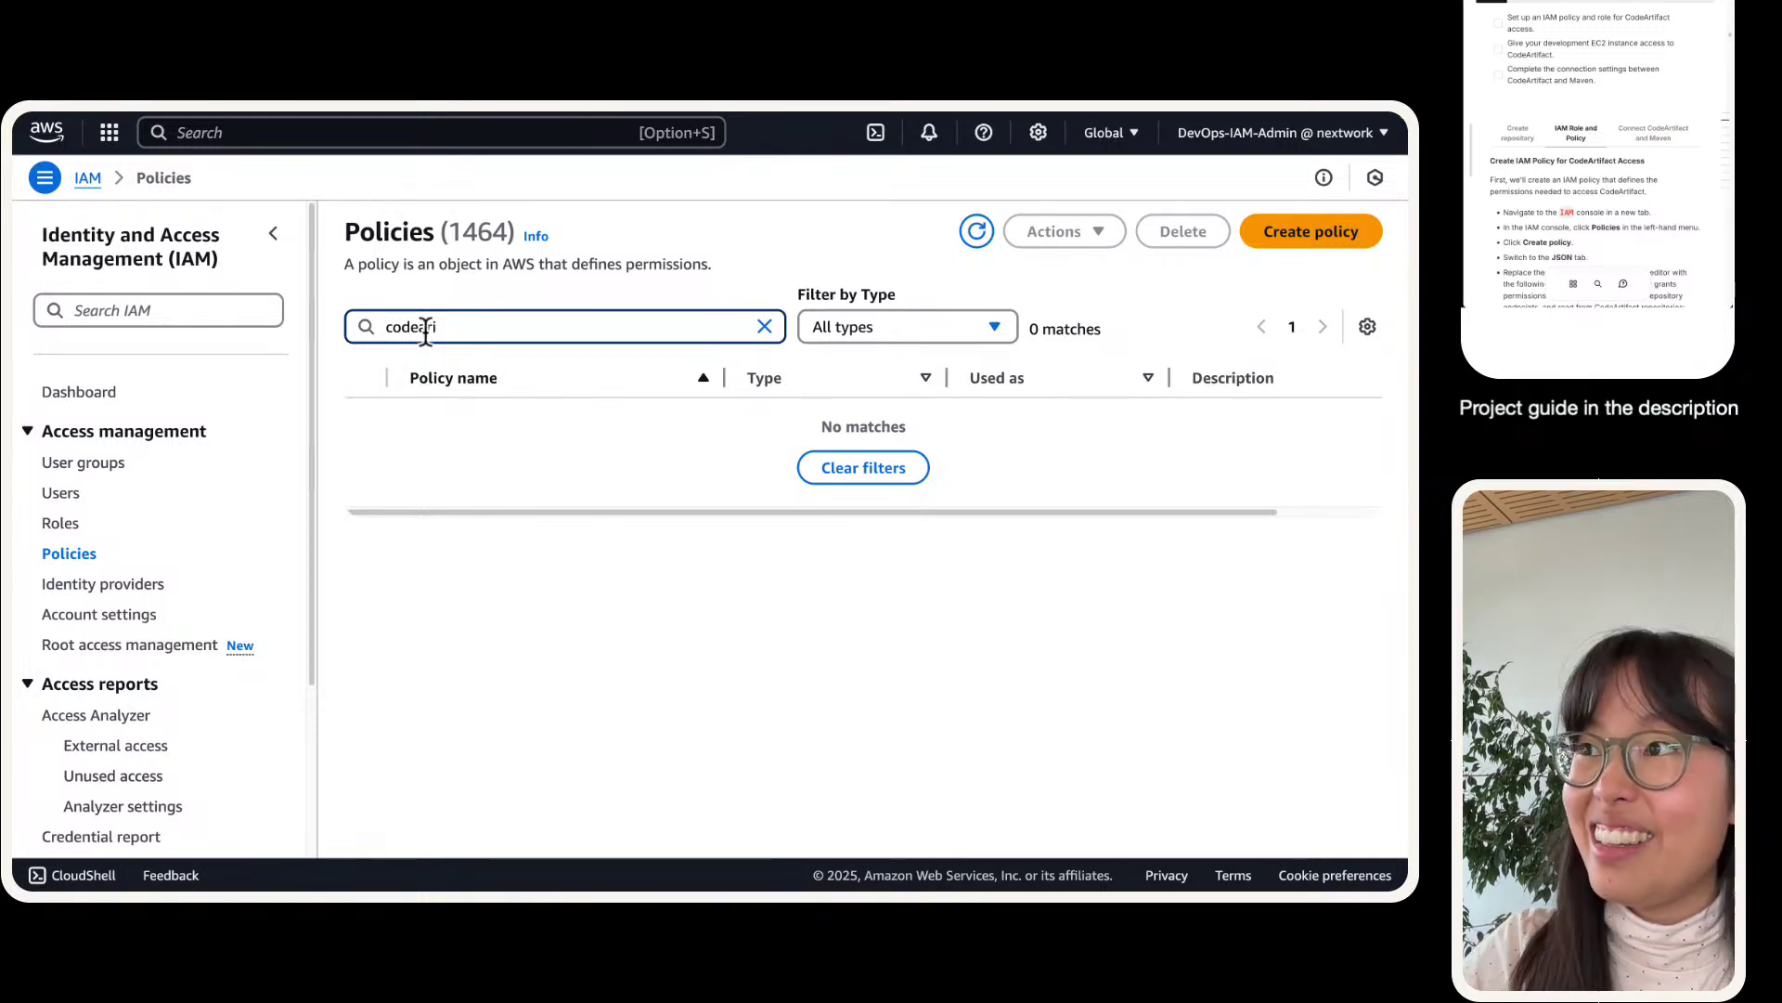
key("BackSpace")
left_click(366, 504)
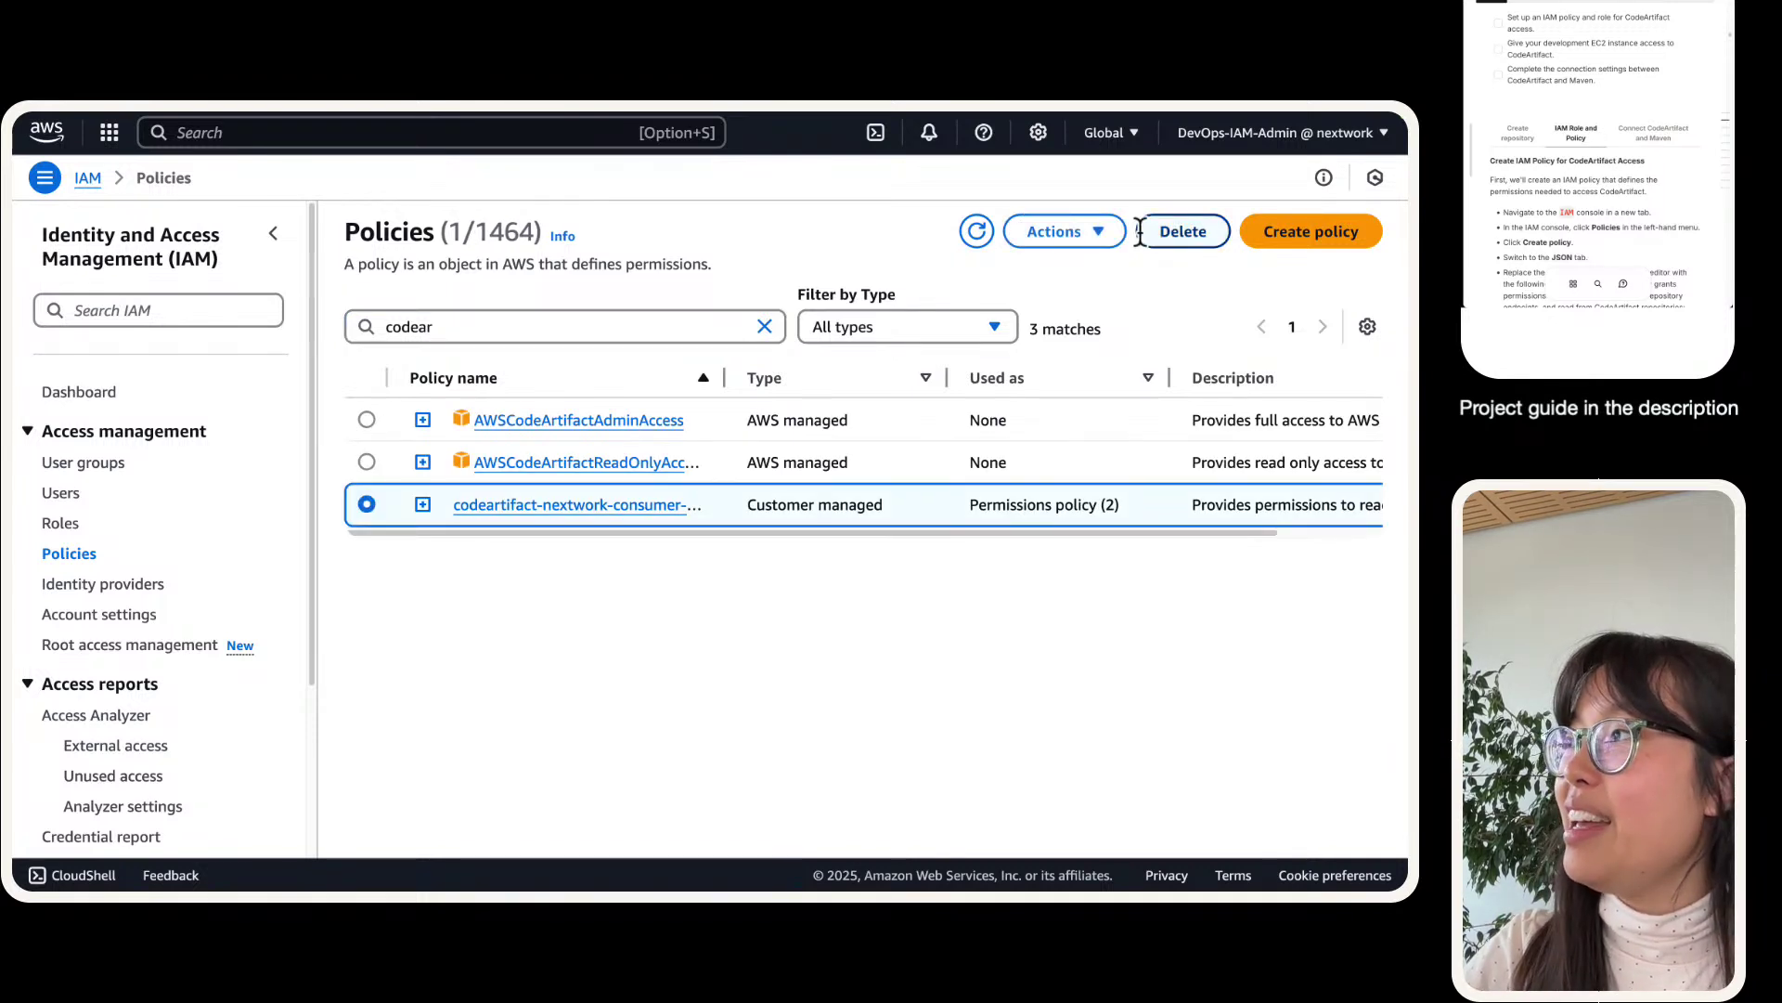
- Delete codeartifact-nextwork-consumer-policy by confirming with its pasted name, then begin a new policy
left_click(1182, 231)
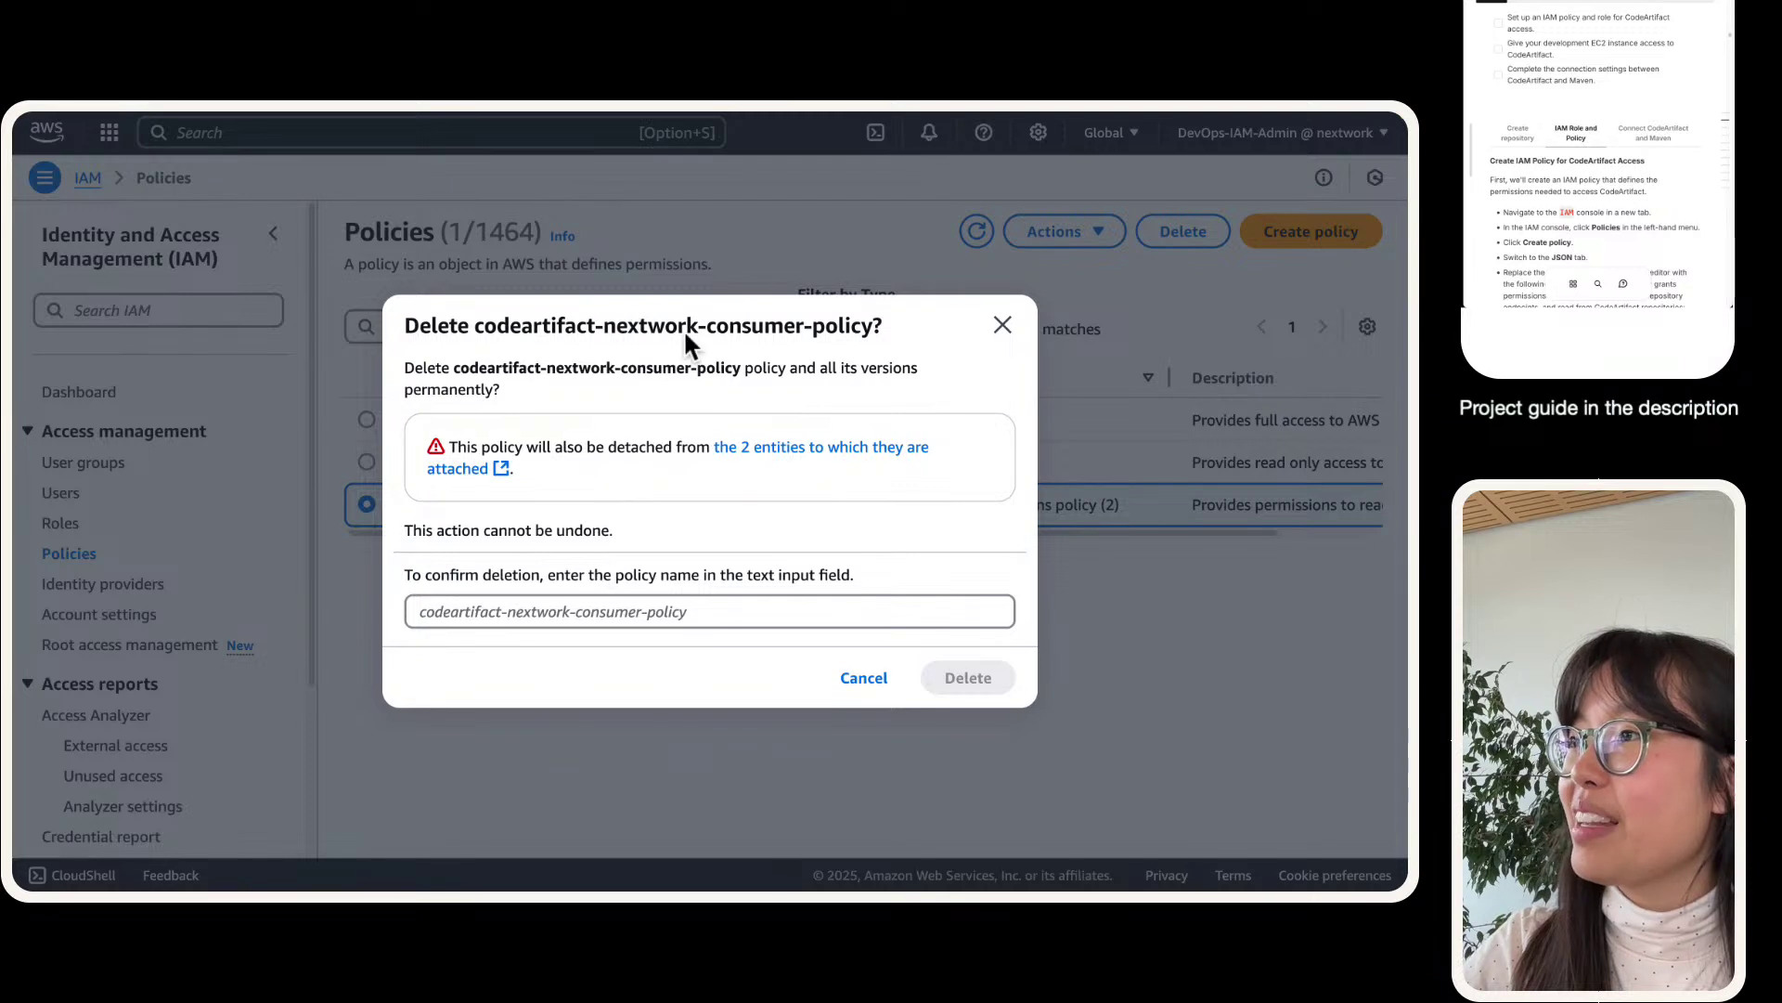
mouse_move(475, 331)
left_mouse_down()
mouse_move(883, 326)
mouse_move(477, 320)
left_mouse_up()
key("ctrl+c")
left_click(700, 624)
key("super+v")
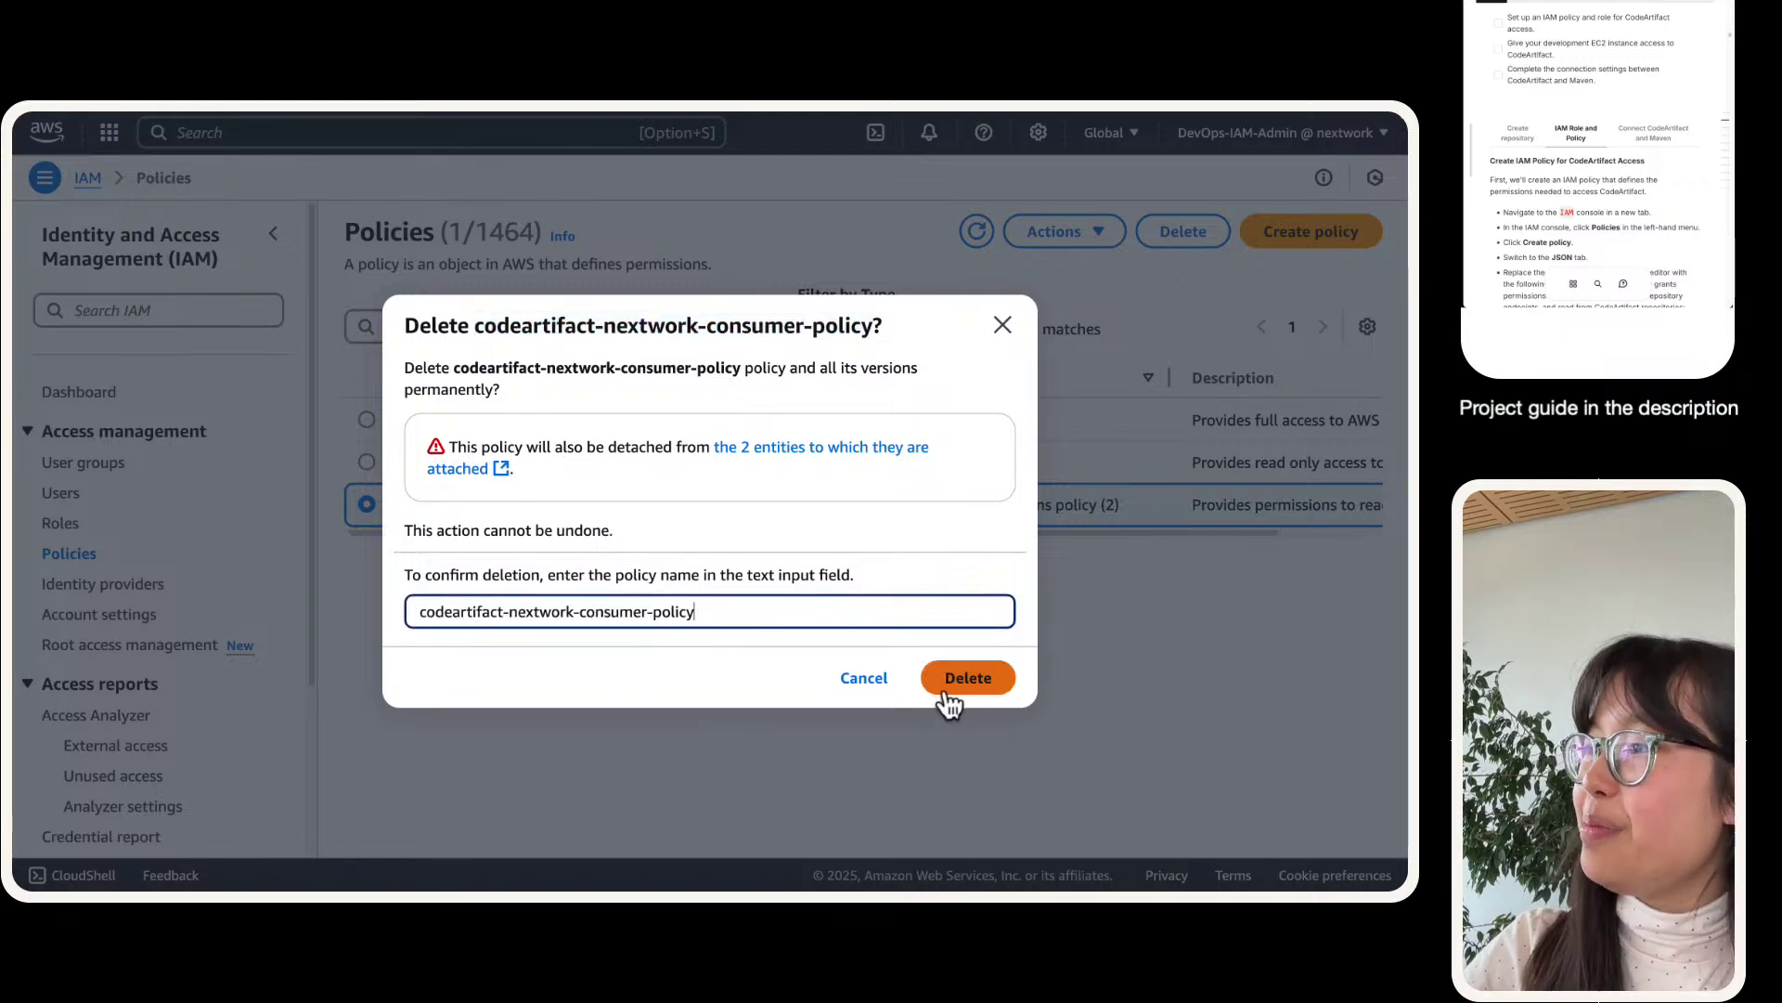
left_click(959, 685)
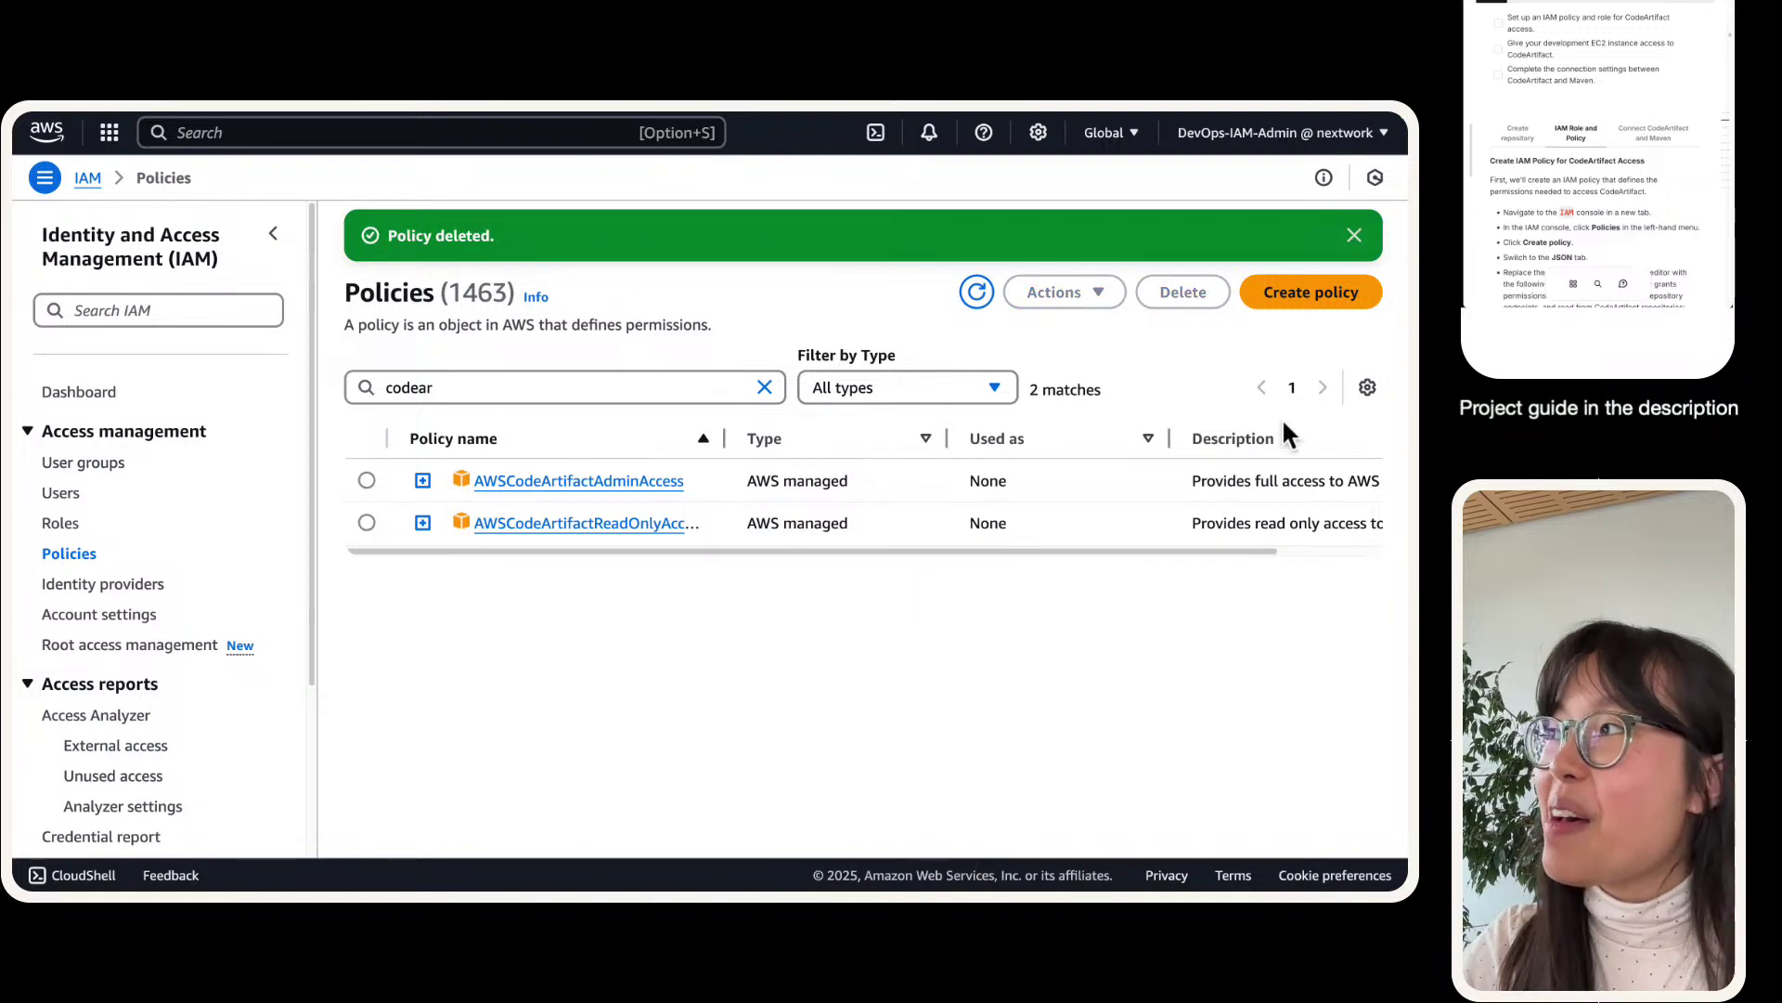
left_click(1310, 307)
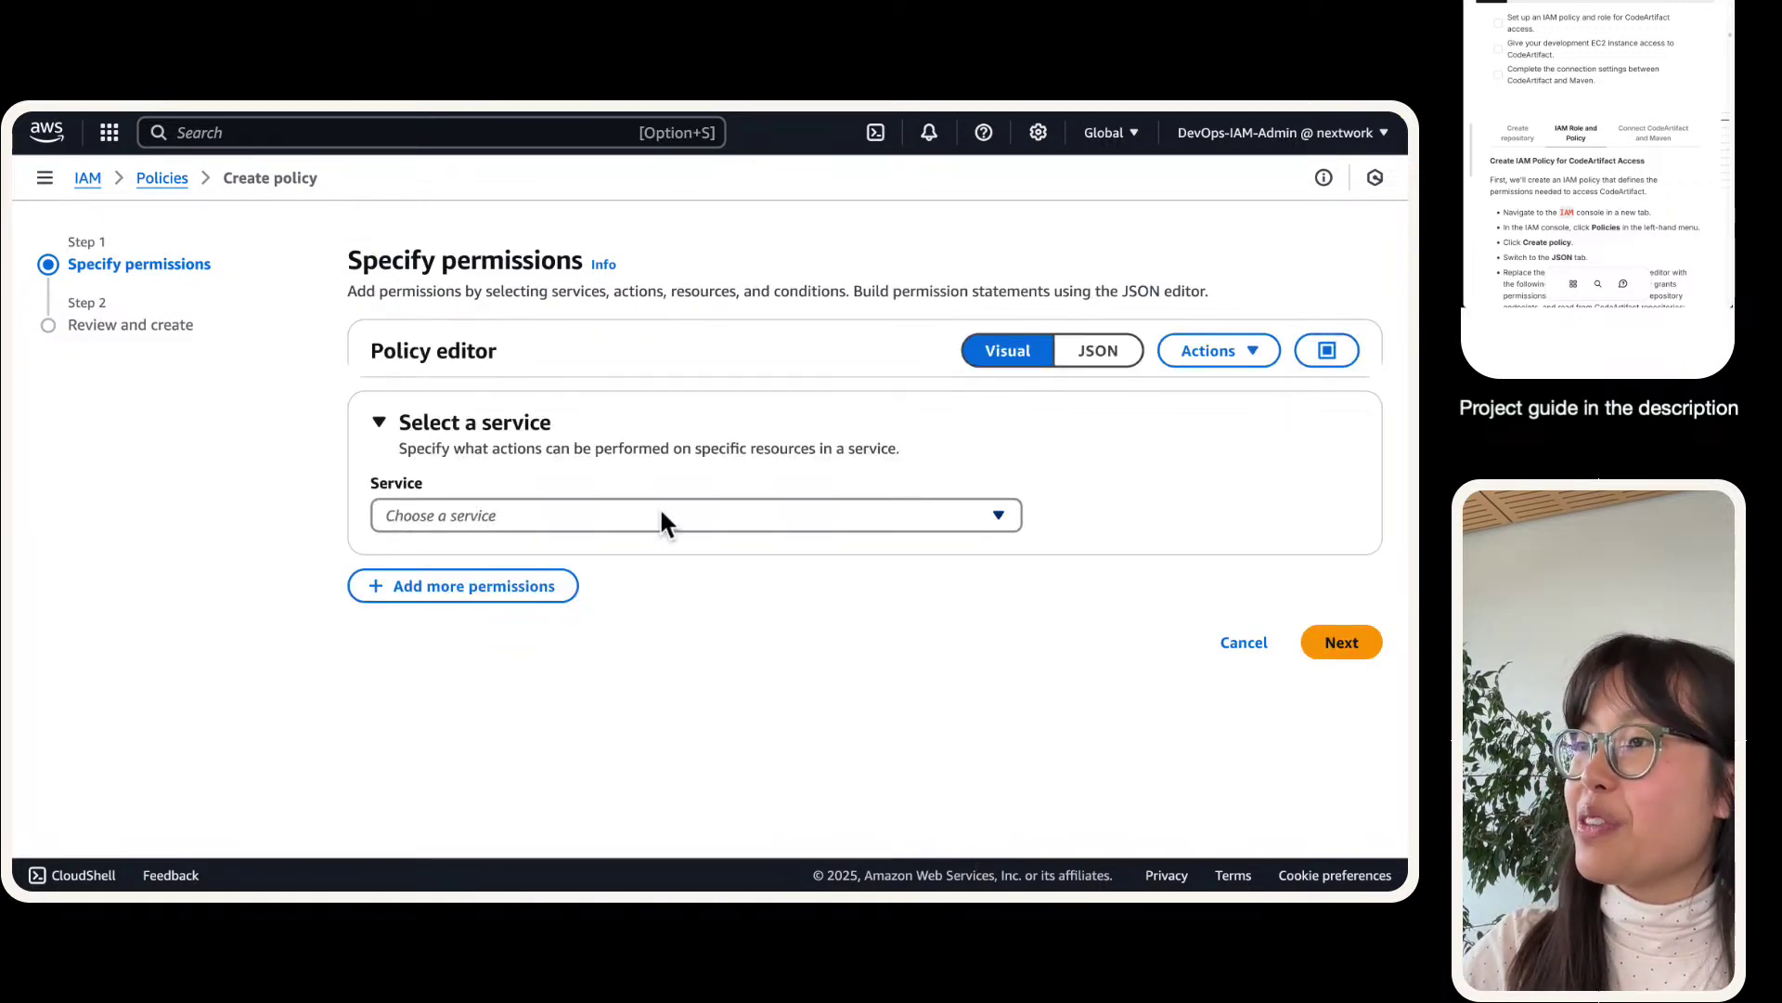
- Replace the policy JSON with the pasted CodeArtifact and STS bearer-token permissions
left_click(661, 517)
left_click(457, 333)
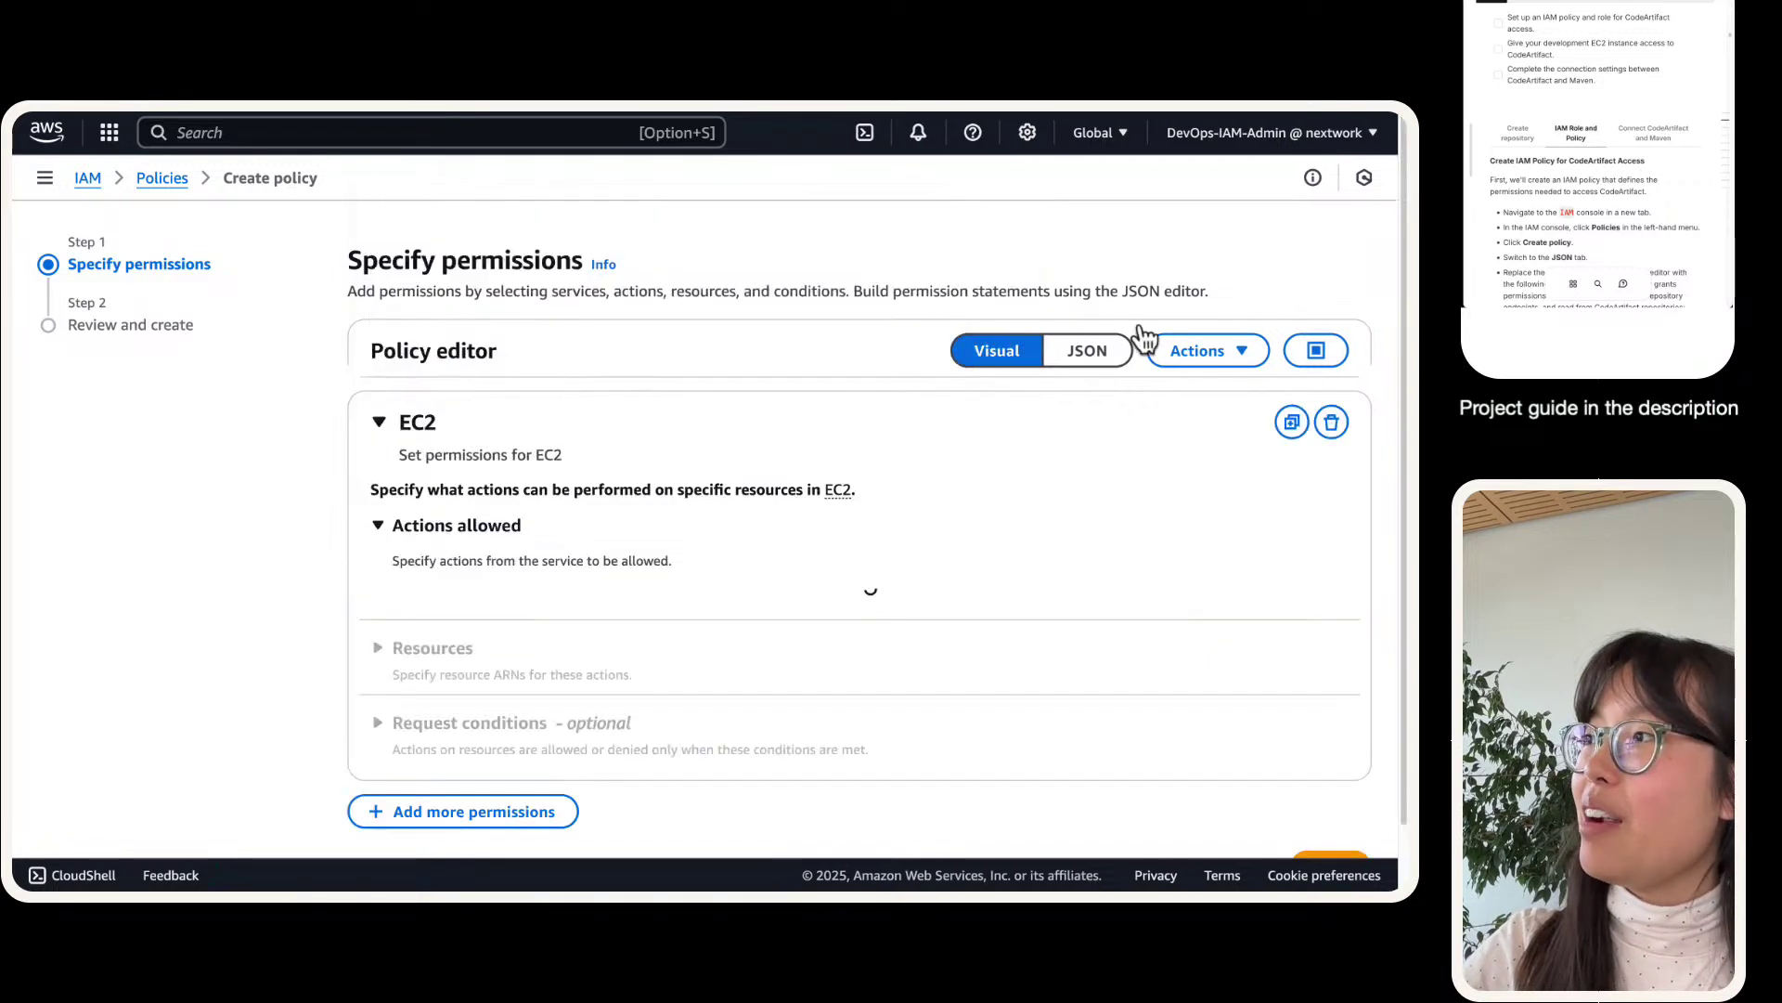
left_click(1102, 365)
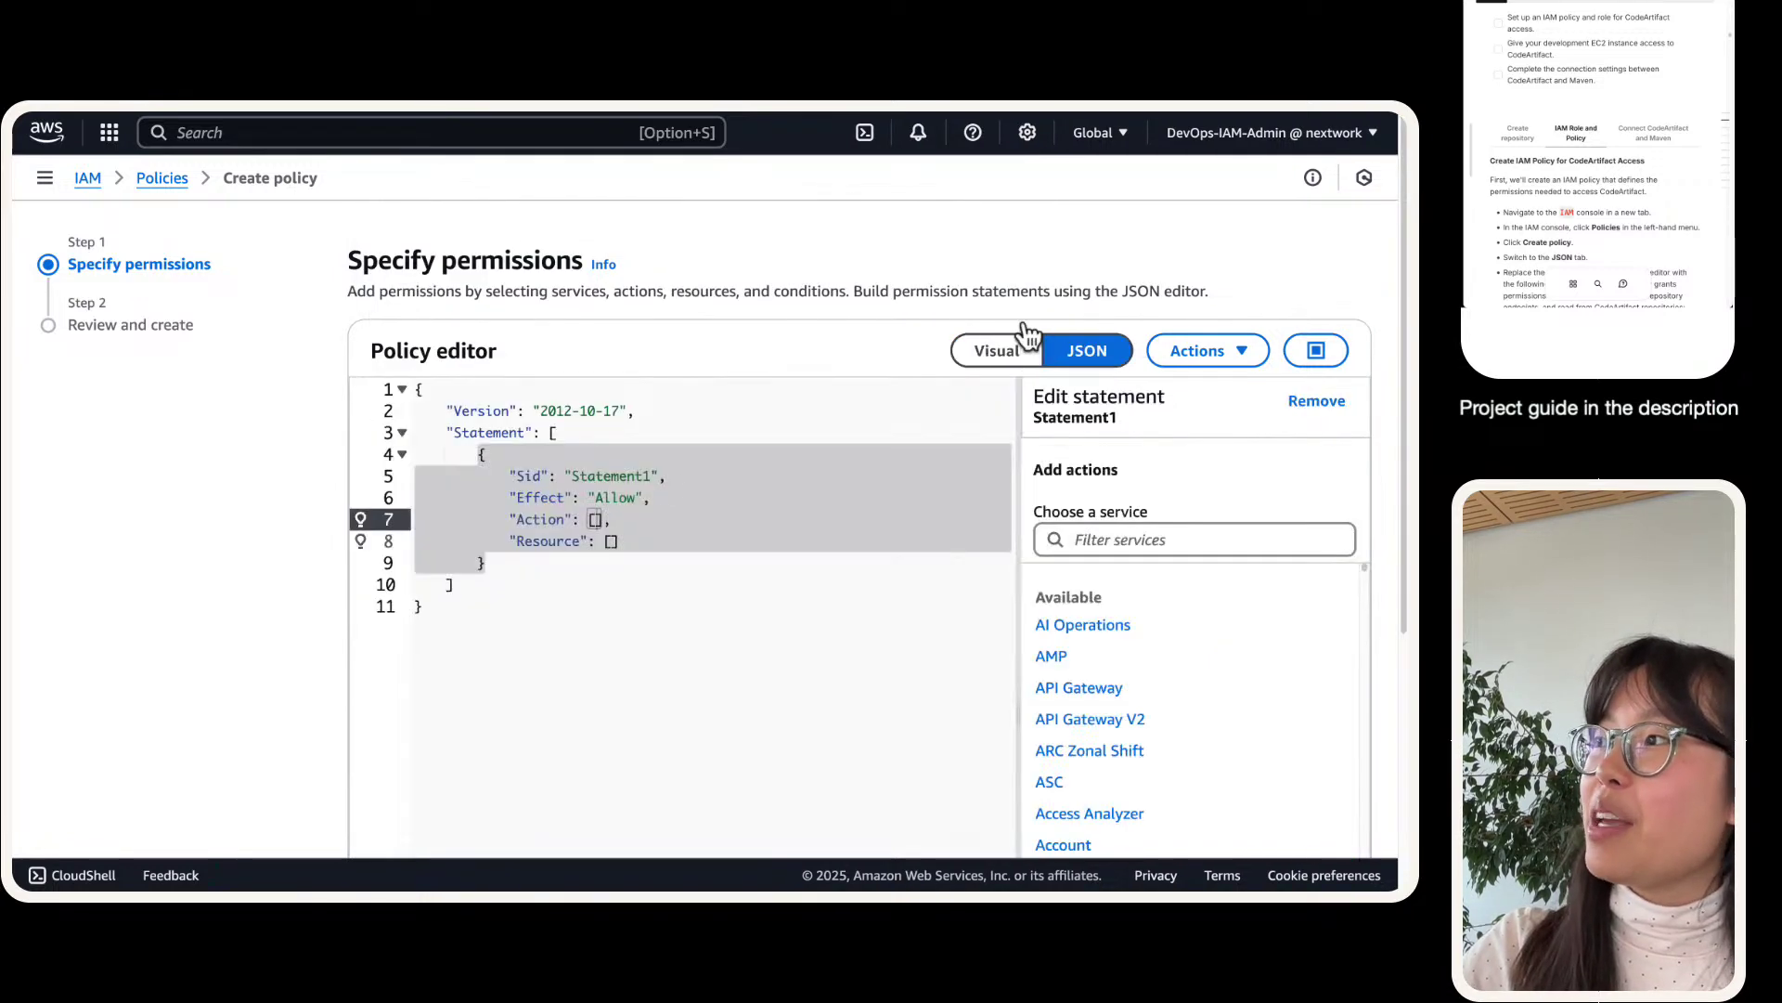
scroll(1510, 148, "down", 3)
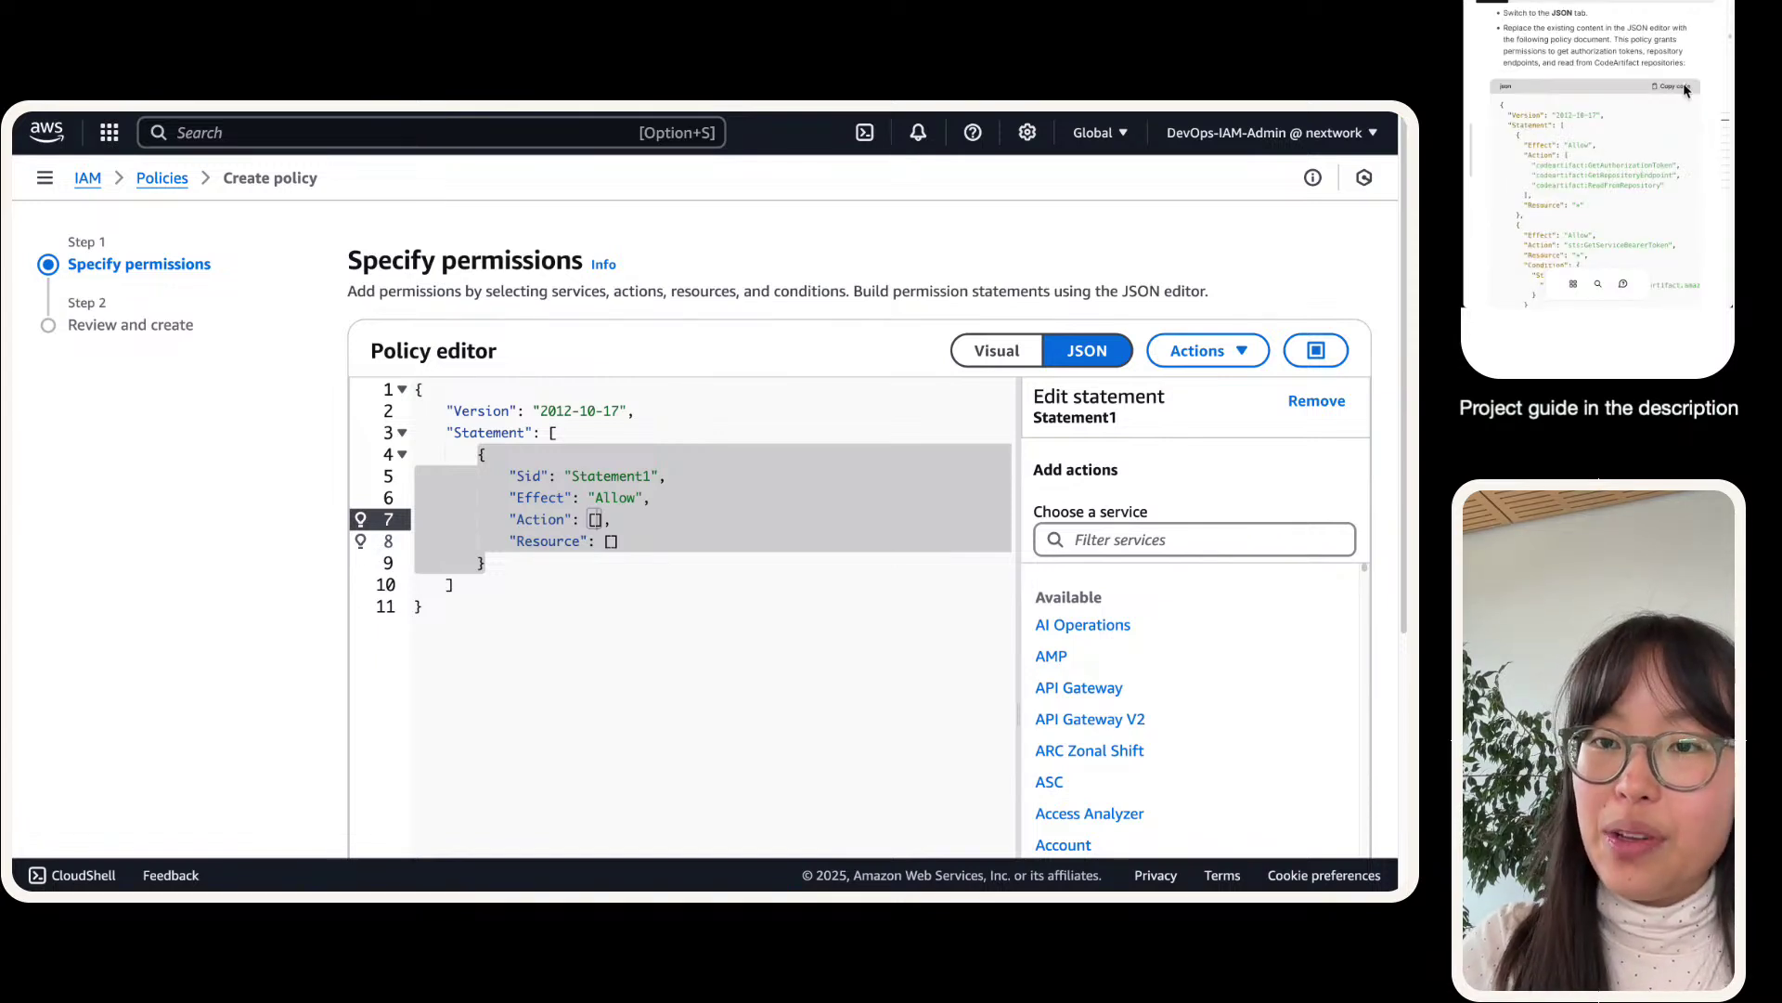
left_click(608, 497)
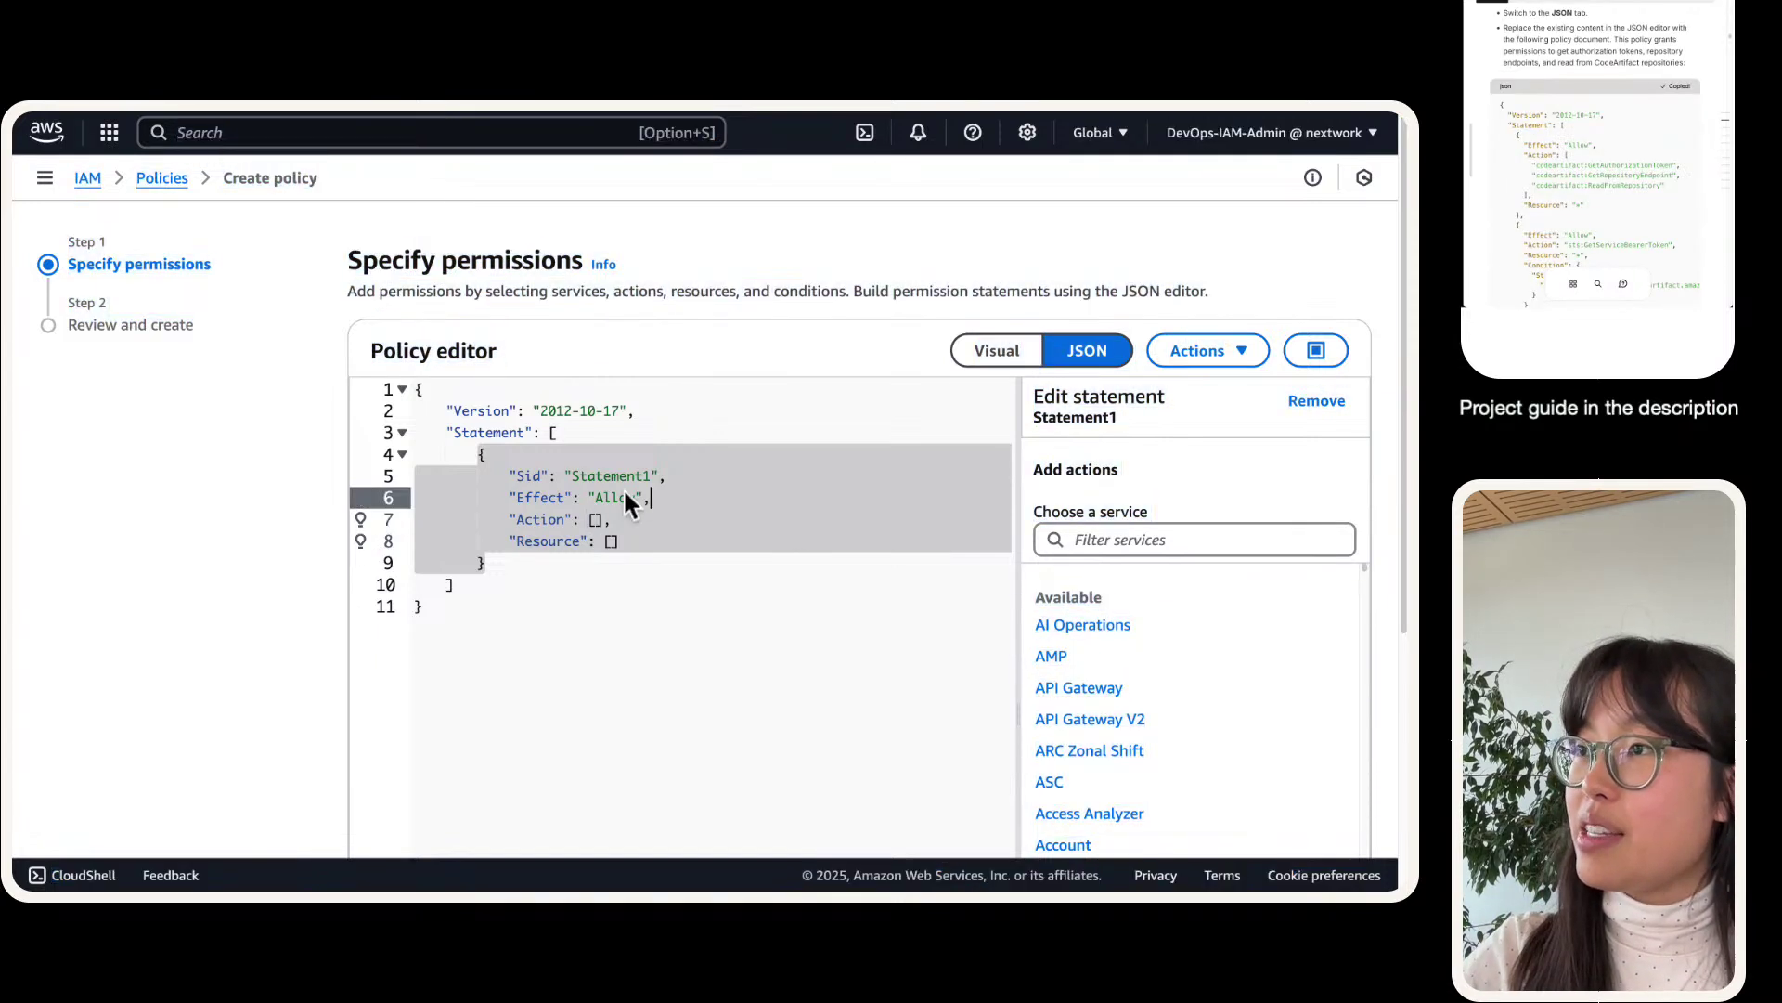
key("ctrl+a")
key("ctrl+v")
scroll(492, 492, "down", 1)
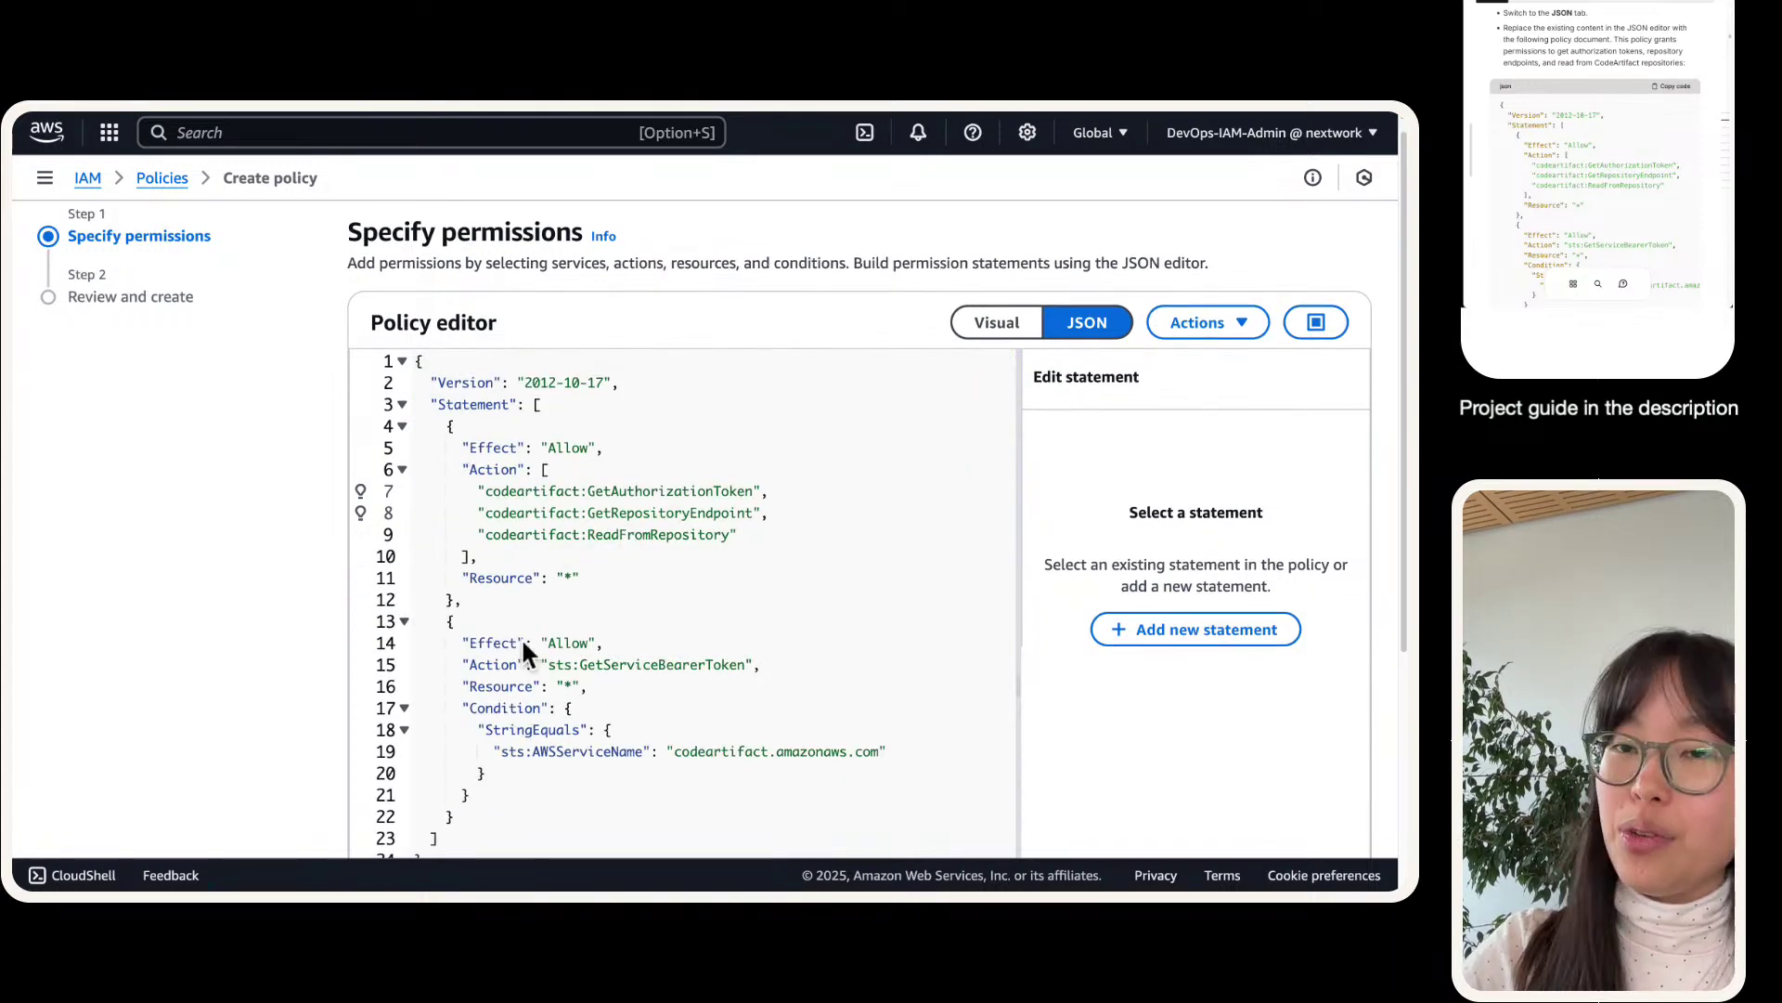
left_click_drag(742, 536, 319, 442)
scroll(1332, 808, "down", 4)
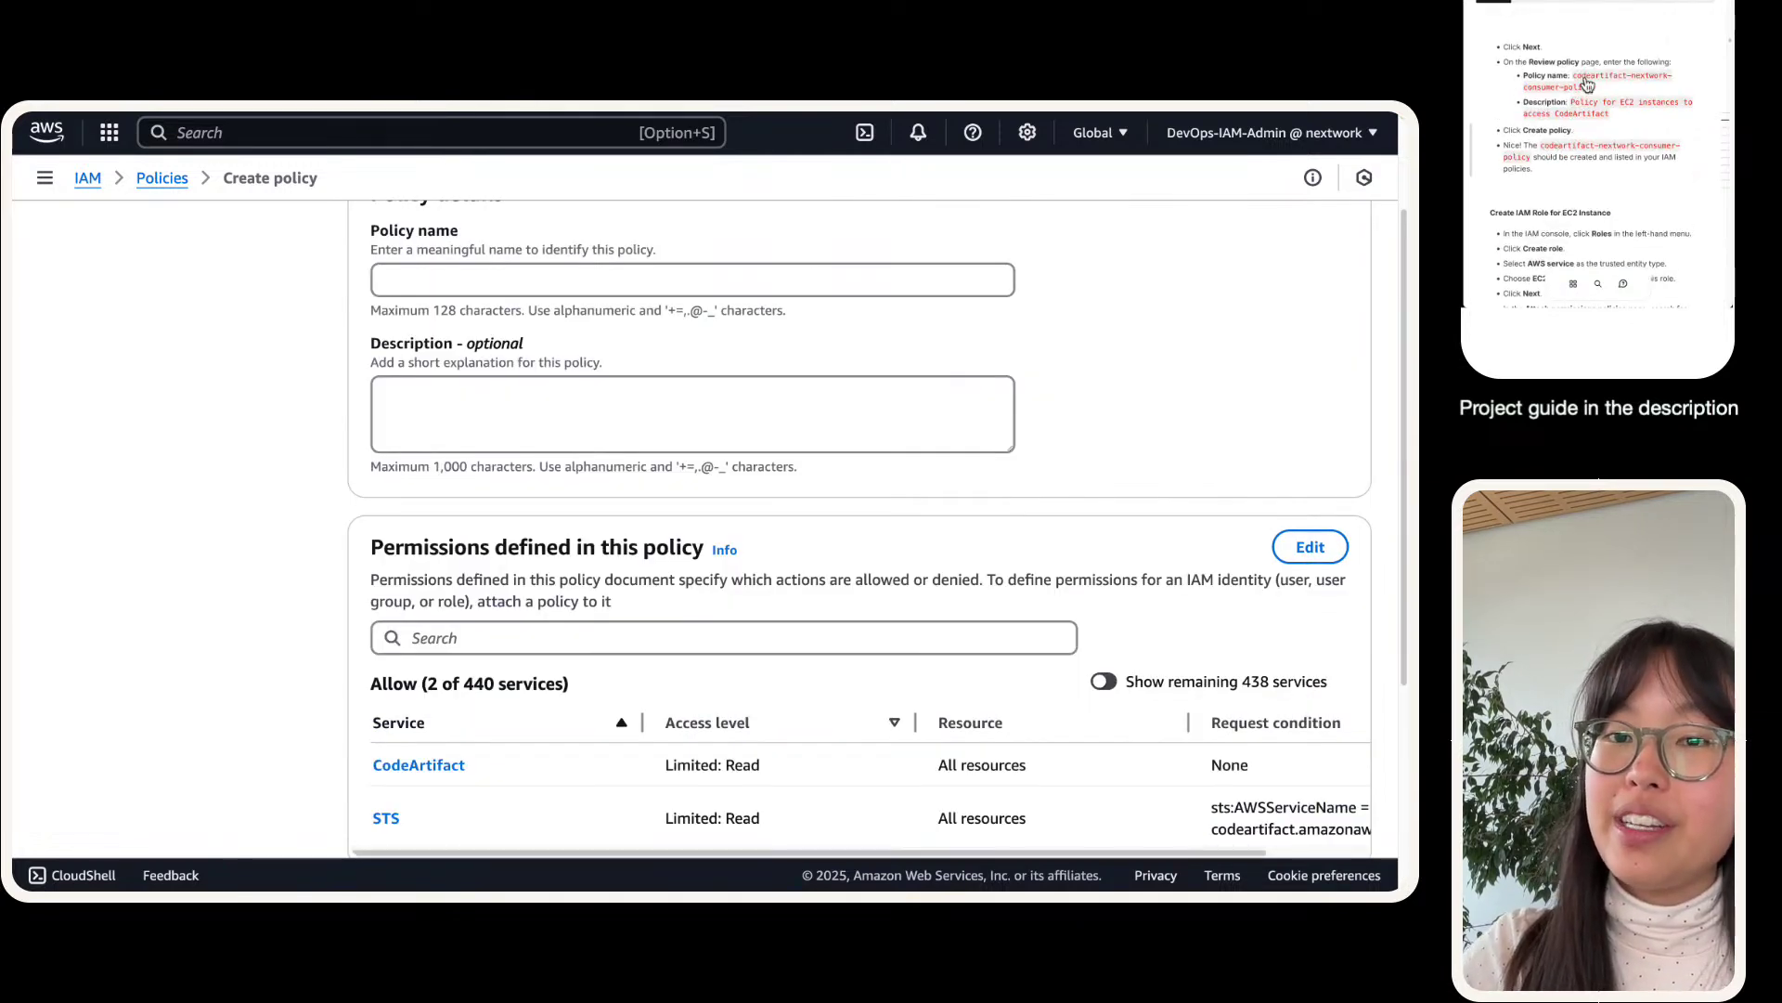
- Name the policy codeartifact-nextwork-consumer-policy, described as 'Policy for EC2 instances to access CodeArtifact'
left_click(548, 269)
key("ctrl+v")
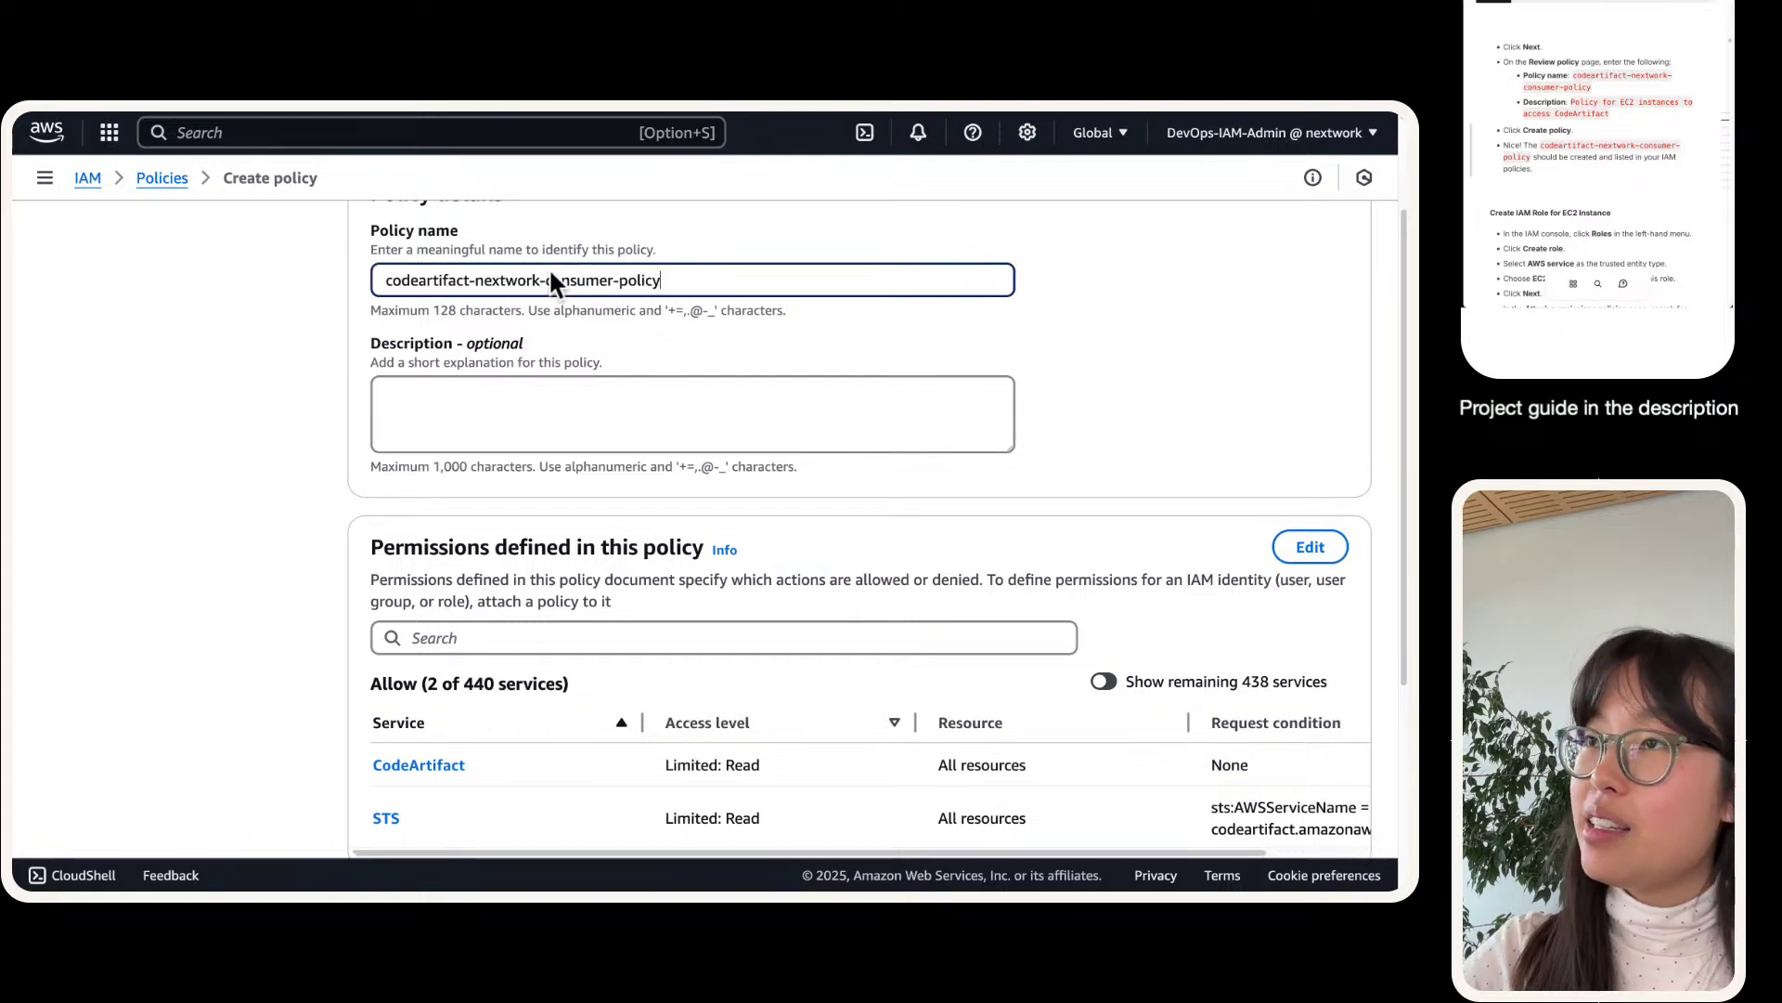
left_click(677, 402)
type("Policy for EC2 instances to access CodeArtifact")
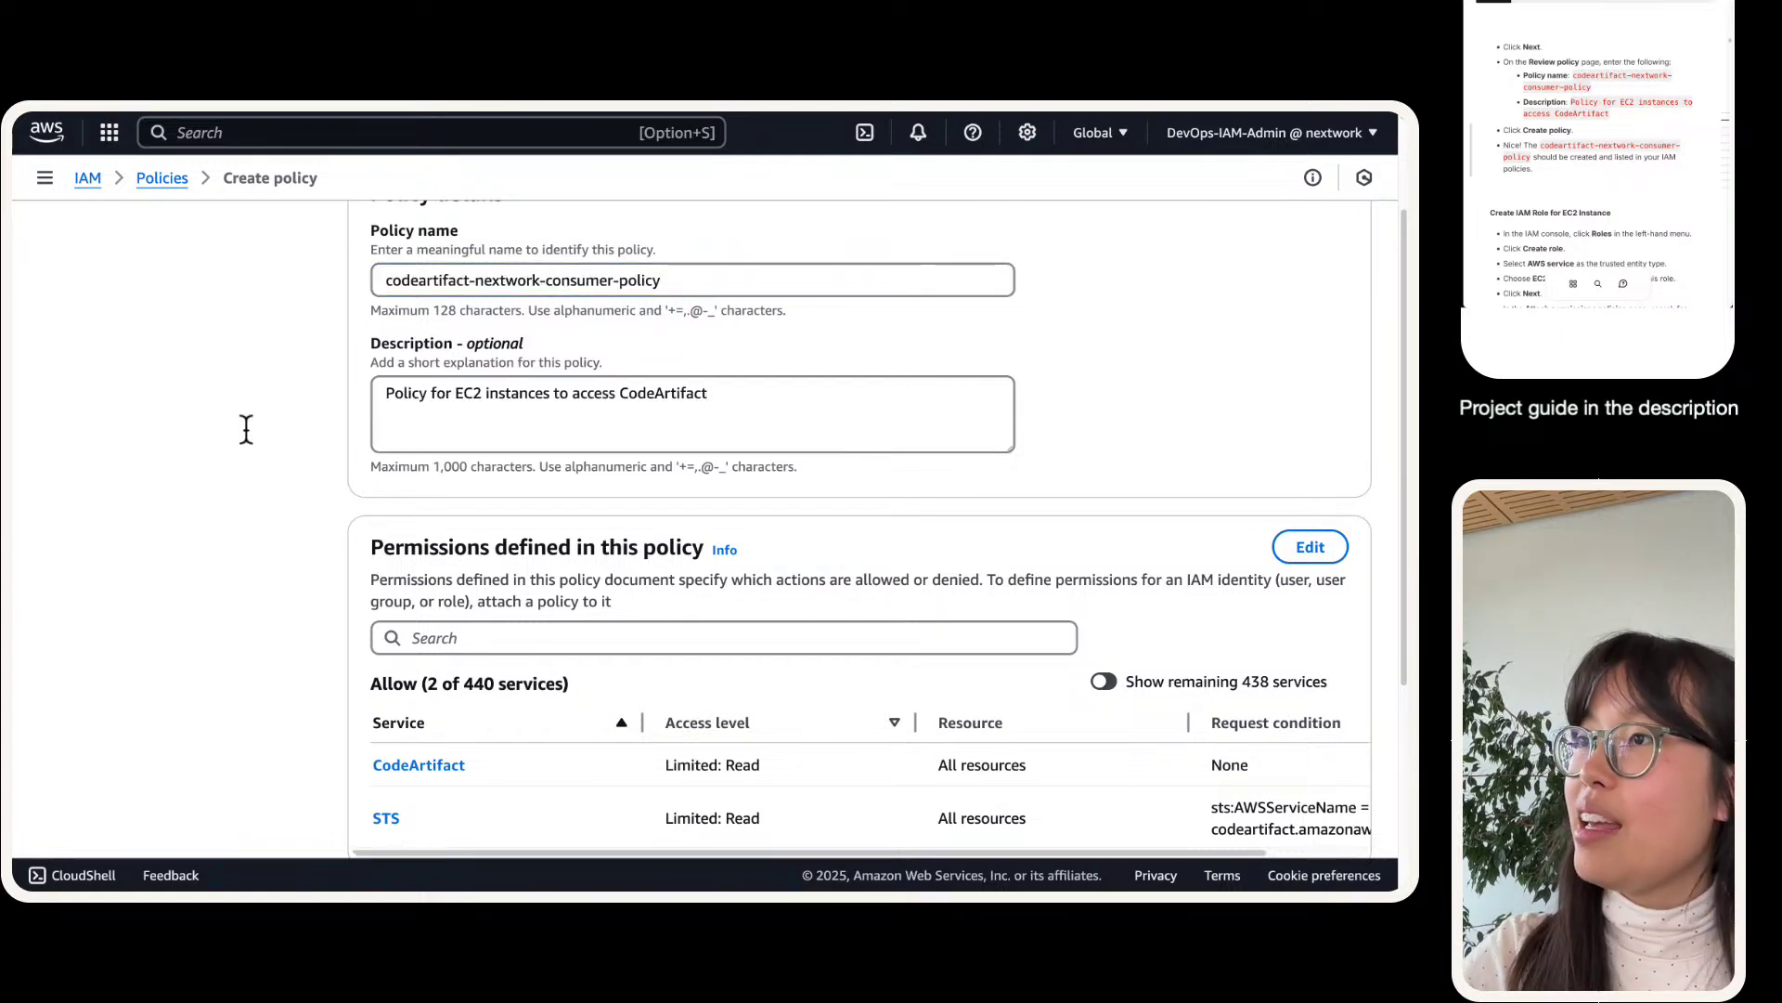
scroll(268, 506, "up", 3)
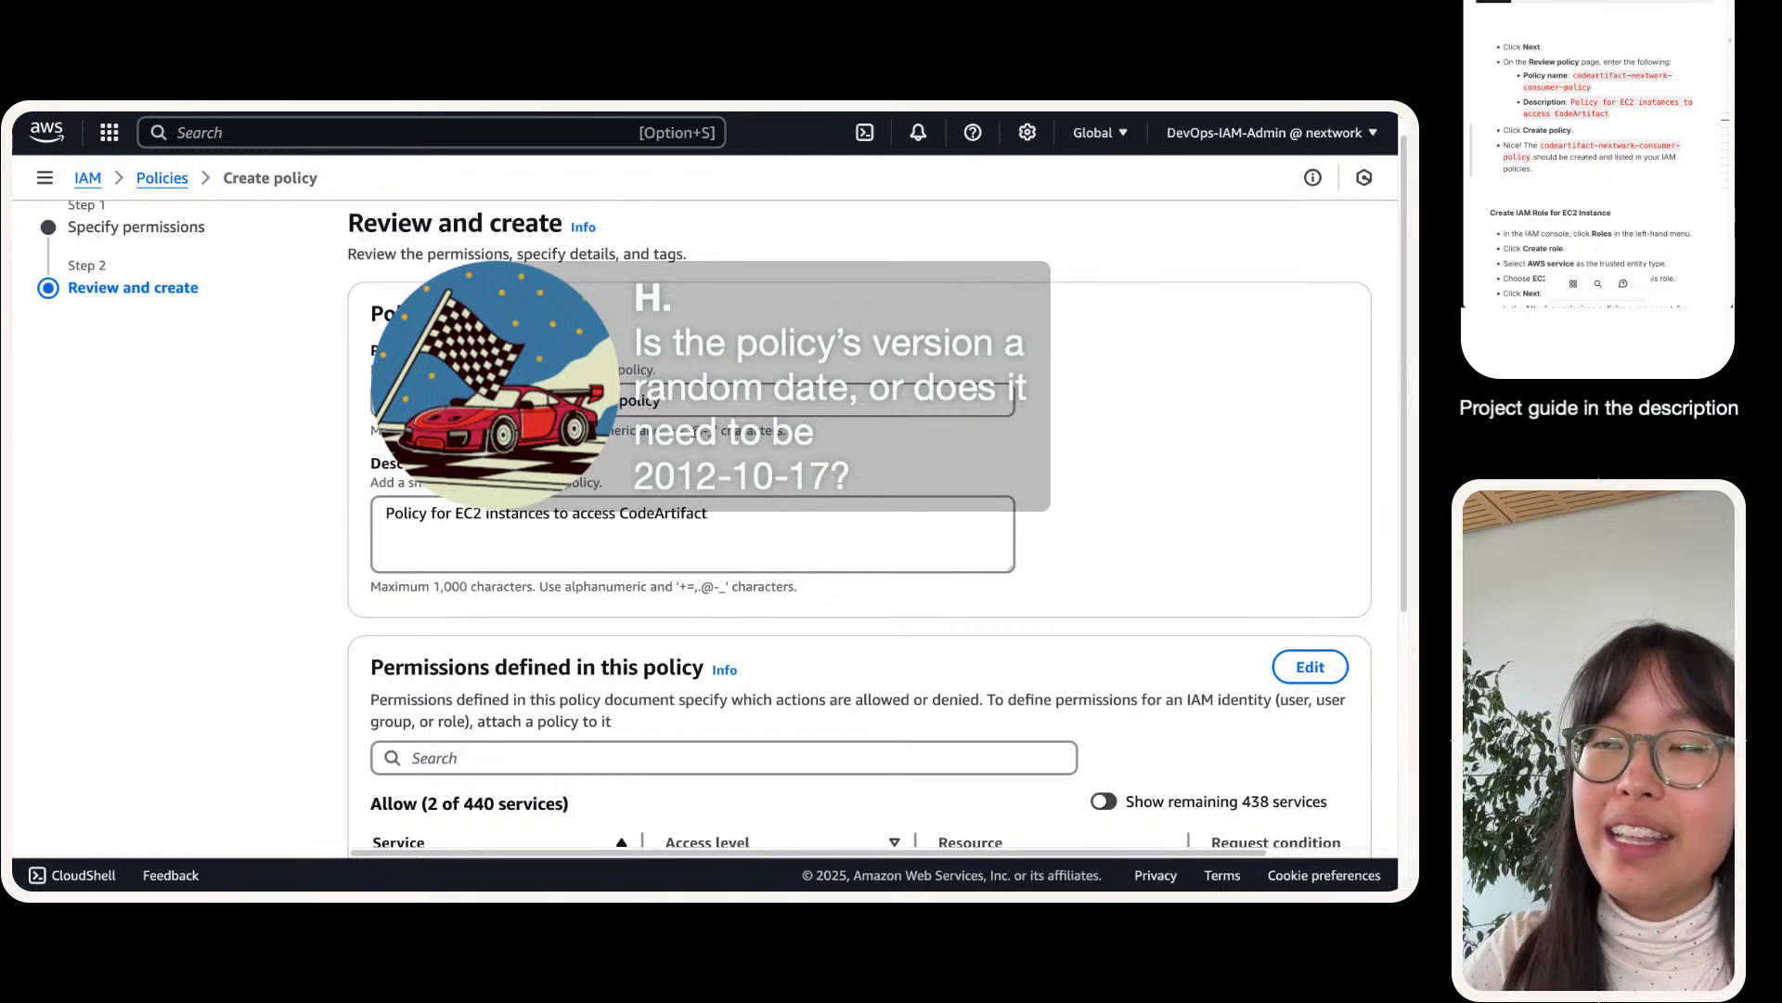
- Search Google in a new tab for 'aws iam version dates' and scan the results
mouse_move(670, 117)
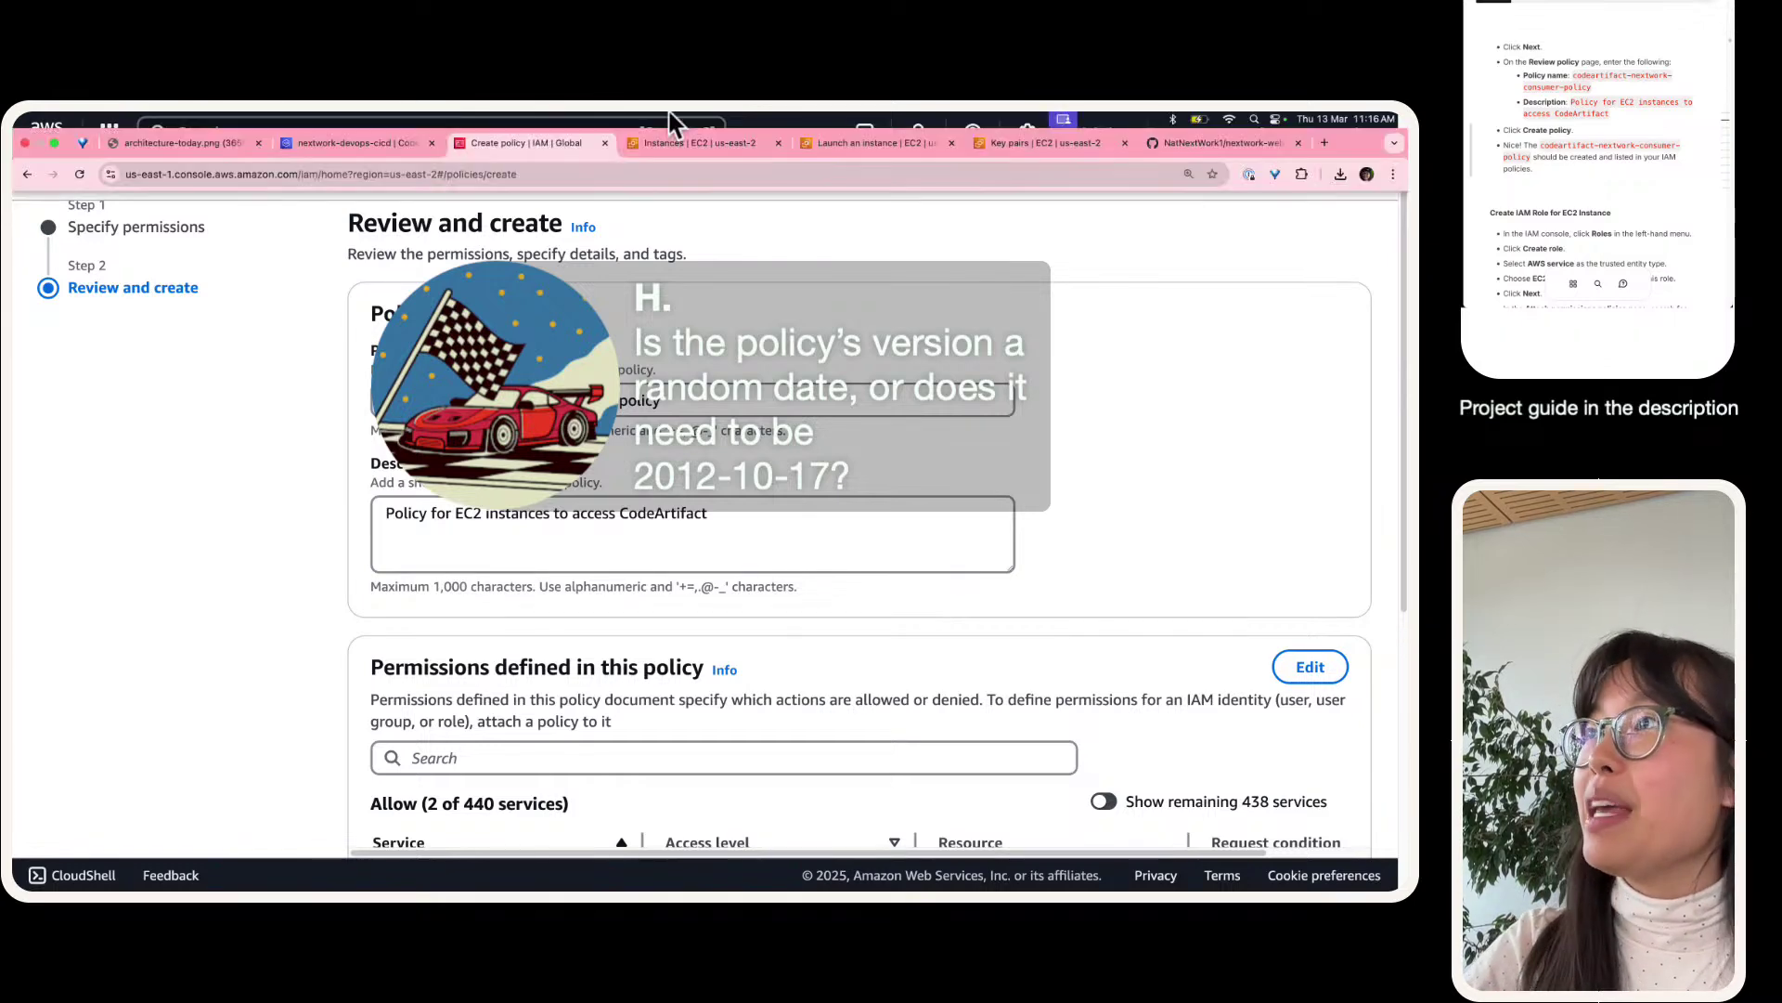
left_click(1324, 142)
type("aws iam versions")
key("BackSpace")
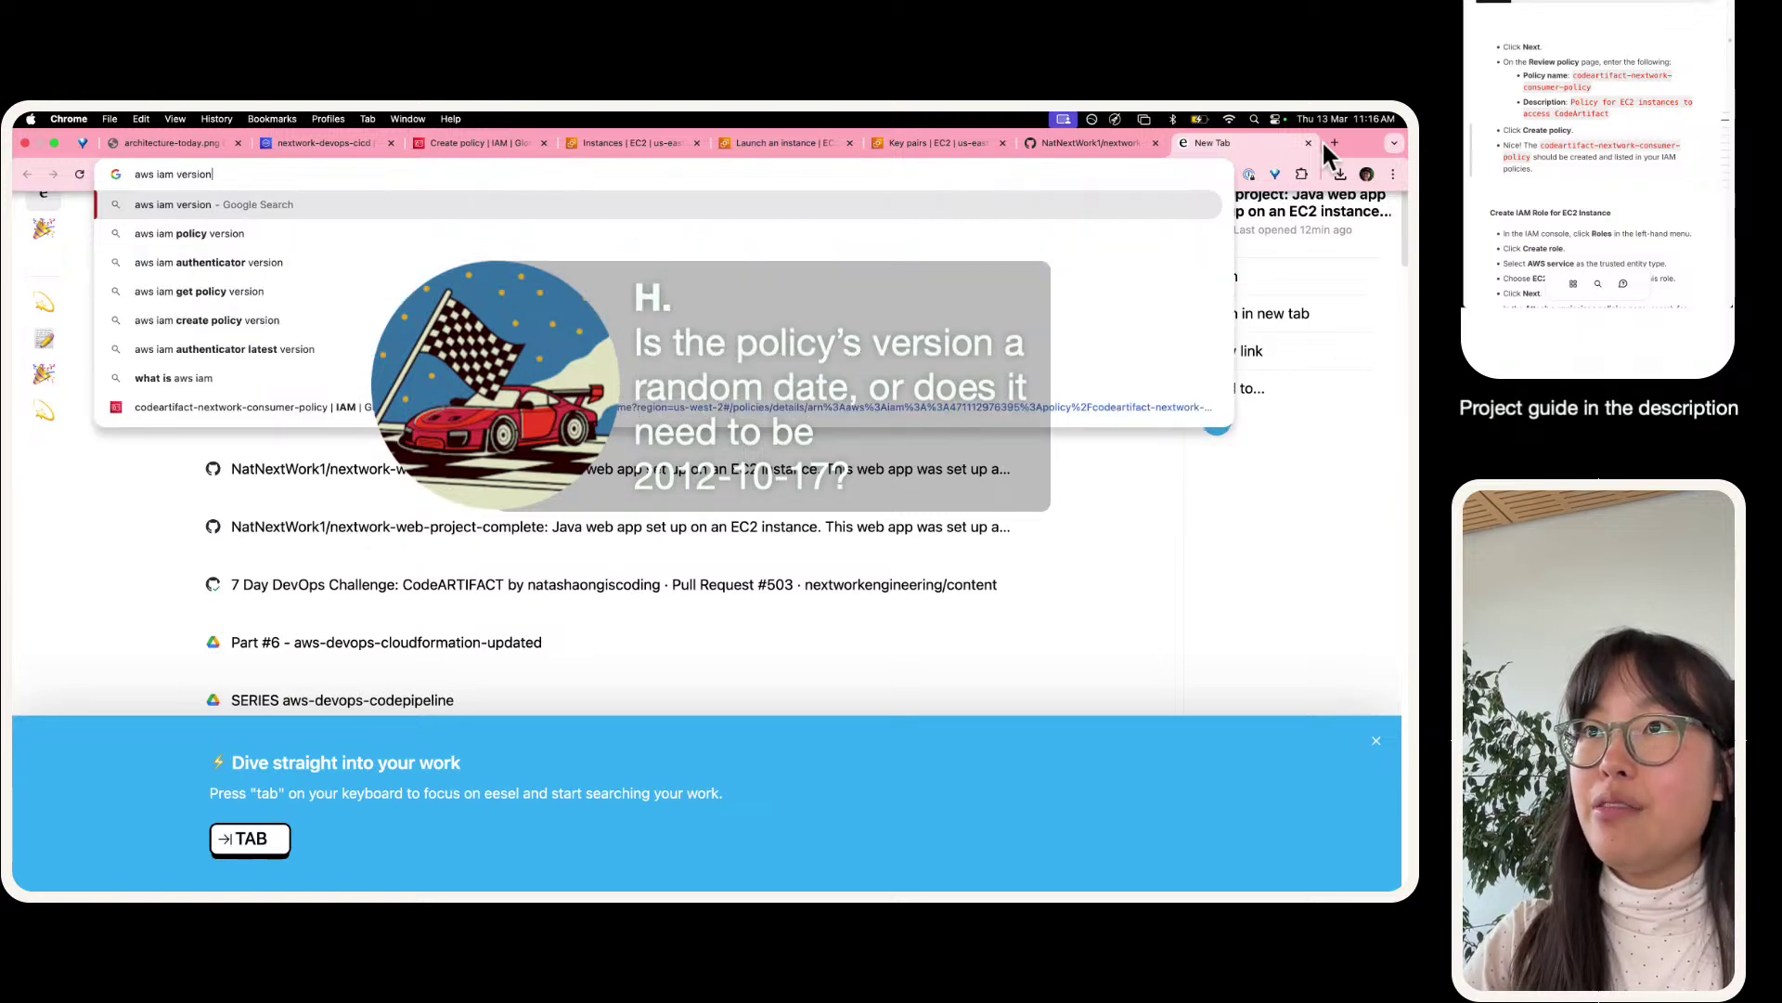
type("dates")
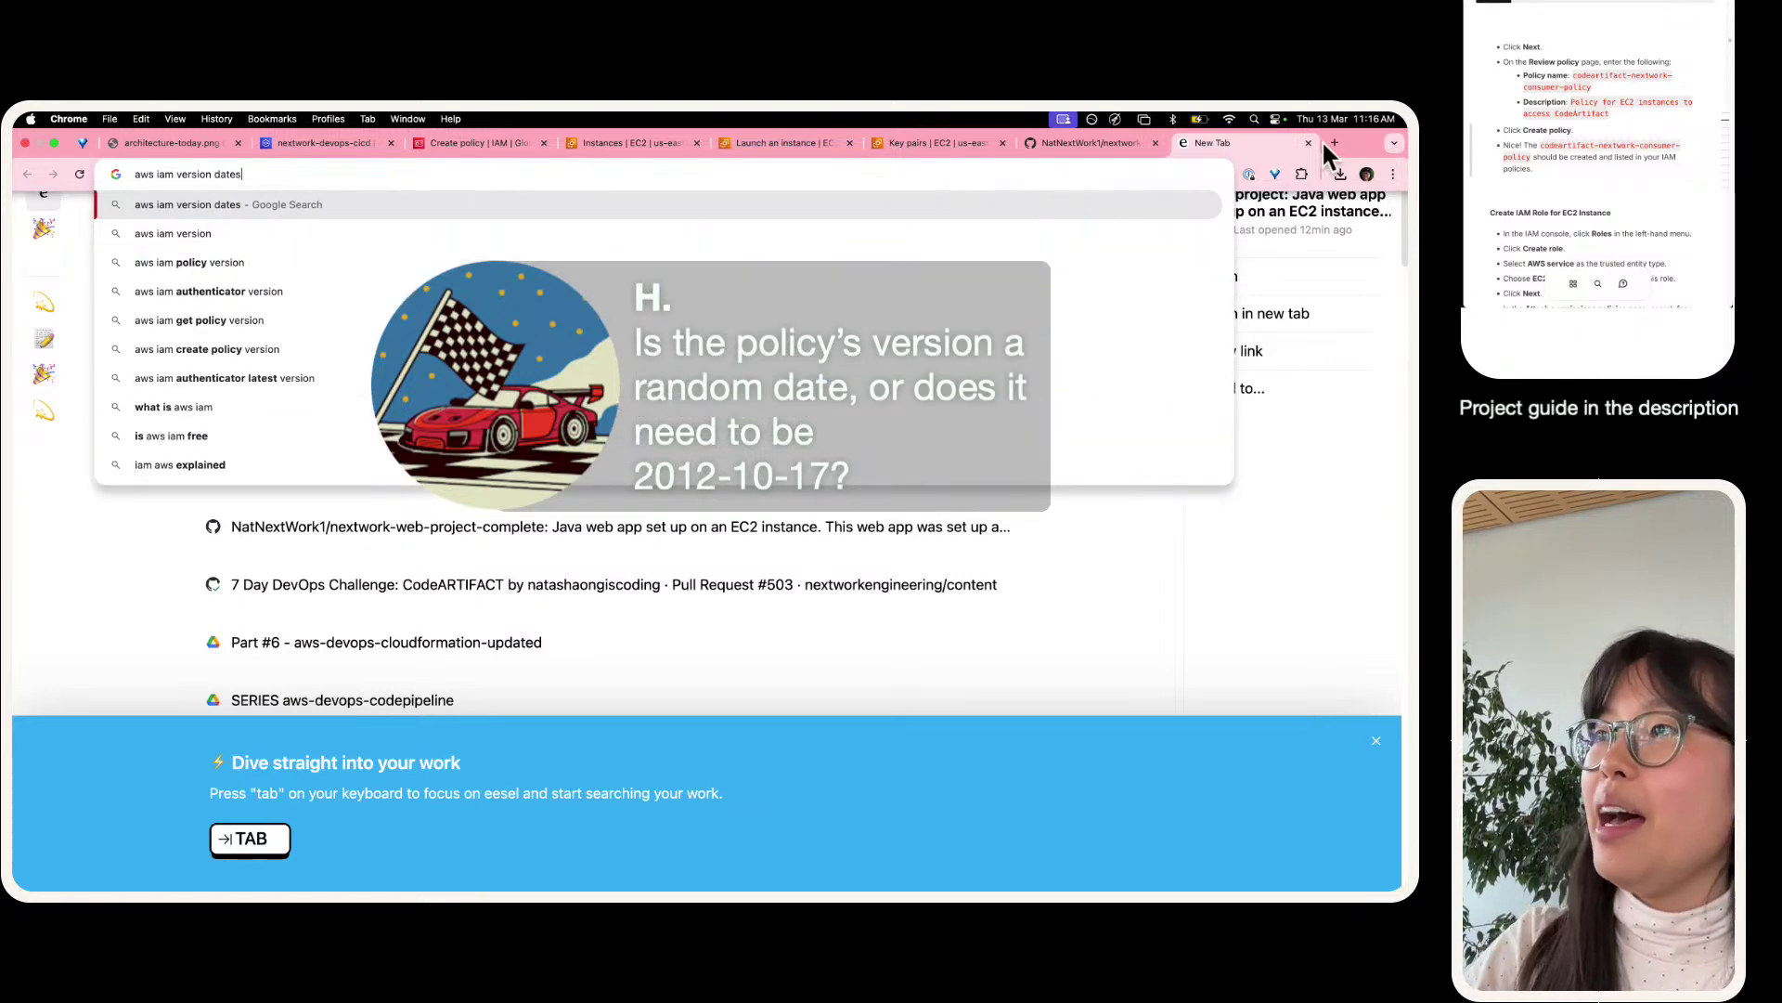
key("Return")
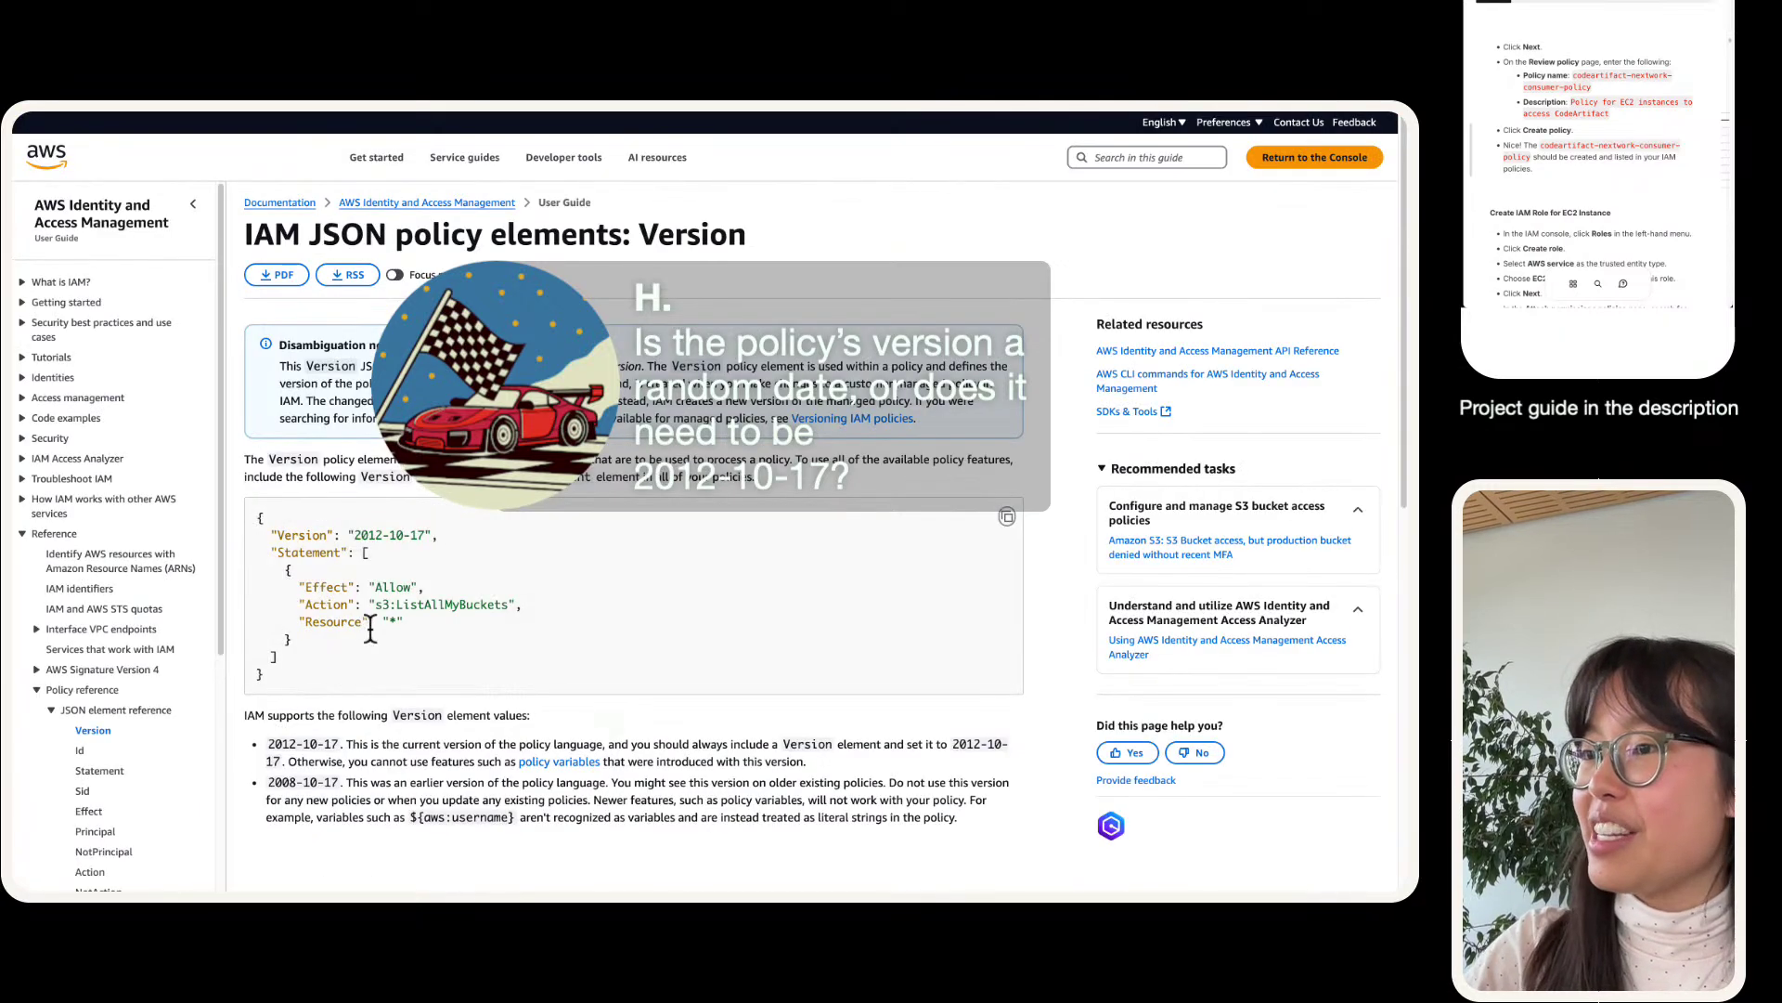
scroll(370, 628, "down", 2)
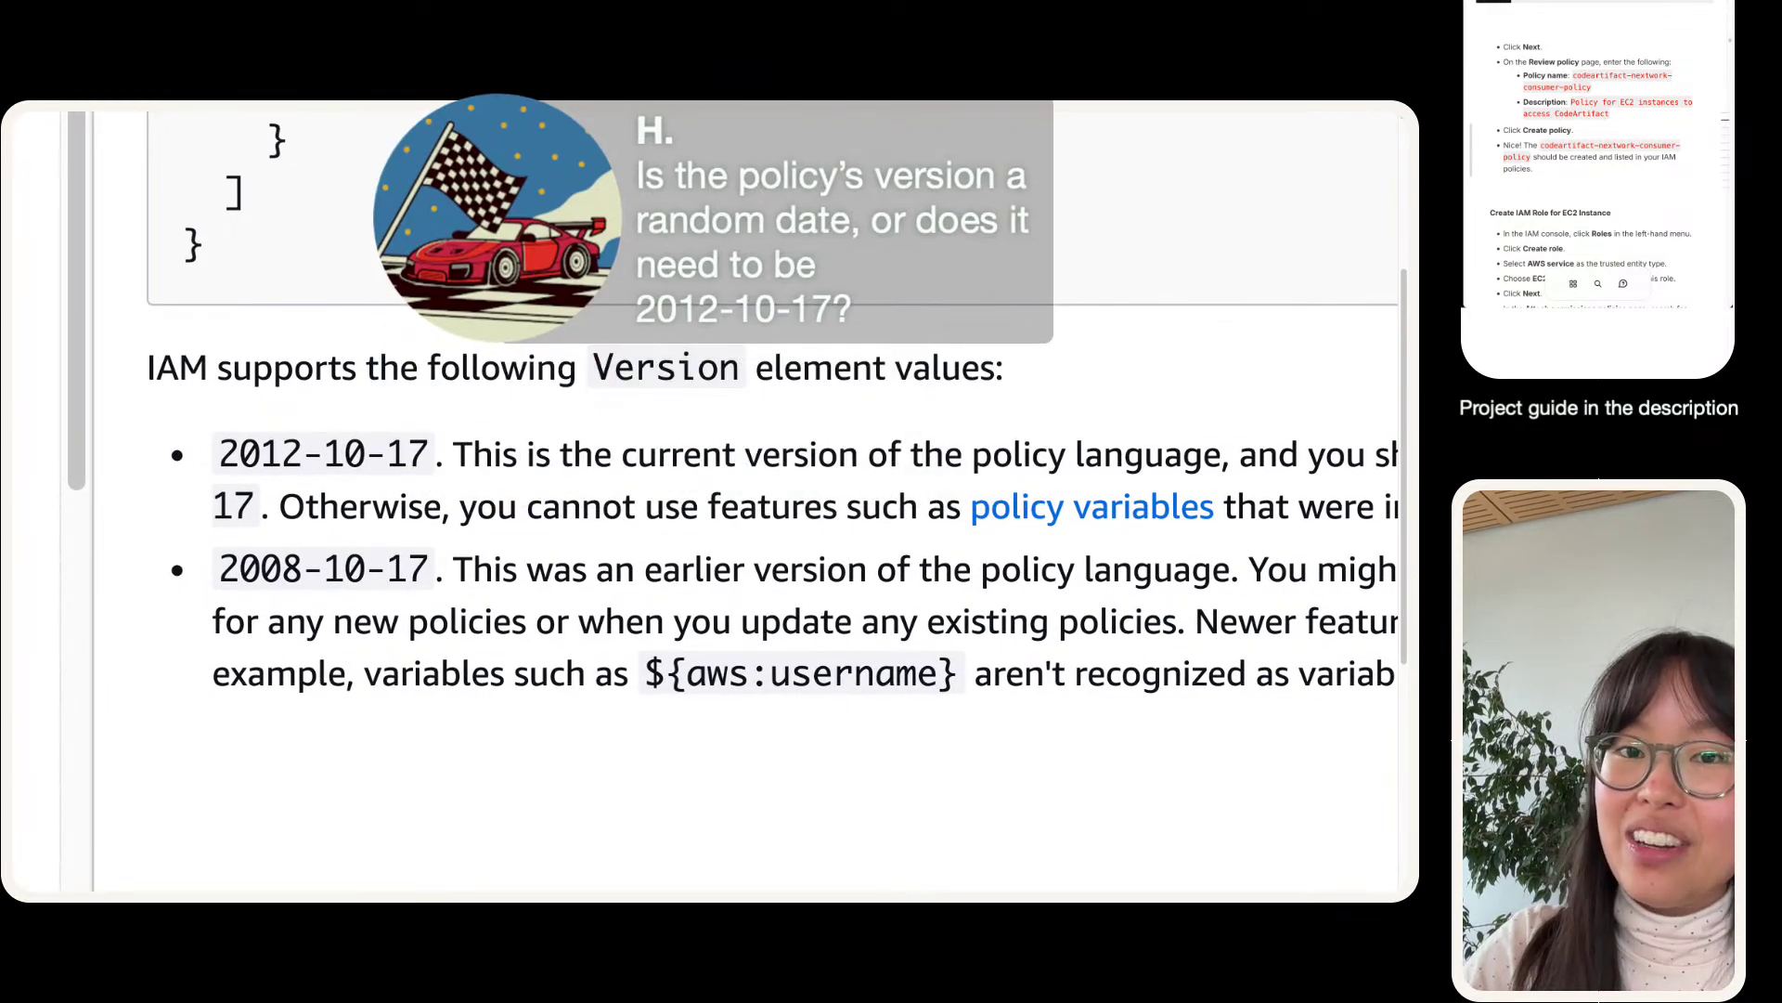
- Highlight 2012-10-17 as the current policy version, then return to the Create policy tab
left_click_drag(221, 464, 679, 502)
left_click(557, 551)
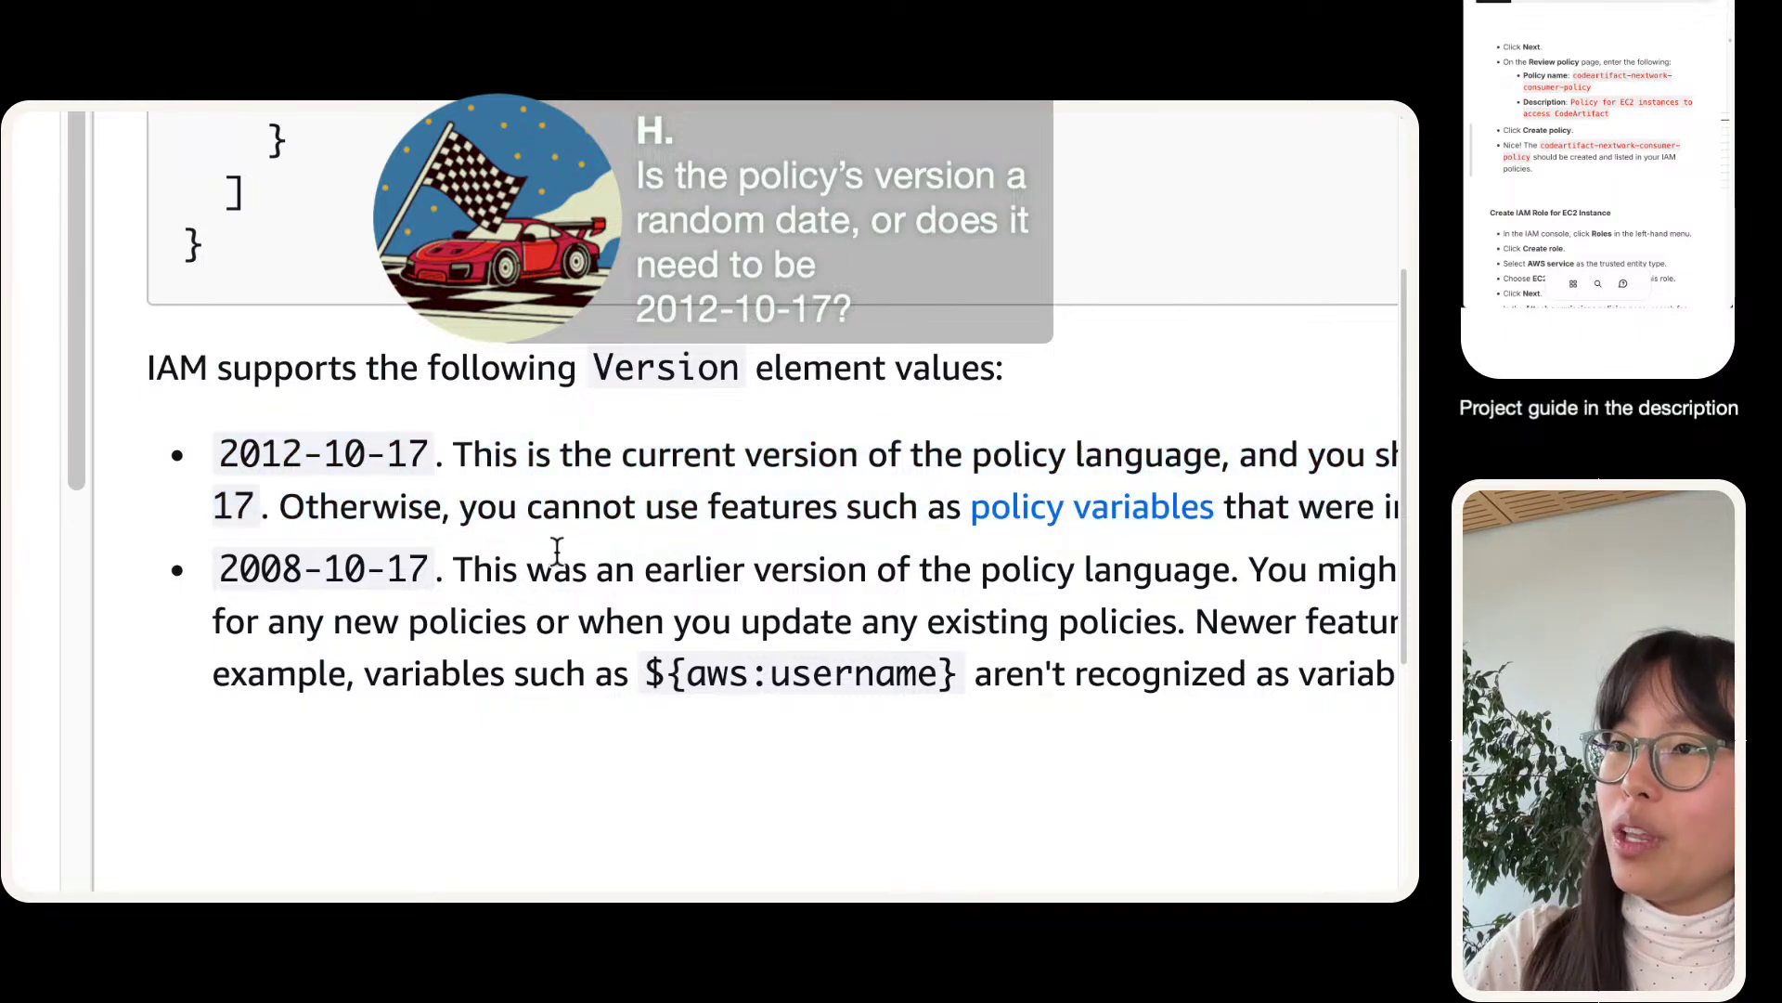
left_click_drag(221, 568, 288, 703)
left_click(287, 703)
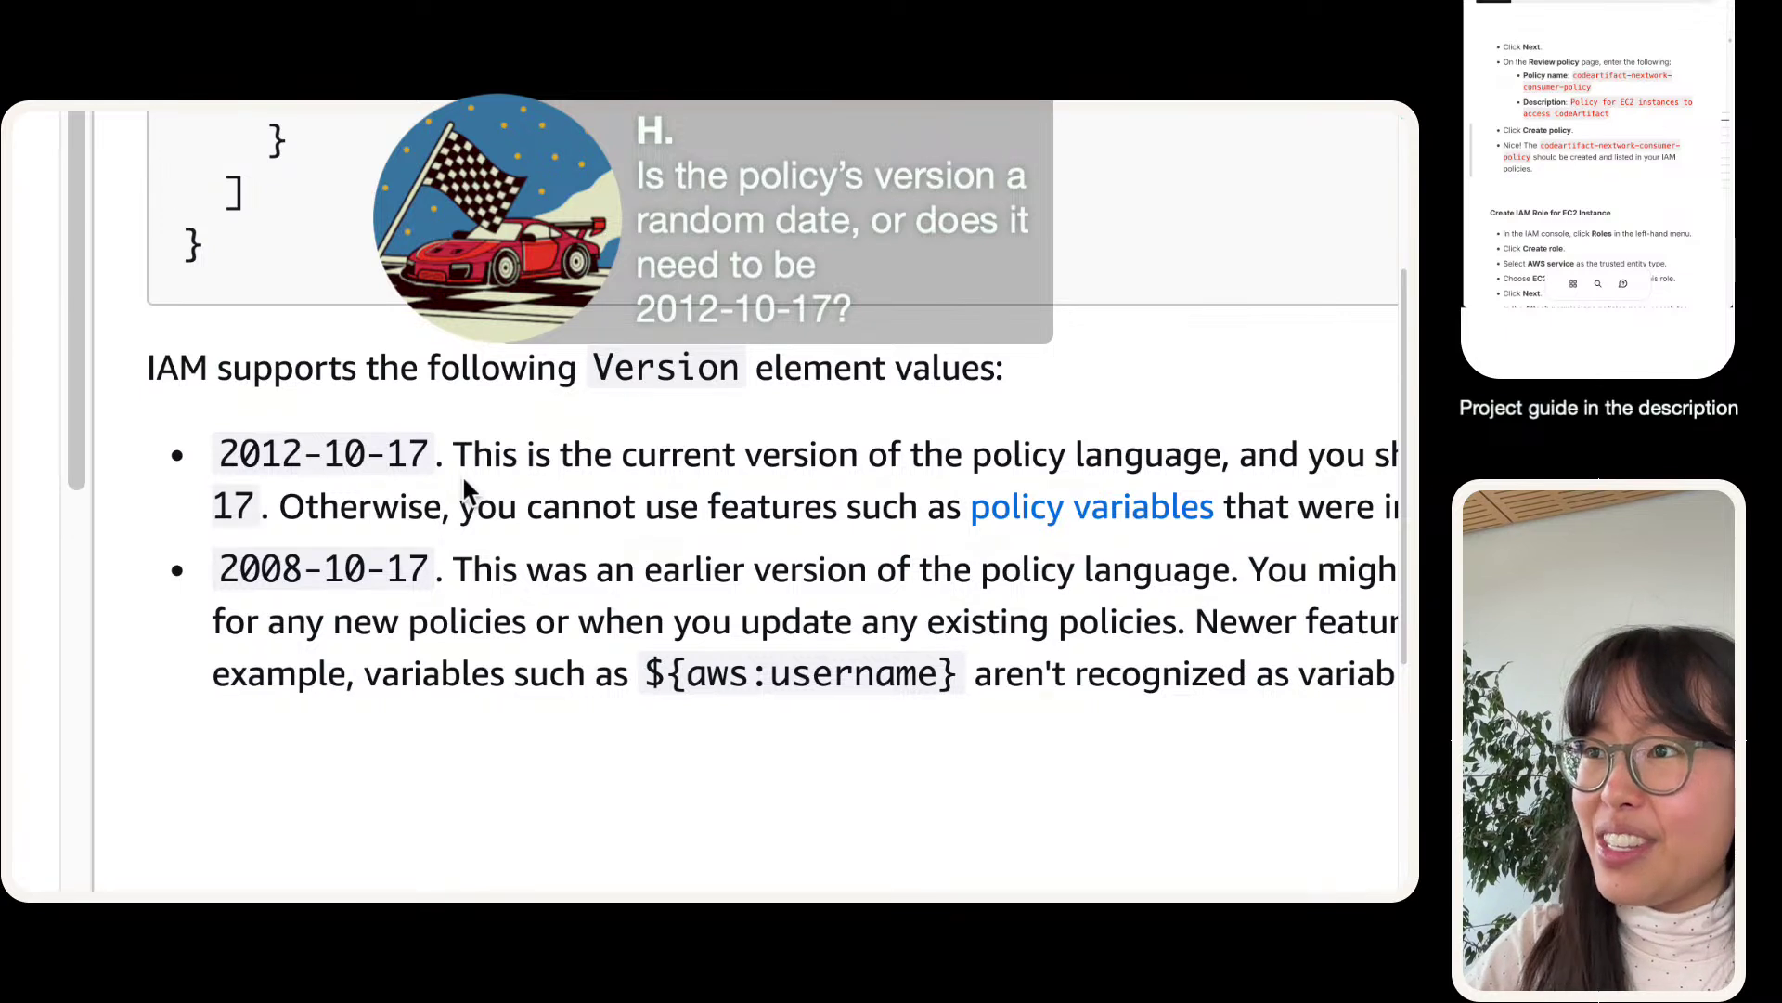
triple_click(460, 478)
left_click(569, 483)
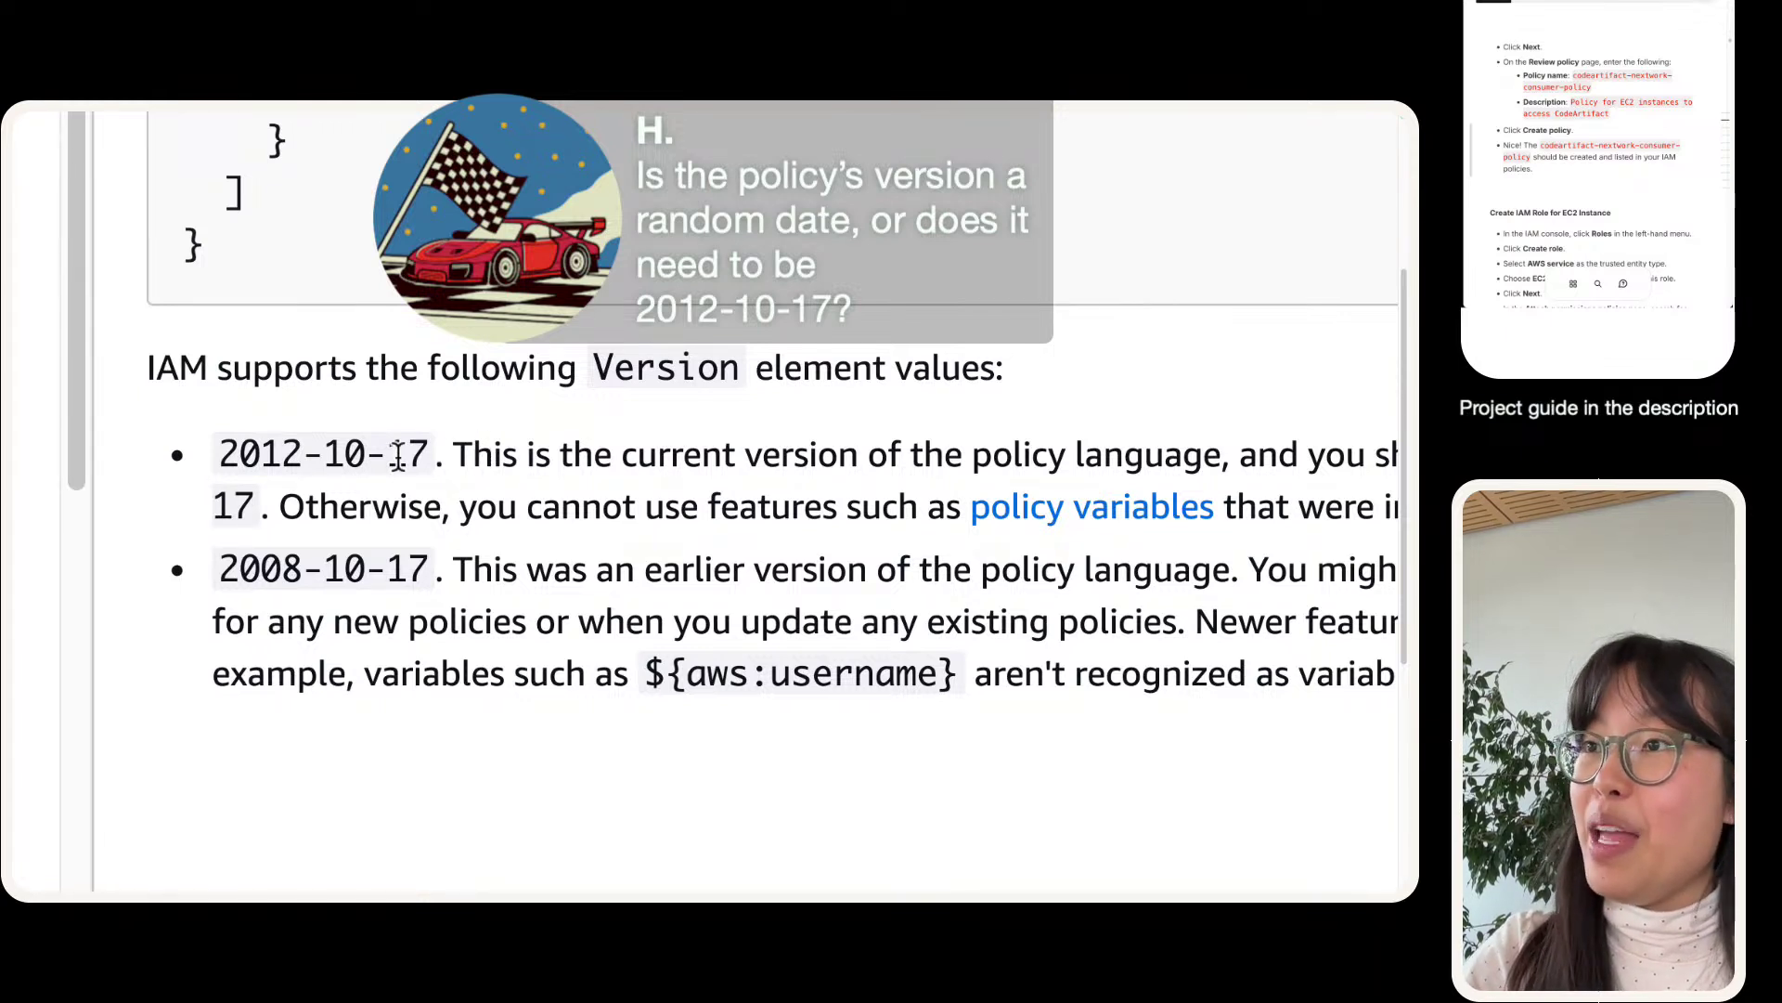
mouse_move(429, 454)
left_mouse_down()
mouse_move(278, 454)
mouse_move(209, 475)
mouse_move(418, 459)
left_mouse_up()
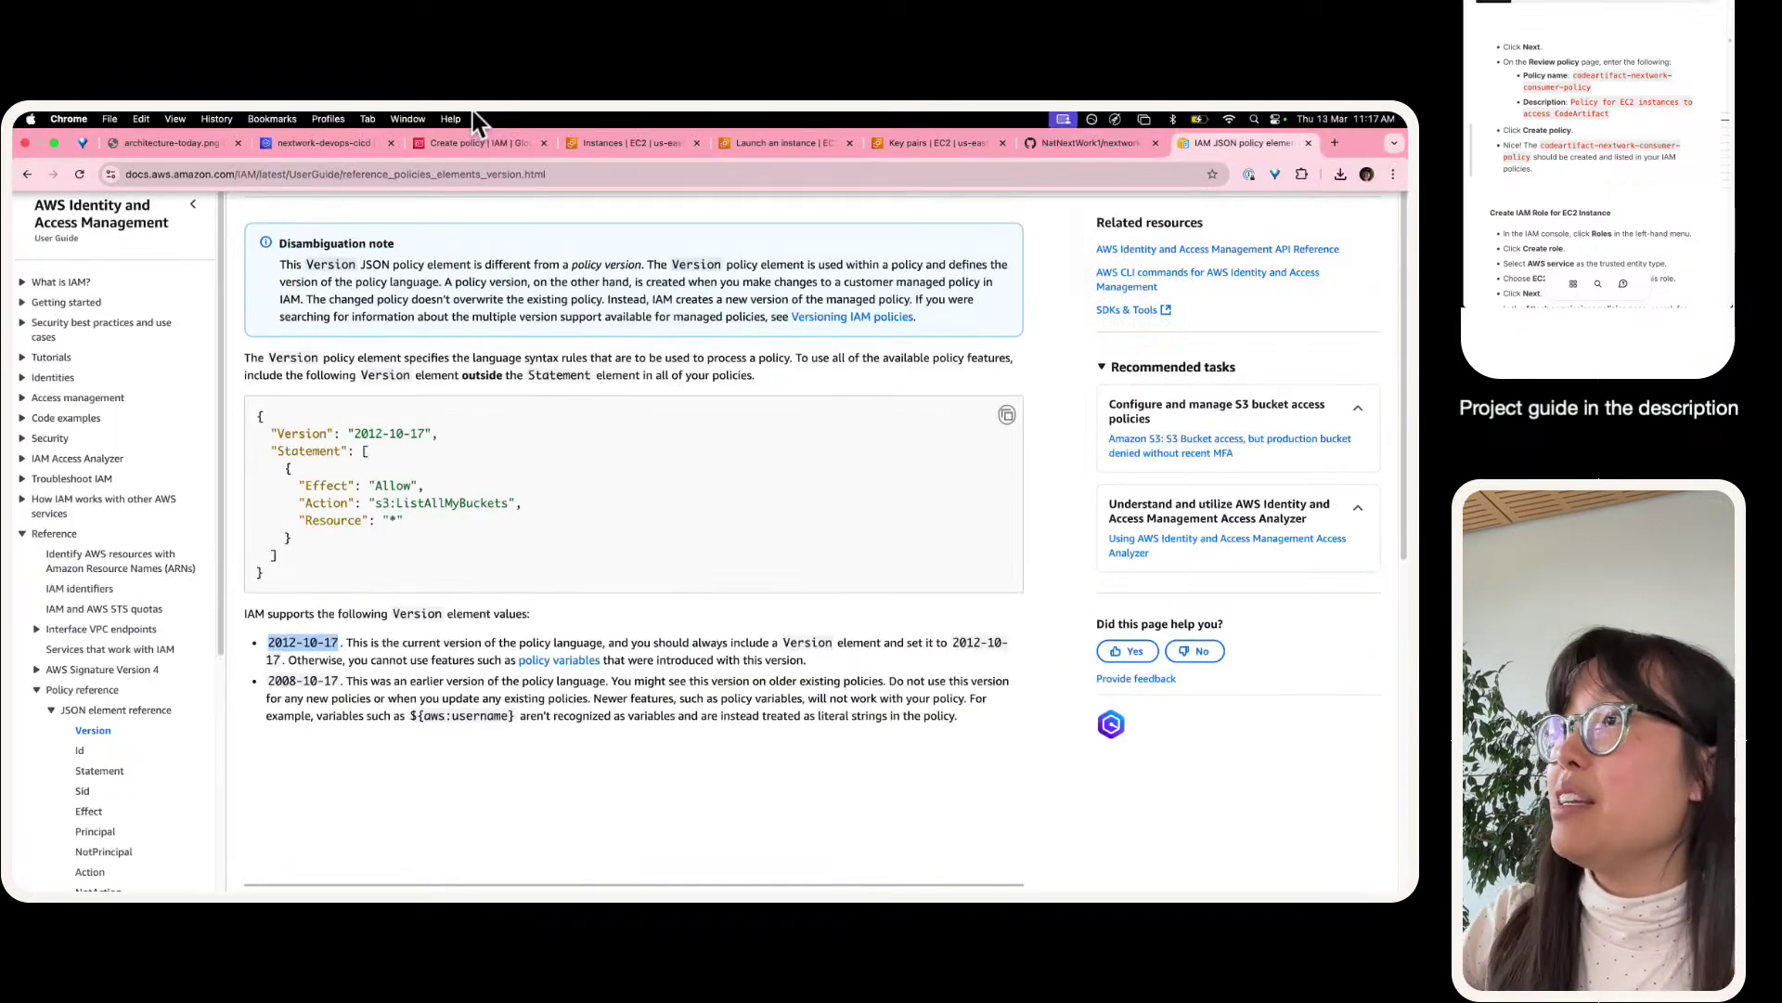
left_click(604, 142)
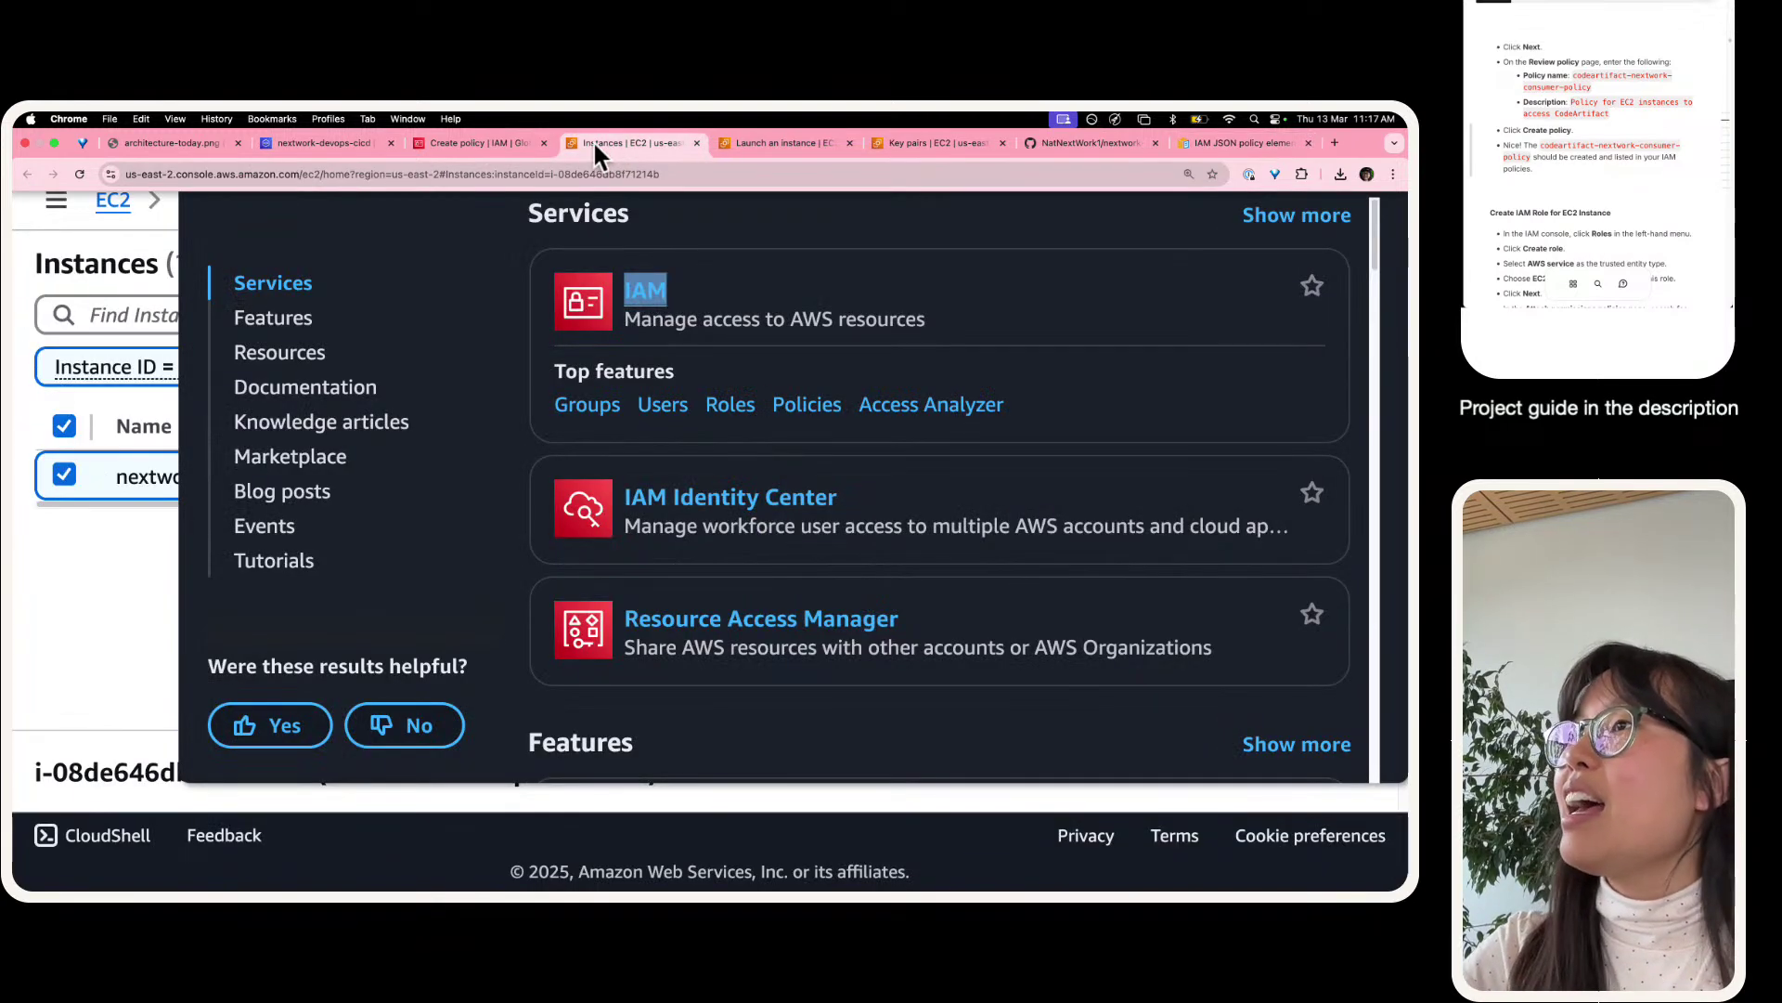
left_click(493, 144)
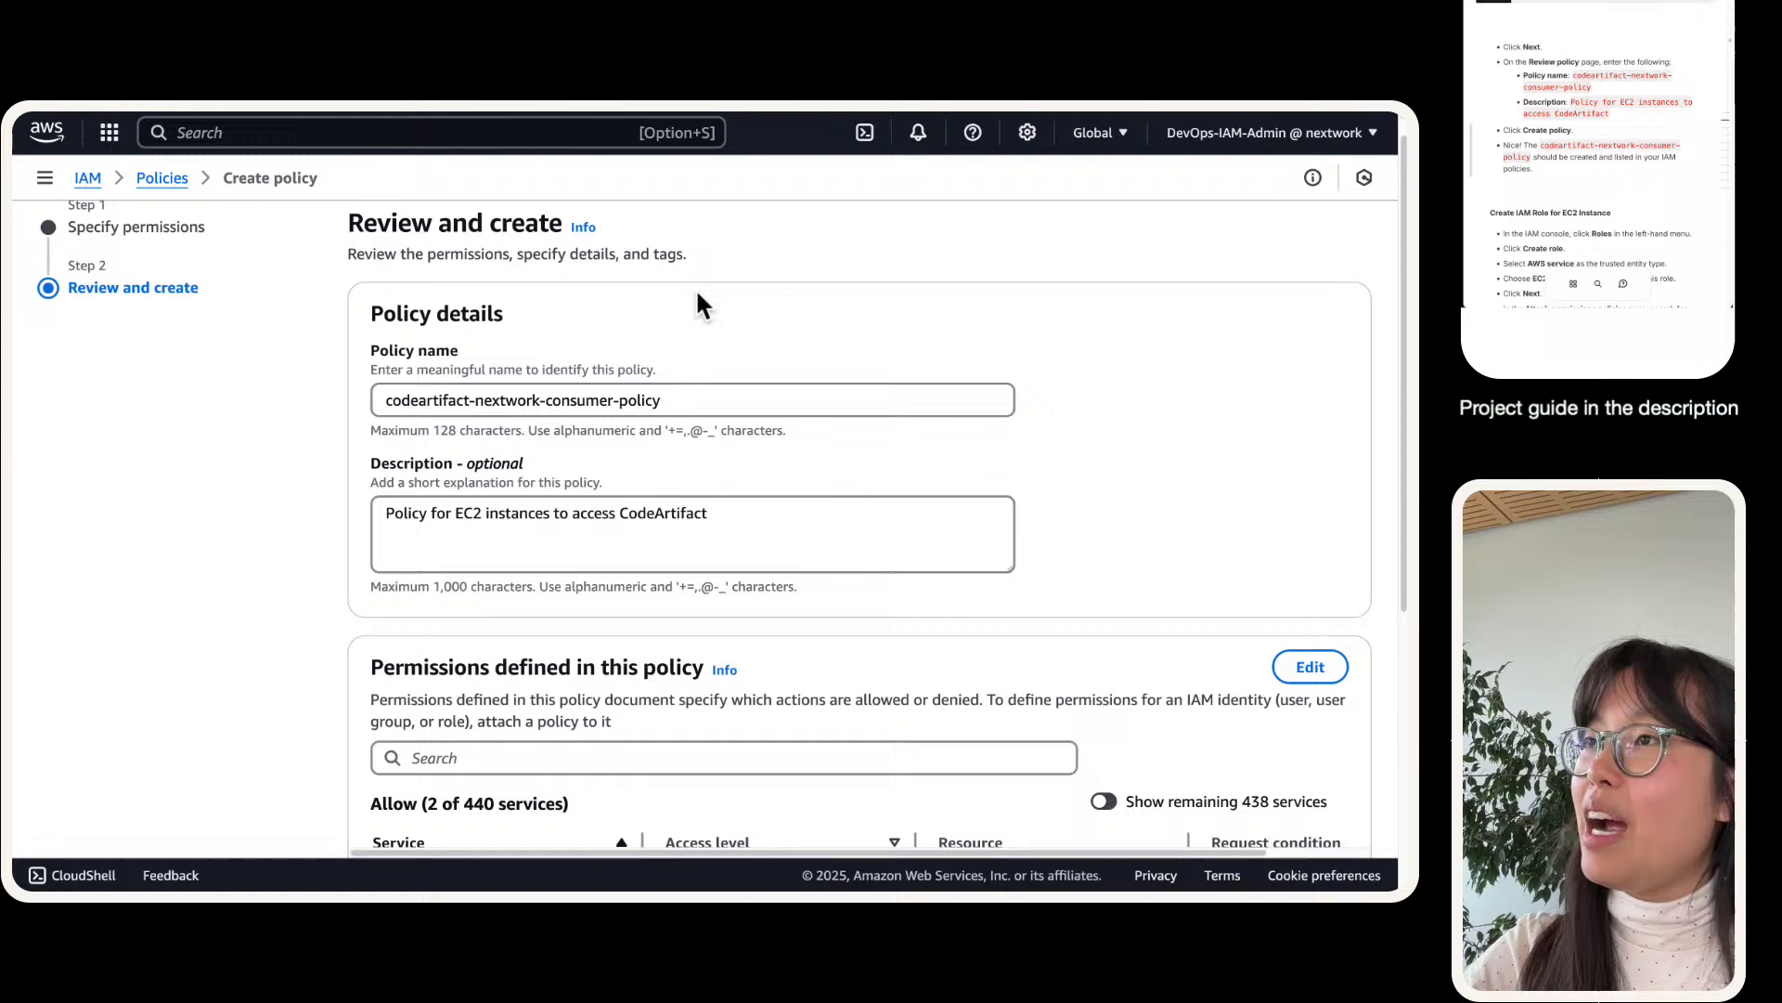
- Check the name and description, then create the codeartifact-nextwork-consumer-policy policy
right_click(620, 496)
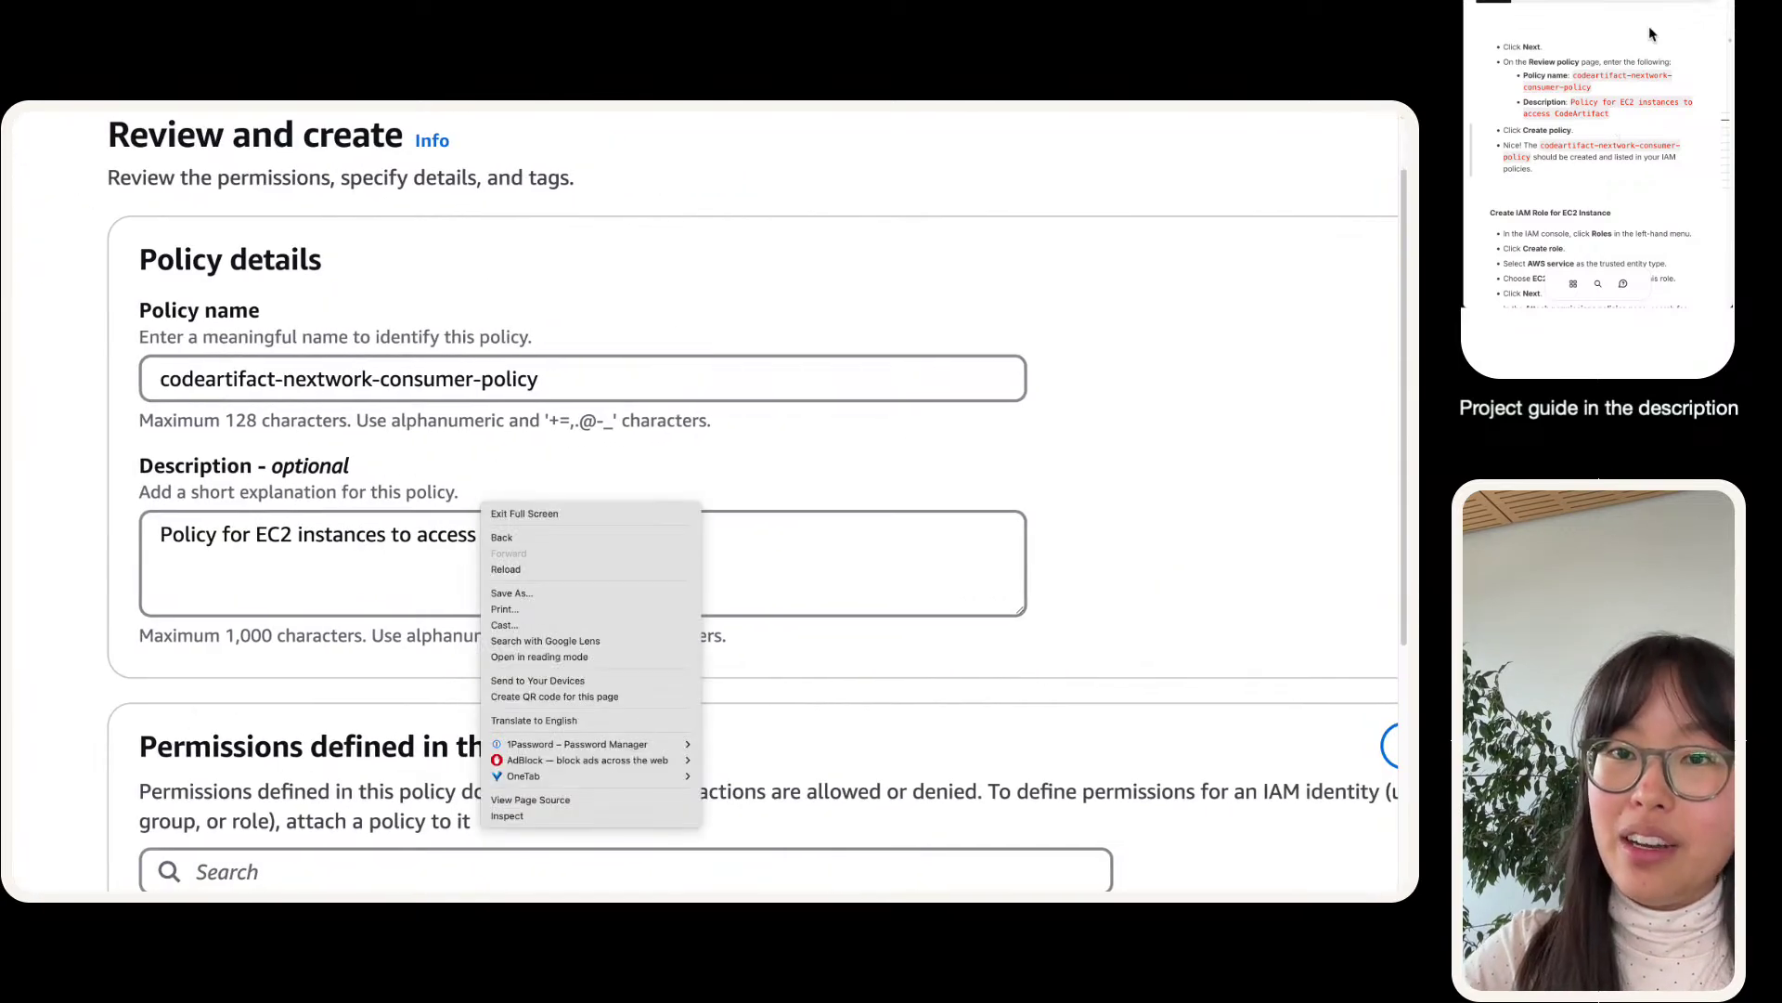
left_click(172, 689)
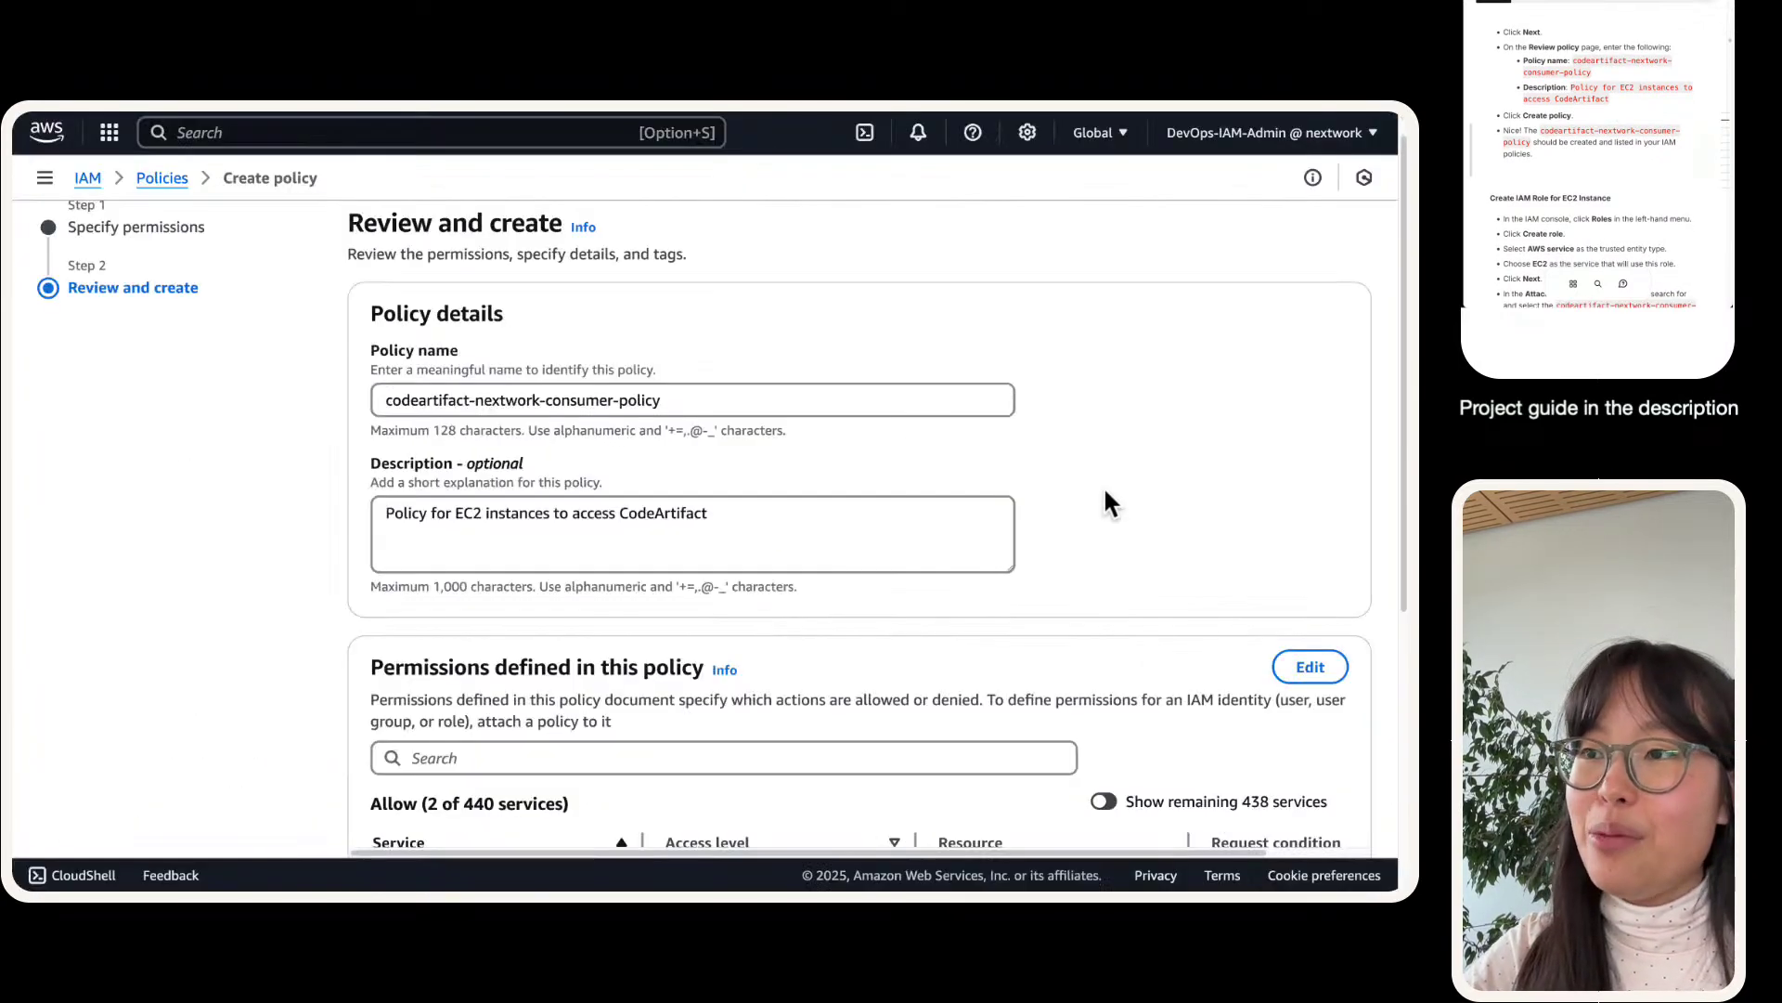
scroll(1103, 501, "down", 5)
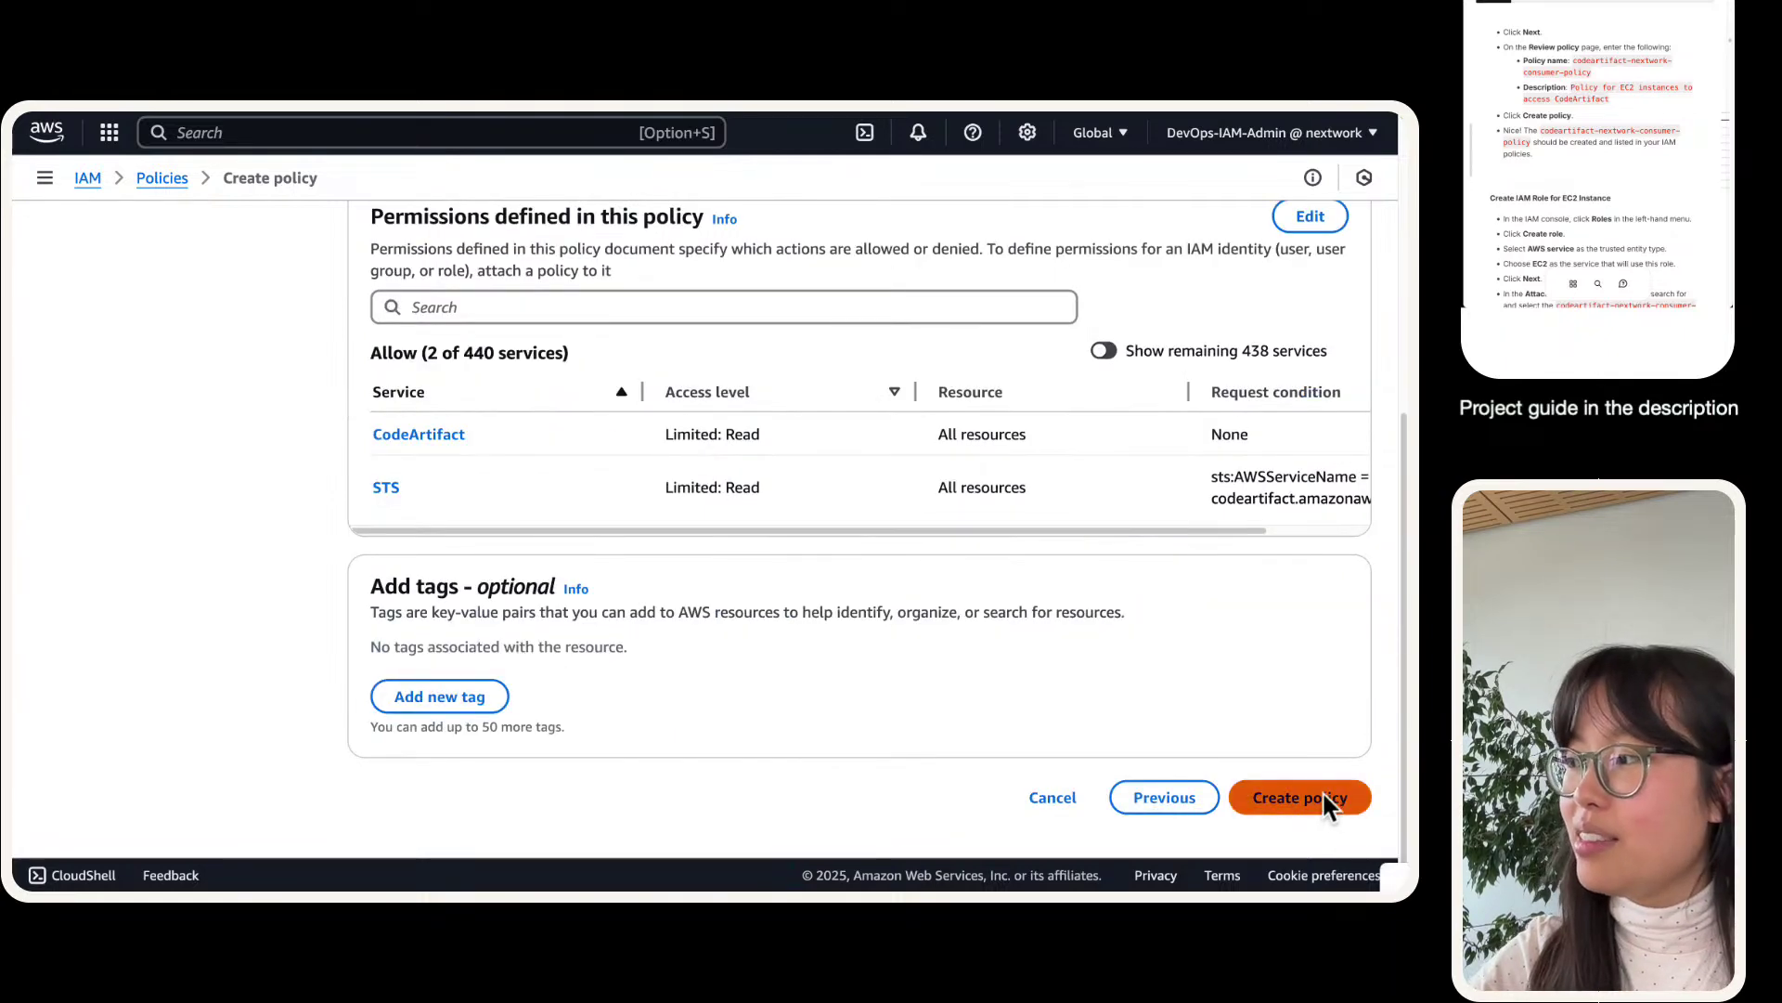
left_click(1337, 798)
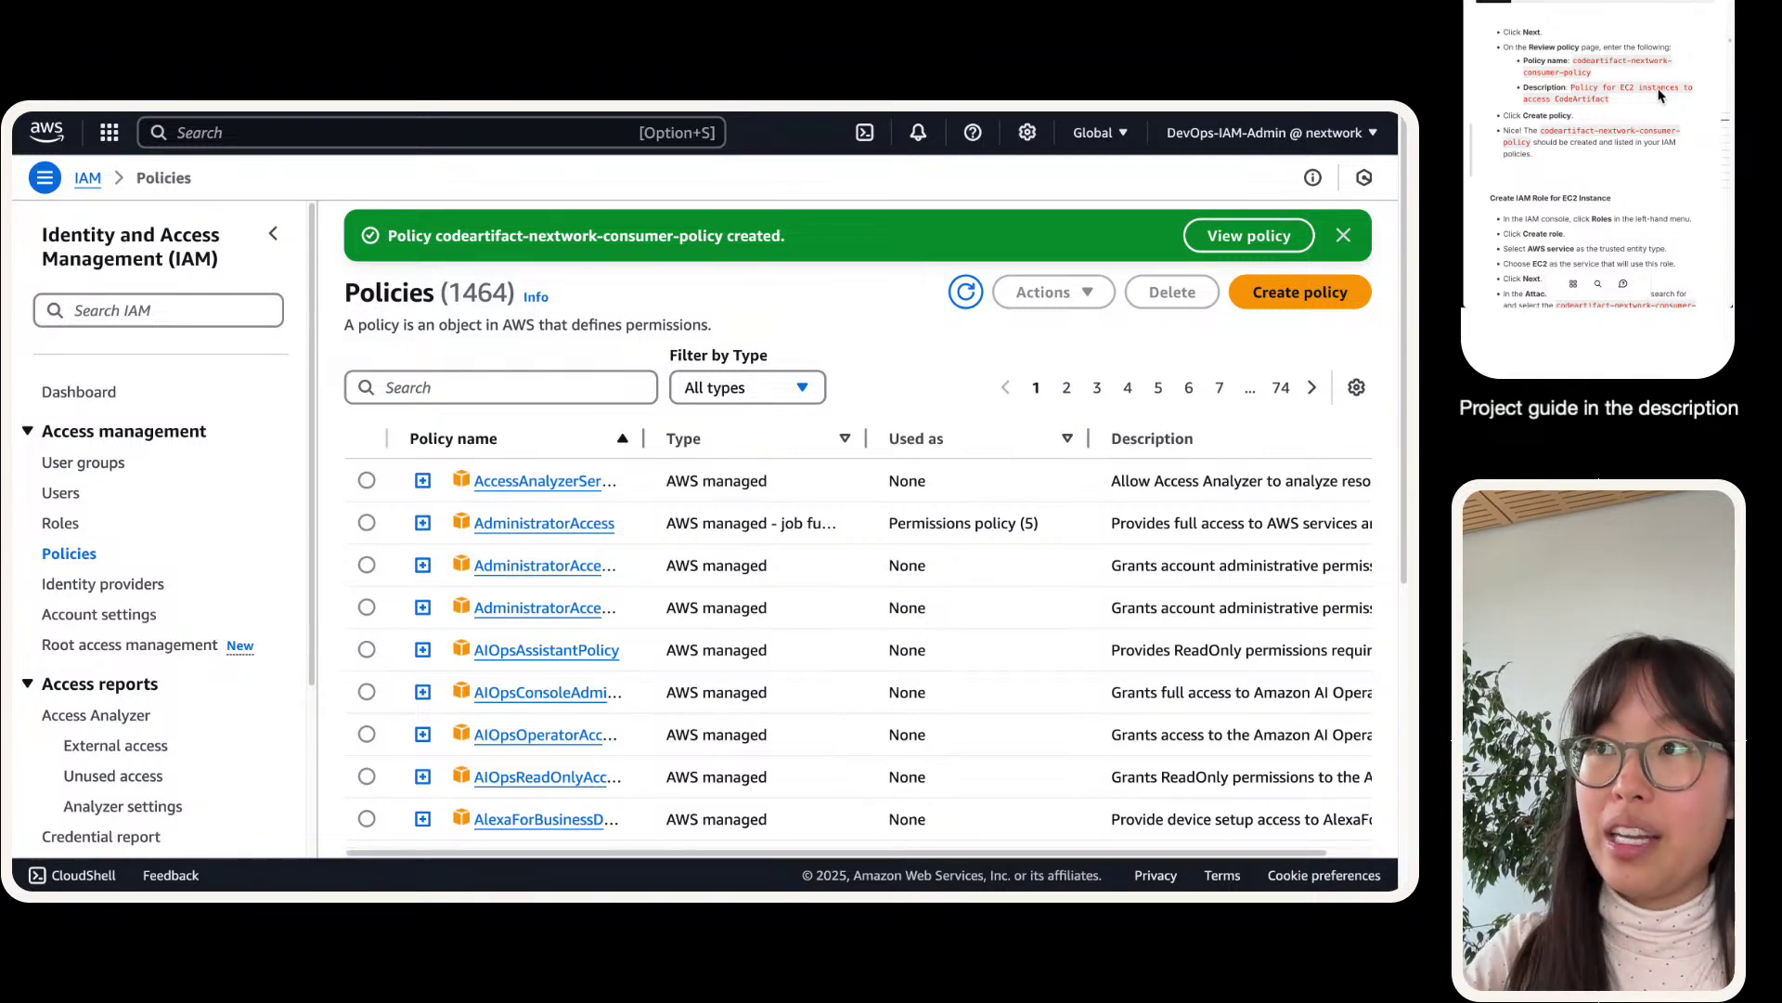
- Filter the IAM Roles list by ec2-instance-nextwork-cicd and select the matching role
left_click(55, 526)
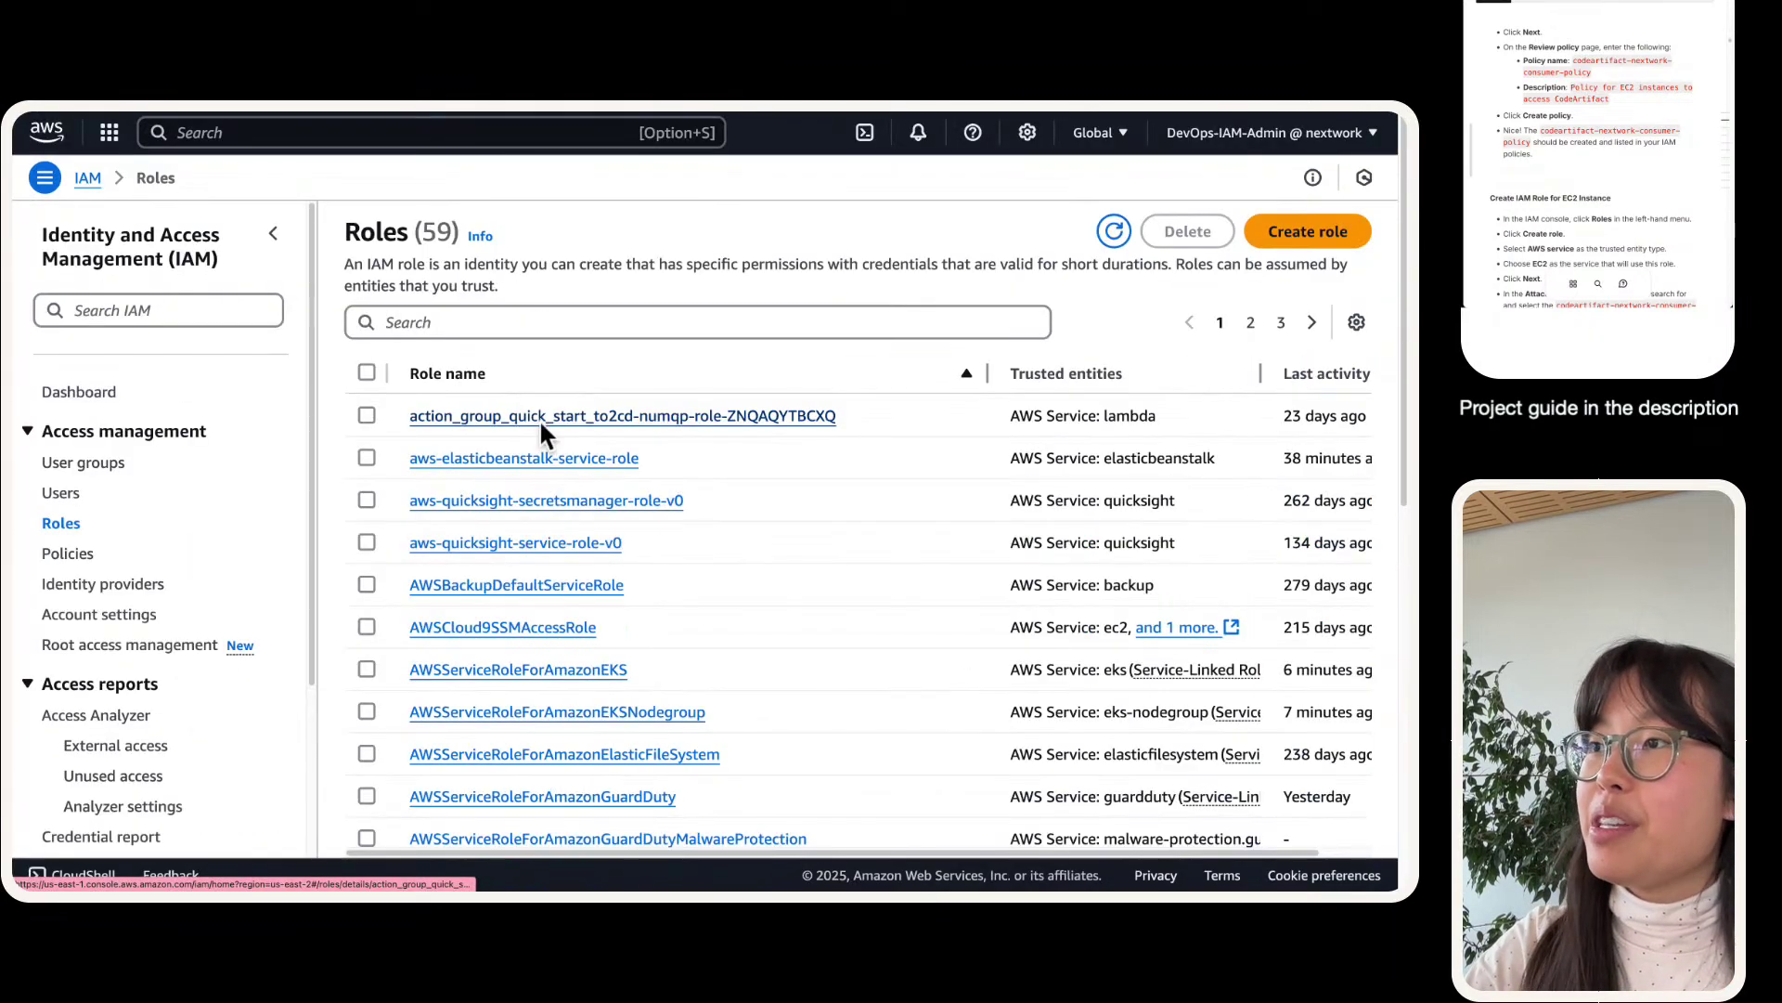
scroll(543, 548, "down", 10)
scroll(543, 553, "up", 10)
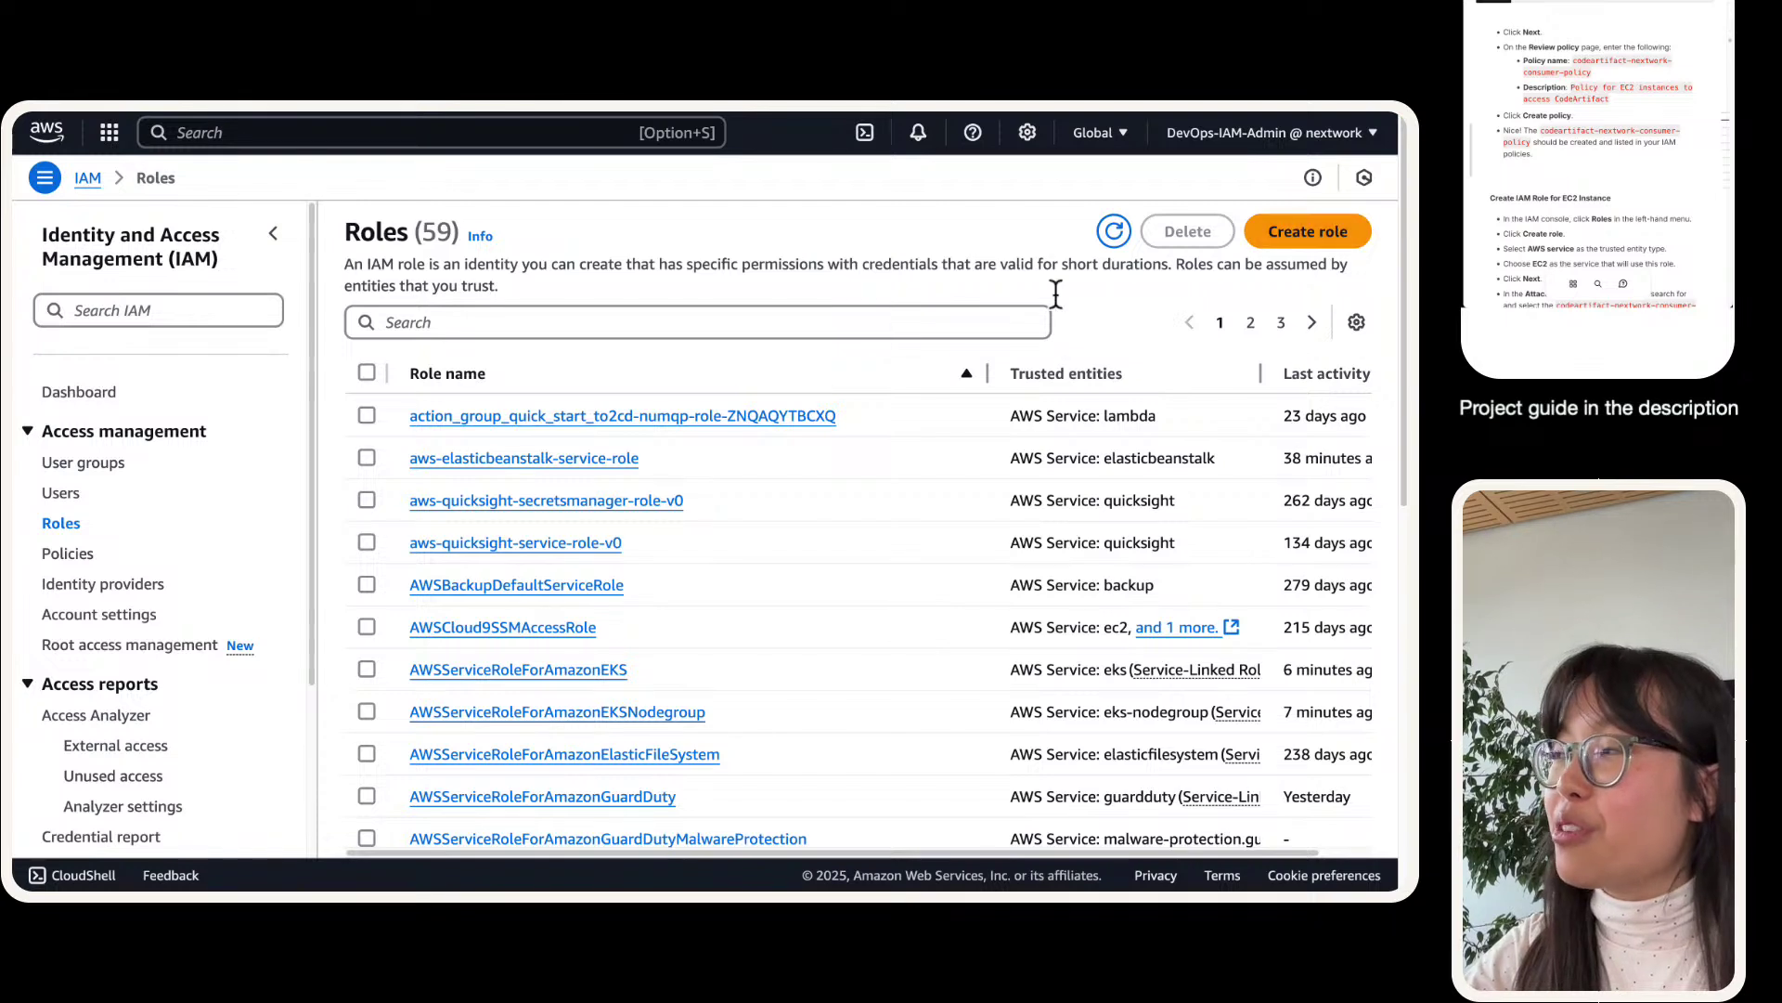
left_click(583, 332)
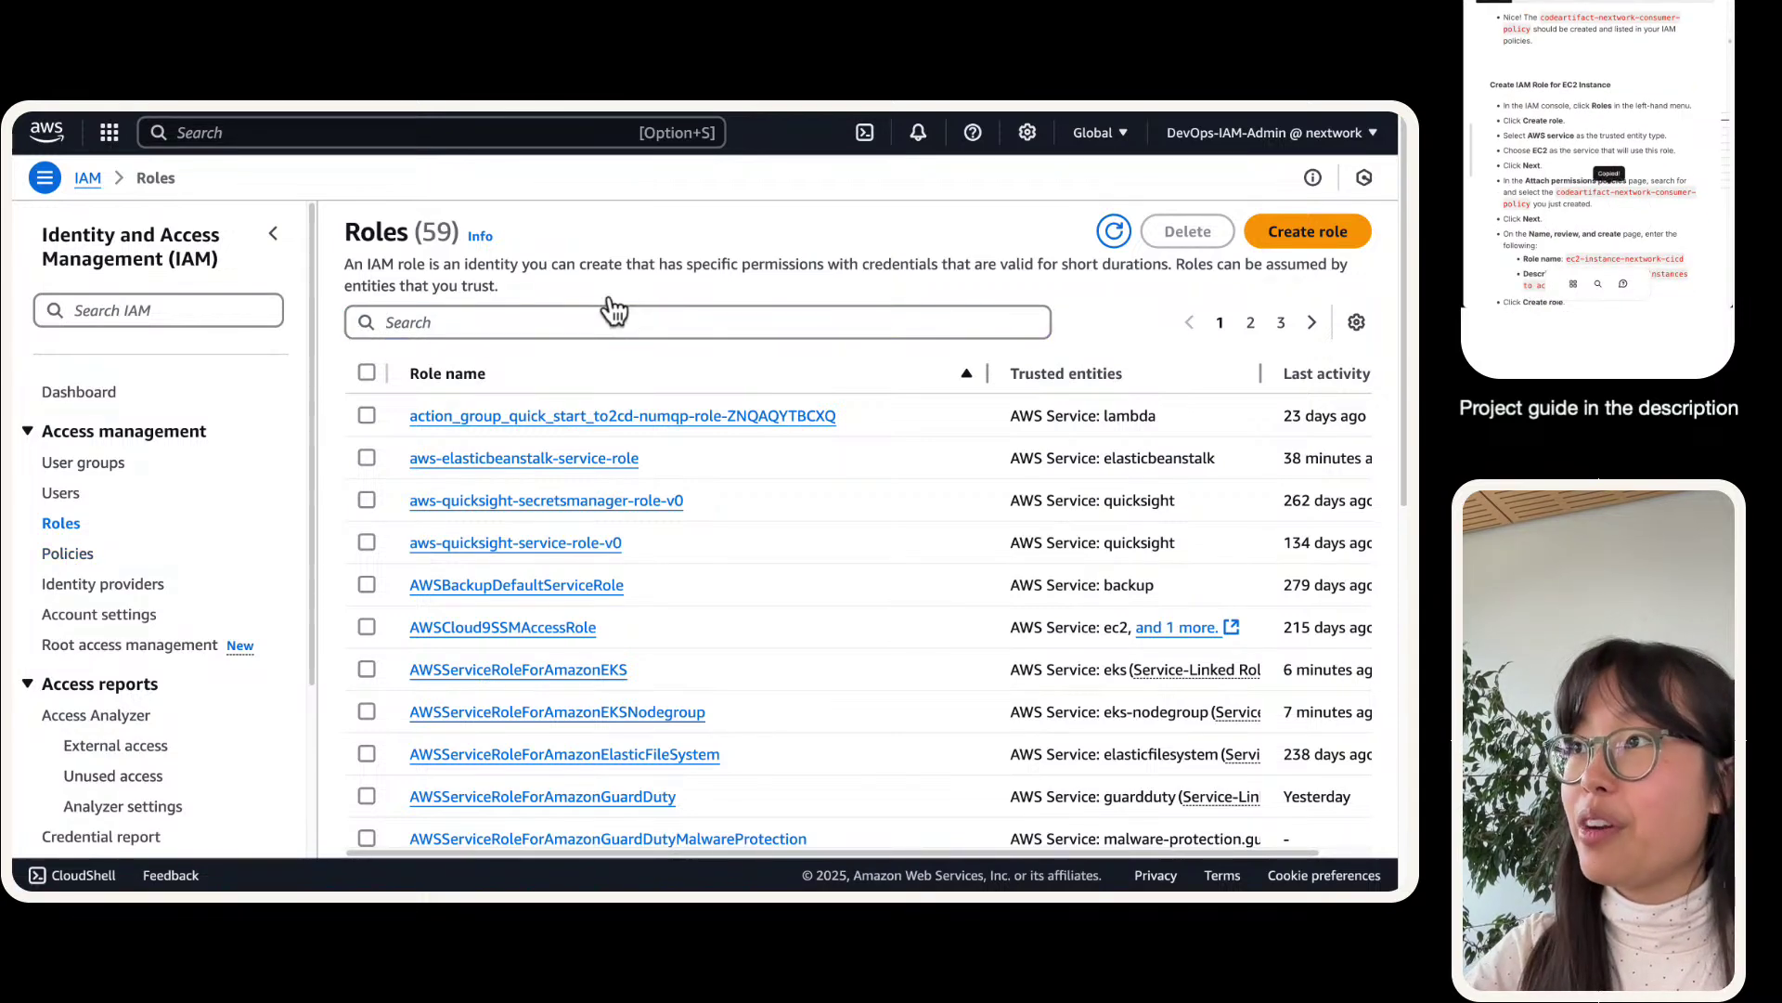
left_click(624, 333)
type("codeartifact-nextwork-consumer-policy")
triple_click(574, 337)
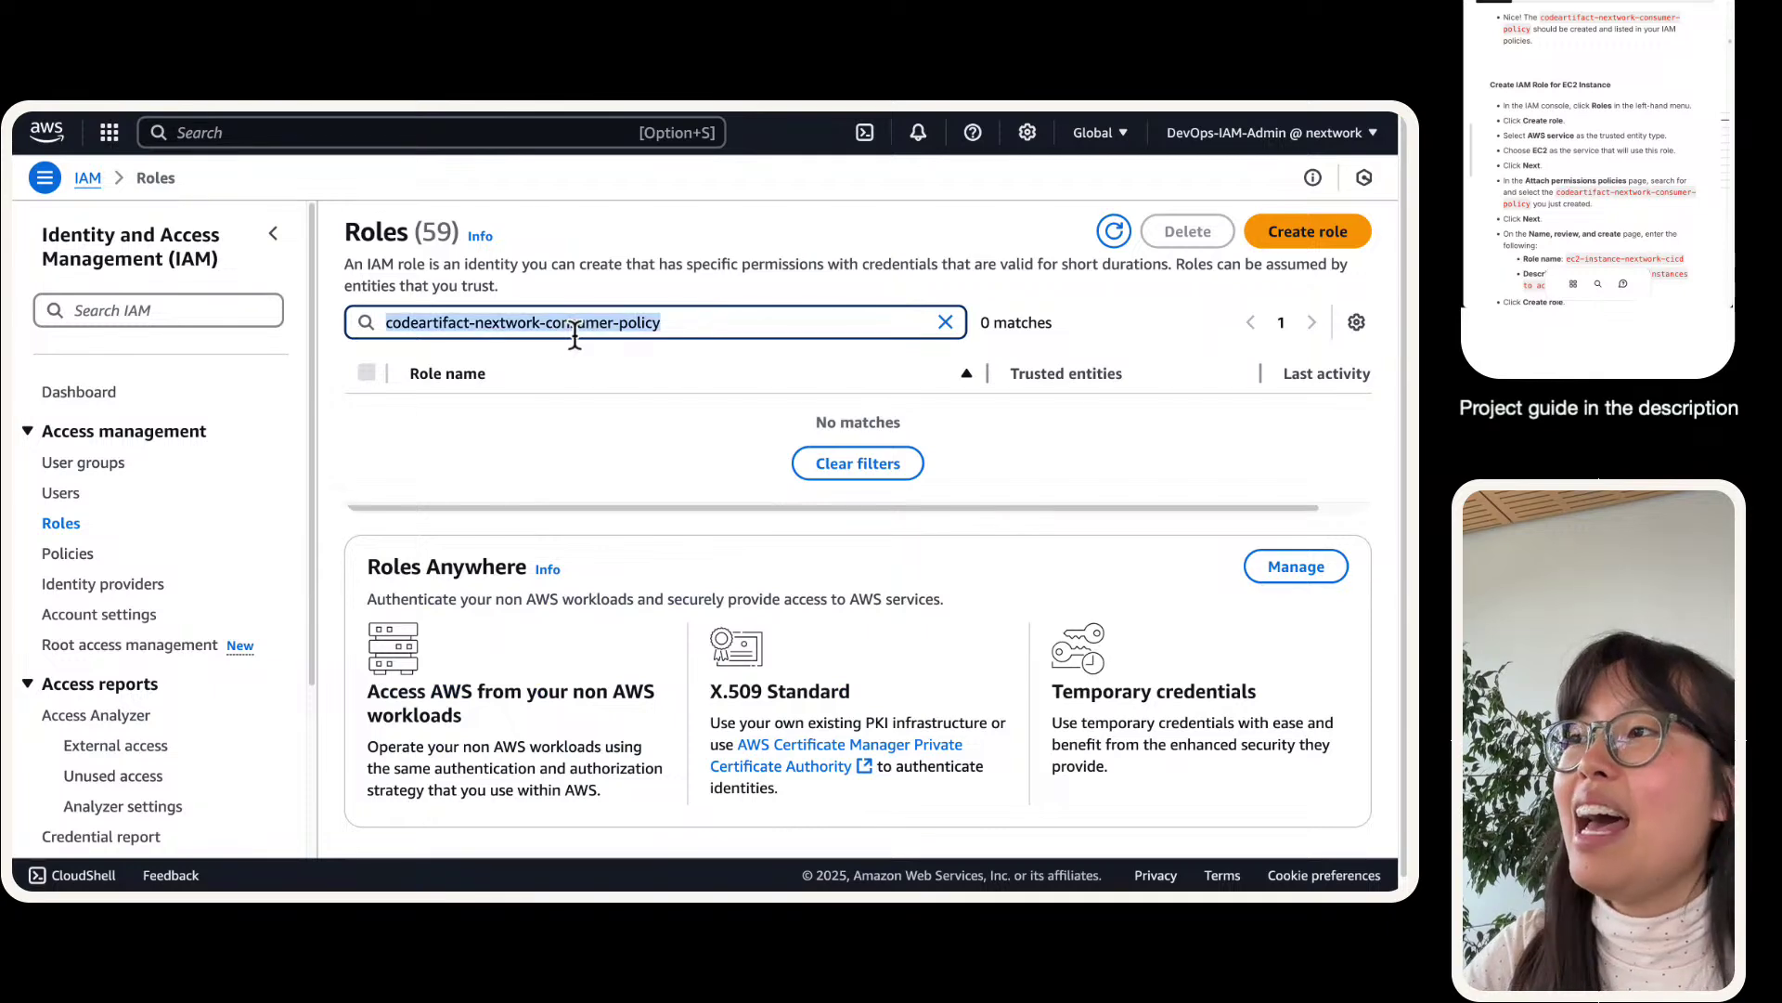
key("BackSpace")
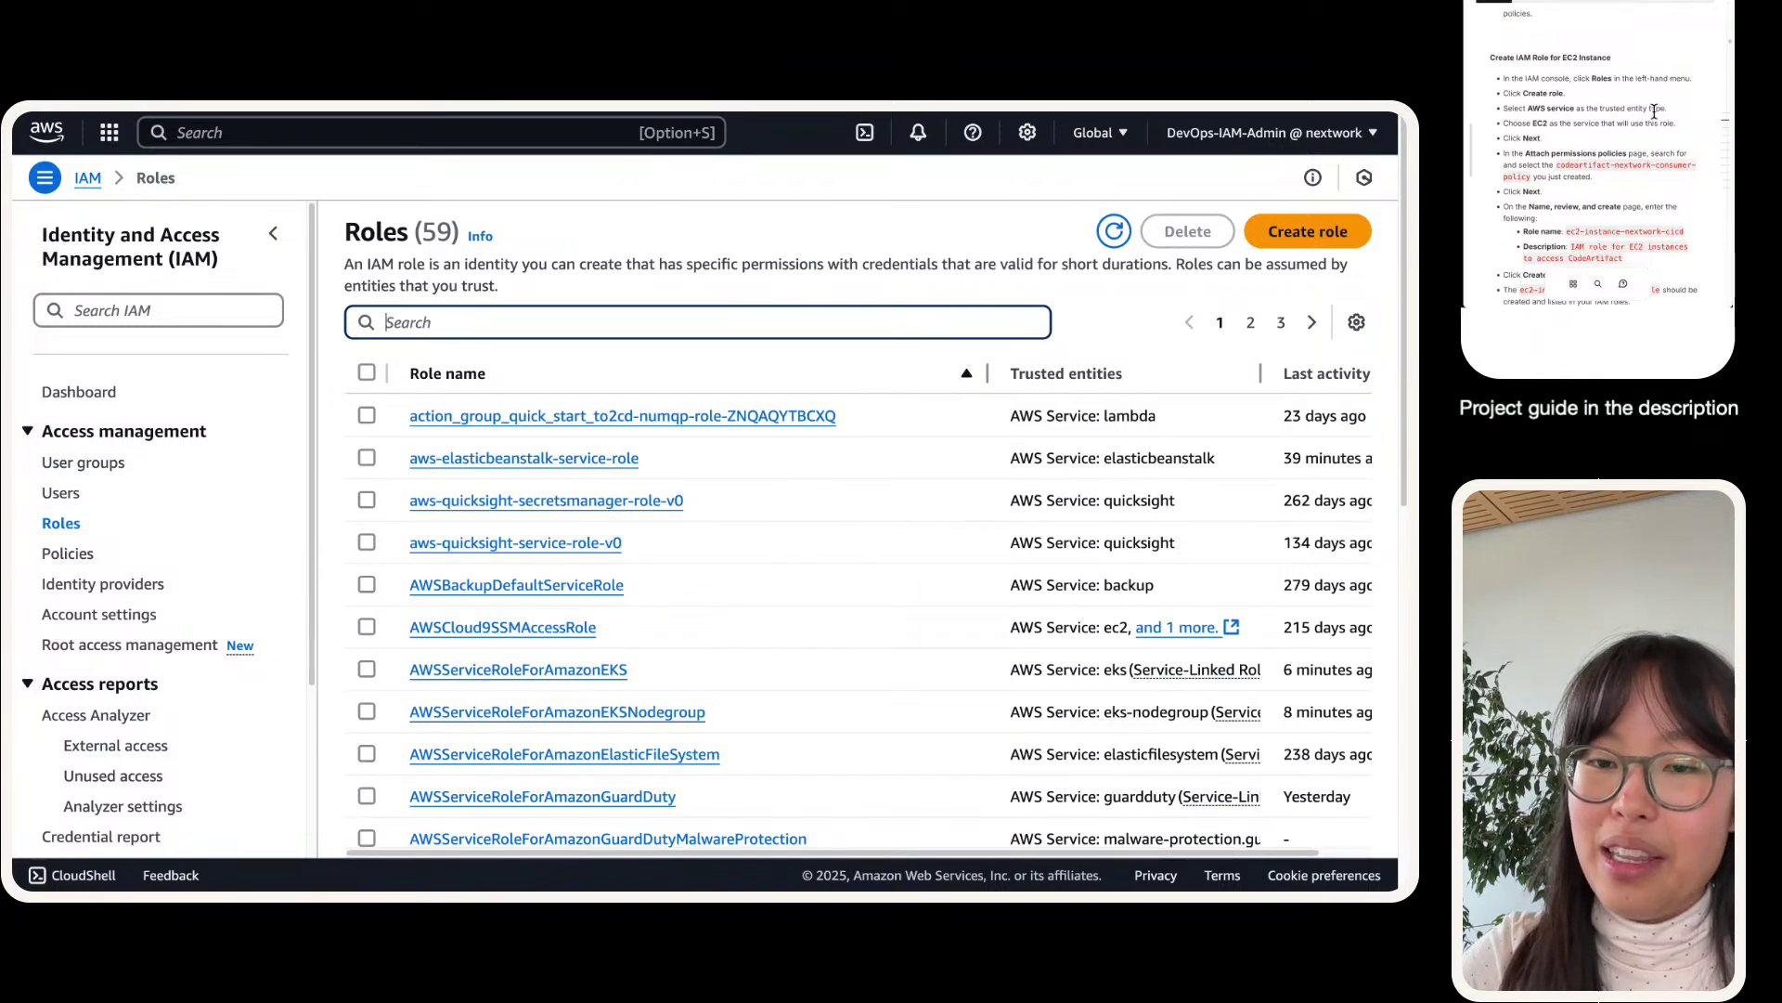
left_click(1601, 230)
left_click(832, 320)
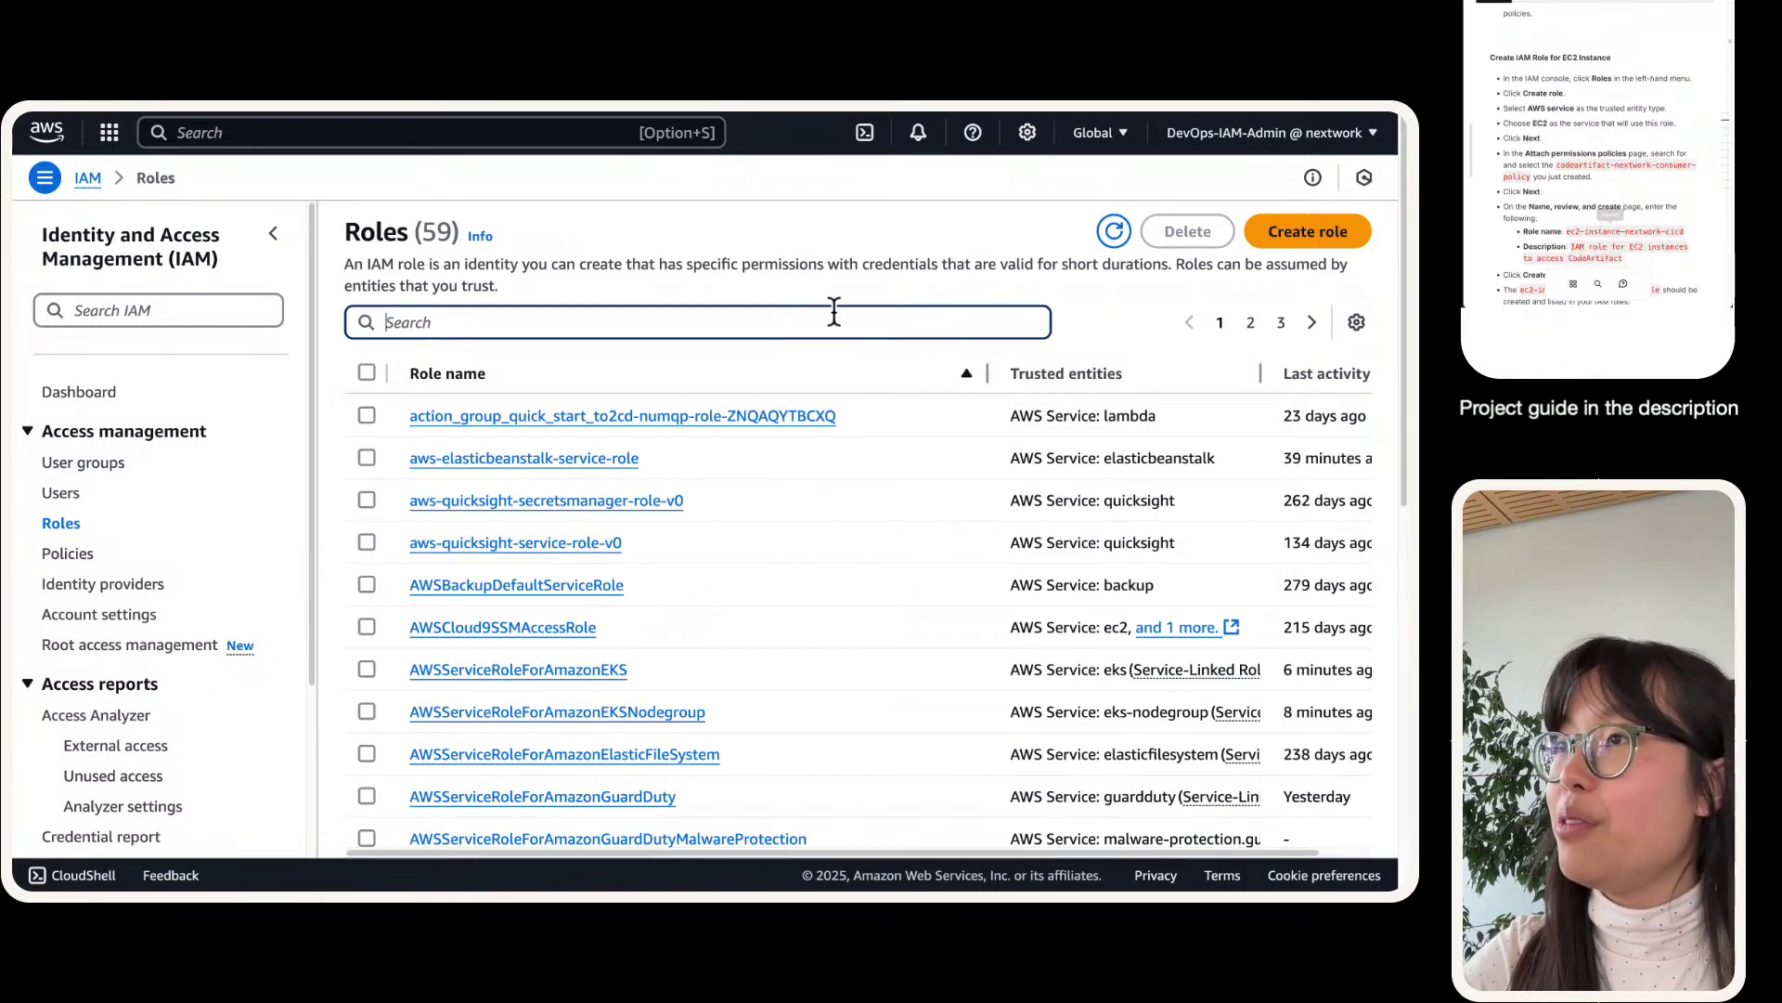
key("super+v")
left_click(367, 415)
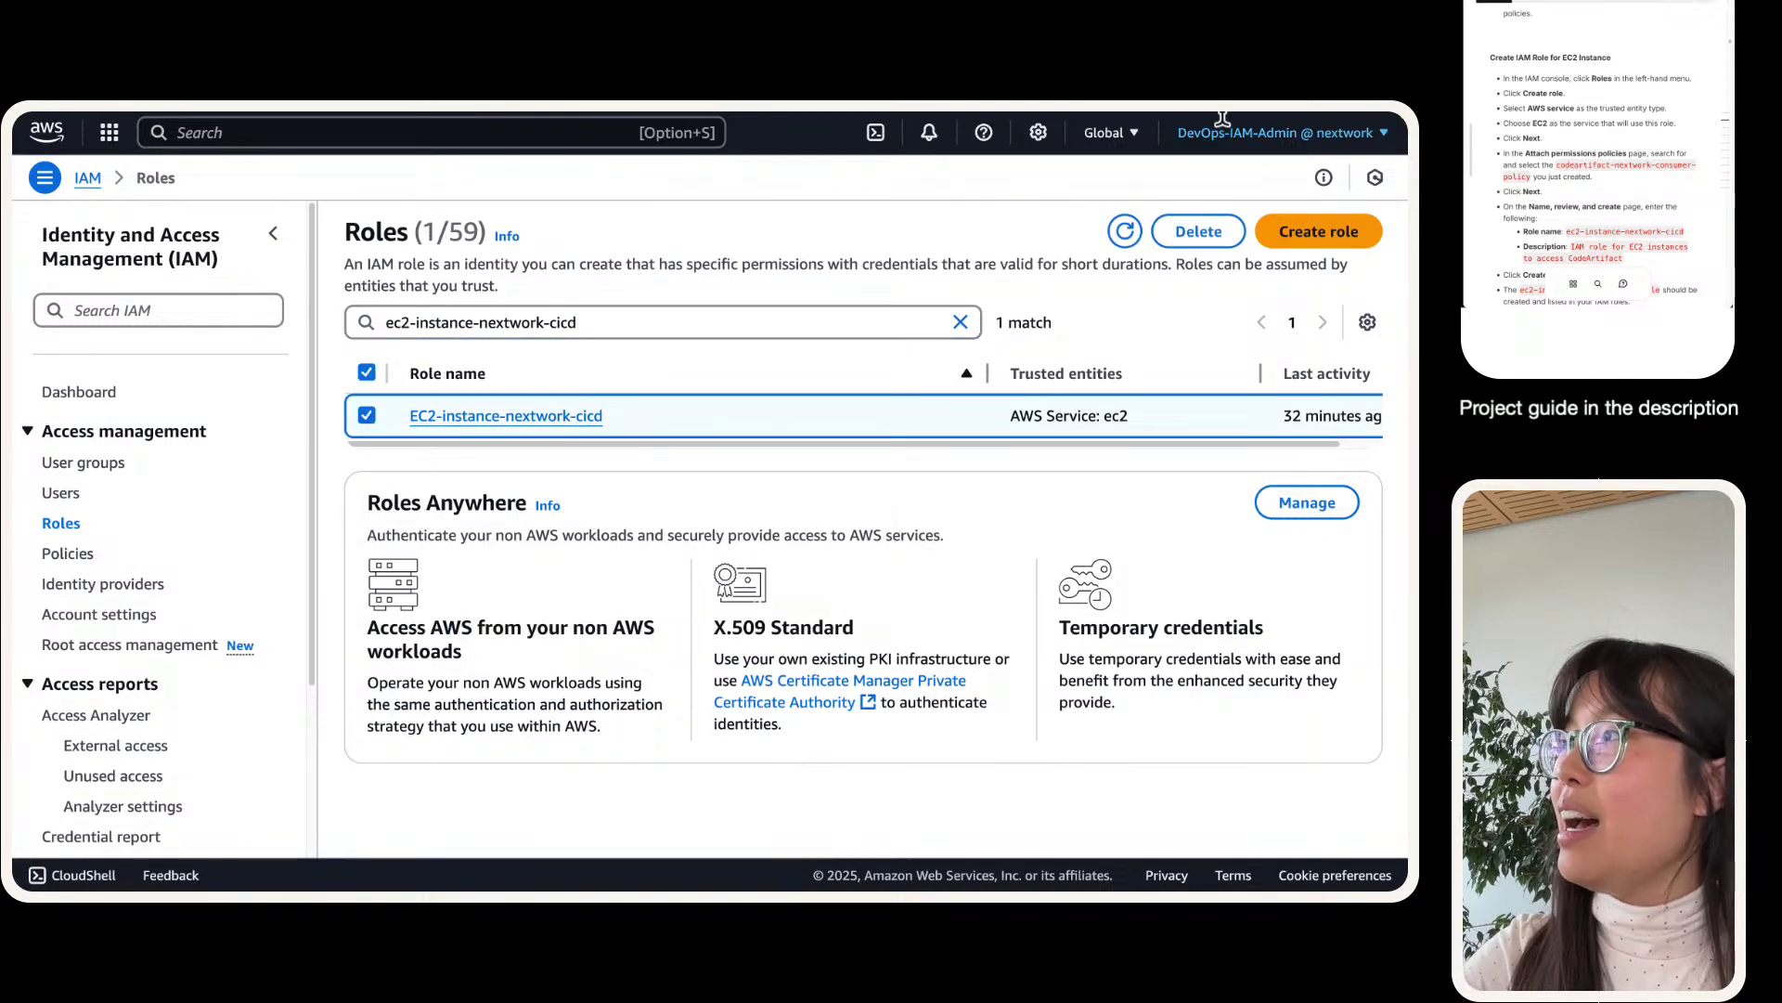
- Delete the EC2-instance-nextwork-cicd role, confirming with its correctly capitalised name
left_click(1198, 231)
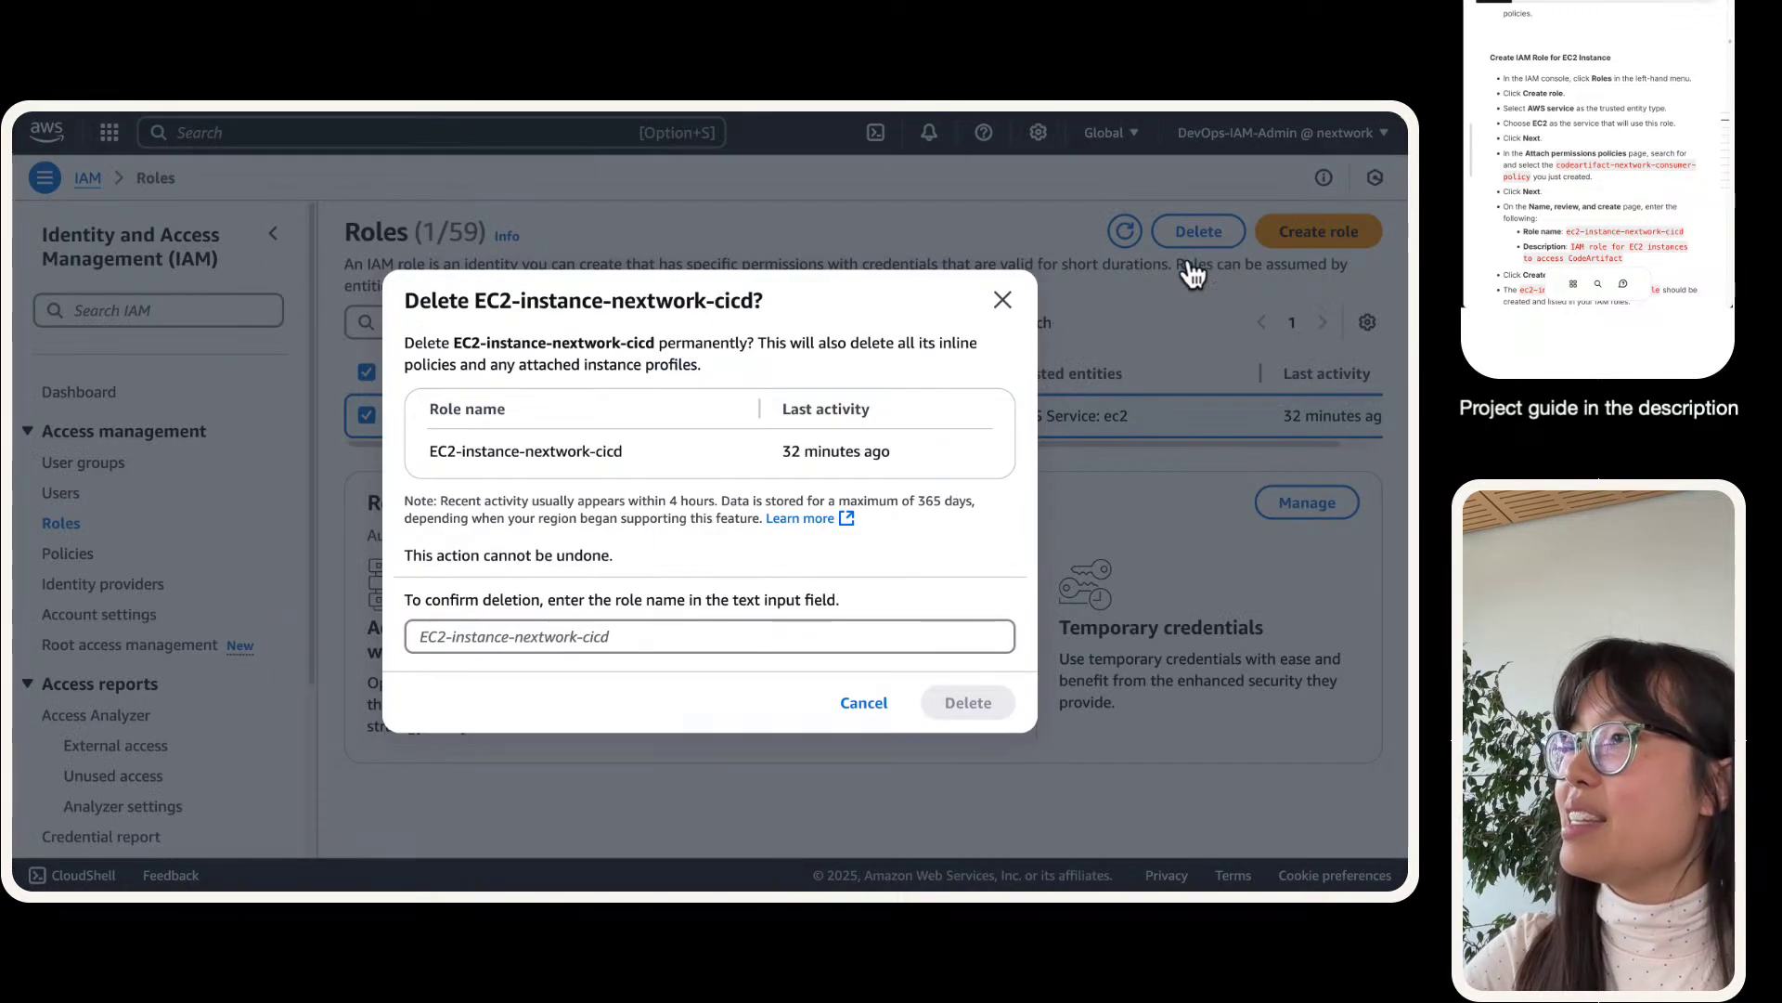
left_click(716, 635)
key("super+v")
key("super+Left")
key("Right")
key("Right")
key("BackSpace")
key("BackSpace")
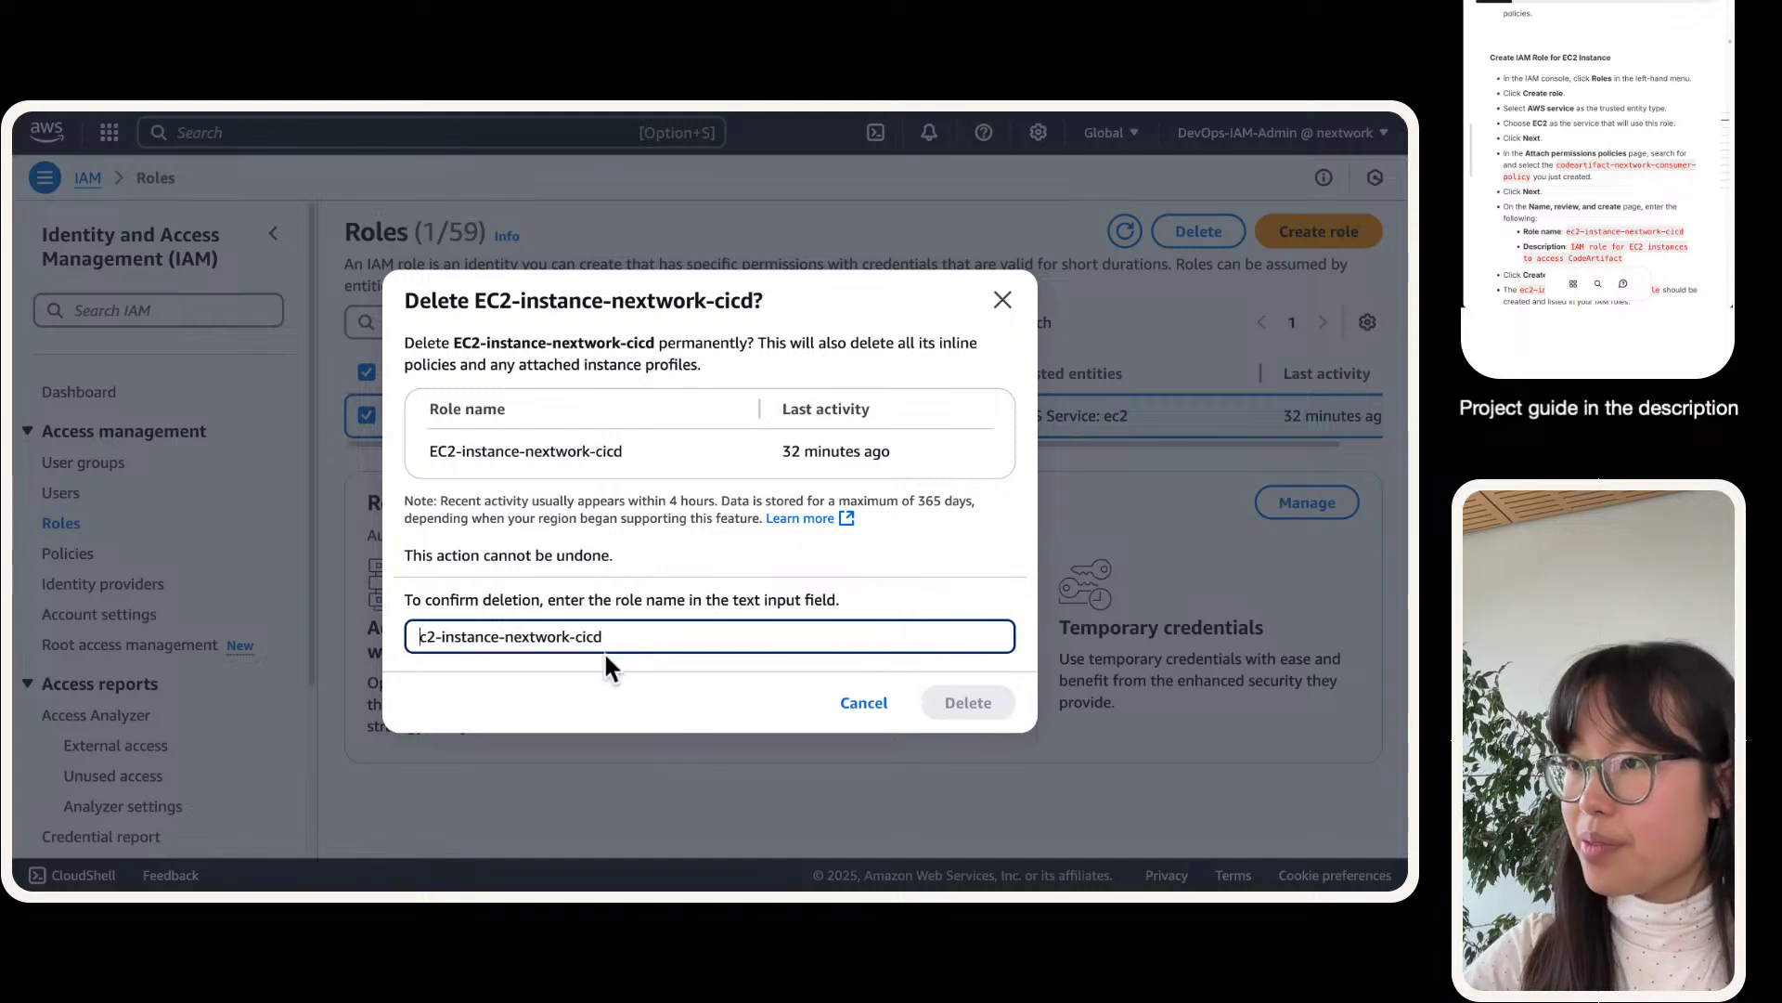
type("EC")
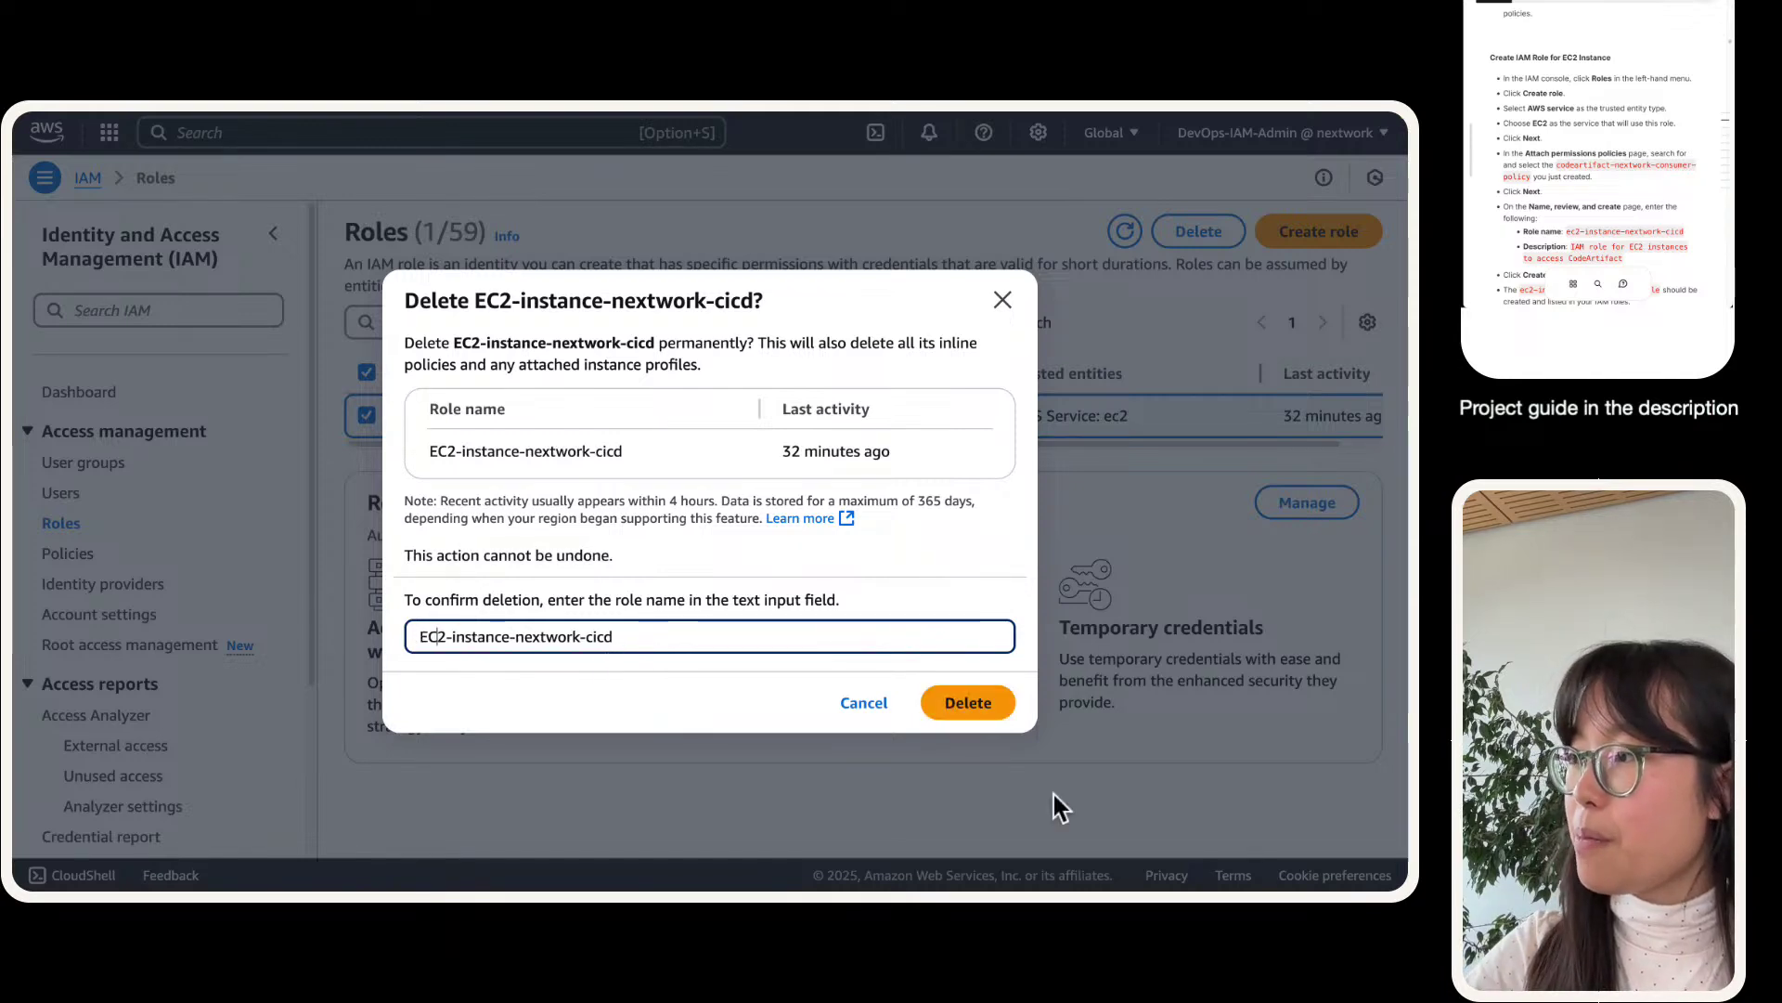
left_click(983, 713)
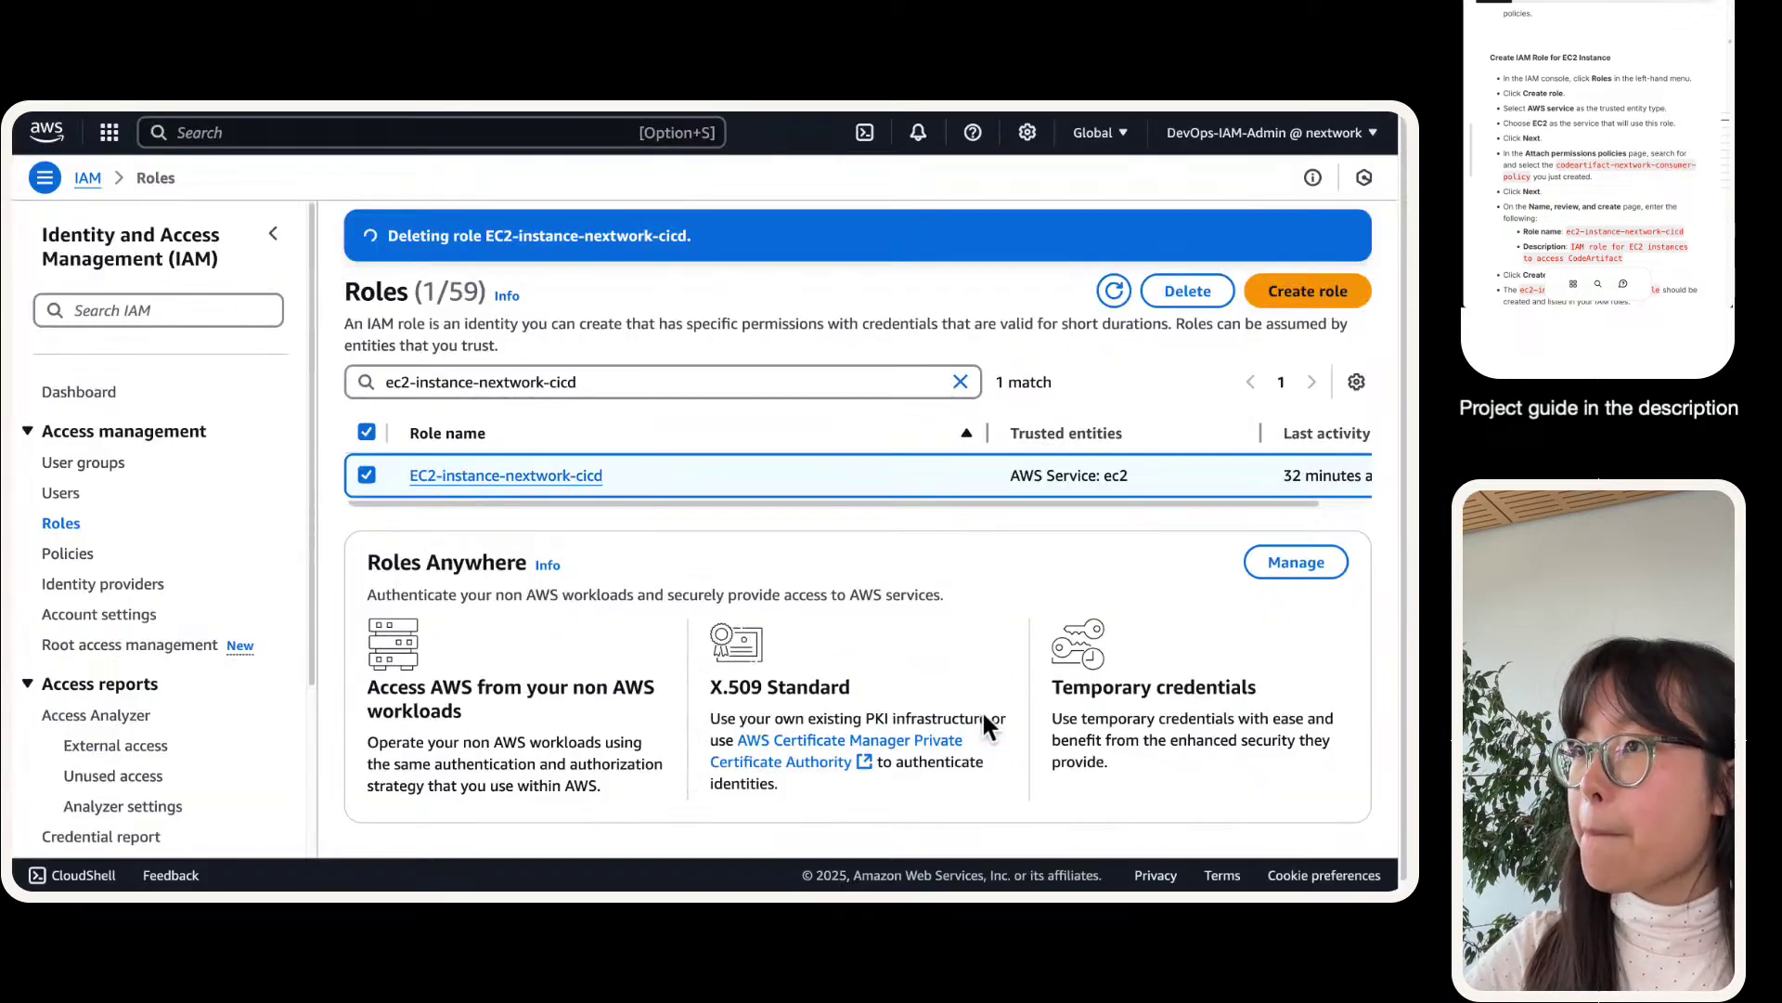
left_click(273, 234)
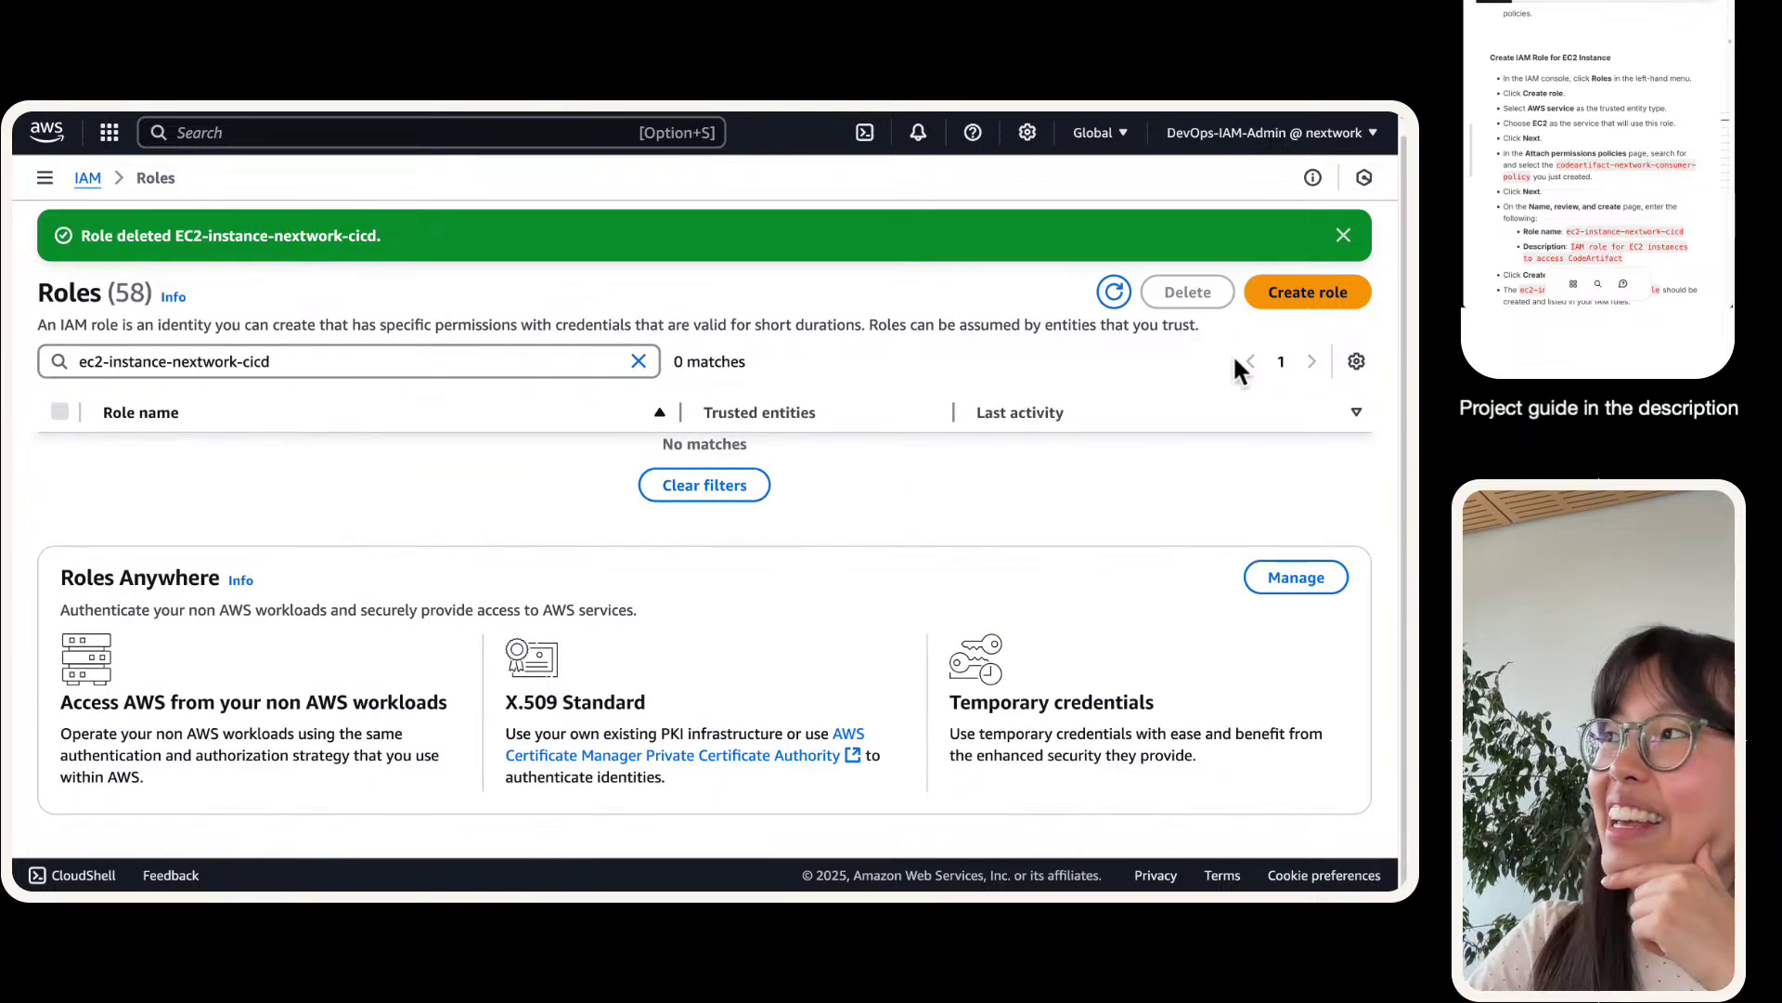
left_click(1290, 299)
- Choose EC2 as the trusted service for the new role and zoom the page to 200%
scroll(407, 566, "down", 2)
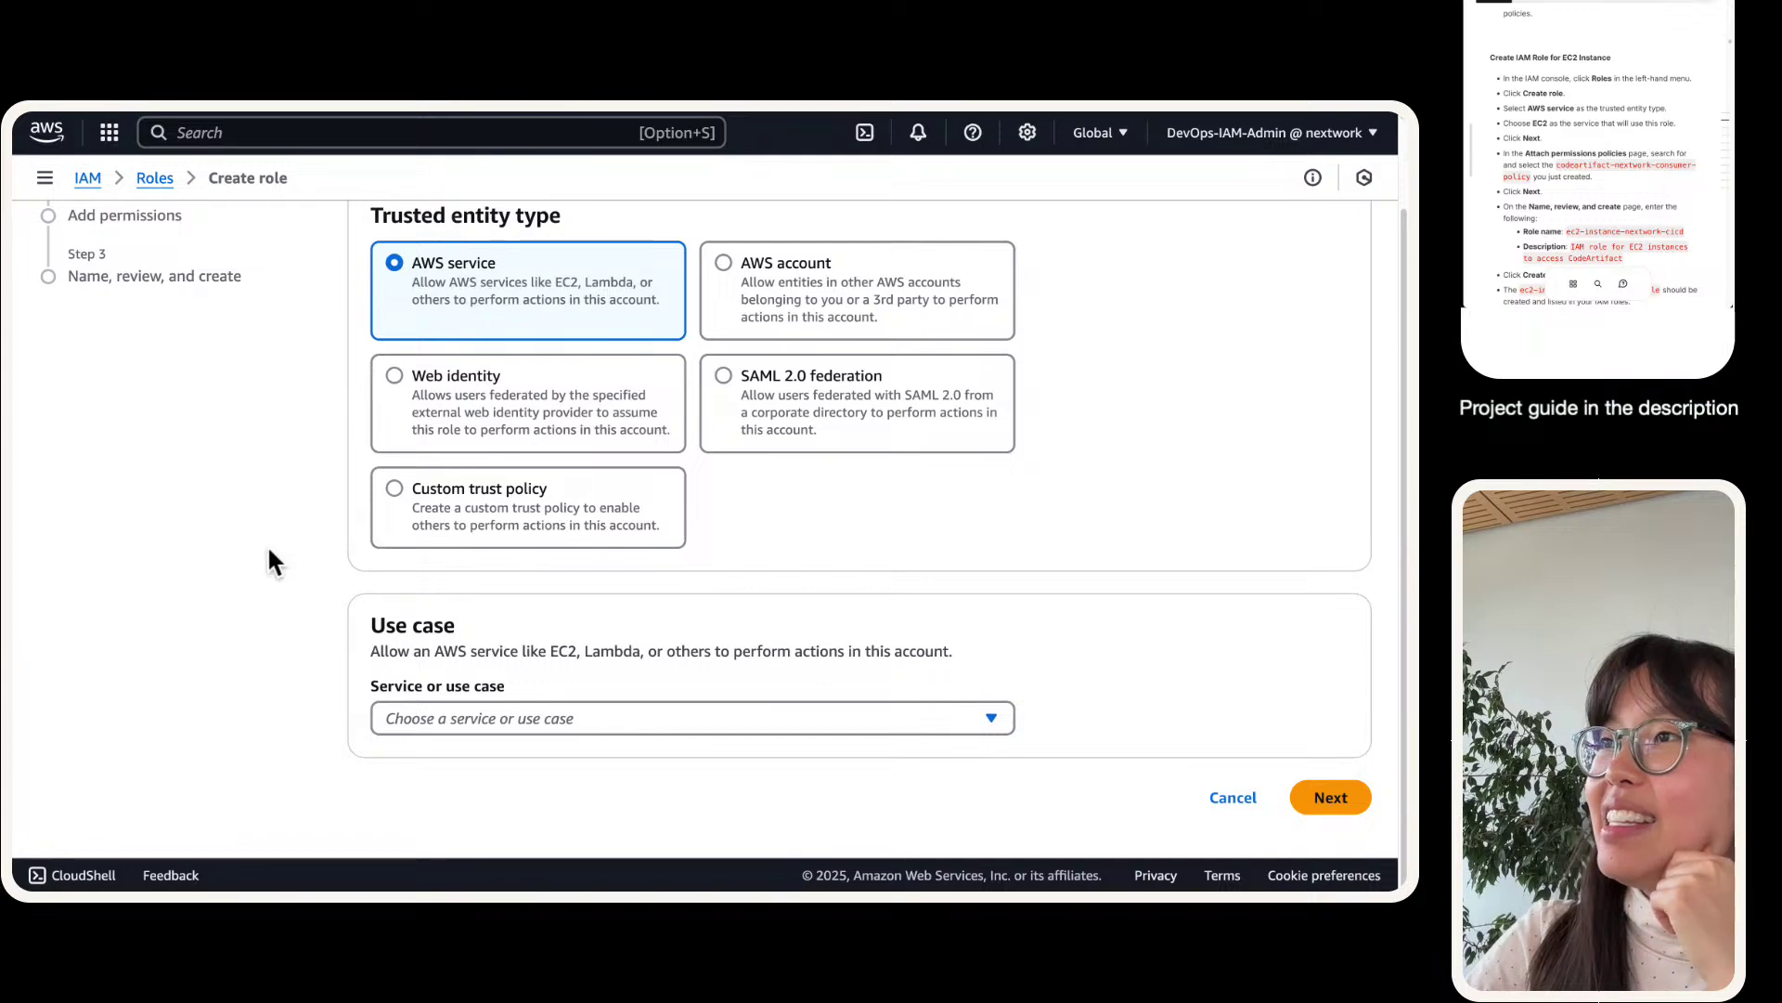
left_click(526, 720)
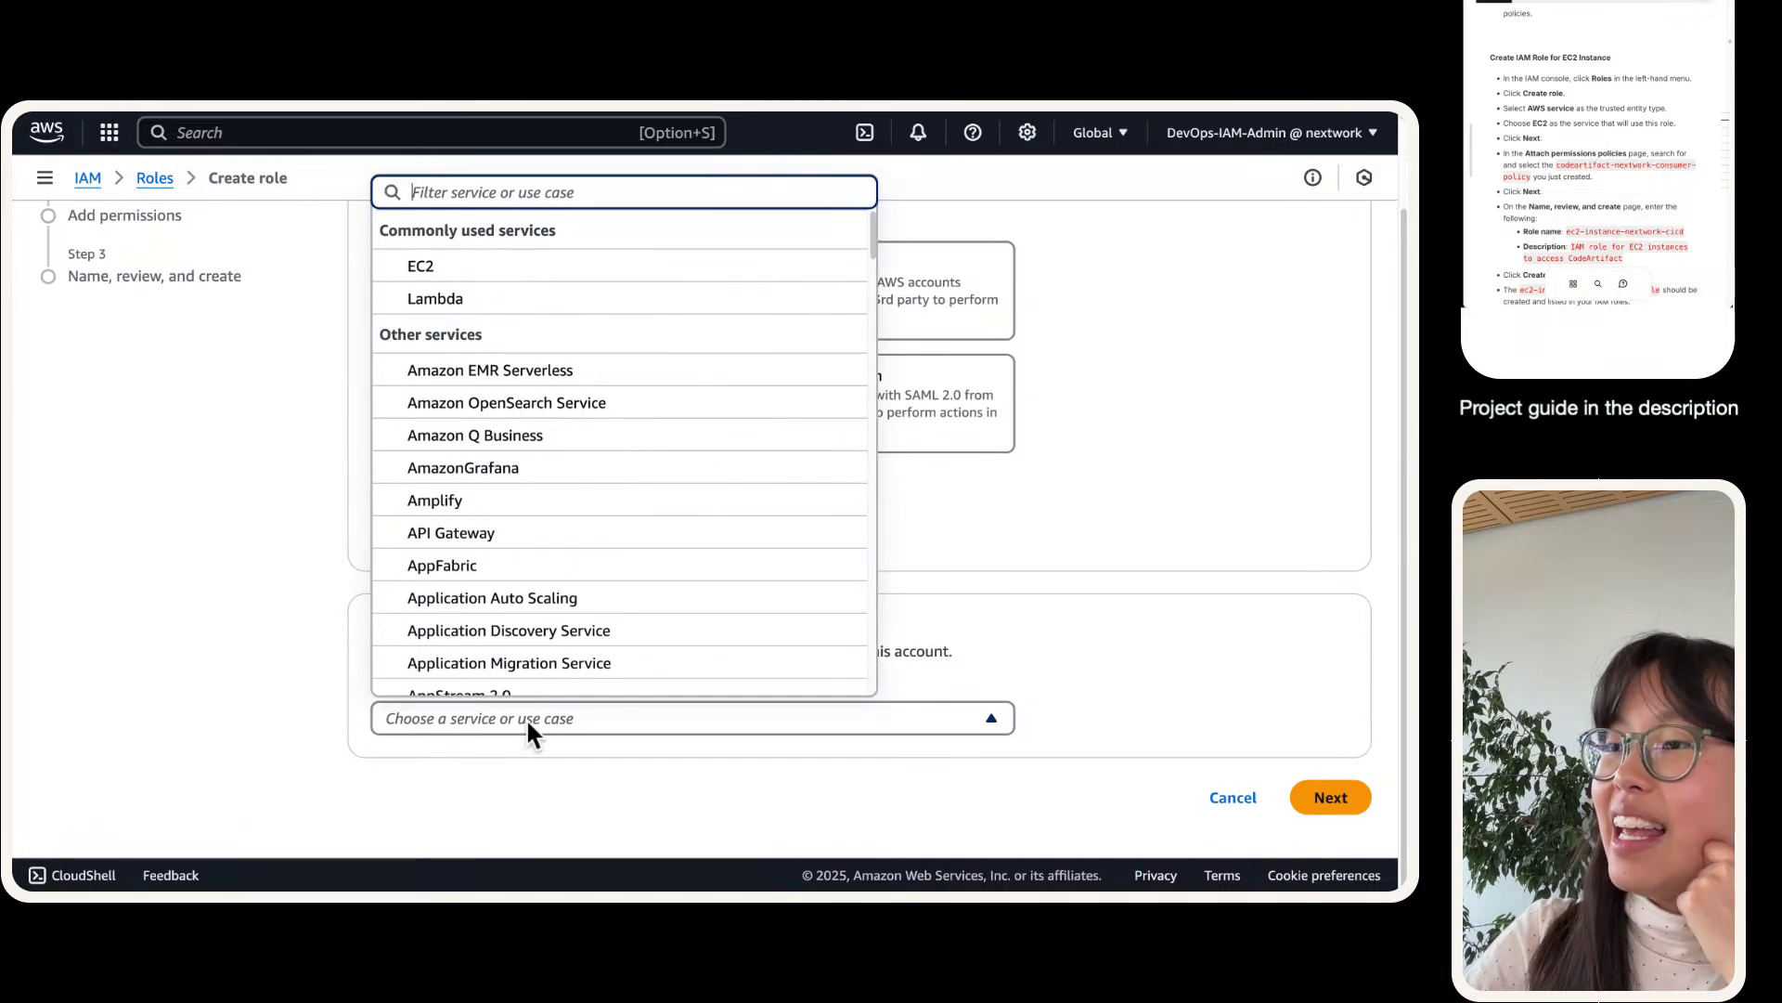
left_click(573, 267)
scroll(891, 615, "down", 5)
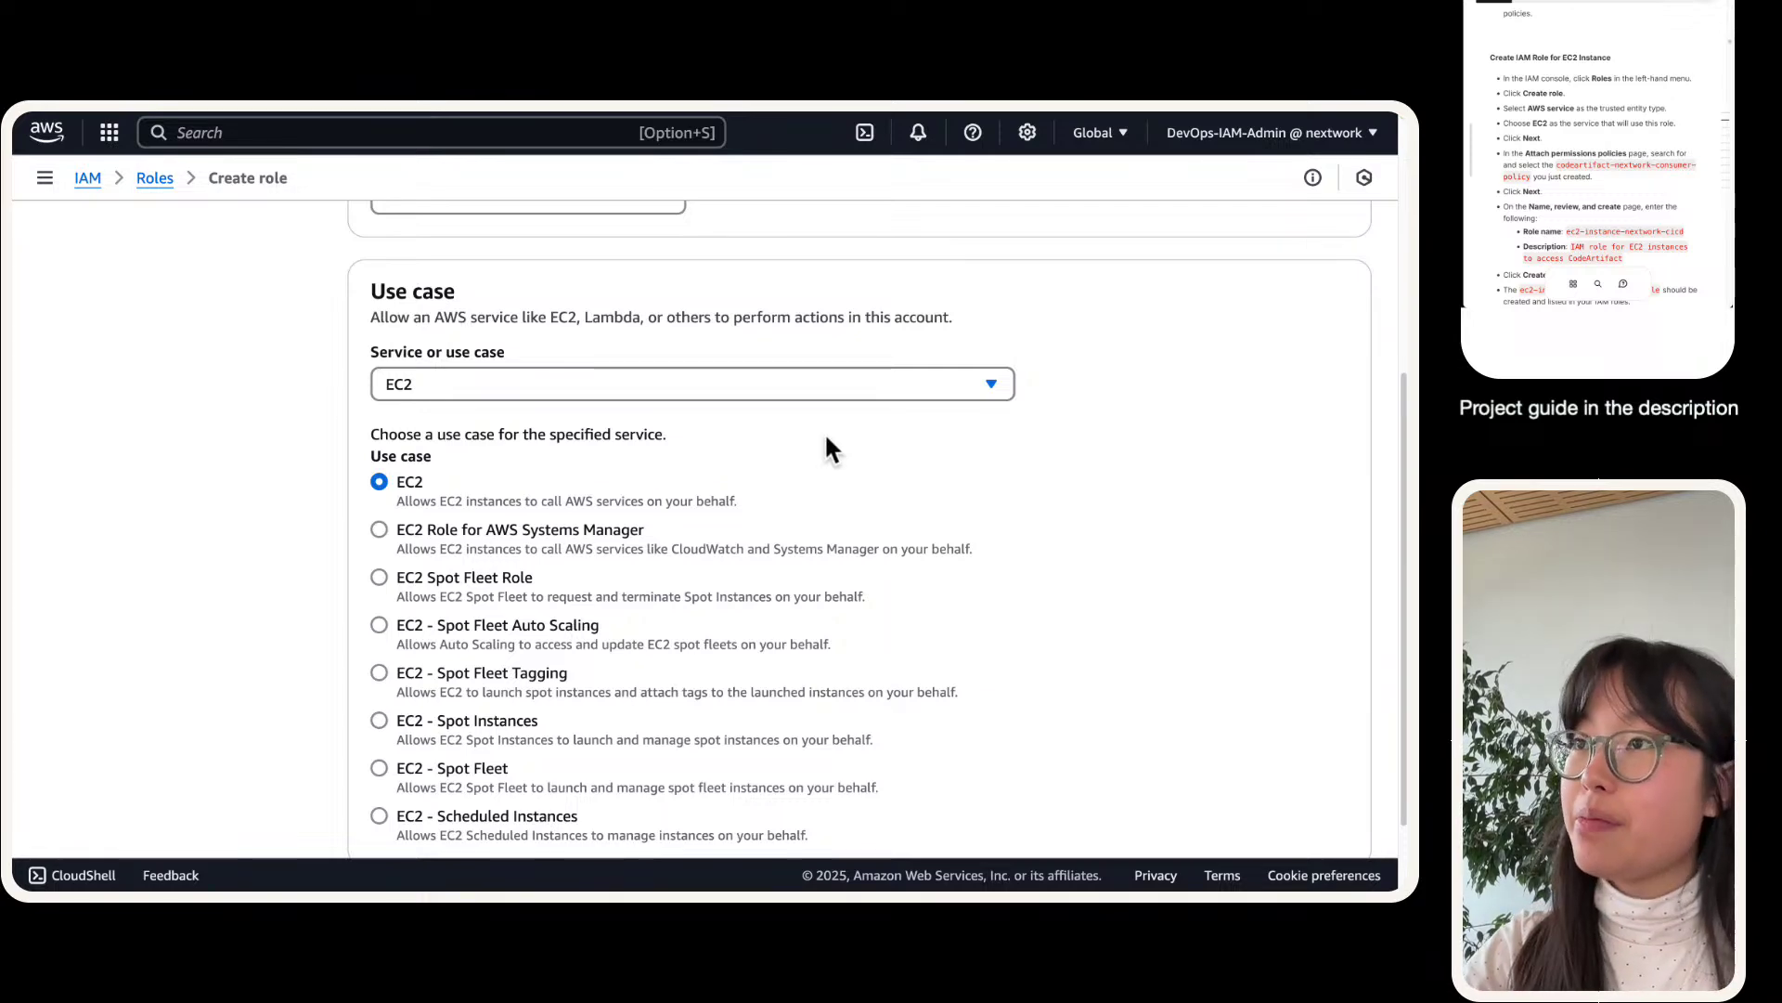
key("super+equal")
key("super+equal")
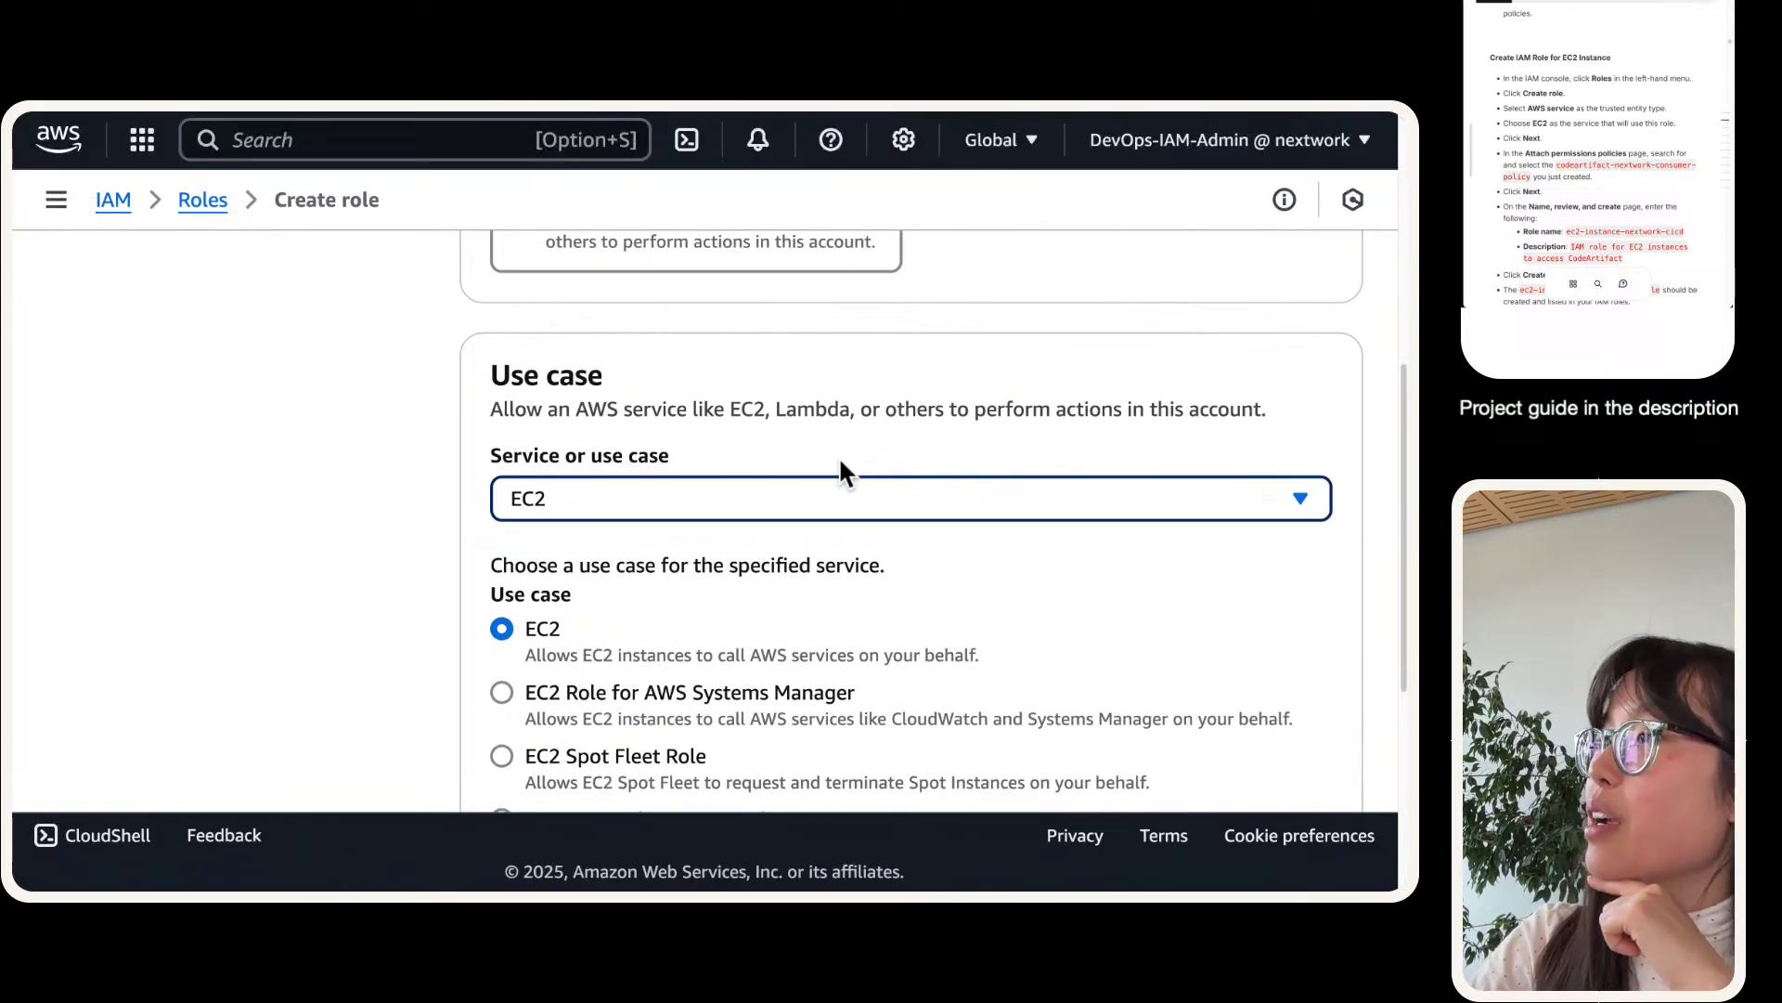
scroll(838, 455, "down", 5)
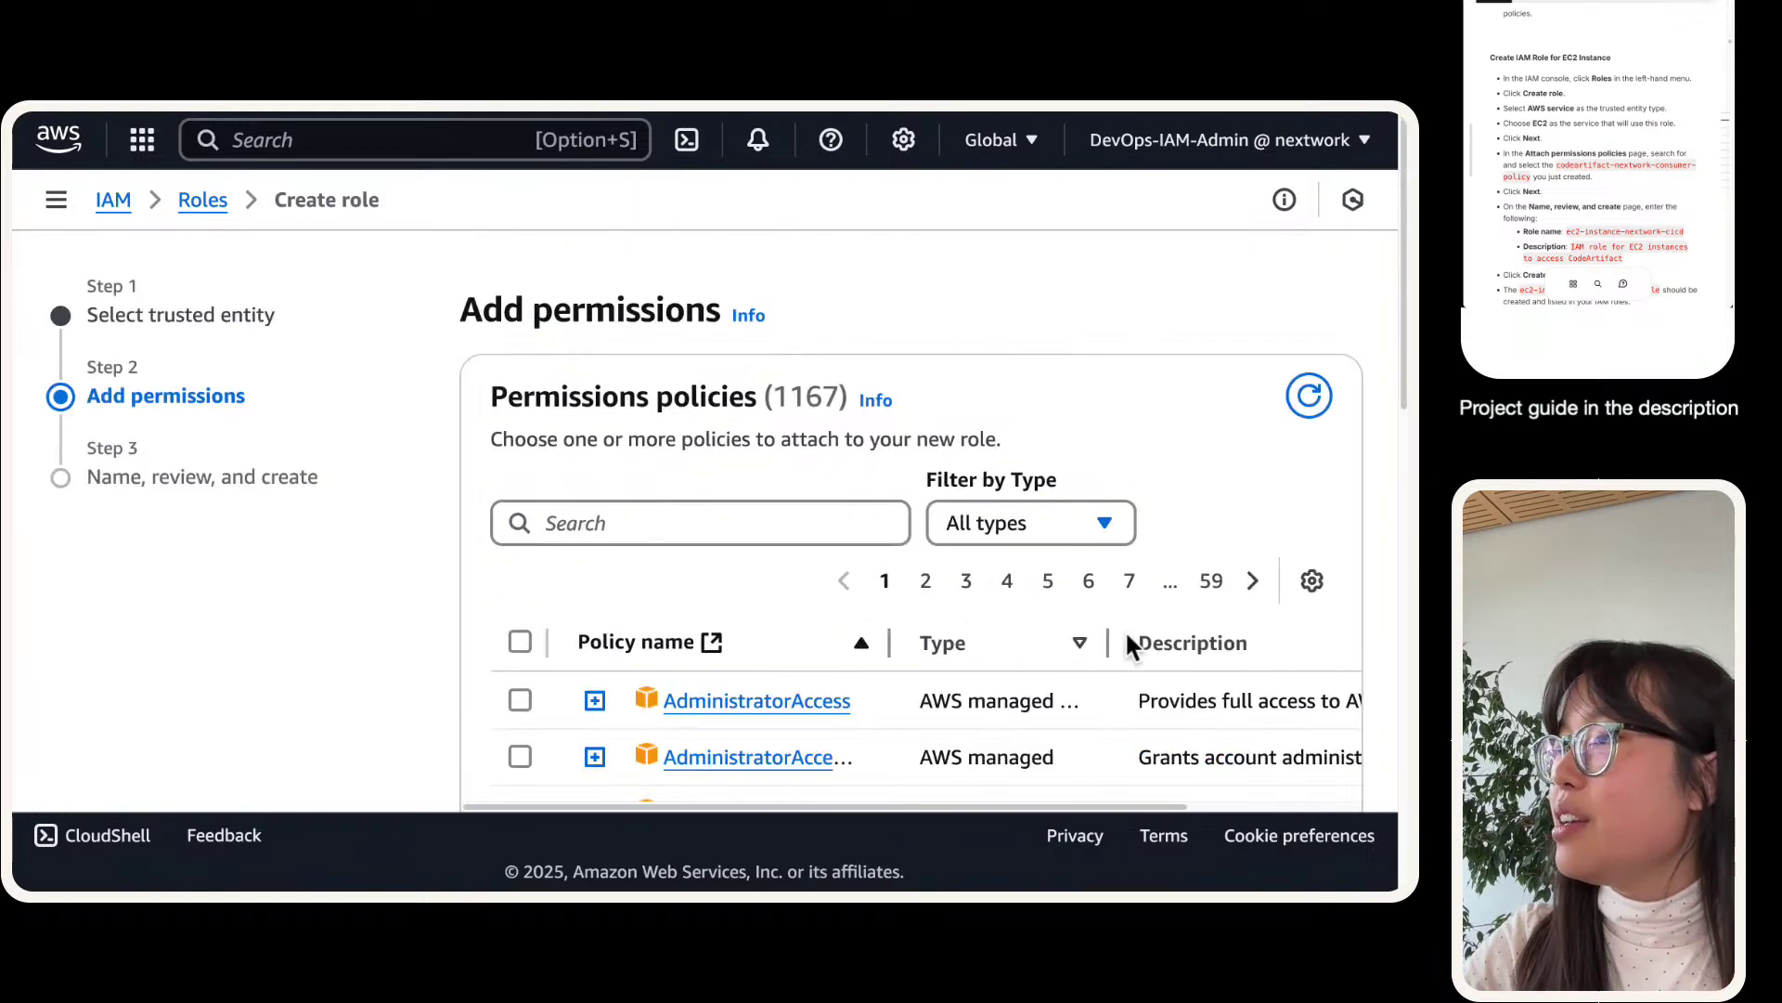
- Search for and attach codeartifact-nextwork-consumer-policy, then proceed to Name, review, and create
left_click(676, 483)
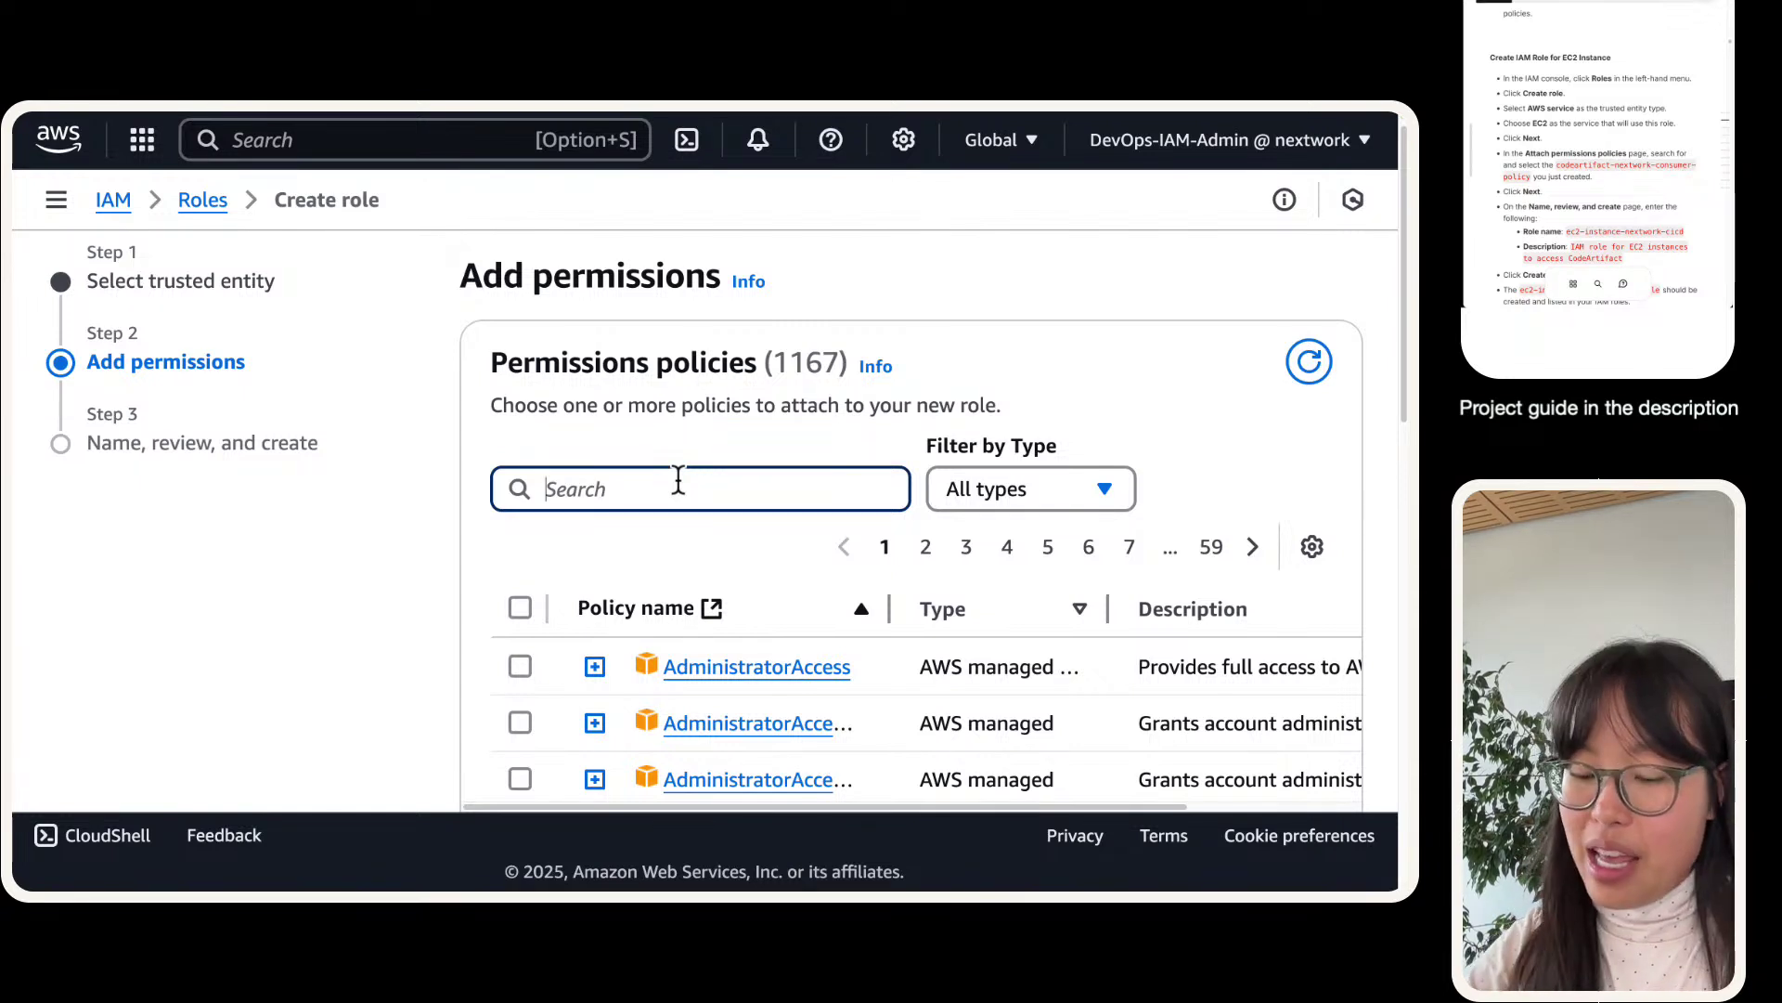
left_click(1612, 169)
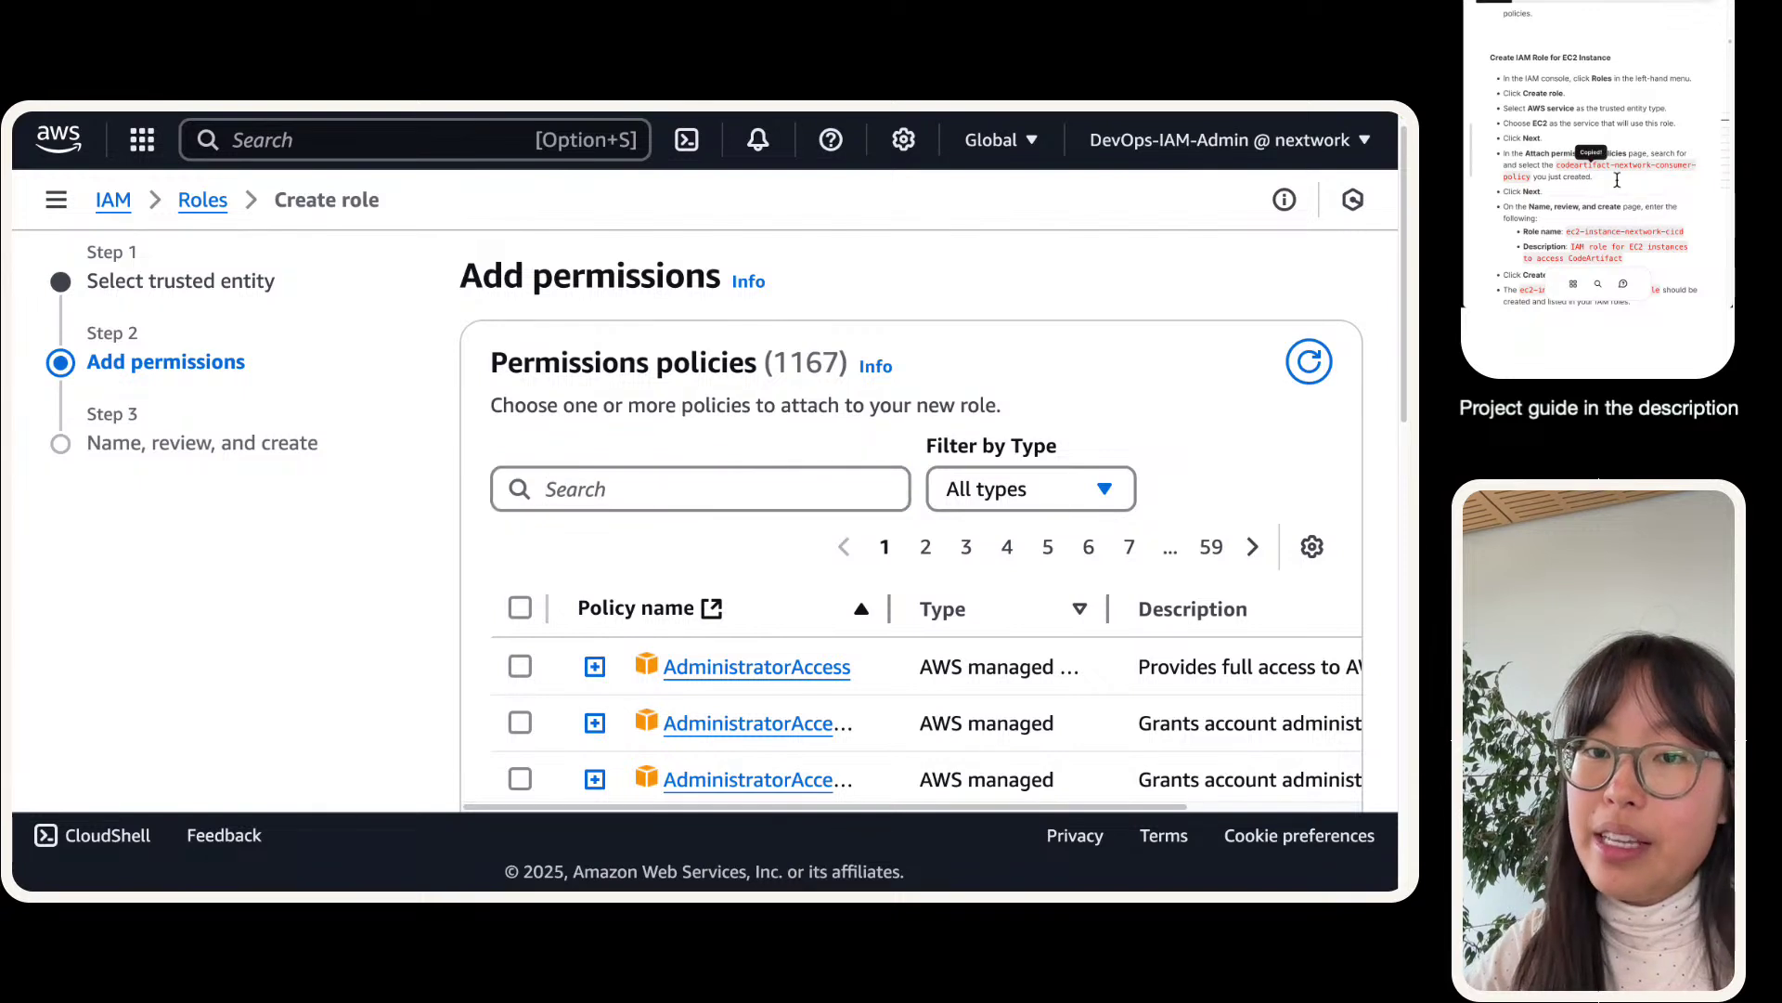
left_click(715, 491)
key("super+v")
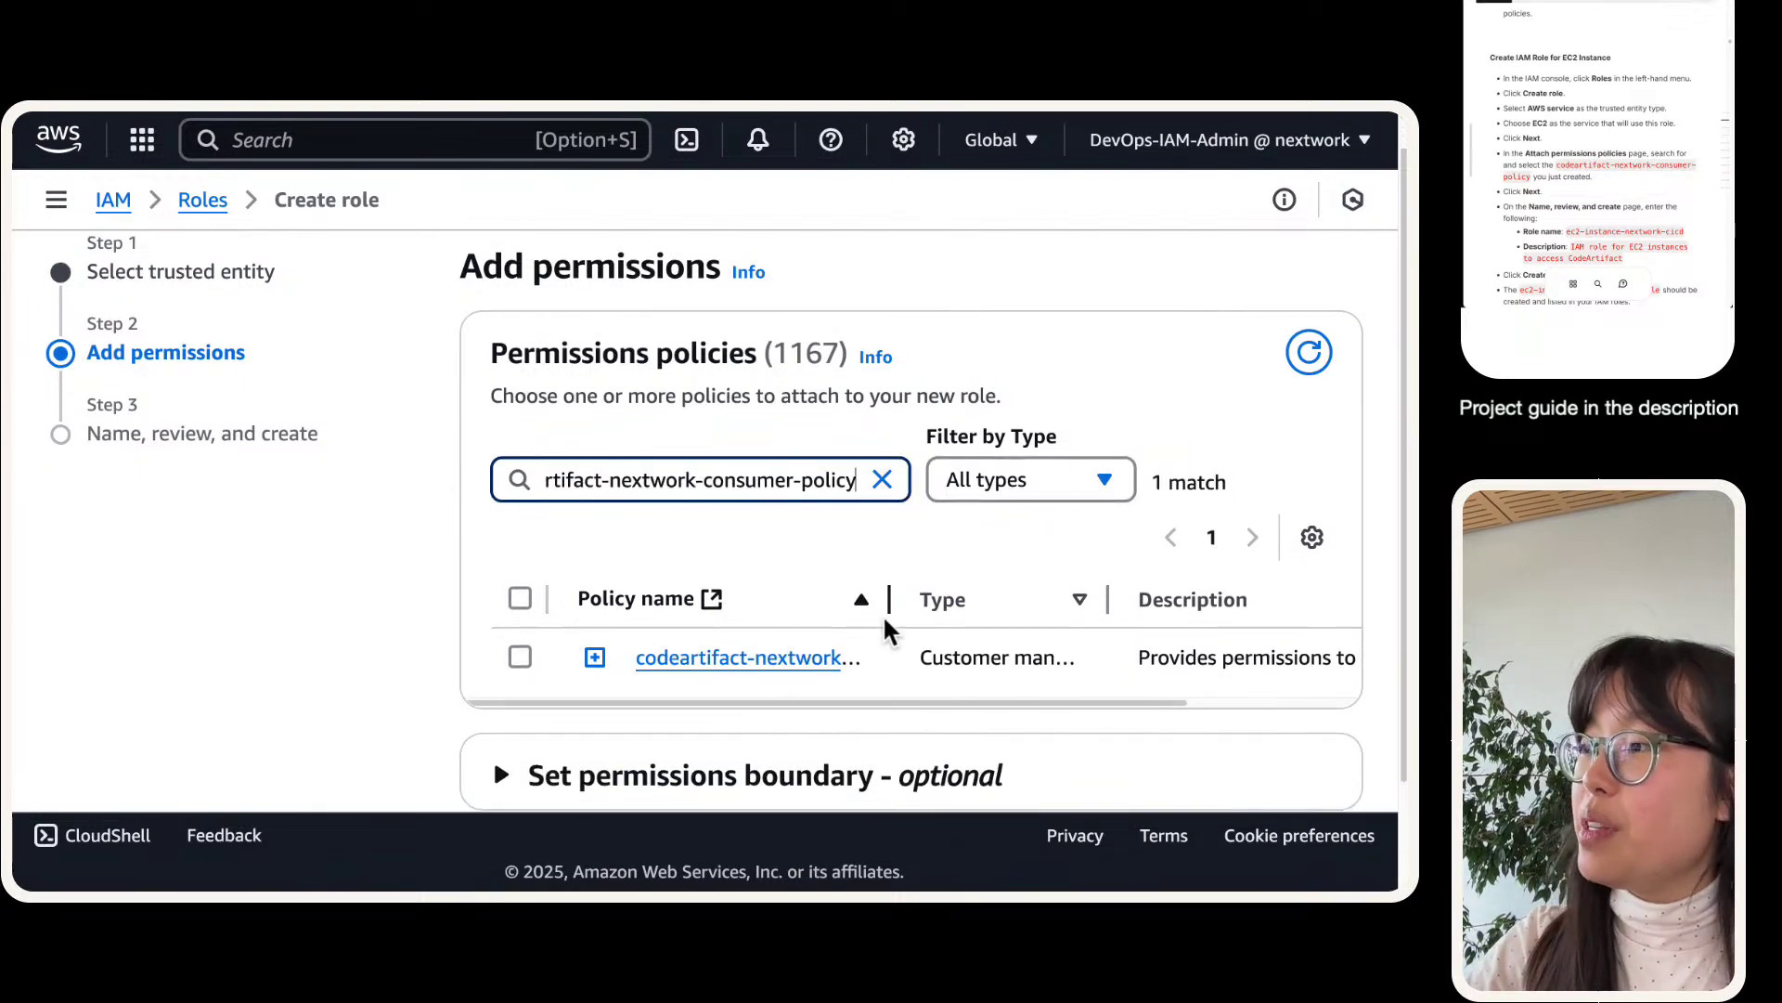
left_click_drag(888, 604, 1056, 564)
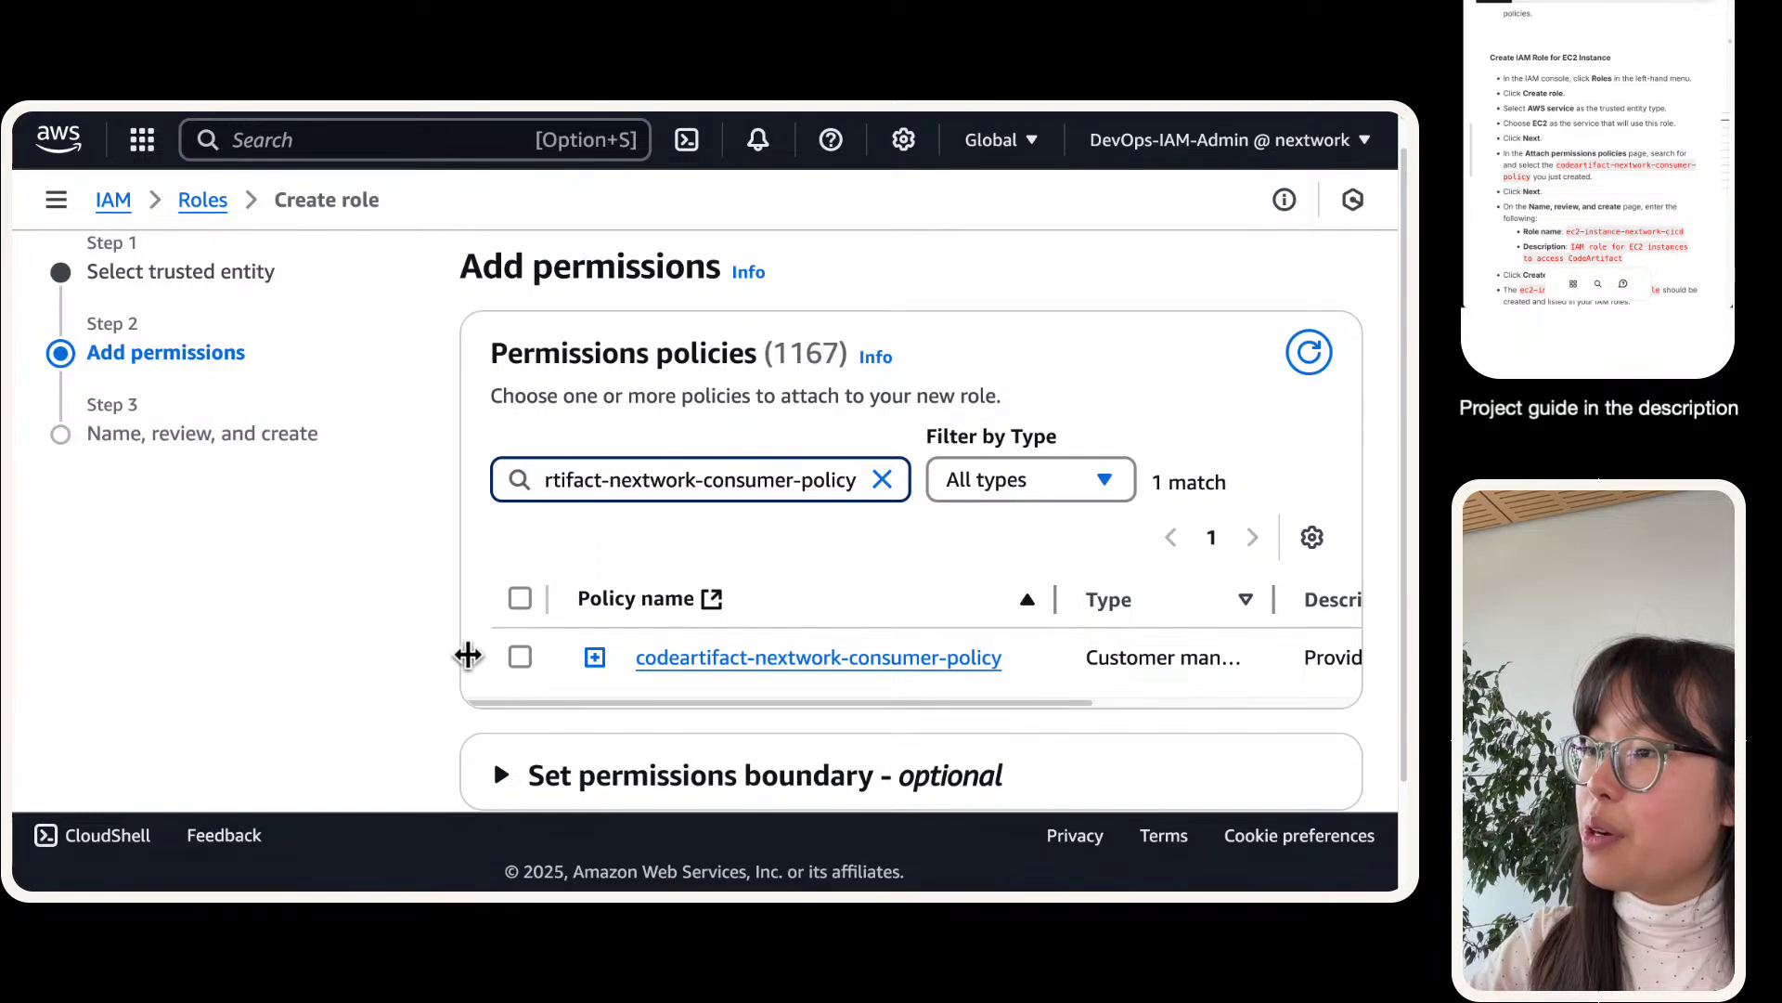
left_click(520, 657)
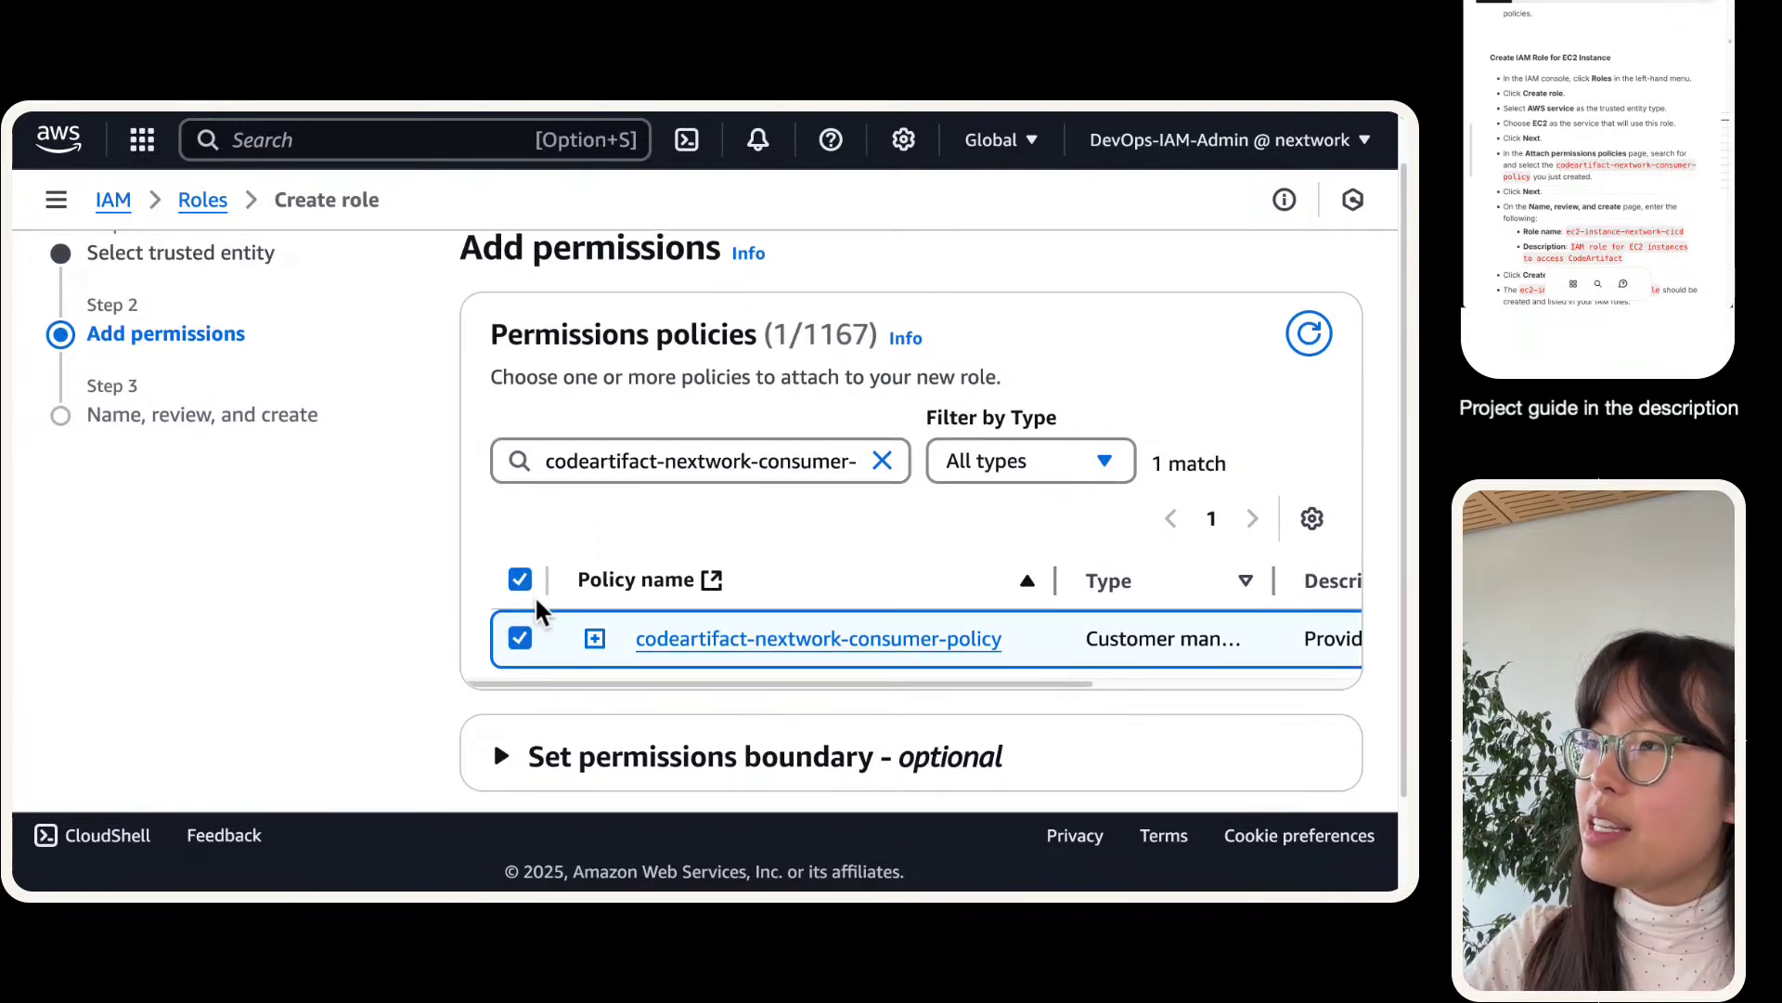
scroll(497, 604, "down", 3)
left_click(1337, 750)
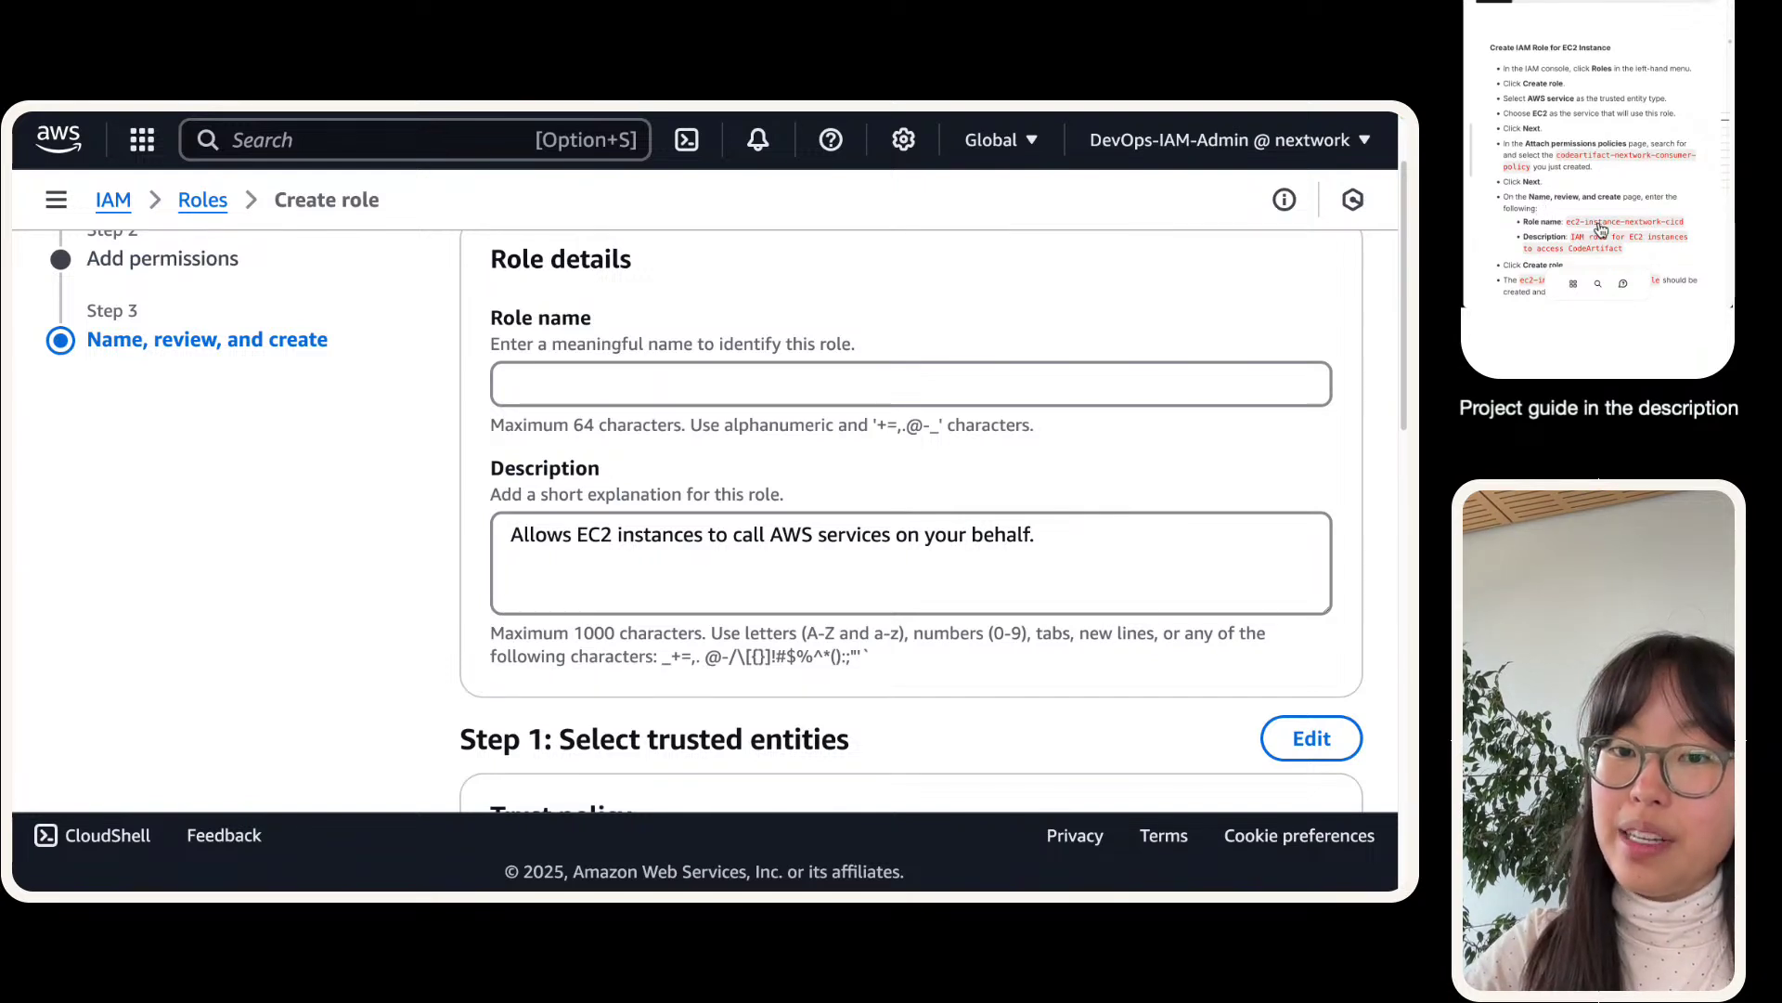
- Name the role ec2-instance-nextwork-cicd, described as 'IAM role for EC2 instances to access CodeArtifact'
left_click(711, 380)
key("super+v")
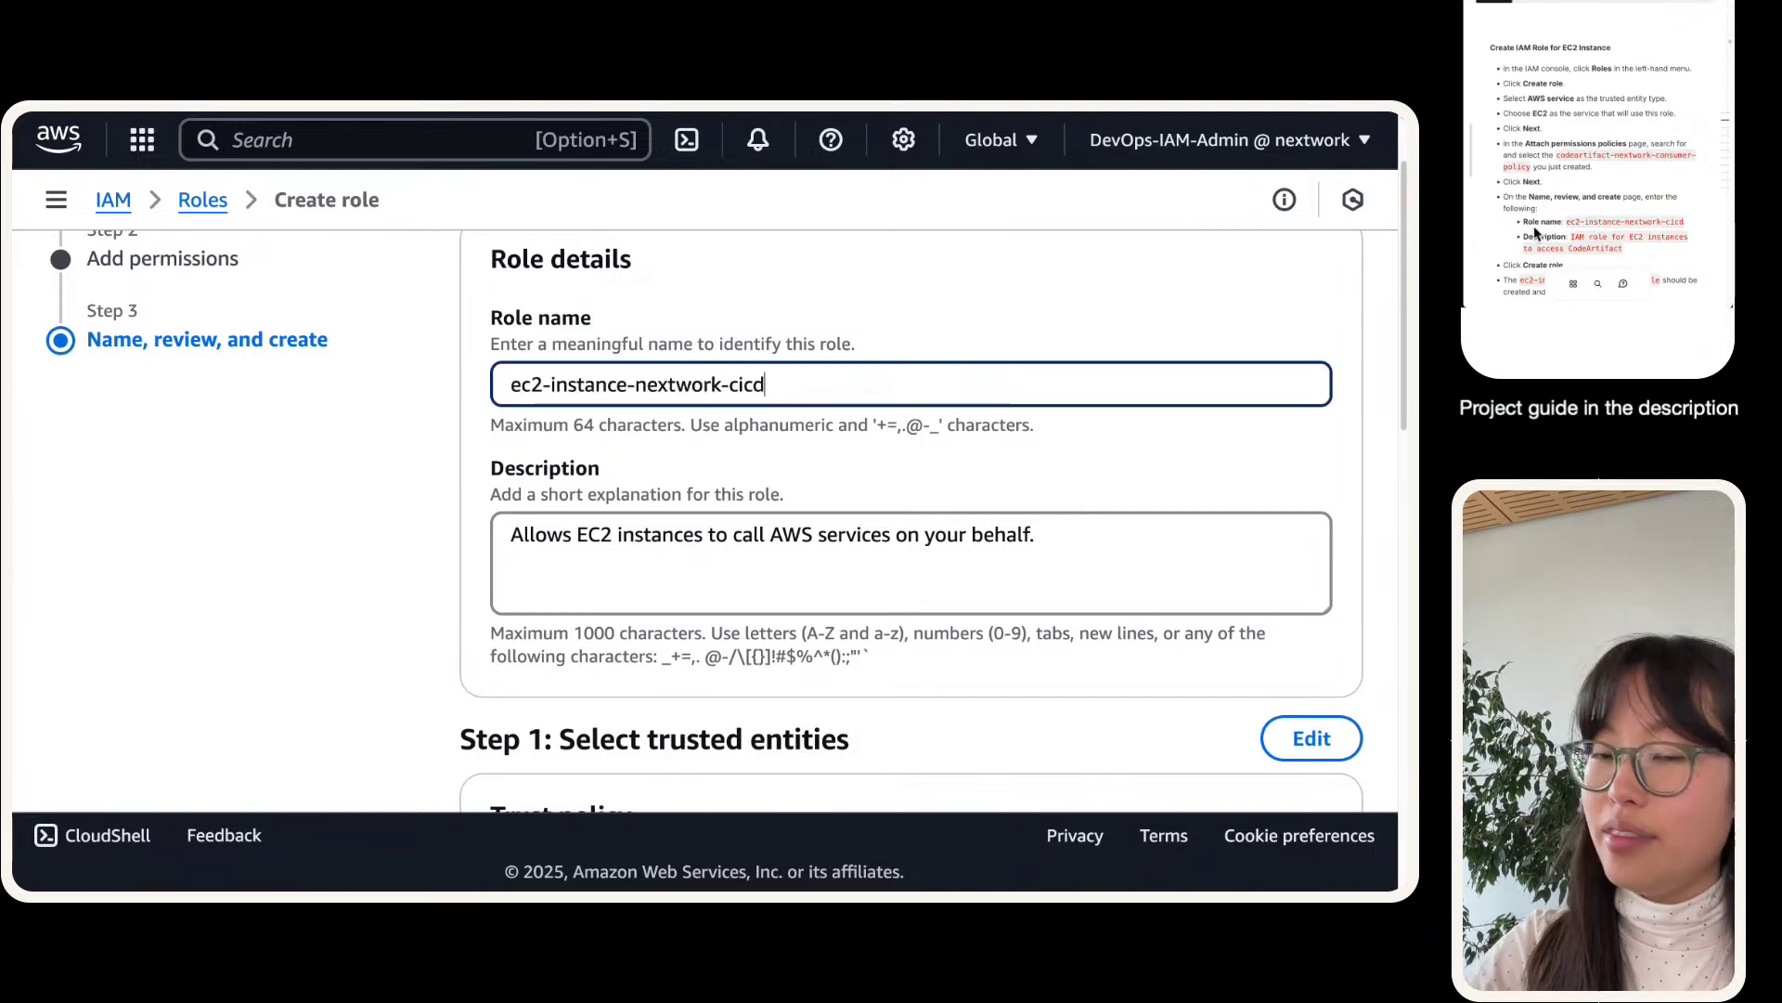
triple_click(684, 548)
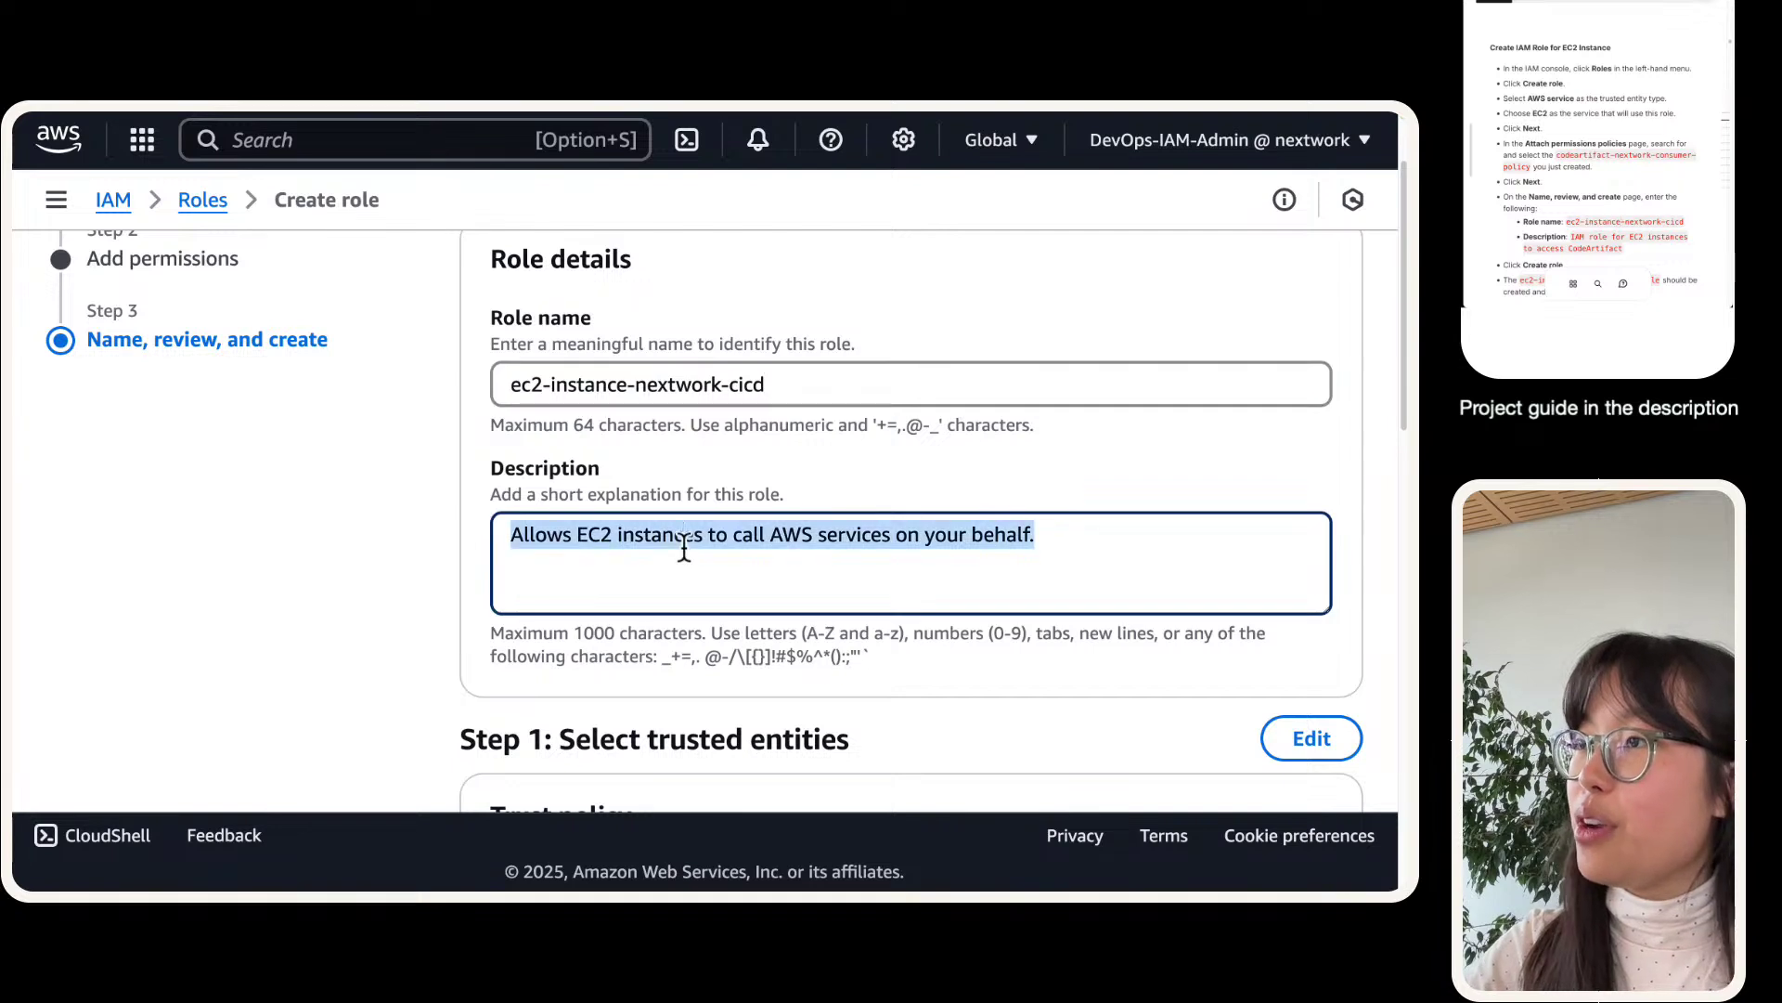
key("super+v")
left_click_drag(519, 381, 766, 397)
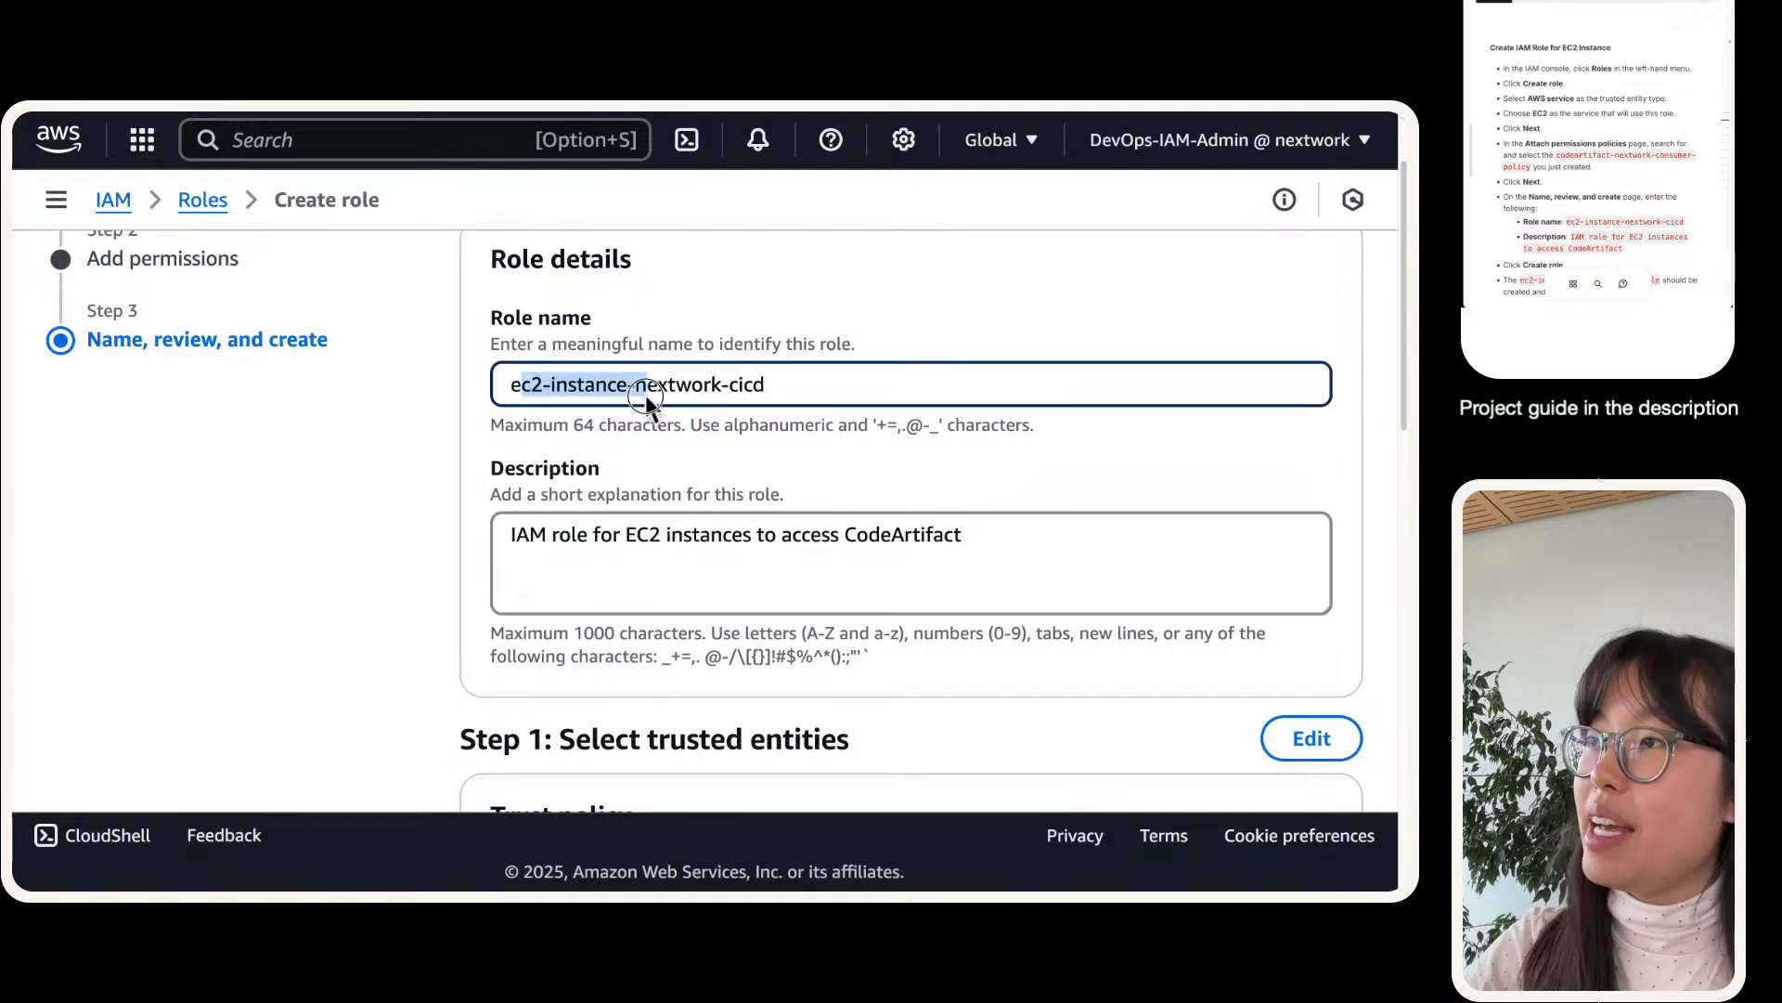
left_click(742, 394)
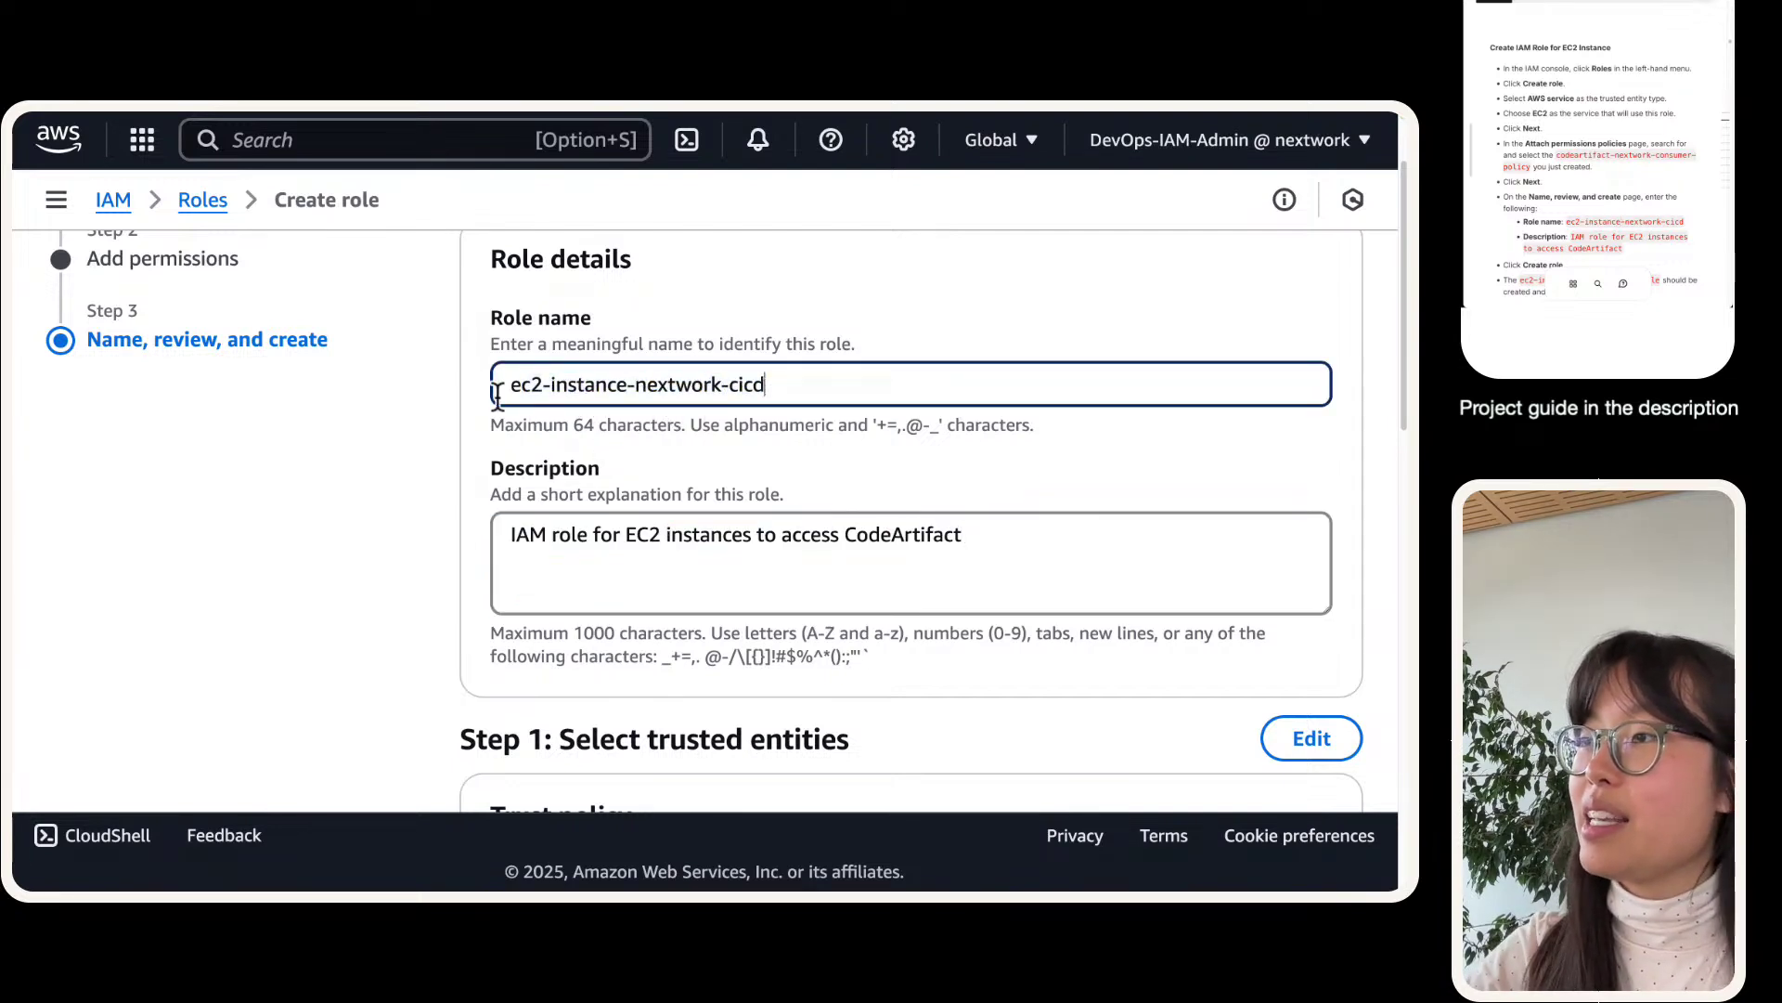
scroll(954, 482, "down", 1)
scroll(954, 487, "down", 12)
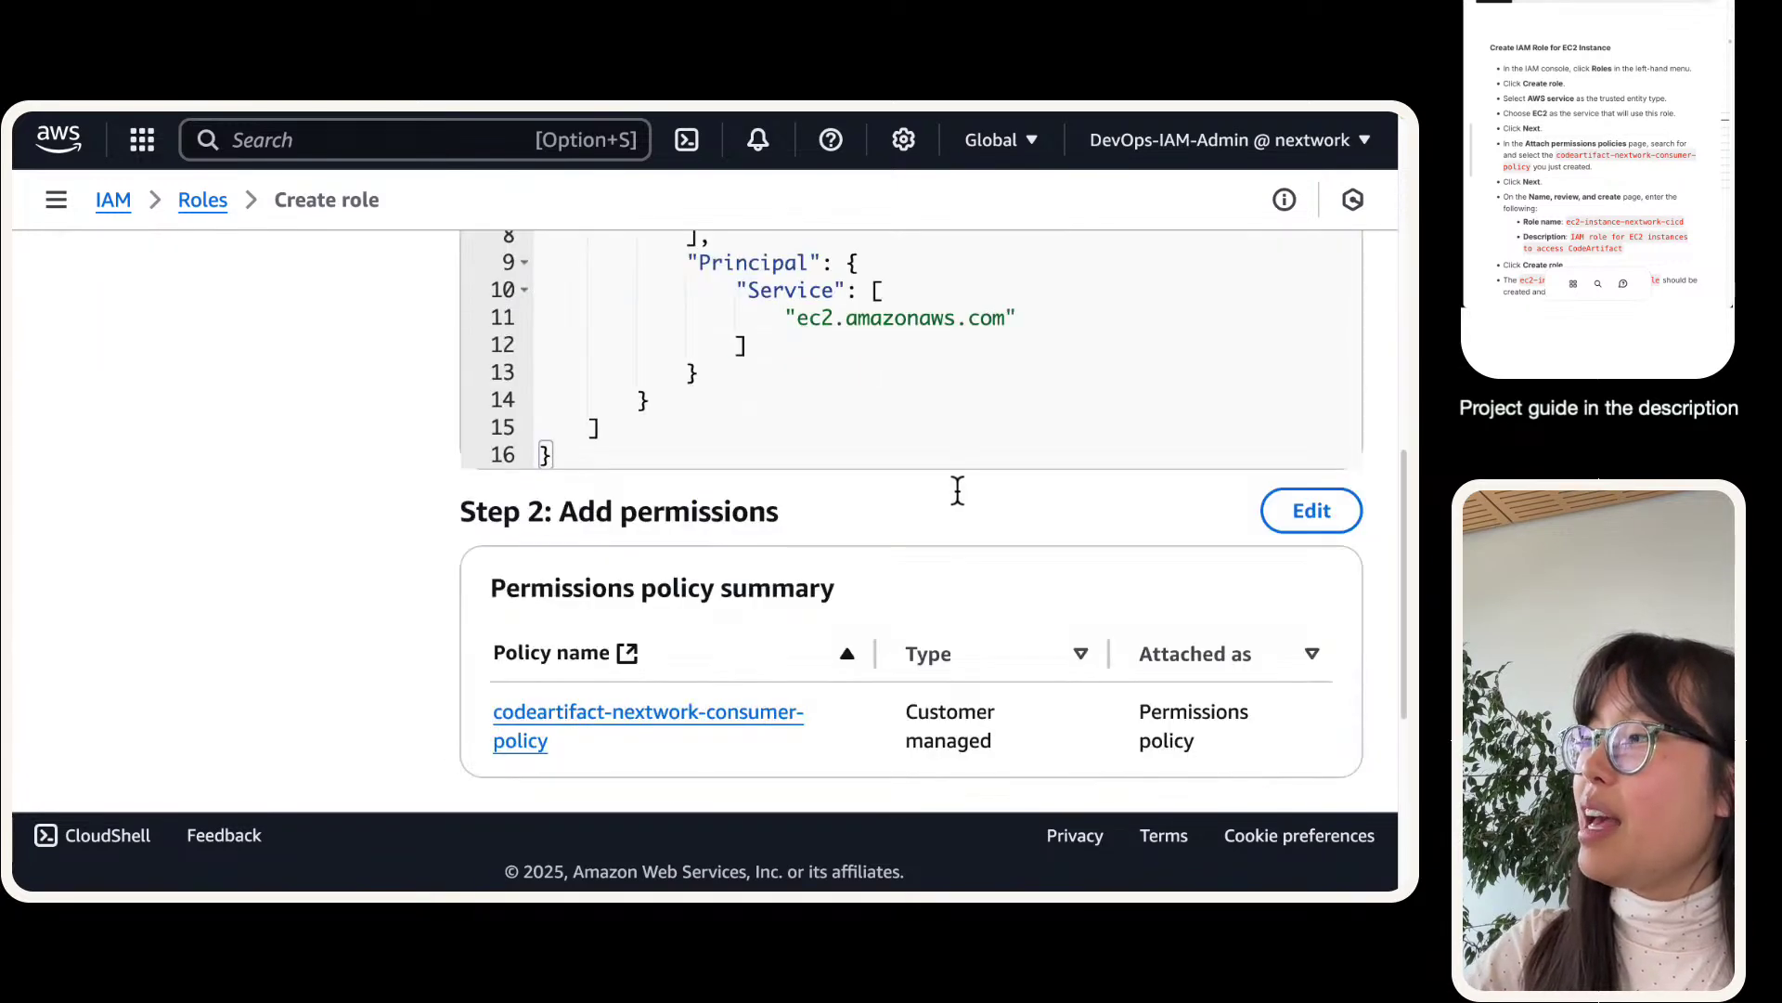
scroll(798, 460, "up", 1)
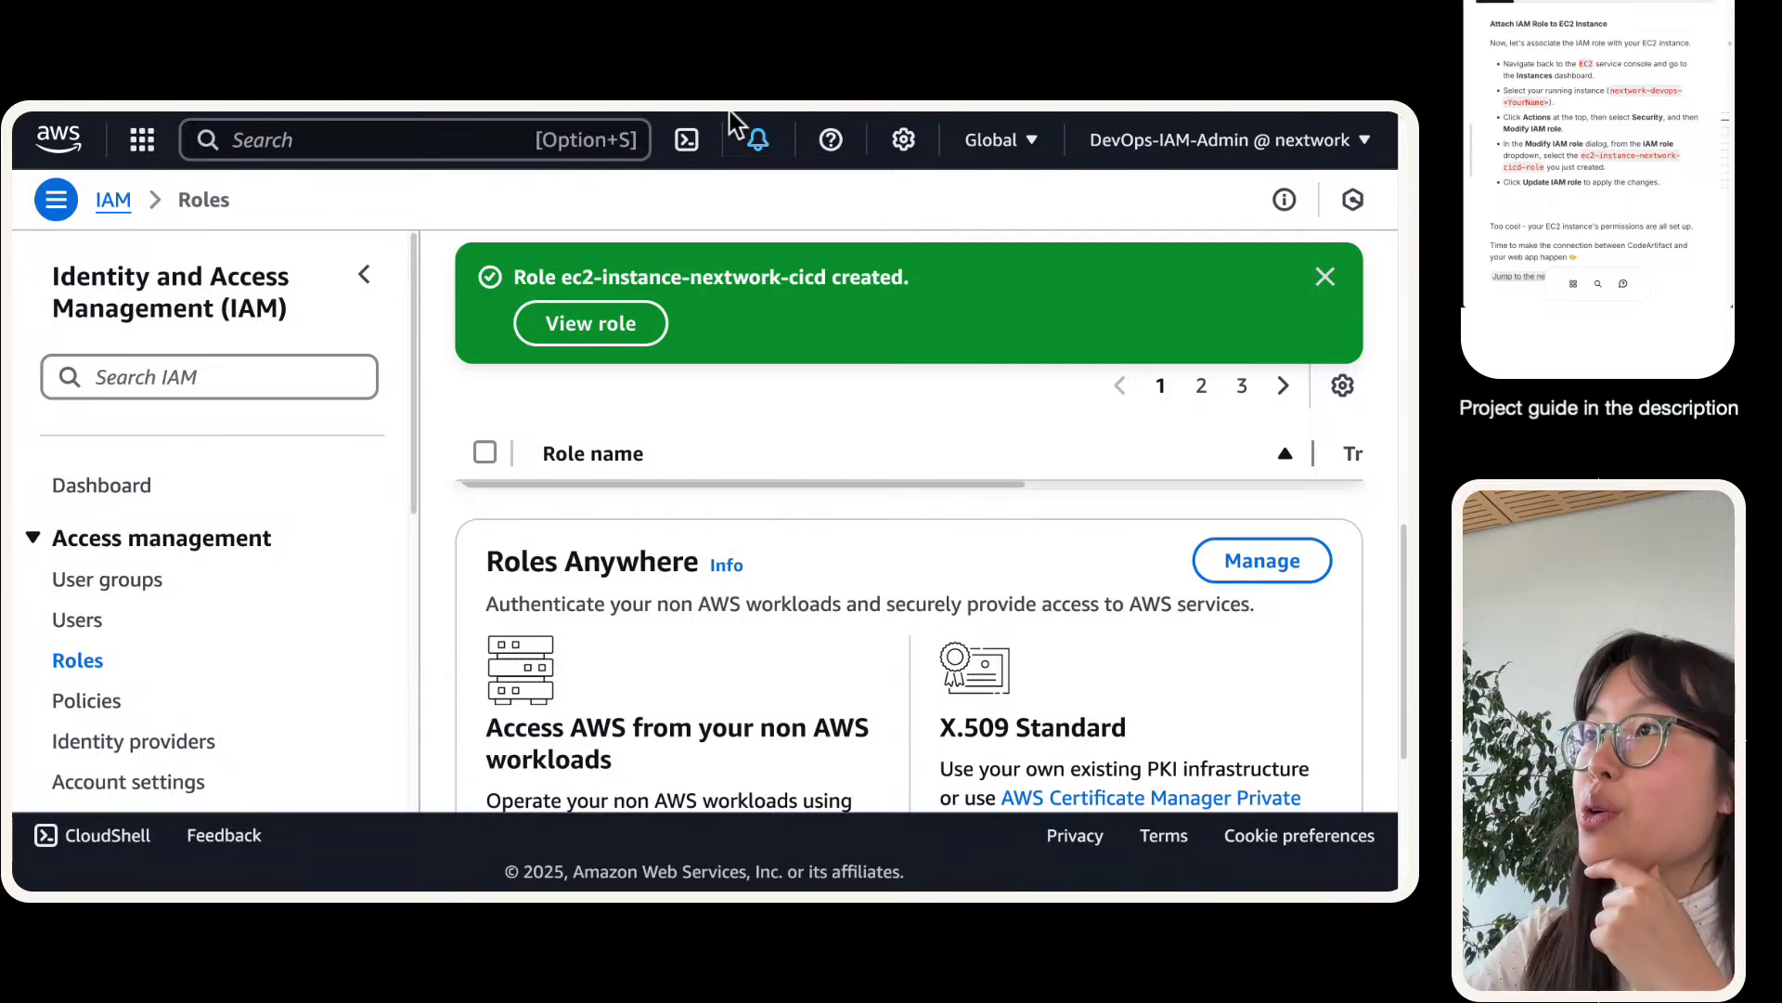
- Open the Modify IAM role form from the EC2 instance actions and browse the available roles
left_click(639, 141)
left_click(74, 601)
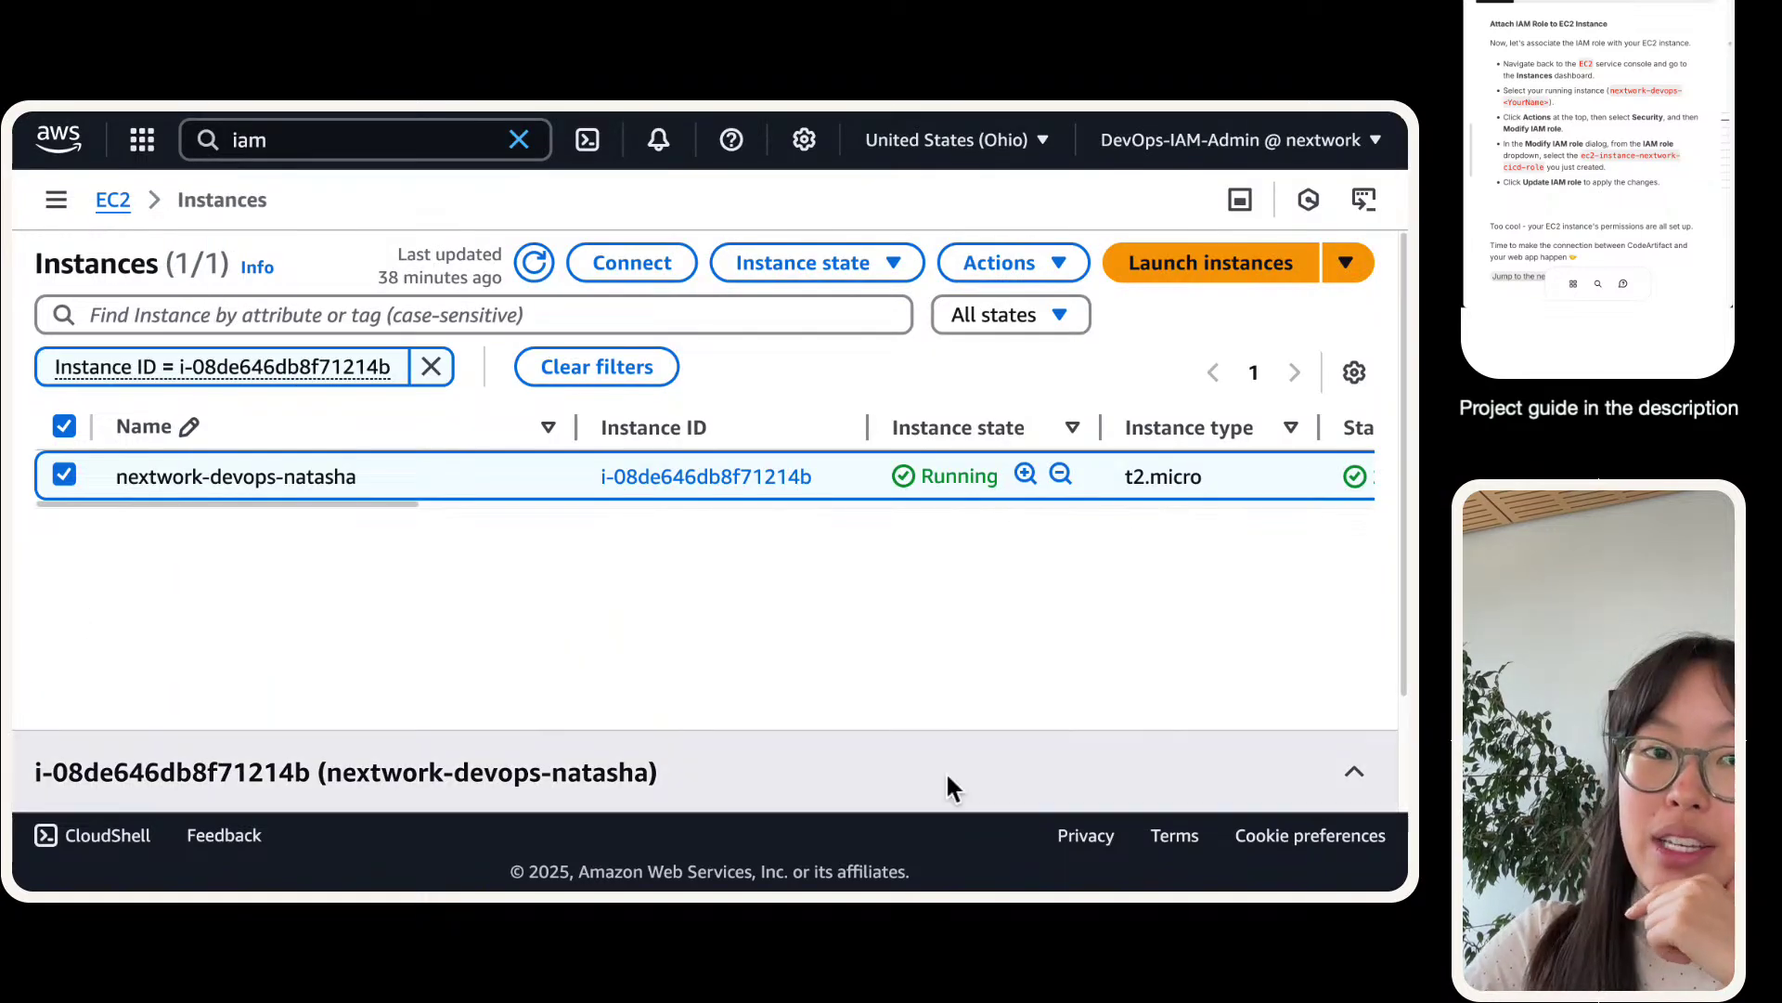
left_click(1025, 262)
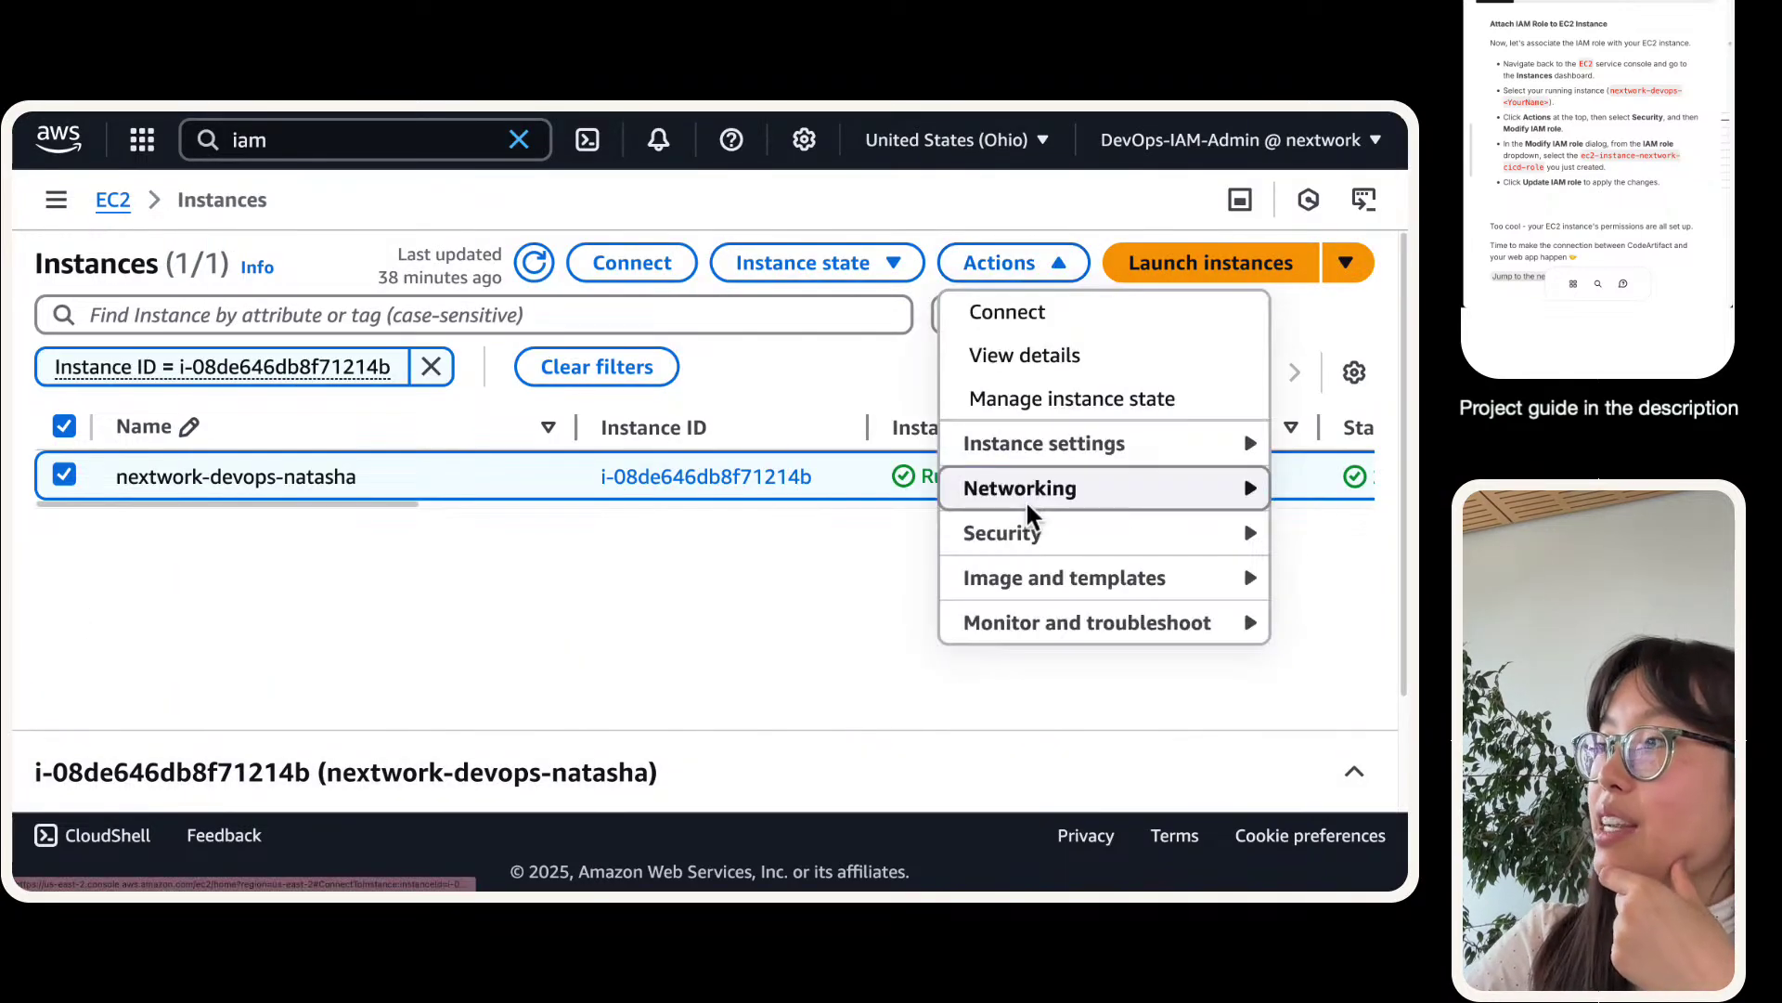
mouse_move(998, 545)
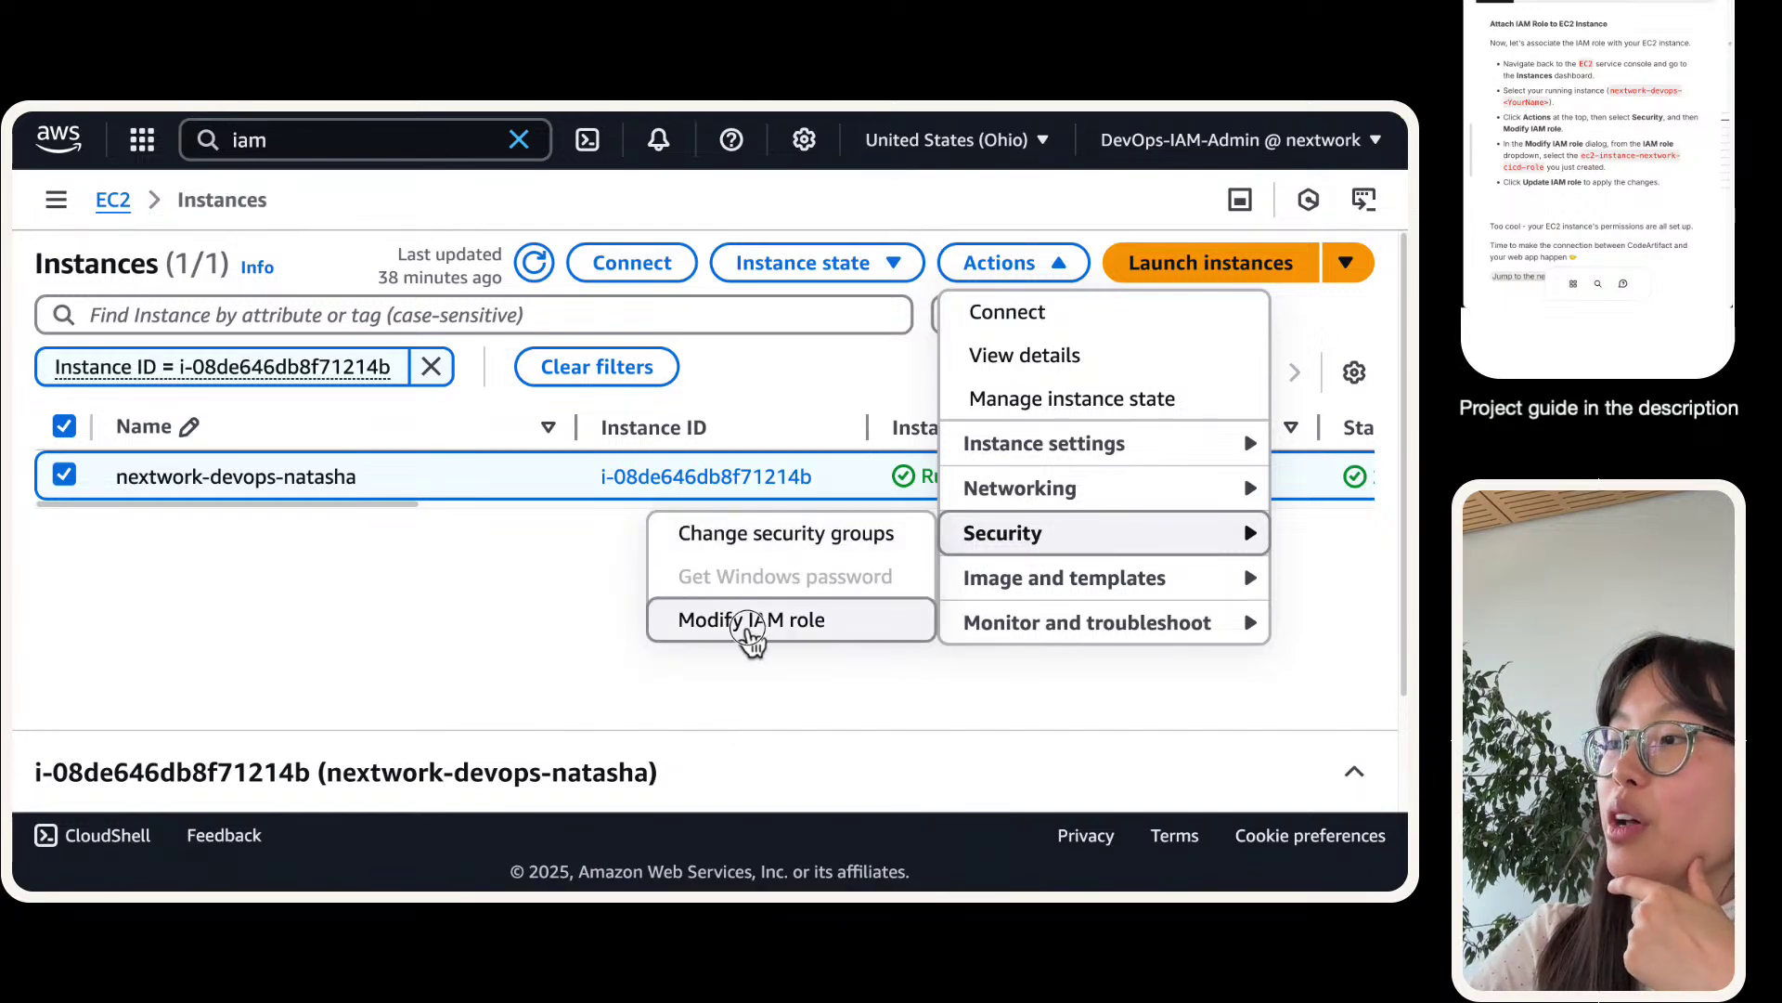
left_click(754, 616)
left_click(405, 561)
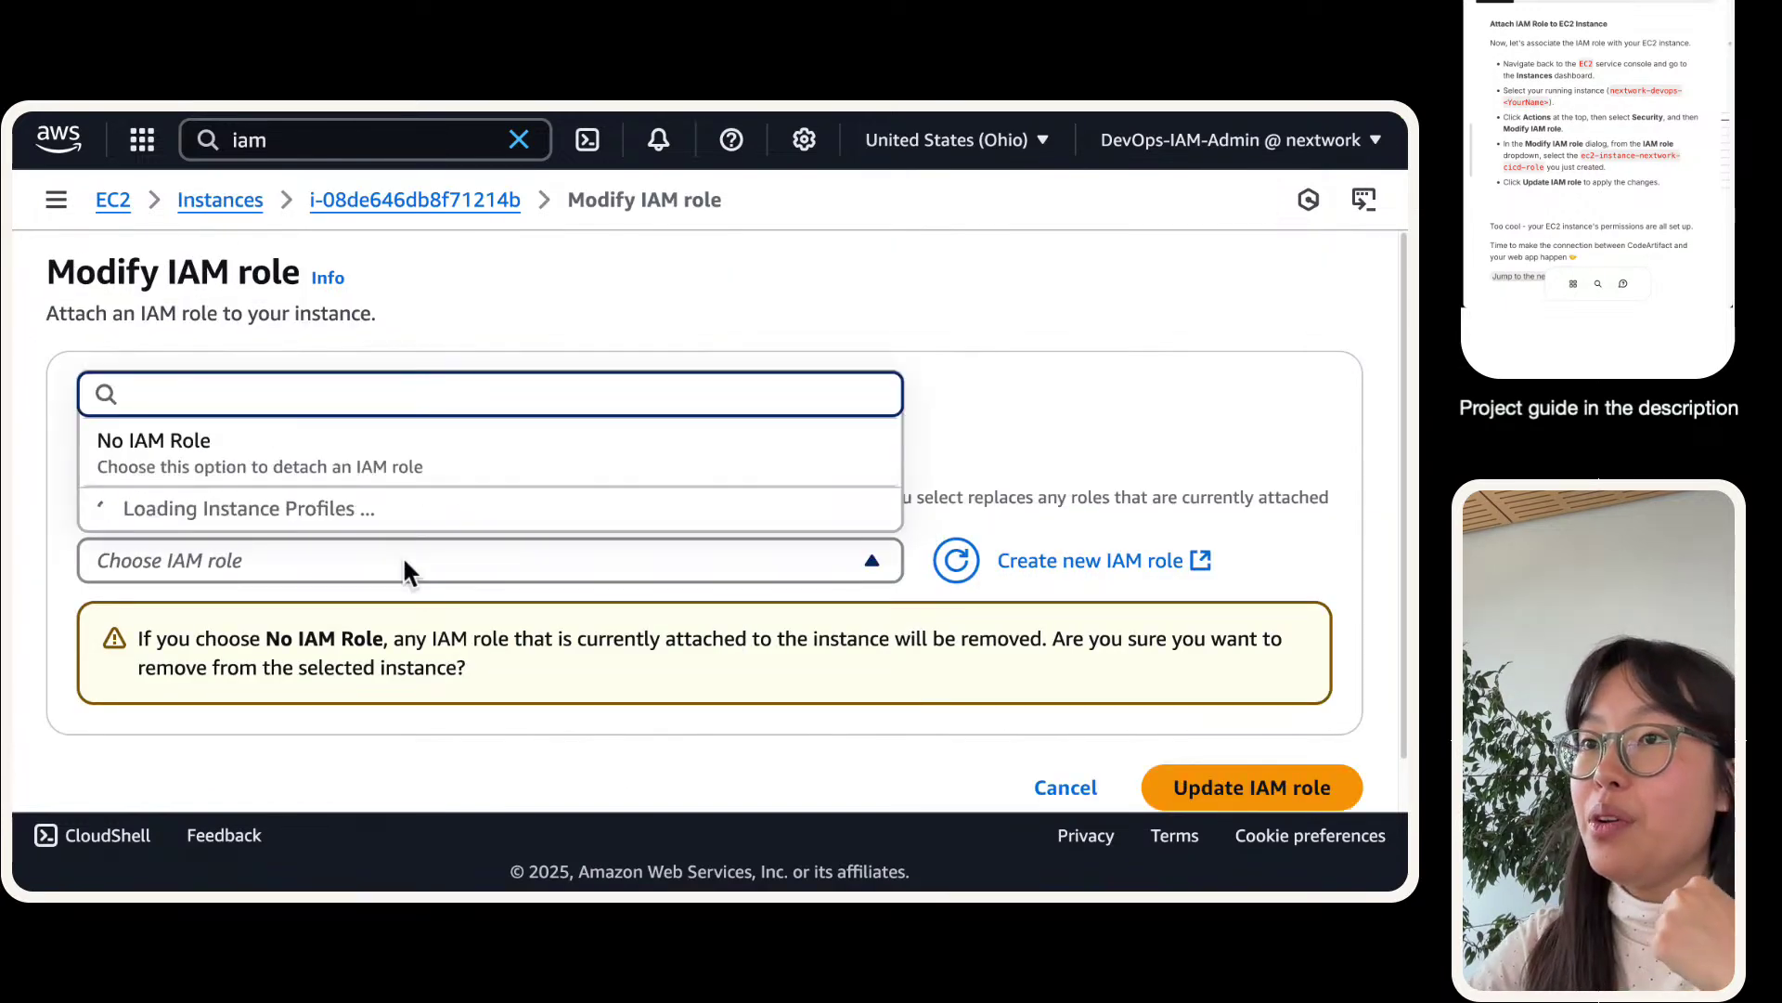
left_click(1034, 455)
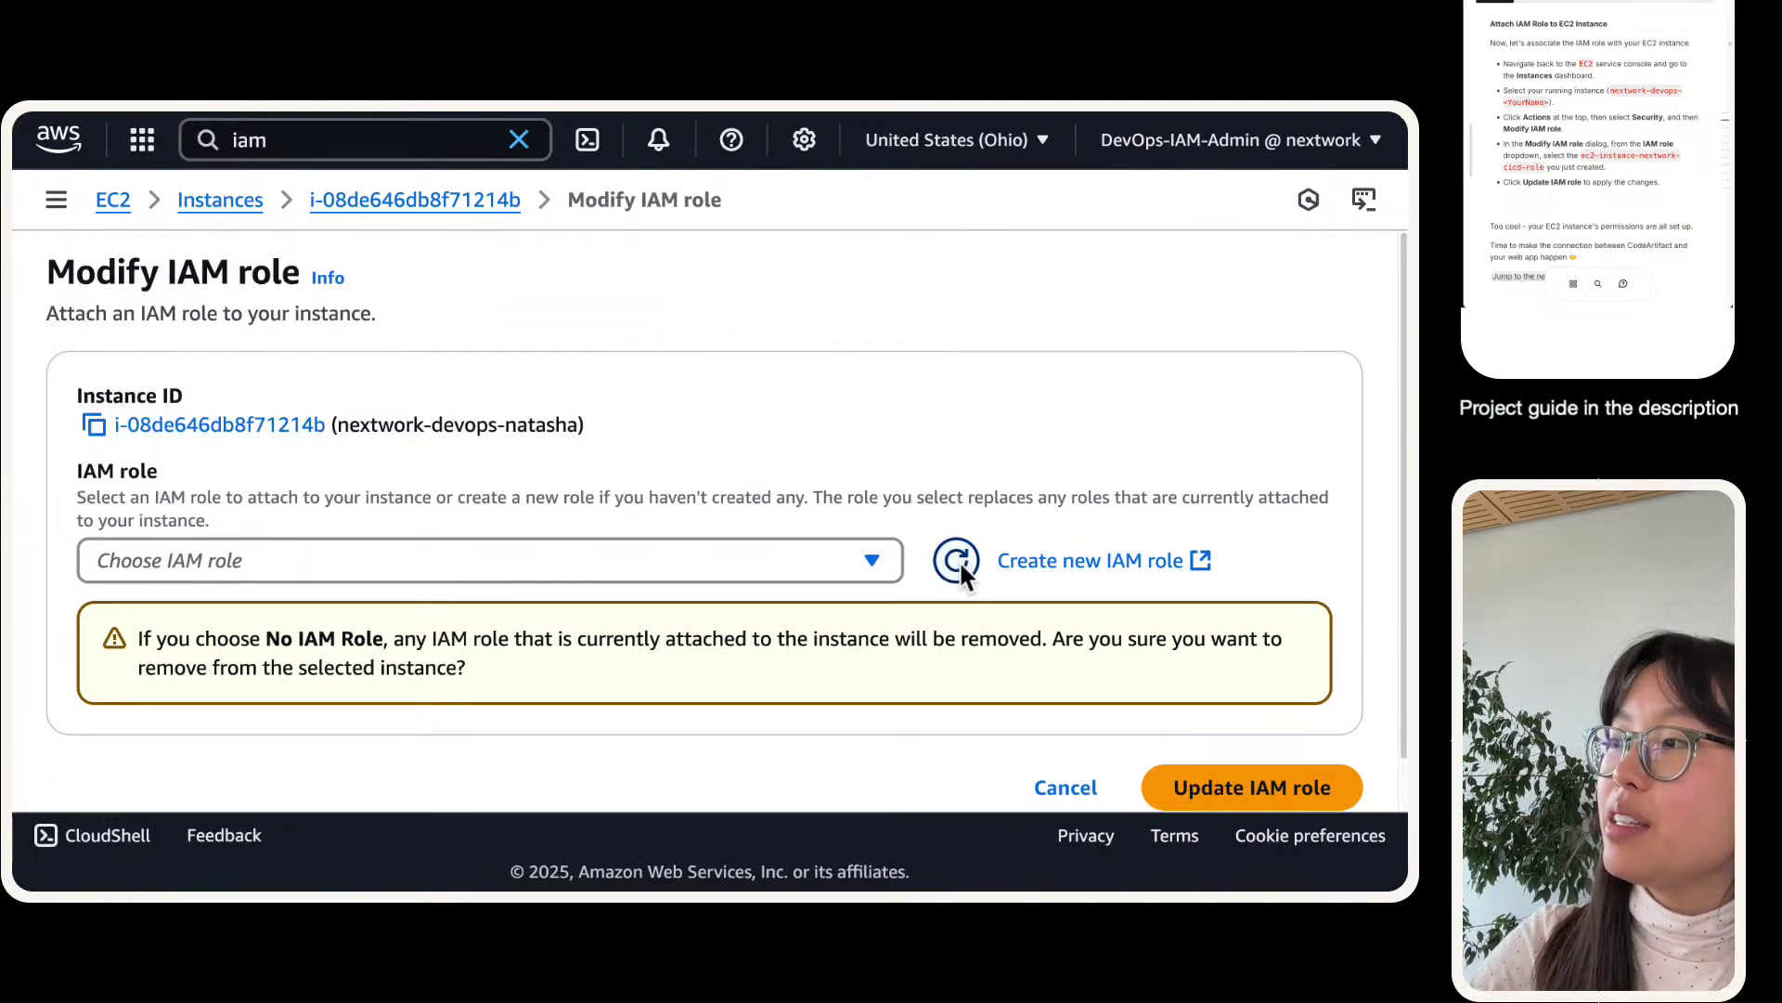
left_click(653, 569)
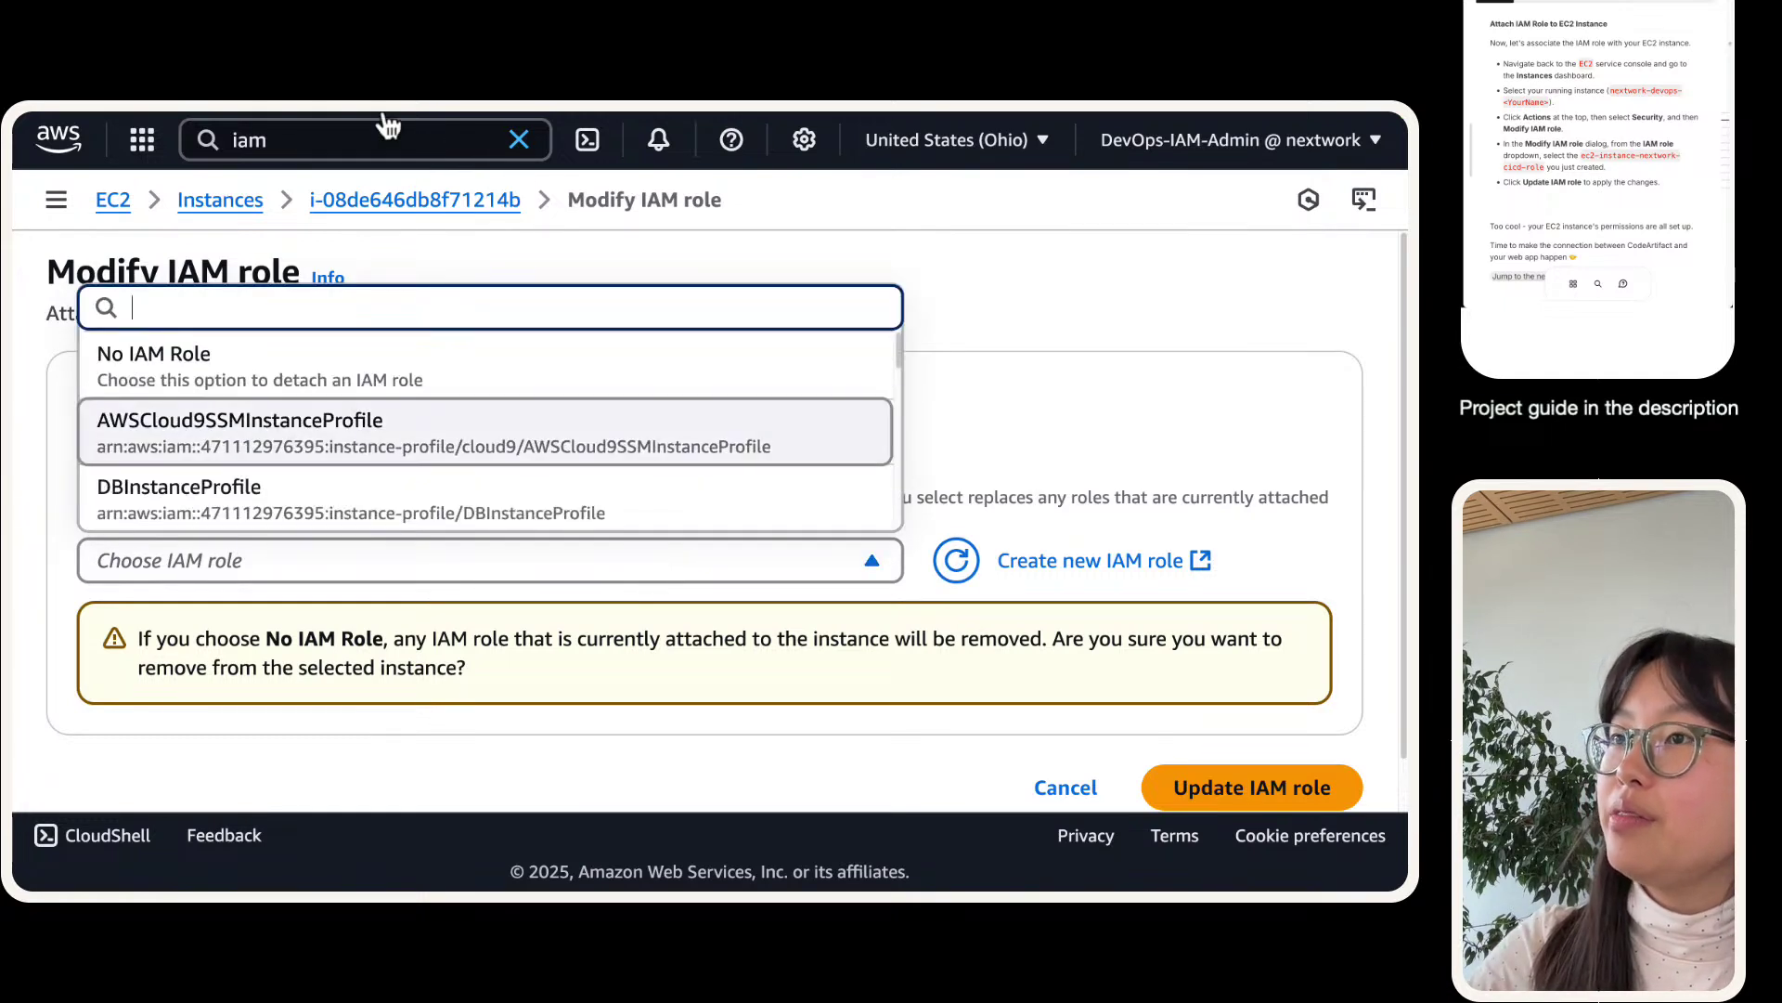
- Check the new role's details in IAM, then cancel the role change
mouse_move(383, 130)
left_click(487, 147)
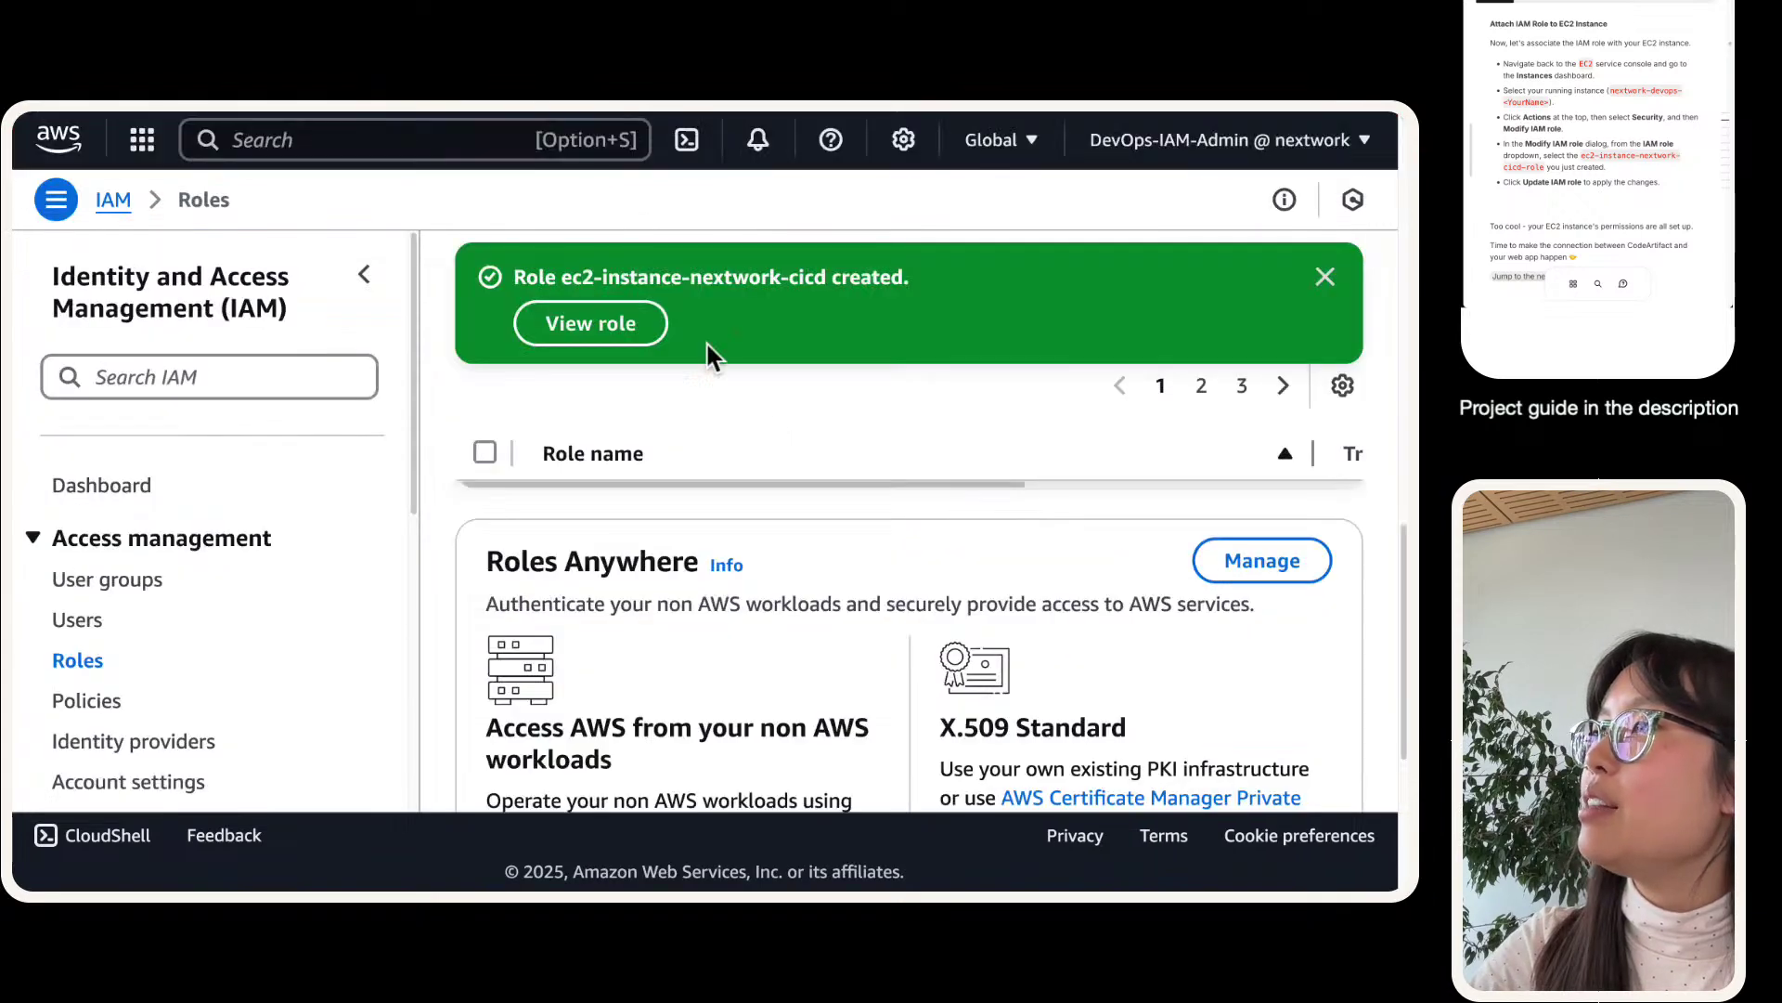
left_click(615, 326)
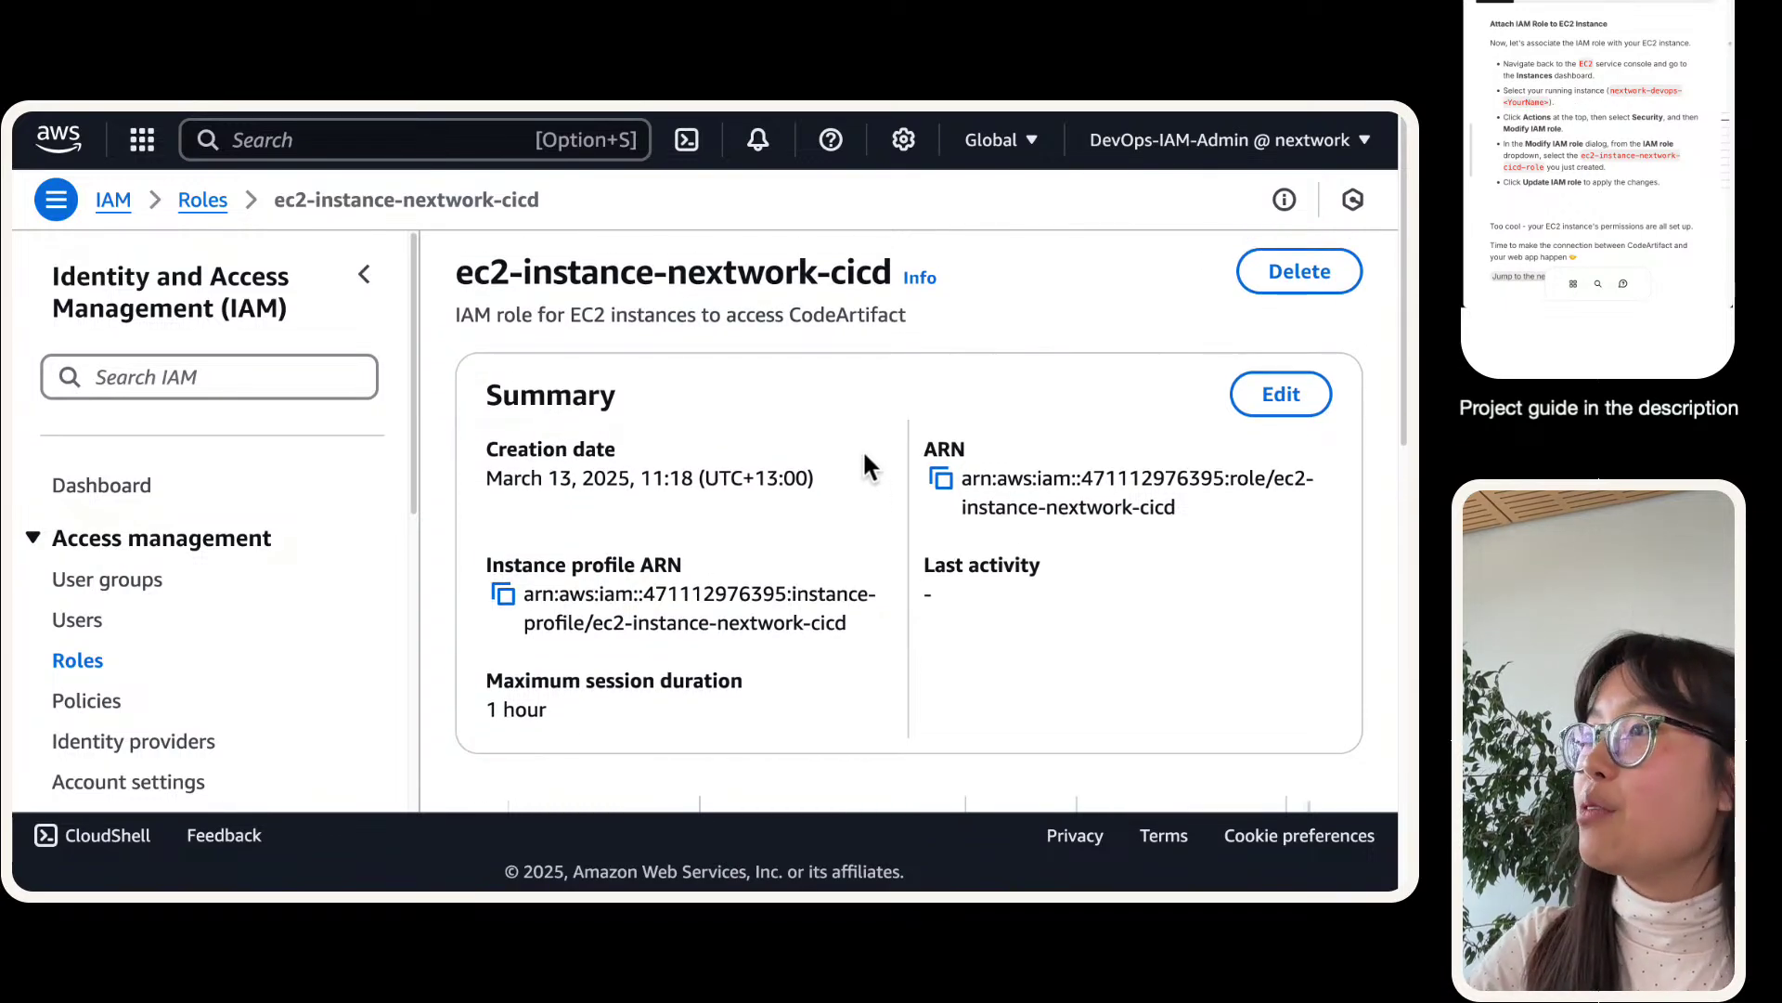
left_click(613, 126)
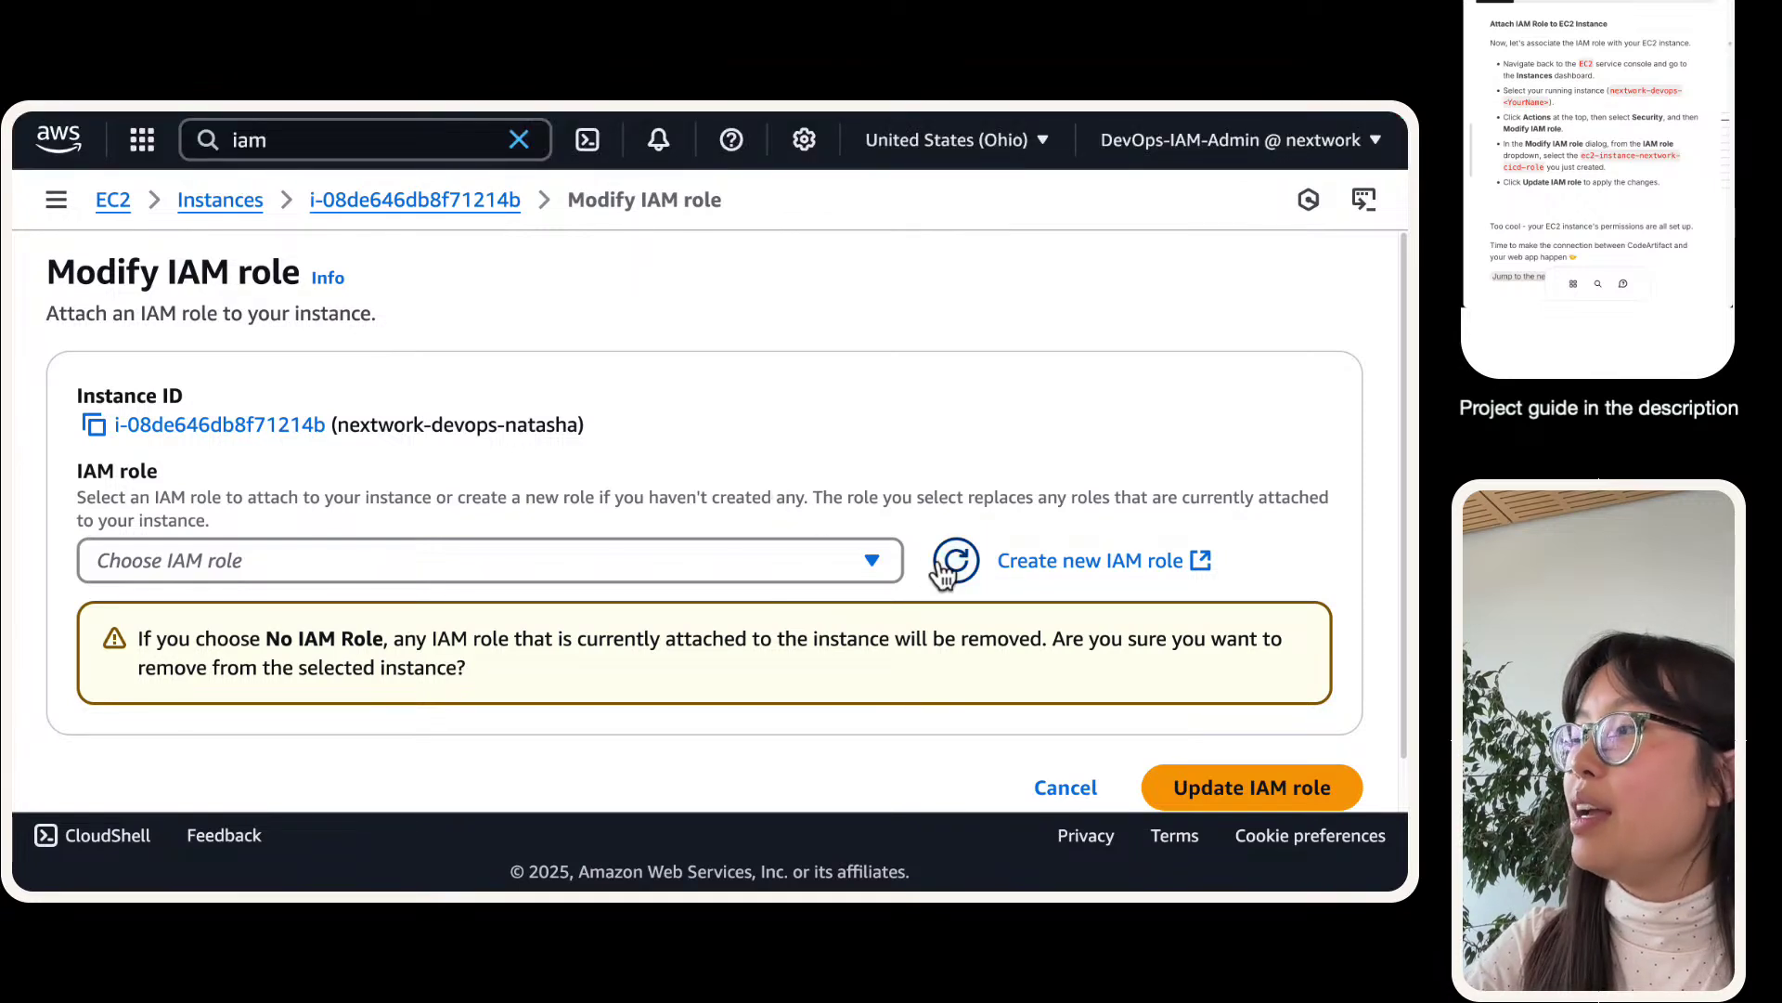
left_click(716, 576)
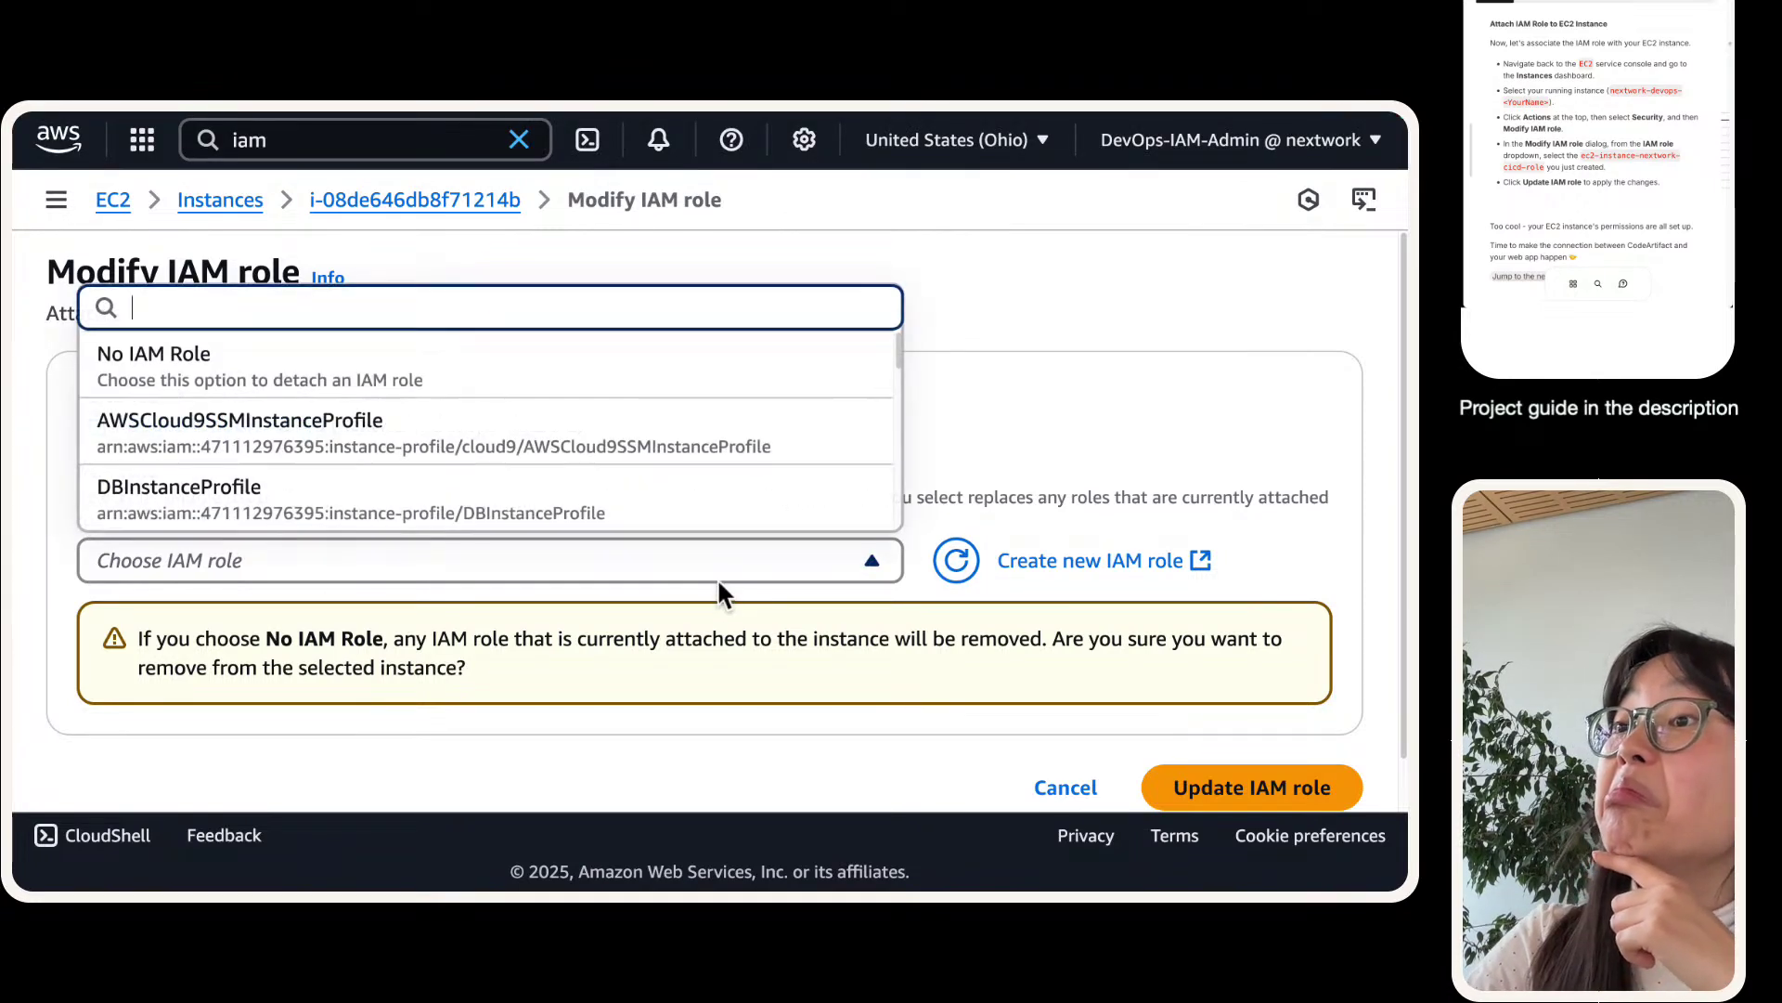
left_click(1050, 768)
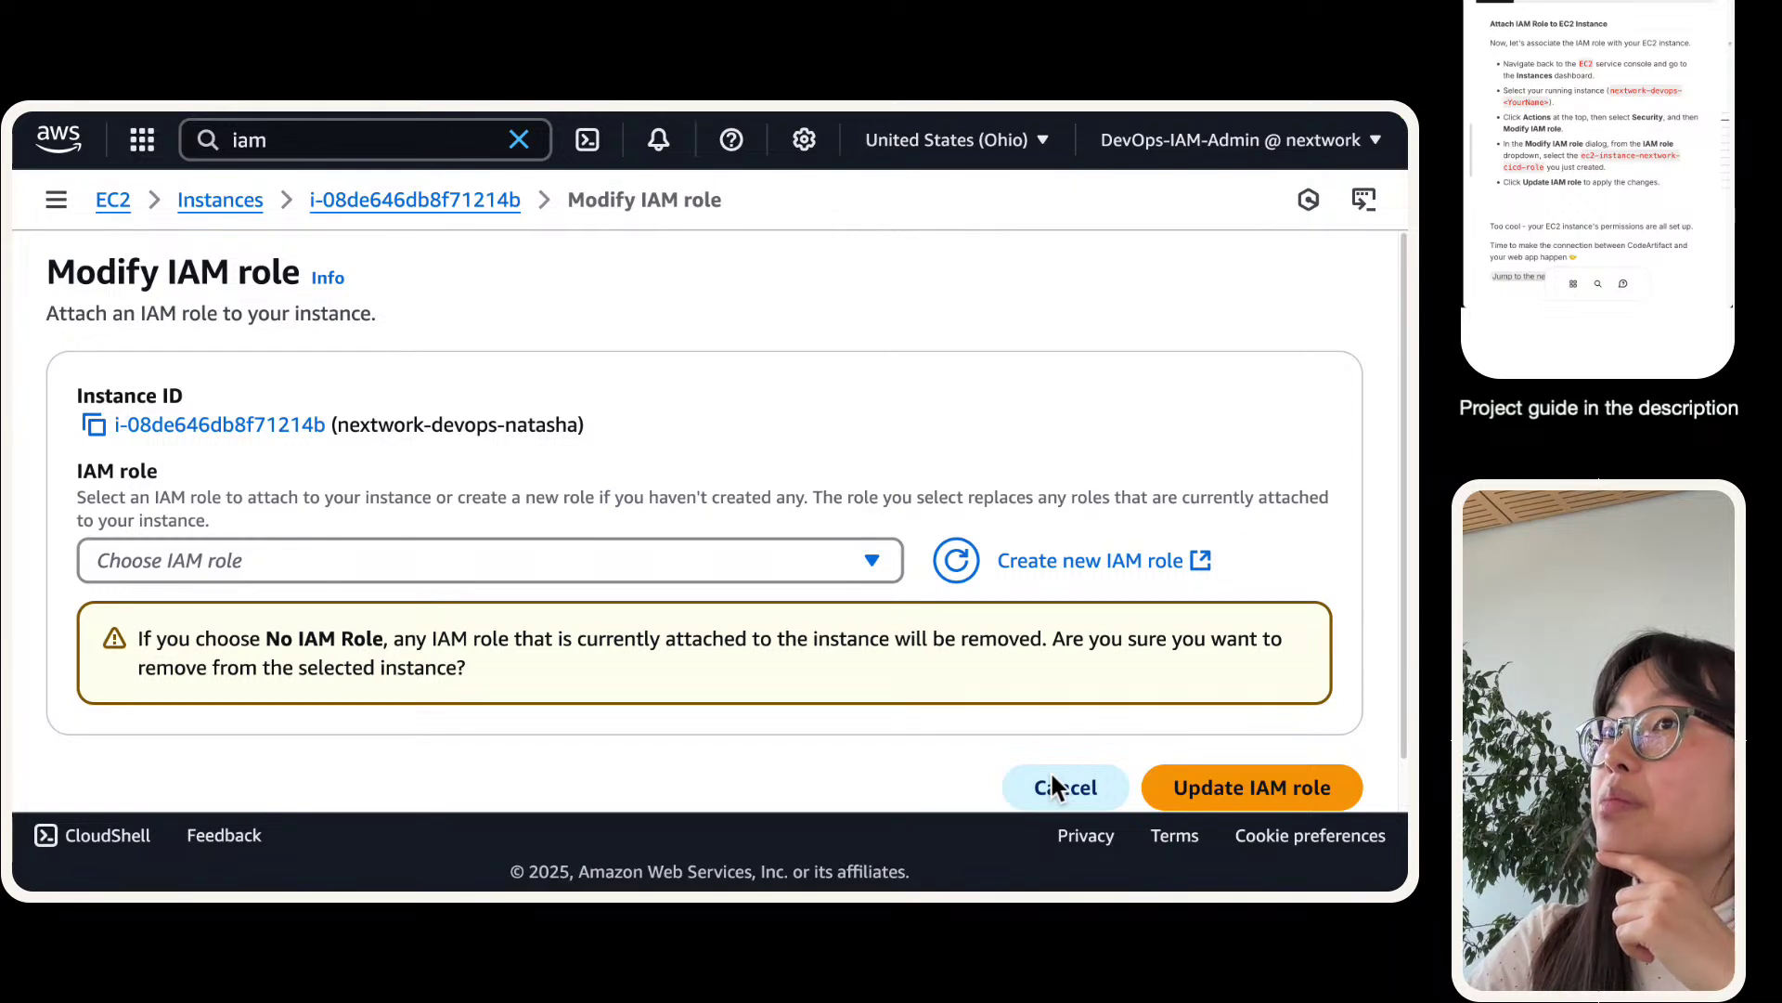
left_click(1052, 777)
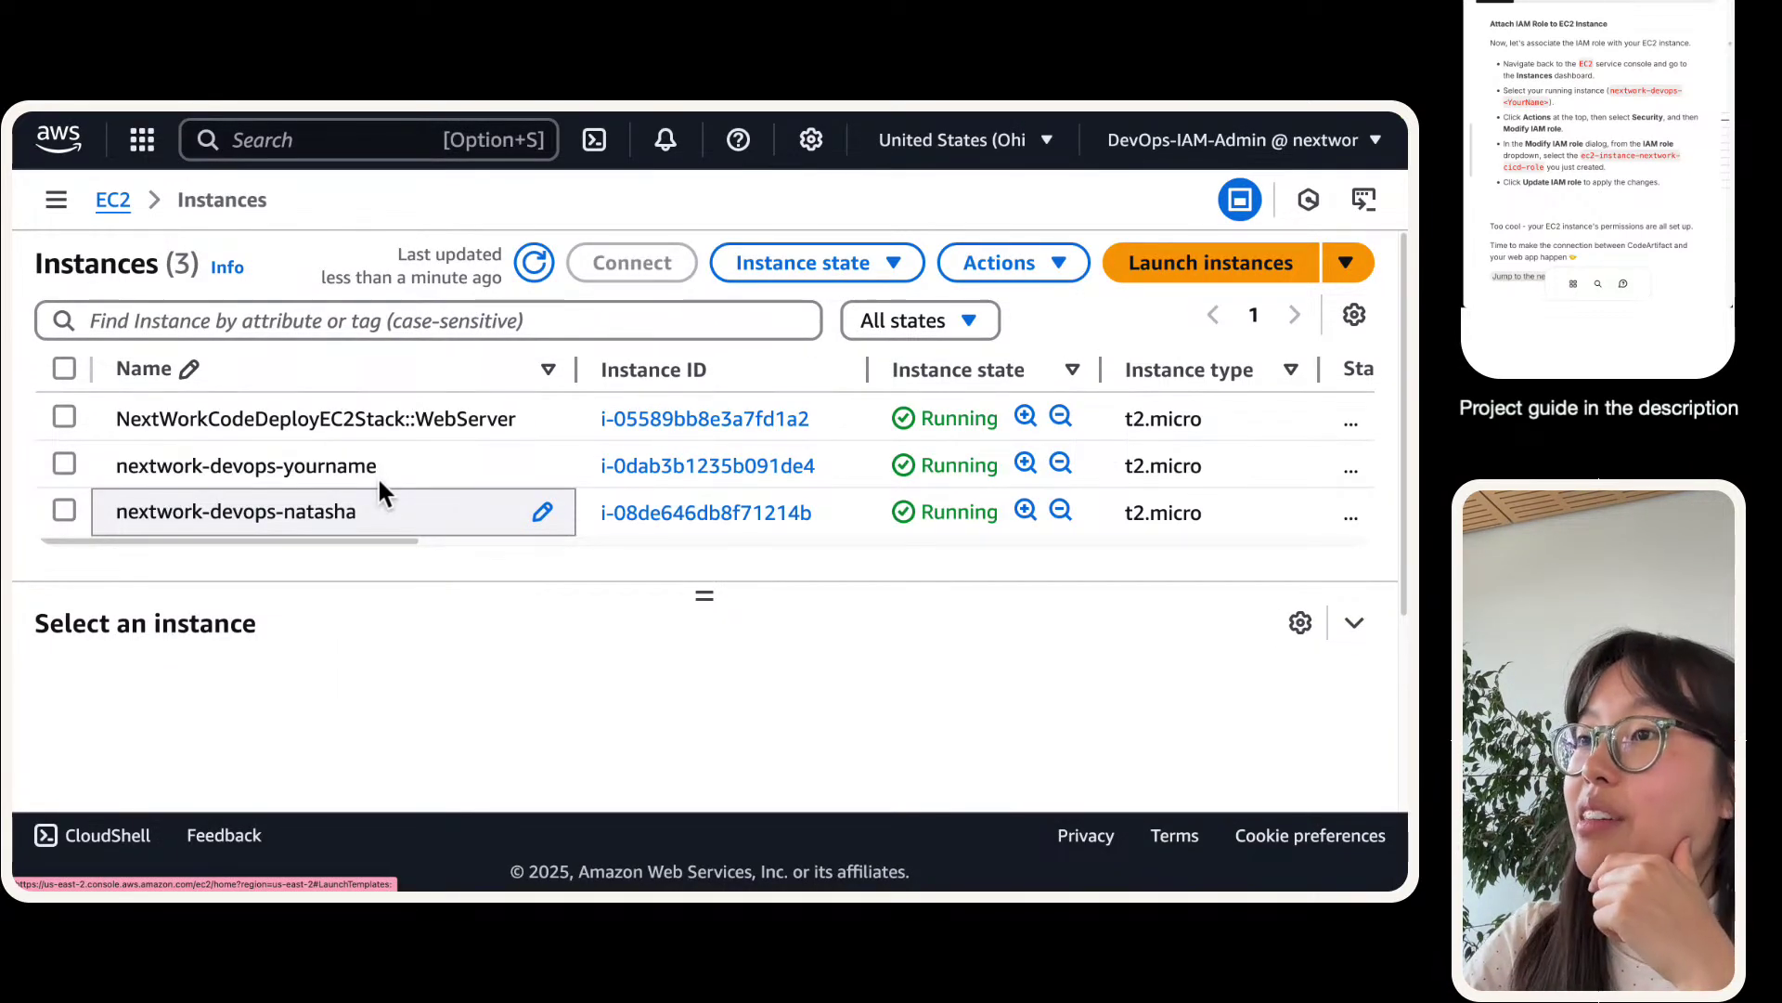
- Select instance i-08de646db8f71214b and reopen its Modify IAM role form
left_click(63, 511)
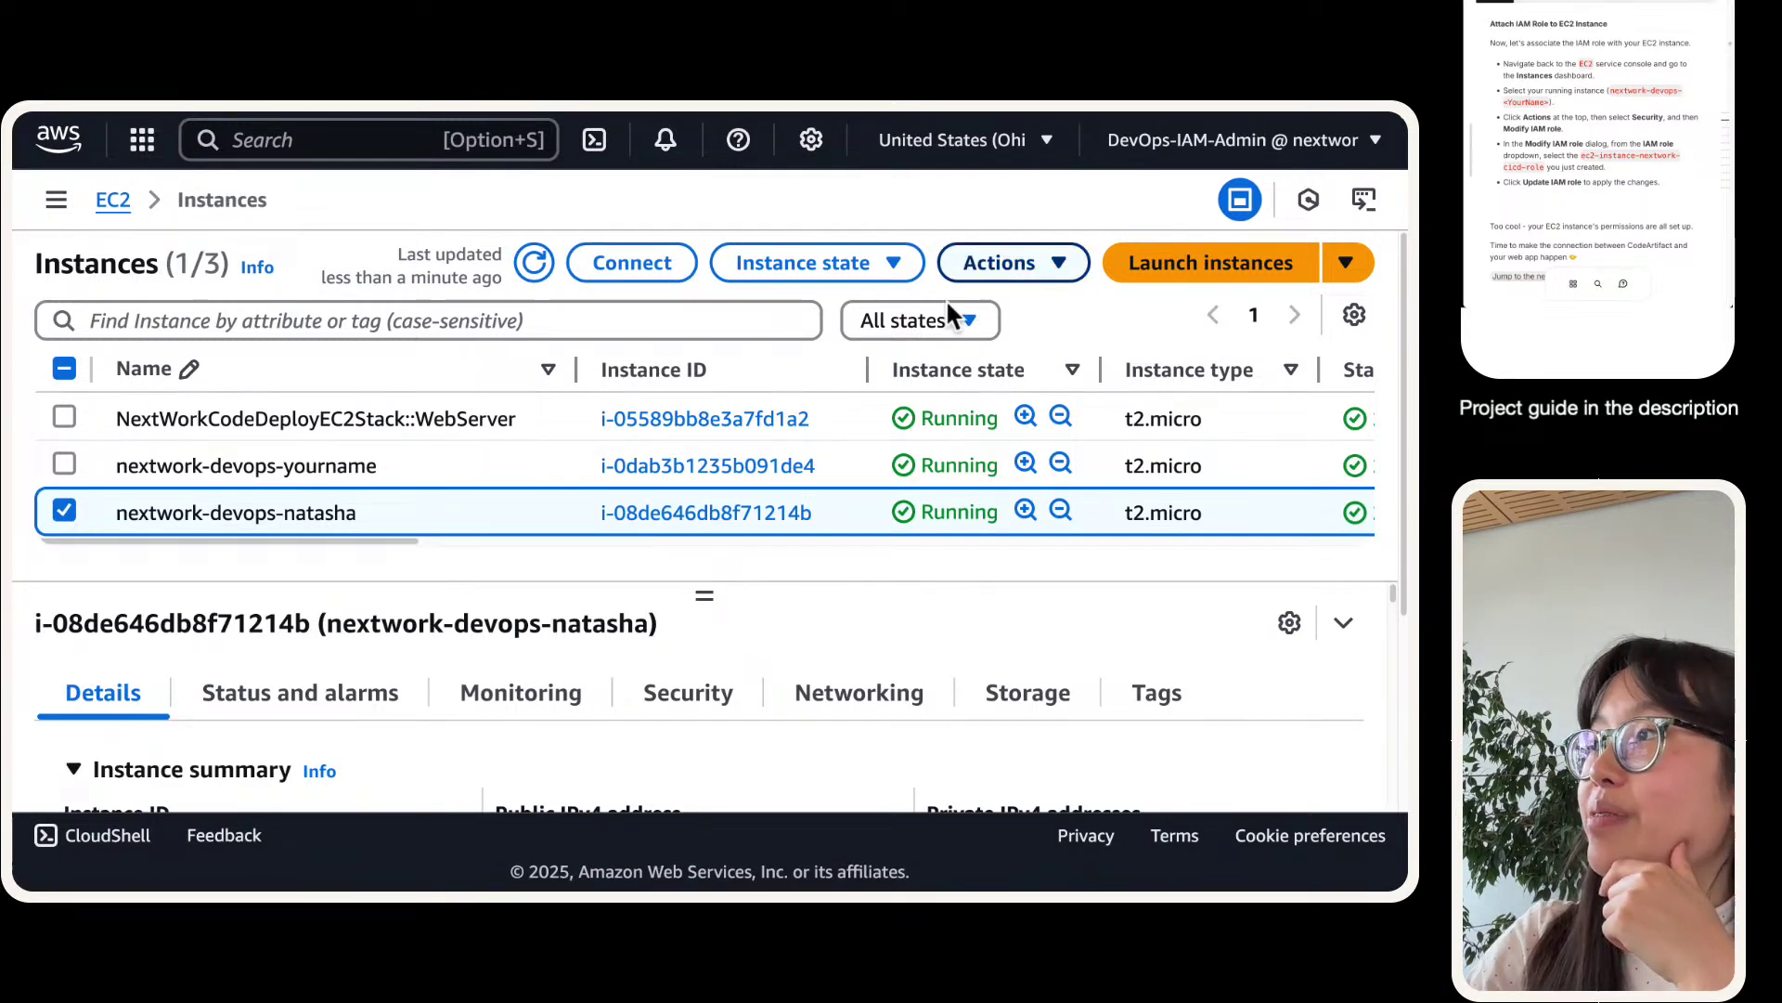
left_click(1001, 262)
mouse_move(1038, 550)
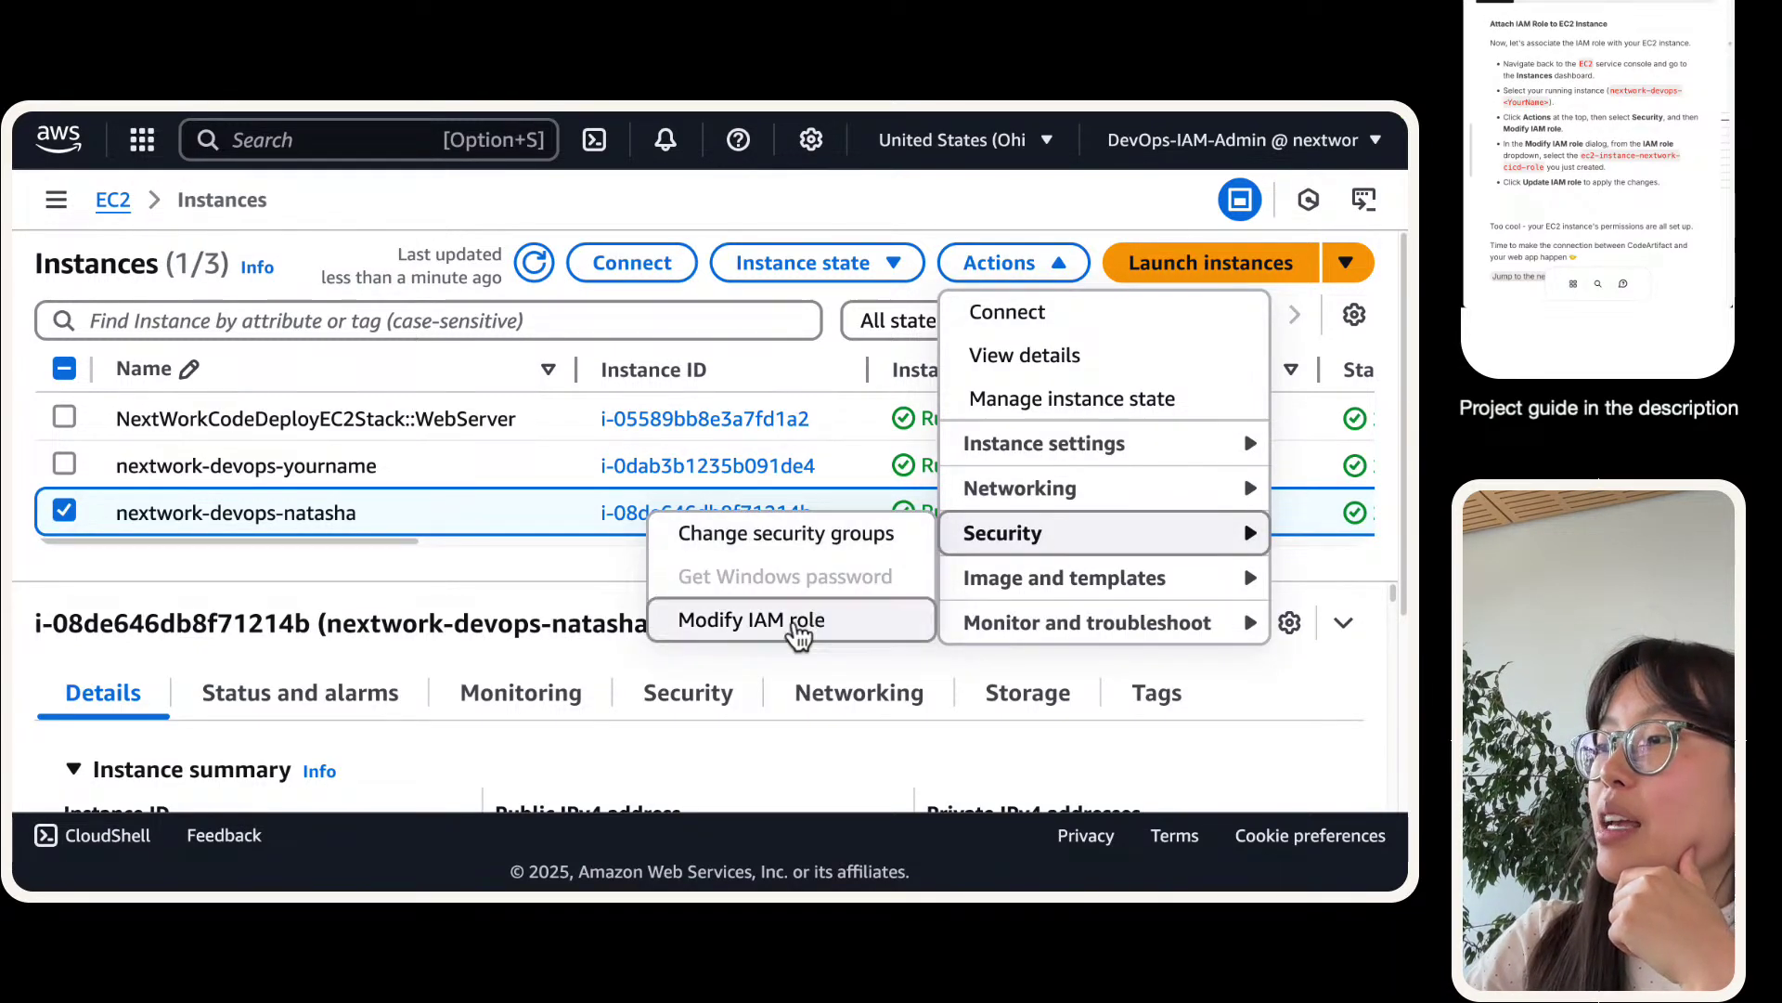
left_click(807, 624)
left_click(449, 567)
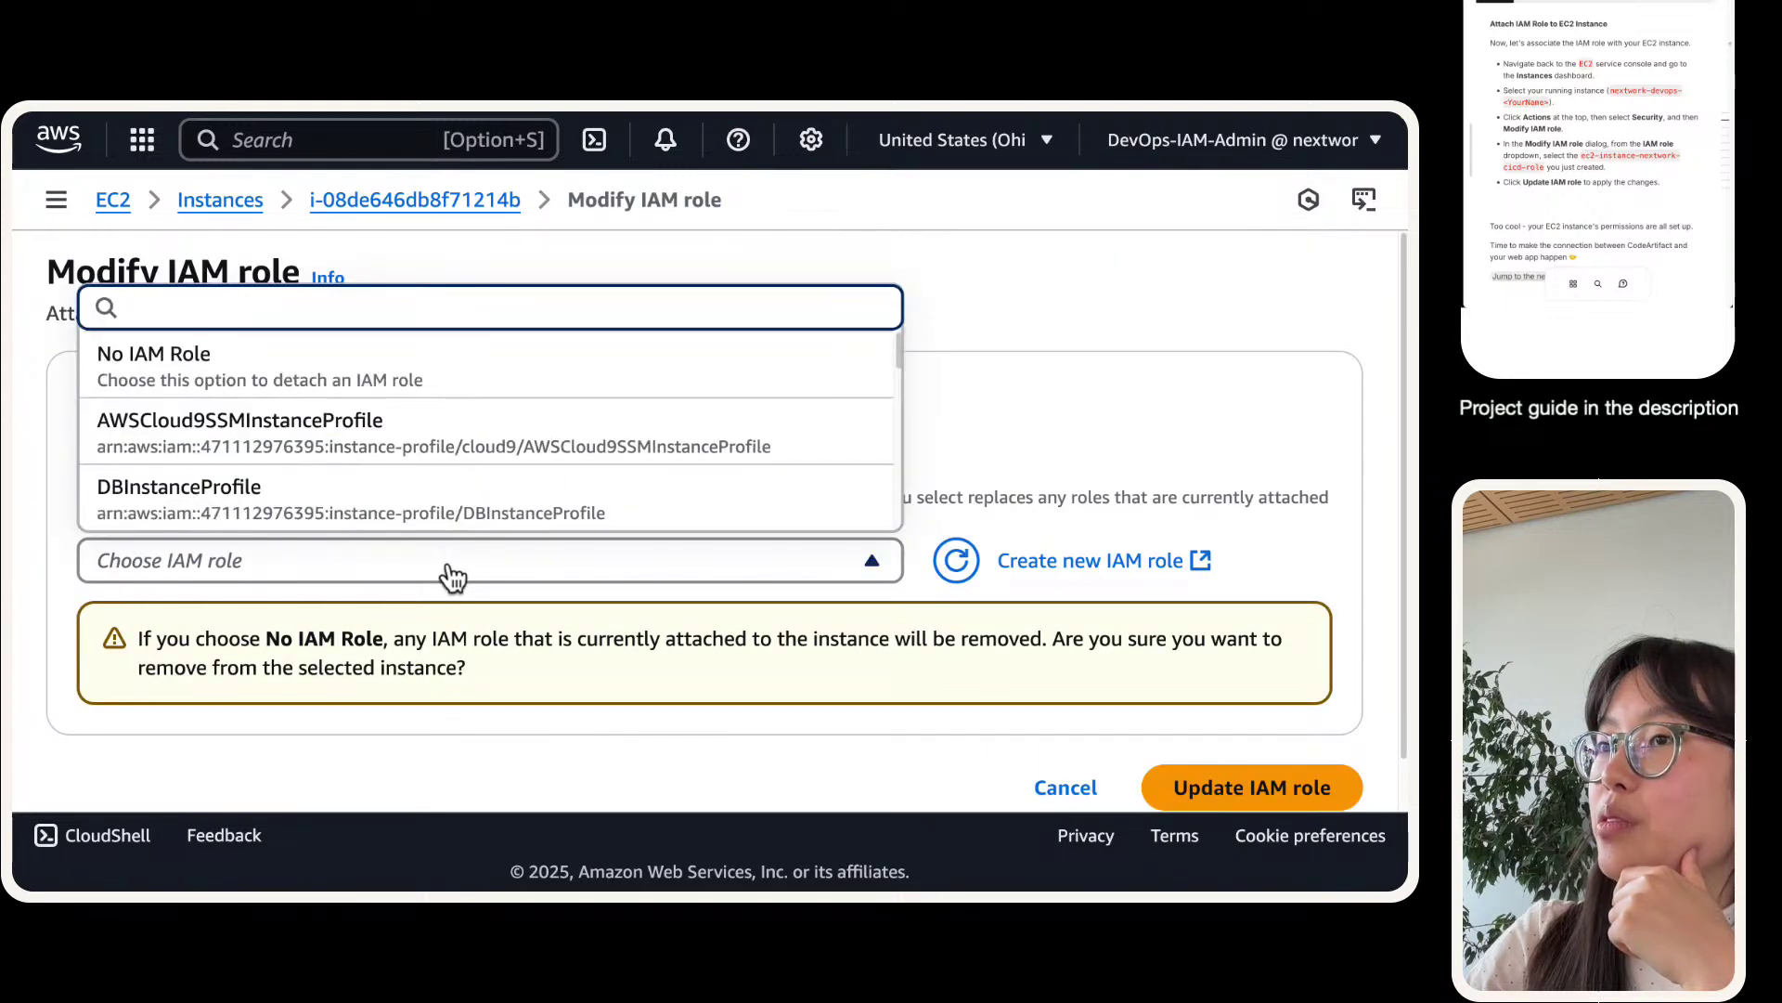
scroll(761, 448, "down", 3)
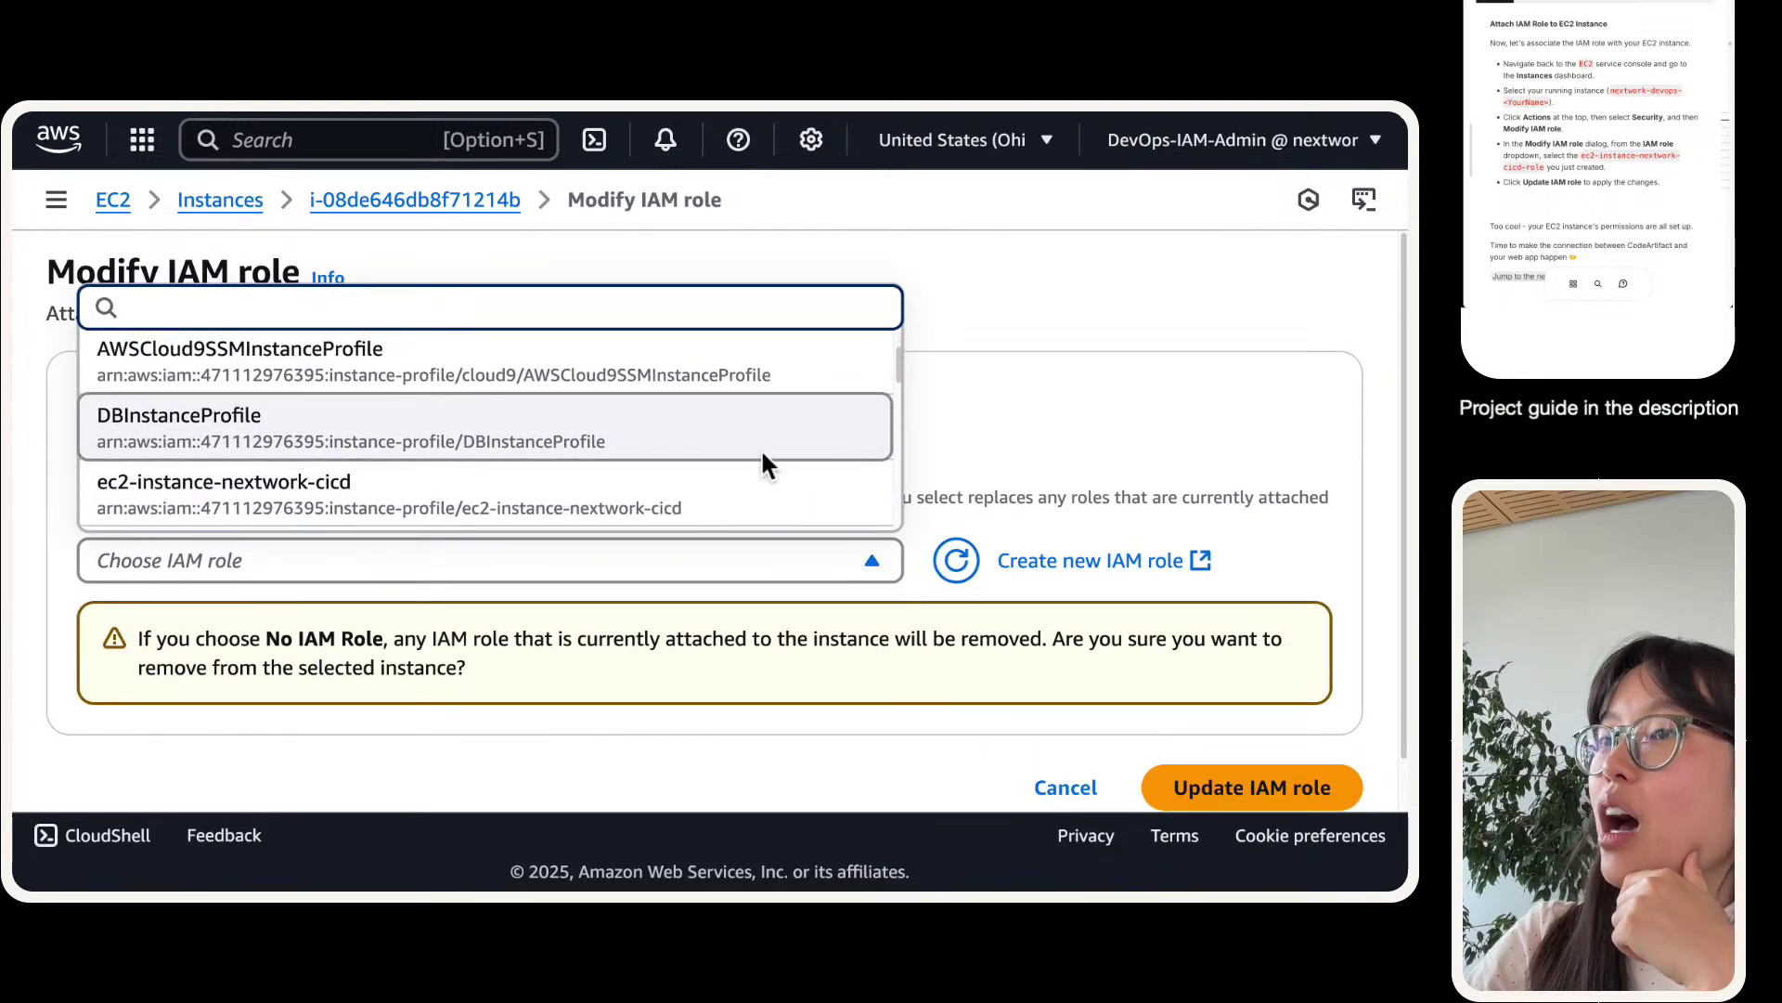
scroll(759, 447, "up", 3)
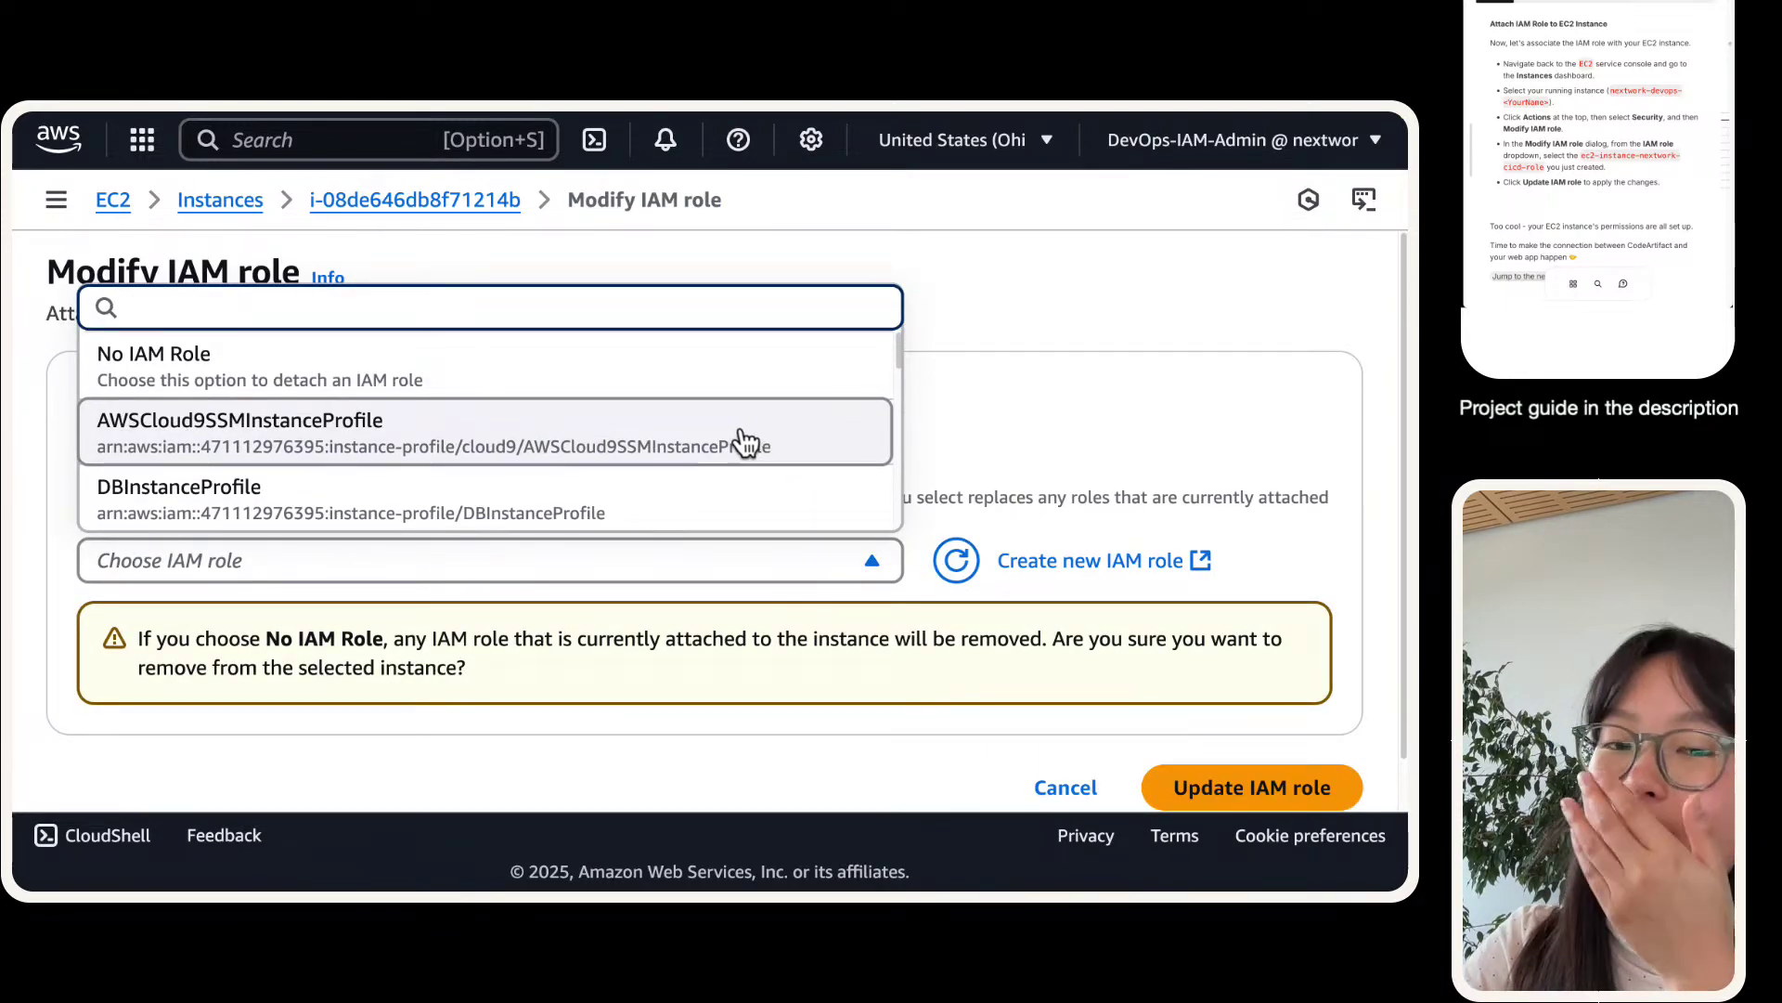
- Choose ec2-instance-nextwork-cicd and update the instance's IAM role
scroll(741, 442, "down", 2)
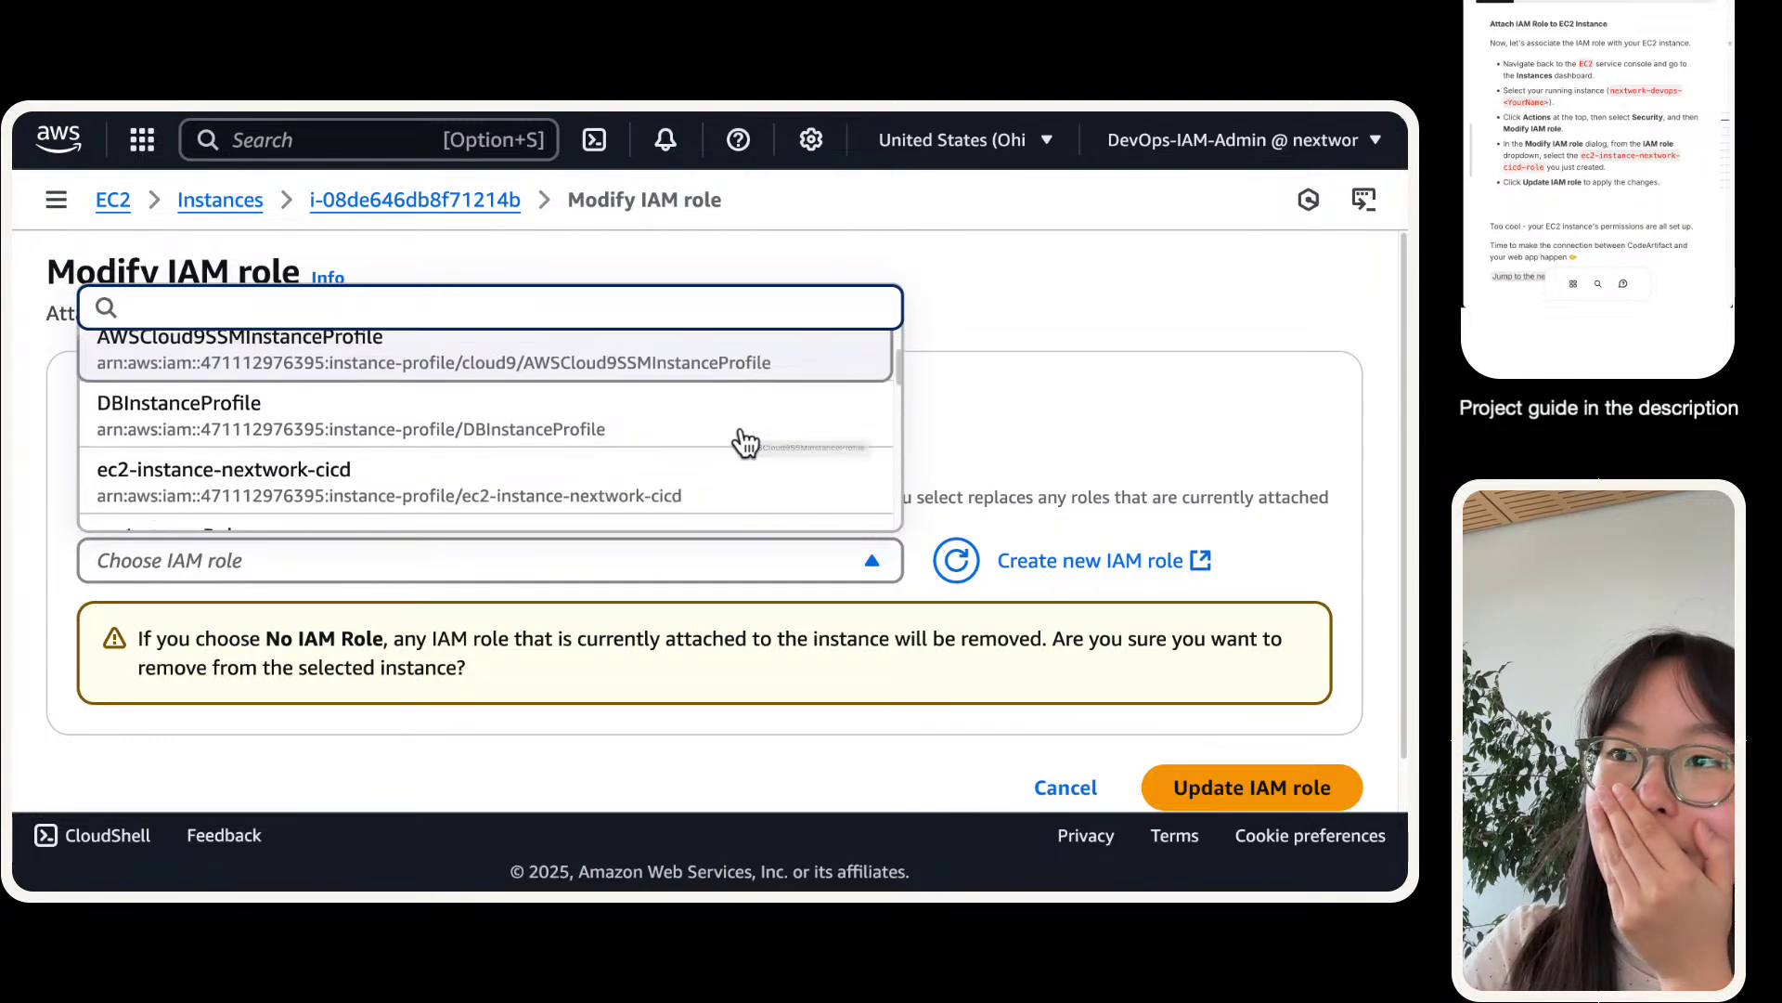
scroll(632, 469, "down", 1)
scroll(628, 469, "down", 3)
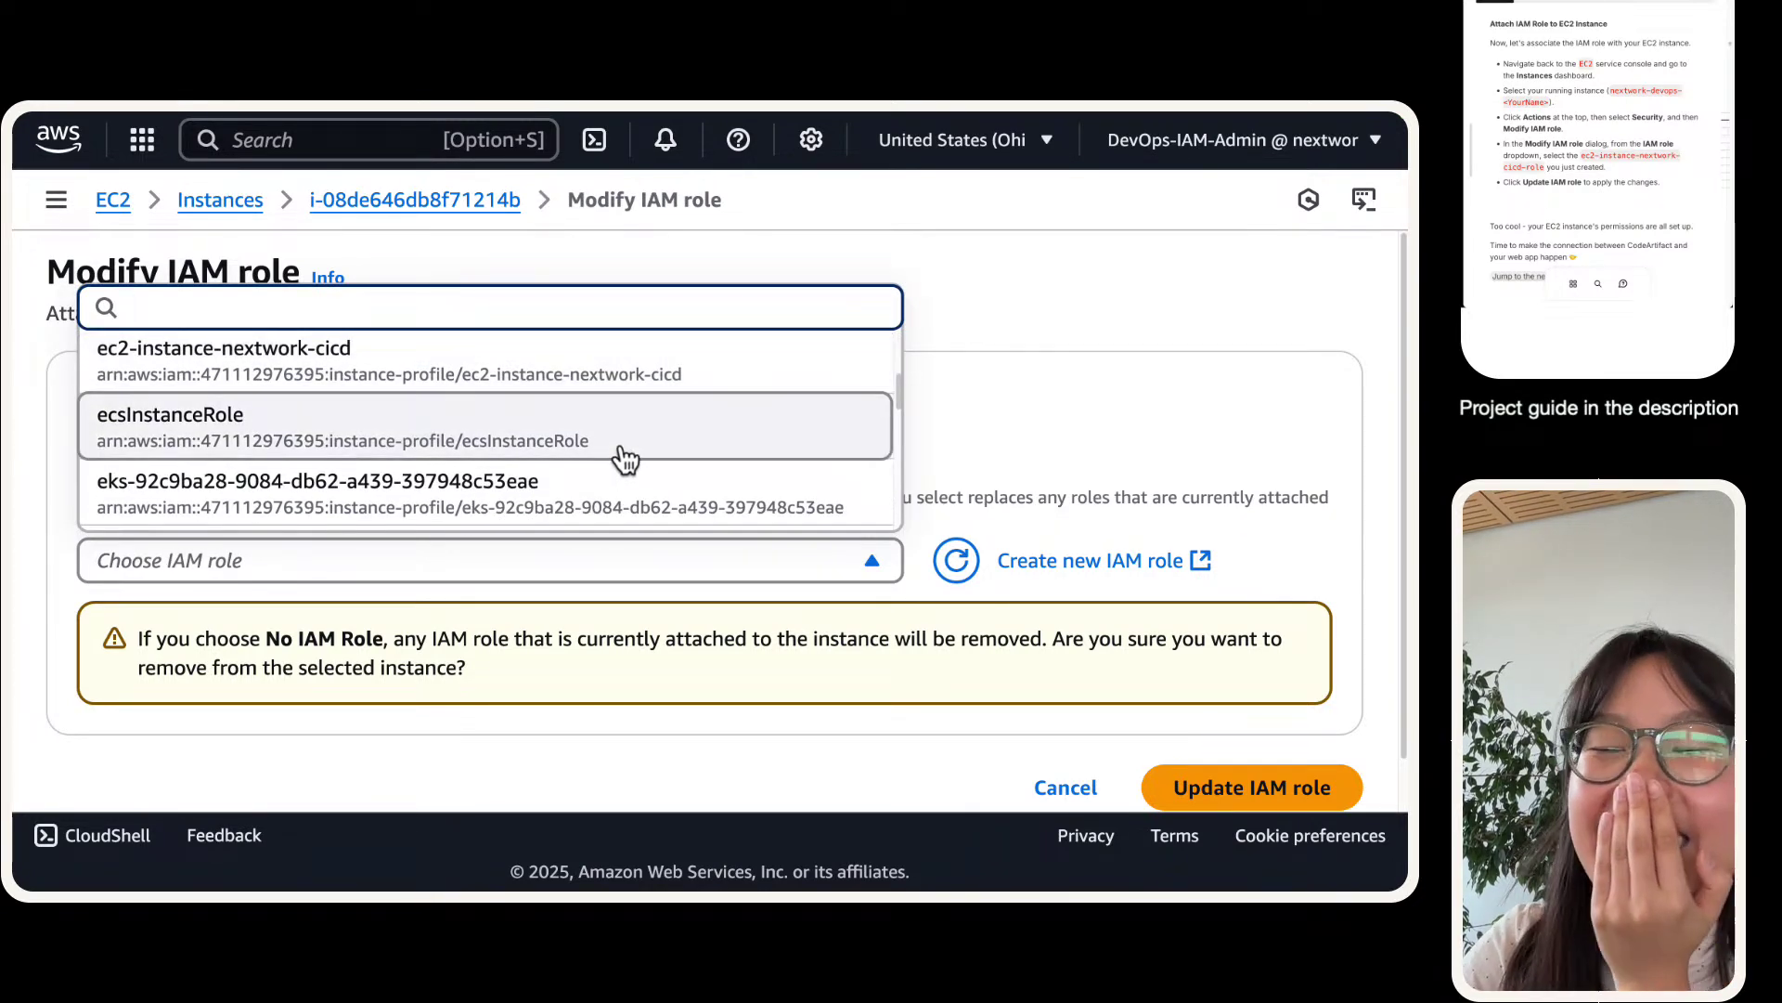
scroll(605, 384, "up", 5)
scroll(598, 385, "down", 1)
scroll(599, 385, "up", 1)
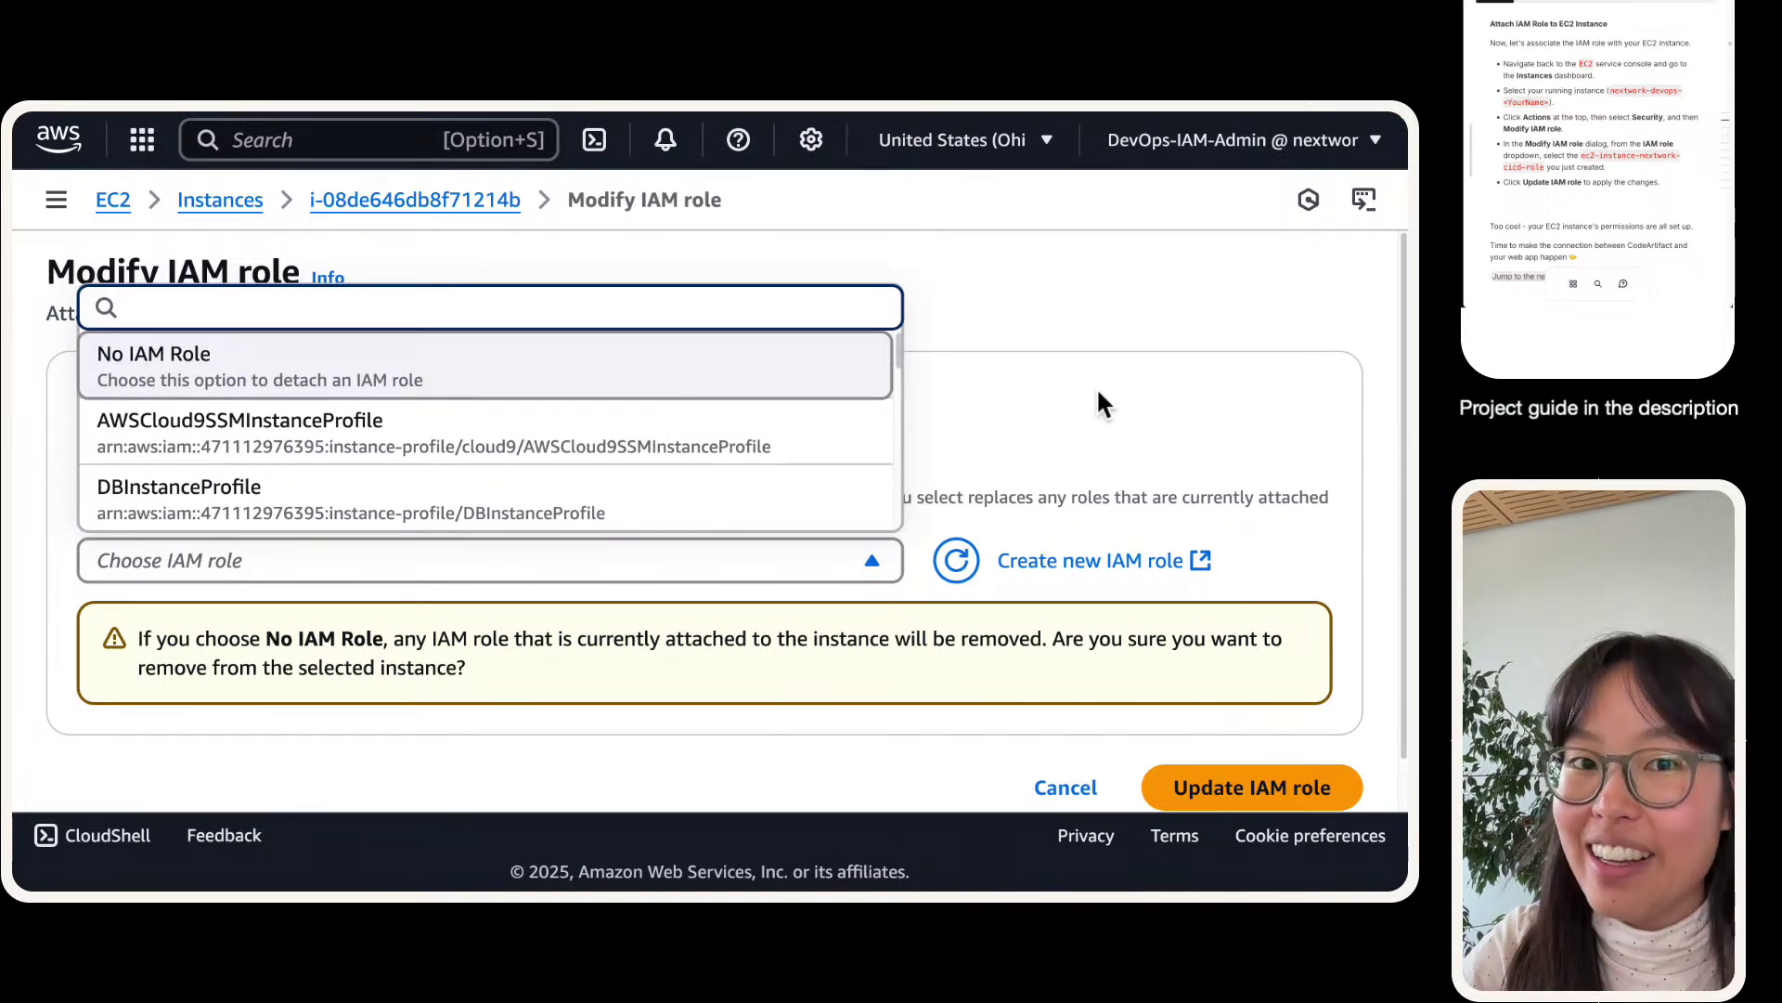
scroll(741, 432, "down", 2)
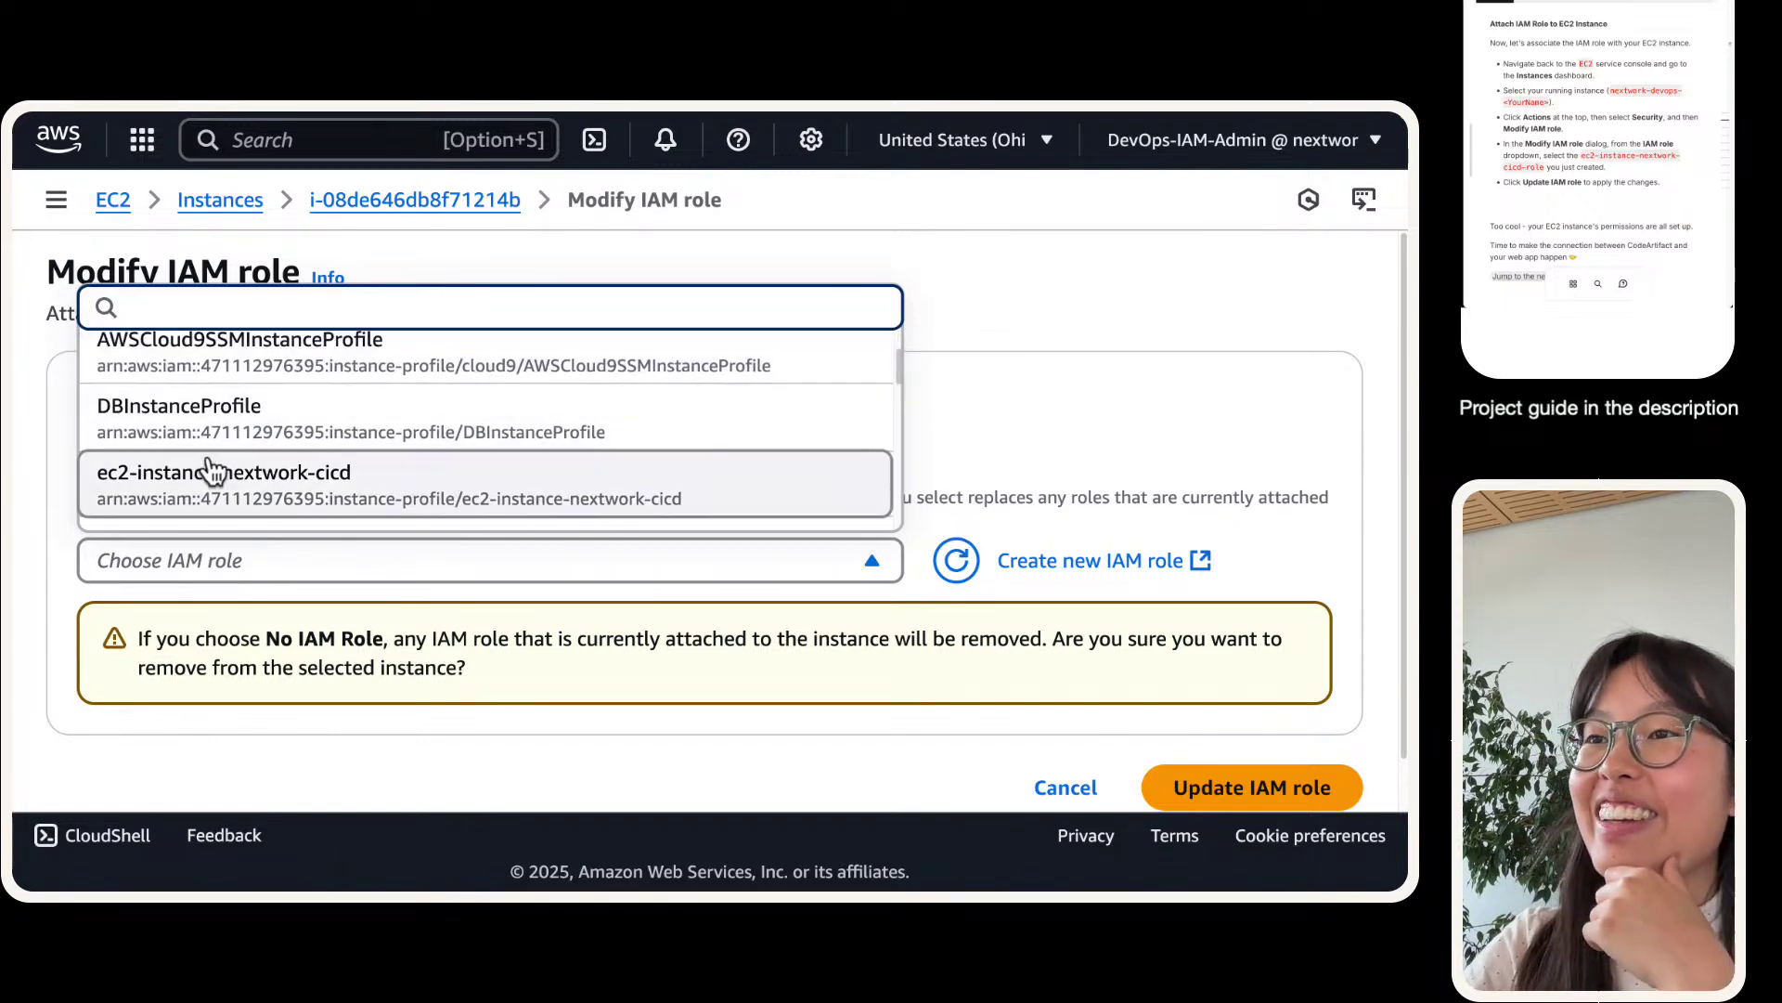
left_click(289, 464)
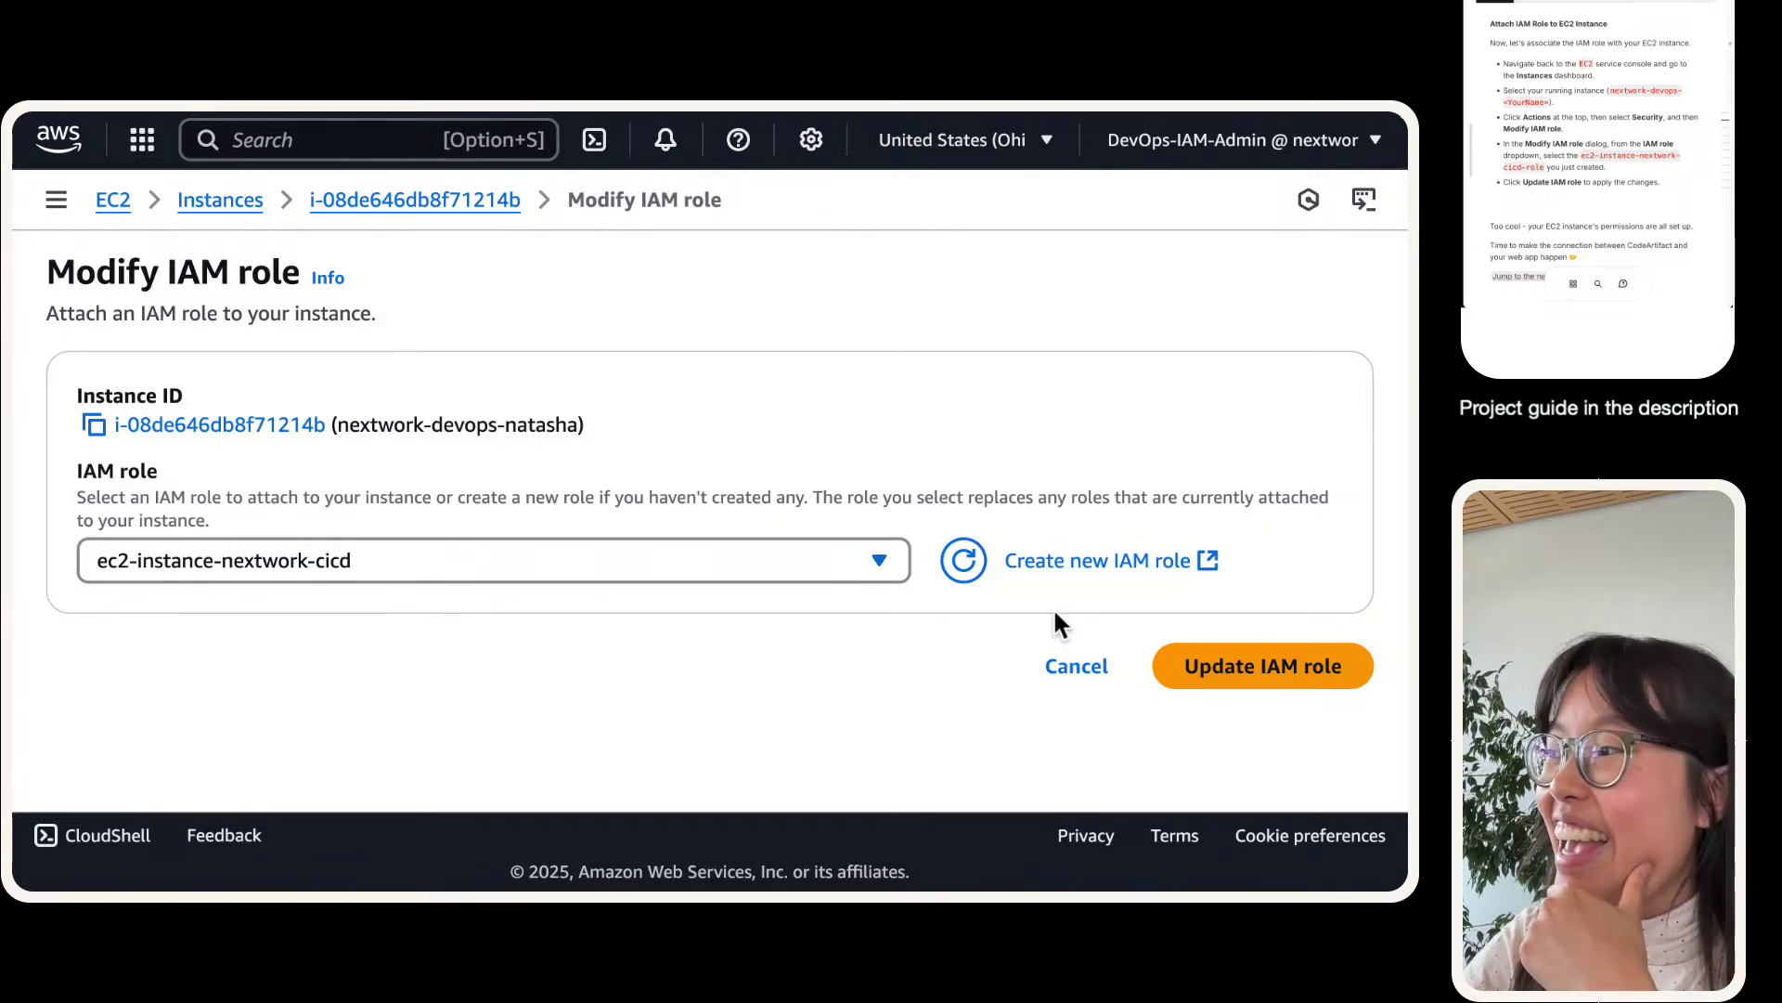
left_click(1252, 691)
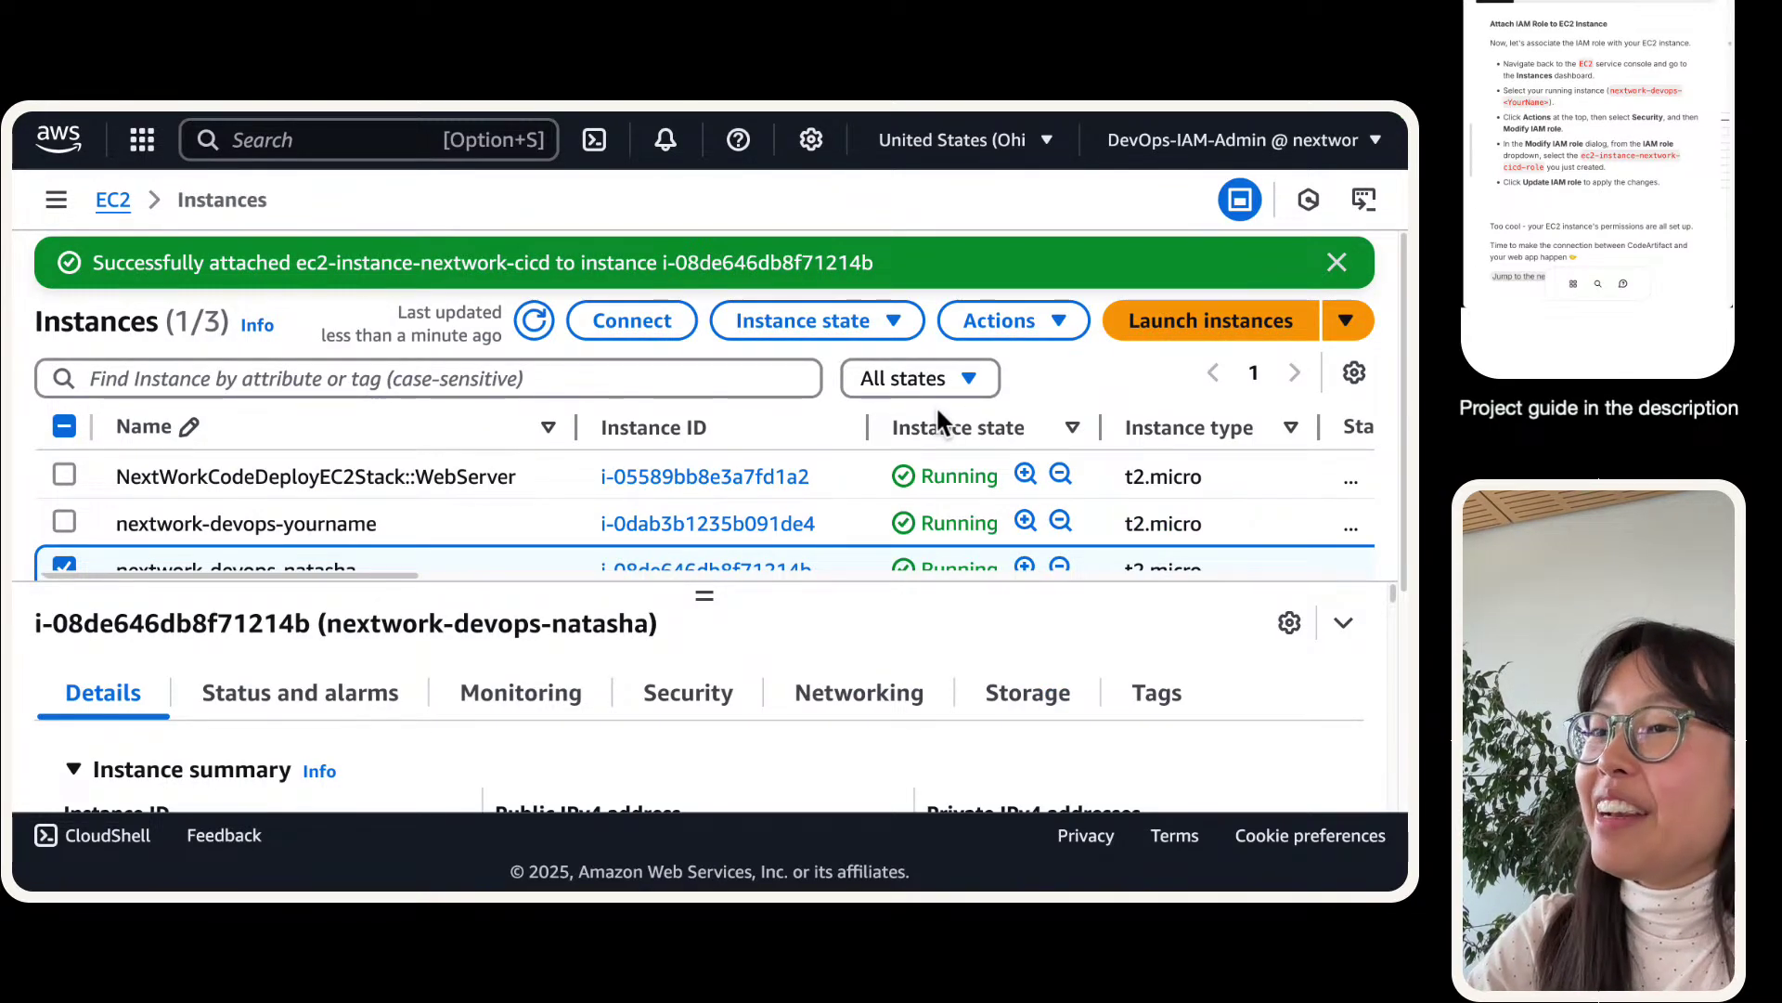
scroll(935, 405, "down", 2)
scroll(588, 488, "up", 1)
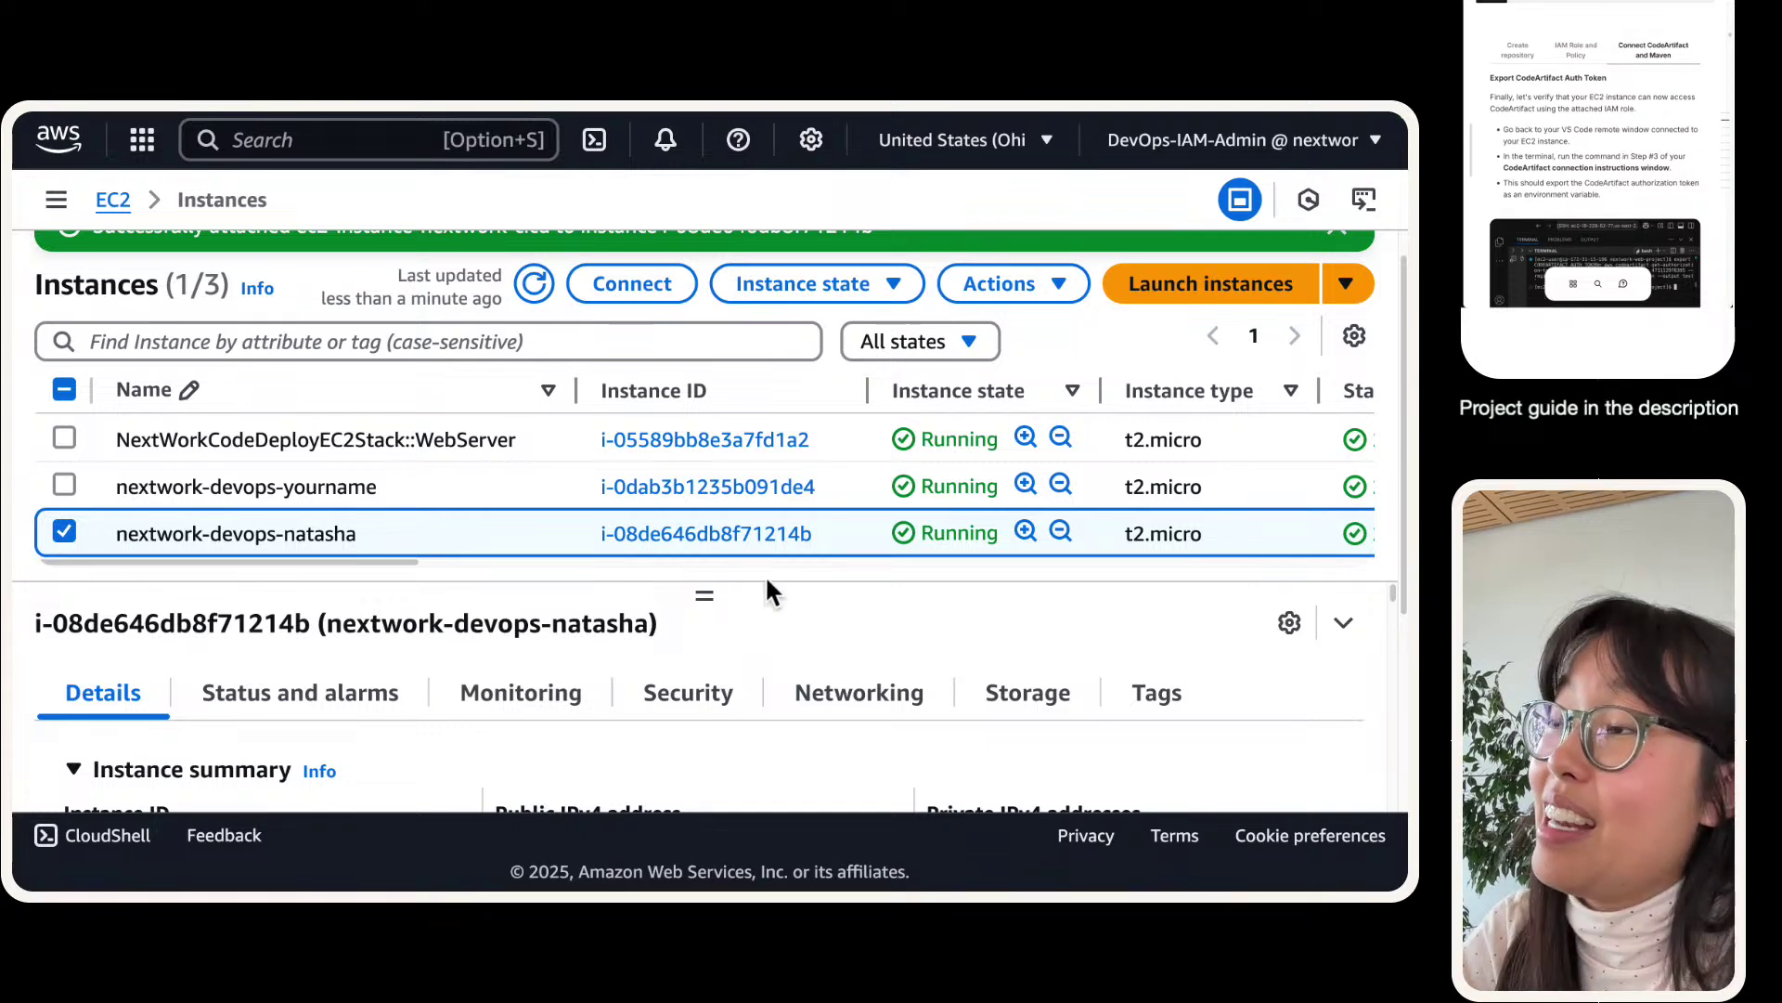
- Clear the remote VS Code terminal with the clear command
key("ctrl+Right")
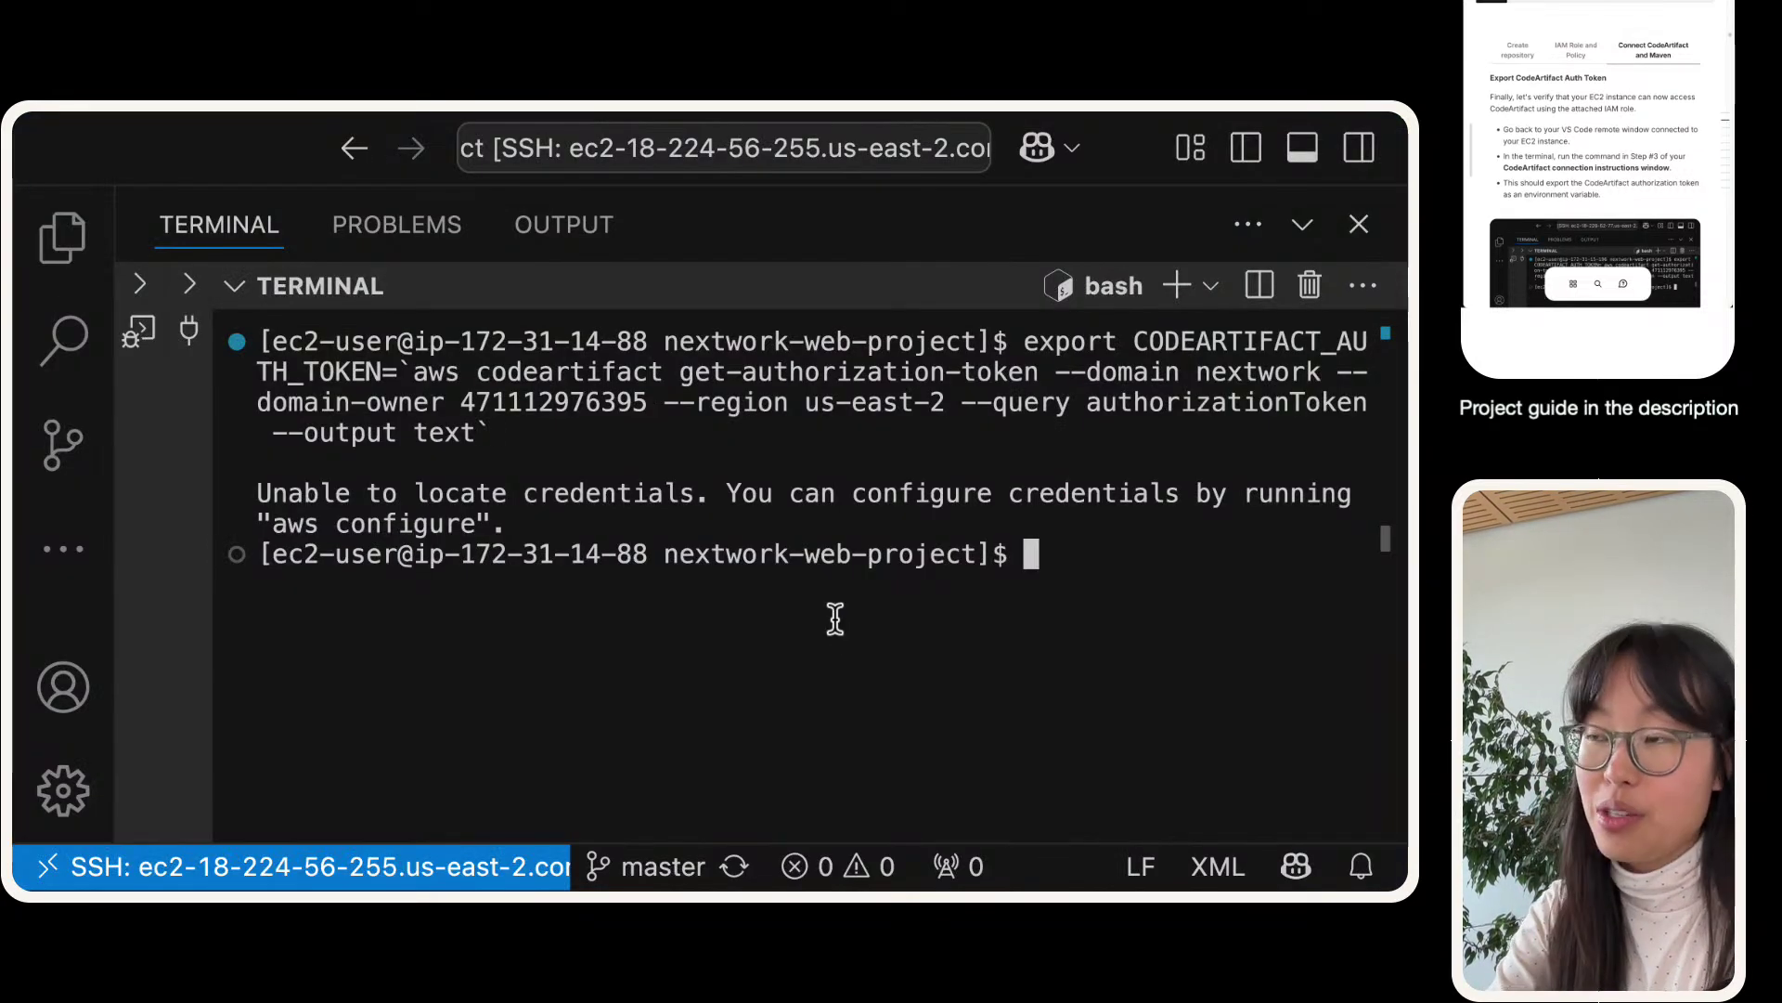
type("clear")
key("Return")
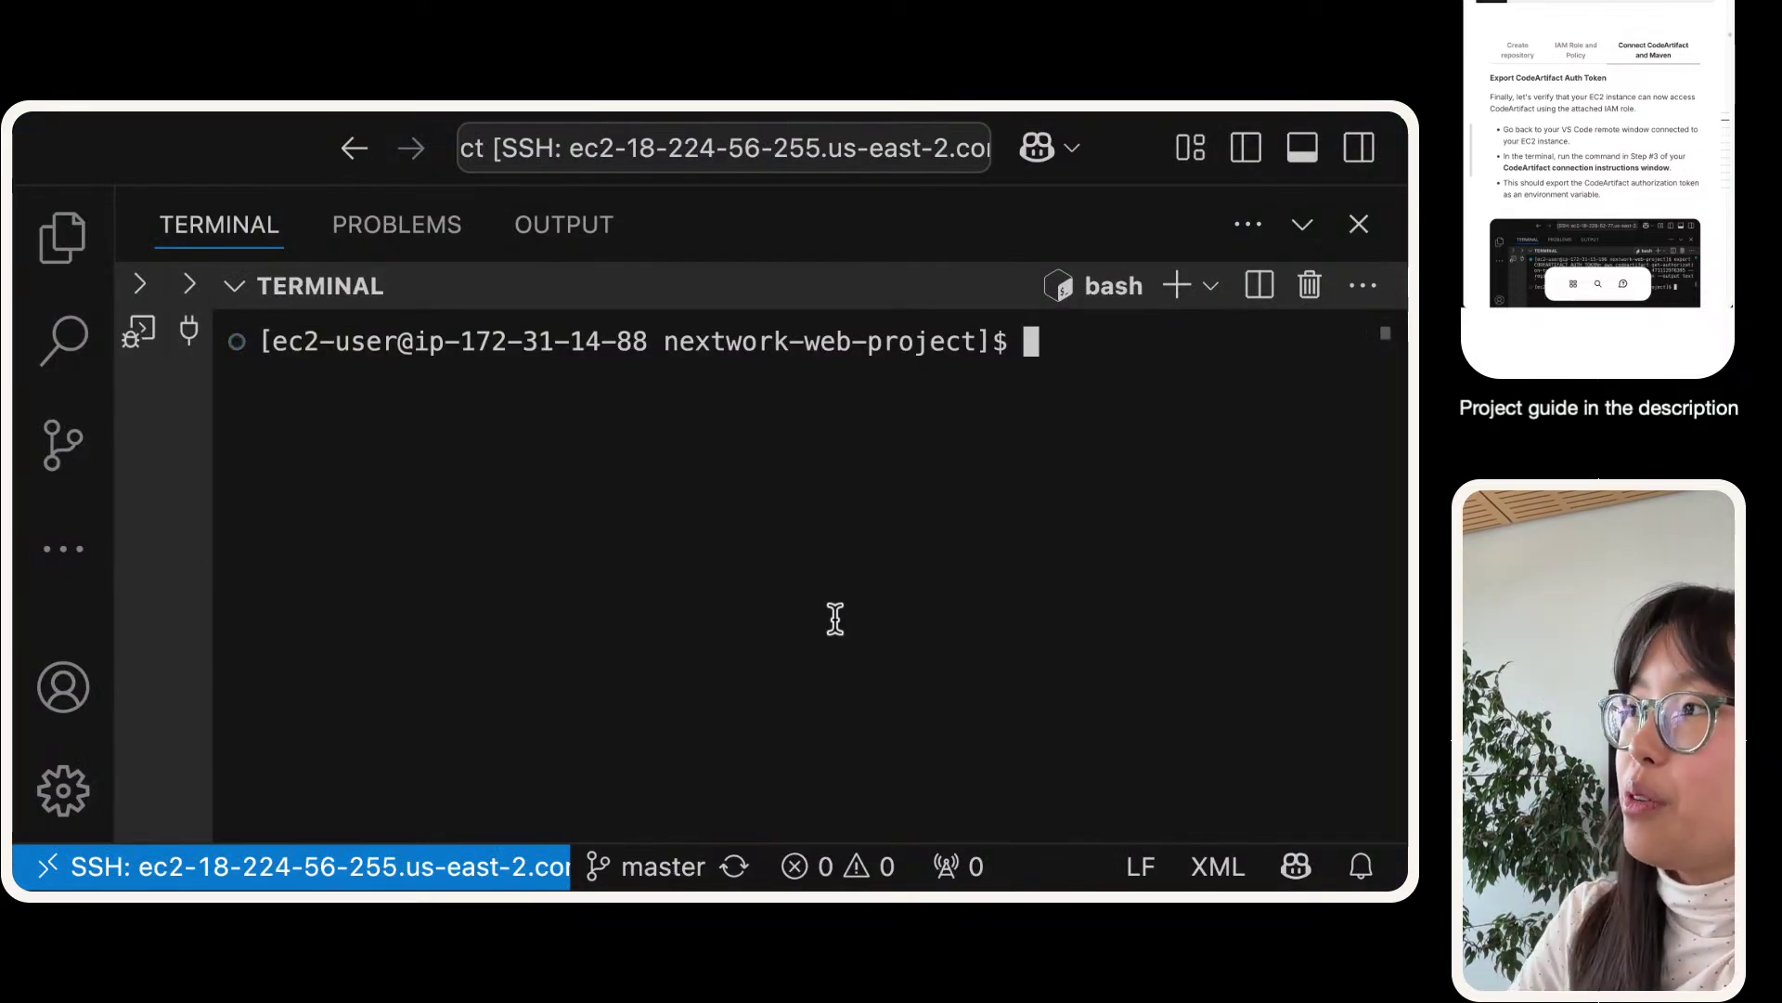
- Copy the CodeArtifact Step 3 CODEARTIFACT_AUTH_TOKEN export command and run it in the terminal
key("ctrl+Left")
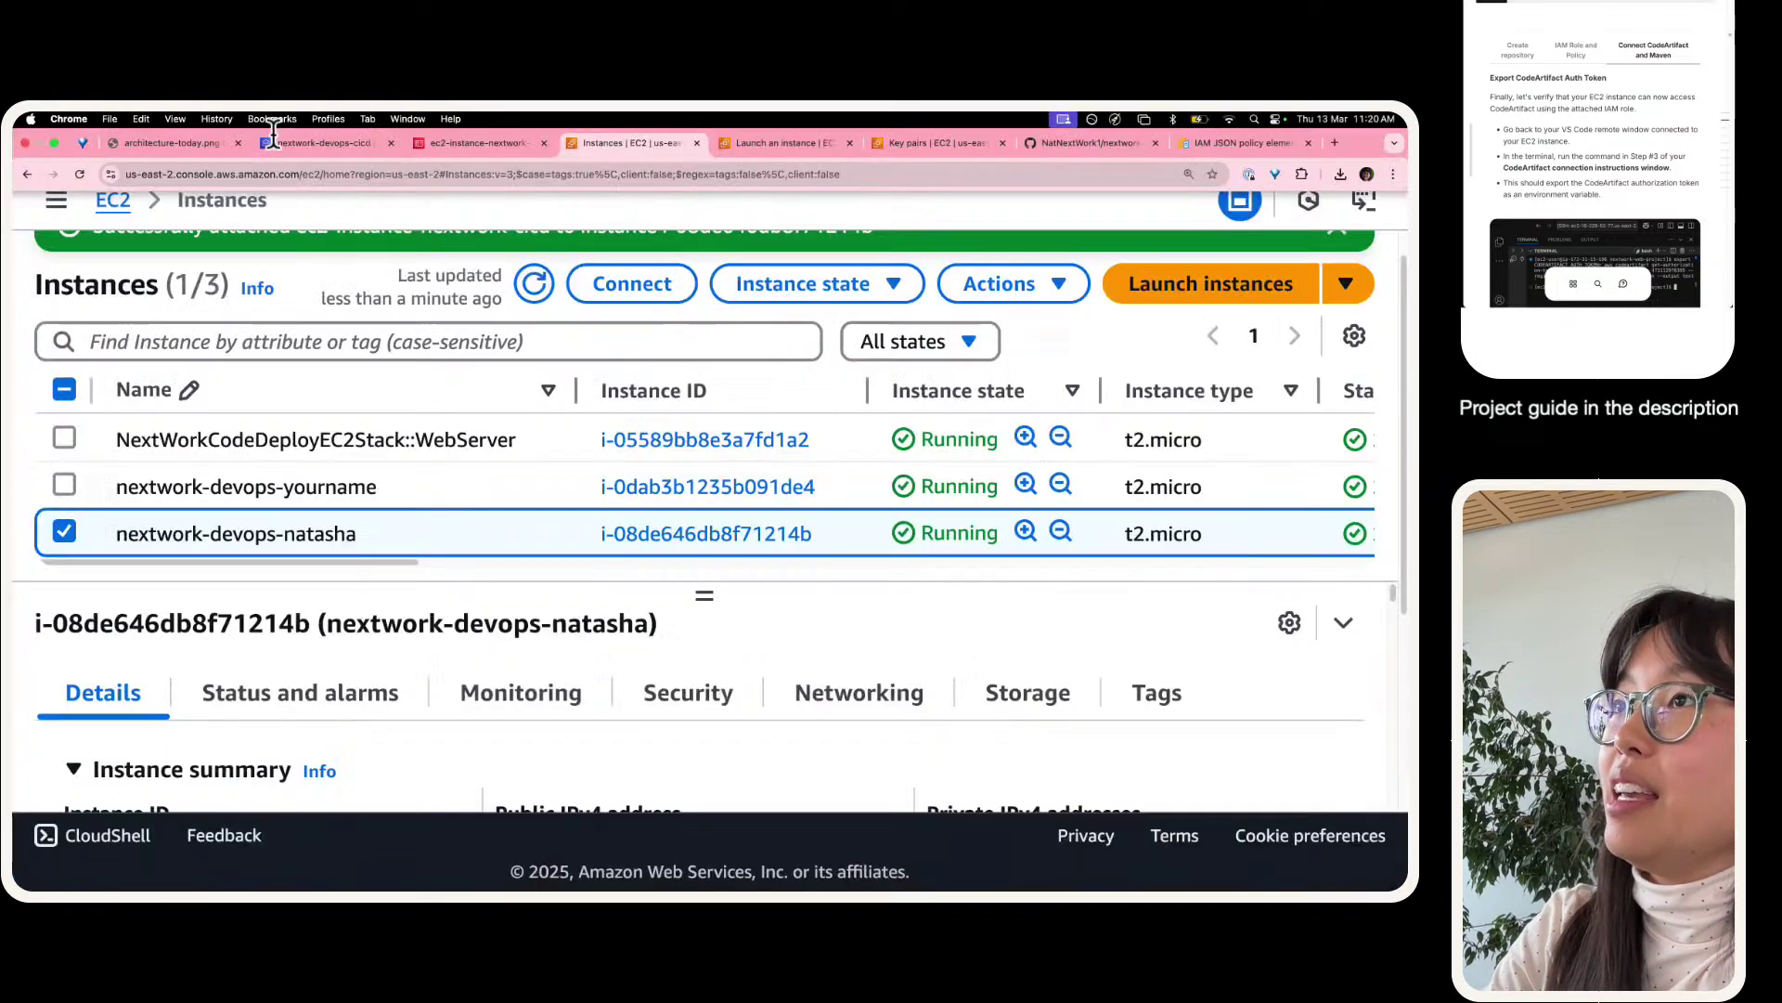
left_click(273, 139)
left_click(1210, 313)
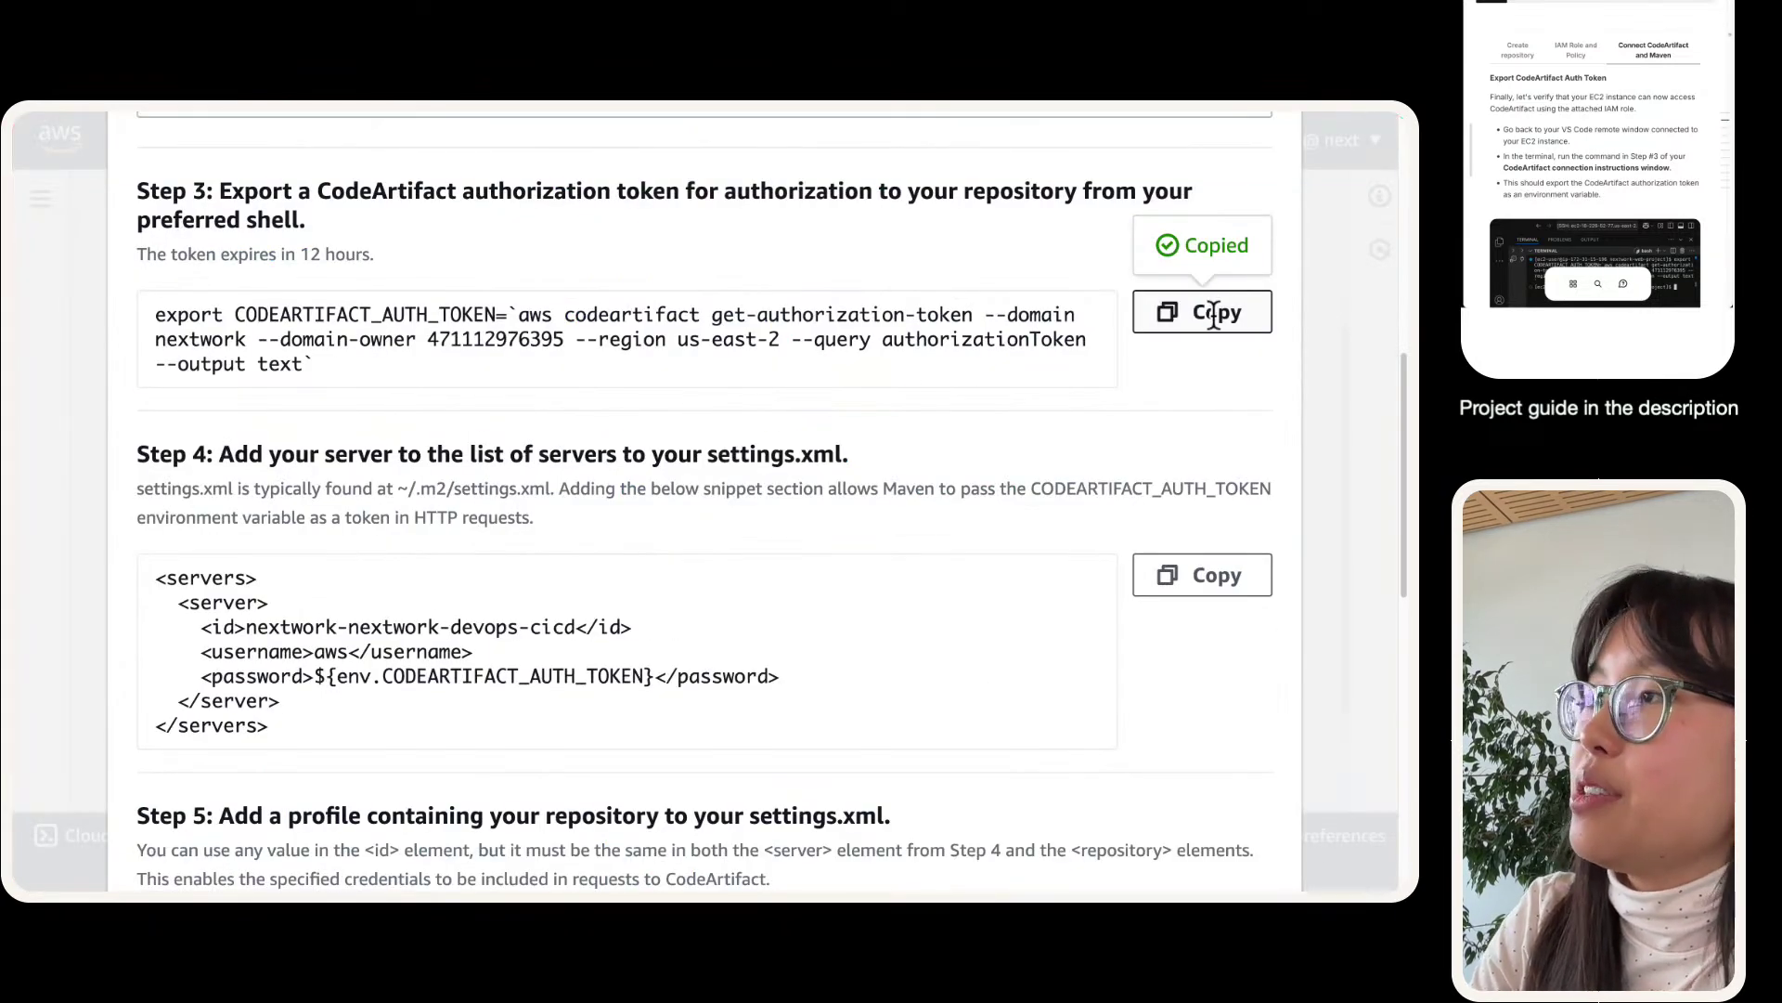
left_click_drag(318, 365, 131, 326)
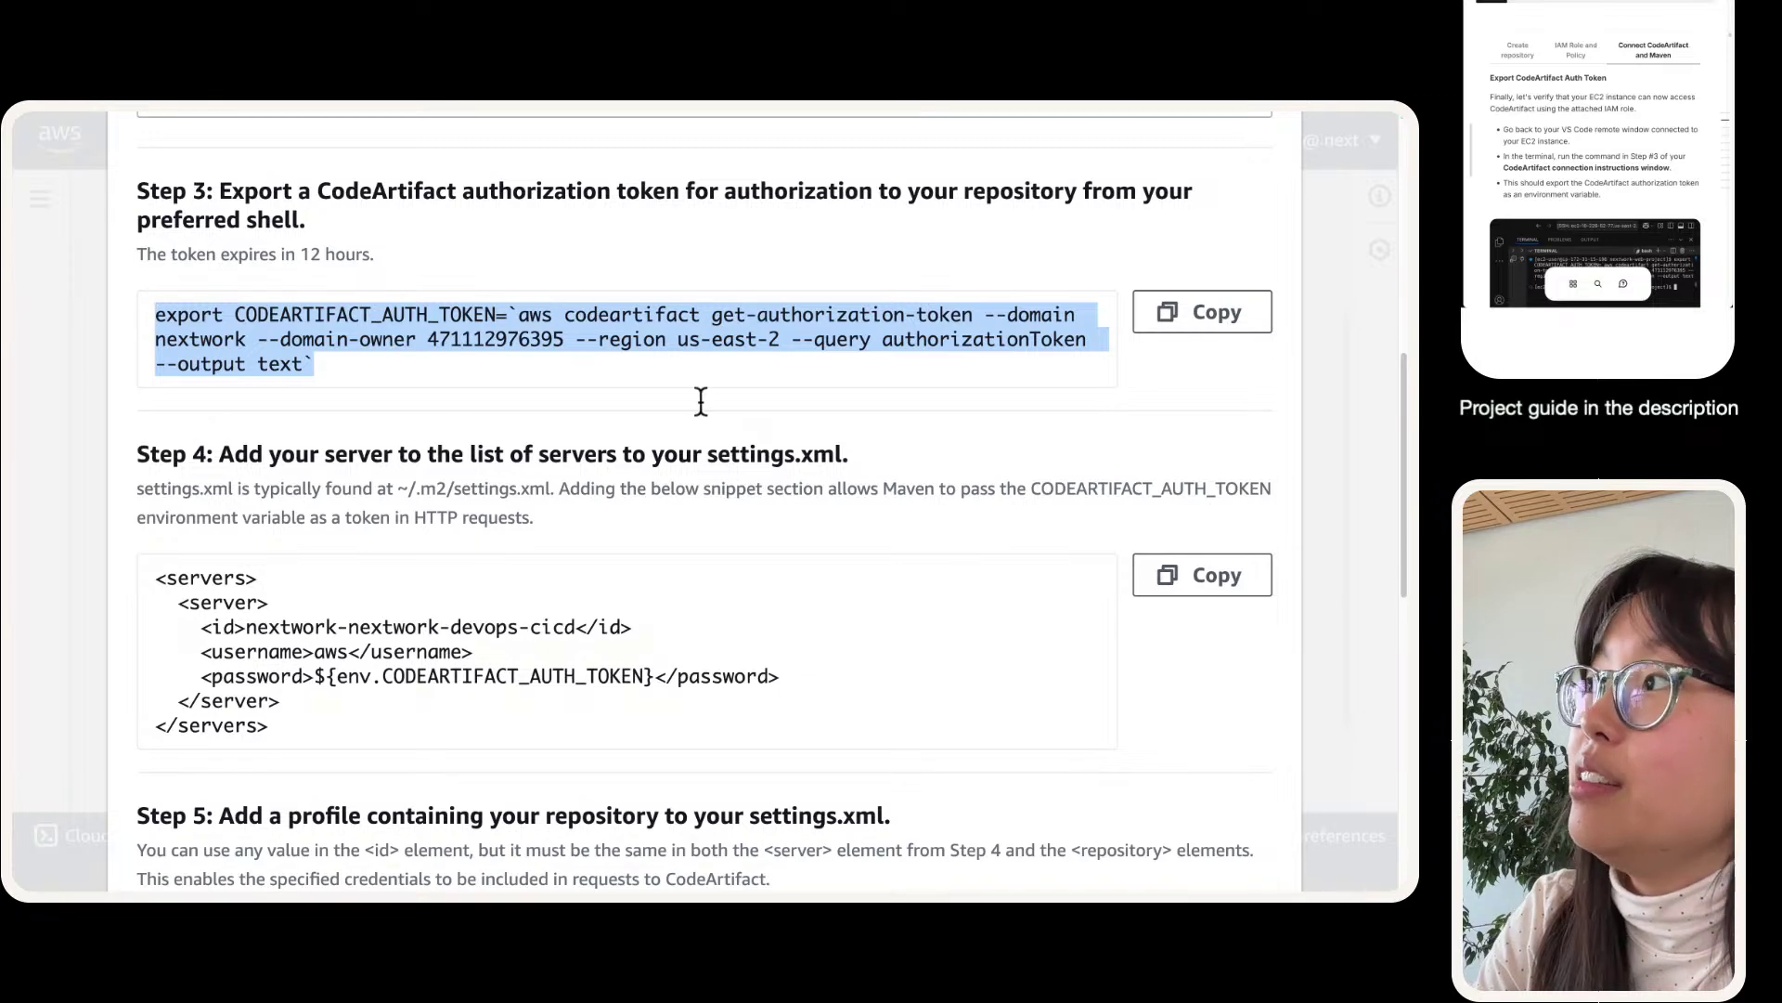
left_click(666, 360)
key("ctrl+Left")
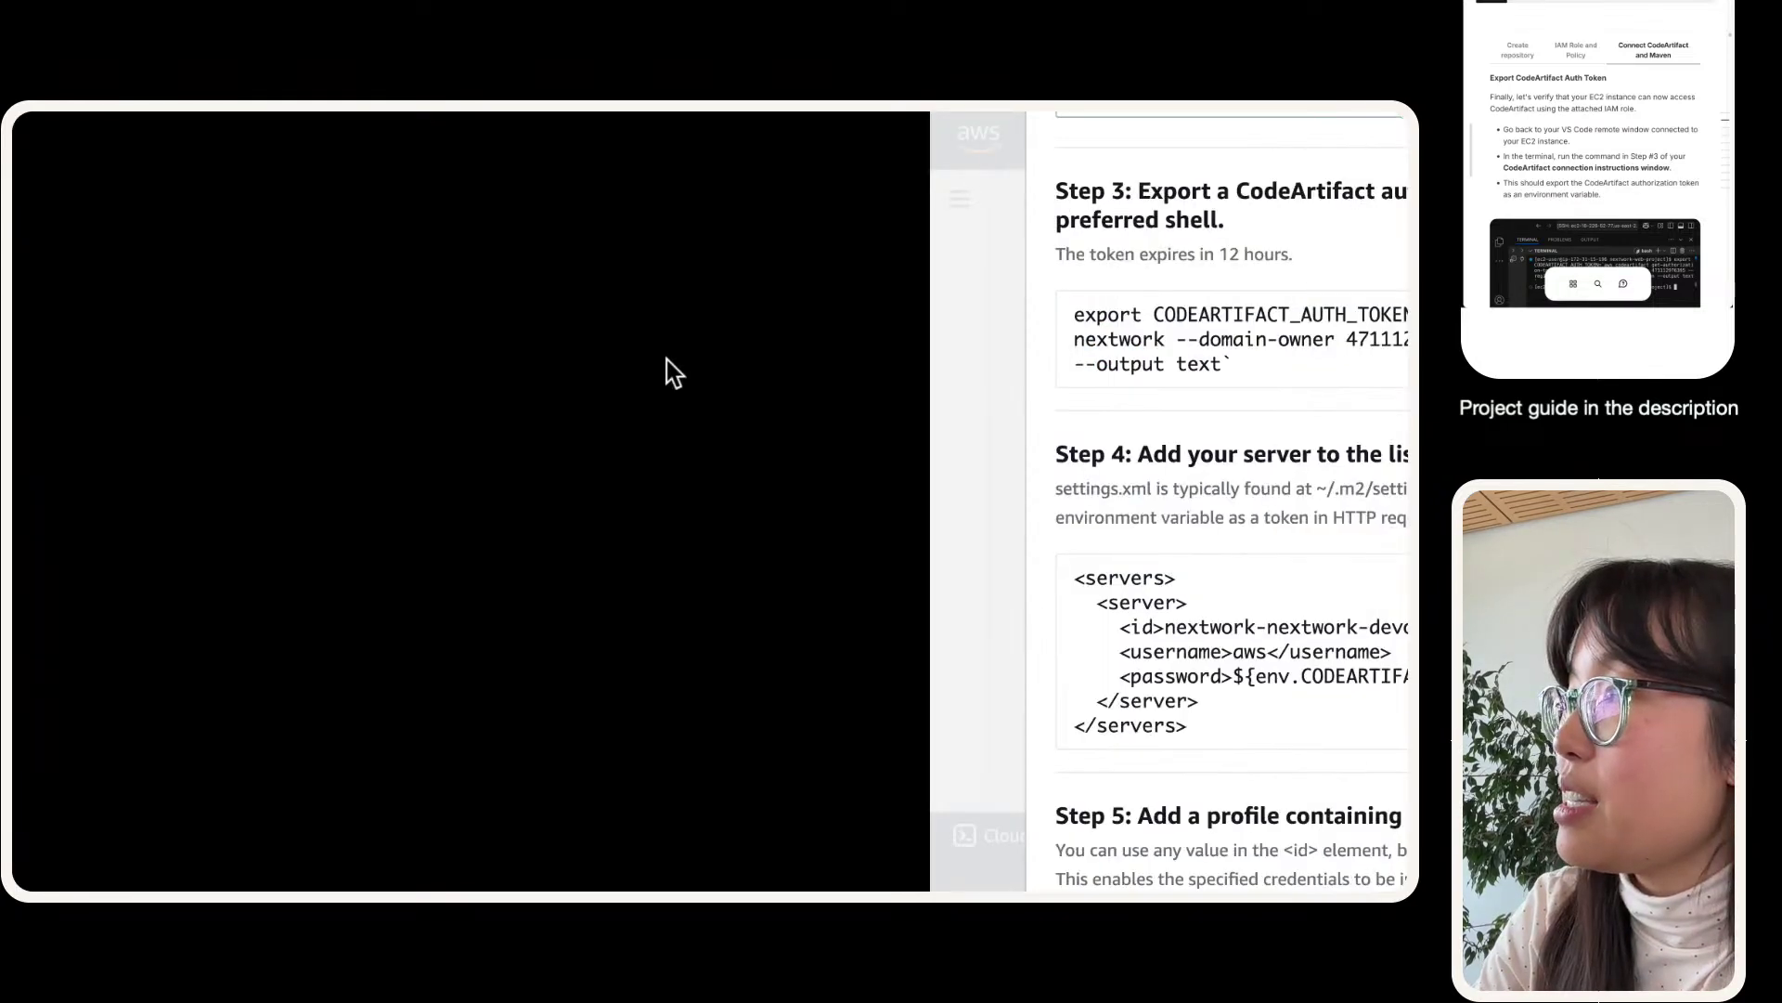
key("super+v")
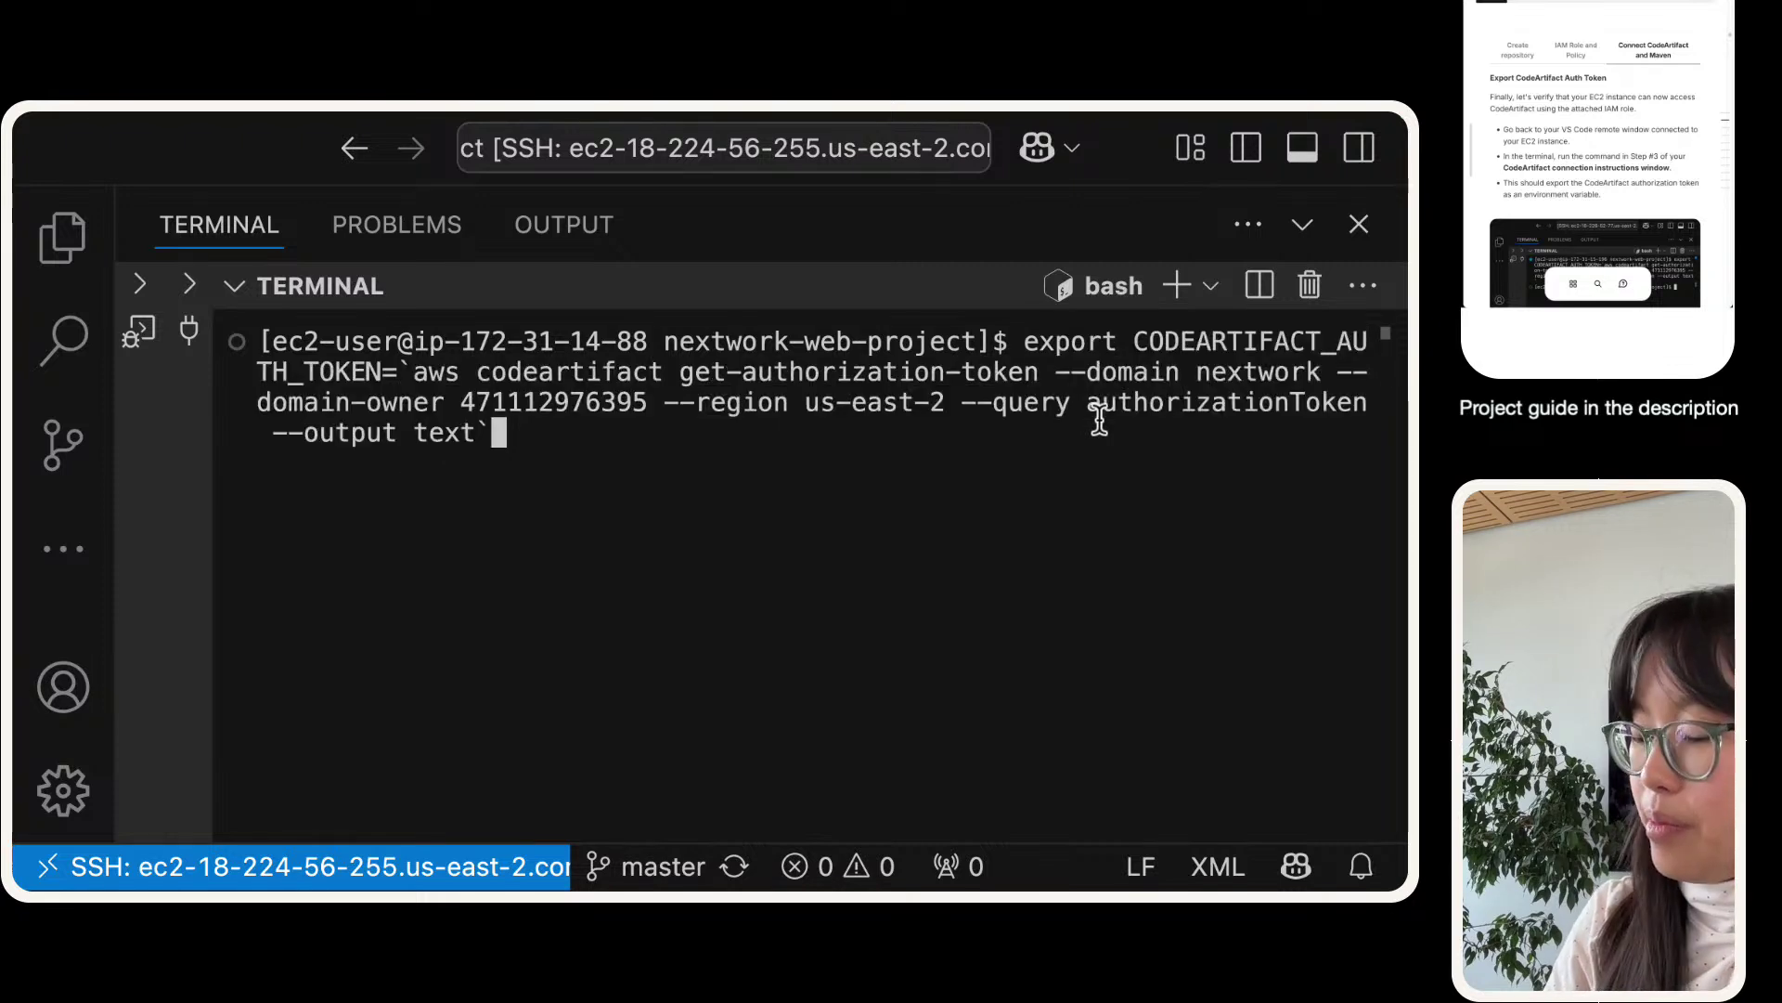
key("Return")
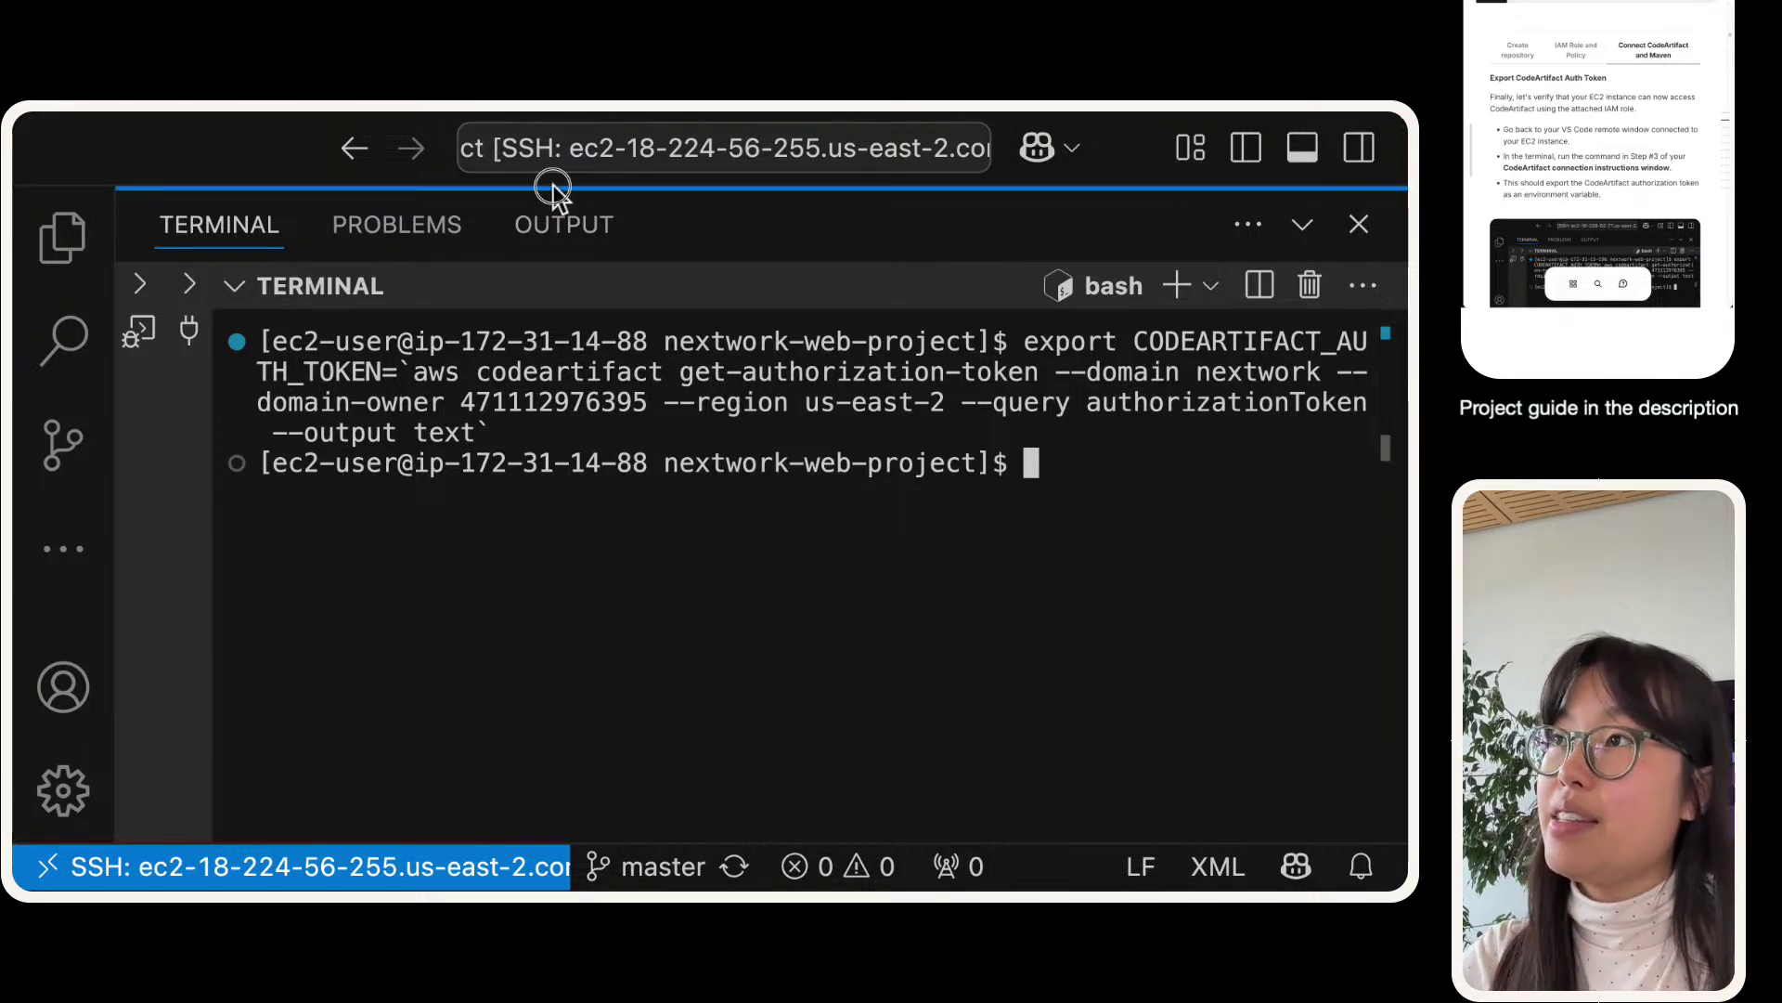
left_click_drag(557, 186, 576, 517)
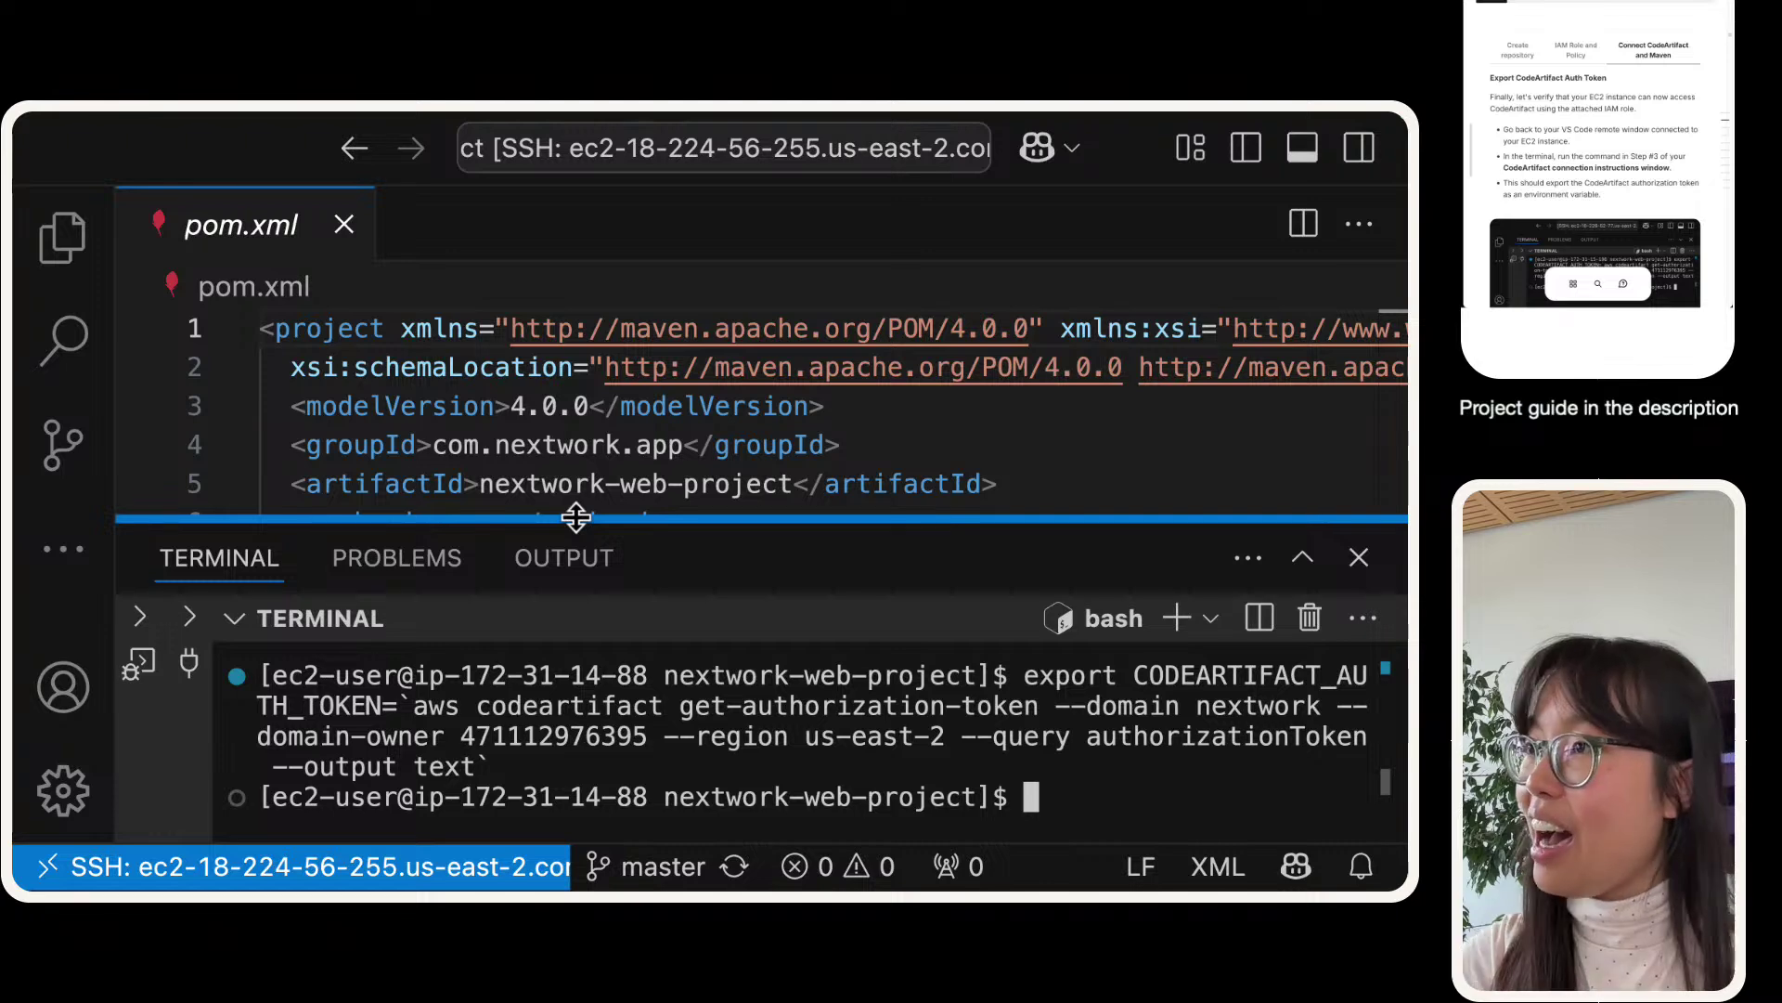
- Close pom.xml and create a new file named settings.xml in the project root
left_click(344, 224)
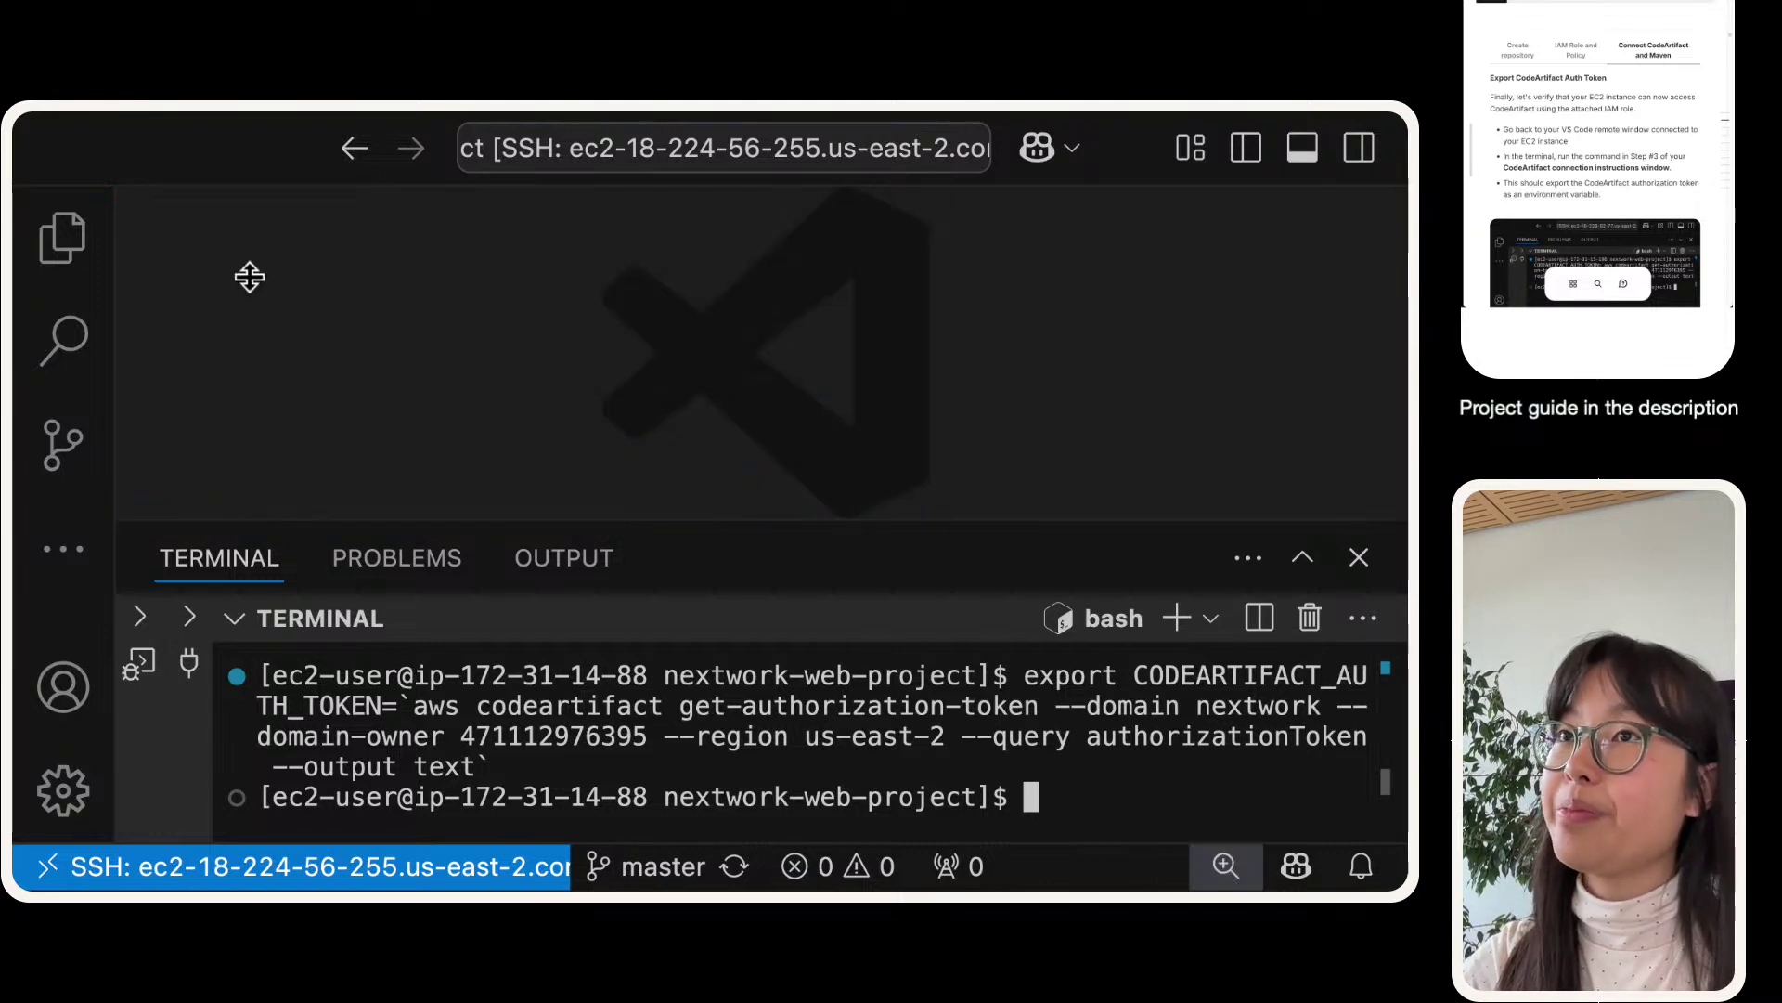
key("super+shift+e")
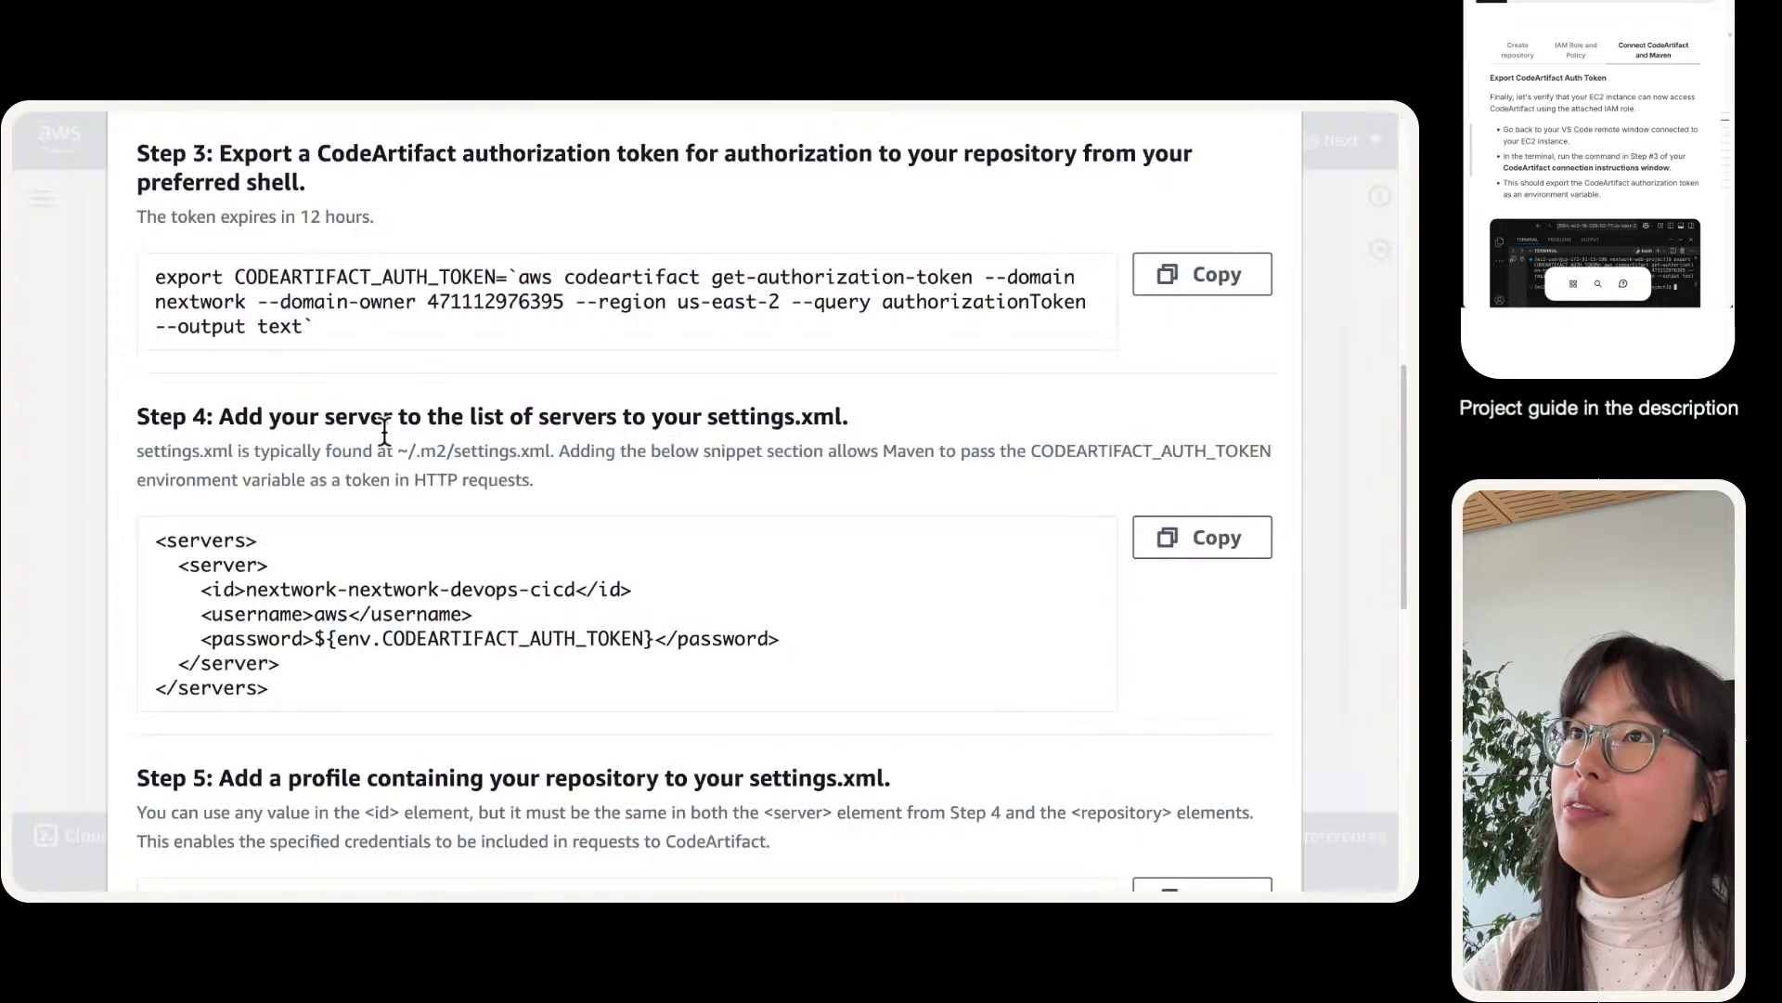
scroll(381, 434, "down", 3)
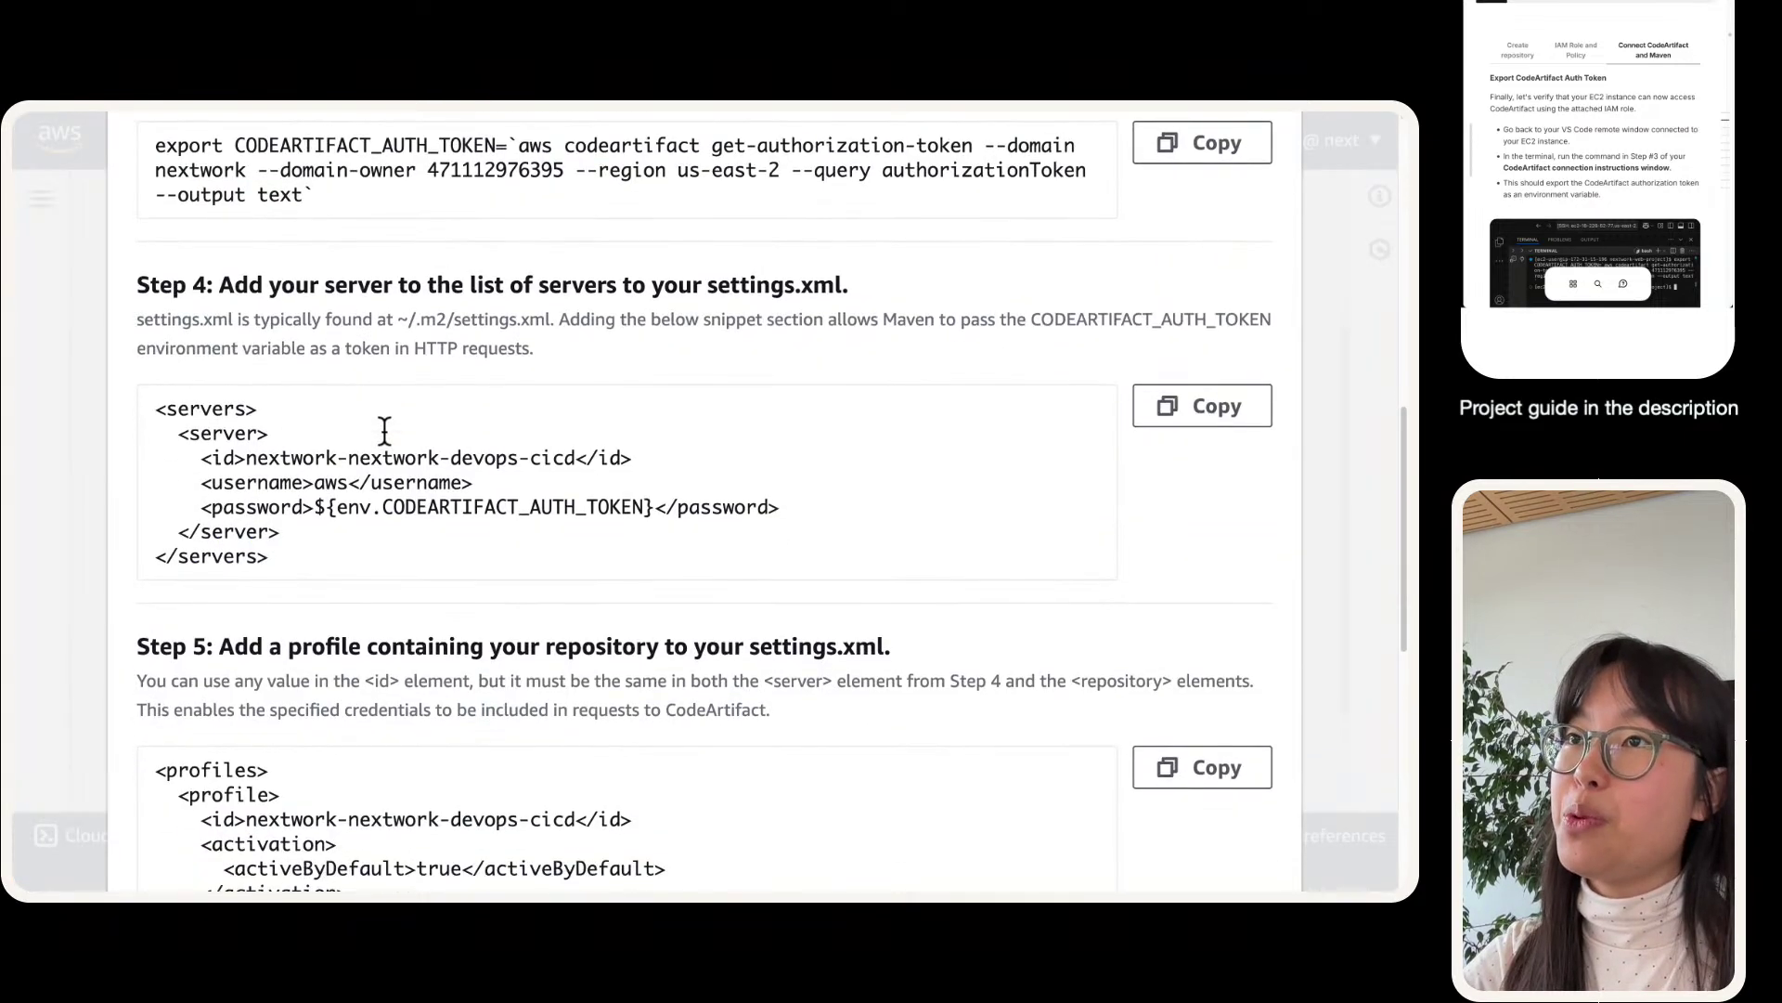
scroll(299, 278, "down", 5)
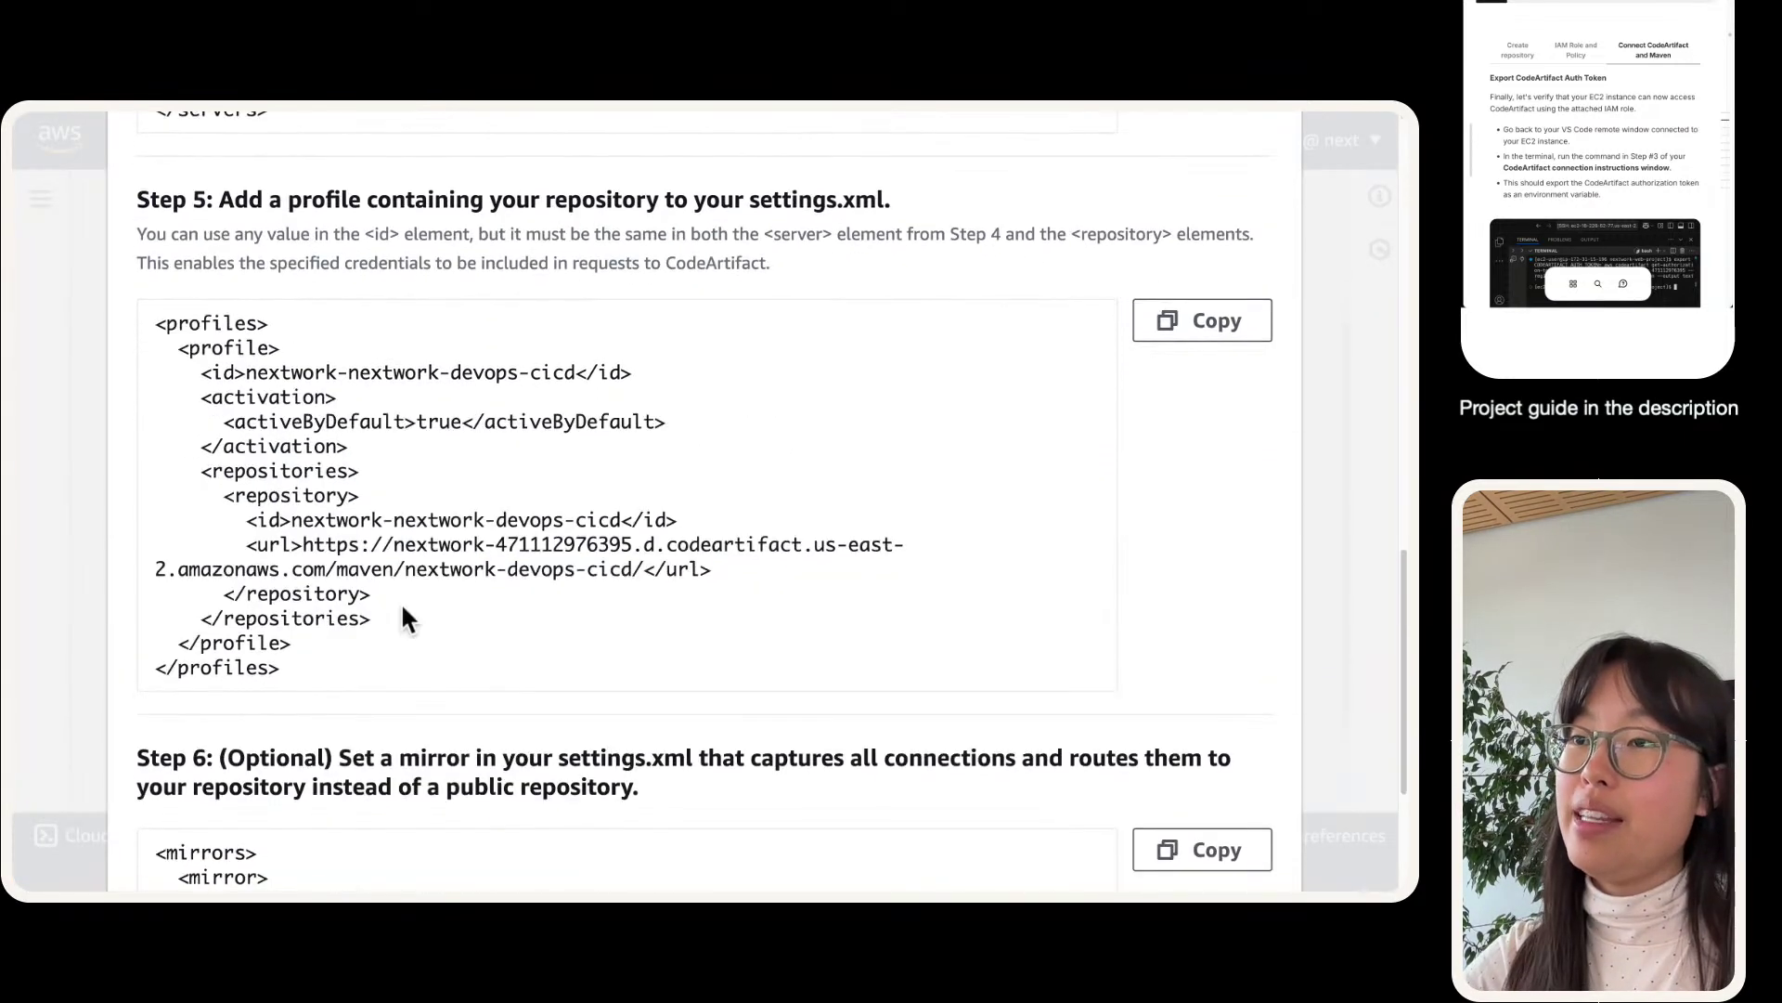
scroll(404, 612, "up", 5)
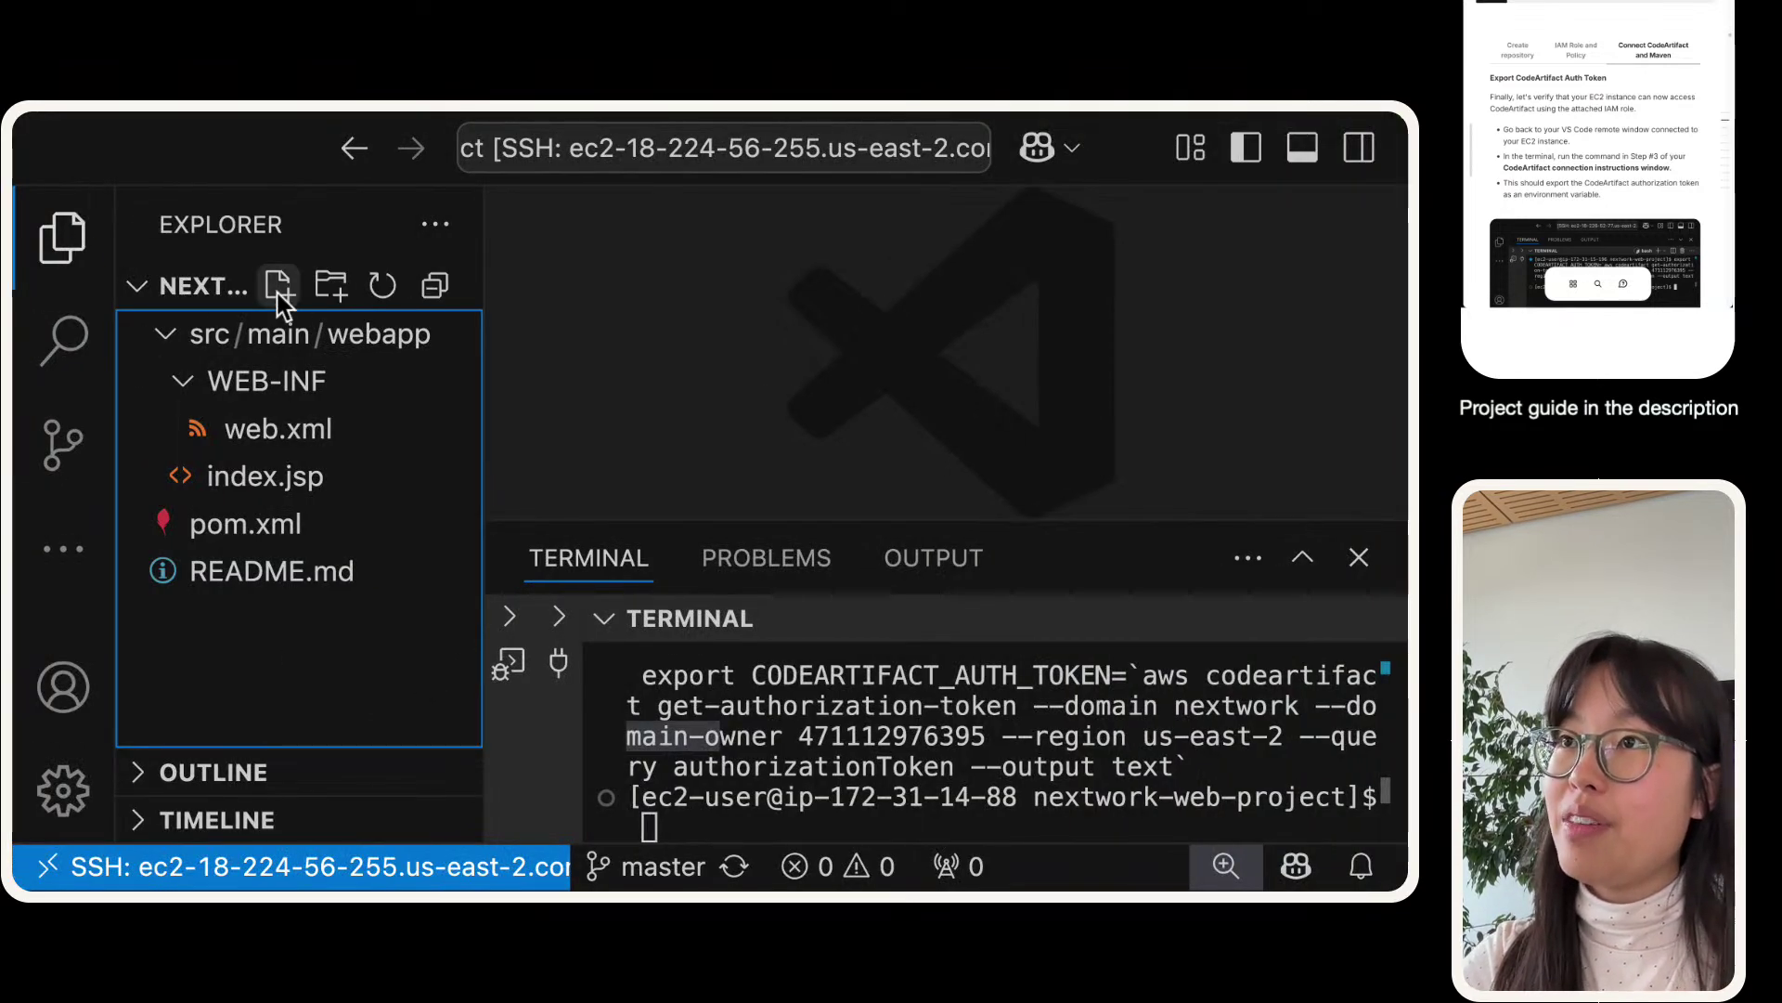
left_click(279, 285)
type("settings.xml")
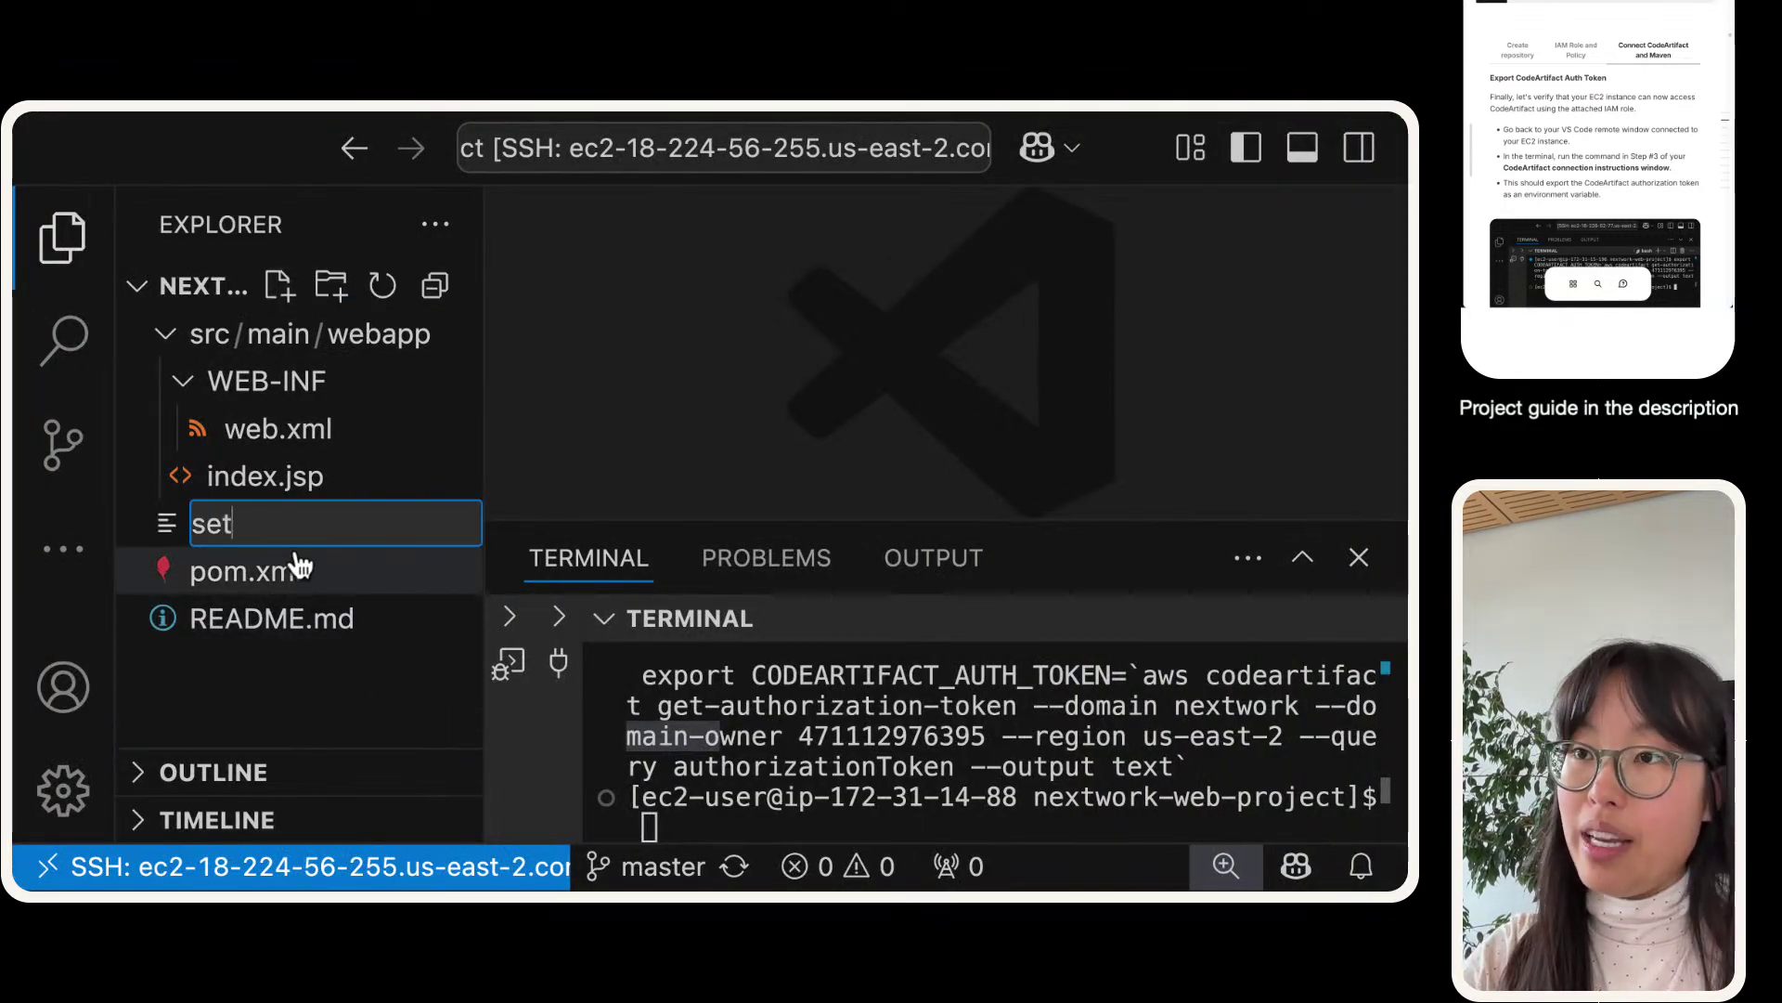
key("Return")
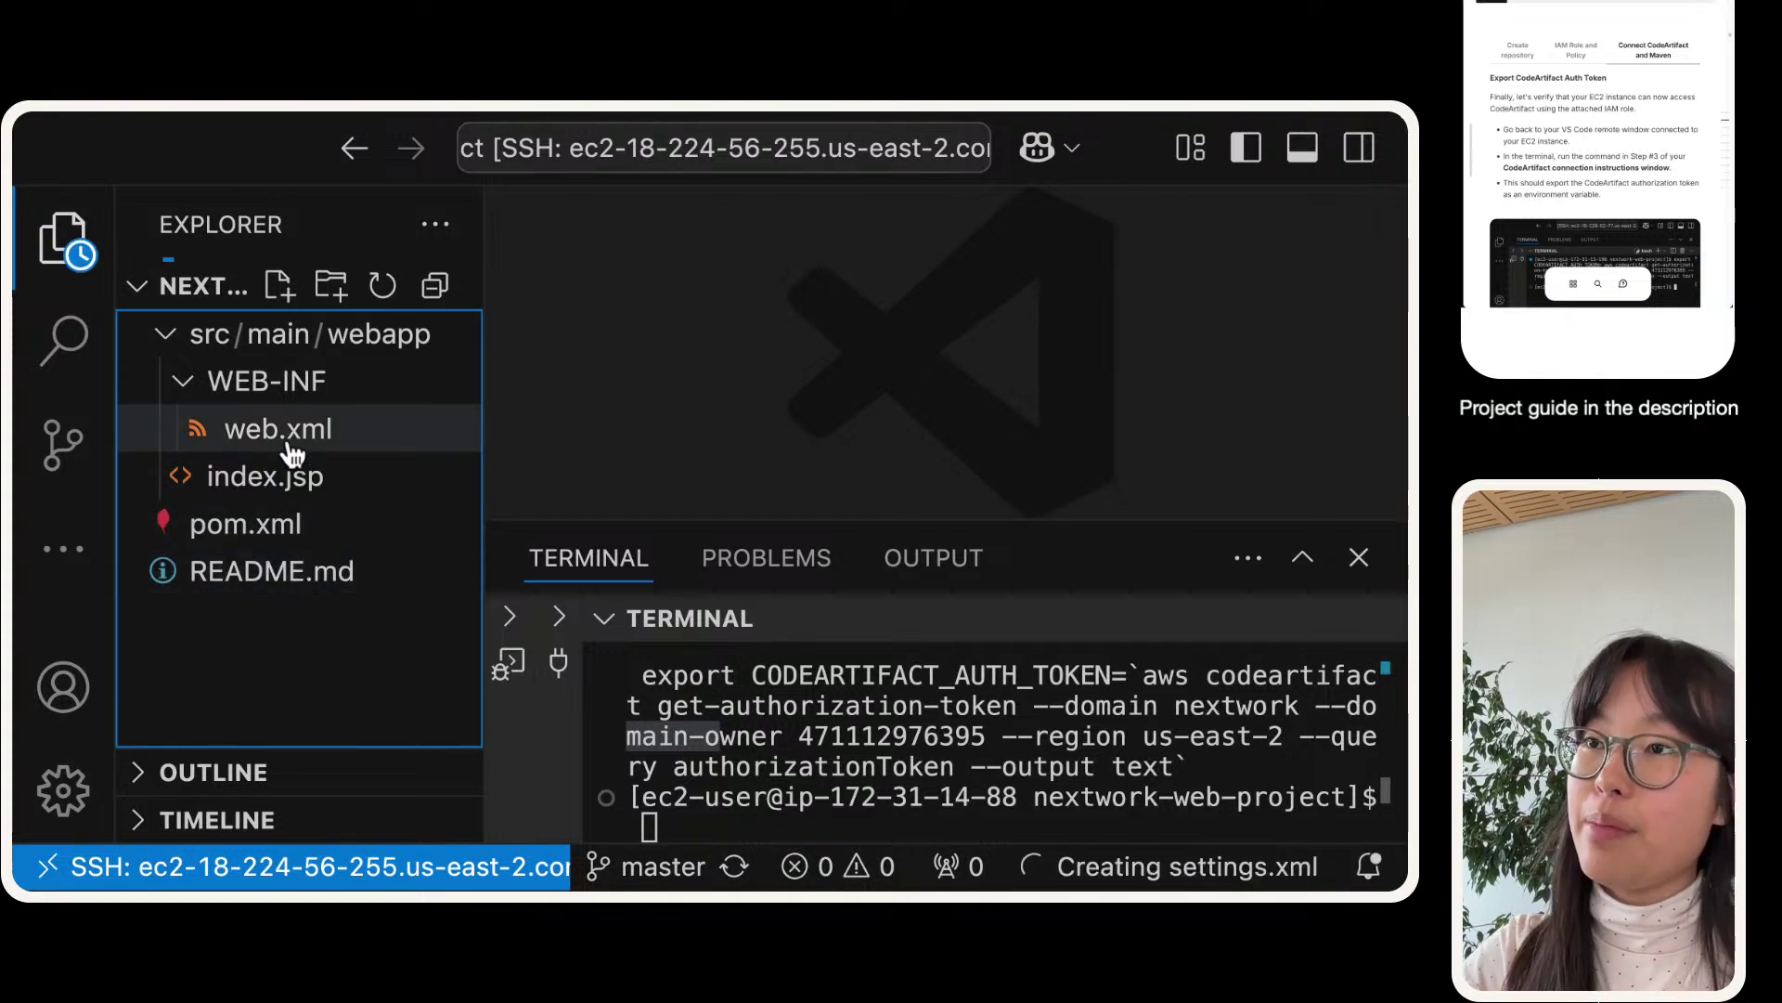
- Open settings.xml with a taller editor area and select the servers snippet in the guide
left_click(277, 624)
left_click(905, 399)
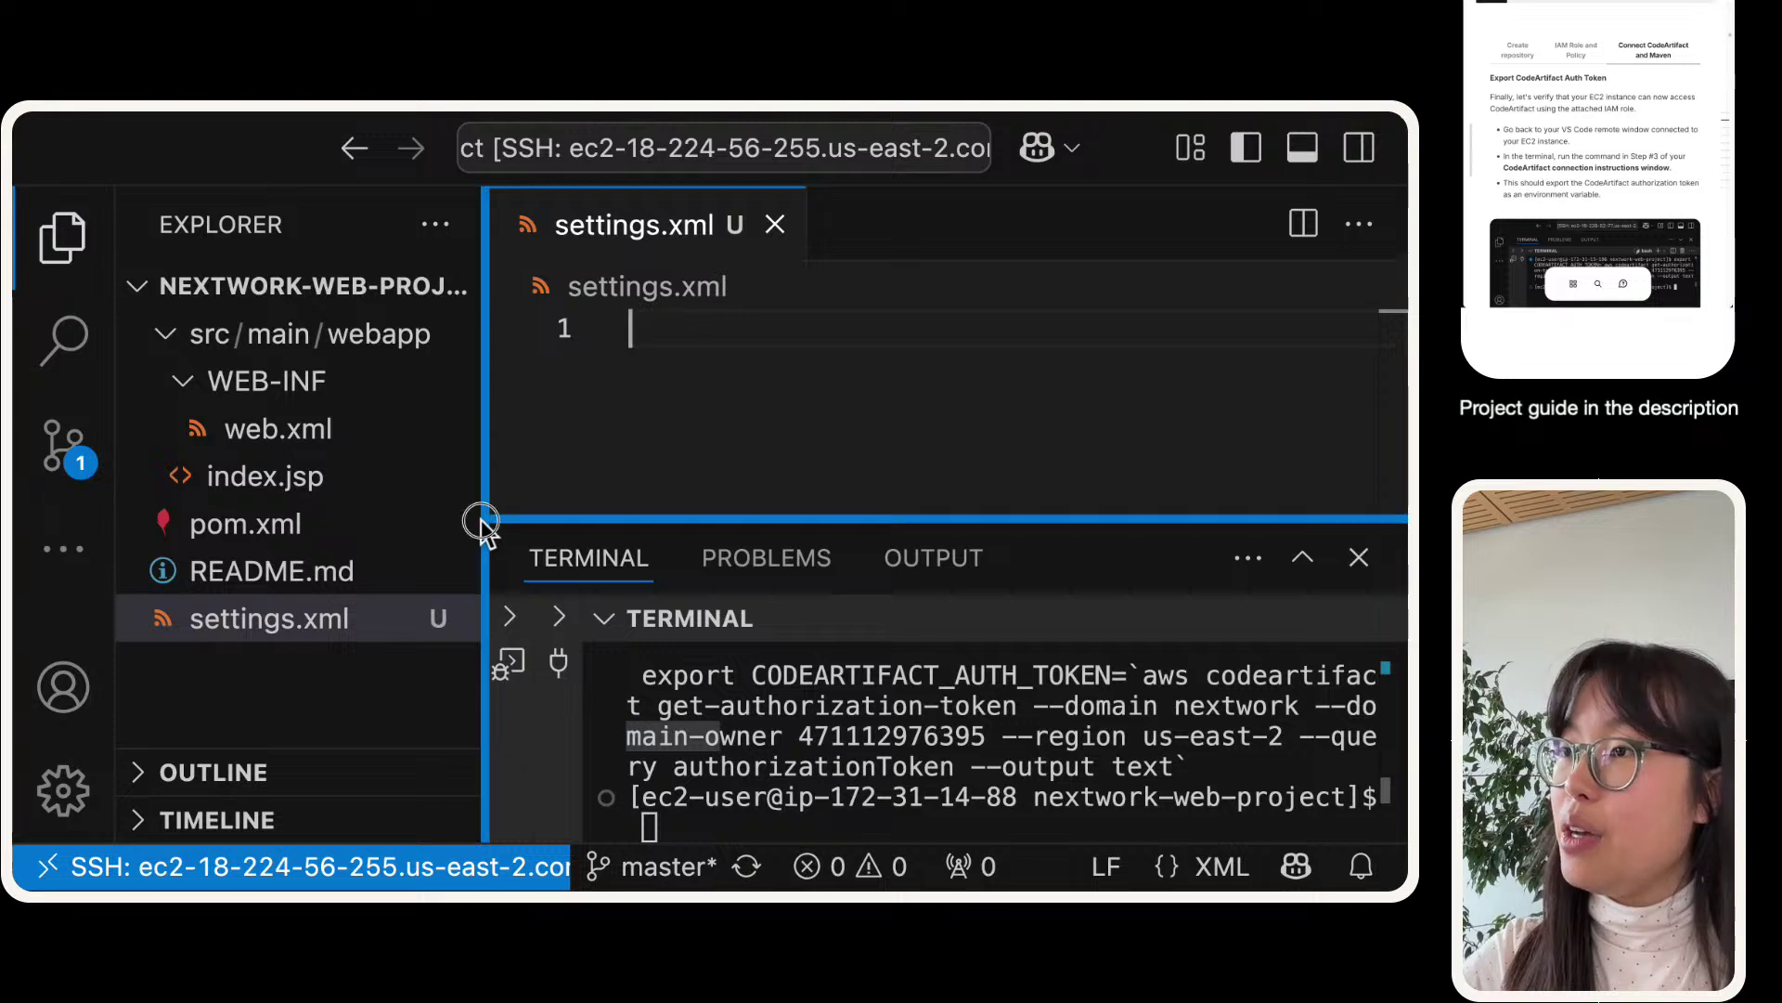
left_click_drag(479, 518, 446, 691)
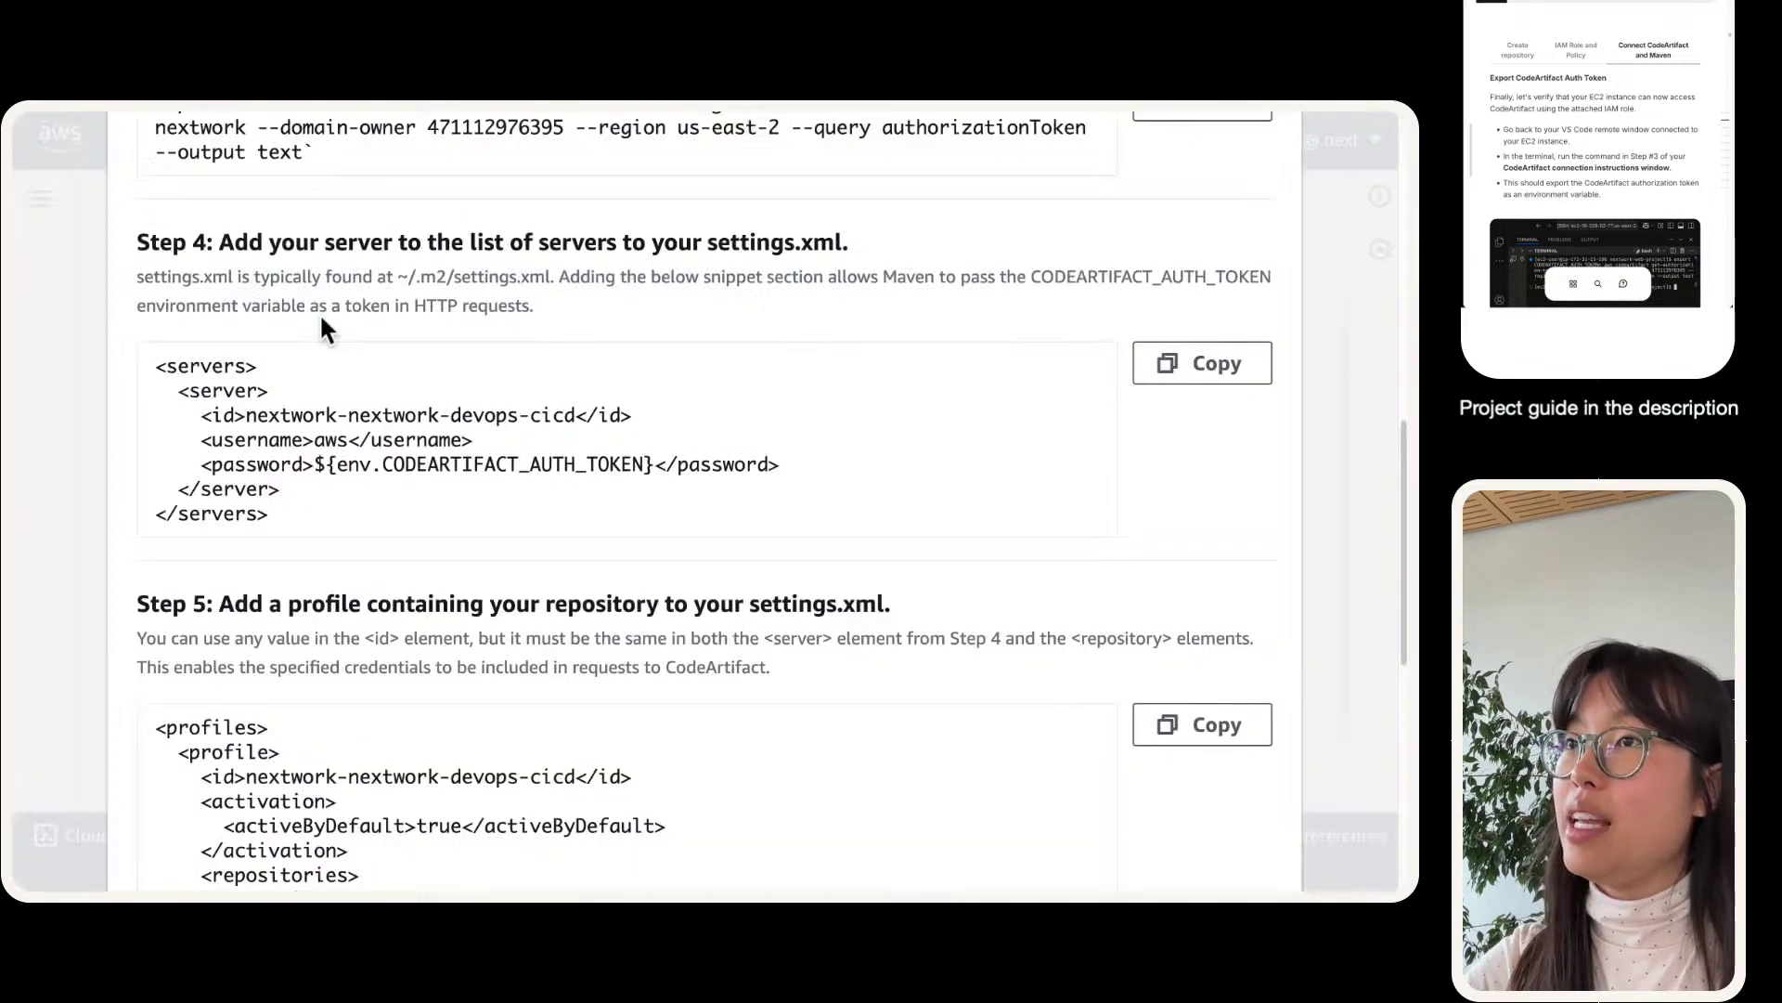
left_click_drag(155, 364, 345, 502)
key("super+Tab")
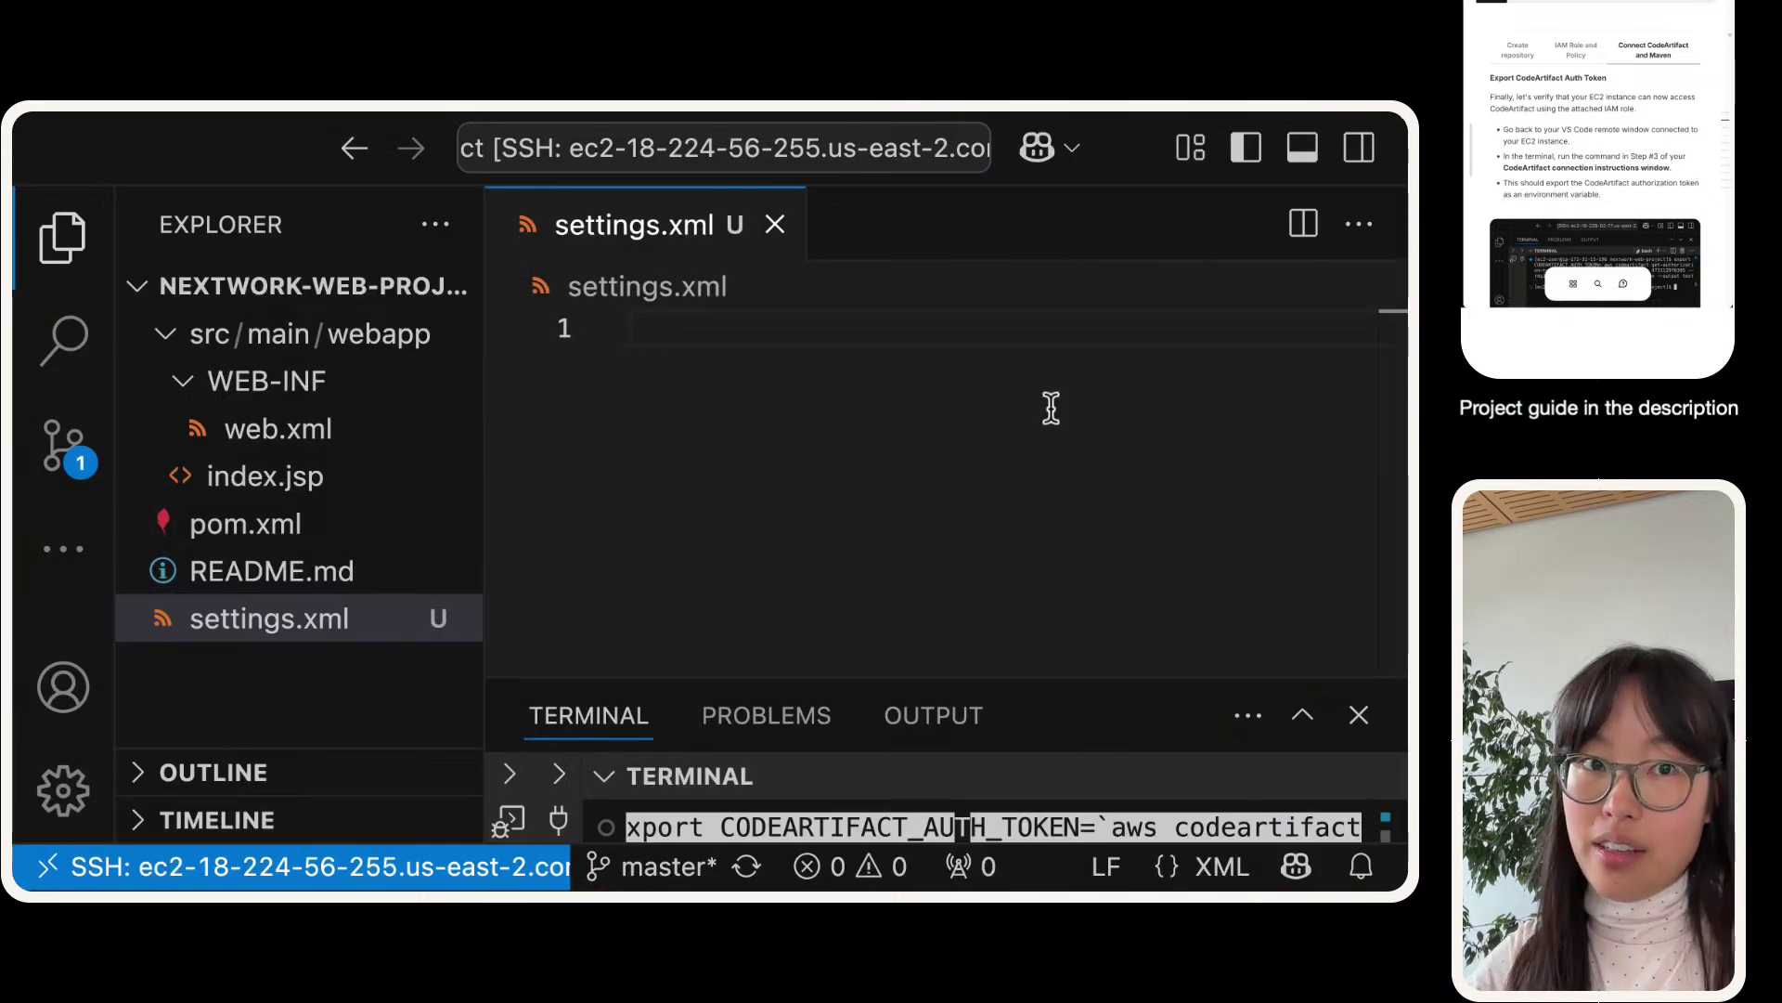
- Type an opening <settings> and closing </settings> tag with an empty line between them
type("<")
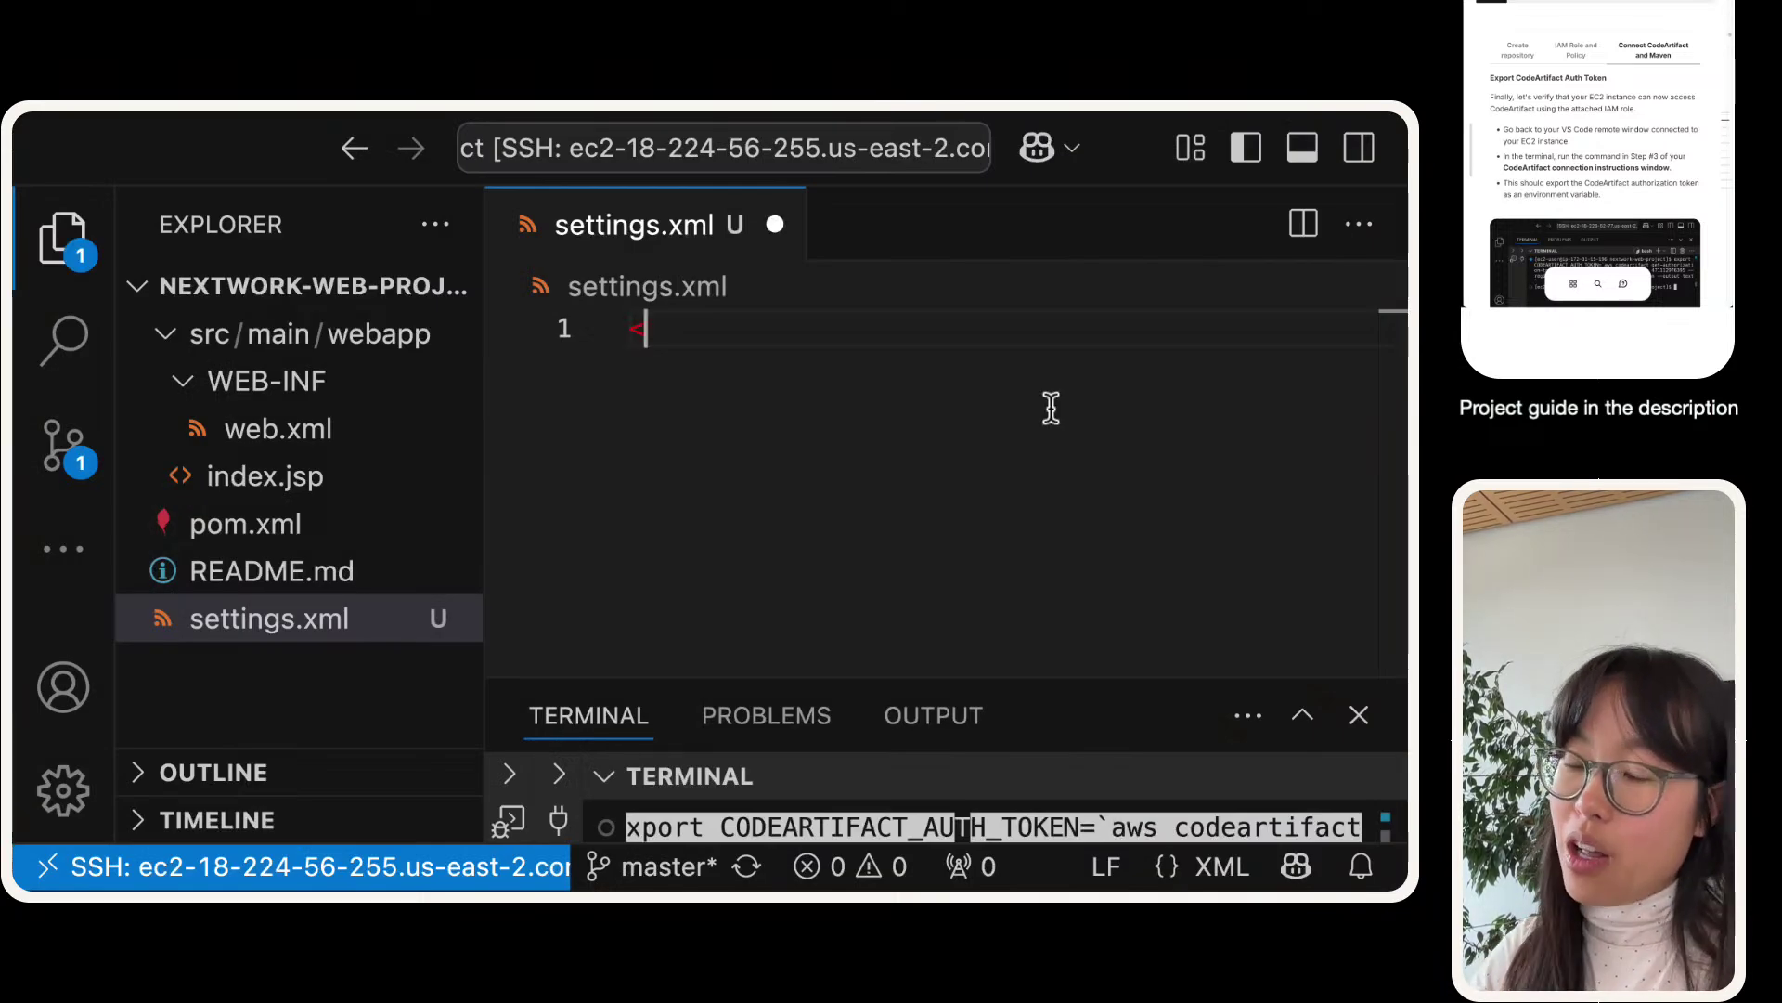
type("settings>")
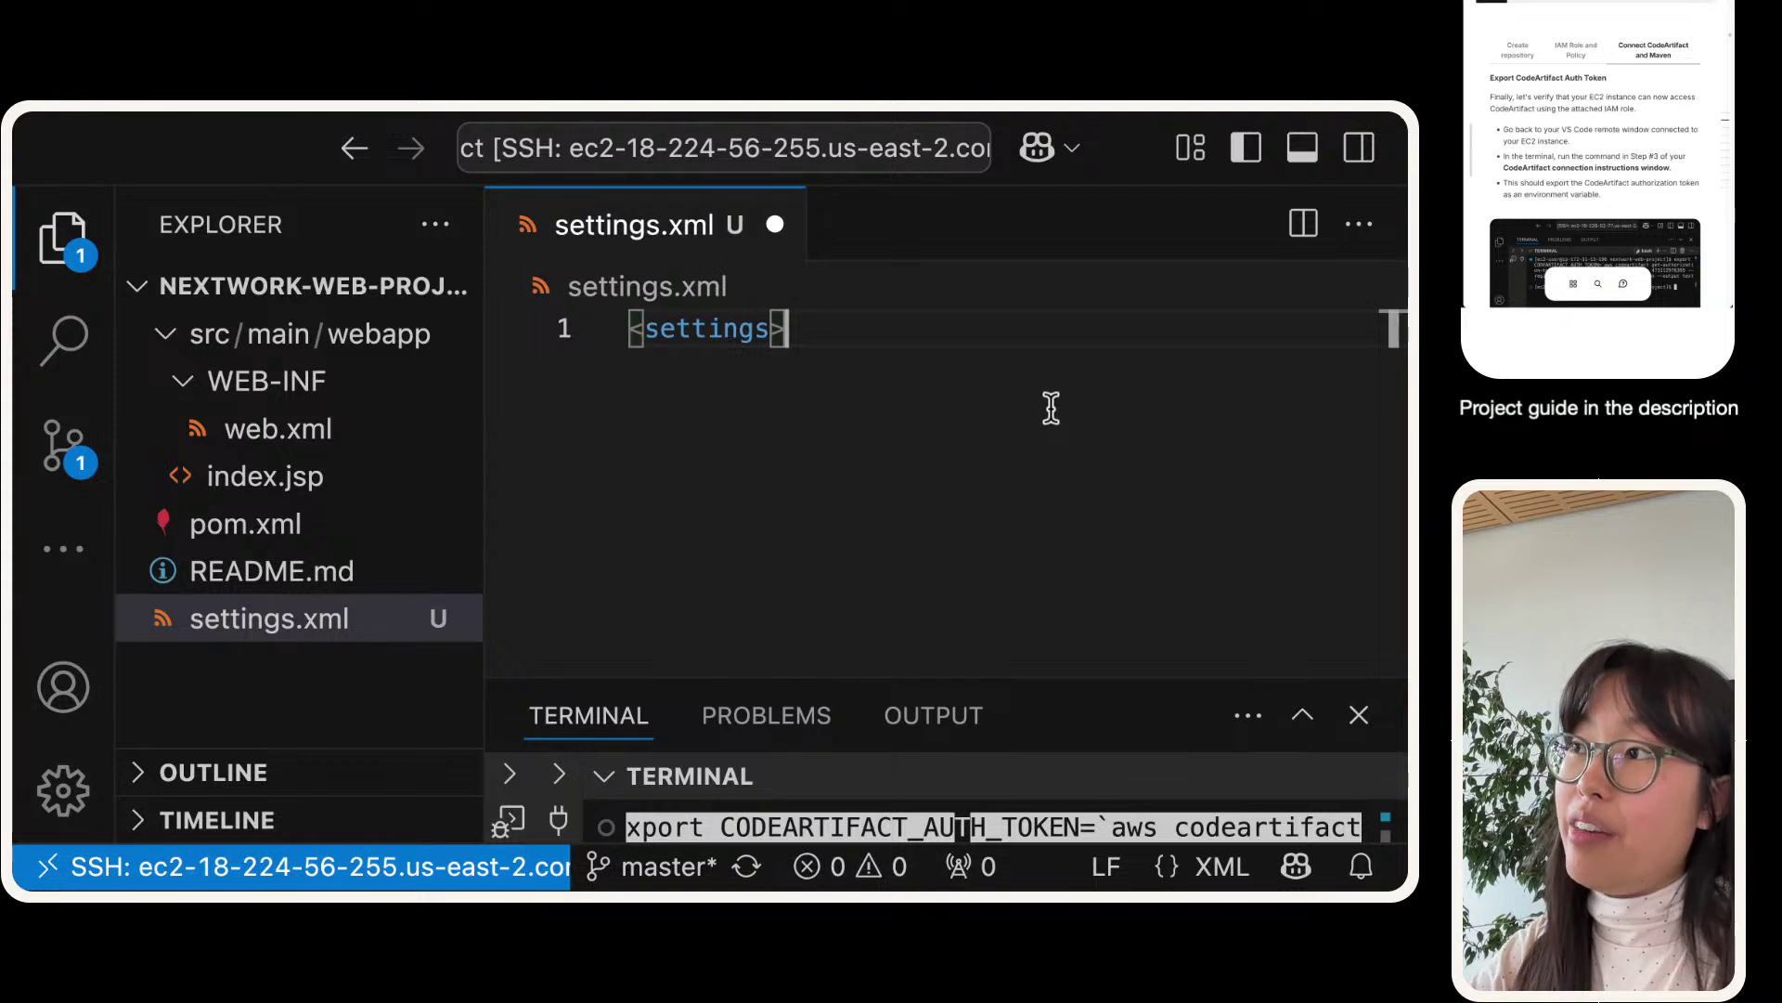
key("Return")
key("Return")
key("Return")
type("</sett")
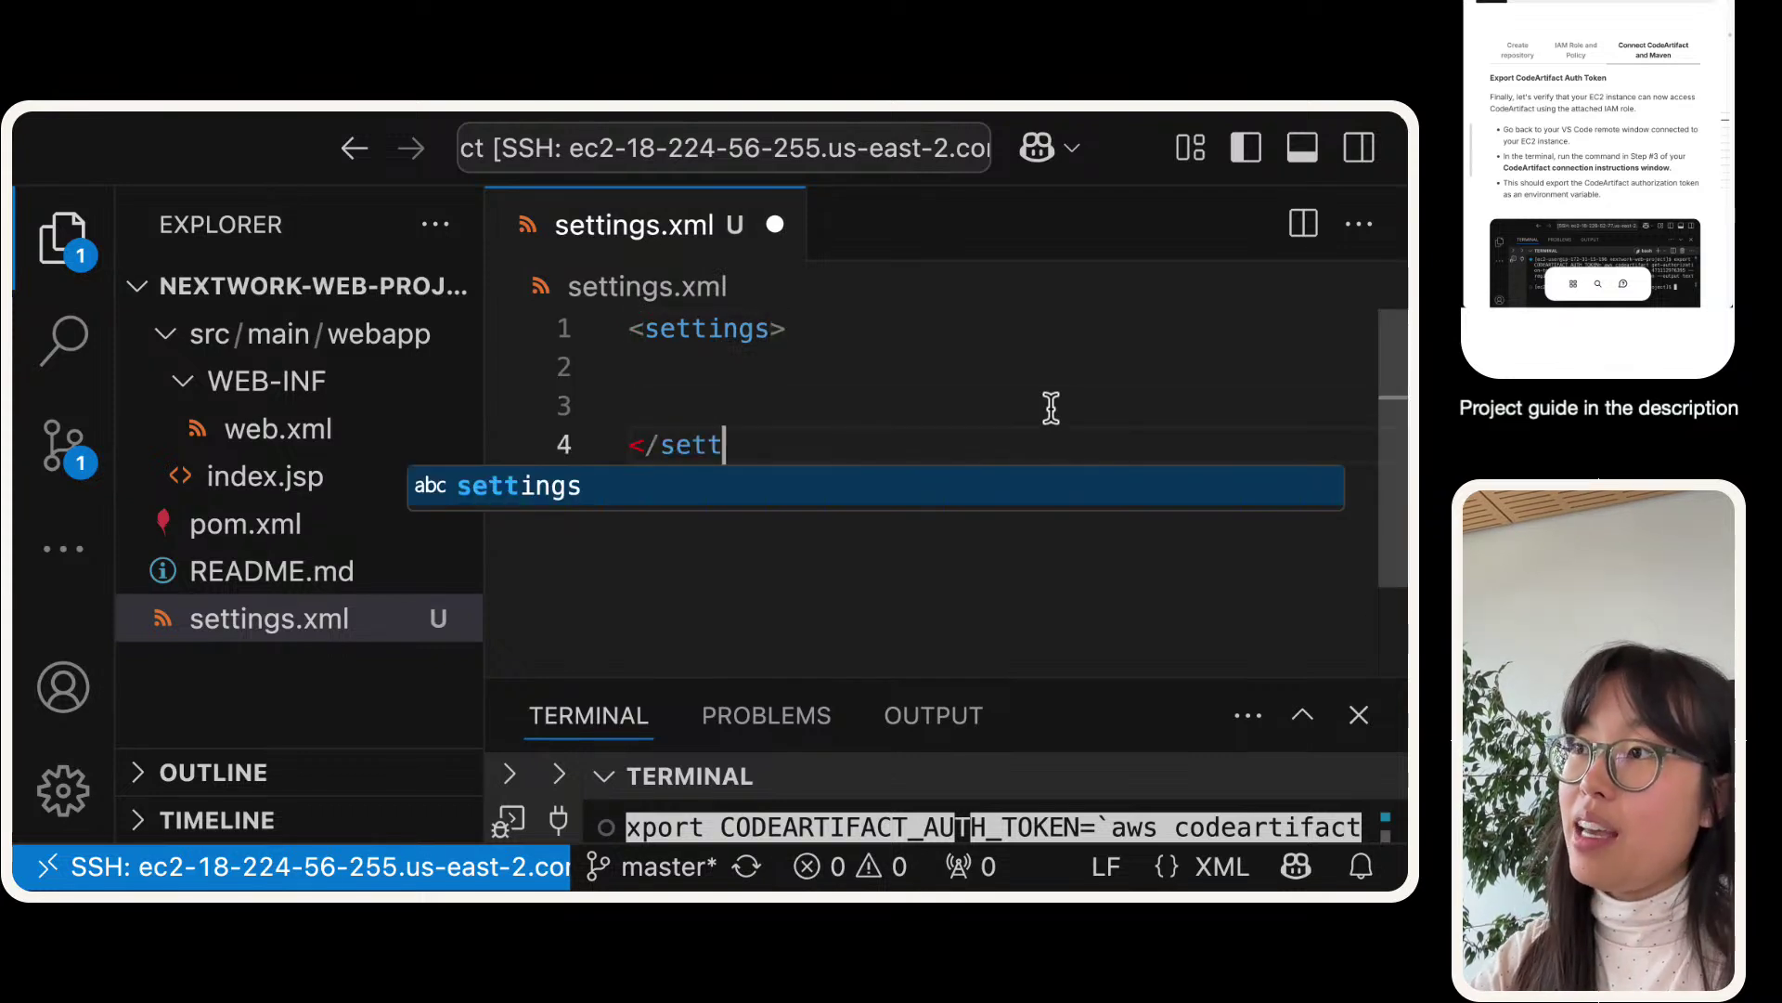
key("Return")
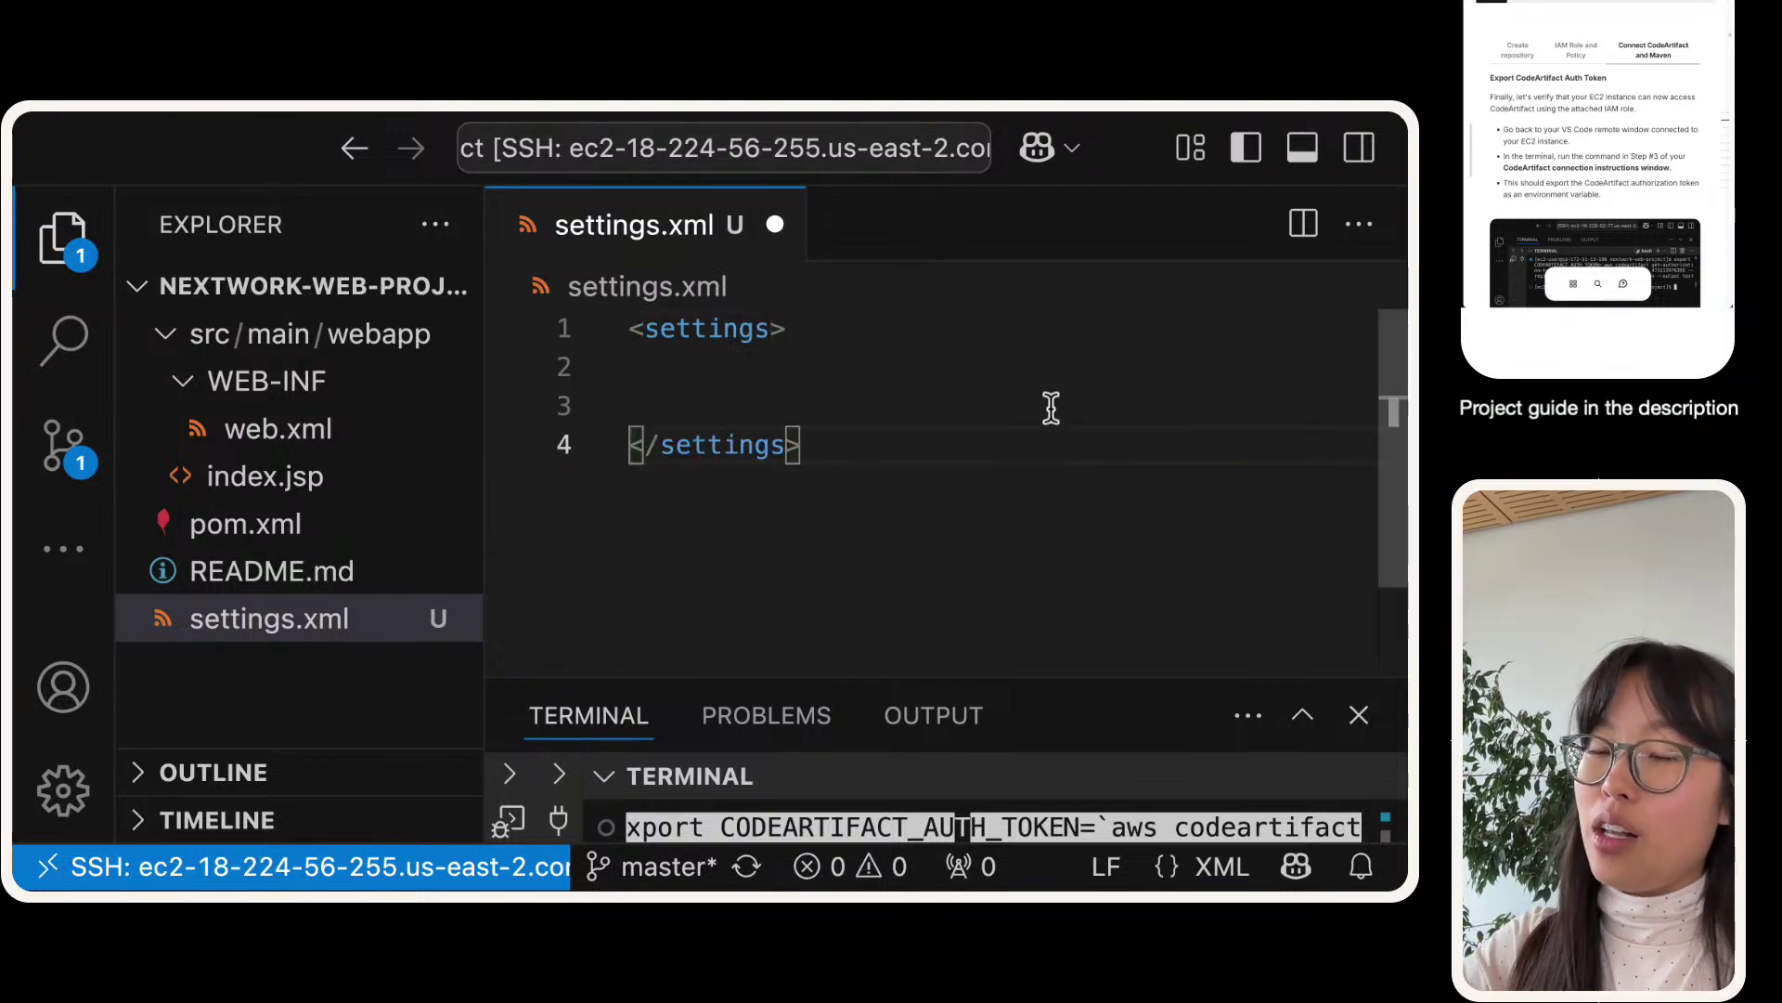
left_click(1022, 311)
left_click(909, 362)
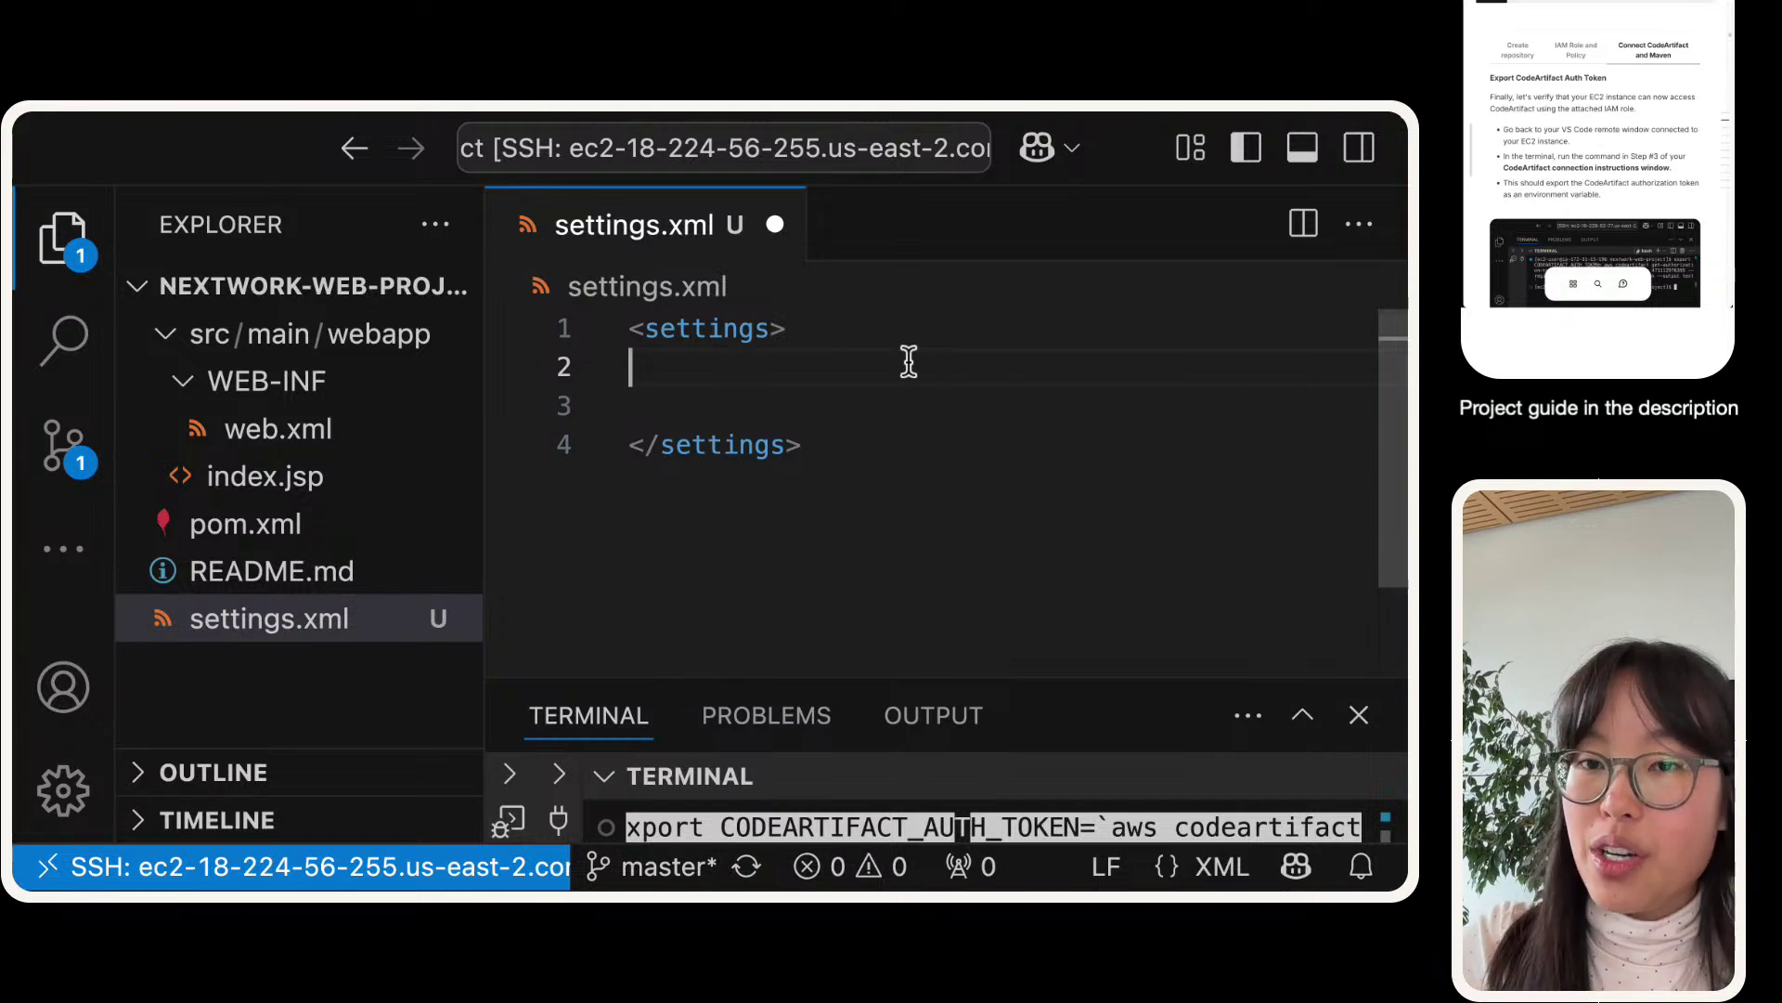
scroll(1555, 118, "down", 5)
scroll(1555, 118, "down", 3)
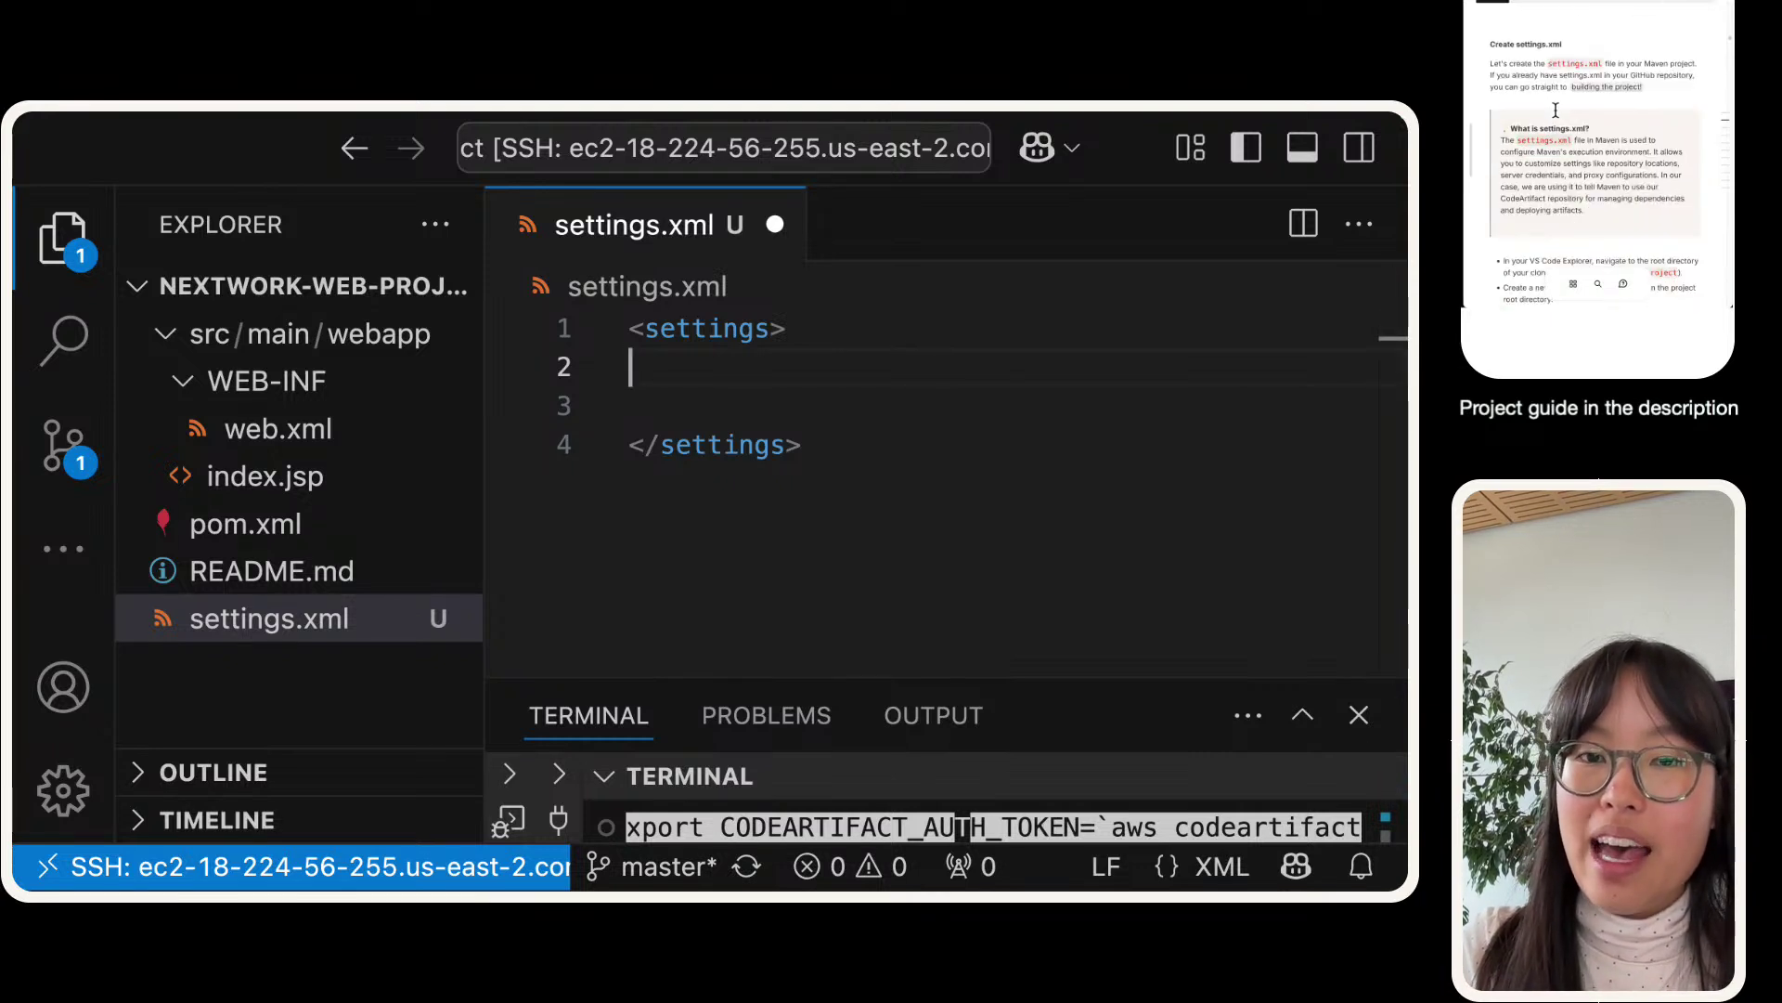
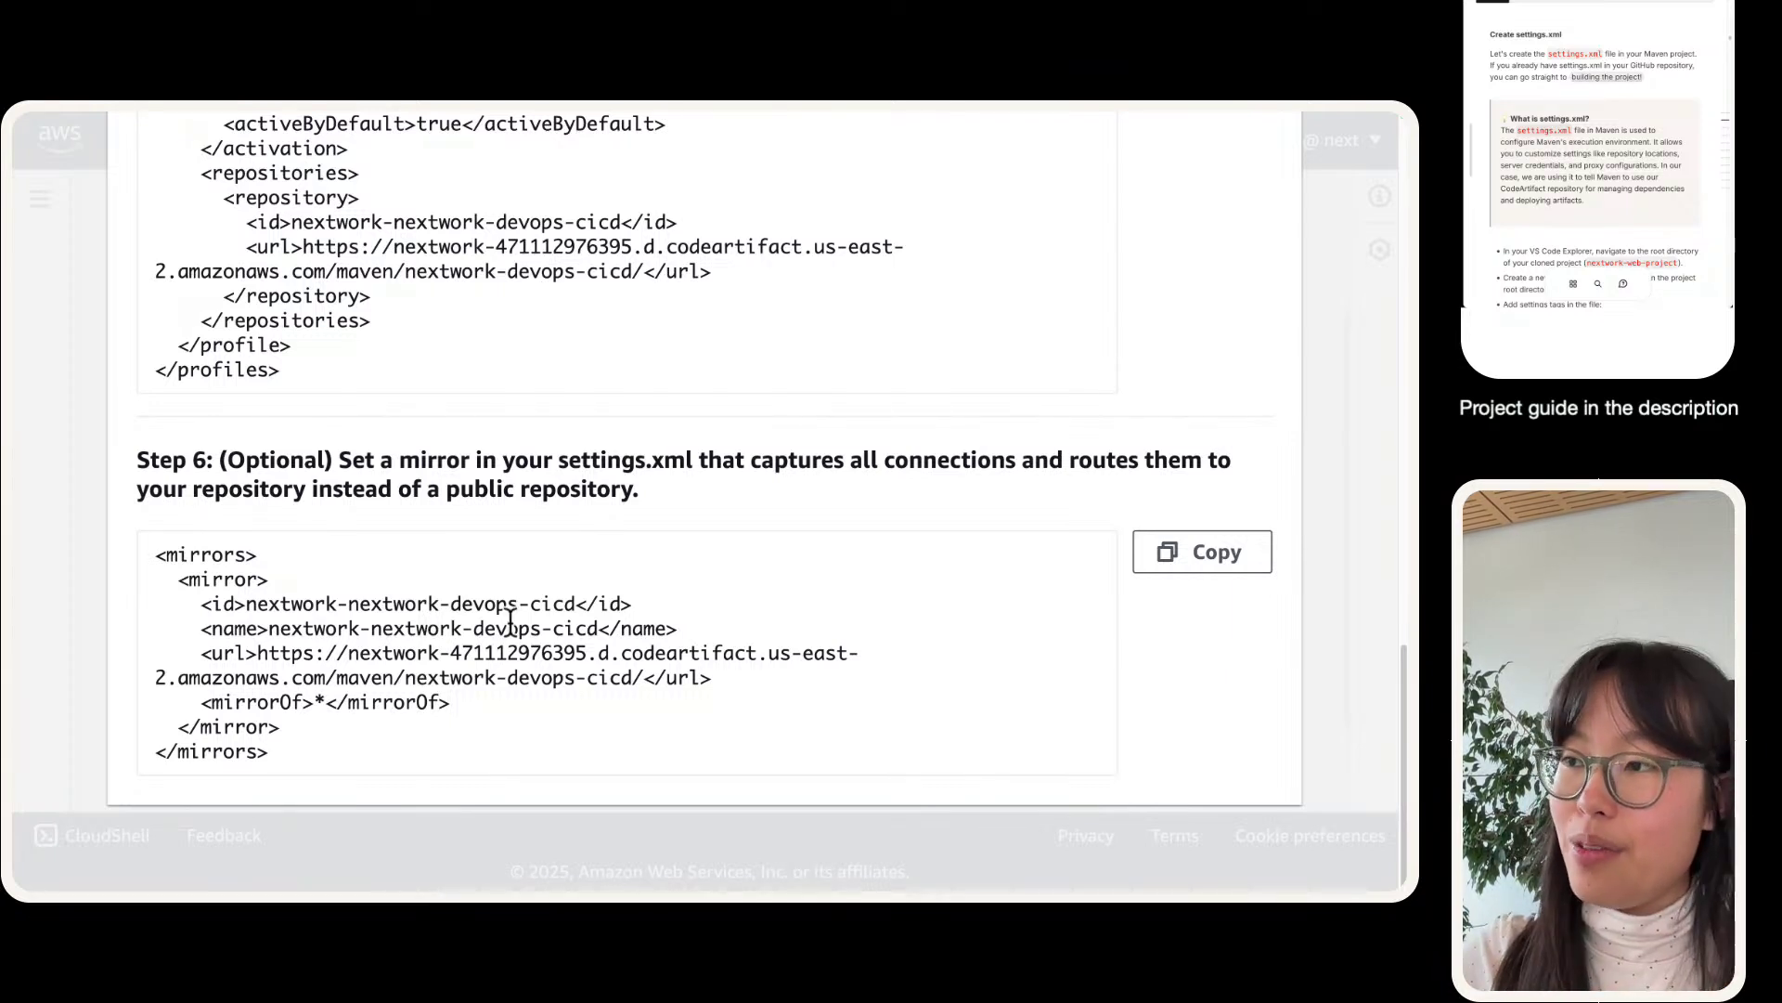
- Copy the servers snippet from the CodeArtifact guide and check its auth token password variable
scroll(737, 646, "up", 5)
scroll(739, 647, "up", 3)
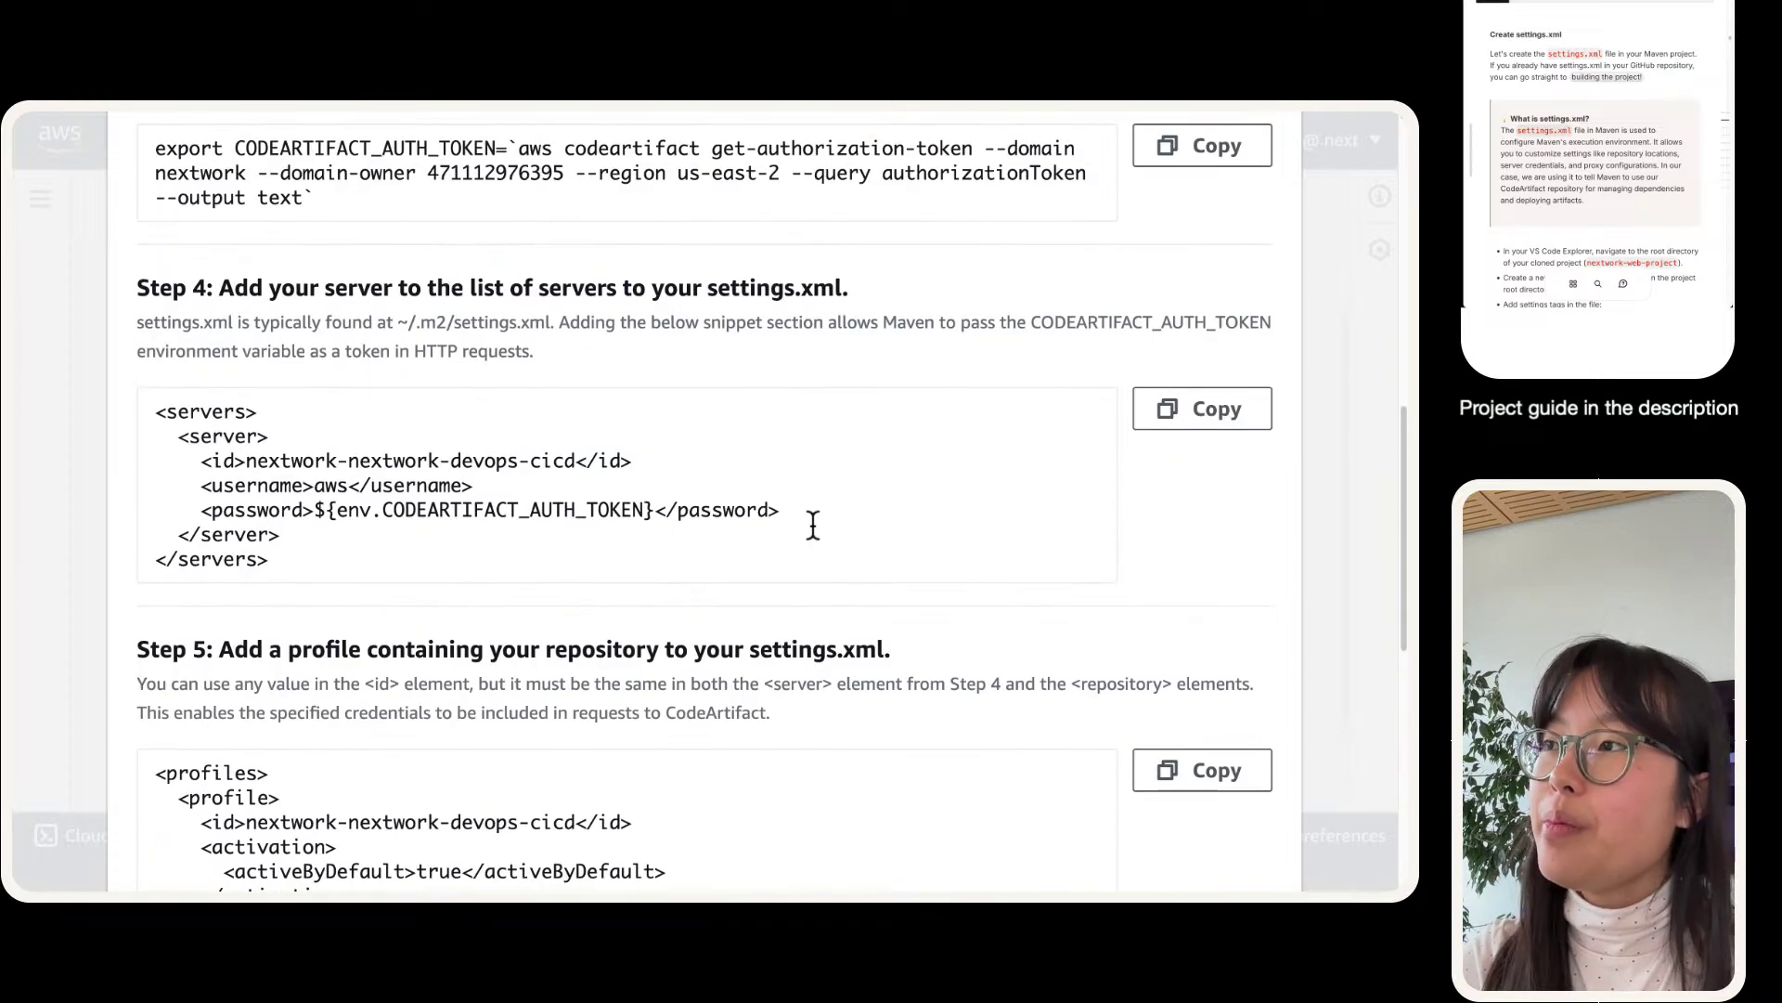
left_click(1188, 420)
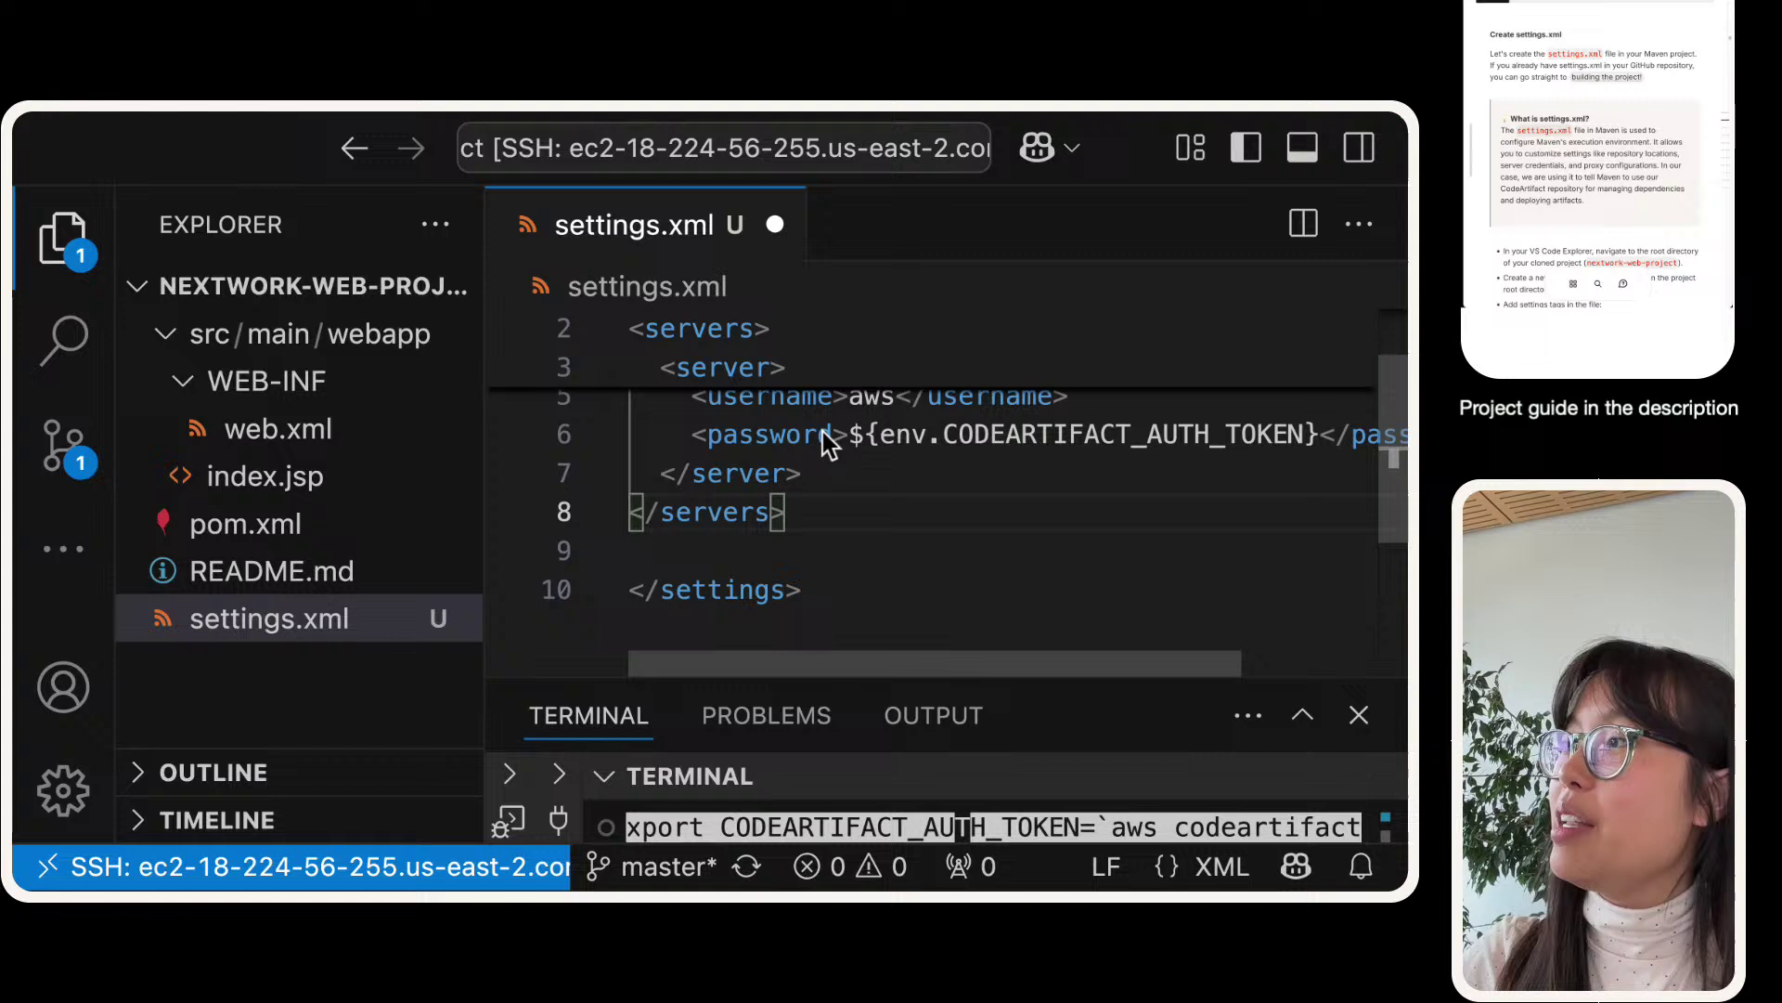
scroll(829, 444, "up", 2)
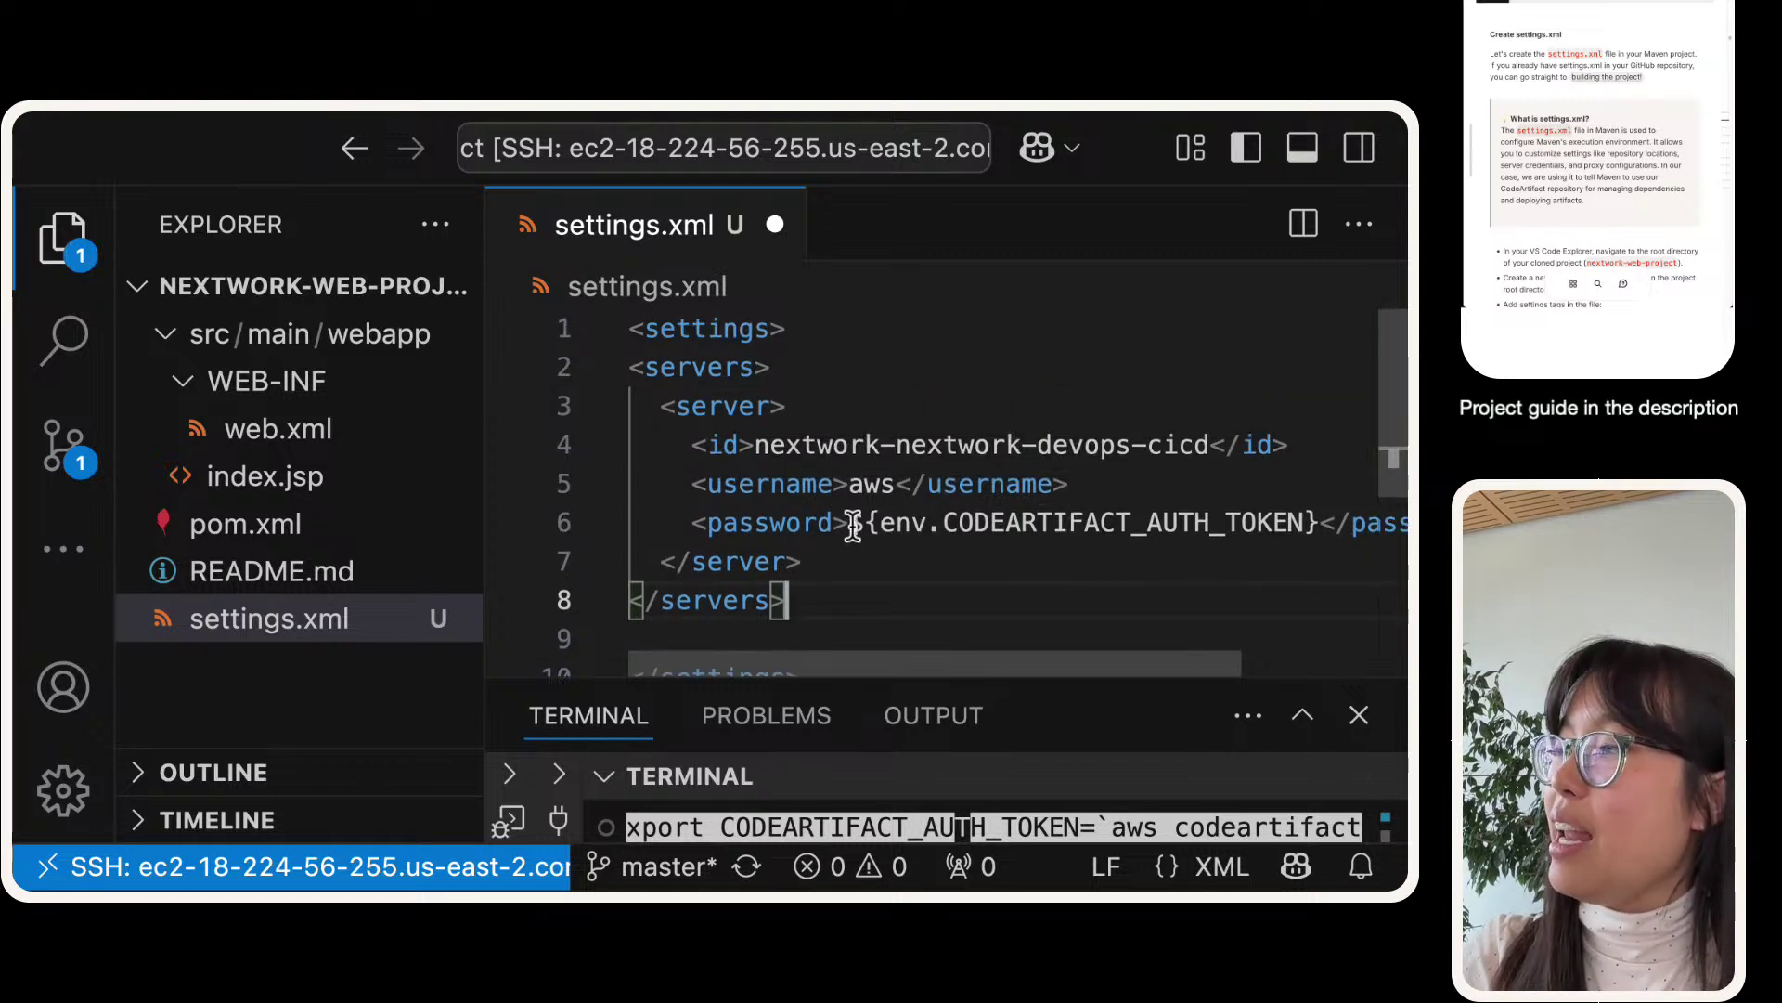
left_click_drag(850, 521, 1324, 521)
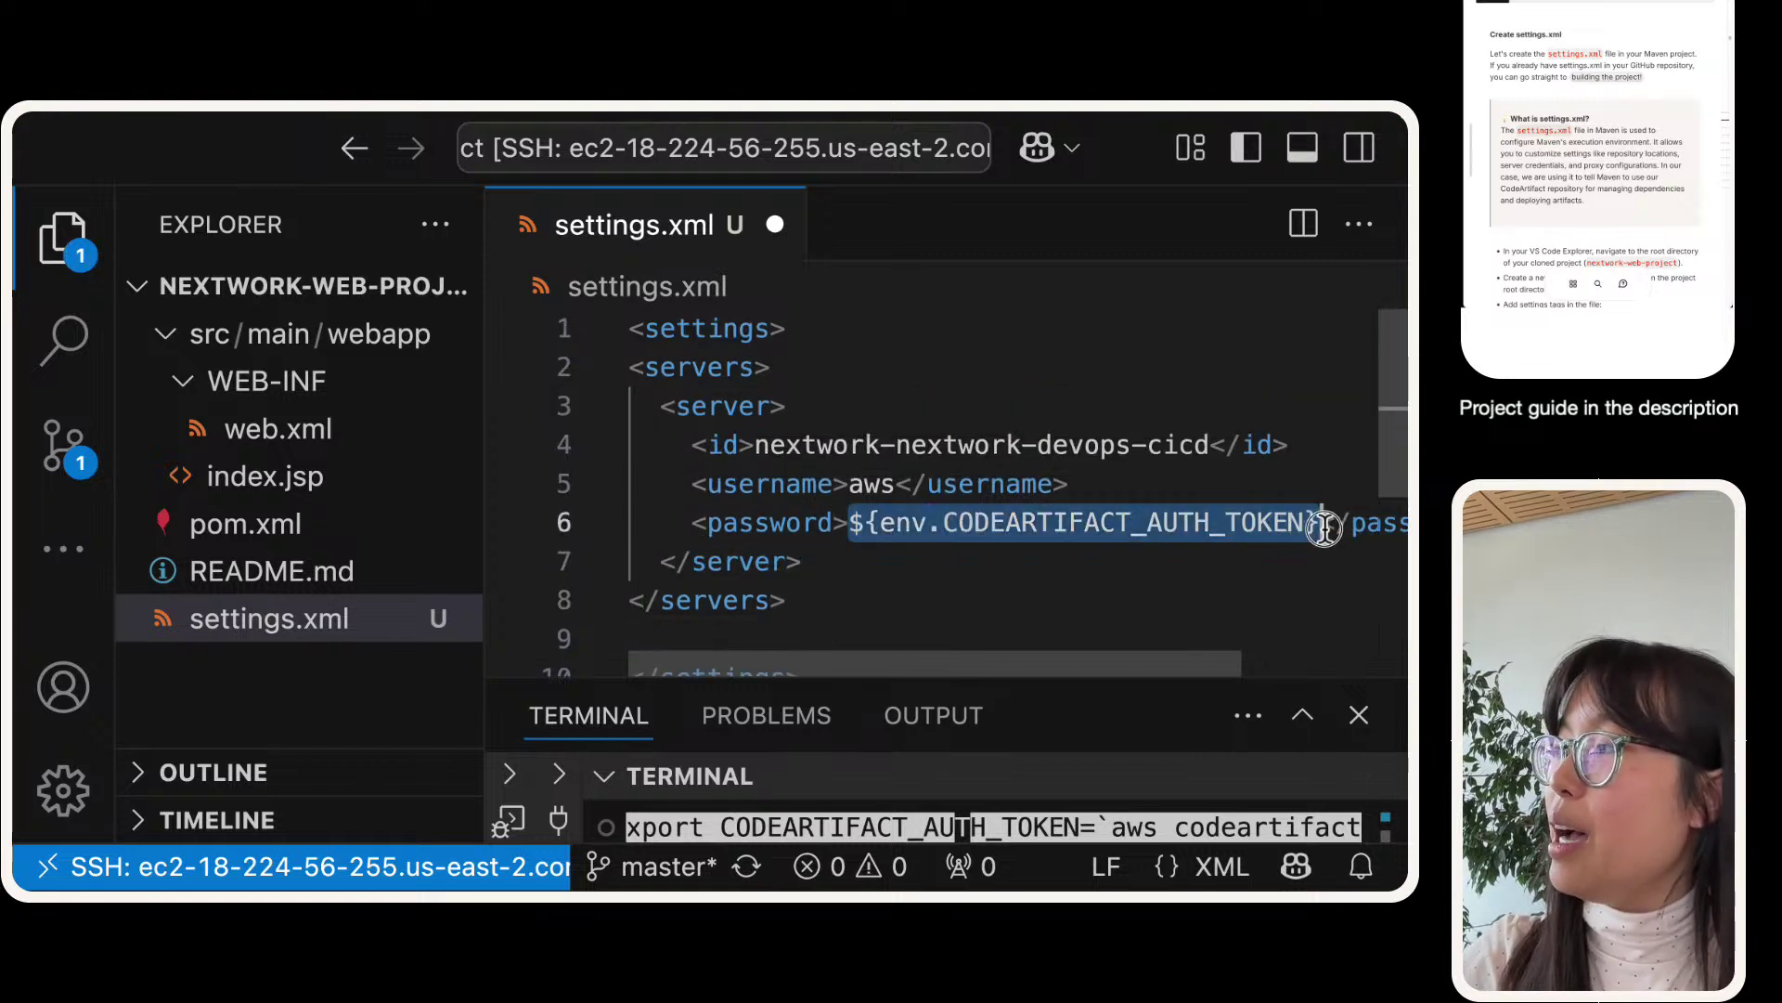
scroll(795, 550, "down", 1)
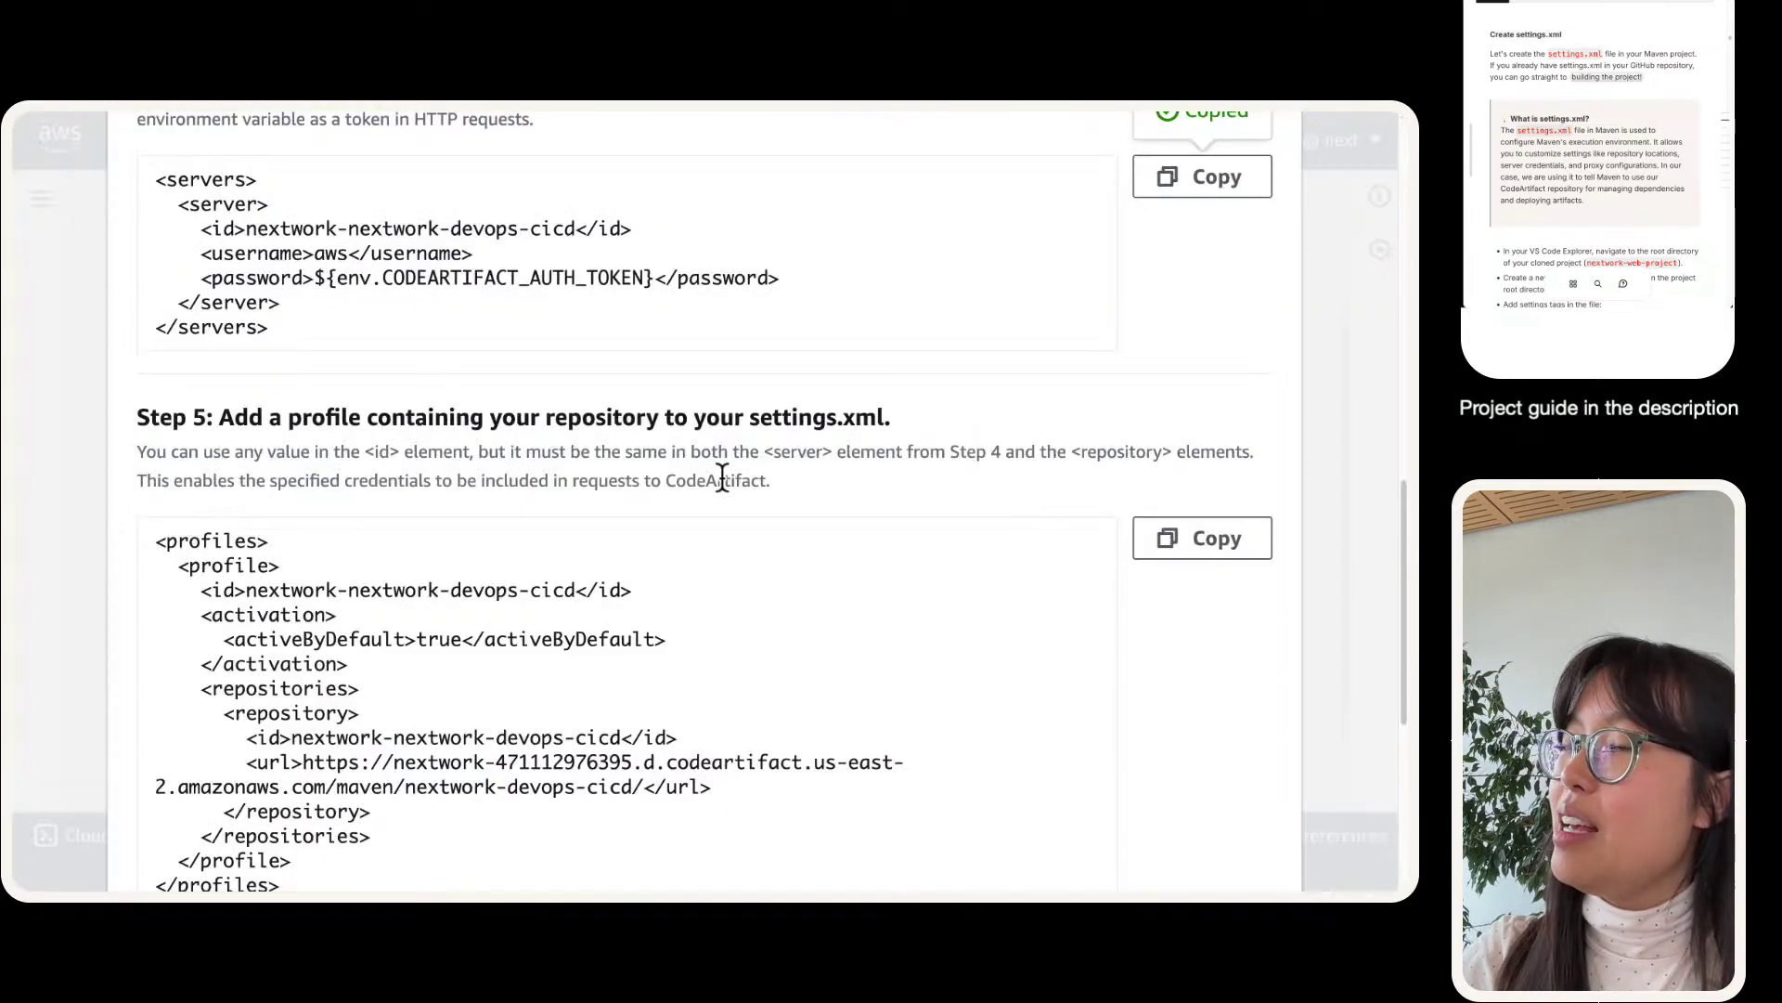
scroll(716, 477, "down", 3)
- Paste the guide's profiles snippet after the servers block in settings.xml
left_click(1246, 308)
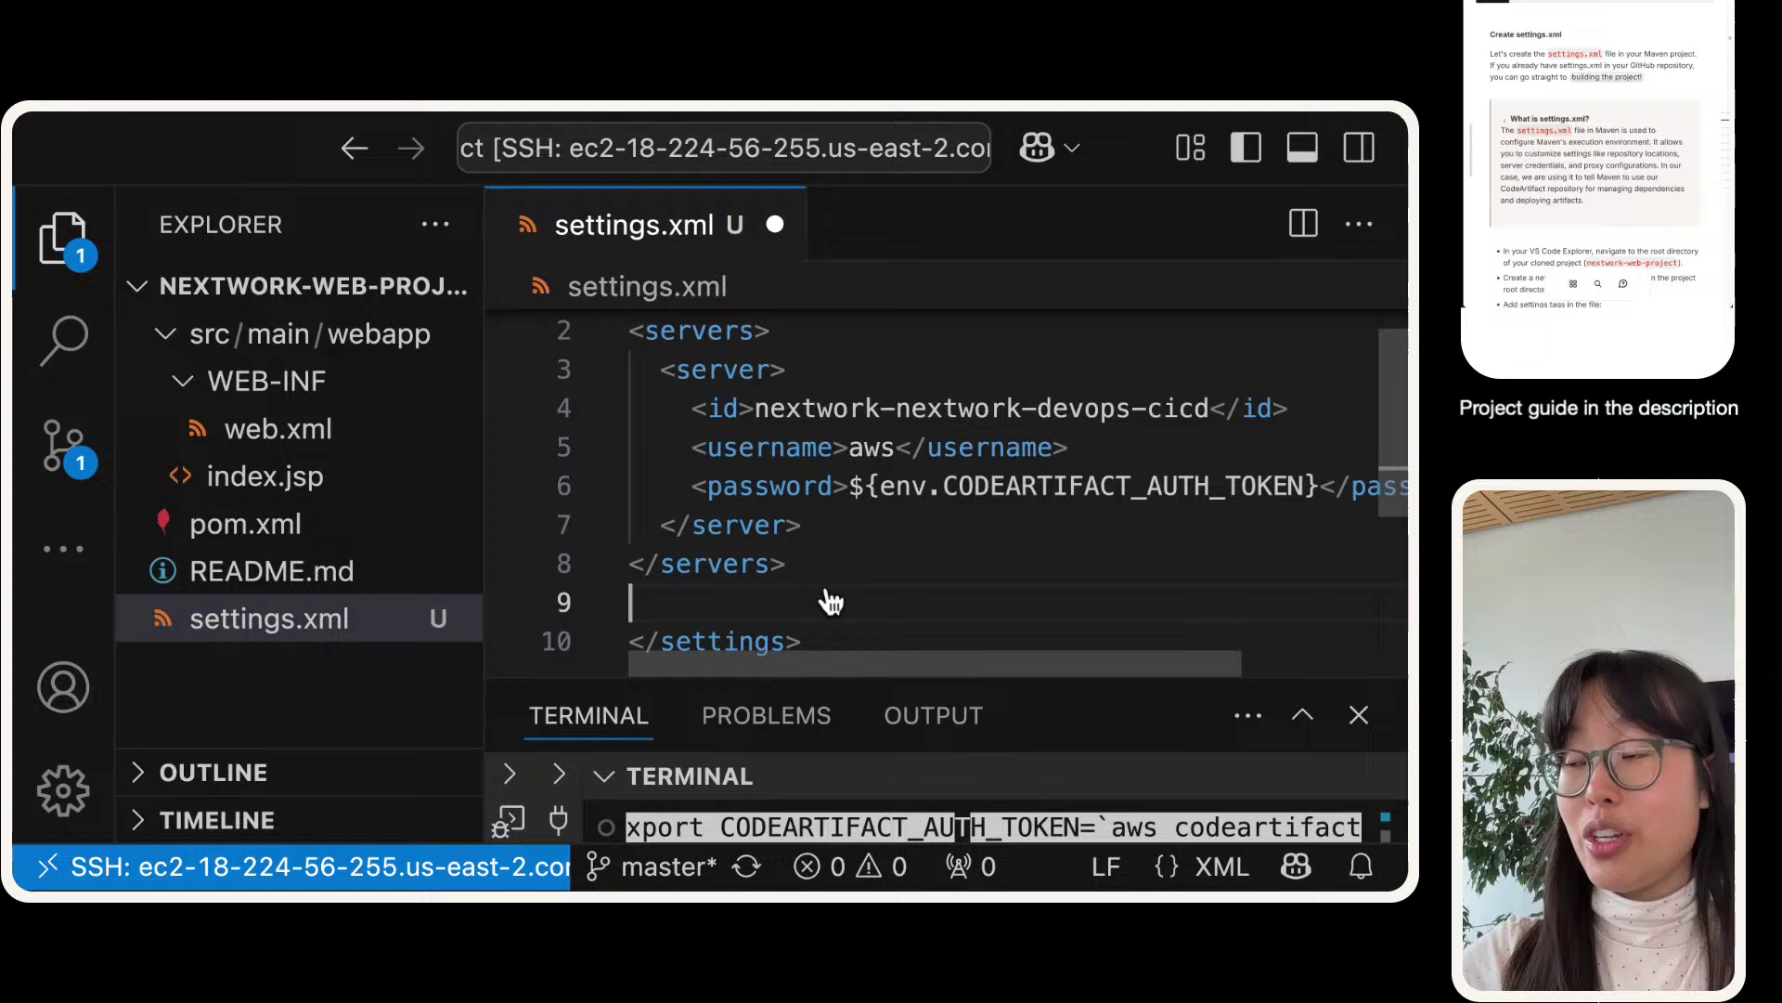
key("Return")
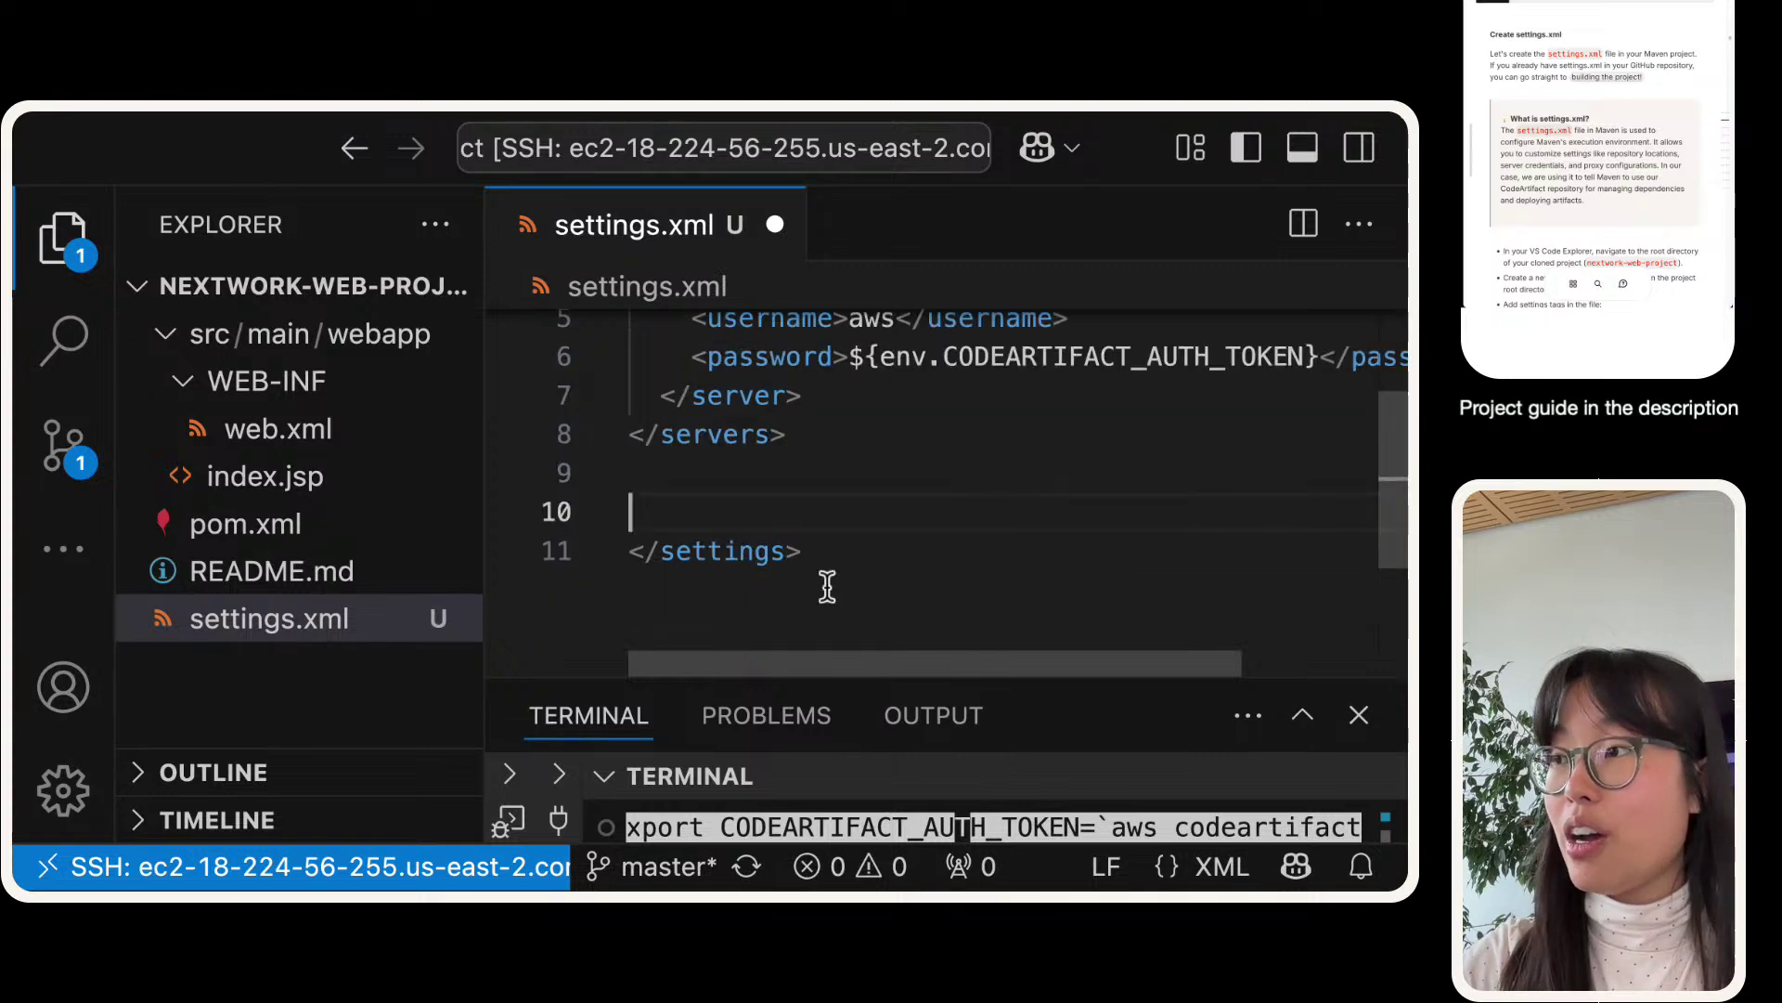
key("super+v")
scroll(847, 589, "up", 2)
left_click(848, 523)
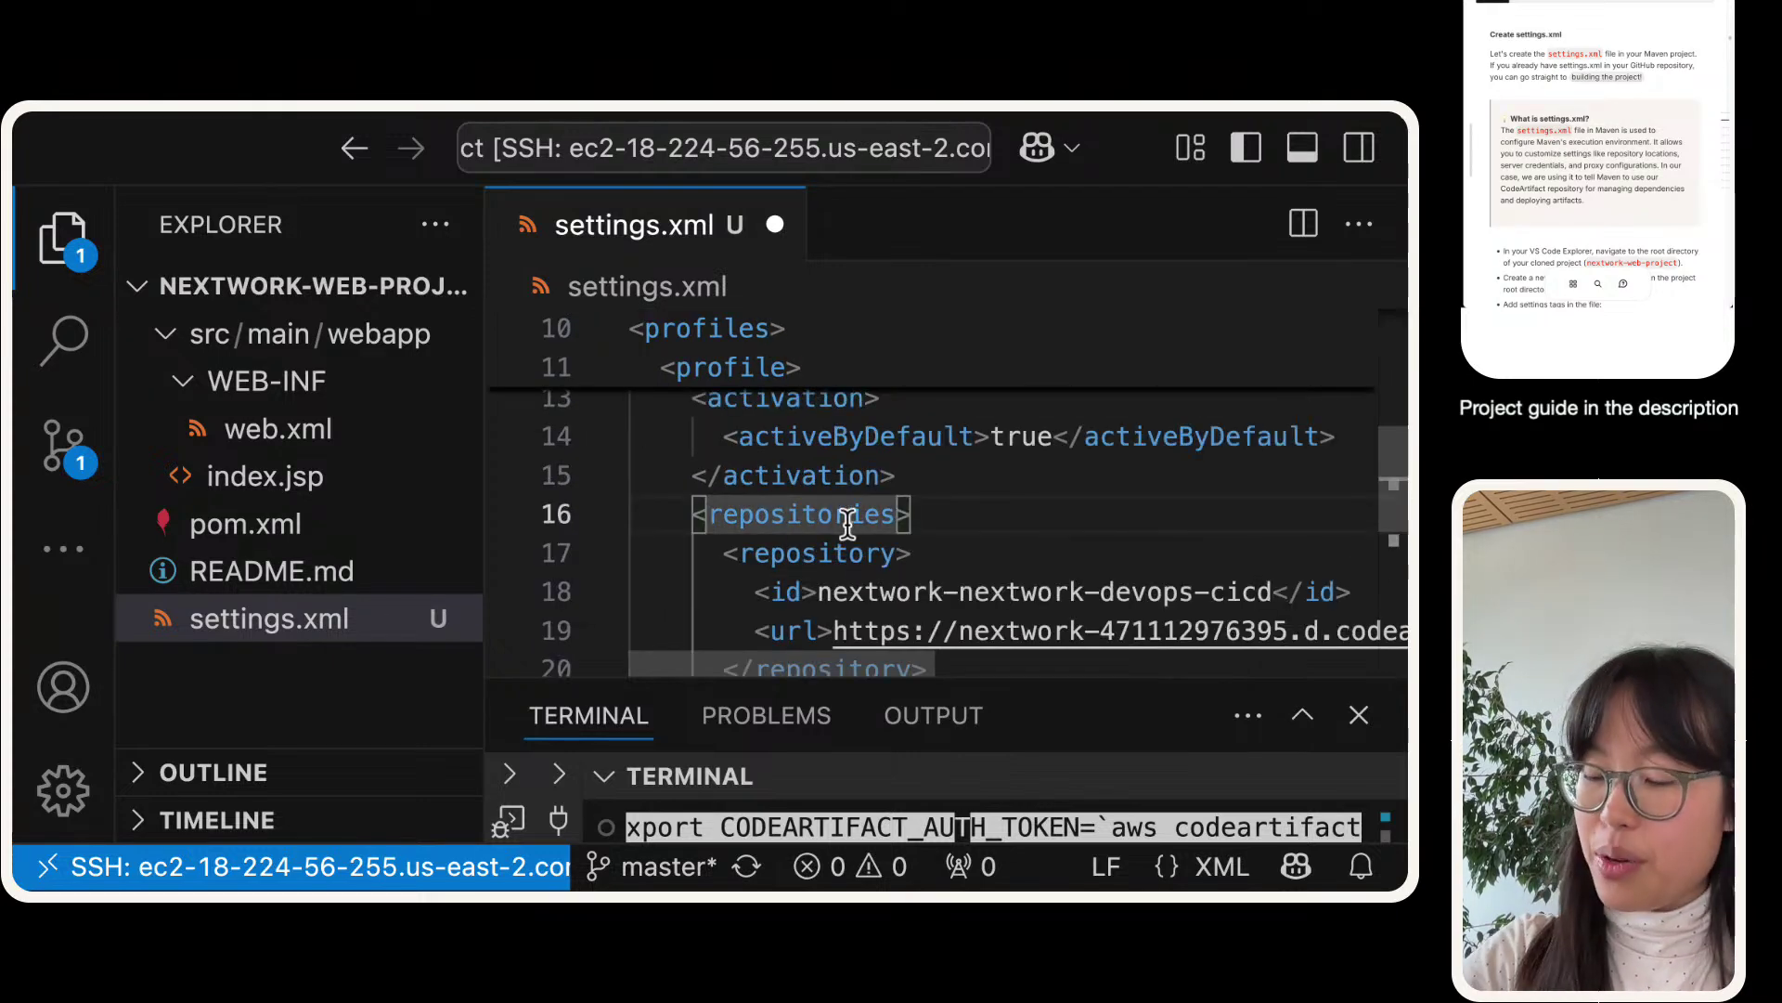
scroll(840, 519, "up", 2)
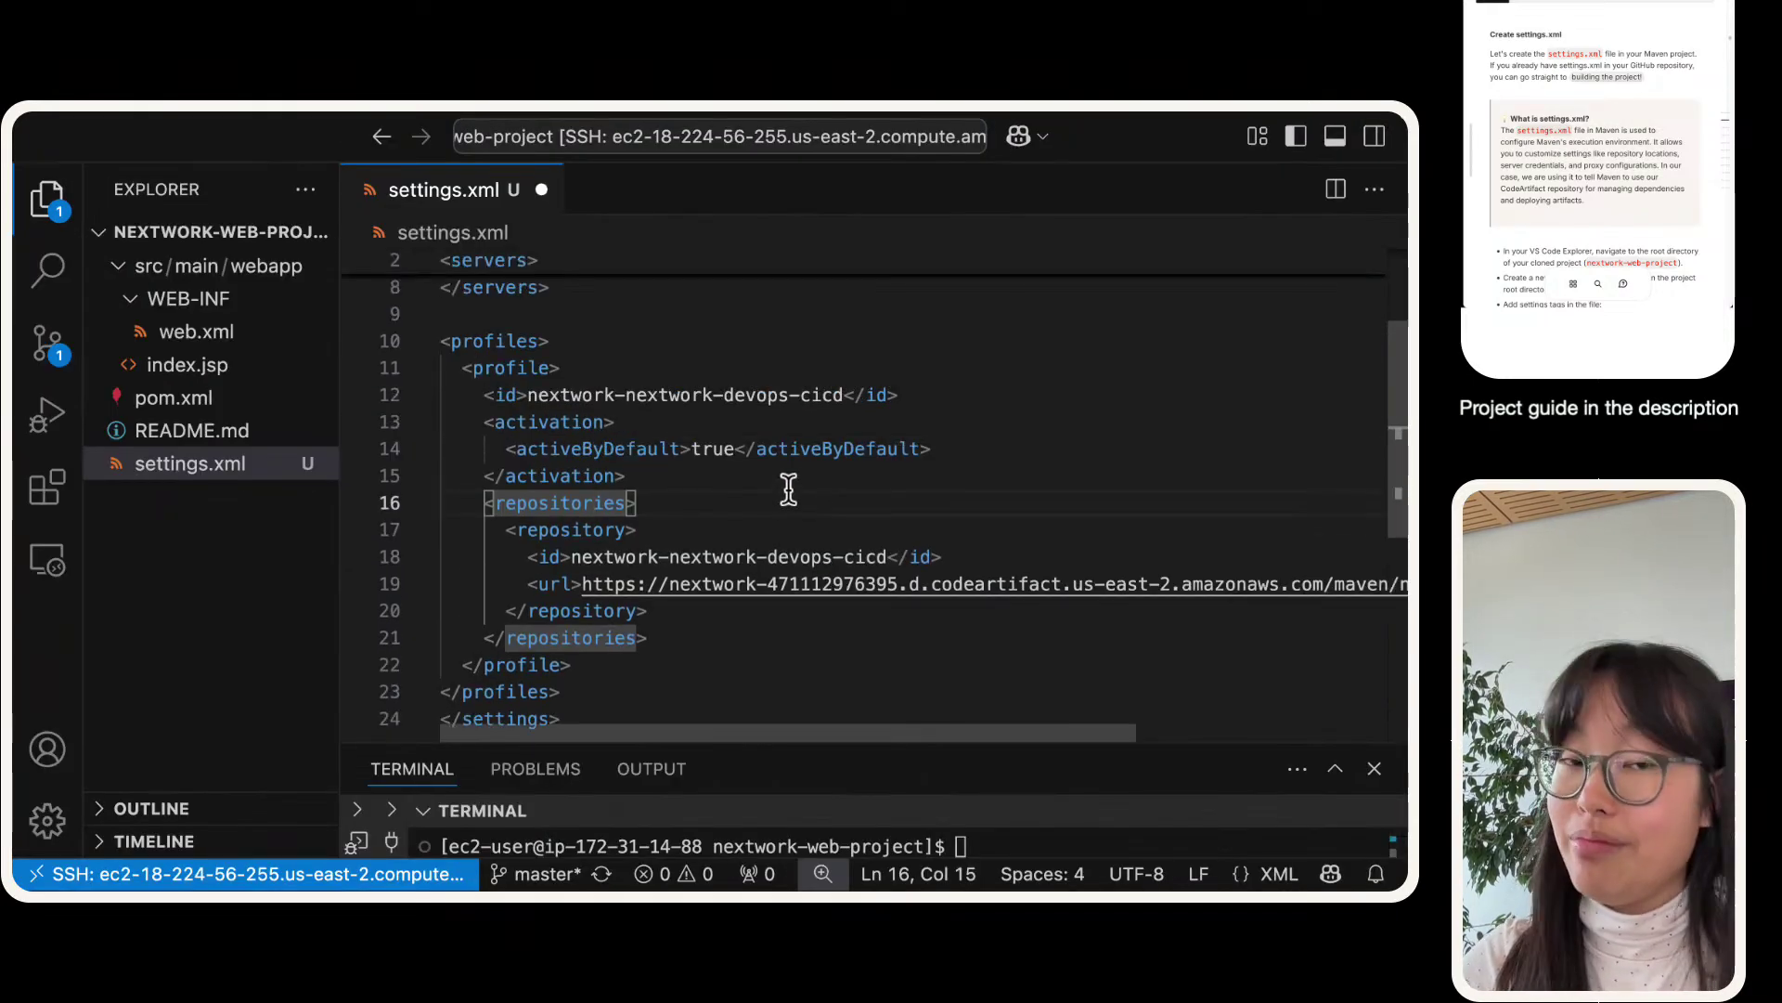
scroll(792, 464, "down", 2)
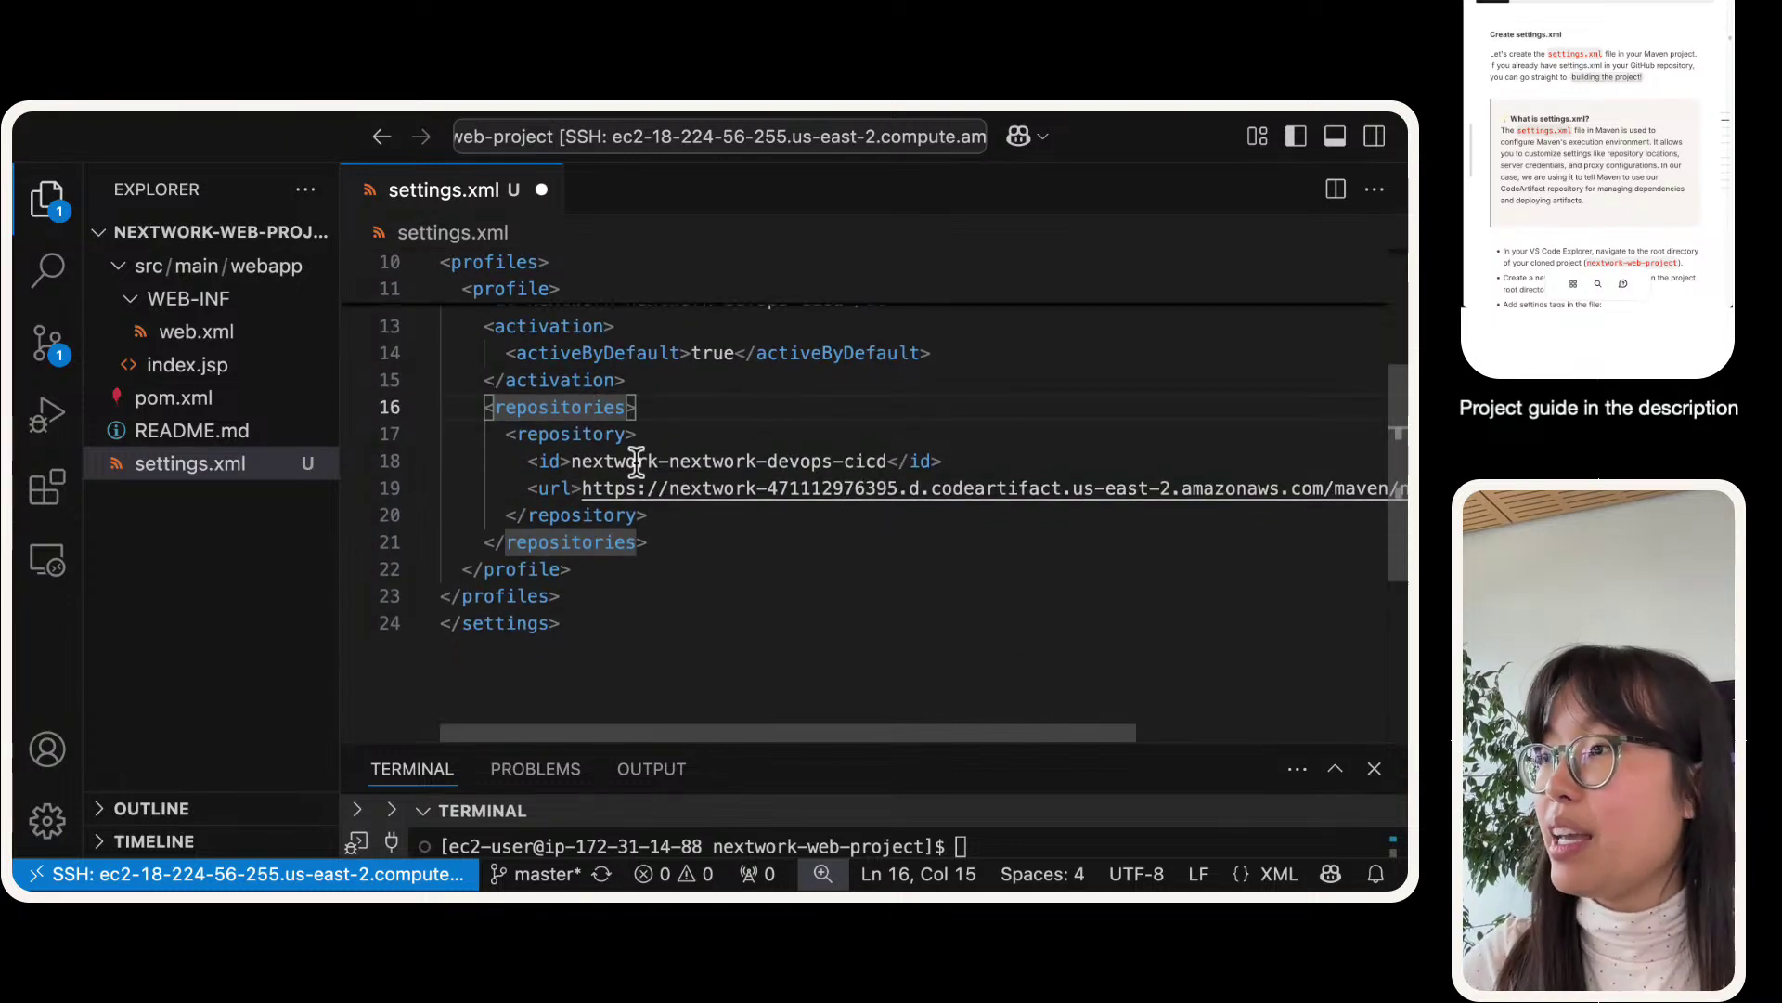
- Add the mirrors snippet after the profiles block and save settings.xml
left_click(643, 586)
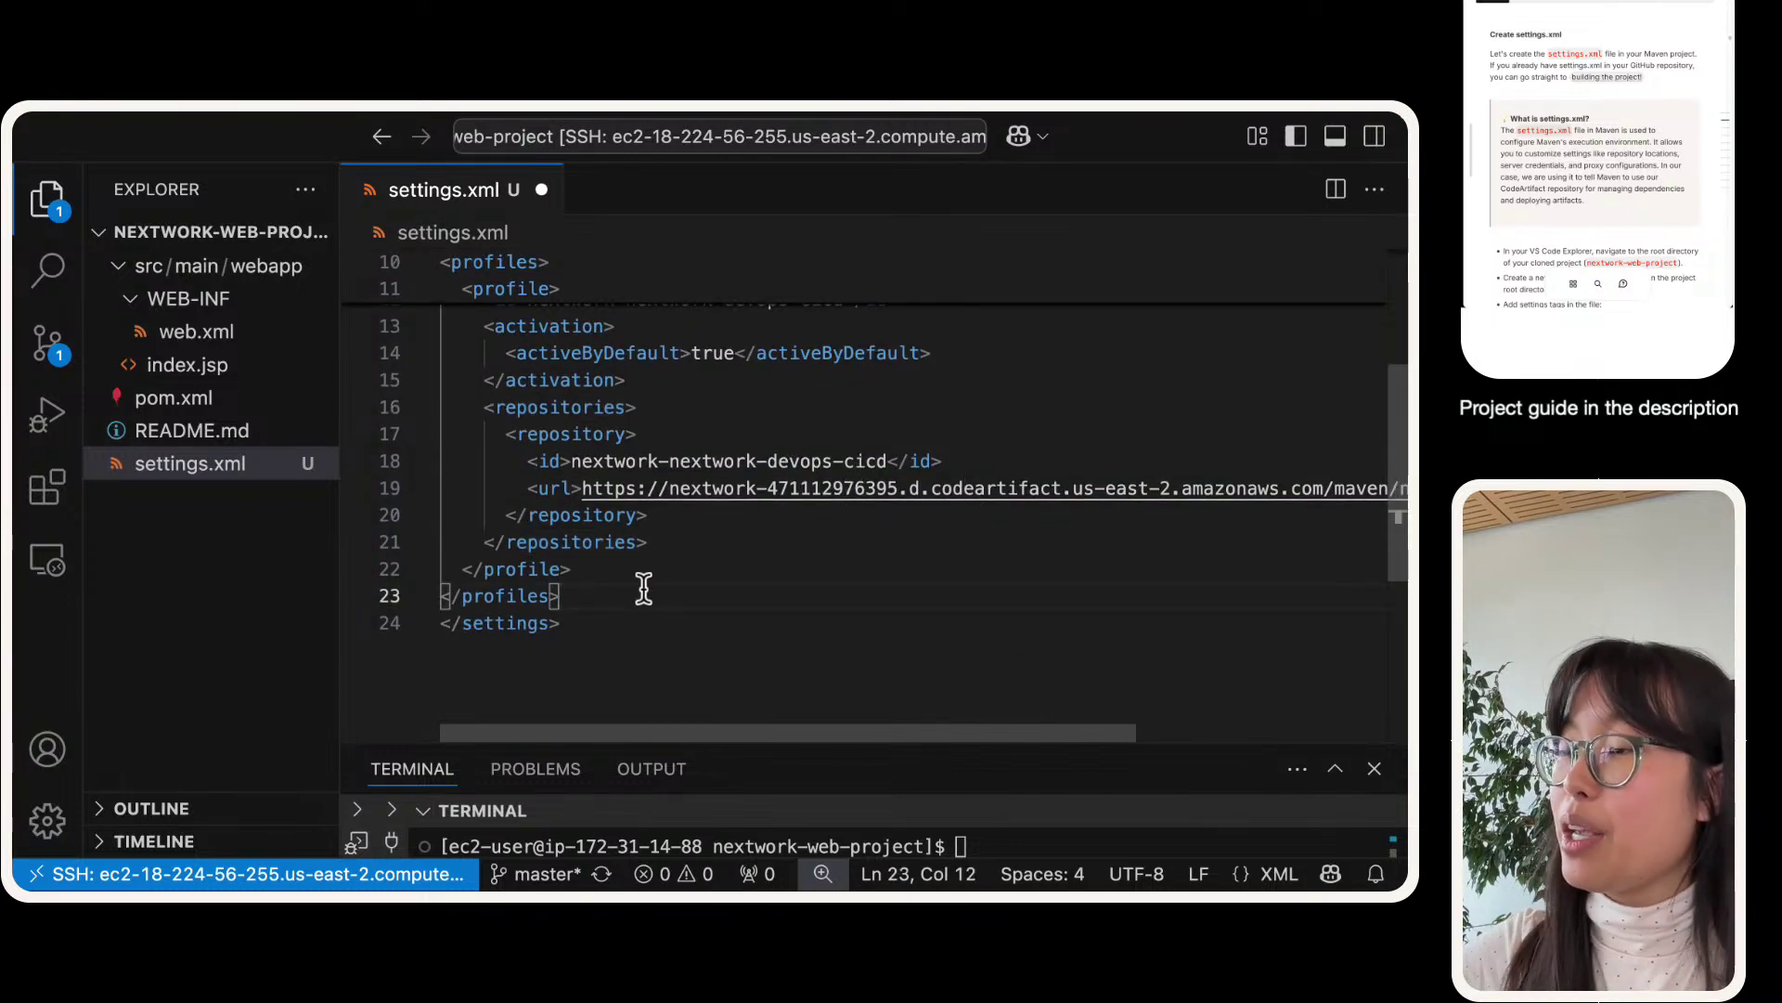
key("Return")
scroll(643, 587, "down", 2)
key("Return")
key("Return")
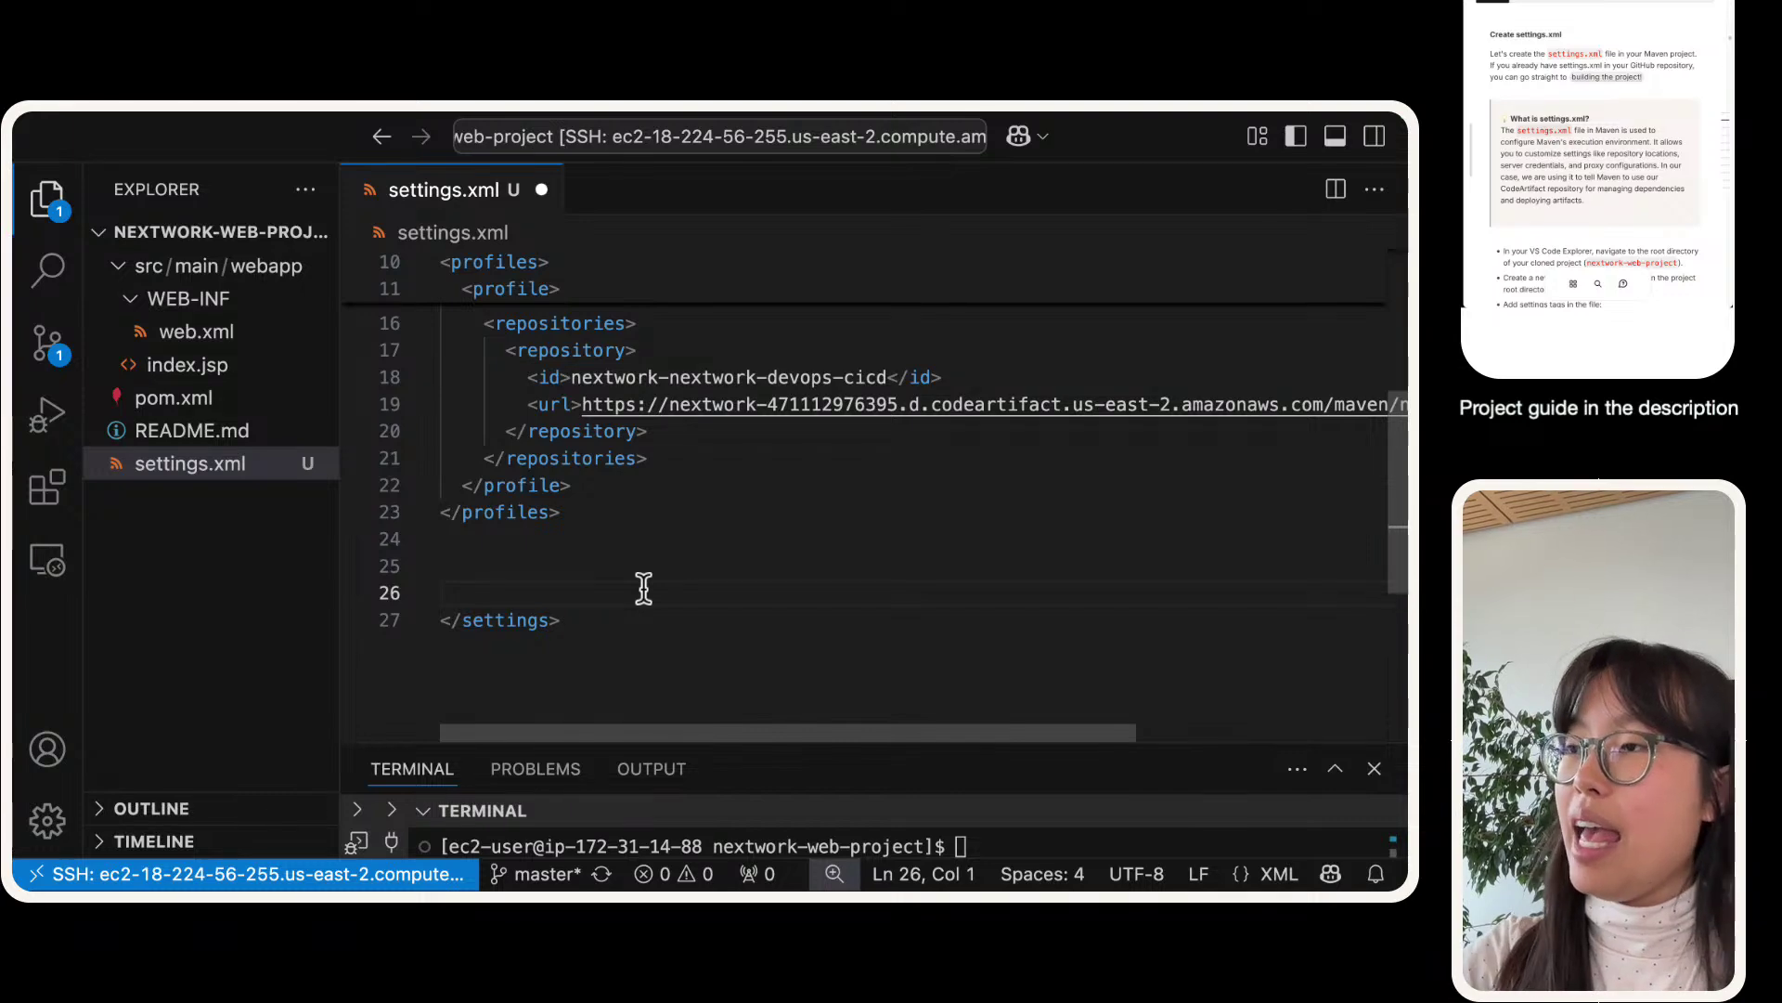
key("BackSpace")
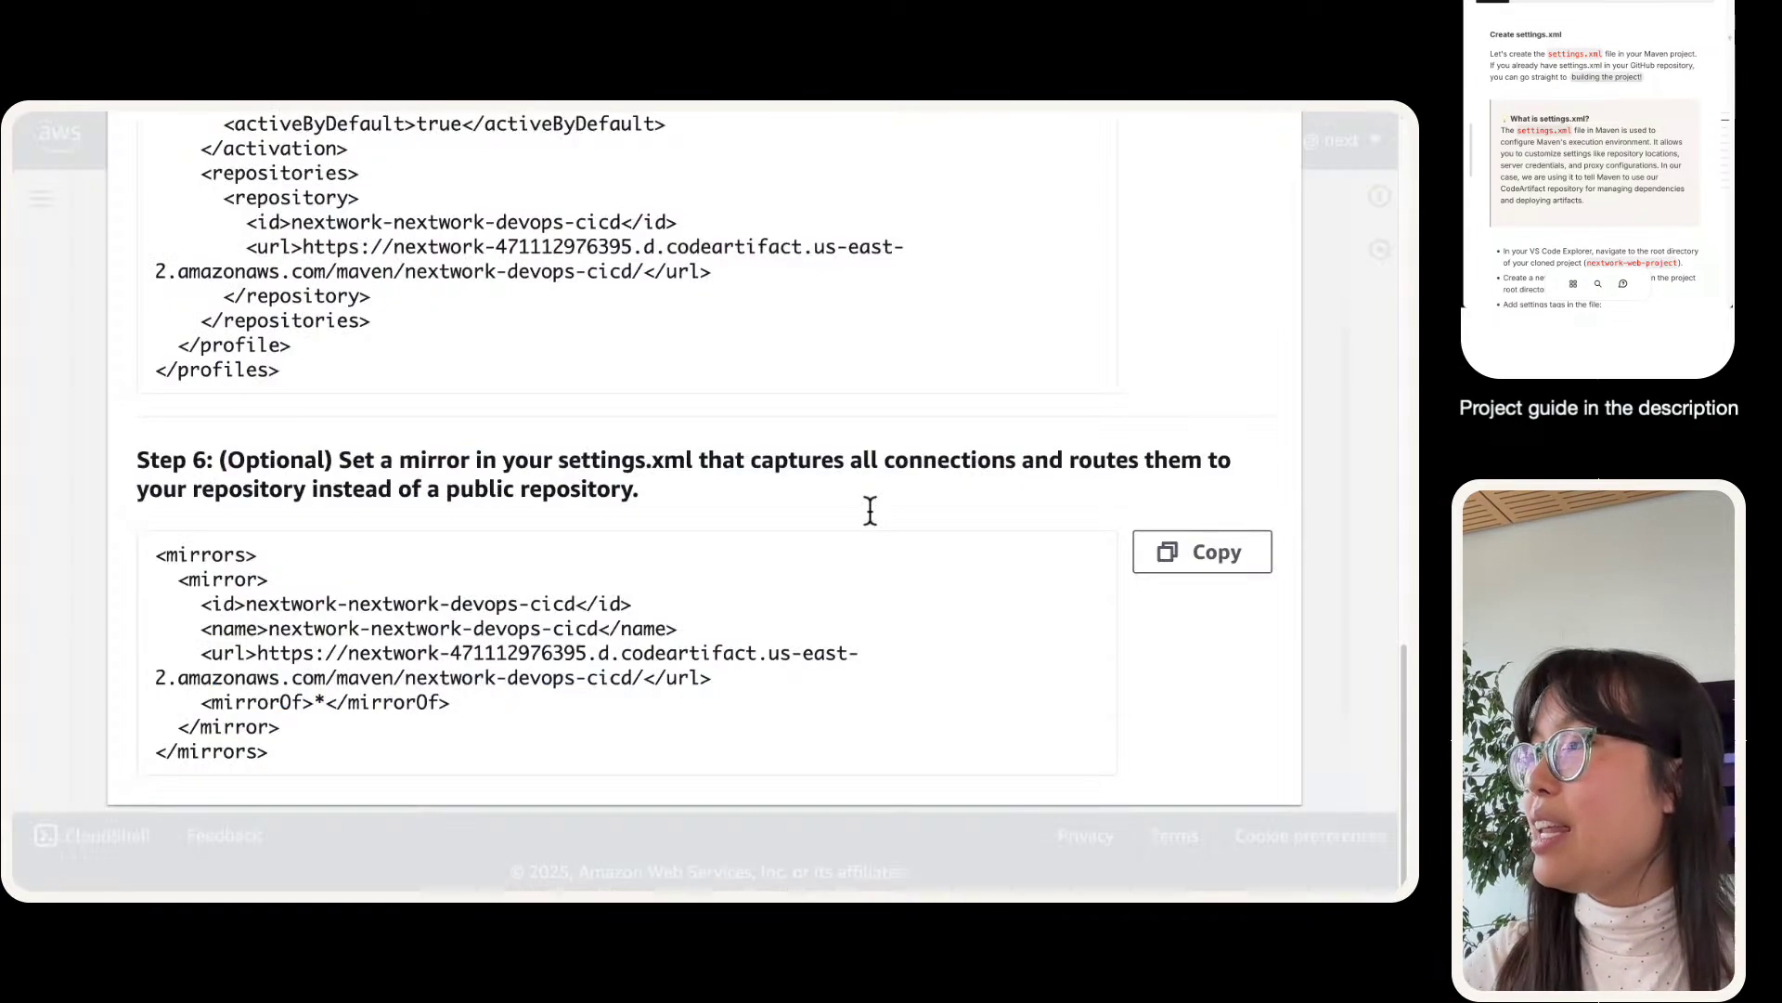
left_click(1226, 554)
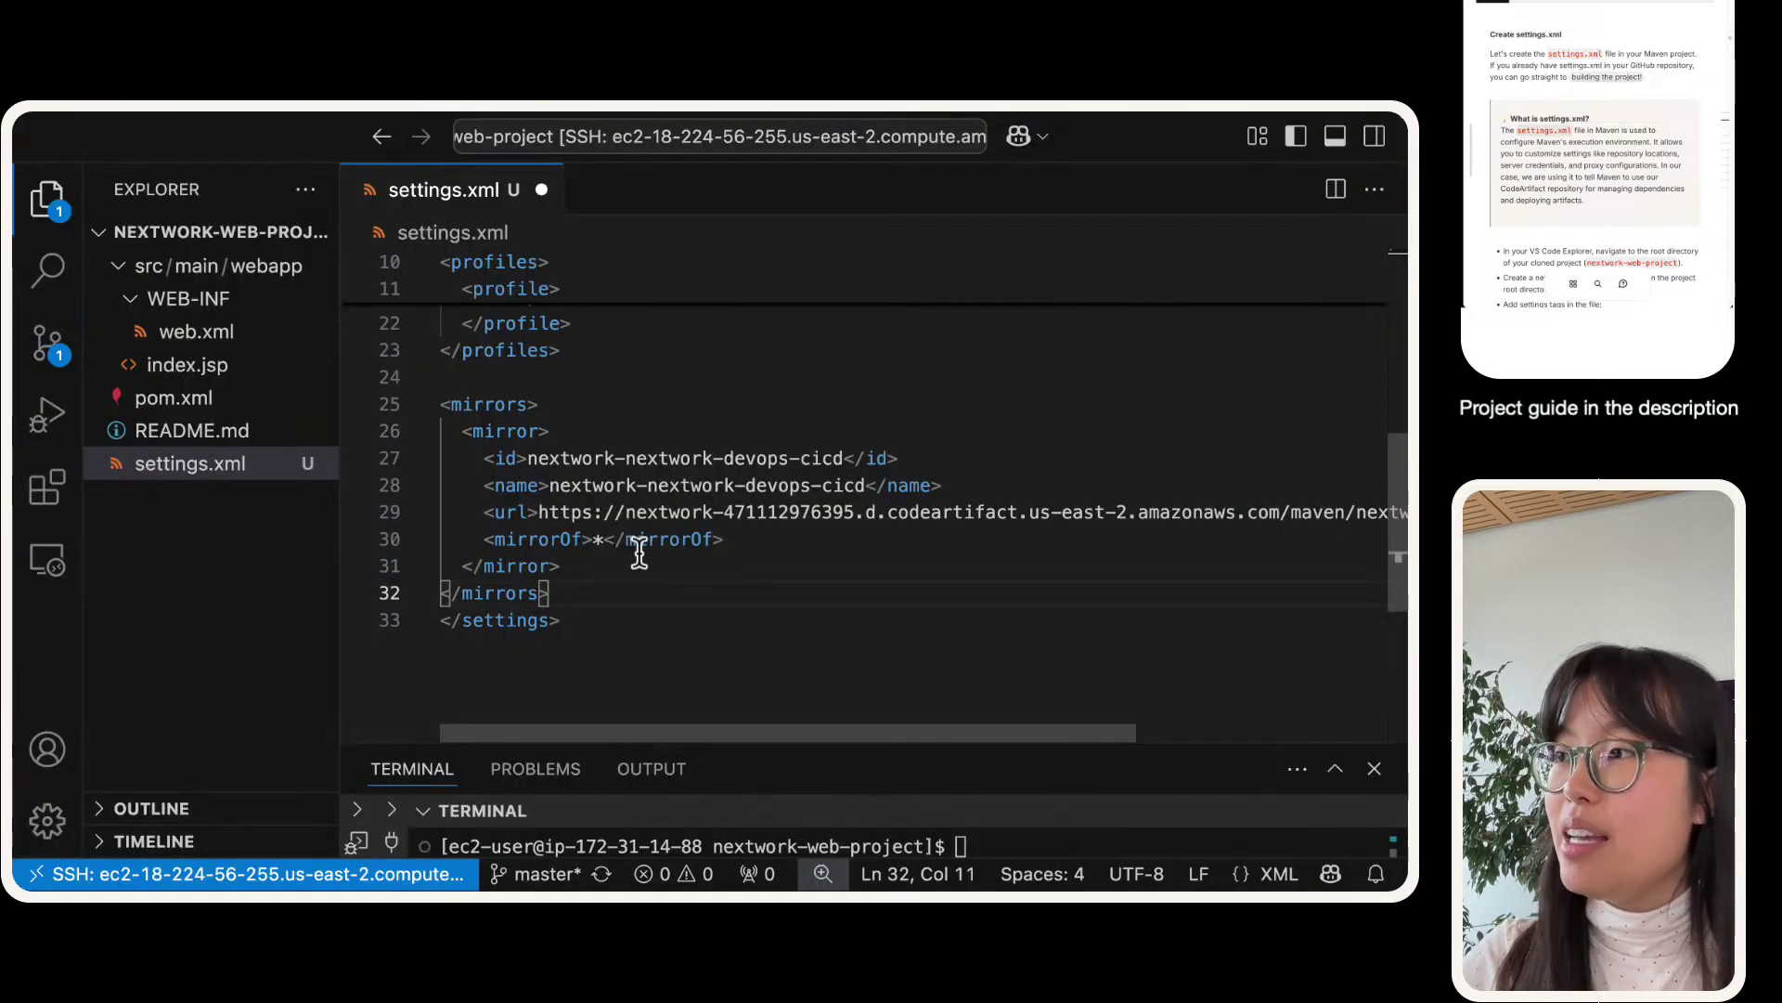
key("super+s")
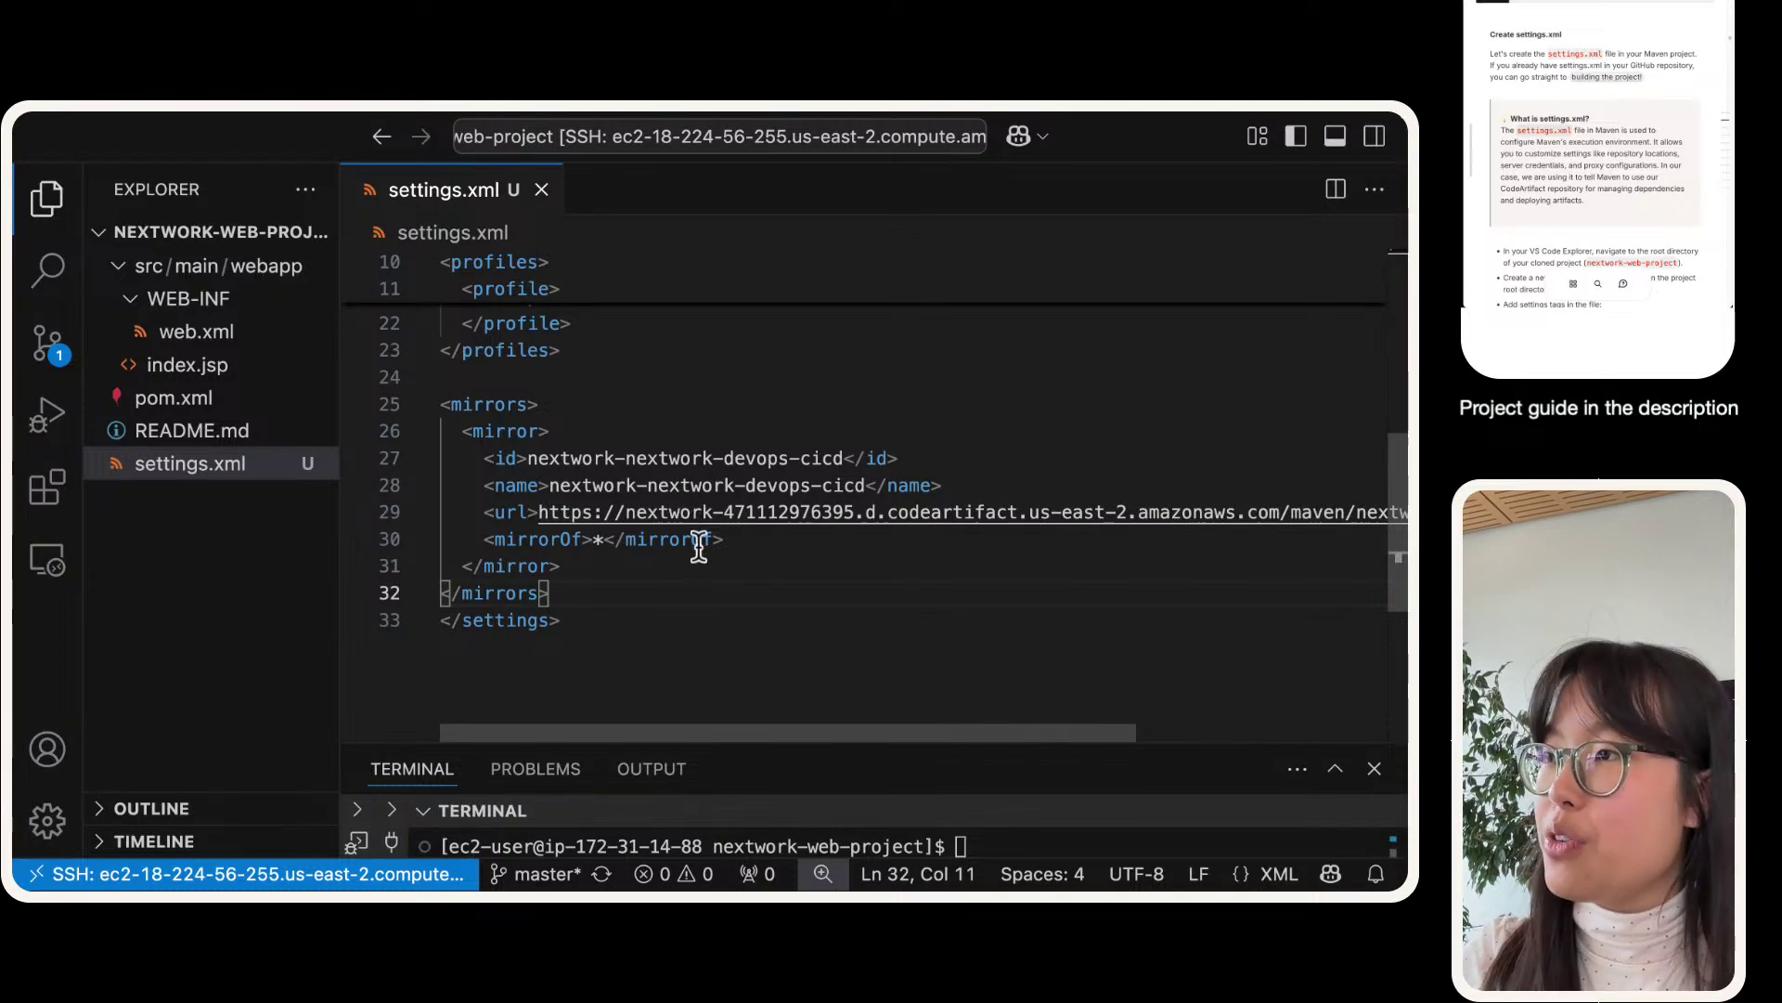
scroll(703, 548, "up", 8)
scroll(631, 488, "down", 12)
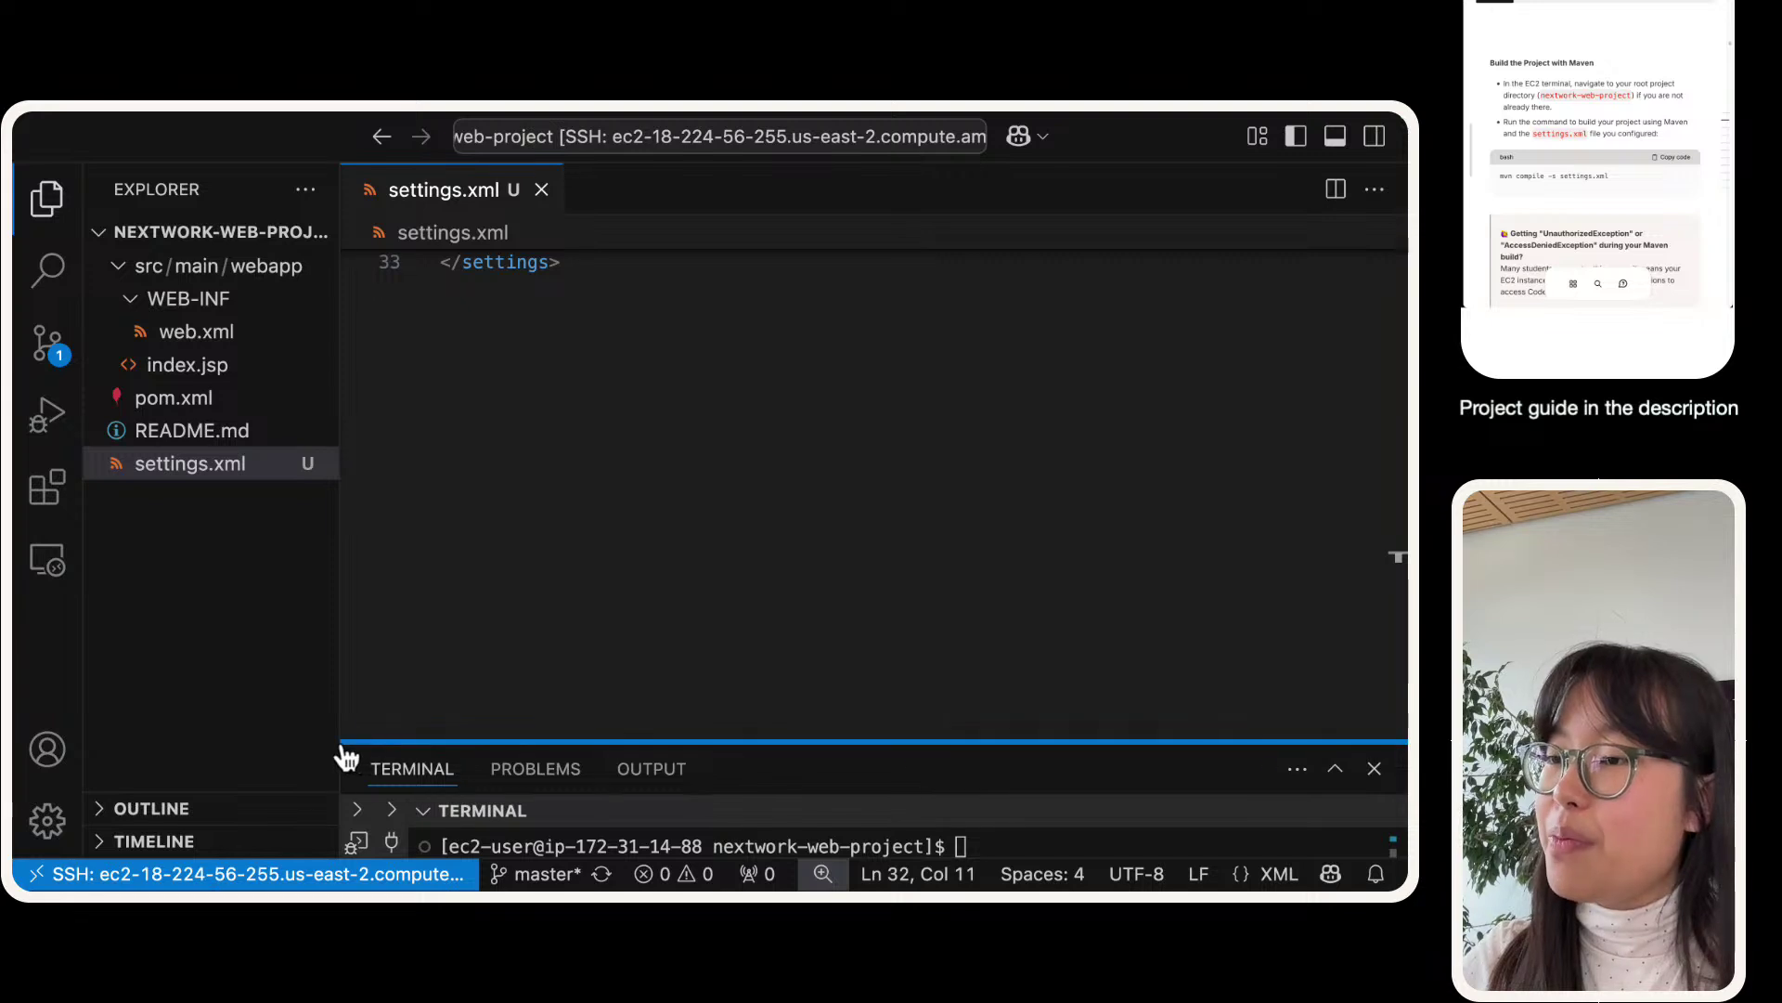
- Enlarge and clear the terminal, then run mvn compile -s settings.xml to fetch dependencies via CodeArtifact
left_click_drag(340, 741, 320, 506)
scroll(498, 346, "up", 5)
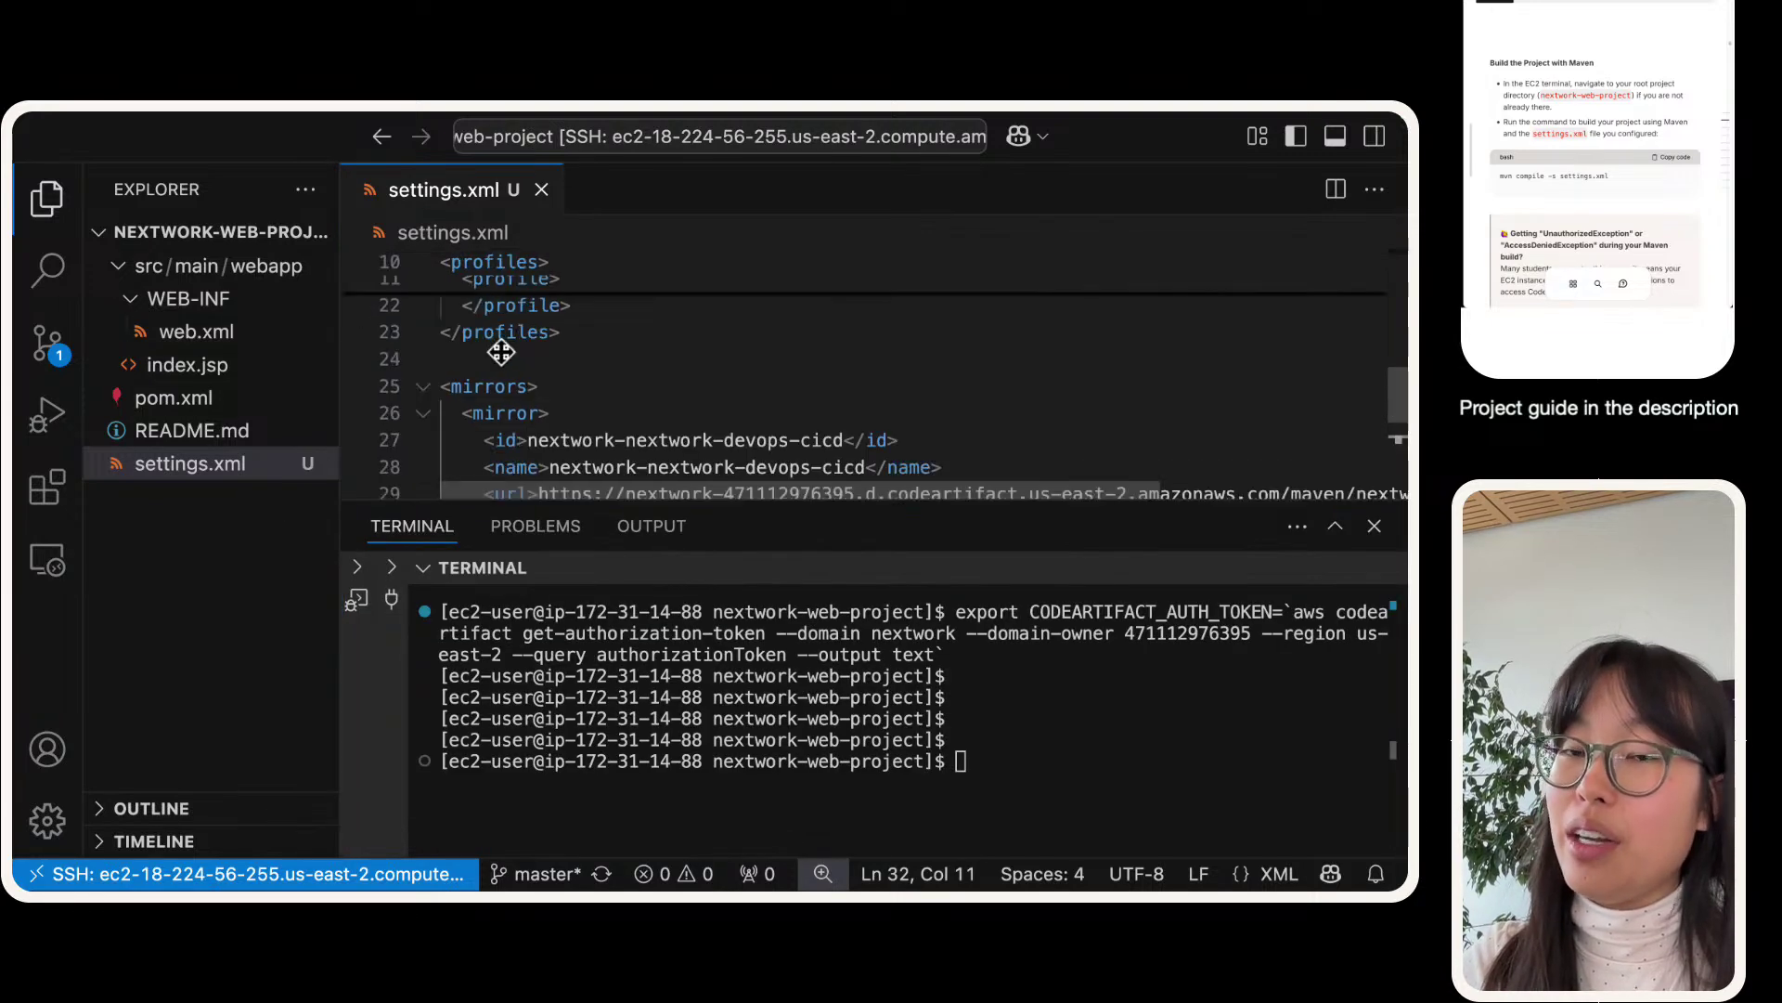
left_click(1228, 767)
type("clear")
key("Return")
key("super+v")
key("Return")
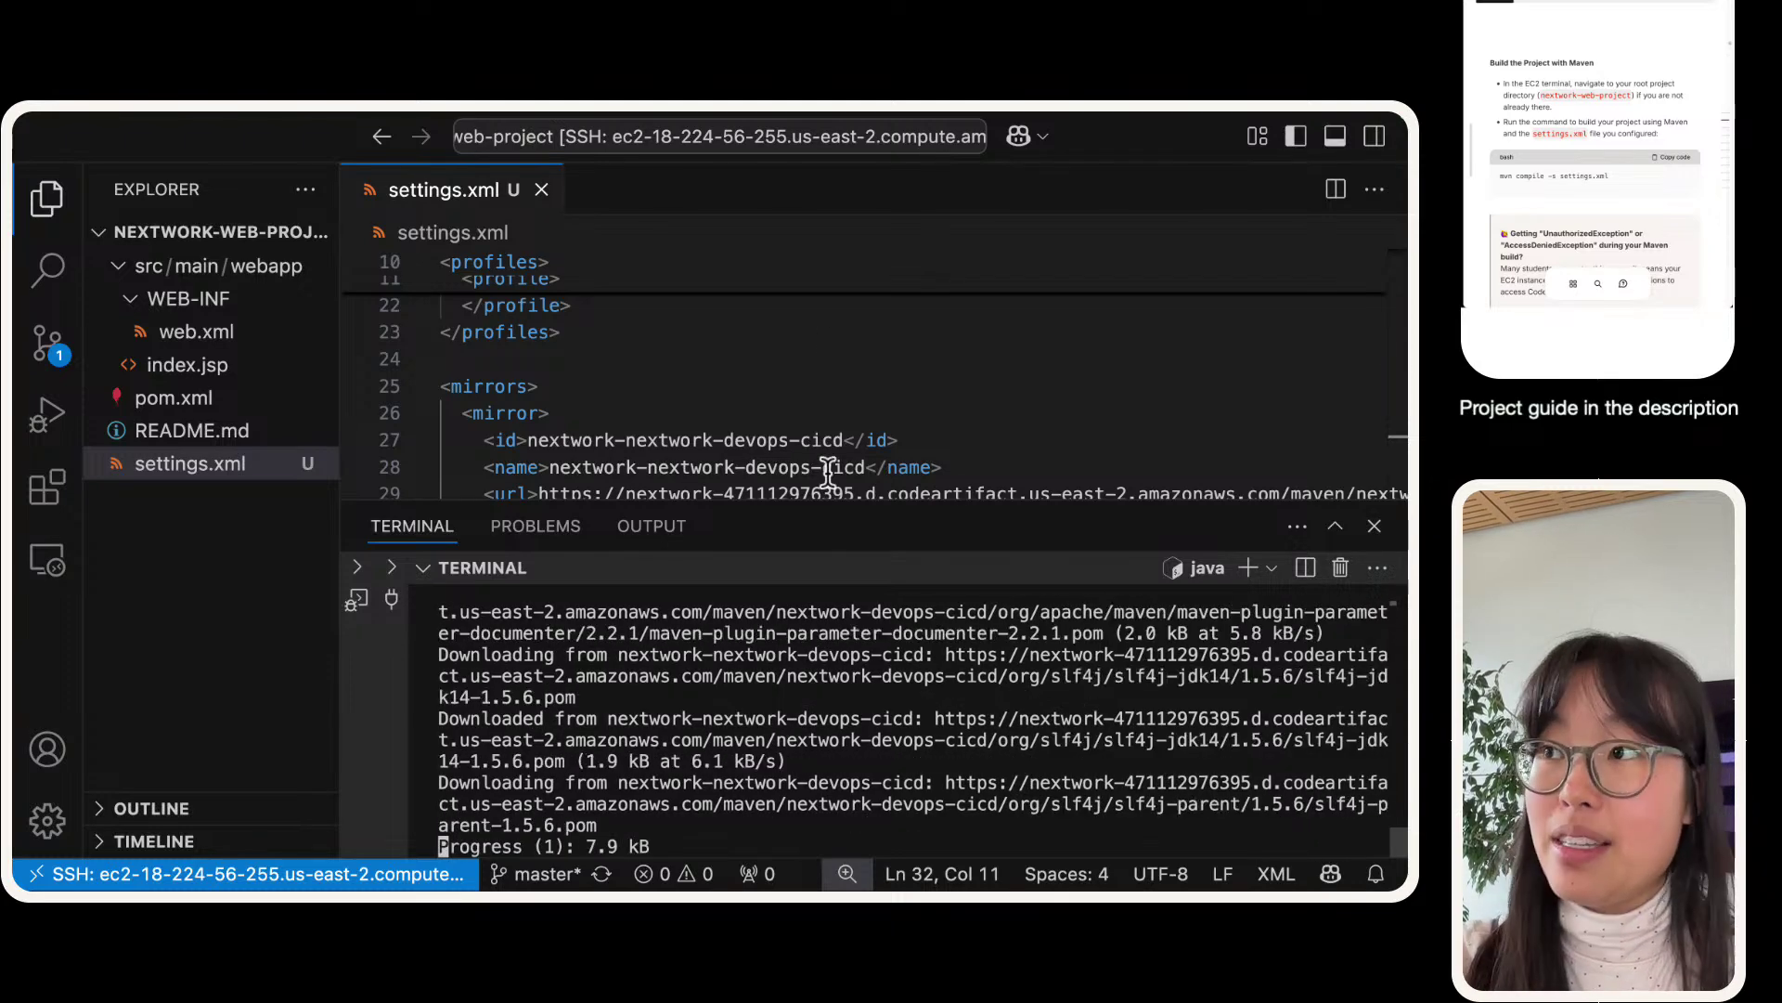
scroll(829, 472, "up", 10)
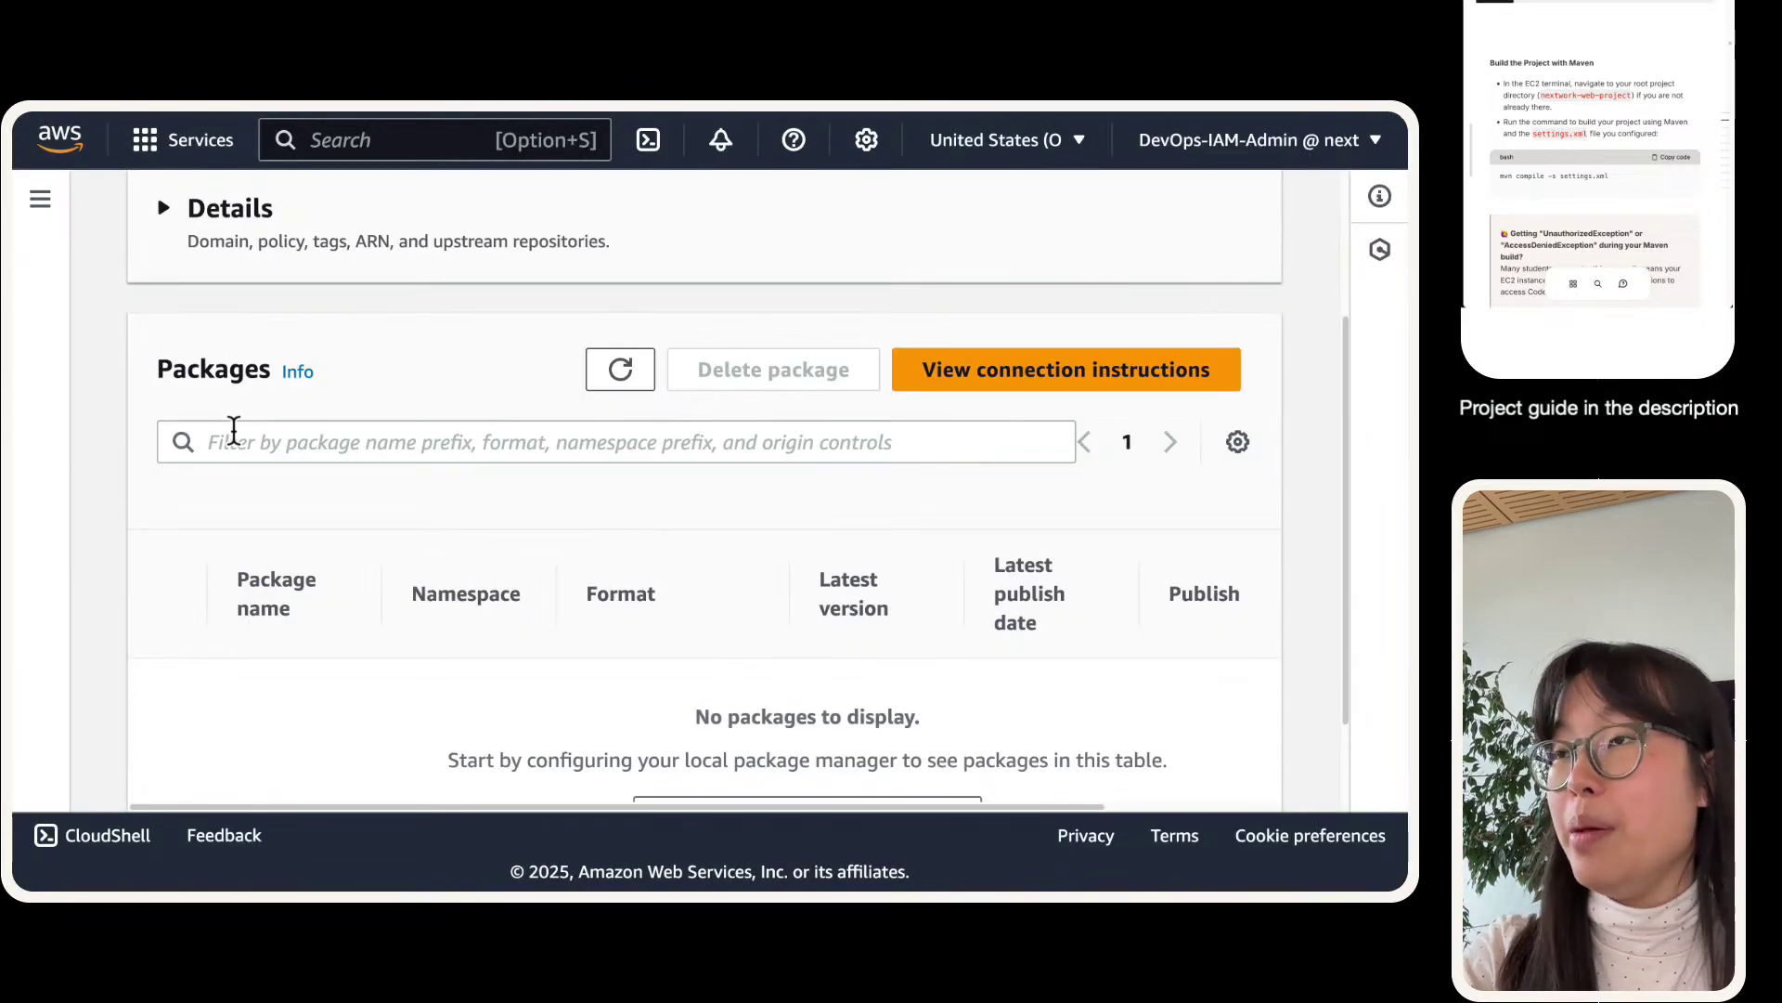
- Refresh the repository's Packages panel to show cached Maven packages like classworlds and backport-util-concurrent
scroll(232, 436, "up", 3)
scroll(236, 445, "down", 4)
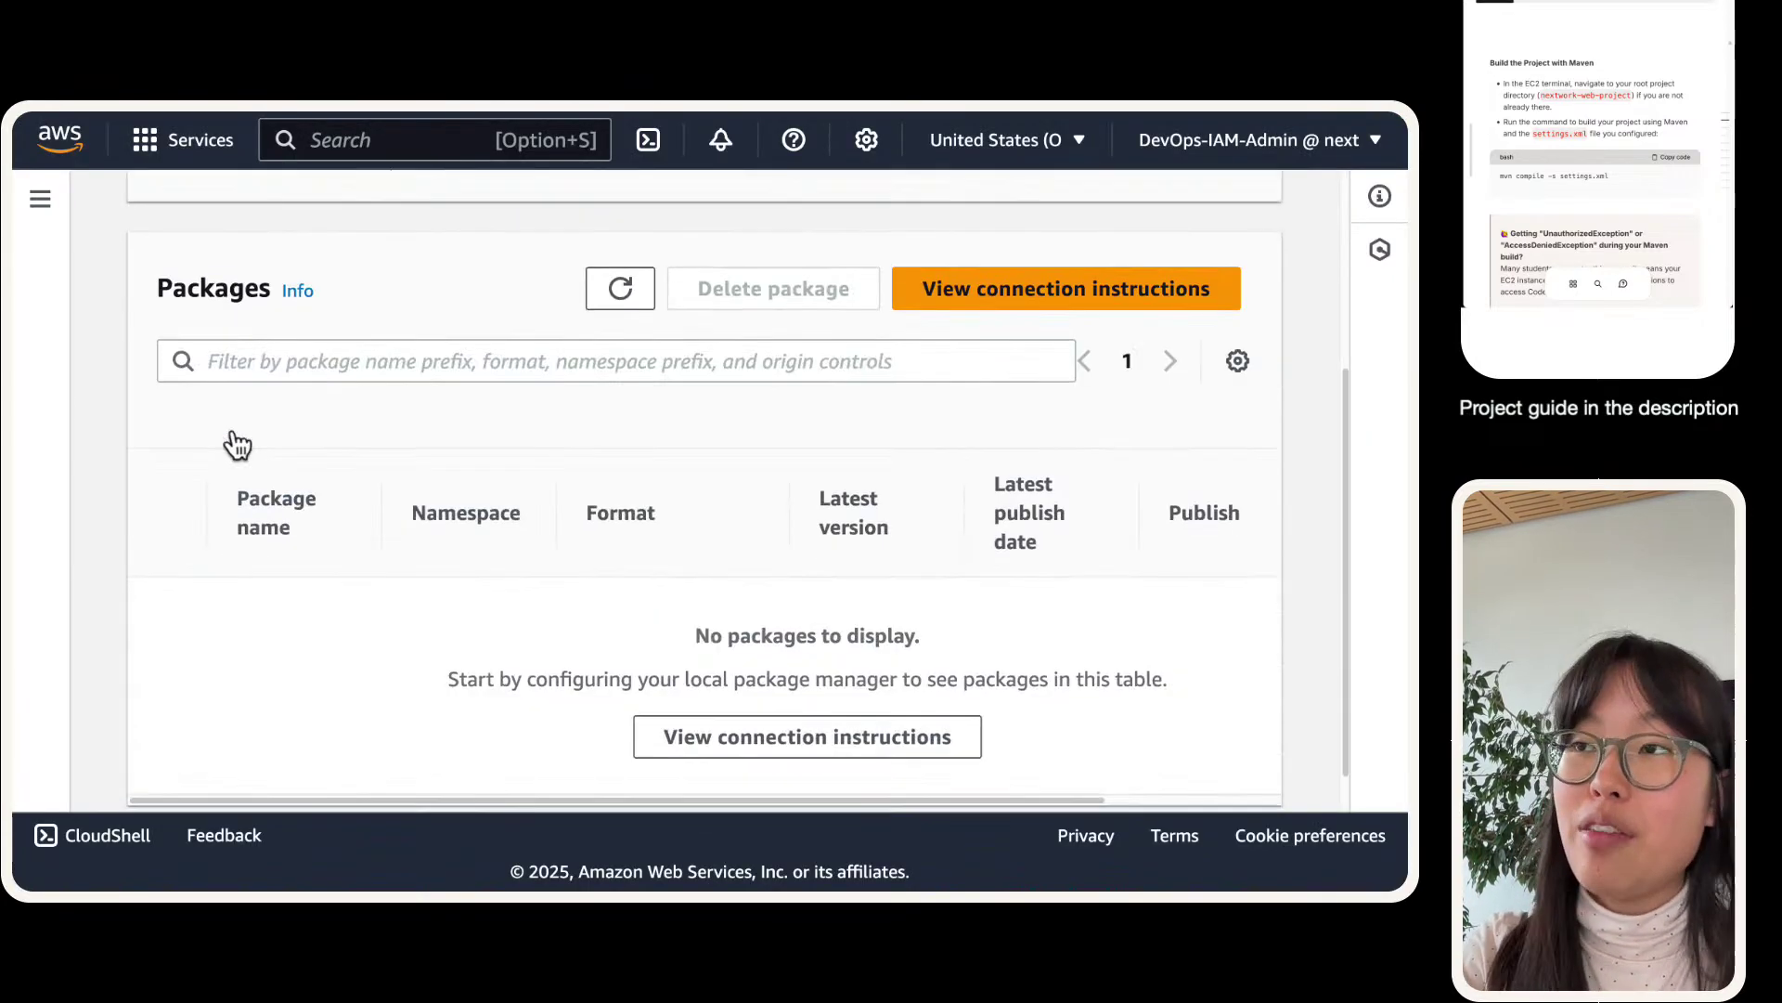
scroll(236, 445, "down", 2)
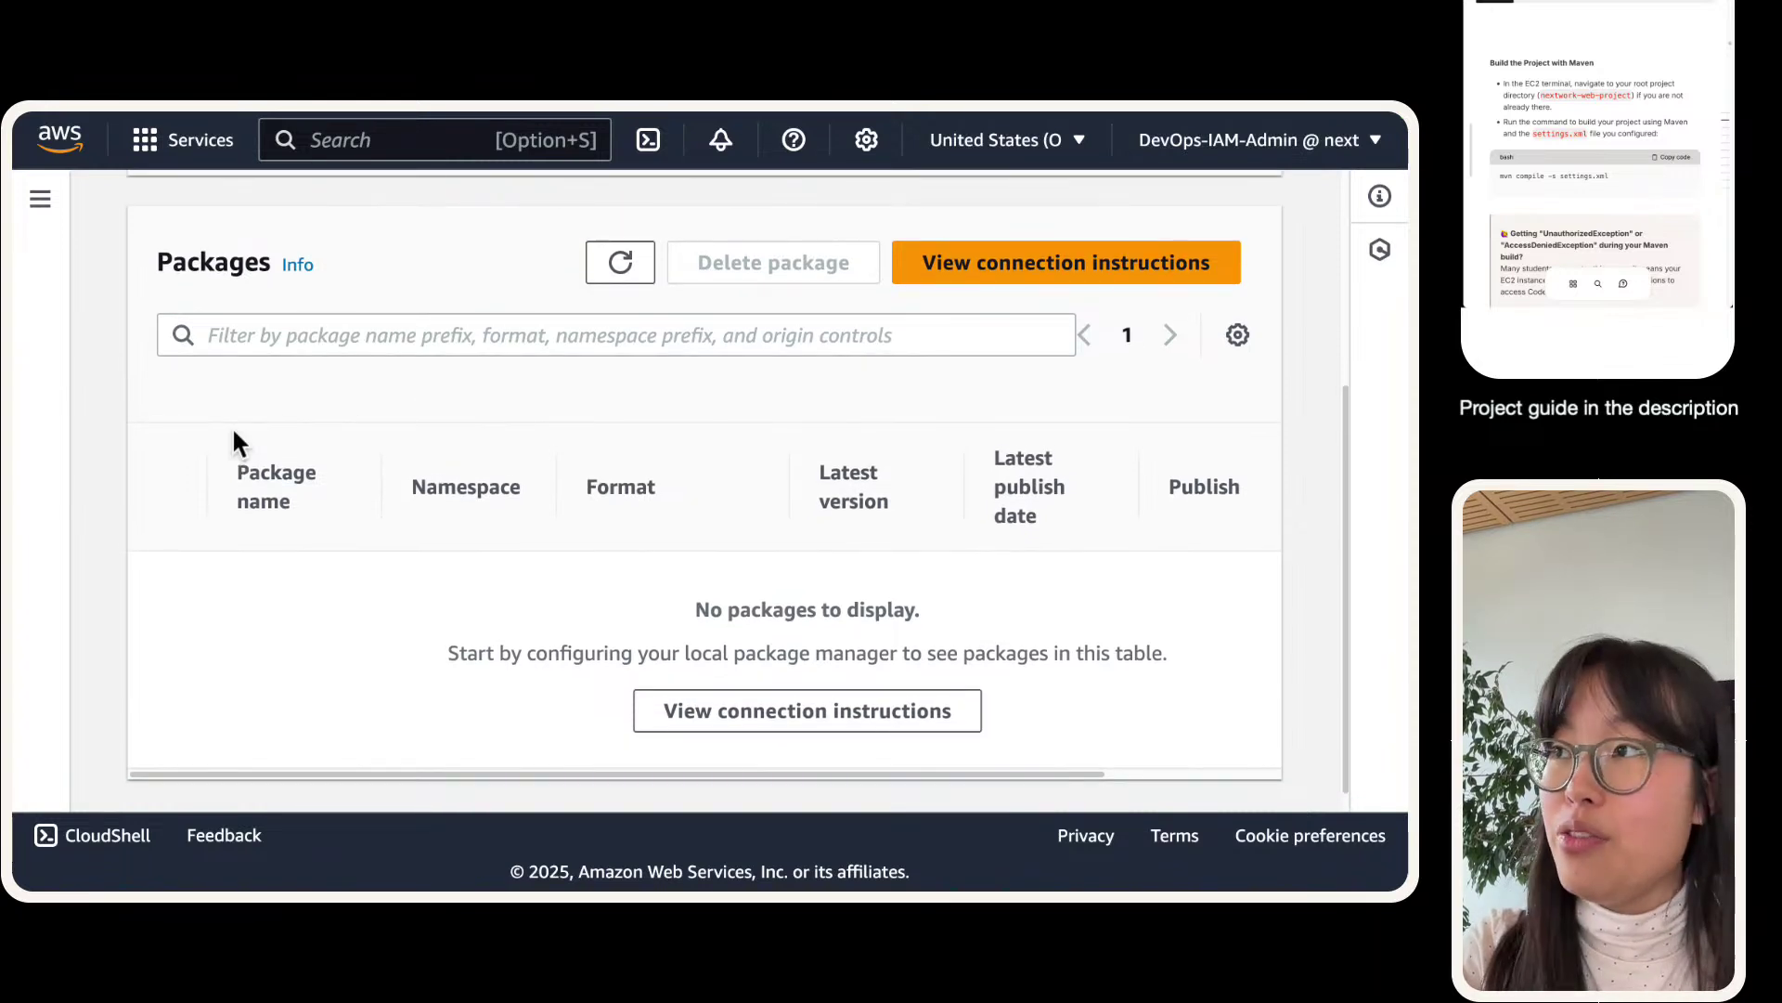
scroll(232, 437, "down", 1)
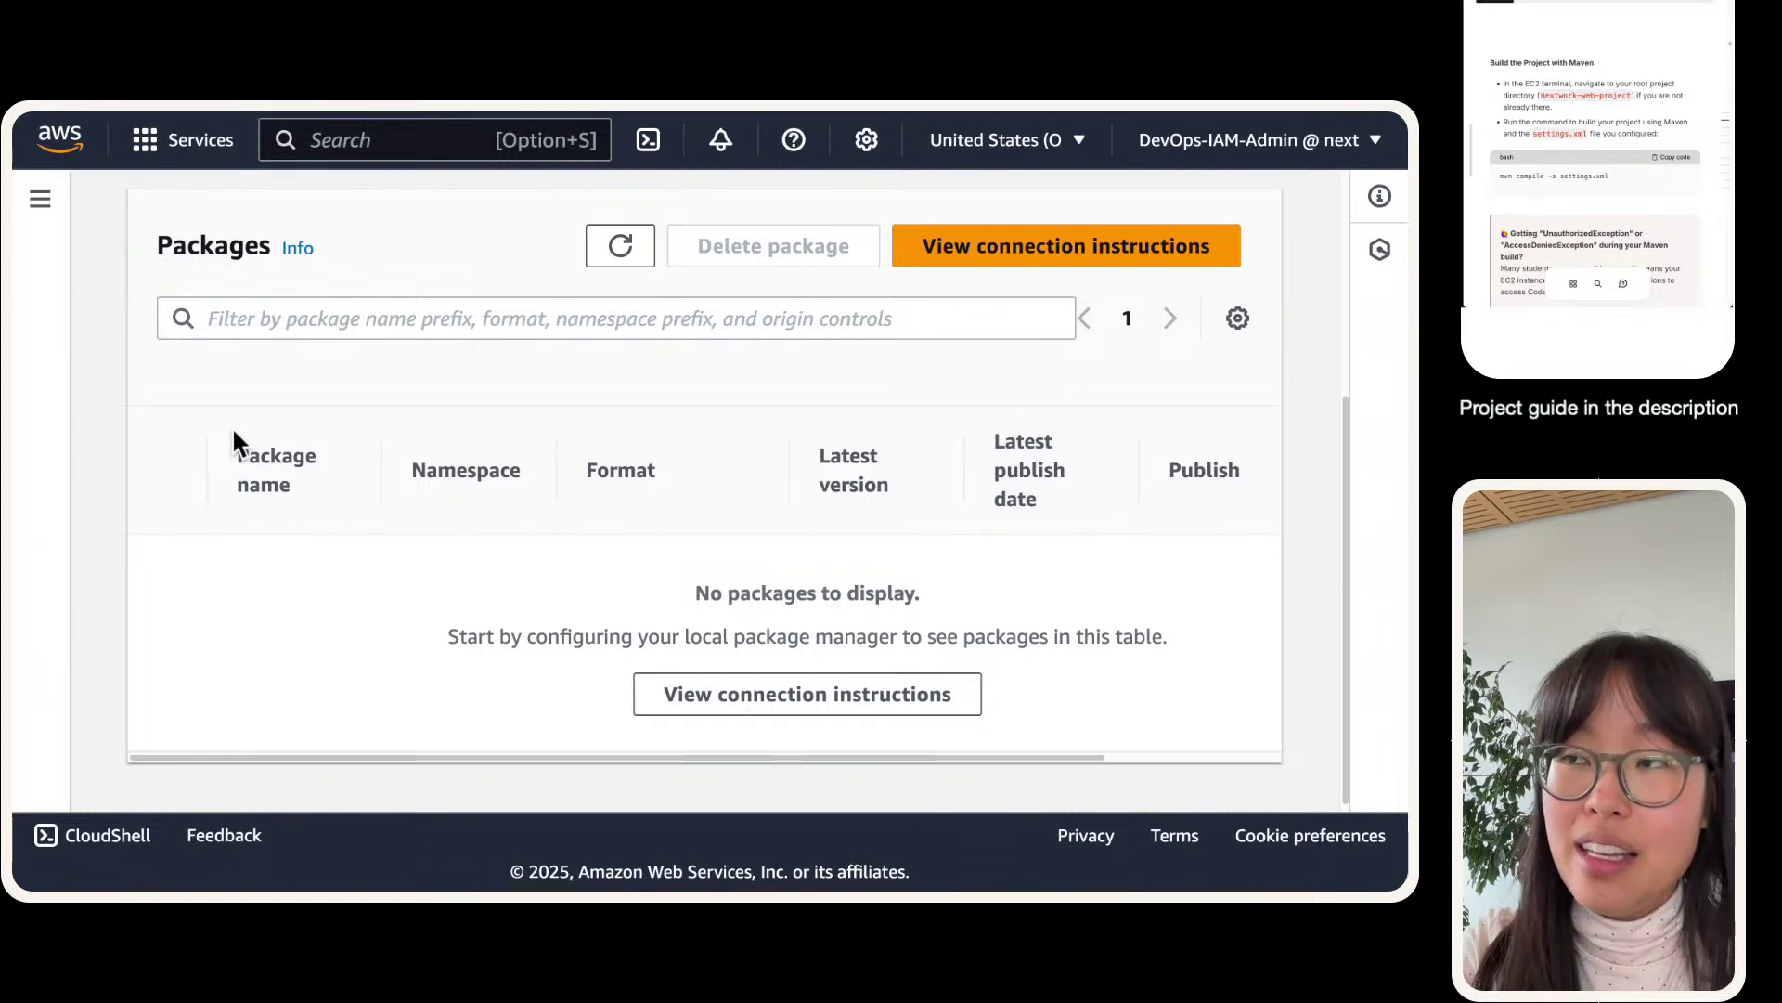
scroll(233, 433, "up", 1)
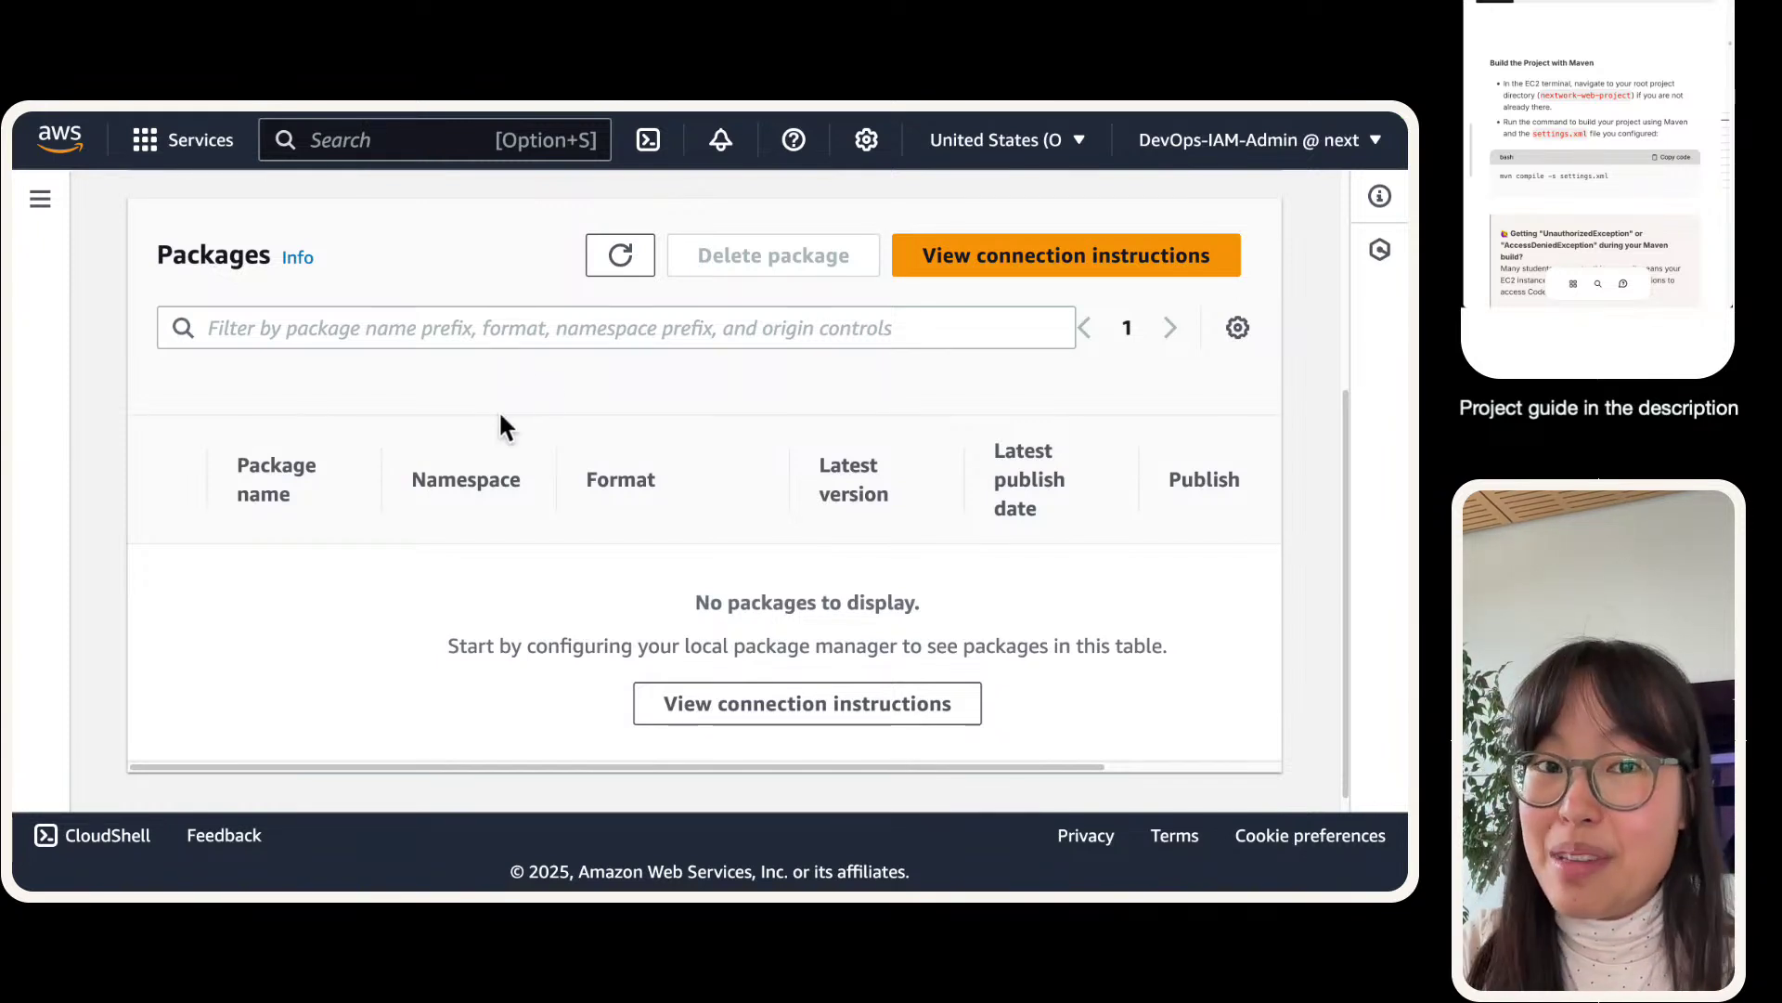
left_click(640, 271)
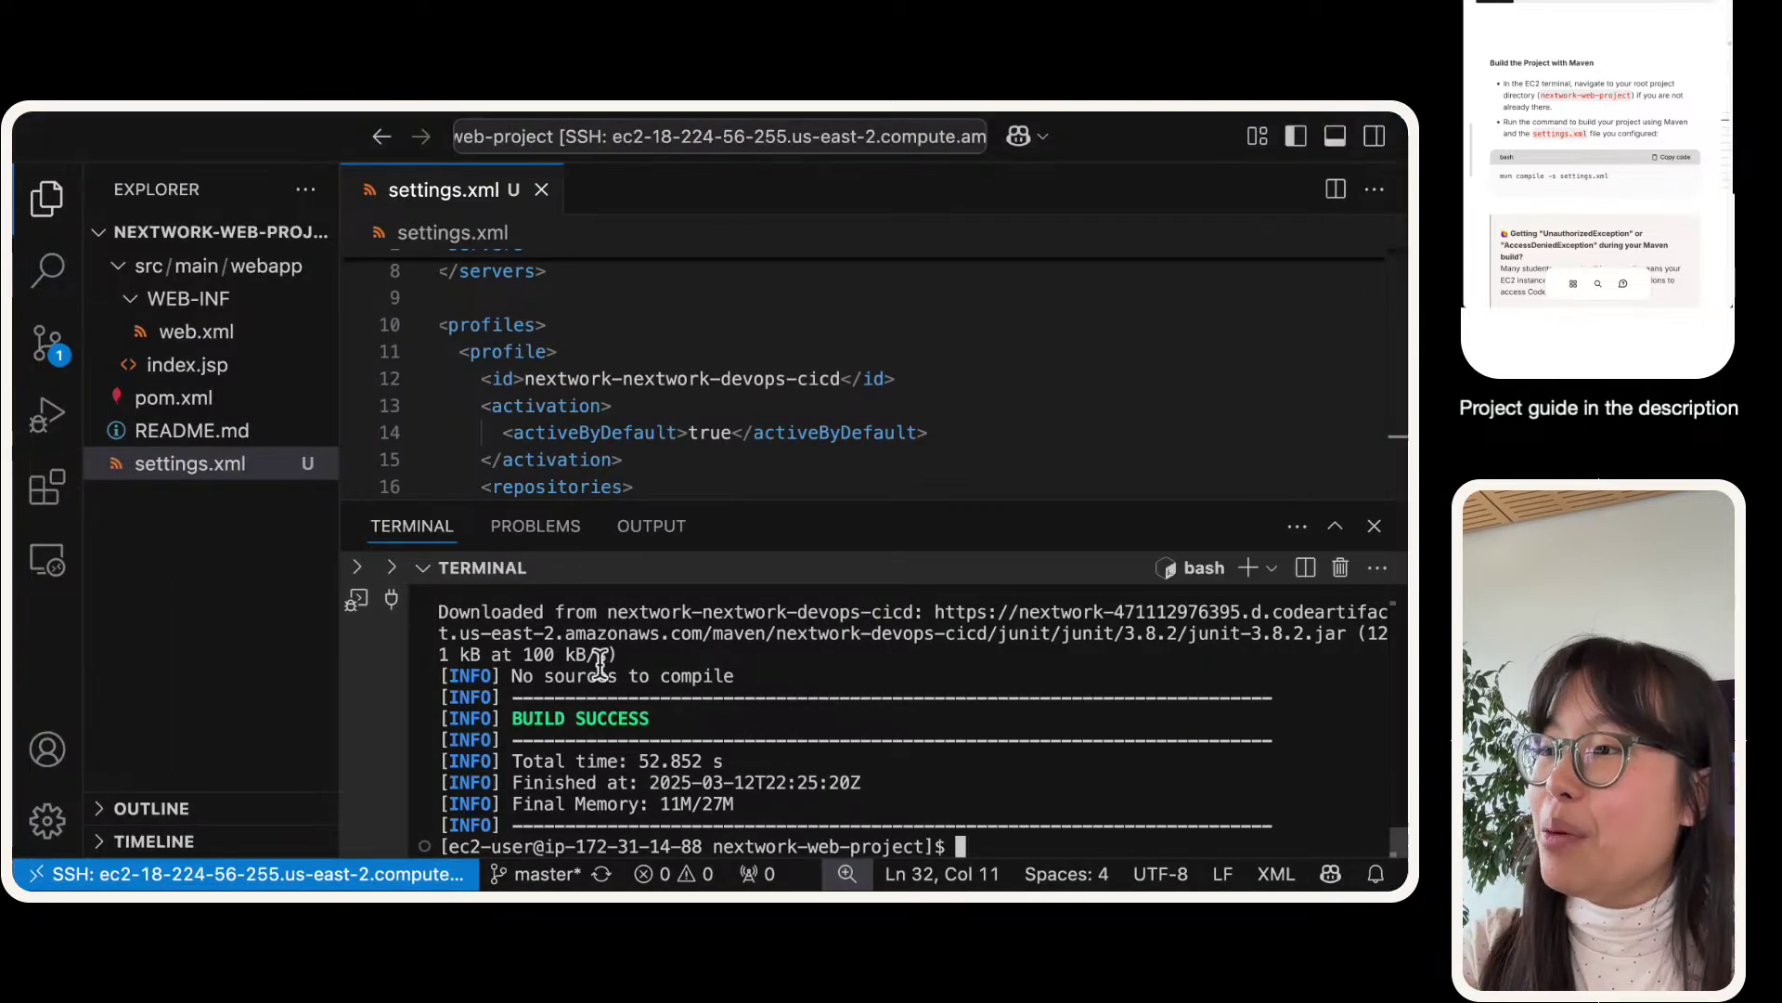
- Check the google-collections, xbean-reflect and junit download lines, then return to the CodeArtifact package list
scroll(599, 662, "up", 5)
scroll(599, 661, "up", 2)
triple_click(551, 659)
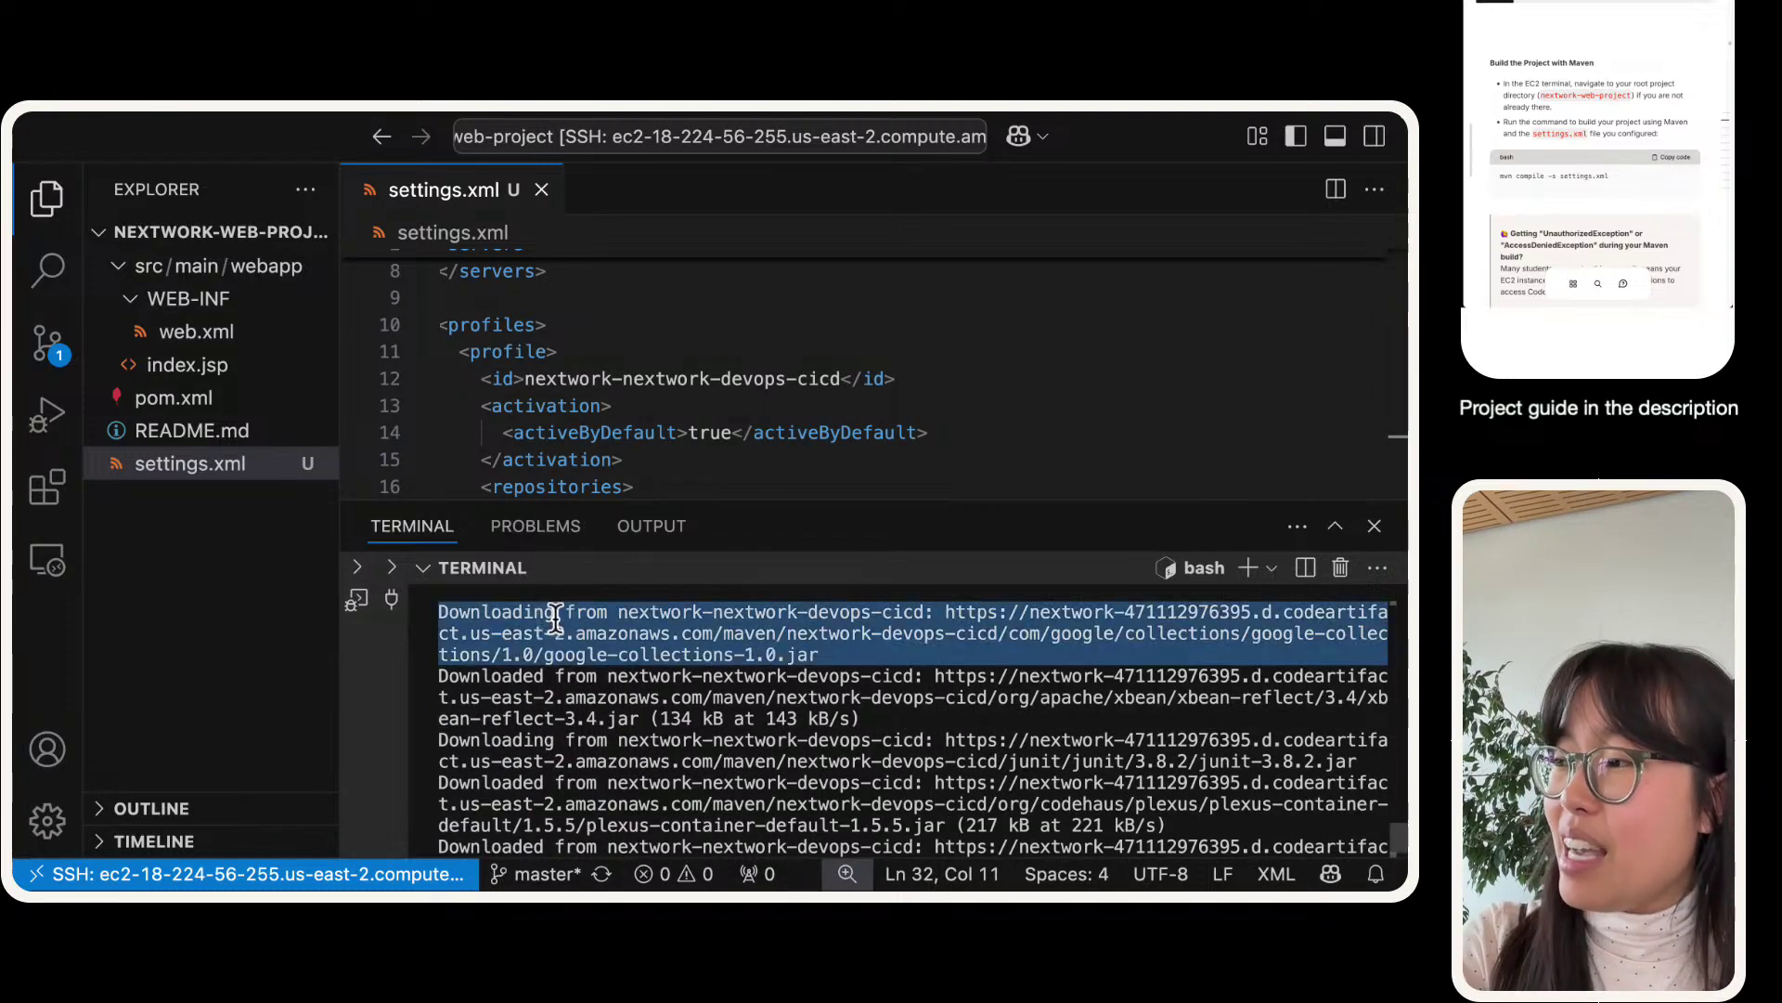
triple_click(549, 659)
triple_click(549, 684)
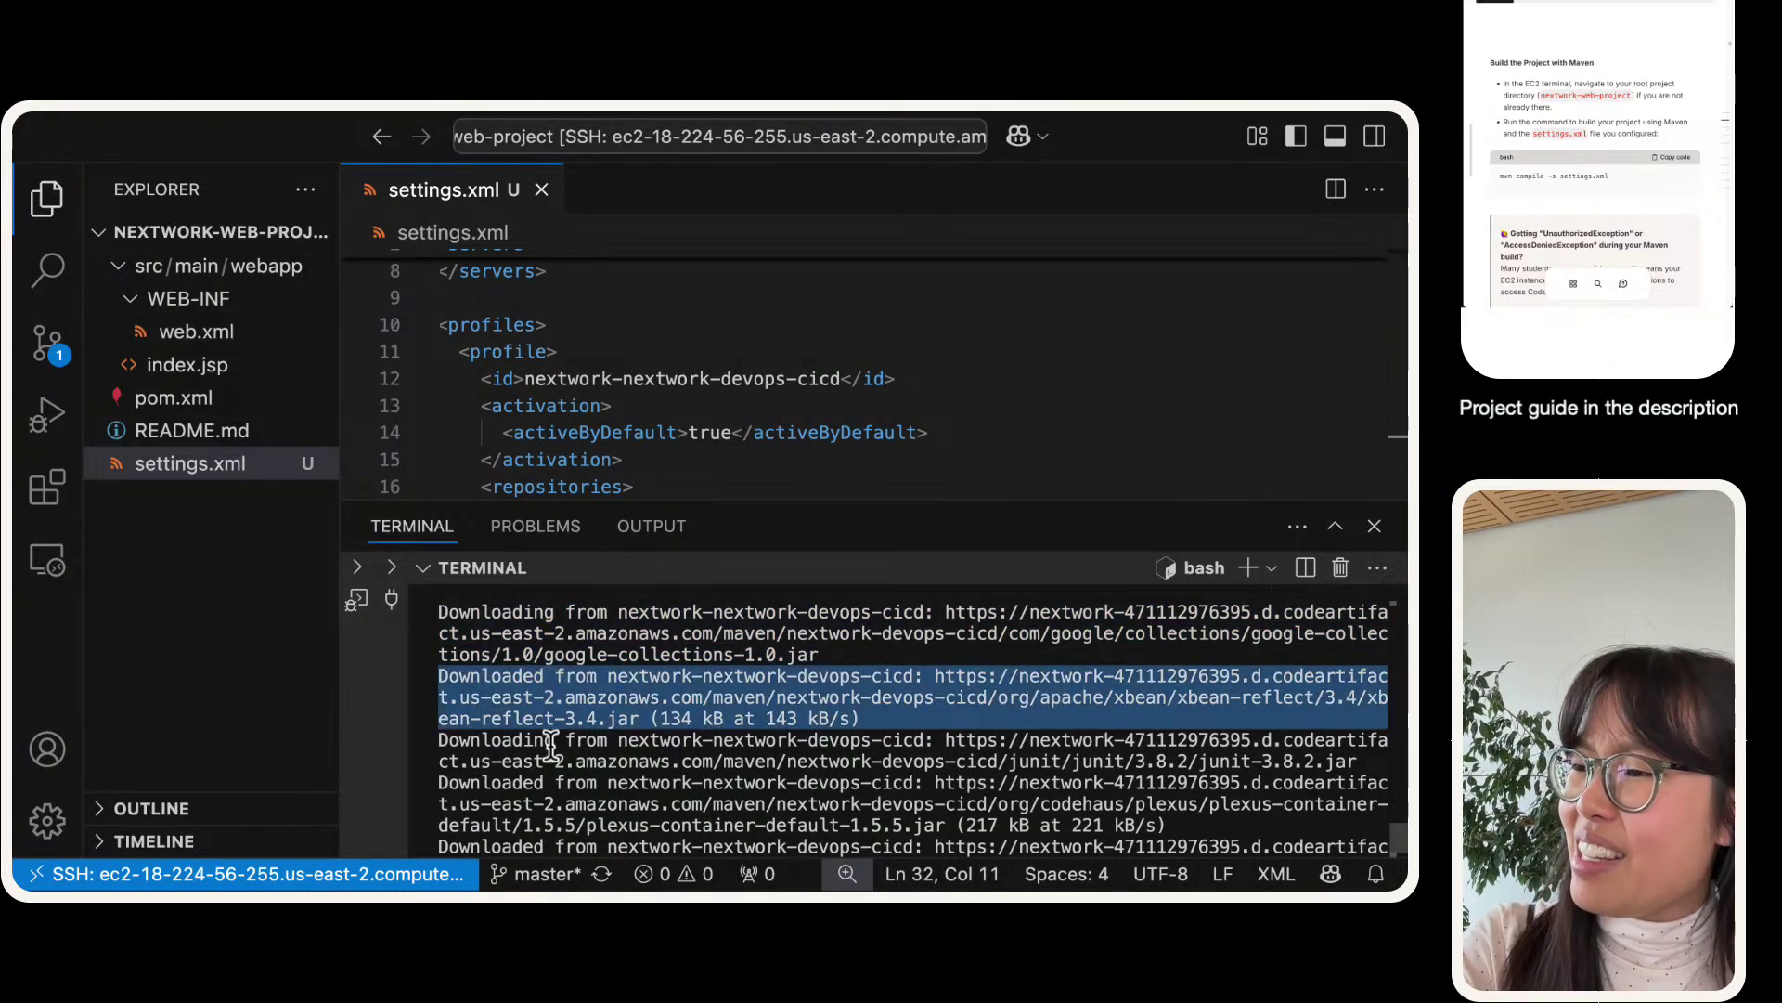
double_click(549, 769)
triple_click(547, 769)
scroll(548, 769, "down", 1)
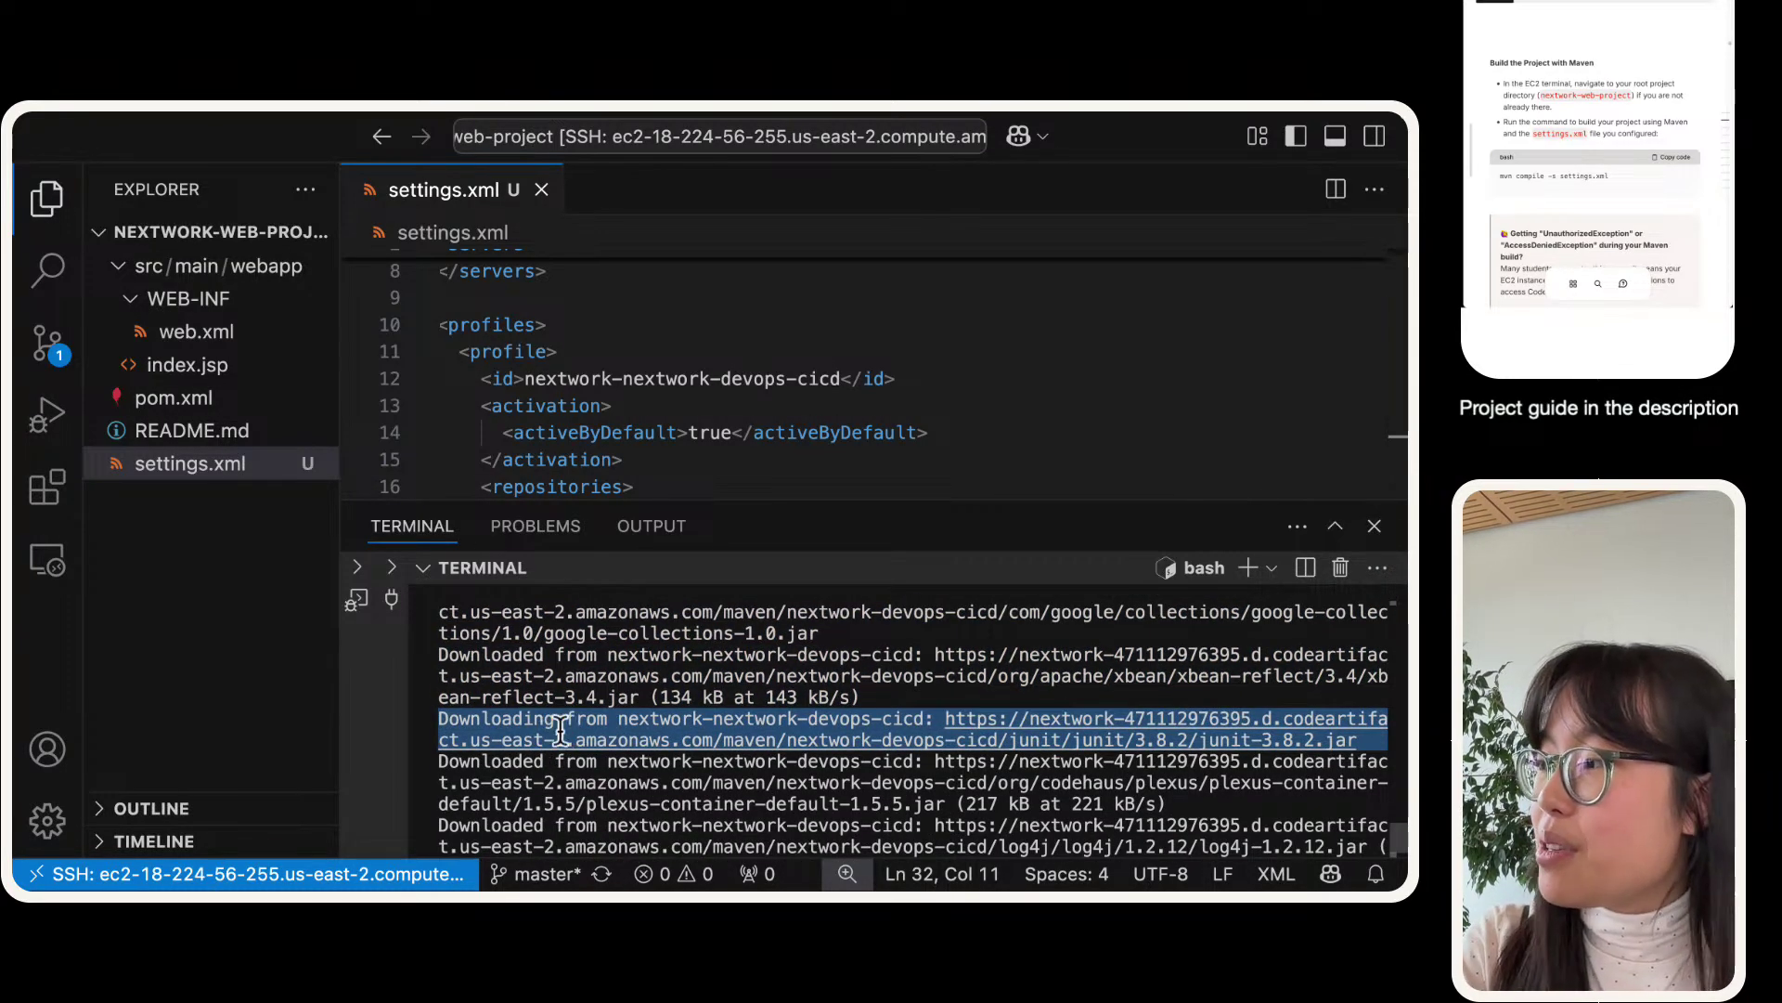
key("ctrl+Right")
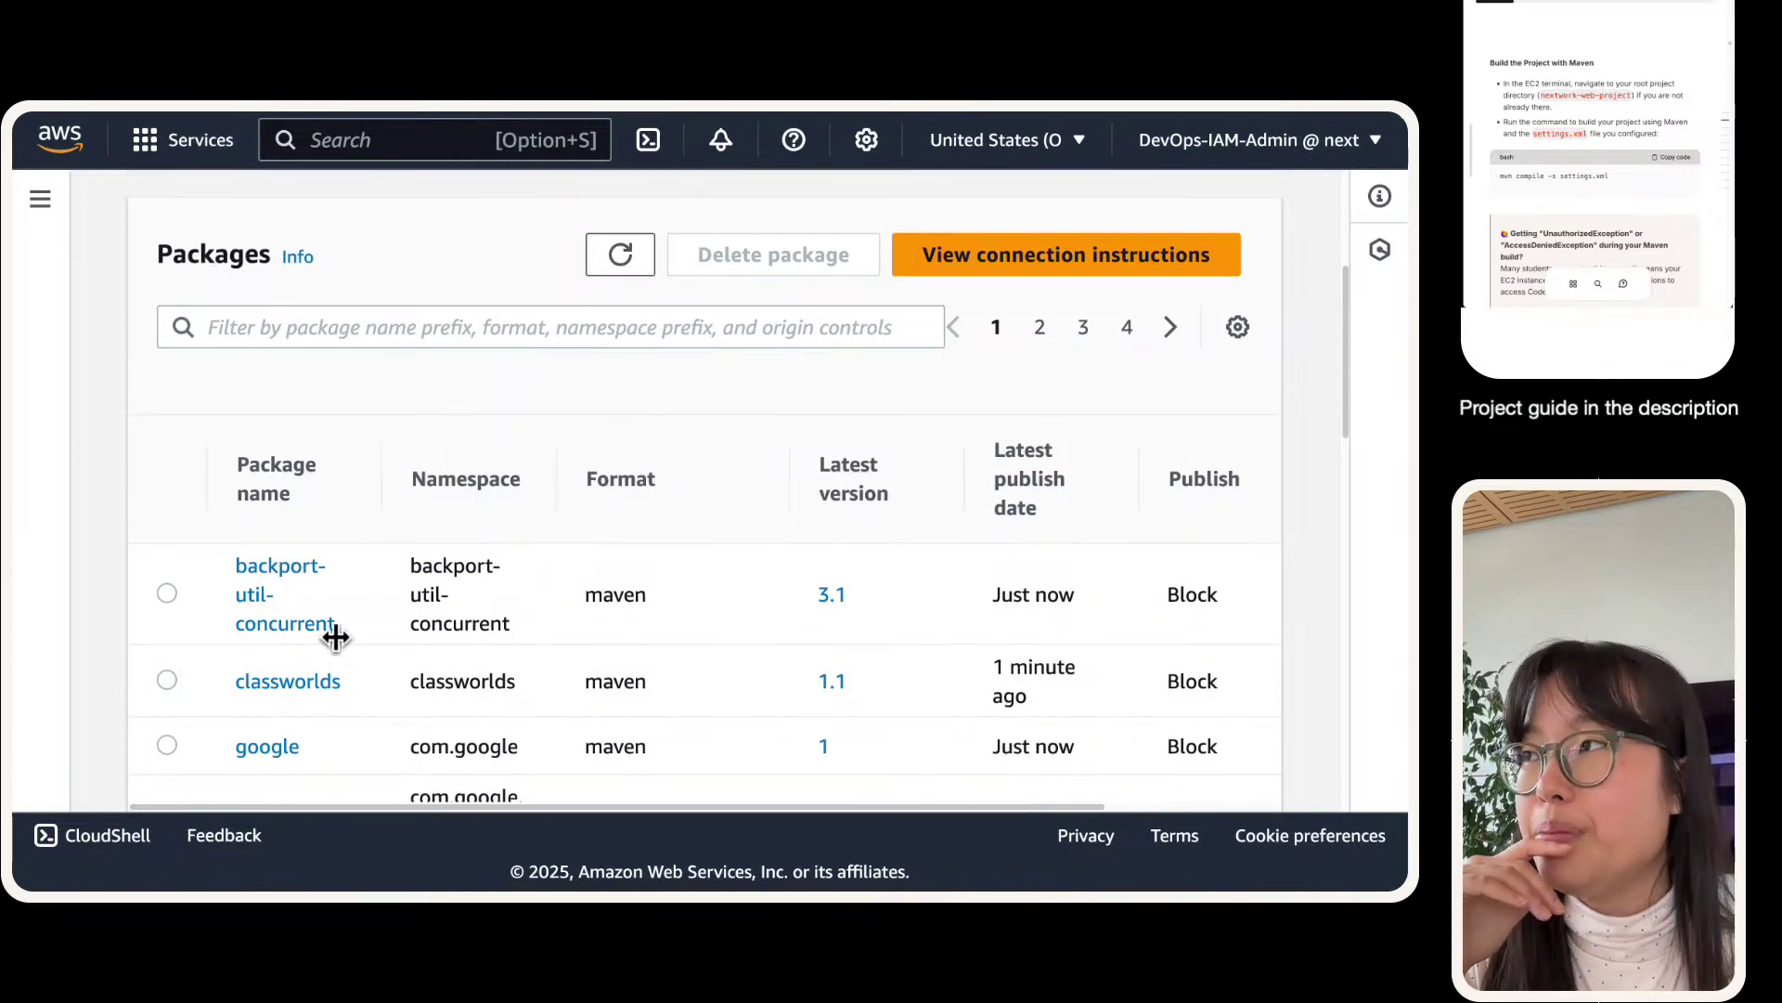
- Scroll through the nextwork-devops-cicd Packages table, then return to VS Code's BUILD SUCCESS output
scroll(335, 637, "down", 4)
scroll(339, 645, "up", 5)
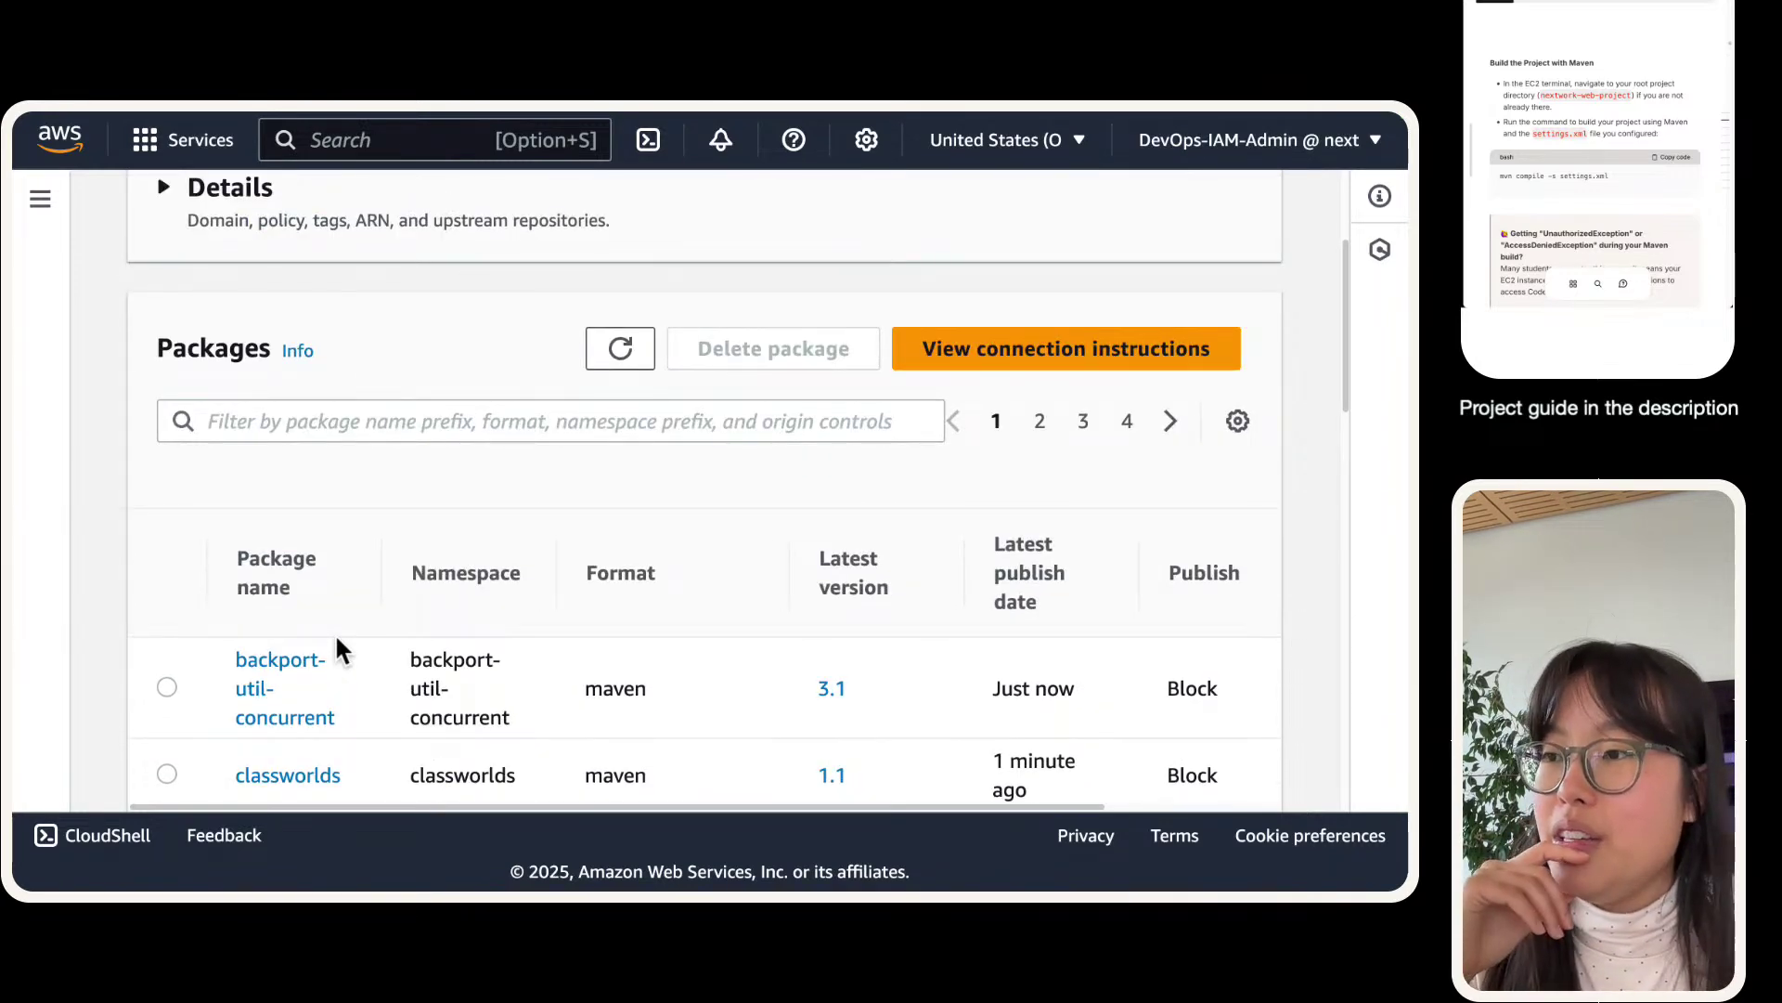
scroll(713, 461, "up", 2)
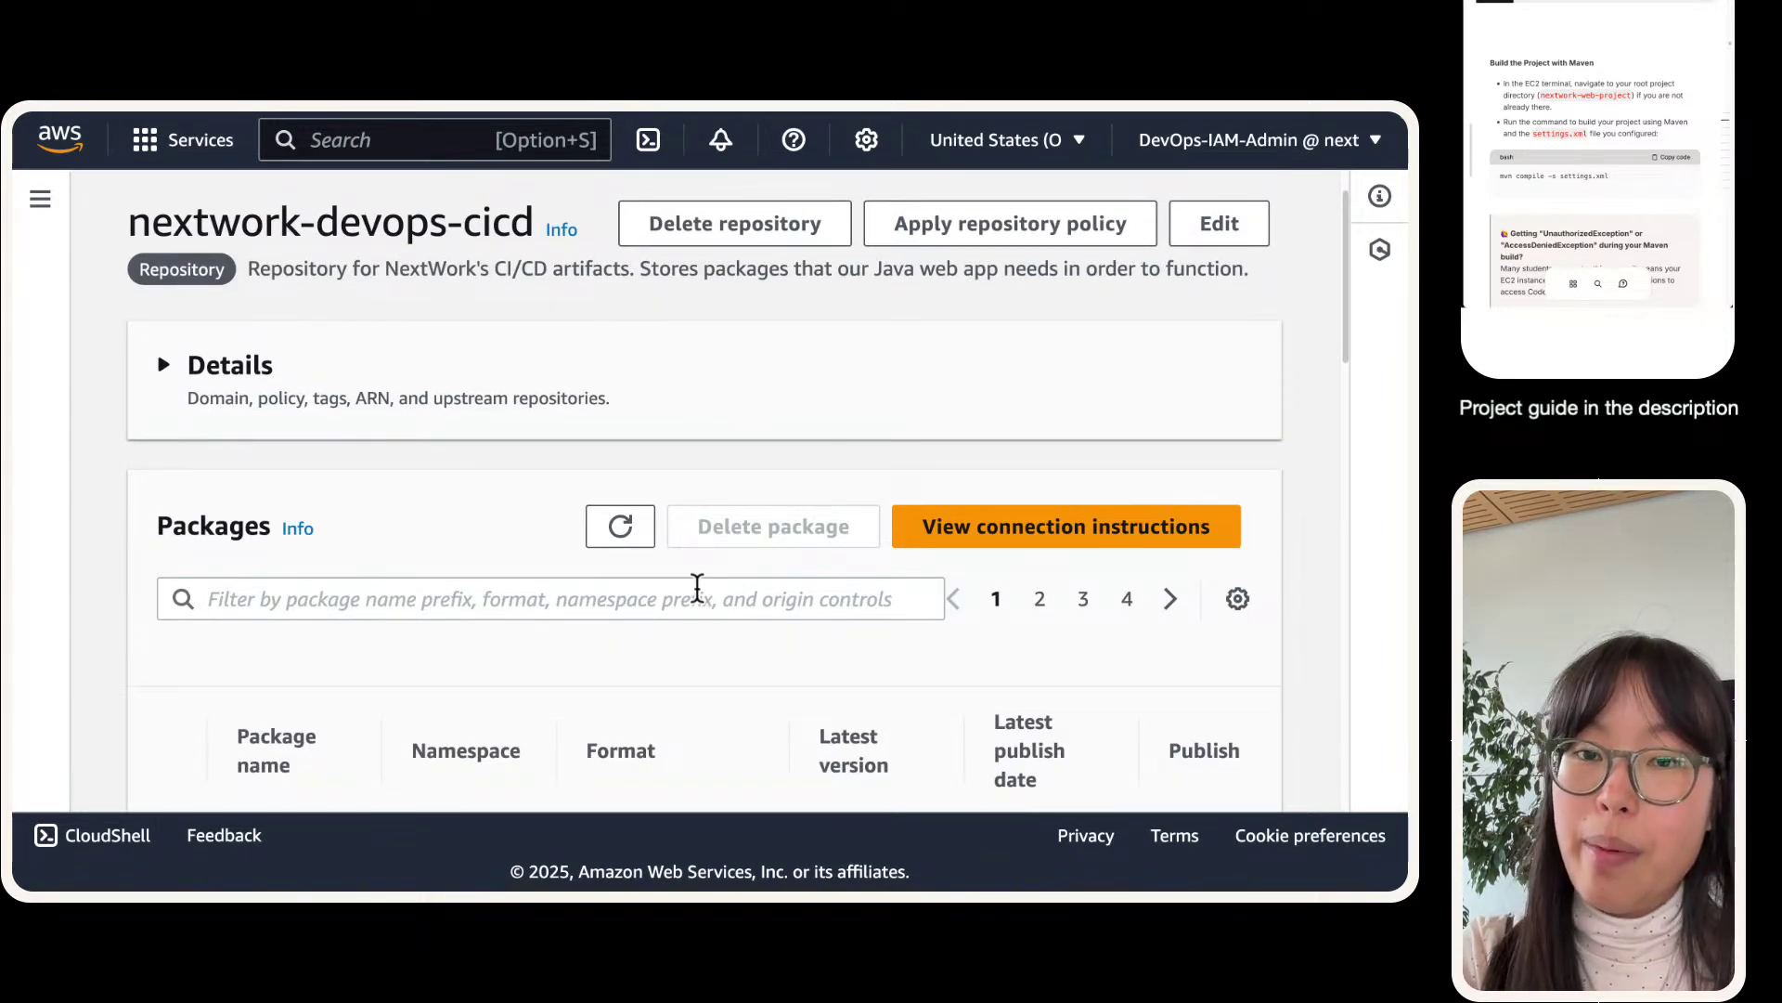
scroll(697, 588, "down", 2)
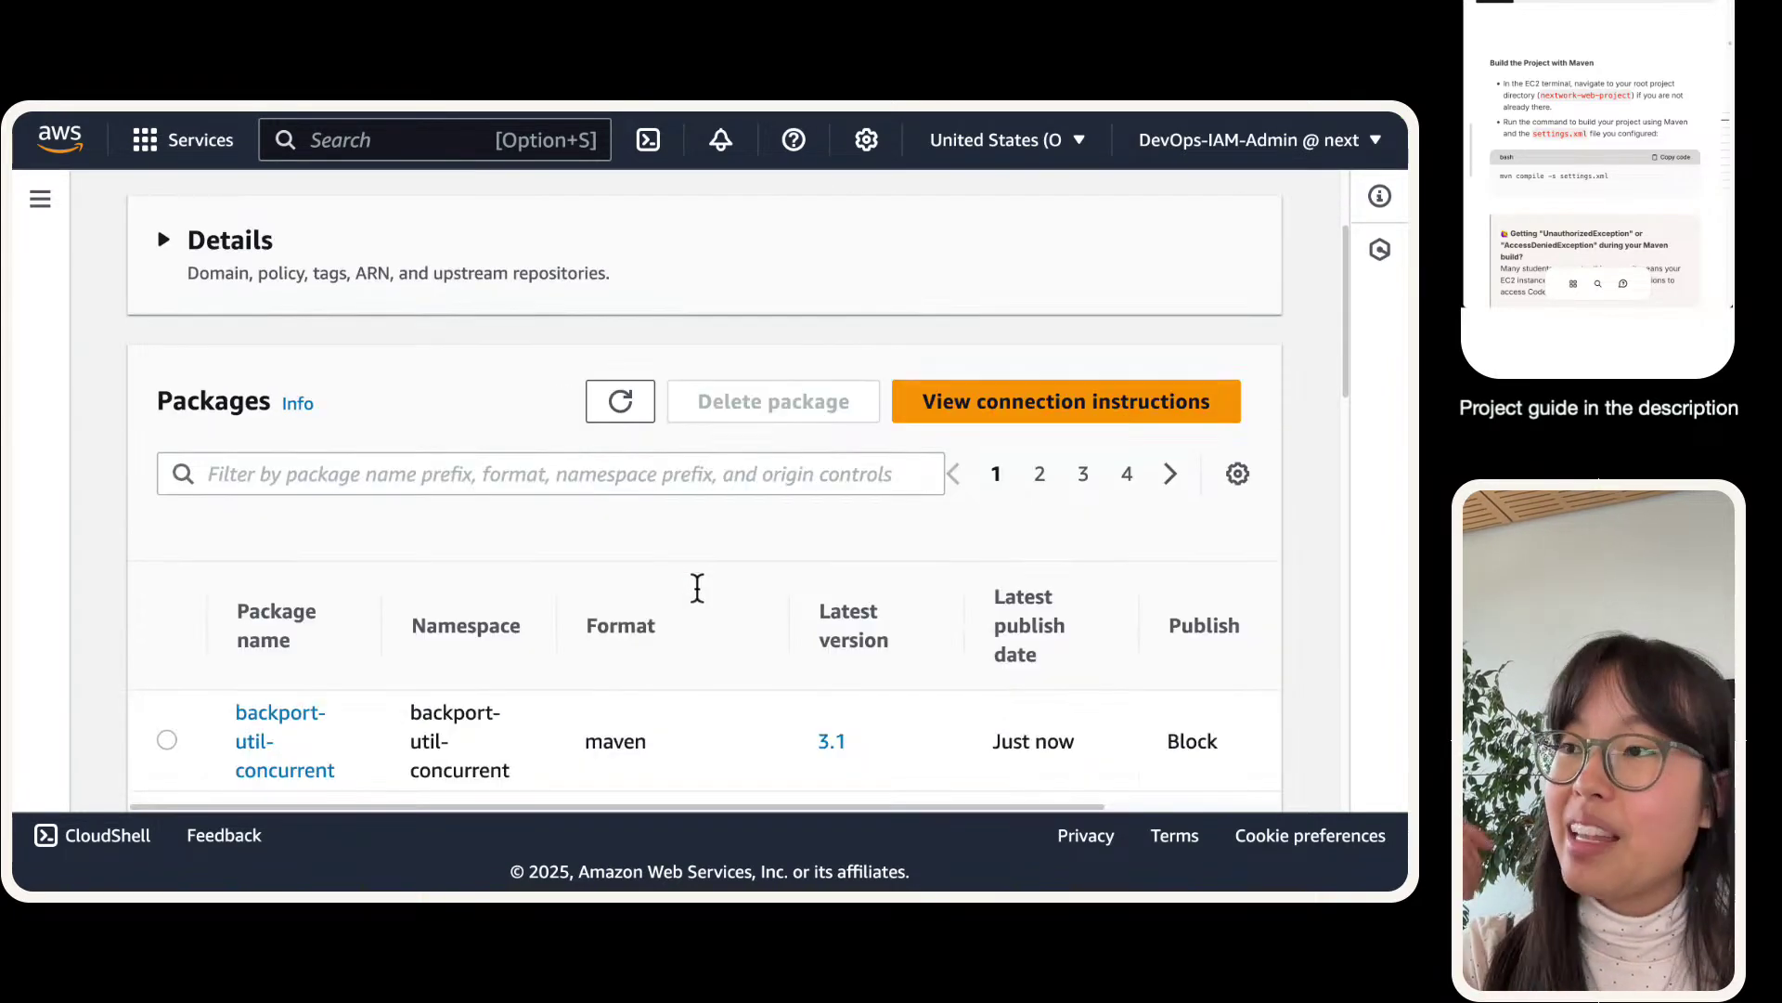
key("ctrl+Left")
scroll(708, 668, "down", 5)
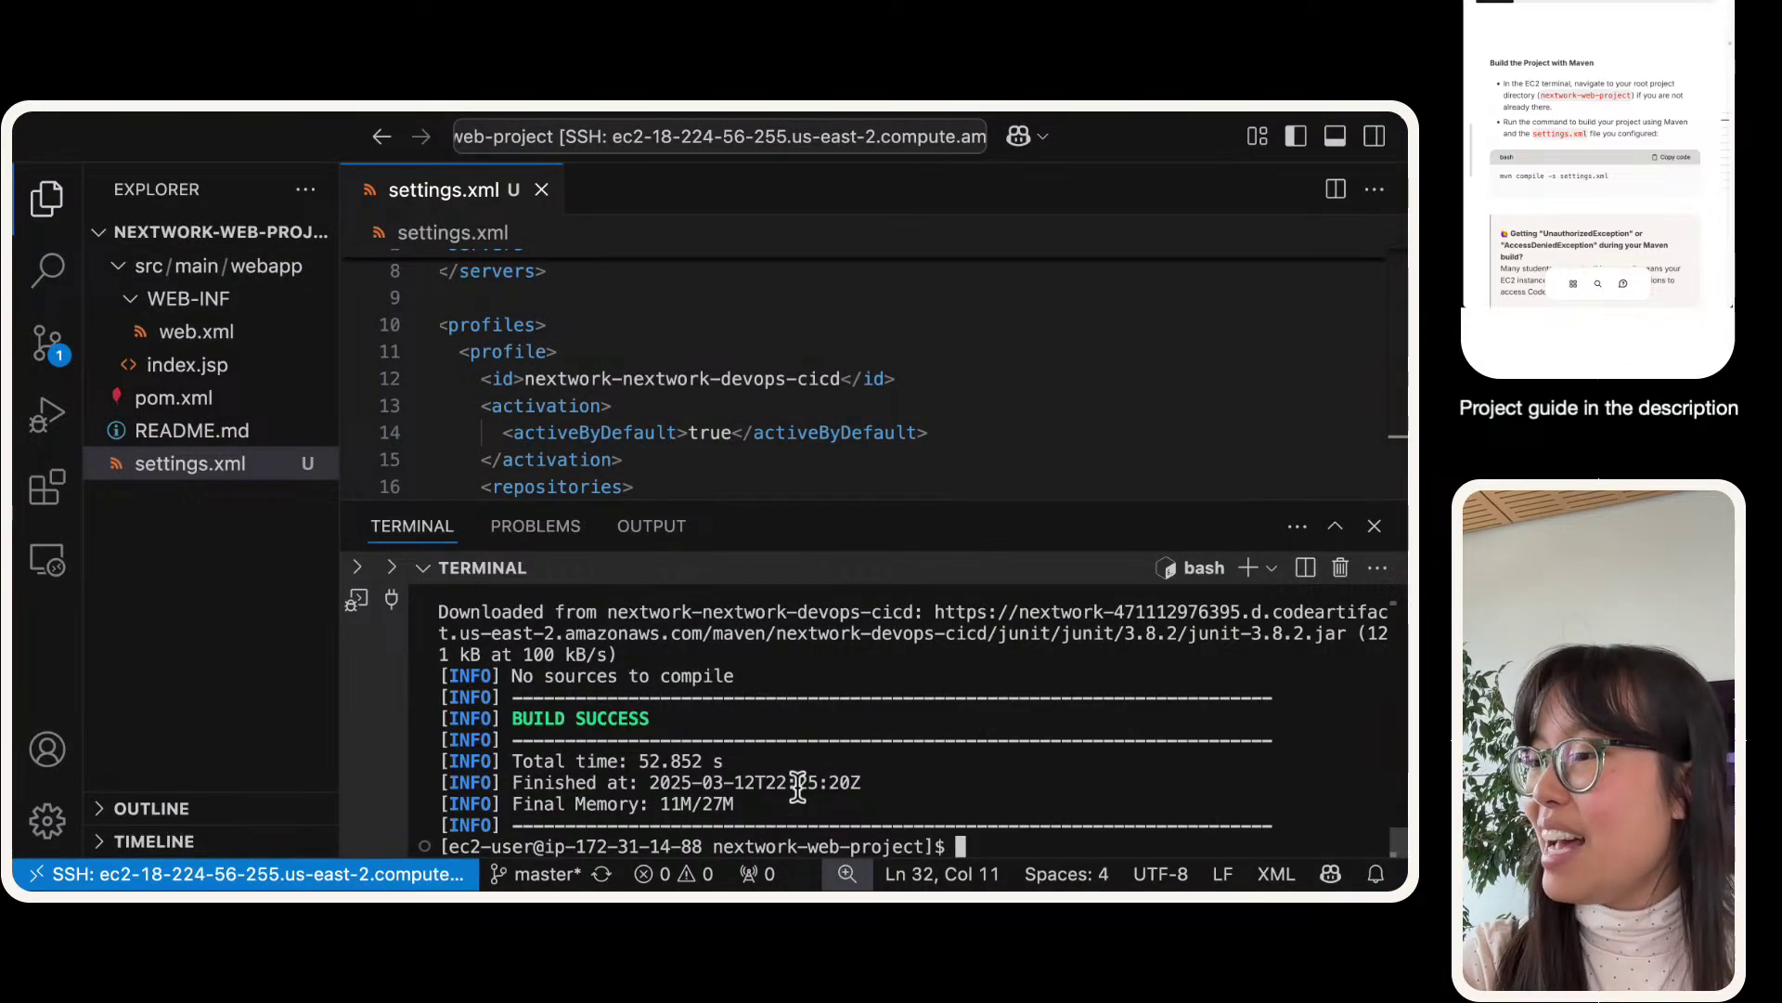
- Maximize the terminal, zoom in, hide the Explorer and select the 52.852 s total time
left_click(1335, 525)
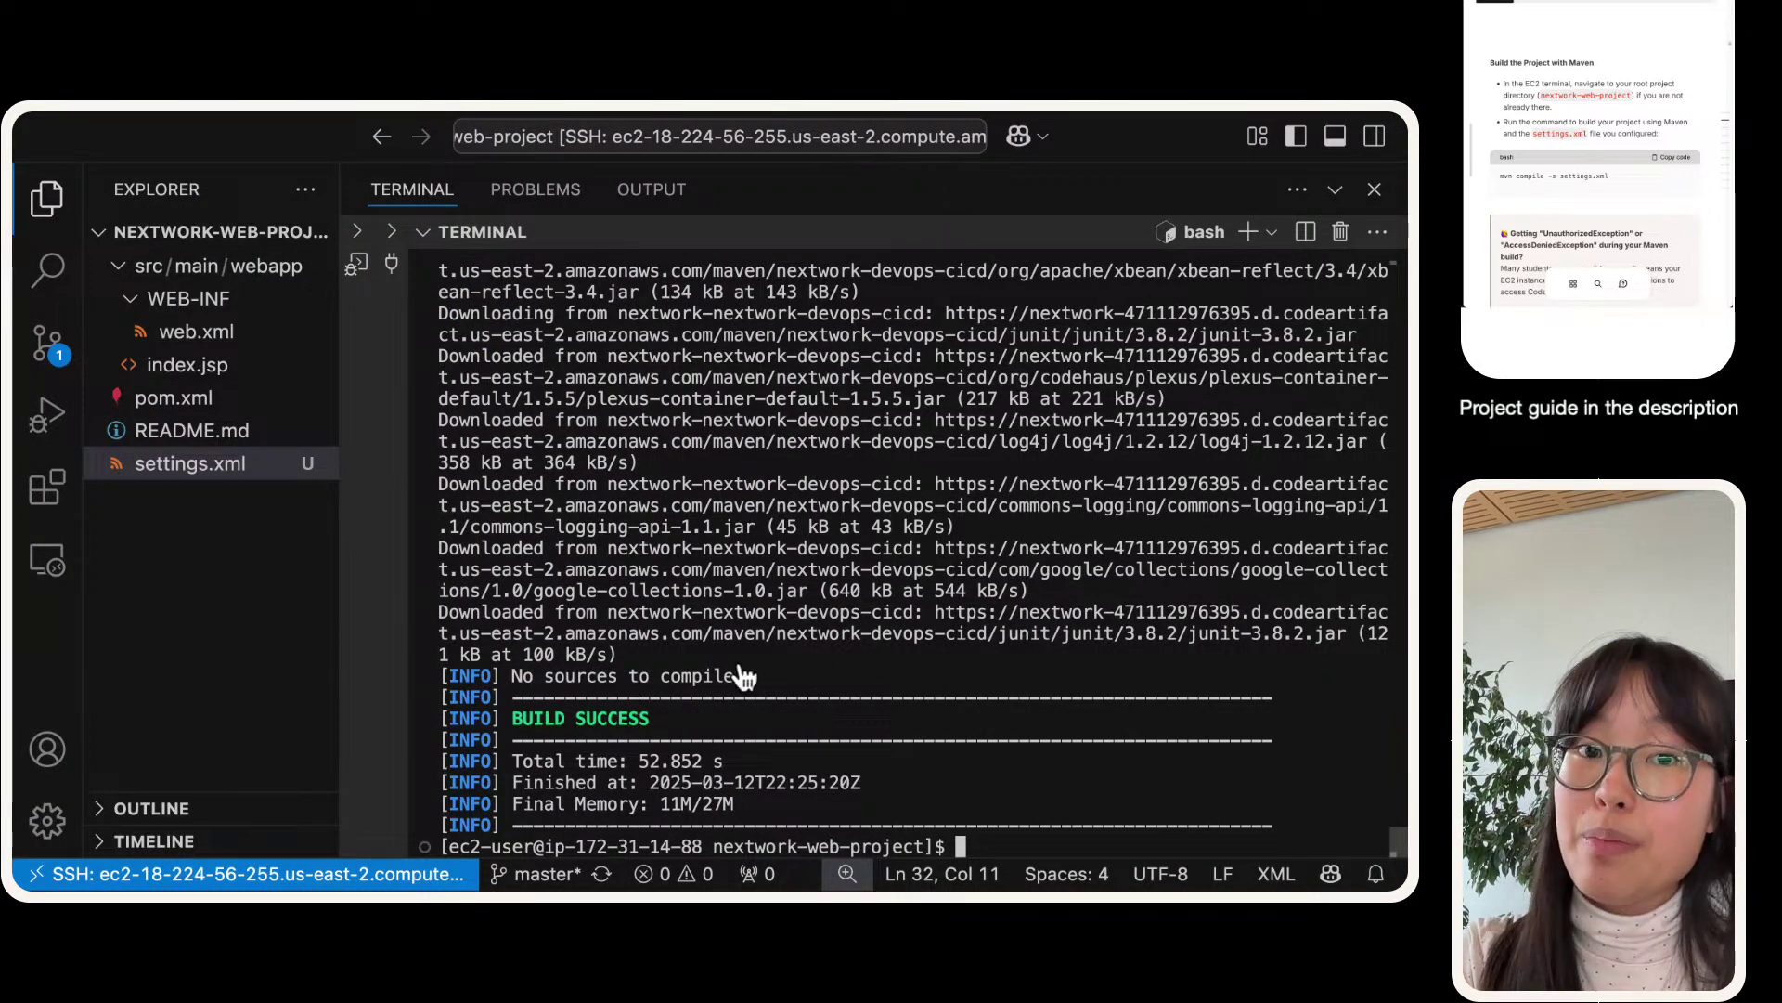
key("ctrl+Right")
key("ctrl+Left")
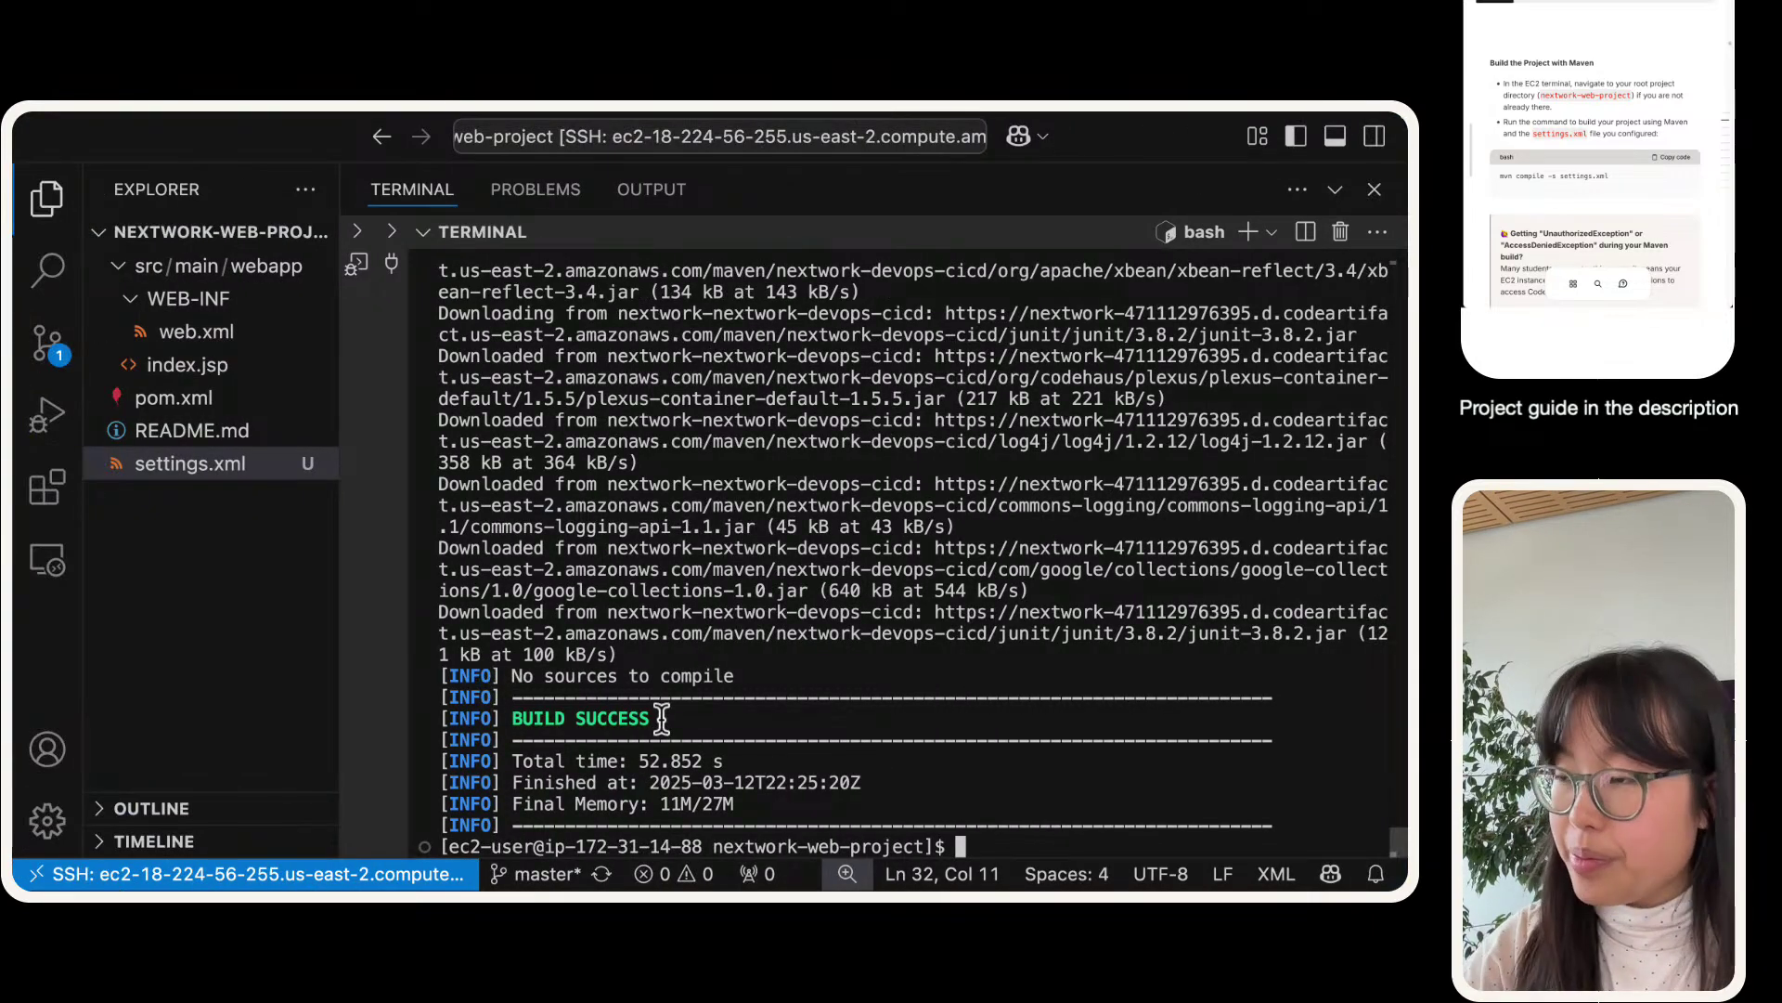
key("super+equal")
key("super+equal")
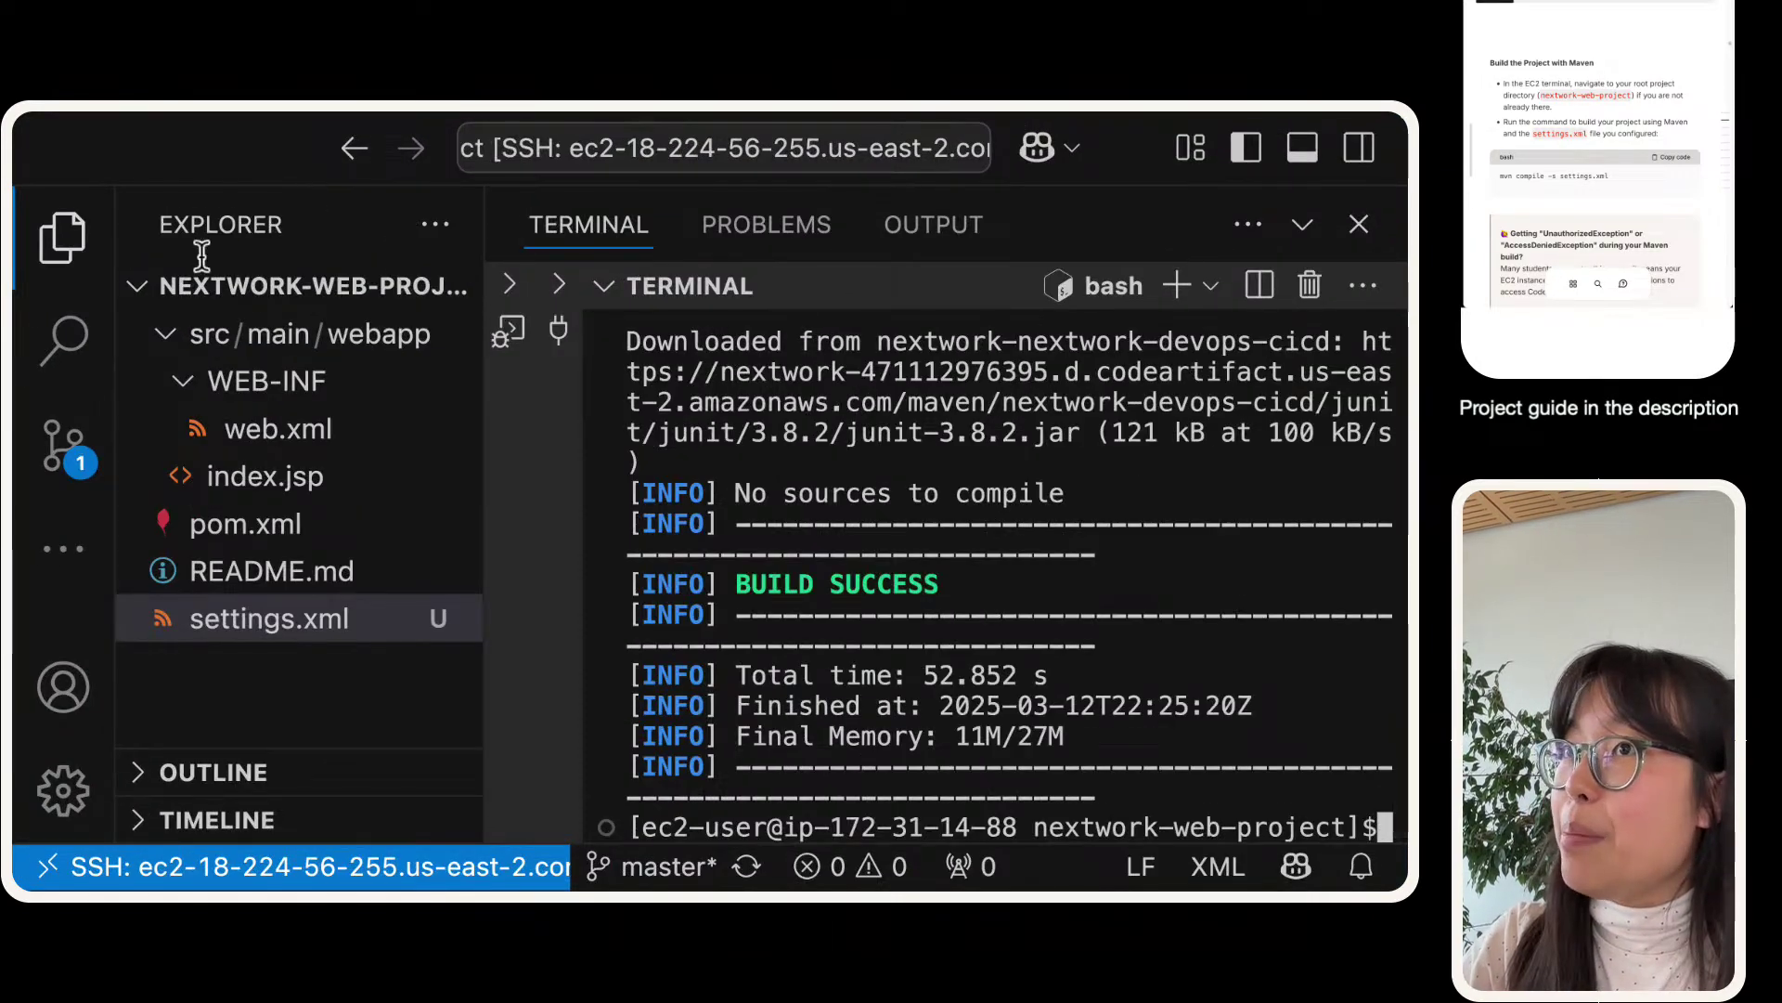
left_click(63, 238)
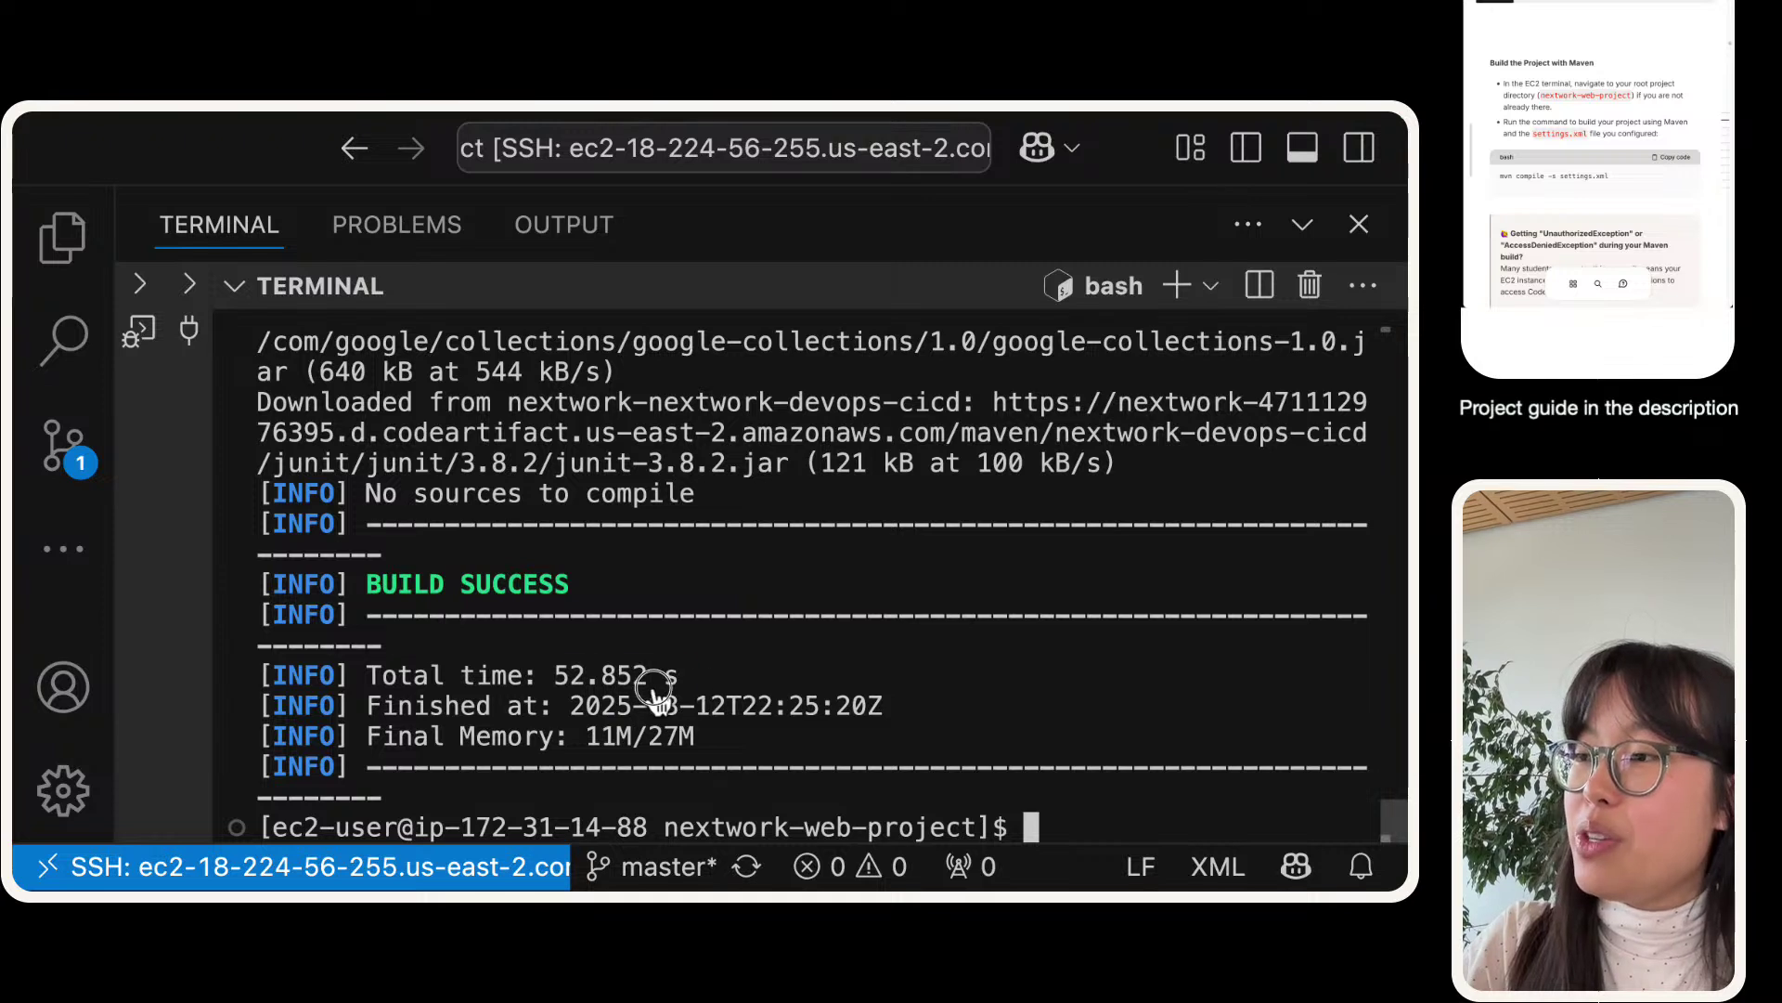
left_click_drag(694, 675, 554, 687)
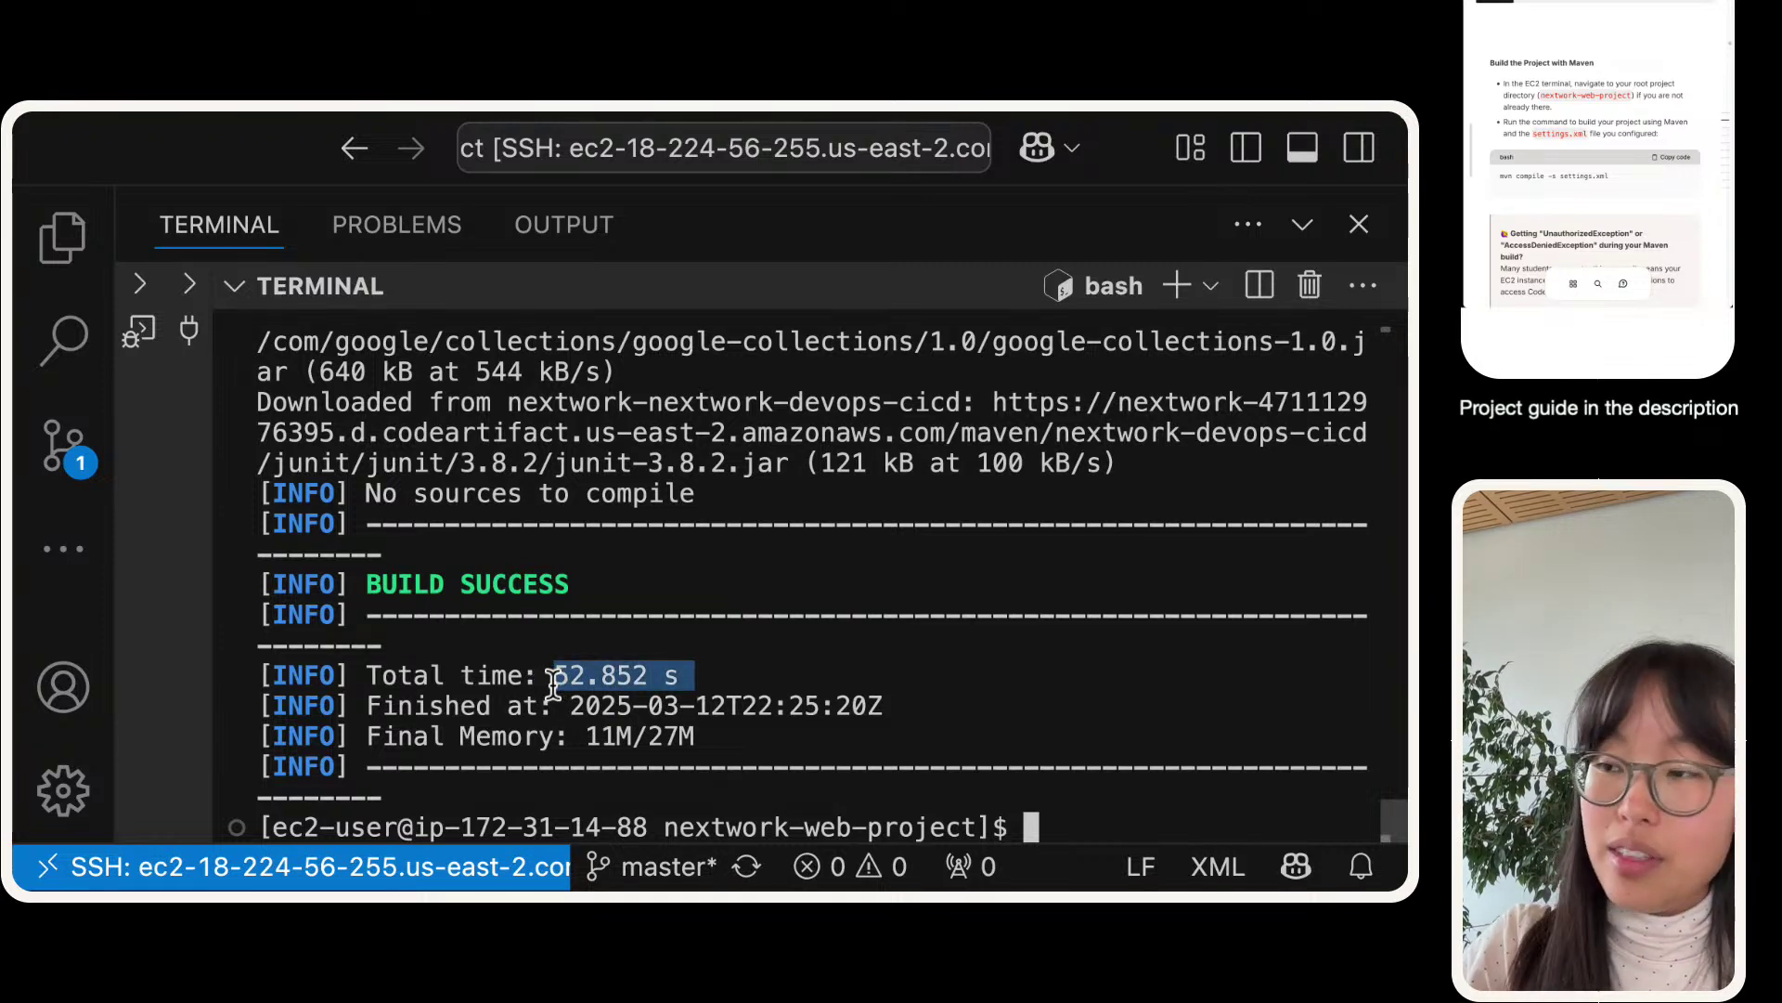
left_click(1061, 808)
- Run mvn compile -s settings.xml again, finishing with BUILD SUCCESS in 1.427 s
type("mvn compile -s settings.xml")
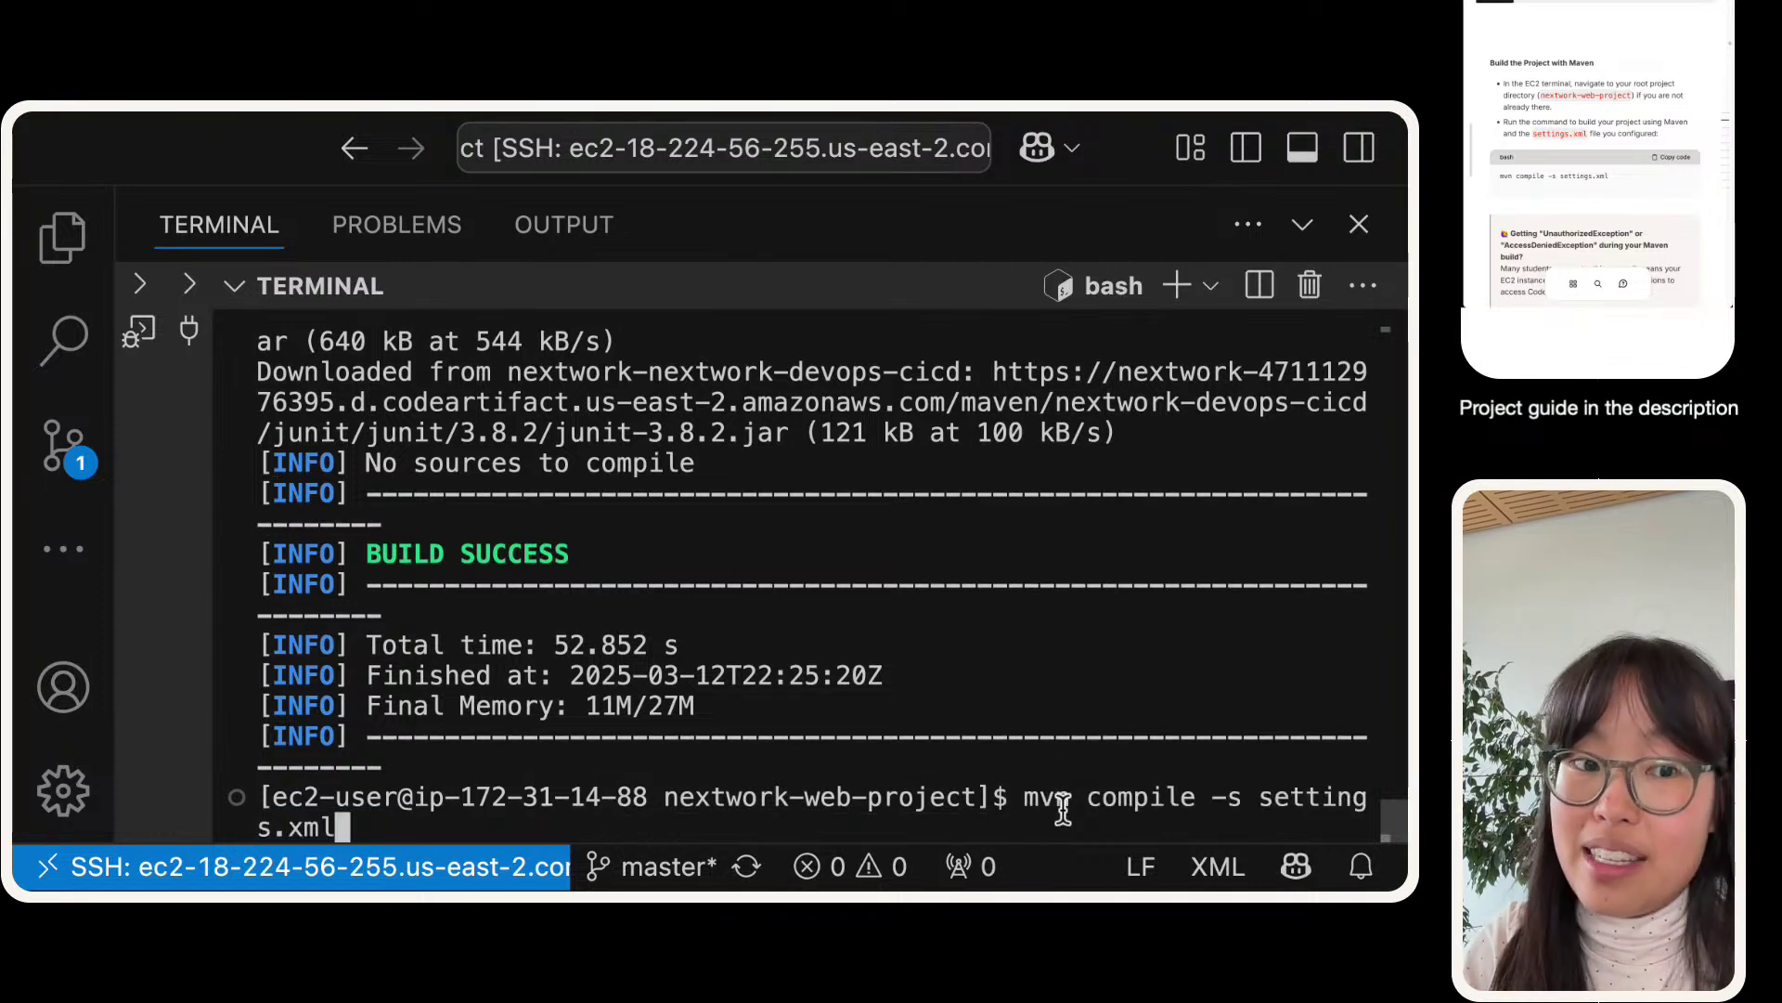
key("Return")
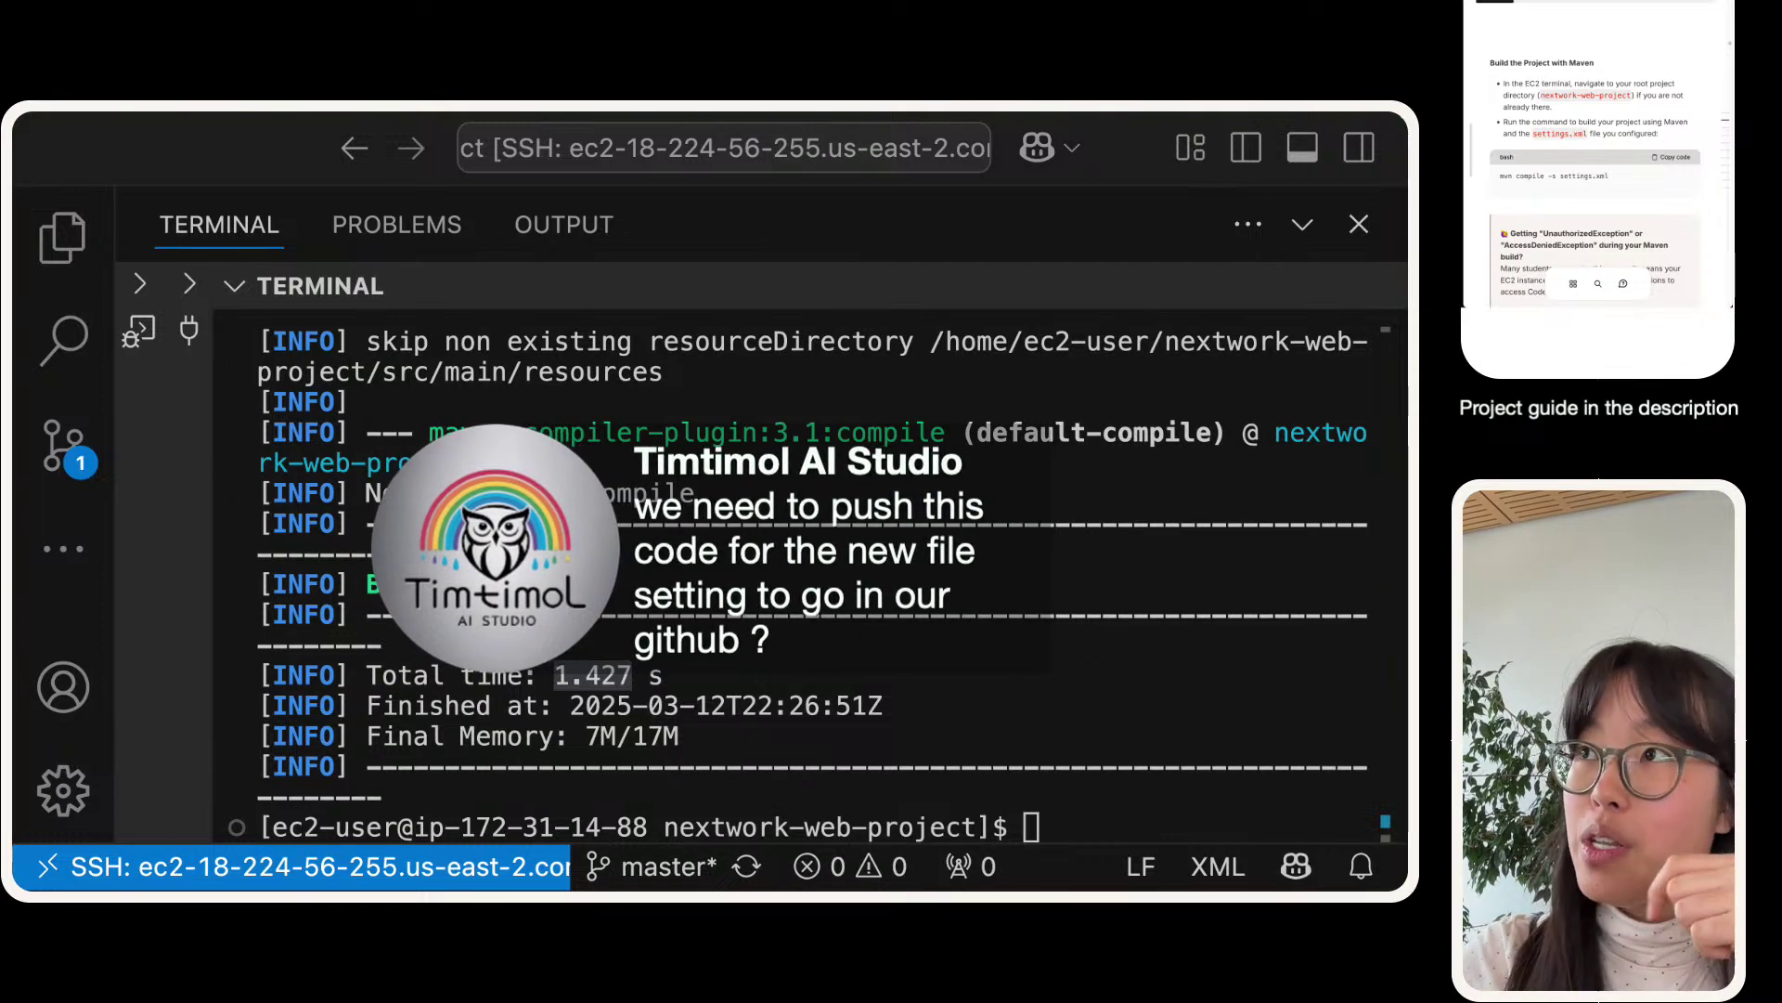
key("ctrl+Right")
- Glance at the GitHub page, then collapse VS Code's terminal, reopen the file tree and re-zoom
key("ctrl+Left")
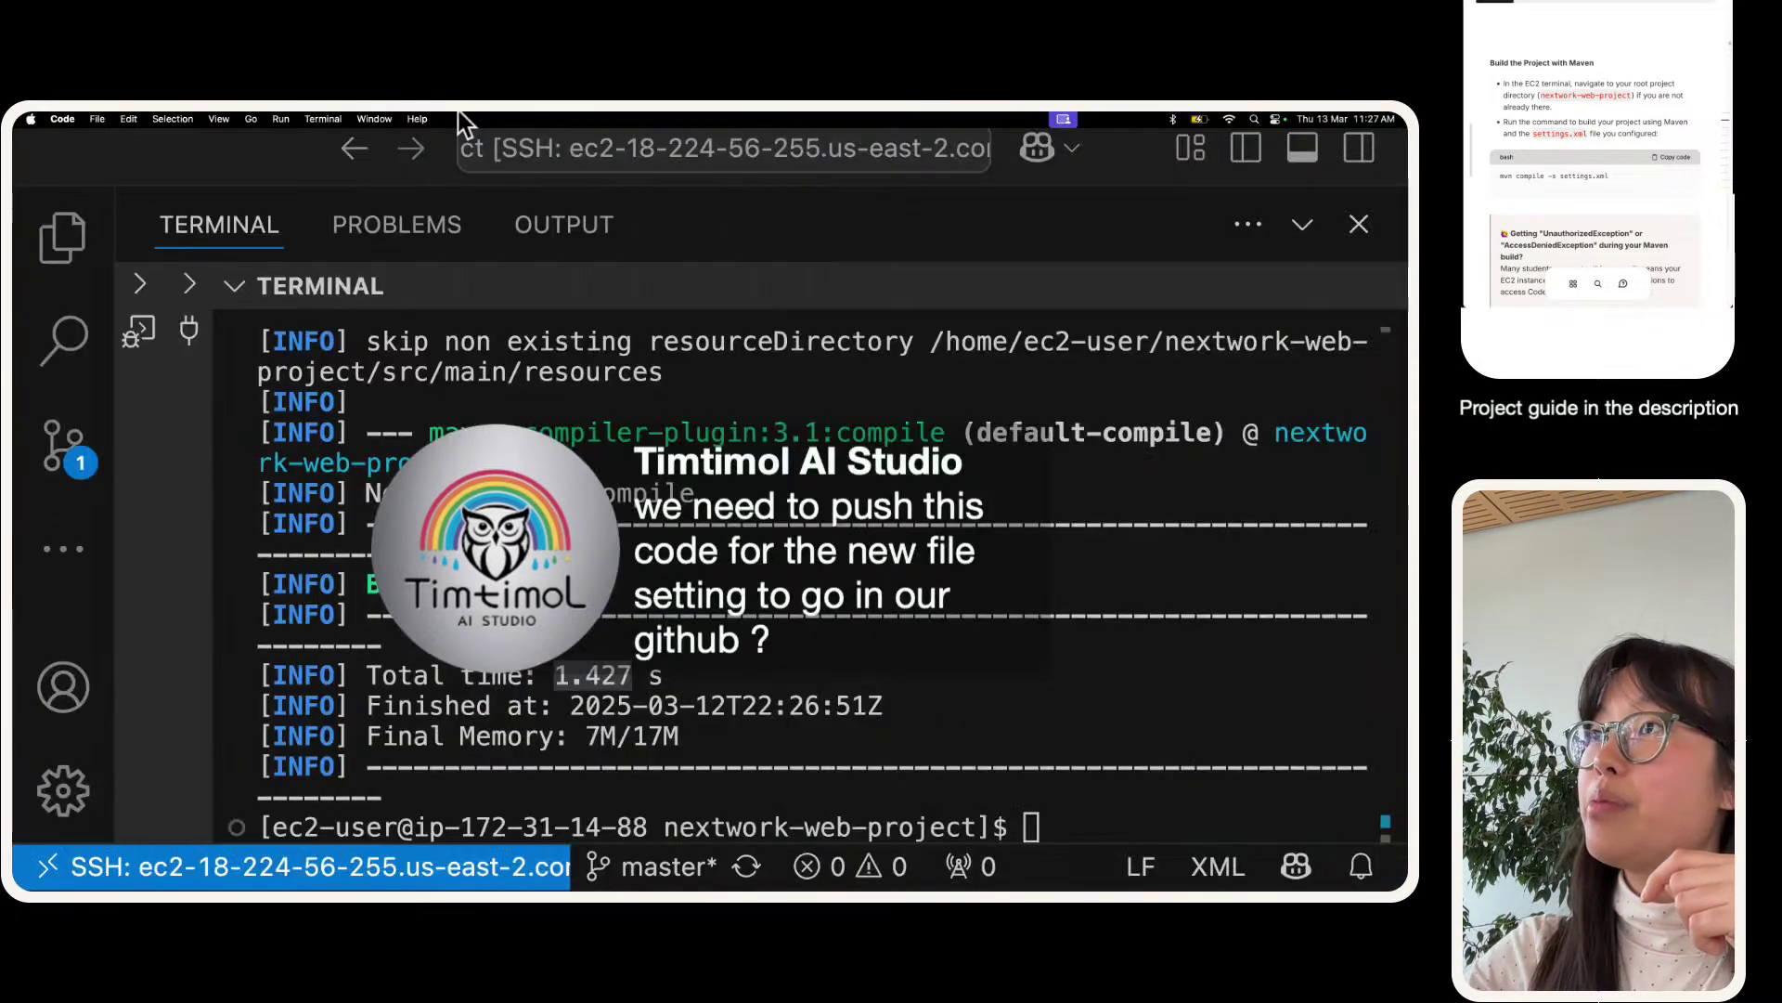
key("ctrl+Right")
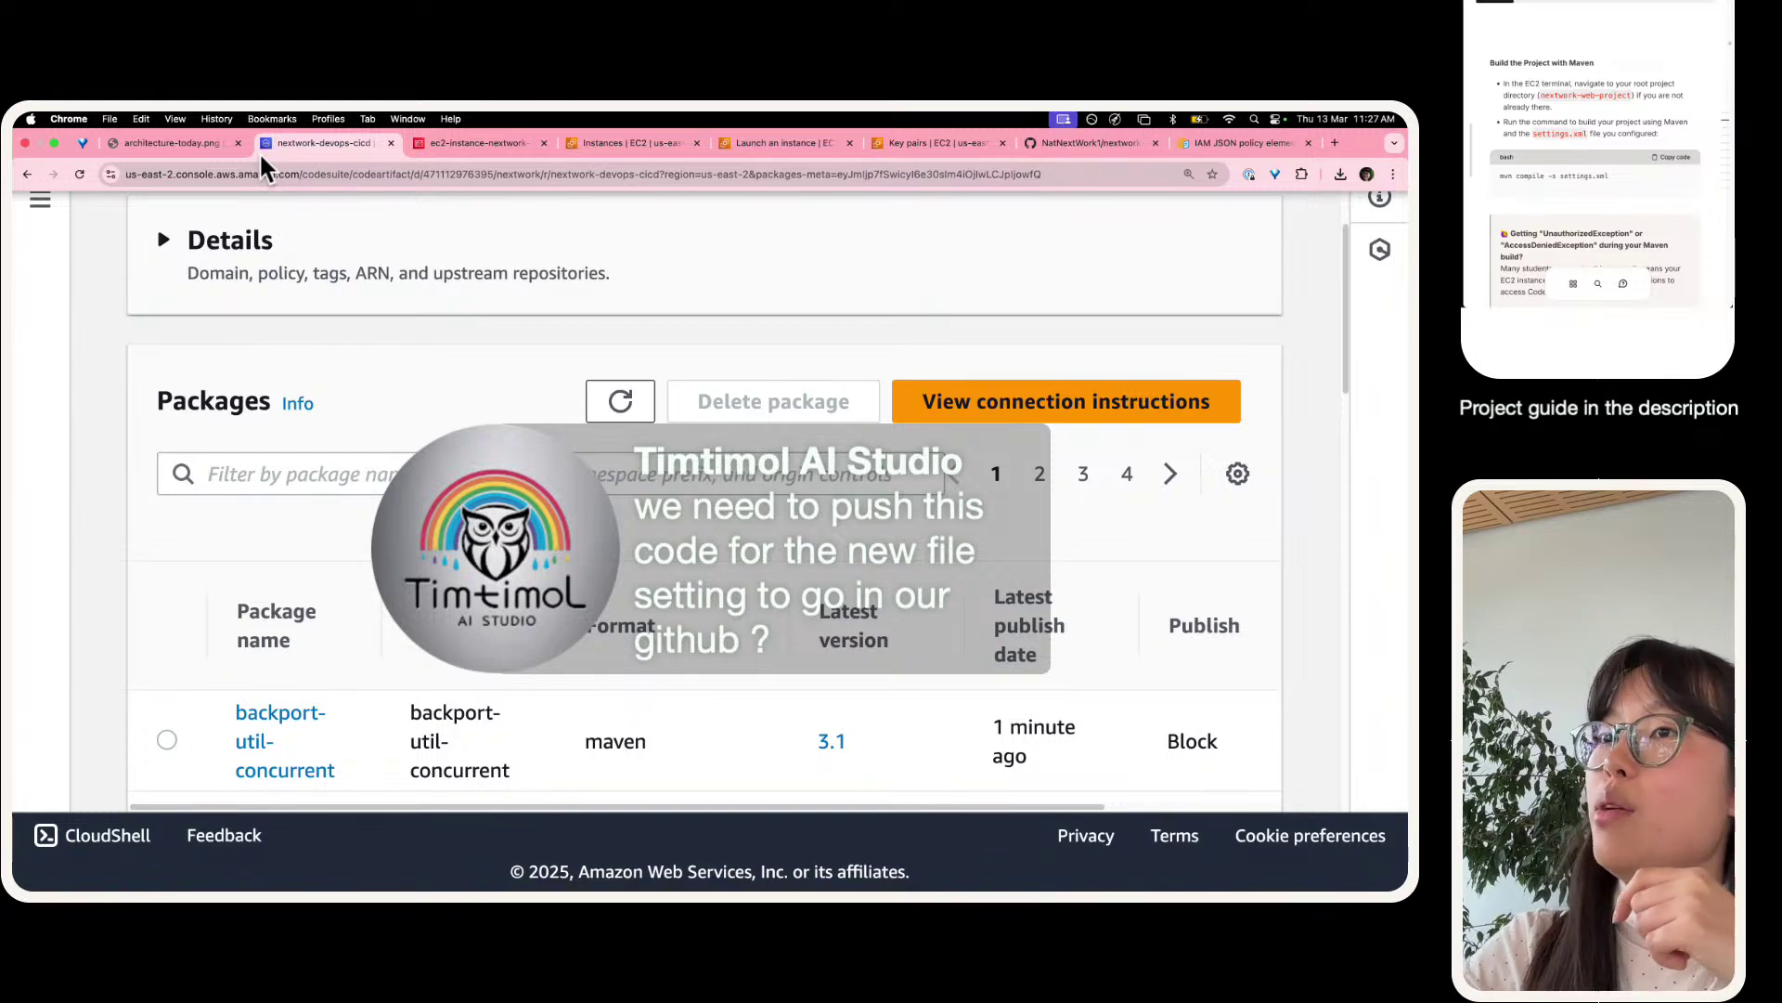
key("ctrl+Right")
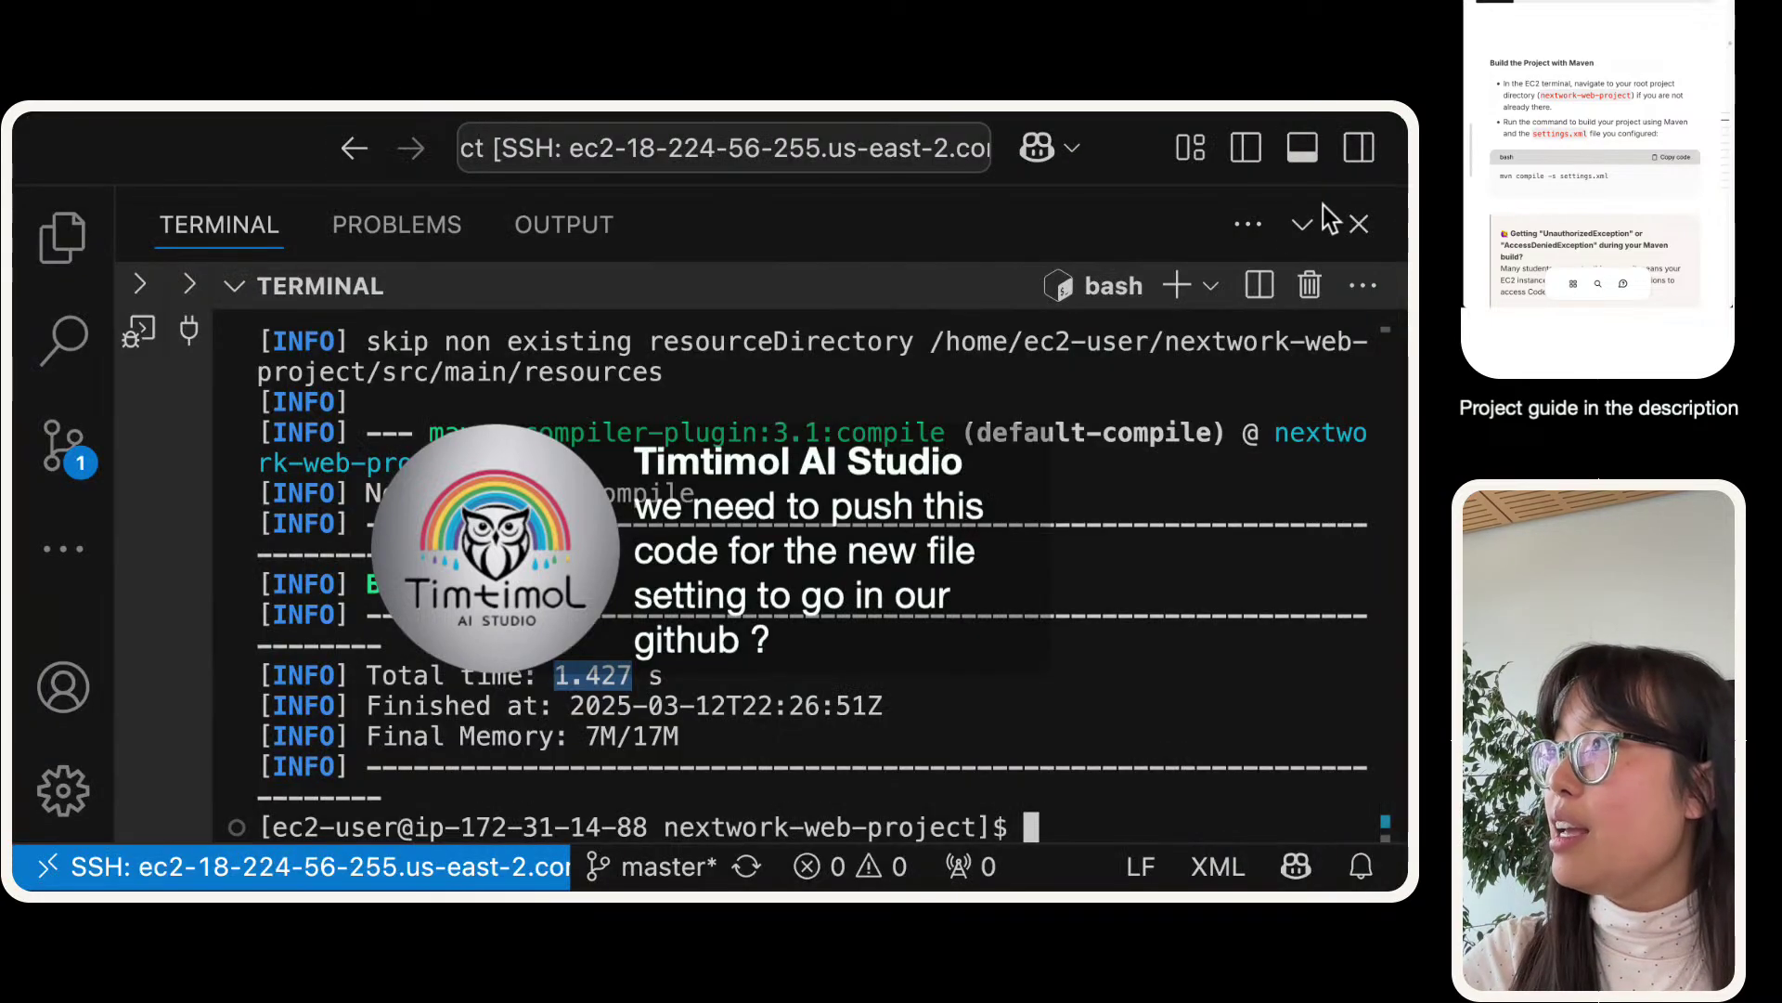
left_click(1304, 221)
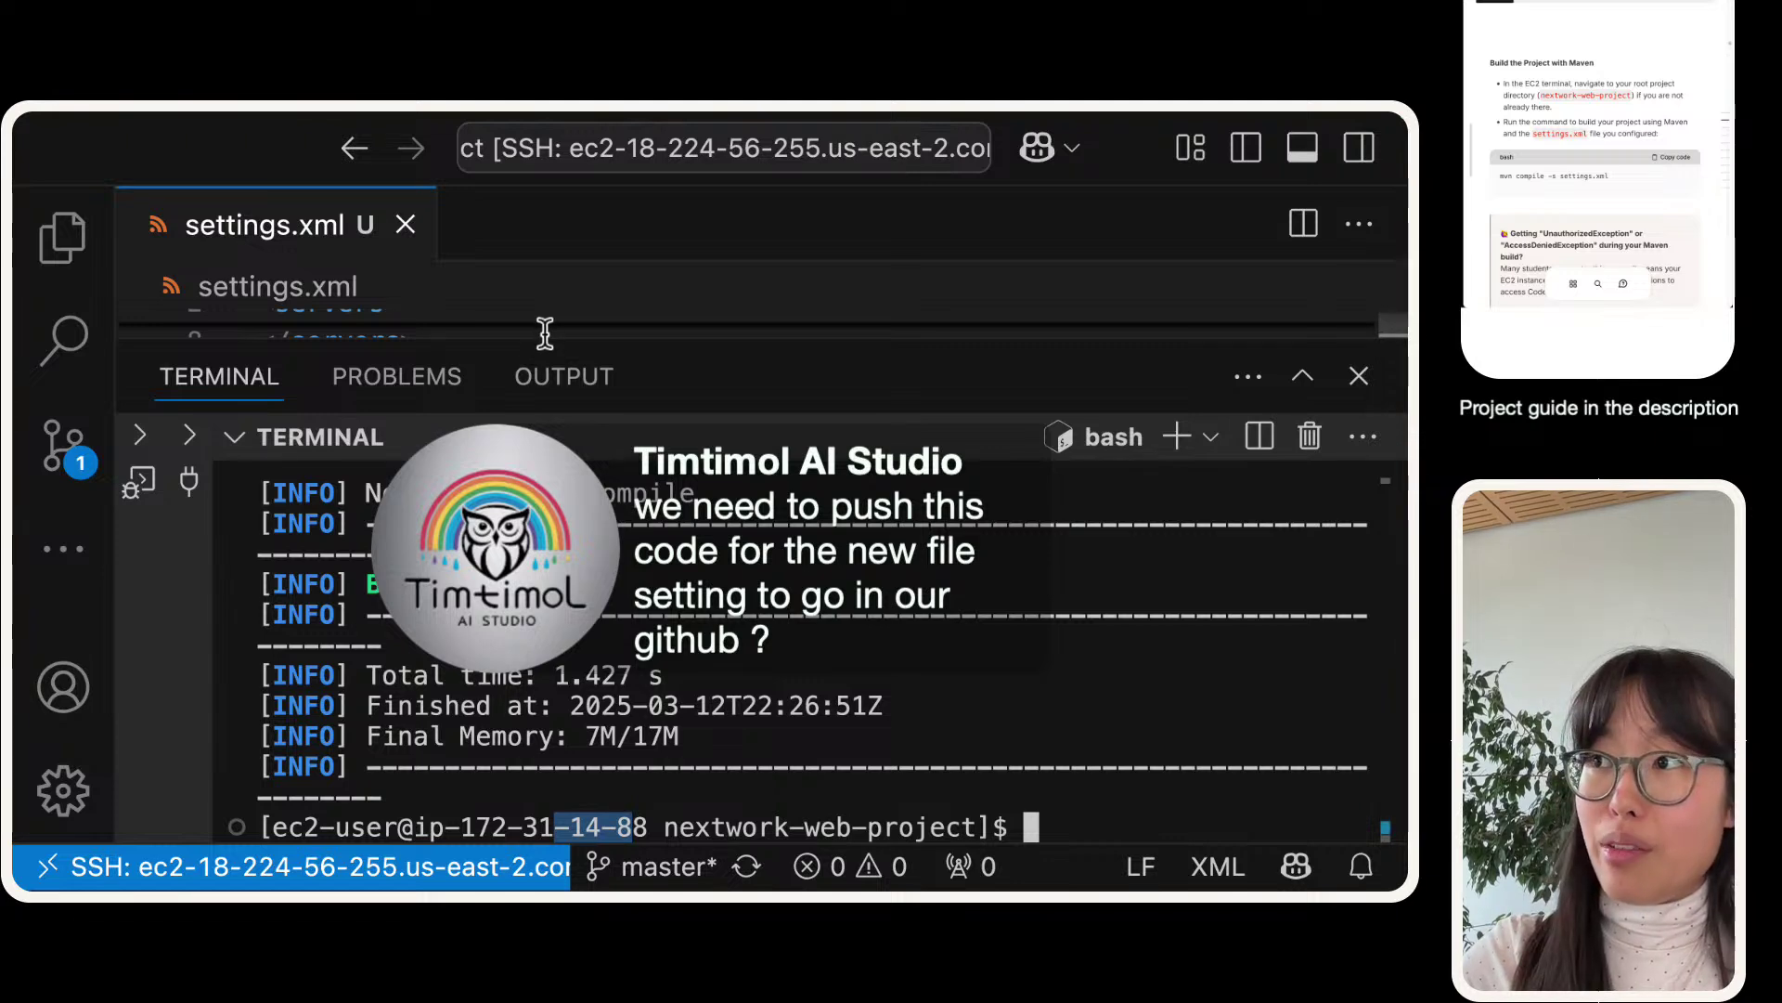
left_click_drag(545, 336, 545, 842)
left_click(534, 457)
key("super+minus")
key("super+minus")
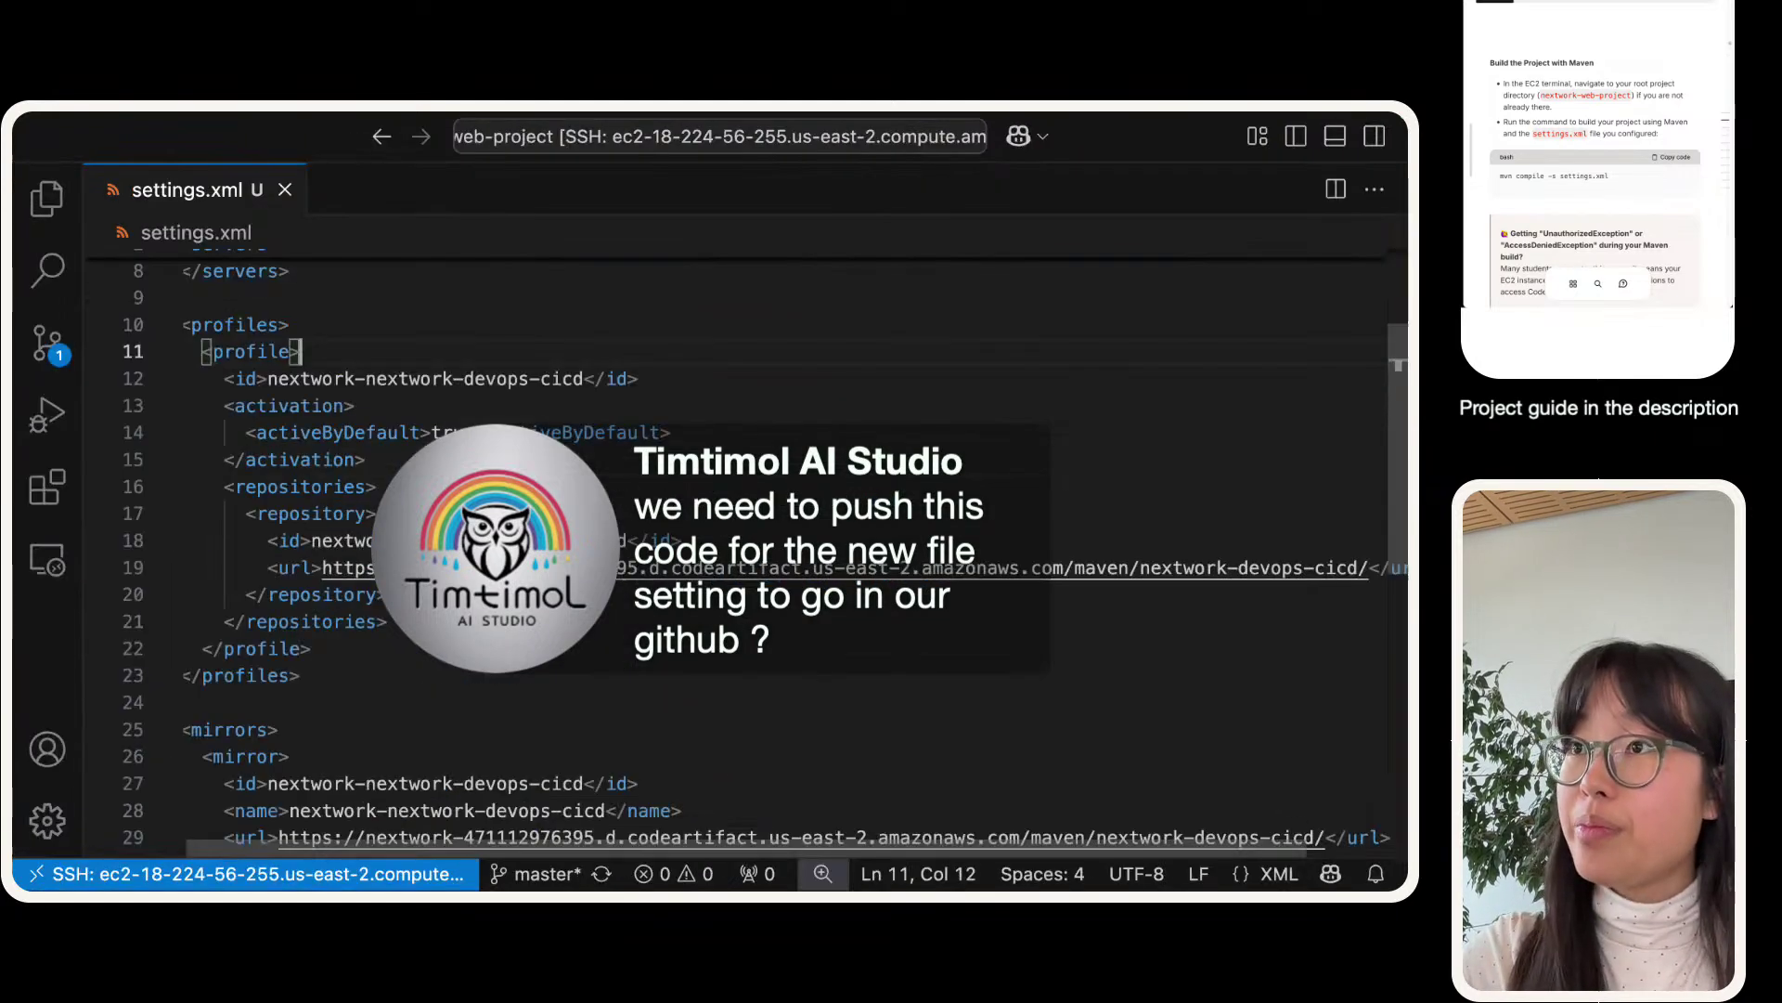
key("super+b")
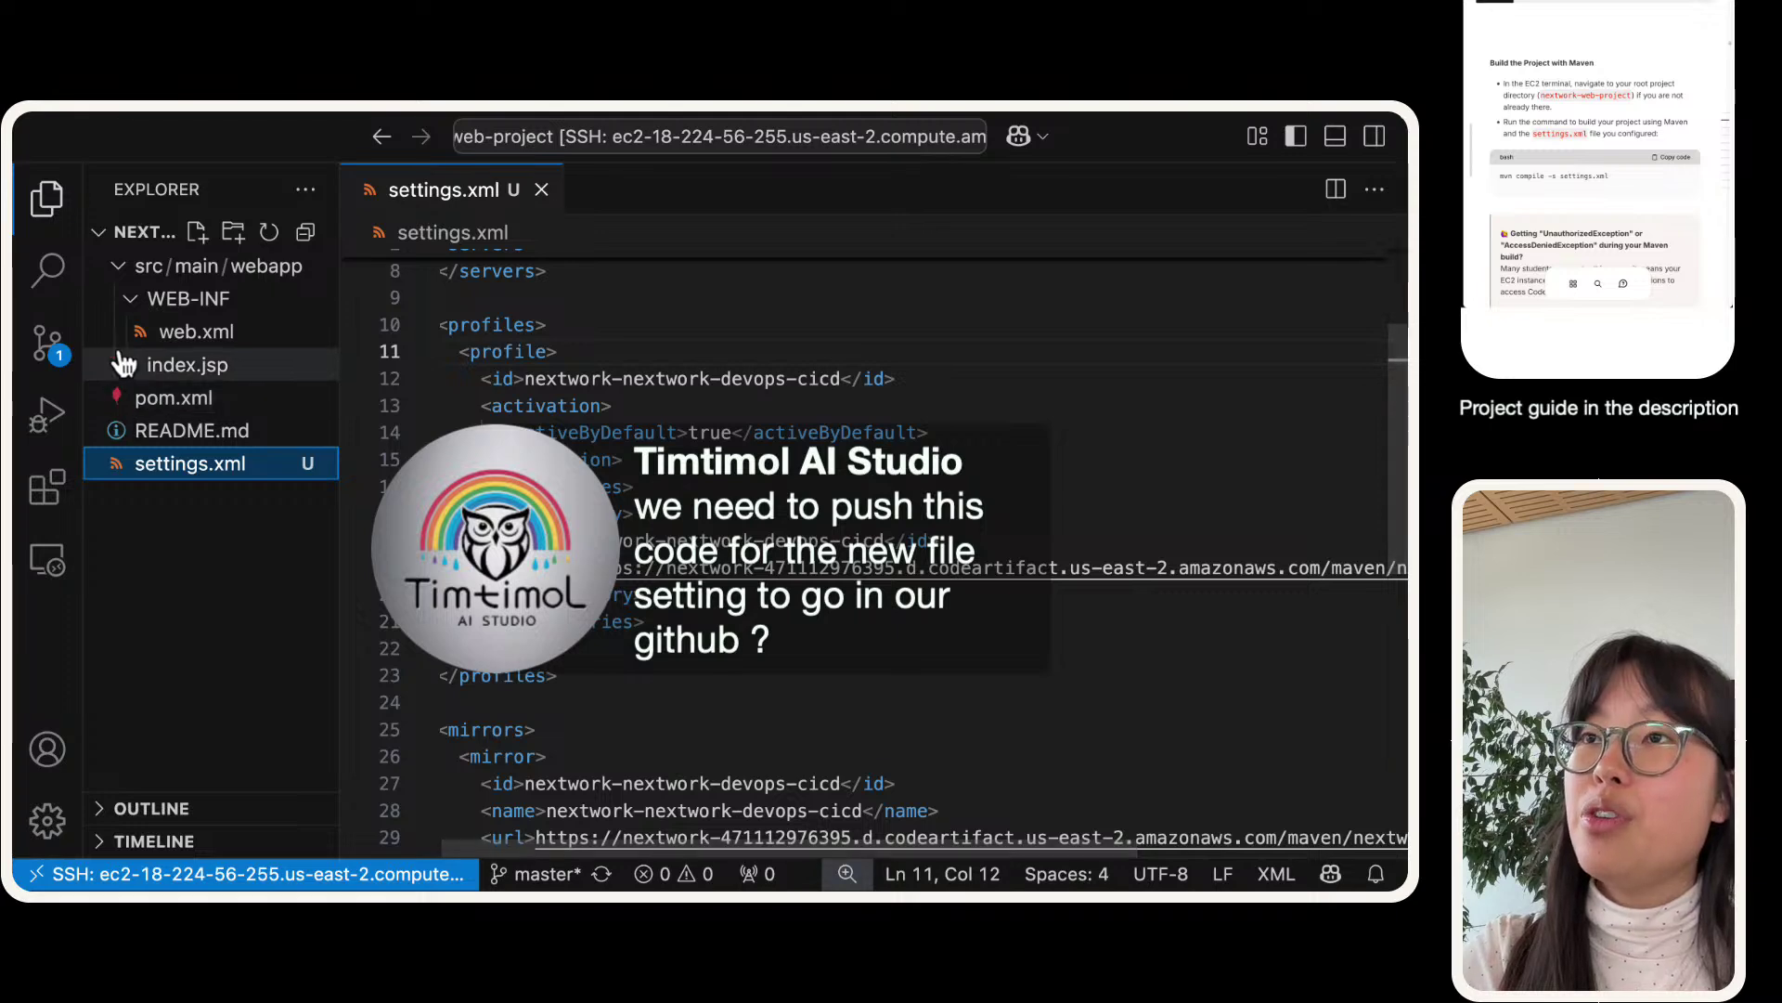
key("super+equal")
key("super+equal")
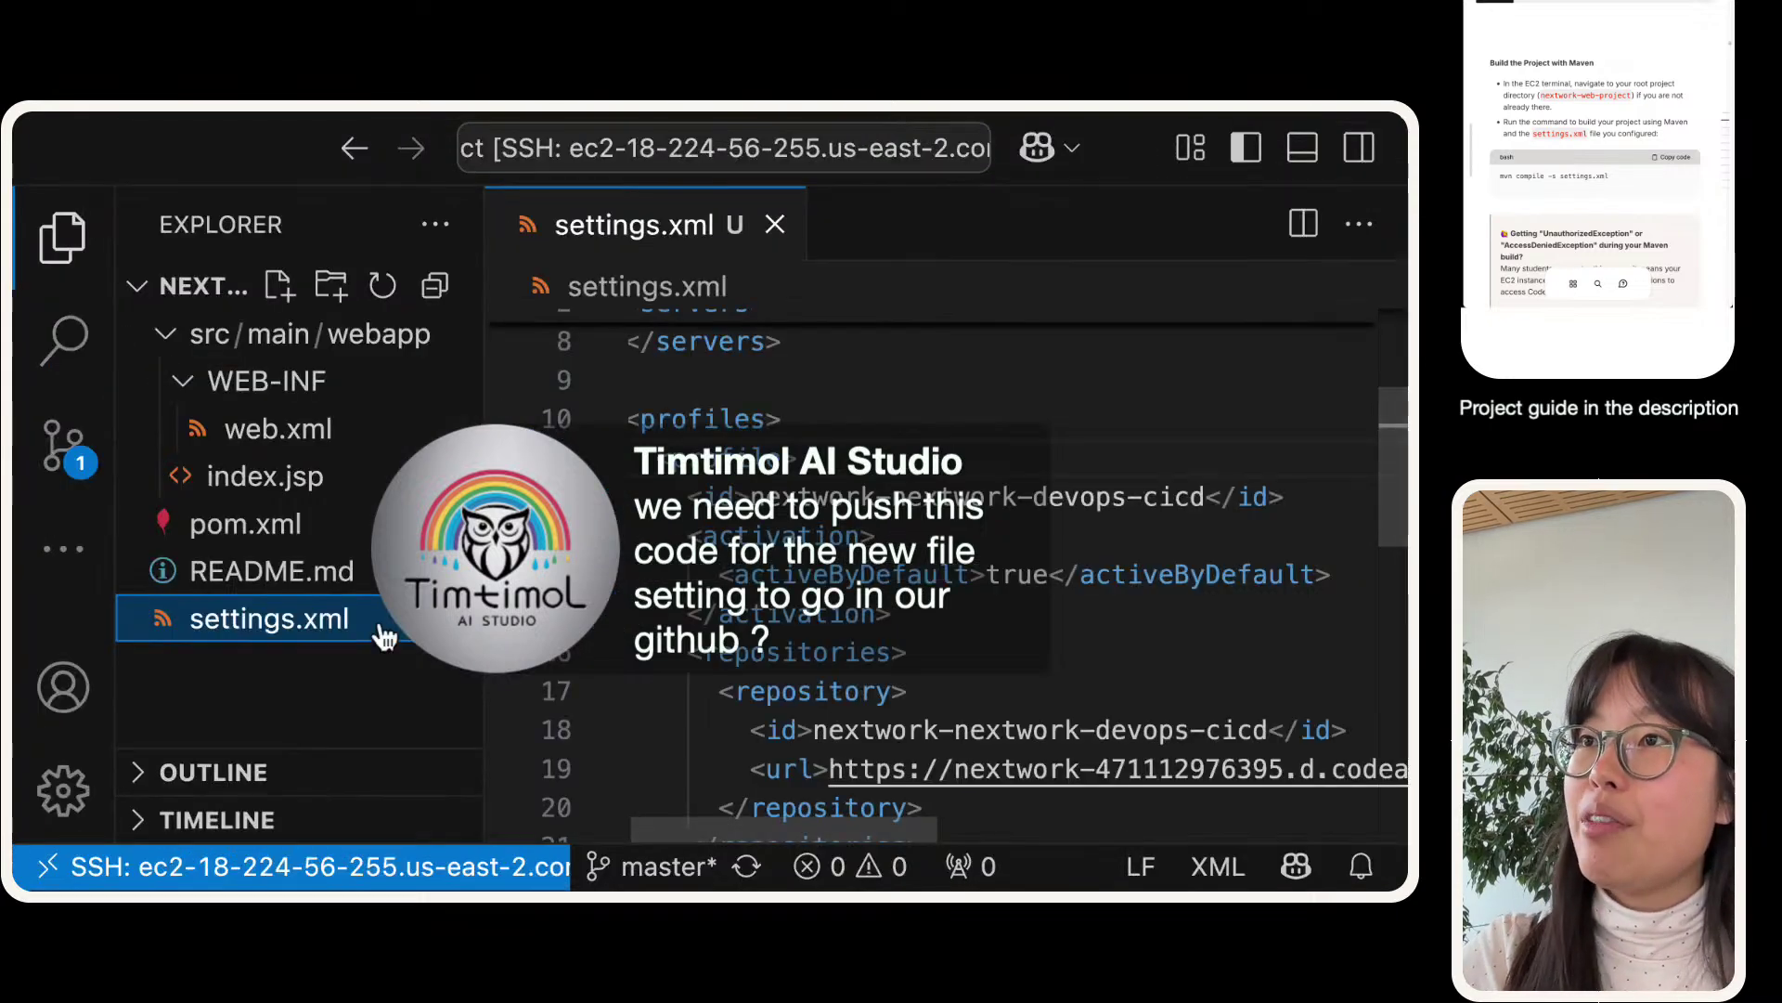
key("ctrl+Right")
- Collapse the WEB-INF and src/main/webapp folders in the Explorer to compare with GitHub
key("ctrl+Left")
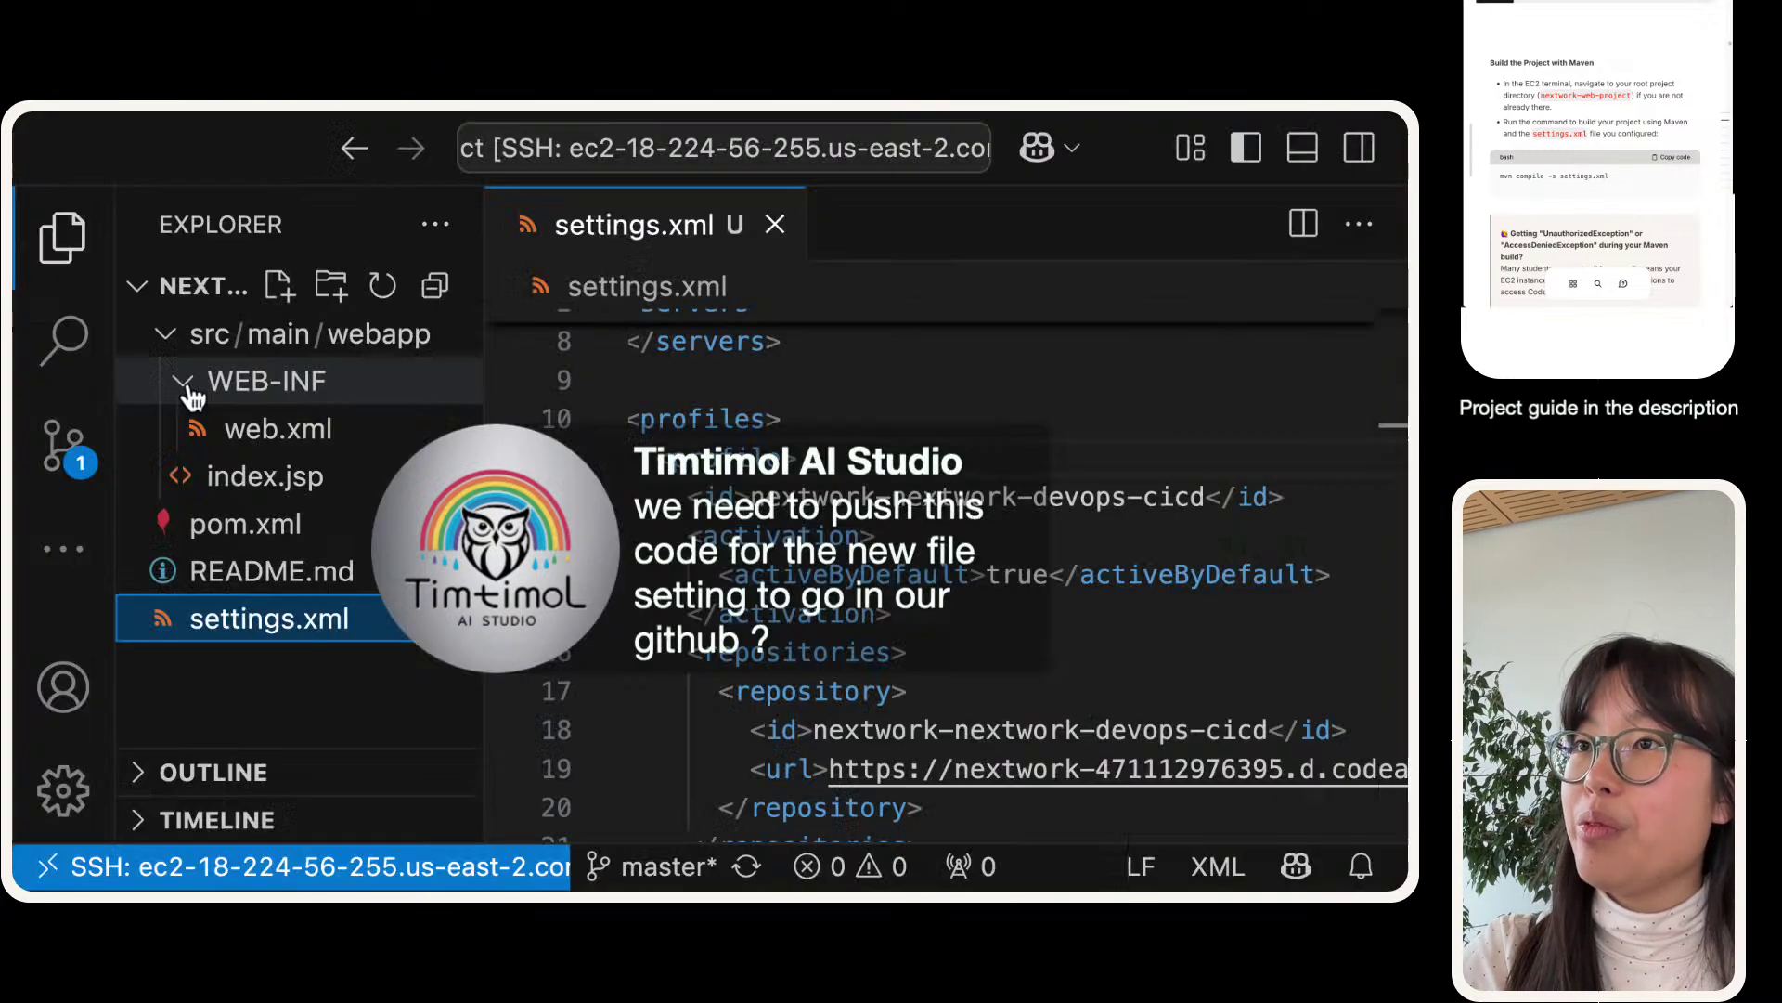
left_click(184, 381)
left_click(166, 342)
left_click(166, 342)
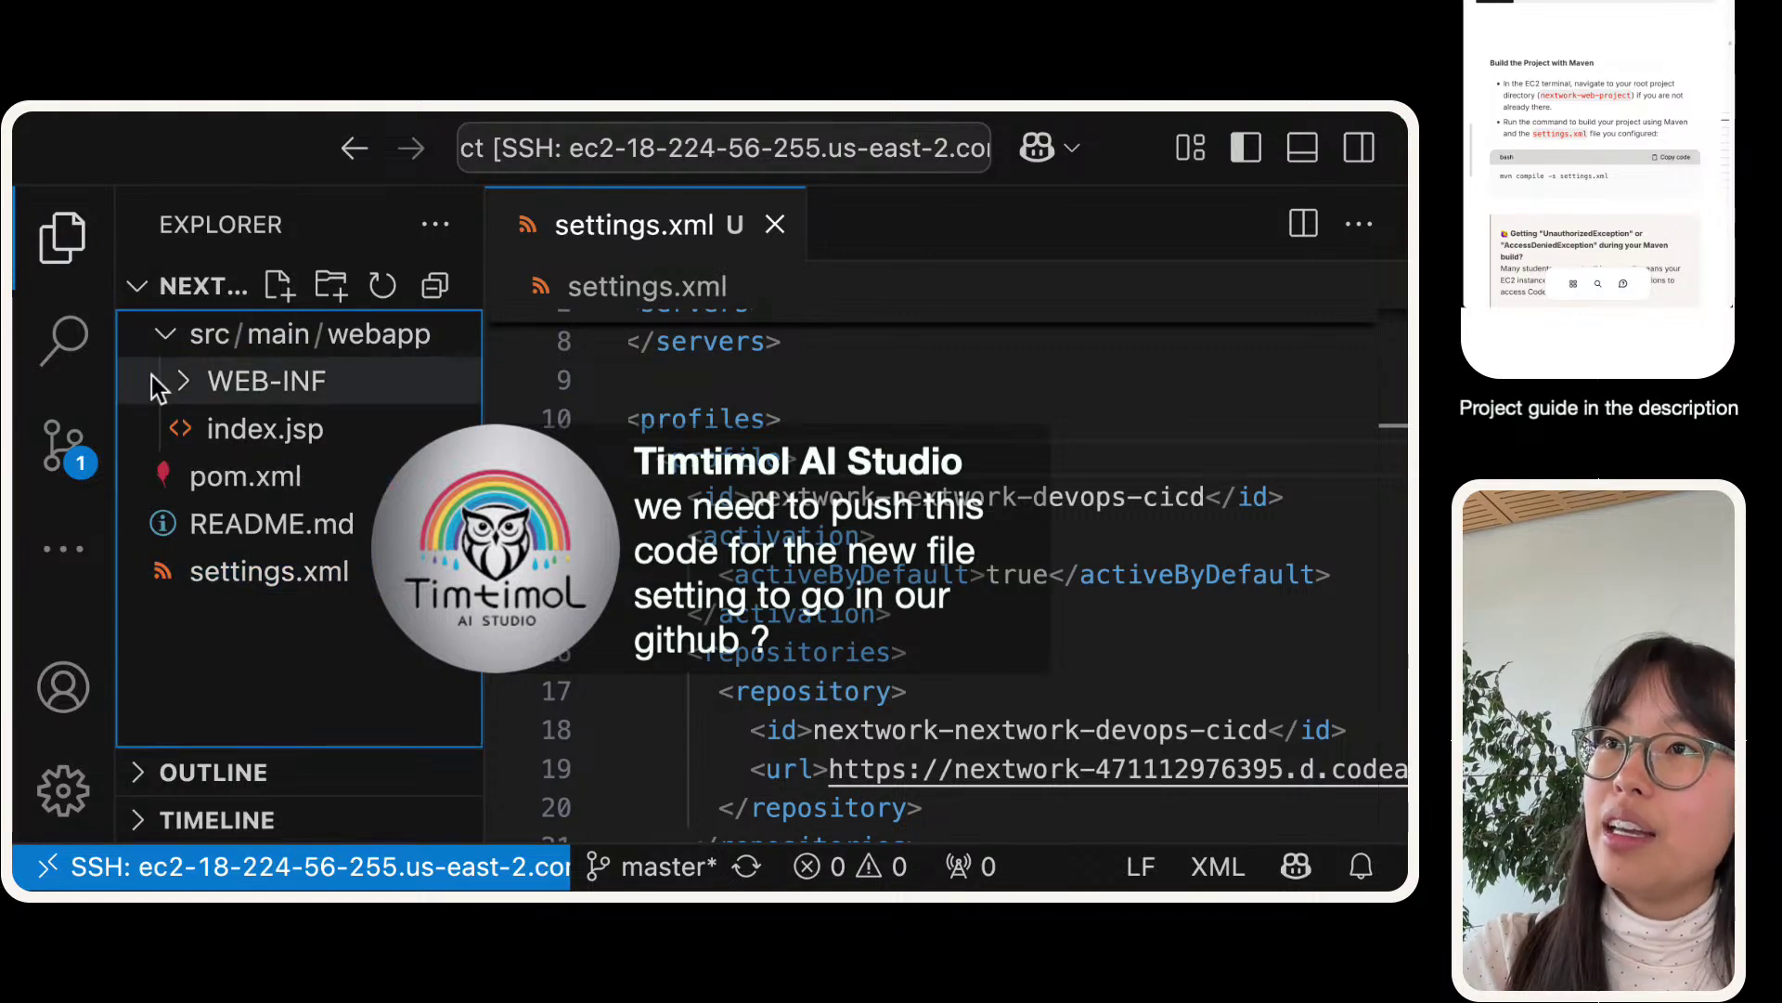
left_click(163, 334)
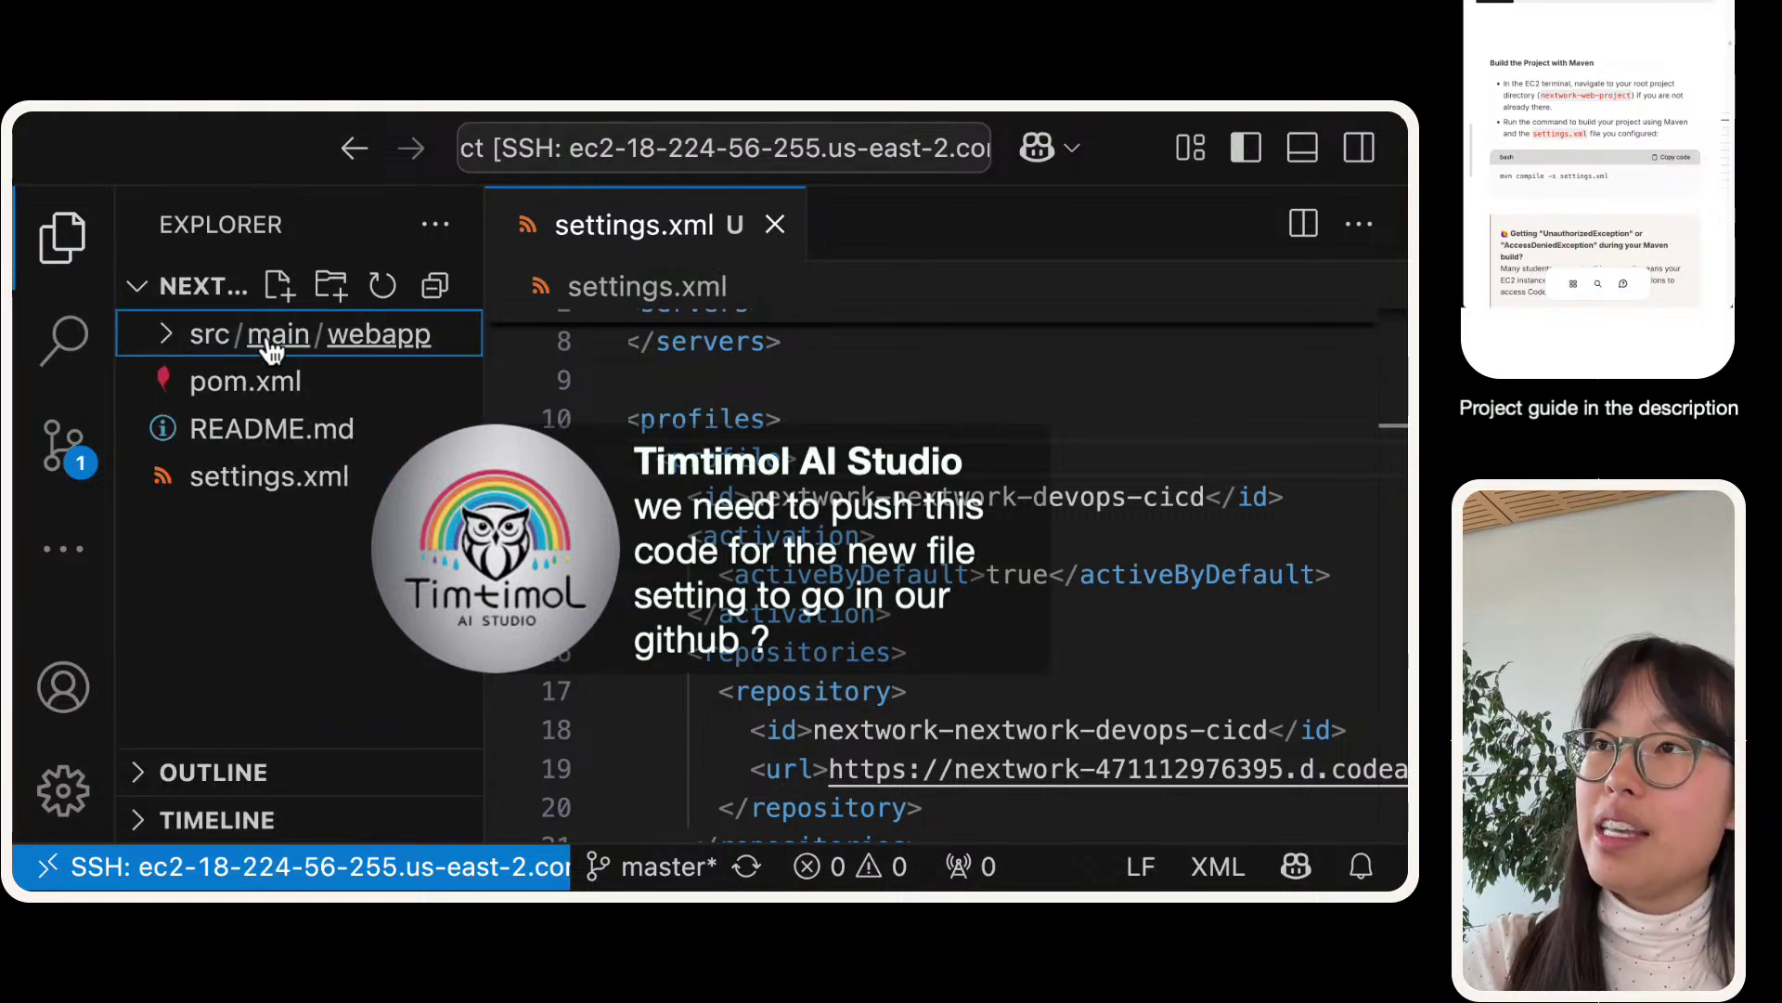
key("ctrl+Right")
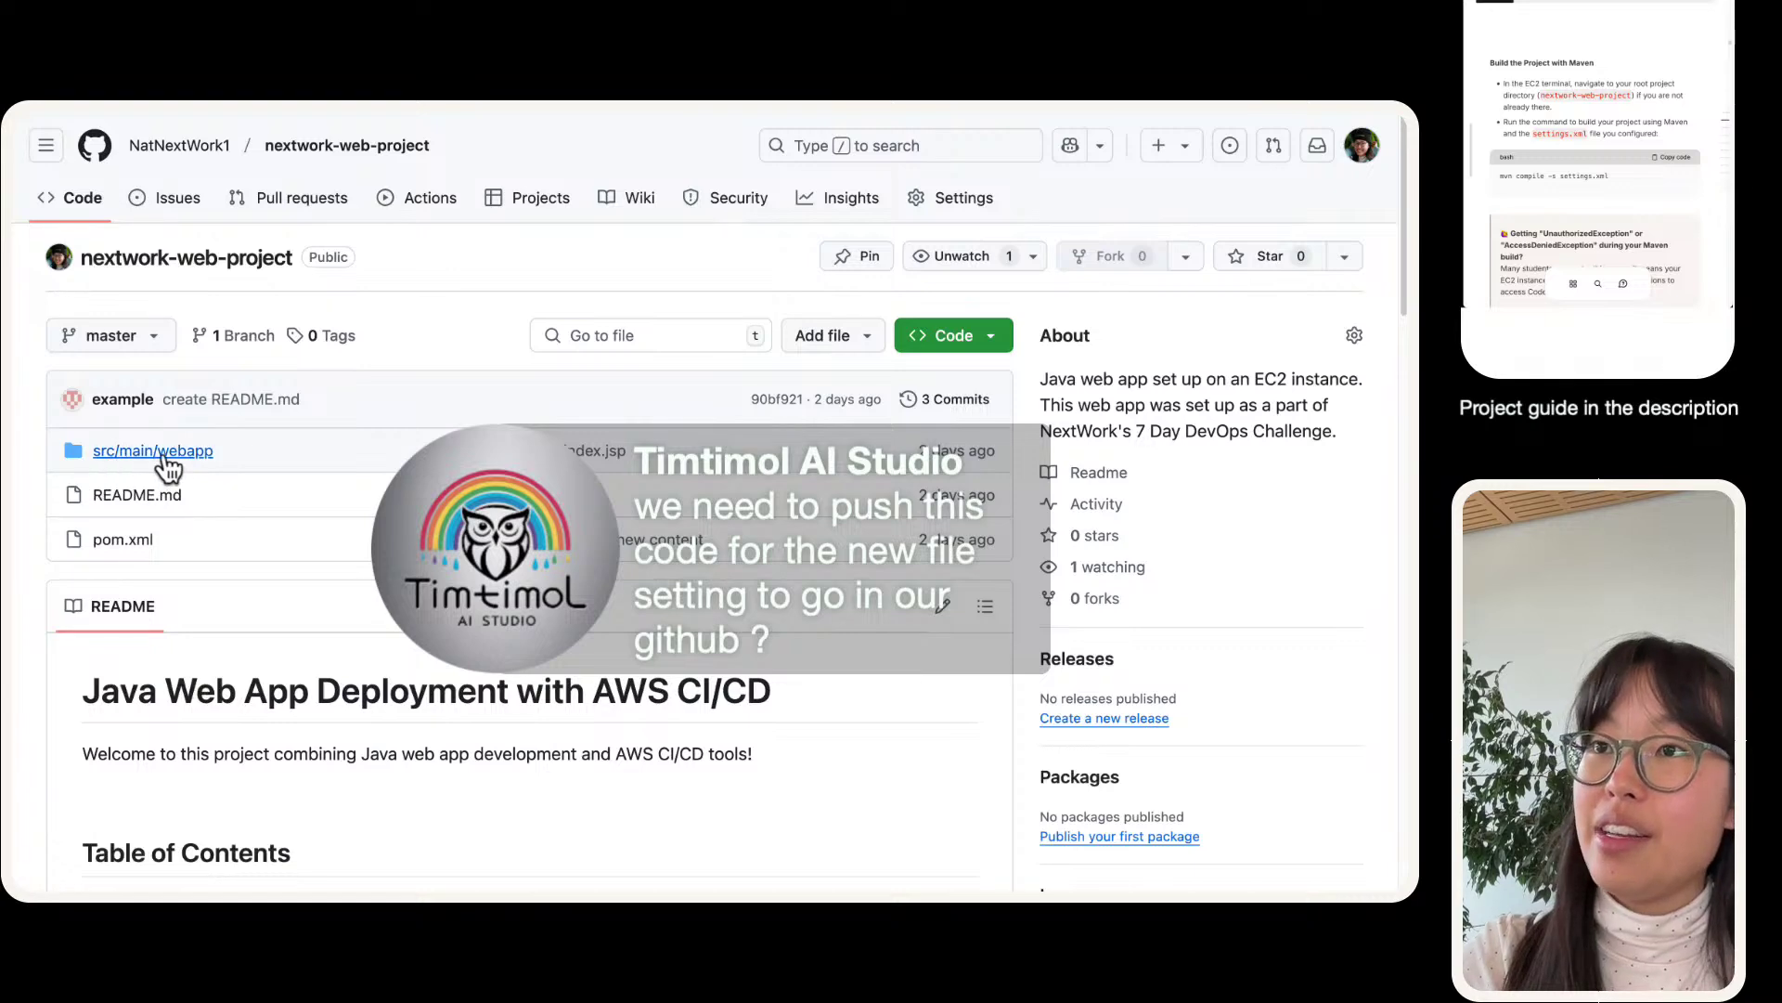
key("ctrl+Left")
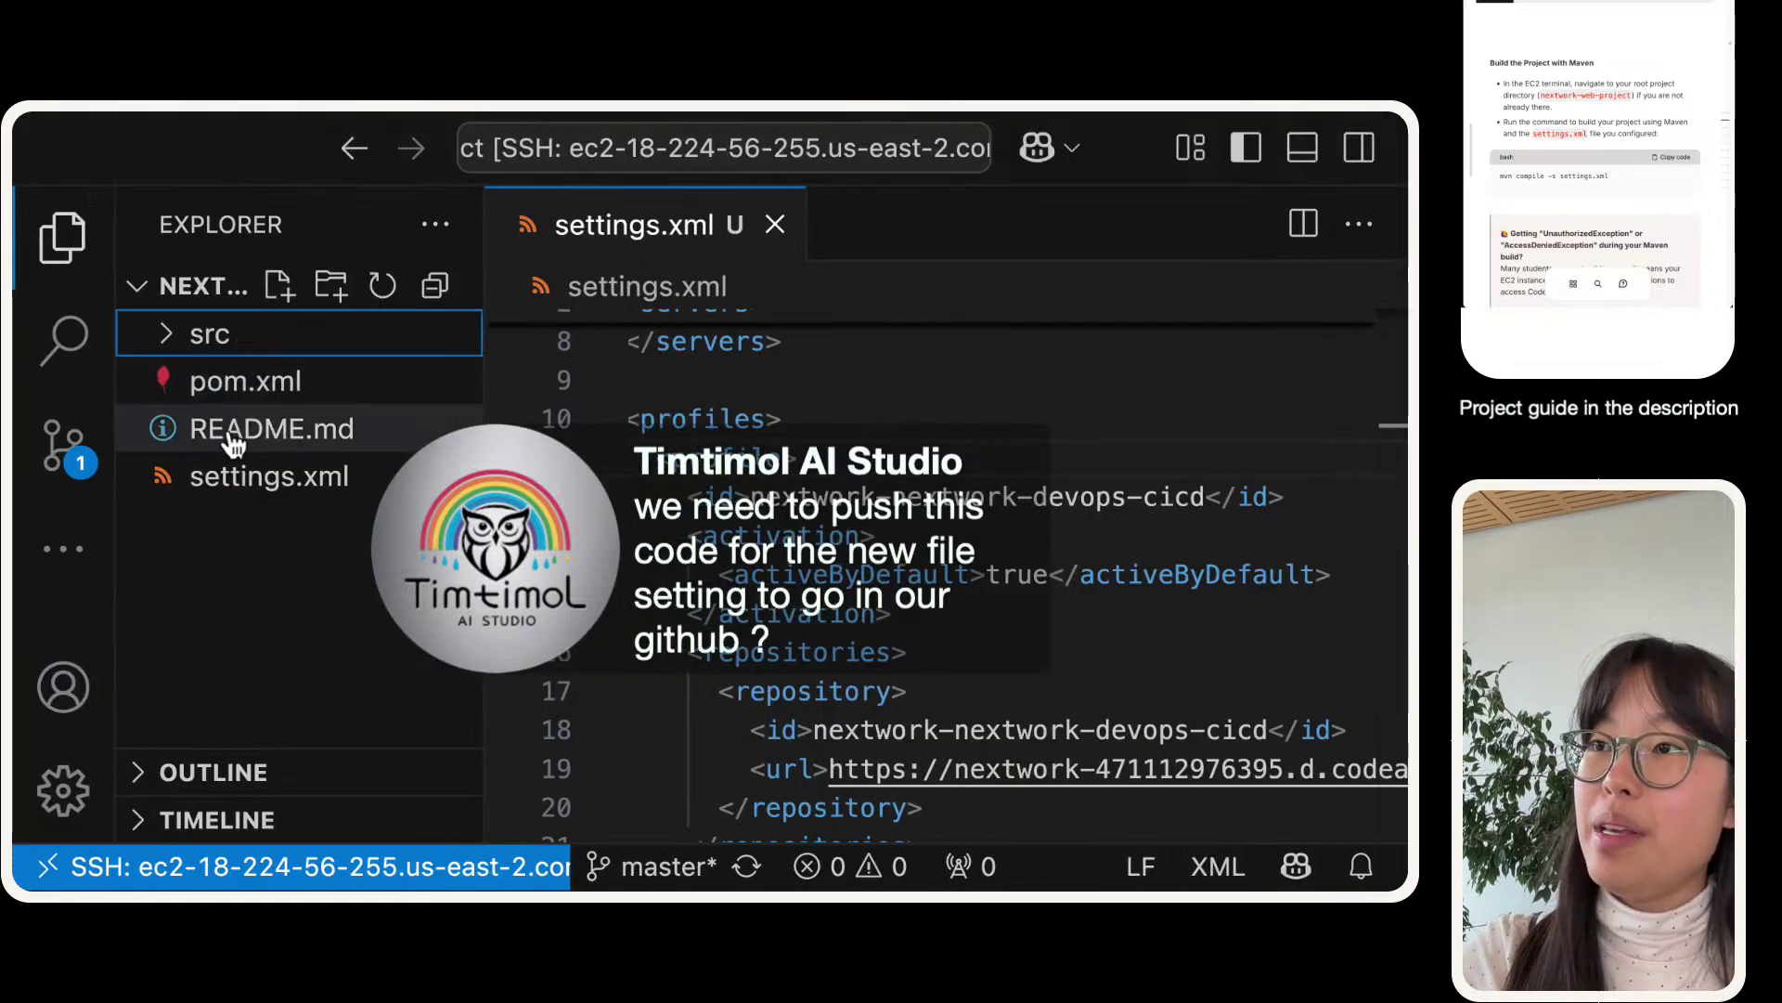
- Compare local settings.xml with the GitHub repo listing, which has only src/main/webapp, README.md and pom.xml
key("ctrl+Left")
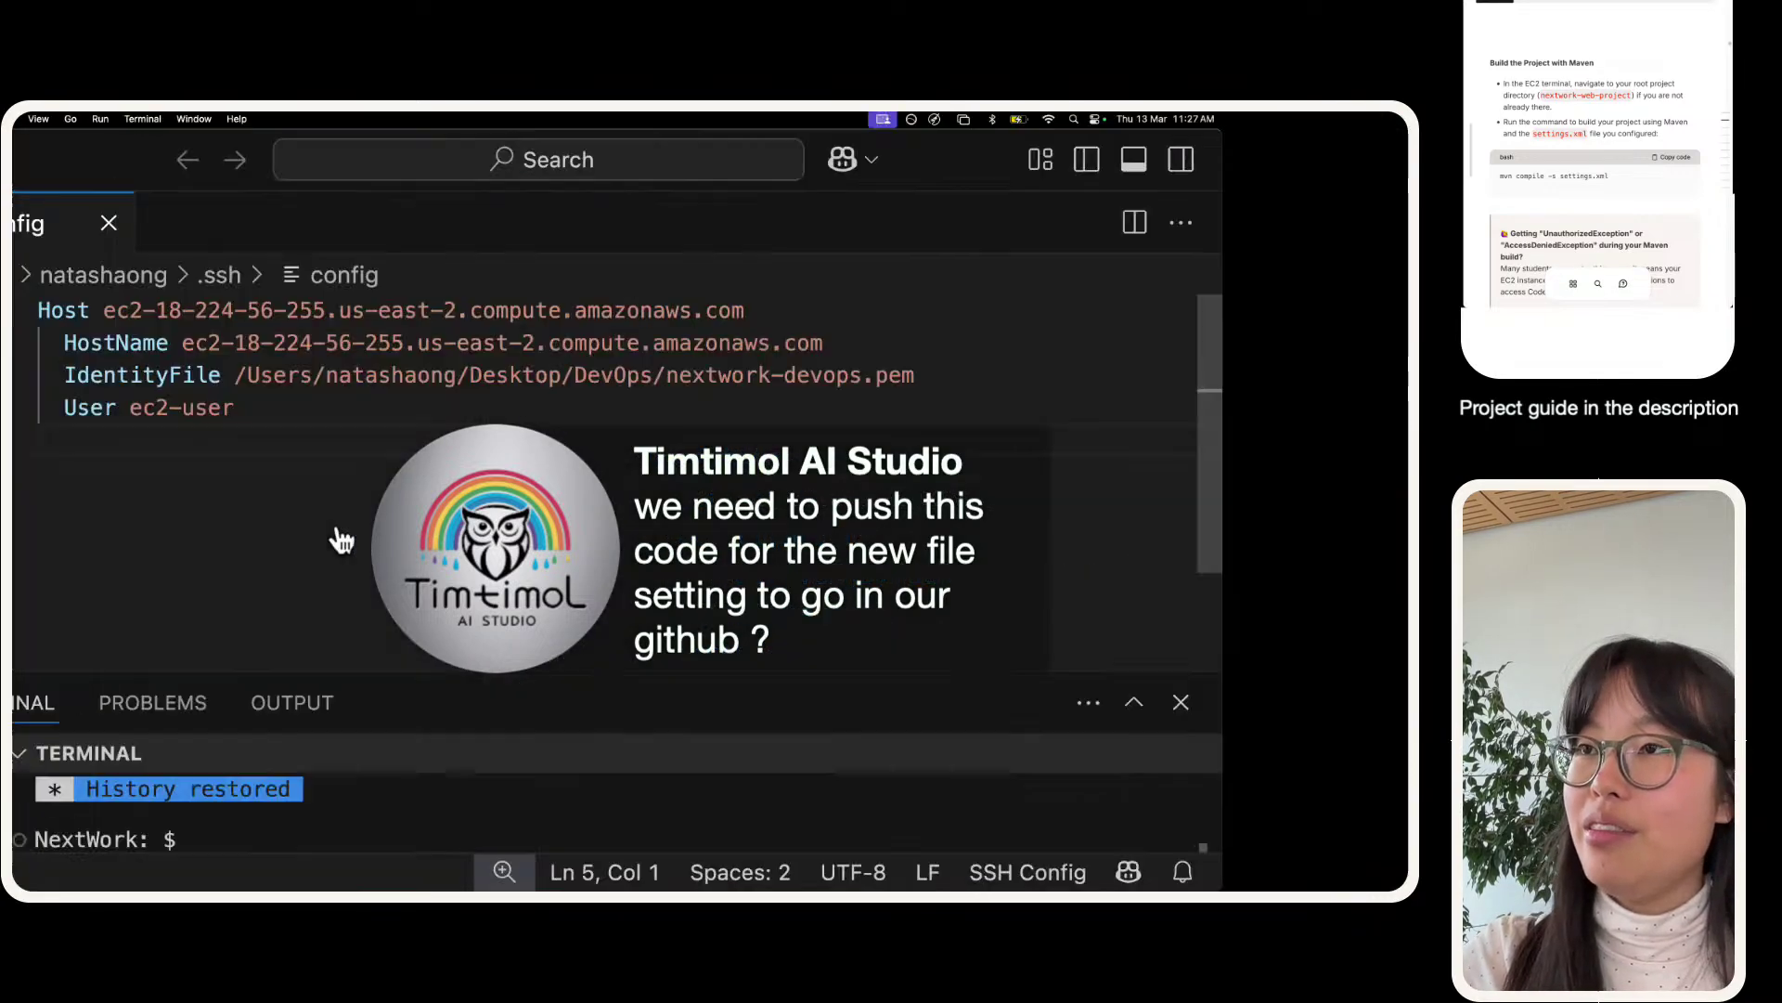
key("ctrl+Right")
key("ctrl+Right")
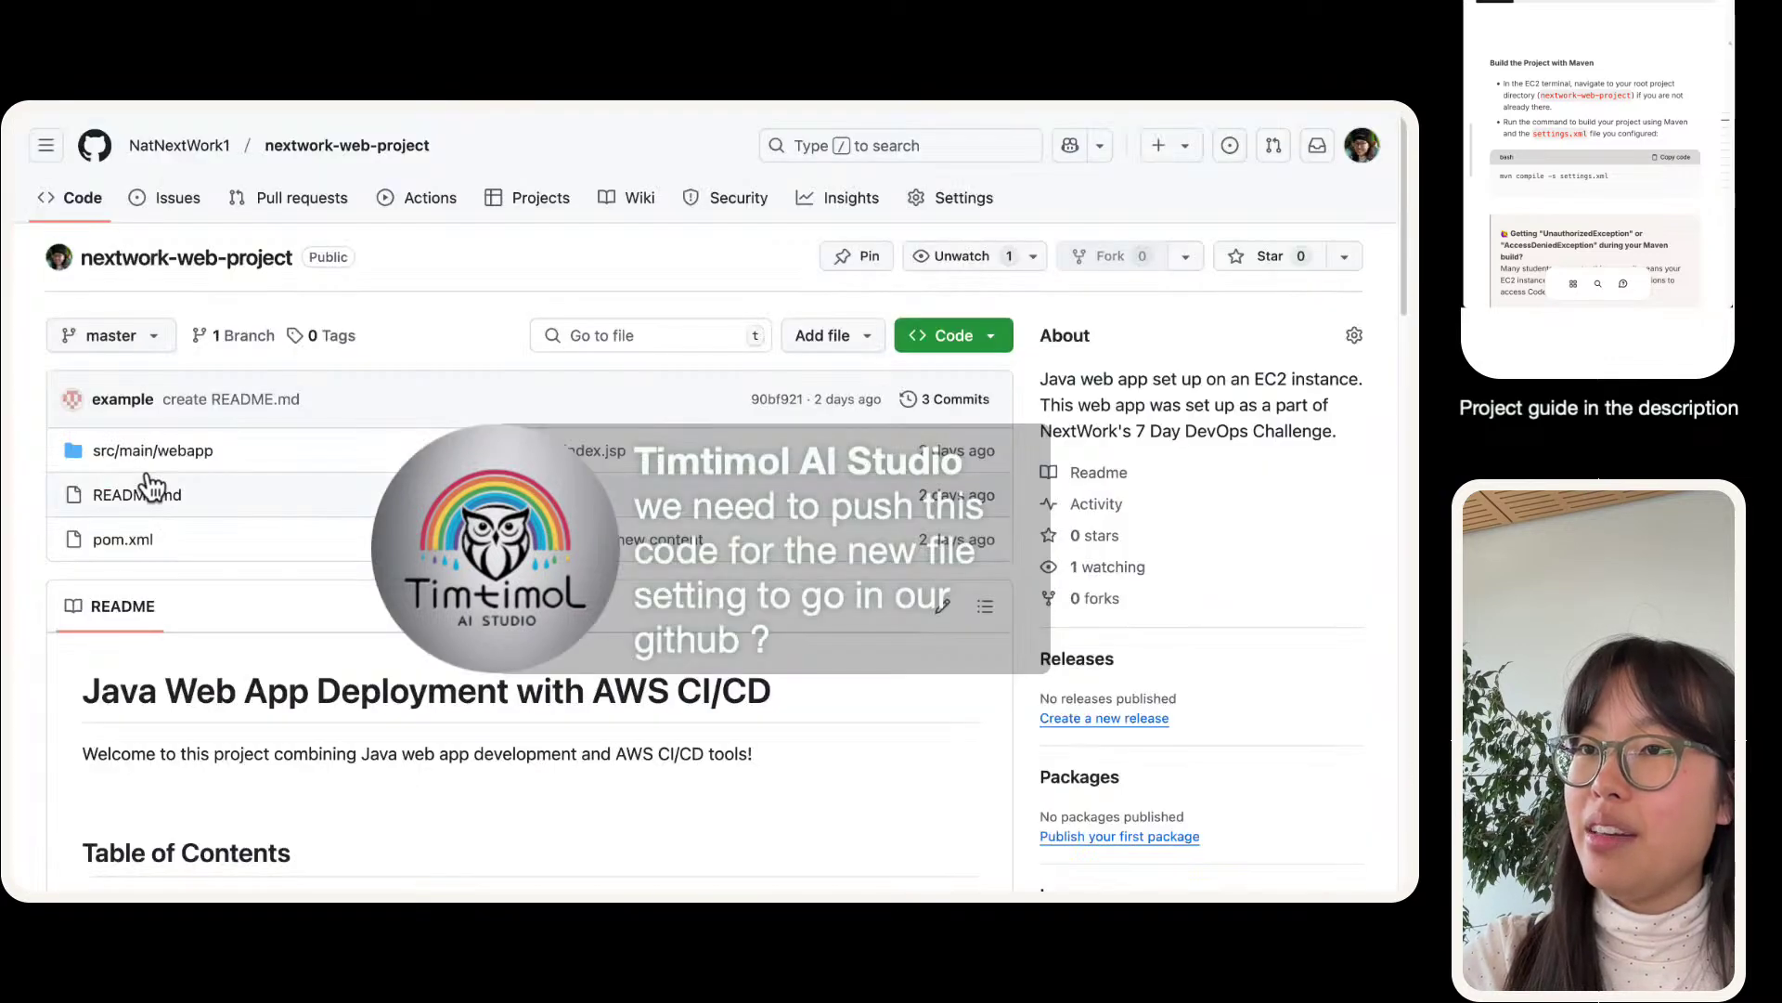
key("ctrl+Left")
key("ctrl+Right")
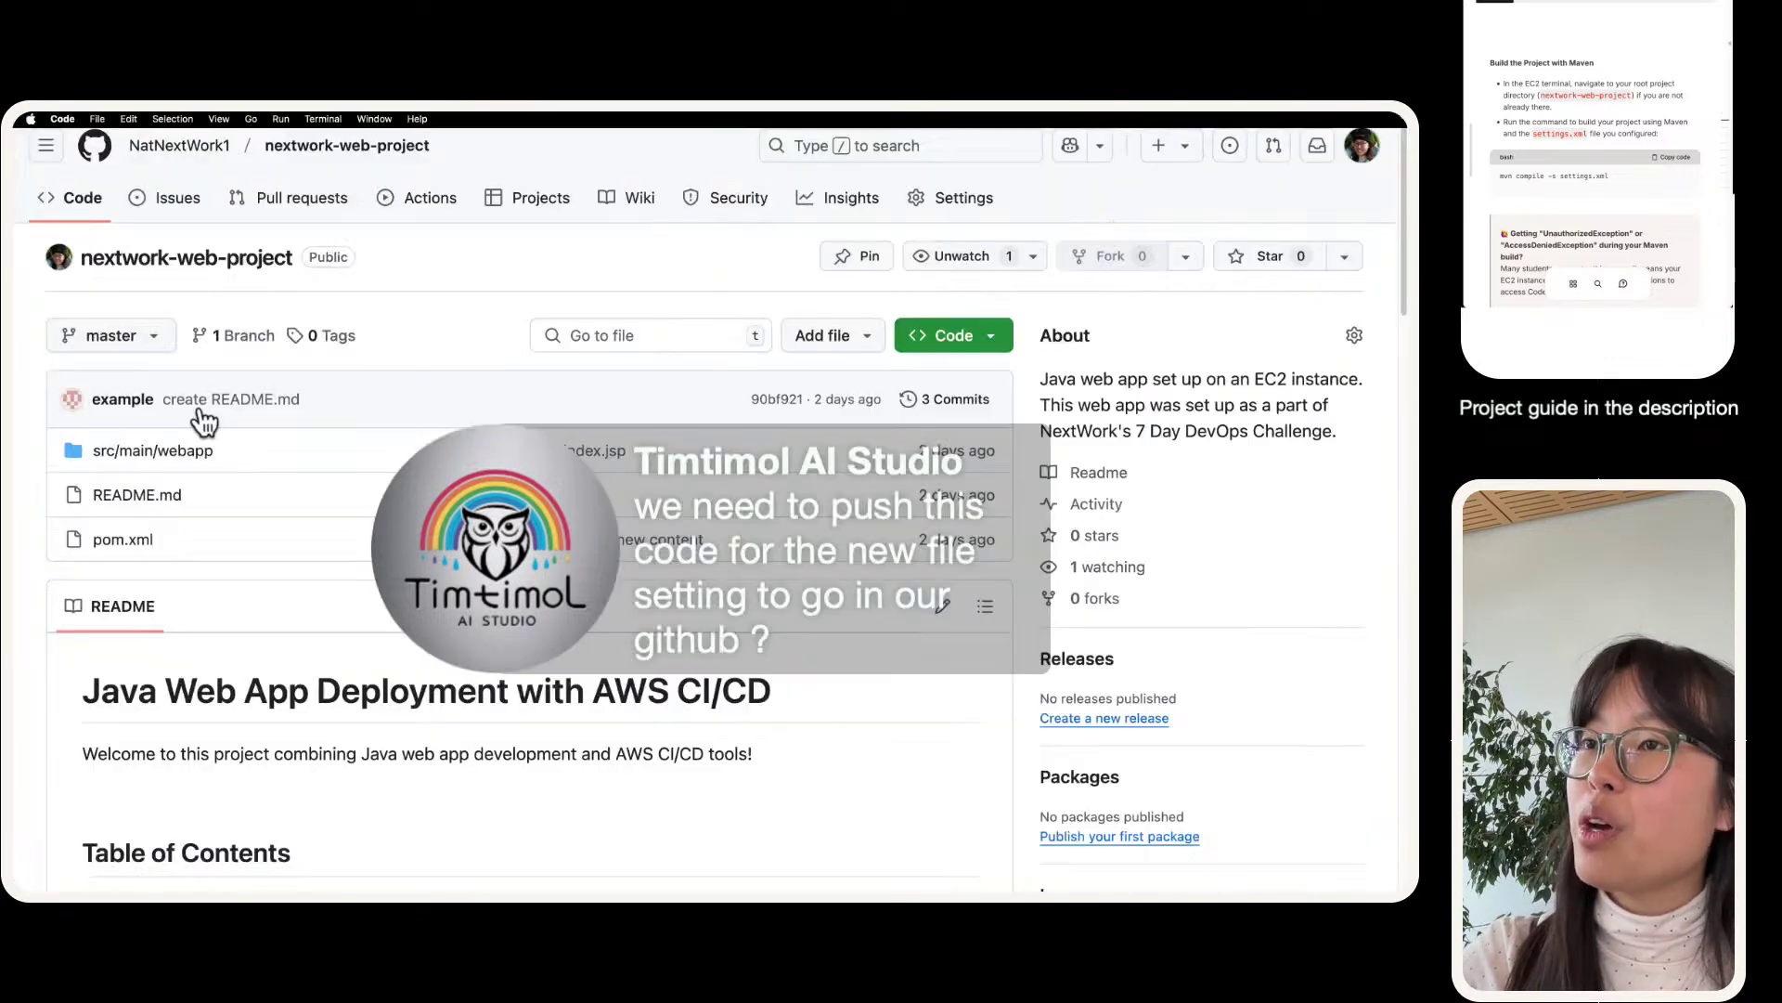
key("ctrl+Left")
key("ctrl+Right")
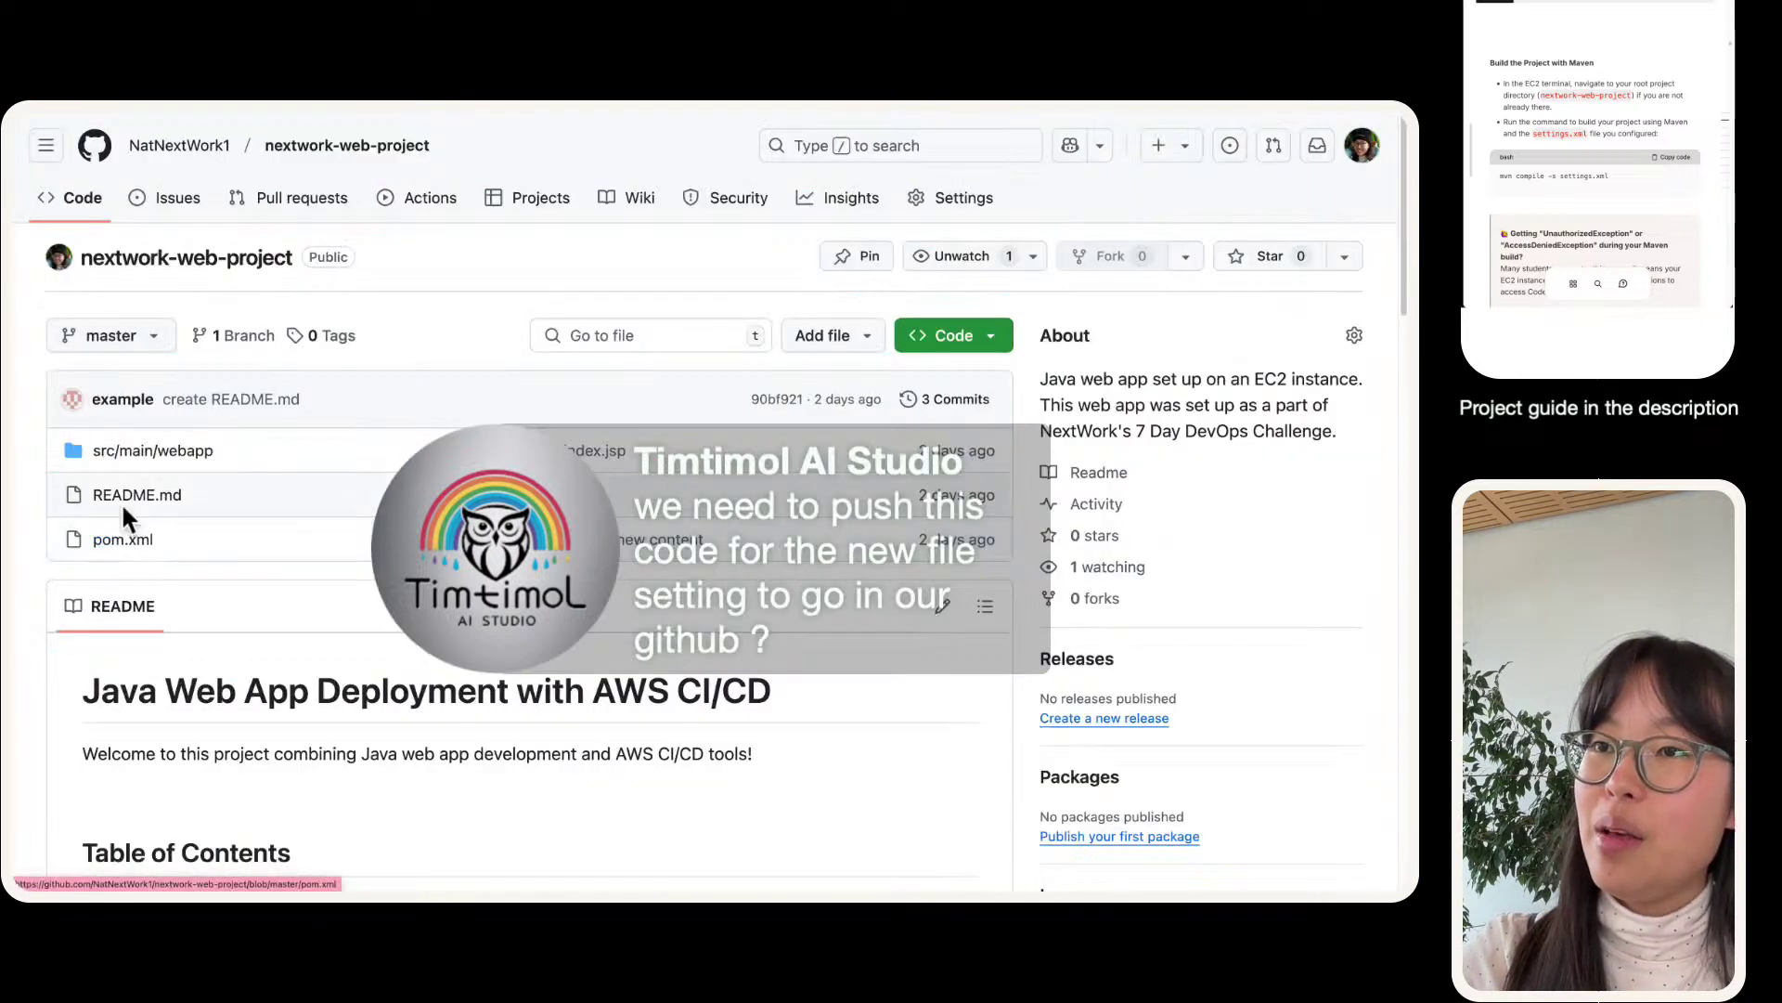
key("ctrl+Left")
left_click(246, 489)
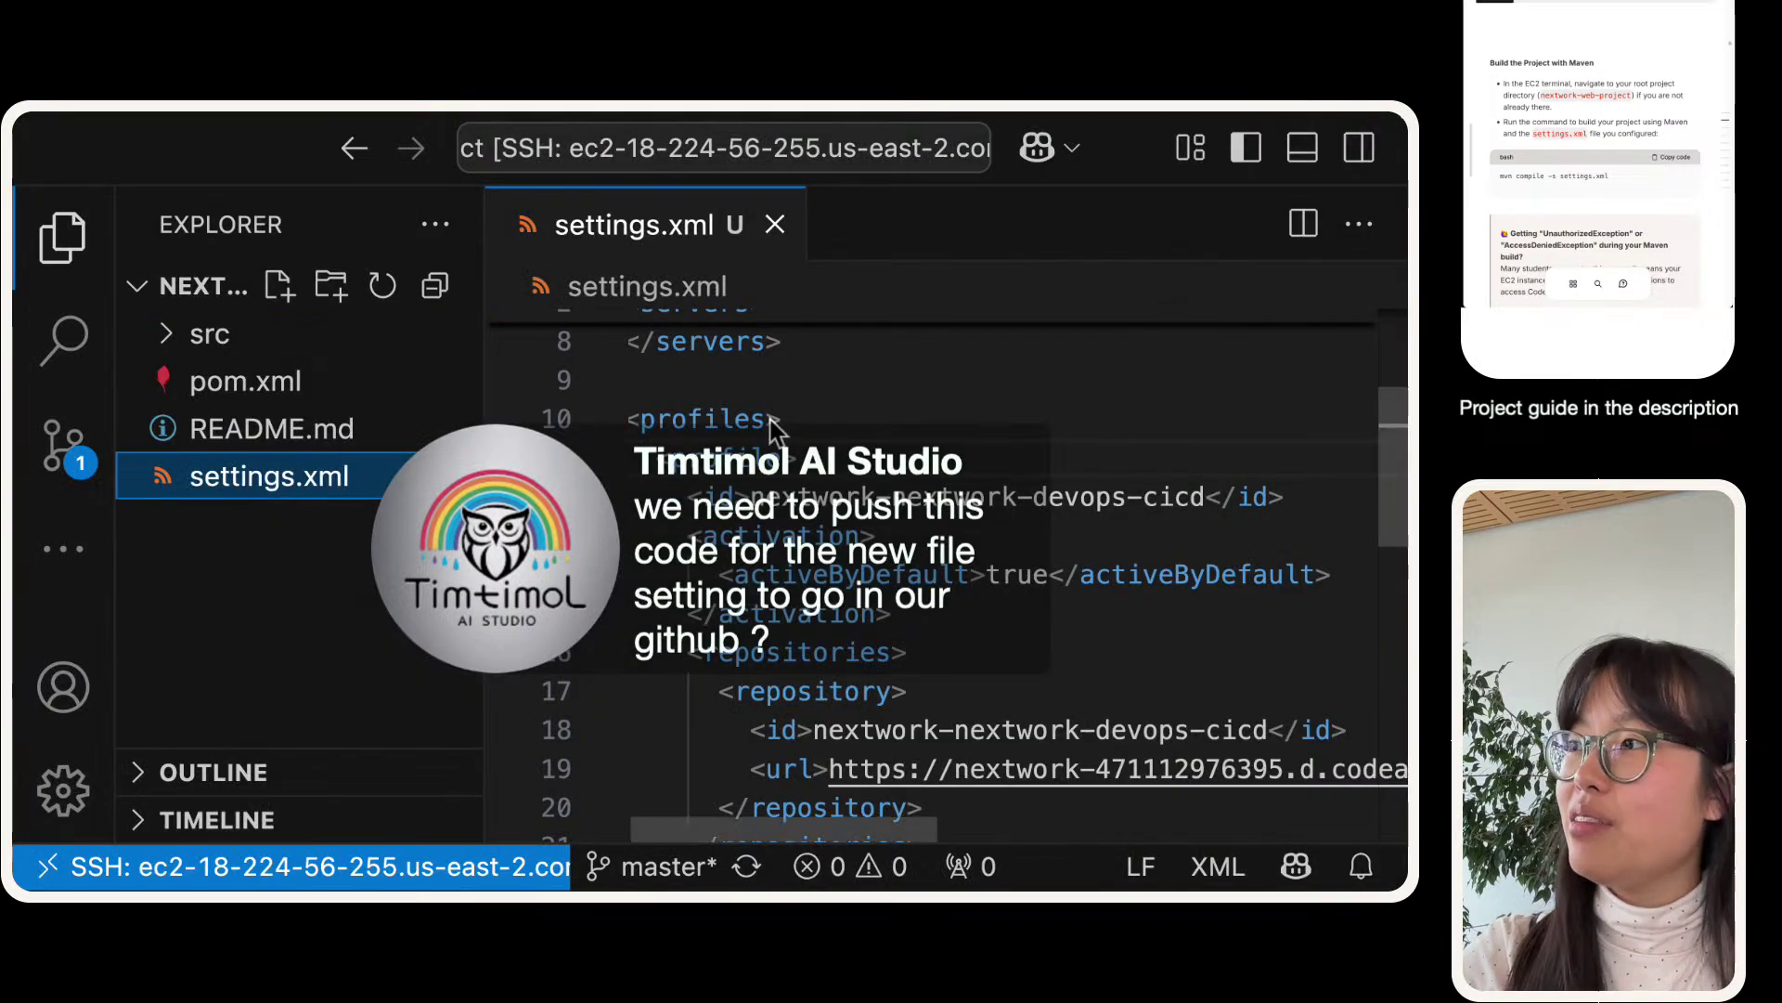
scroll(771, 418, "down", 1)
scroll(771, 418, "up", 3)
key("ctrl+Right")
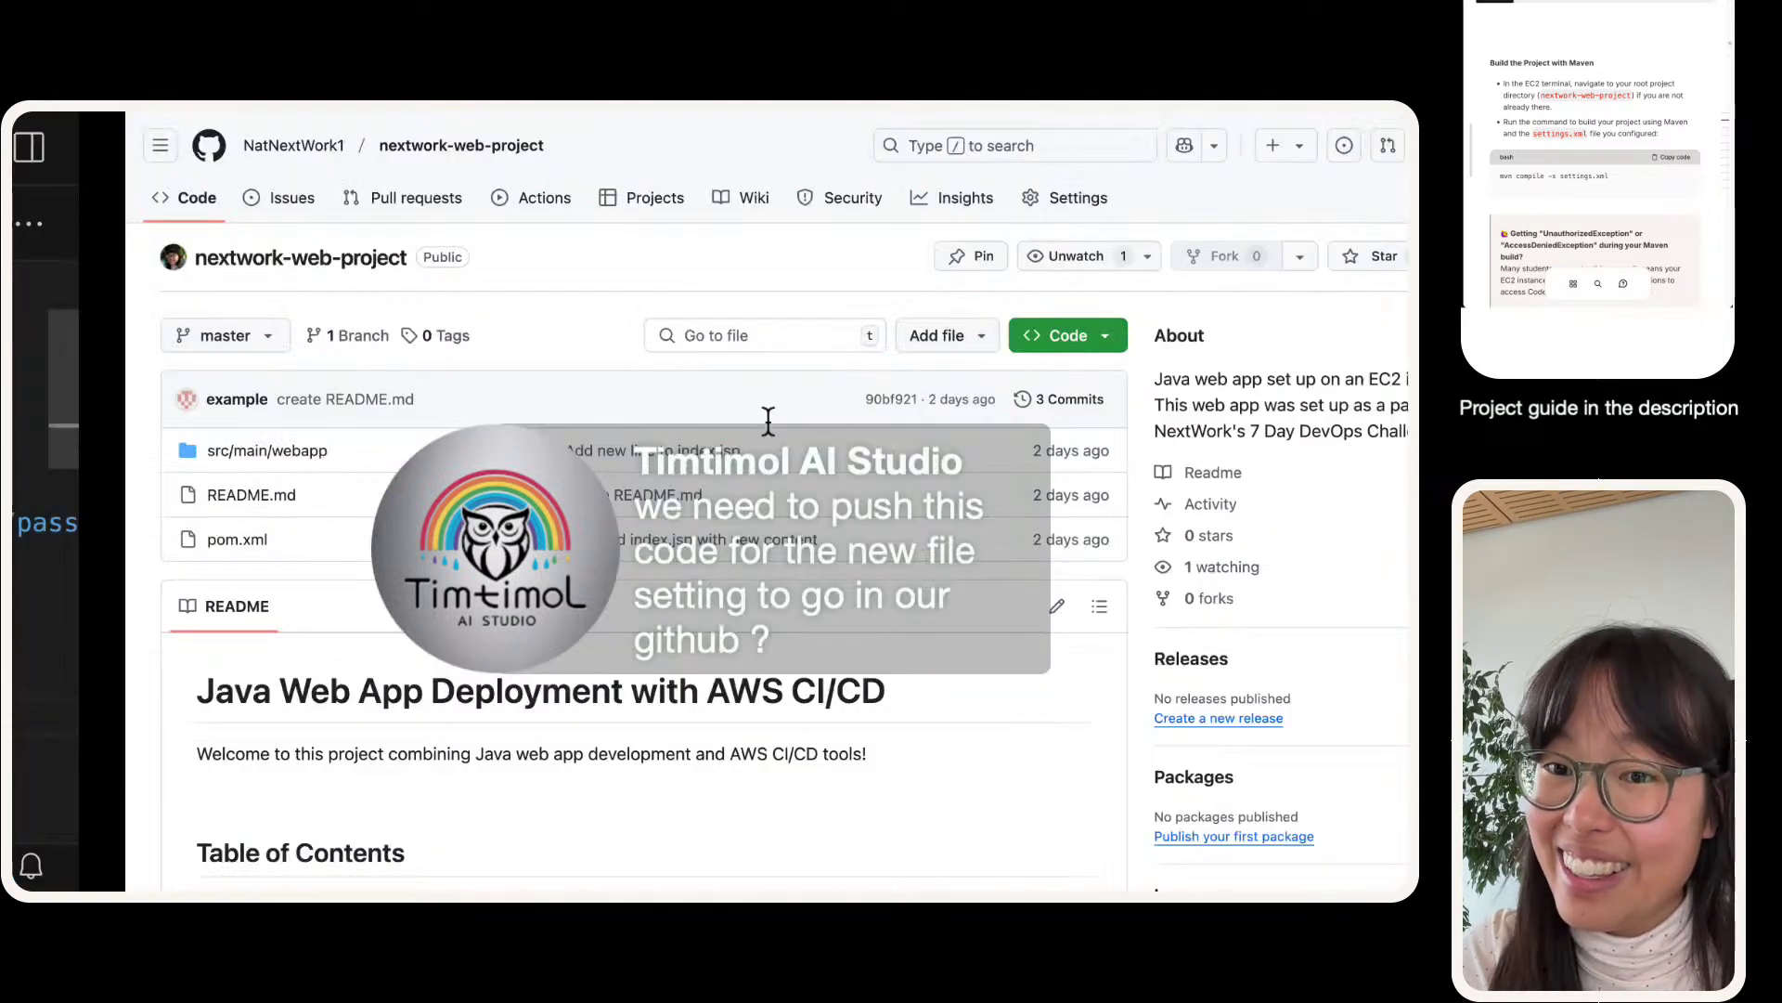
key("ctrl+Left")
key("ctrl+Right")
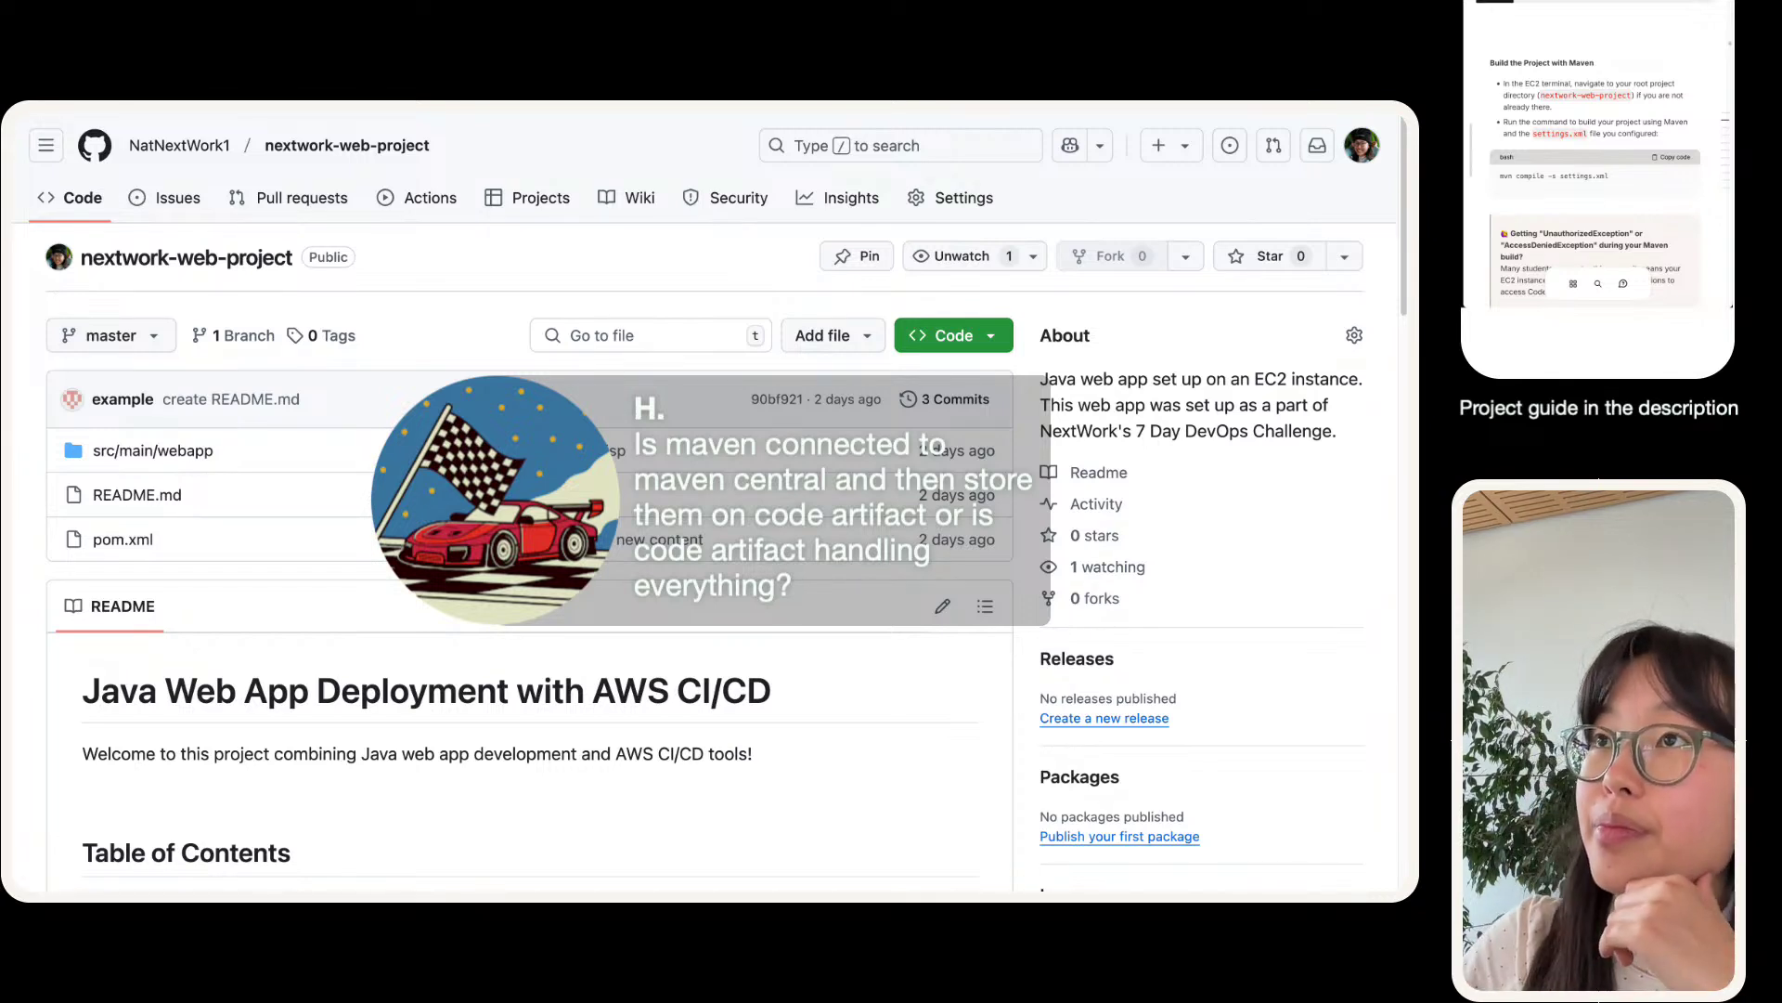
mouse_move(253, 137)
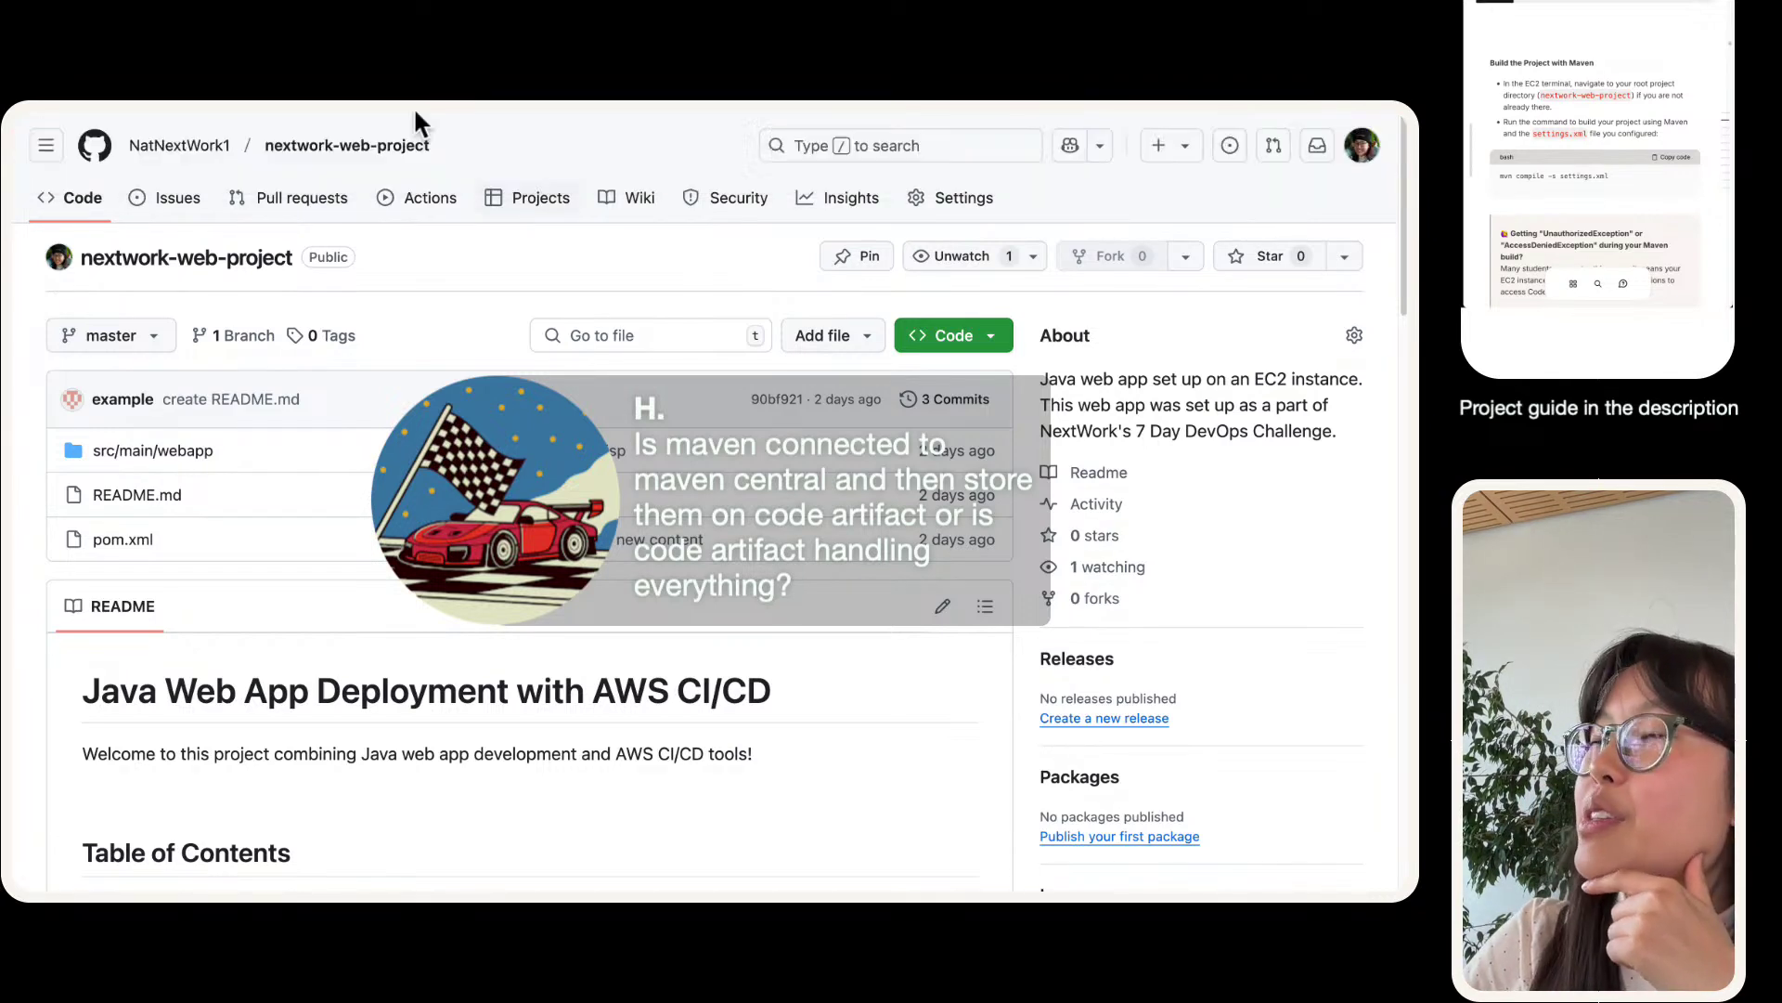
- Move from the CodeArtifact and GitHub tabs to architecture-today.png and view it full screen
mouse_move(336, 150)
left_click(334, 143)
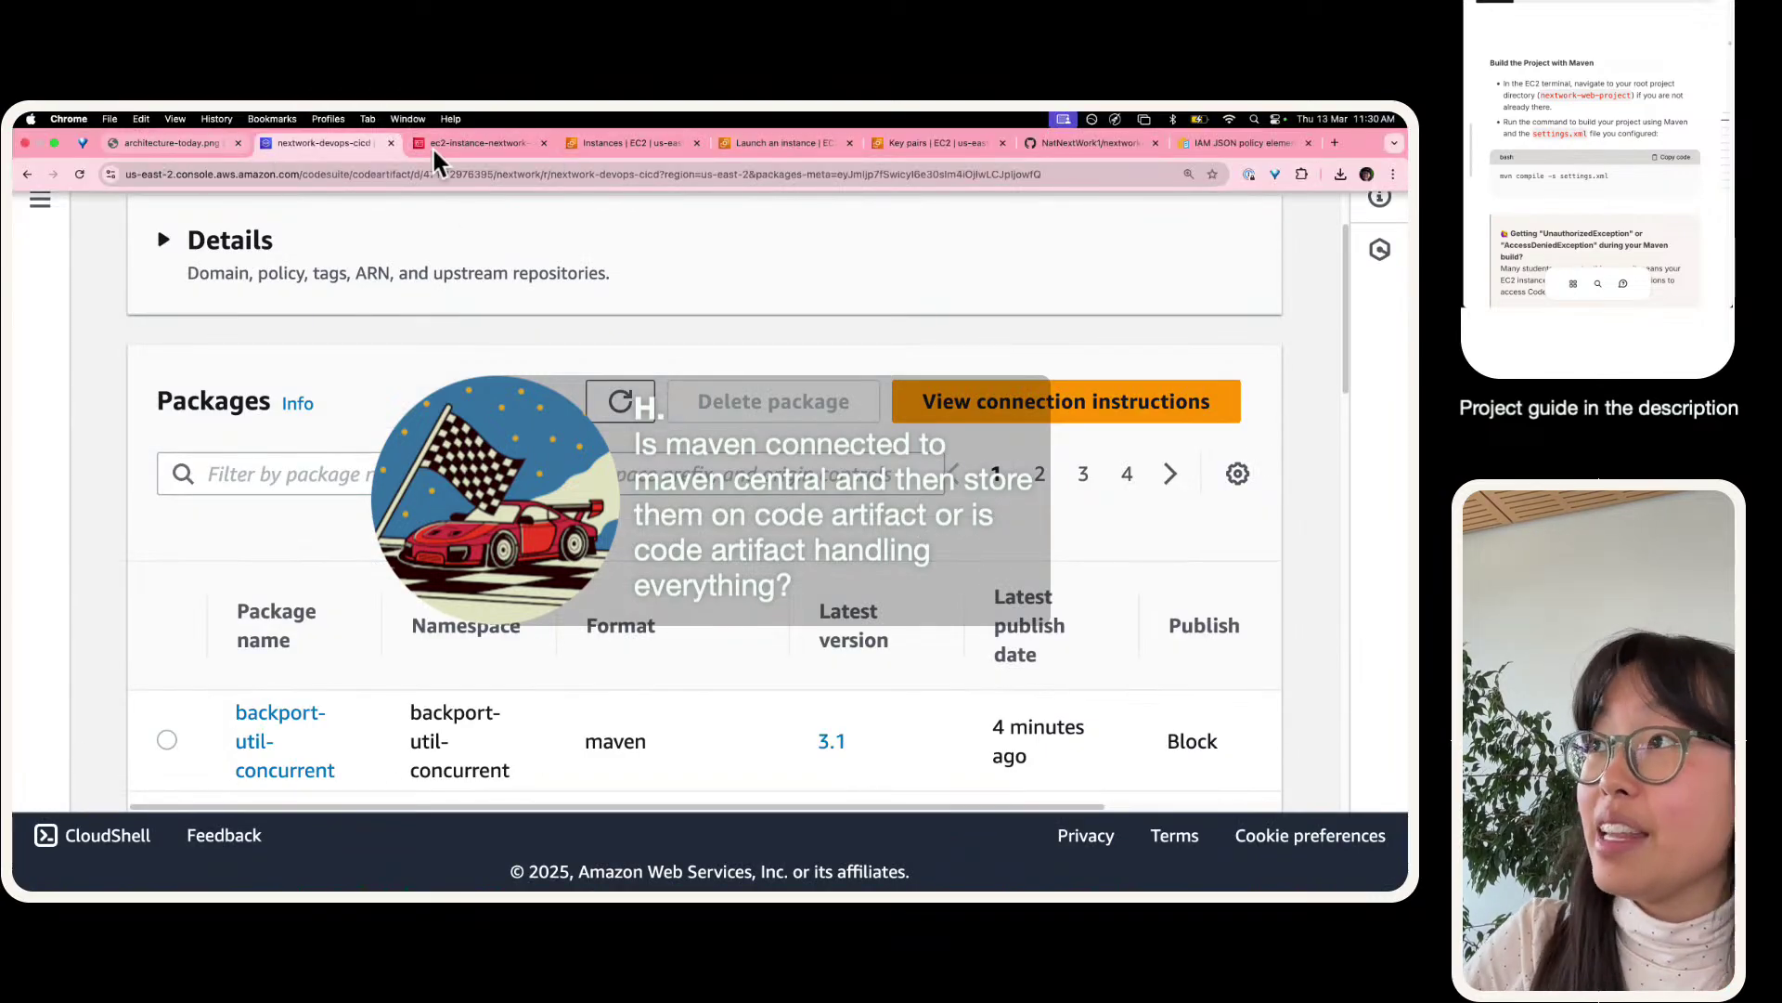
left_click(1056, 144)
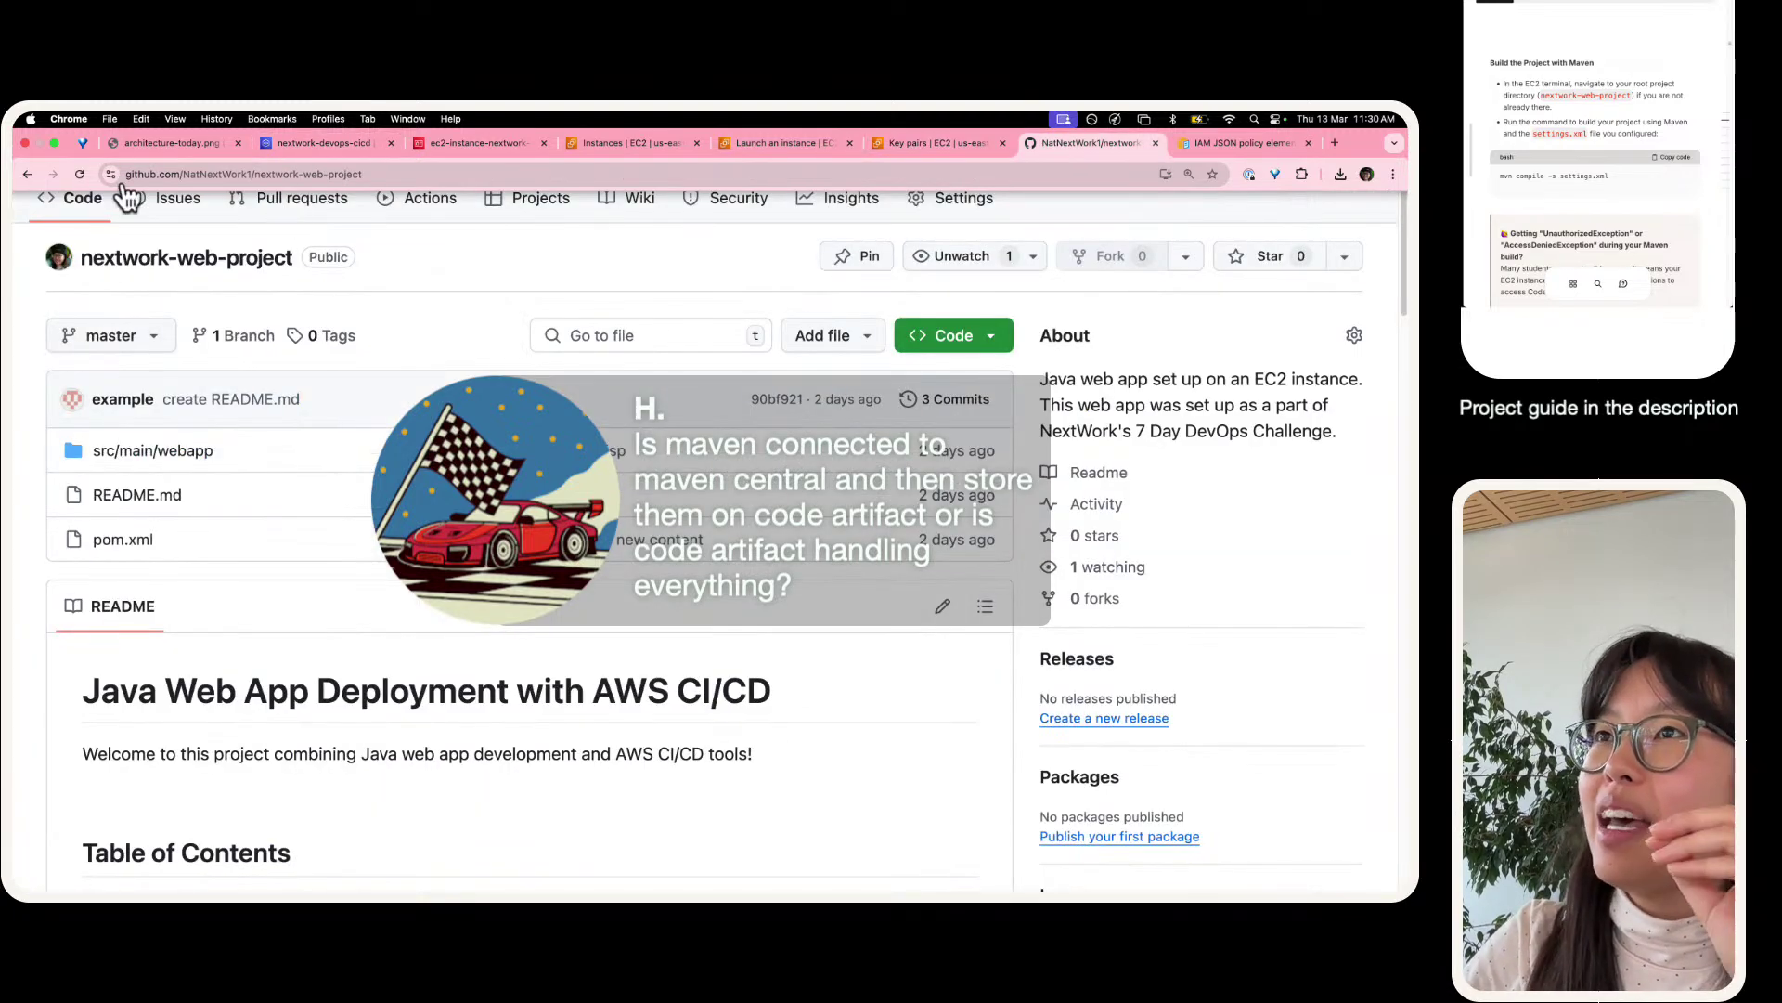
left_click(175, 143)
key("ctrl+super+f")
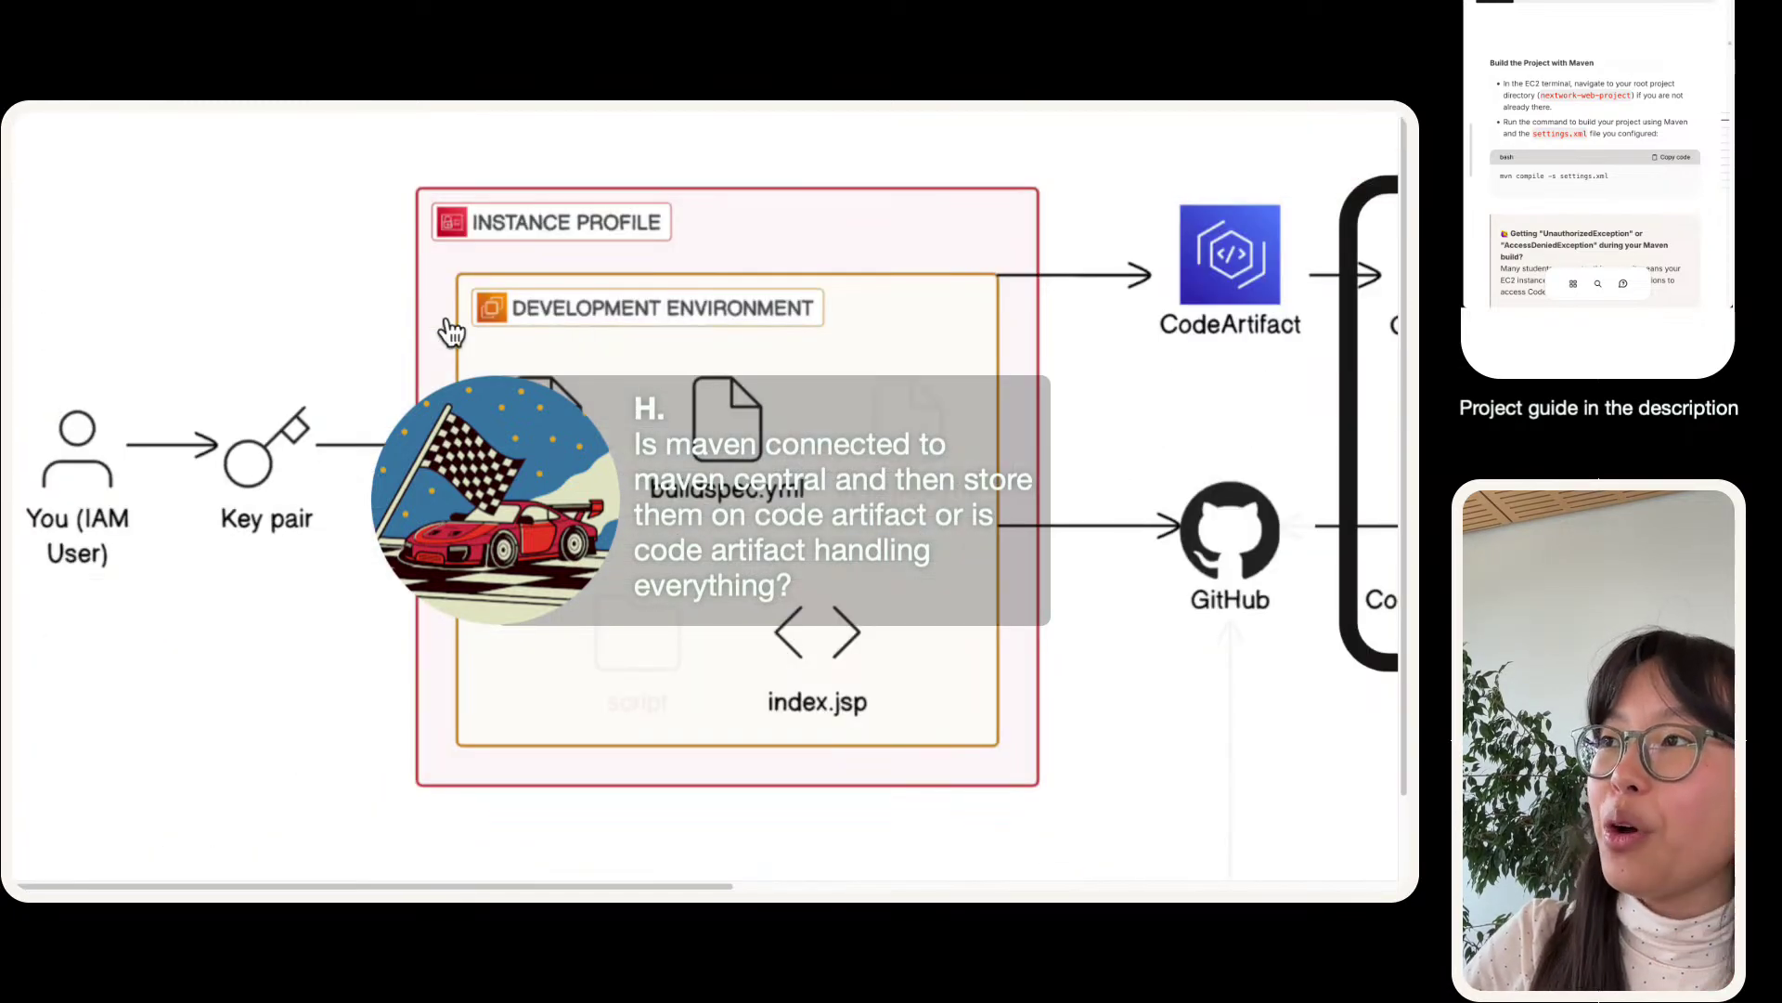
left_click(446, 332)
mouse_move(427, 112)
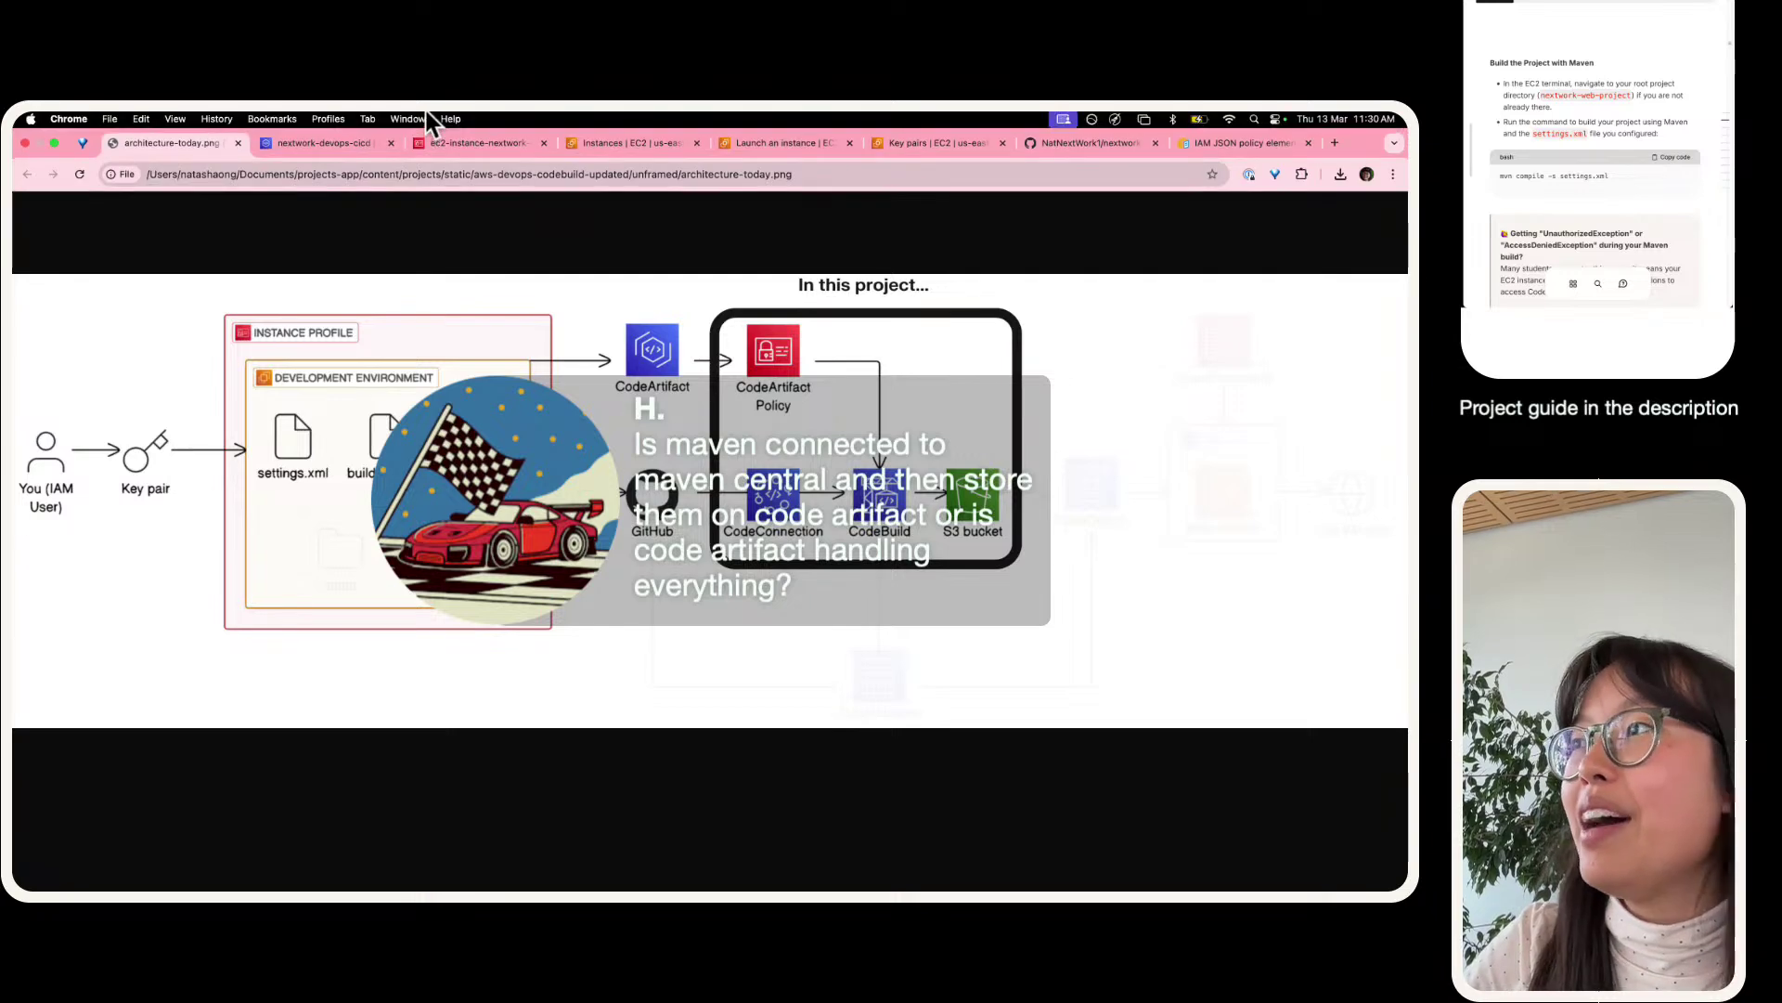
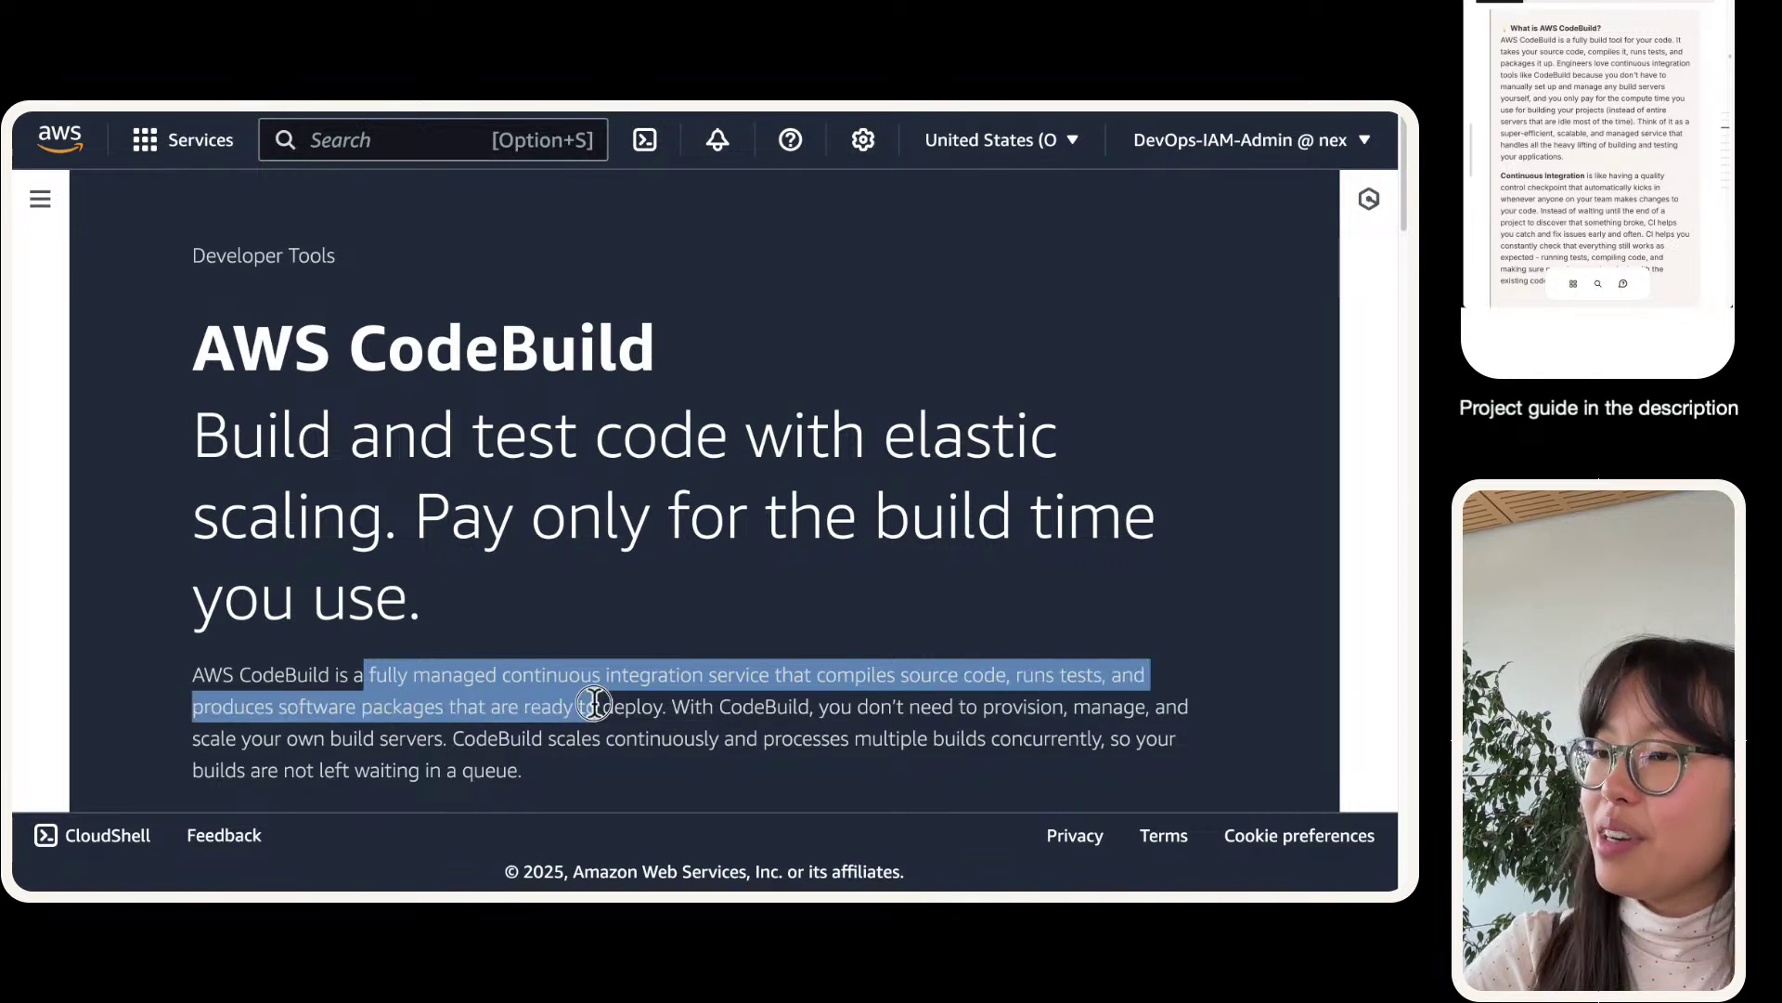
- Highlight the CodeBuild heading and the 'Build' and 'test' words in its tagline, then clear the highlight
left_click(676, 699)
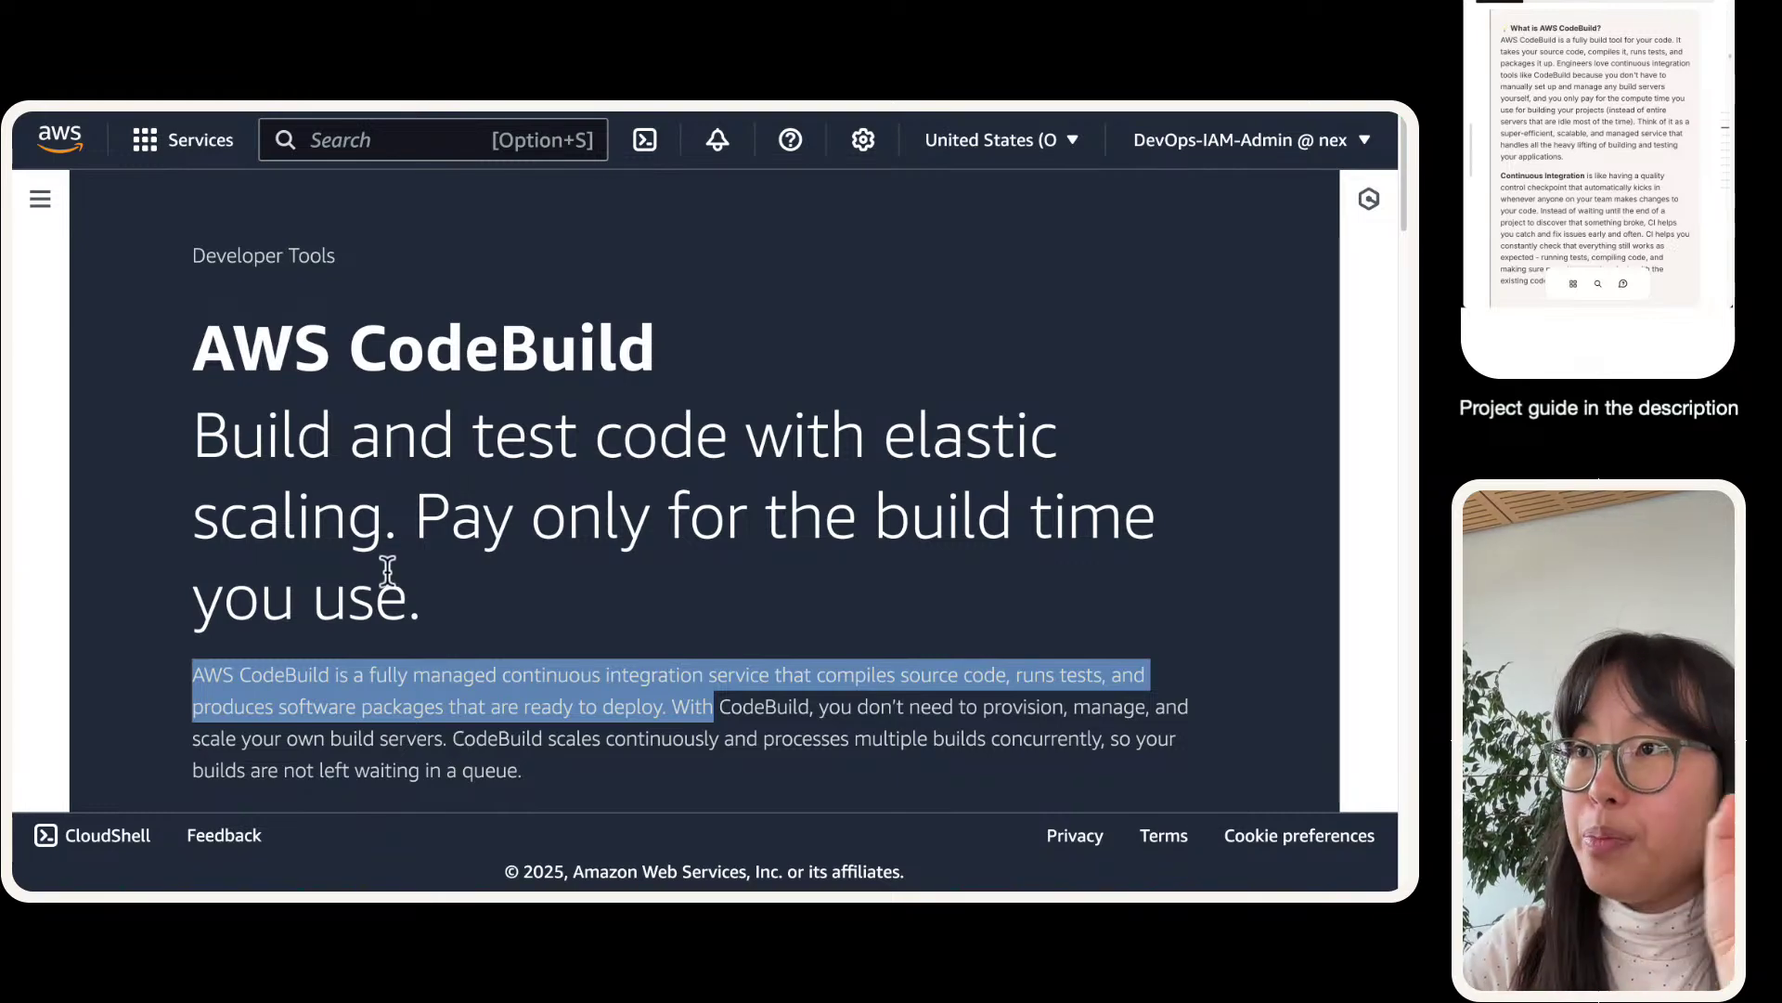
left_click_drag(192, 320, 664, 698)
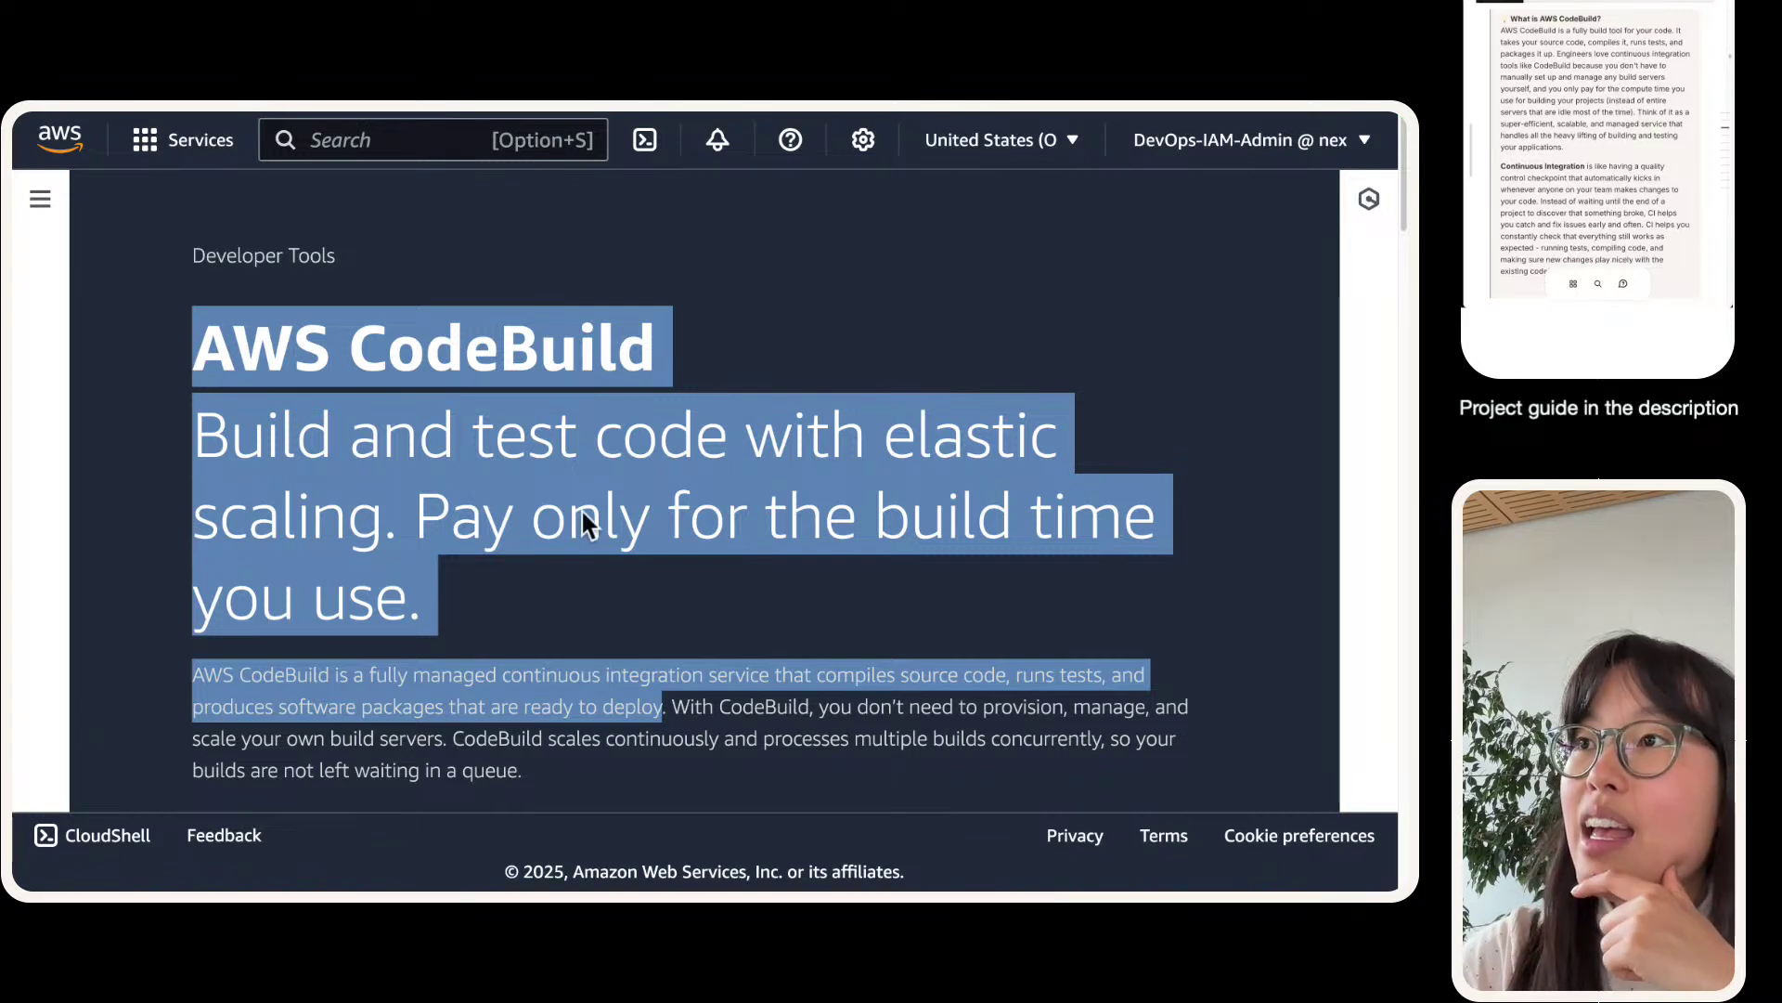
left_click_drag(351, 448, 728, 464)
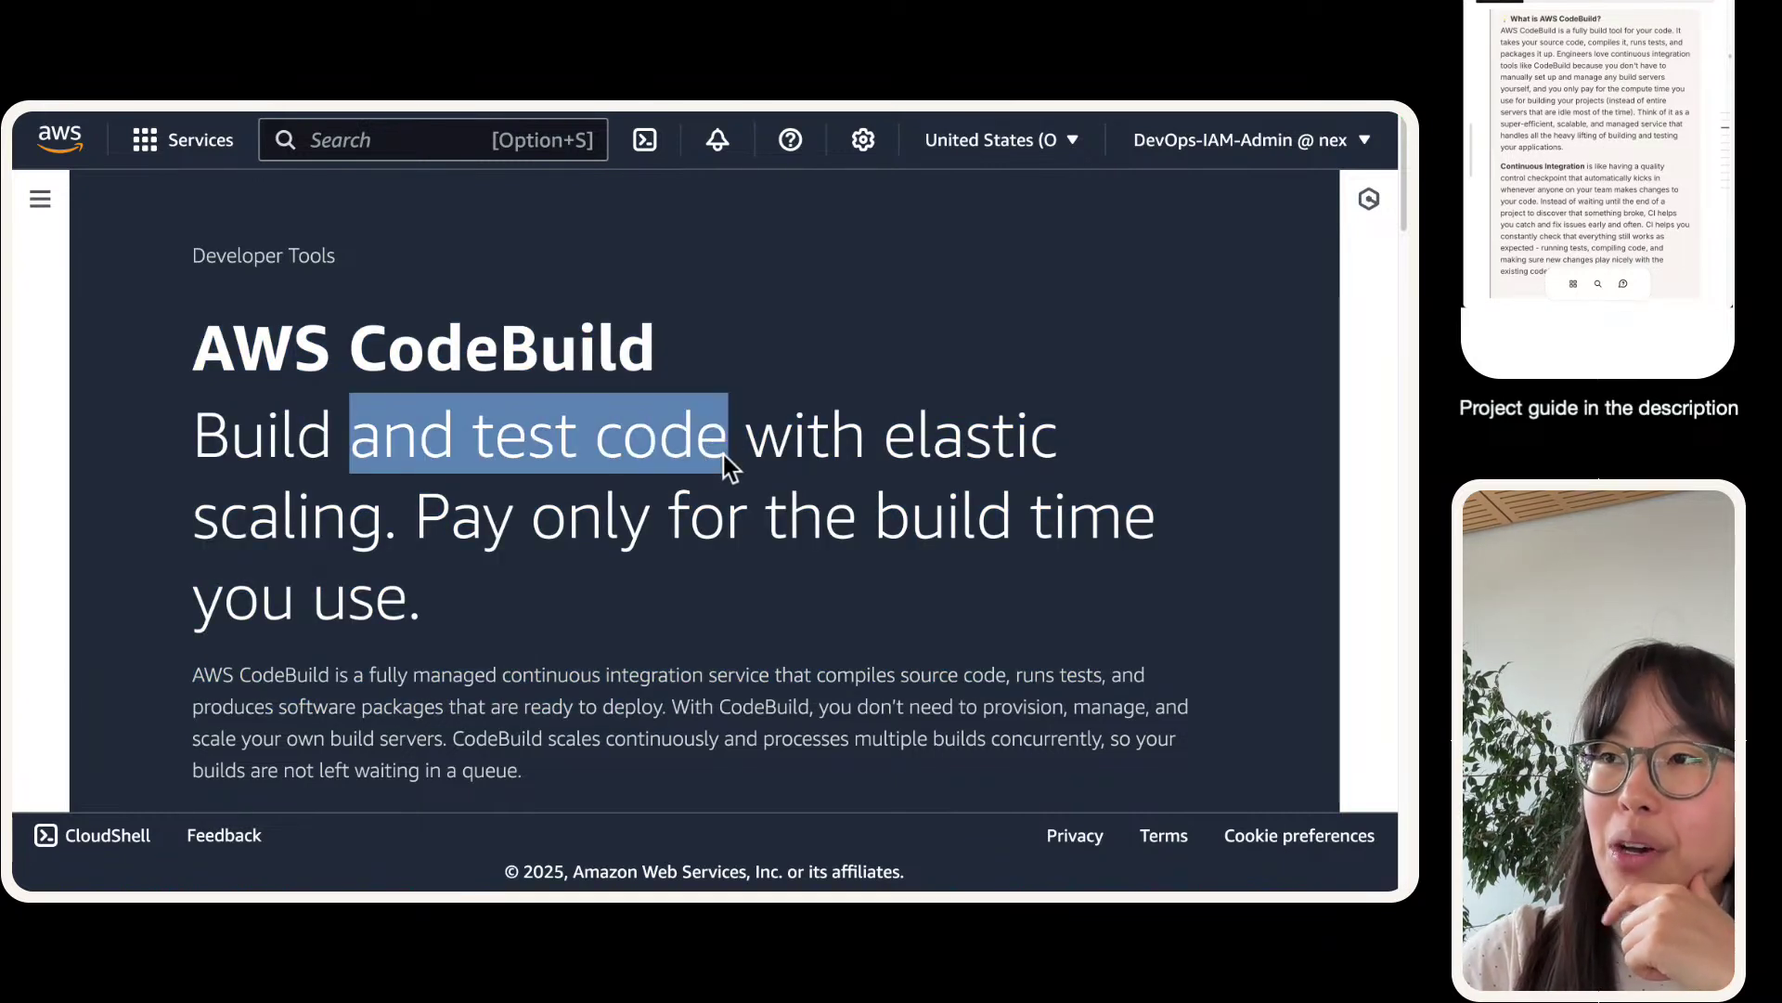
double_click(280, 462)
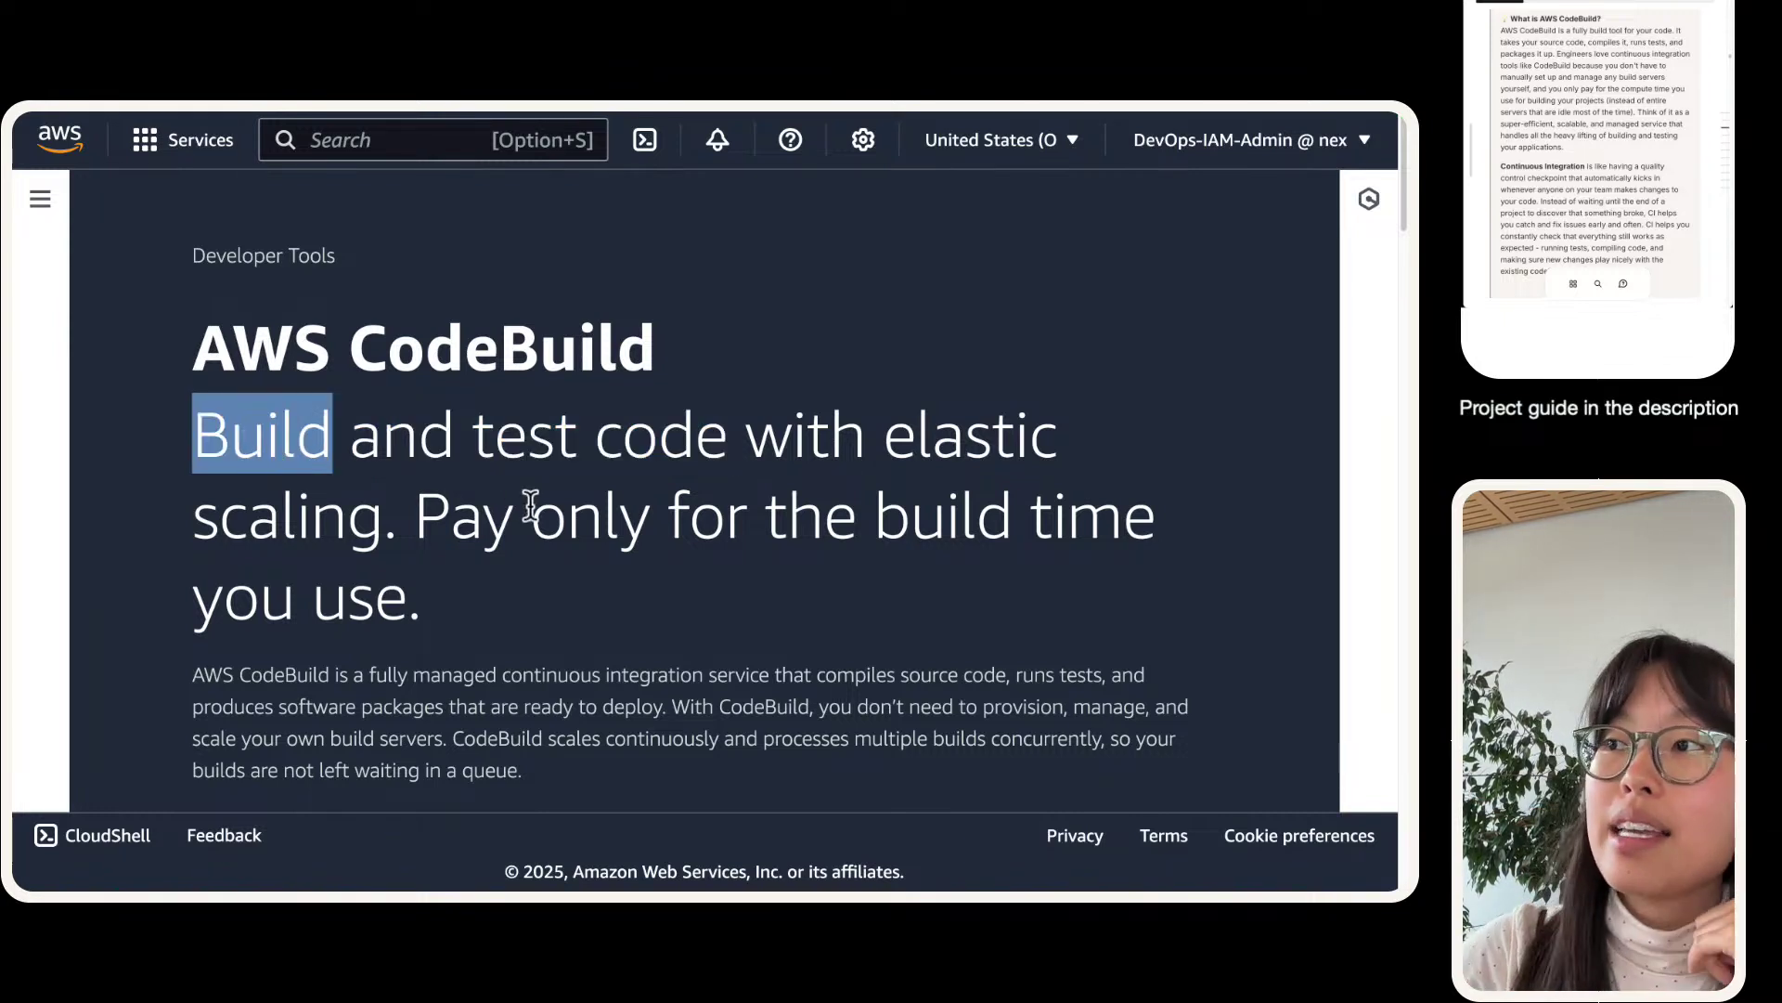
double_click(482, 427)
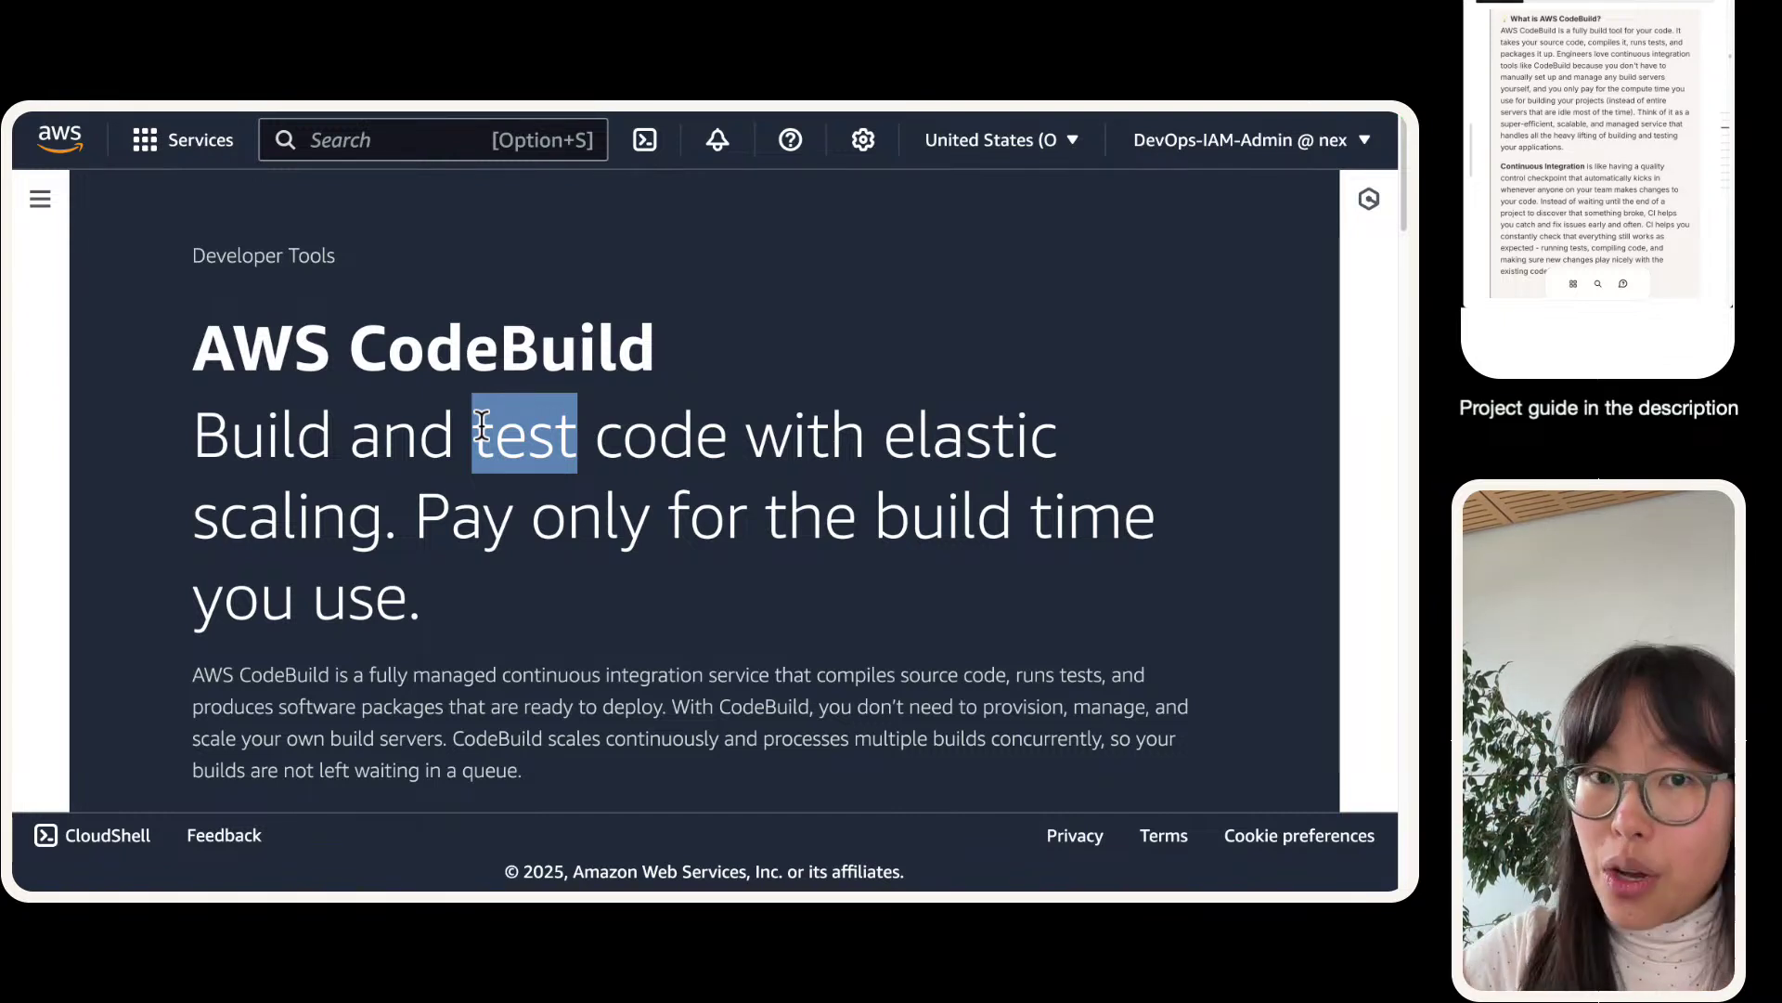
double_click(276, 452)
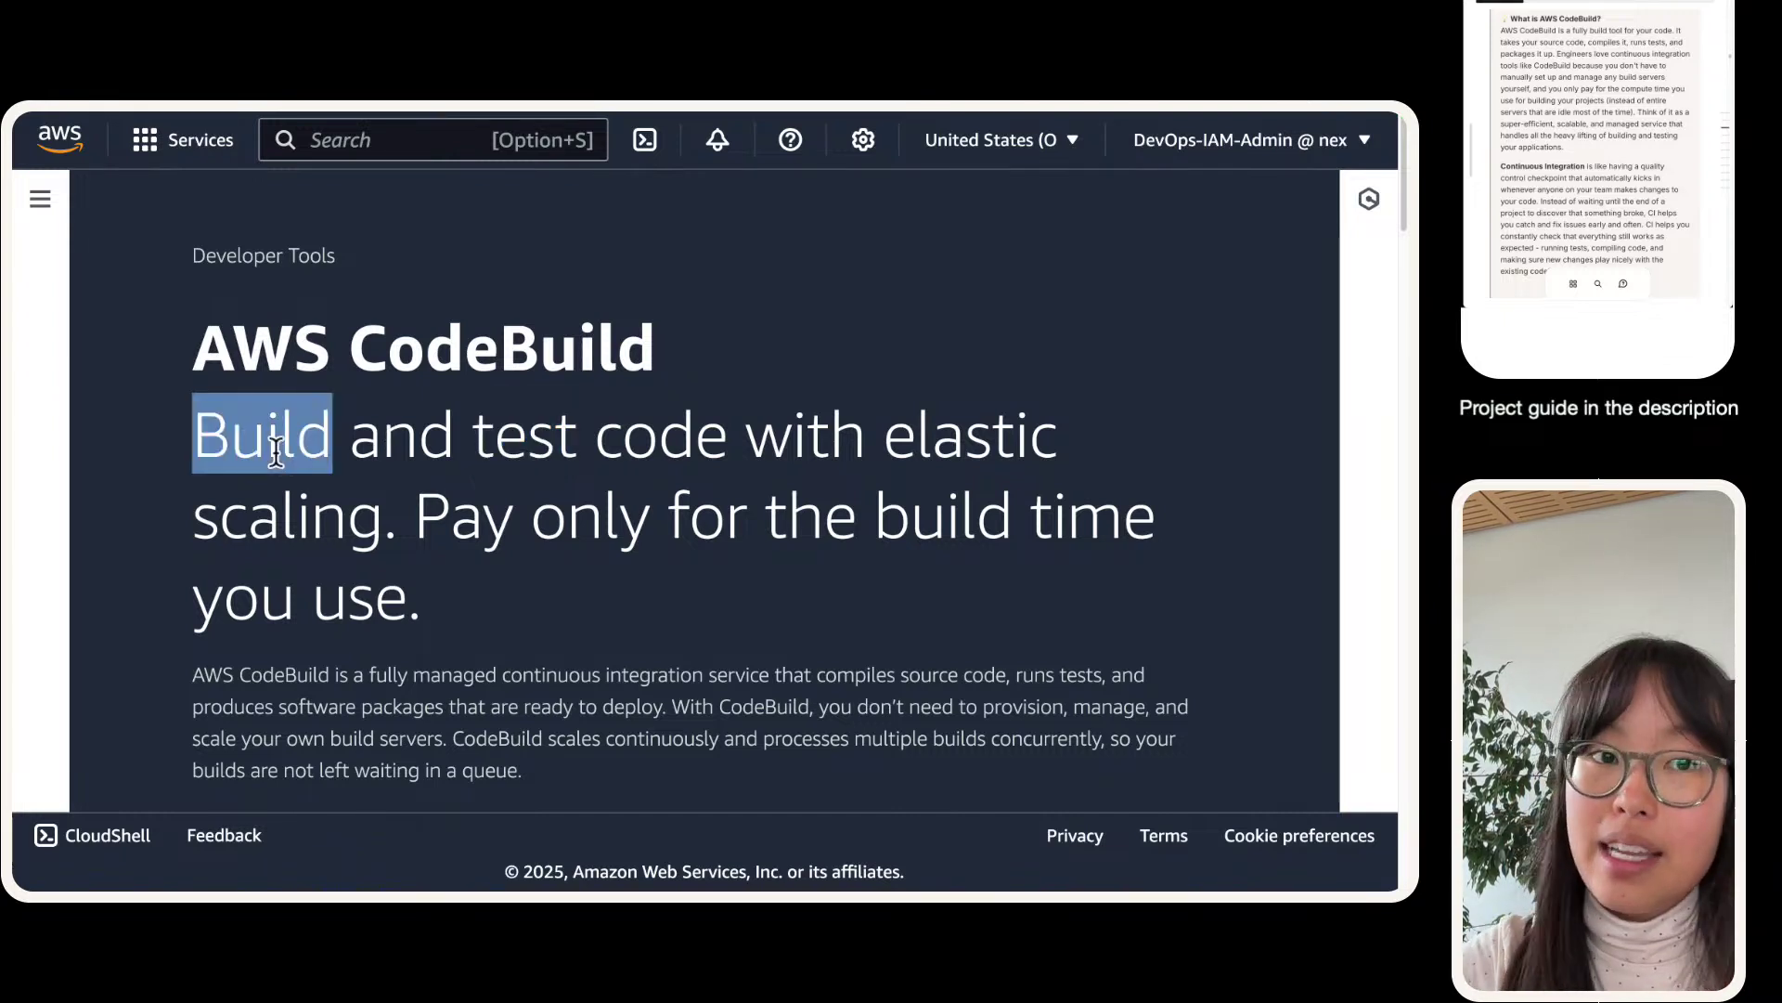
double_click(523, 440)
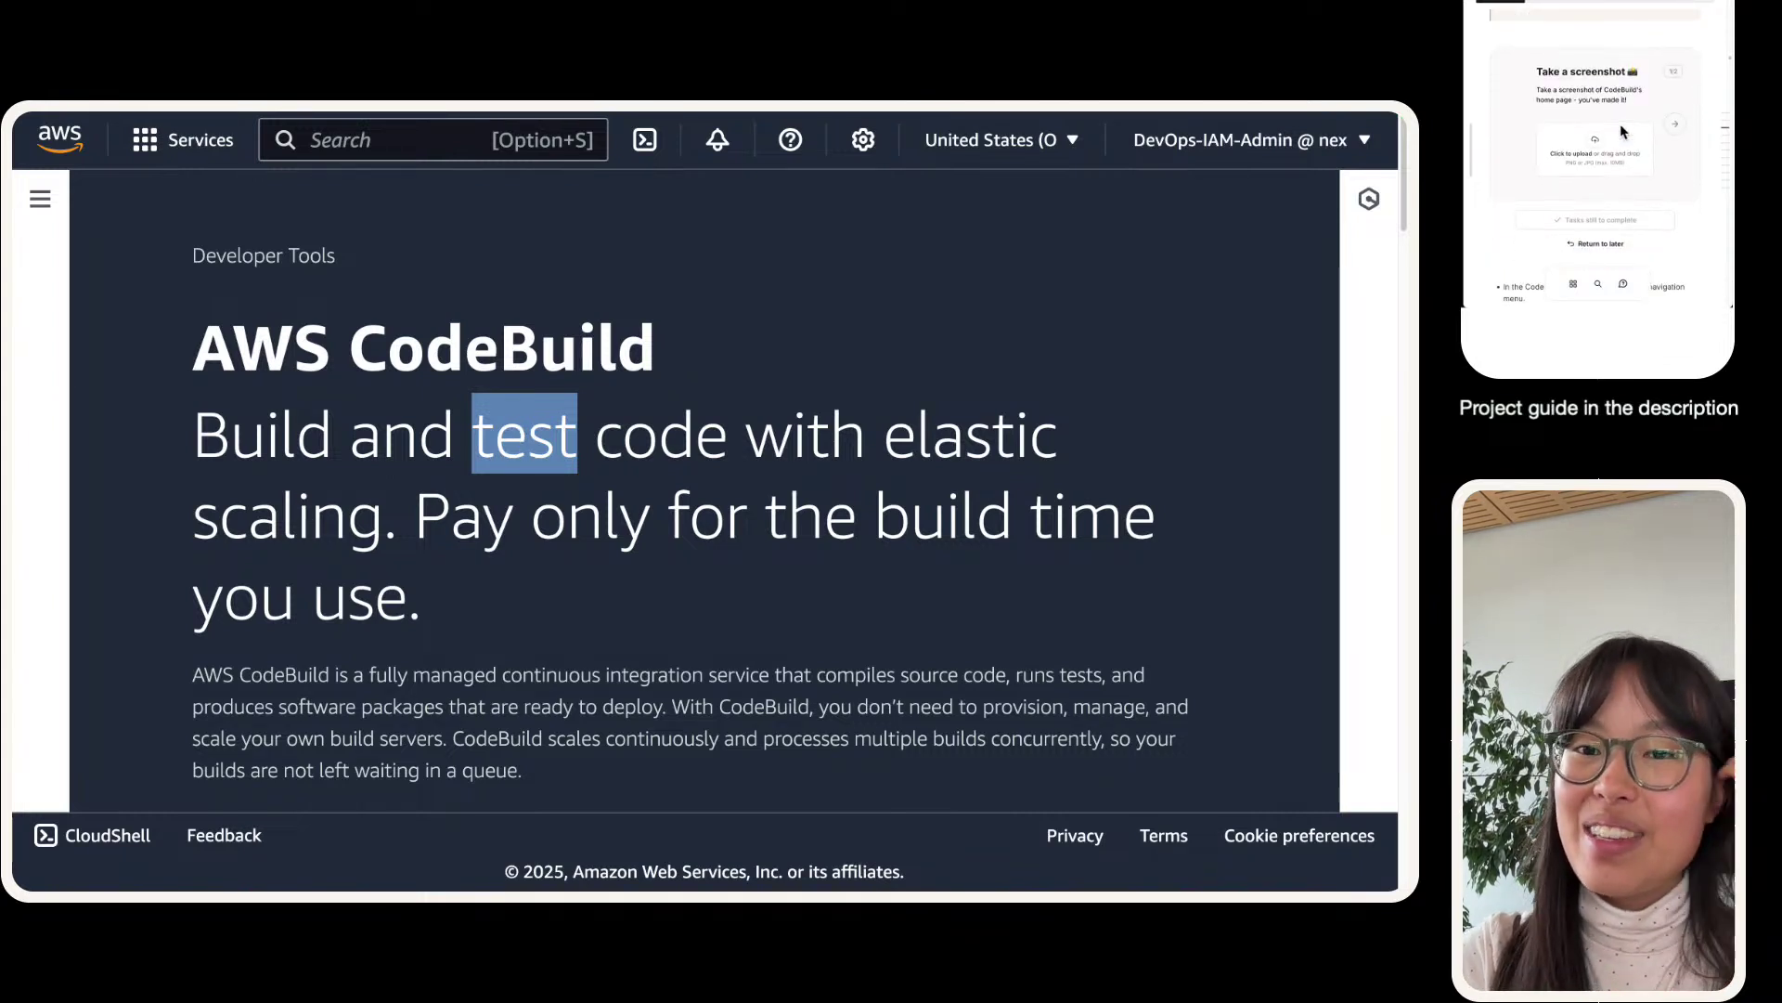
left_click(182, 478)
- Screenshot the zoomed-out CodeBuild home page and upload it into the project guide
scroll(181, 475, "down", 1)
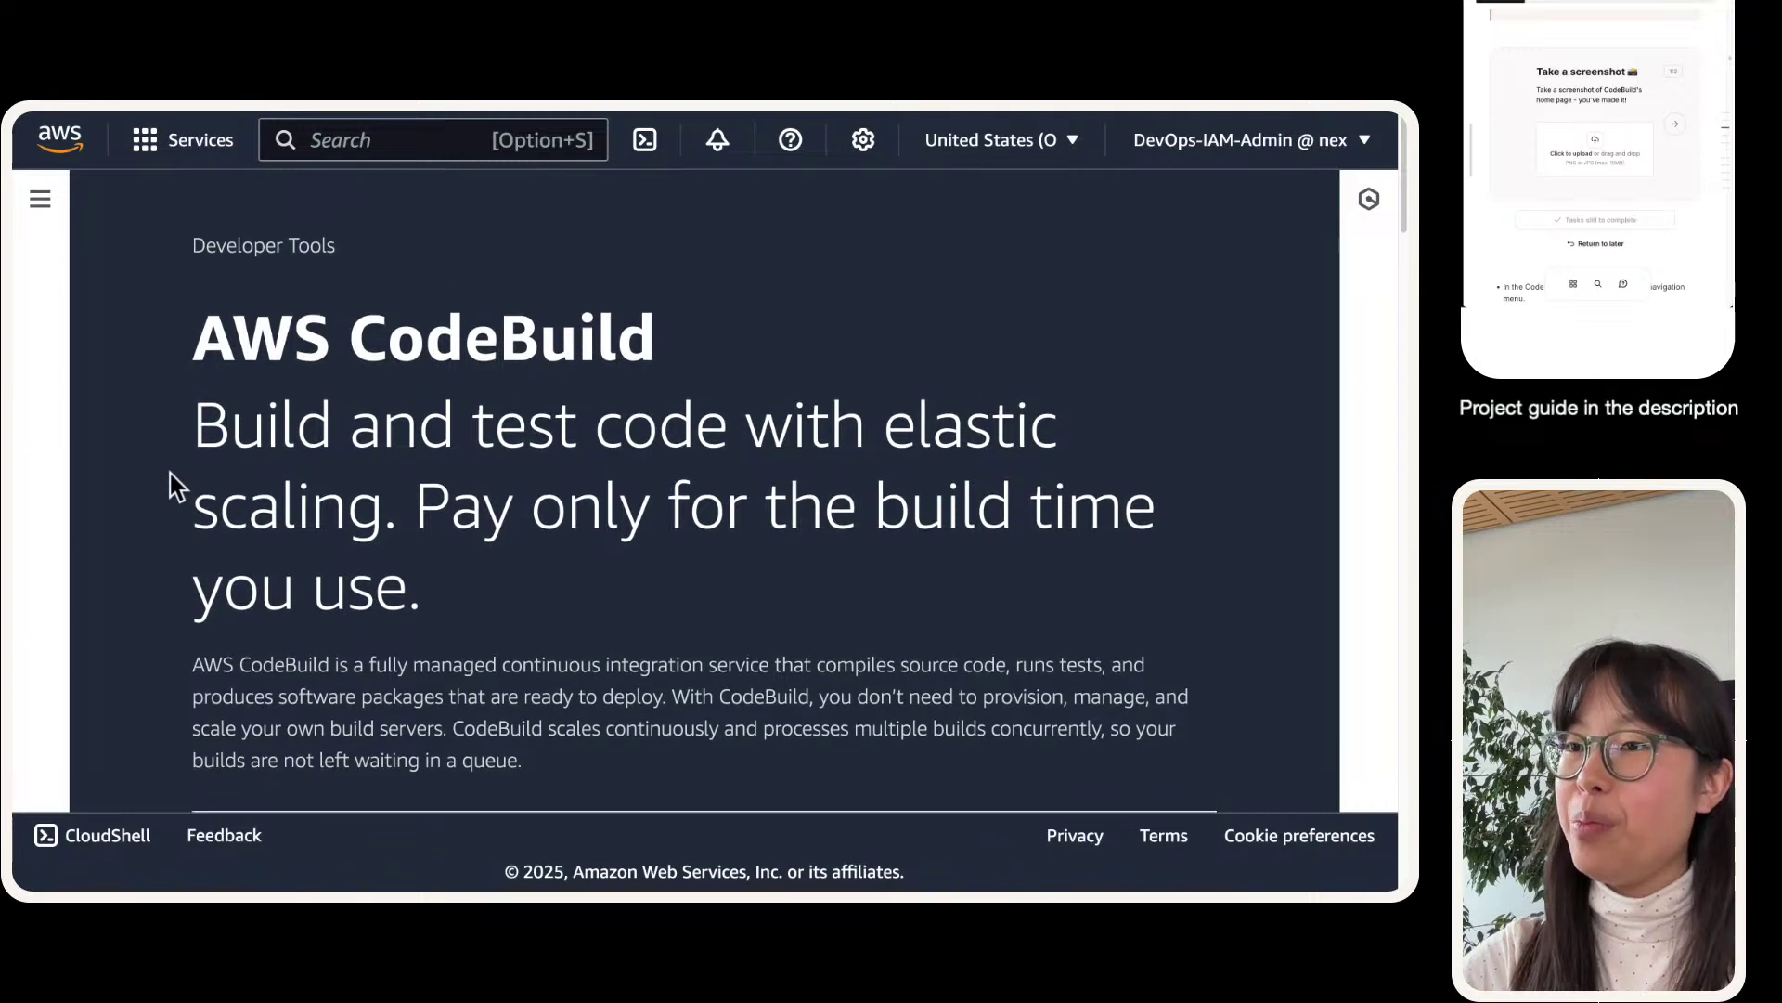
key("super+shift+4")
left_click_drag(80, 171, 1337, 804)
key("super+minus")
key("super+minus")
key("super+minus")
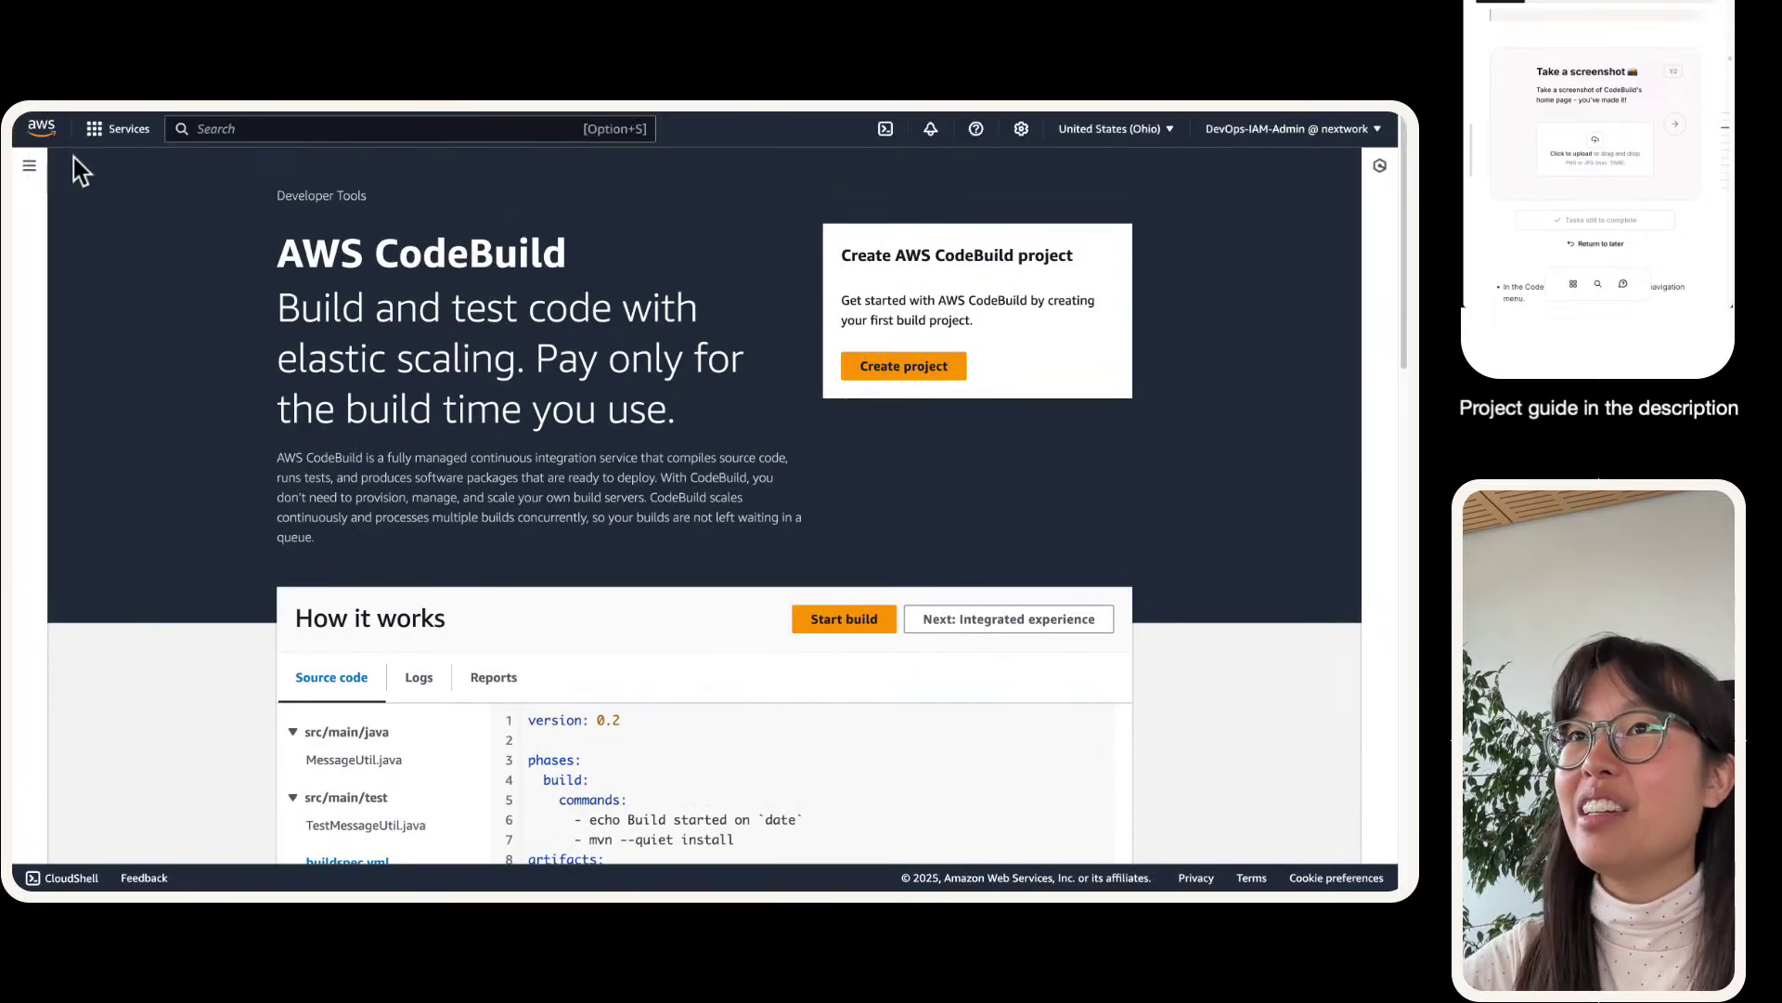
left_click_drag(50, 153, 1361, 860)
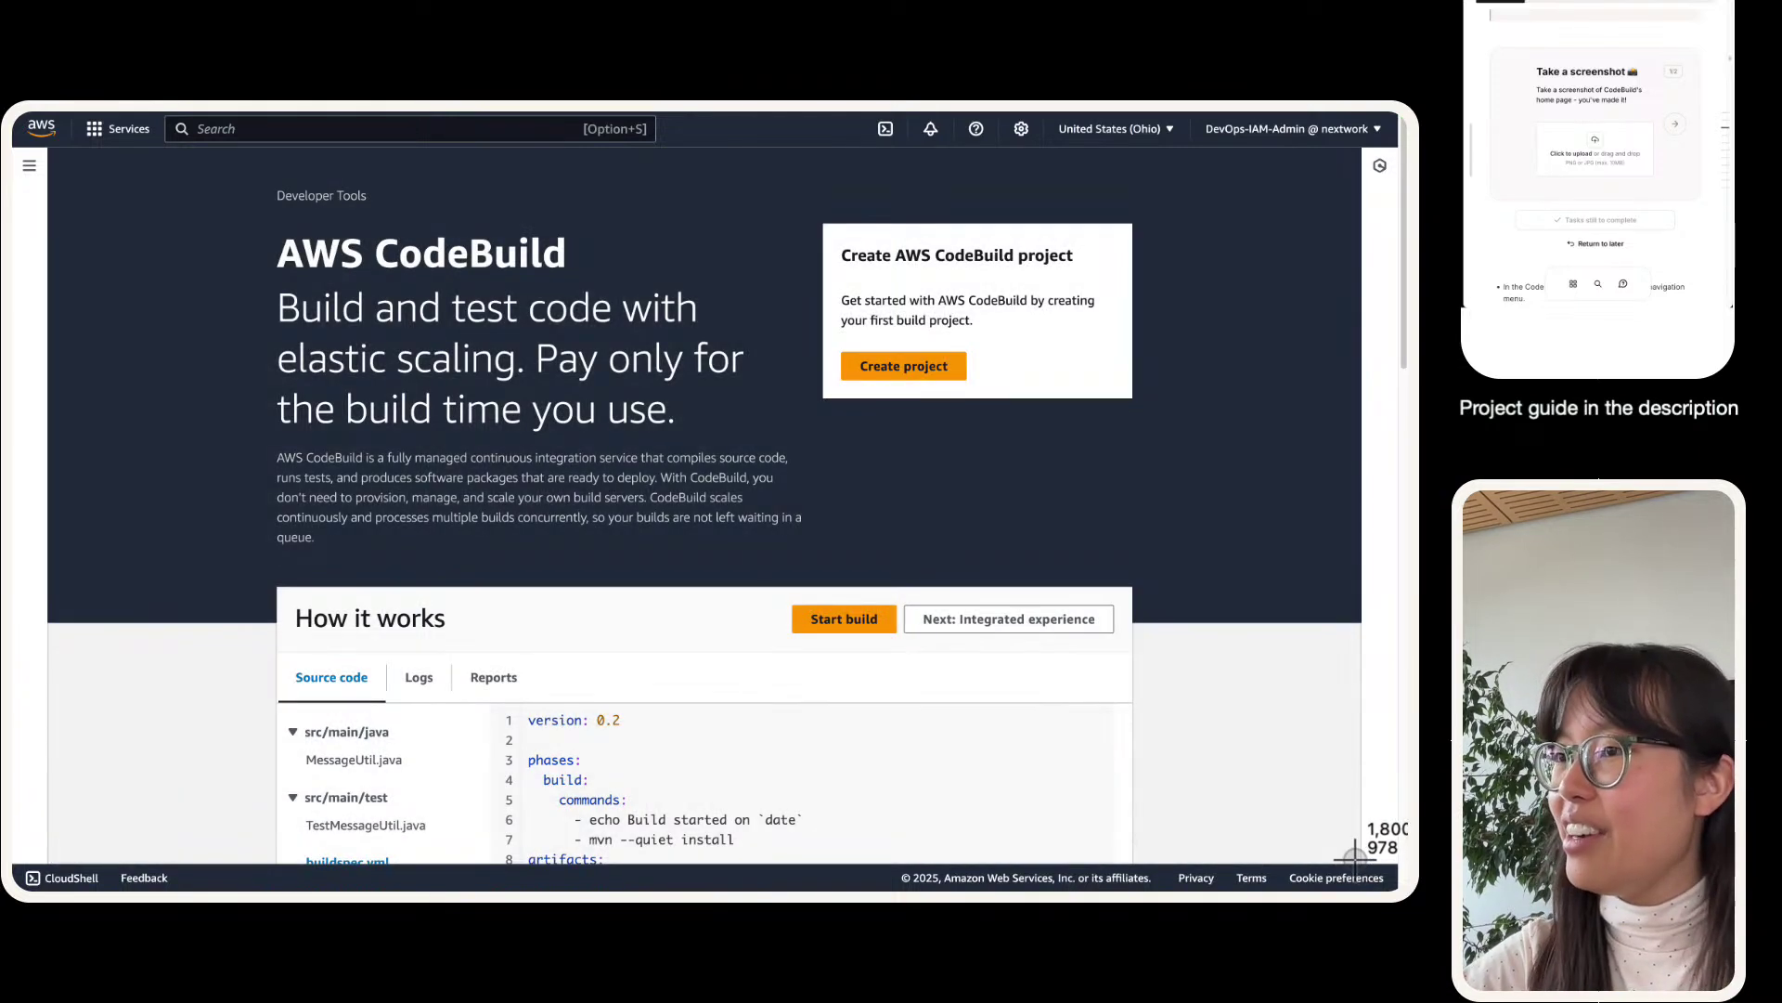
left_click_drag(1705, 289, 1596, 141)
- Review the sample buildspec.yml, including the 'echo Build started' line, and advance the guide
scroll(470, 510, "down", 2)
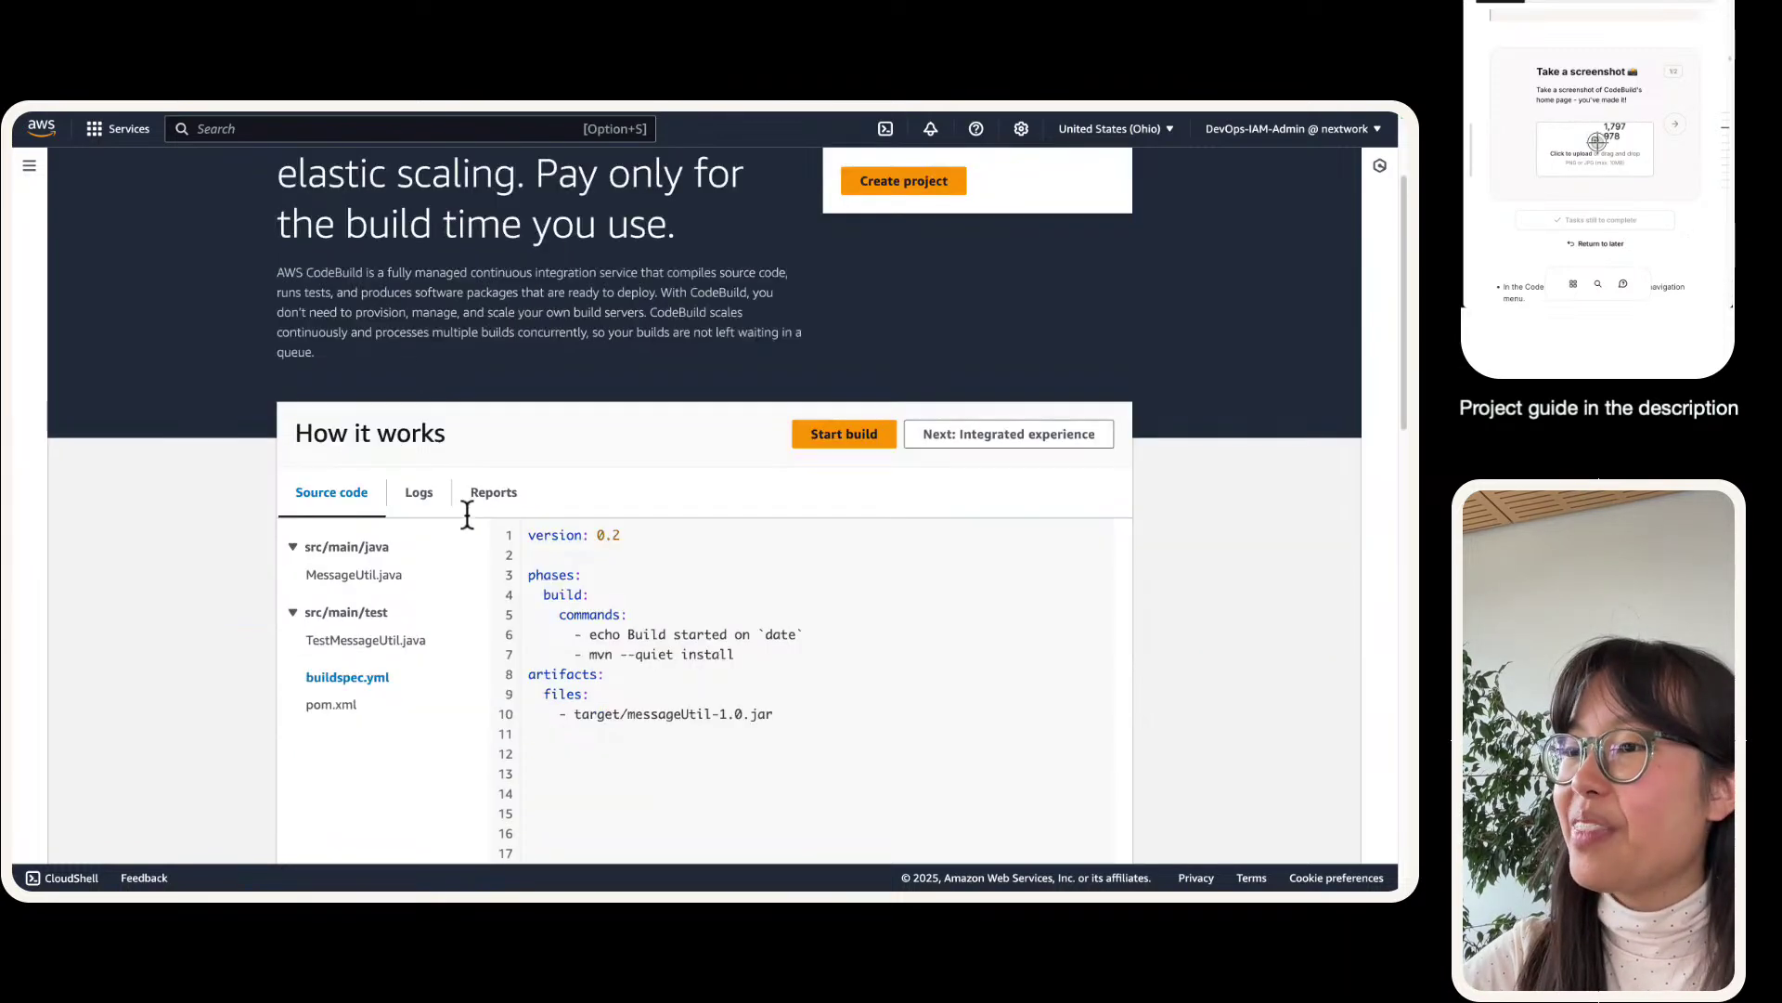
scroll(470, 509, "down", 6)
scroll(308, 772, "down", 3)
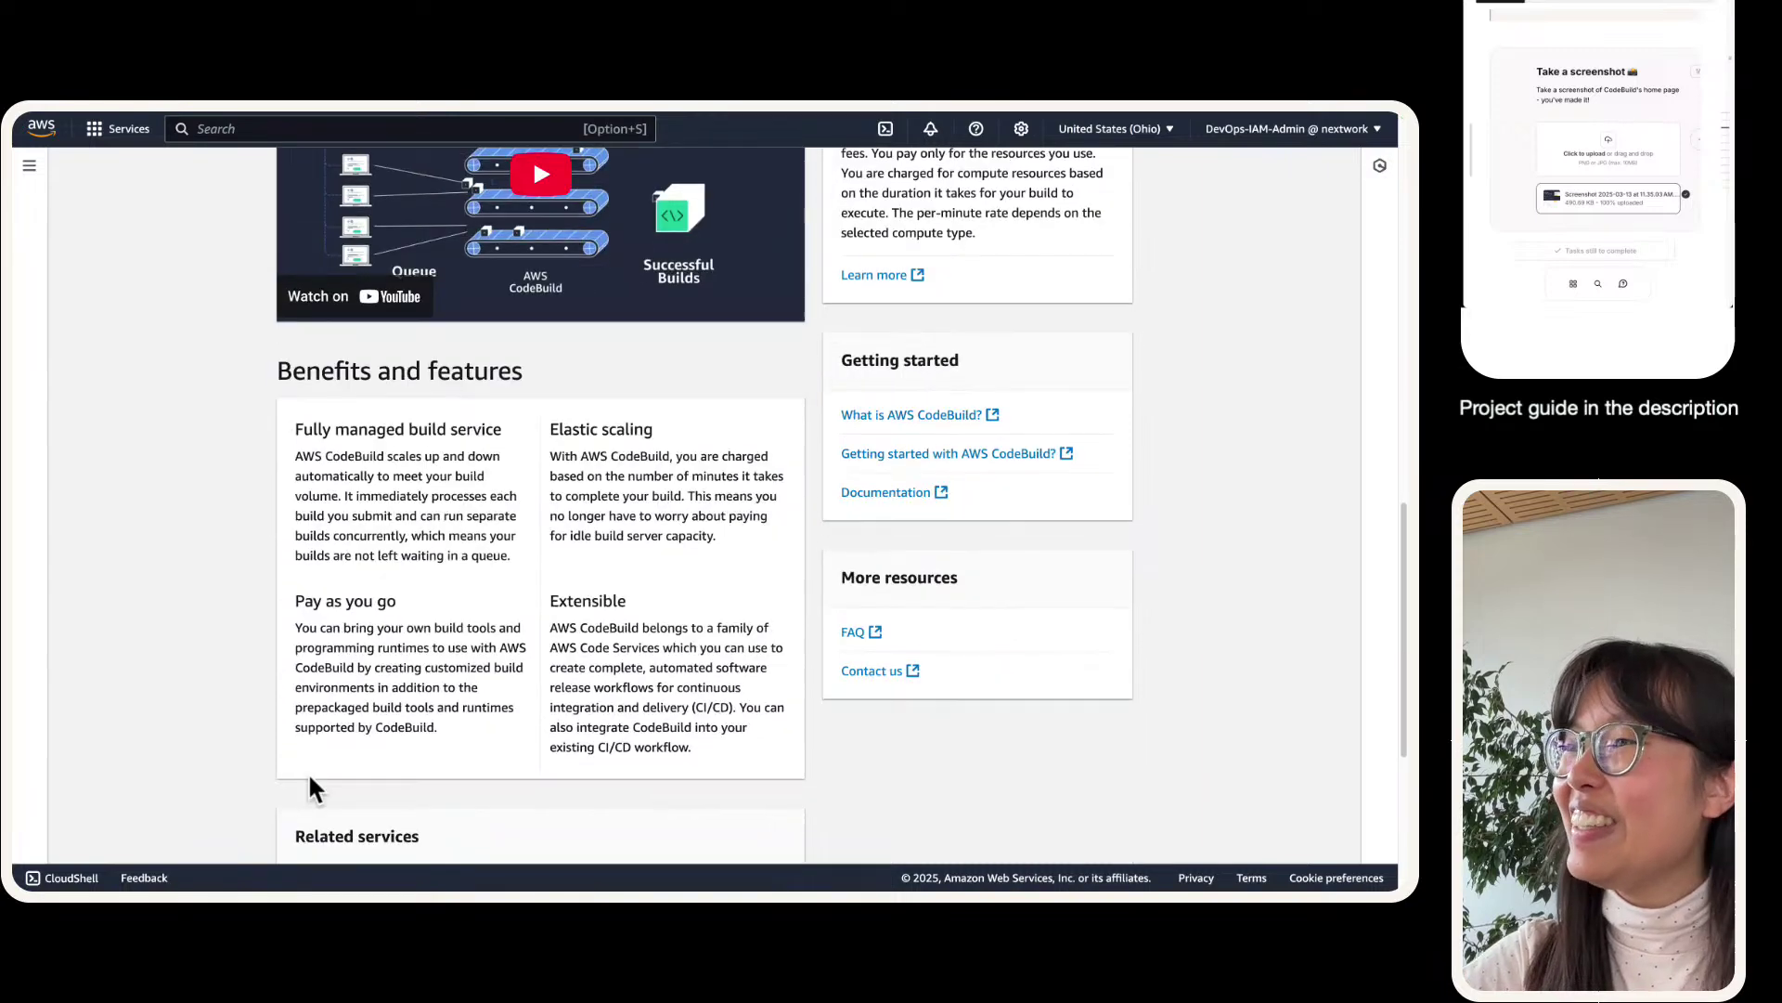
scroll(280, 742, "up", 15)
scroll(281, 743, "down", 3)
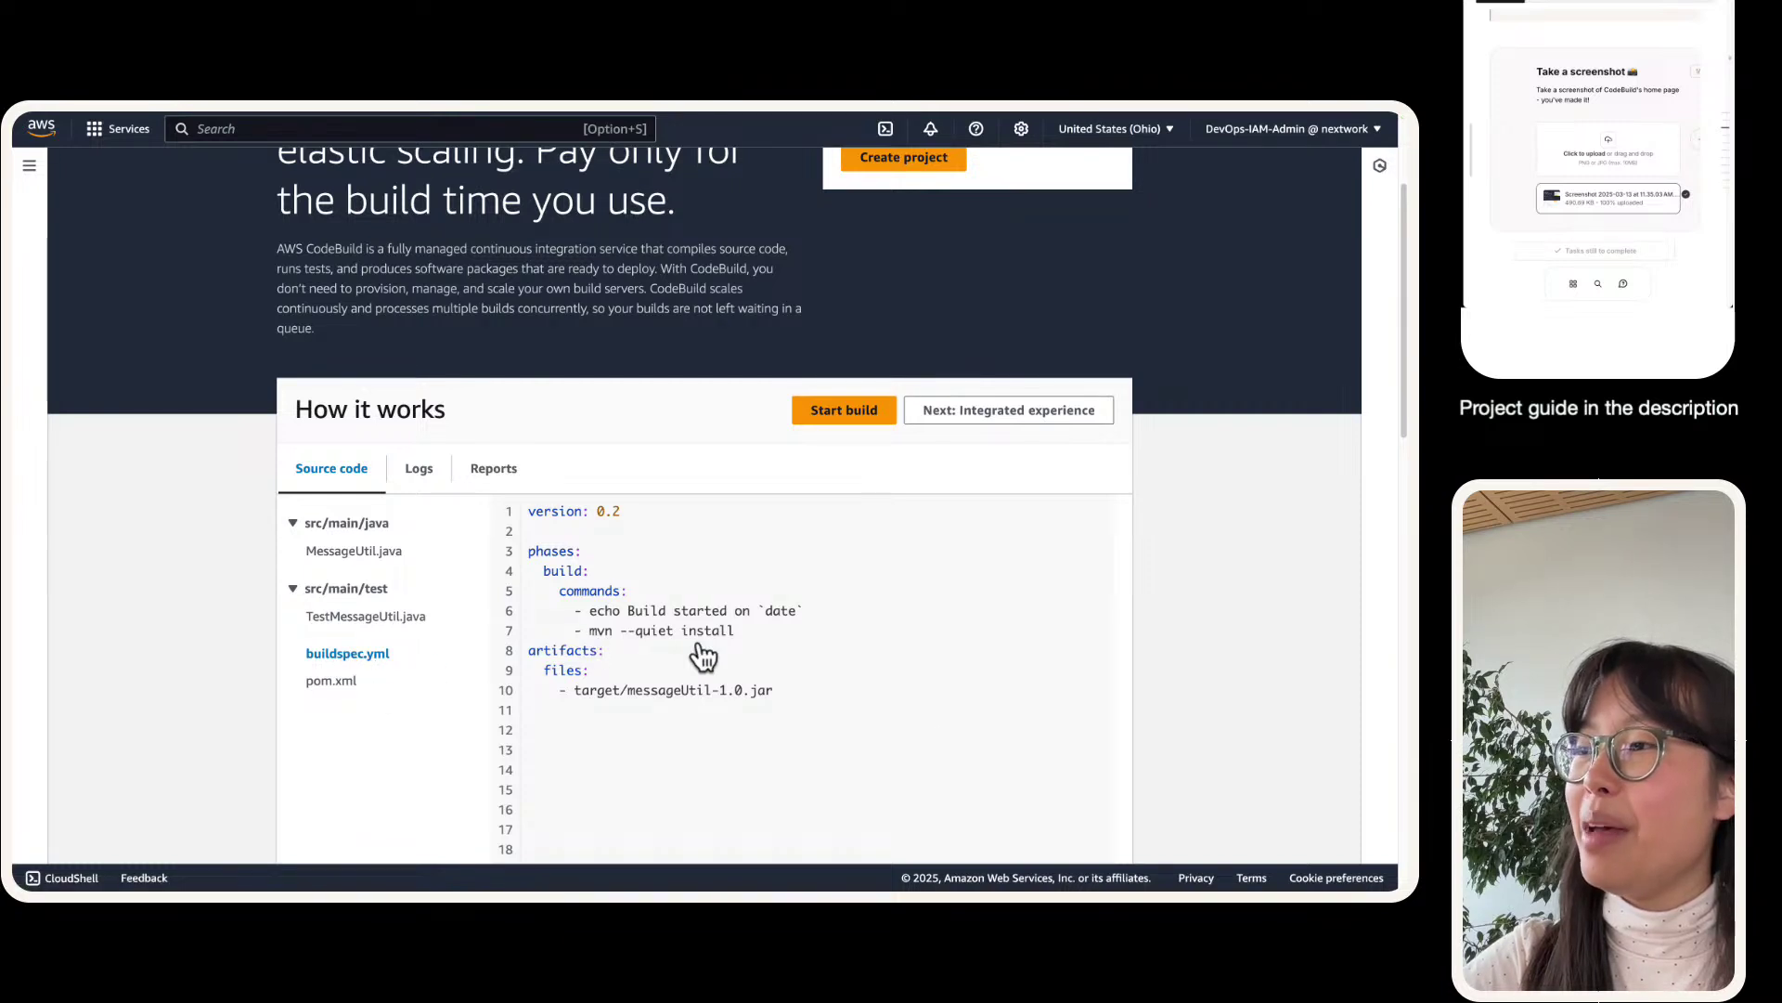
left_click_drag(942, 742, 509, 510)
triple_click(631, 610)
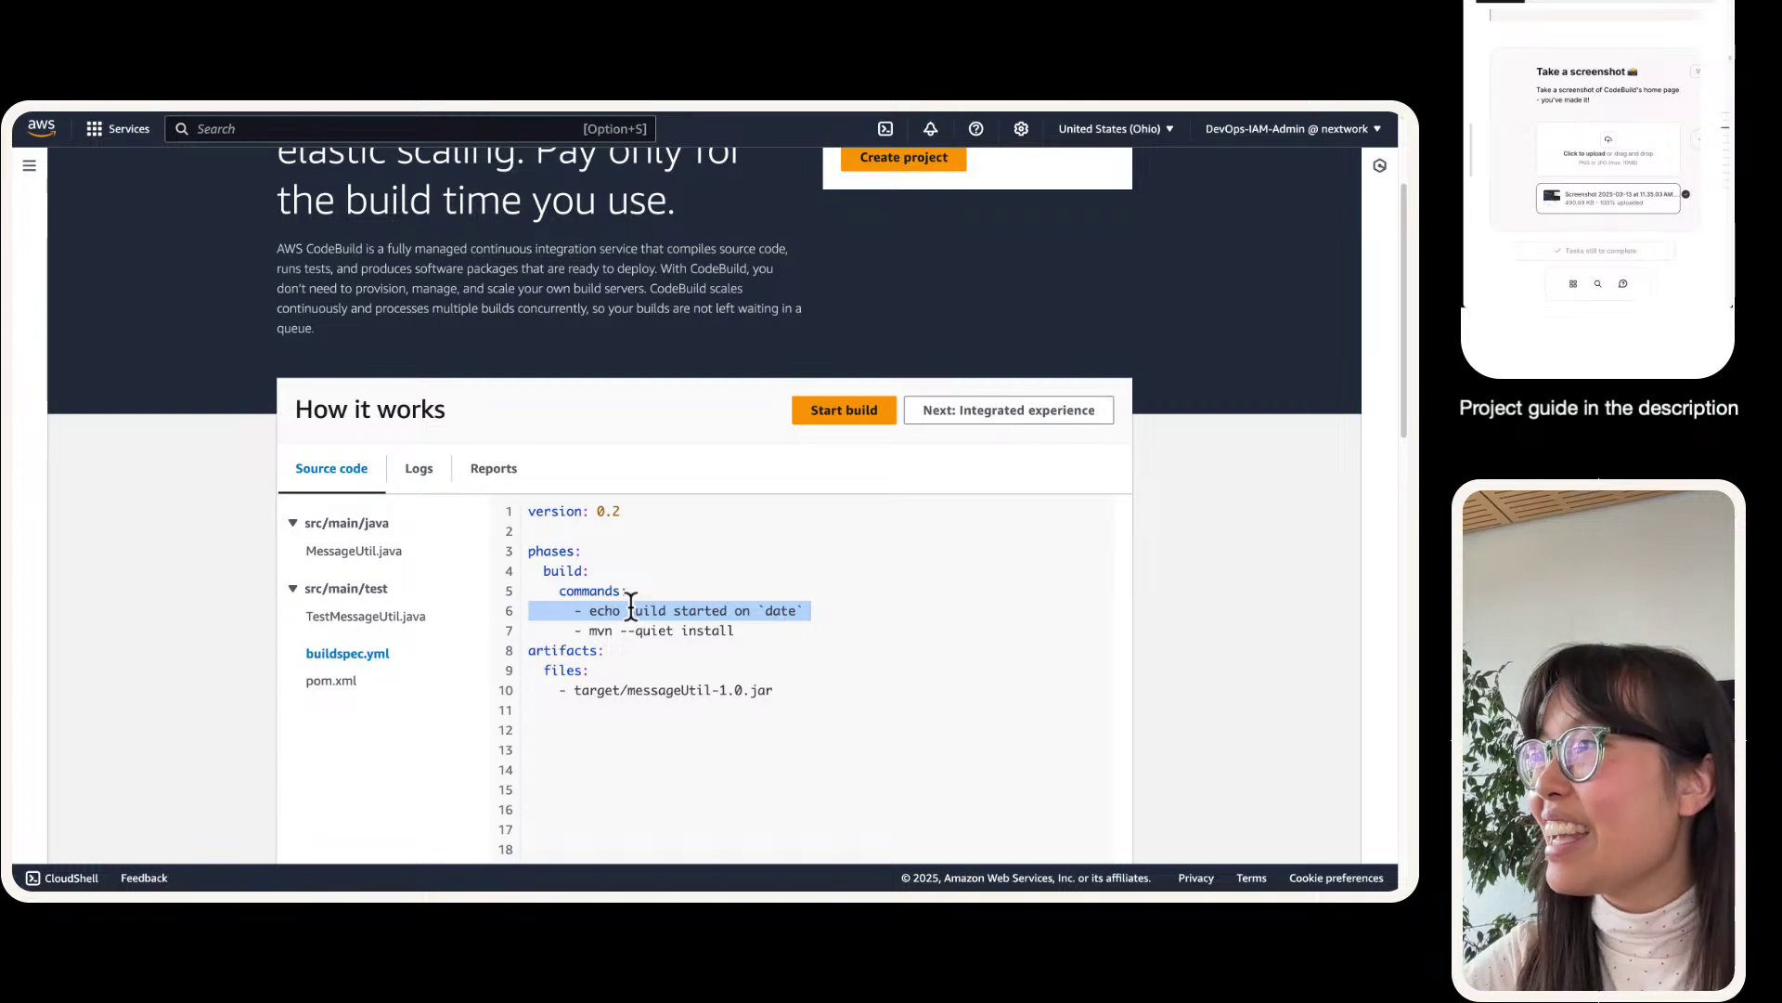
scroll(631, 608, "up", 3)
scroll(310, 628, "down", 1)
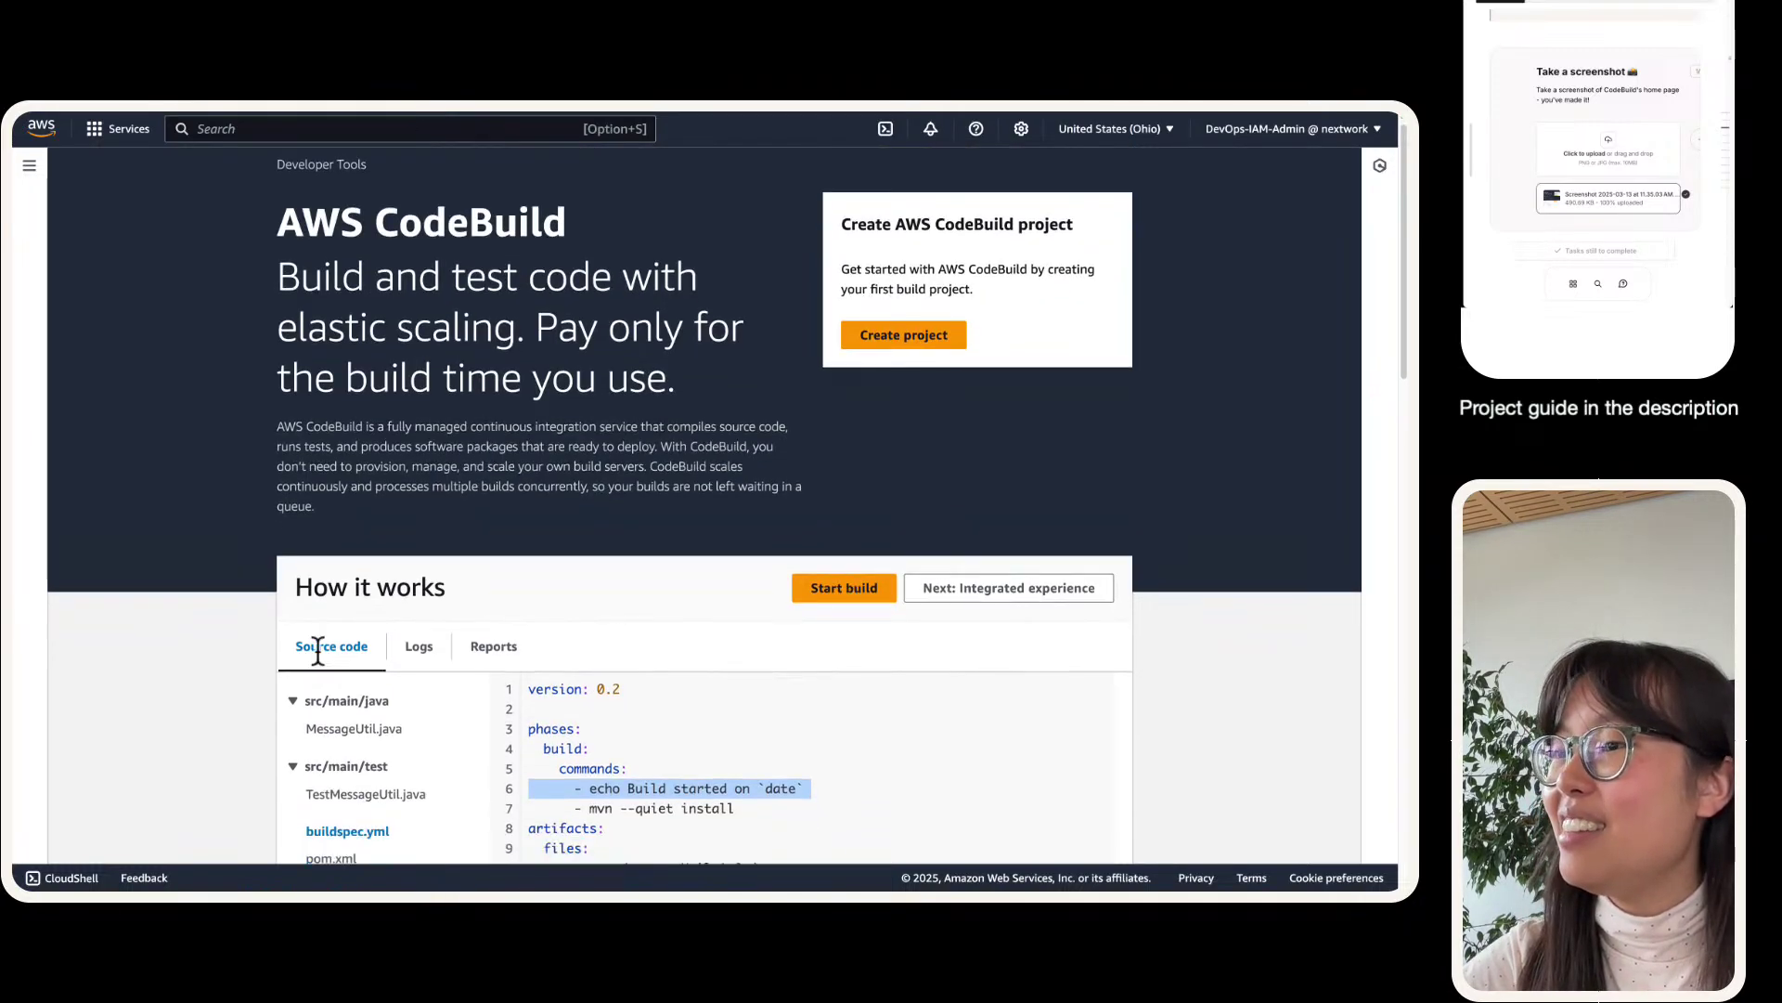
scroll(450, 682, "down", 1)
scroll(450, 682, "up", 2)
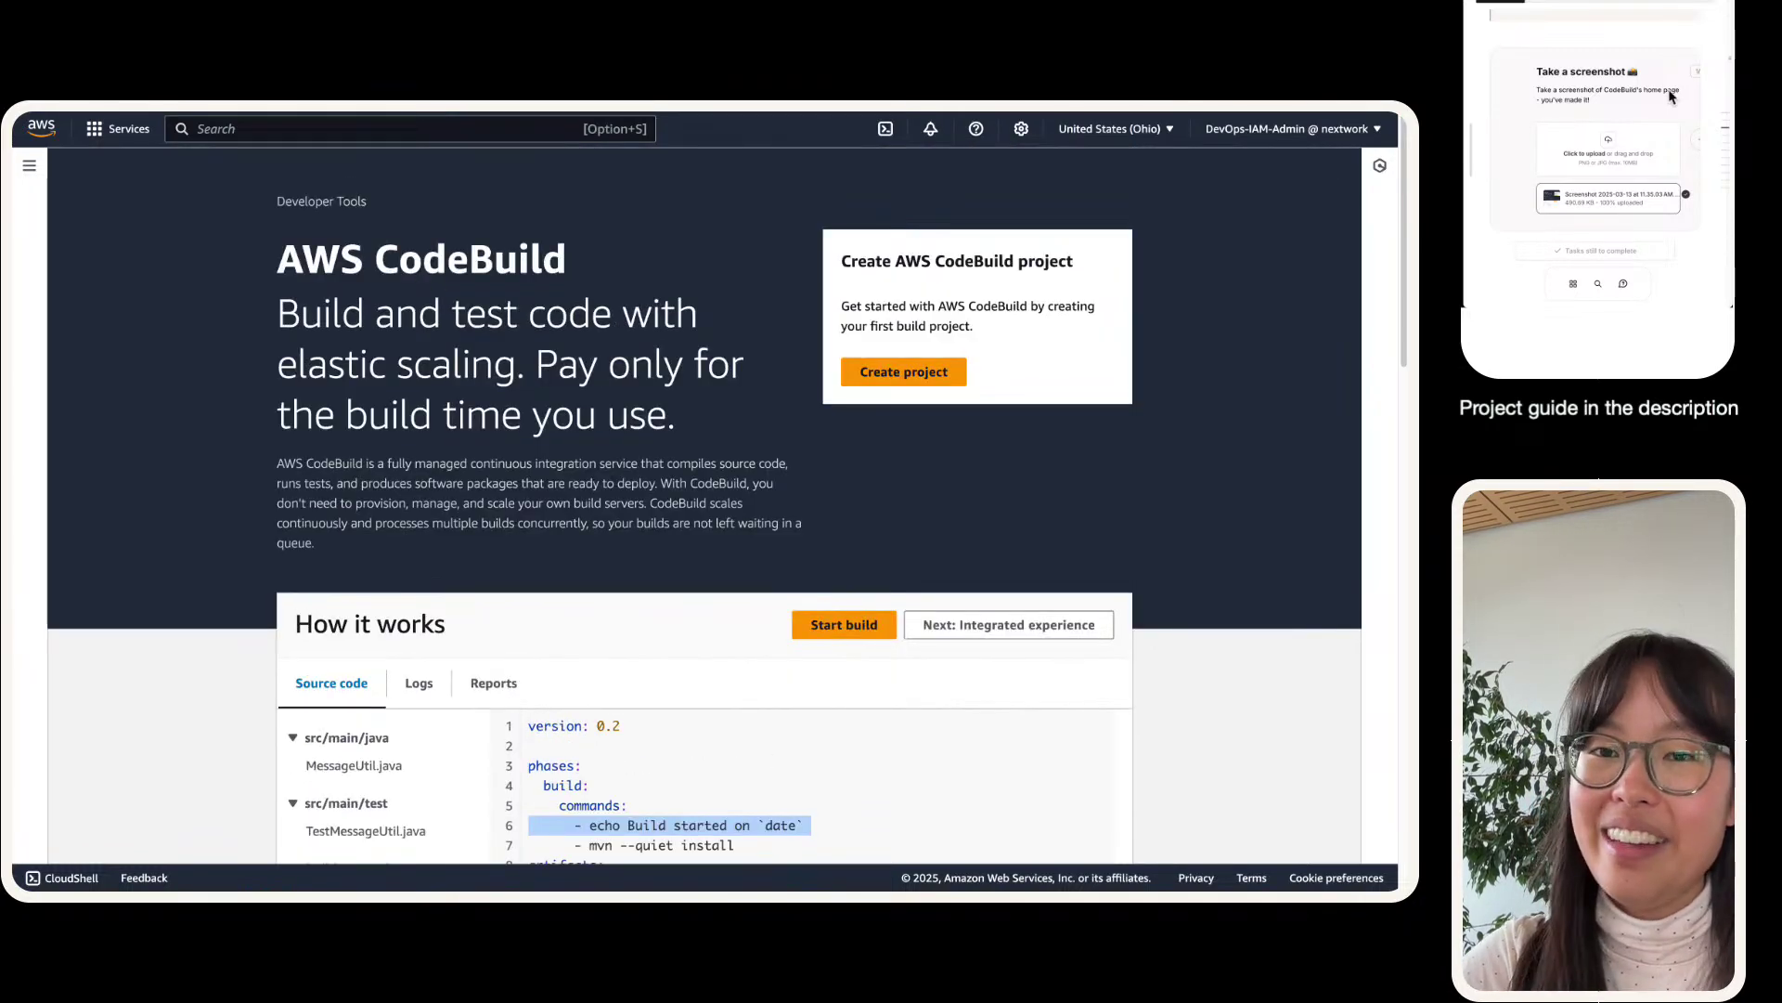
left_click(1701, 141)
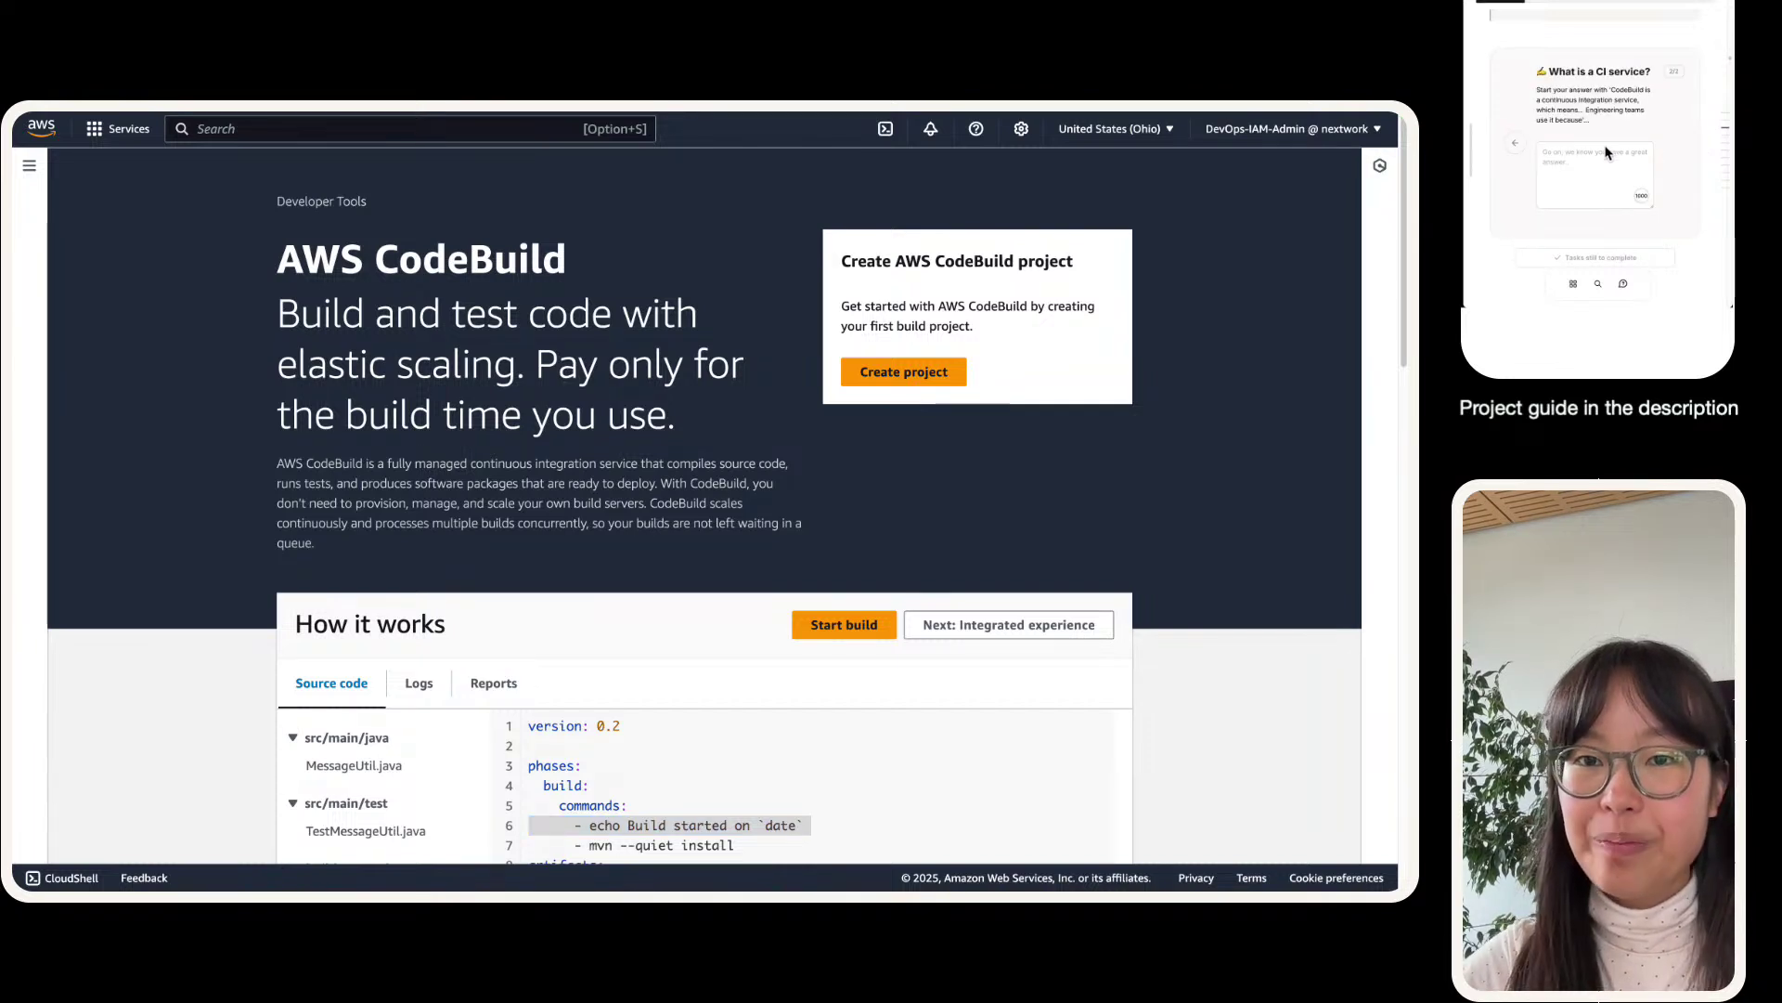
- Paste the guide's sample answer into the answer box and add '(CI)' after integration
left_click_drag(1612, 89, 1580, 120)
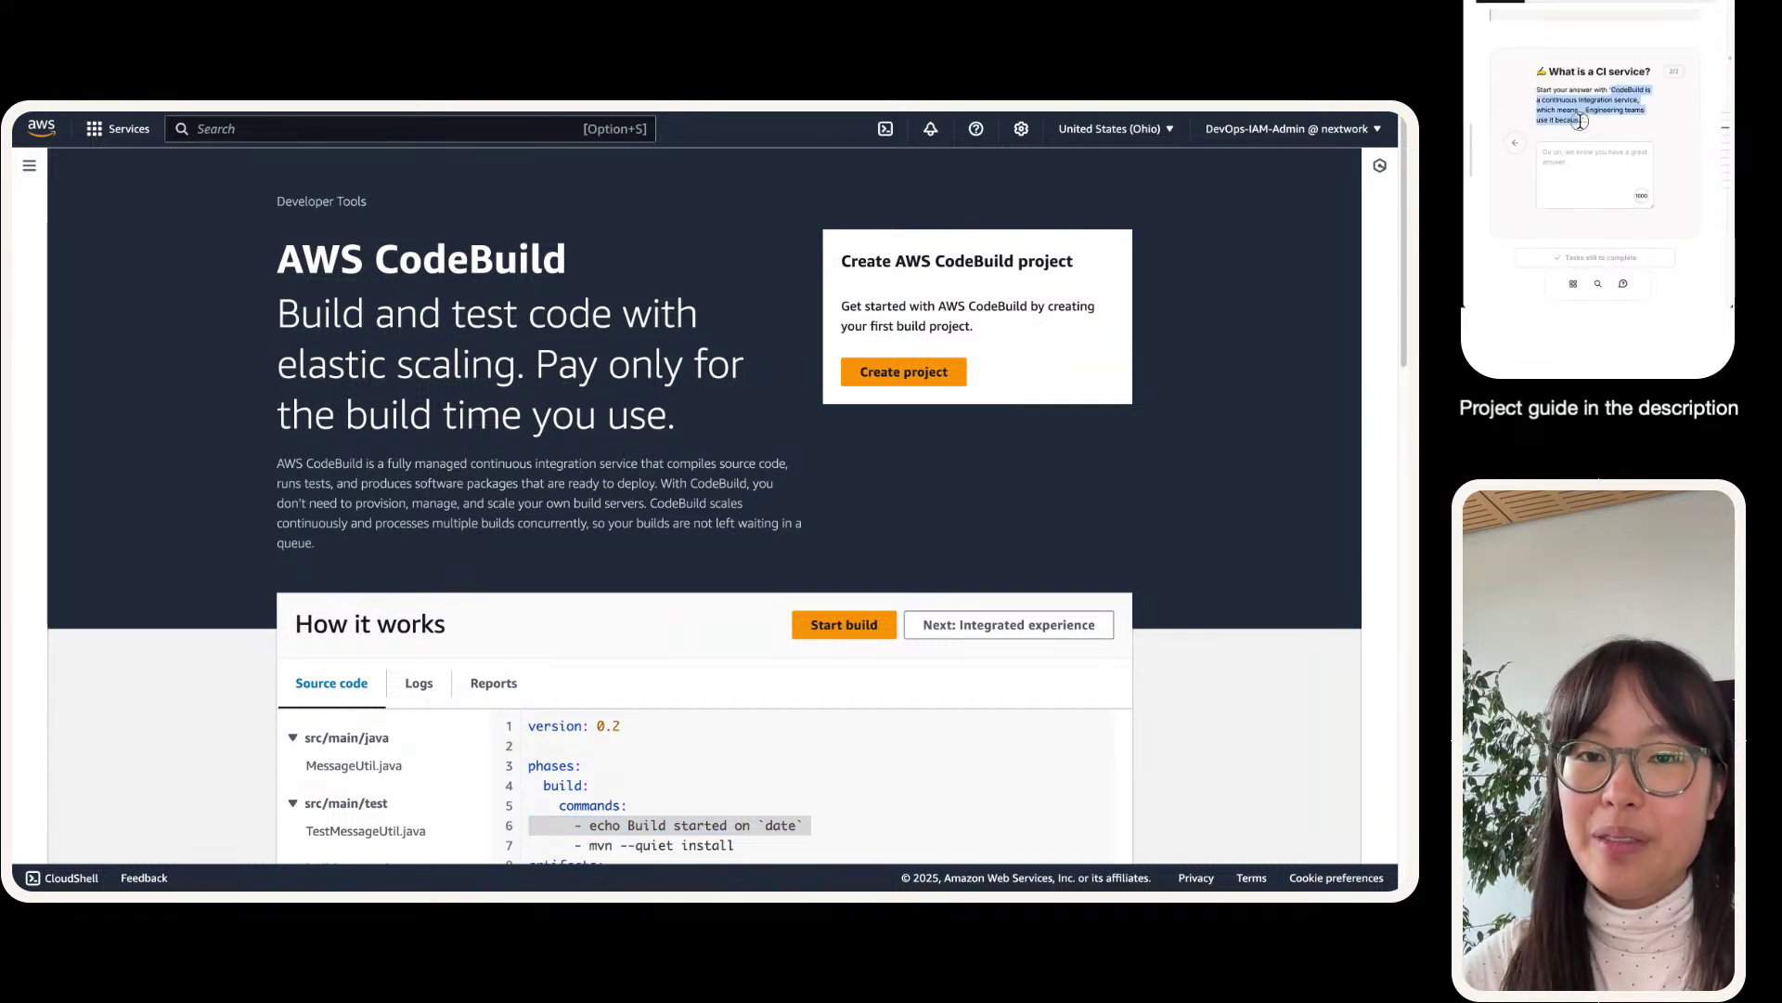
key("super+c")
left_click(1592, 172)
key("super+v")
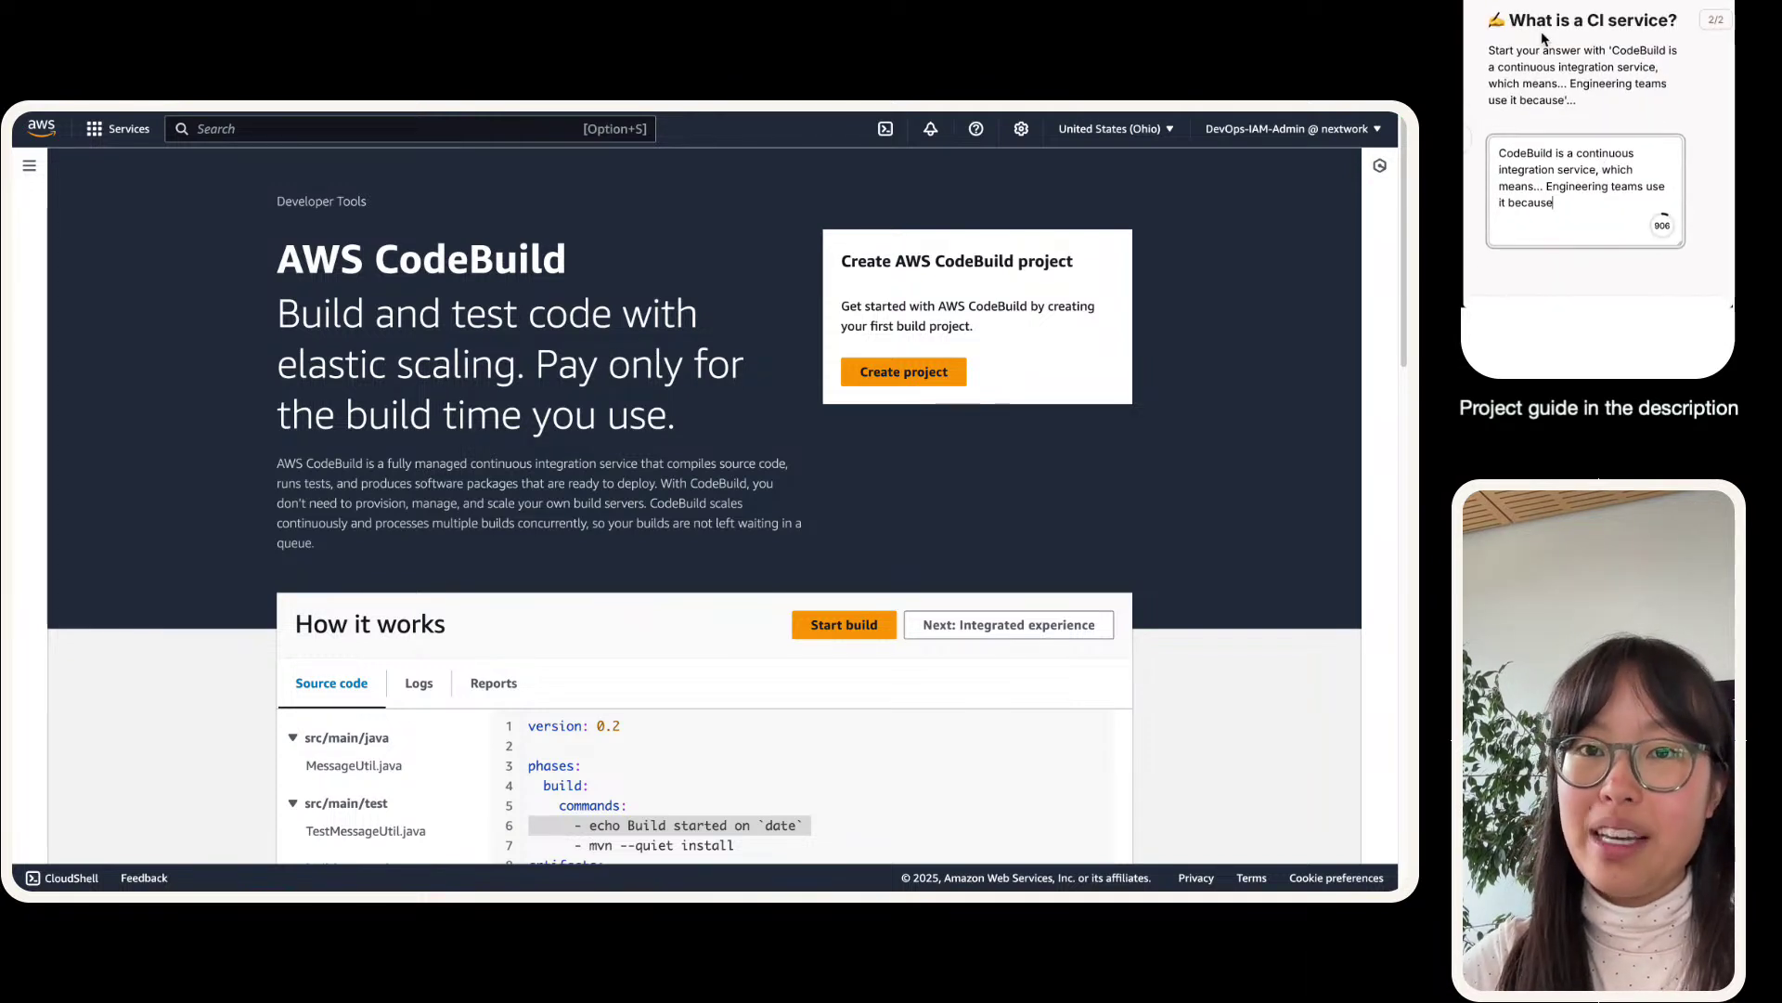
left_click(1552, 170)
type("(CI)")
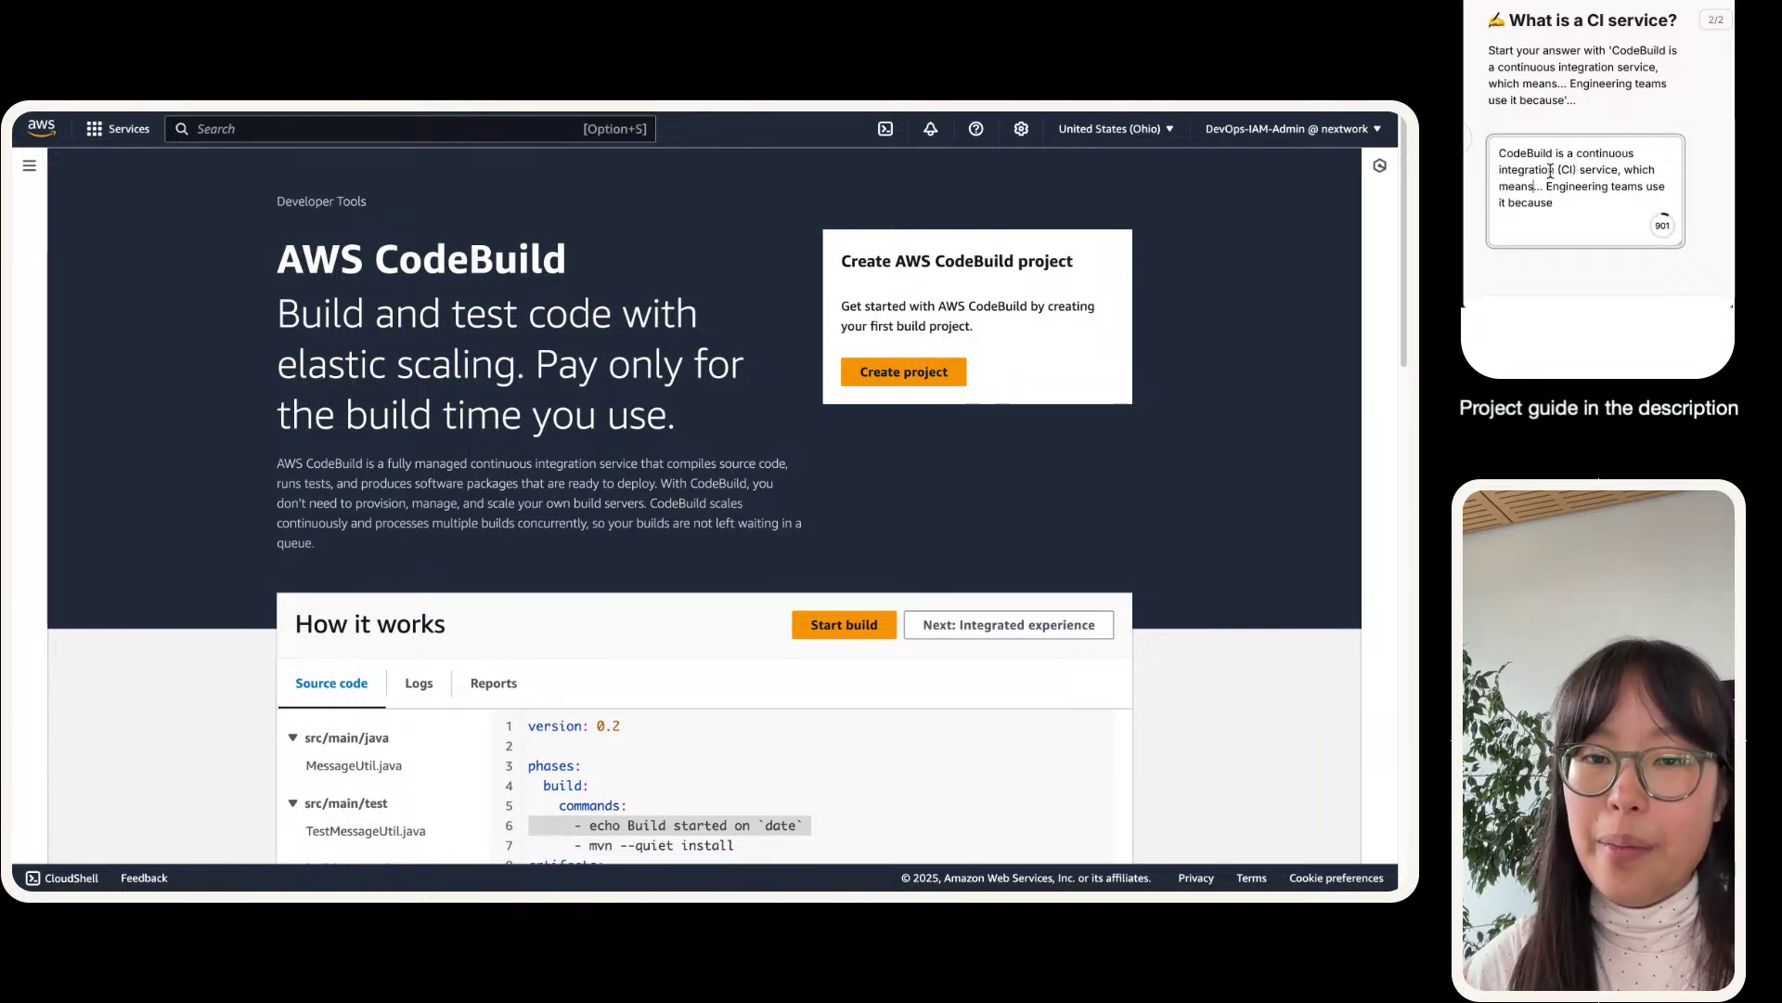
key("Delete")
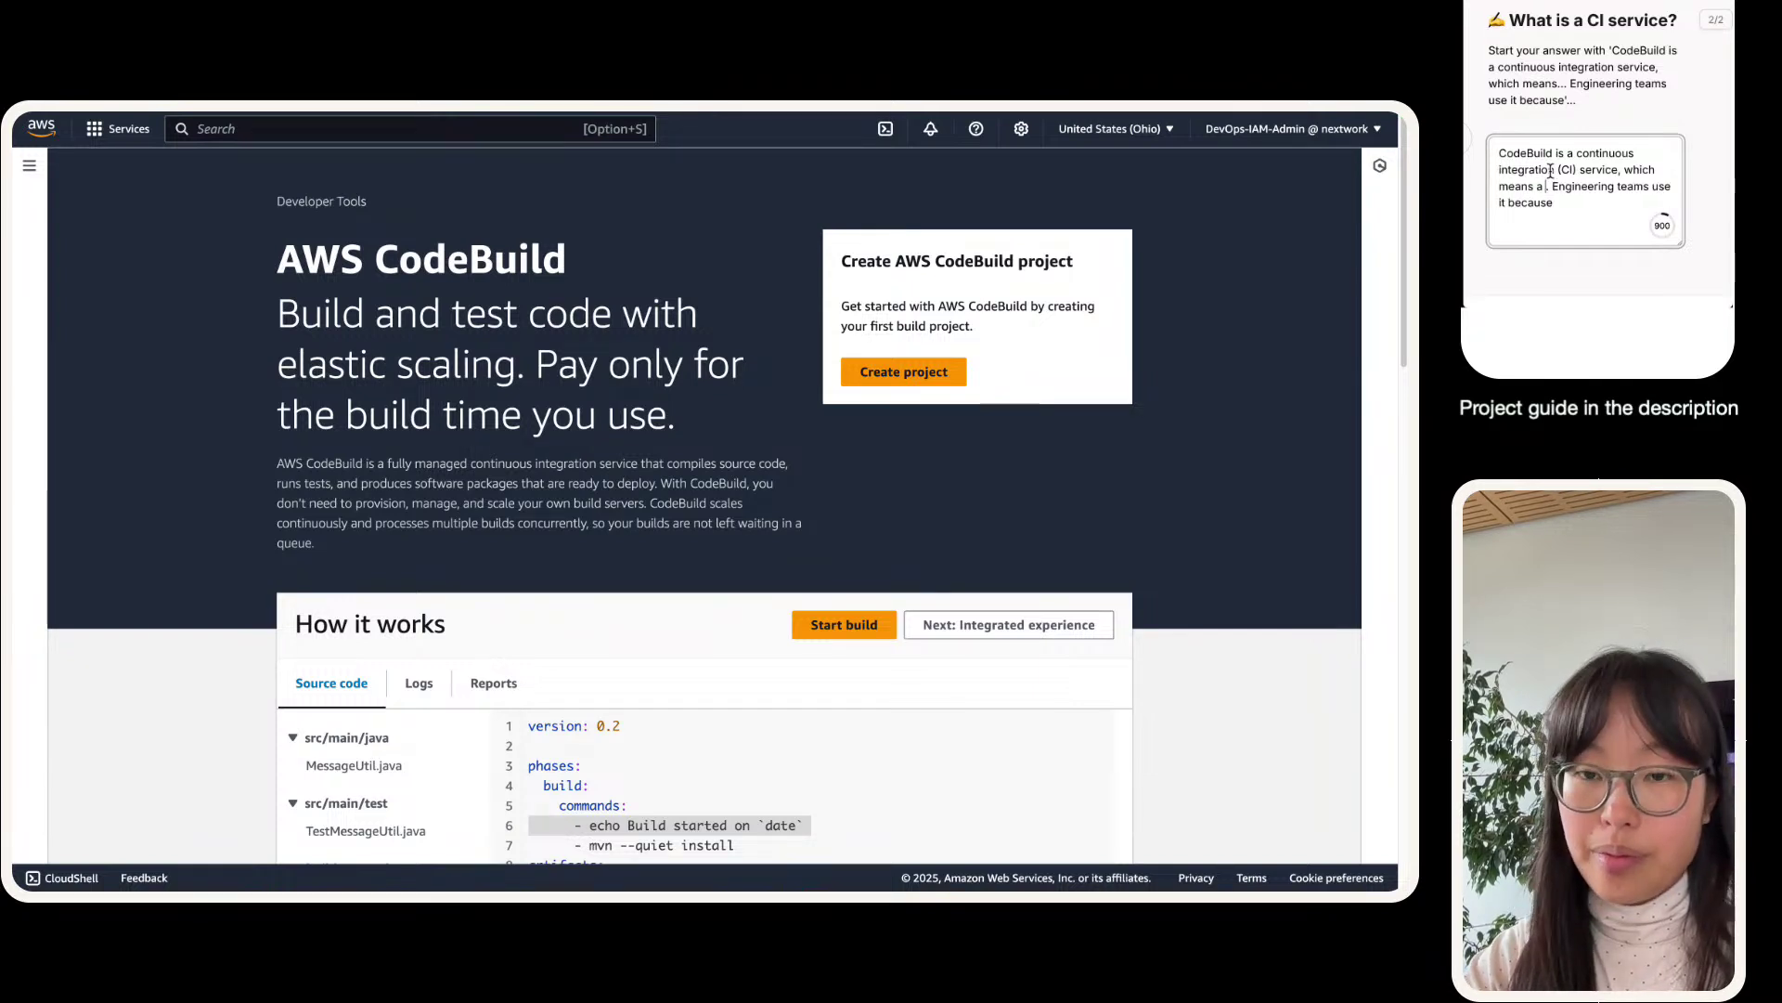
- Explain that CI automates compiling and packaging web app code, then mark the question done
type("it help you t")
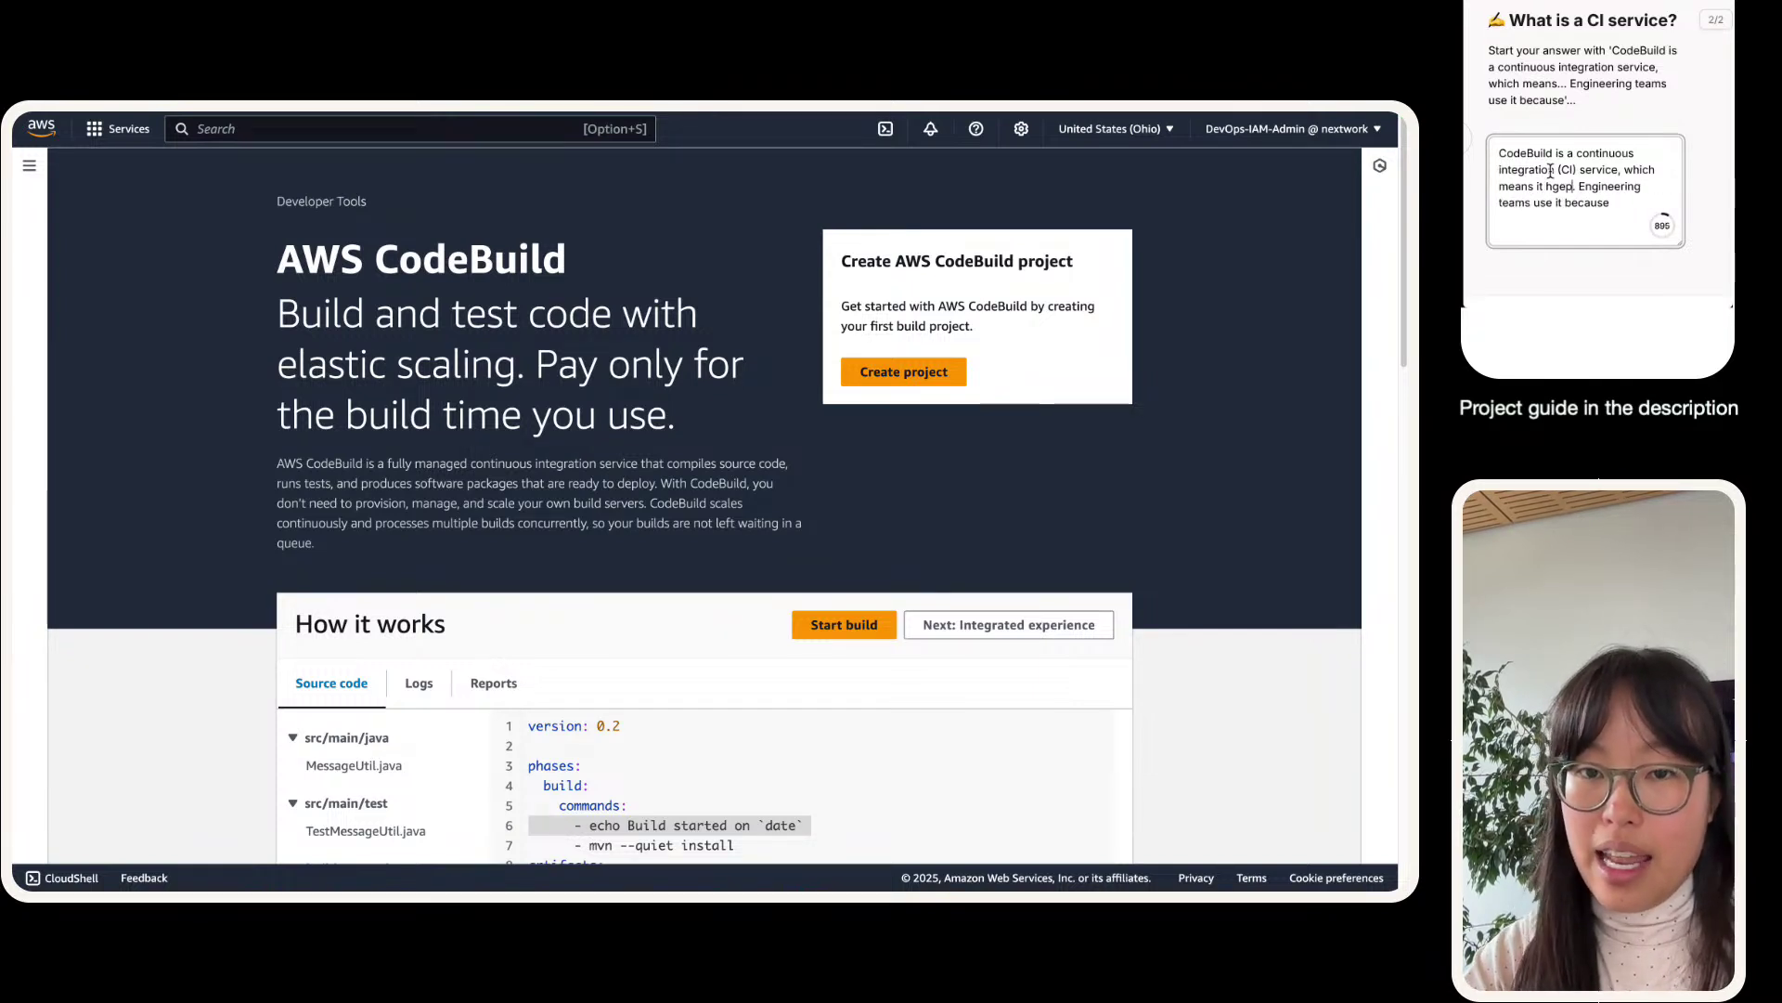
type("o compile code (")
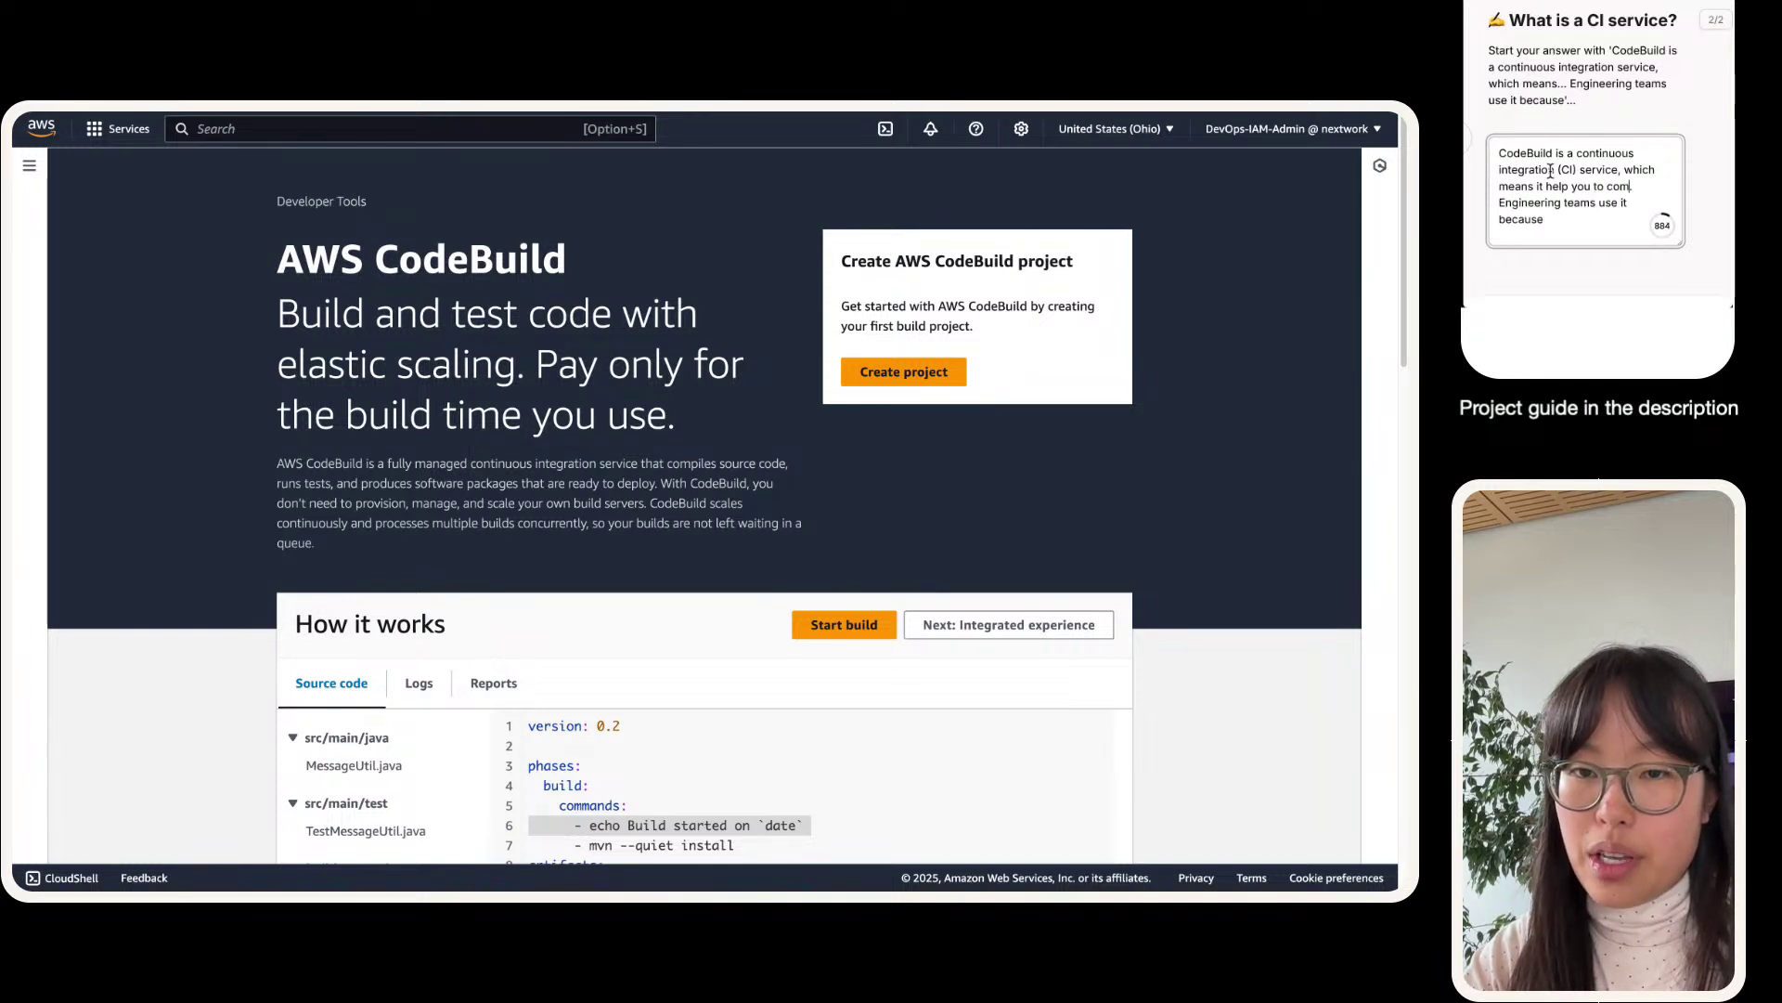
type("i.e. turn ")
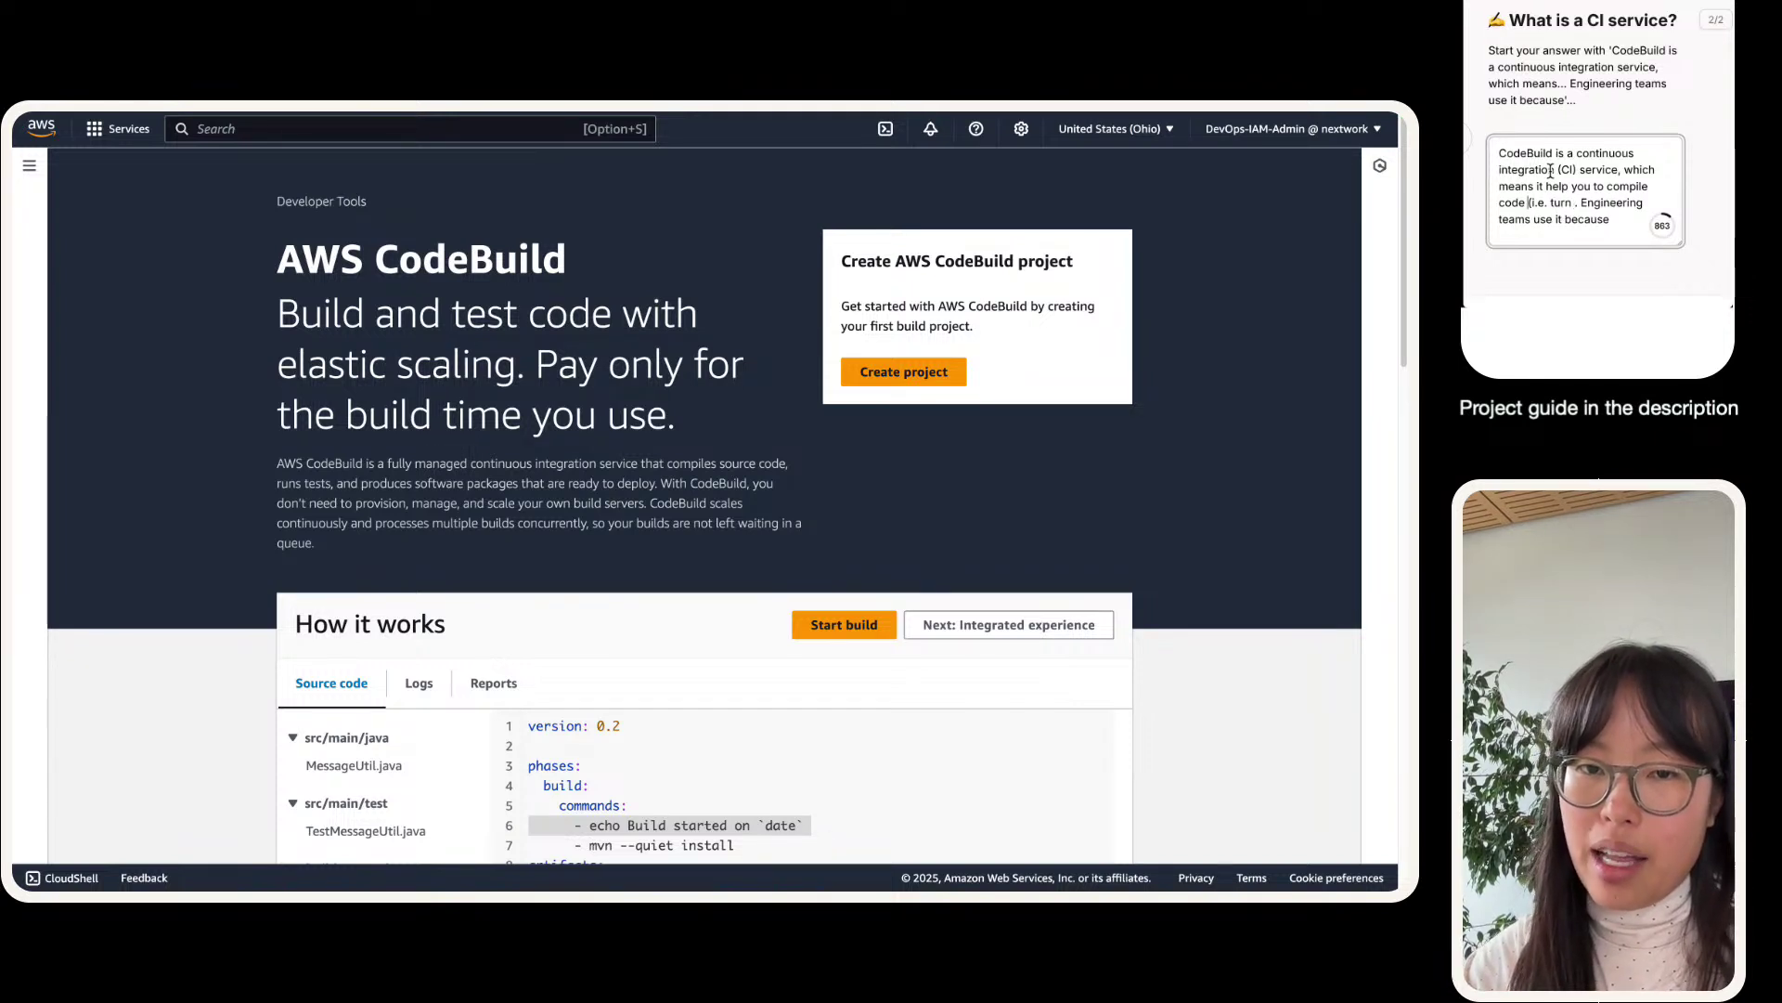
type("and package")
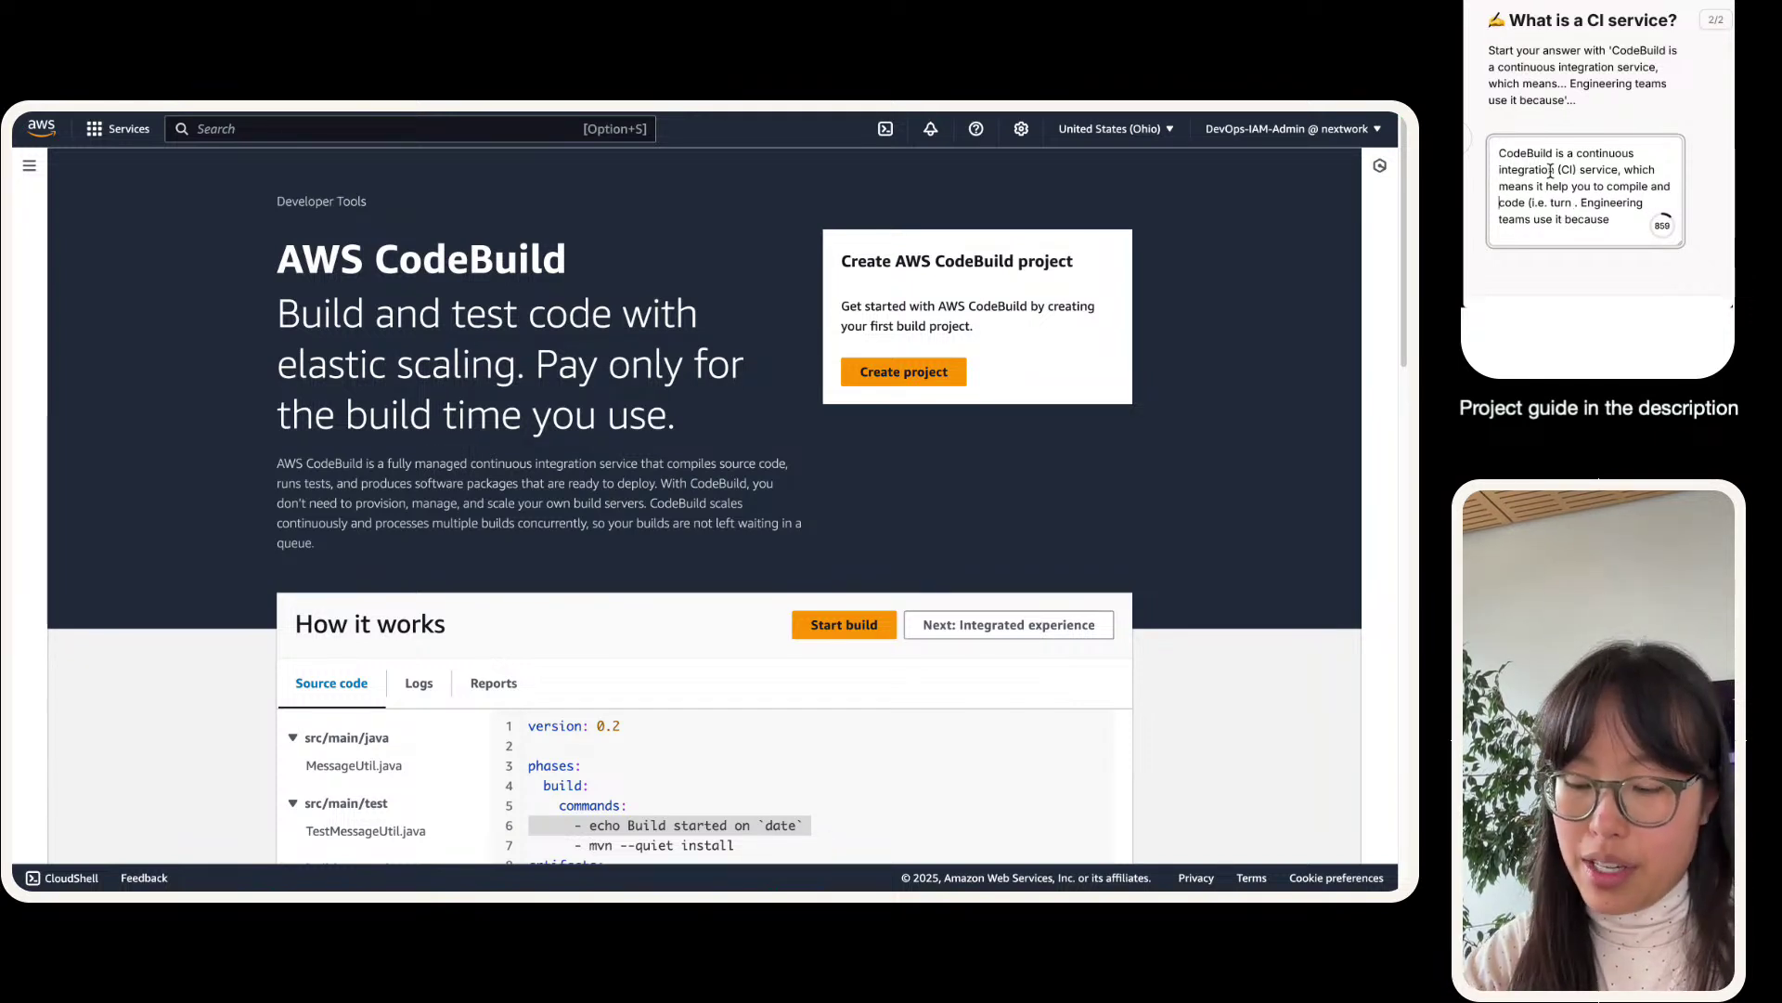
key("Right")
key("Right")
key("Right")
key("Right")
key("Right")
key("Right")
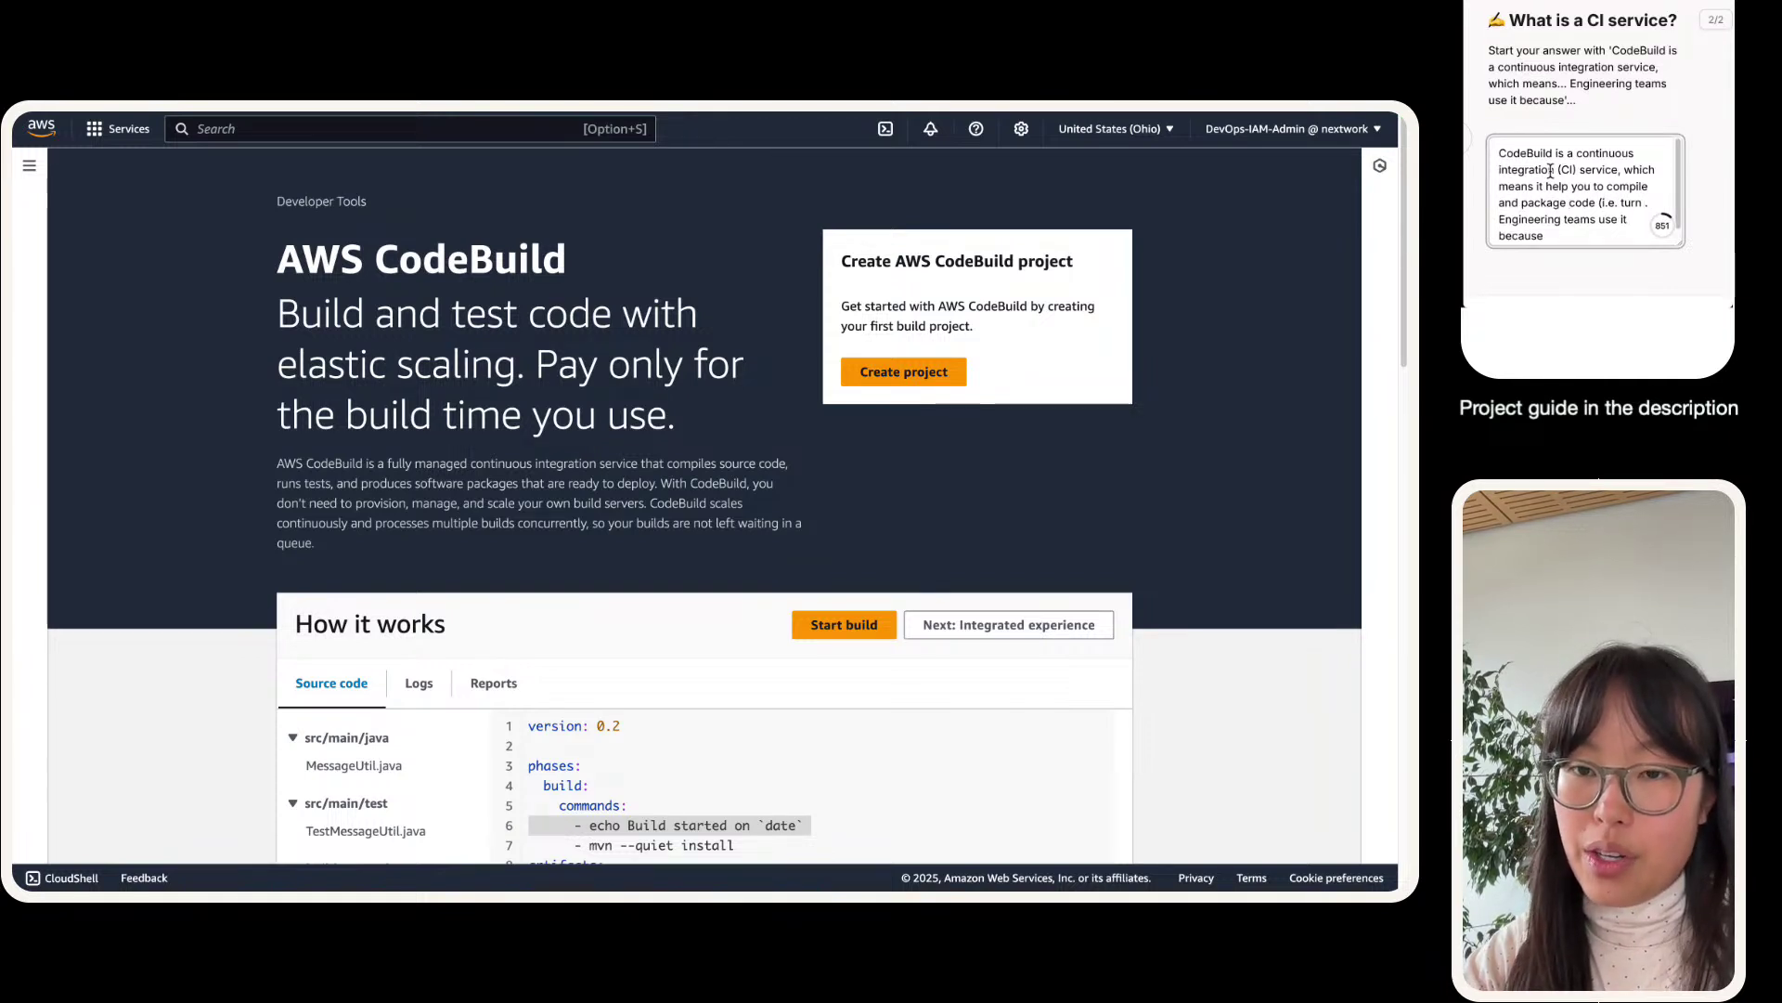
type("your web ap")
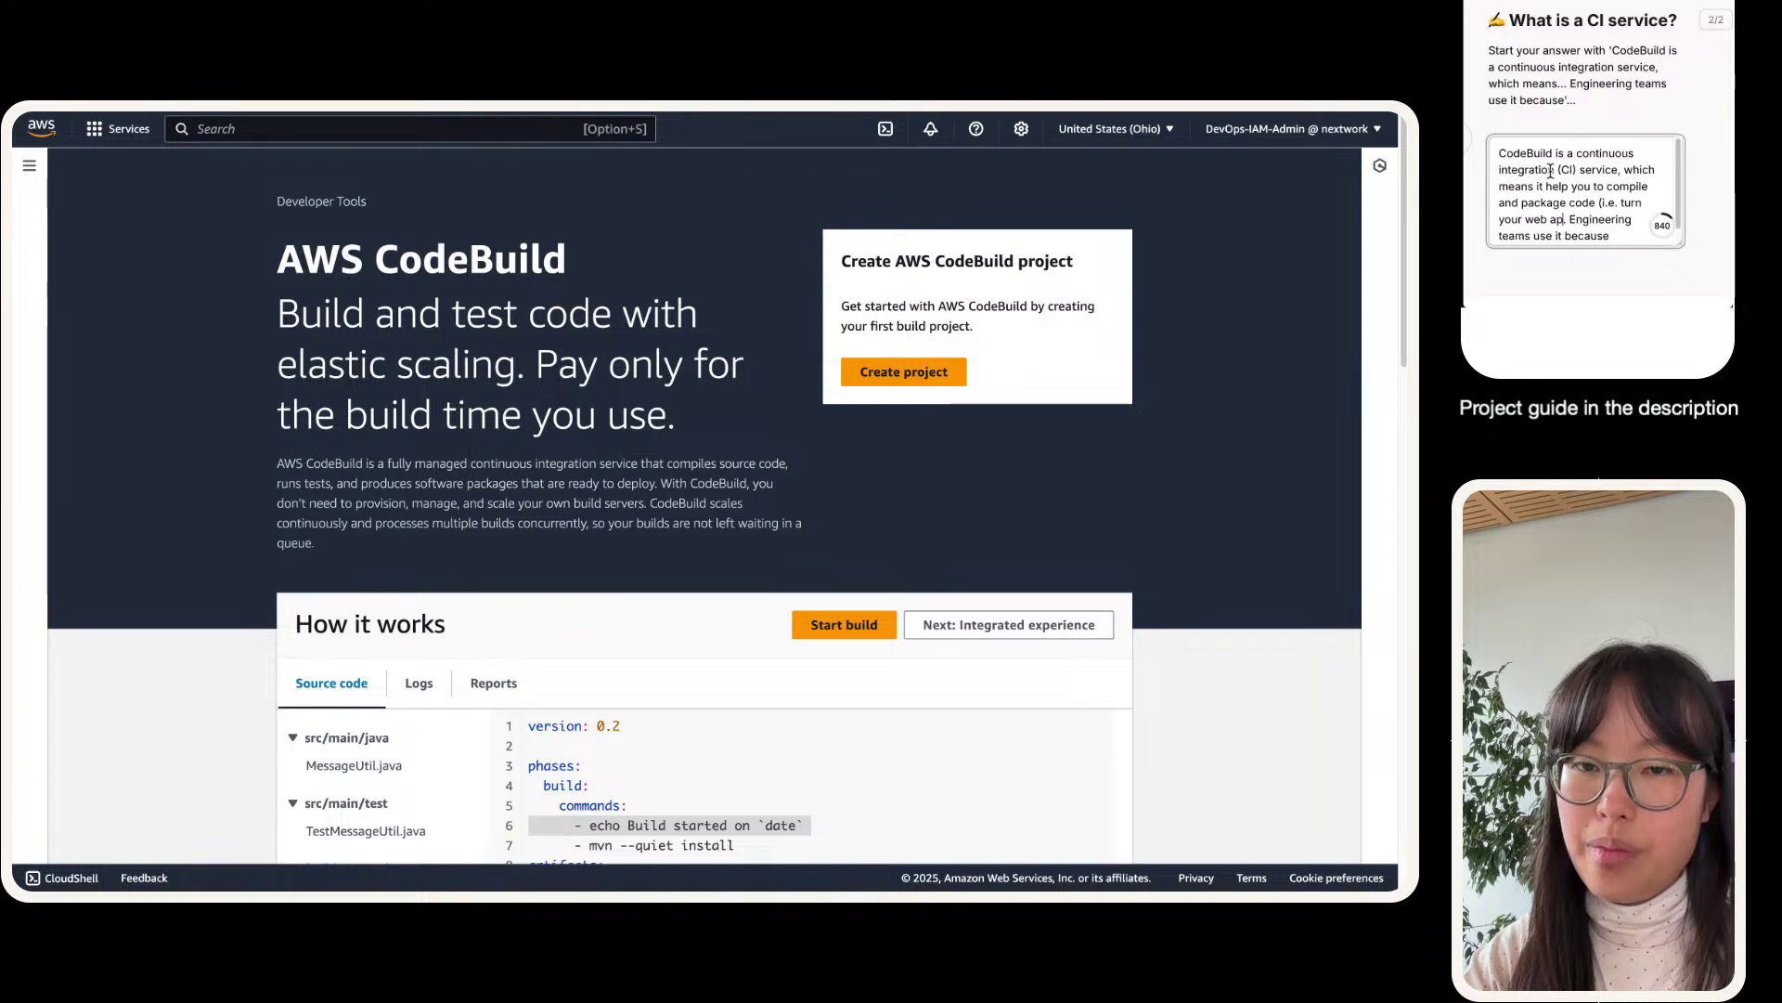
type("p code into something com")
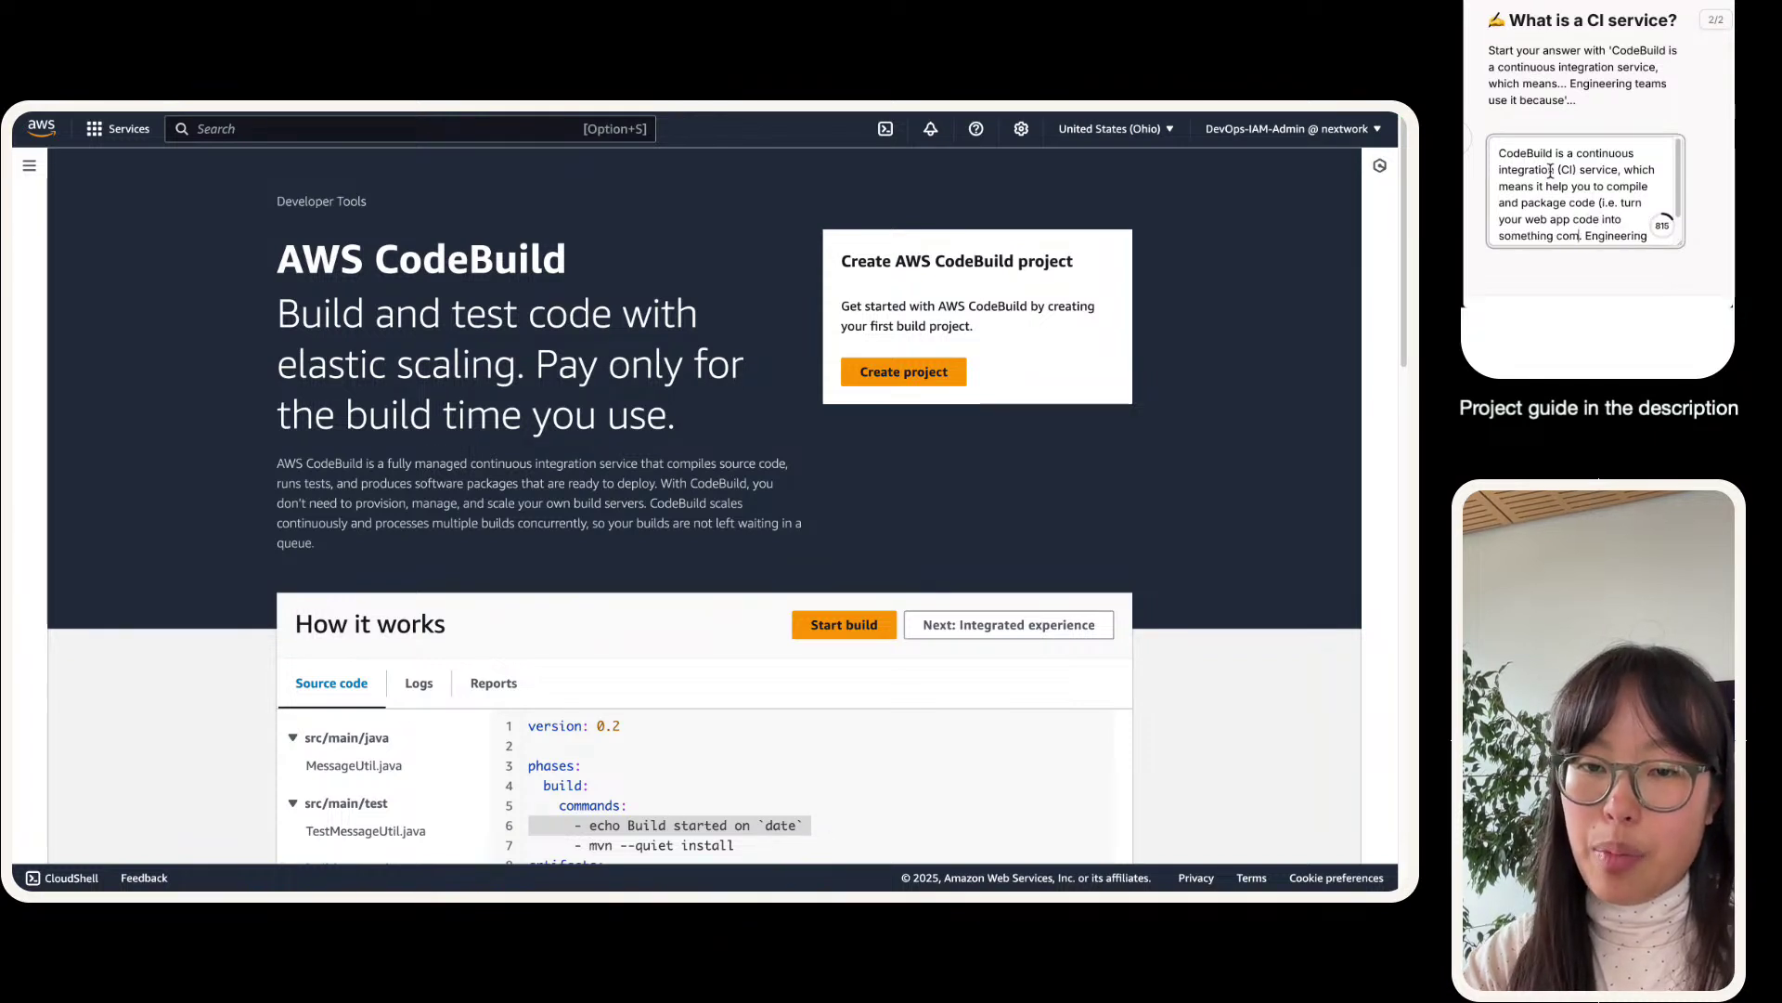
type("puters can run), then")
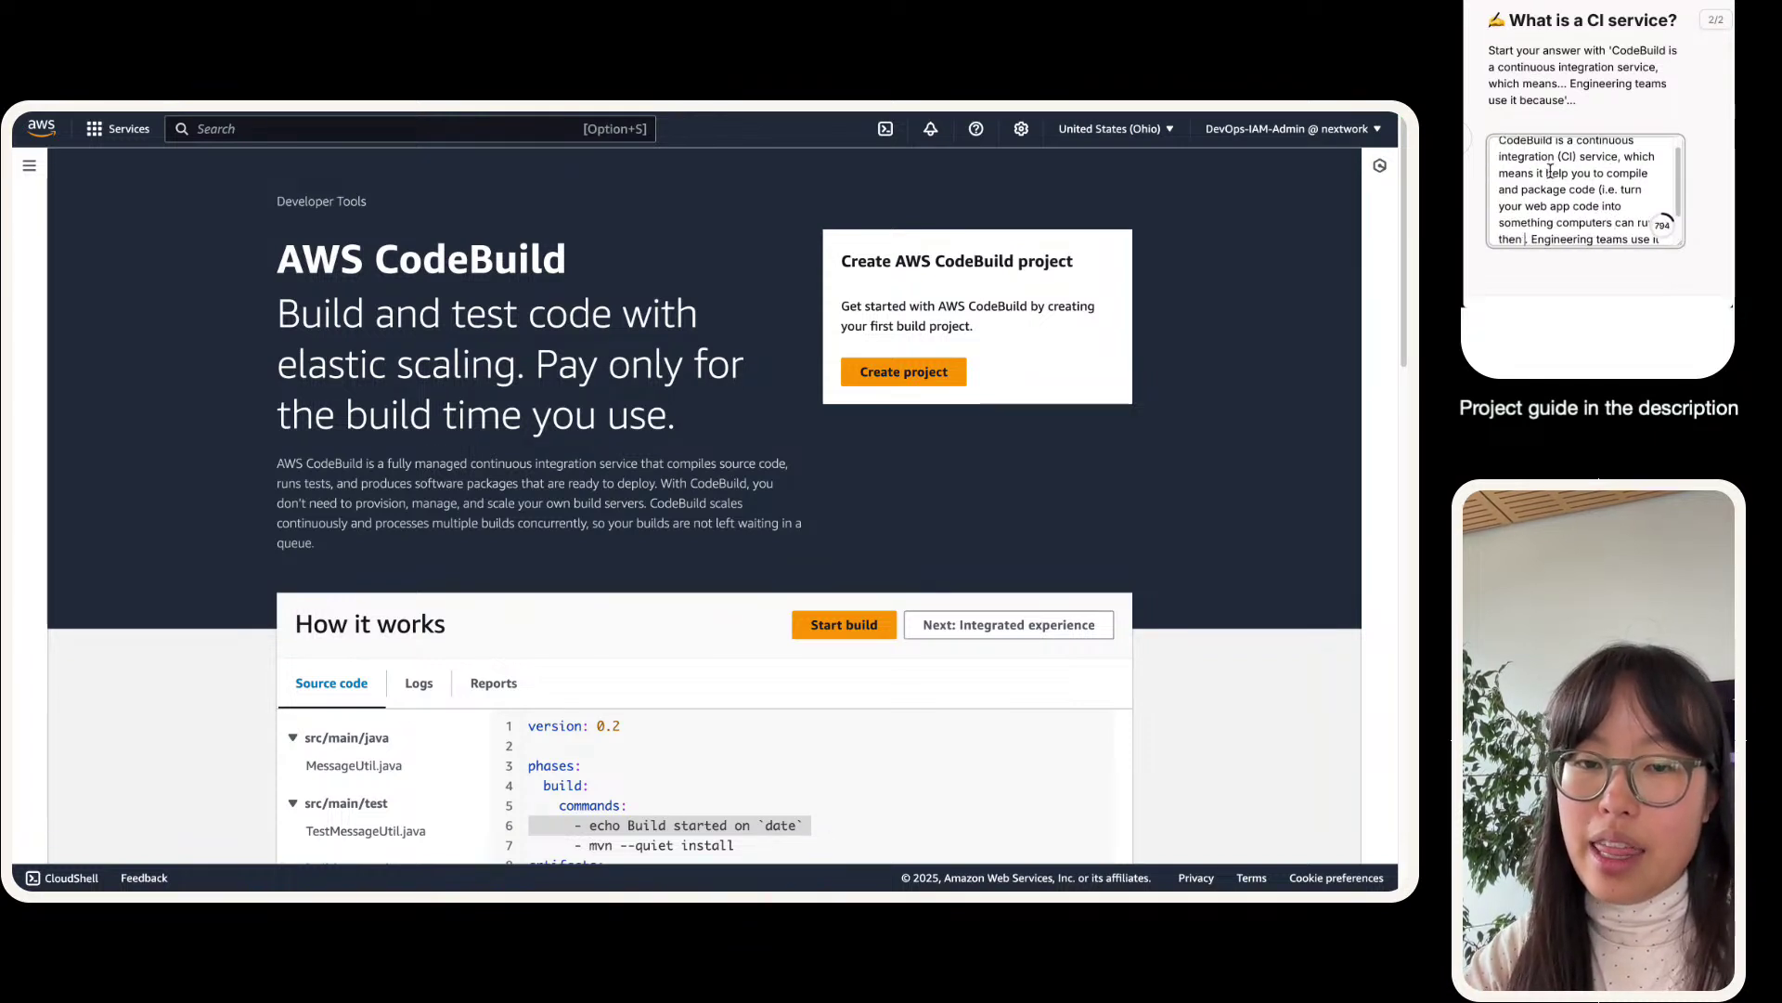
type(" compress it all into")
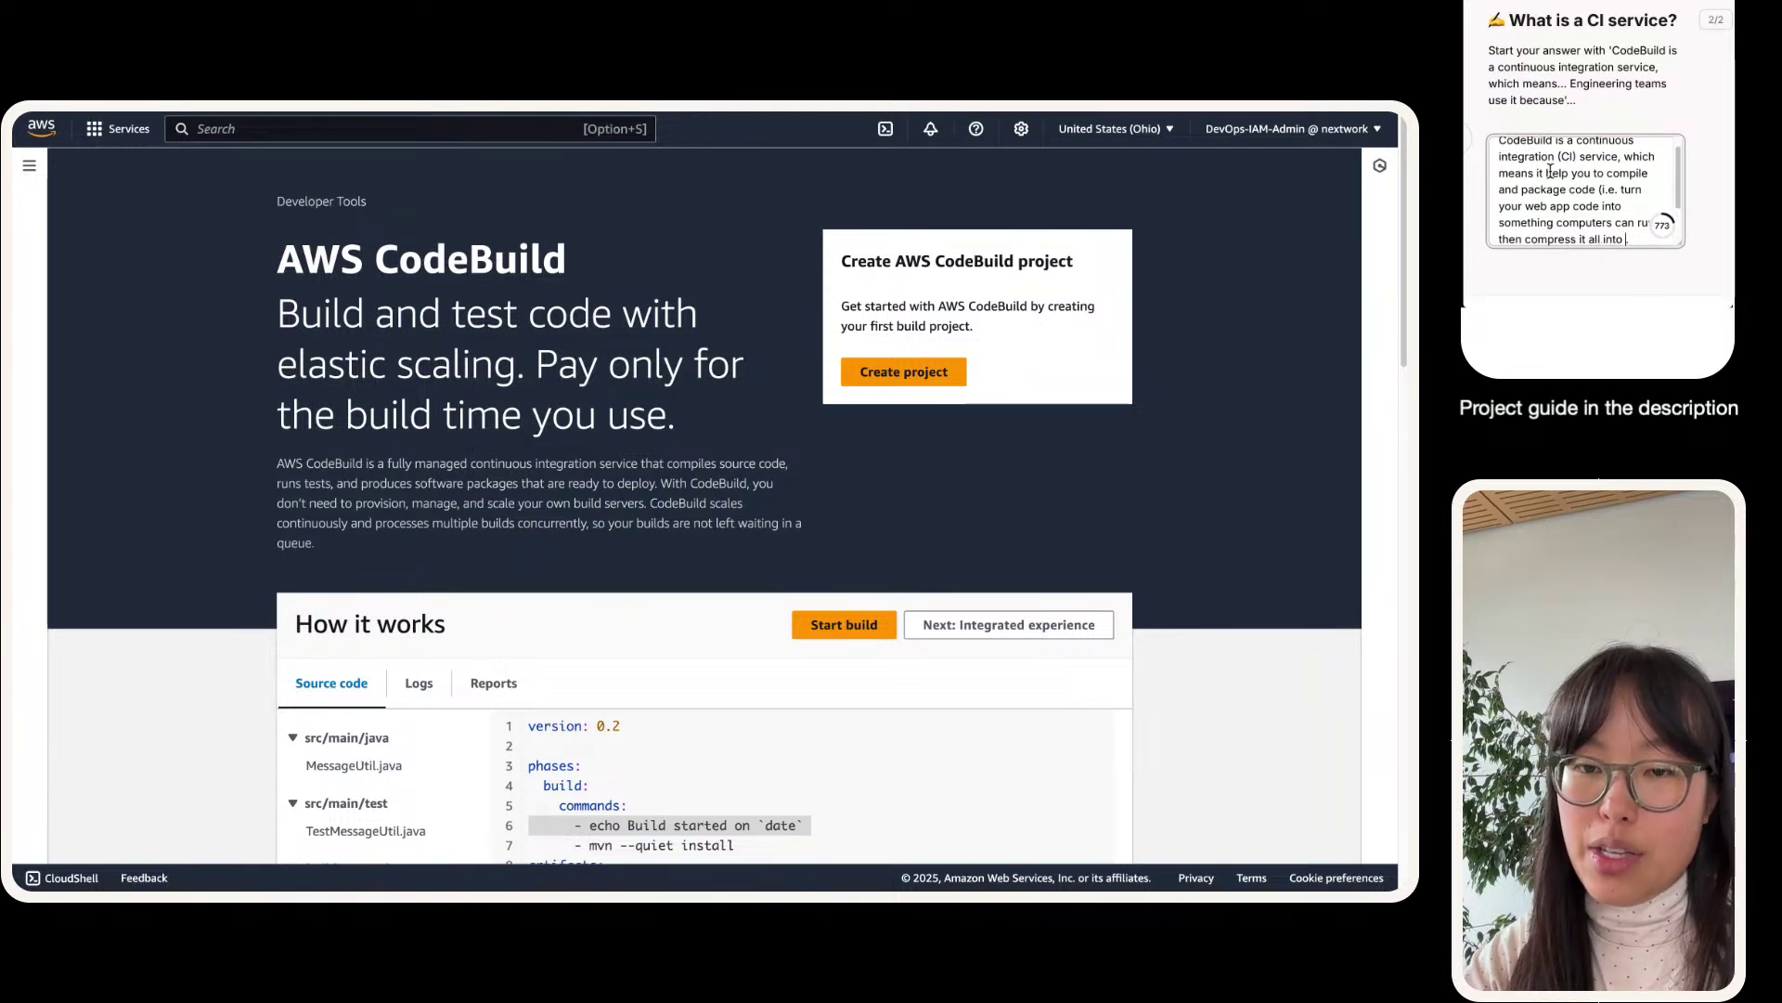
type(" a neatlittle package). Engineering teams use it because mn")
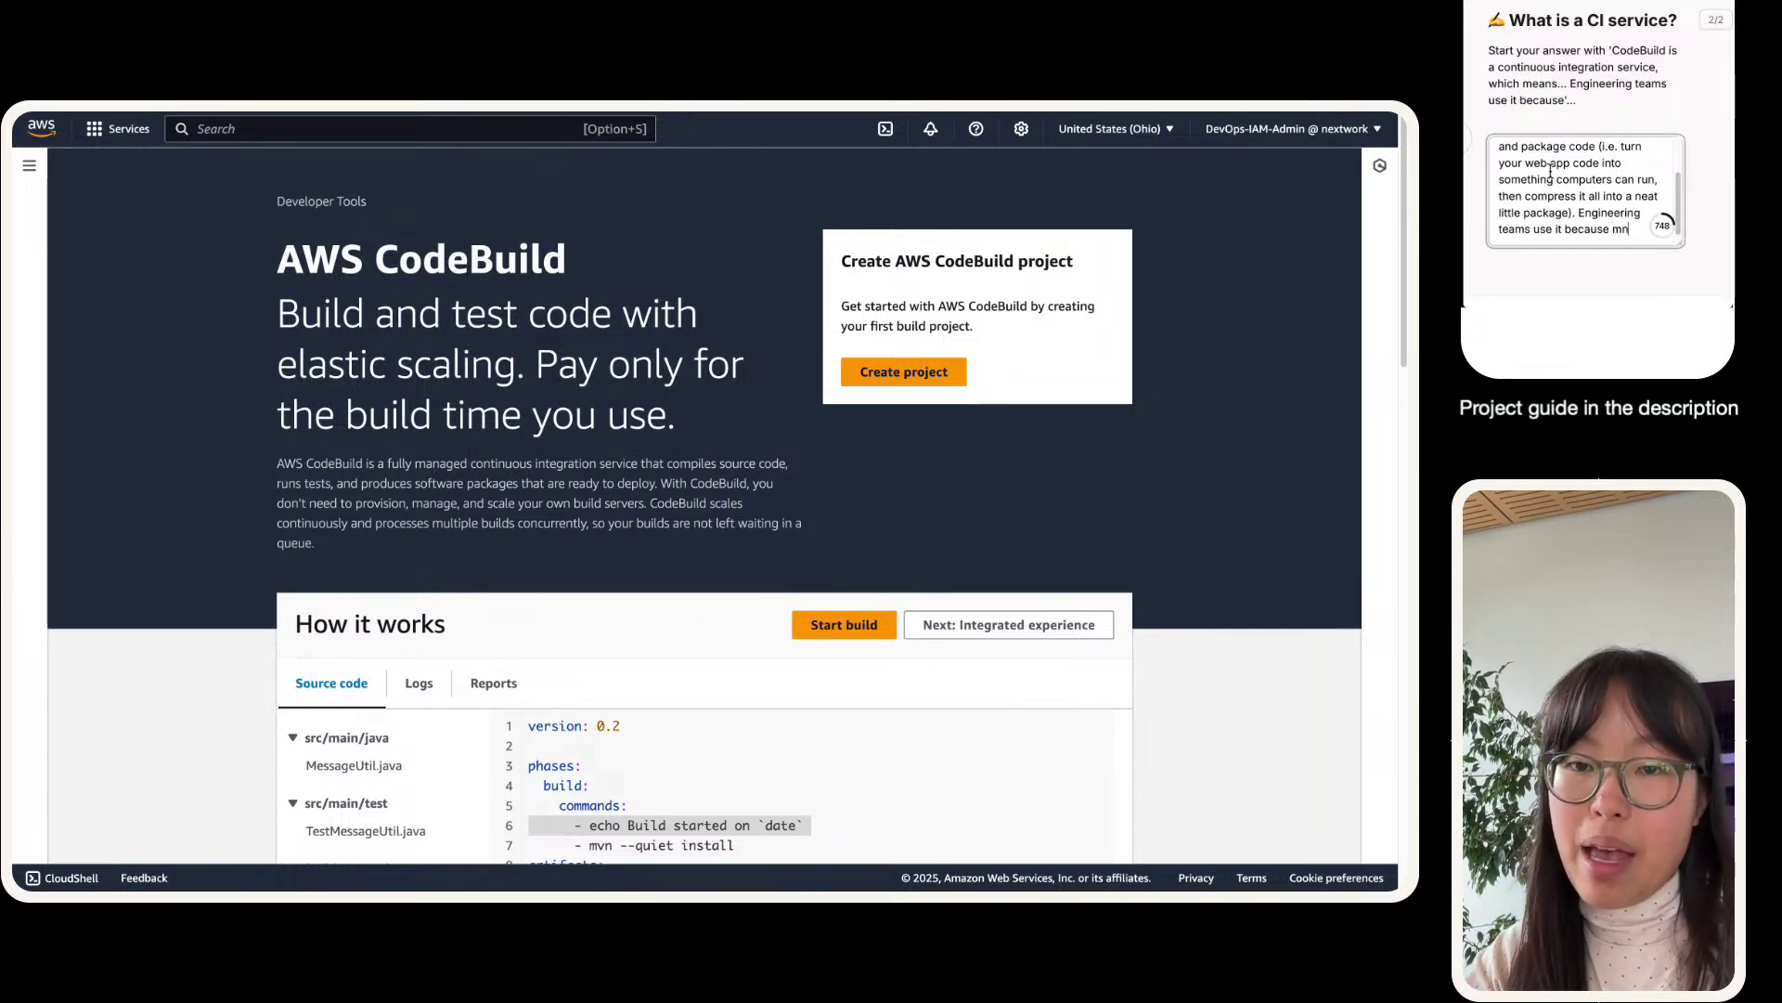
key("BackSpace")
type("e")
key("BackSpace")
type("ause ")
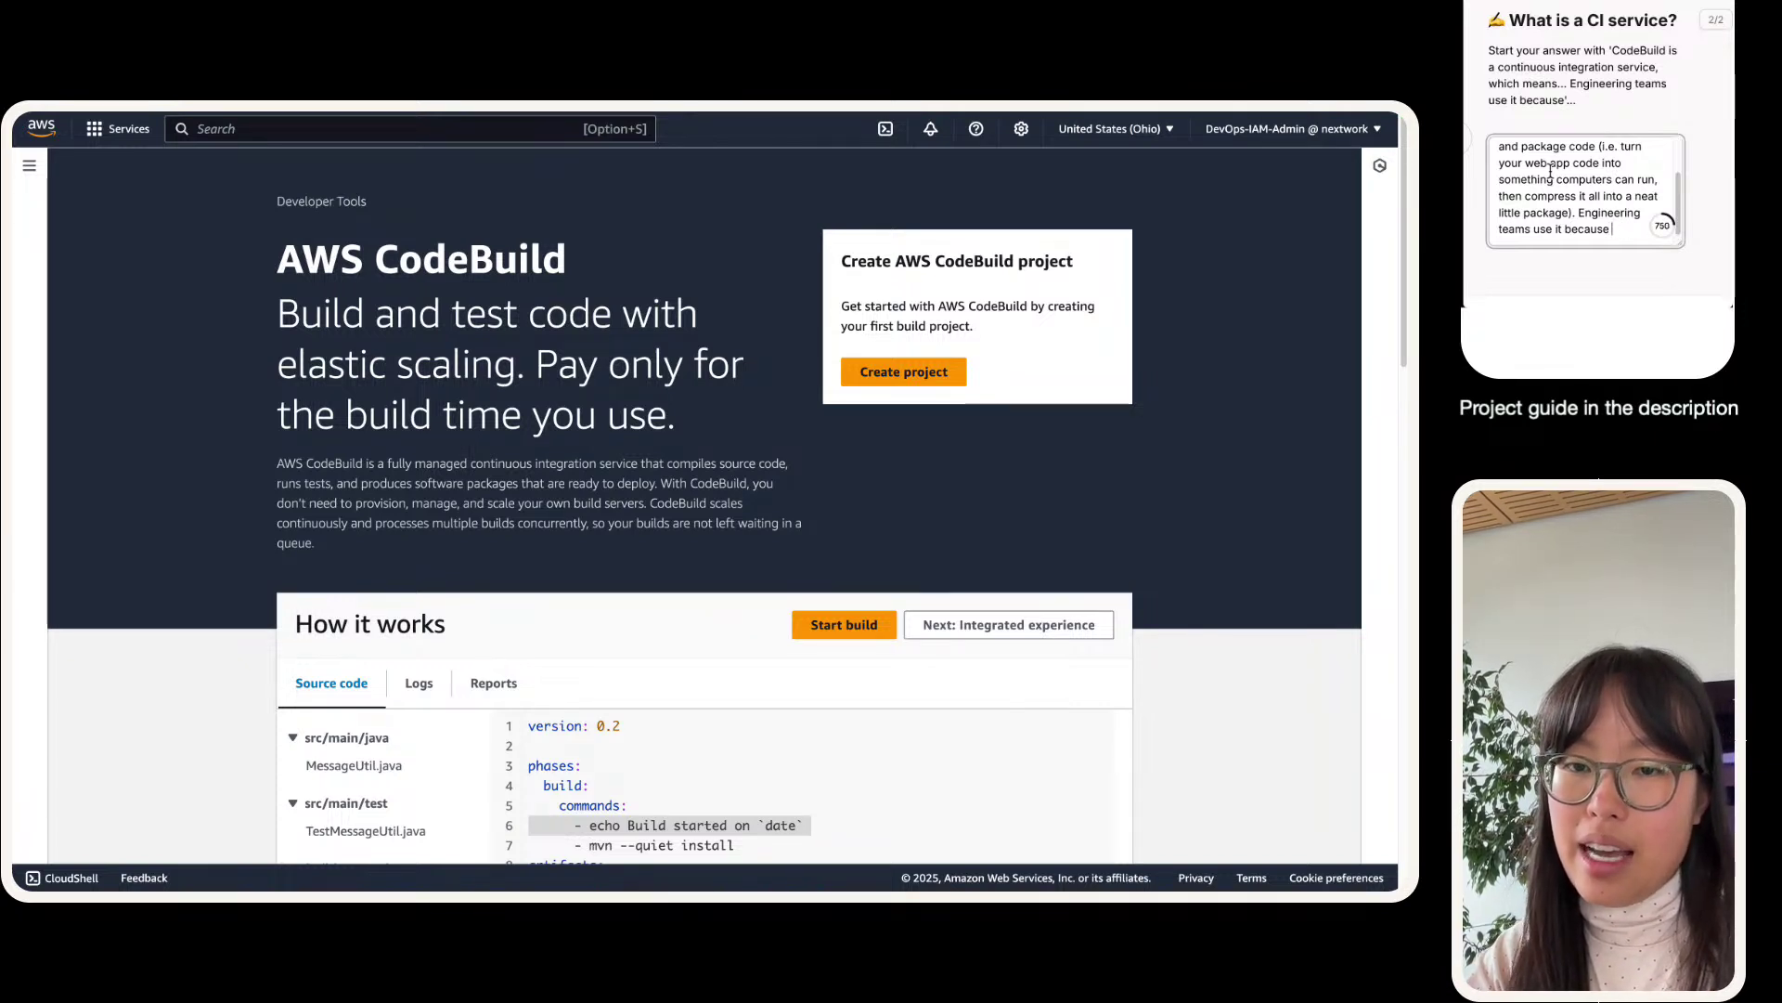
type("CI services ")
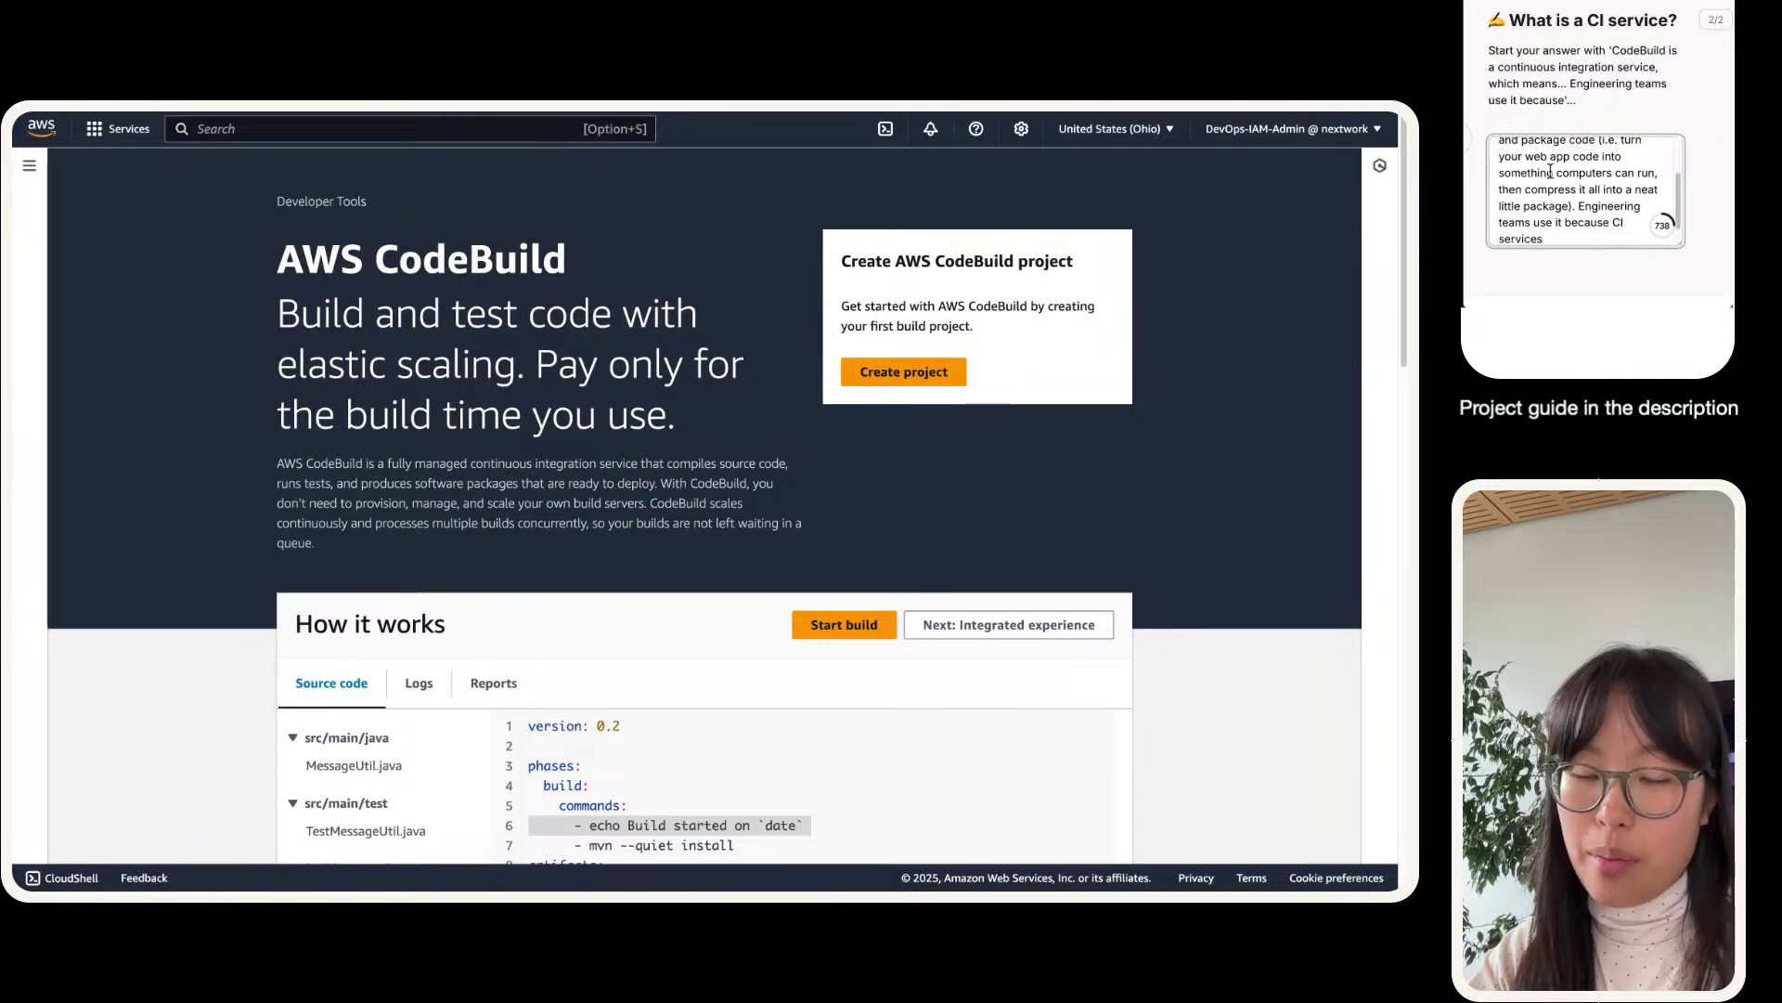
type("automate")
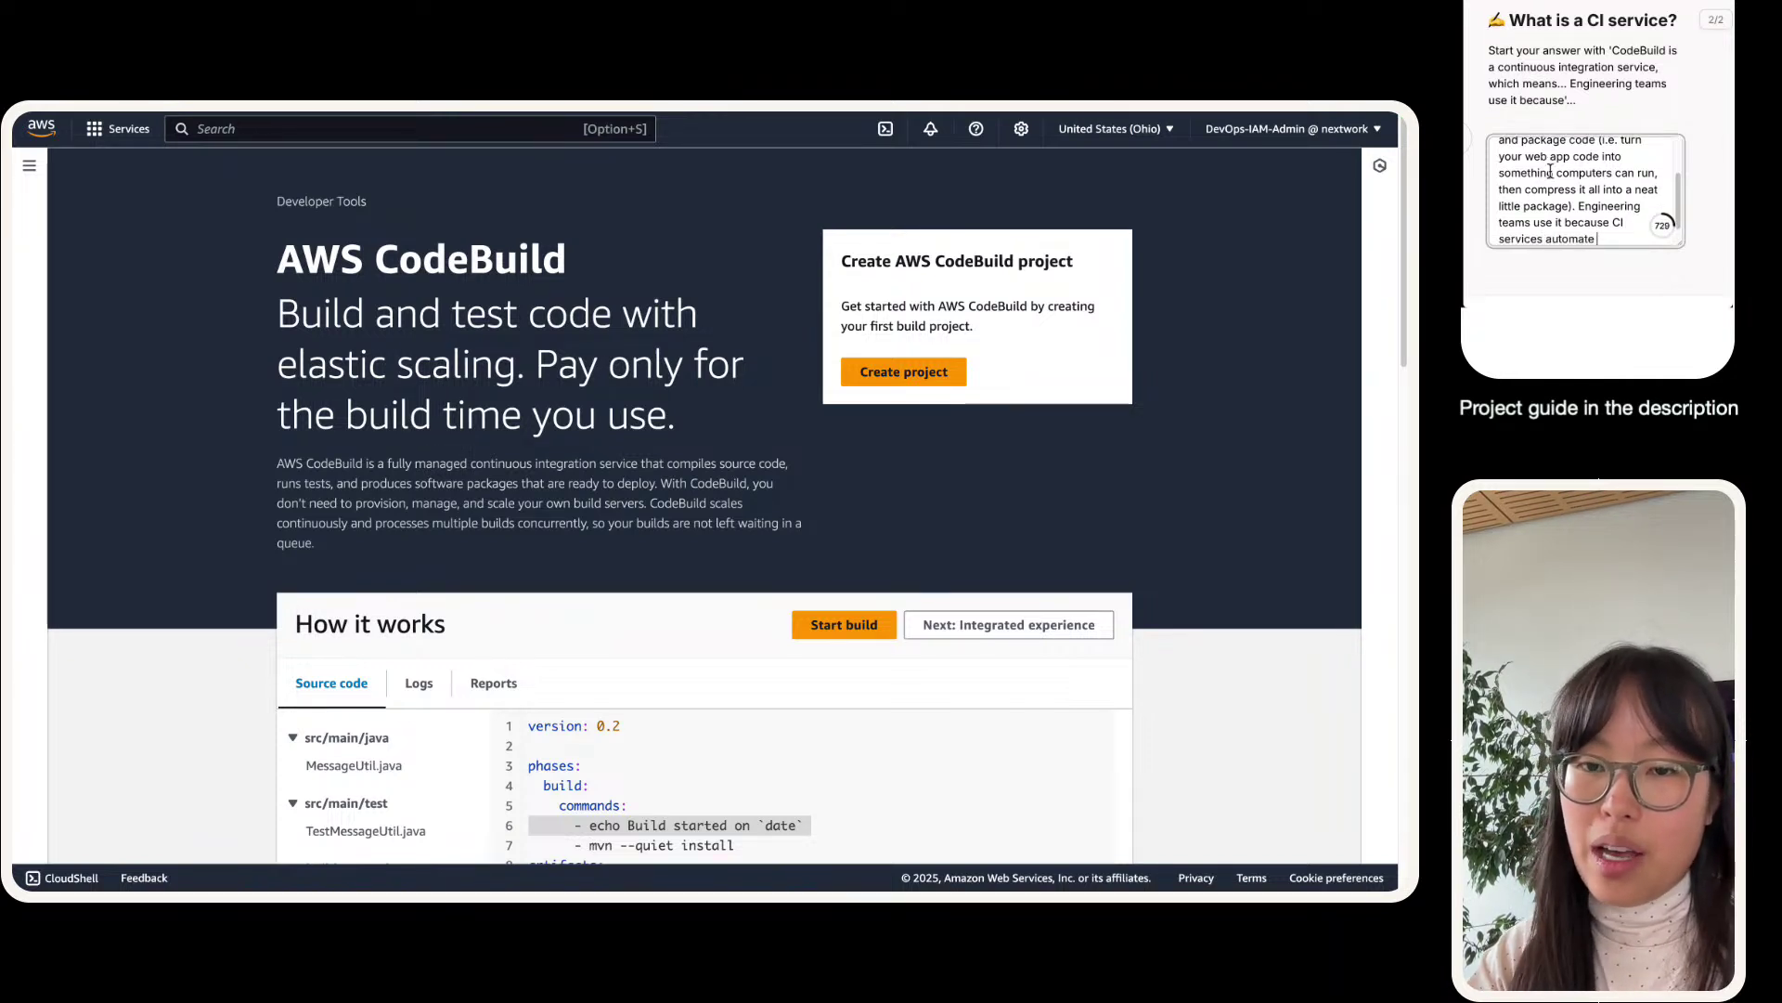
type(" this")
key("BackSpace")
key("BackSpace")
key("BackSpace")
key("BackSpace")
key("BackSpace")
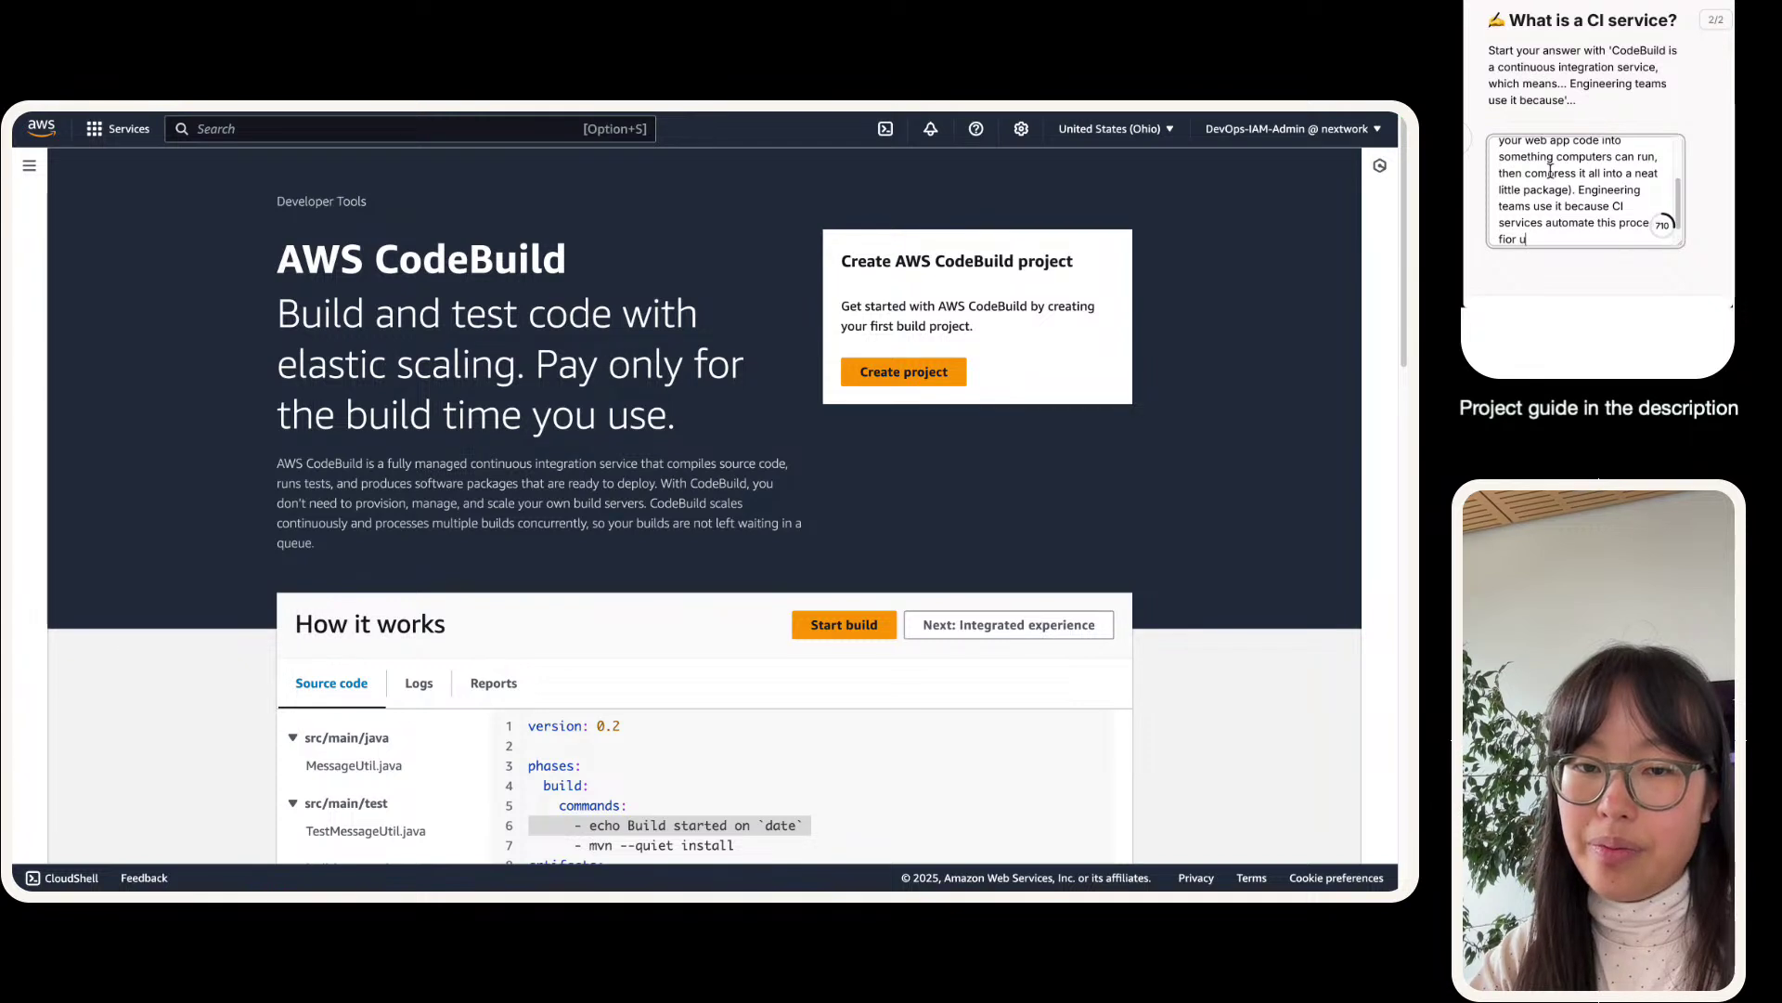
type("or us - i")
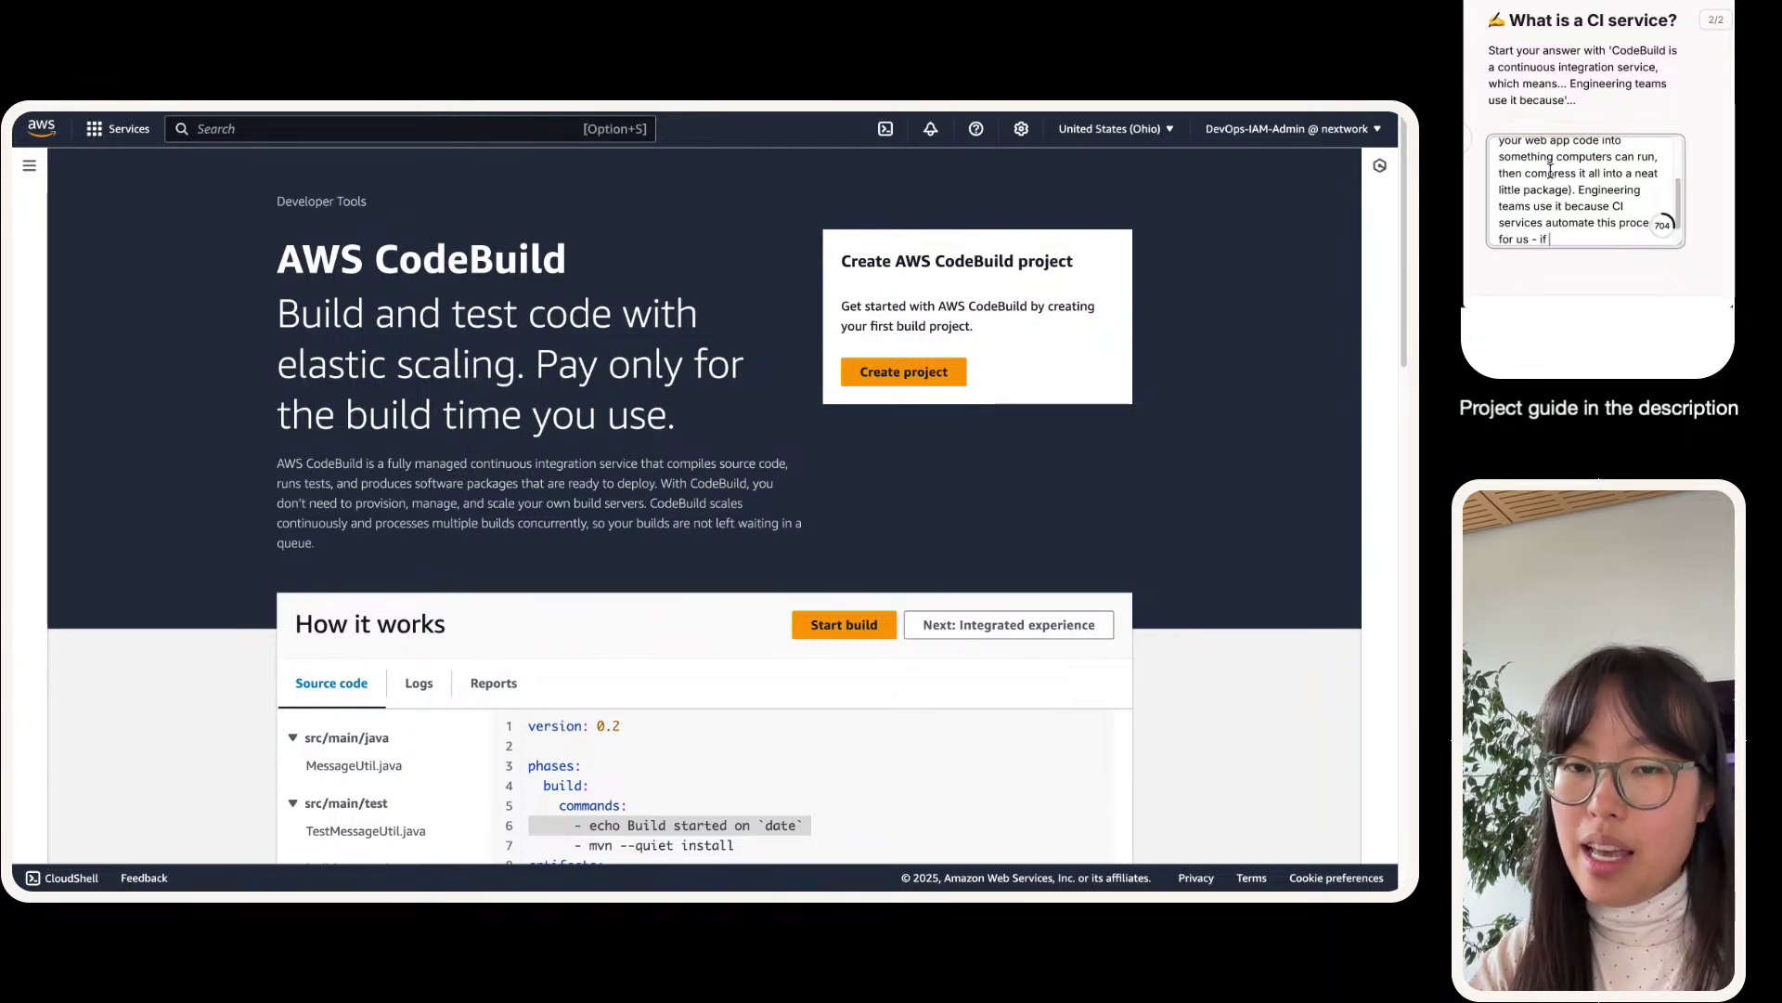
type("f CI d")
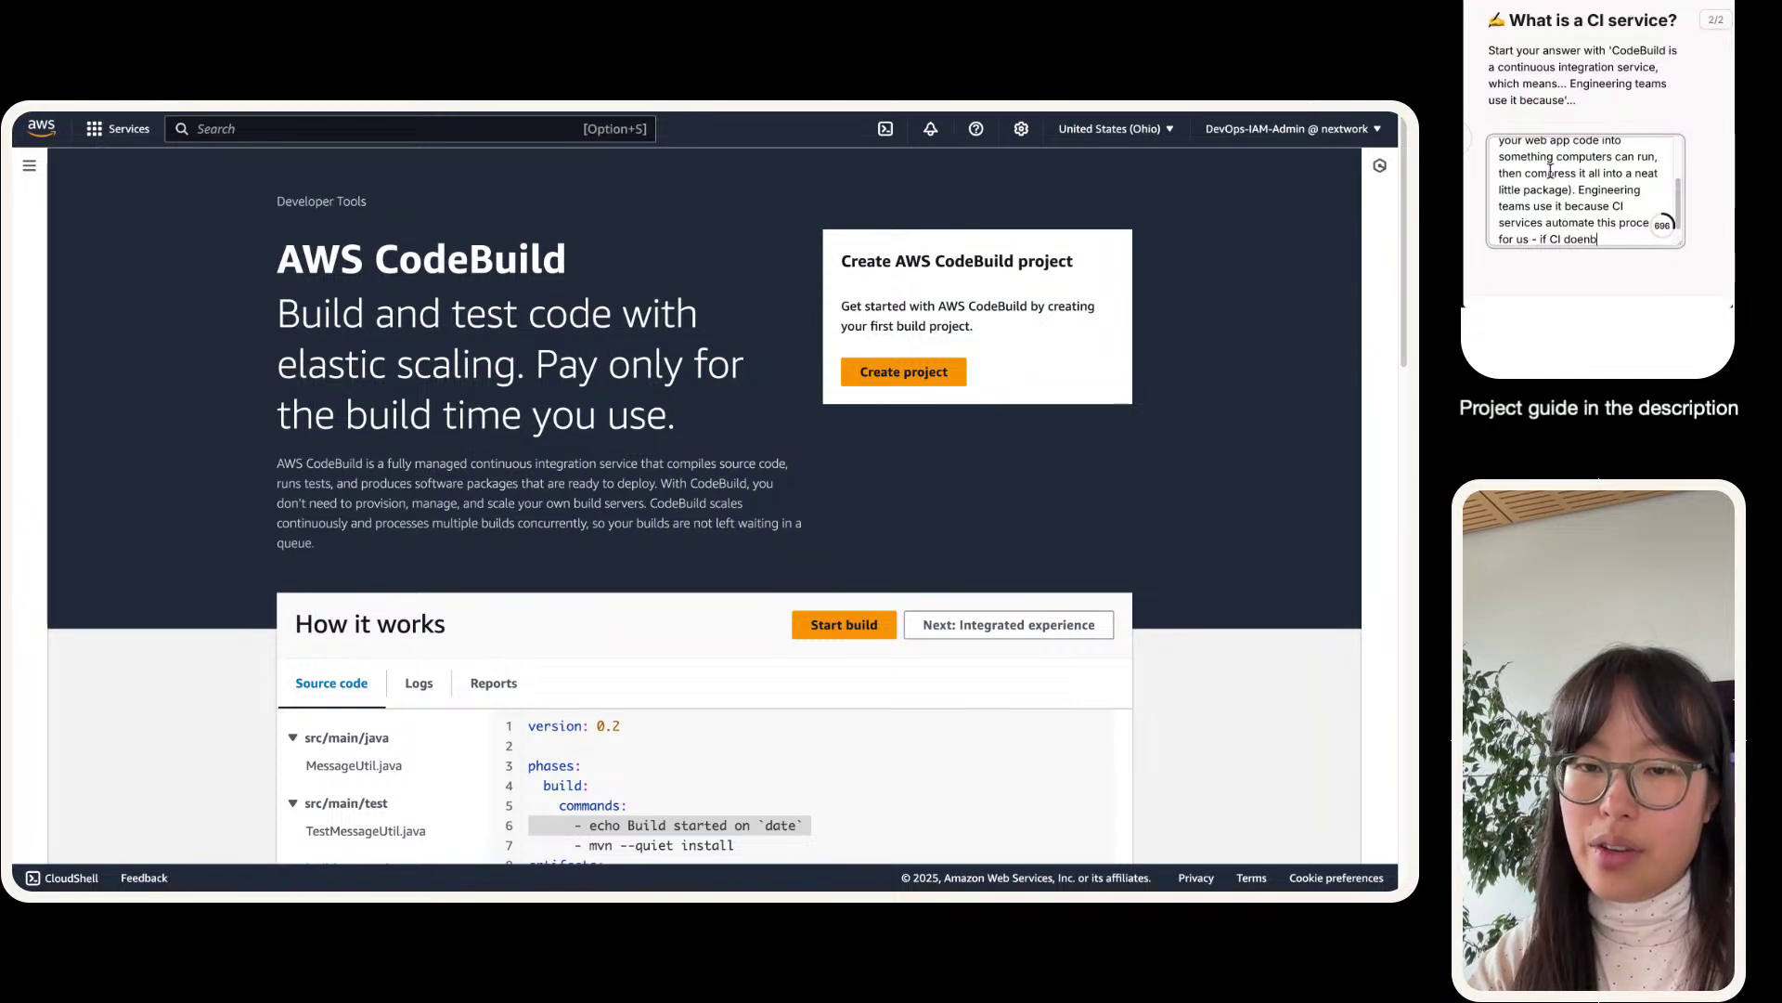
type("oesn't exis")
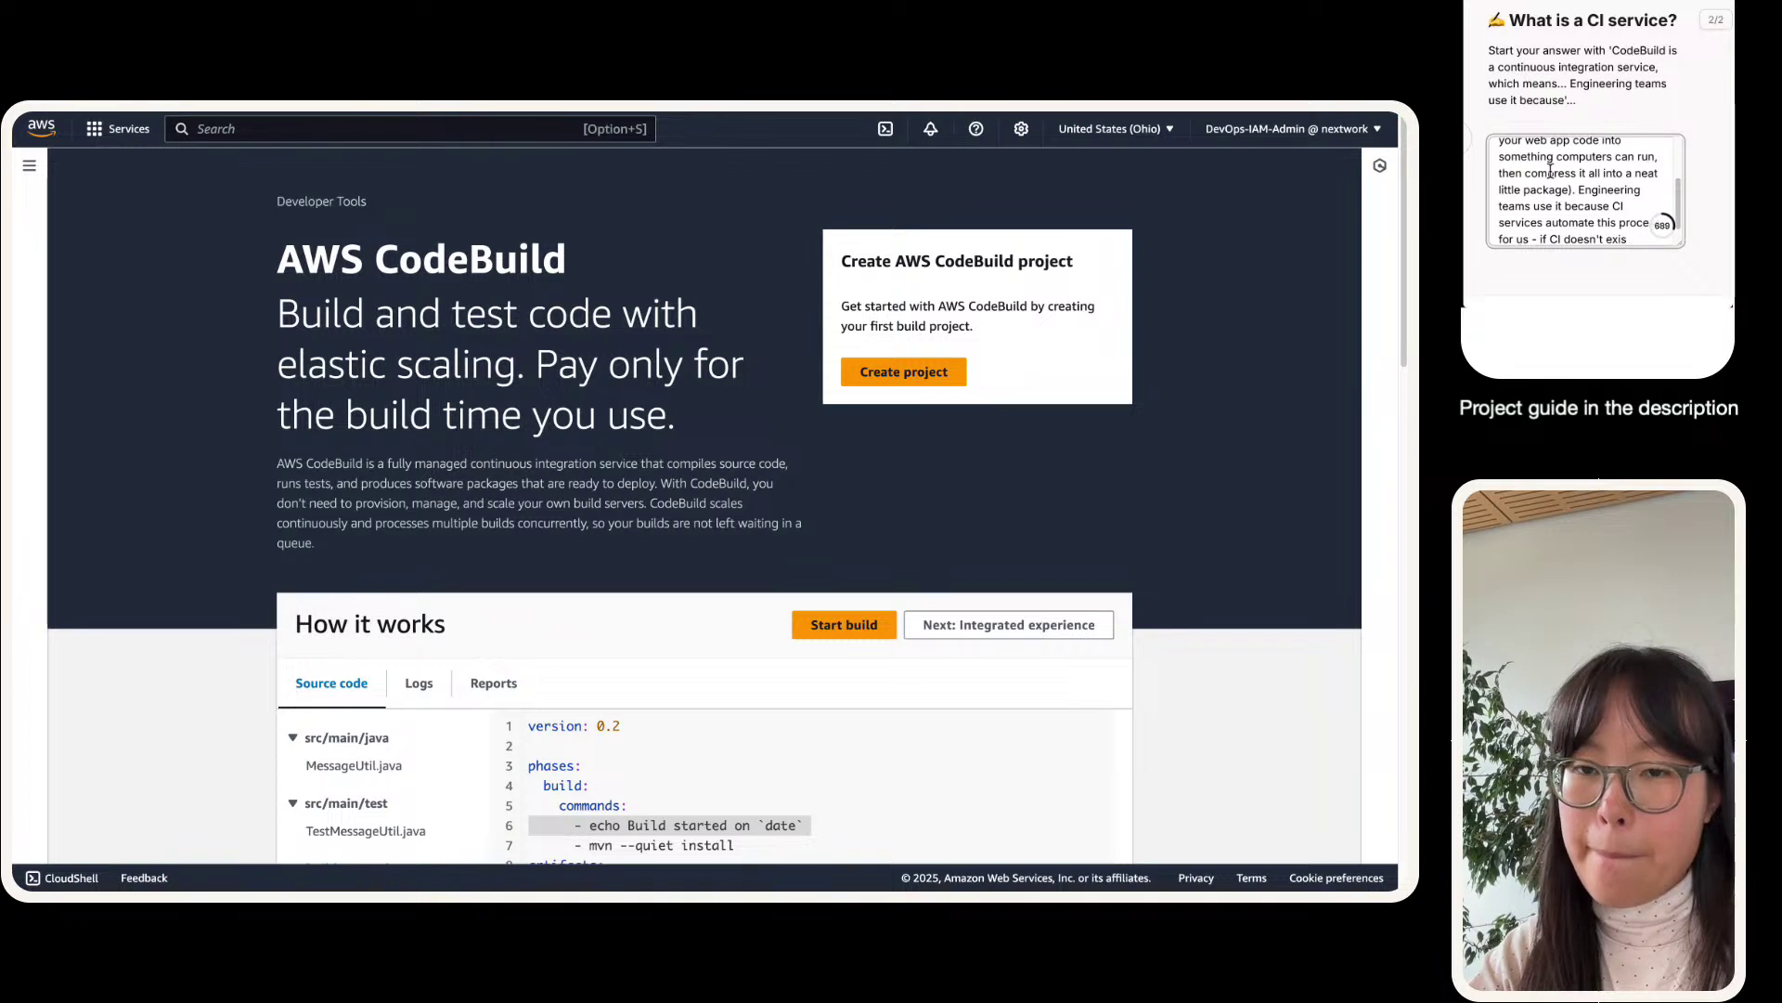
type("t, engineer woul")
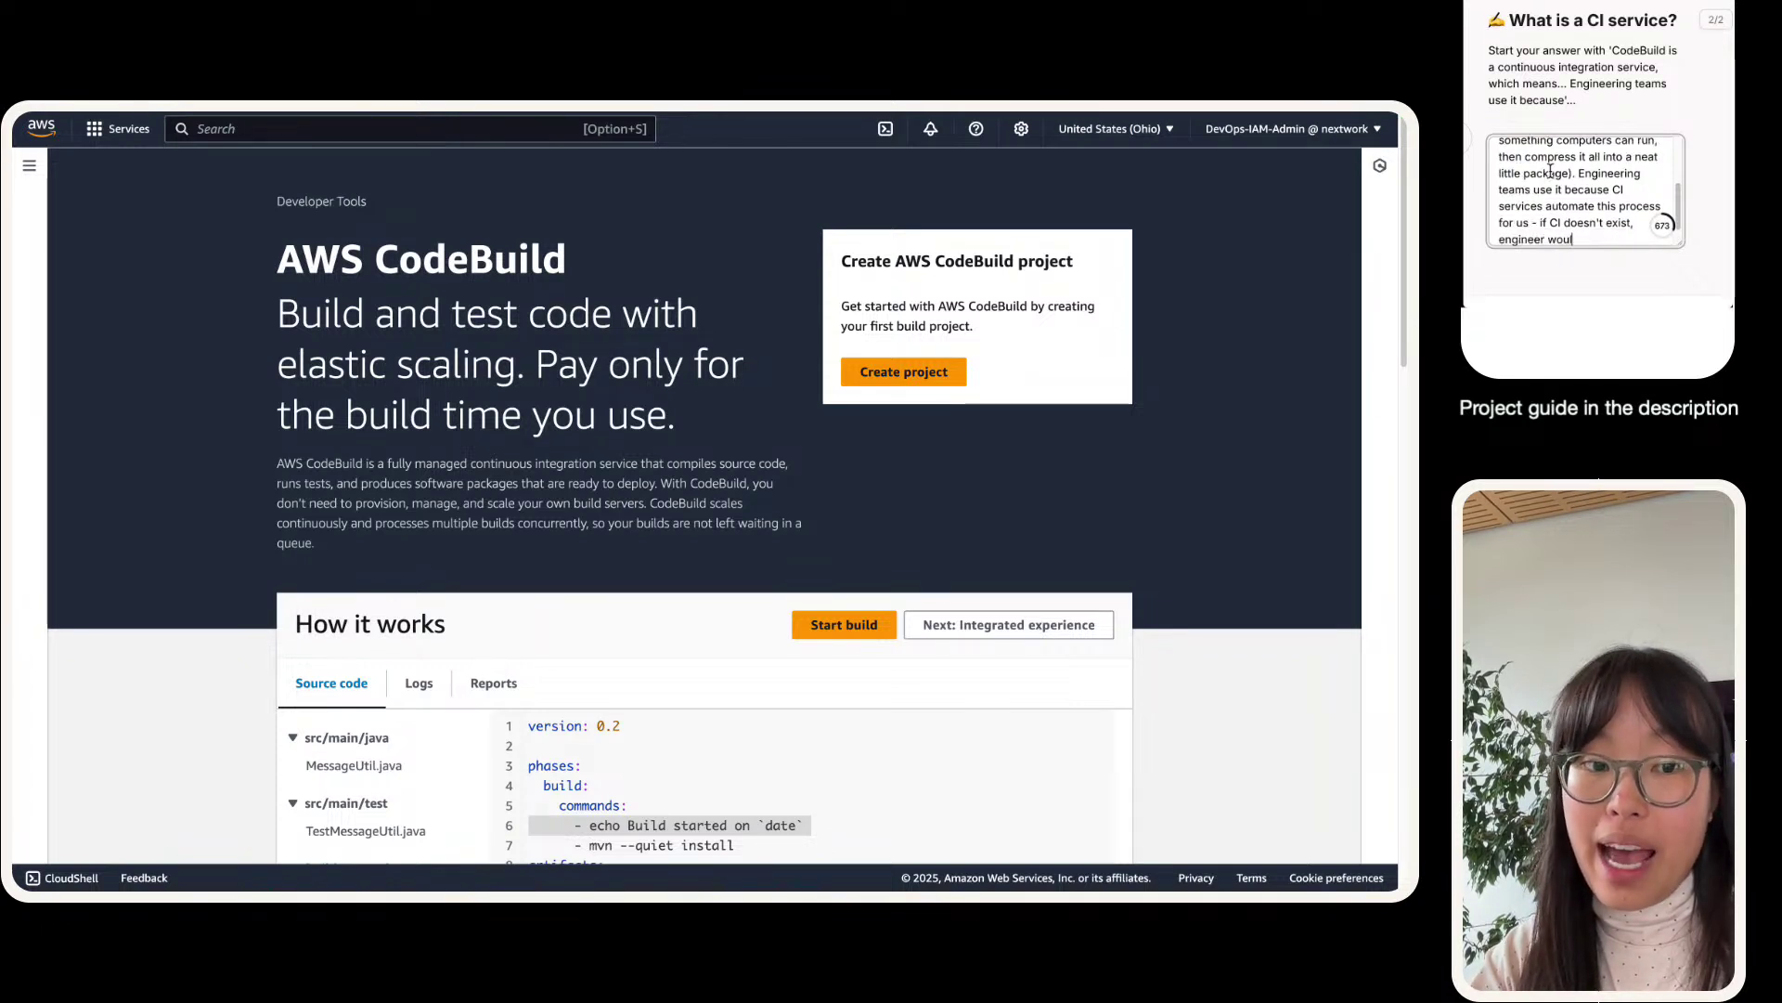
type("d have to manualy com")
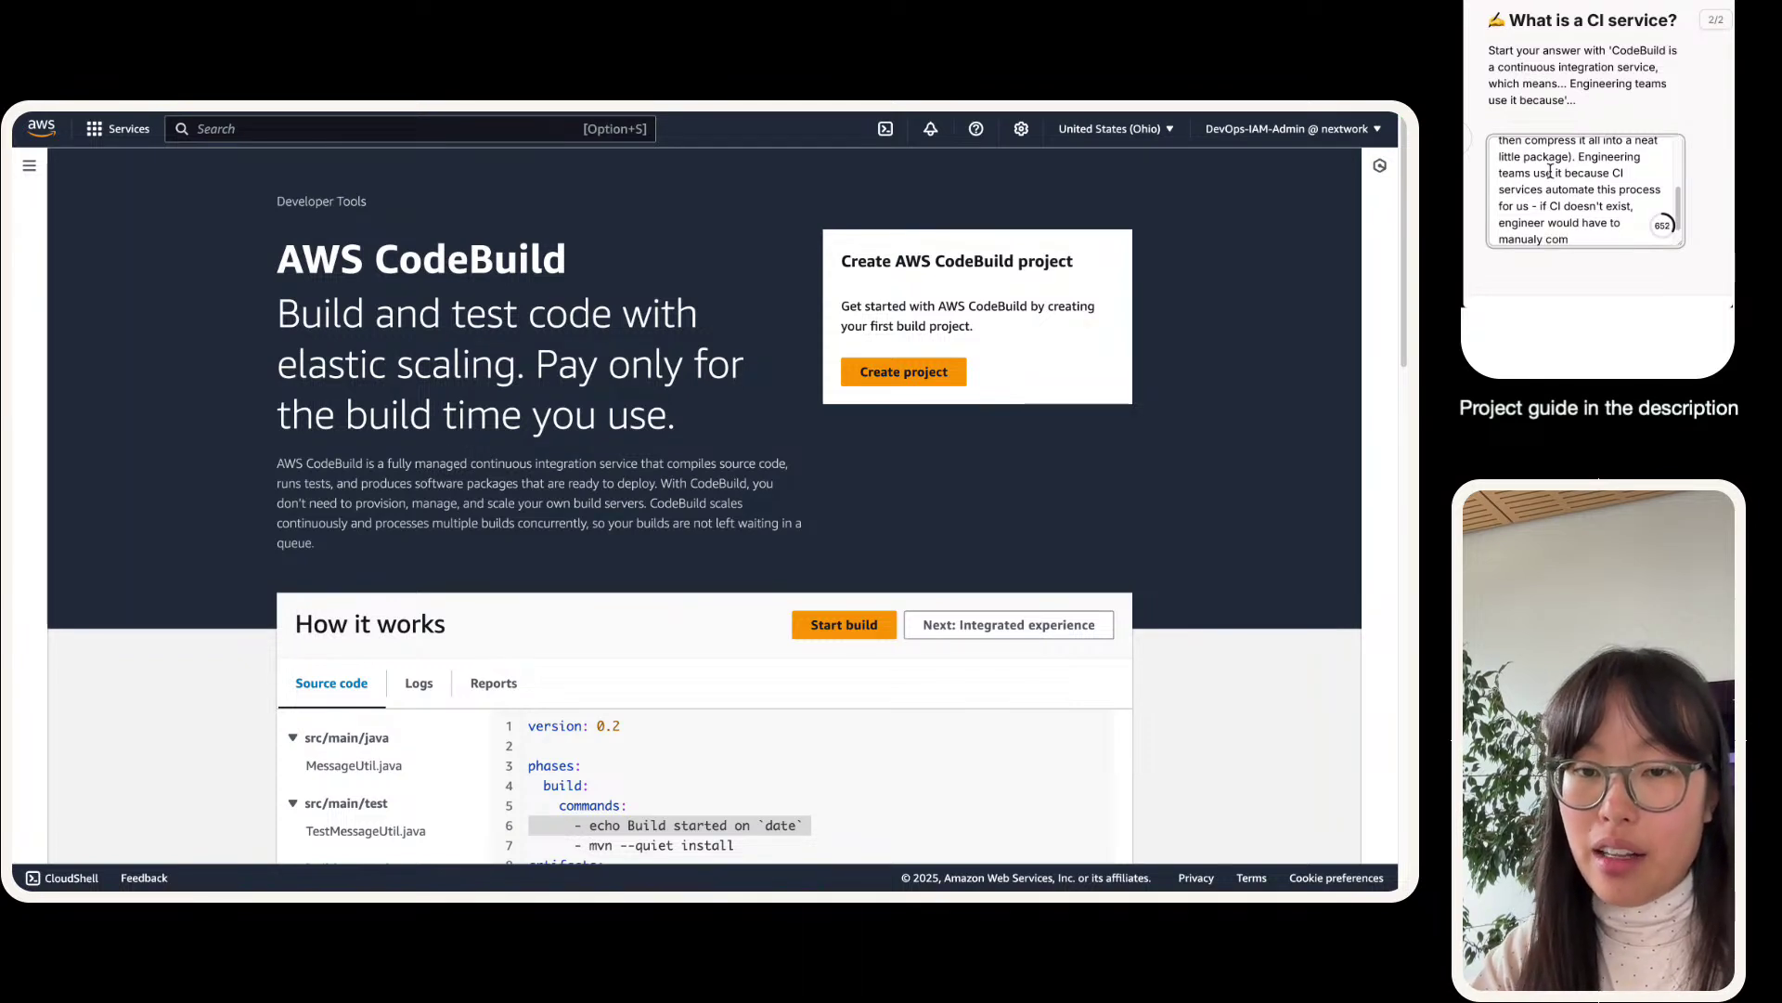
type("pile and package")
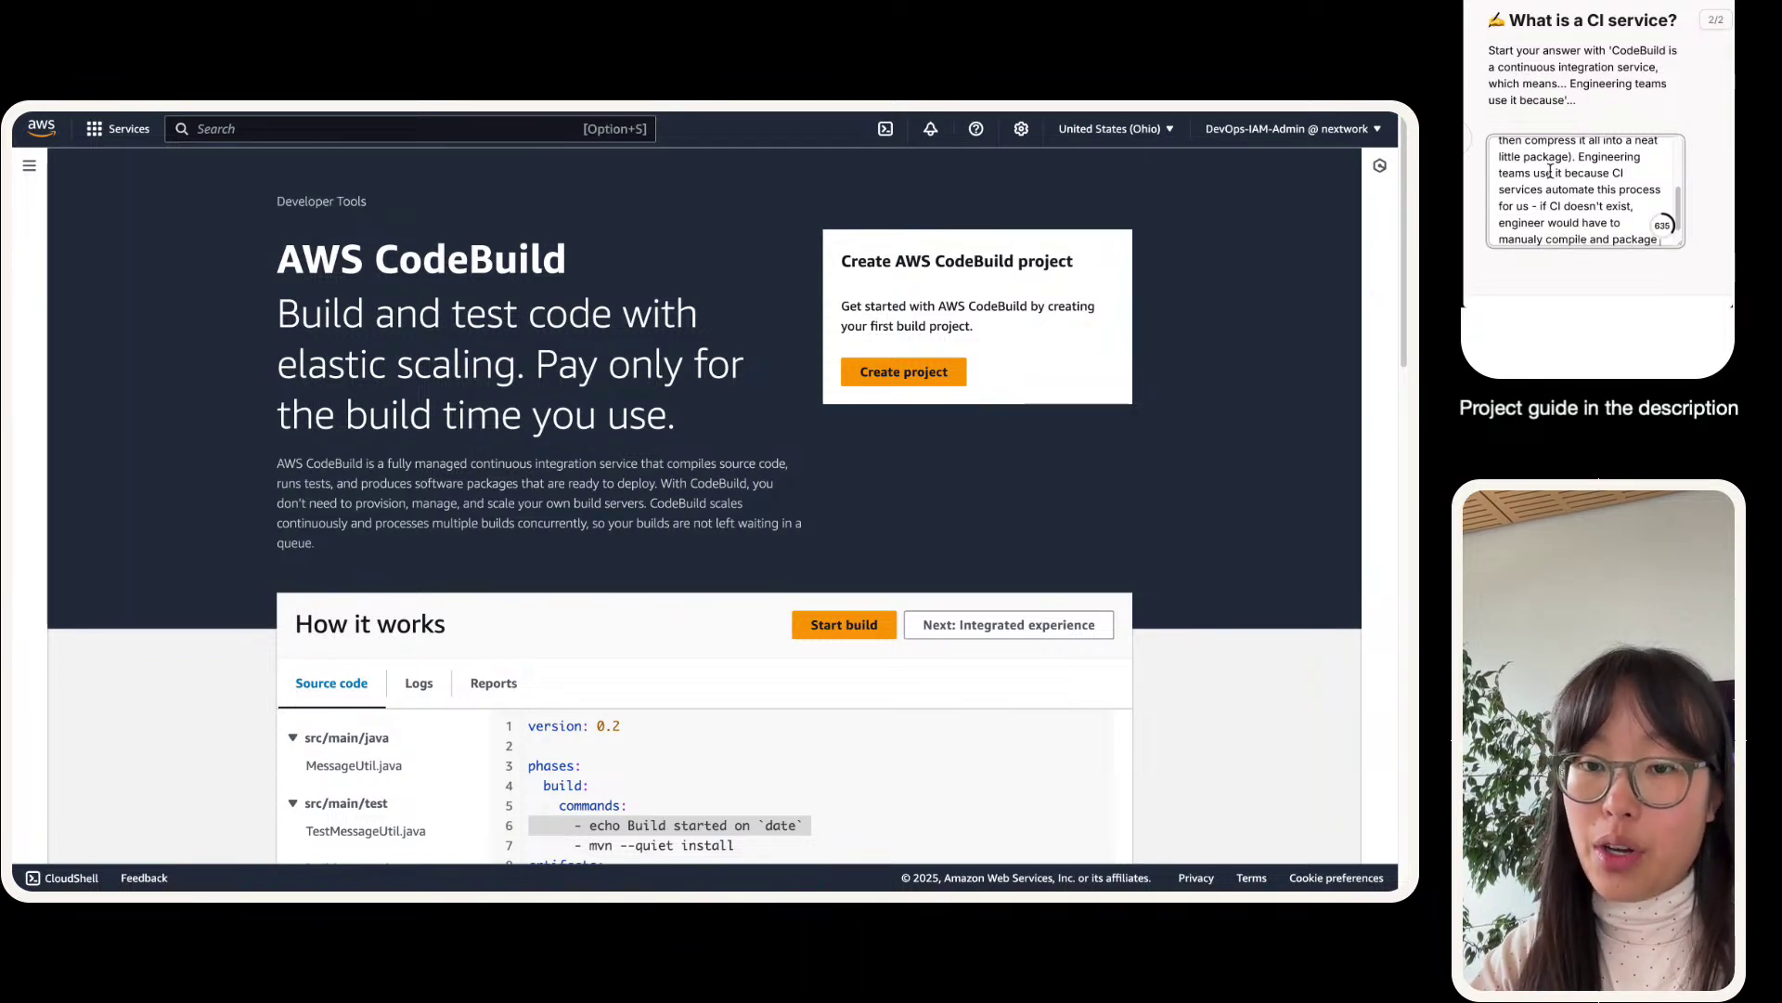
type(" code themselves ")
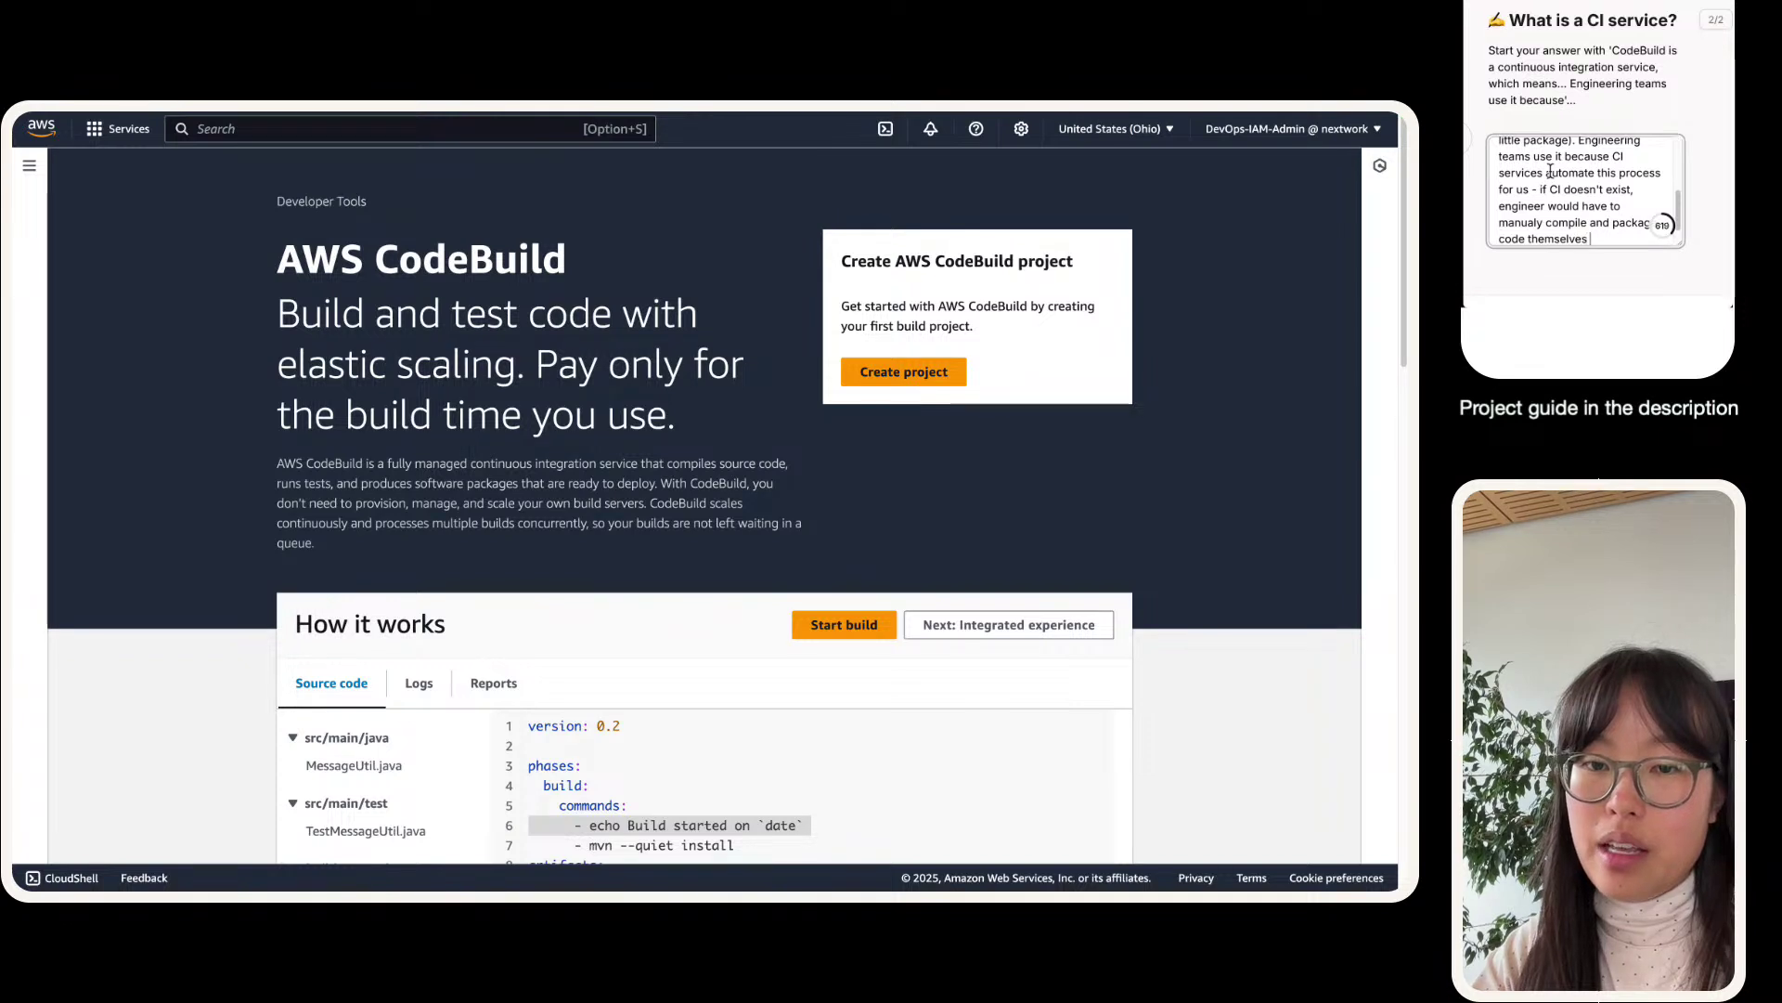
type("before they deploy it.")
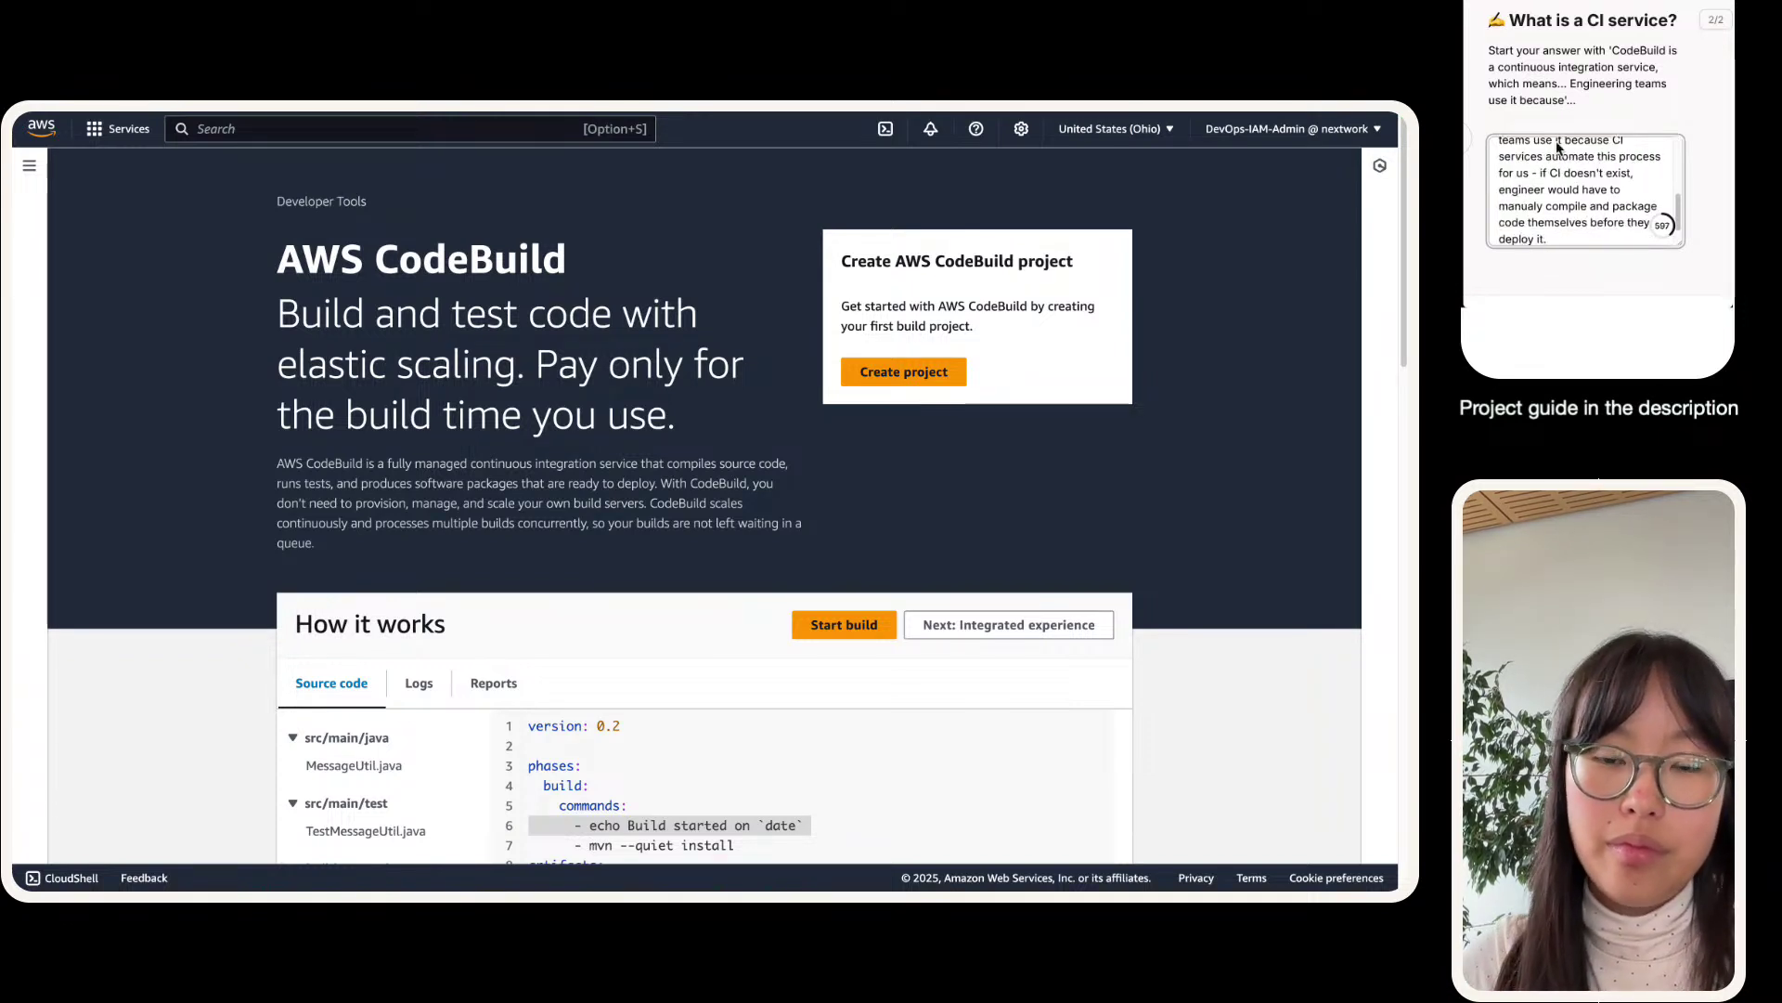
scroll(1564, 167, "down", 3)
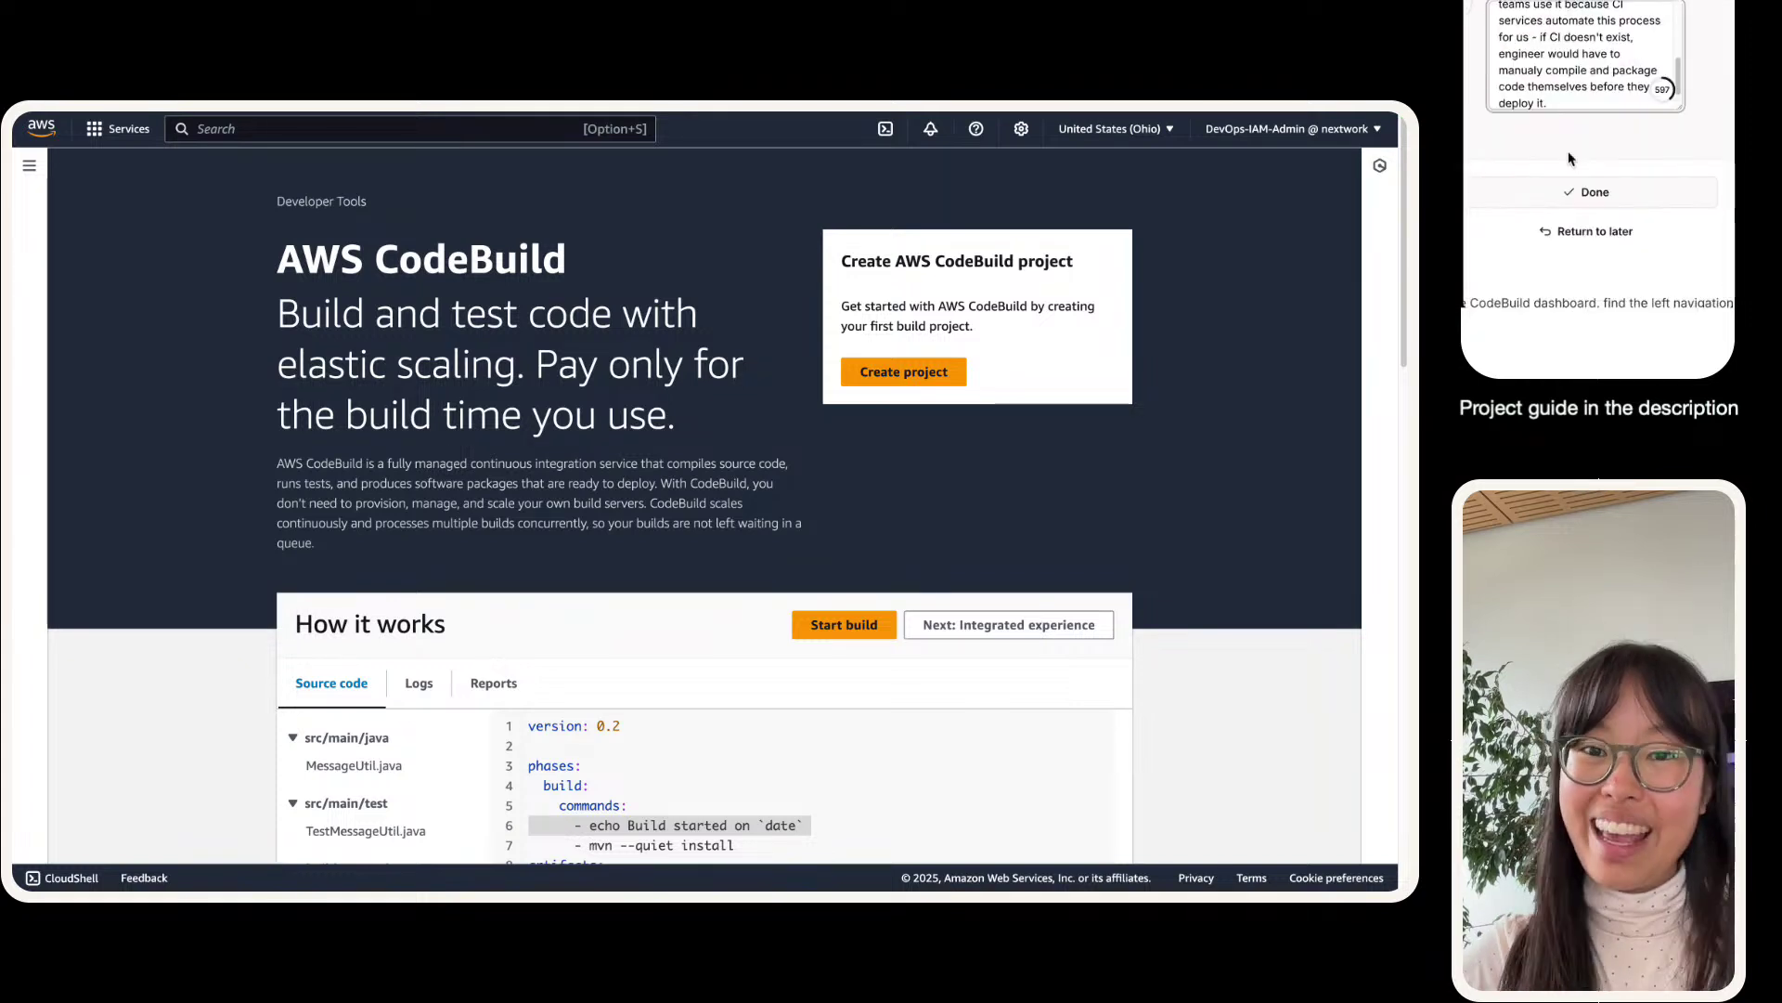
left_click(1587, 192)
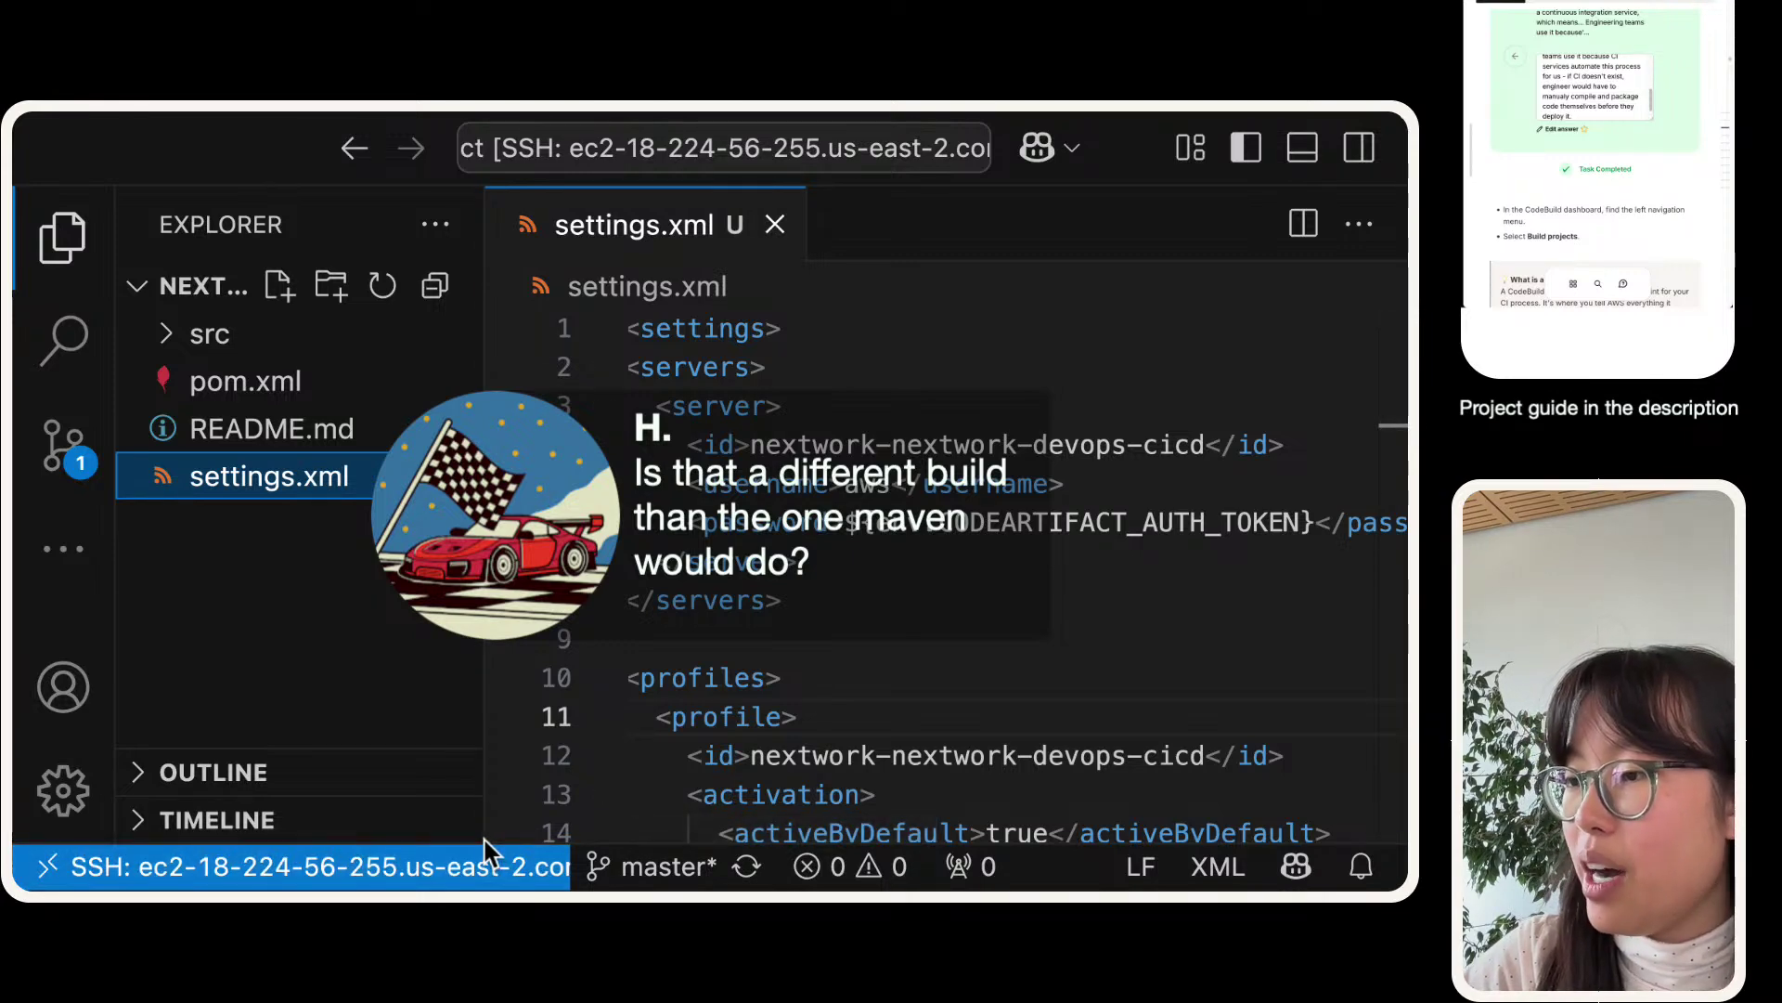
- Bring up the terminal panel and wipe the old Maven output with clear
left_click_drag(485, 839, 365, 456)
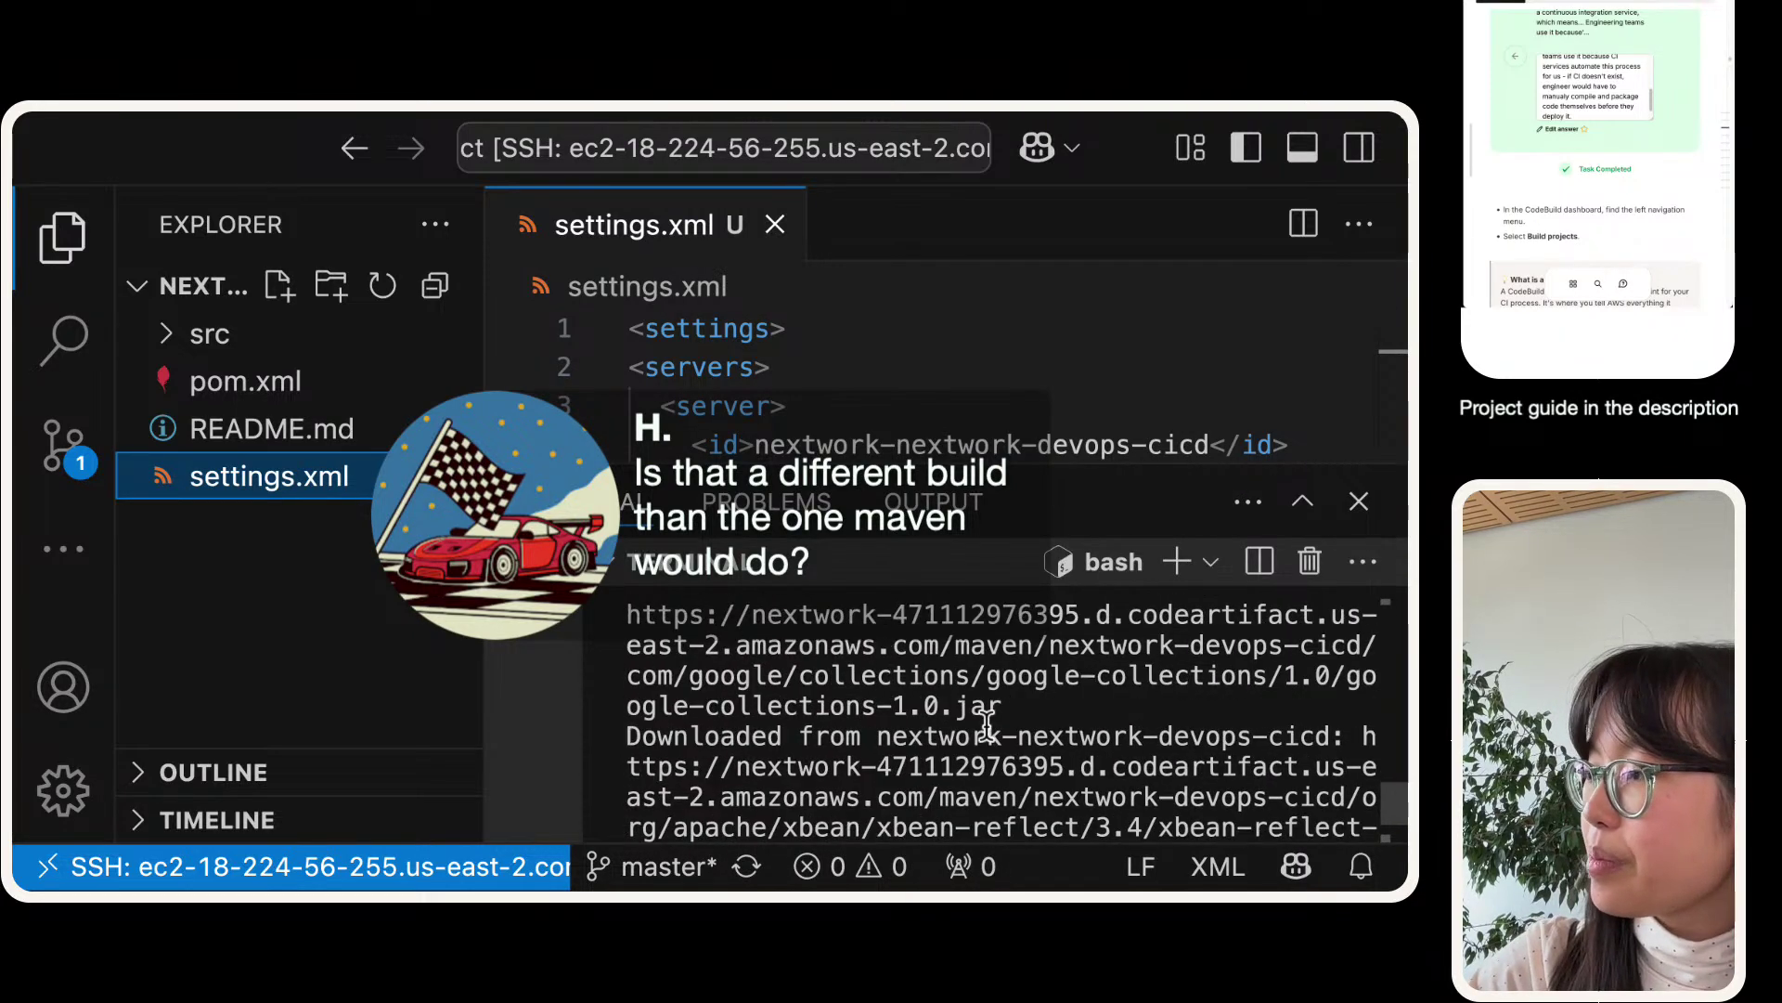
left_click(982, 720)
key("ctrl+l")
key("Return")
key("Return")
type("clear")
key("Return")
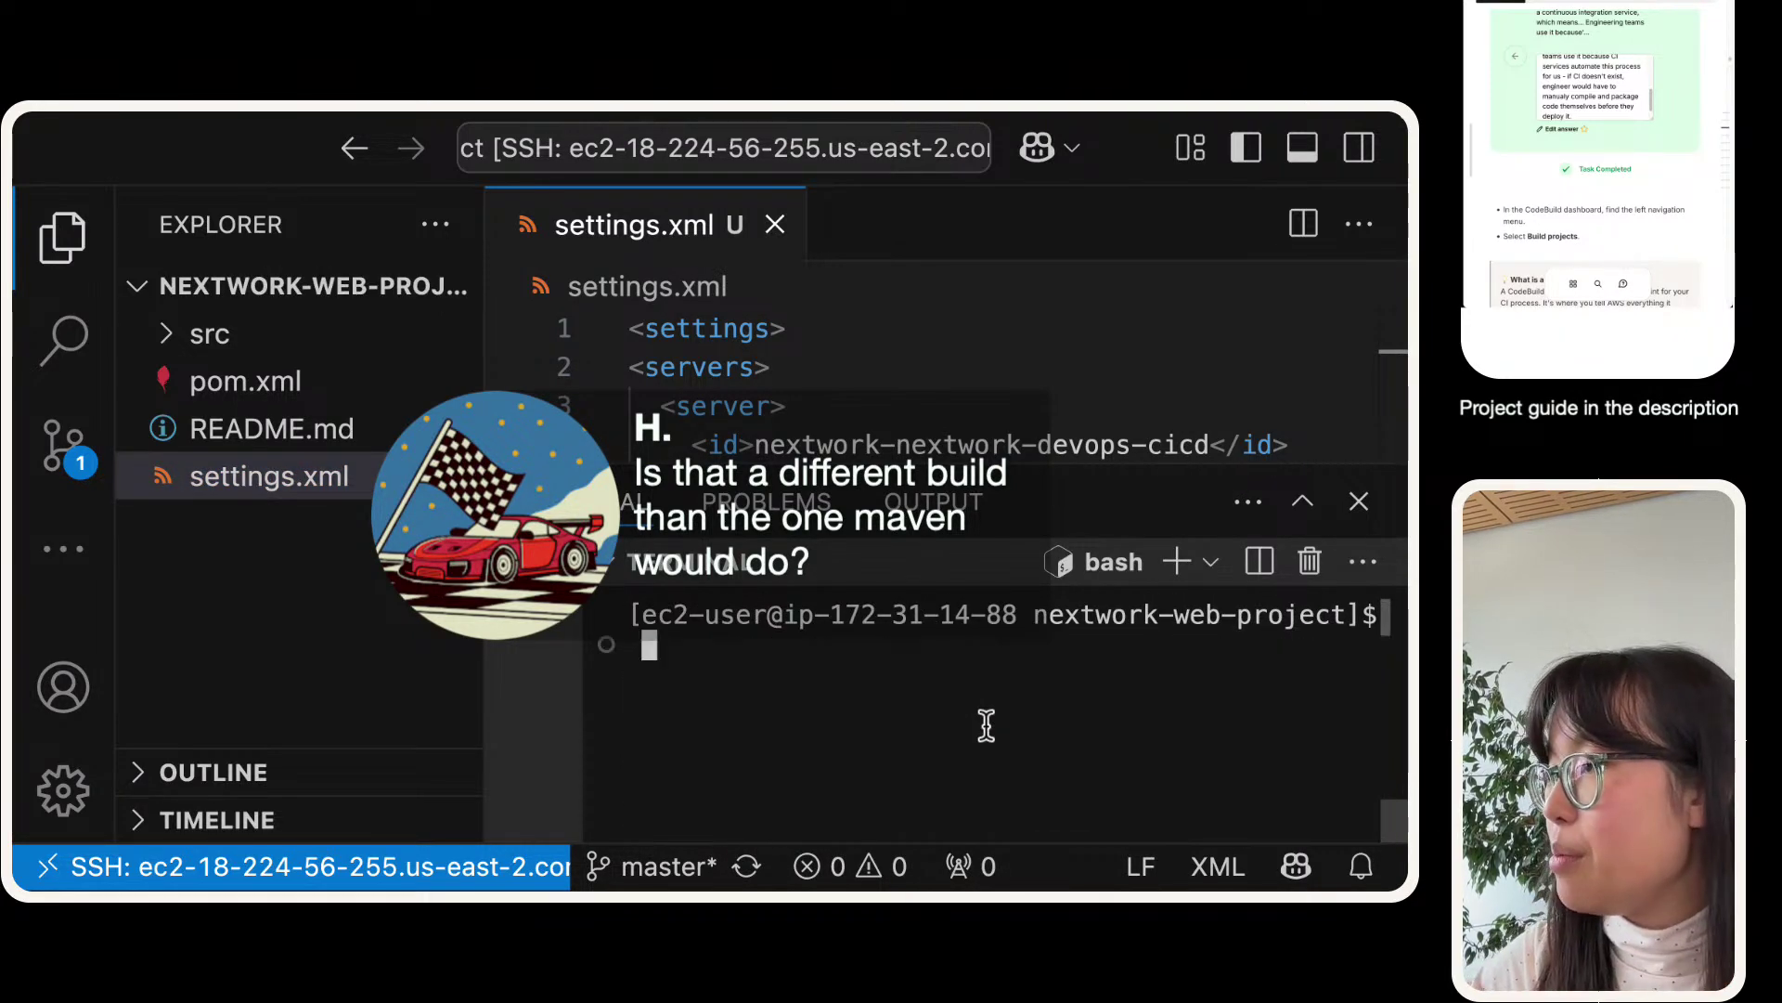
- Recall and highlight the 'mvn compile -s settings.xml' command at the prompt
key("Up")
key("Up")
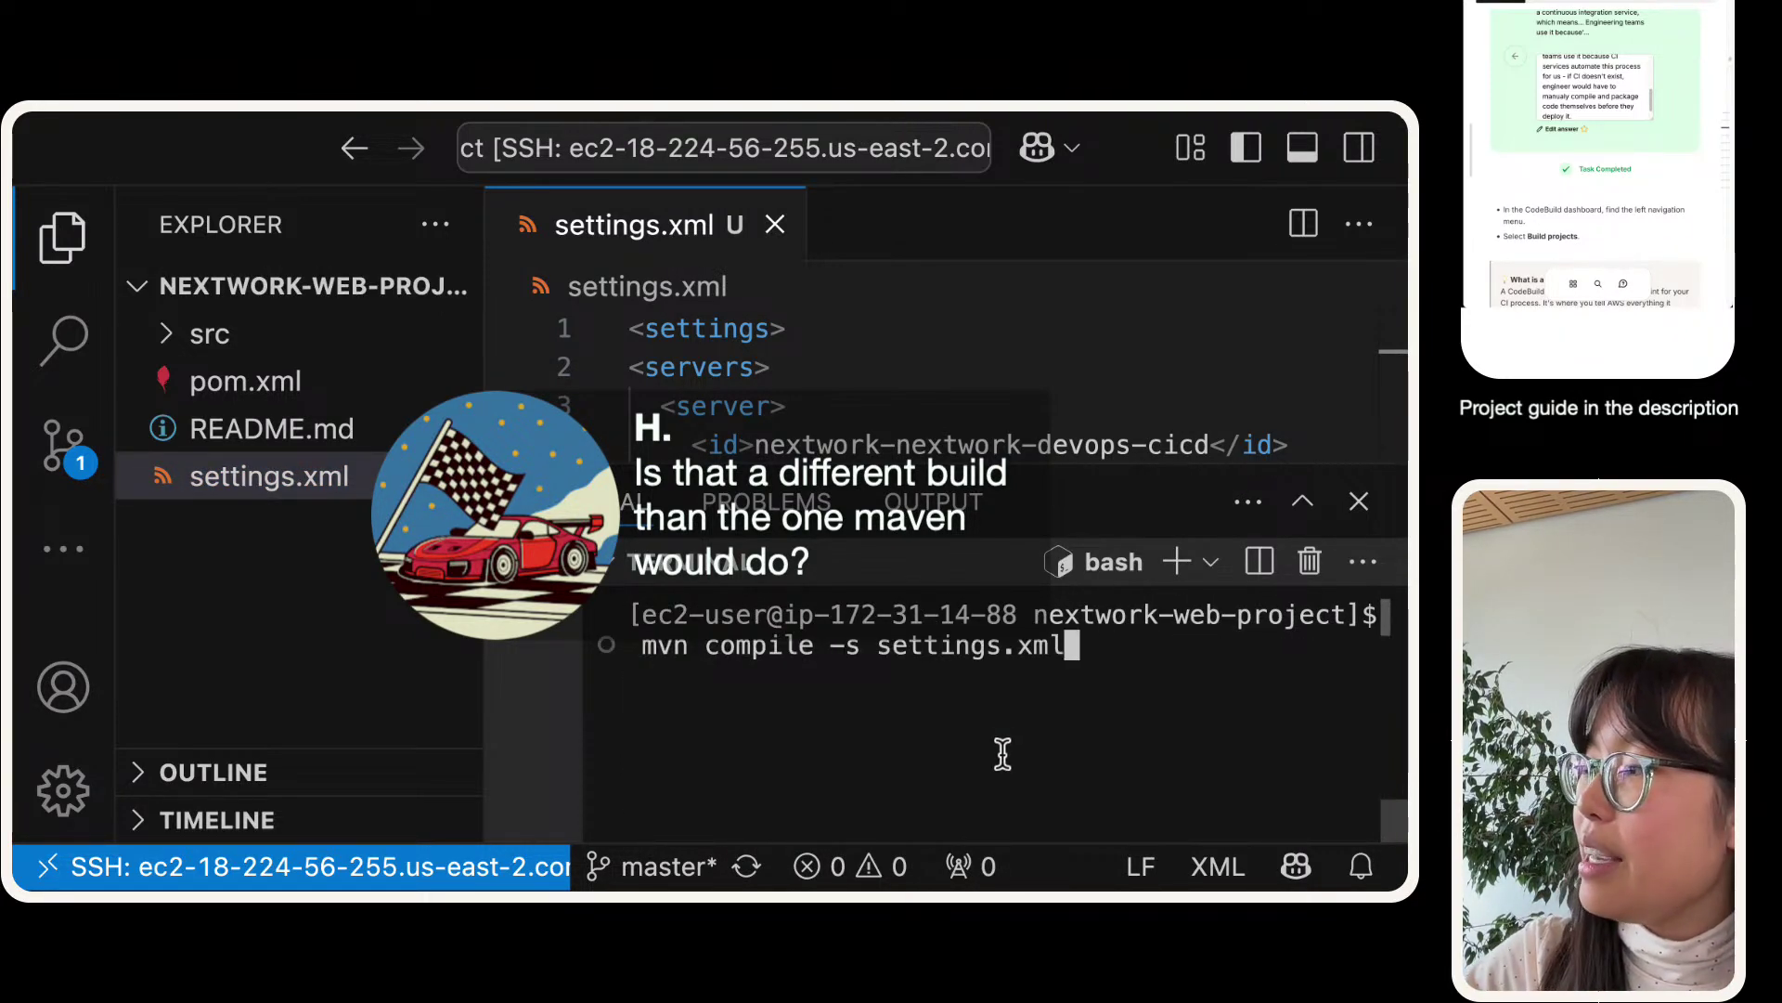
left_click_drag(1093, 648, 647, 655)
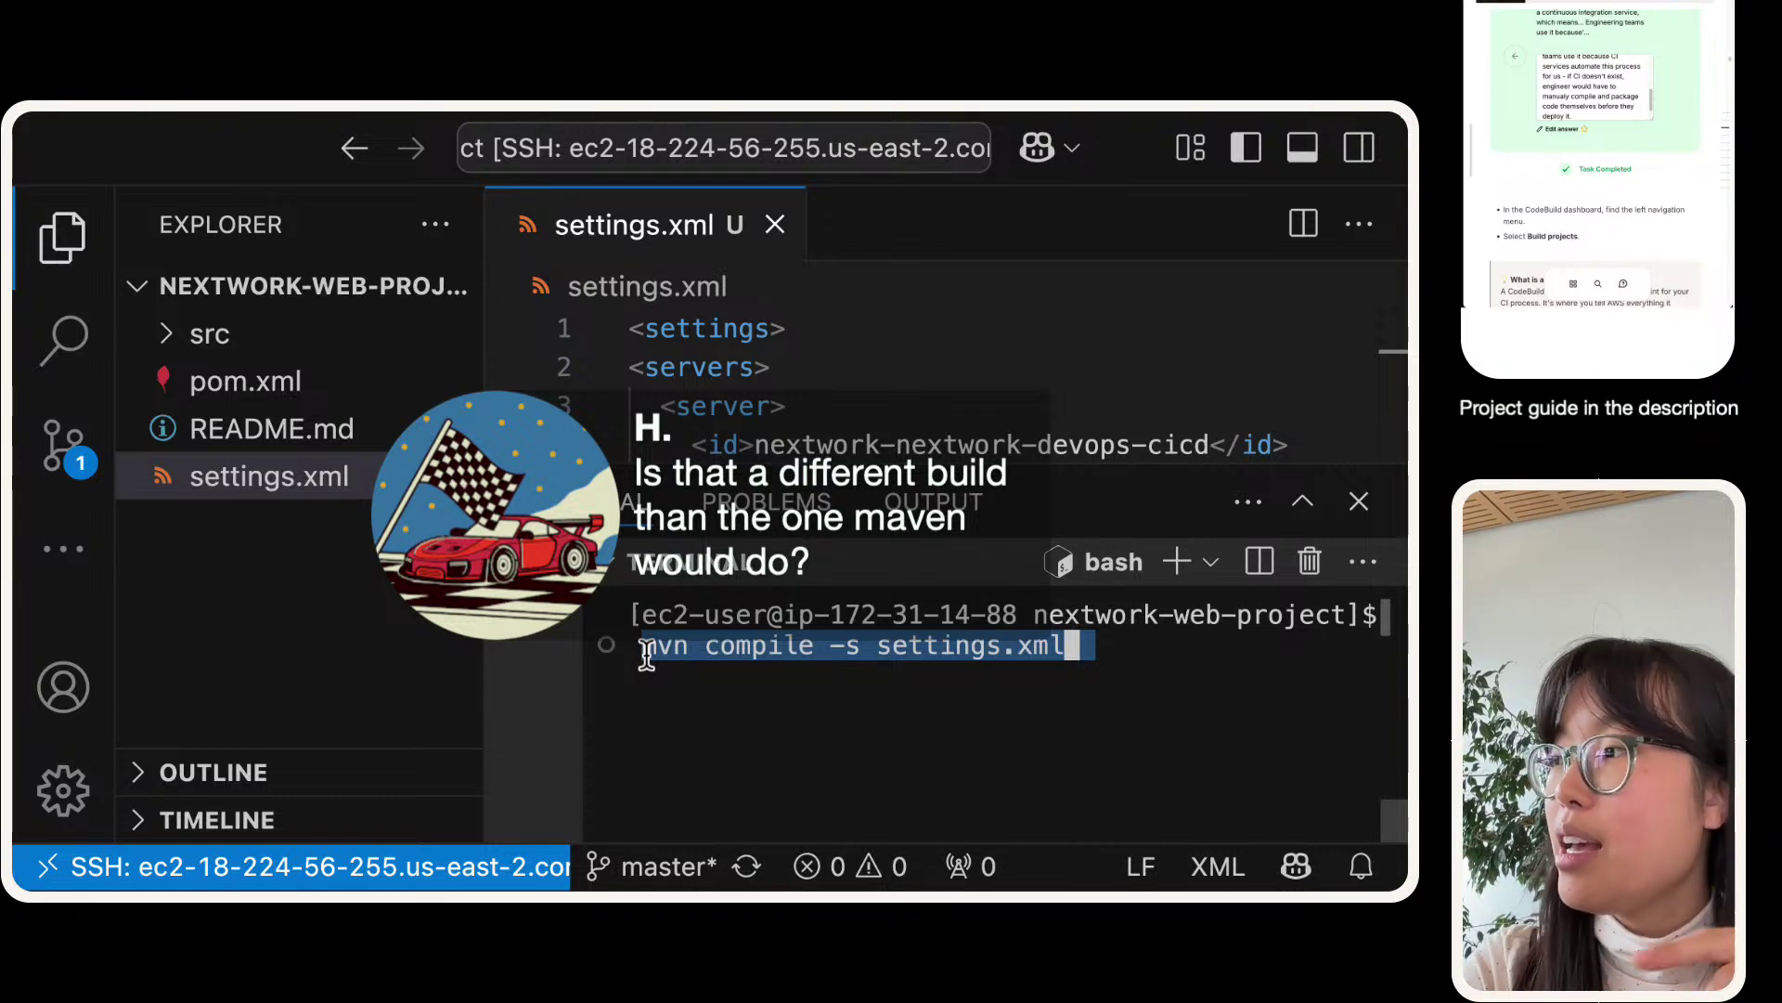
left_click(646, 655)
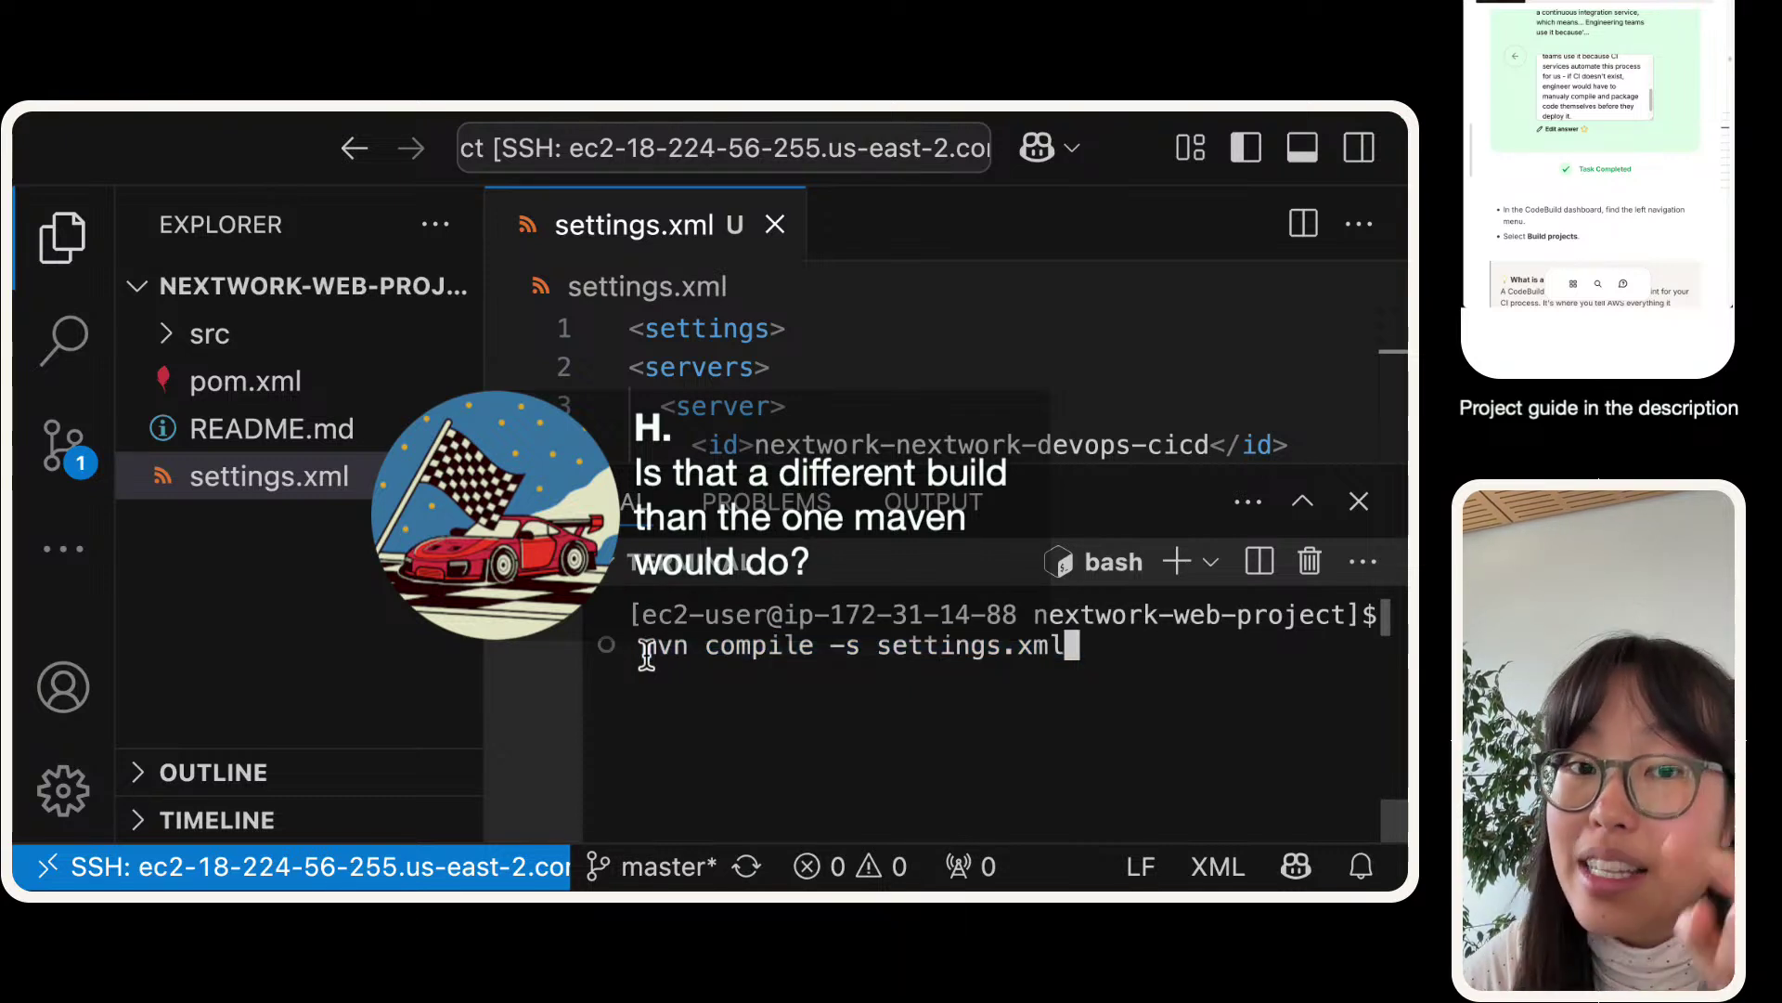
left_click_drag(646, 655, 1153, 672)
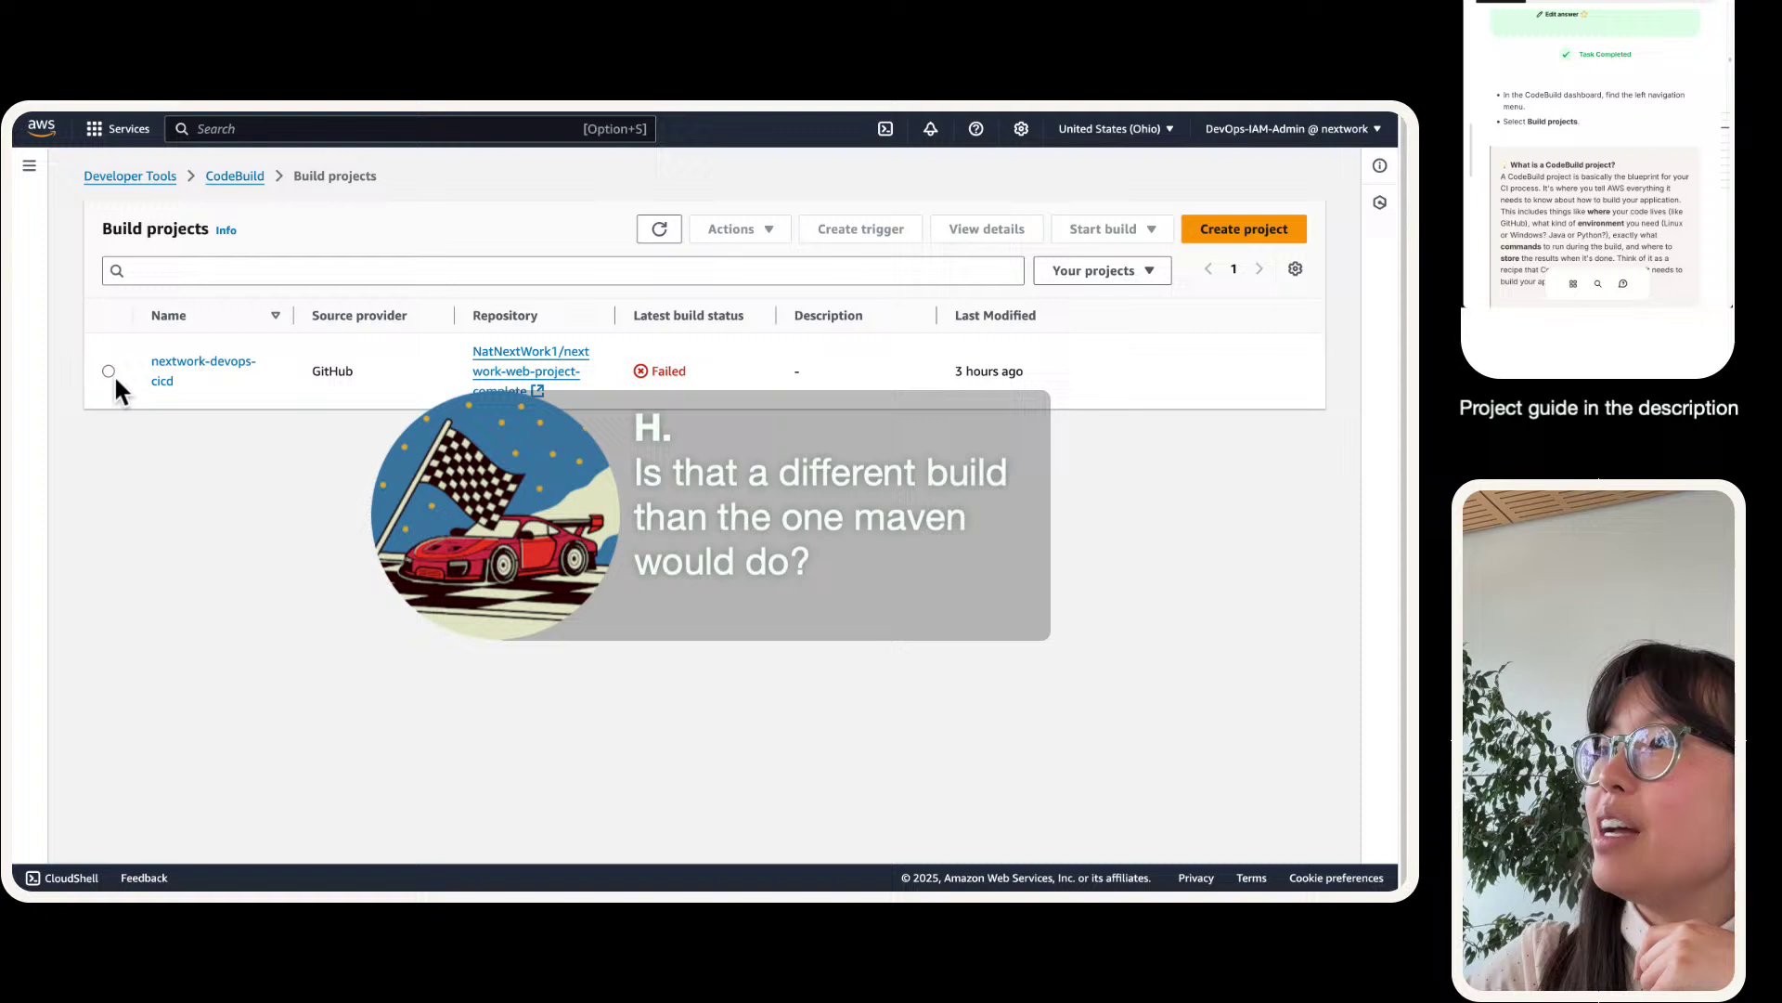
- Open the nextwork-devops-cicd build project's details, enlarged to 175%
left_click(111, 372)
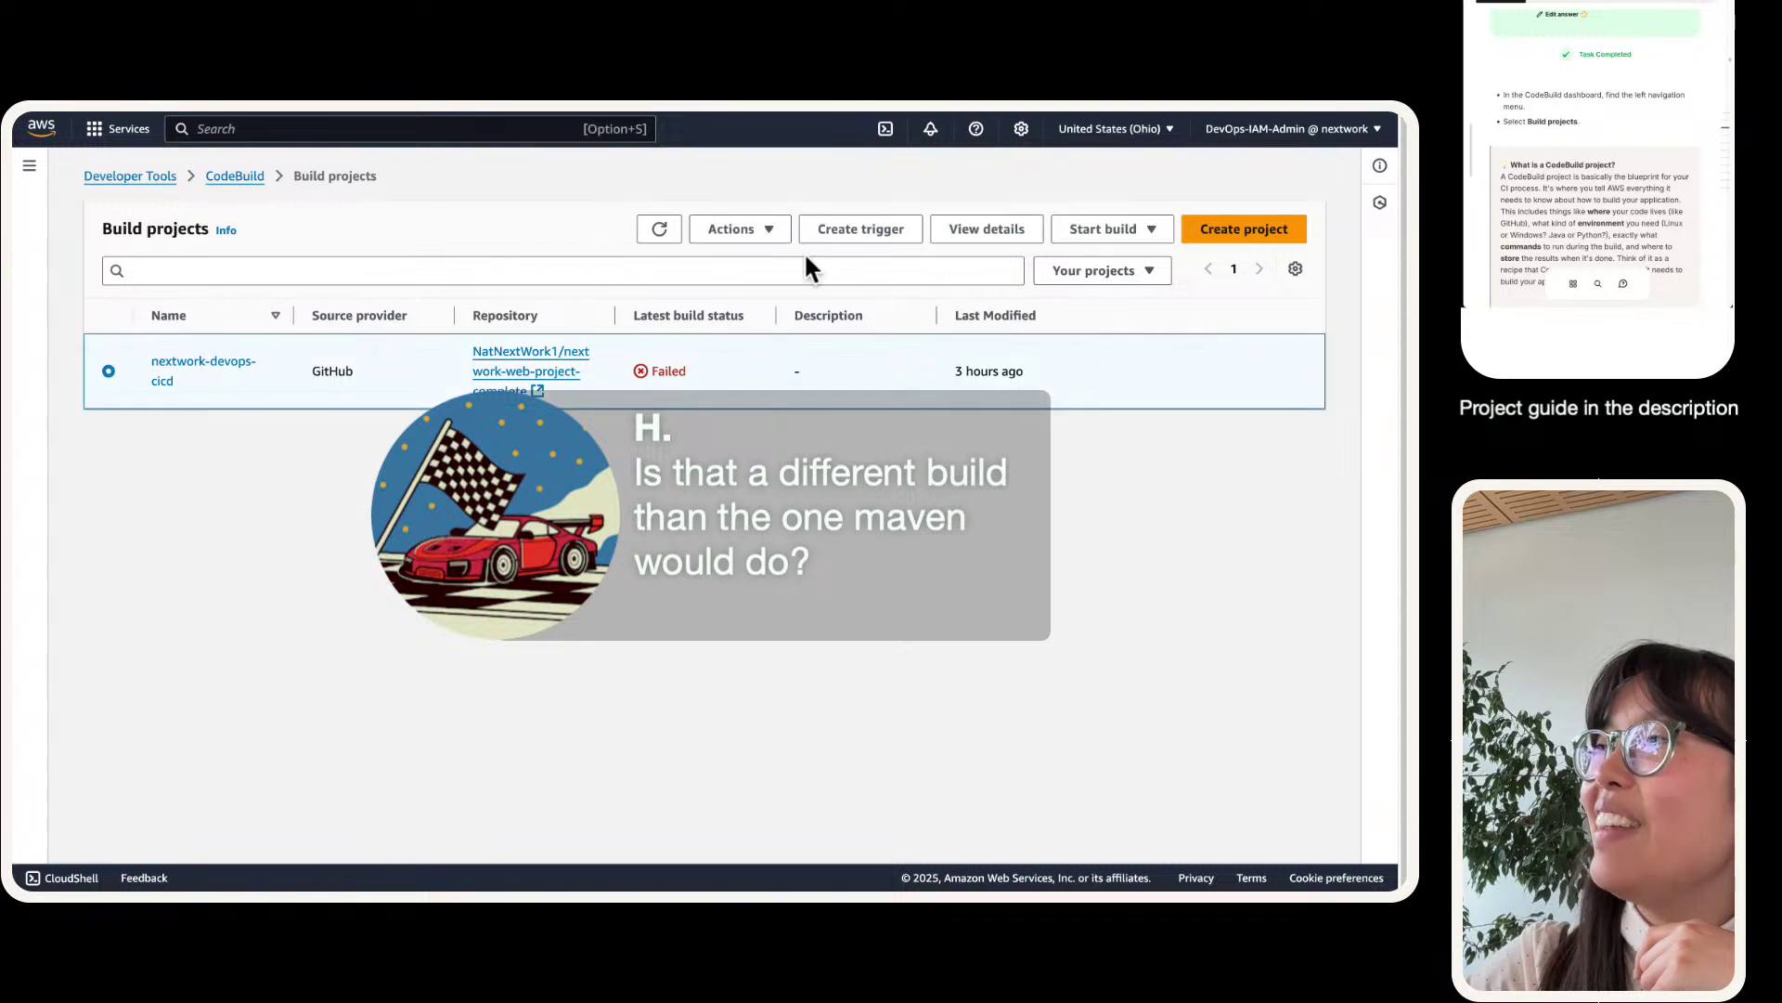
left_click(1059, 228)
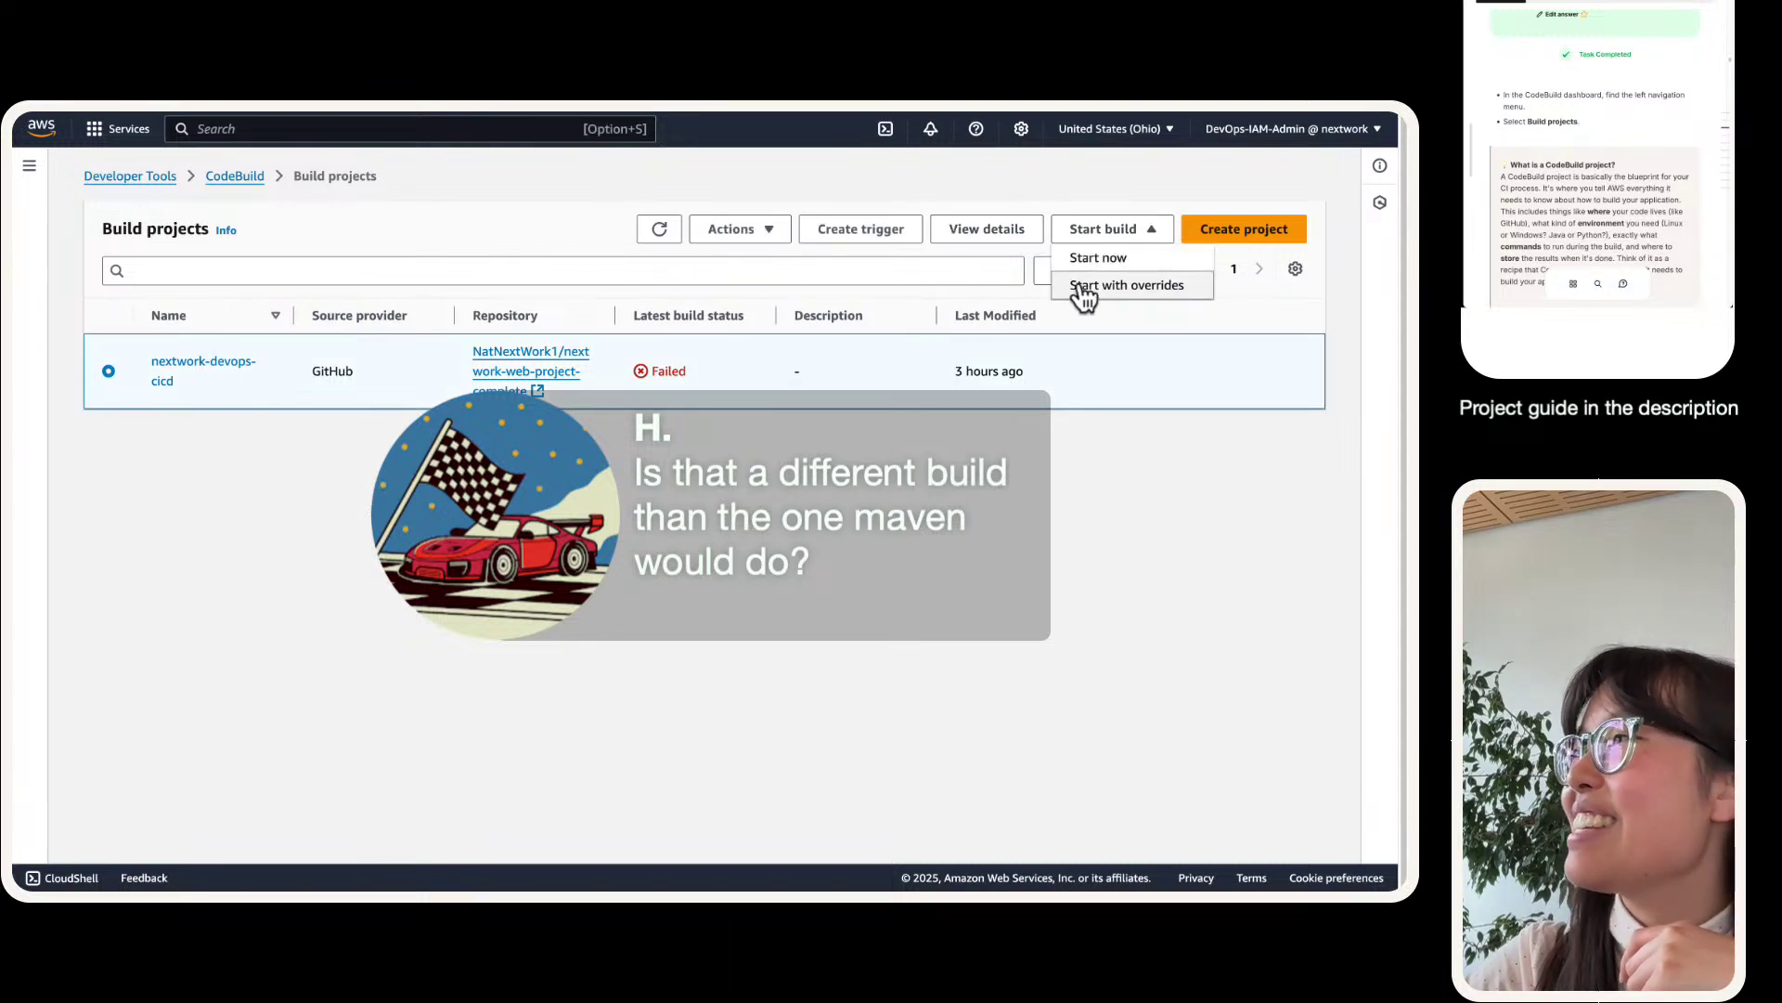
left_click(1084, 226)
left_click(1107, 274)
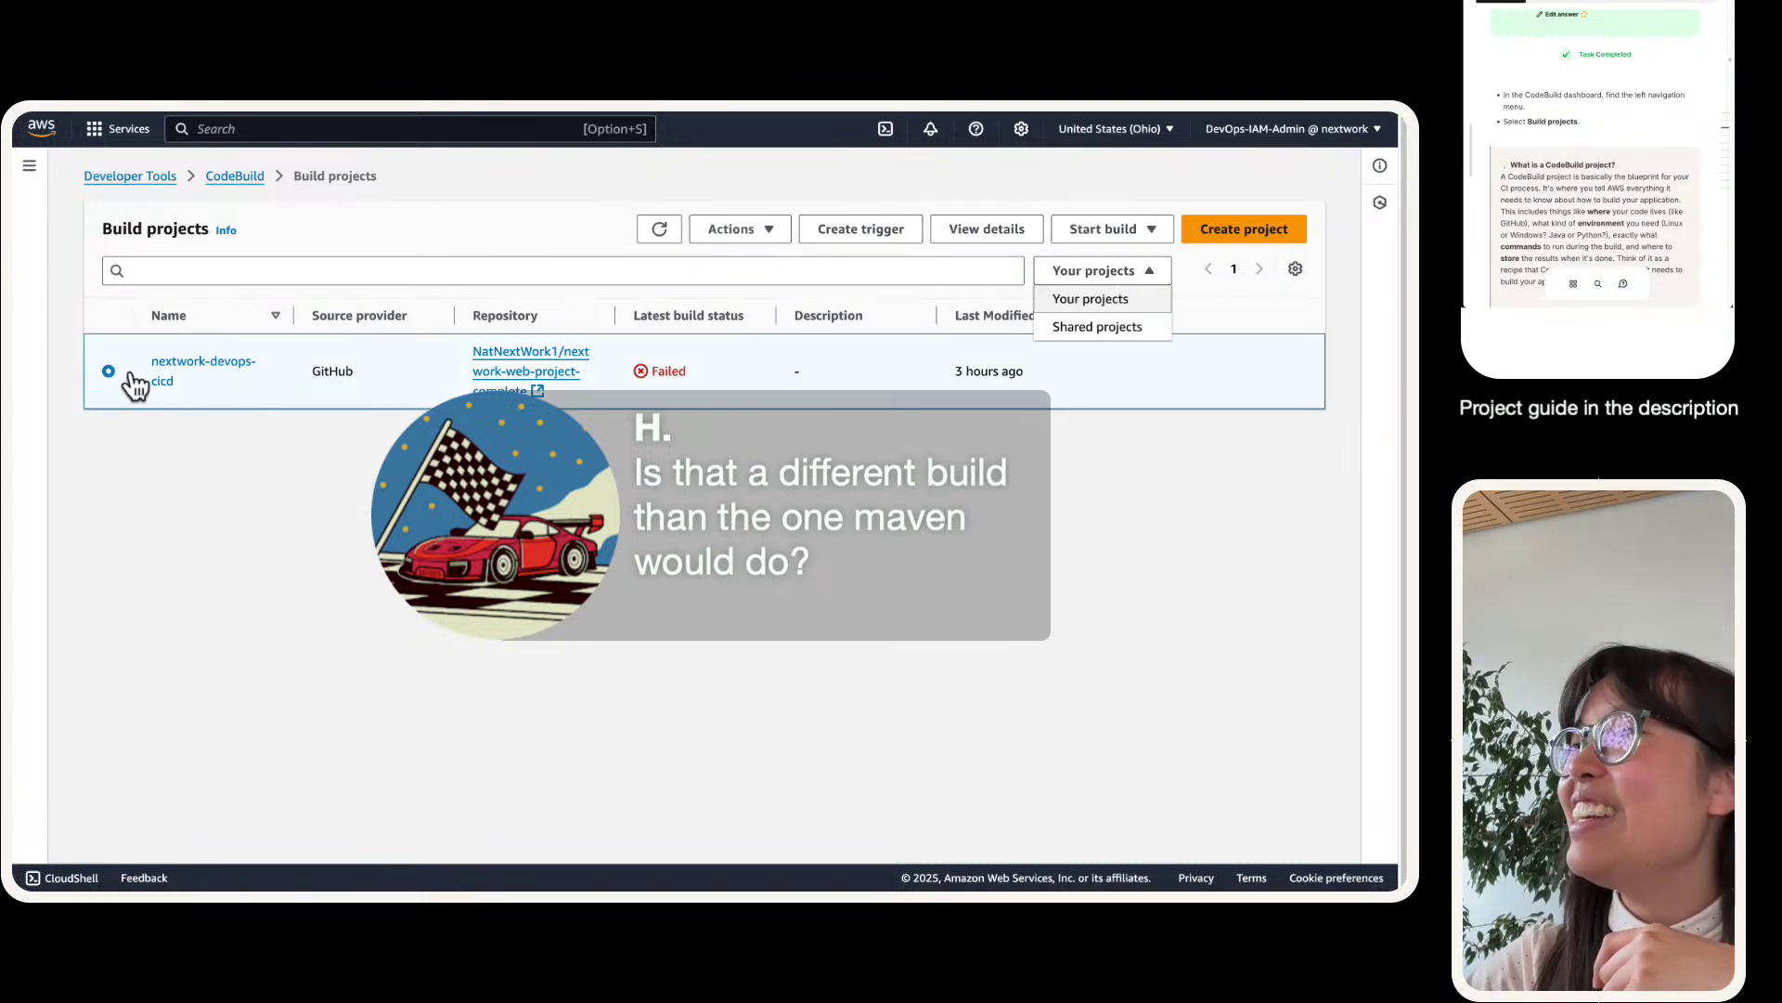
left_click(162, 362)
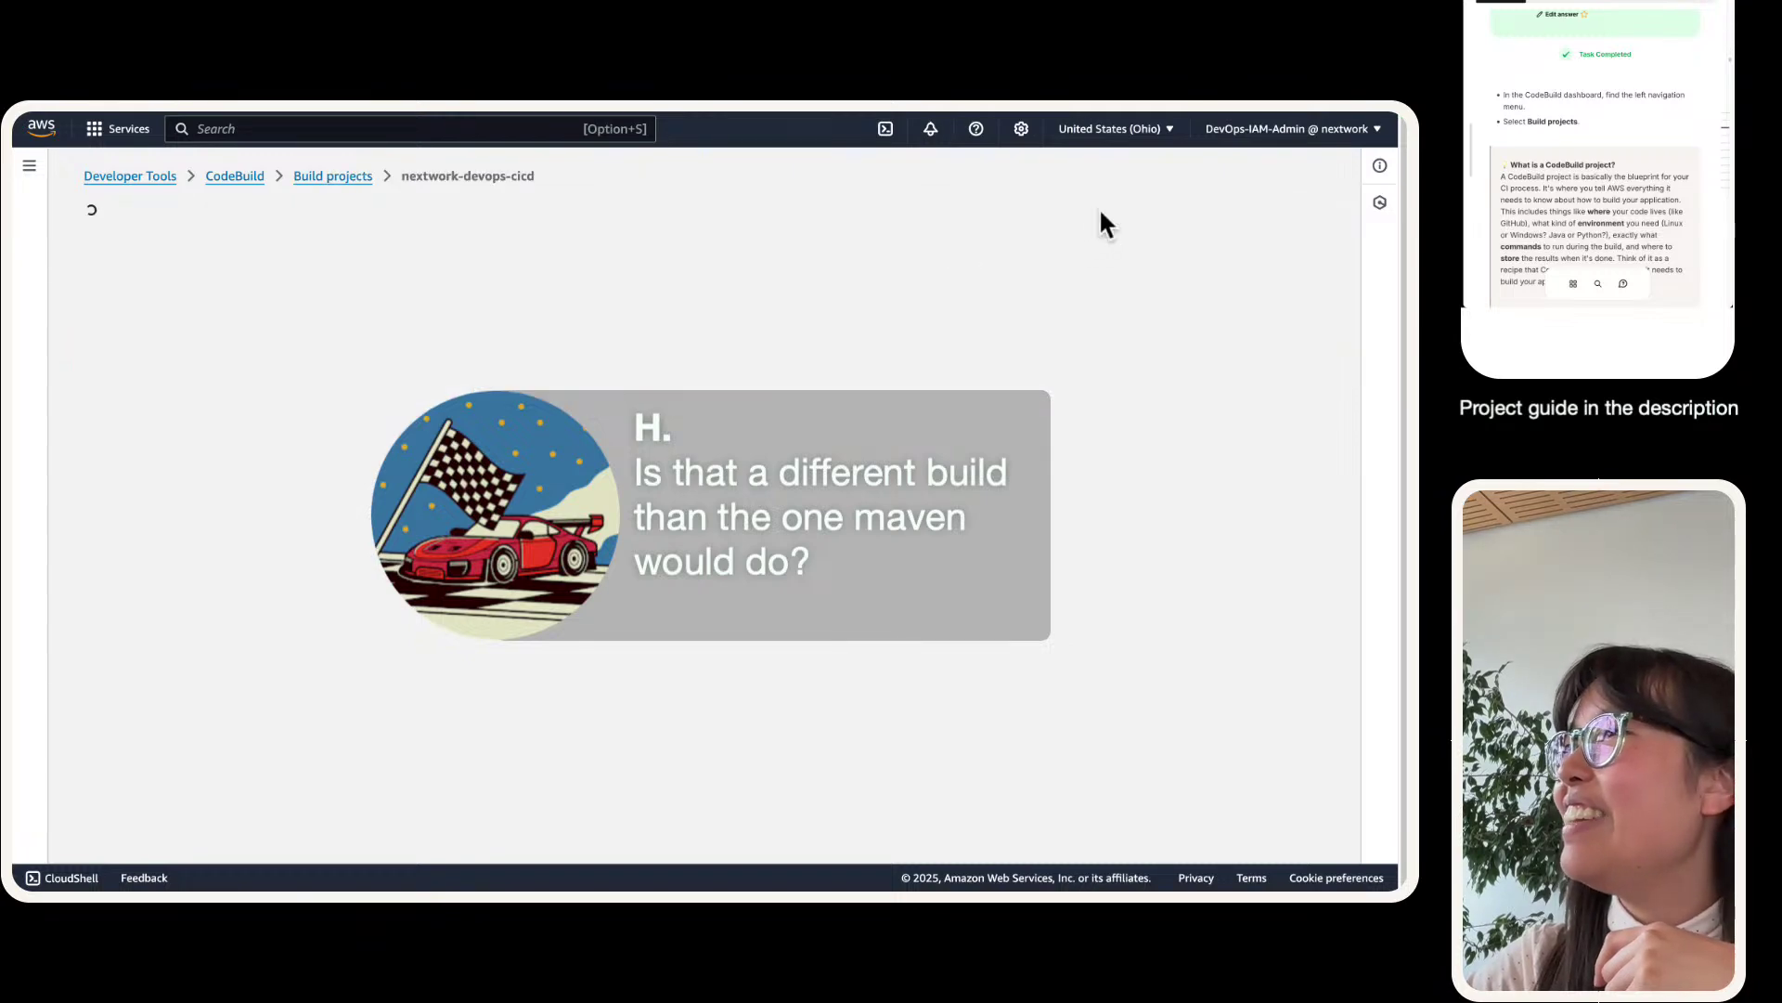
key("super+equal")
key("super+equal")
key("super+equal")
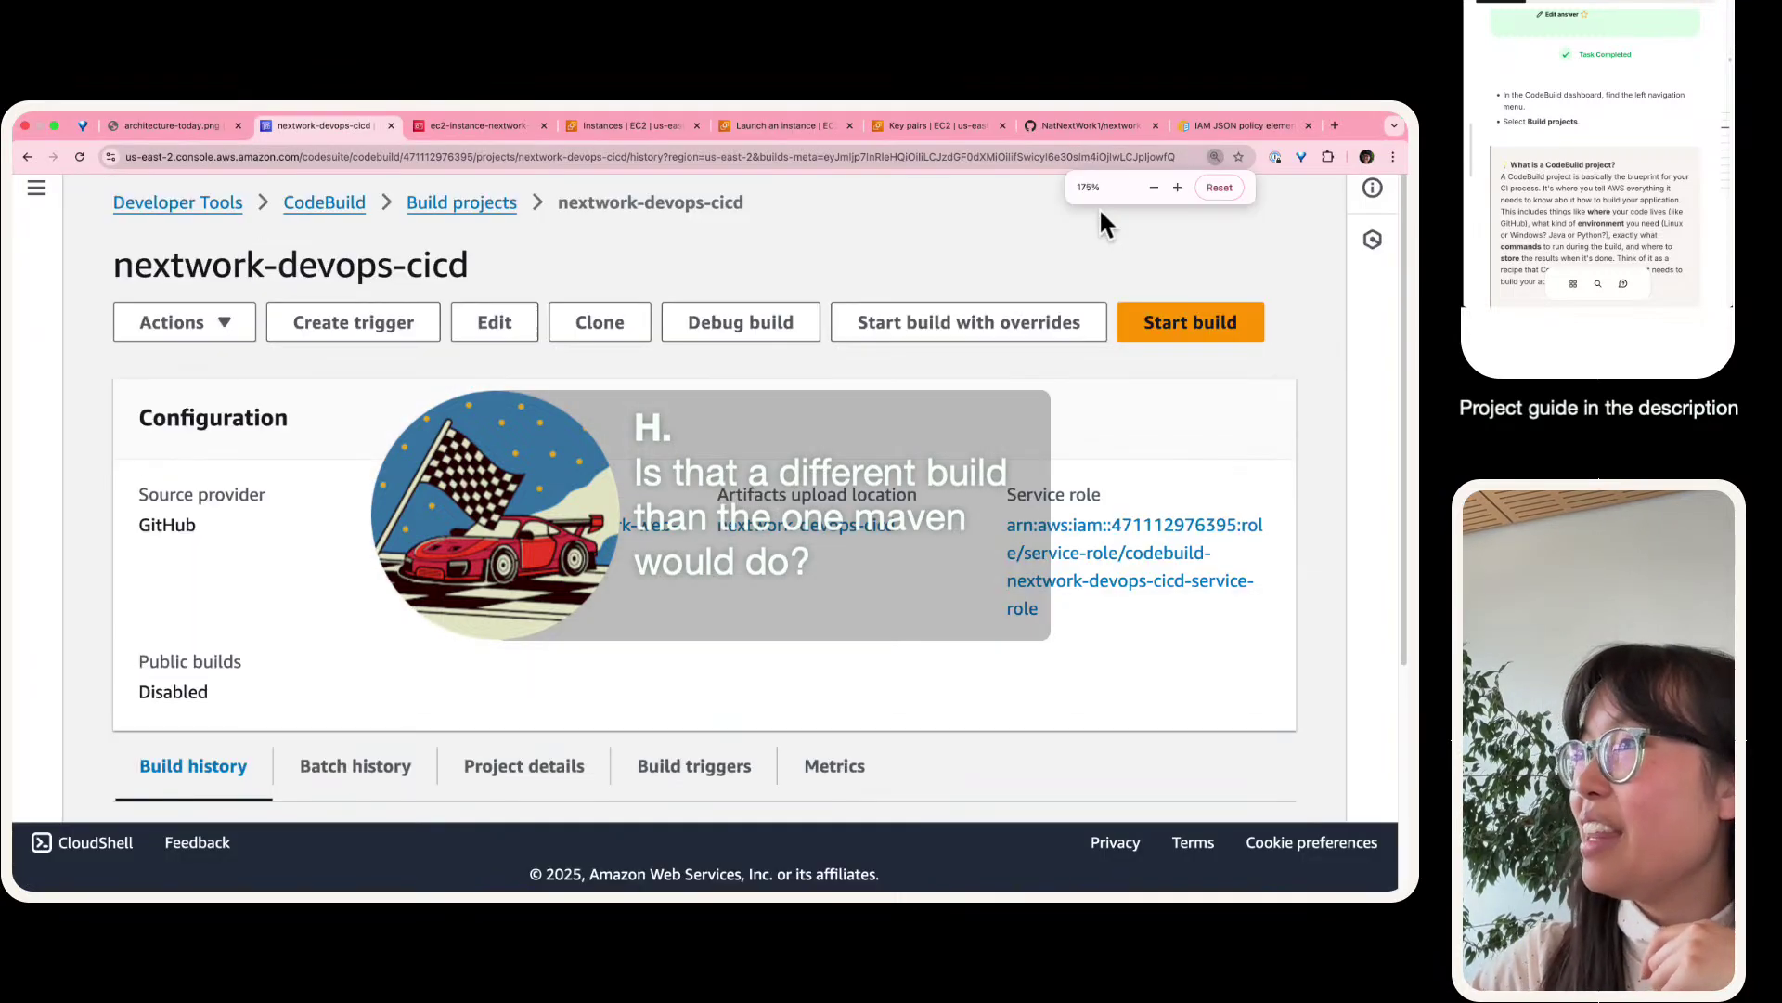
- Delete the build project via Actions, confirming with 'delete', and dismiss the success banner
left_click(221, 330)
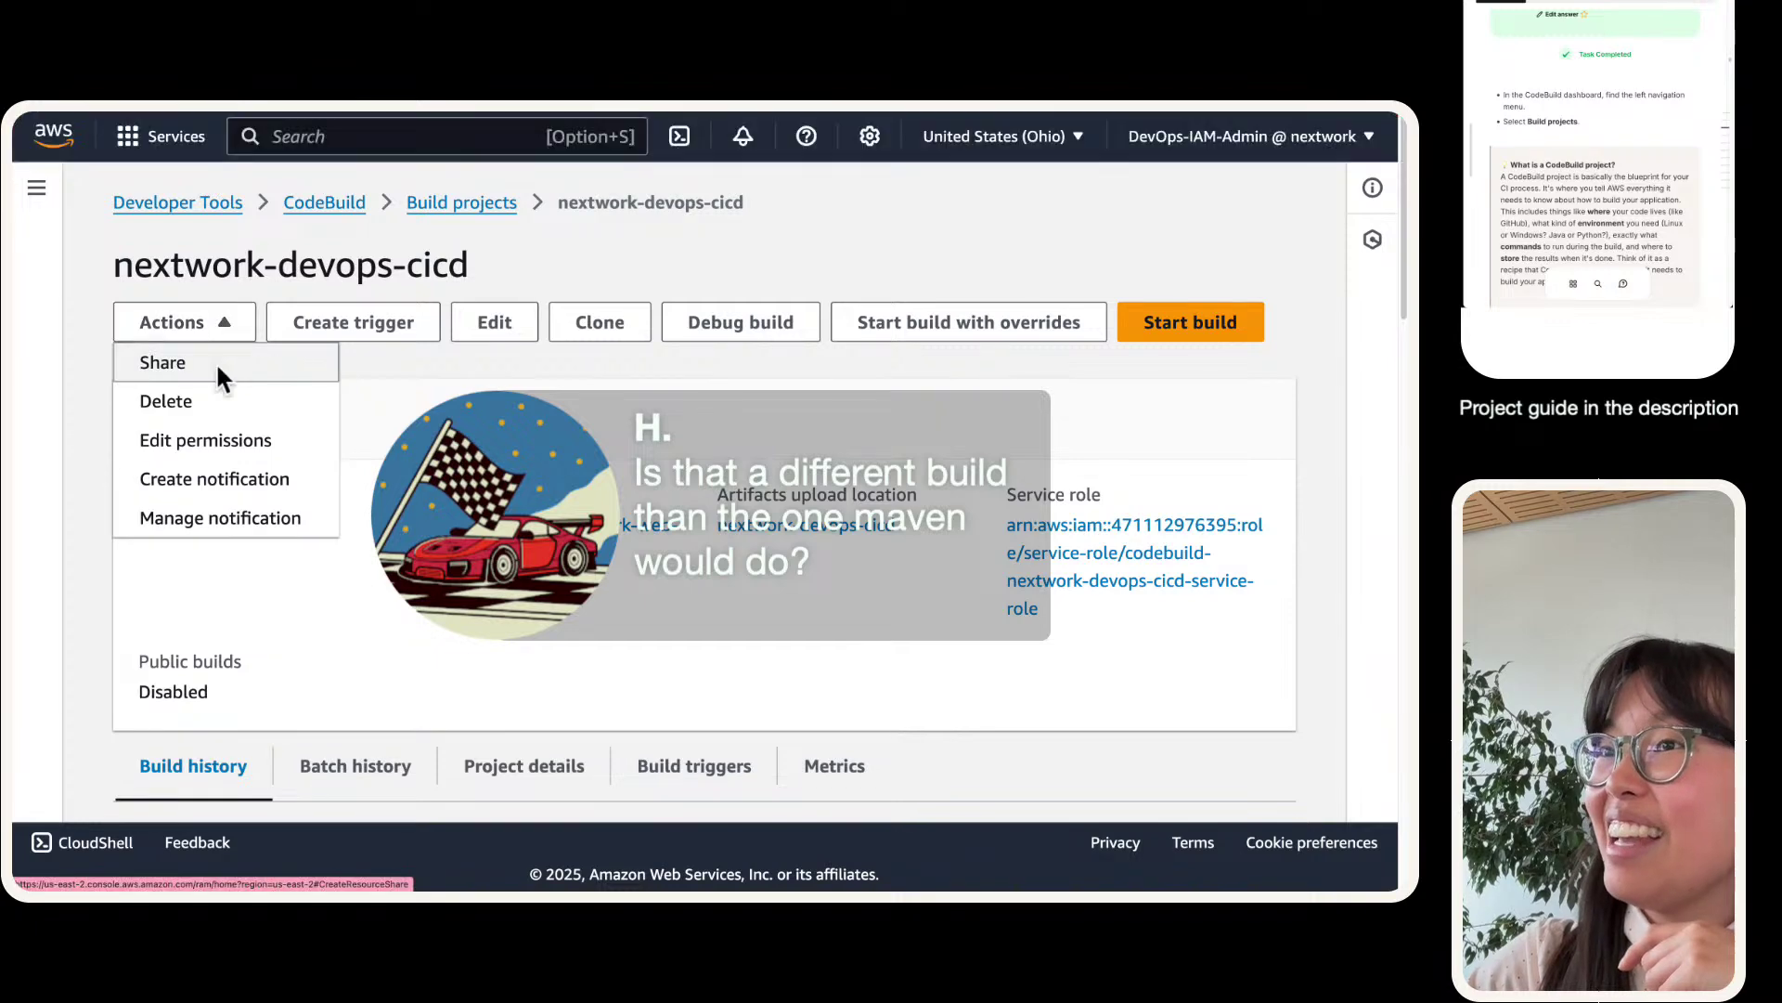
left_click(199, 397)
left_click(635, 599)
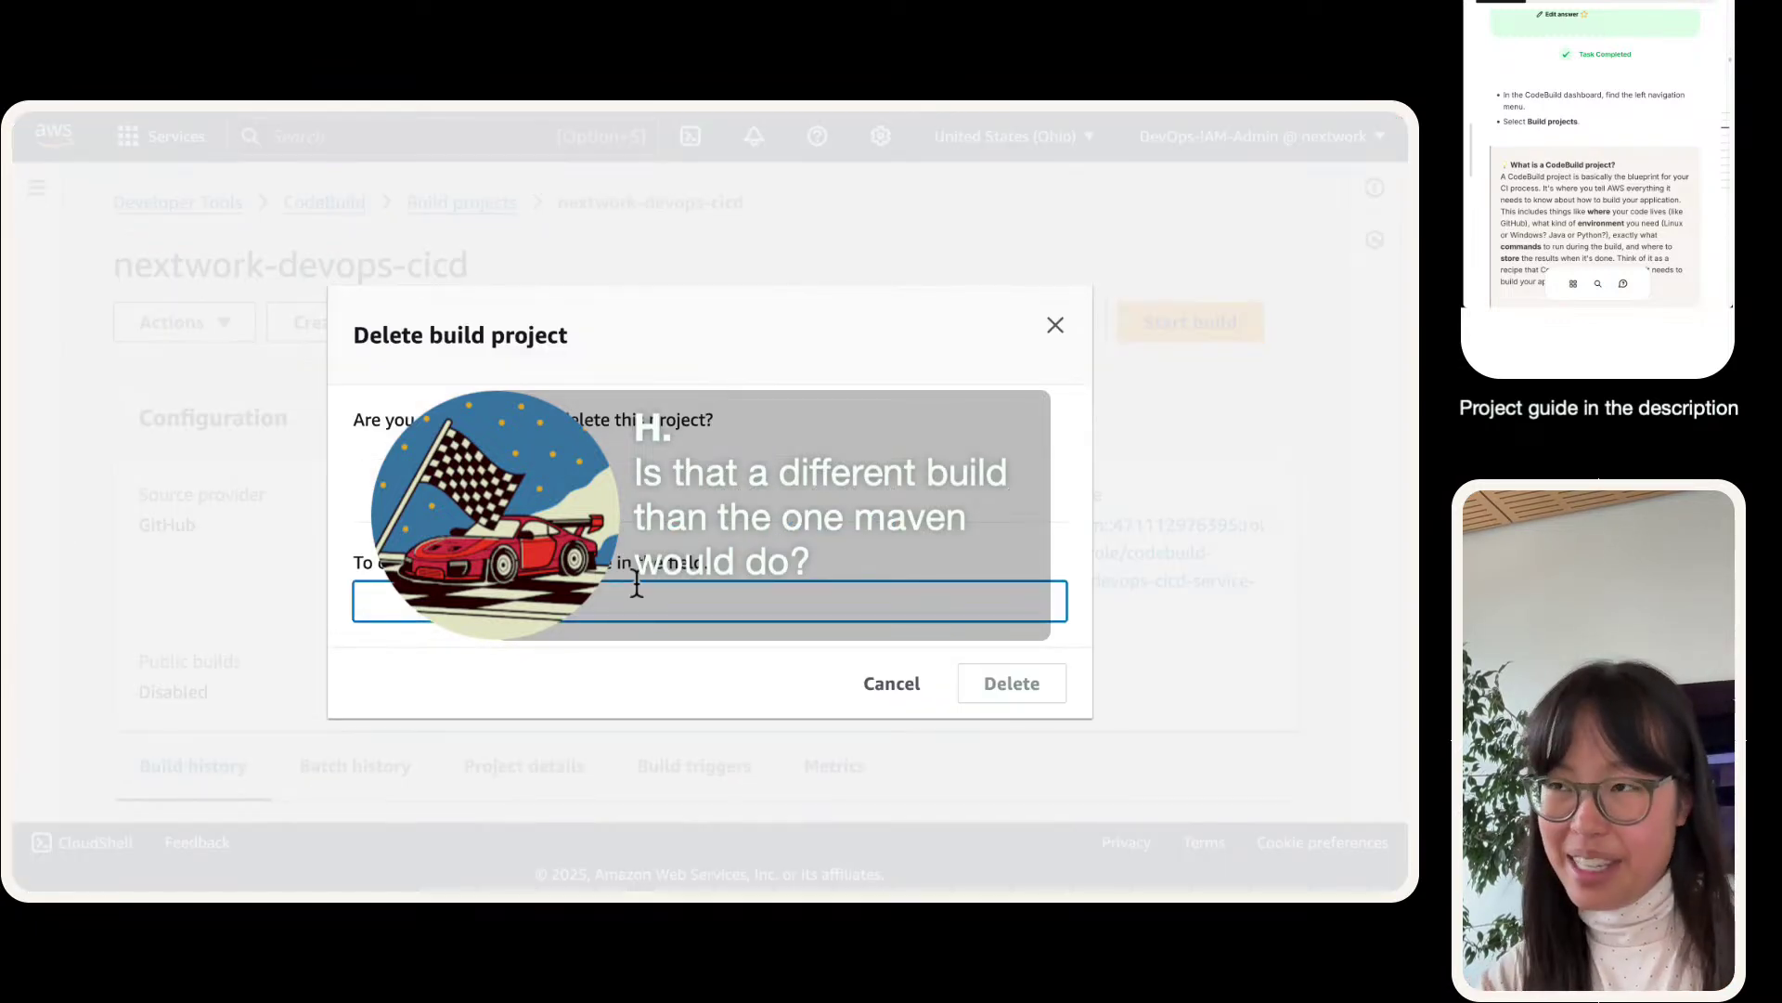
type("delete")
left_click(1012, 683)
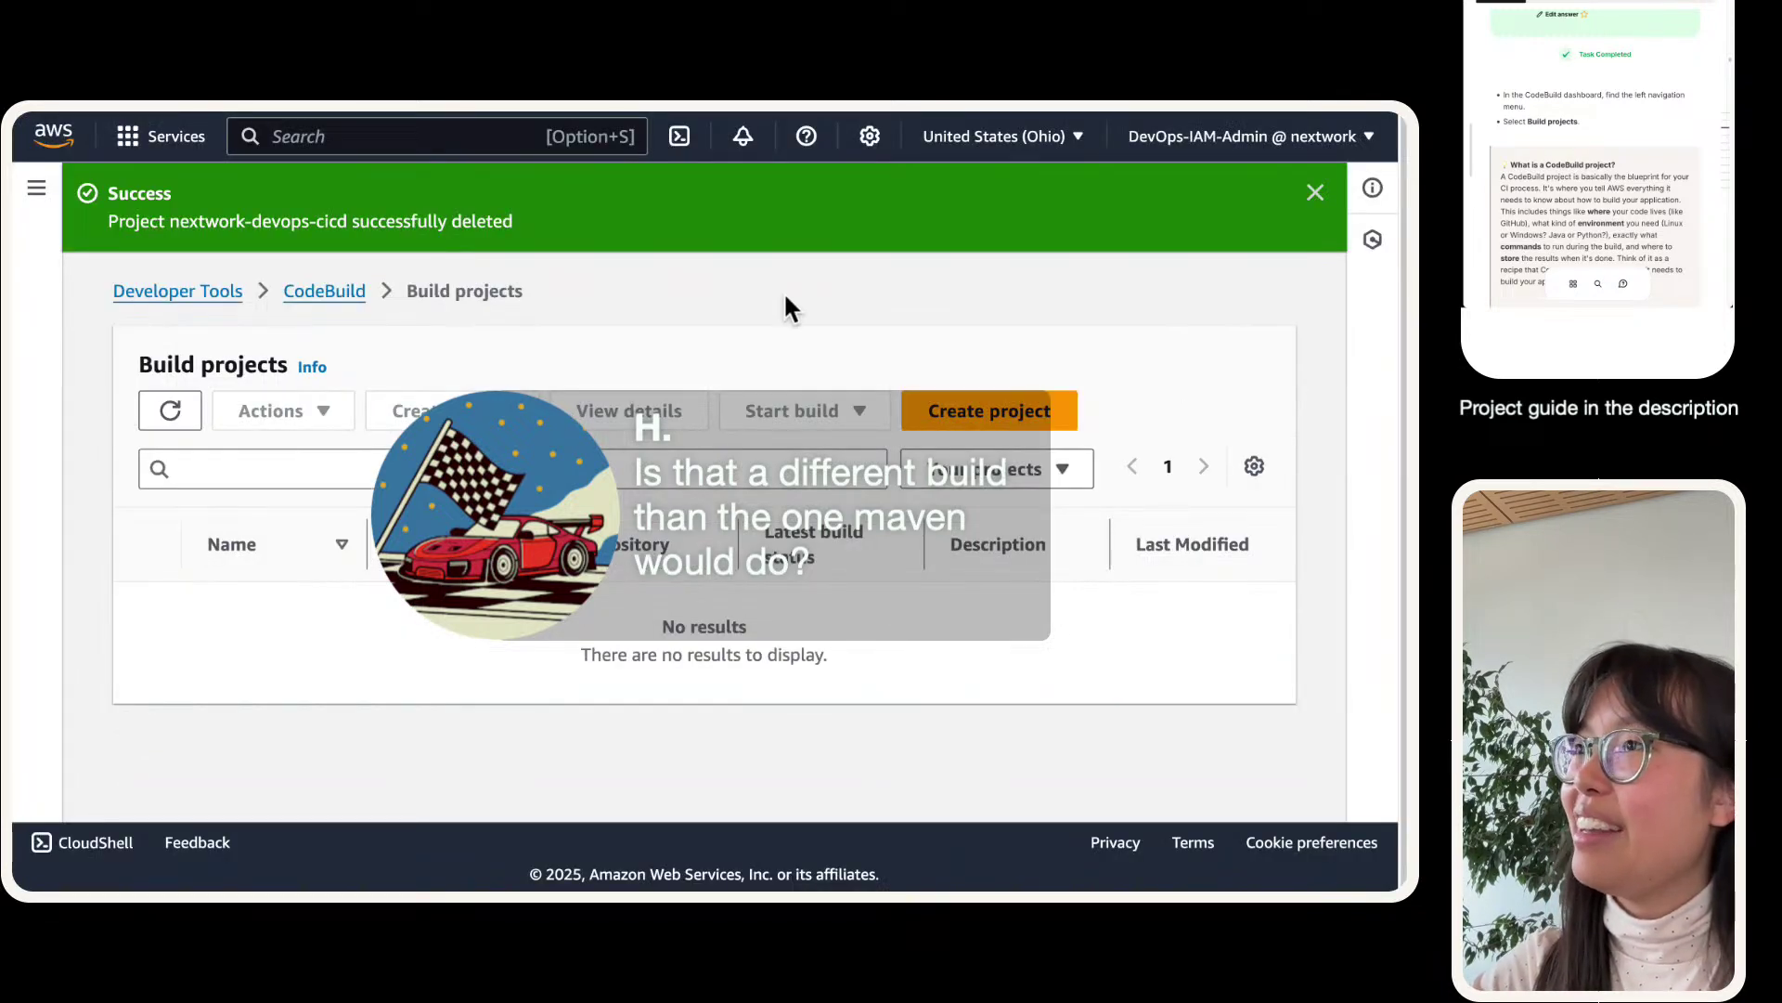
left_click(1315, 192)
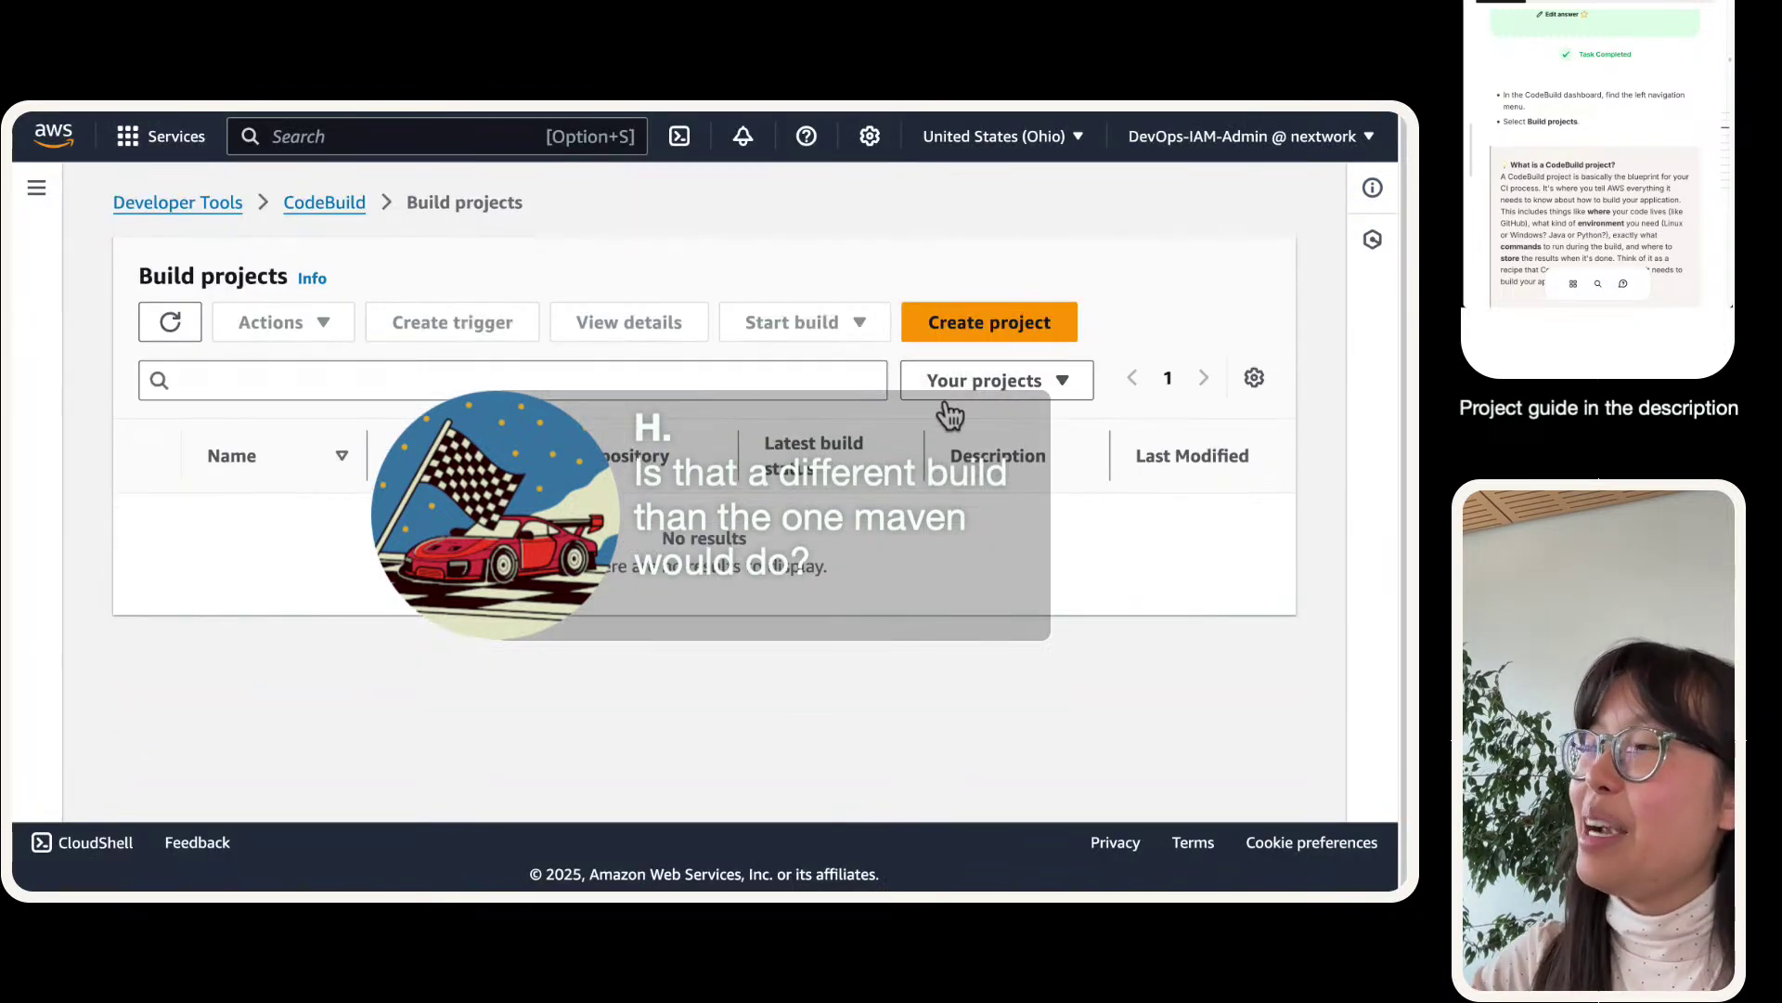
- Create a new build project named nextwork-devops-cicd and set its type to Runner project
left_click(965, 336)
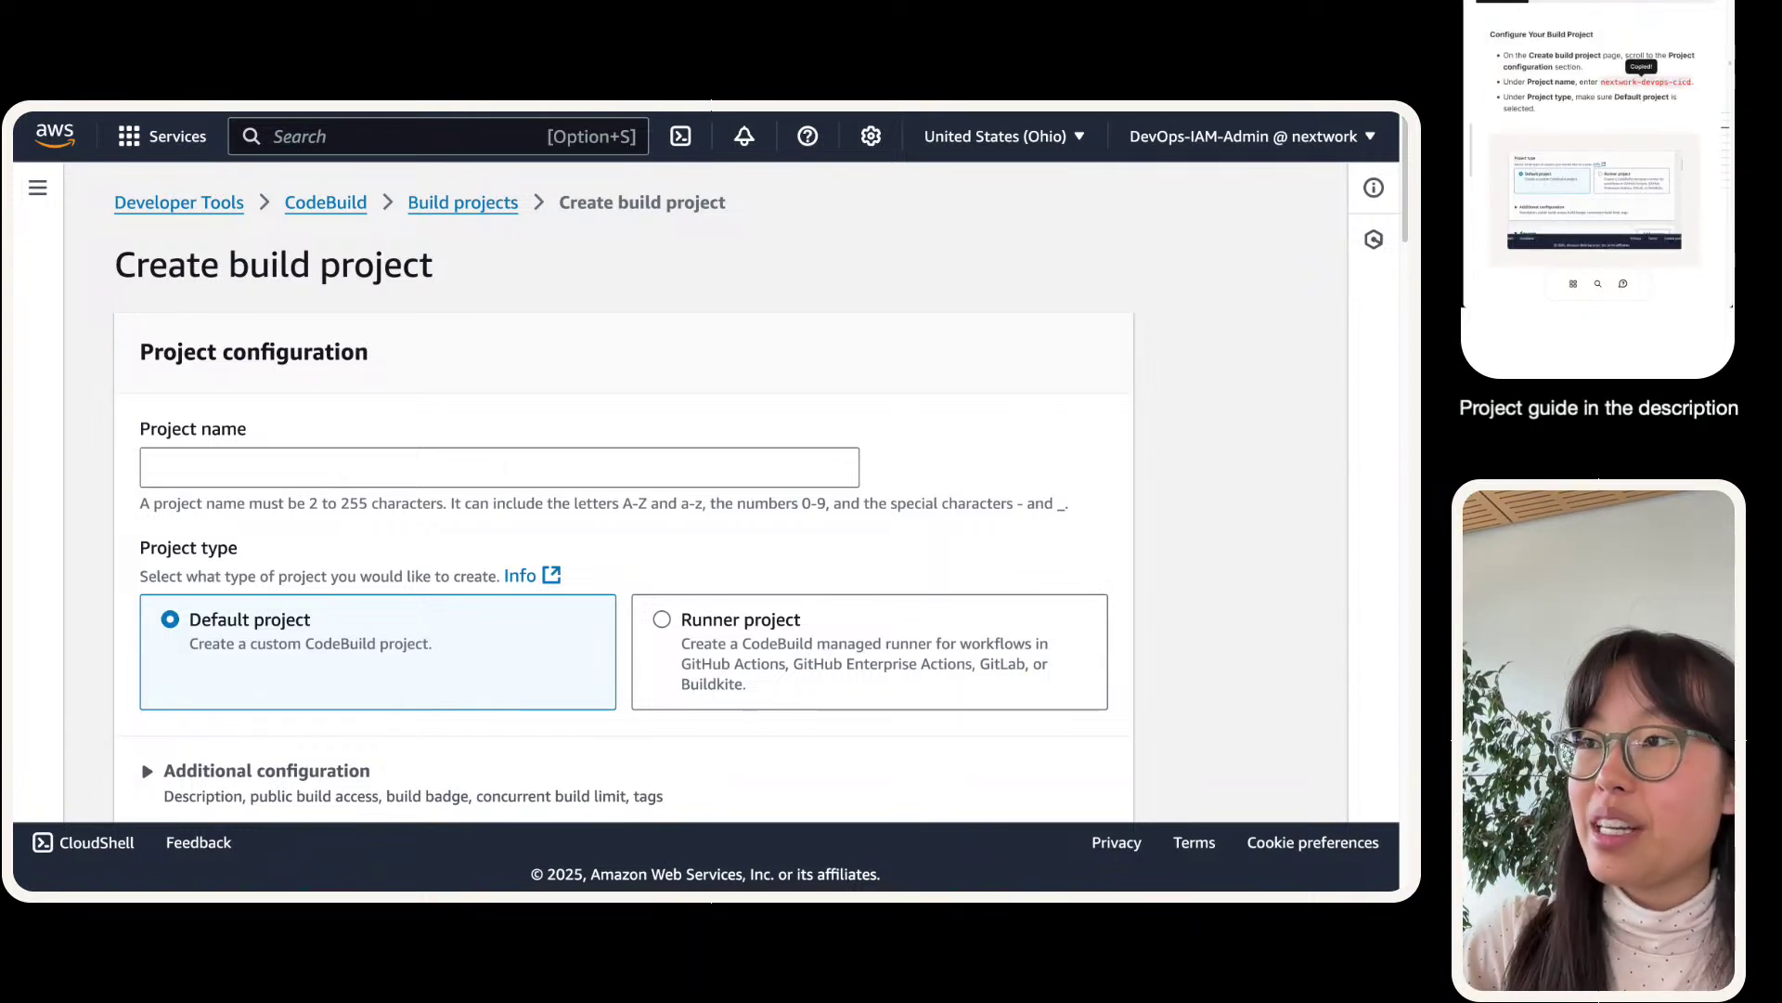
left_click(508, 464)
type("nextwork-devops-cicd")
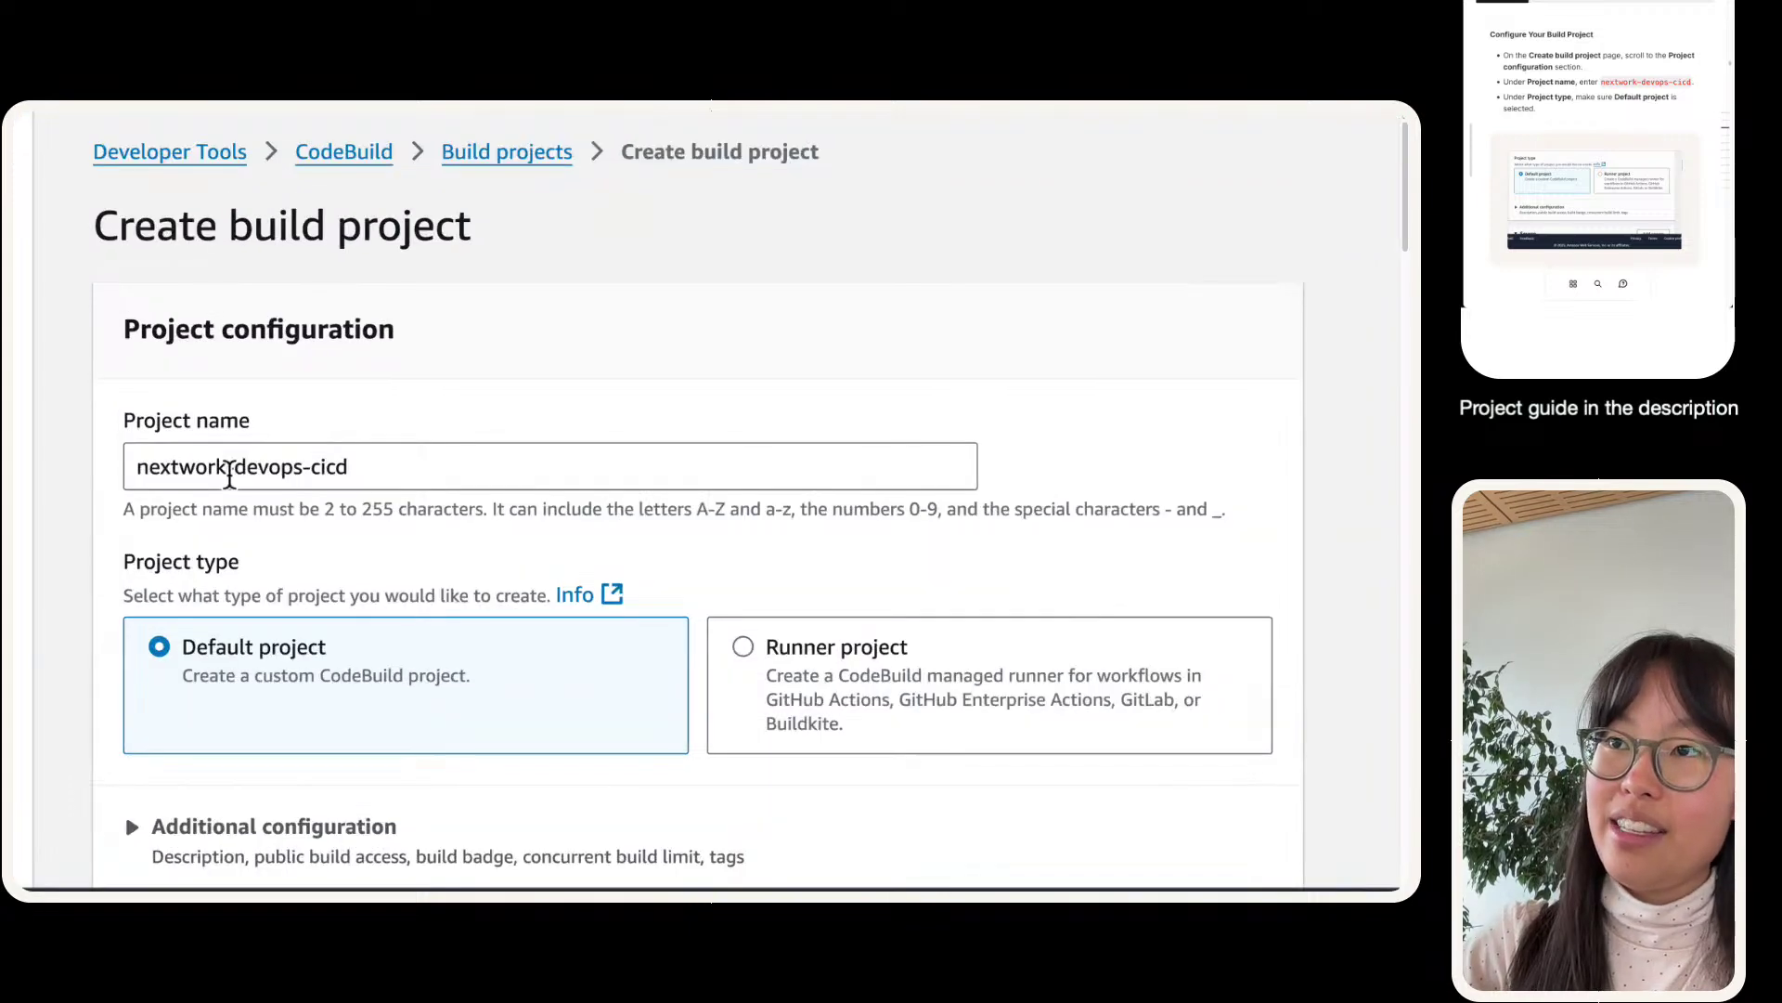
scroll(229, 475, "up", 2)
scroll(229, 475, "left", 1)
scroll(608, 507, "down", 3)
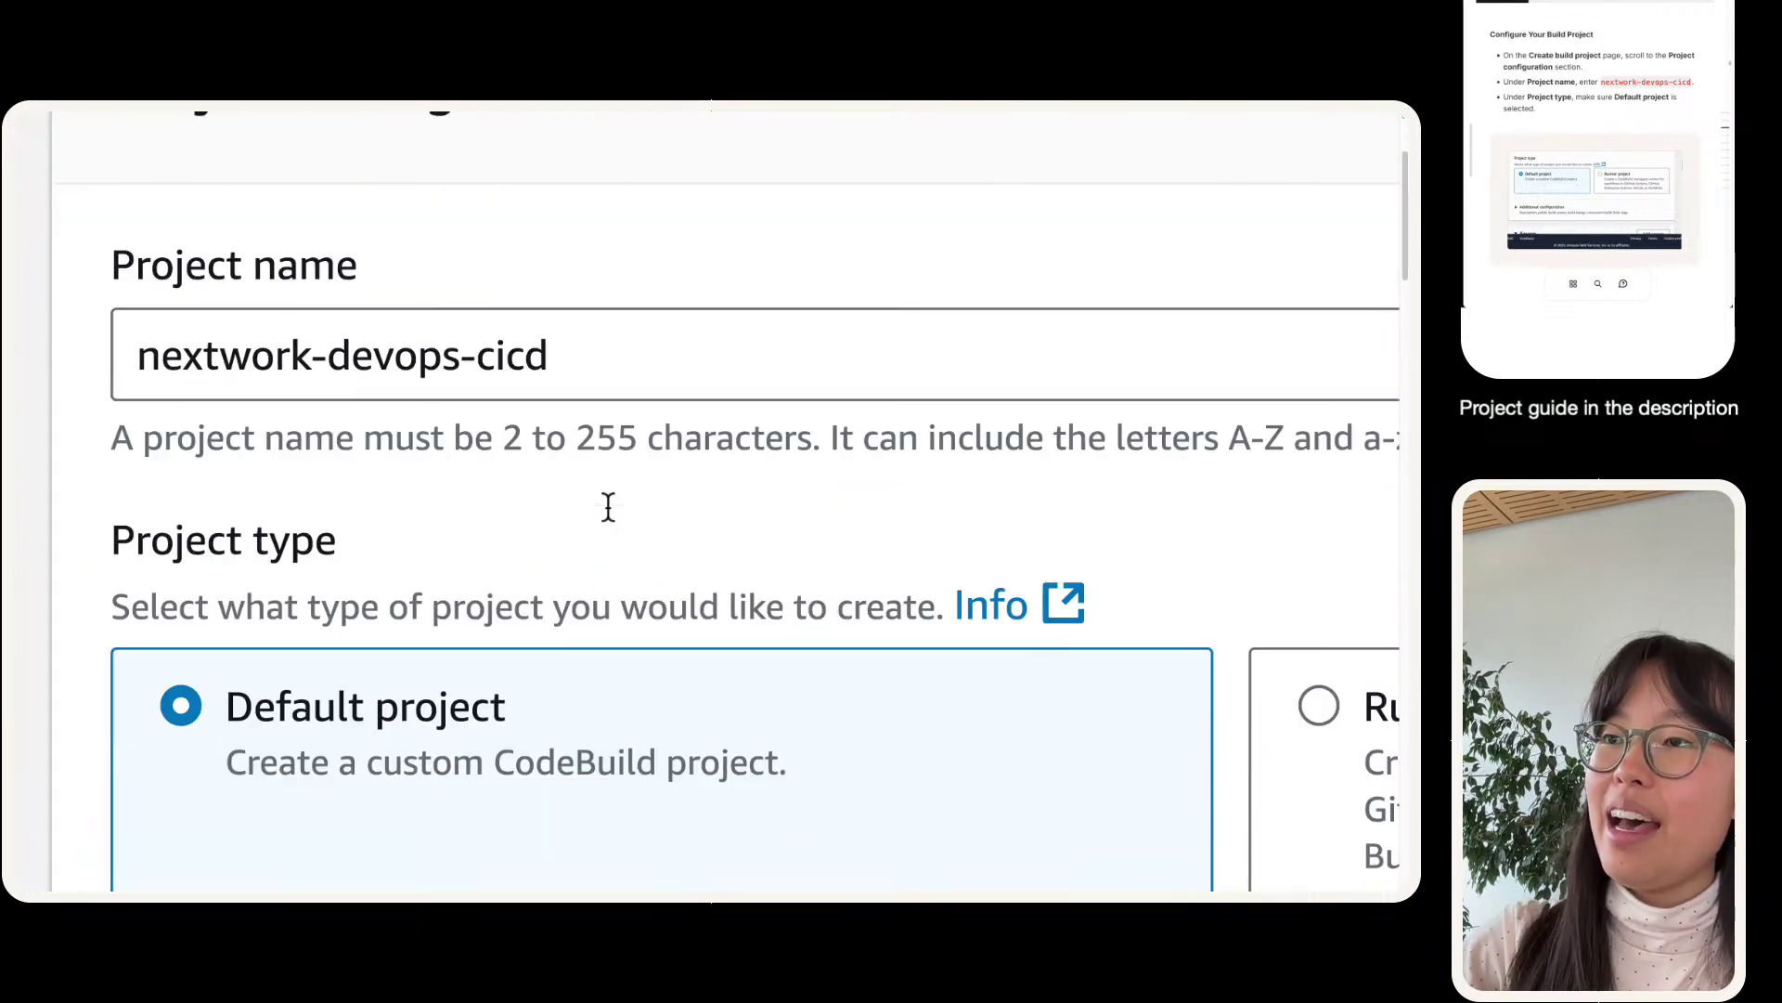
scroll(450, 287, "up", 1)
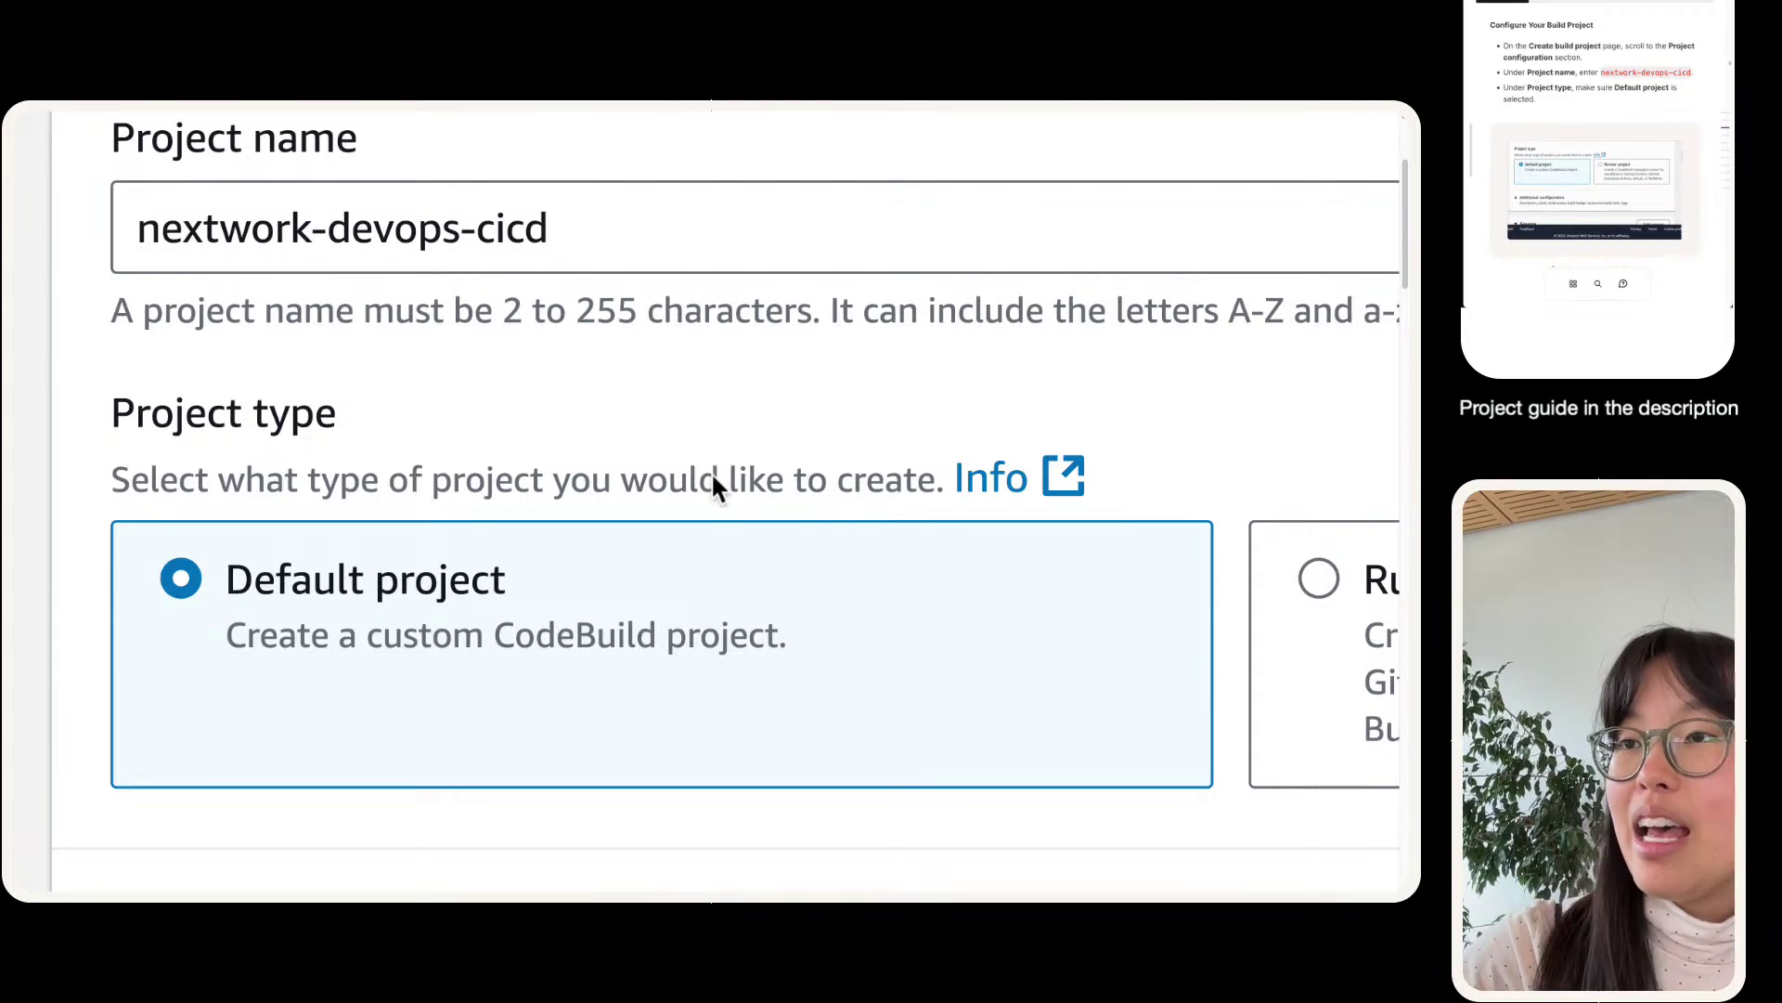
scroll(327, 510, "down", 1)
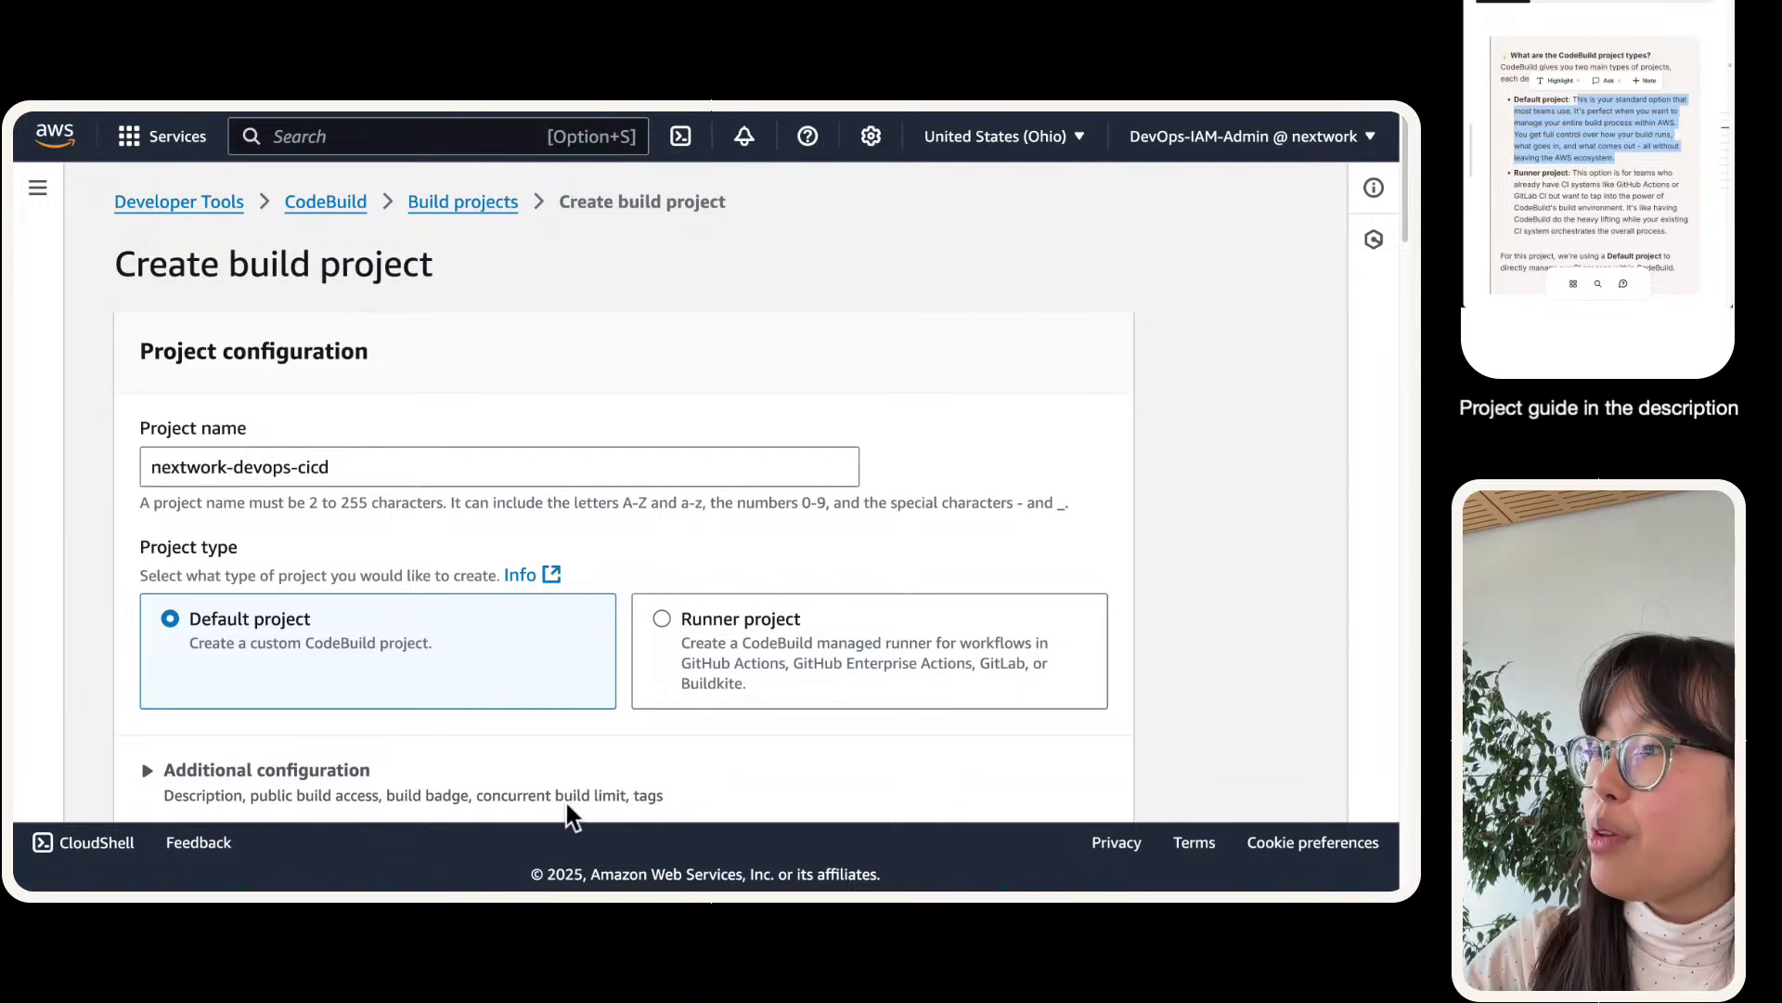
left_click(789, 648)
scroll(780, 613, "down", 1)
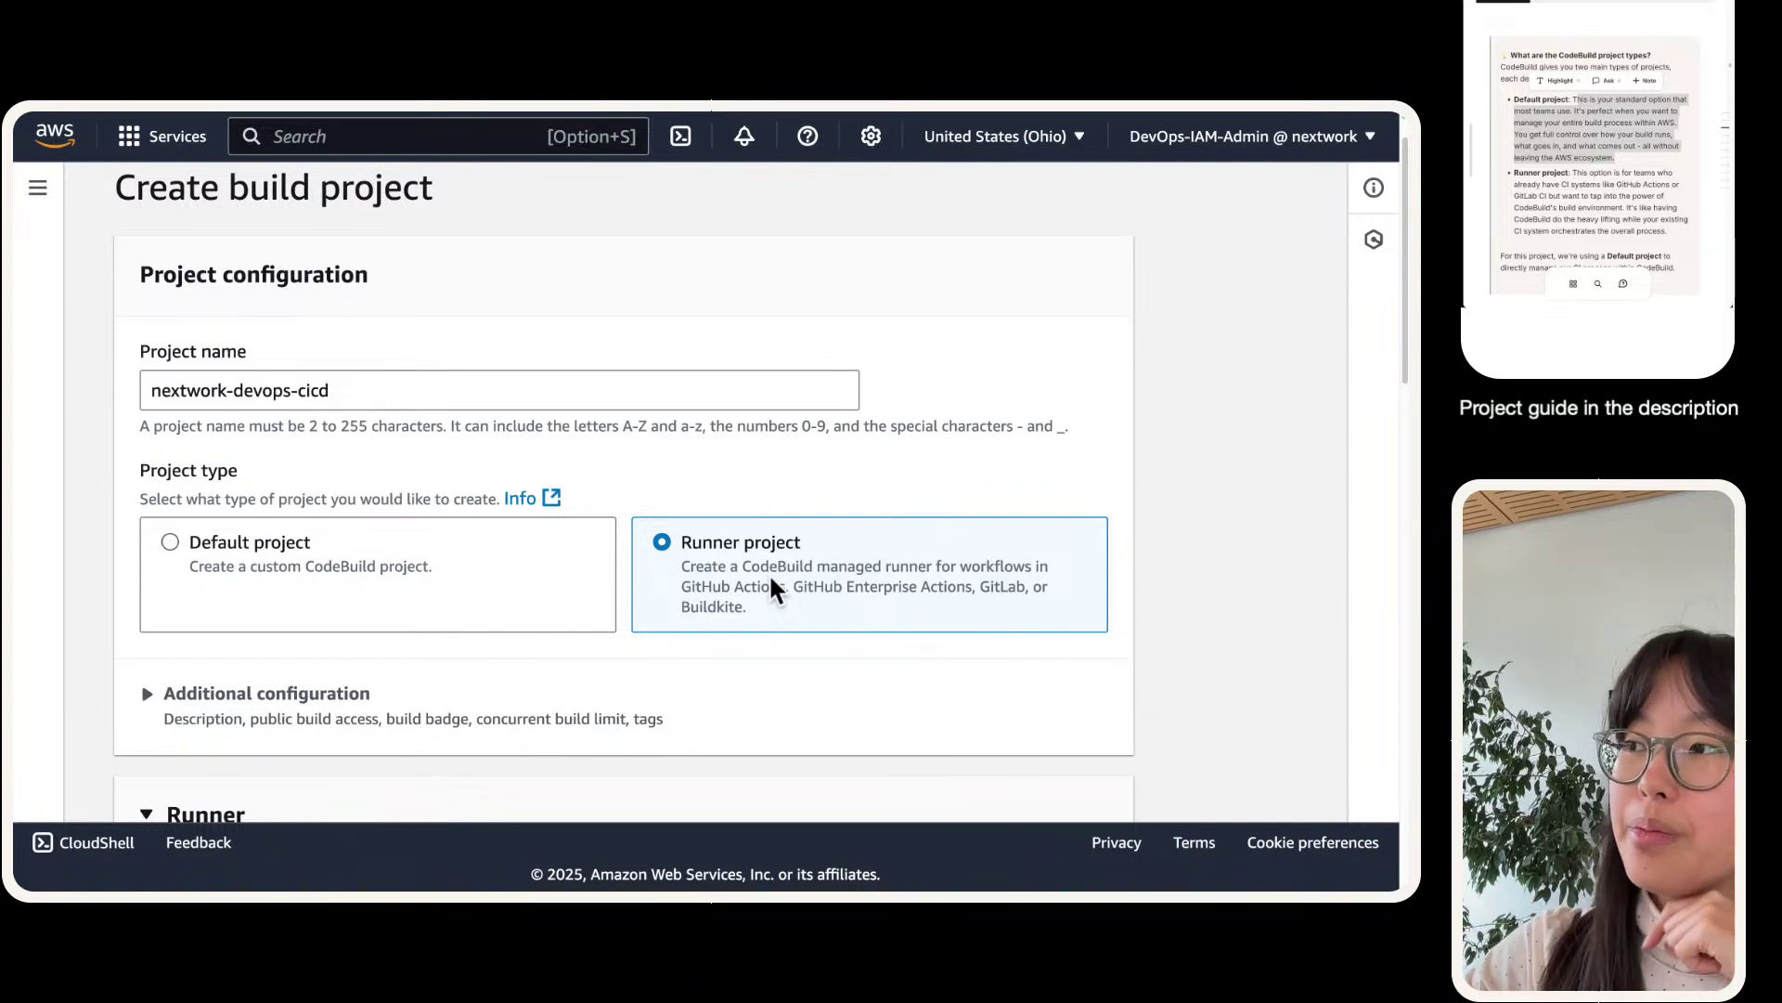
- Switch back to Default project and scroll to Source, briefly picking Amazon S3
left_click(202, 564)
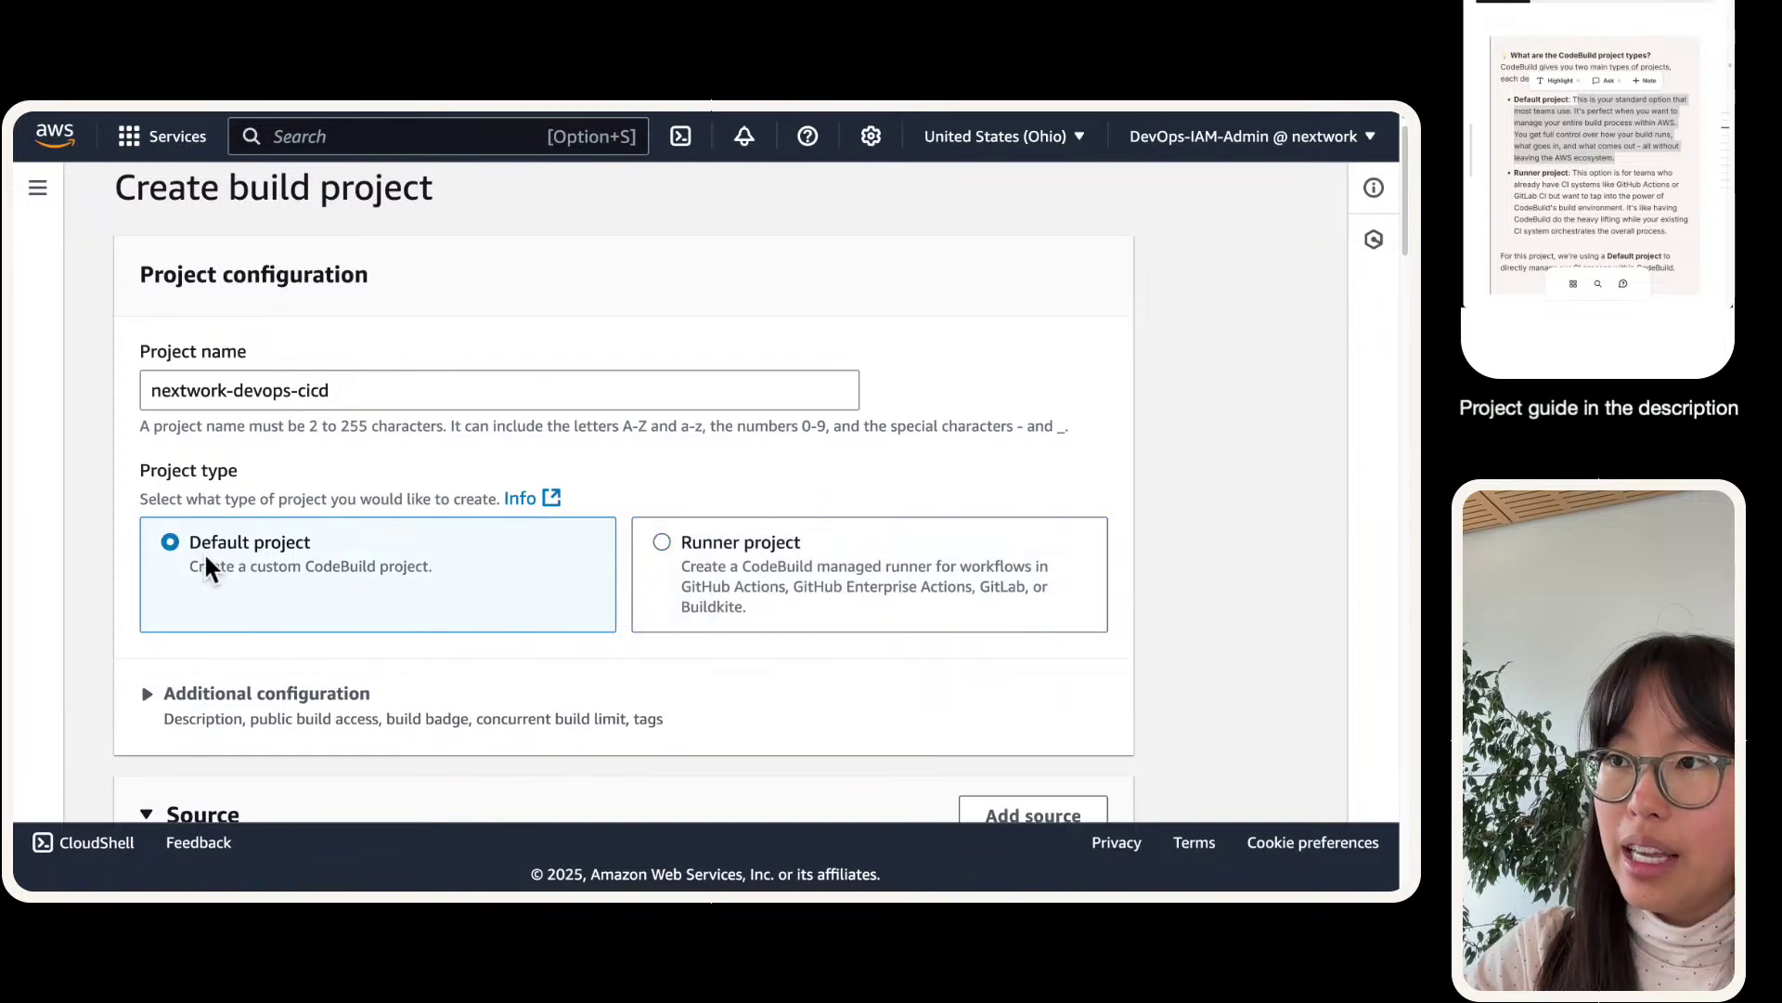
scroll(209, 566, "down", 3)
scroll(224, 573, "down", 3)
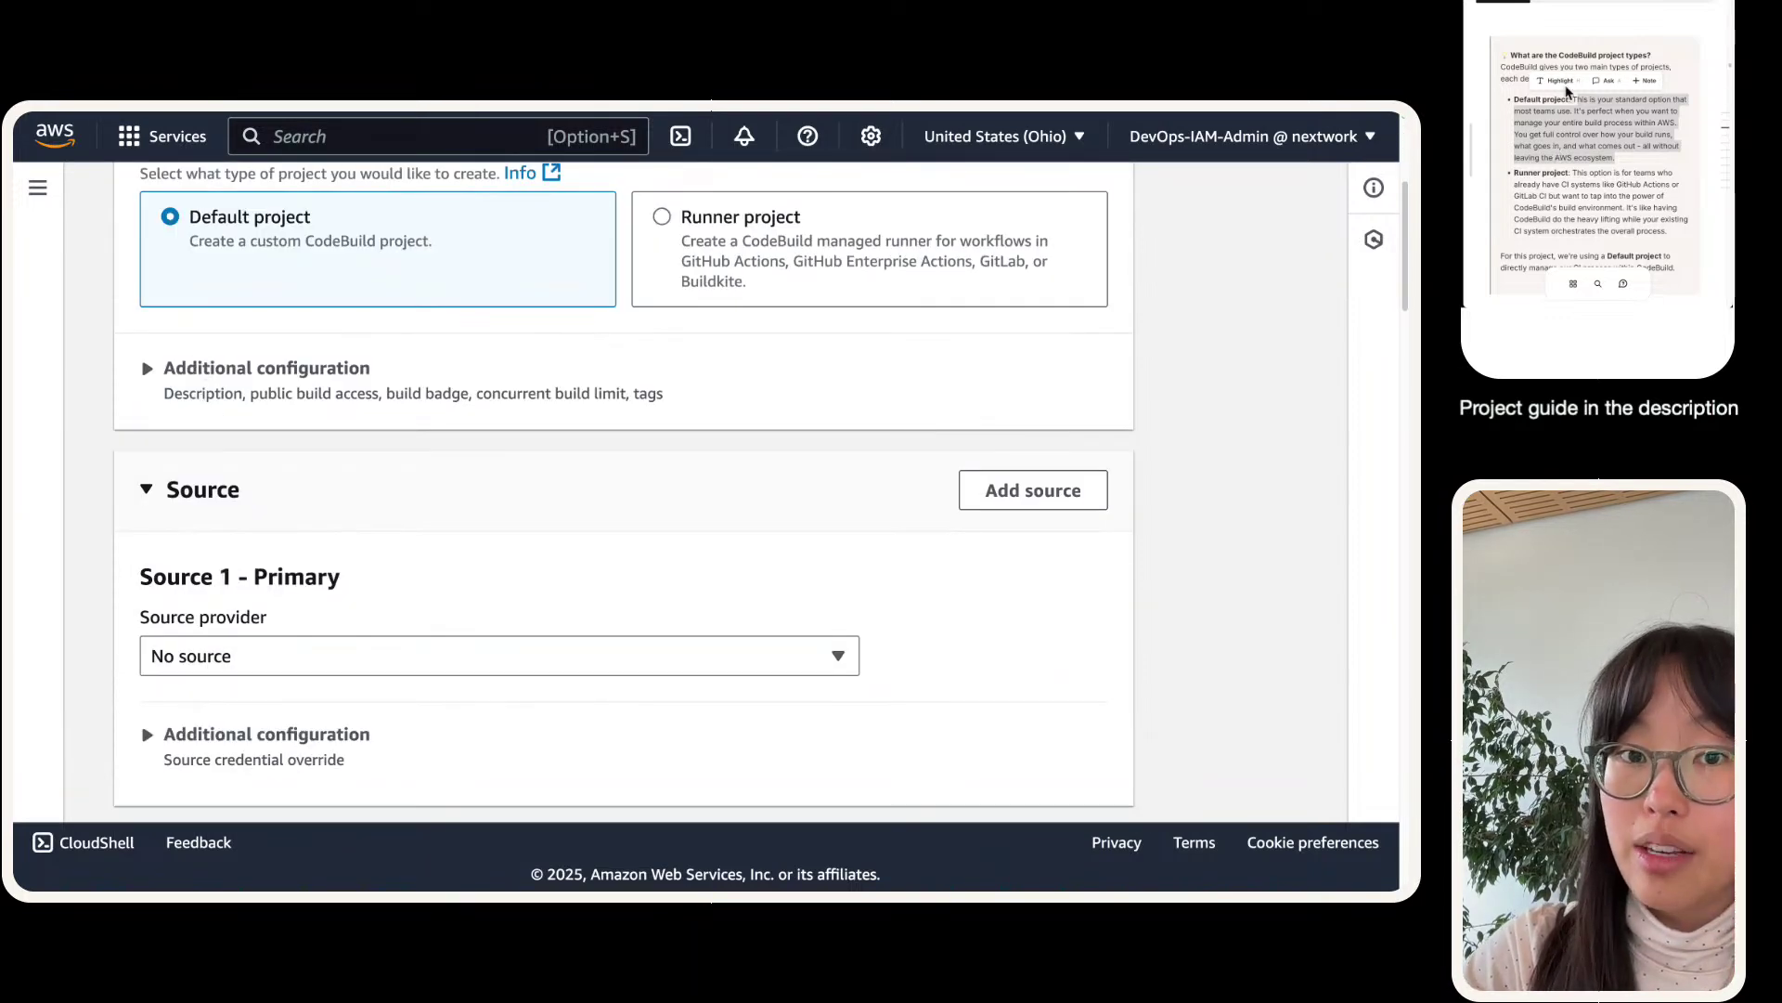
scroll(107, 561, "down", 1)
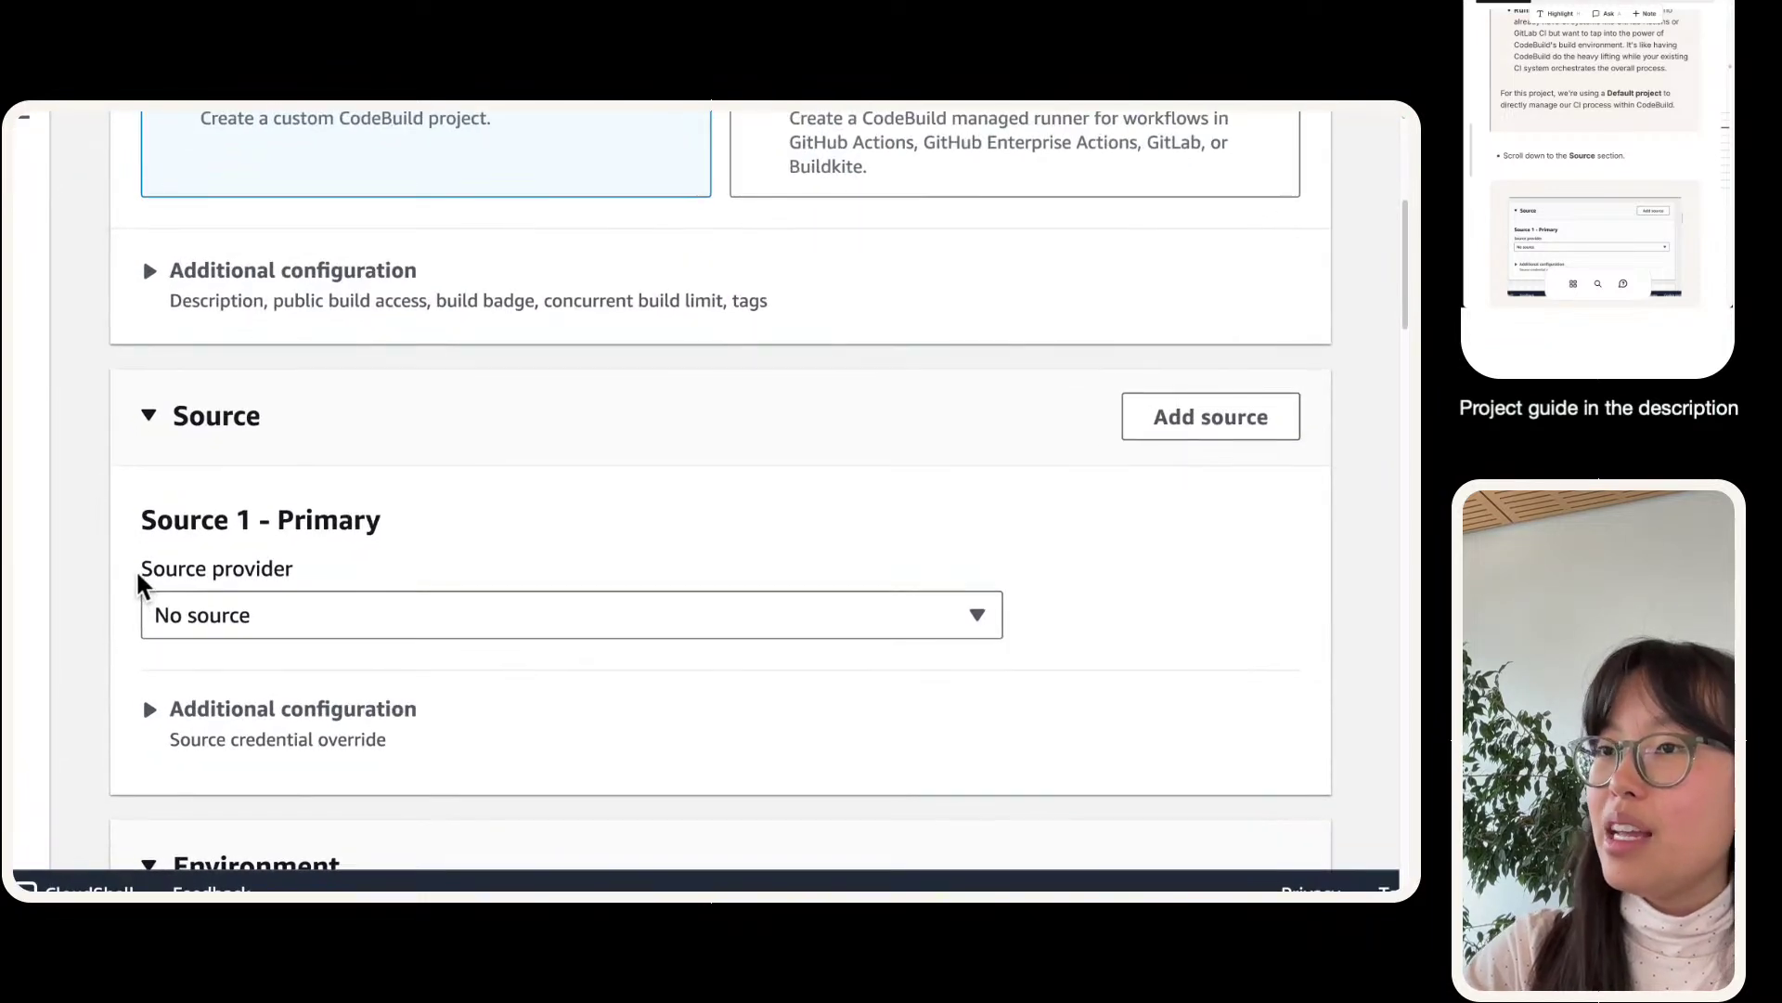
scroll(348, 446, "down", 1)
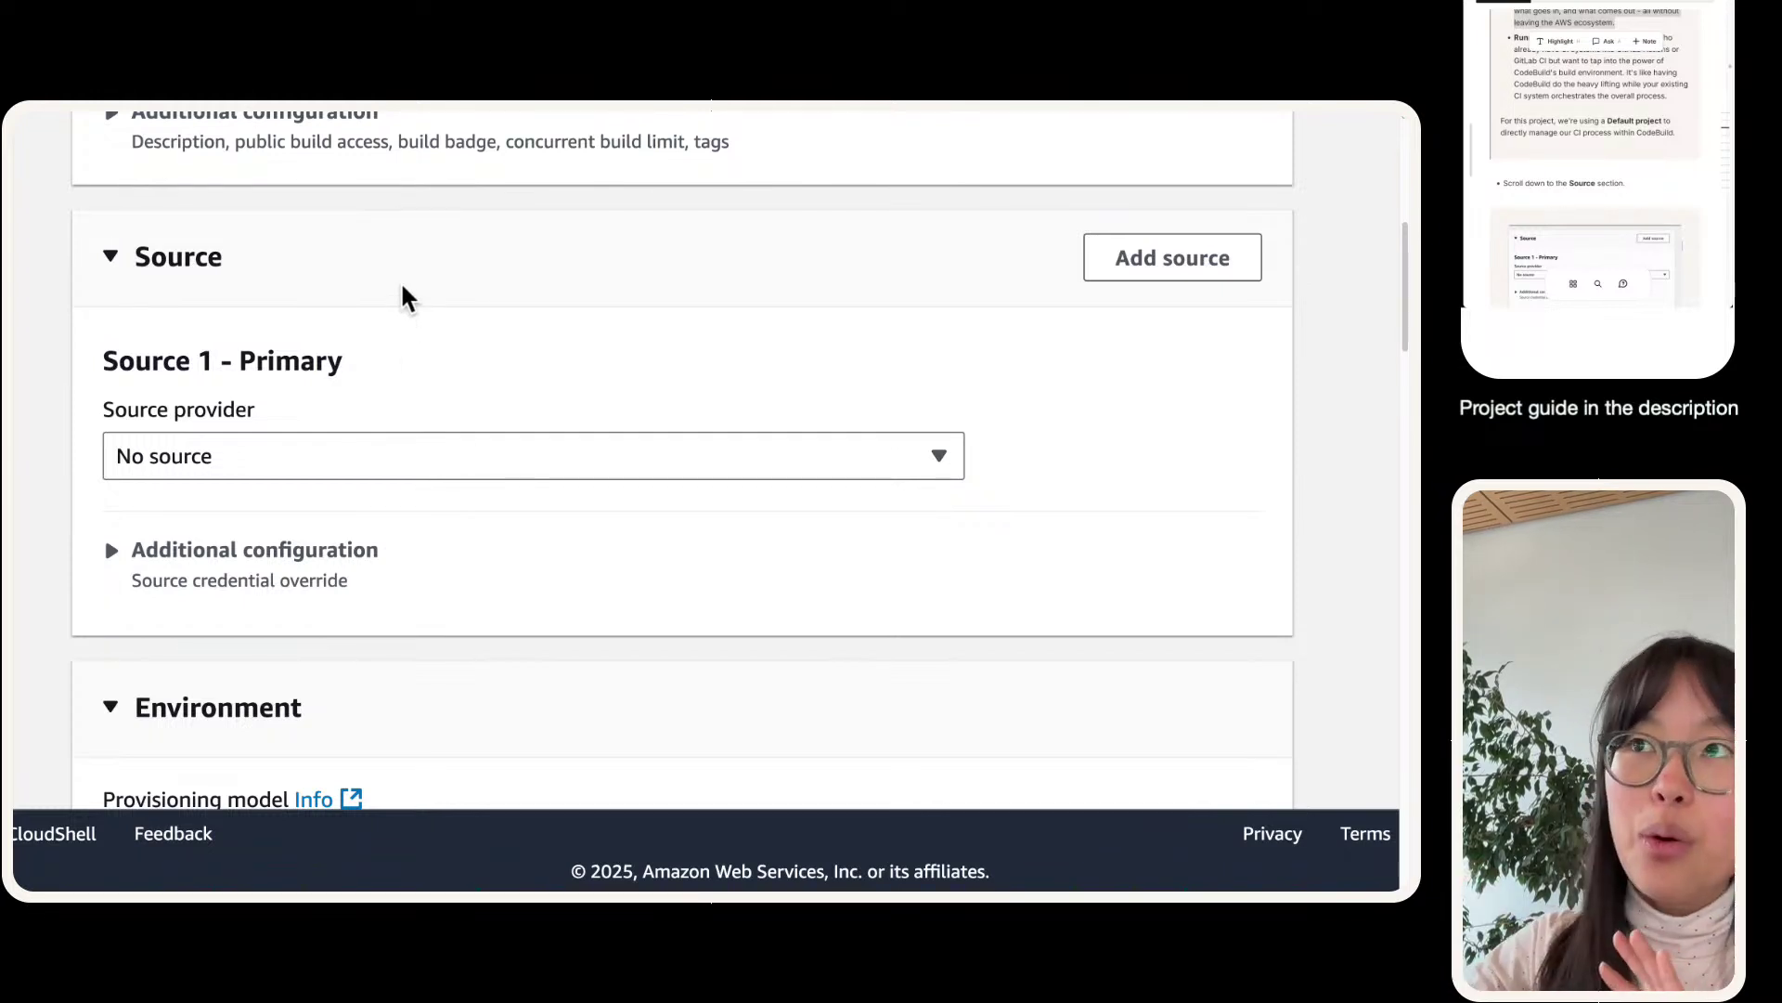
scroll(437, 319, "left", 1)
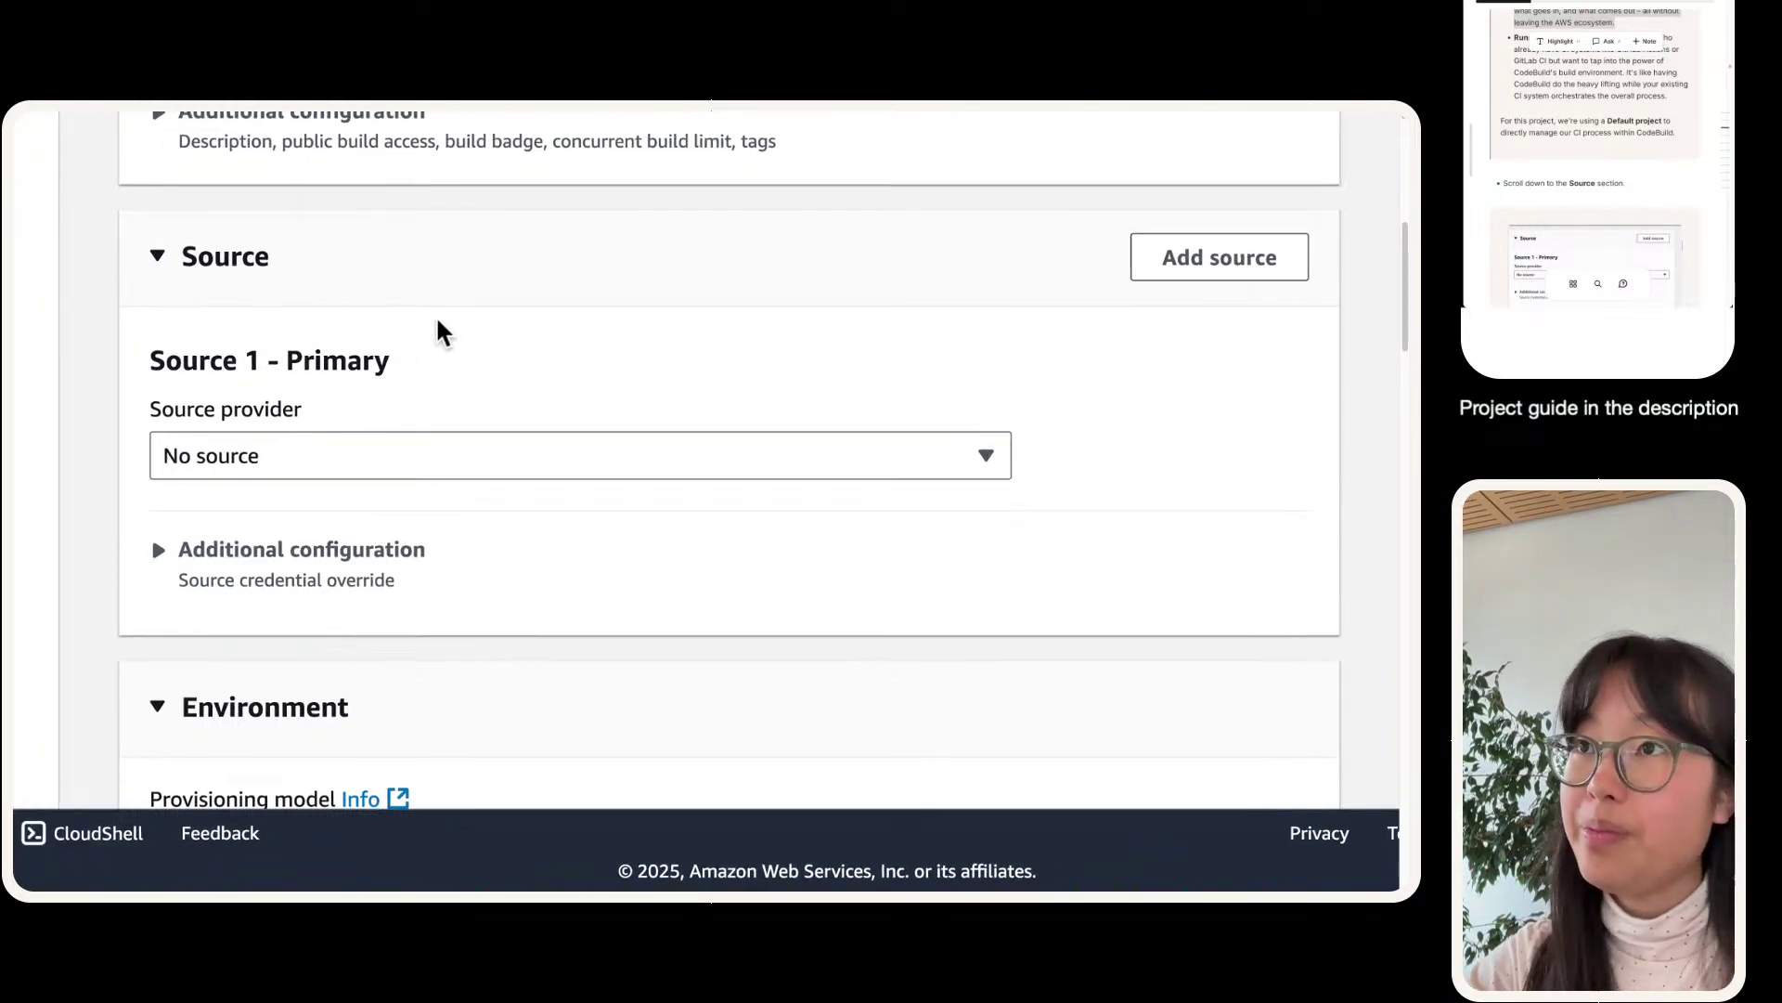
scroll(437, 319, "down", 1)
scroll(442, 329, "down", 1)
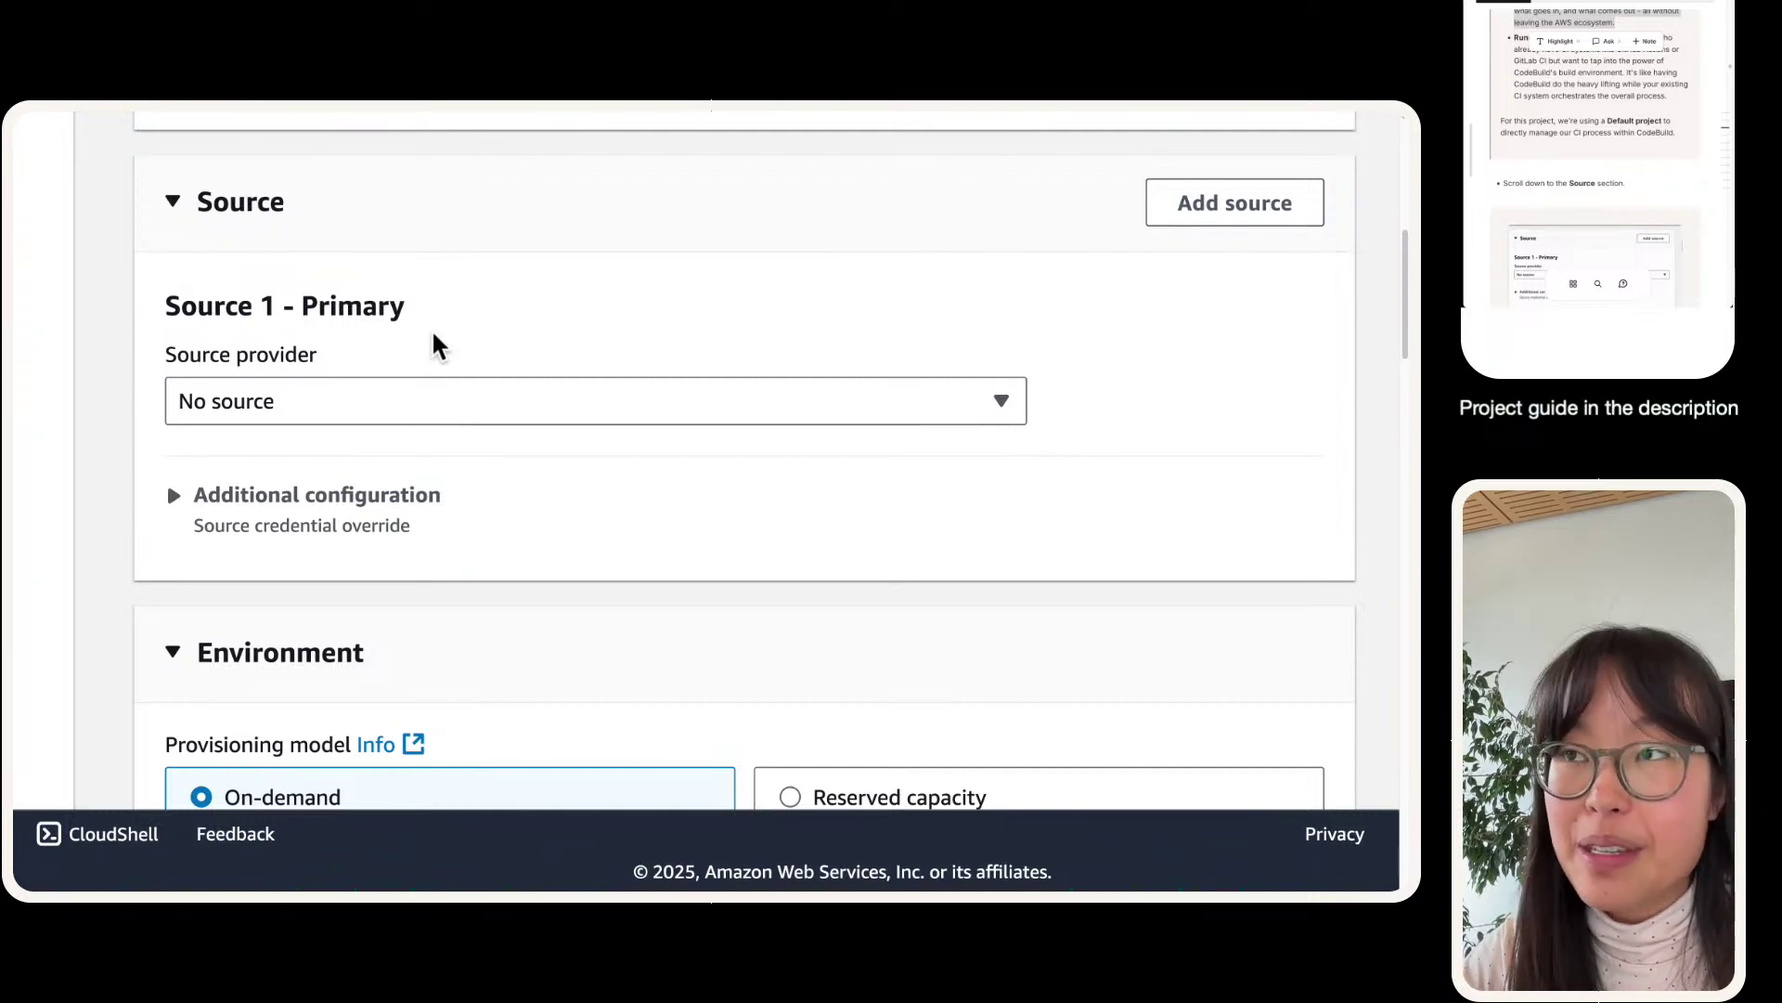
left_click(1002, 400)
left_click(993, 486)
scroll(954, 683, "up", 3)
scroll(954, 683, "down", 4)
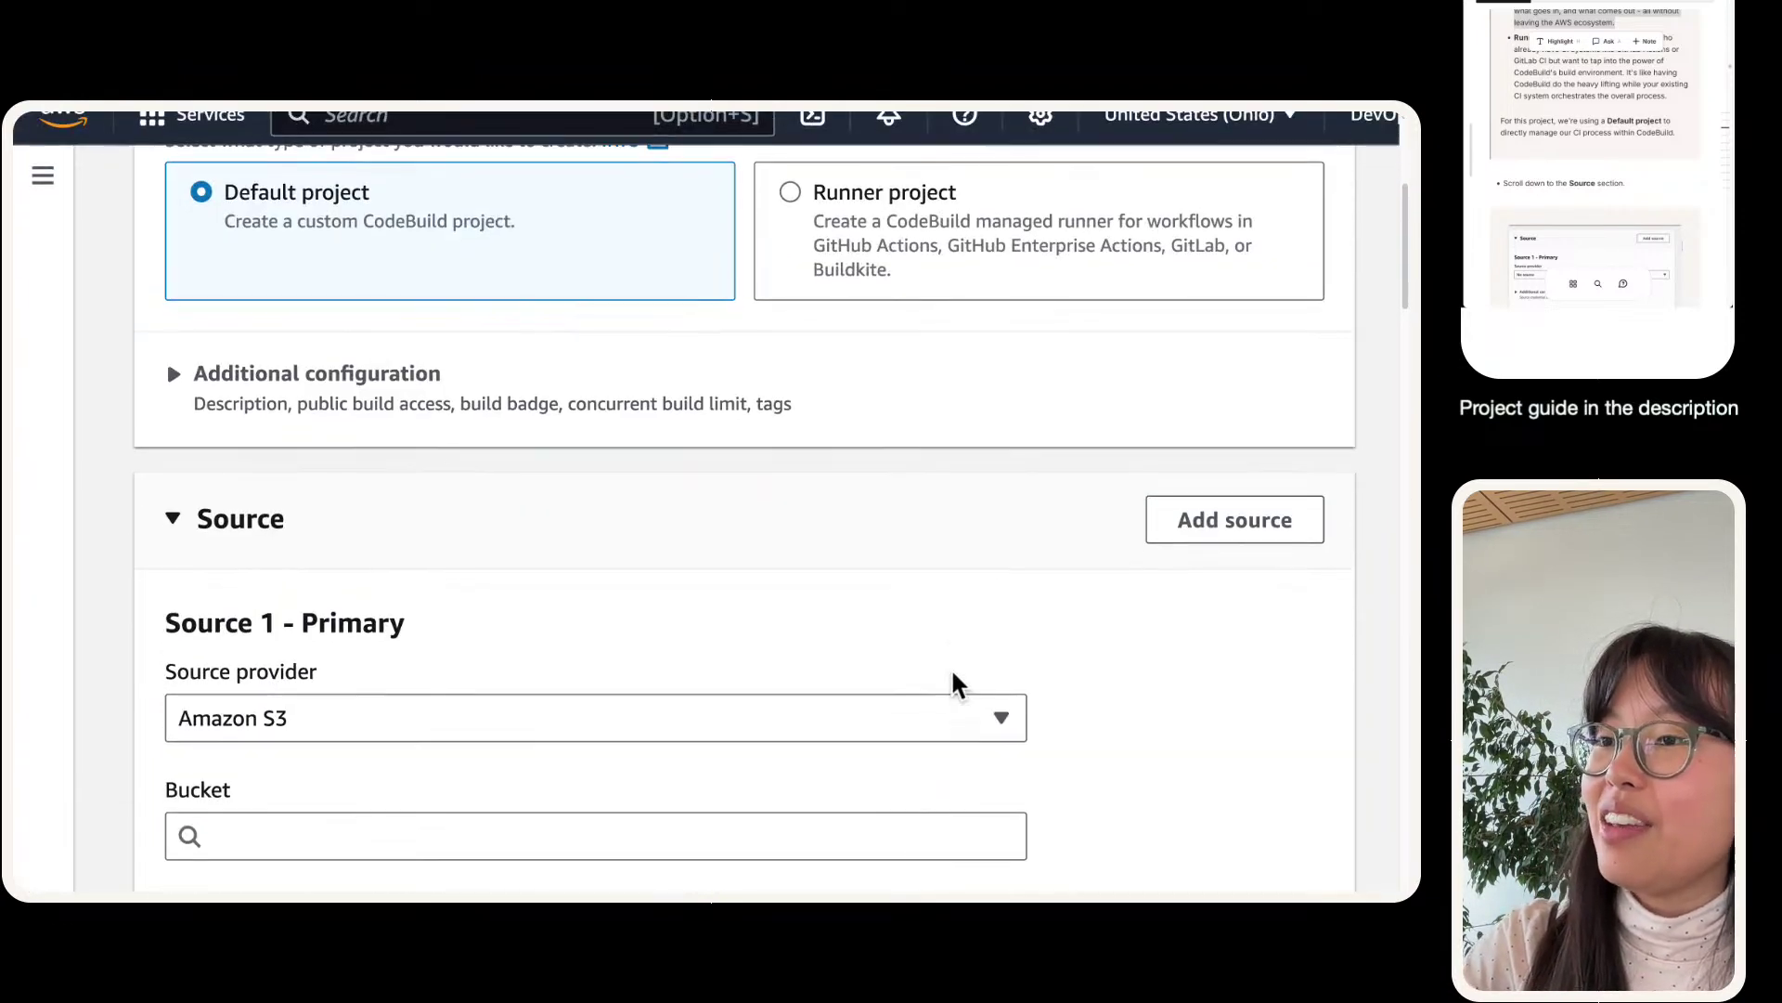
- Choose GitHub as the source provider and check the connected GitHub credential
left_click(976, 445)
scroll(783, 483, "up", 3)
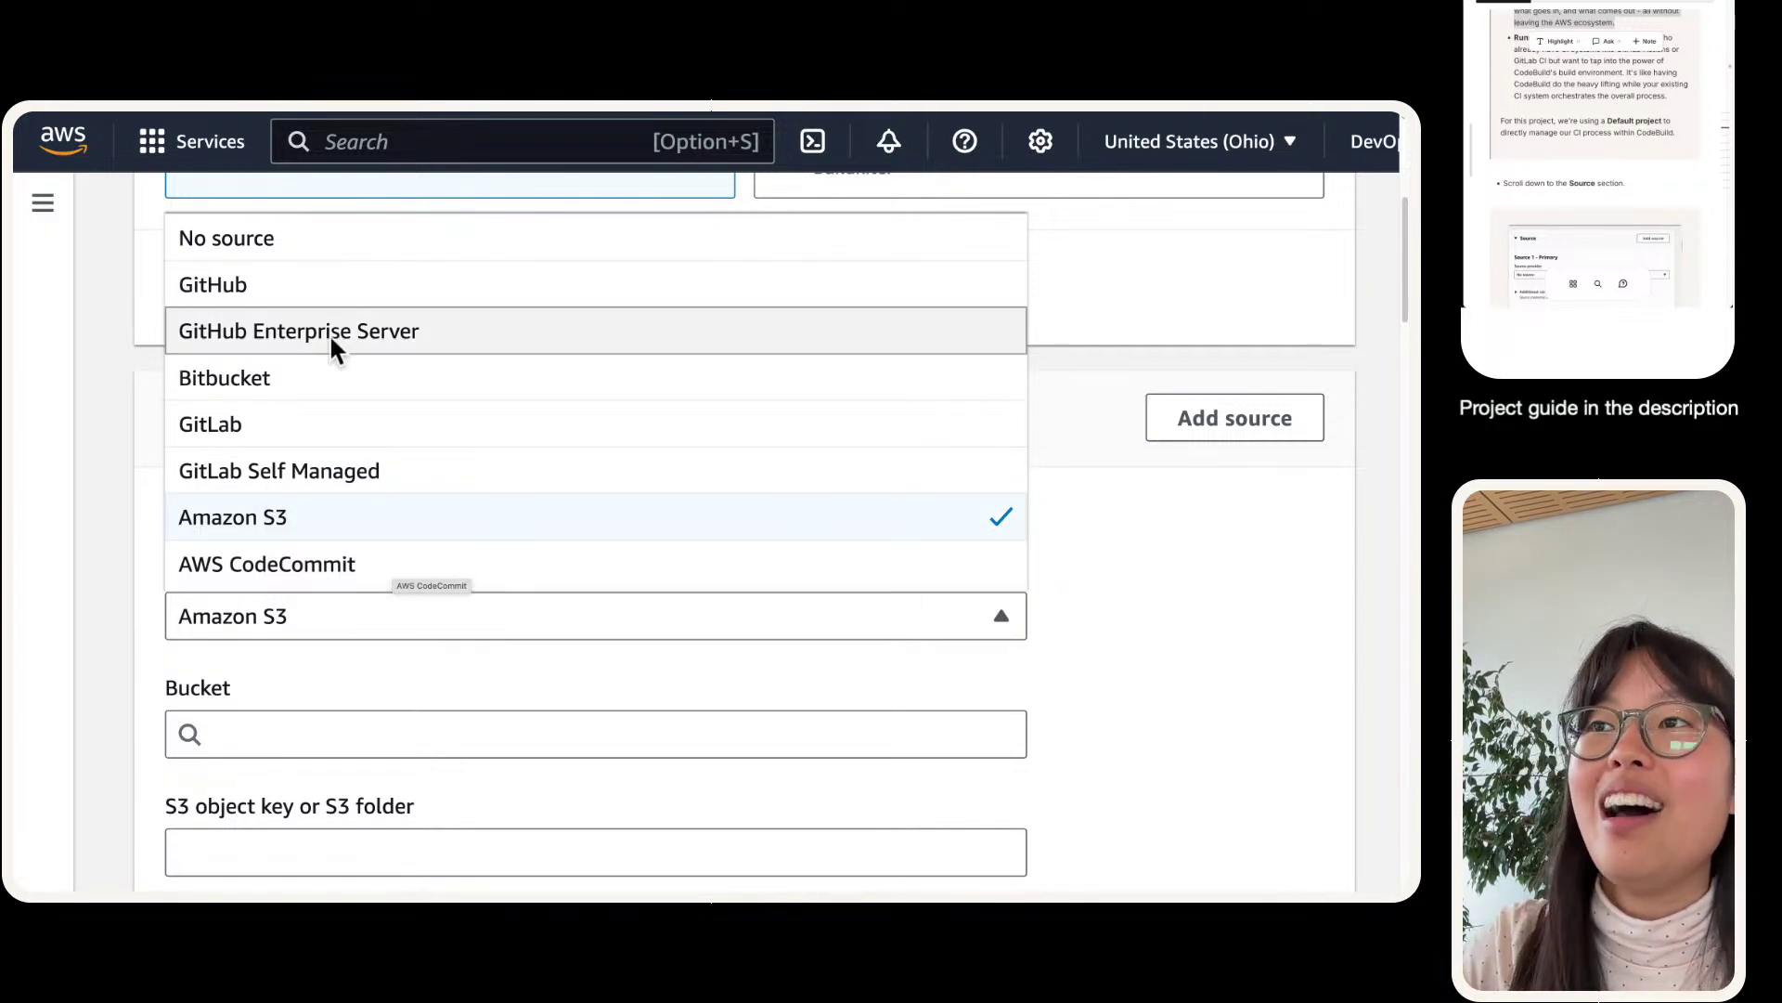
left_click(336, 277)
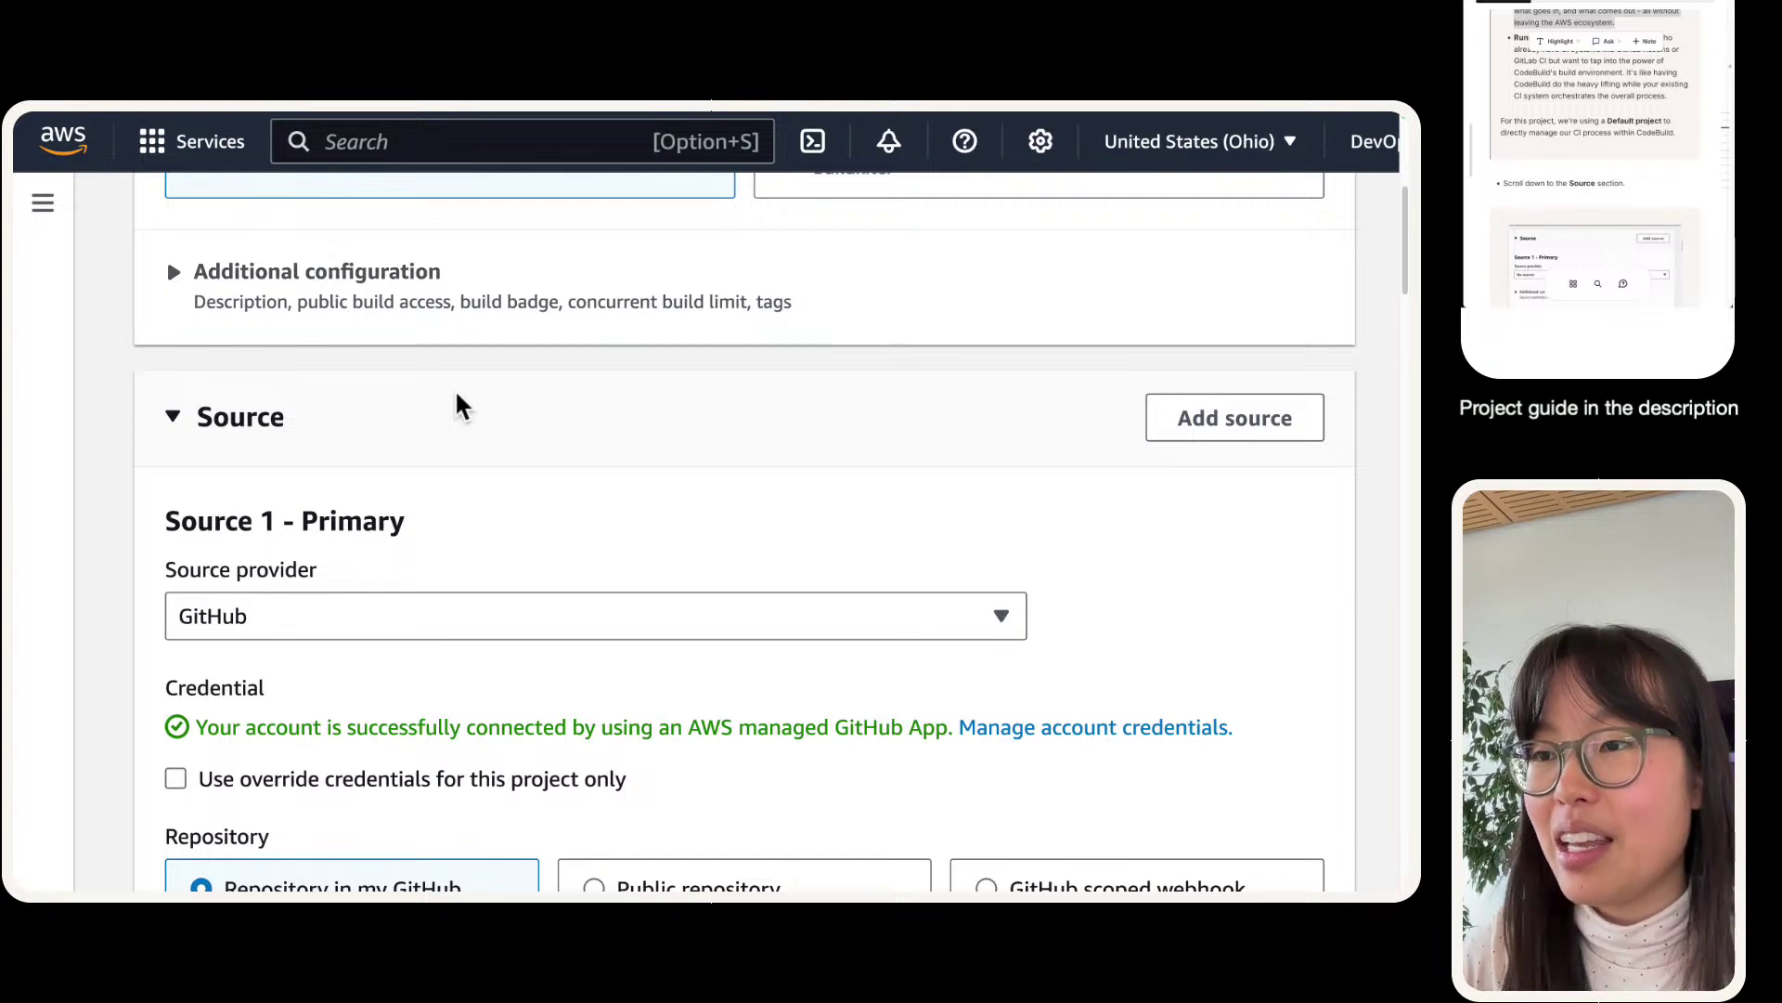
scroll(455, 388, "down", 1)
scroll(411, 398, "down", 2)
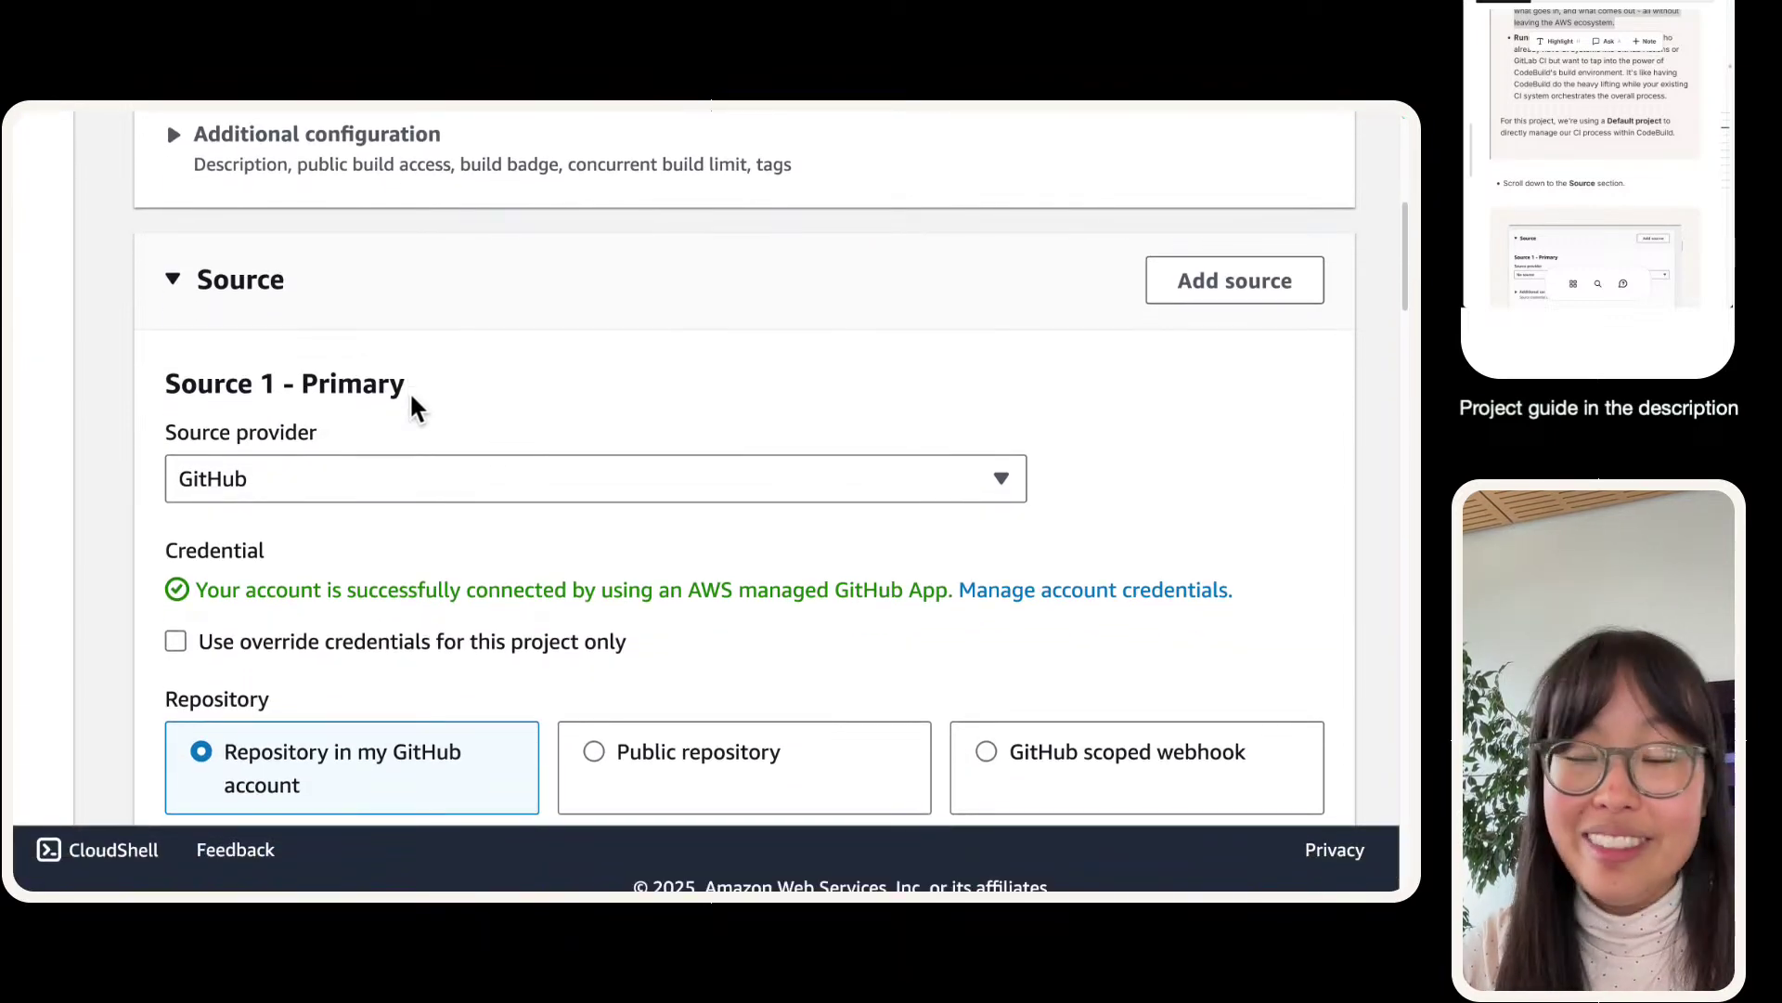
scroll(411, 398, "down", 1)
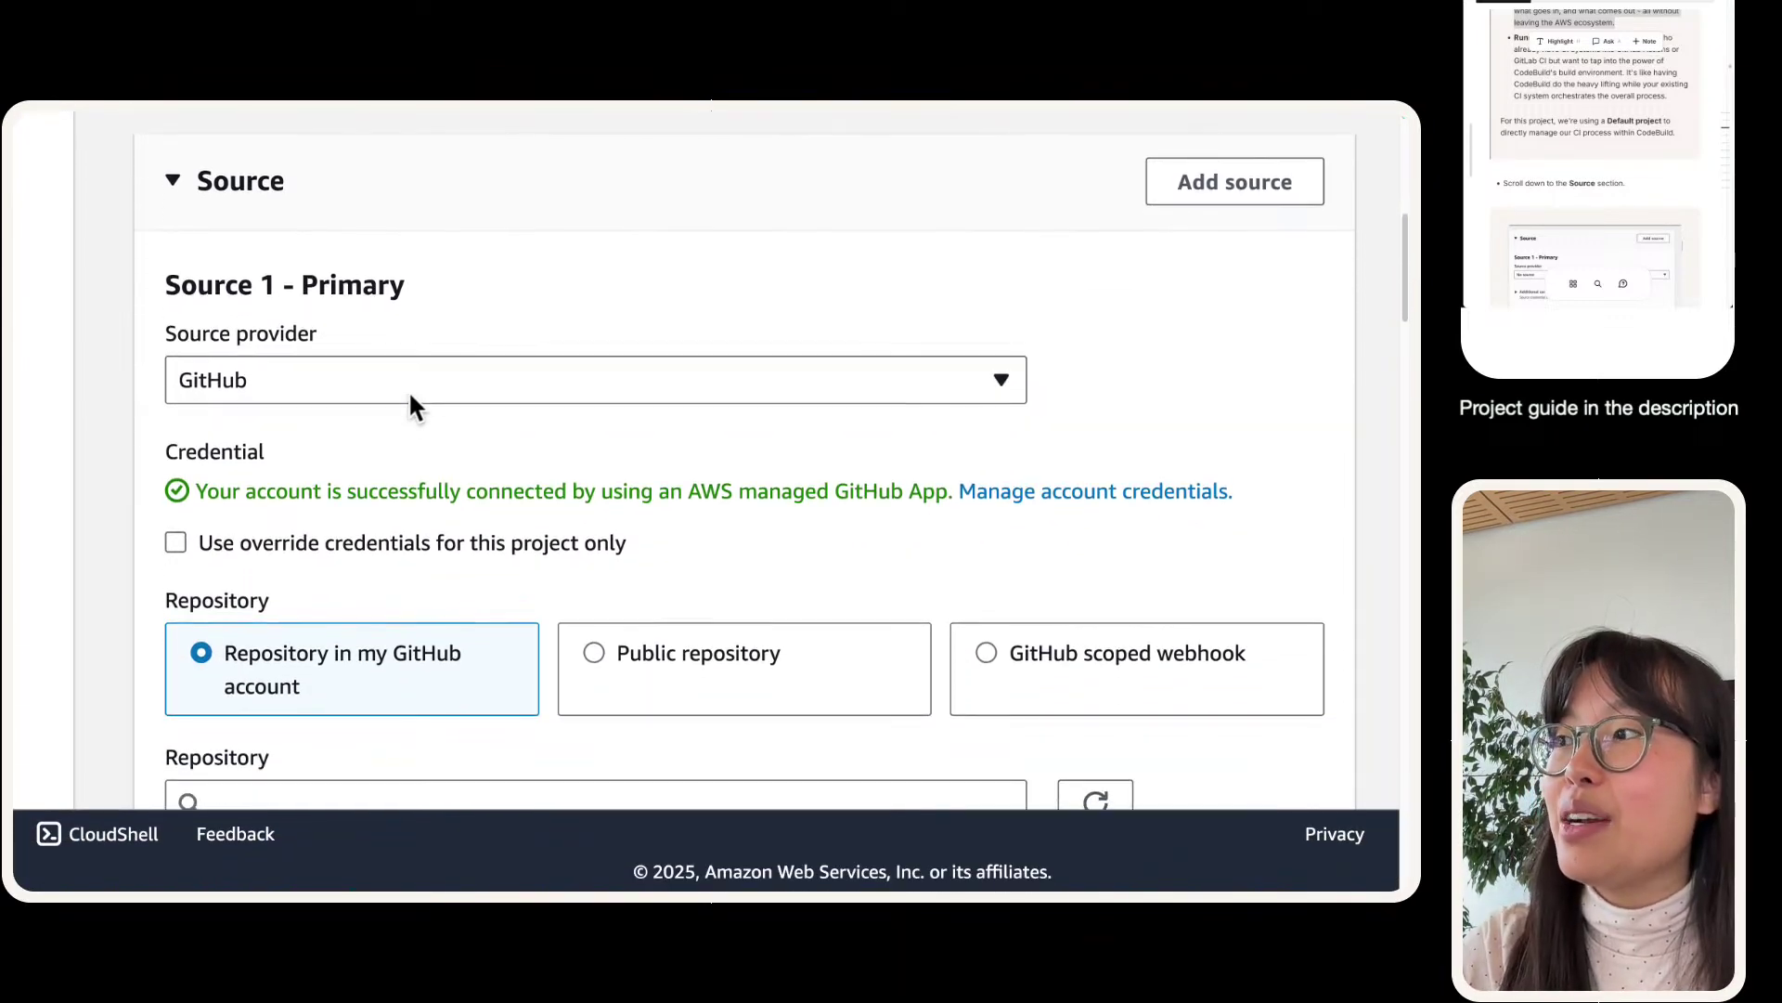
scroll(406, 399, "down", 1)
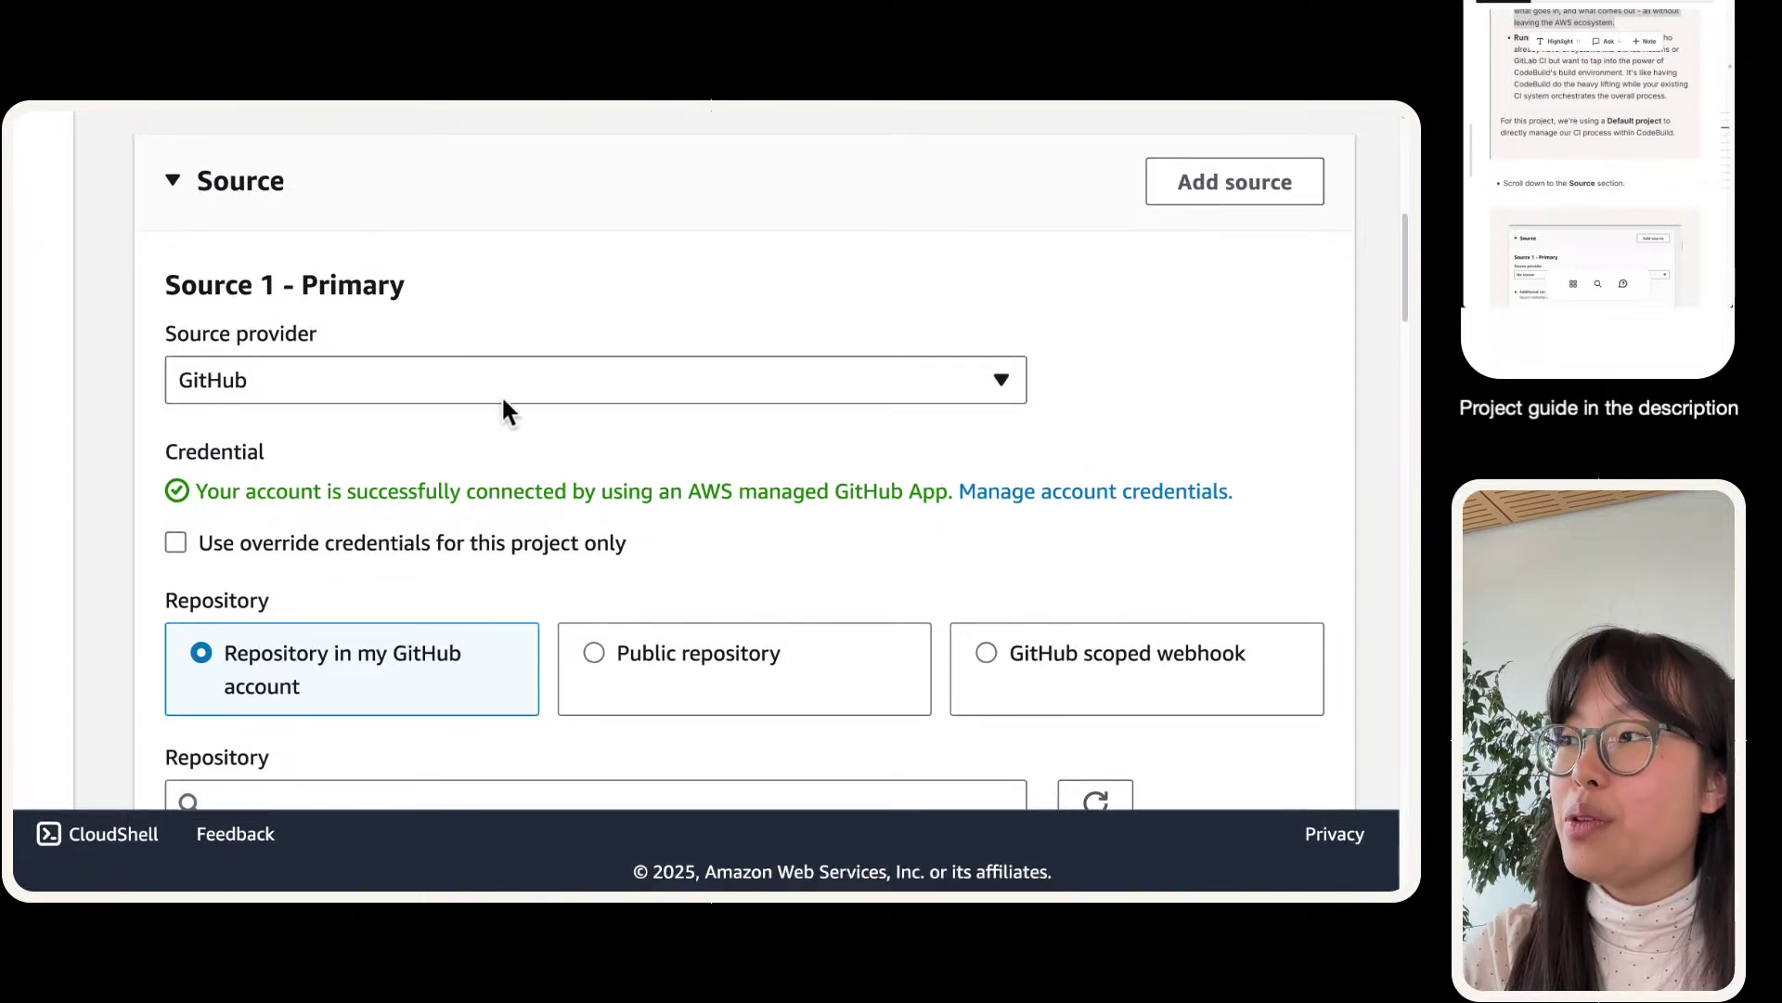
- Open account credential management in a new tab and go to Settings > Connections
scroll(622, 506, "down", 1)
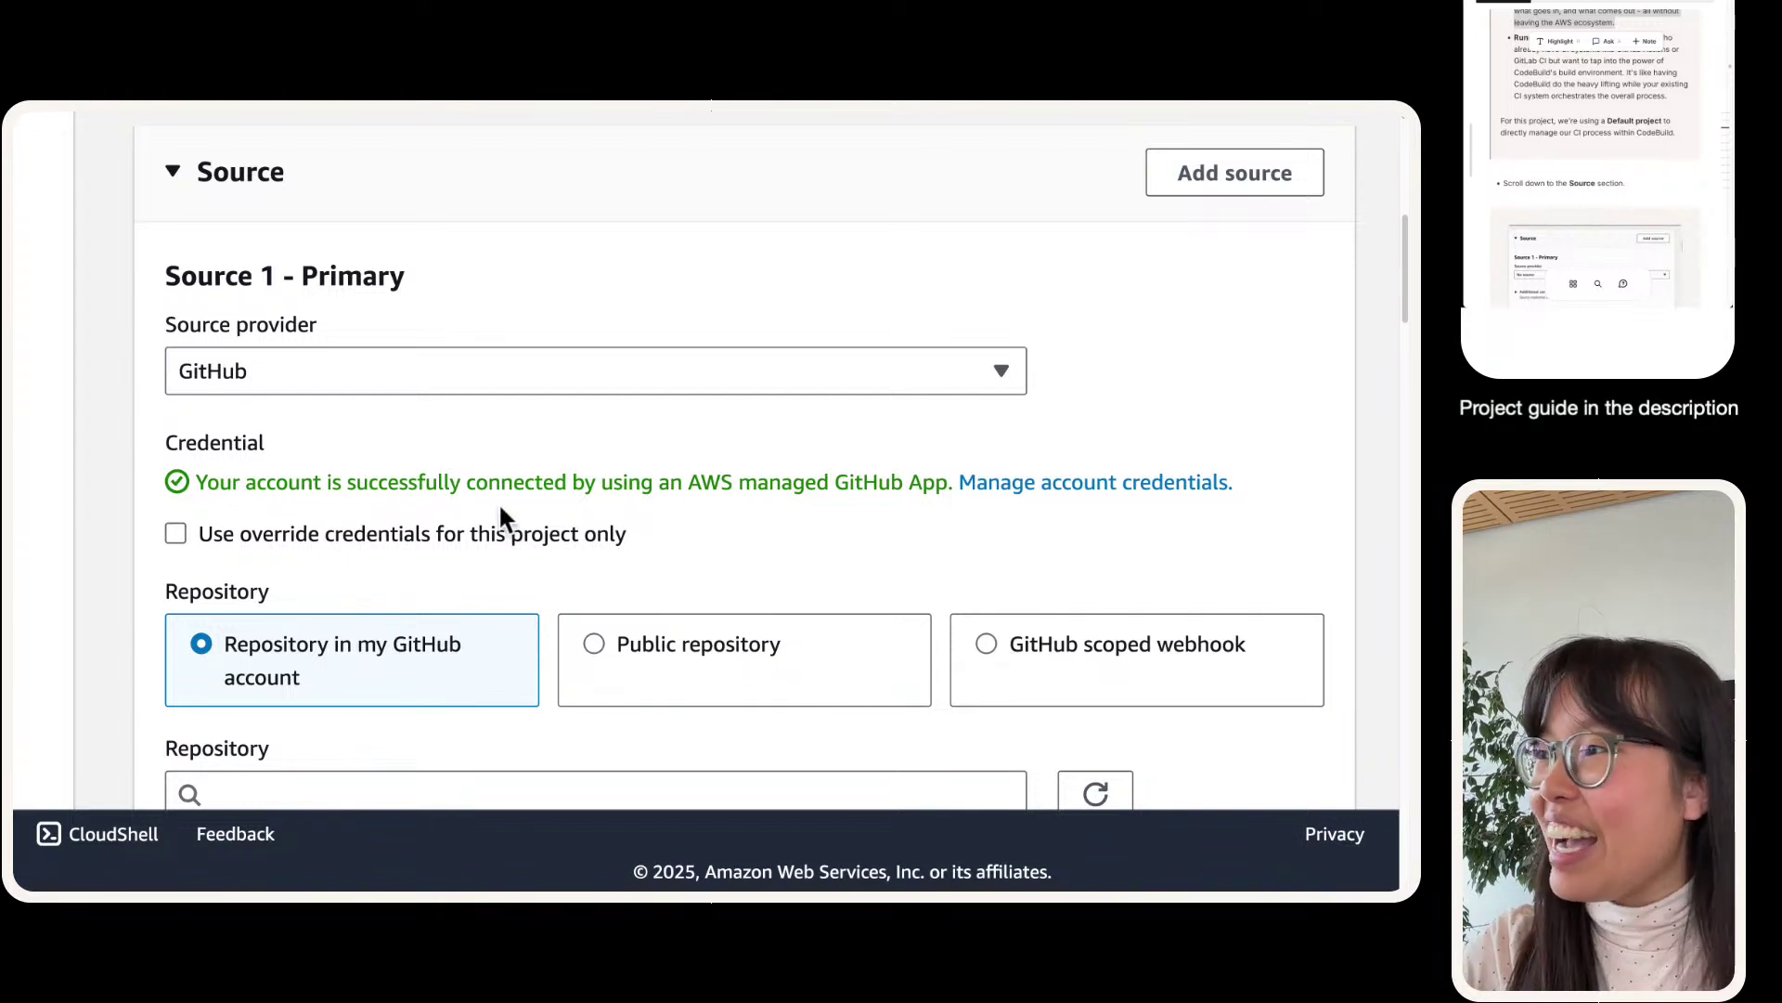
right_click(1048, 484)
left_click(1074, 498)
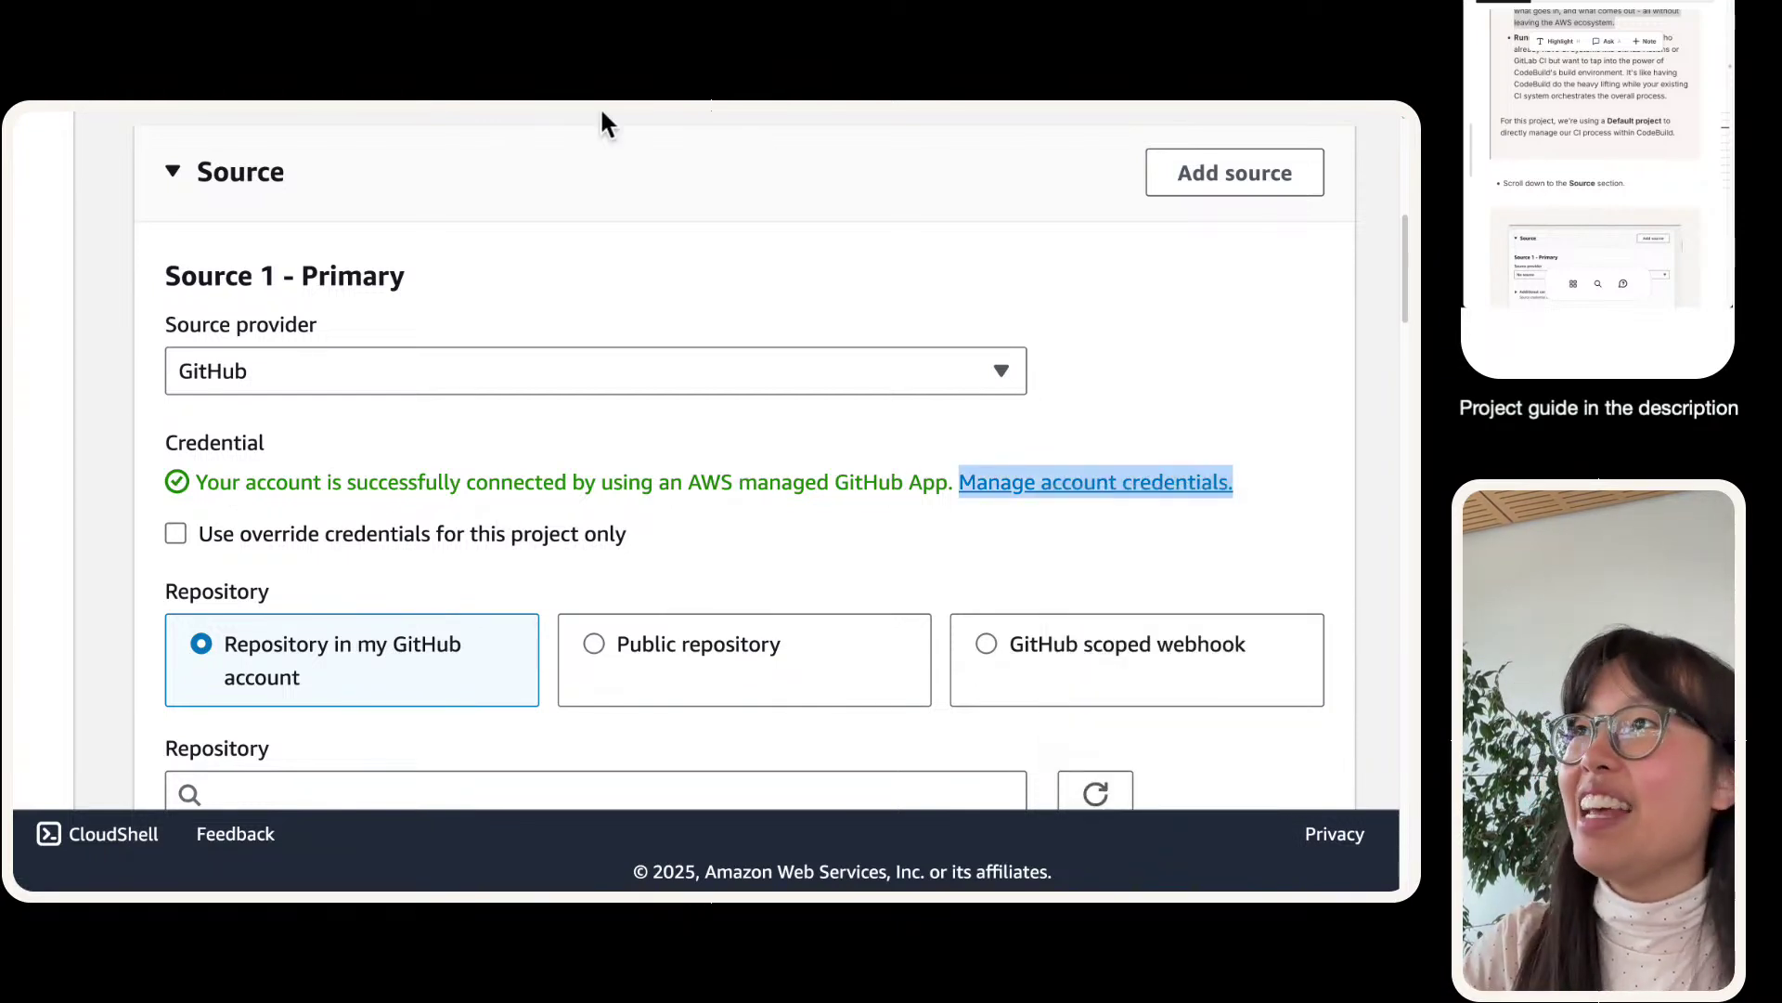
left_click(419, 142)
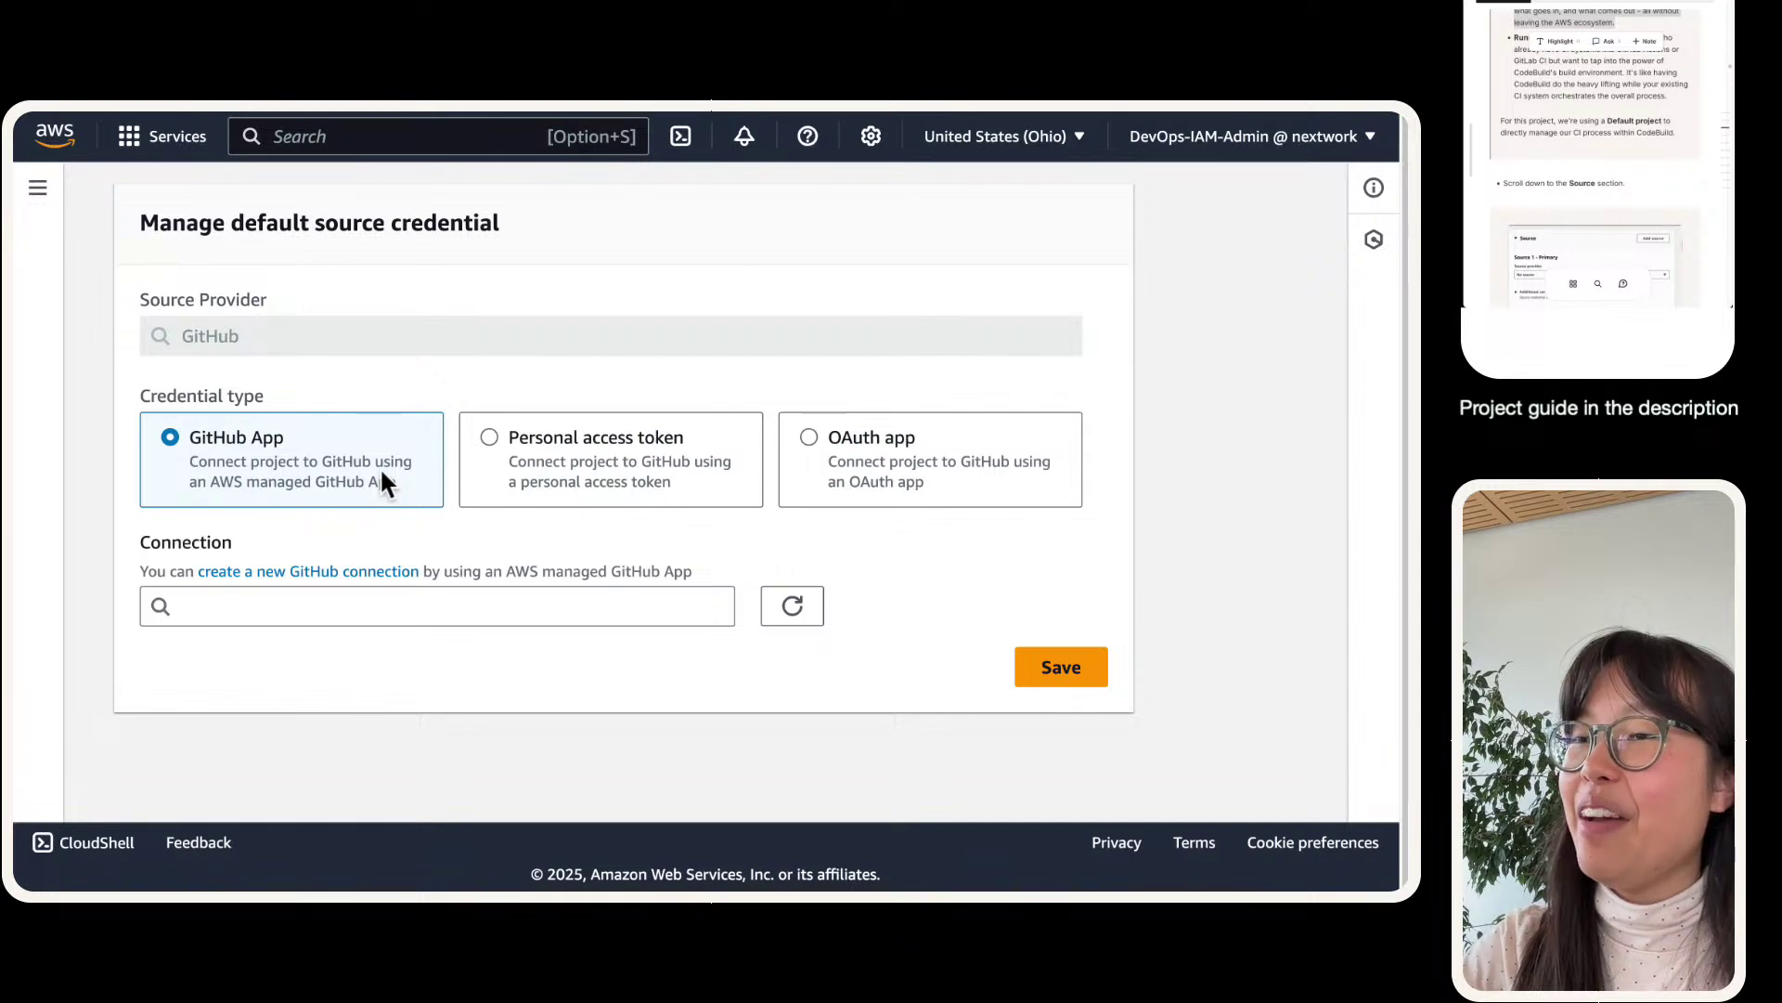
left_click(37, 187)
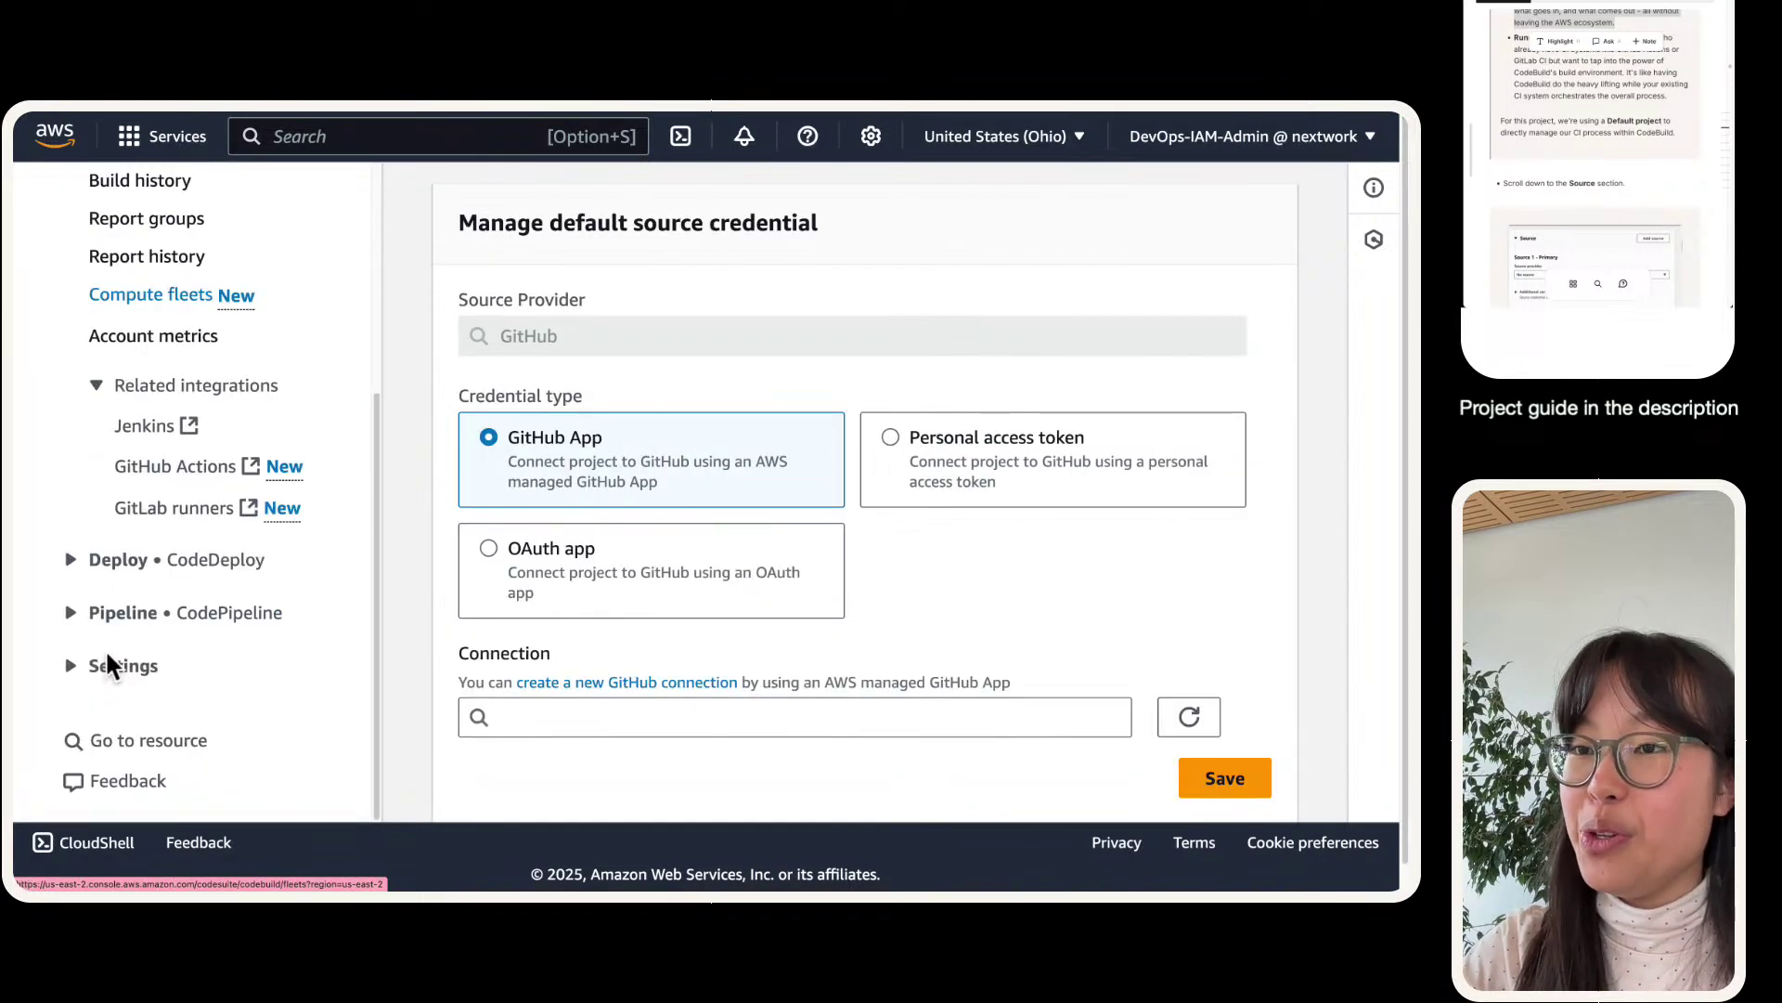
left_click(123, 667)
left_click(135, 740)
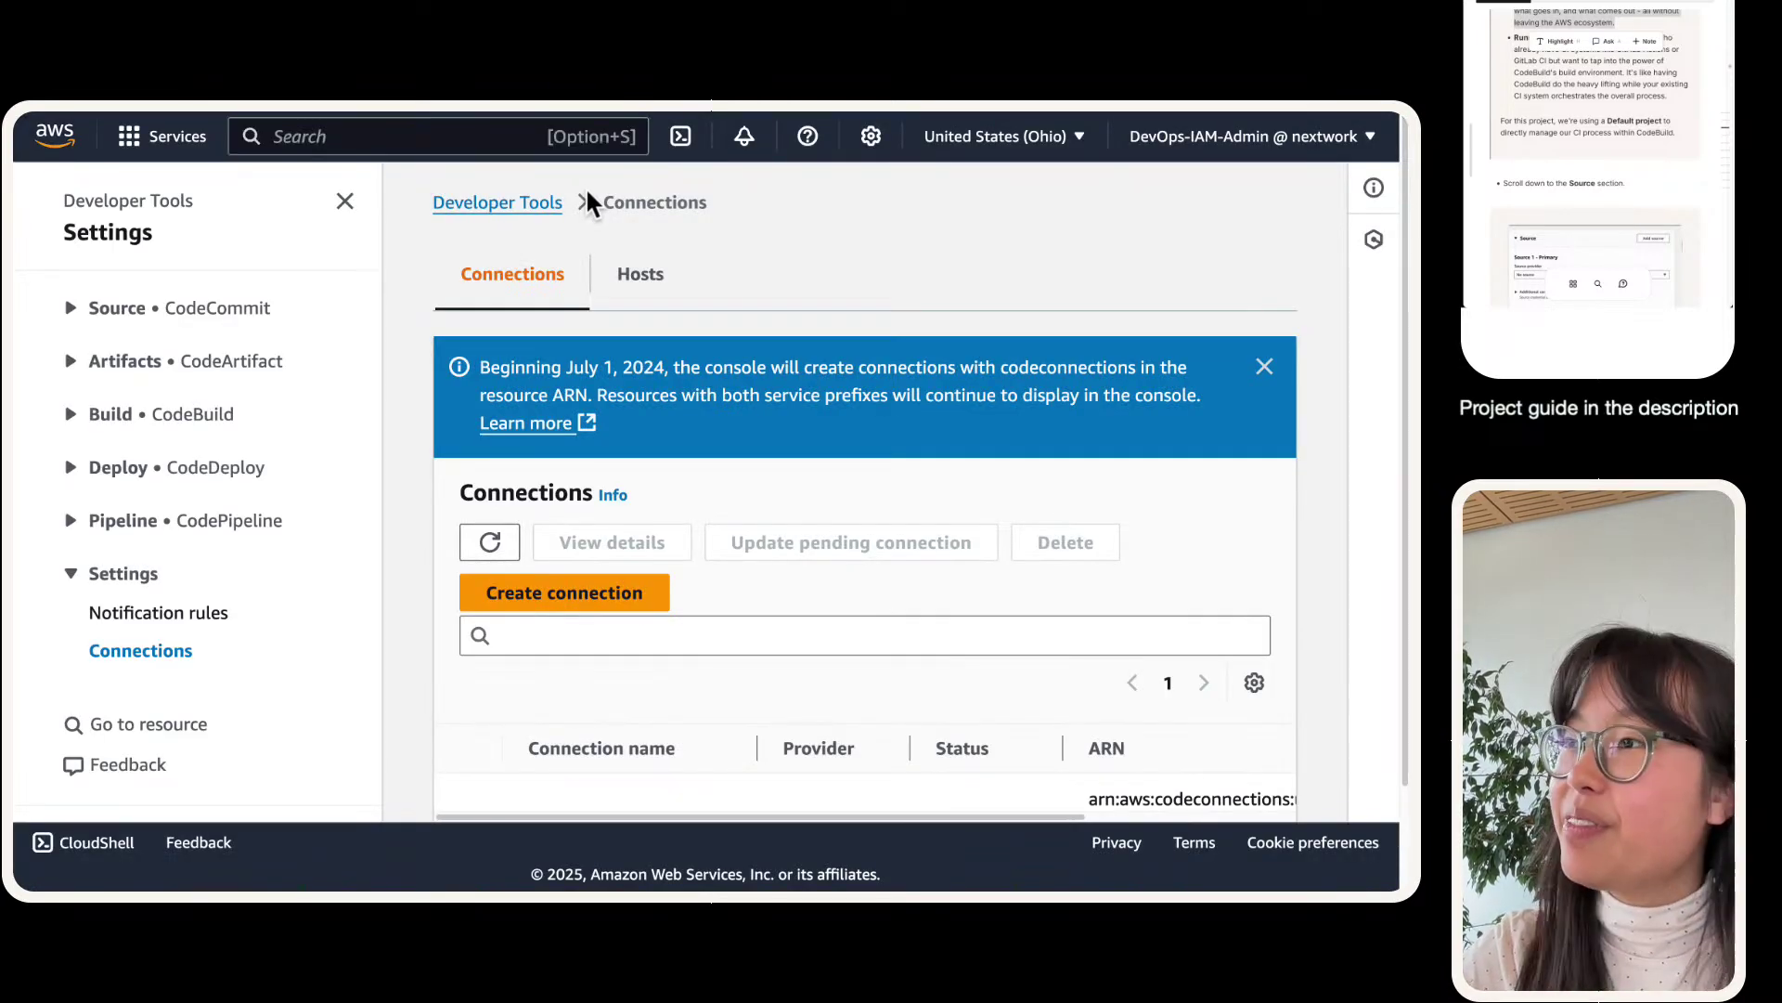
- Delete the nextwork-devops-cicd connection, confirming with 'delete', and refresh the empty list
scroll(527, 661, "down", 2)
left_click(468, 707)
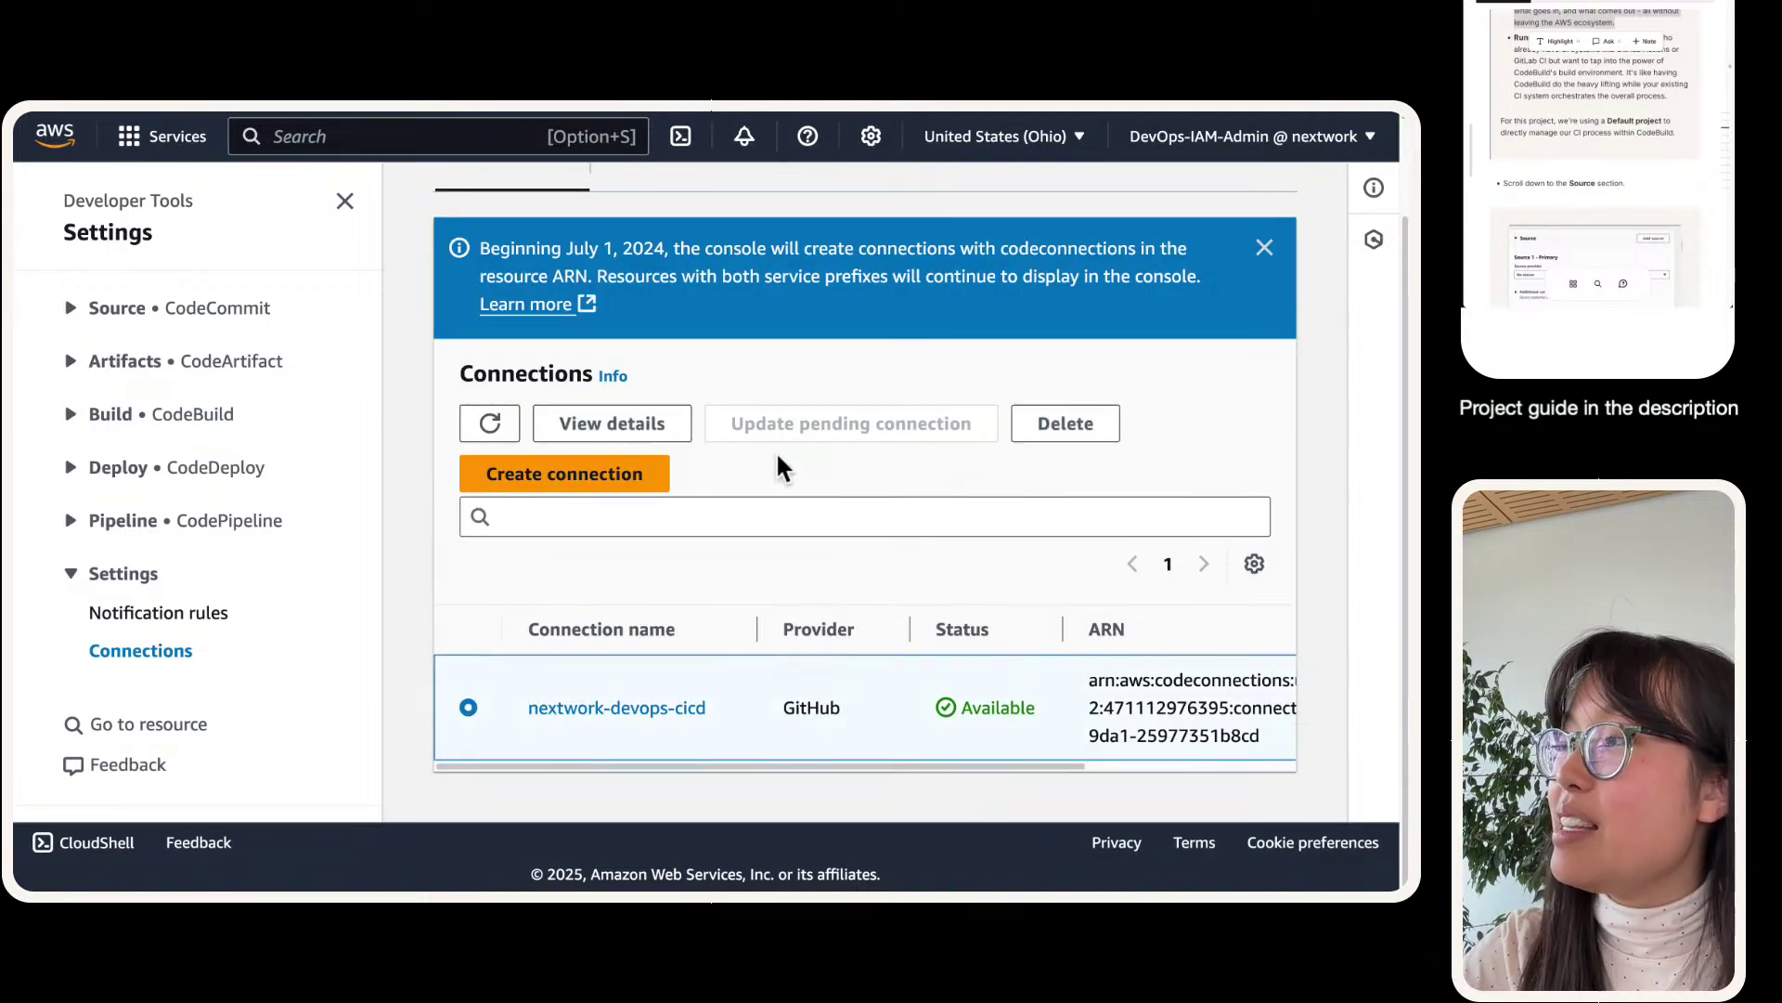
left_click(1065, 424)
left_click(757, 601)
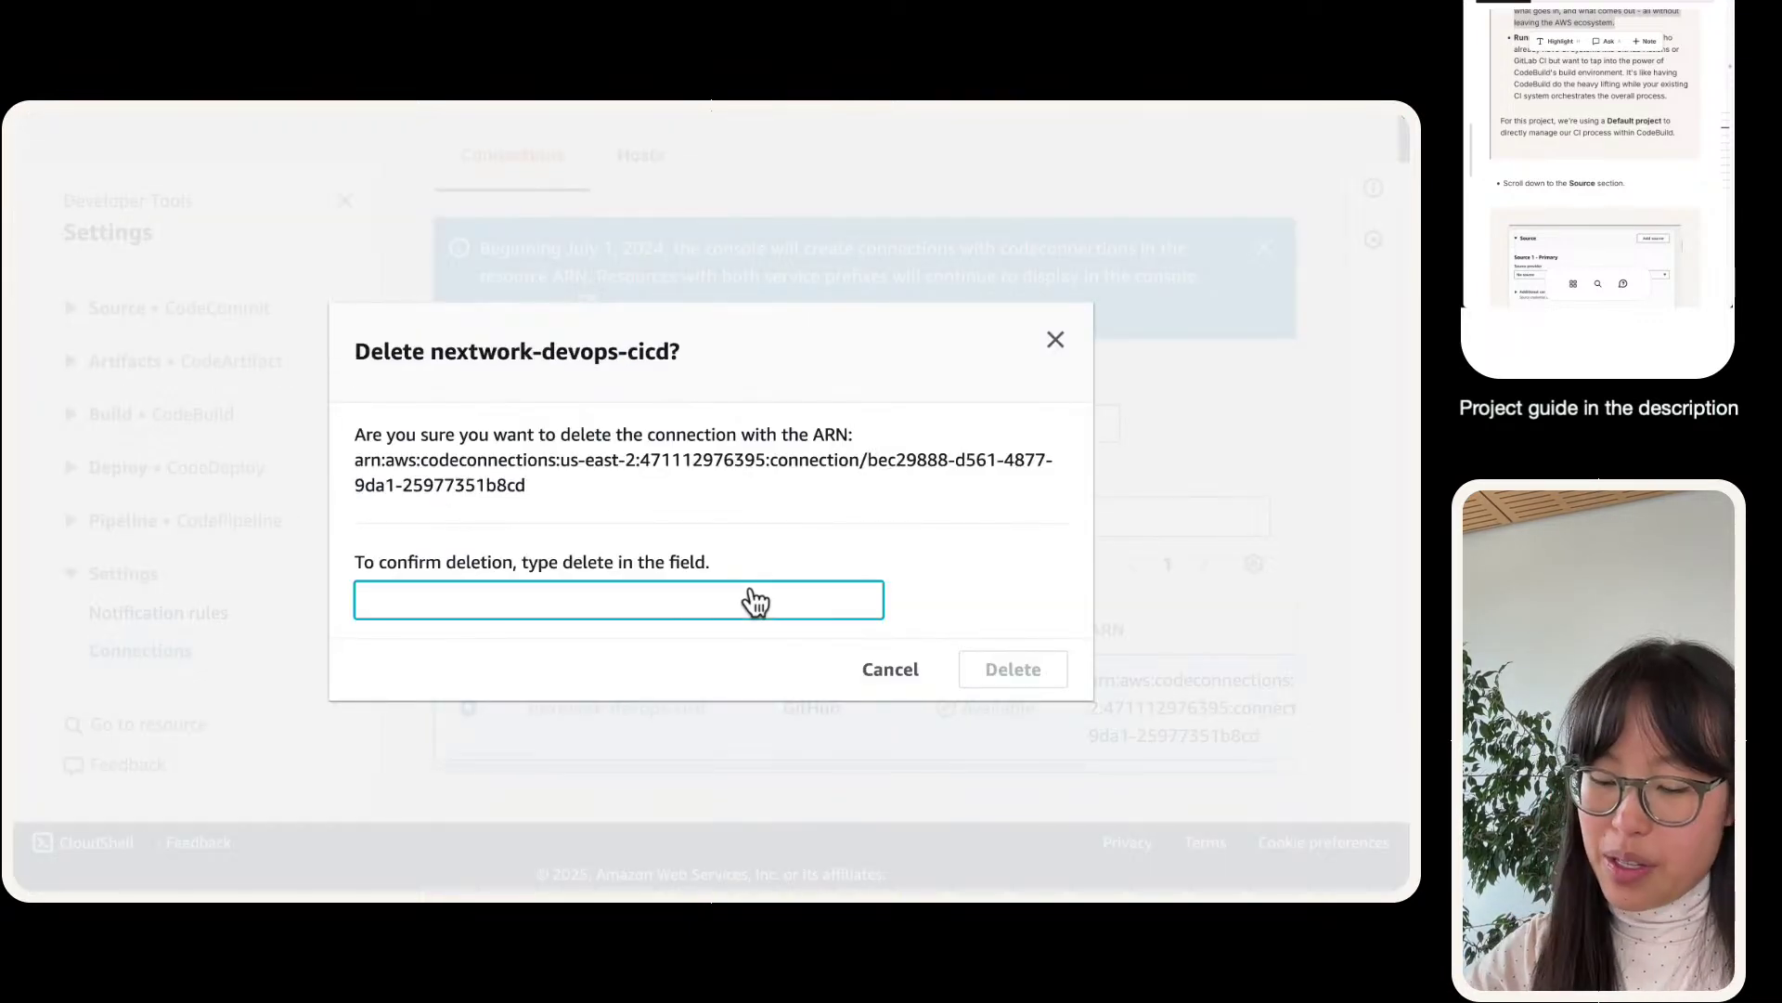
type("delete")
key("Tab")
key("Tab")
key("Return")
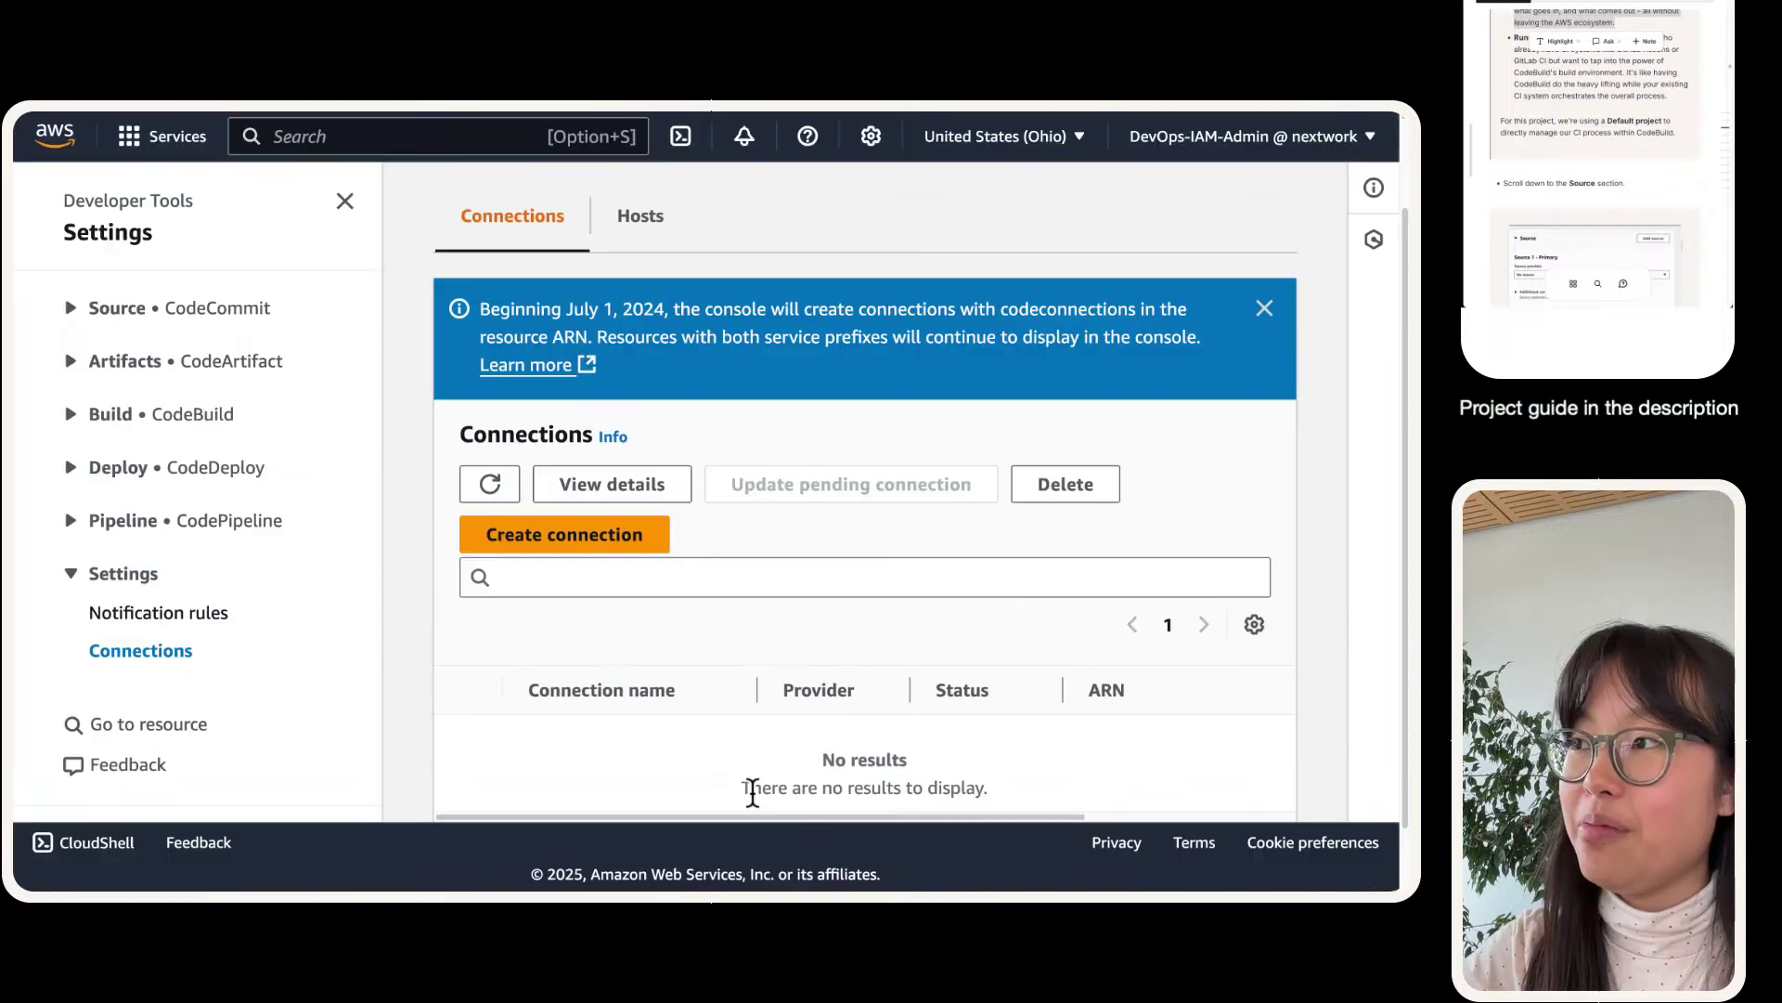
left_click(489, 484)
- Reload the Create build project form and re-enter the name nextwork-devops-cicd
left_click(313, 125)
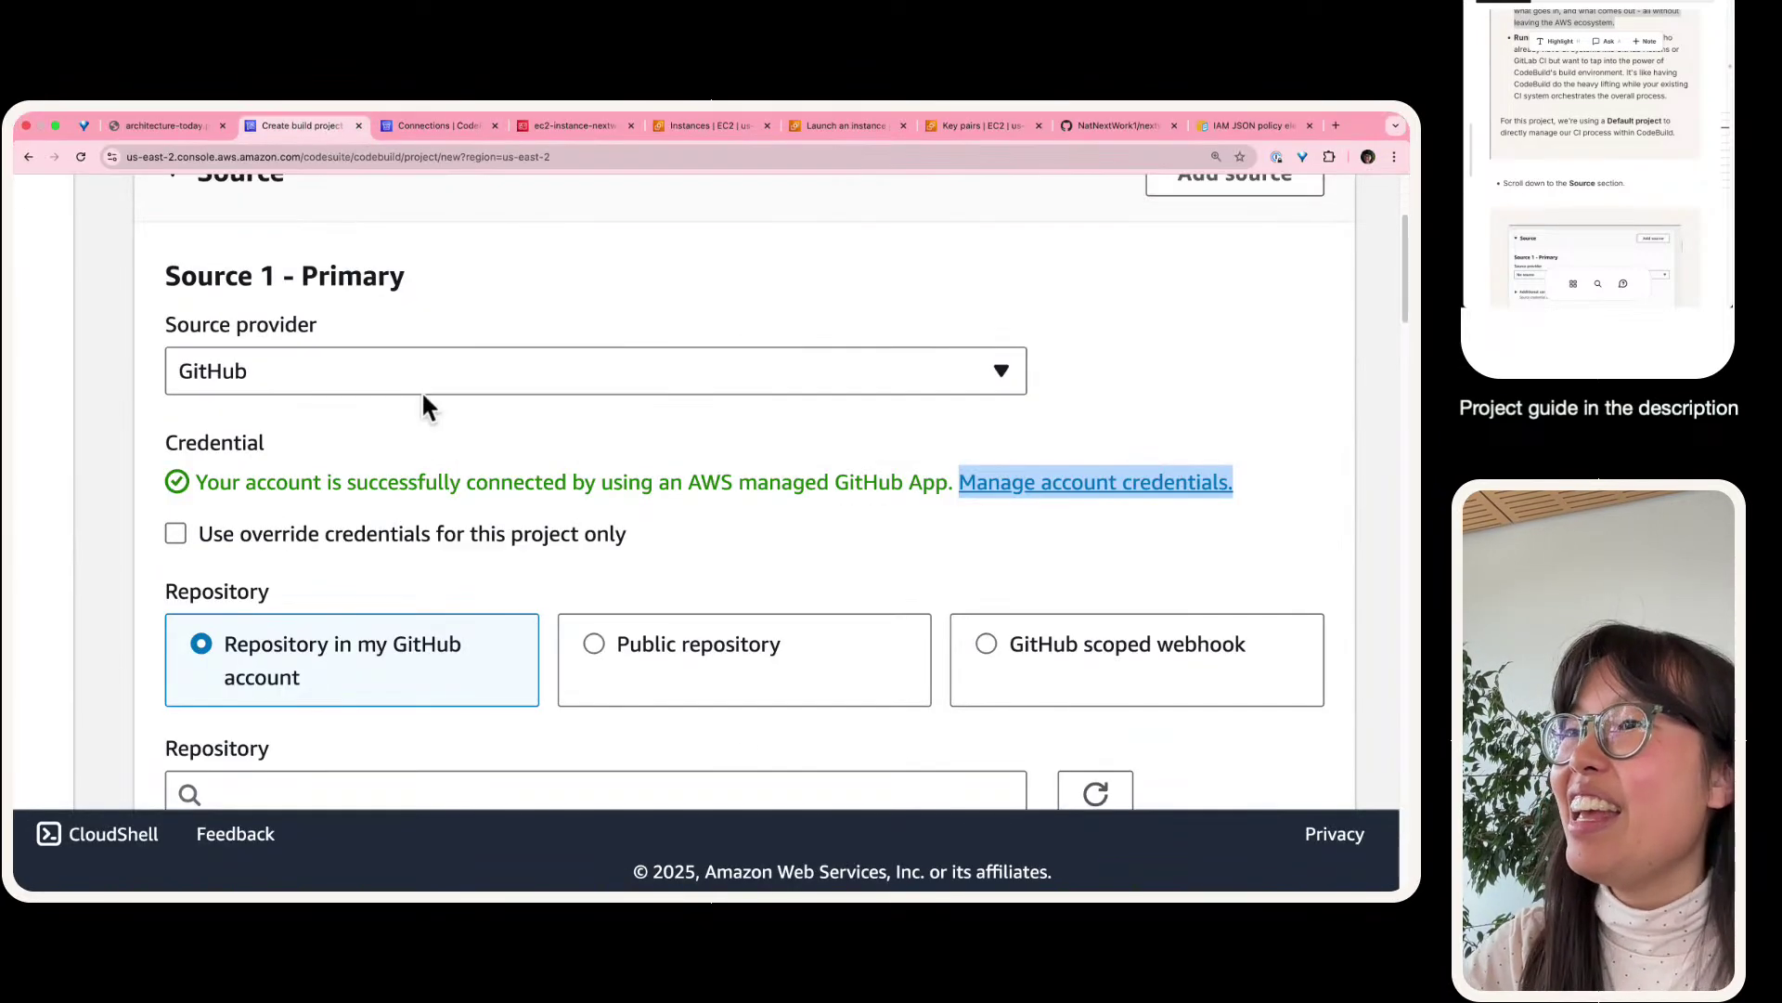
scroll(410, 354, "up", 10)
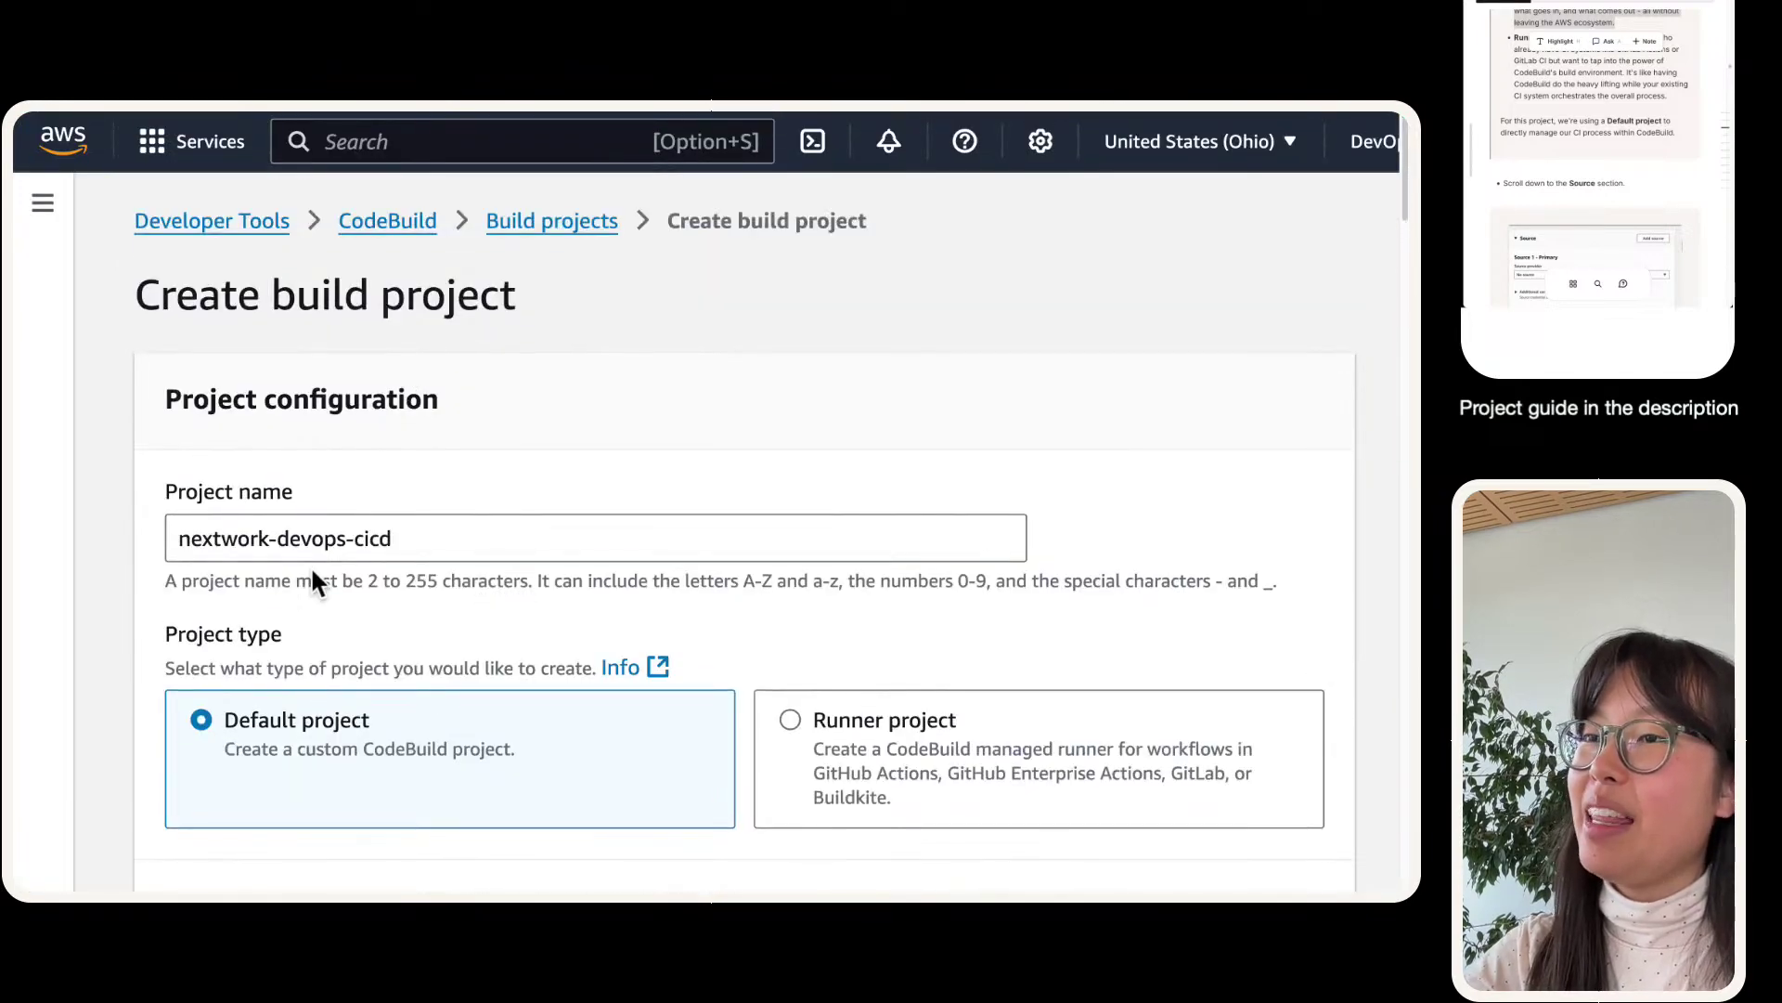
triple_click(323, 530)
key("ctrl+c")
left_click(76, 179)
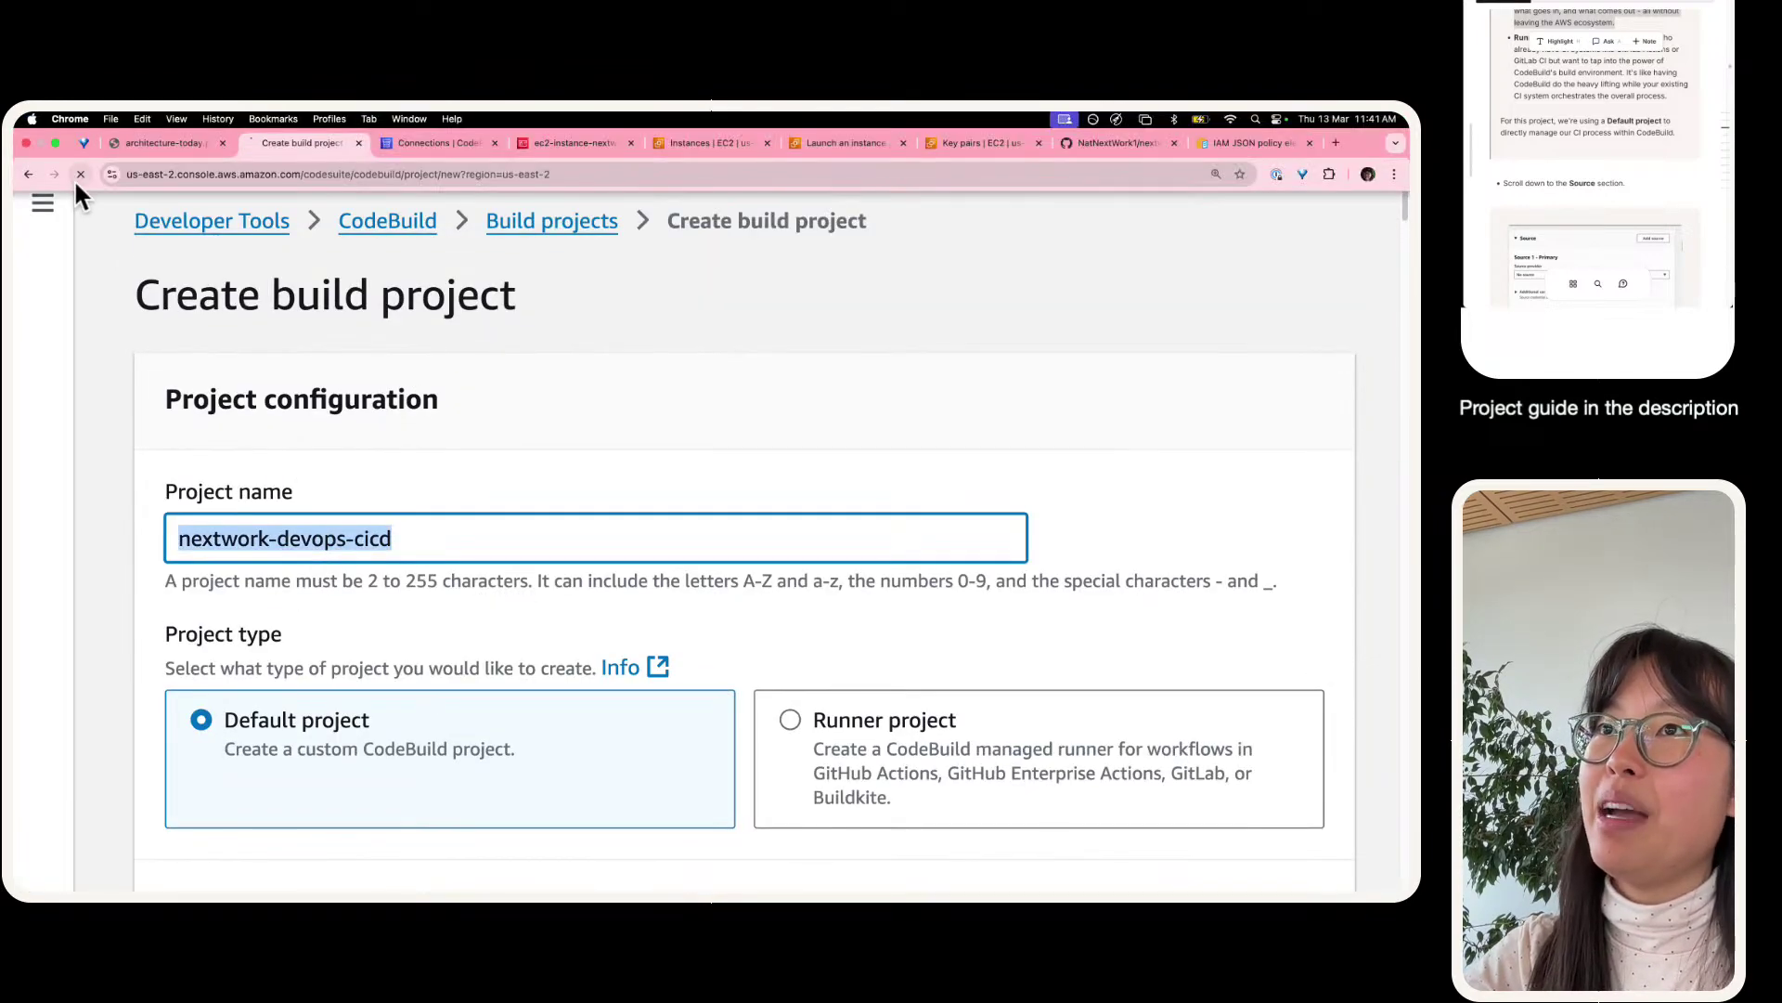
left_click(778, 401)
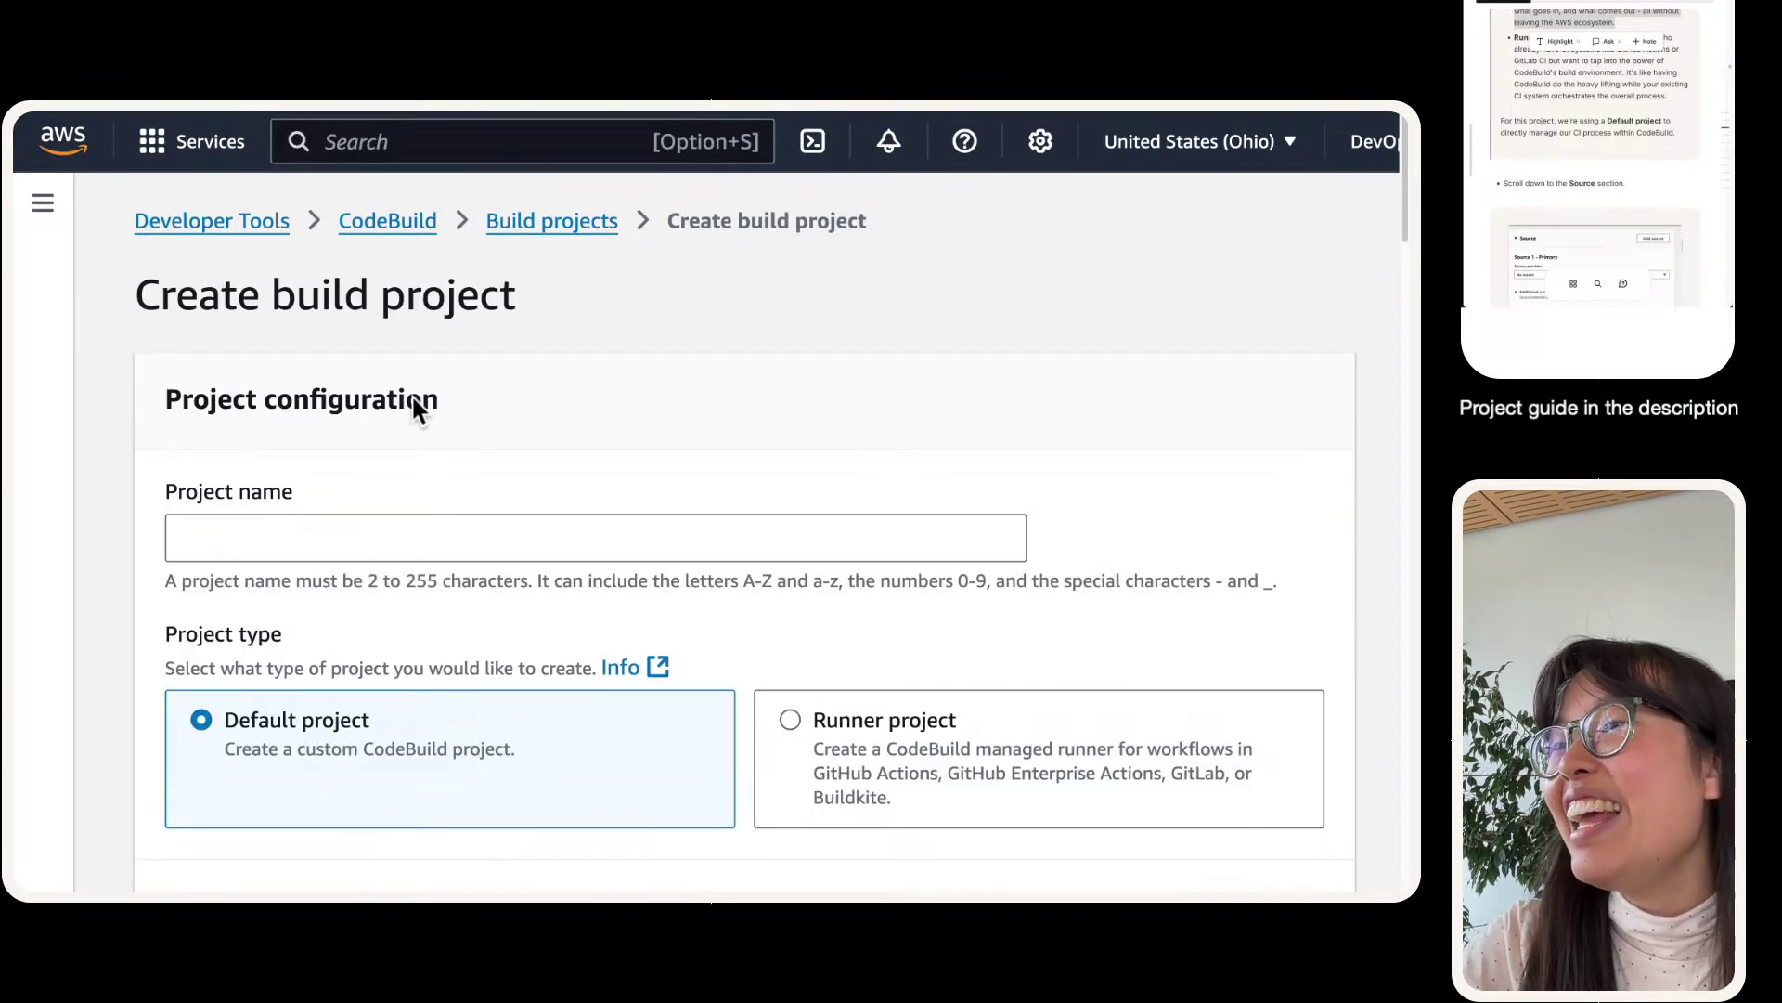
left_click(426, 543)
key("ctrl+v")
- Set GitHub as the source provider and inspect the GitHub not-connected warning
scroll(344, 418, "down", 8)
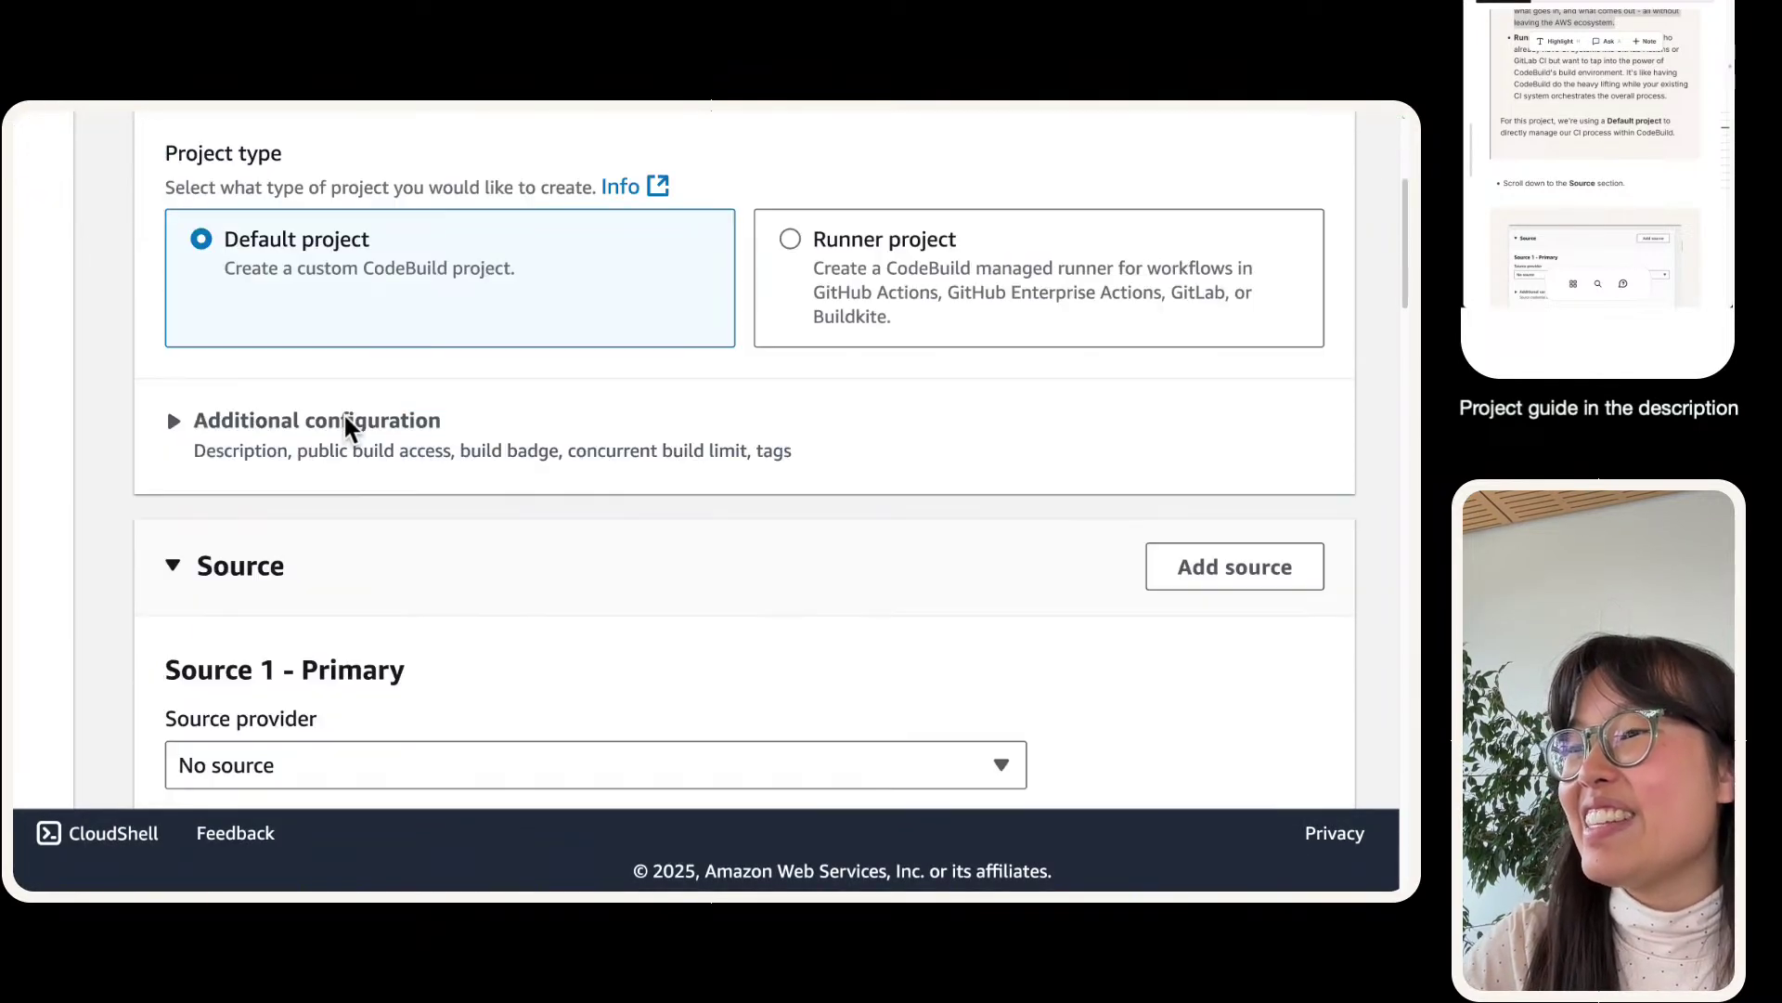
left_click(282, 516)
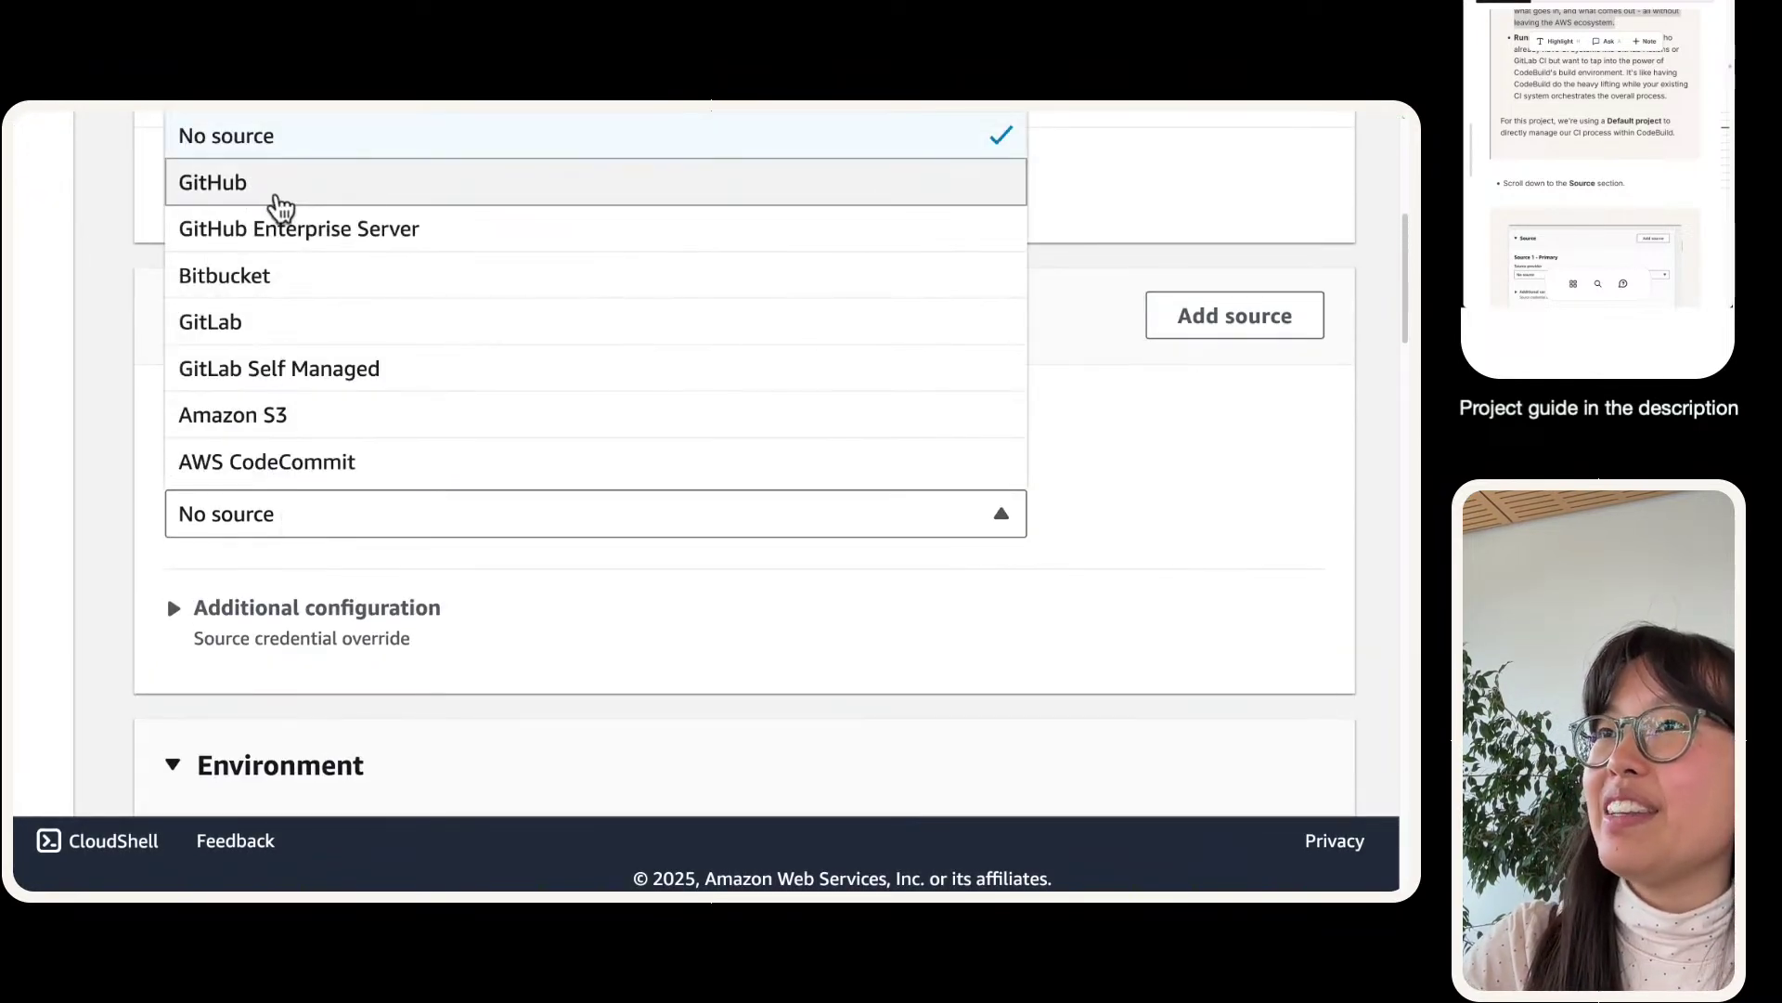
left_click(278, 201)
scroll(276, 309, "down", 2)
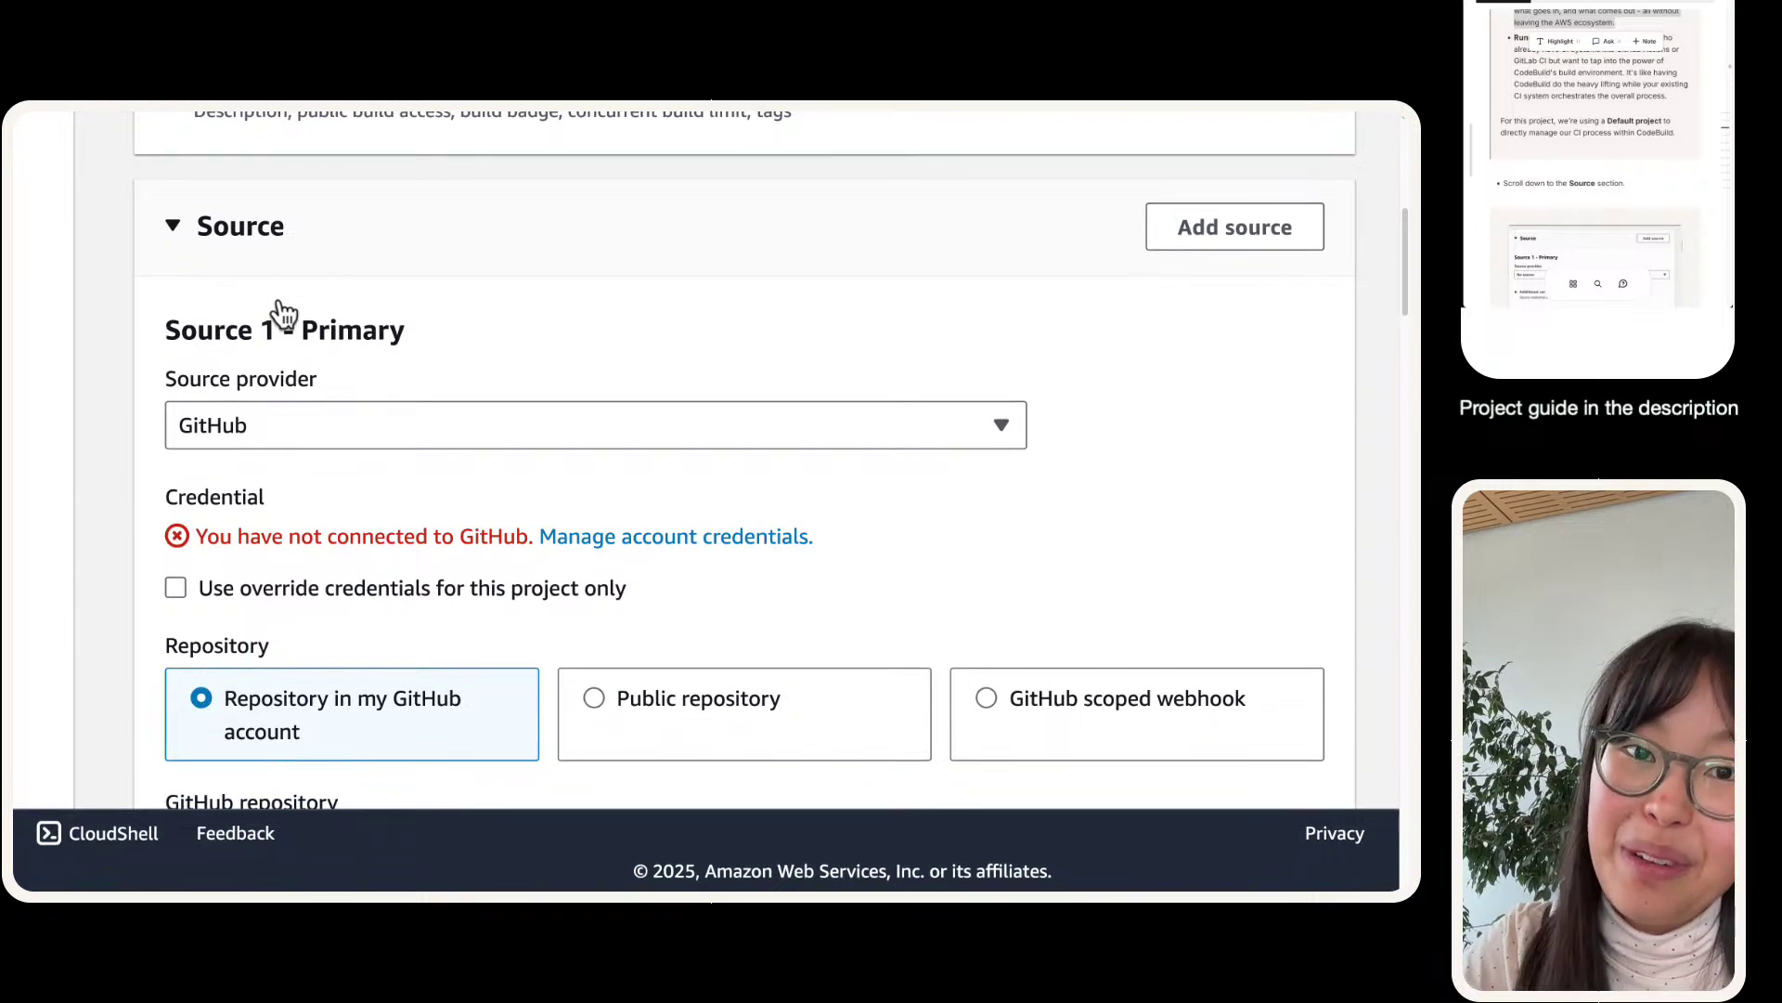
scroll(279, 302, "down", 1)
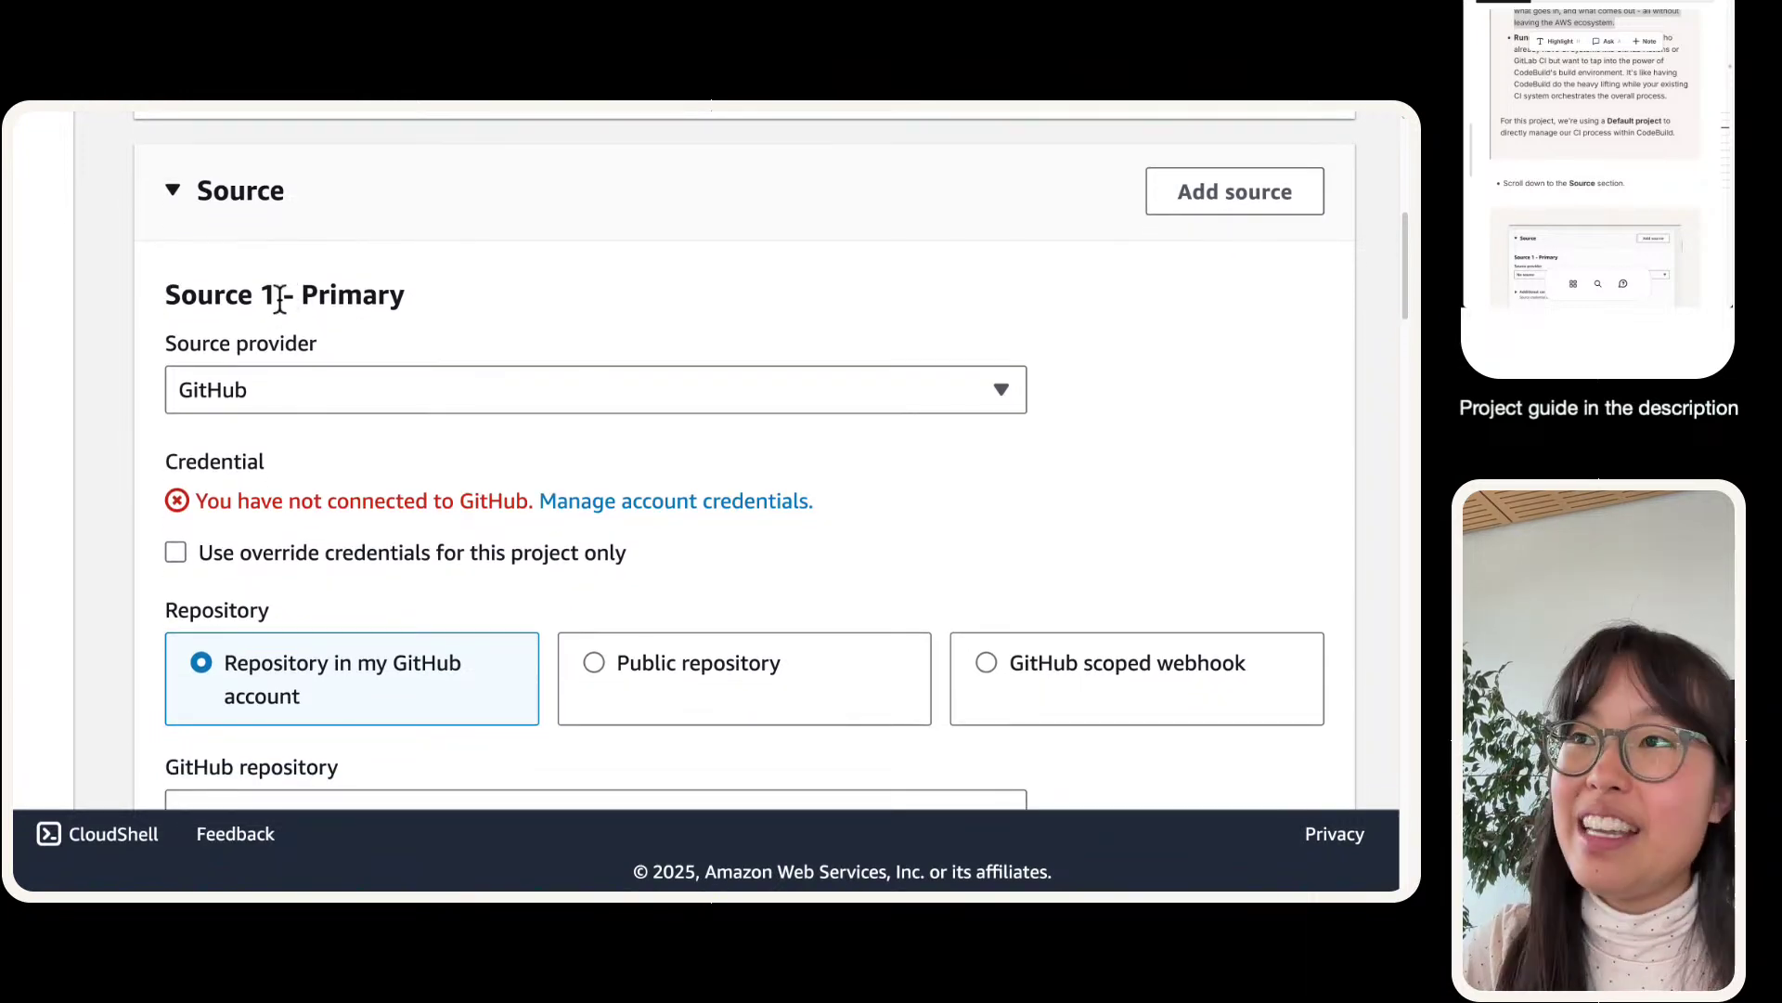
triple_click(362, 502)
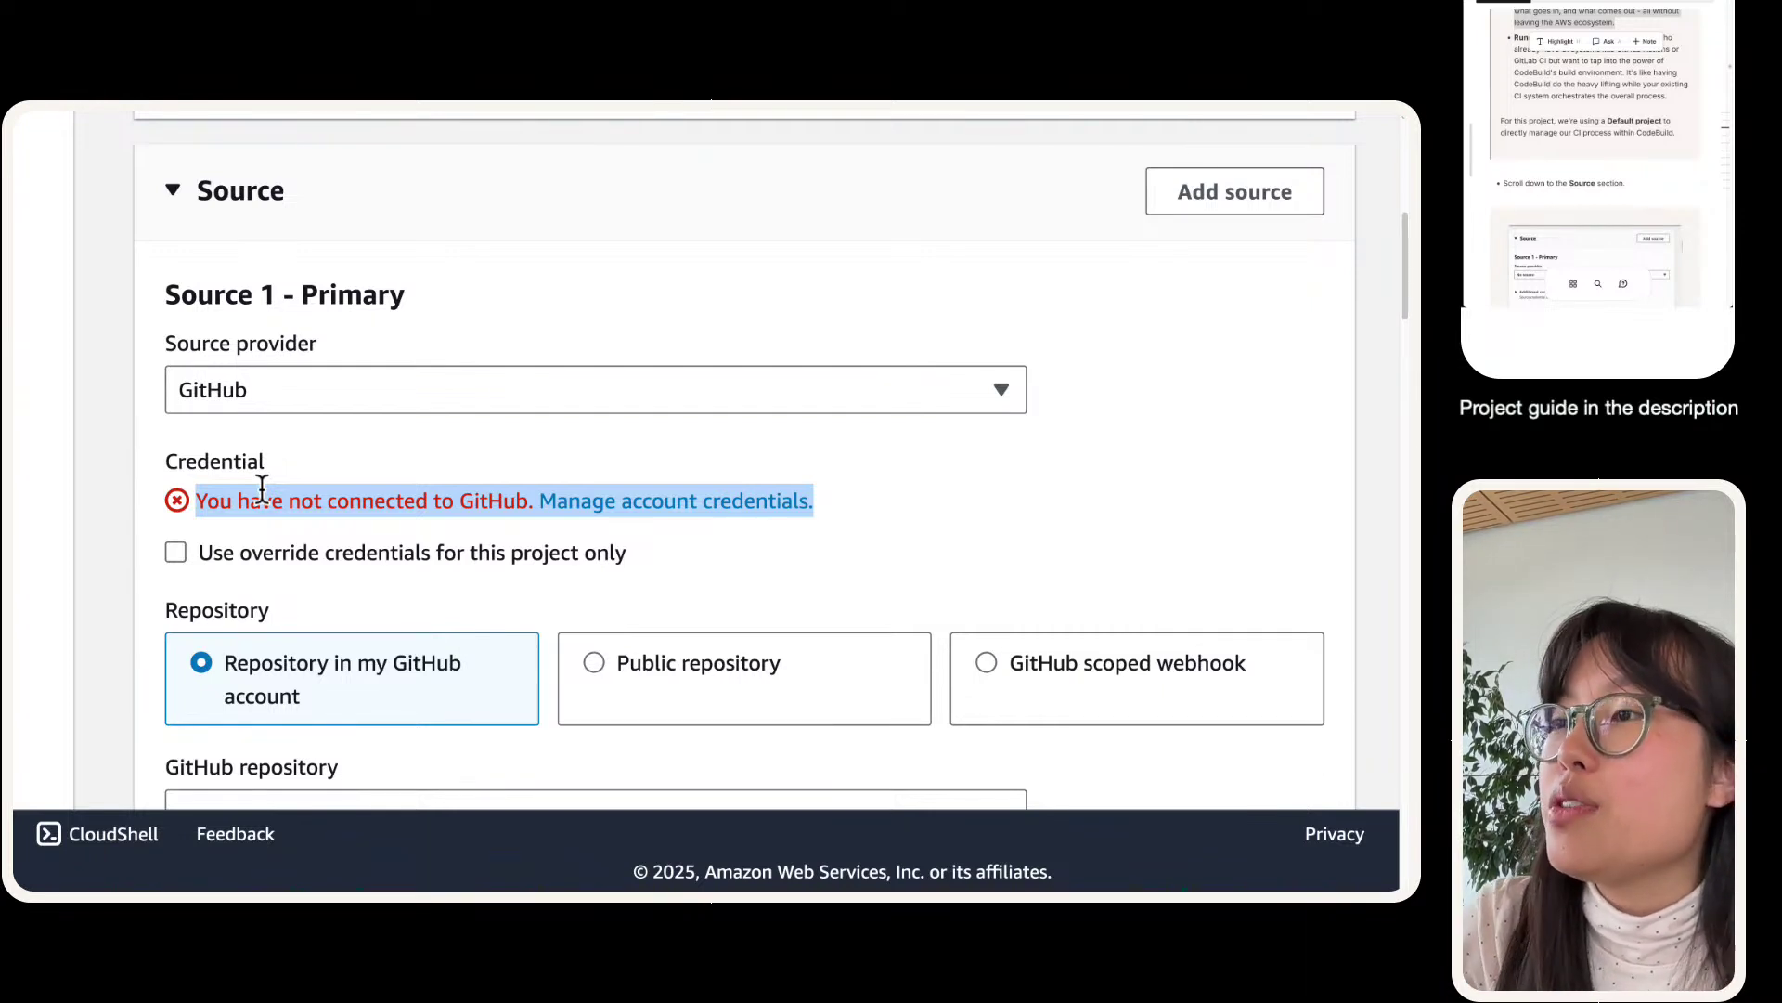
scroll(261, 490, "down", 1)
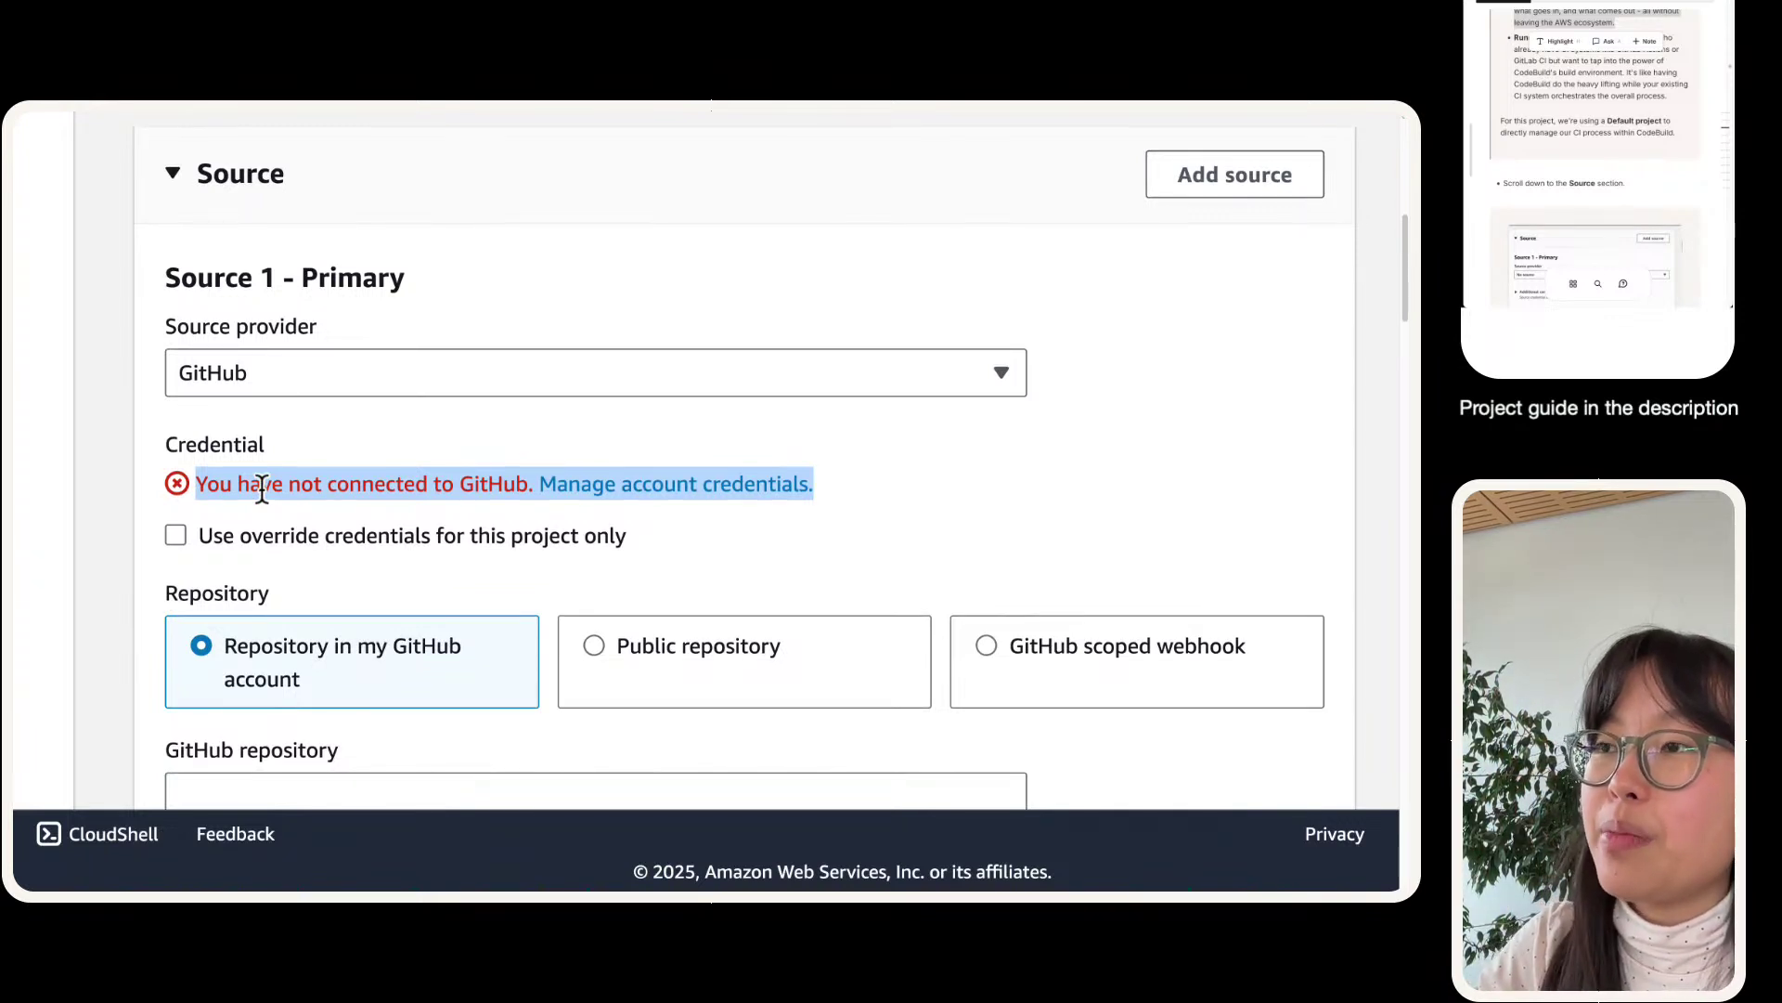
left_click(262, 489)
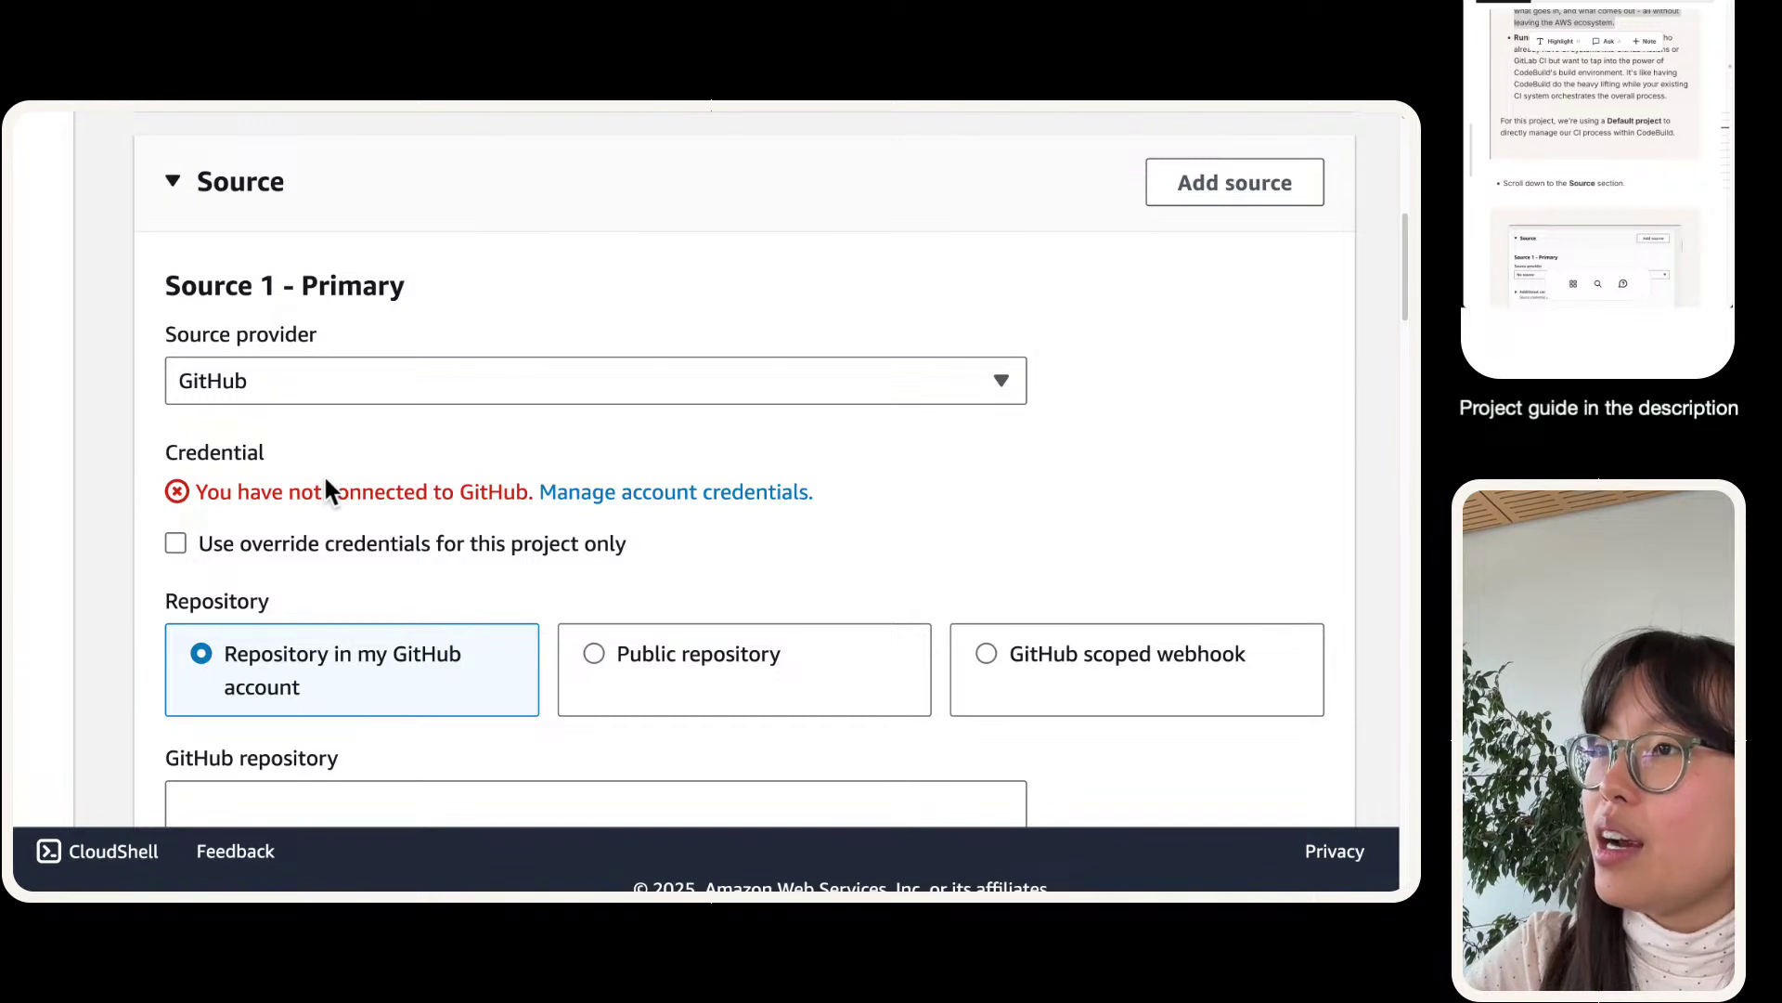
left_click_drag(203, 492, 449, 516)
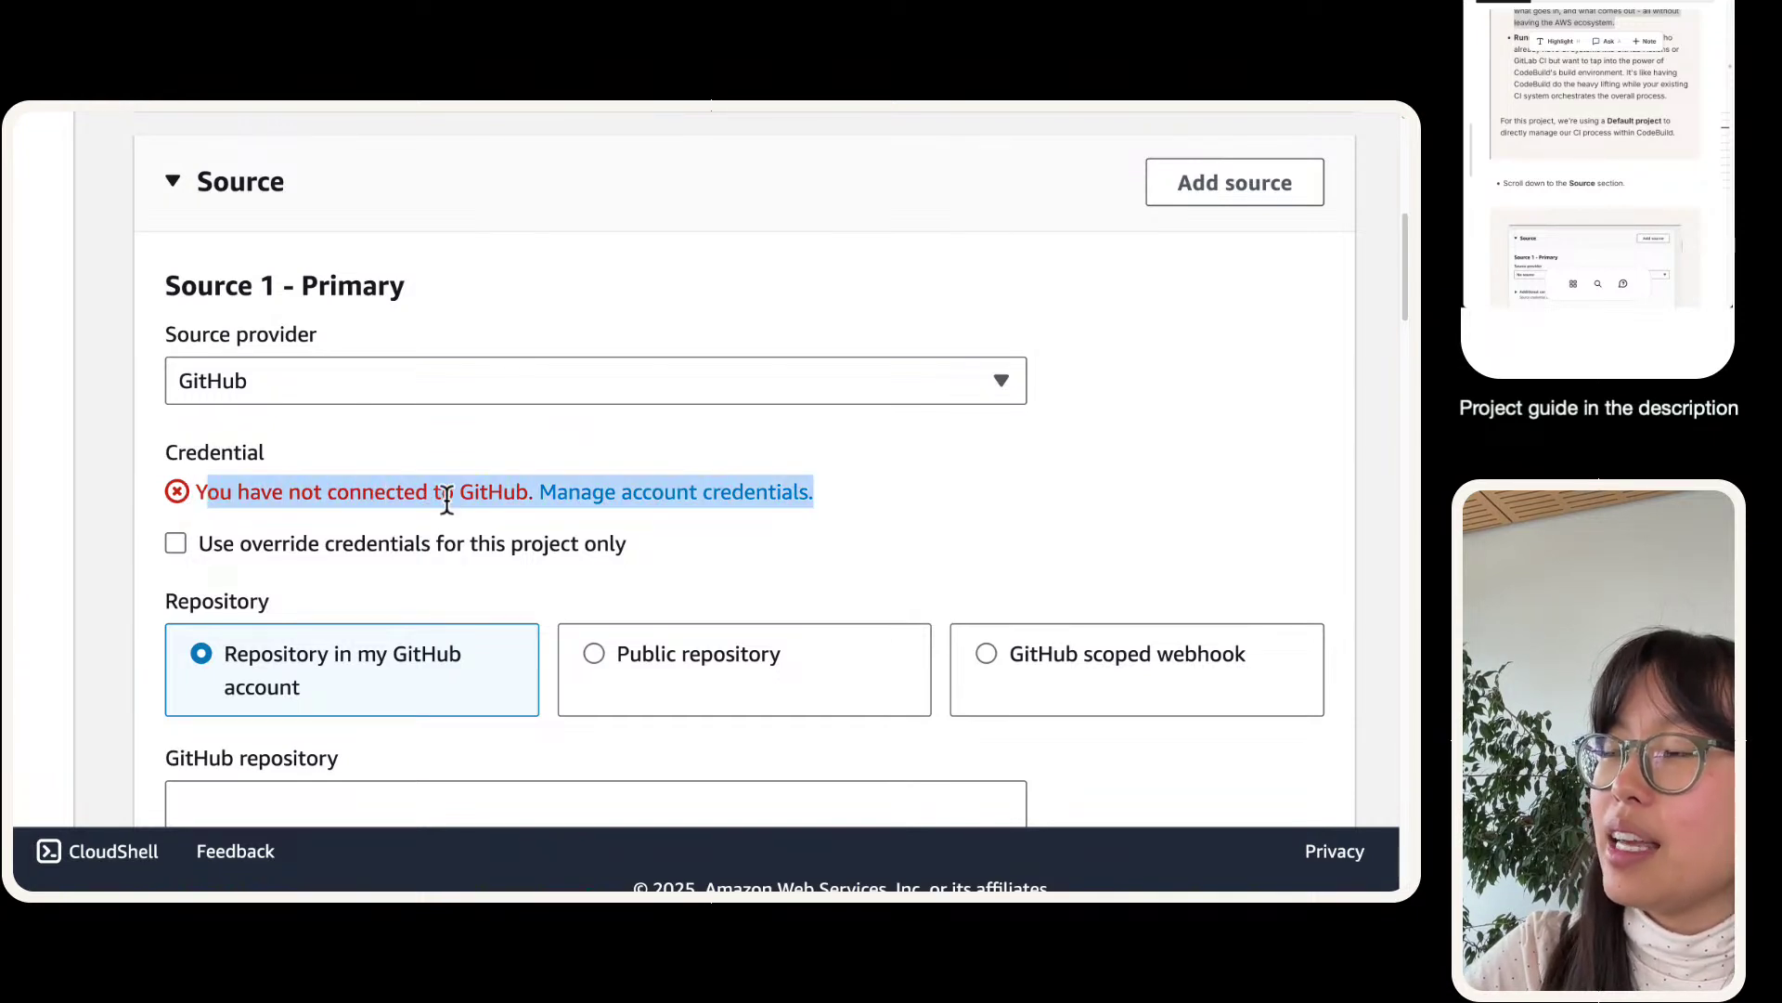
left_click(448, 501)
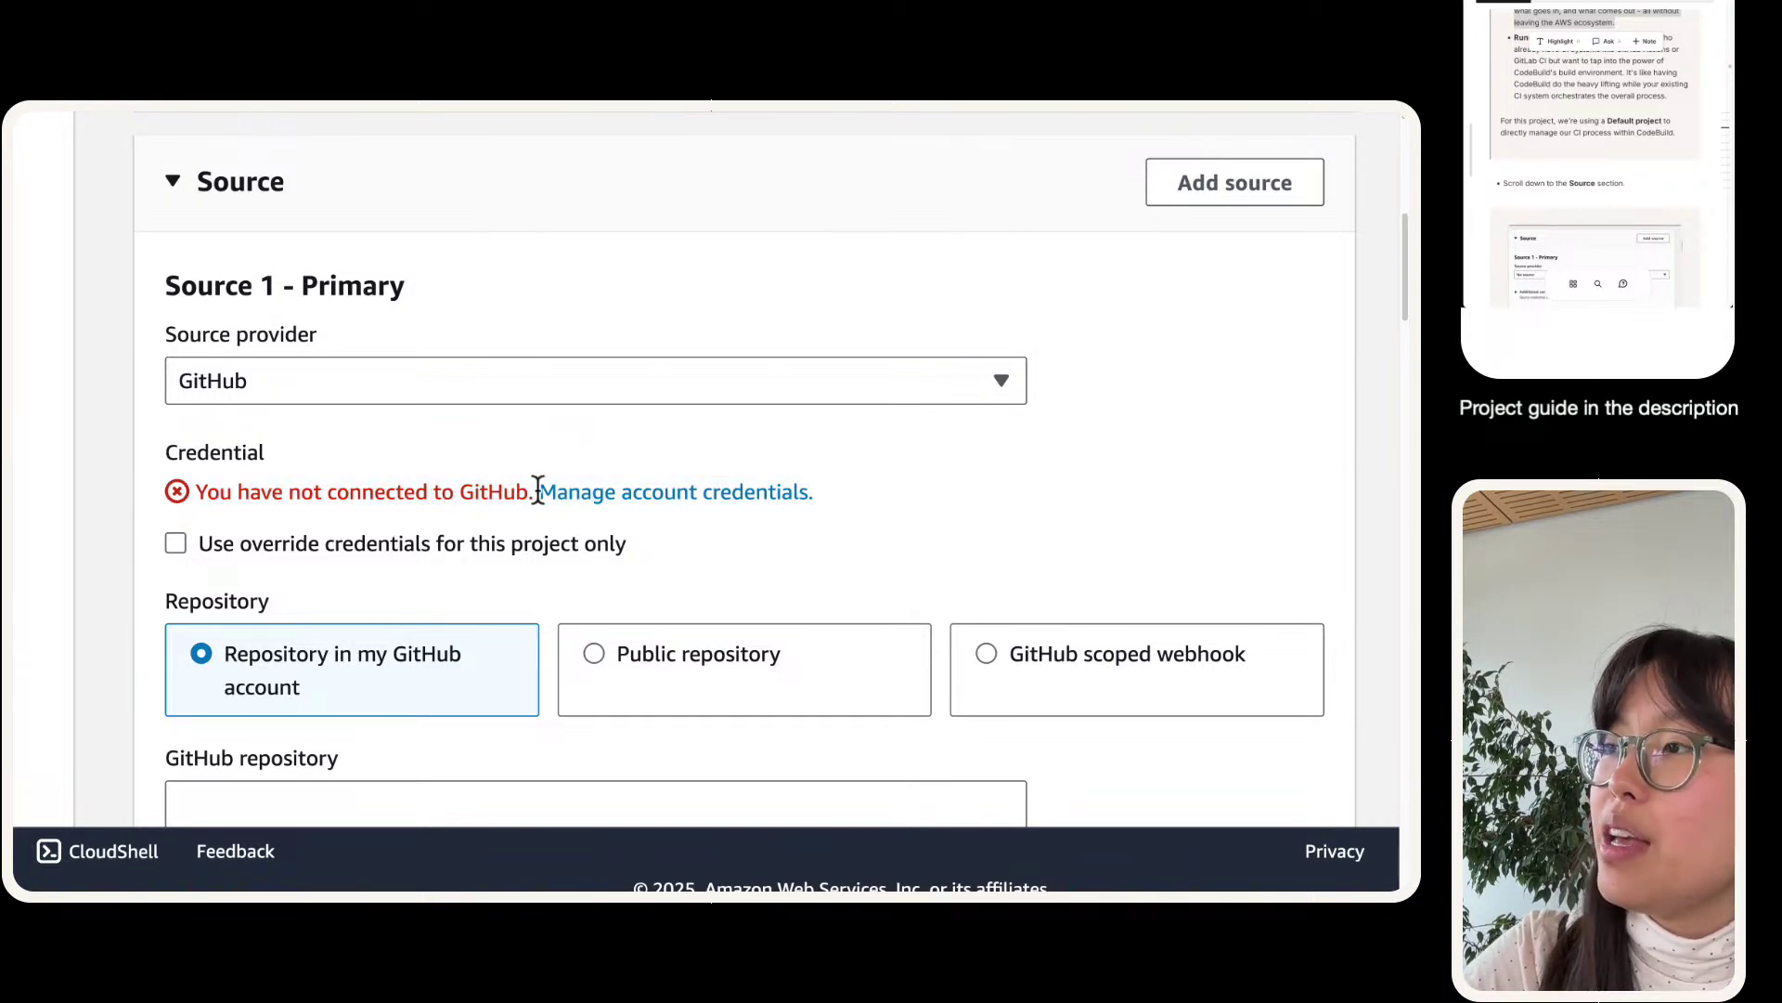
- Open Manage account credentials and review the AWS managed GitHub App credential type description
right_click(612, 503)
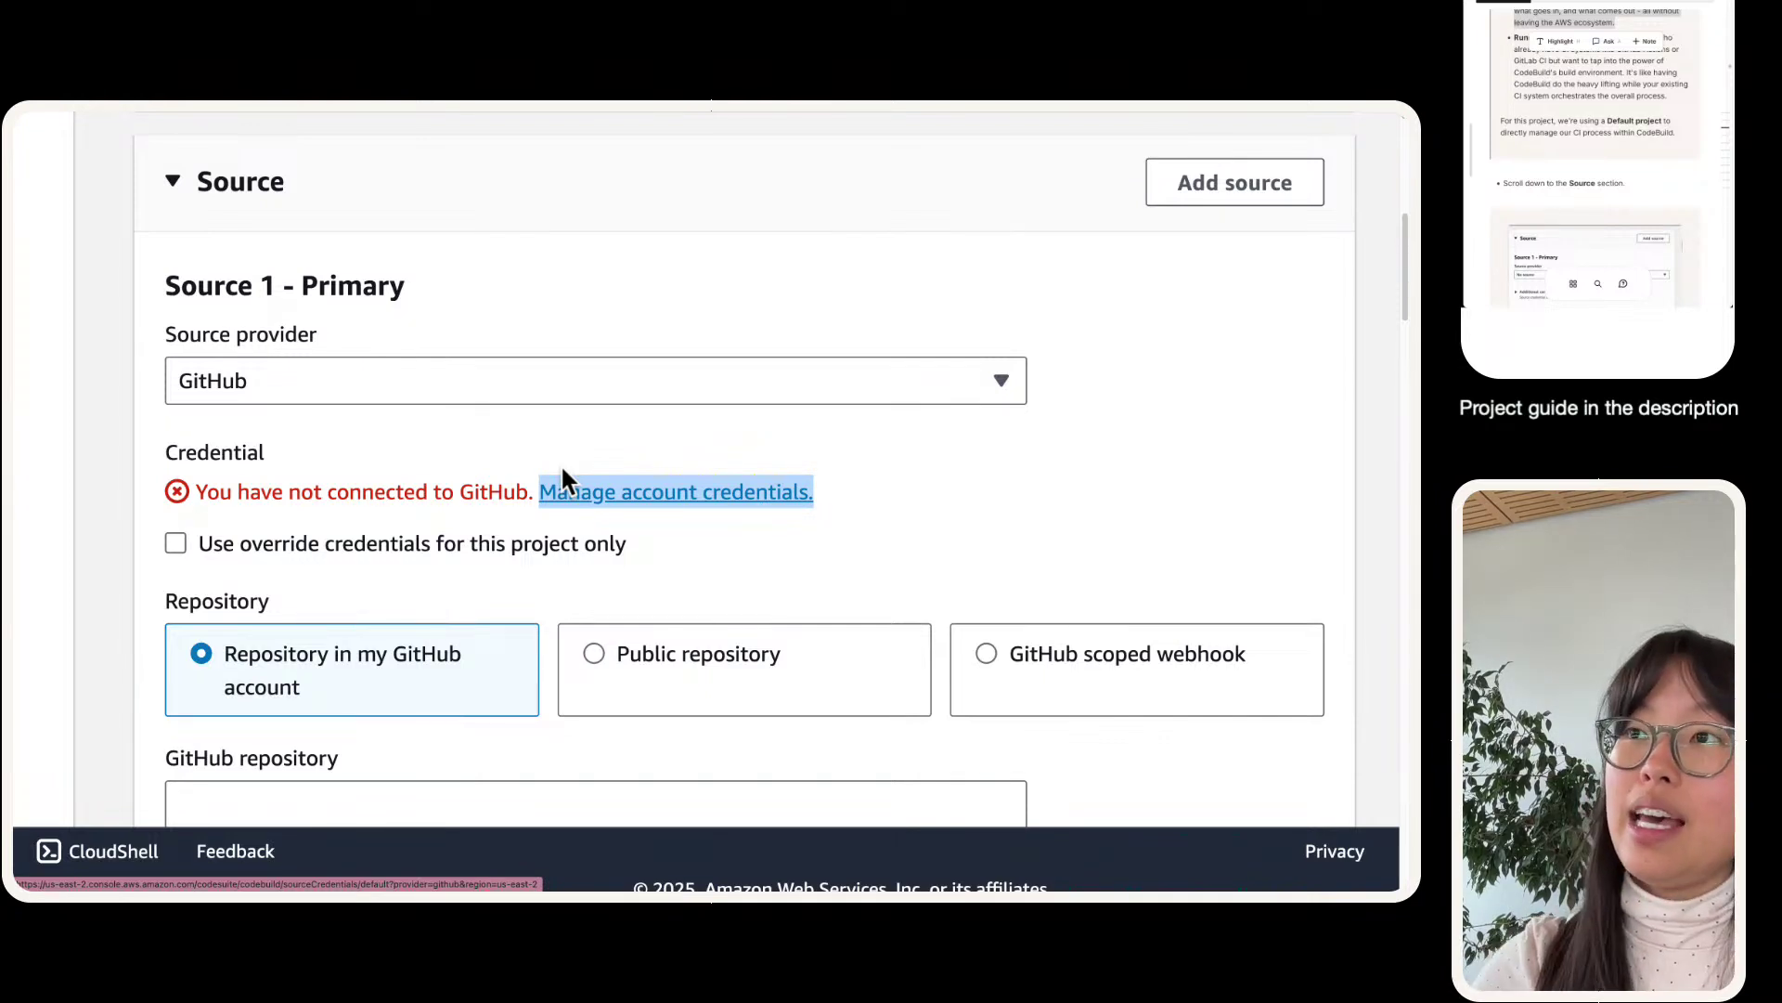
left_click(562, 471)
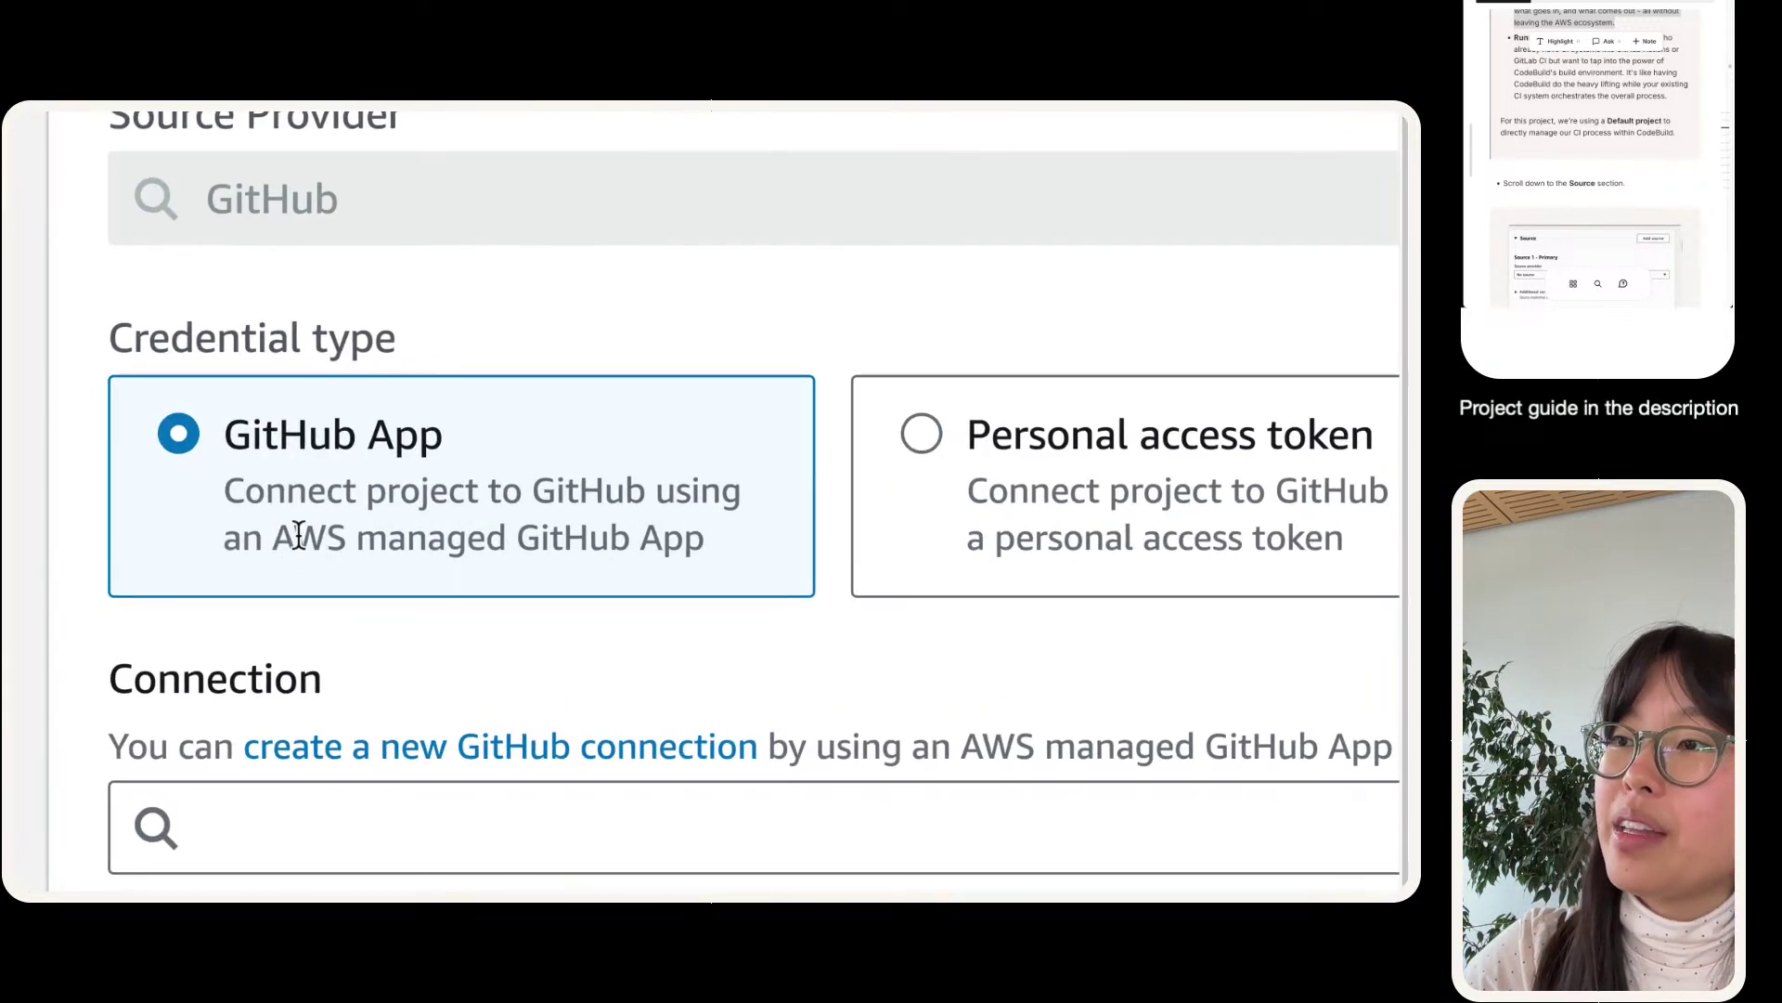
left_click_drag(683, 540, 302, 552)
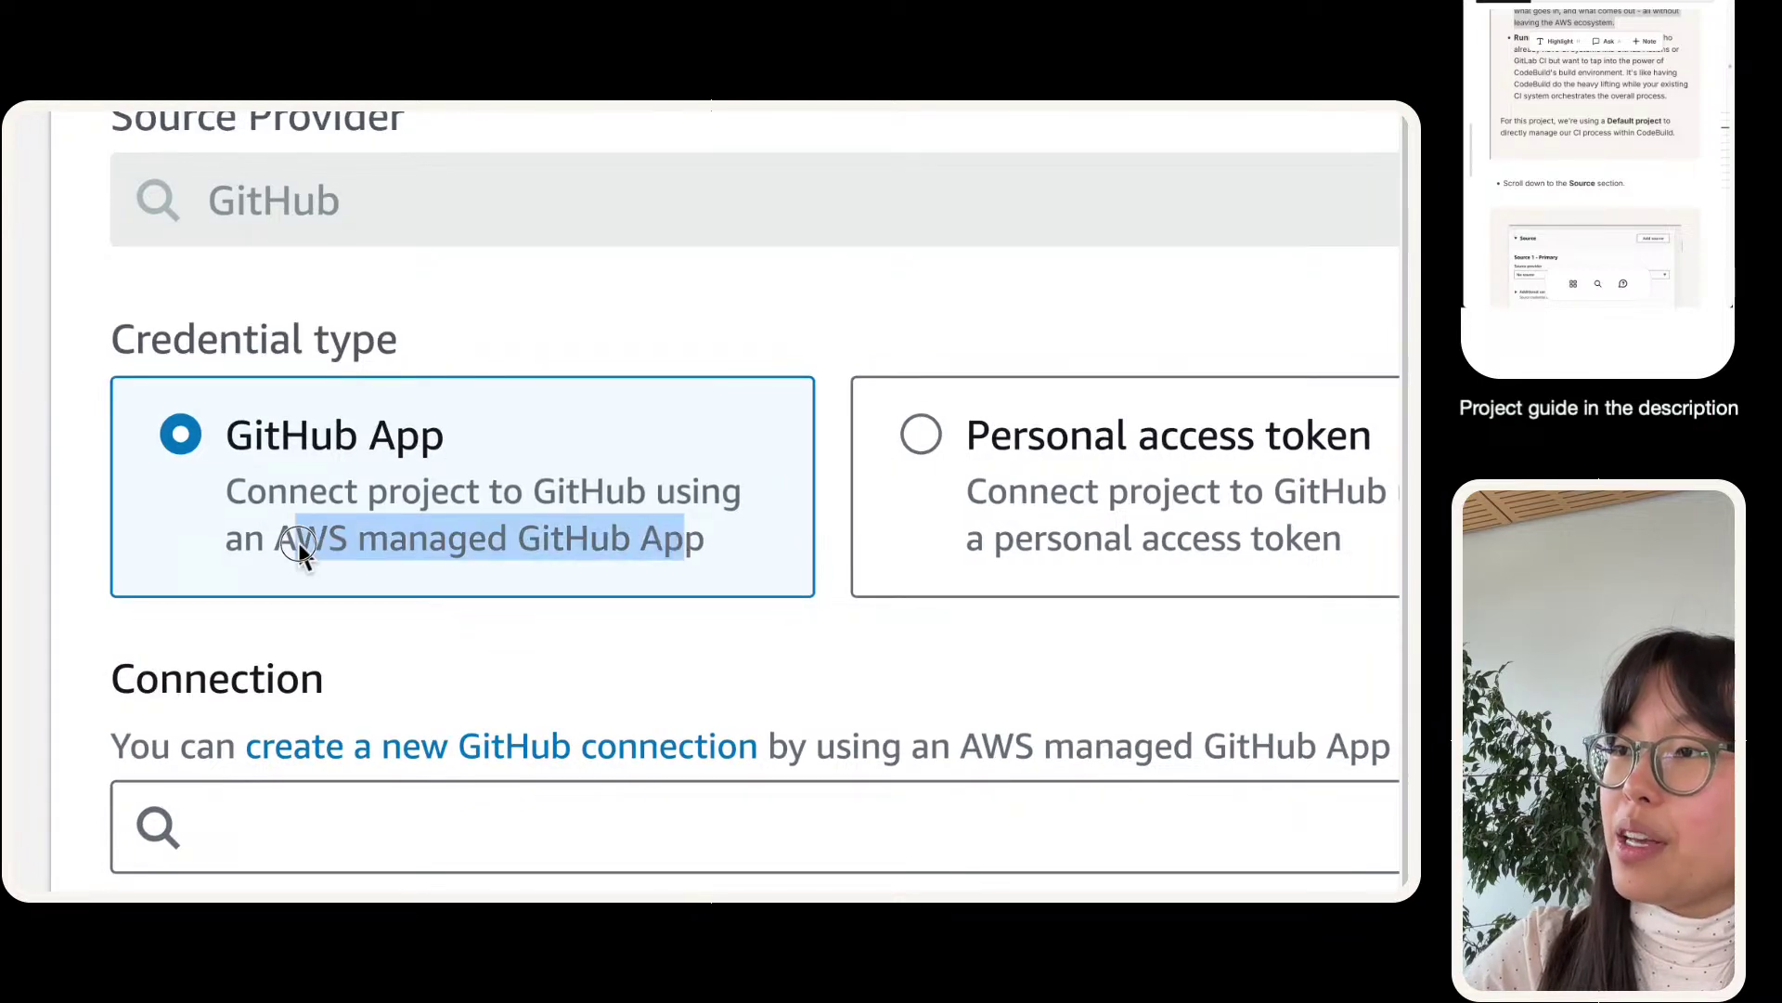
left_click(298, 546)
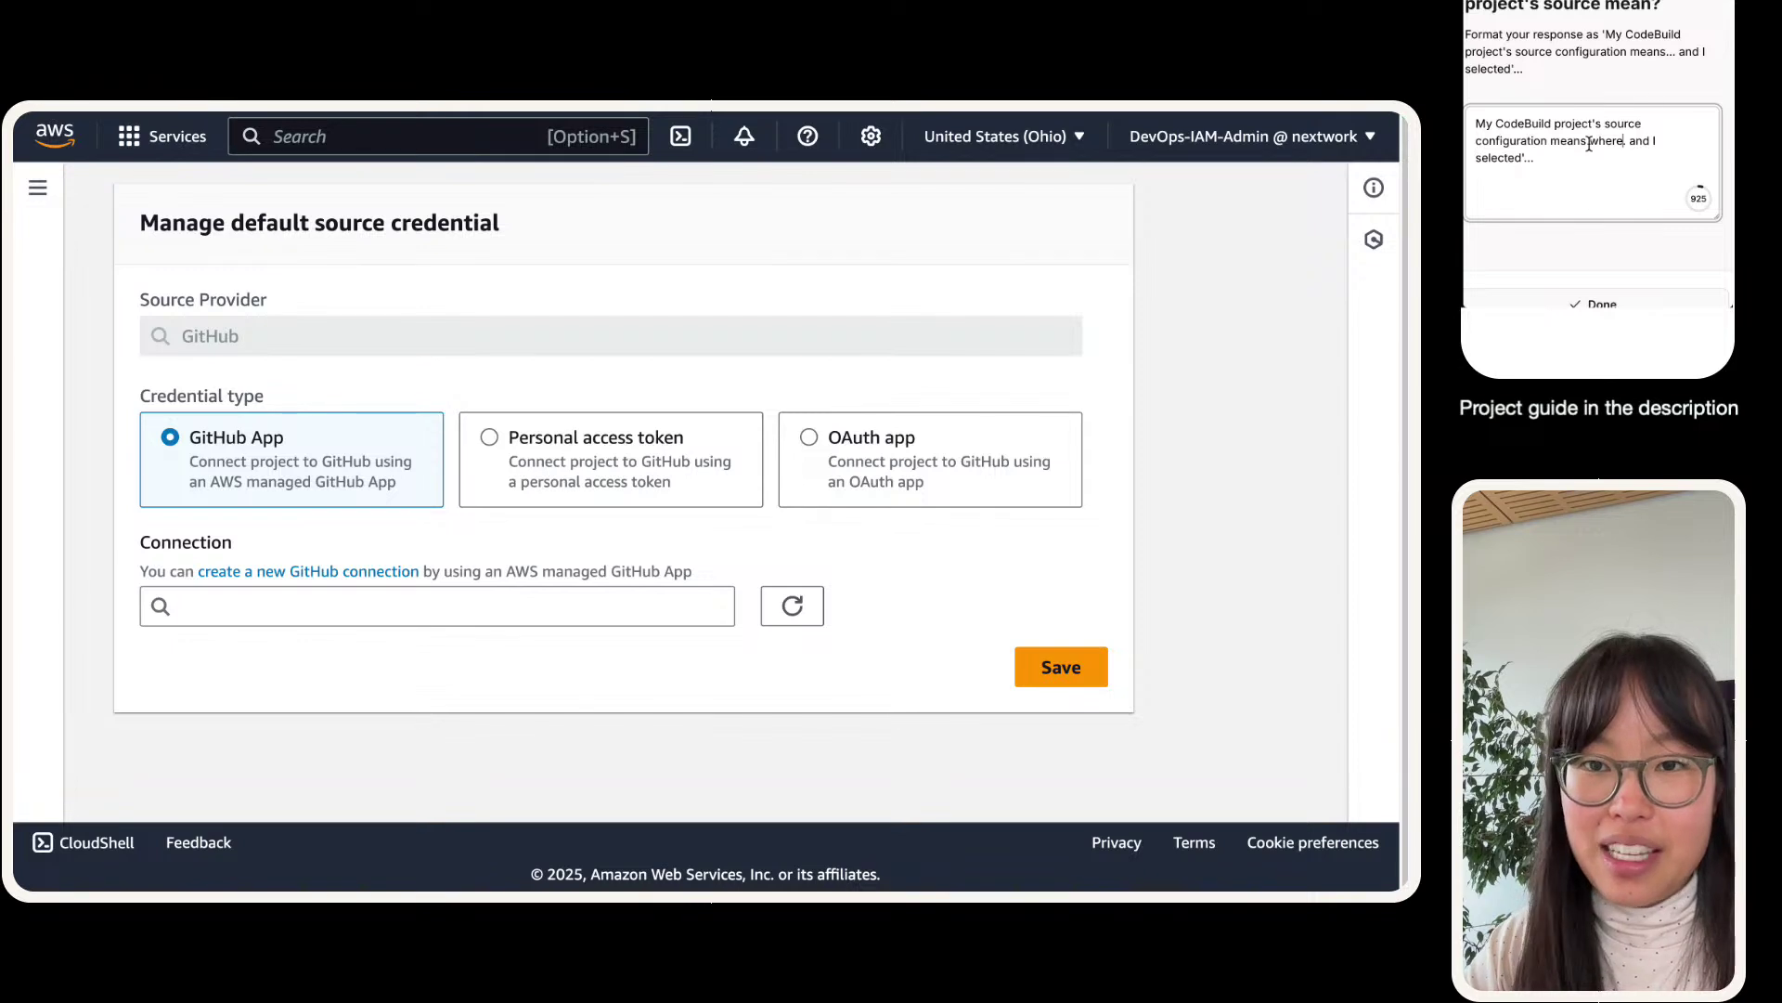
- Finish and submit the guide answer: we selected GitHub, our web app's source code repository
type("the code lives.")
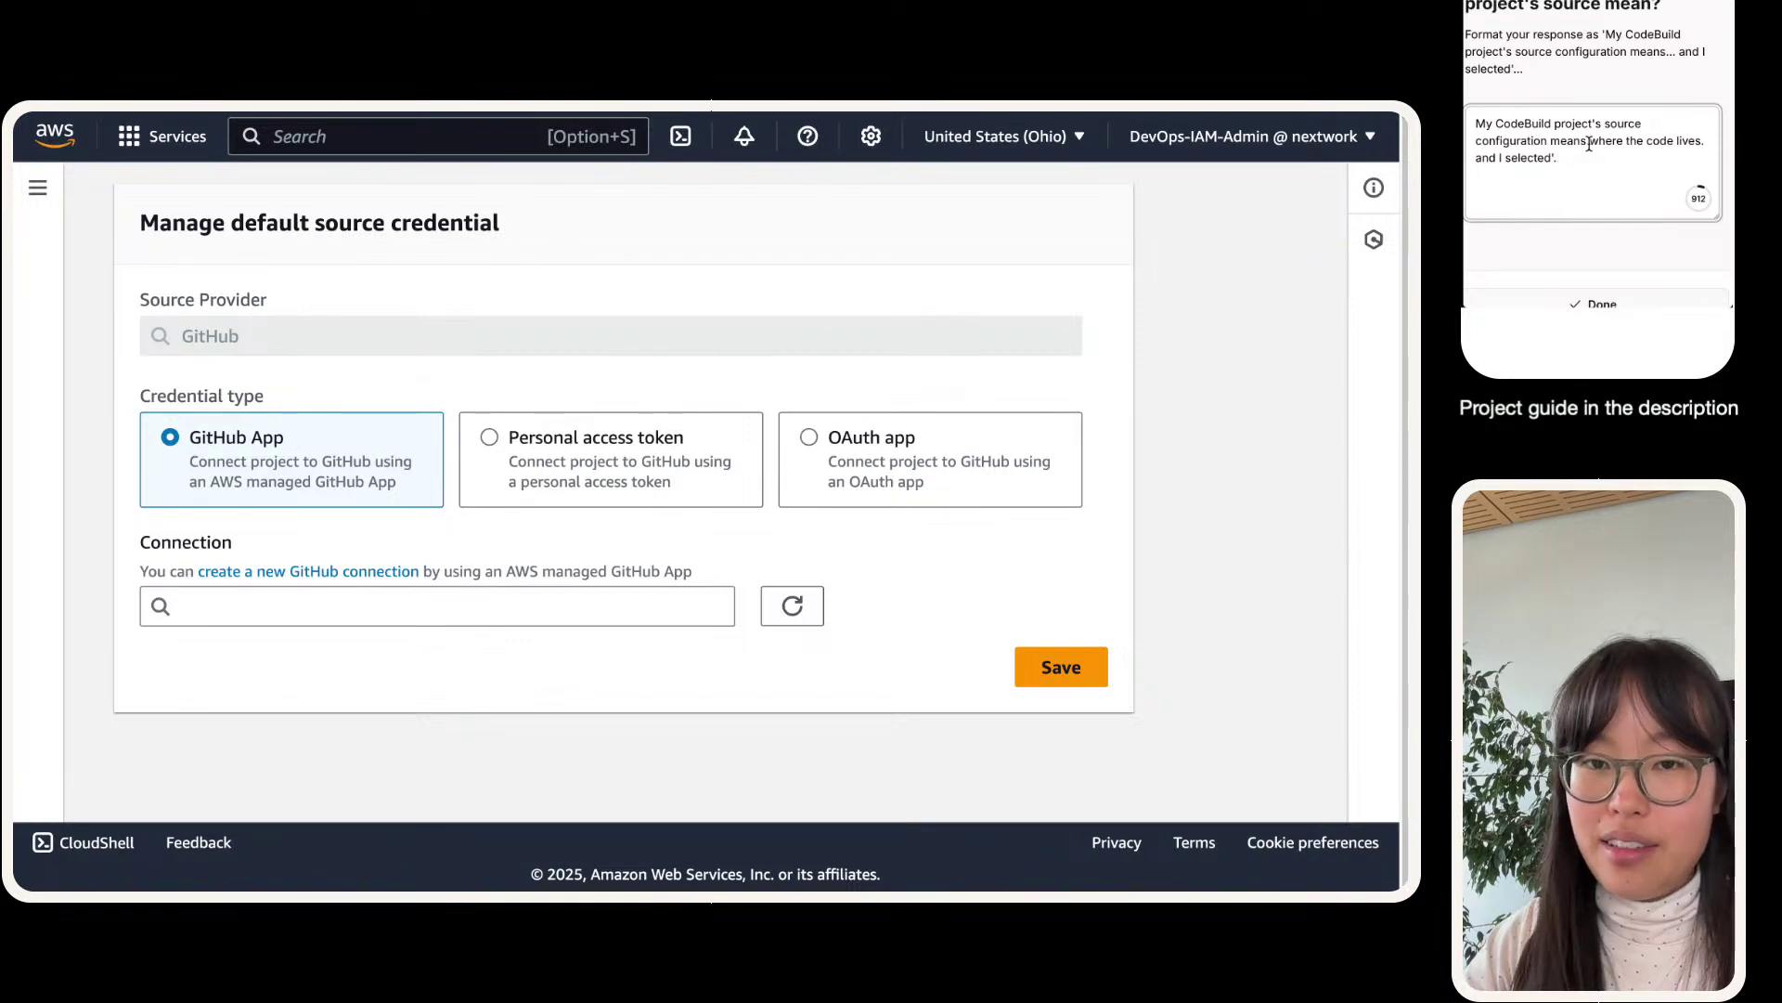
key("BackSpace")
key("BackSpace")
key("BackSpace")
key("BackSpace")
key("BackSpace")
type("we s")
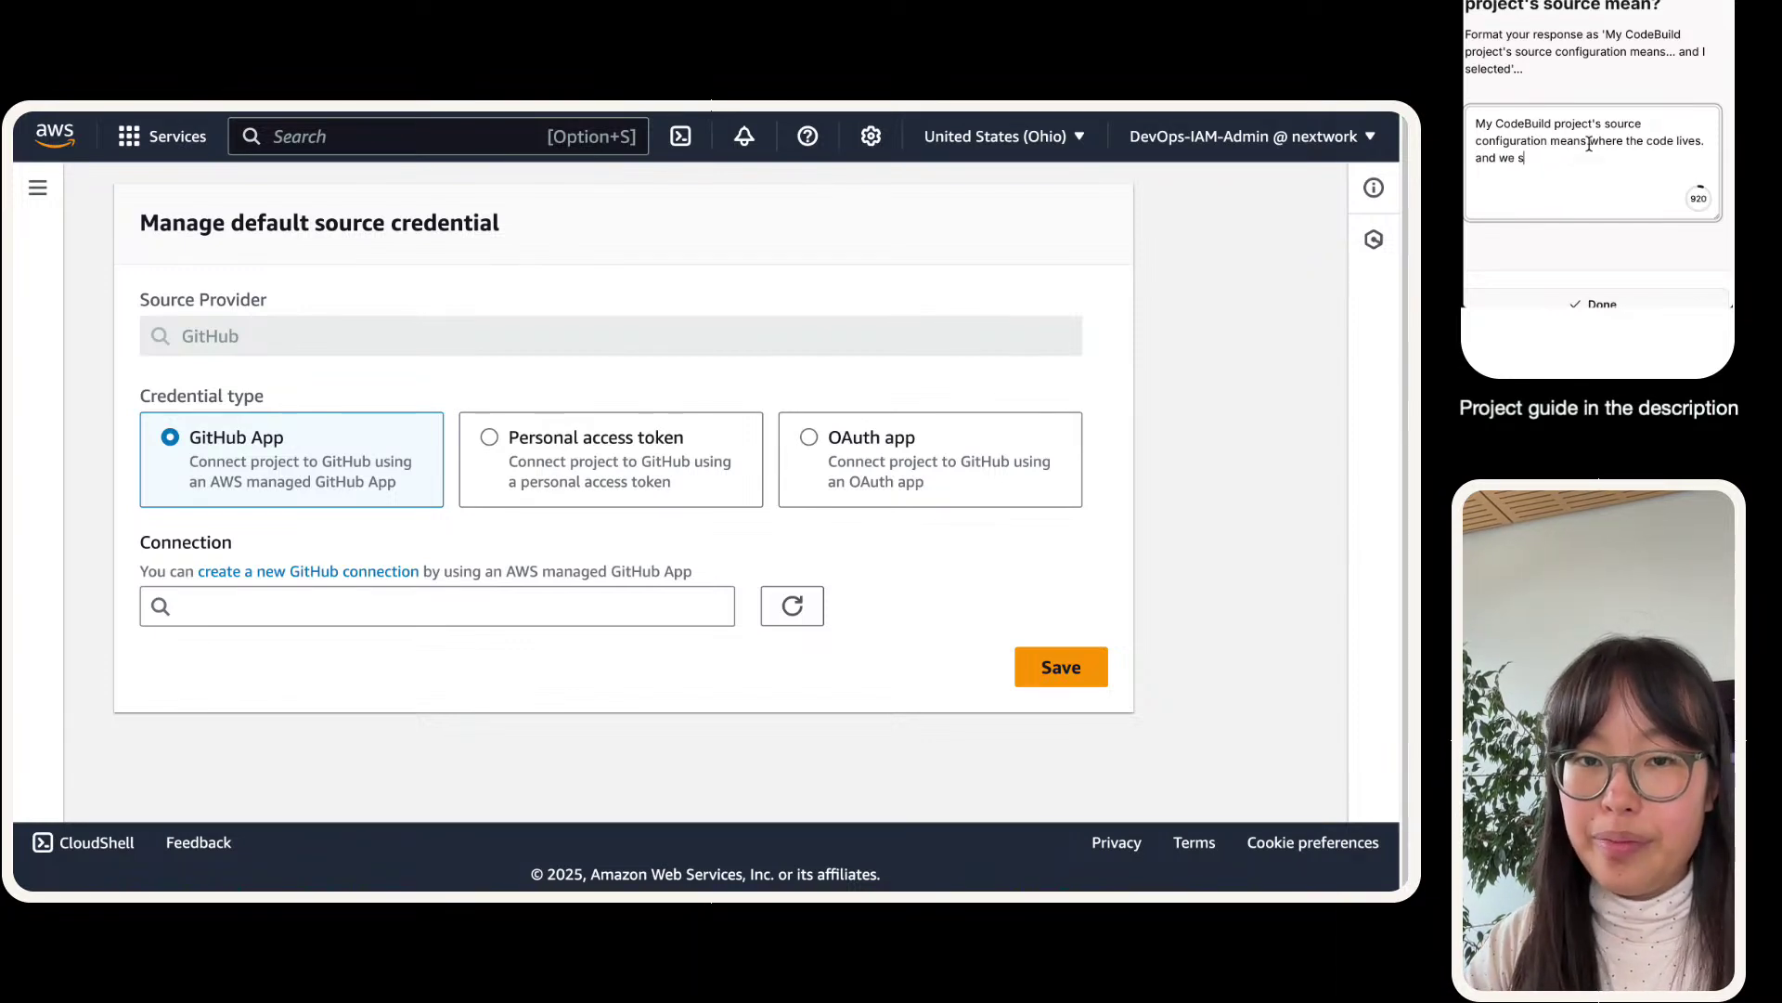
type("elected GitHu")
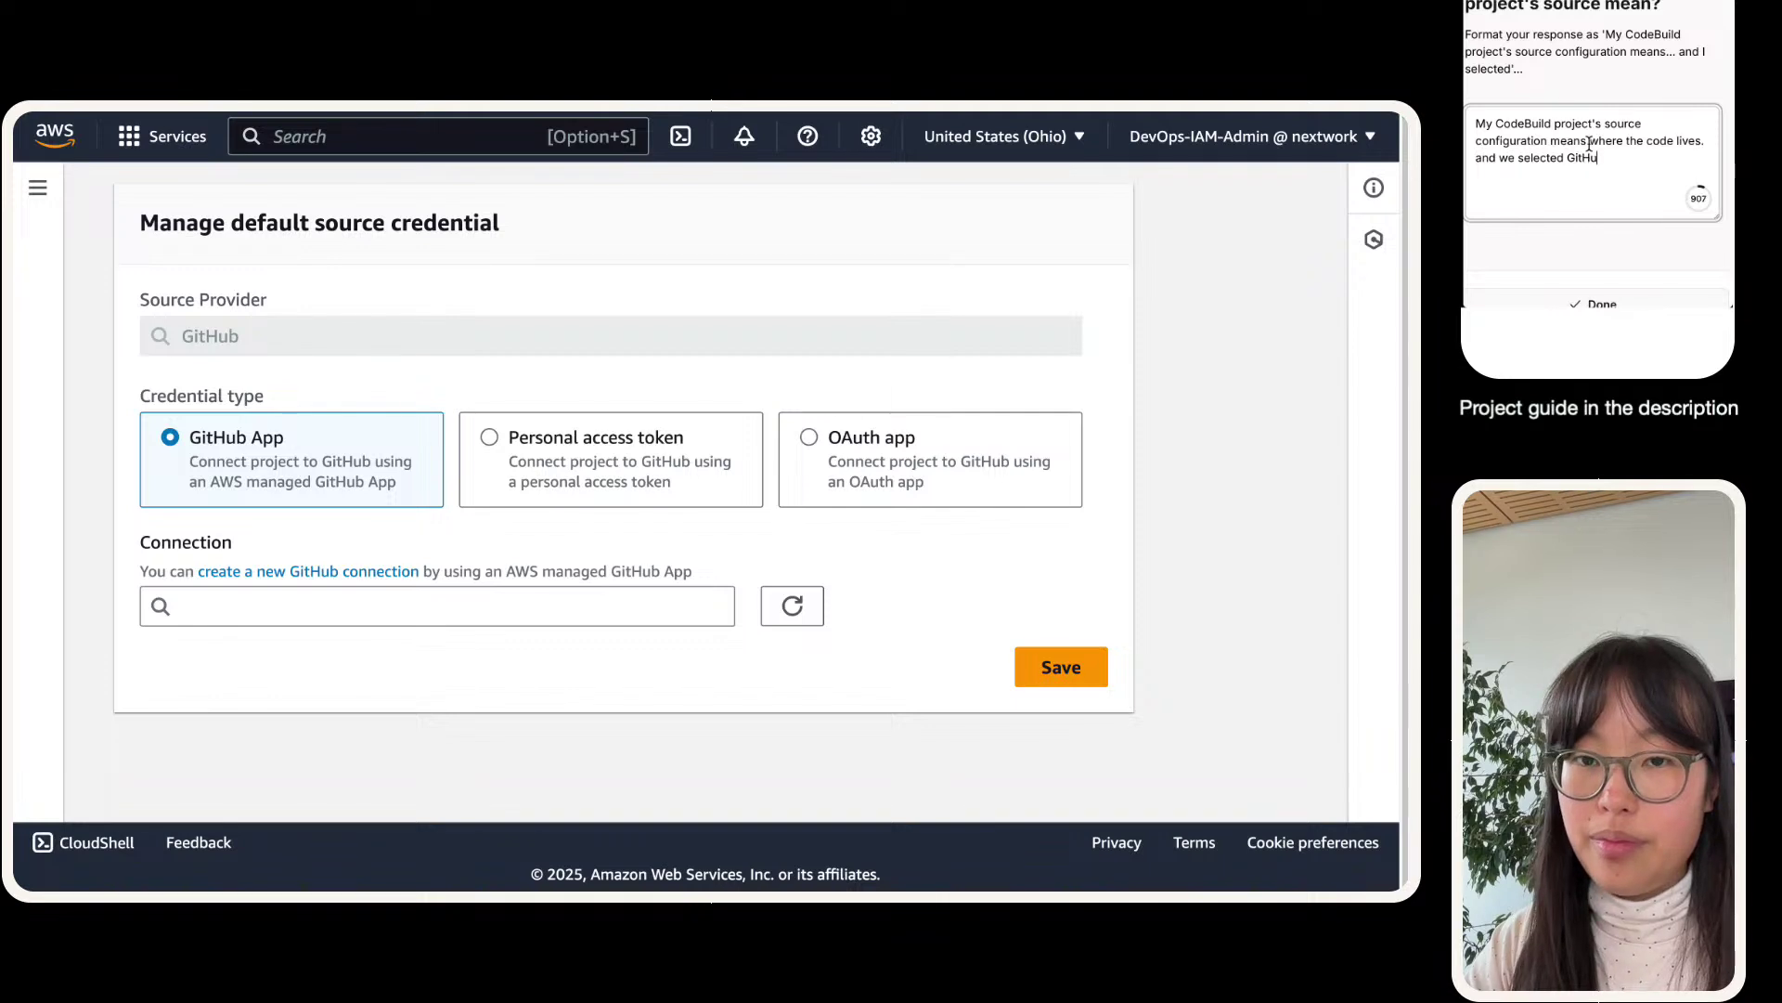
type("b! That's our w")
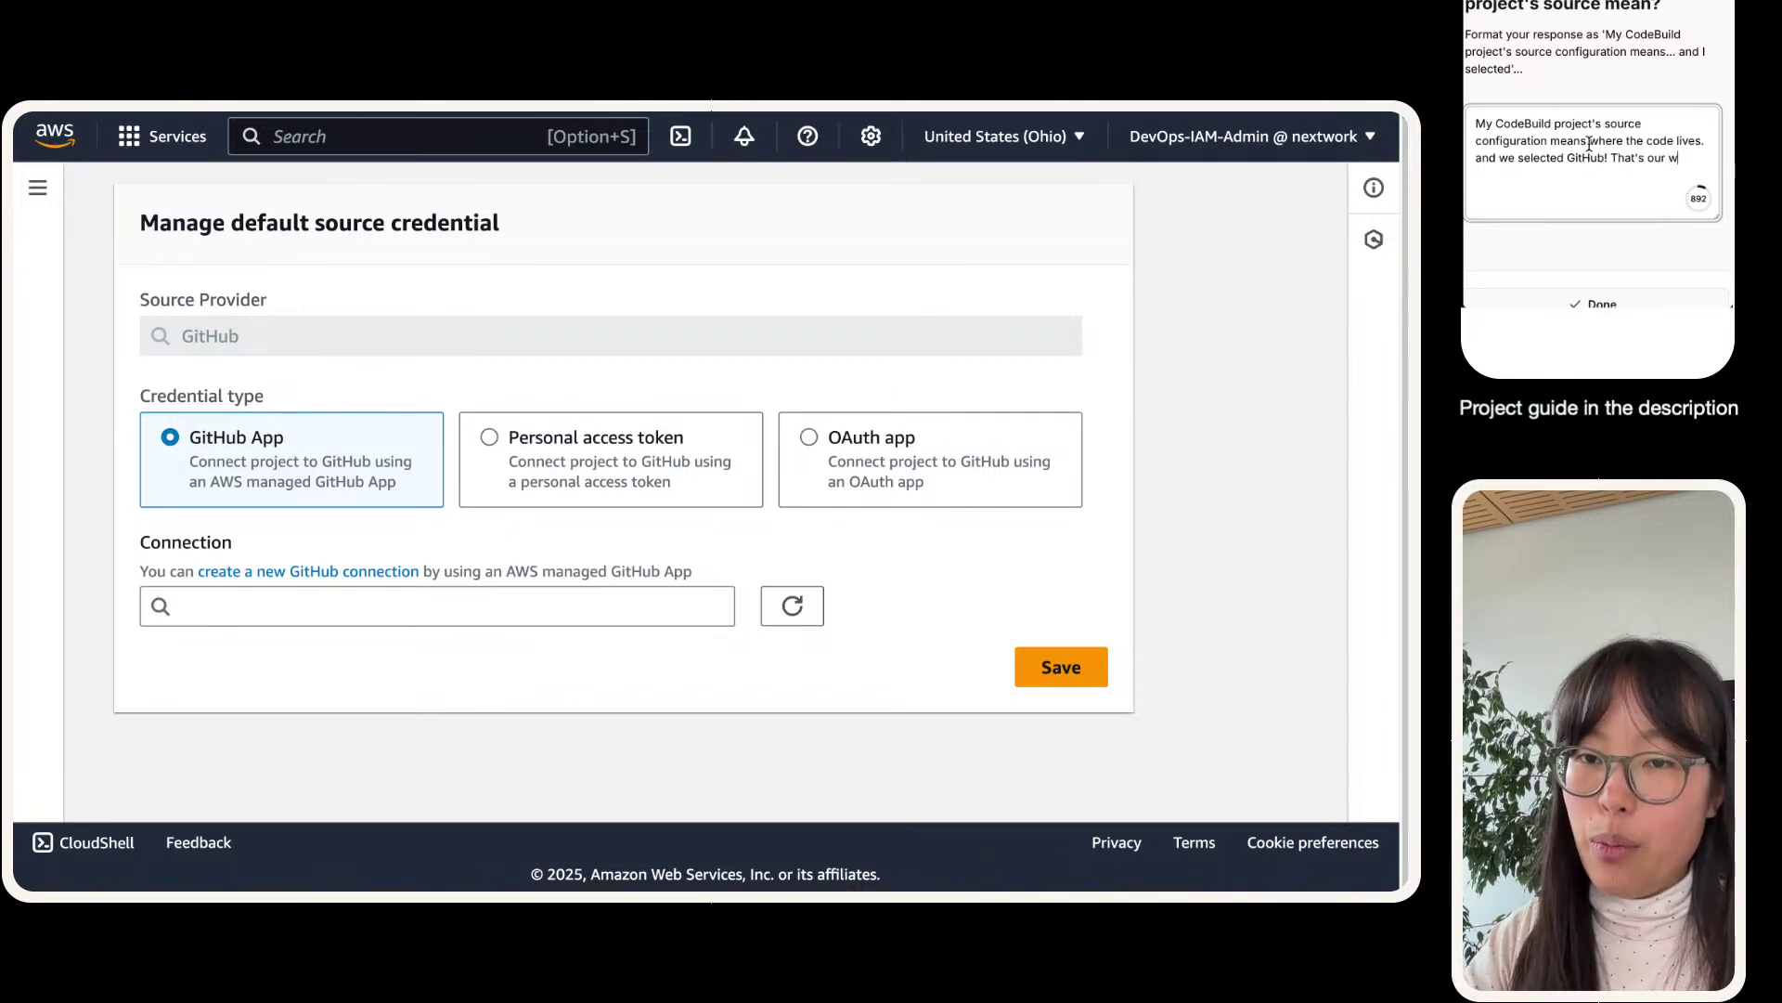
type("eb app's source code repository.")
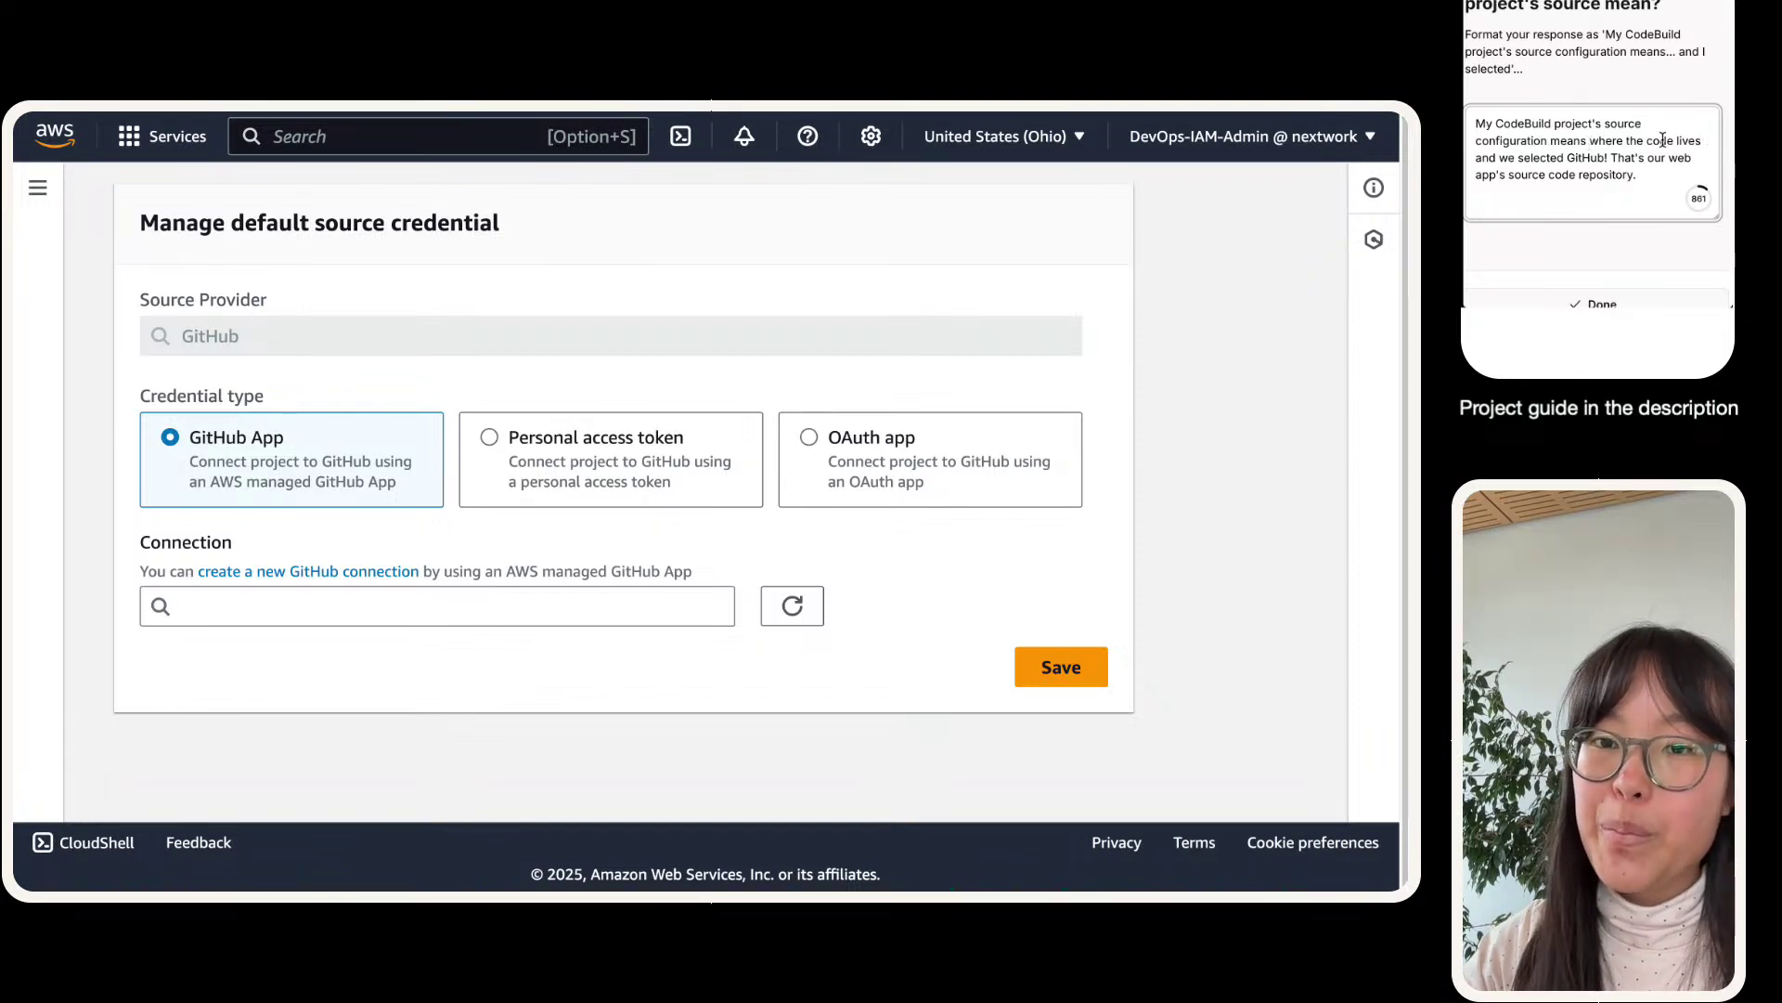
left_click(1597, 304)
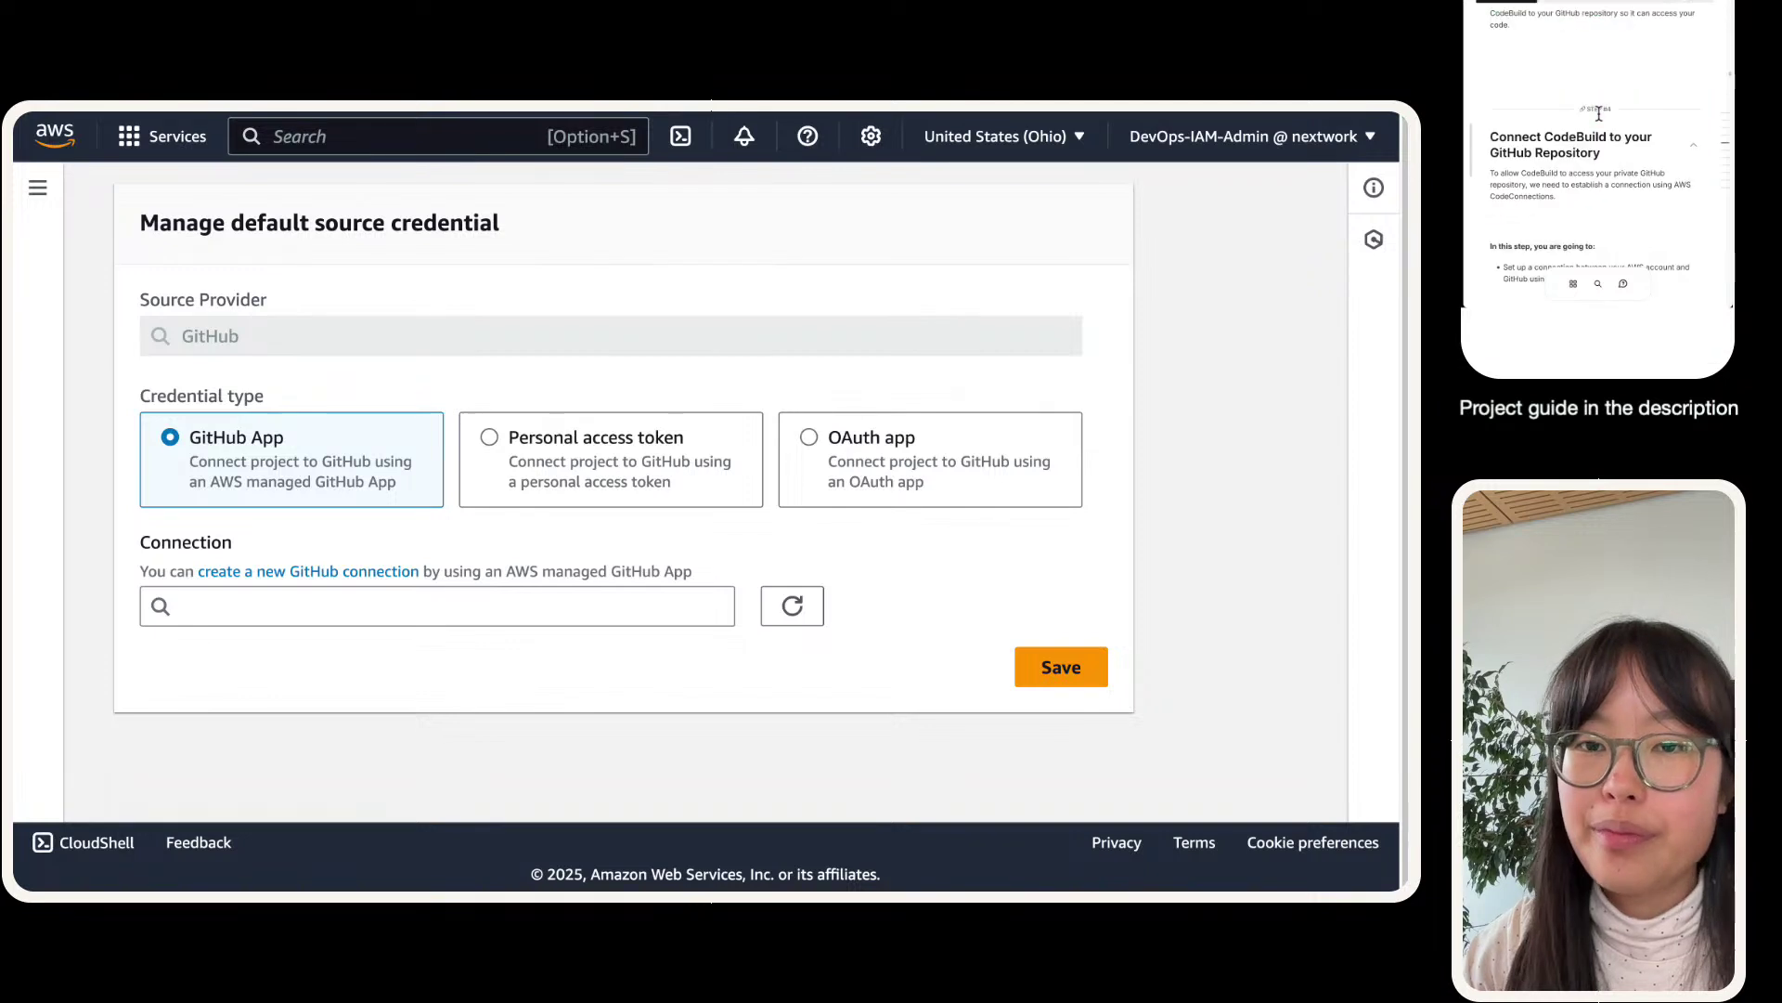
- Answer that this step connects GitHub and AWS, then confirm no GitHub connections exist yet
scroll(1577, 167, "down", 3)
scroll(1570, 122, "up", 3)
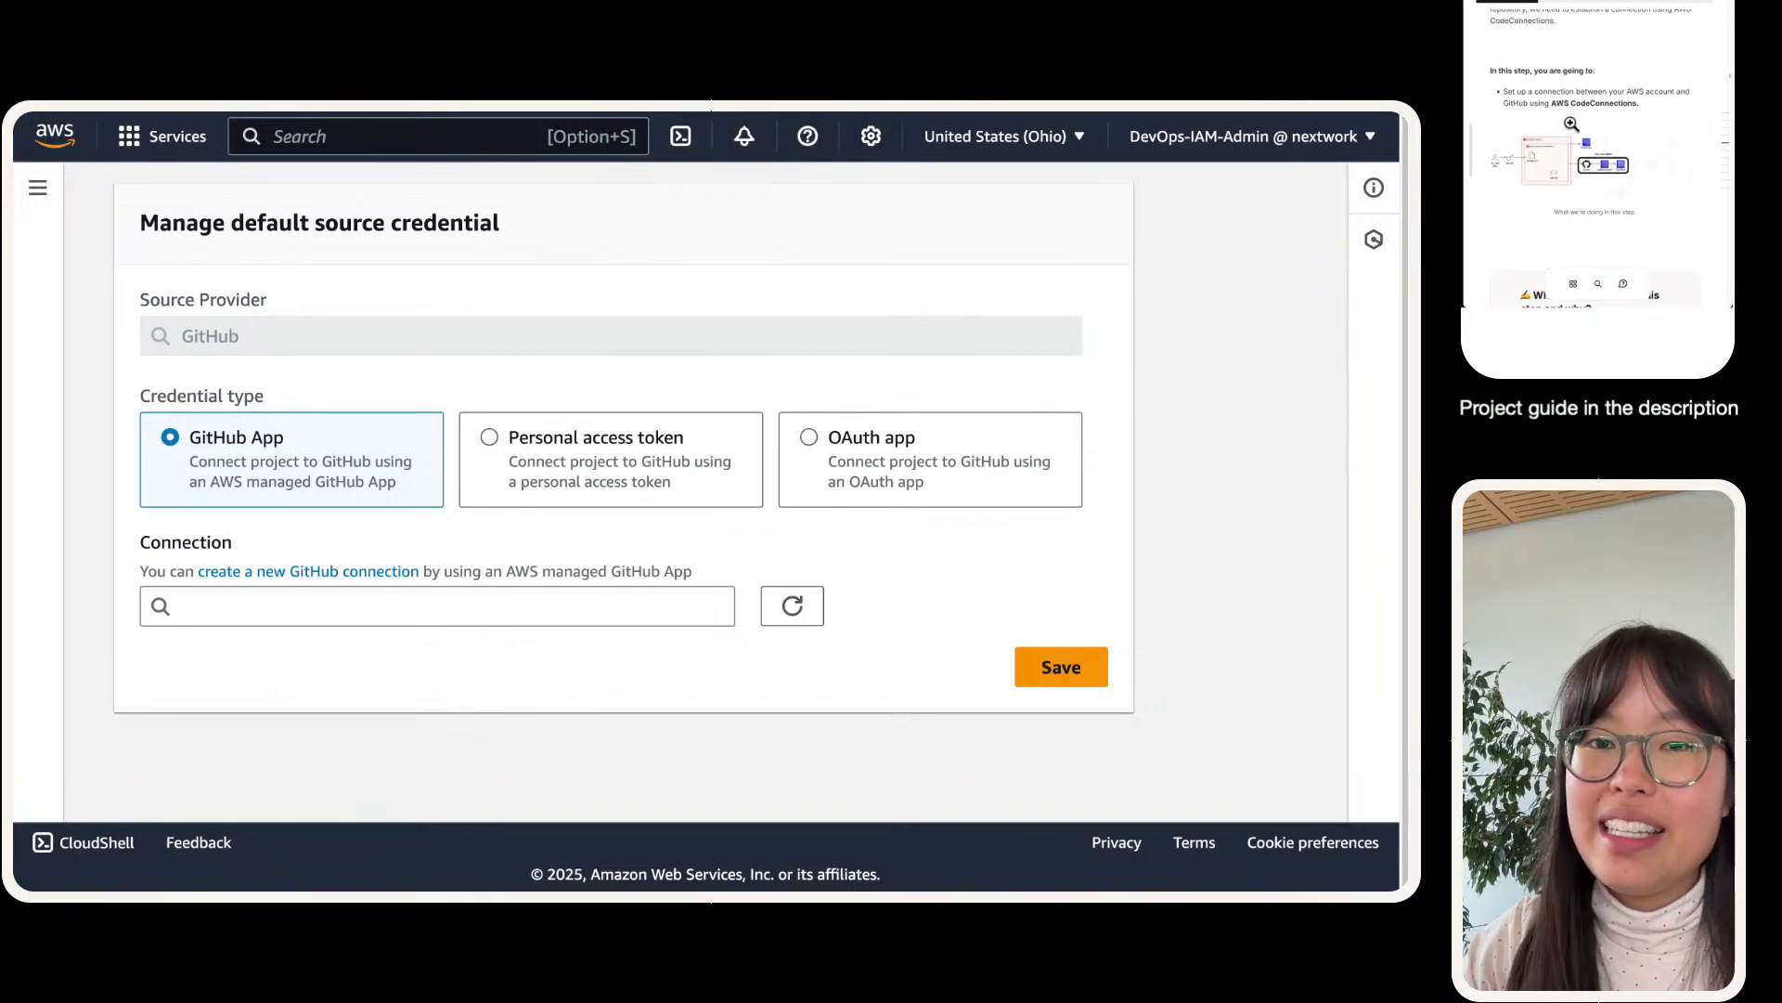
scroll(1614, 104, "down", 5)
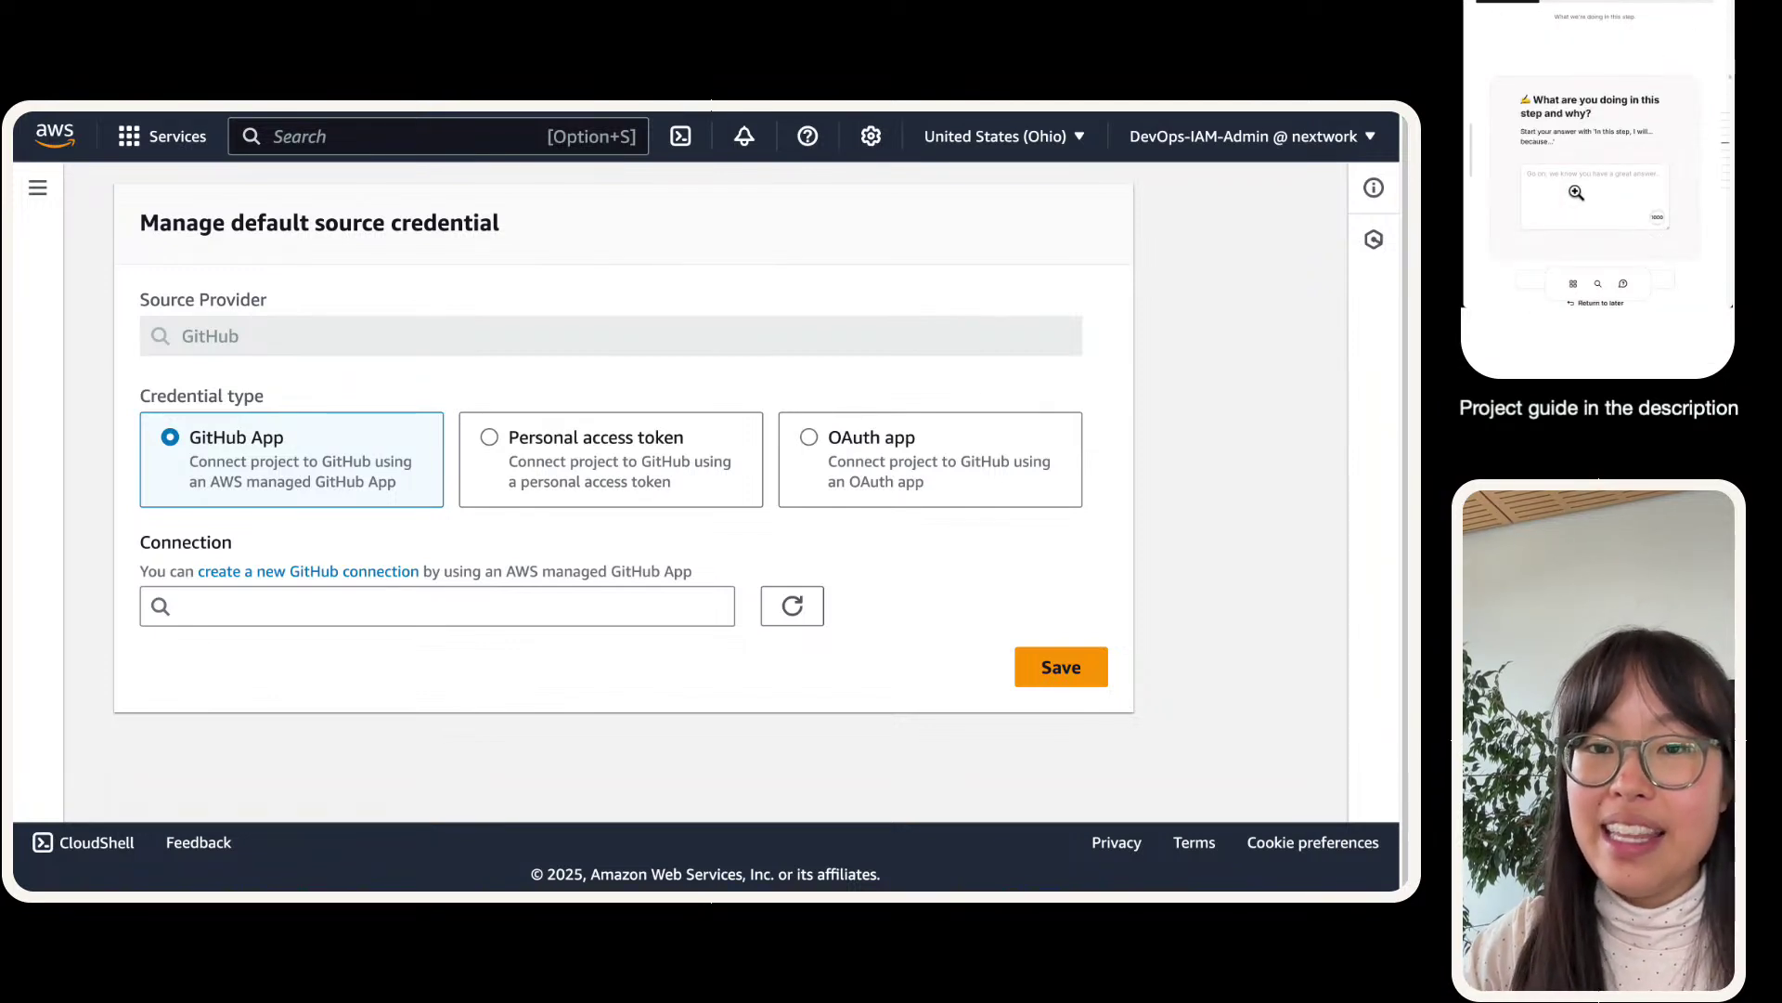
left_click(1575, 191)
type("In this step, we")
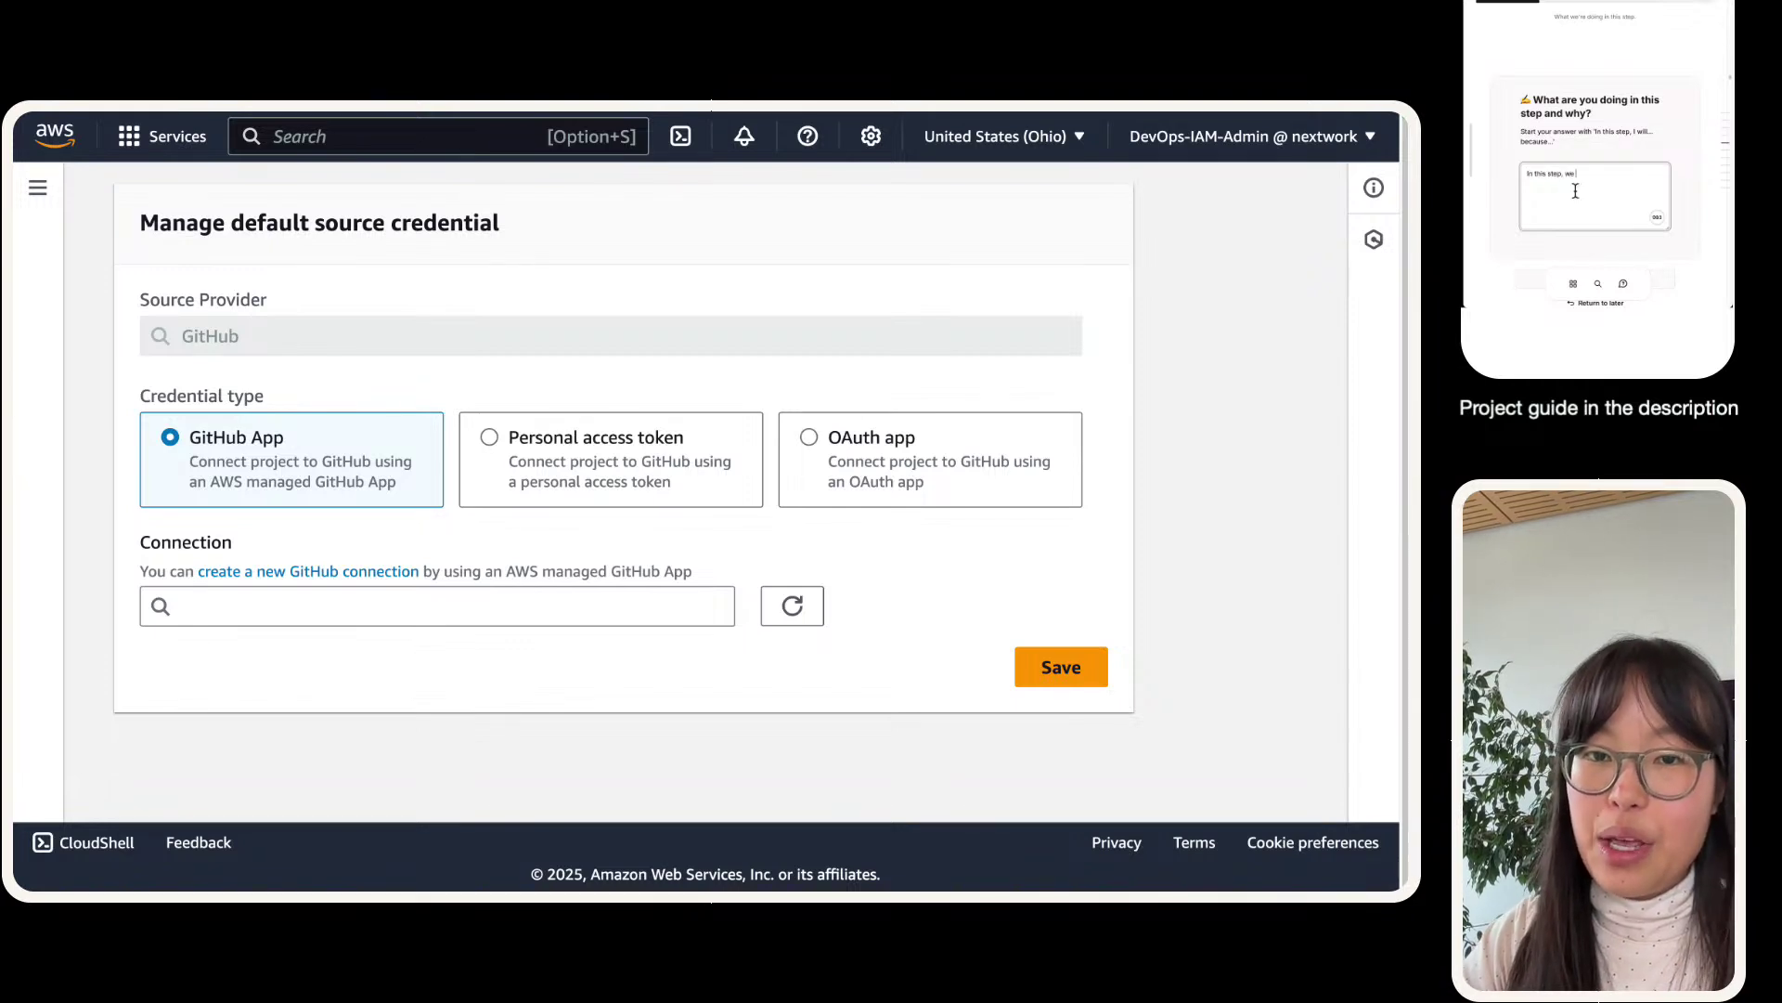
type(" are setting u")
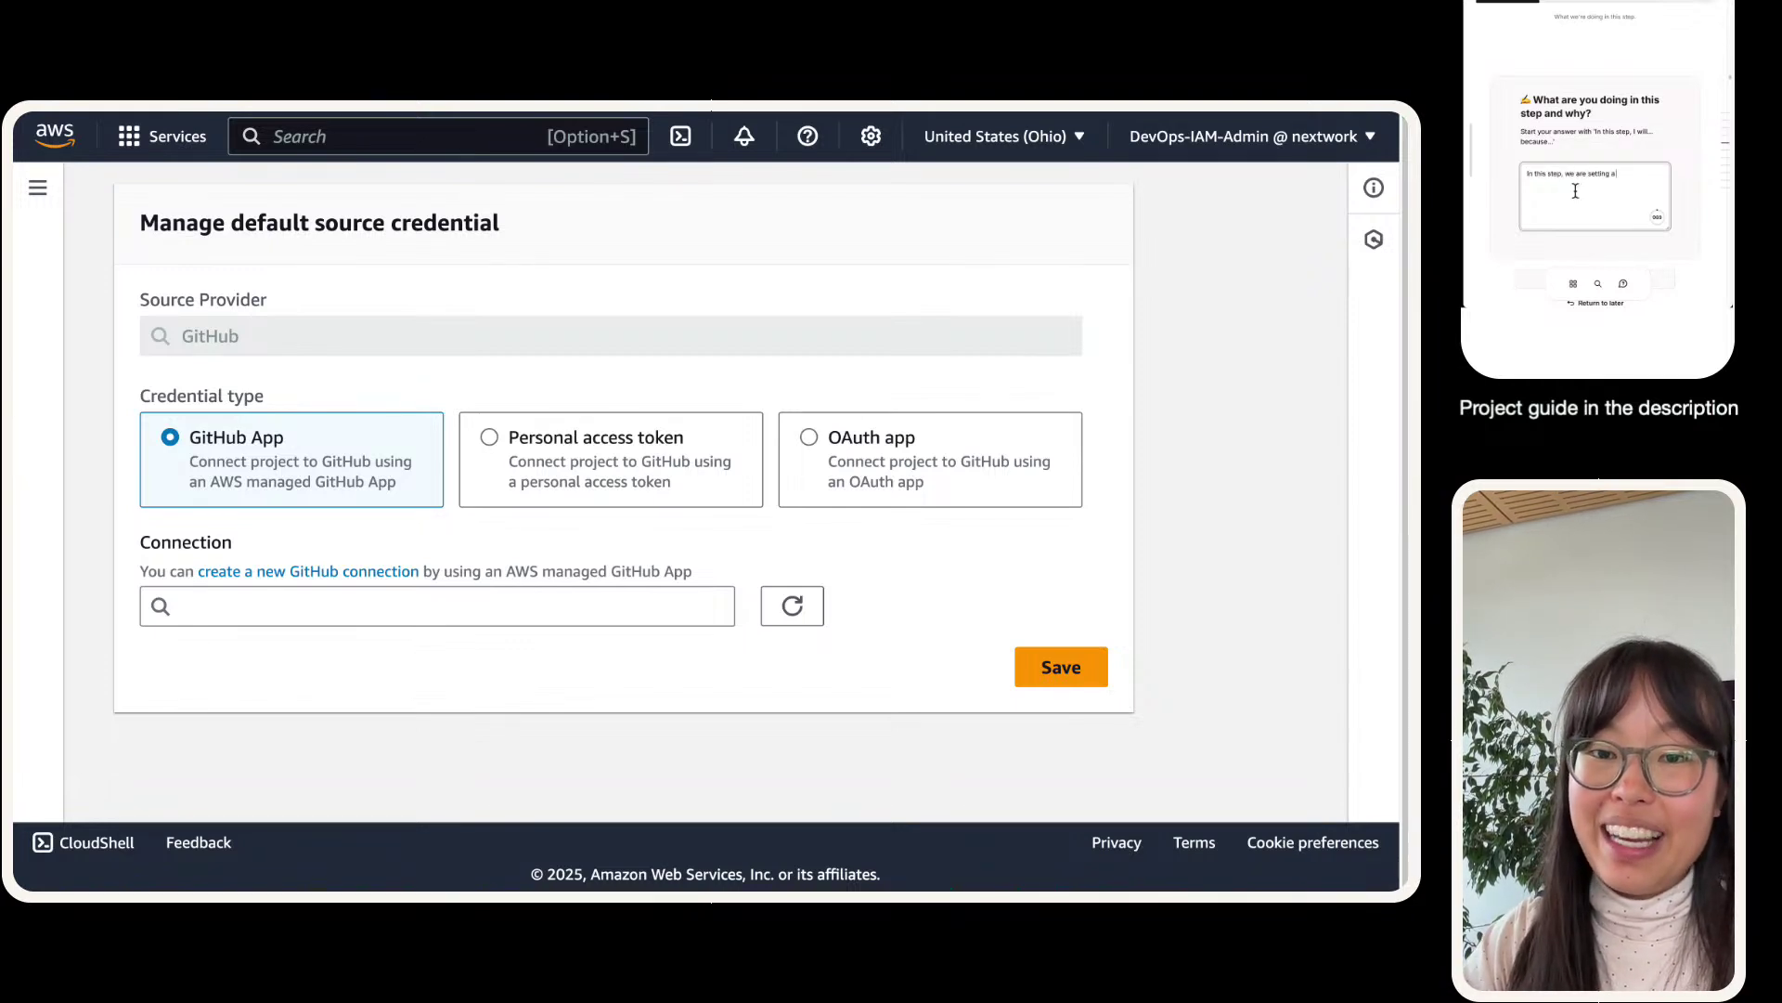
type("p a conn")
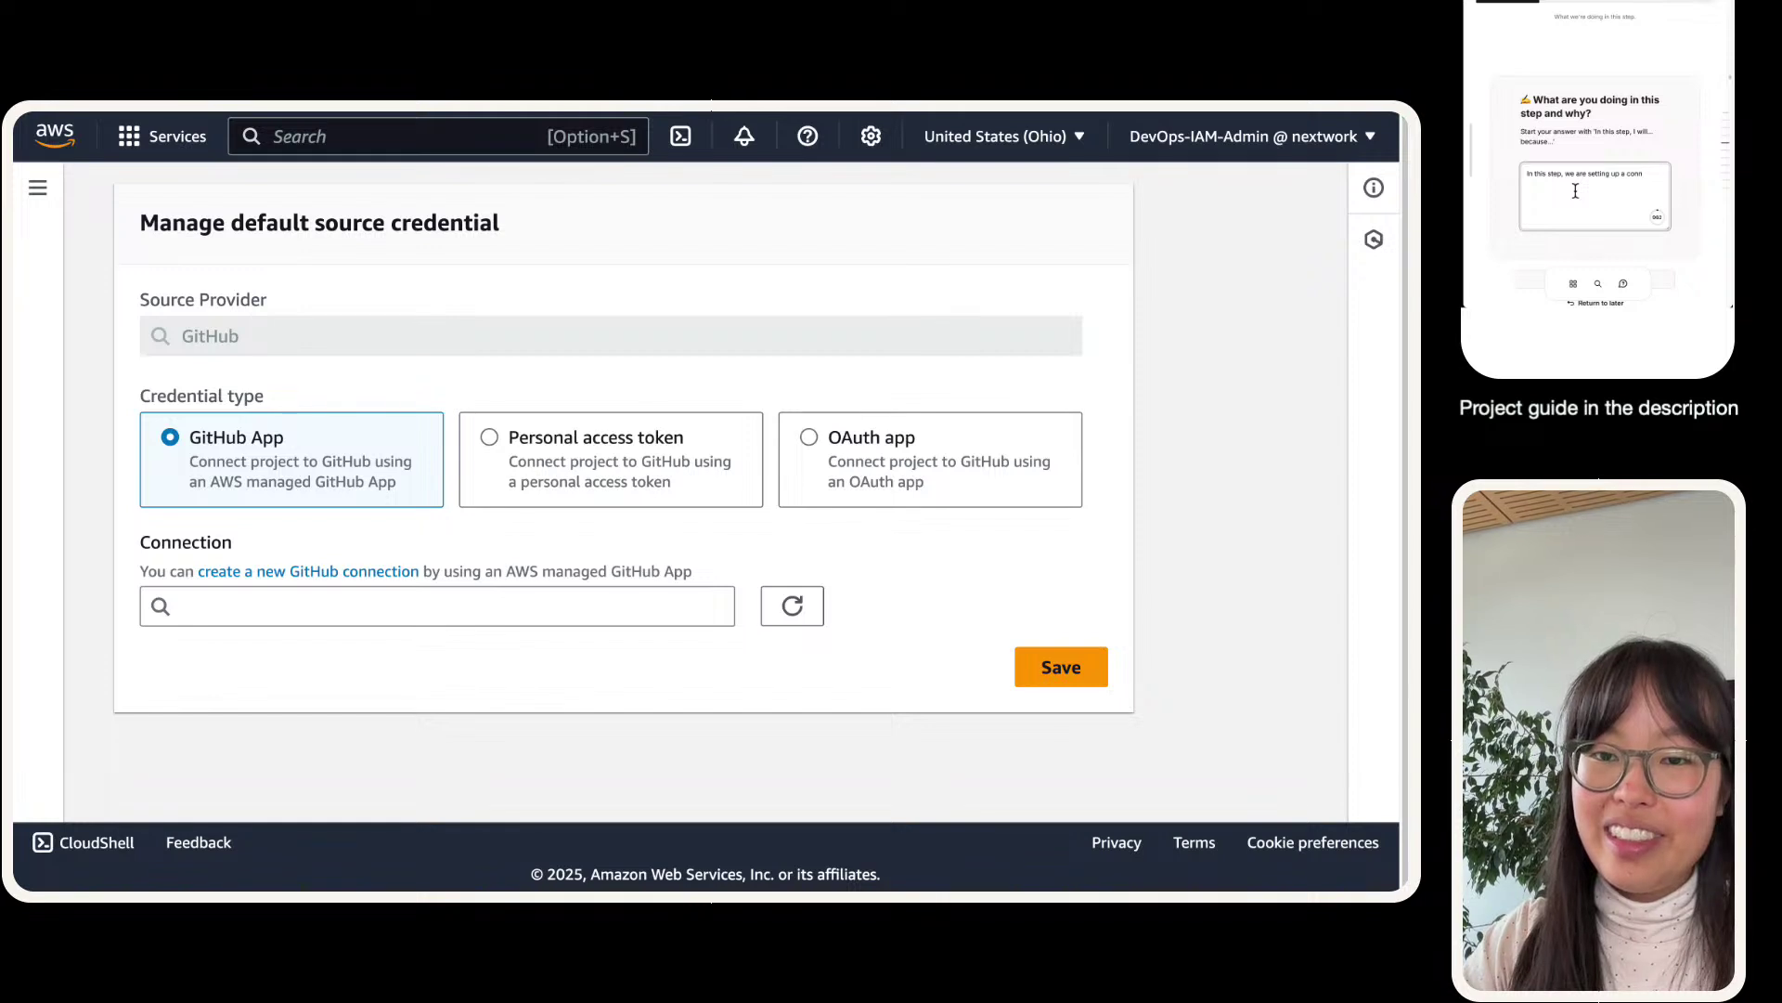
type("ection between GitHub and AWS")
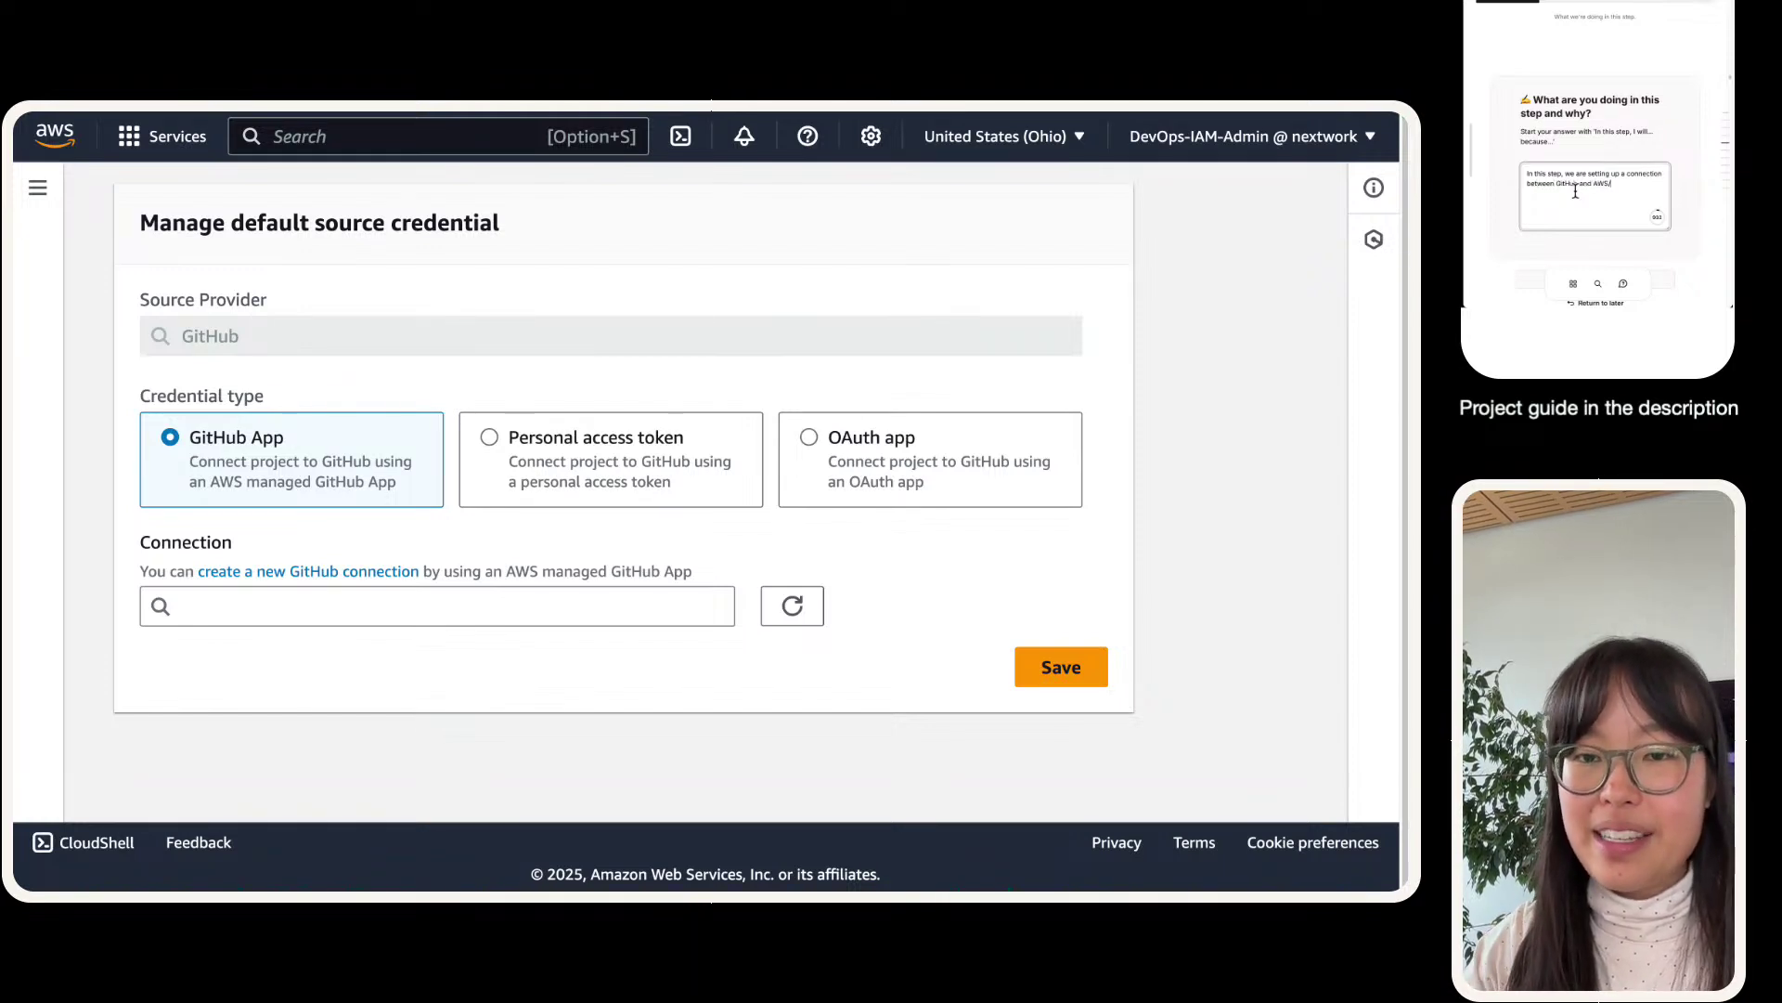
type(".")
scroll(1548, 104, "down", 2)
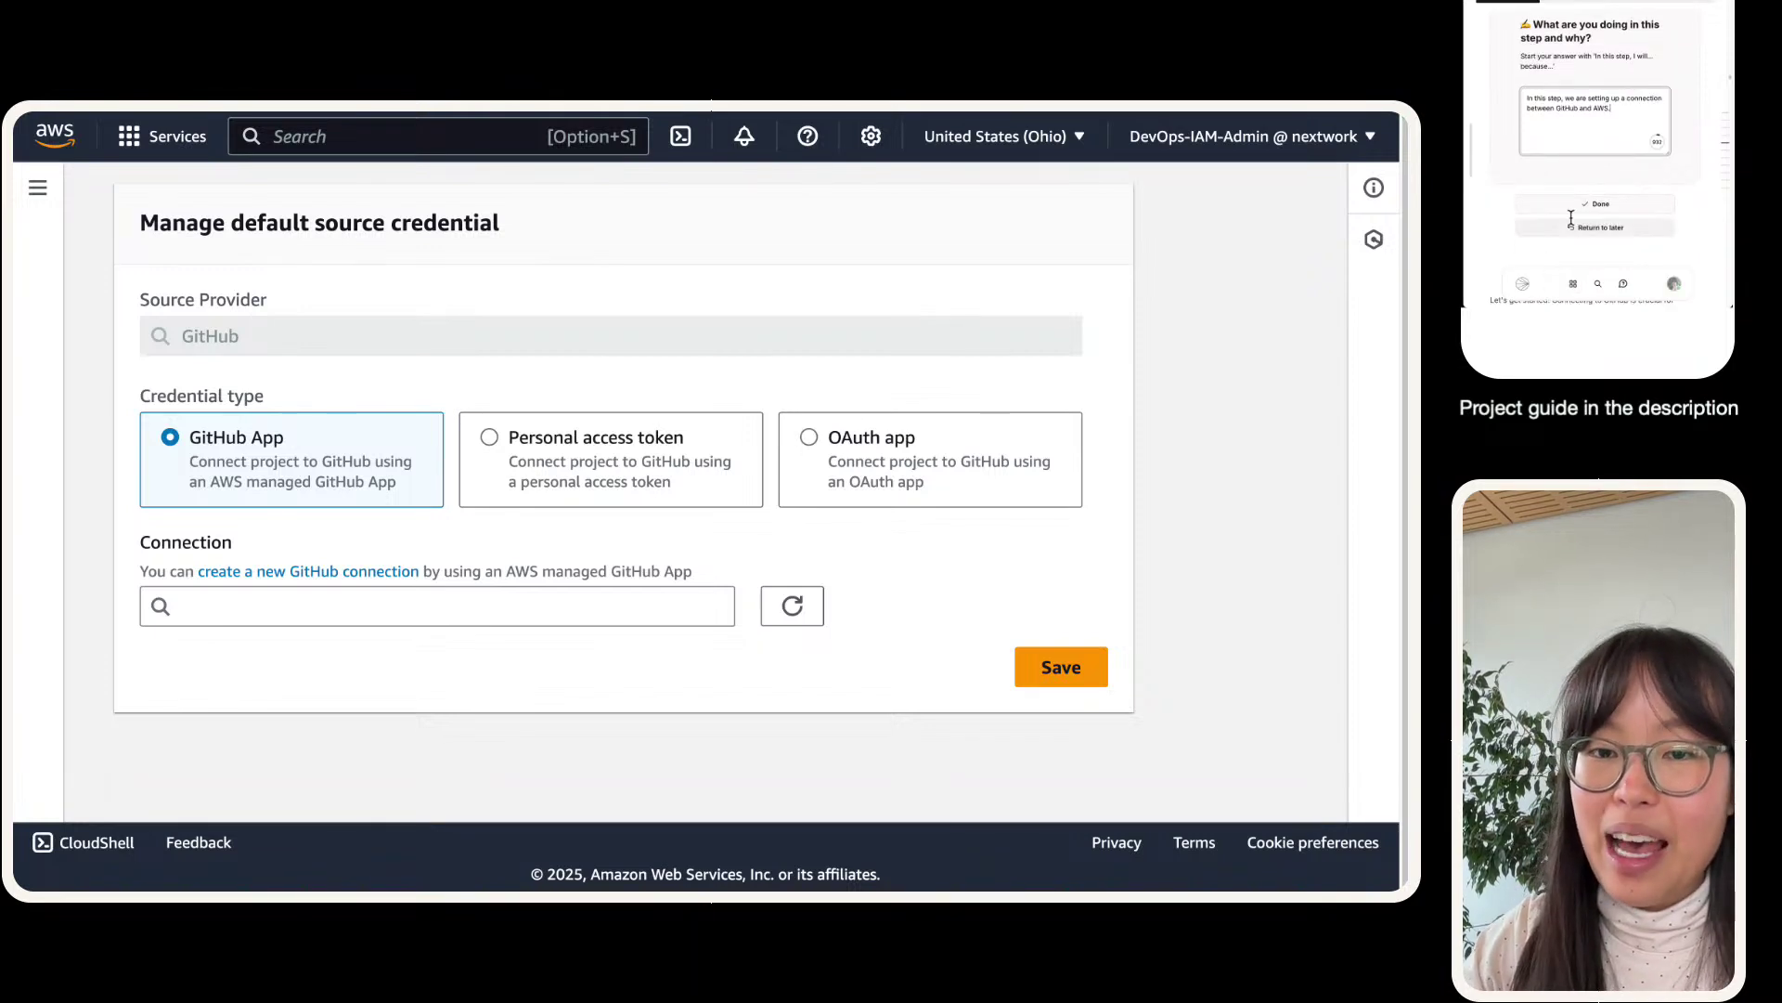
left_click(1573, 204)
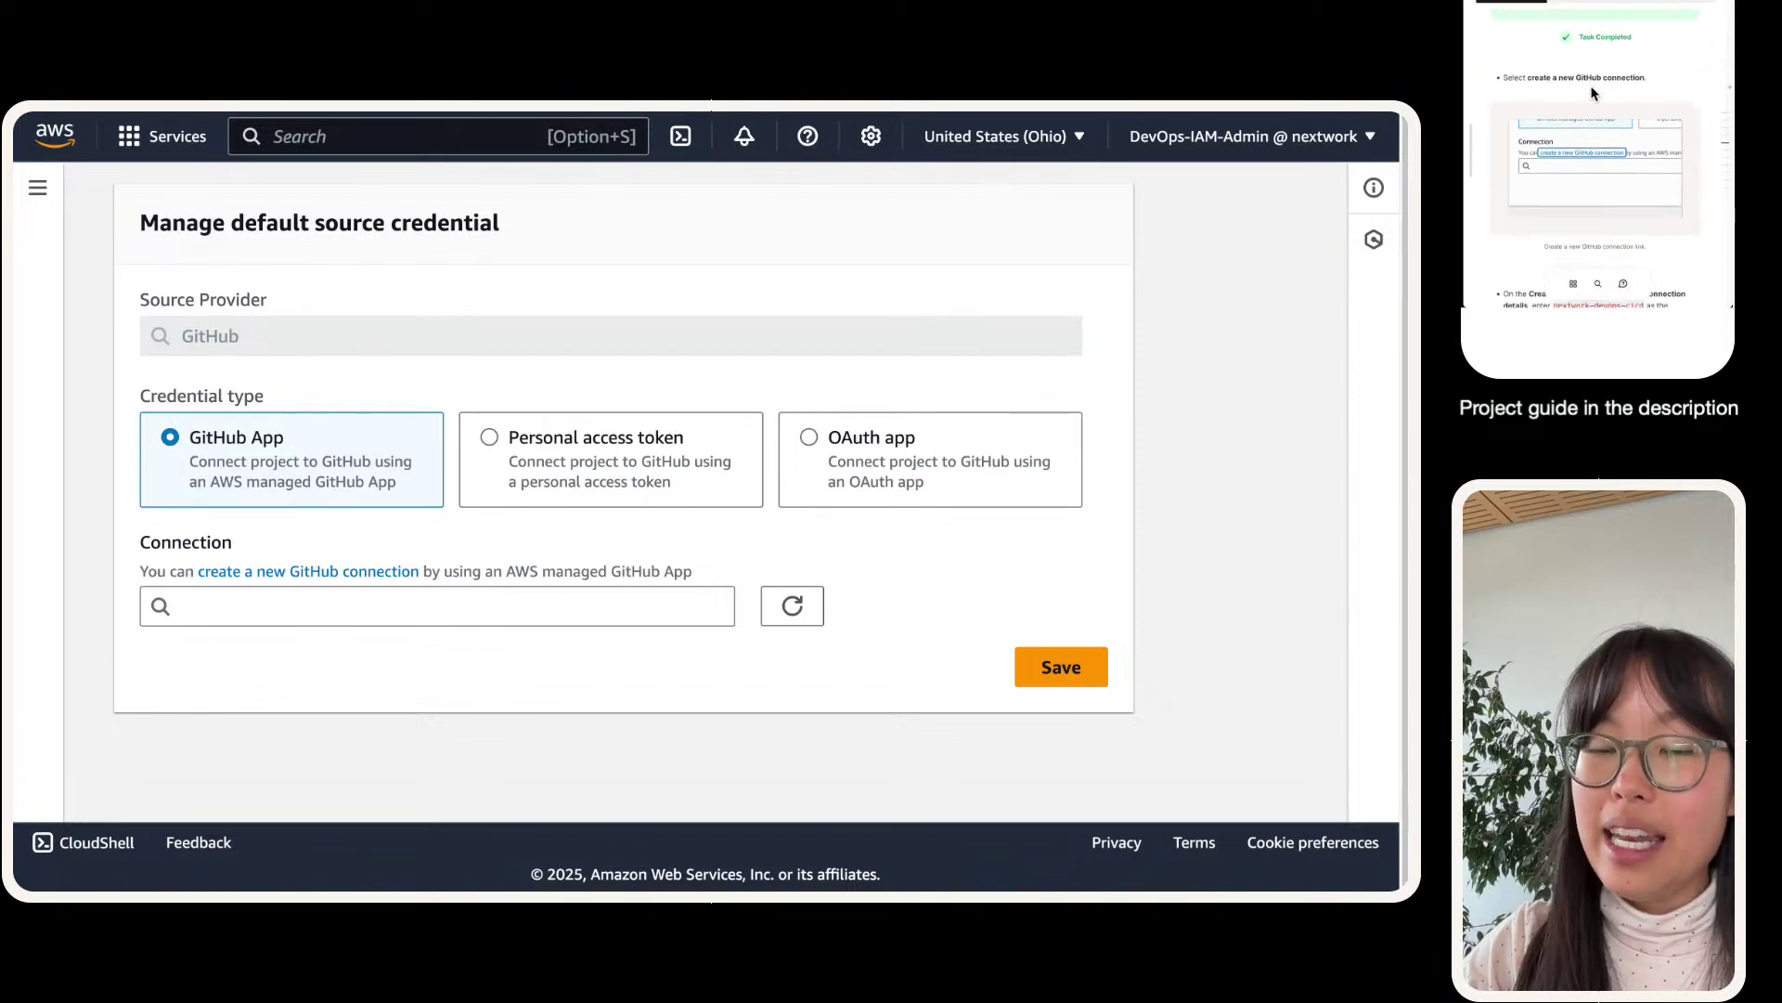
left_click(433, 605)
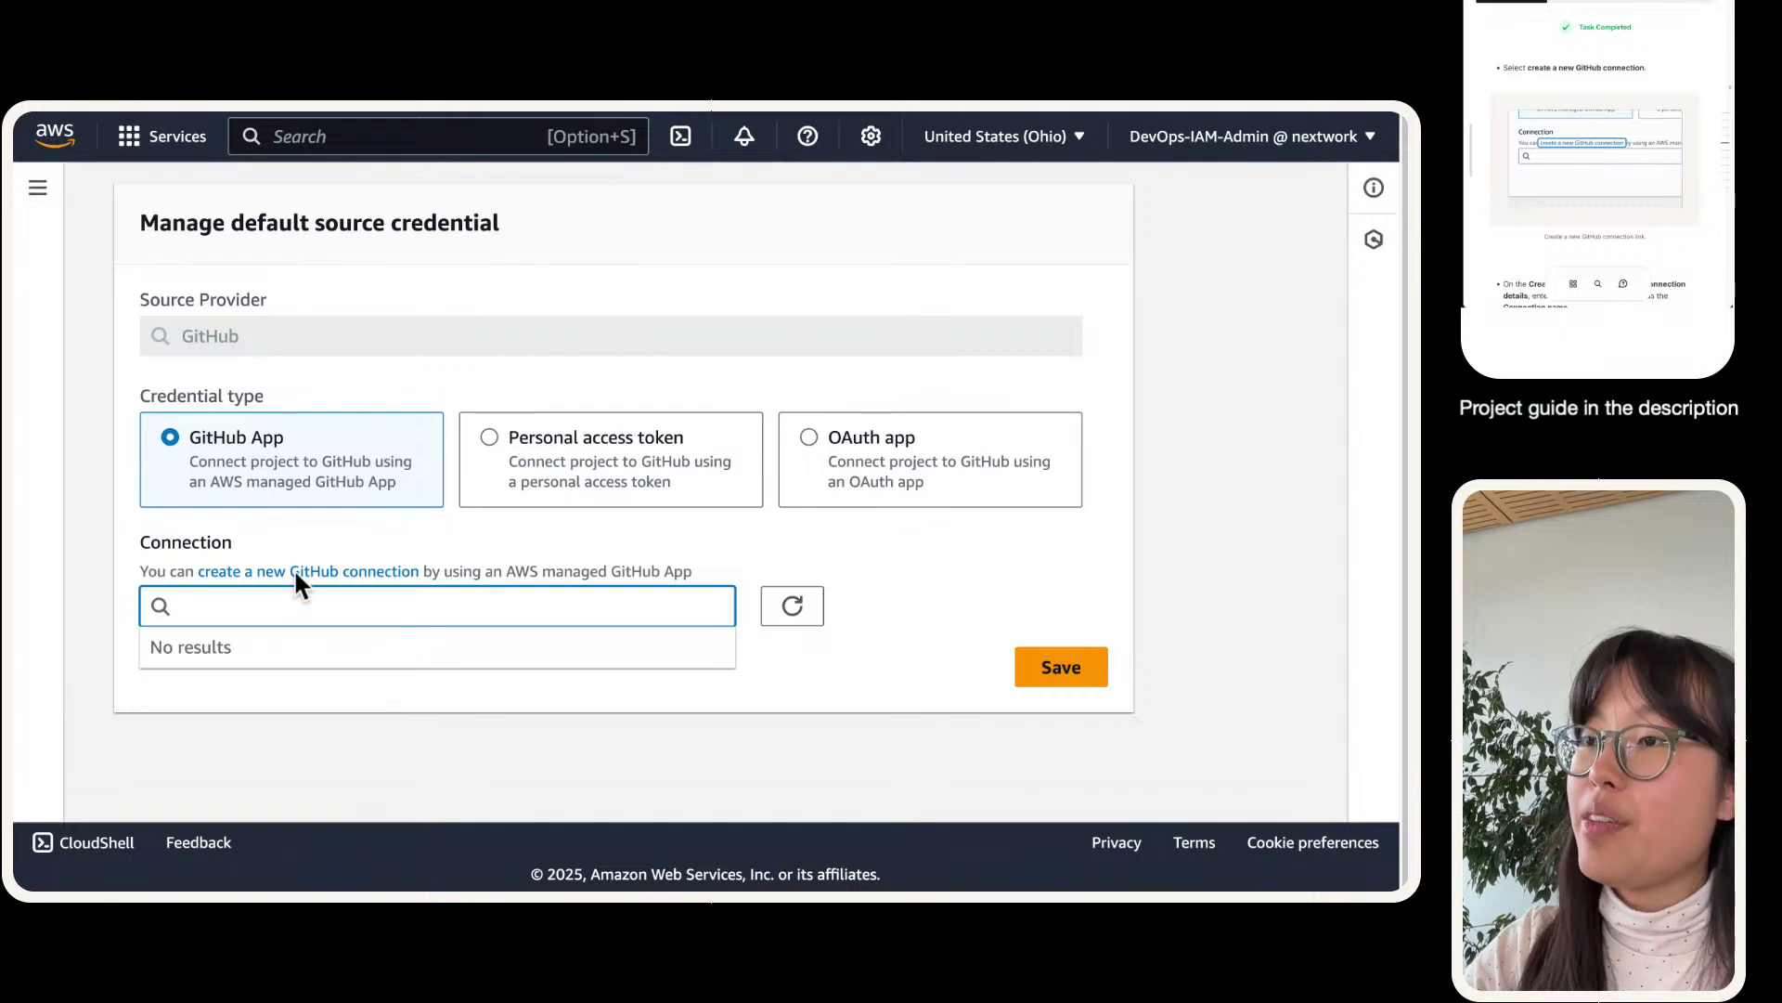
- Create a new GitHub connection named nextwork-devops-cicd and proceed to GitHub
left_click(311, 574)
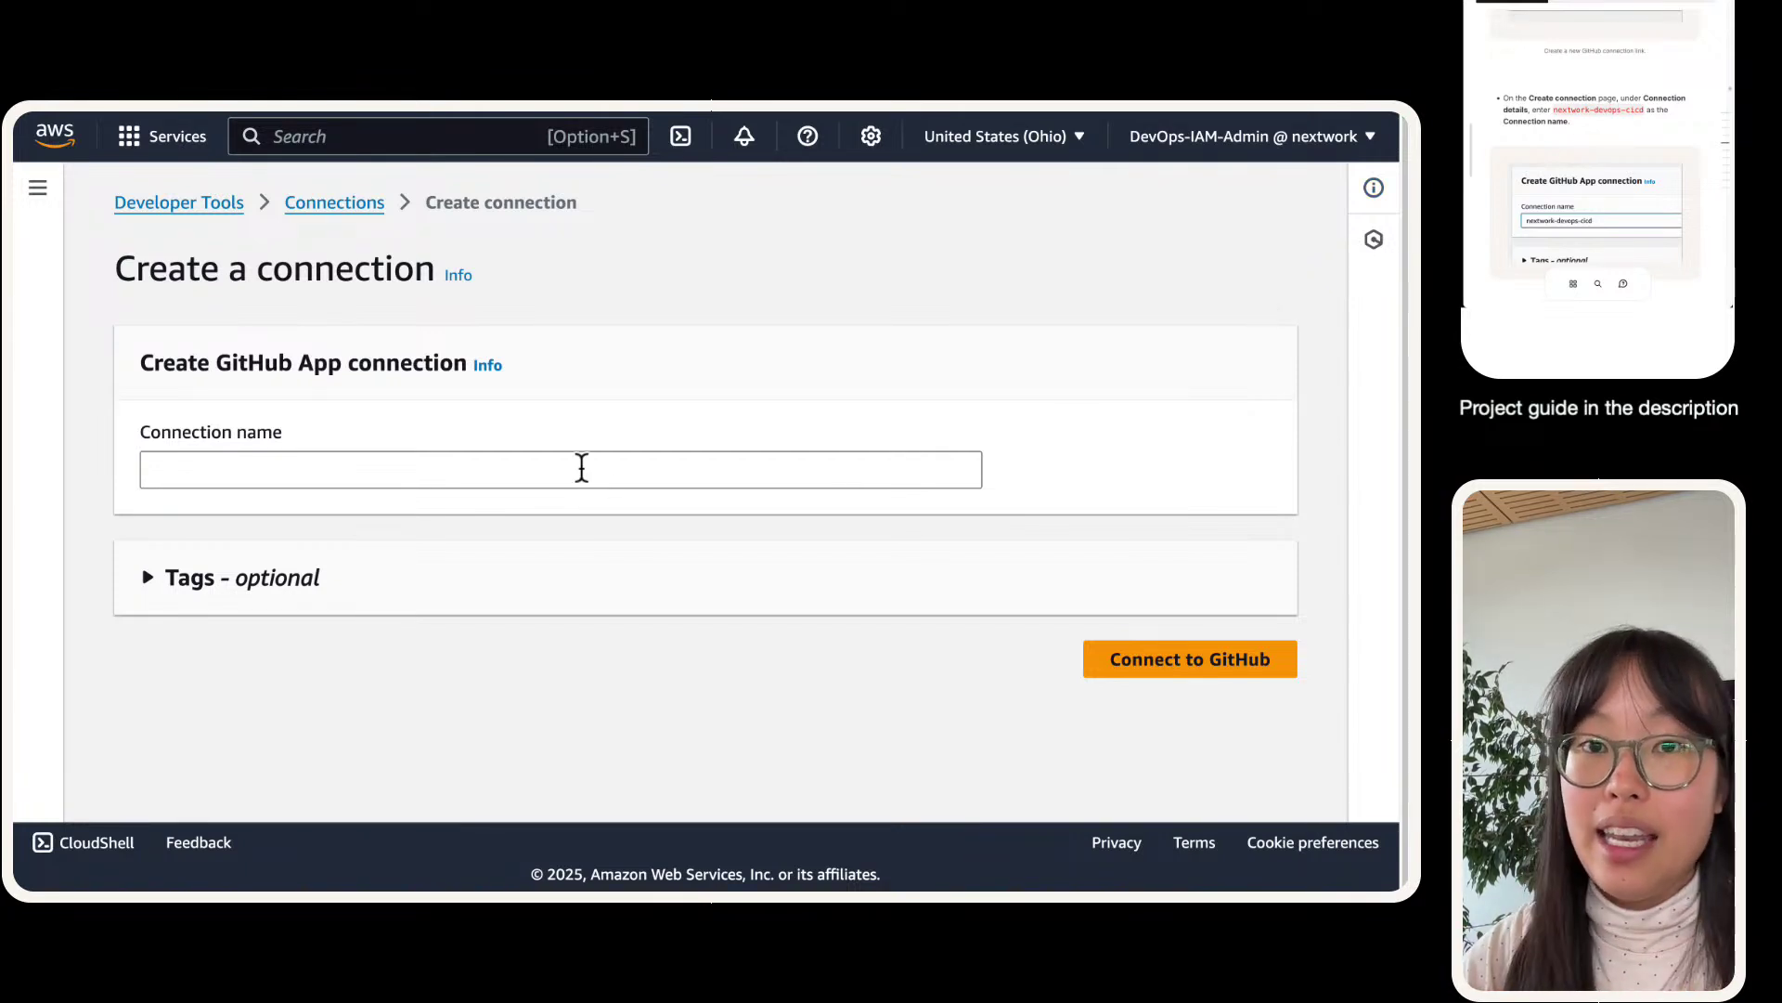
left_click(326, 467)
type("nextwork-devops-cicd")
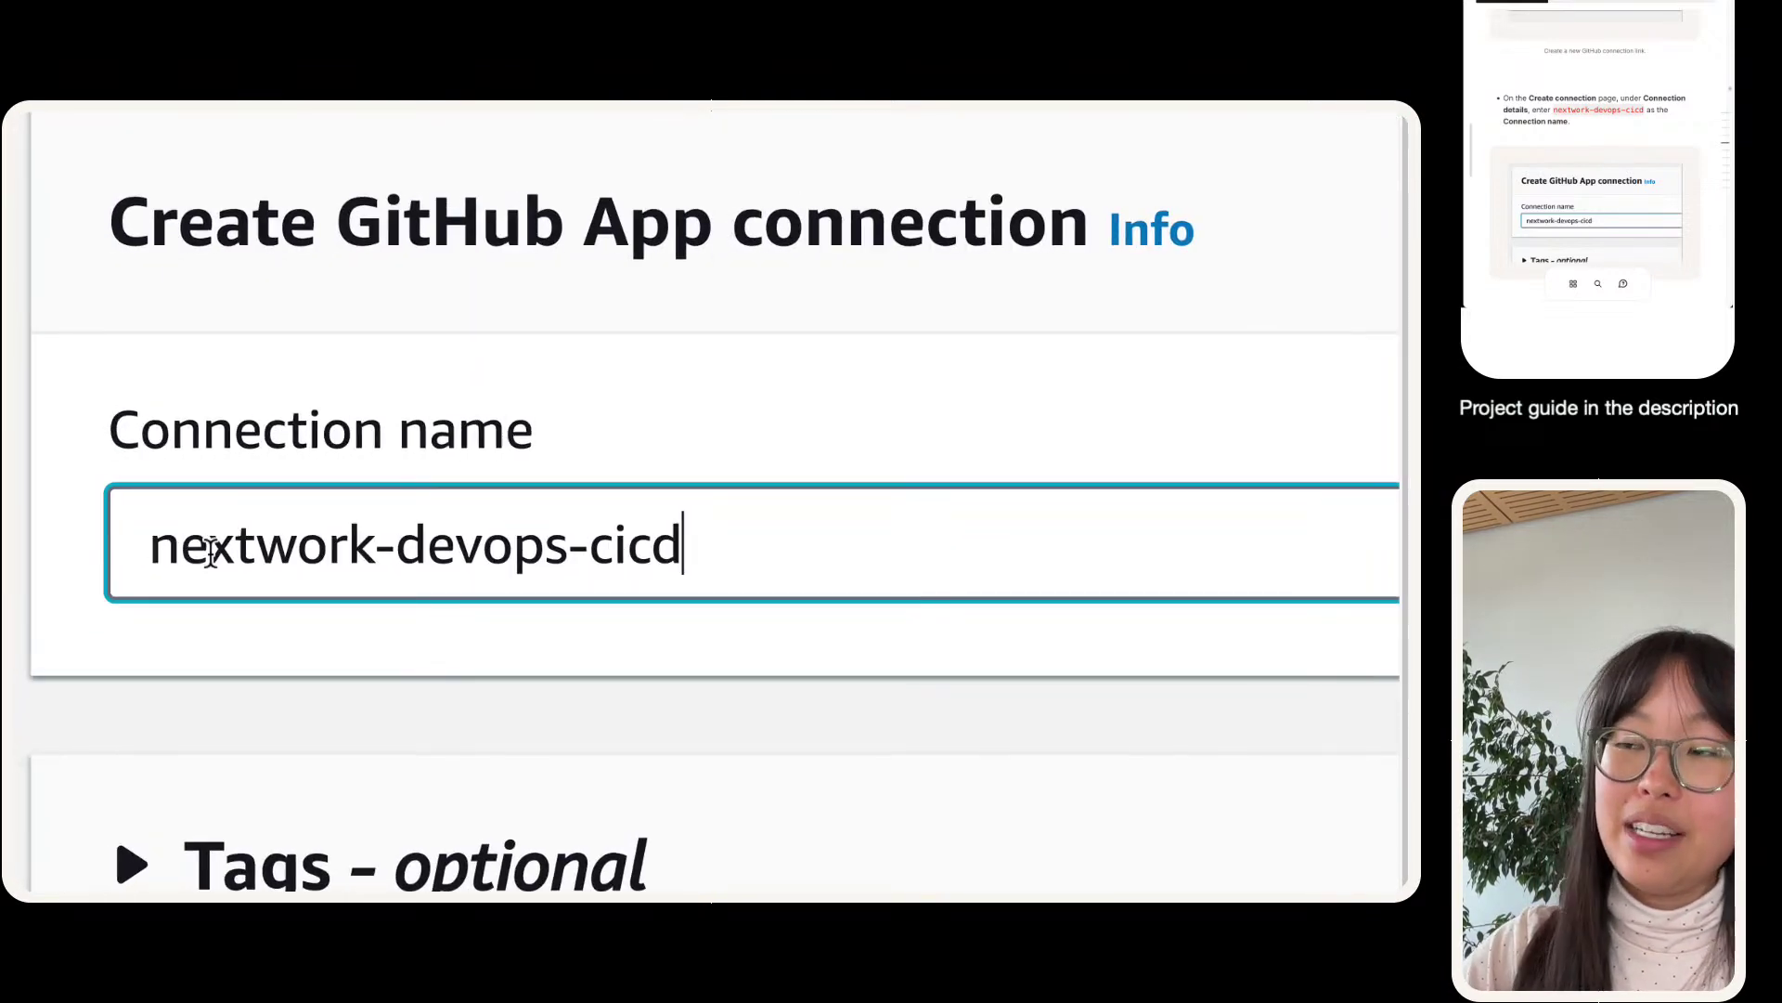
left_click_drag(177, 545, 748, 520)
left_click(738, 535)
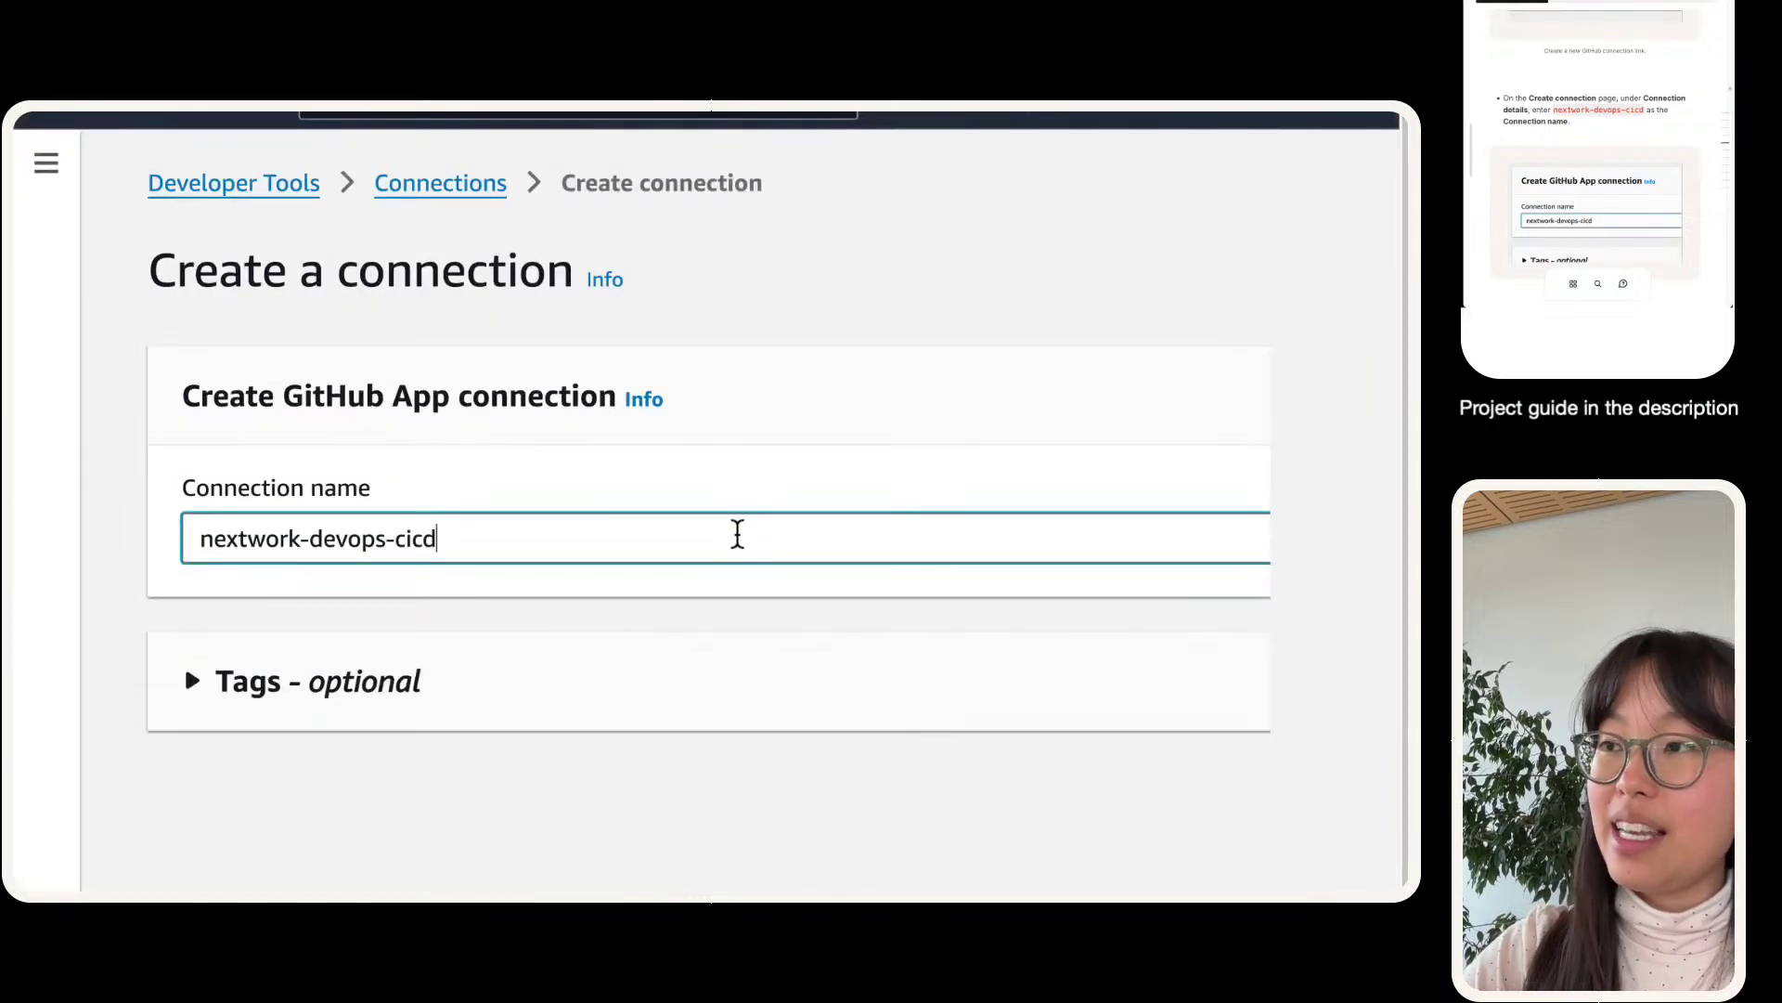
left_click(1223, 659)
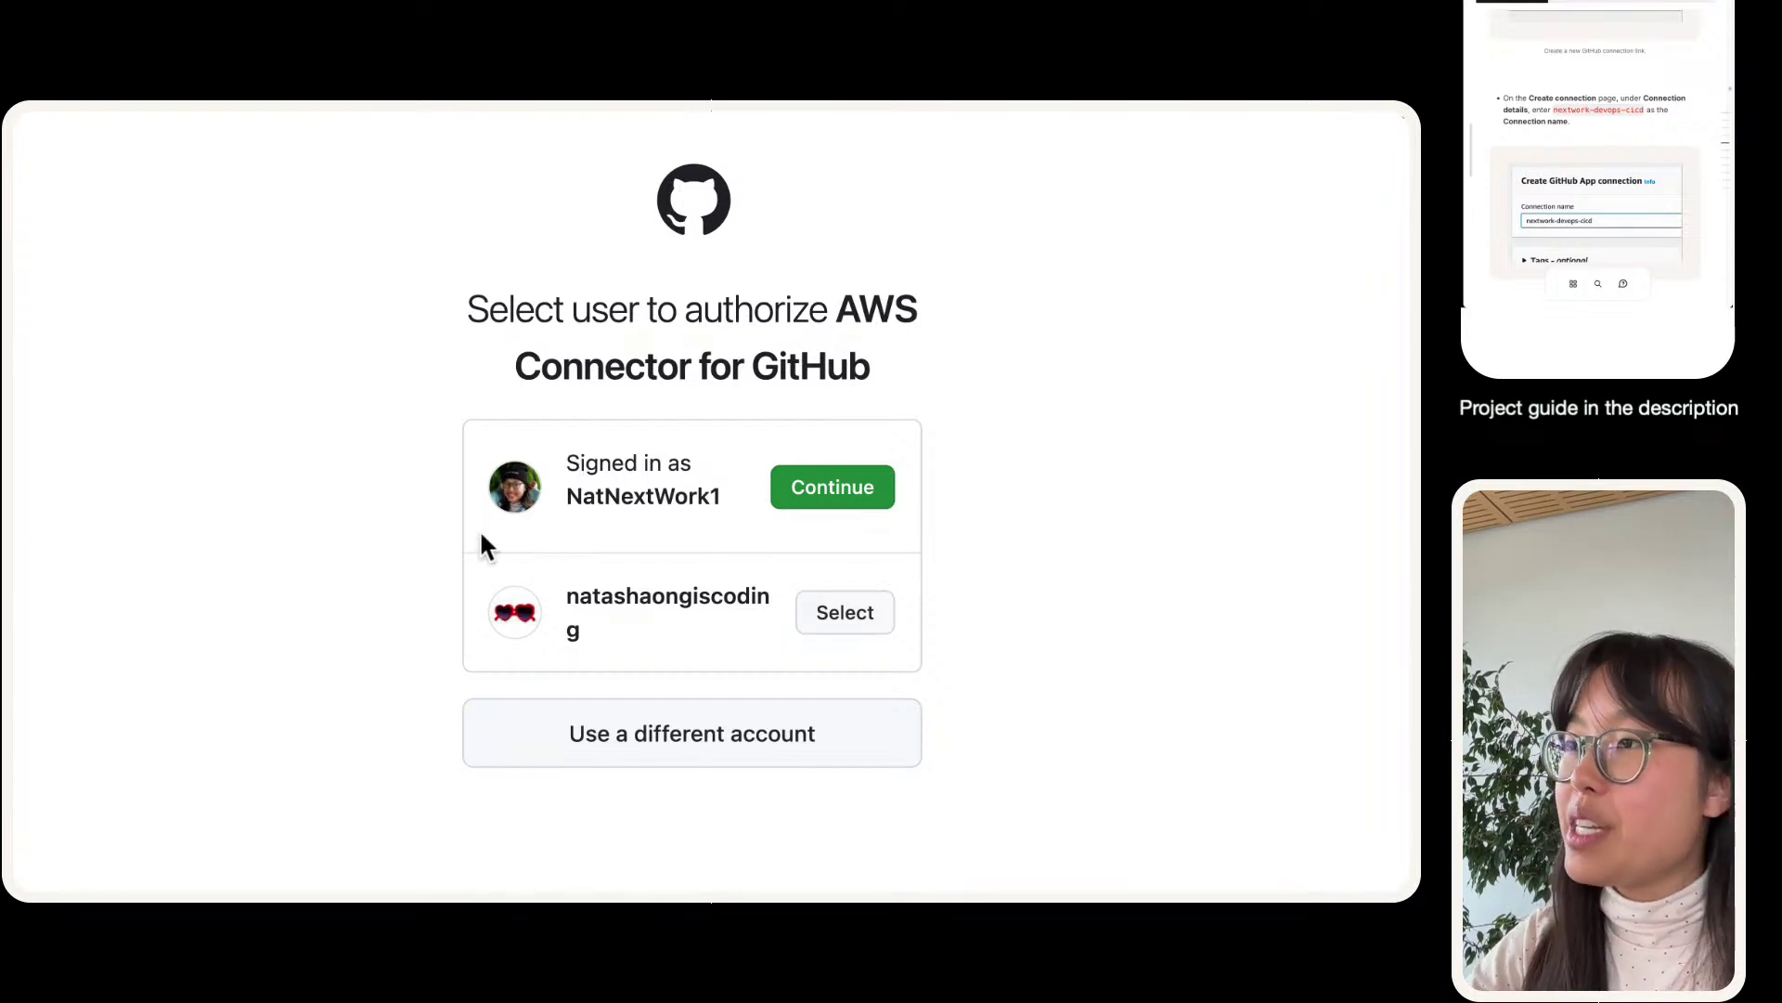
- Authorize AWS Connector for GitHub using the currently signed-in GitHub account
double_click(643, 504)
left_click(603, 473)
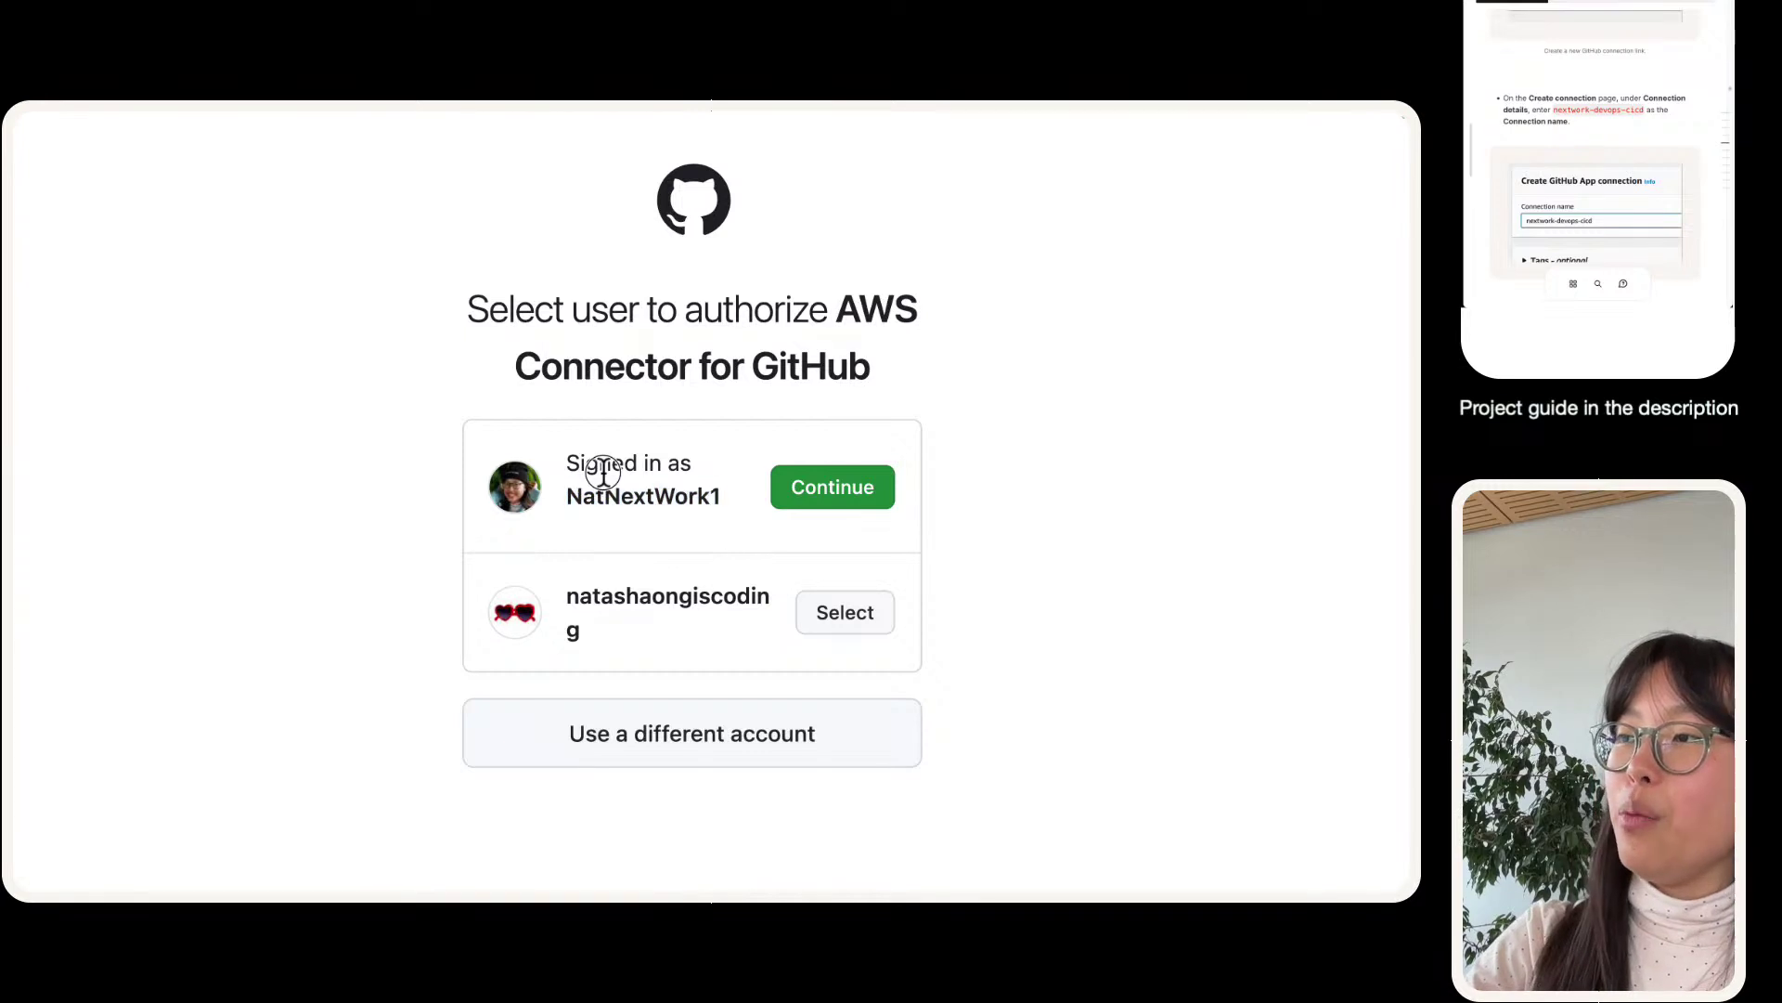
triple_click(603, 473)
left_click(608, 492)
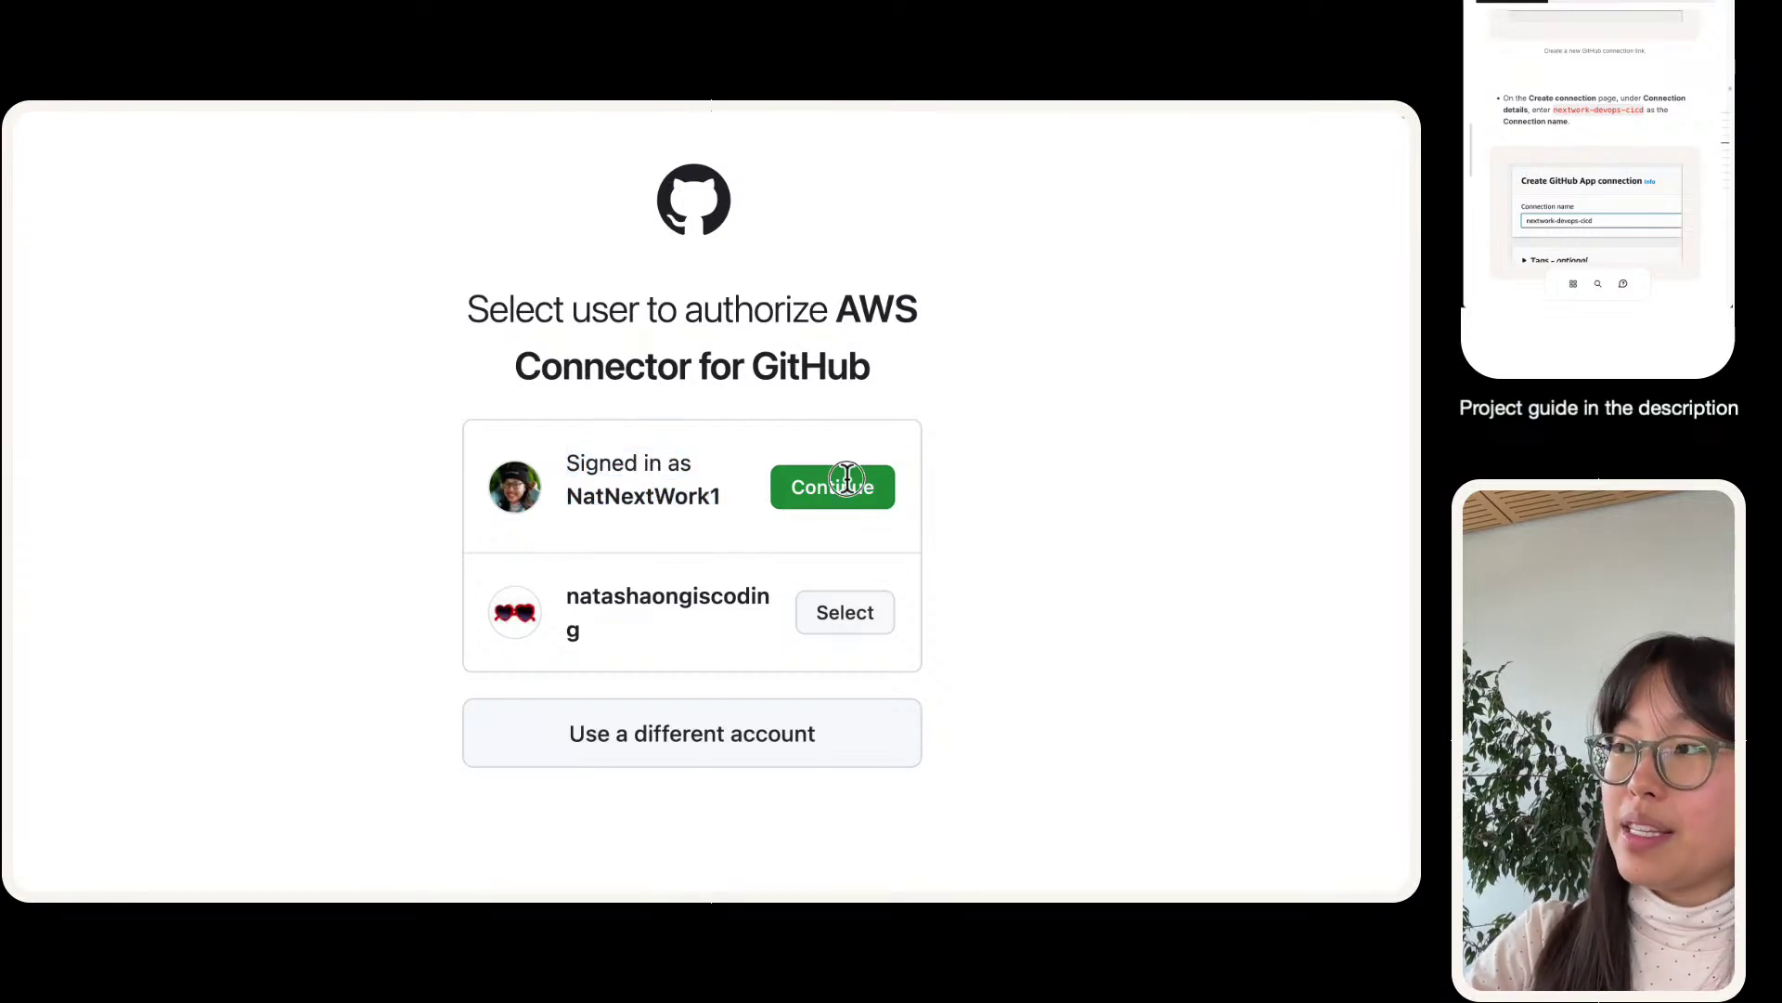
left_click(778, 471)
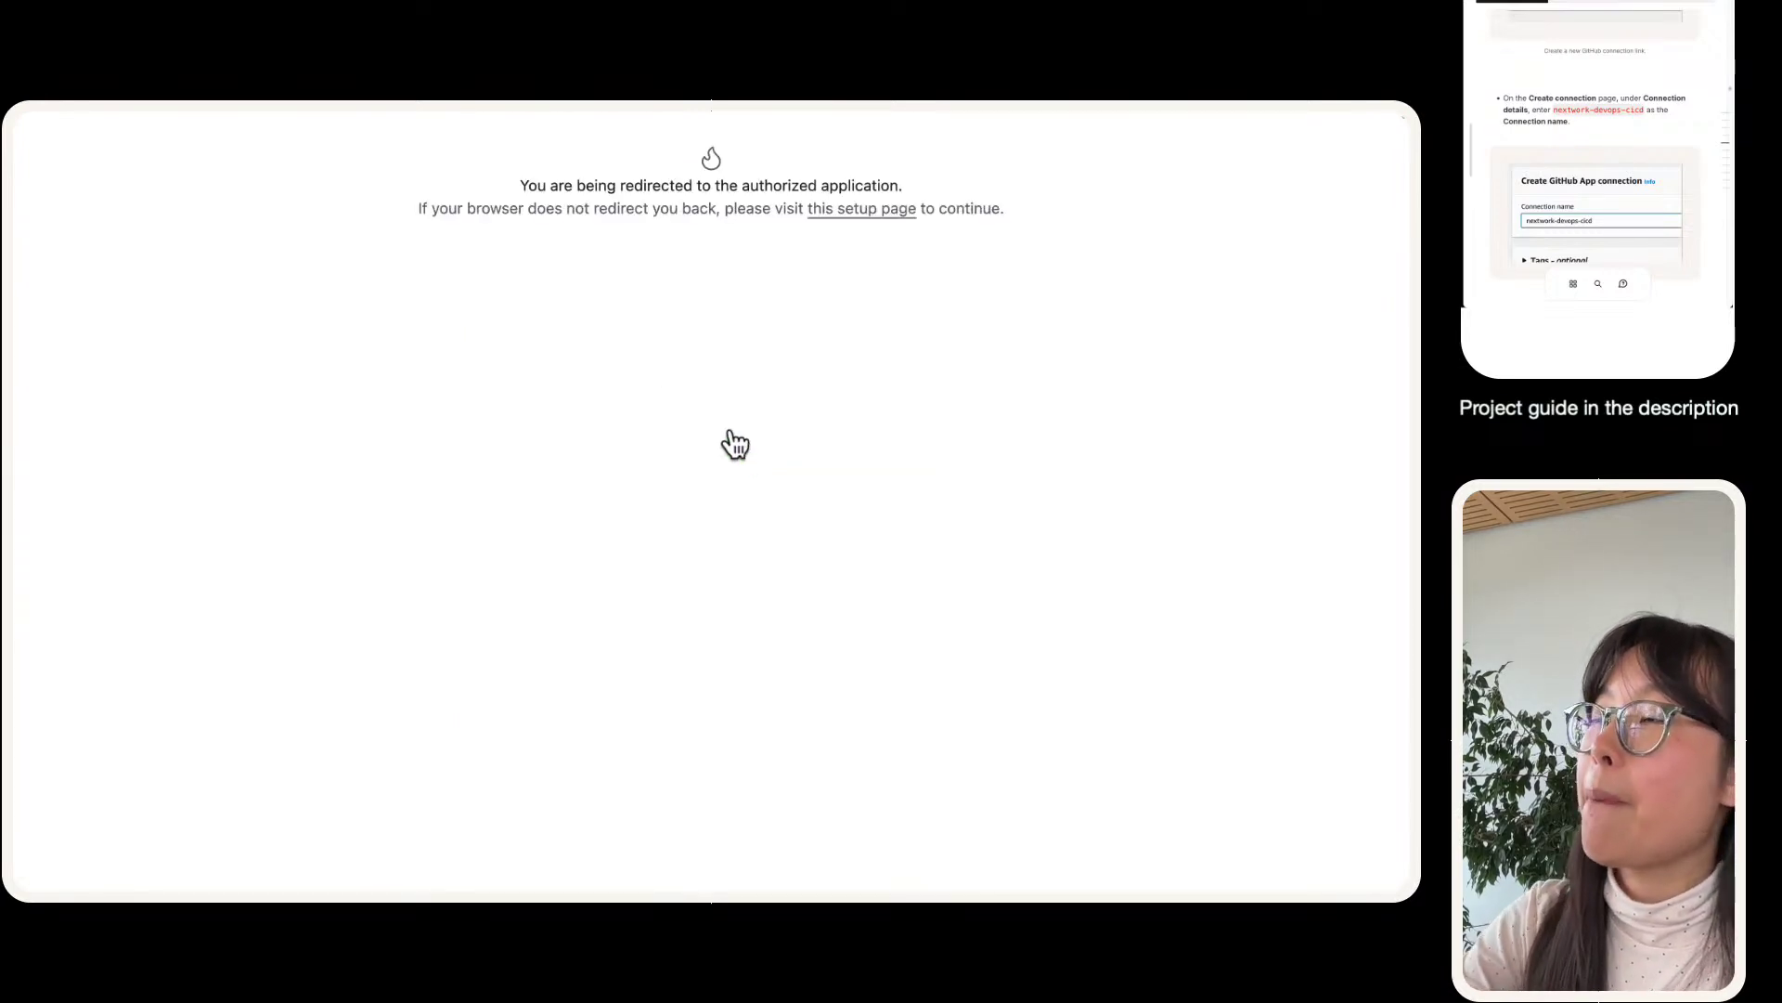
mouse_move(477, 123)
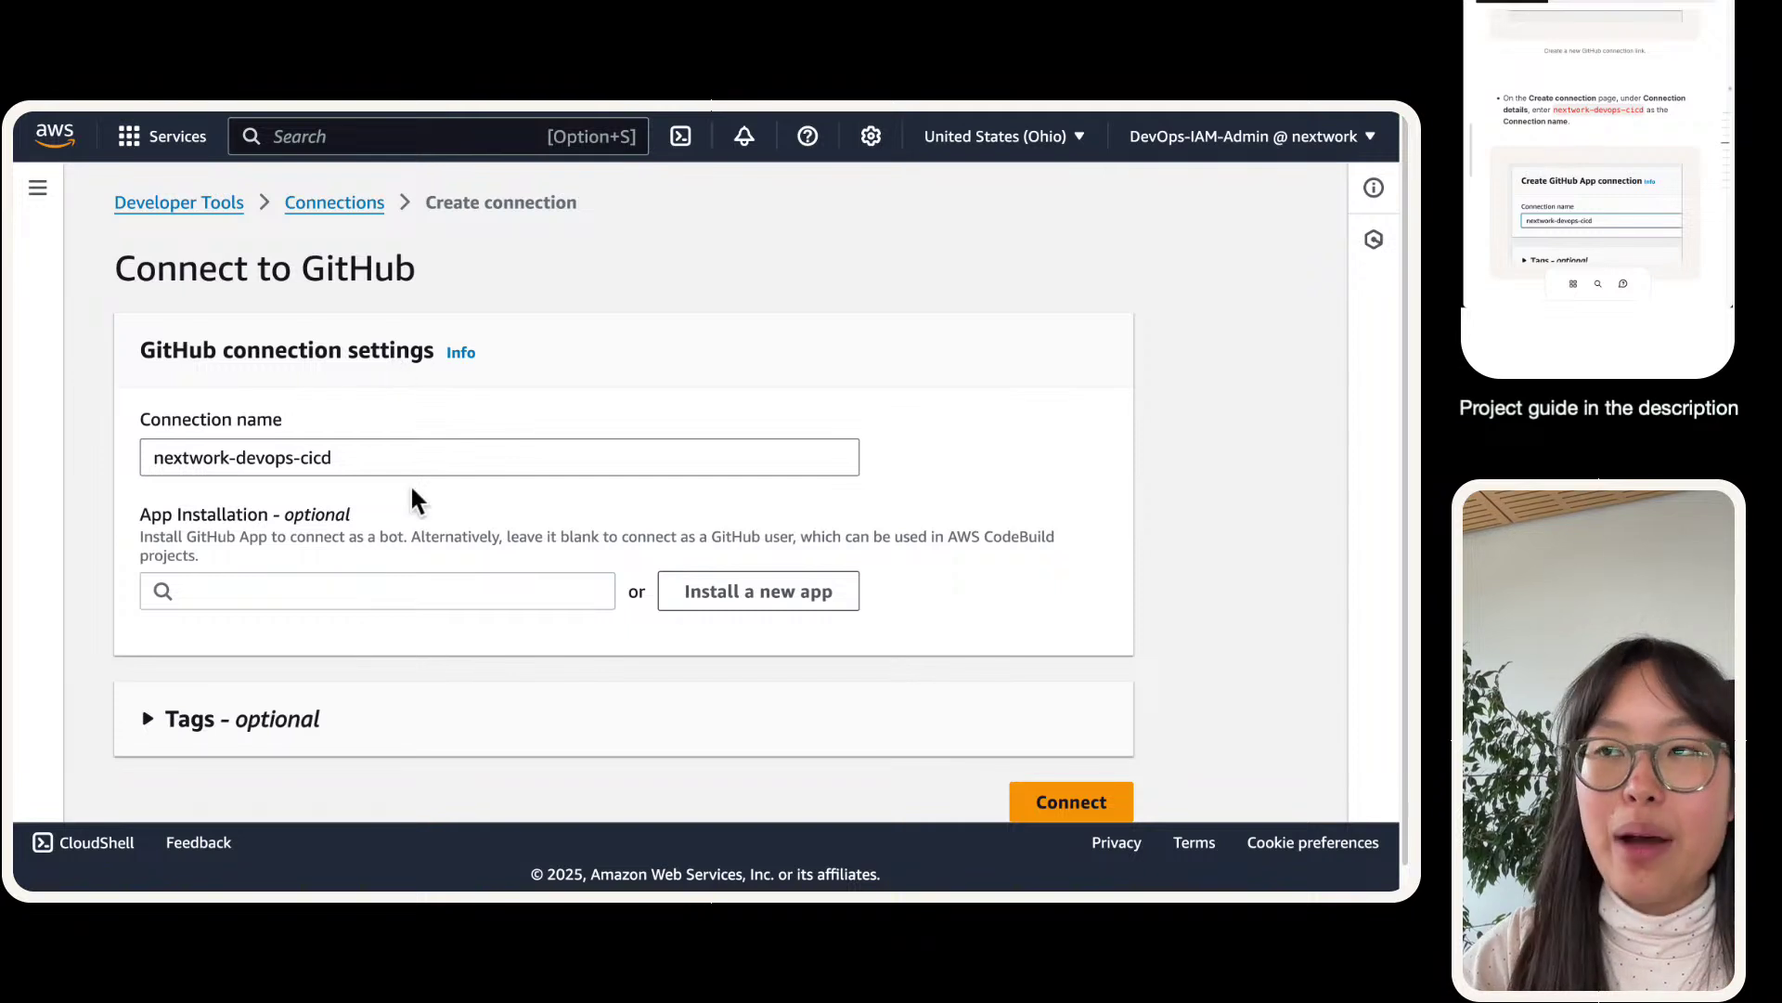
- Pick the signed-in account's GitHub App installation and complete the nextwork-devops-cicd connection
left_click(371, 580)
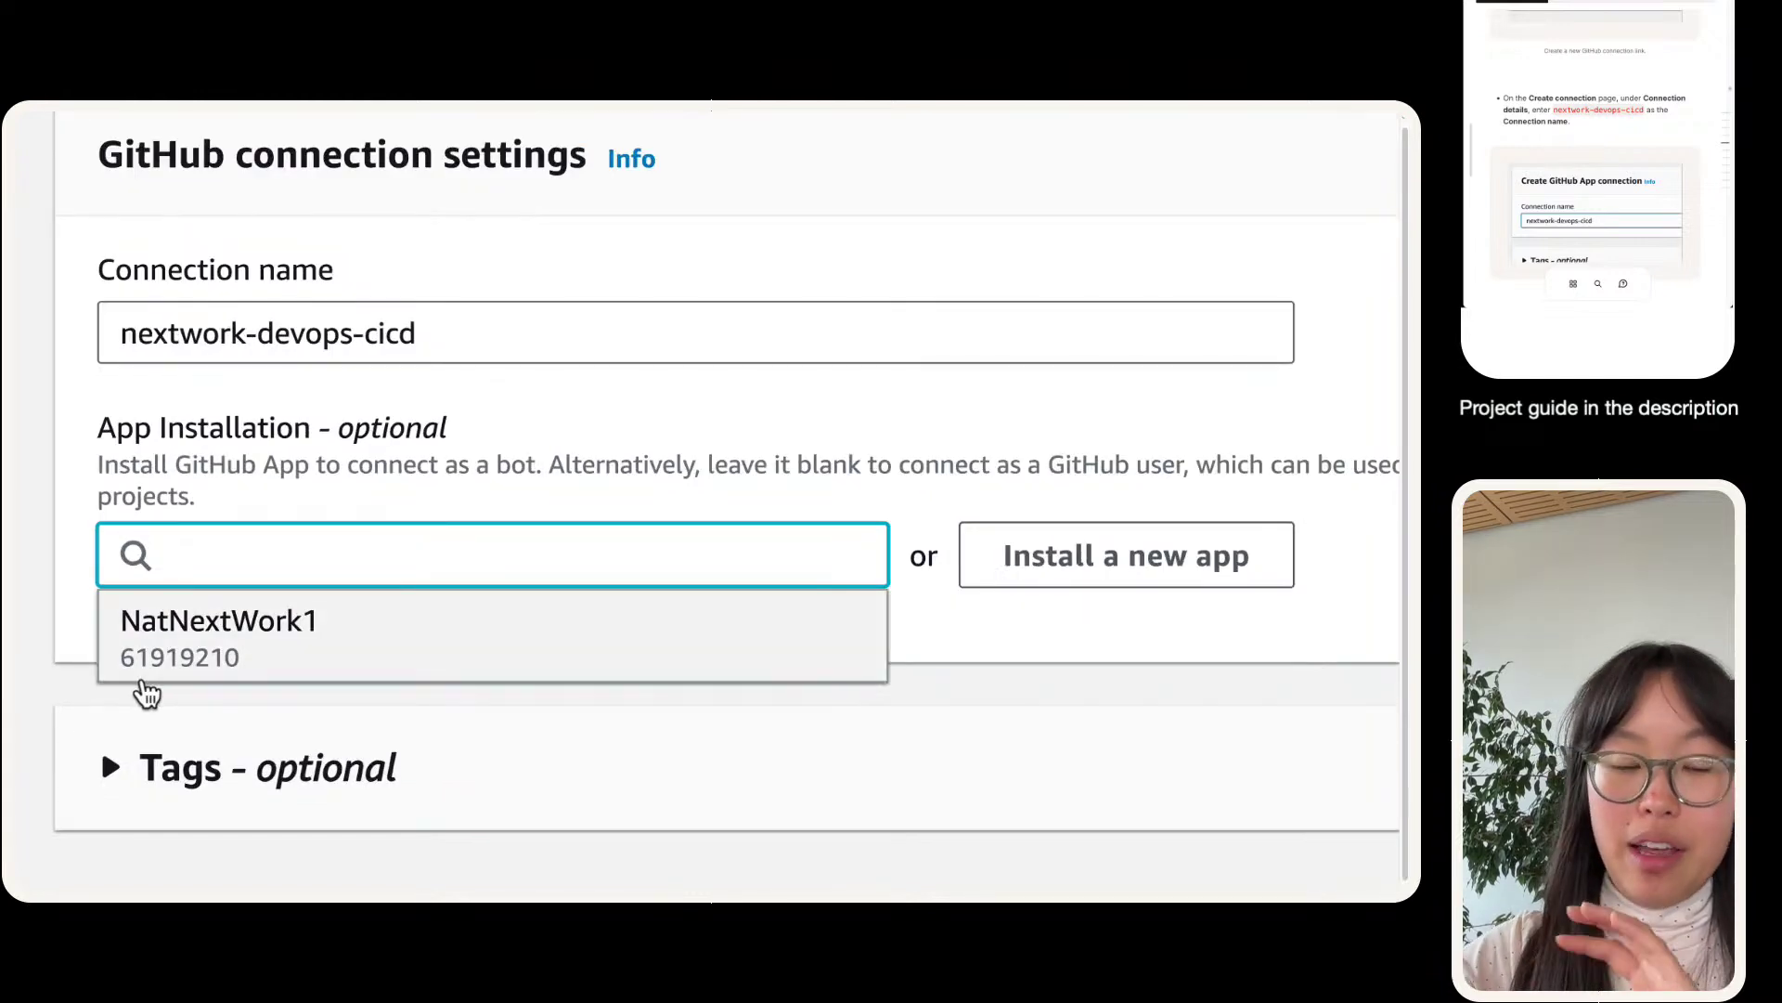
left_click(144, 685)
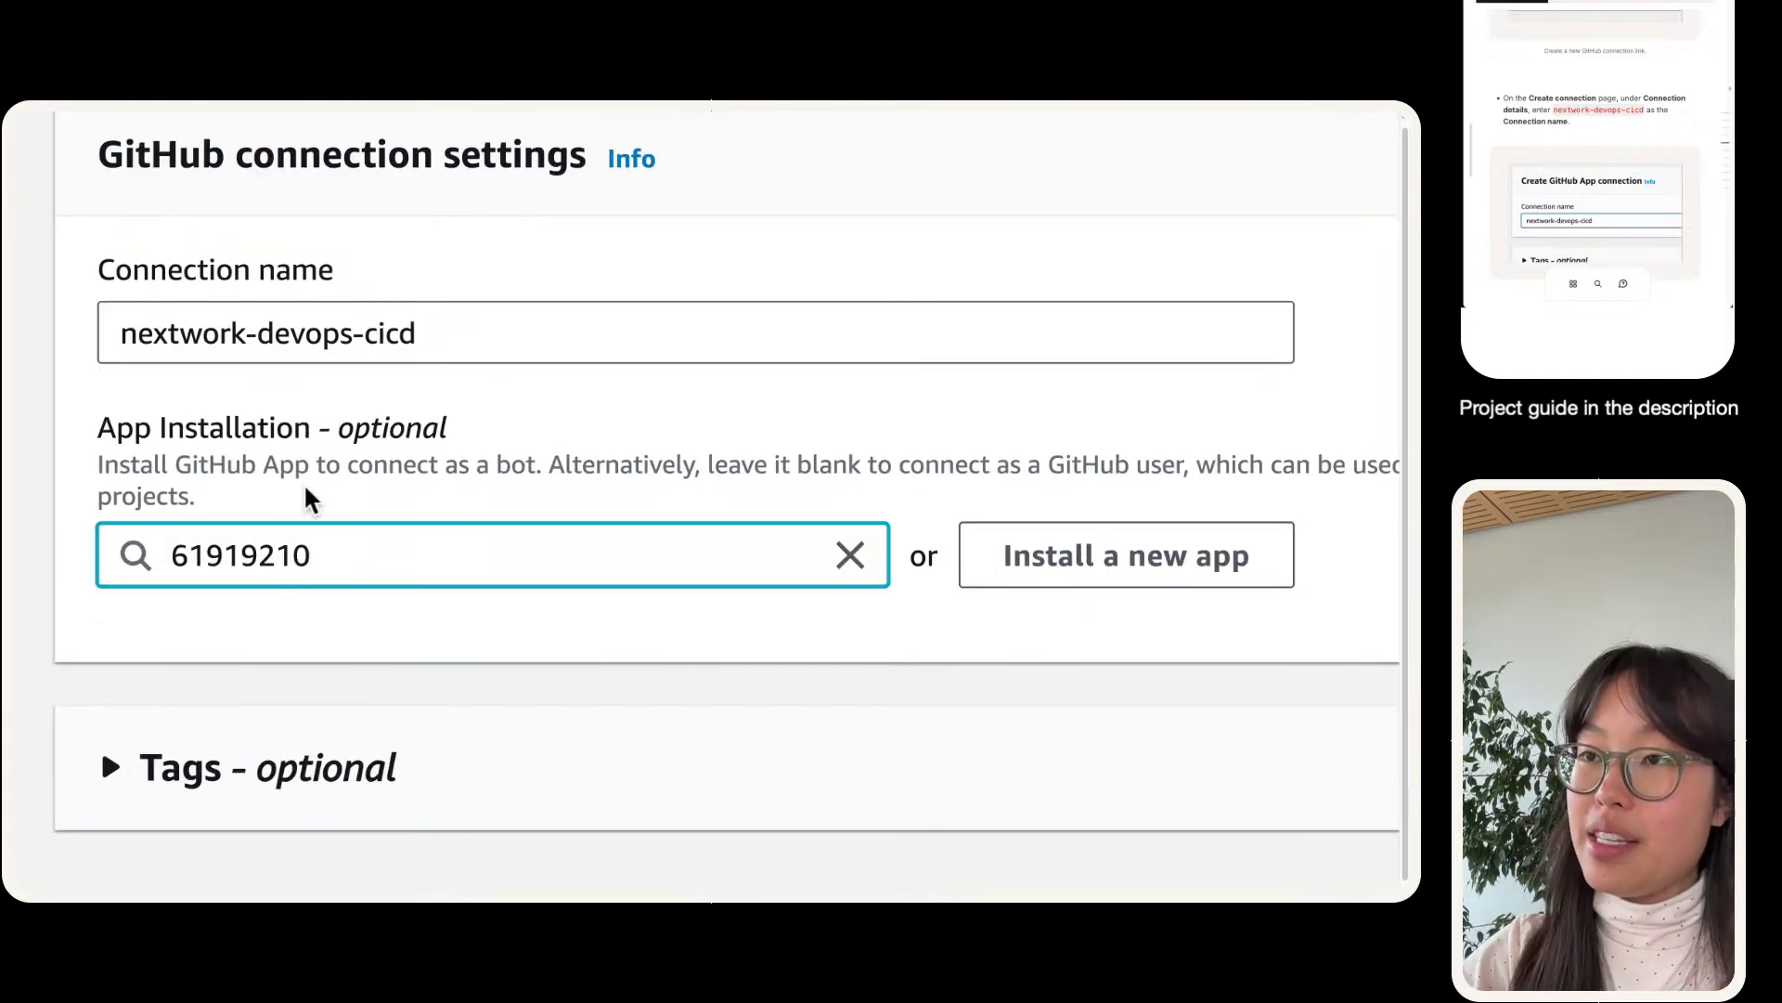
left_click(865, 555)
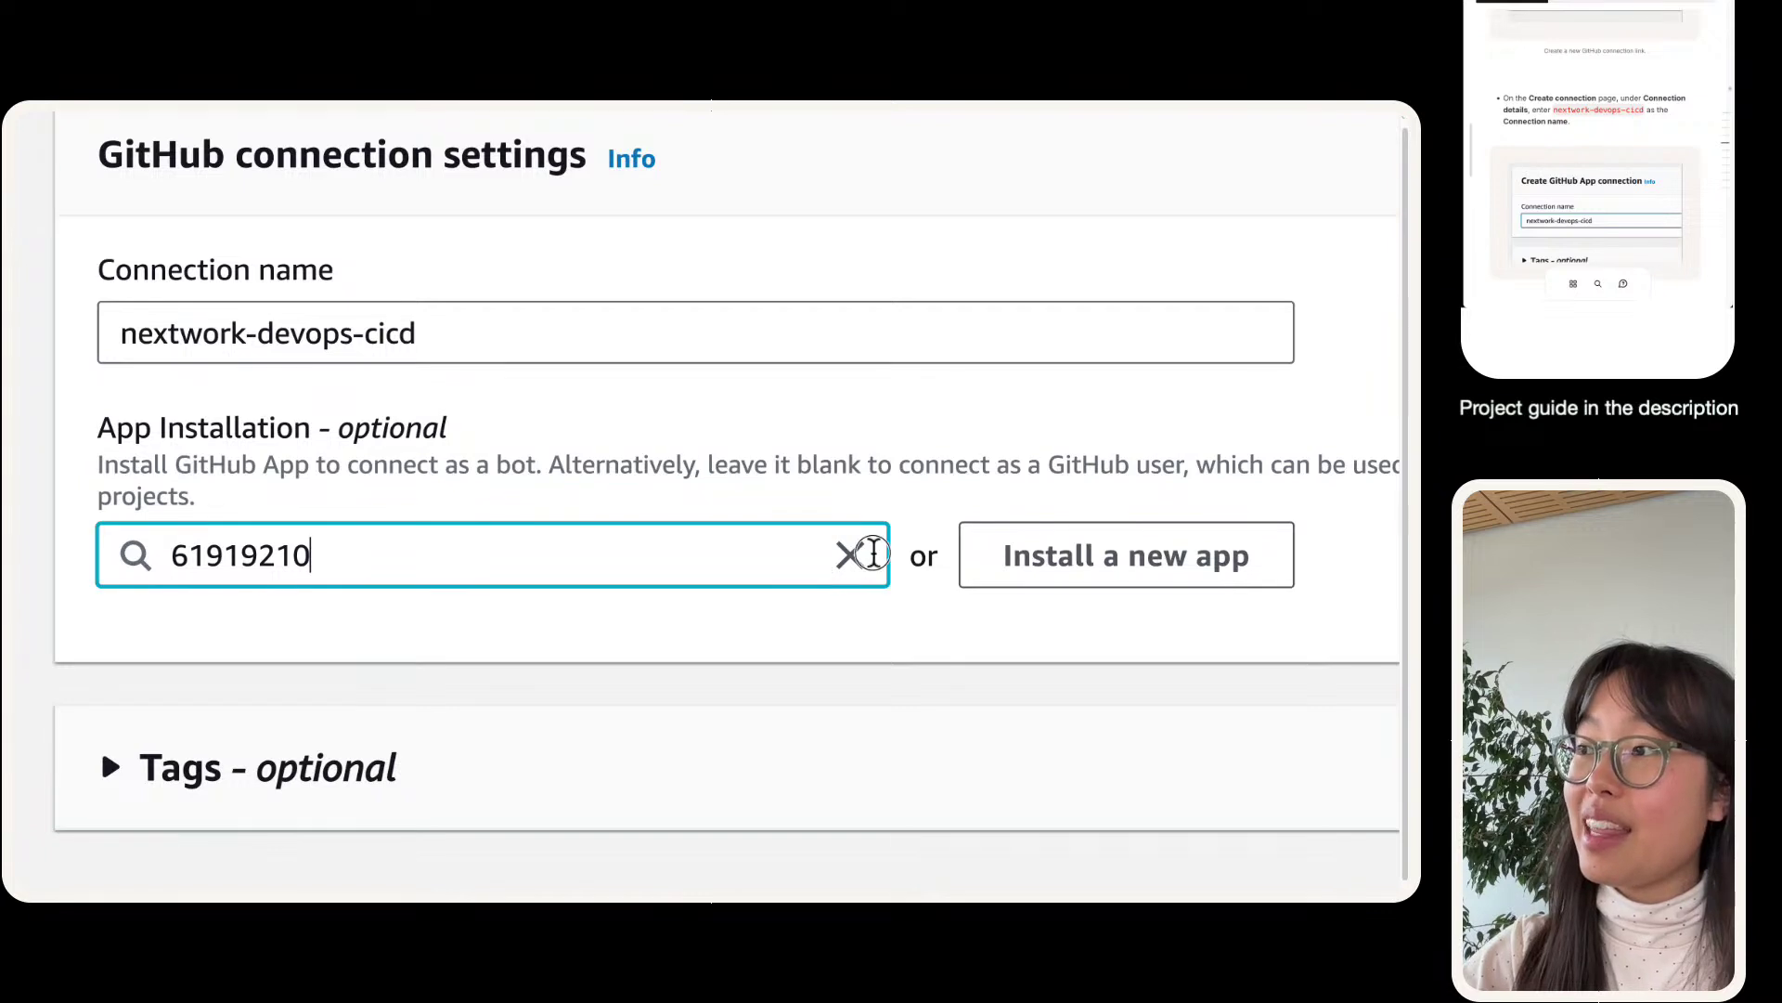
left_click(847, 554)
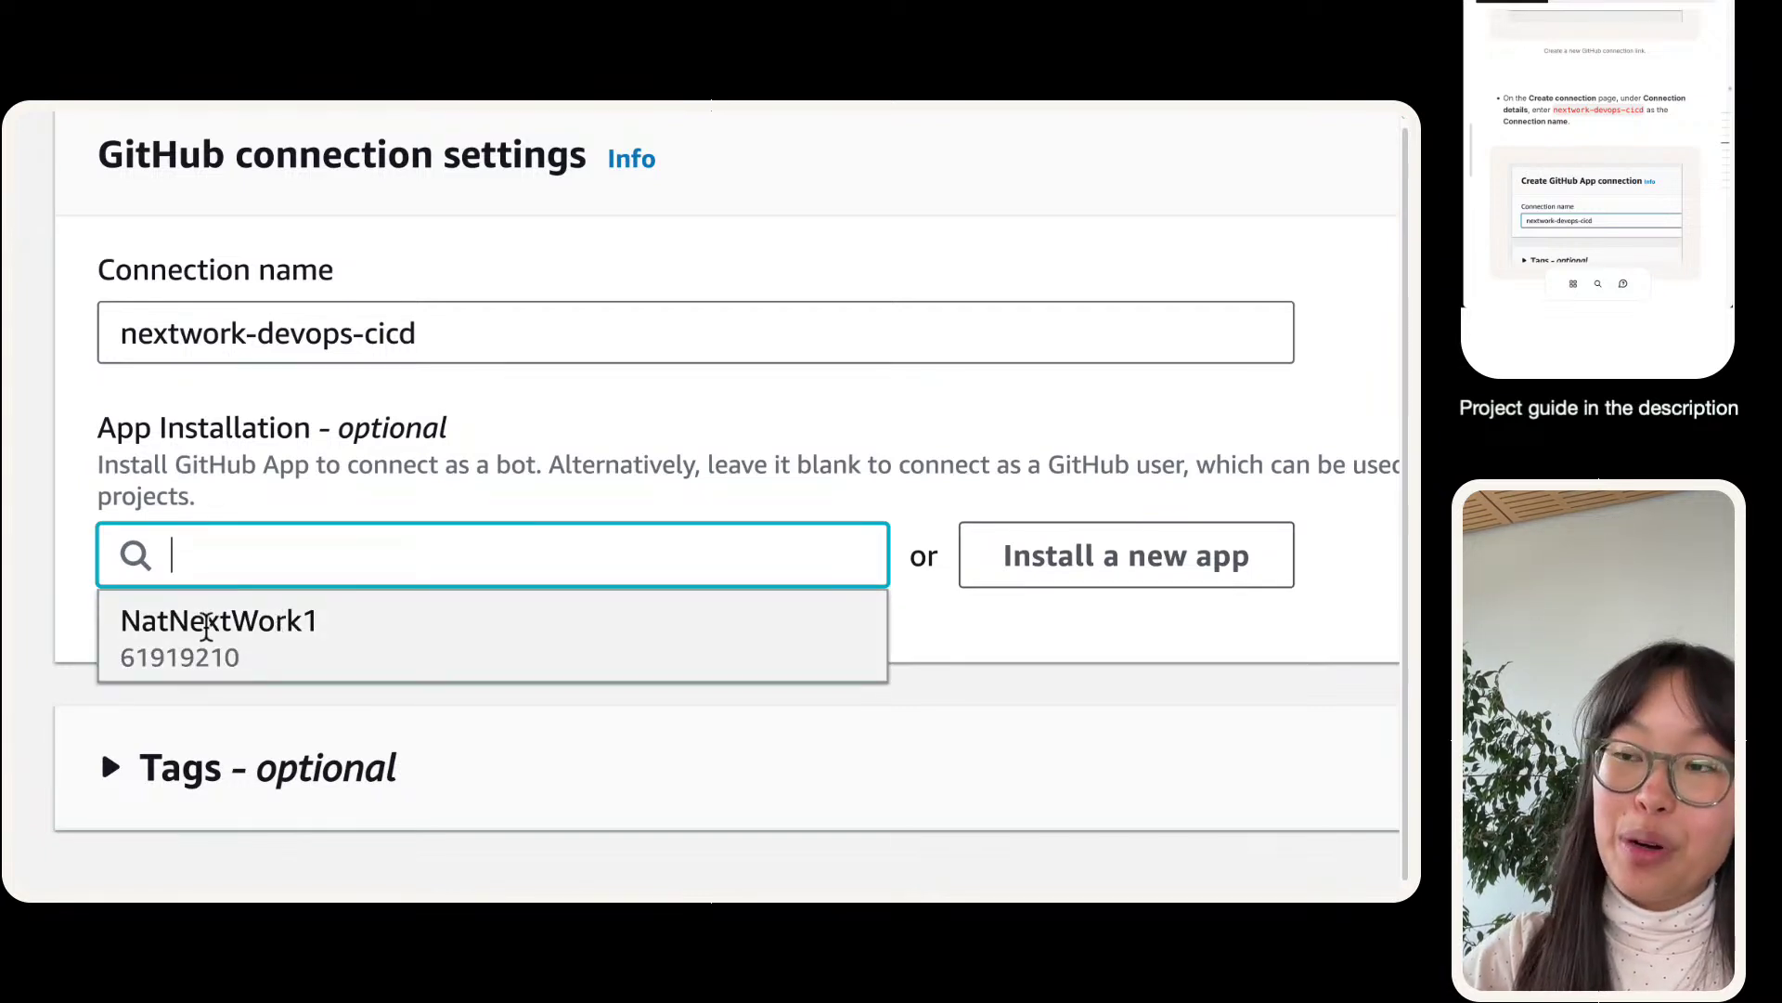
left_click(156, 661)
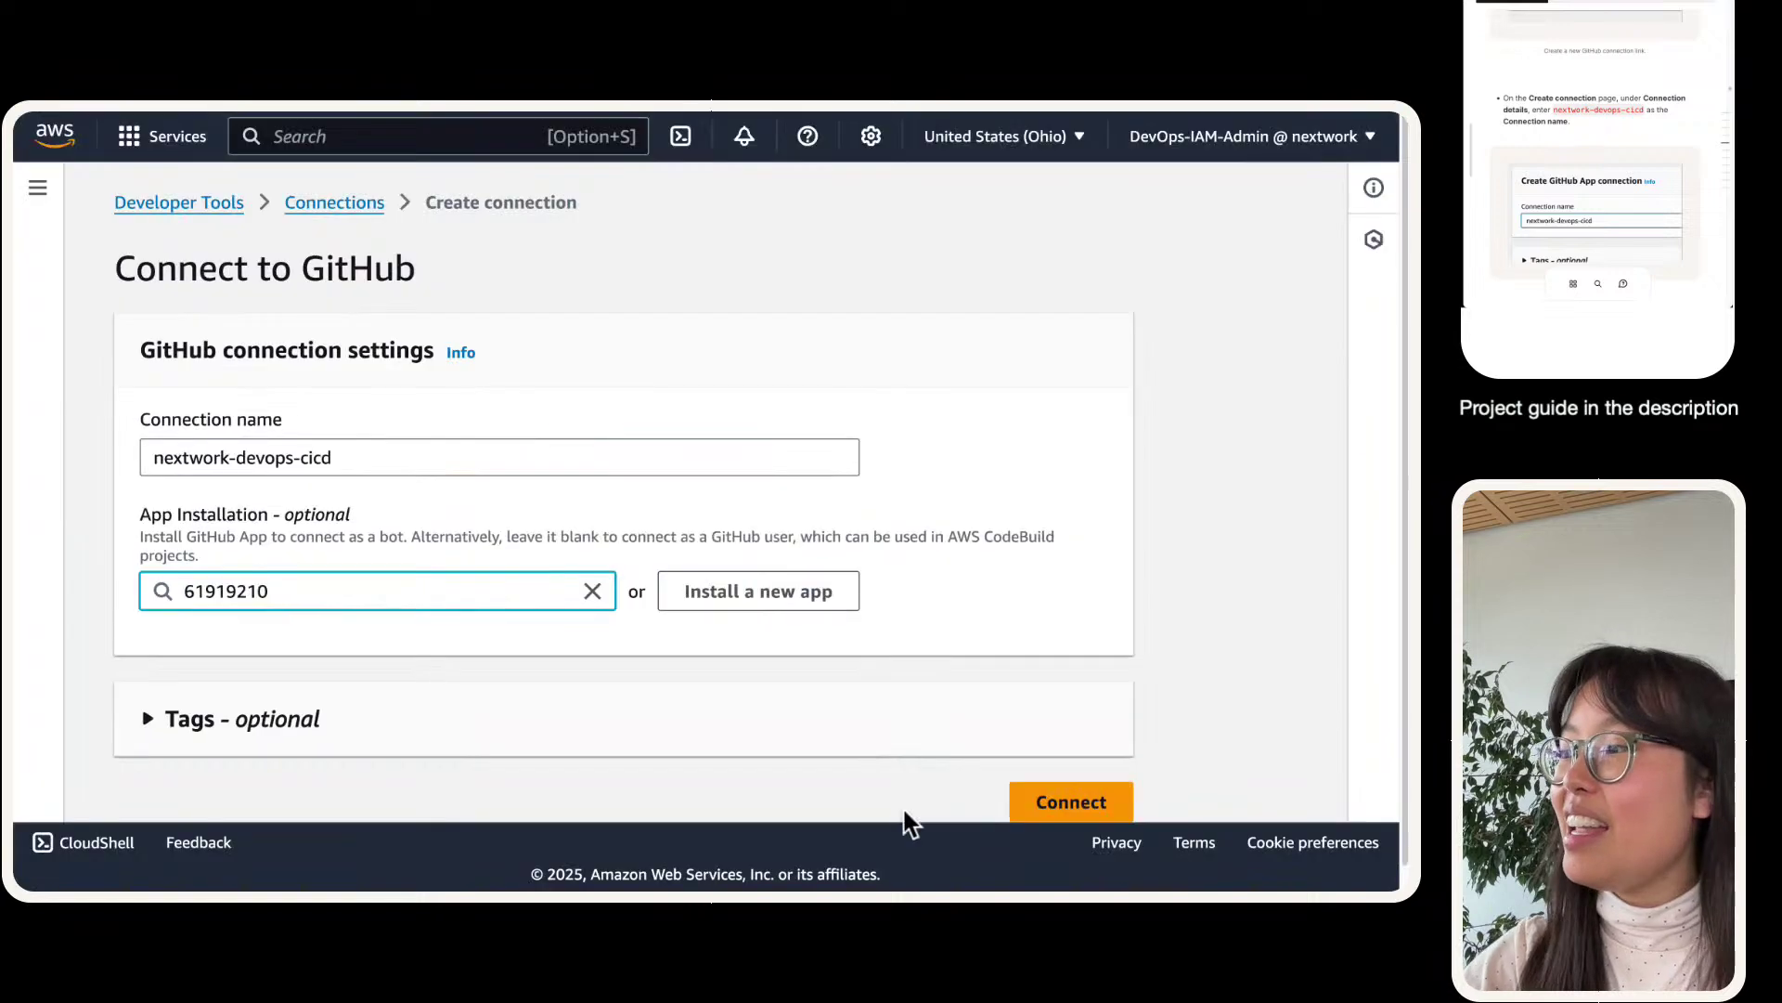
scroll(974, 766, "down", 1)
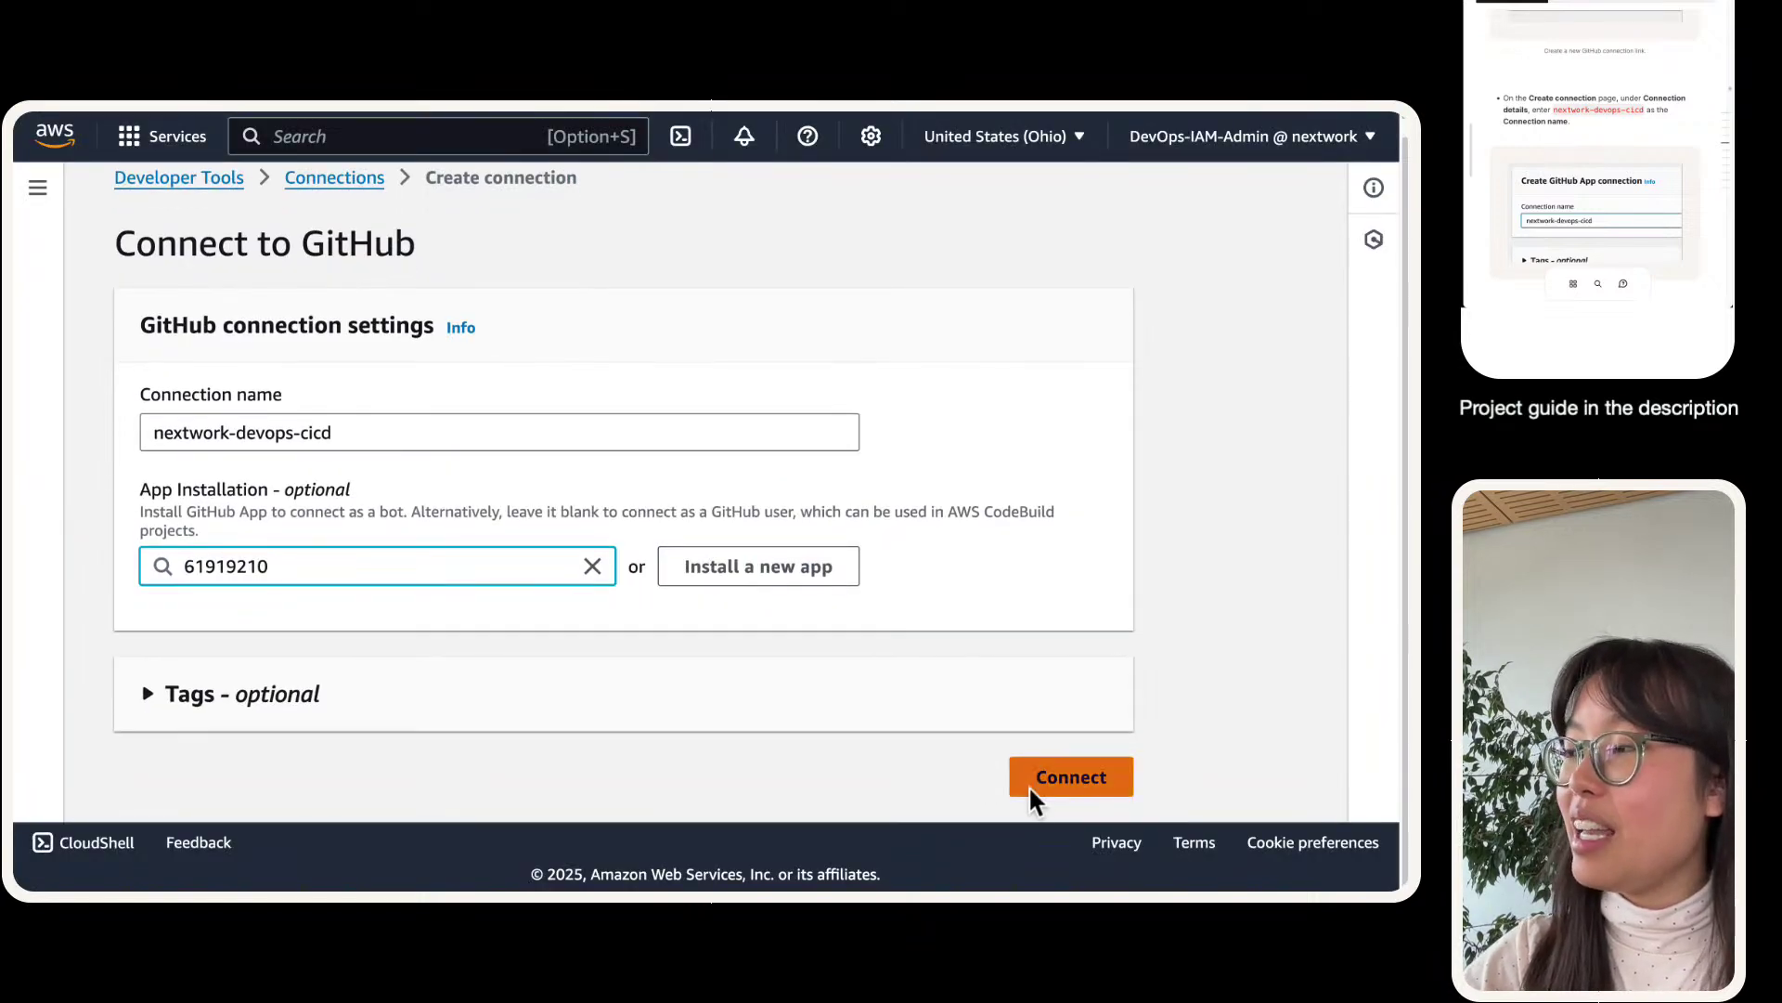
left_click(1039, 778)
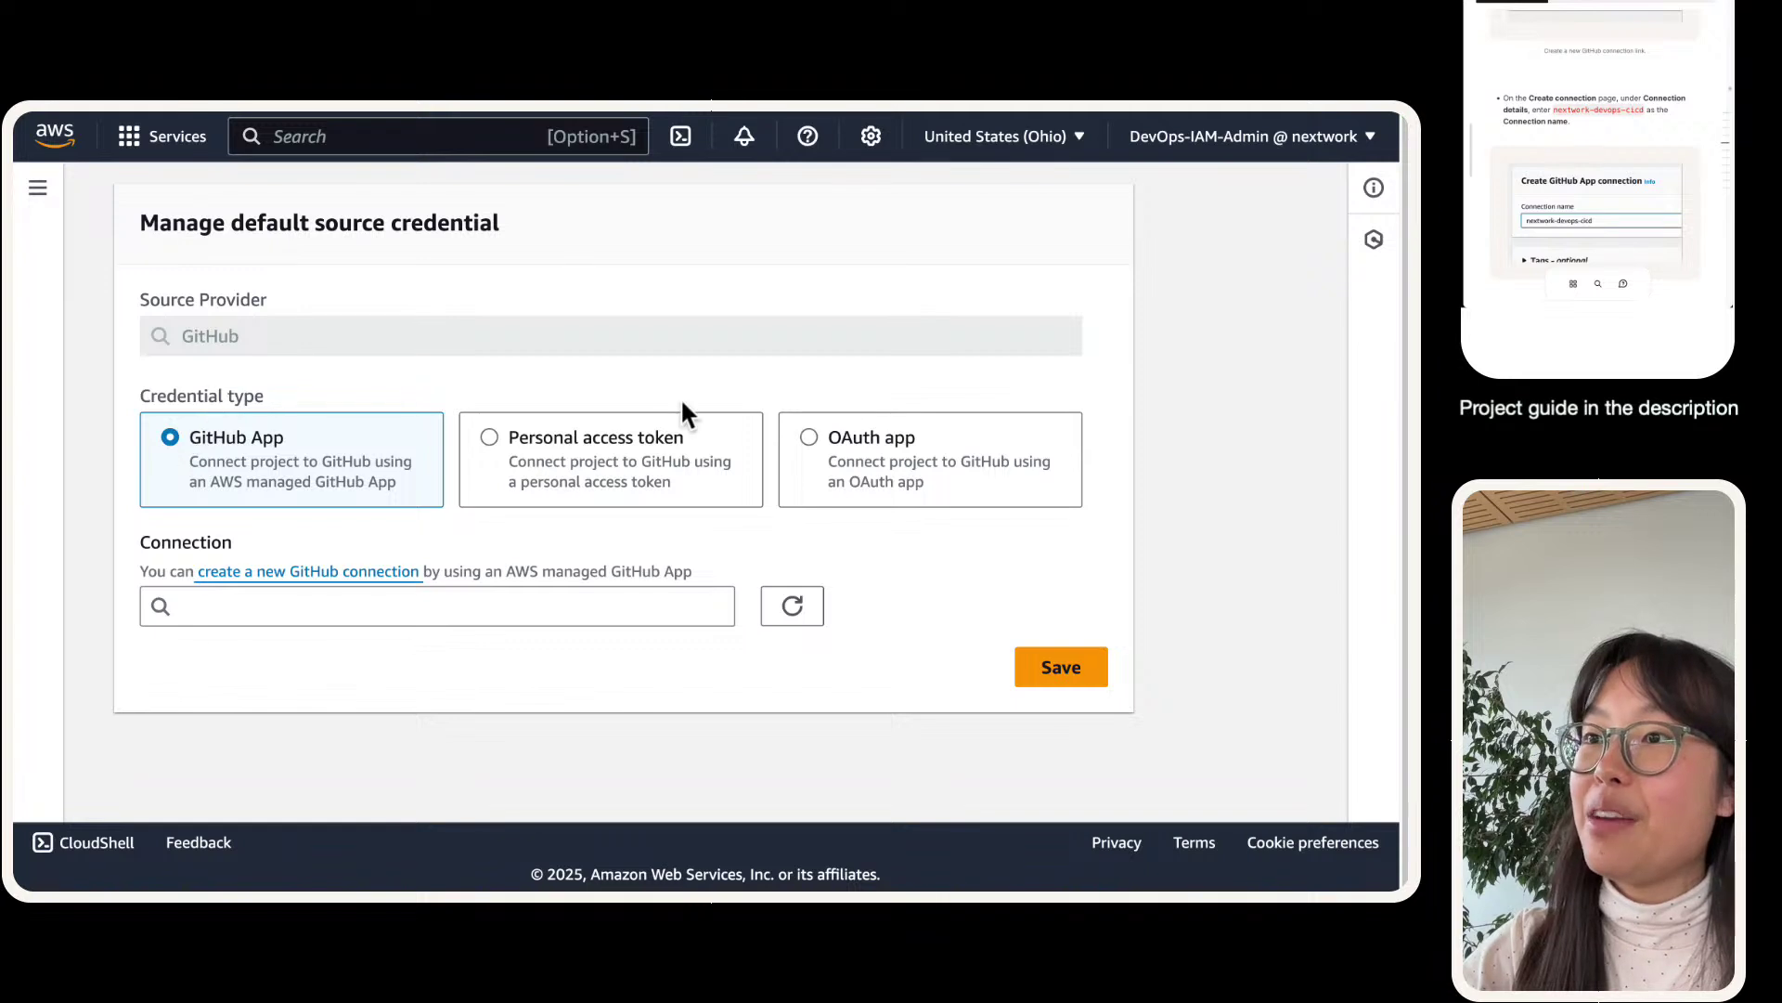
- Select nextwork-devops-cicd as the default source credential's connection and save it
triple_click(350, 225)
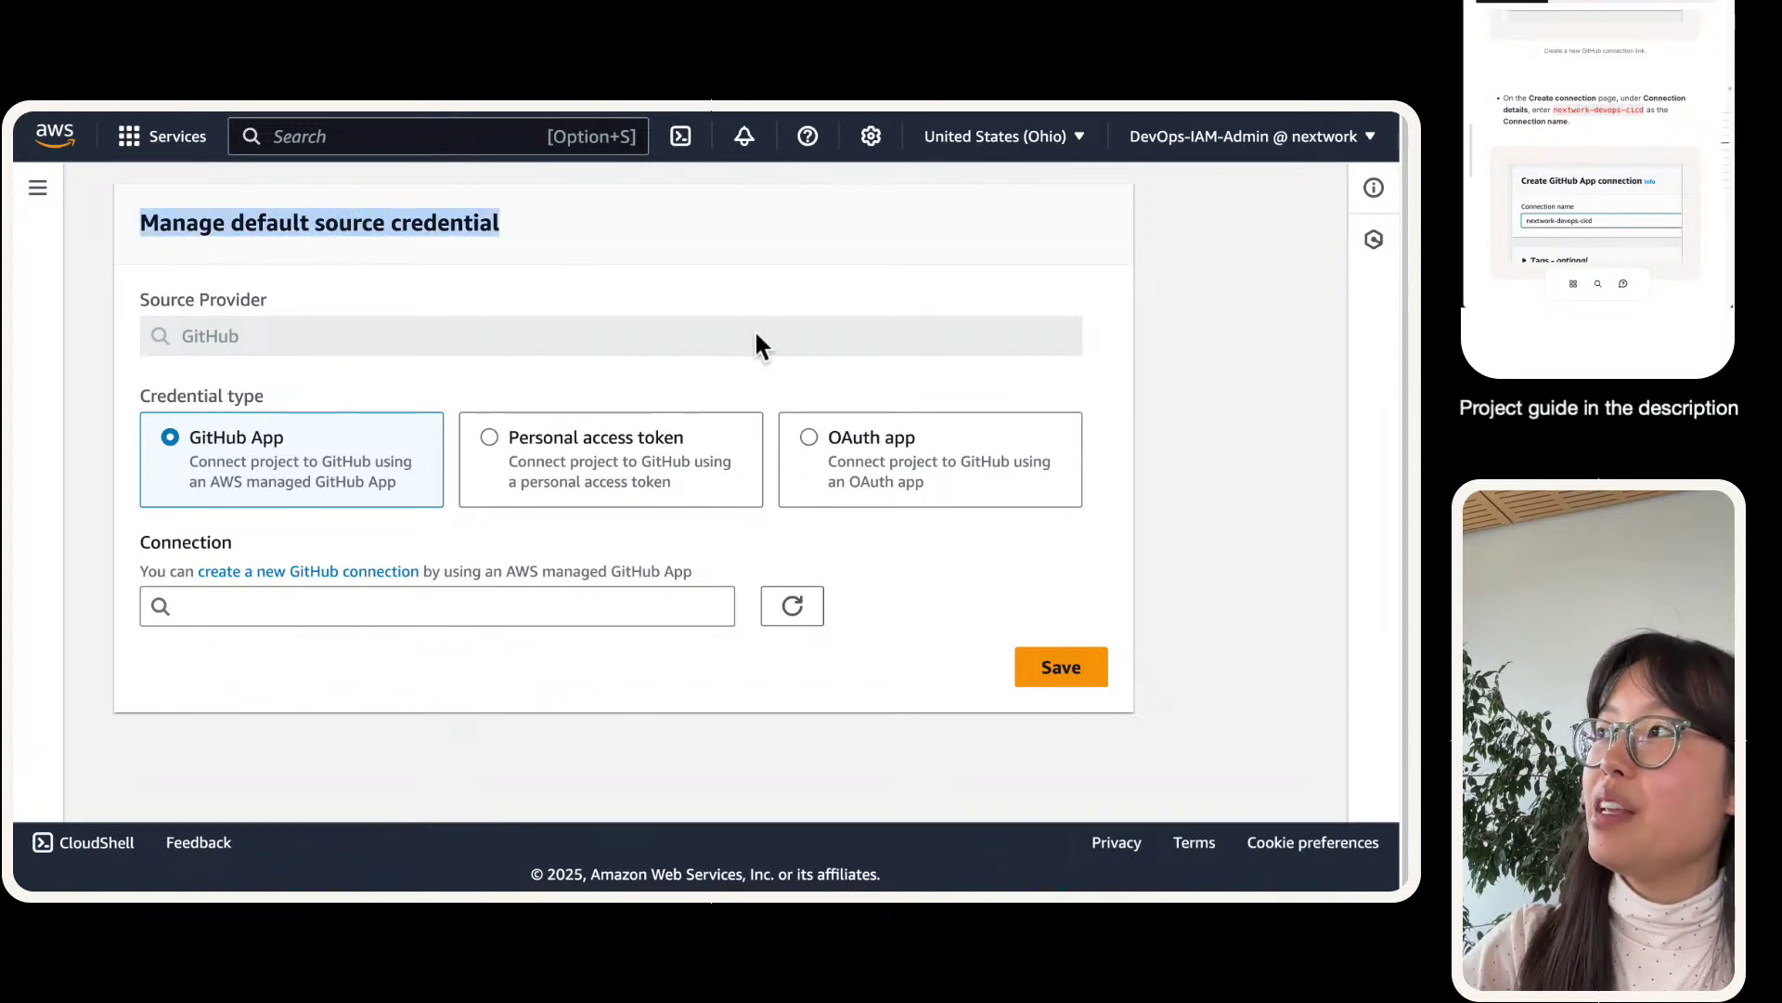
left_click(412, 606)
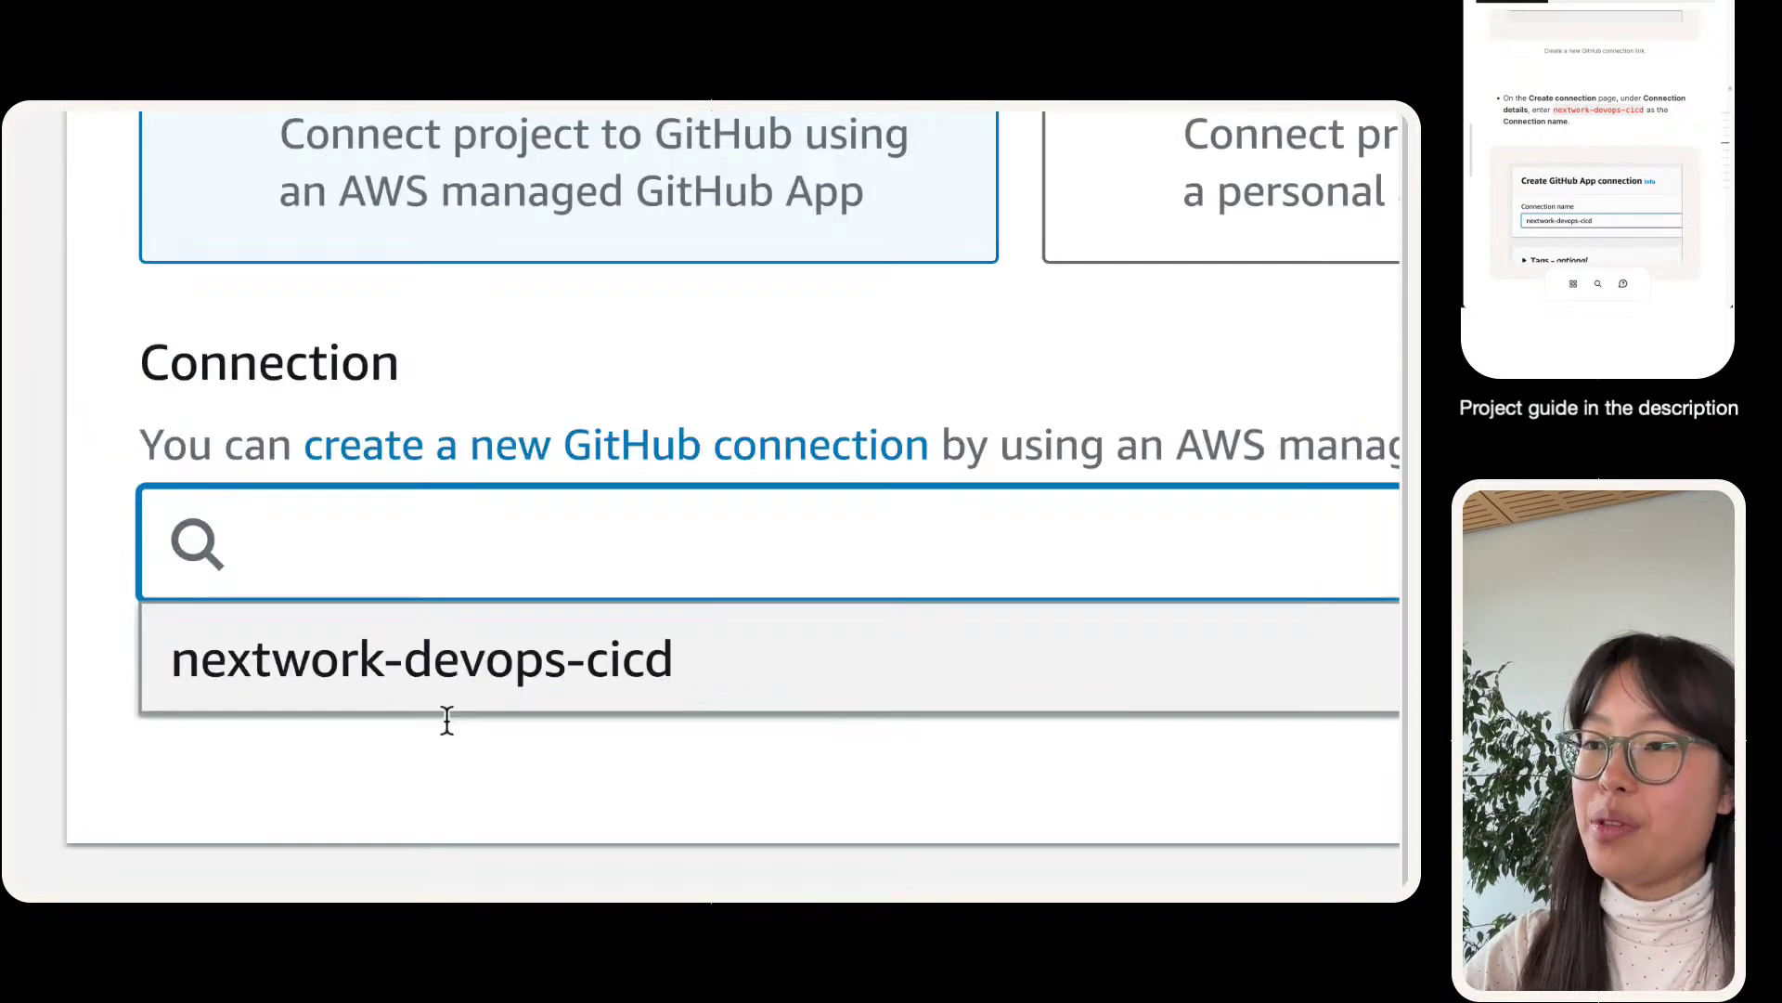
left_click_drag(599, 656, 622, 650)
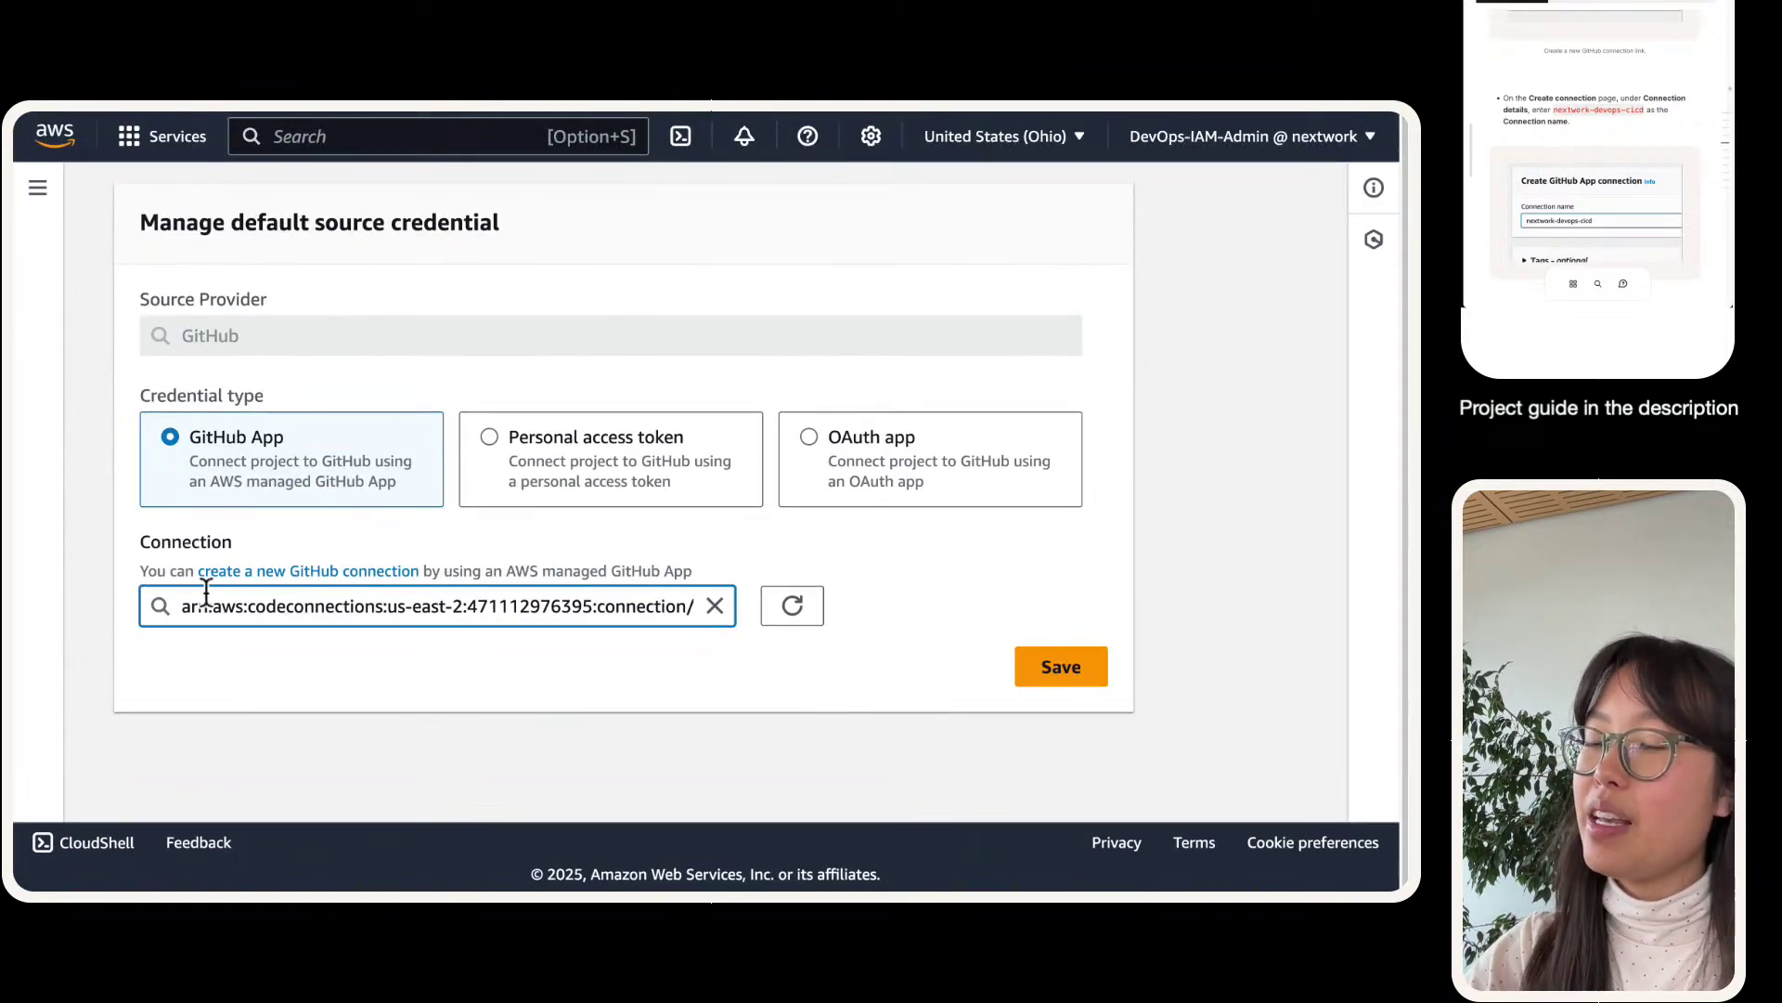
left_click(419, 691)
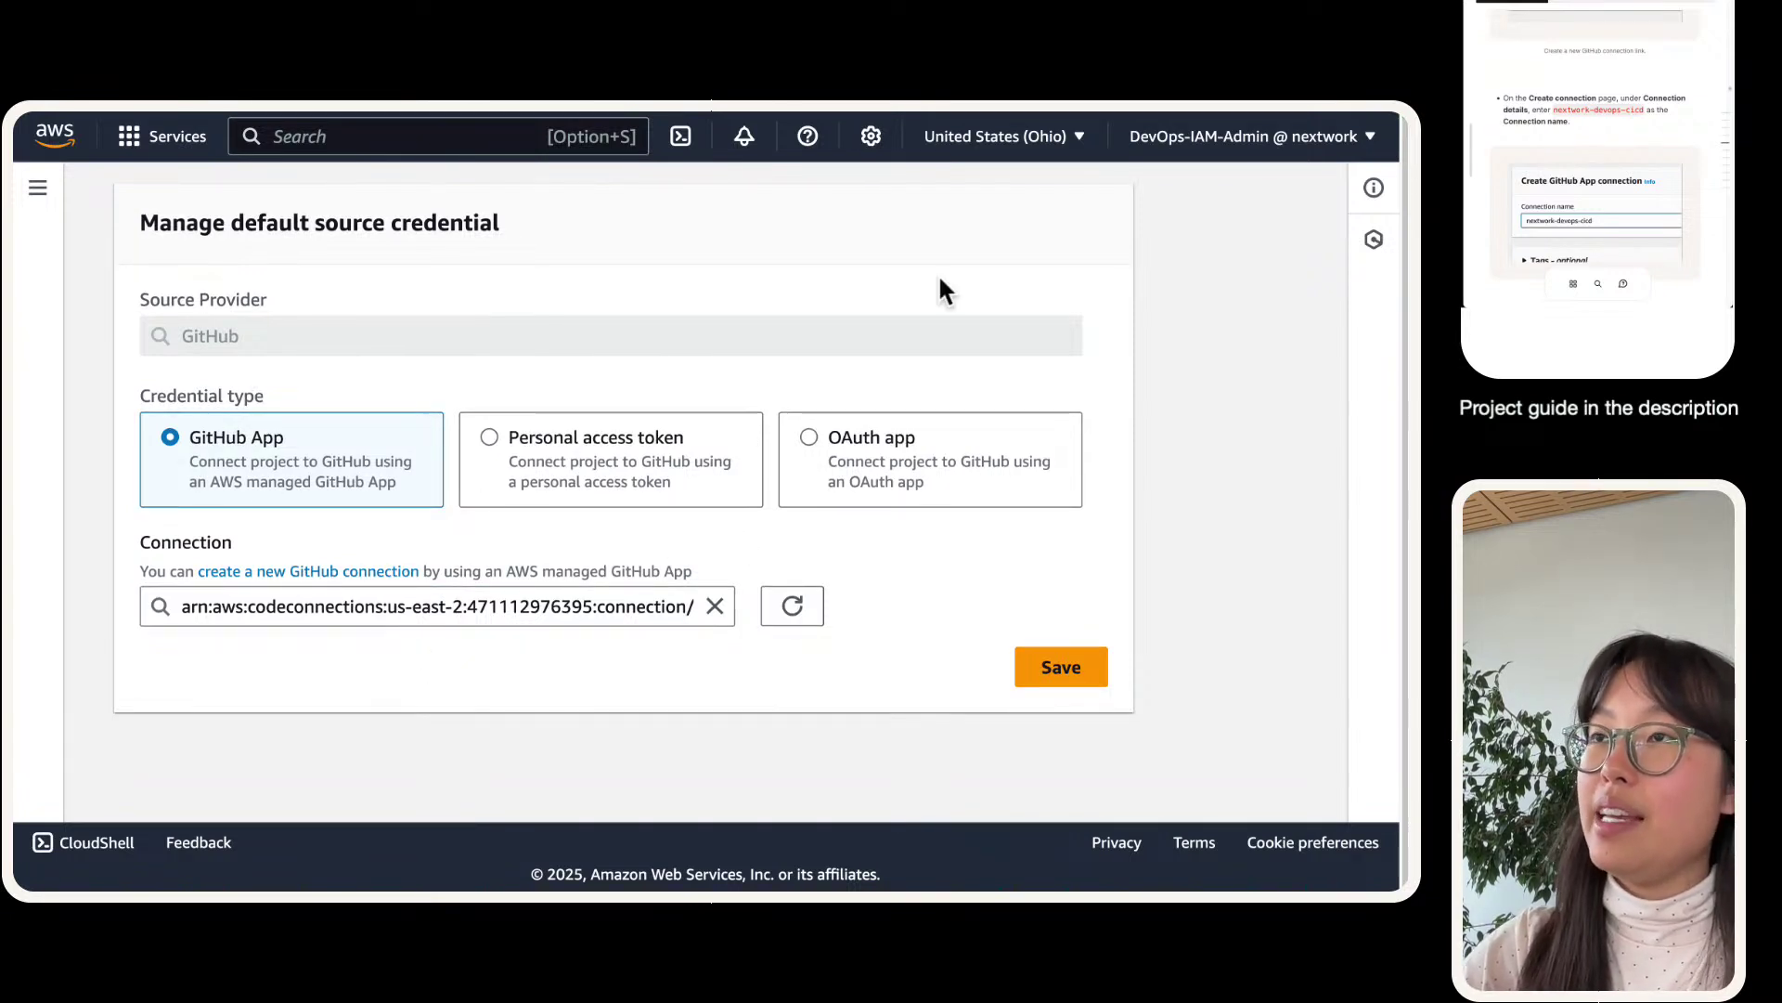
left_click(1061, 666)
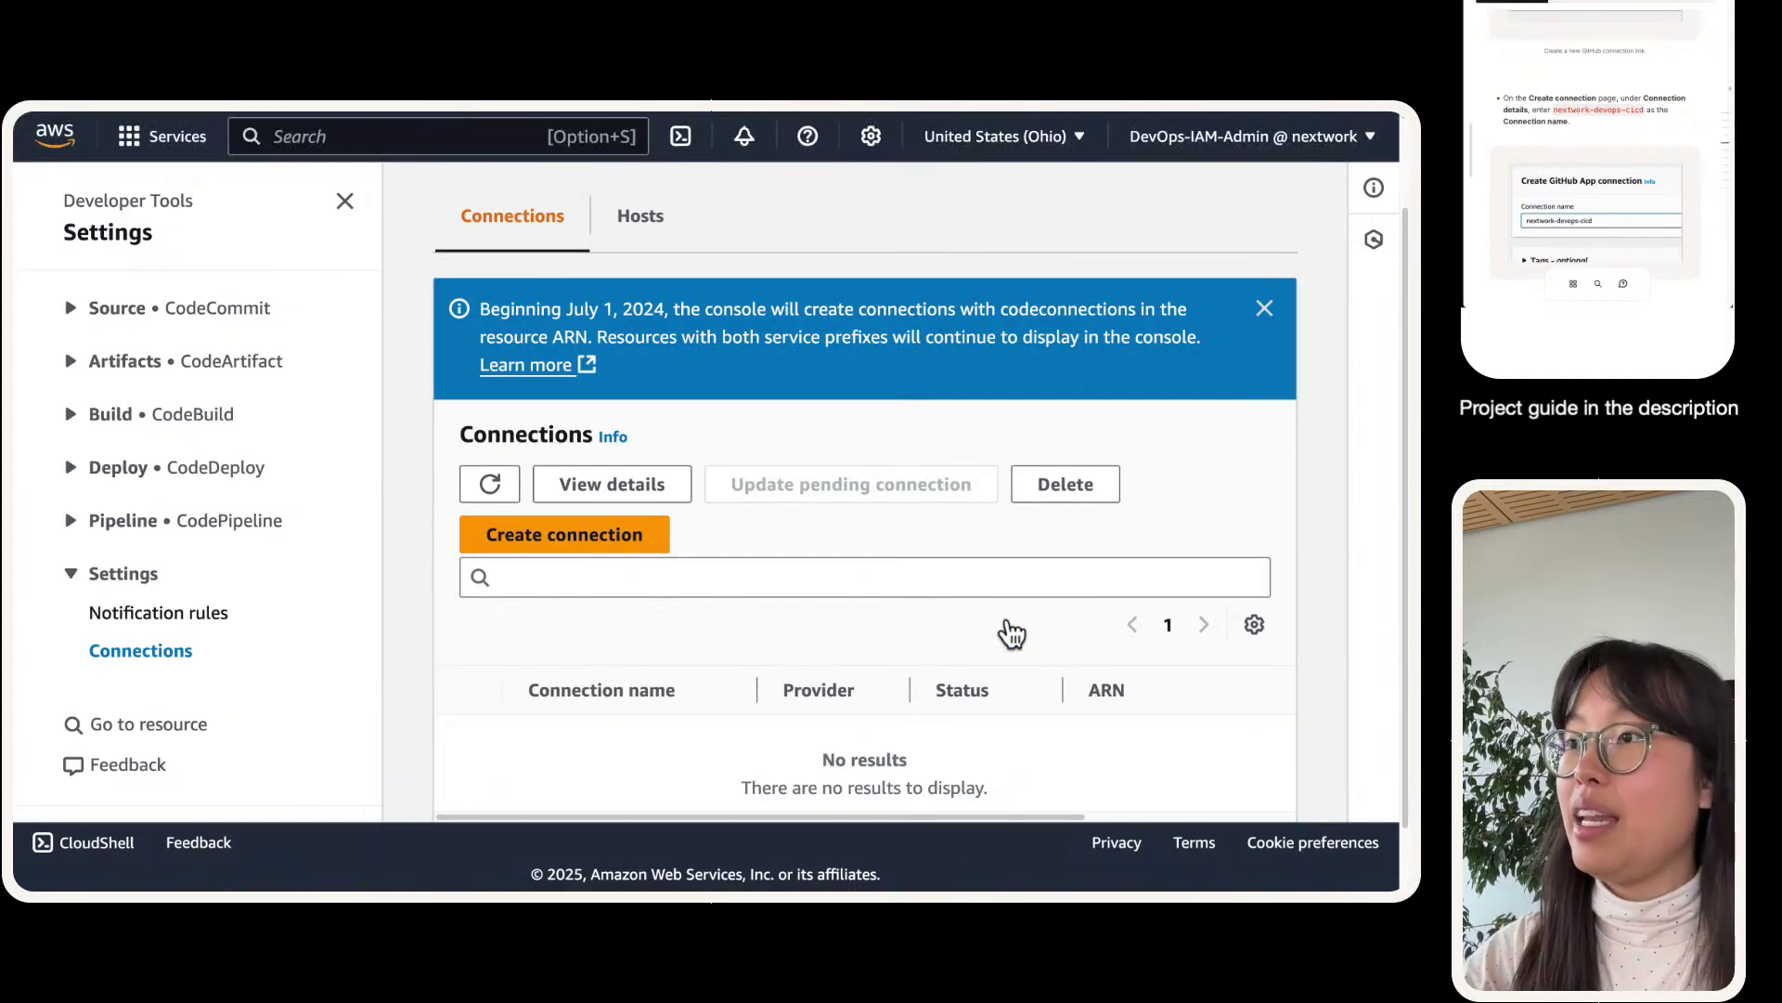
- Refresh the Connections list to show nextwork-devops-cicd as Available, then return to the build project
scroll(791, 457, "down", 2)
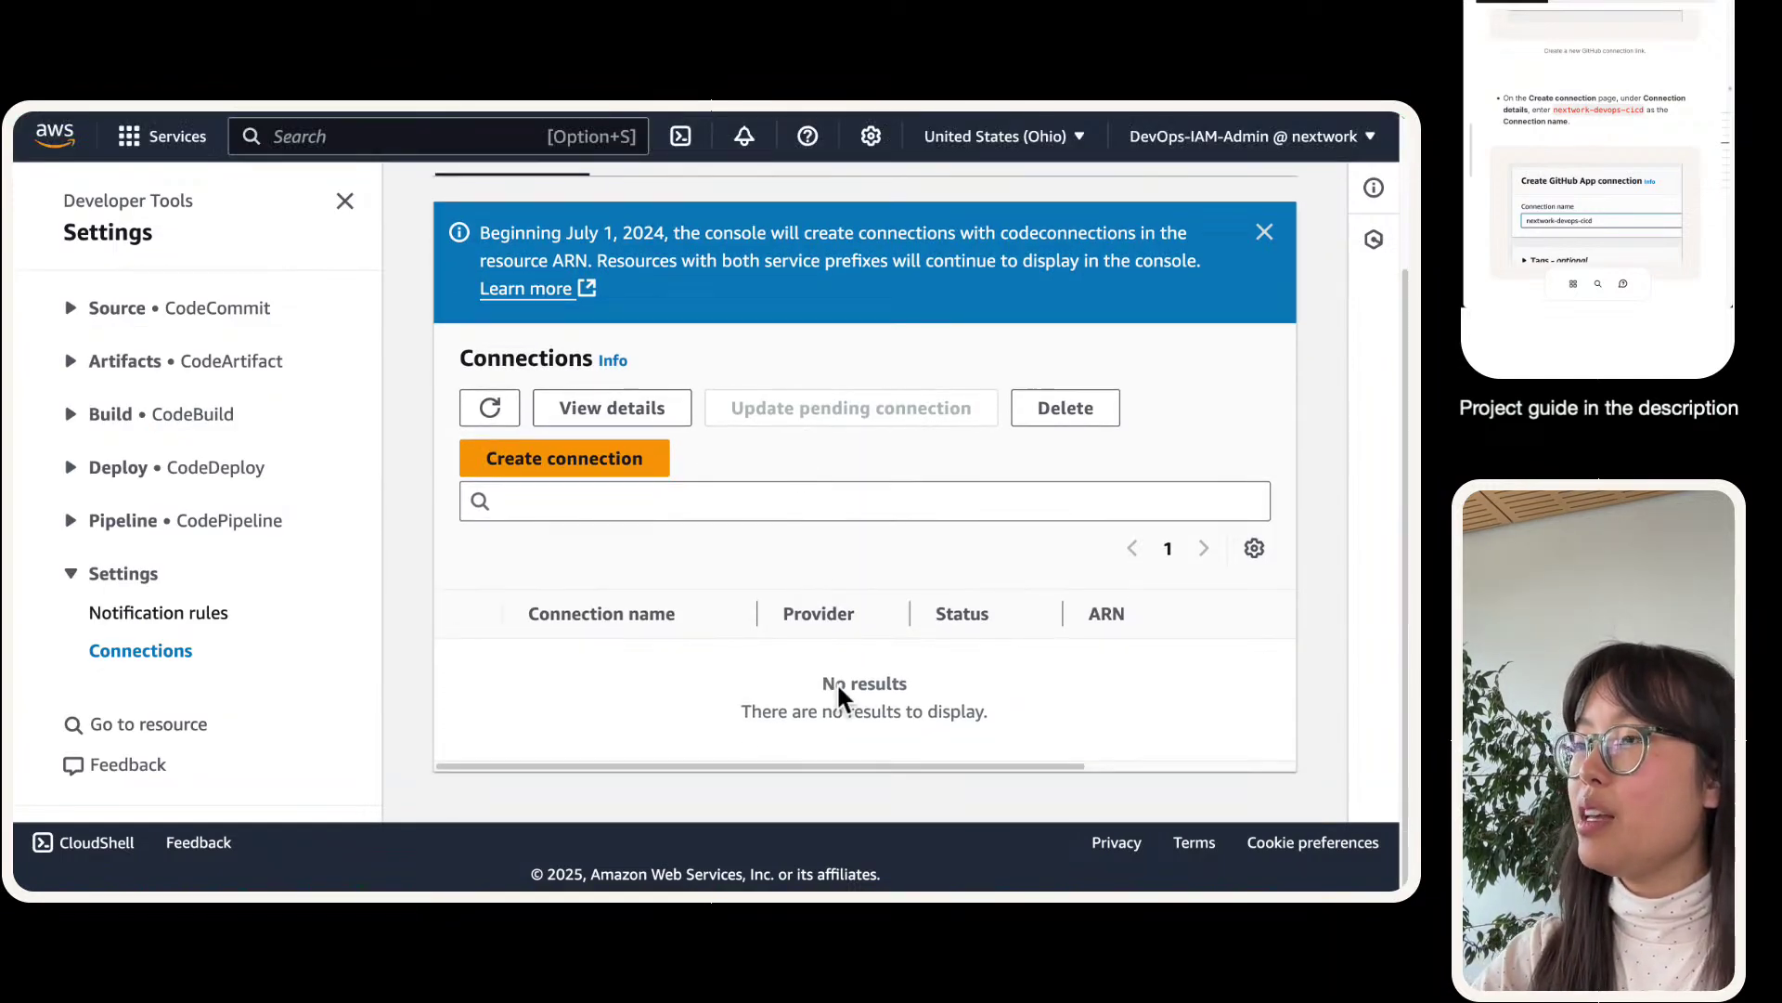
scroll(738, 529, "up", 2)
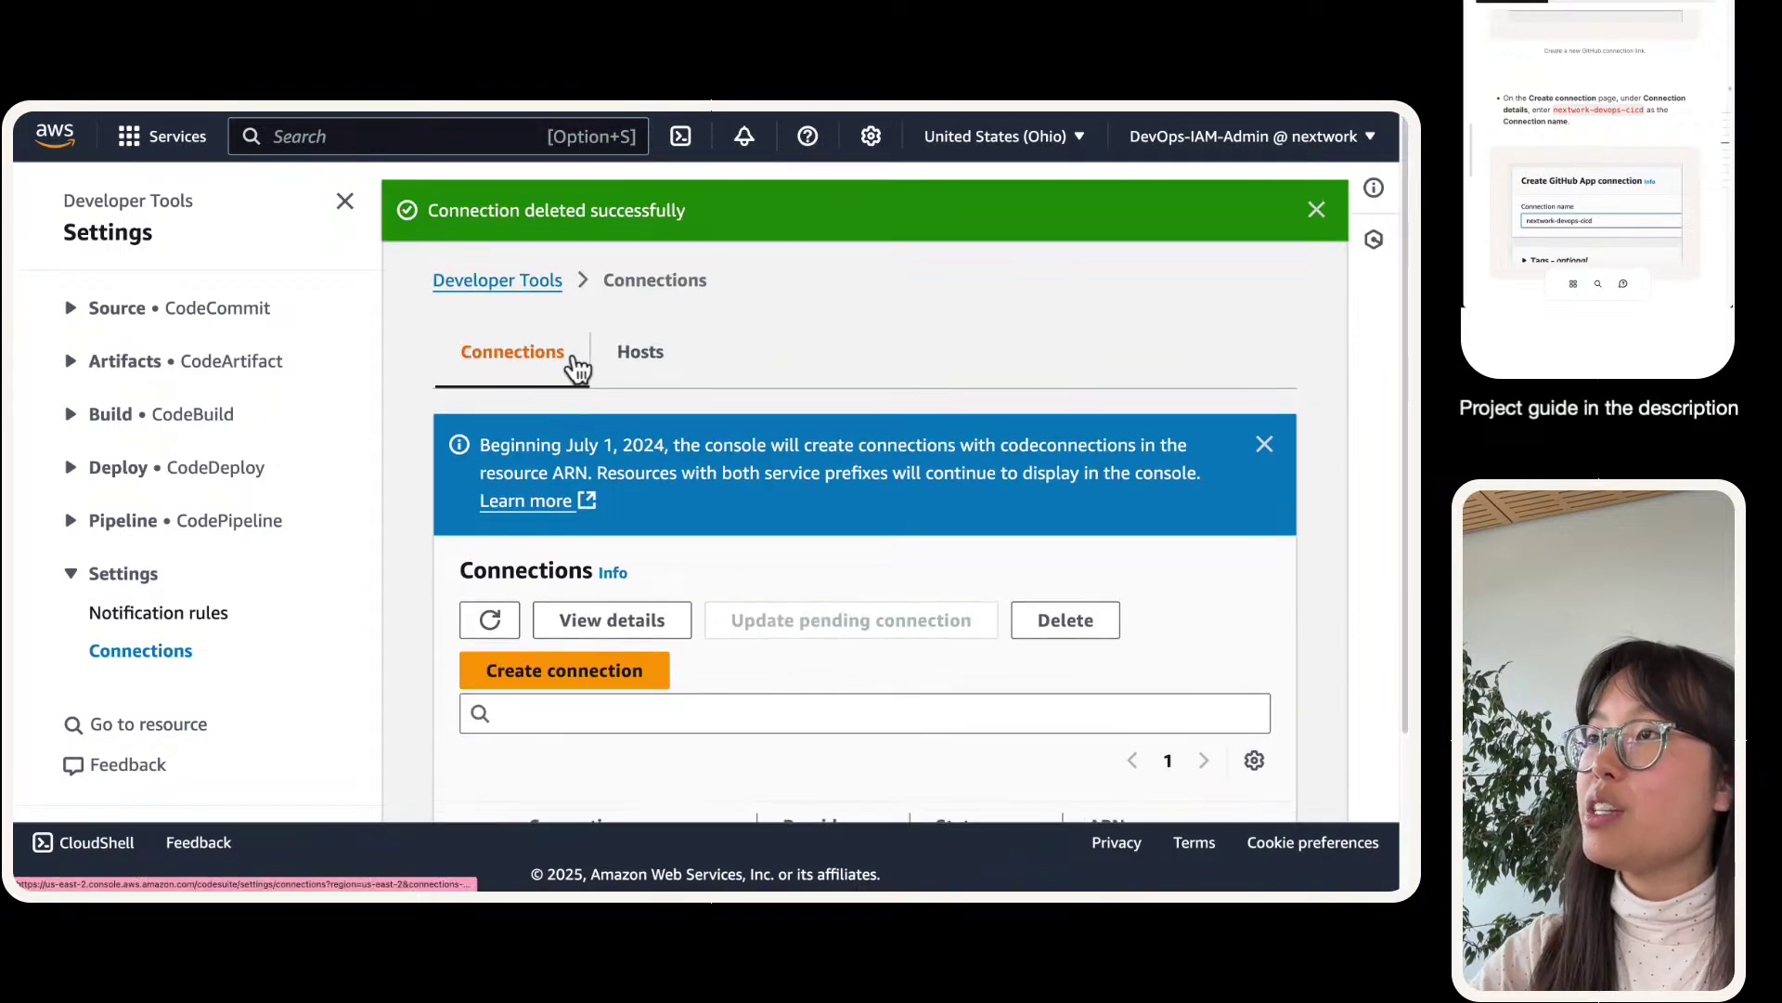
scroll(529, 246, "down", 2)
left_click(491, 407)
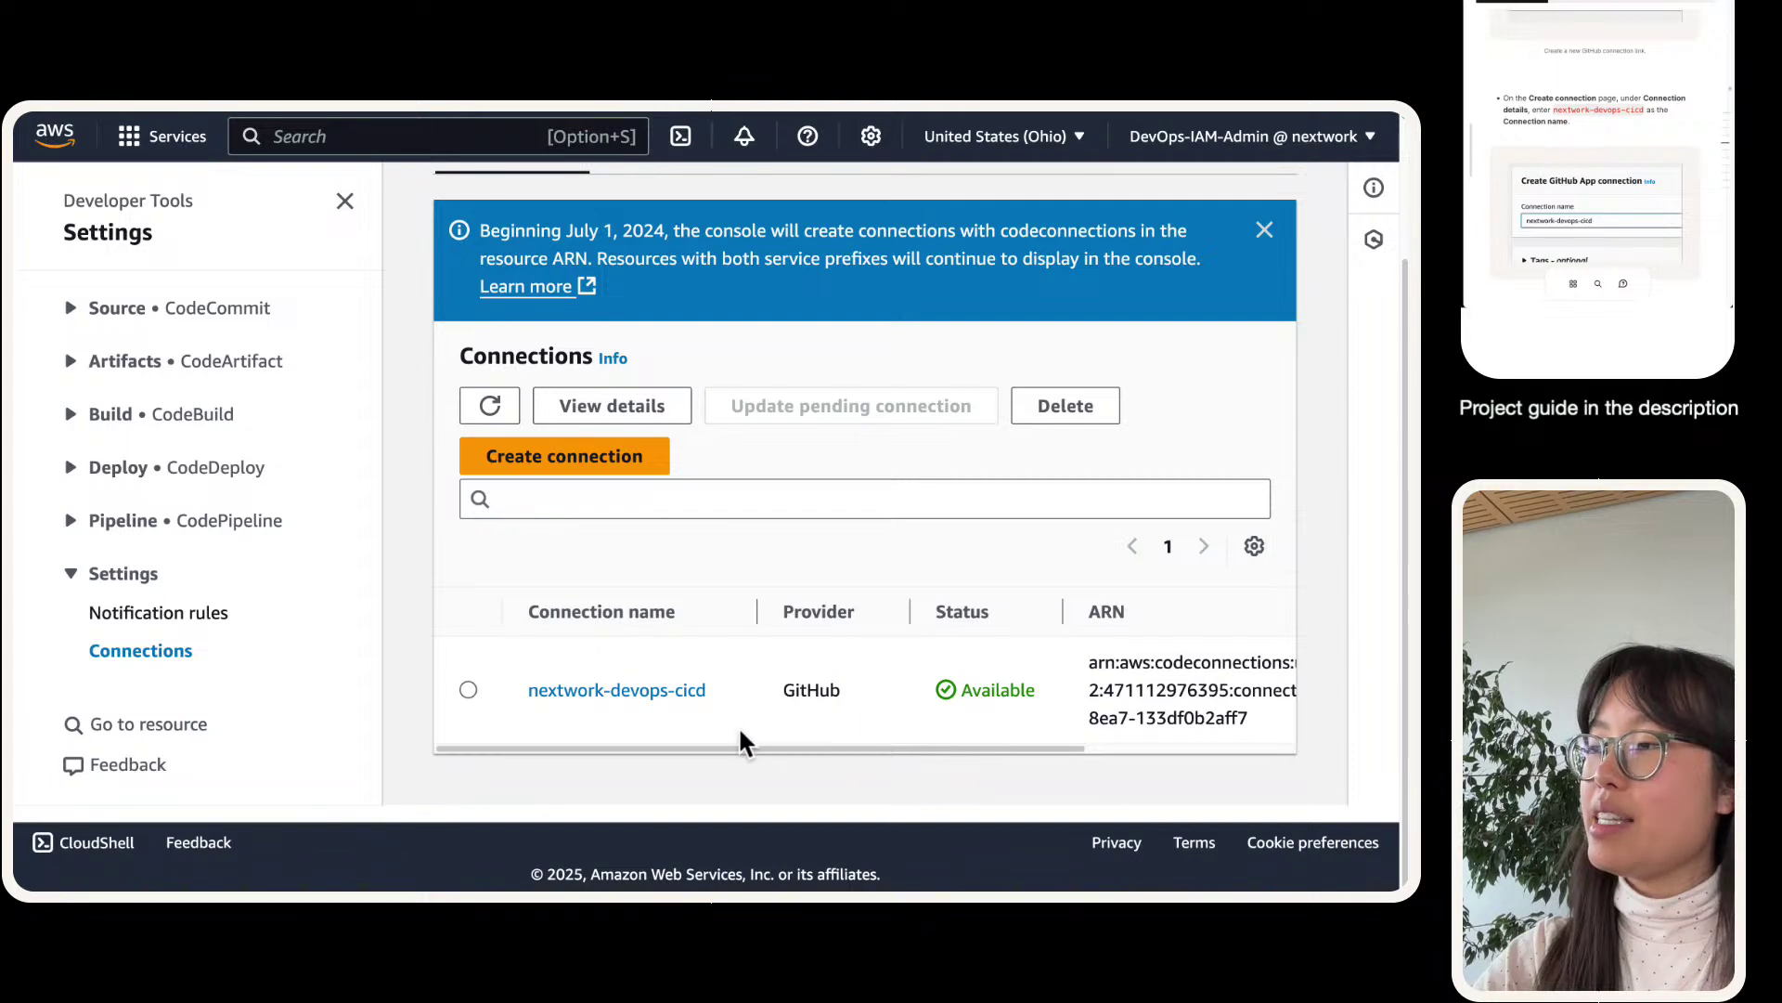
mouse_move(780, 751)
left_mouse_down()
mouse_move(979, 743)
mouse_move(781, 748)
left_mouse_up()
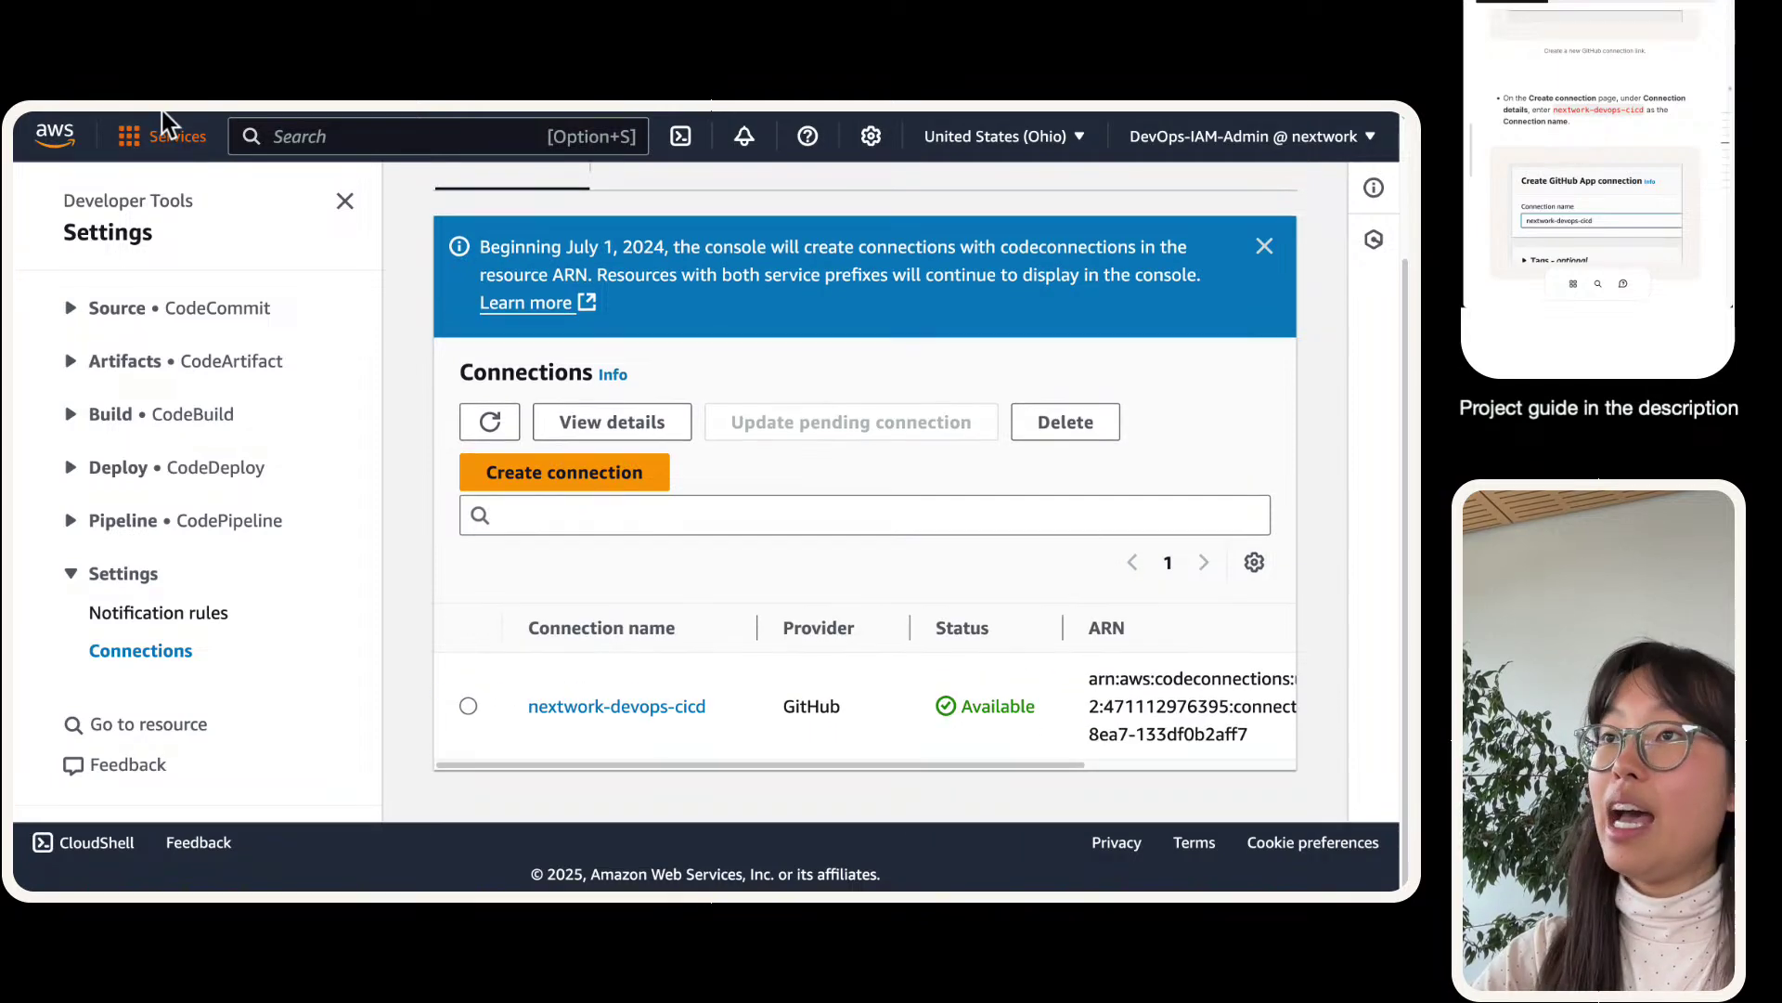
left_click(231, 144)
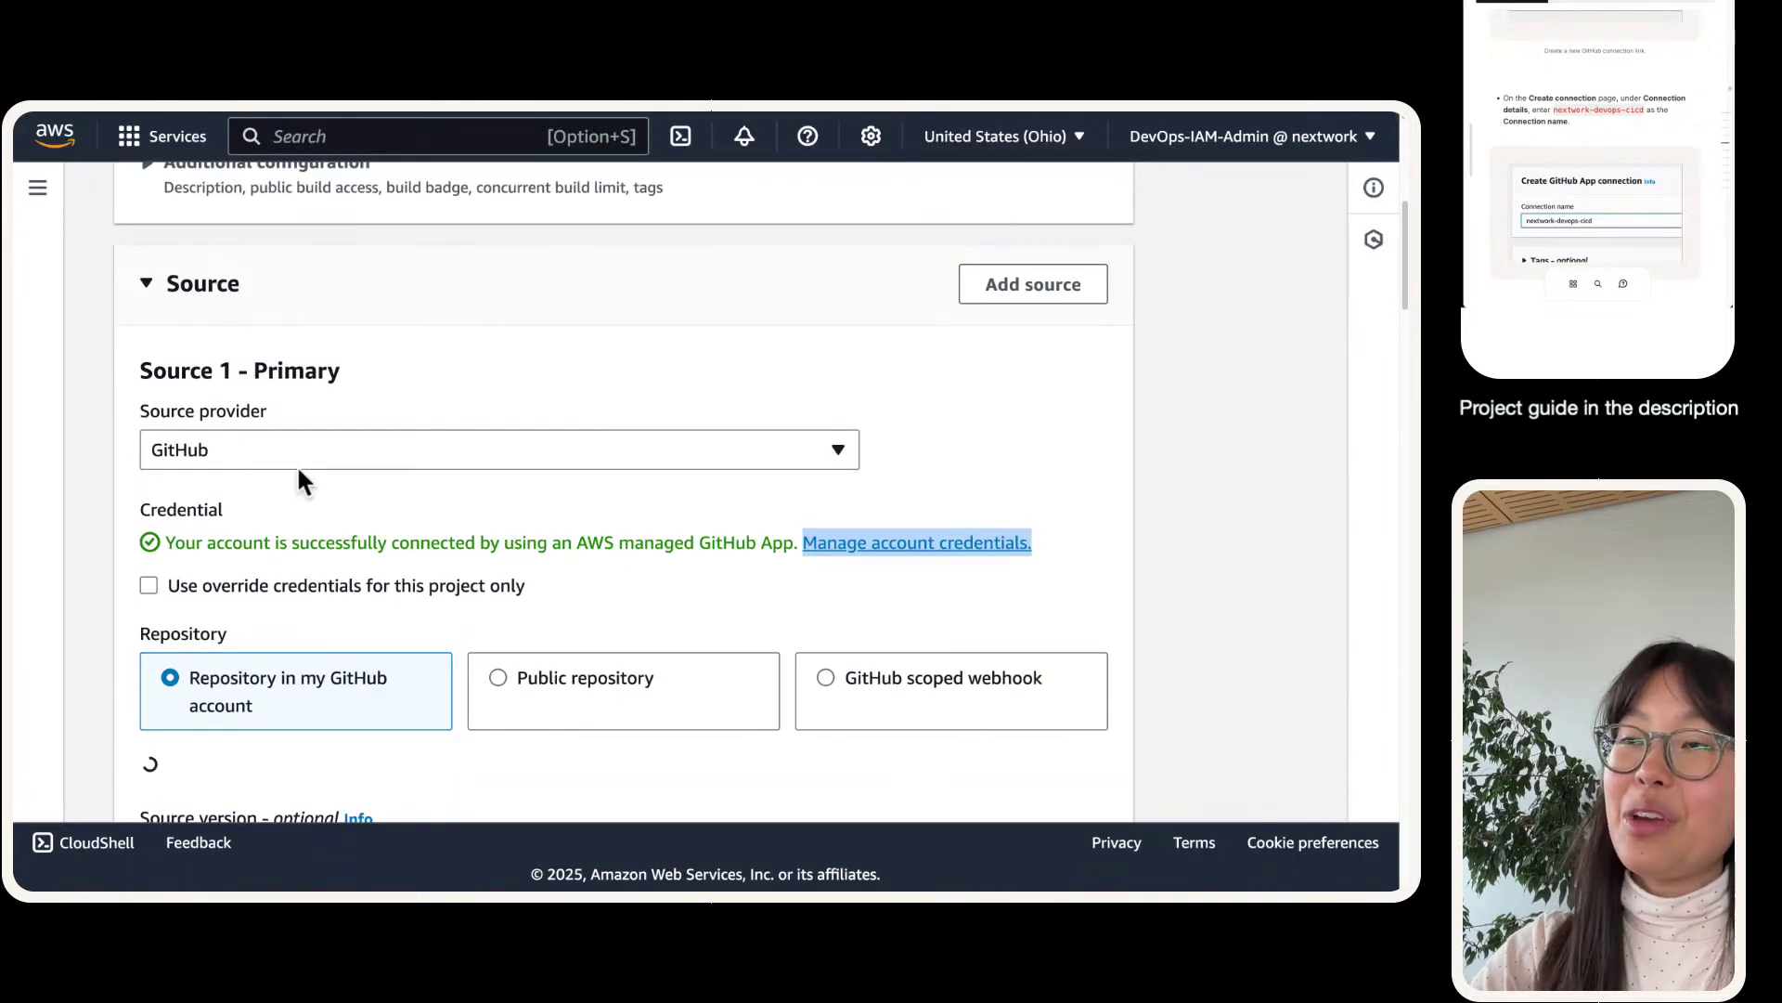
- Choose the nextwork-web-project repository as the build project's GitHub source
scroll(421, 476, "down", 1)
triple_click(238, 486)
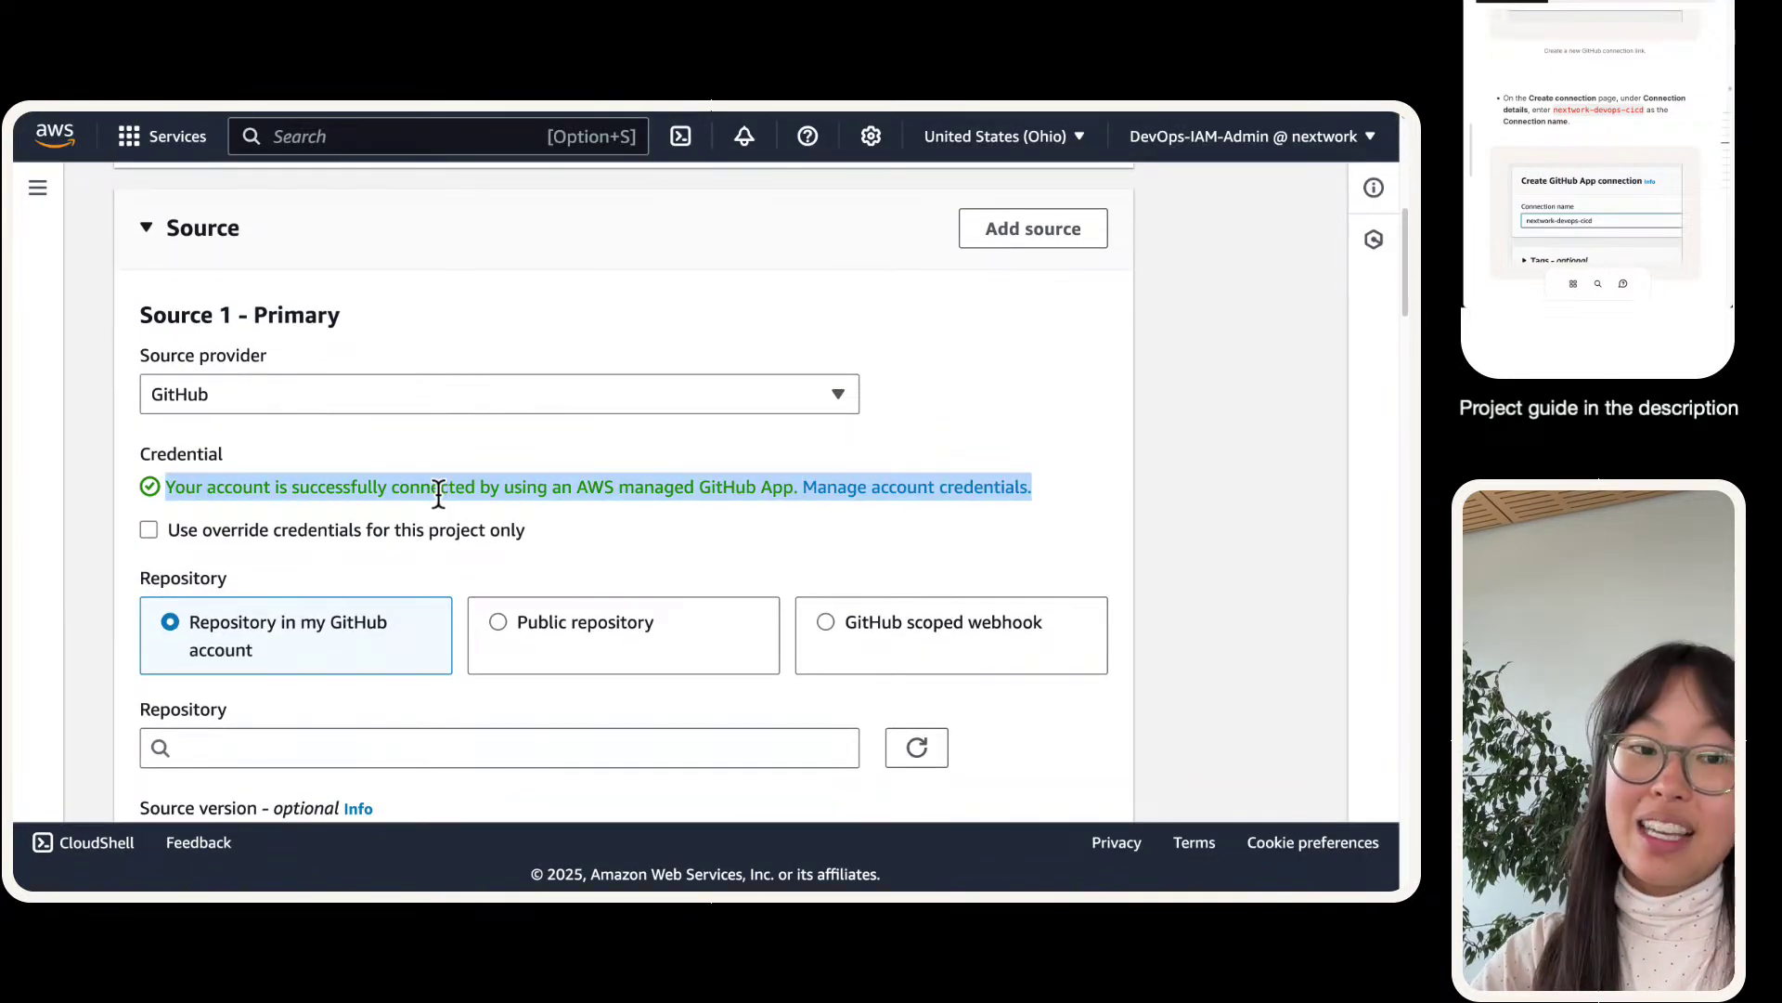
scroll(298, 536, "down", 3)
left_click(320, 575)
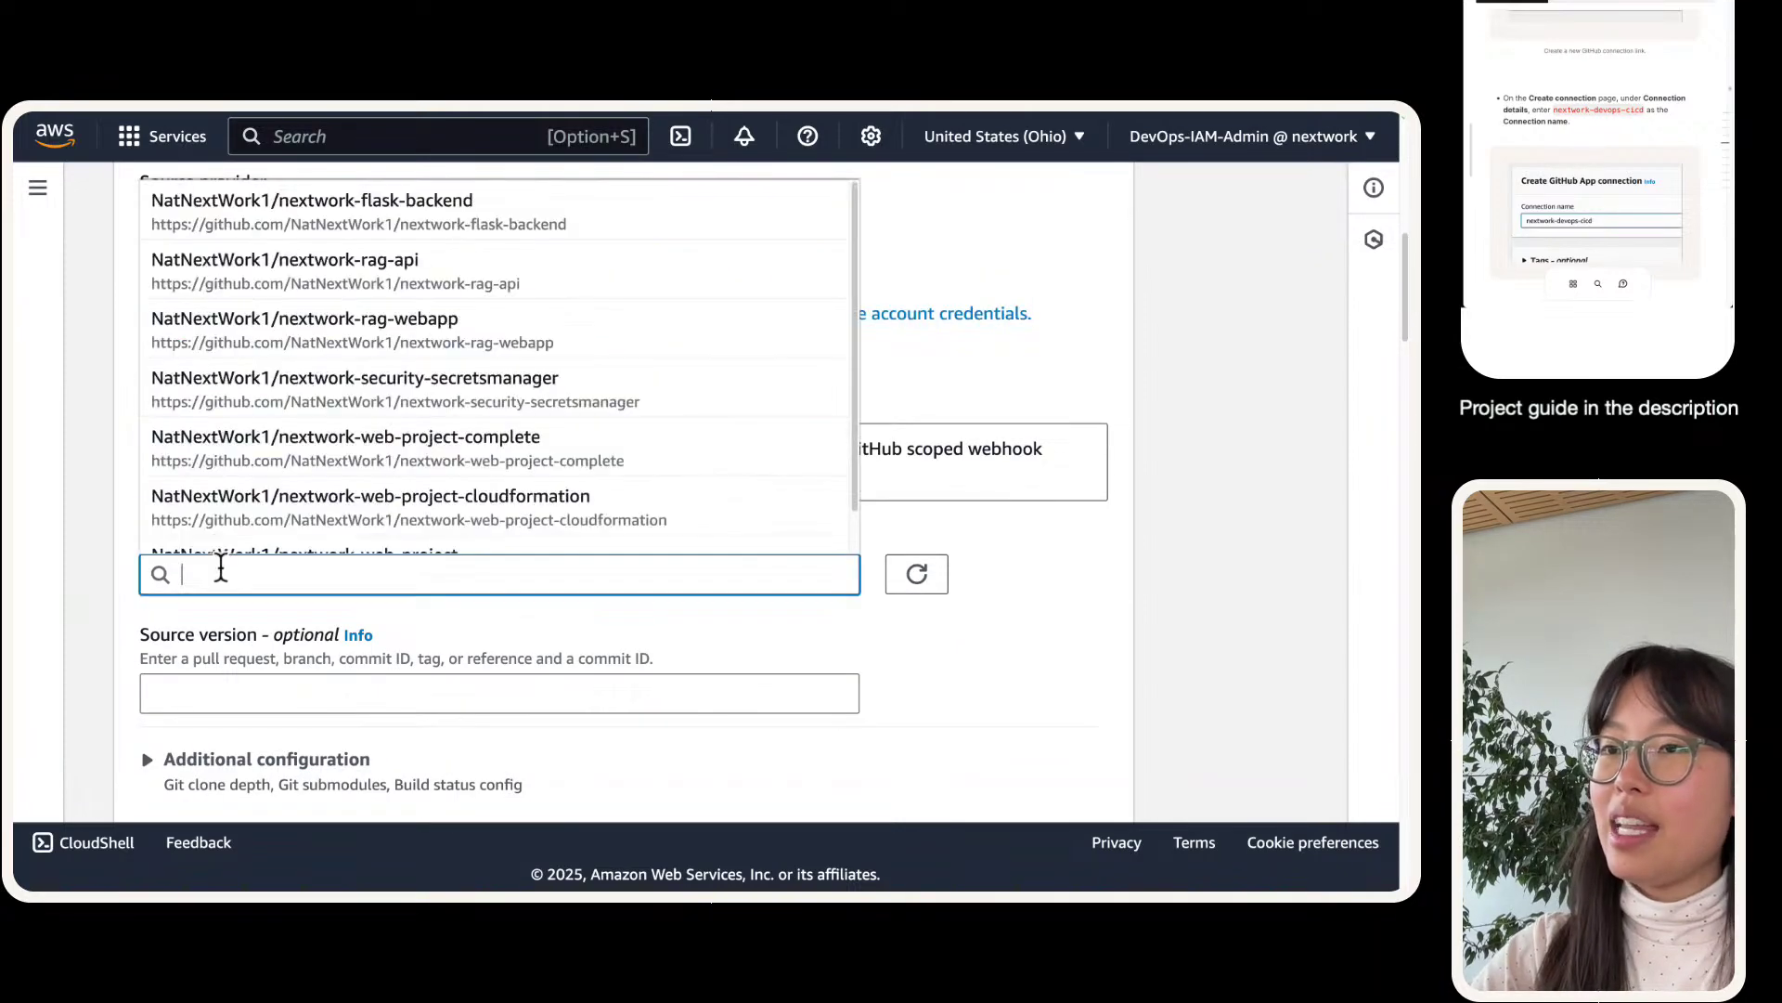
scroll(252, 506, "up", 1)
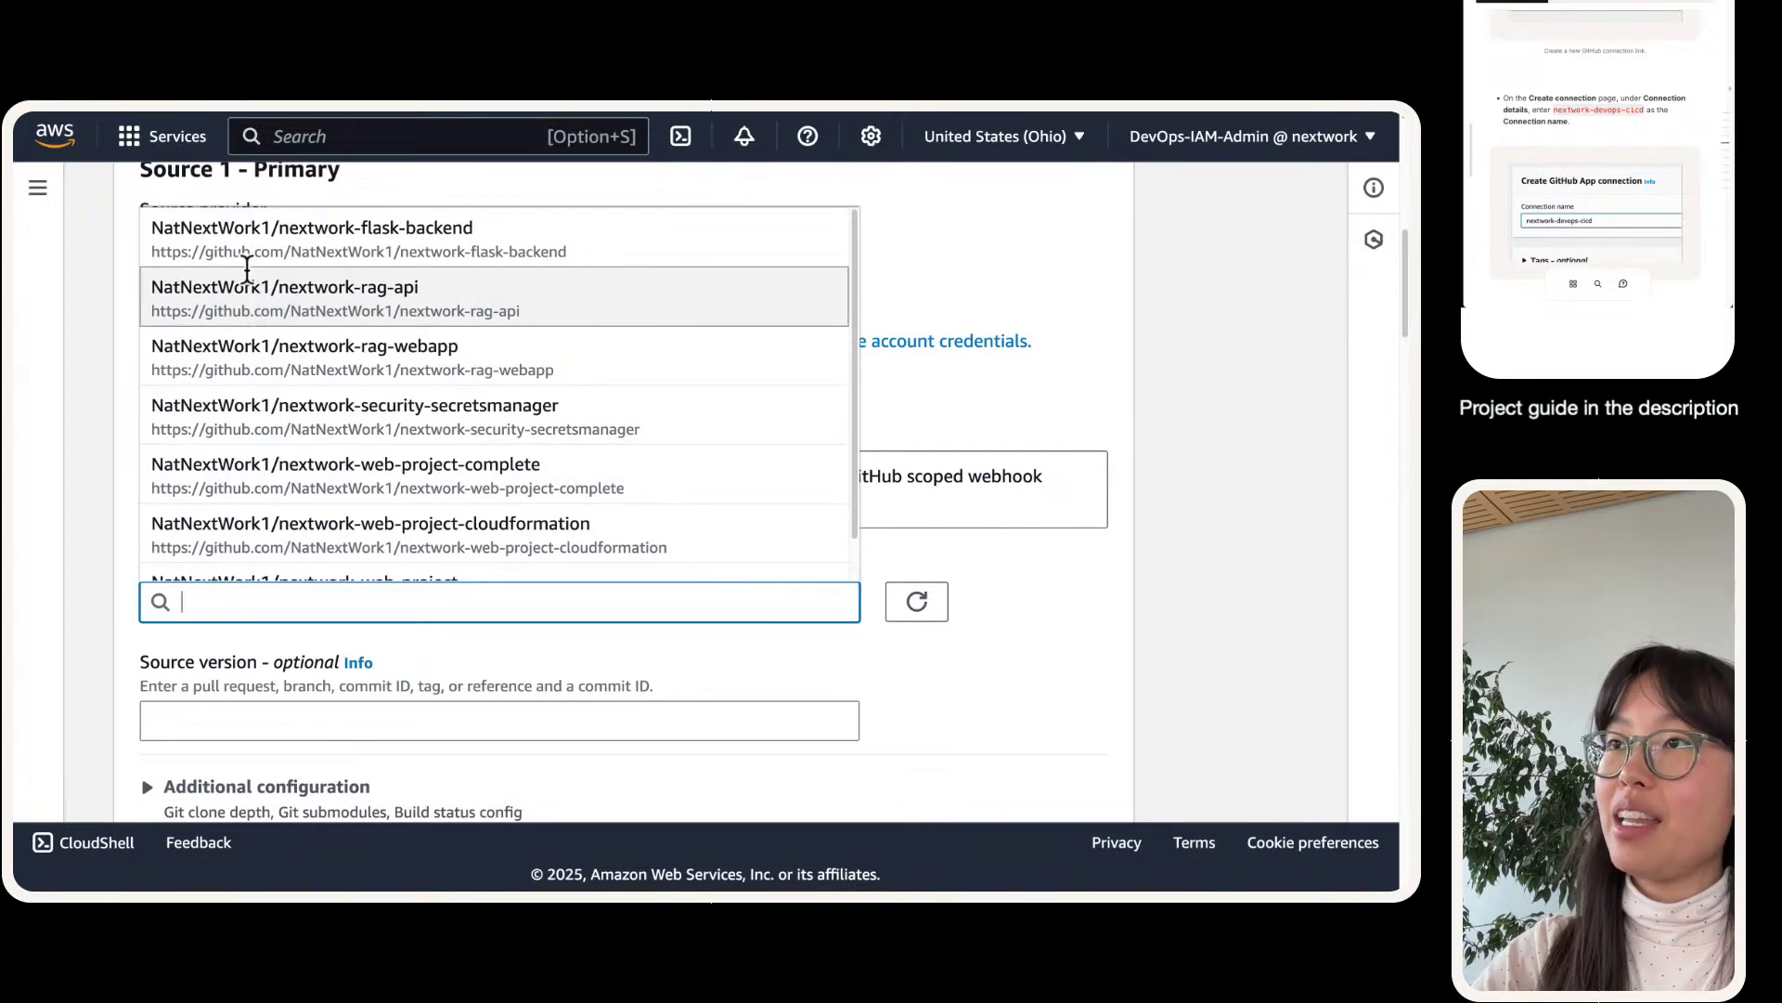
scroll(264, 316, "down", 5)
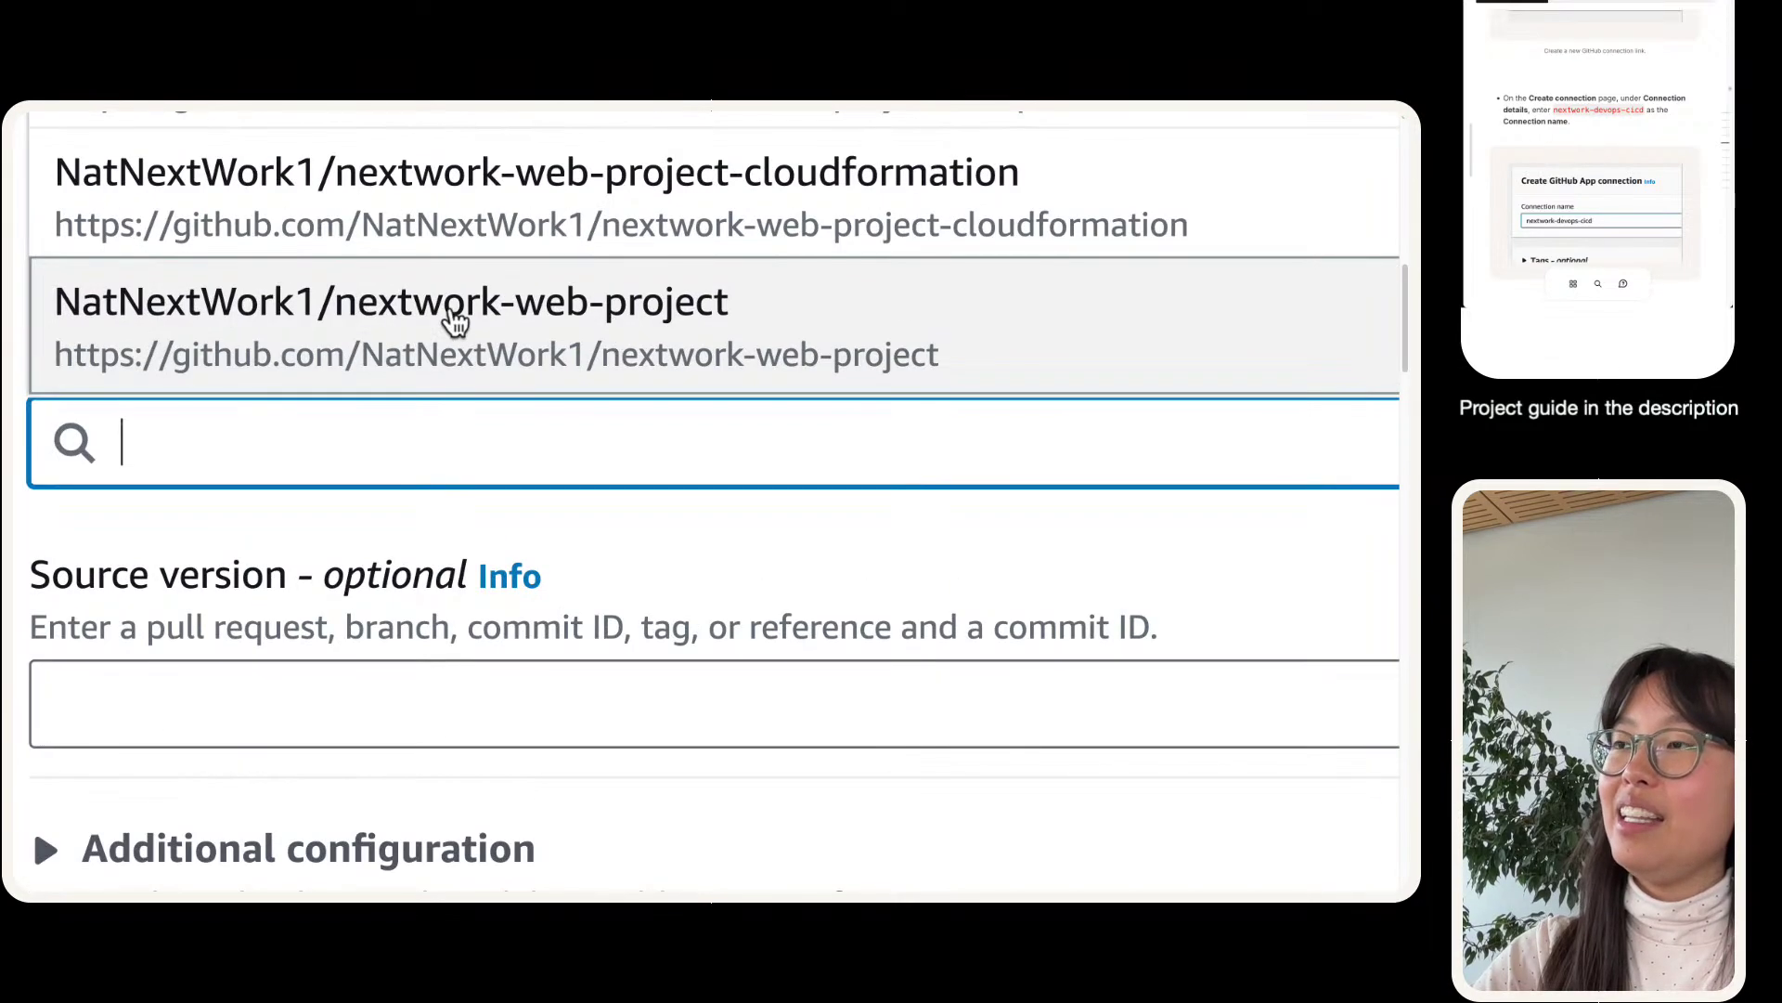
left_click(534, 314)
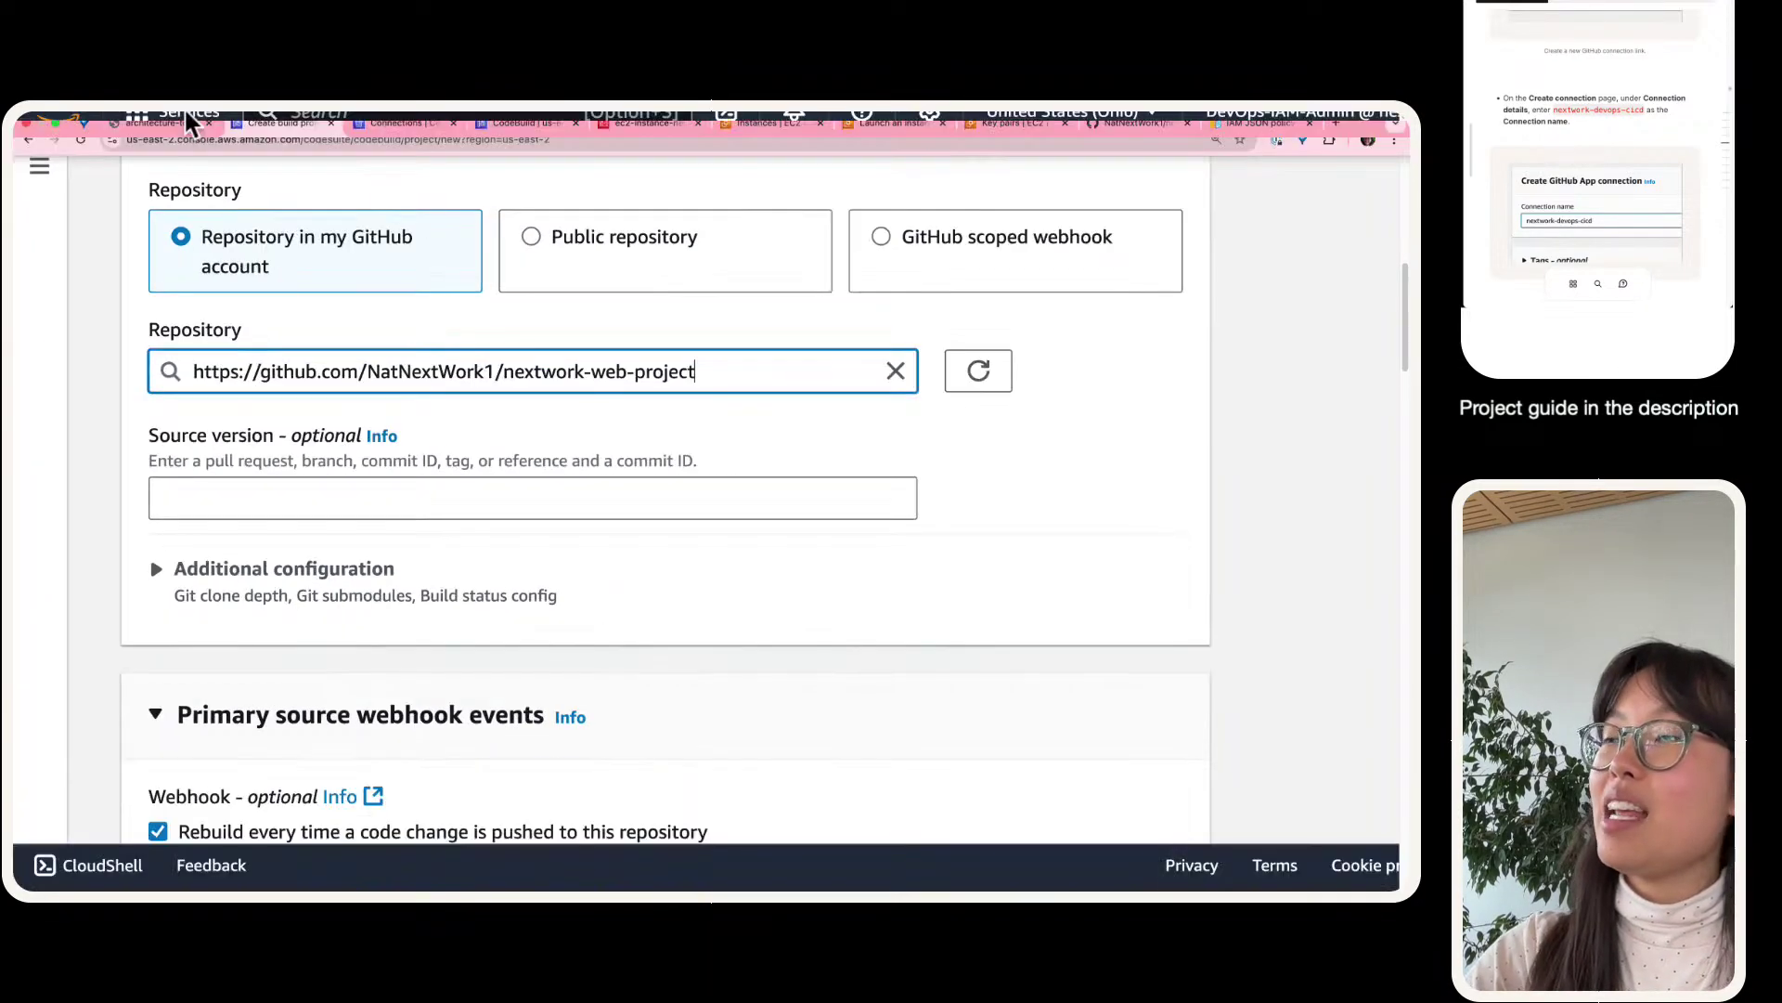
- View nextwork-web-project on GitHub to verify it, then return to the build project form
mouse_move(344, 133)
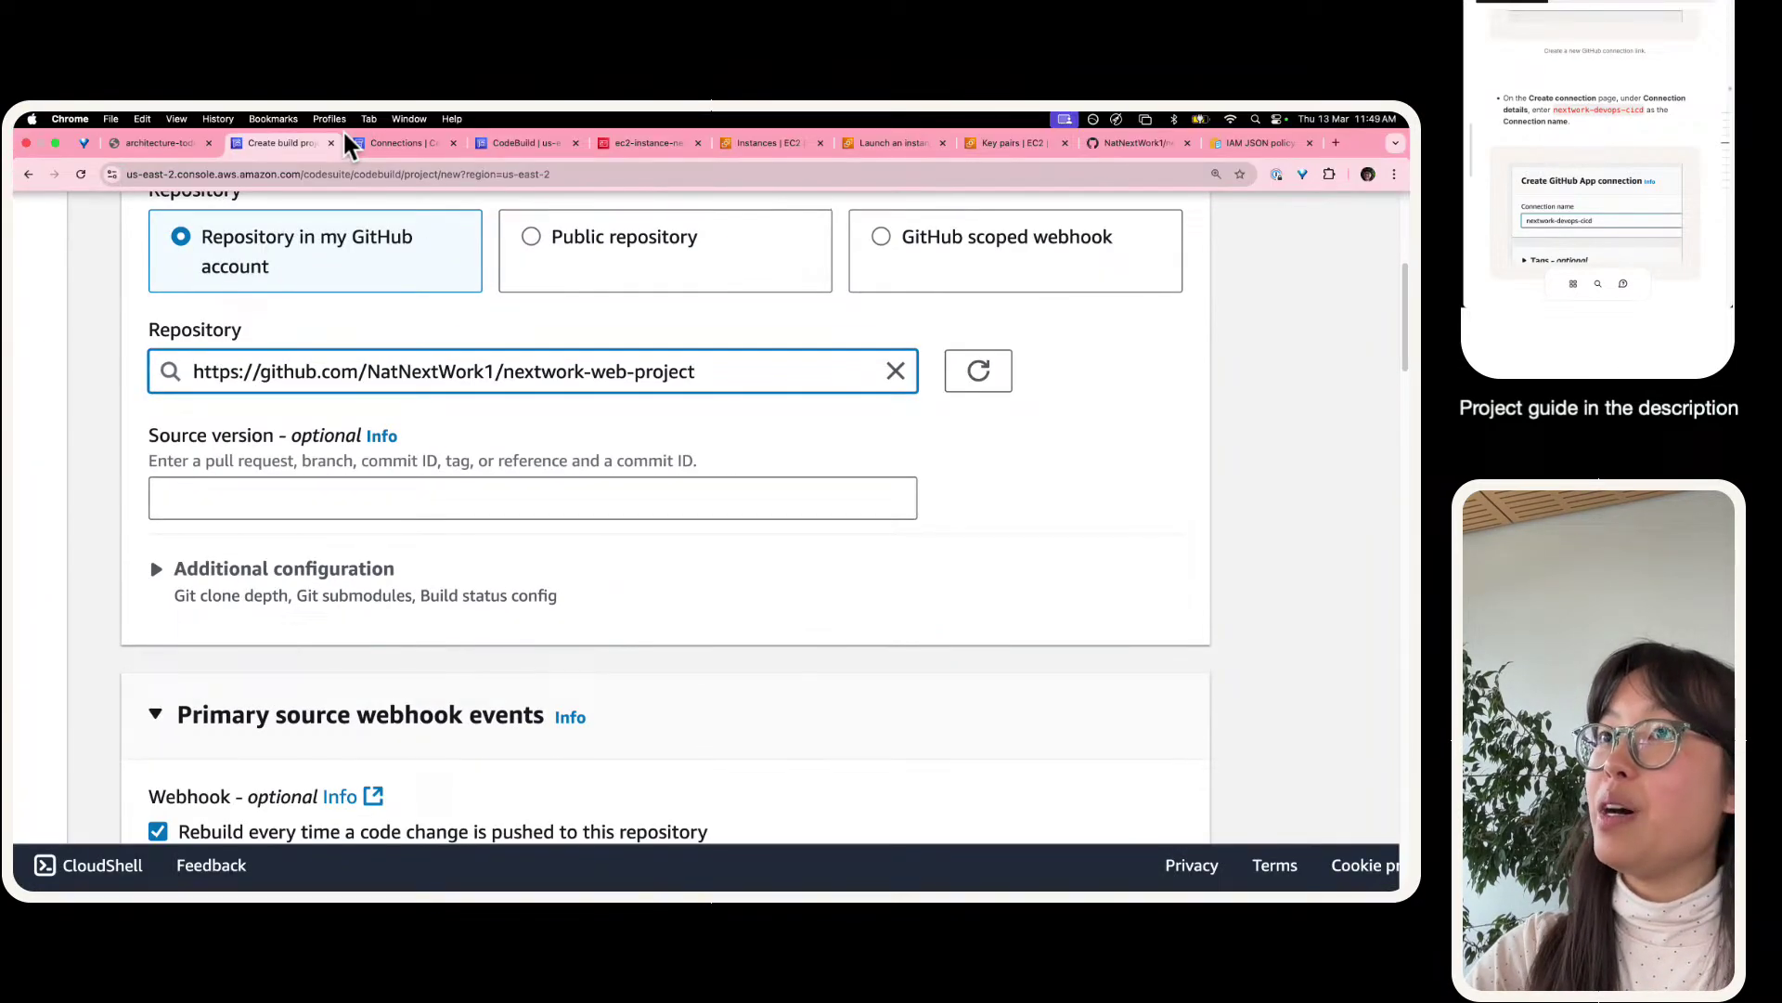
left_click(1114, 145)
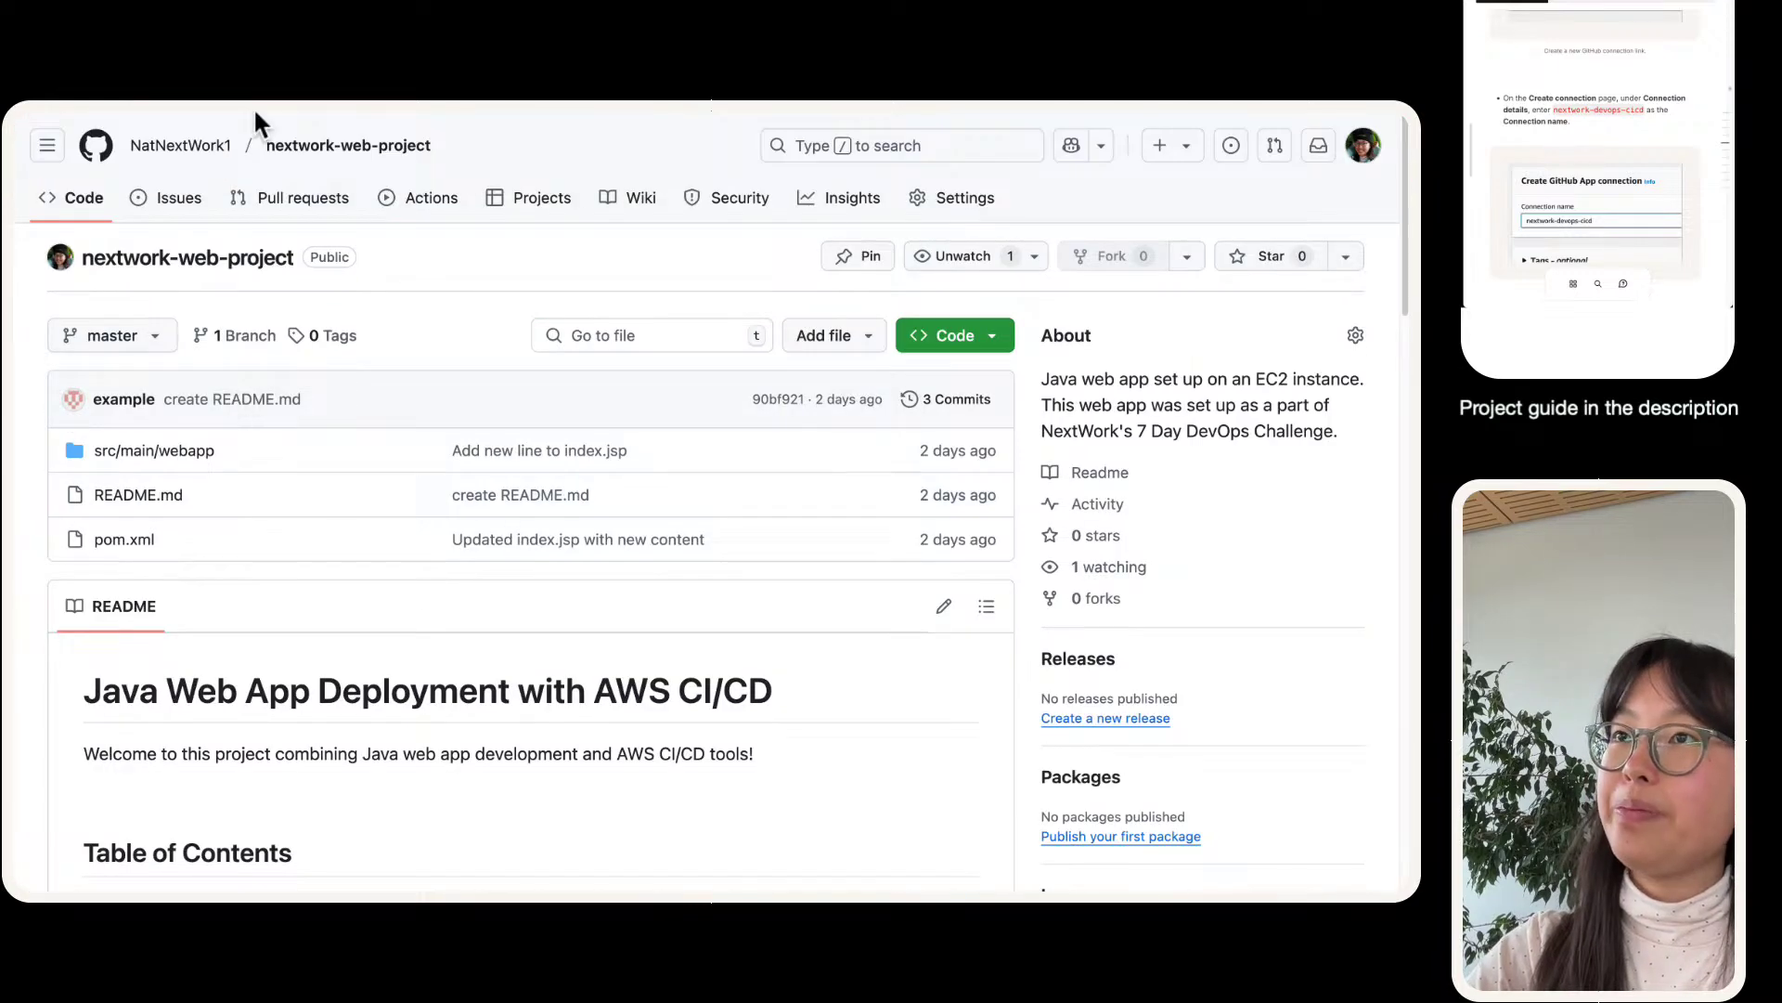
mouse_move(254, 106)
left_click(251, 141)
left_click(230, 405)
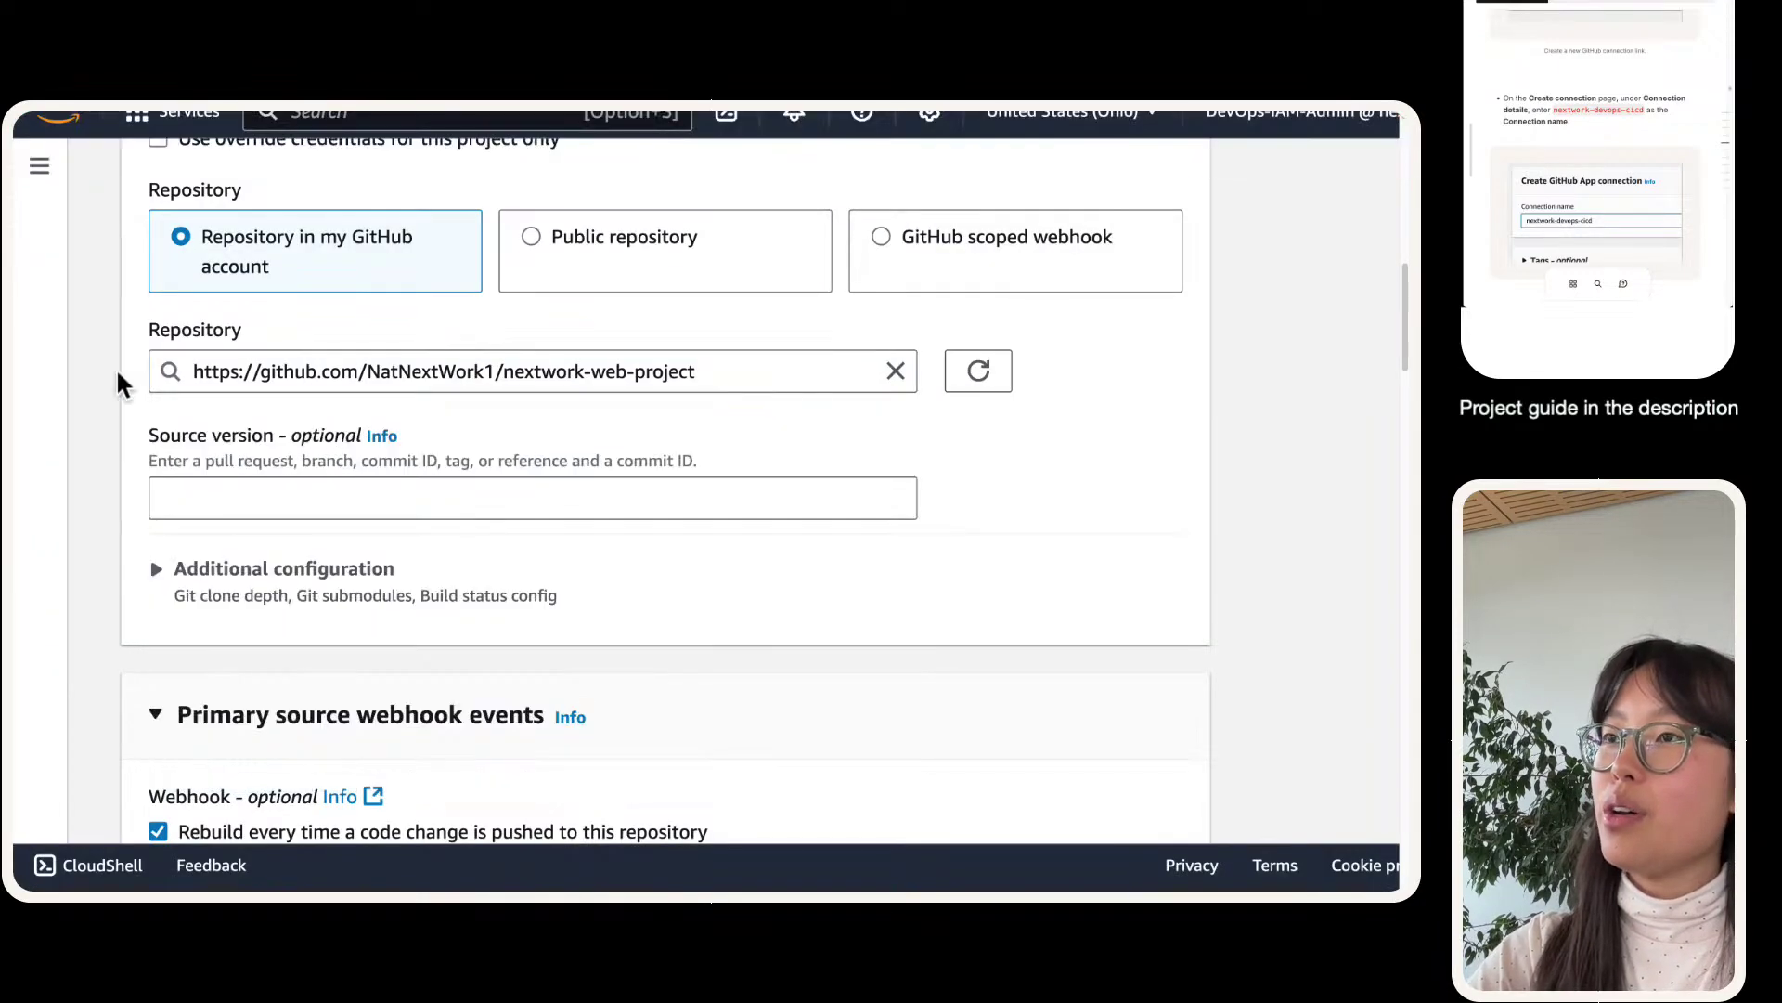
scroll(390, 594, "down", 1)
scroll(423, 331, "down", 3)
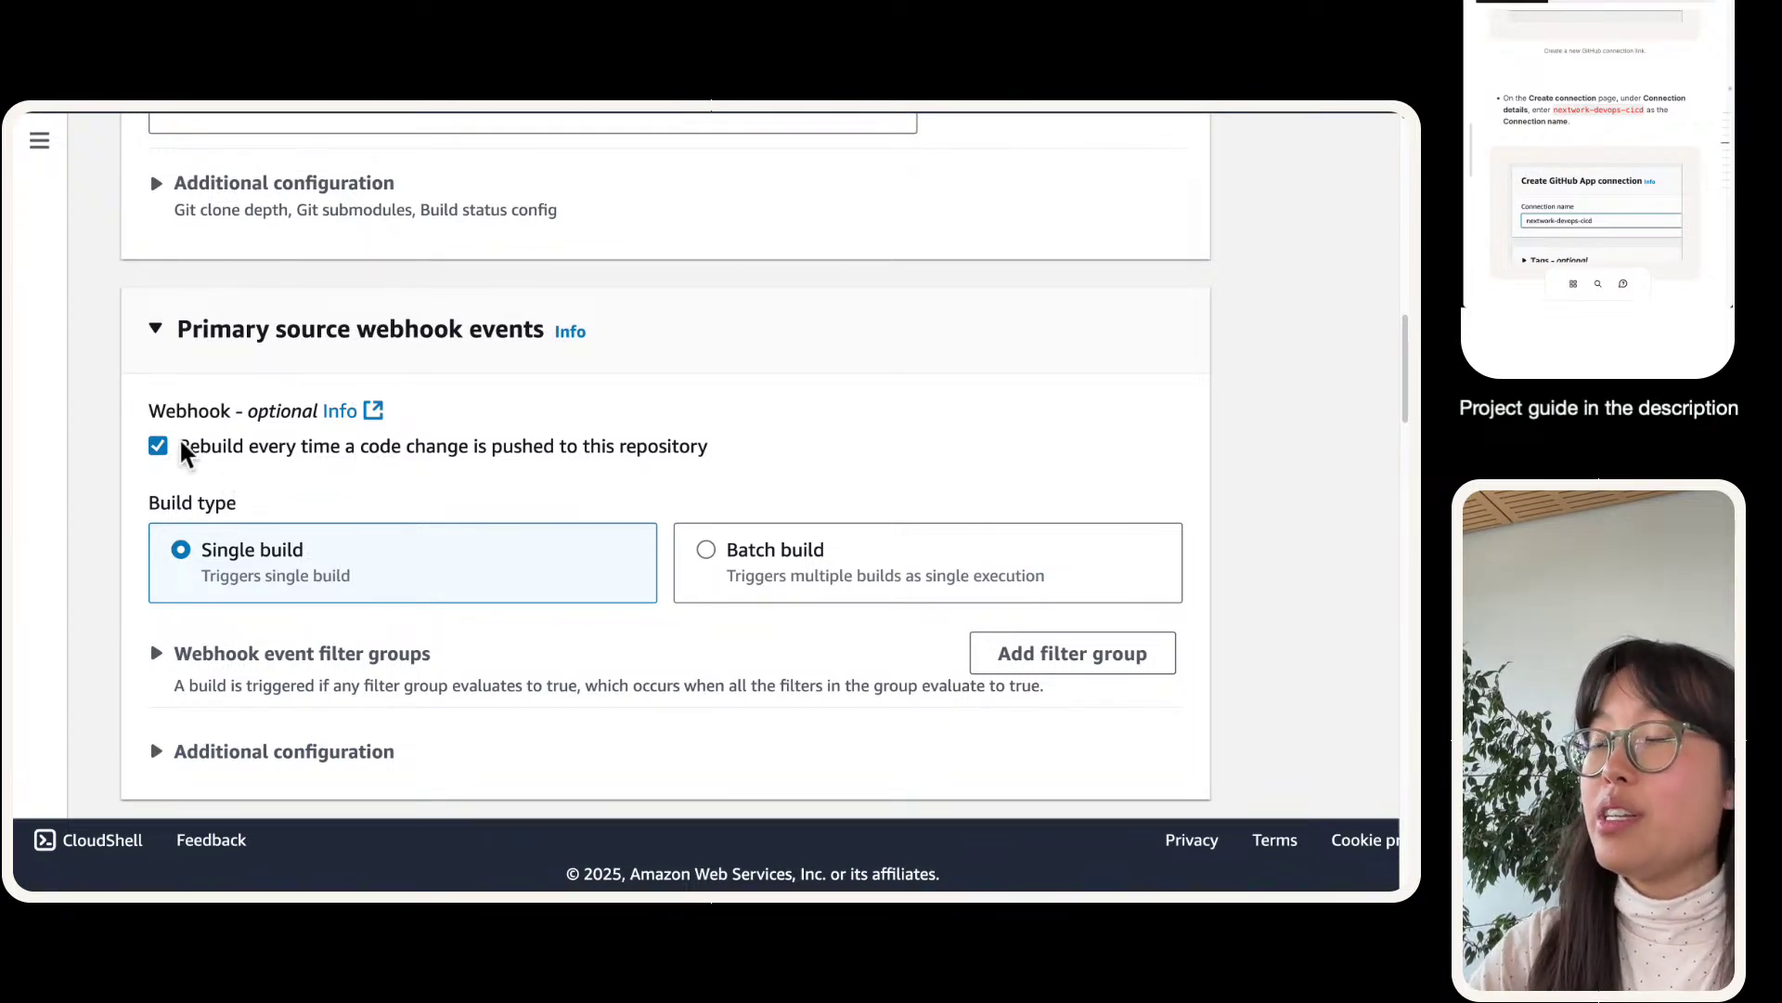
scroll(213, 380, "down", 1)
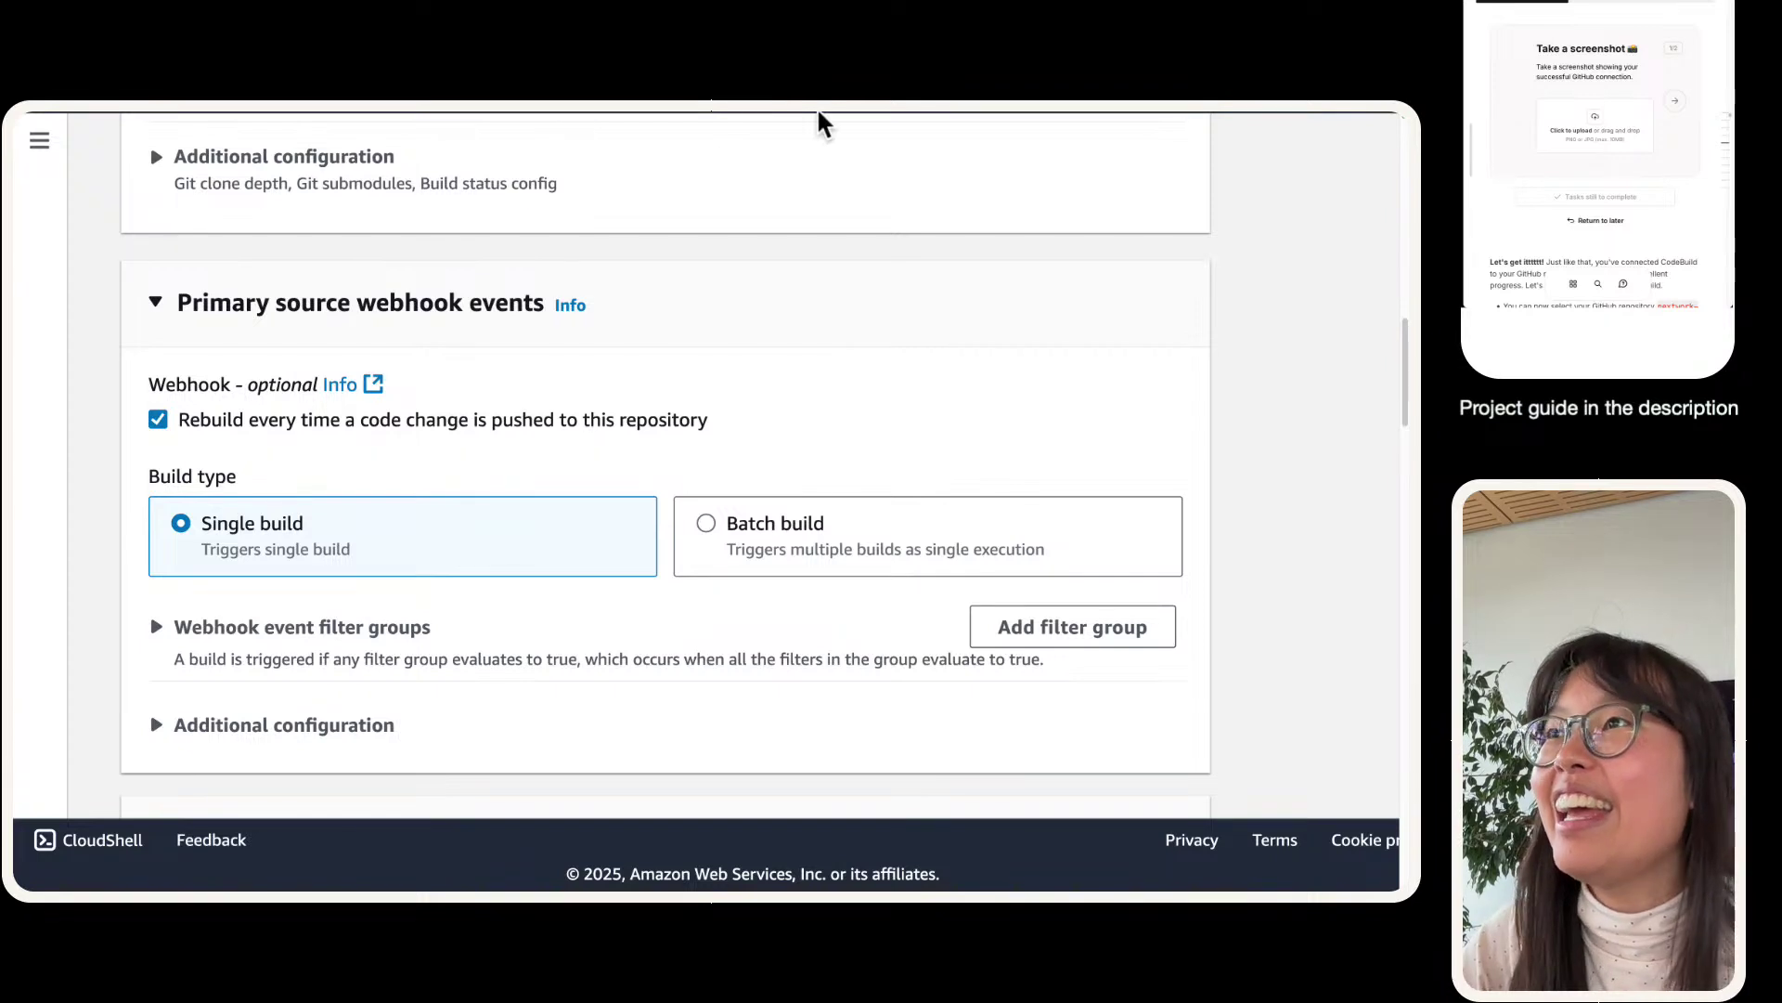
mouse_move(473, 153)
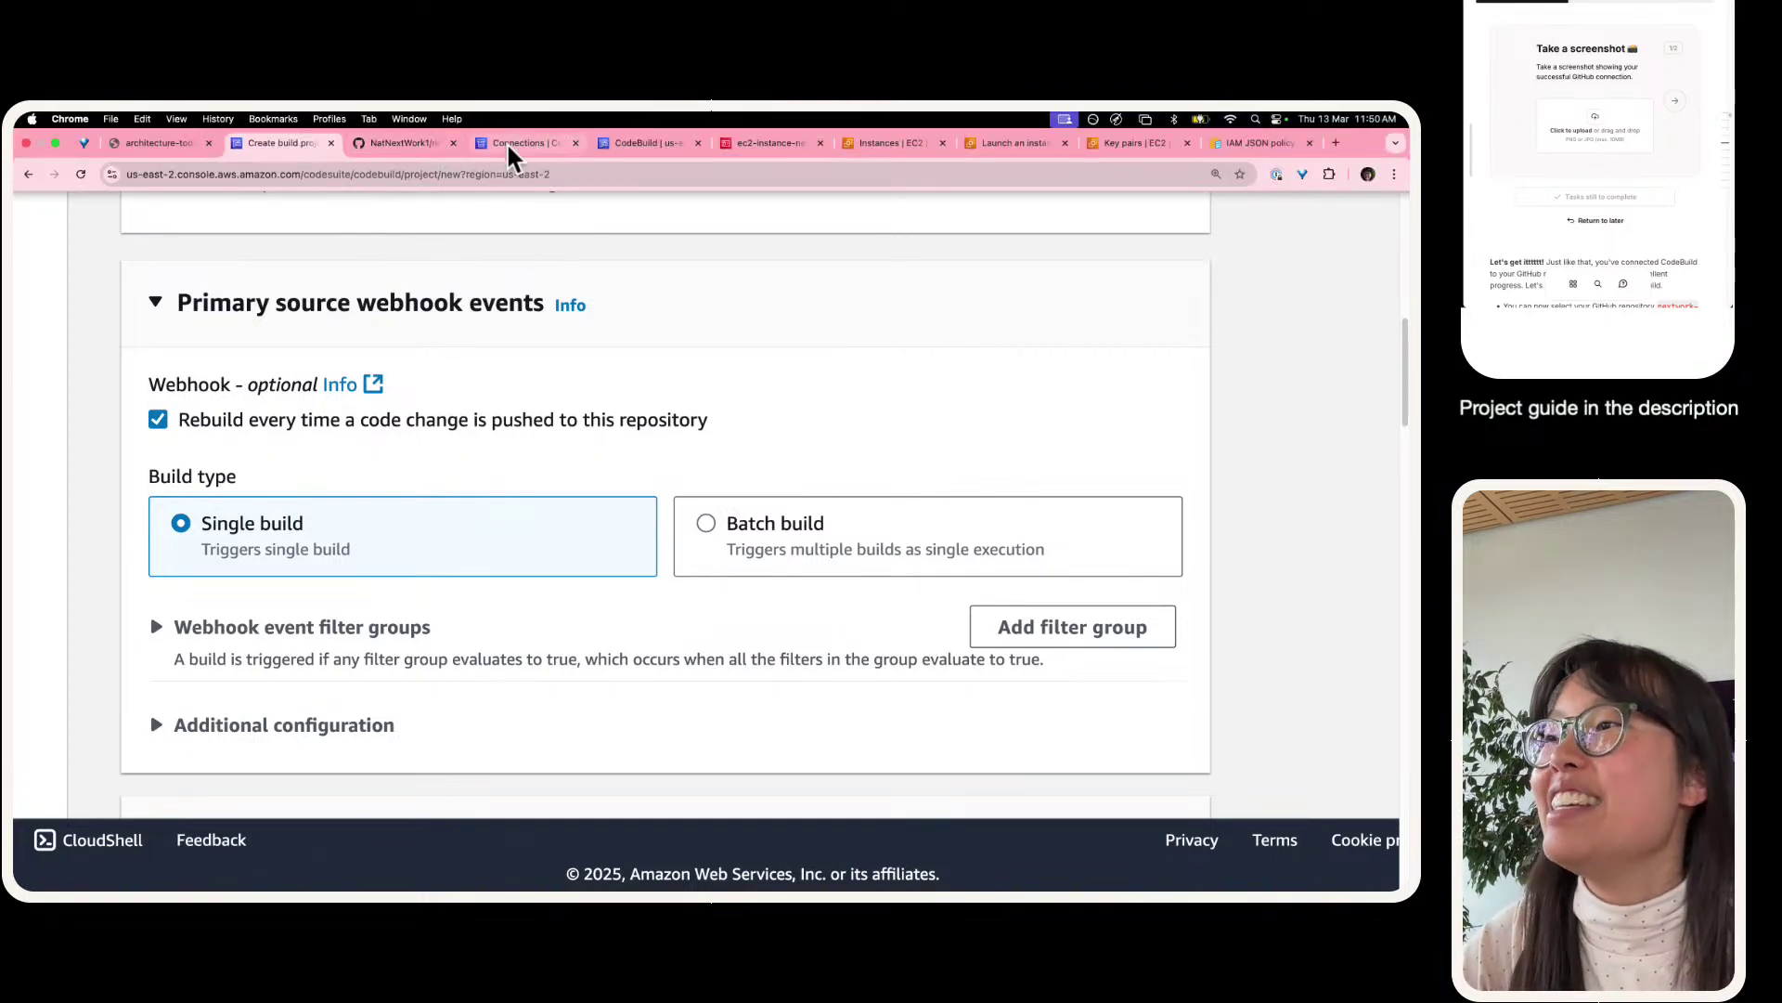
left_click(510, 144)
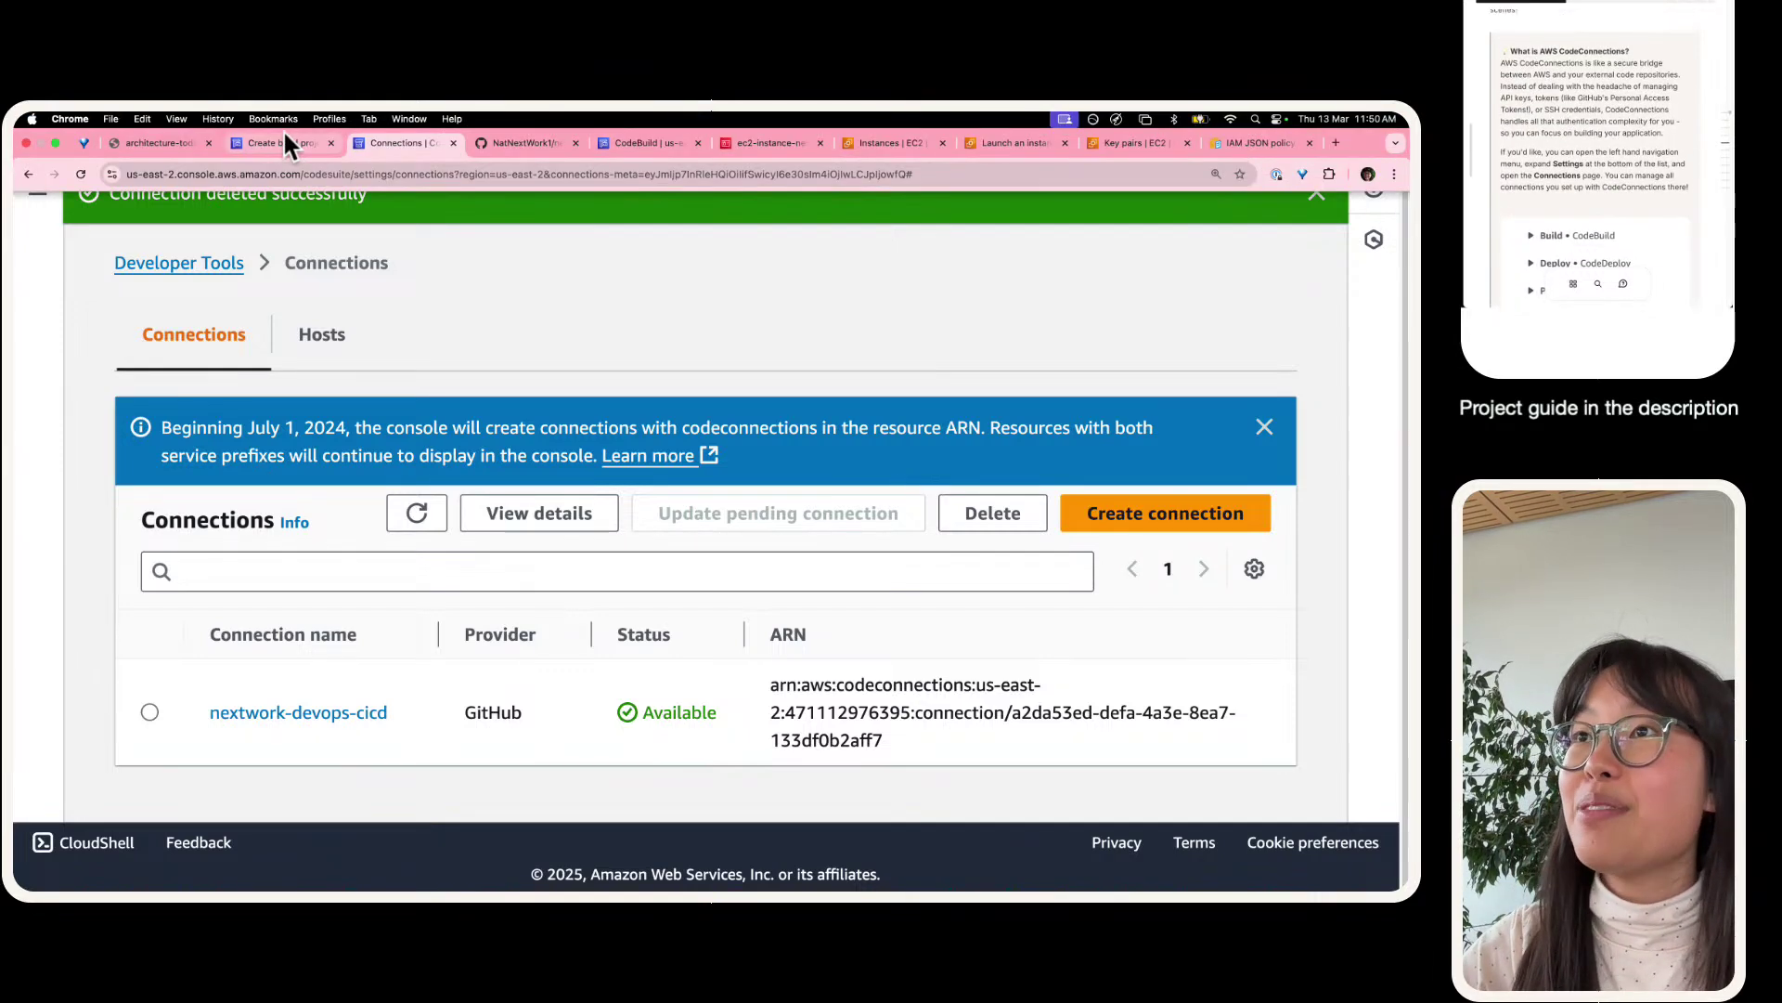
left_click(282, 140)
scroll(403, 341, "up", 6)
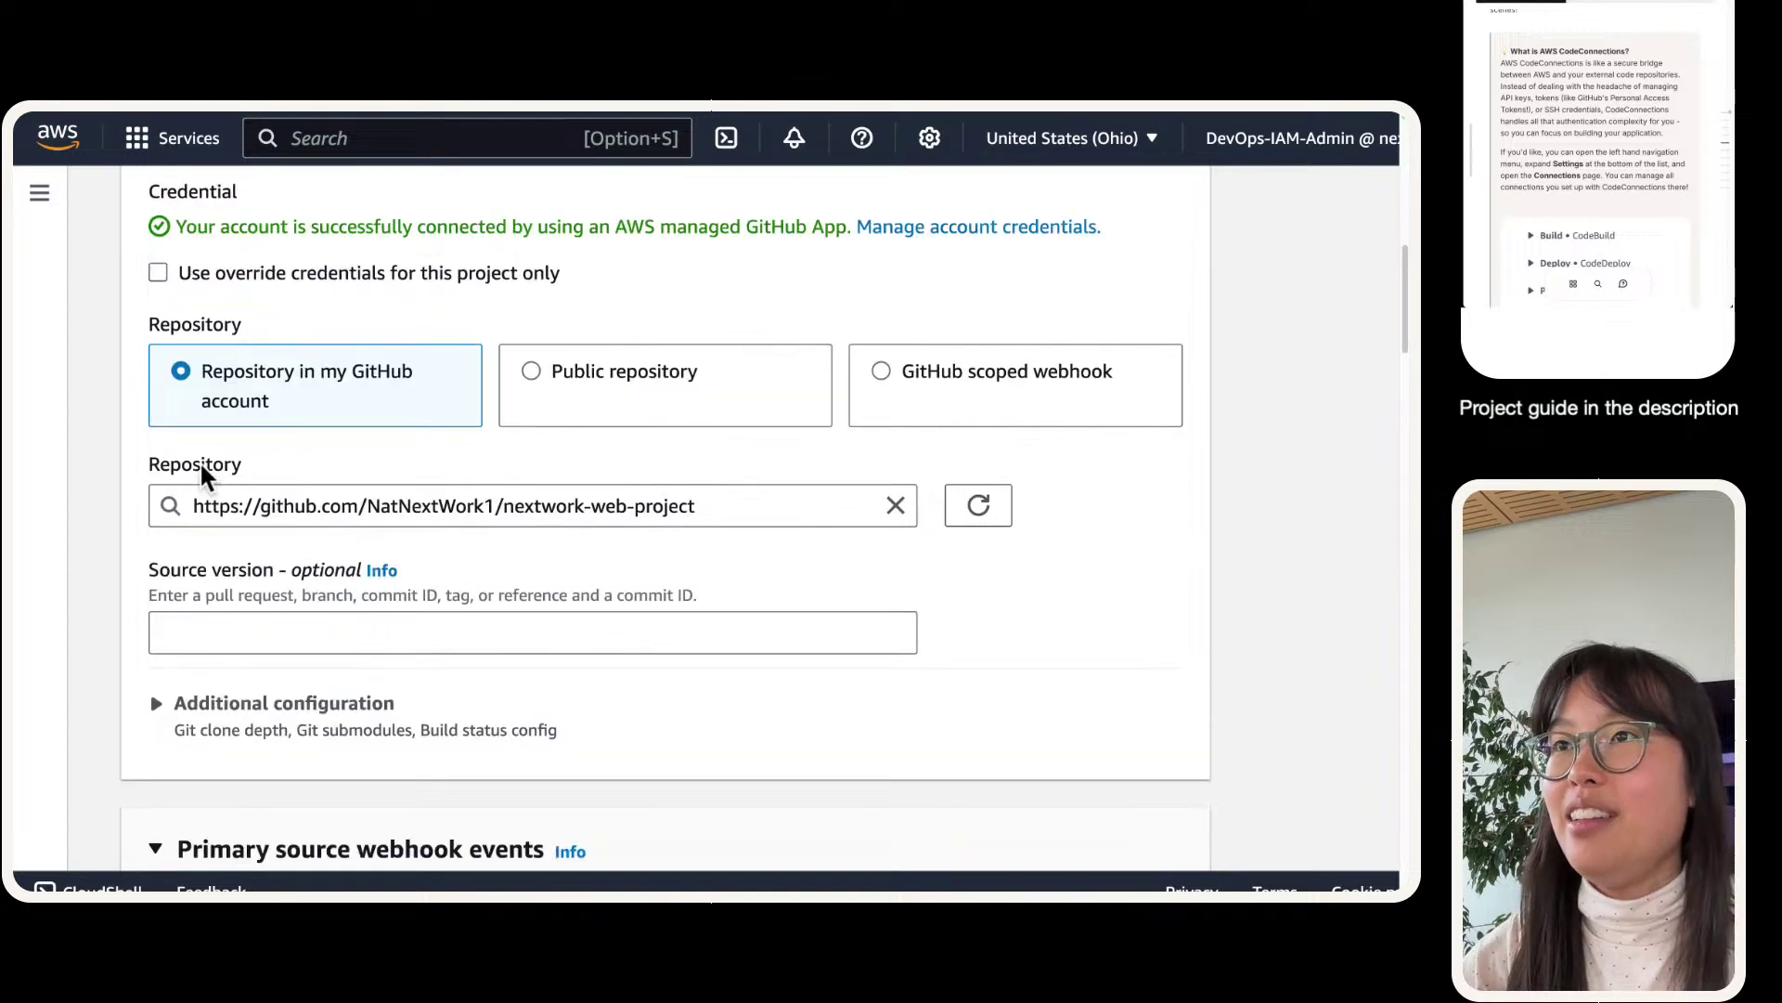
- Screenshot the Source section showing the GitHub connection and upload it to the guide
scroll(199, 460, "up", 4)
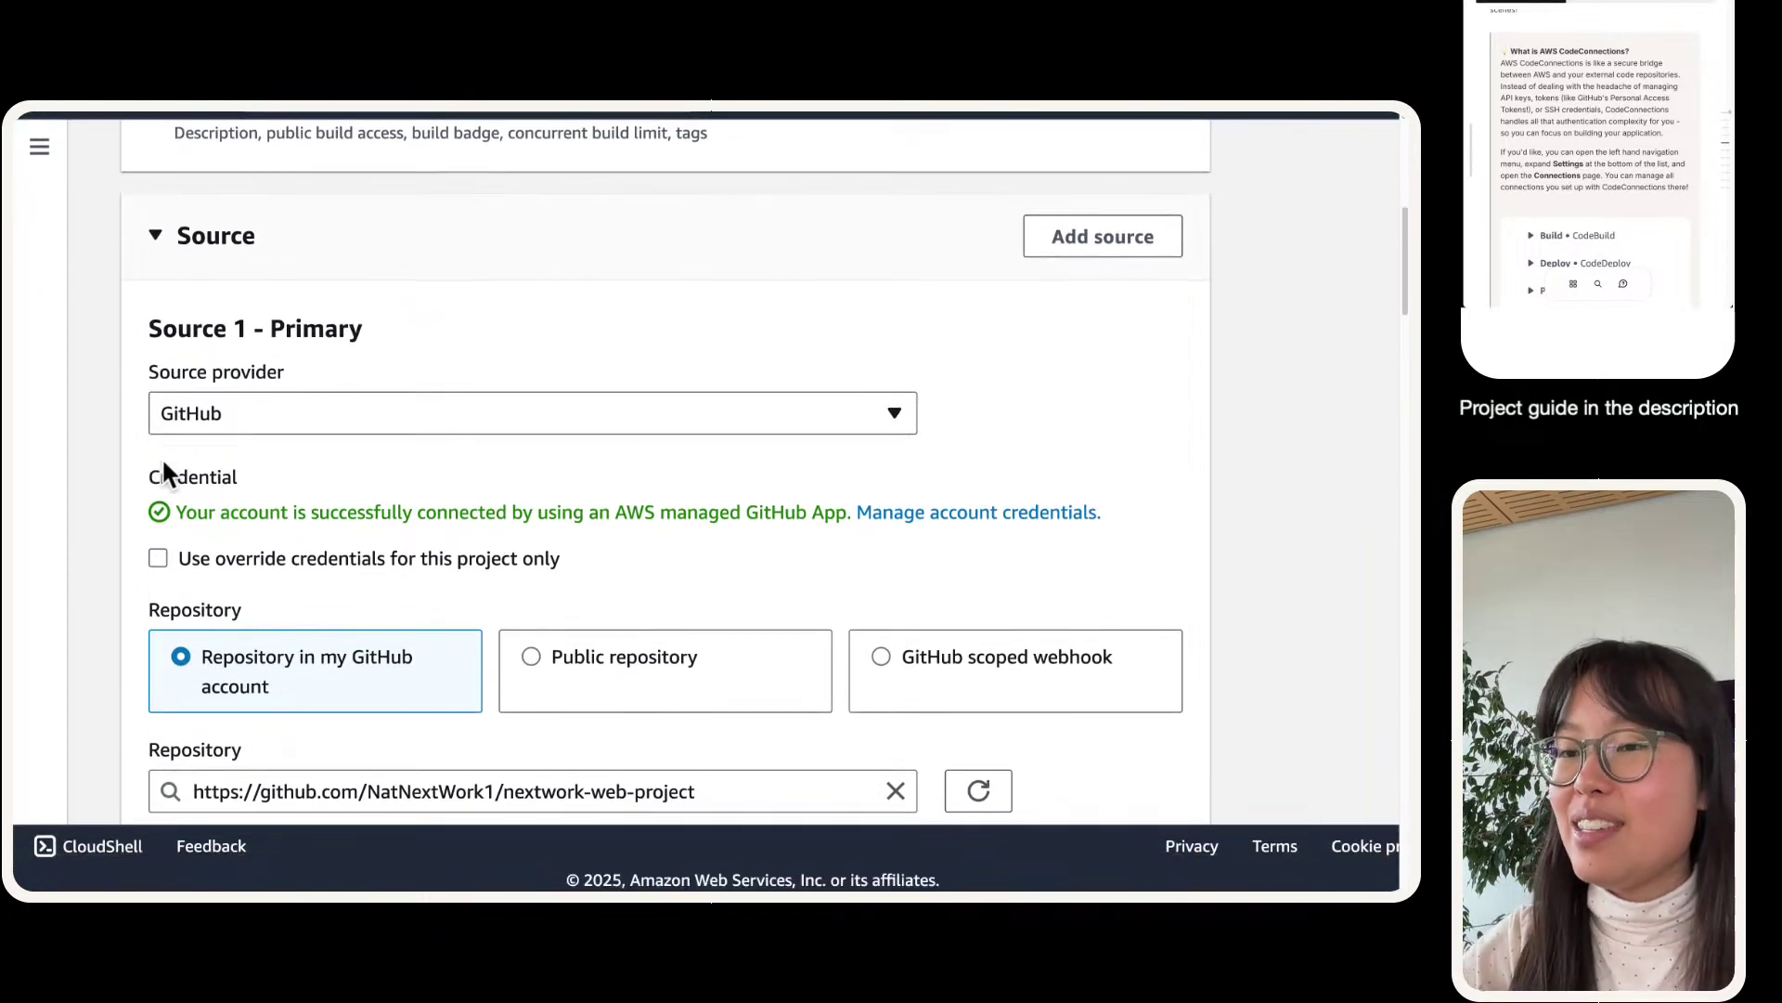
scroll(143, 450, "down", 2)
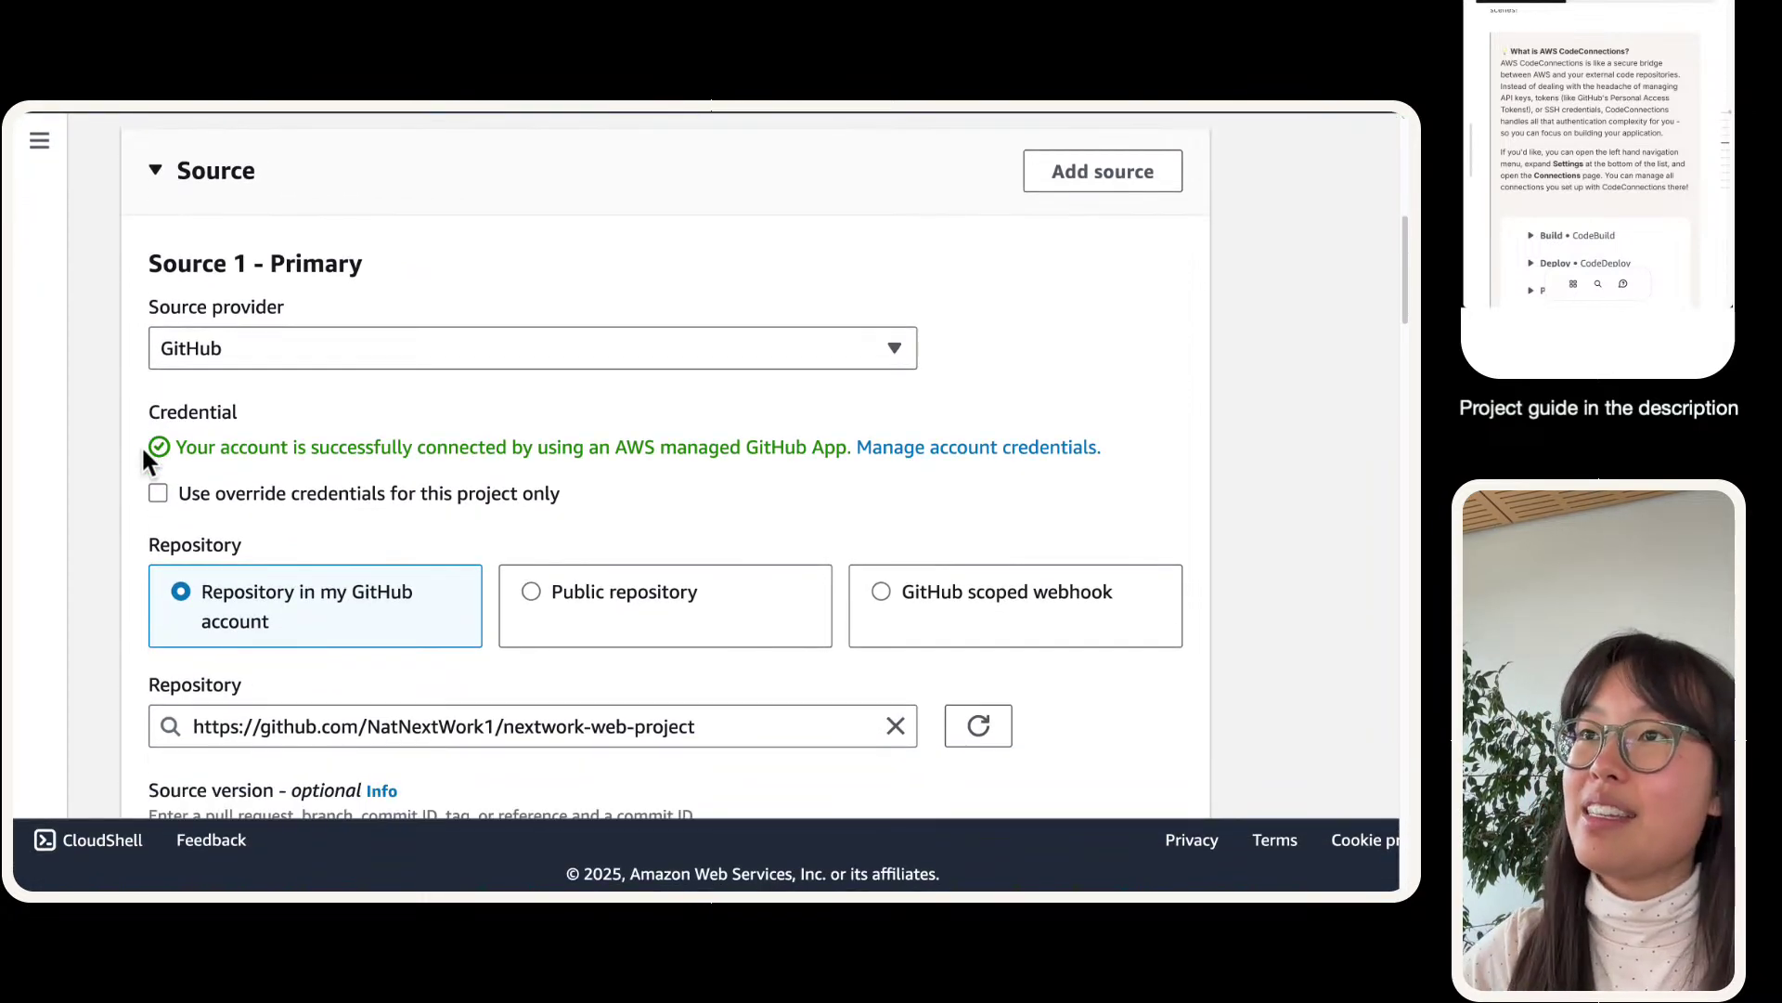
key("super+shift+4")
left_click_drag(114, 119, 1219, 768)
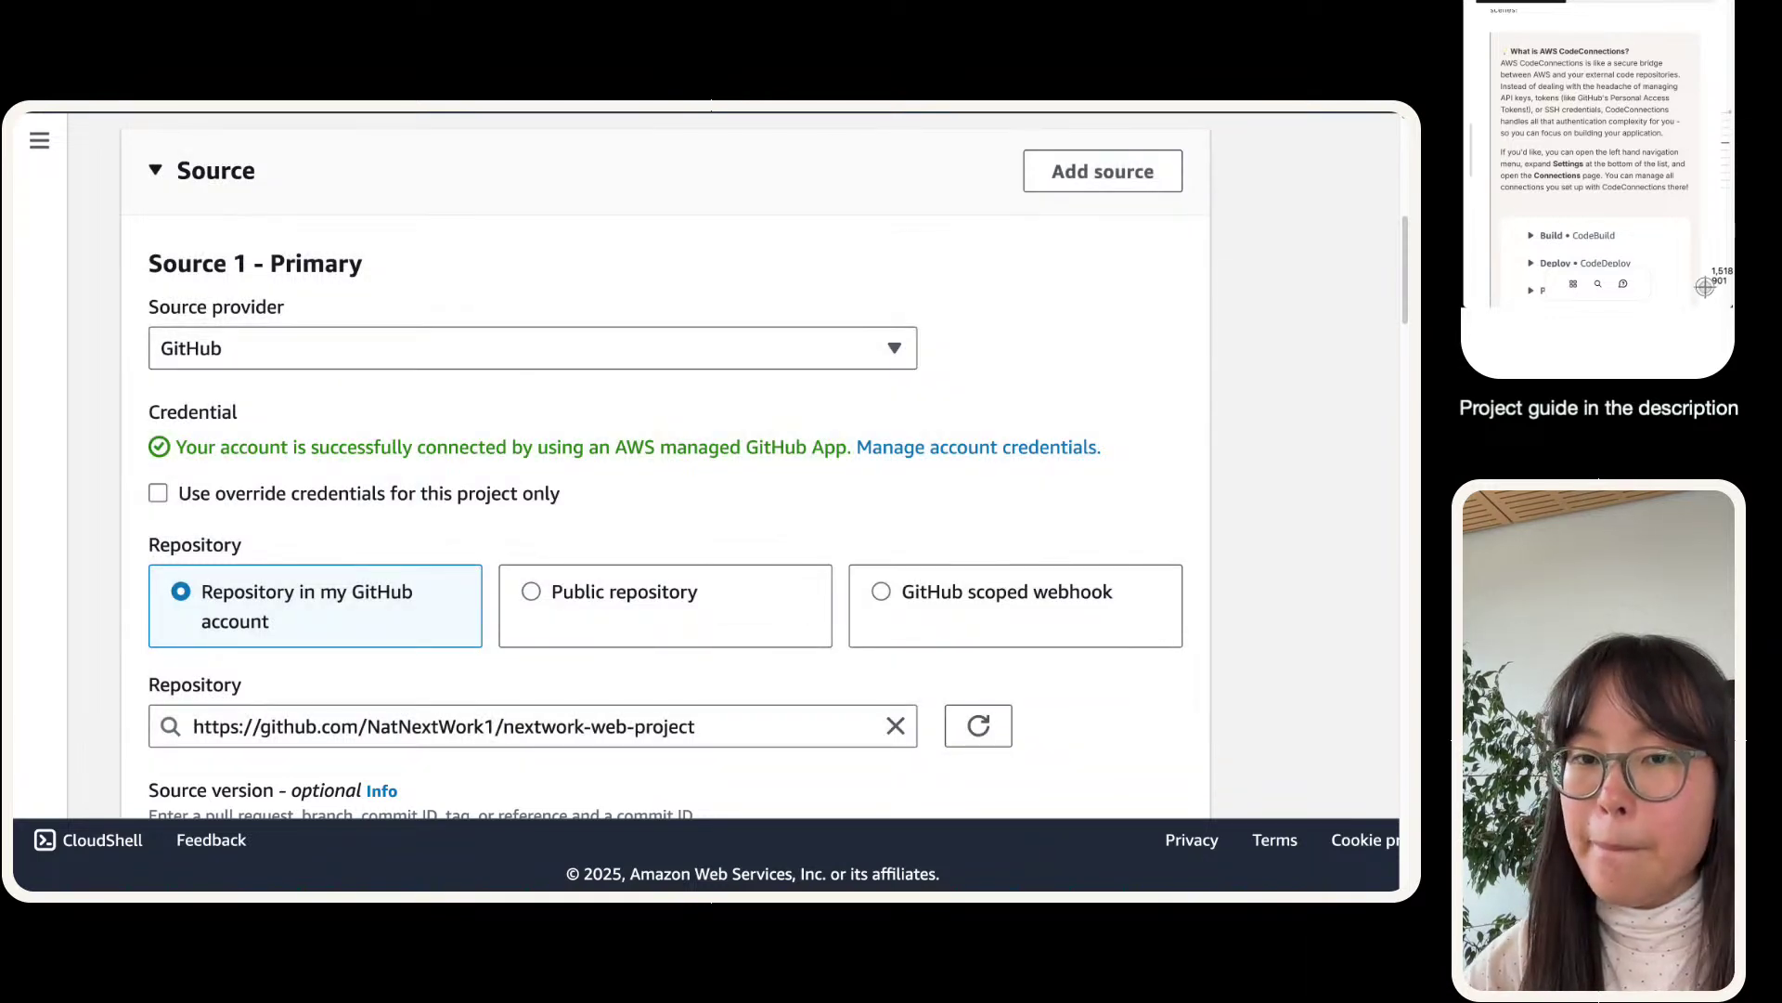
scroll(1584, 179, "down", 5)
left_click_drag(1705, 286, 1596, 228)
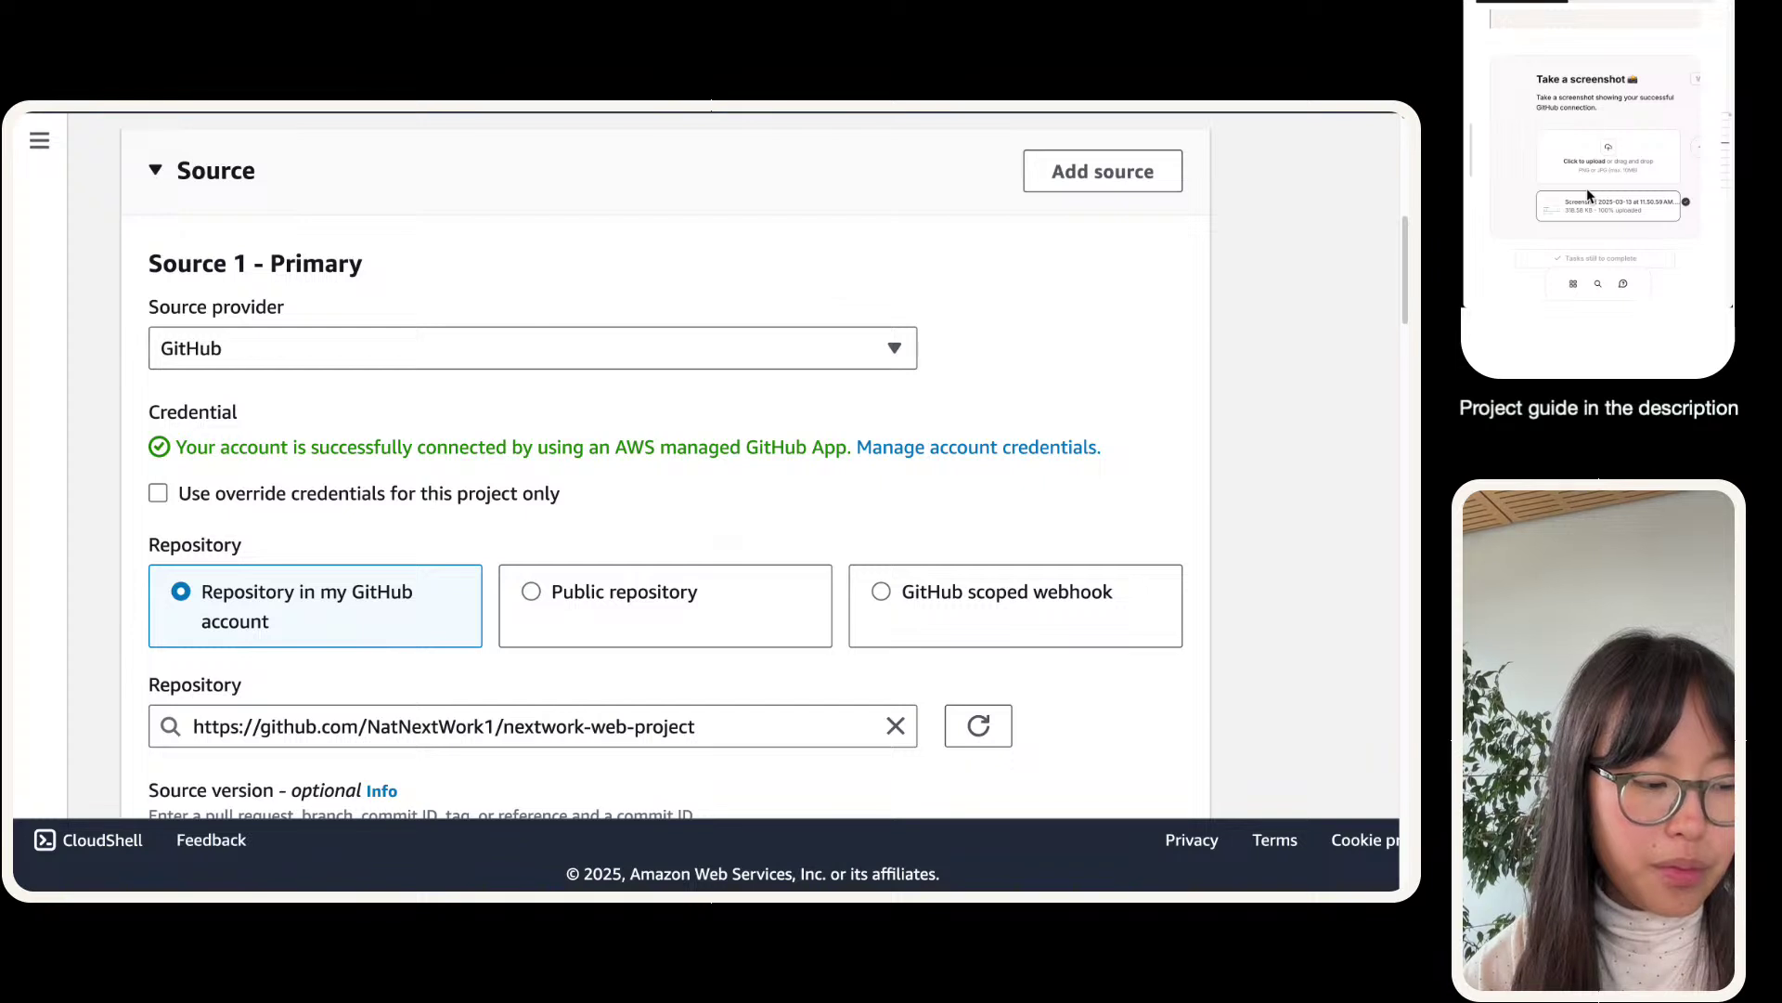
- Advance to the next guide question and paste its sentence starter into the answer
left_click(1698, 145)
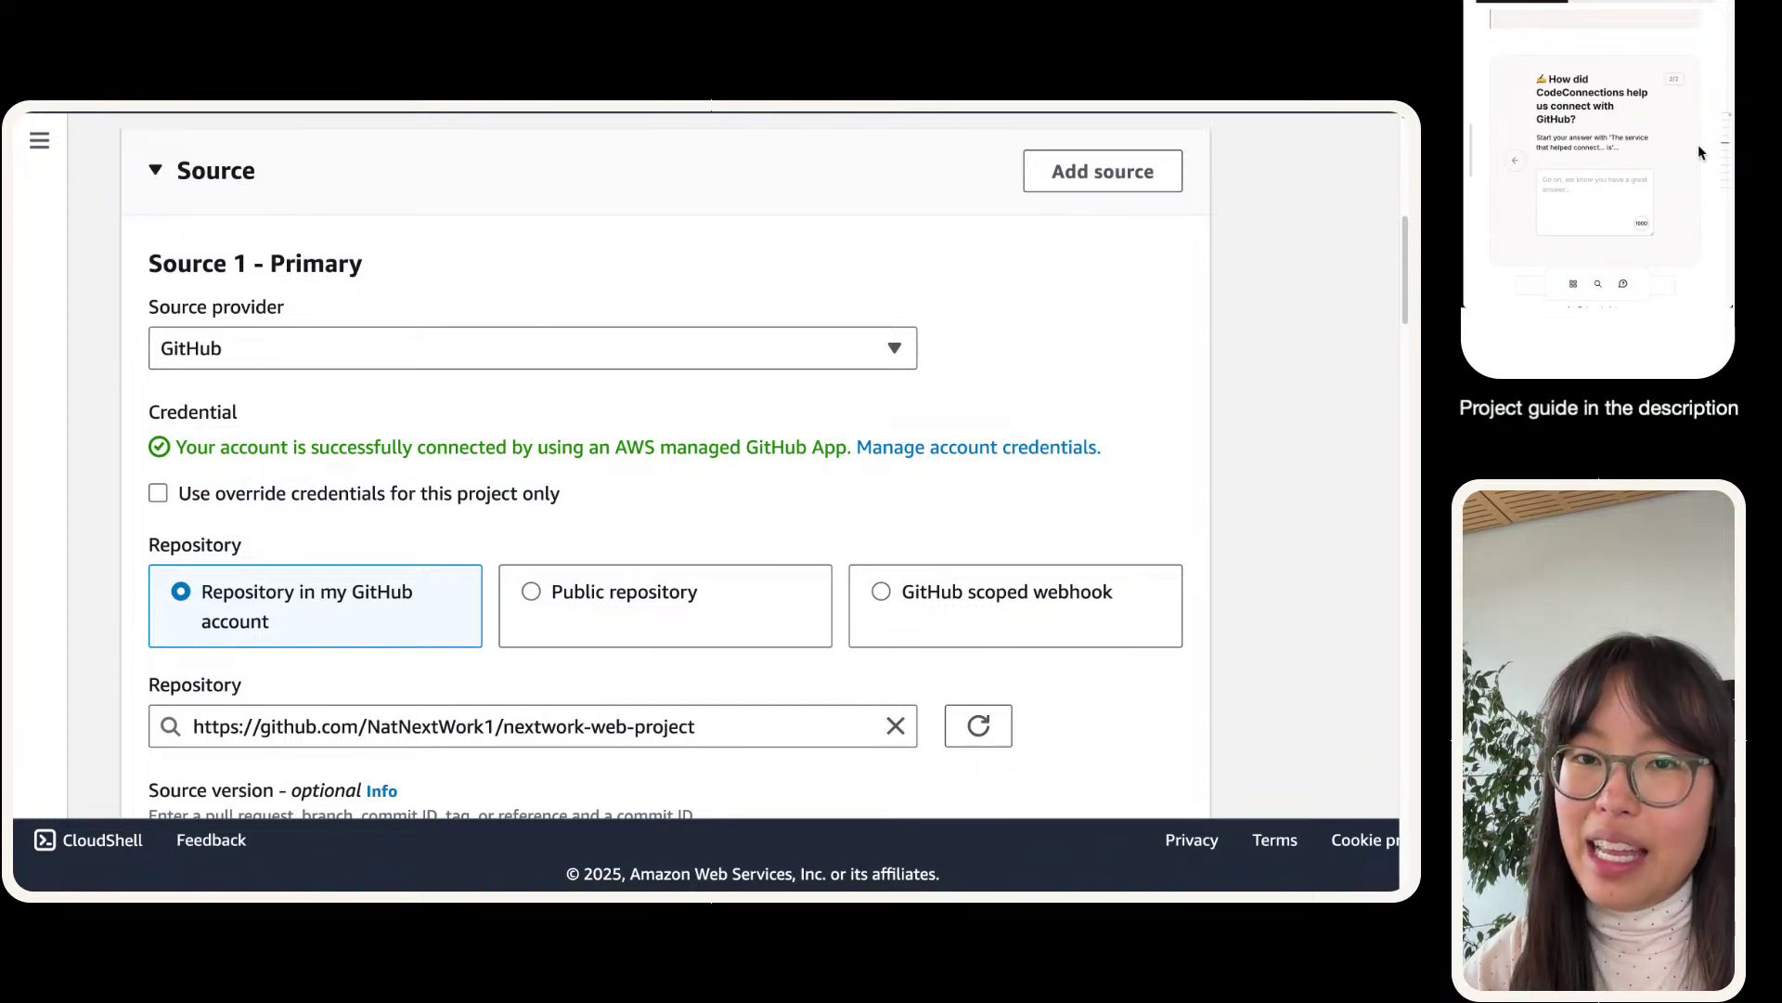
left_click(1566, 196)
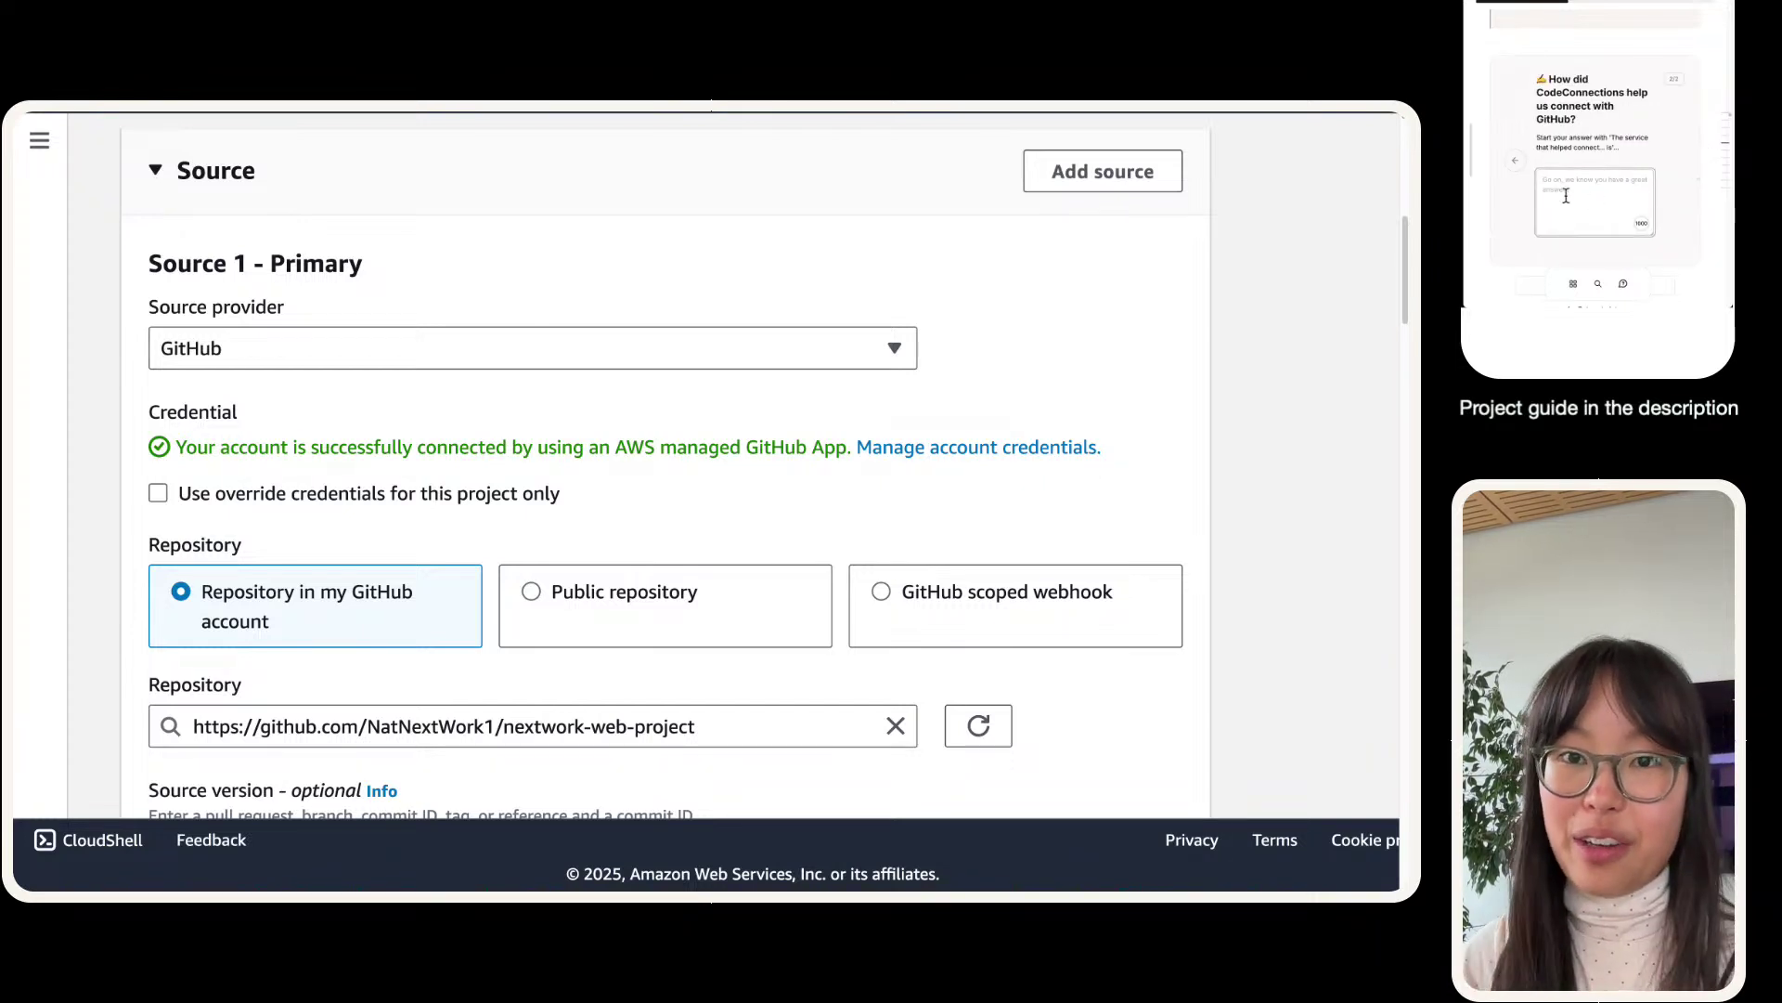
left_click_drag(1611, 137, 1613, 147)
key("ctrl+c")
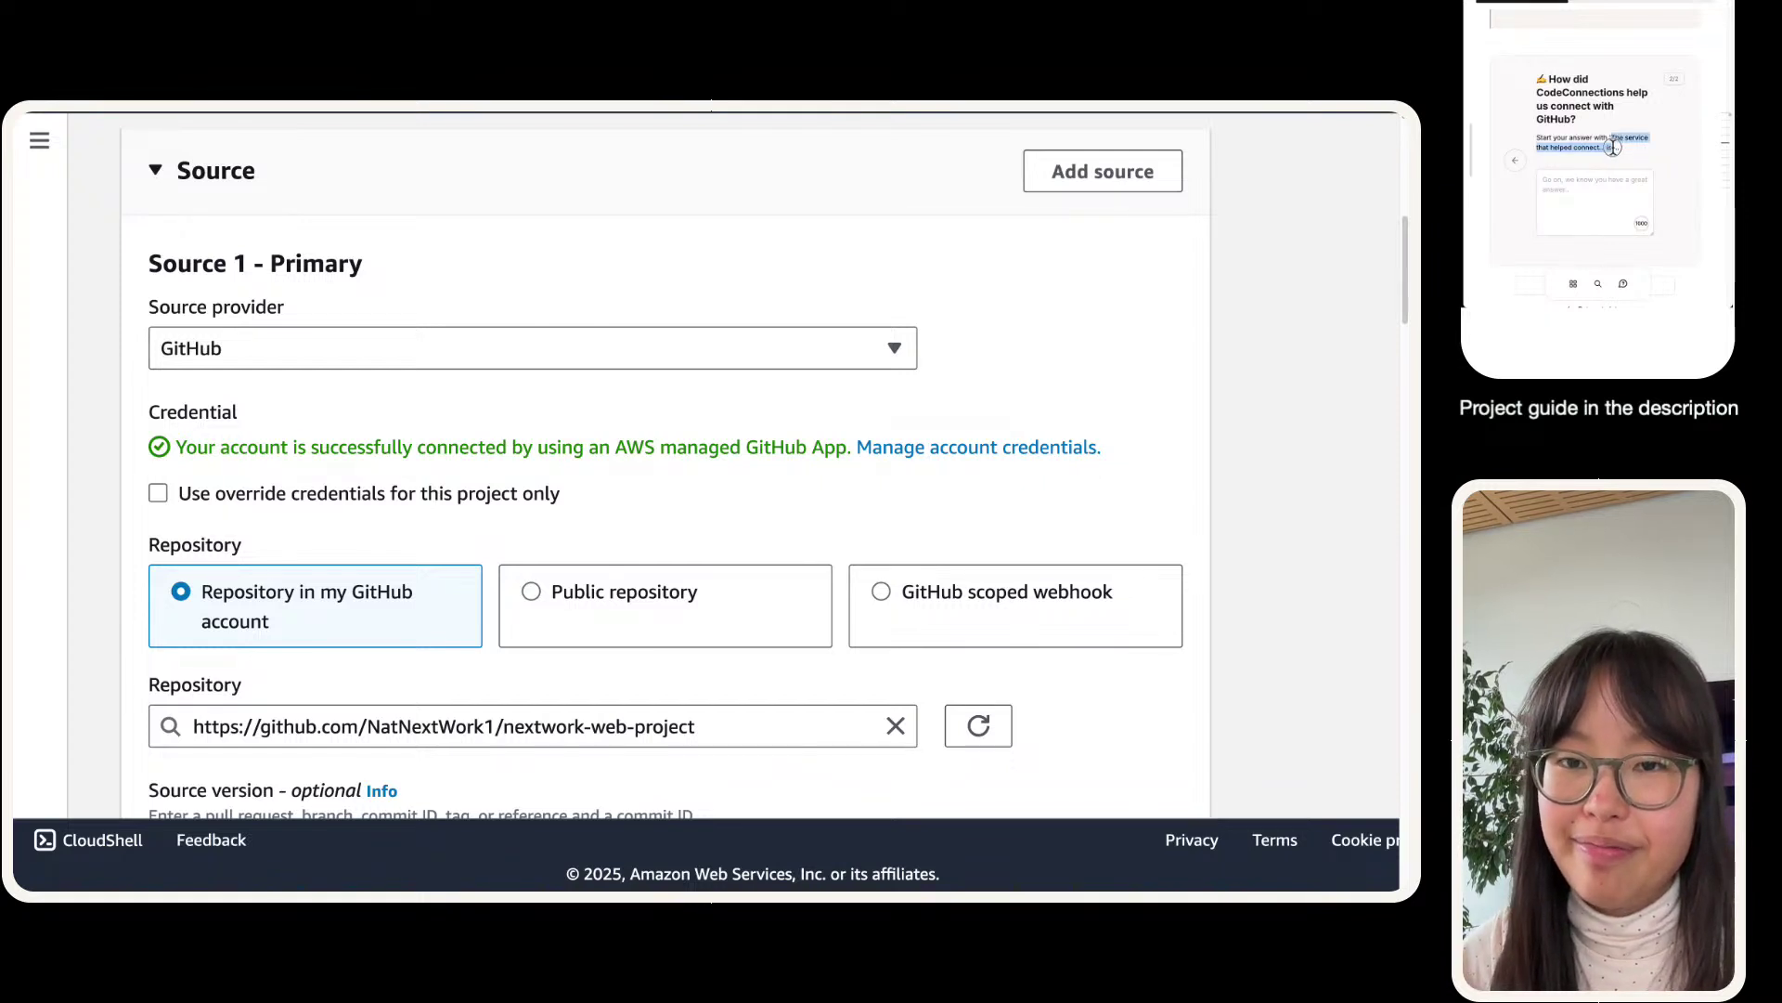
left_click(1587, 195)
key("ctrl+v")
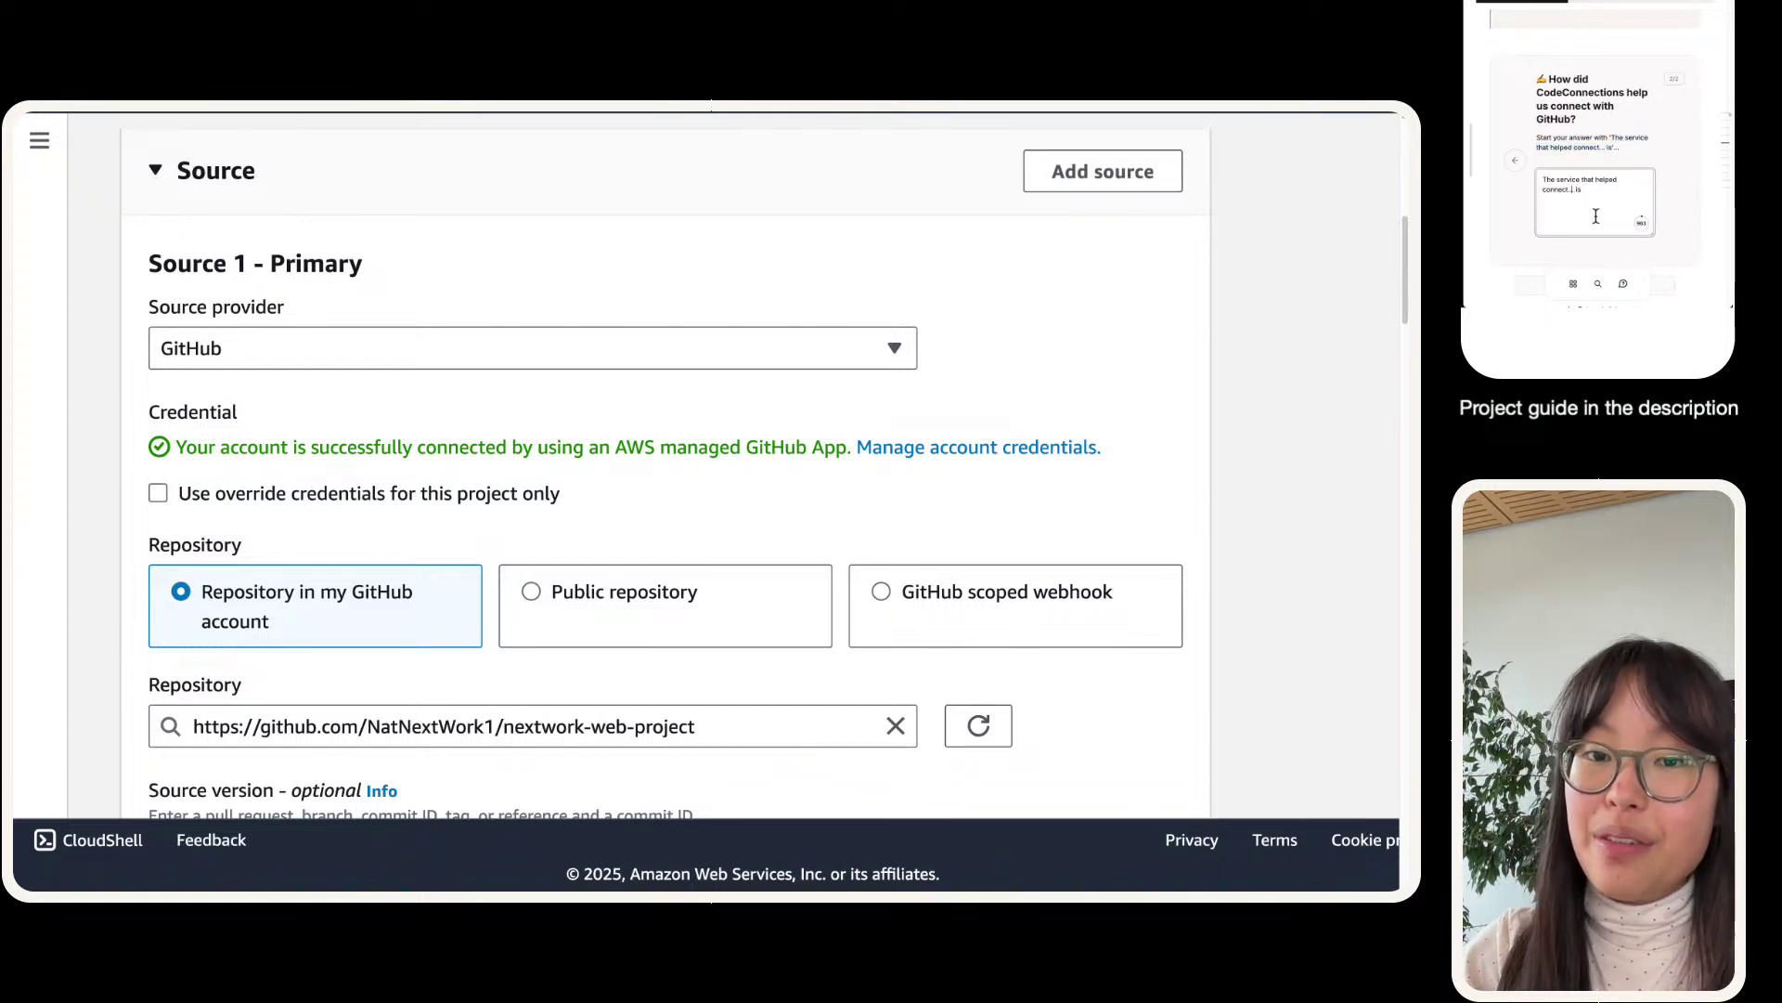
key("Left")
key("Left")
key("Left")
key("BackSpace")
key("BackSpace")
key("BackSpace")
- Explain that AWS CodeConnections securely links our environment to GitHub with the correct permissions
type("our AWS")
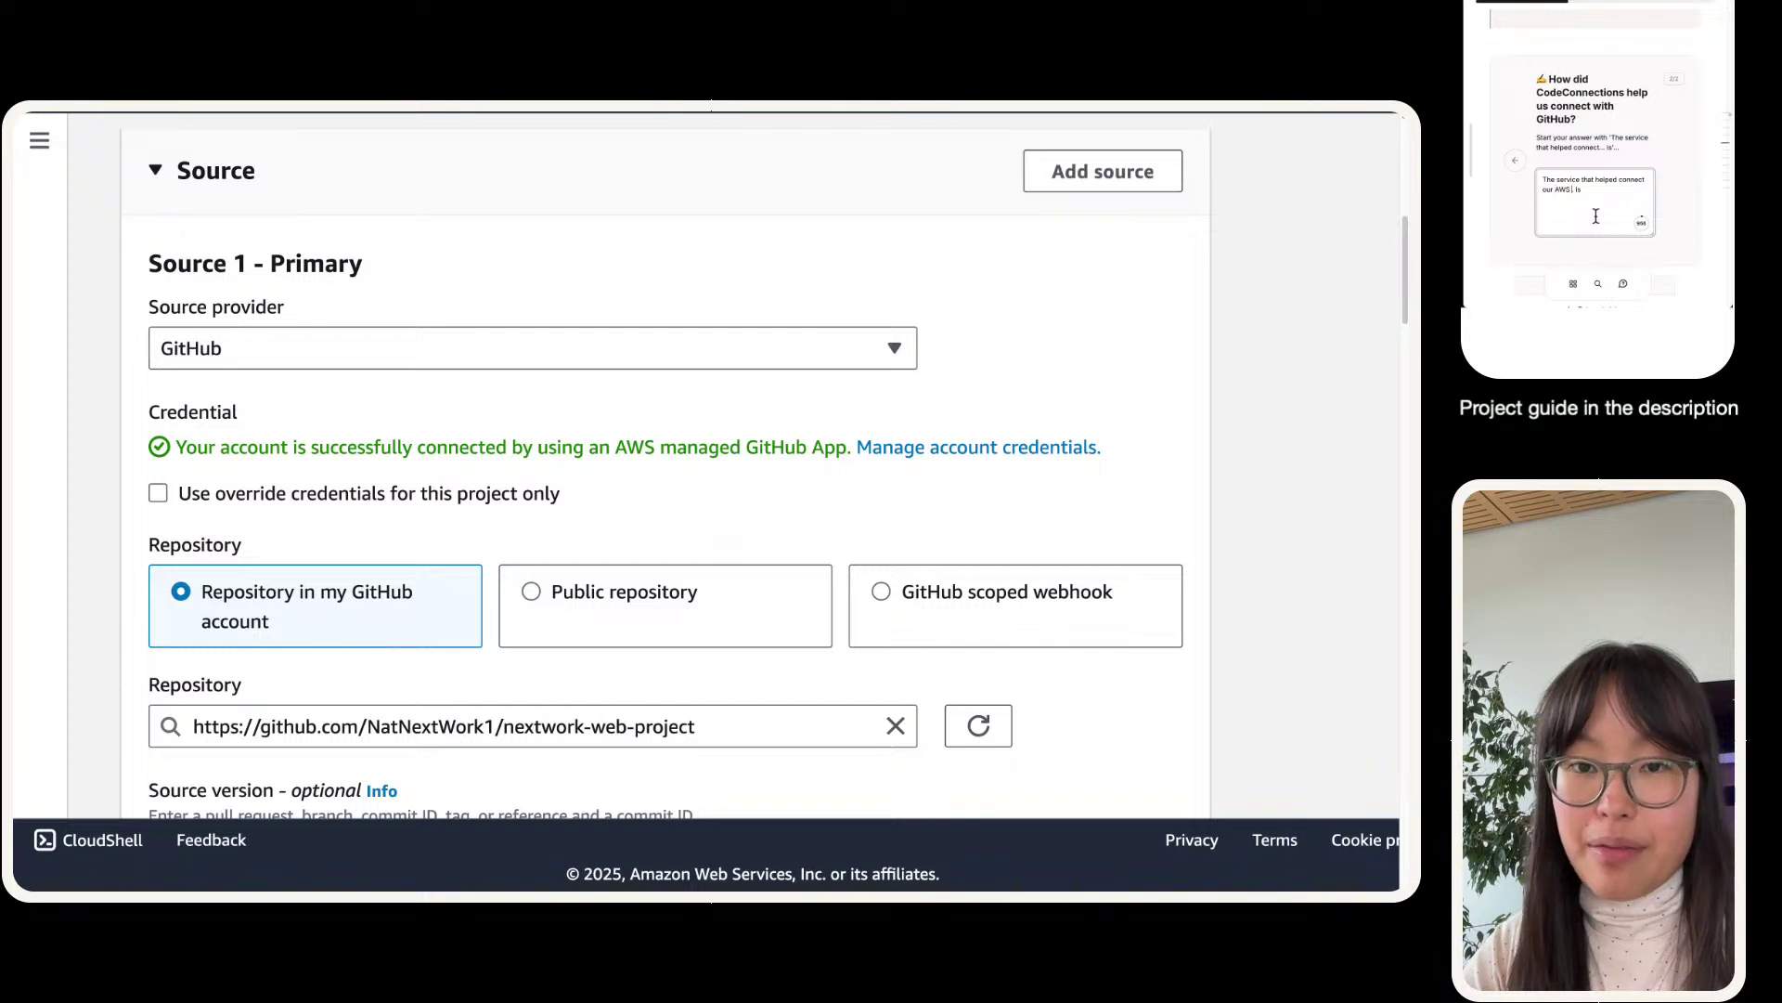
type(" environment with Git ")
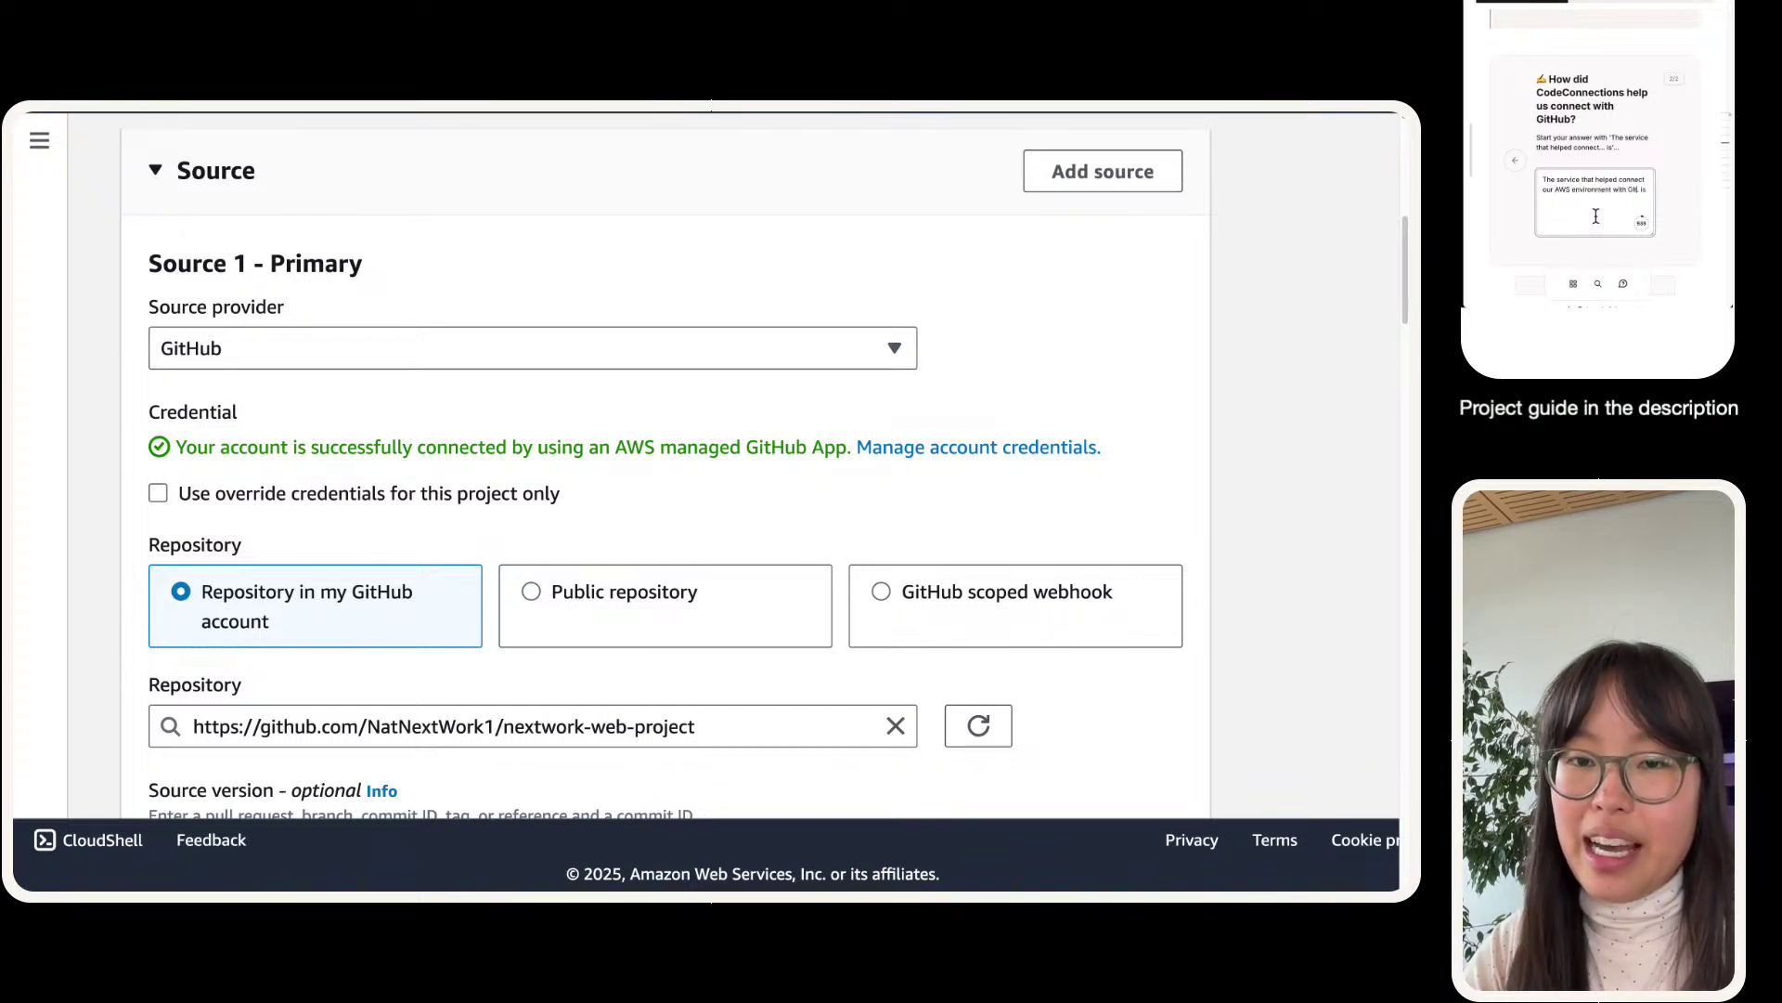
type("Hub is ")
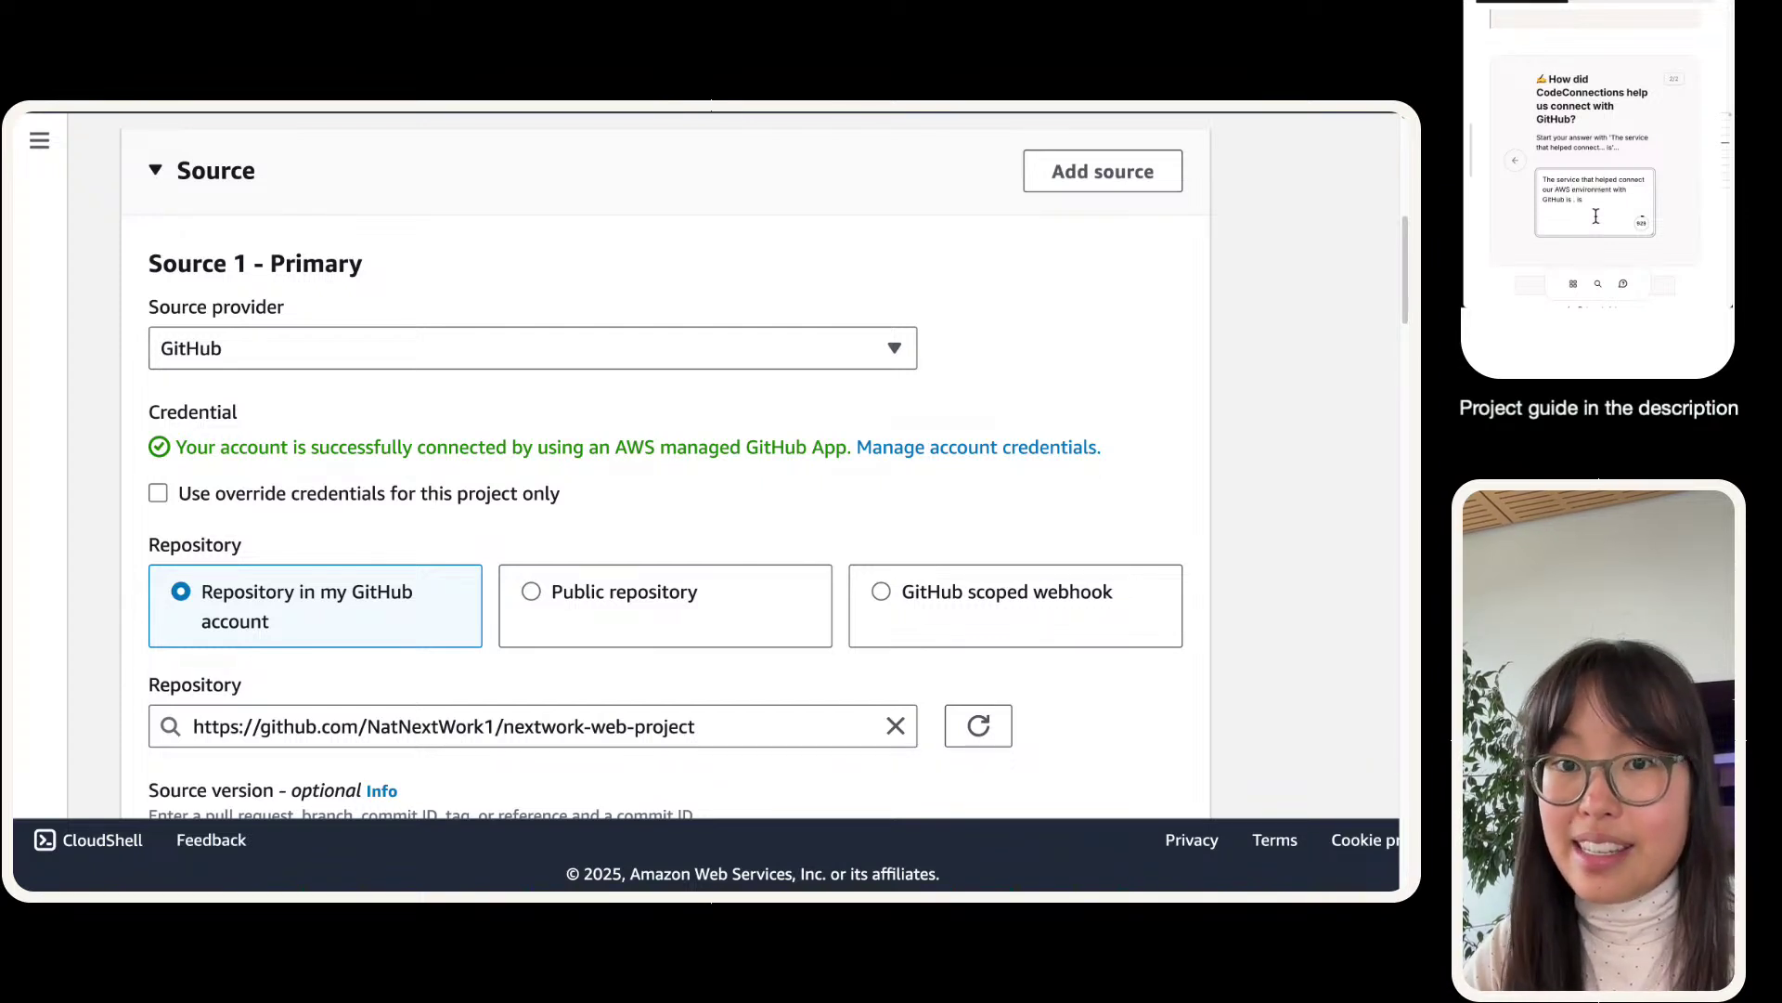
type("AWS CodeConnections")
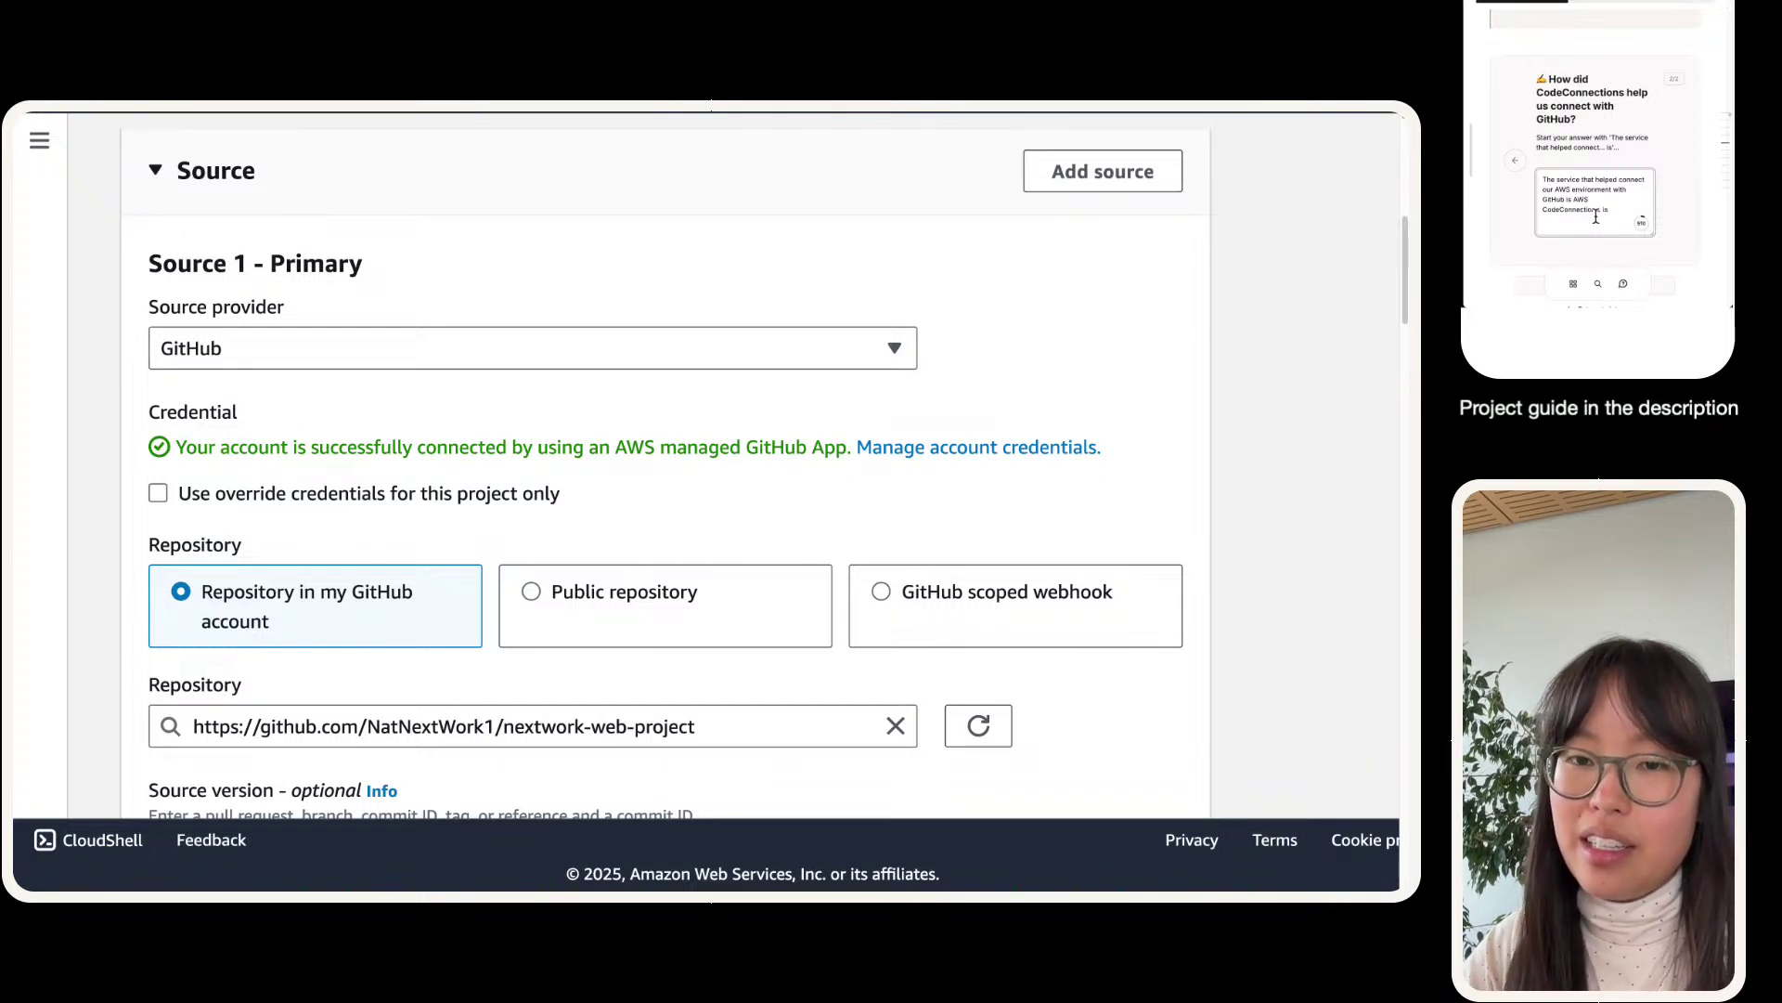
type(". CodeConne")
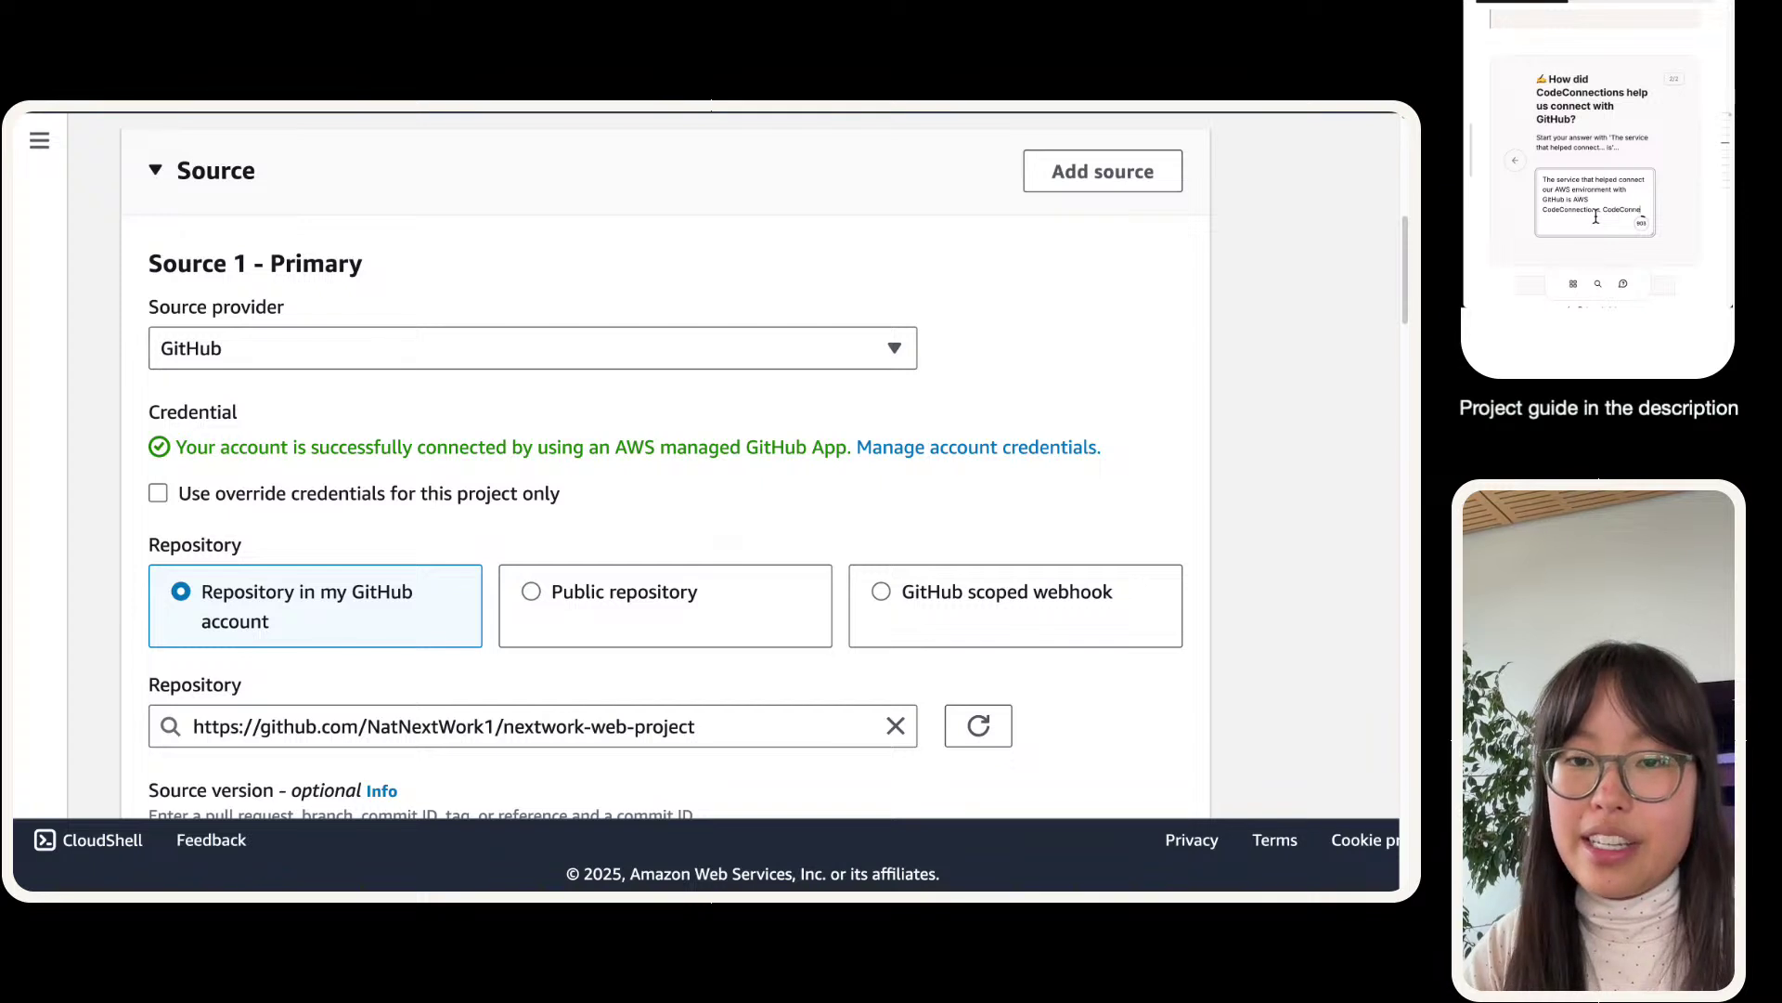
type("ctions als")
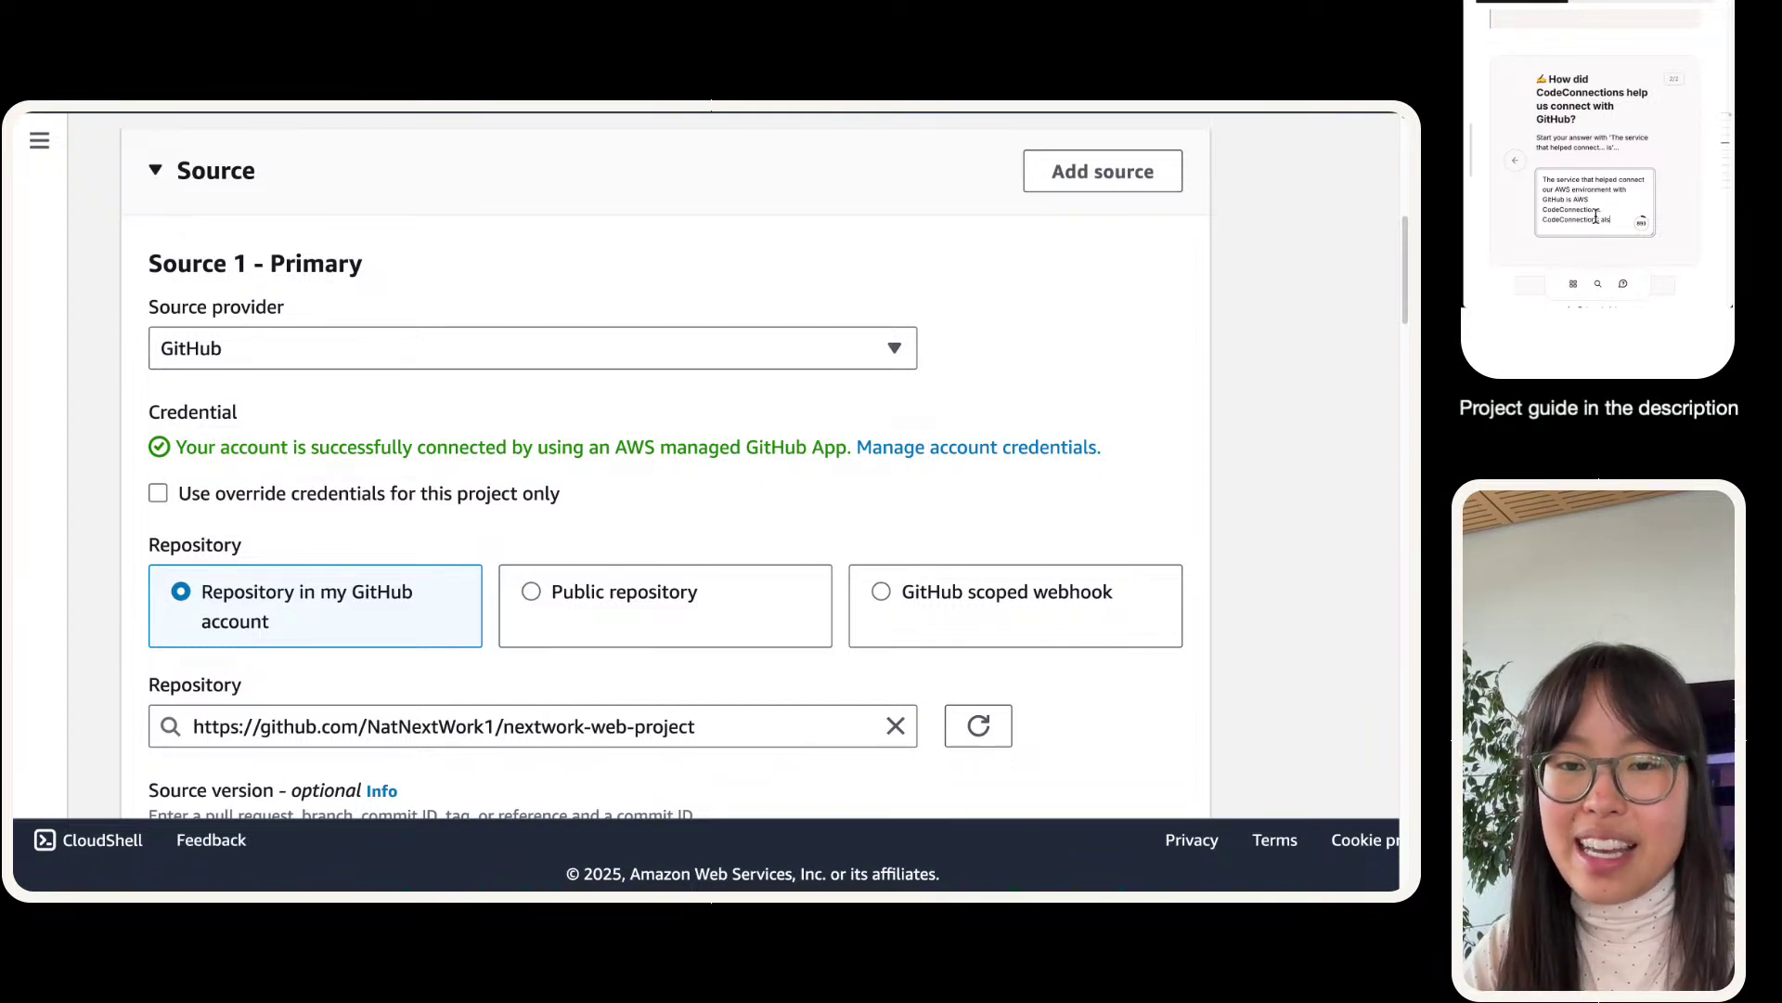
type("o lets us conne")
type("ct ")
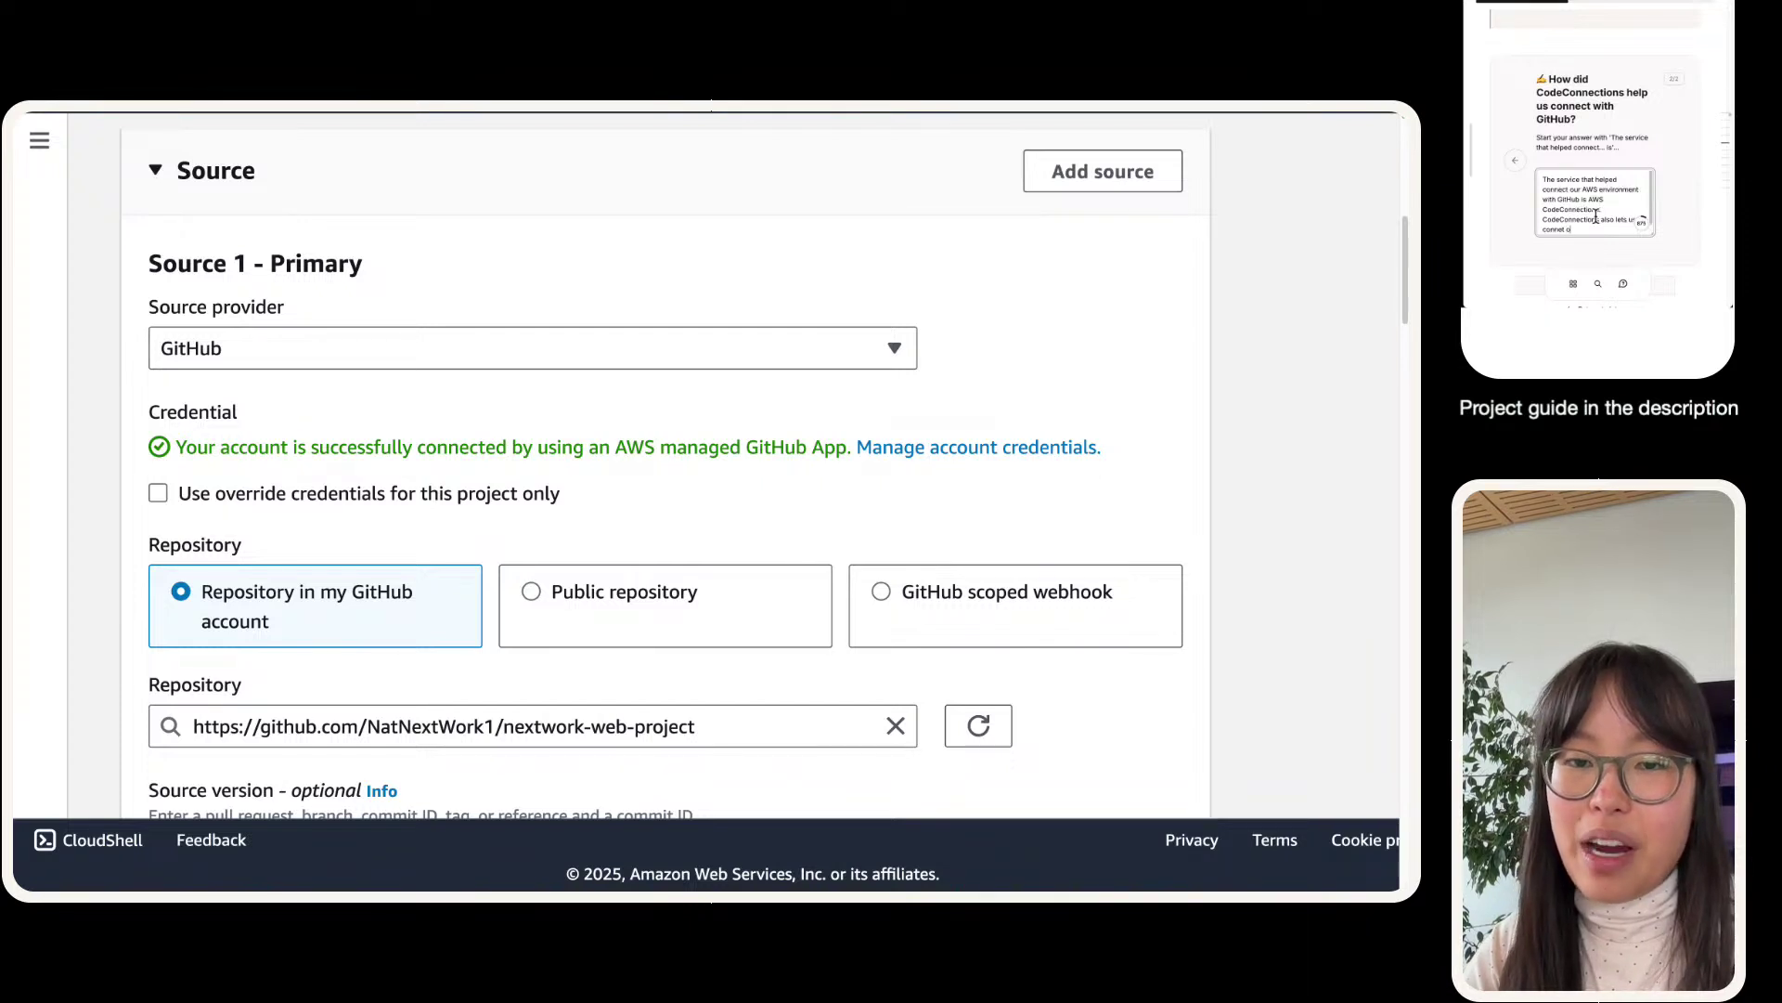
type("our envi")
key("BackSpace")
key("BackSpace")
key("BackSpace")
key("BackSpace")
key("BackSpace")
key("BackSpace")
key("BackSpace")
key("BackSpace")
key("BackSpace")
key("BackSpace")
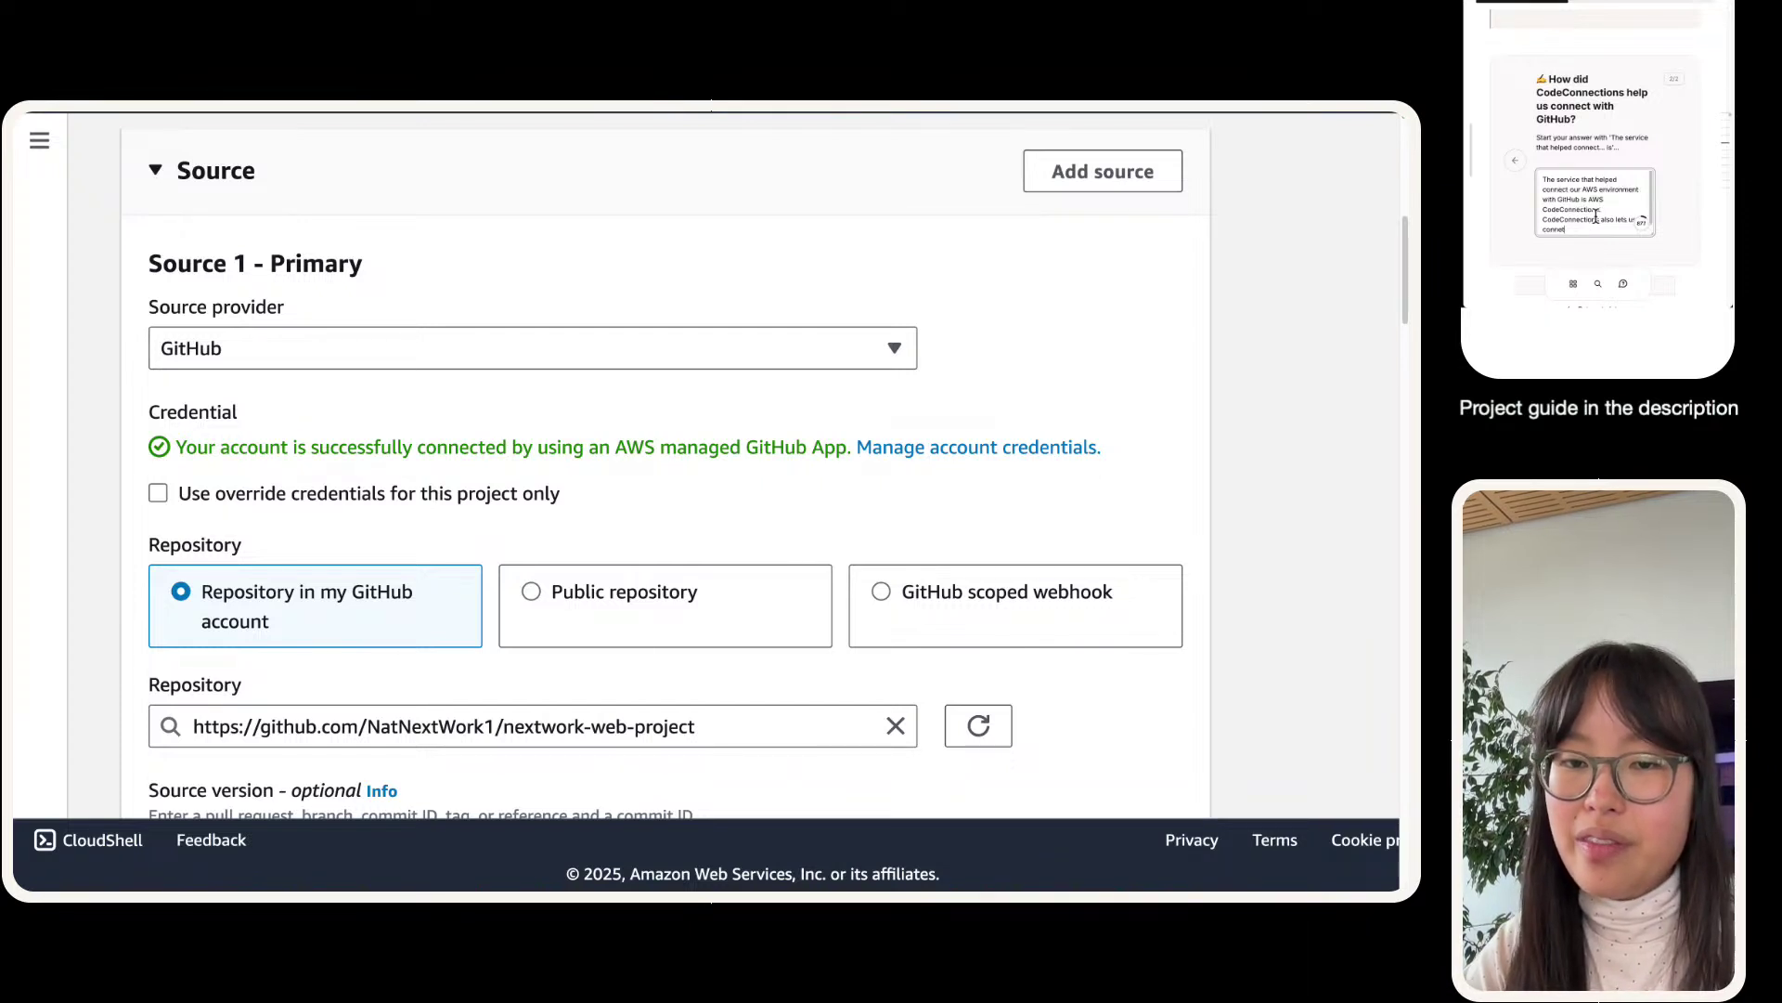
type("t our environment with our")
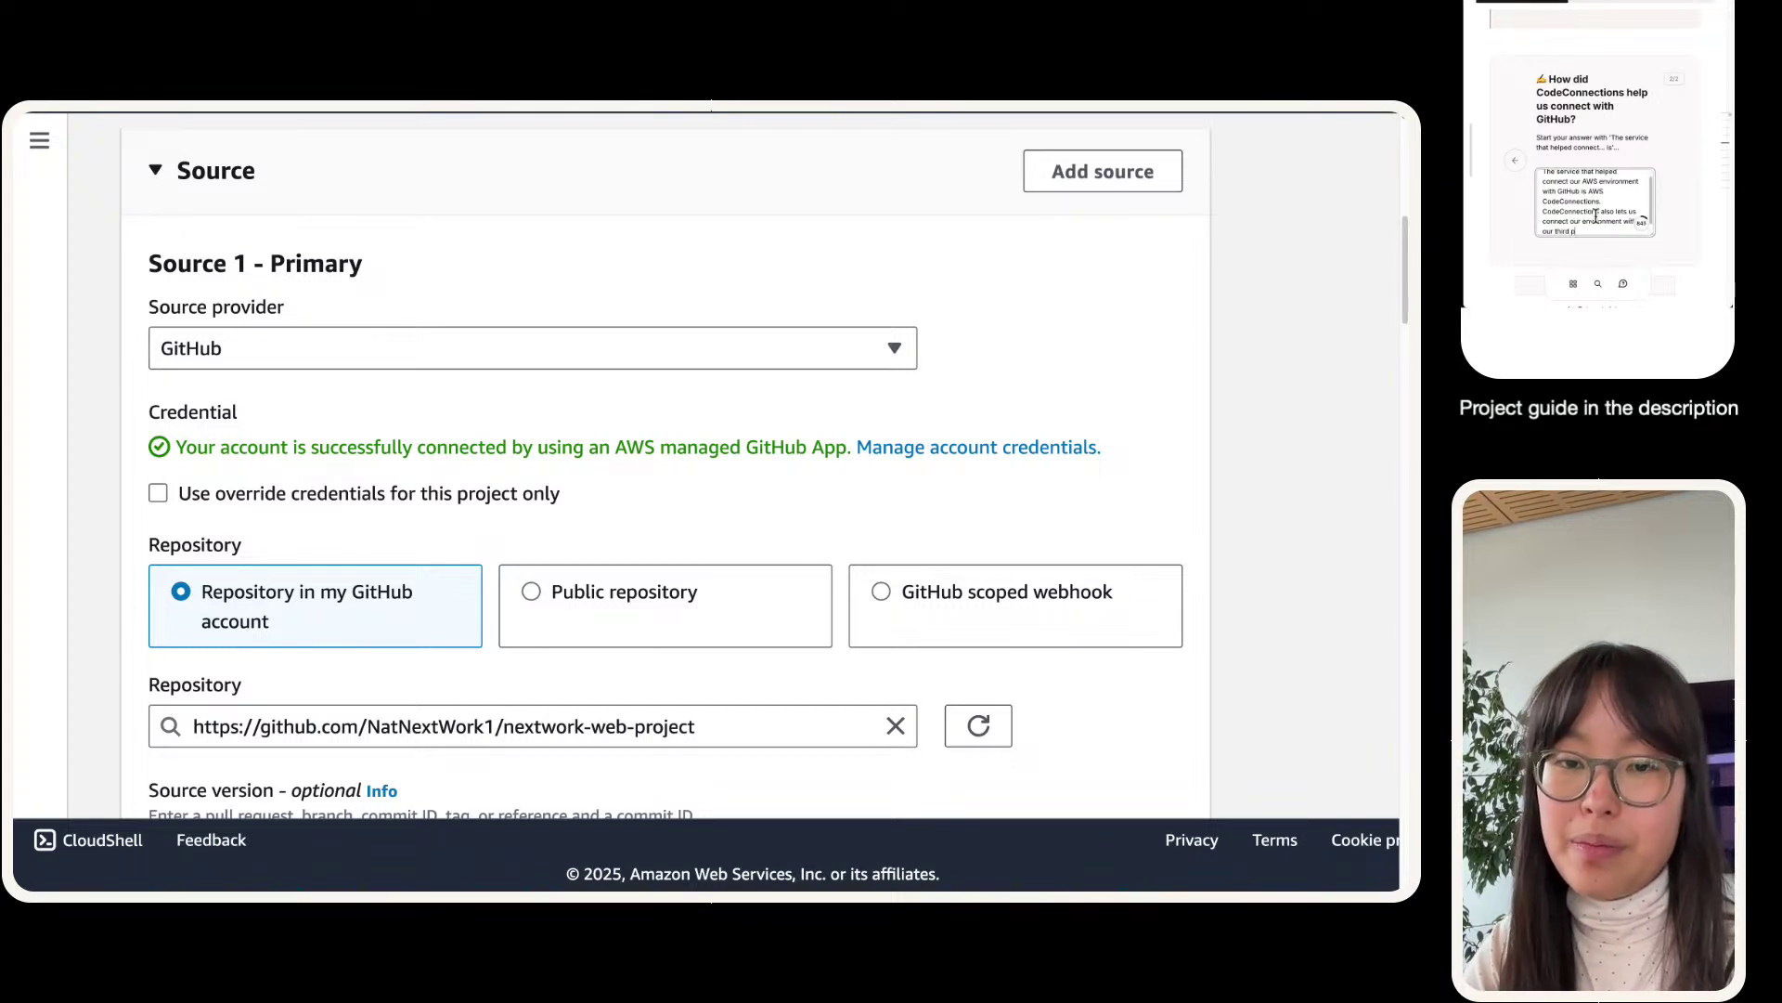
type(" third party platform")
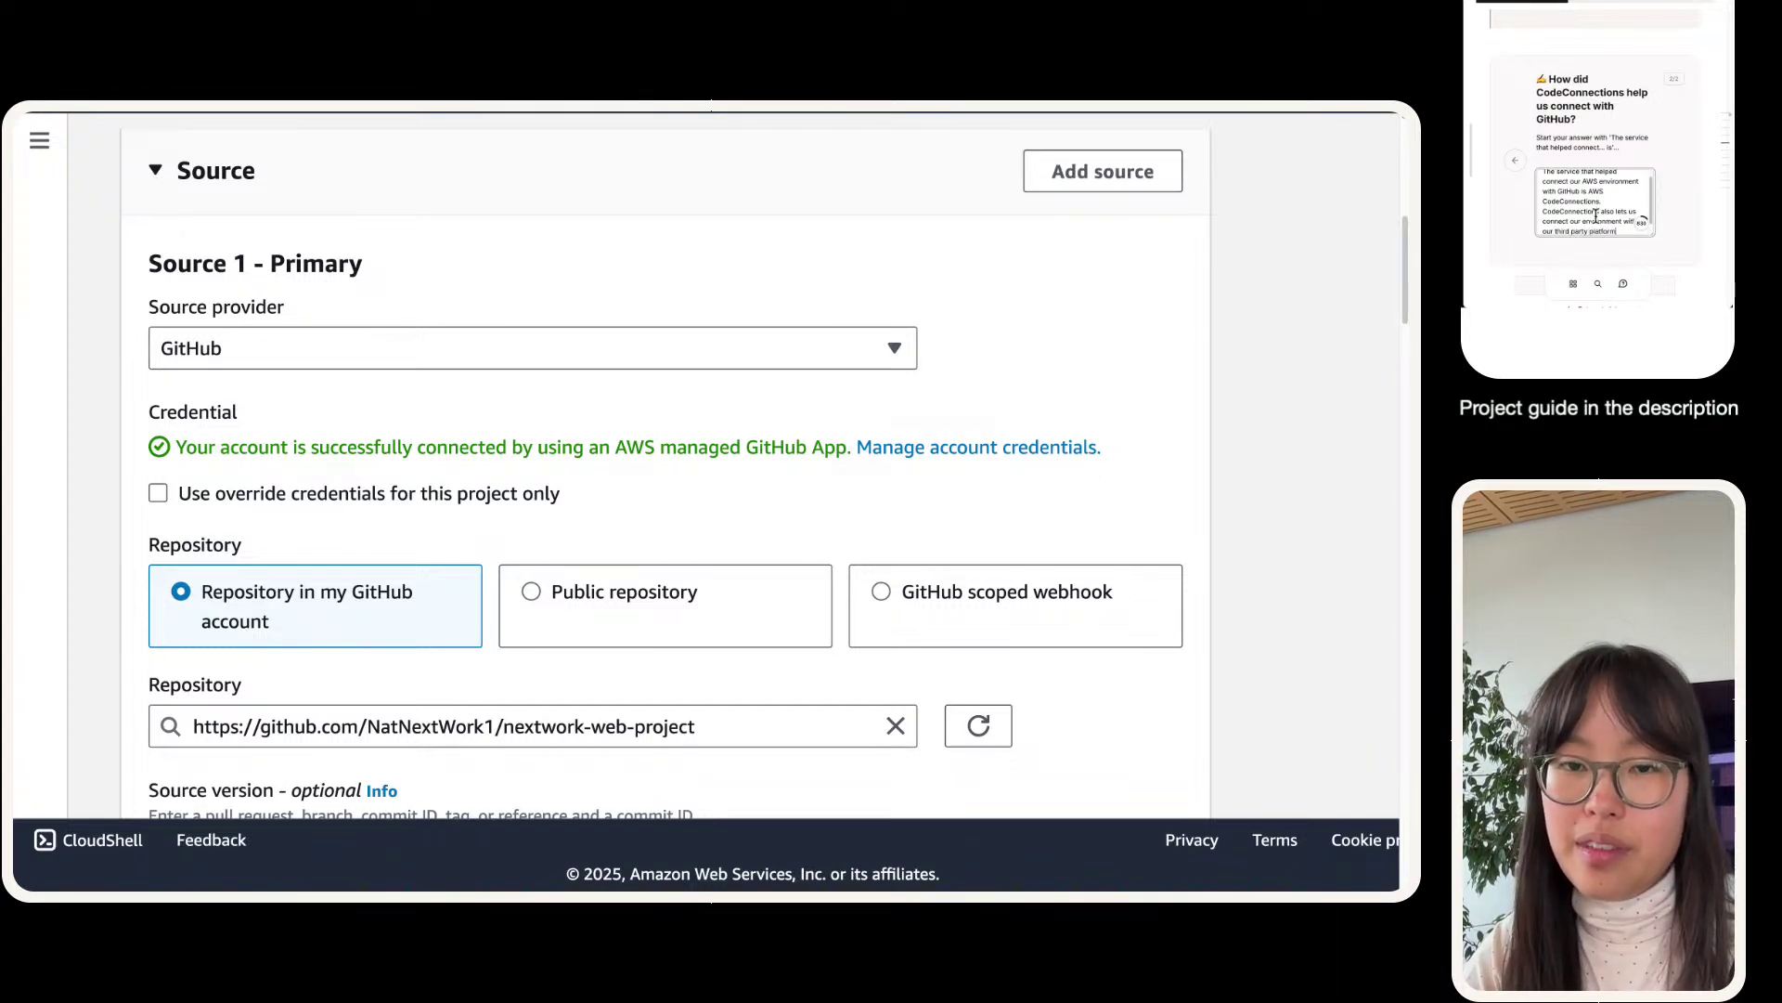
type("s; in this case.")
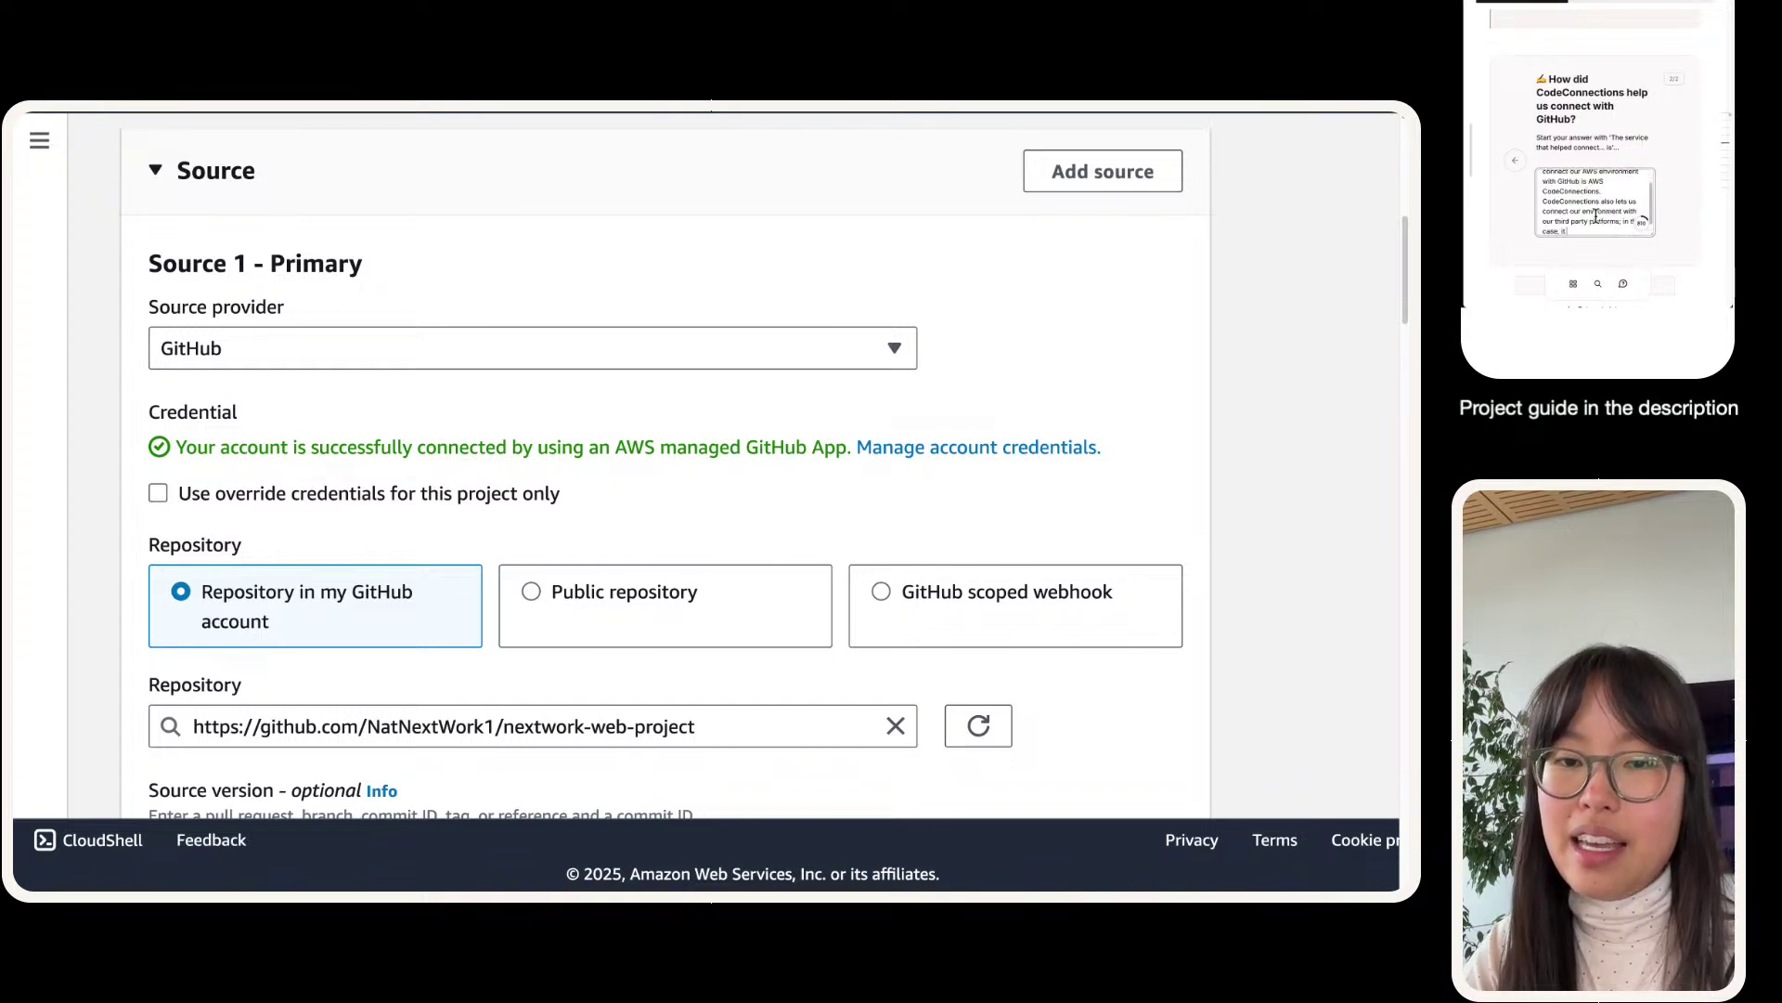
type(" it makes sure that we h")
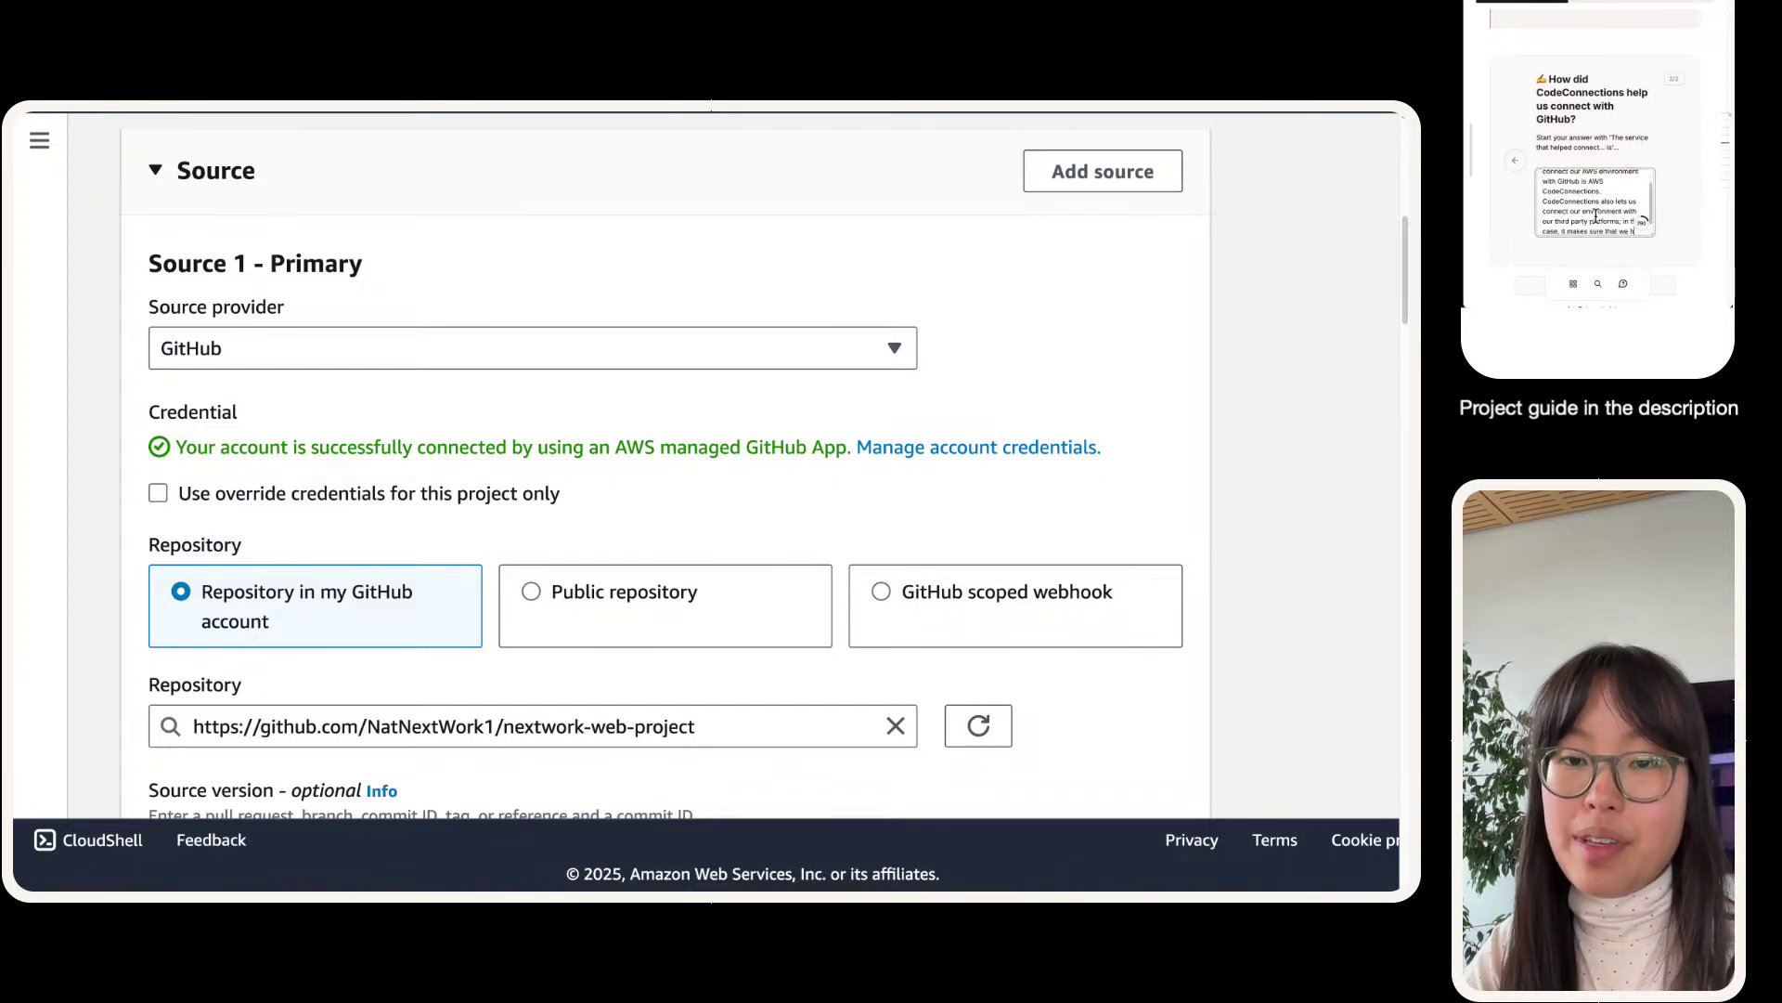
type("ave secure connect")
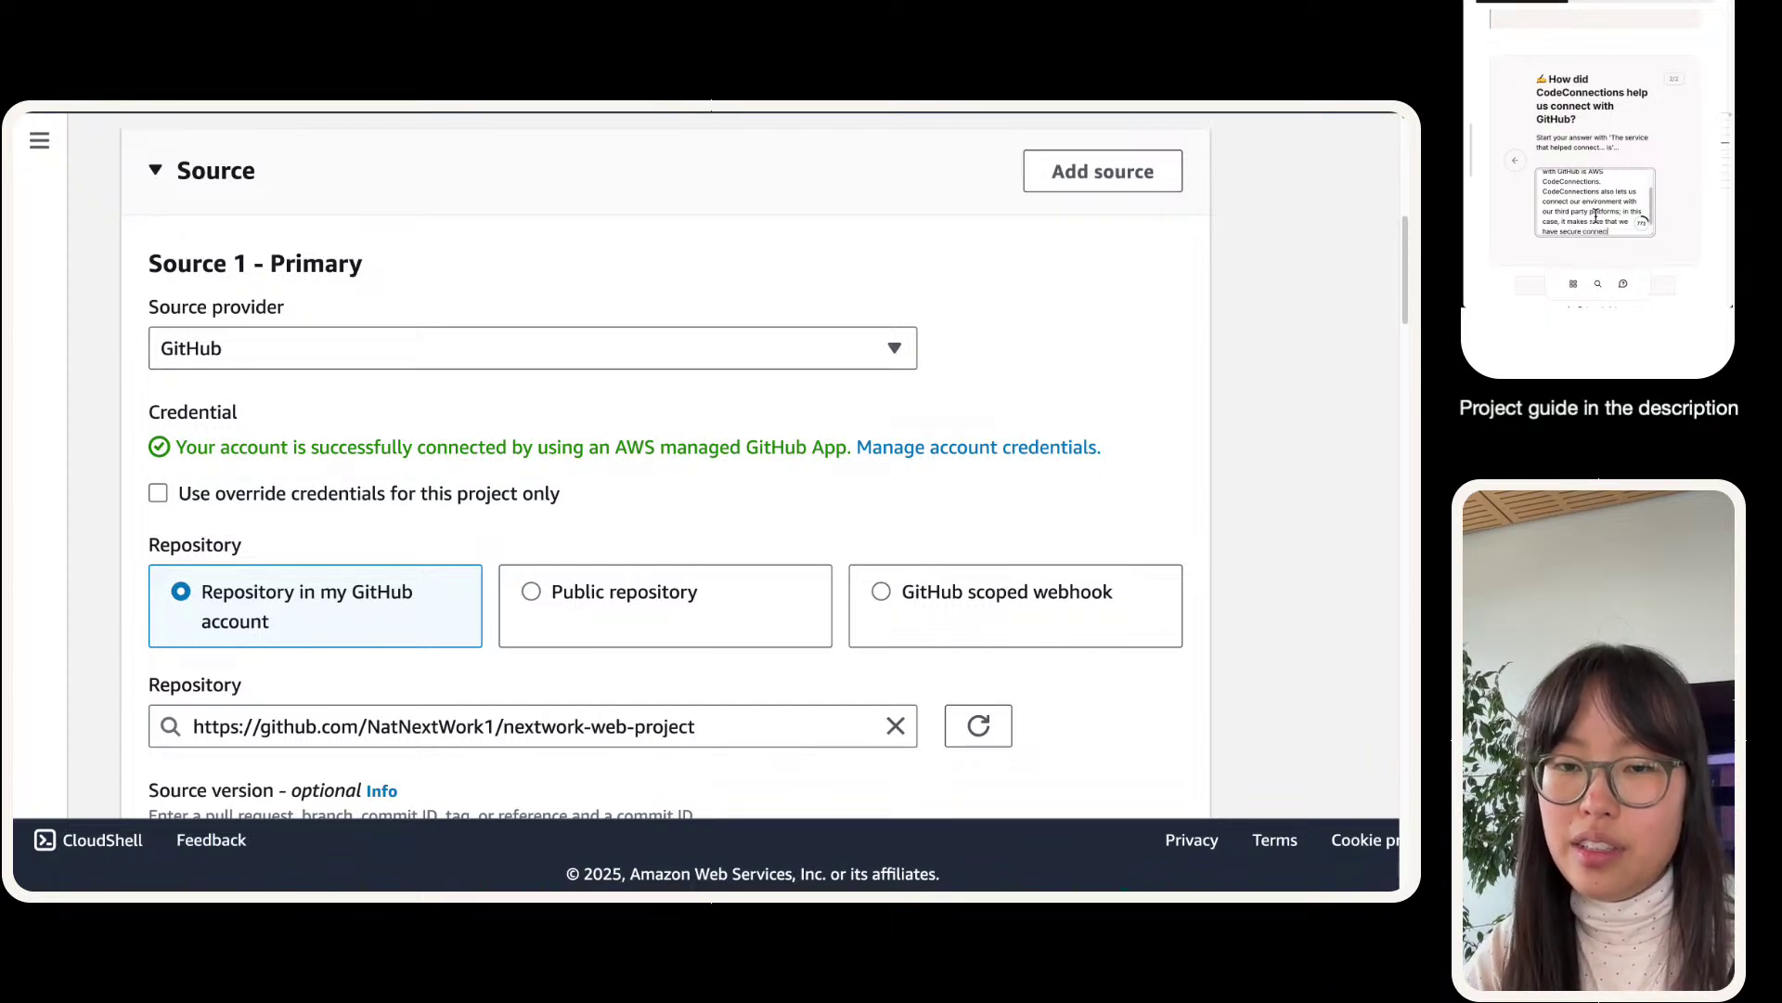
type("ion to GitHub, so that")
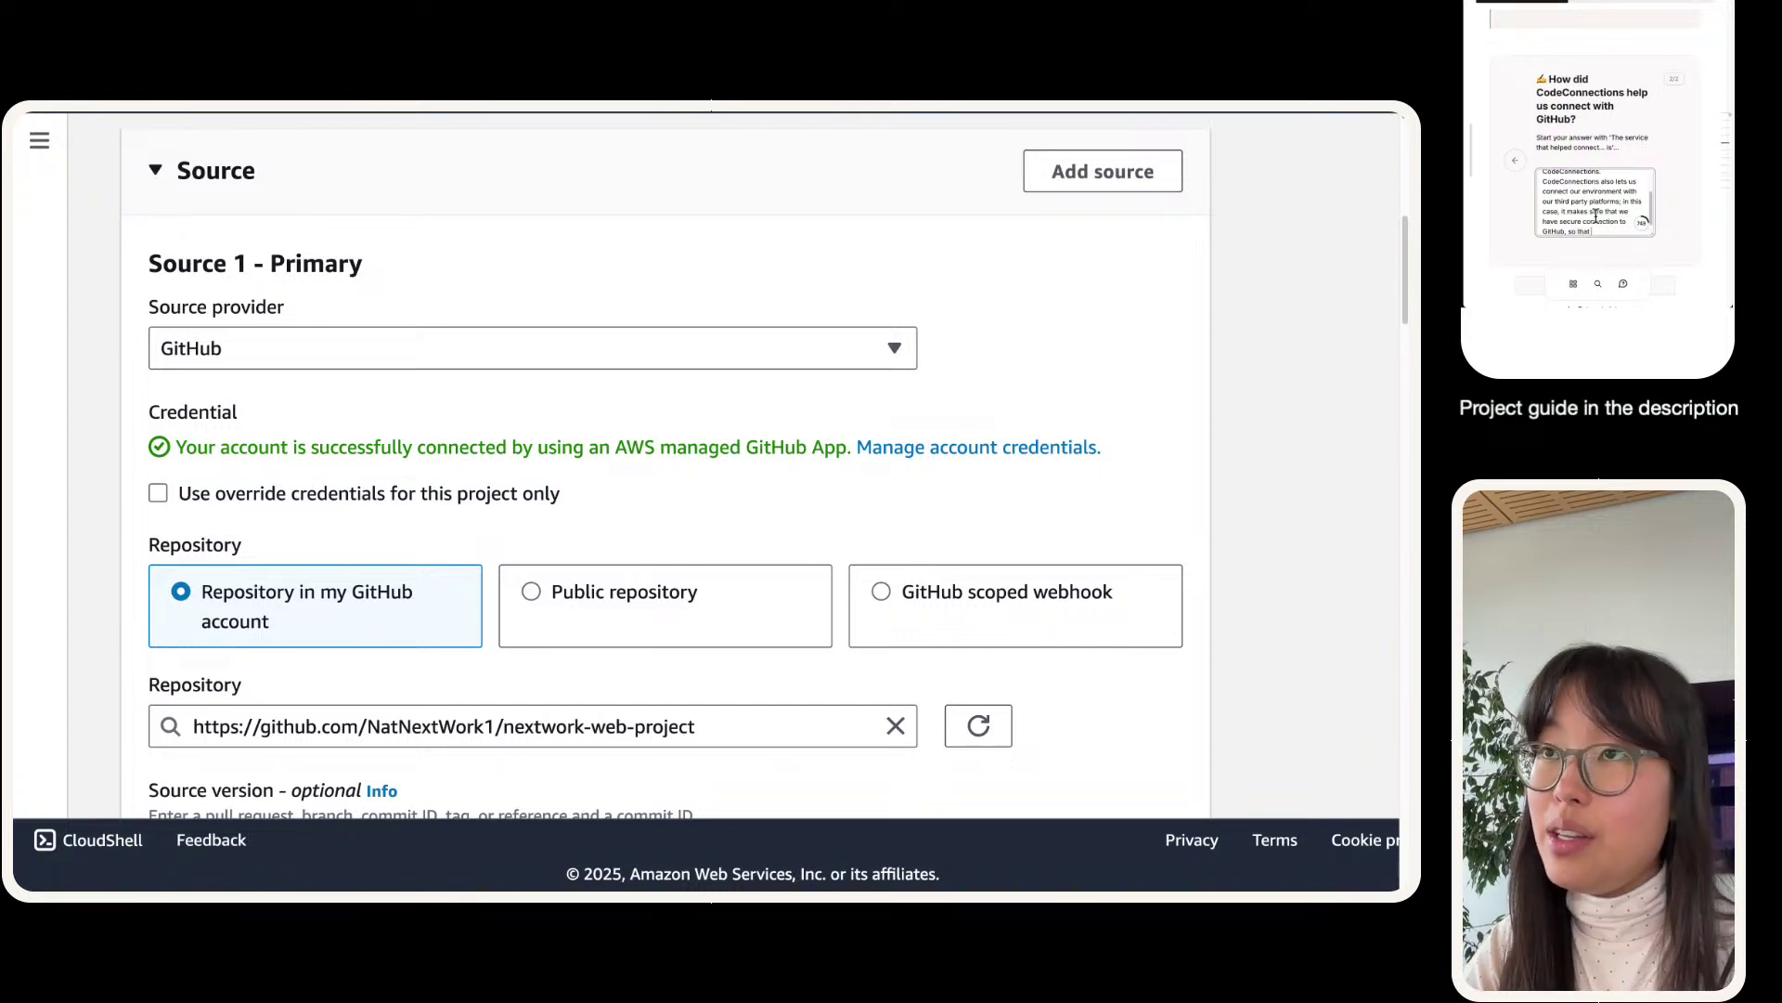
type(" our CodeB")
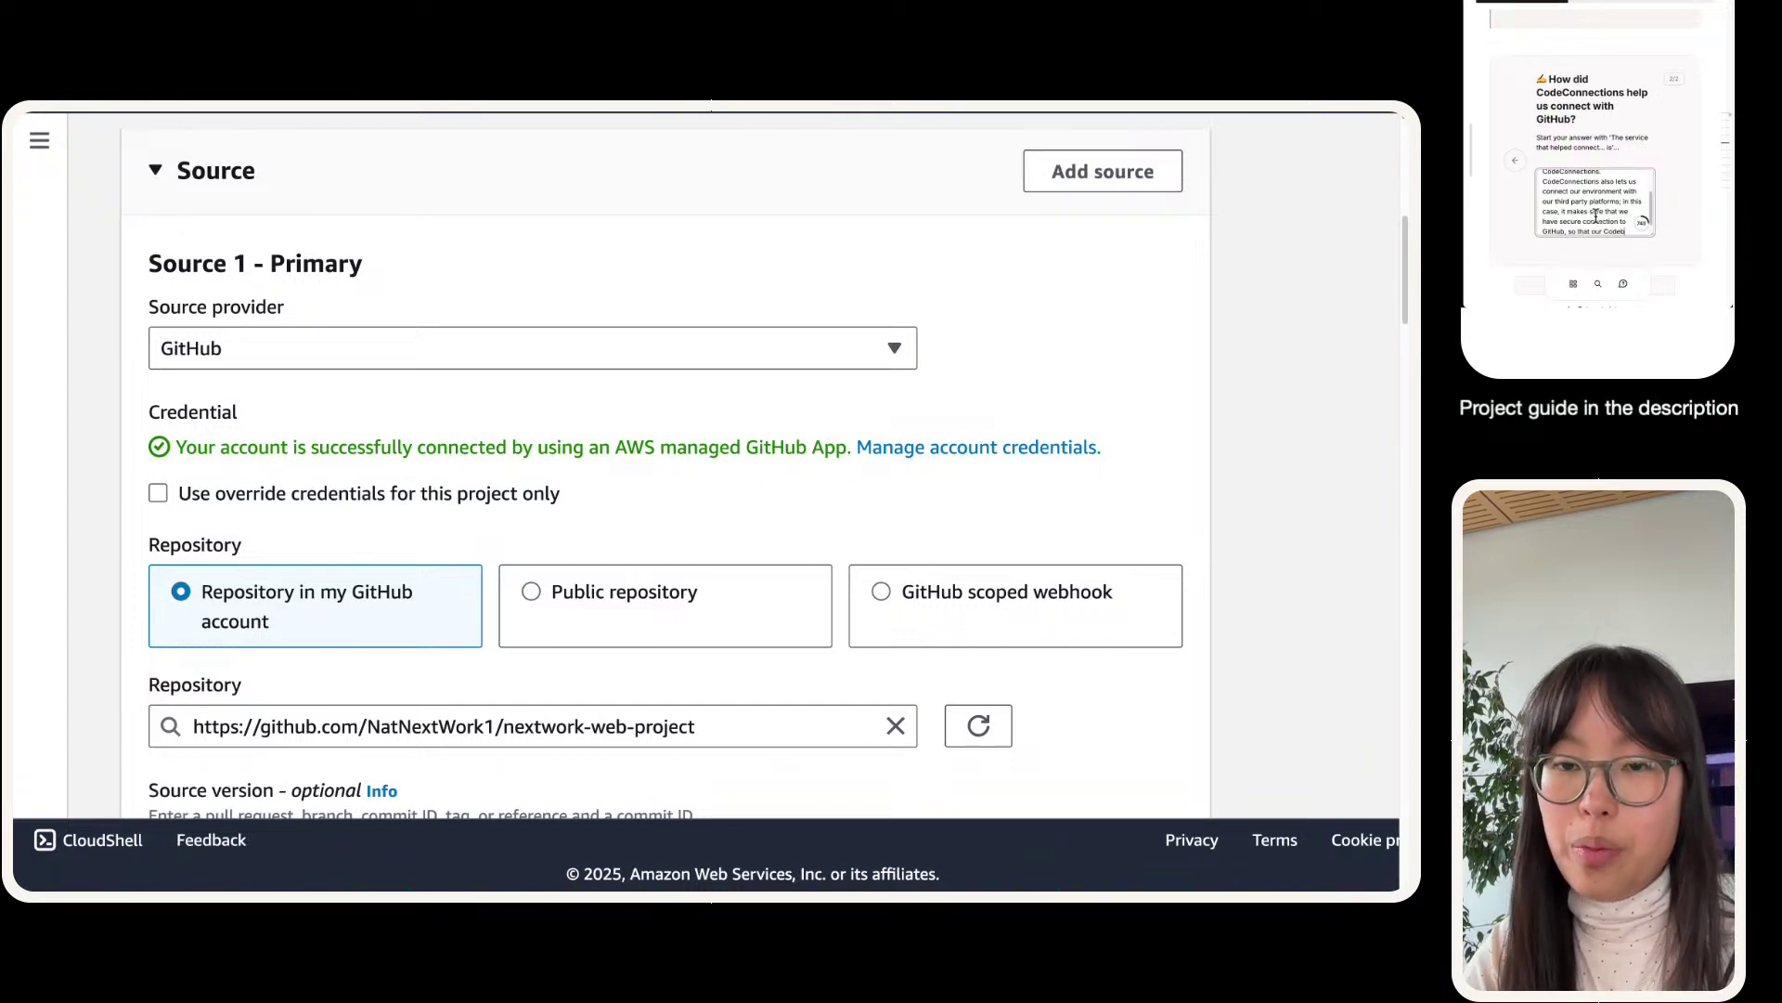
type("uild")
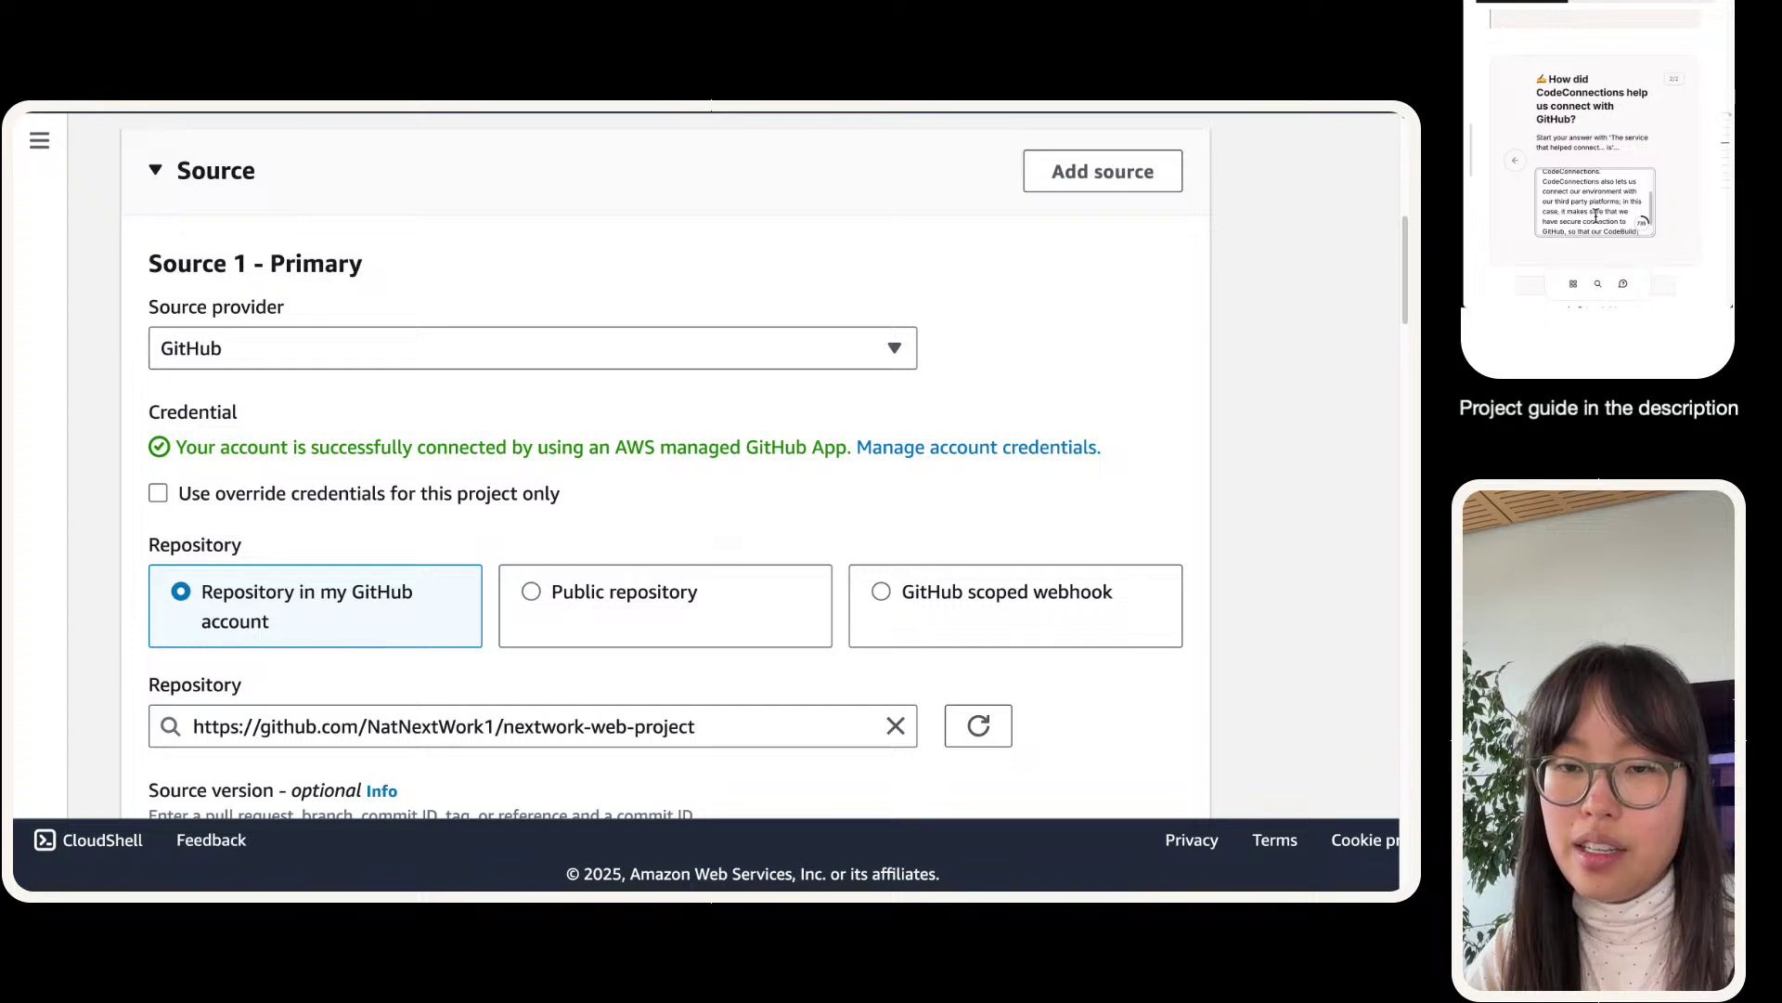
type(" project can")
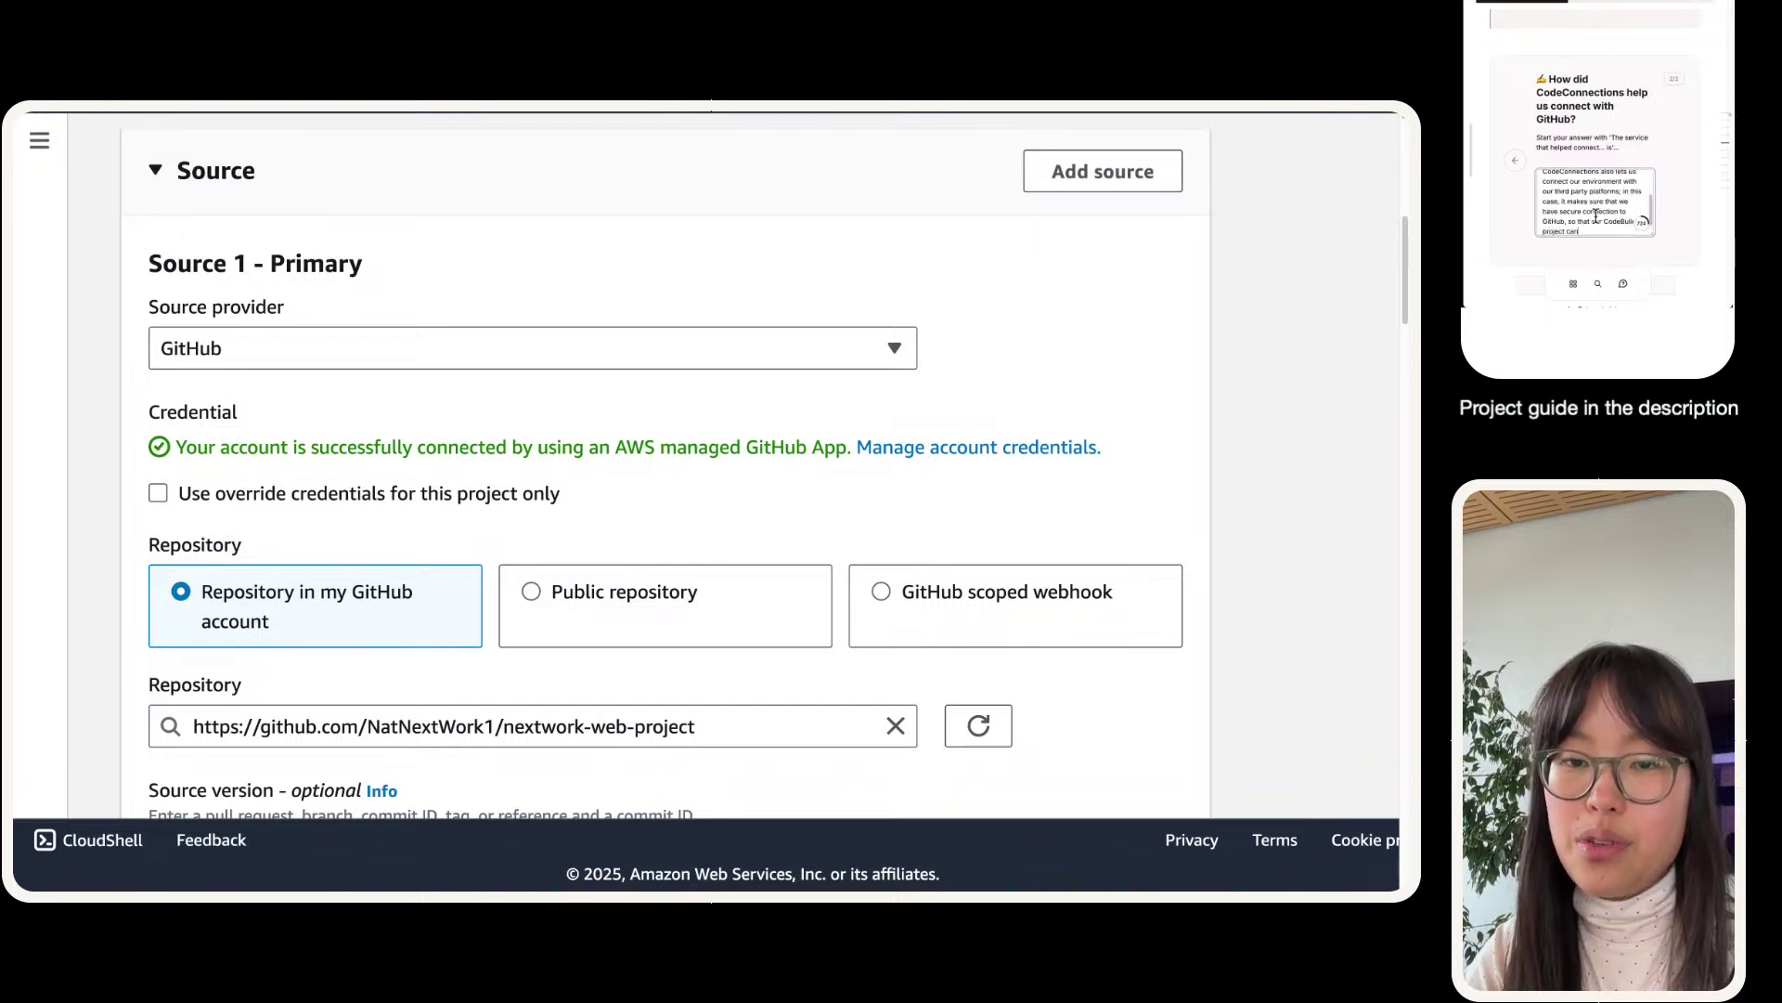
type(" use our GitHub repo")
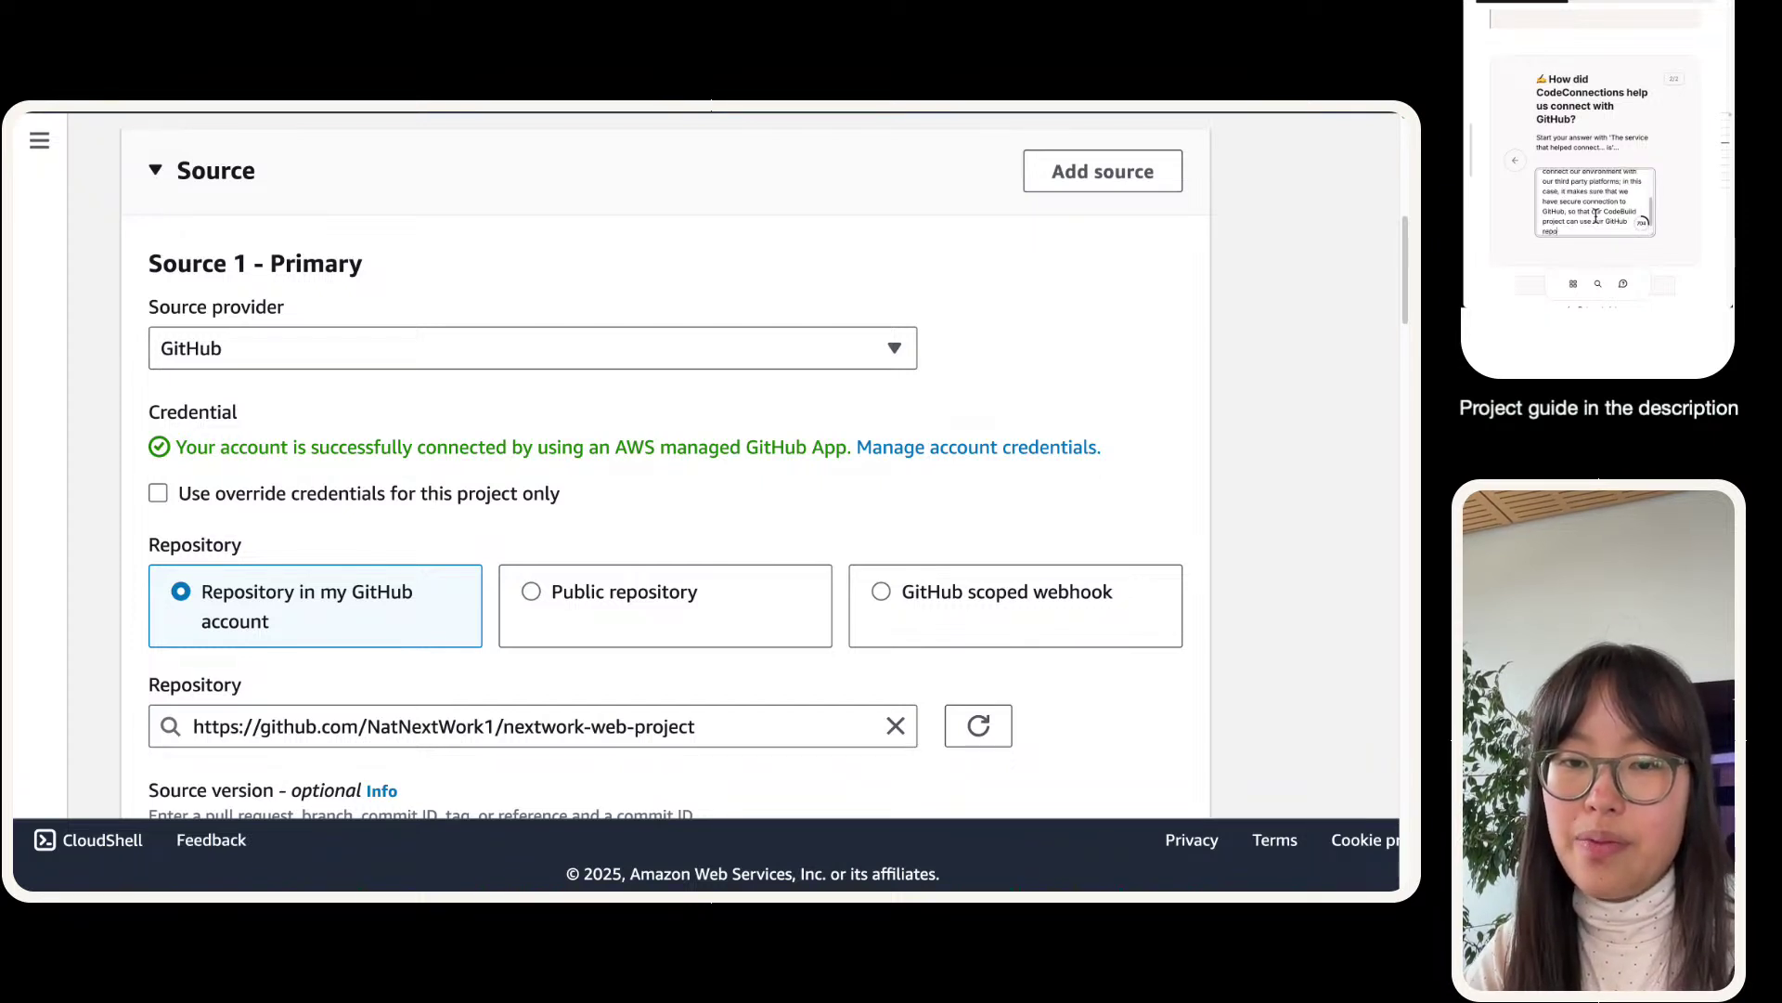
type(" as t")
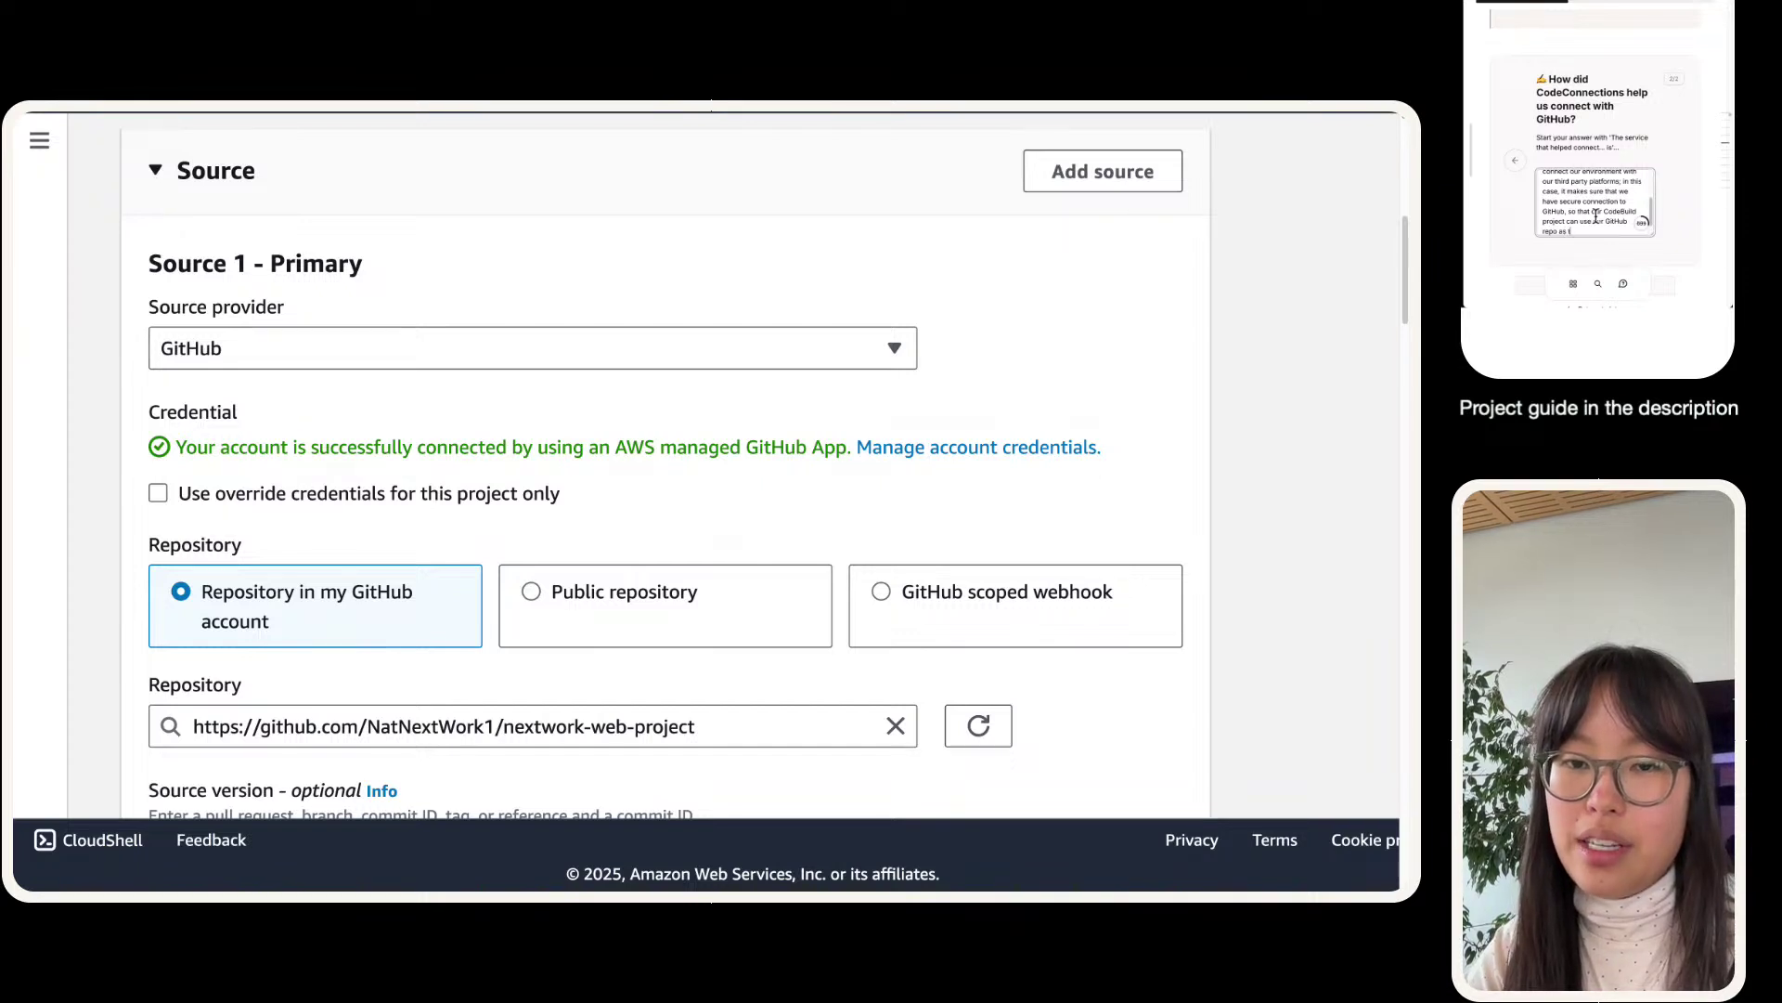
type("he source.")
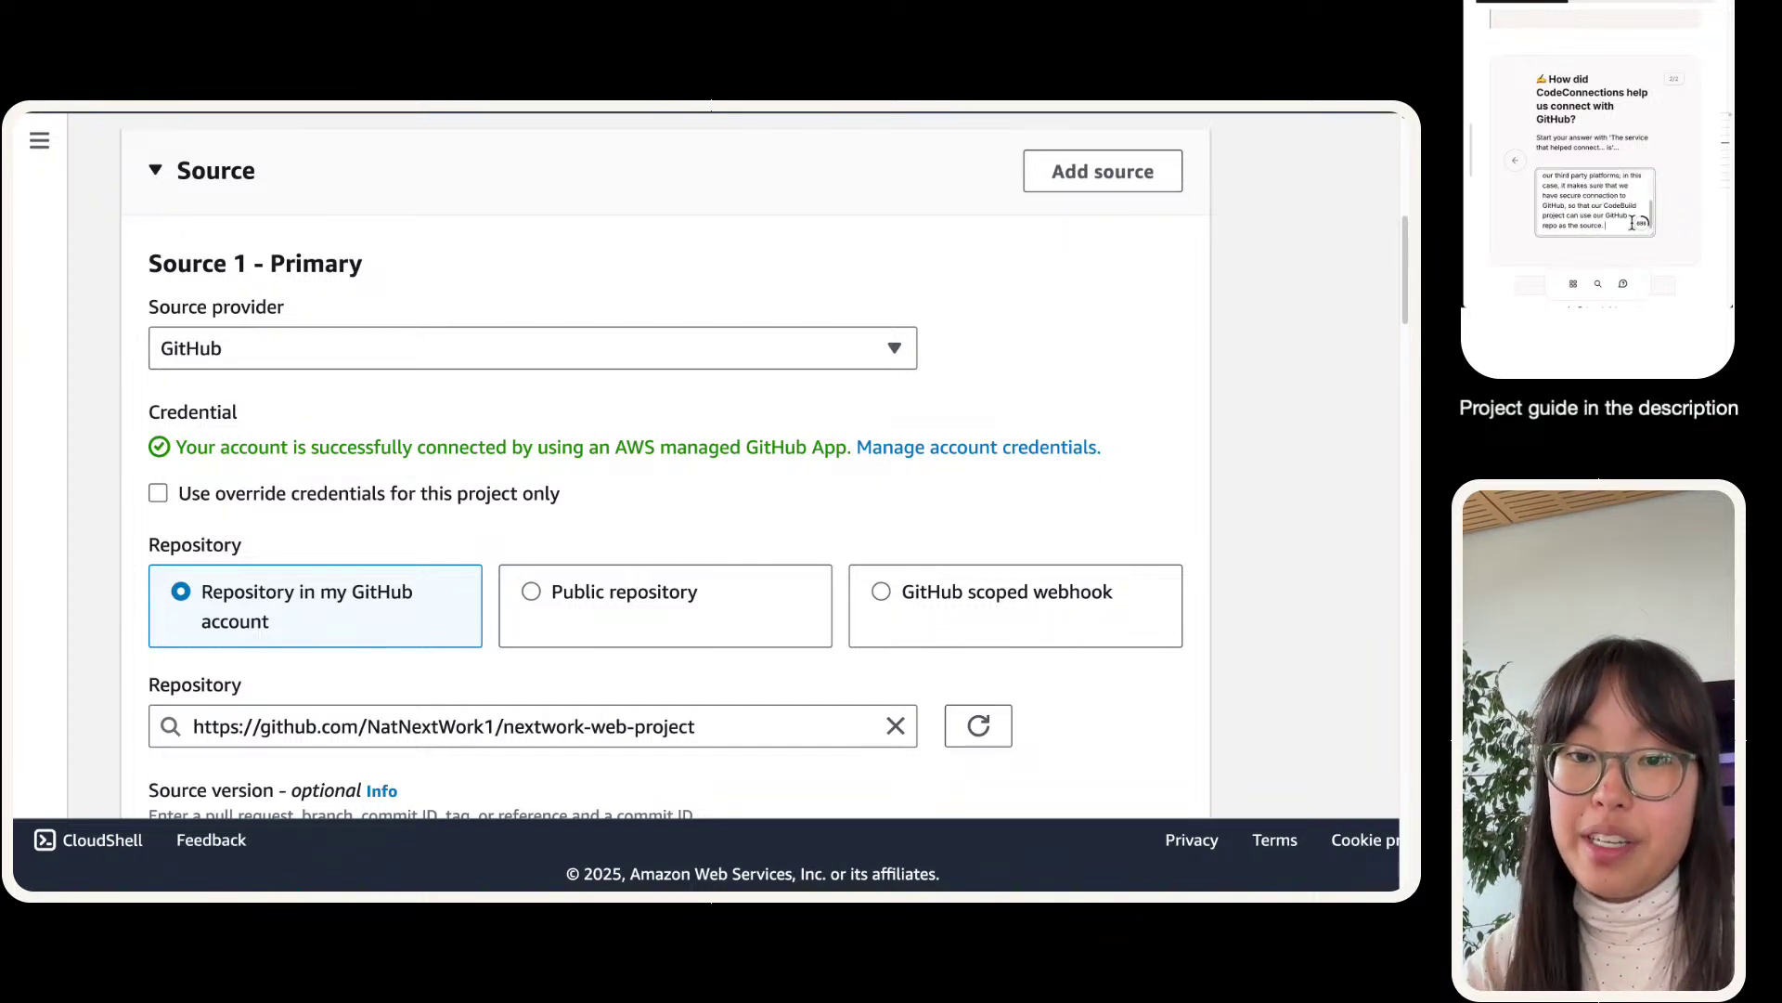
scroll(1632, 223, "down", 1)
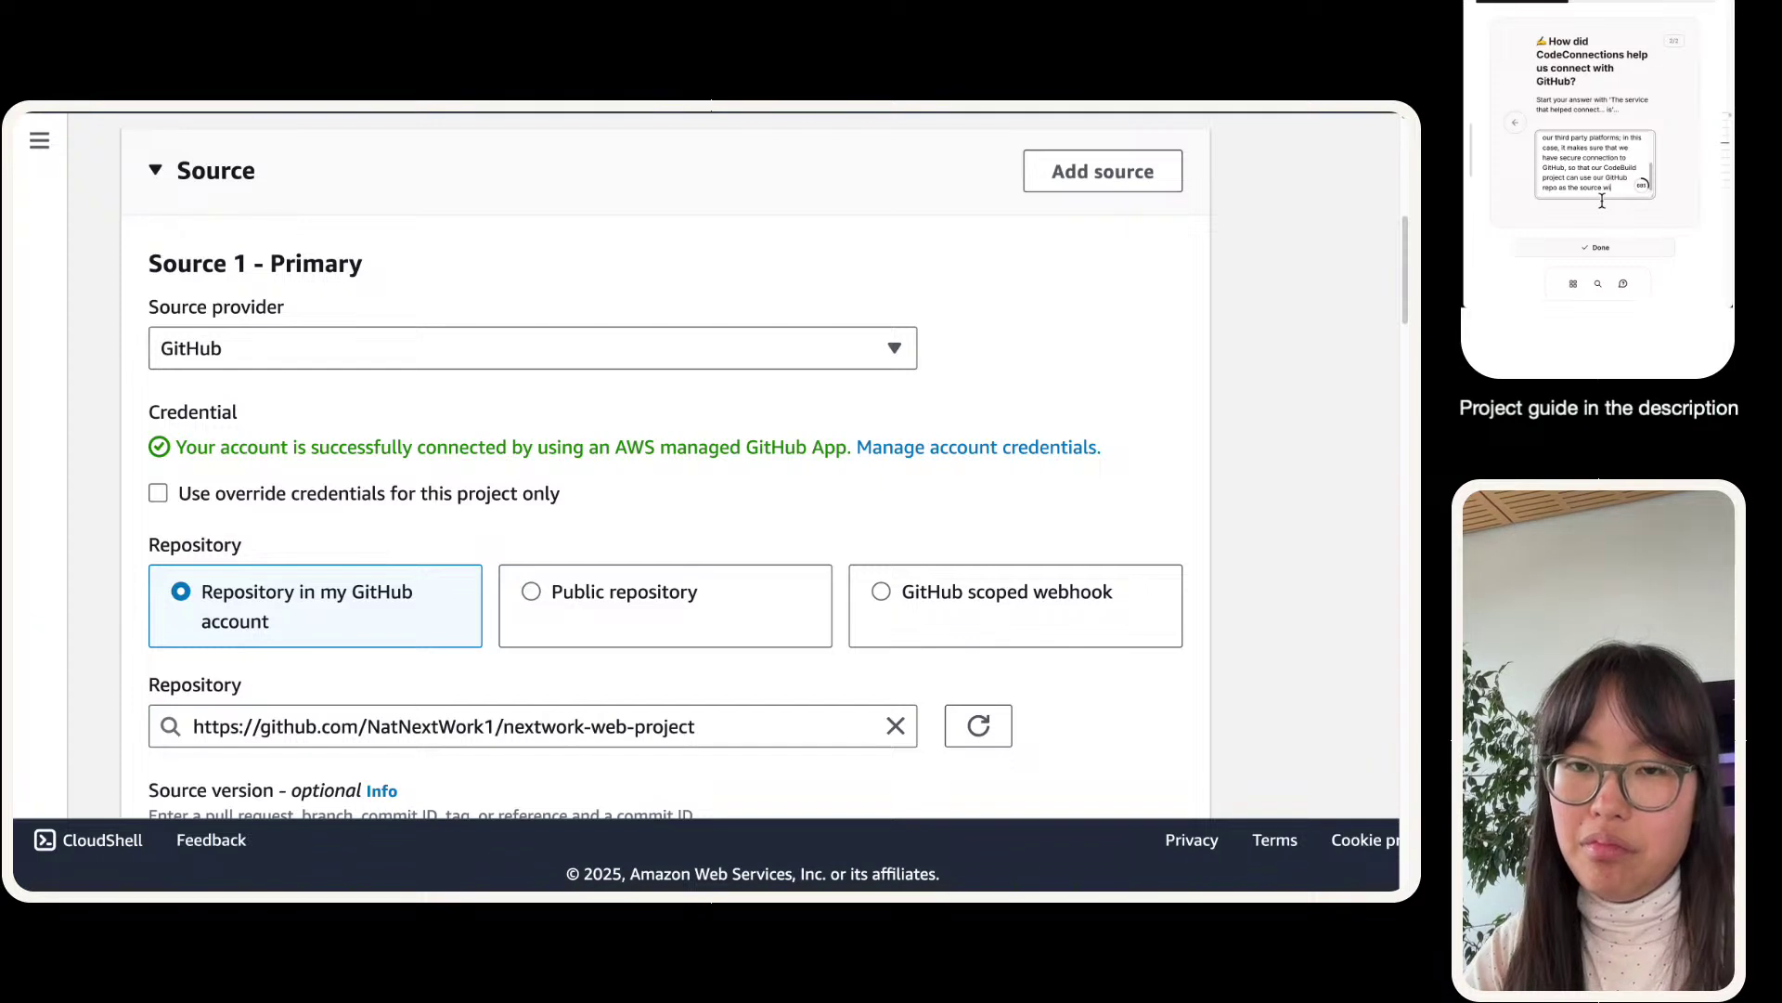
key("BackSpace")
type("with the correct")
type(" permissions.")
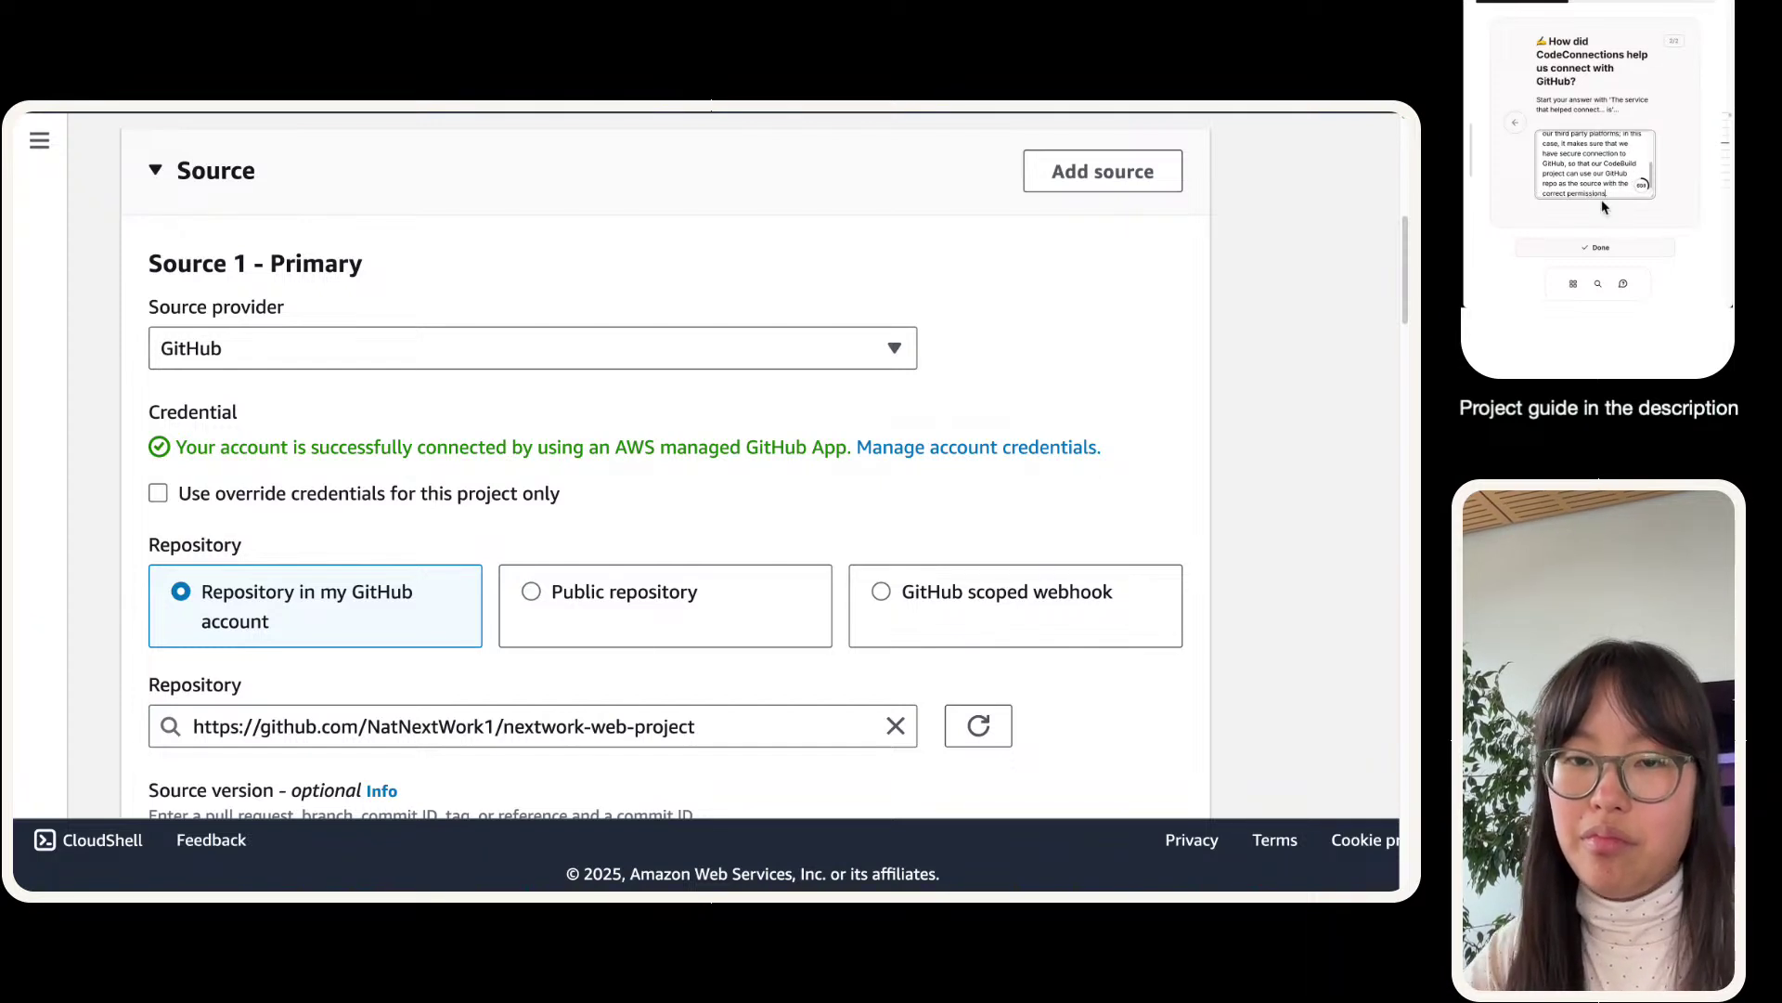
- Mark the CodeConnections answer done and scroll the build form down to Environment
left_click(1596, 247)
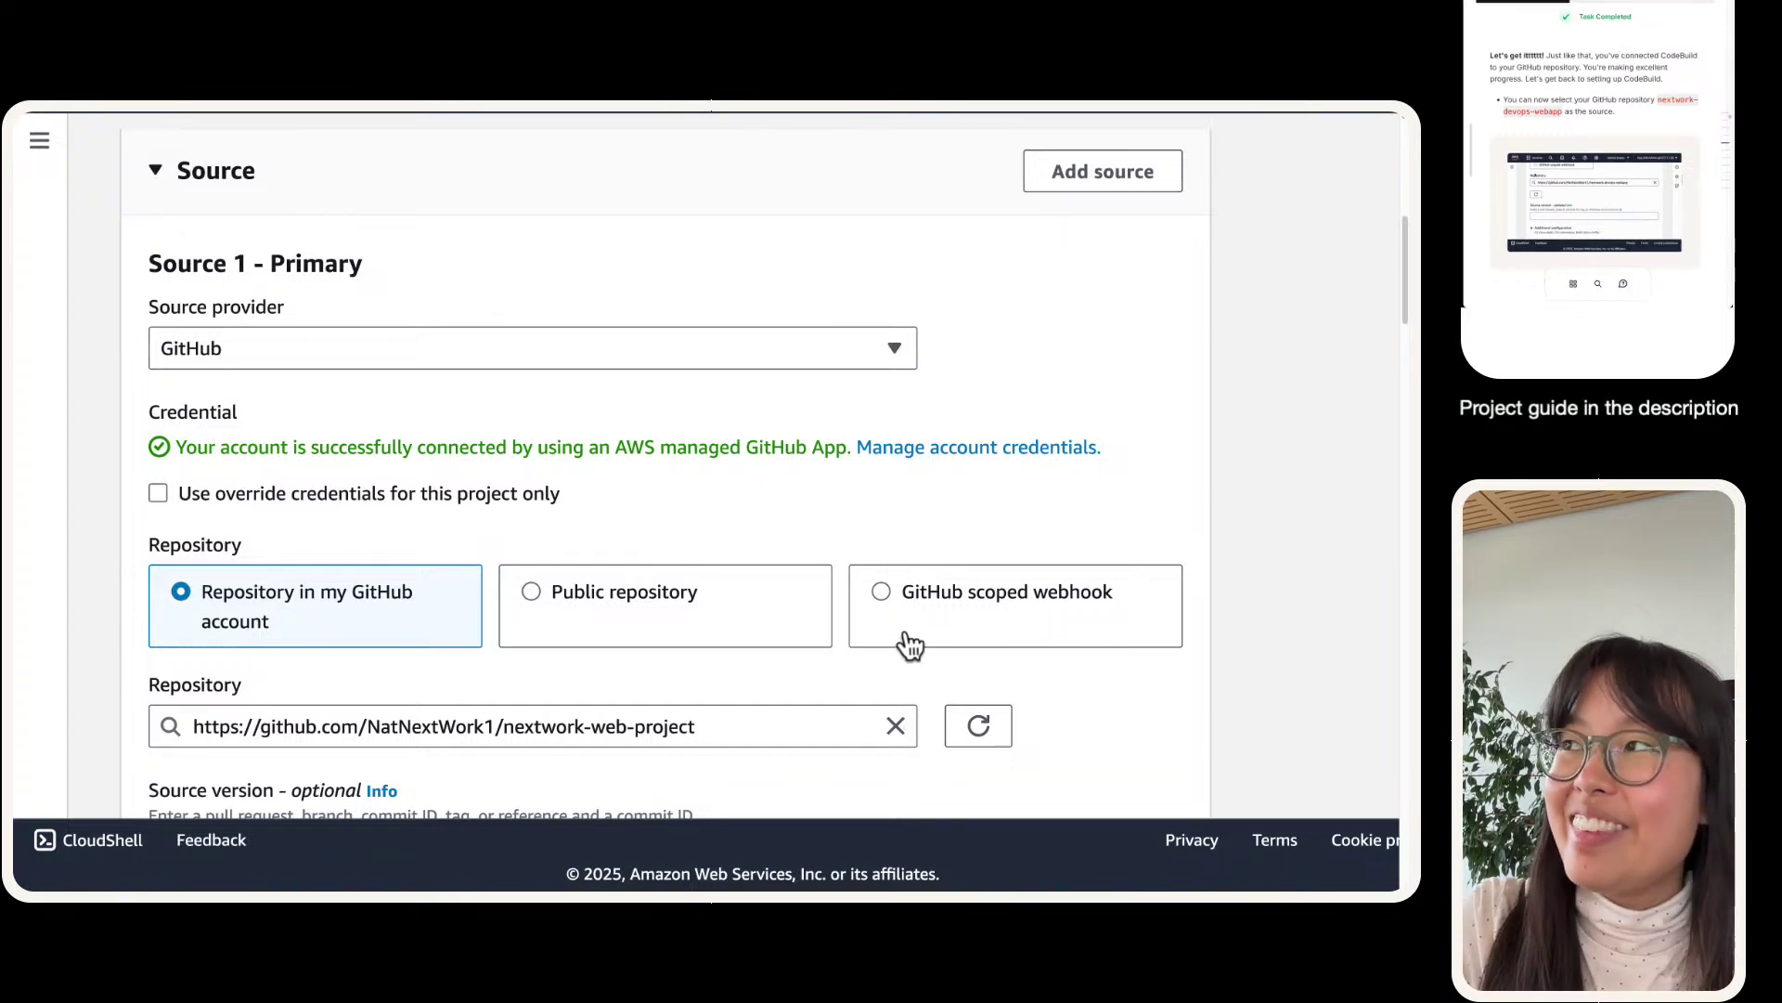
scroll(908, 643, "down", 1)
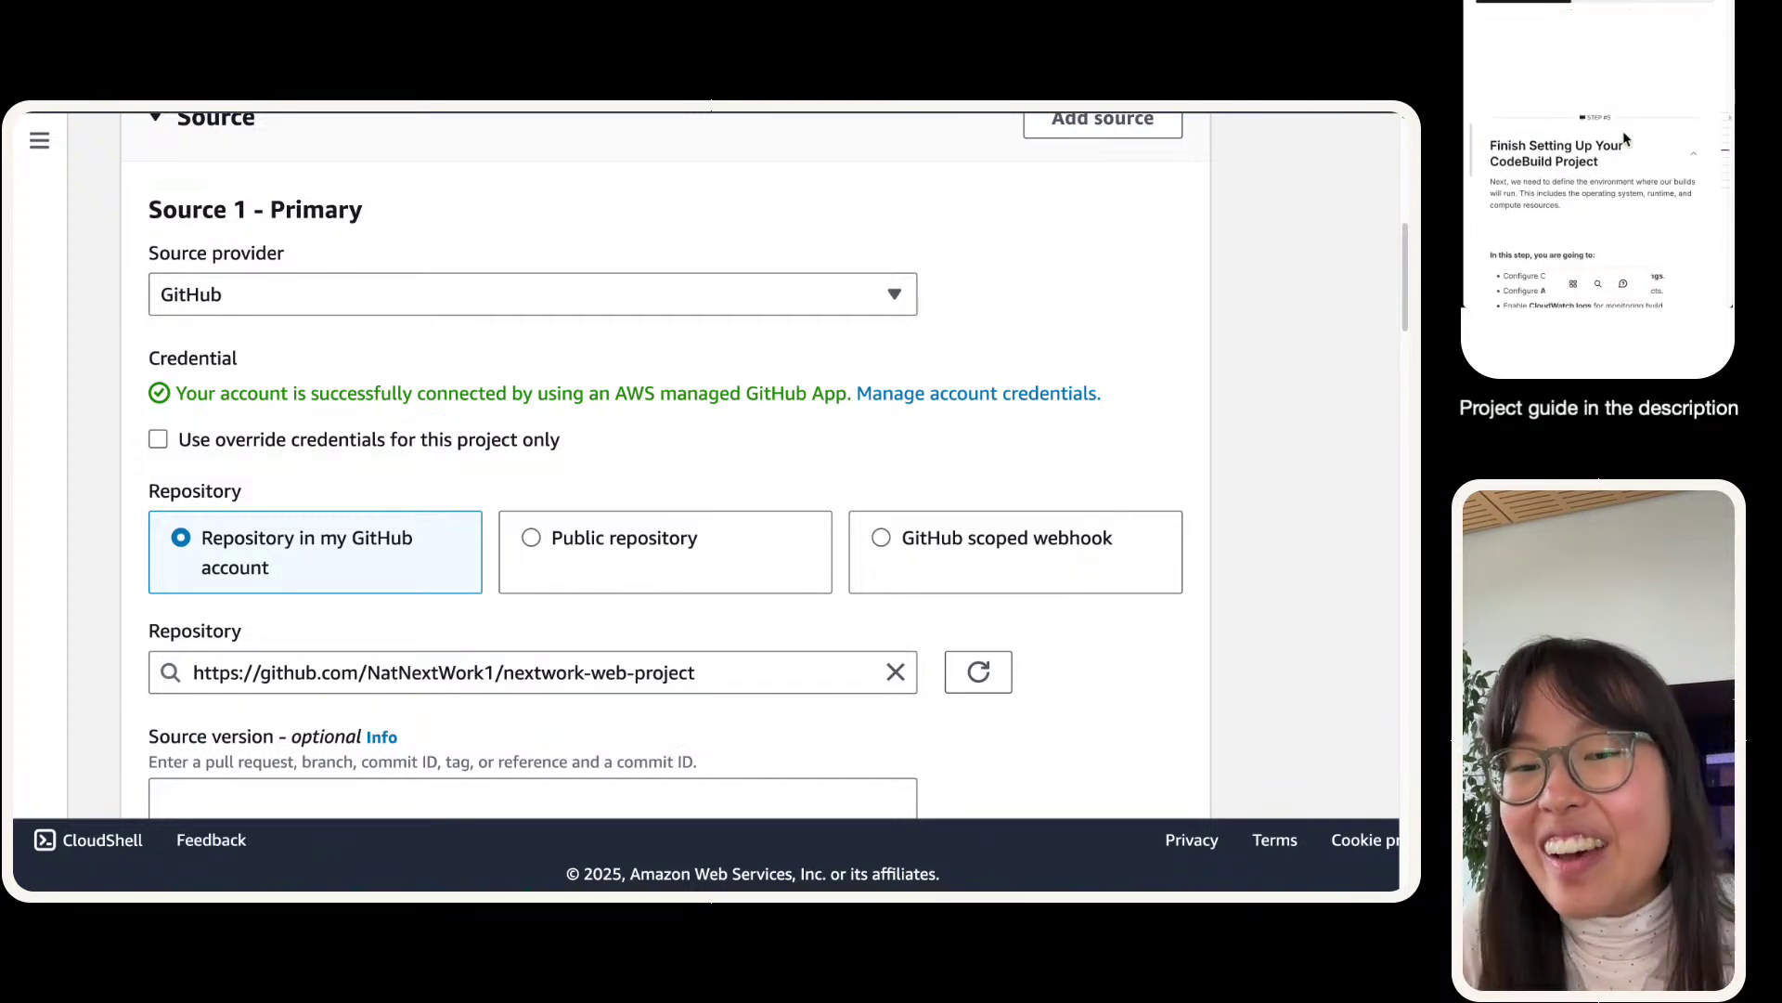
scroll(361, 618, "down", 10)
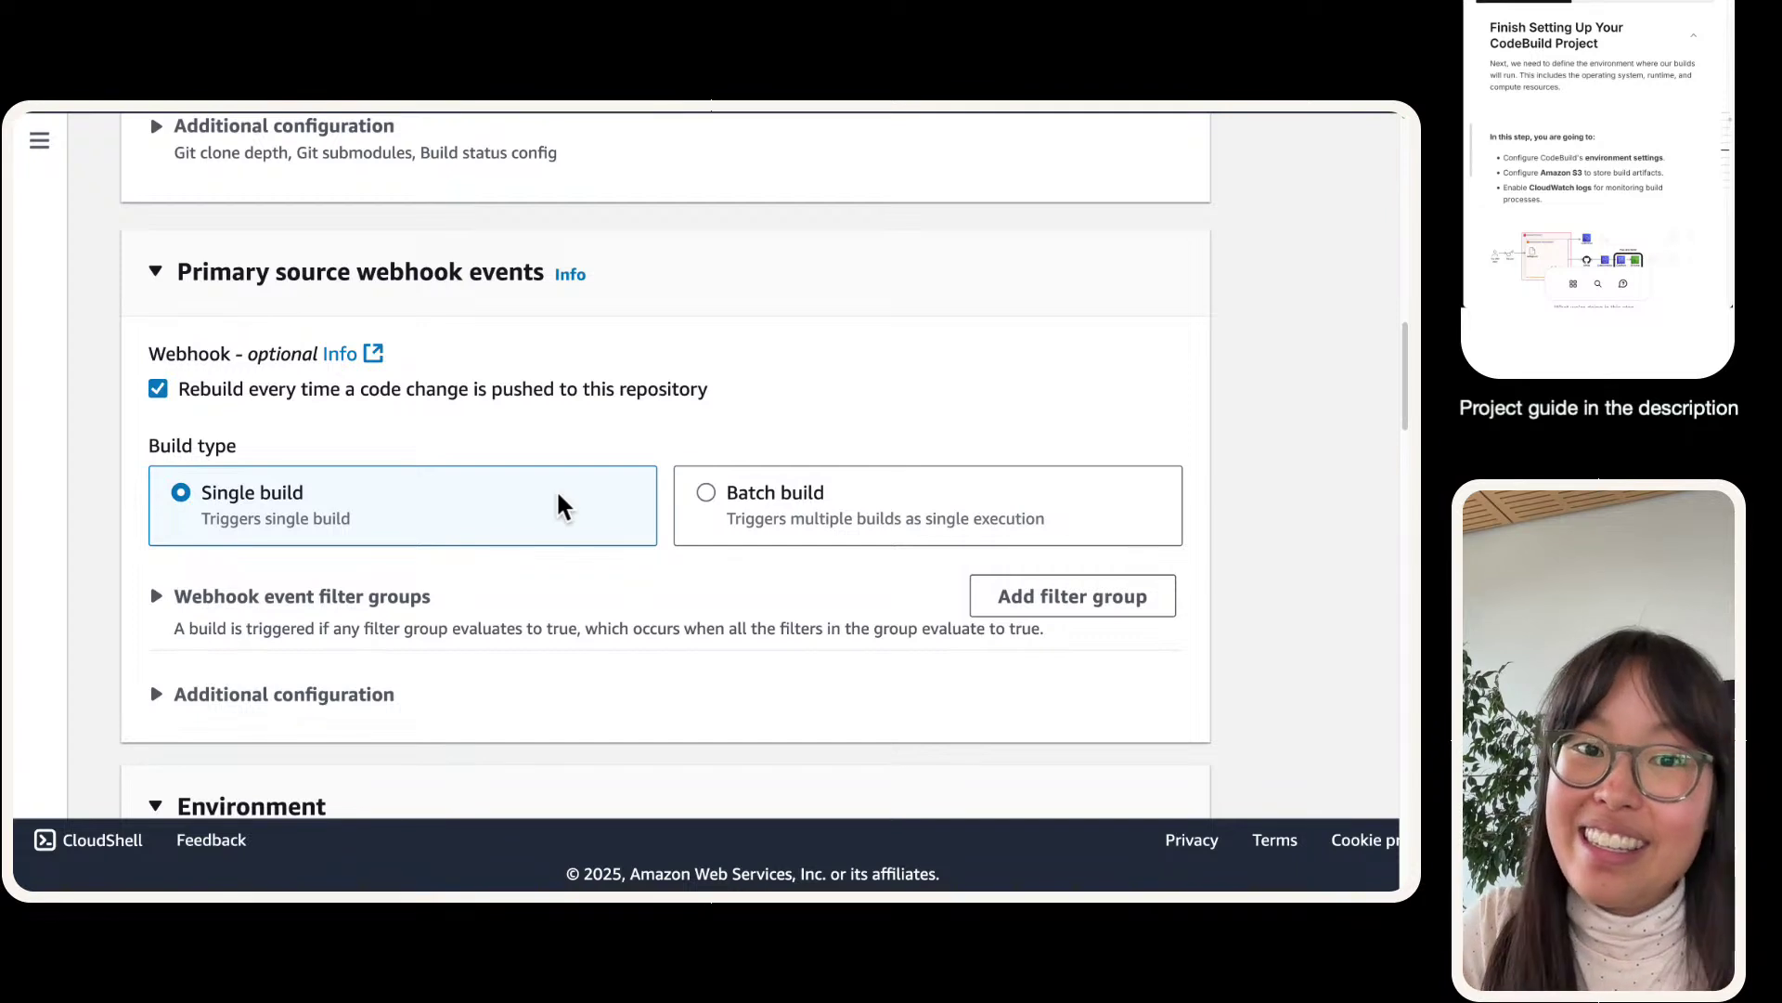
scroll(1693, 118, "down", 3)
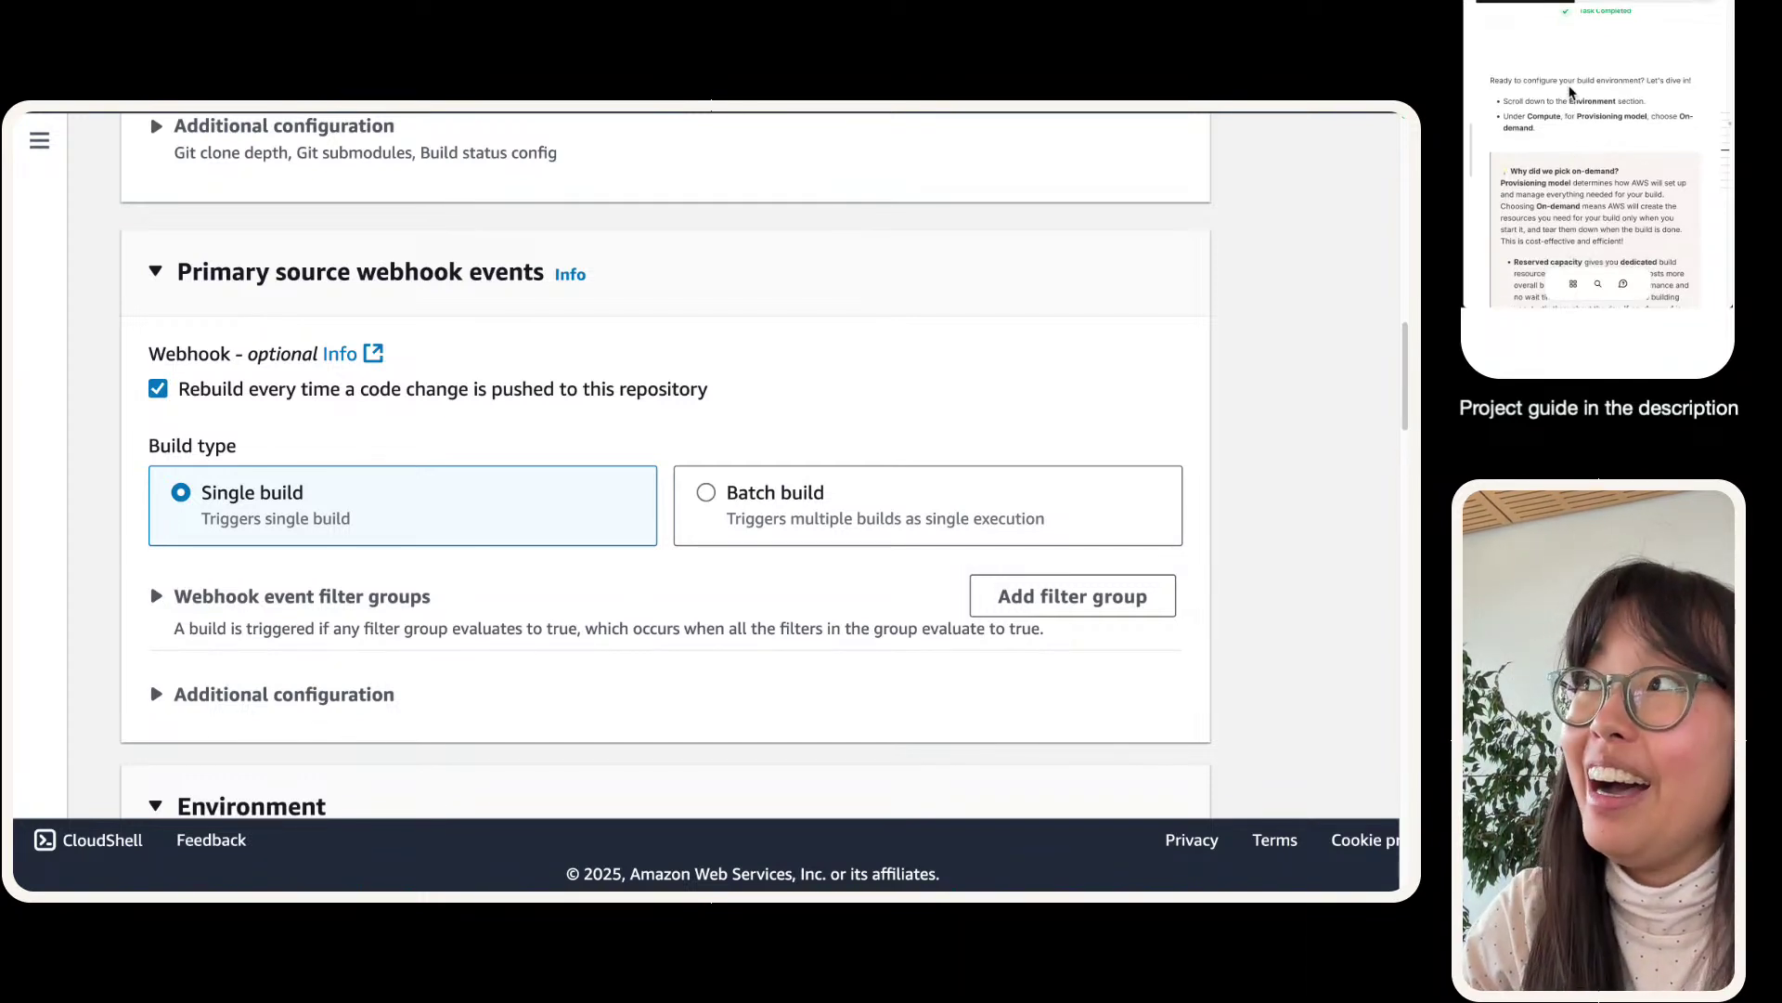
scroll(547, 401, "down", 3)
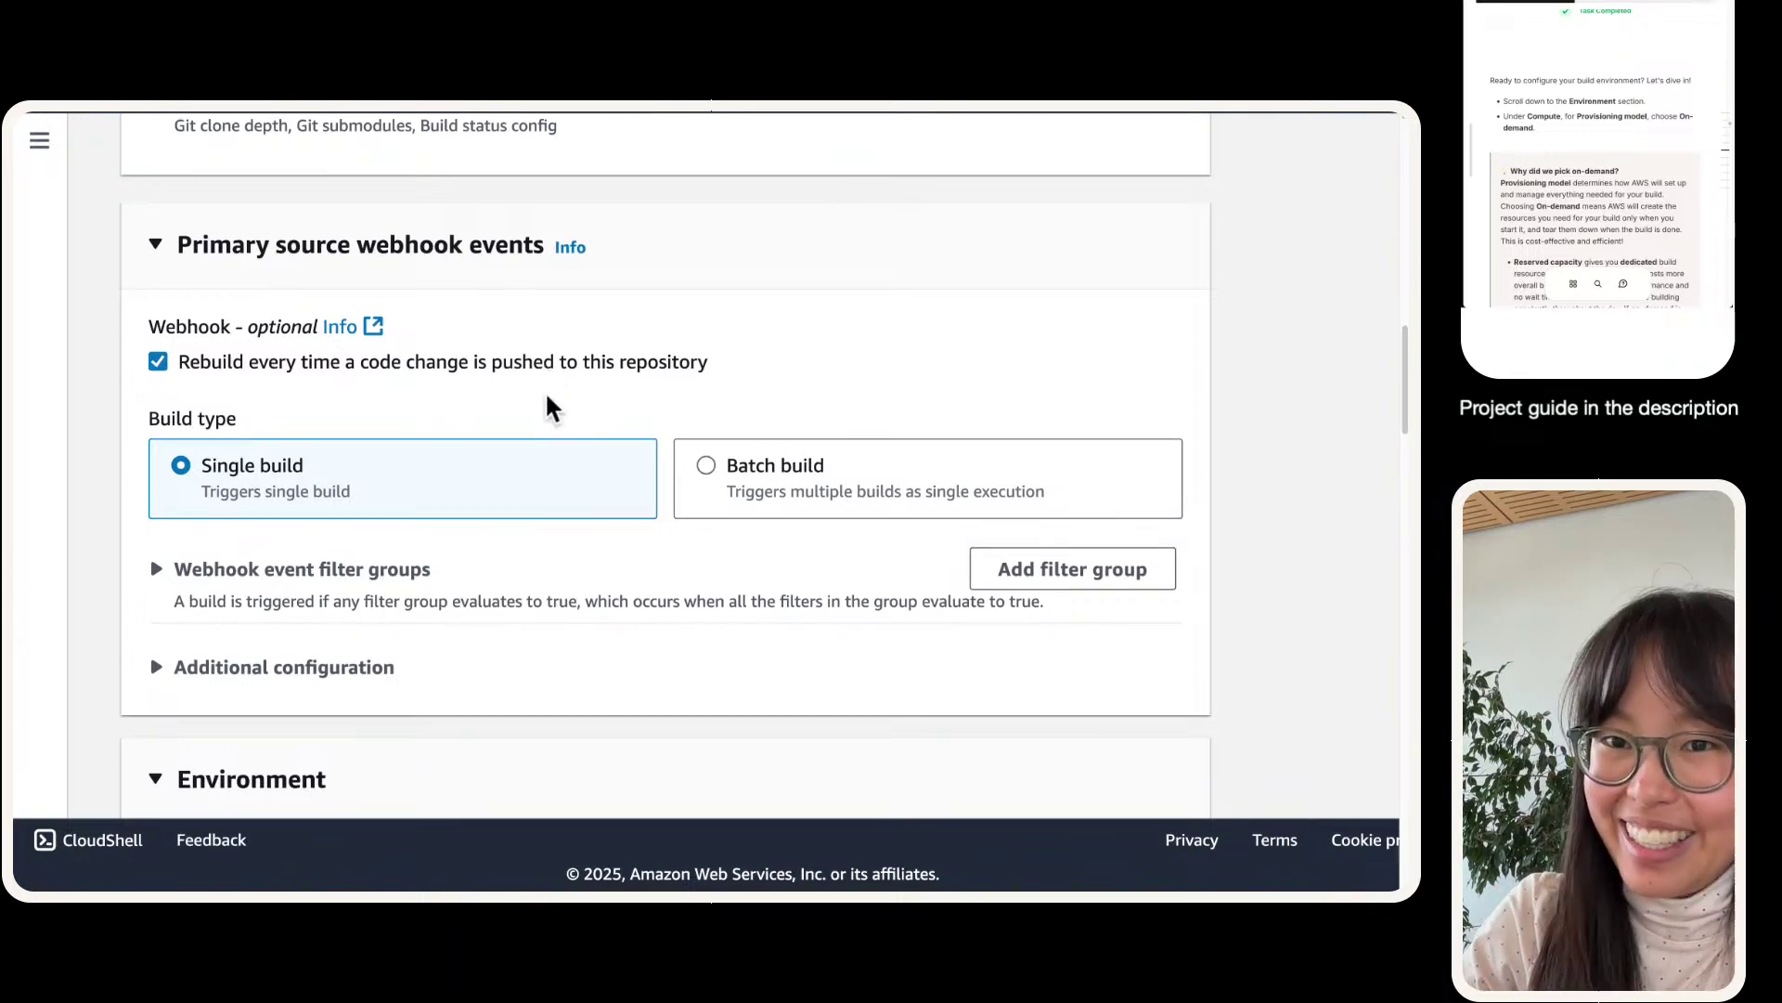
scroll(549, 405, "down", 10)
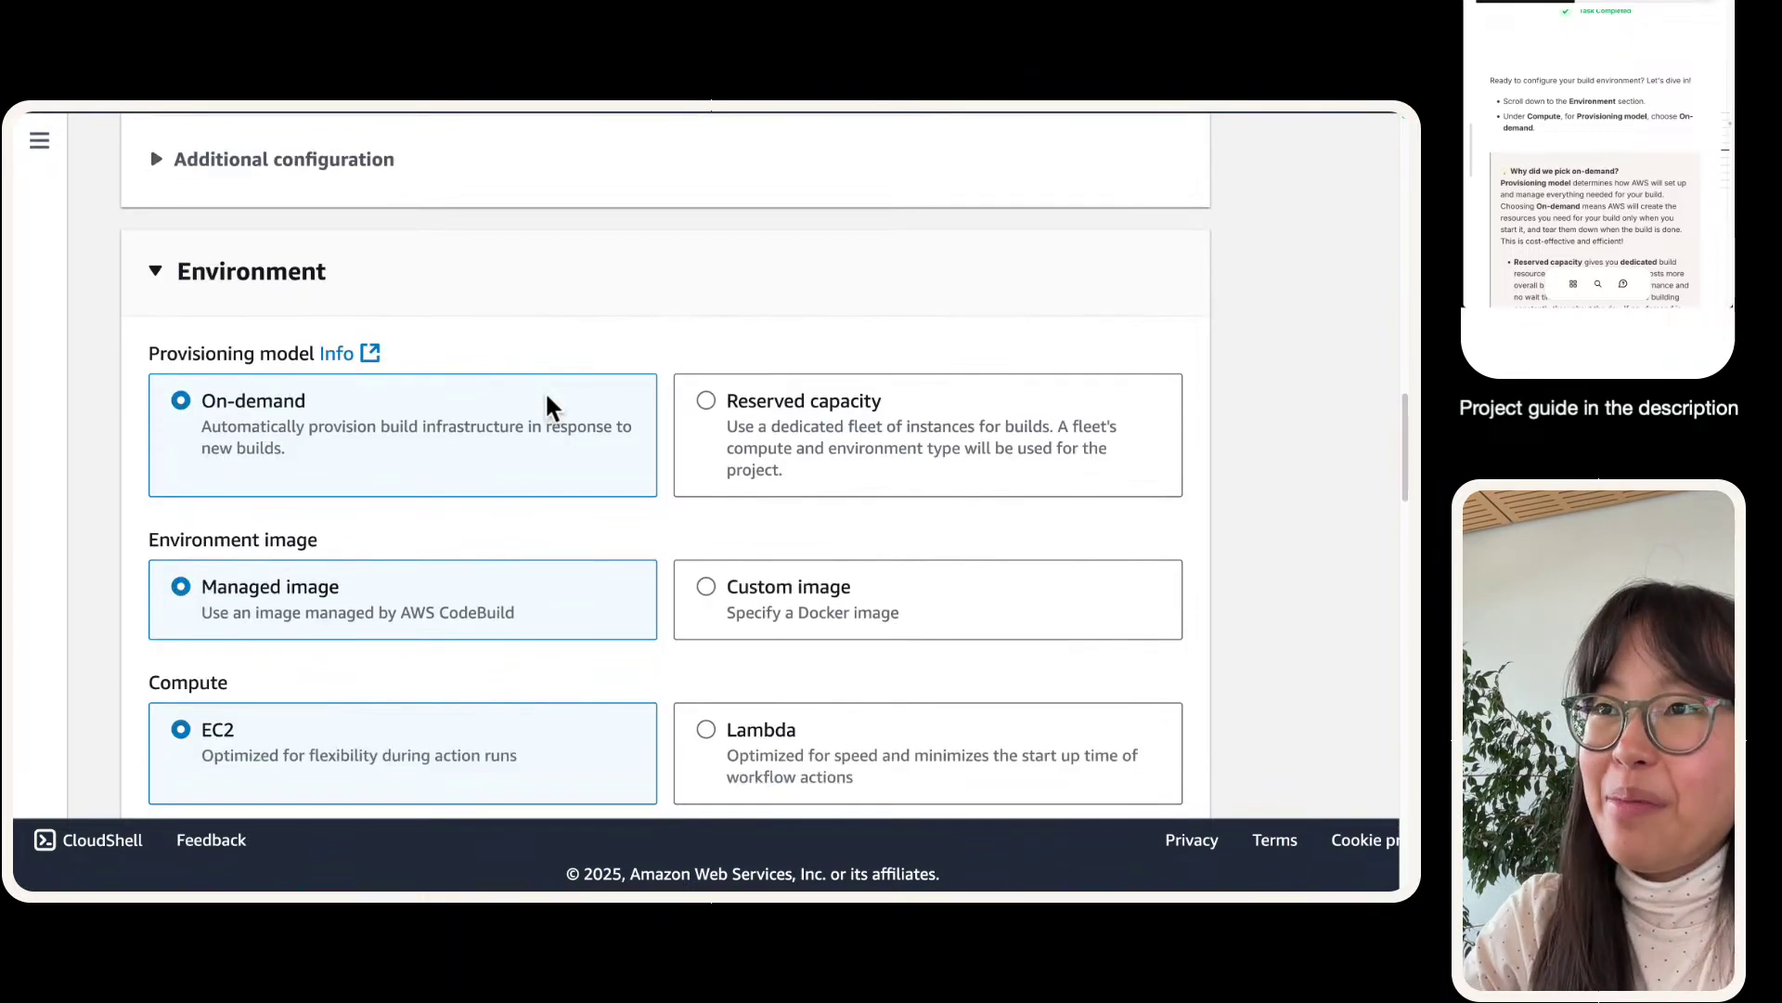
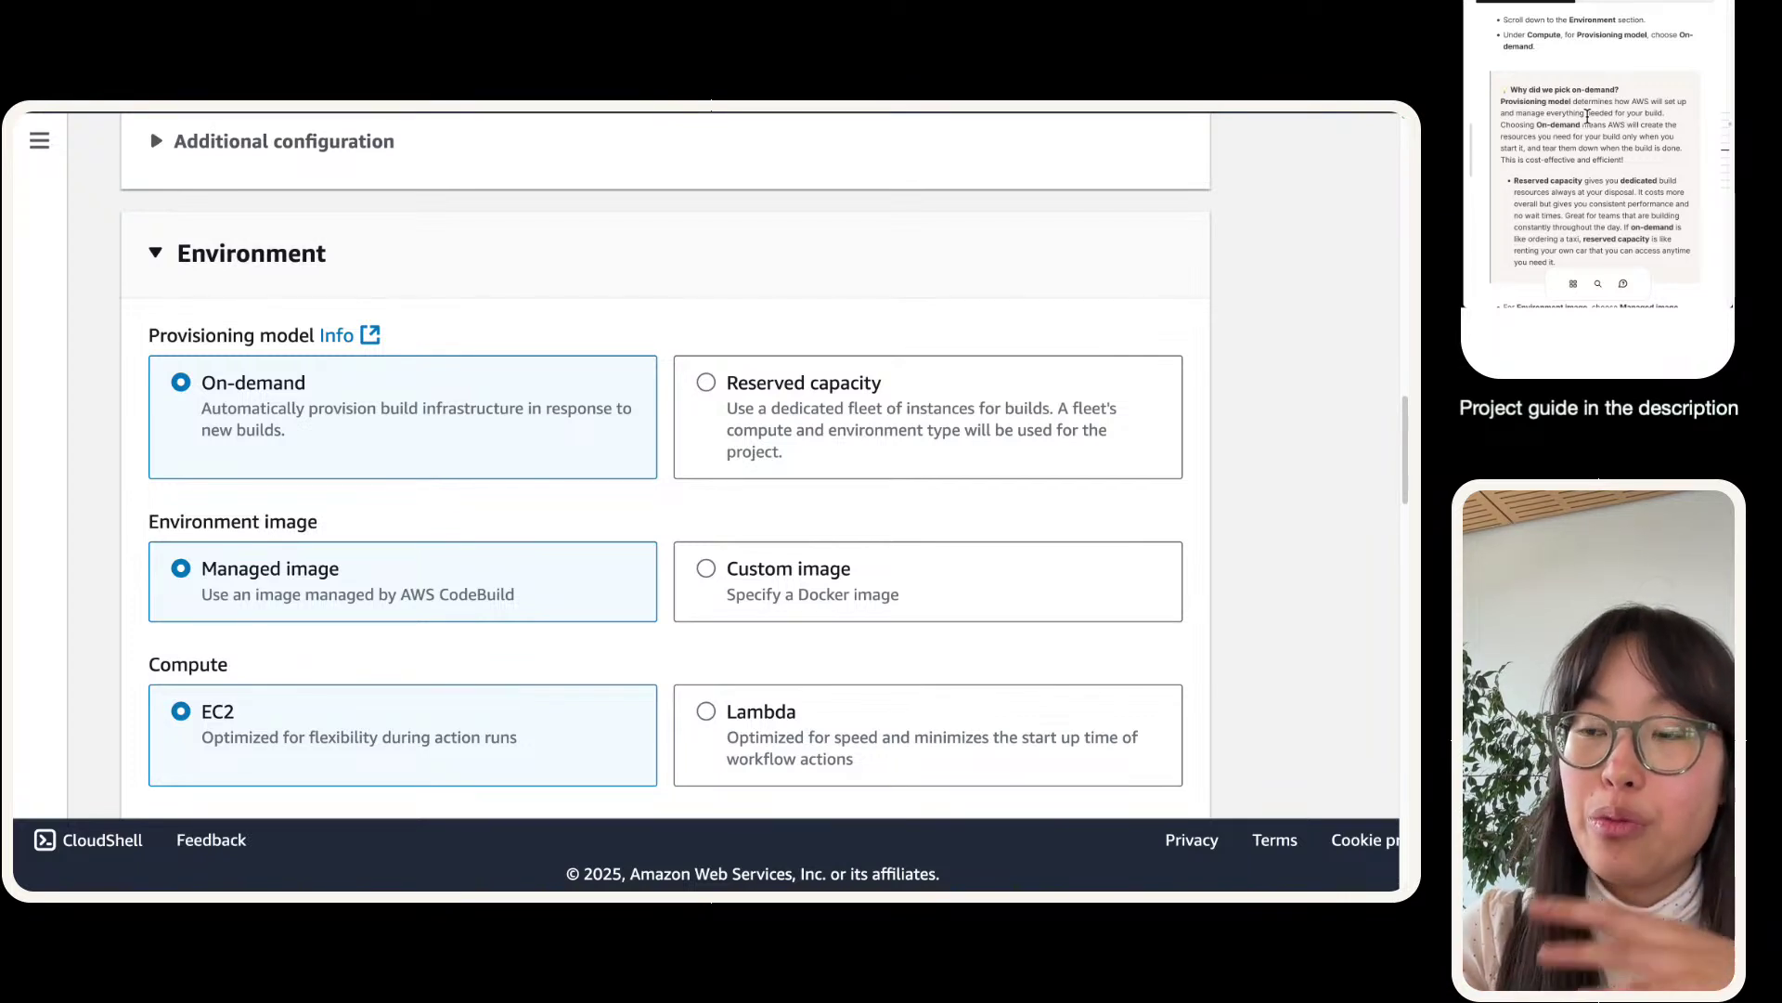
- Return to full-screen, scroll to Provisioning model and highlight the On-demand description
mouse_move(467, 134)
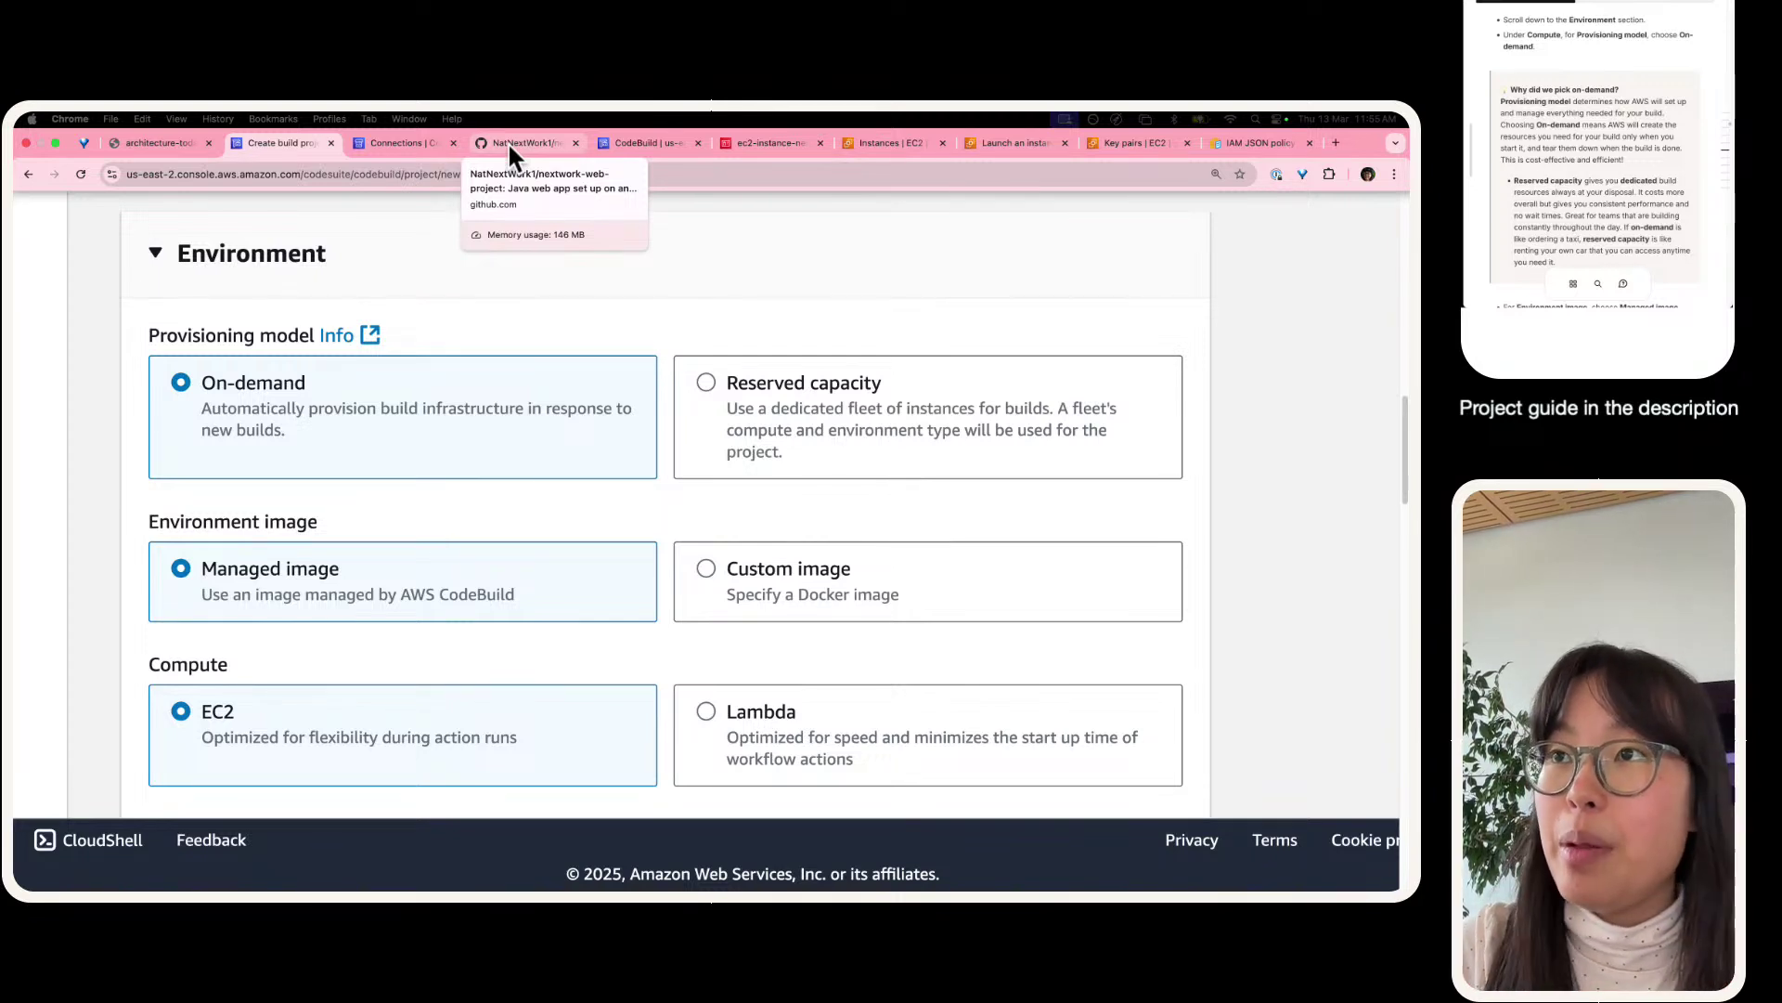
key("ctrl+super+f")
scroll(446, 394, "down", 1)
scroll(443, 399, "down", 1)
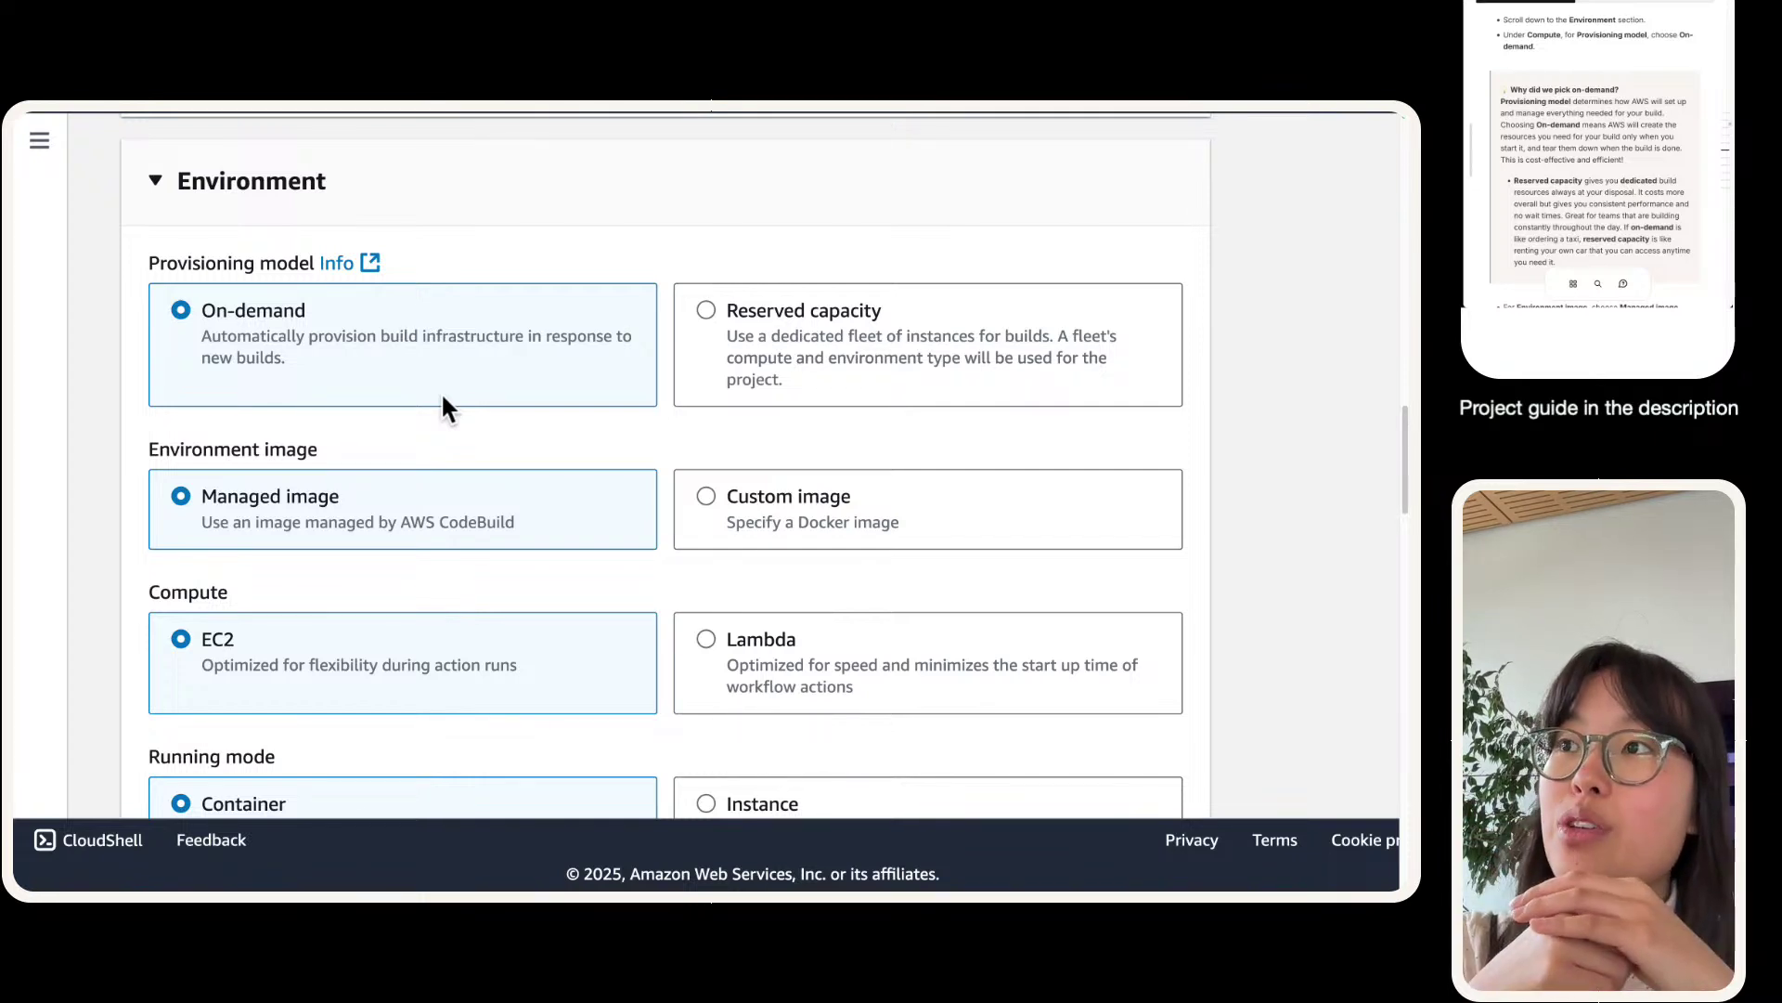
triple_click(282, 354)
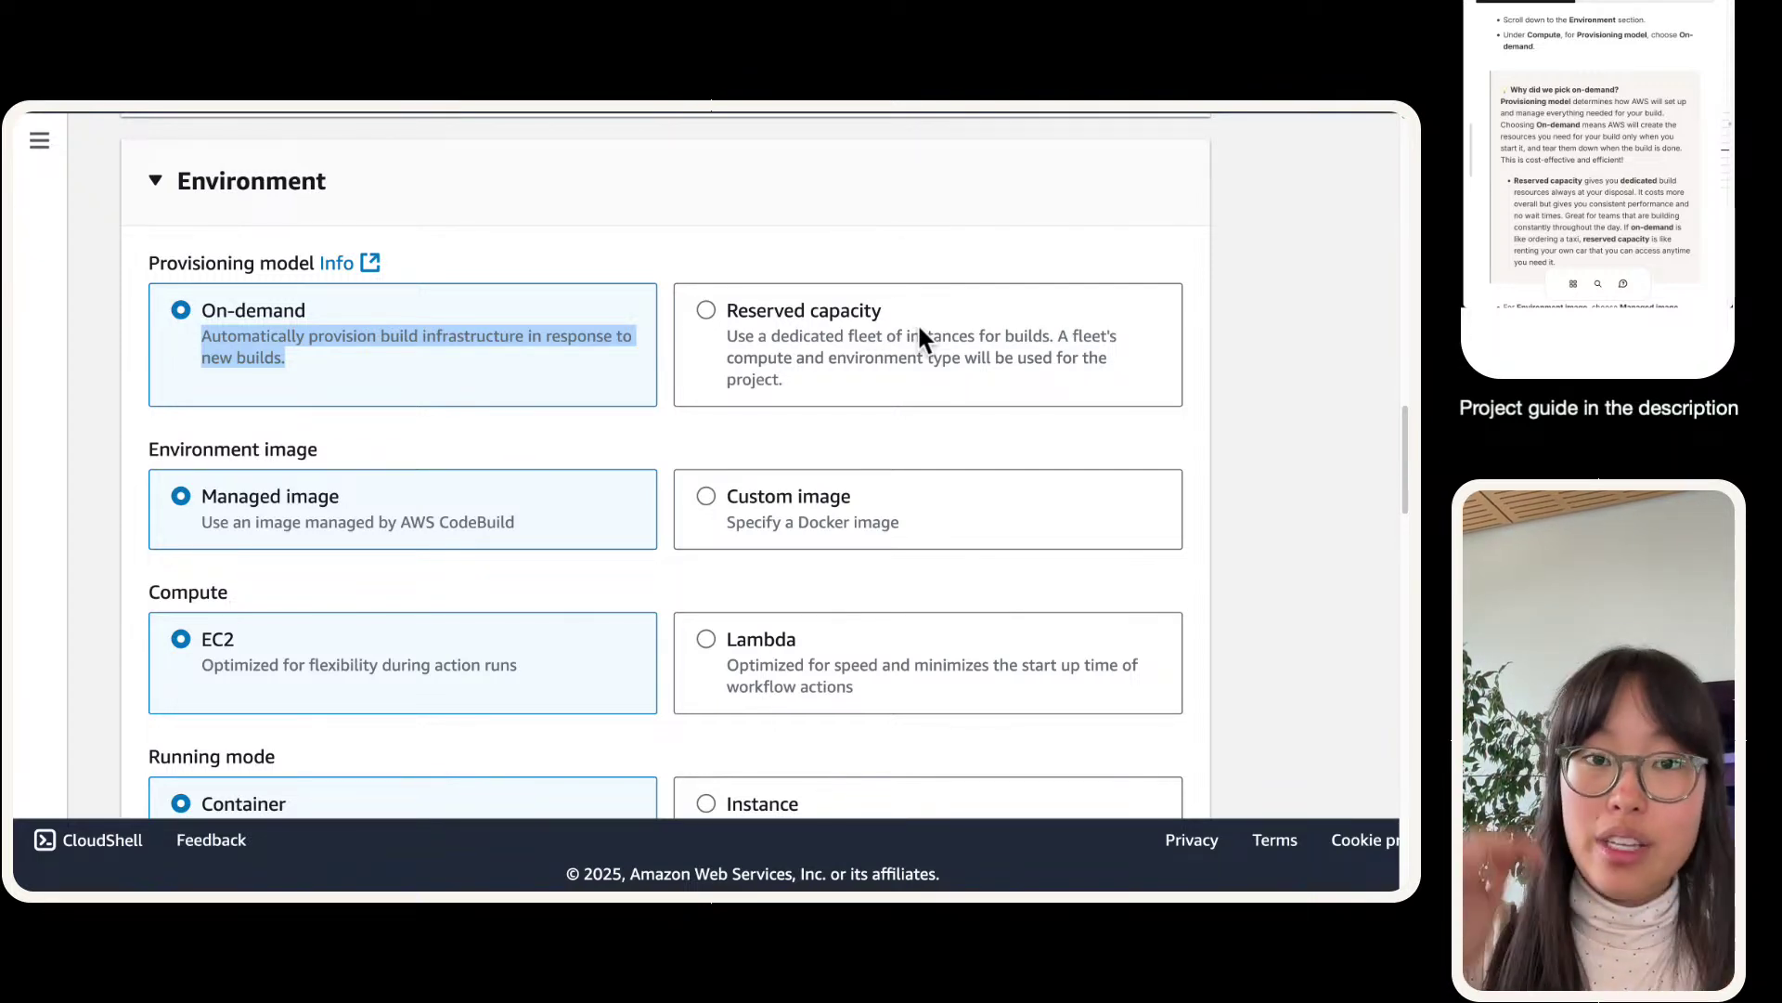
- Try Reserved capacity, revert provisioning to On-demand, and review the Environment settings below
left_click(919, 327)
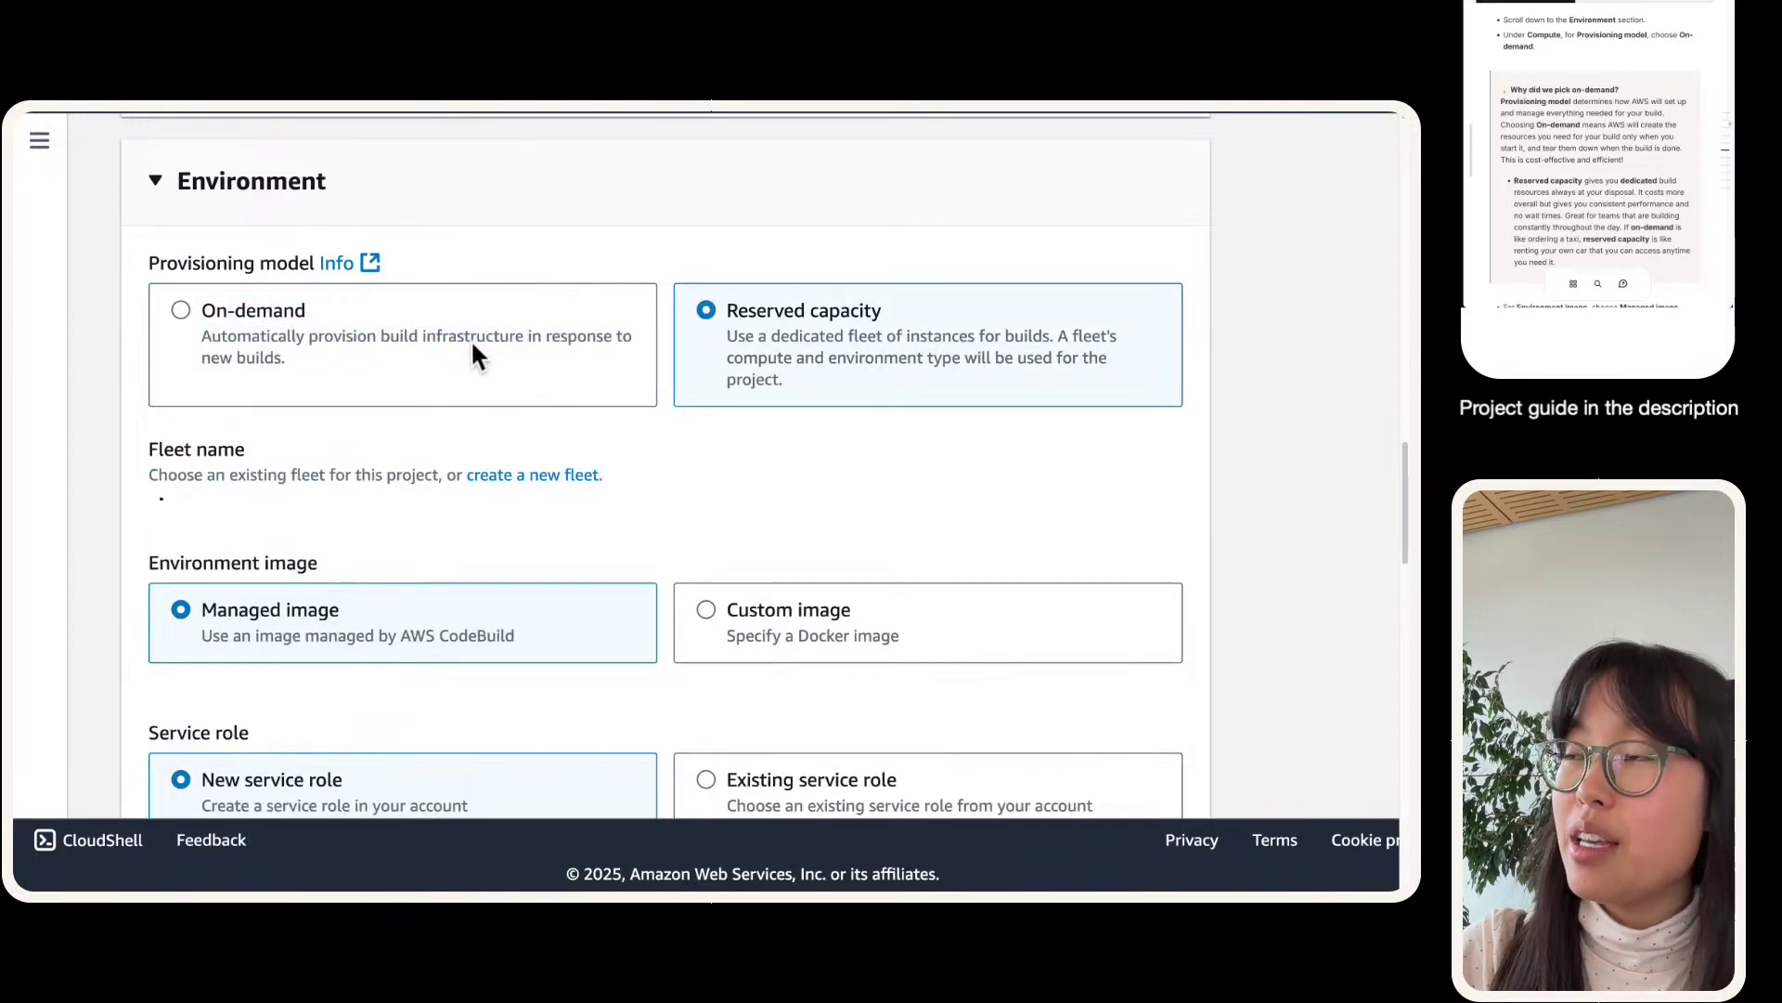
left_click(343, 362)
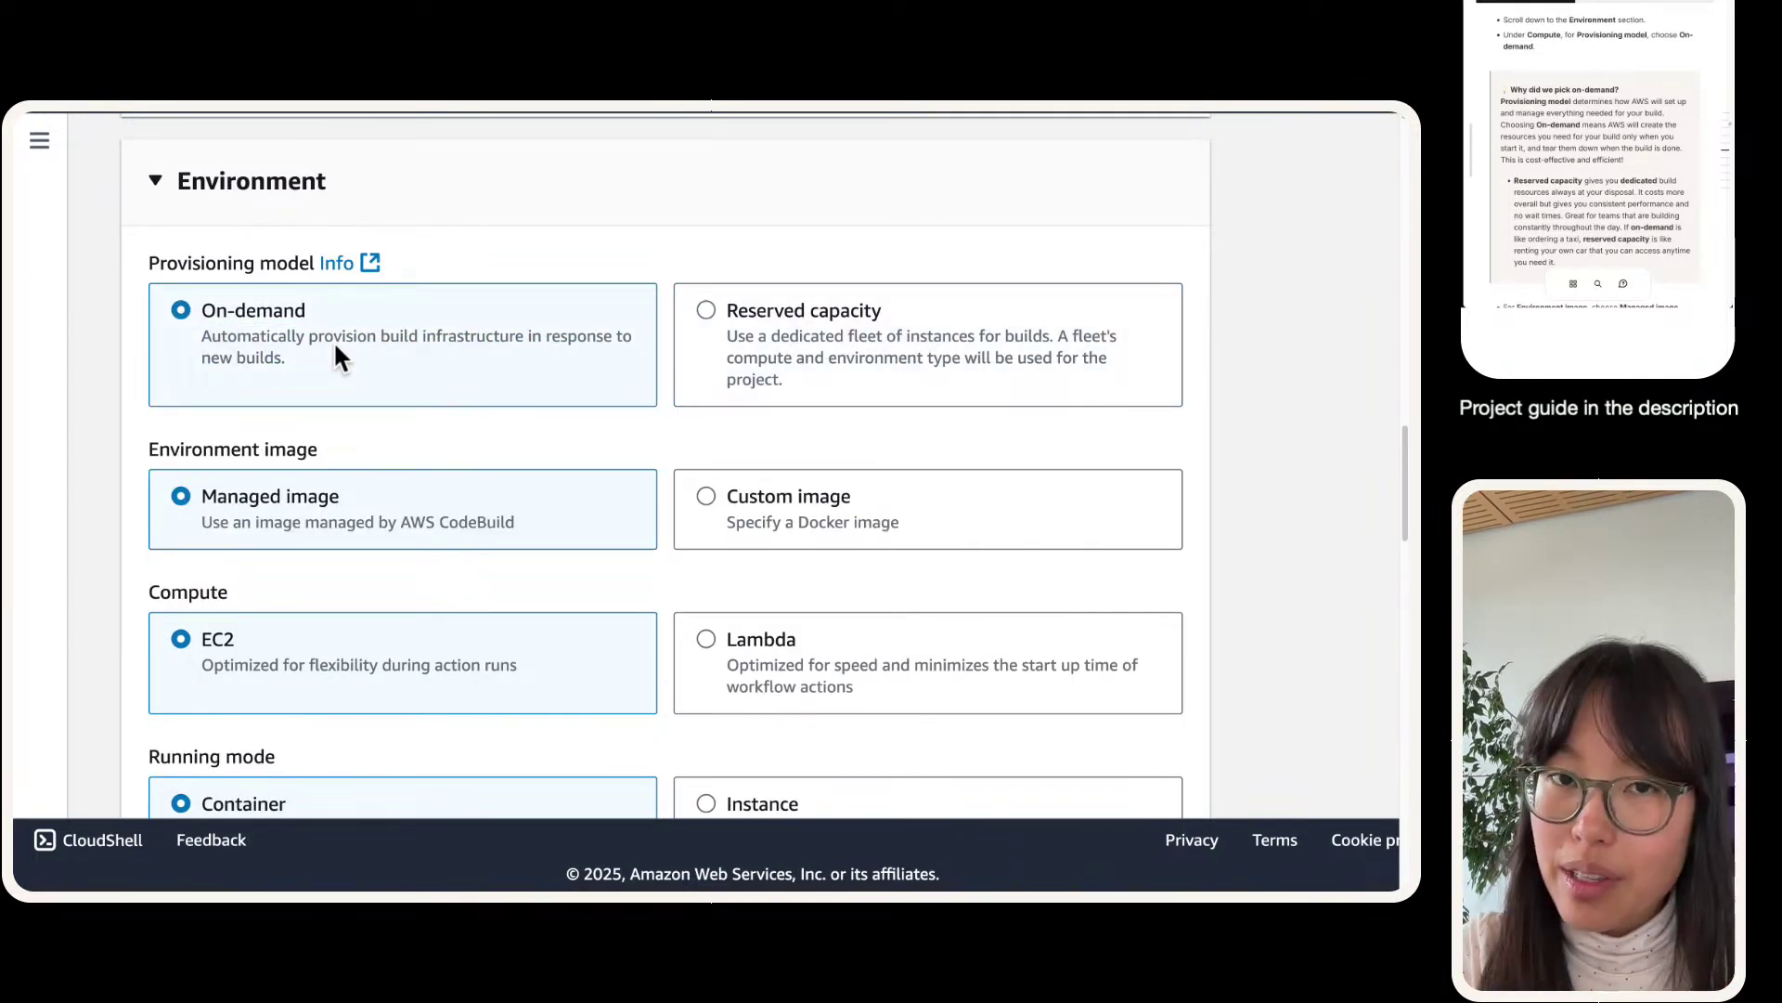
scroll(336, 357, "down", 1)
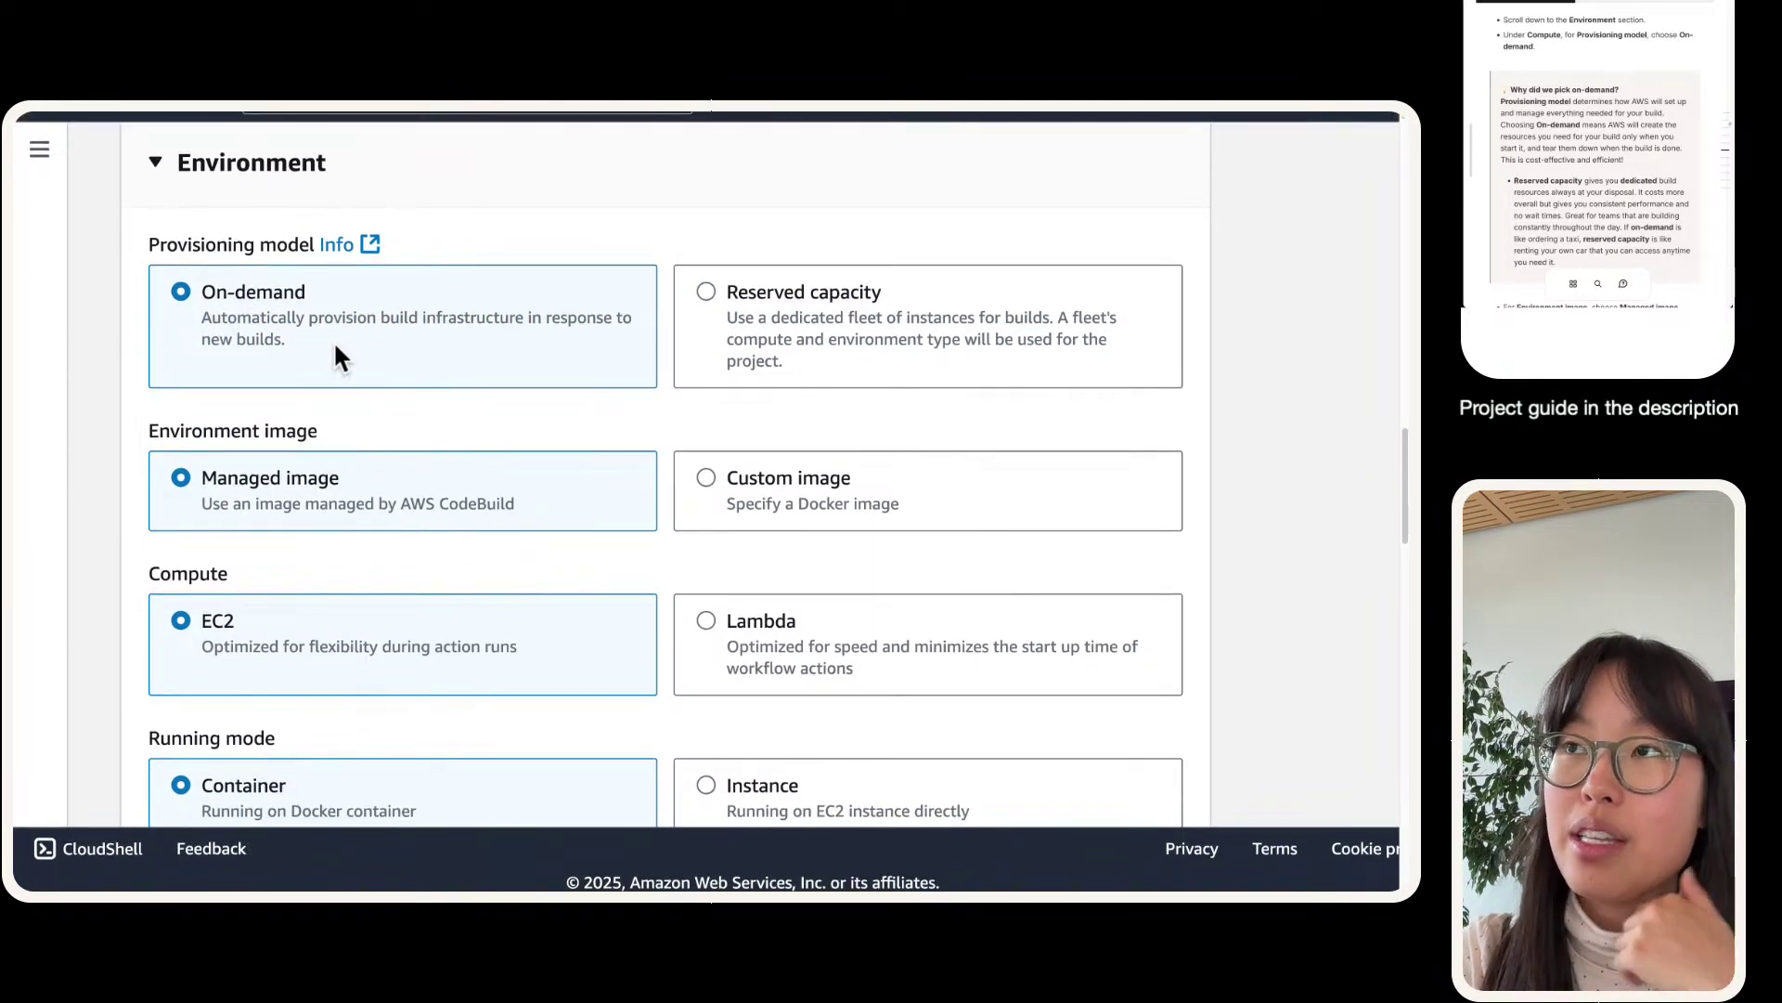
scroll(335, 346, "down", 3)
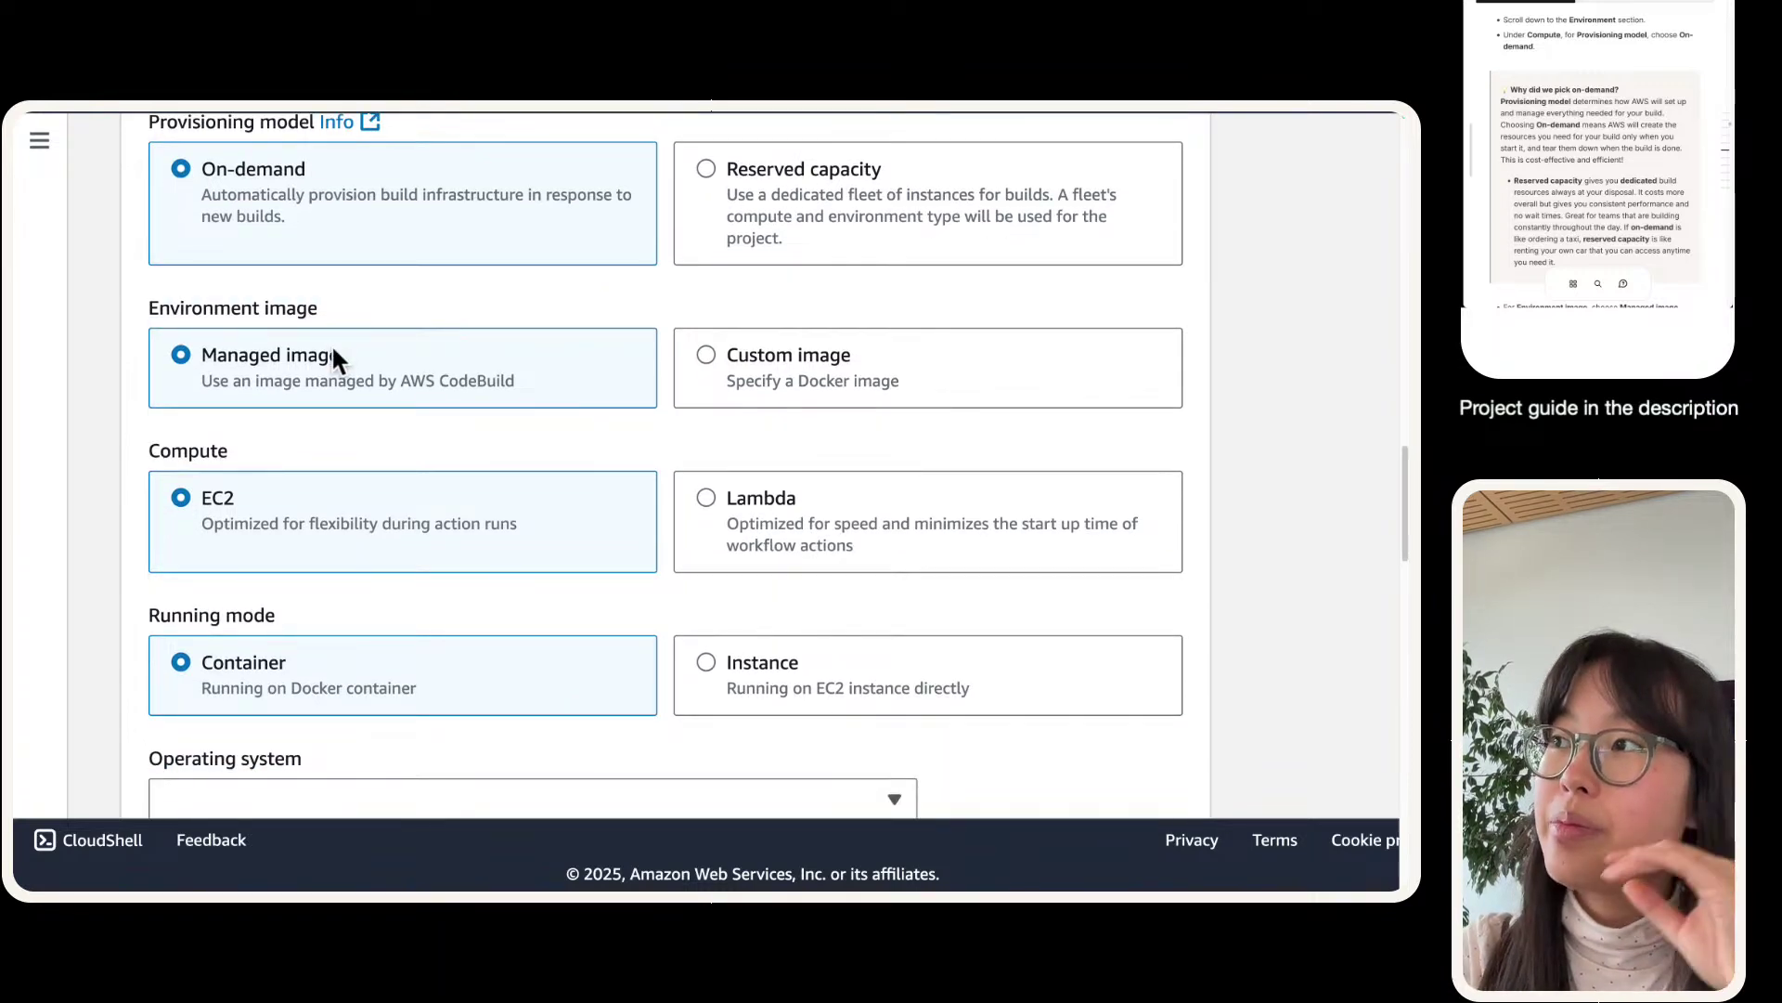
scroll(332, 349, "down", 2)
scroll(397, 296, "down", 1)
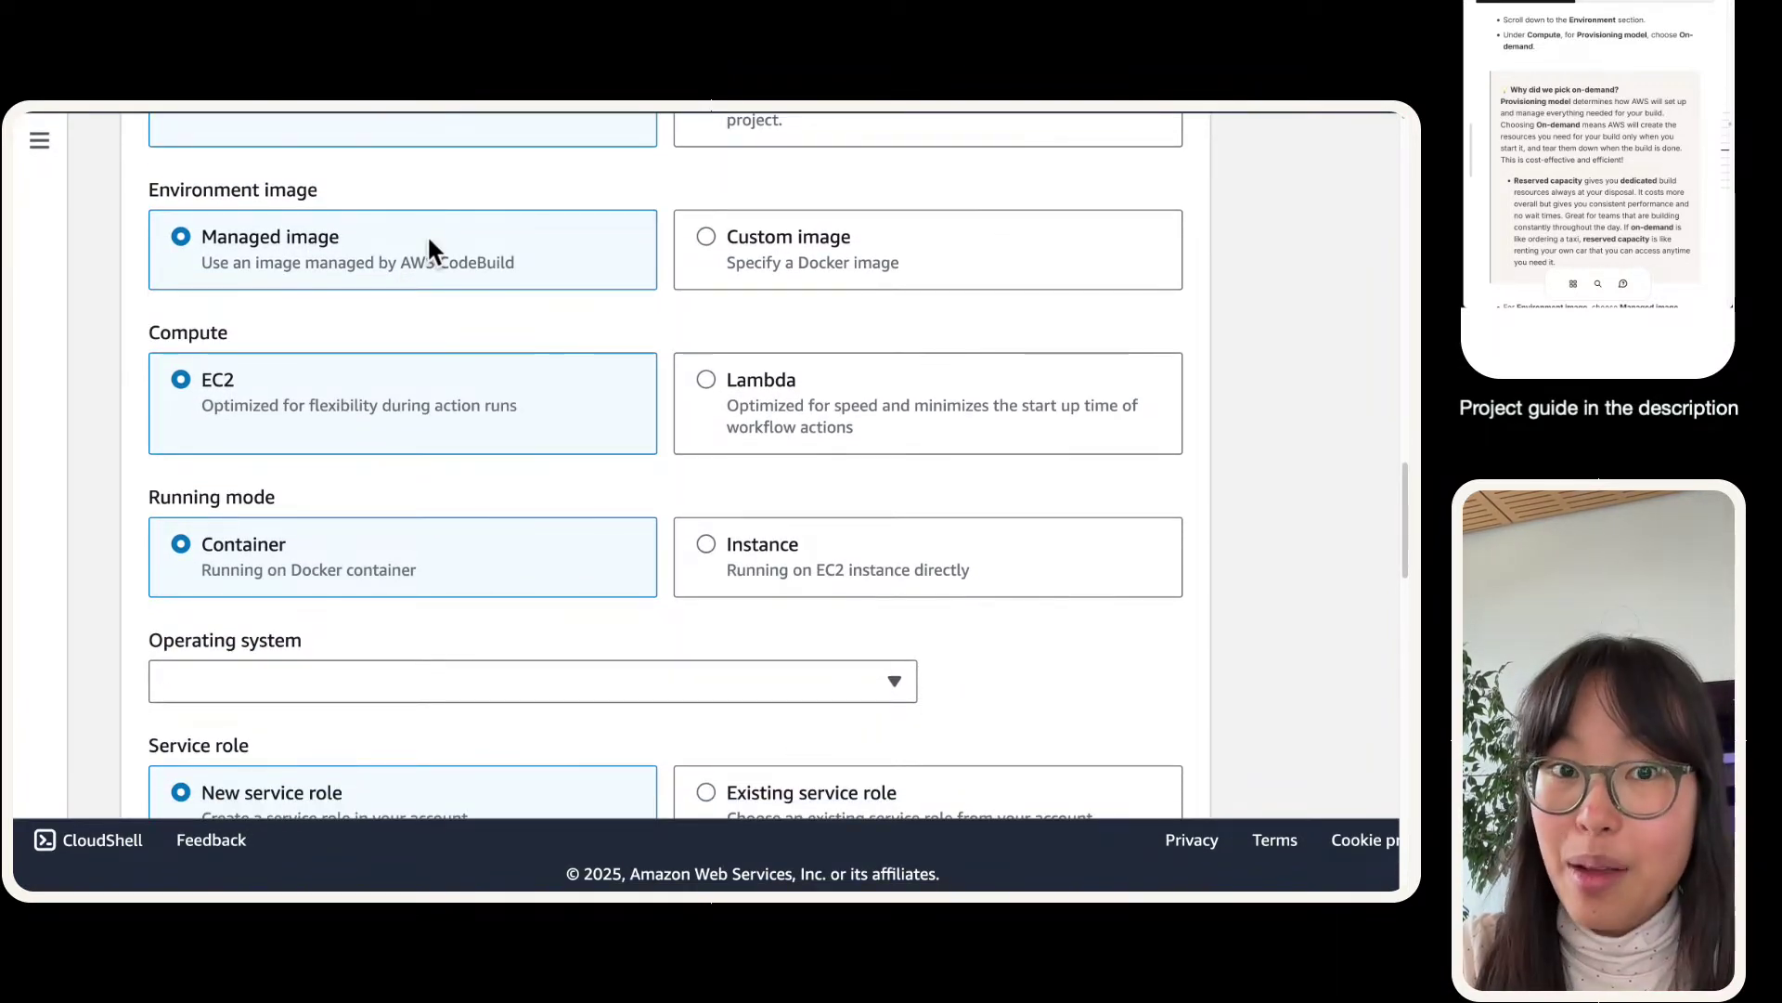
scroll(429, 240, "down", 1)
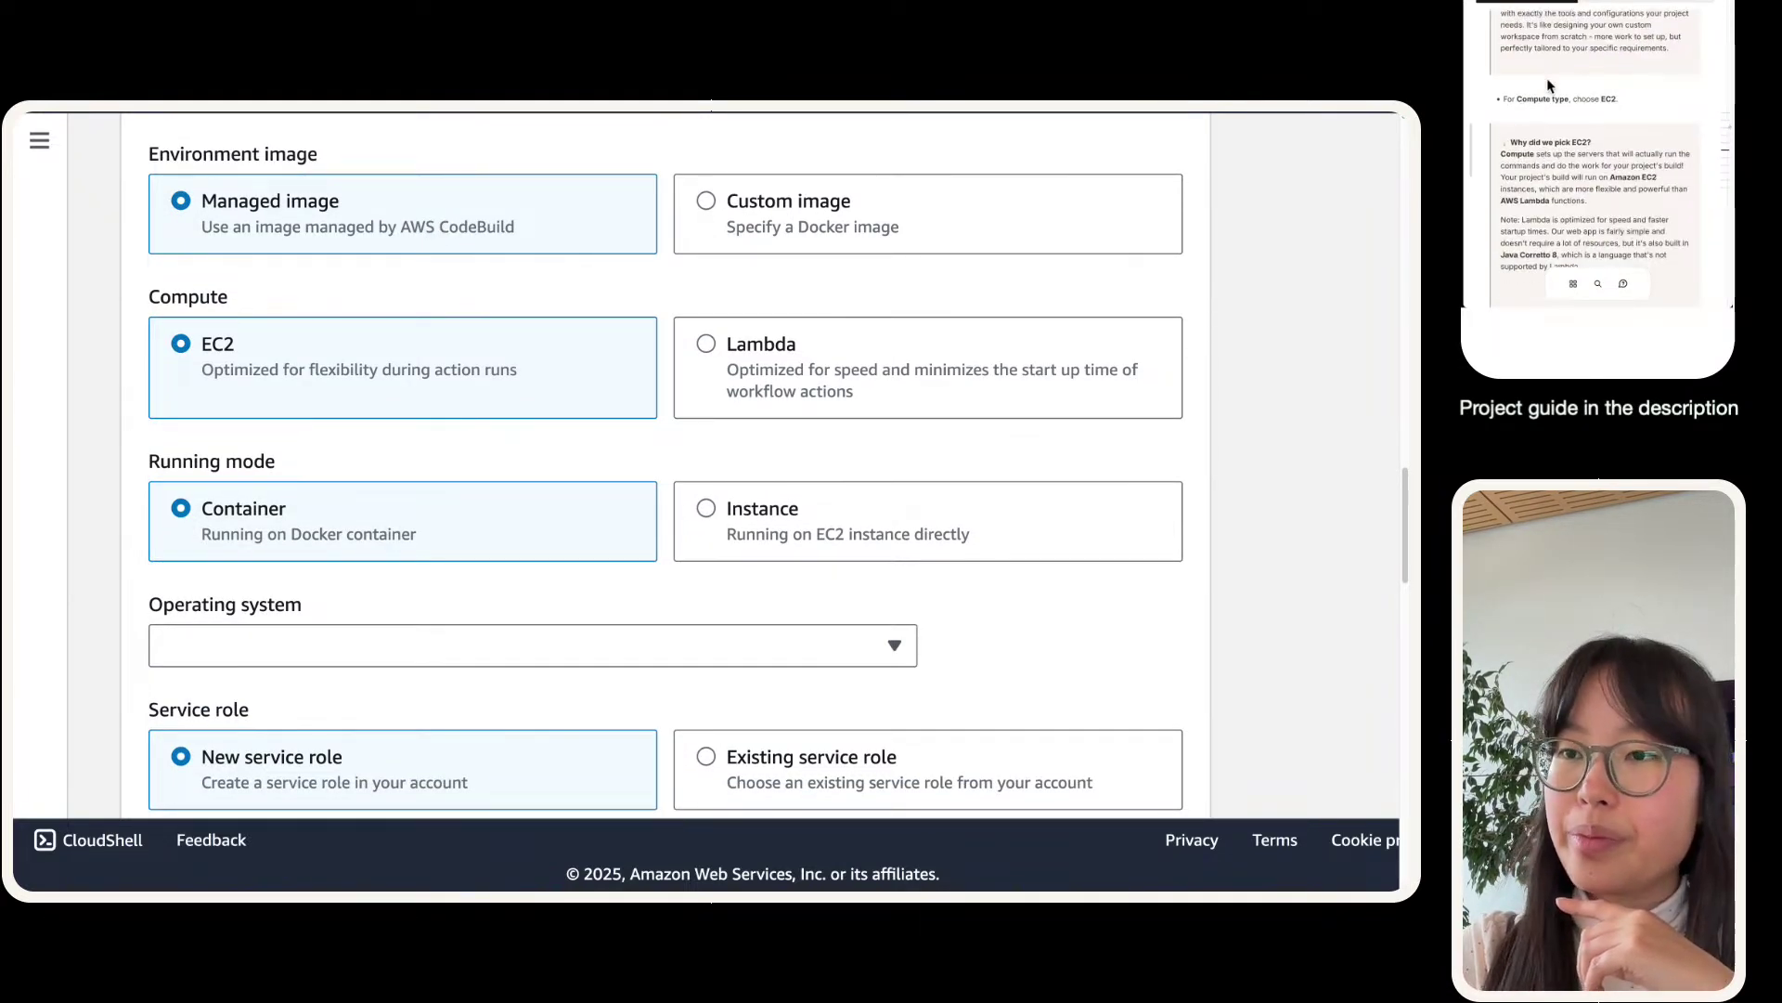
scroll(483, 526, "down", 2)
scroll(470, 526, "down", 3)
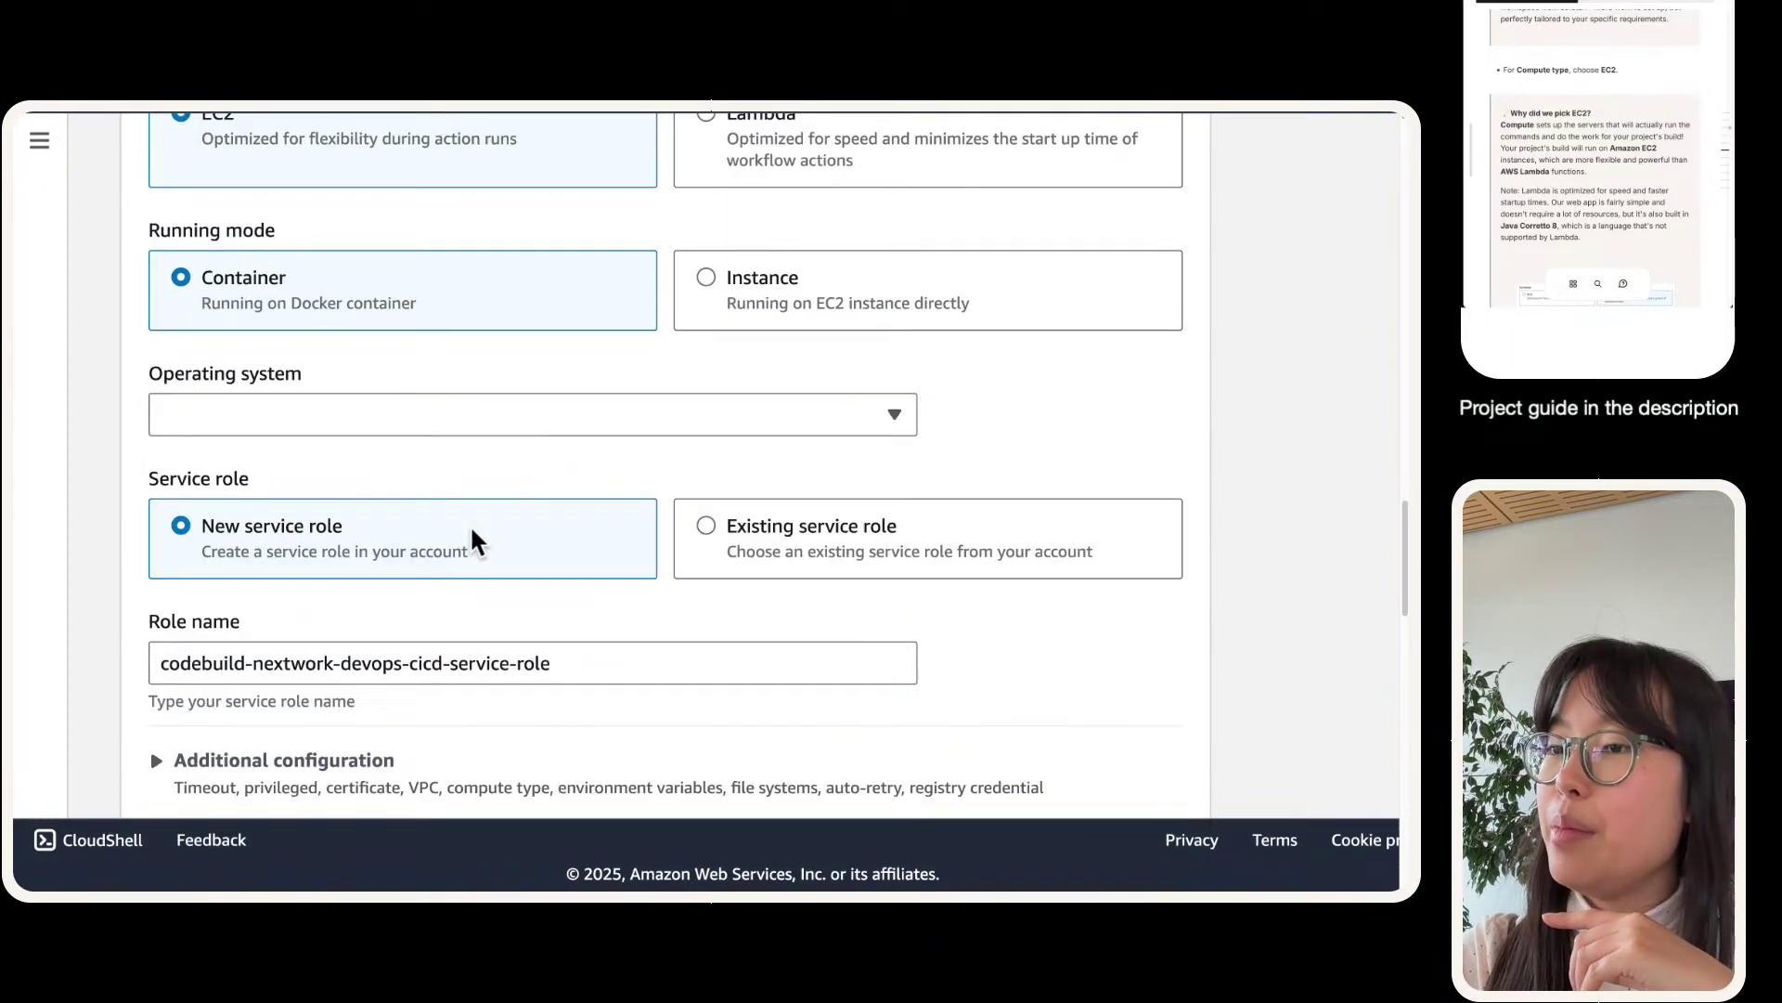
scroll(469, 519, "up", 2)
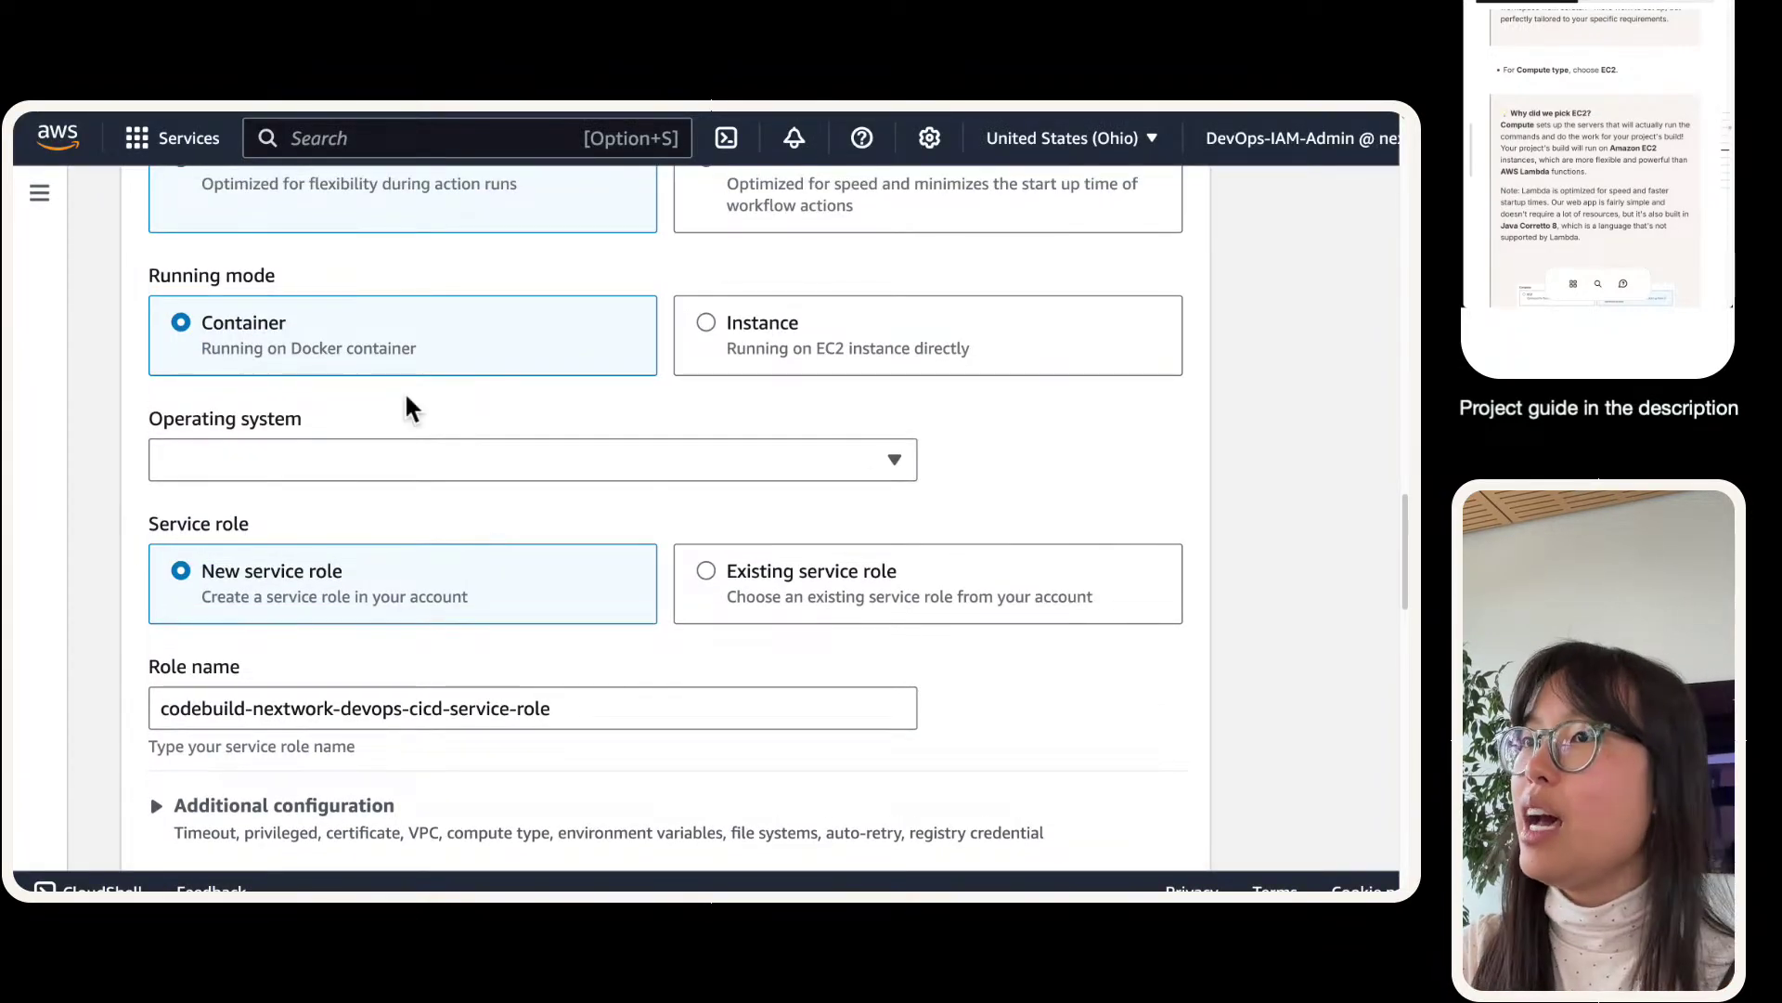
scroll(414, 356, "up", 1)
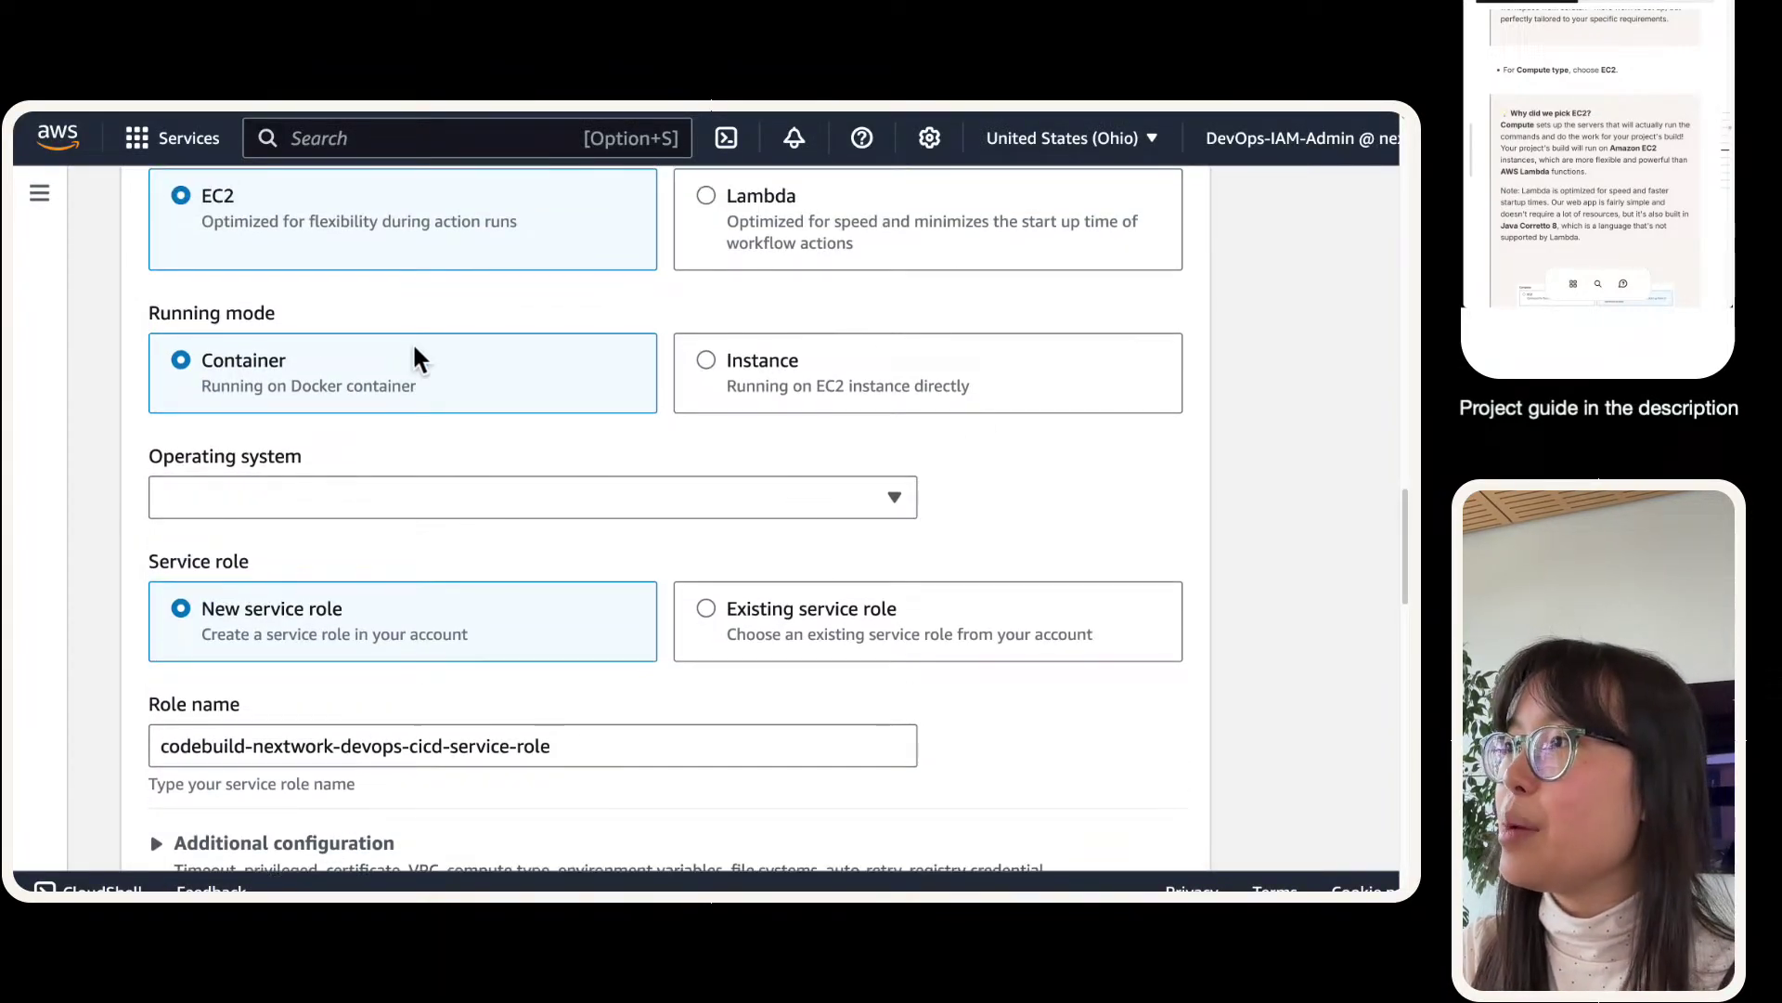
- Compare Container and Instance running modes, finishing on Instance with Amazon Linux
left_click(958, 390)
left_click(430, 393)
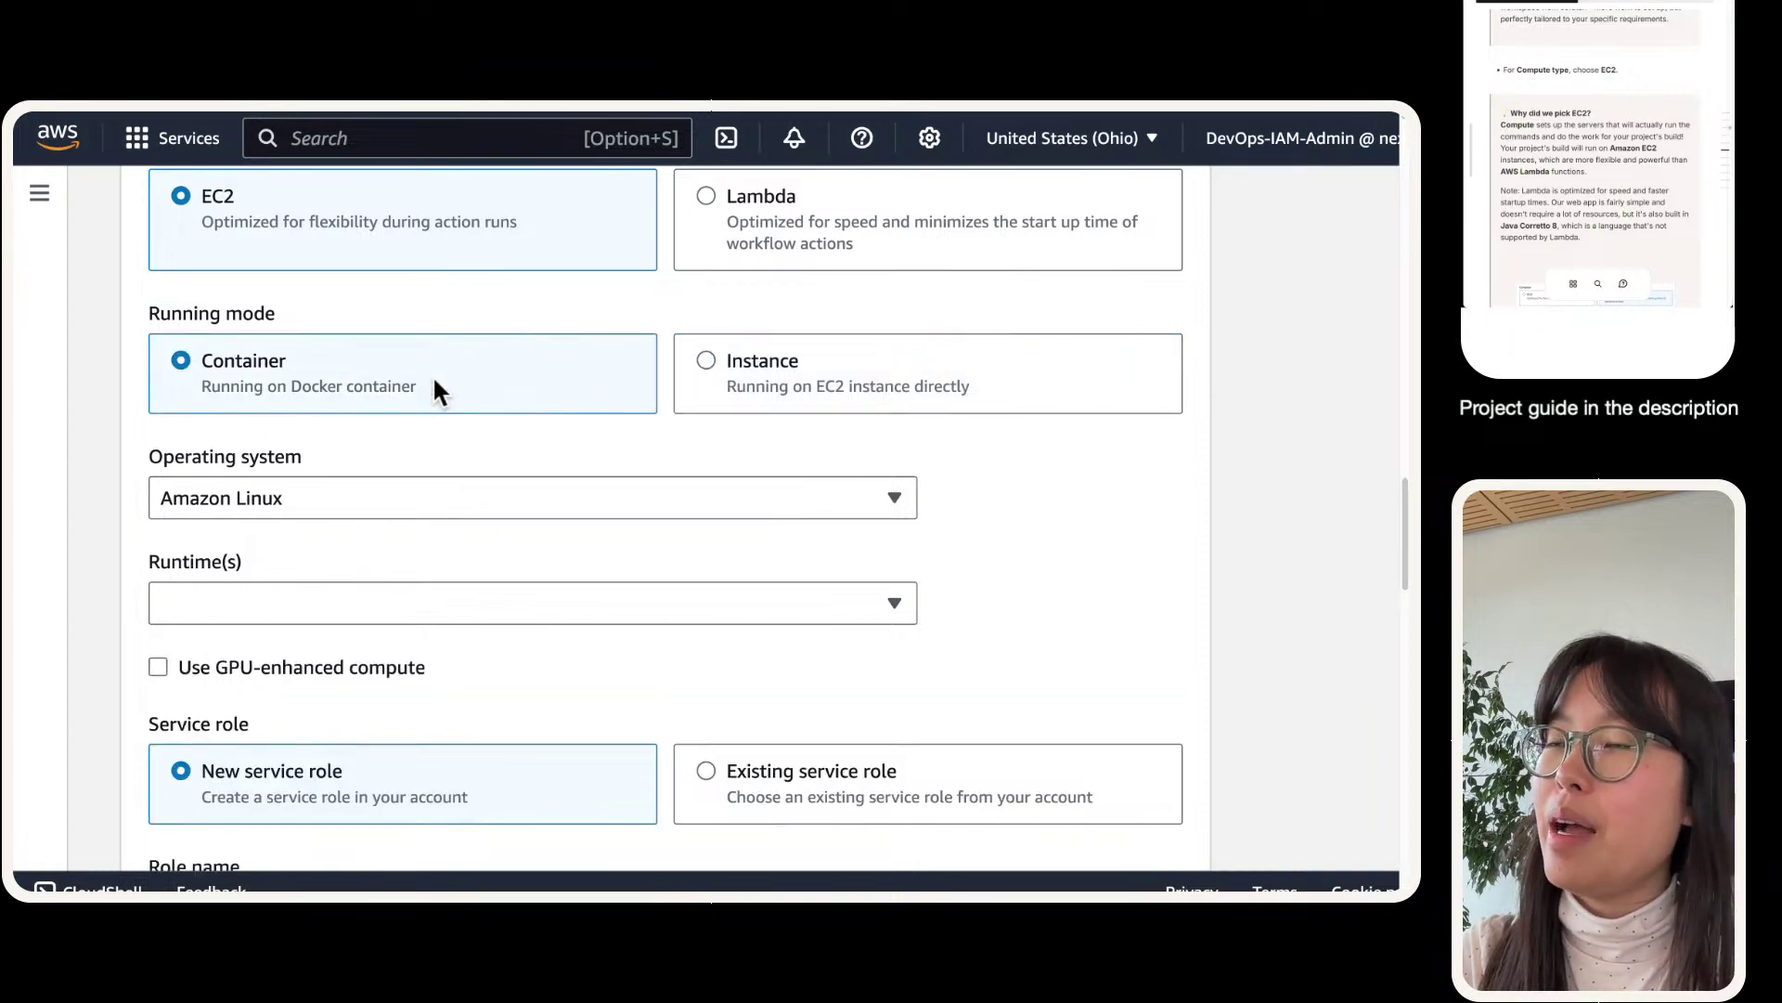
scroll(433, 375, "up", 1)
scroll(433, 375, "up", 3)
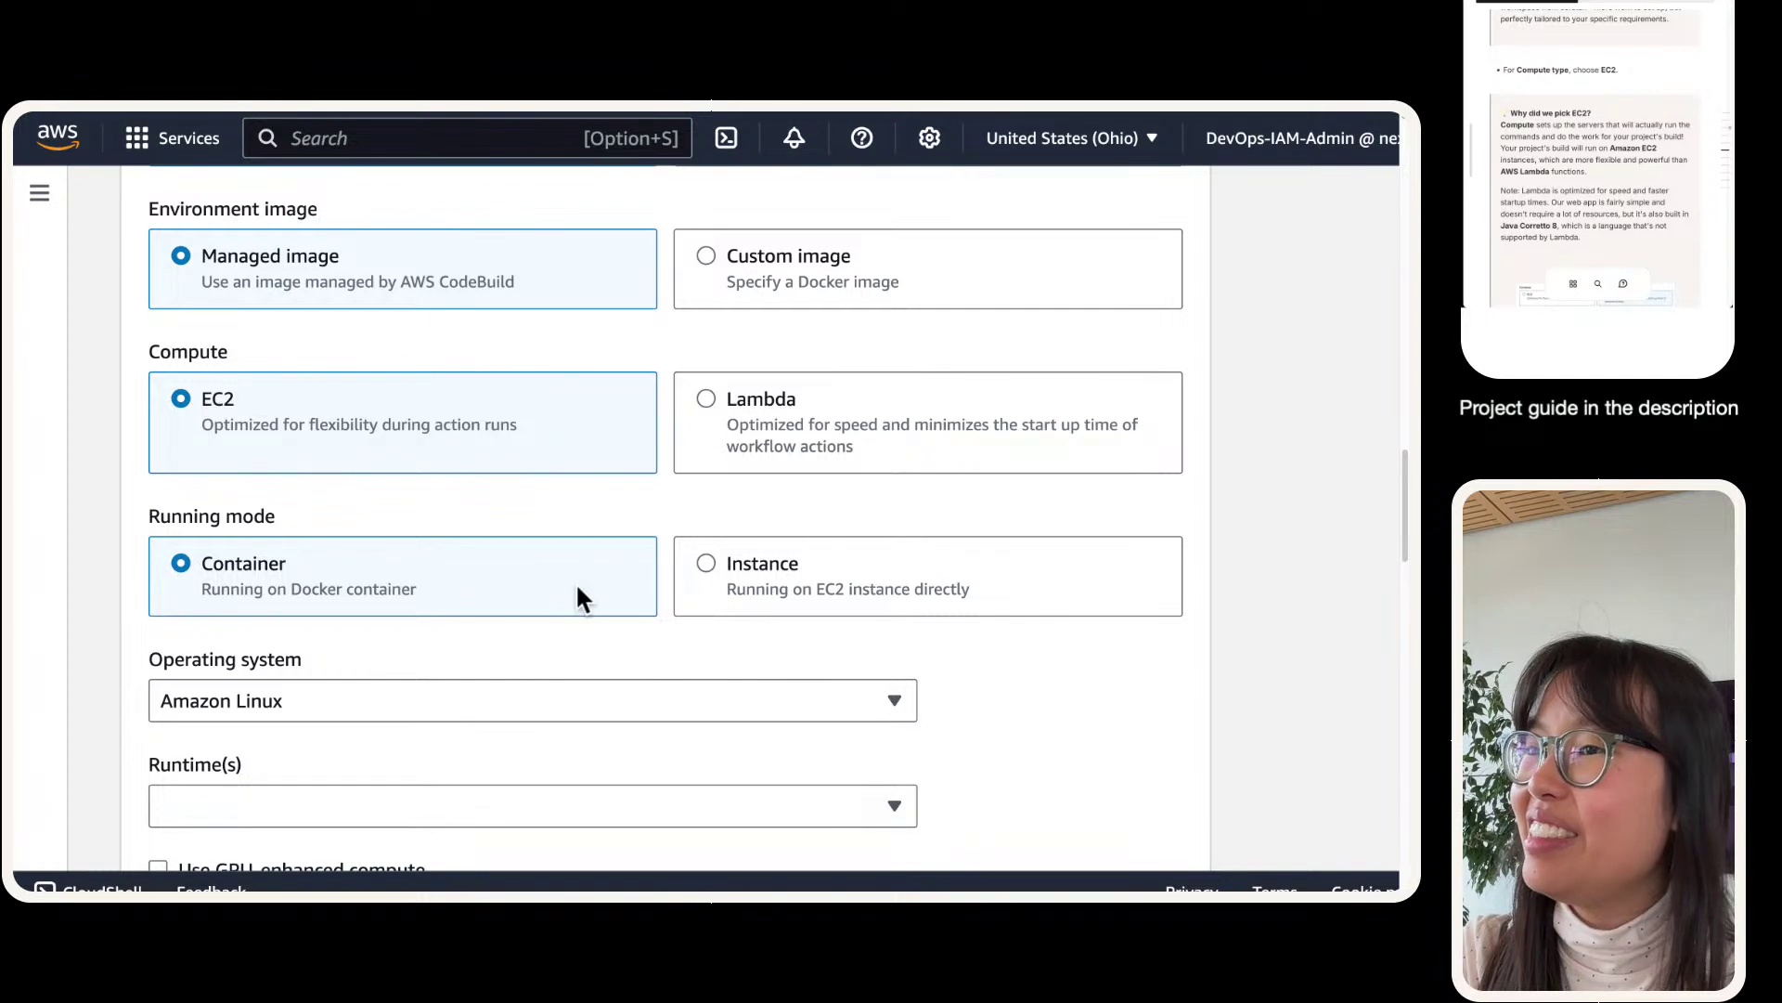
left_click(810, 571)
left_click(151, 559)
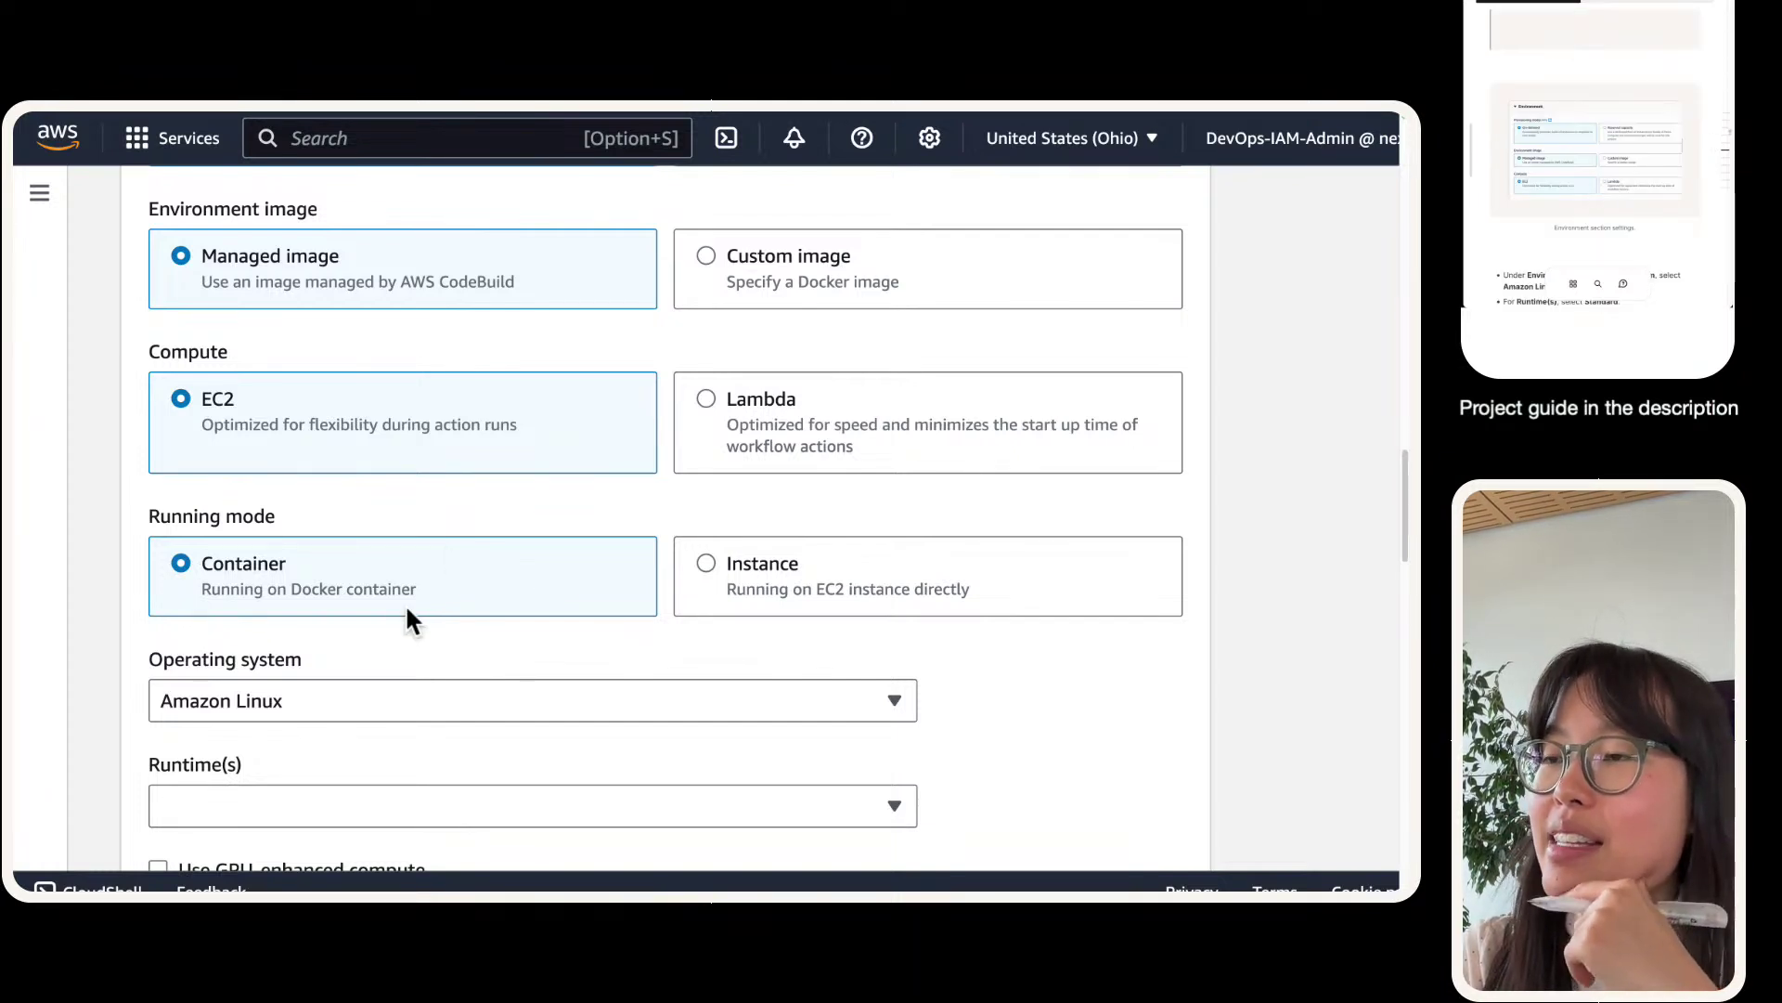
left_click_drag(195, 587, 441, 592)
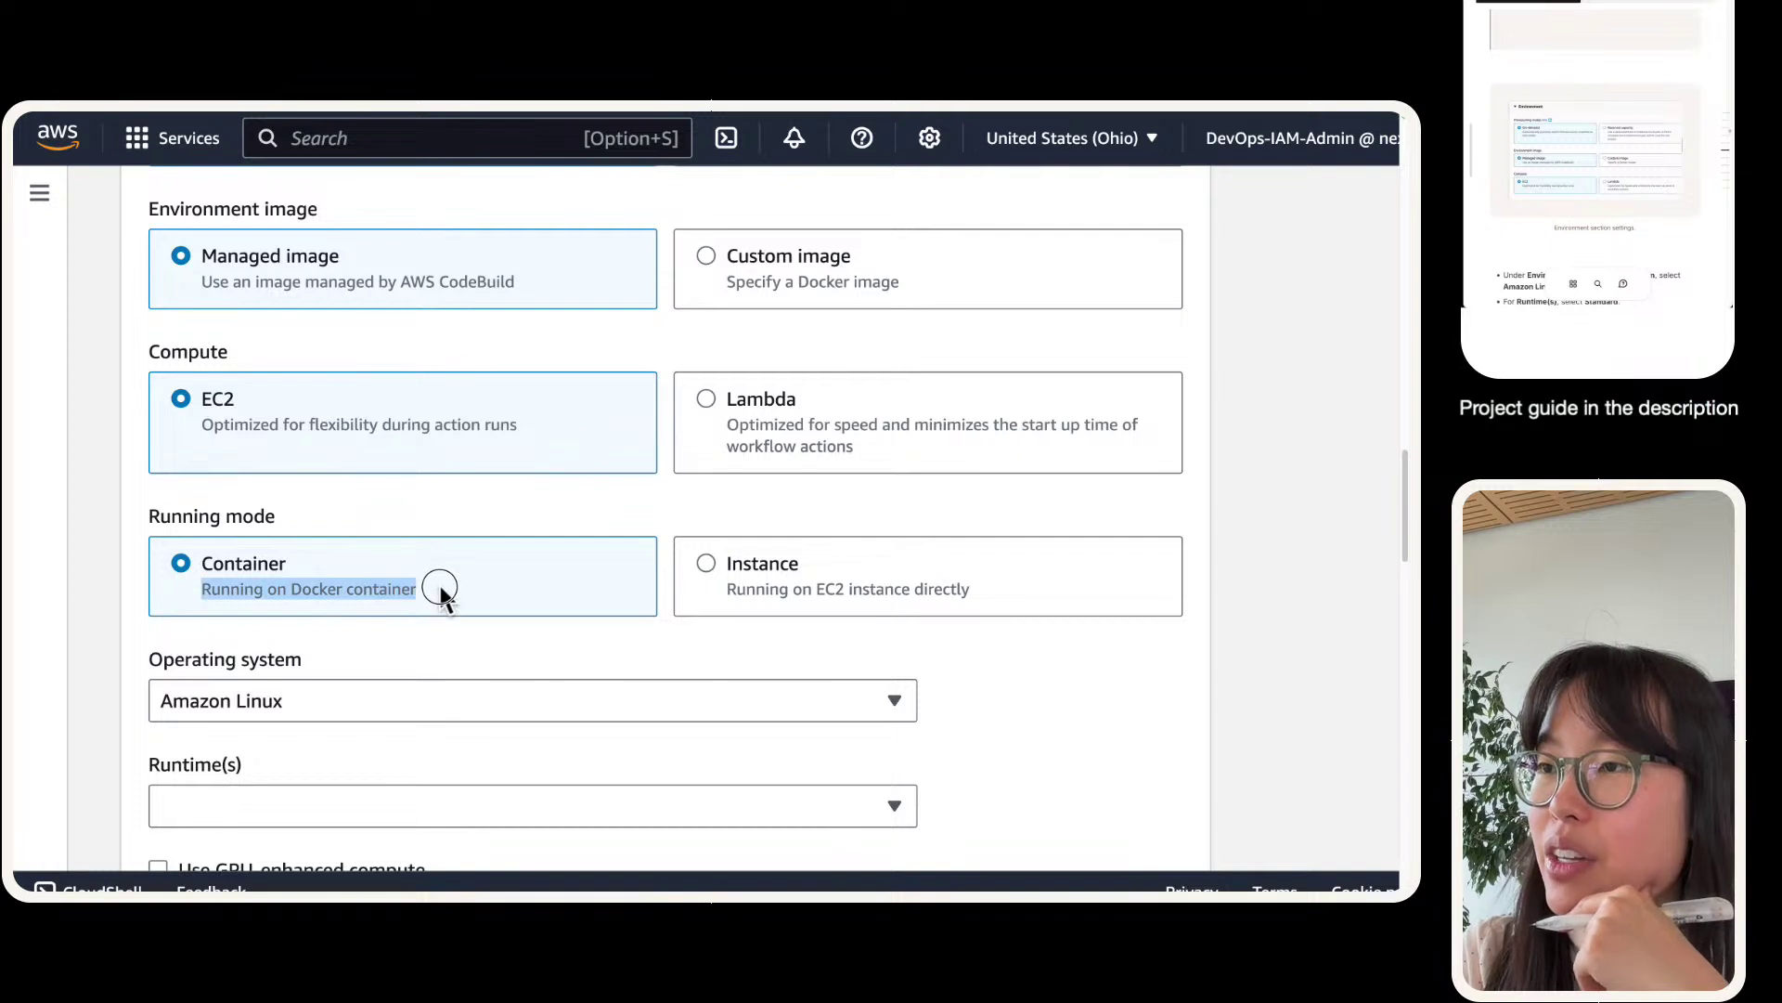
left_click(782, 585)
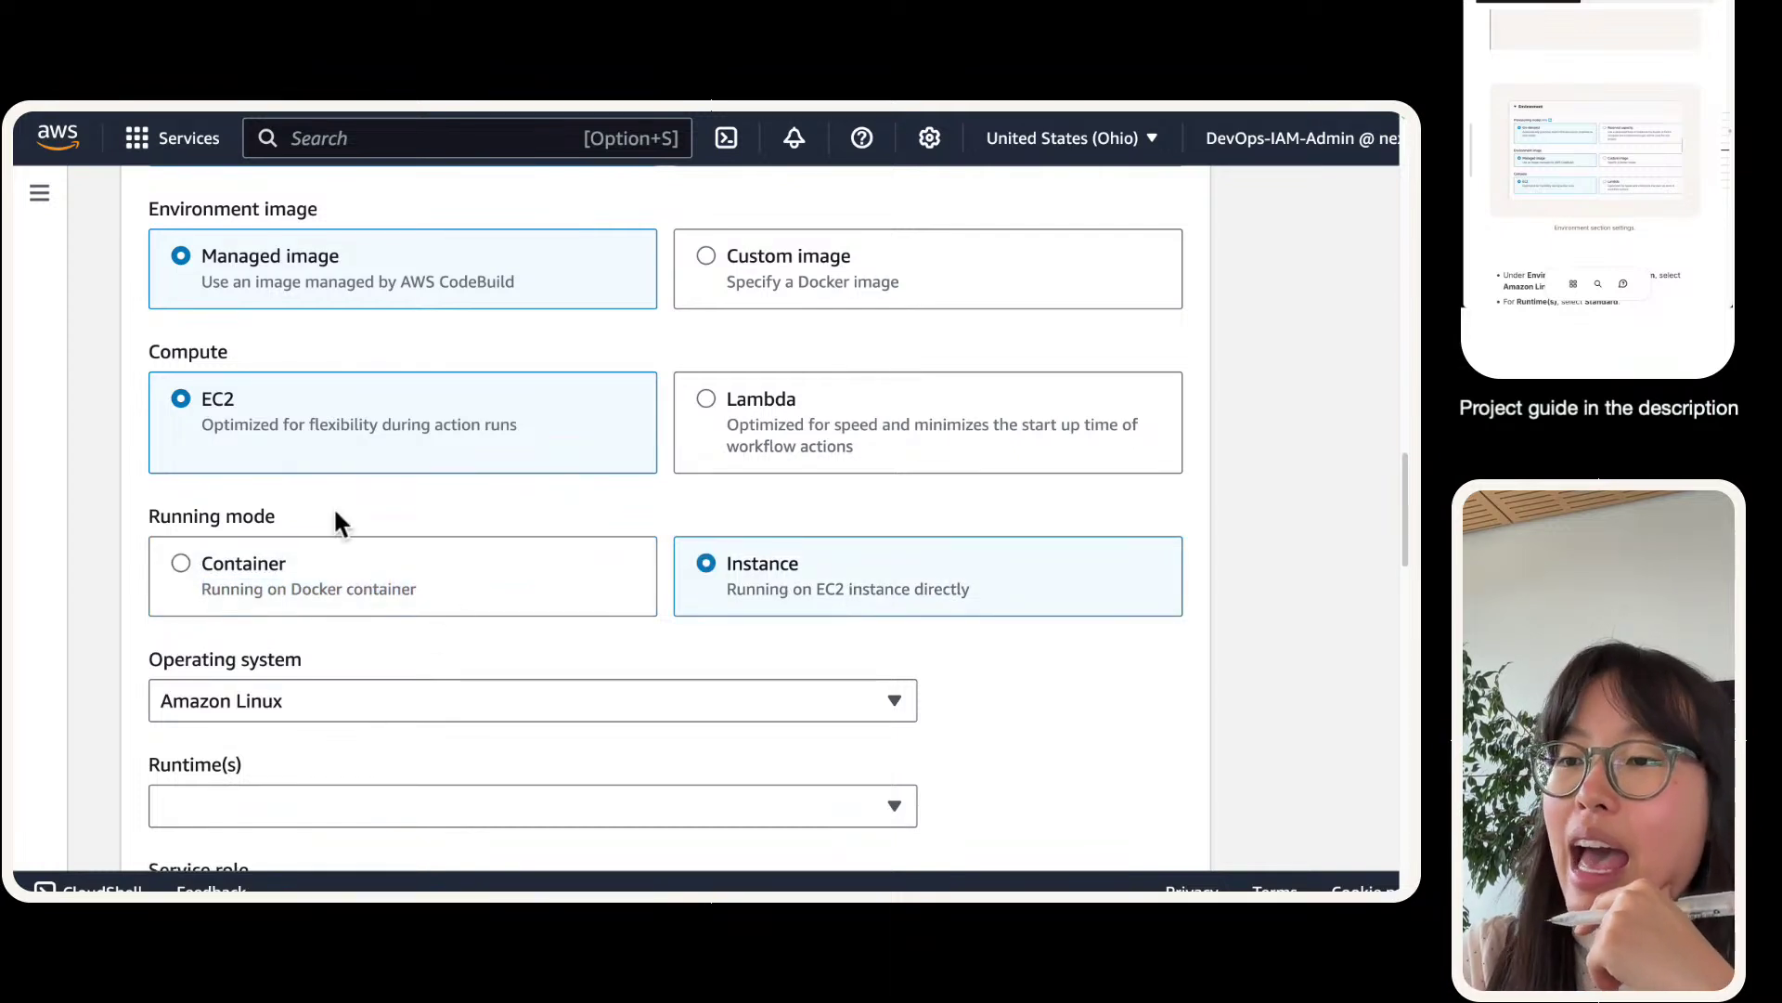
scroll(336, 511, "down", 2)
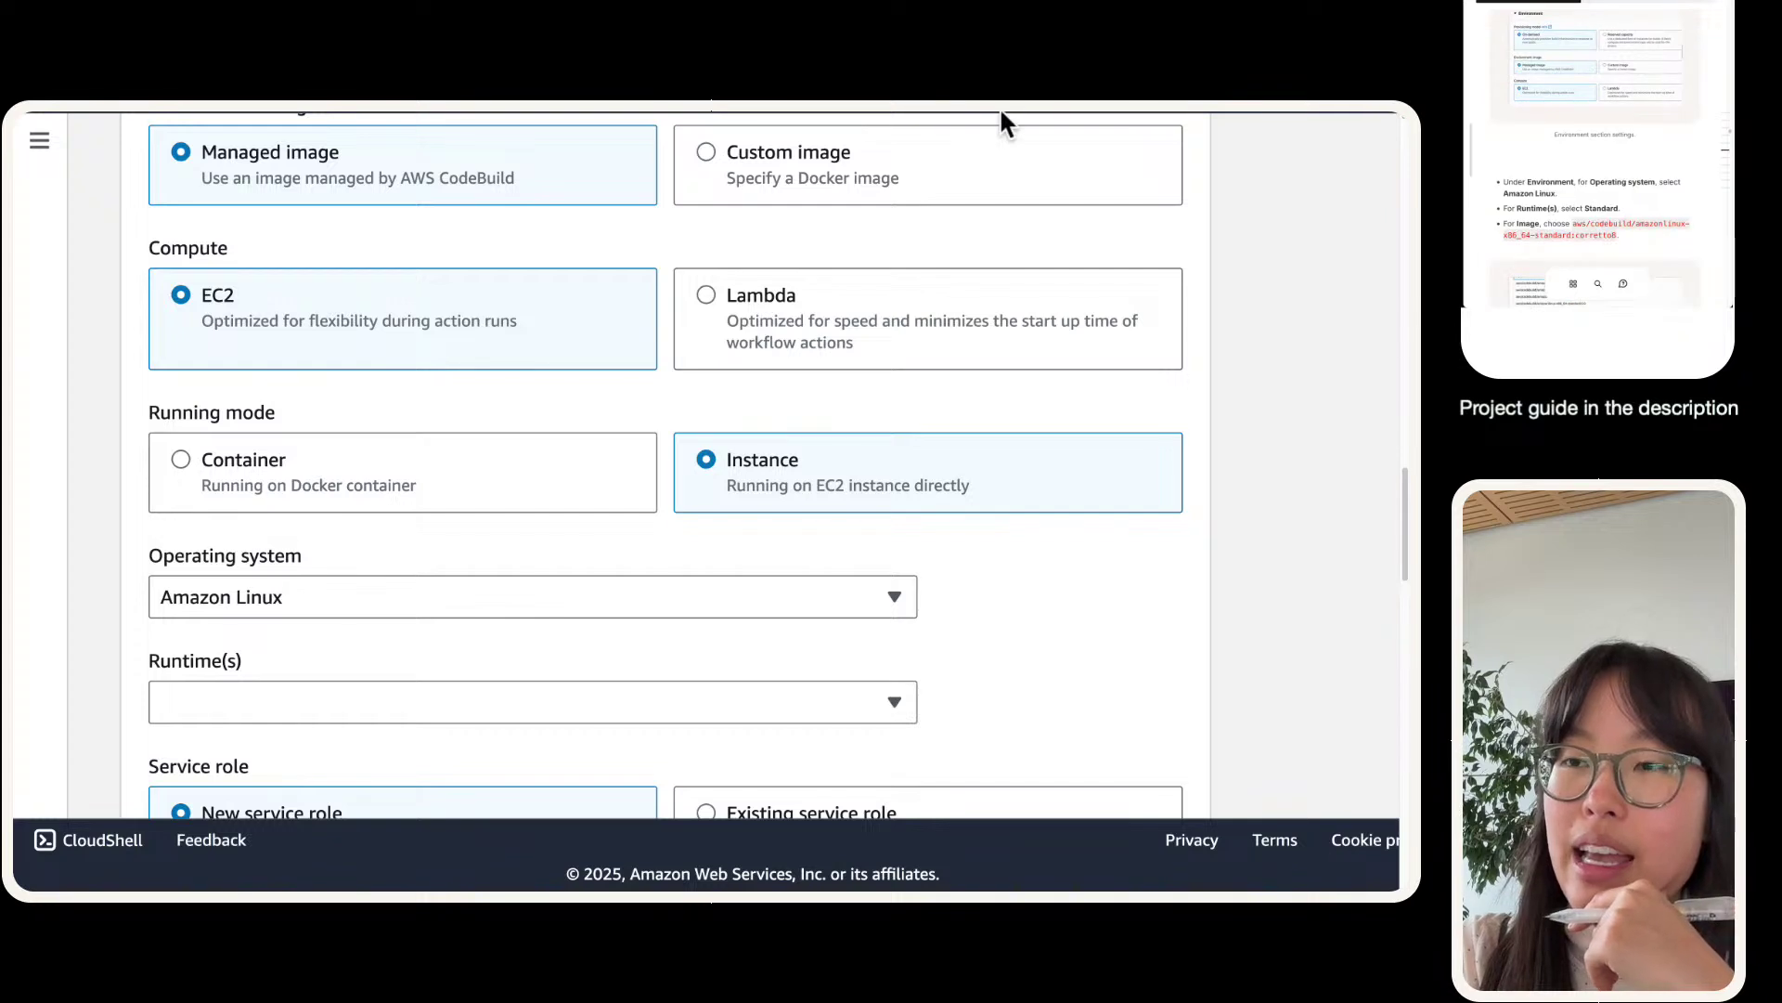
scroll(650, 555, "down", 1)
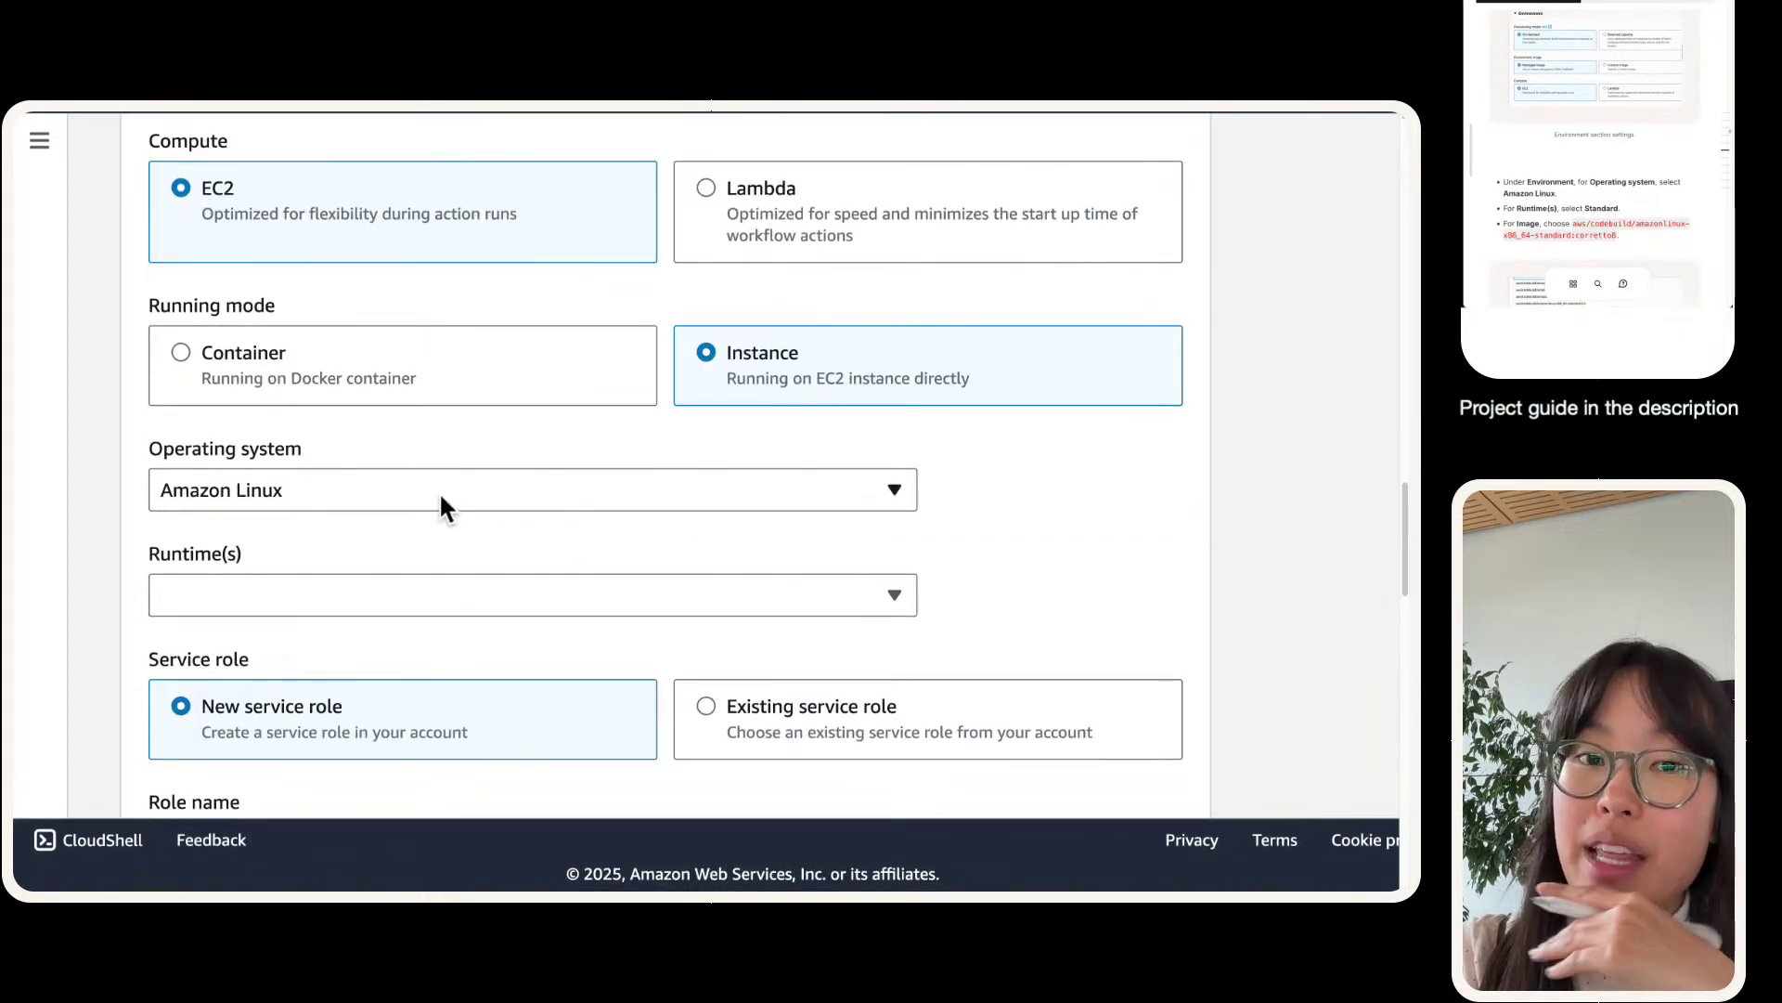
scroll(336, 511, "down", 1)
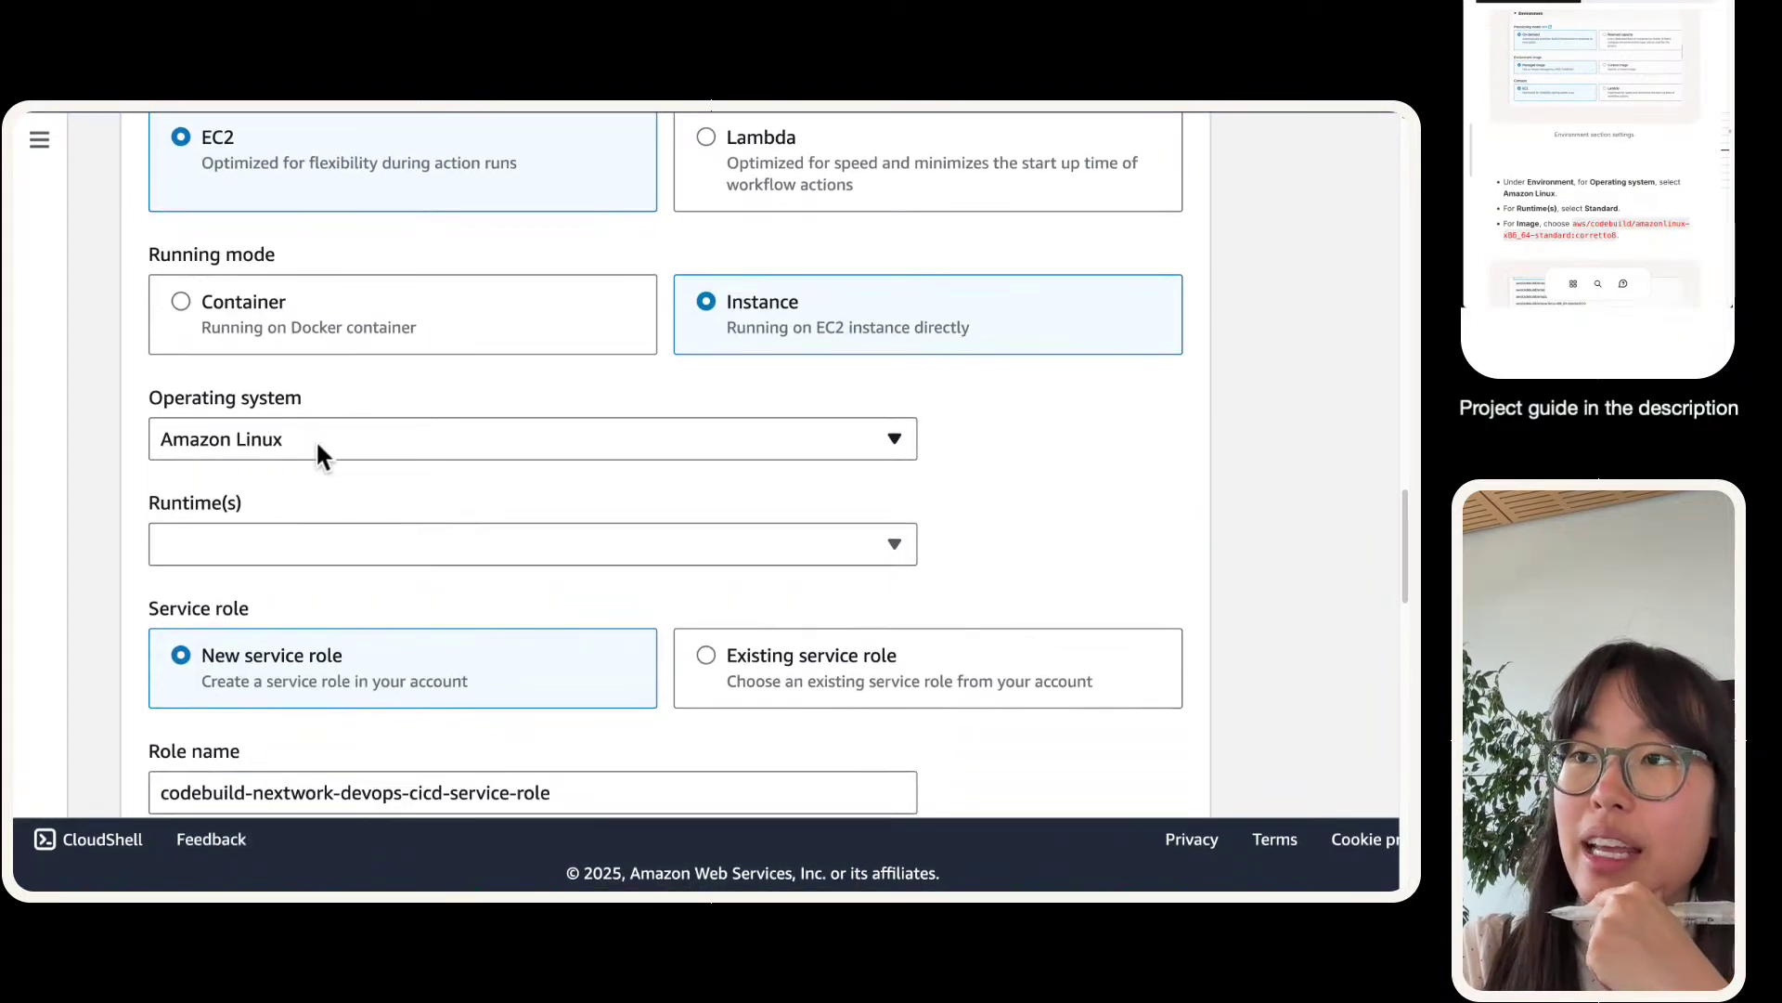
- Switch the running mode back to Container
left_click(306, 544)
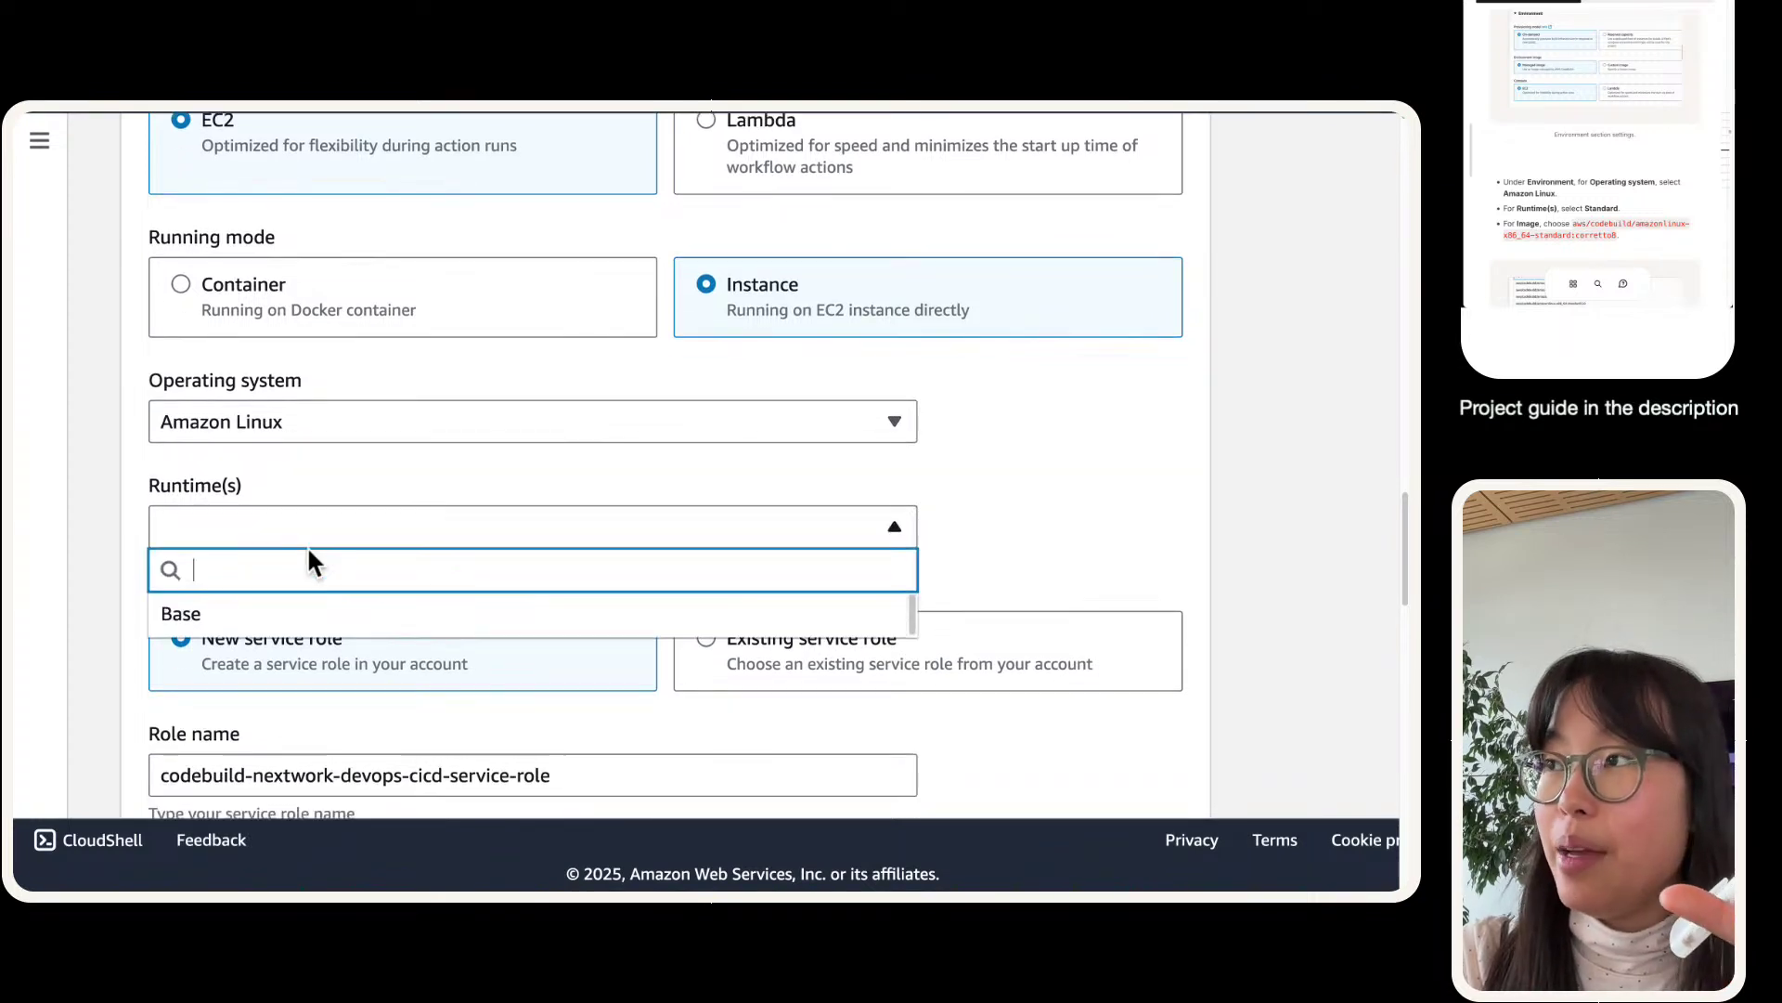
left_click(483, 267)
left_click(482, 274)
- Choose the Standard runtime and the aws/codebuild/amazonlinux-x86_64-standard:corretto8 image
left_click(409, 526)
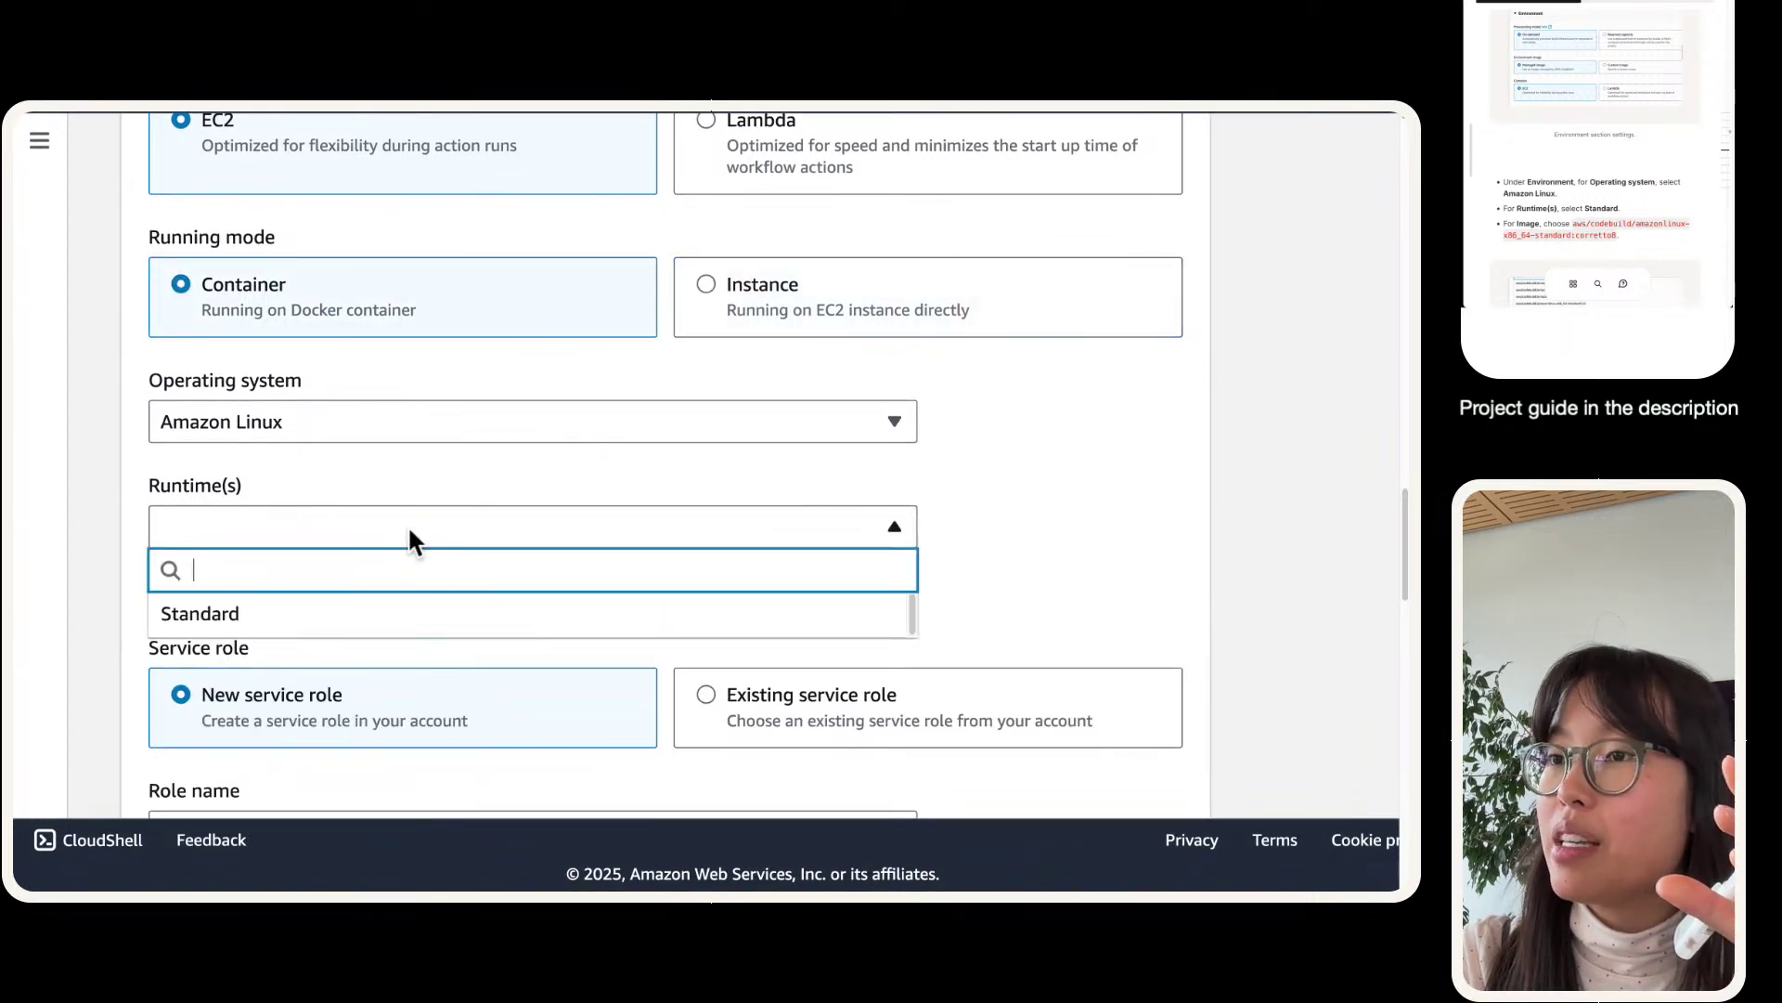
scroll(418, 463, "up", 5)
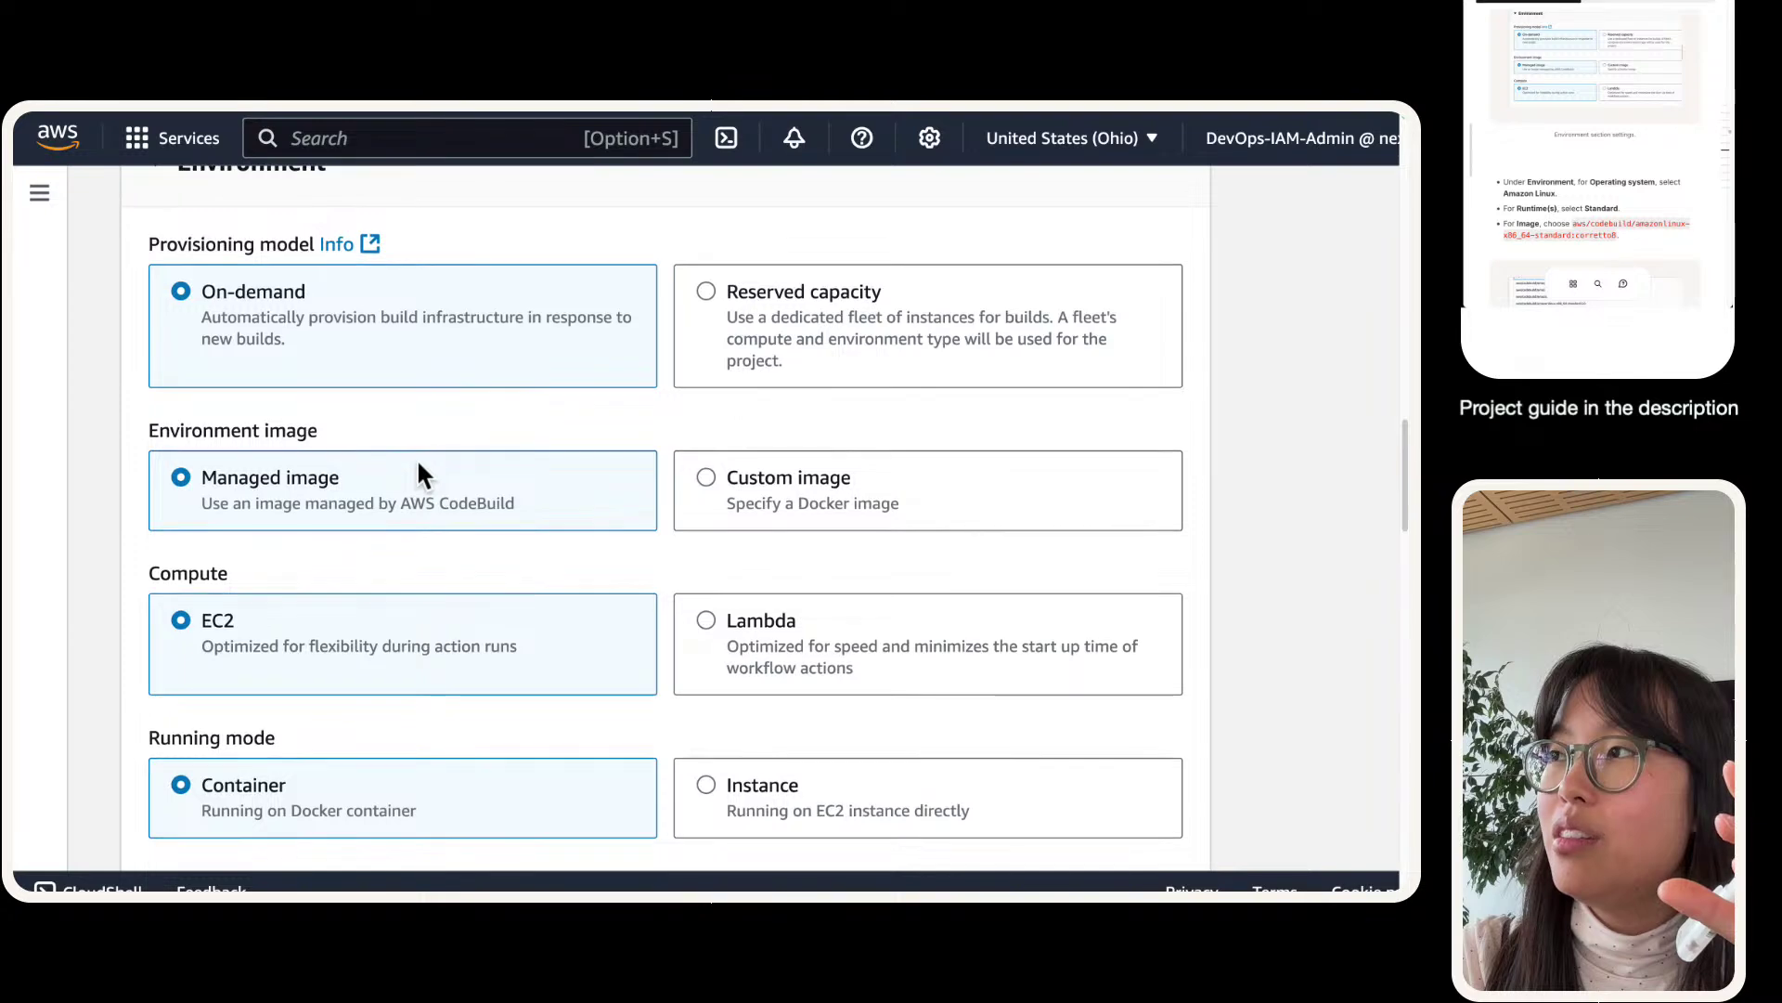
scroll(418, 463, "down", 2)
scroll(417, 473, "down", 5)
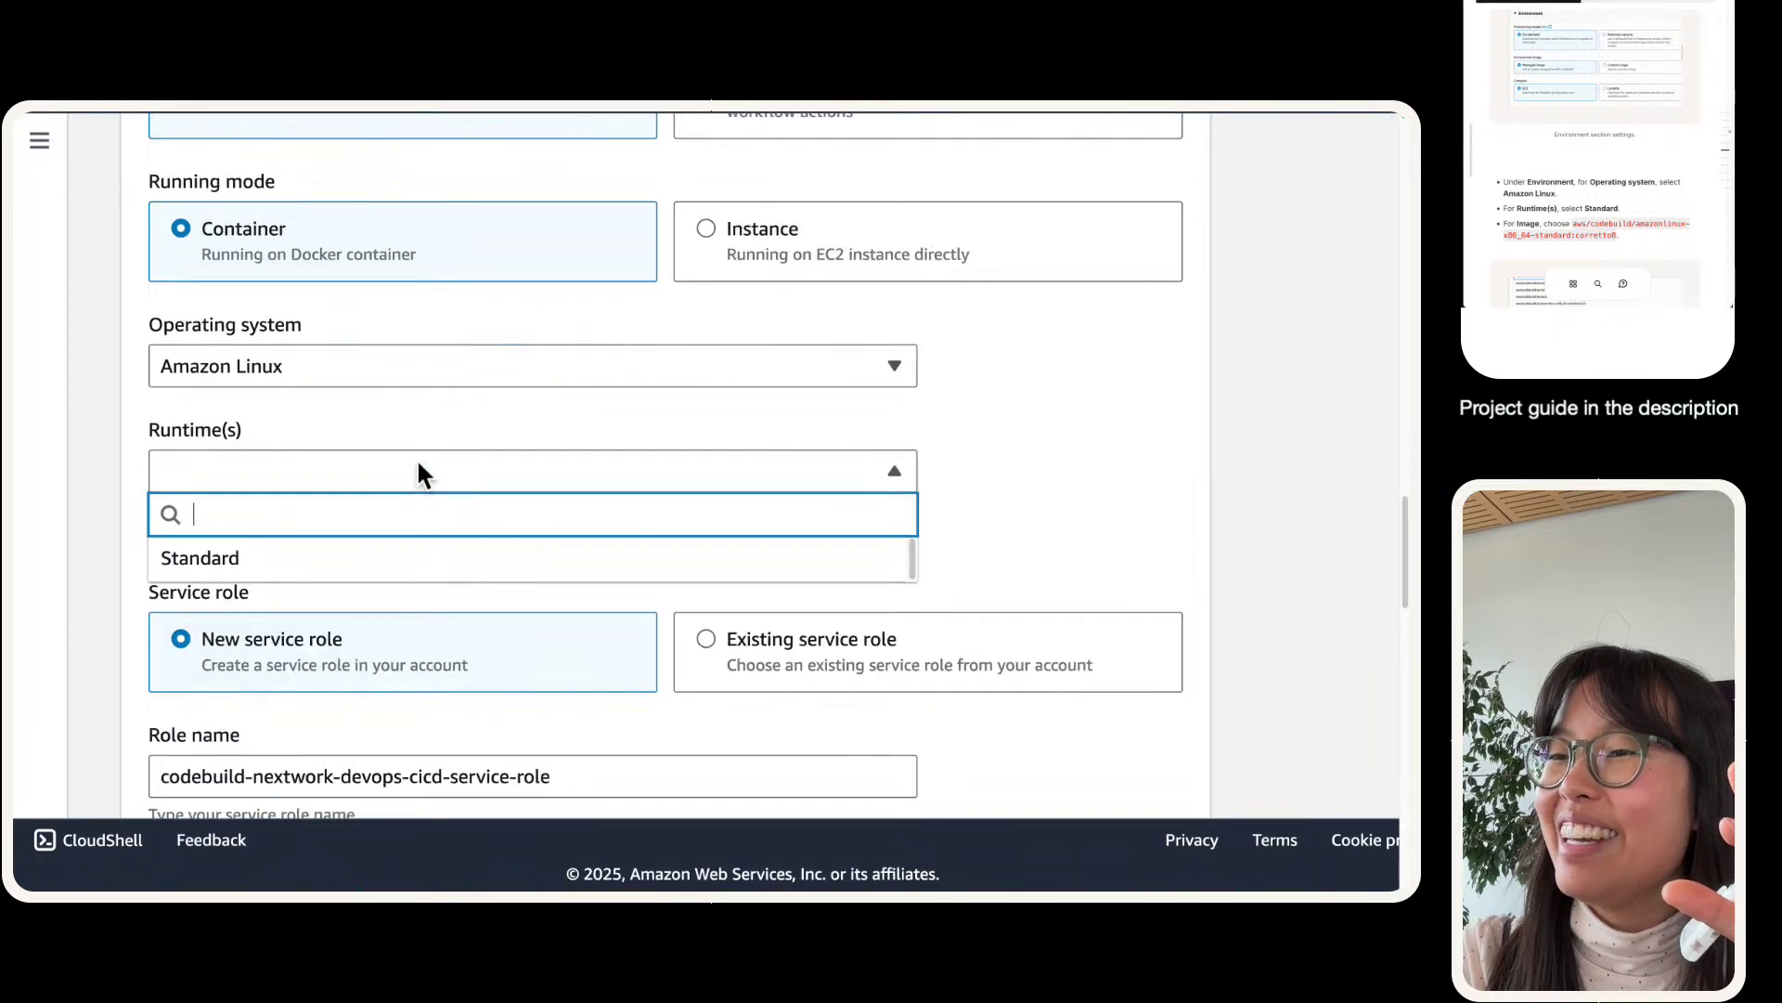
left_click(397, 557)
scroll(514, 342, "down", 1)
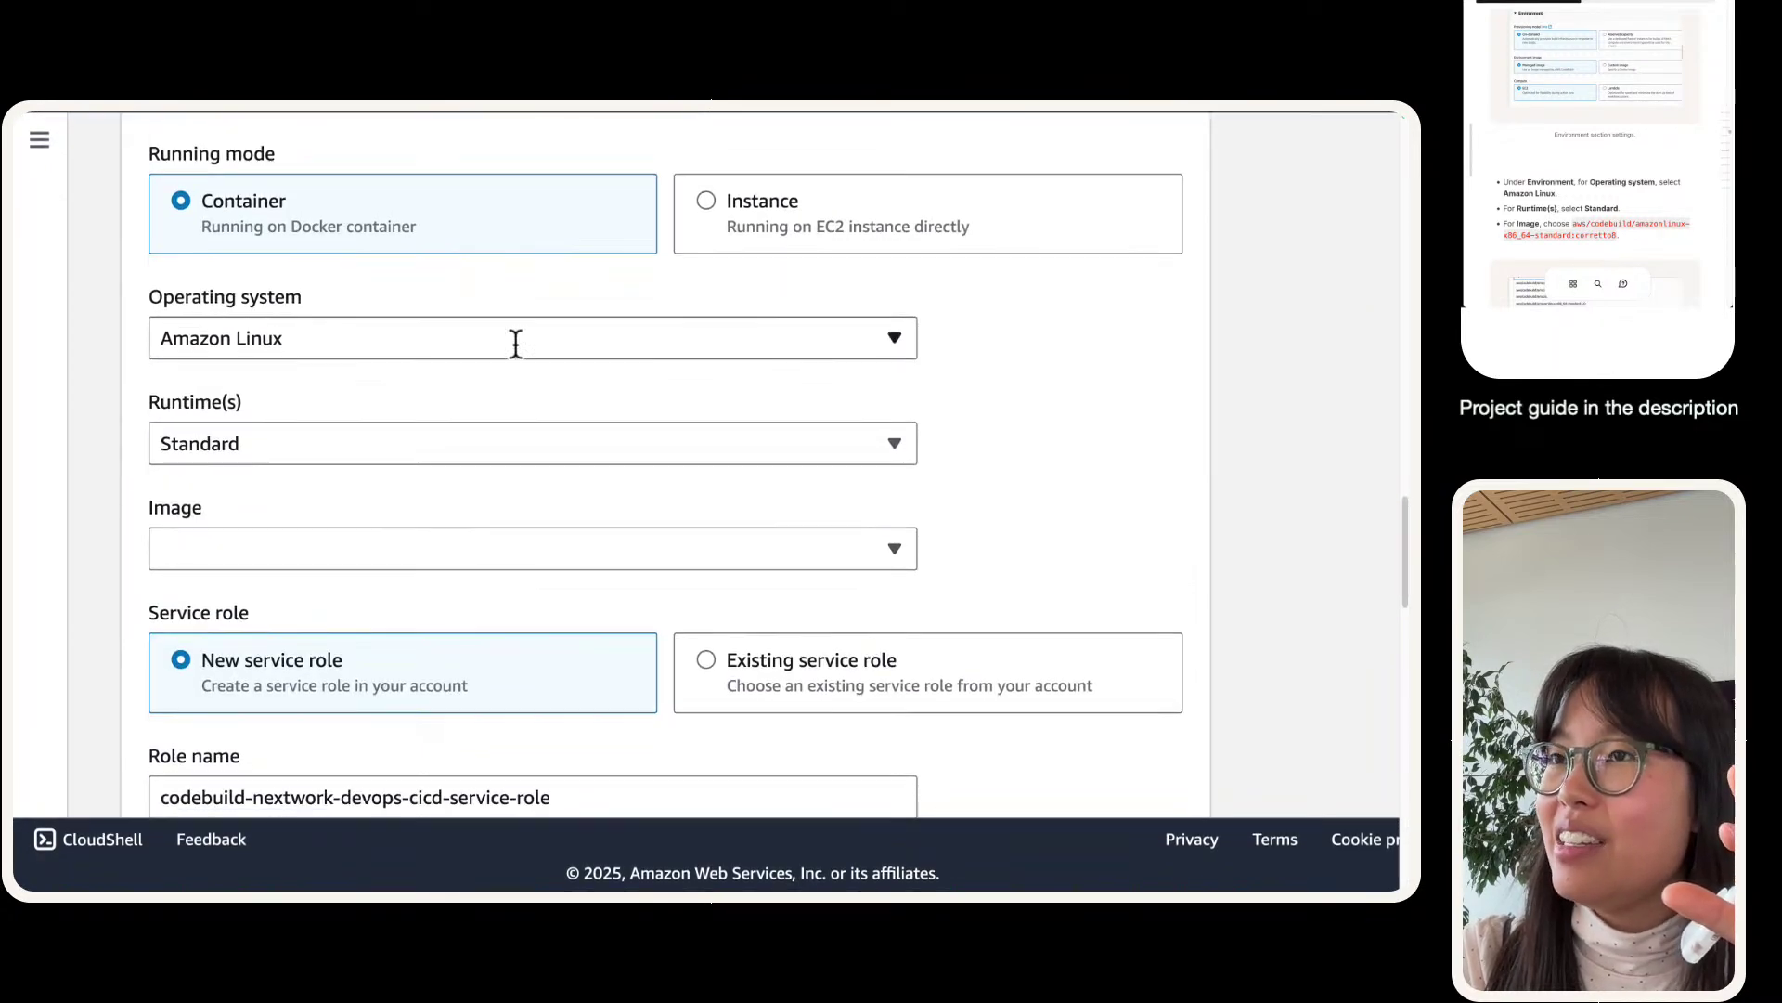
left_click(373, 553)
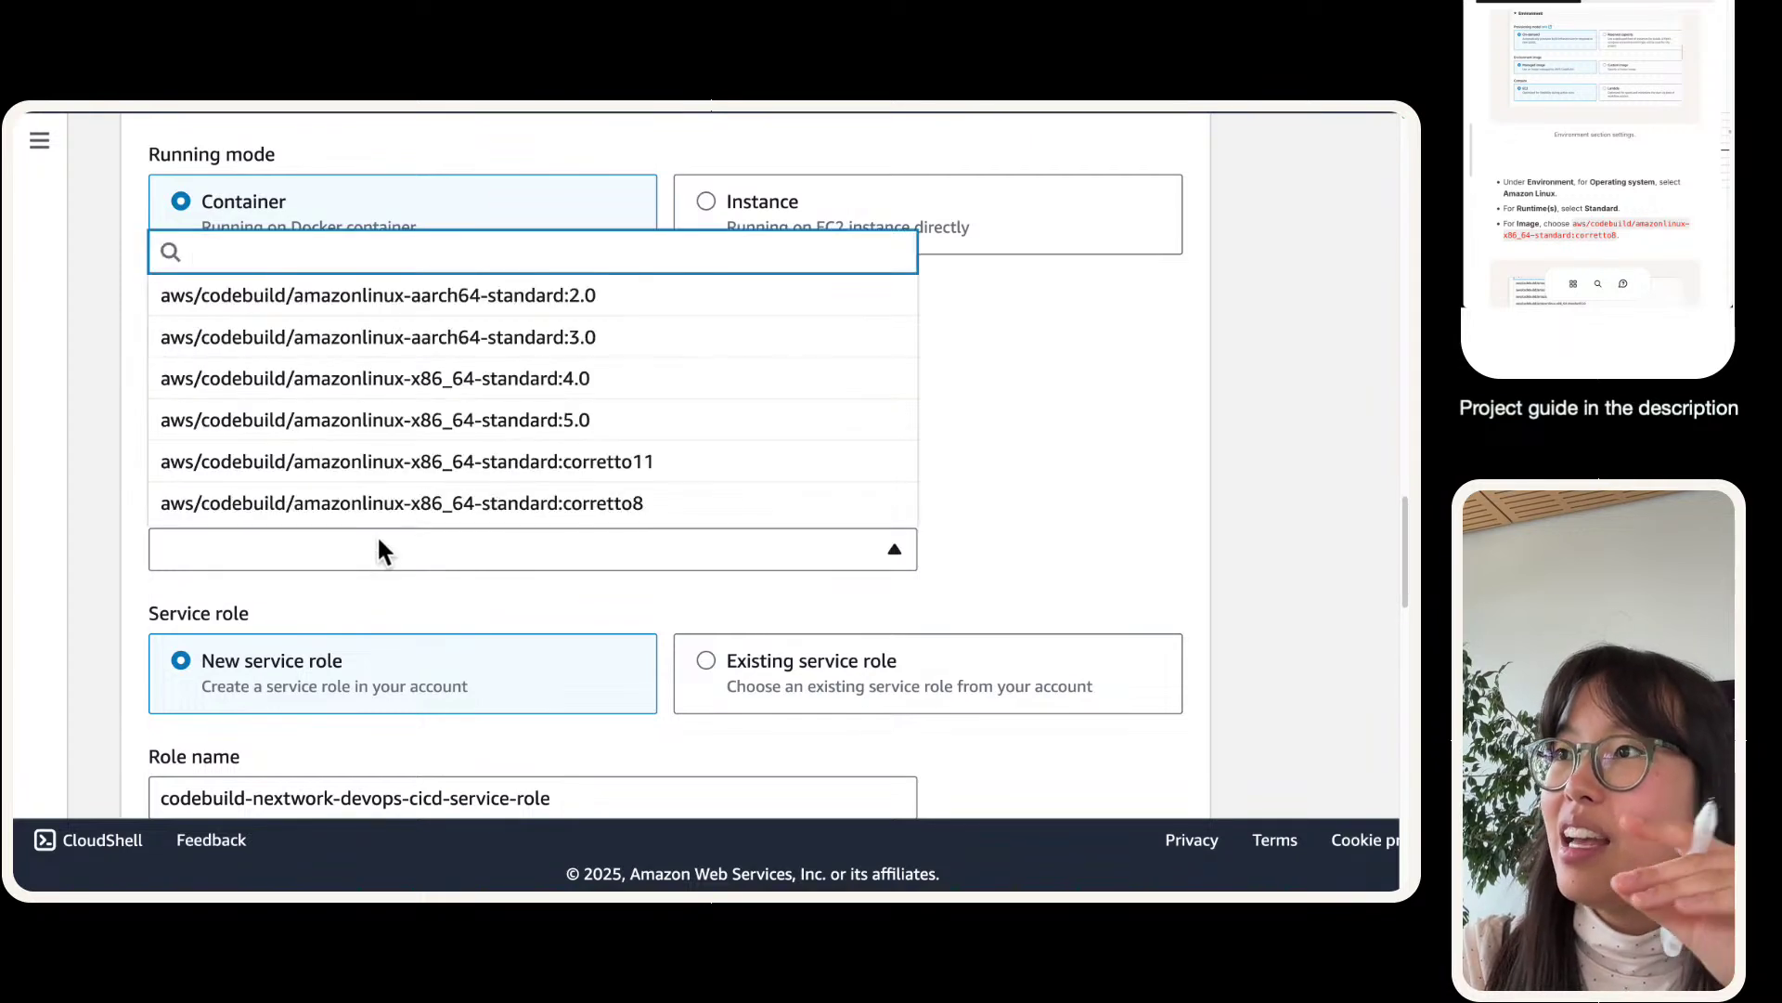
left_click(432, 493)
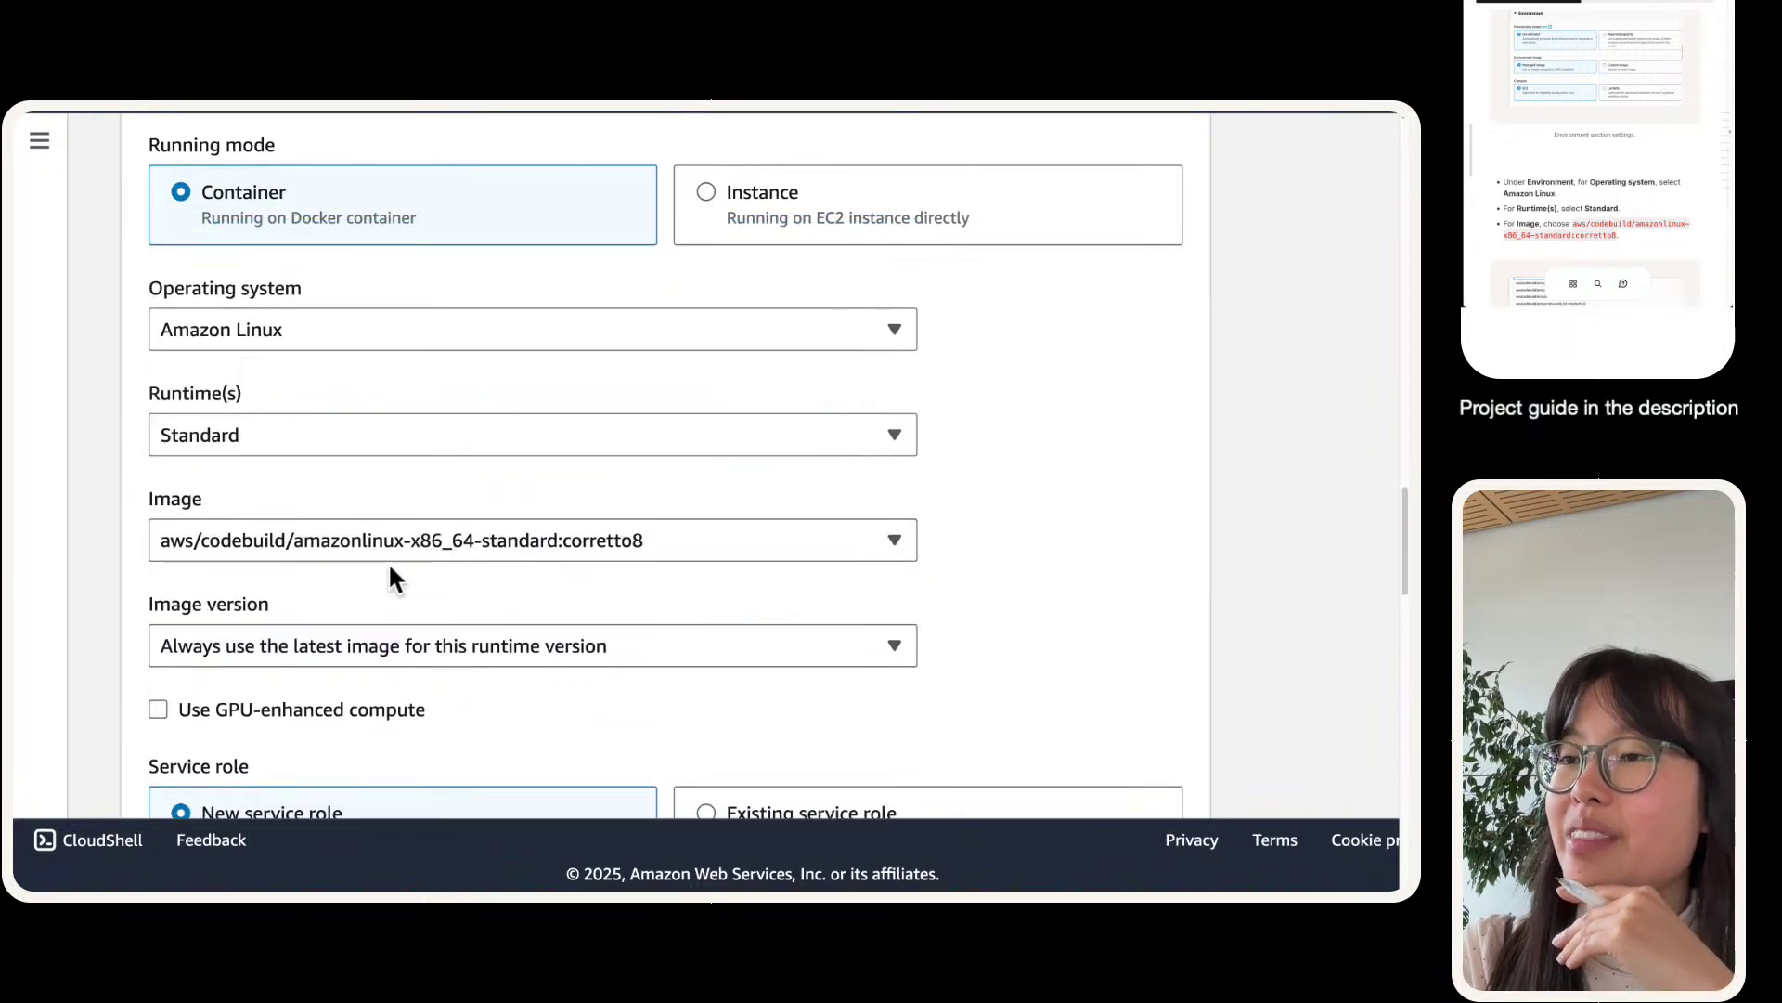
scroll(388, 561, "up", 1)
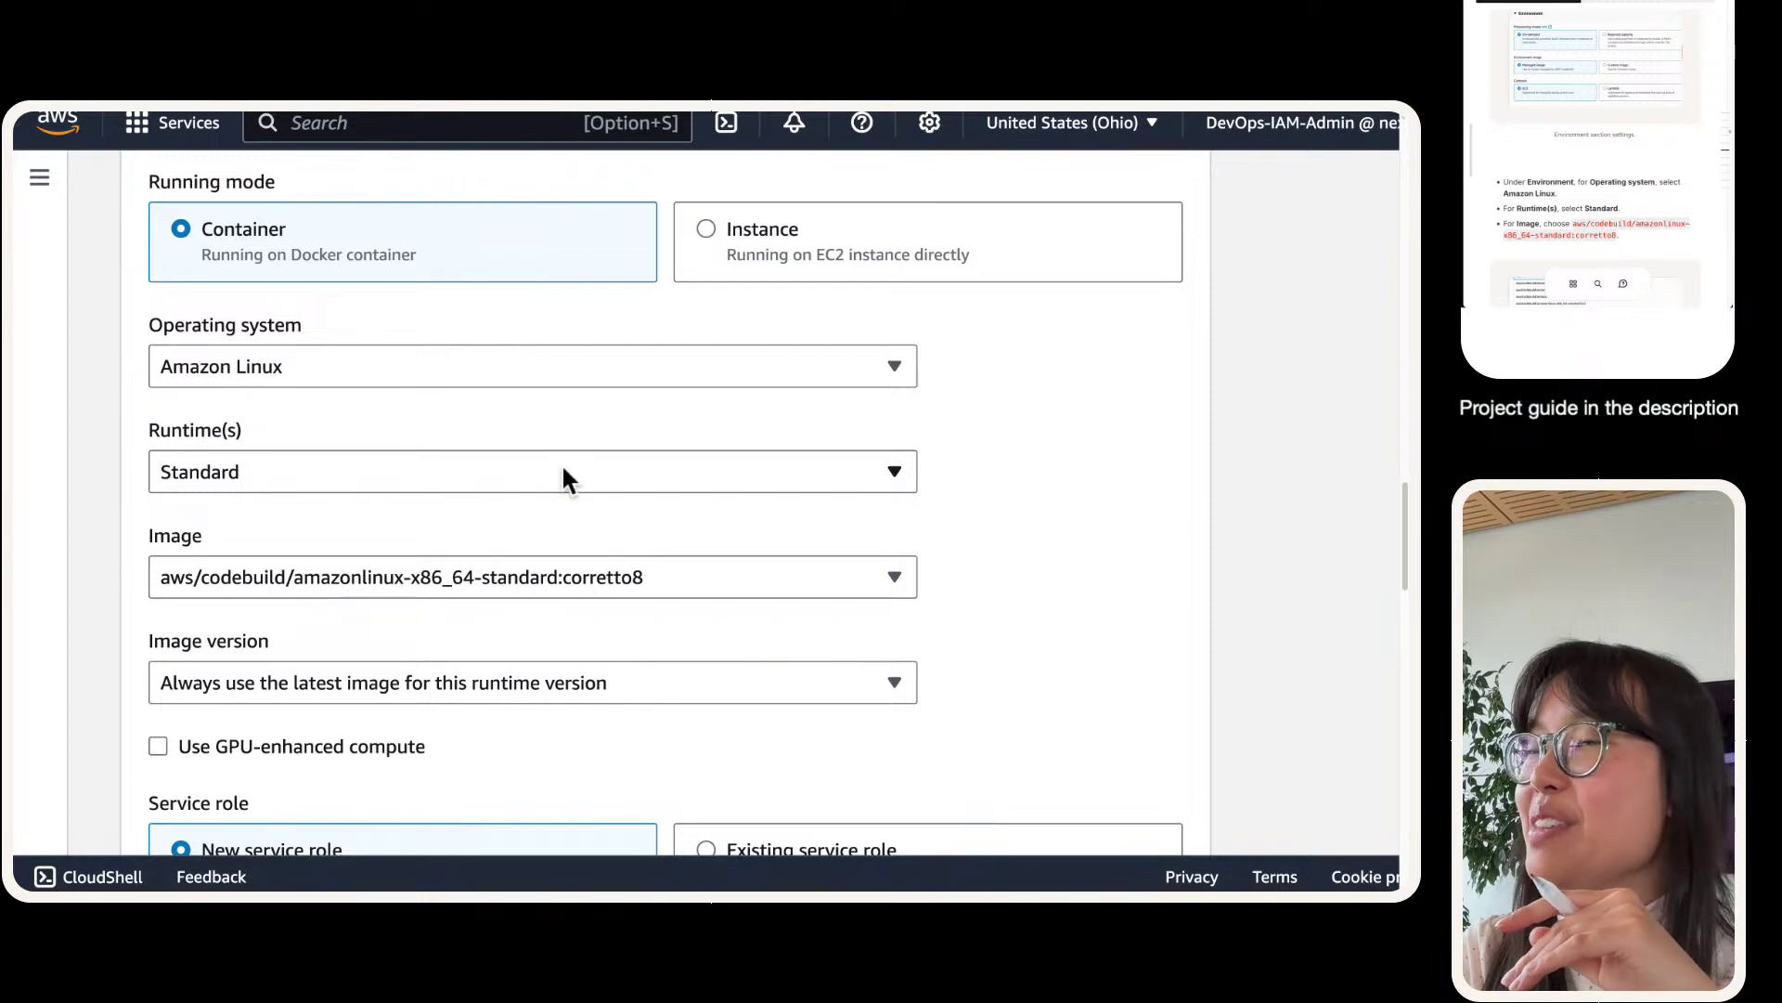
scroll(387, 321, "up", 1)
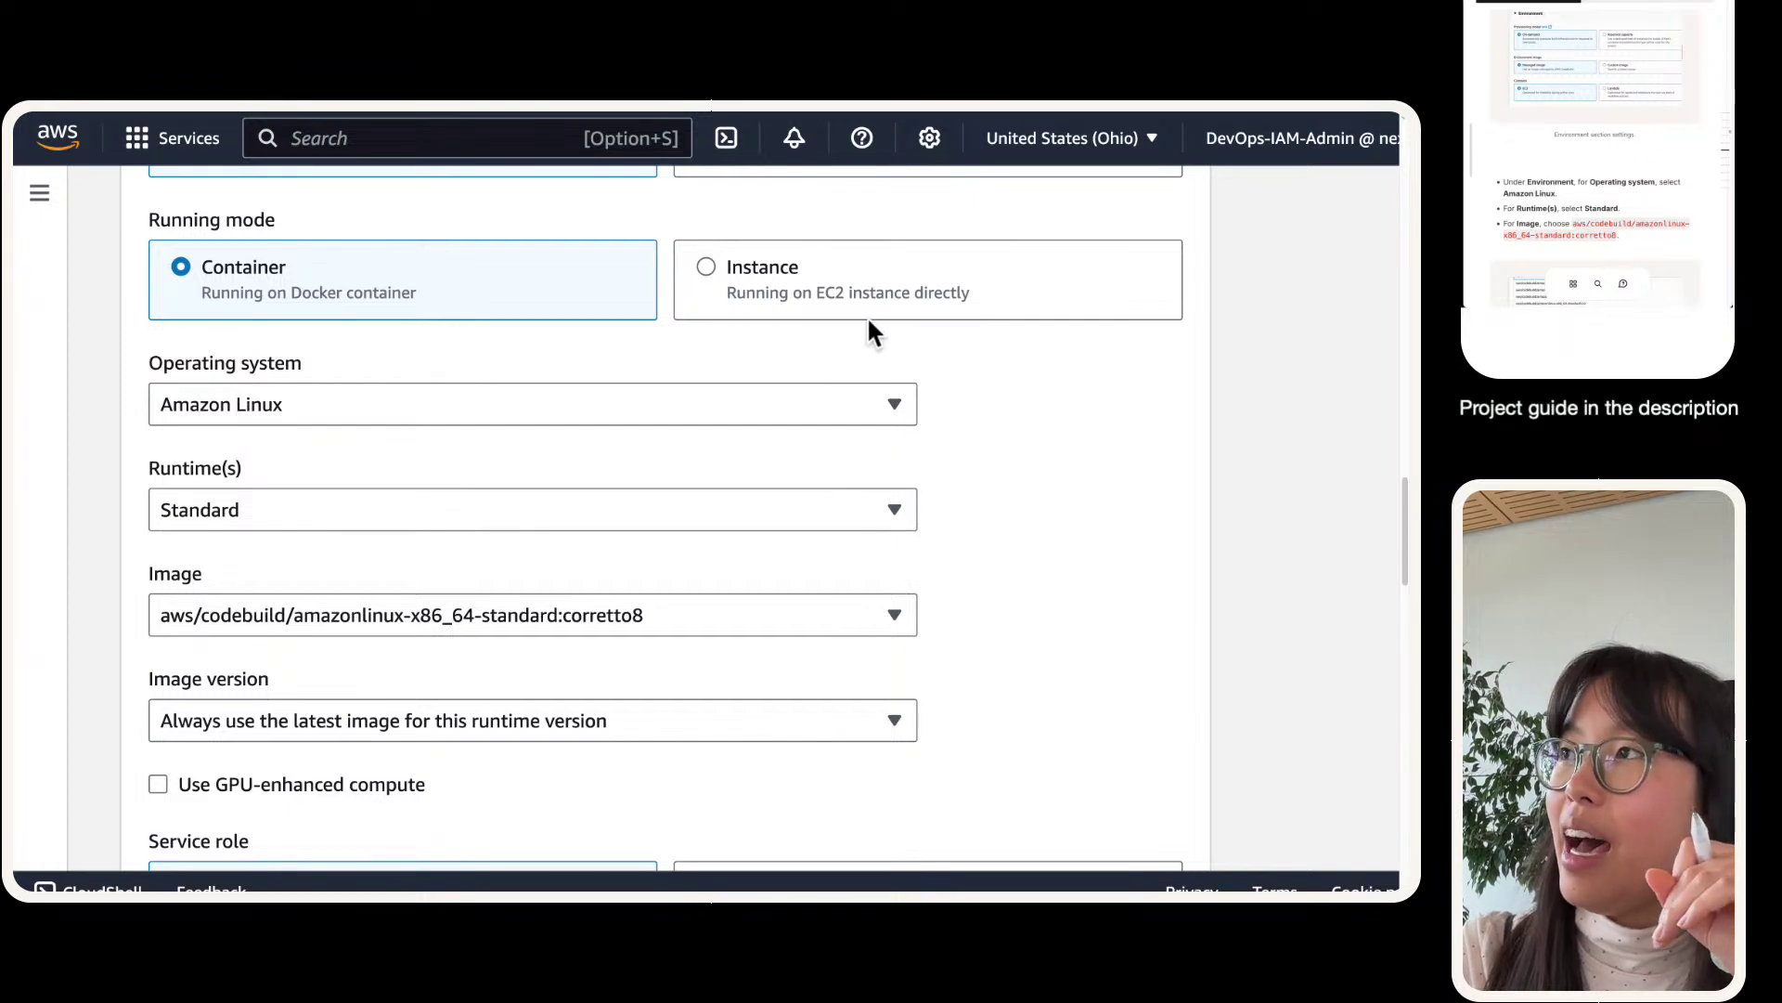
scroll(869, 319, "up", 1)
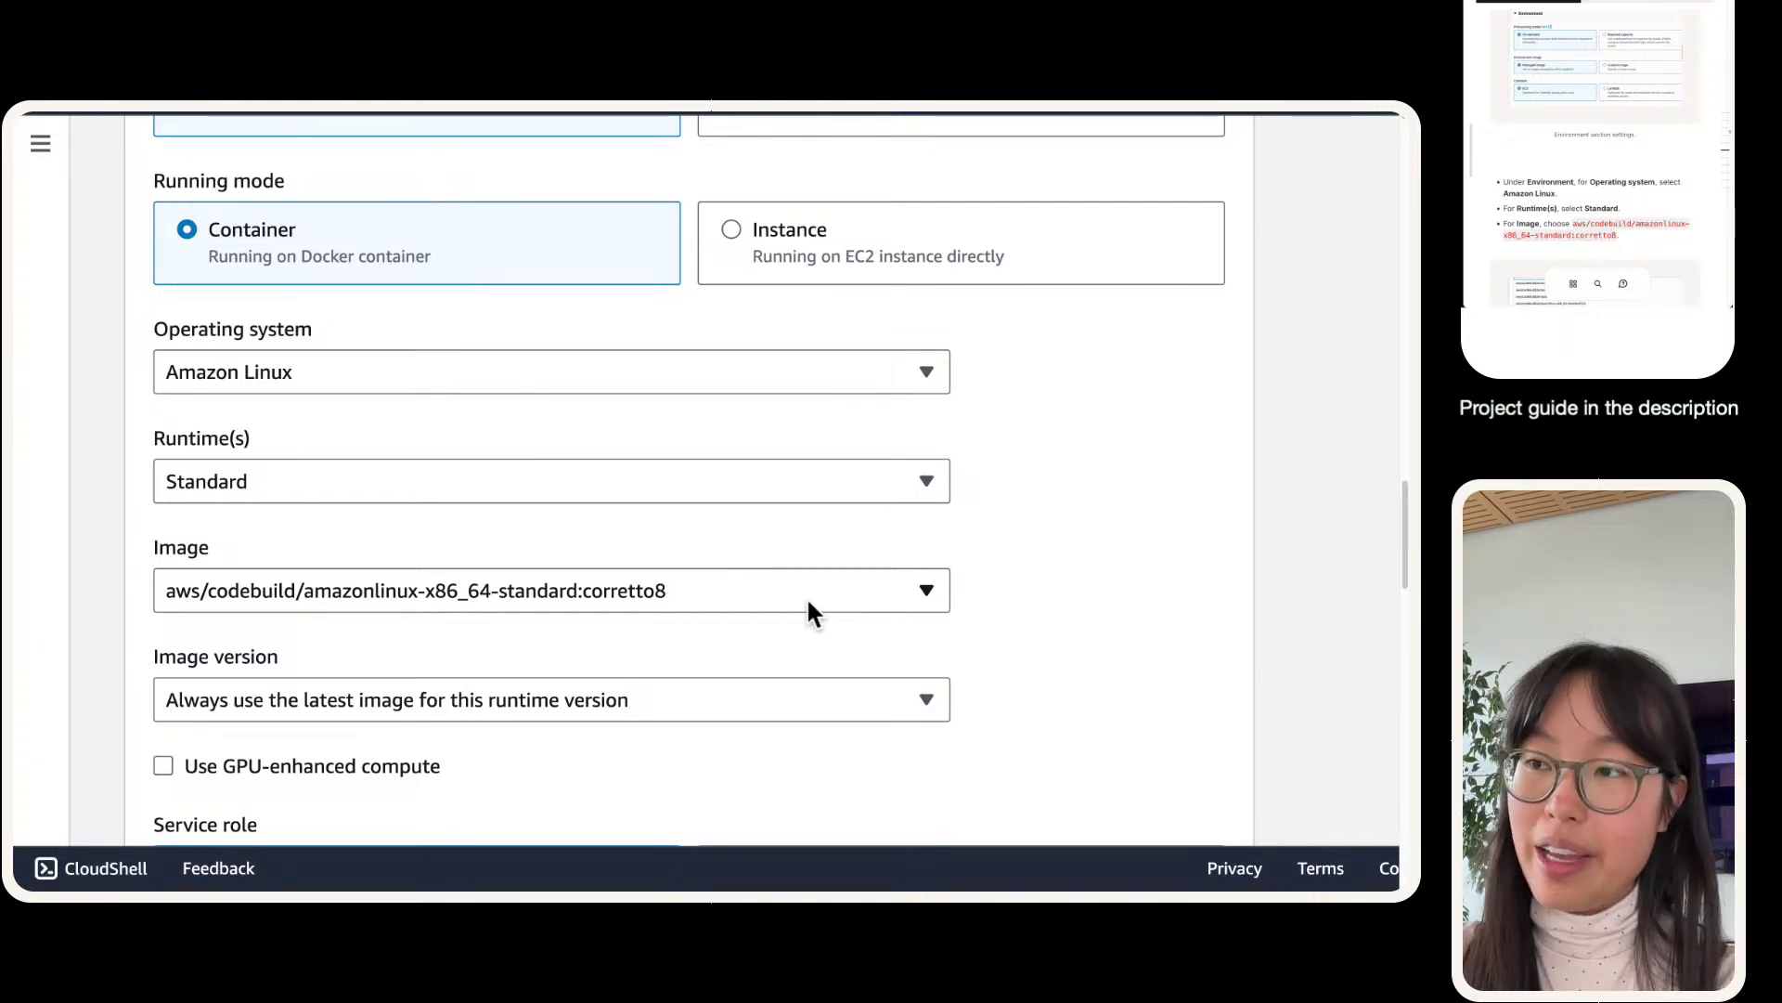
- Scroll past the corretto8 image to the New service role settings
scroll(800, 599, "down", 3)
scroll(764, 501, "down", 1)
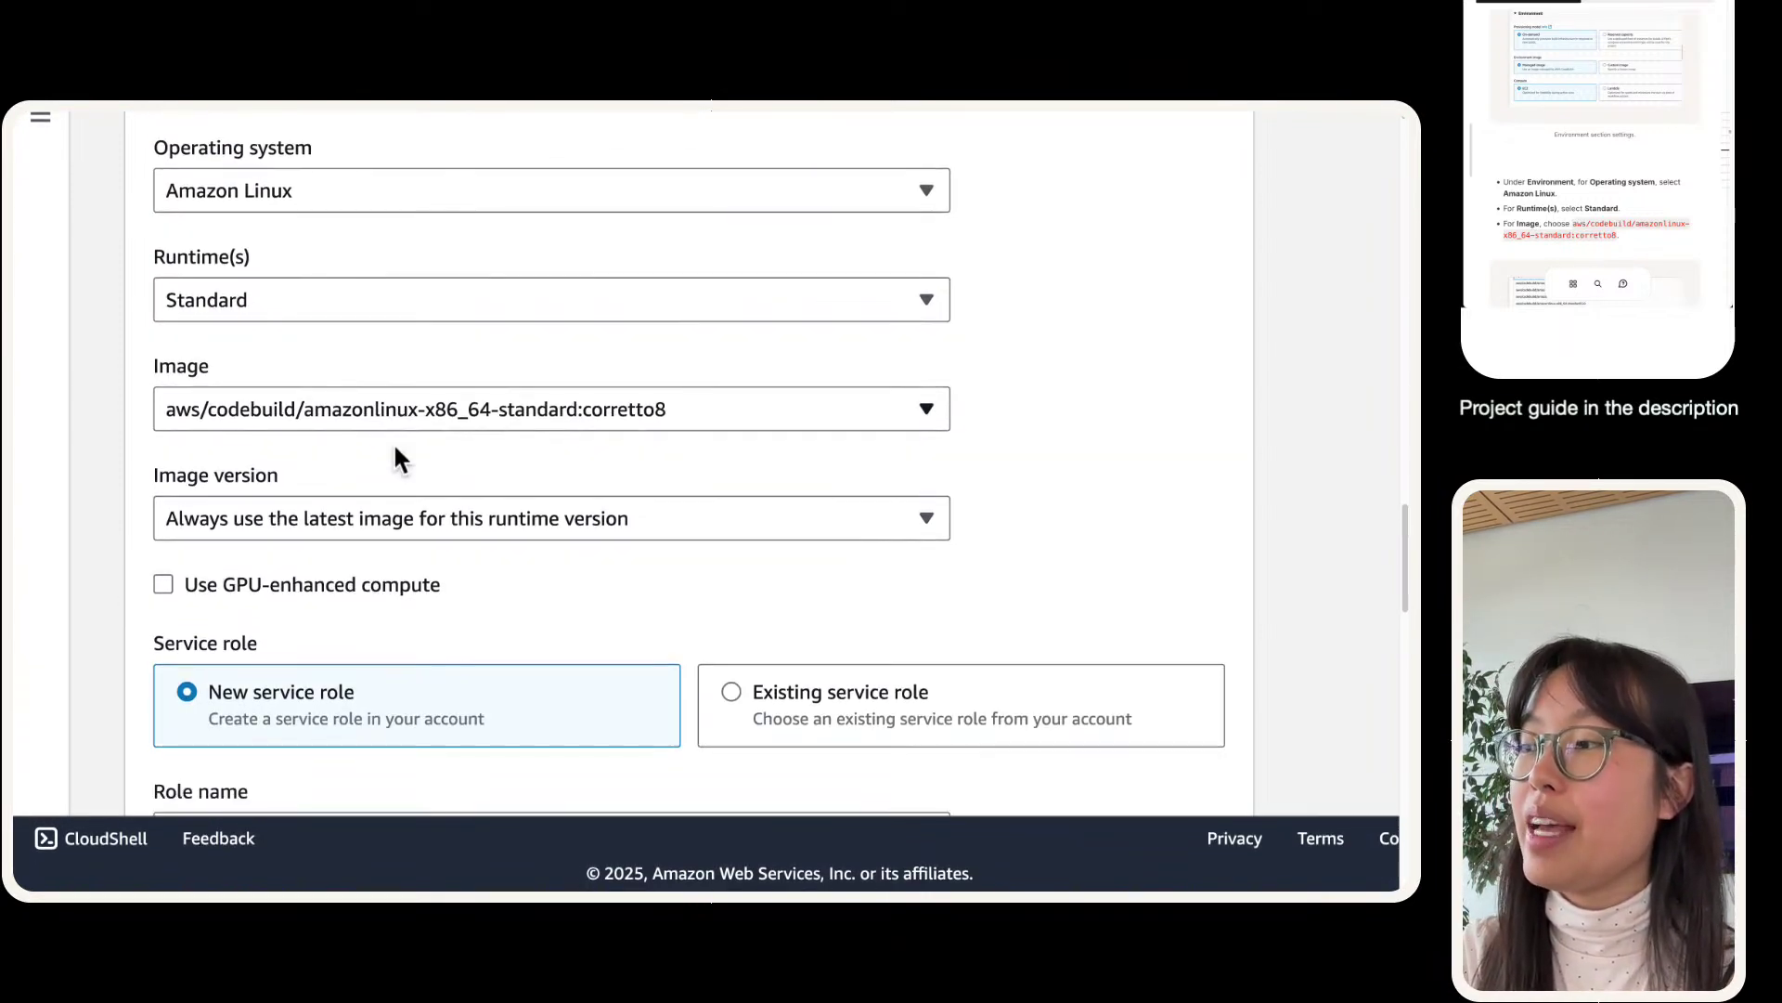
scroll(397, 455, "down", 9)
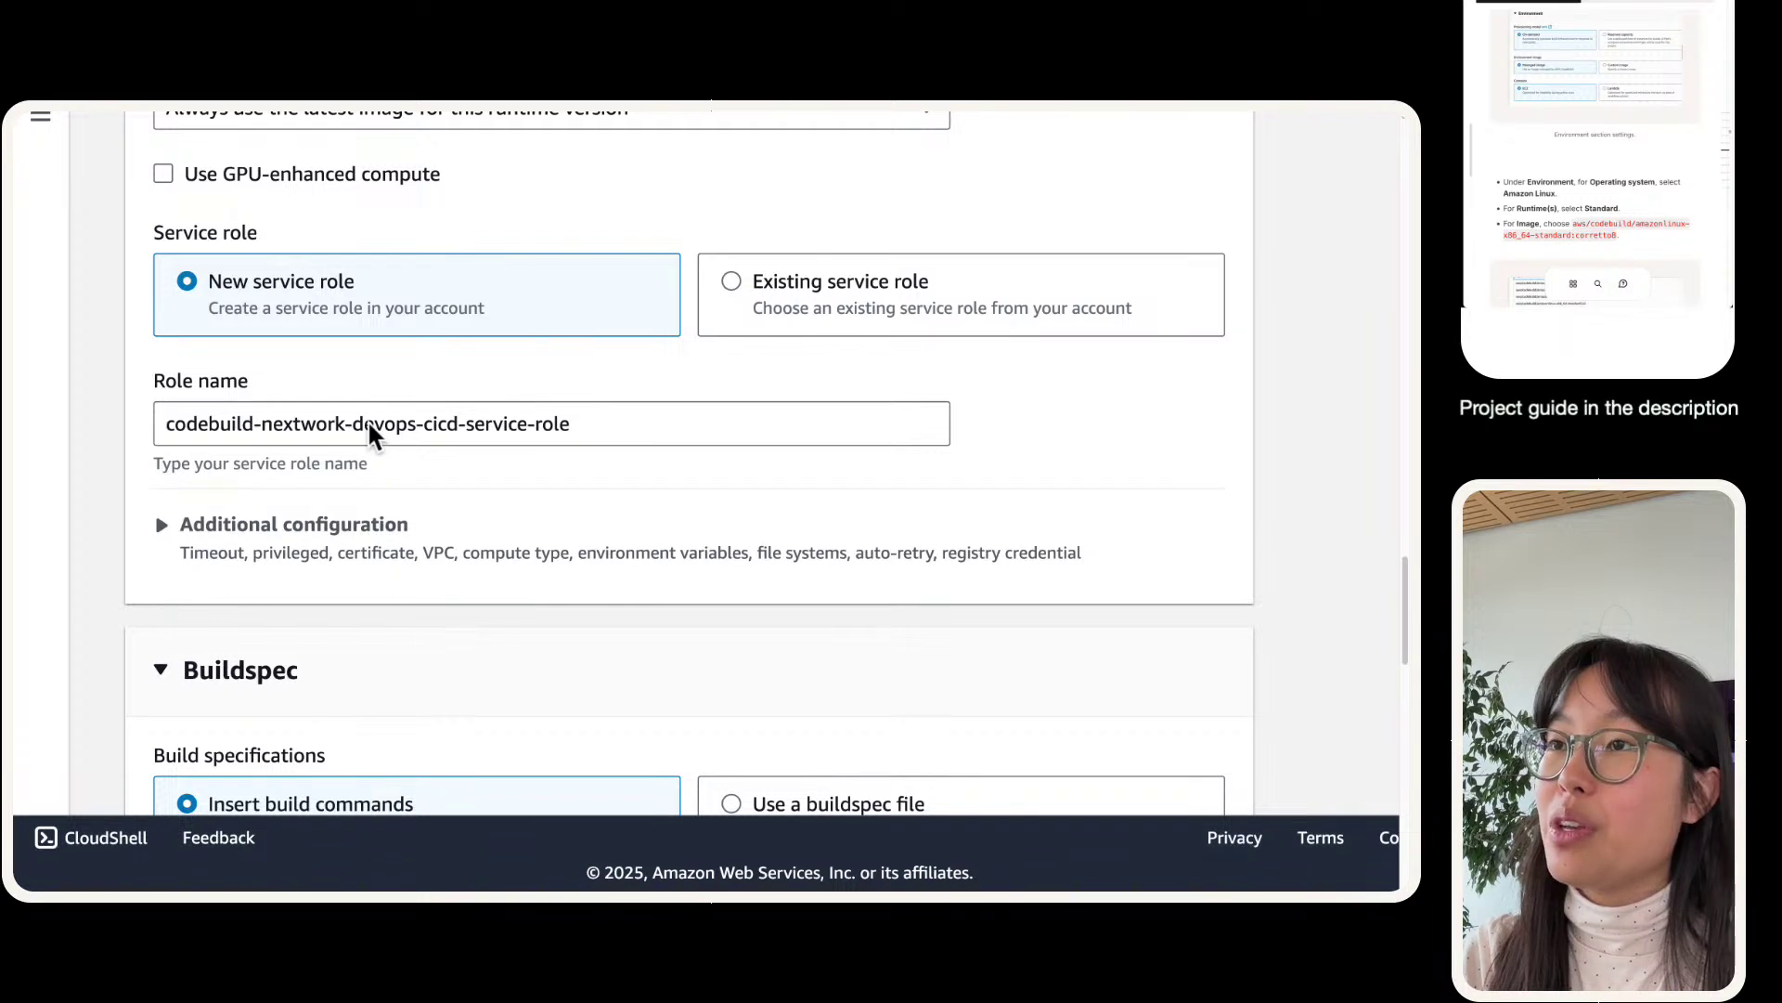
triple_click(369, 432)
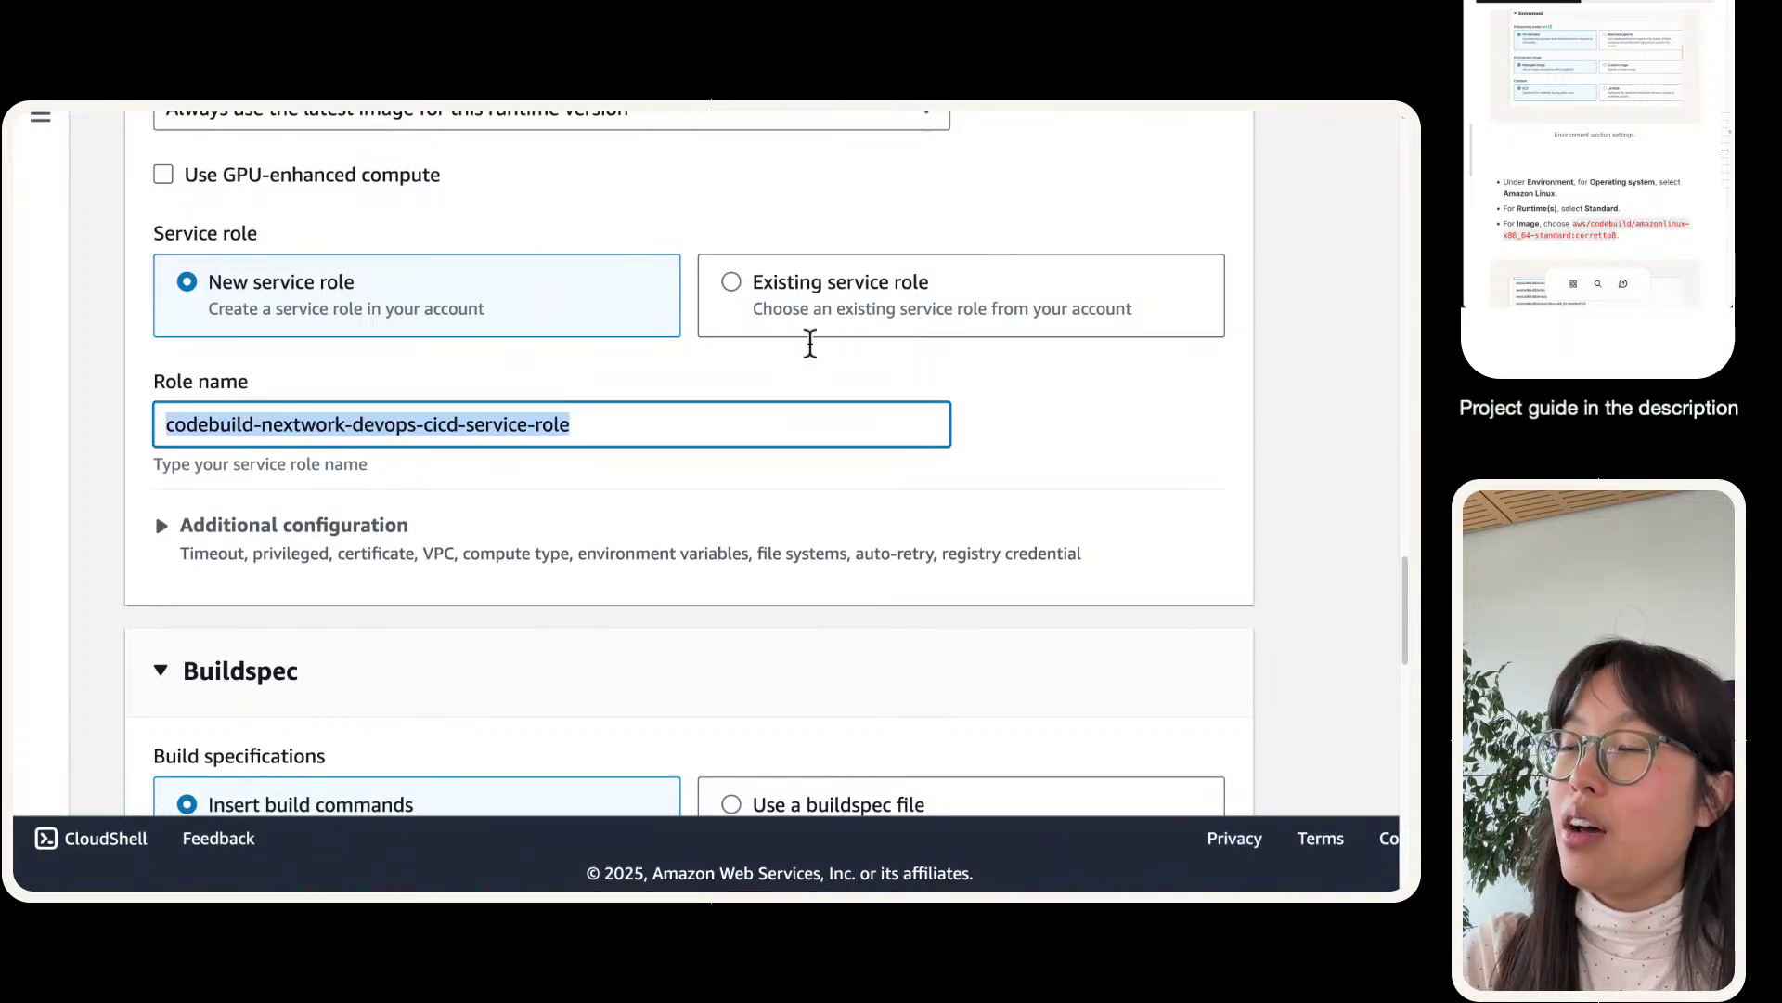
left_click(260, 429)
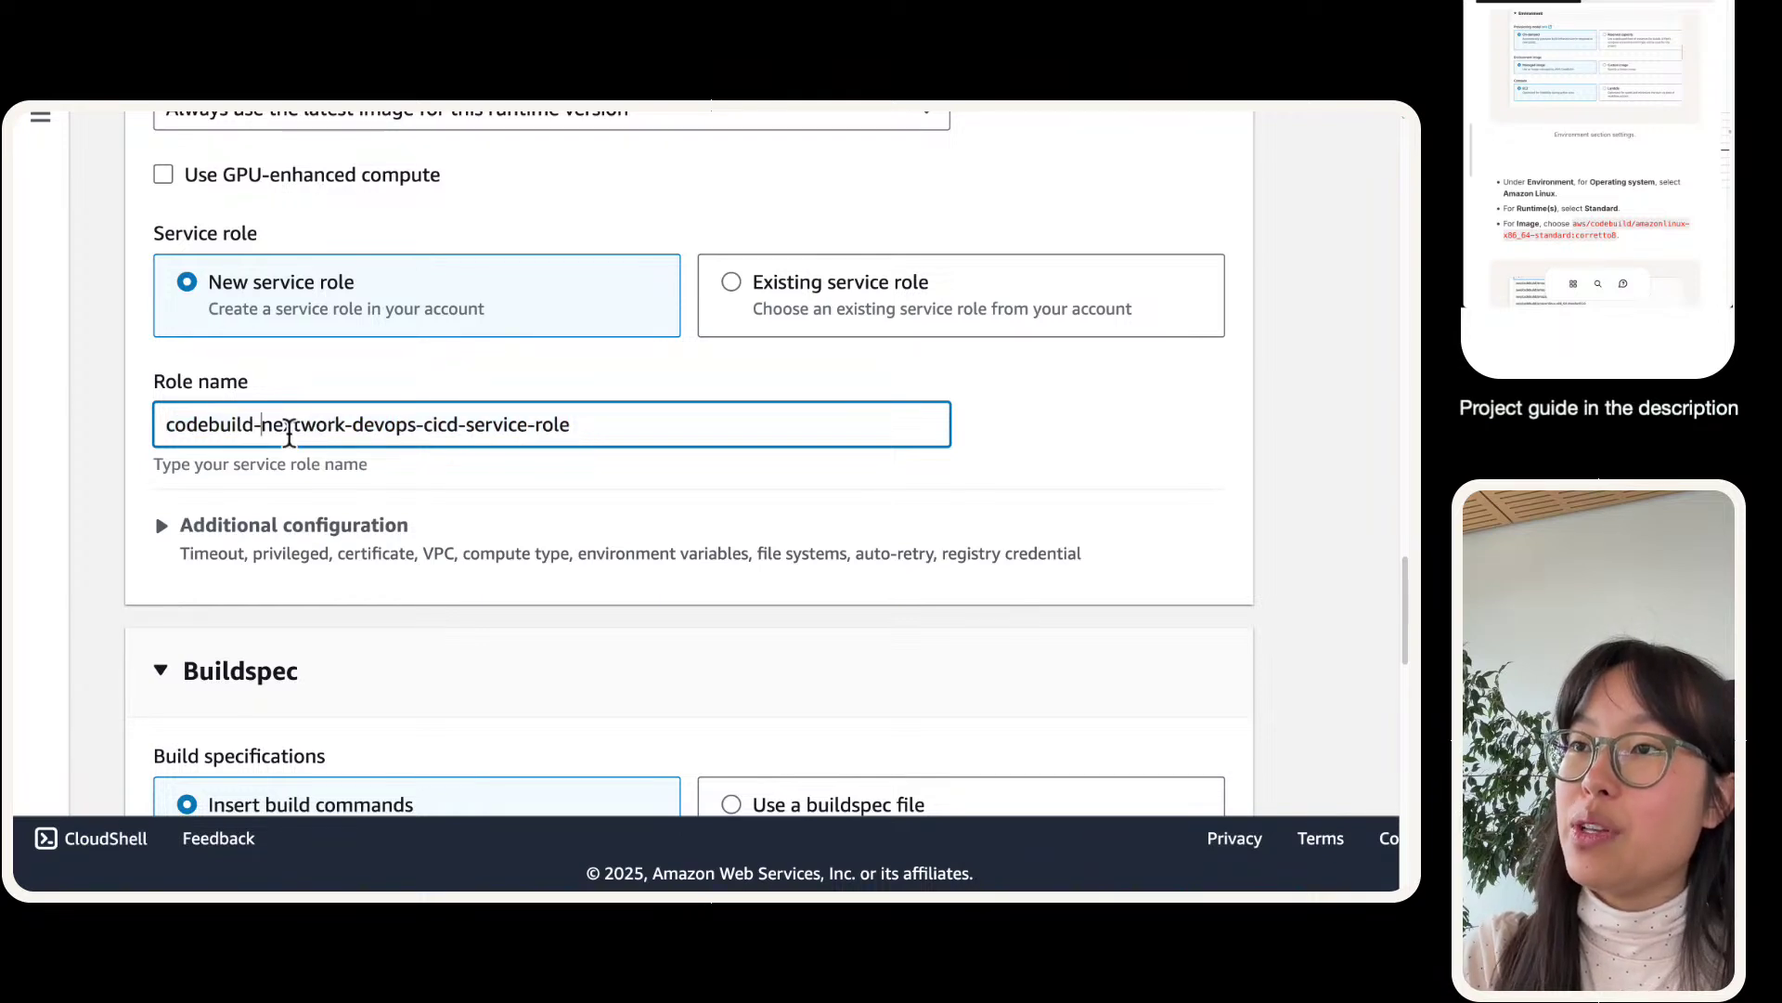
double_click(229, 429)
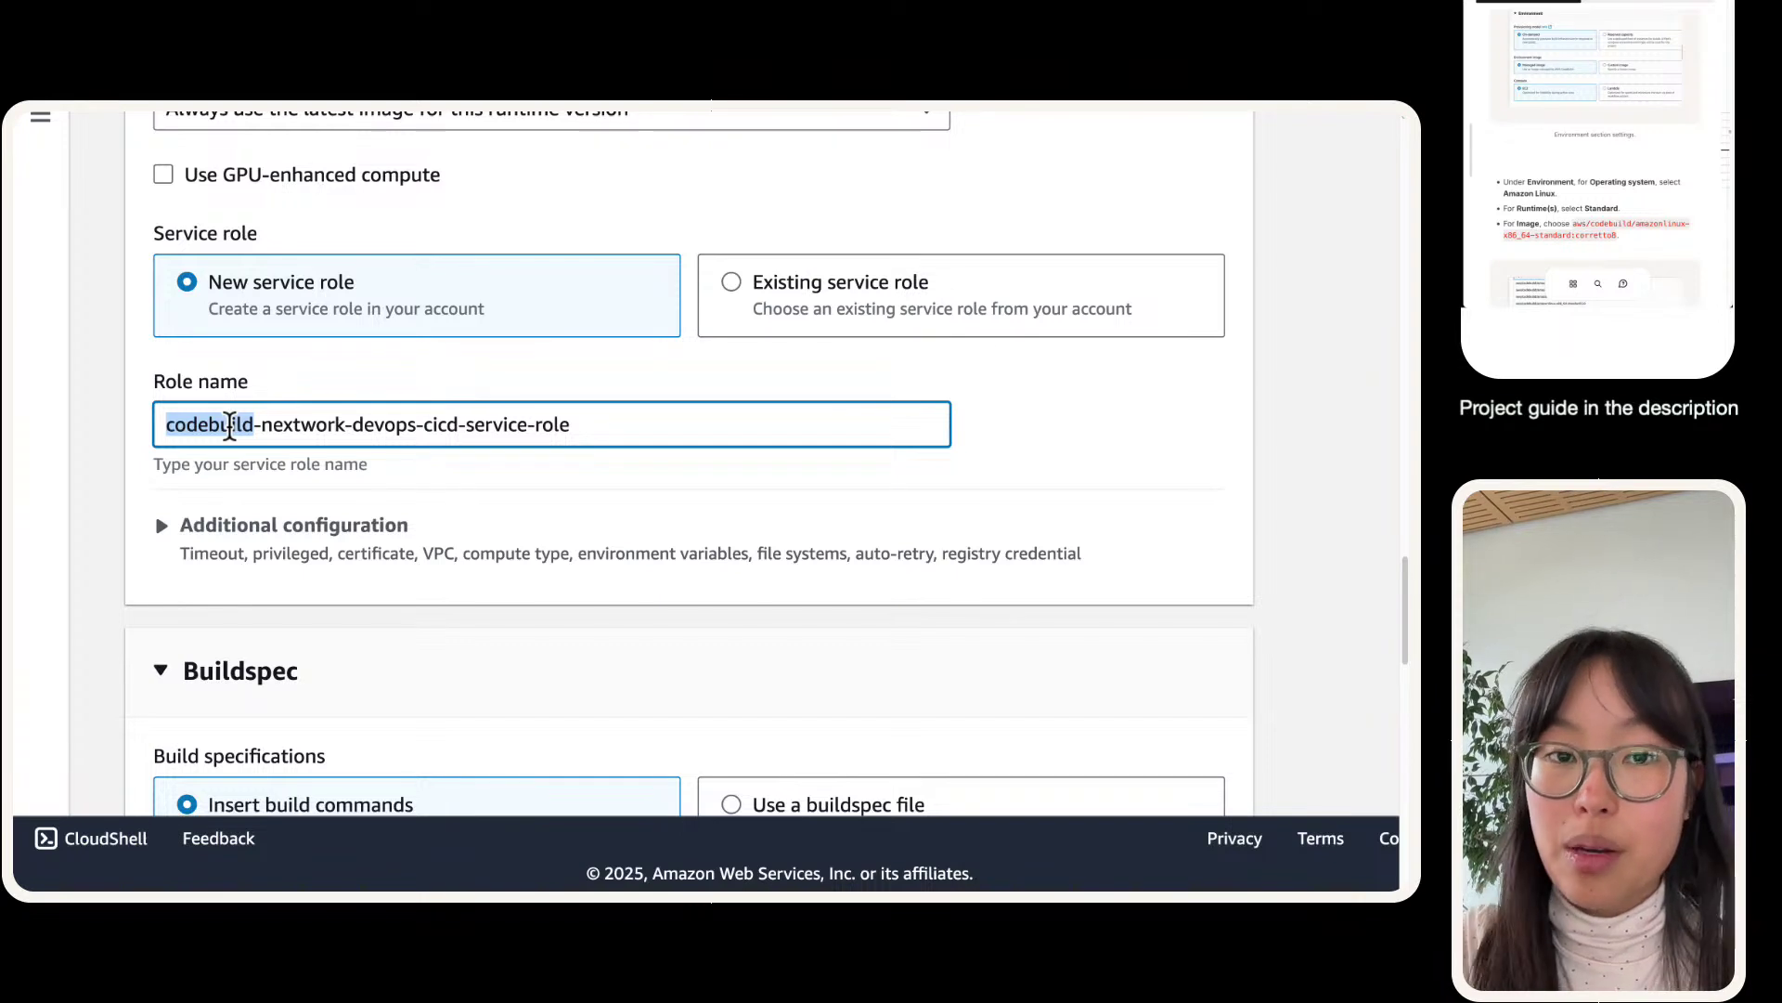
left_click(229, 426)
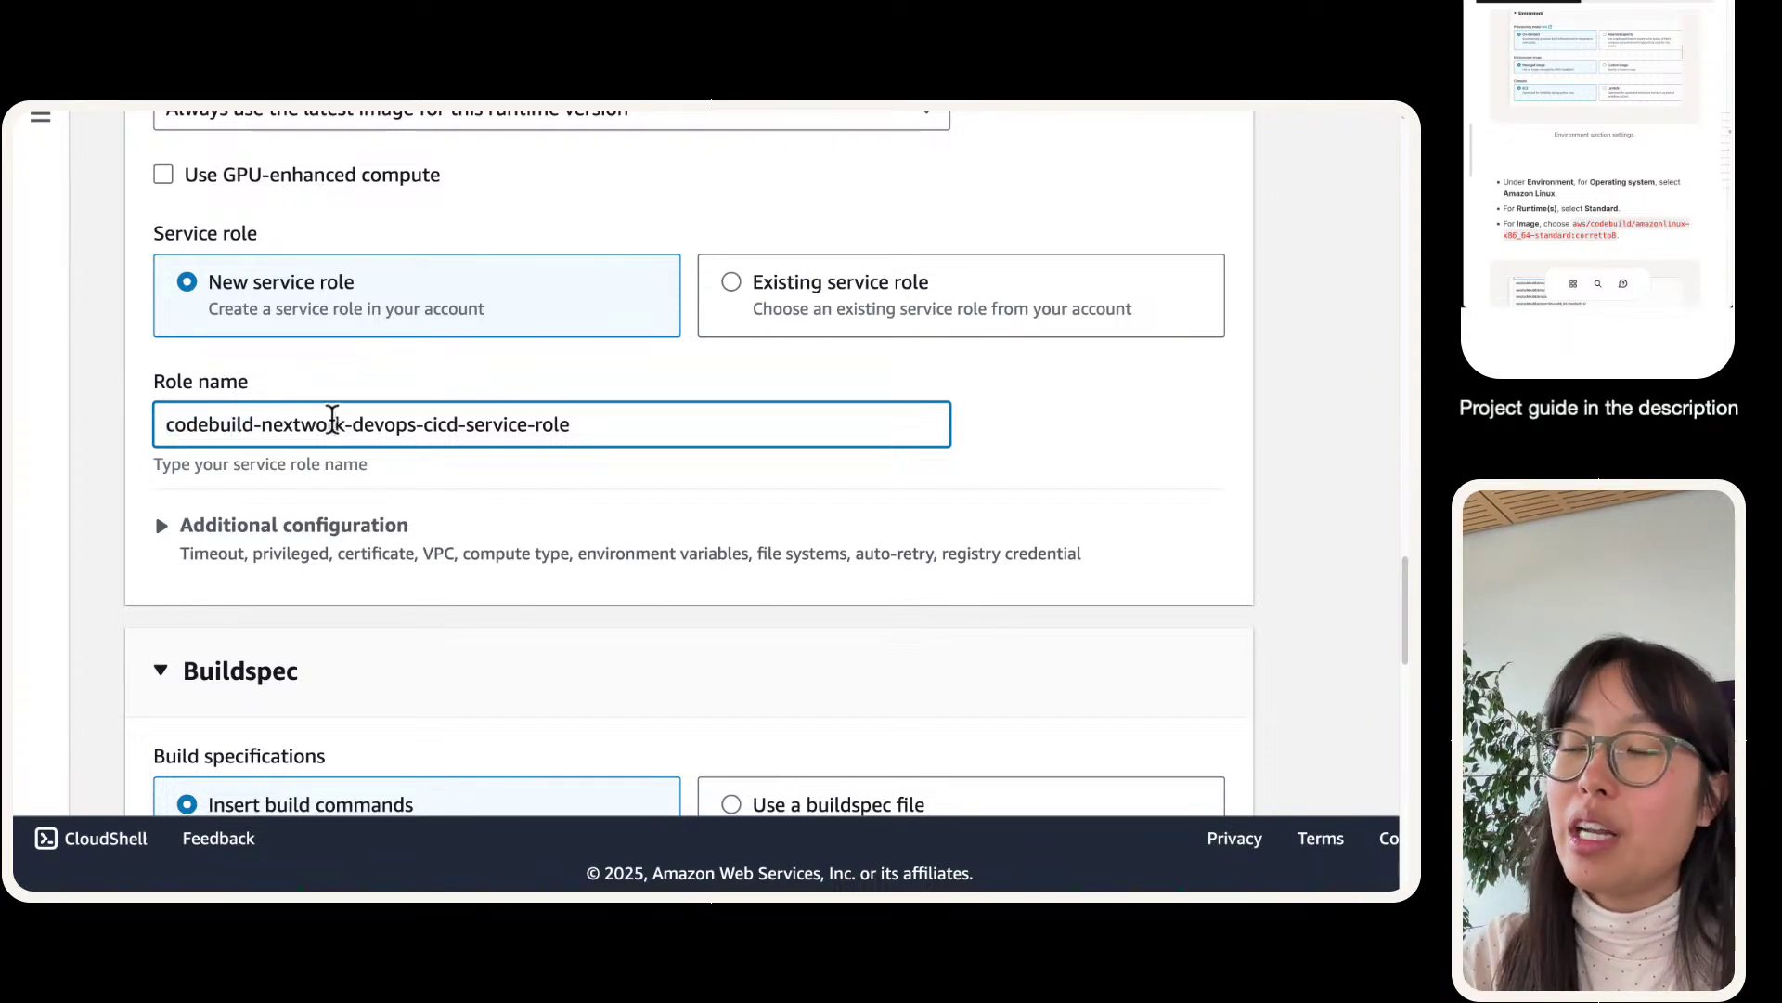
triple_click(332, 422)
left_click(207, 397)
scroll(206, 406, "down", 2)
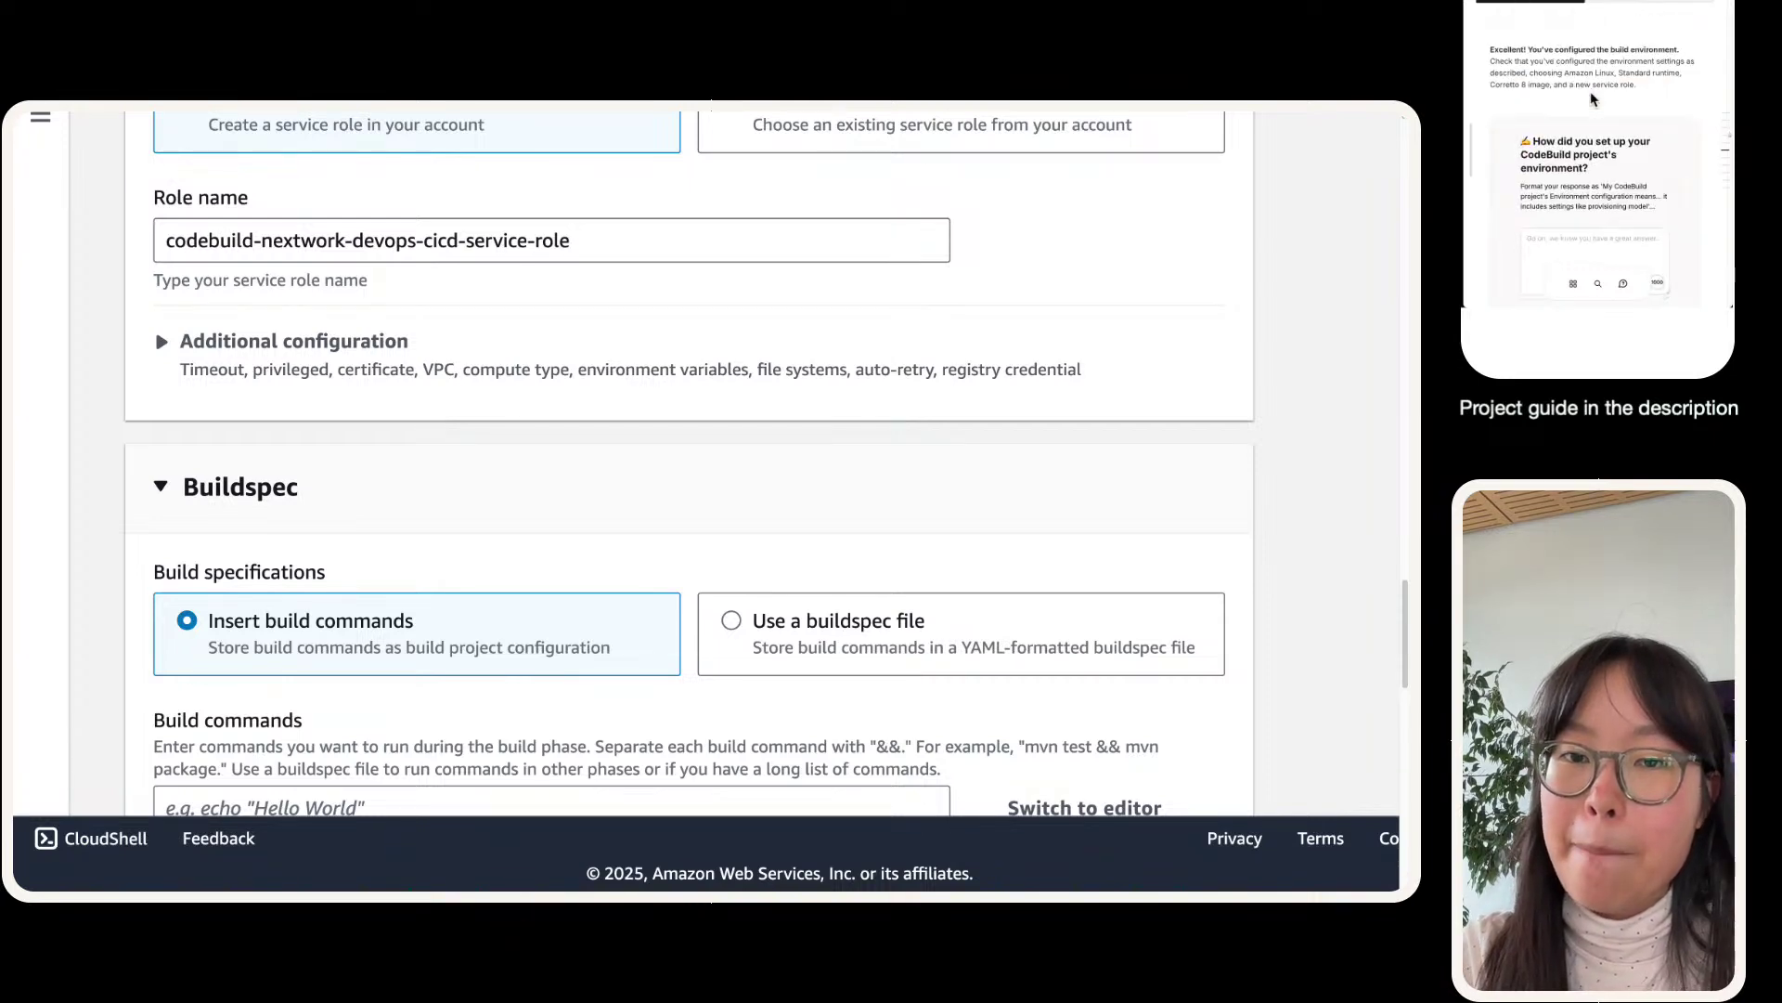
scroll(418, 604, "up", 4)
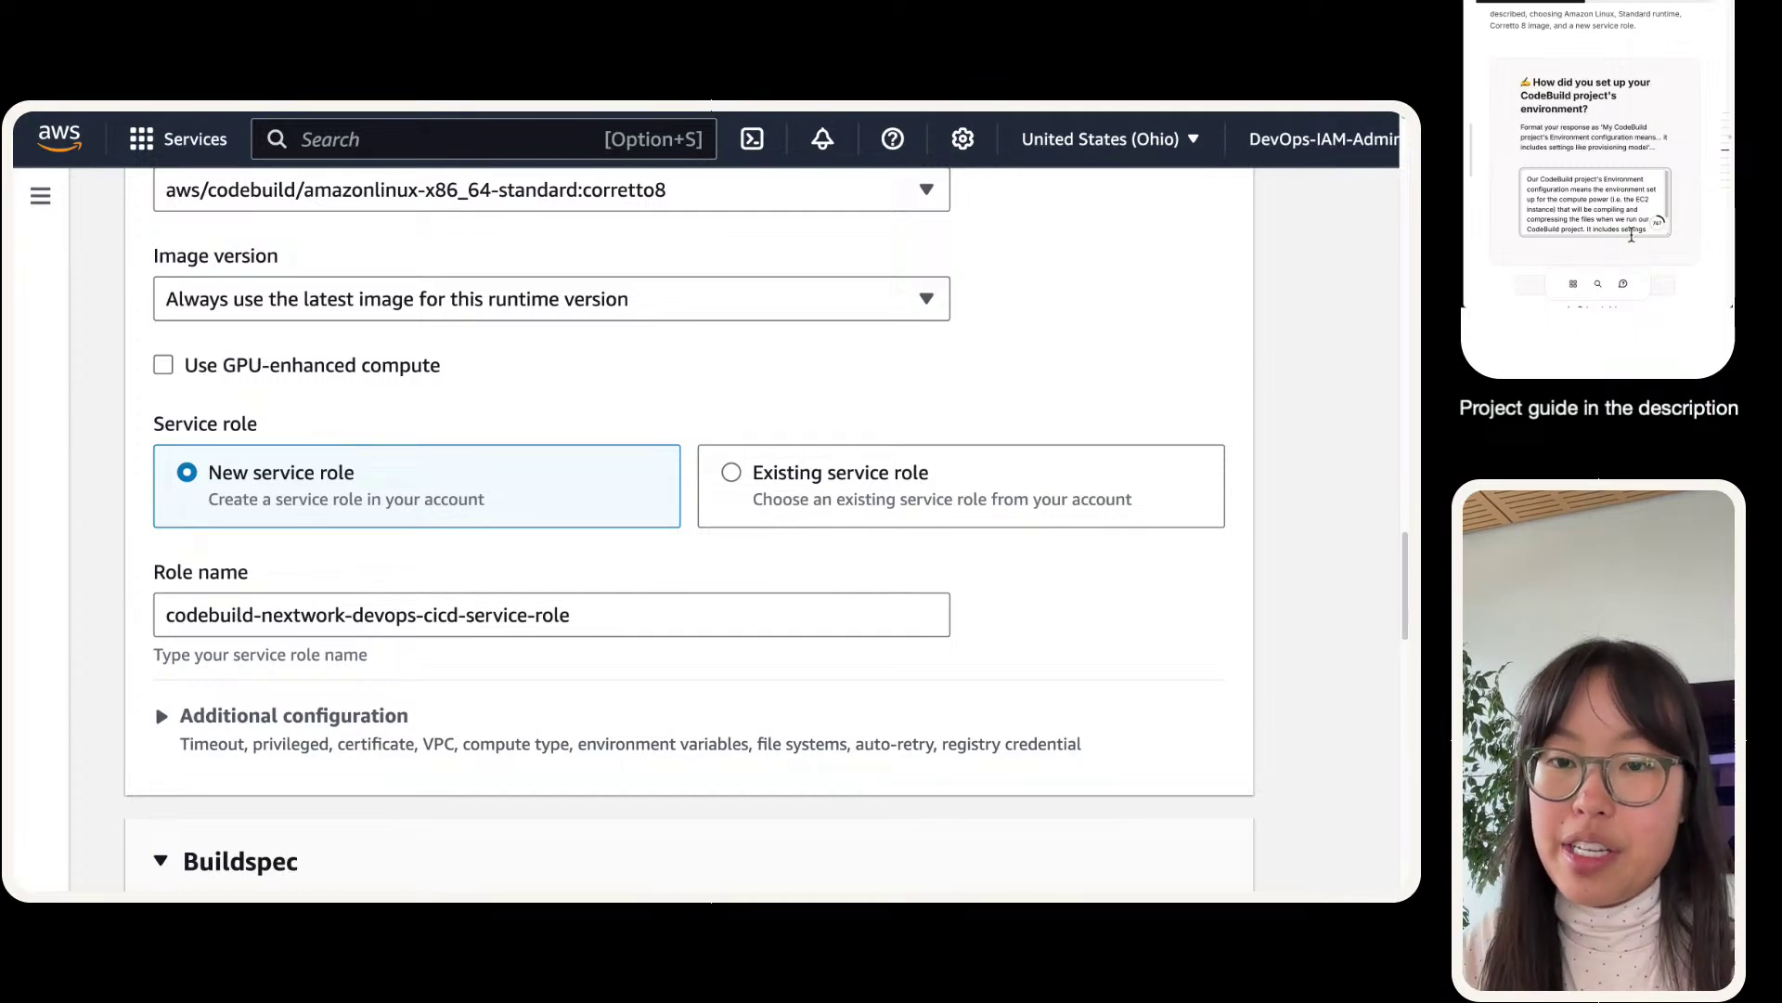
scroll(181, 743, "up", 10)
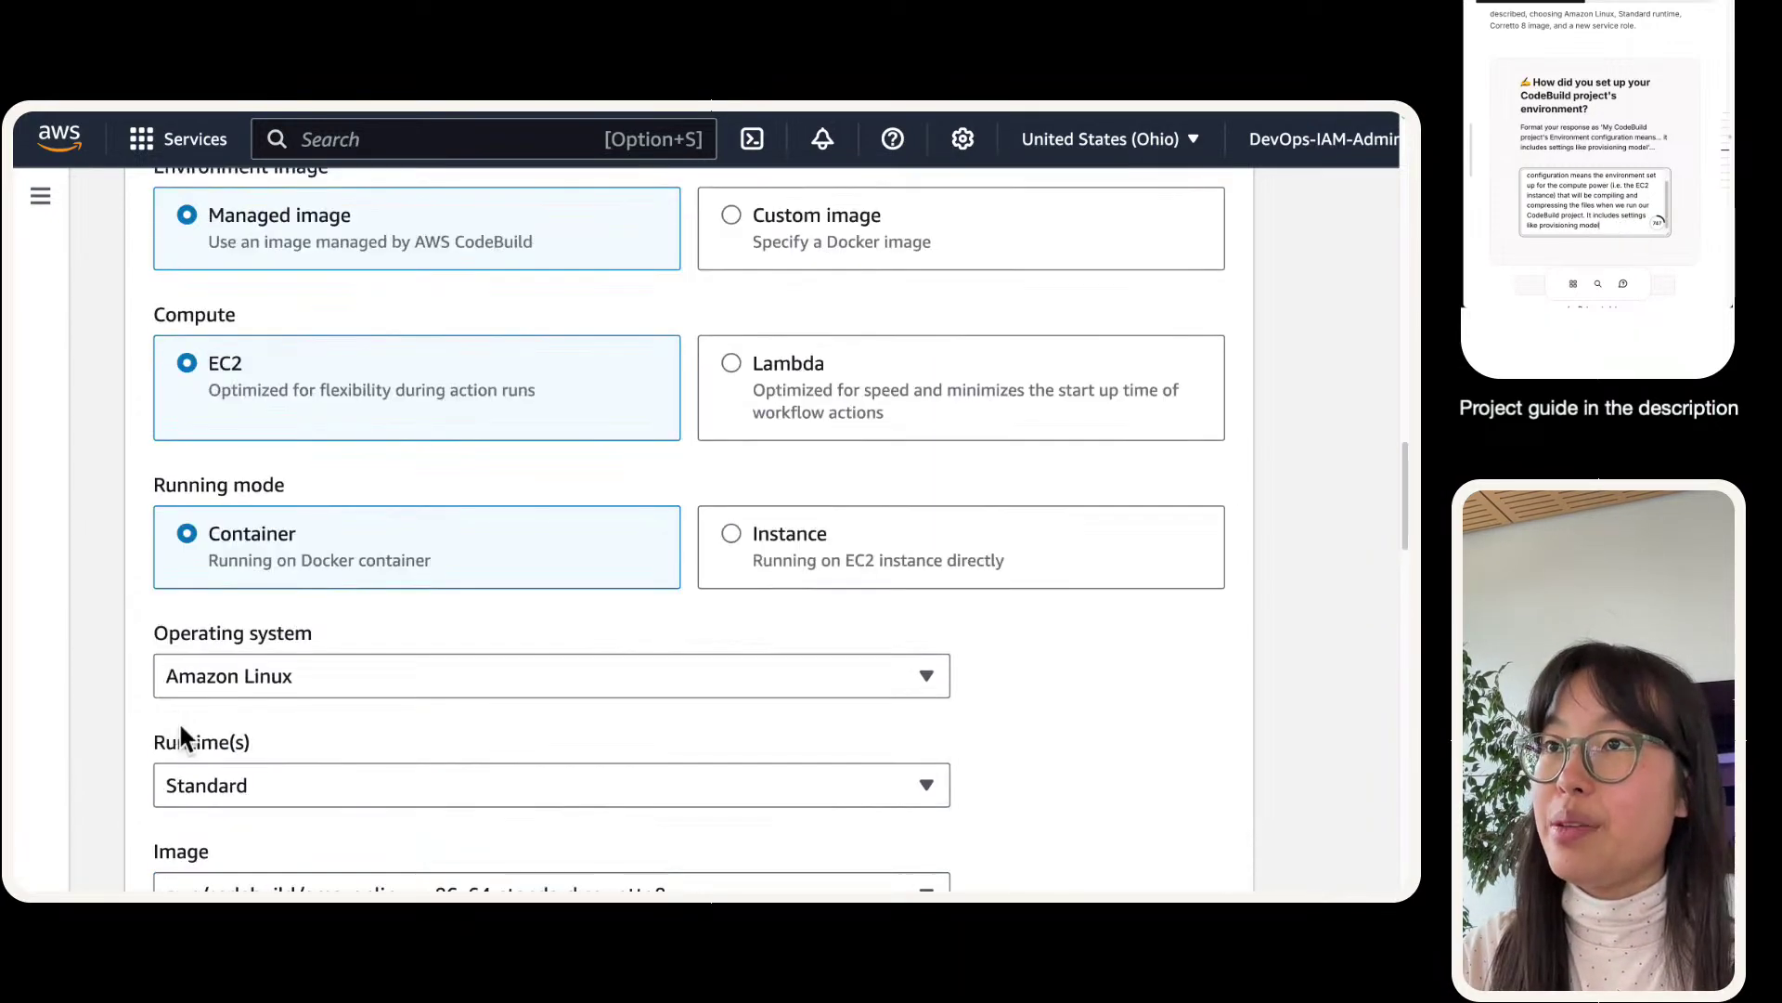
scroll(319, 561, "down", 3)
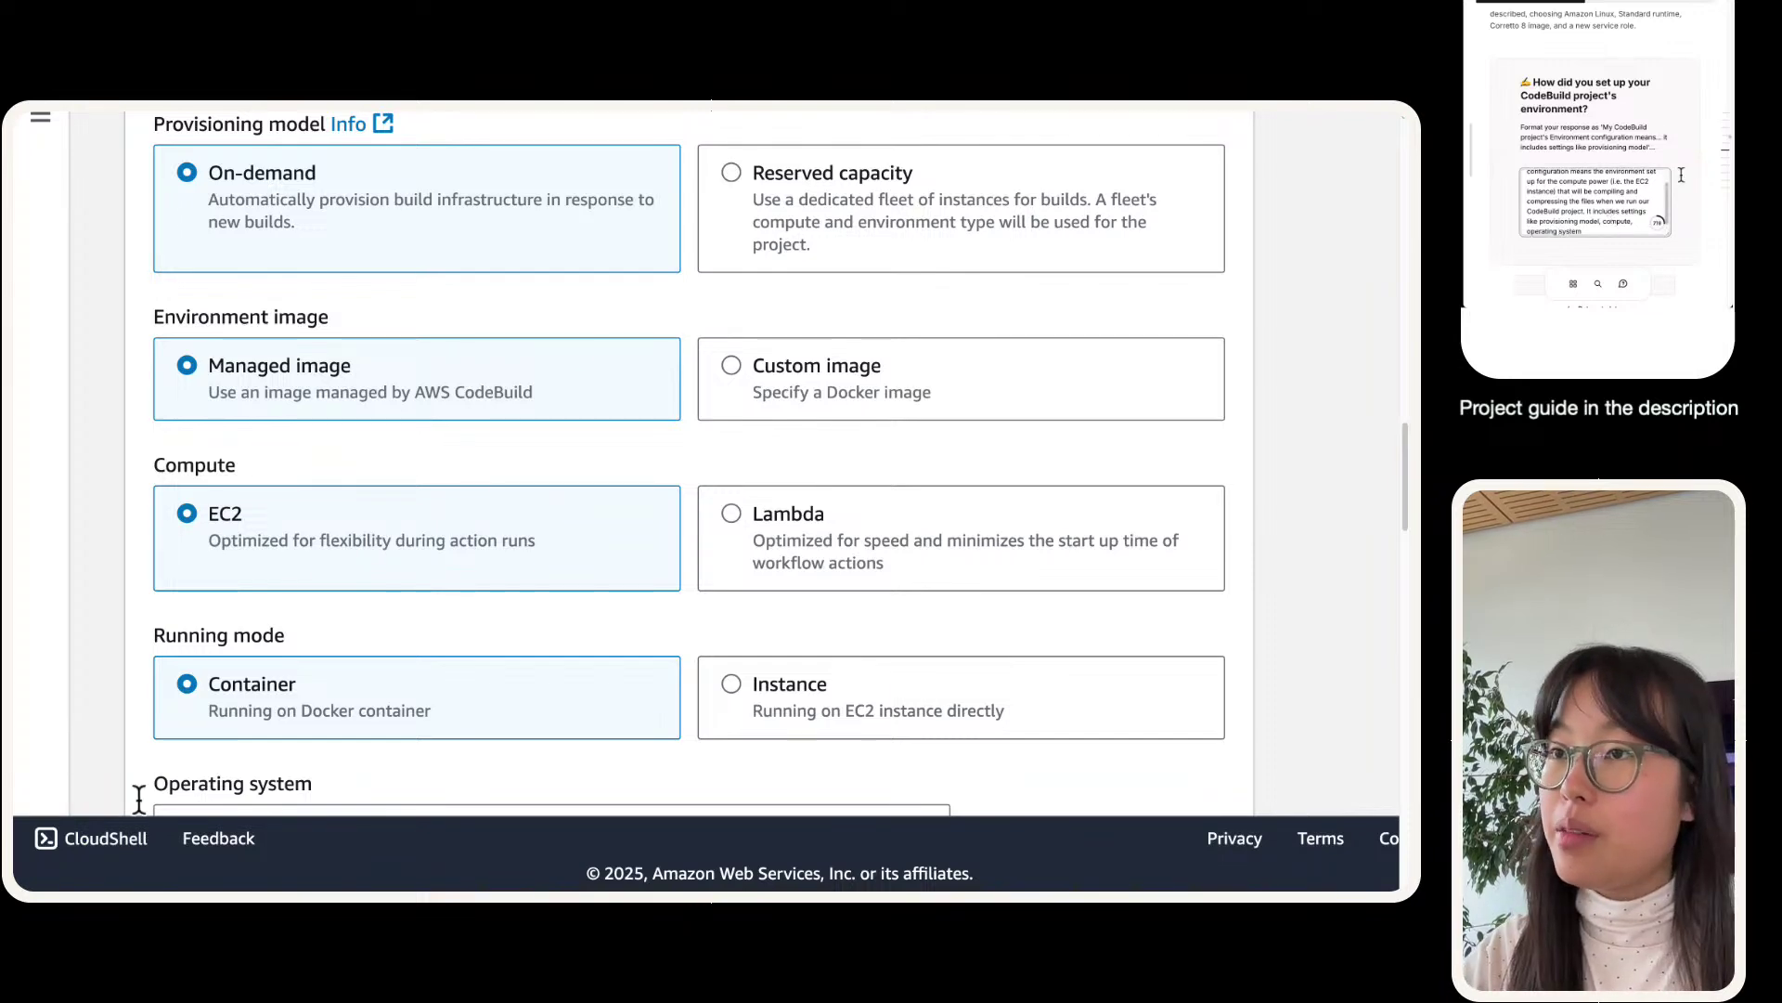
scroll(337, 682, "down", 6)
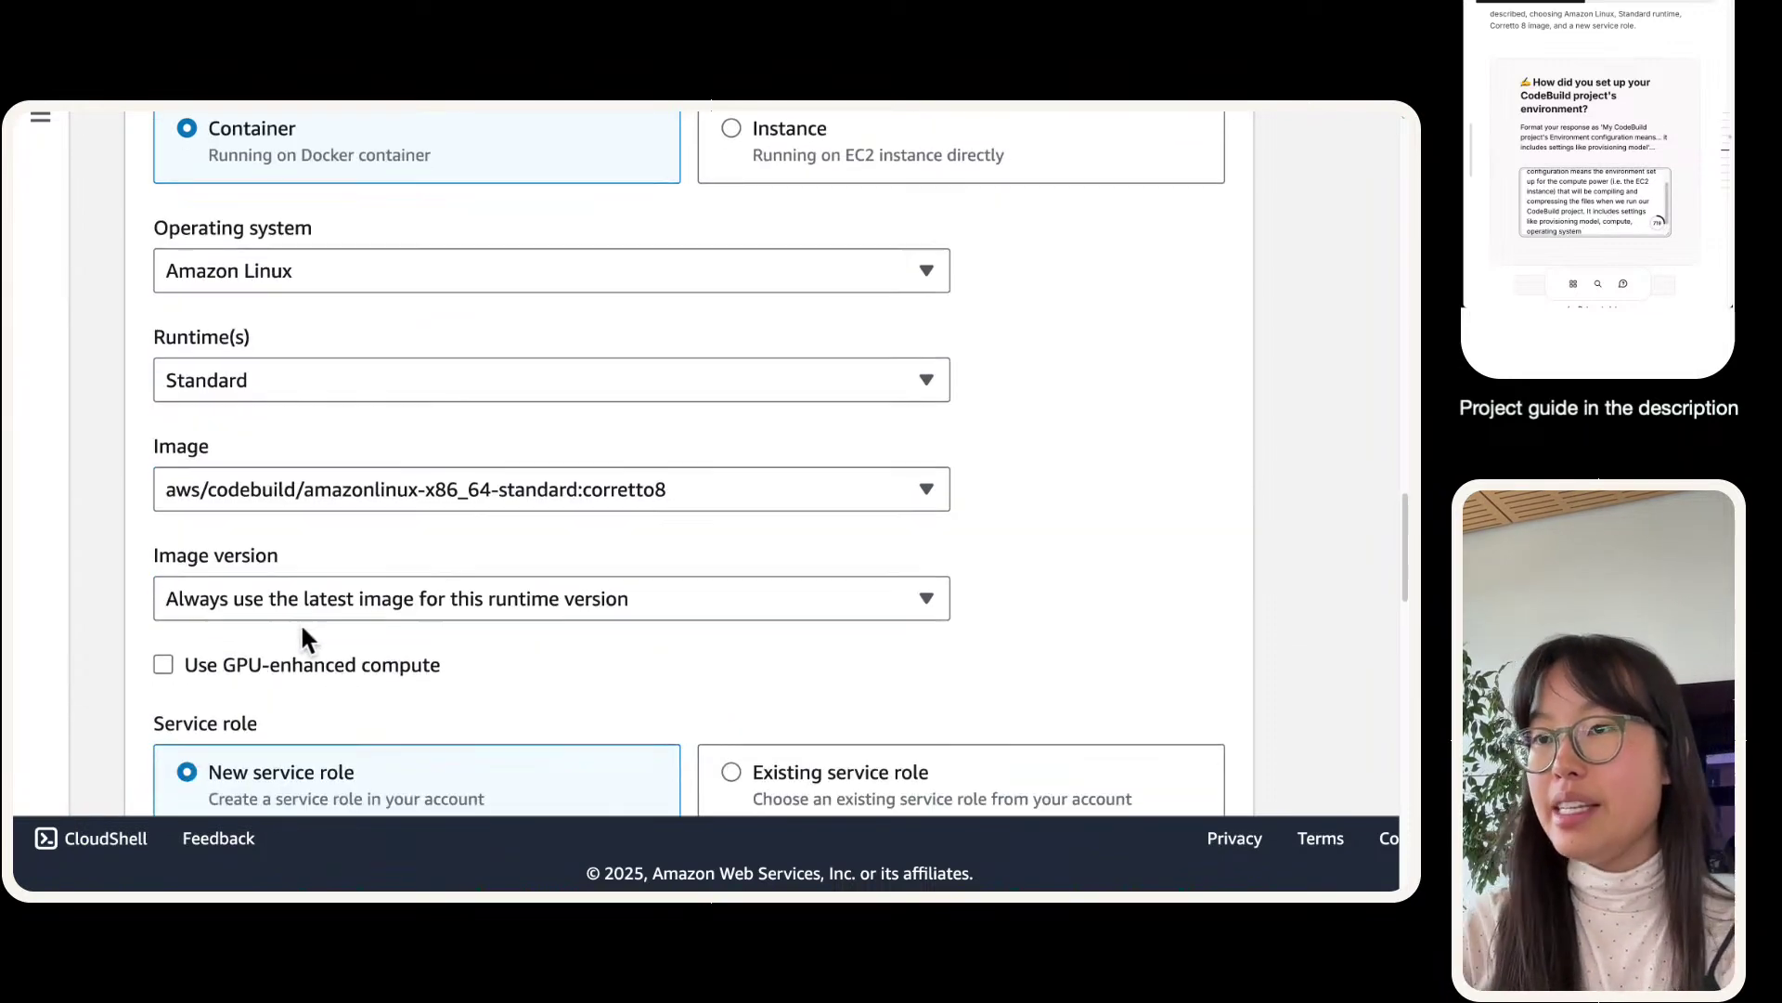
scroll(299, 557, "down", 3)
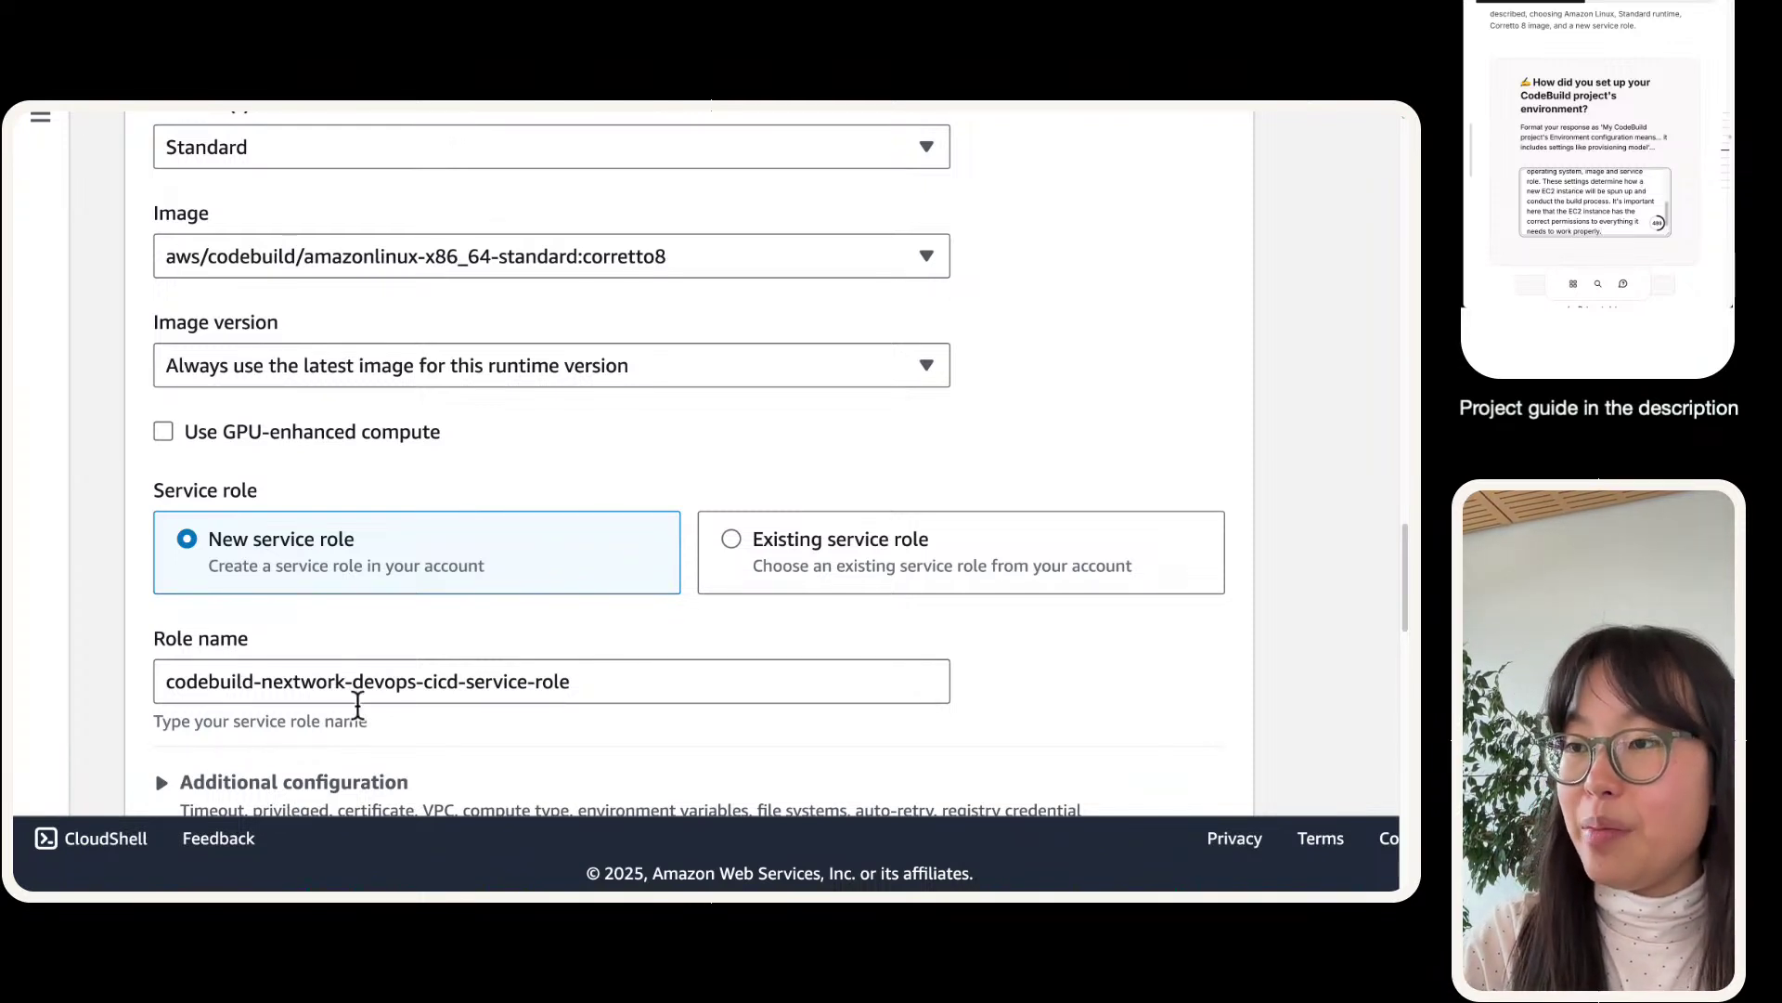
triple_click(348, 692)
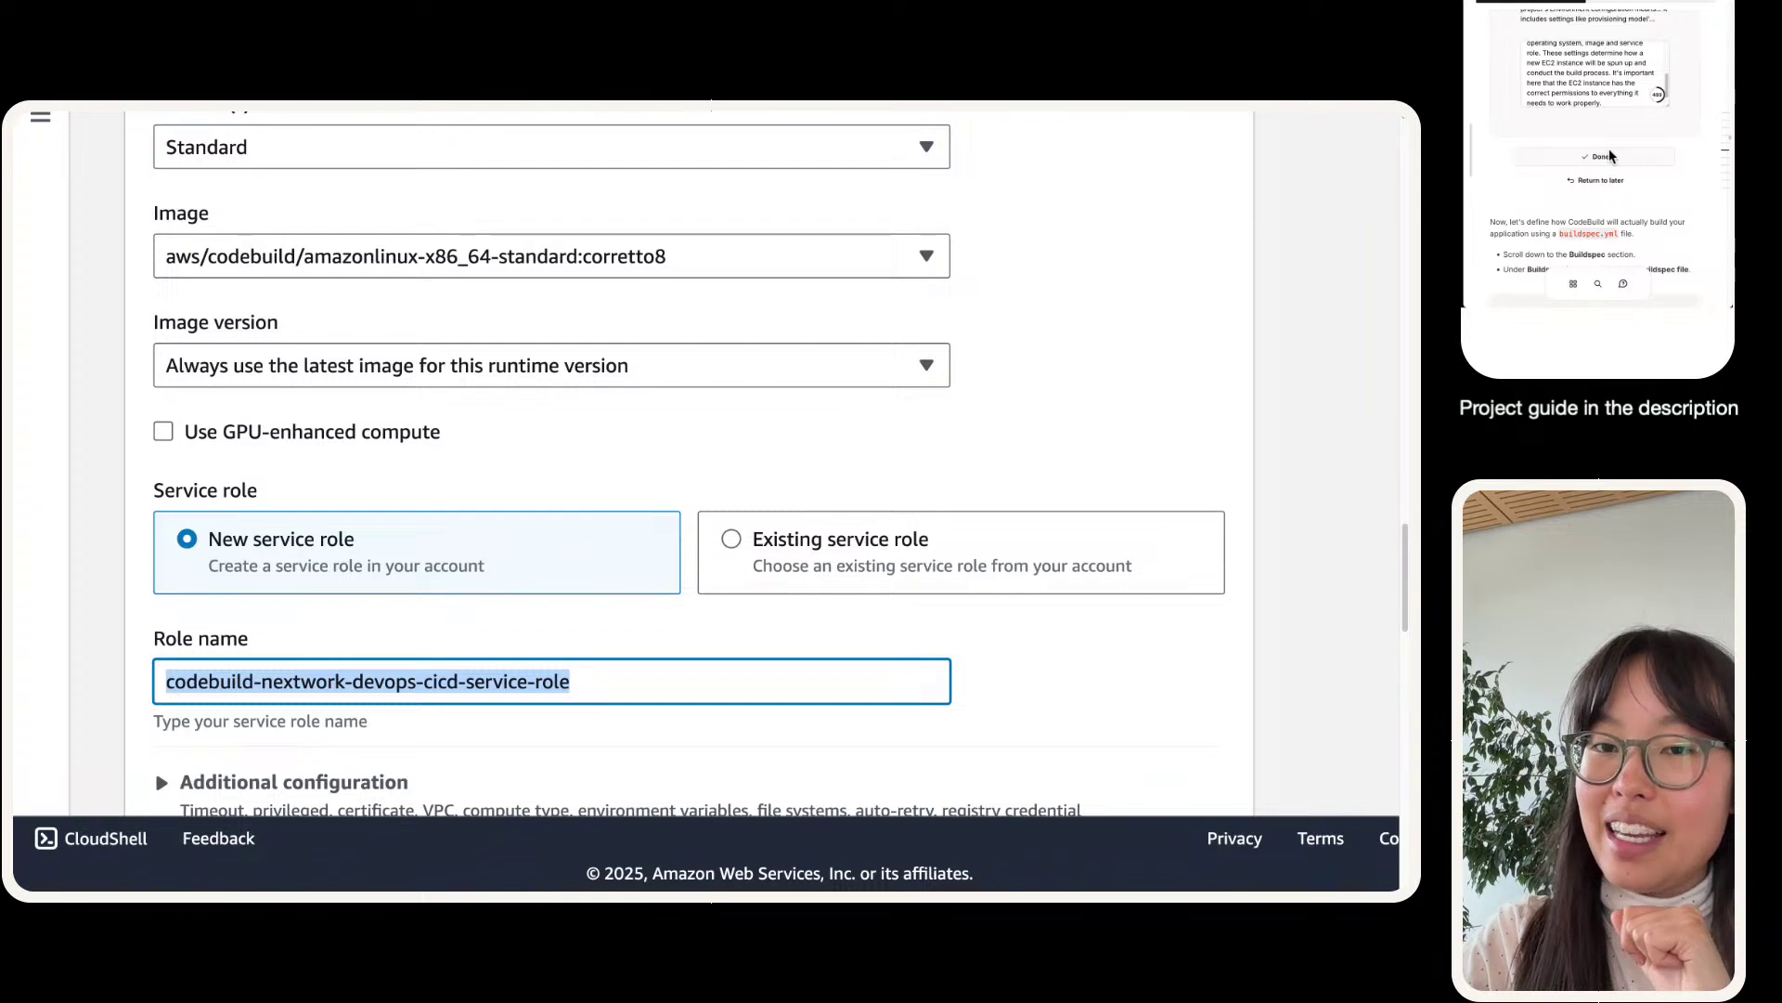
left_click(1610, 156)
scroll(1560, 133, "down", 1)
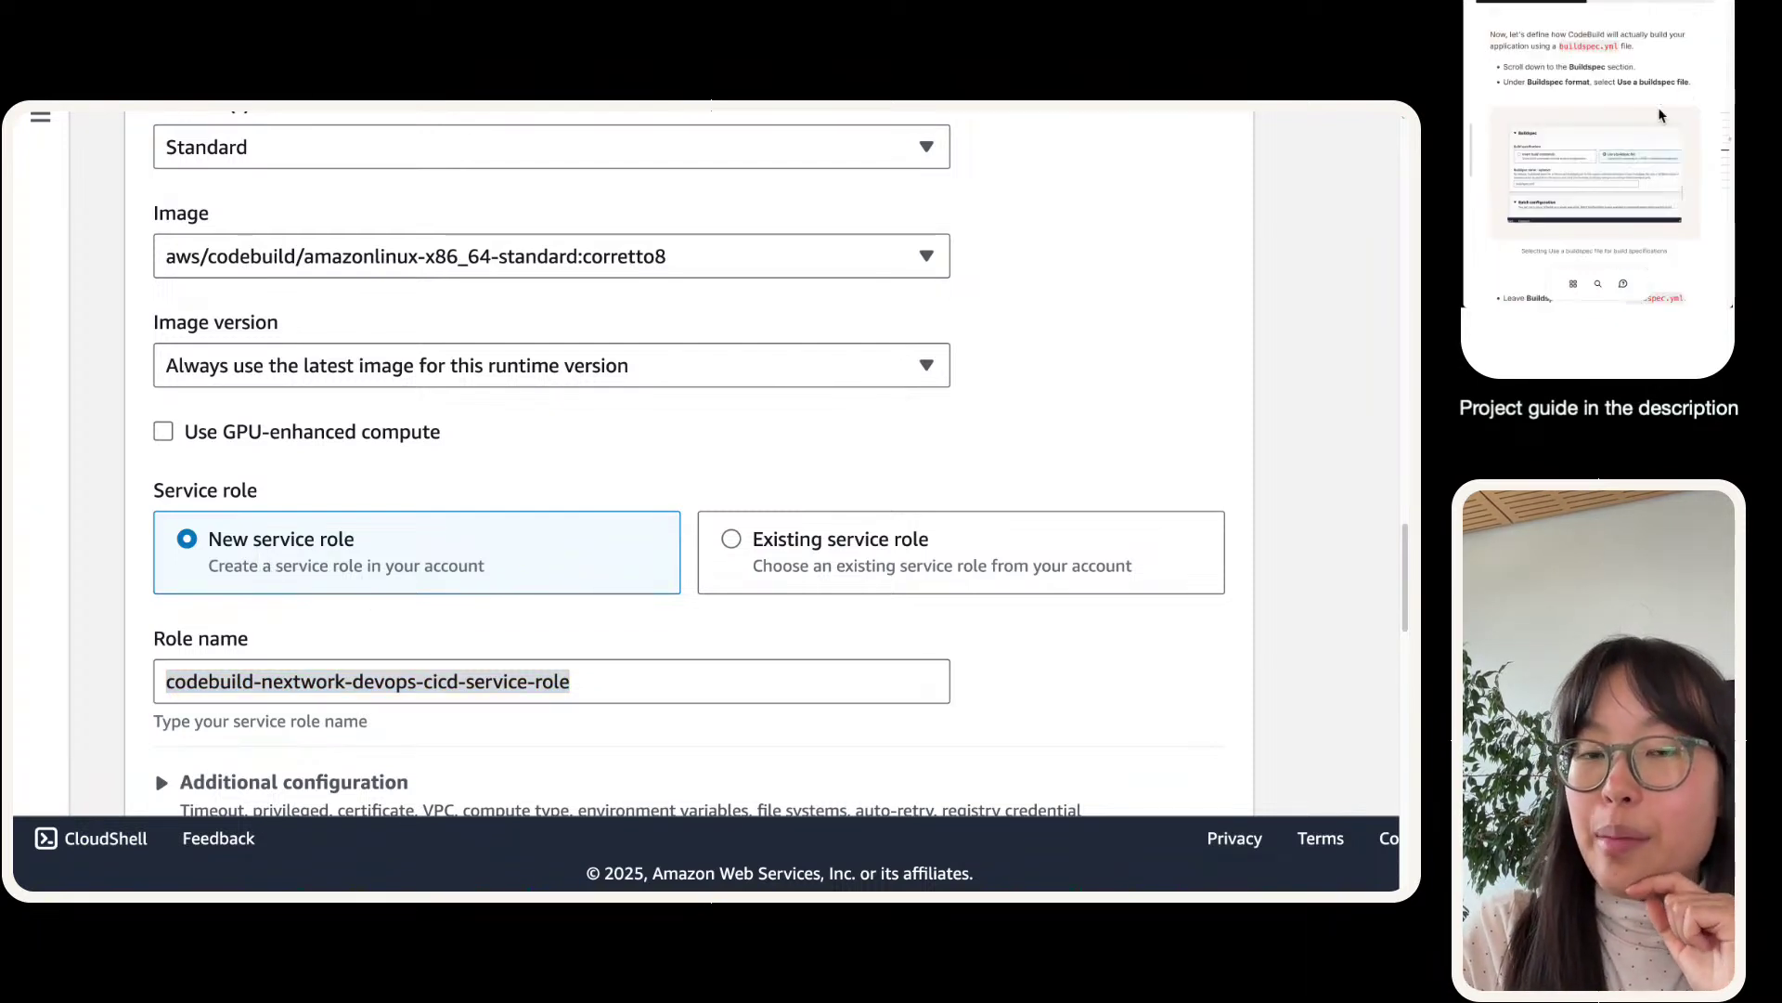
scroll(411, 537, "down", 8)
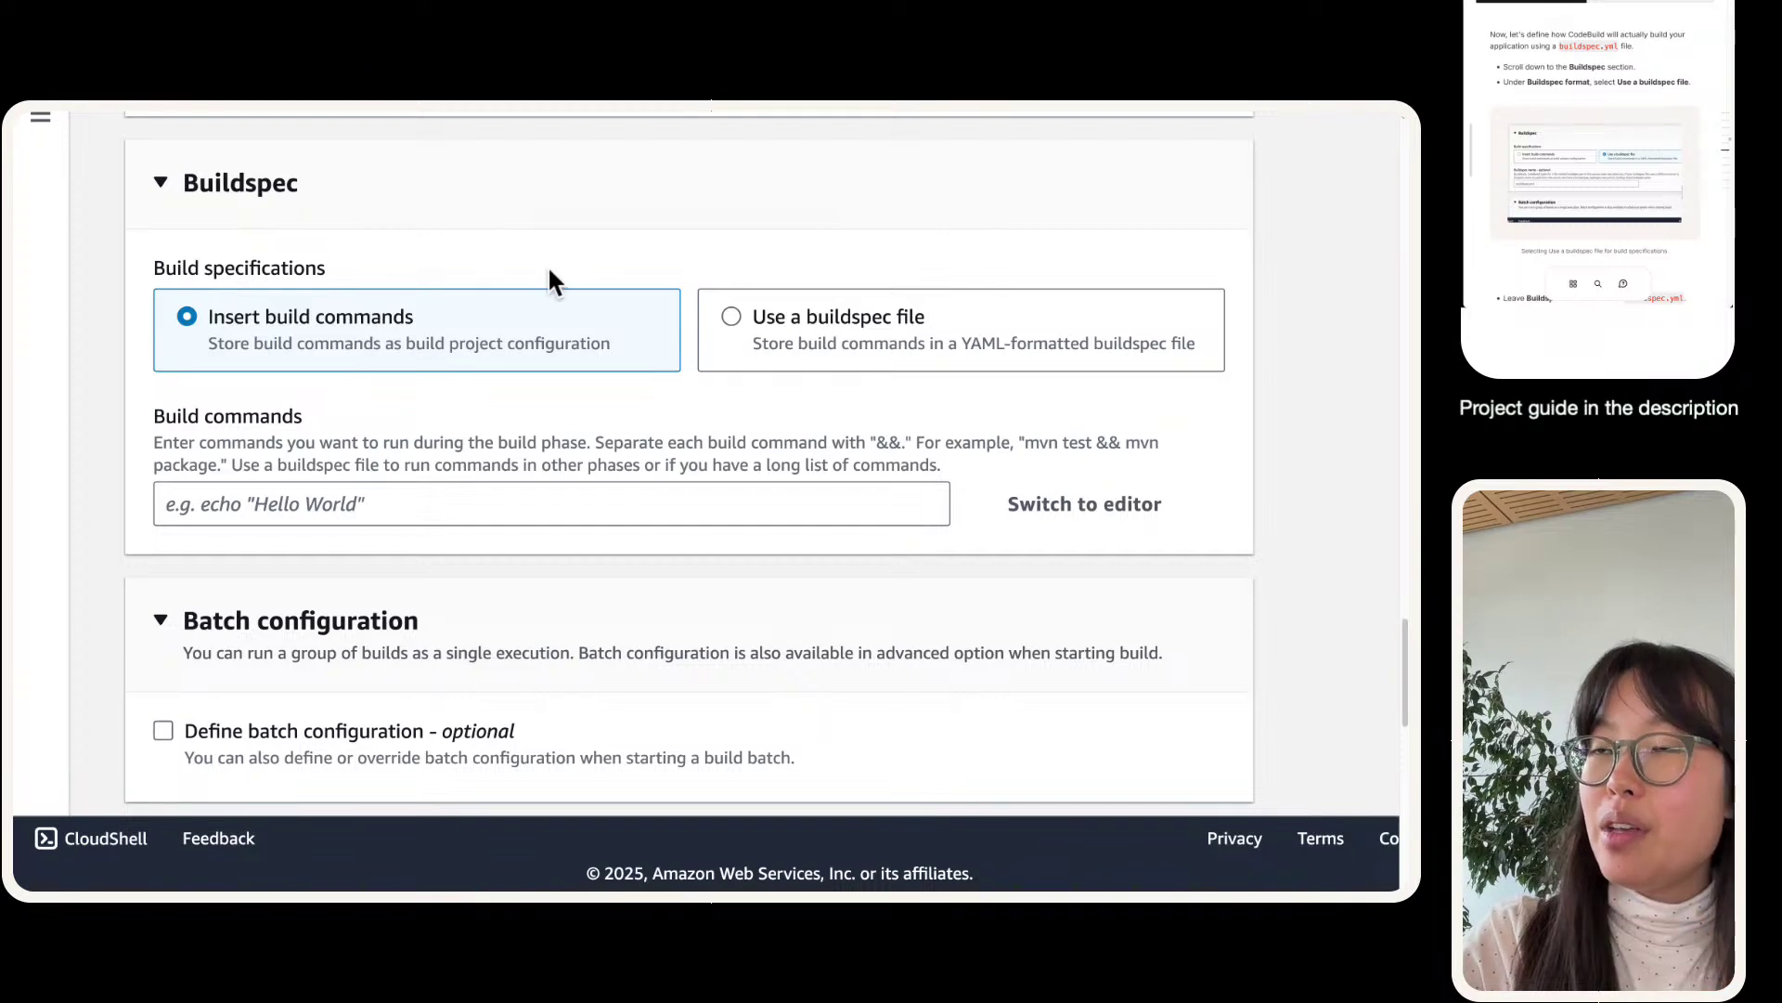
- Switch the Buildspec section to 'Use a buildspec file', defaulting to buildspec.yml
scroll(550, 274, "up", 1)
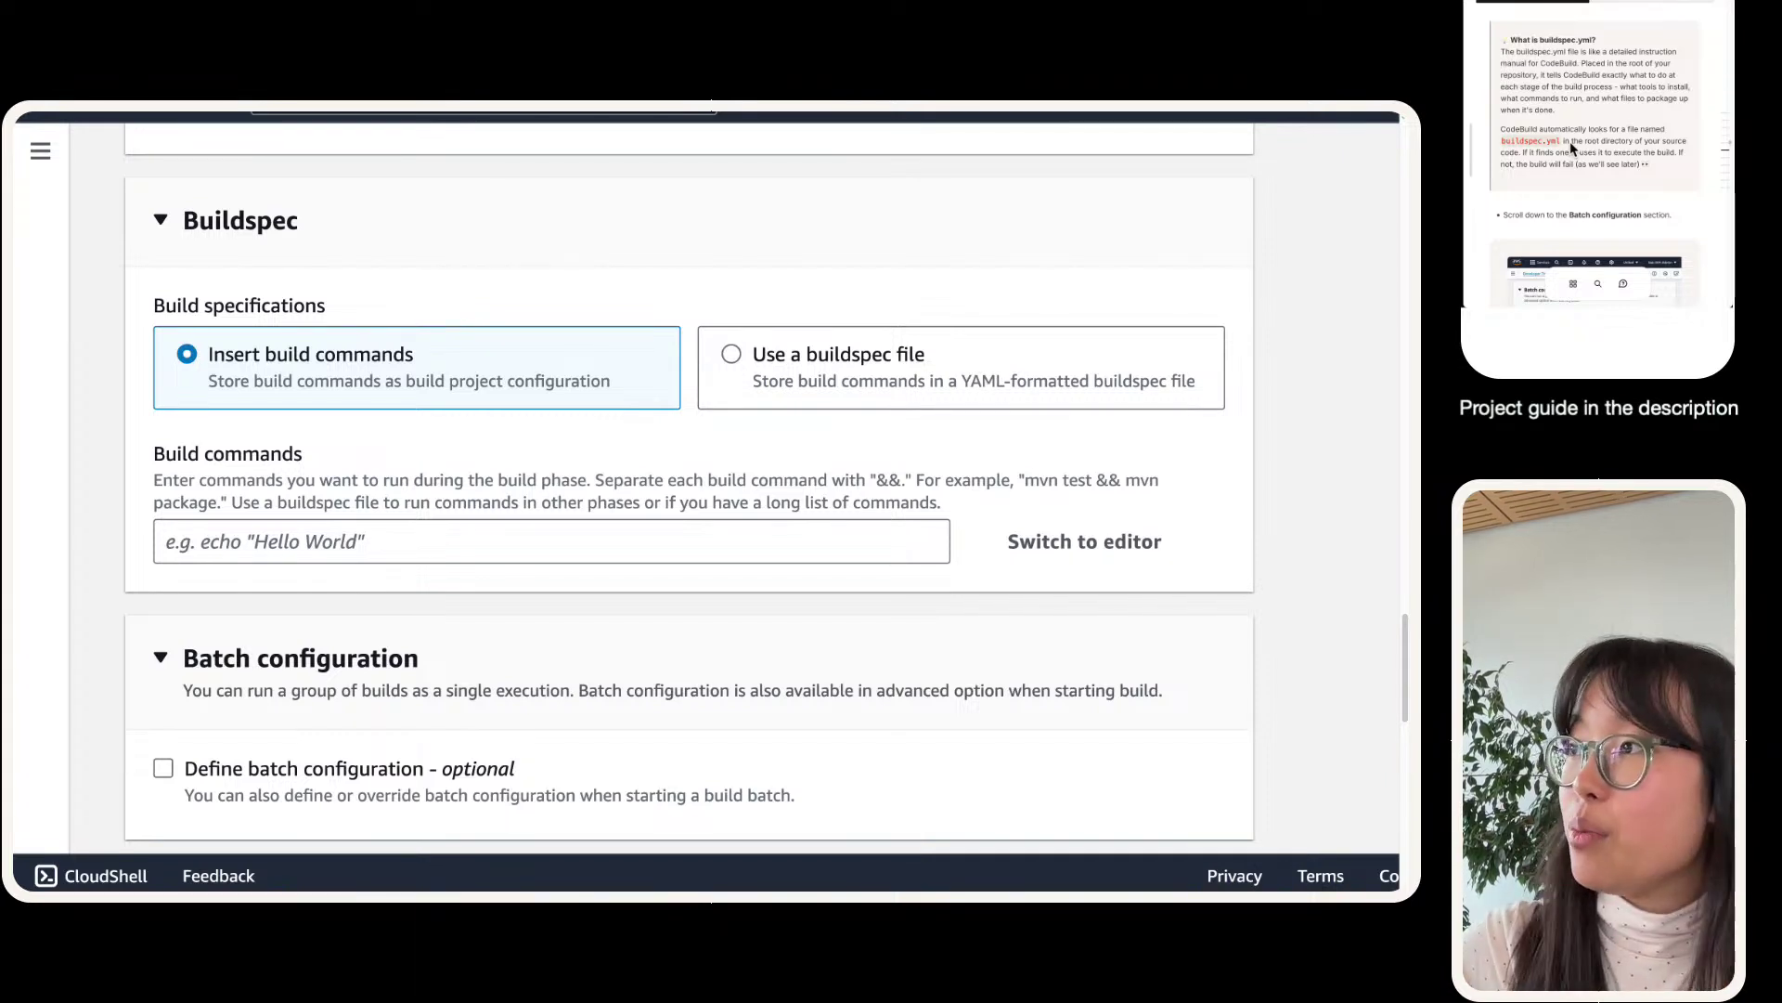
left_click(777, 359)
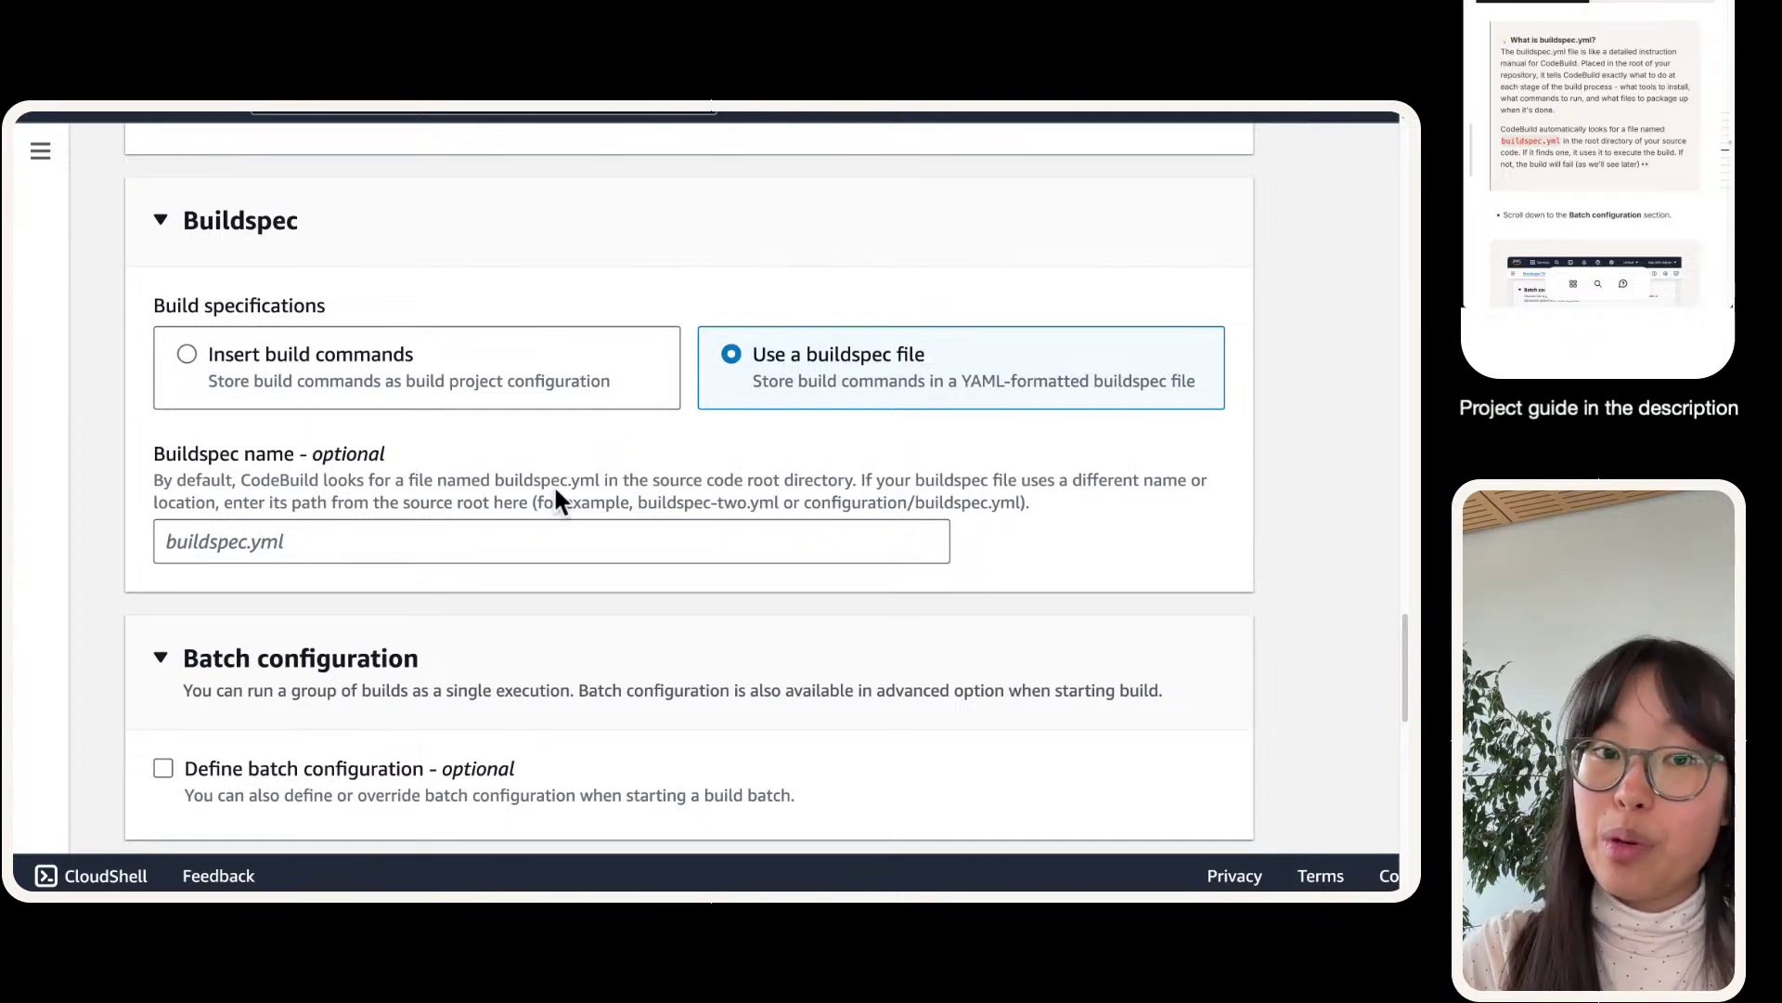
scroll(554, 502, "down", 7)
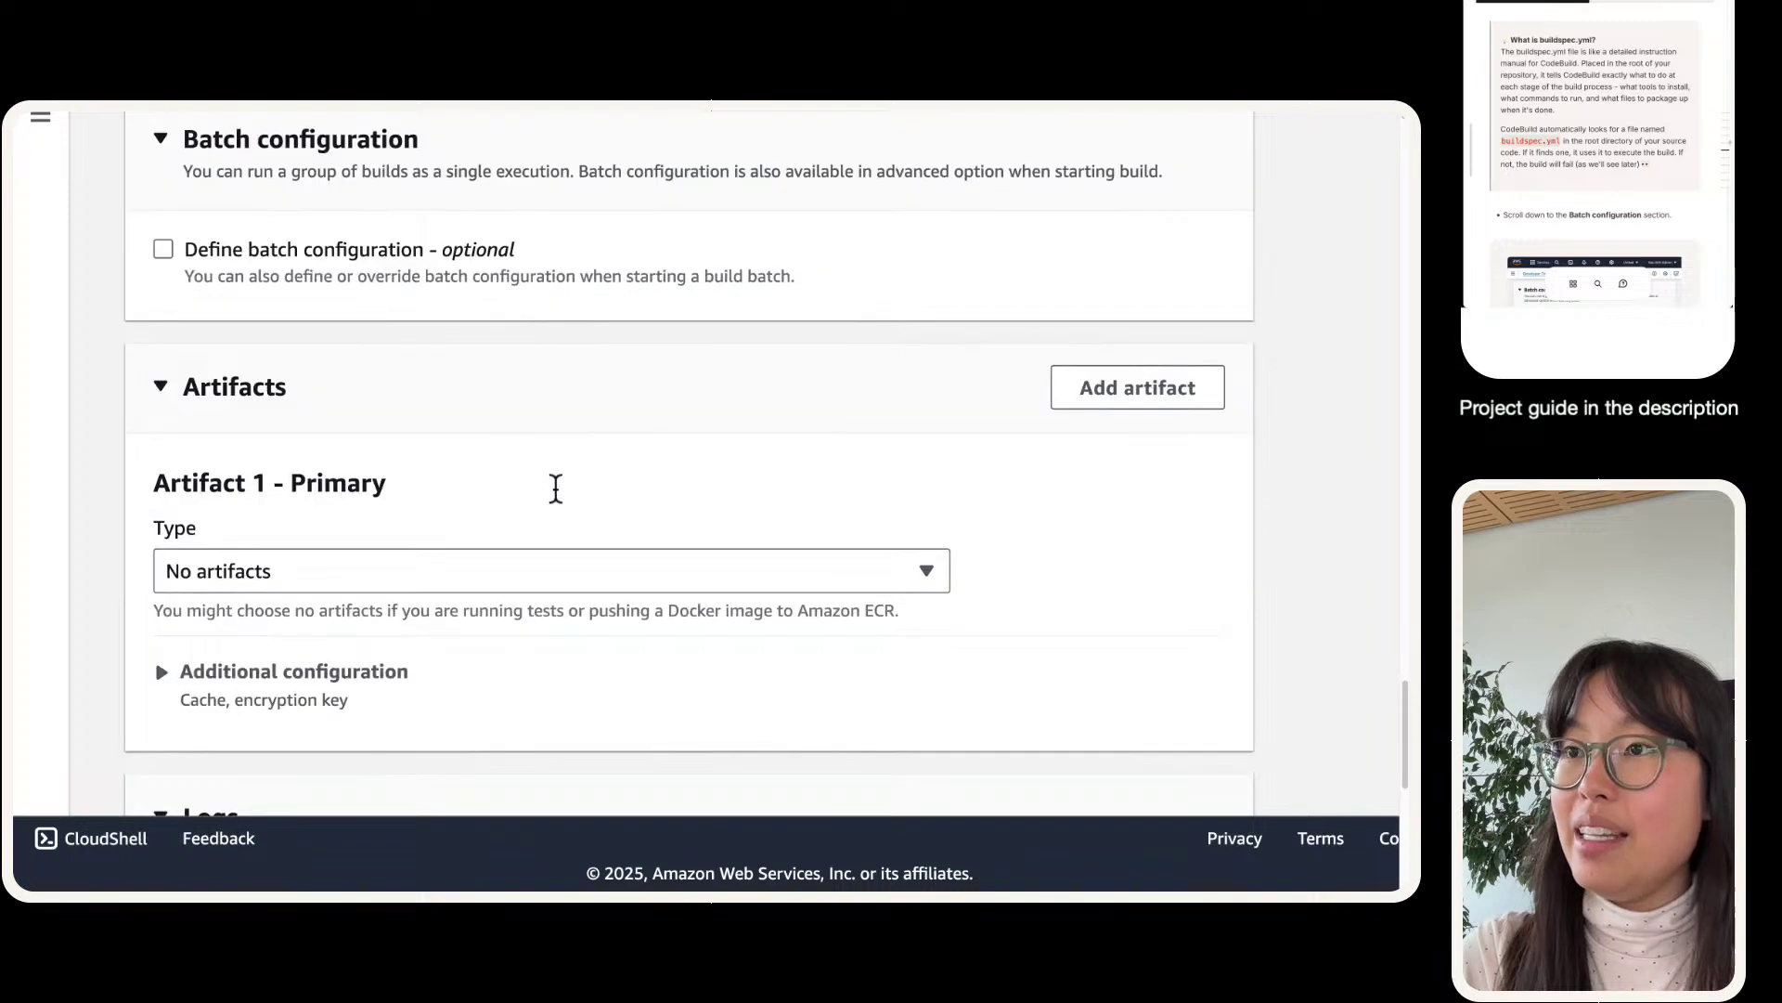
scroll(708, 529, "up", 6)
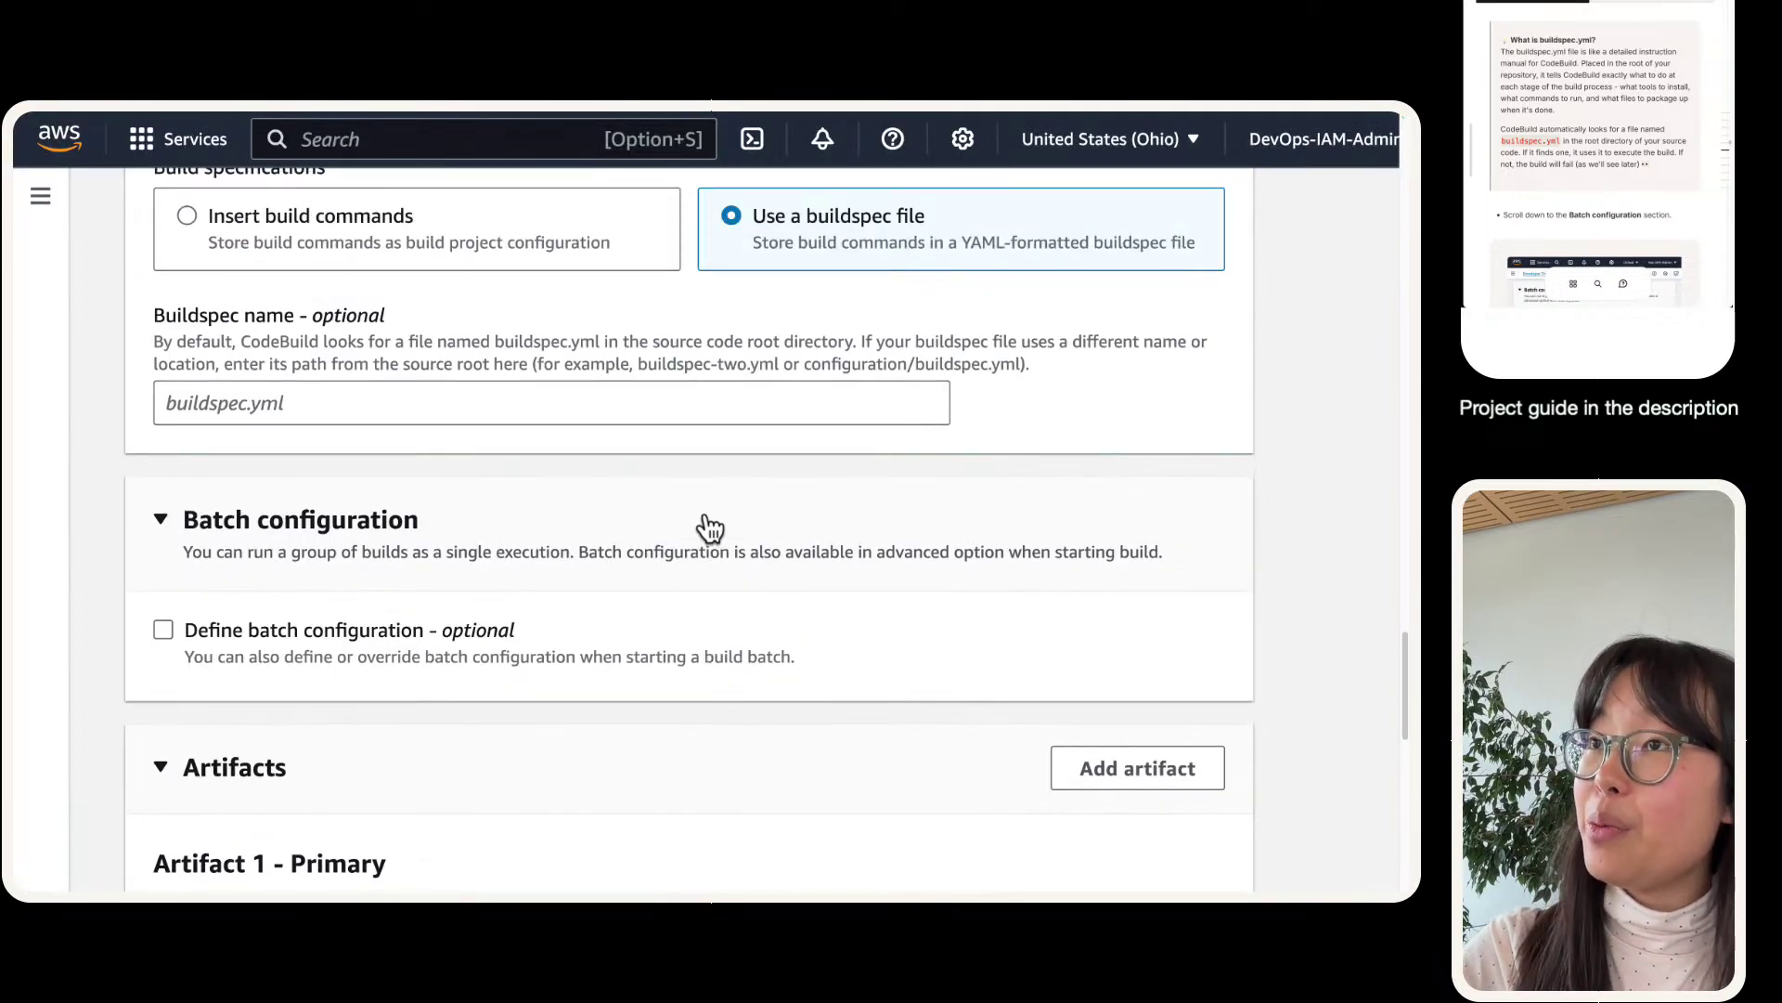
scroll(701, 498, "down", 2)
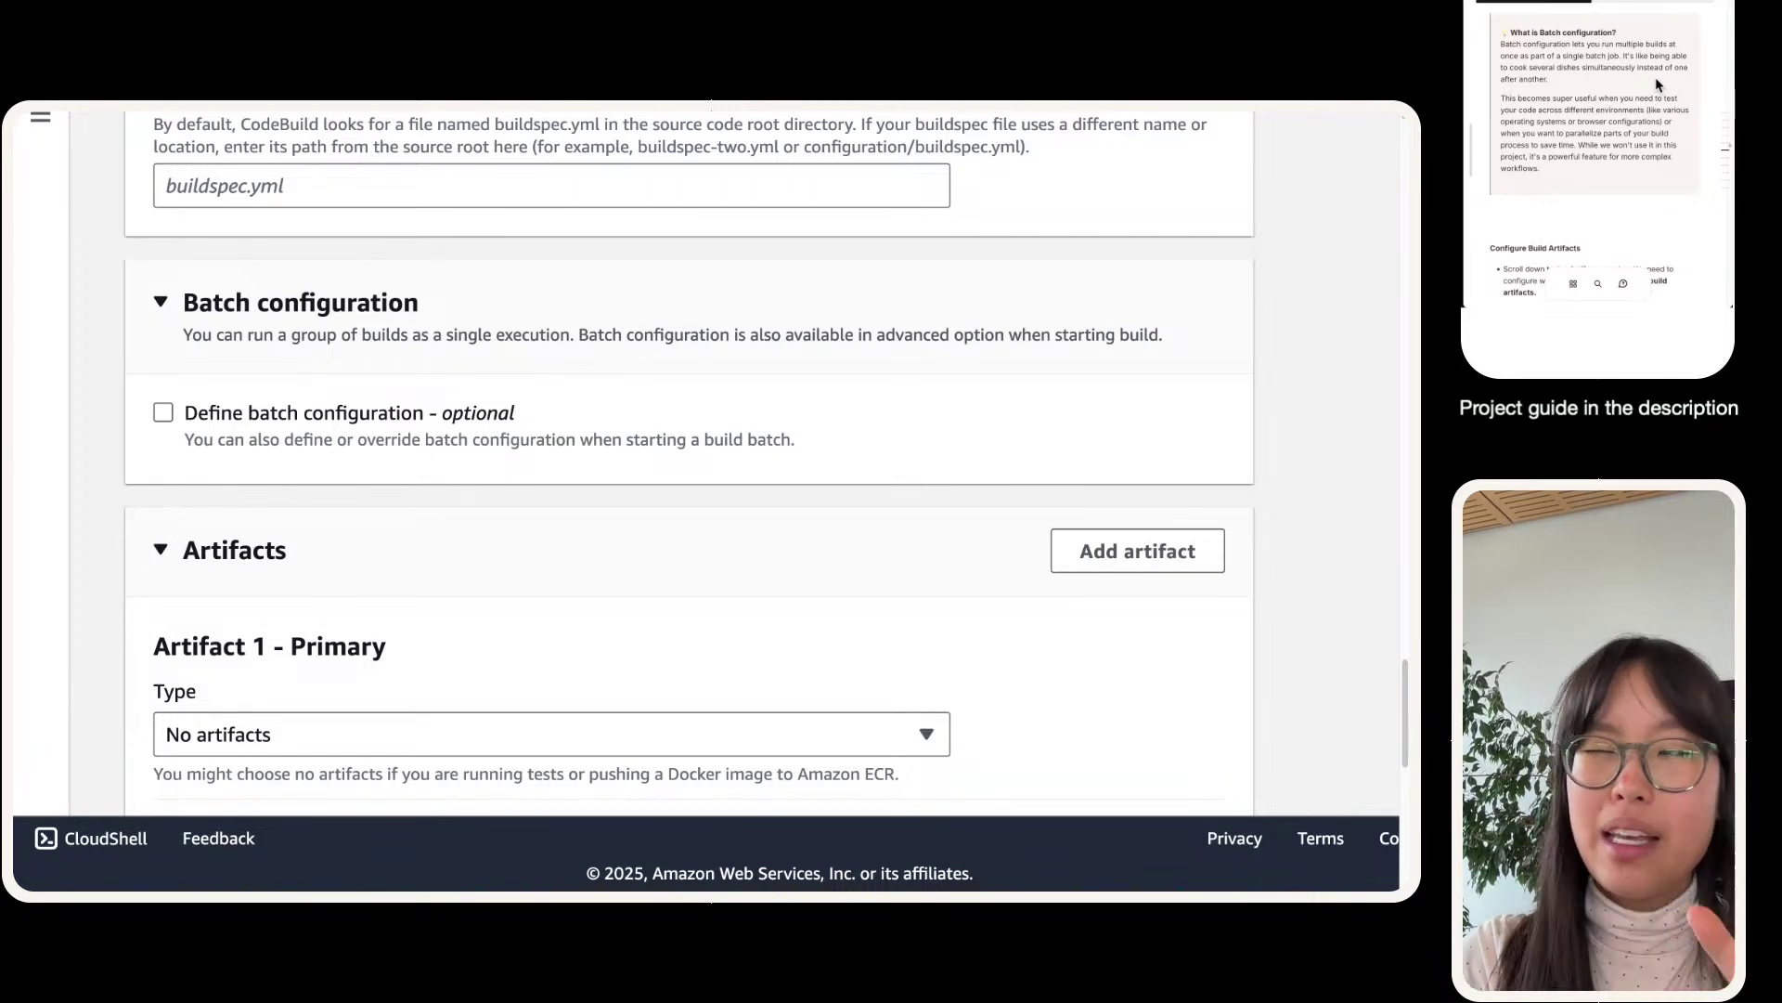
scroll(354, 376, "down", 3)
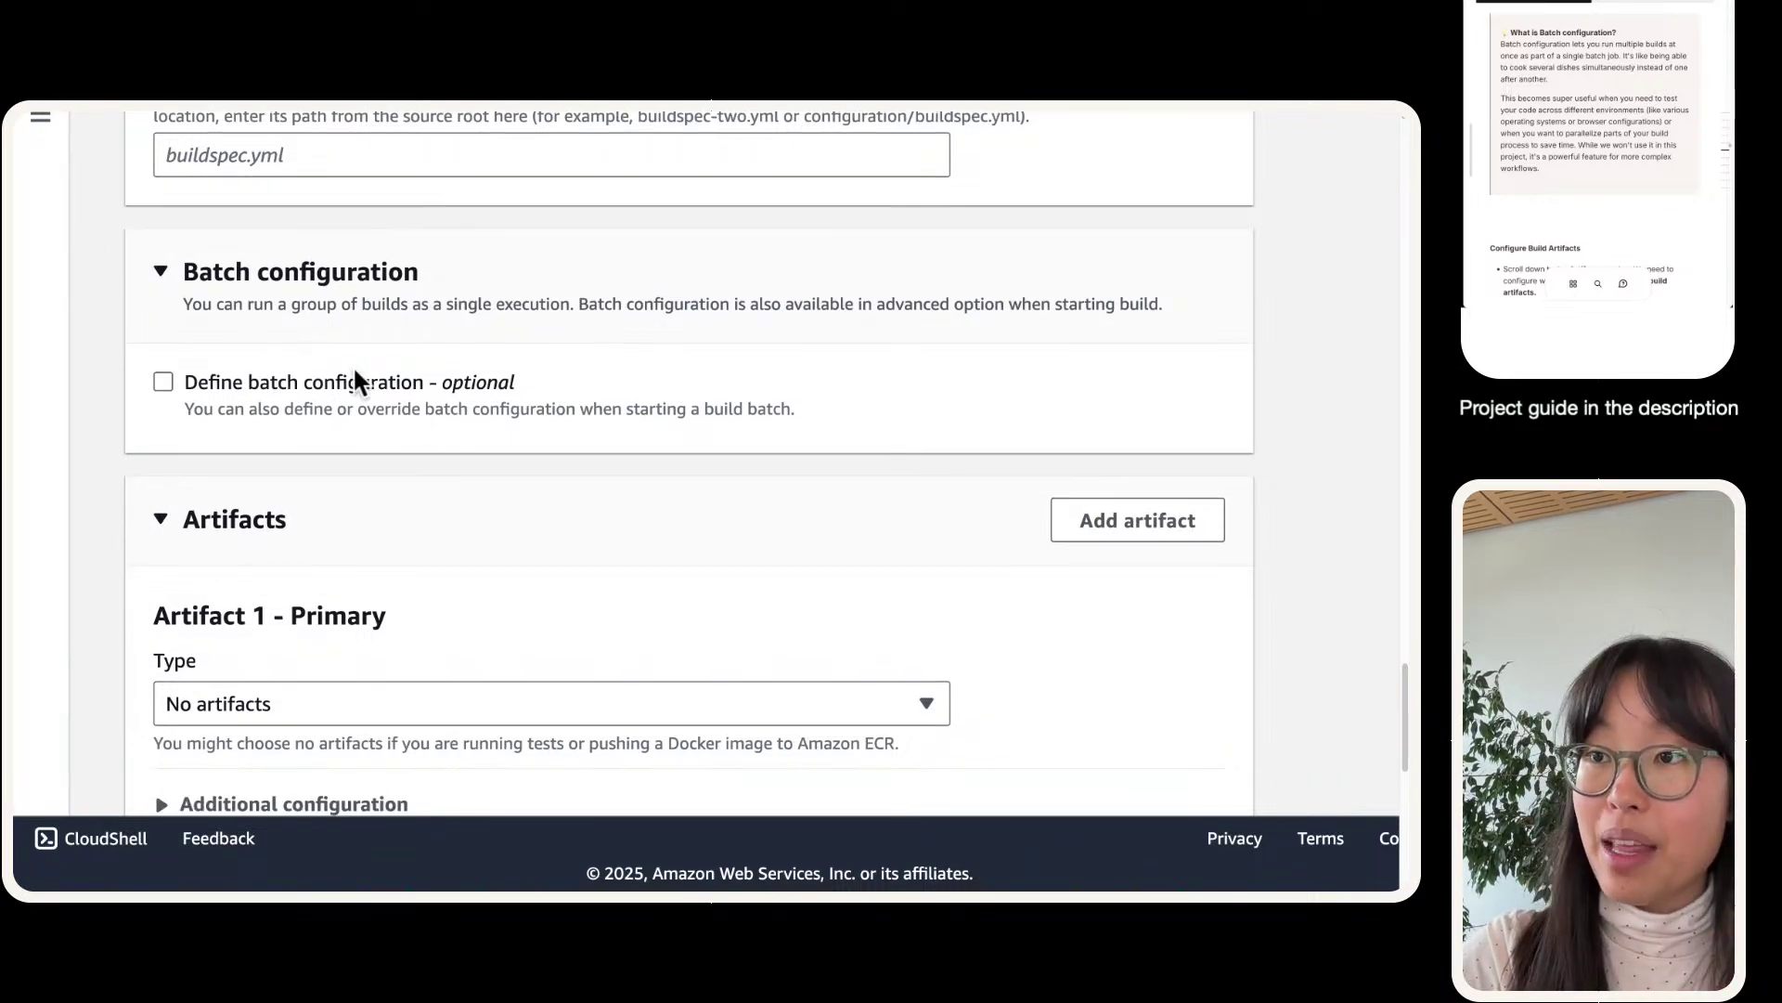
scroll(349, 360, "down", 1)
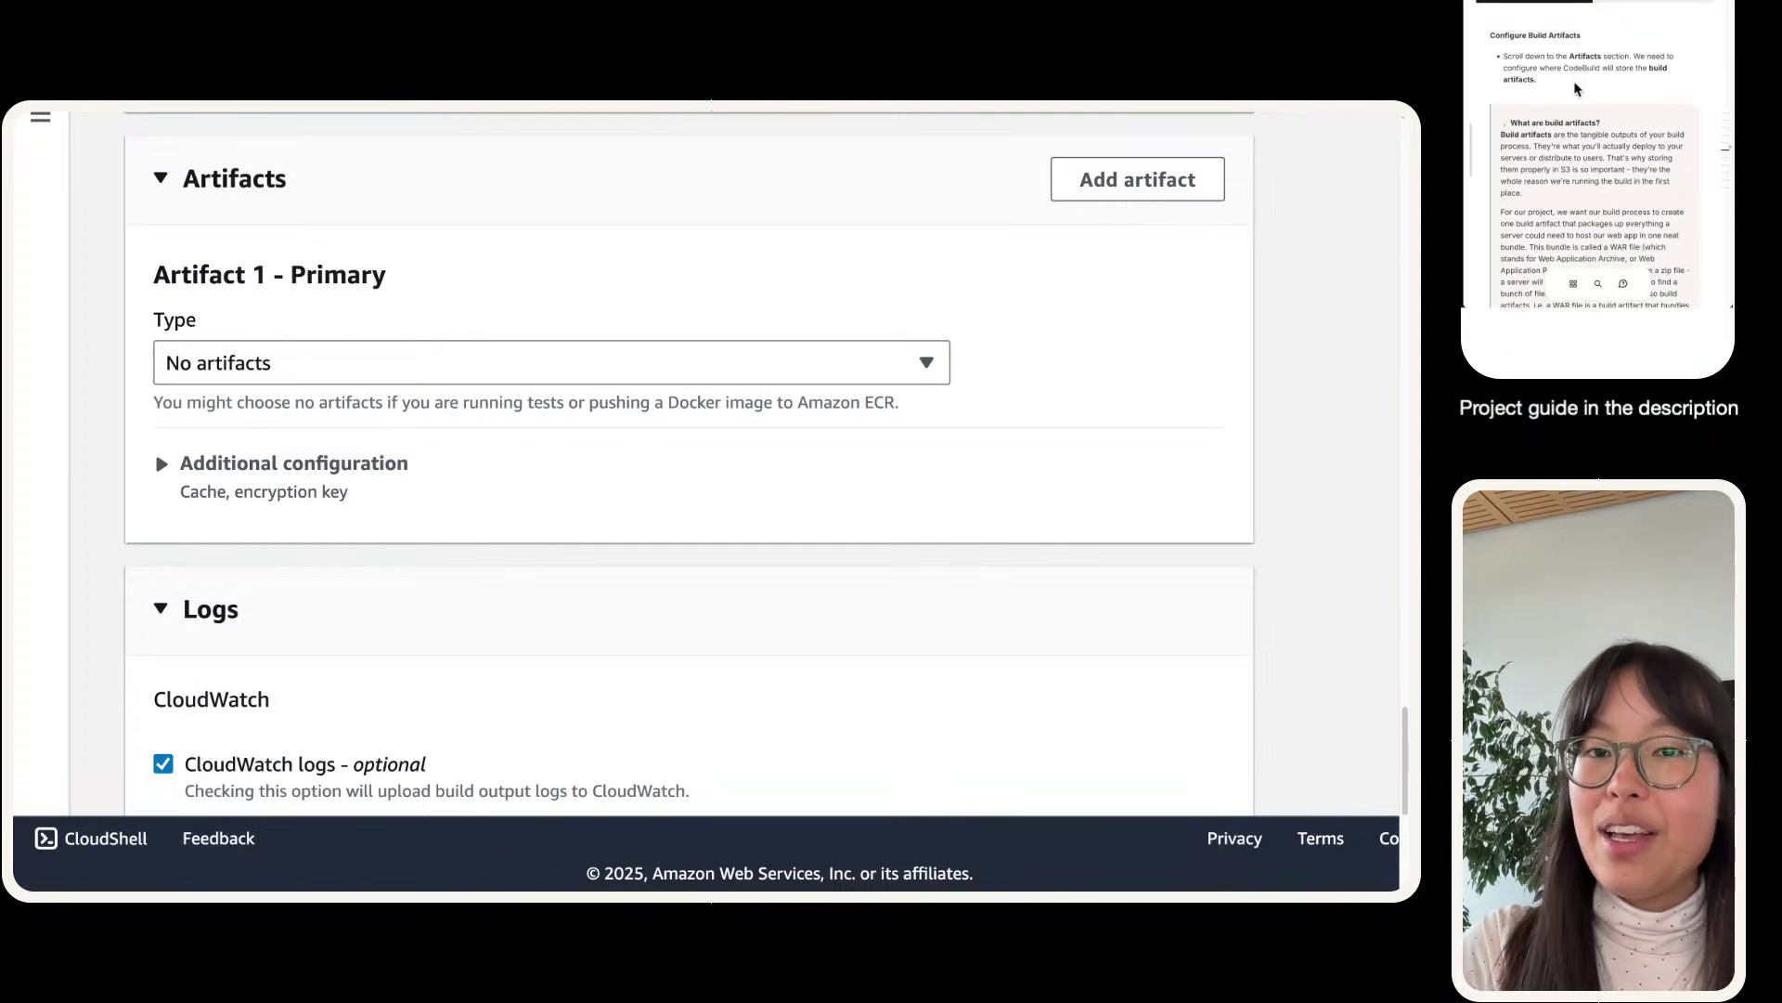
scroll(227, 603, "down", 6)
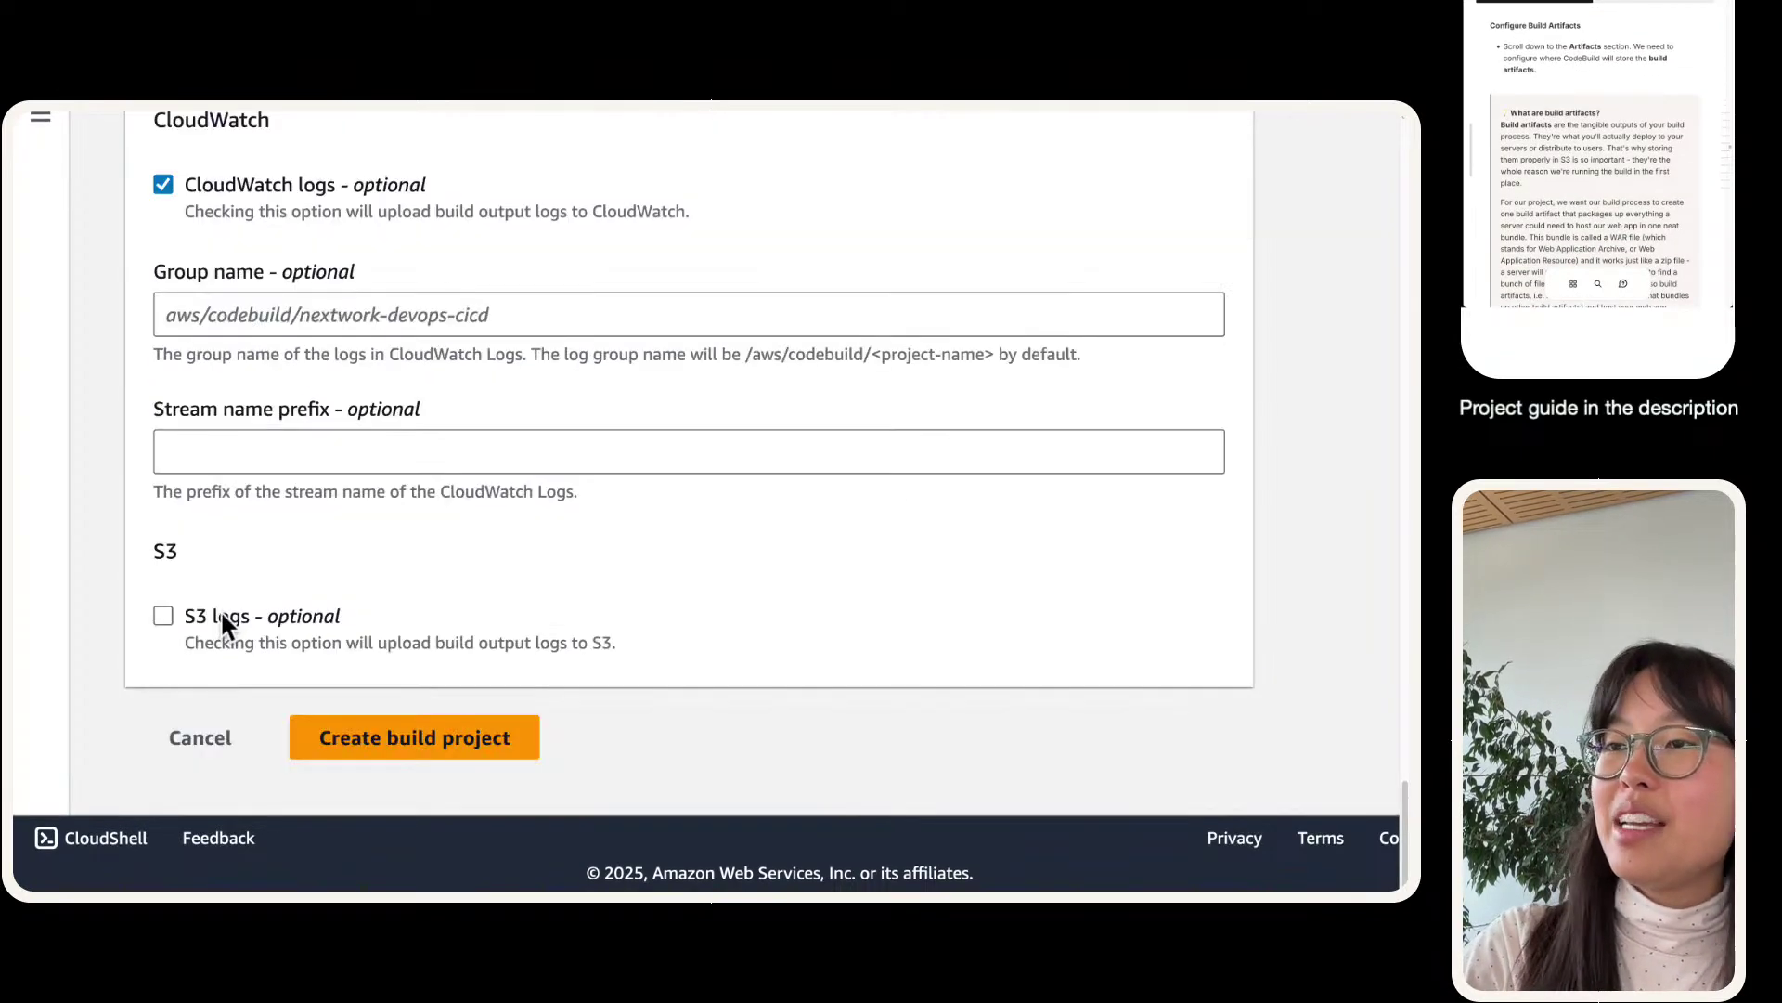
scroll(220, 609, "up", 4)
scroll(220, 609, "up", 3)
scroll(220, 609, "down", 6)
scroll(220, 609, "up", 6)
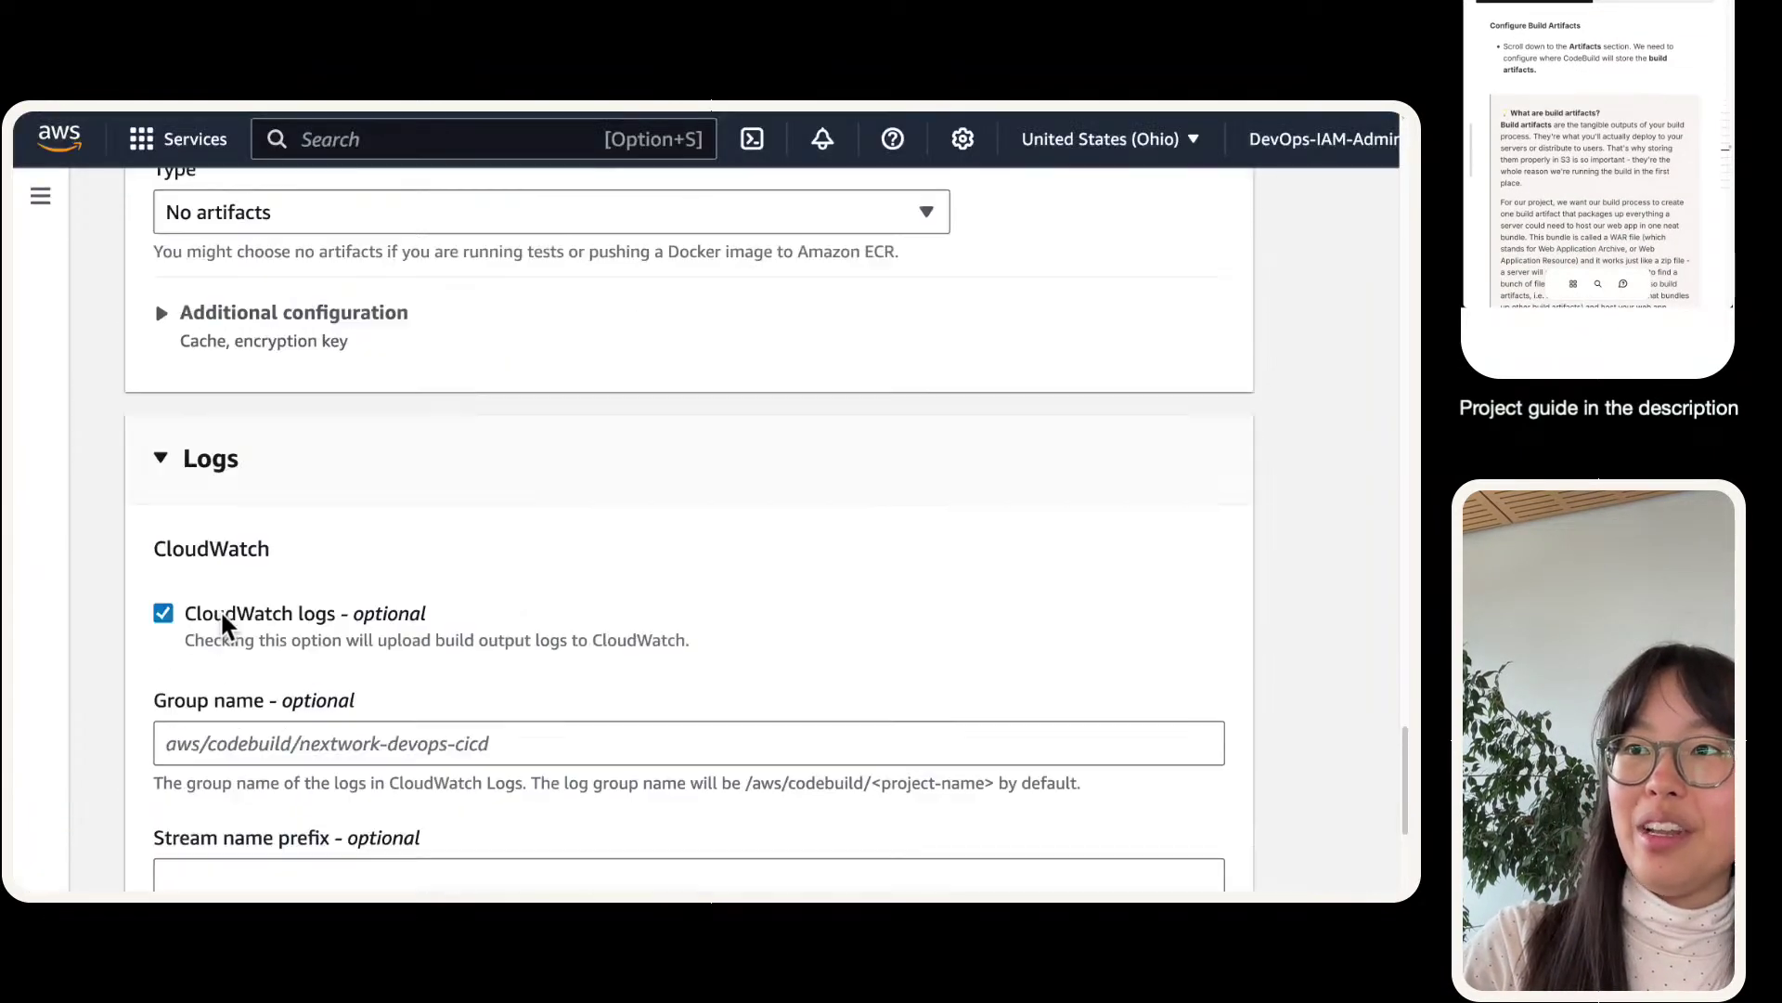
scroll(220, 627, "down", 2)
scroll(220, 628, "up", 1)
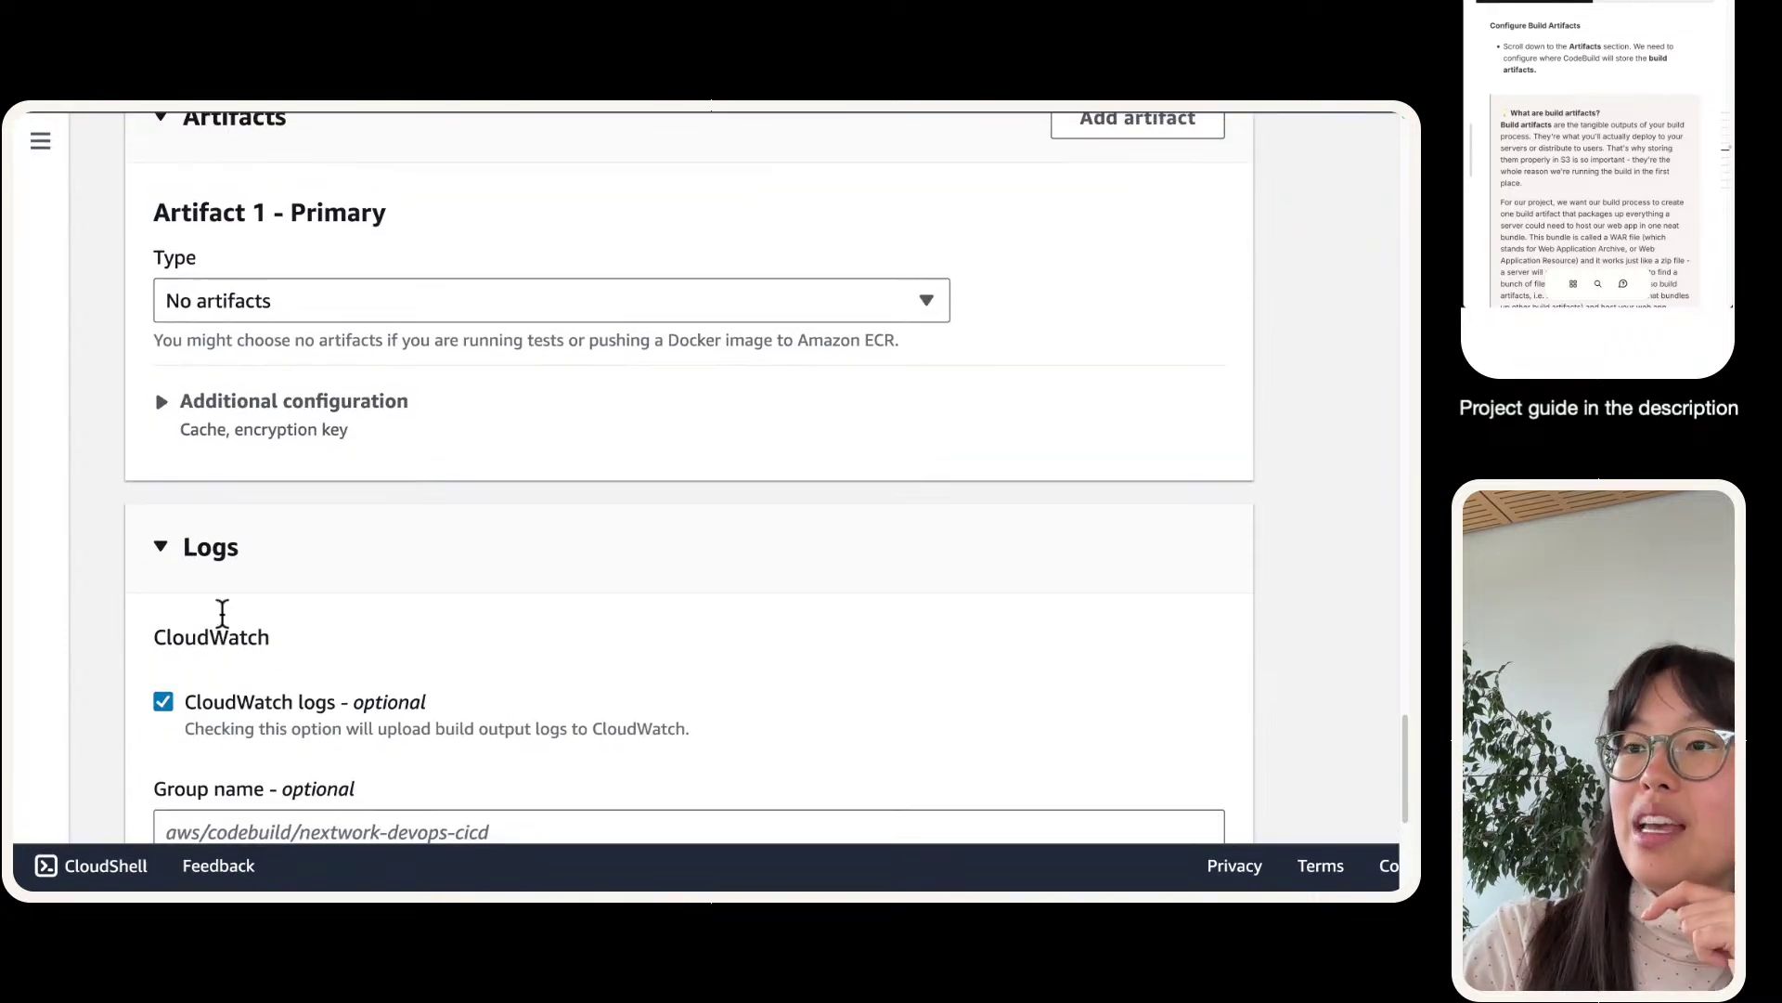
scroll(199, 334, "up", 2)
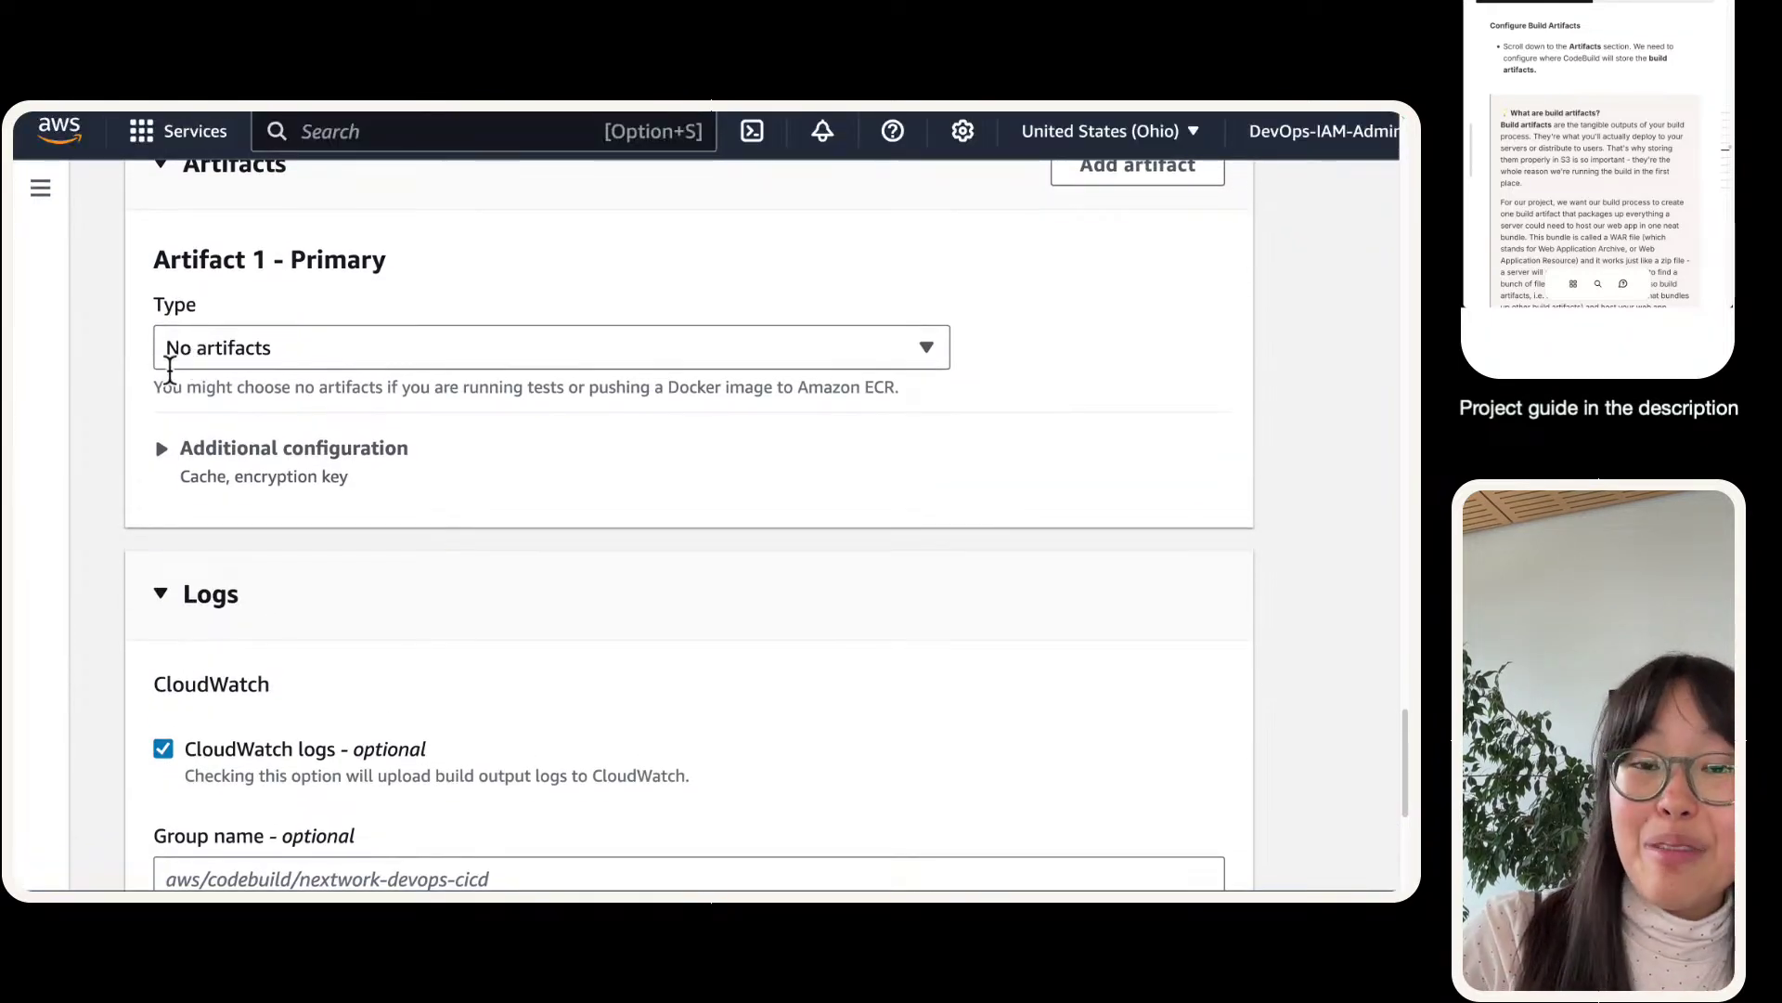
scroll(170, 370, "up", 1)
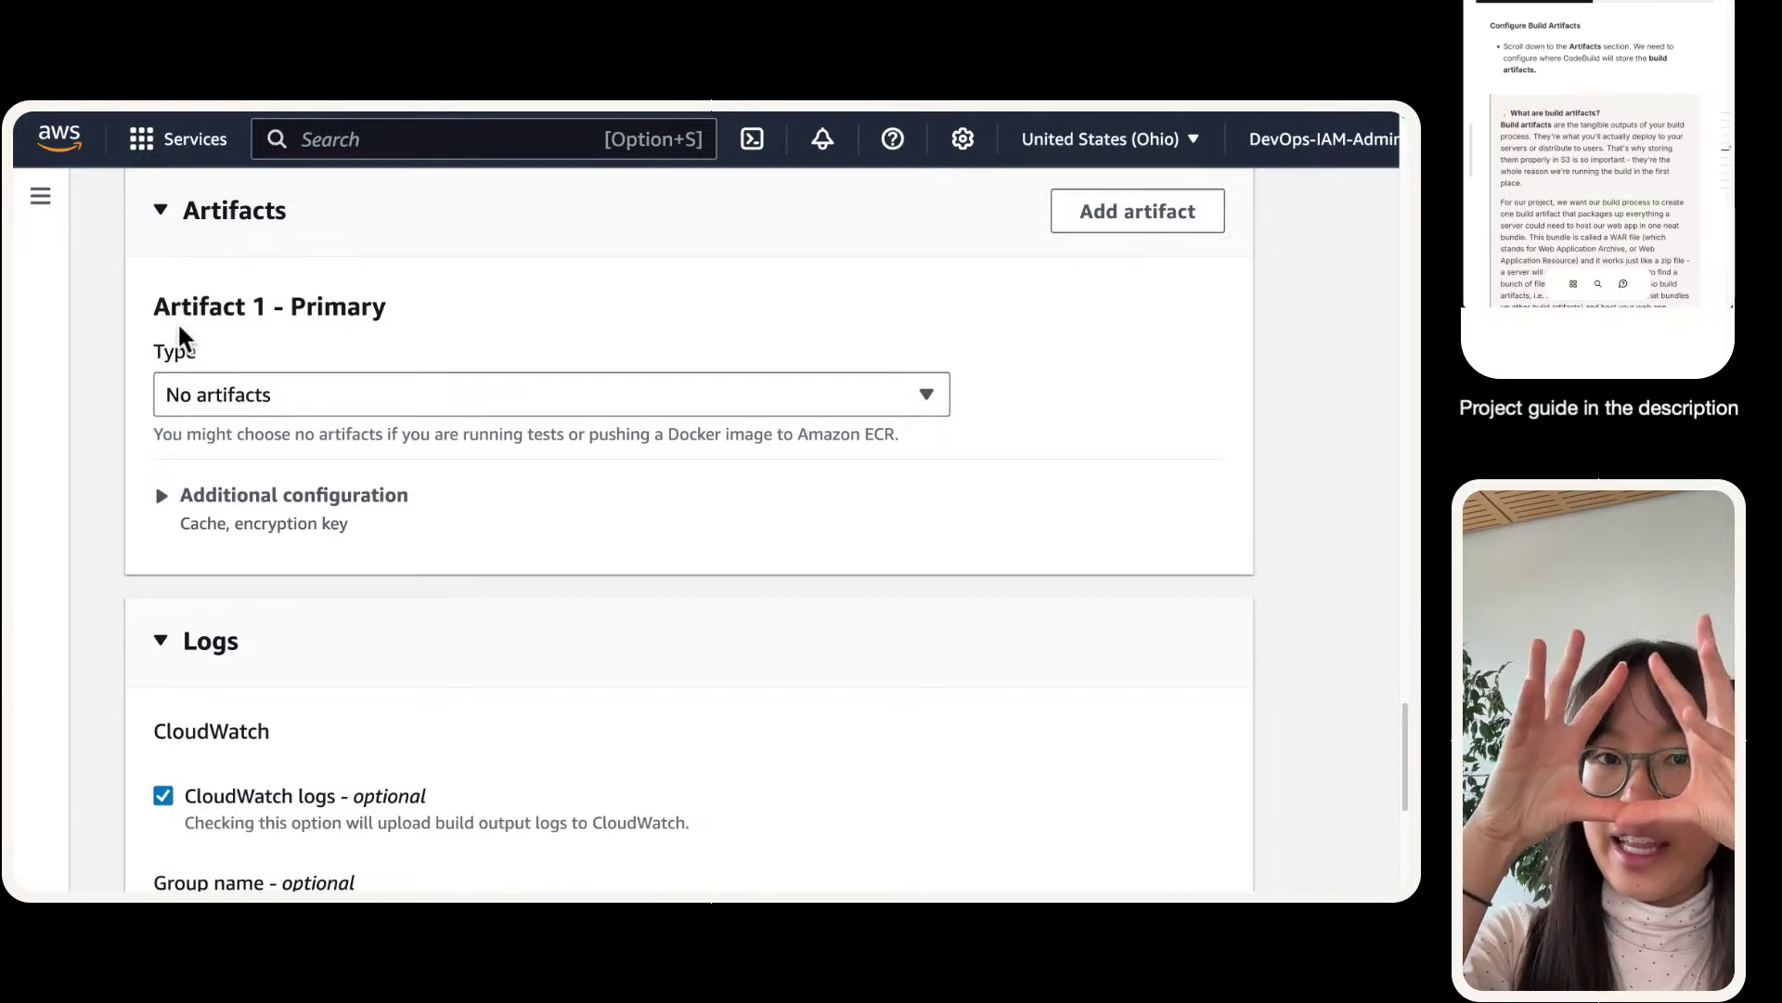
left_click(214, 382)
left_click(244, 434)
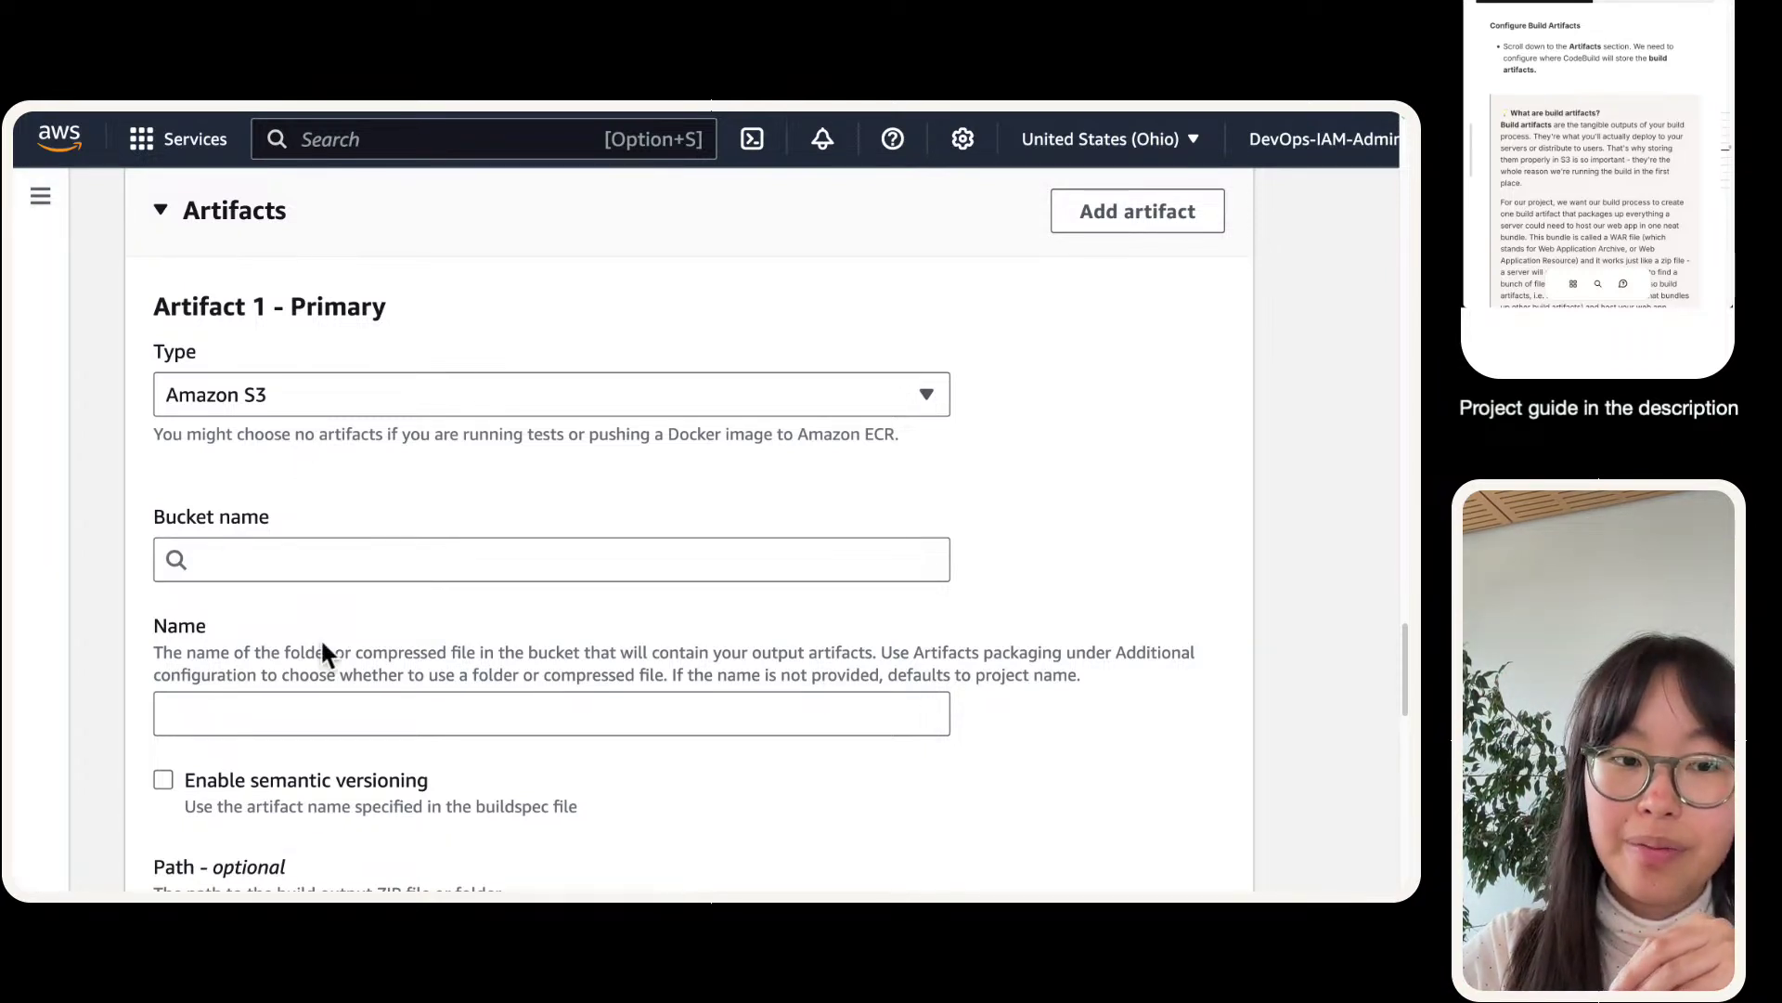
left_click(354, 560)
scroll(355, 560, "up", 1)
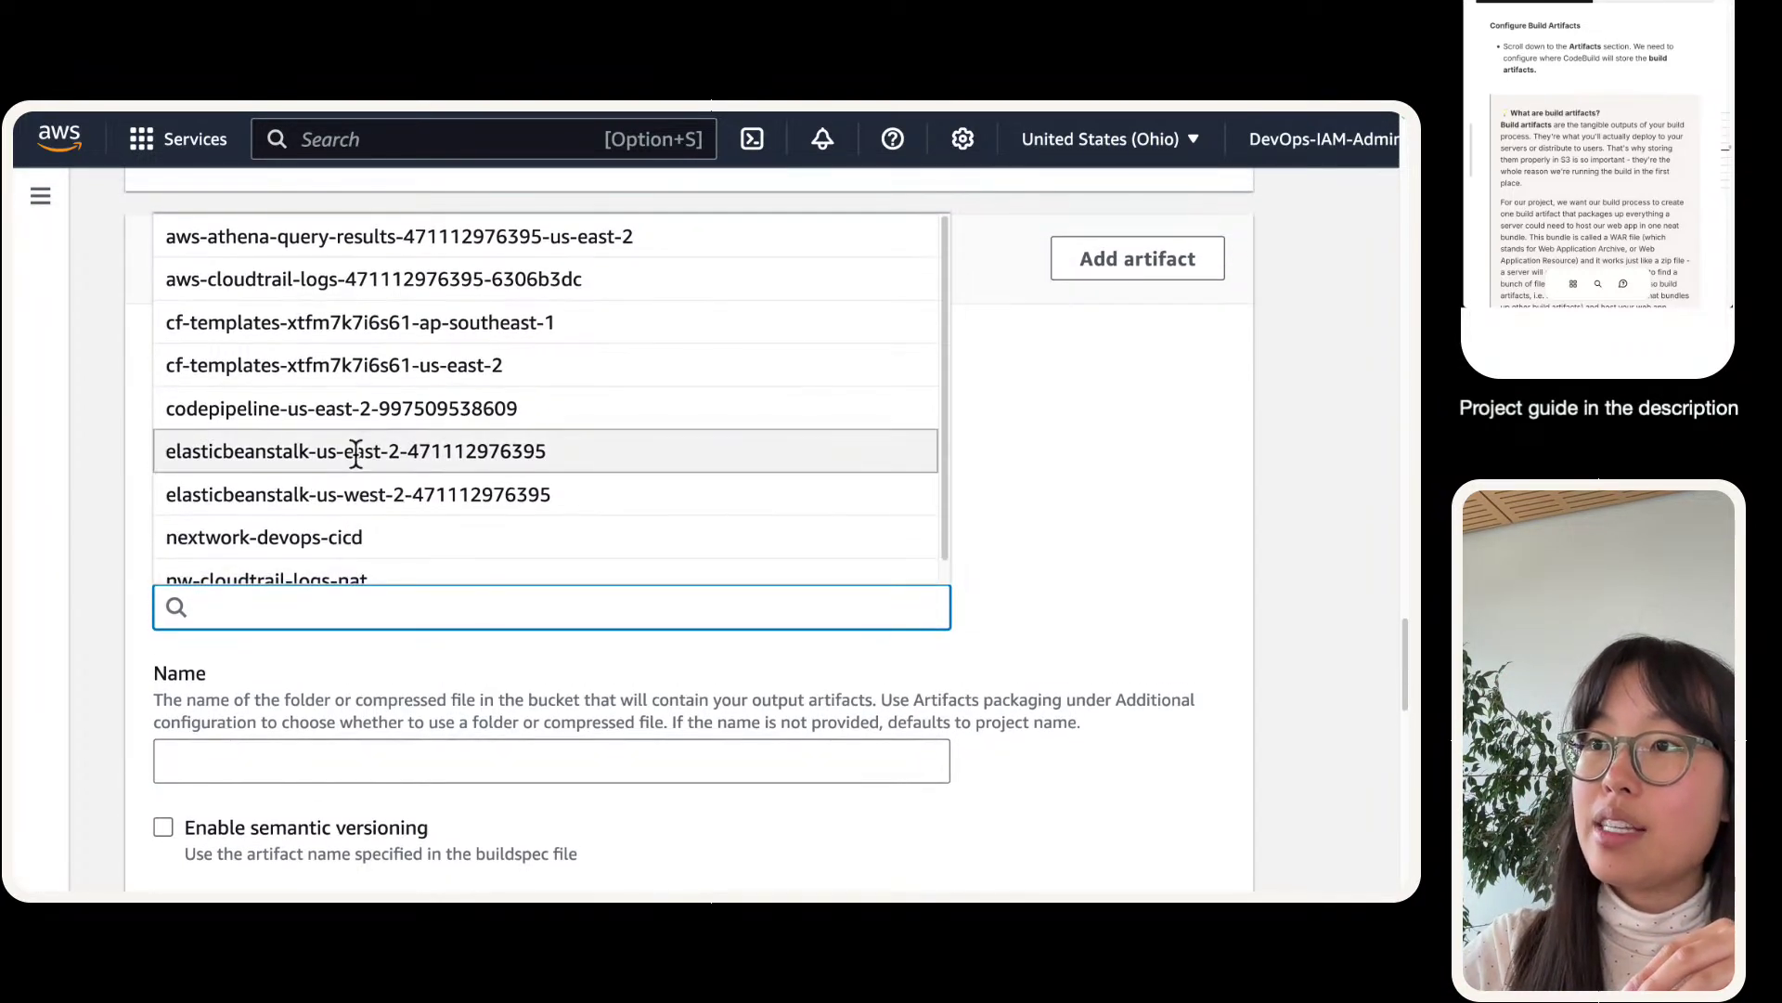
left_click(283, 735)
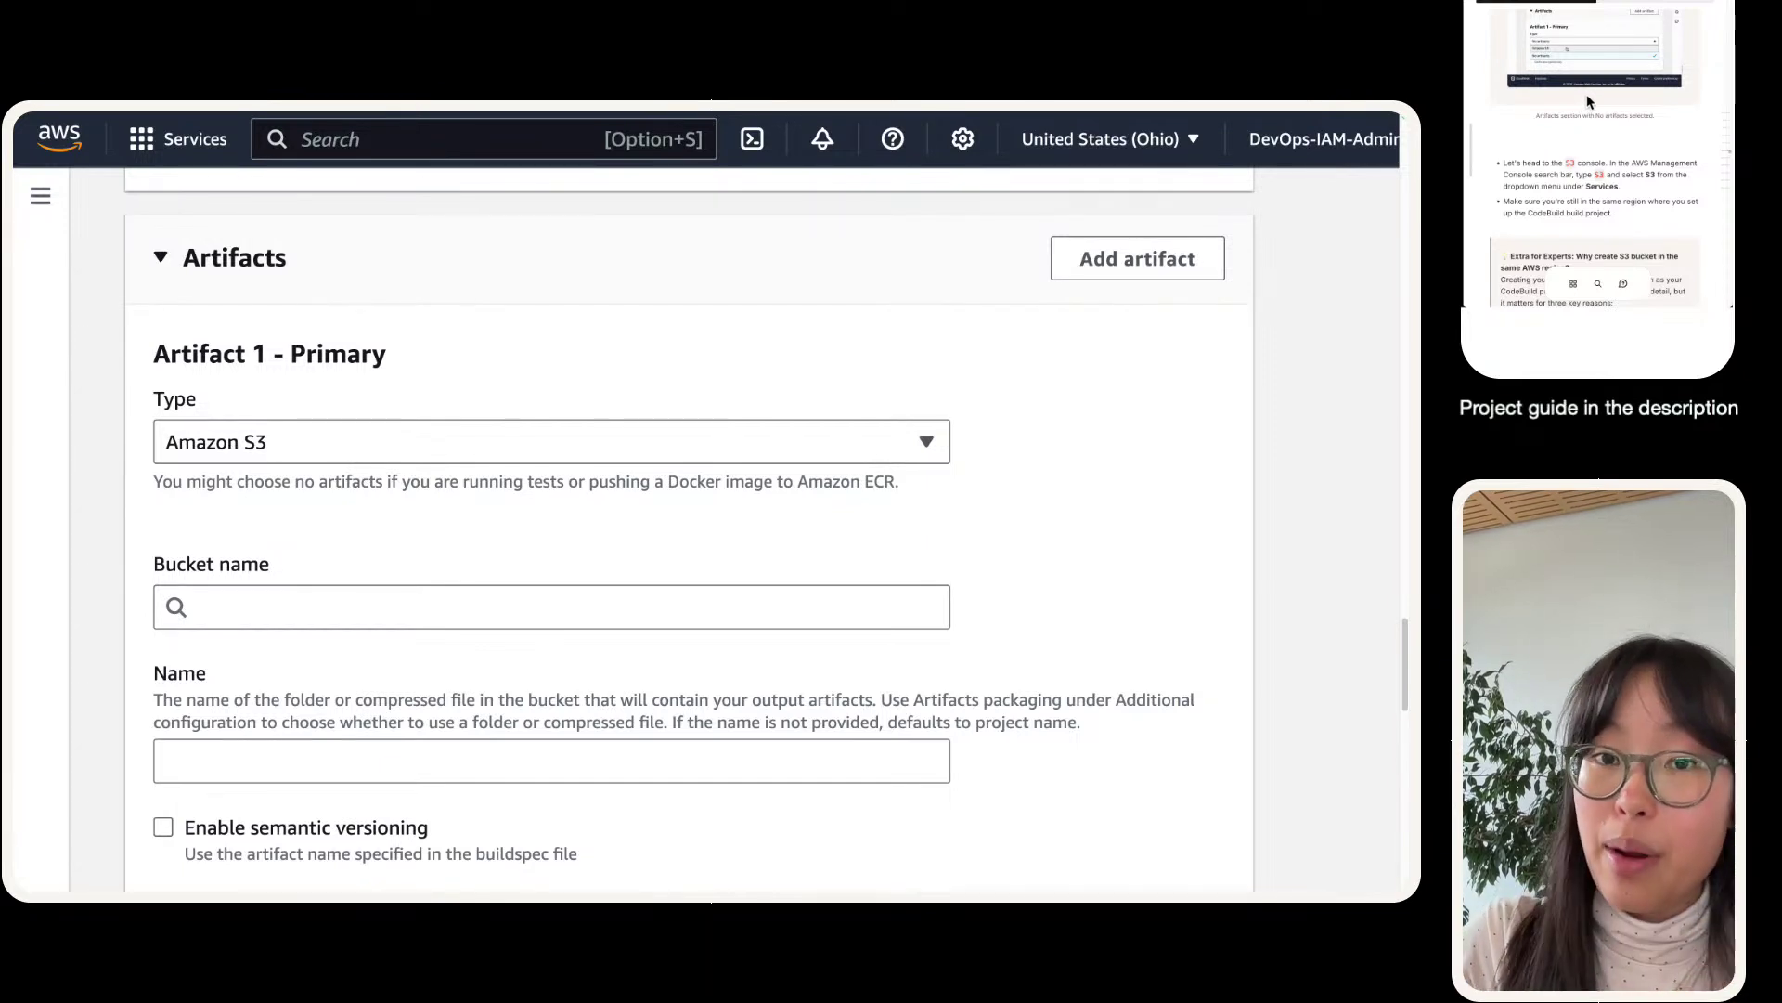
left_click(288, 603)
left_click(364, 665)
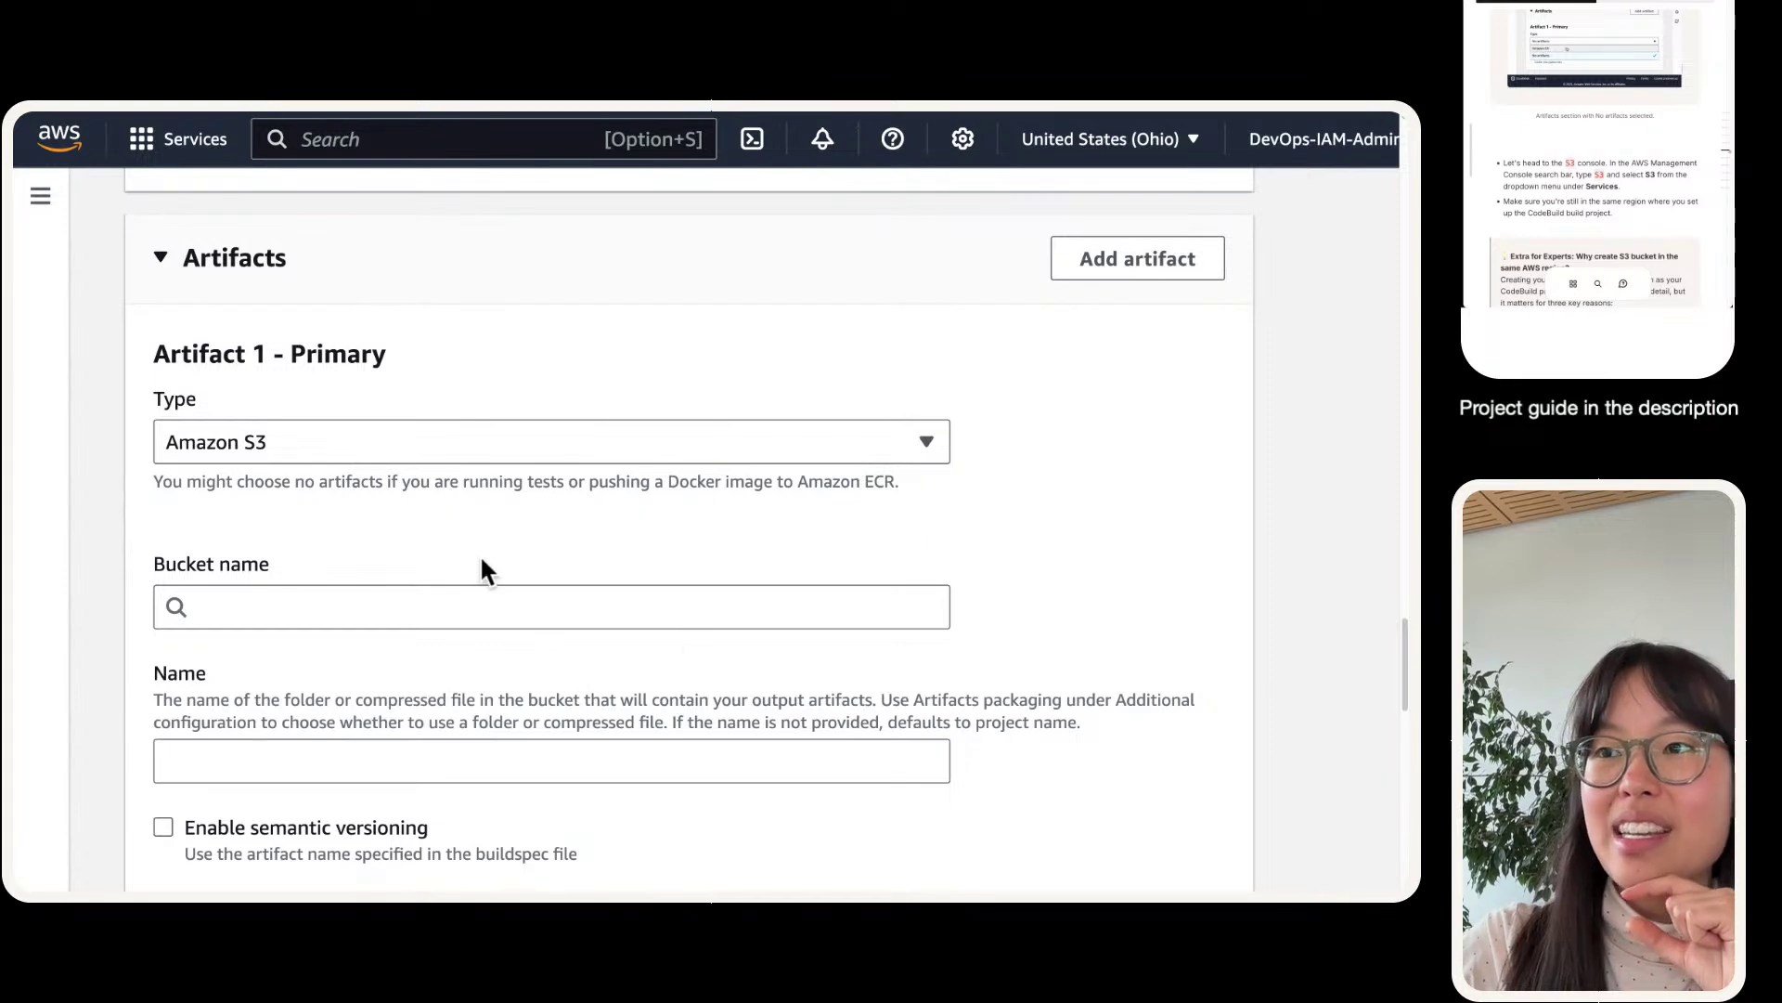
scroll(227, 585, "down", 10)
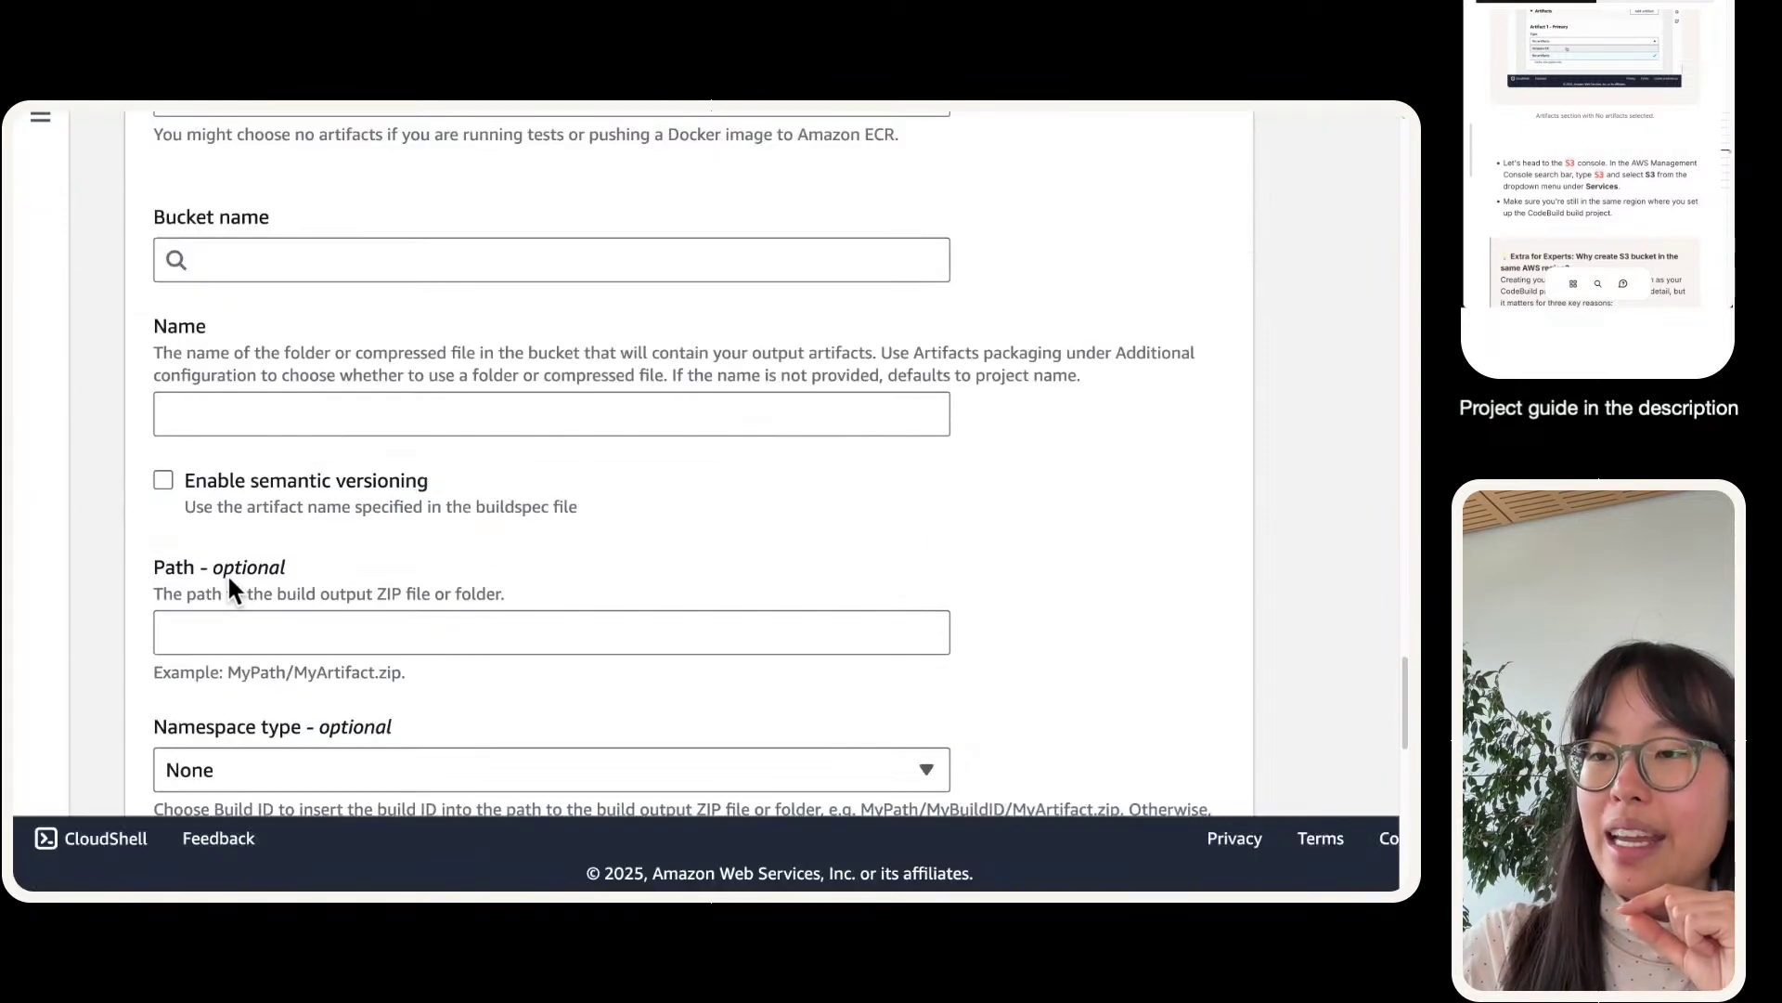
scroll(225, 584, "down", 6)
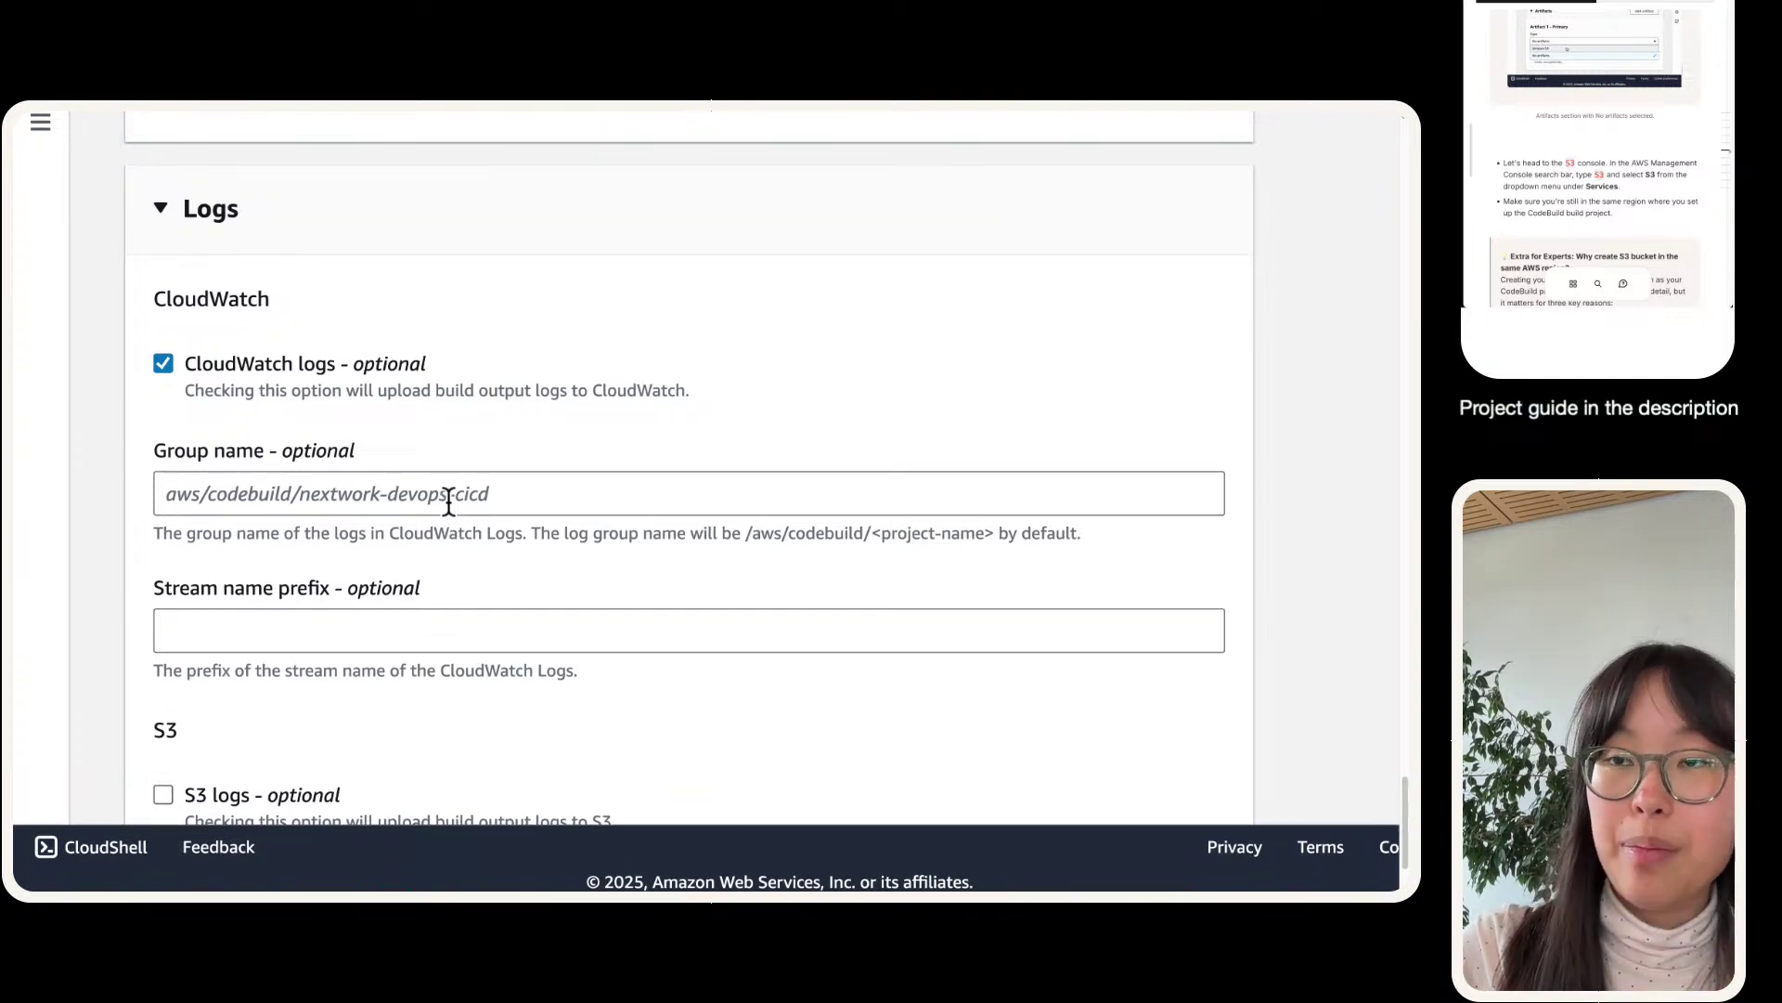
scroll(449, 502, "up", 15)
scroll(448, 502, "up", 1)
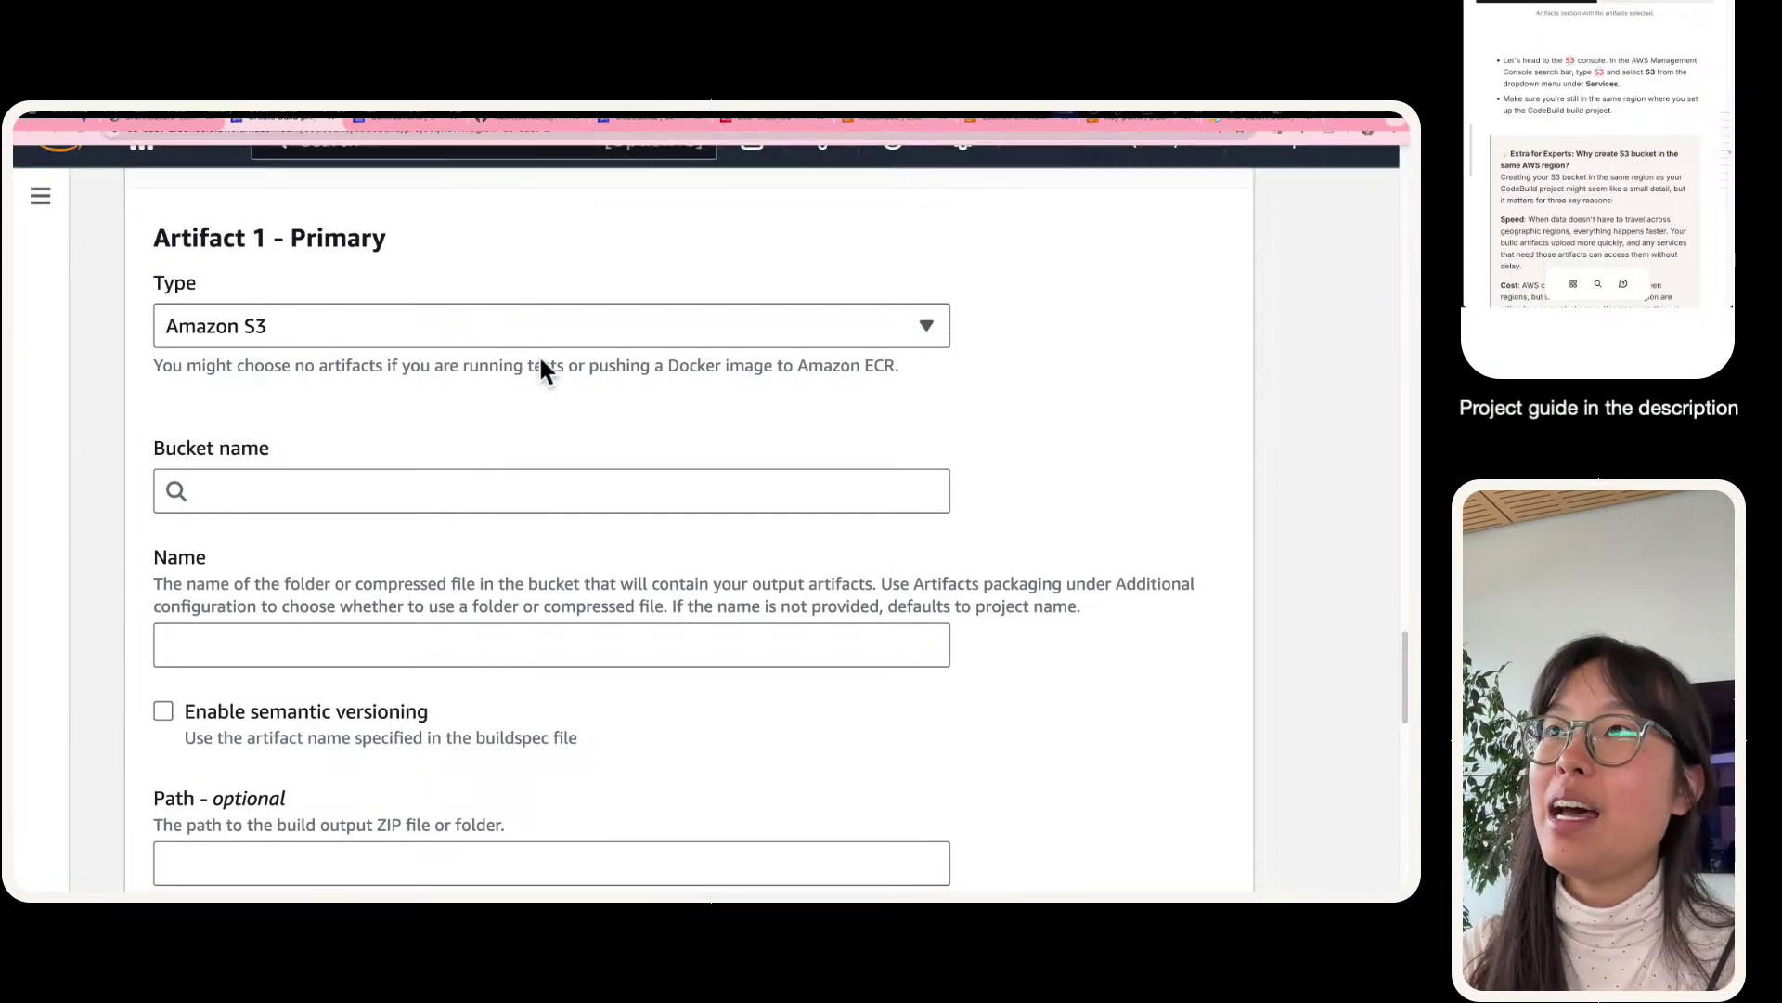
scroll(462, 144, "up", 1)
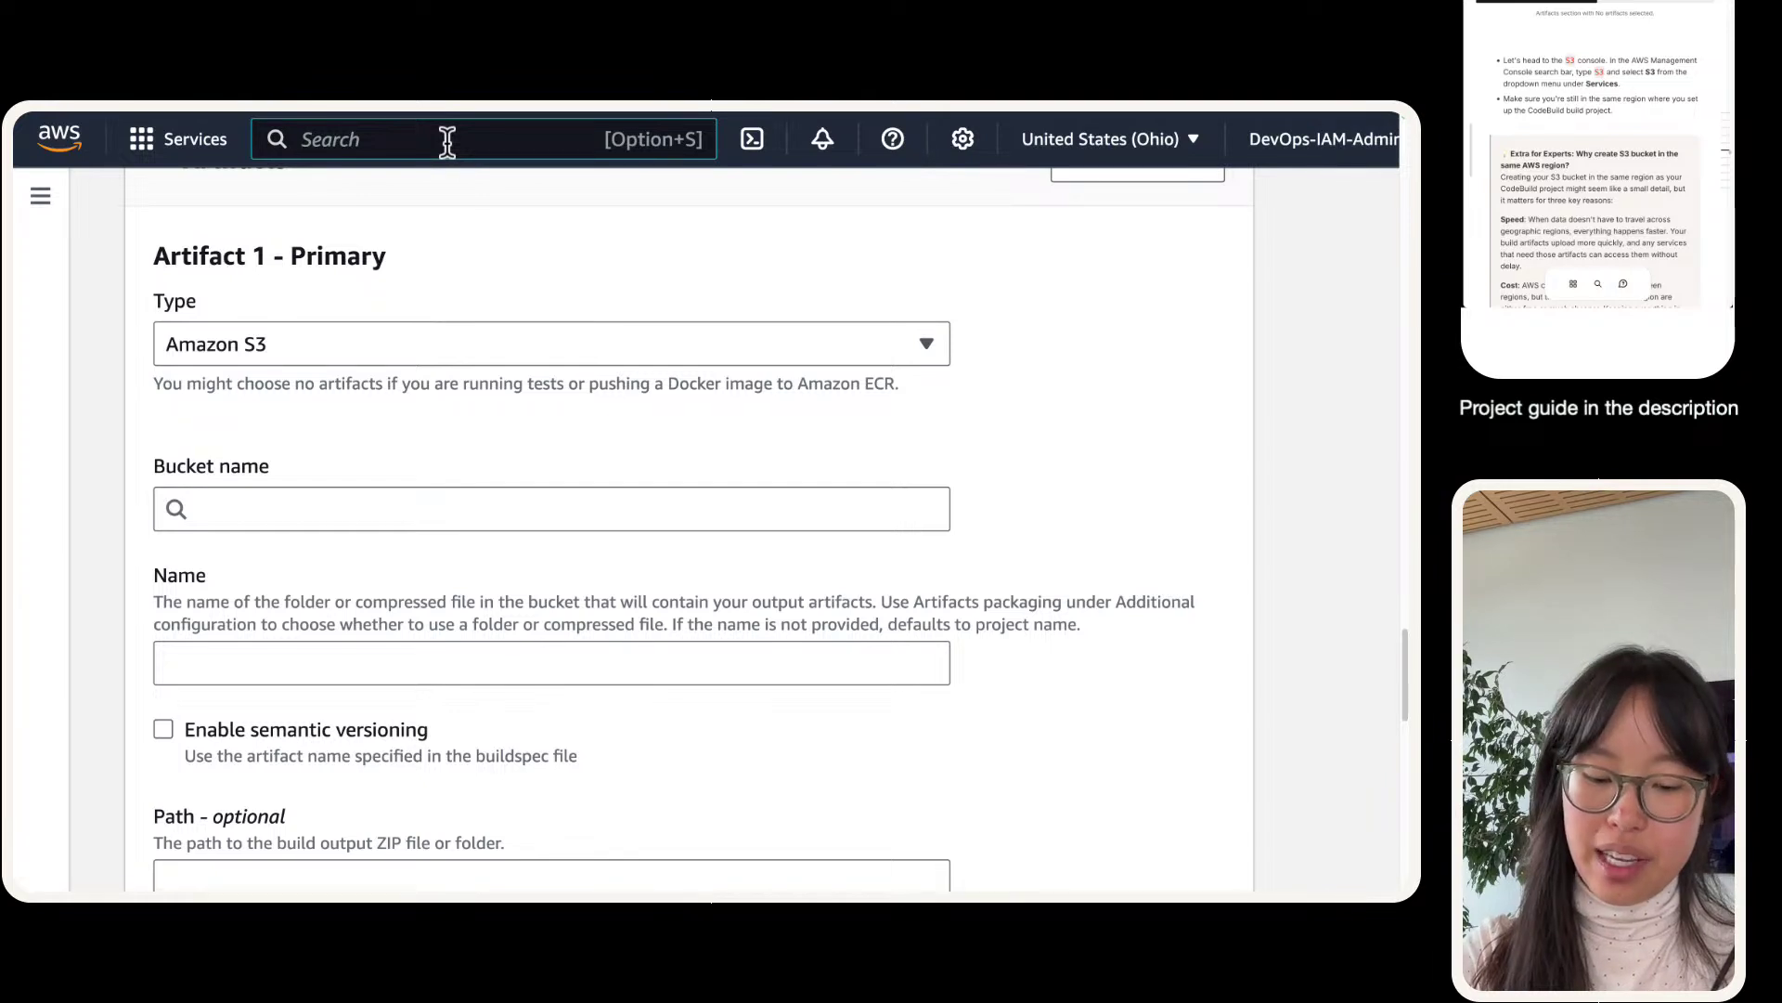
- Search the console for s3 and open the S3 console in a new tab
left_click(446, 141)
type("s3")
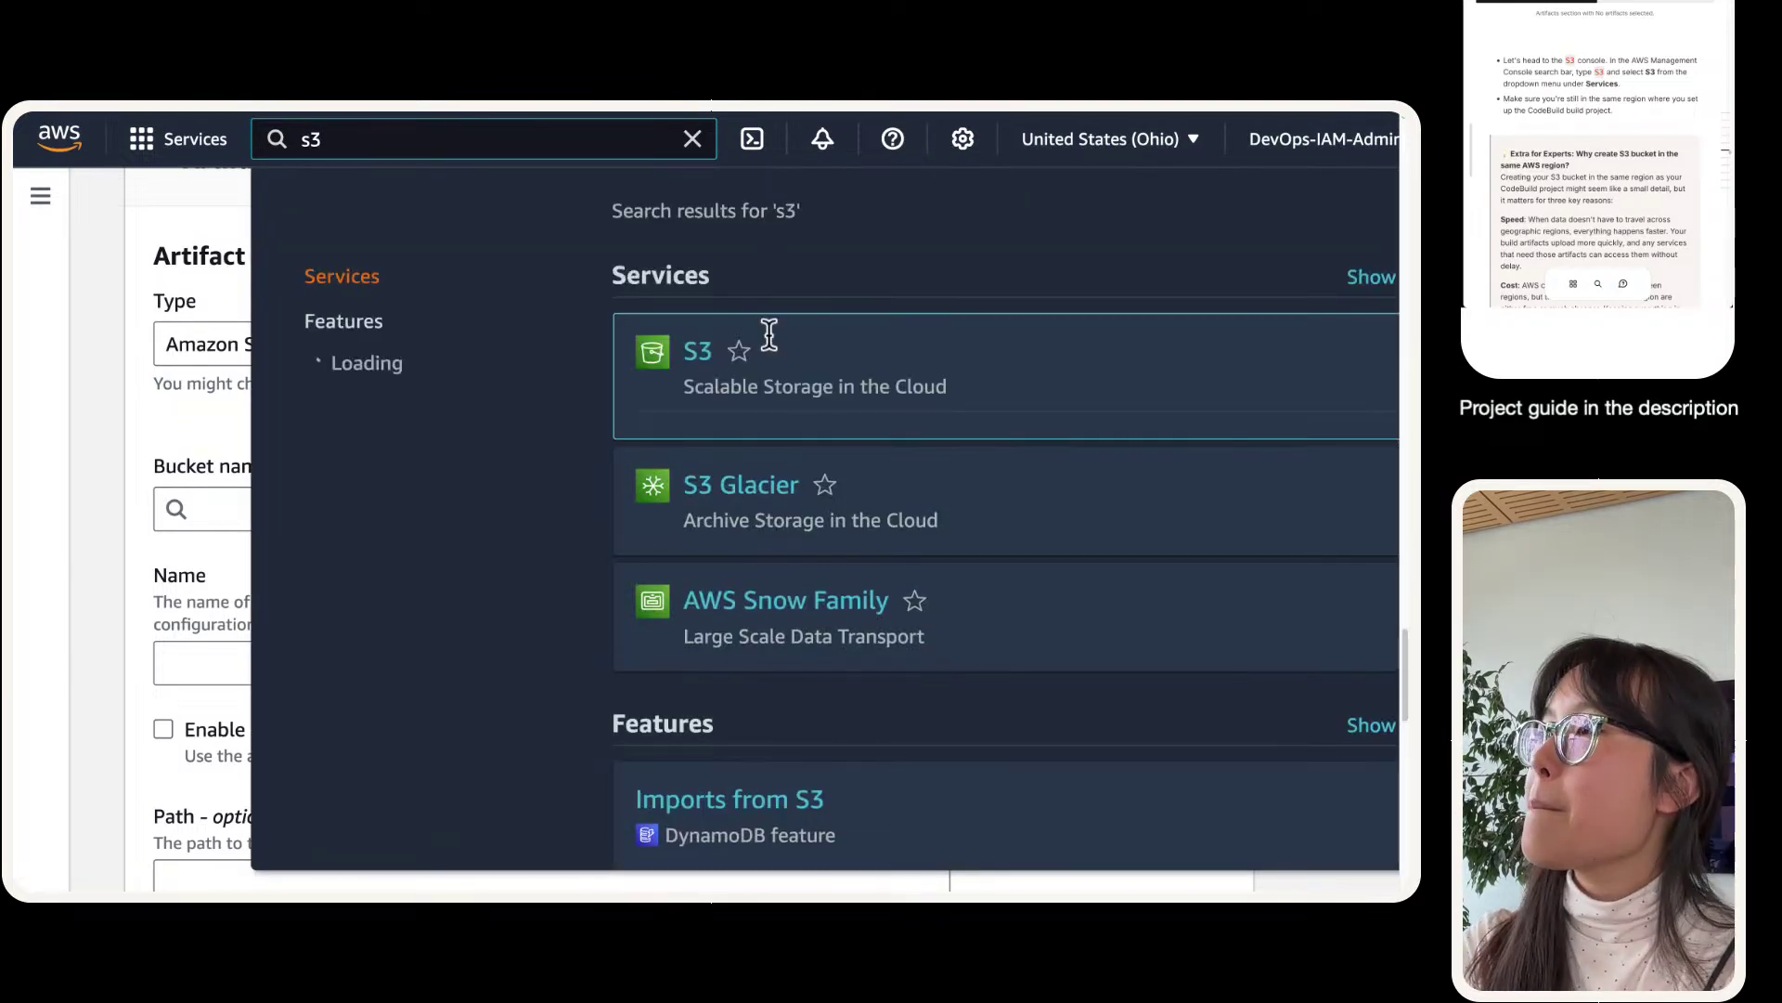
right_click(708, 354)
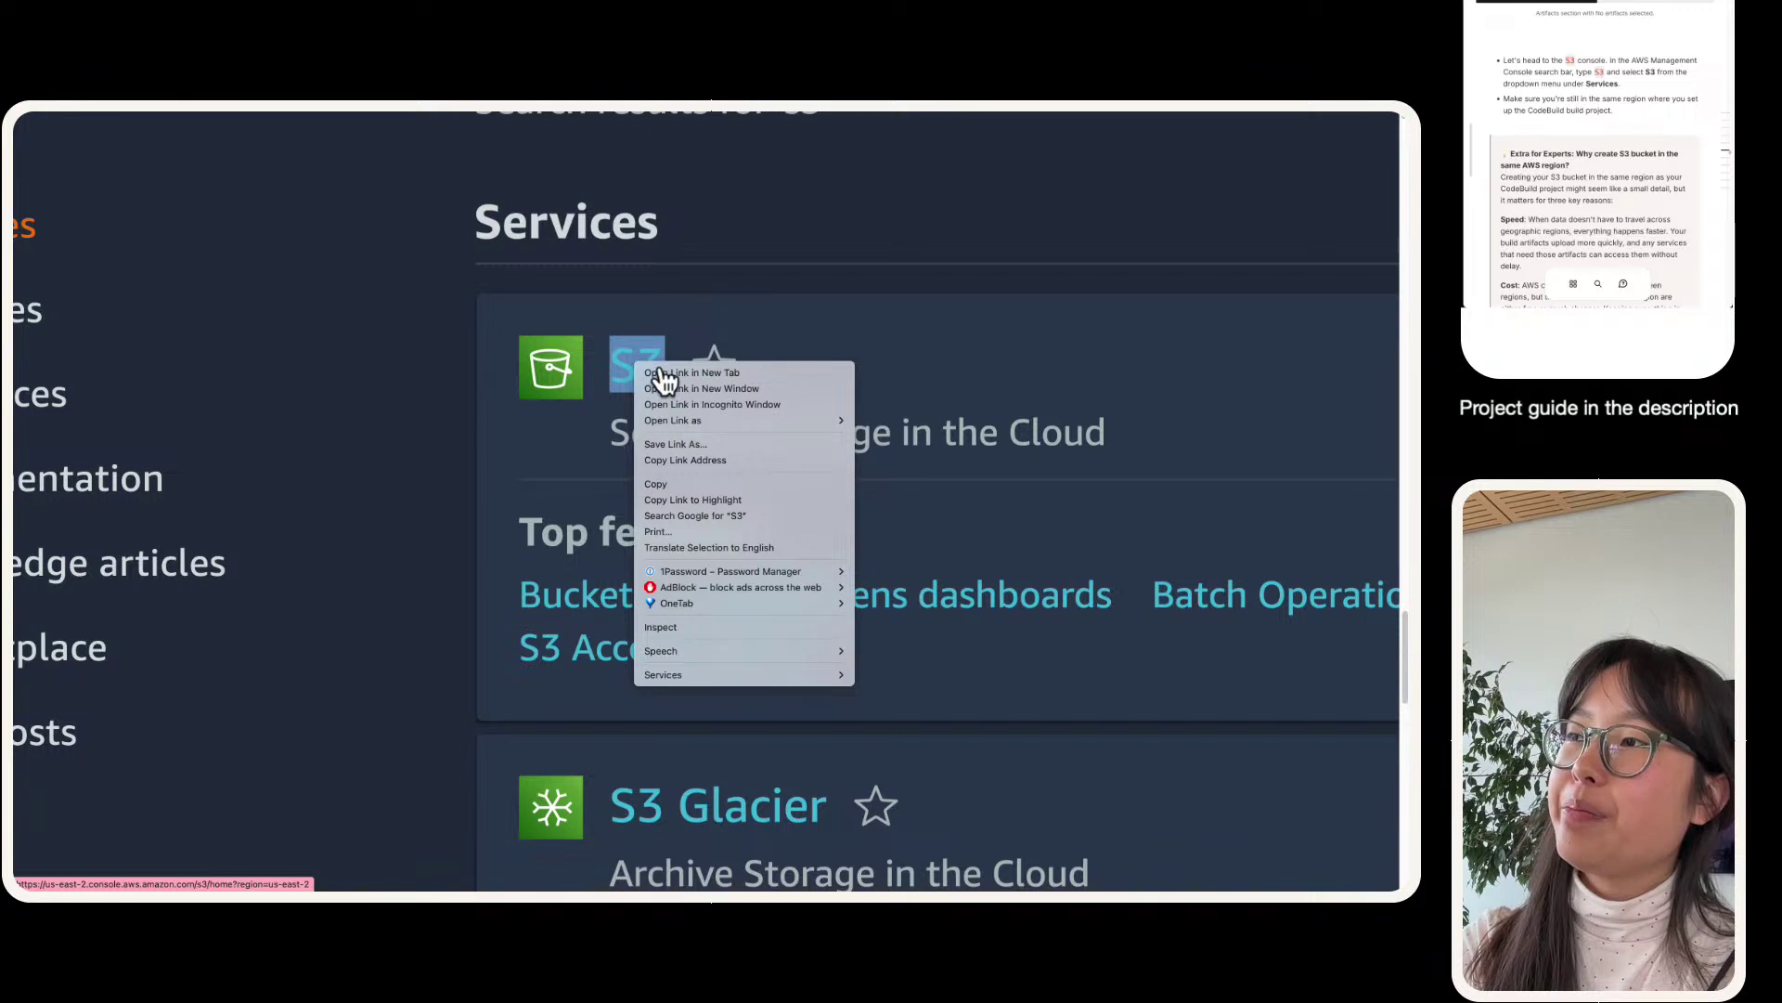
left_click(662, 379)
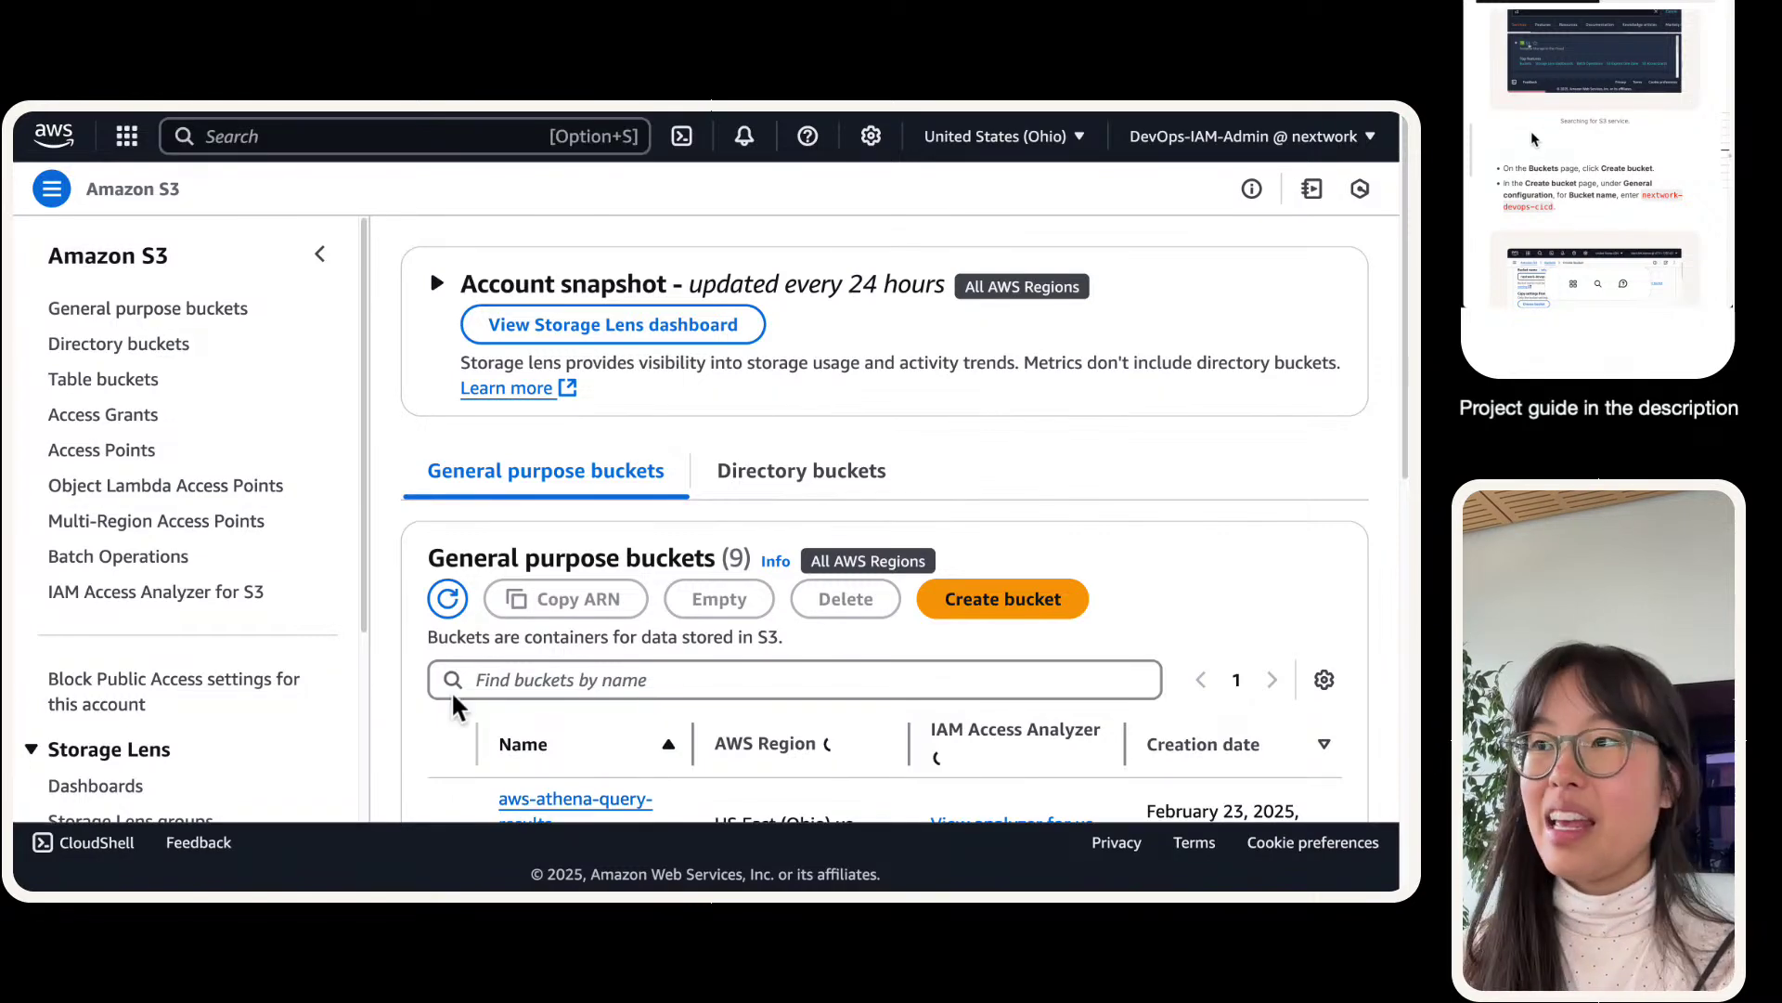
- Start a general purpose bucket named nextwork-devops-cicd and submit it
left_click(319, 253)
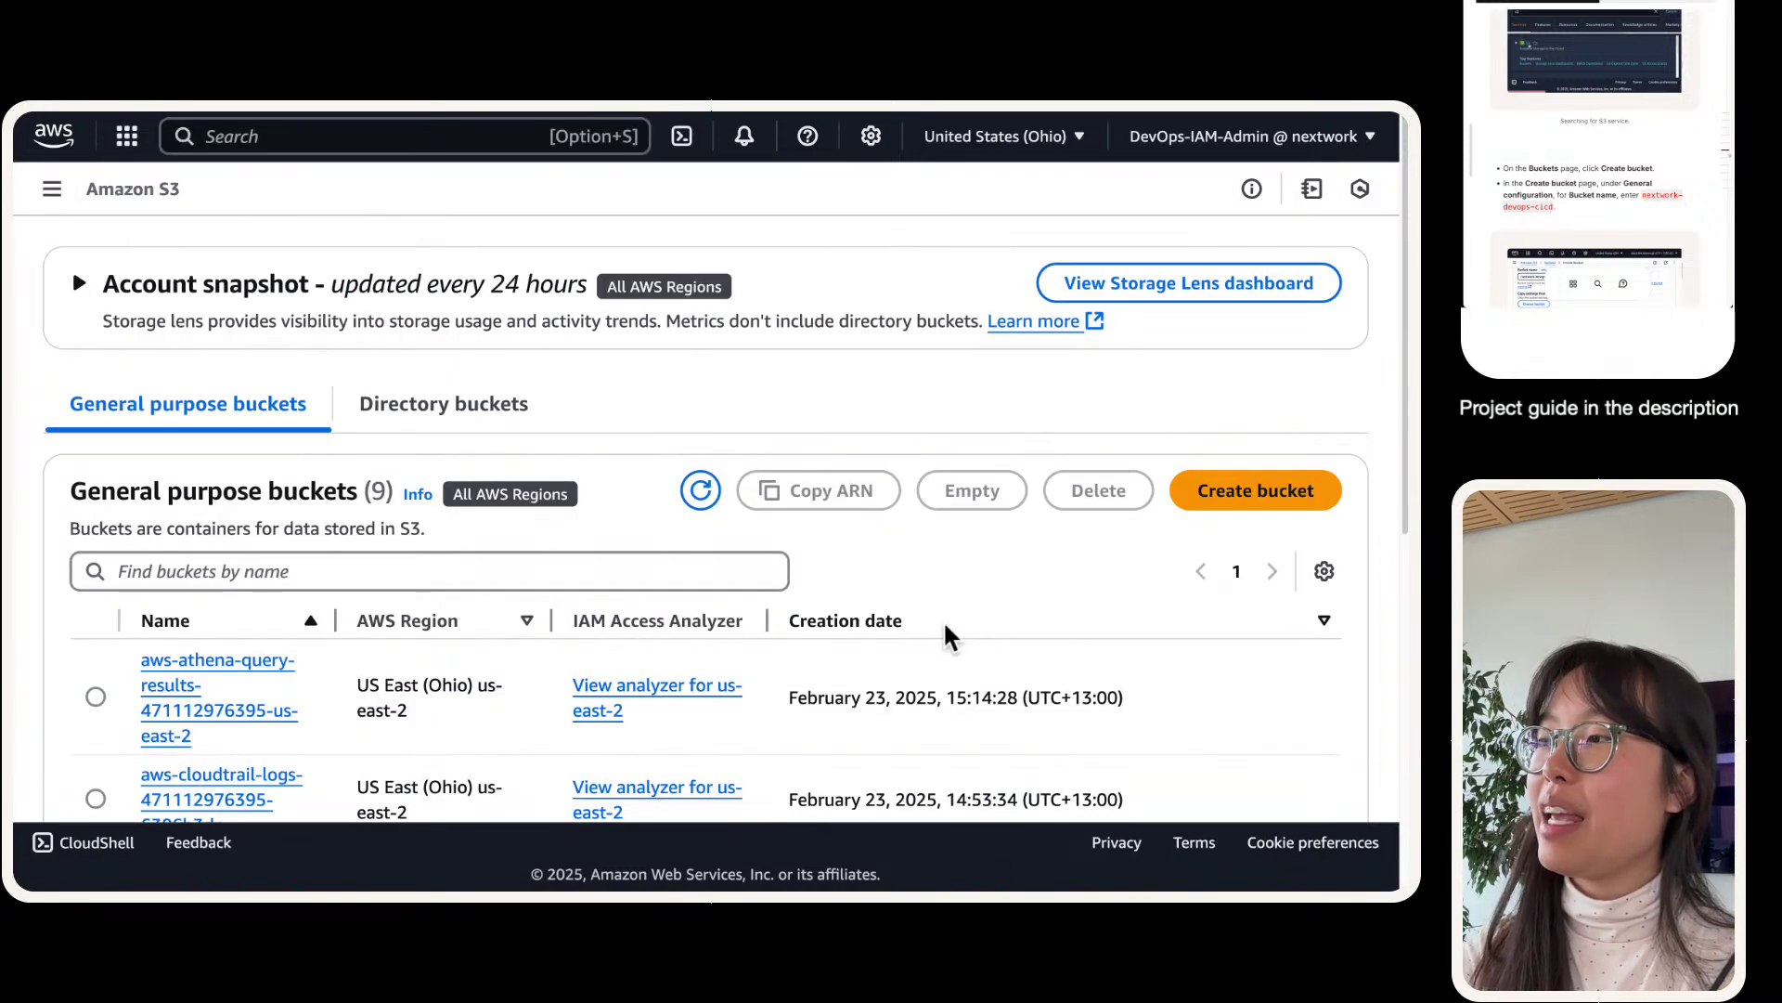
left_click(1205, 489)
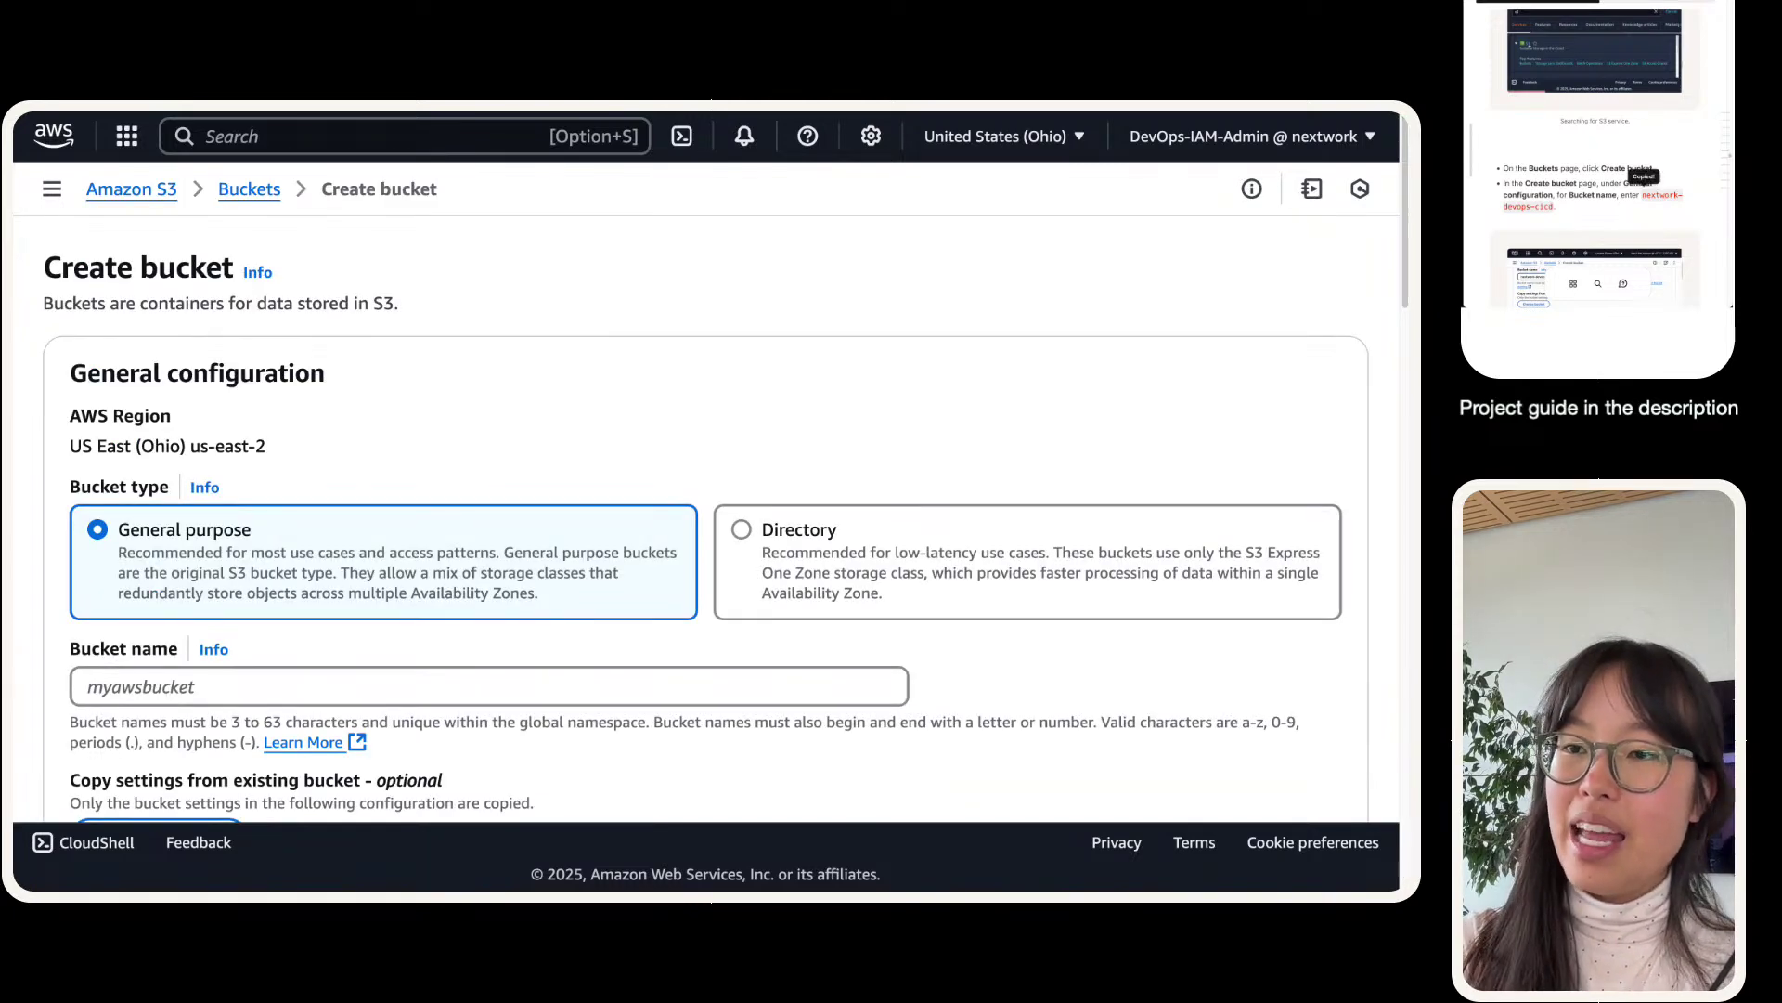
scroll(199, 577, "down", 2)
left_click(173, 606)
type("nextwork-devops-cicd")
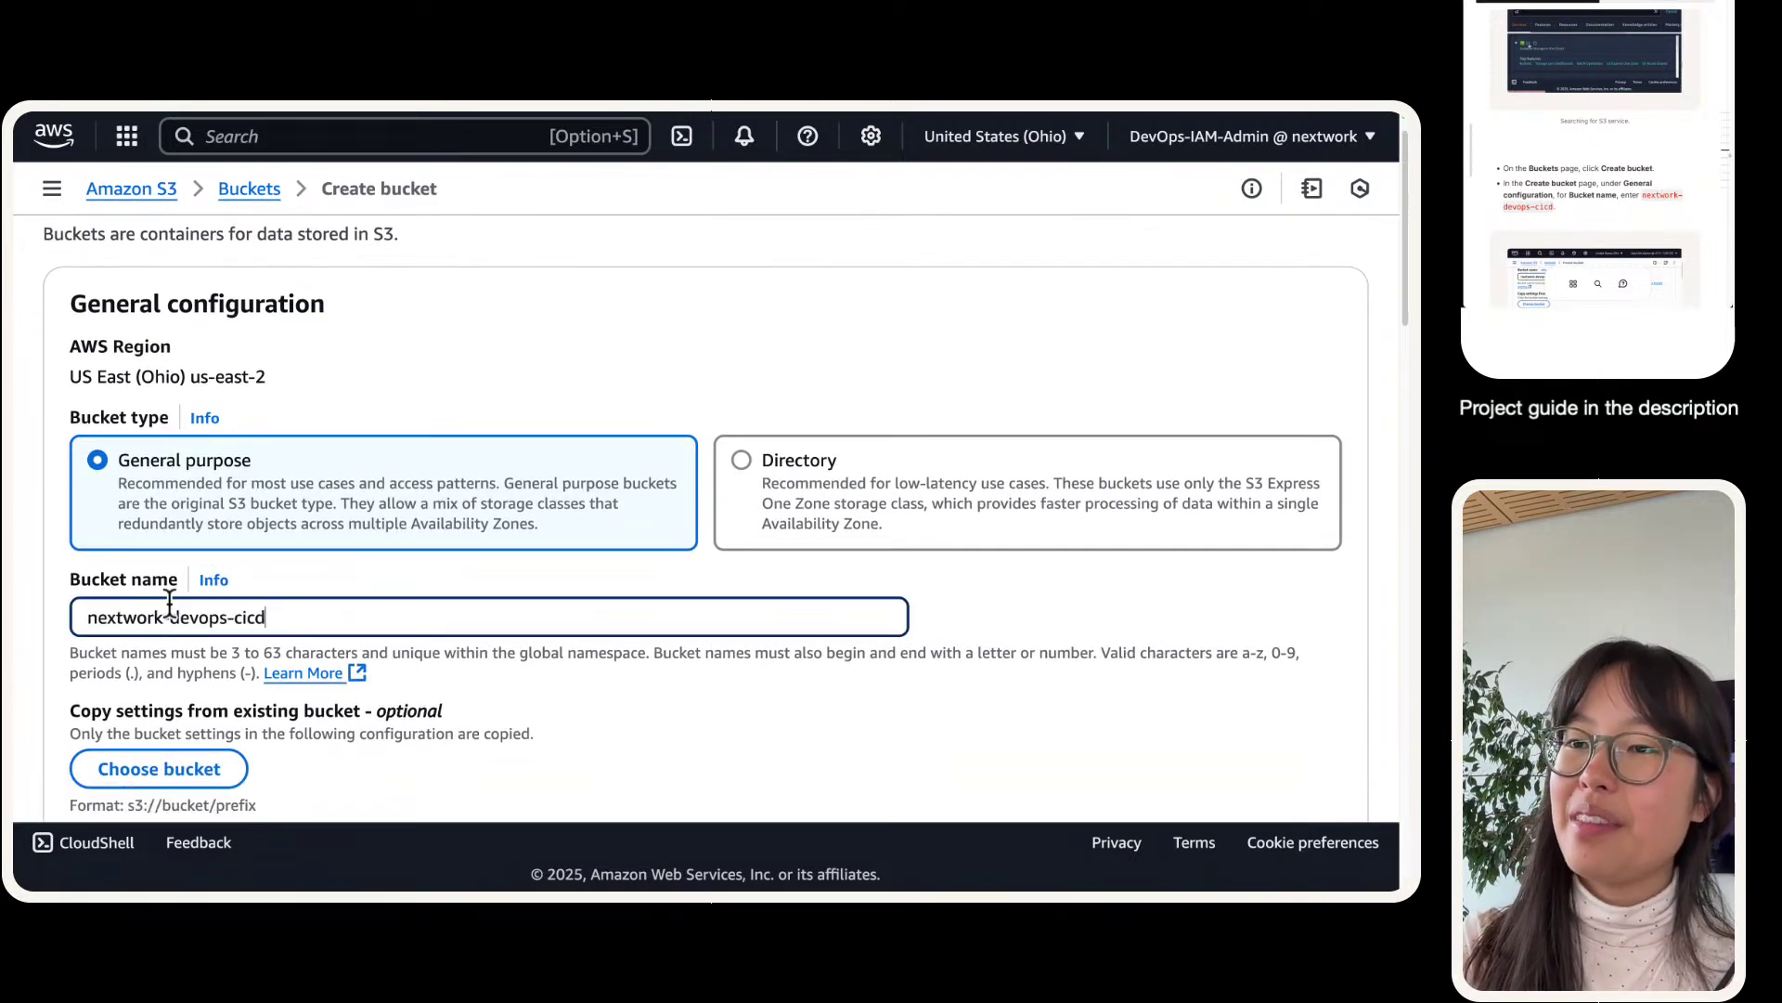
scroll(170, 600, "down", 1)
scroll(82, 550, "down", 3)
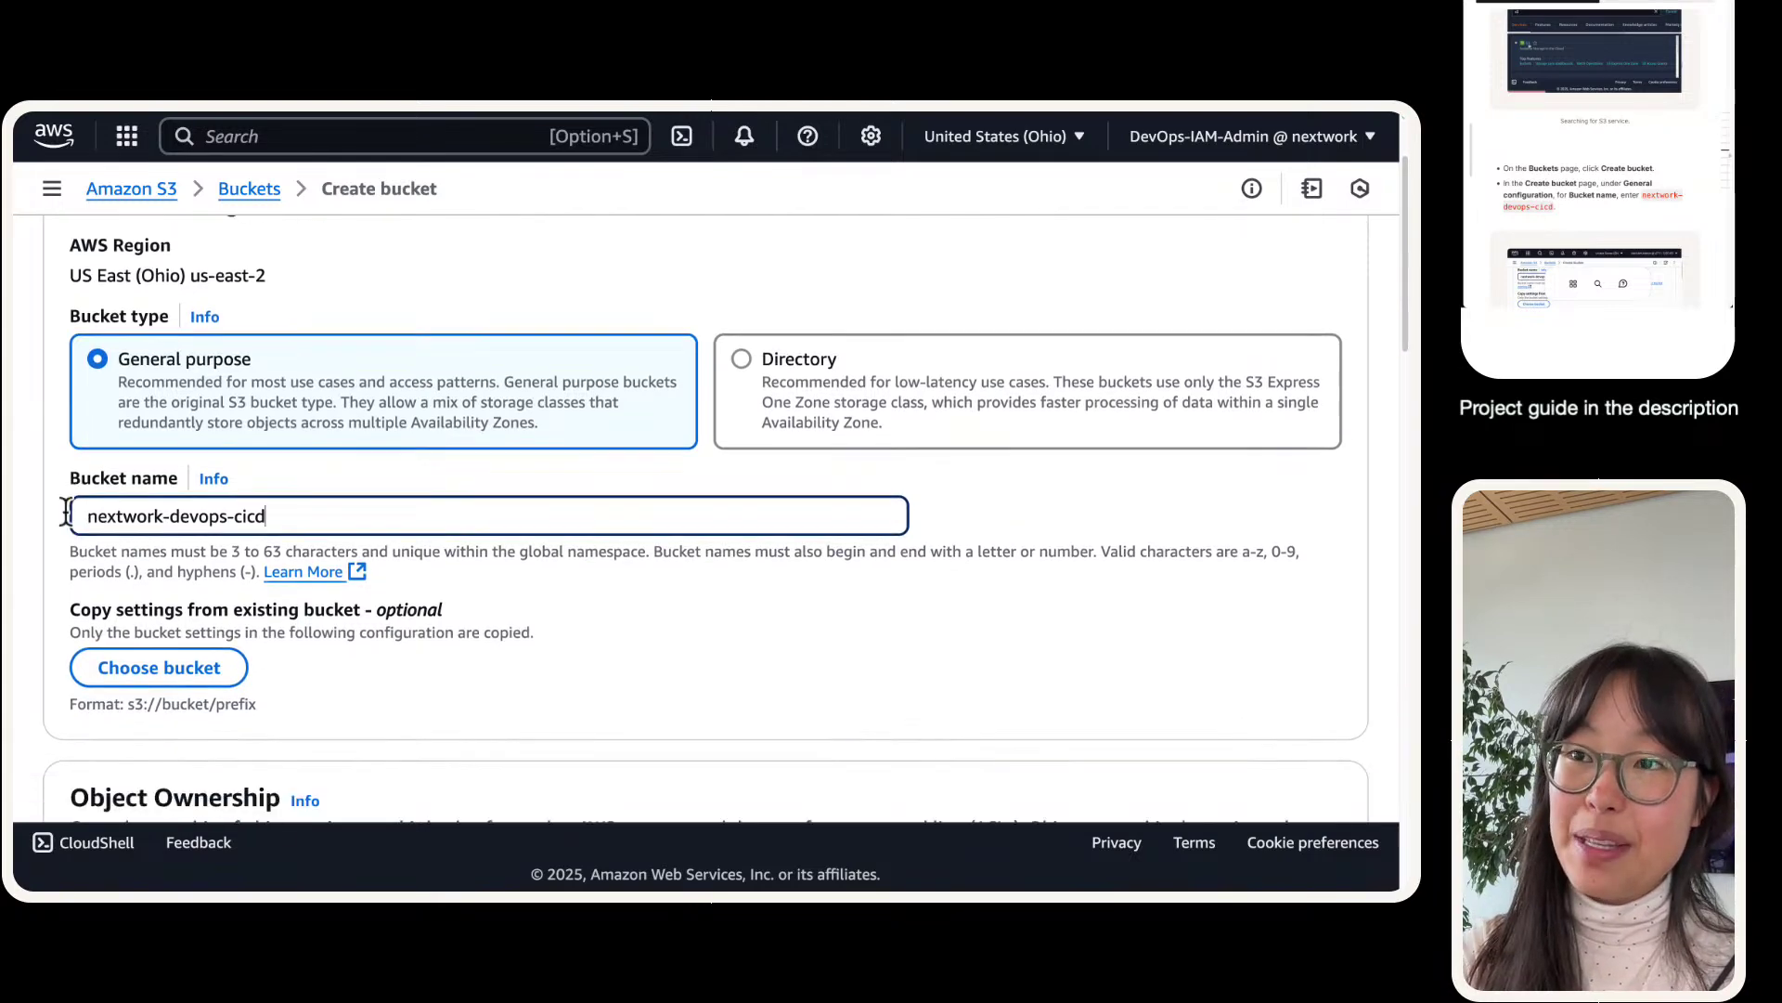
left_click(55, 476)
scroll(53, 459, "down", 10)
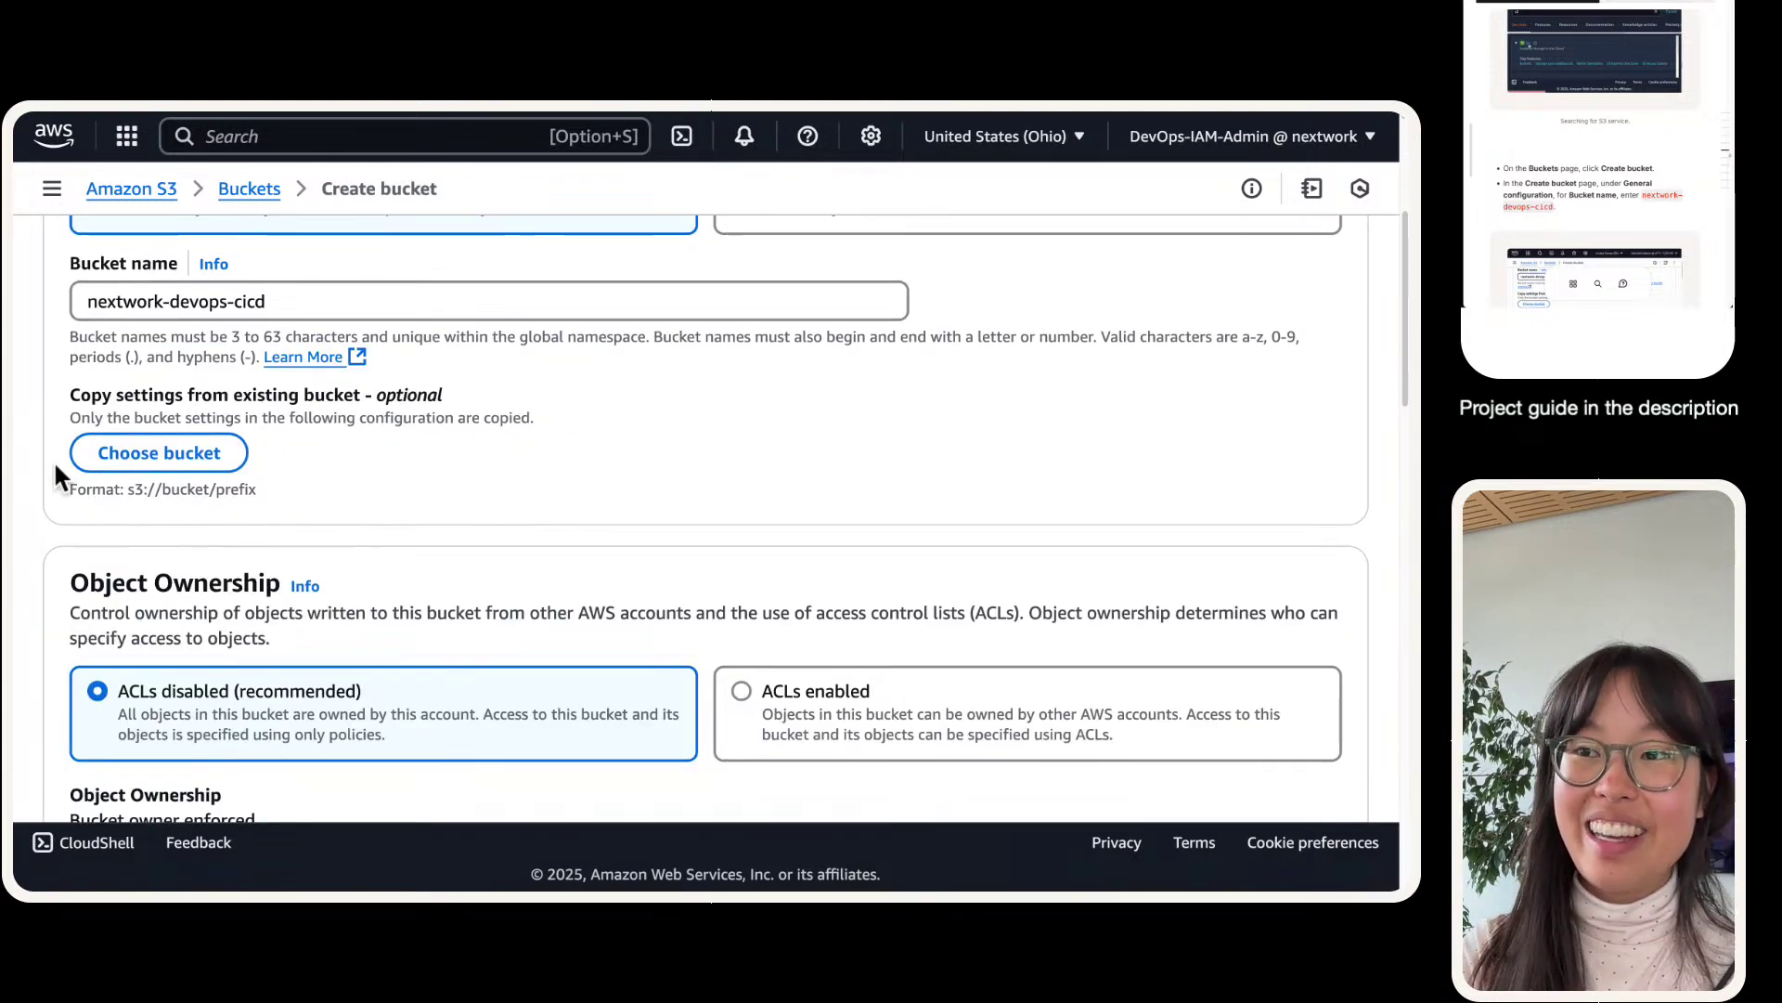
scroll(53, 462, "down", 10)
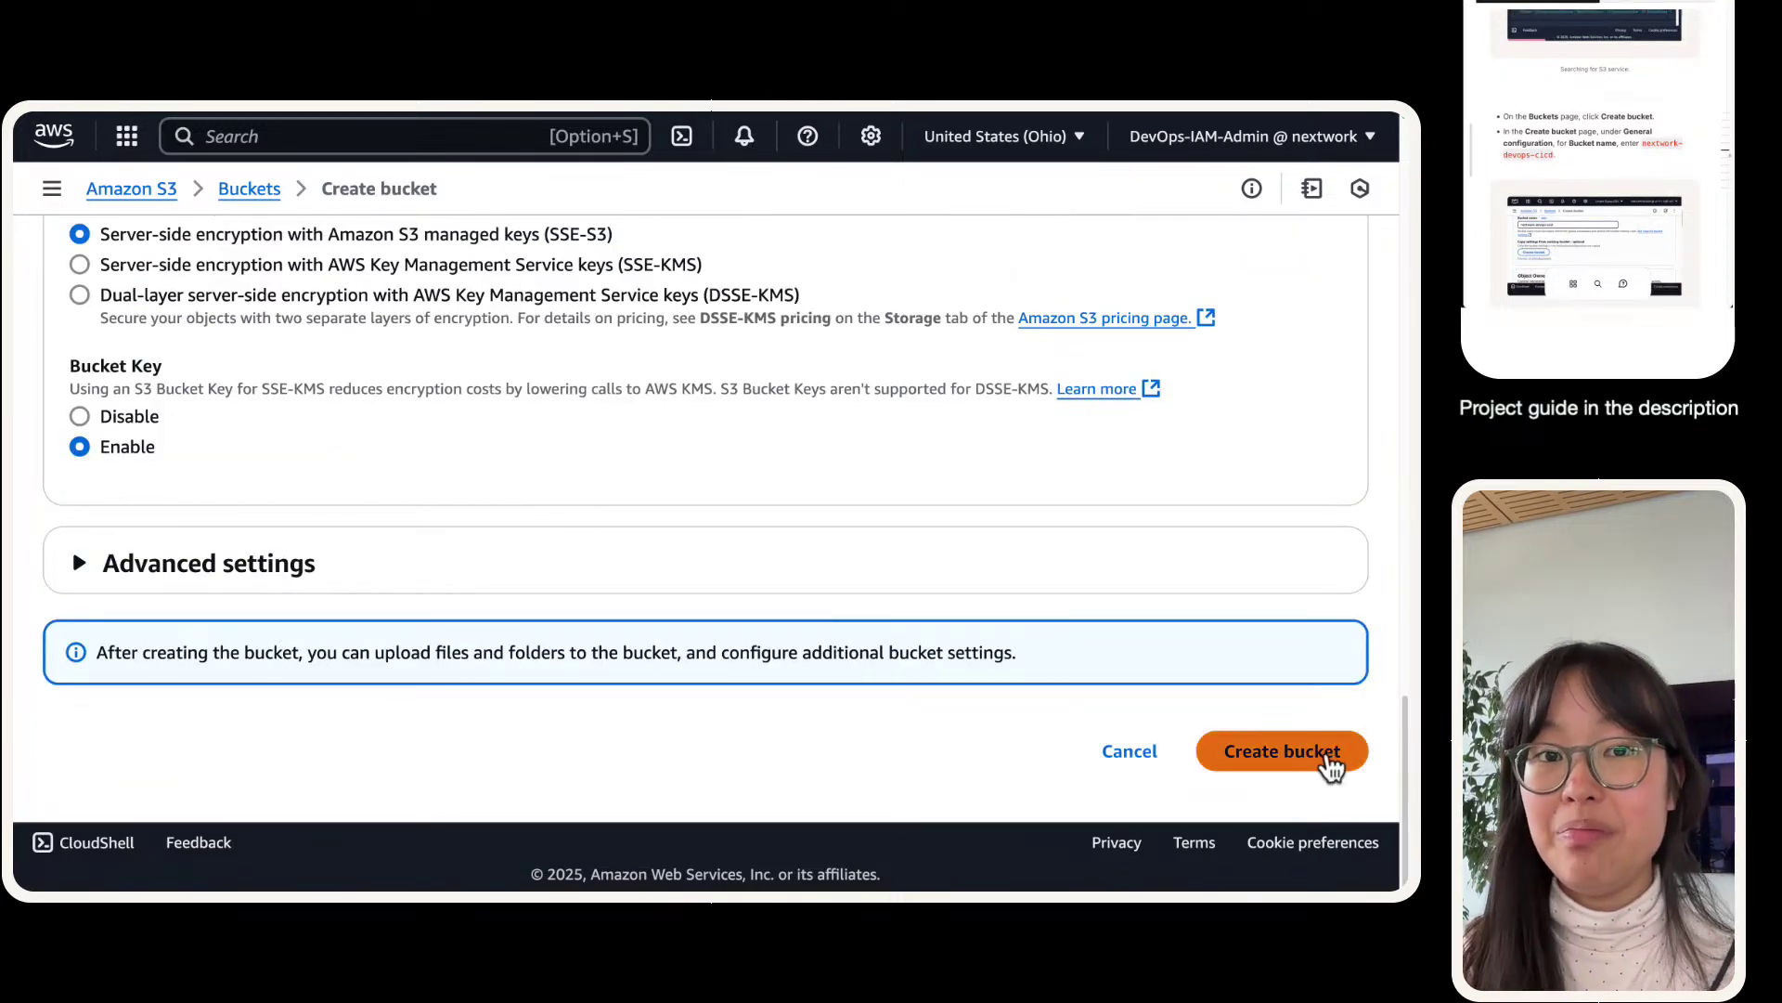
left_click(1332, 767)
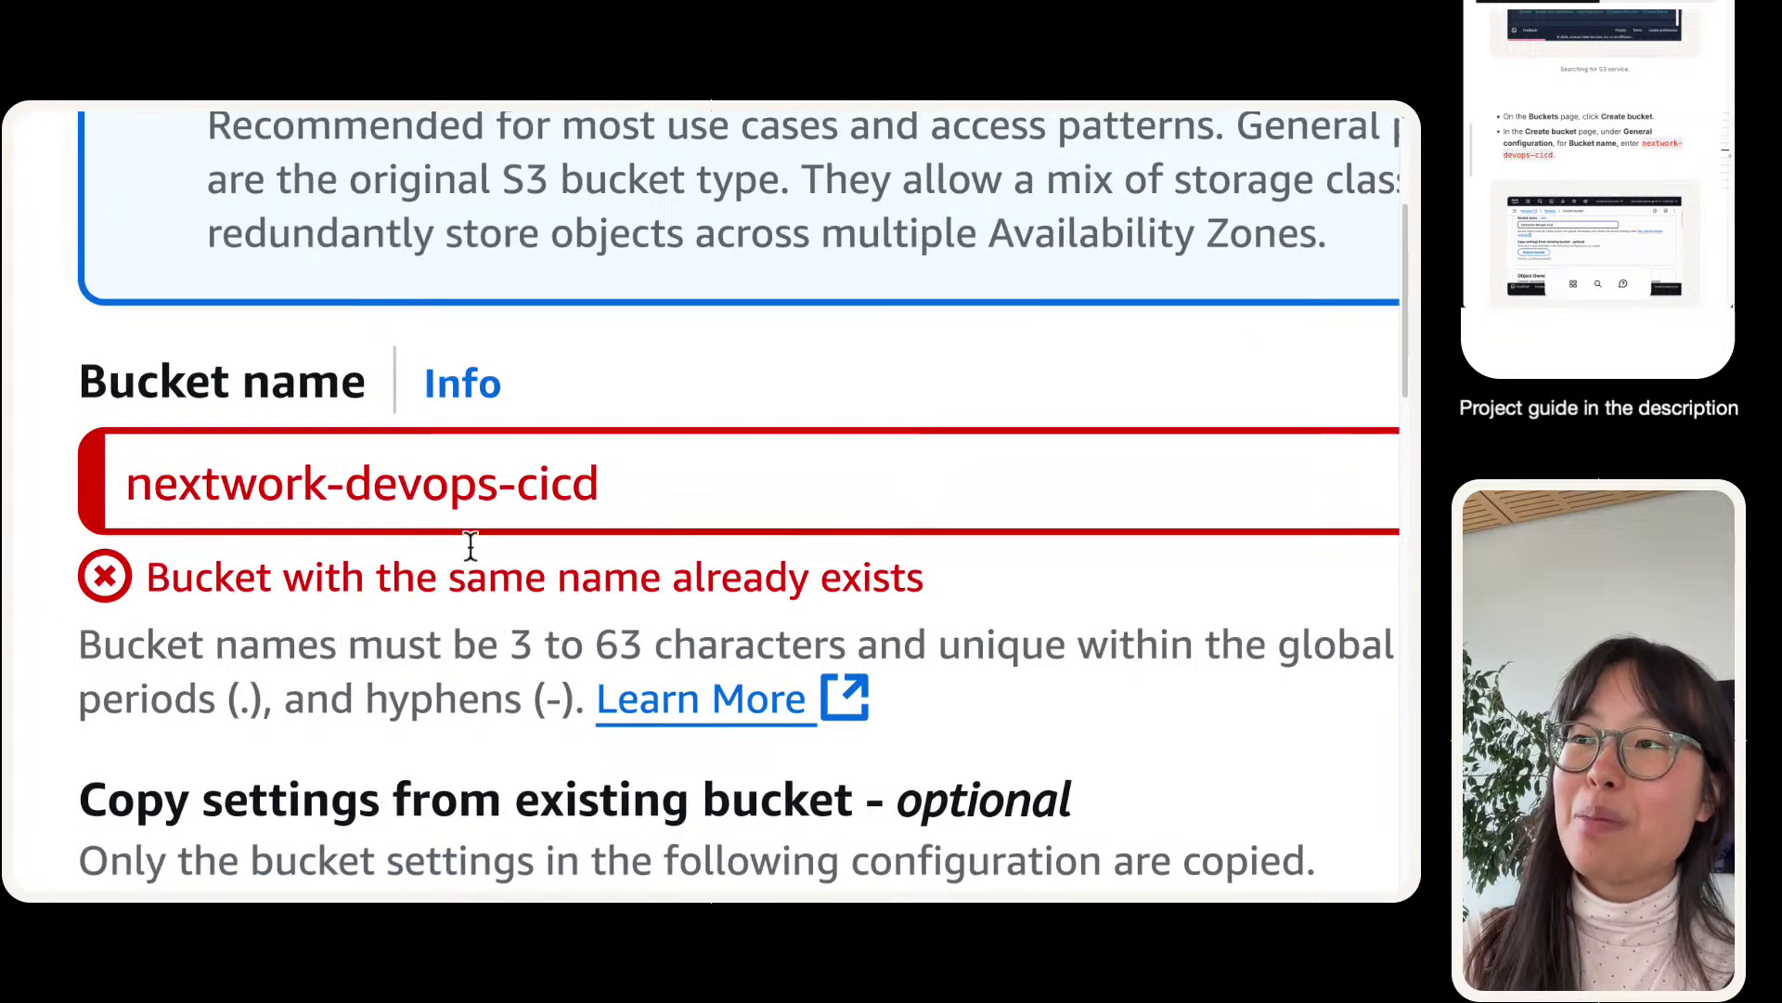
- After the name-taken error, append a personal suffix to the bucket name
left_click(654, 404)
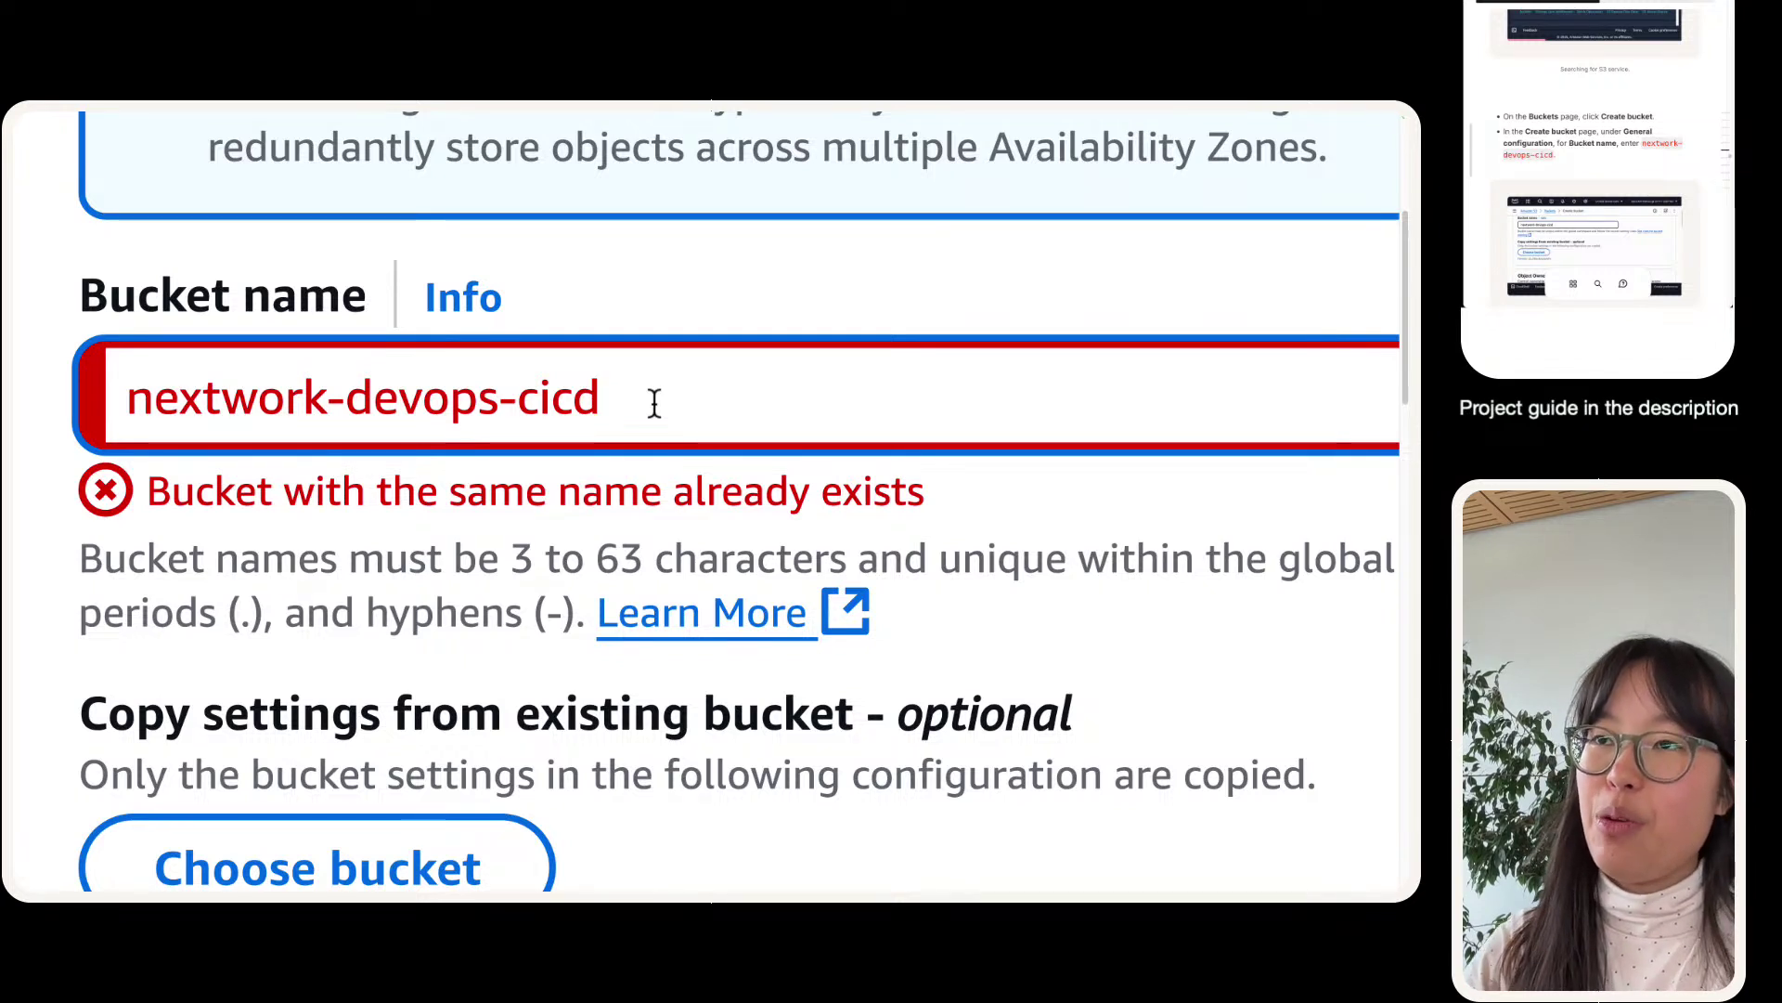
triple_click(502, 366)
left_click(644, 370)
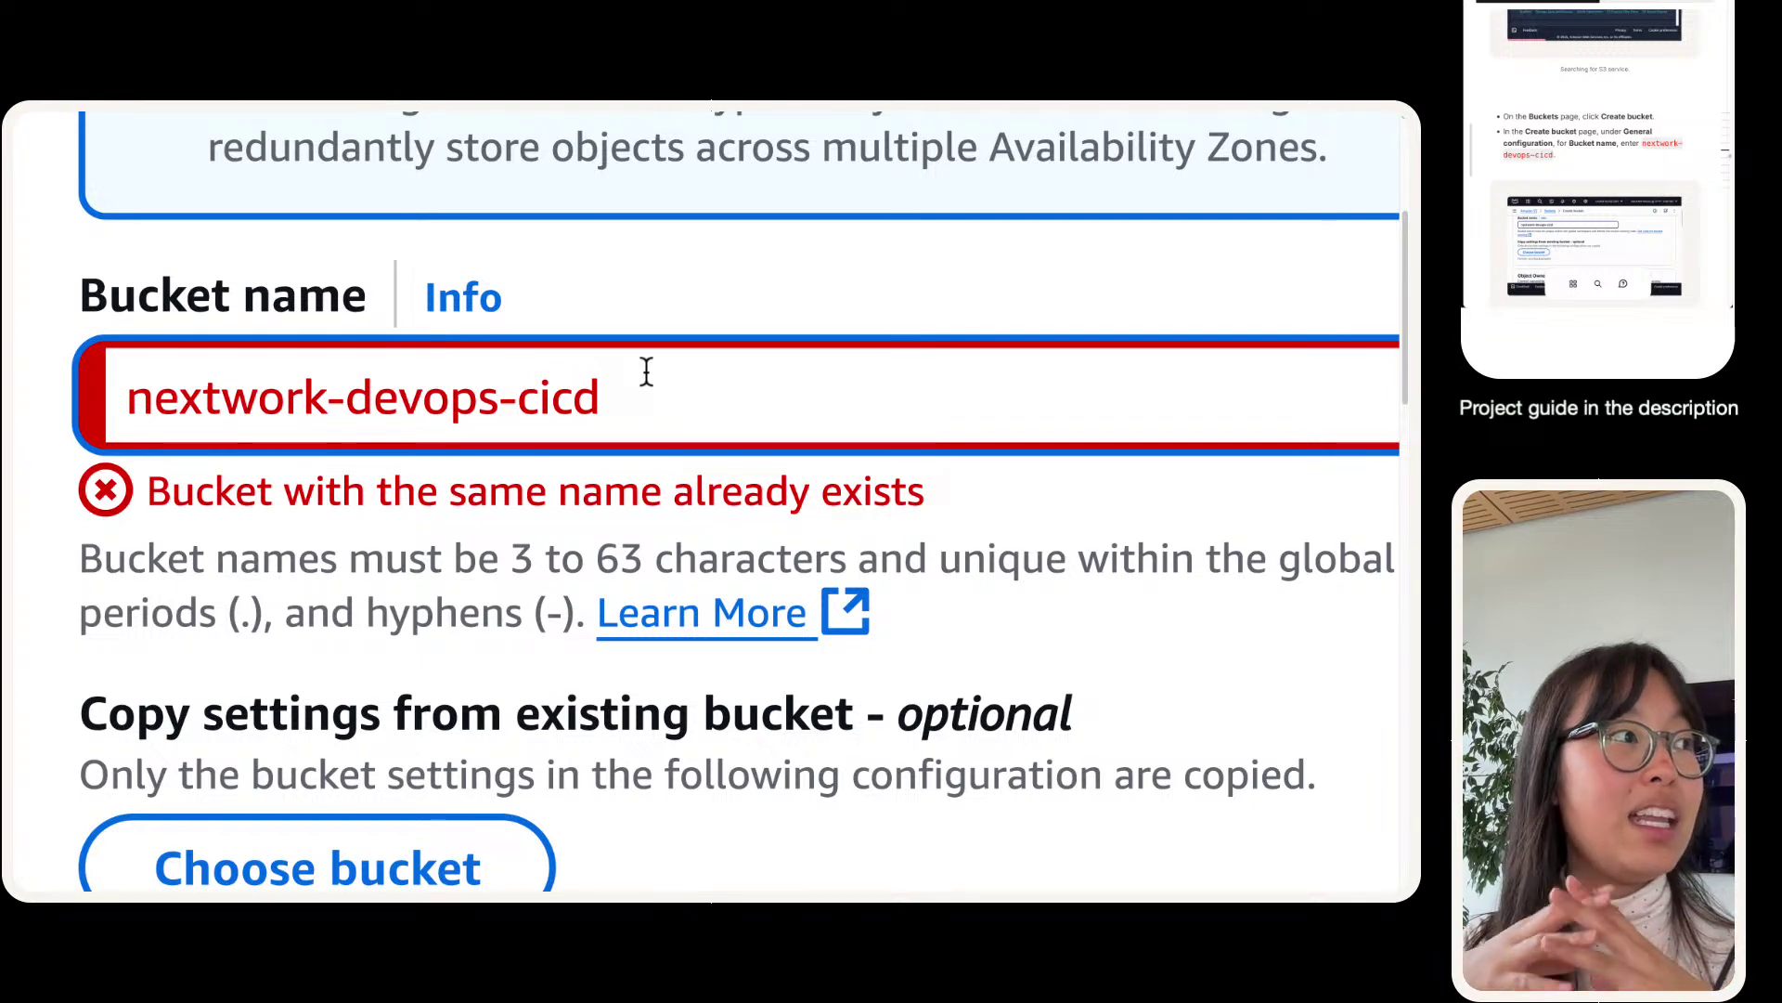
type("-nata")
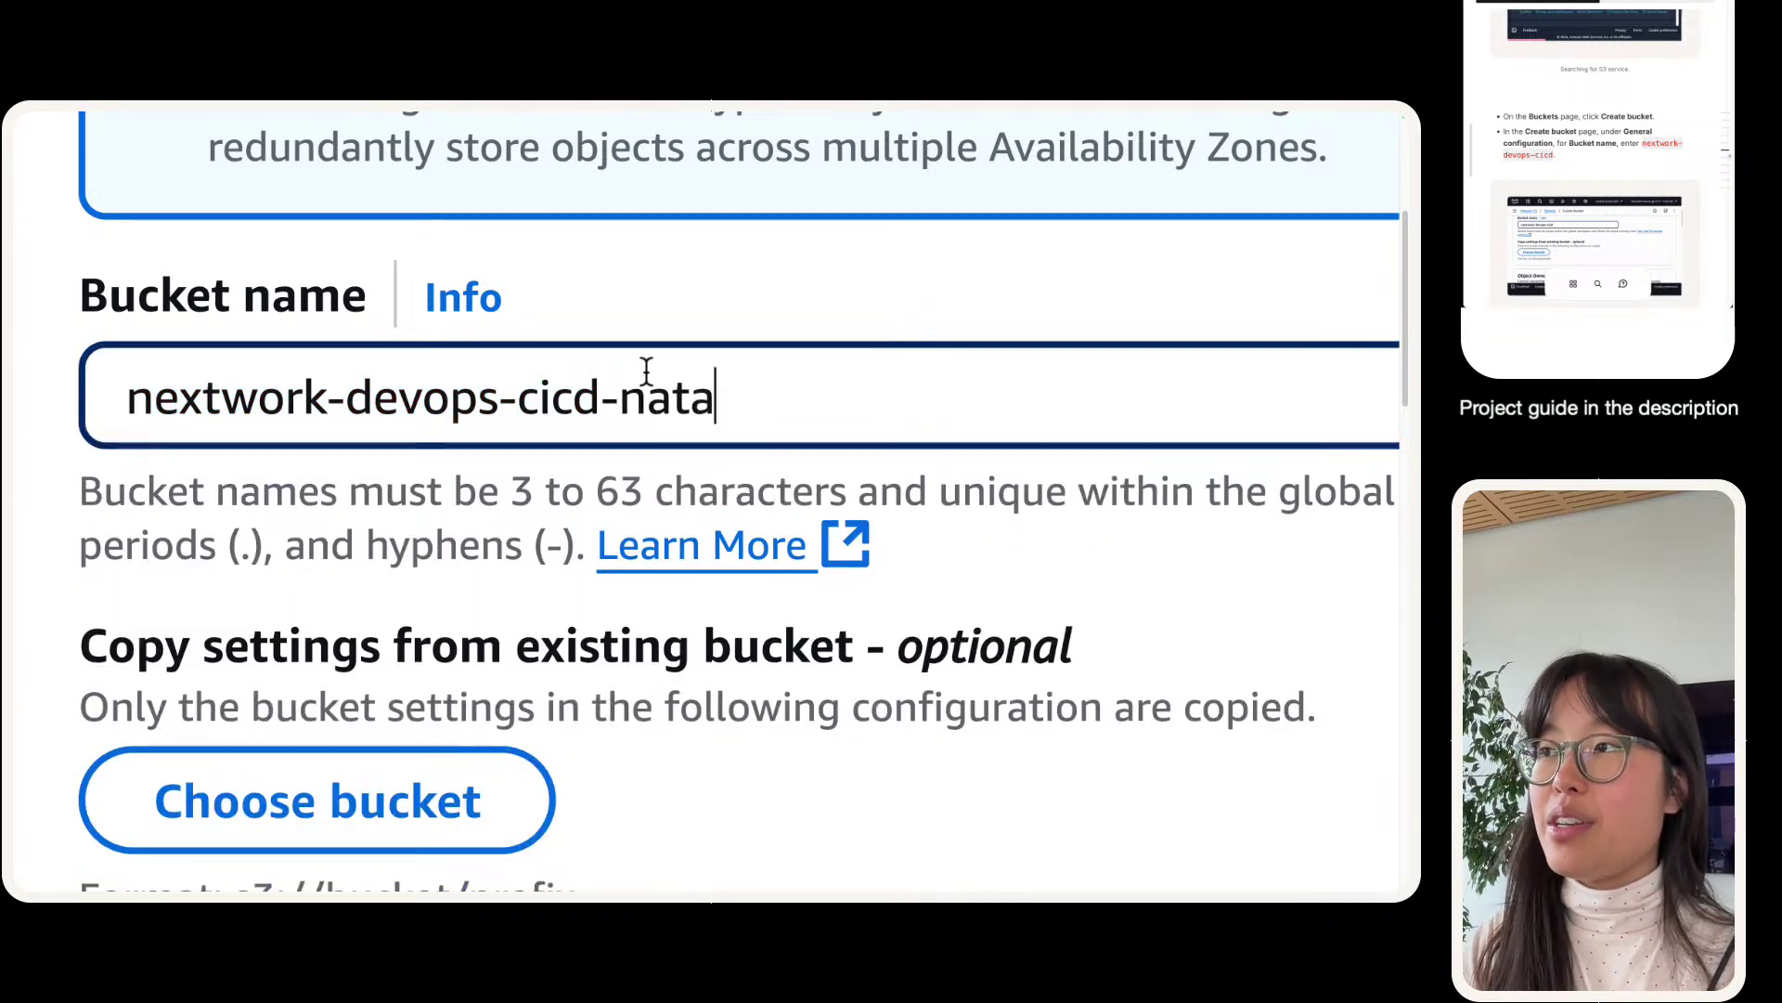
type("sha")
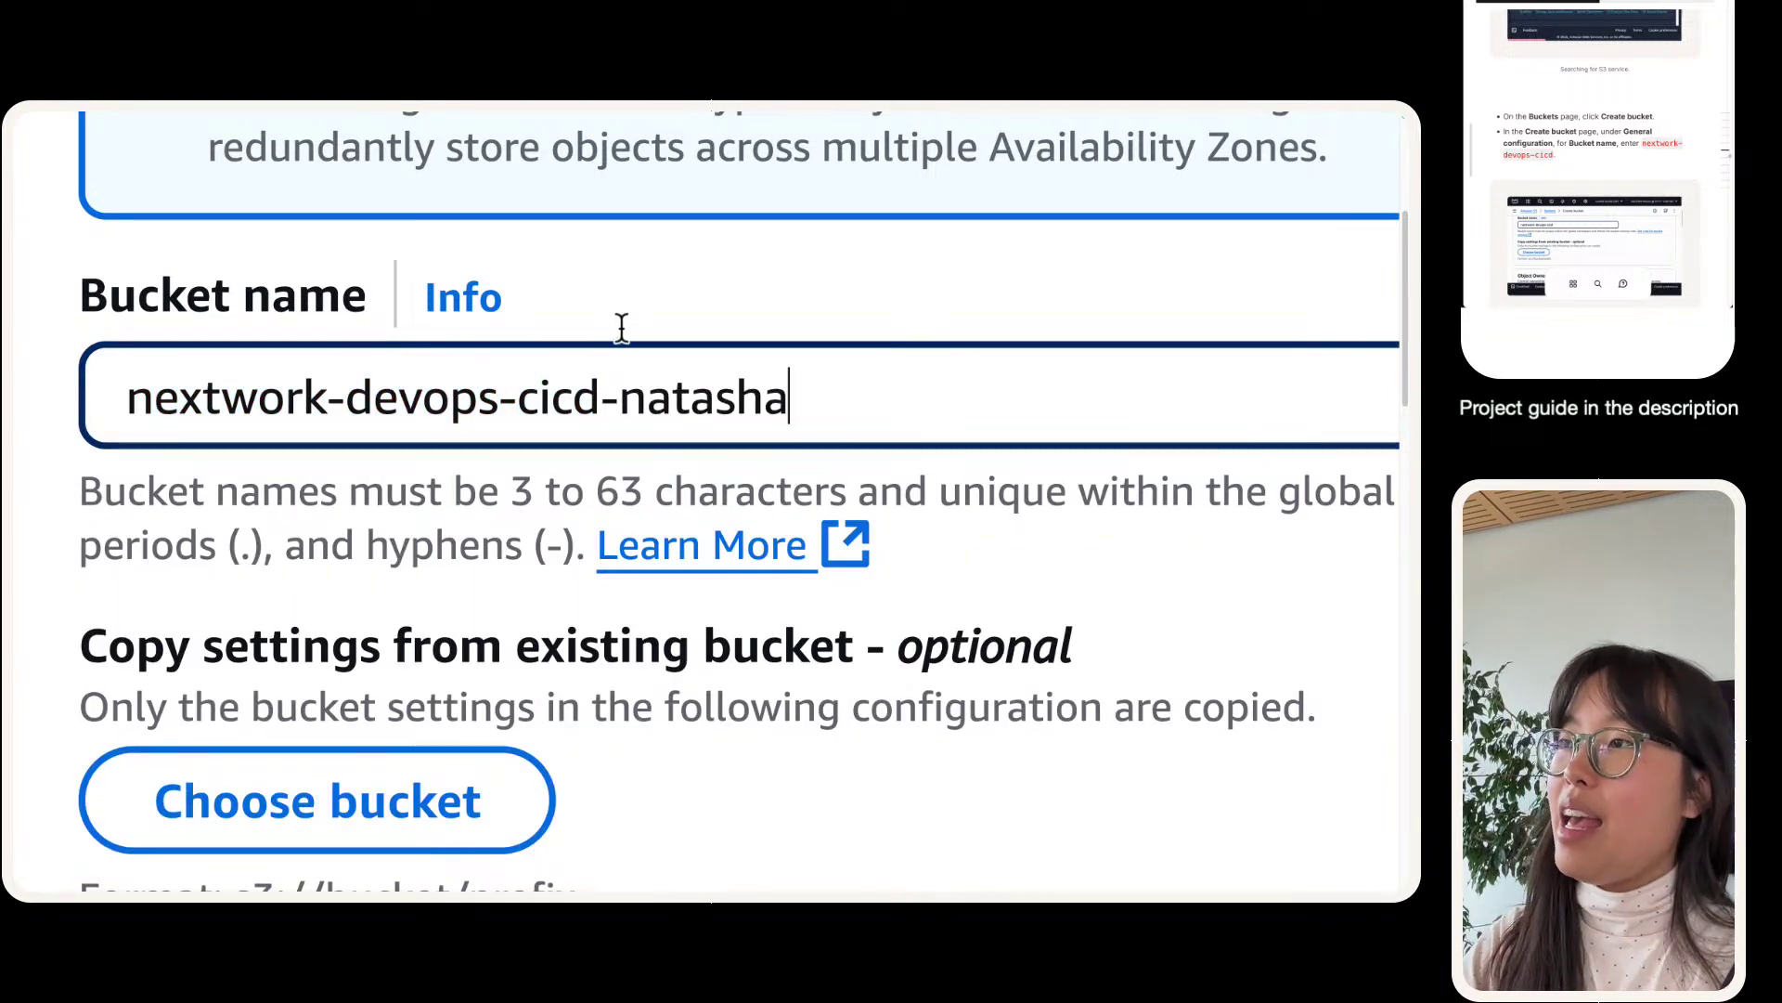
scroll(739, 426, "down", 15)
- Create the uniquely named bucket and return to the CodeBuild project form
left_click(1244, 750)
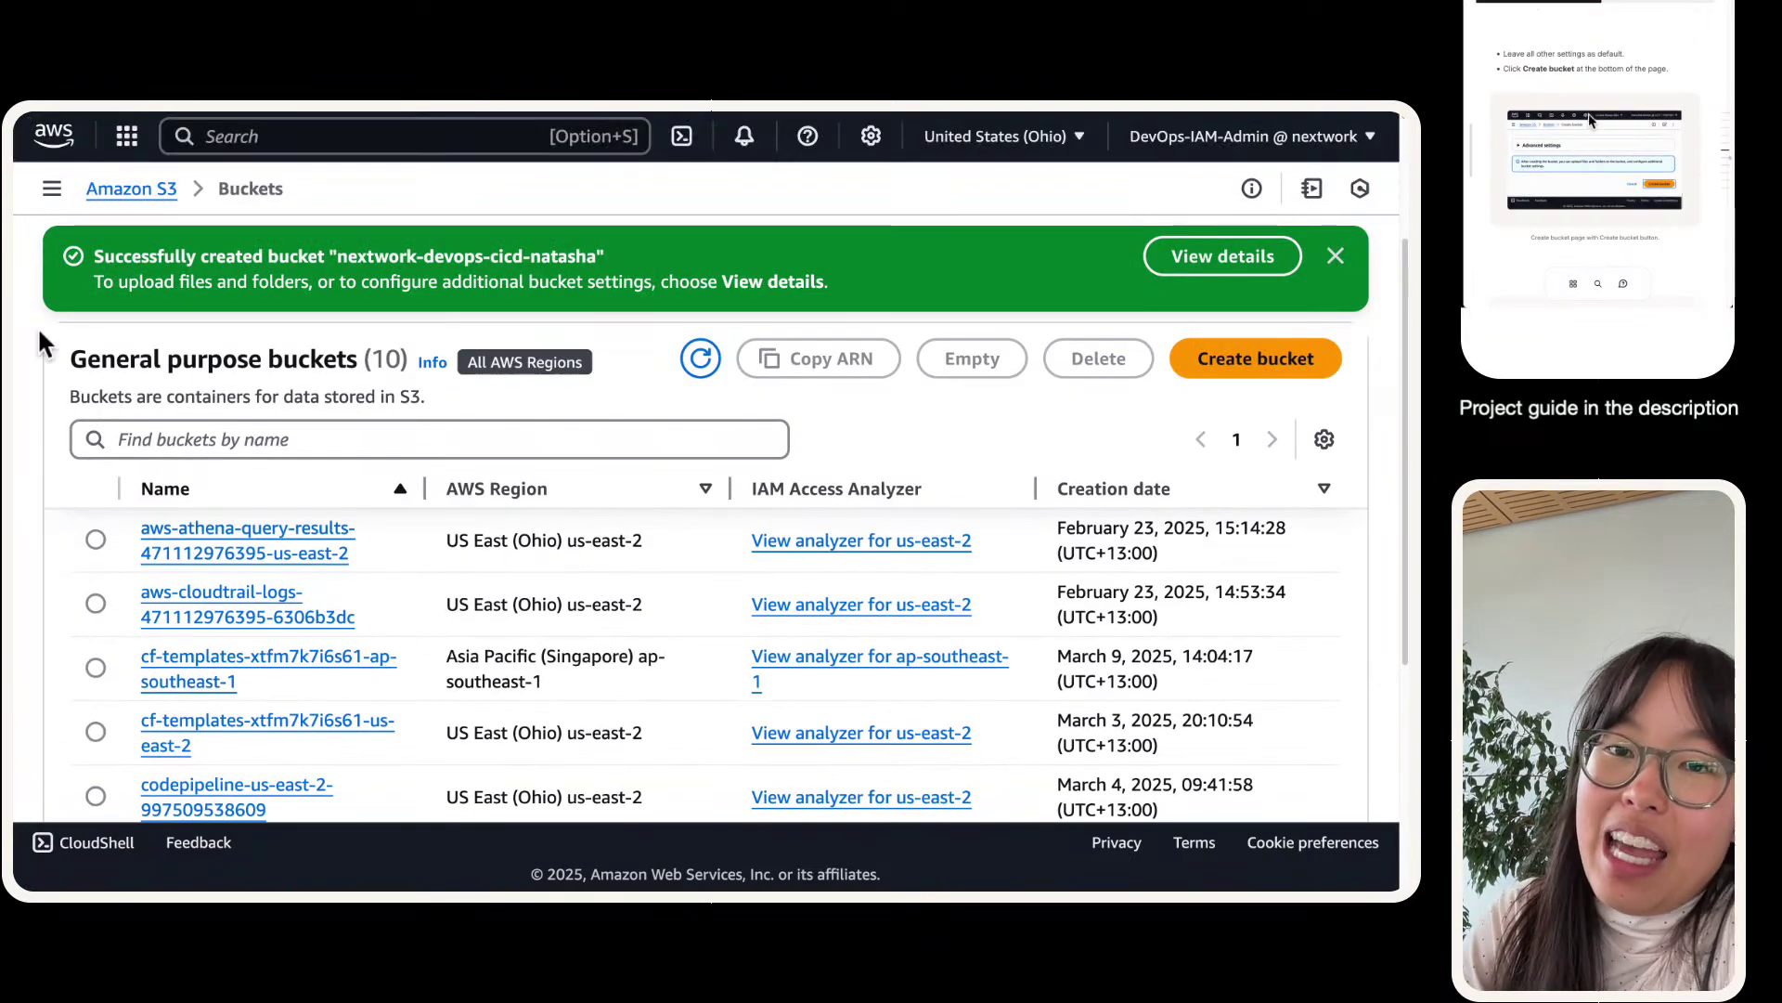
left_click(242, 130)
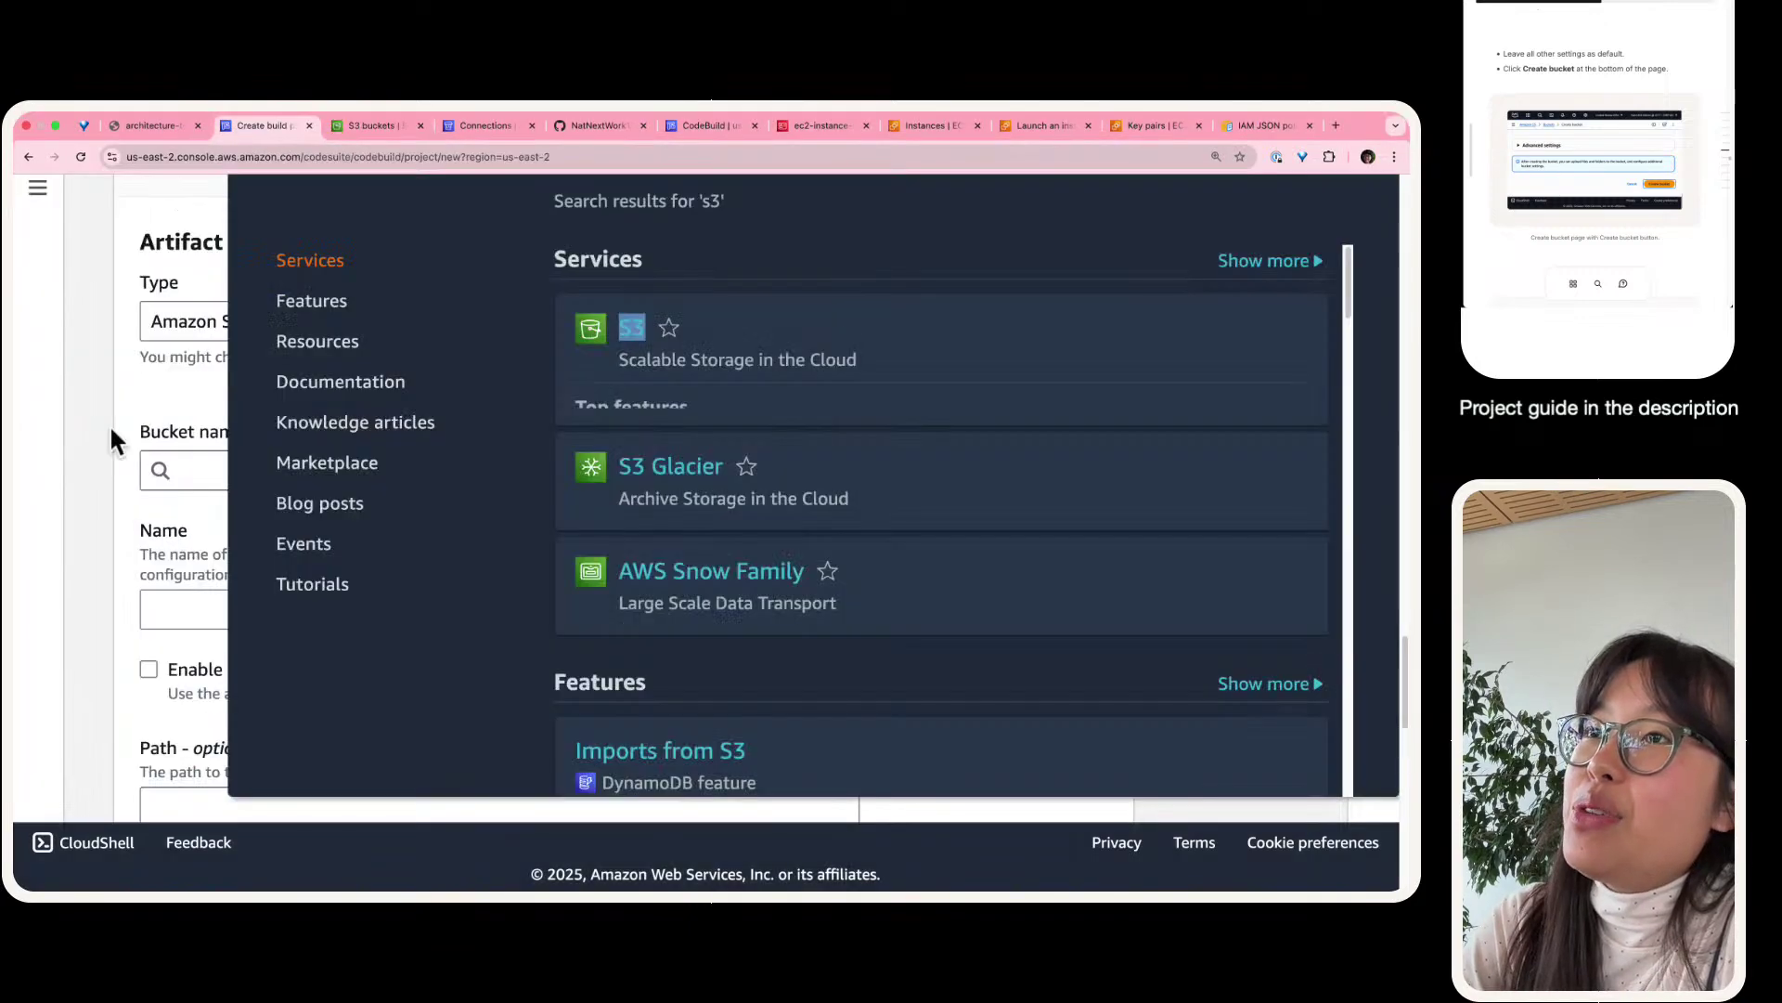
left_click(109, 423)
scroll(184, 532, "up", 6)
scroll(184, 532, "down", 4)
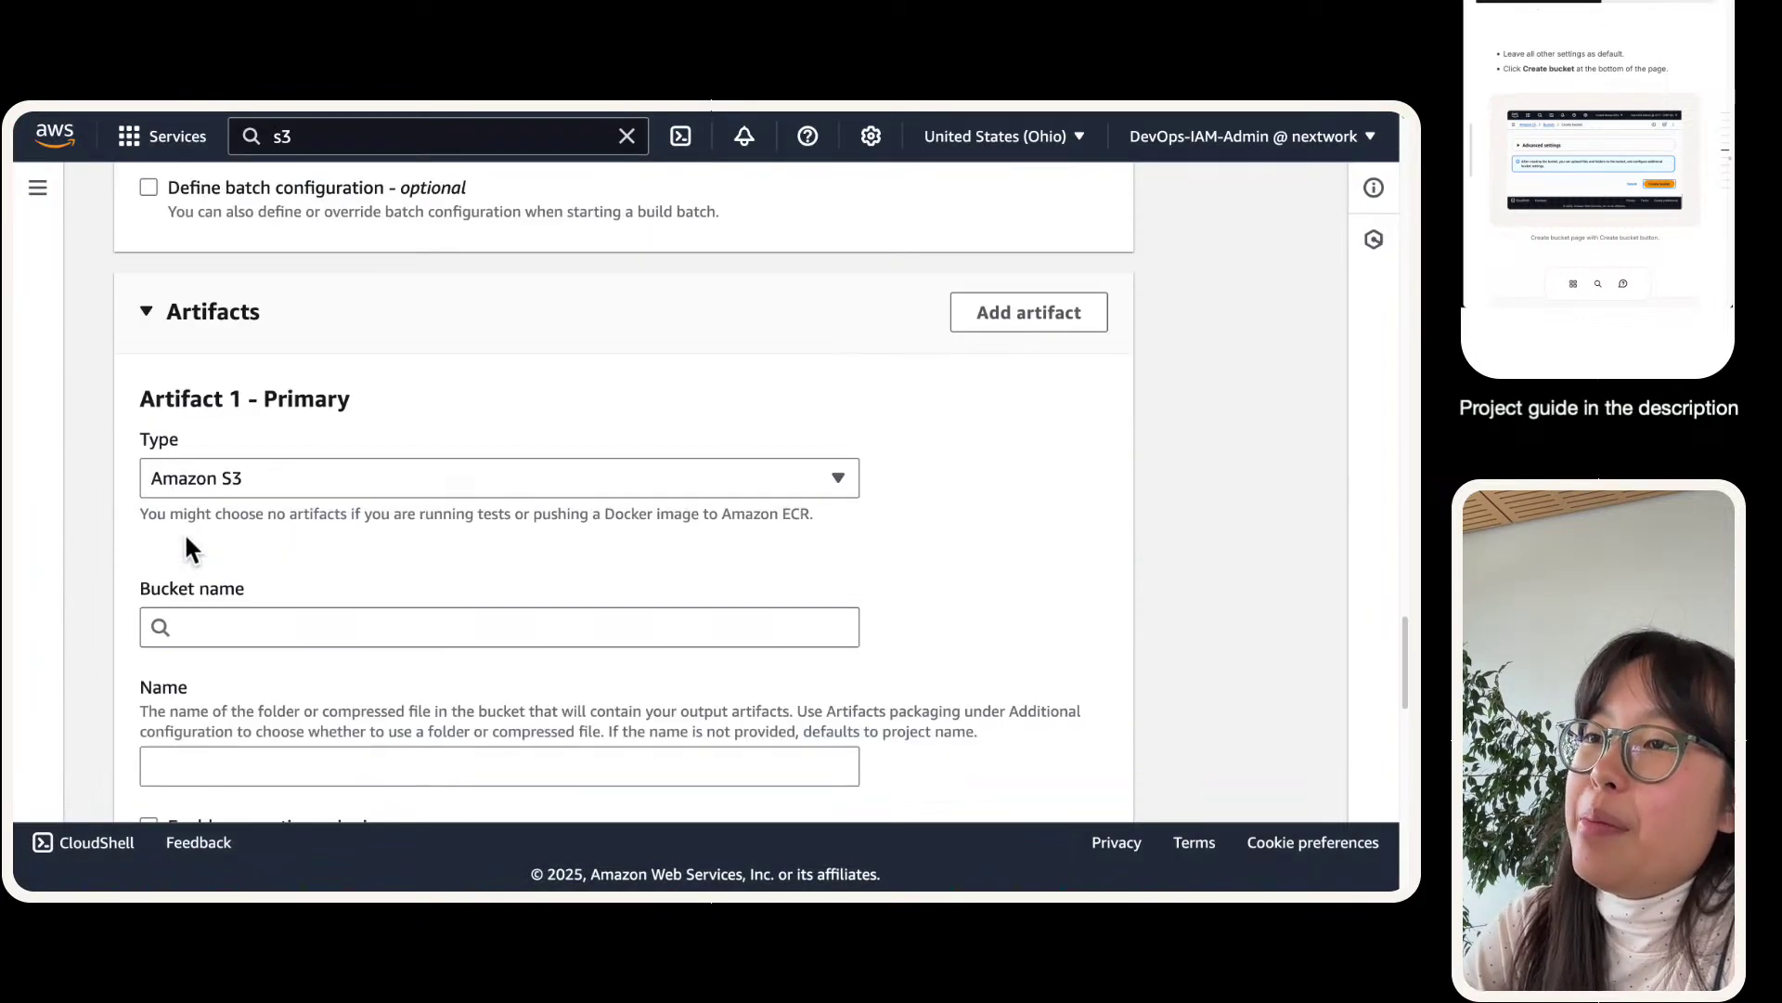
scroll(183, 548, "down", 1)
scroll(1522, 139, "down", 5)
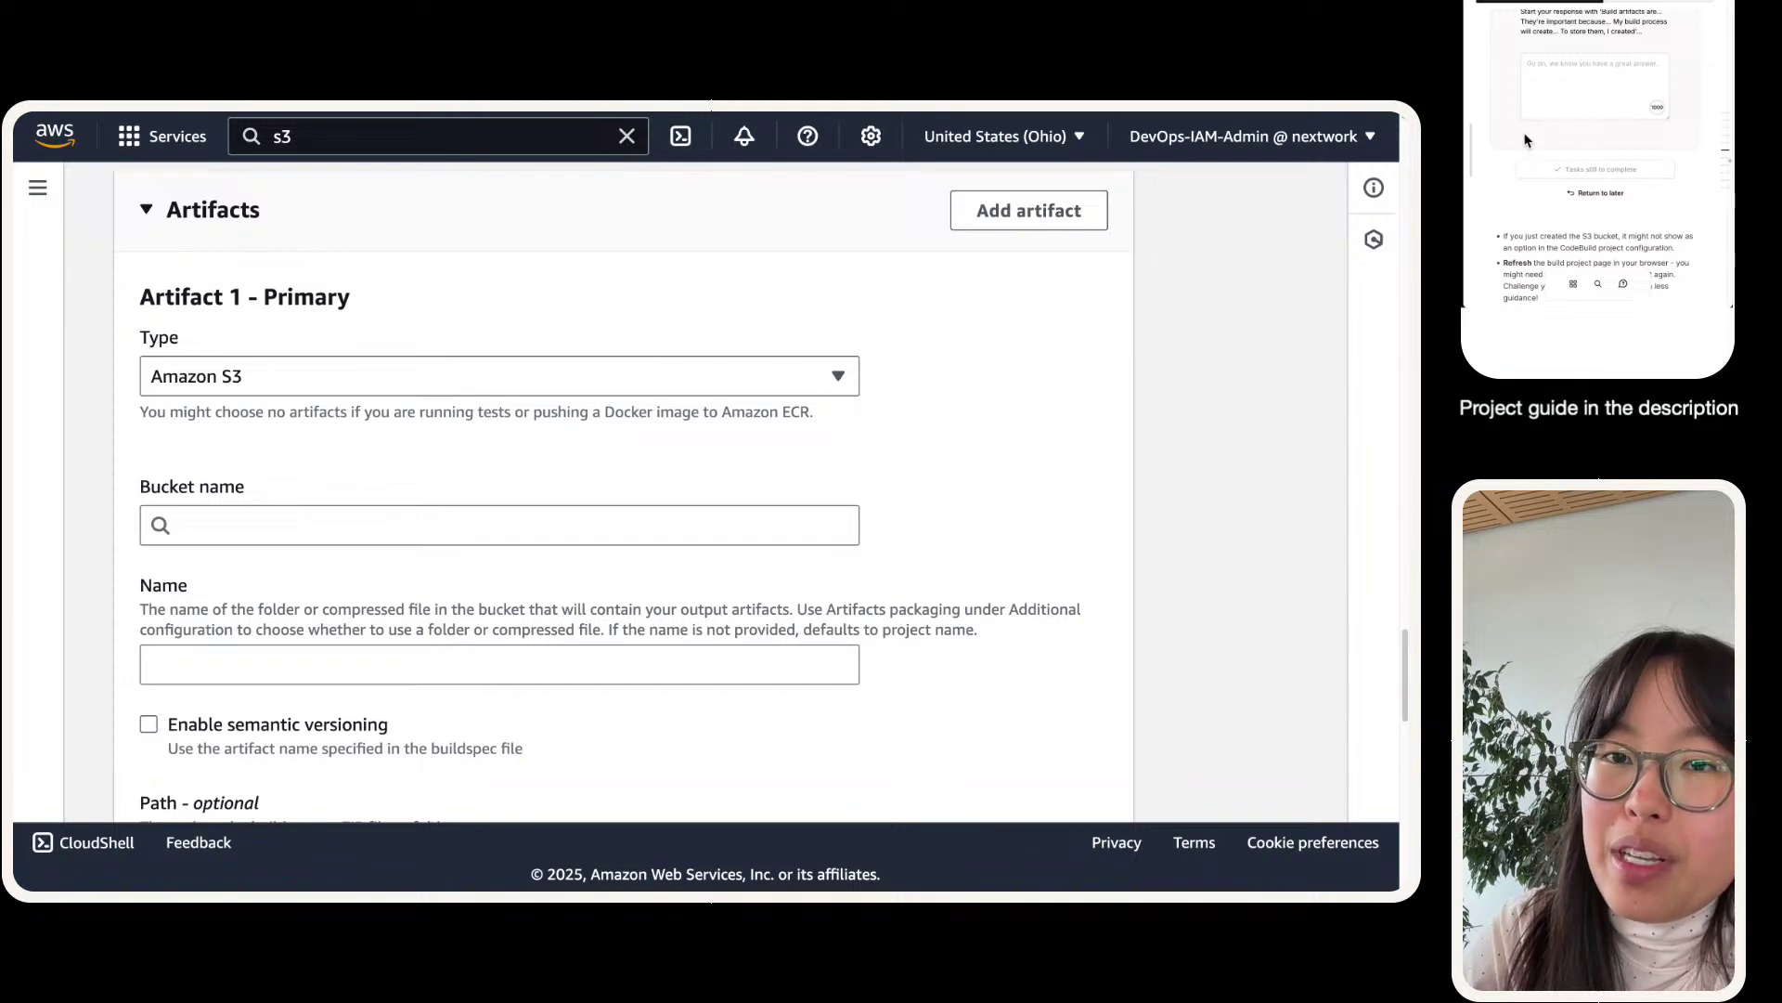
scroll(1578, 106, "up", 1)
- Start an answer in the guide's question box
left_click(1575, 151)
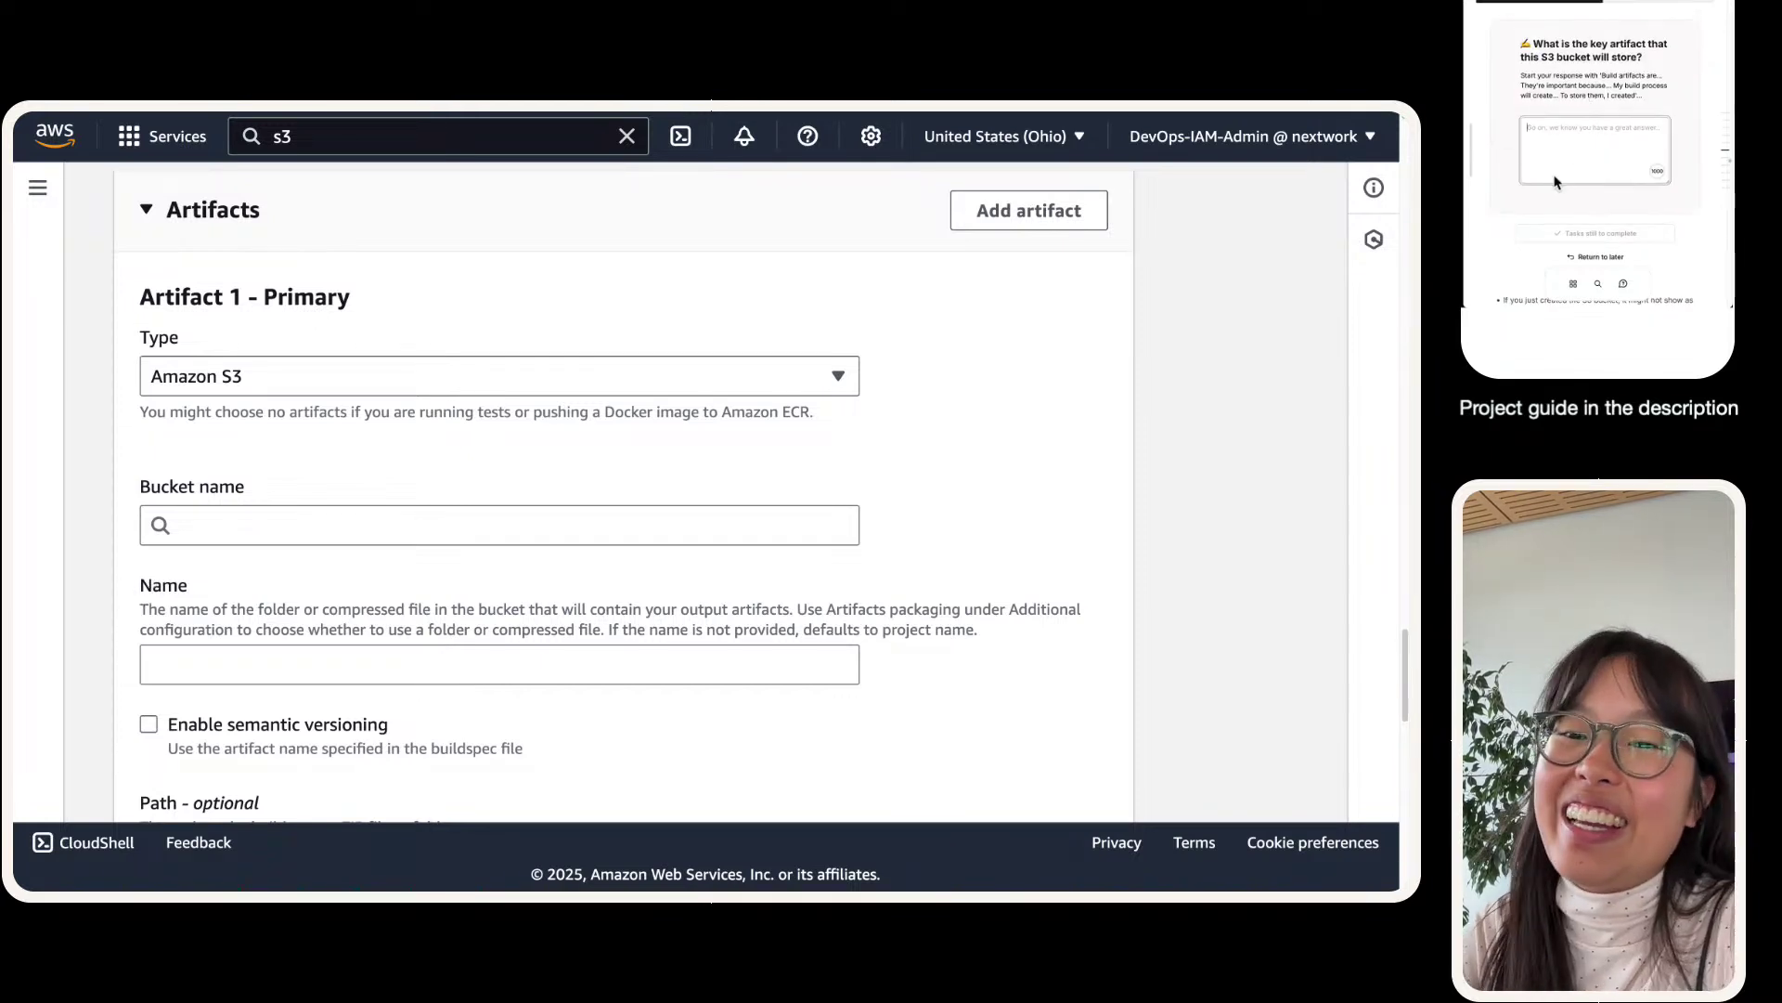
scroll(1641, 52, "up", 5)
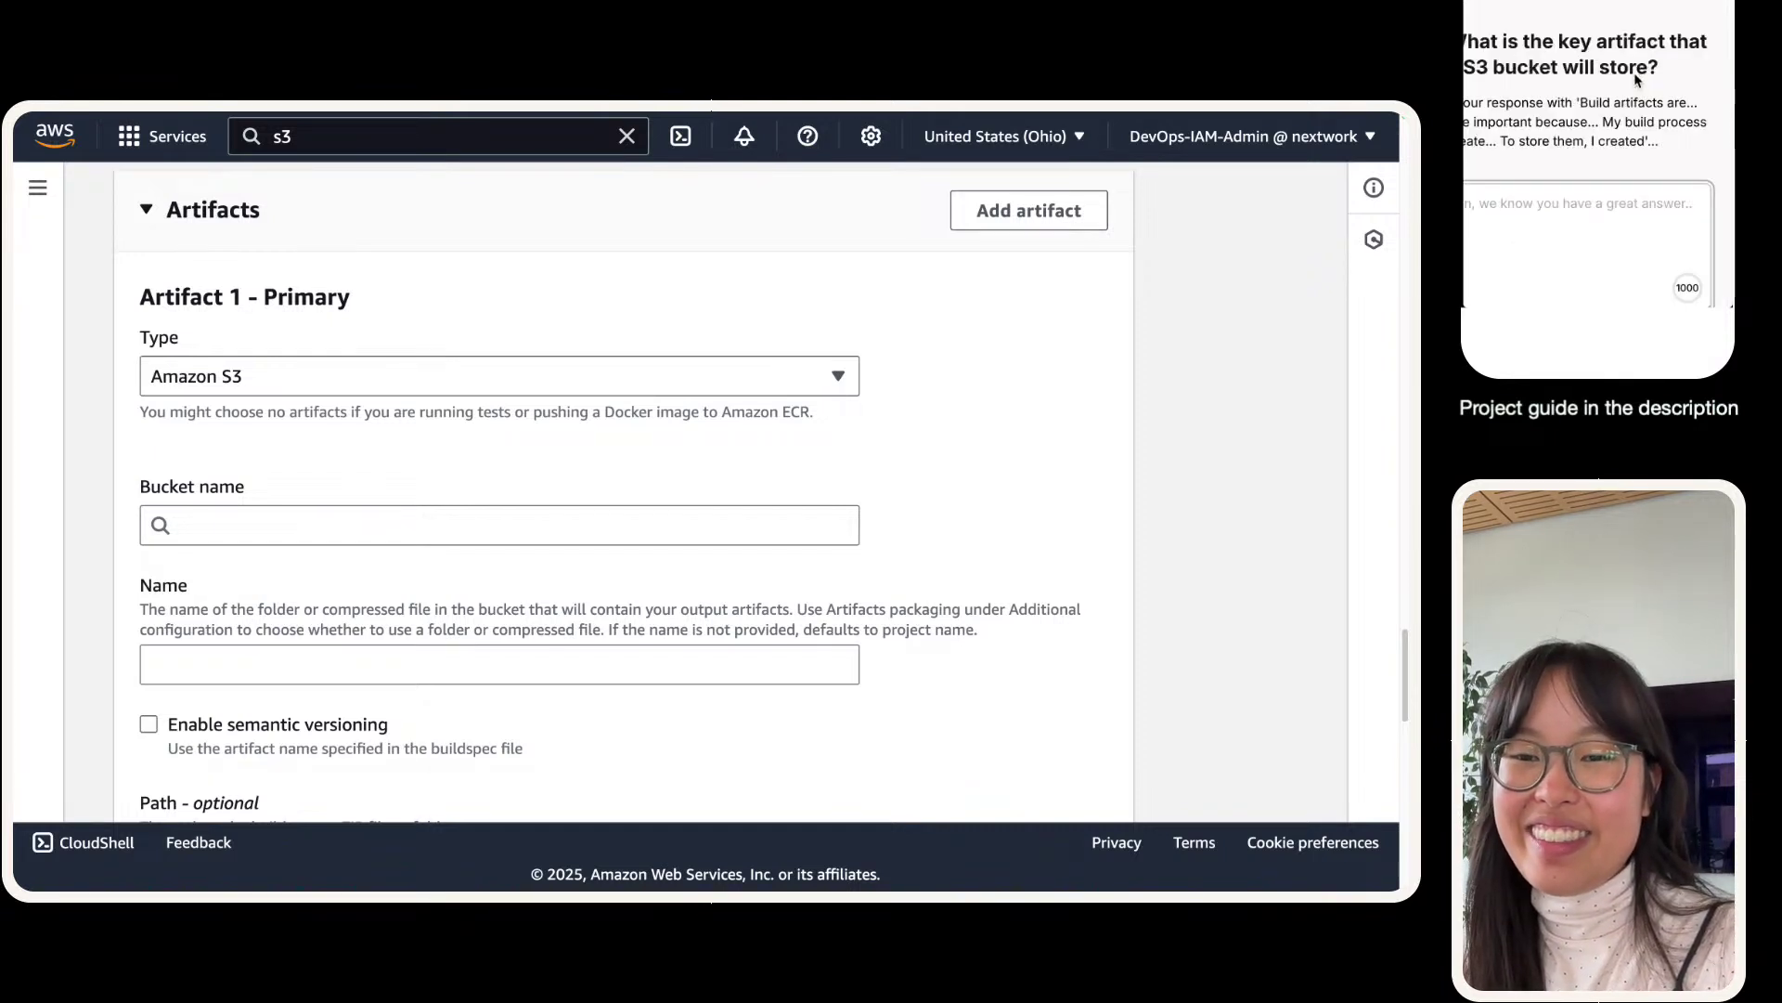
scroll(1639, 83, "left", 1)
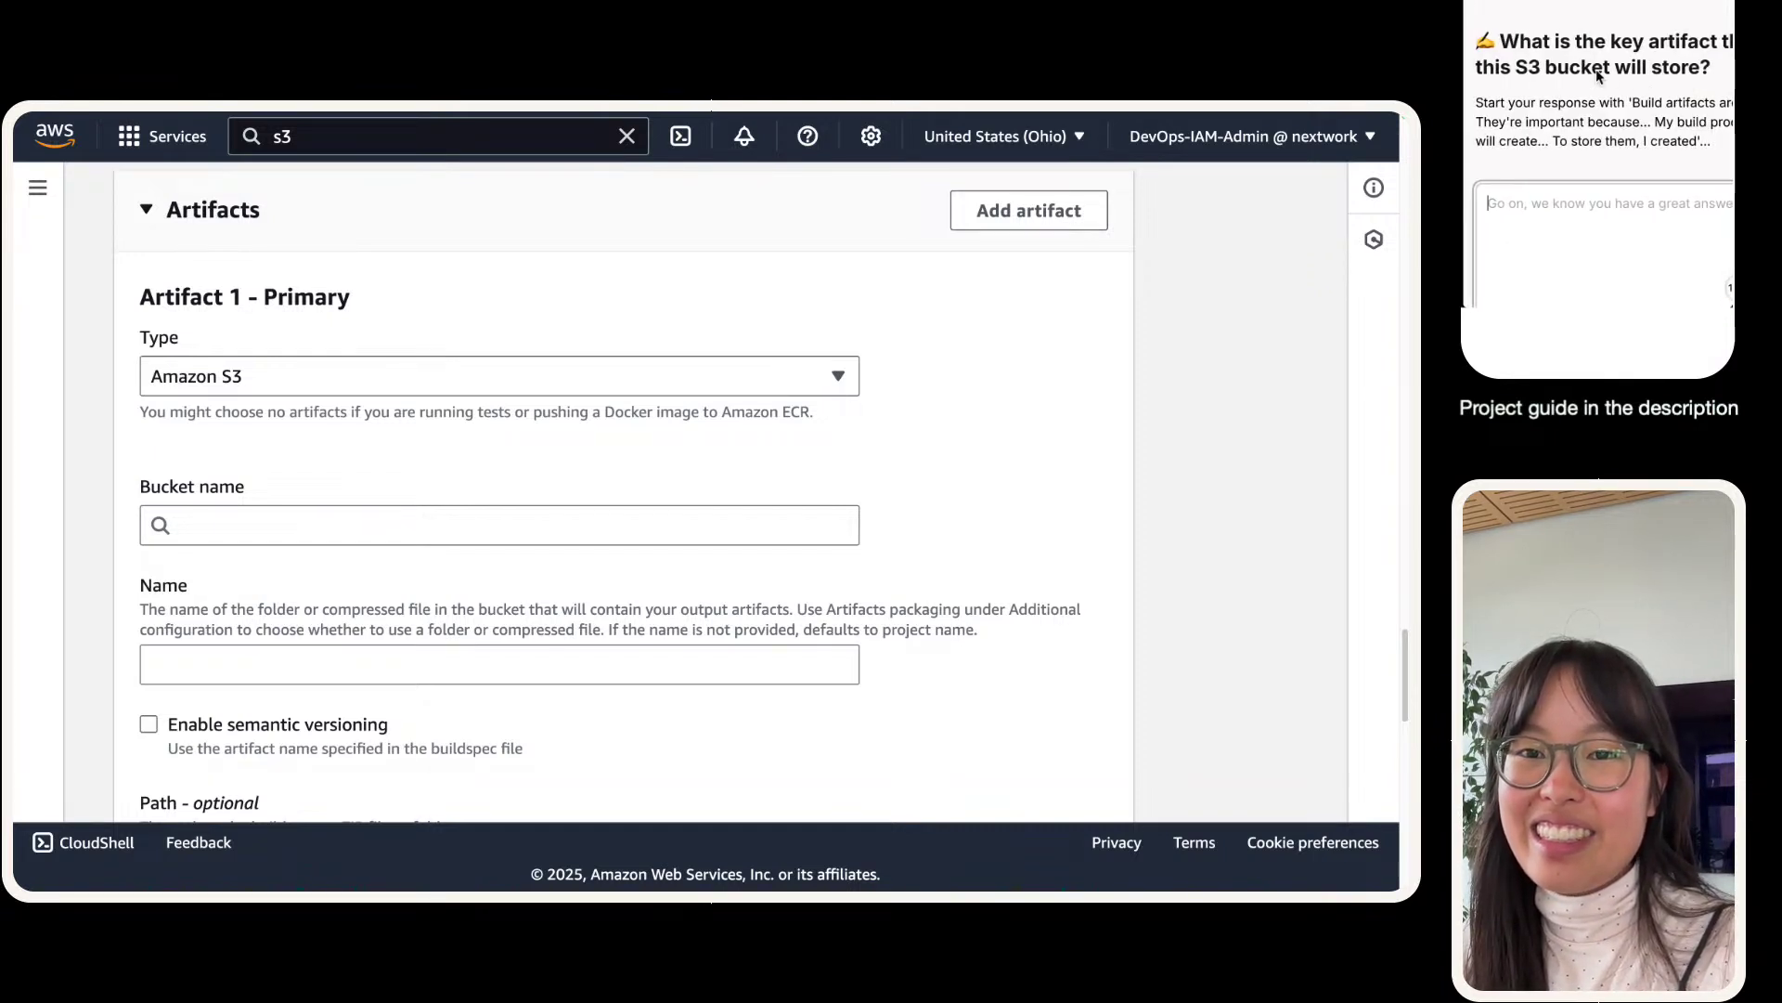
scroll(1599, 74, "down", 5)
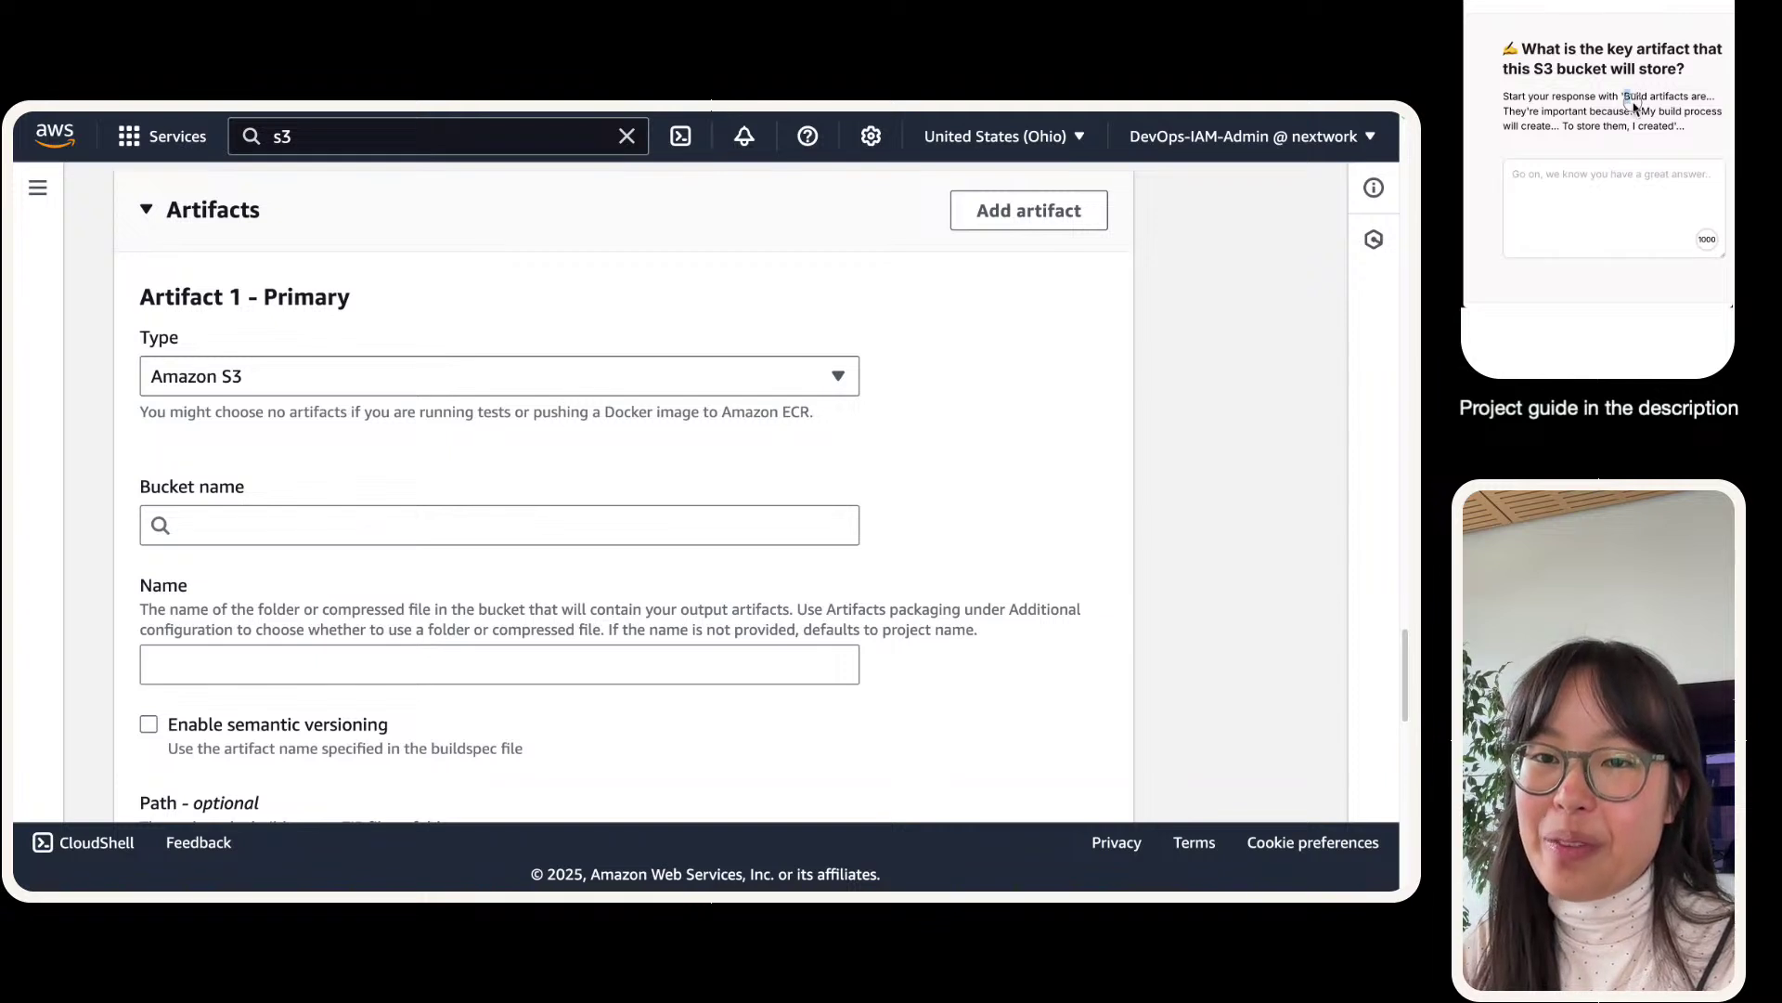
left_click_drag(1625, 96, 1674, 125)
key("ctrl+c")
left_click(1606, 185)
key("ctrl+v")
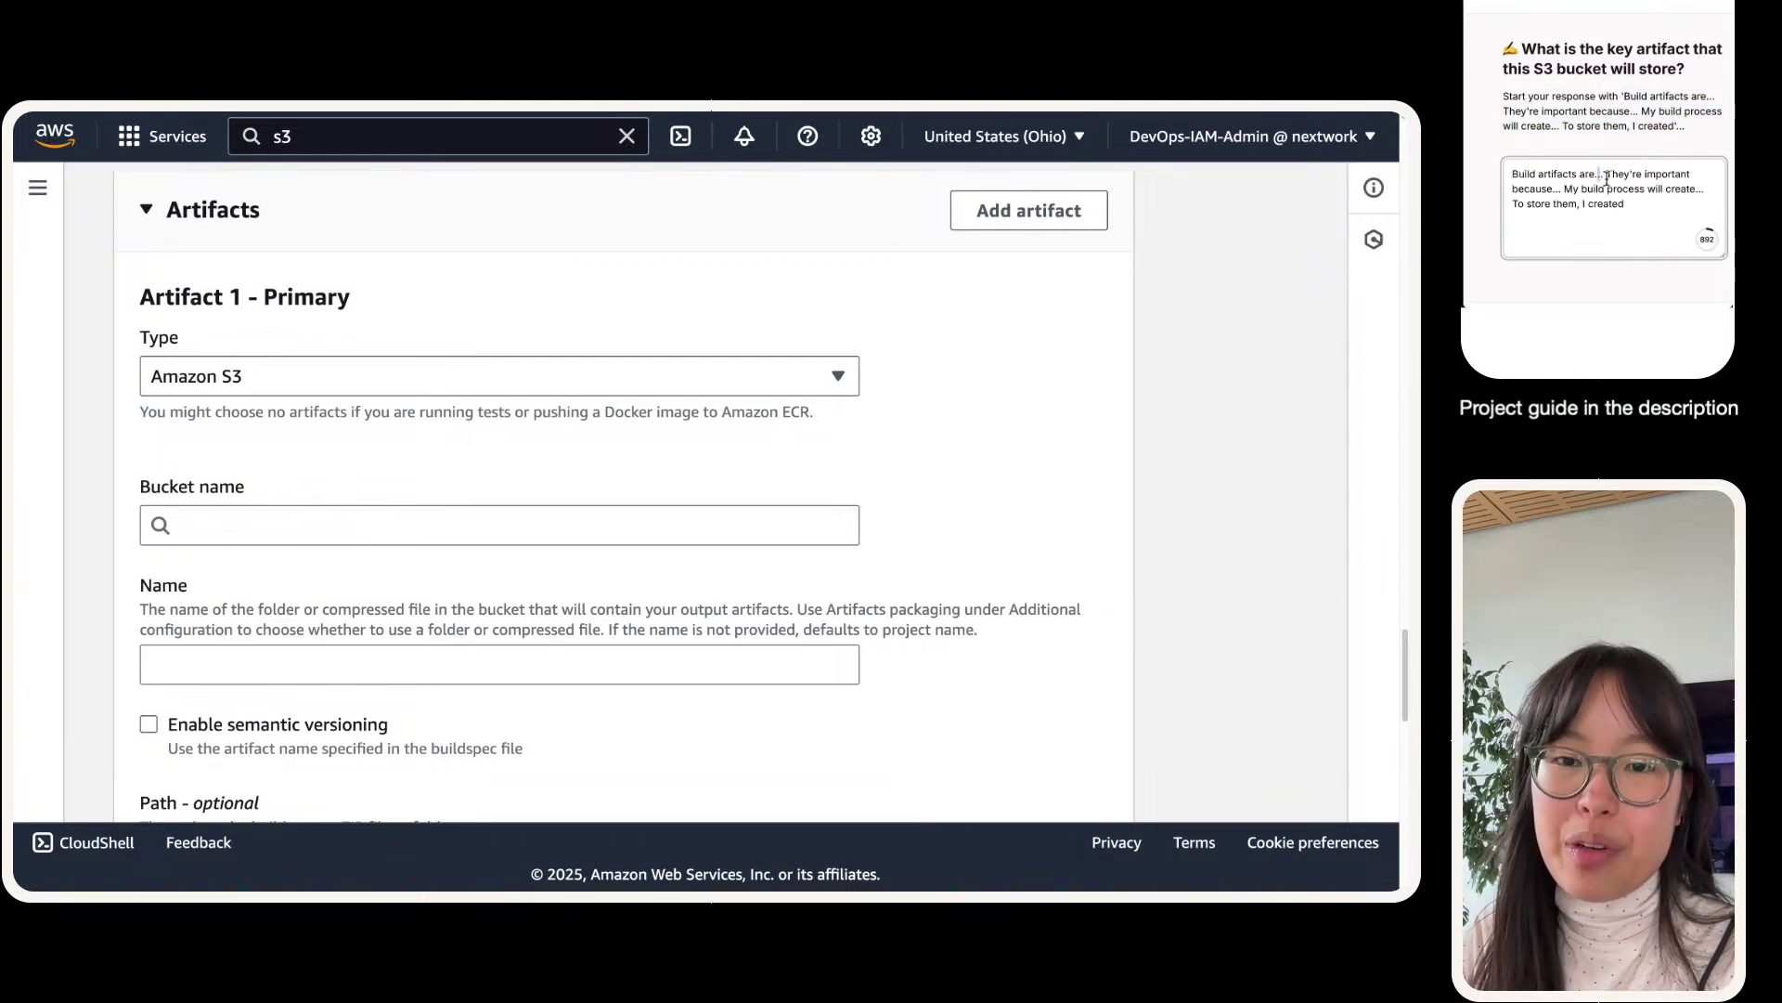
key("BackSpace")
key("BackSpace")
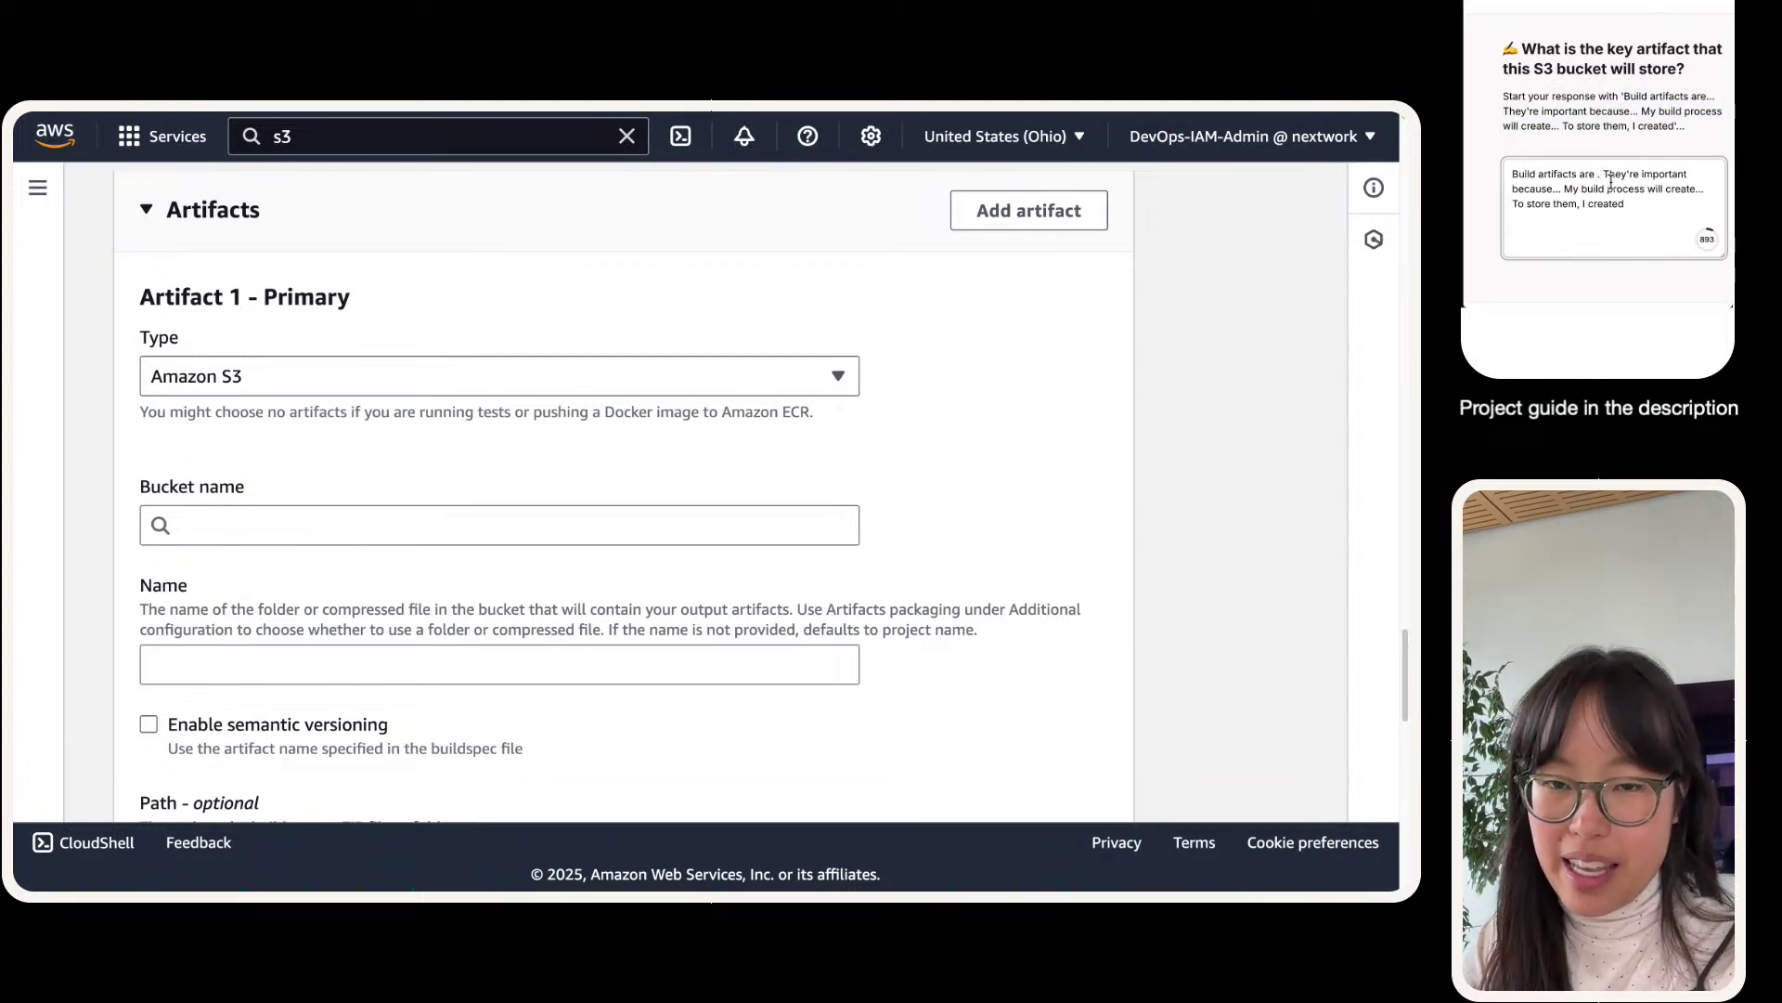
type("files/resources")
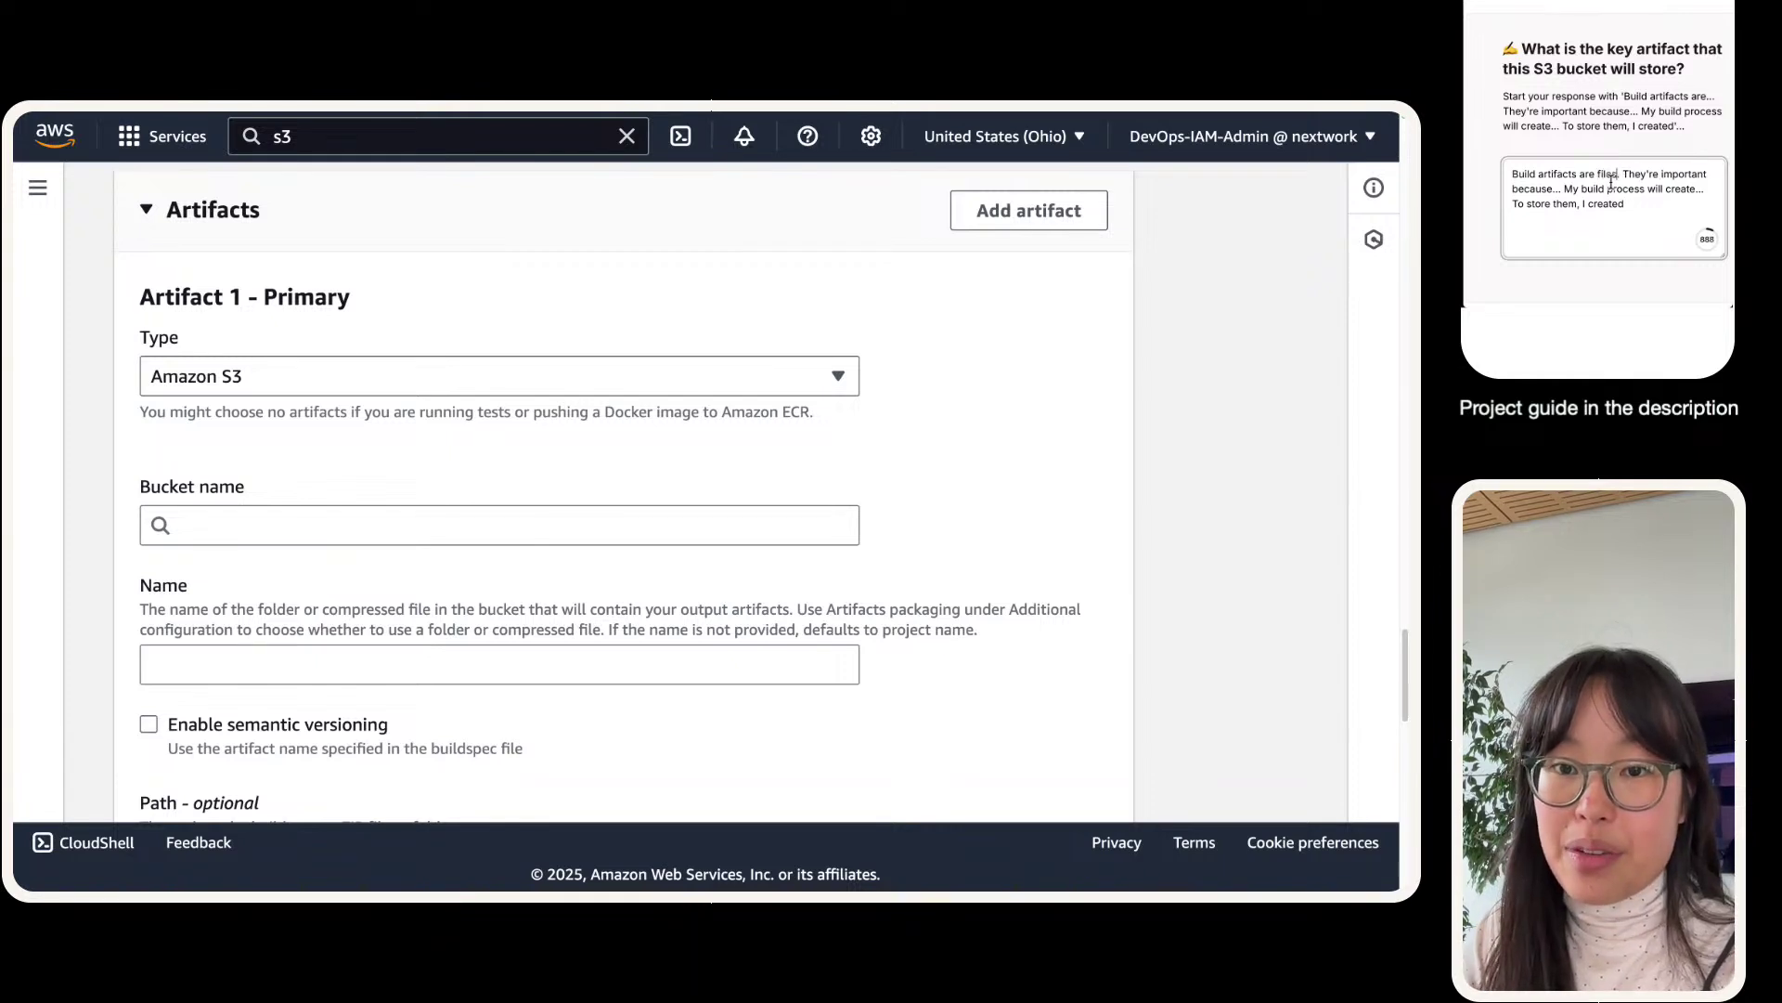
type(" that get created a")
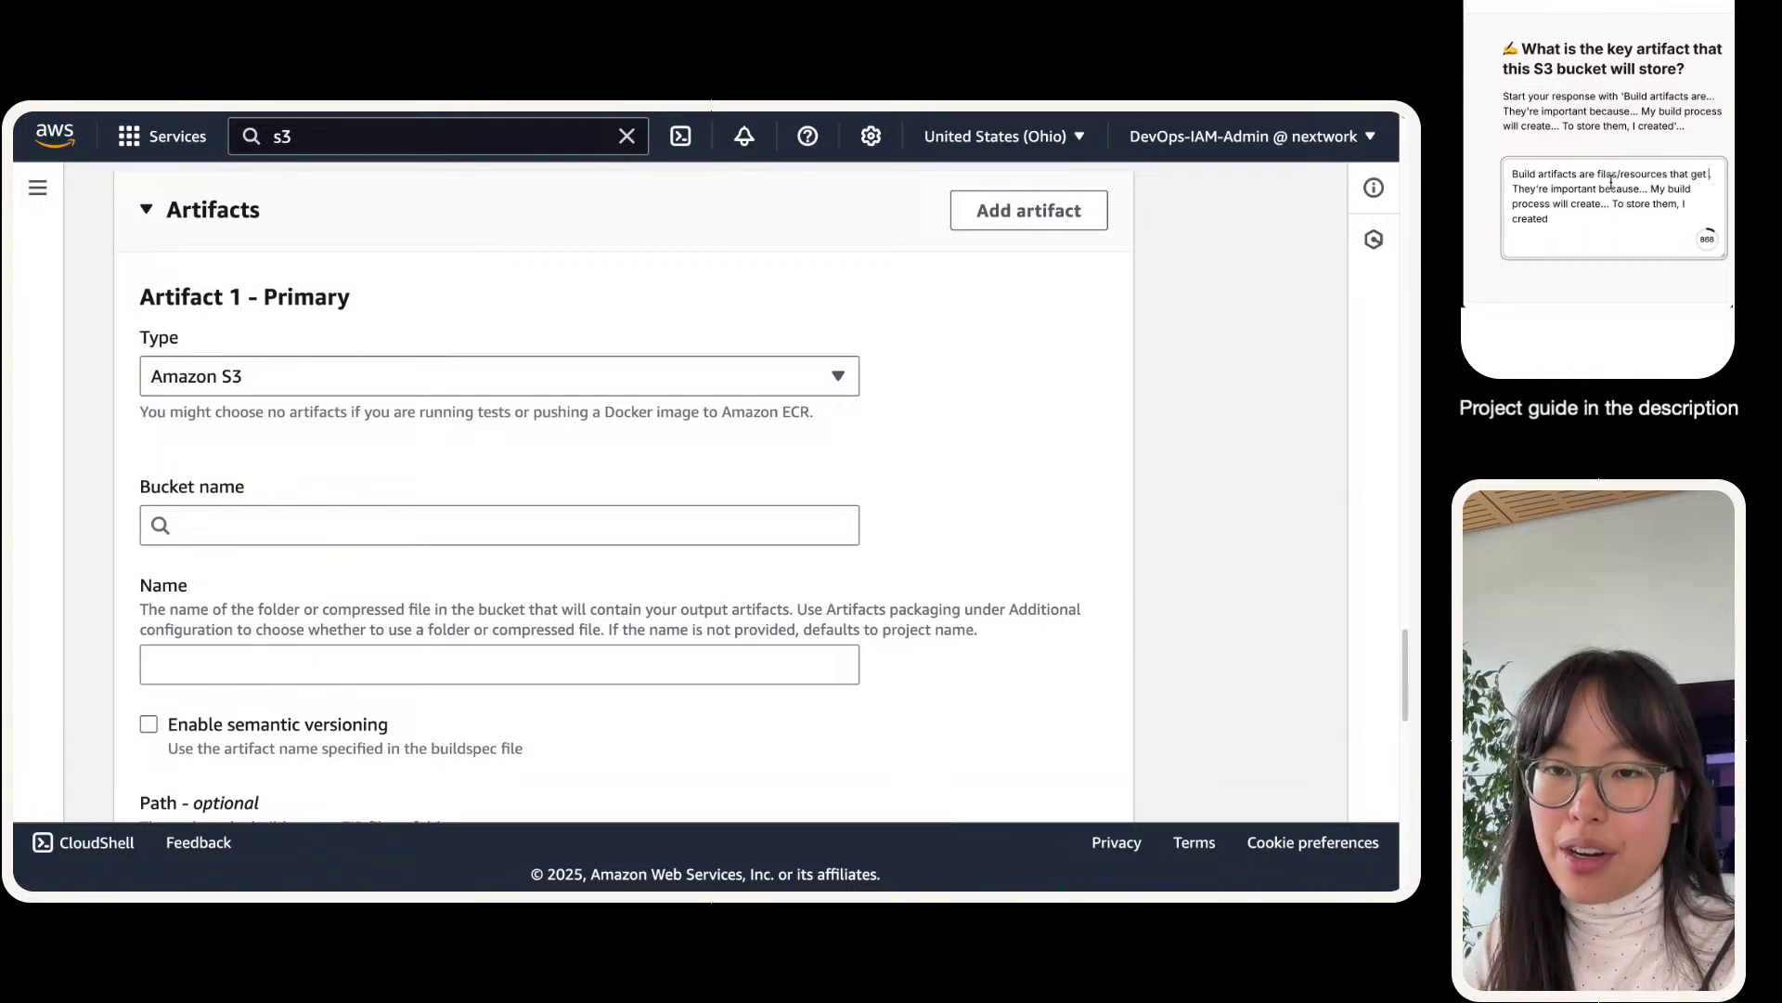
type("s a pat")
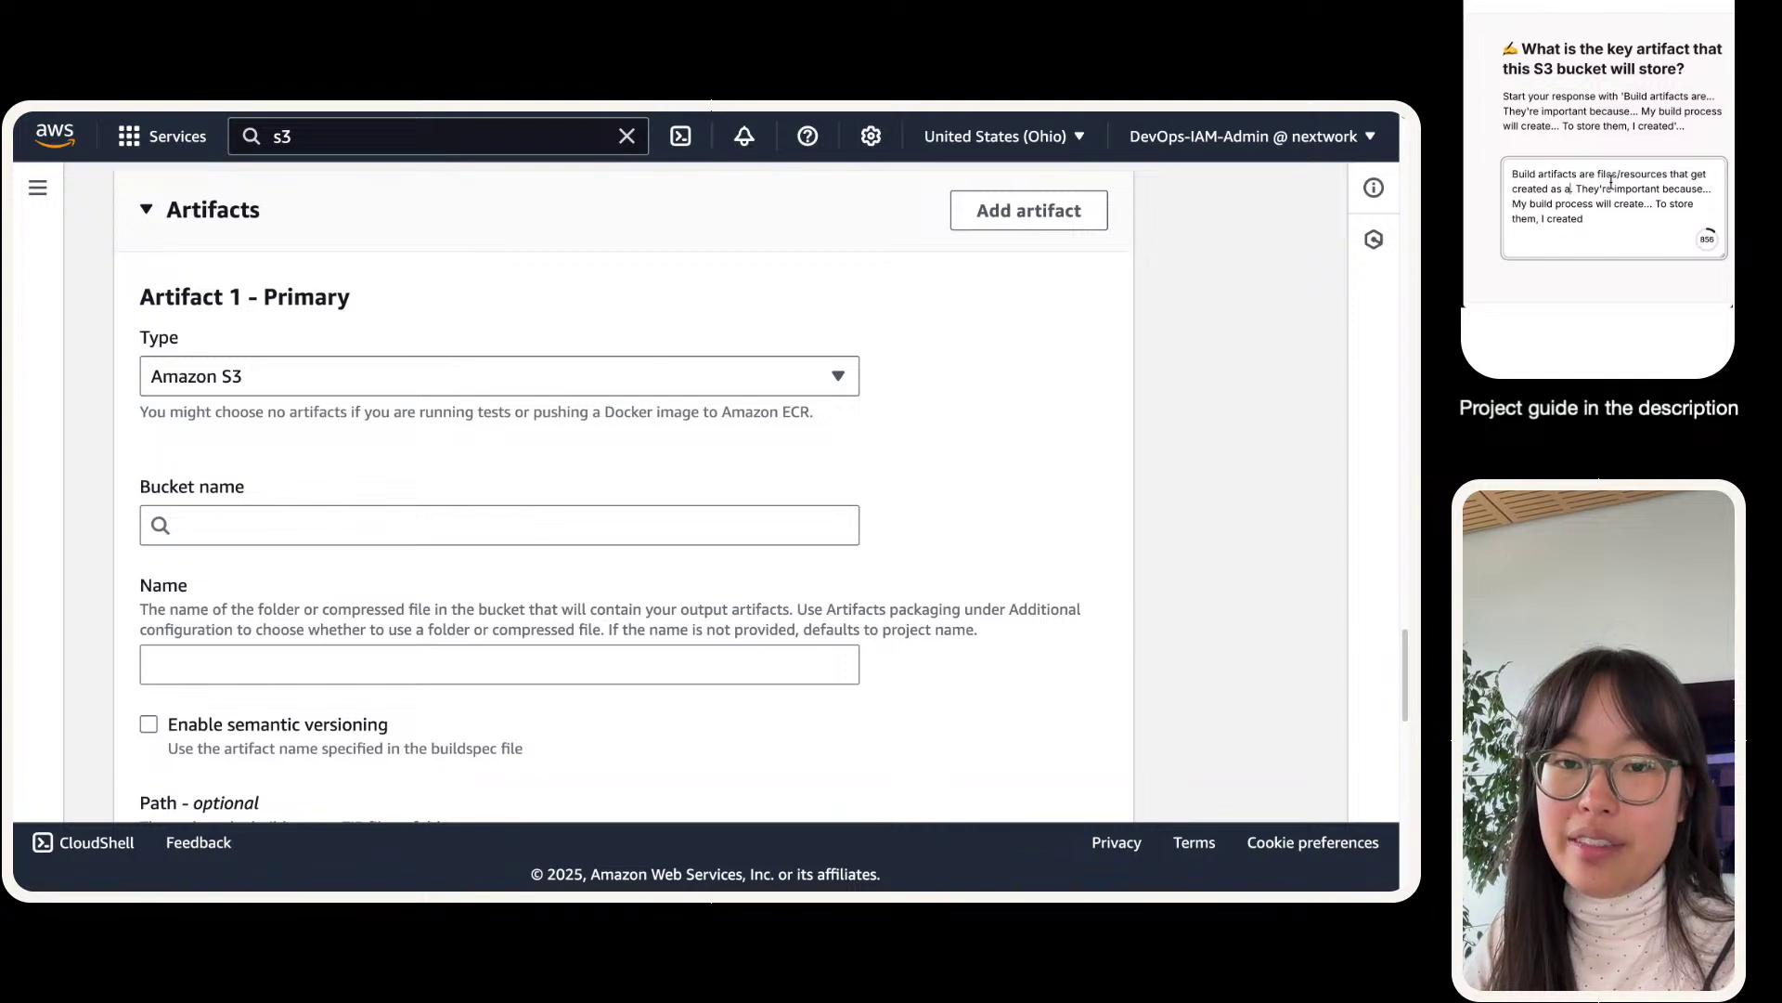
type("t of the C")
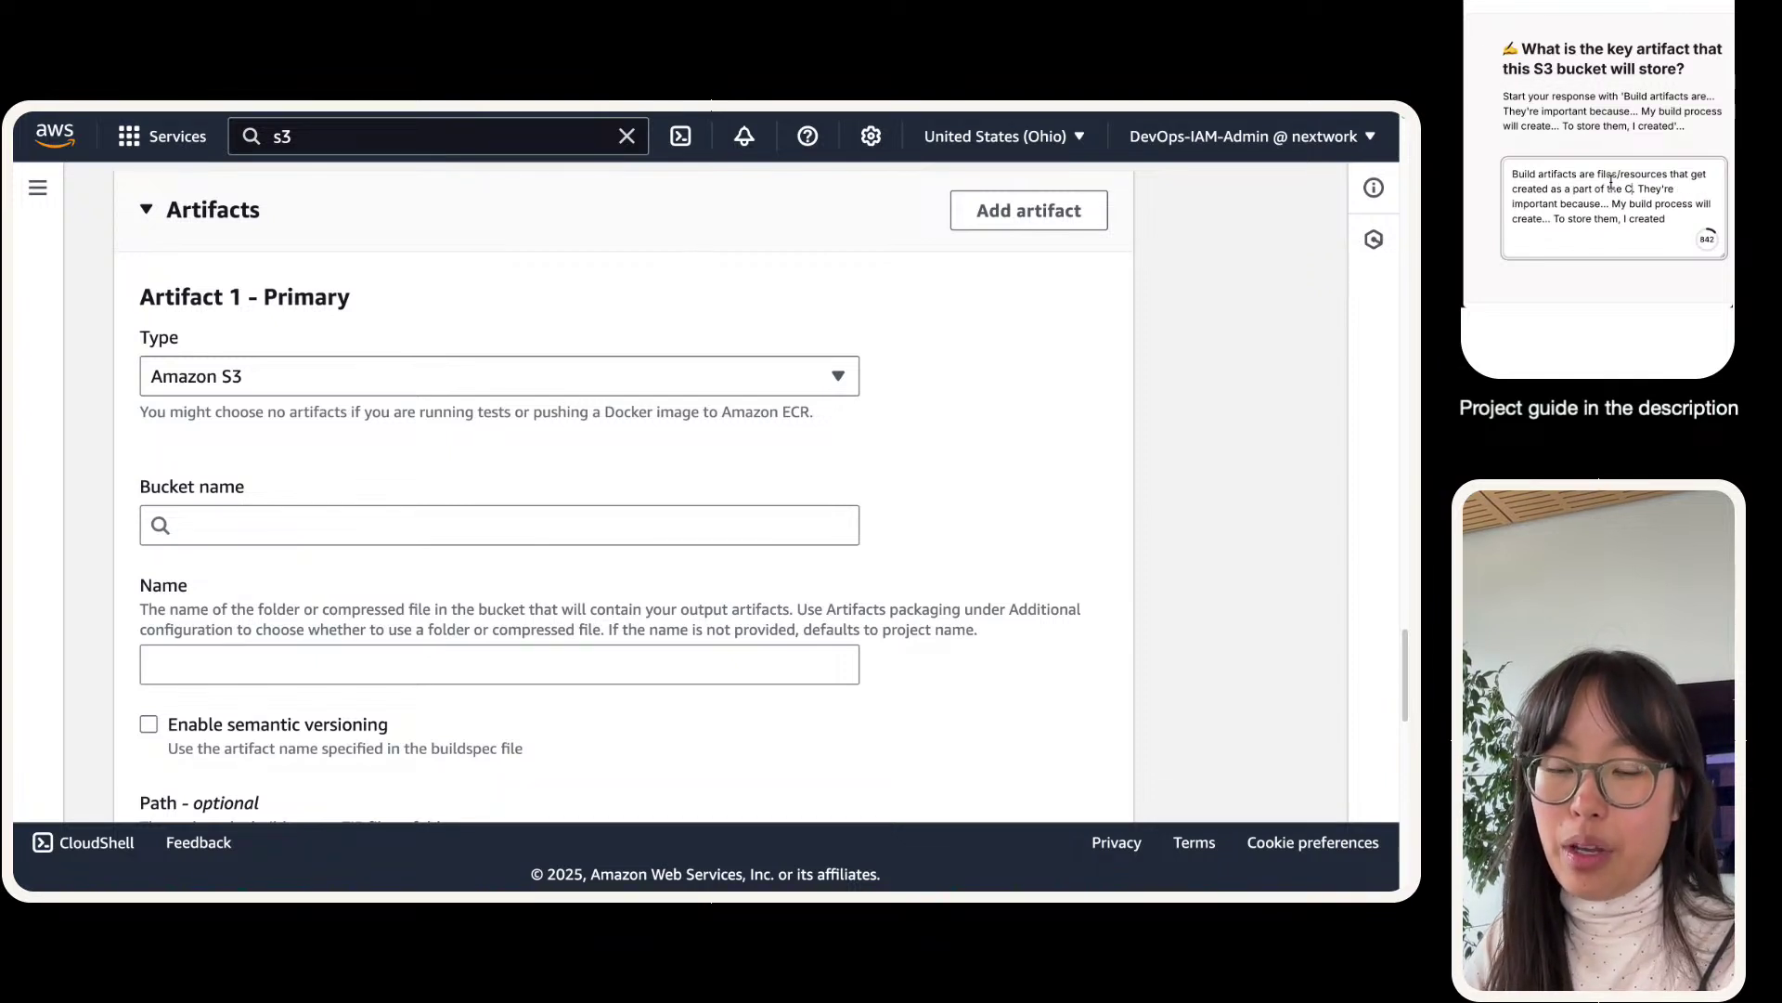
type("odeBuild")
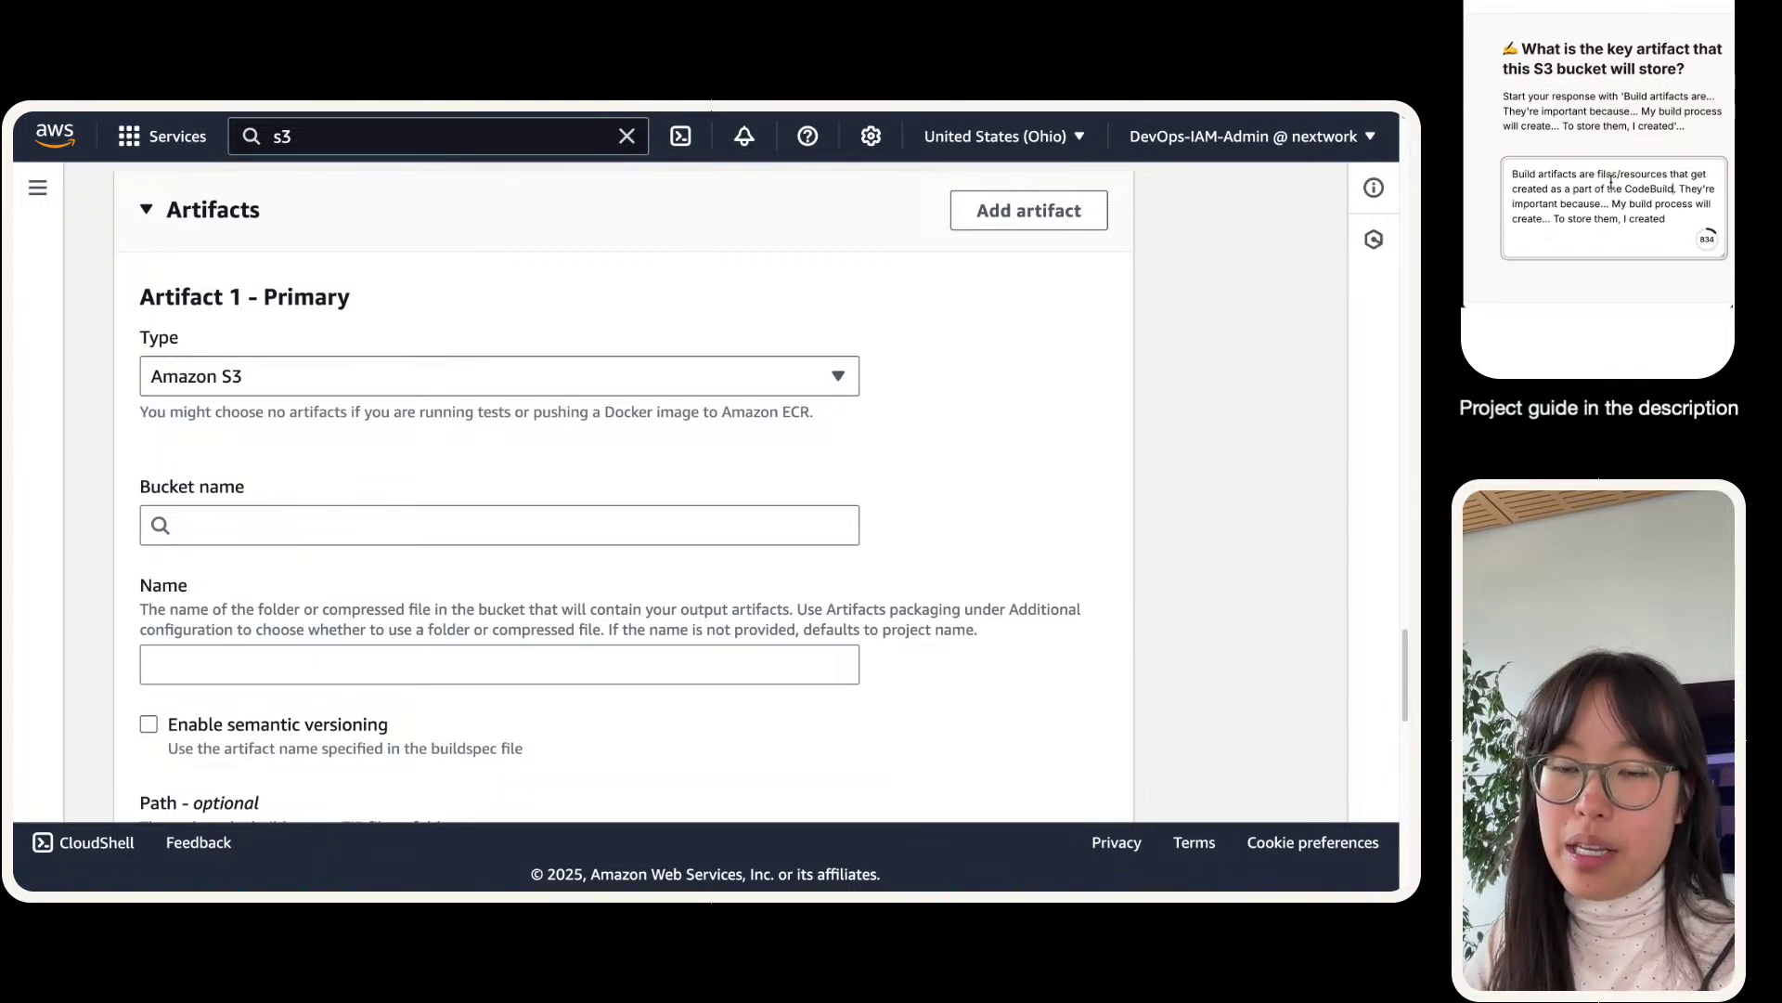
type(".")
key("BackSpace")
key("BackSpace")
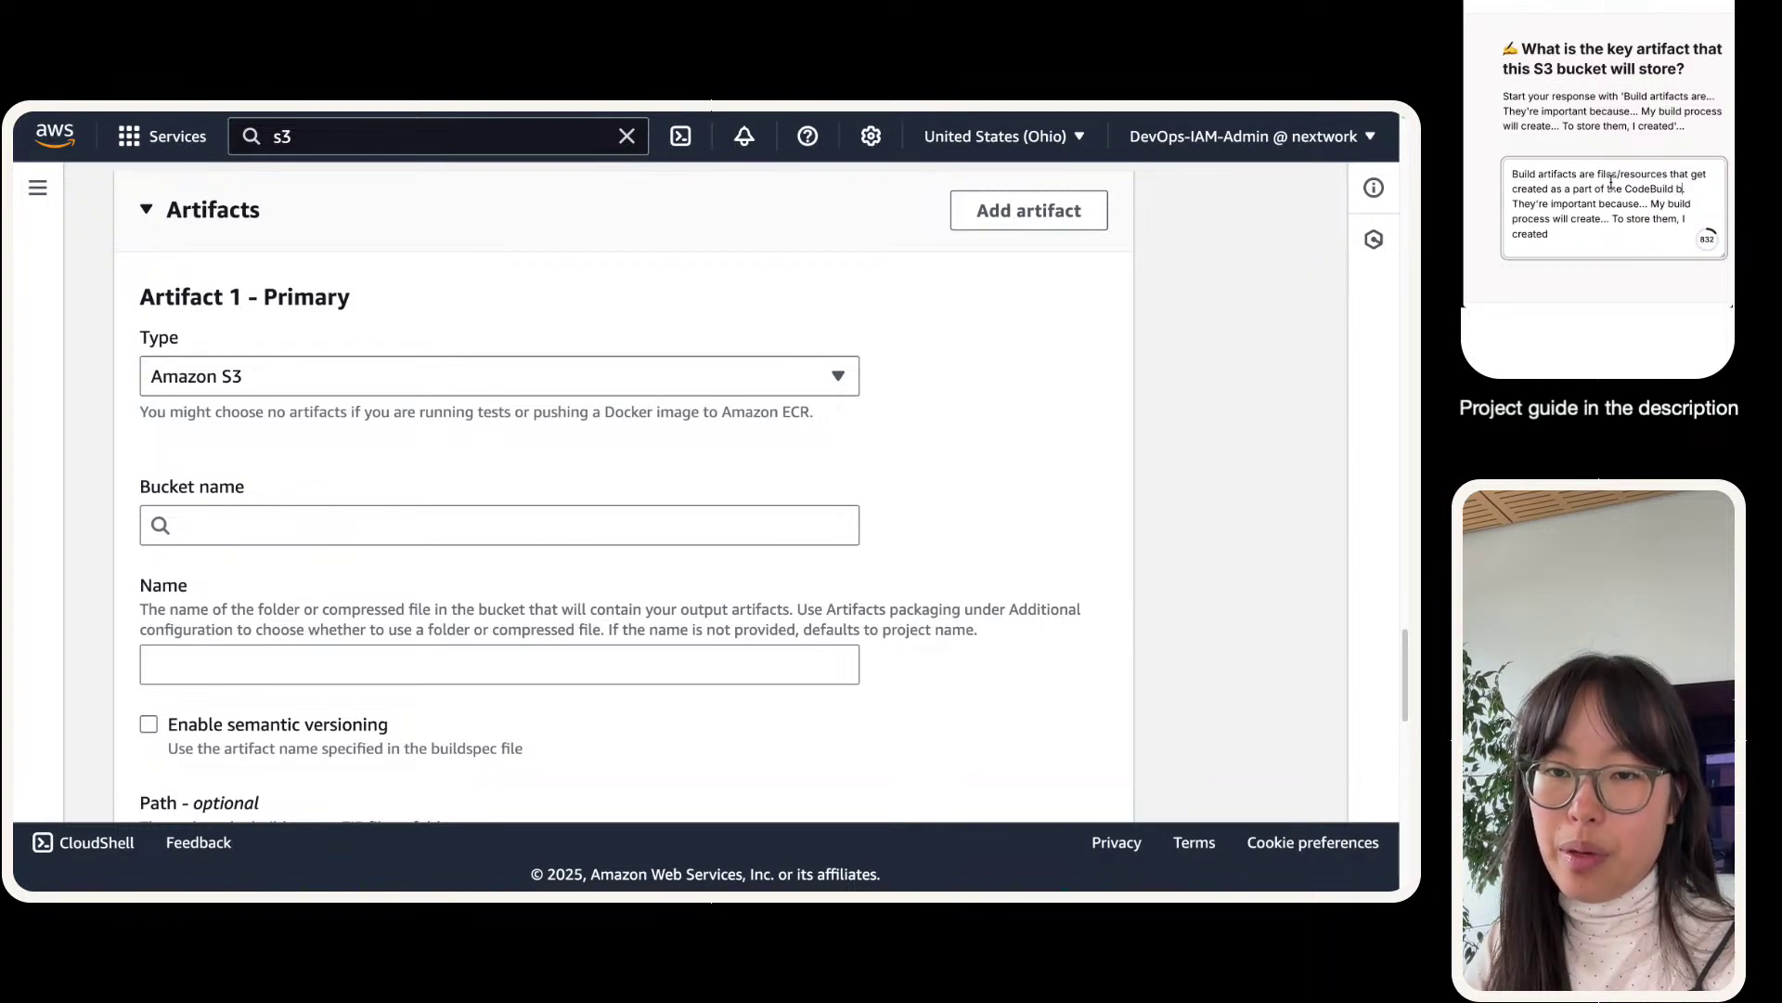
type("roce")
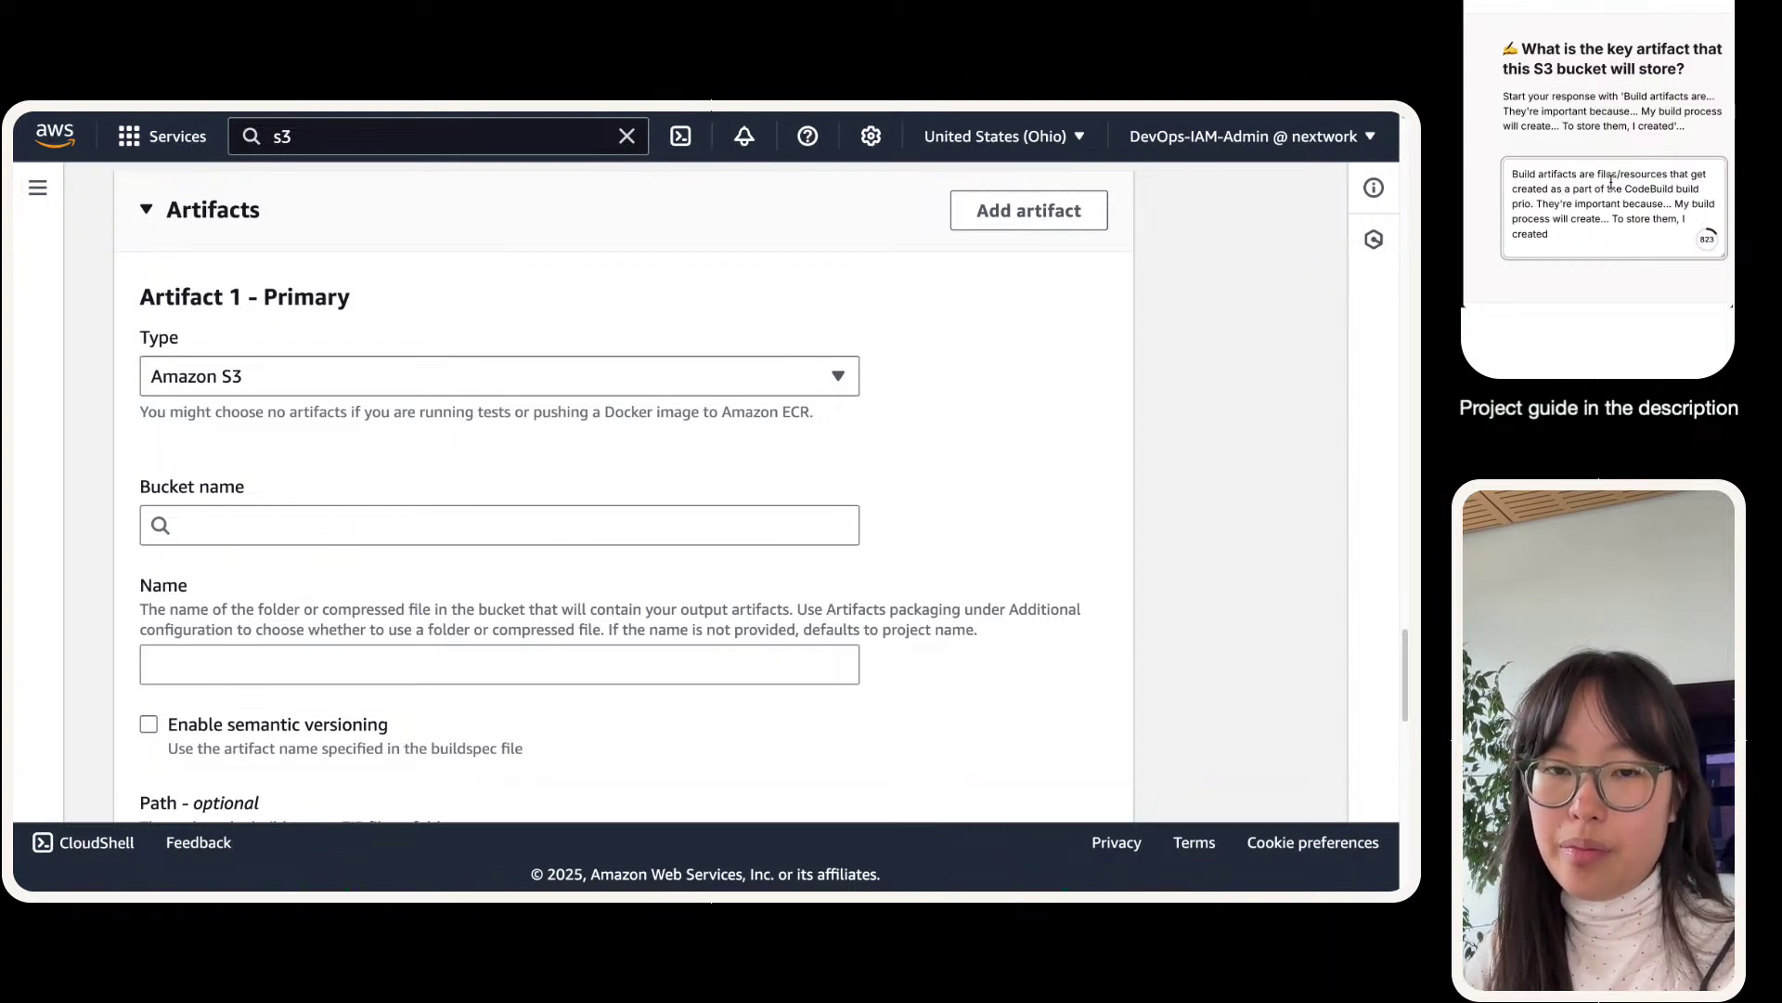
type("ss. They're impor")
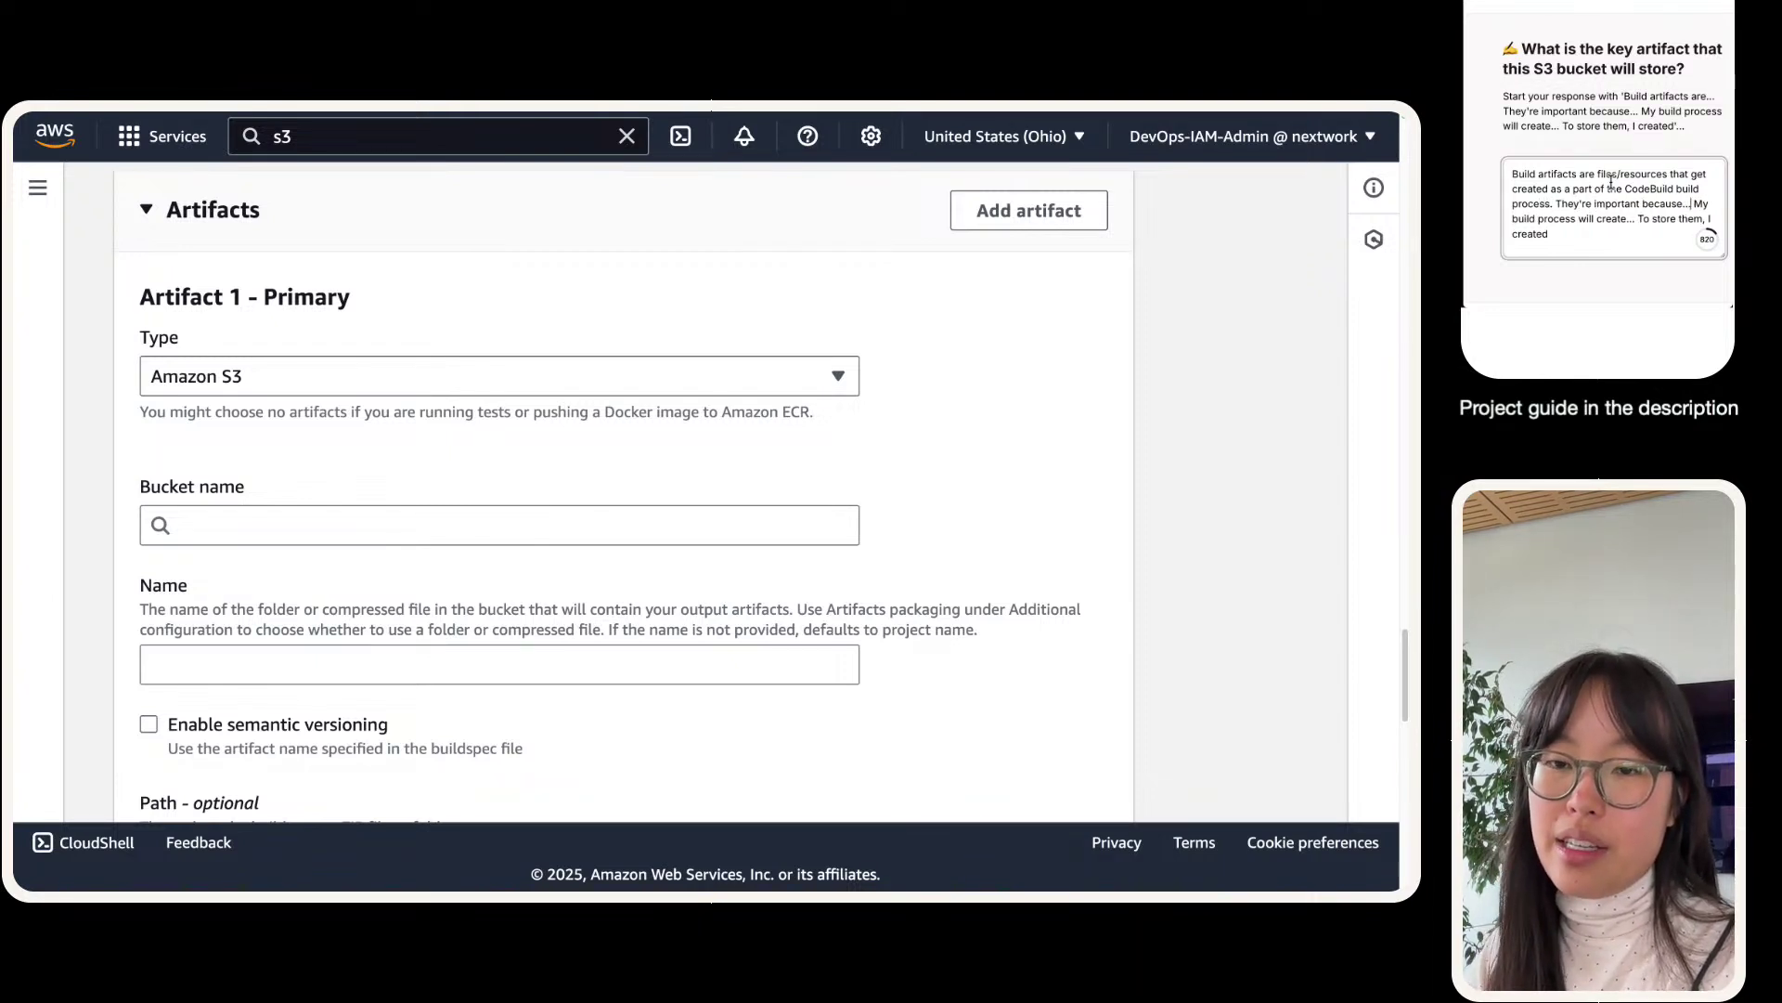
type("tant because they represe")
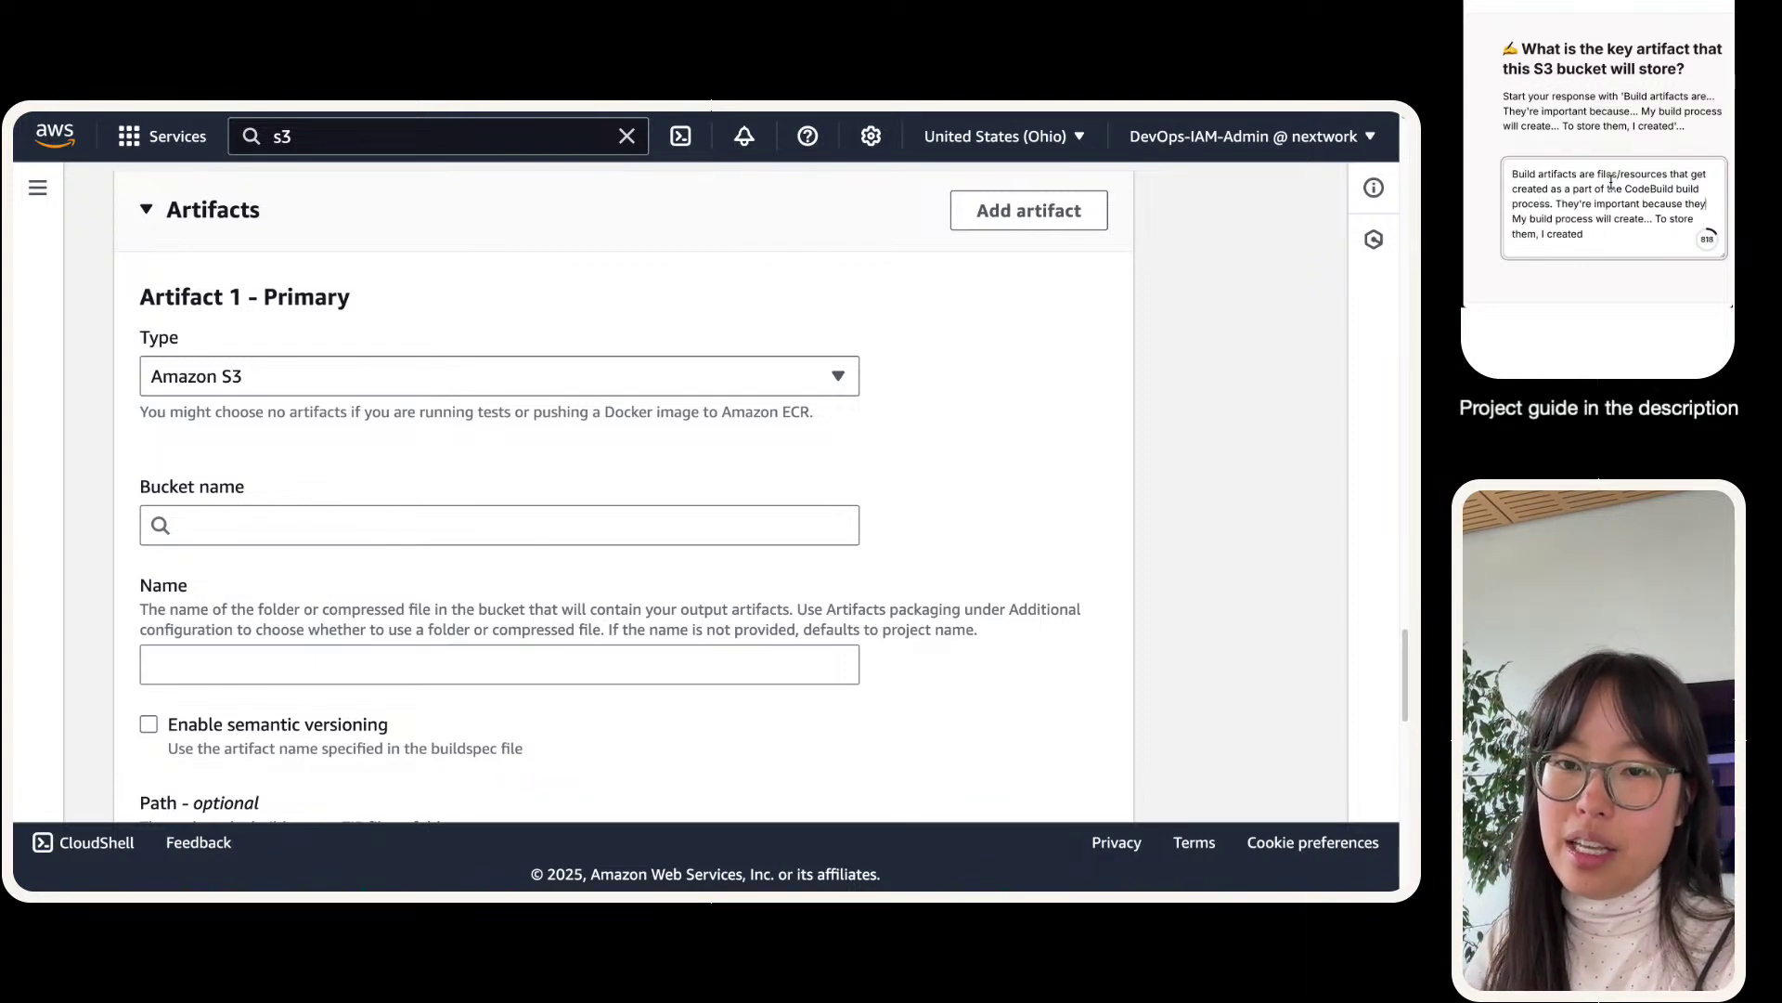
type("nt ")
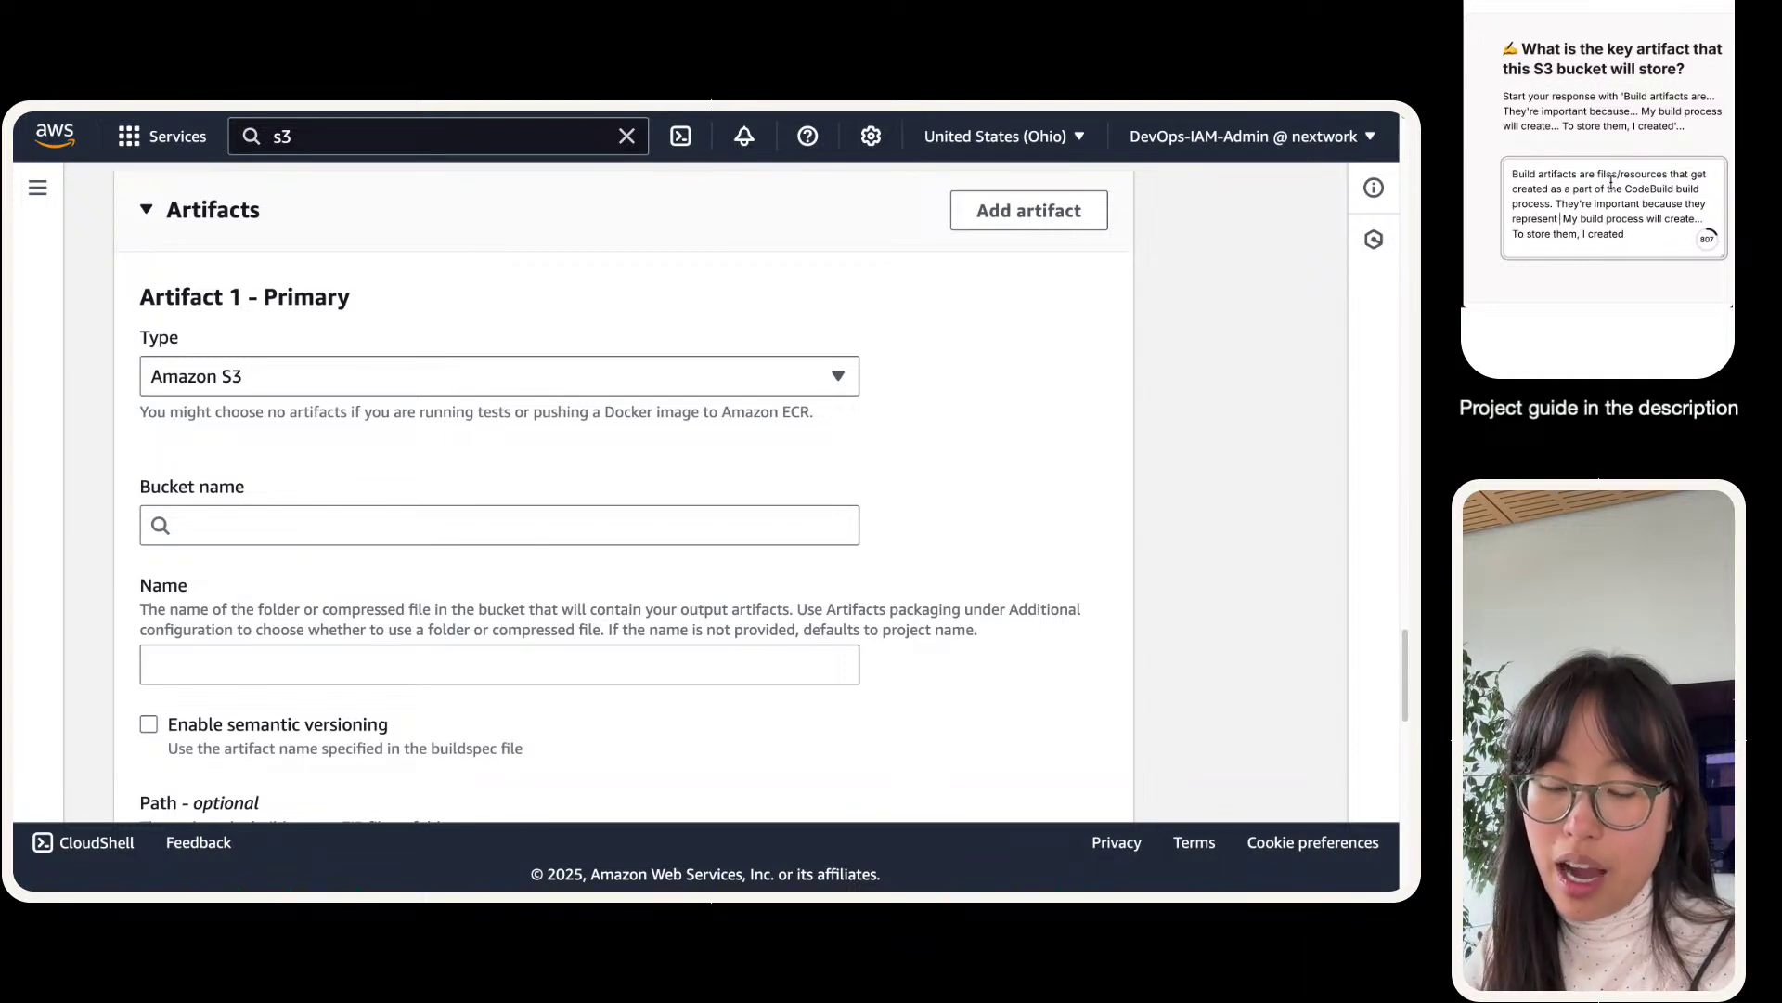
type("artifcats")
key("BackSpace")
key("BackSpace")
key("BackSpace")
key("BackSpace")
key("BackSpace")
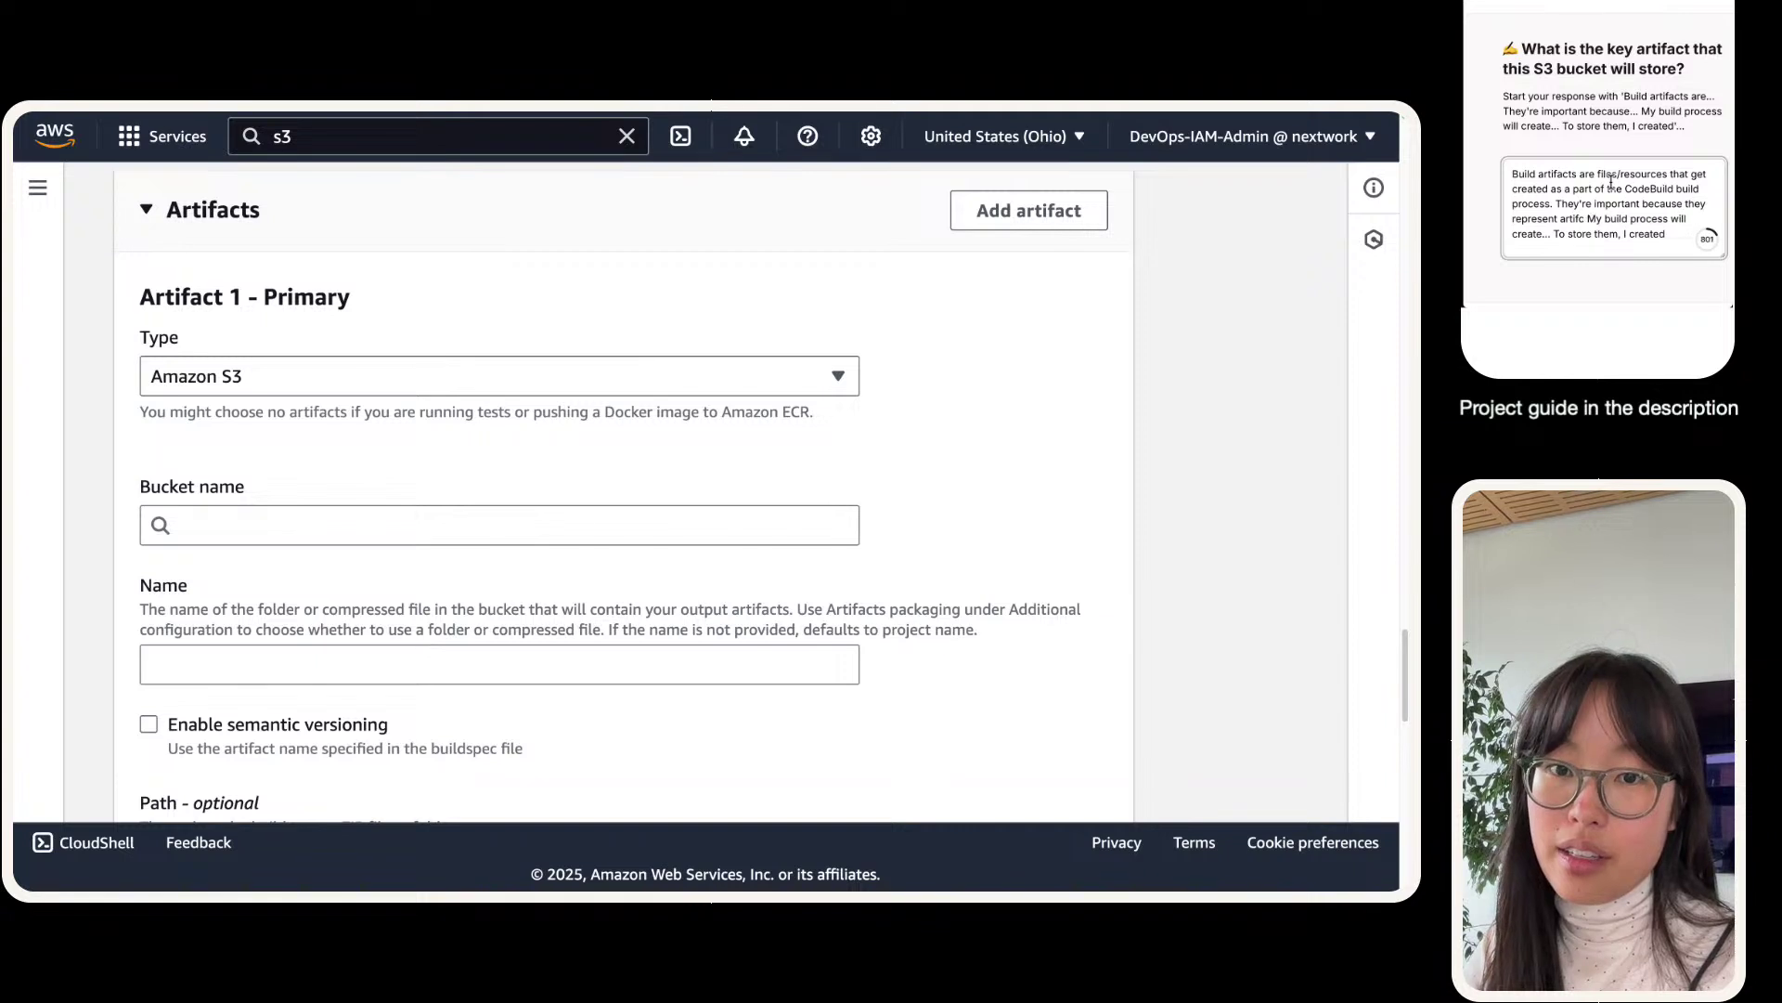
type("act")
type("s that need be us")
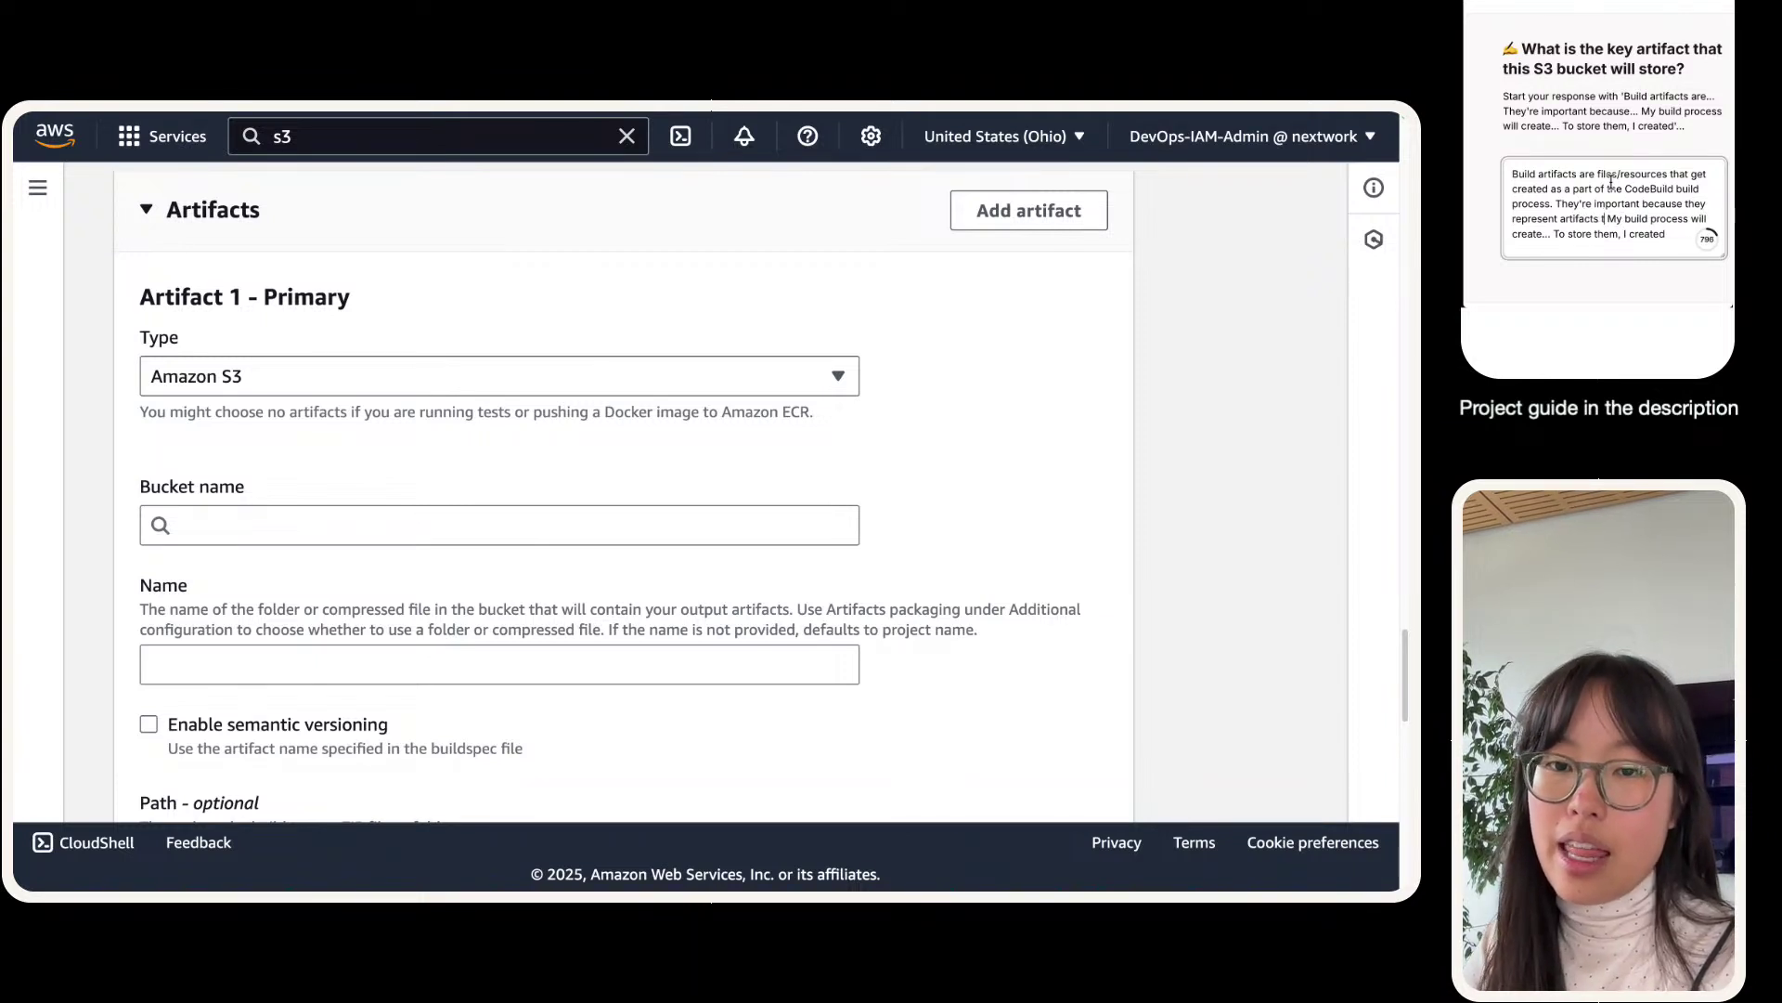
type("ed l")
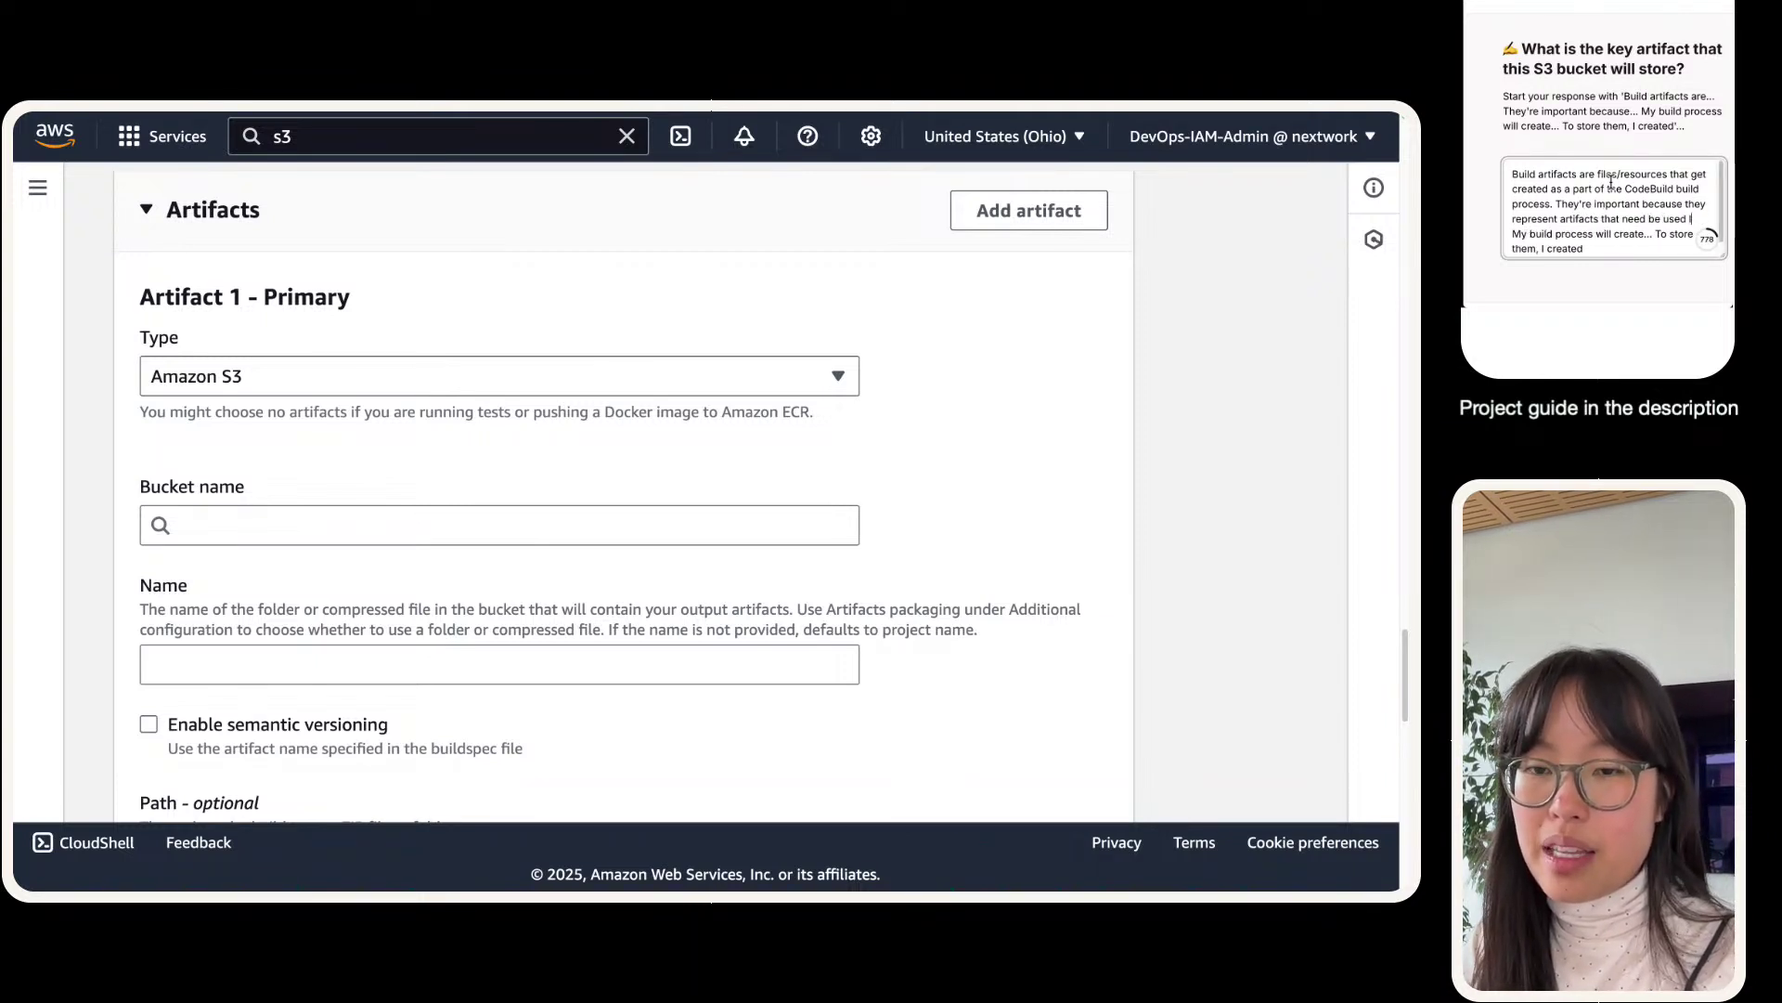
type("ater on in the CI/CD")
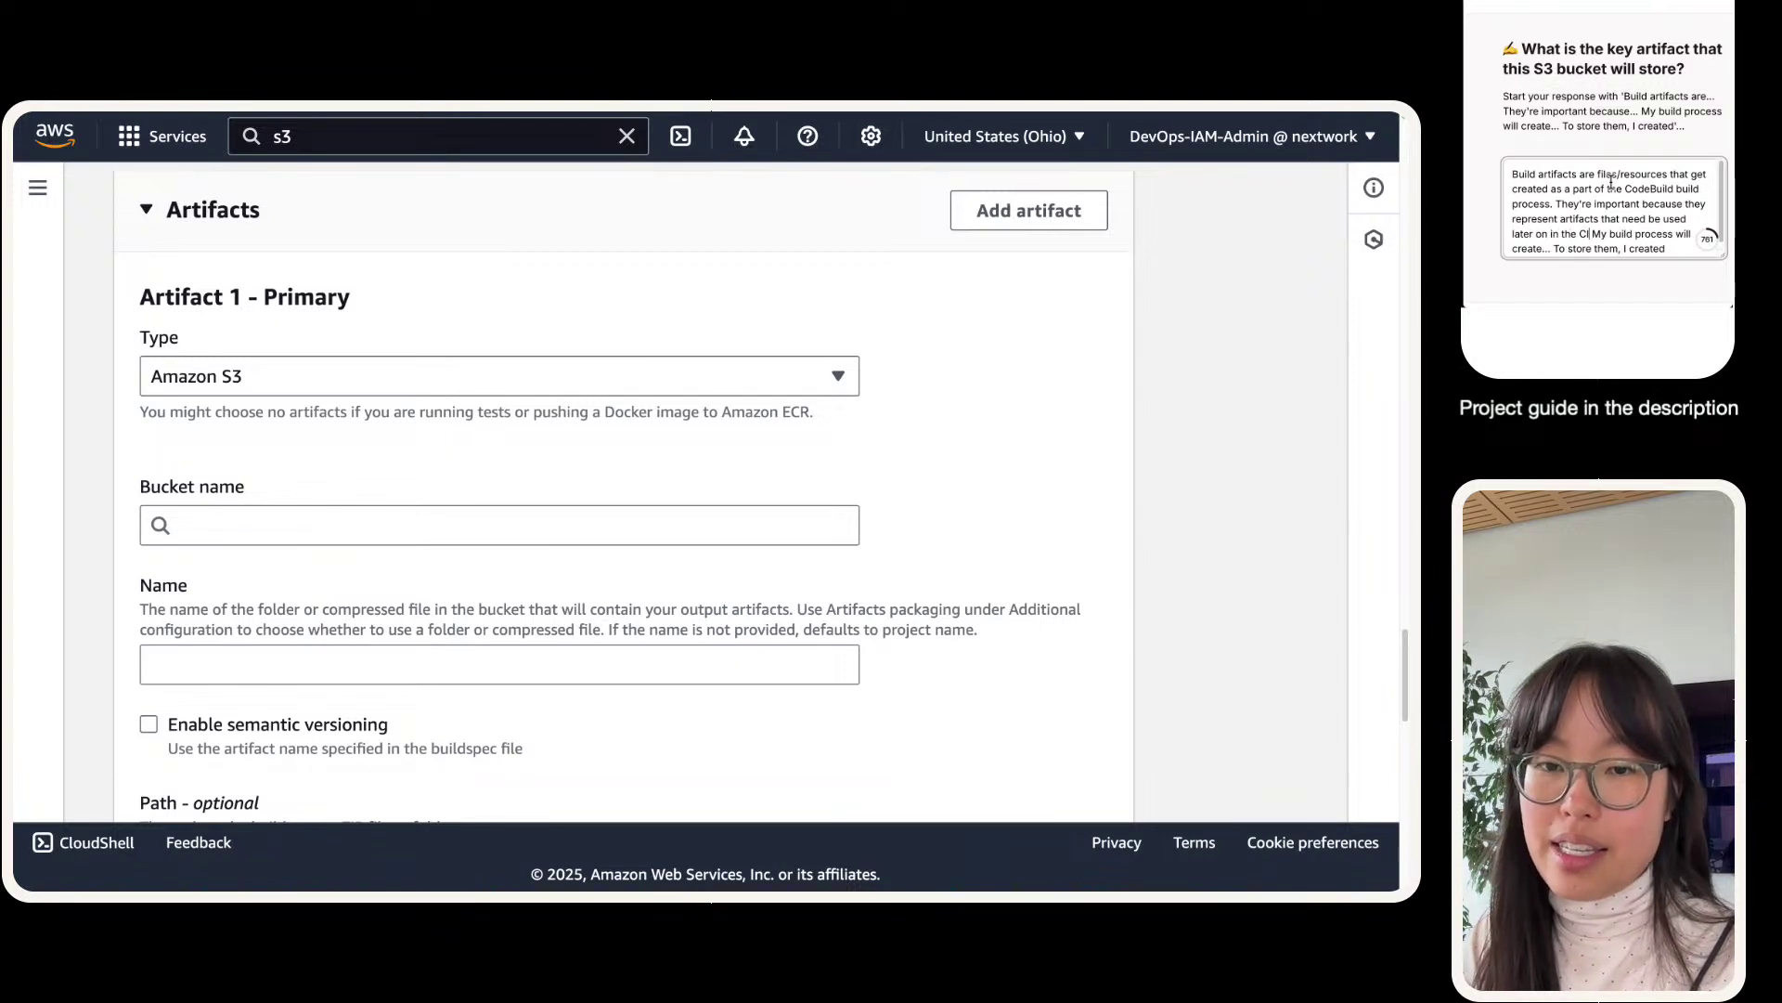
type(" pipeline.")
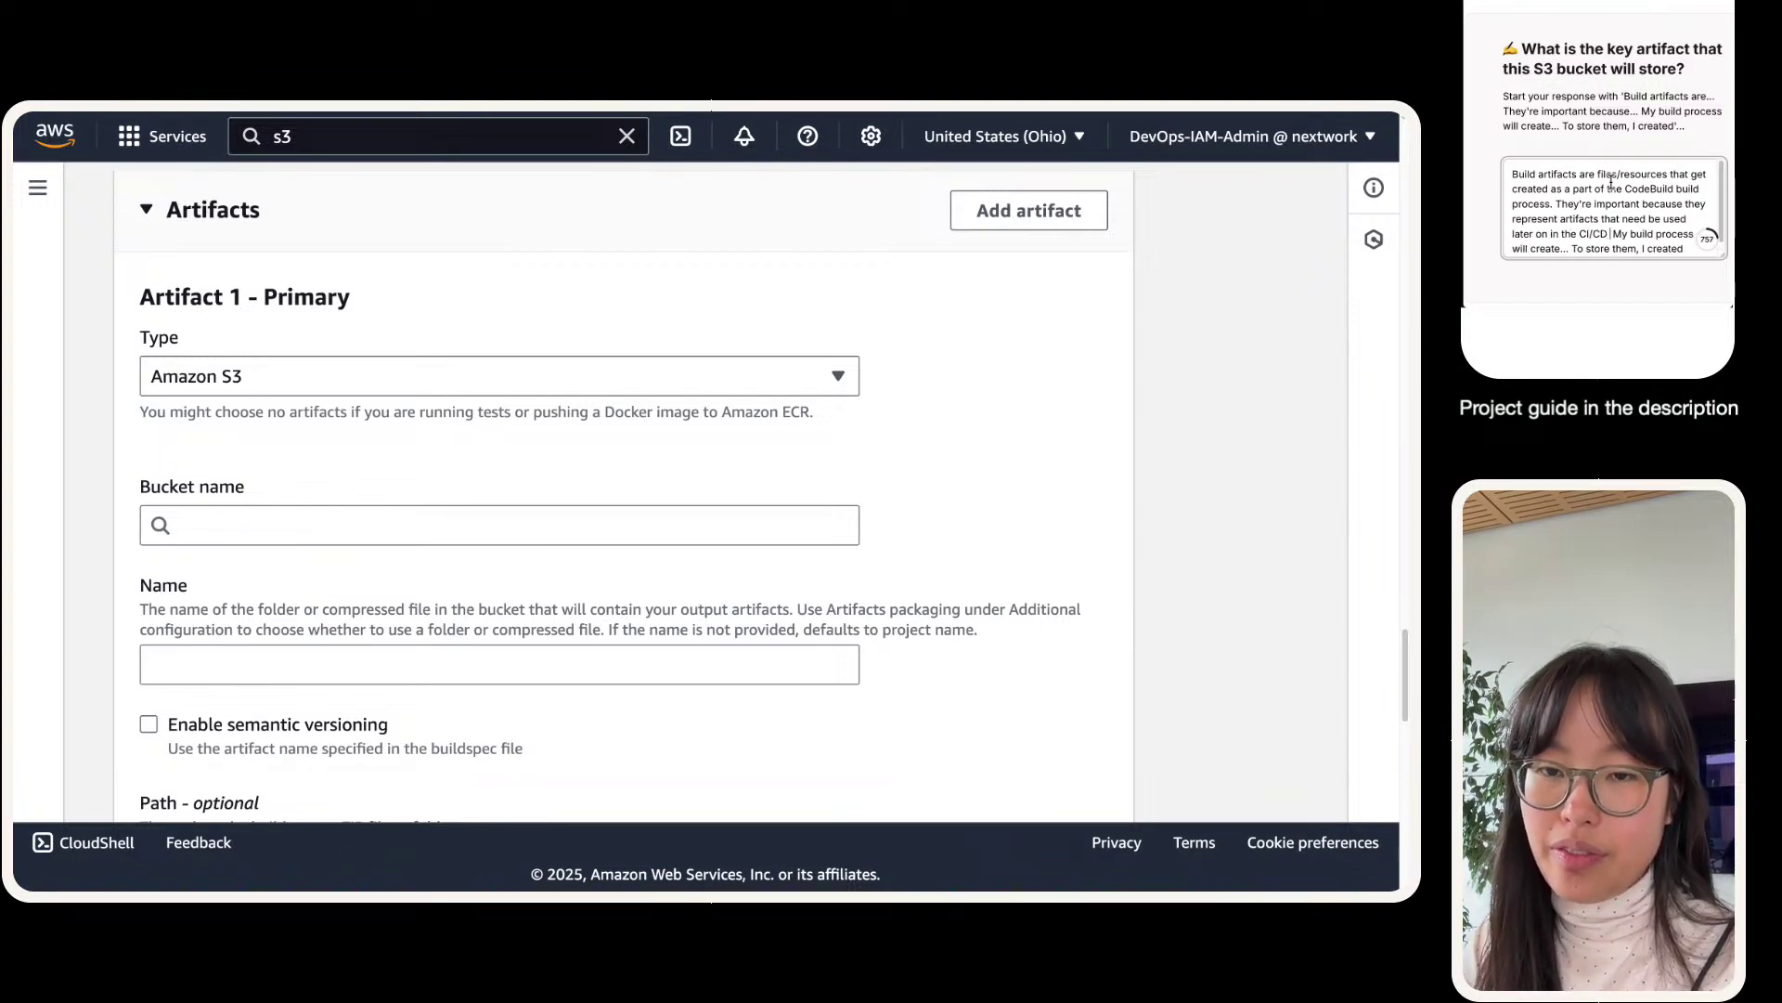
type(".")
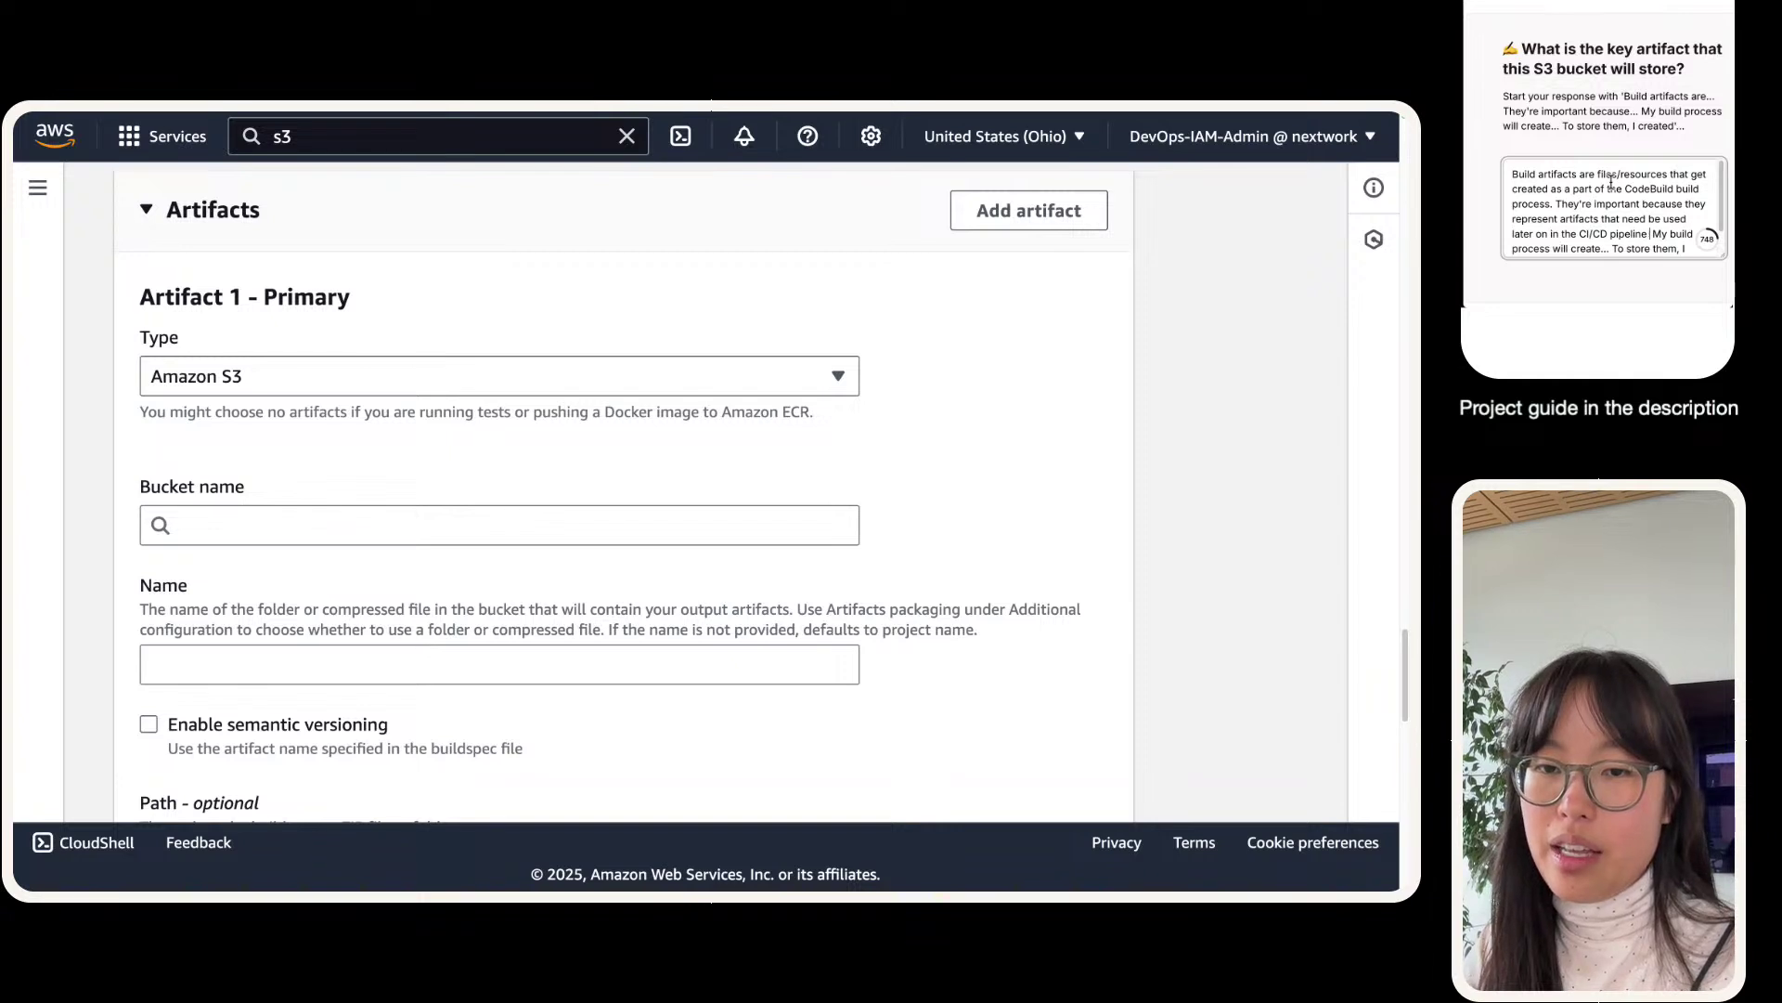
type("-")
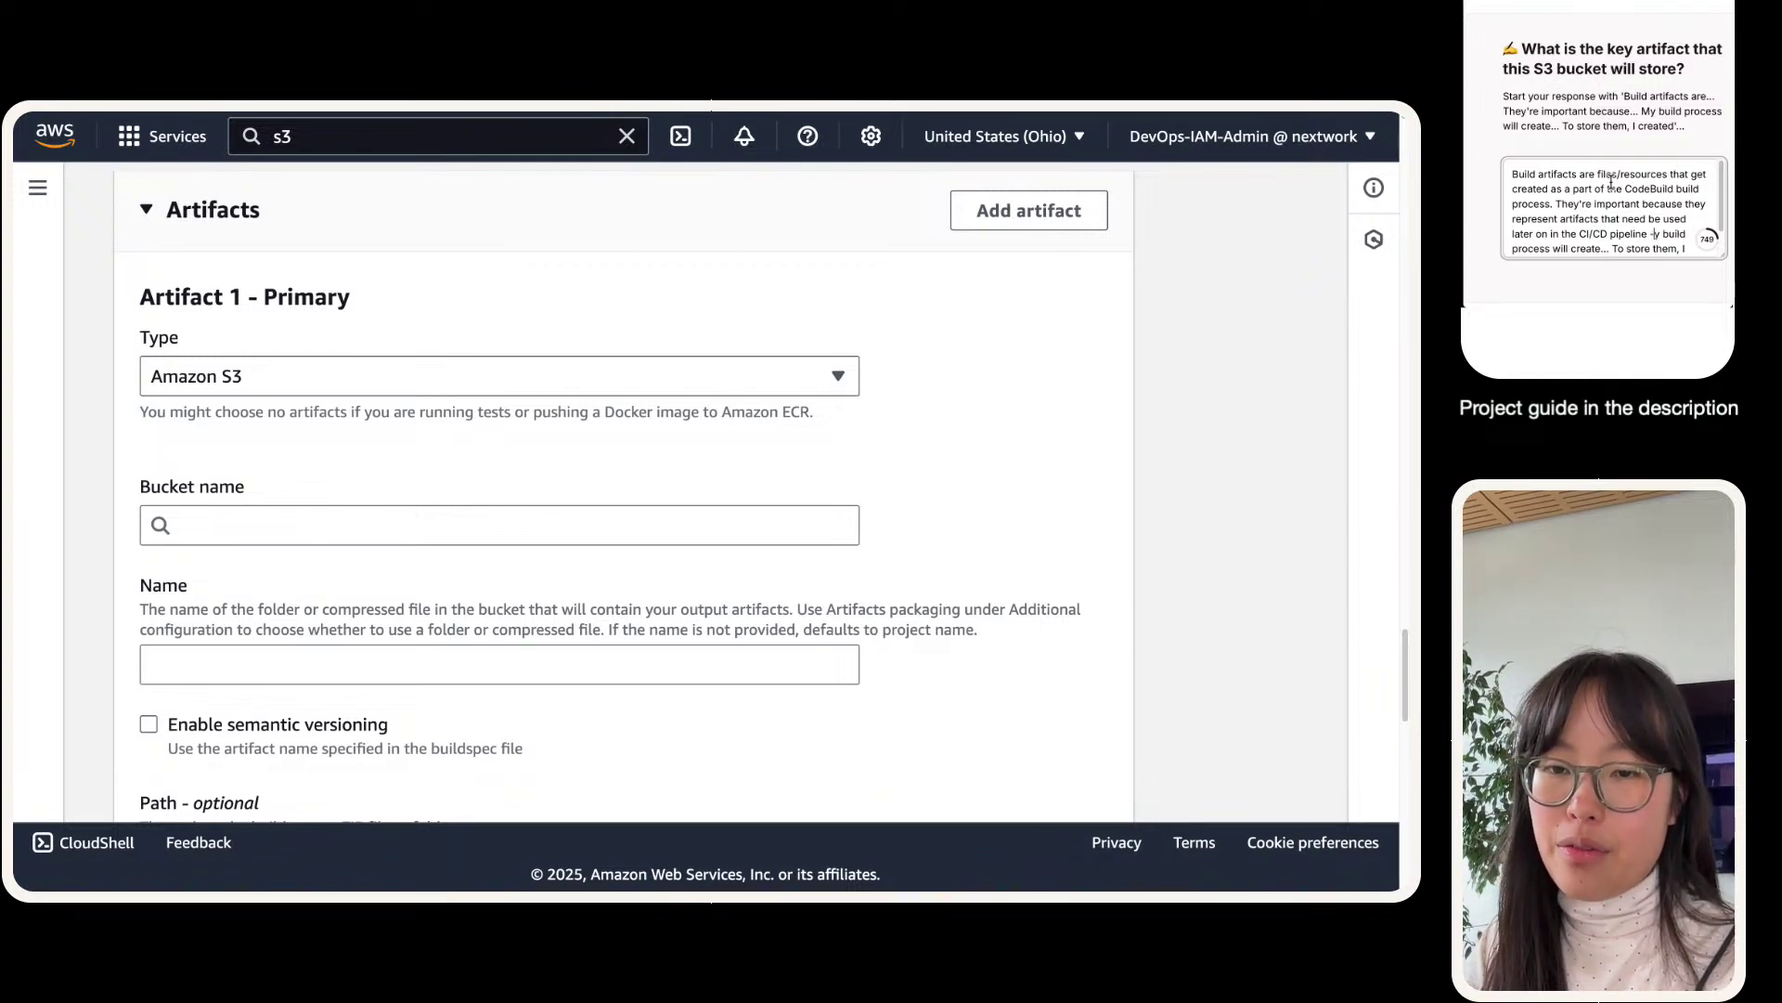
type("for example, our")
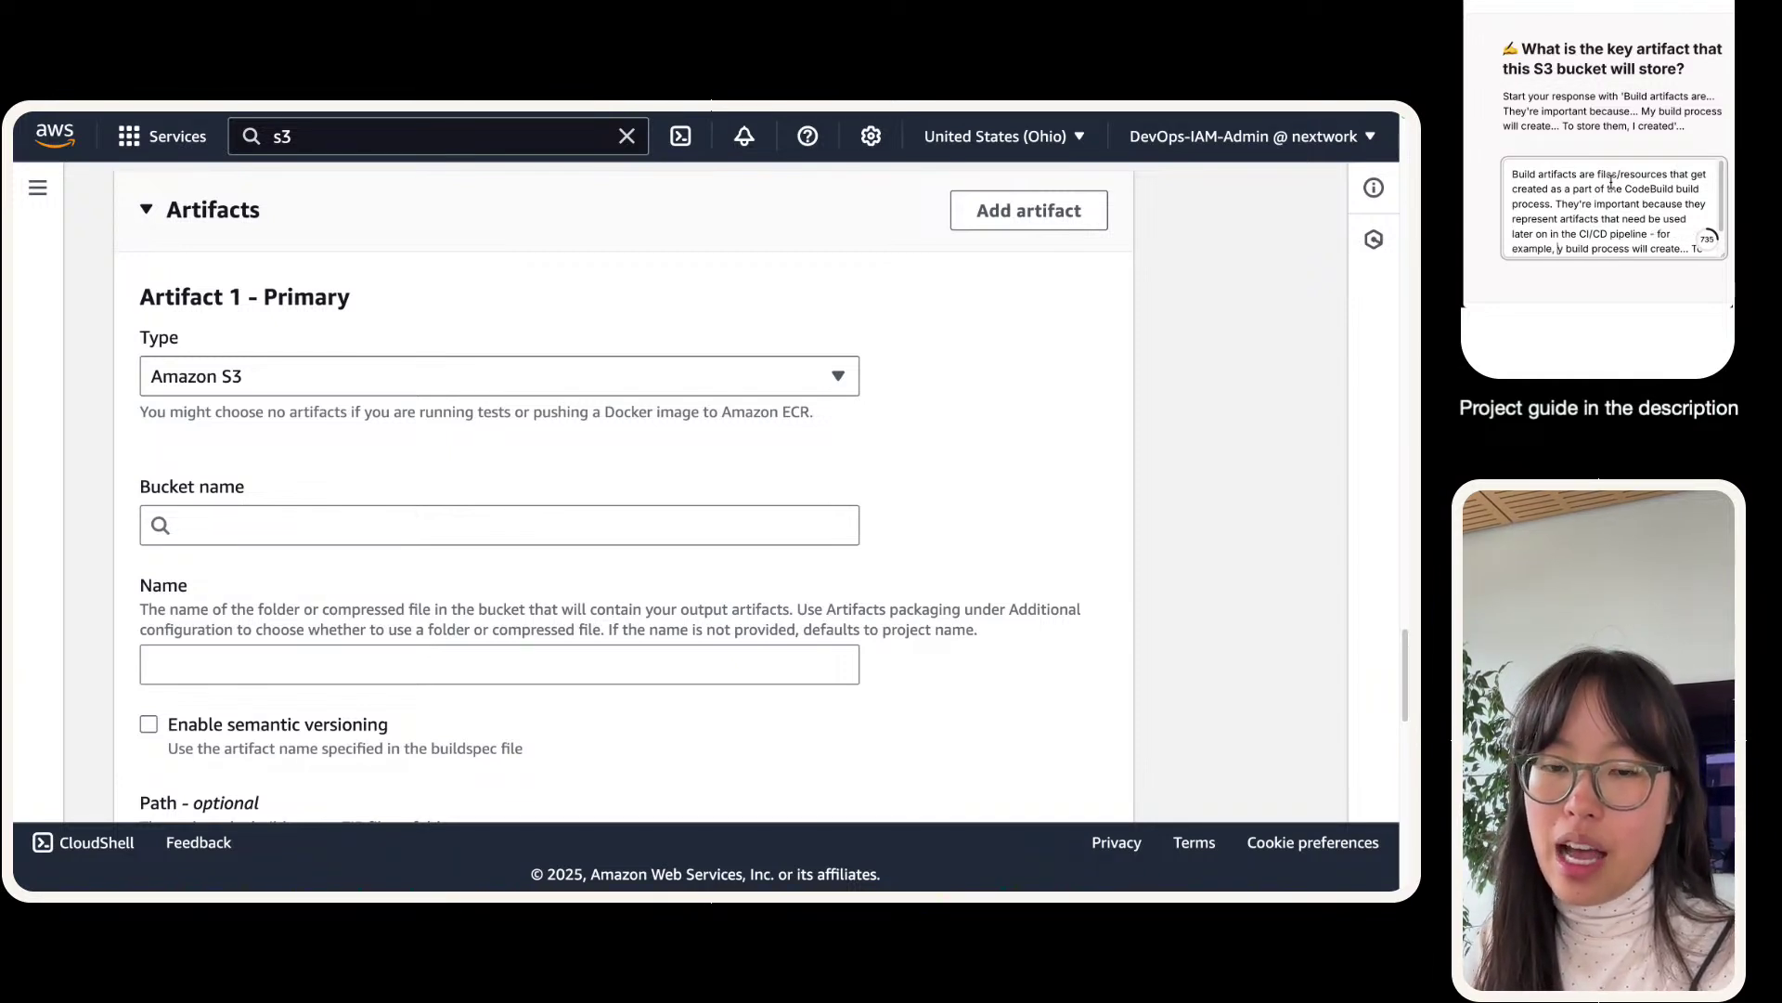
key("Delete")
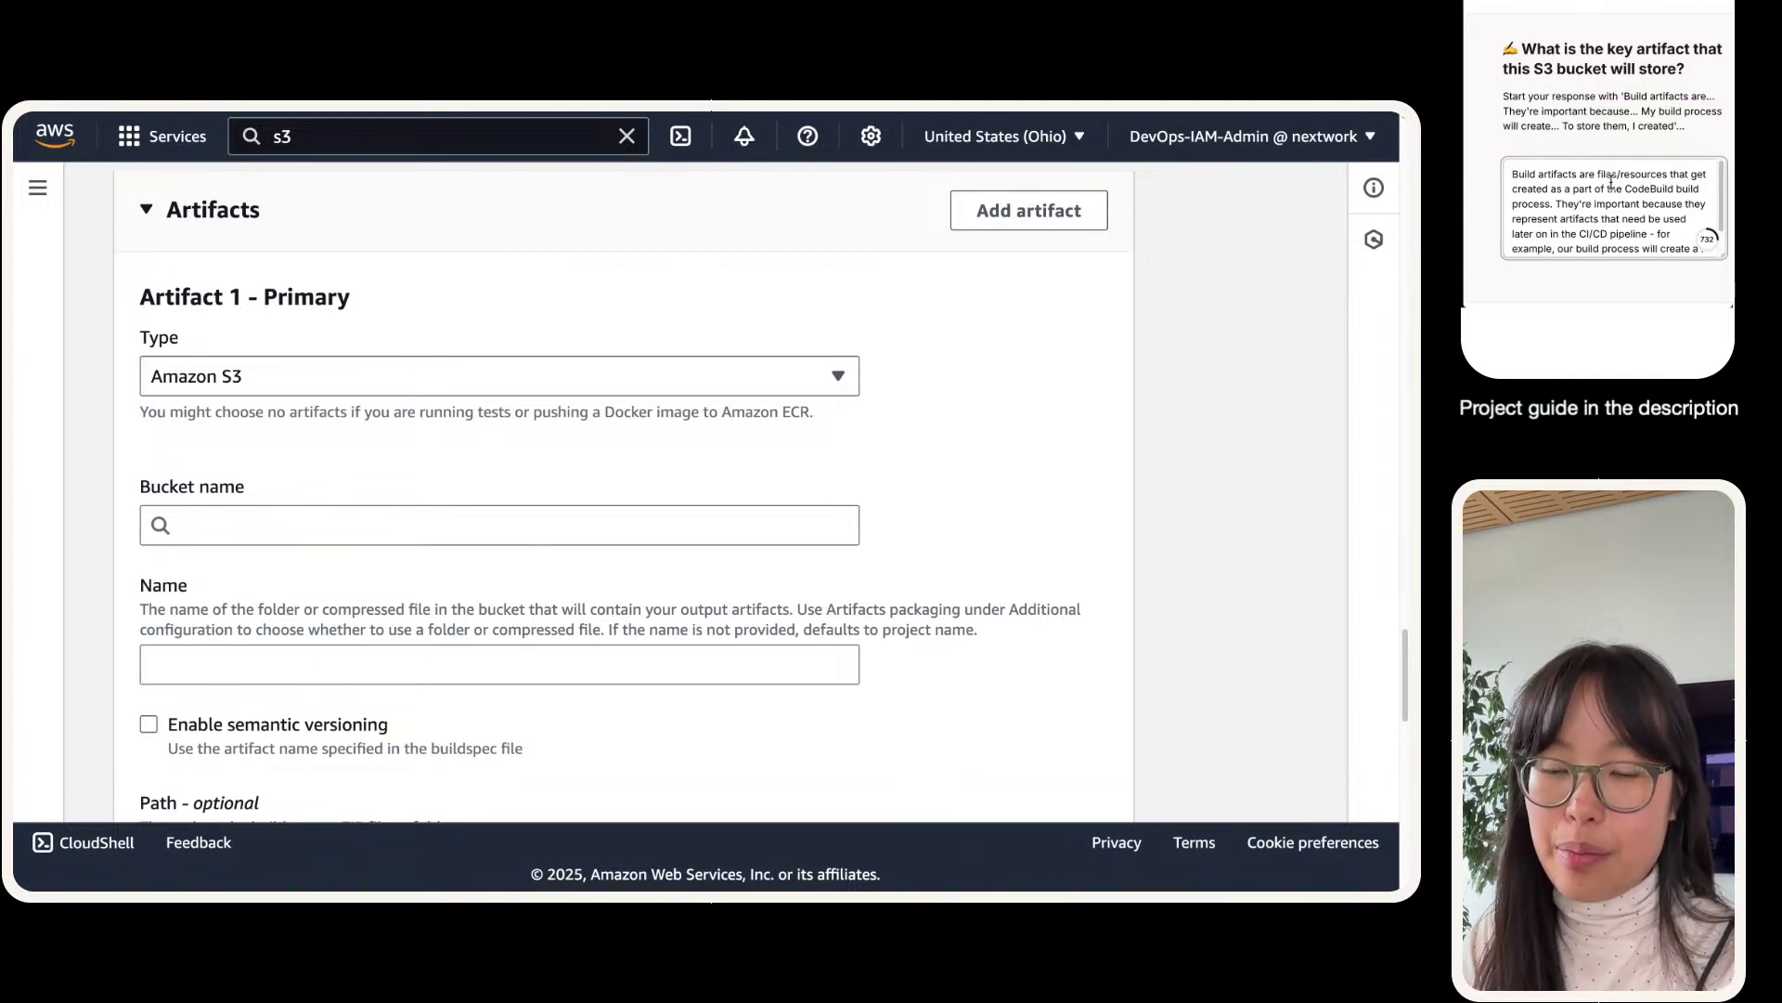
type("compressed file")
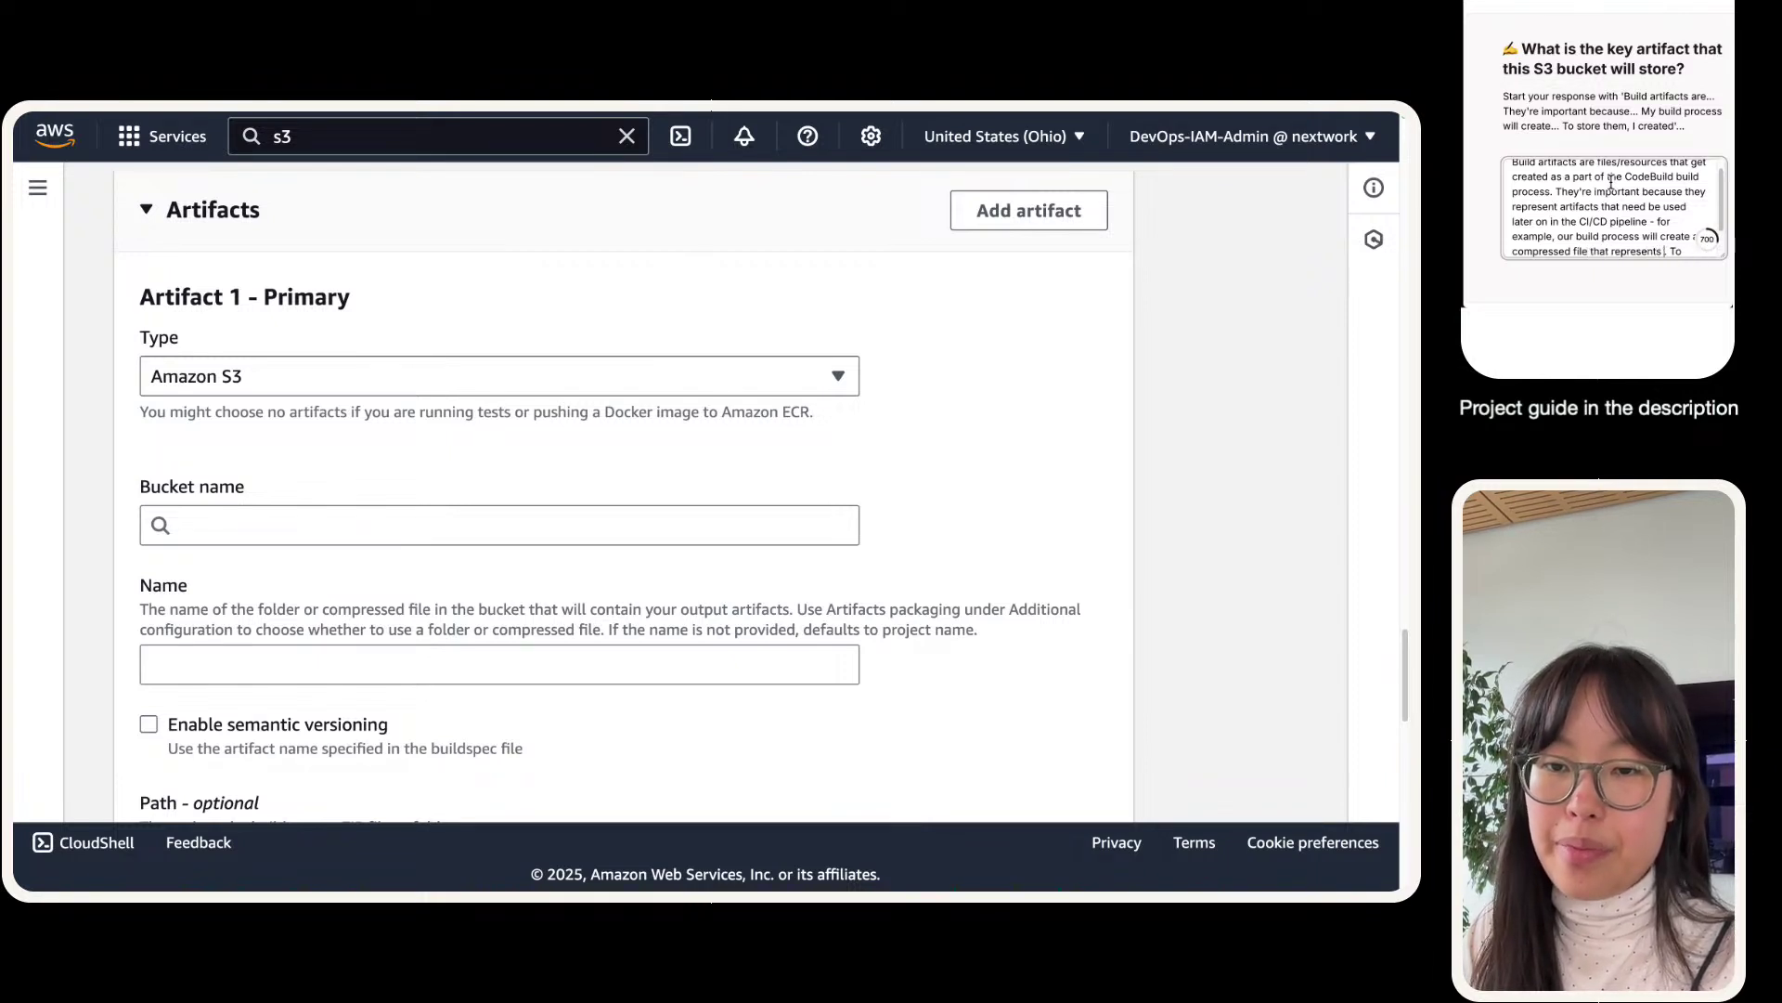
type(" that represents our web app - and")
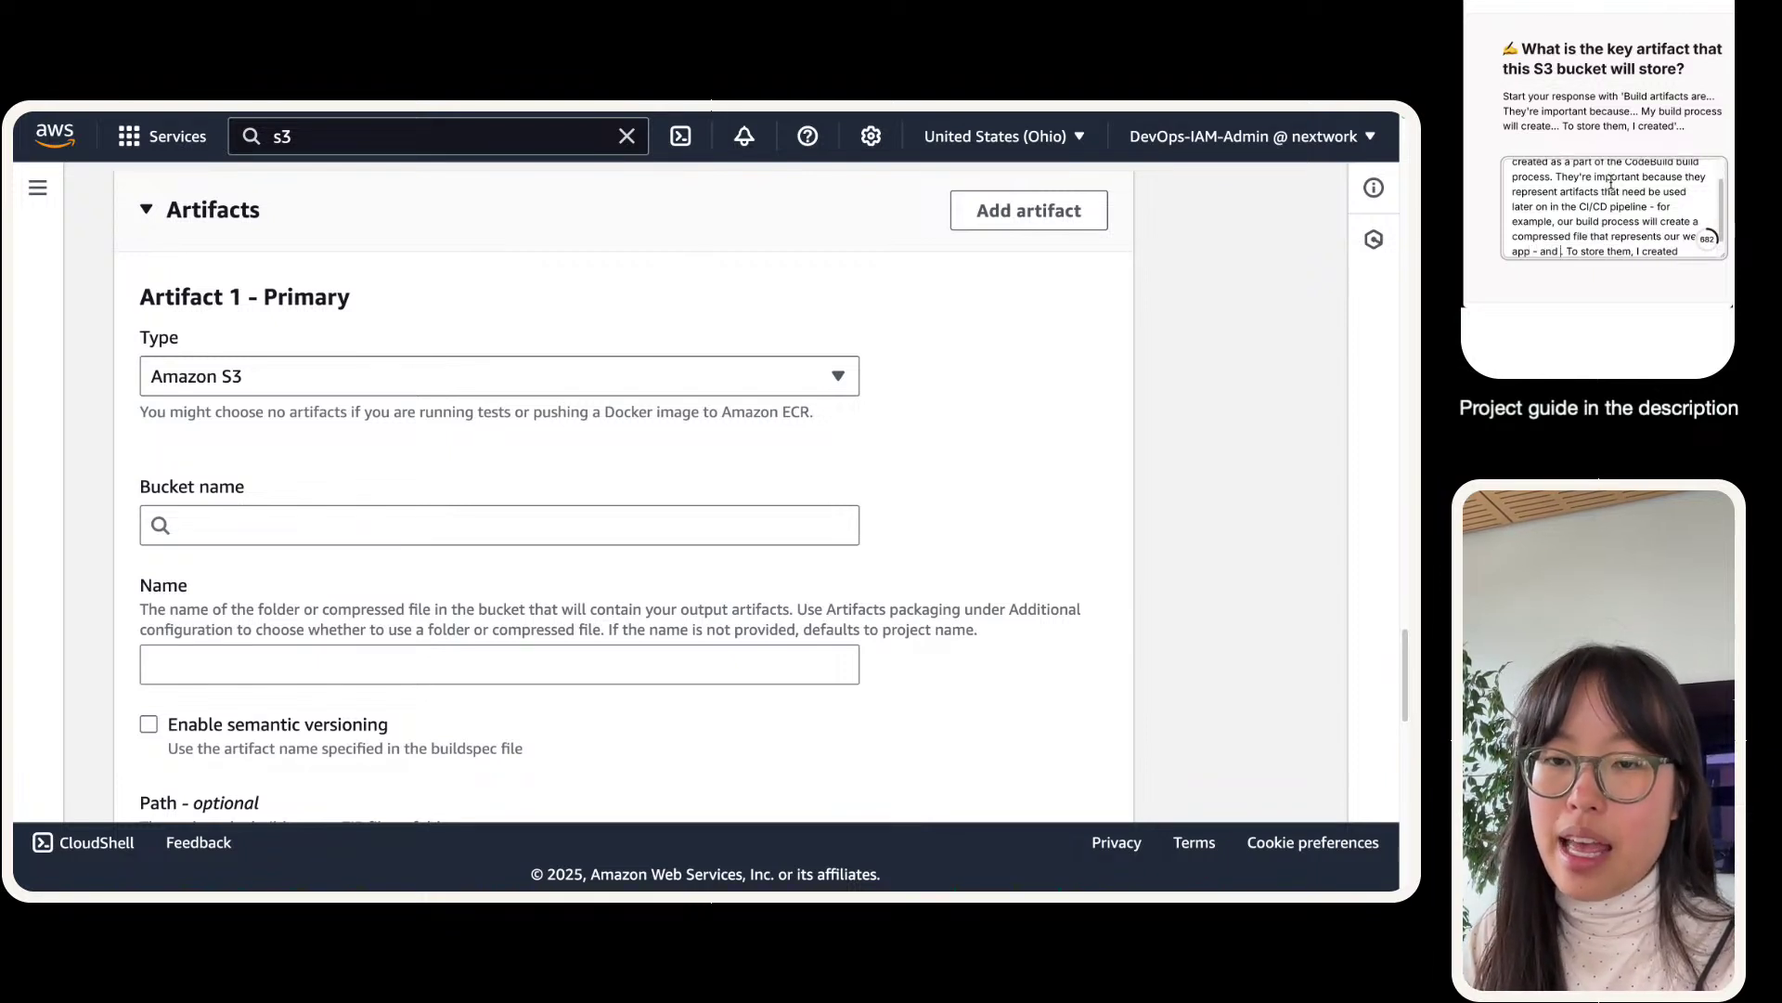
key("BackSpace")
key("BackSpace")
key("BackSpace")
key("BackSpace")
key("BackSpace")
key("BackSpace")
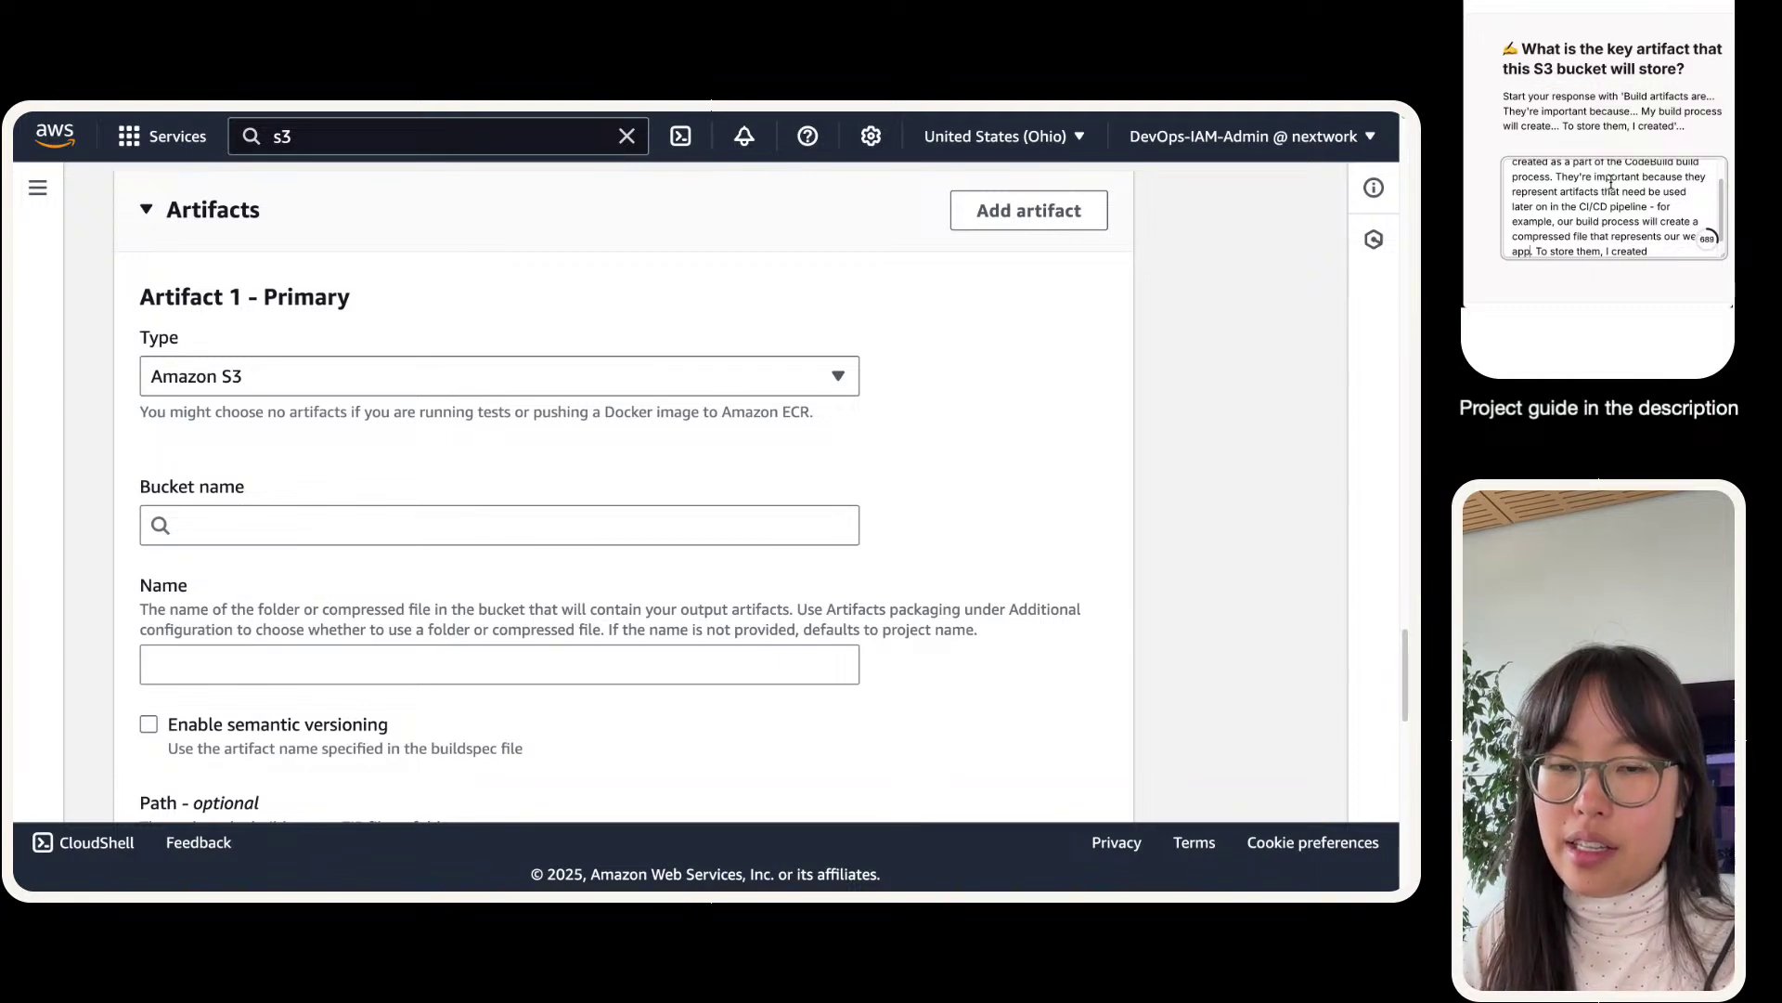
type("We'll n")
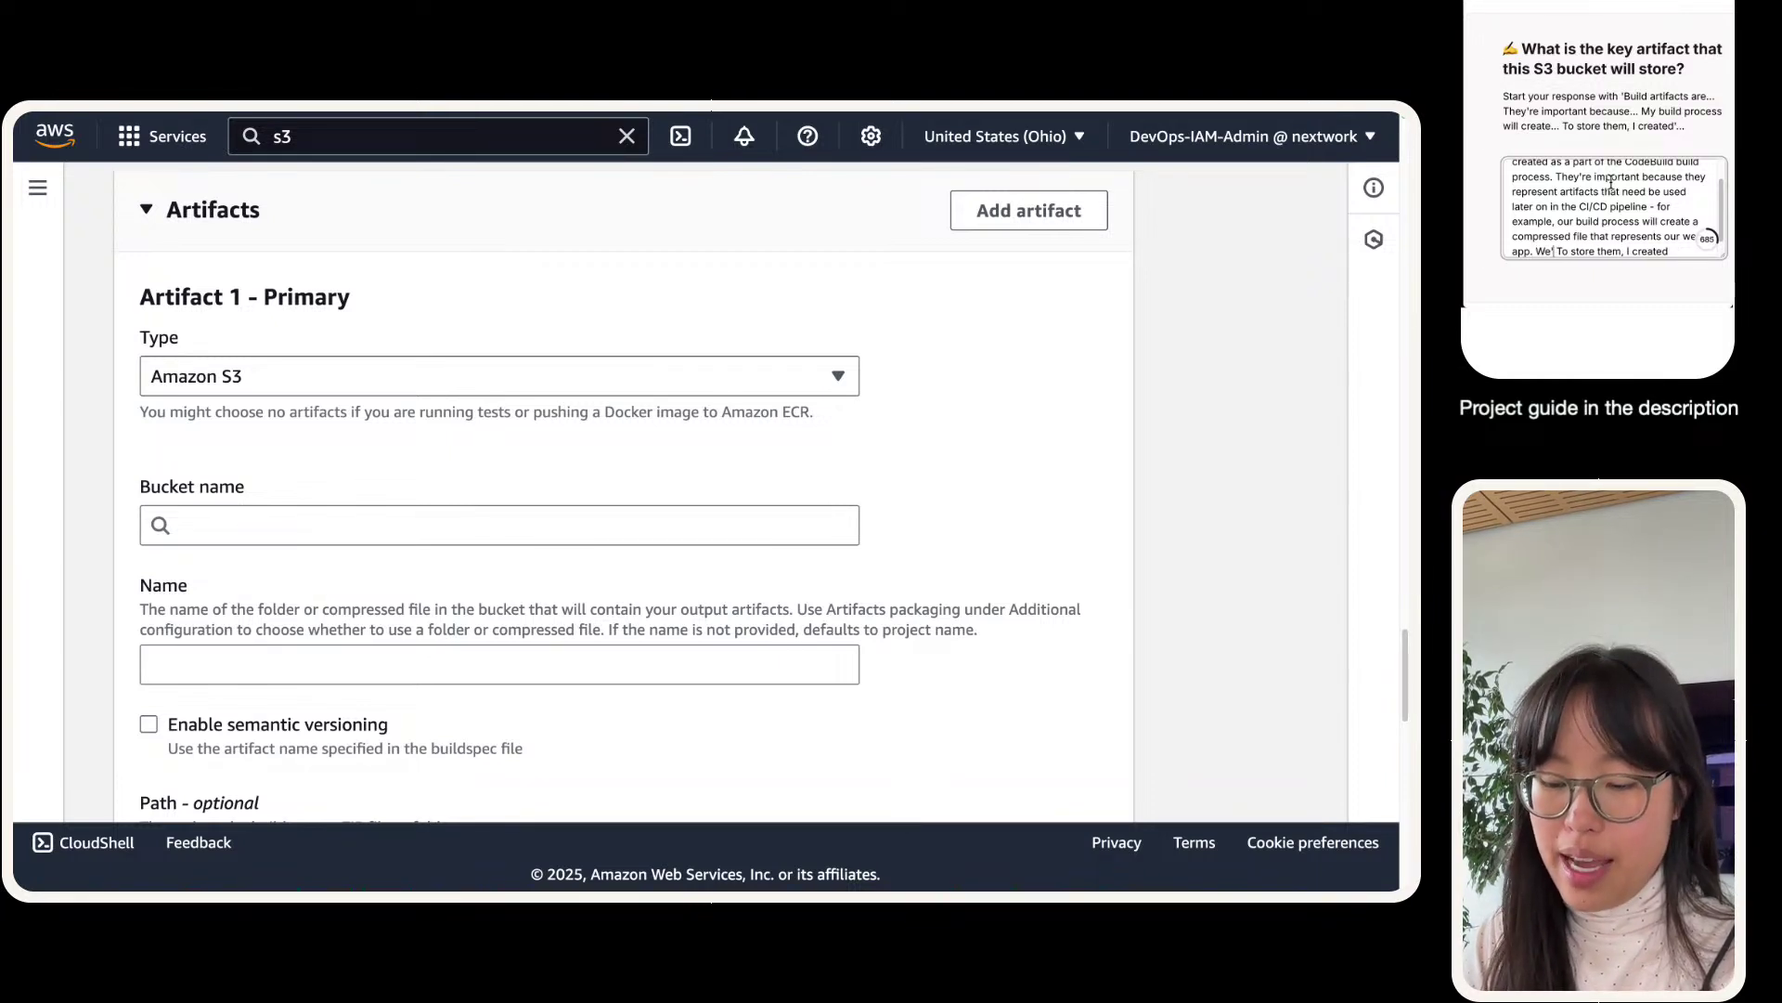
type("eed to use the")
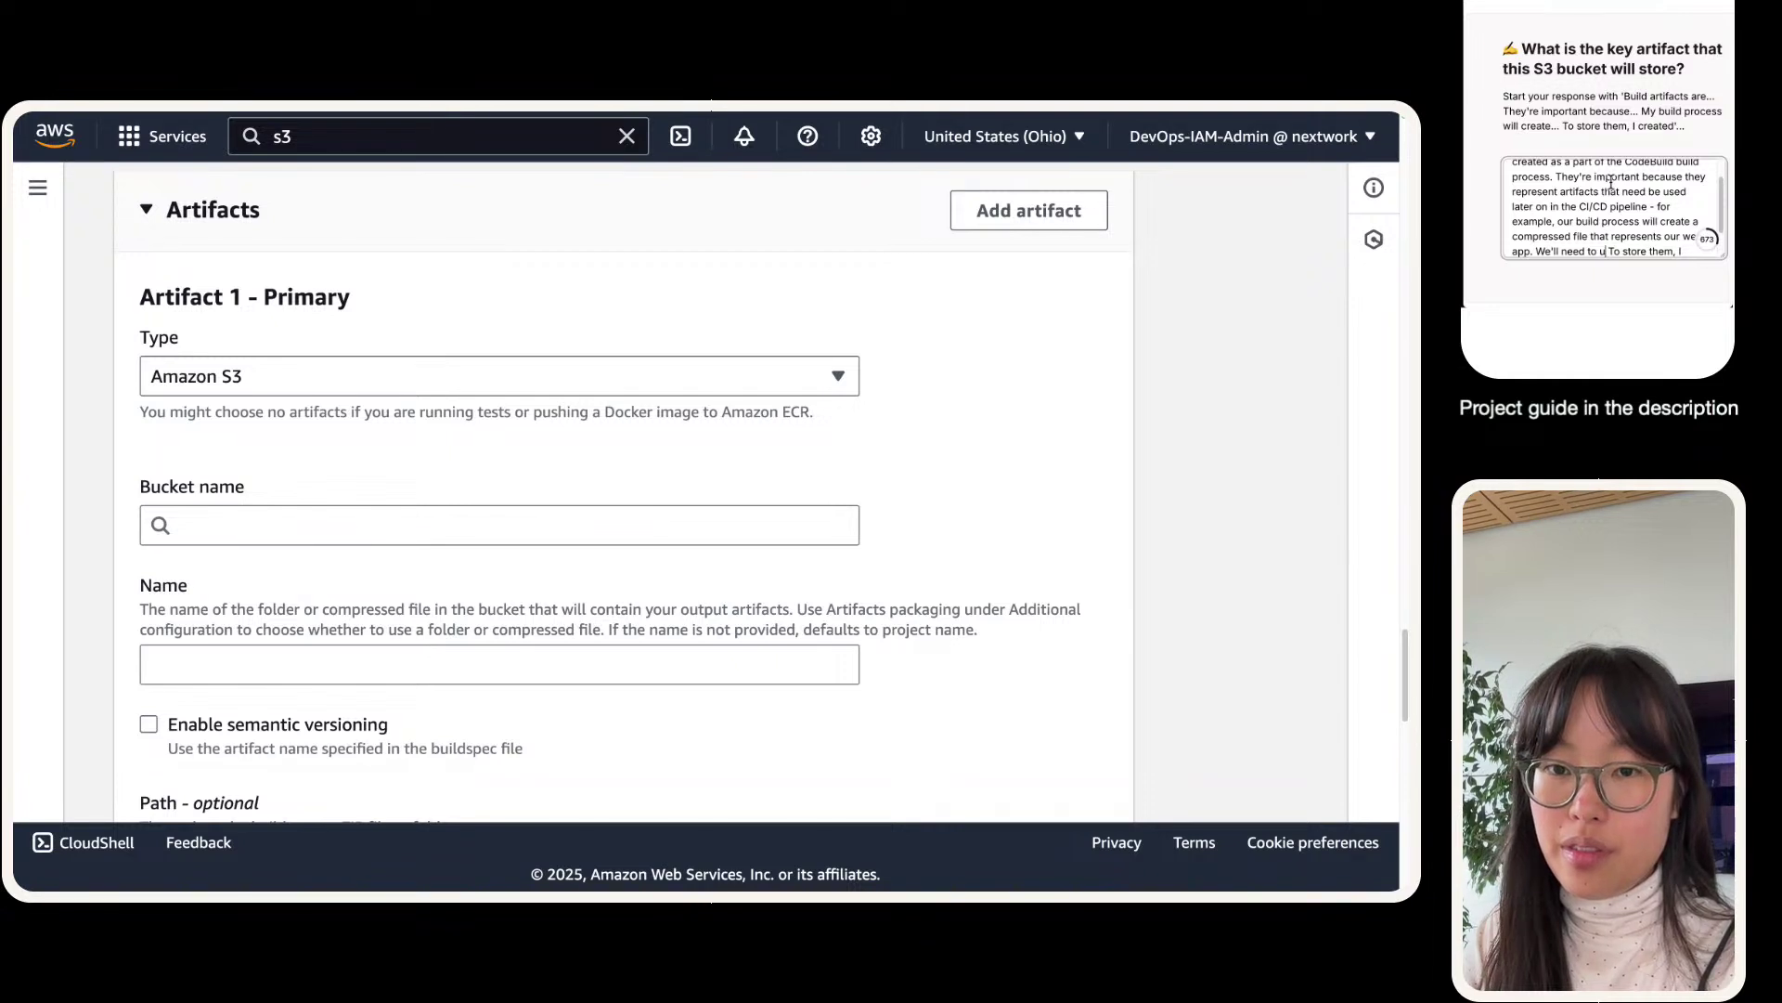
key("BackSpace")
type("at compress")
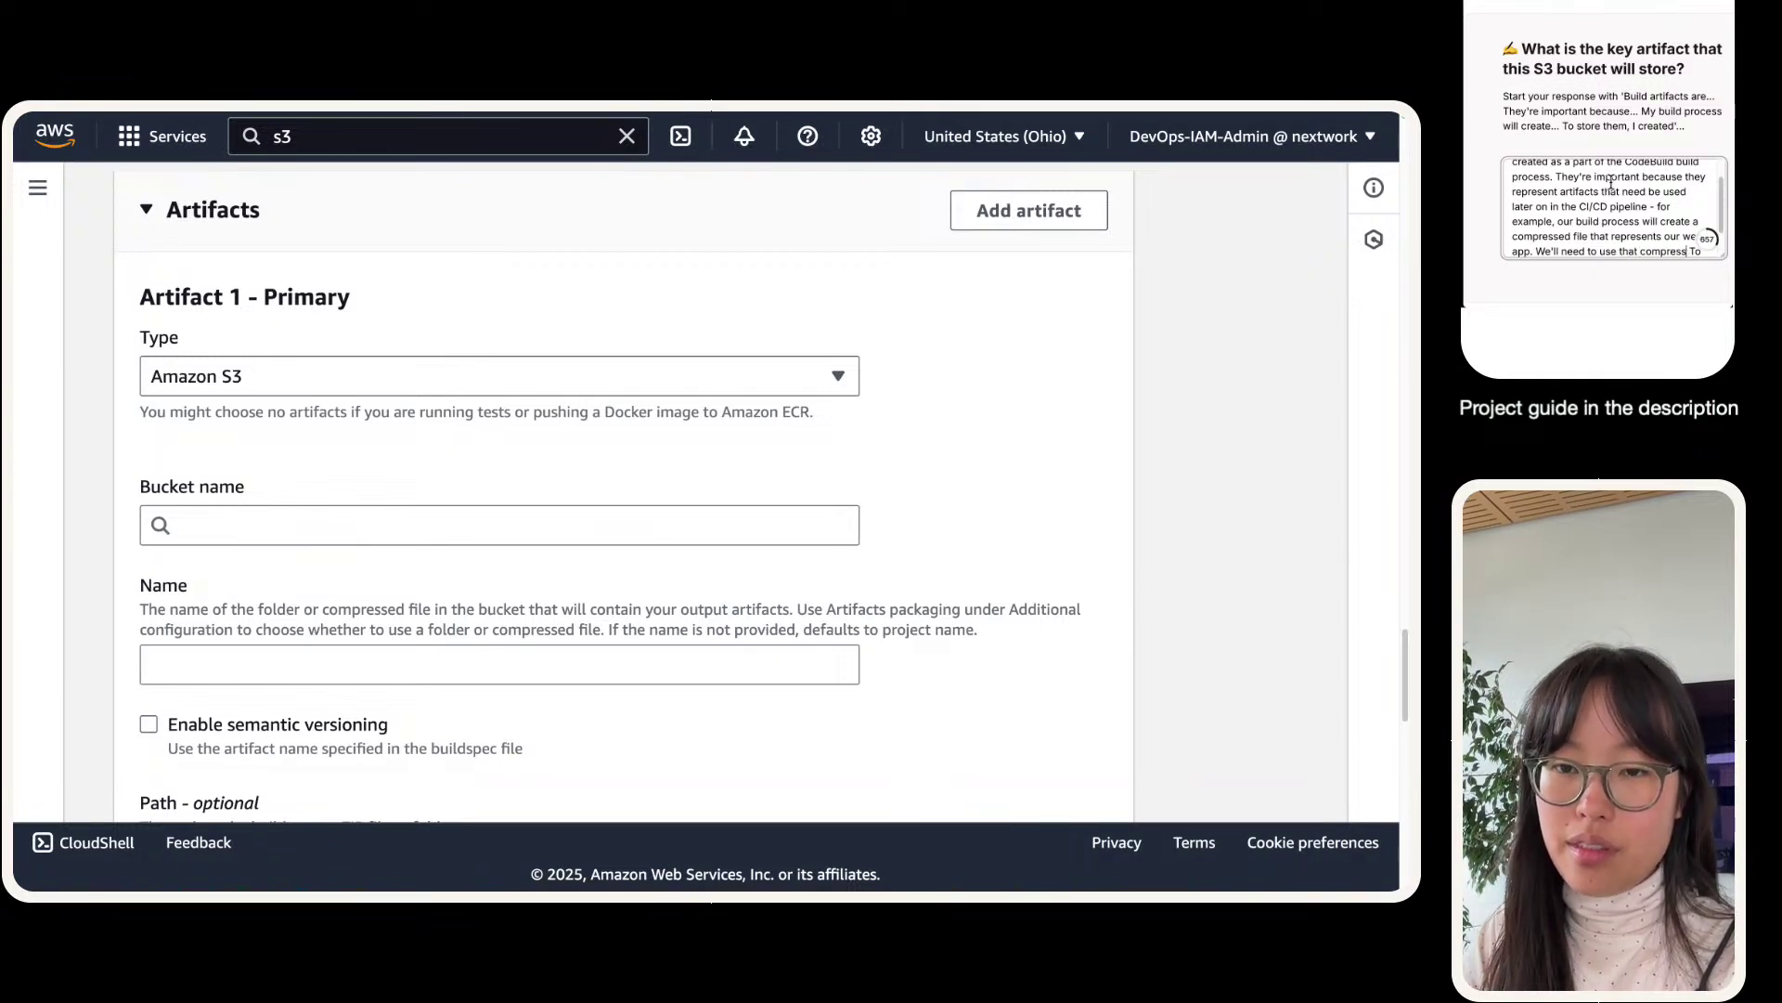
type("ed file to deploy the web ")
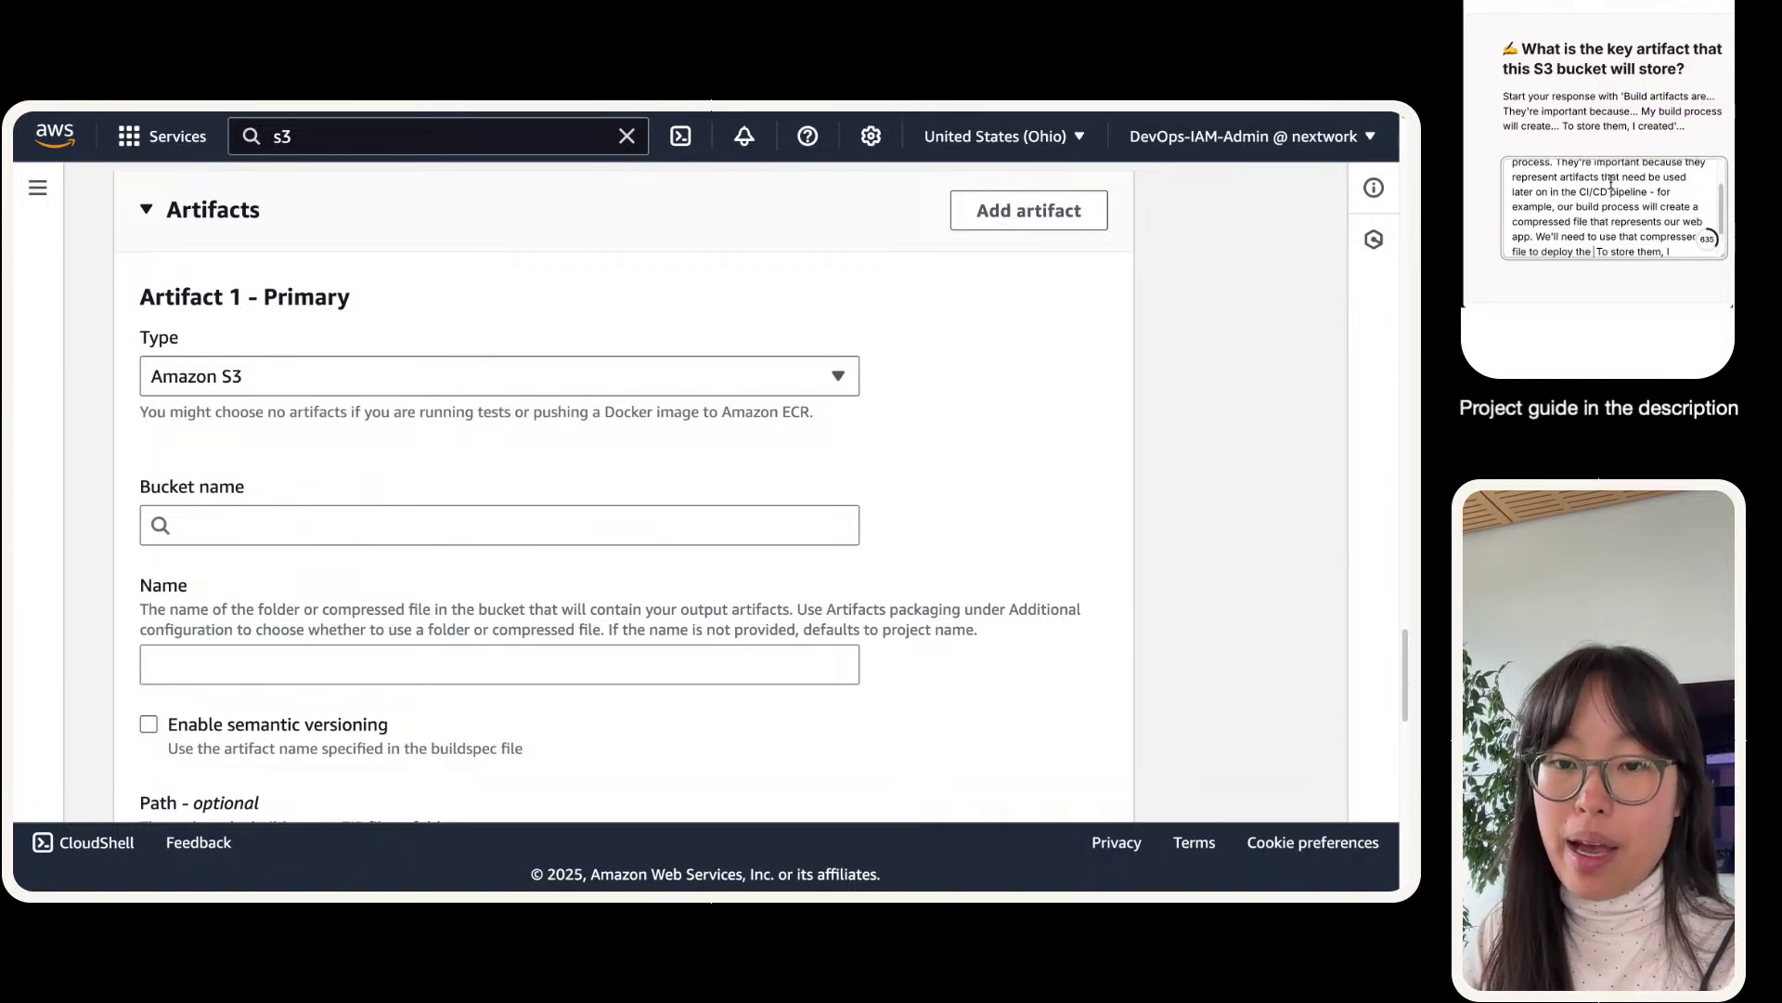
type("app later on.")
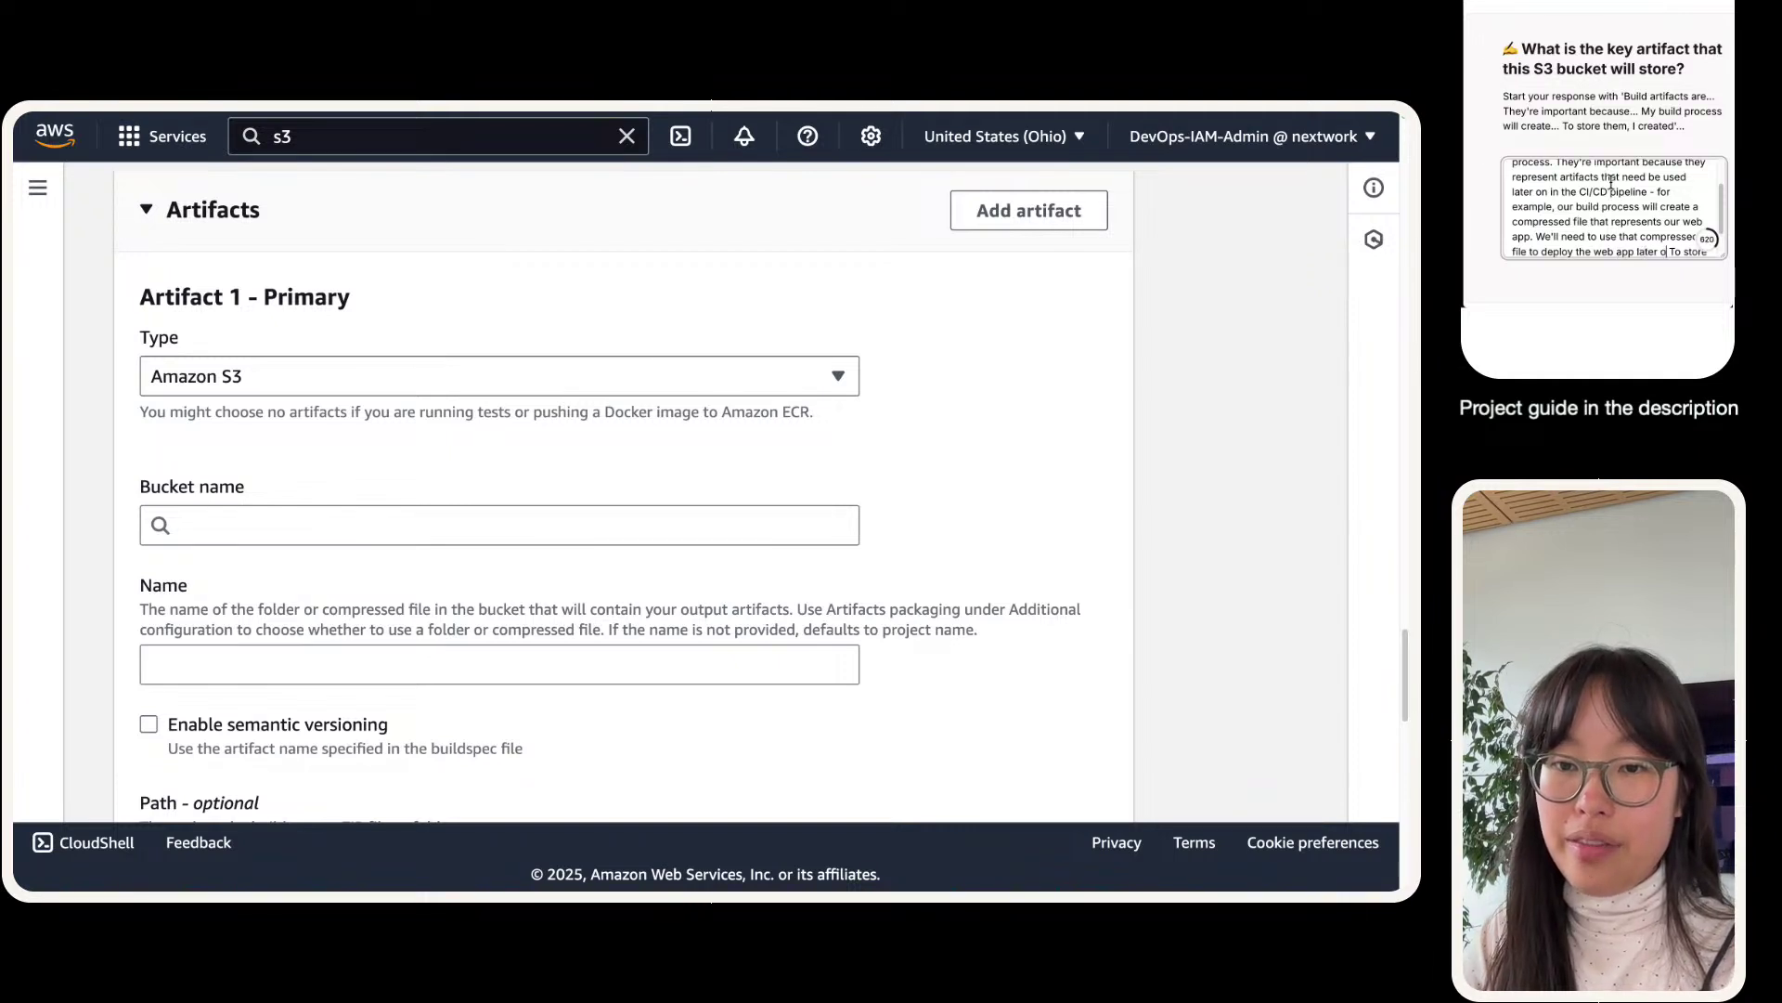
scroll(1623, 177, "down", 3)
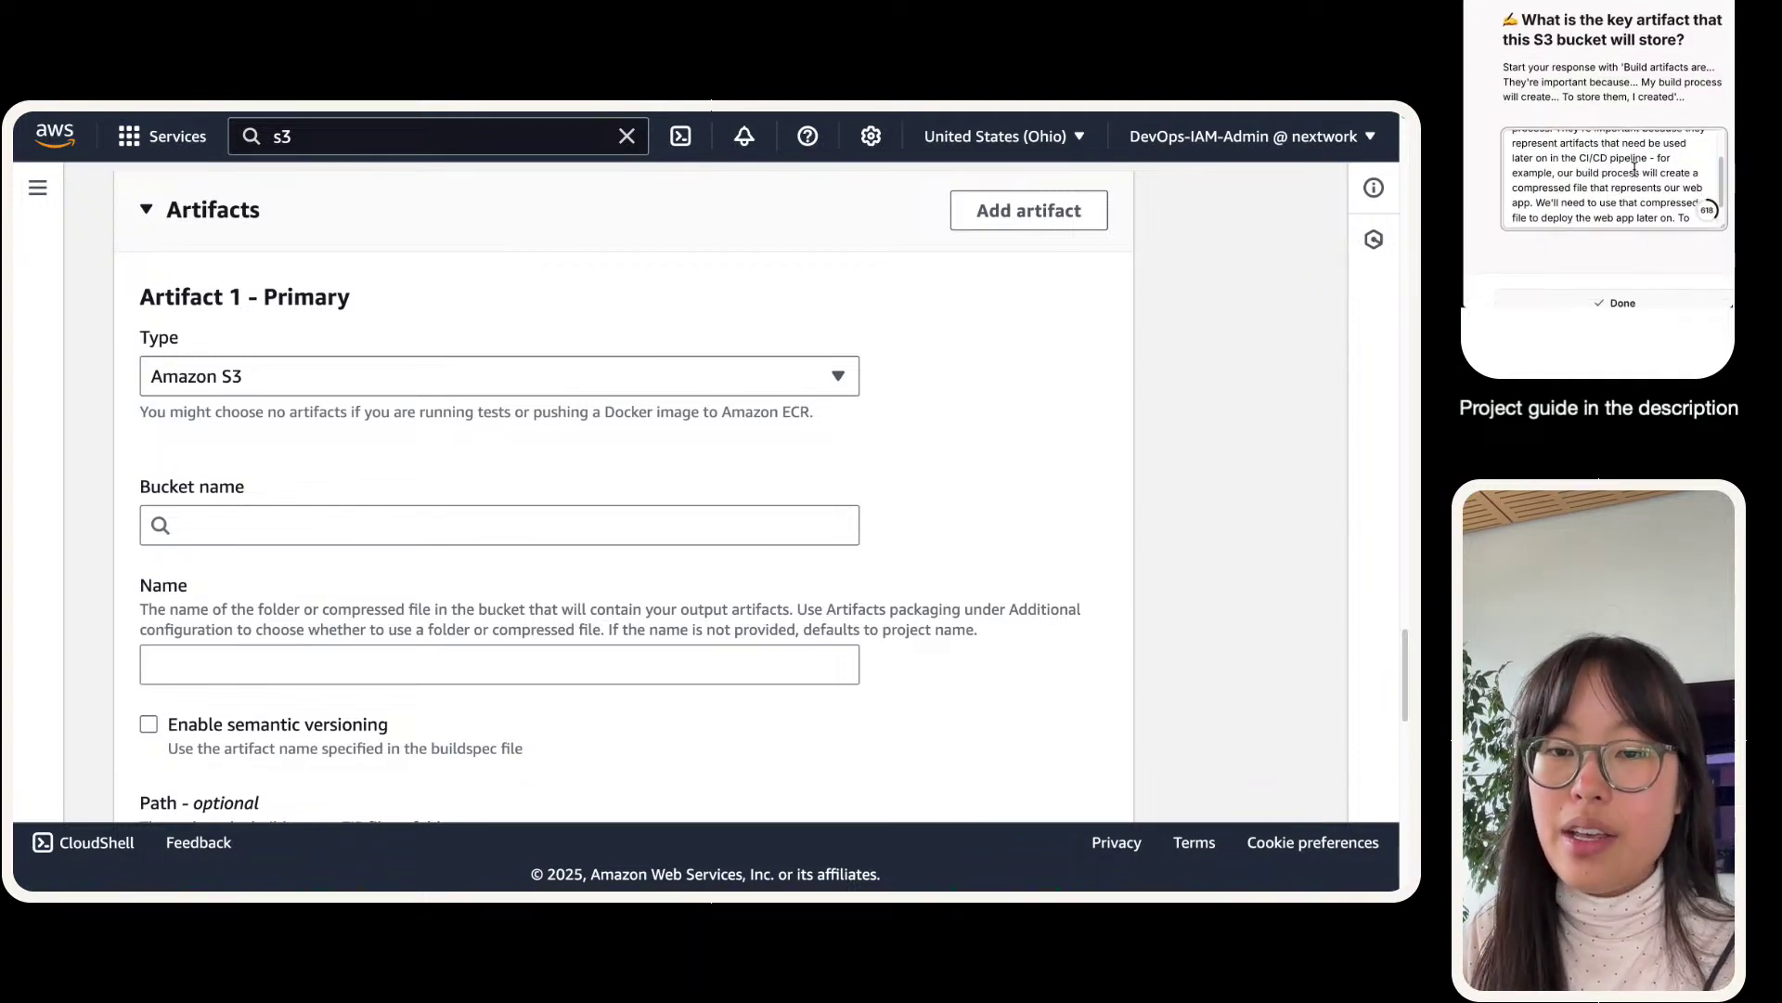
double_click(1554, 215)
type("our build ")
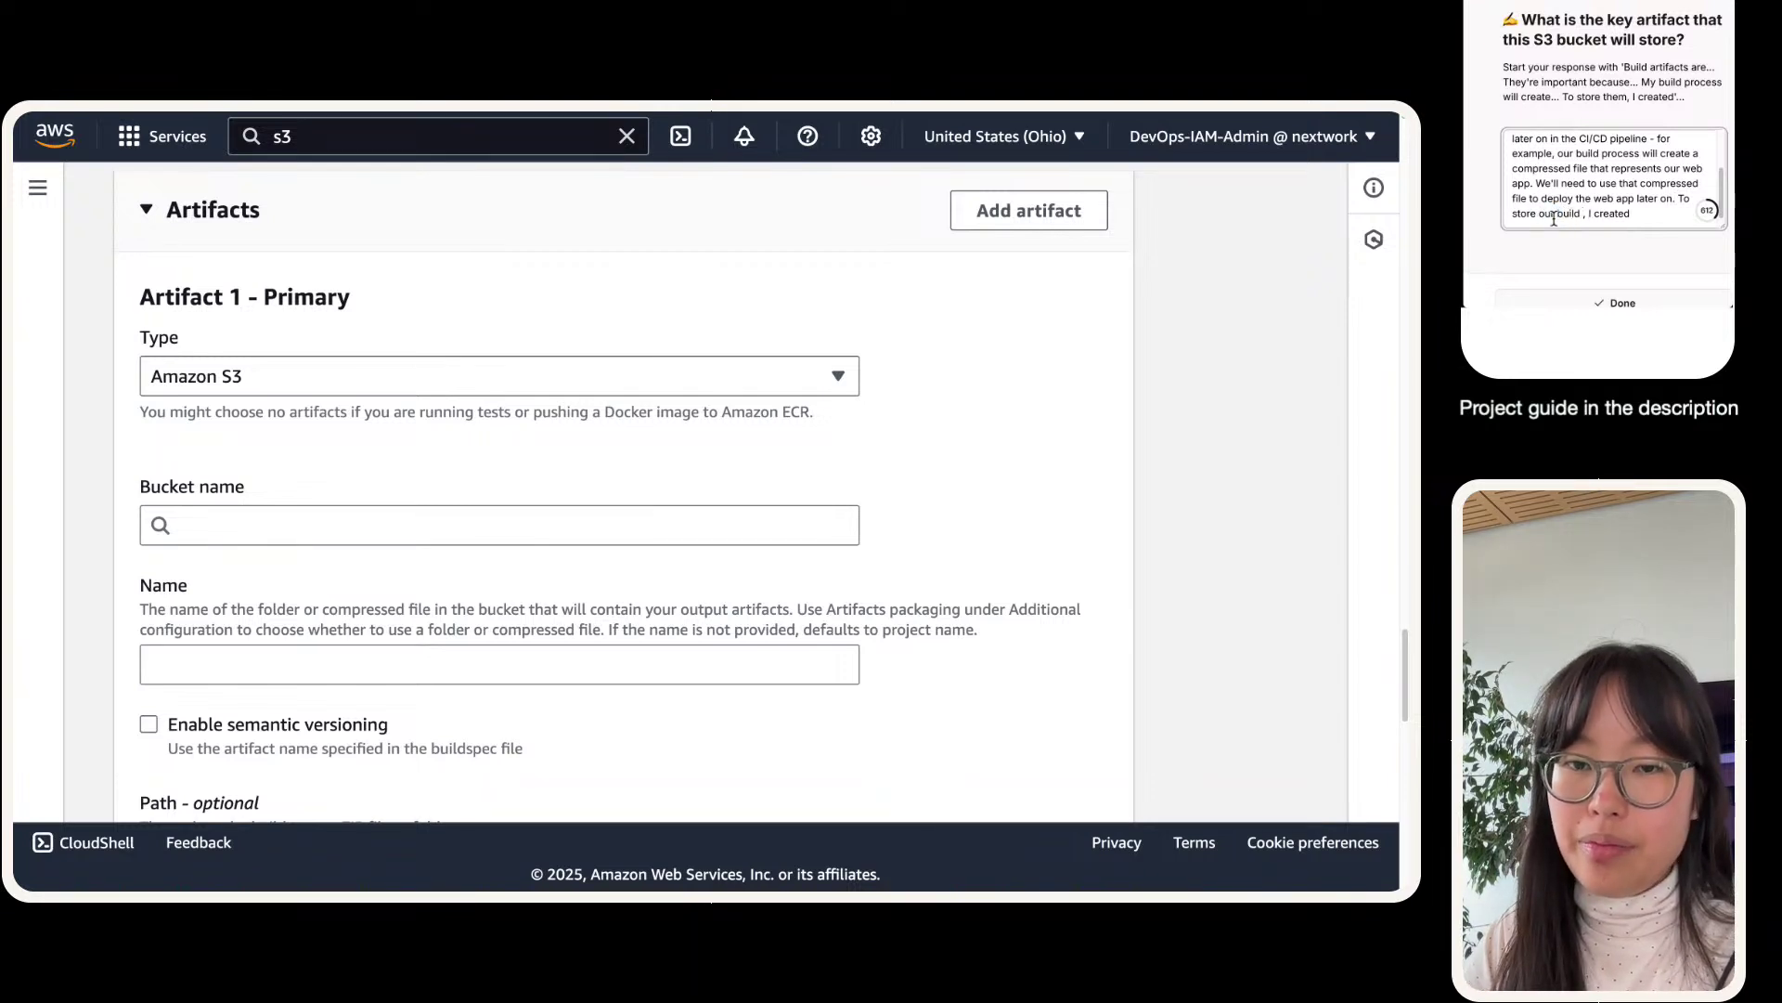
type("artifacts")
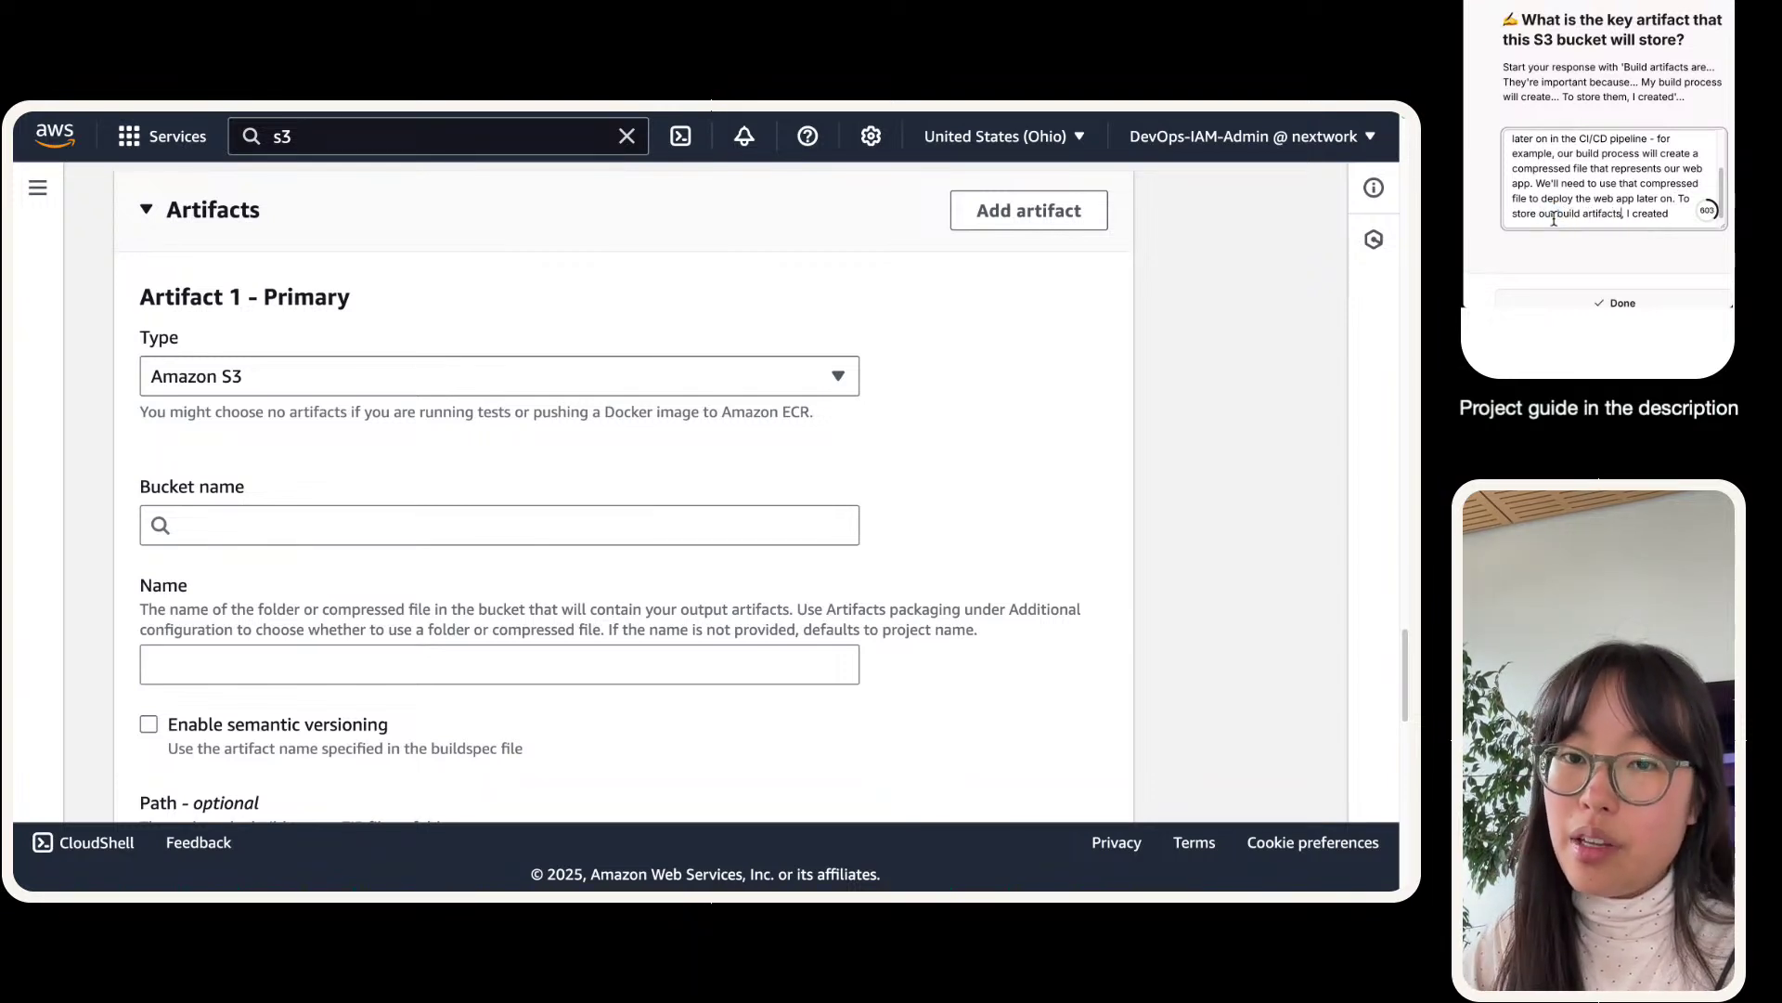
key("BackSpace")
type("we")
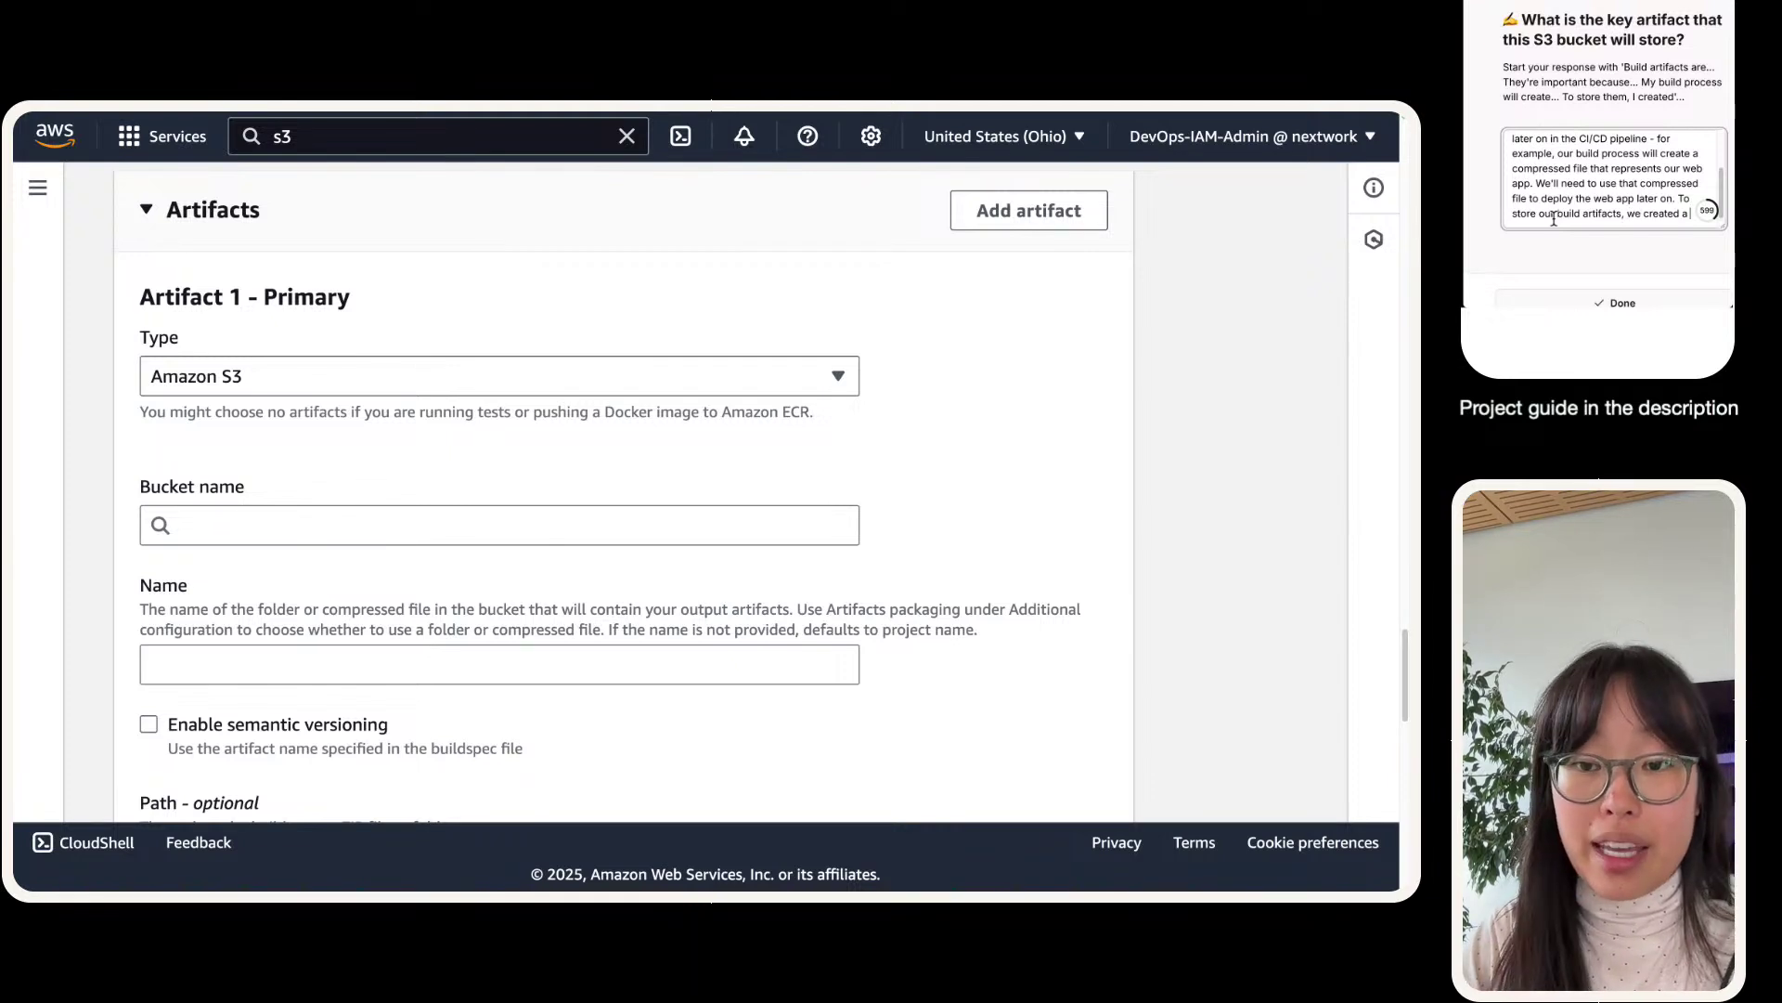
type("3 bucket.")
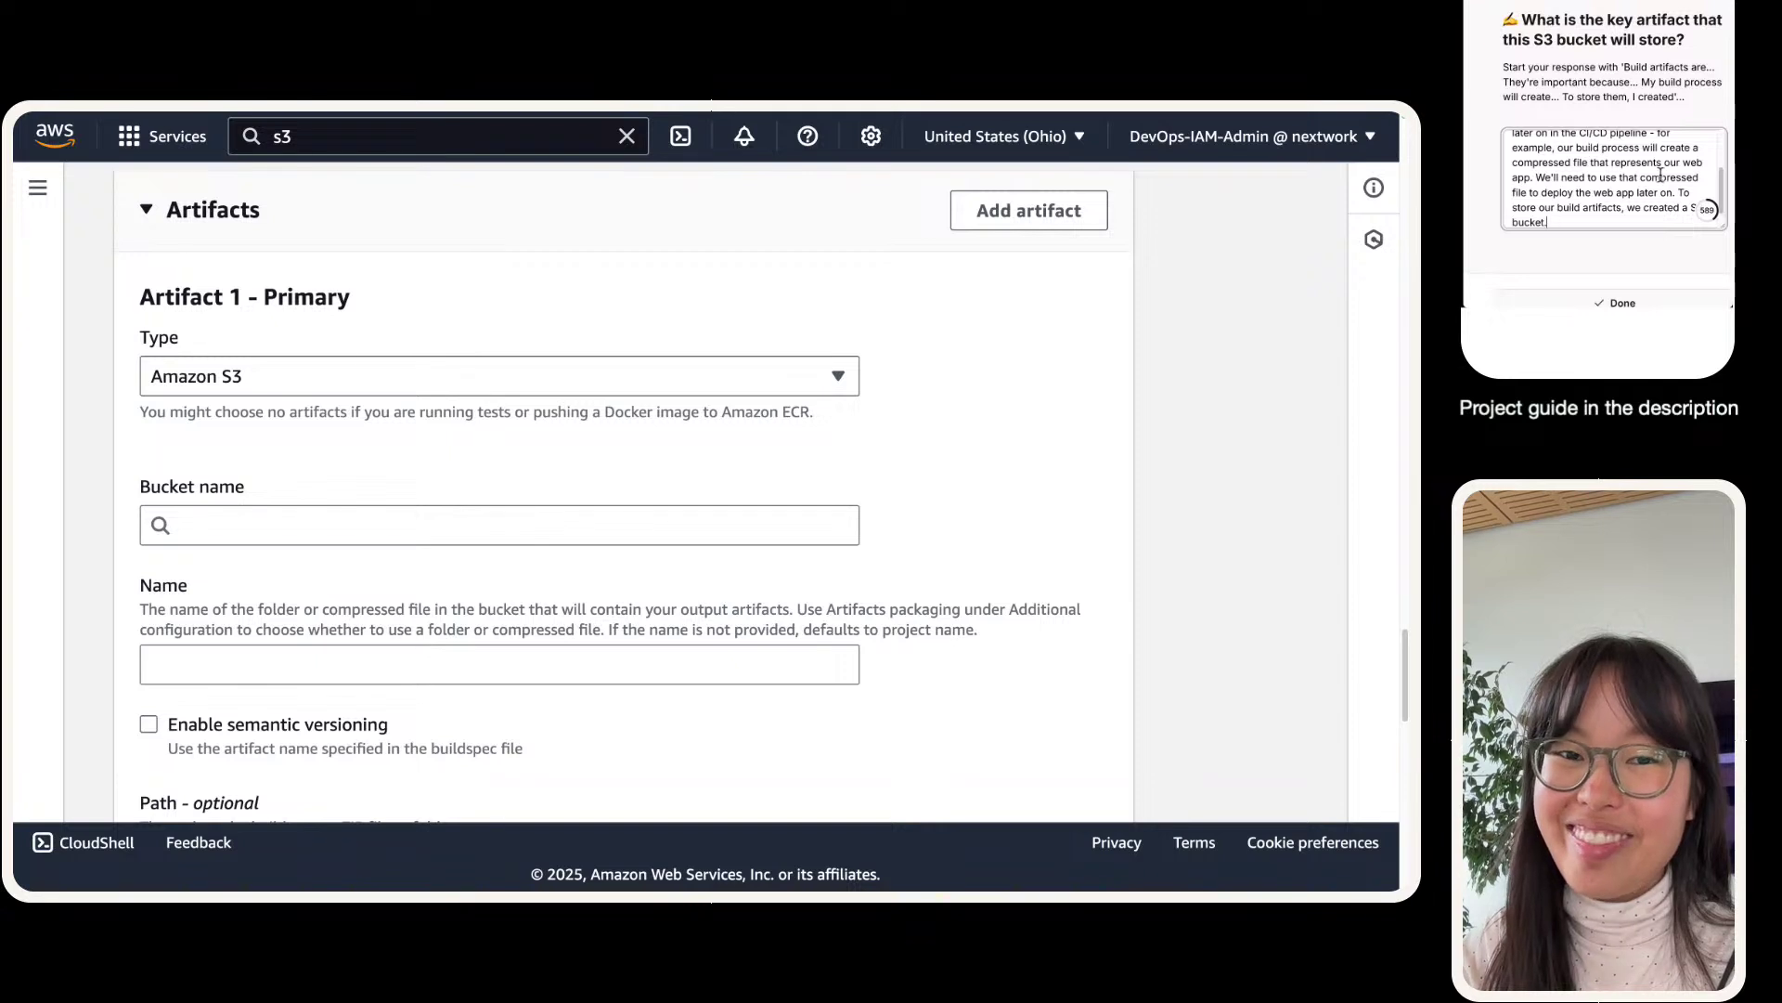
scroll(1525, 151, "up", 1)
scroll(1537, 133, "down", 1)
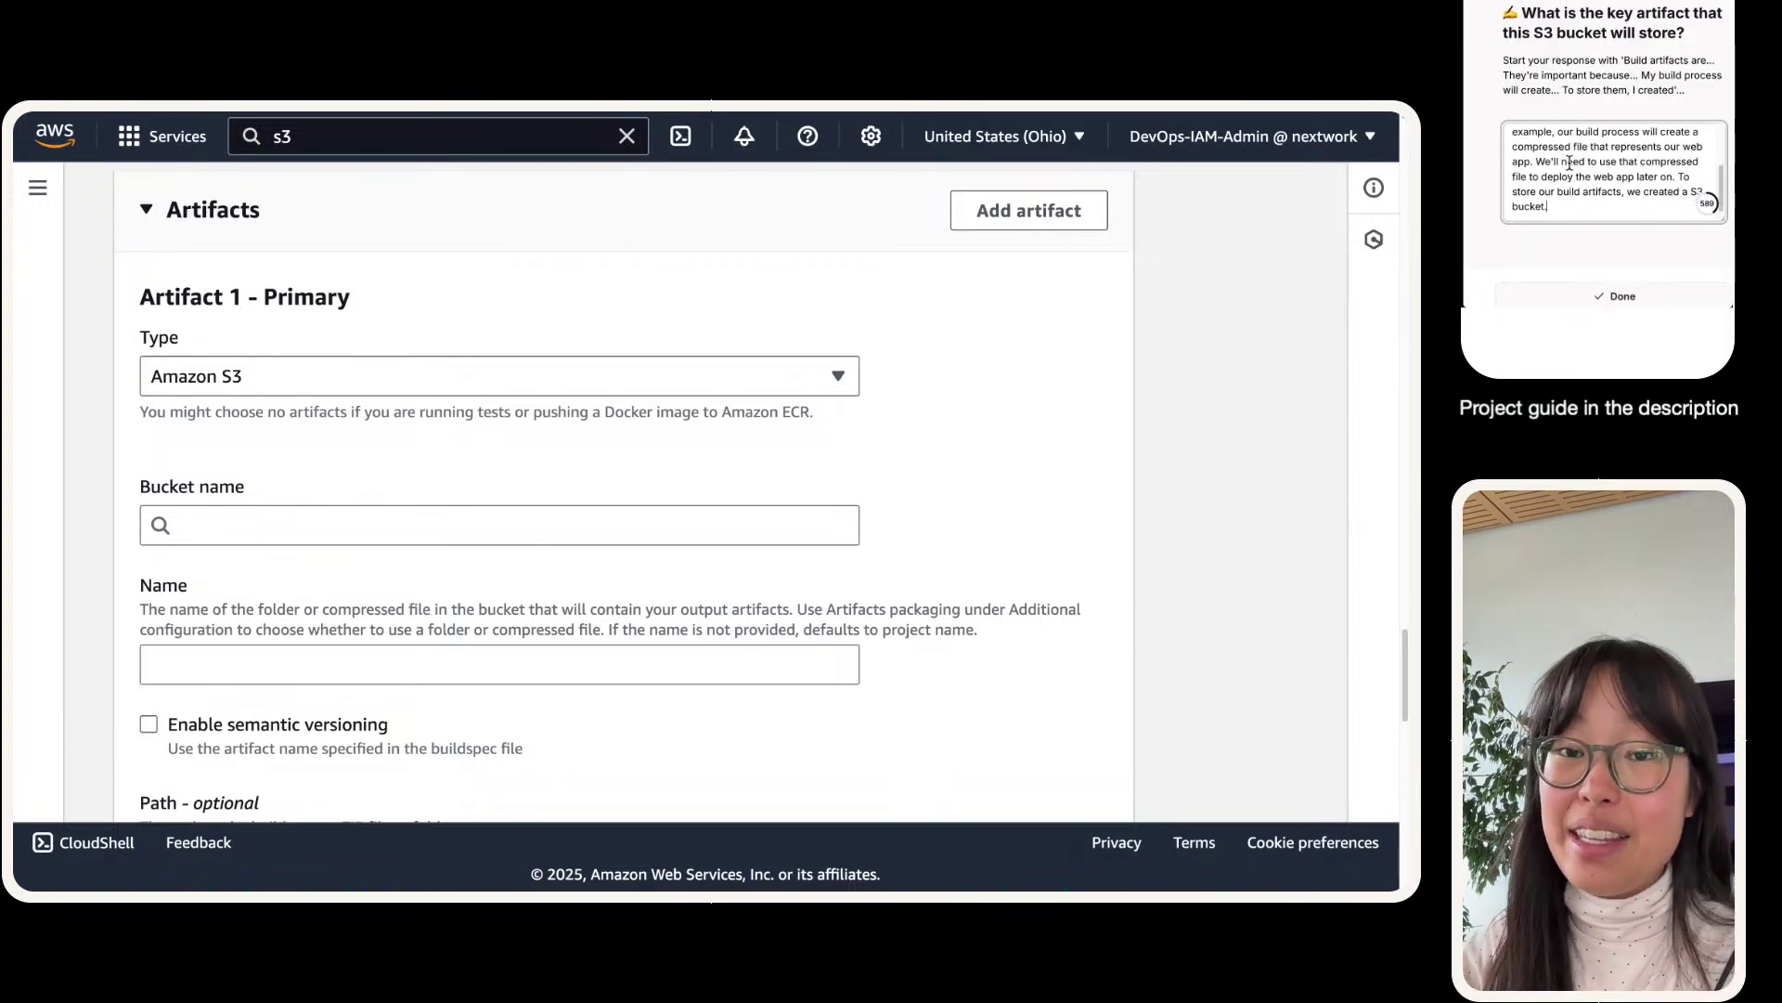
key("super+a")
scroll(1567, 166, "up", 2)
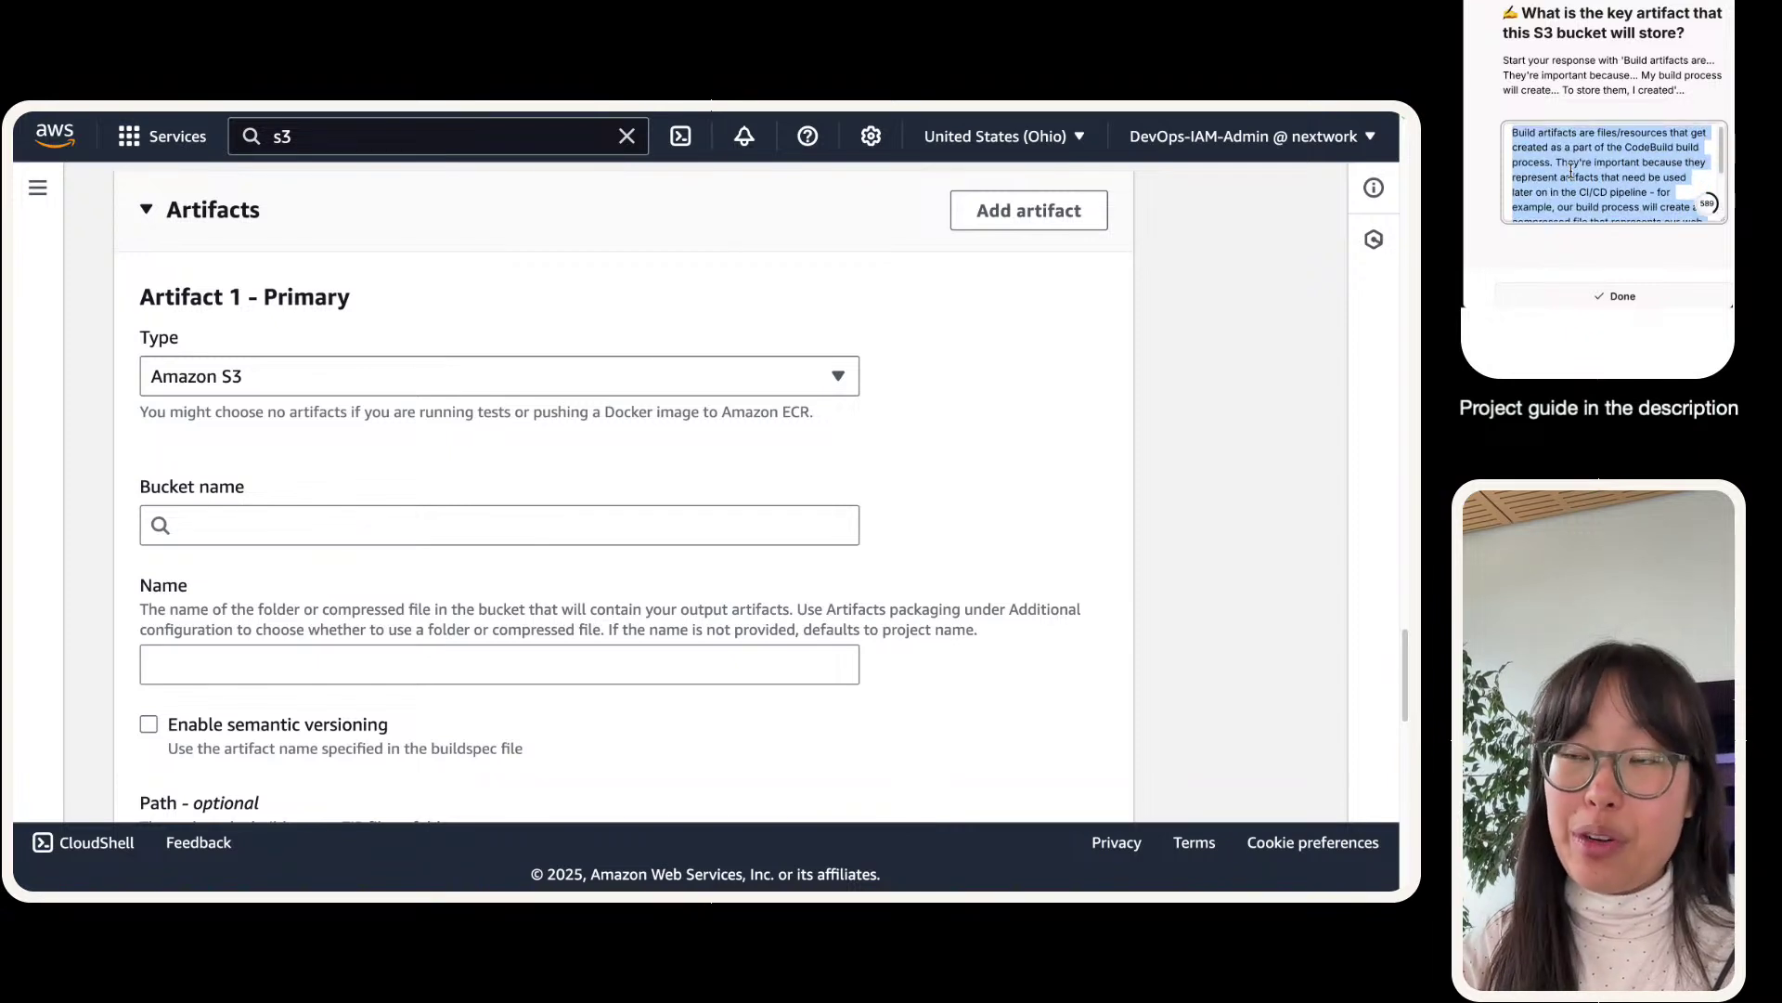
left_click(1549, 99)
mouse_move(1529, 61)
left_mouse_down()
mouse_move(1586, 76)
mouse_move(1531, 91)
left_mouse_up()
left_click(1519, 78)
scroll(1519, 208, "down", 2)
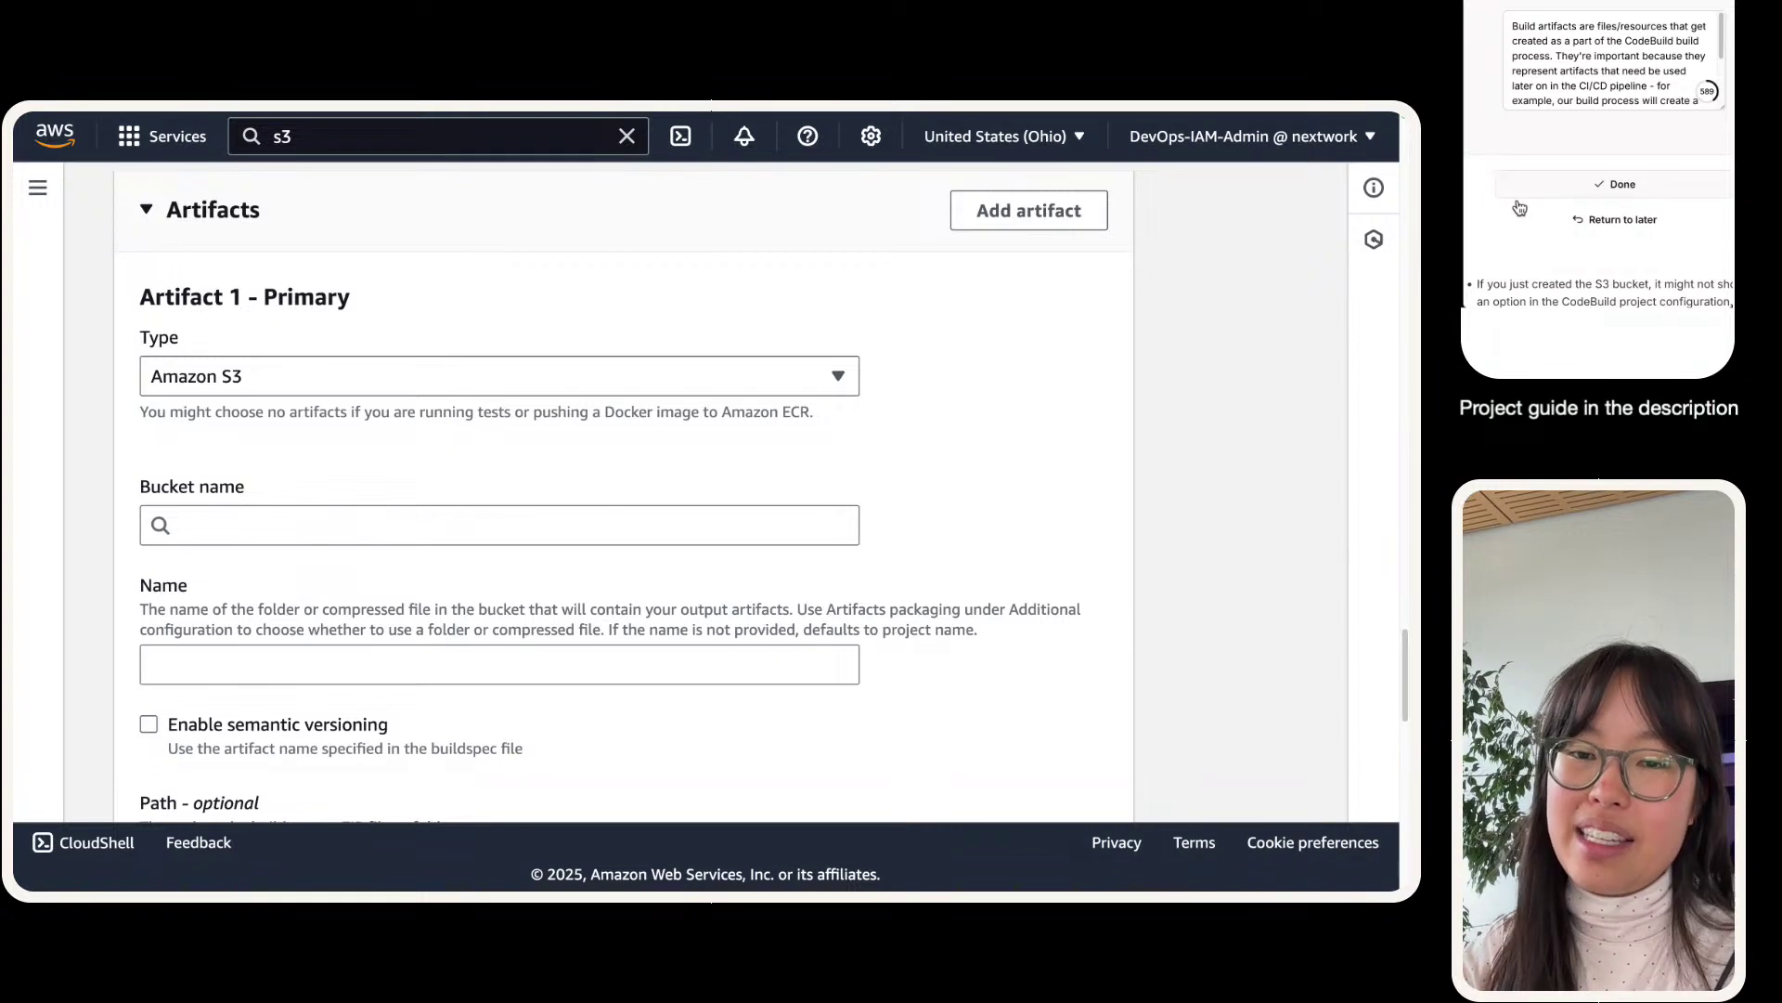
left_click(1523, 186)
scroll(1537, 131, "down", 1)
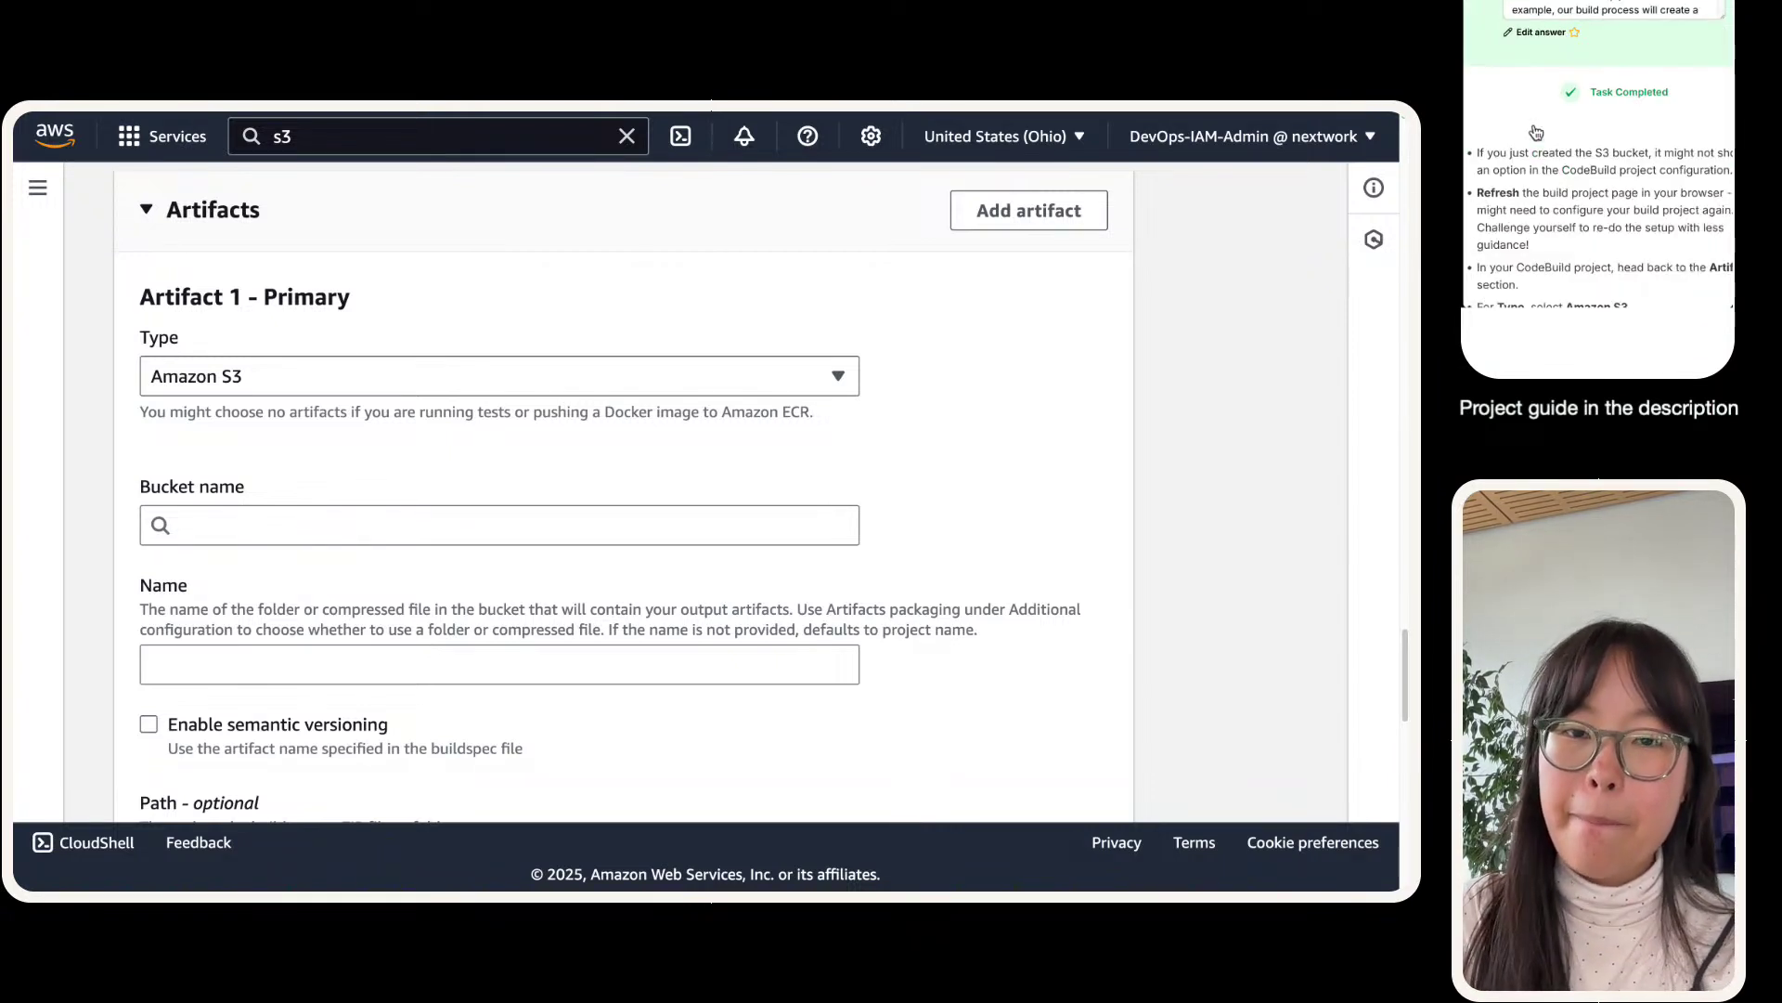
scroll(1536, 131, "down", 3)
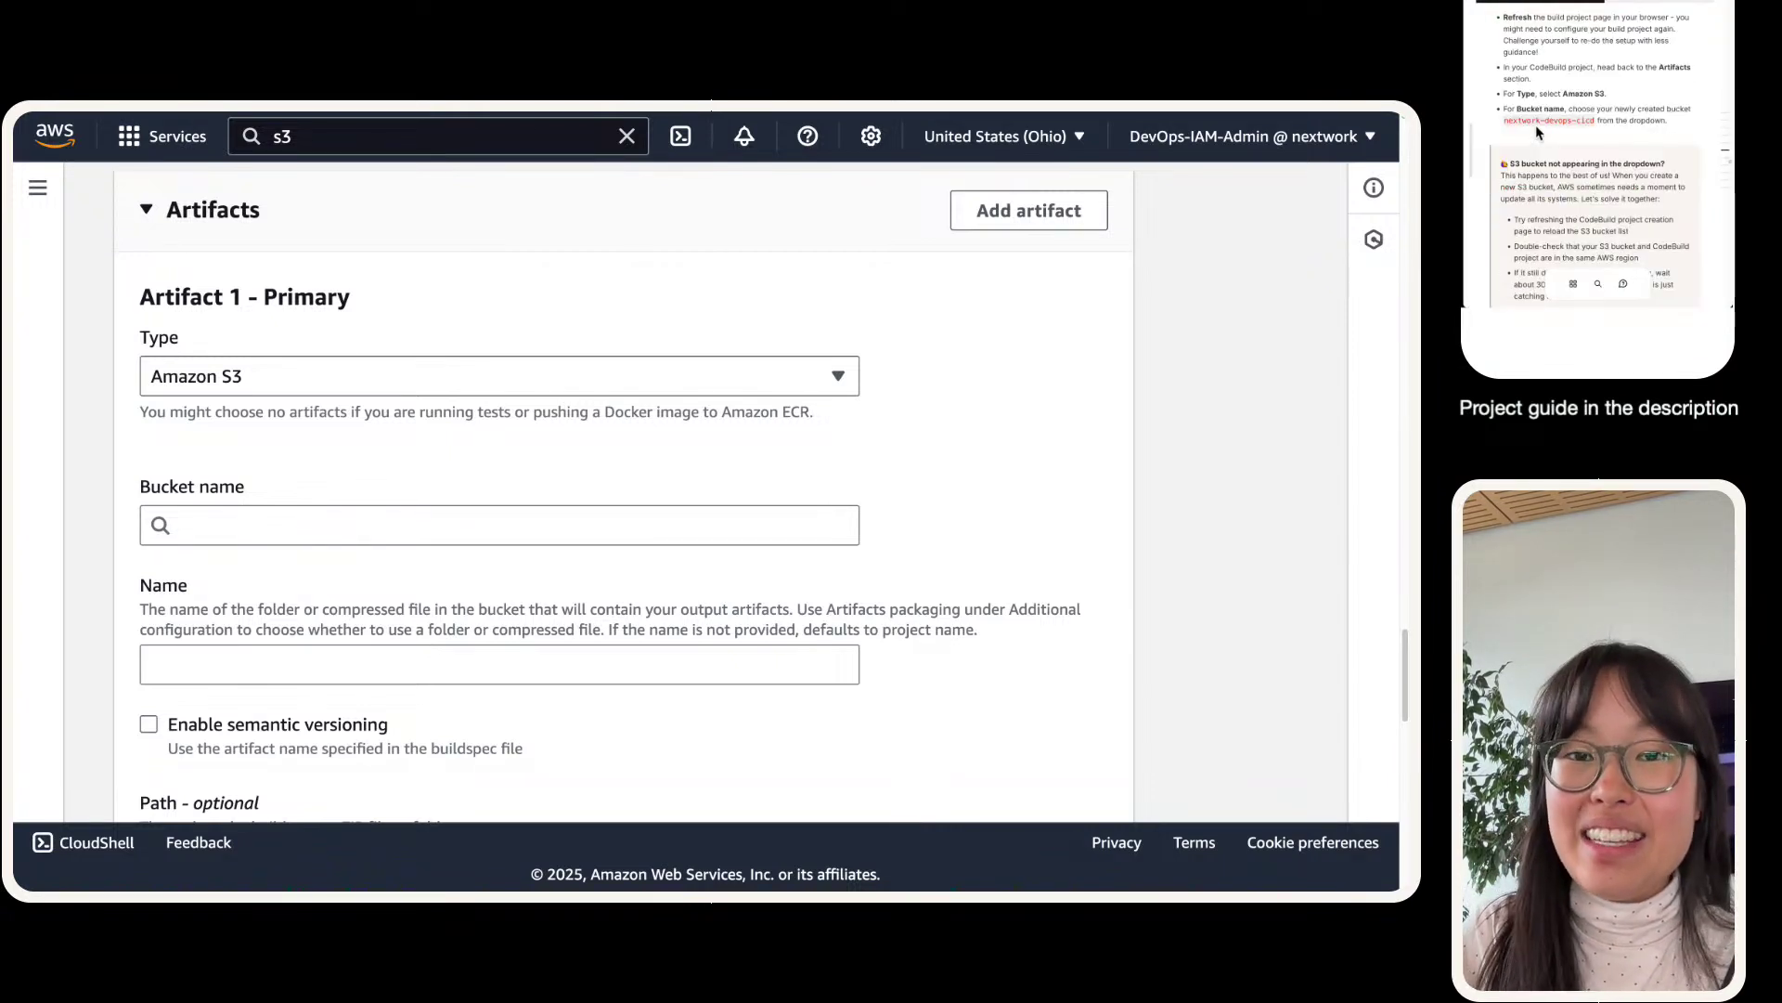
scroll(1537, 132, "up", 1)
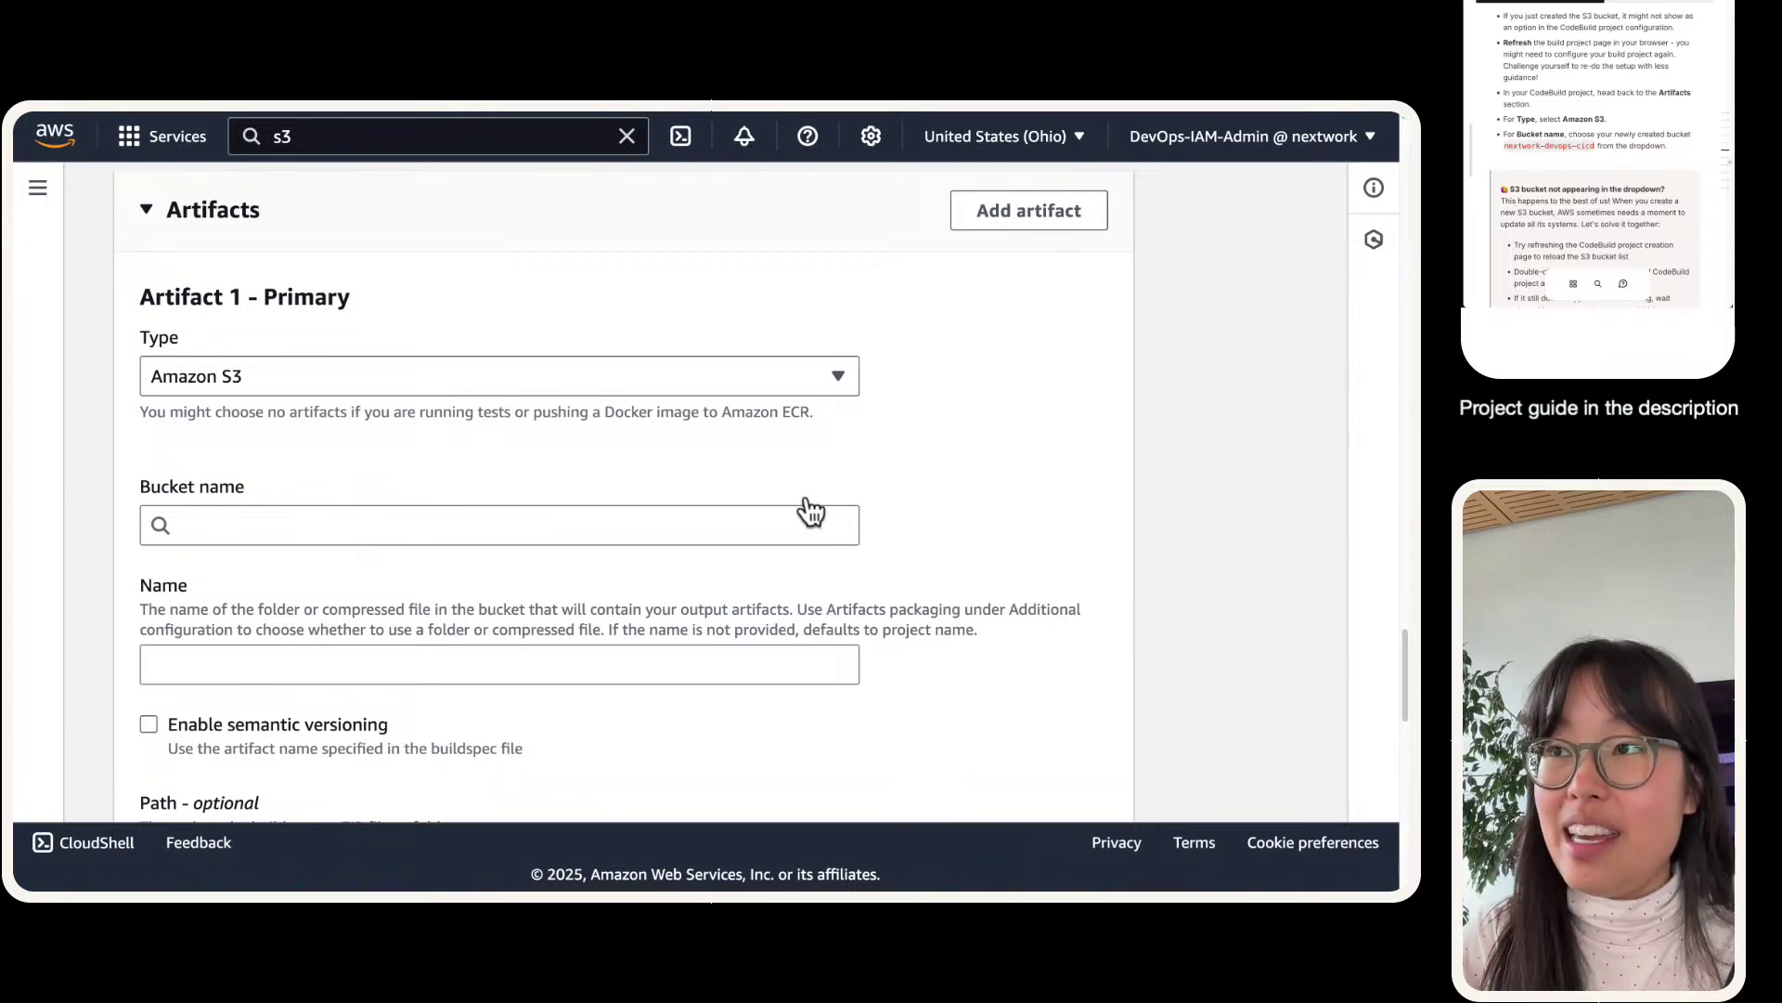
left_click(223, 524)
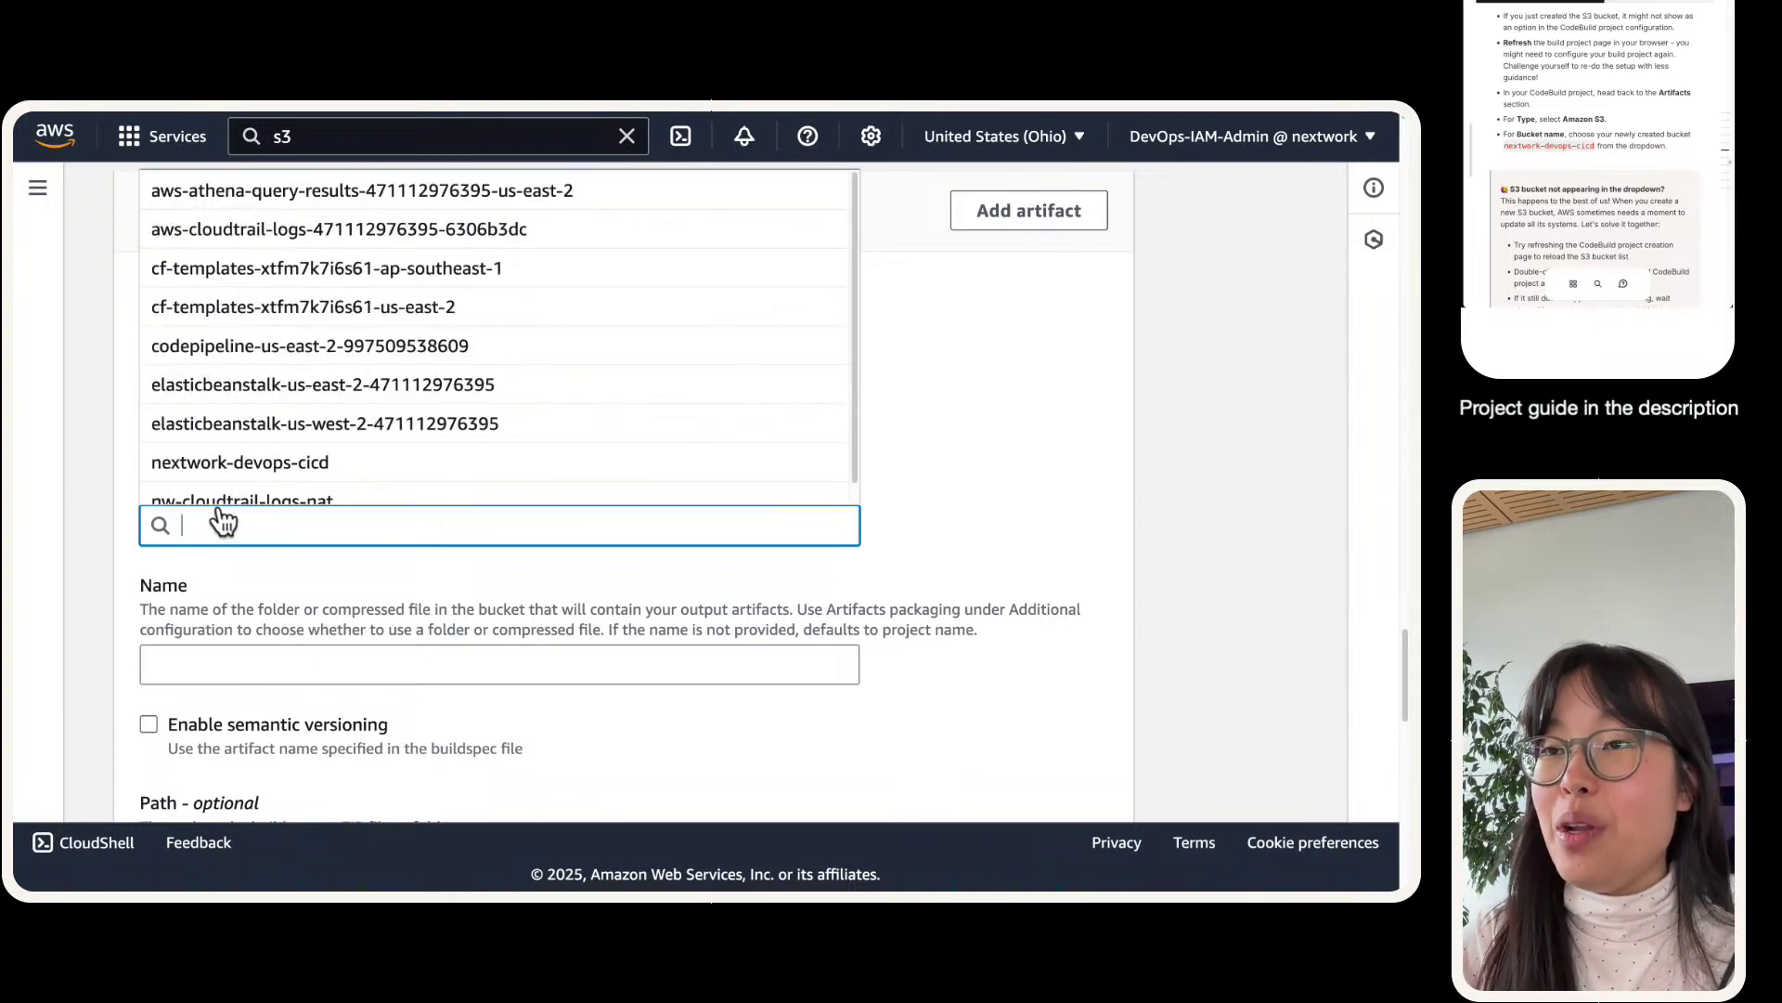
left_click(114, 527)
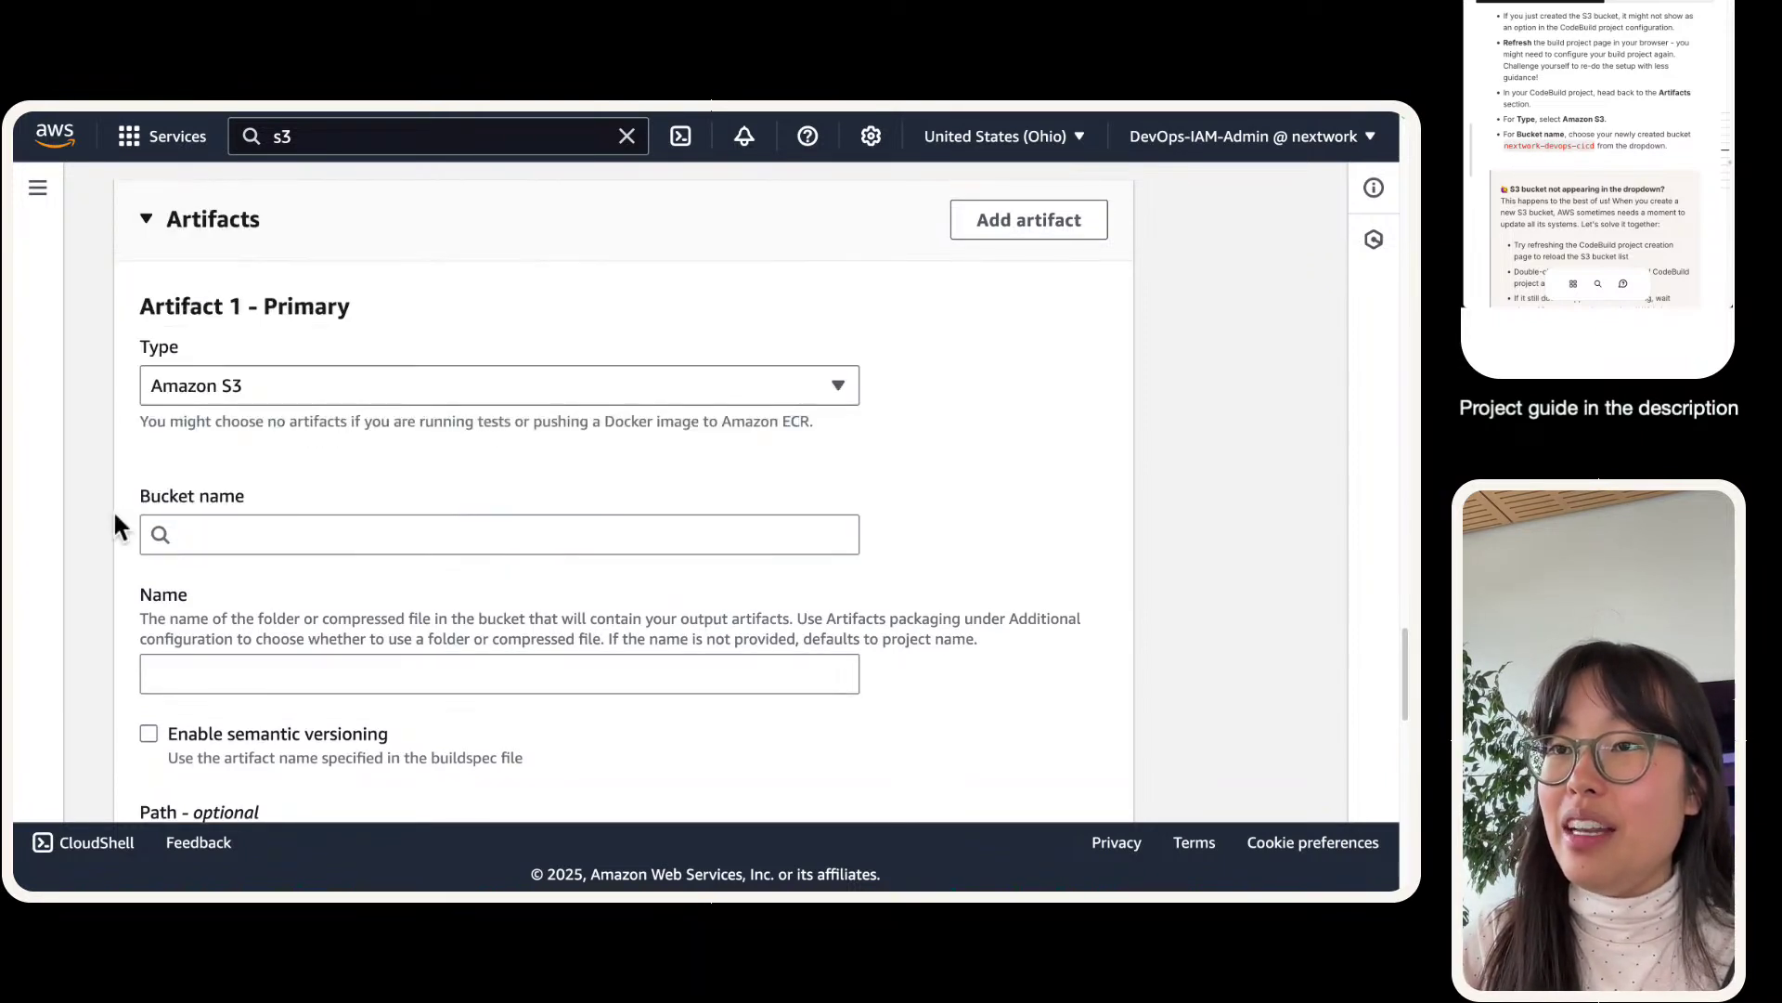
- Filter the S3 bucket list to the new bucket and copy its full name
left_click(191, 531)
left_click(386, 123)
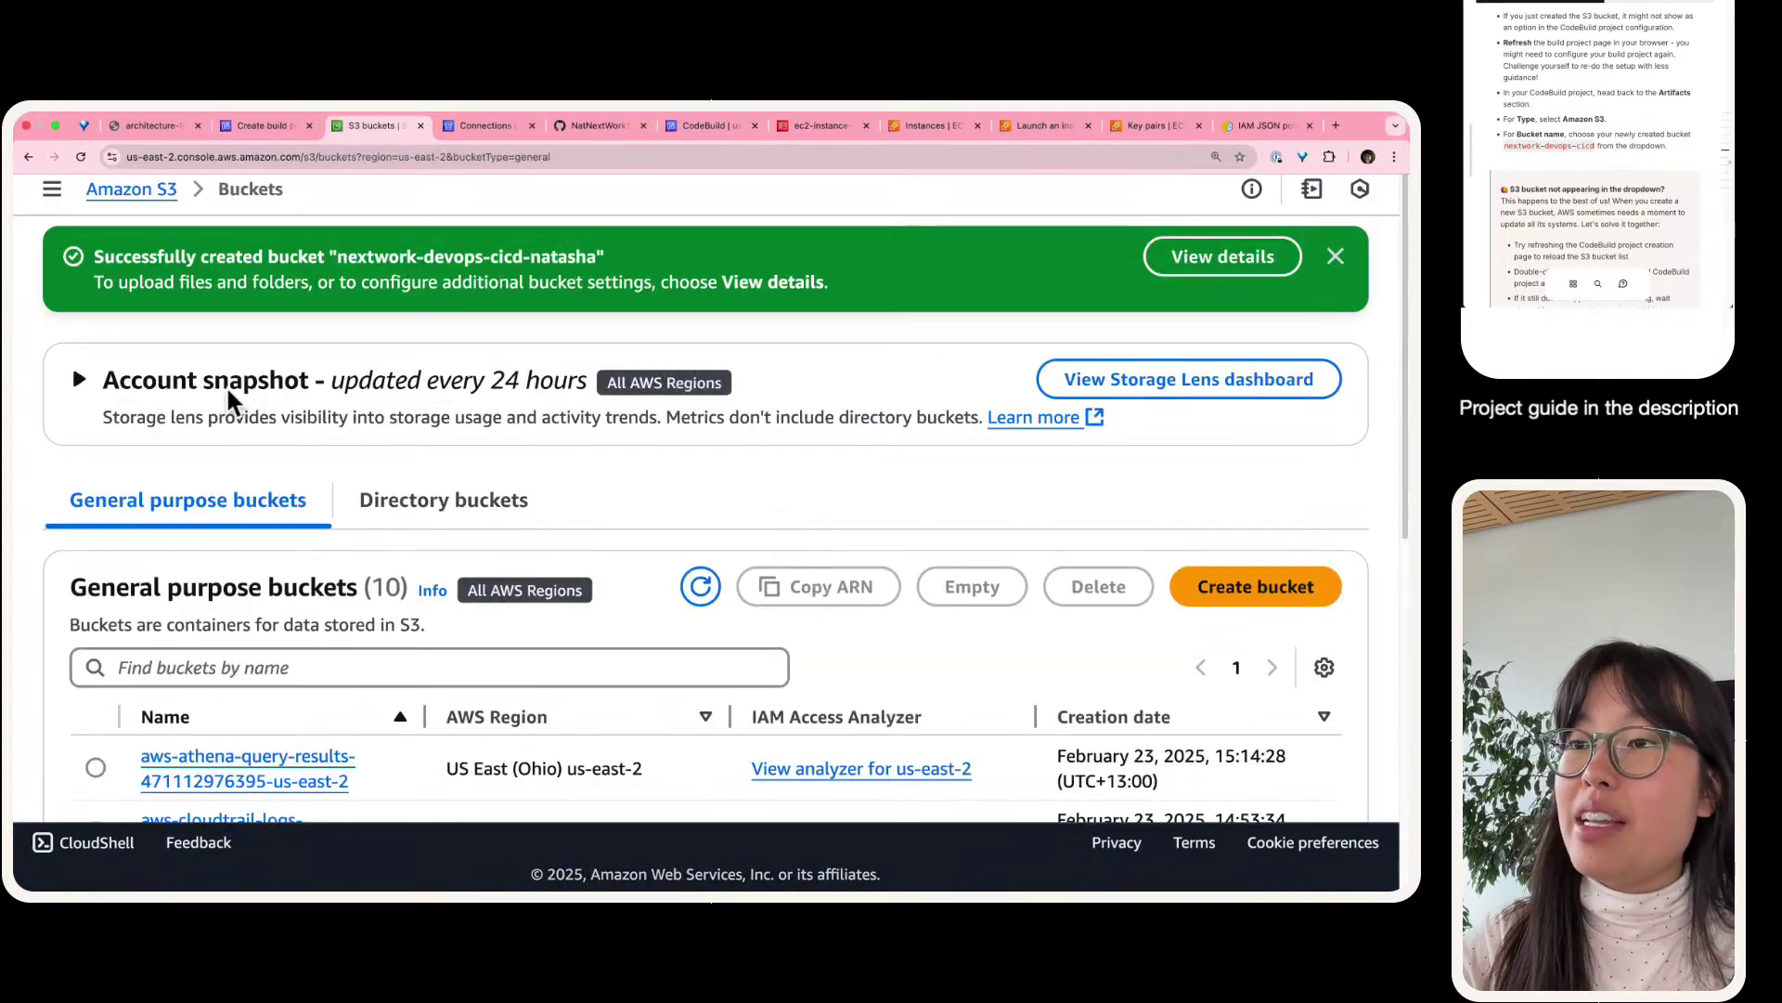
left_click(285, 570)
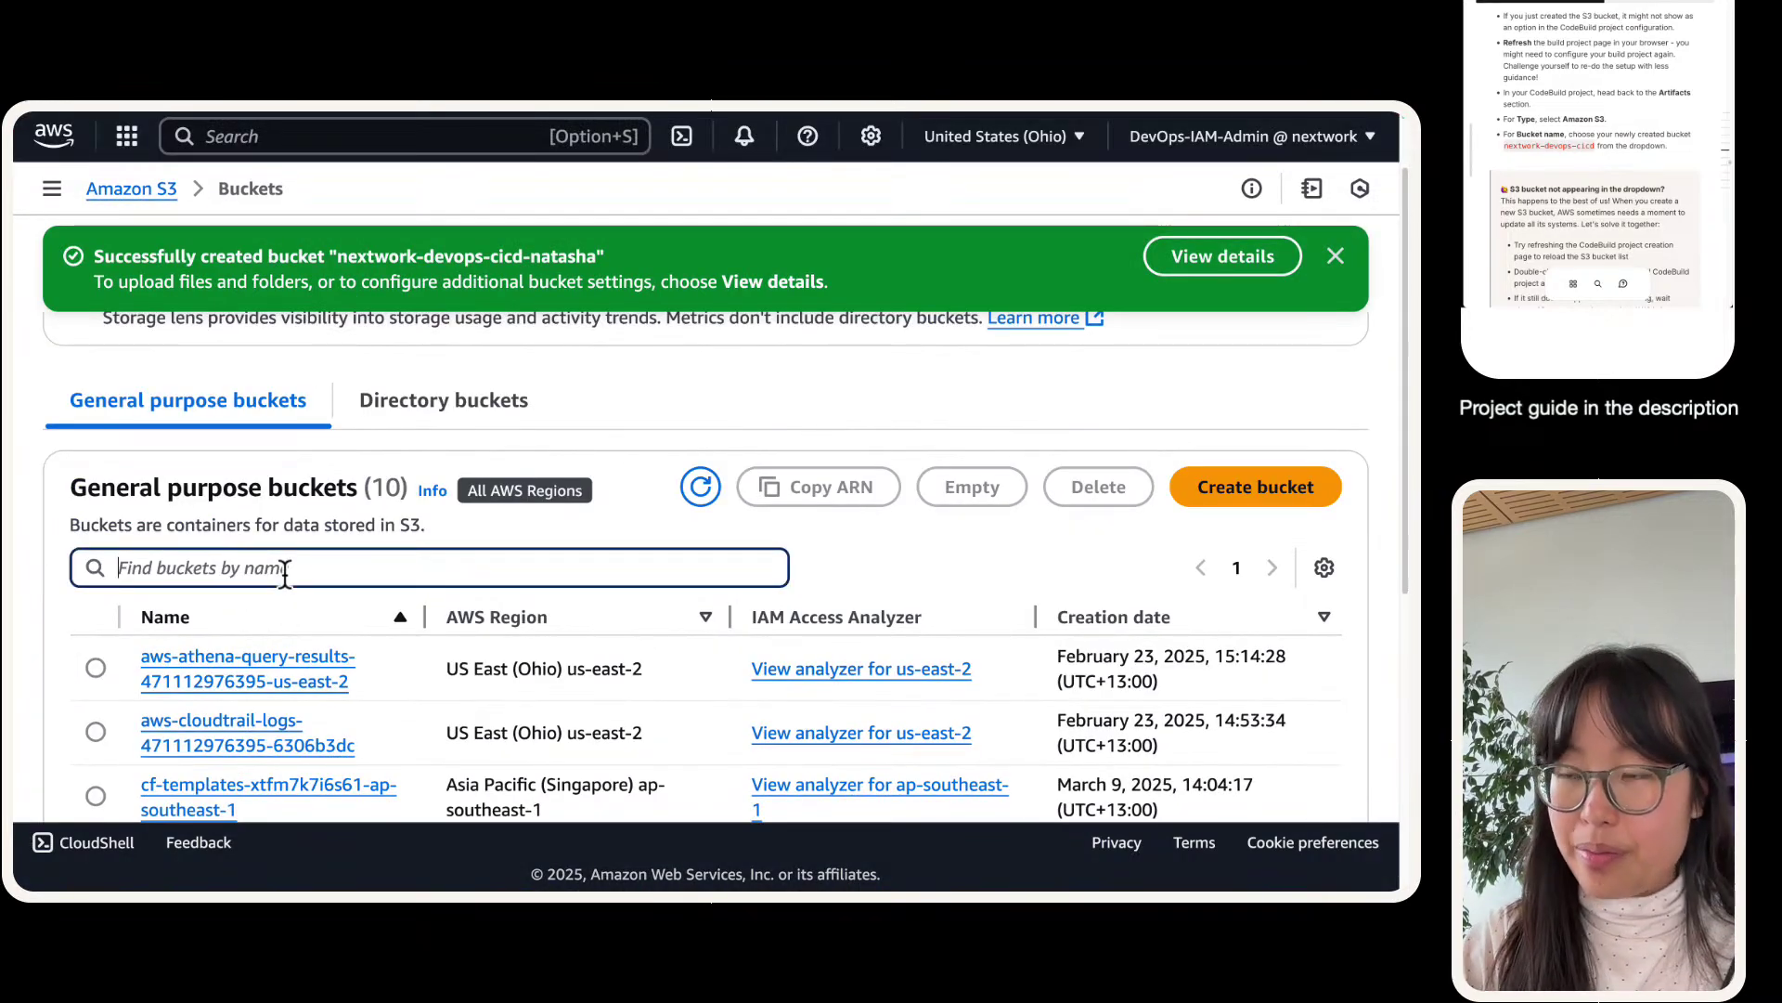
type("-natasha")
left_click_drag(414, 707, 125, 711)
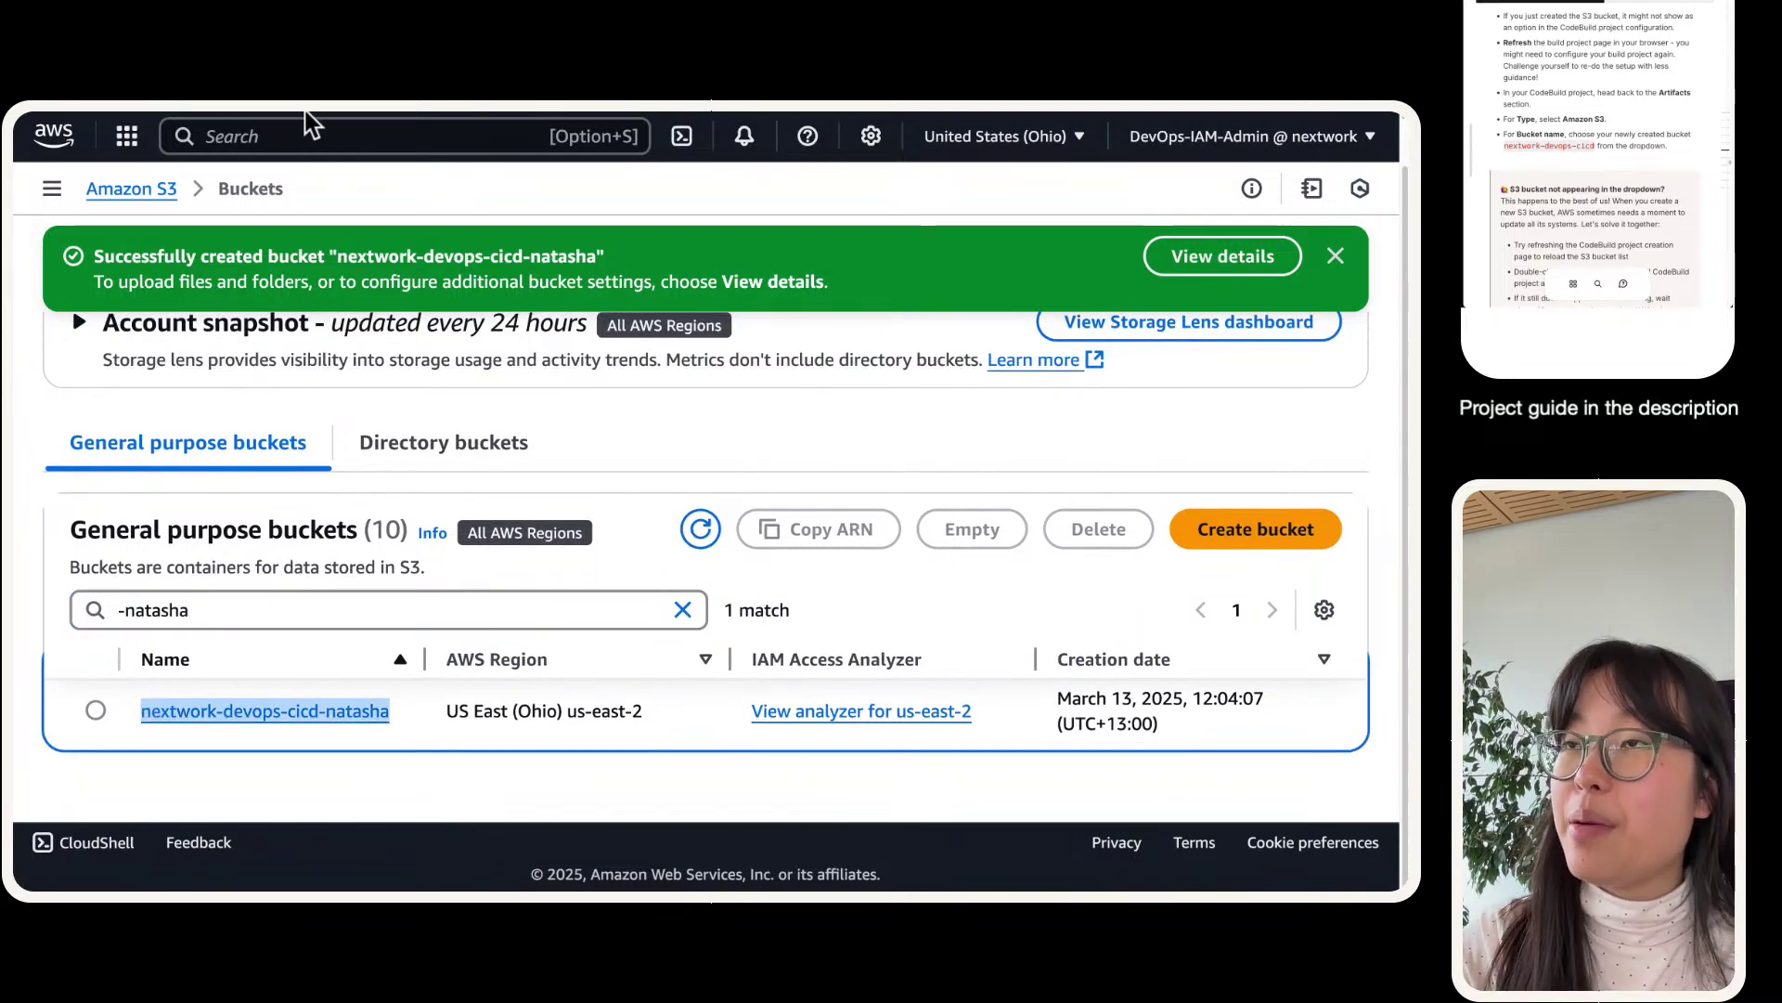
- Paste the new bucket's name into the artifact Bucket name field and confirm it
mouse_move(283, 137)
type("nextwork-devops-cicd-natasha")
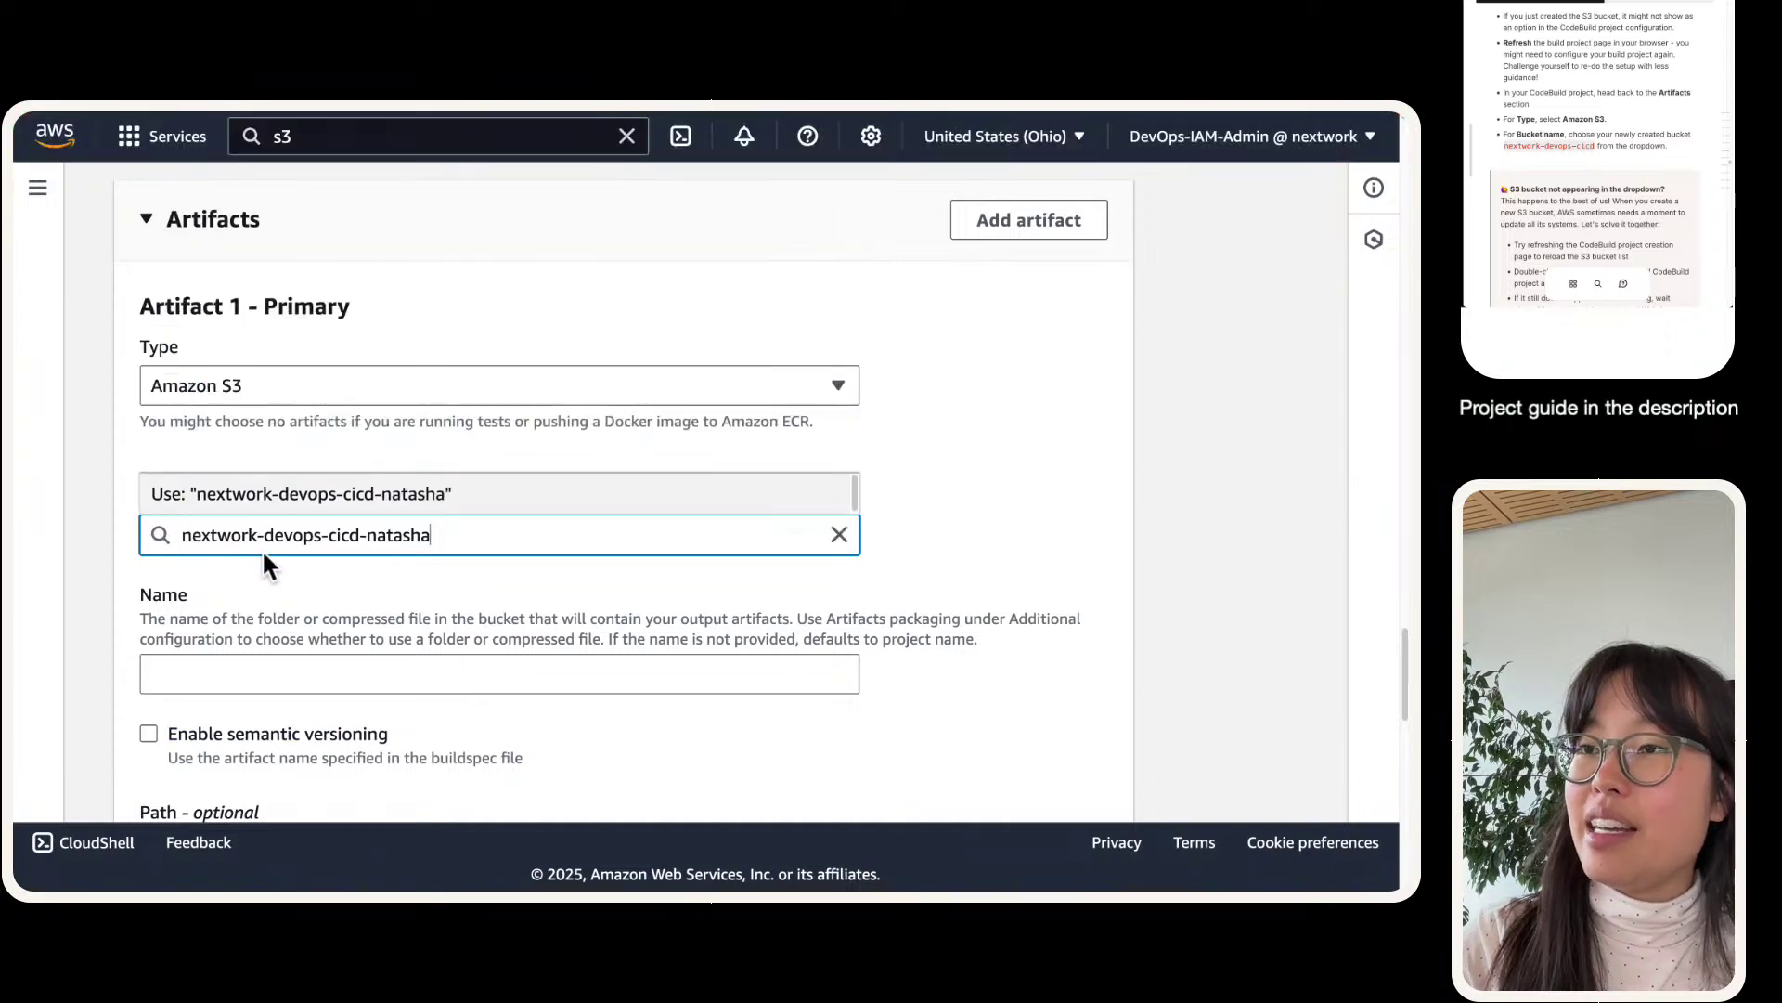
left_click(420, 490)
left_click(208, 527)
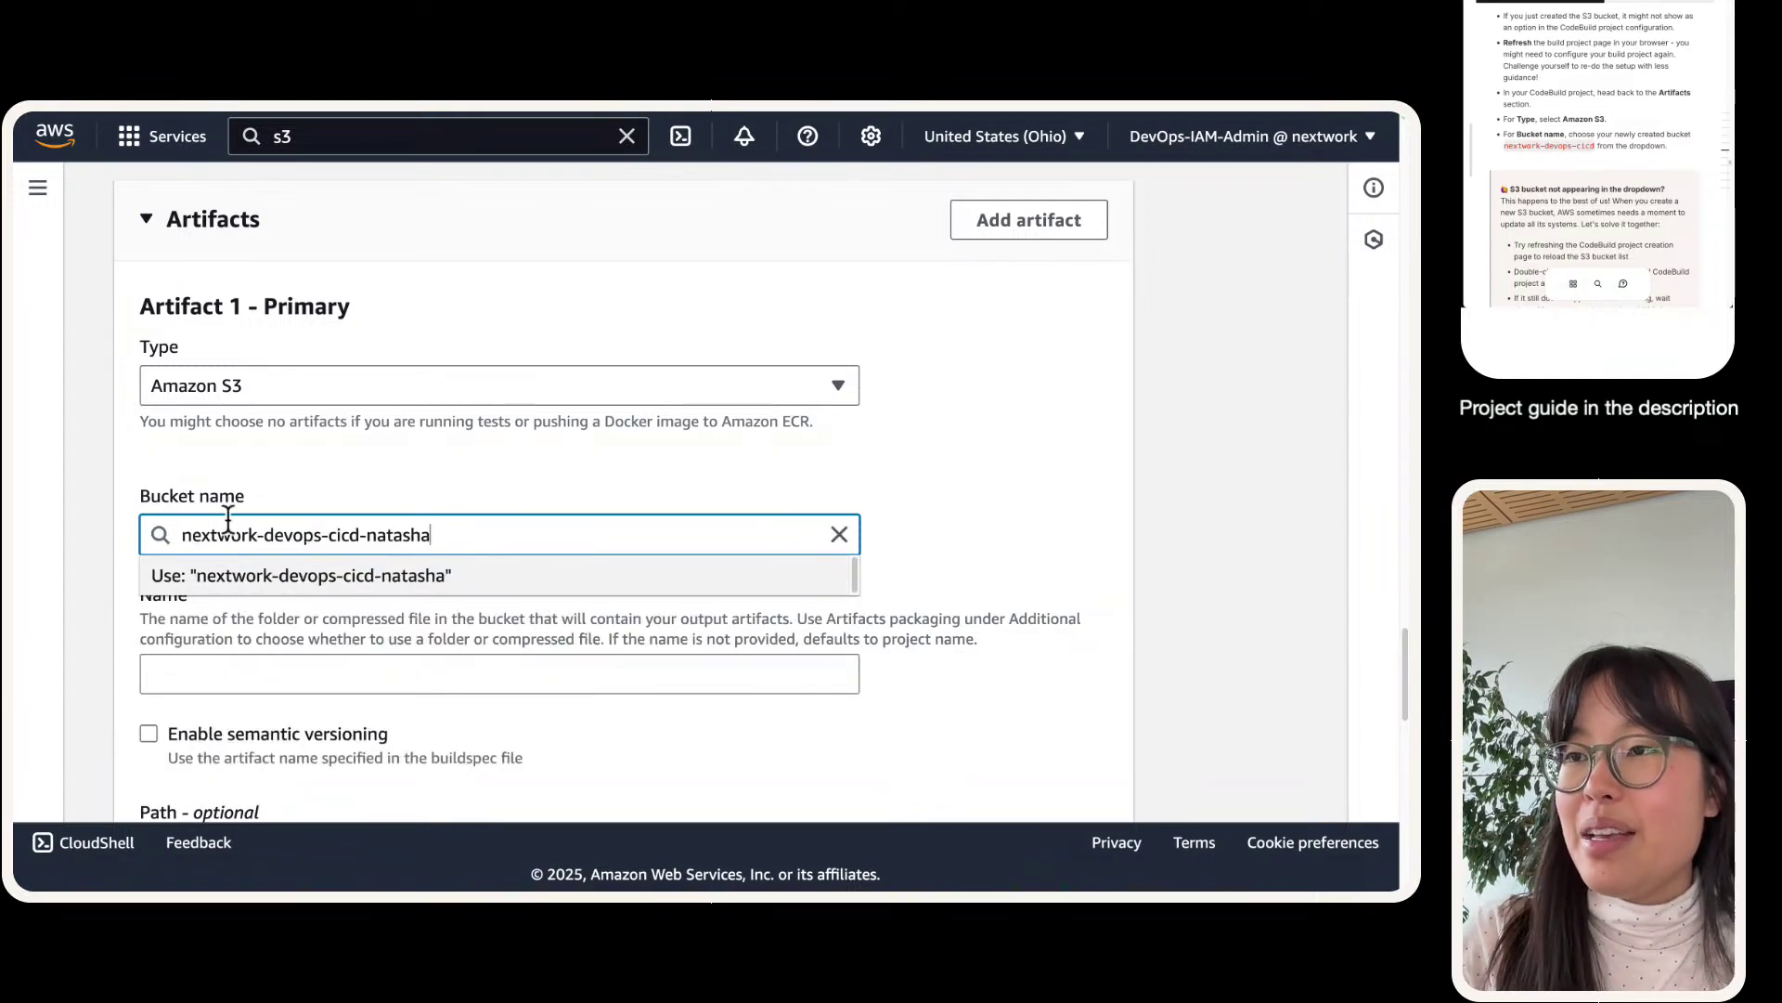
left_click(298, 553)
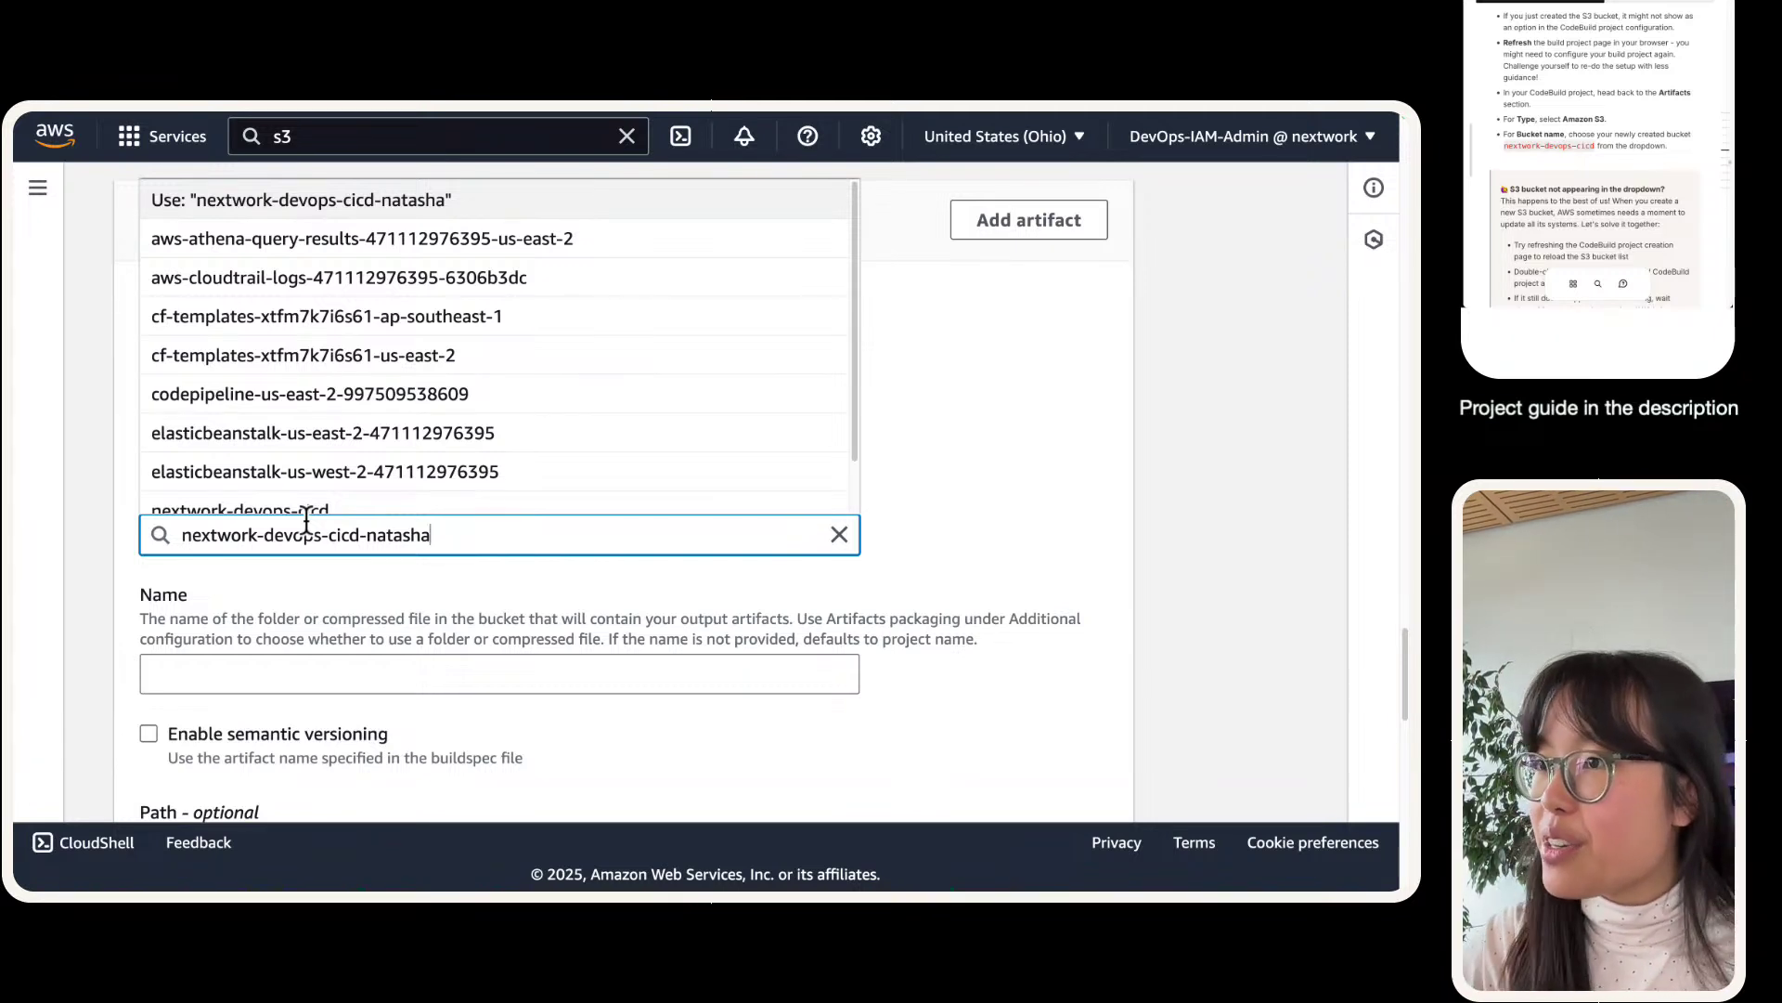
triple_click(299, 533)
key("Return")
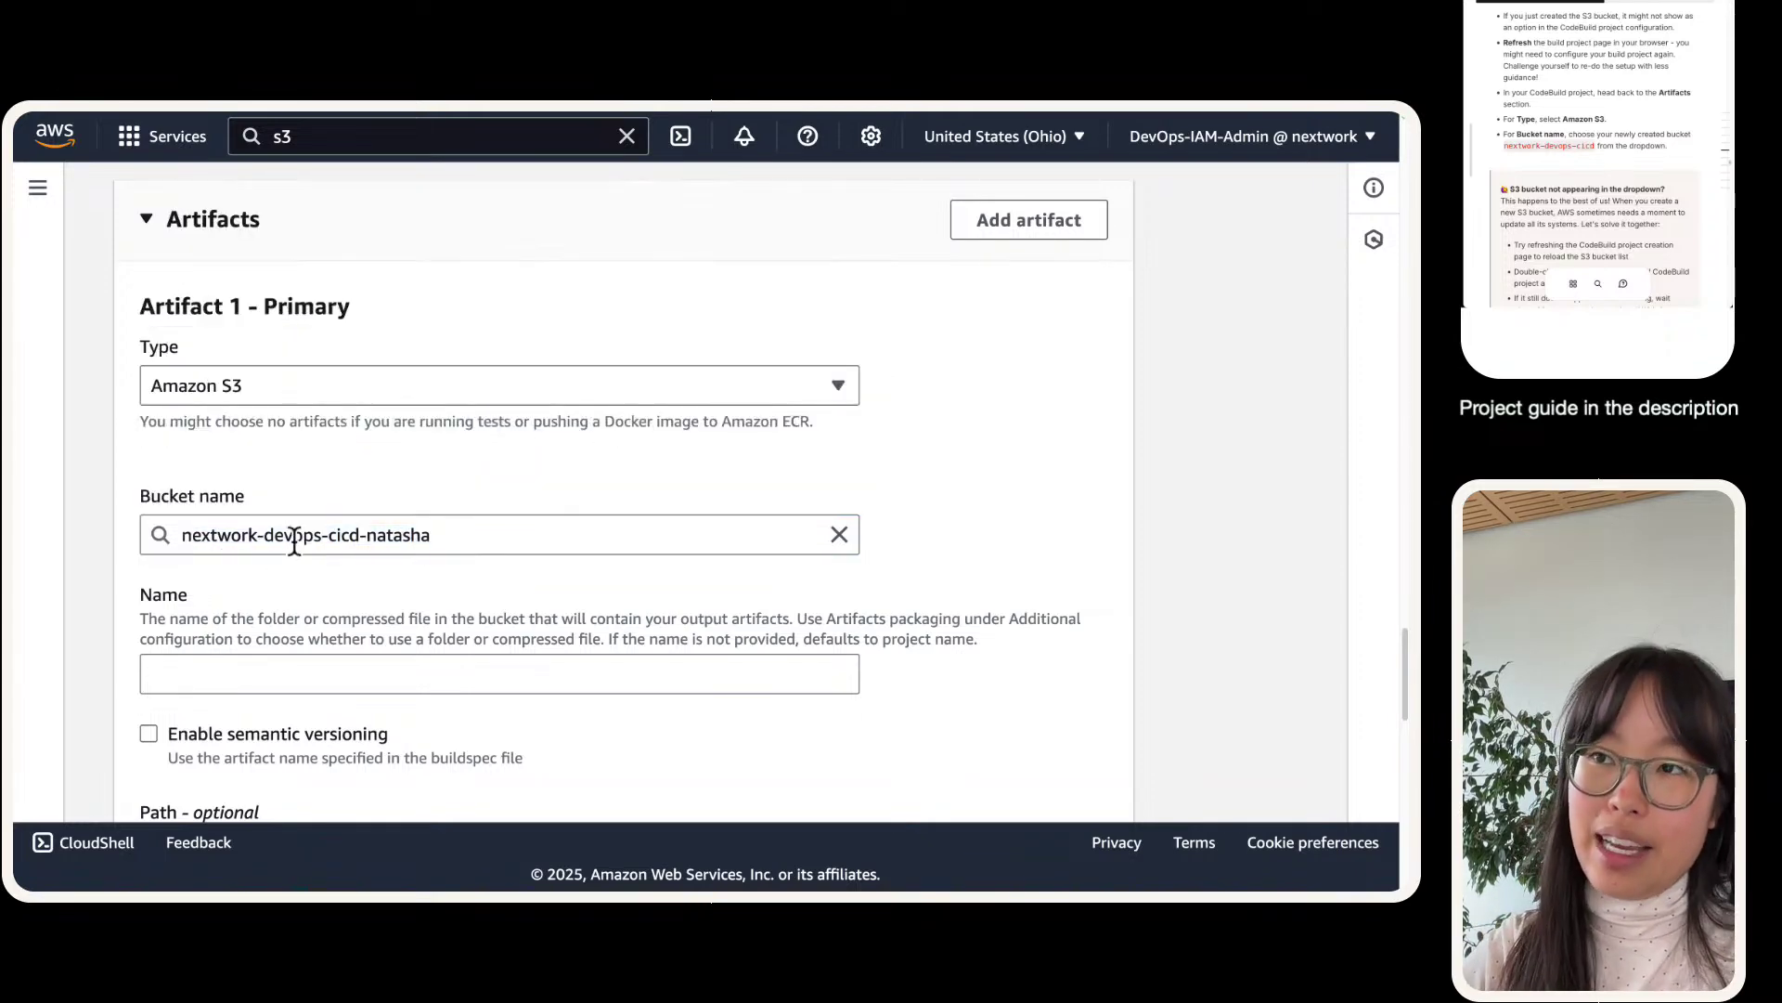
triple_click(295, 539)
key("ctrl+x")
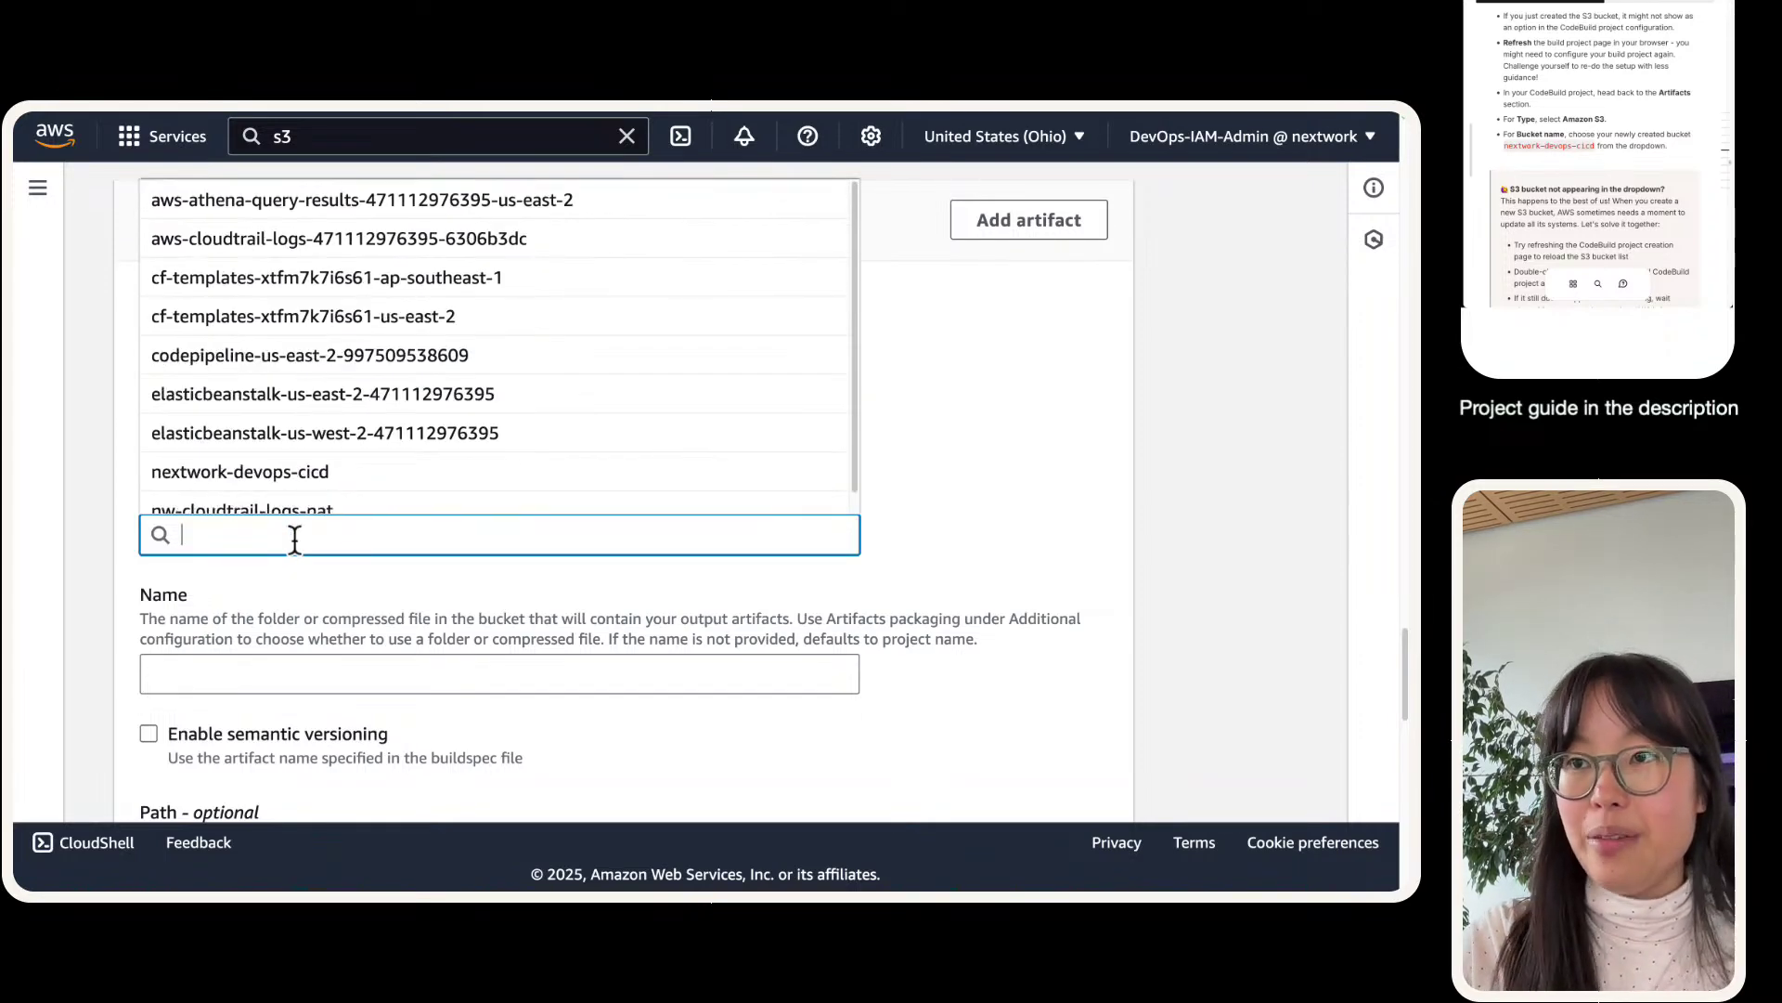
key("ctrl+v")
key("Return")
- Reload the Create build project page, discarding unsaved changes, so the form comes back blank
scroll(325, 553, "up", 15)
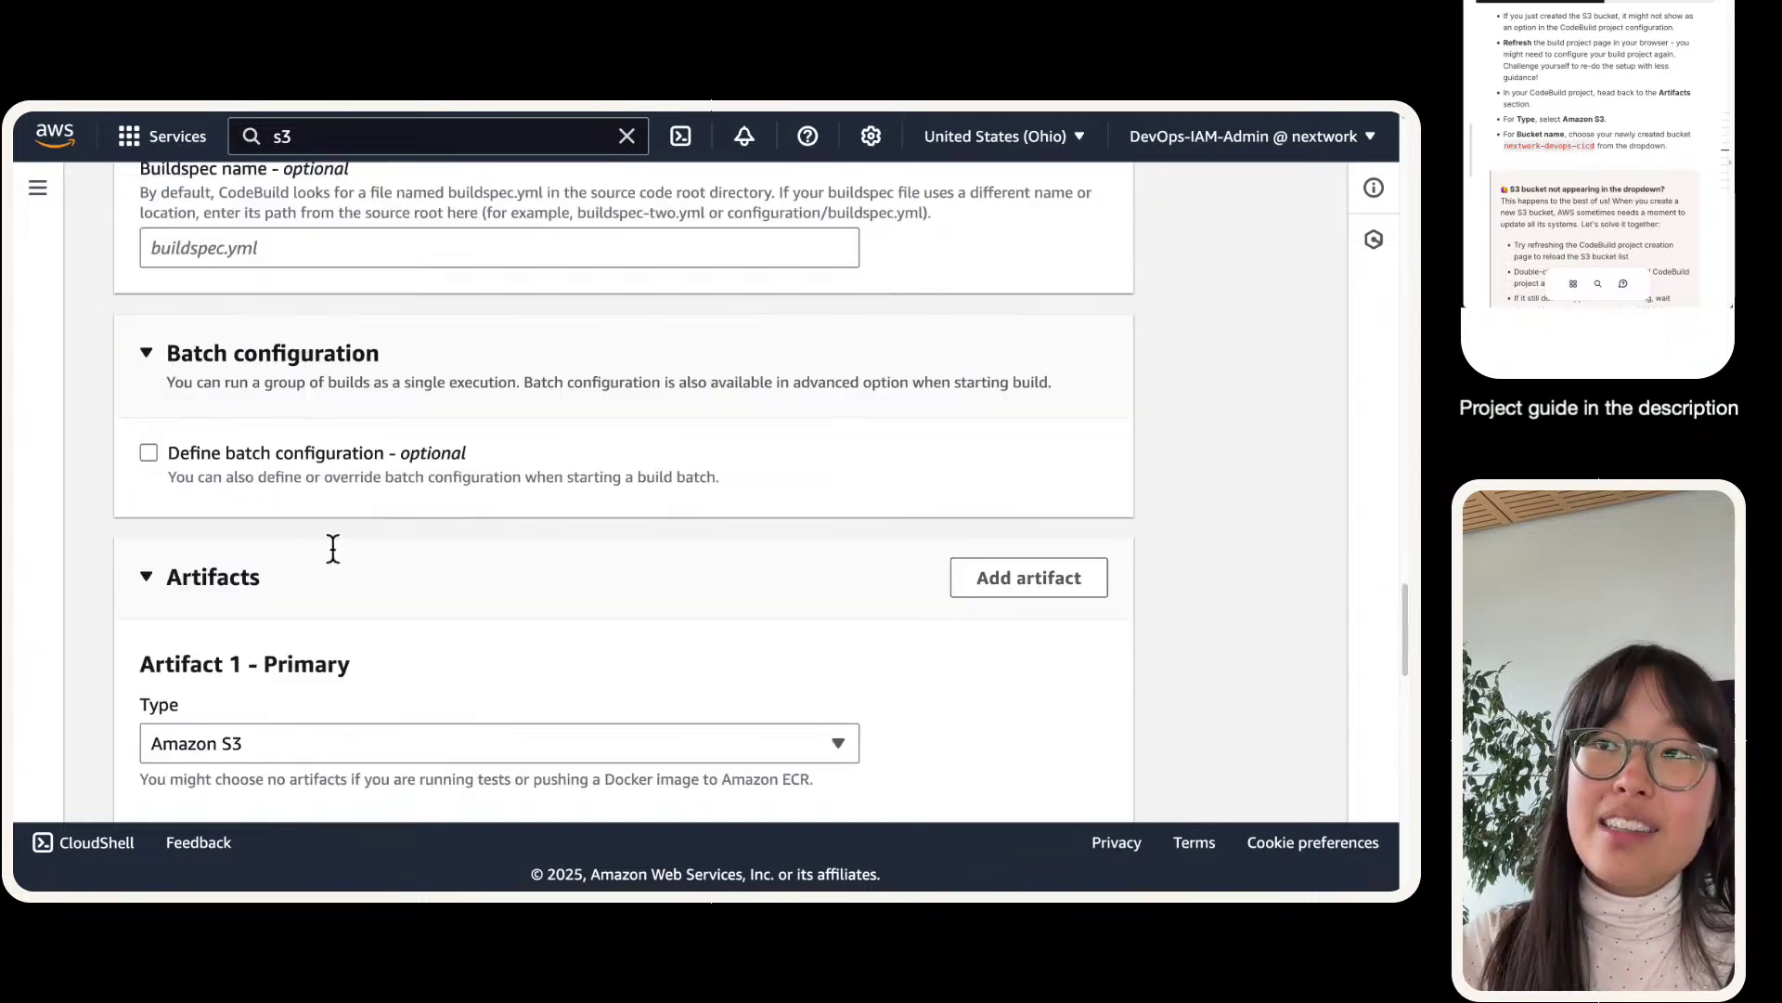
scroll(324, 560, "up", 15)
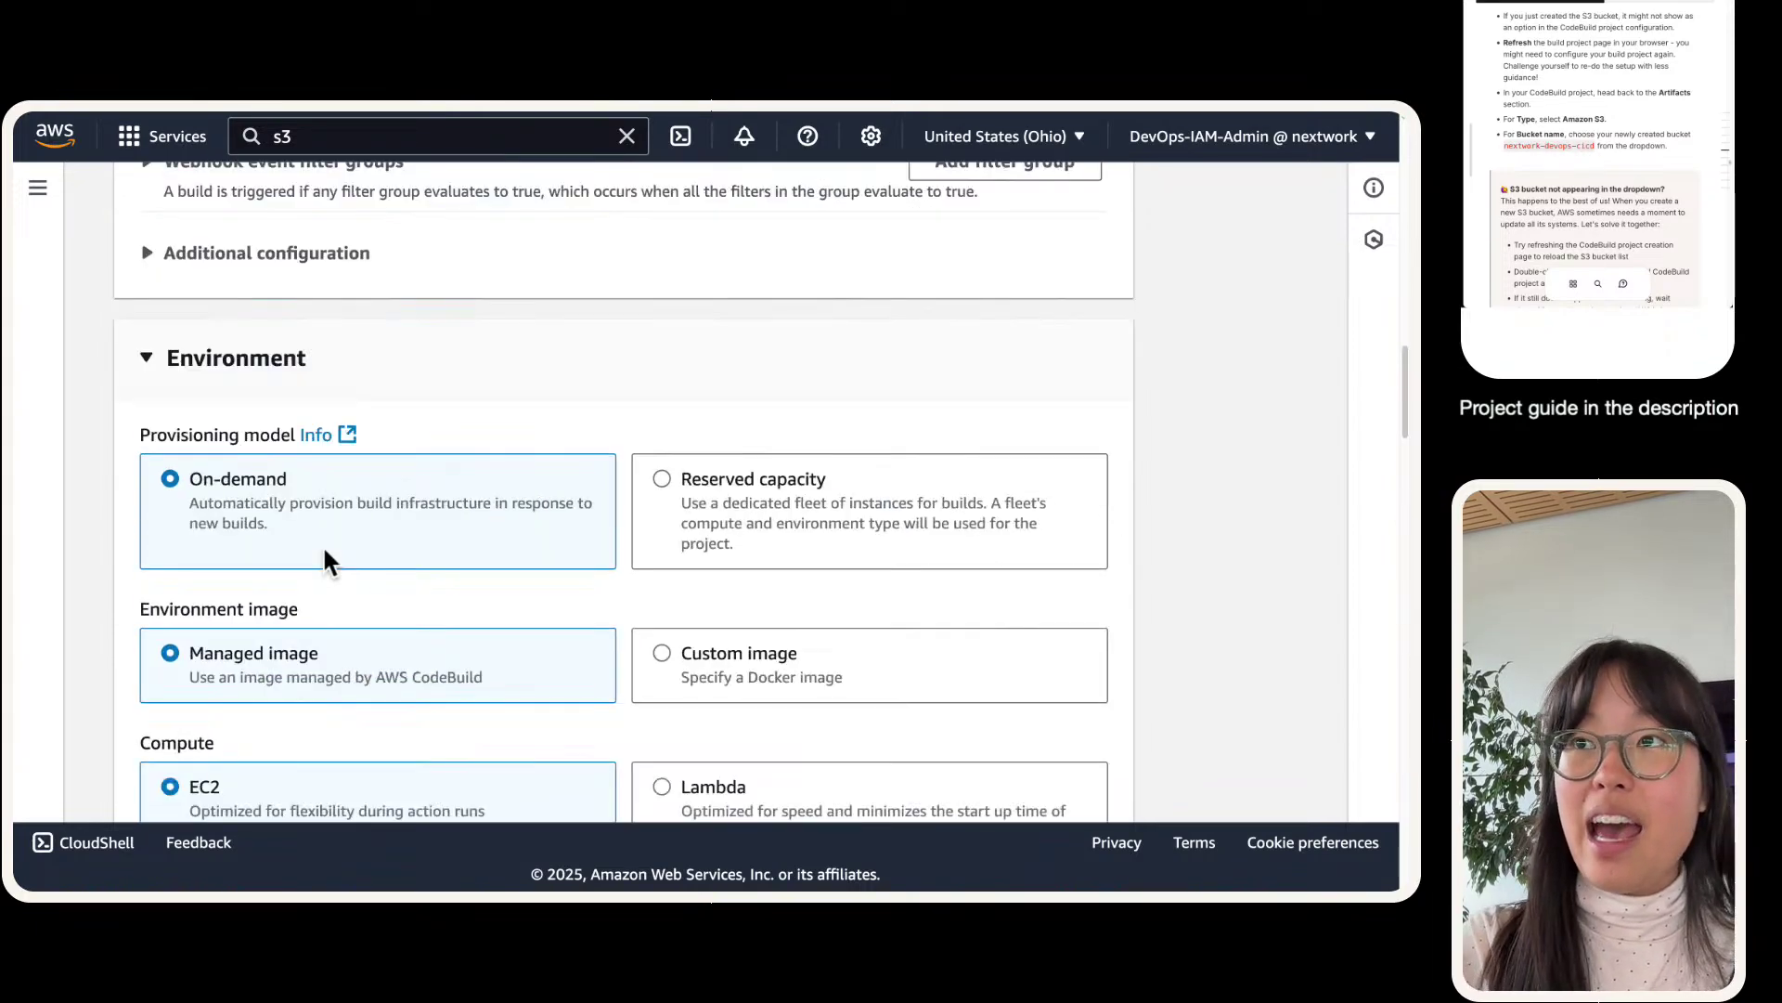
scroll(309, 583, "up", 2)
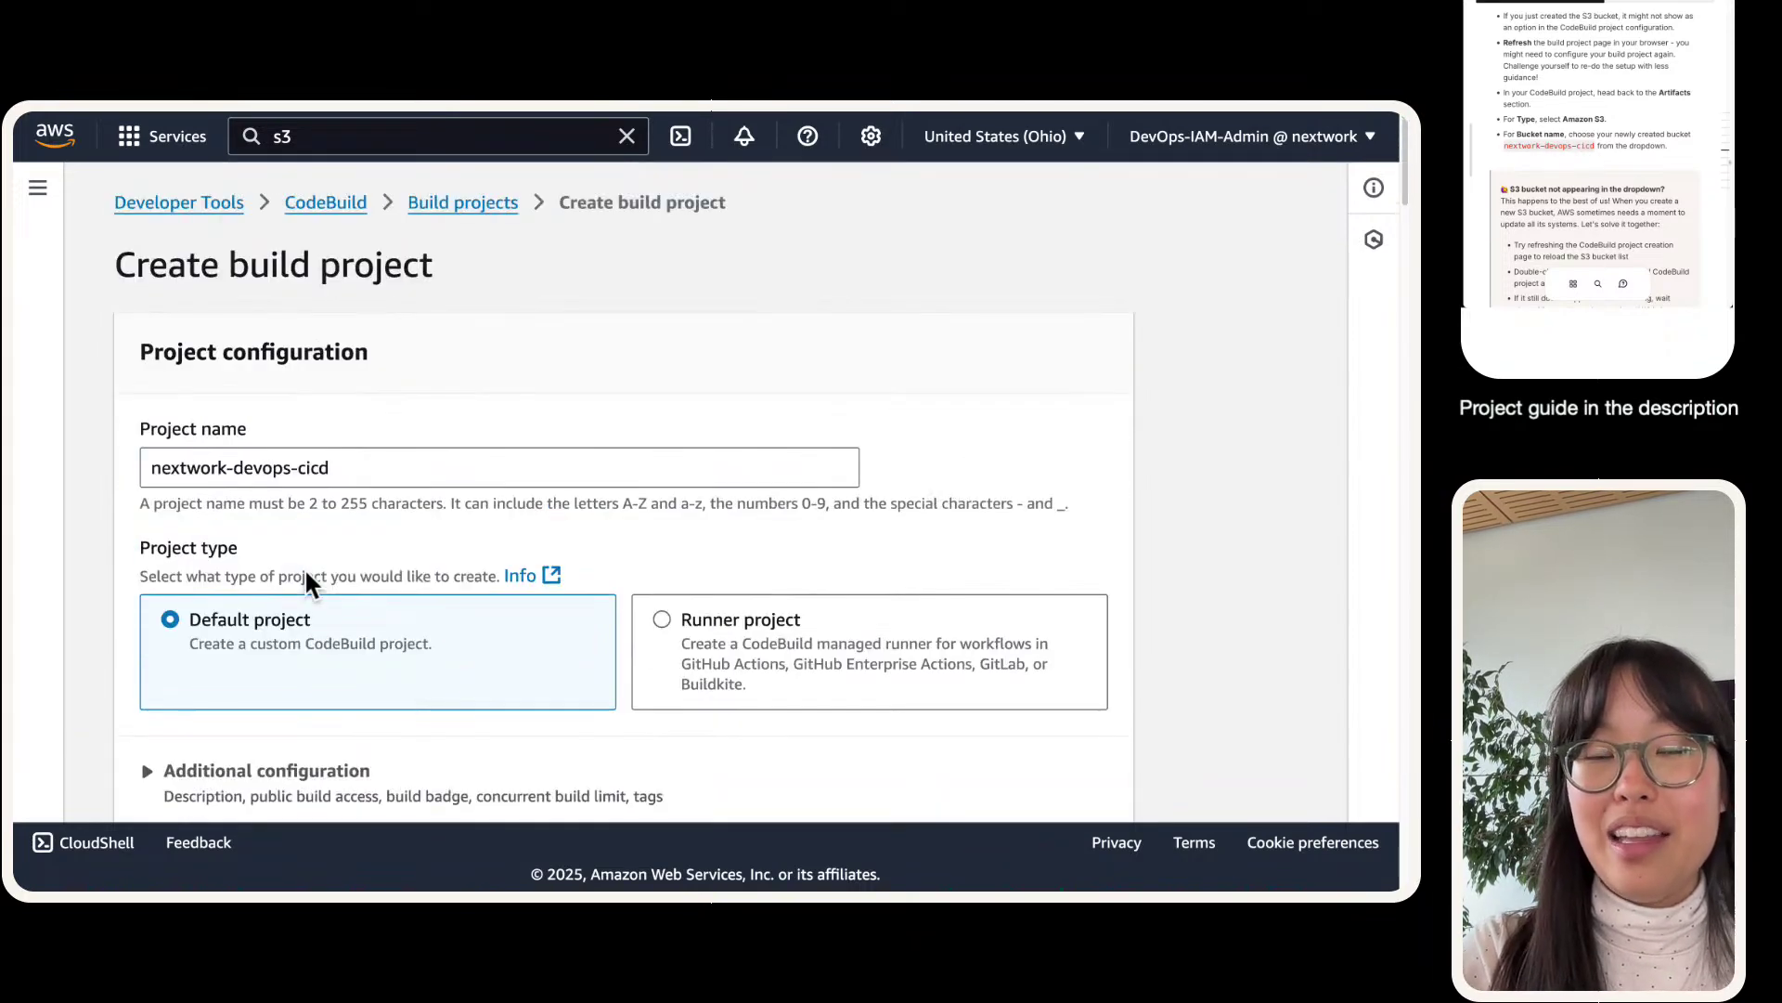
triple_click(386, 469)
left_click(346, 391)
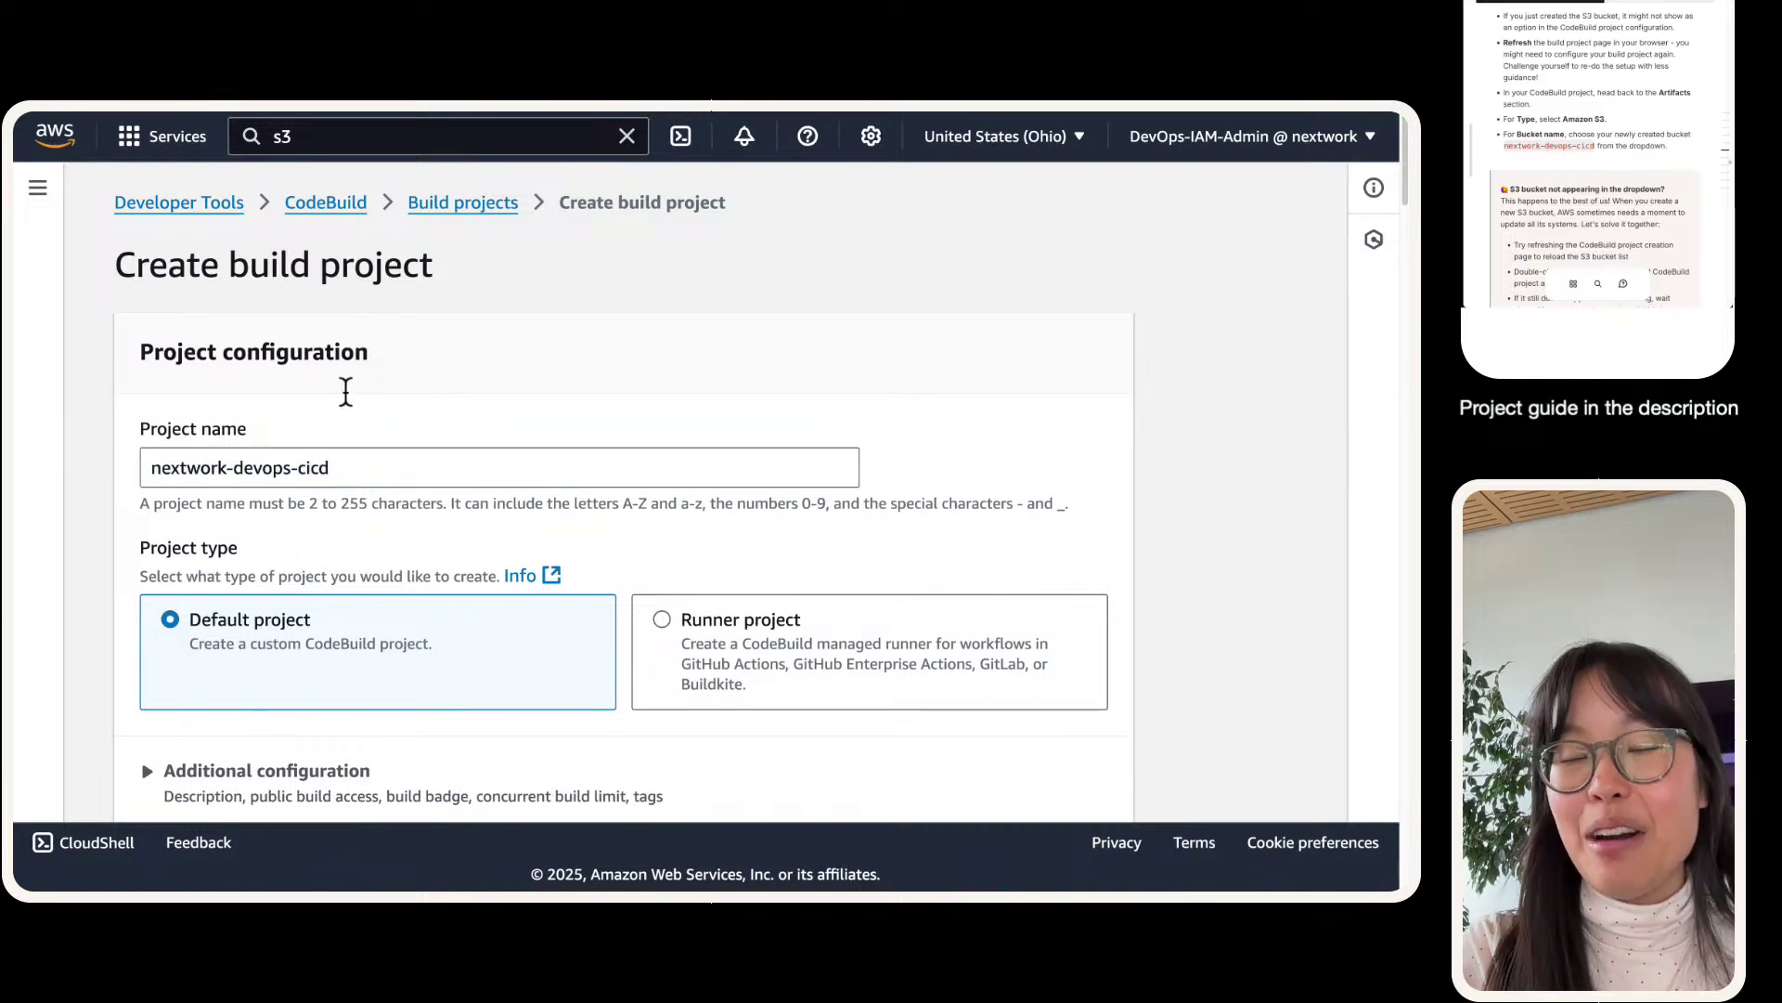
mouse_move(90, 114)
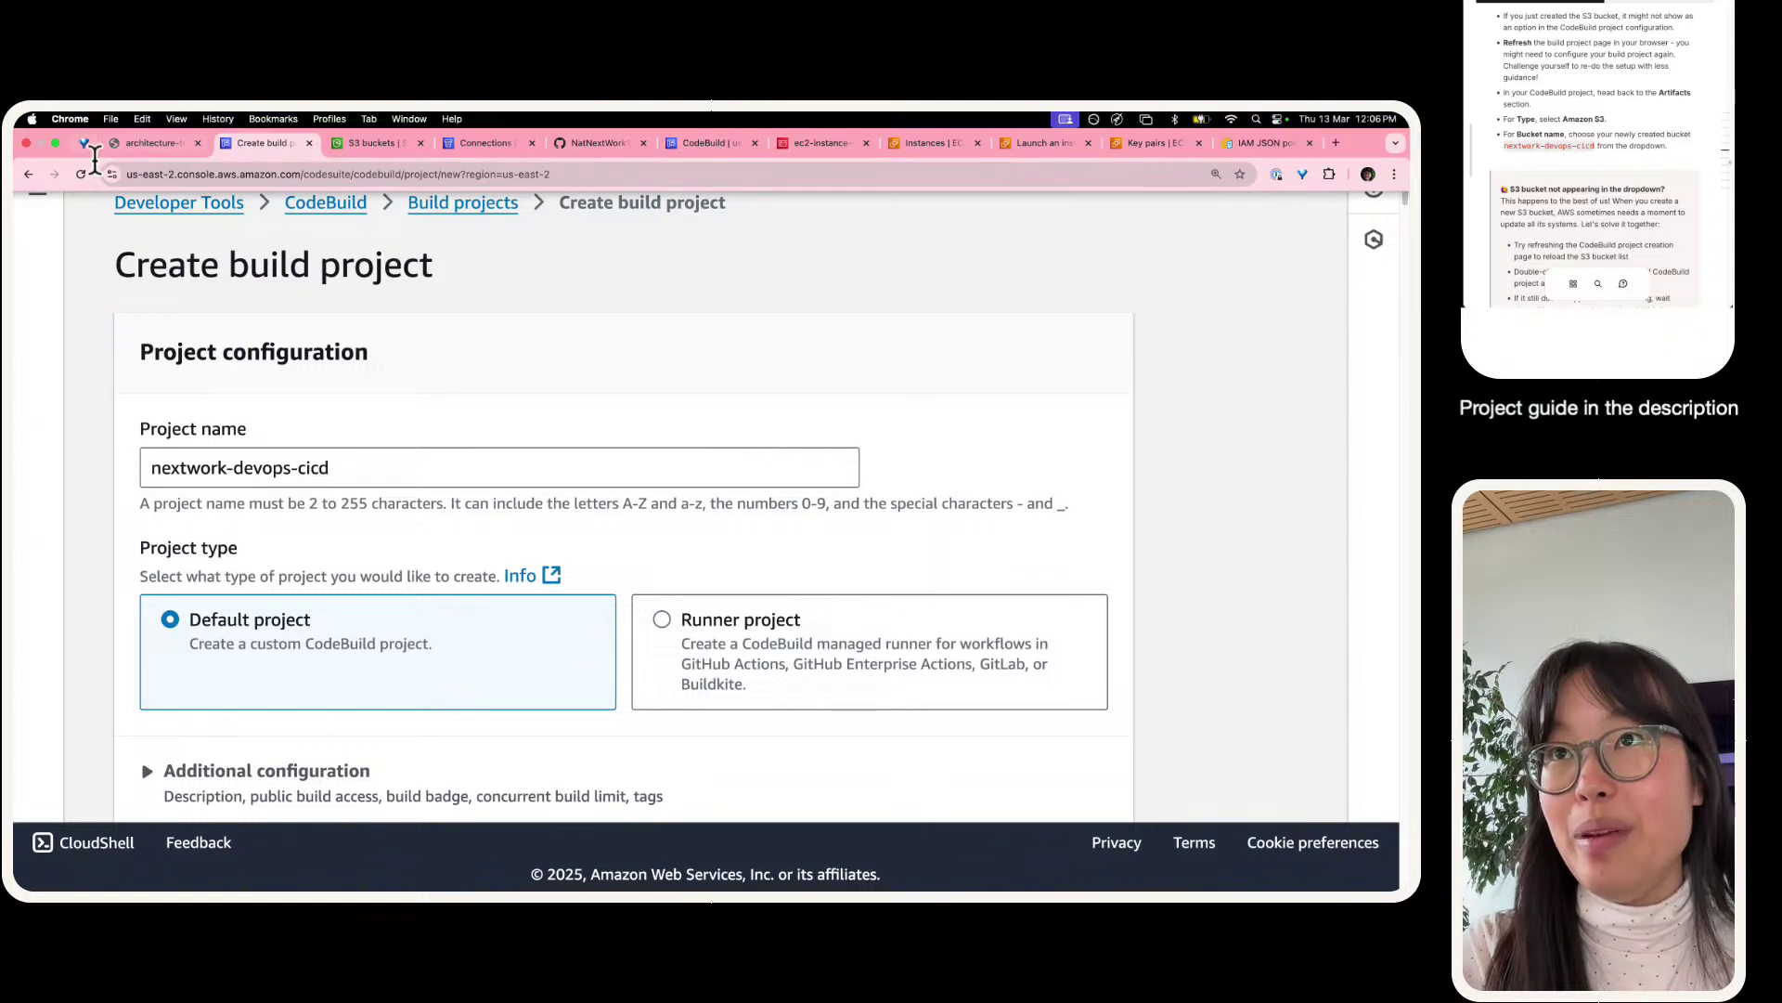
left_click(80, 171)
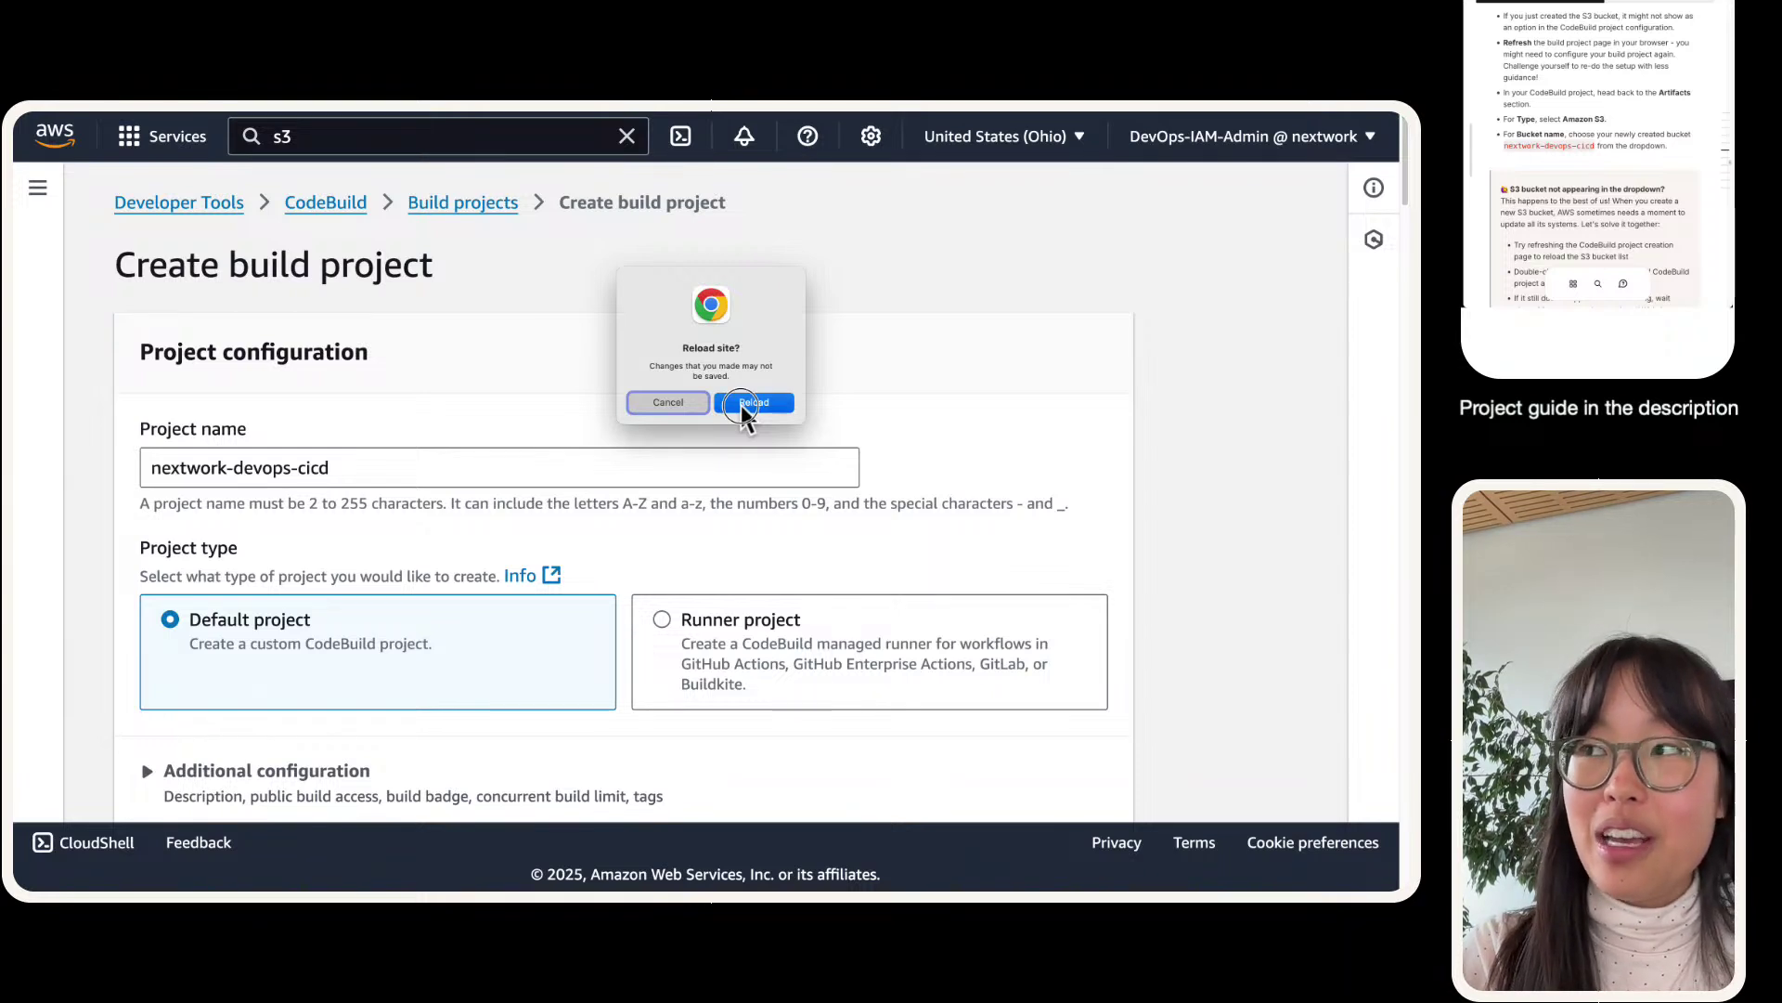
left_click(741, 405)
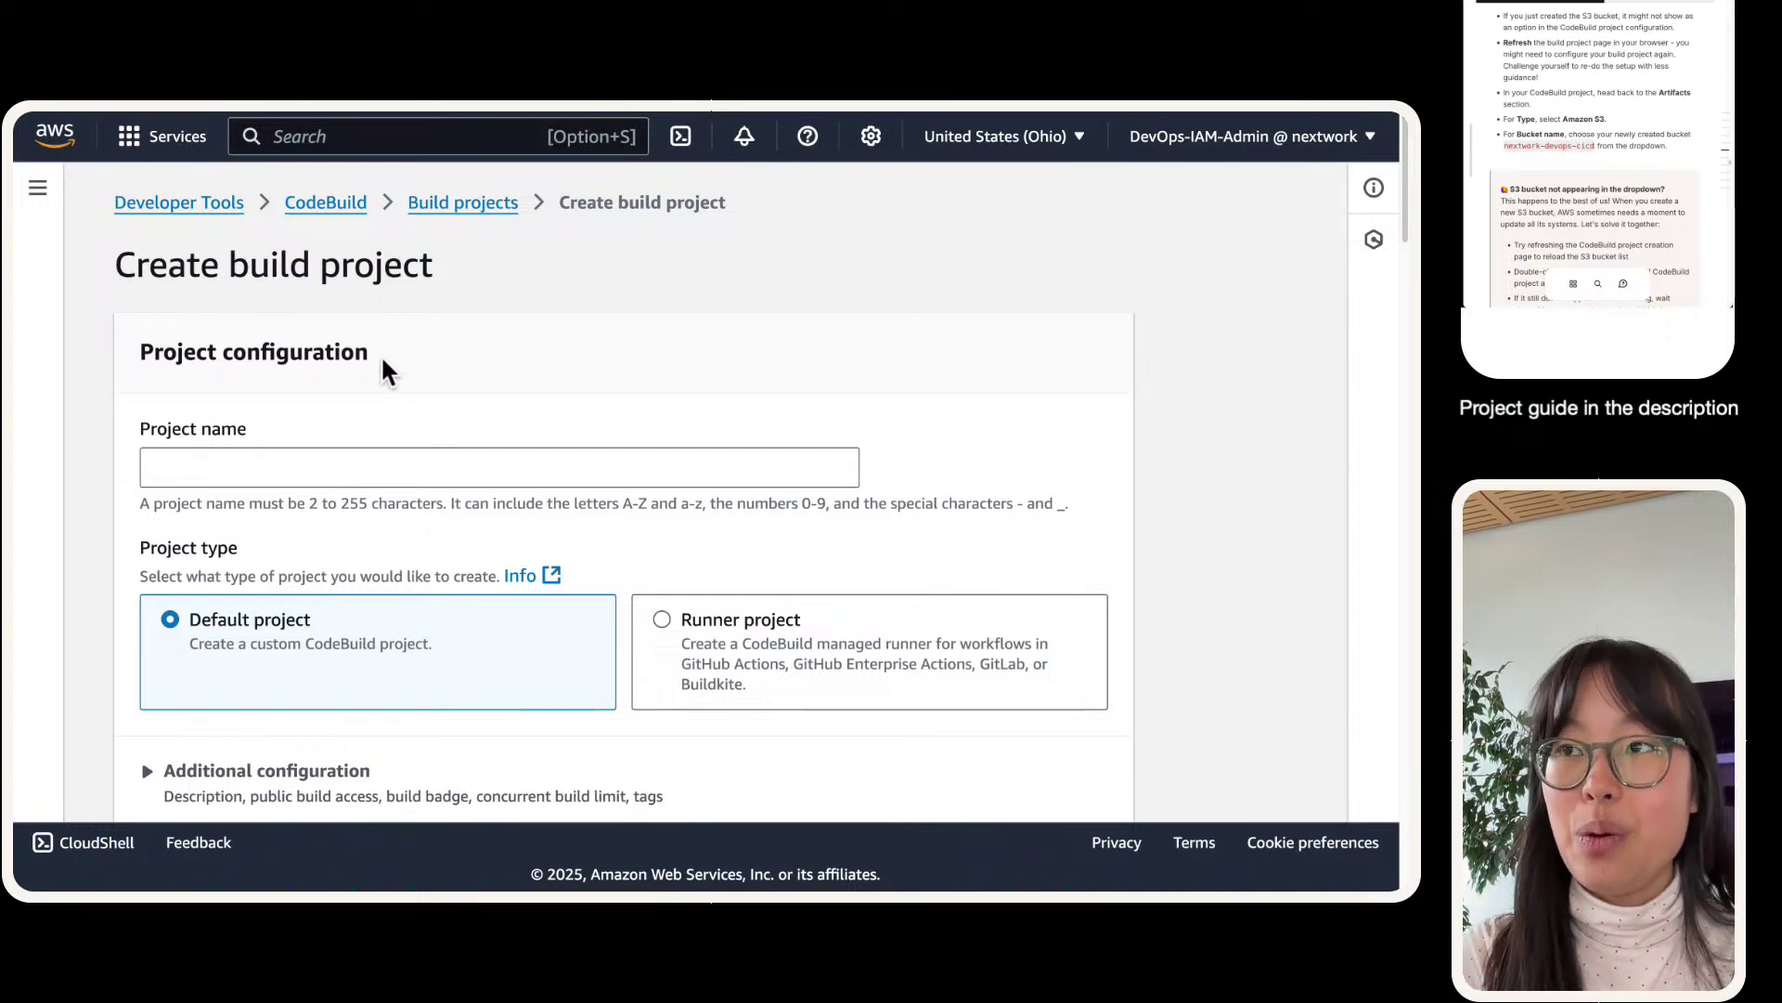
- Paste the project name nextwork-devops-cicd back into the form
left_click(391, 453)
key("super+v")
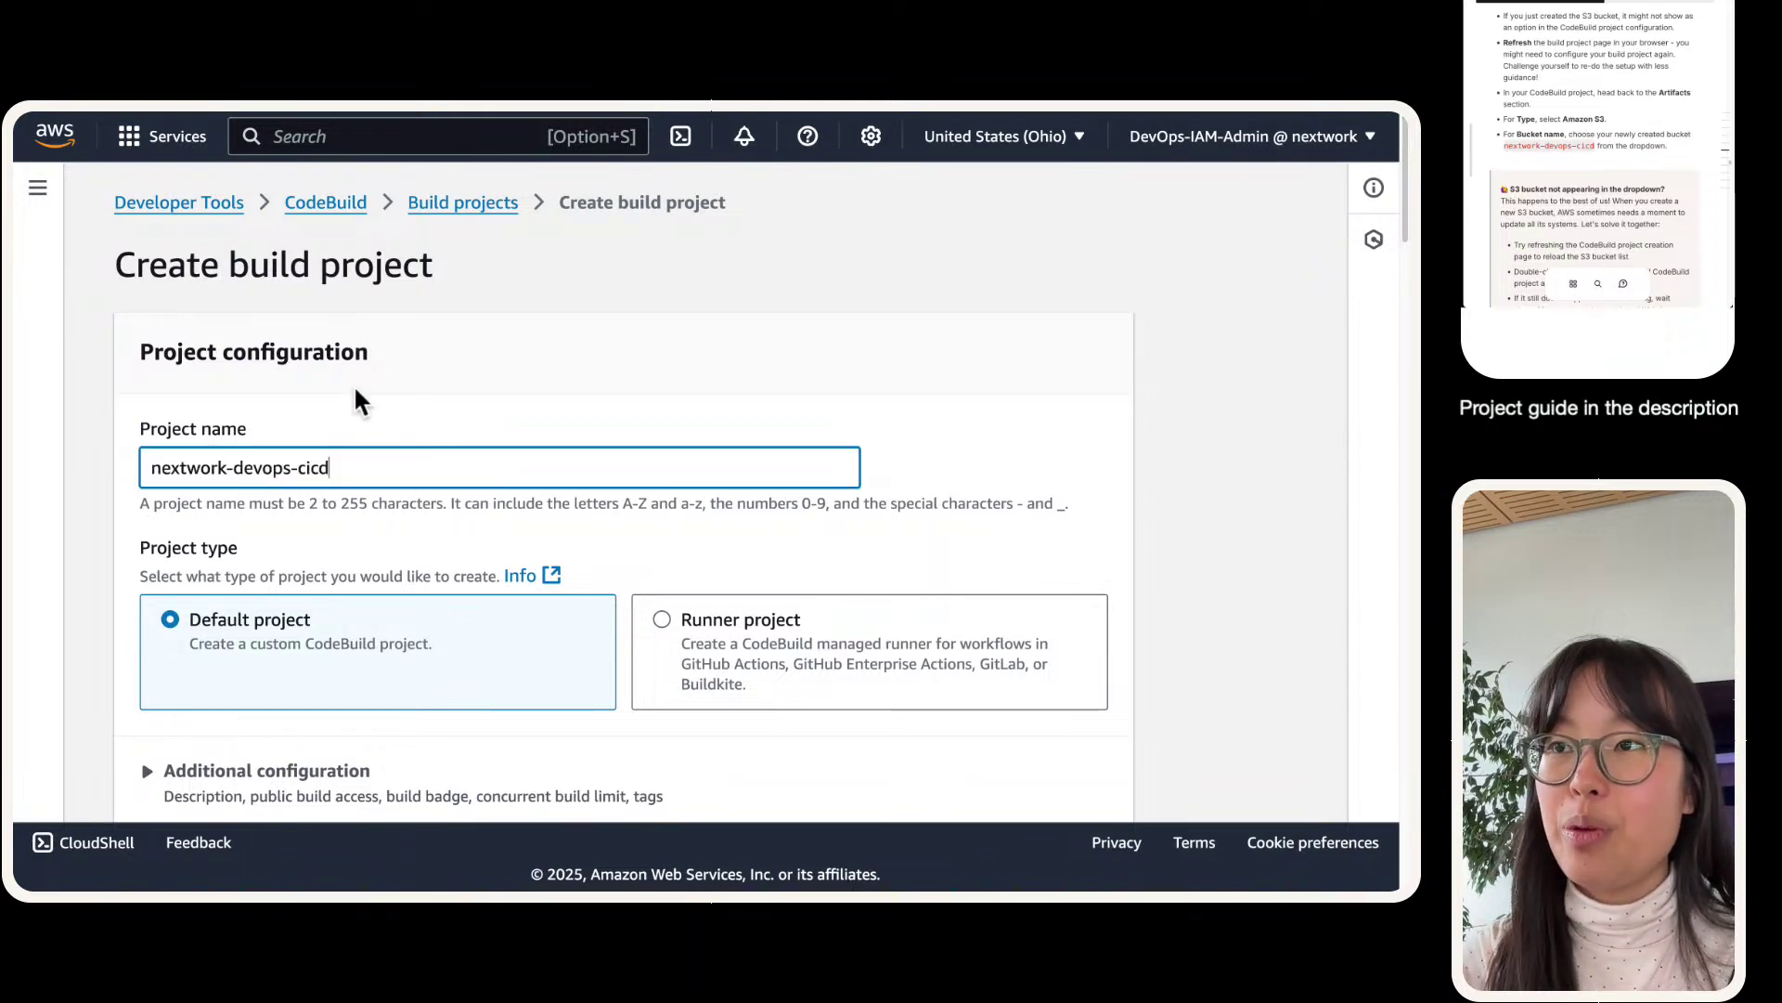
left_click(359, 397)
scroll(357, 382, "down", 3)
scroll(344, 380, "down", 2)
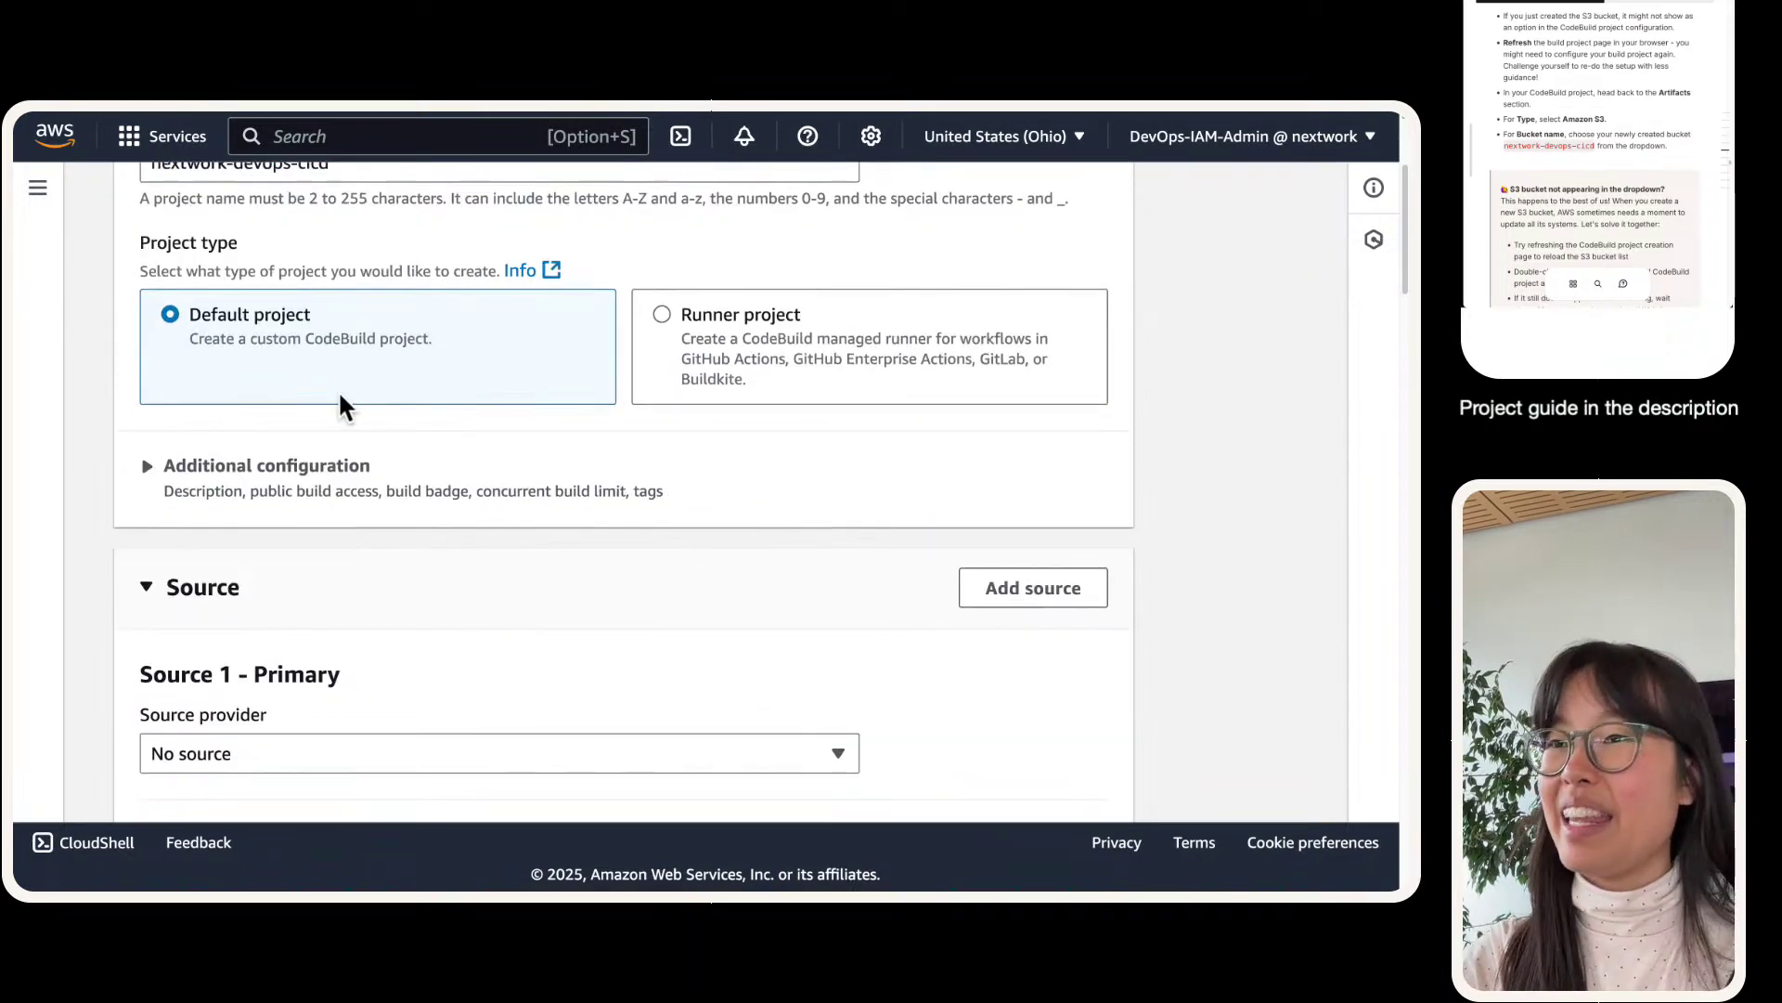
scroll(291, 537, "down", 2)
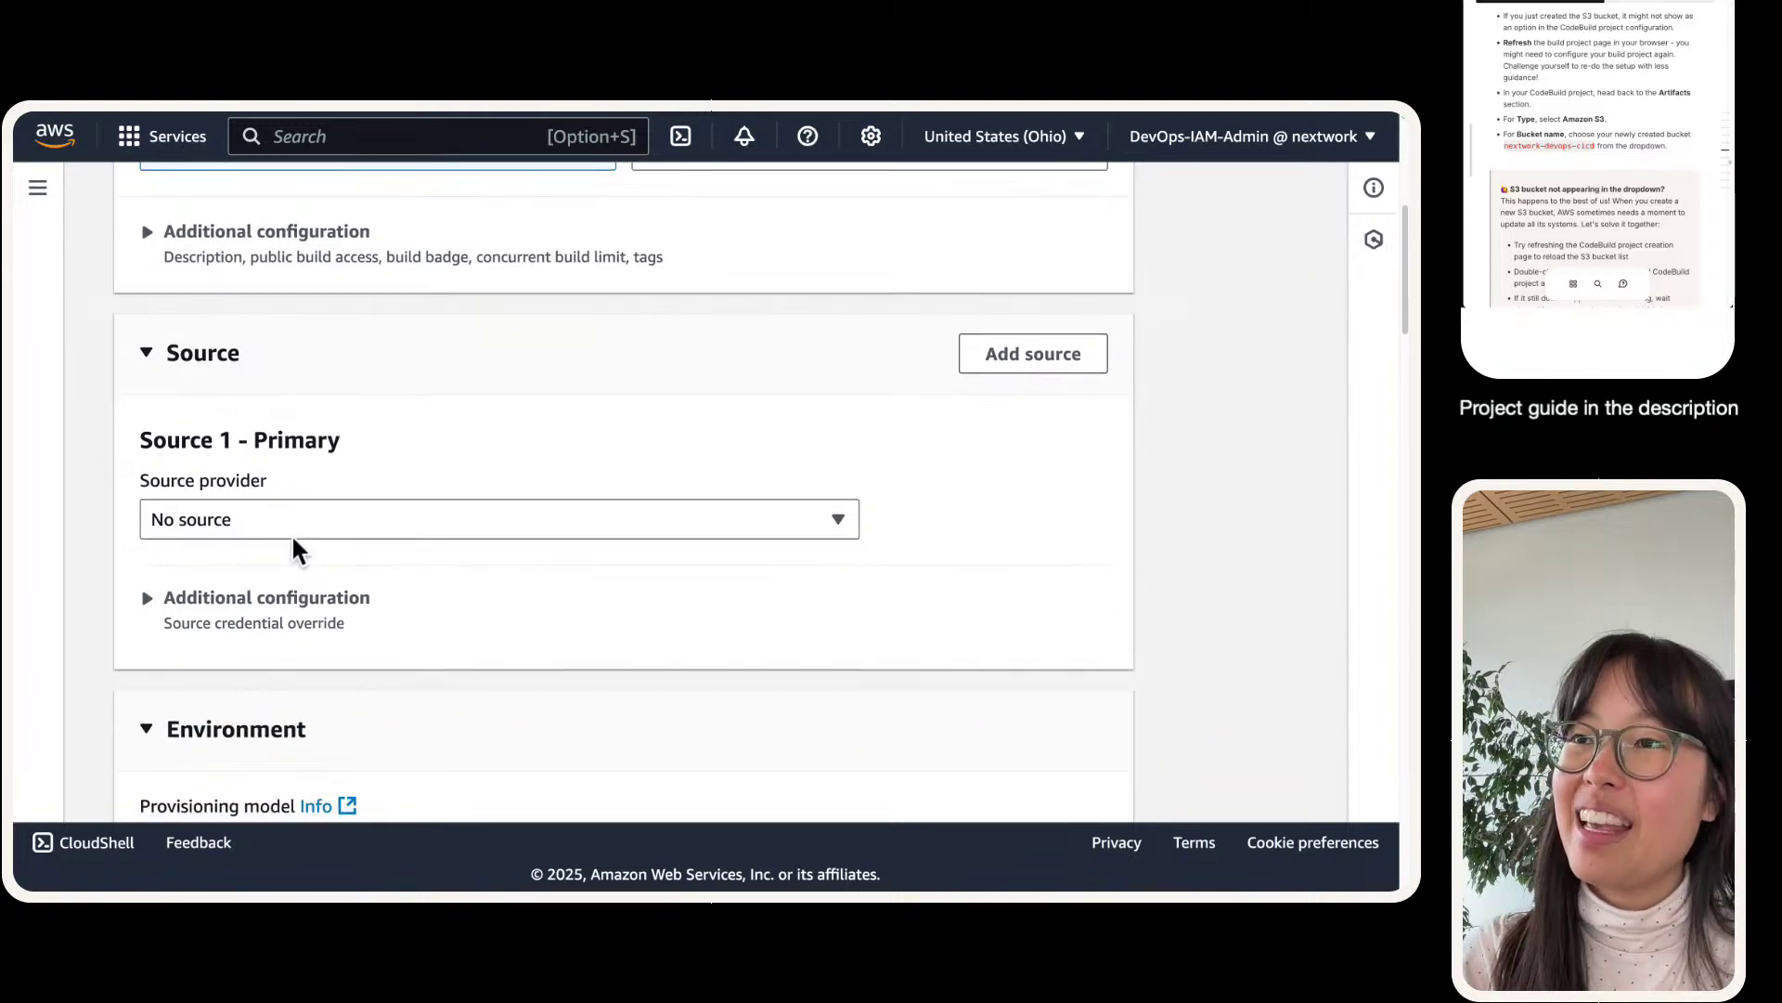
- Set the primary source provider to GitHub with the nextwork-web-project repository
left_click(286, 429)
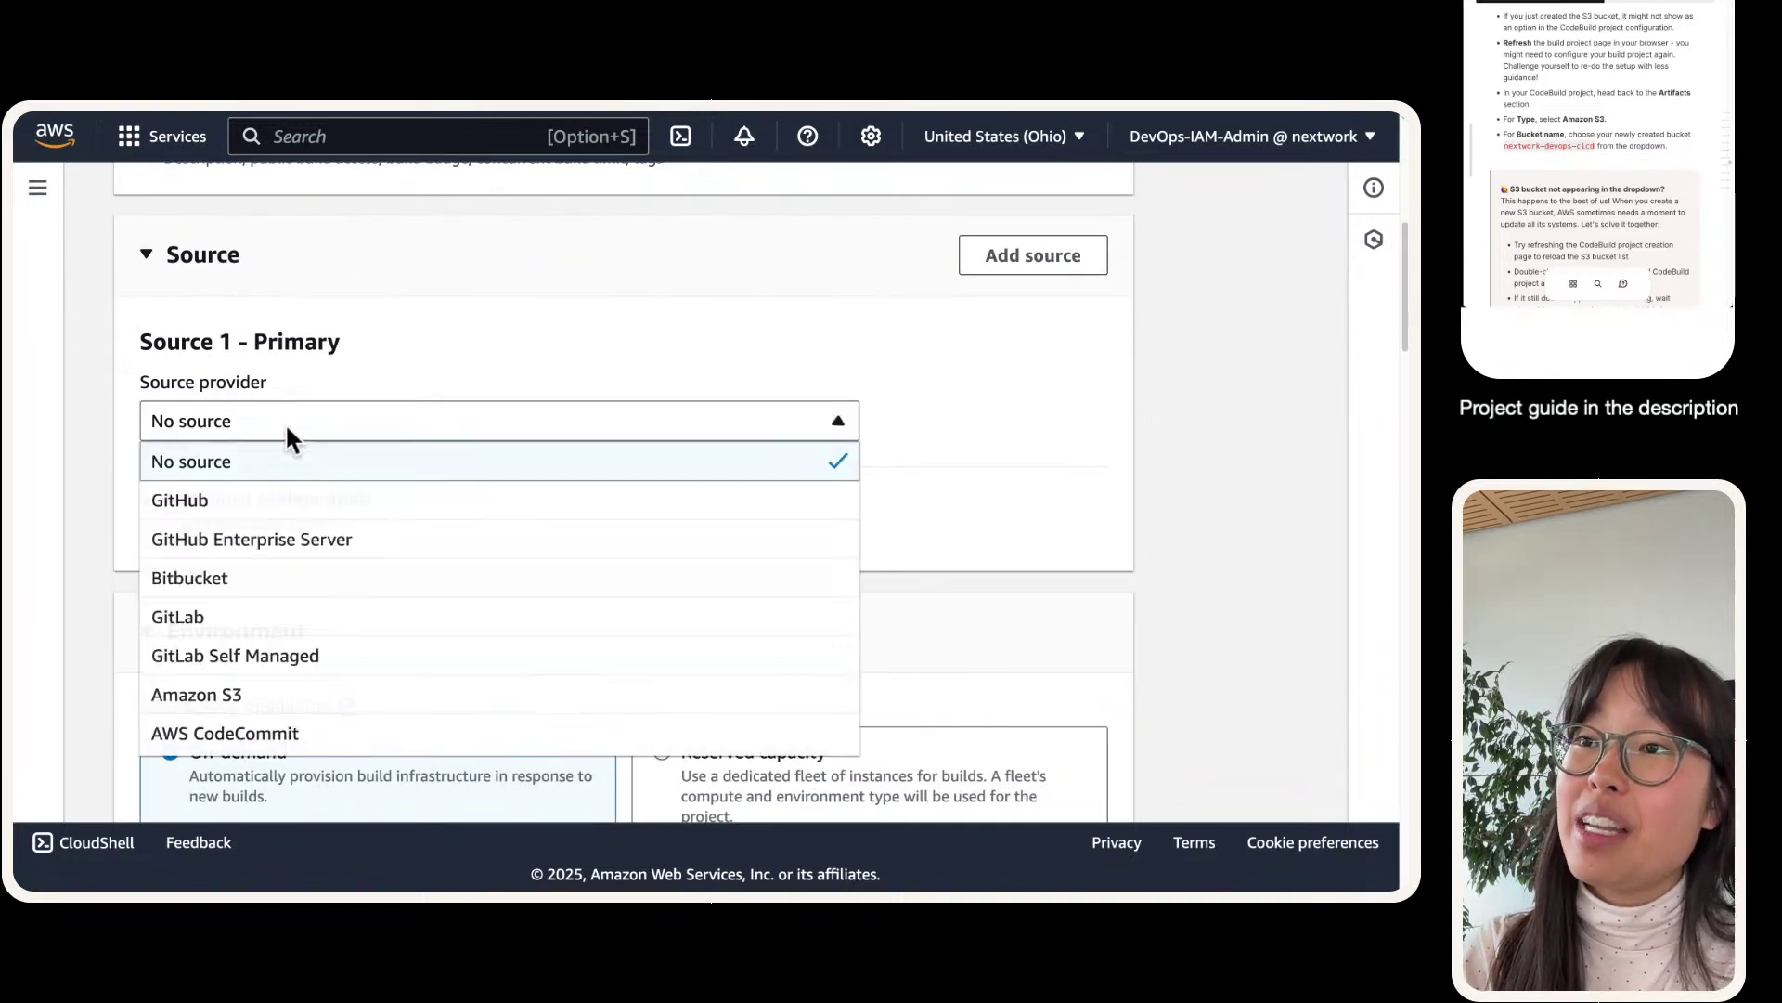
left_click(215, 502)
scroll(126, 477, "up", 6)
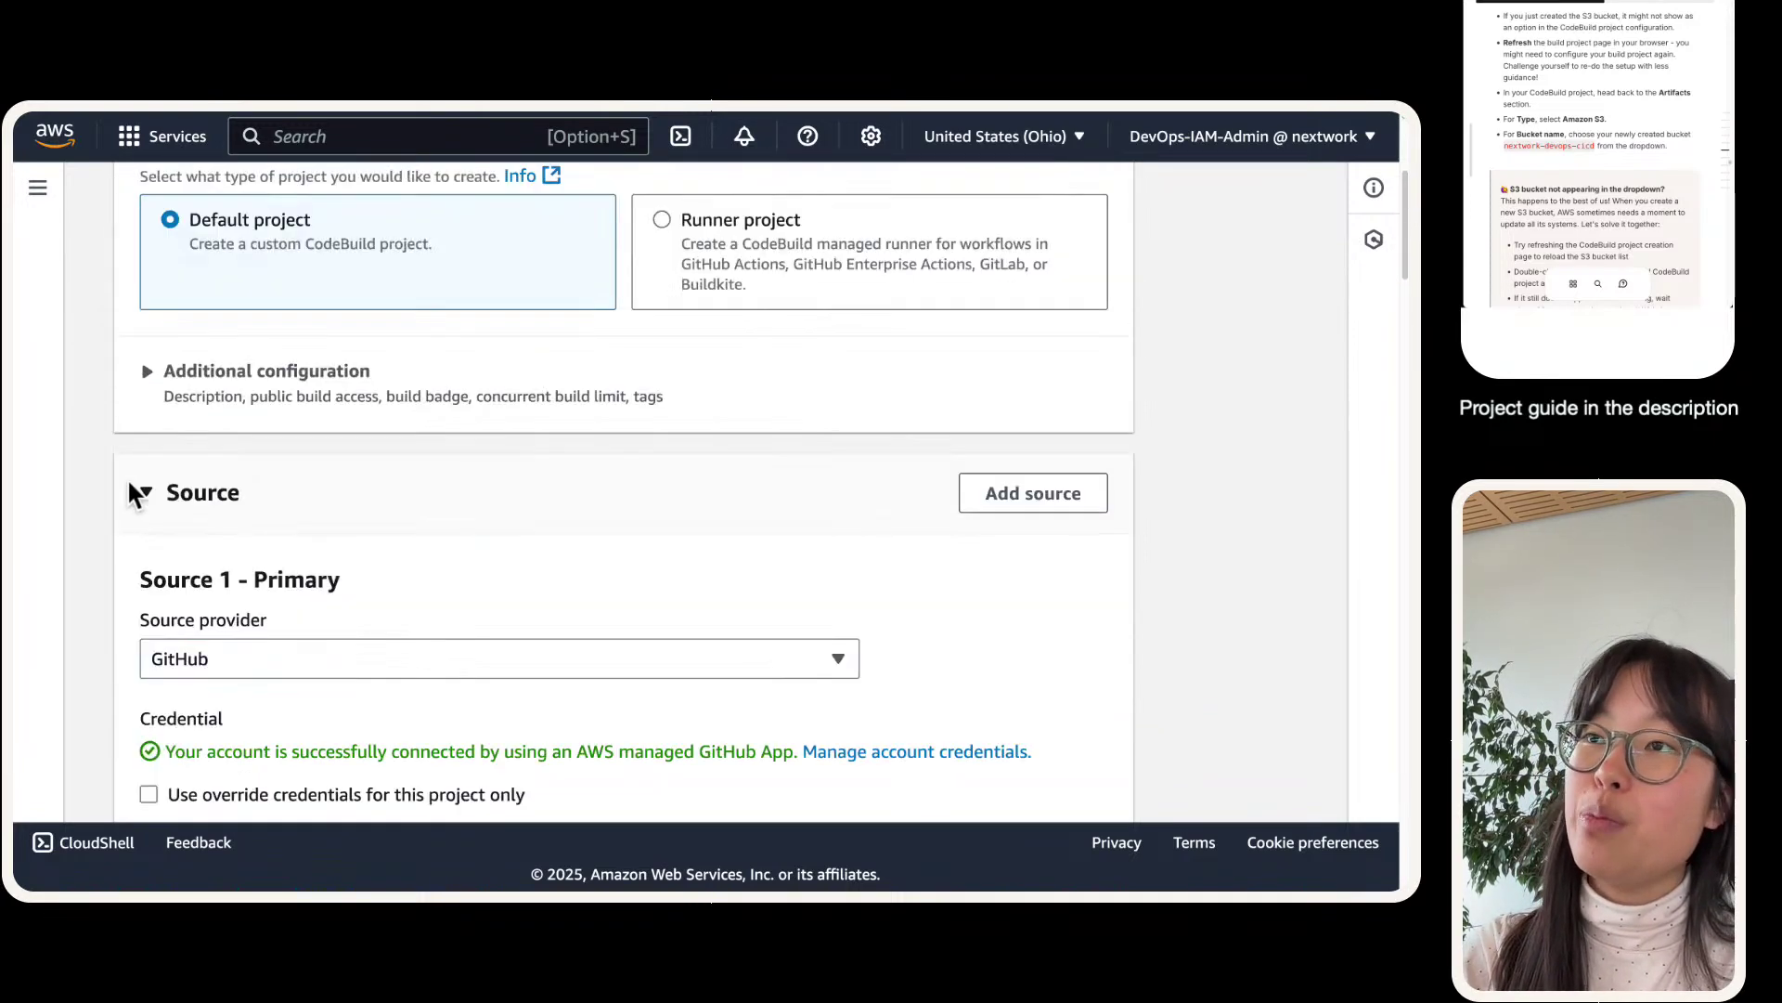
scroll(126, 477, "down", 7)
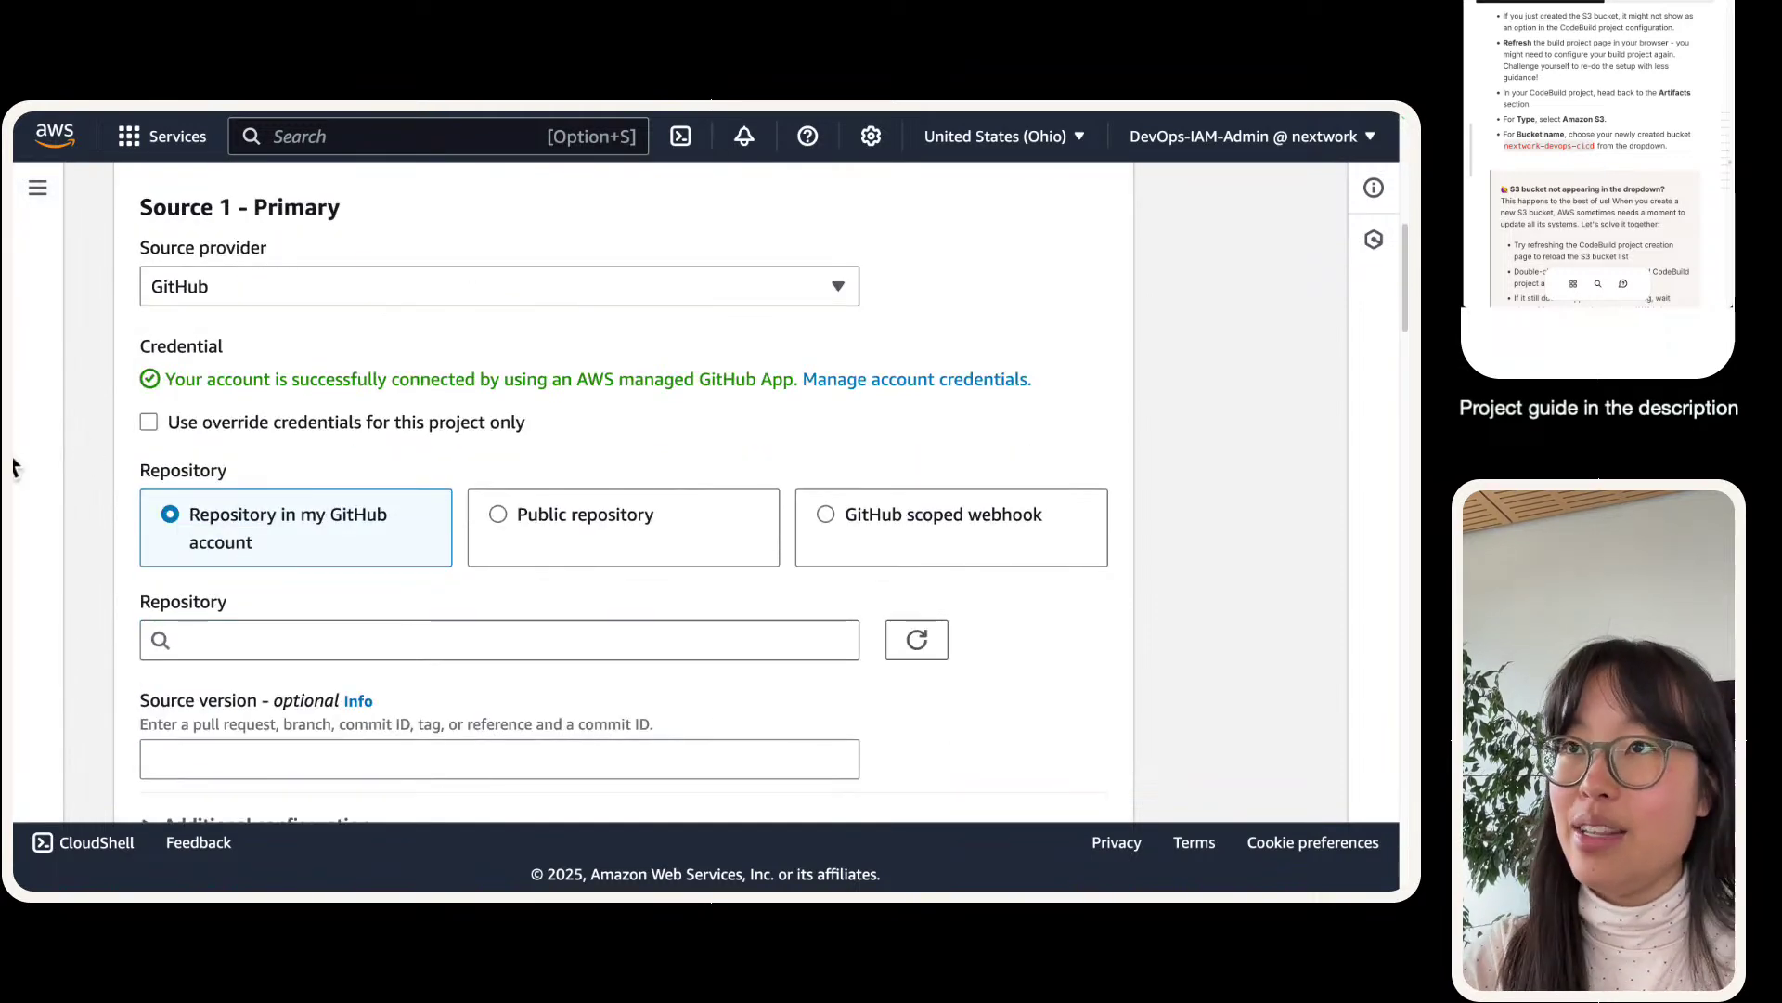
scroll(260, 538, "down", 2)
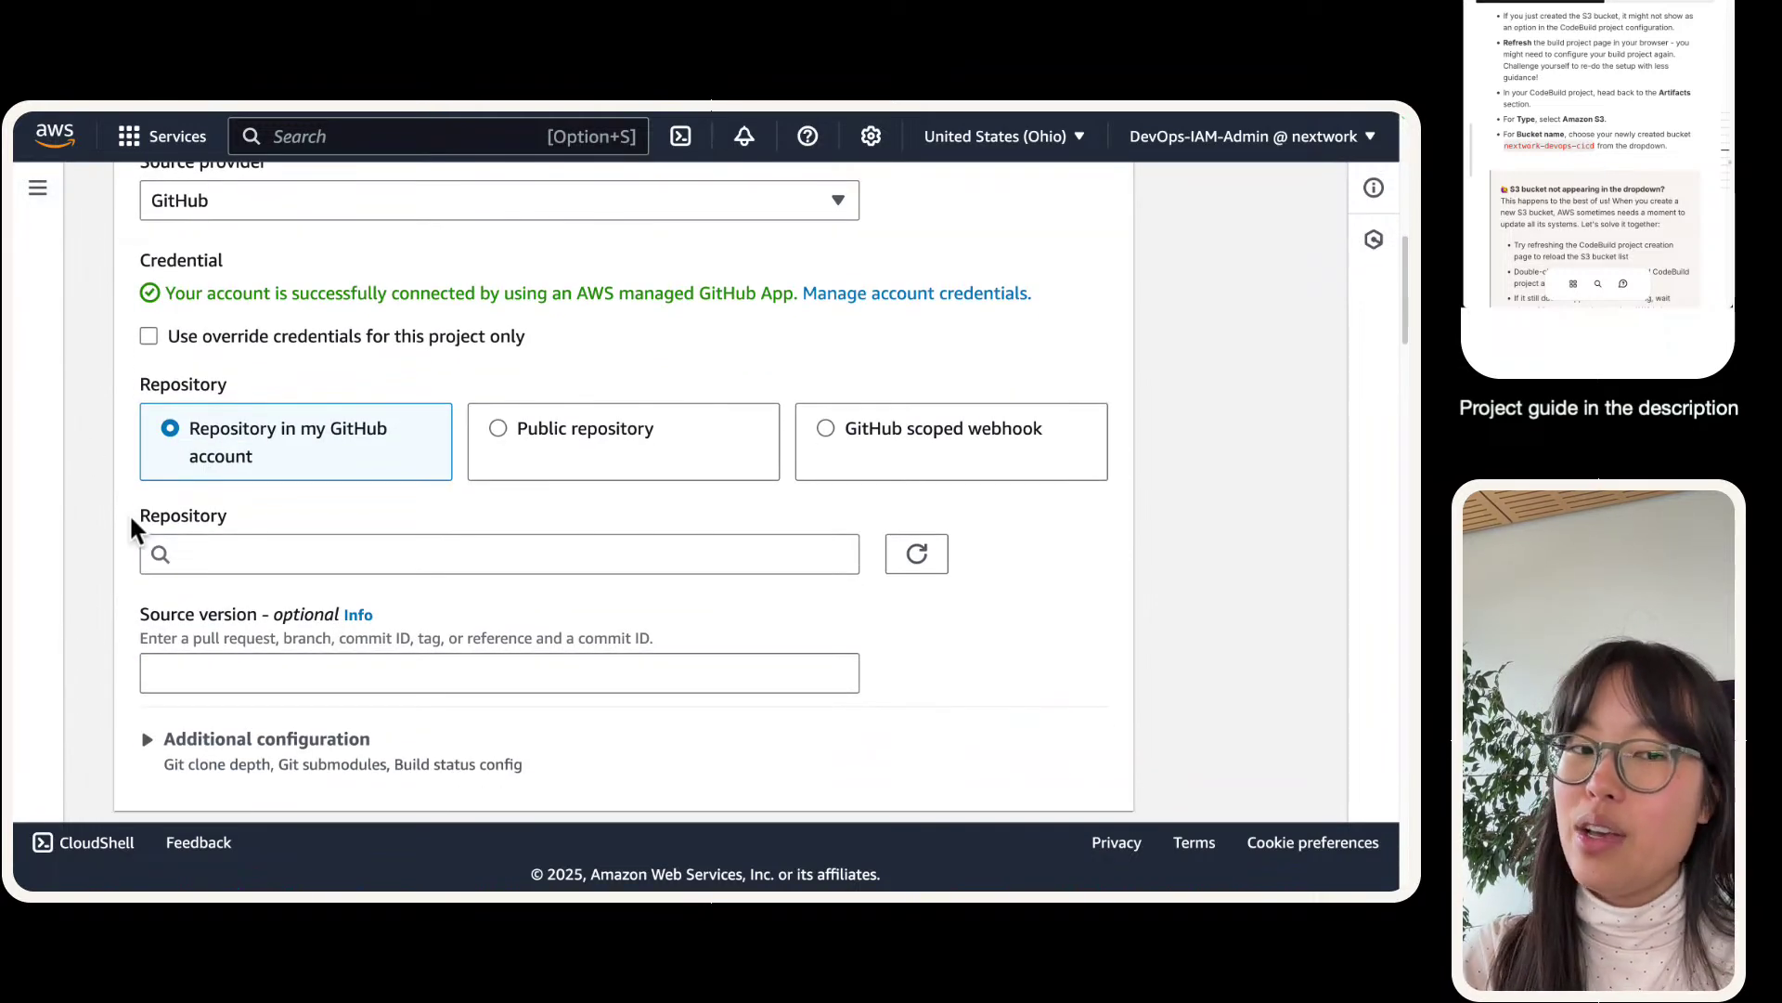
left_click(190, 554)
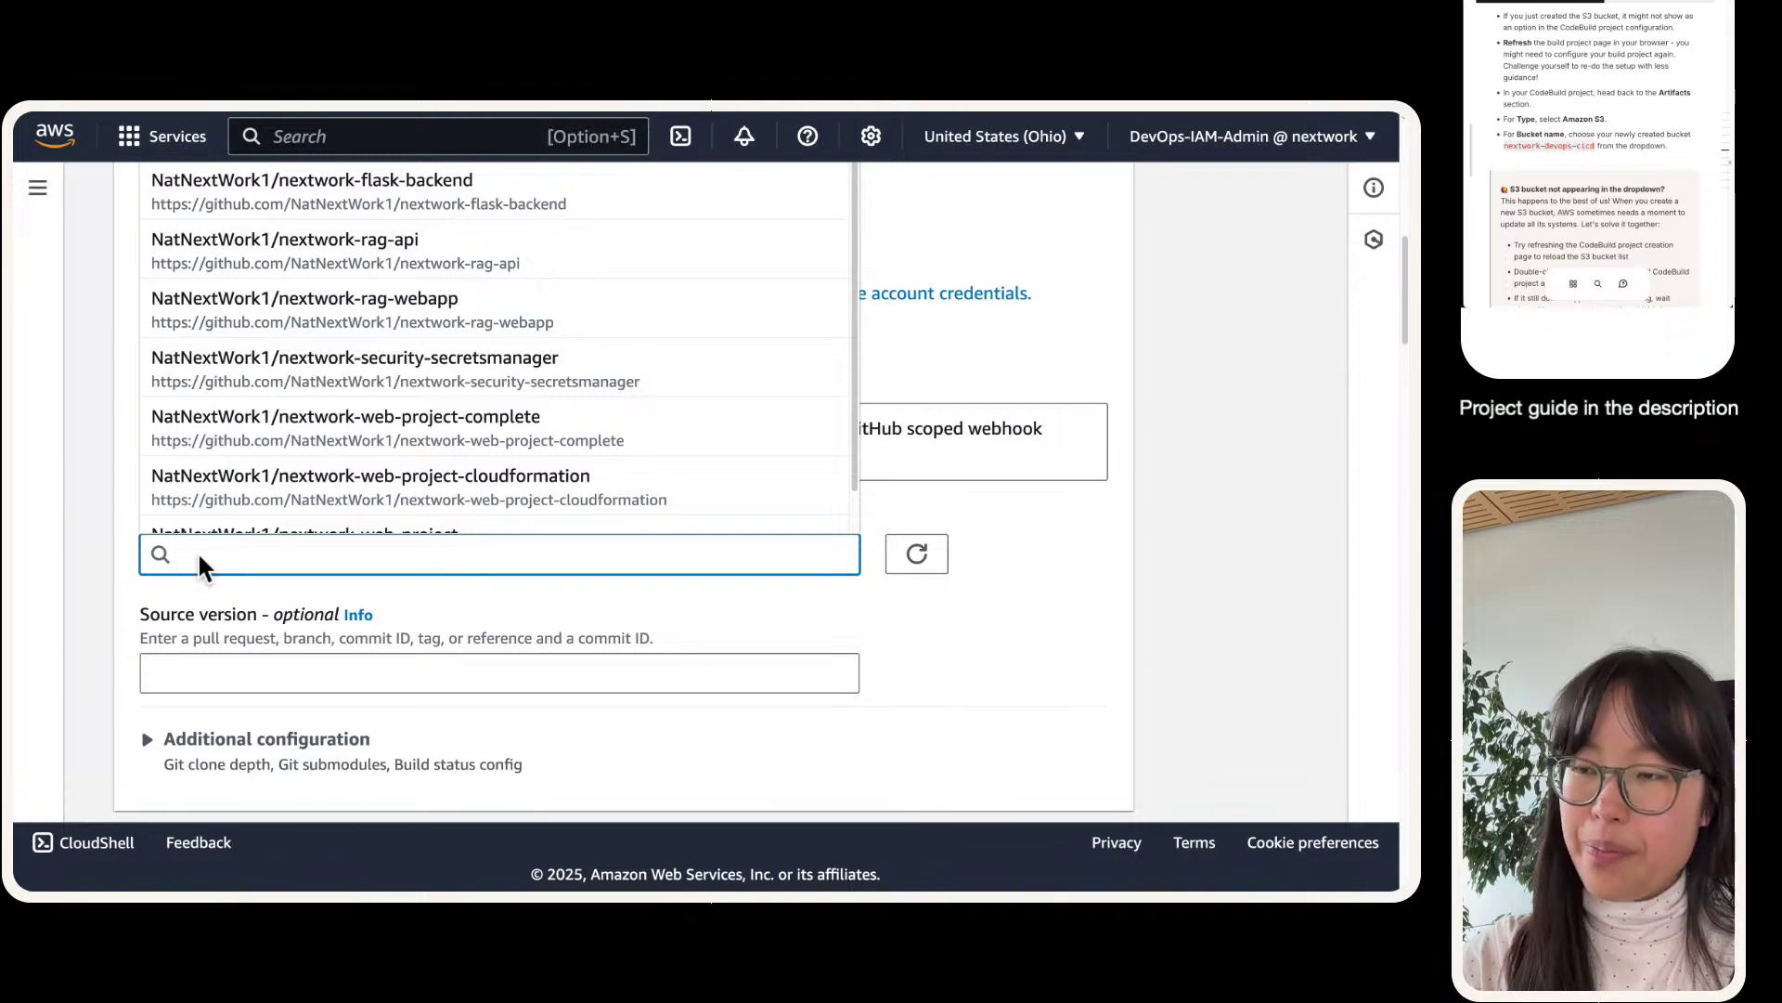
scroll(455, 371, "down", 1)
left_click(444, 501)
scroll(147, 492, "up", 5)
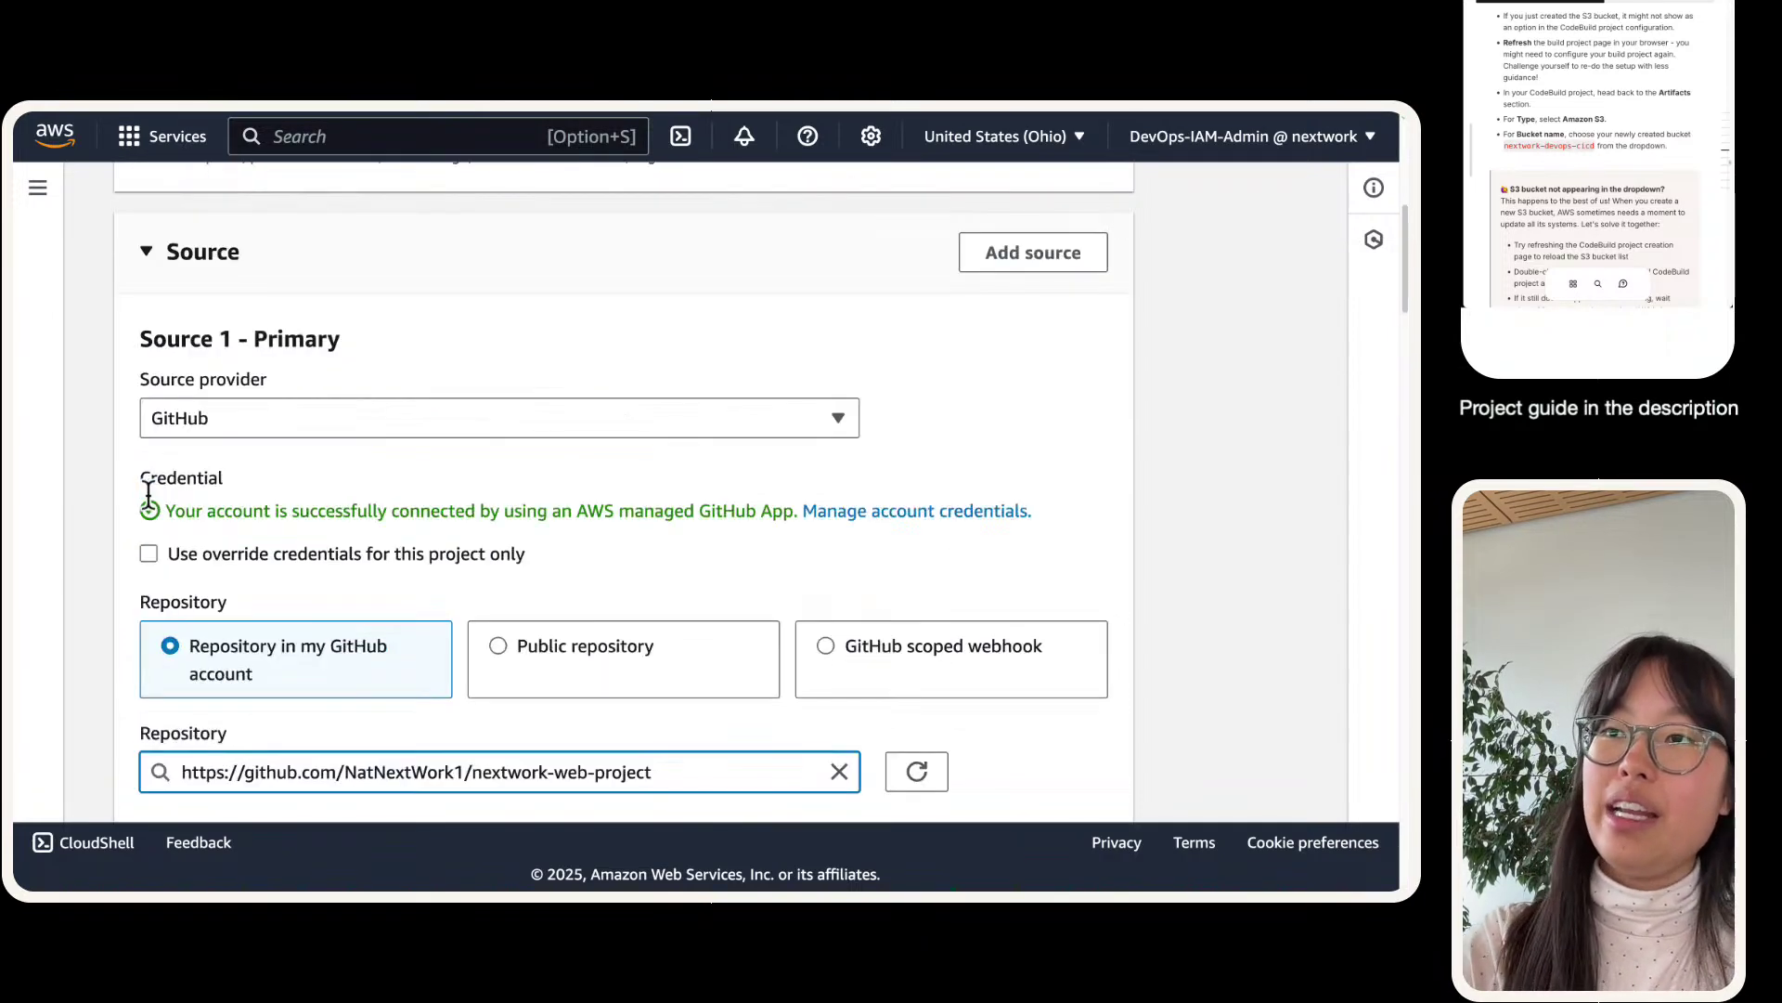
scroll(417, 464, "down", 1)
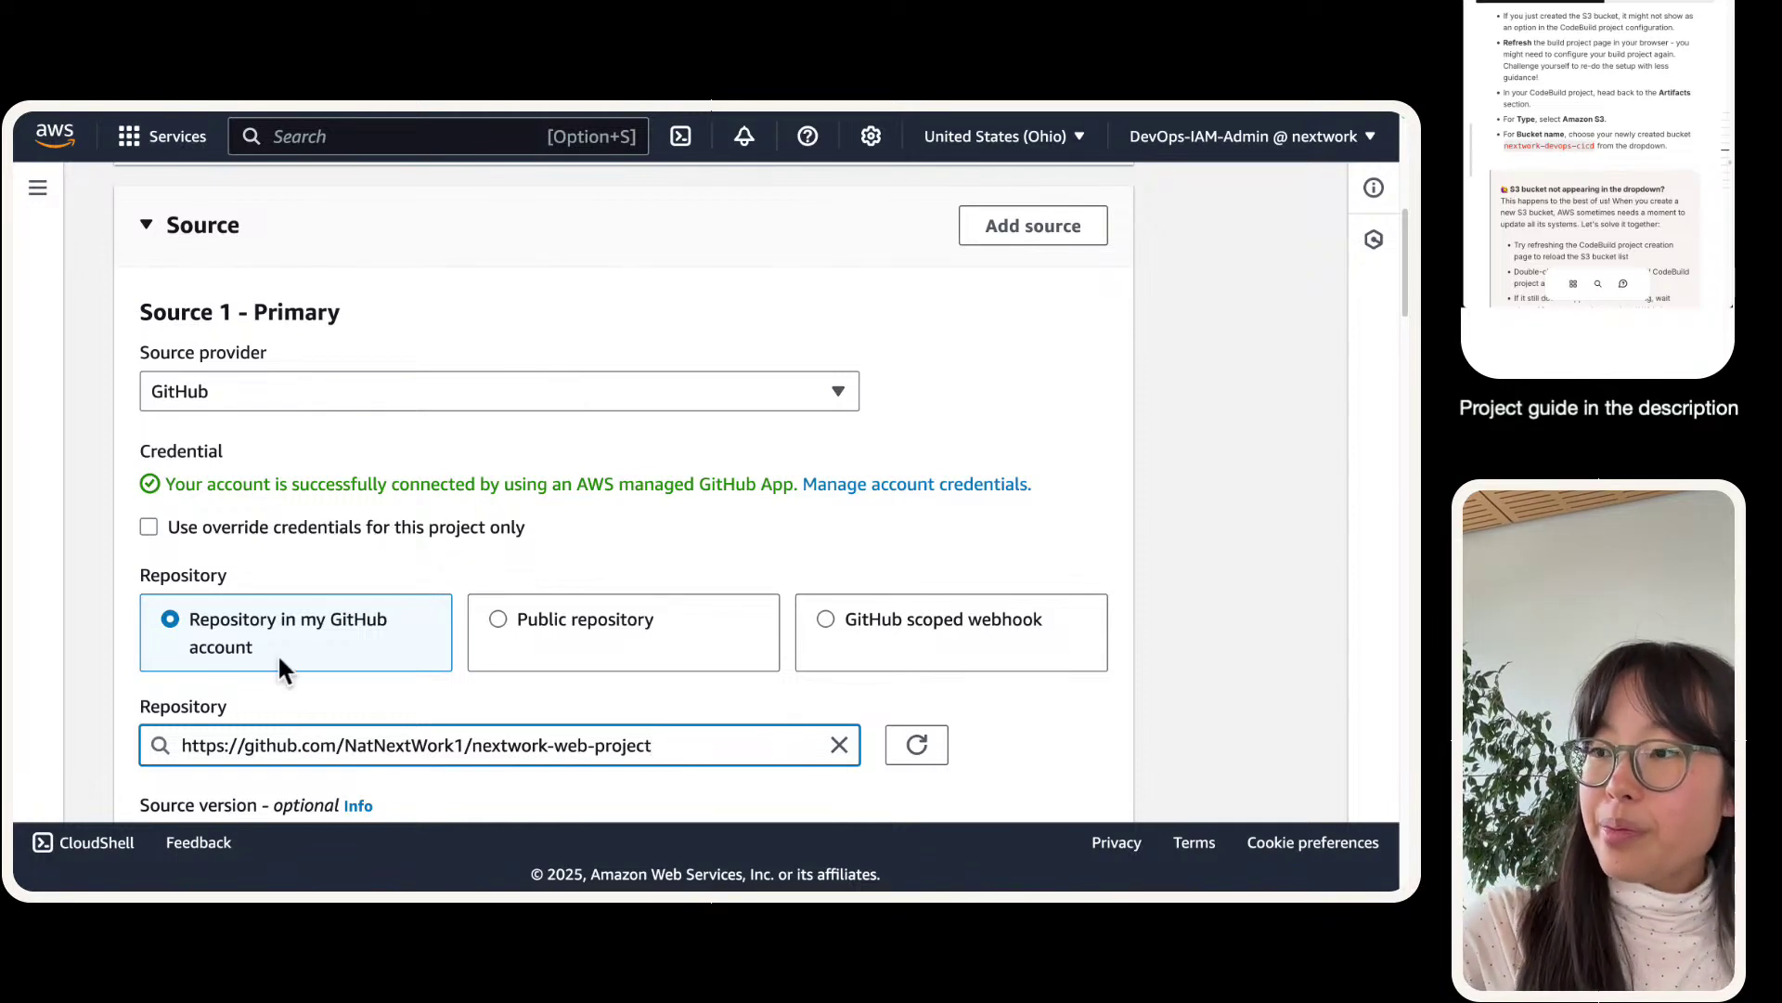
scroll(375, 526, "down", 3)
- Set the environment image to aws/codebuild/amazonlinux-x86_64-standard:corretto8
scroll(375, 526, "down", 5)
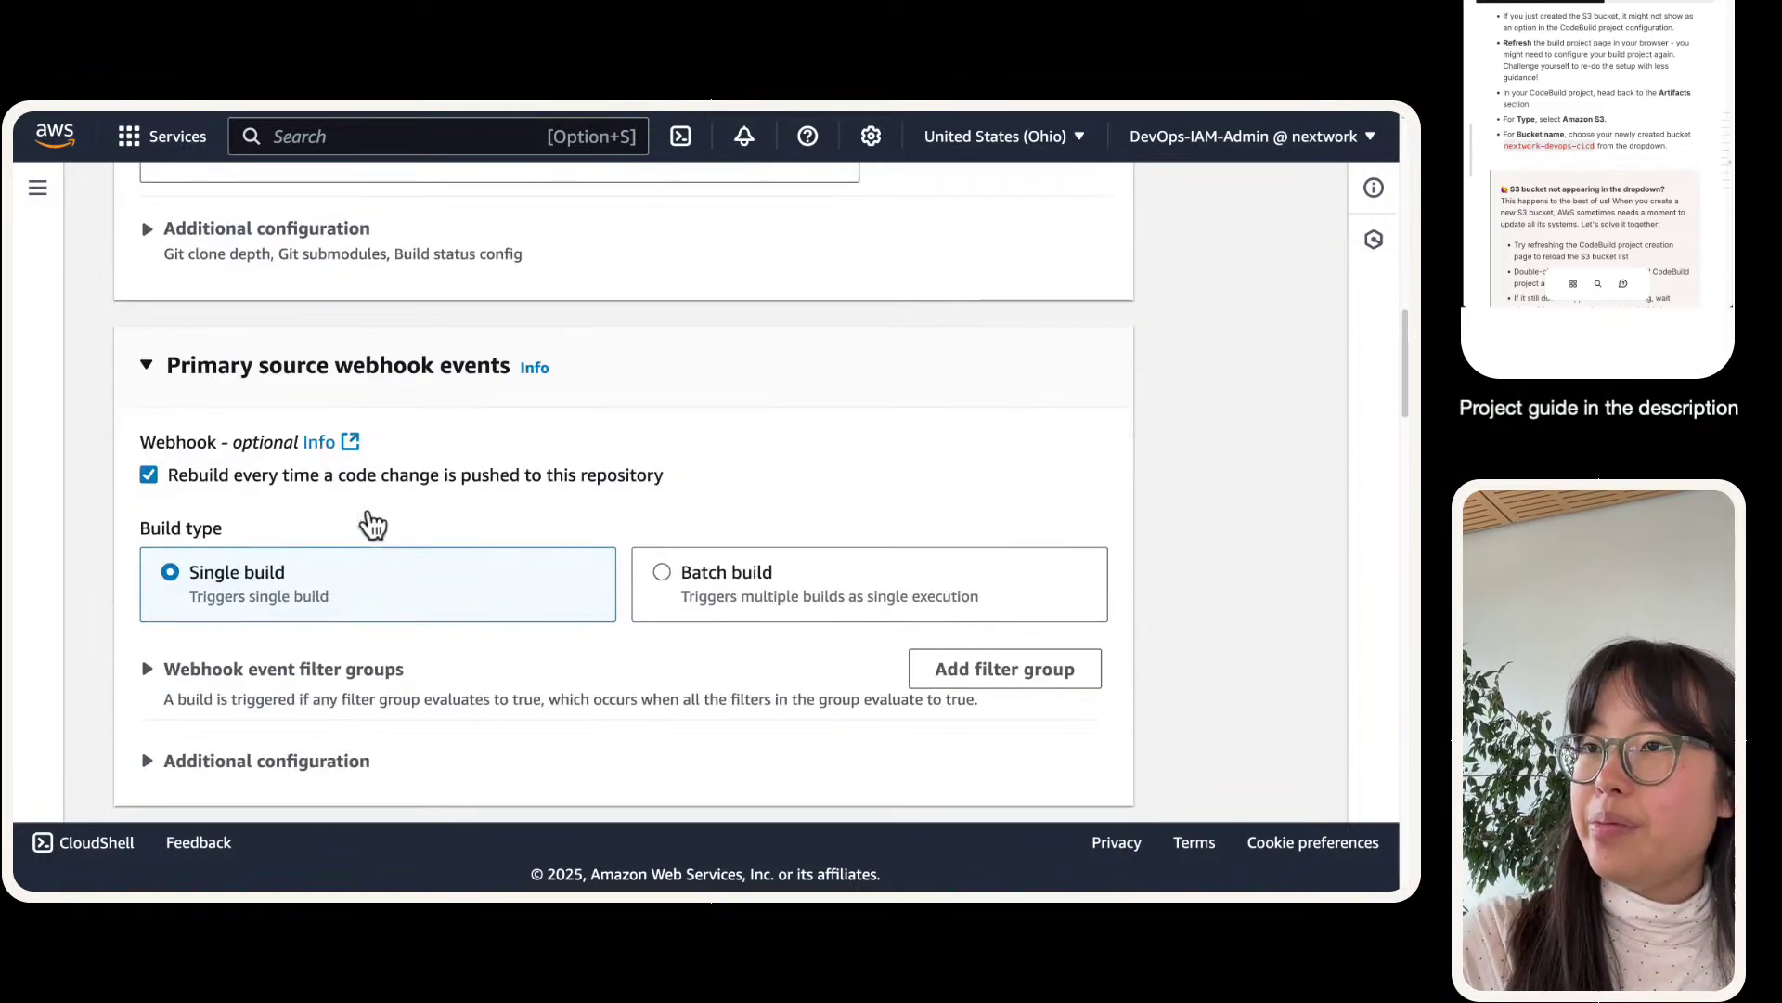
scroll(370, 524, "down", 1)
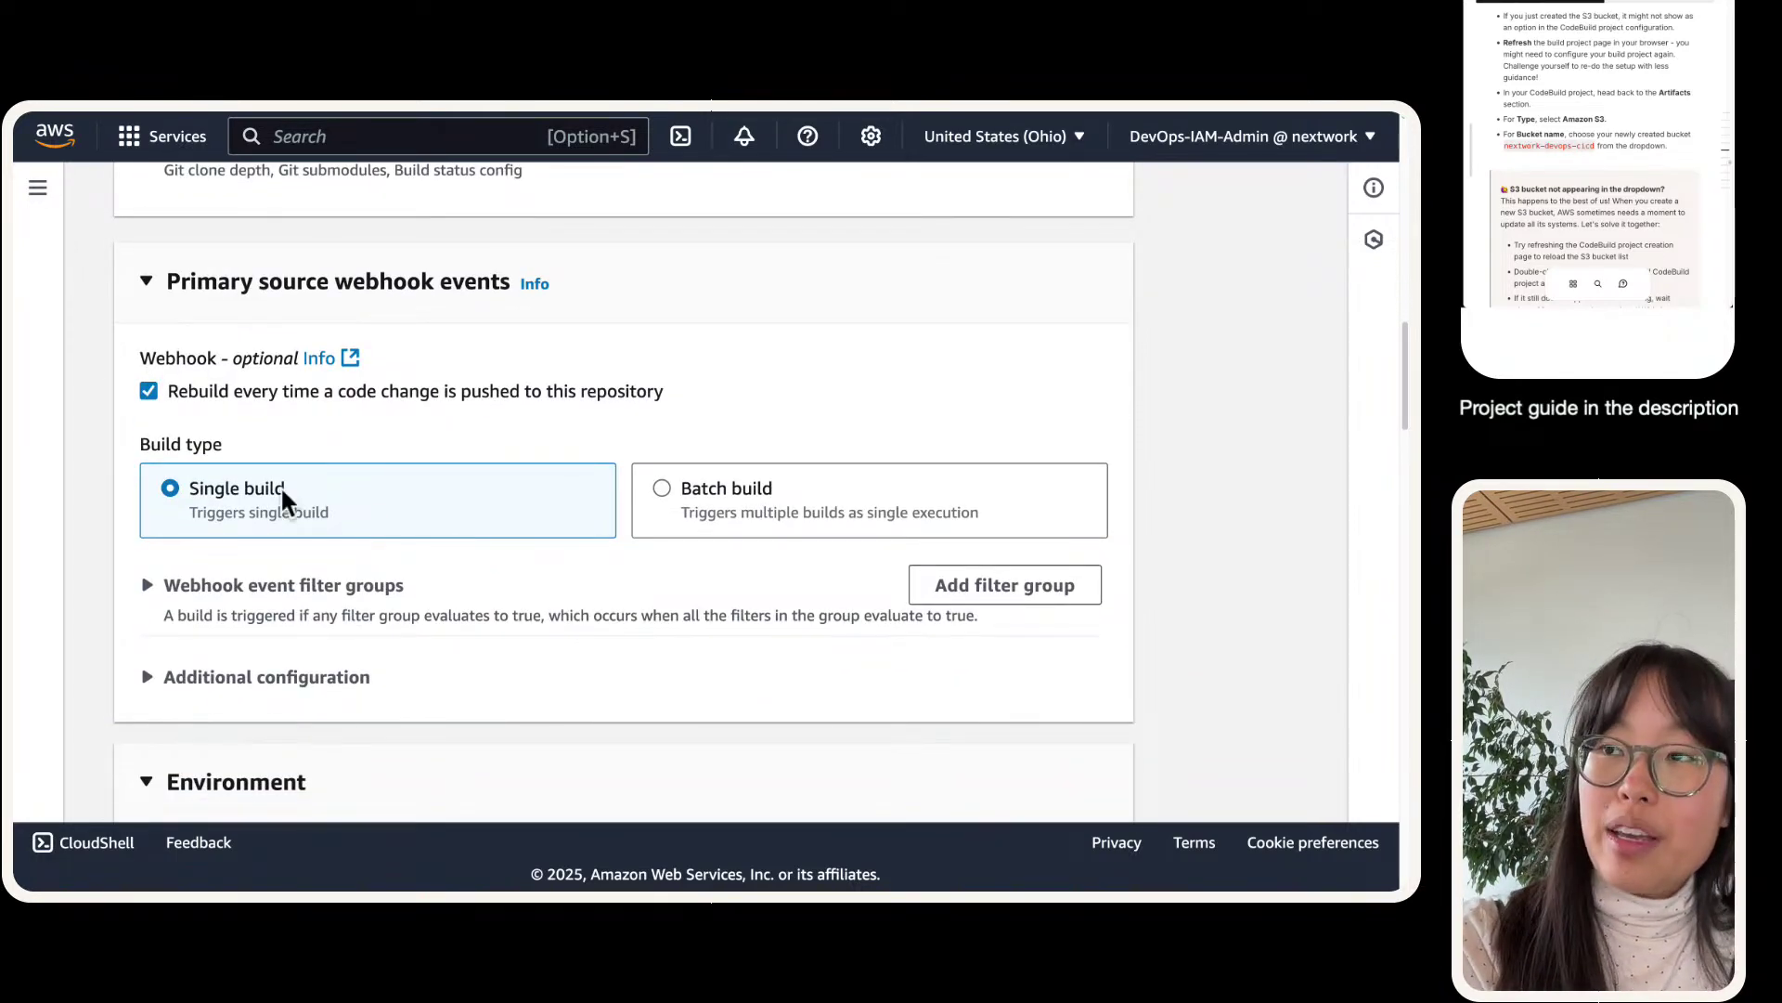
scroll(463, 422, "down", 5)
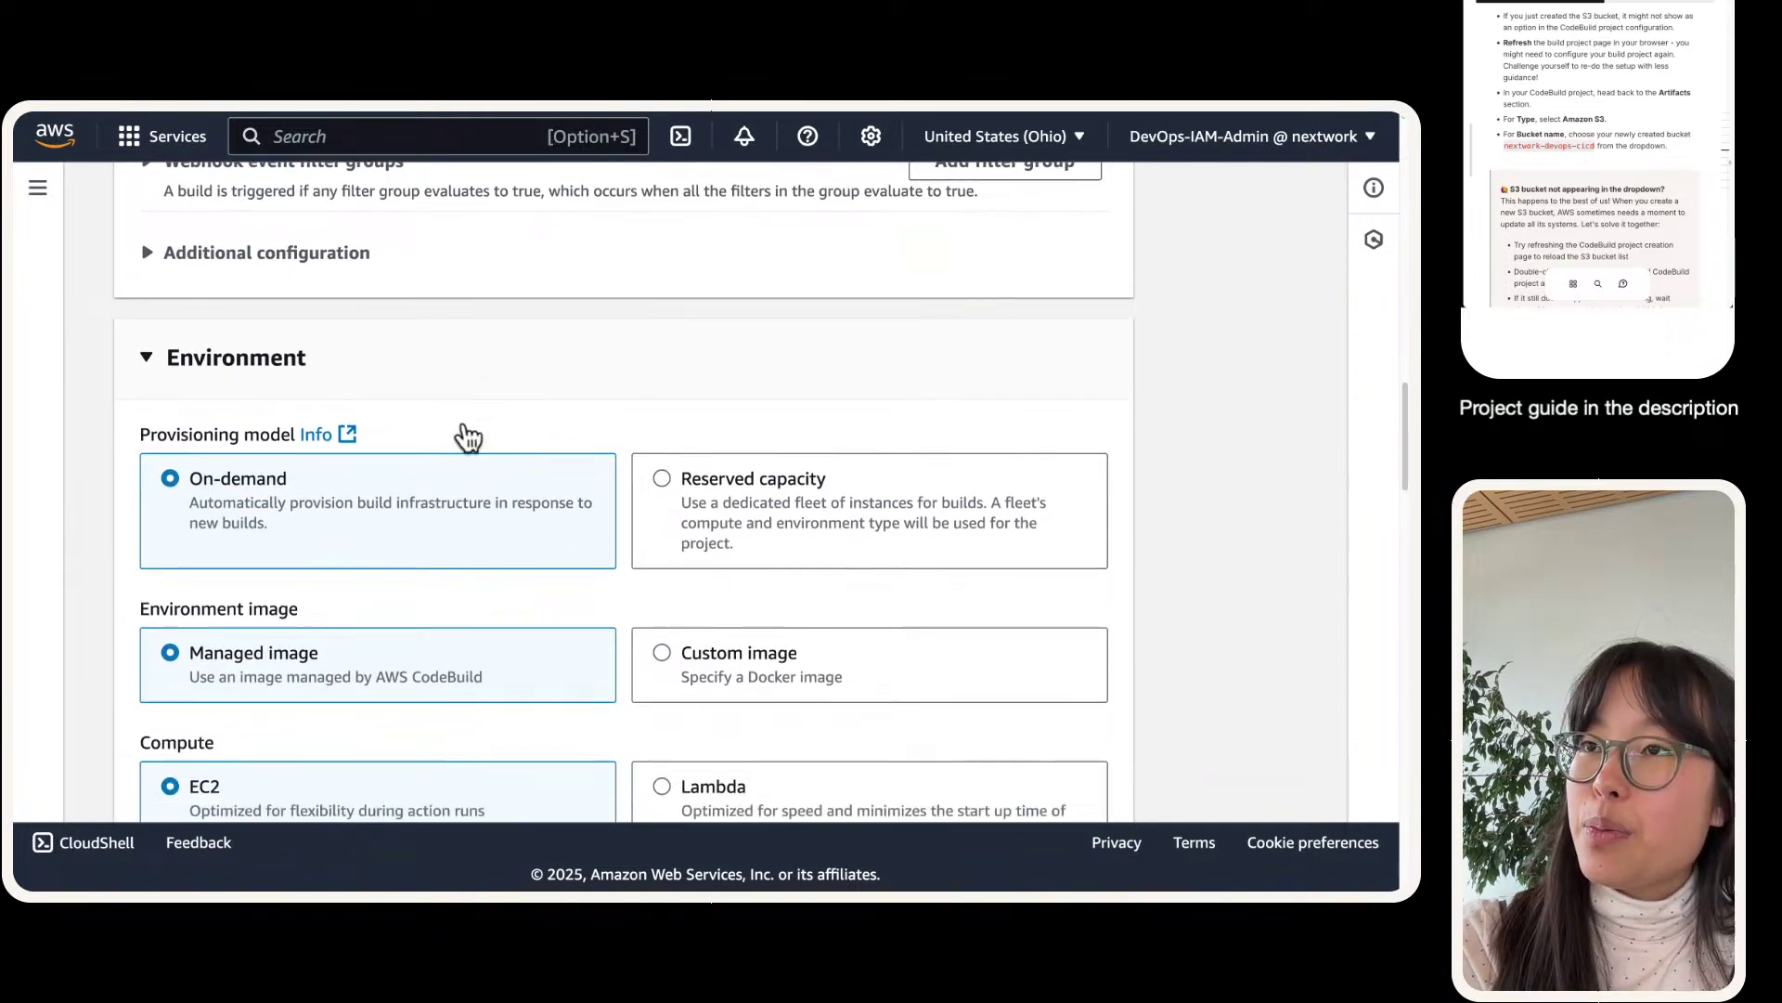
scroll(401, 395, "down", 4)
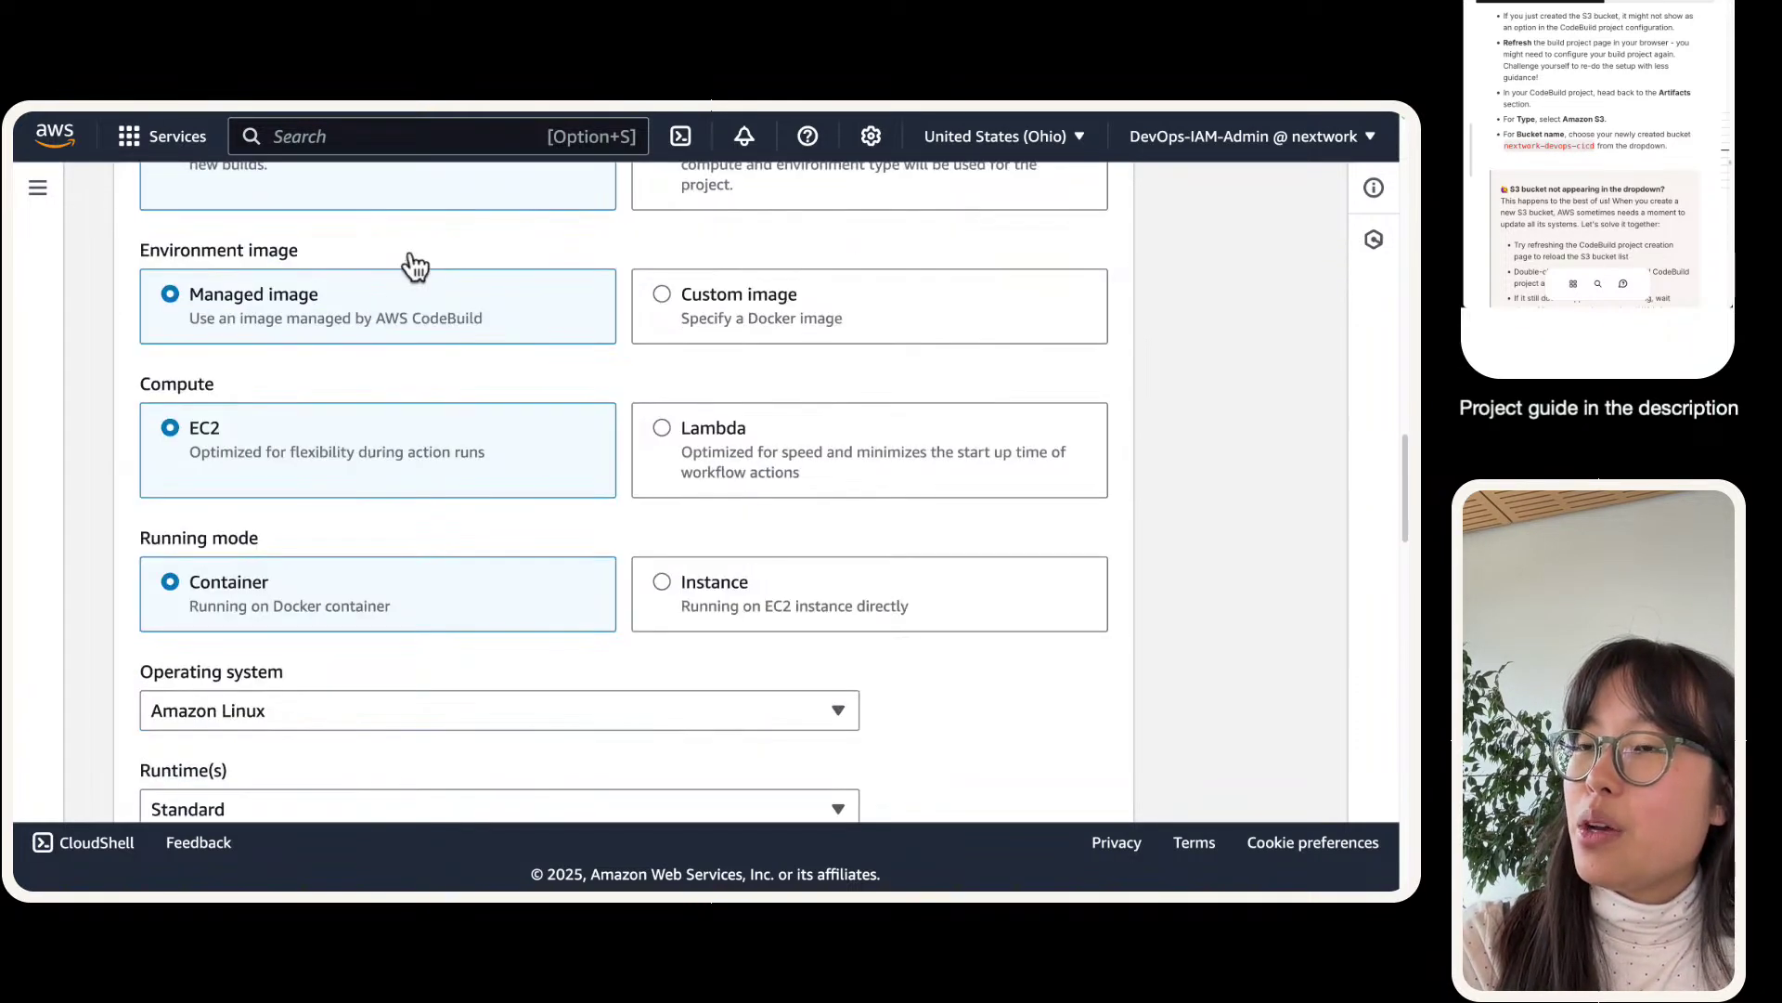
scroll(425, 250, "up", 1)
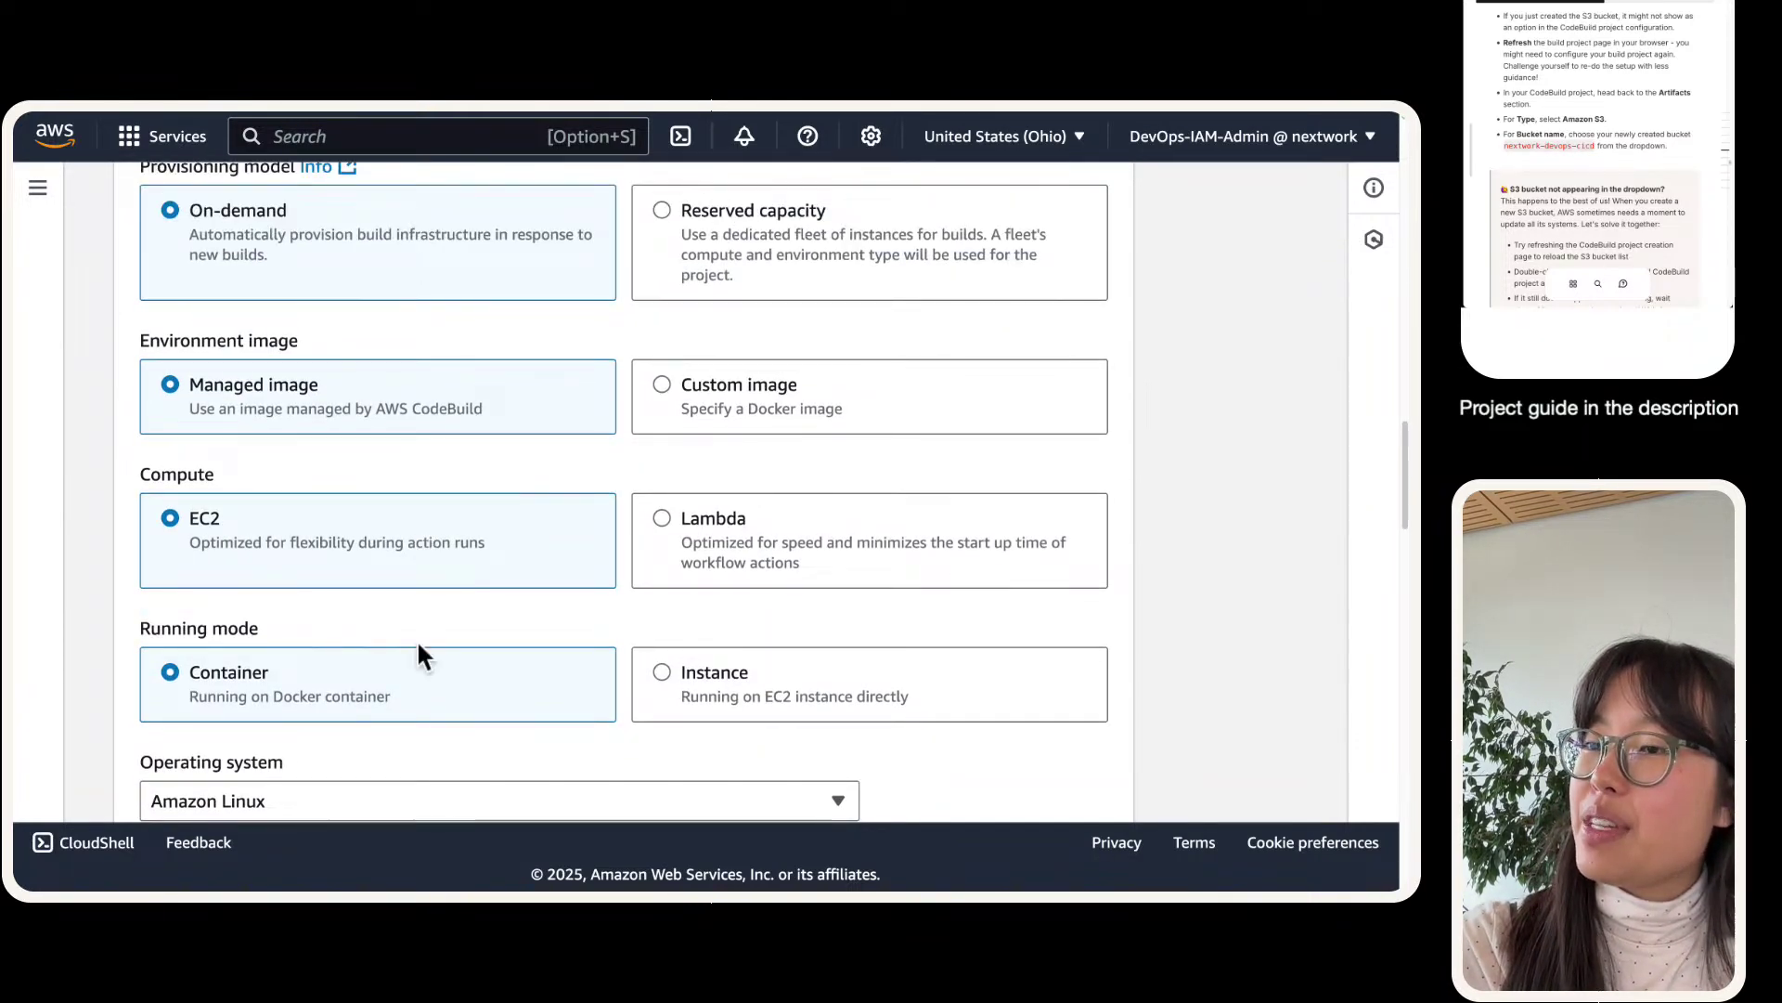
scroll(416, 639, "down", 4)
scroll(418, 550, "down", 1)
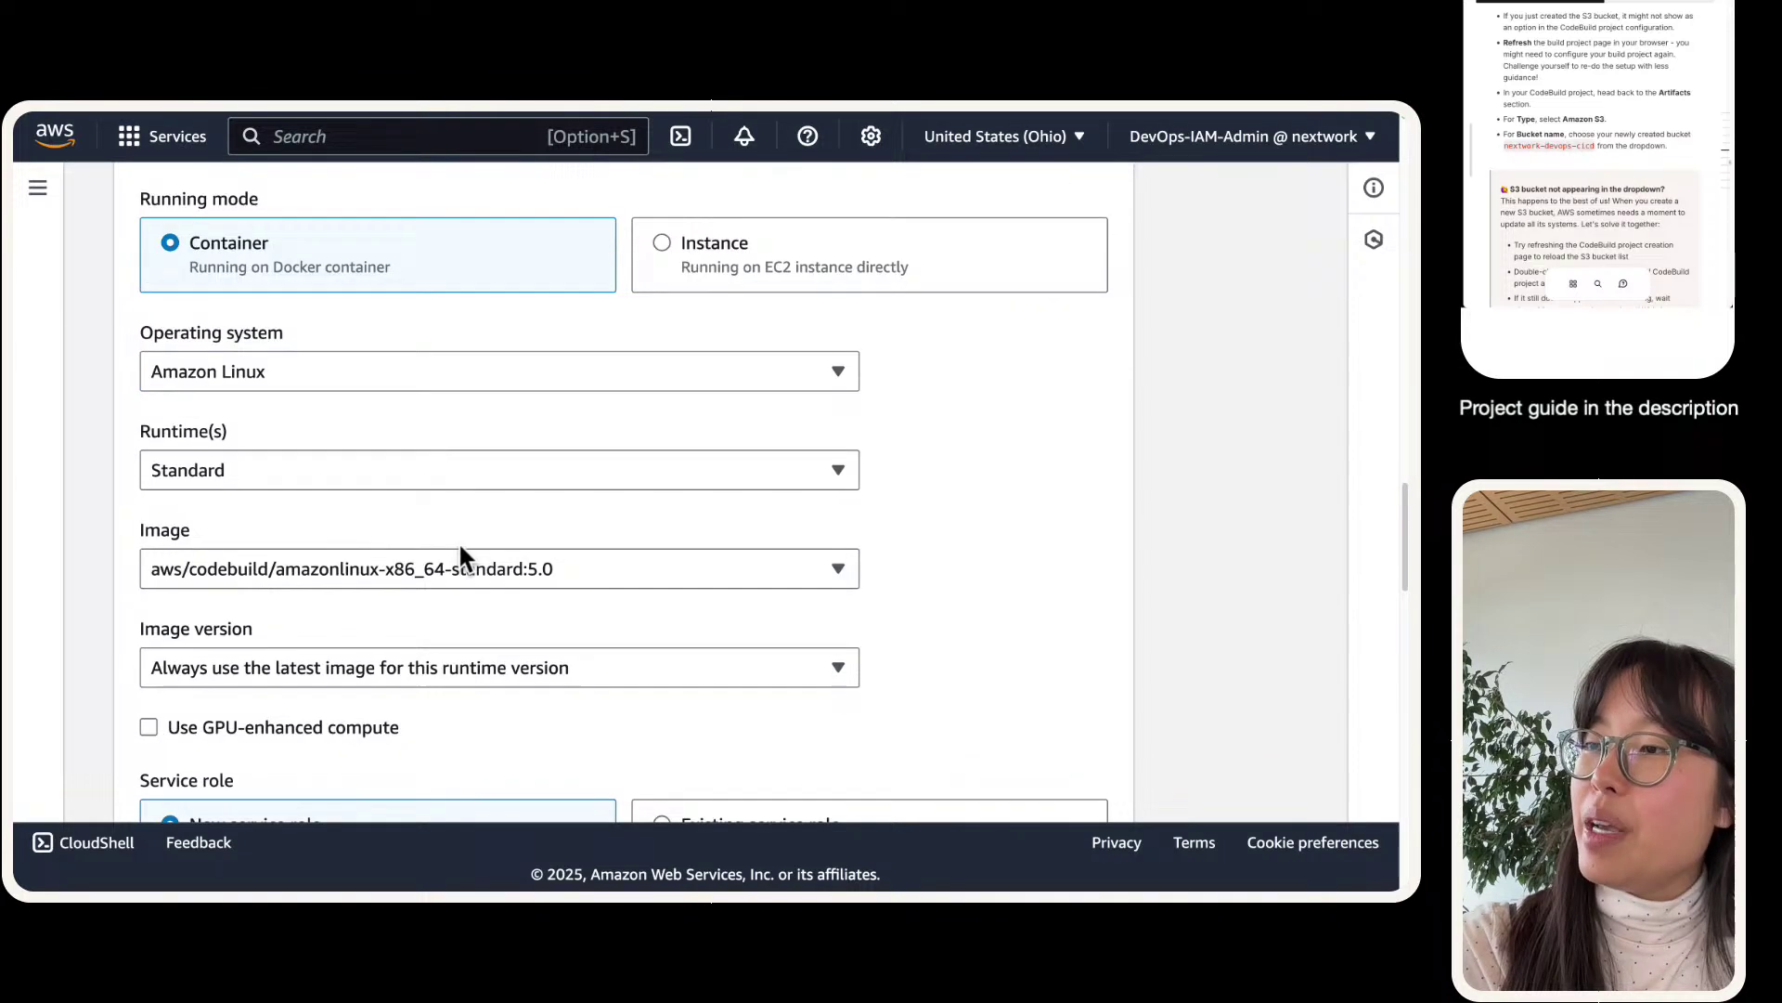
left_click(612, 572)
left_click(561, 526)
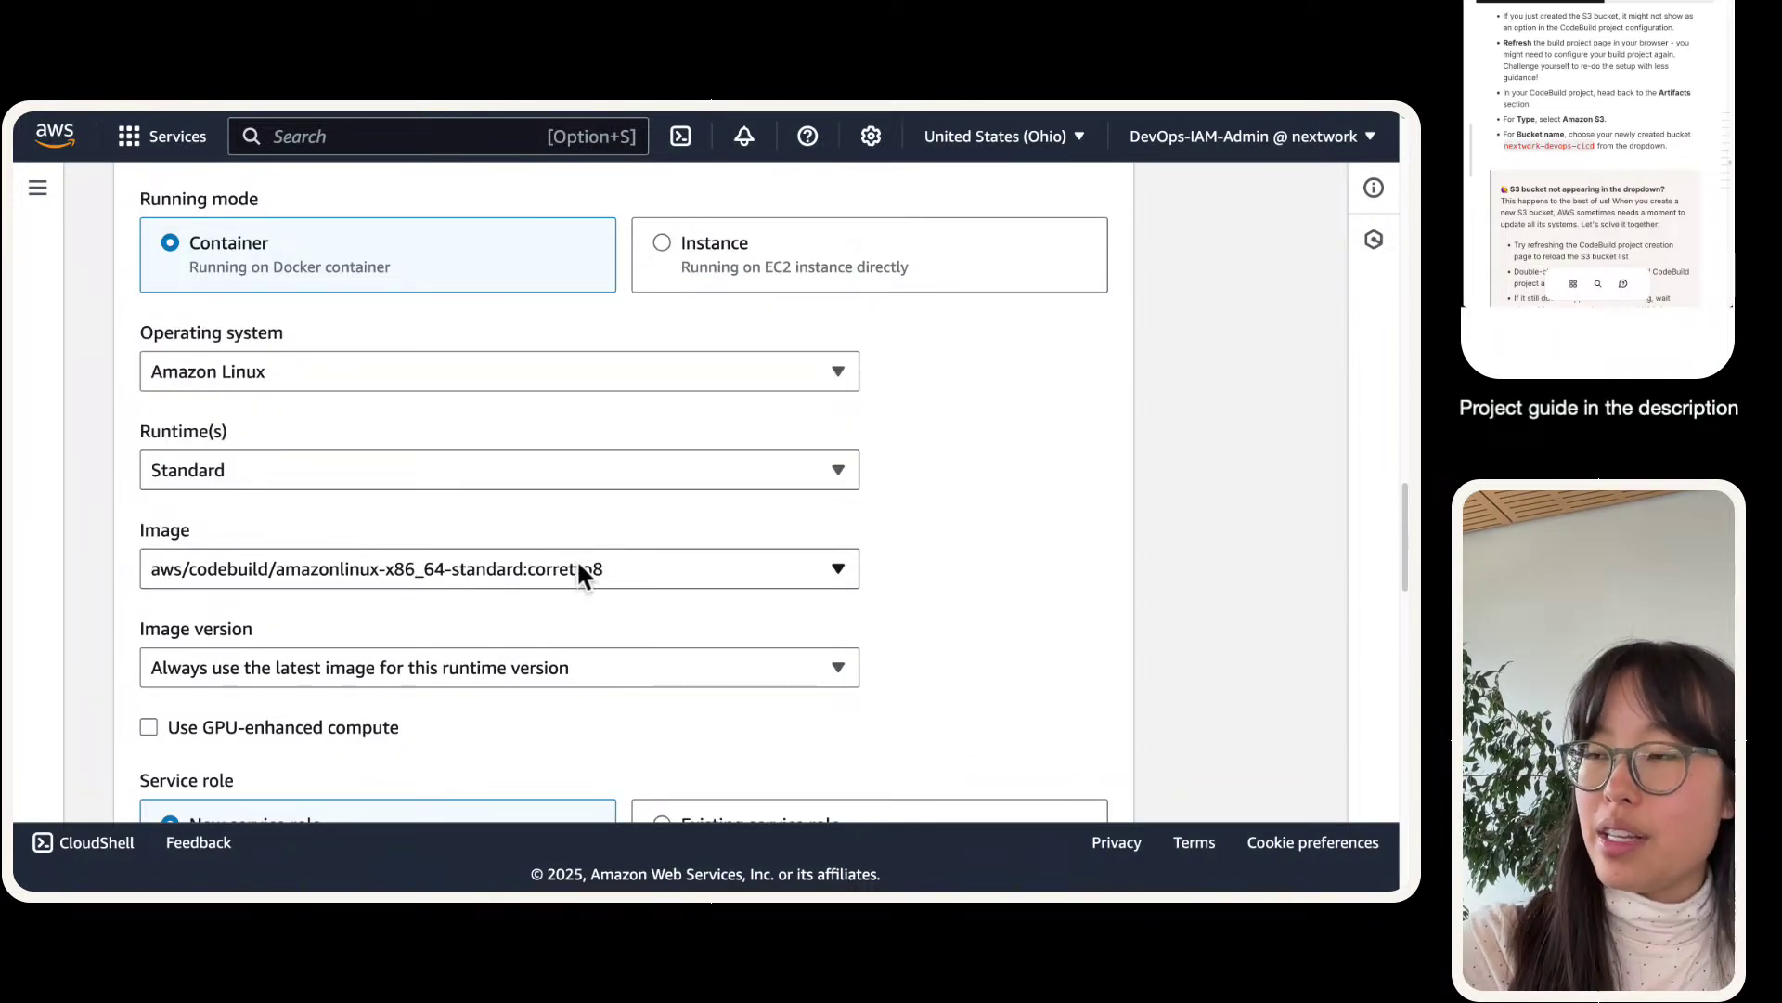
- Choose 'Use a buildspec file' under Buildspec
key("super+plus")
scroll(575, 555, "down", 3)
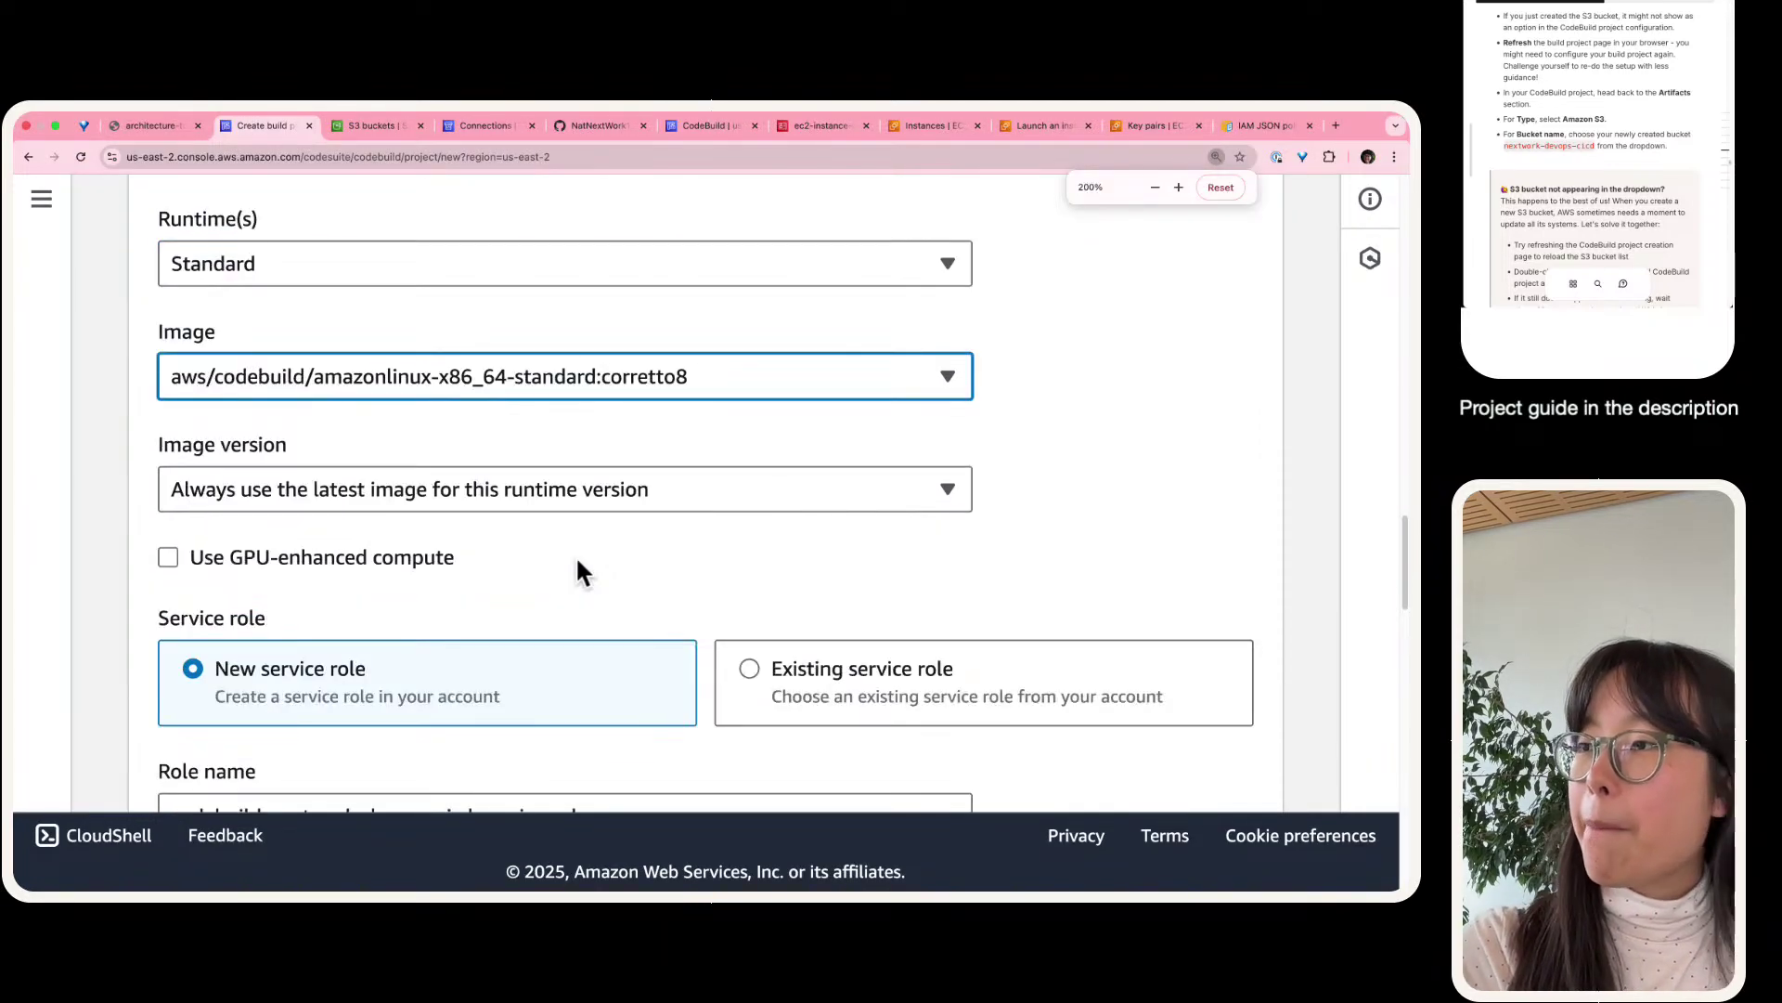
scroll(543, 539, "down", 2)
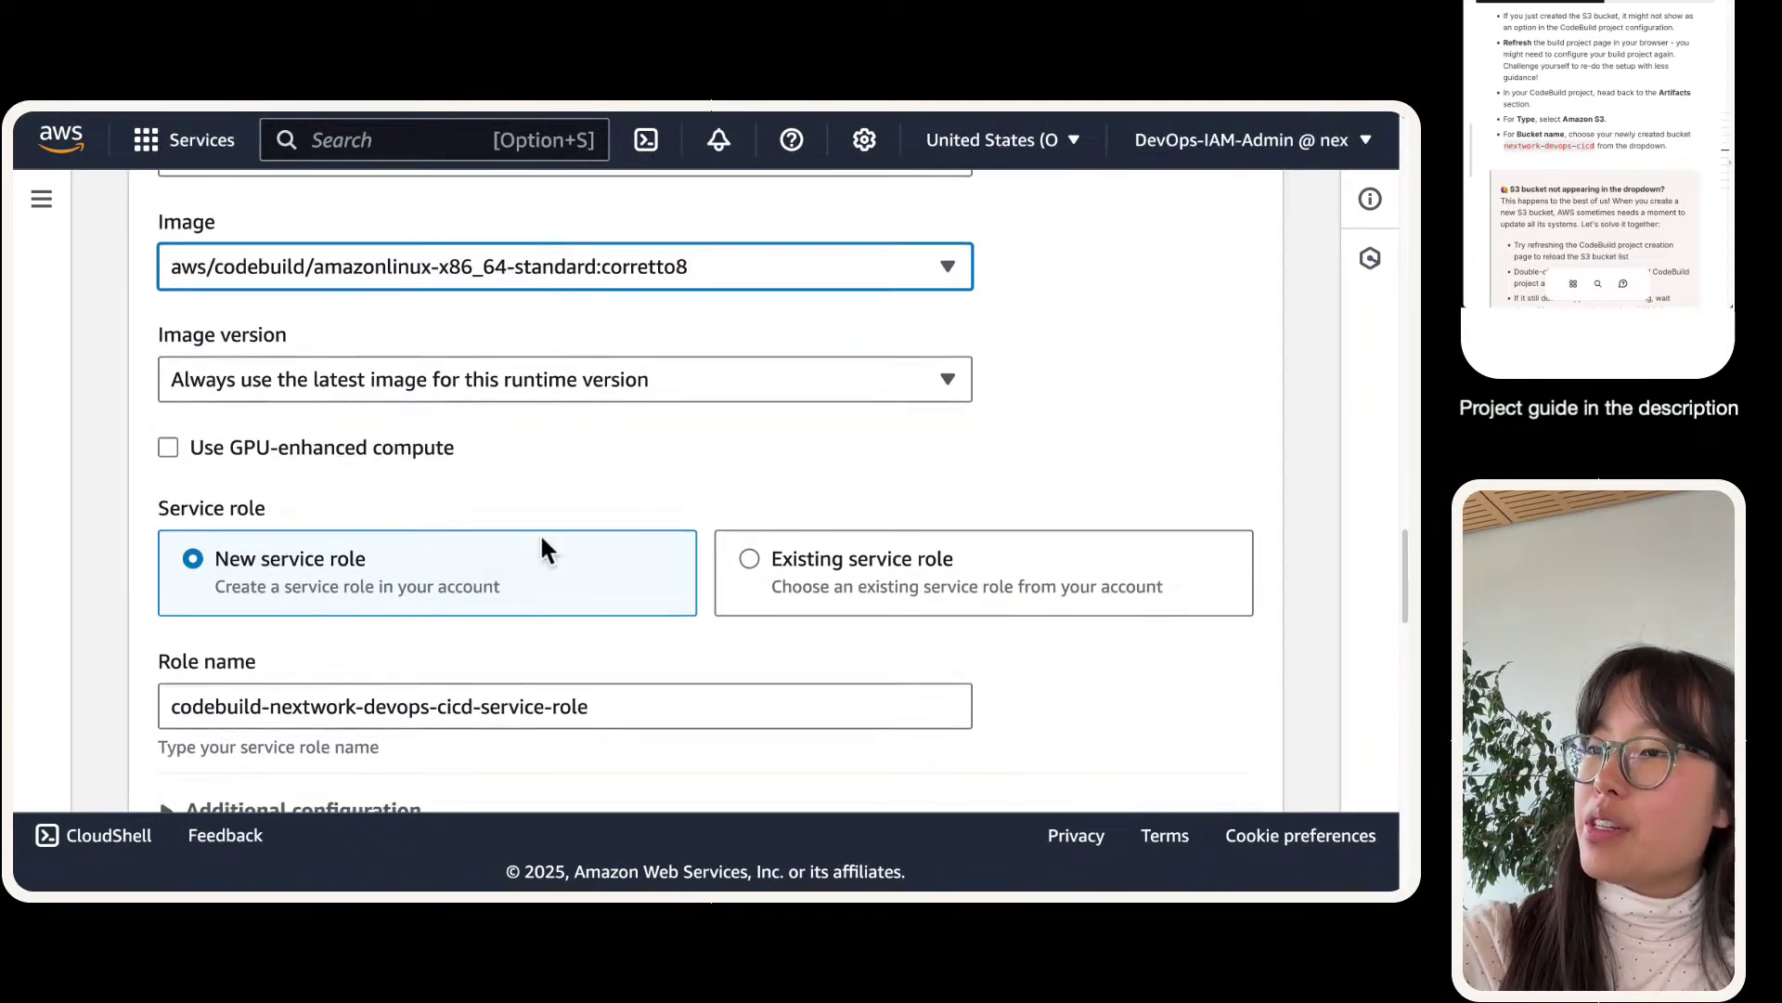
scroll(456, 639, "down", 8)
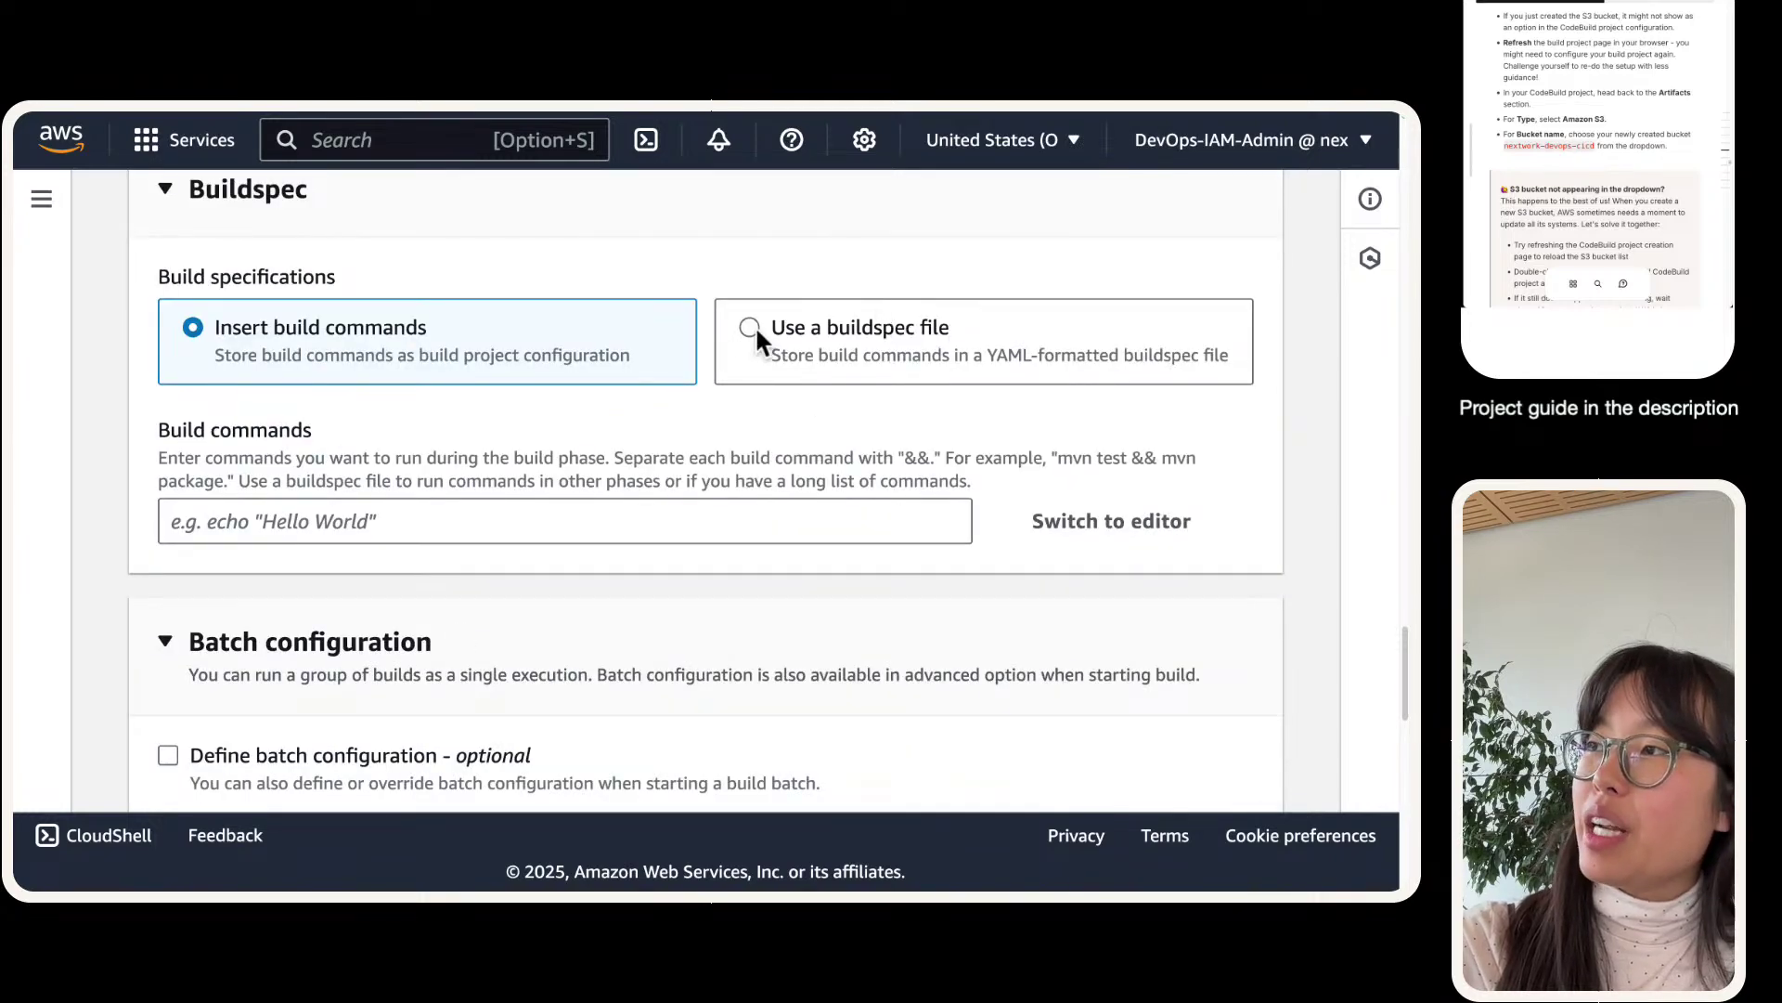
left_click(742, 330)
scroll(436, 519, "up", 2)
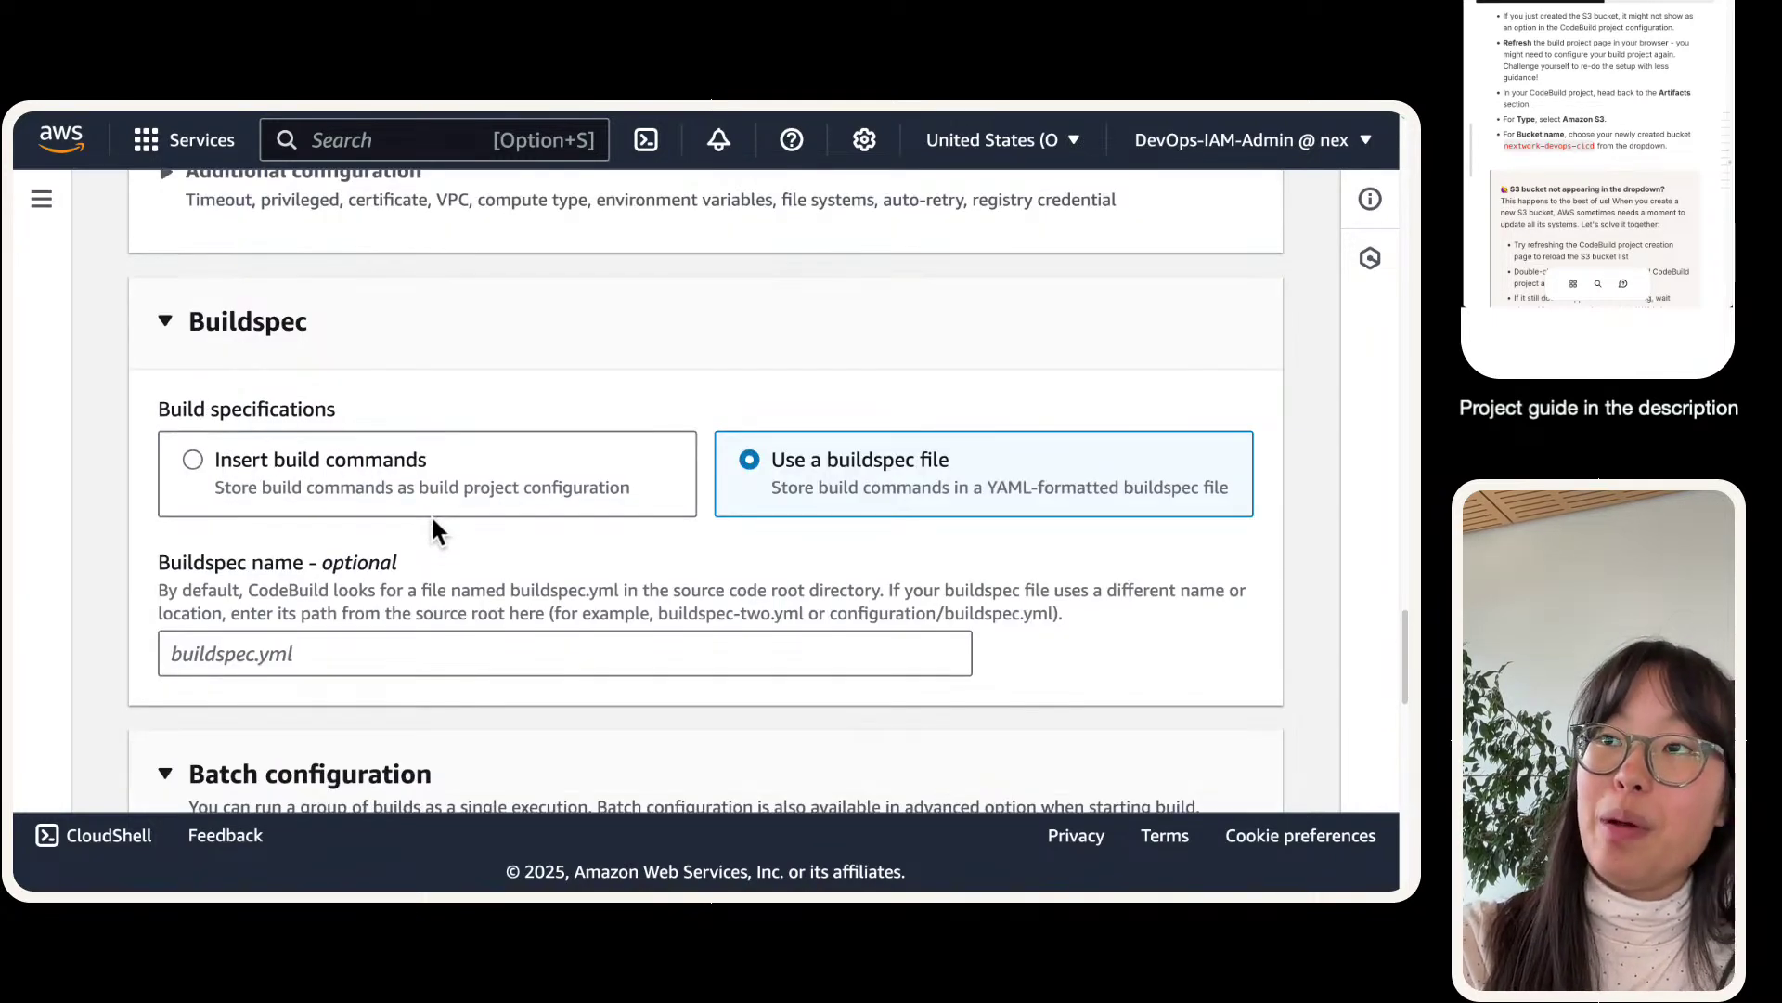
scroll(433, 521, "down", 1)
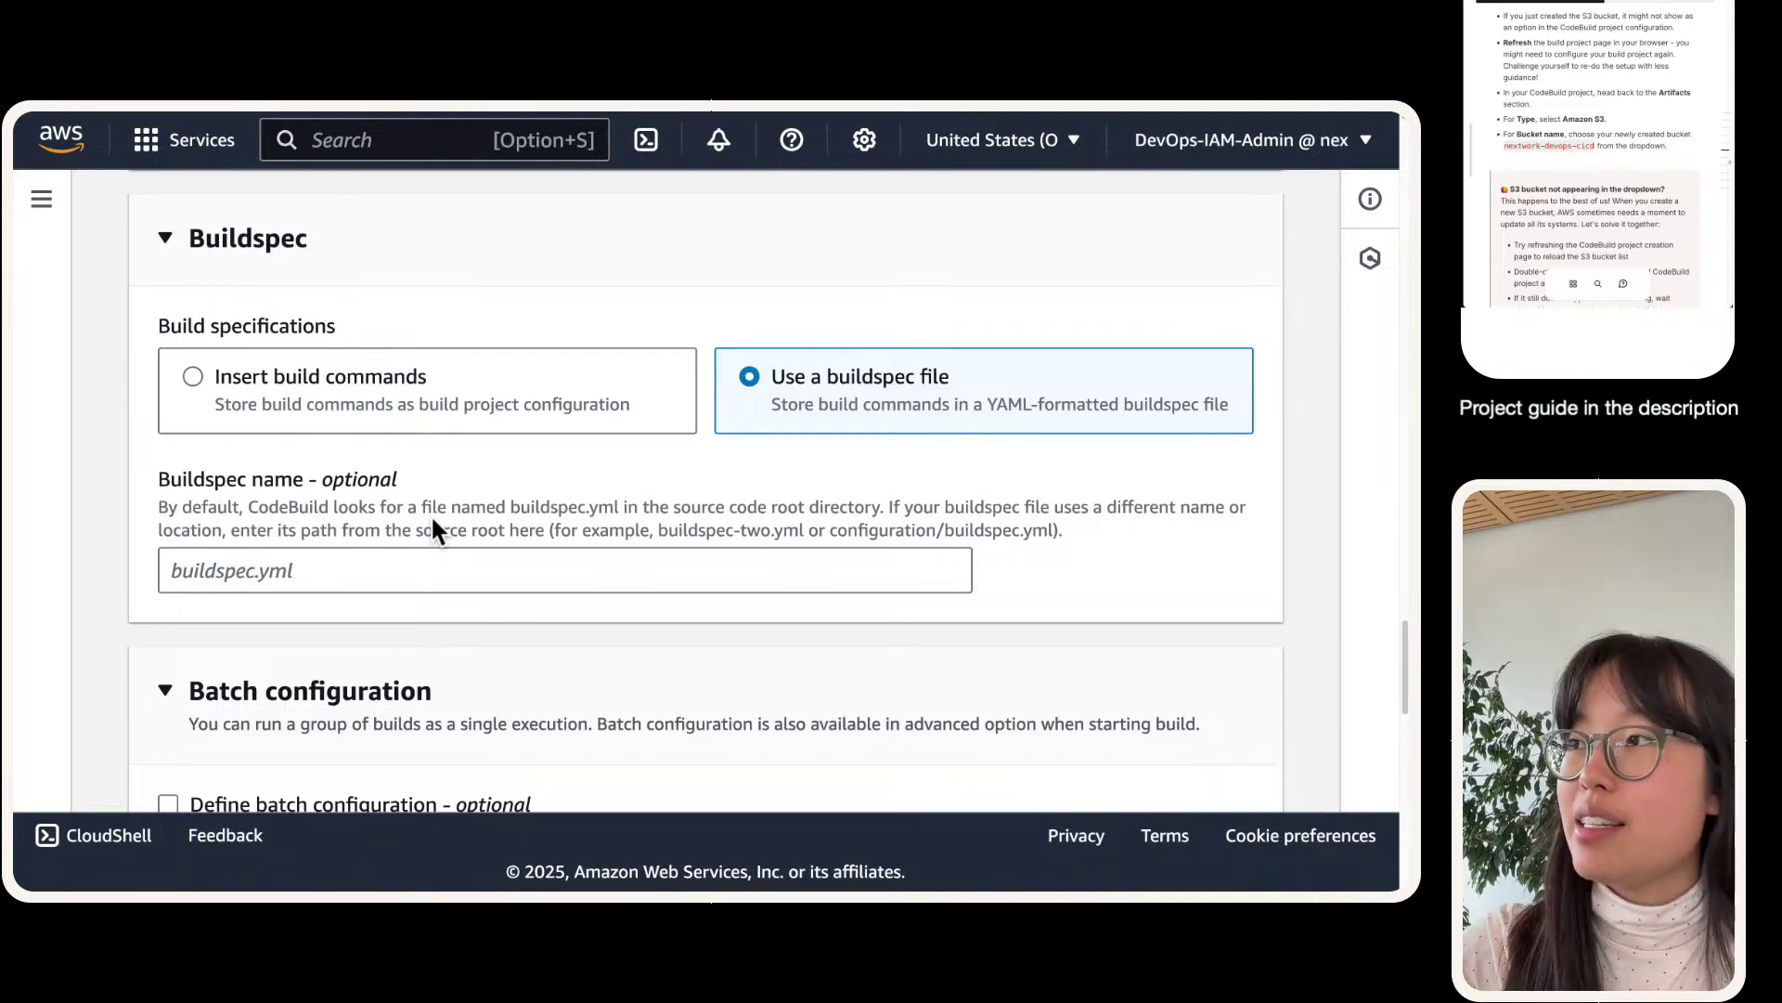
scroll(471, 506, "down", 5)
- Set artifact type to Amazon S3 and pick the personal nextwork-devops-cicd bucket
scroll(474, 510, "down", 3)
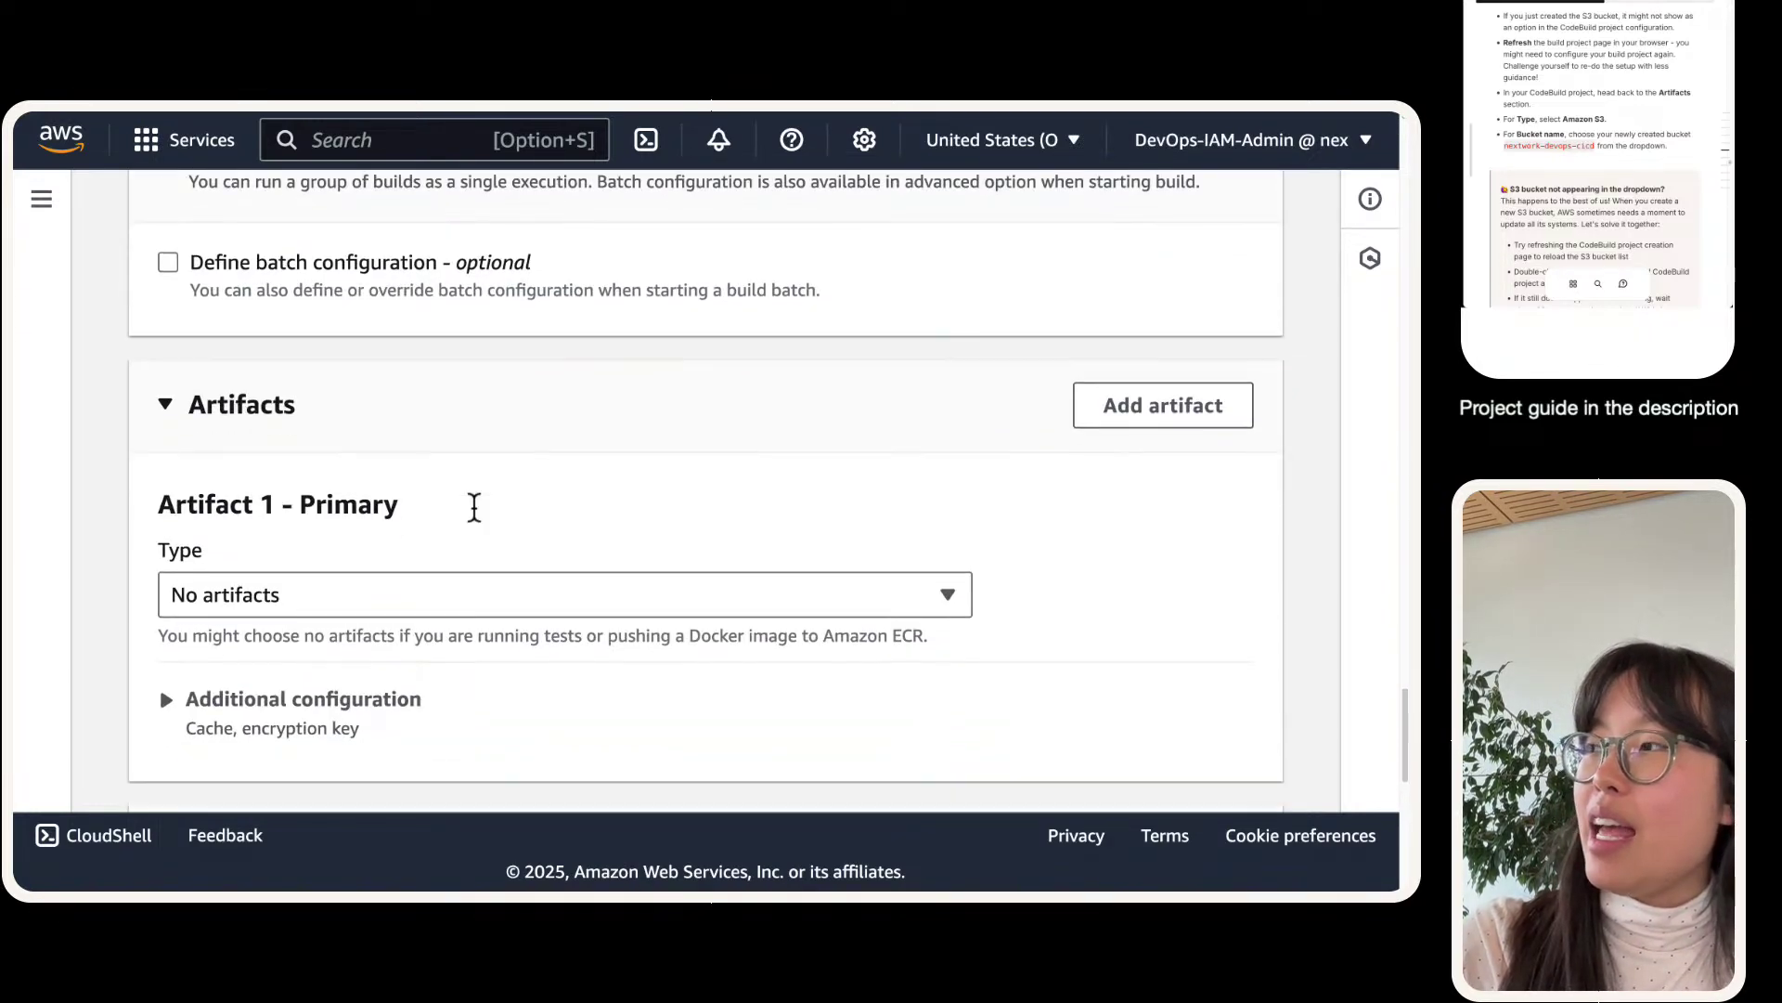
left_click(401, 459)
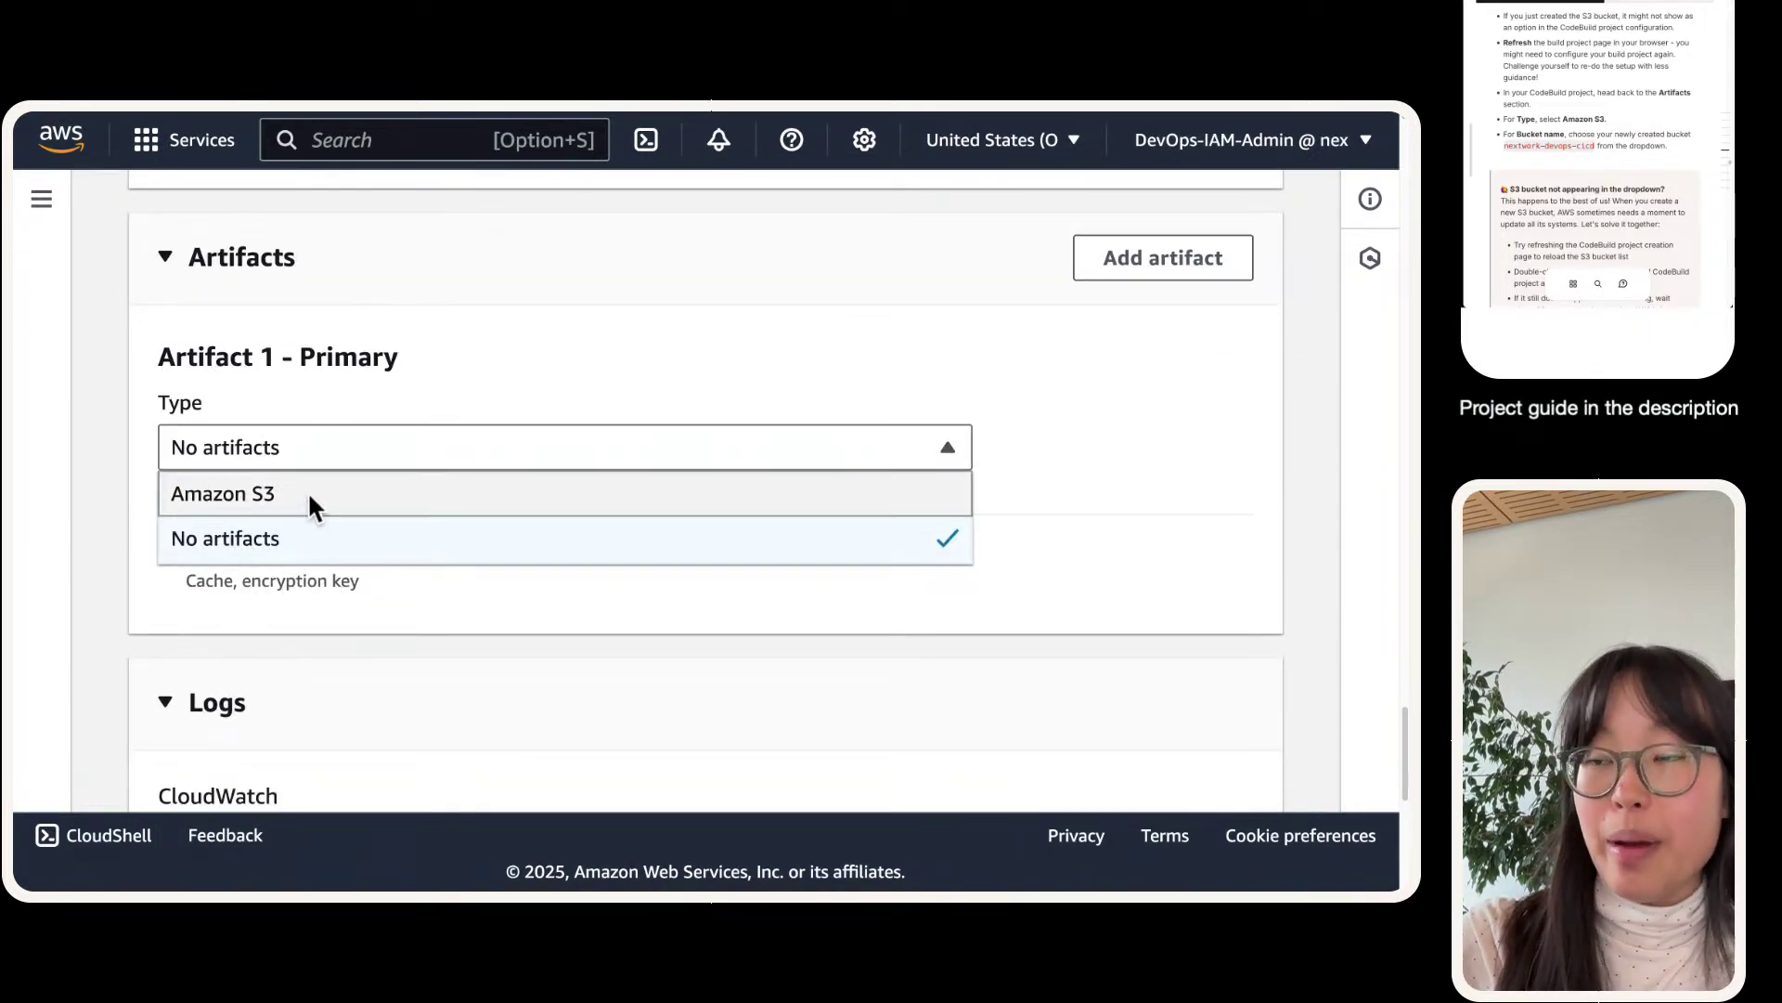
left_click(310, 499)
left_click(306, 618)
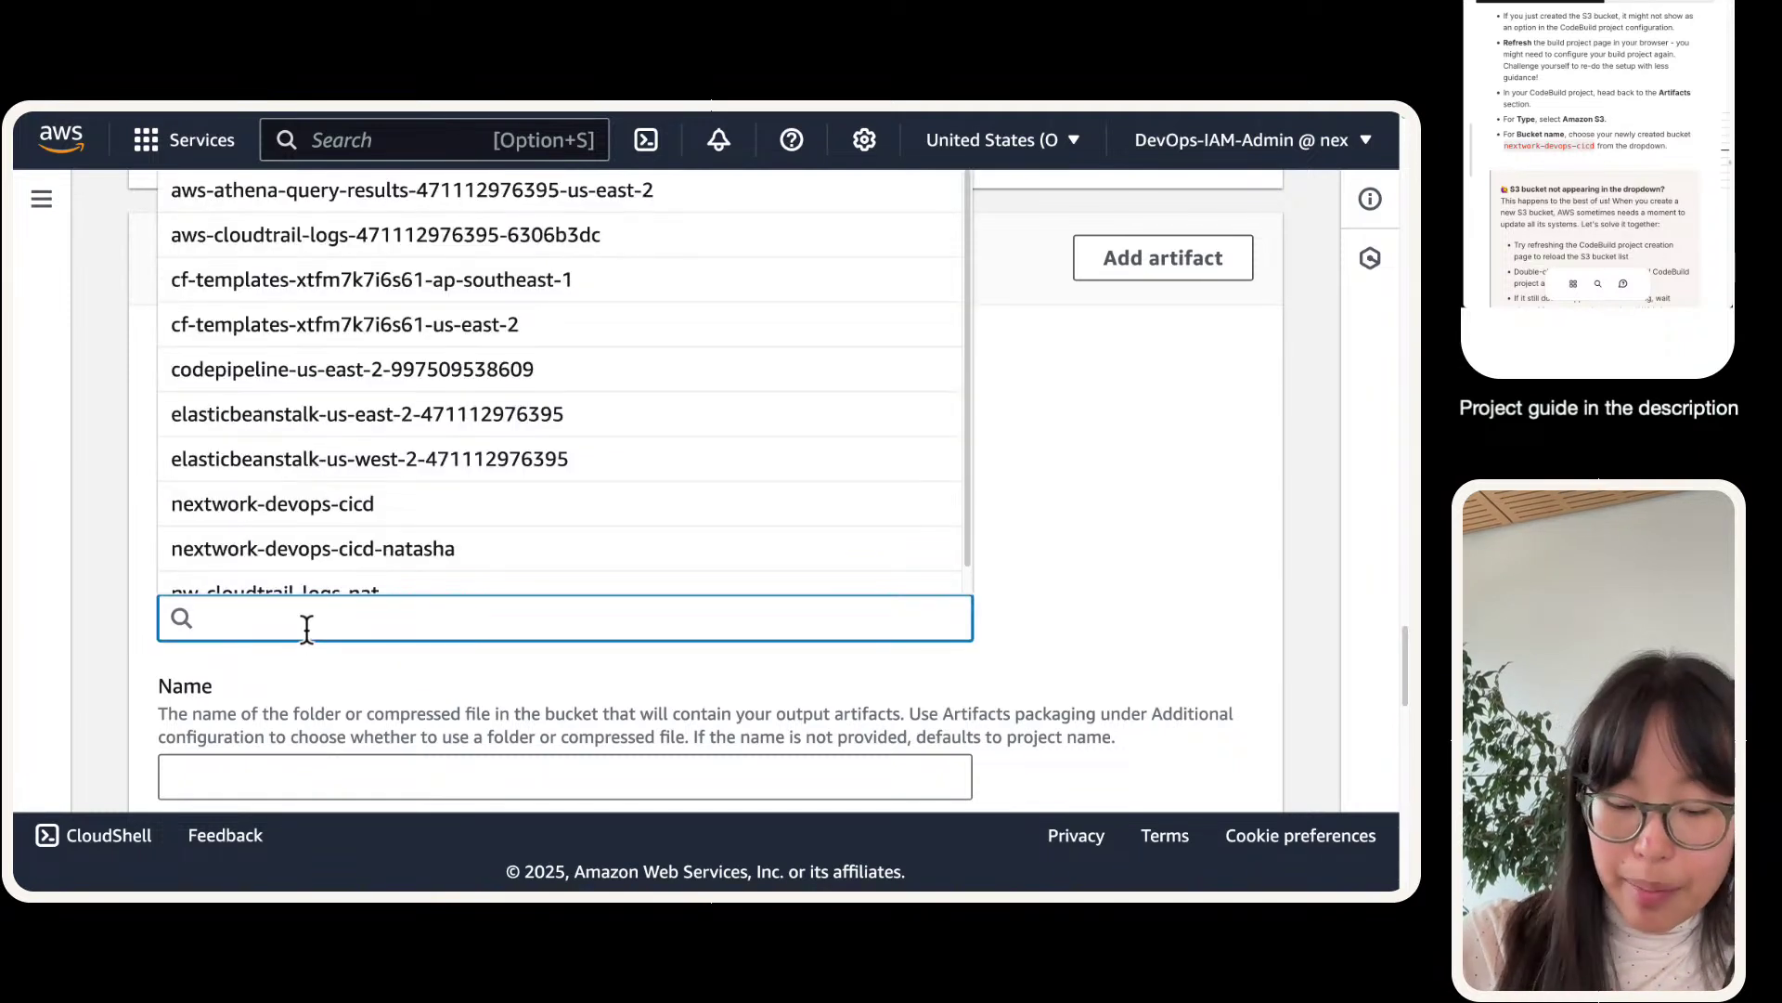
type("nextwork-devops-cicd")
left_click(321, 571)
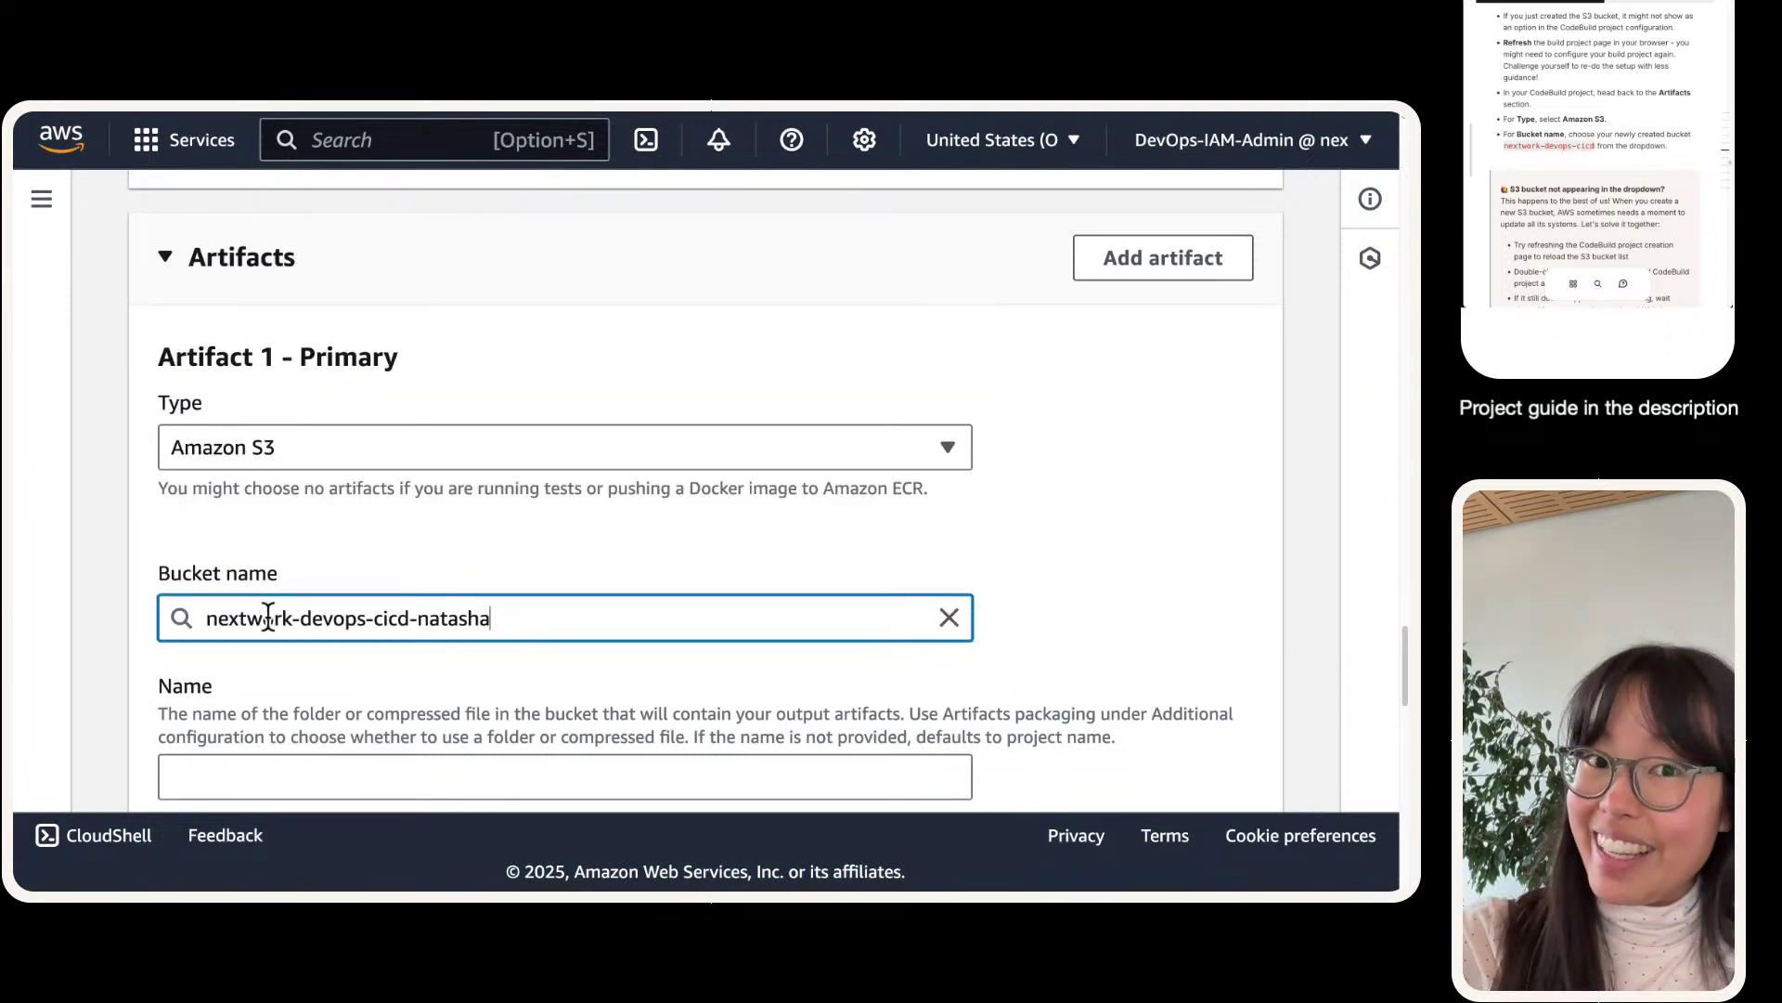
triple_click(273, 605)
left_click(271, 563)
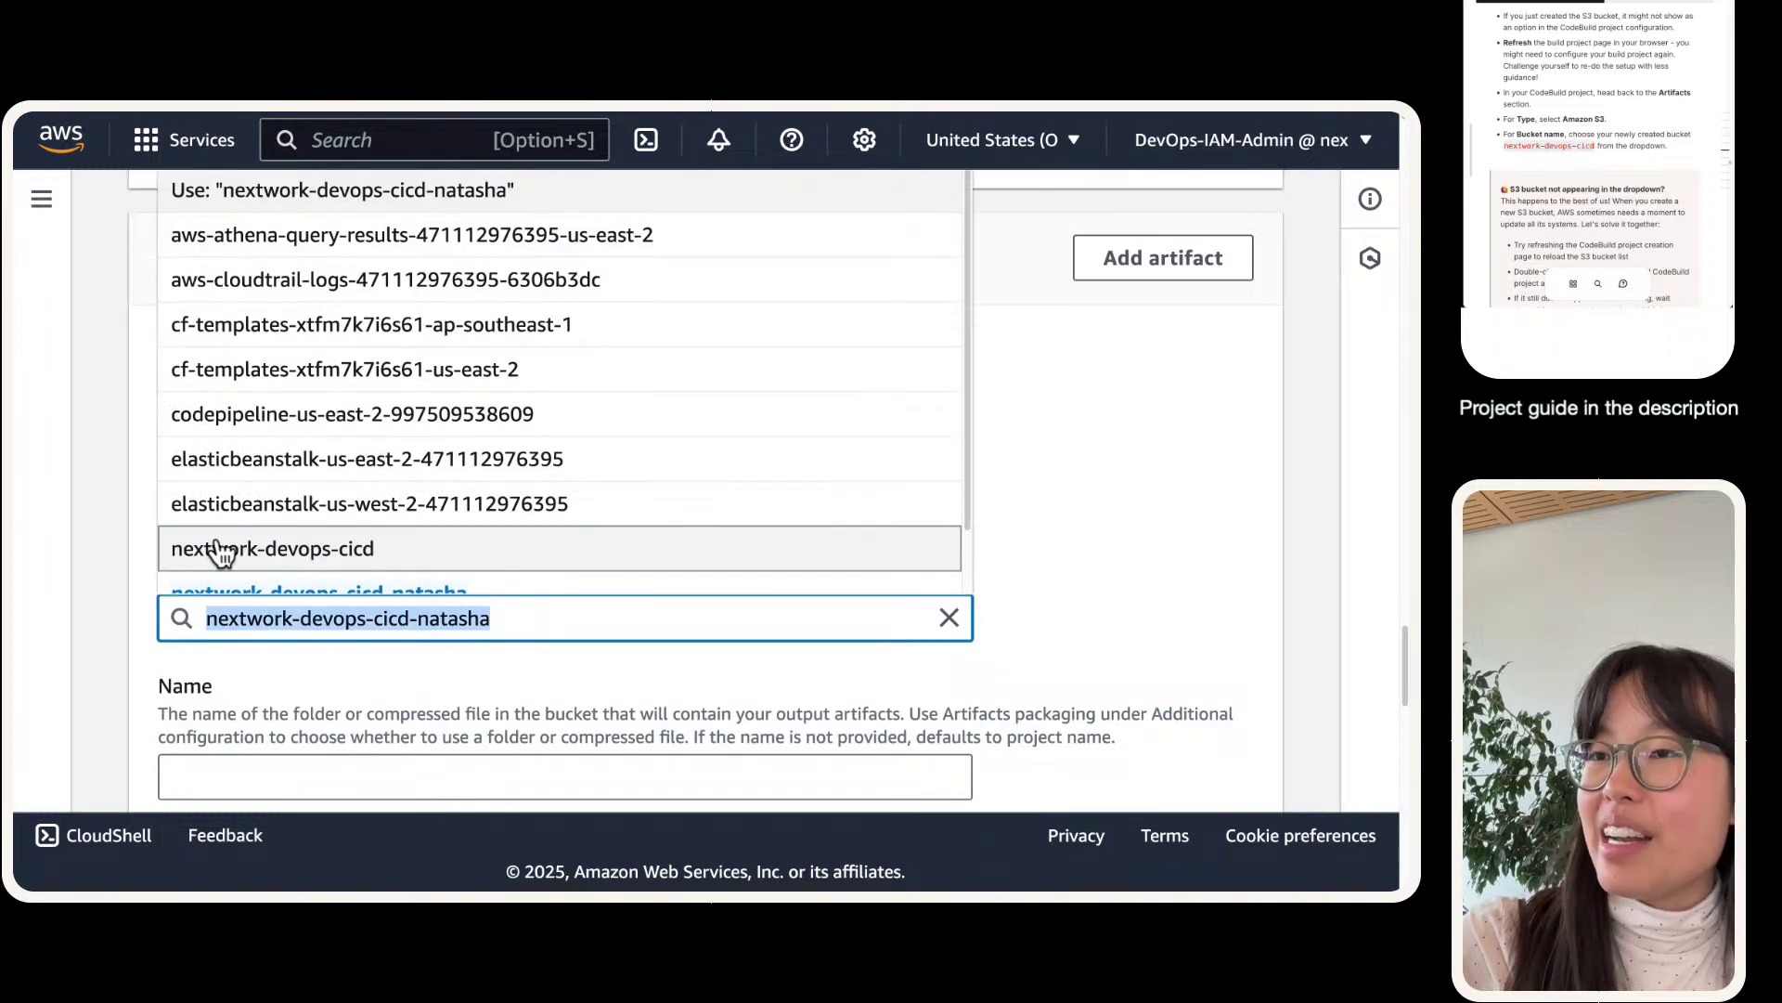
left_click(88, 599)
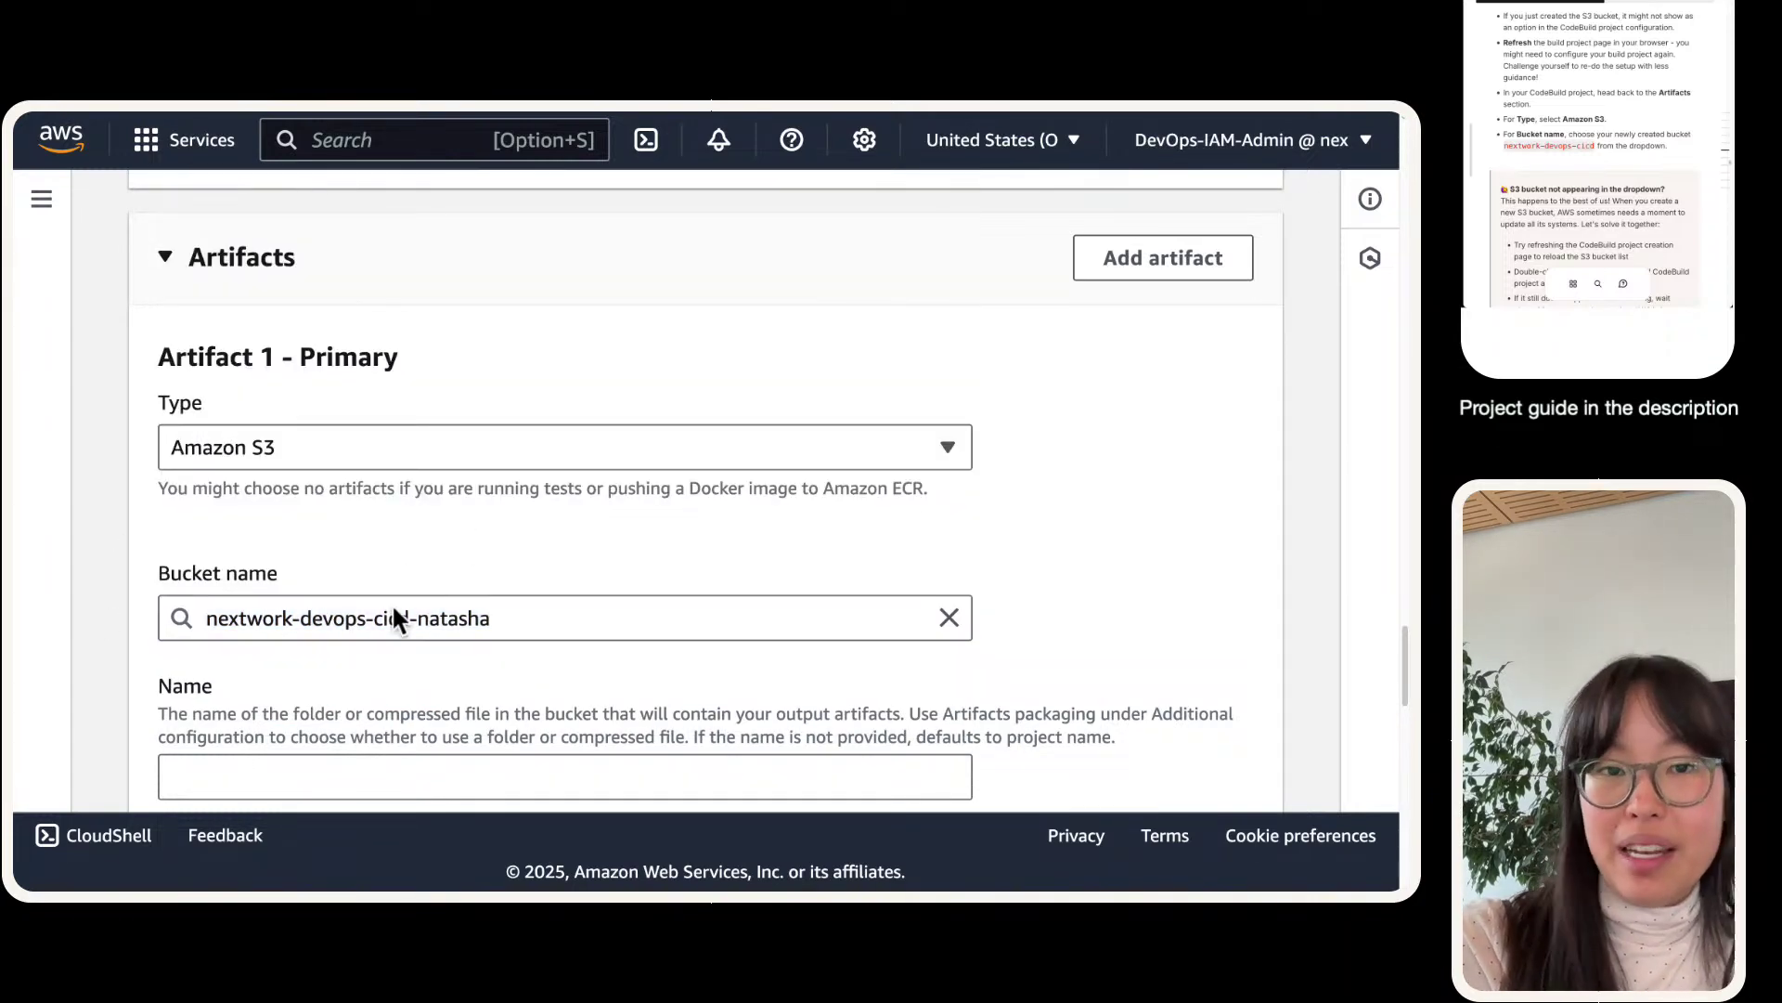
- Paste nextwork-devops-cicd-artifact into the Artifacts Name field
scroll(346, 638, "down", 2)
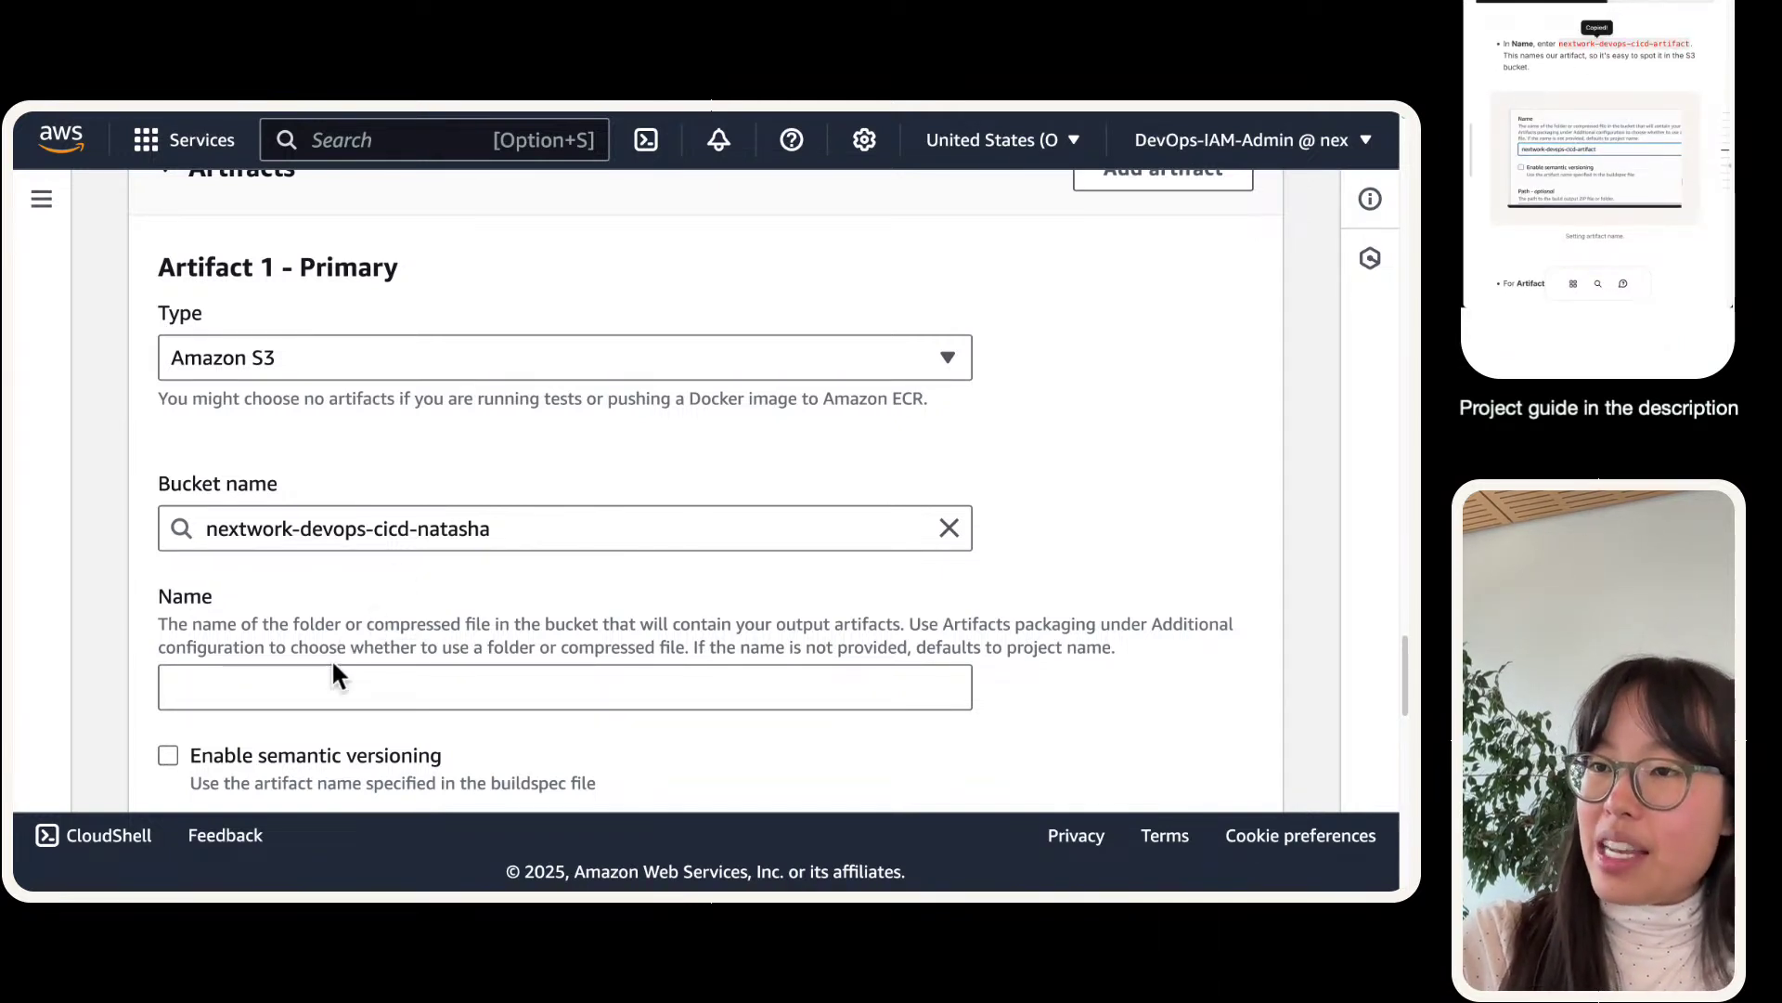
left_click(324, 680)
key("super+v")
left_click(124, 661)
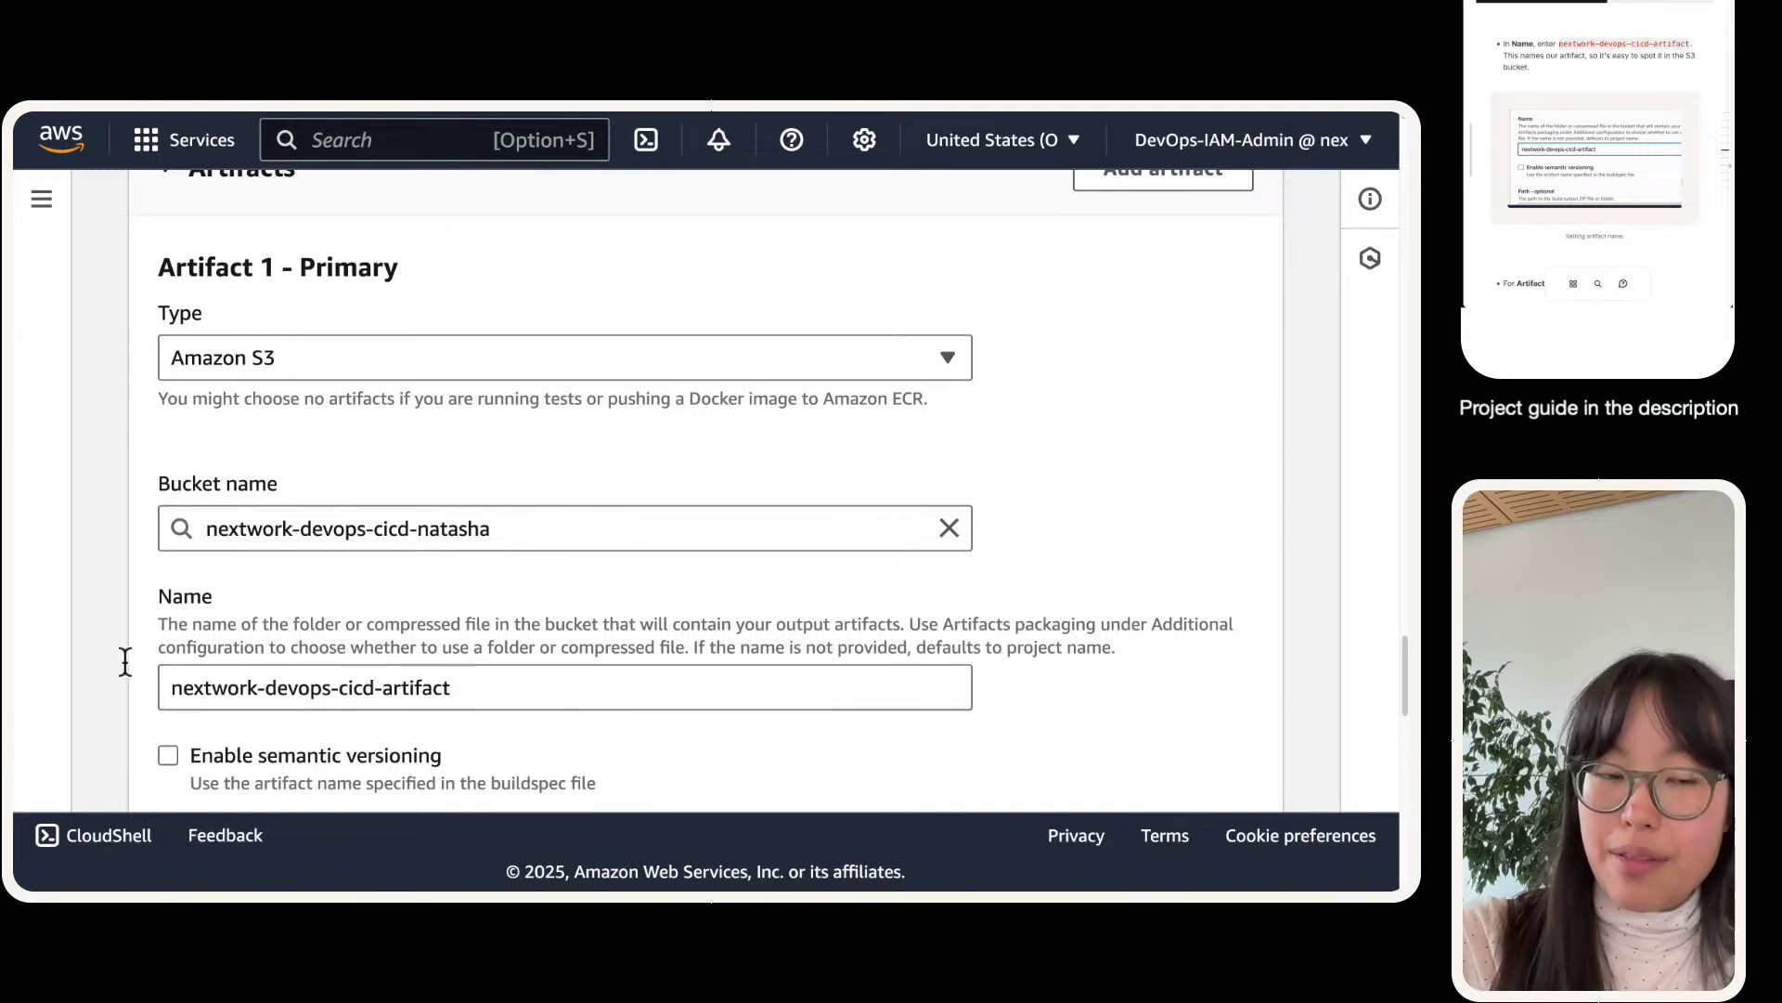
scroll(127, 673, "down", 1)
scroll(276, 648, "down", 10)
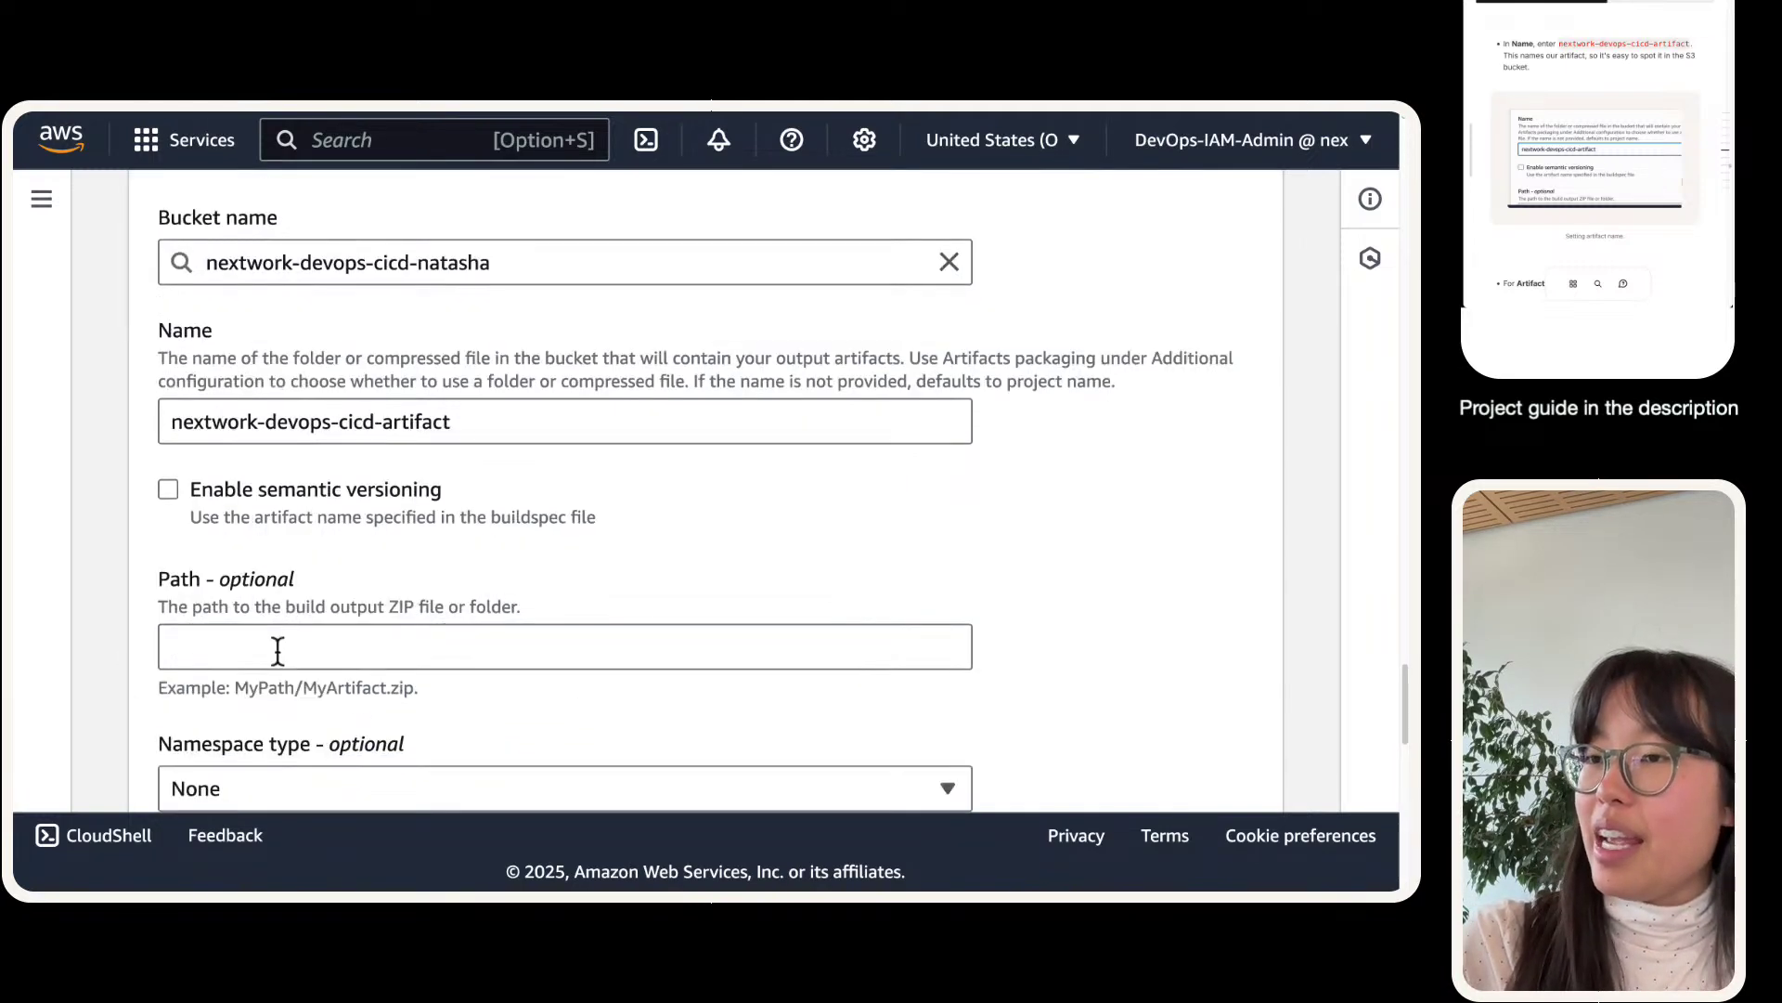
scroll(263, 666, "down", 8)
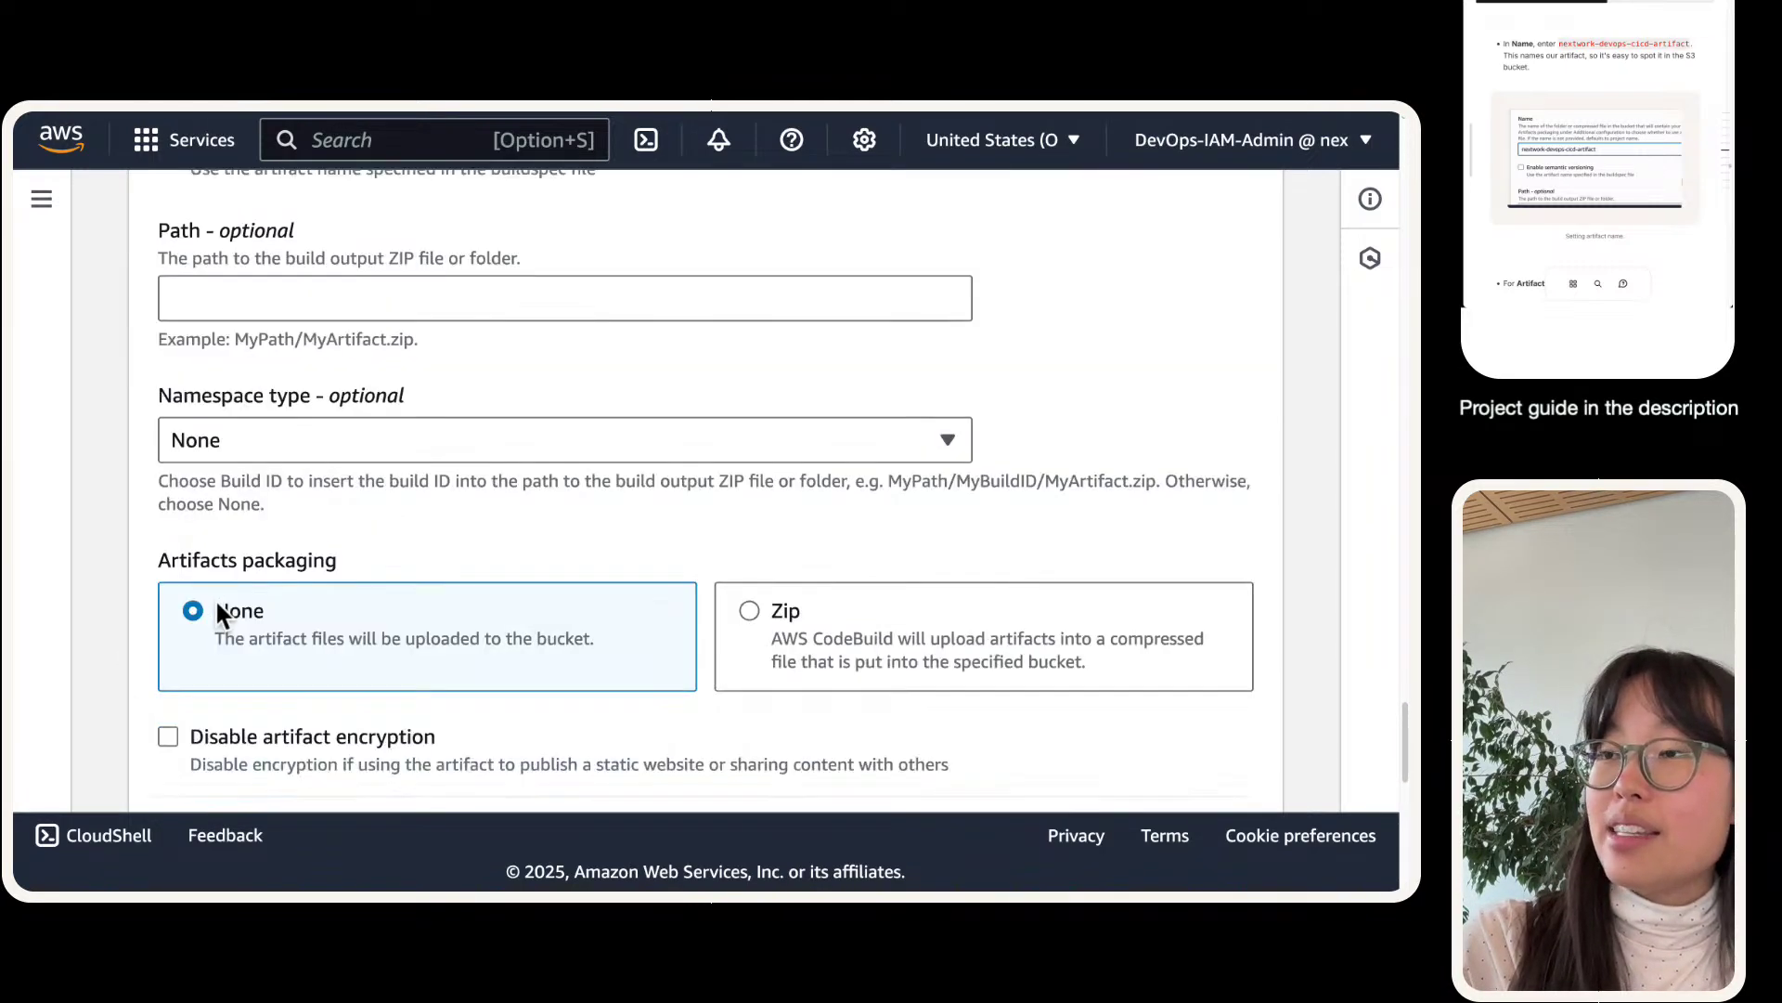
scroll(395, 481, "up", 14)
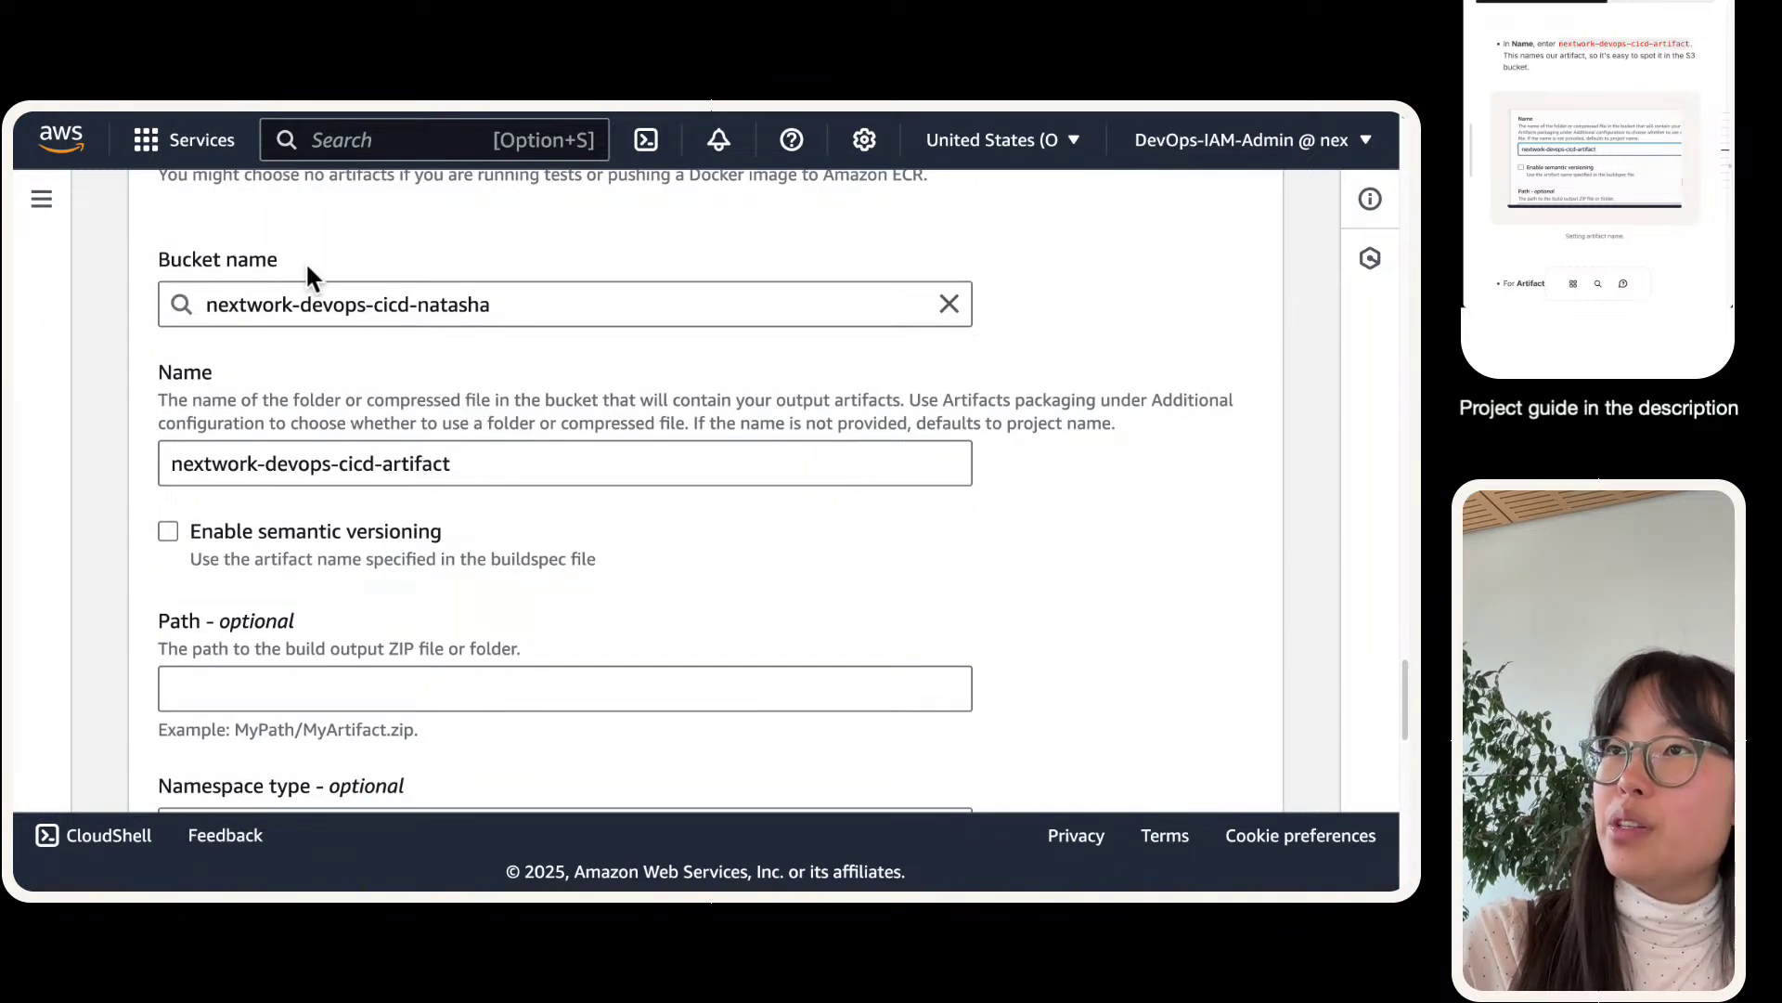
scroll(360, 399, "down", 16)
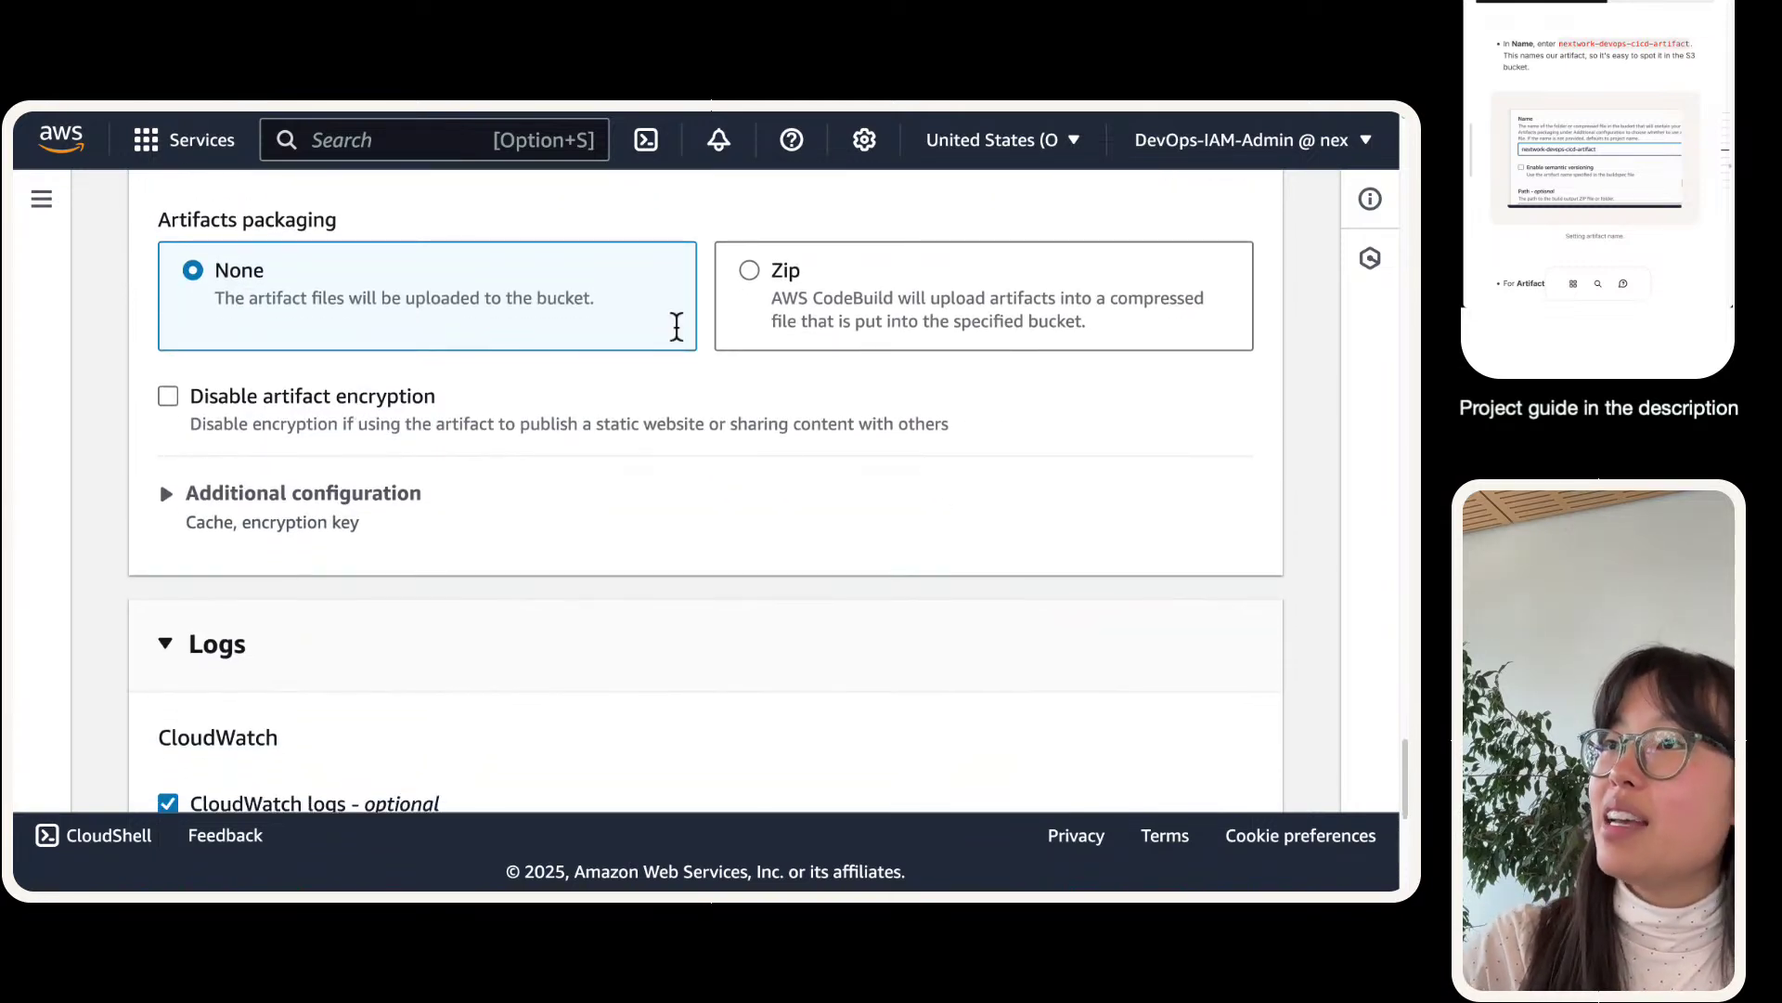
- Select Zip as the artifacts packaging option
left_click(729, 279)
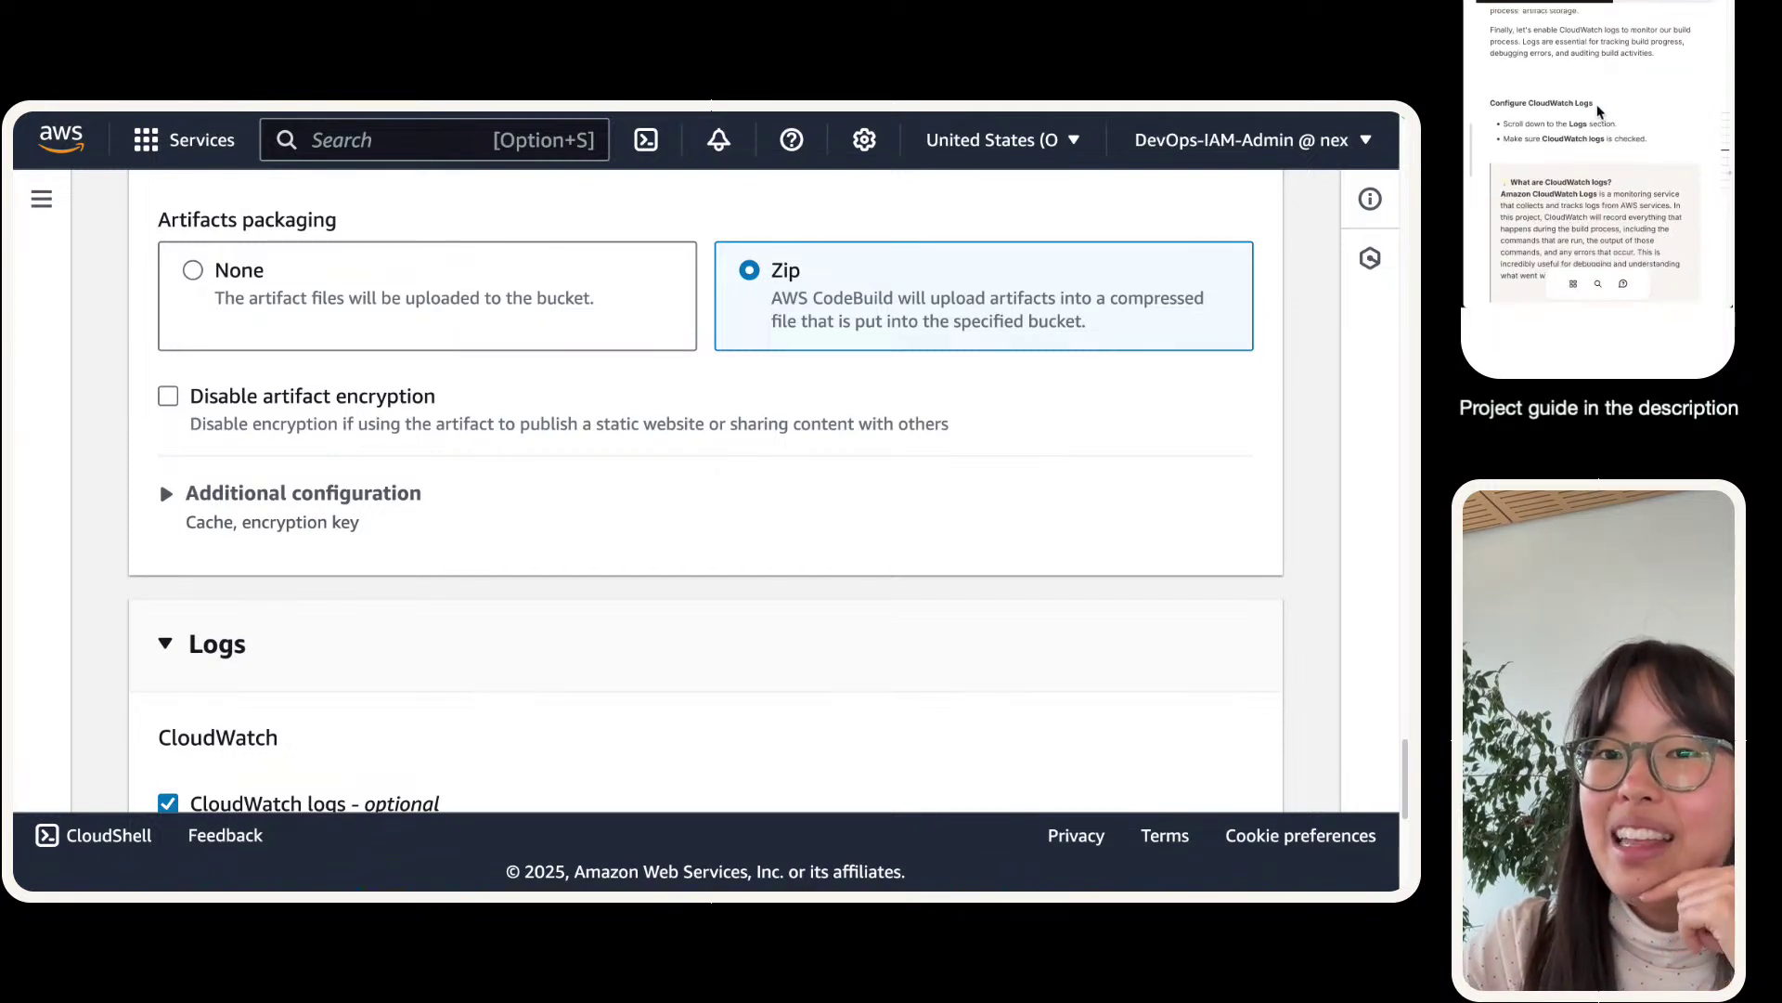
- Paste /aws/codebuild/nextwork-devops-cicd as the CloudWatch log group name
scroll(148, 640, "down", 4)
scroll(151, 641, "down", 1)
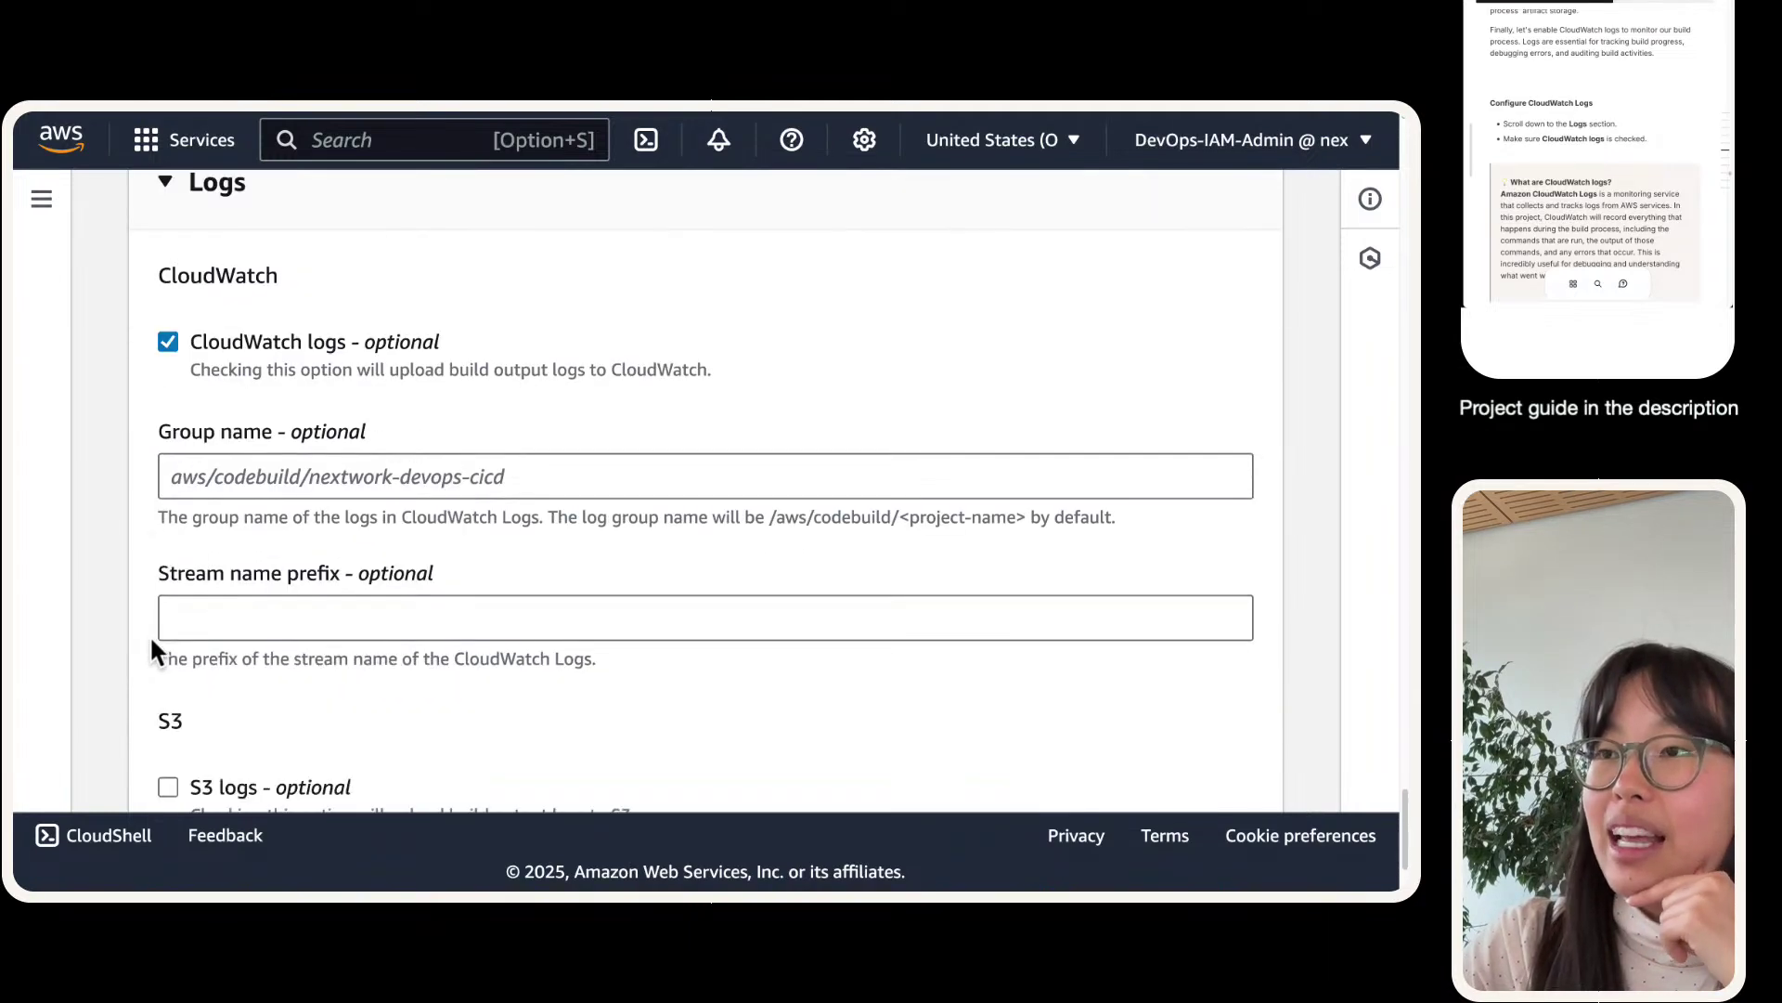
scroll(249, 548, "down", 3)
scroll(239, 547, "up", 3)
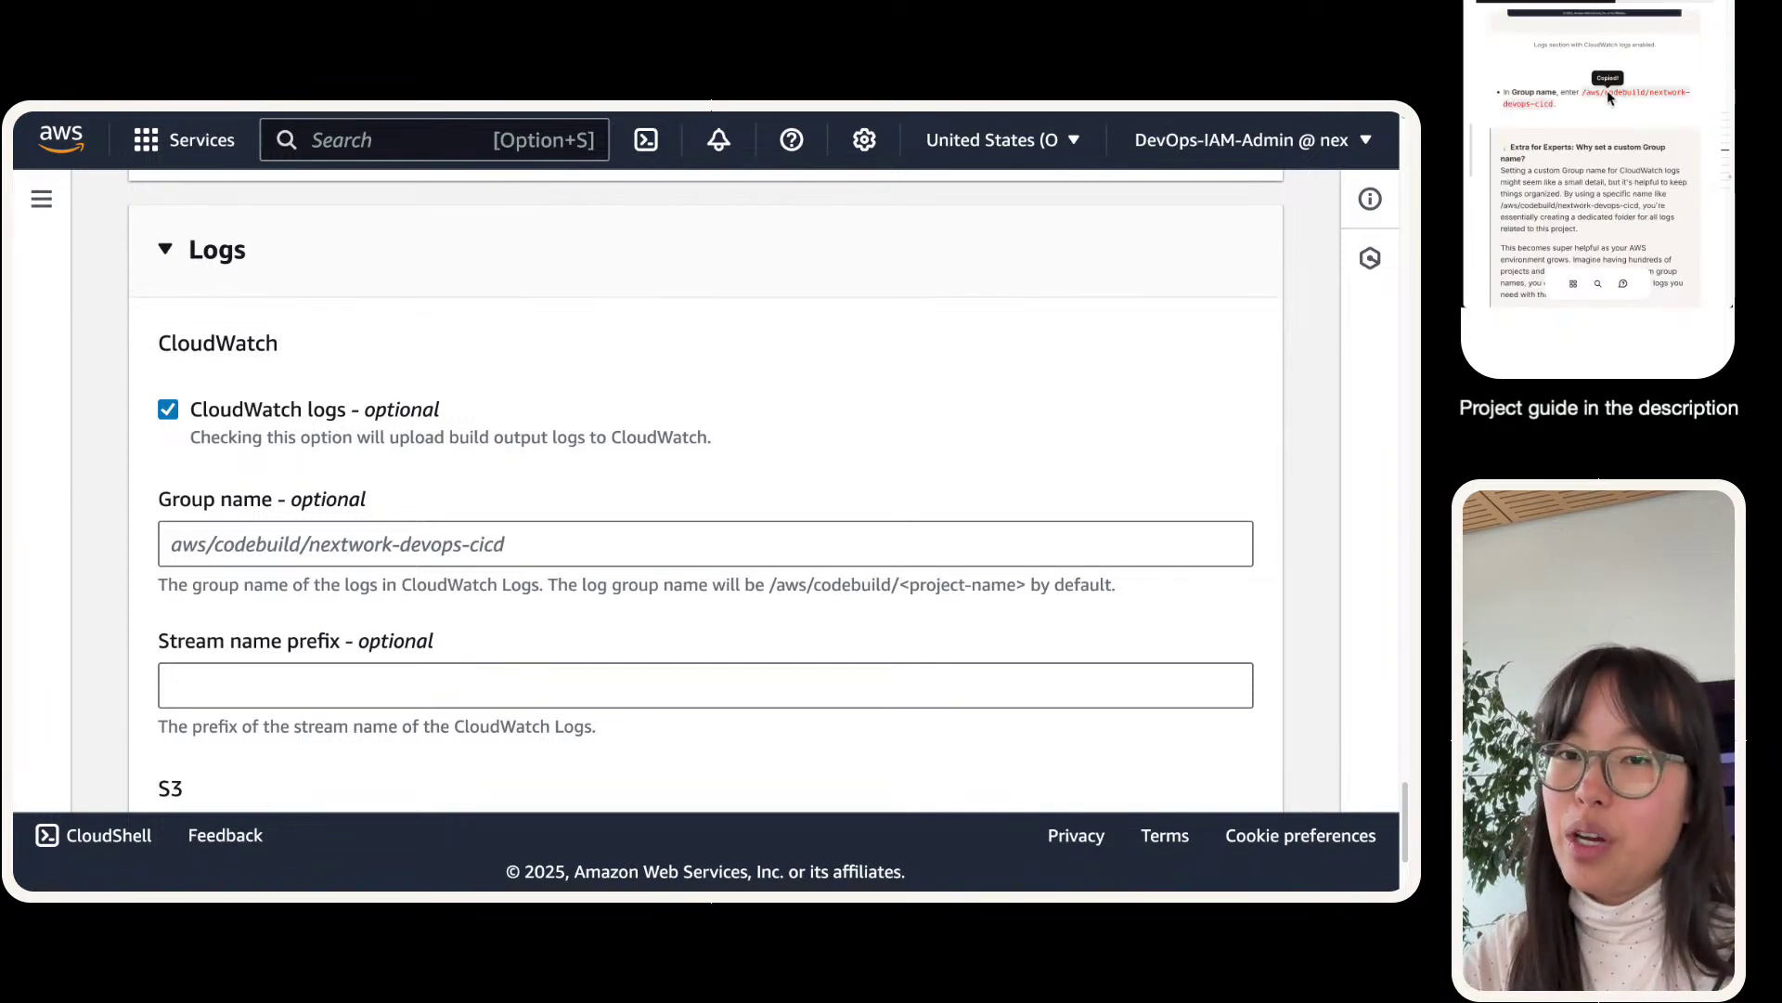
left_click(228, 553)
type("/aws/codebuild/nextwork-devops-cicd")
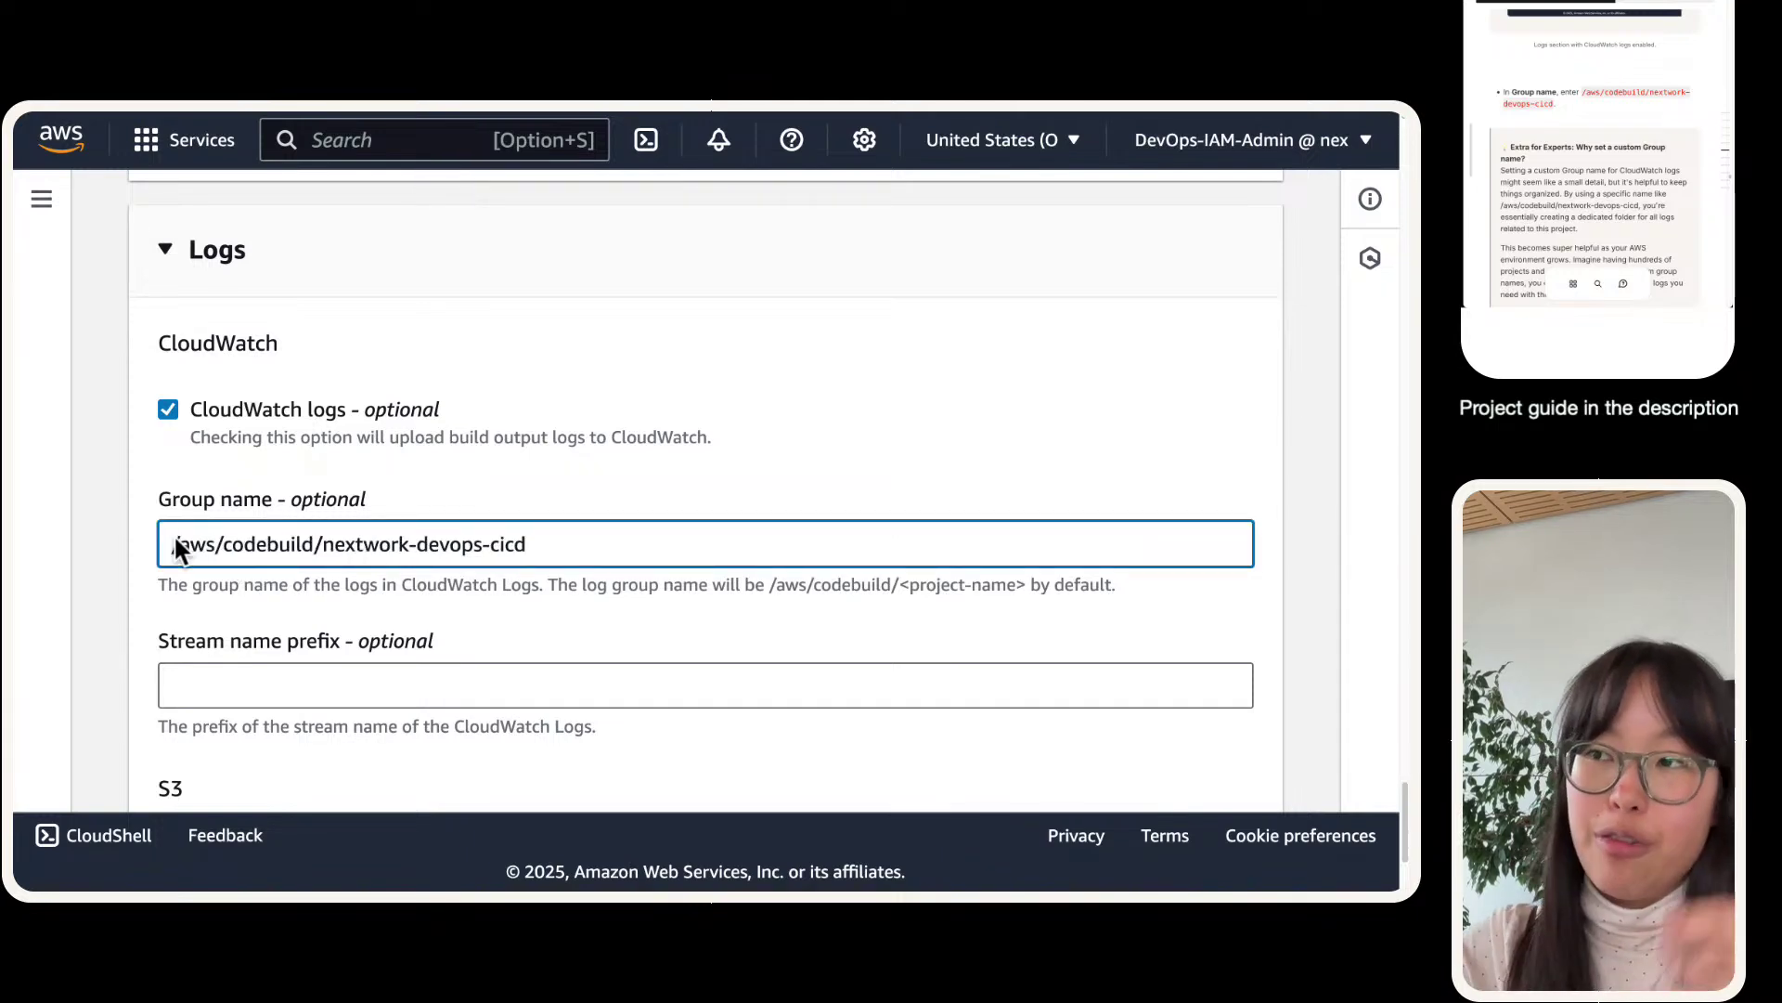
left_click(144, 538)
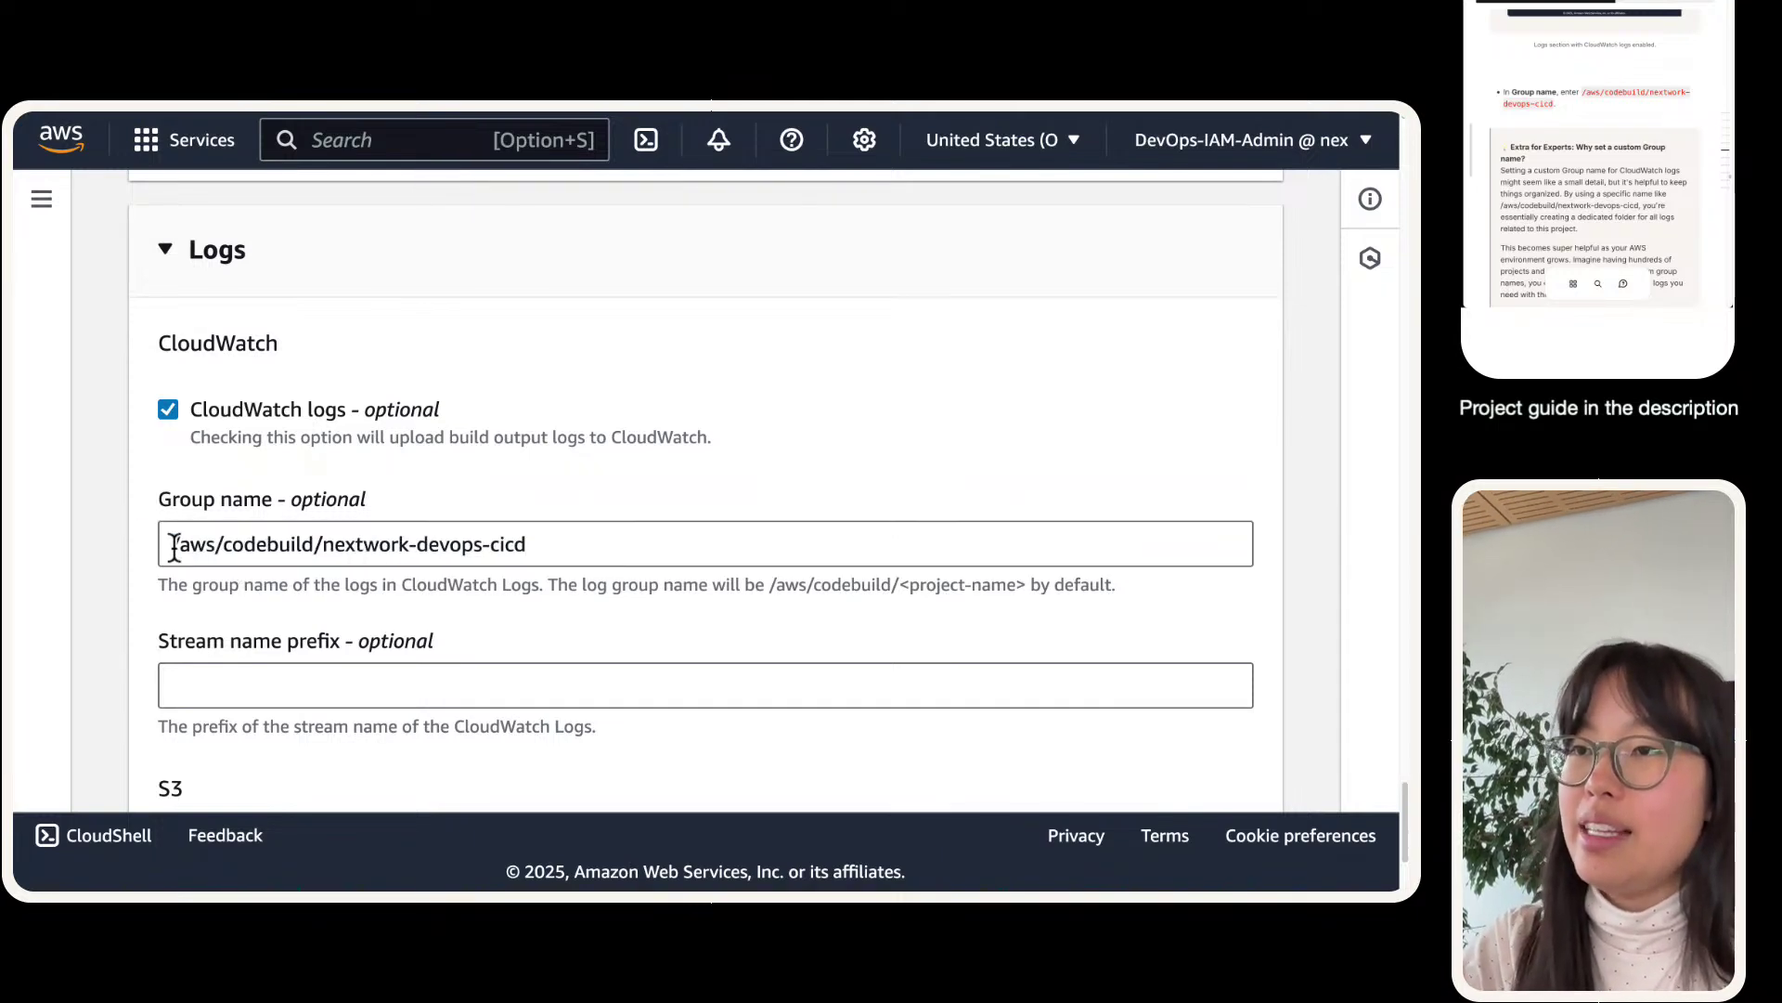
scroll(232, 545, "up", 5)
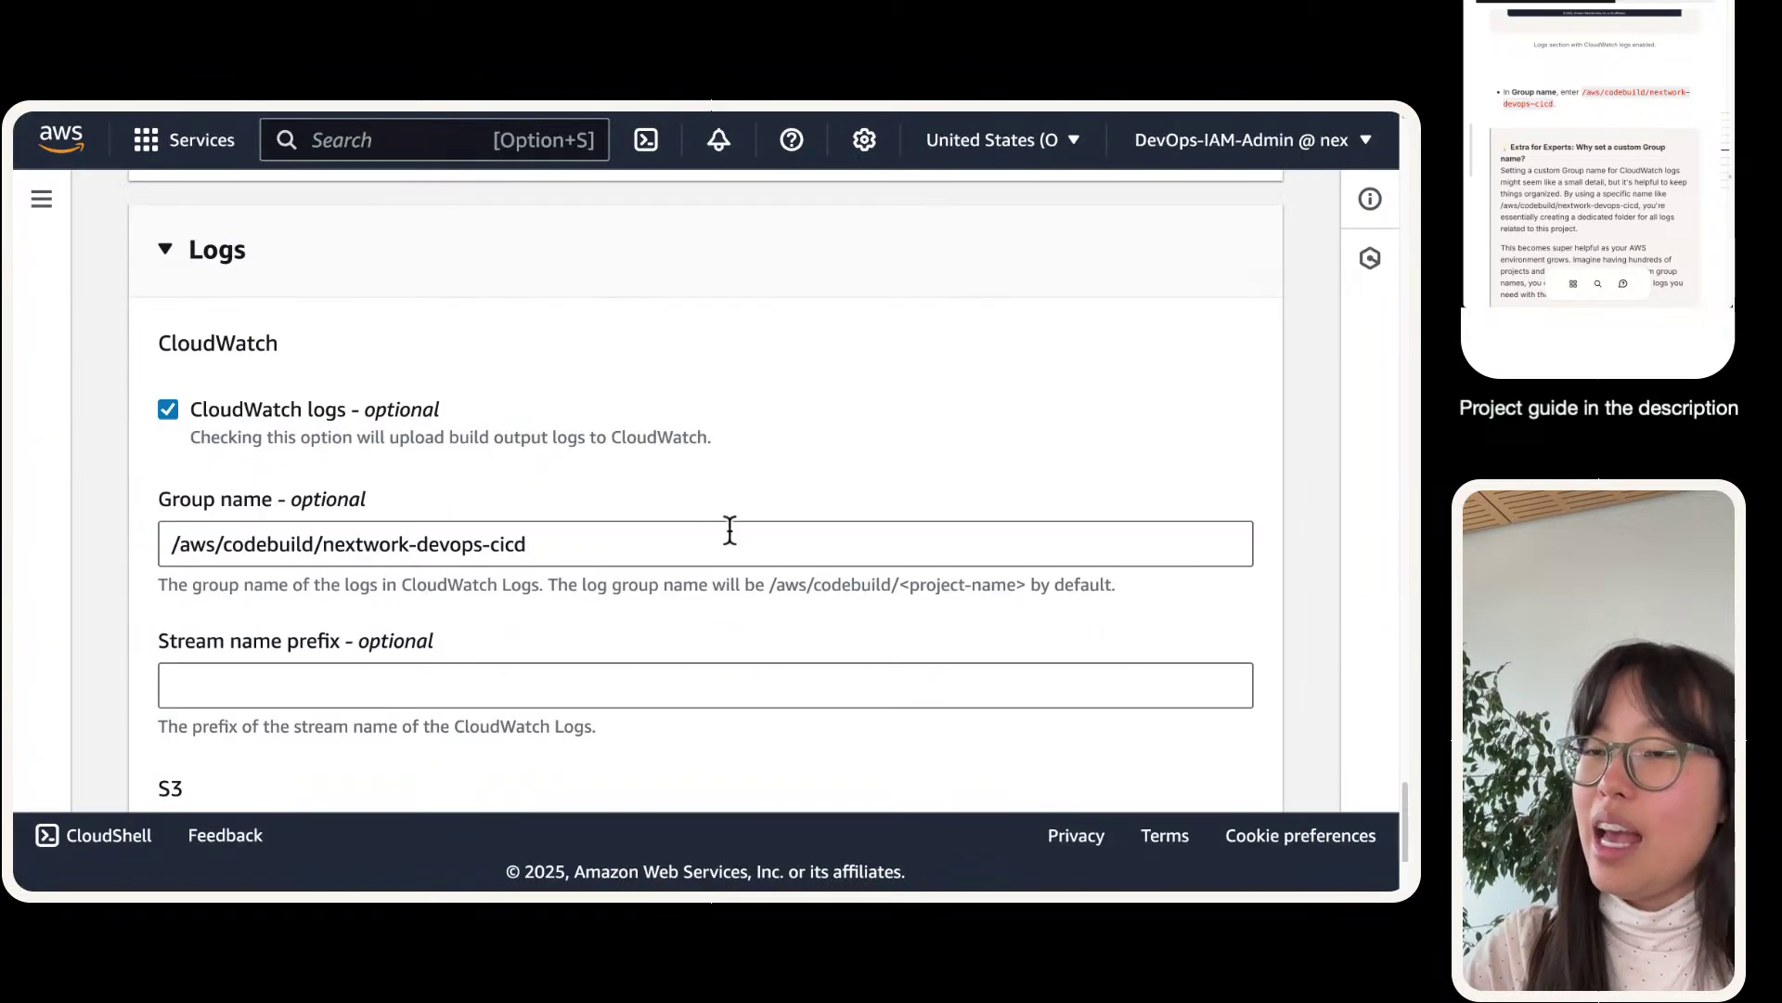
scroll(482, 584, "down", 2)
scroll(1584, 143, "down", 5)
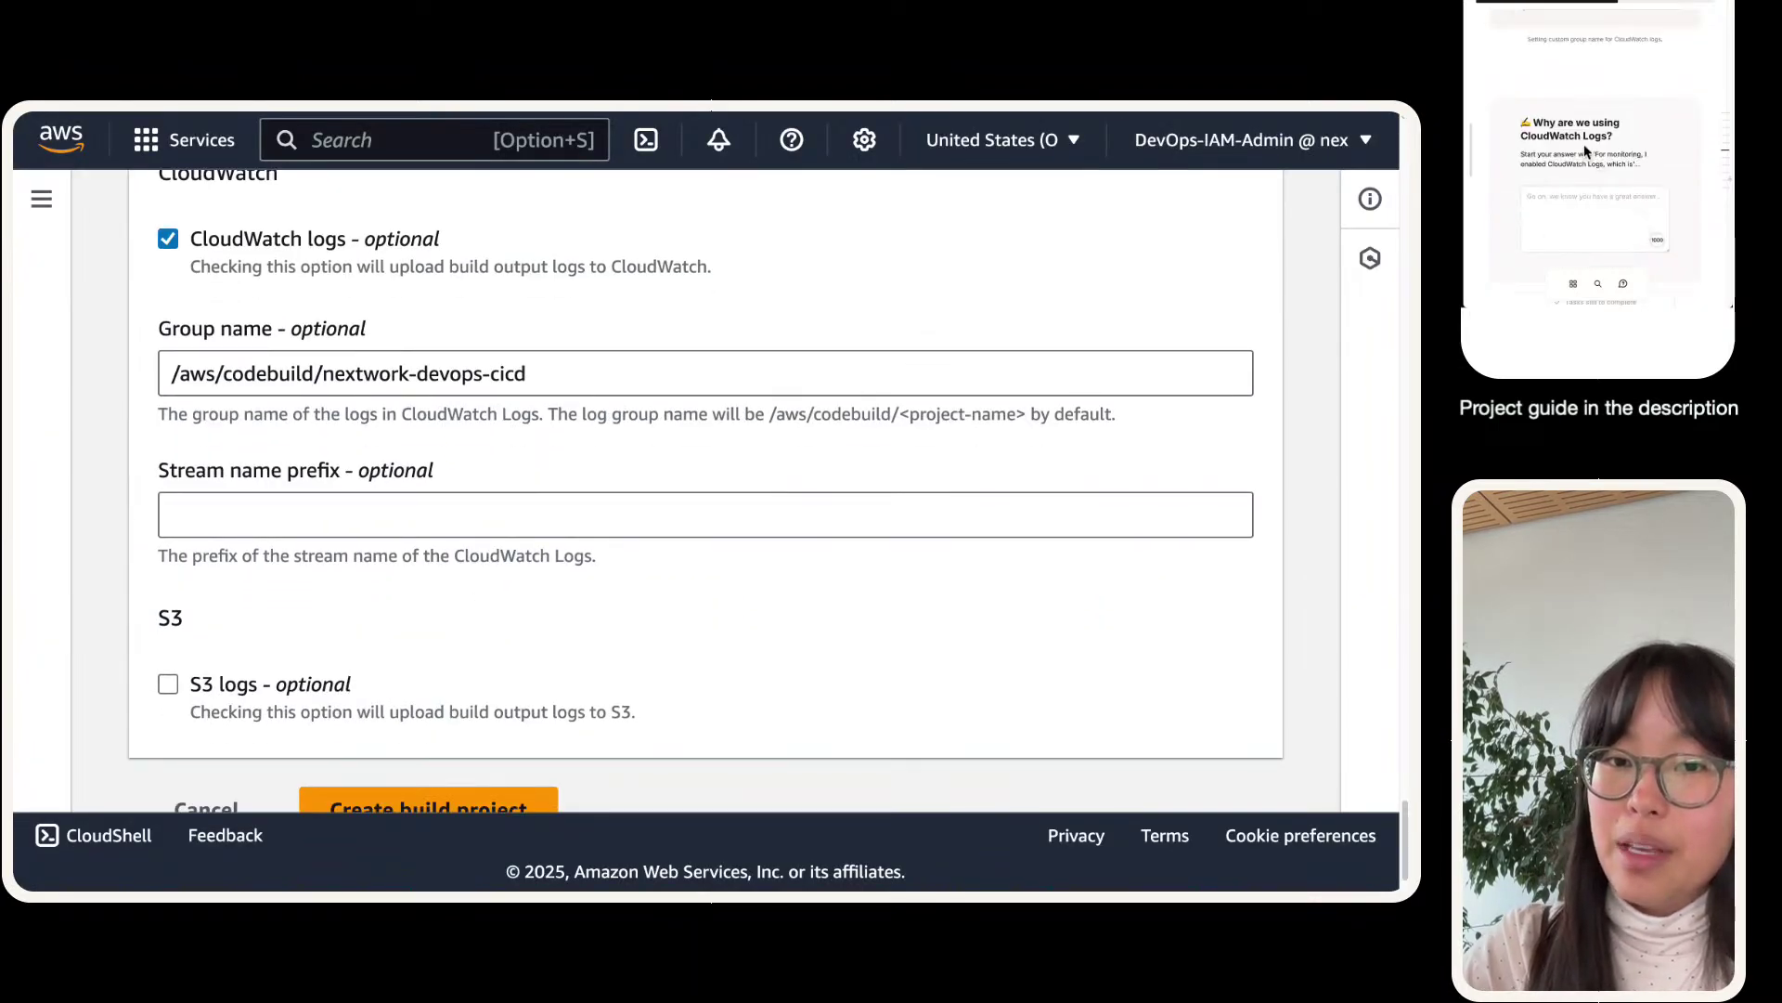
scroll(811, 510, "down", 2)
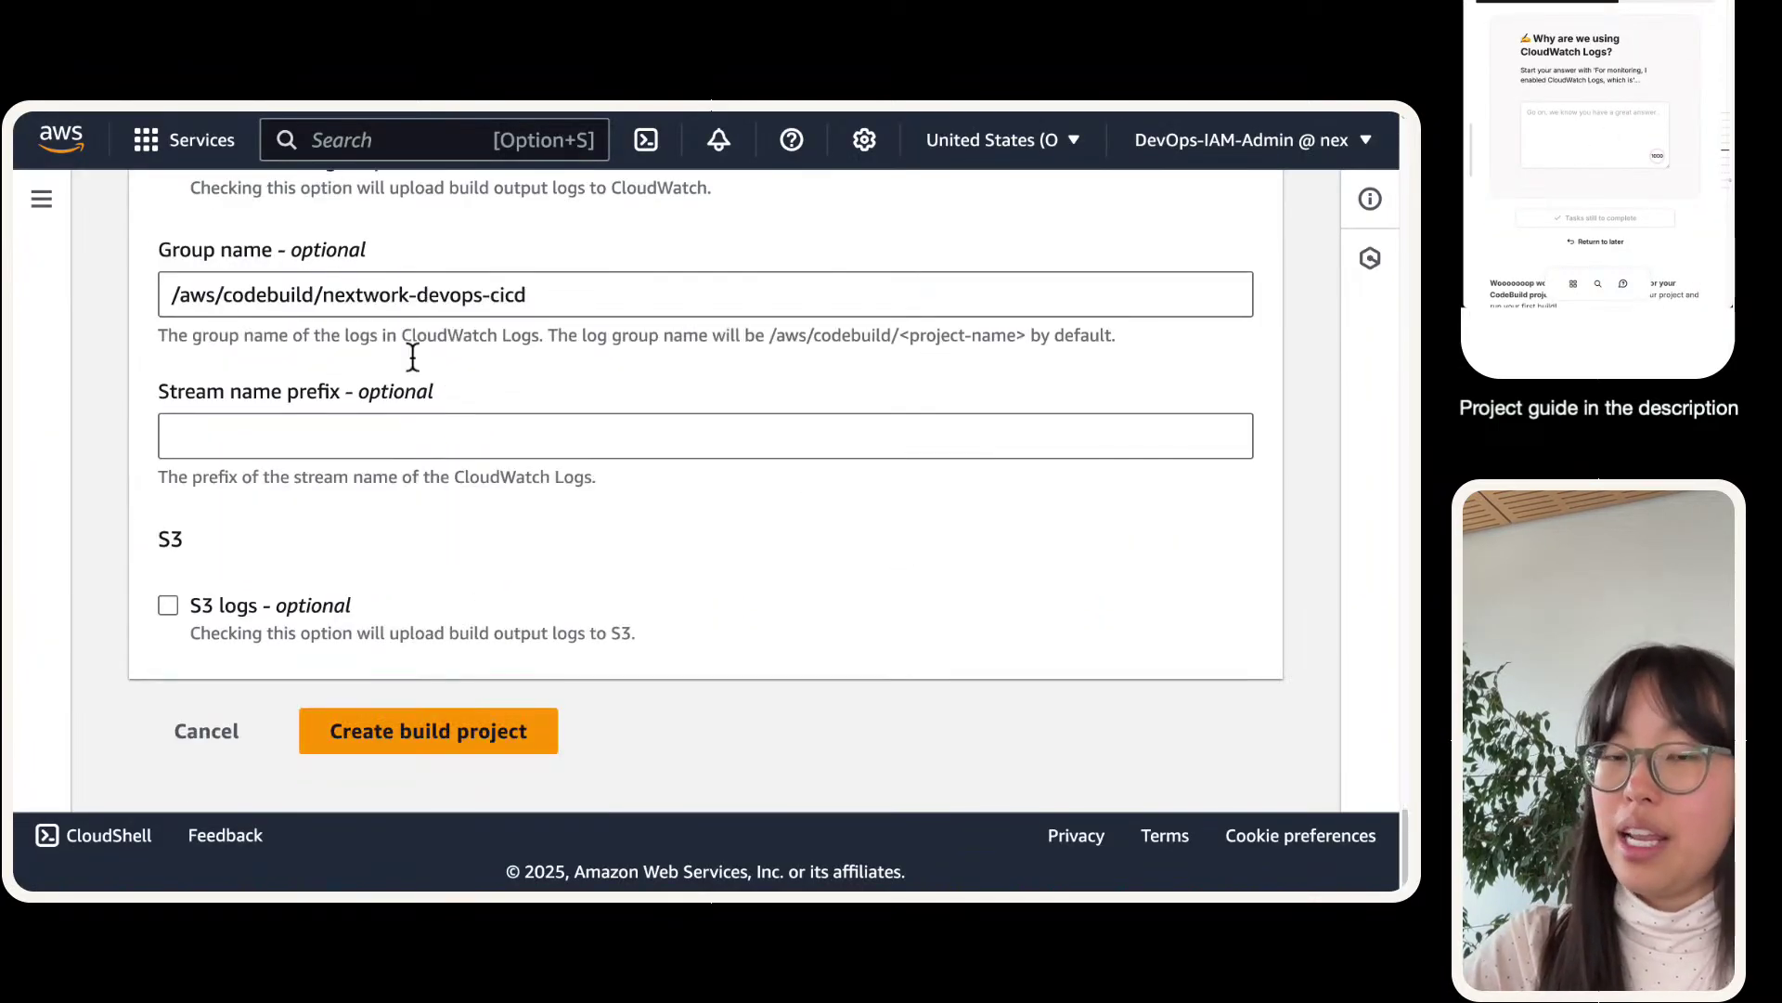
scroll(1575, 71, "down", 2)
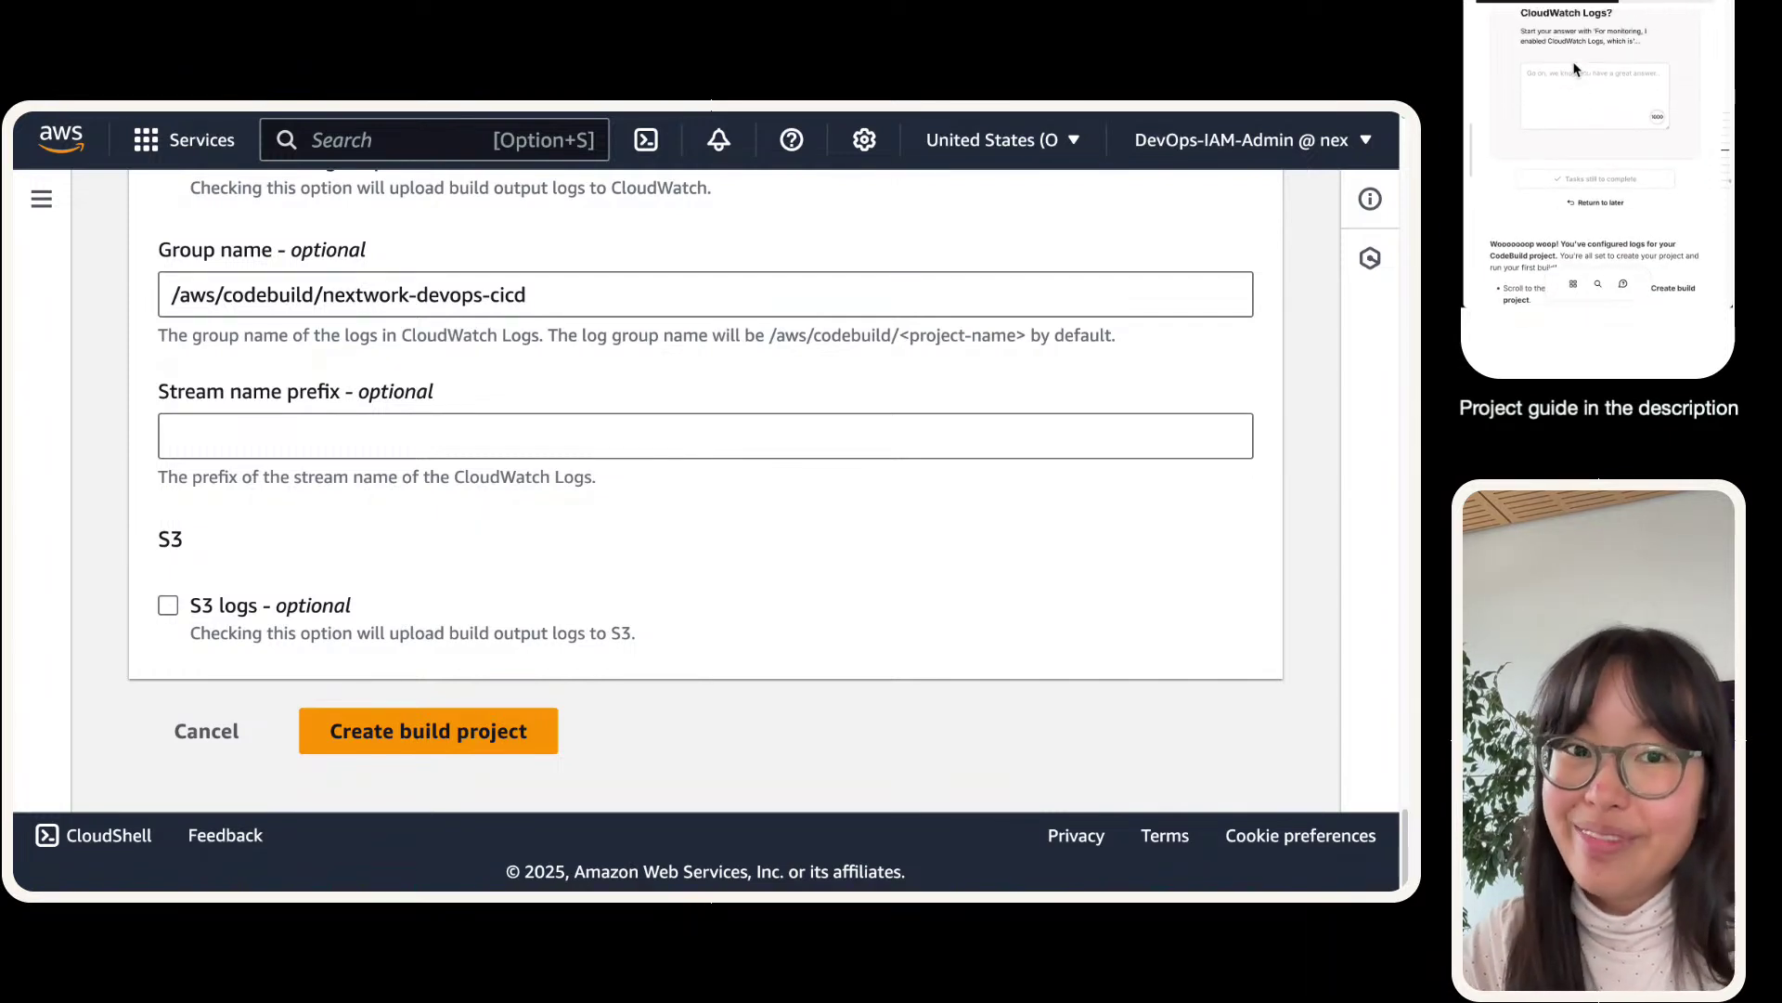
left_click(1571, 90)
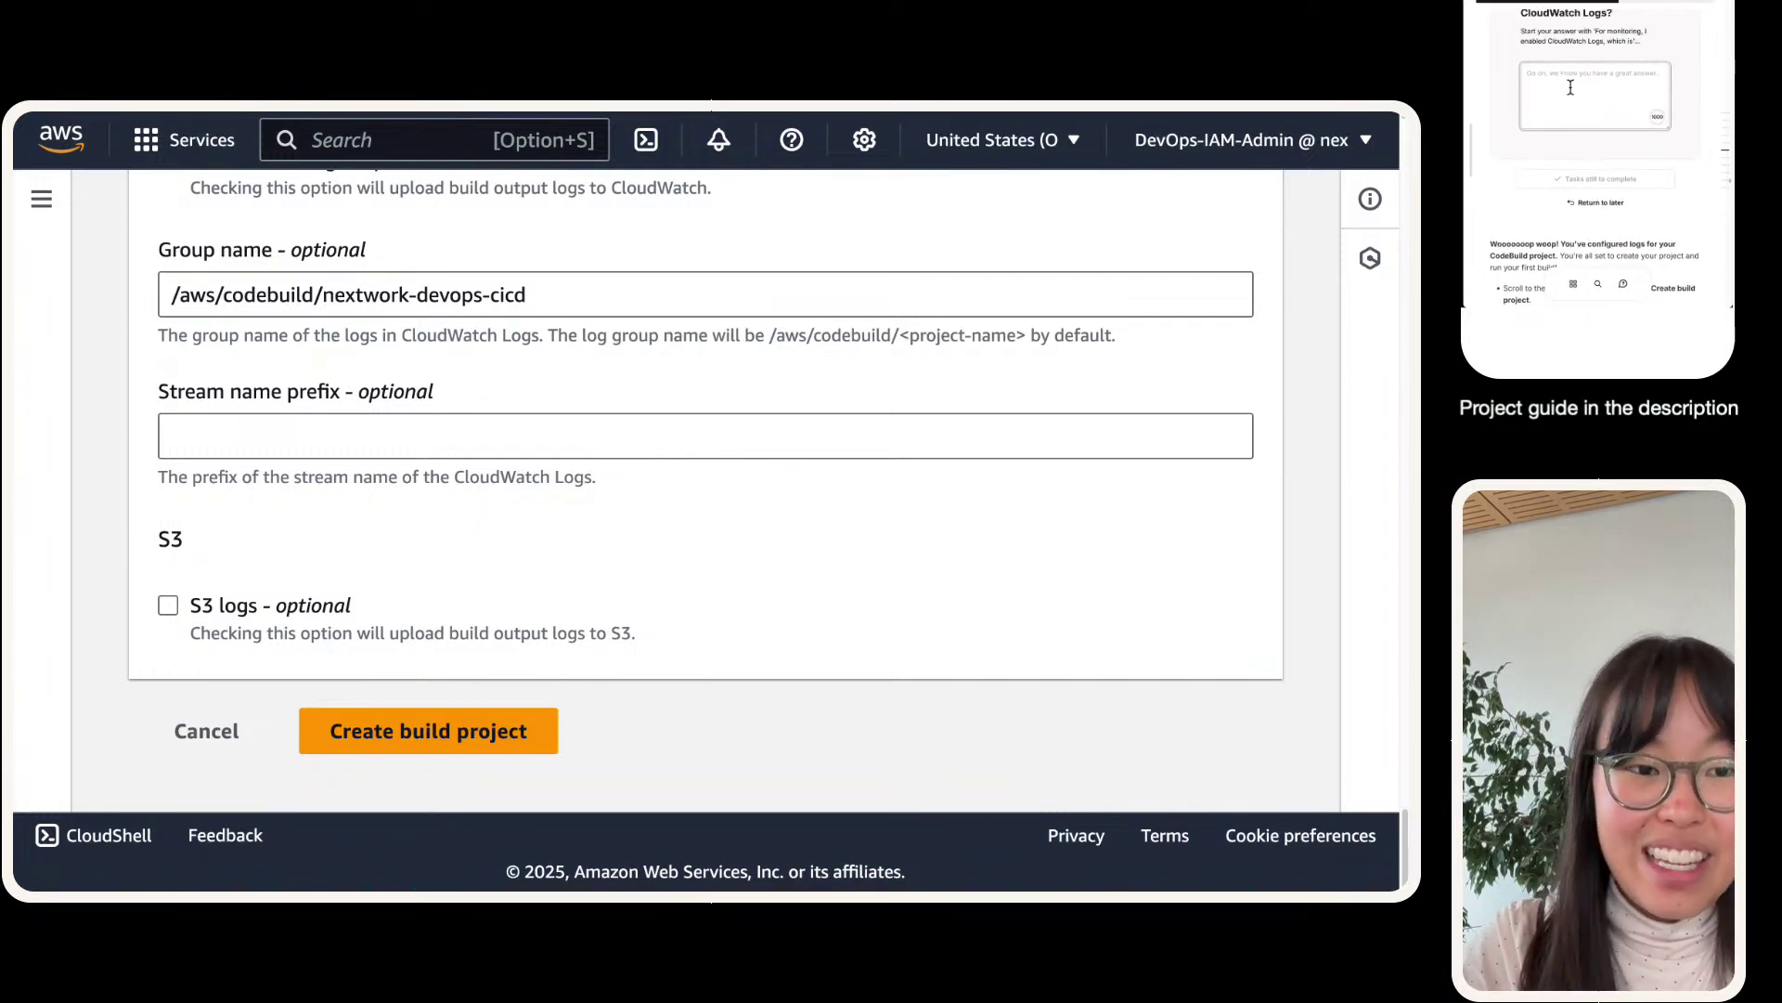
scroll(1571, 87, "up", 1)
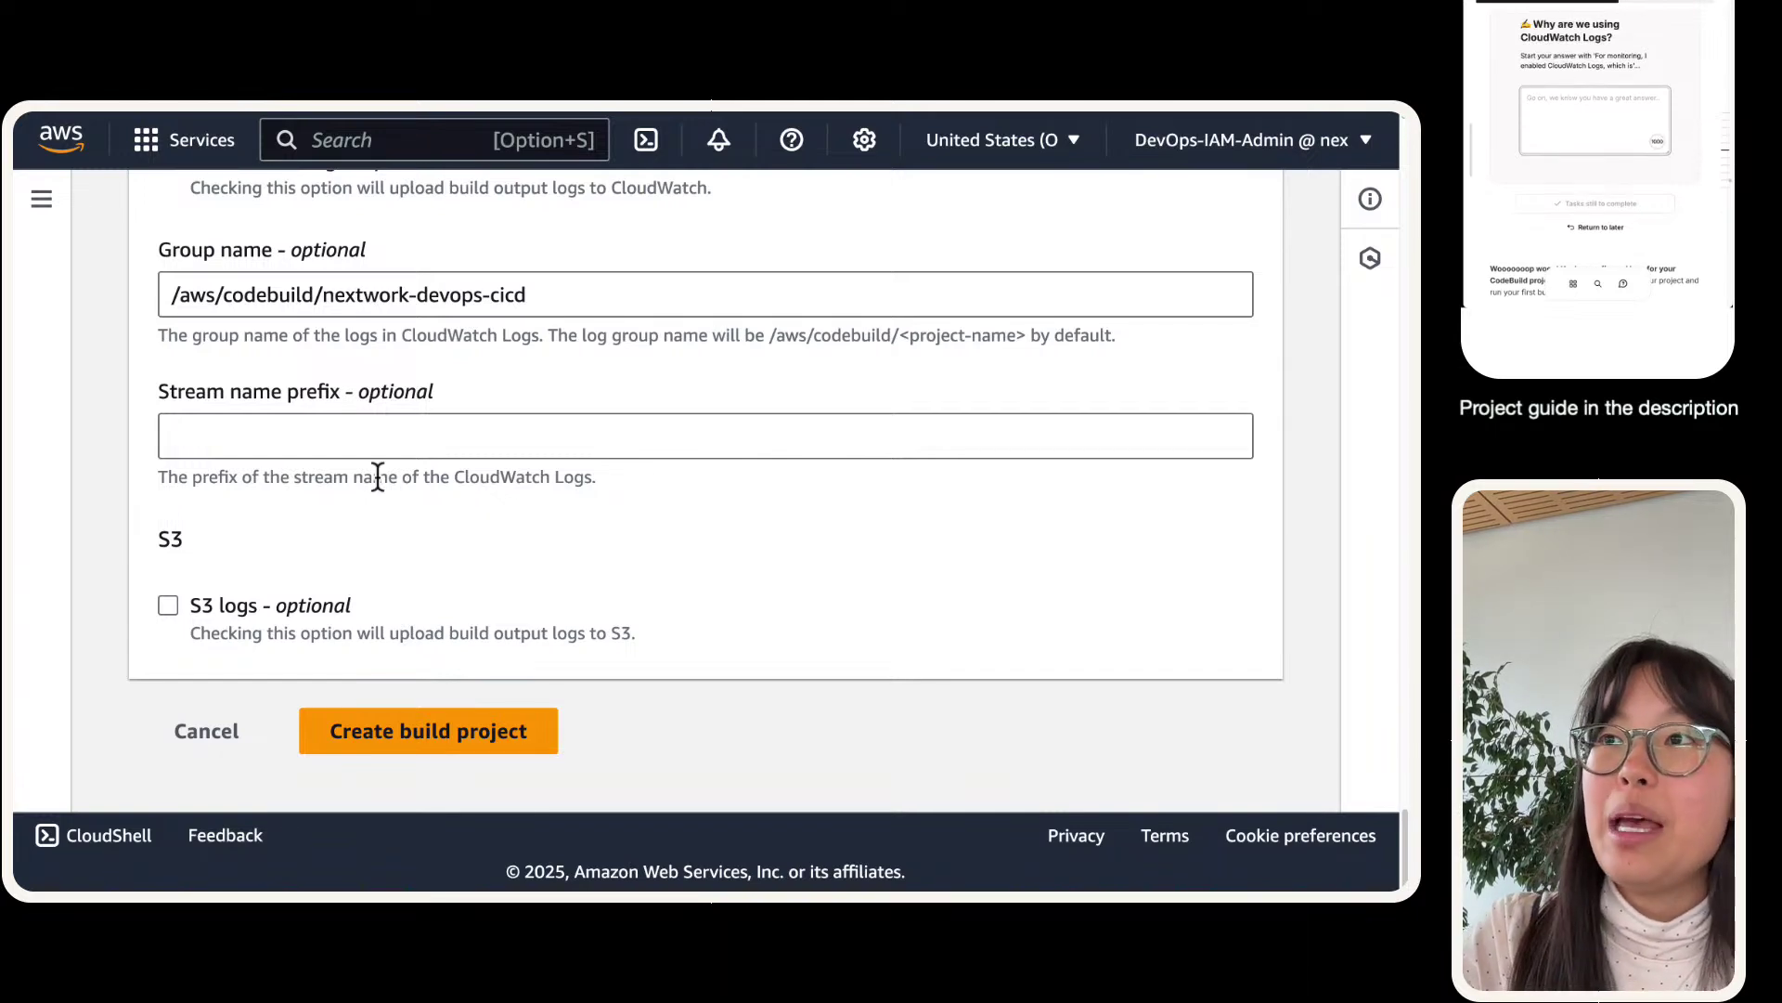
scroll(321, 524, "up", 15)
scroll(332, 488, "up", 20)
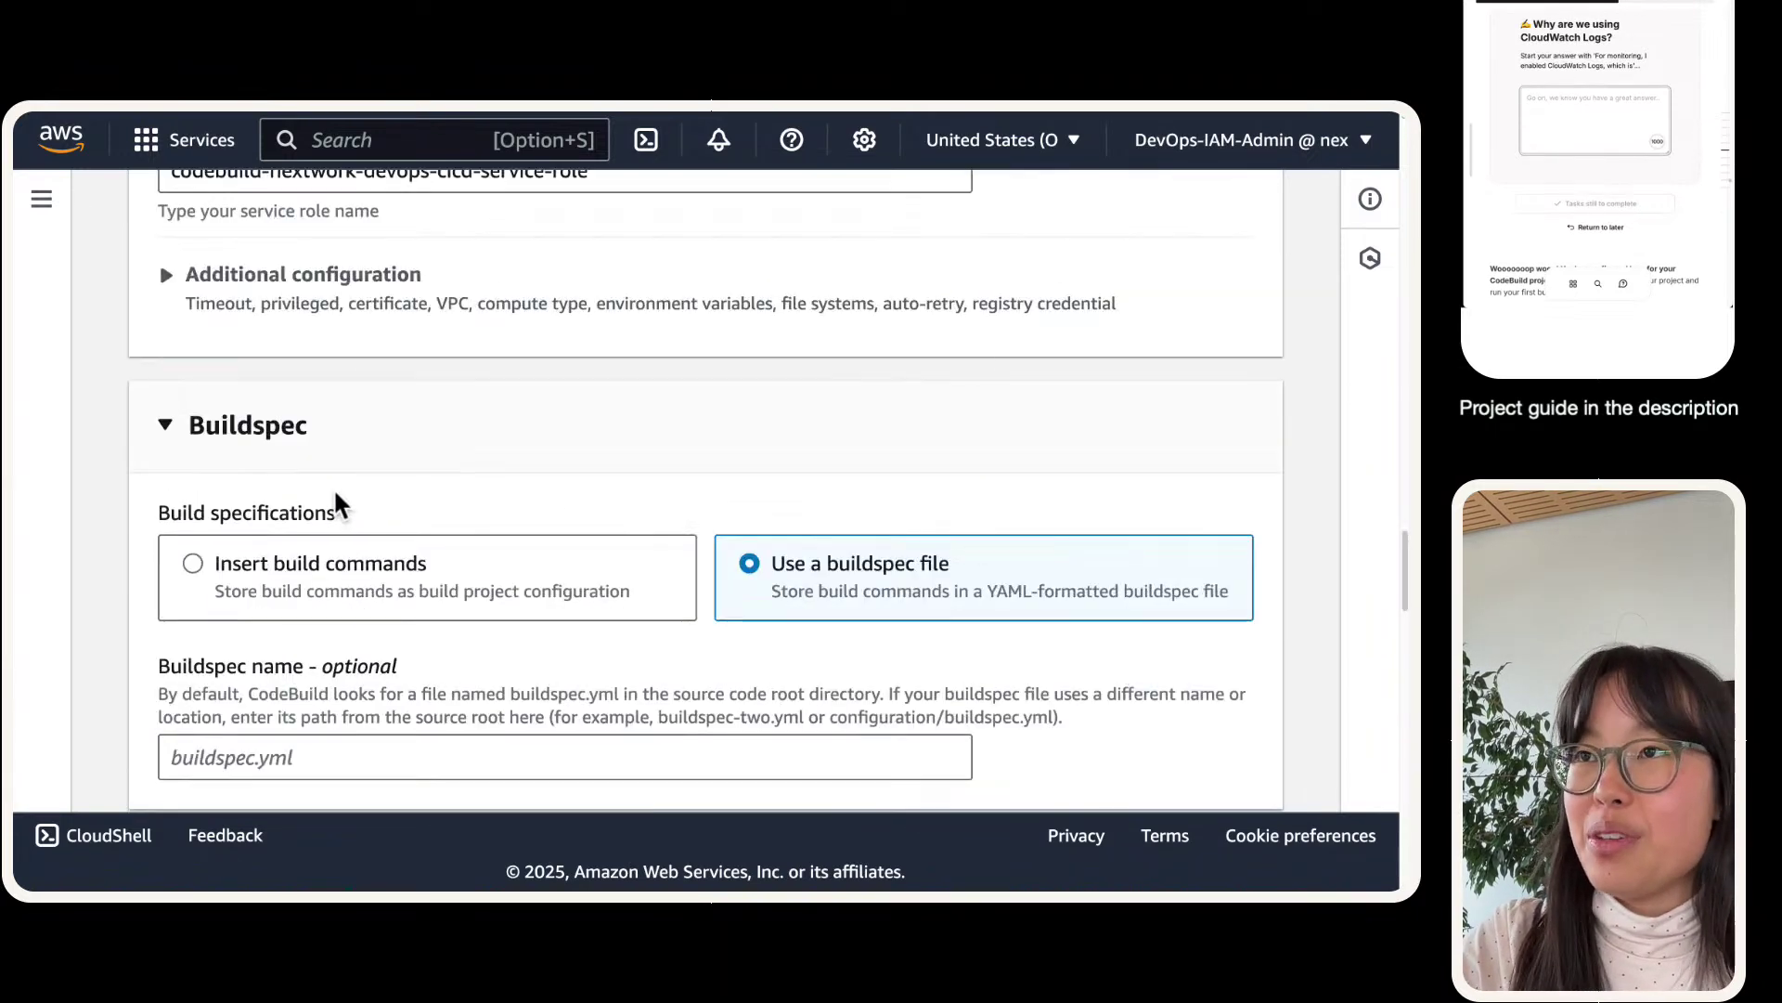
scroll(336, 492, "up", 5)
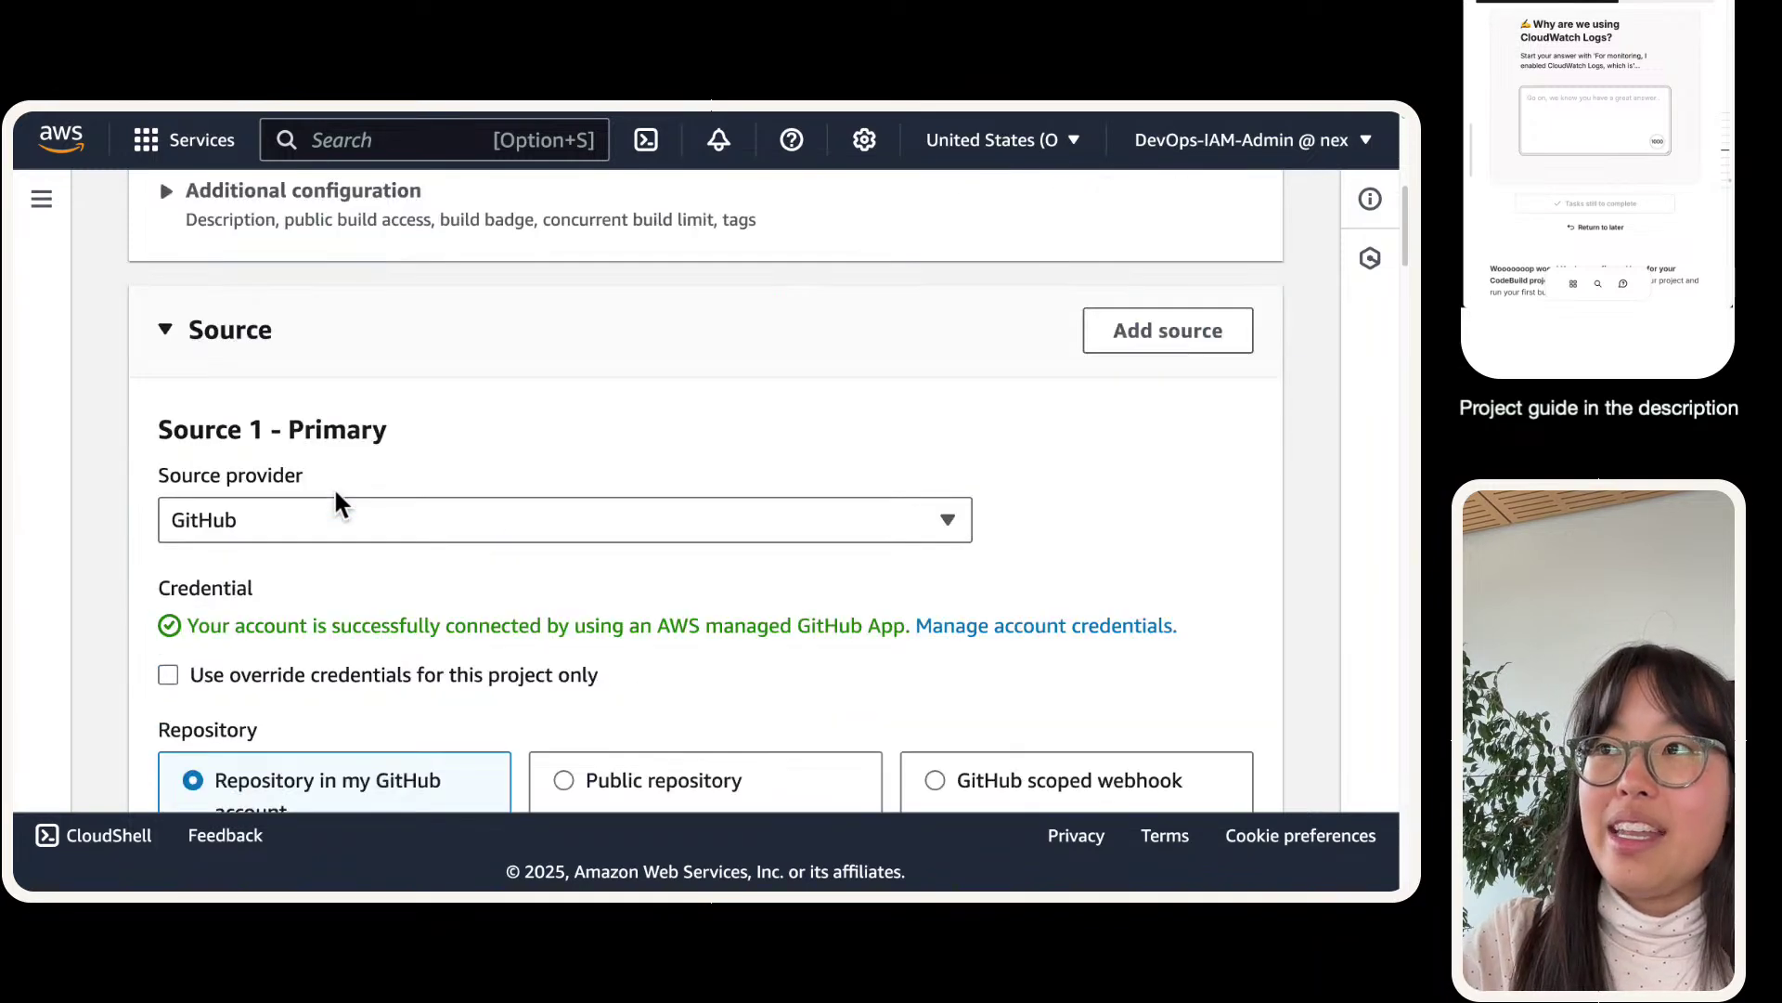
scroll(338, 482, "down", 15)
scroll(341, 475, "down", 20)
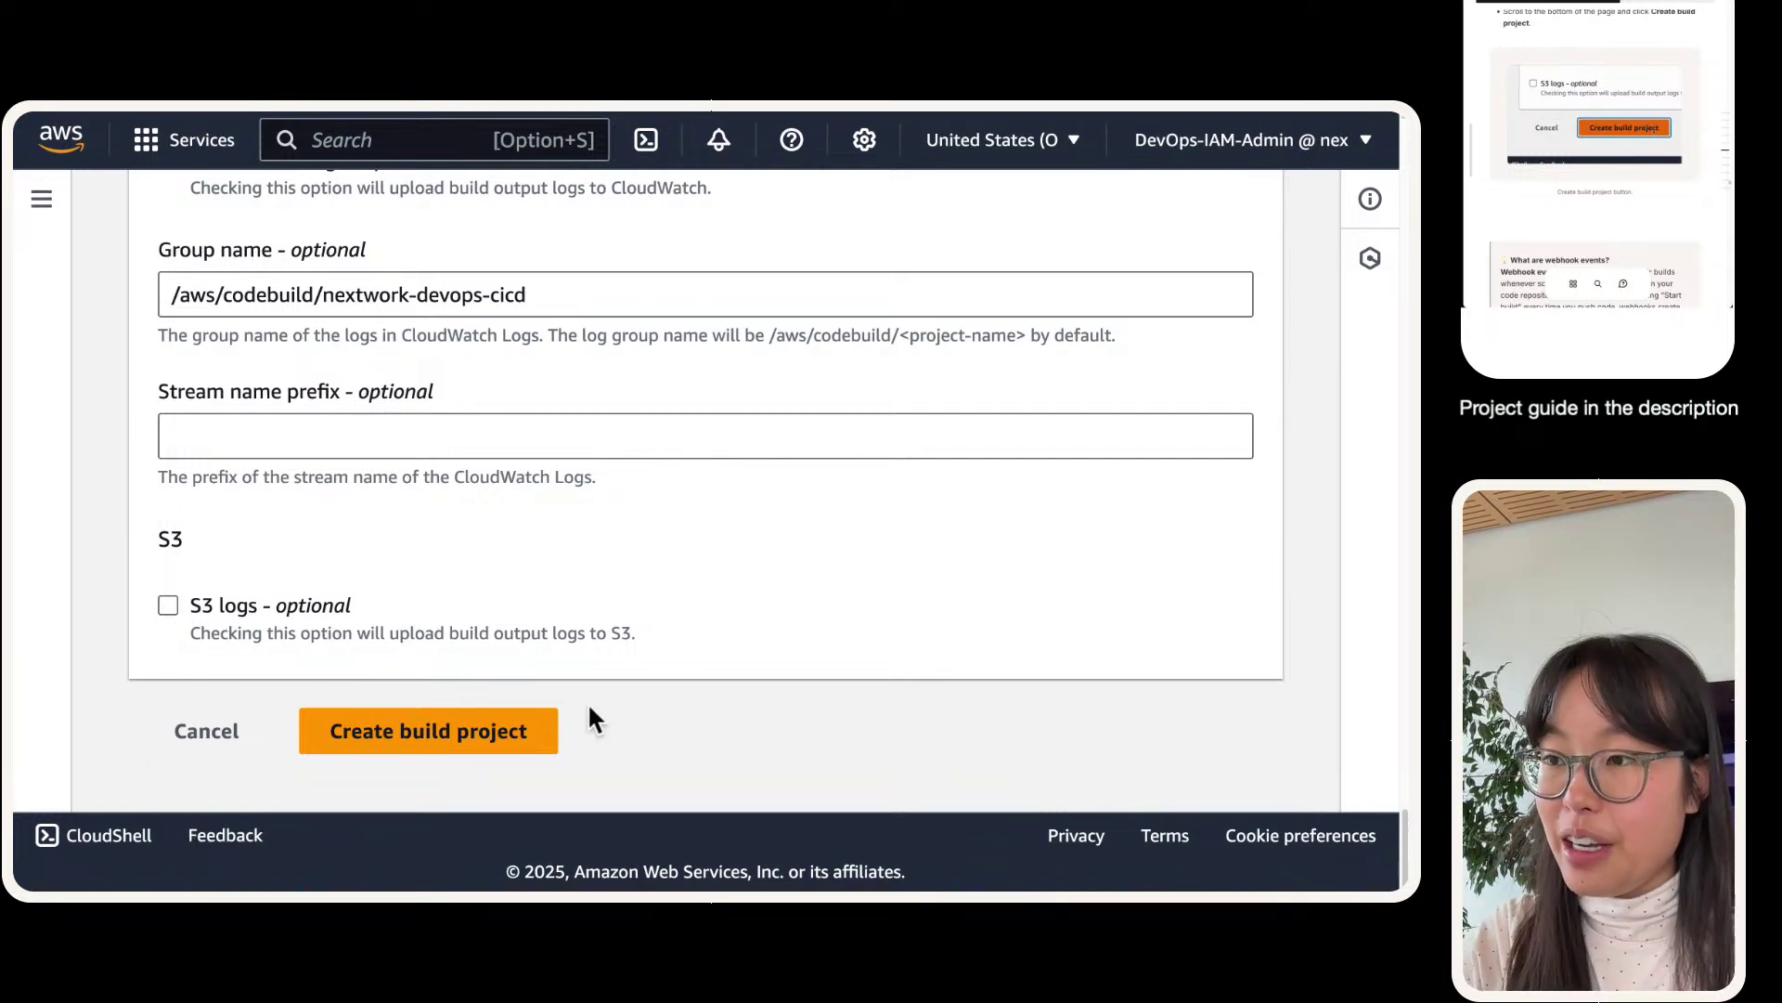
- Submit Create build project and scroll up to the 'service role name already exists' error
scroll(490, 713, "up", 1)
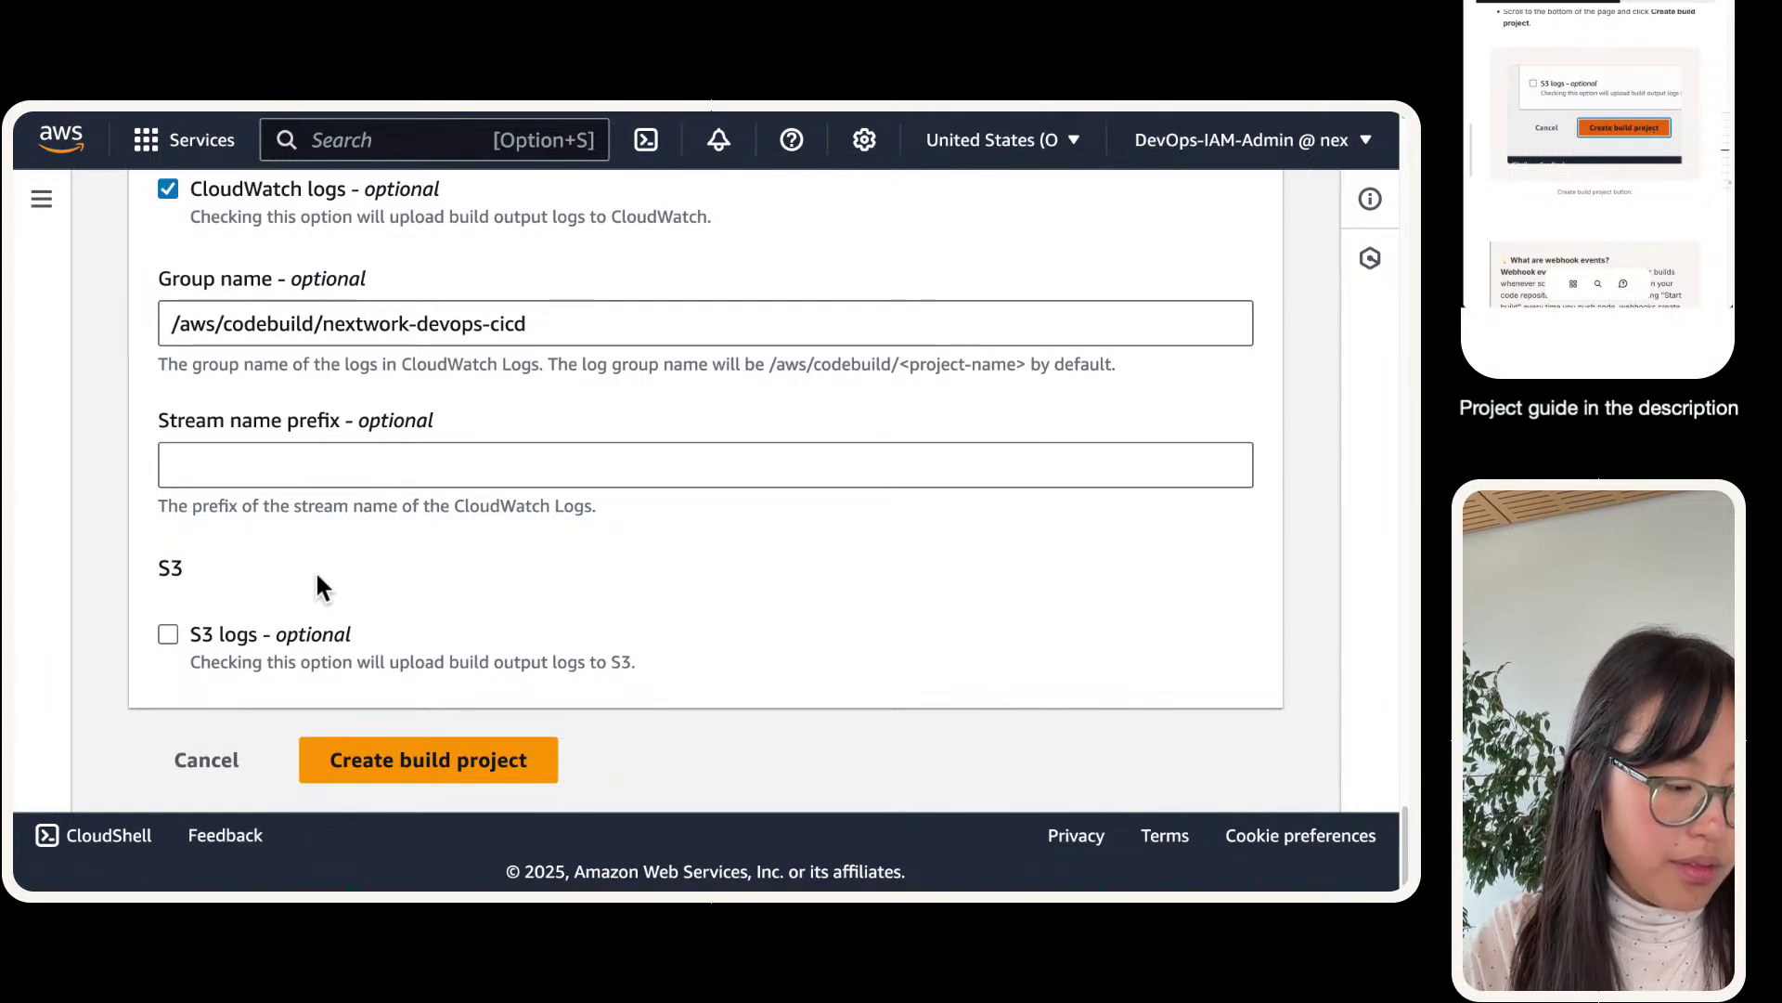
scroll(313, 560, "up", 3)
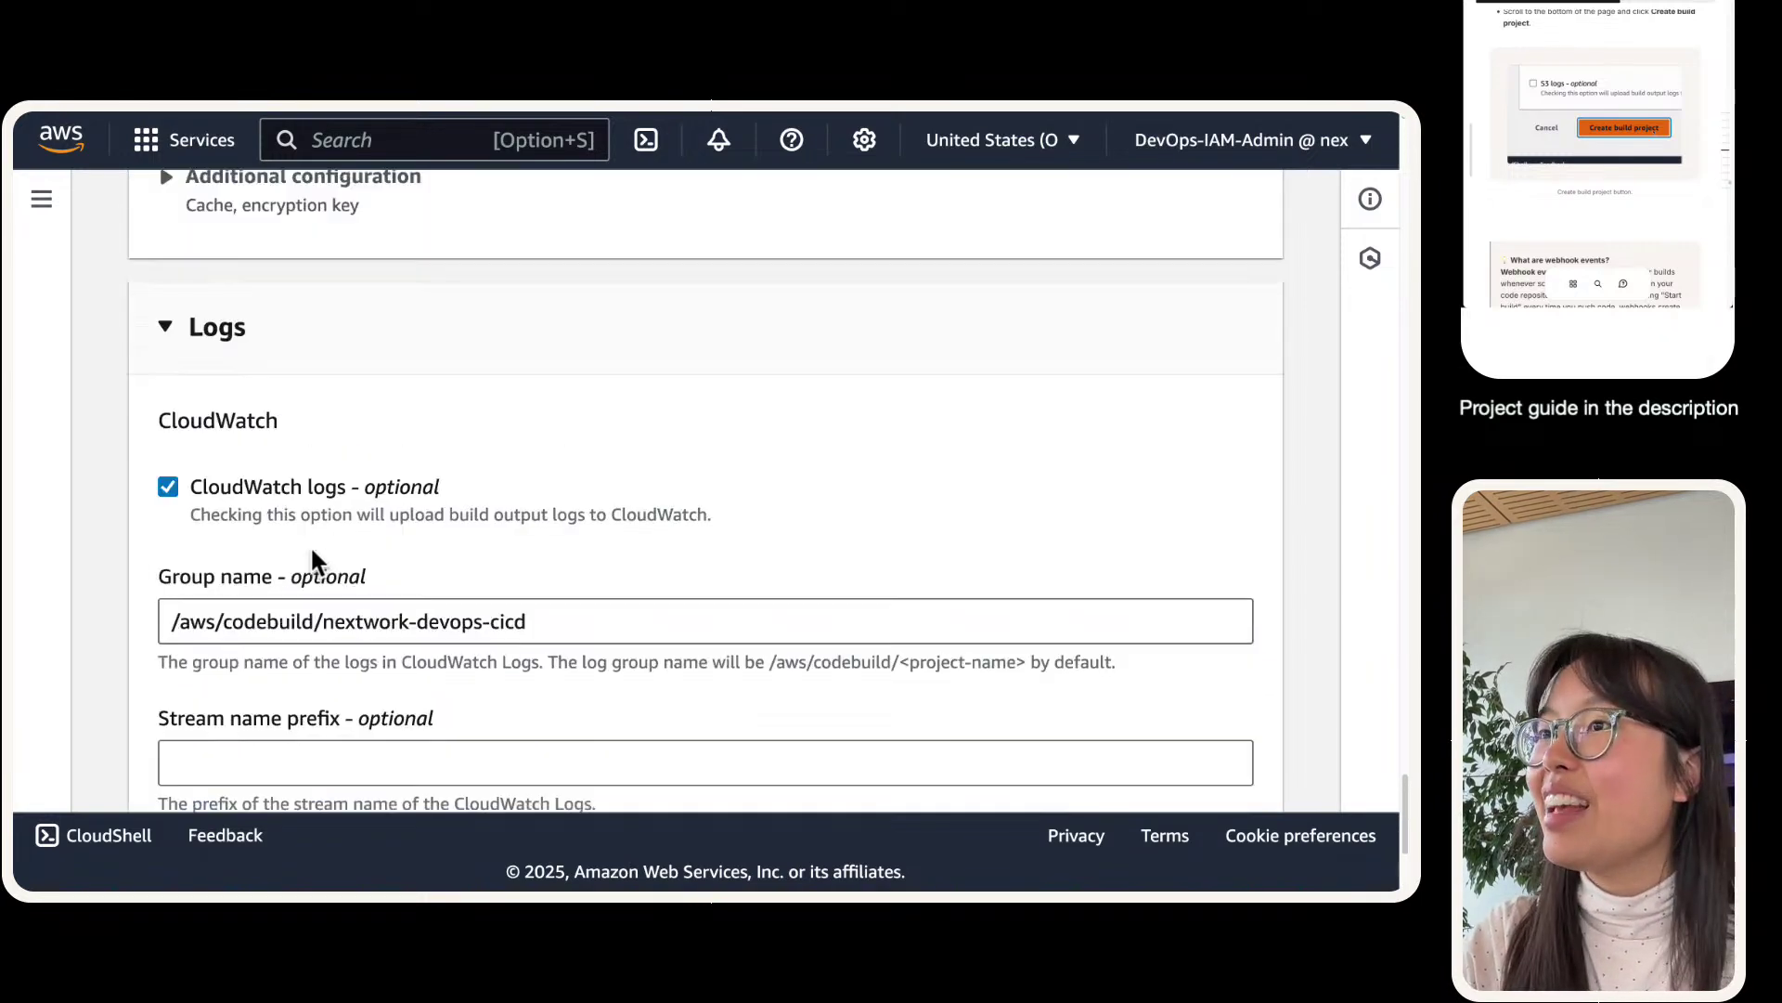
scroll(370, 557, "down", 4)
left_click(427, 742)
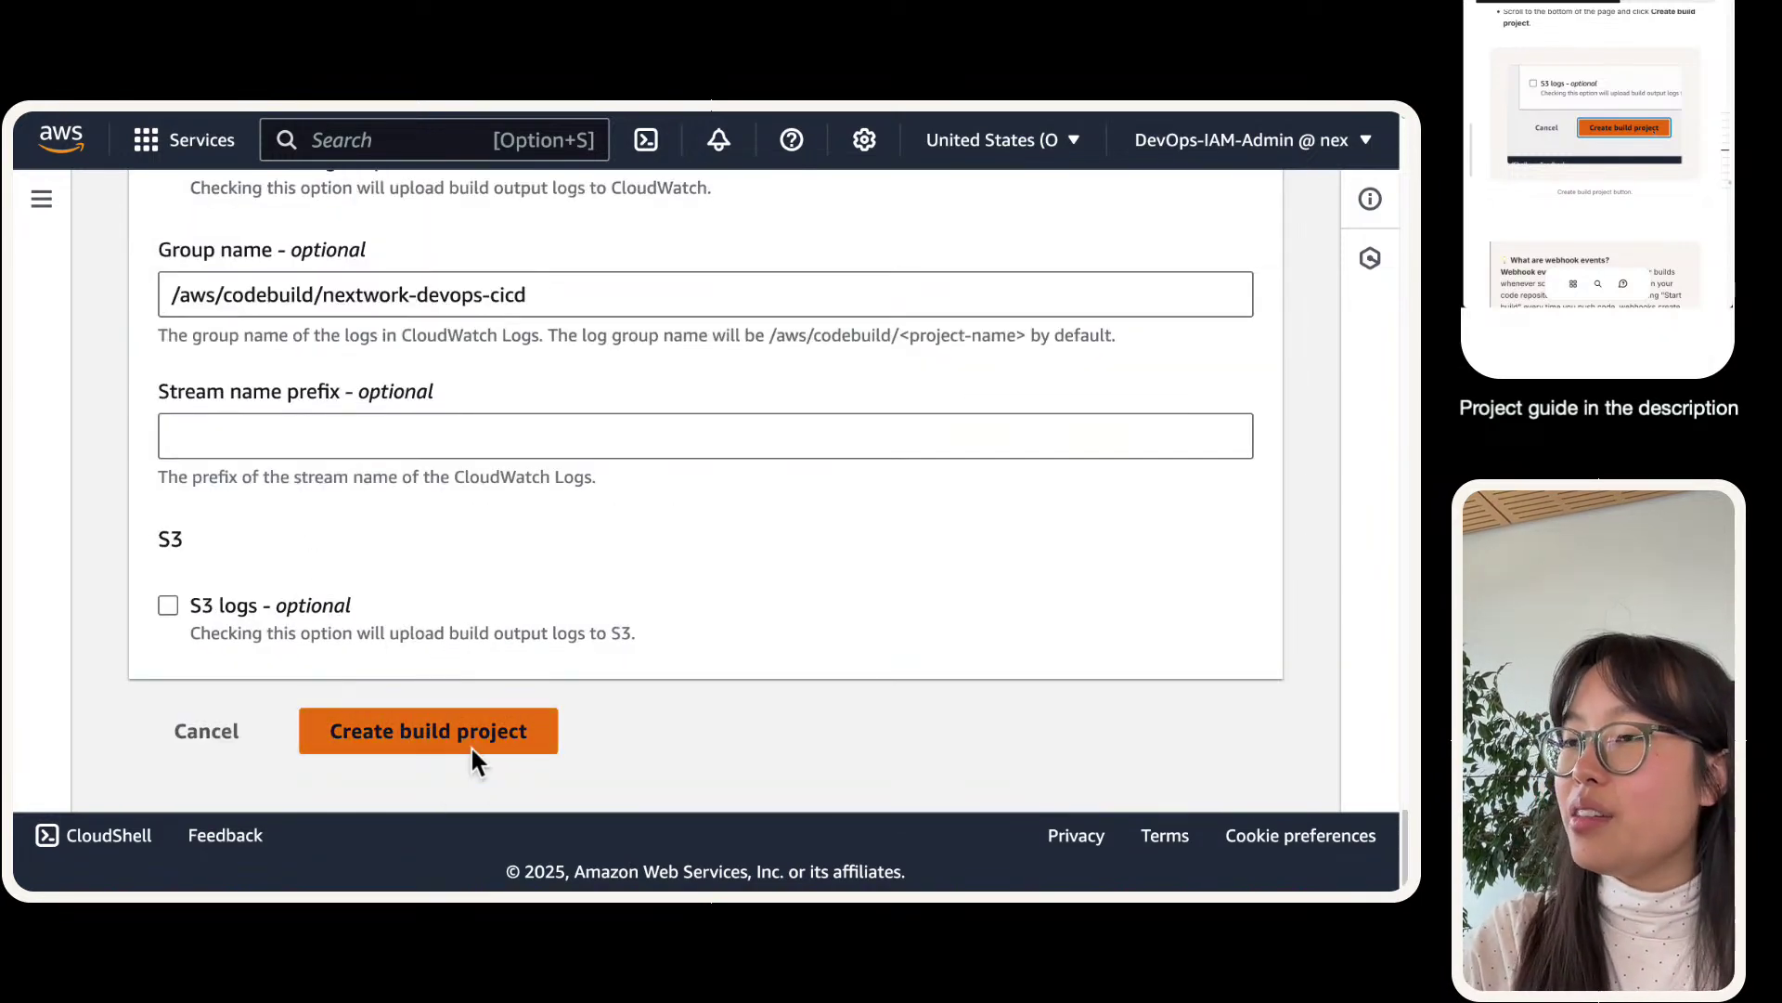
scroll(432, 721, "up", 5)
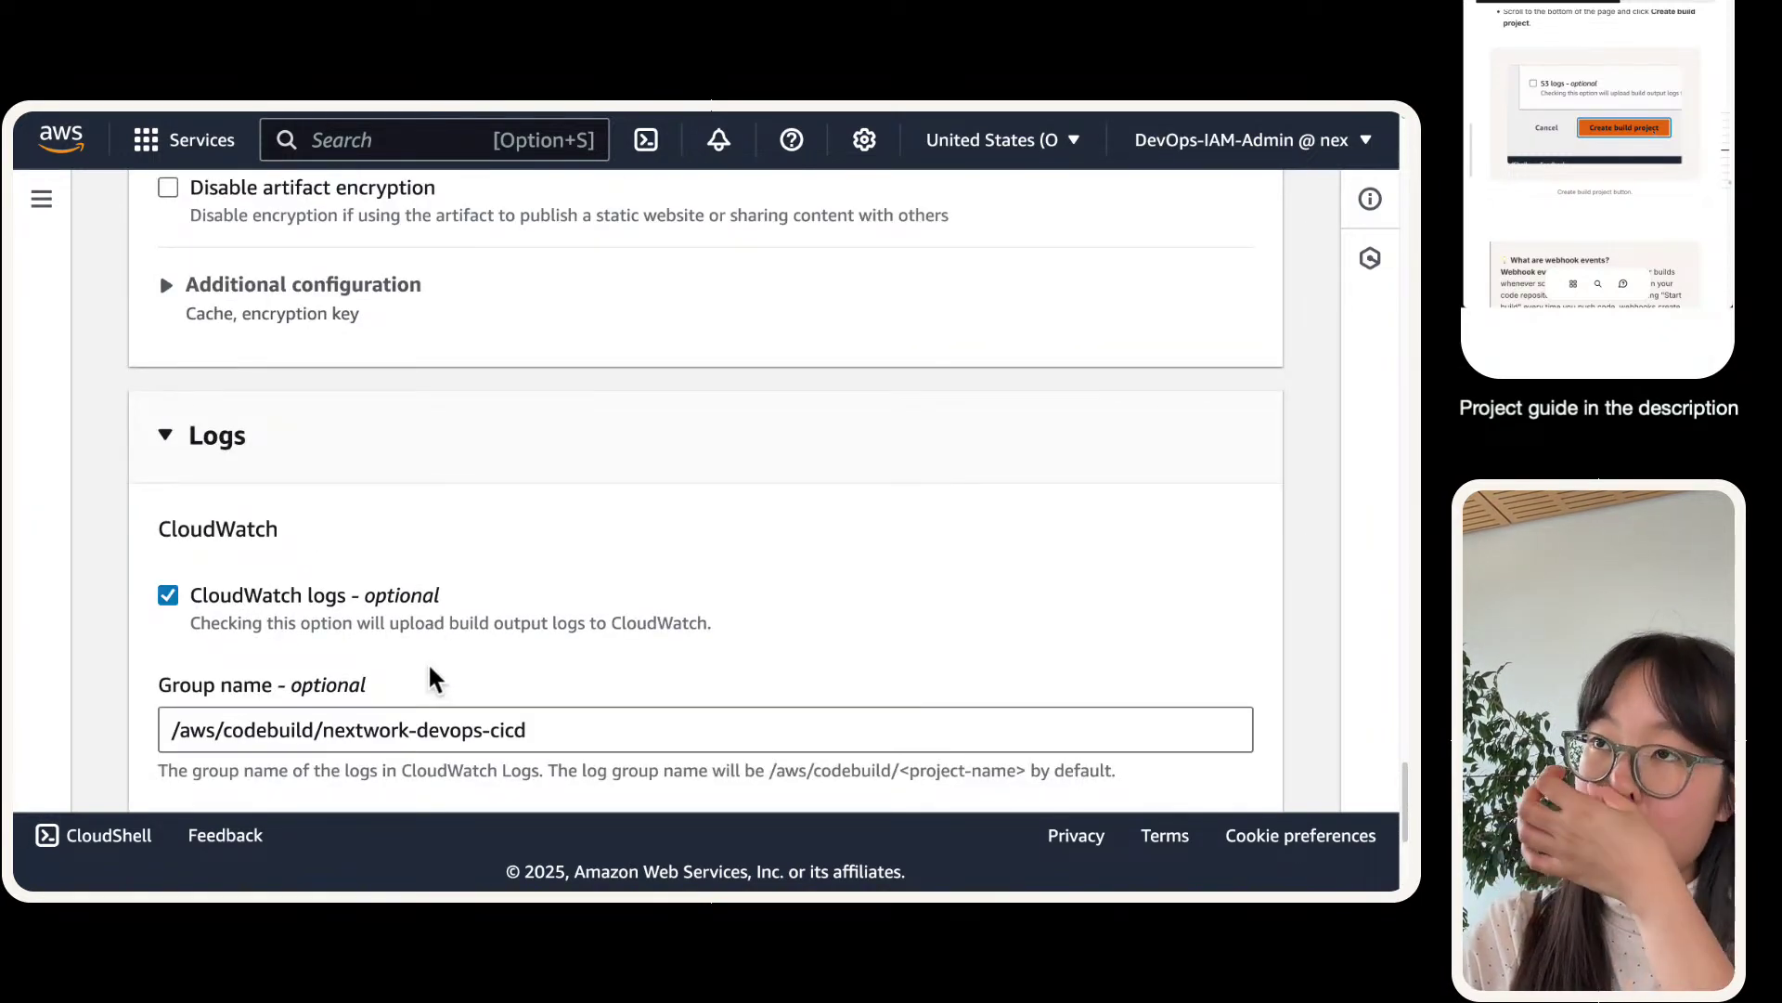
scroll(371, 708, "up", 9)
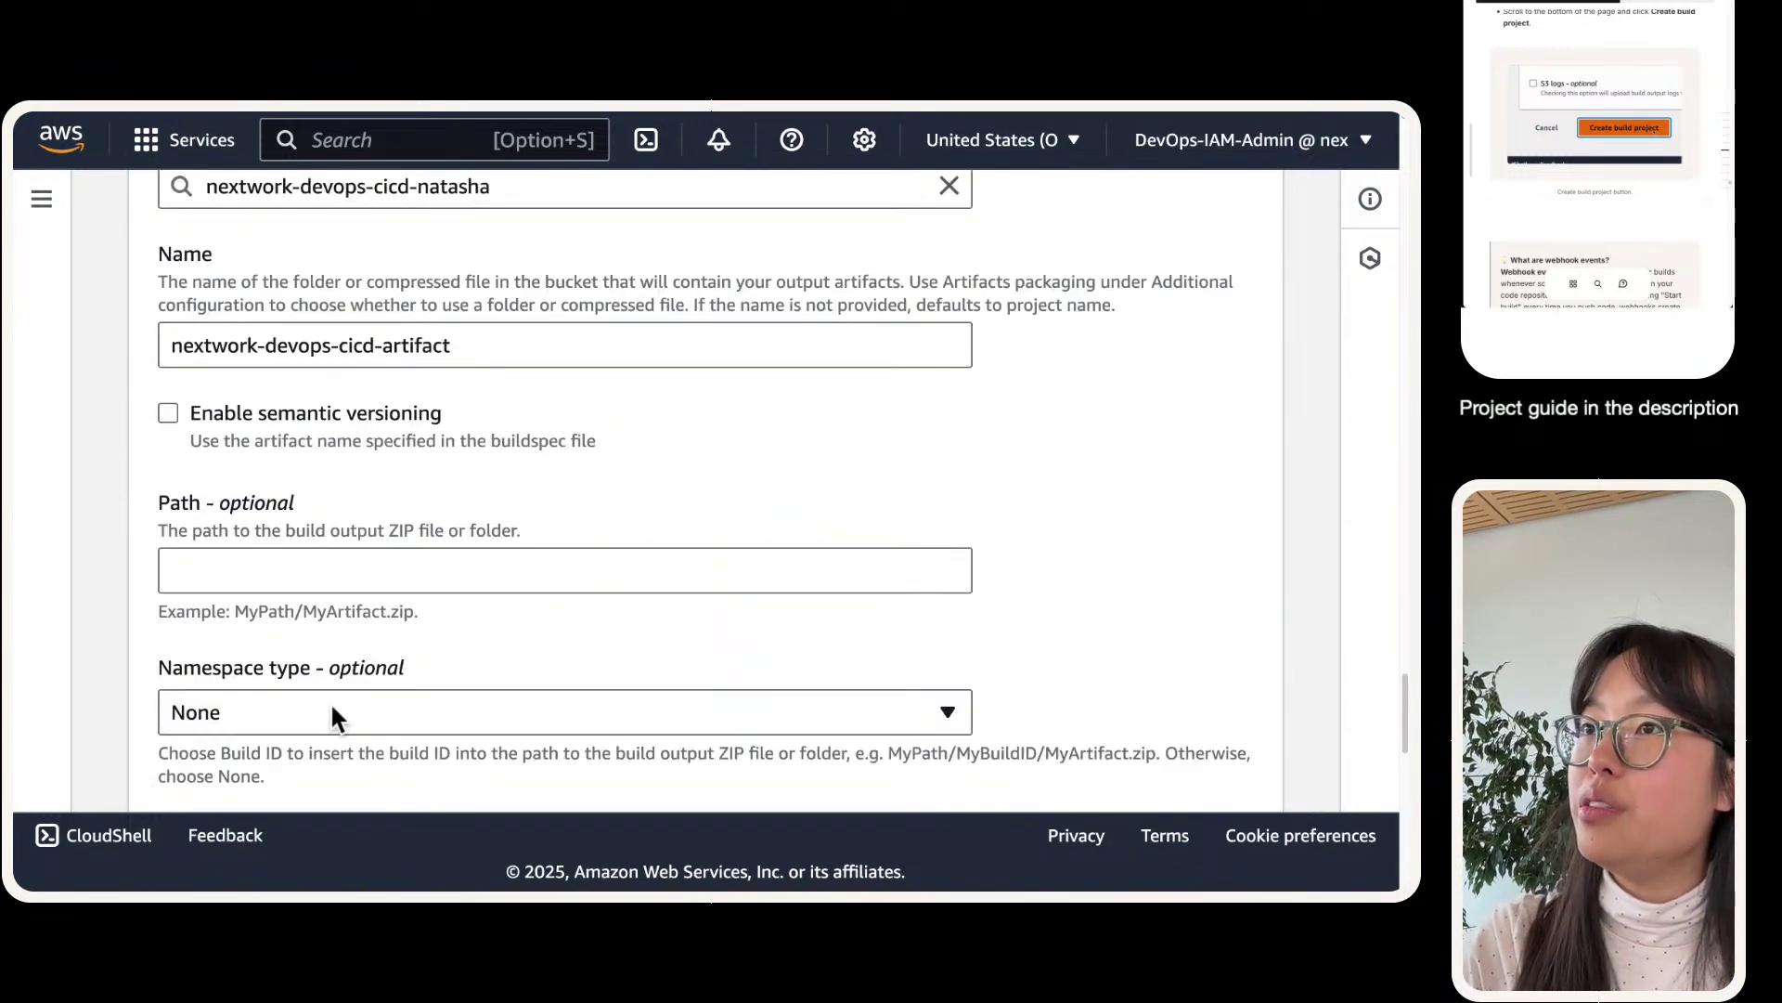
scroll(336, 701, "up", 14)
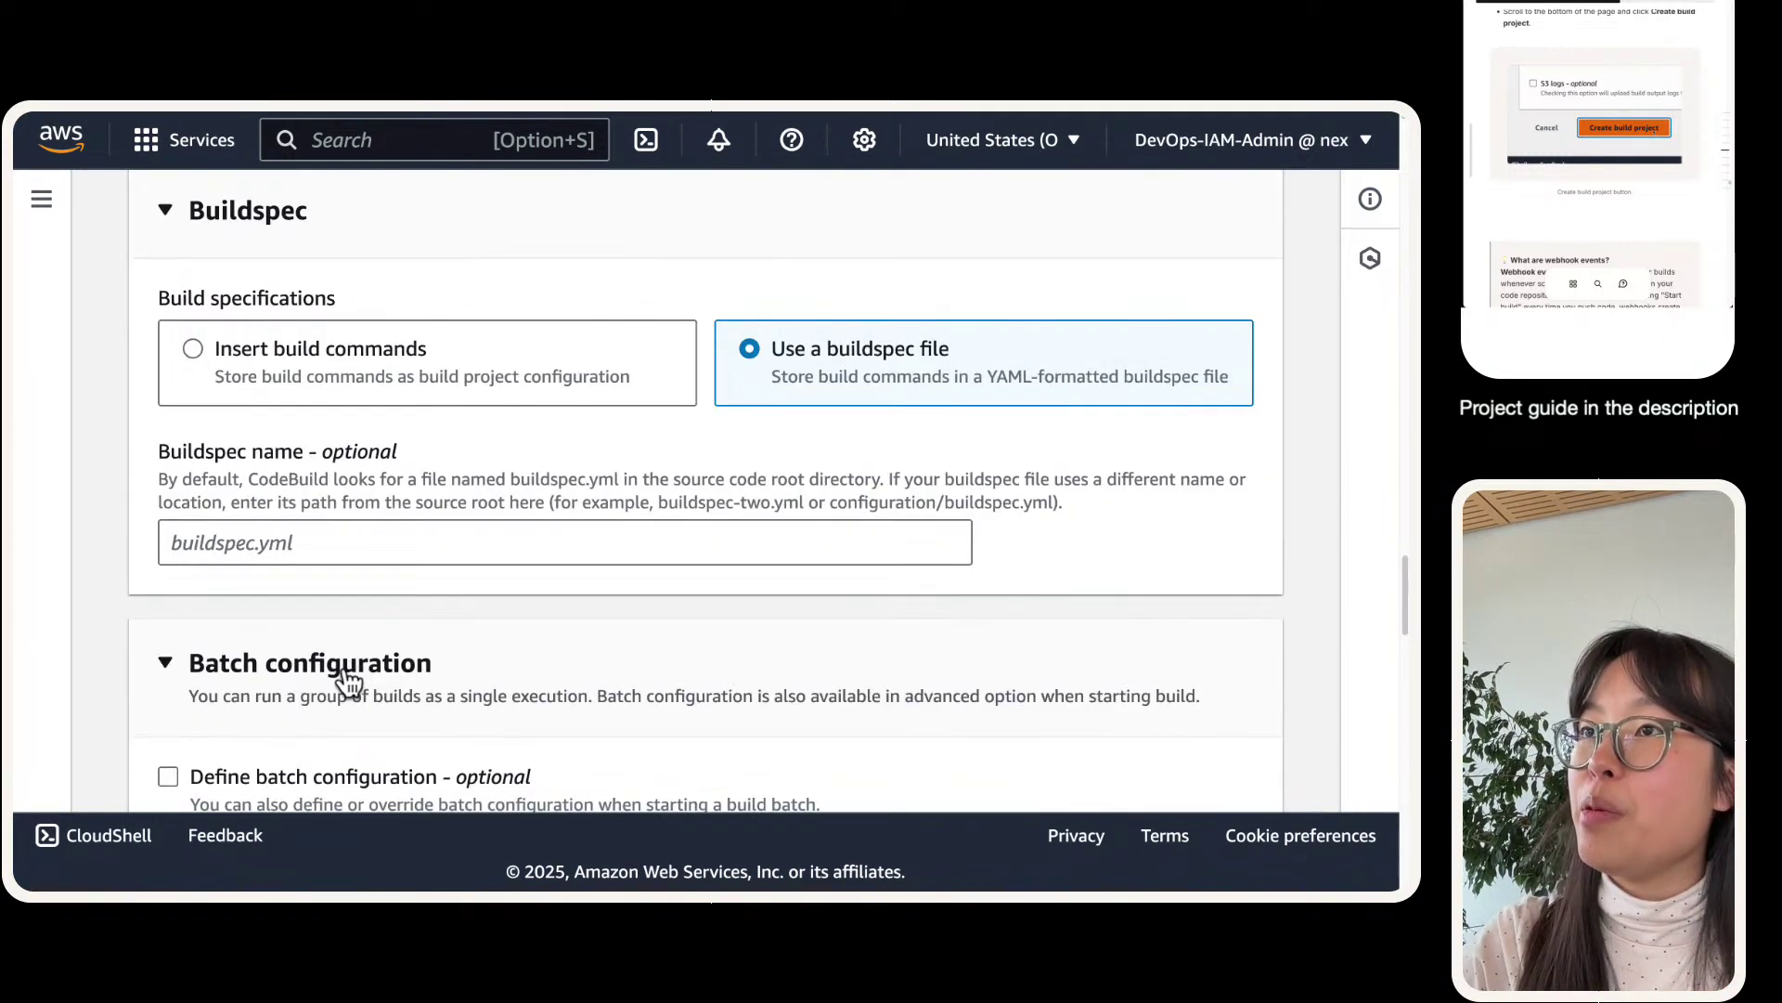
scroll(352, 670, "up", 3)
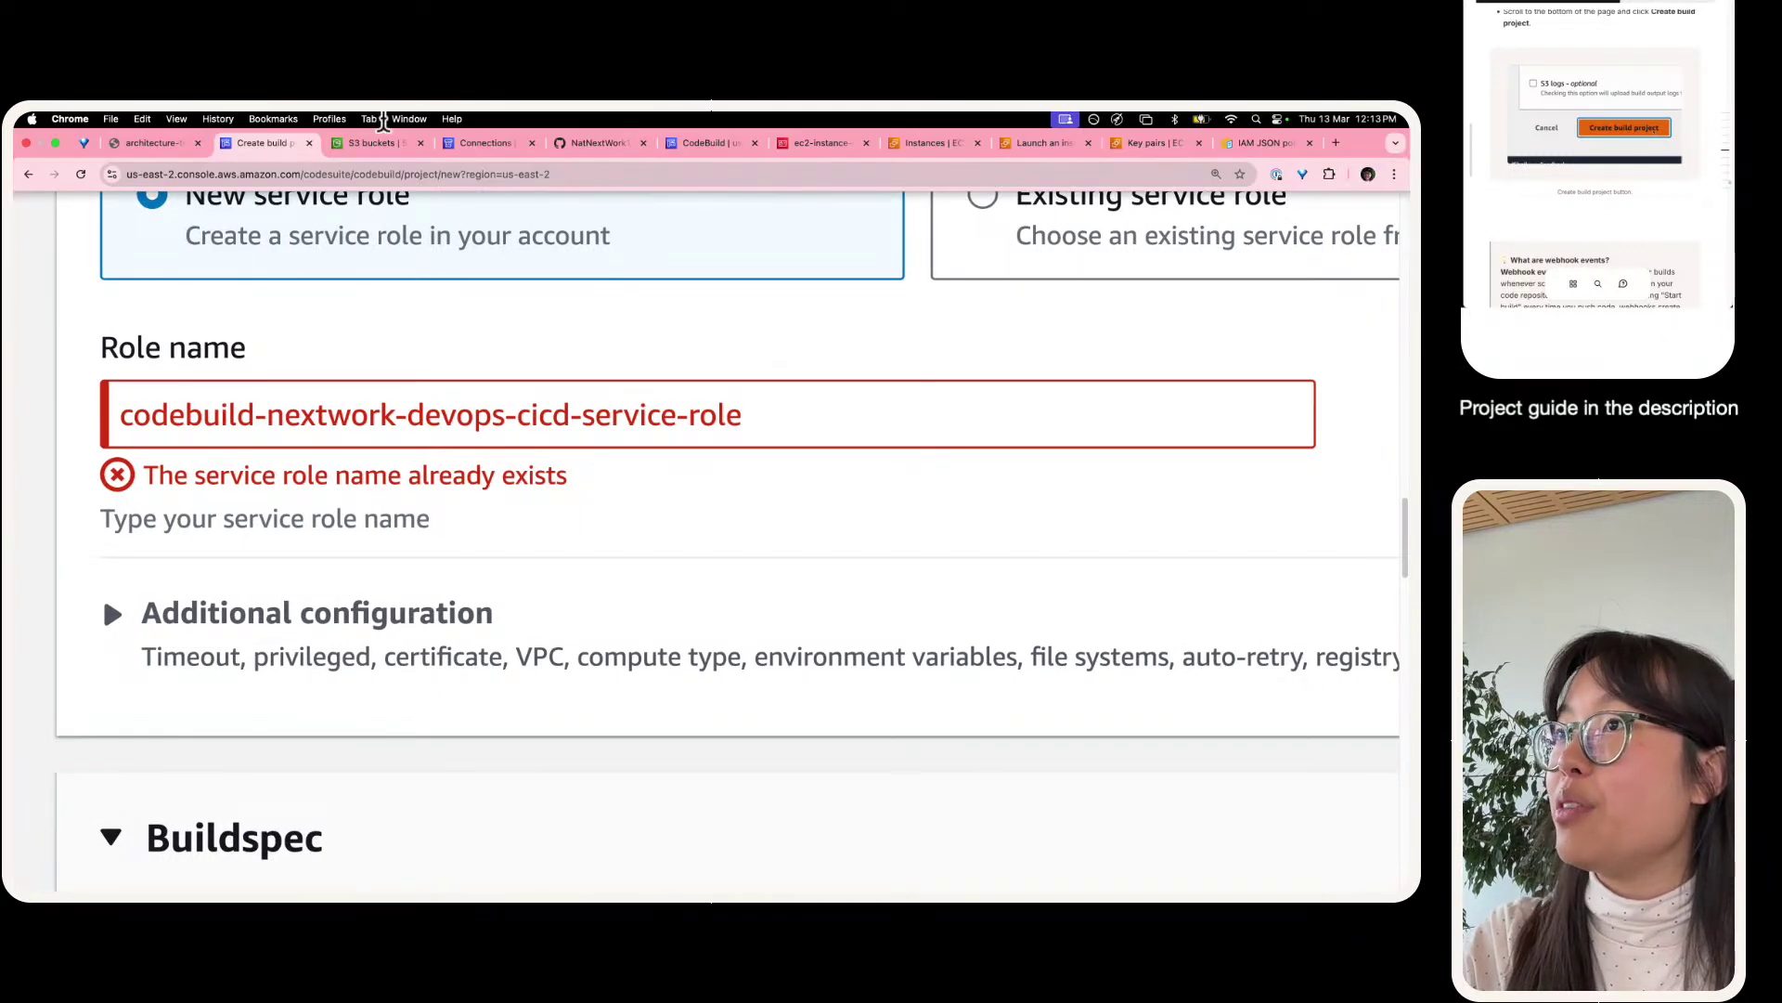
- In IAM Roles, search 'codebuild' and select codebuild-nextwork-devops-cicd-service-role
left_click(794, 143)
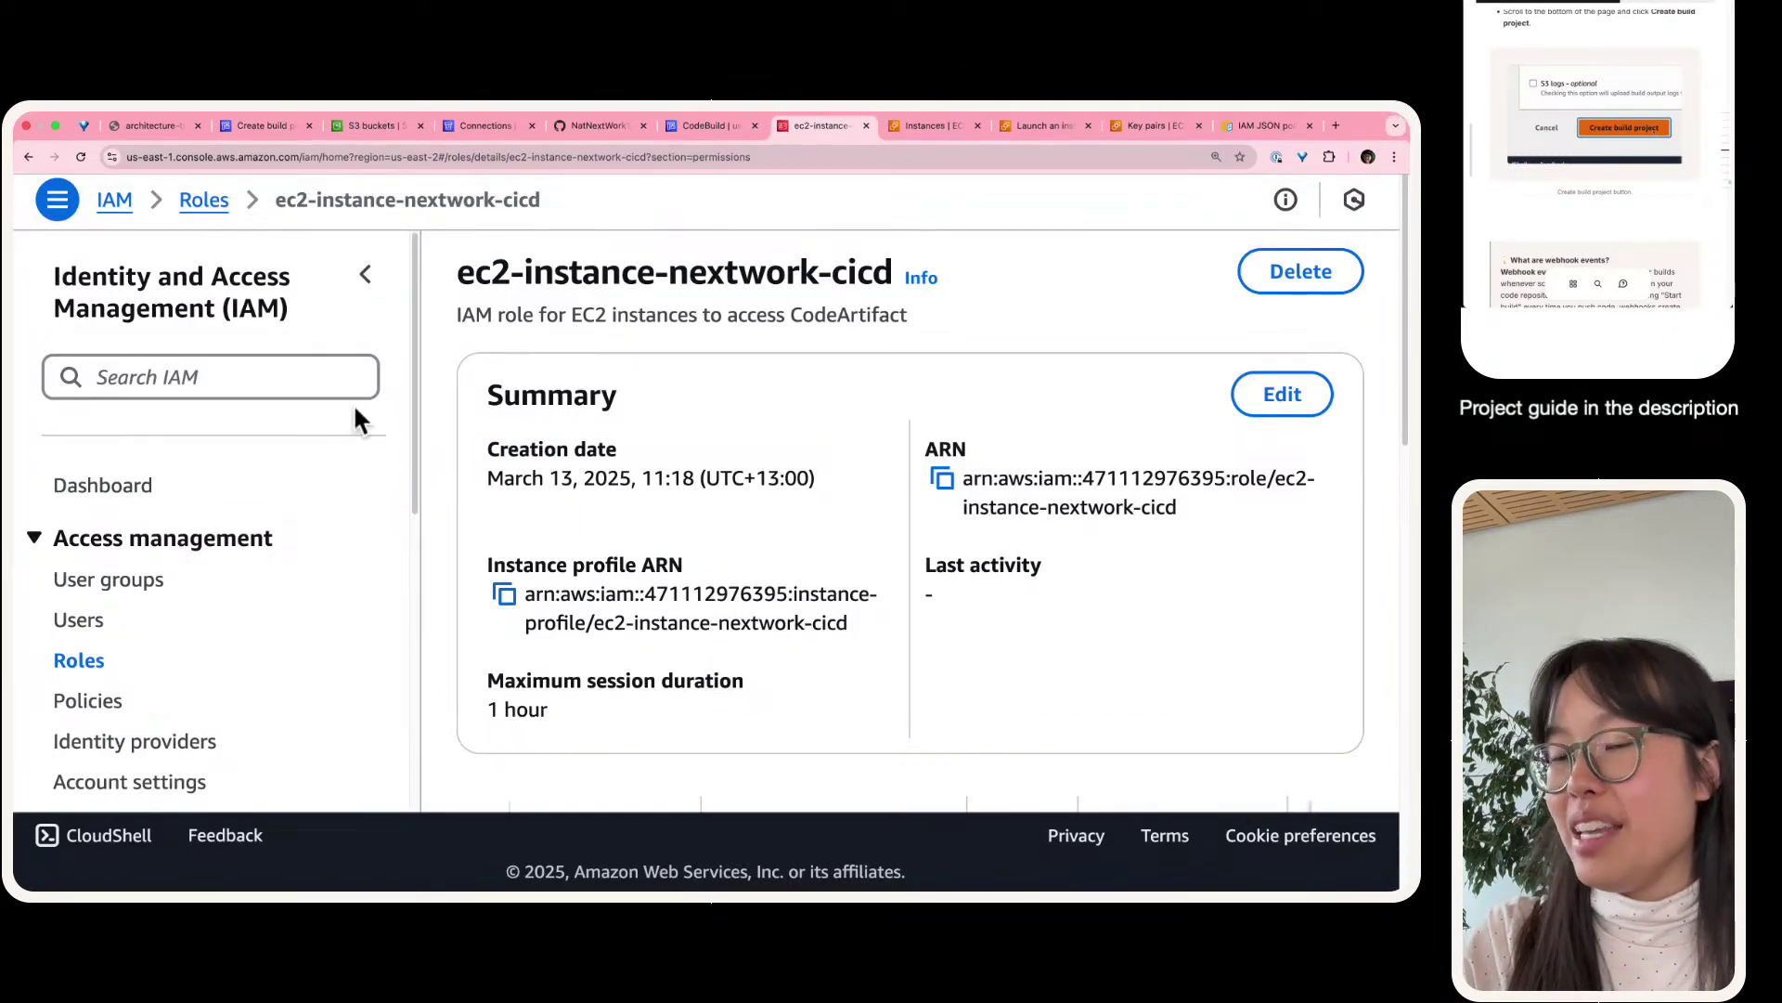
left_click(79, 663)
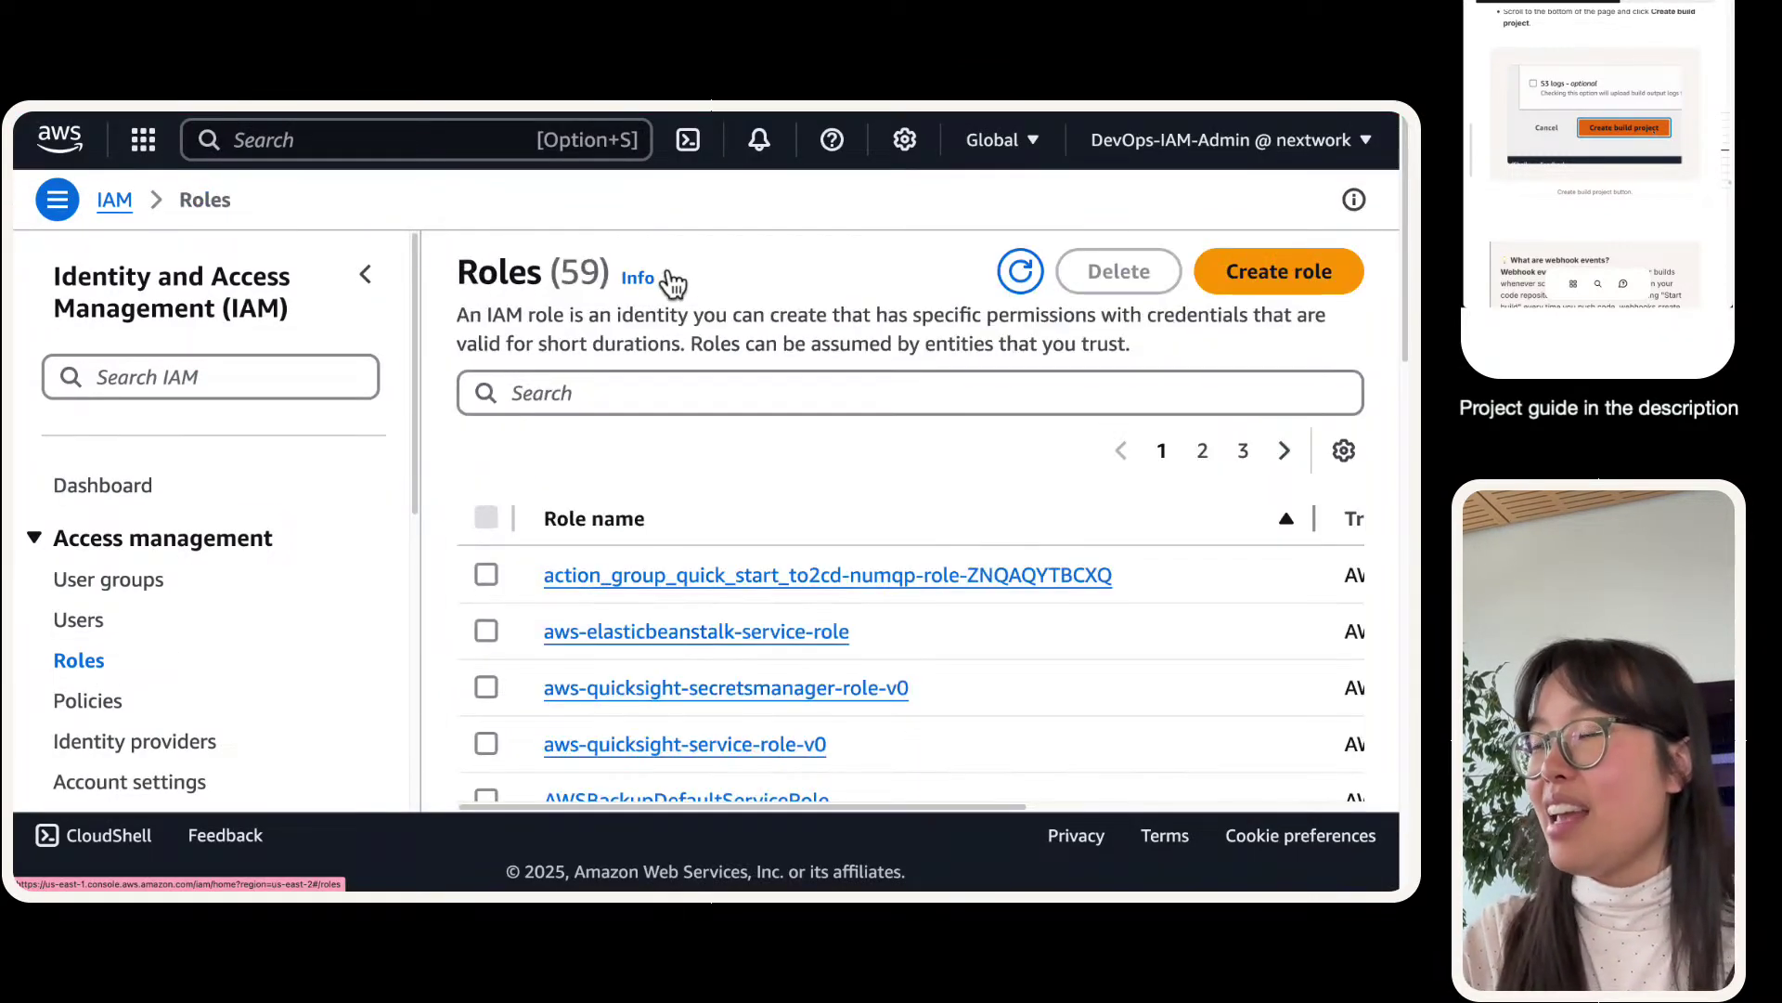
left_click(626, 405)
type("codebuild")
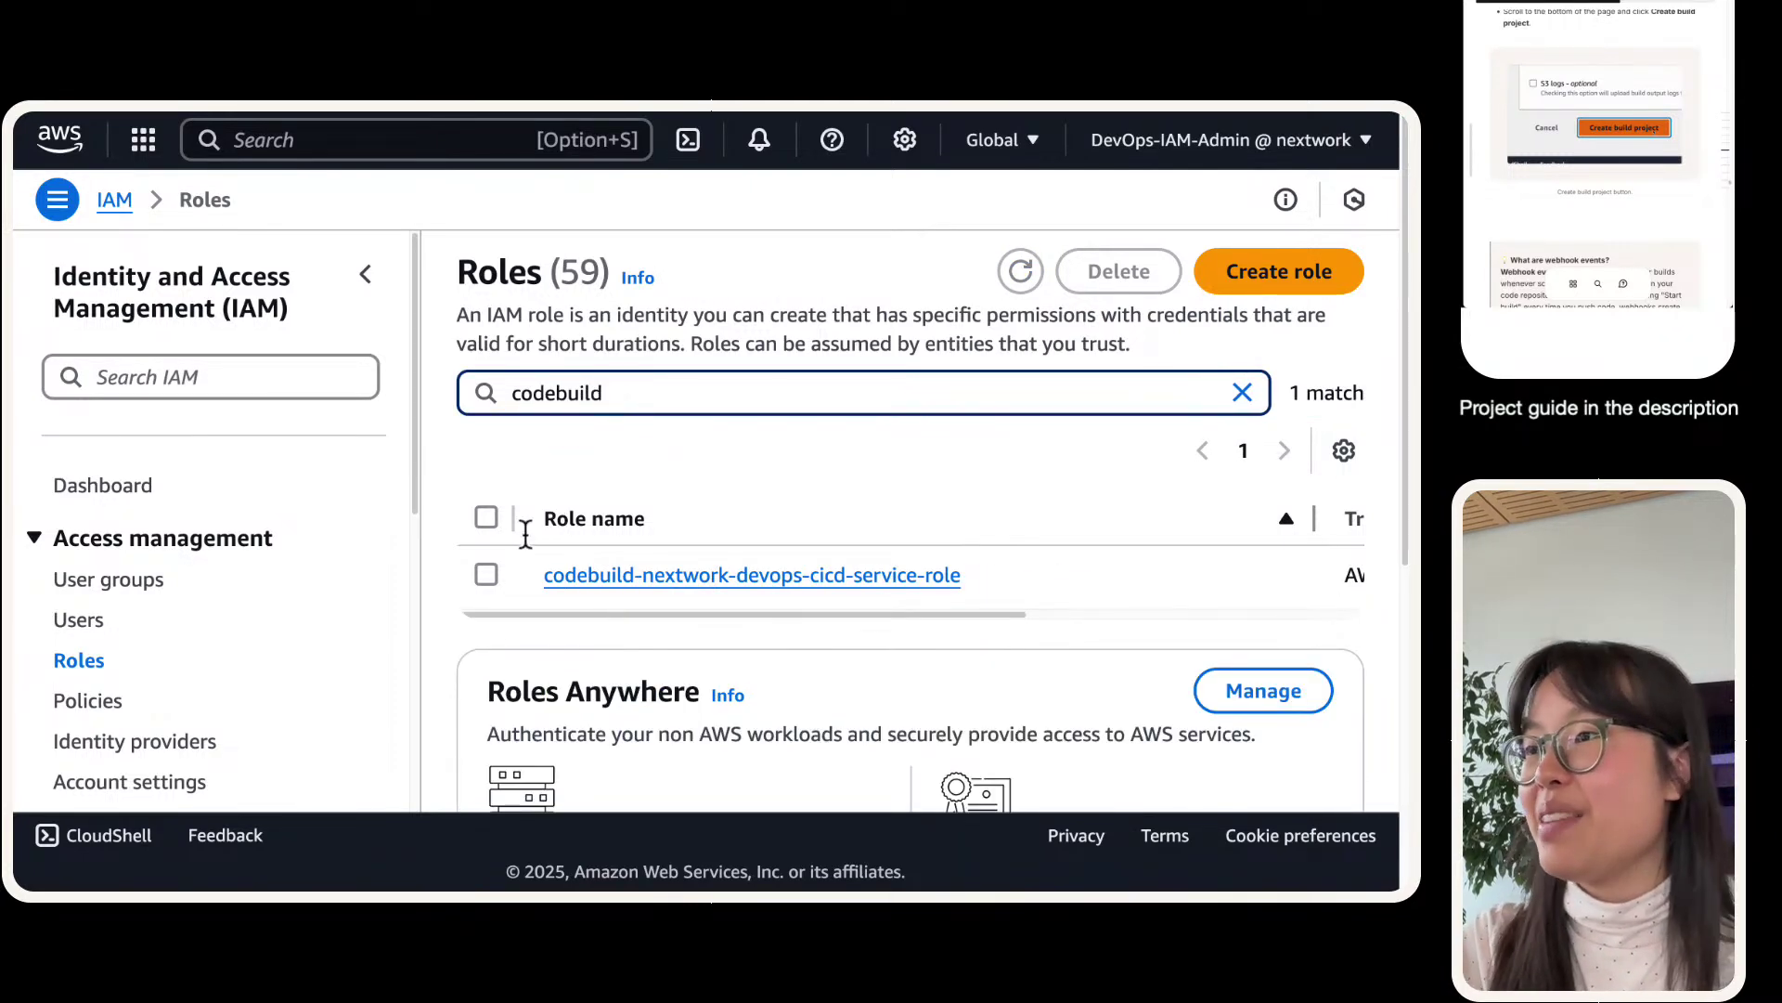
left_click(485, 575)
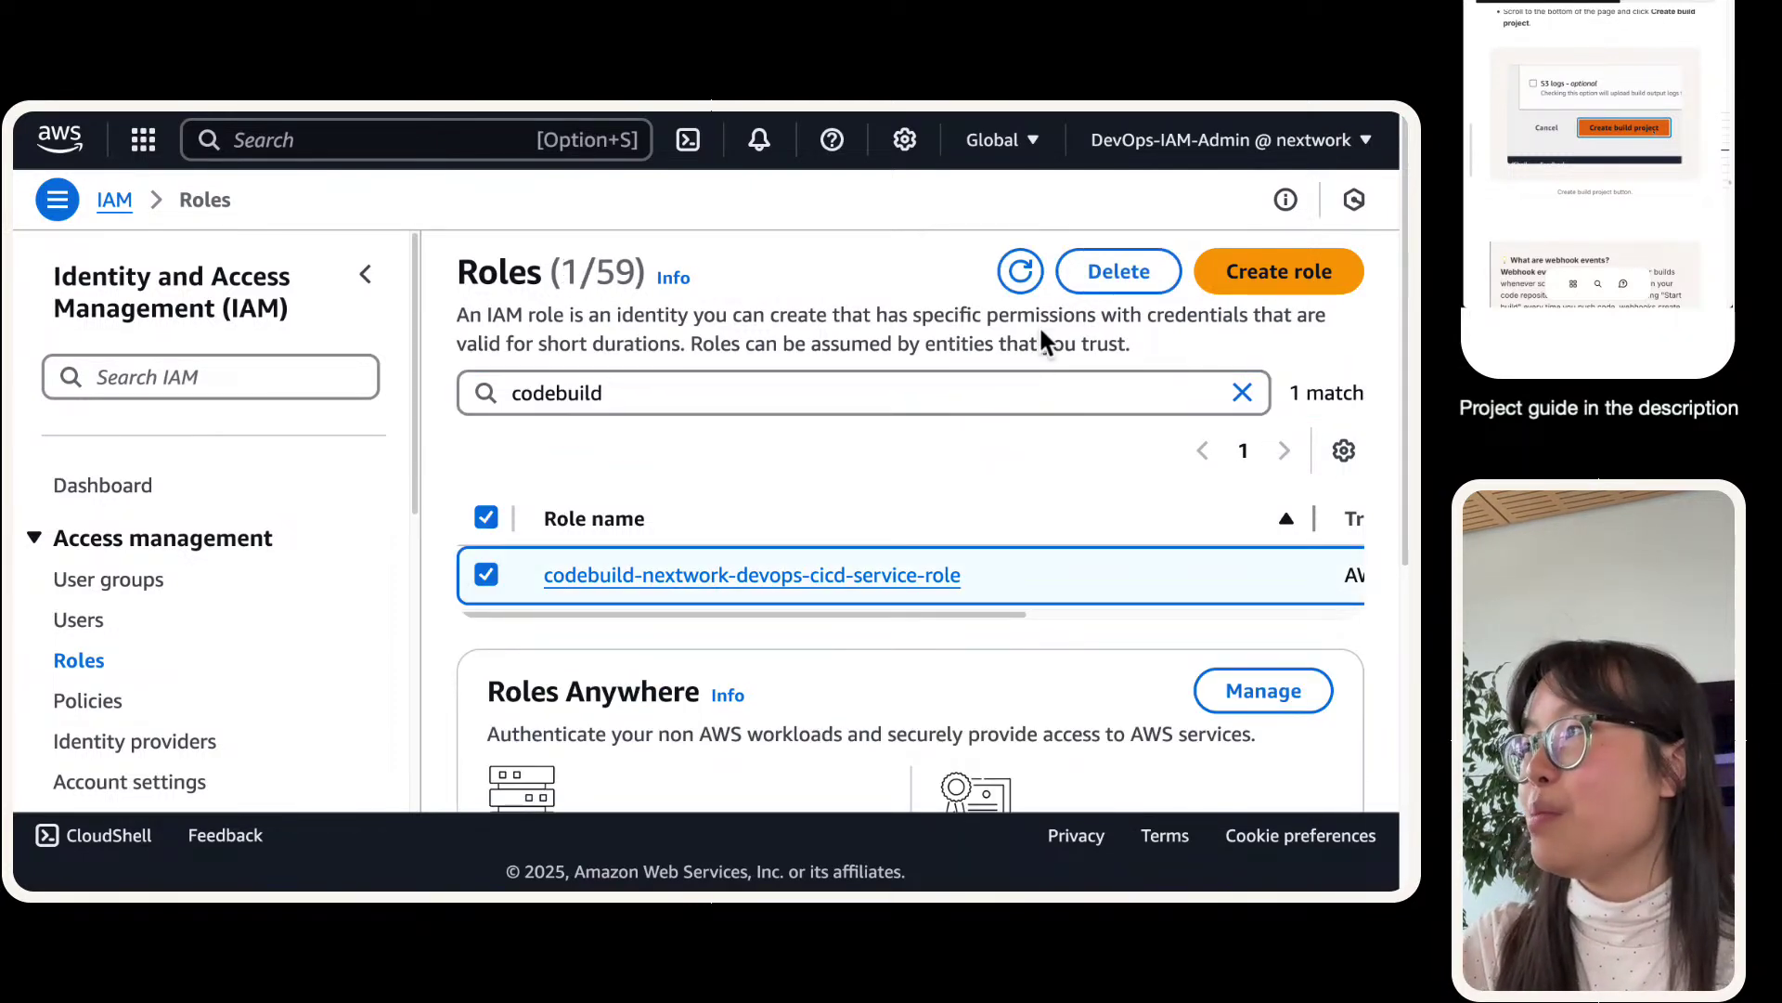
- Delete the role, confirming with its copied role name
left_click(1119, 271)
triple_click(687, 424)
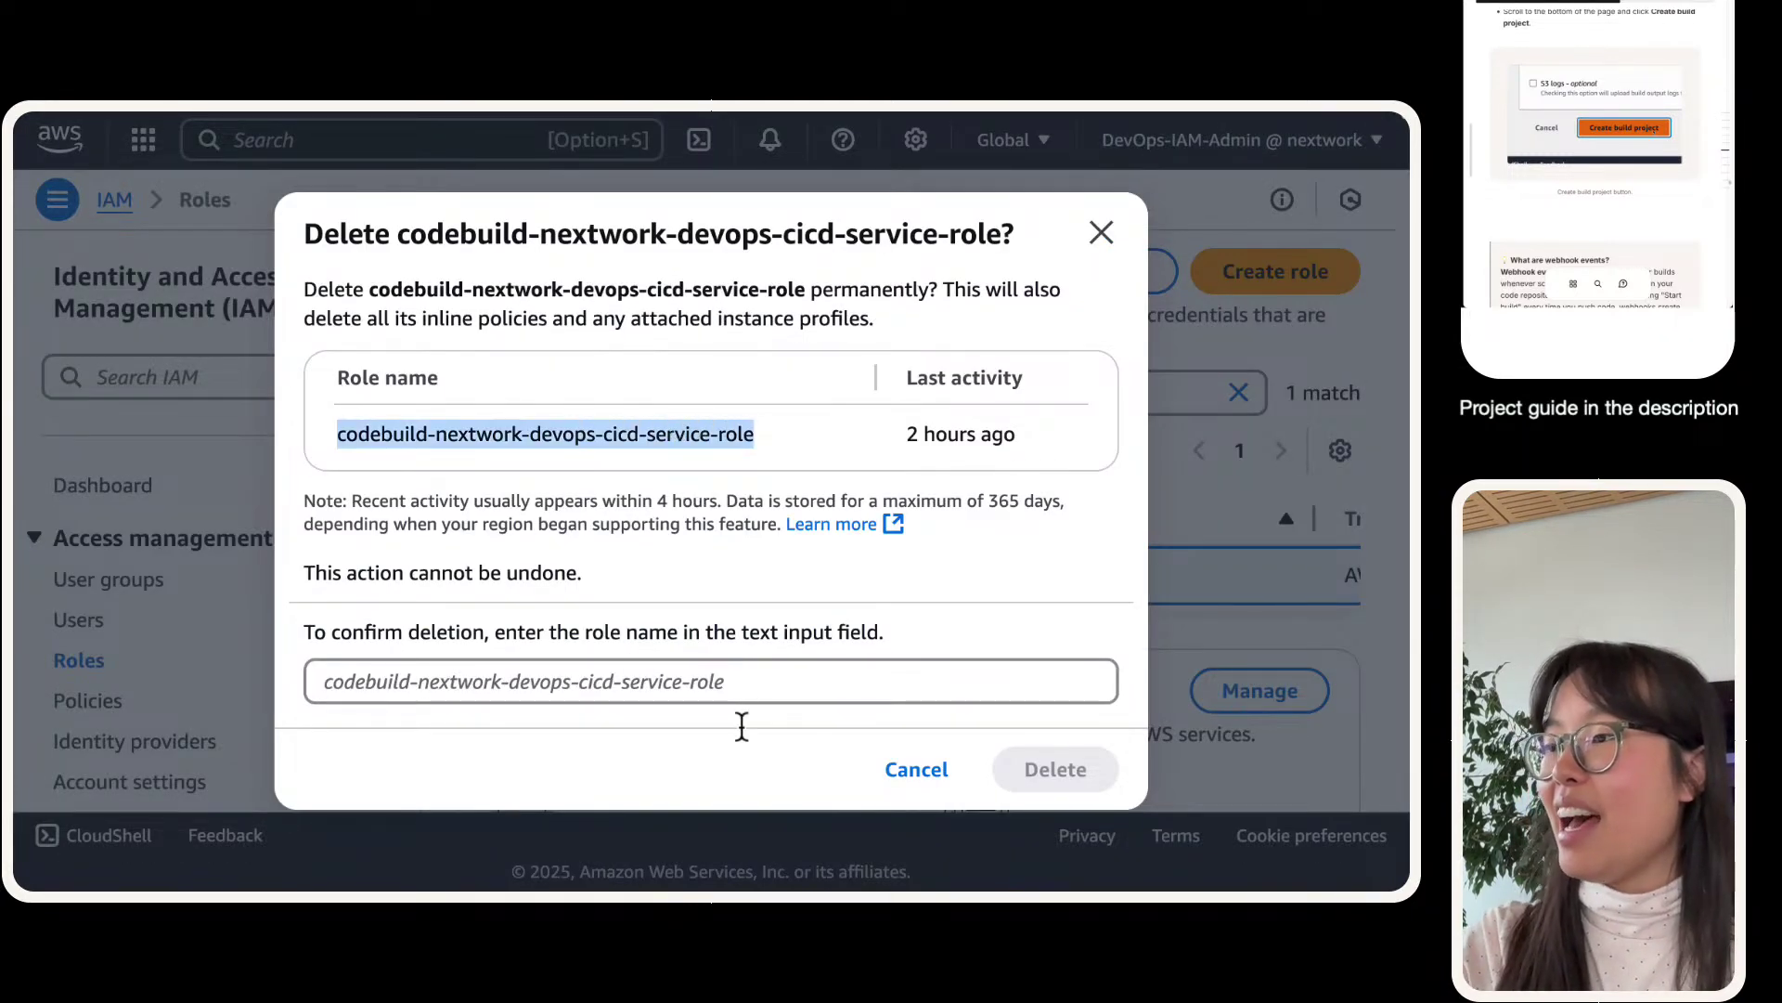
key("super+c")
left_click(736, 688)
key("super+v")
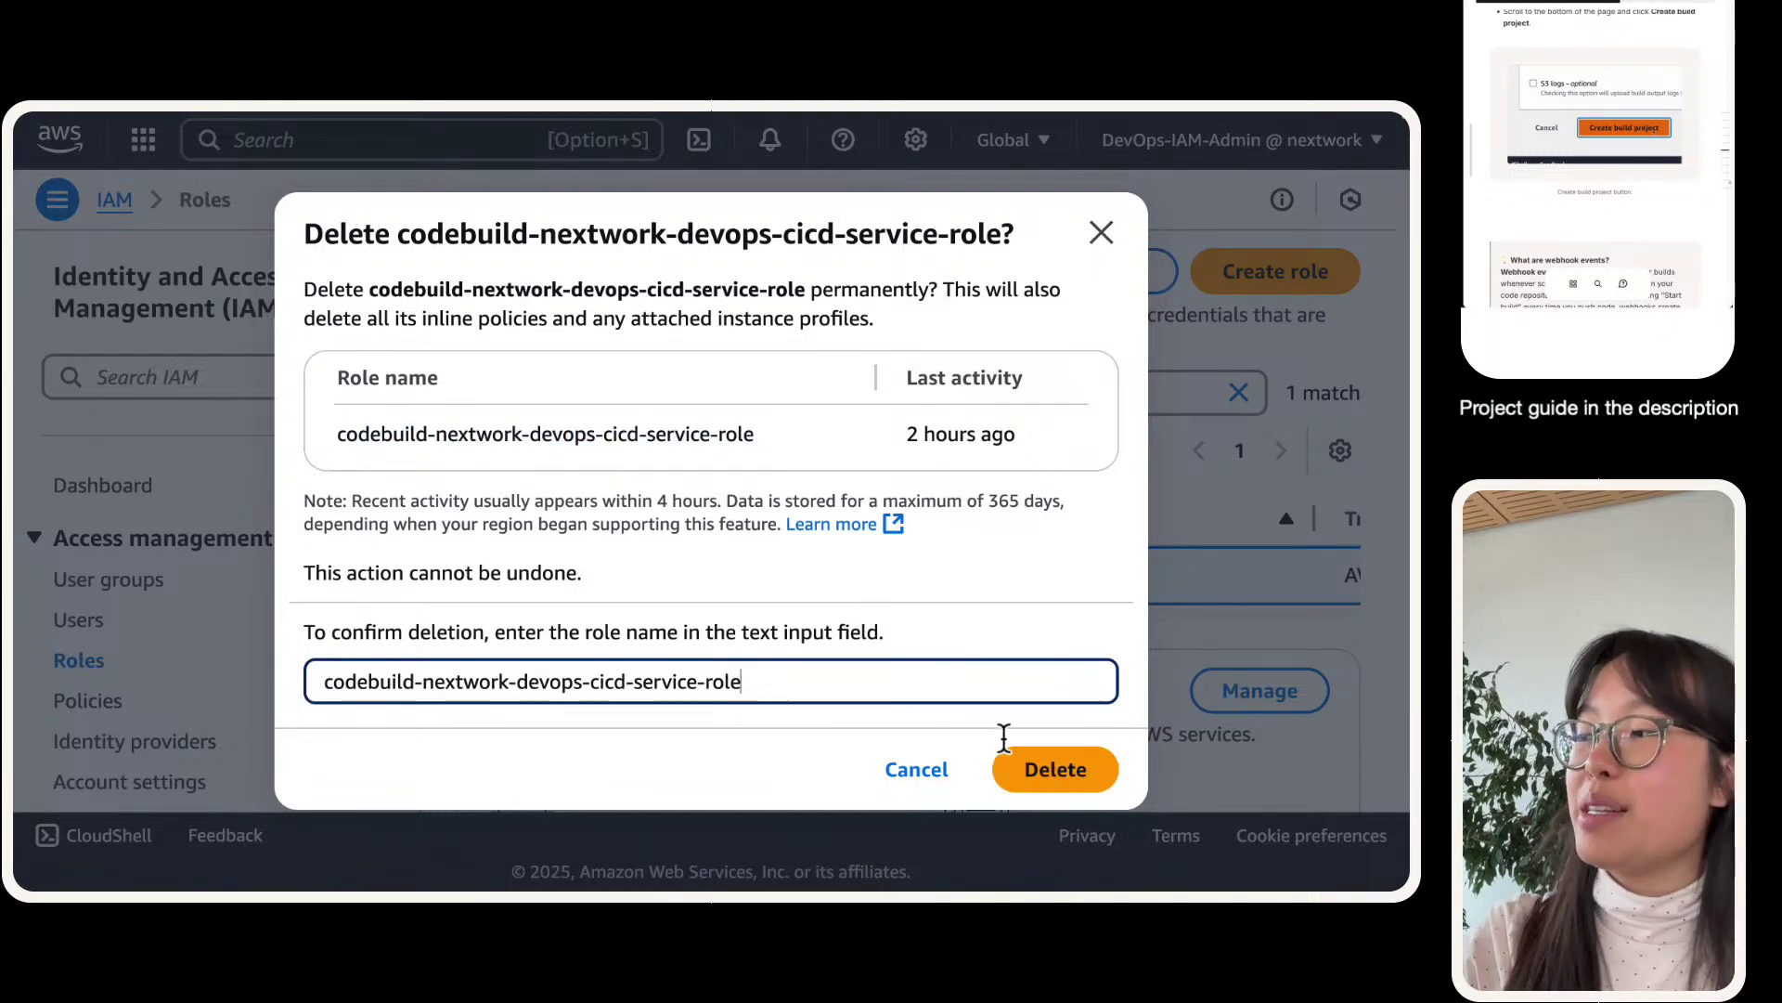
left_click(1017, 769)
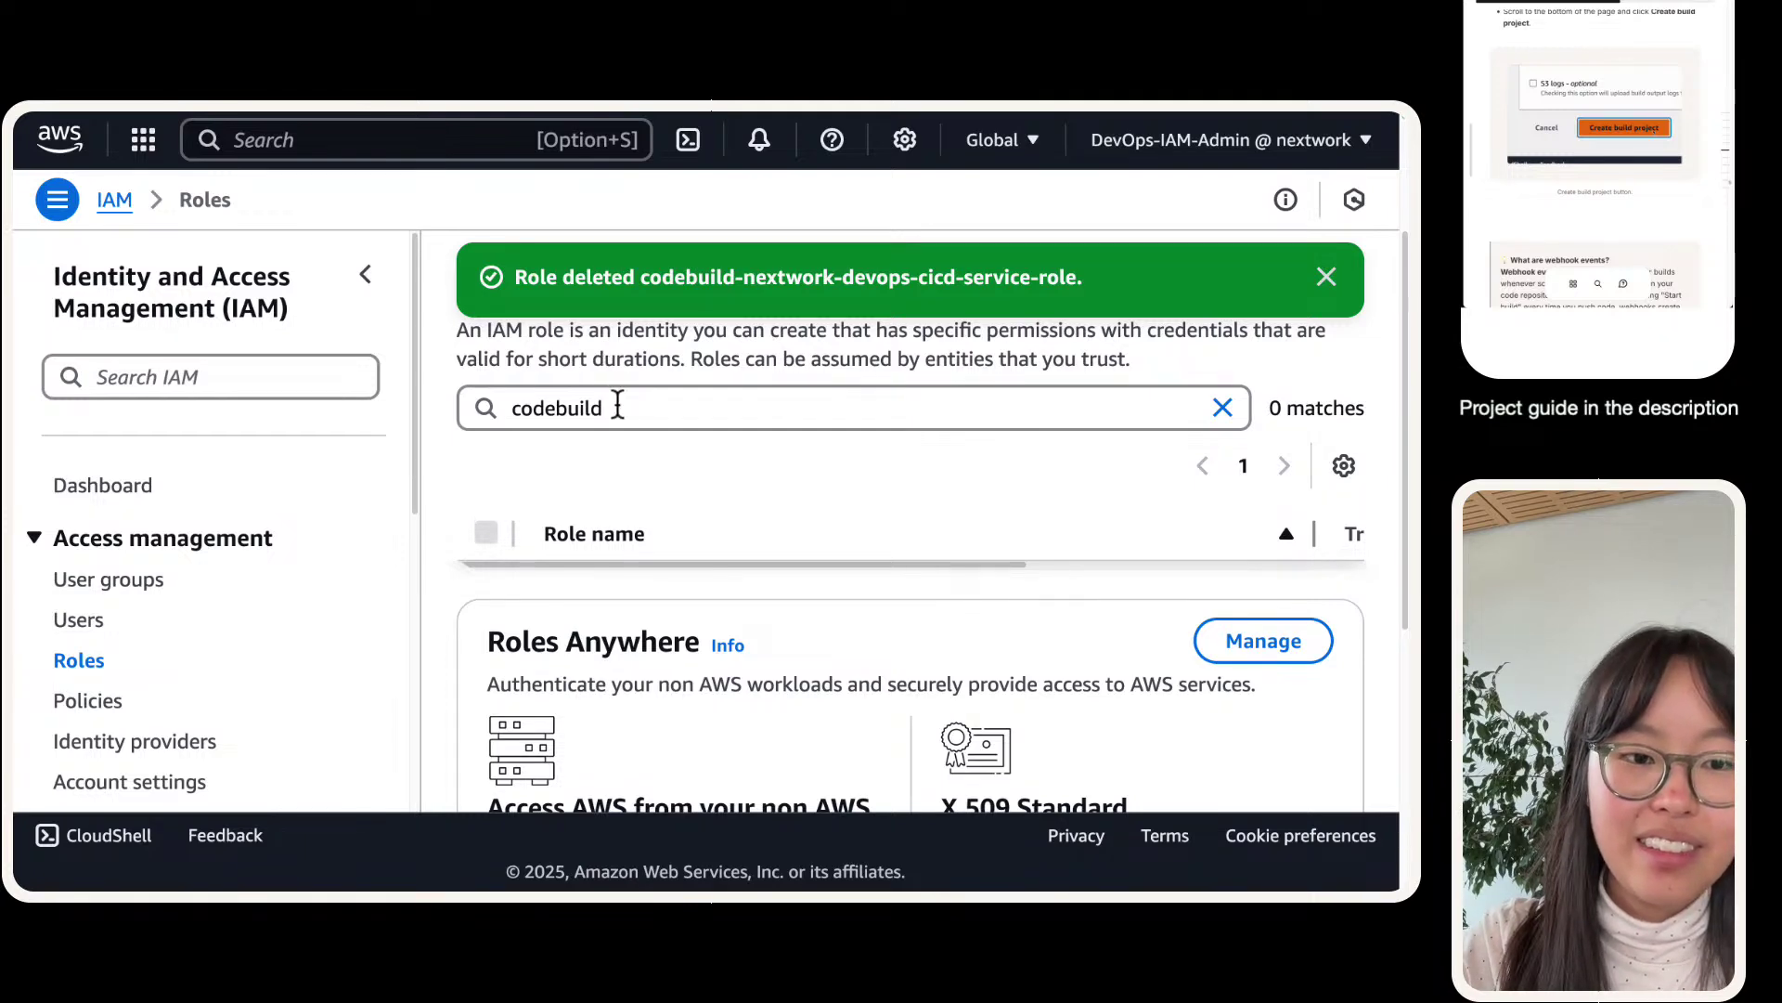
- Return to the unfinished Create build project form in the CodeBuild tab
mouse_move(369, 130)
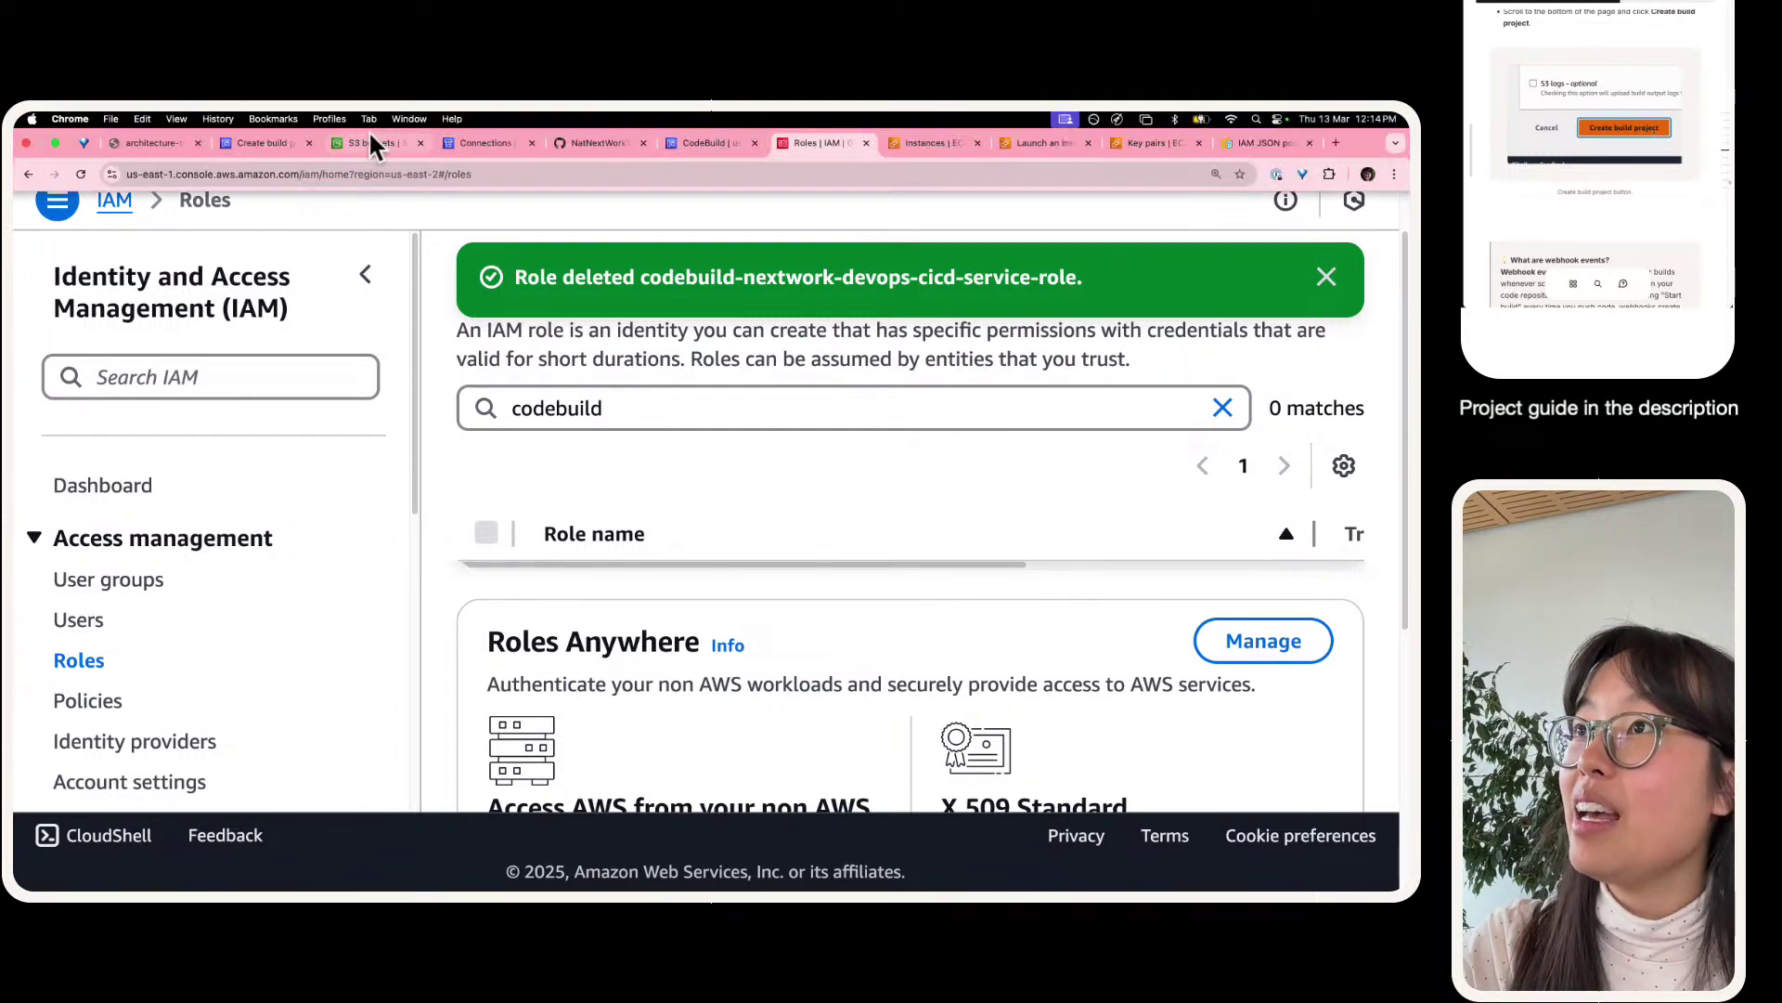
left_click(697, 144)
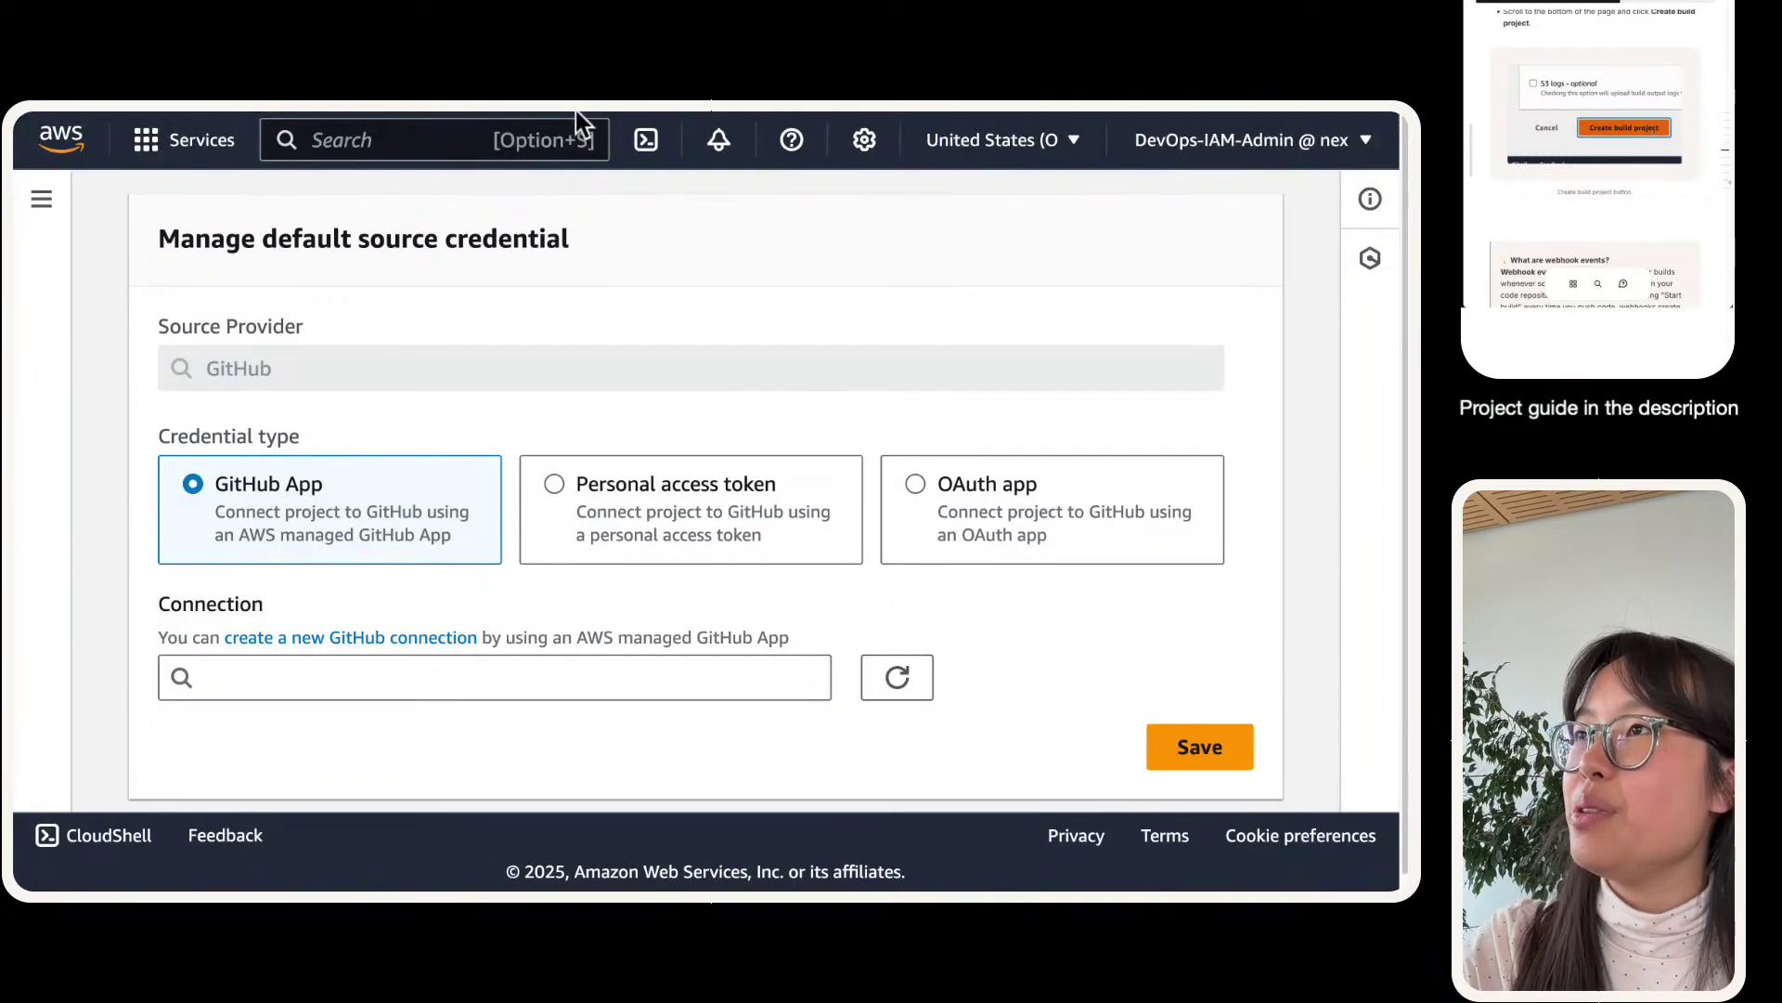
left_click(485, 142)
left_click(265, 143)
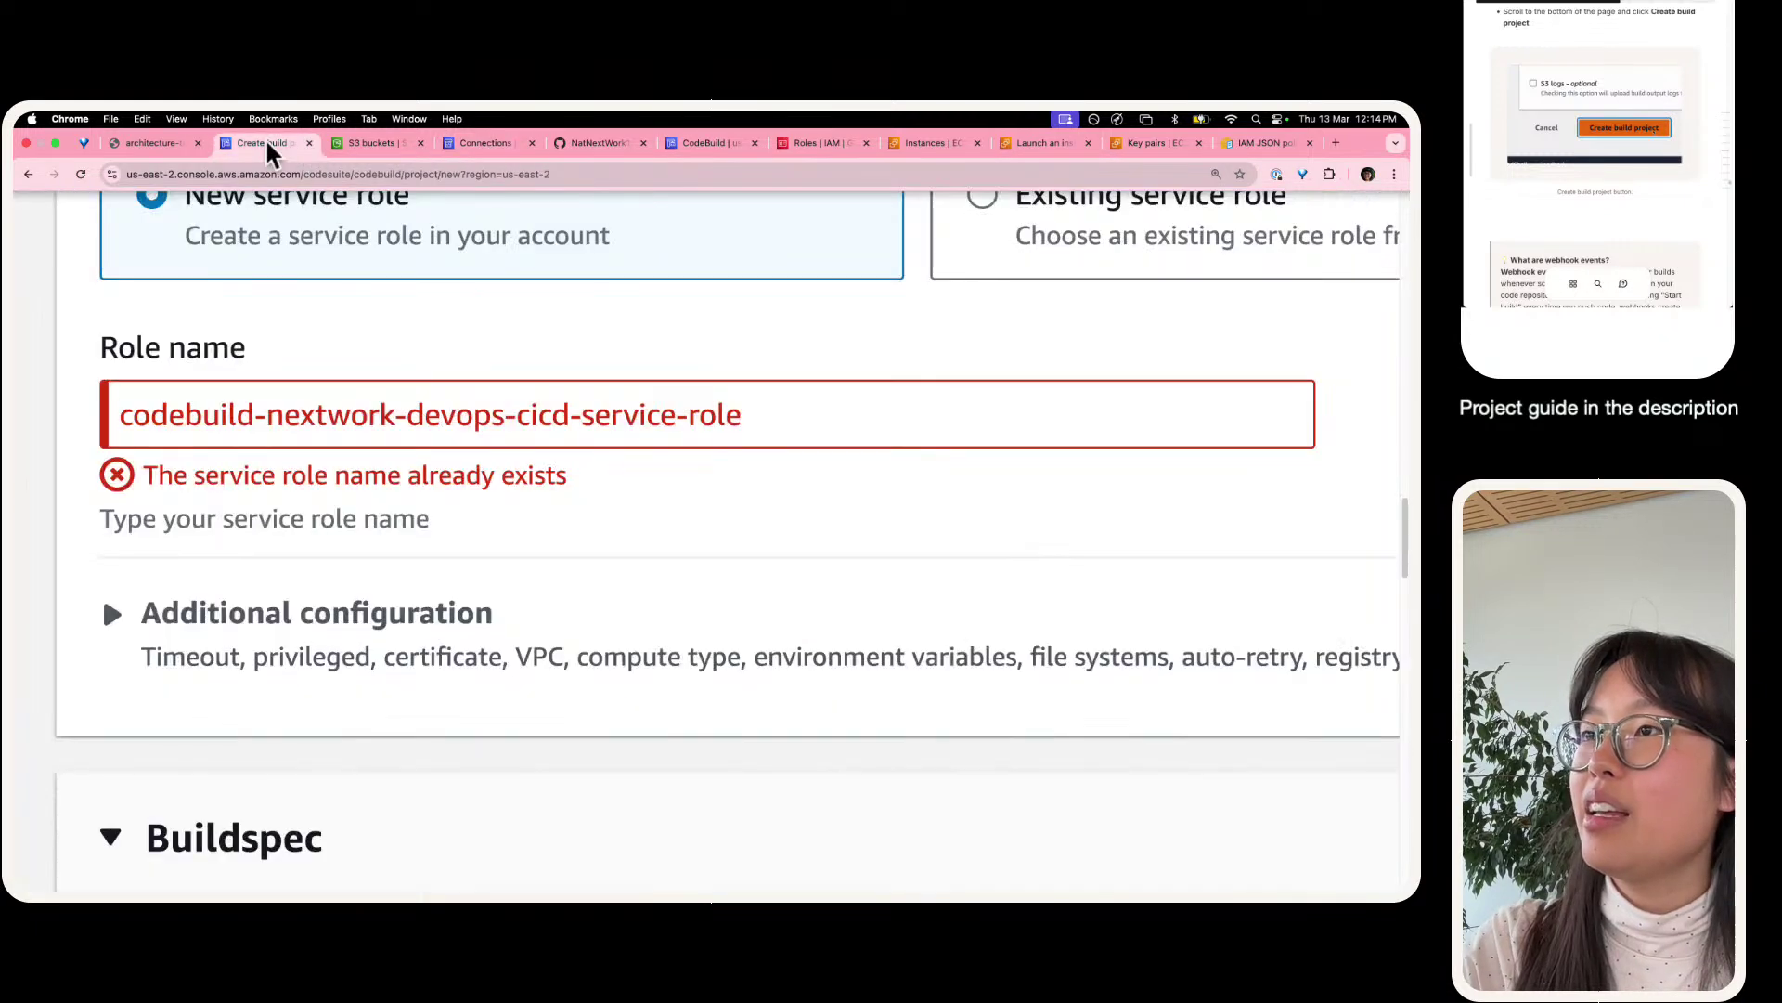
scroll(382, 520, "down", 15)
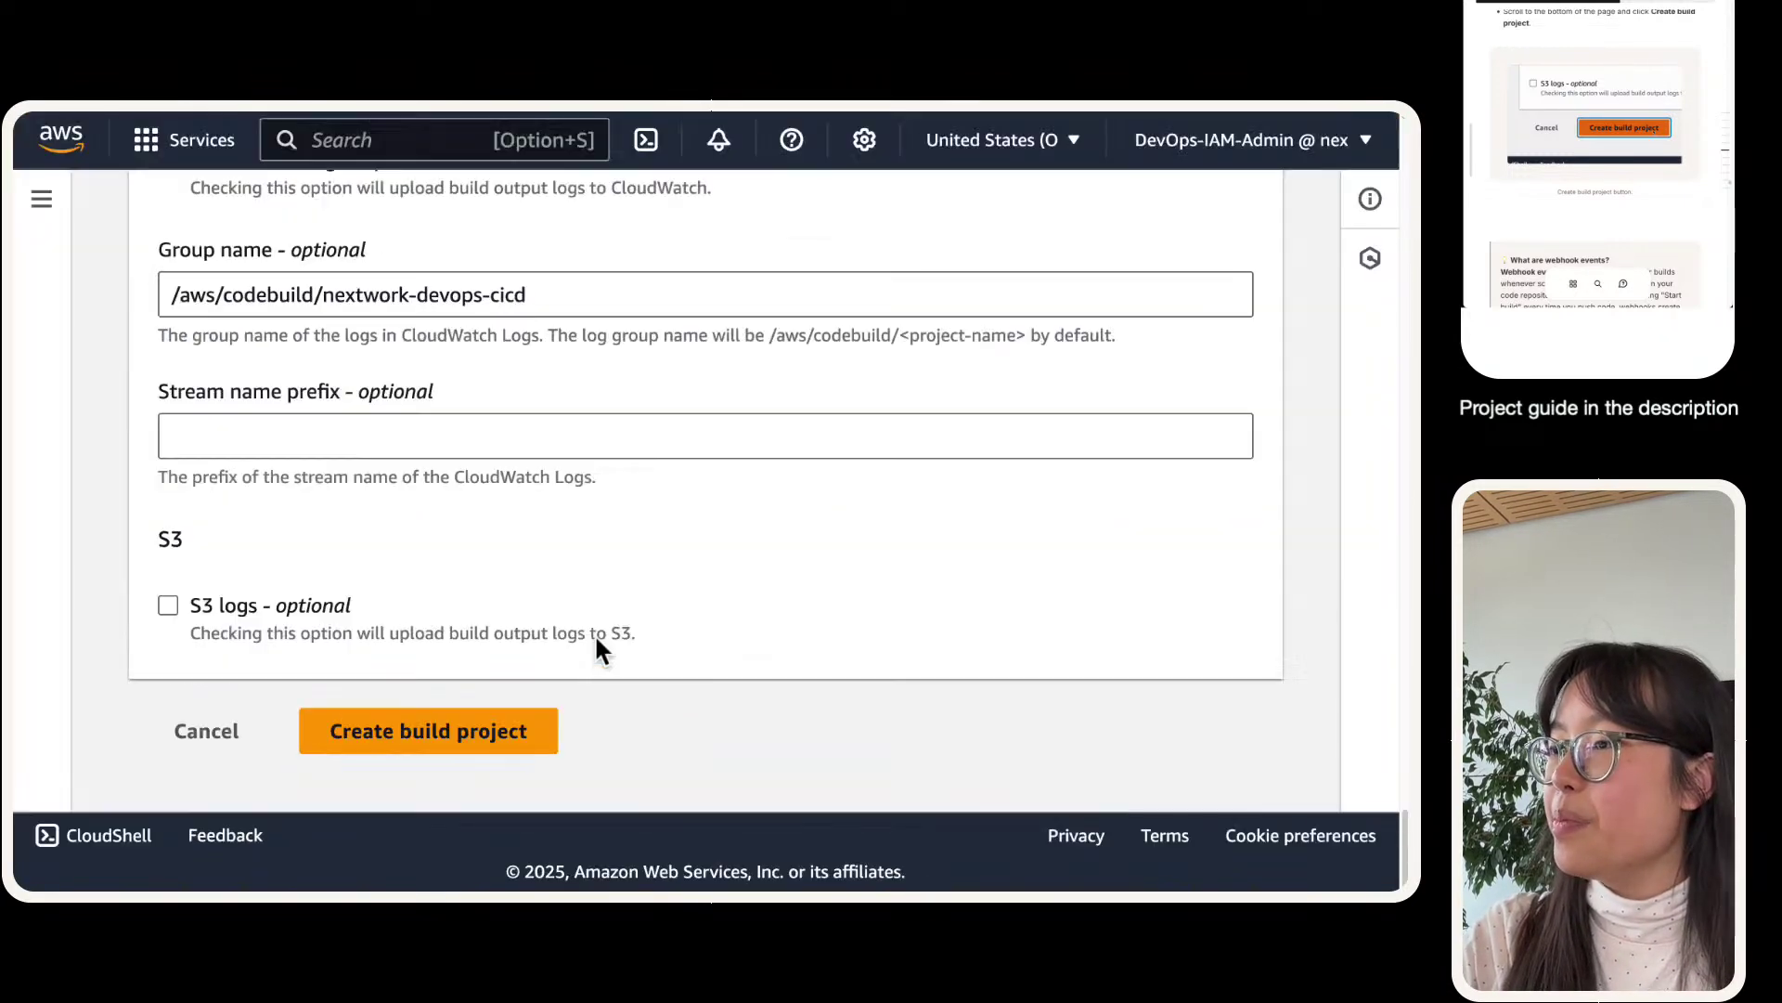
- Submit the build project again, hit the service role name error, and scroll back to the top
left_click(509, 720)
left_click(507, 730)
scroll(503, 733, "up", 20)
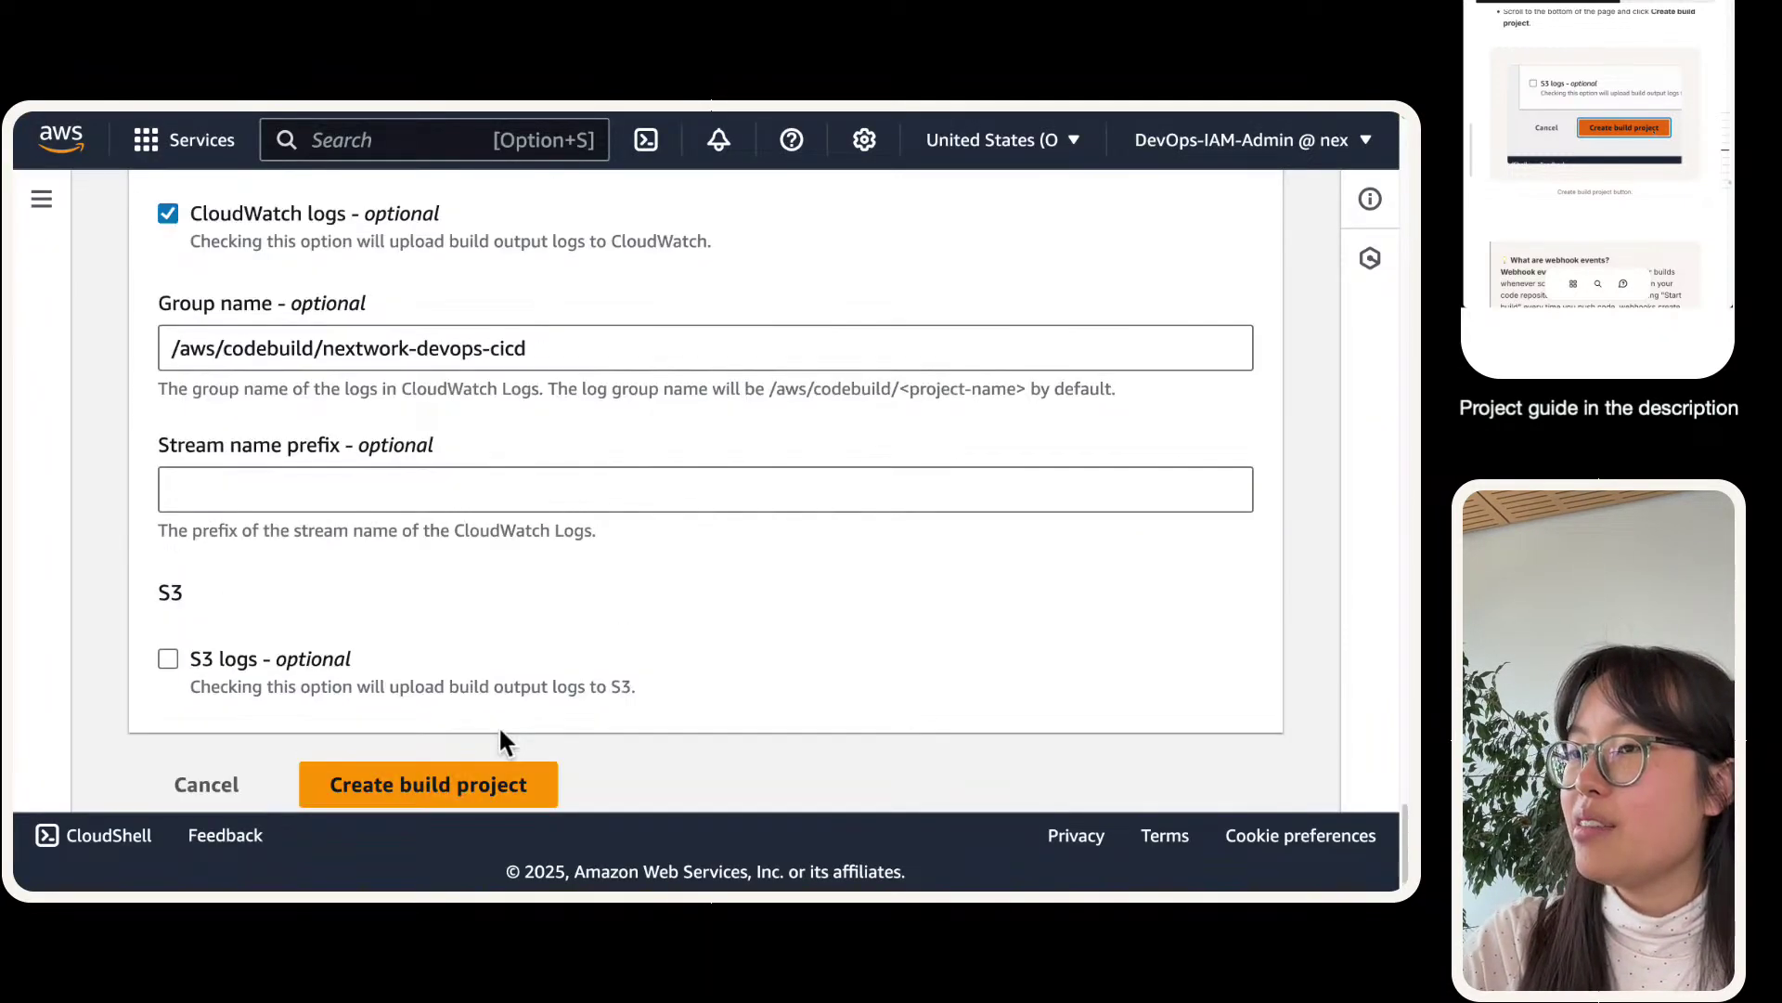
scroll(501, 693, "up", 15)
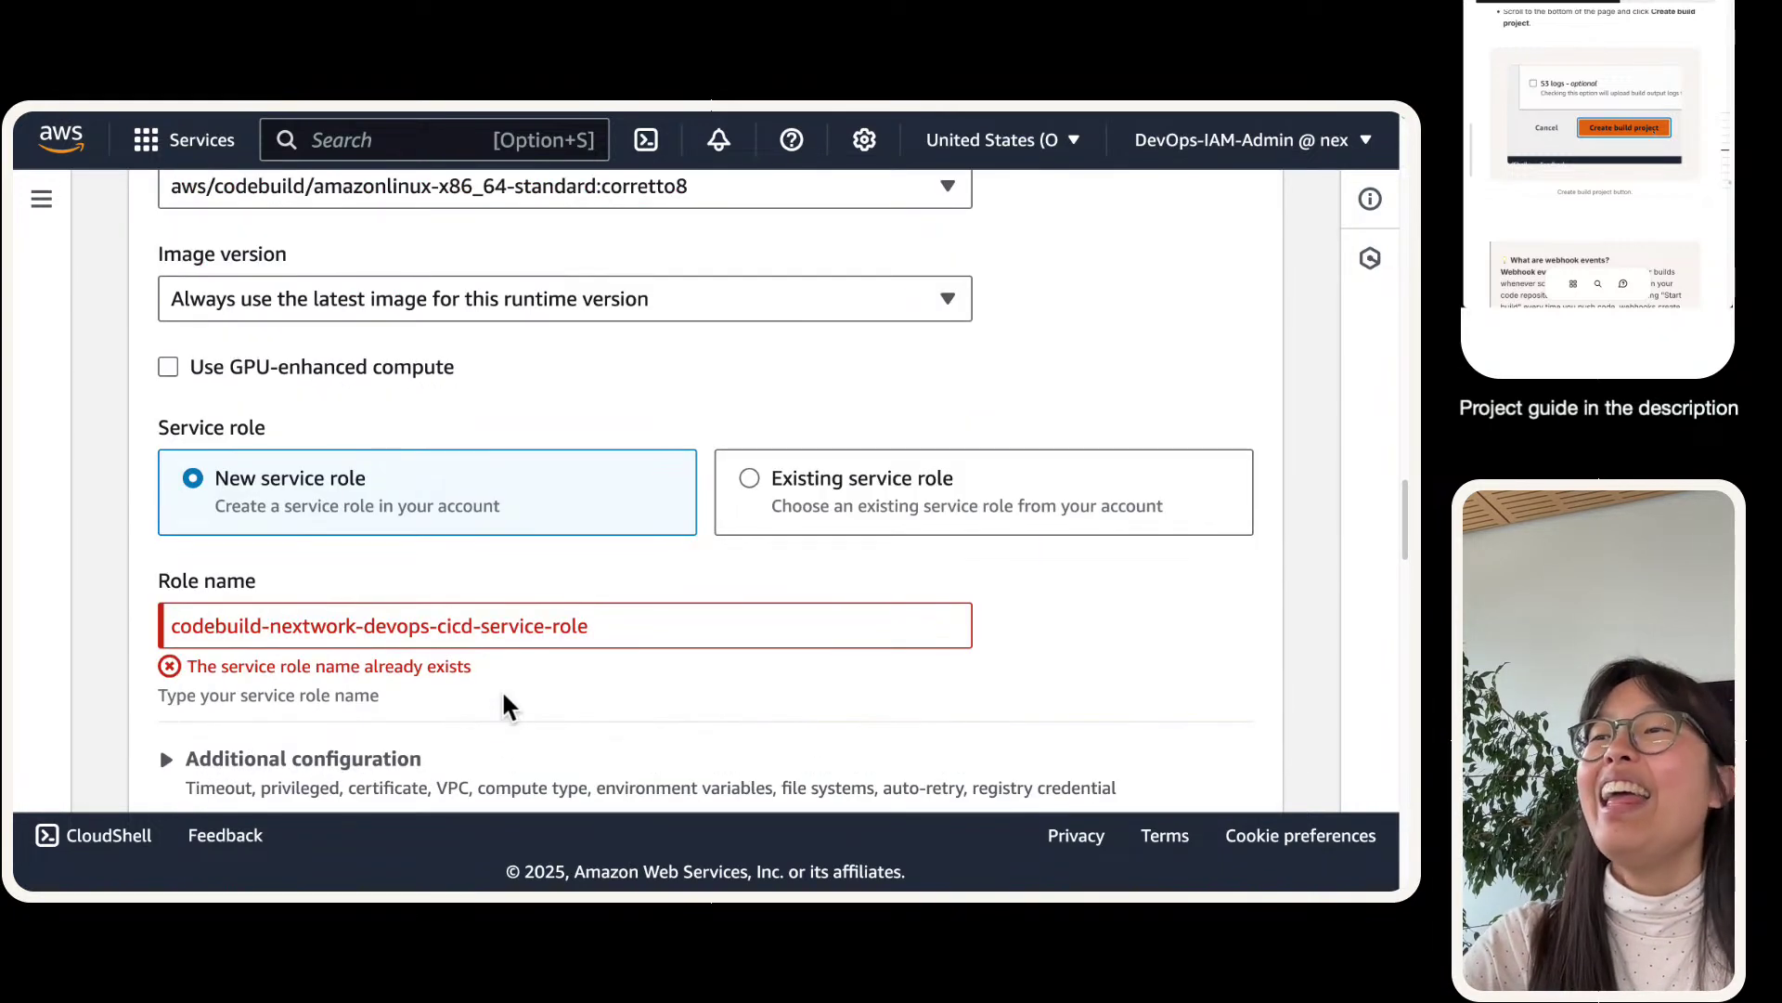
mouse_move(176, 119)
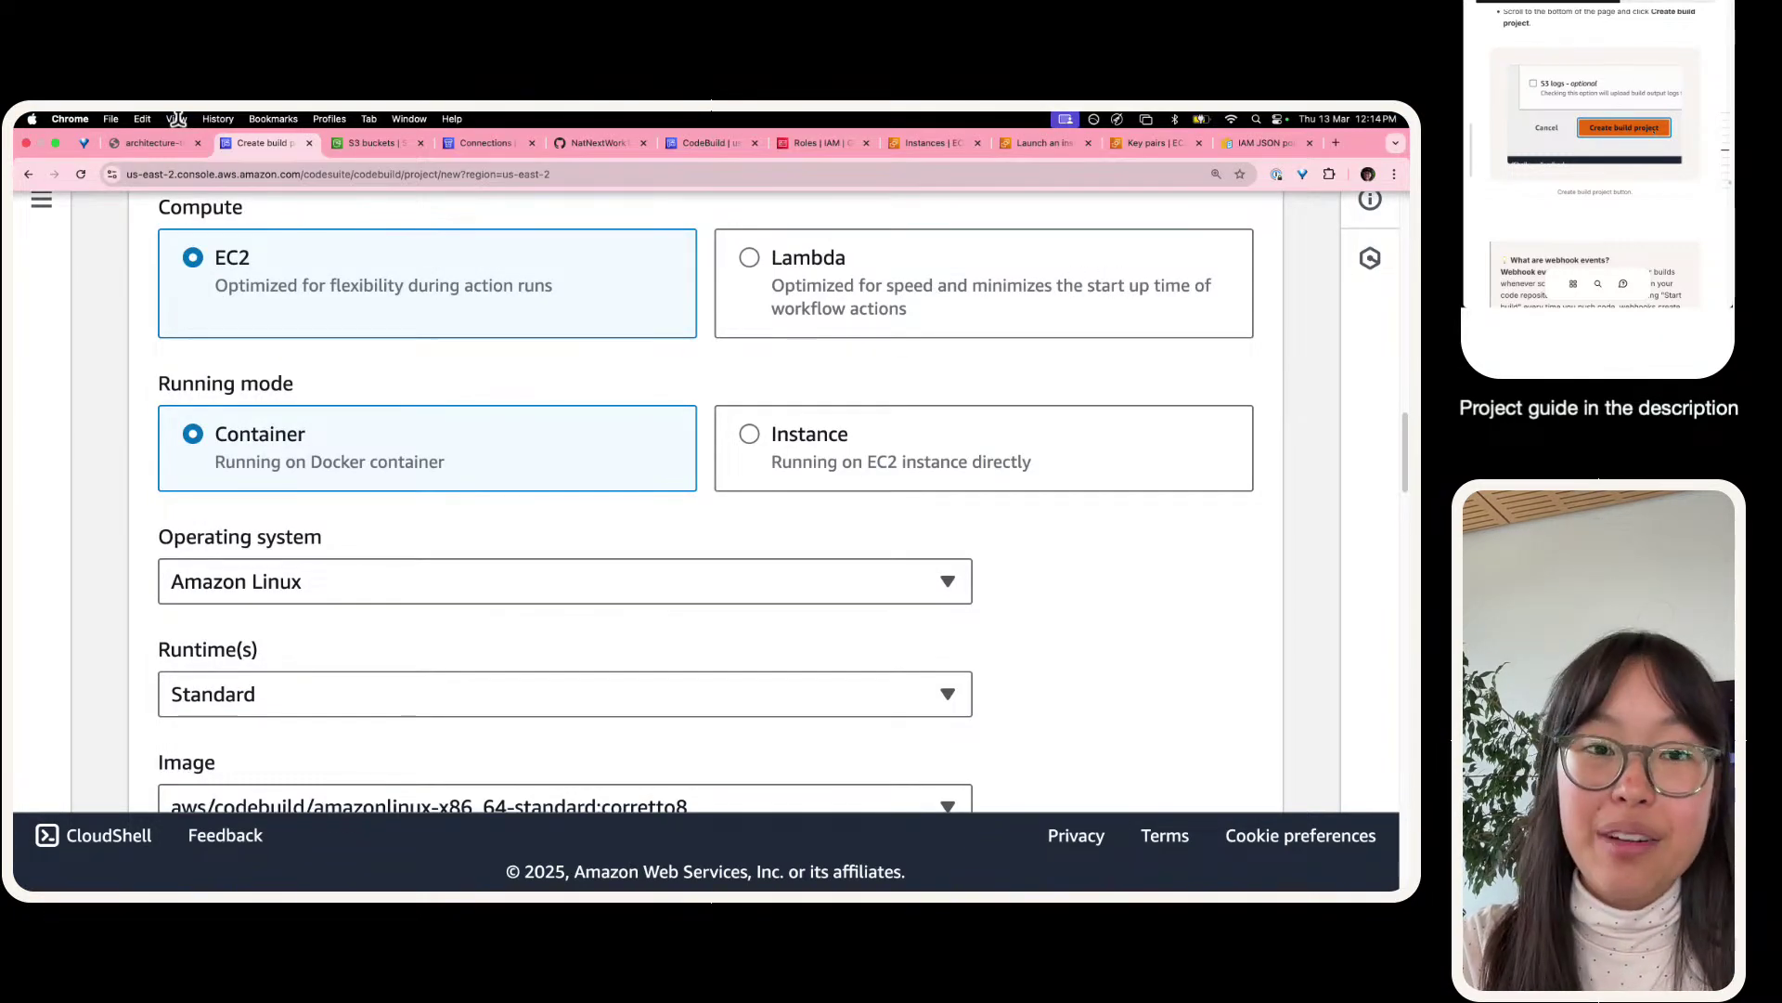
scroll(475, 561, "up", 20)
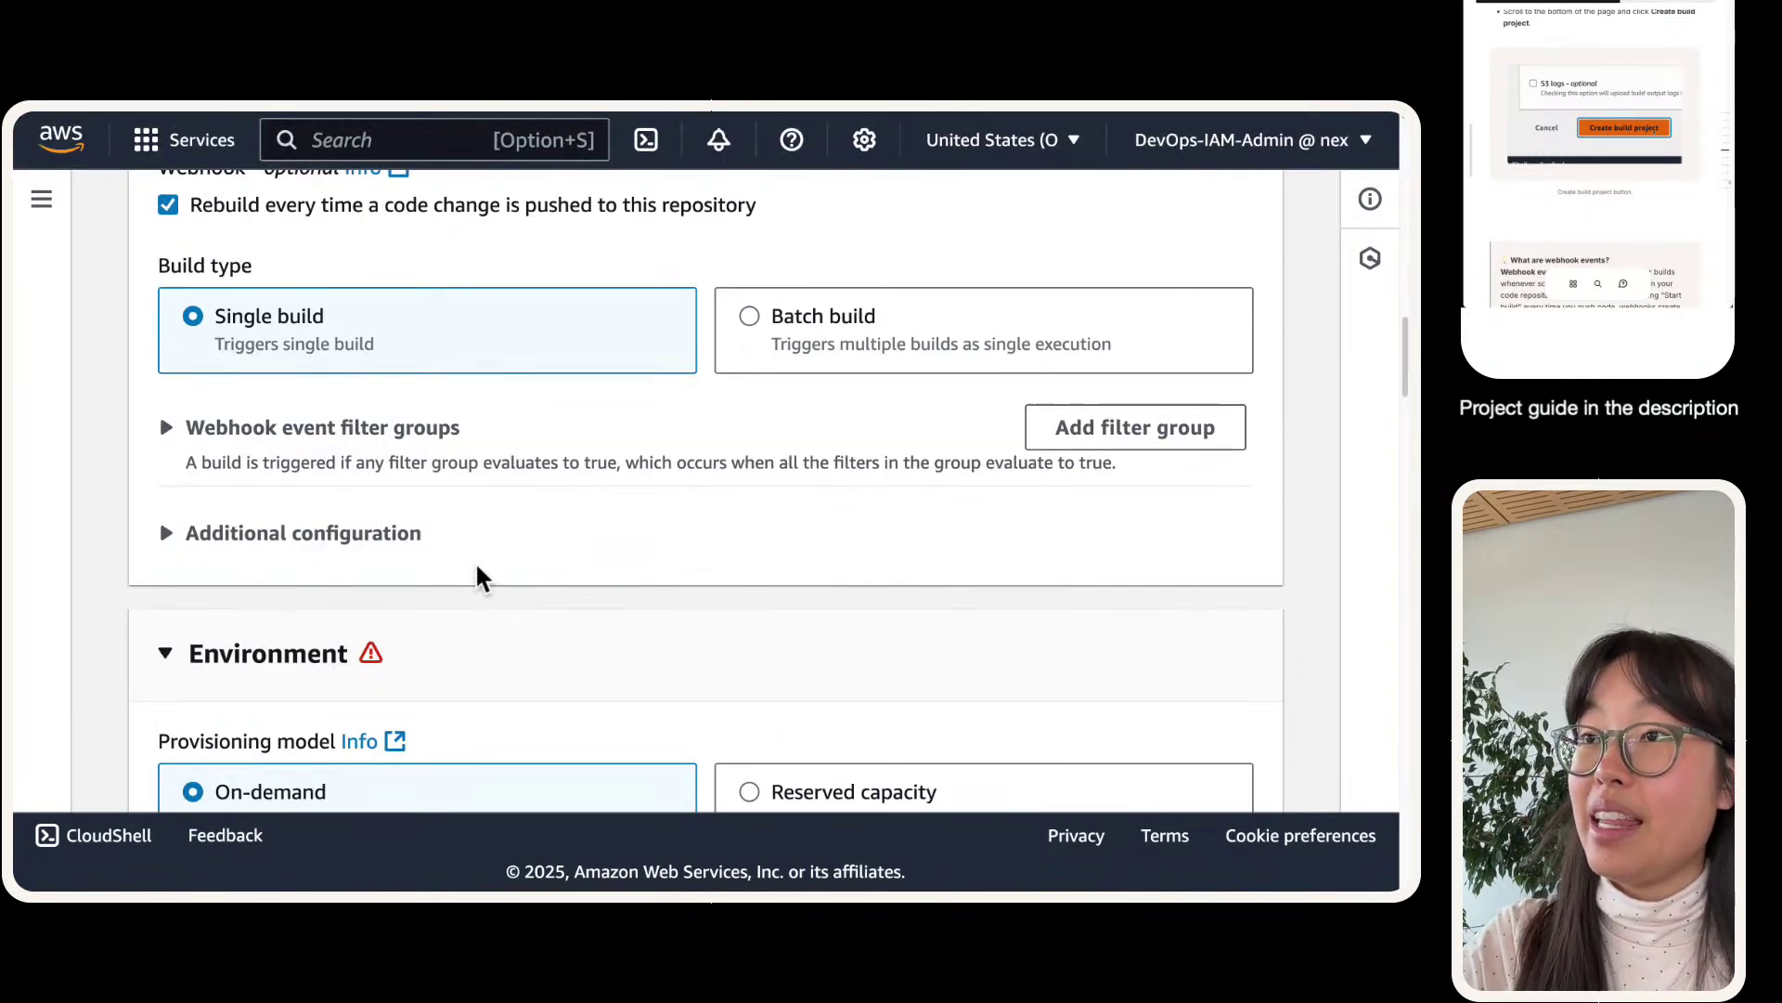
scroll(408, 481, "up", 5)
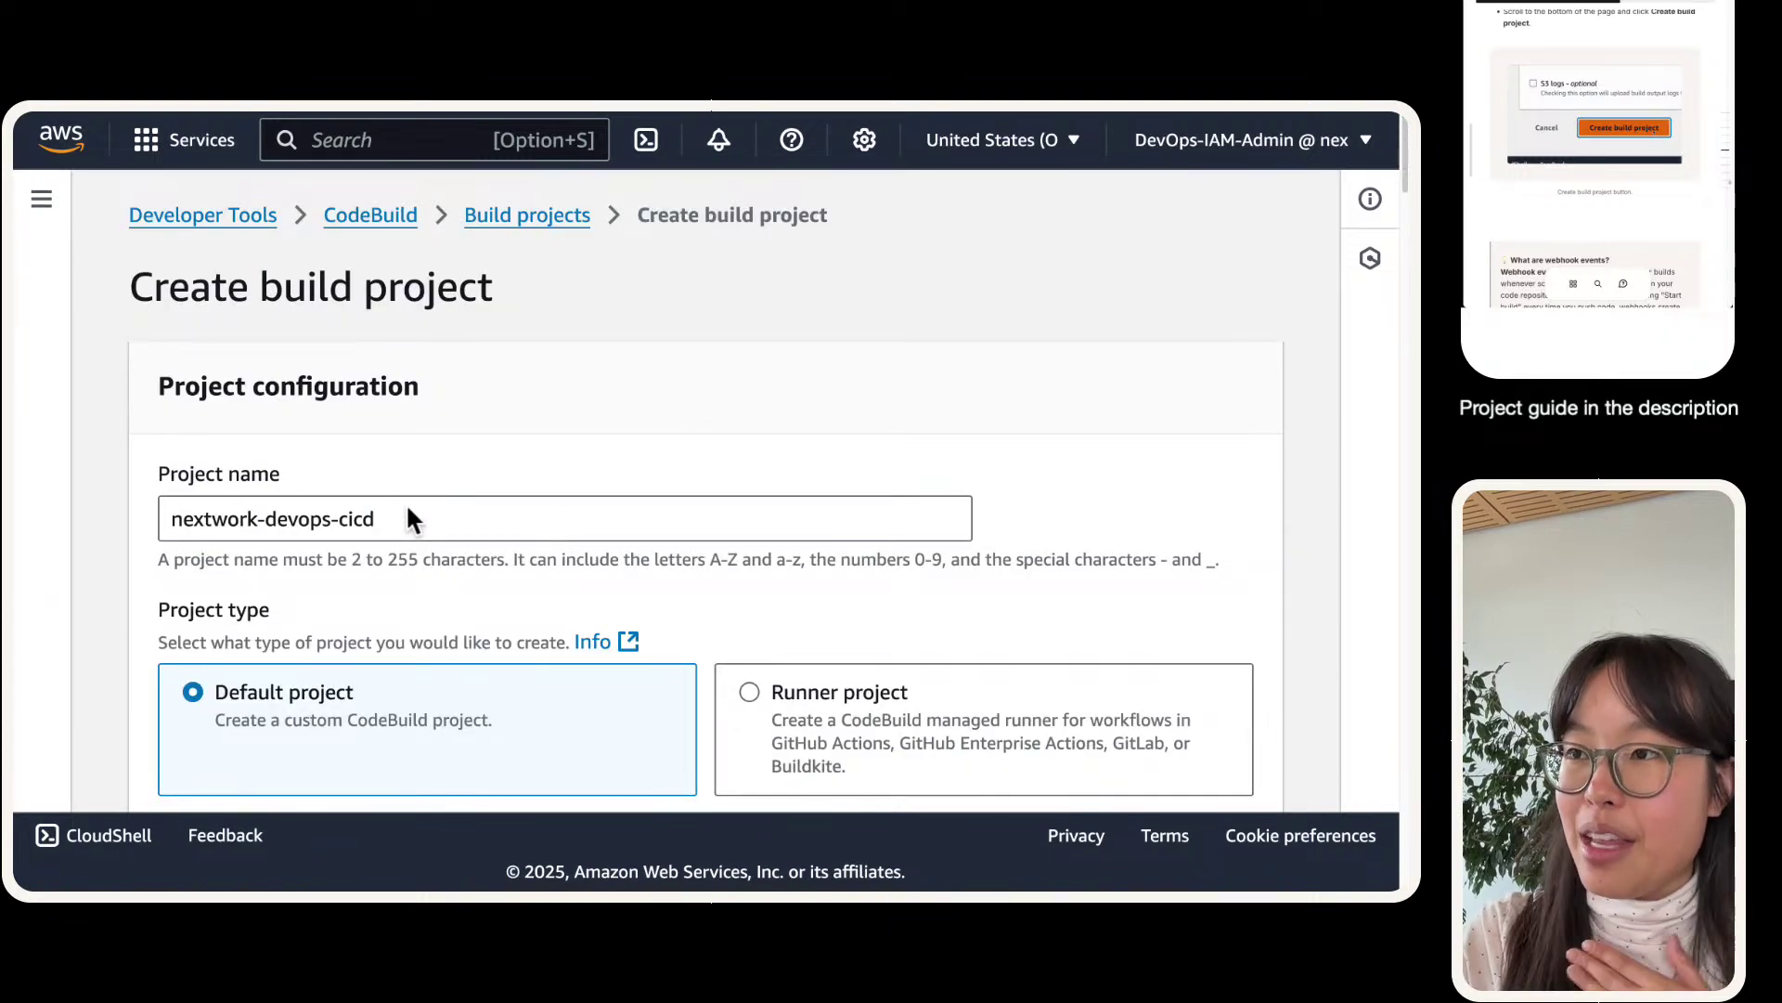
- Reload the create form and paste nextwork-devops-cicd as the project name
triple_click(406, 512)
key("super+c")
mouse_move(123, 134)
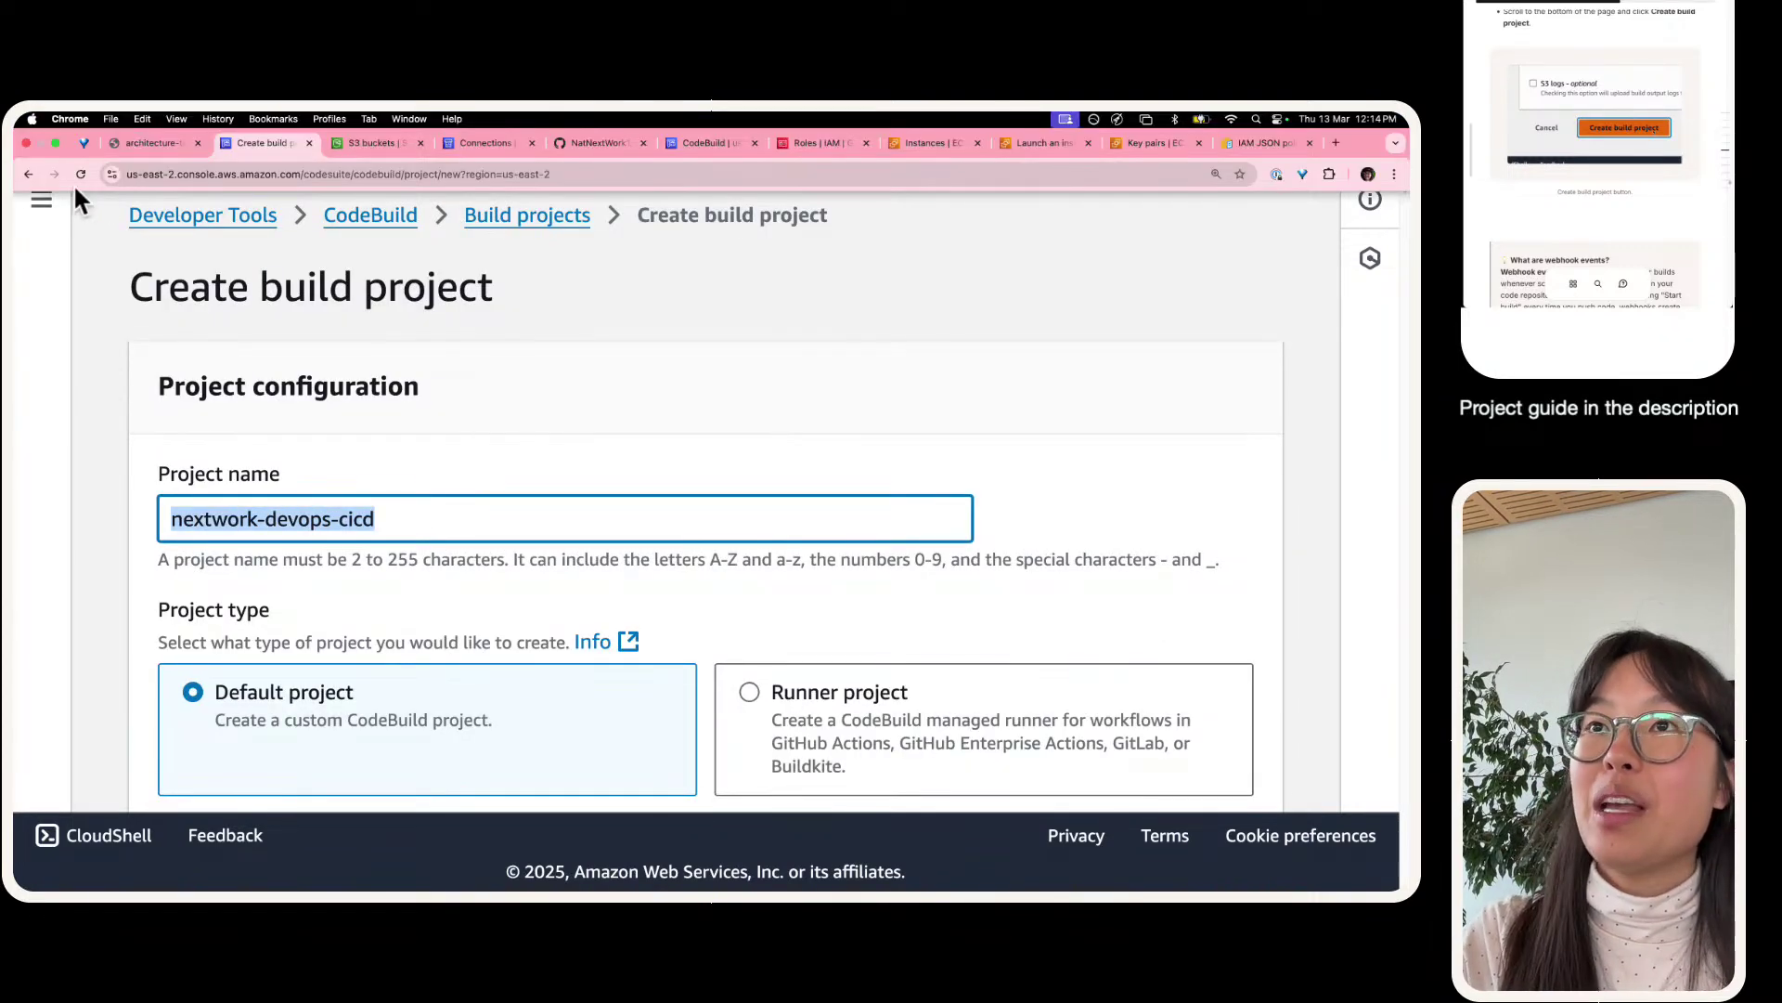
left_click(78, 171)
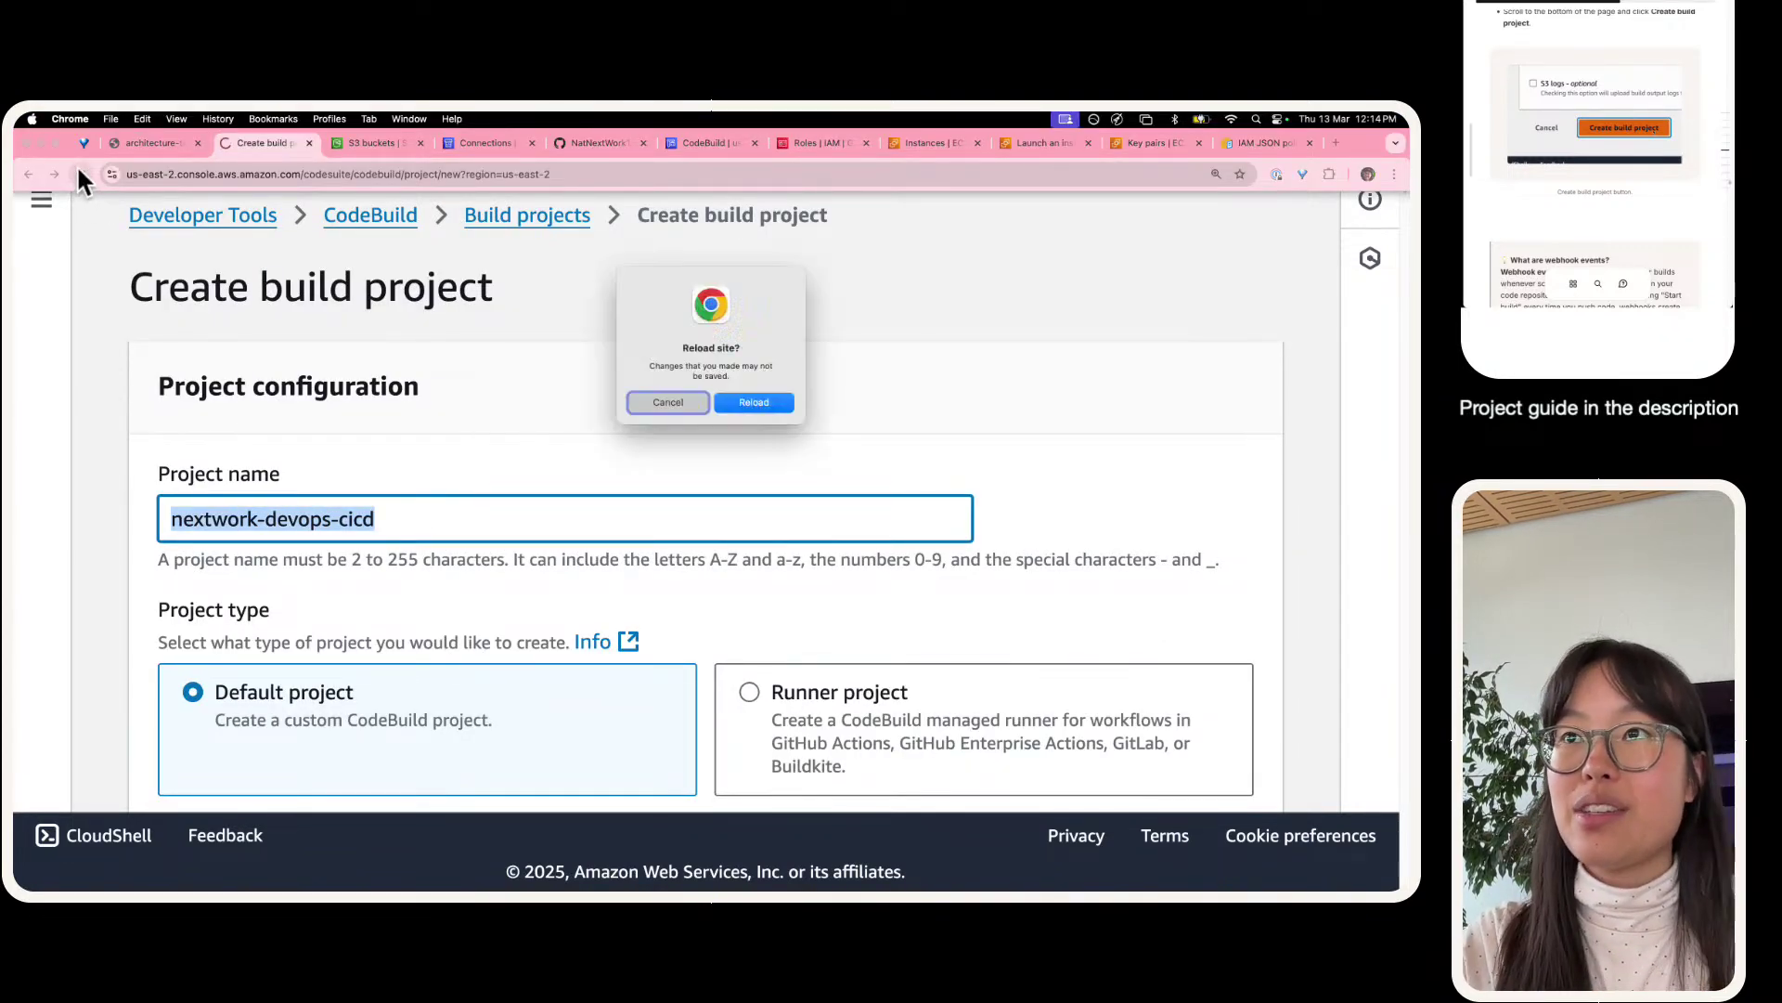
left_click(754, 402)
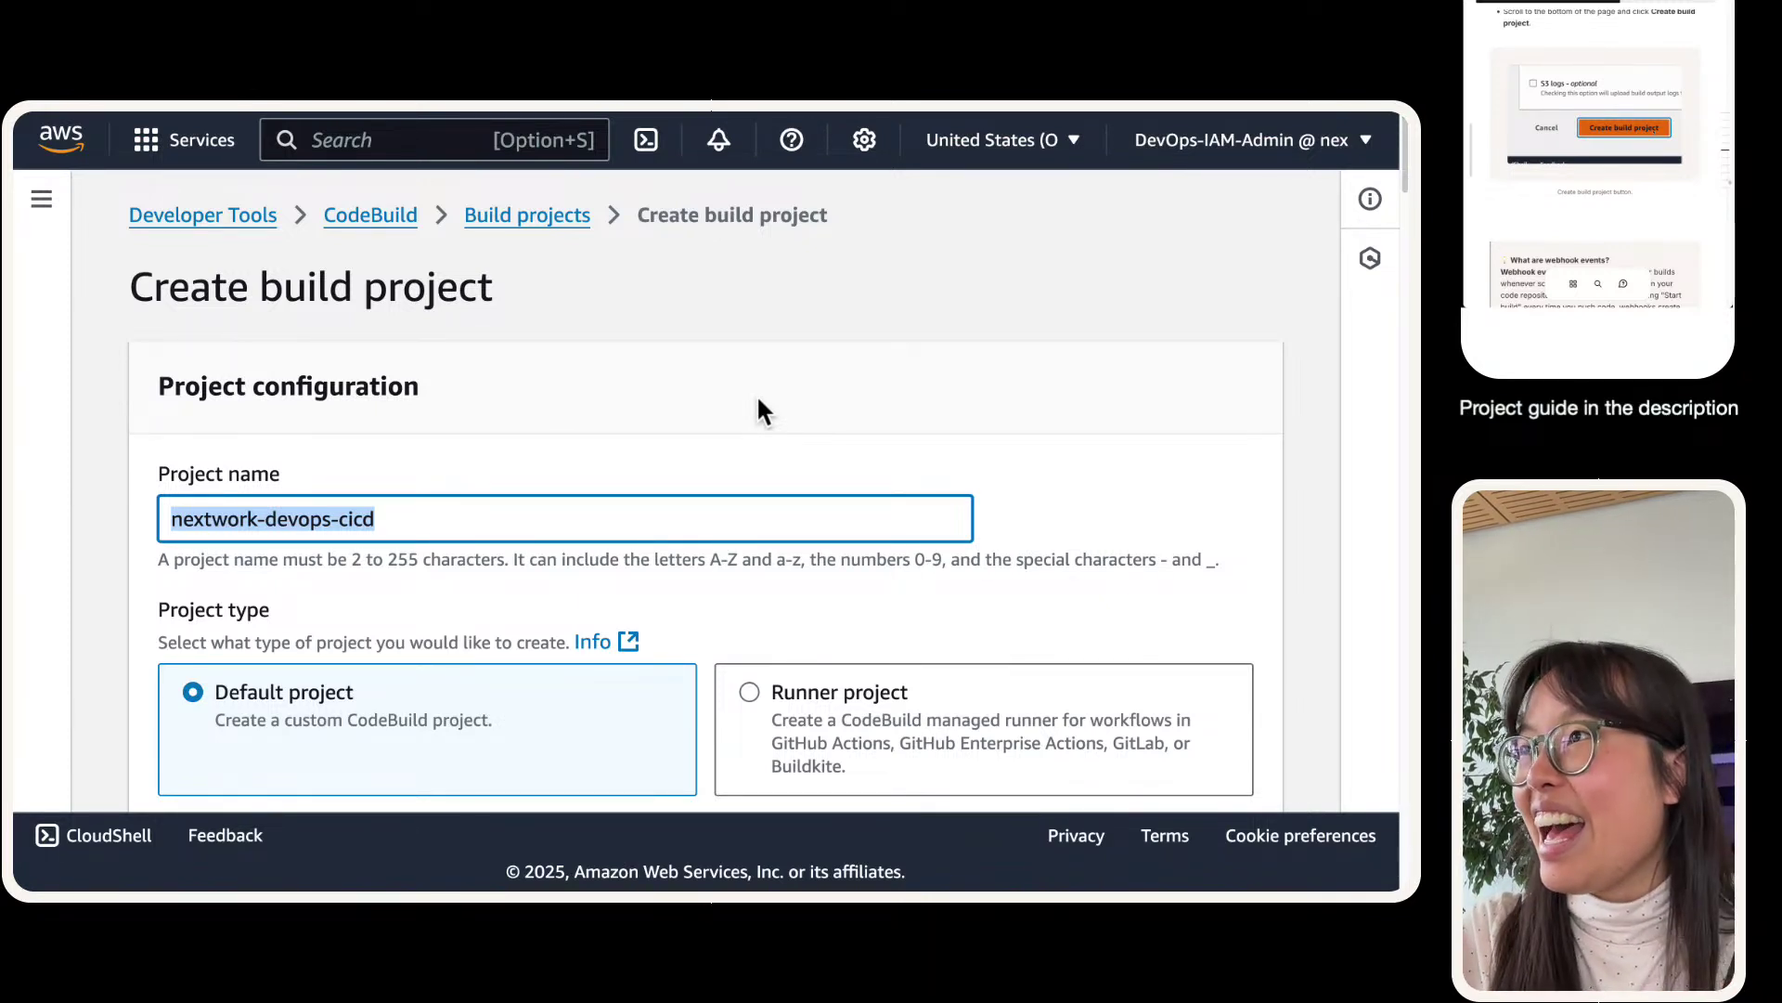
left_click(410, 514)
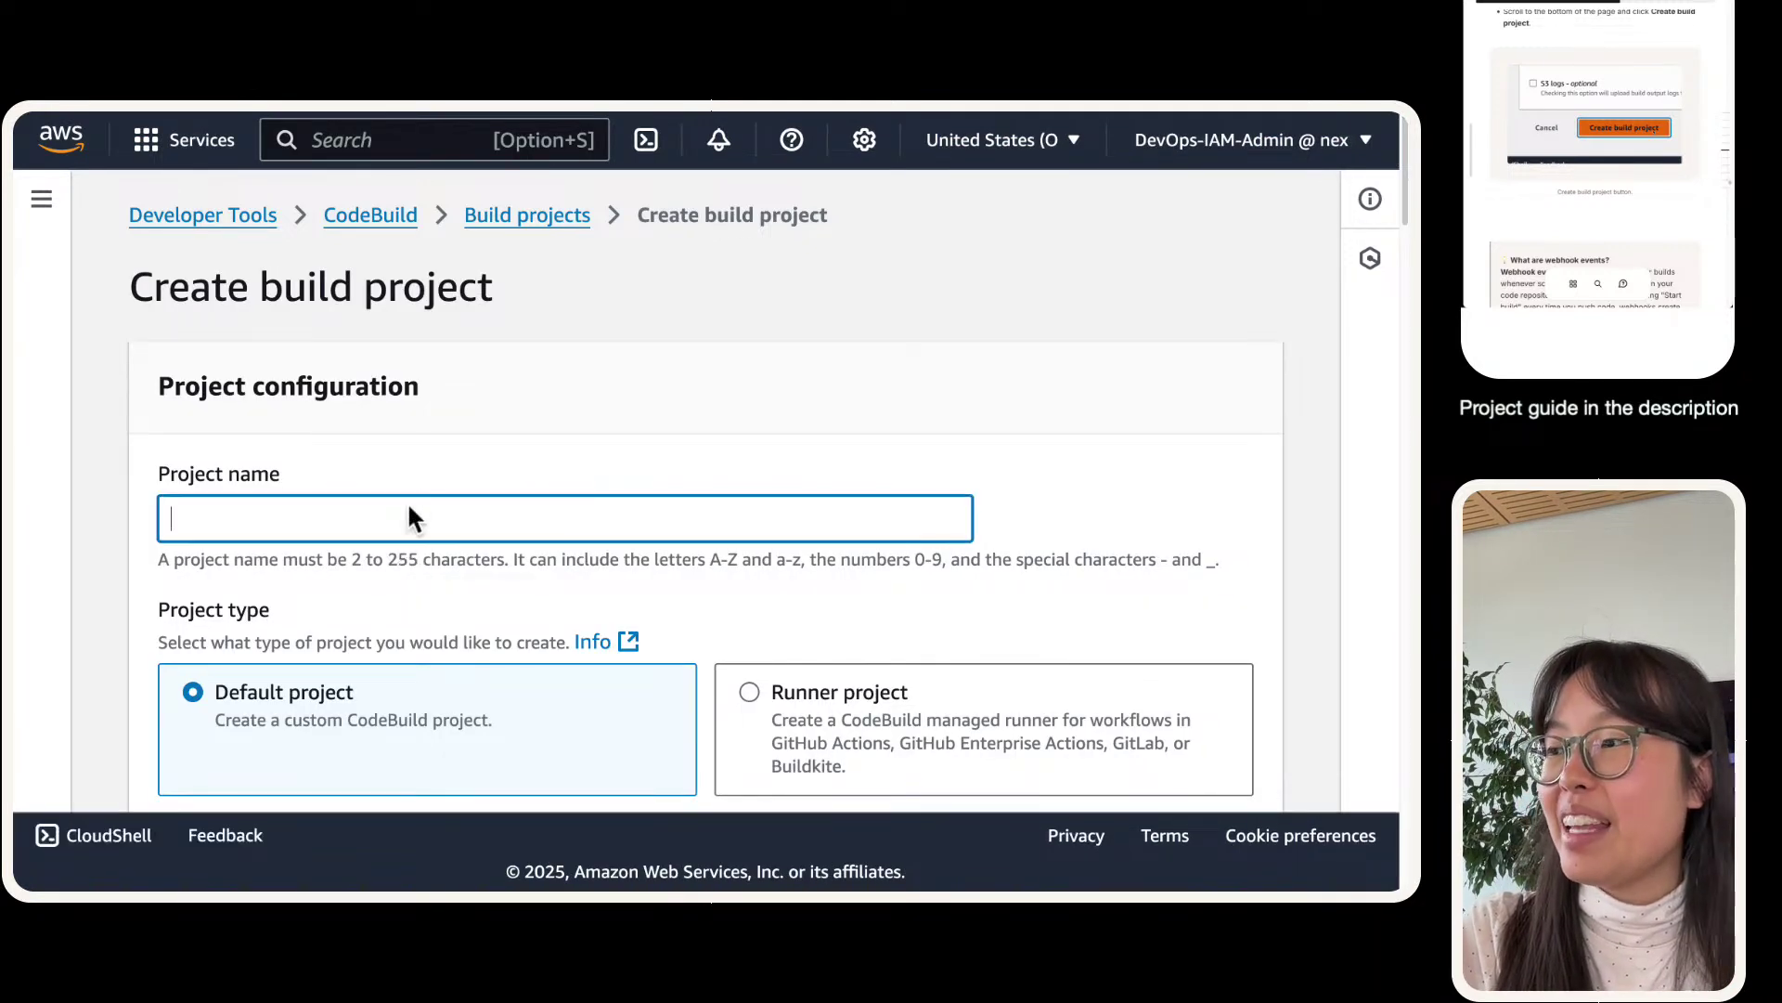
key("super+v")
left_click(317, 404)
- Set the source provider to GitHub with repository nextwork-web-project
scroll(336, 406, "down", 1)
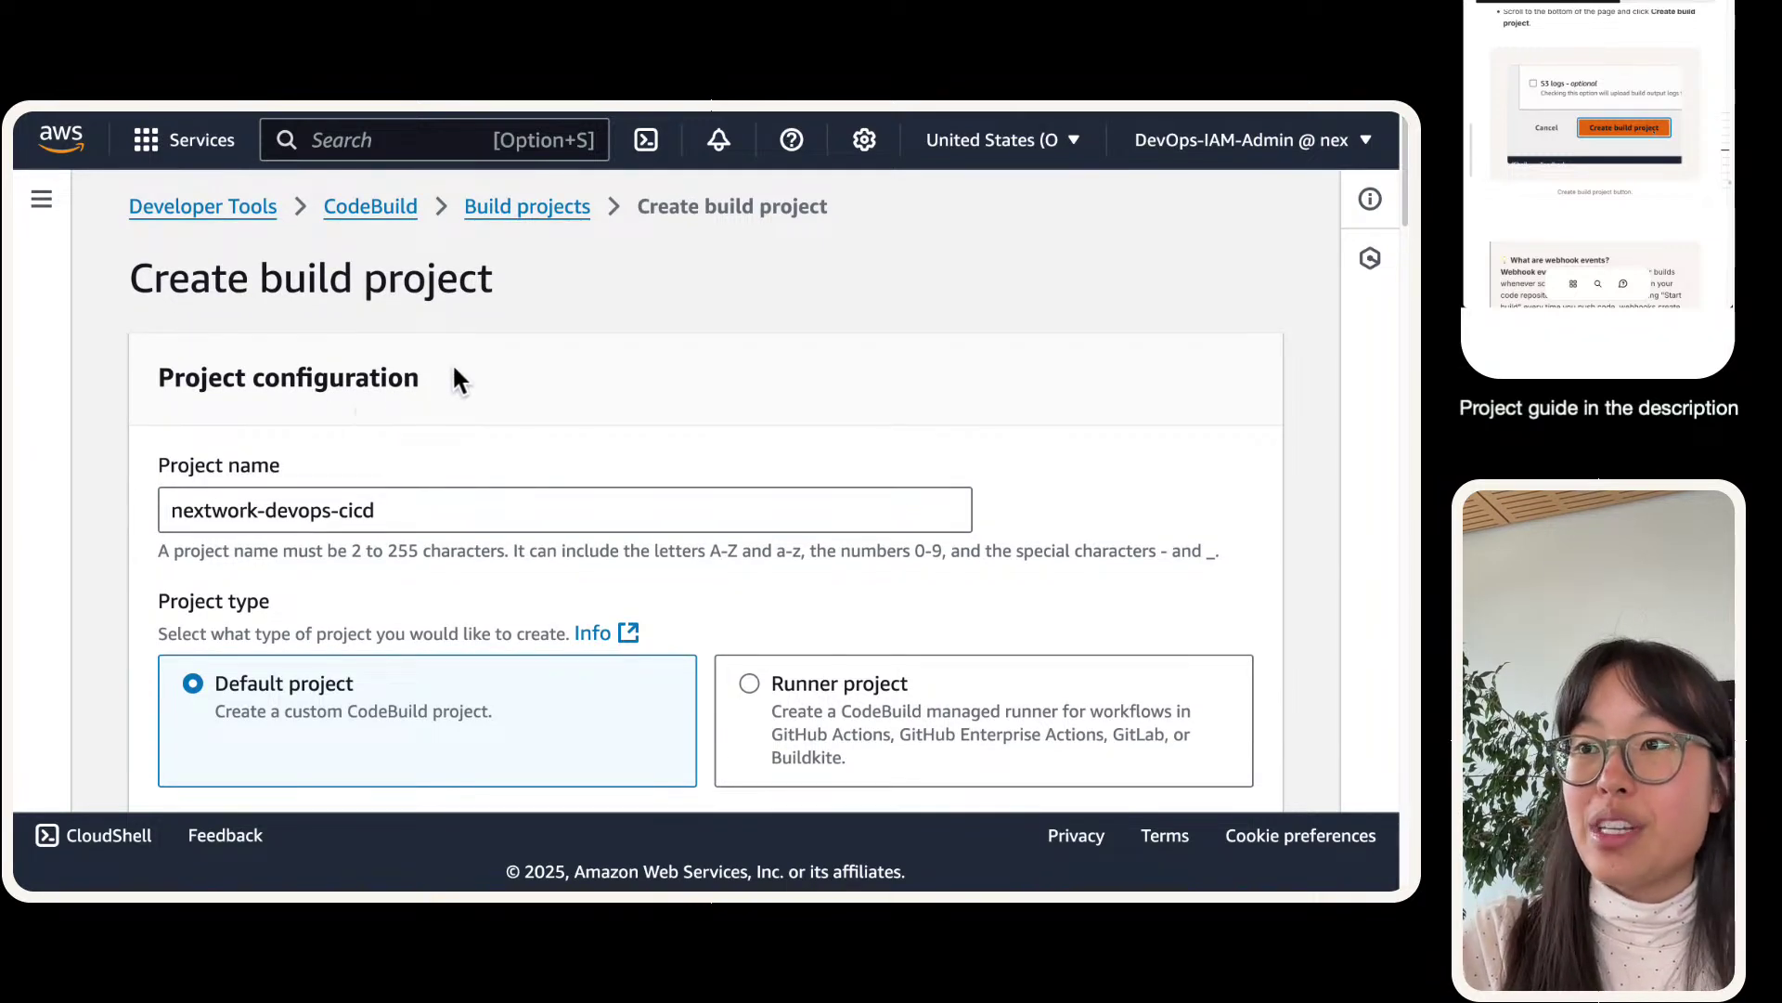
scroll(454, 371, "down", 5)
scroll(423, 464, "down", 4)
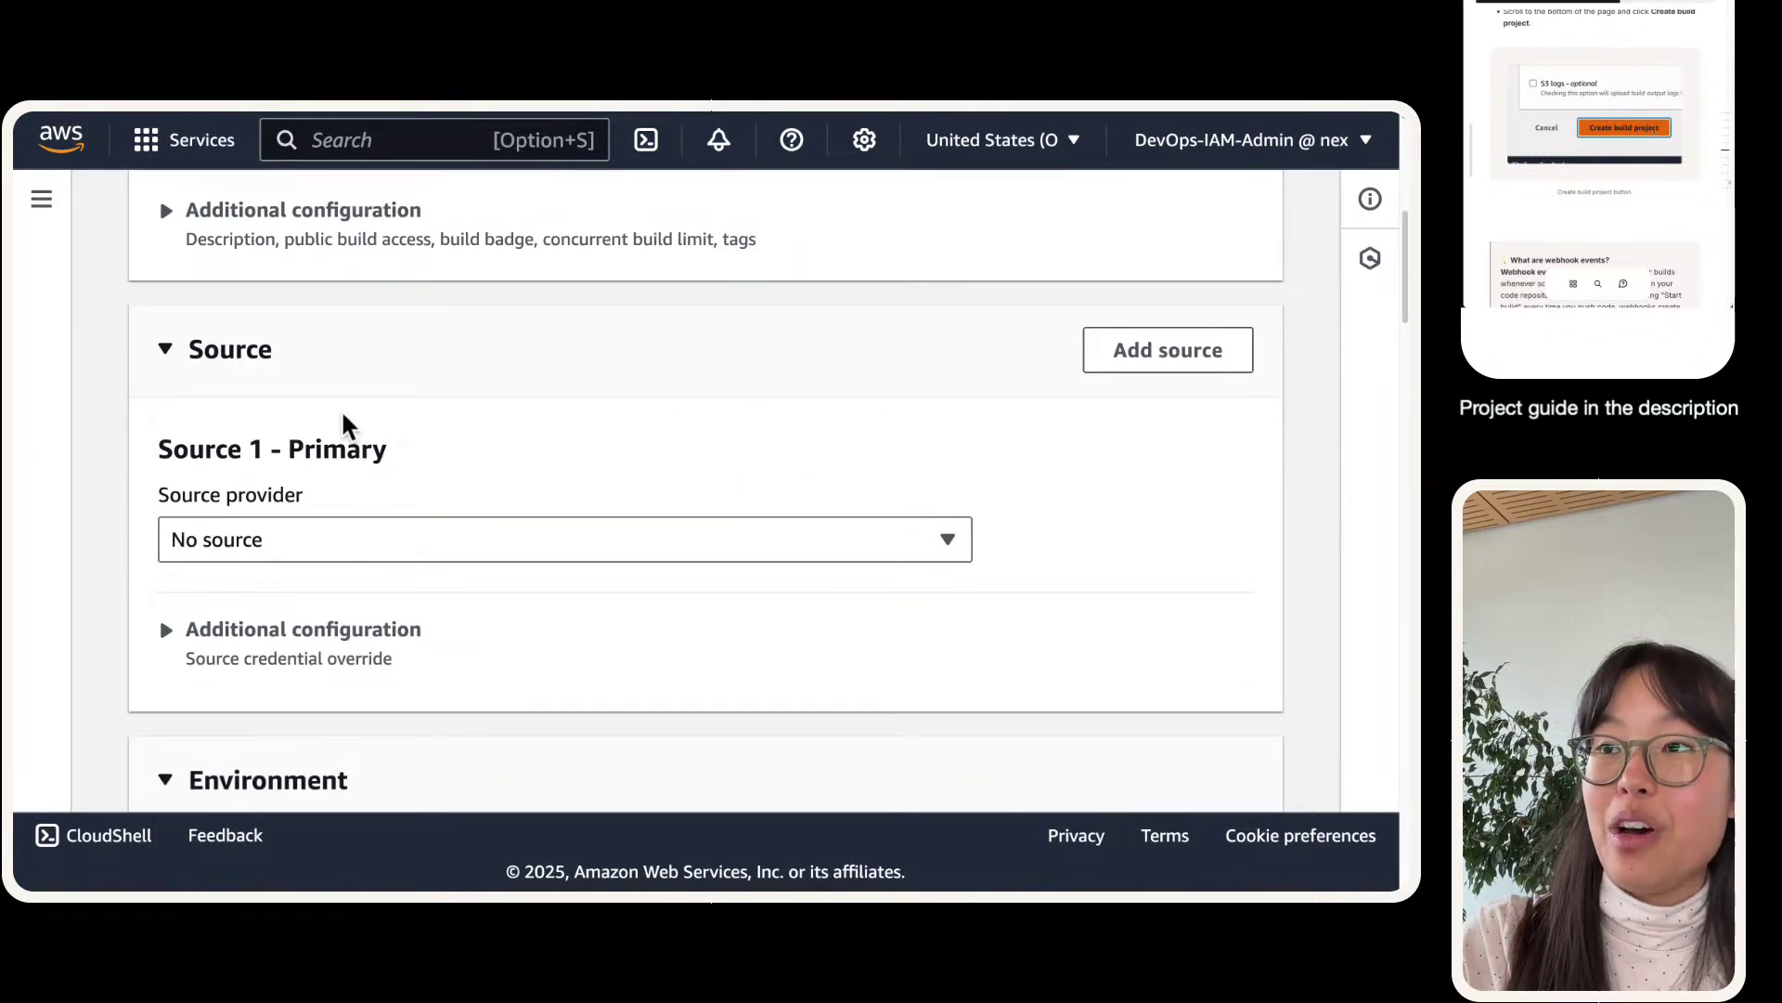
scroll(343, 425, "up", 5)
scroll(399, 520, "down", 5)
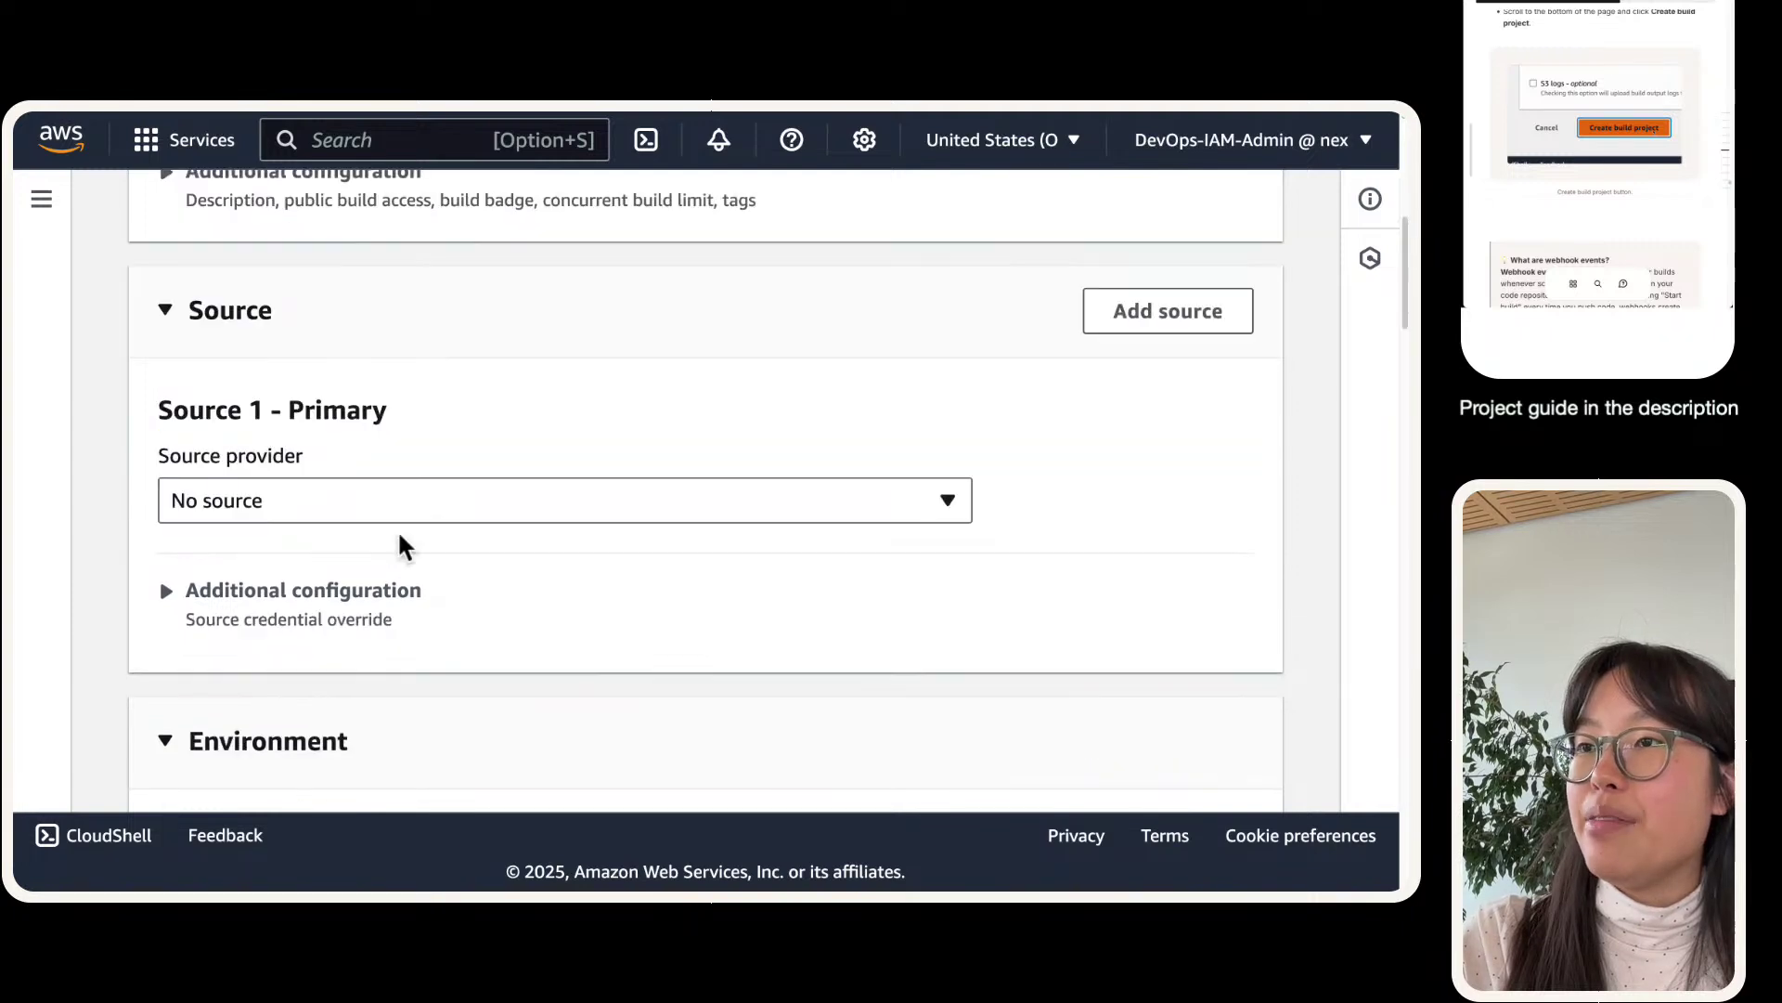
left_click(390, 497)
left_click(267, 601)
scroll(390, 536, "down", 3)
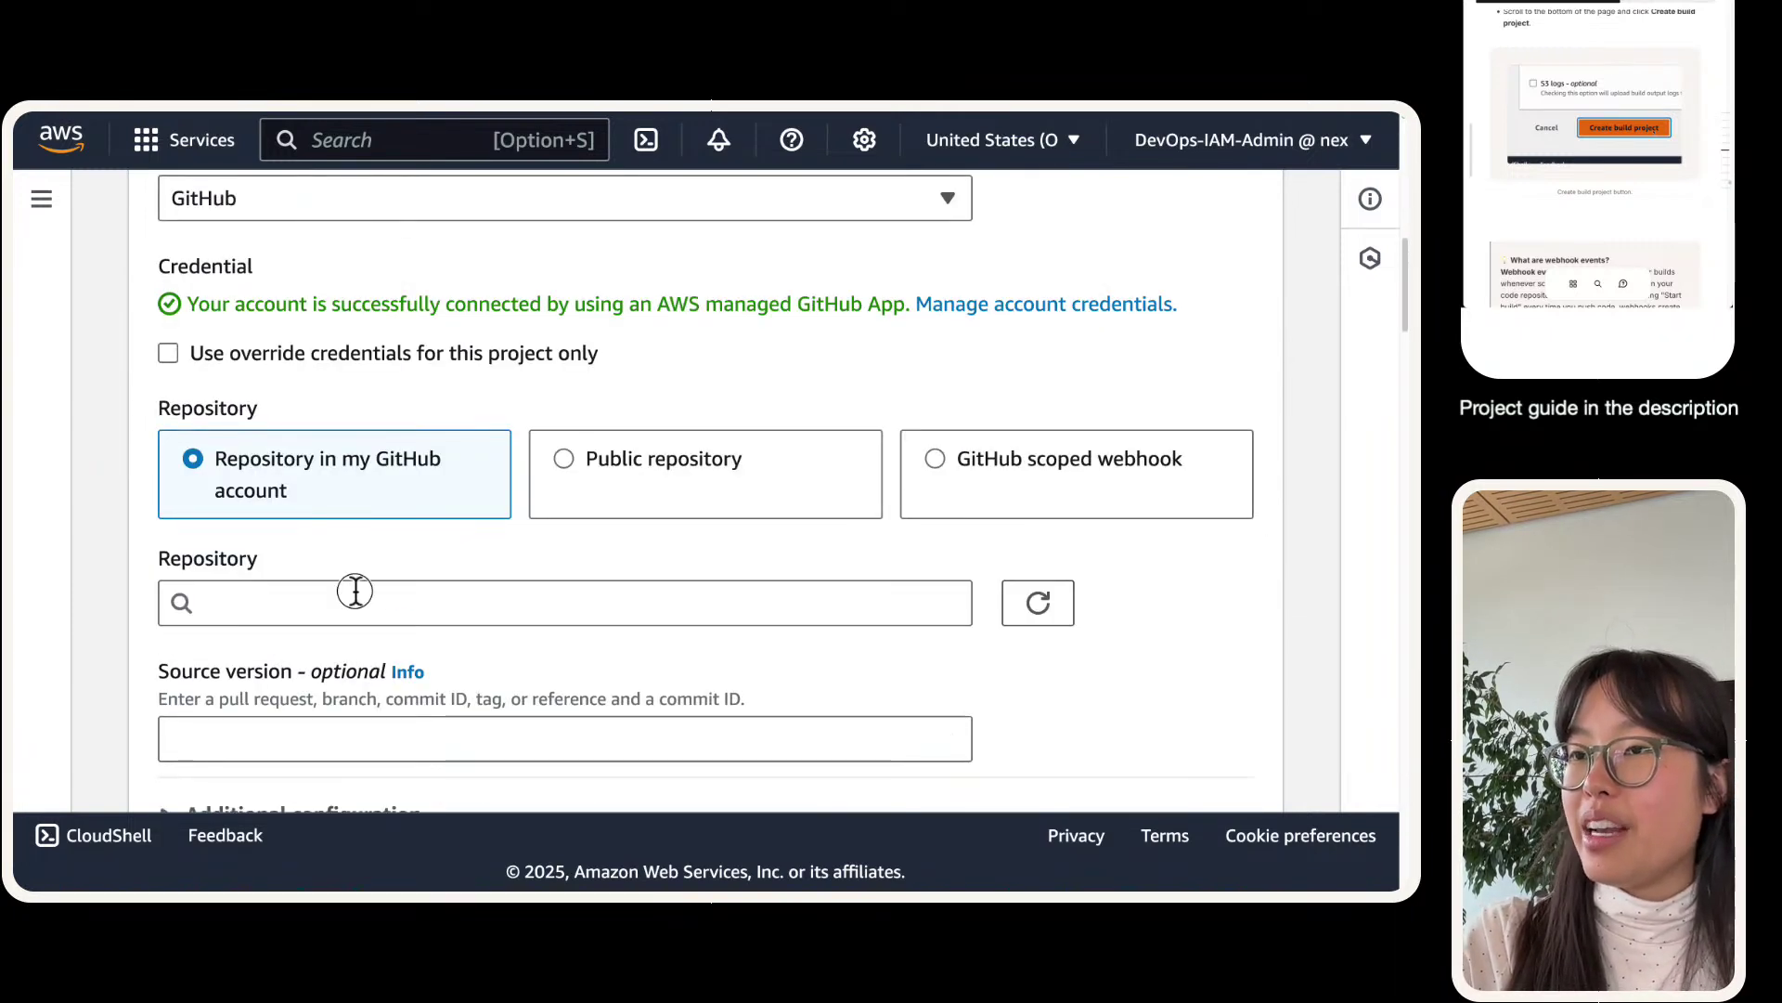
left_click(355, 590)
left_click(381, 524)
- Choose the corretto8 Amazon Linux build image and use a buildspec file
scroll(139, 445, "down", 5)
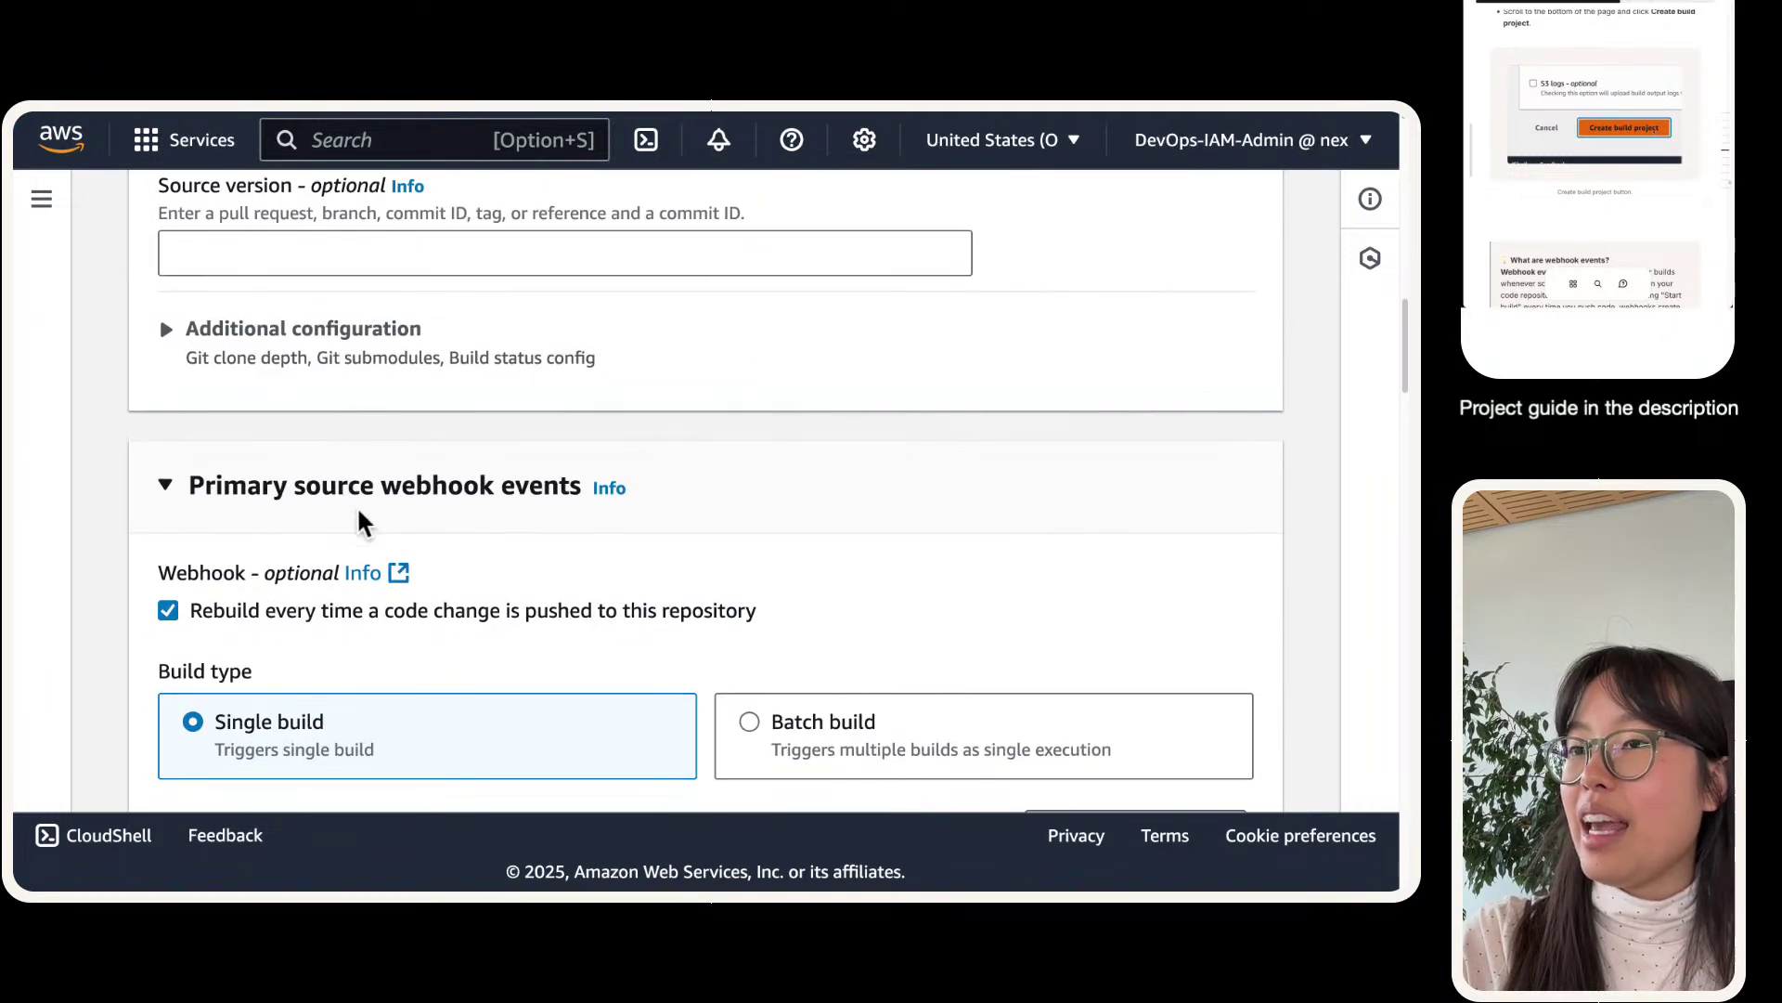
scroll(362, 522, "down", 2)
scroll(175, 616, "down", 6)
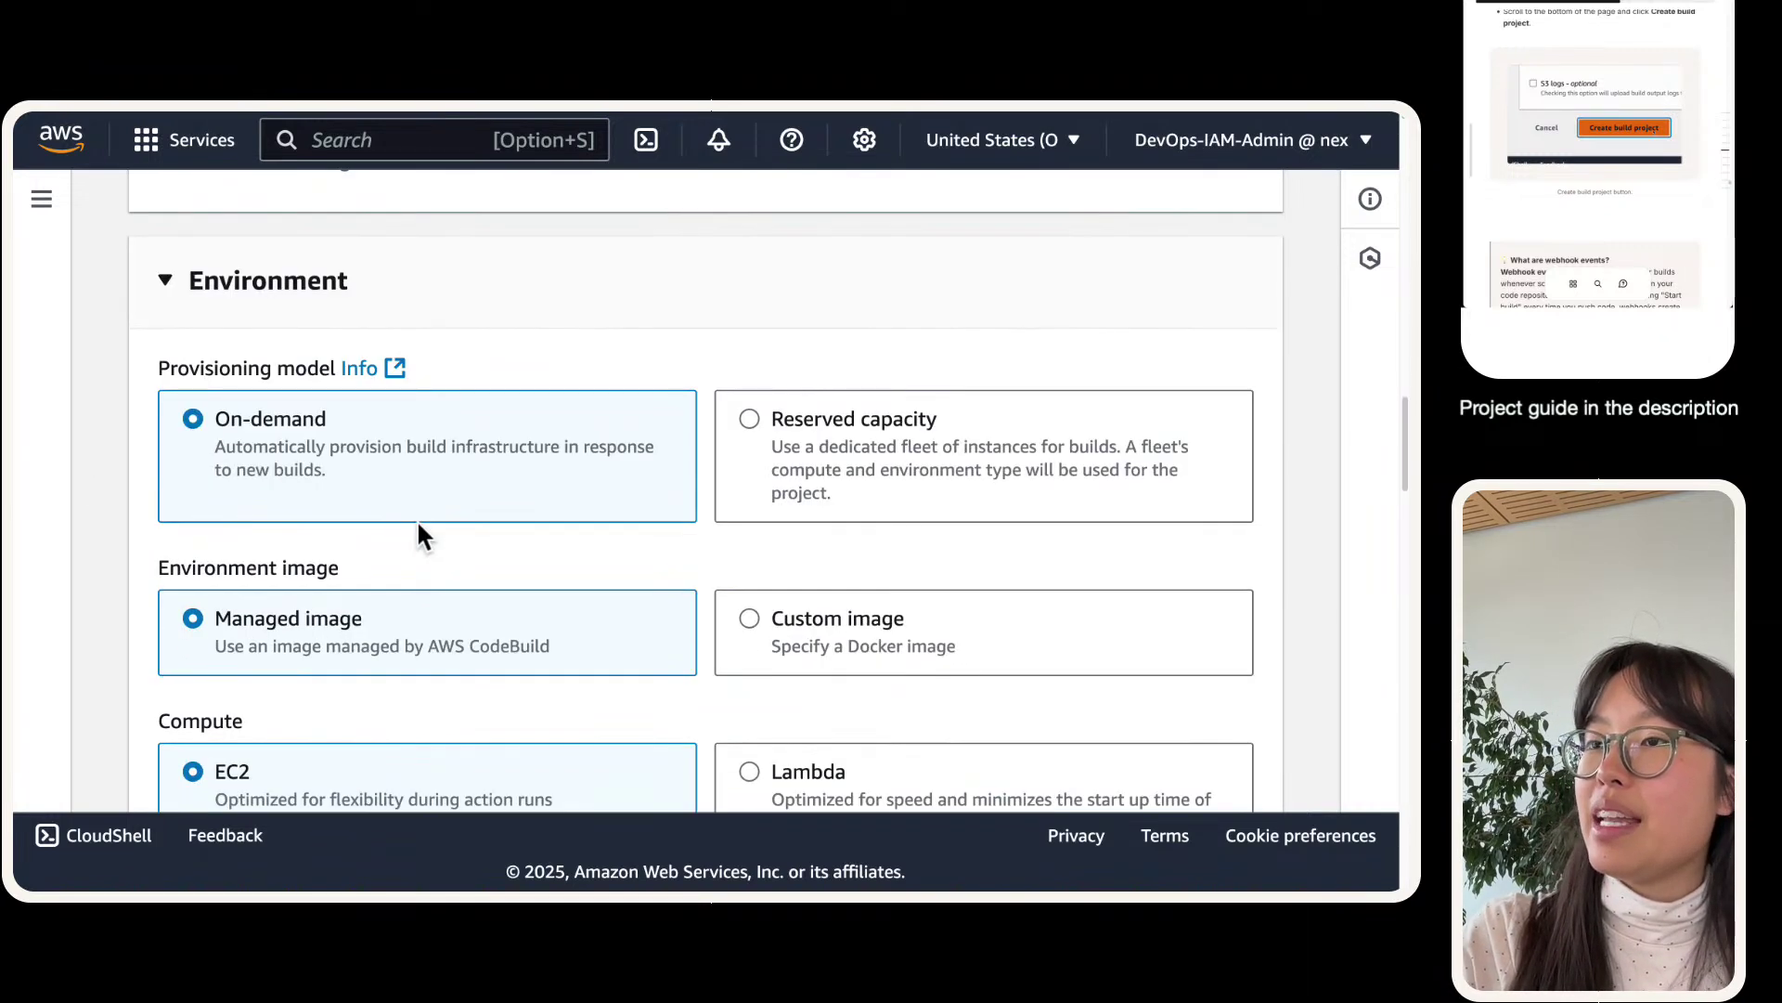
scroll(344, 464, "down", 8)
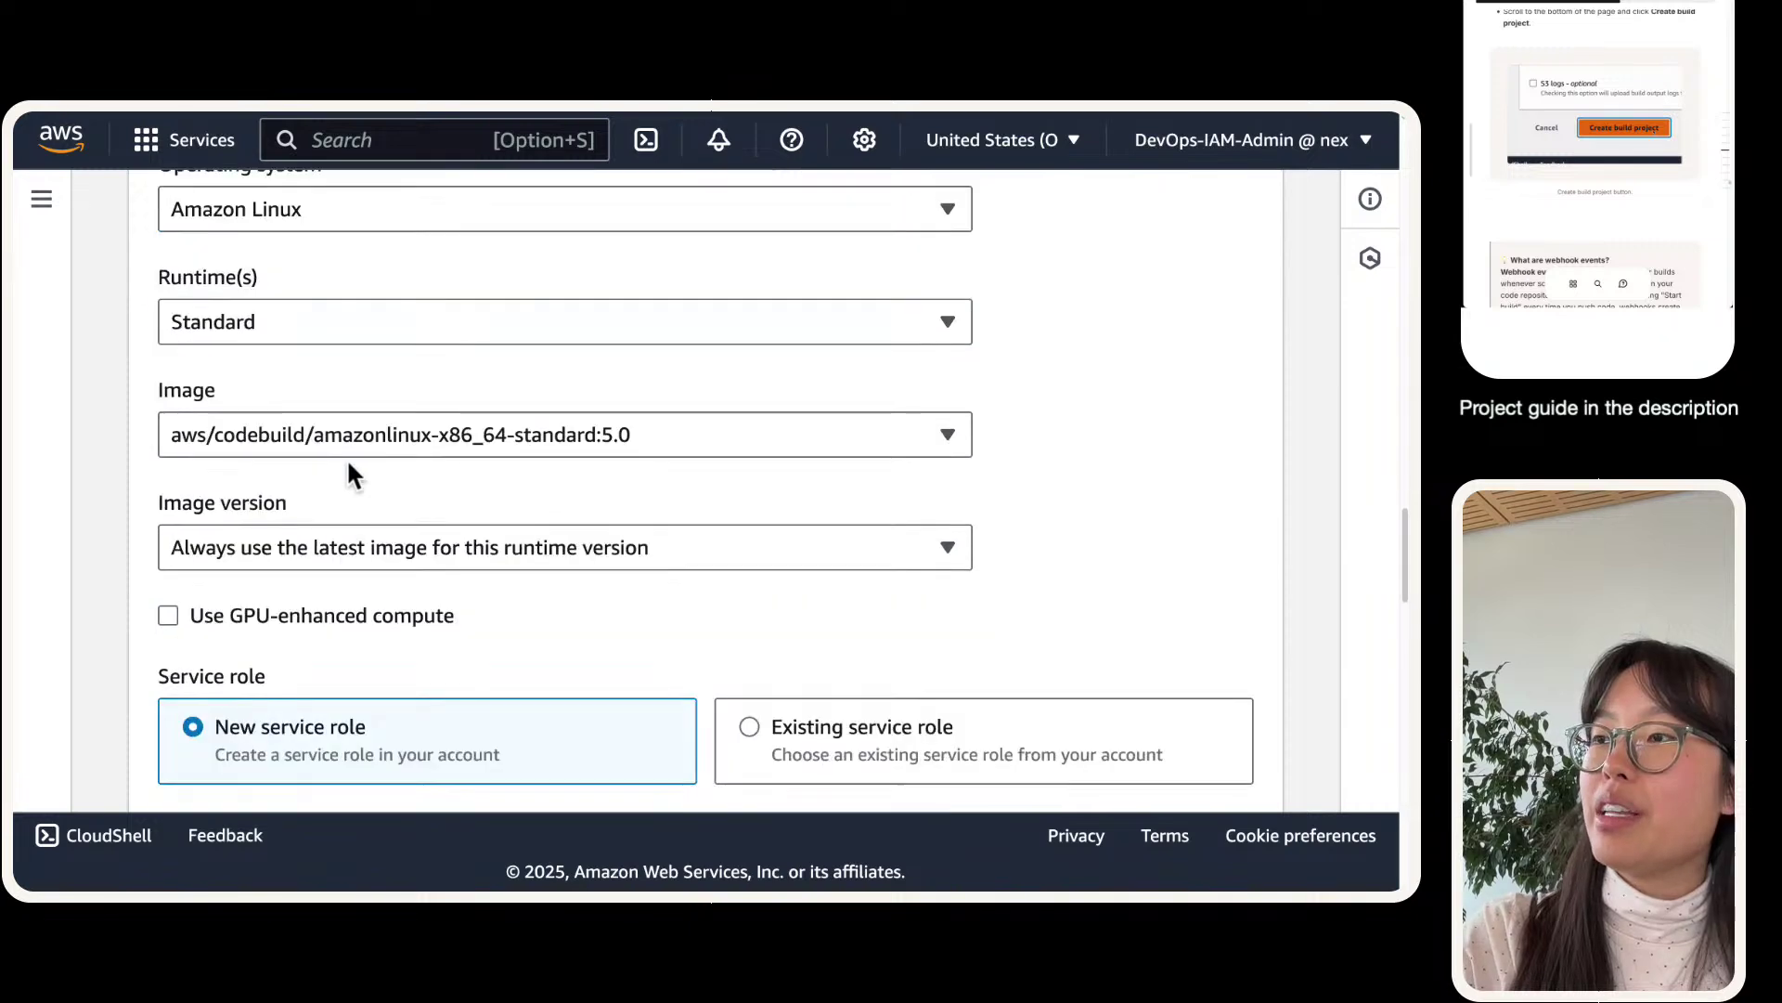
left_click(577, 449)
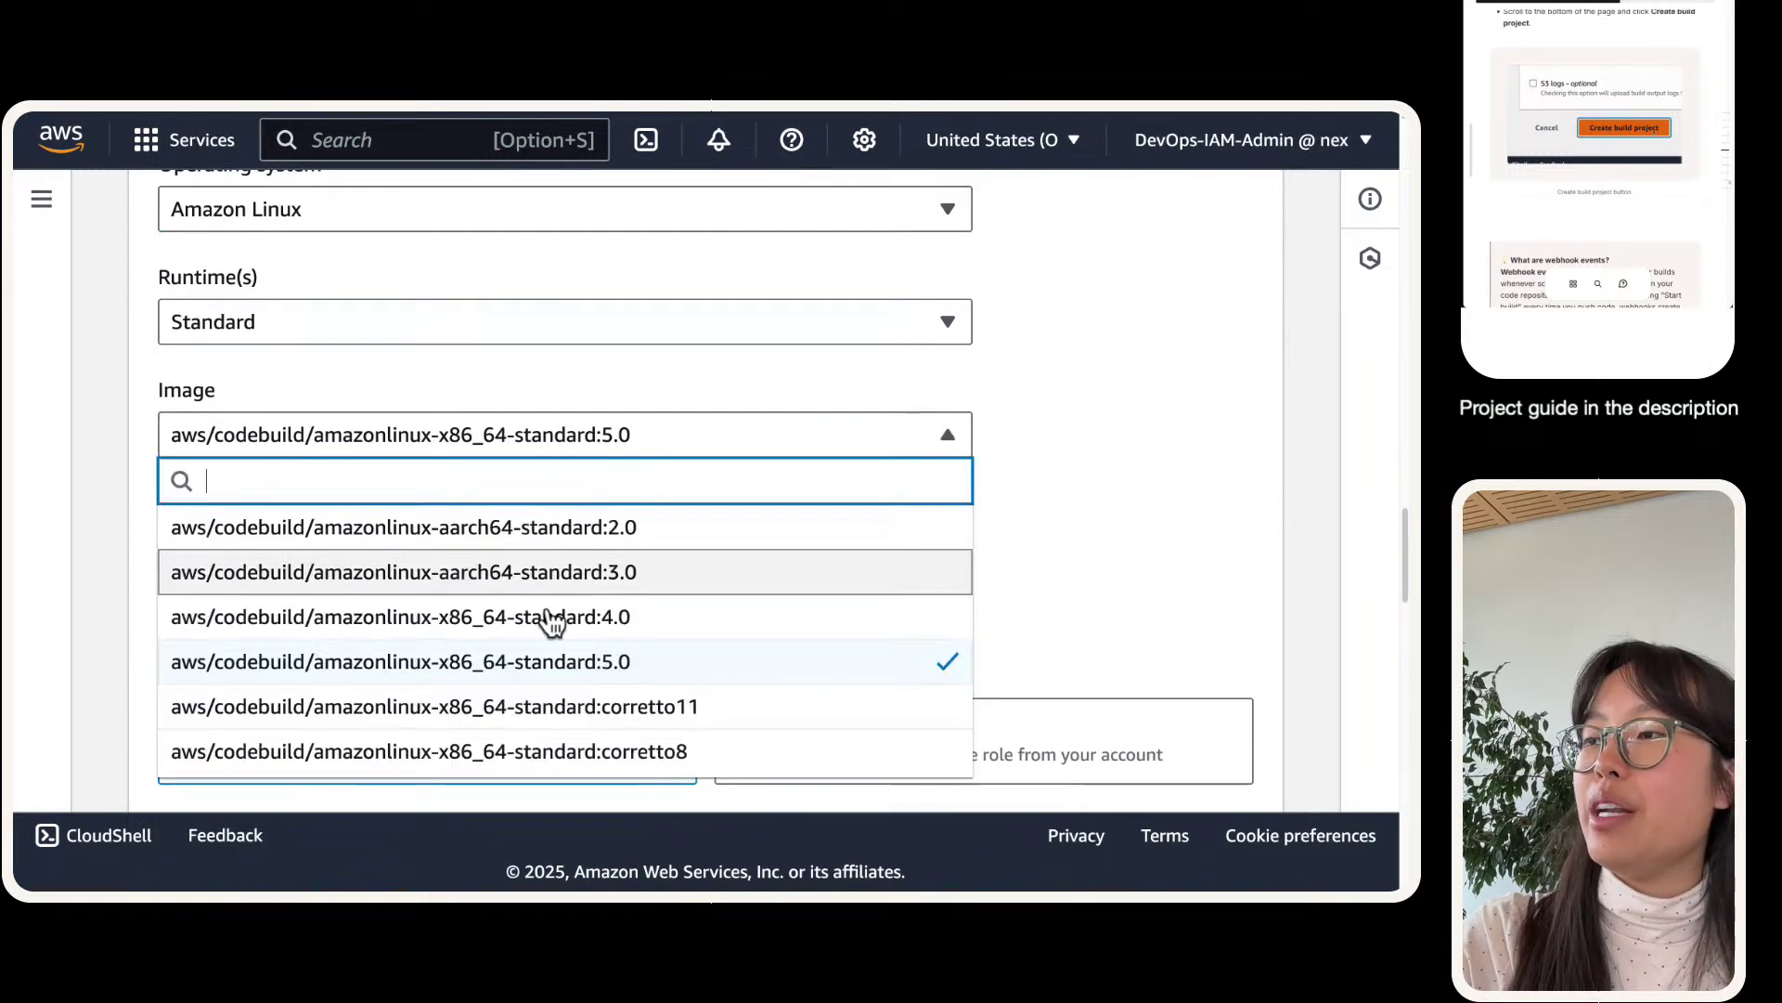
left_click(546, 752)
scroll(438, 401, "down", 4)
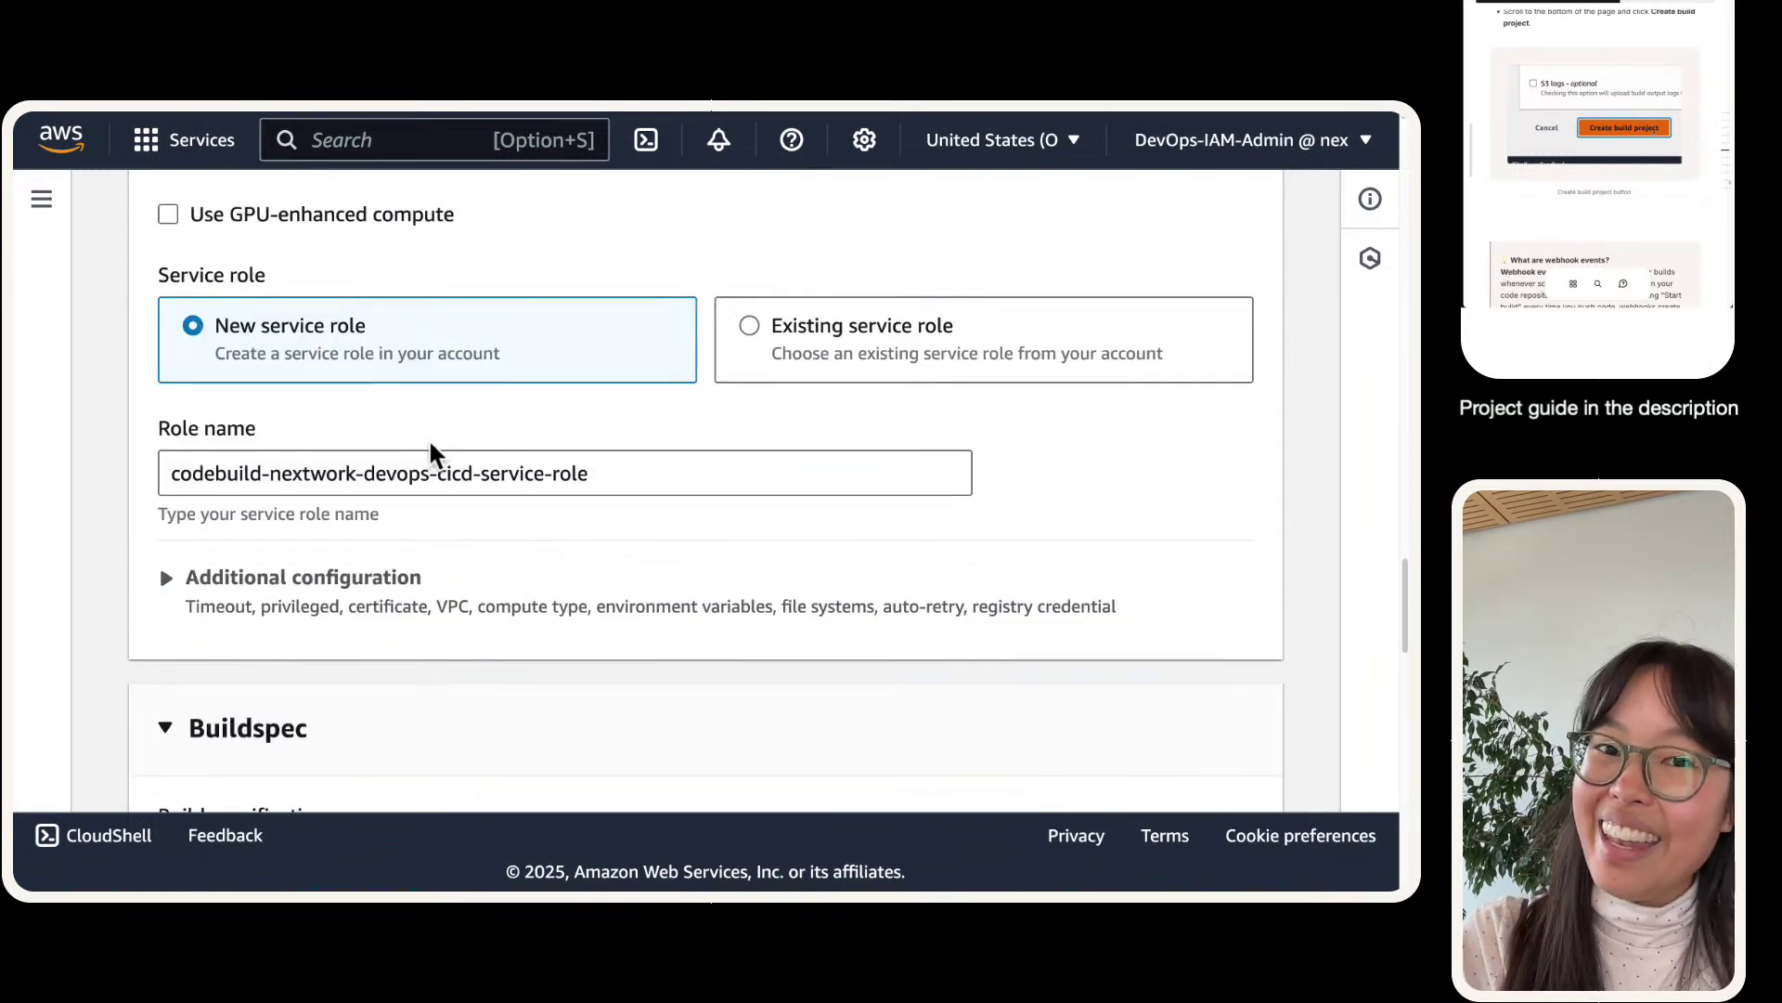
scroll(435, 404, "down", 4)
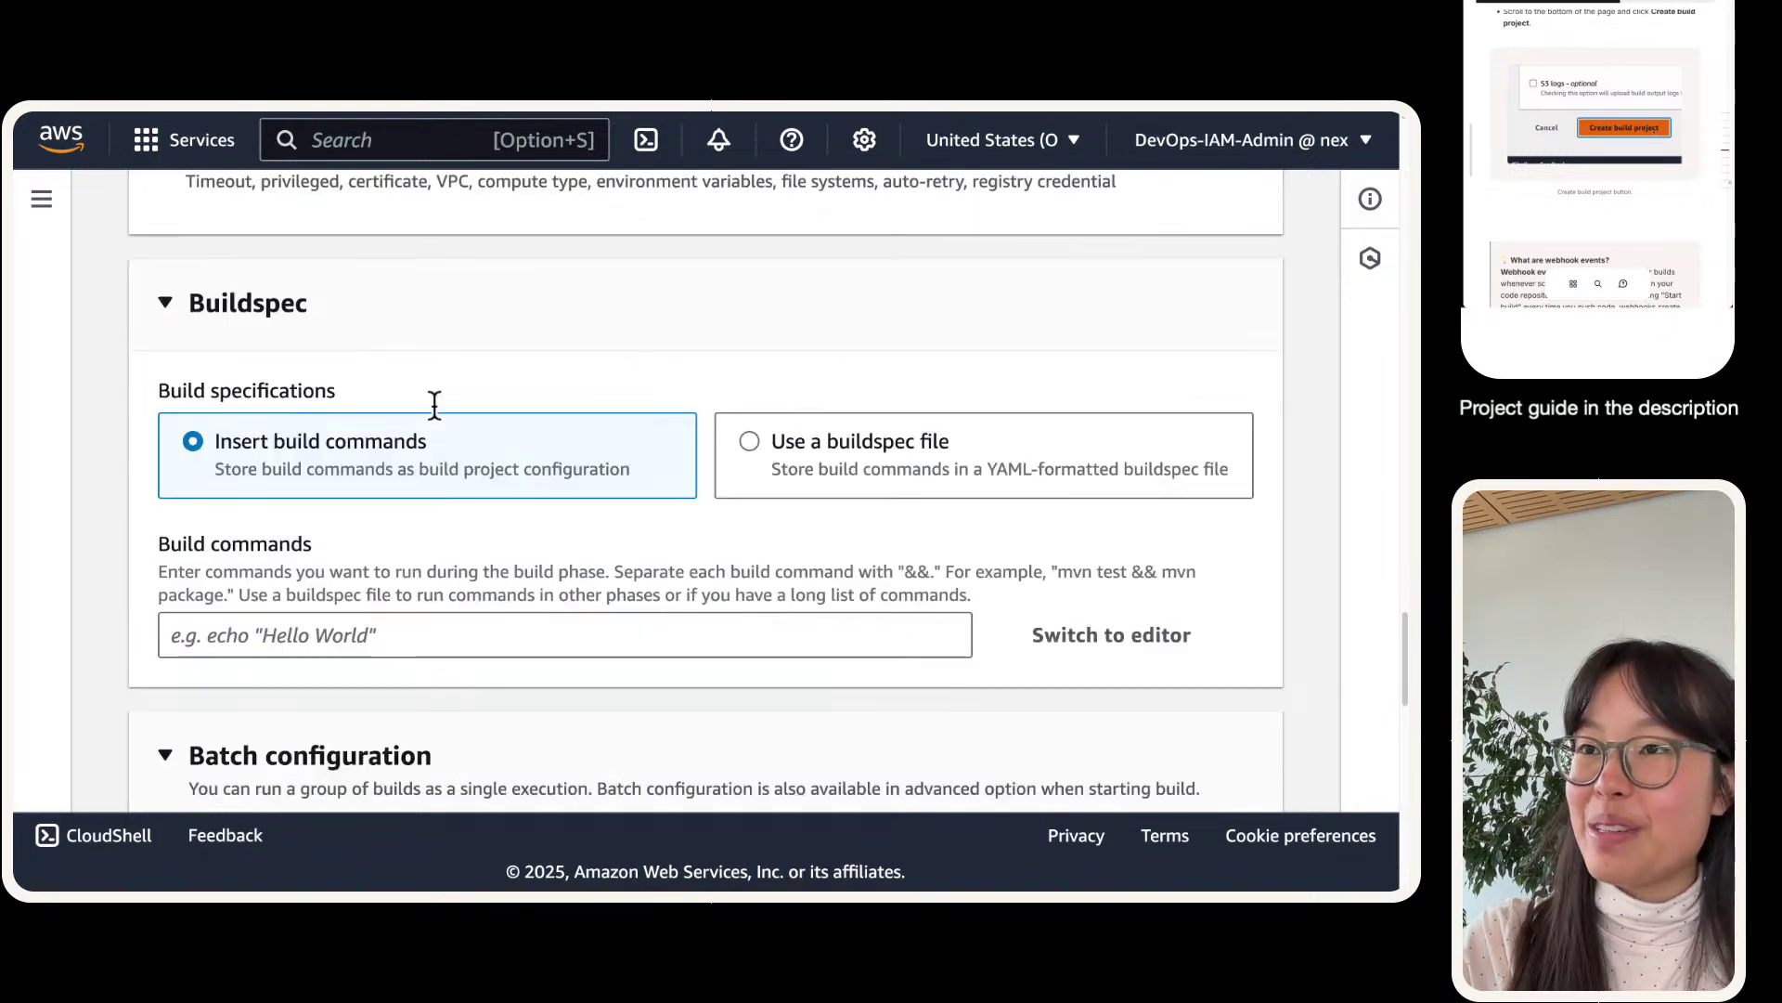
scroll(435, 404, "down", 2)
scroll(430, 399, "up", 2)
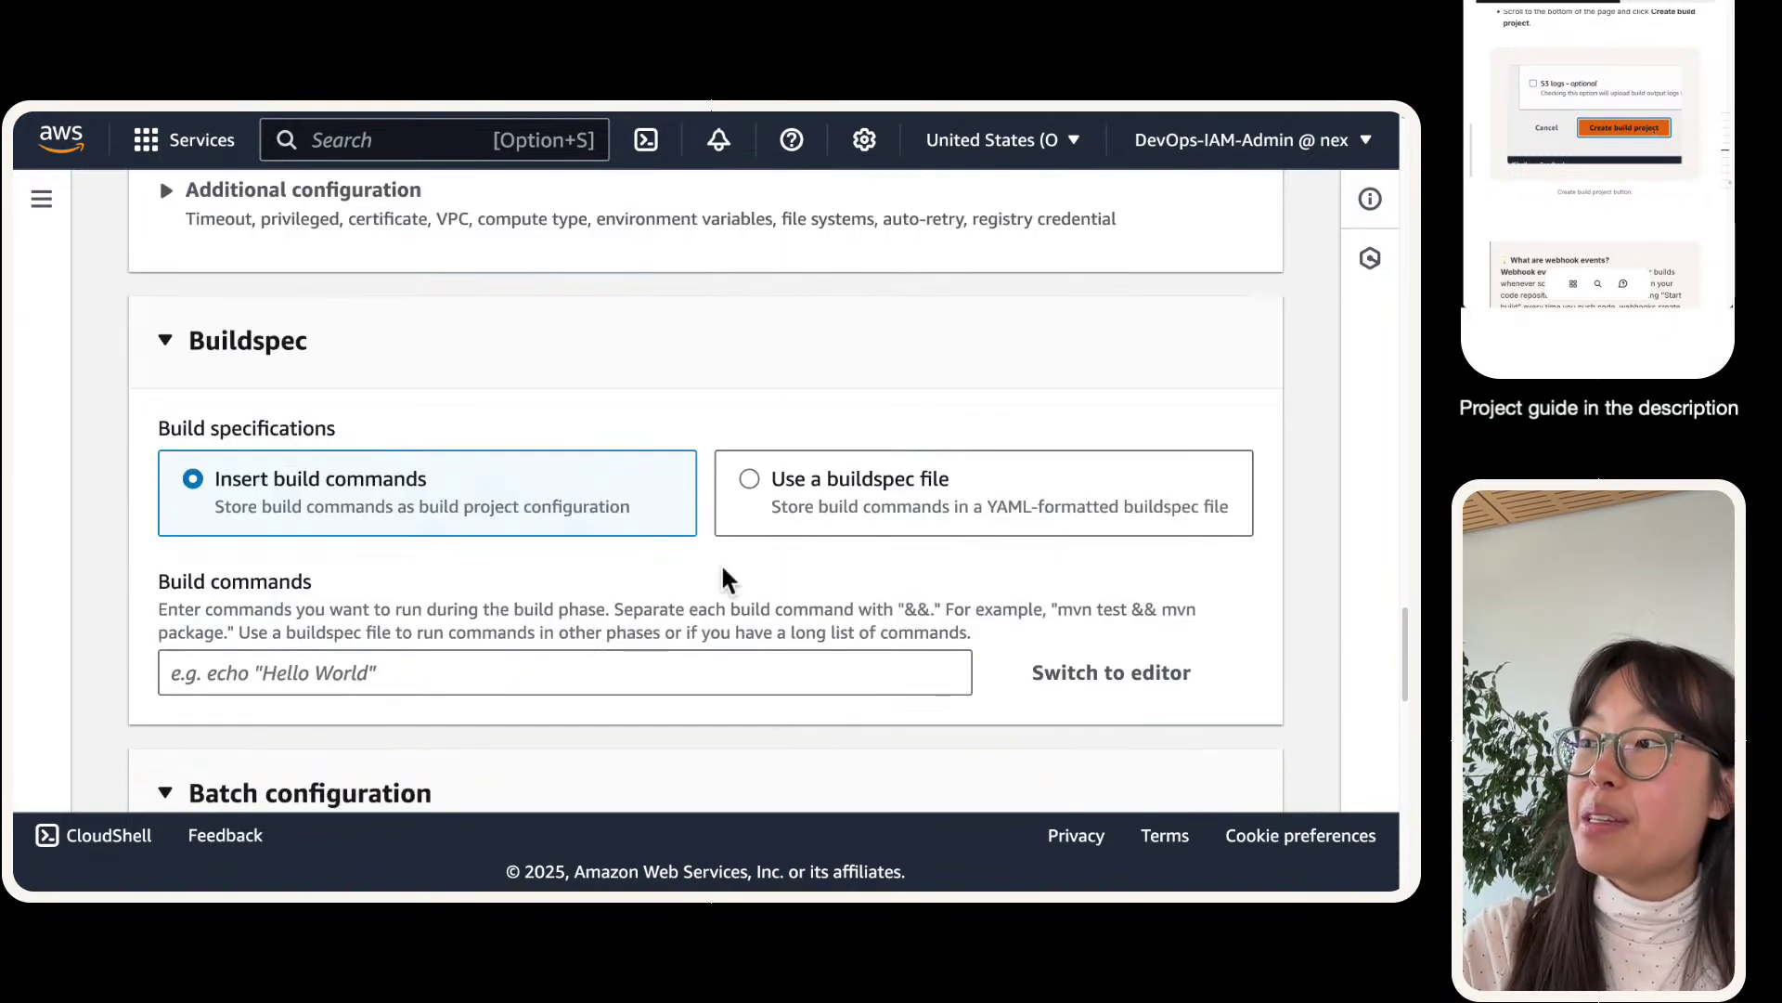
left_click(748, 480)
scroll(557, 483, "down", 10)
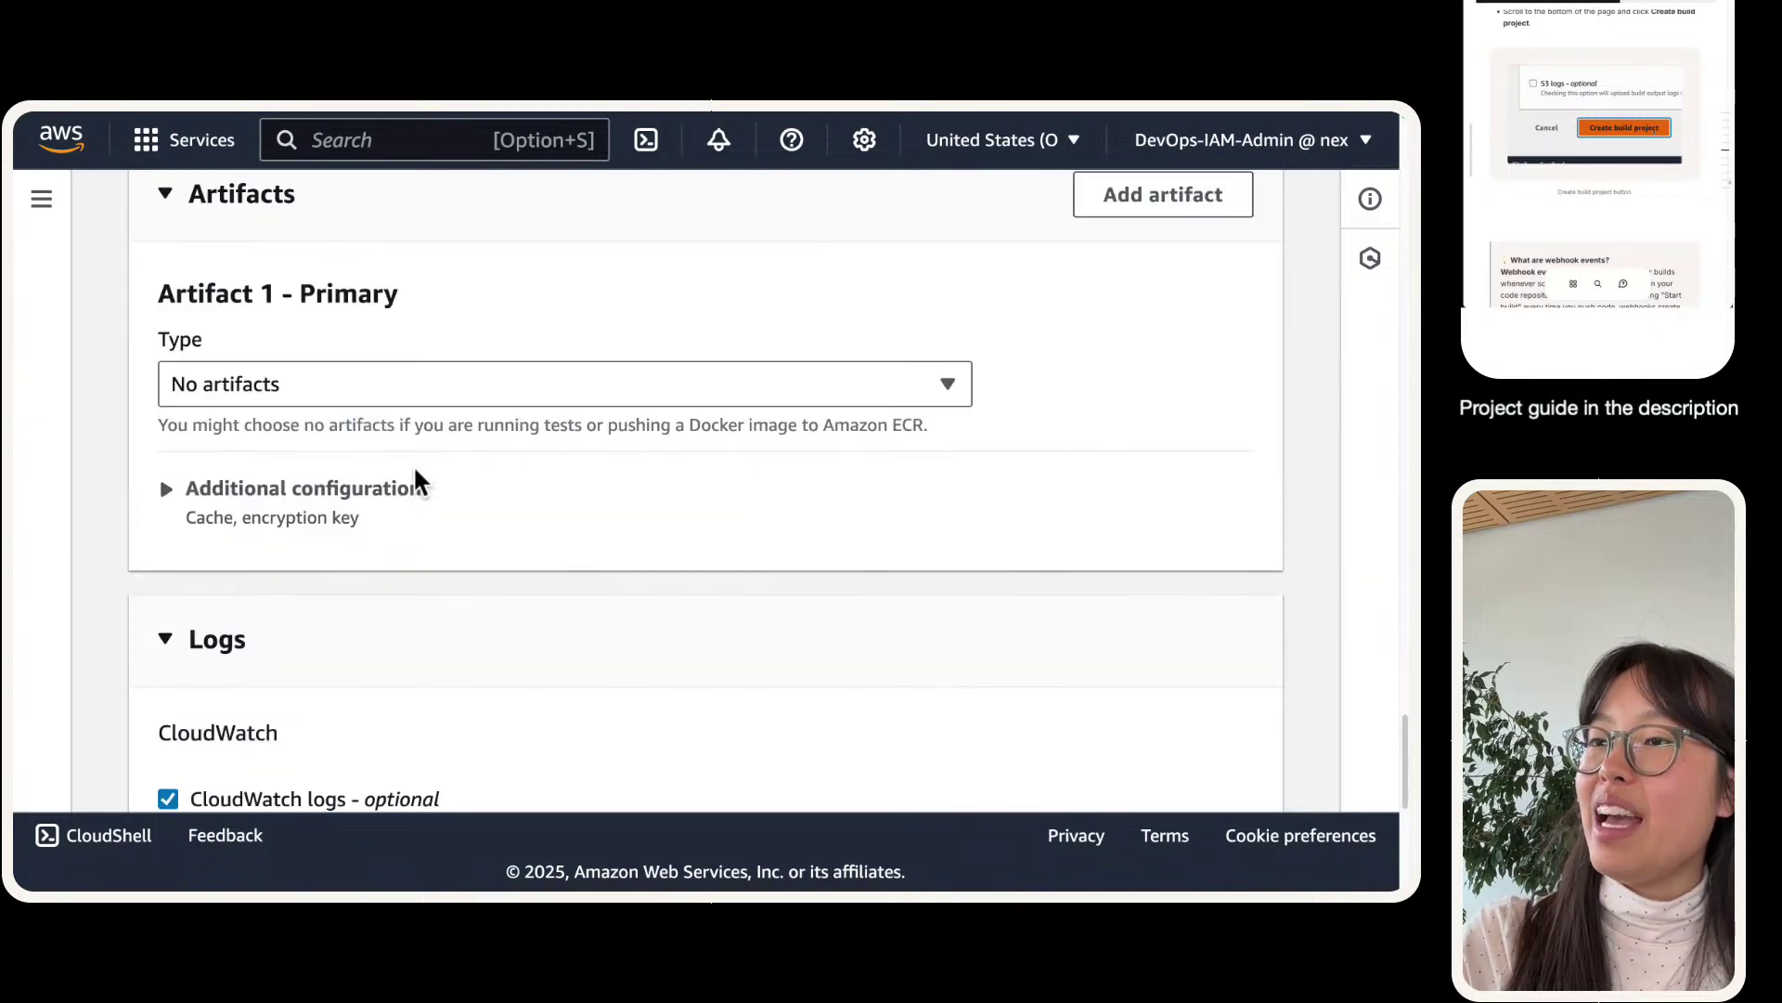
- Store build artifacts in the project's nextwork-devops-cicd S3 bucket, with semantic versioning left off
left_click(346, 385)
left_click(339, 428)
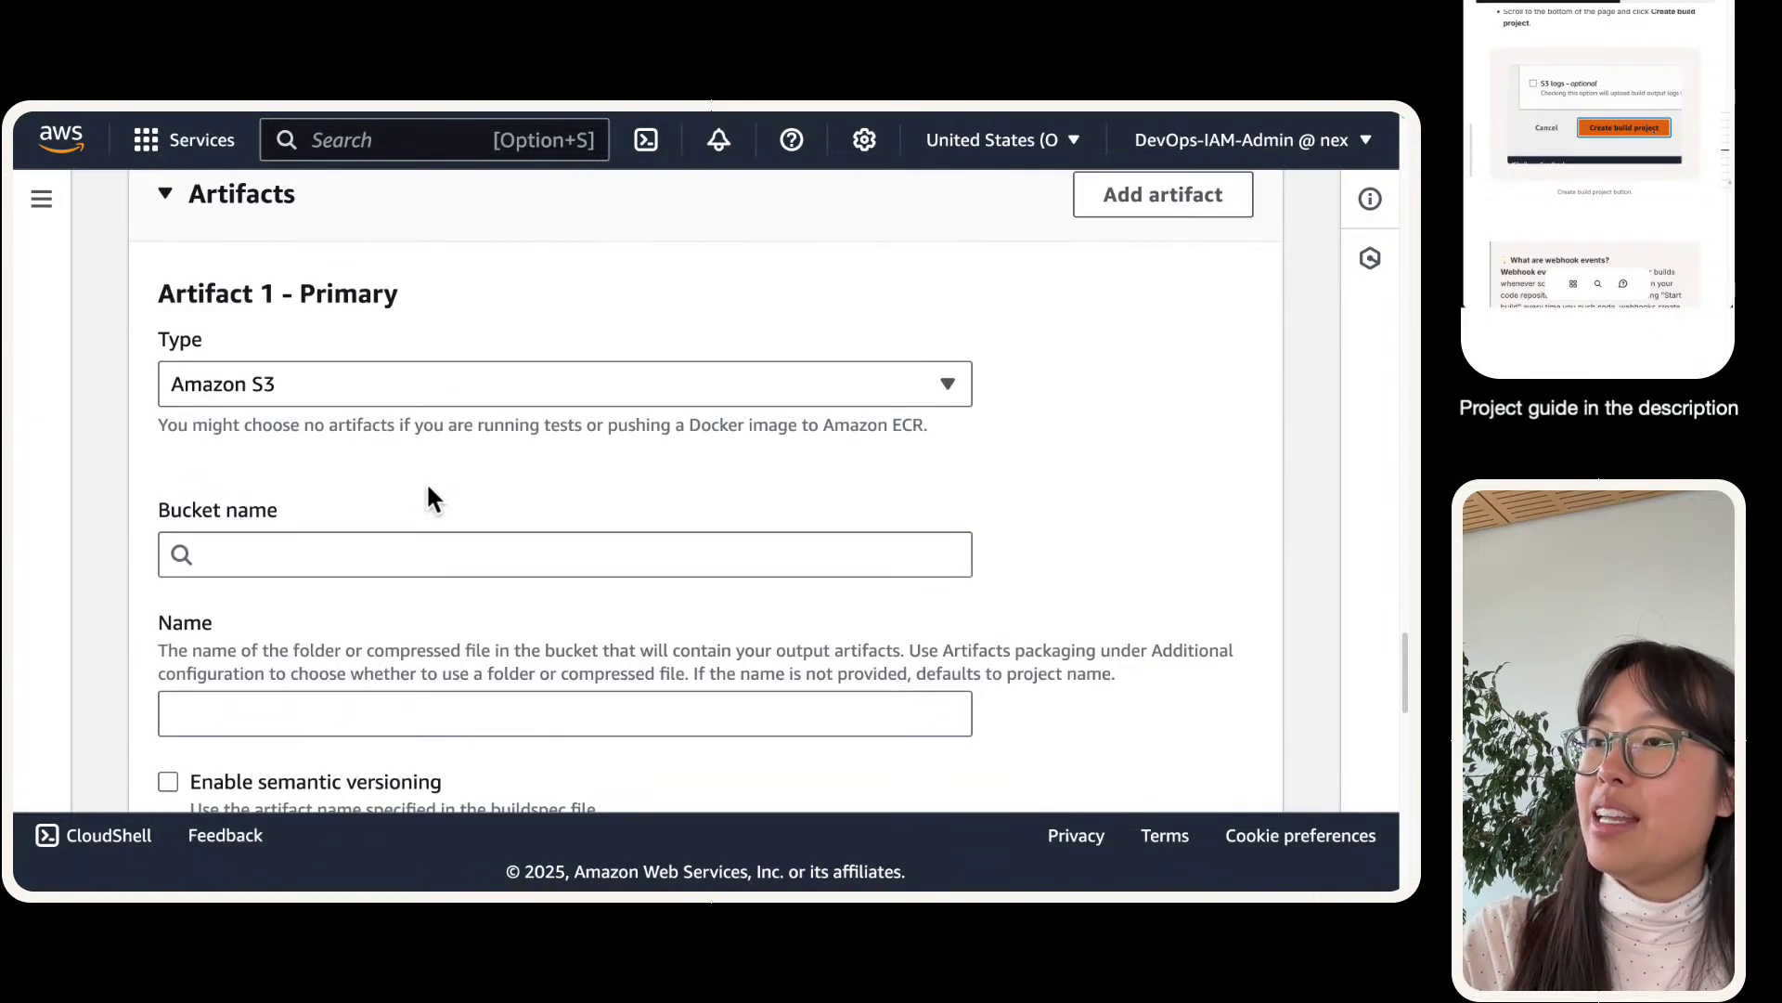
left_click(439, 554)
type("nextwork-devops-cicd")
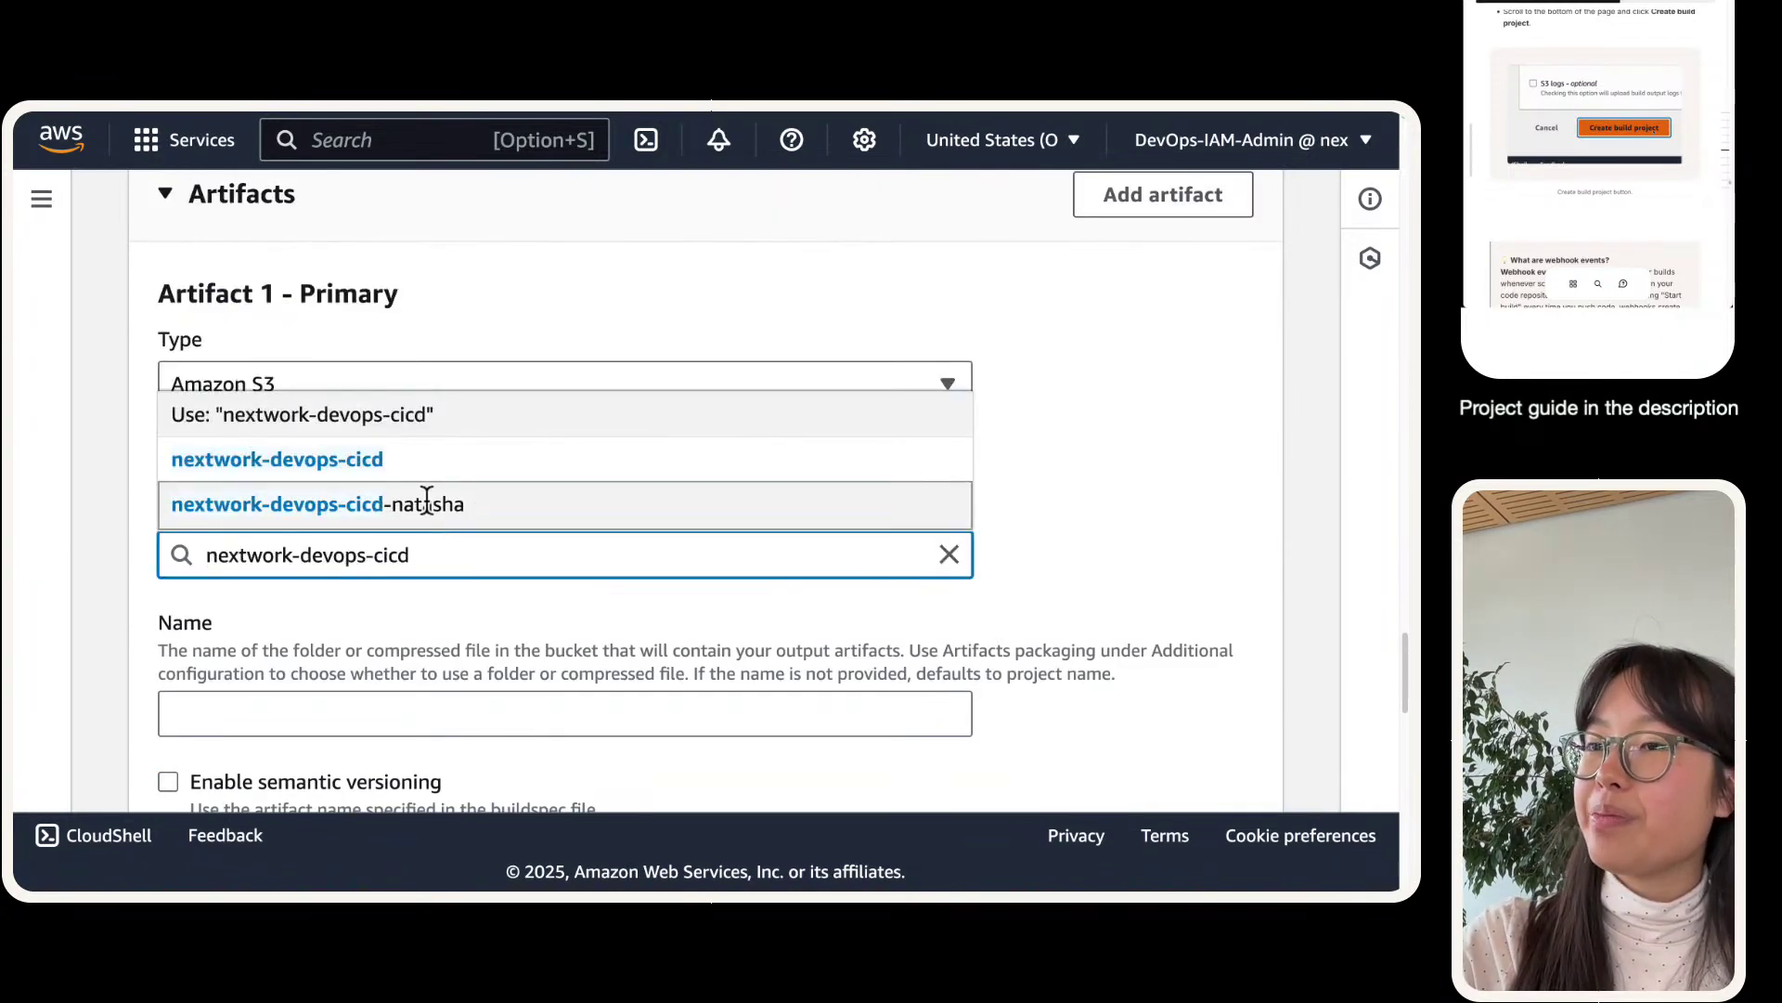
left_click(427, 501)
scroll(253, 594, "down", 2)
left_click(440, 677)
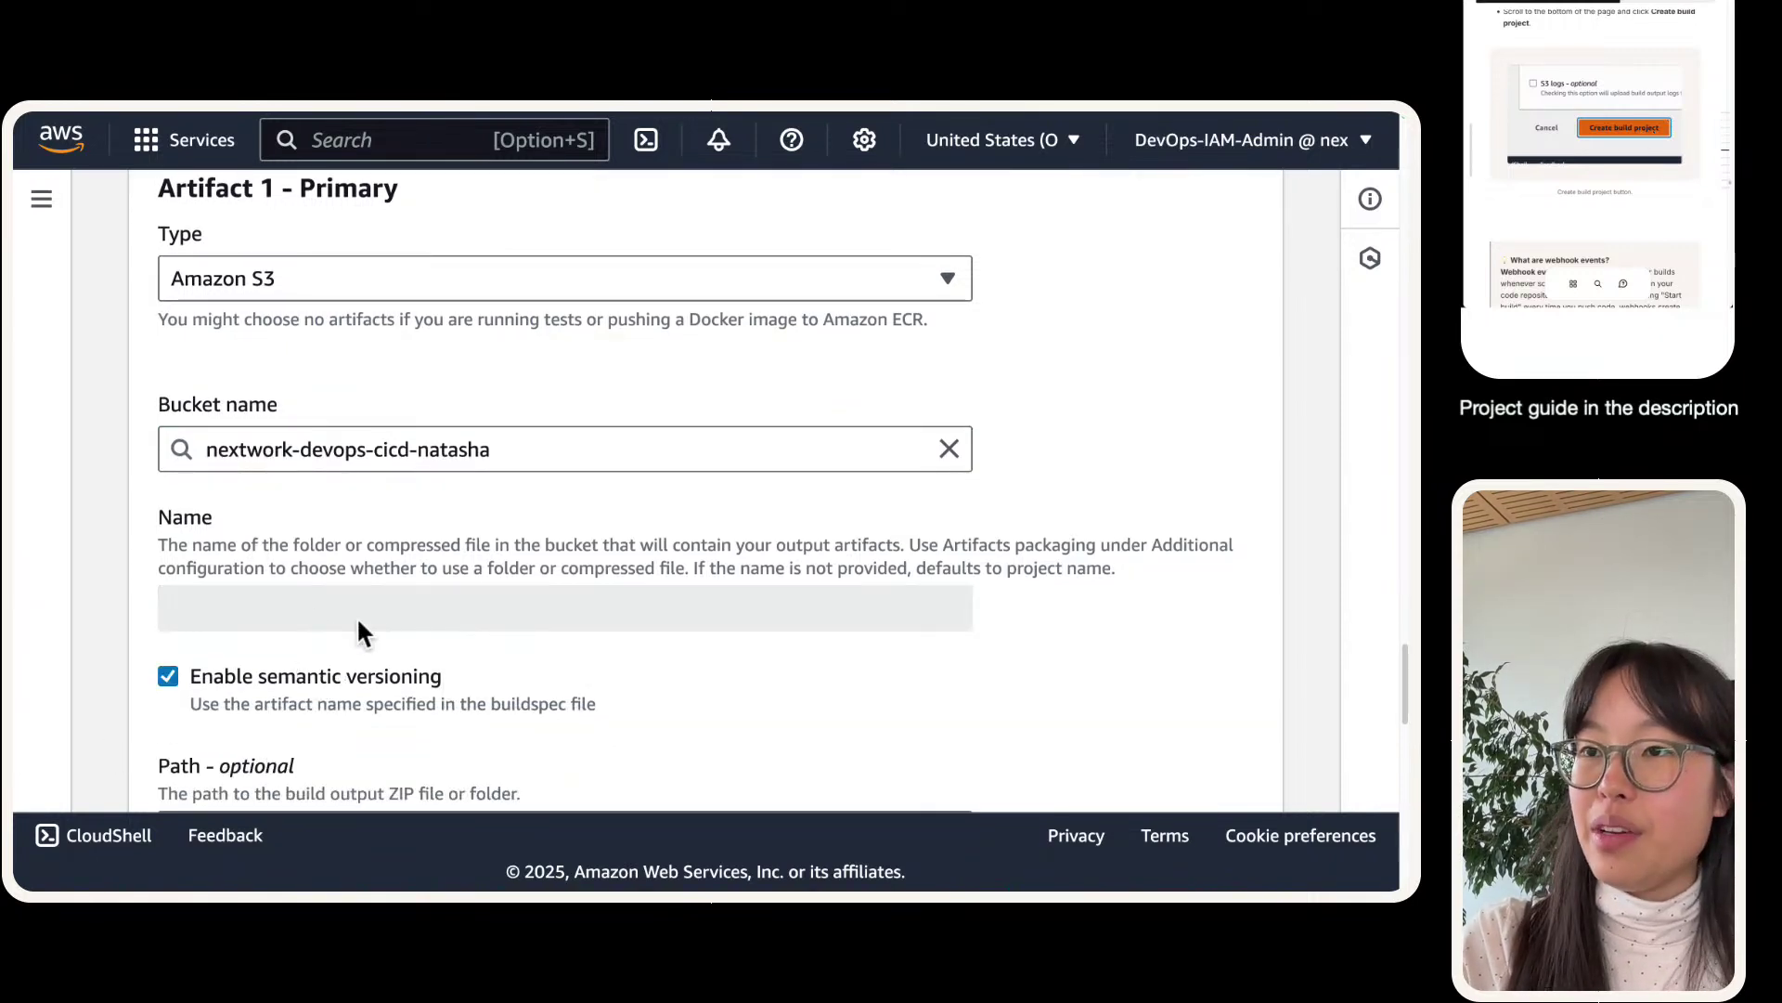
left_click(323, 677)
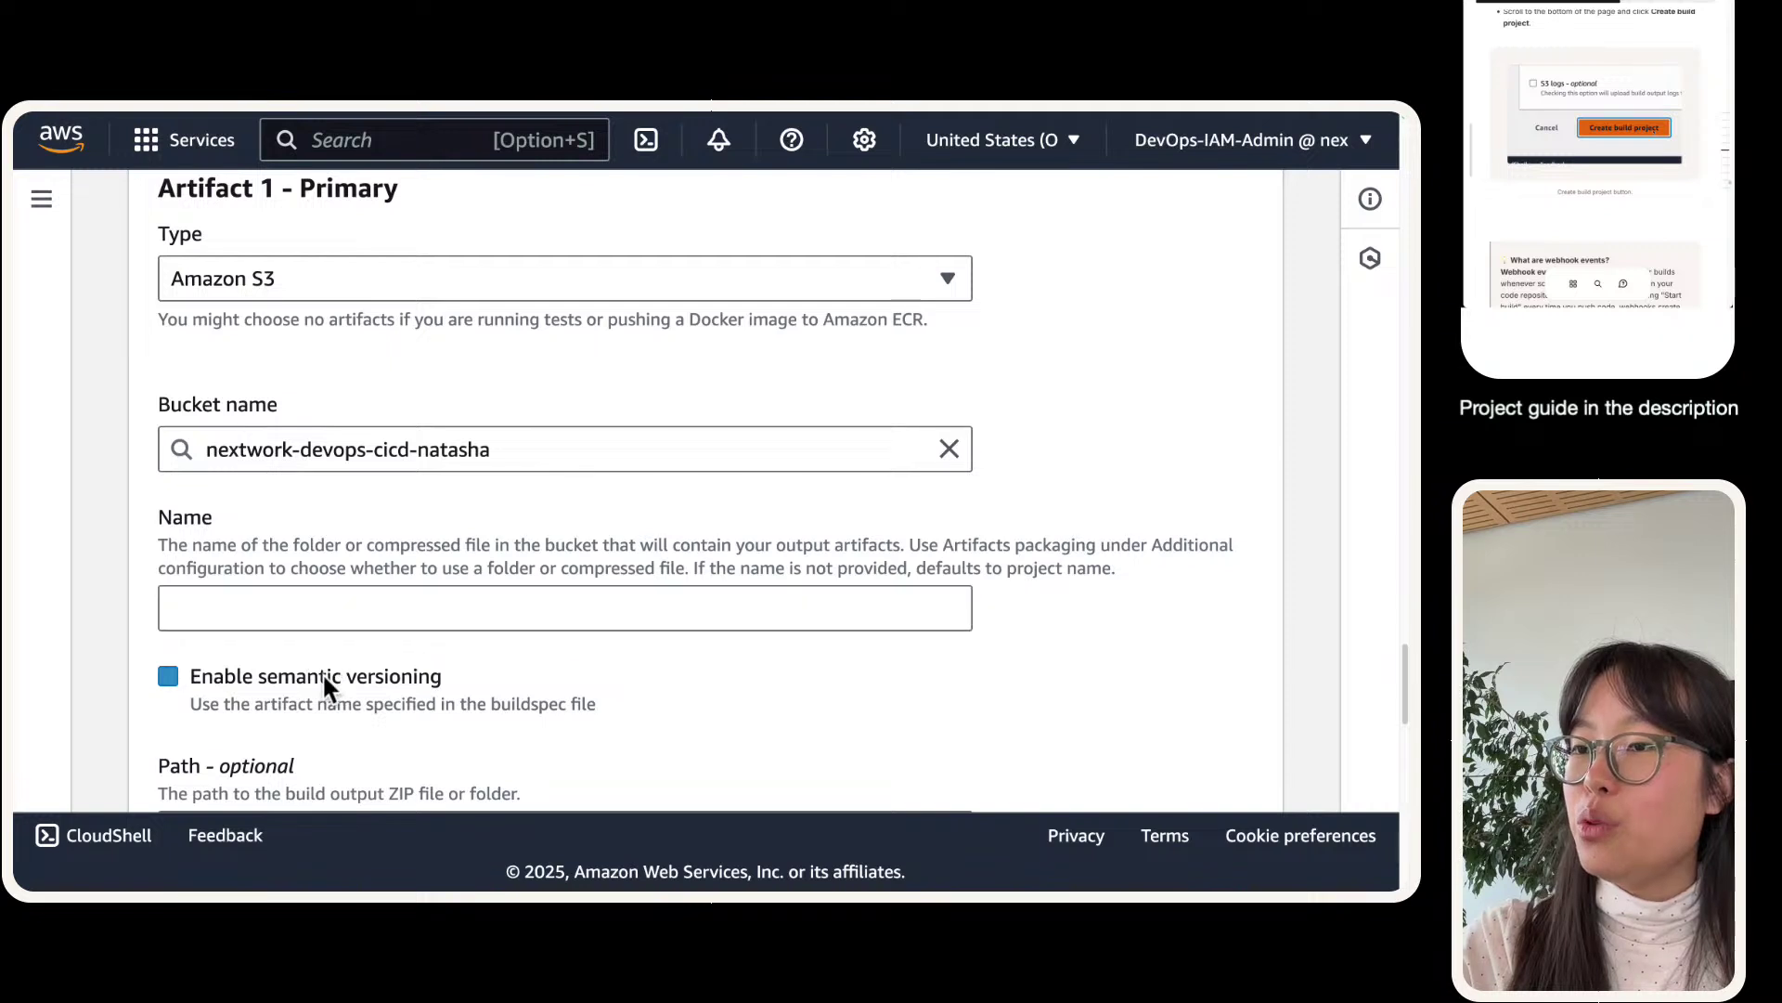
- Name the artifact nextwork-devops-cicd-artifact and package it as Zip
left_click(263, 620)
type("nextwork-devops-cicd")
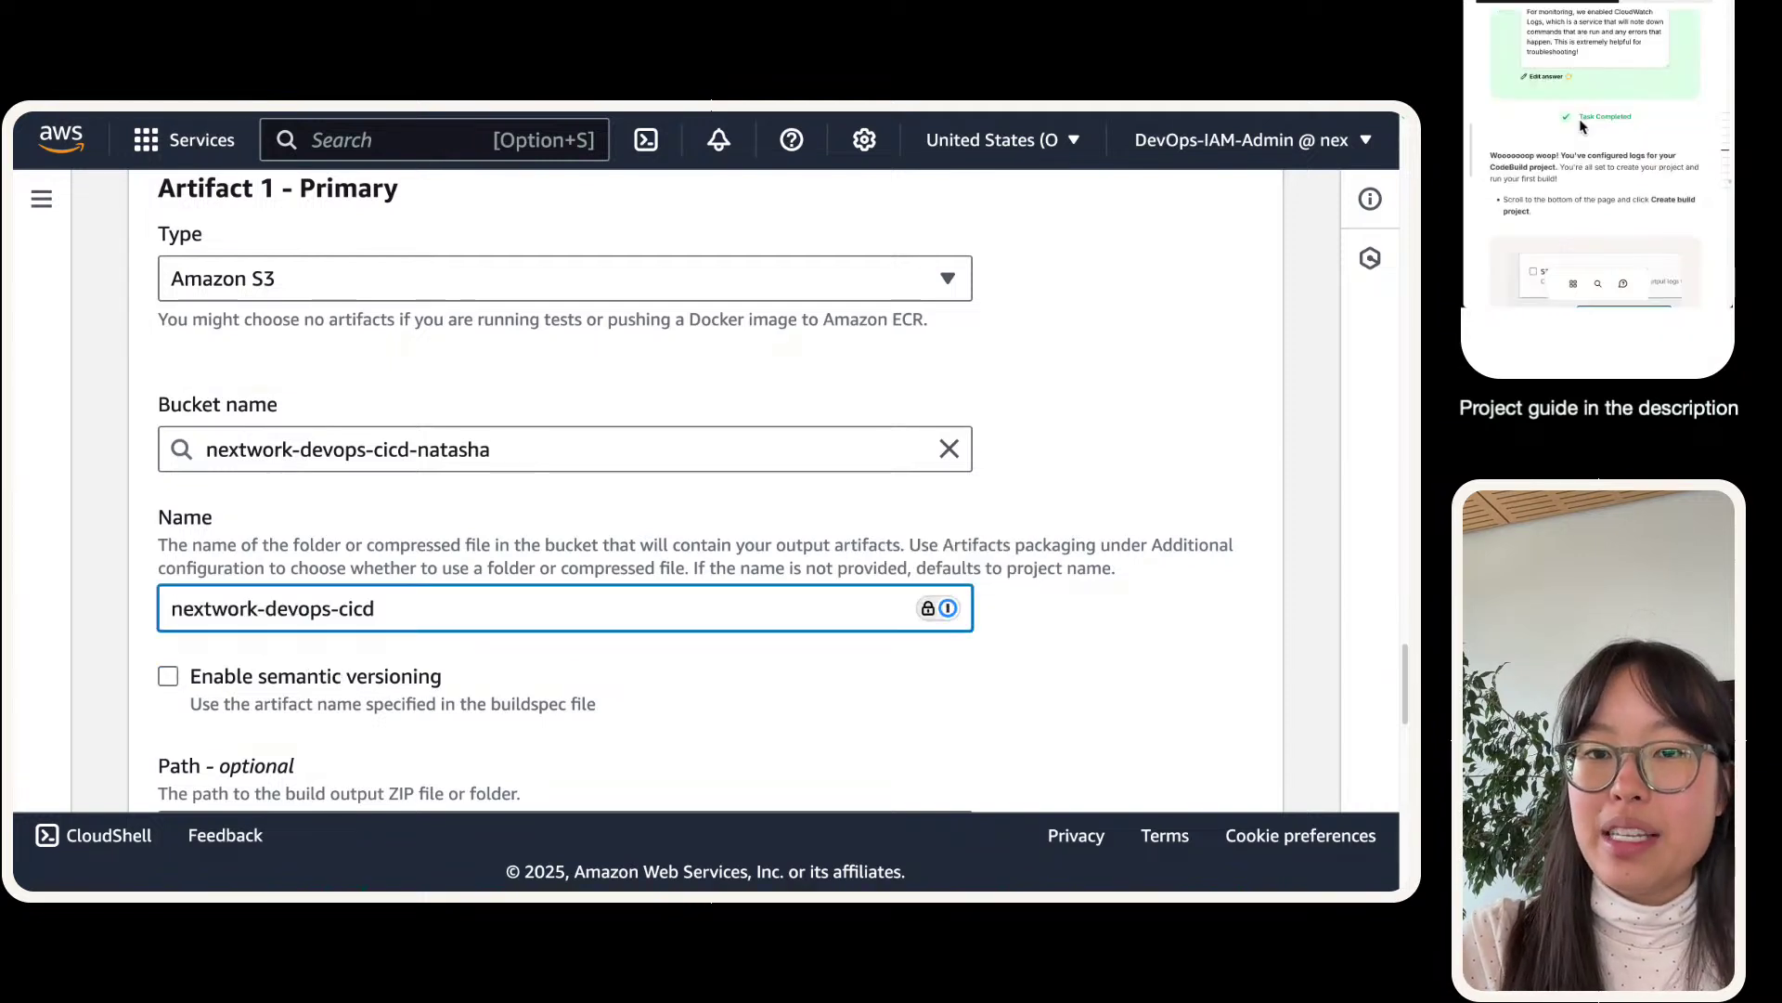
key("super+space")
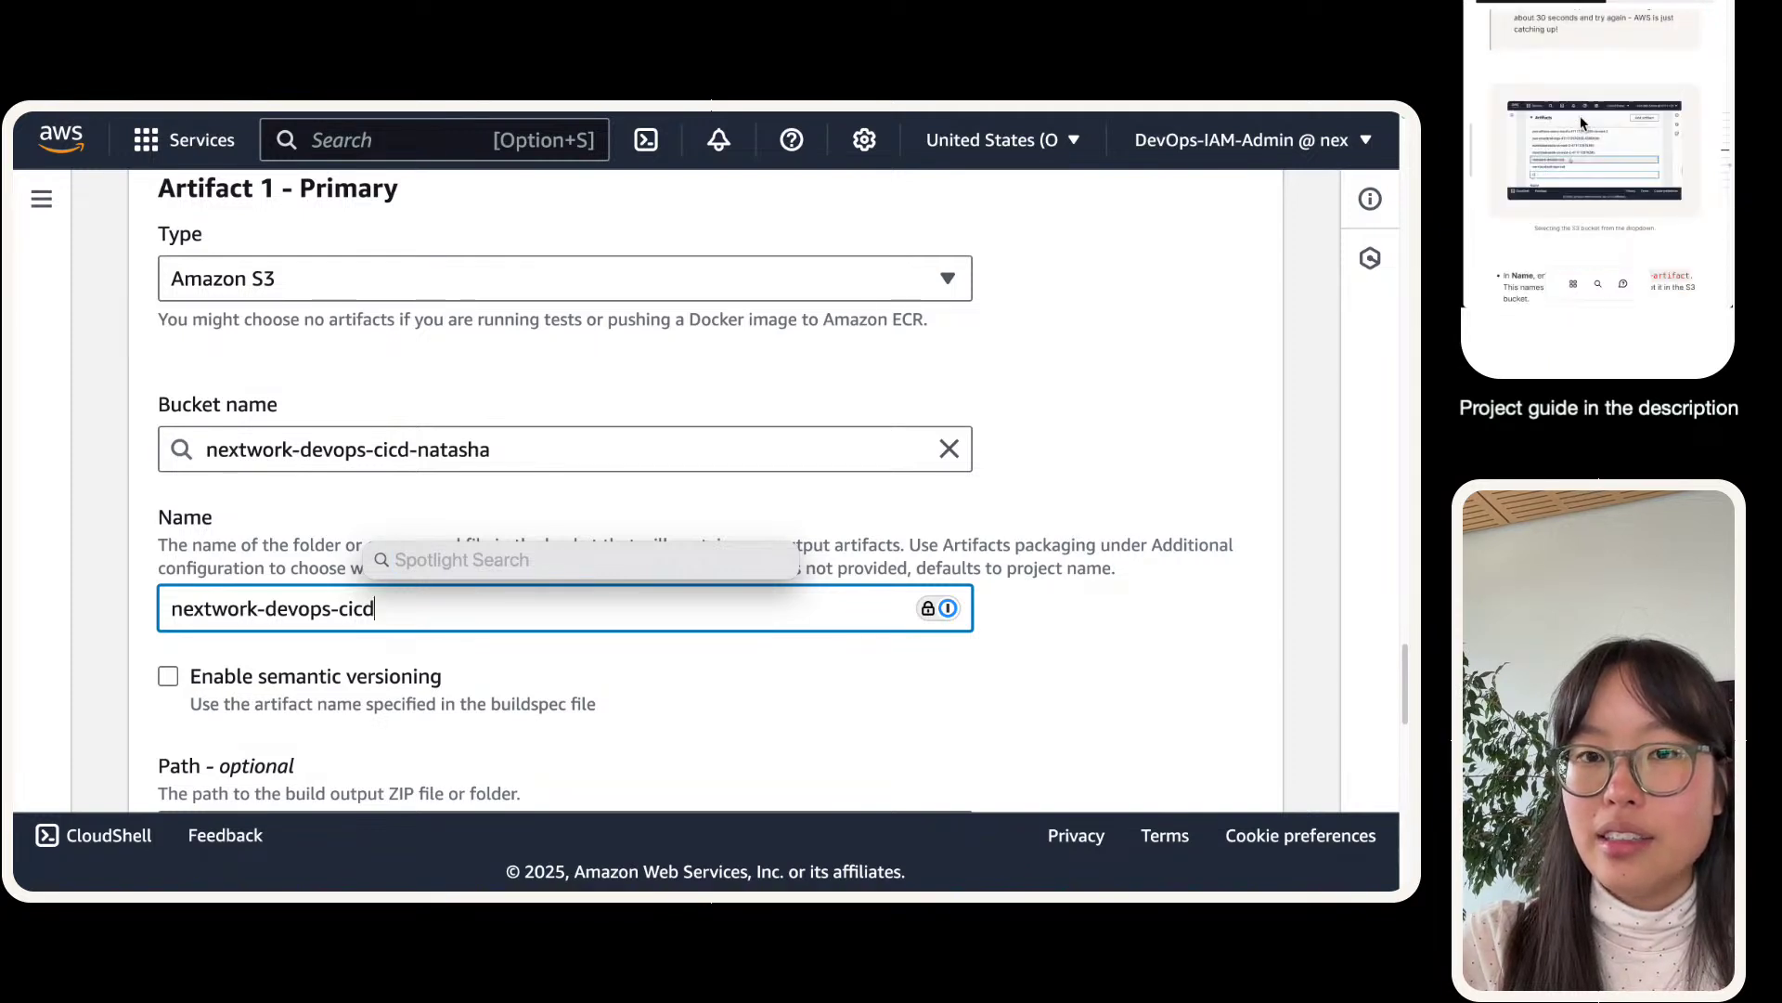
key("Escape")
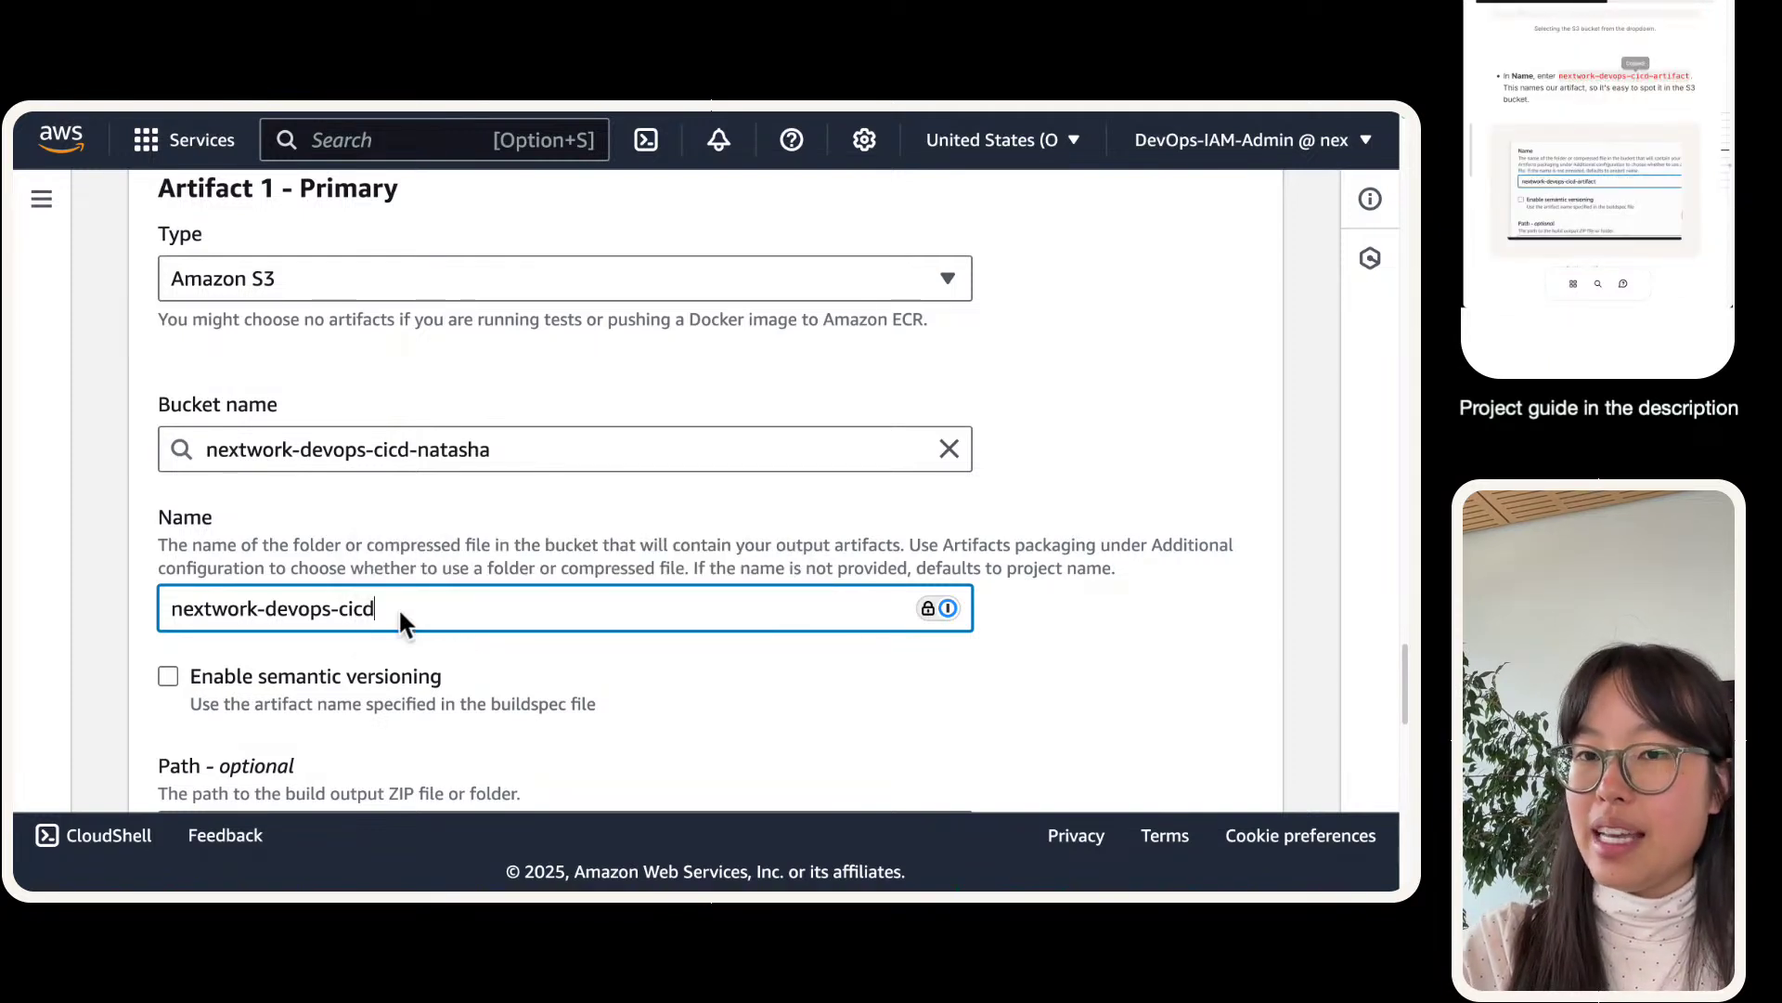
triple_click(399, 608)
type("nextwork-devops-cicd-artifact")
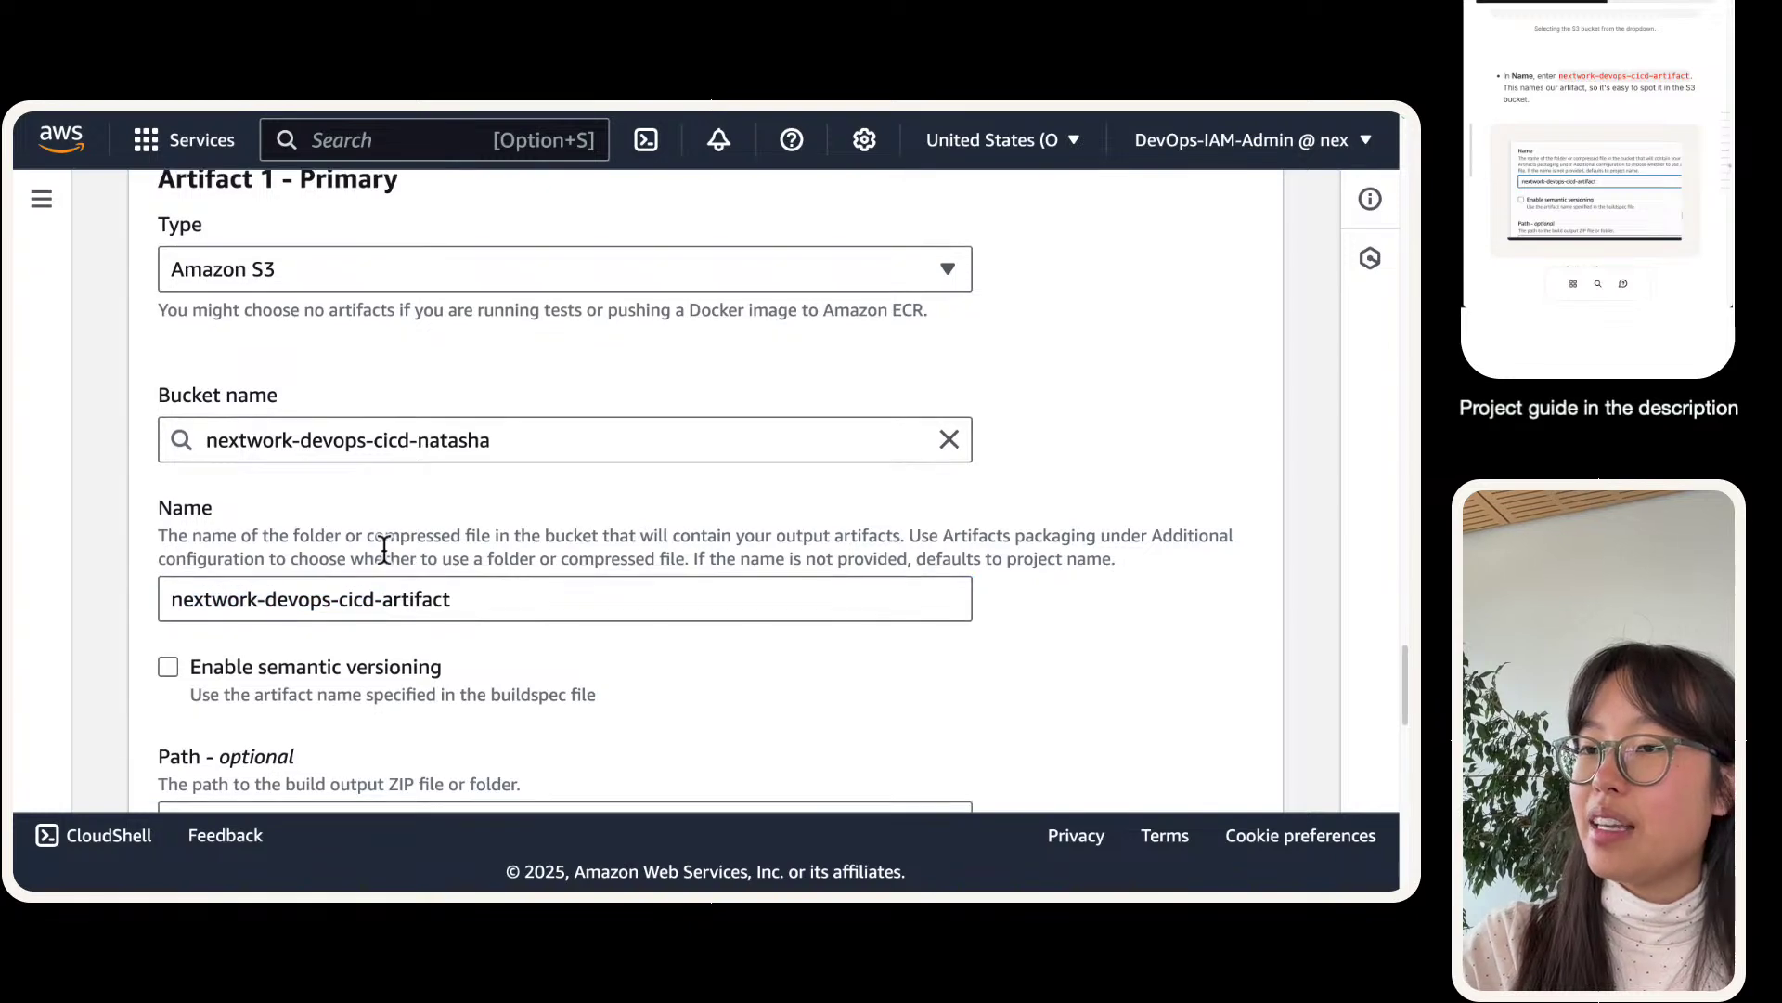
scroll(378, 545, "down", 10)
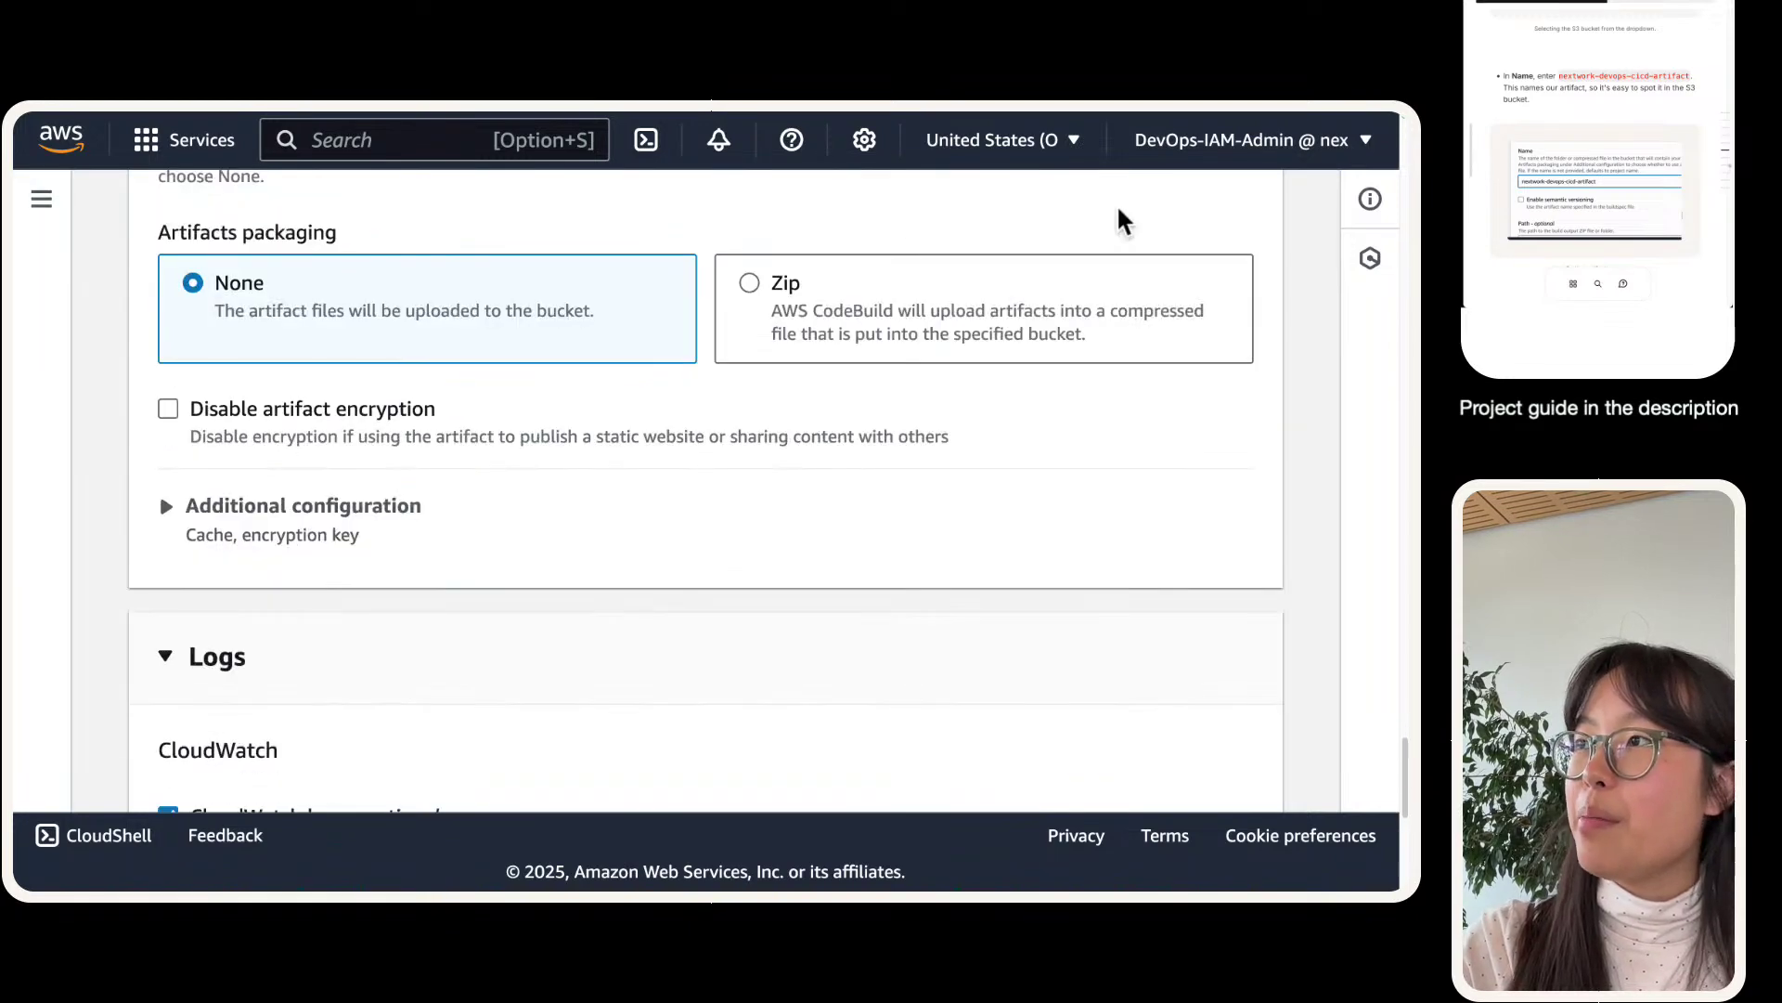
left_click(749, 284)
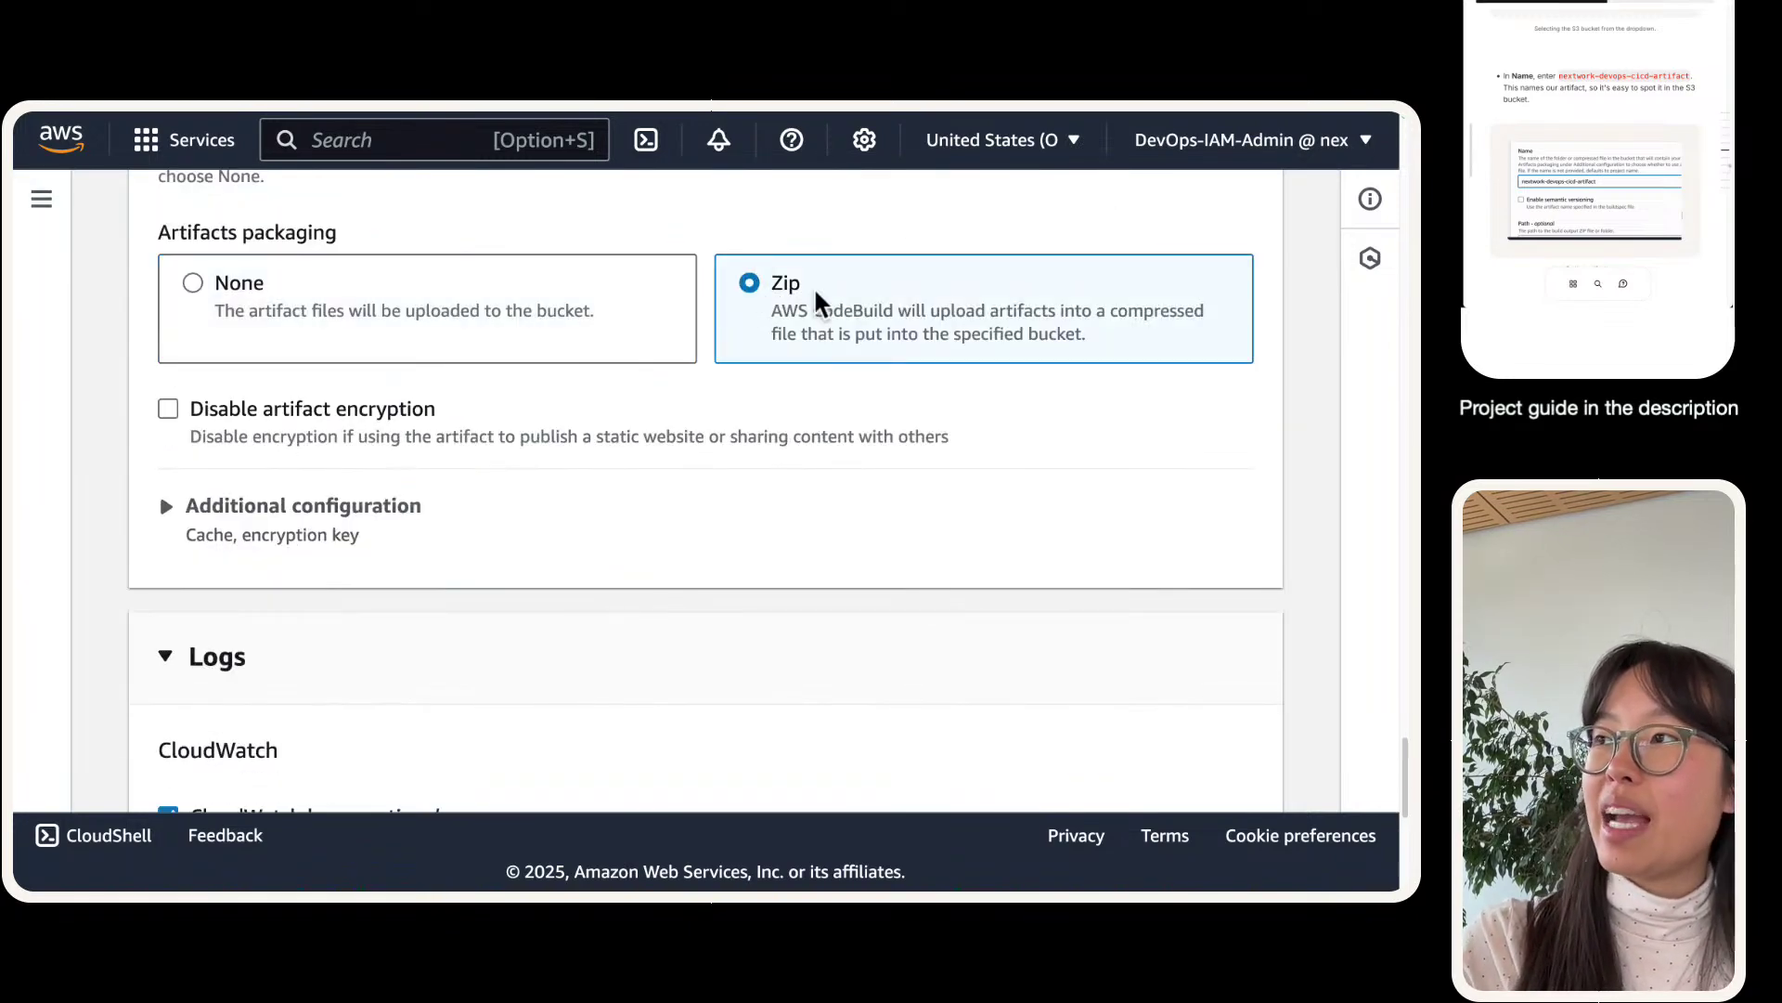
- Set the CloudWatch log group to /aws/codebuild/nextwork-devops-cicd and submit Create build project
scroll(770, 326, "down", 7)
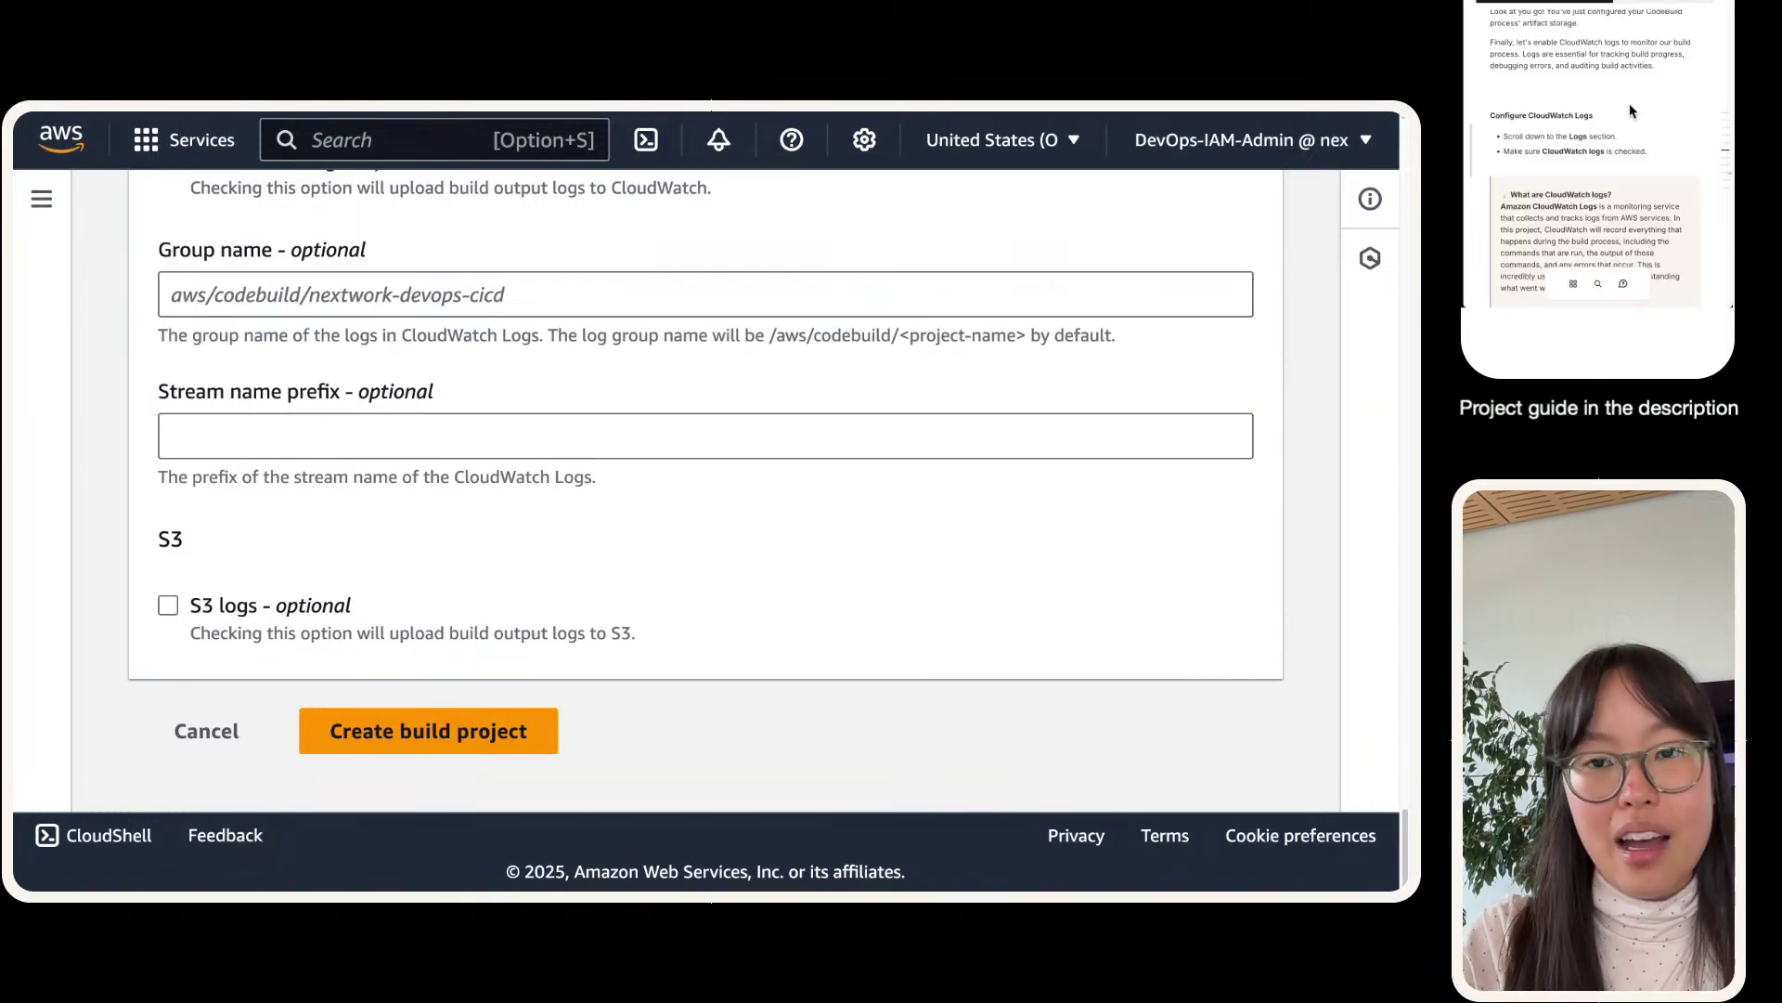
scroll(319, 612, "up", 3)
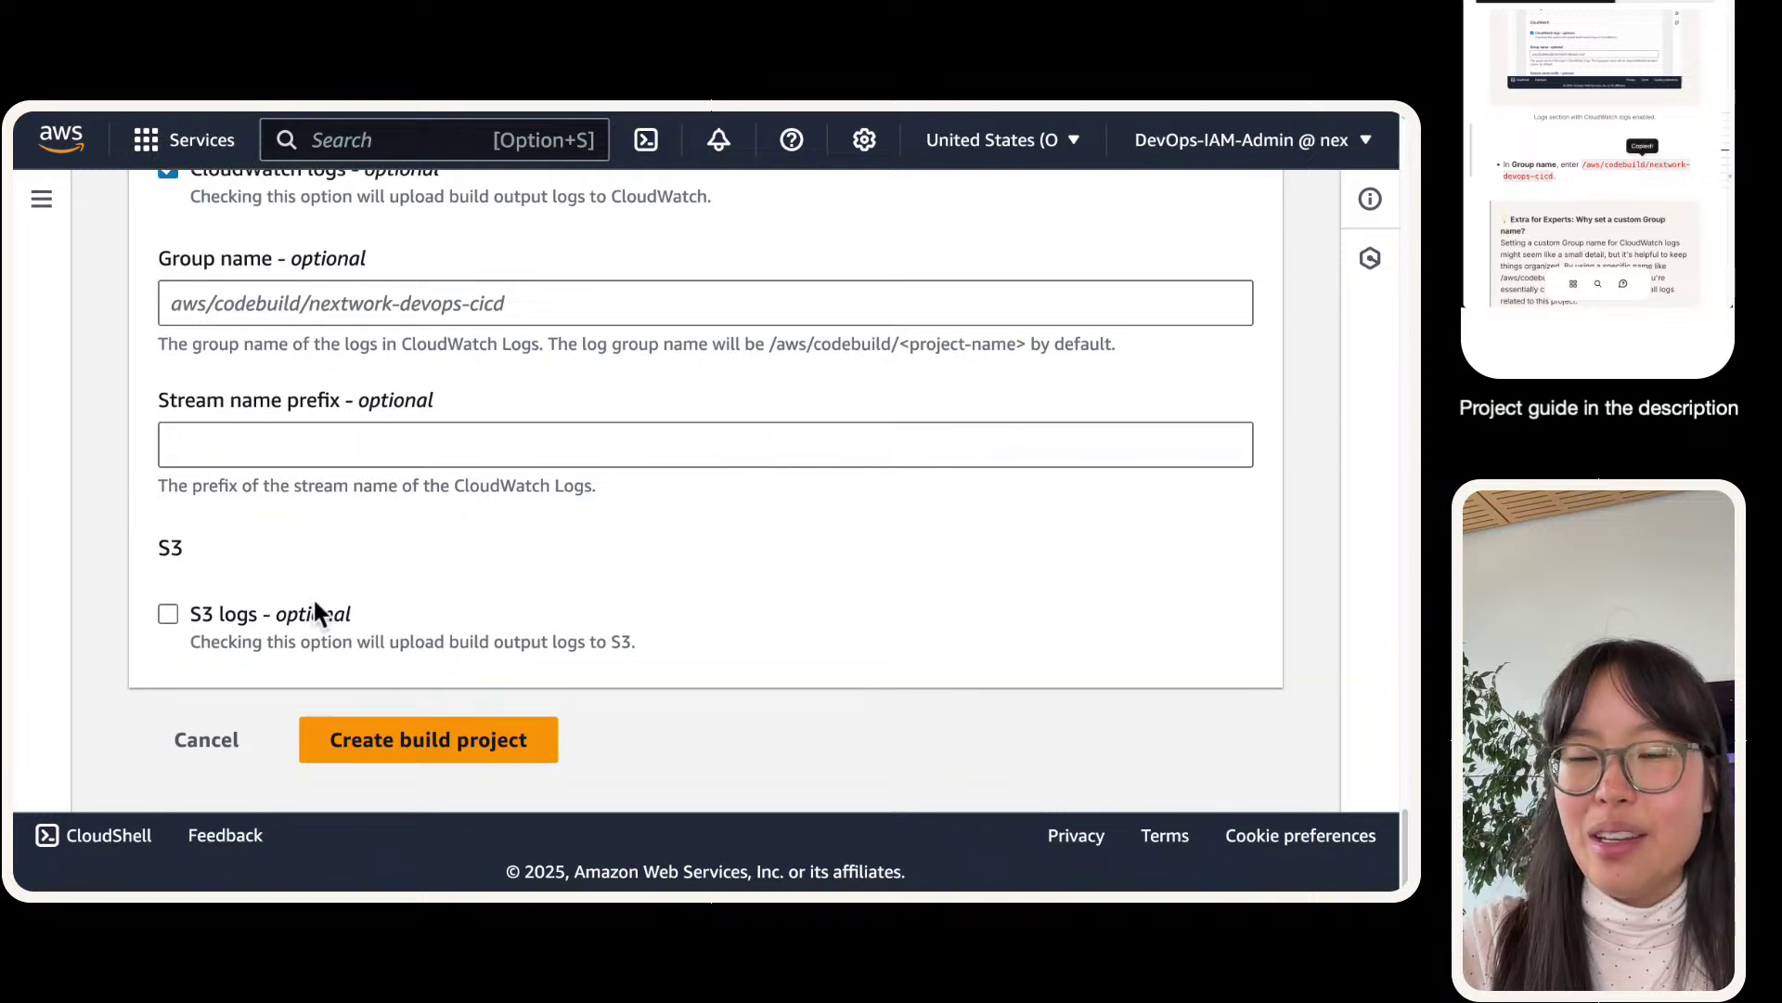
left_click(356, 483)
type("/aws/codebuild/nextwork-devops-cicd")
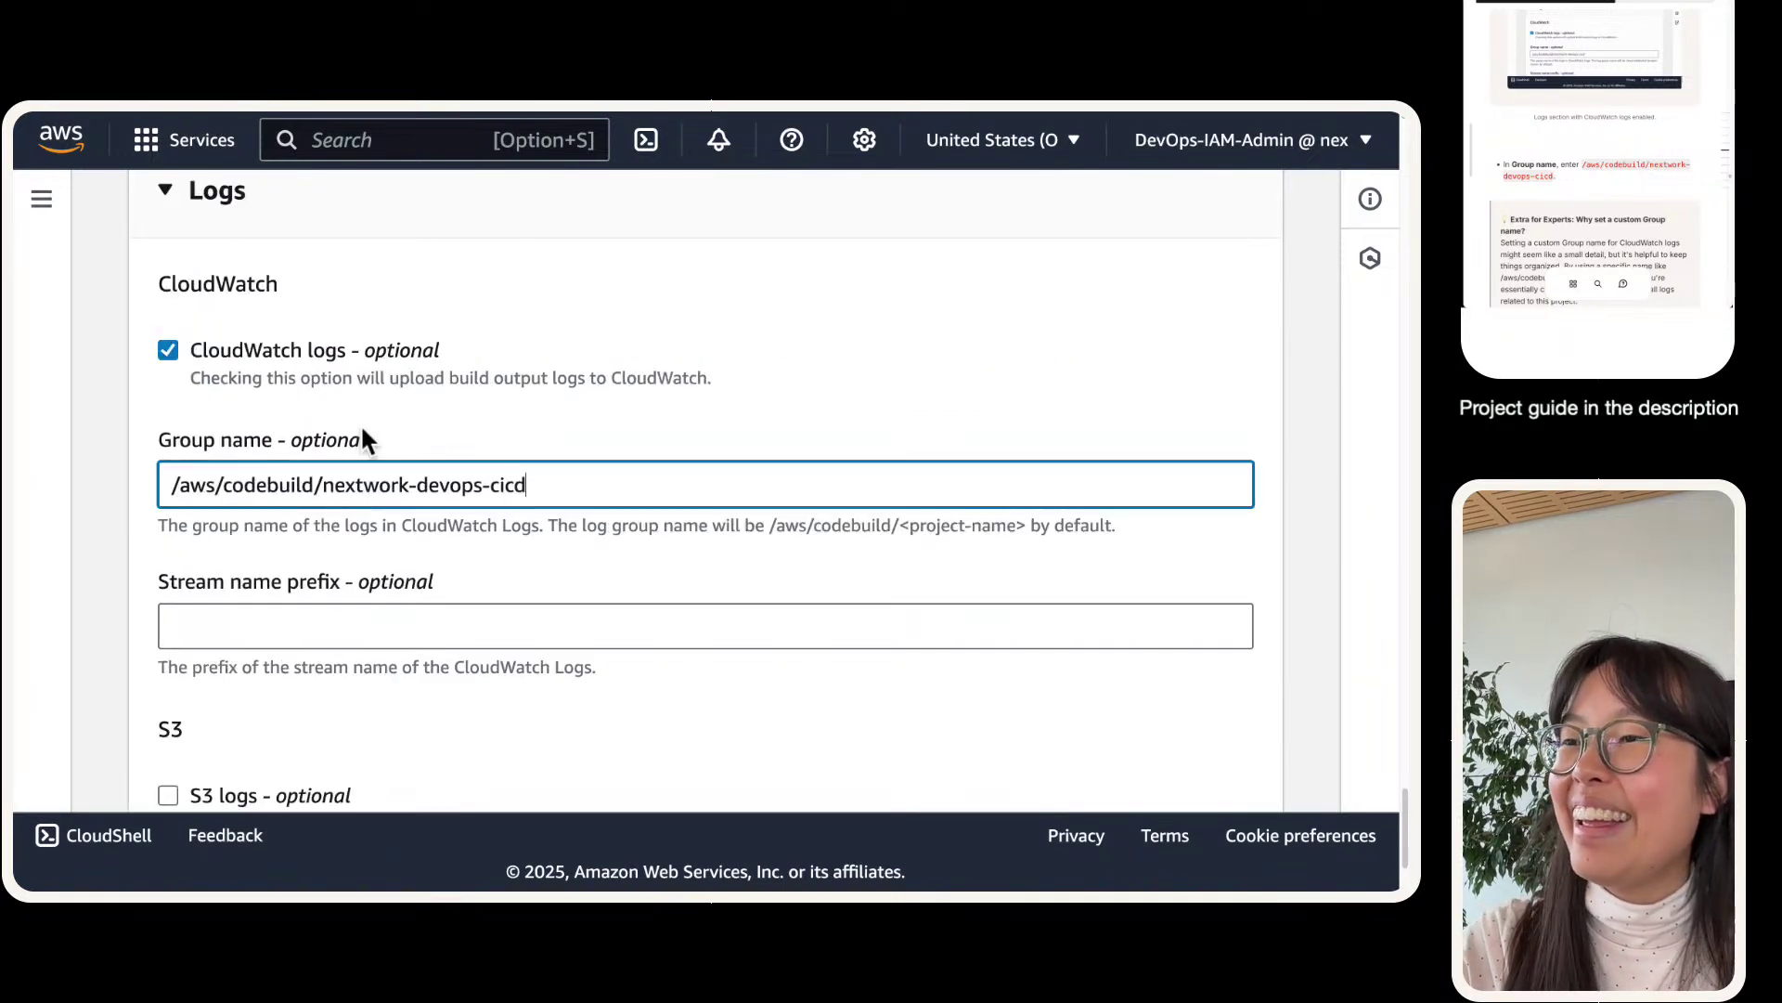
scroll(413, 504, "down", 2)
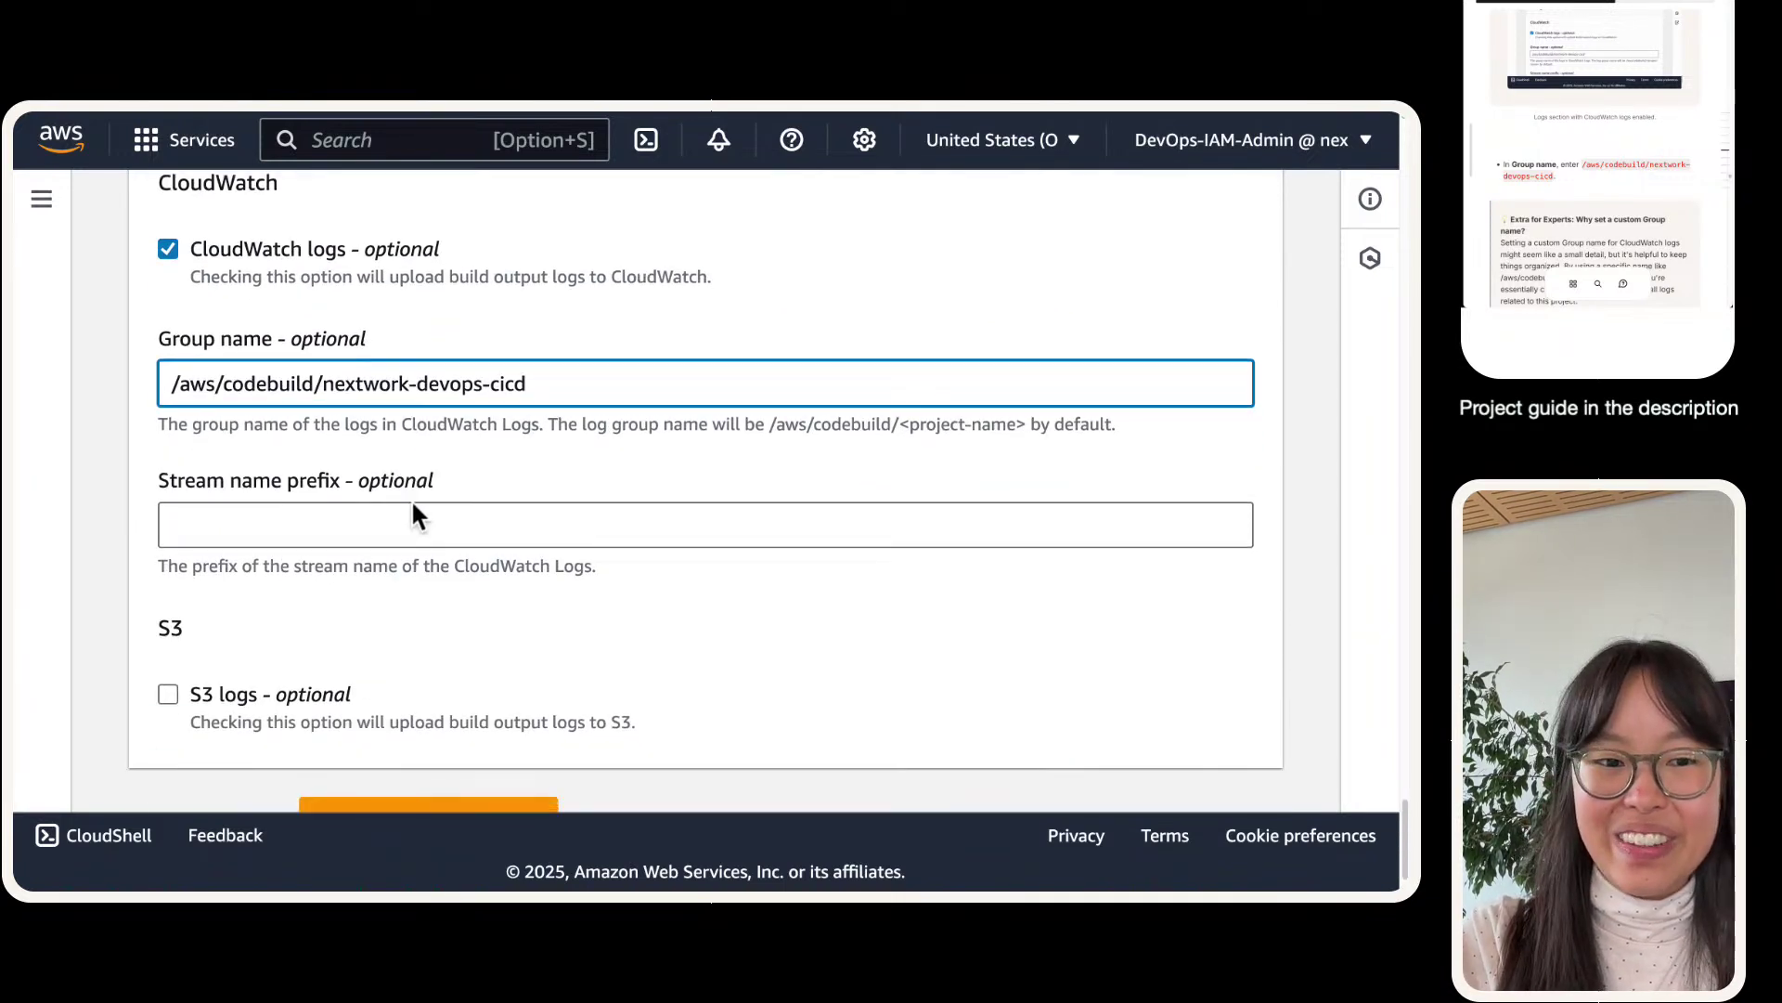
scroll(409, 509, "down", 1)
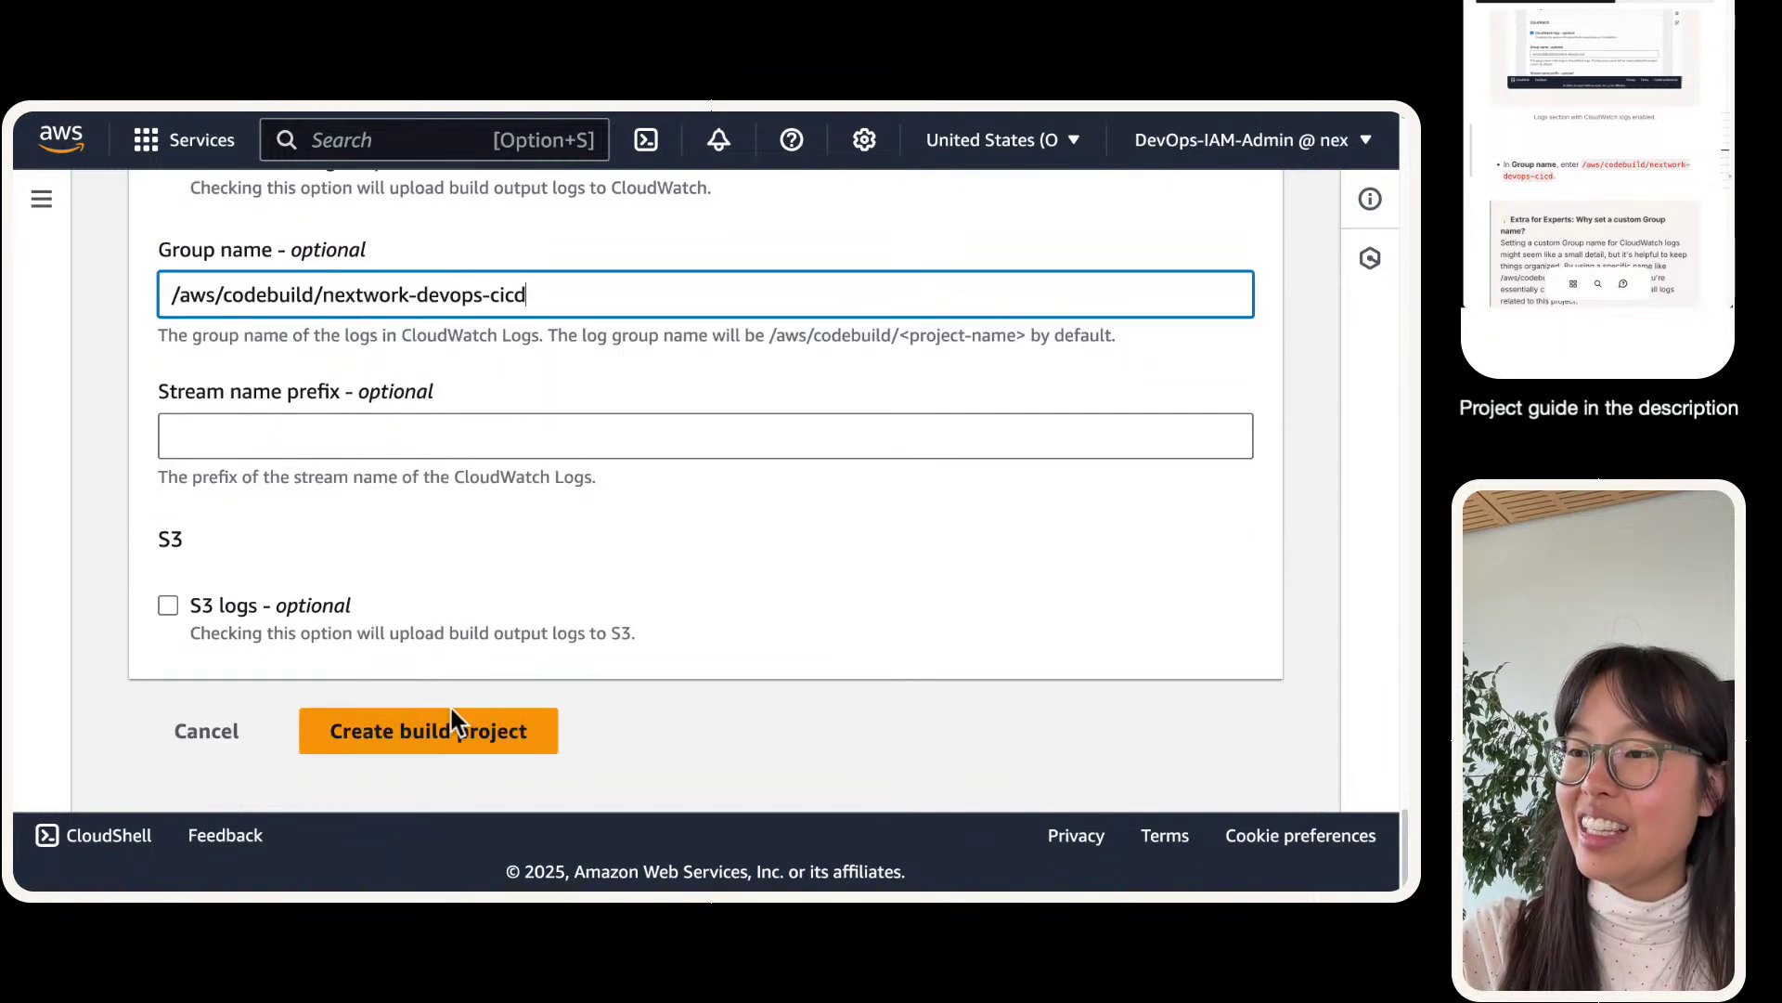
left_click(482, 726)
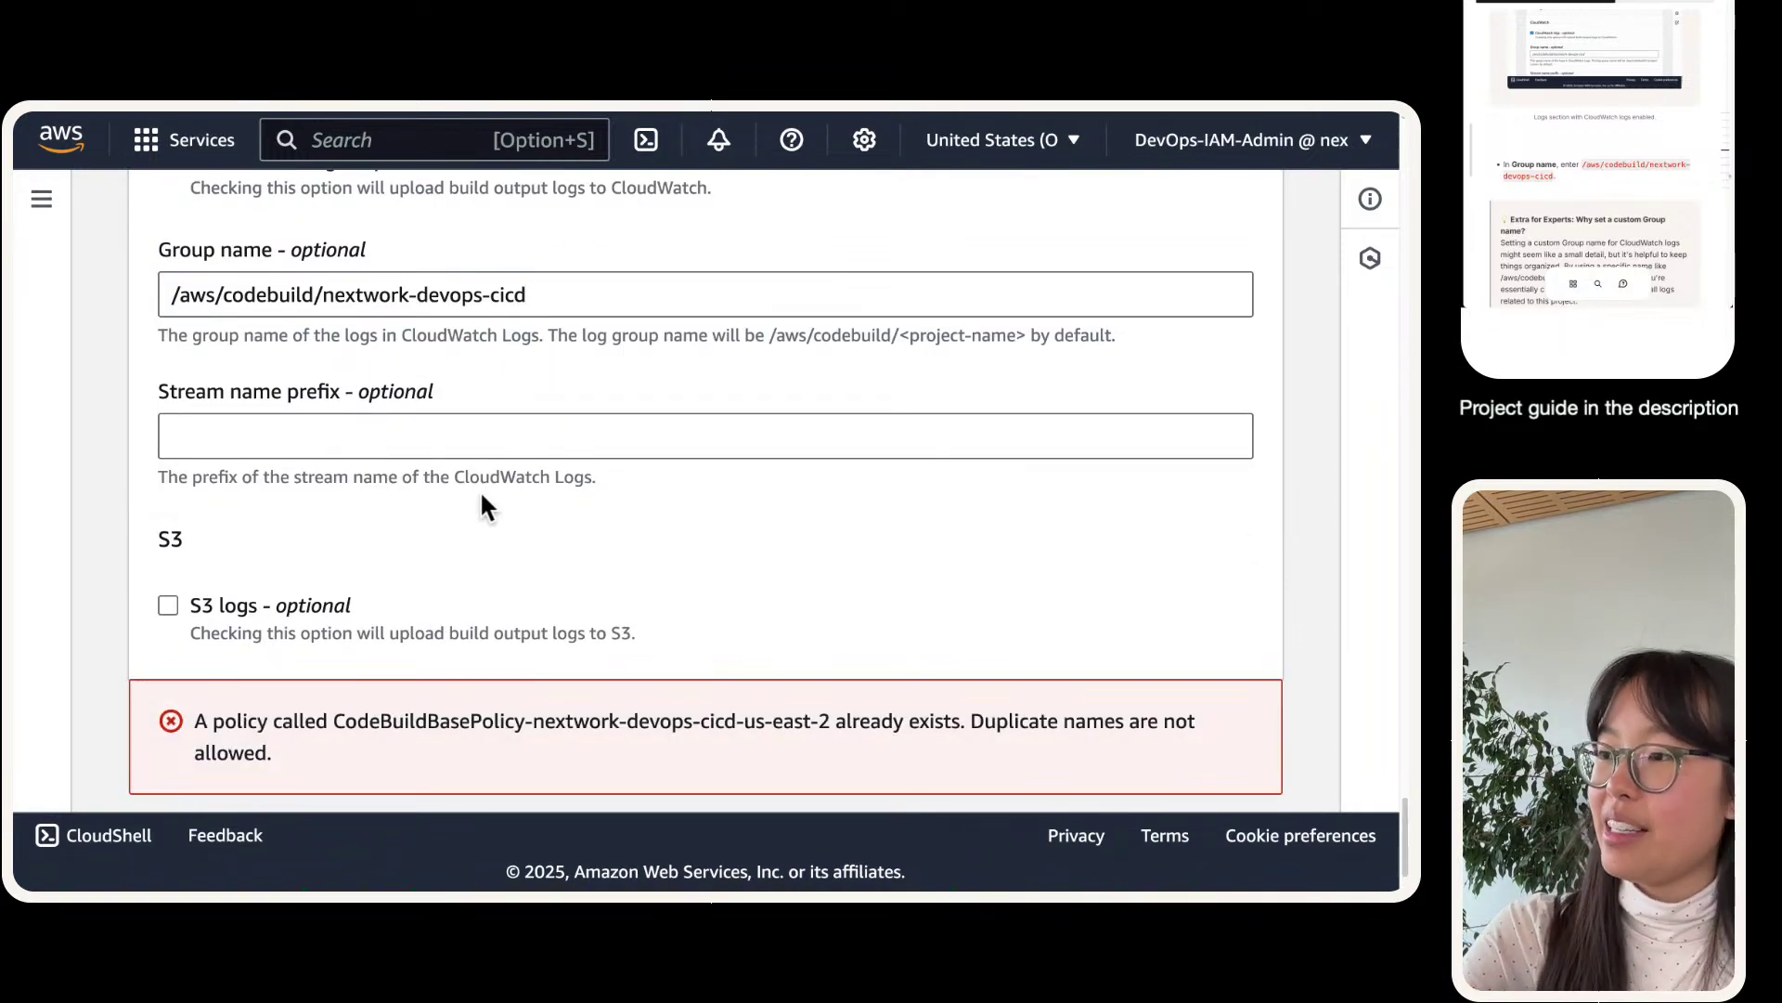
- Review the service role name and the duplicate CodeBuildBasePolicy error message
scroll(696, 564, "down", 1)
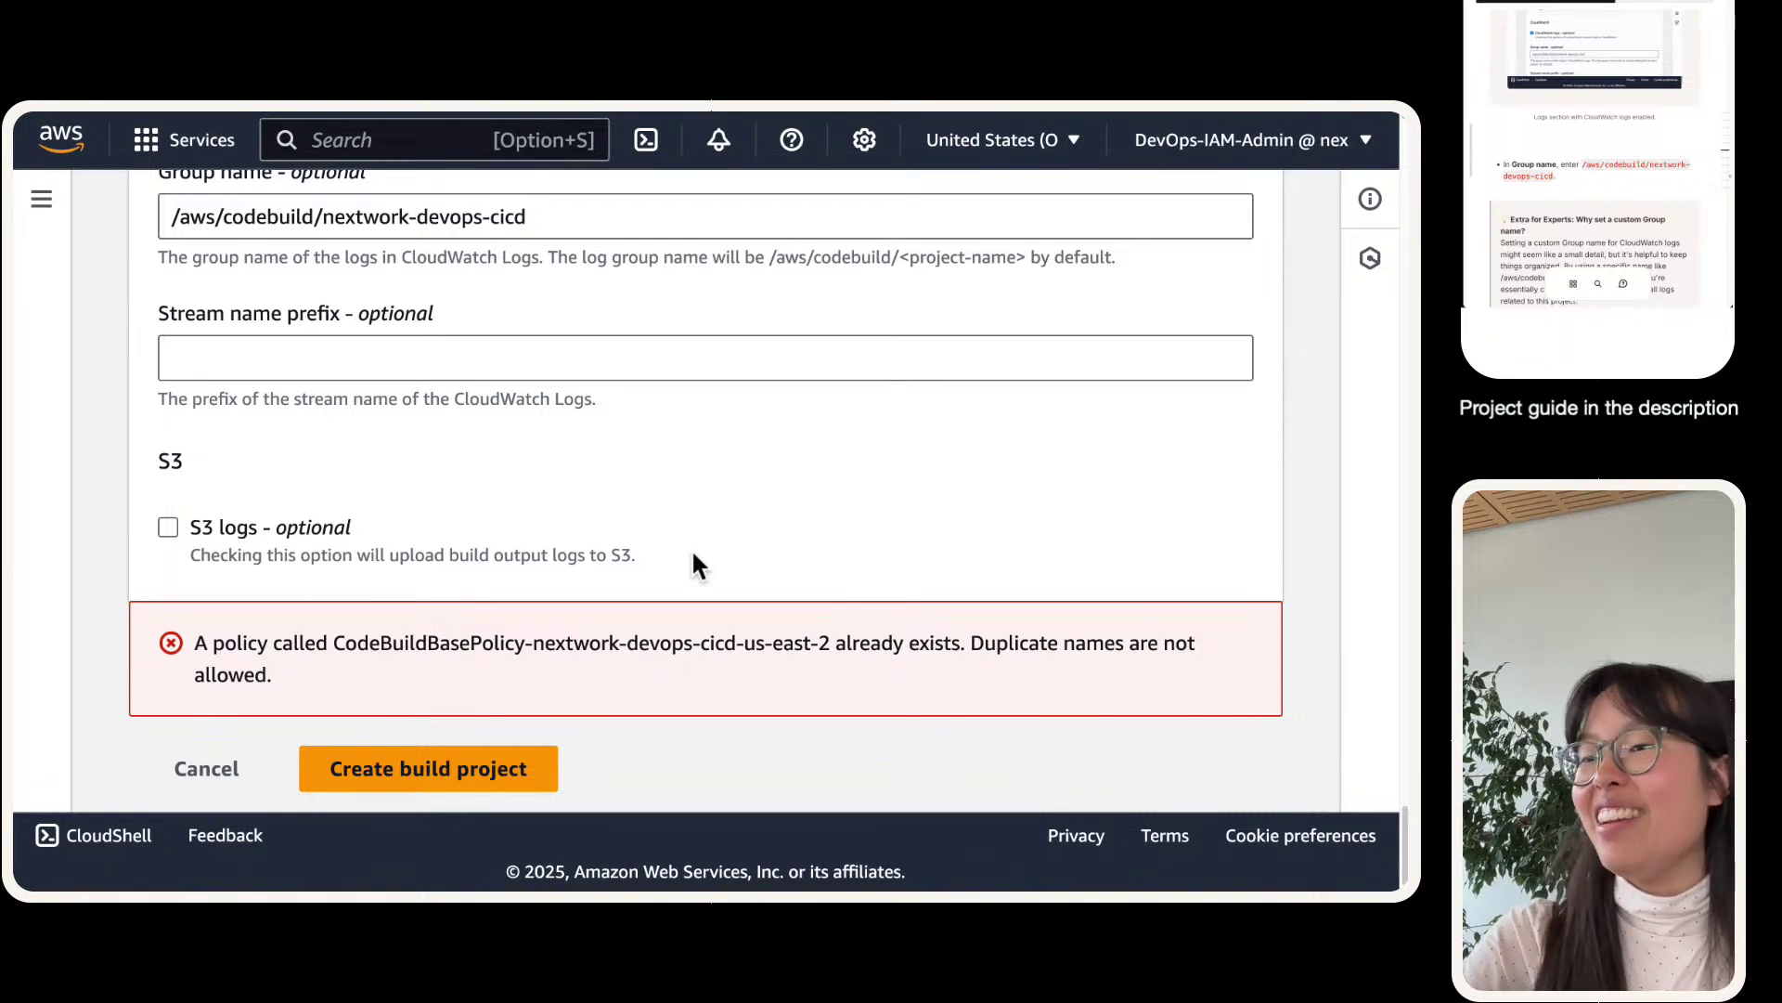
scroll(696, 561, "up", 10)
scroll(638, 647, "up", 15)
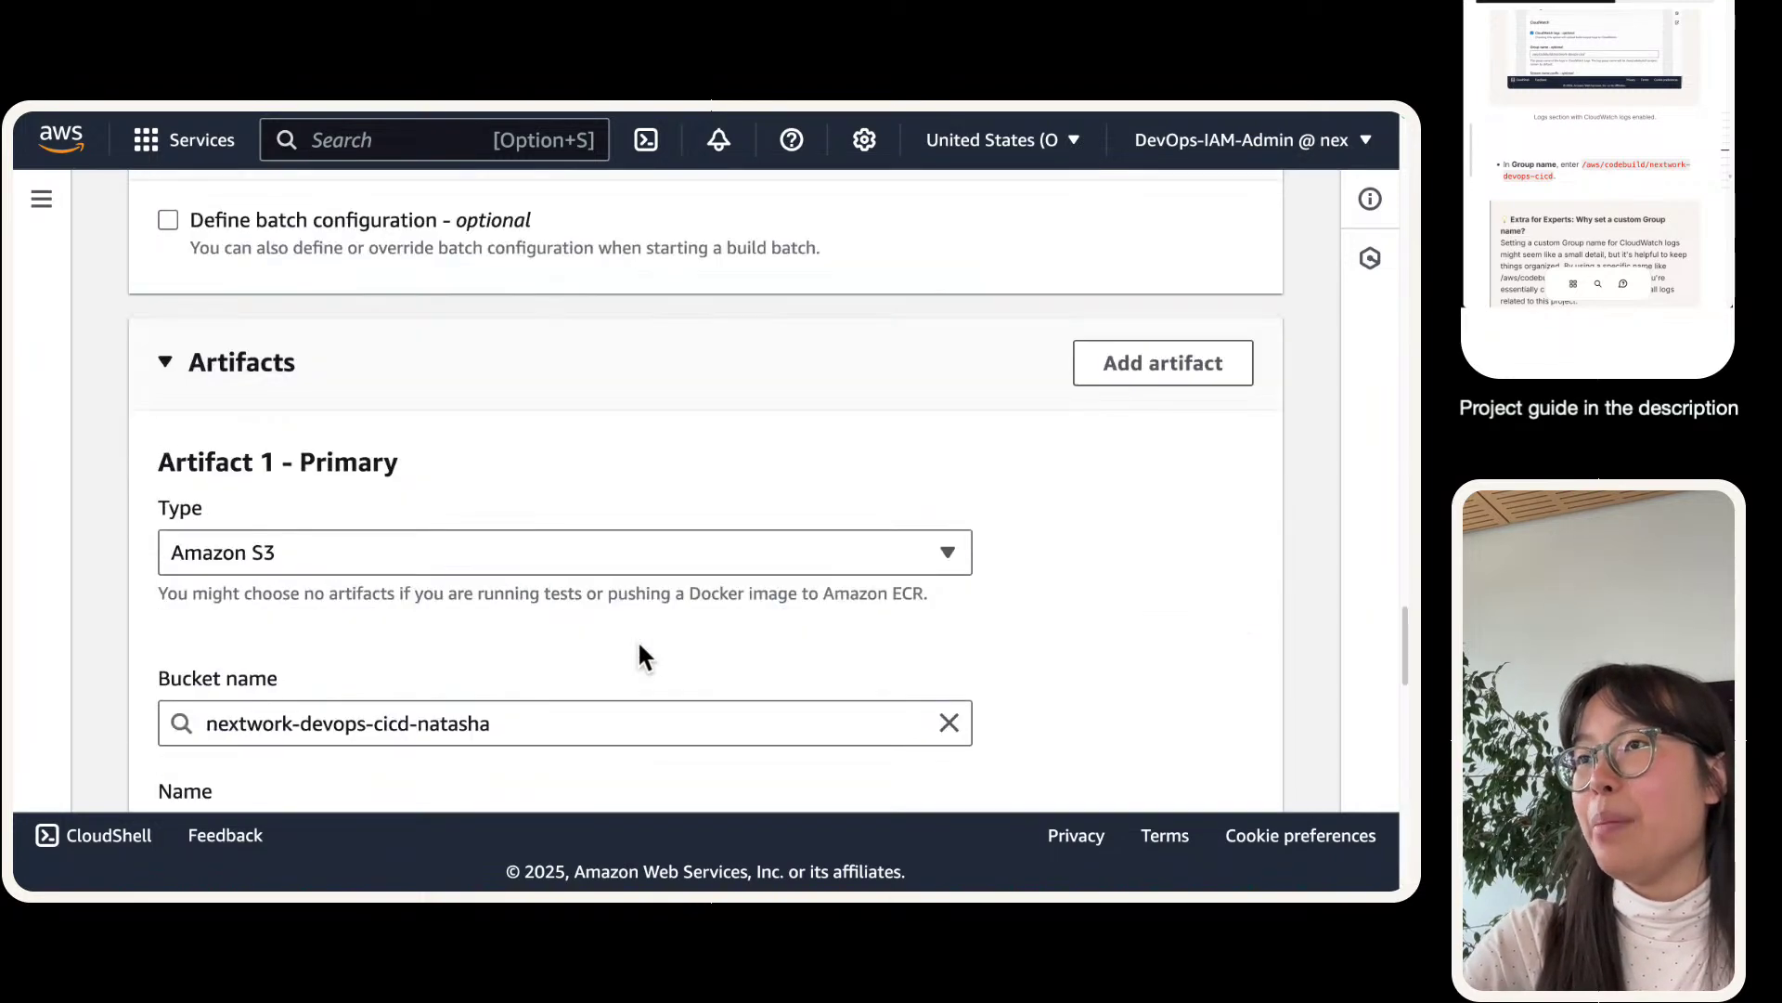
scroll(635, 641, "up", 5)
scroll(632, 640, "down", 2)
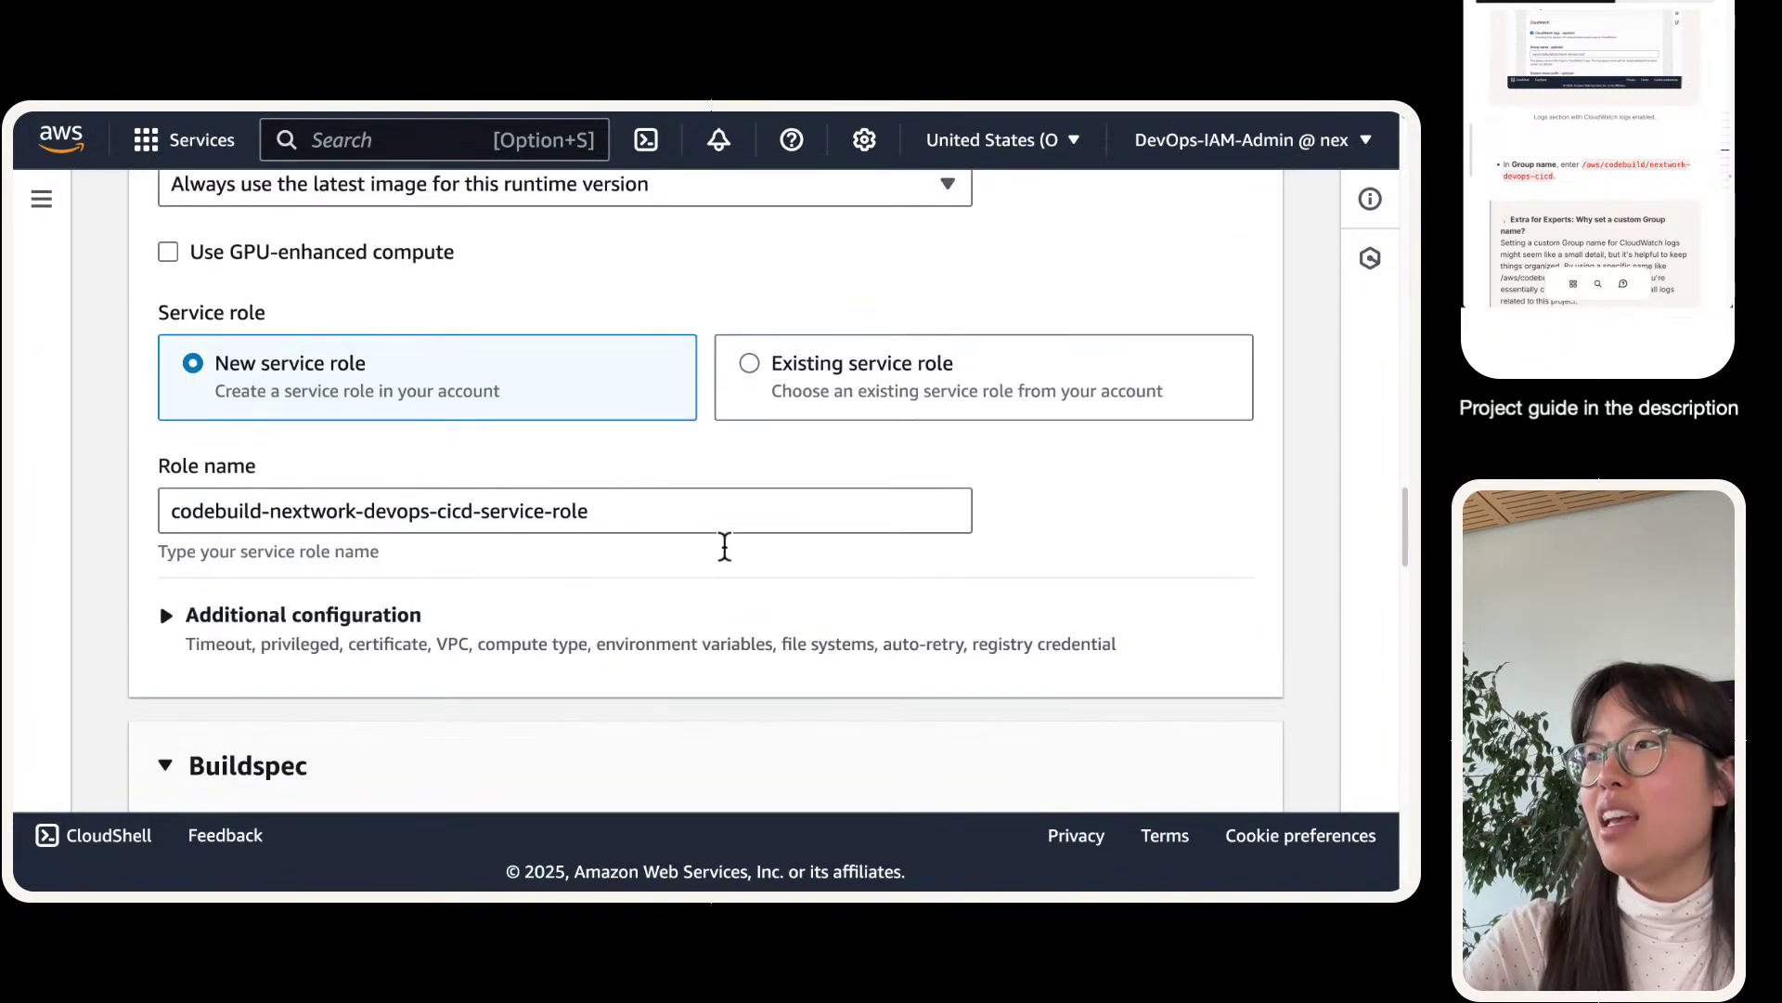
left_click(681, 521)
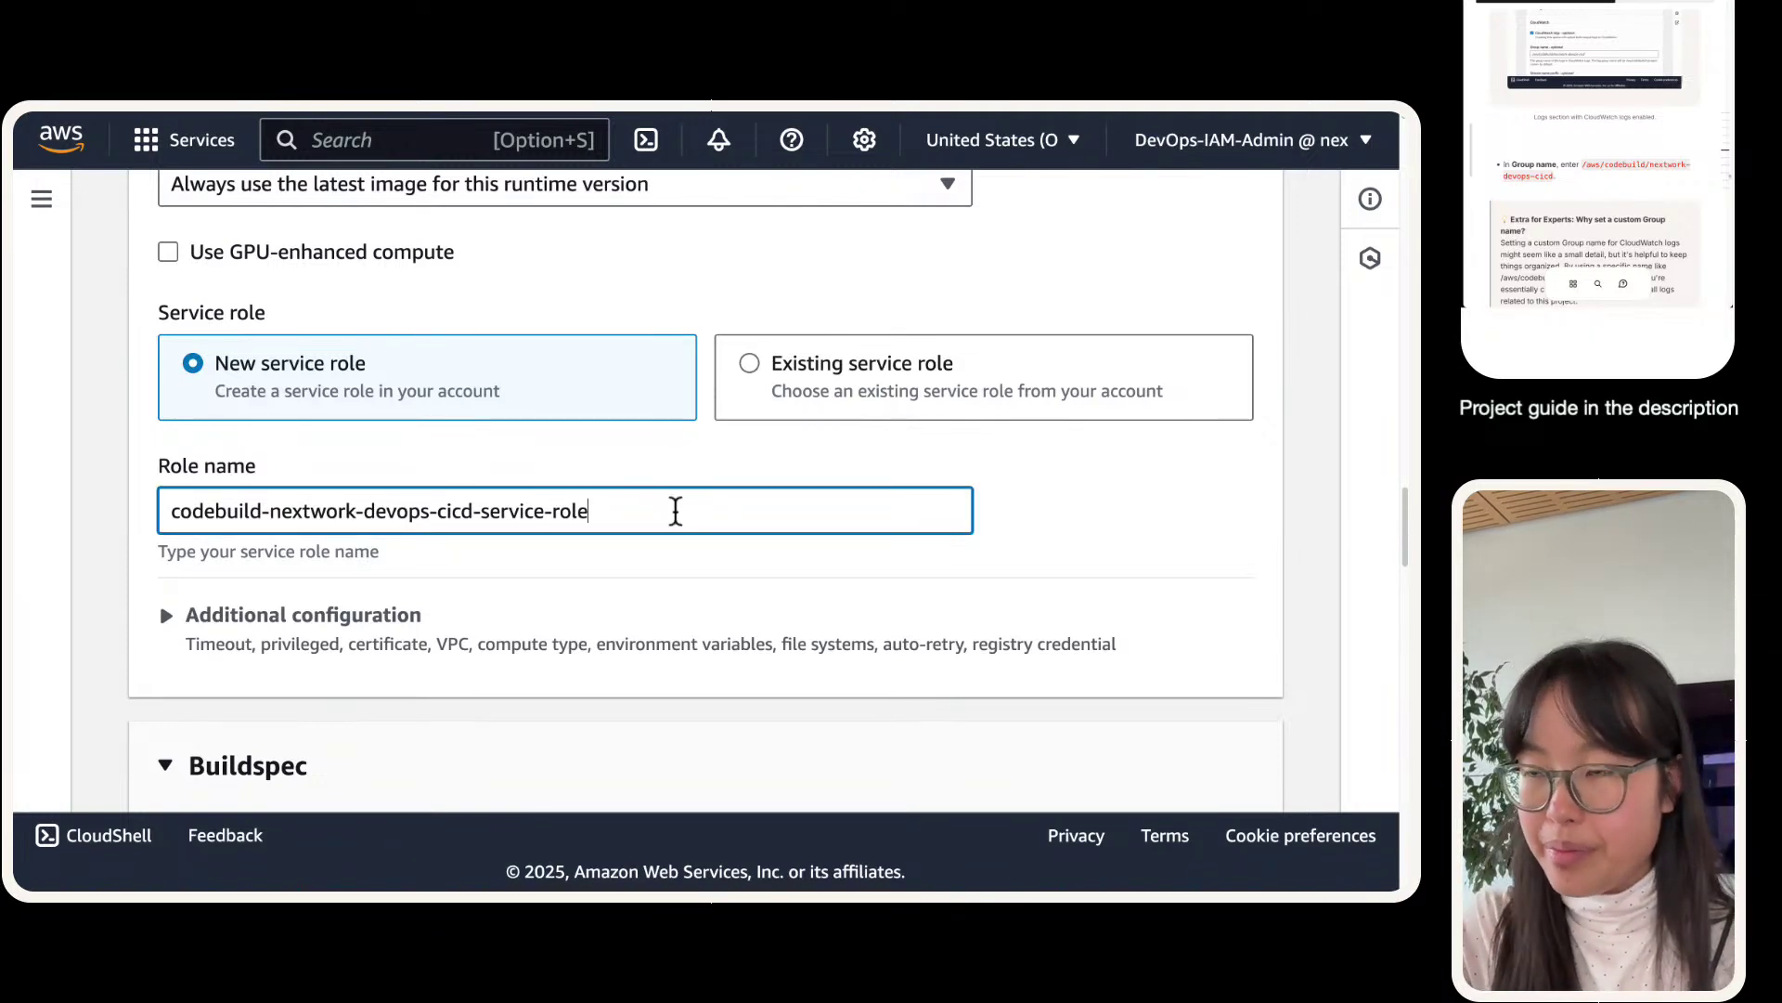
scroll(675, 510, "down", 20)
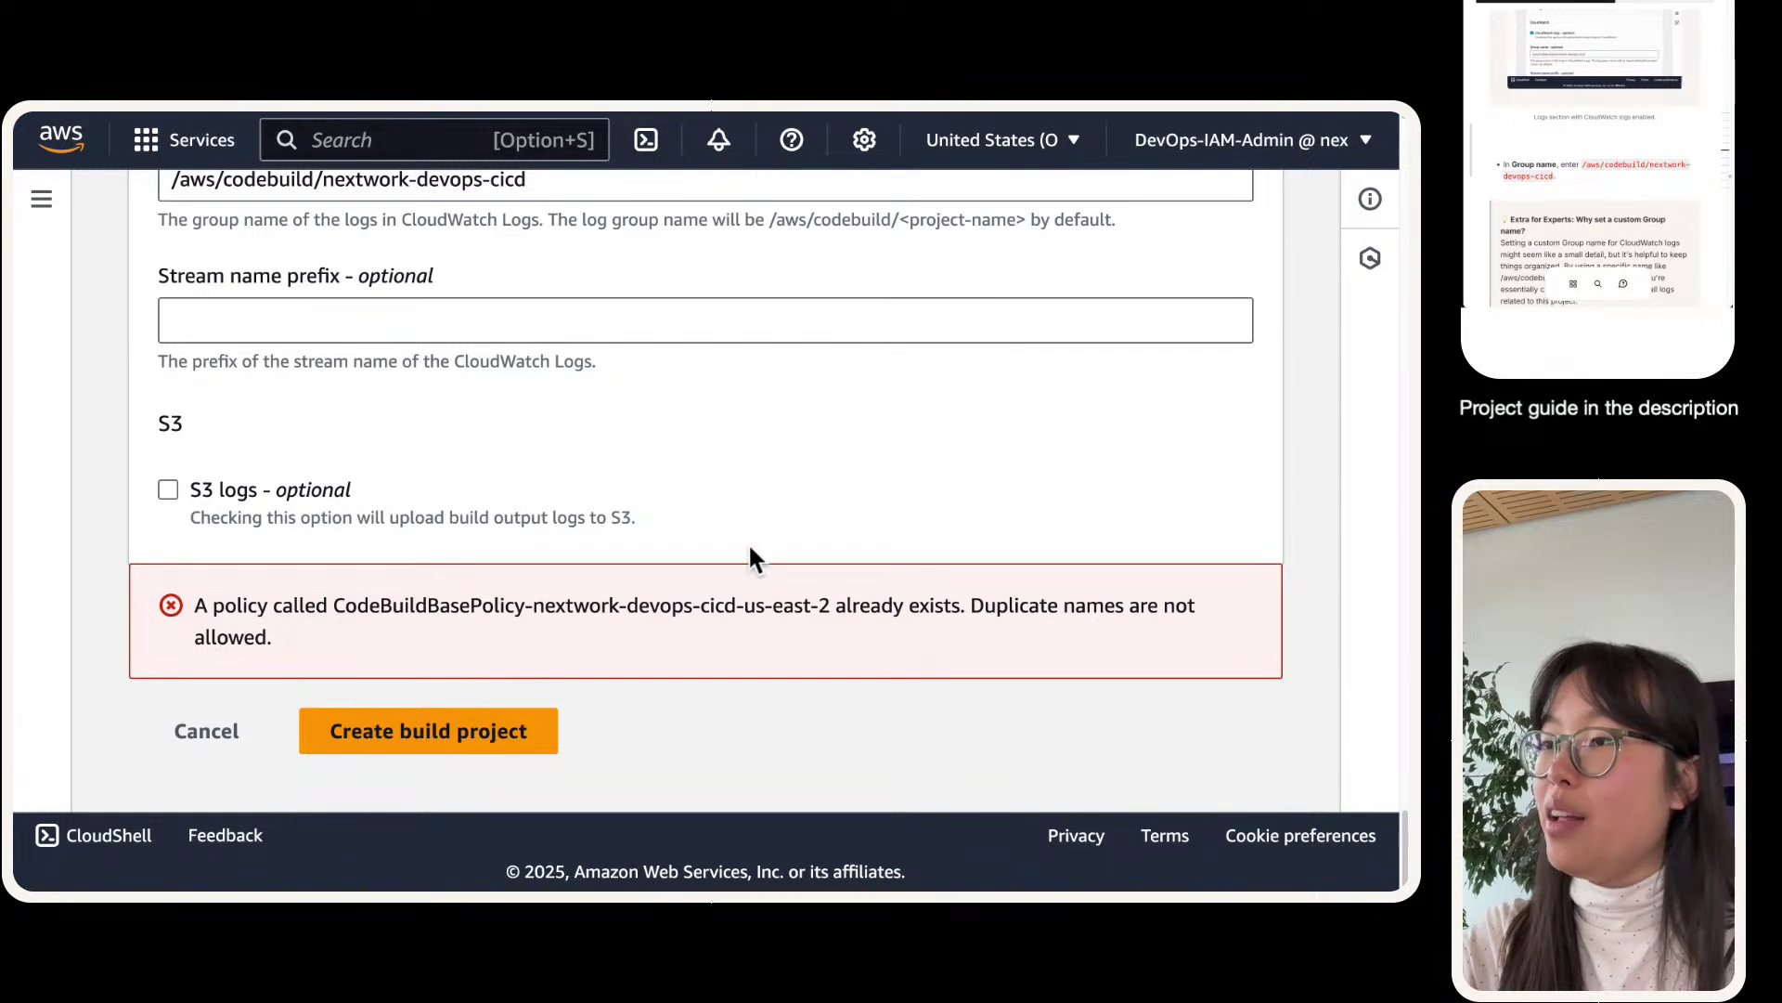
triple_click(788, 603)
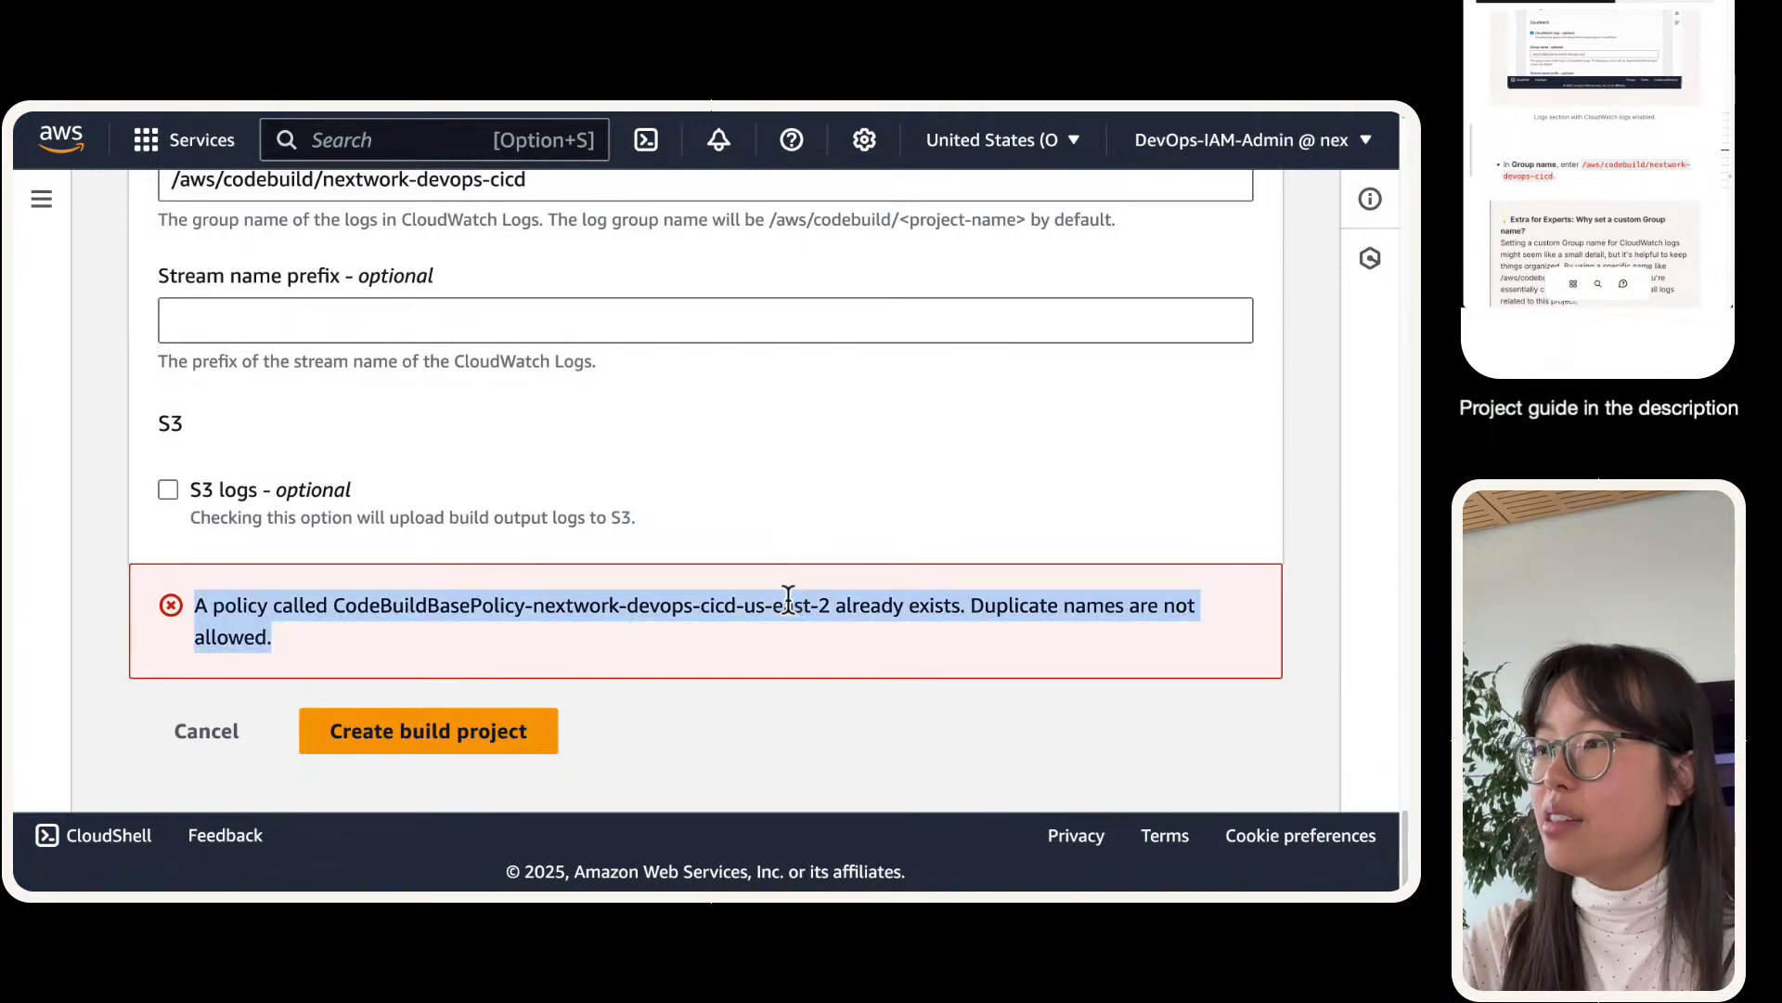
scroll(788, 599, "up", 10)
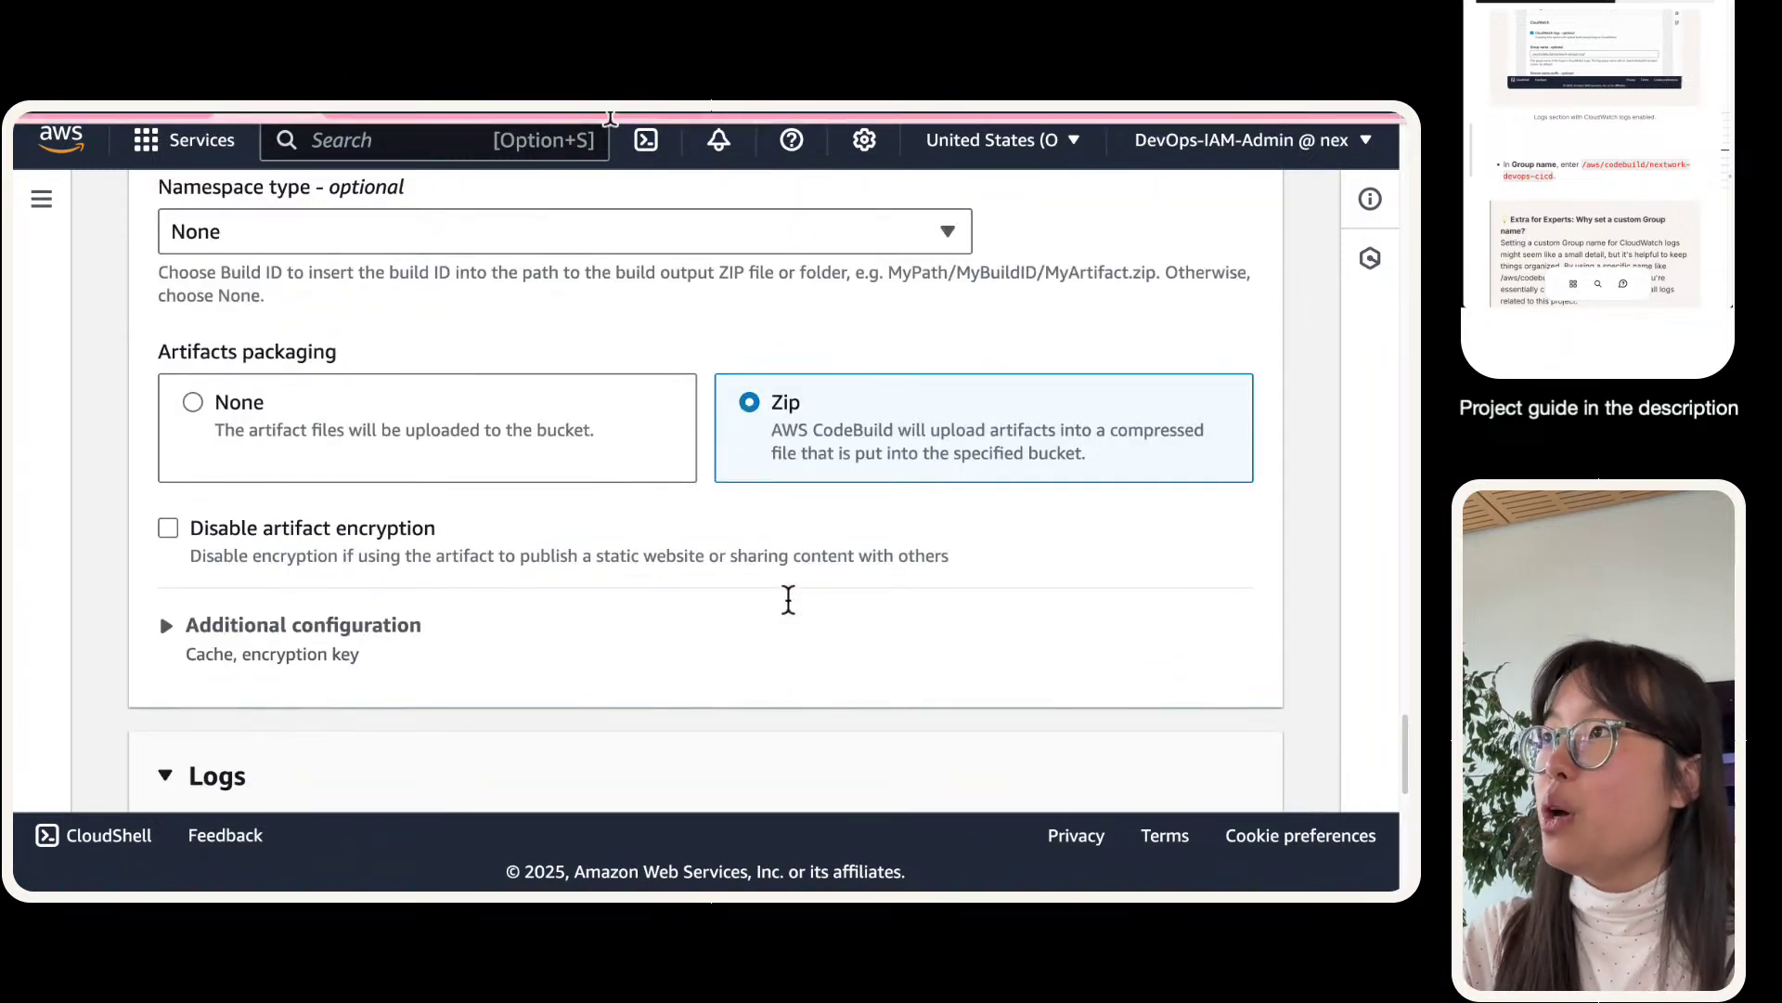
- Open the IAM Policies list in the IAM tab and collapse the side navigation
left_click(425, 143)
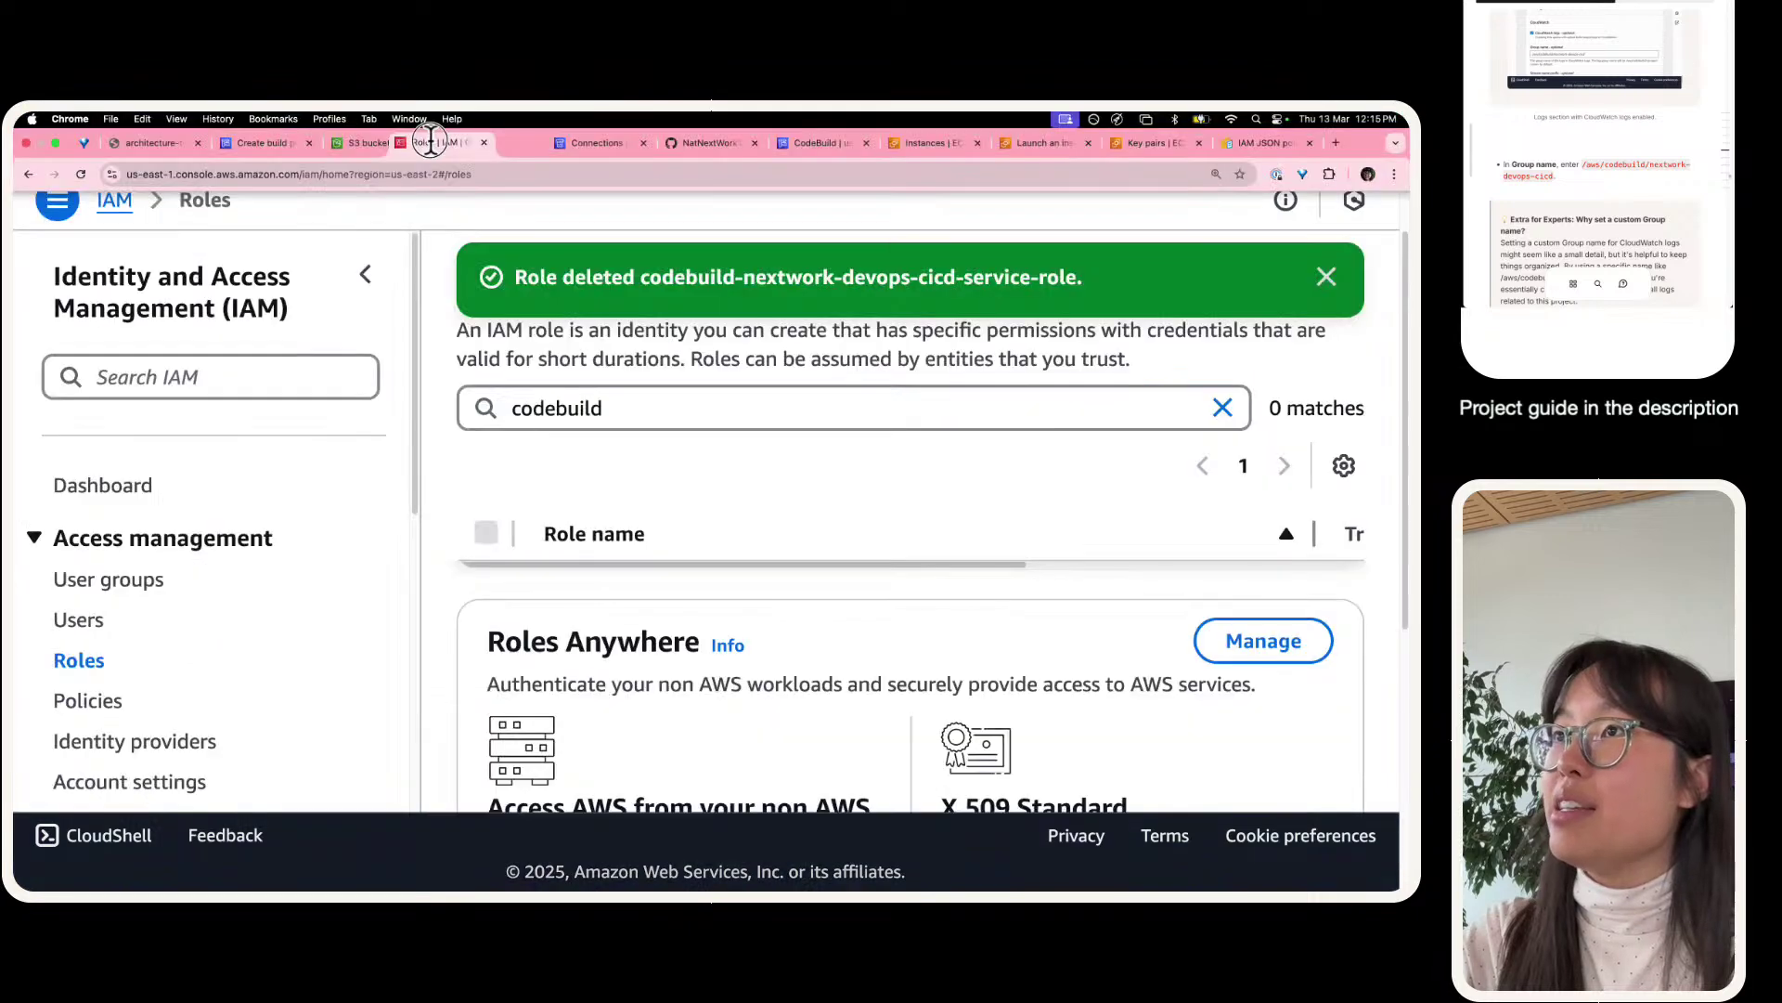
left_click(73, 709)
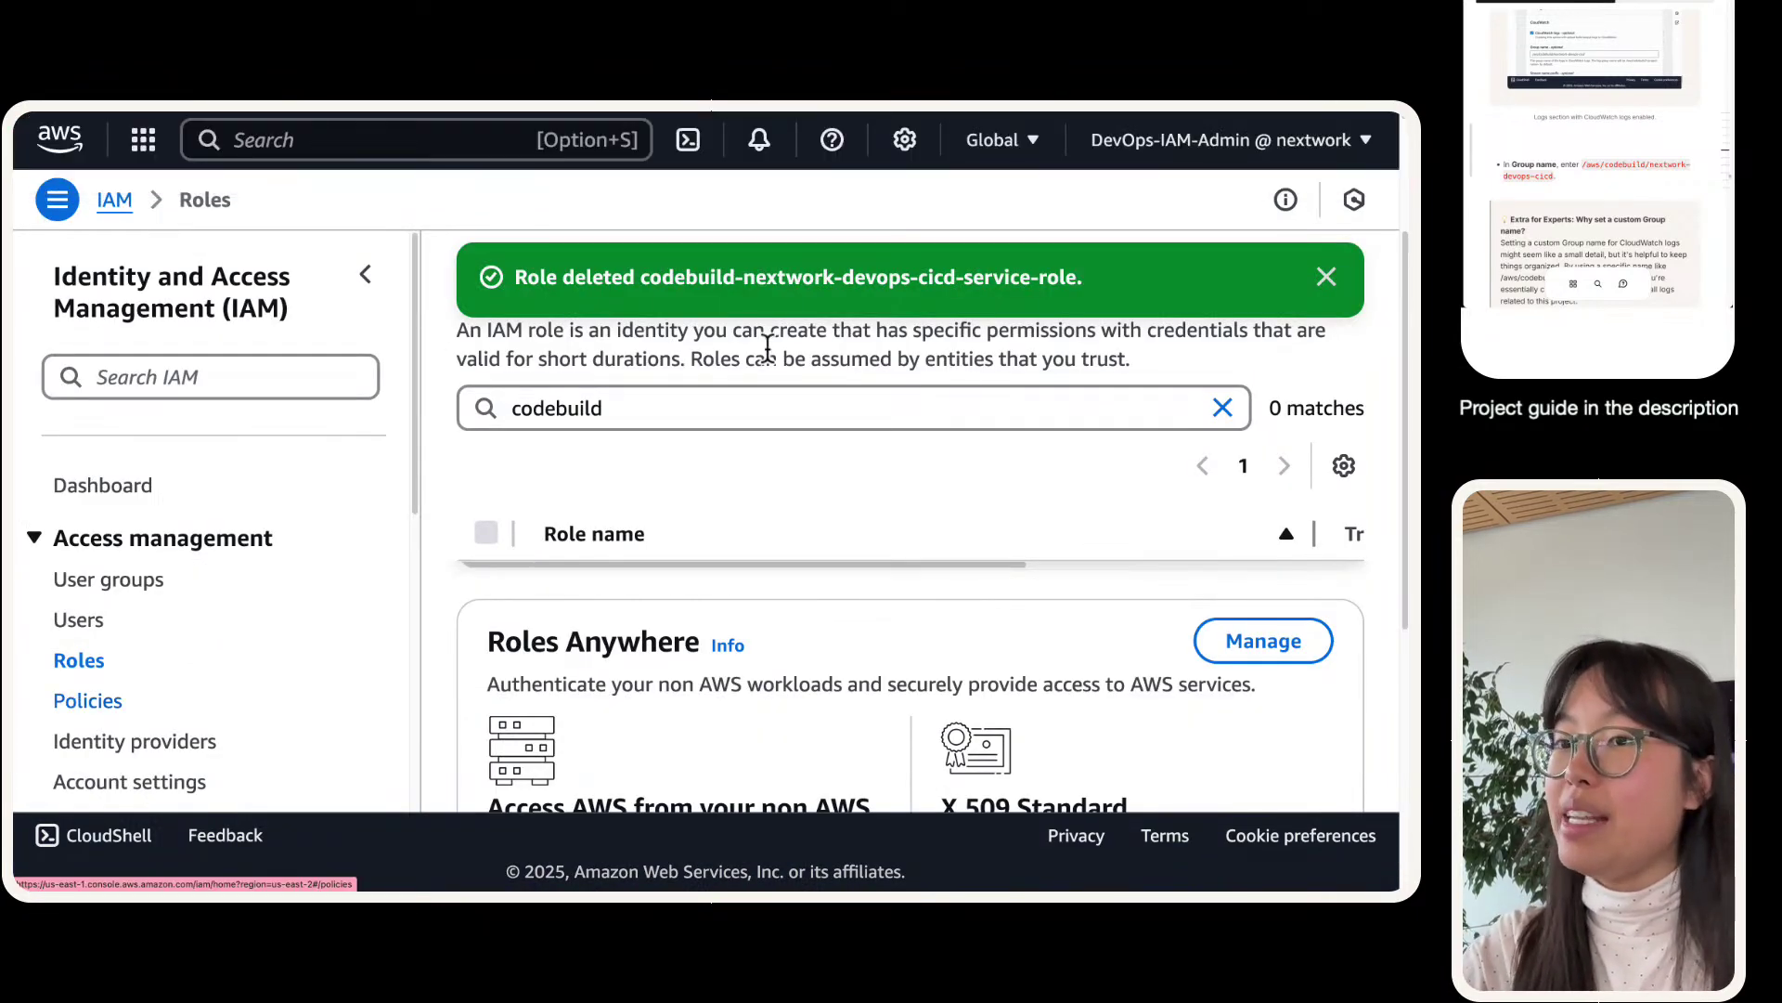
left_click(749, 388)
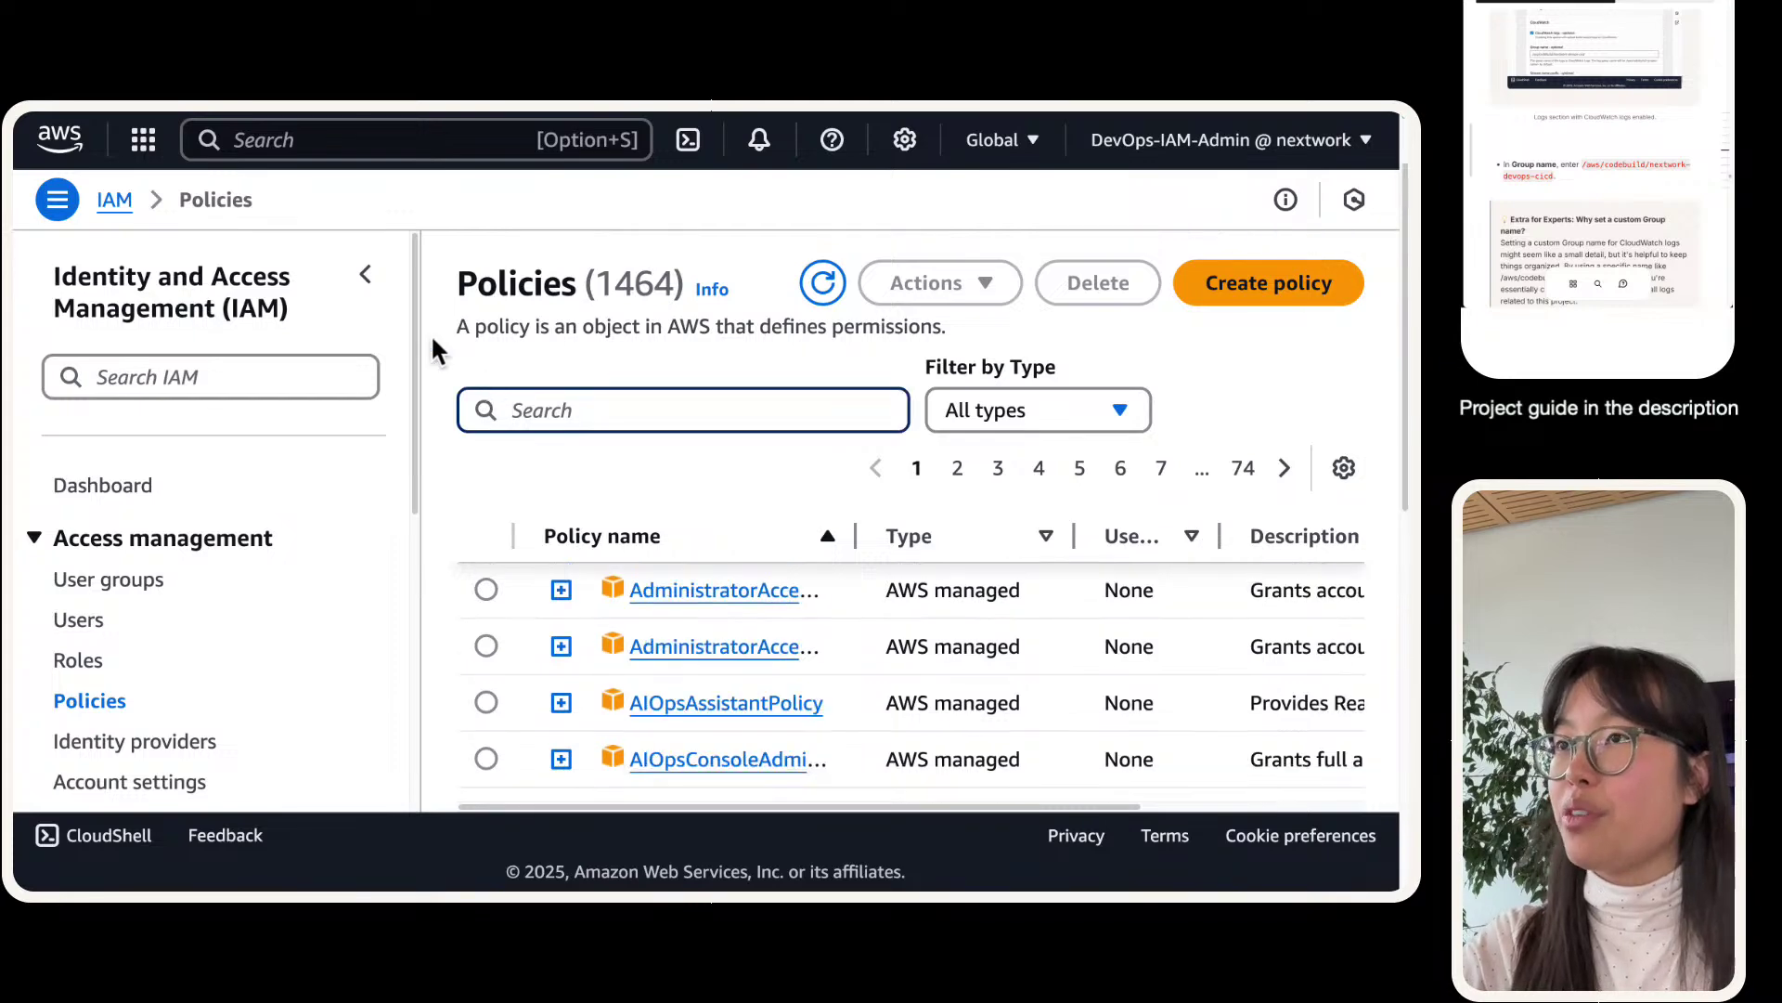
left_click(353, 275)
- Copy CodeBuildBasePolicy from the error, search IAM policies for it, and widen the Policy name column
mouse_move(232, 144)
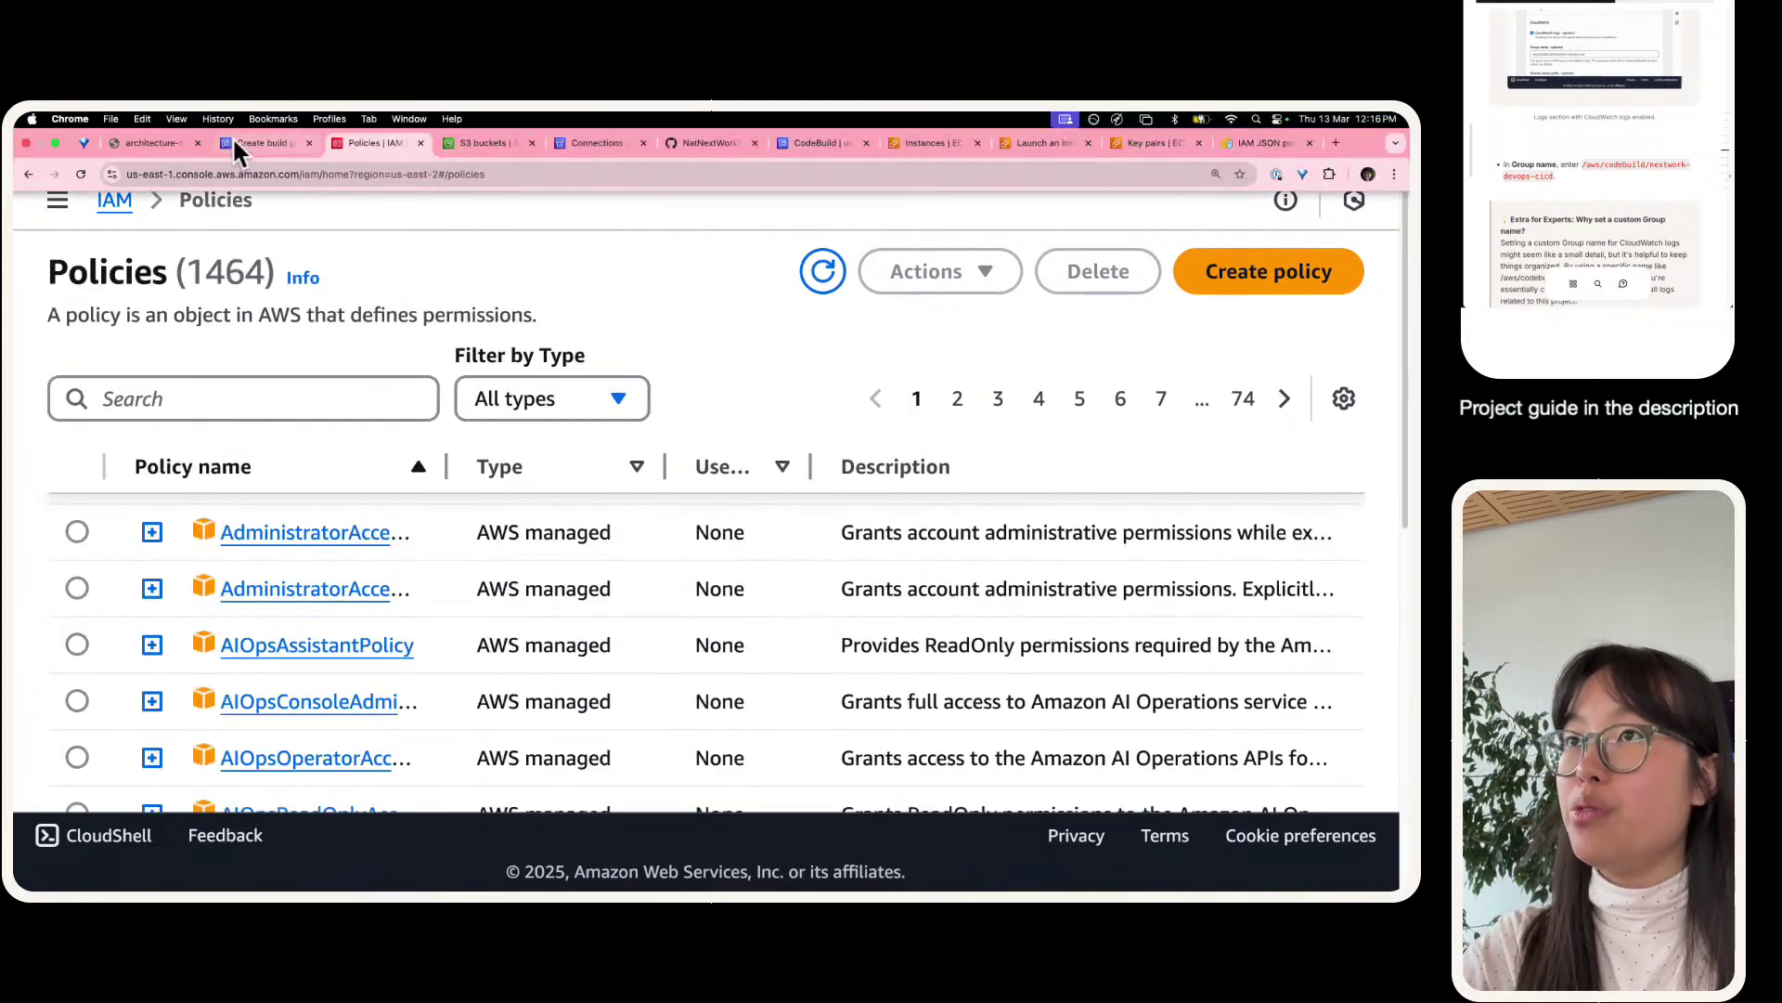
left_click(219, 398)
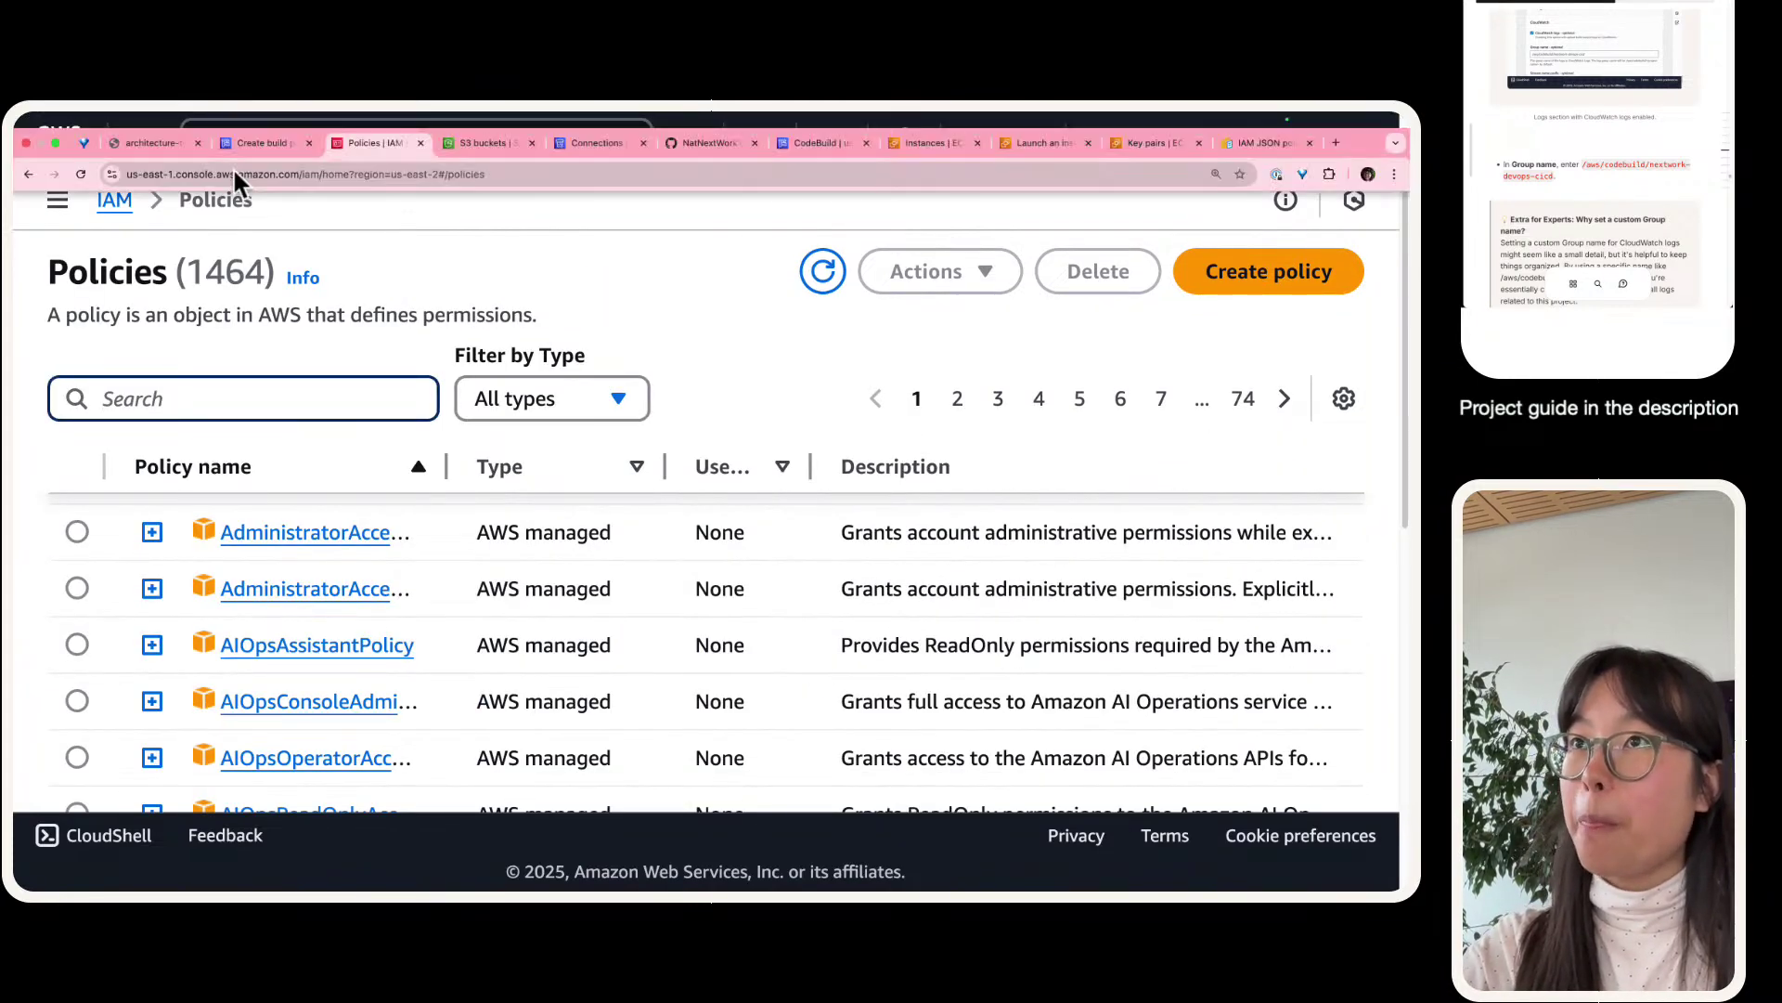
left_click(249, 144)
scroll(396, 641, "down", 10)
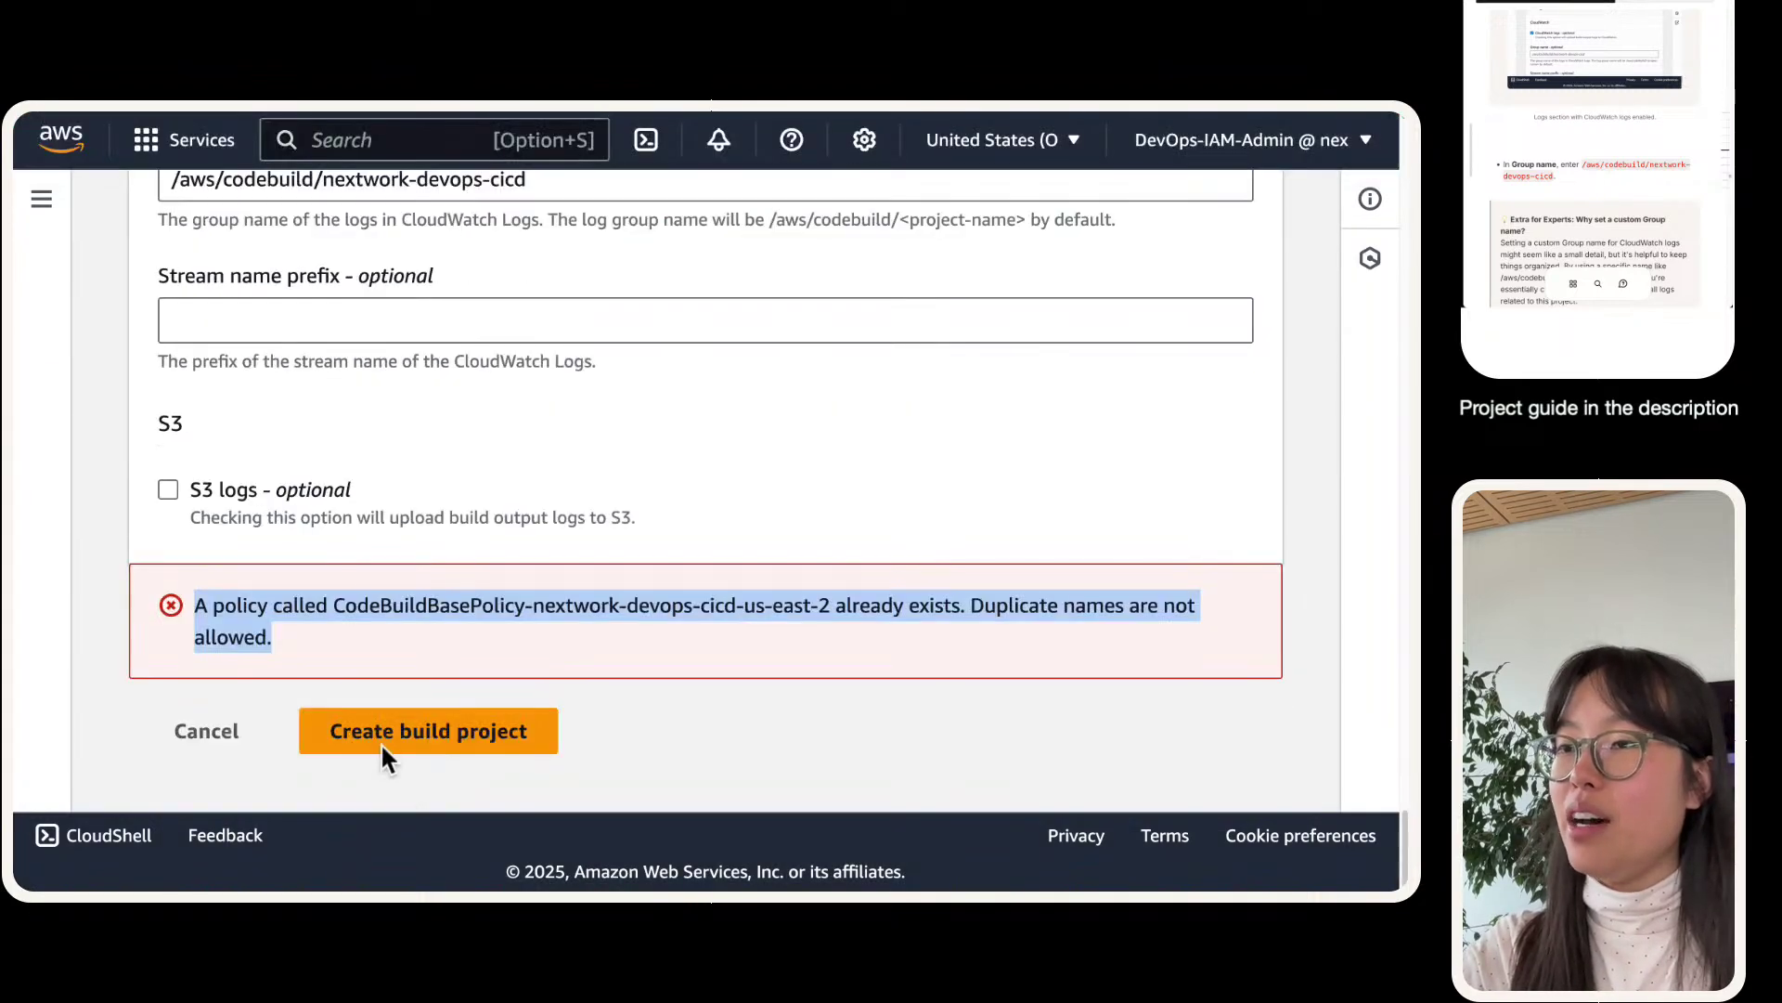
left_click(464, 585)
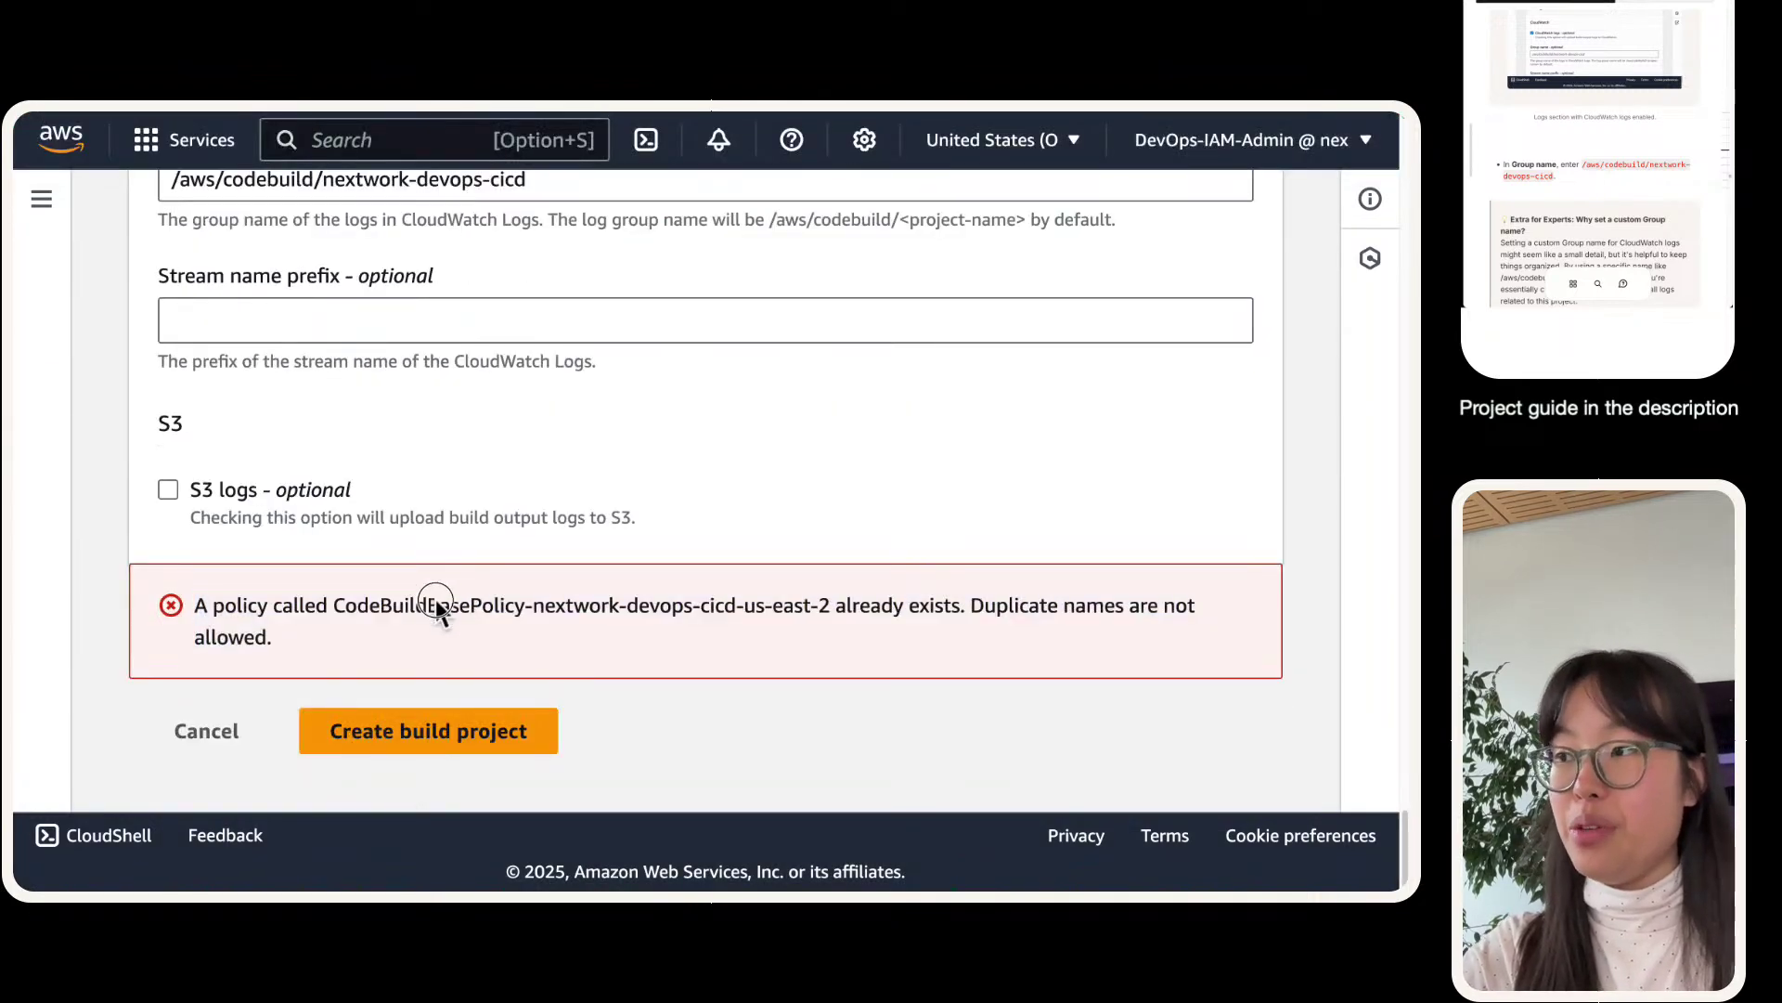
double_click(431, 607)
key("super+c")
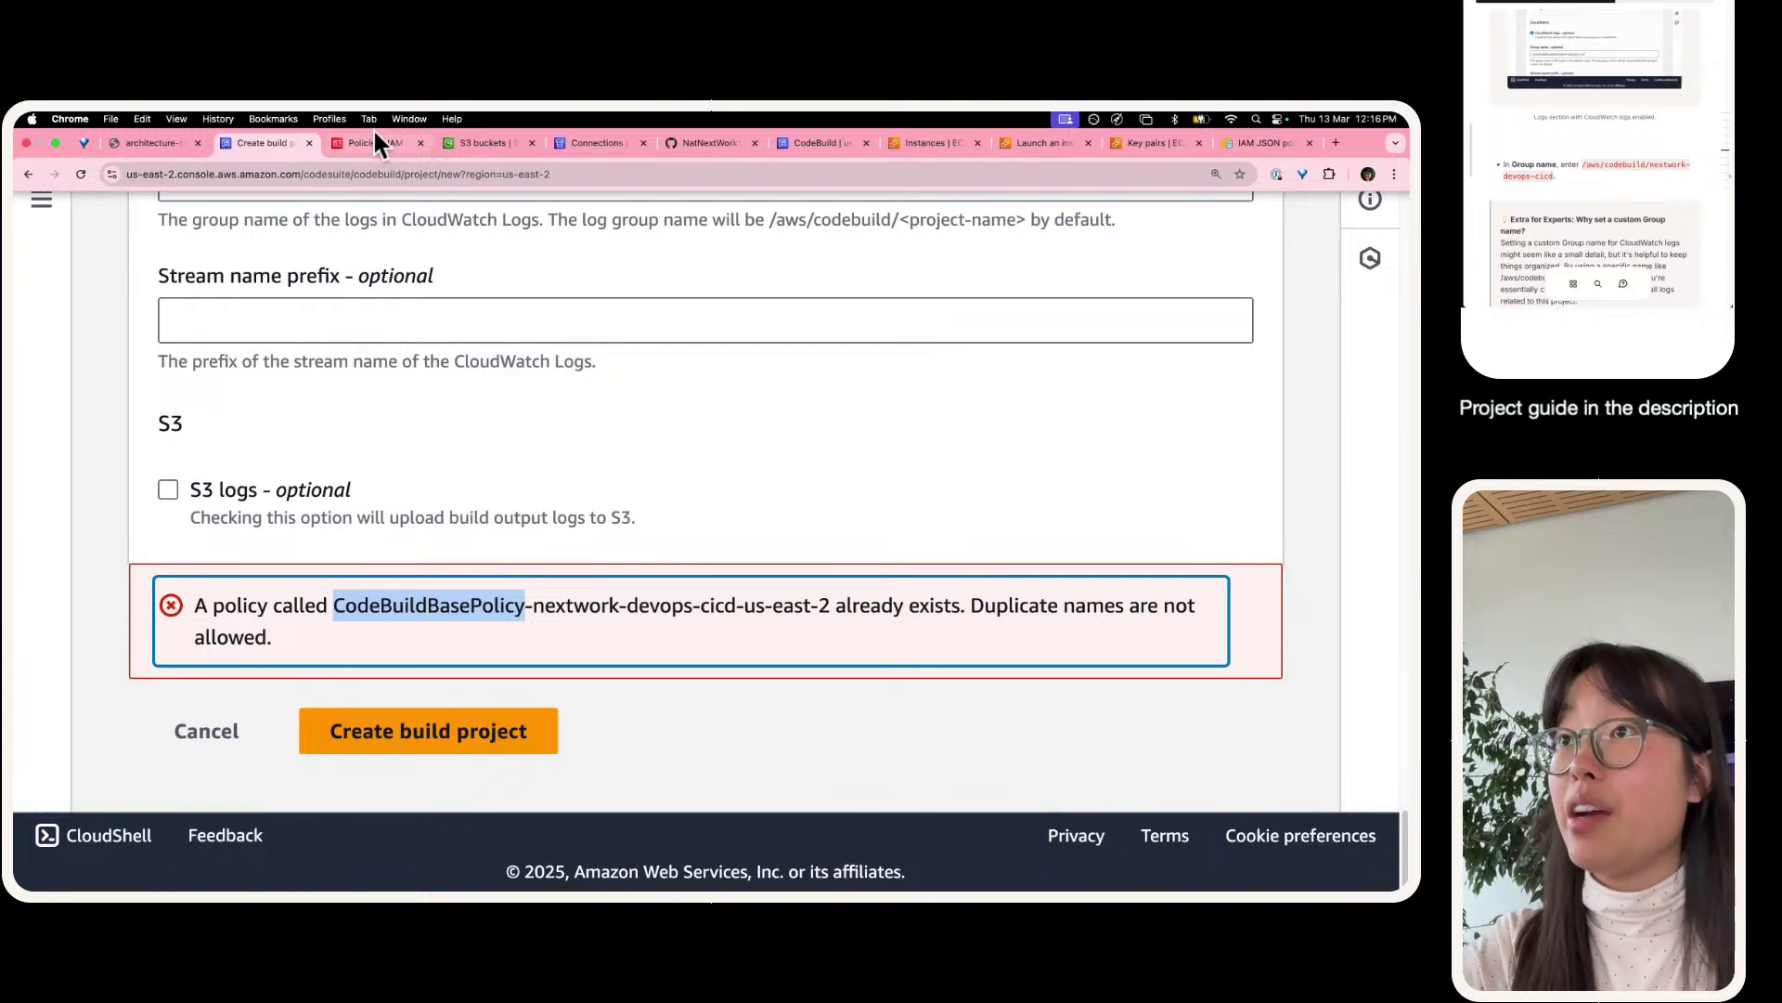
left_click(375, 143)
left_click(359, 399)
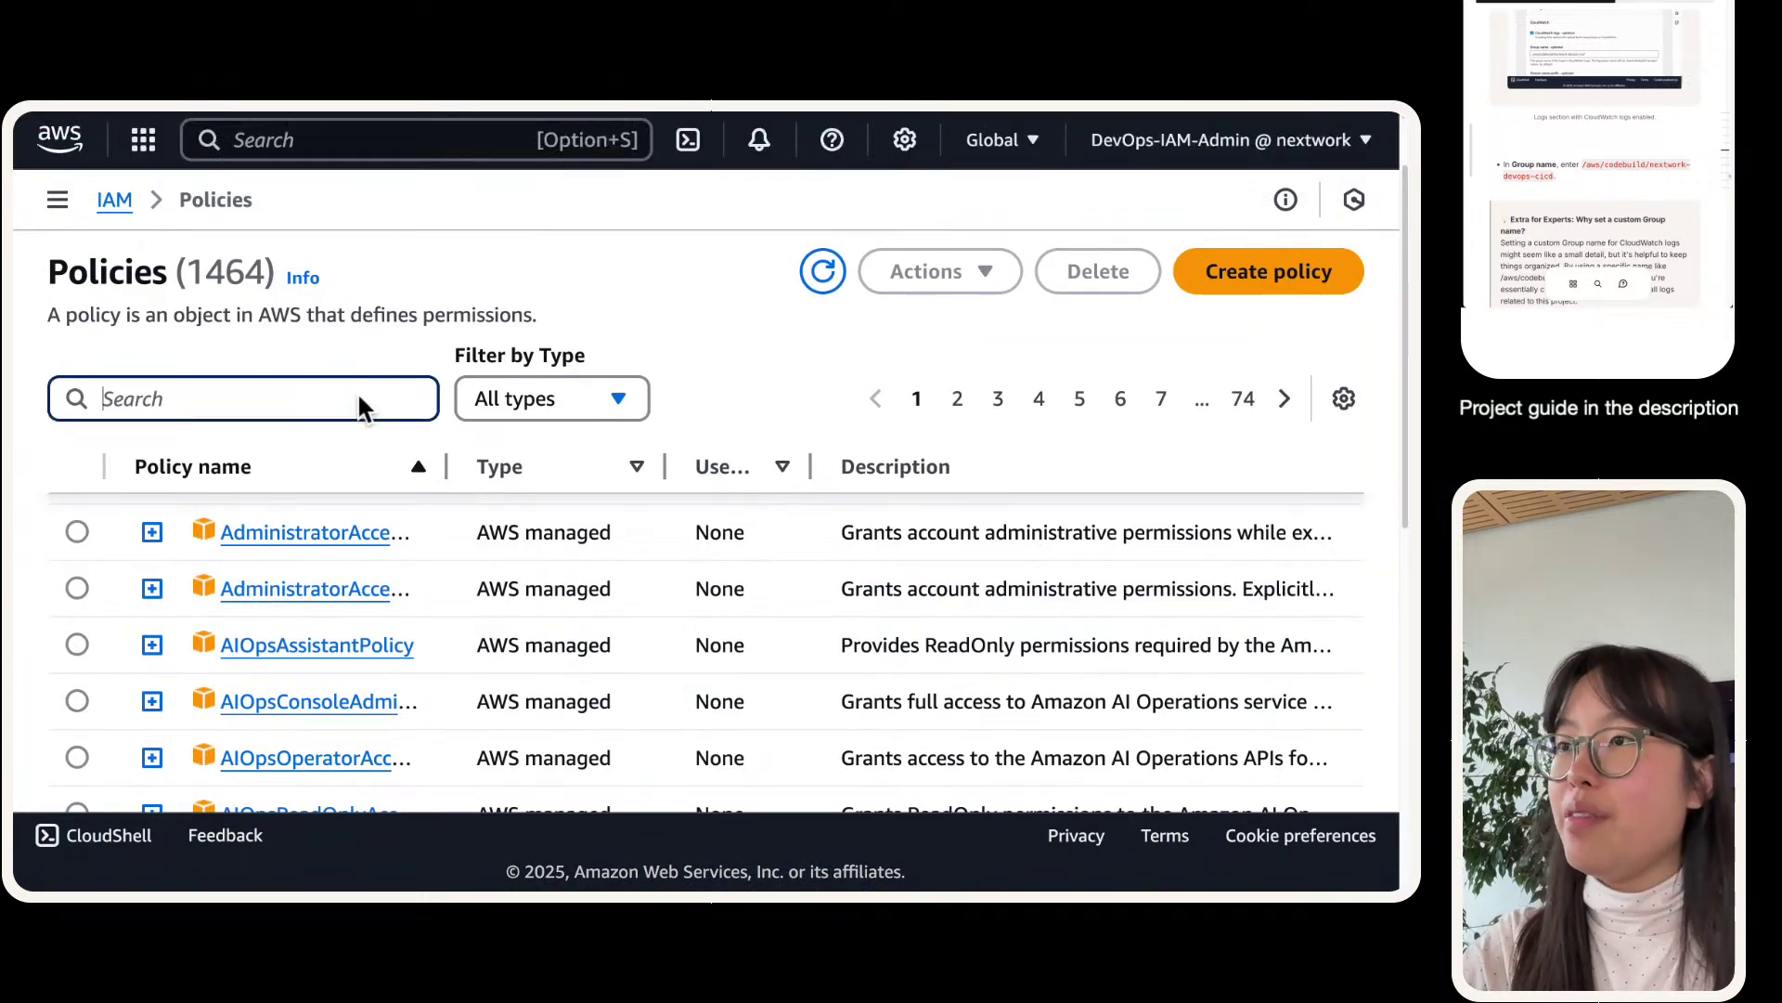
key("super+v")
left_click_drag(449, 464, 881, 466)
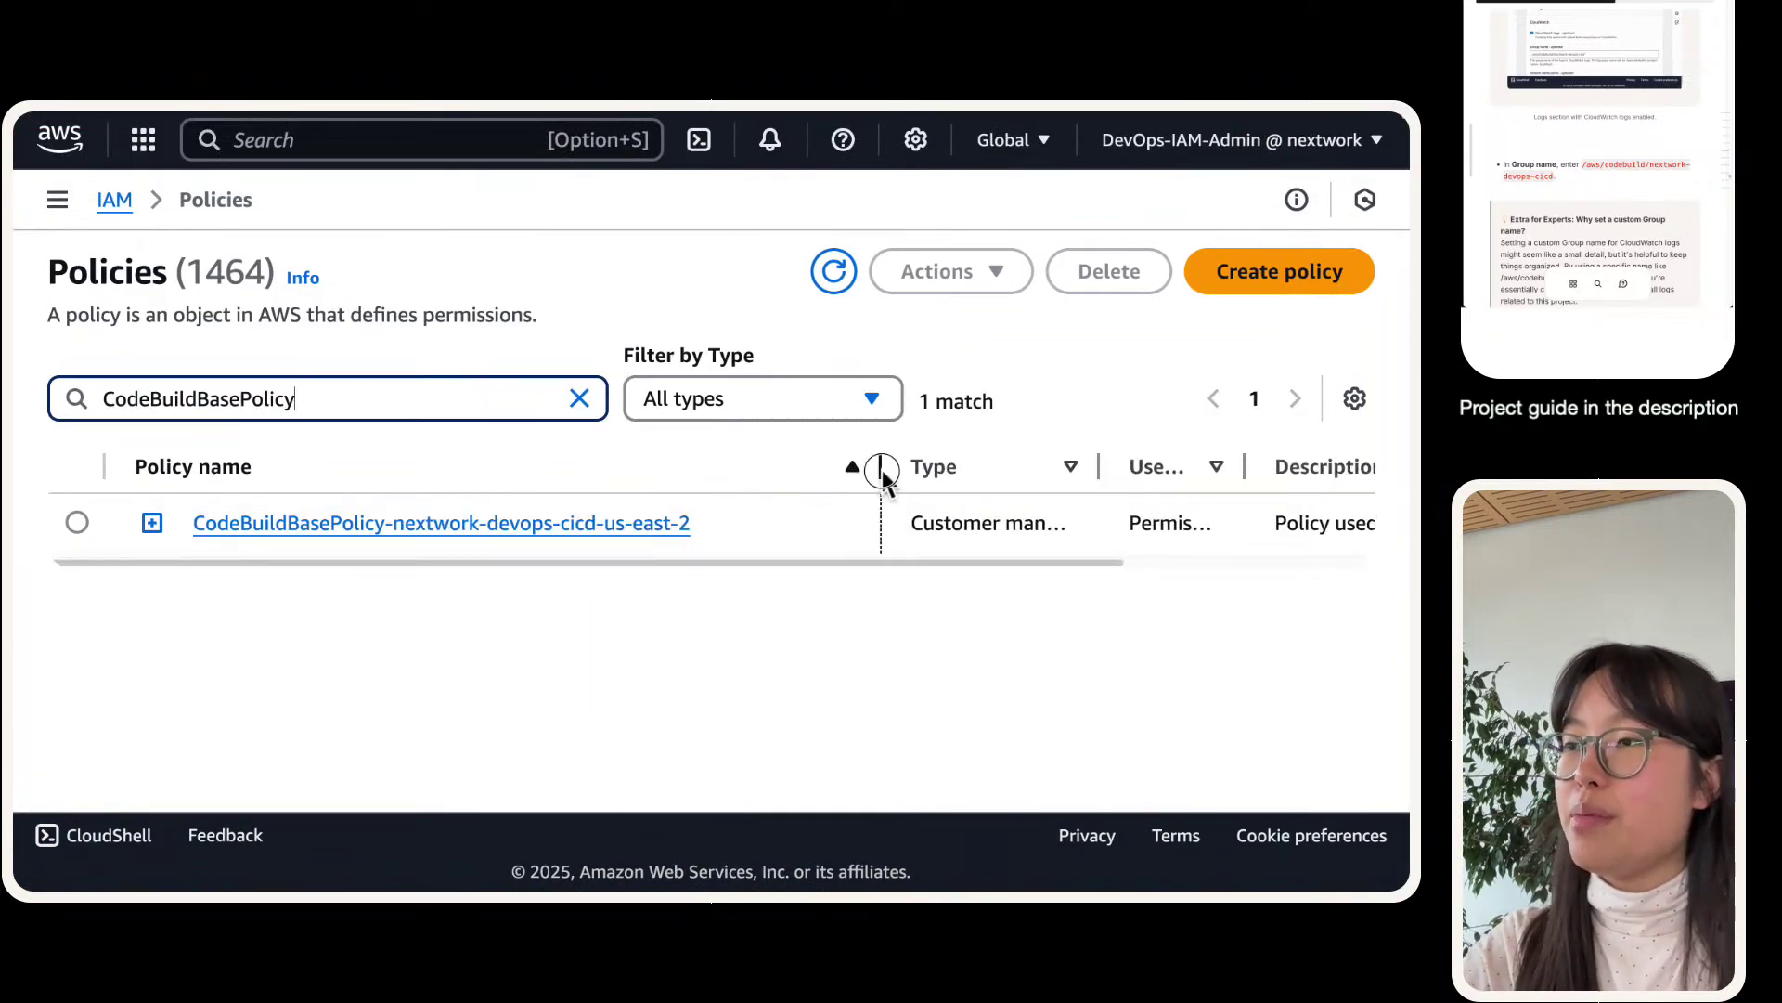
- Delete the CodeBuildBasePolicy-nextwork-devops-cicd-us-east-2 policy, confirming with its name
left_click(78, 522)
left_click(1130, 265)
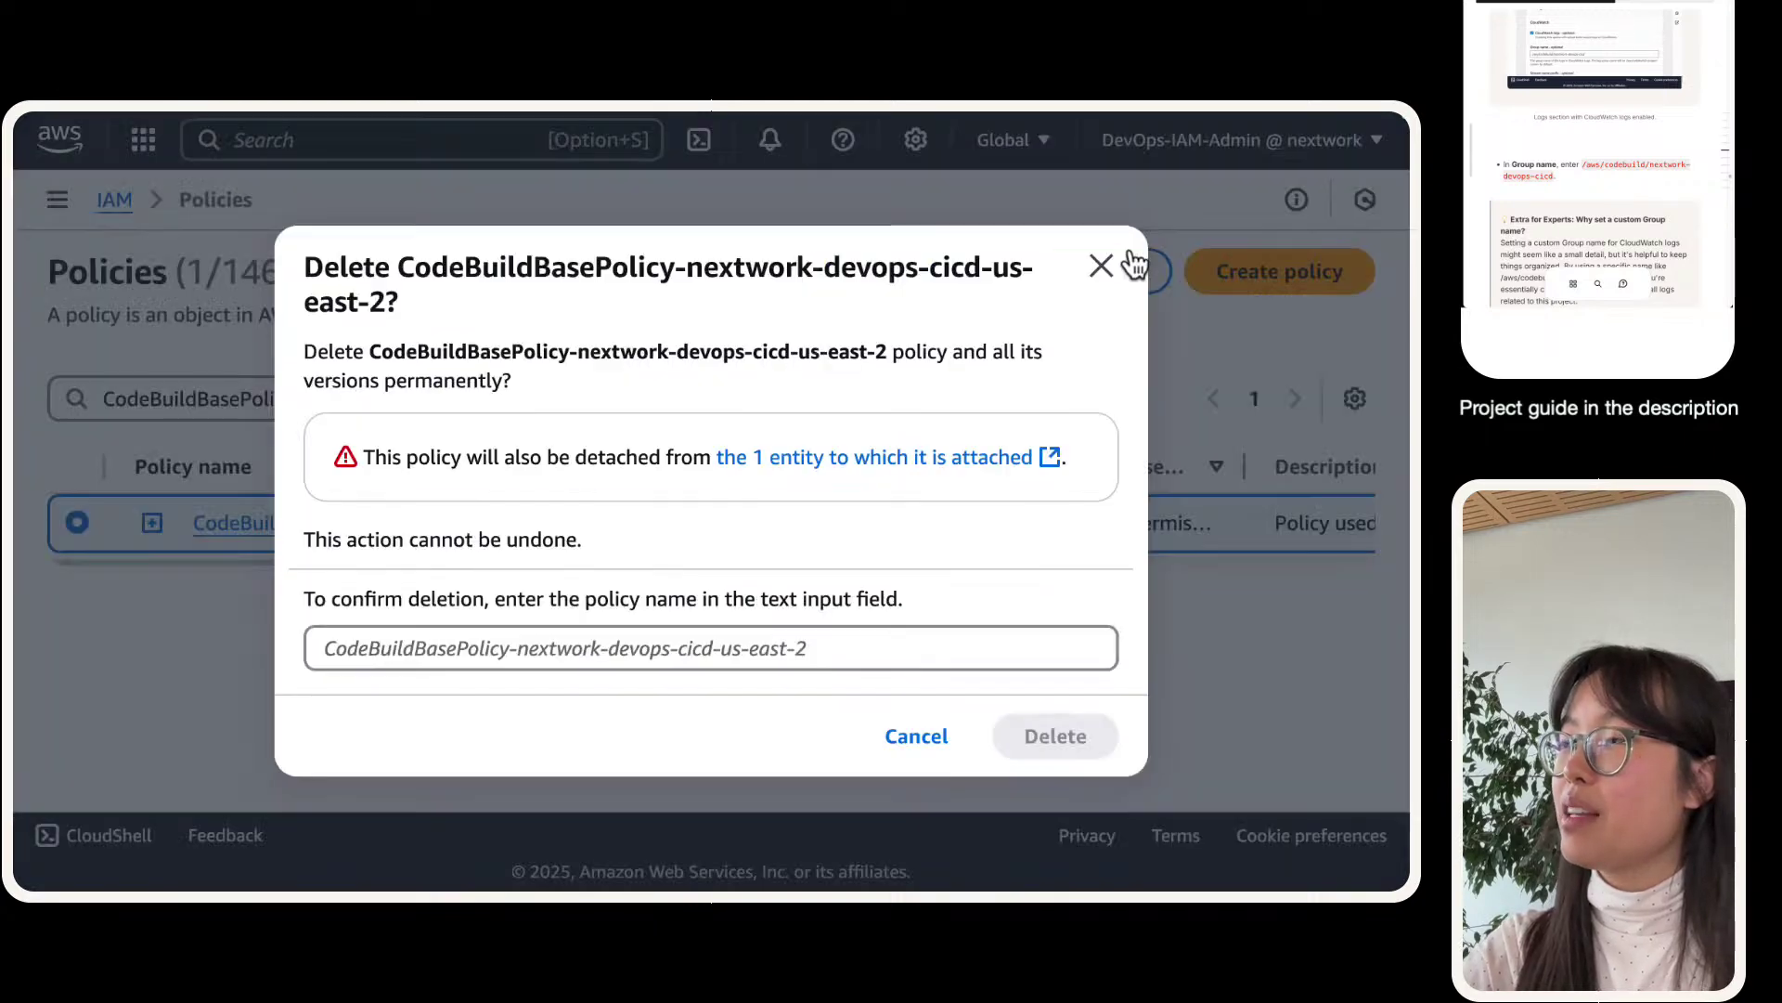
left_click_drag(399, 270, 386, 303)
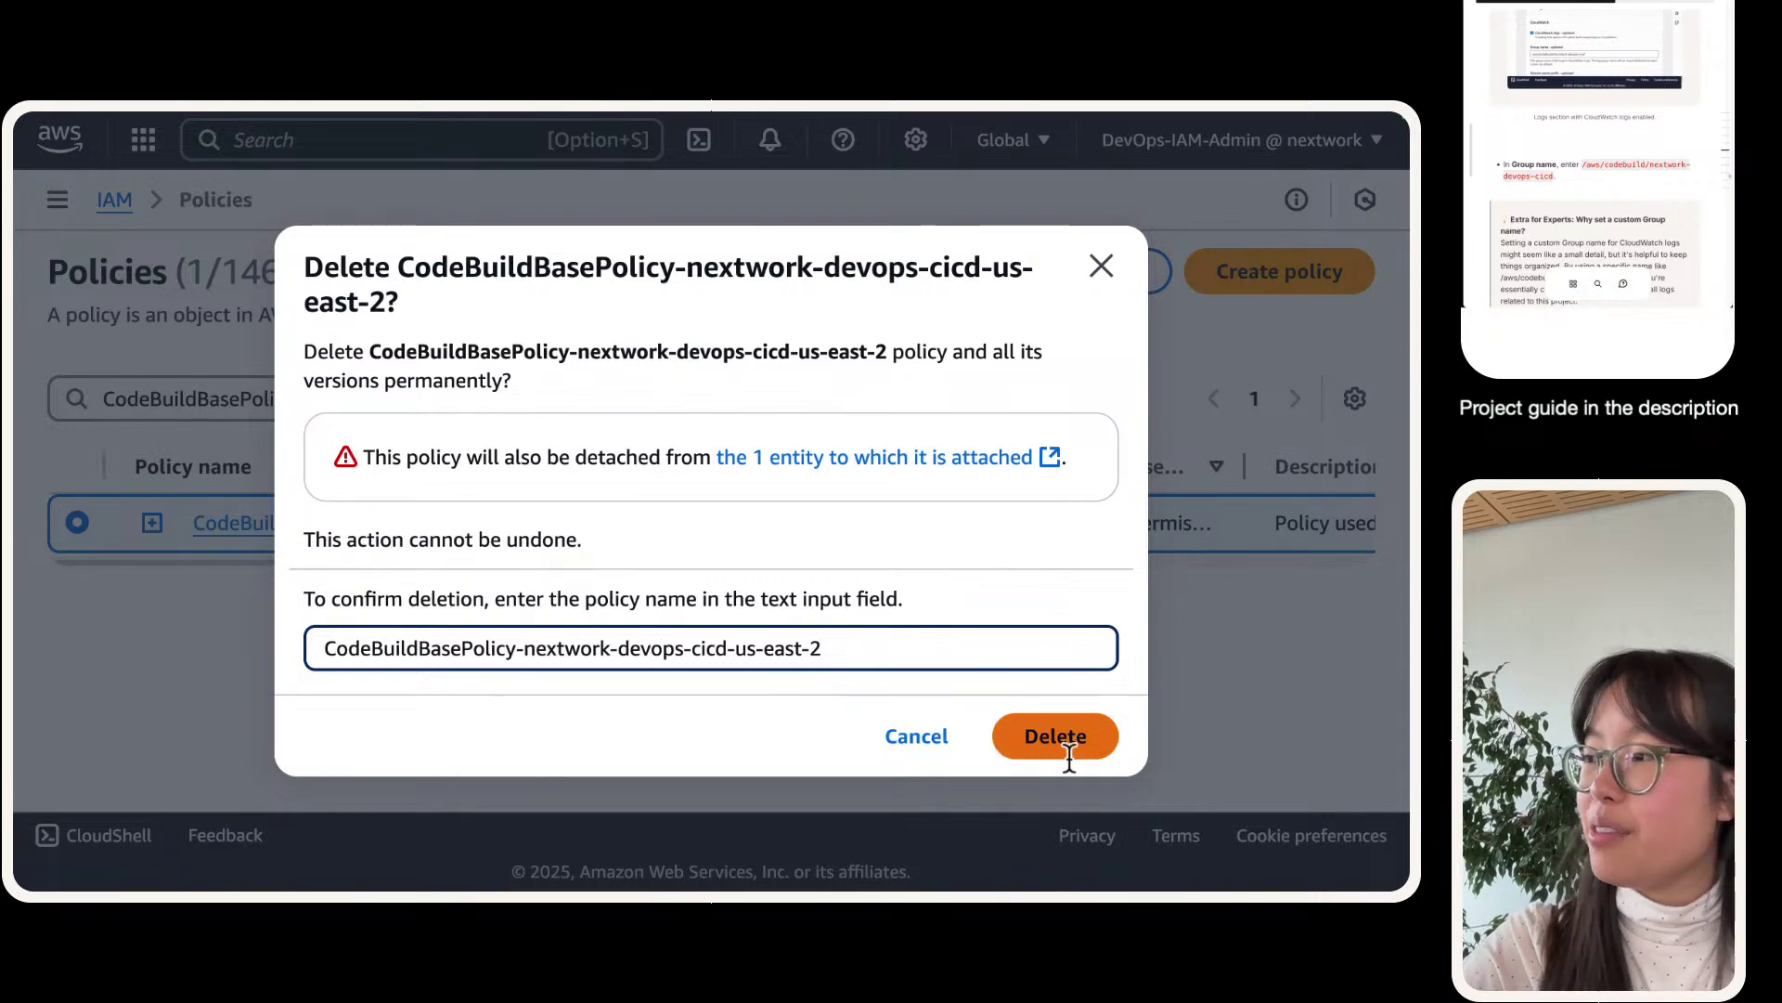
left_click(1065, 749)
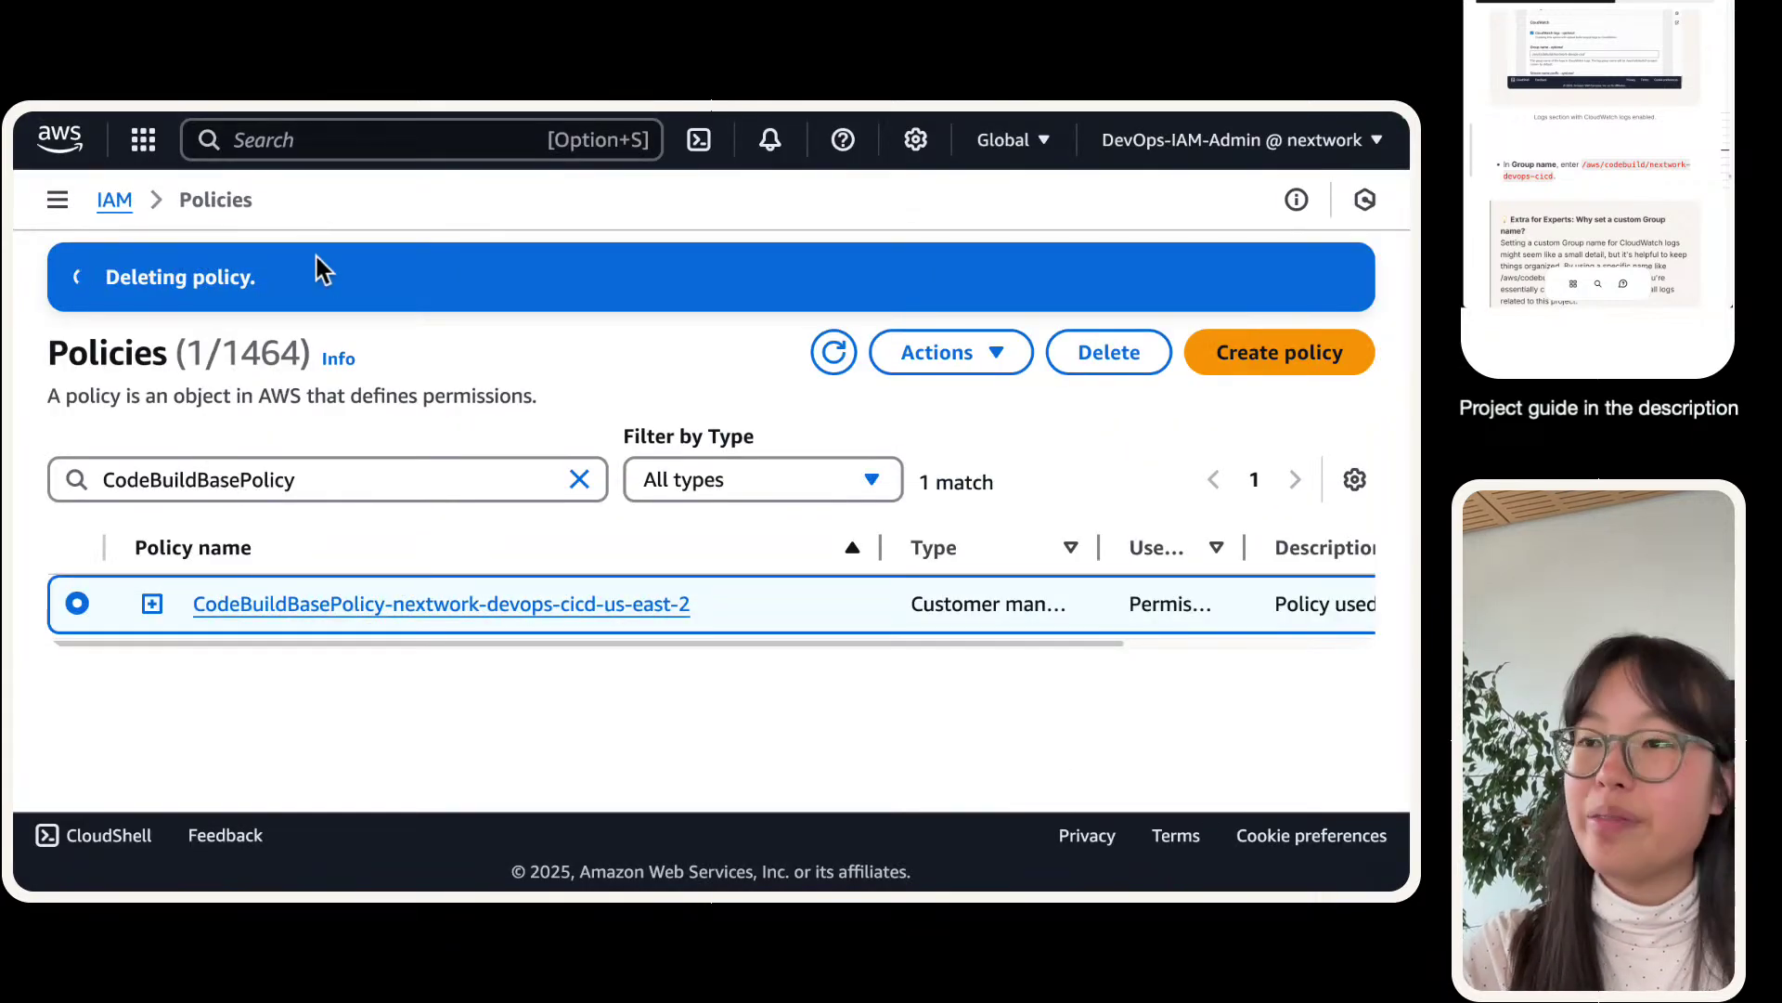
- Return to the nextwork-devops-cicd form and submit Create build project again
mouse_move(303, 117)
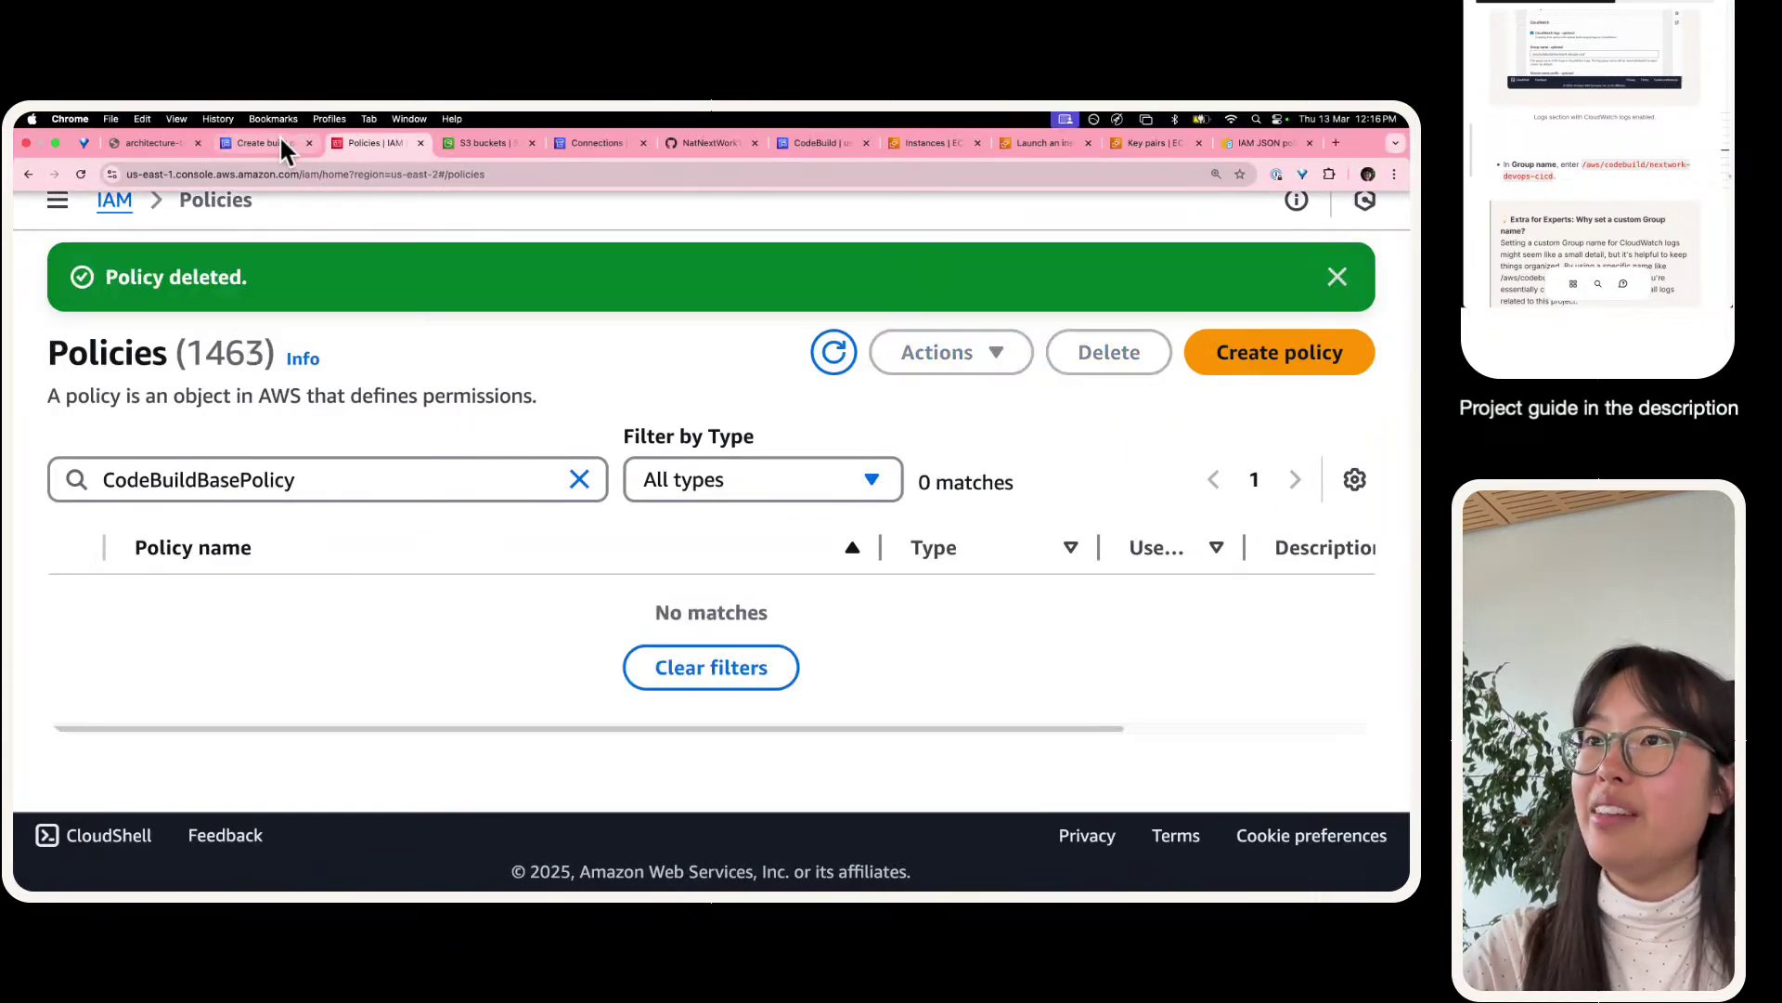
left_click(280, 135)
scroll(425, 438, "up", 3)
scroll(425, 438, "up", 20)
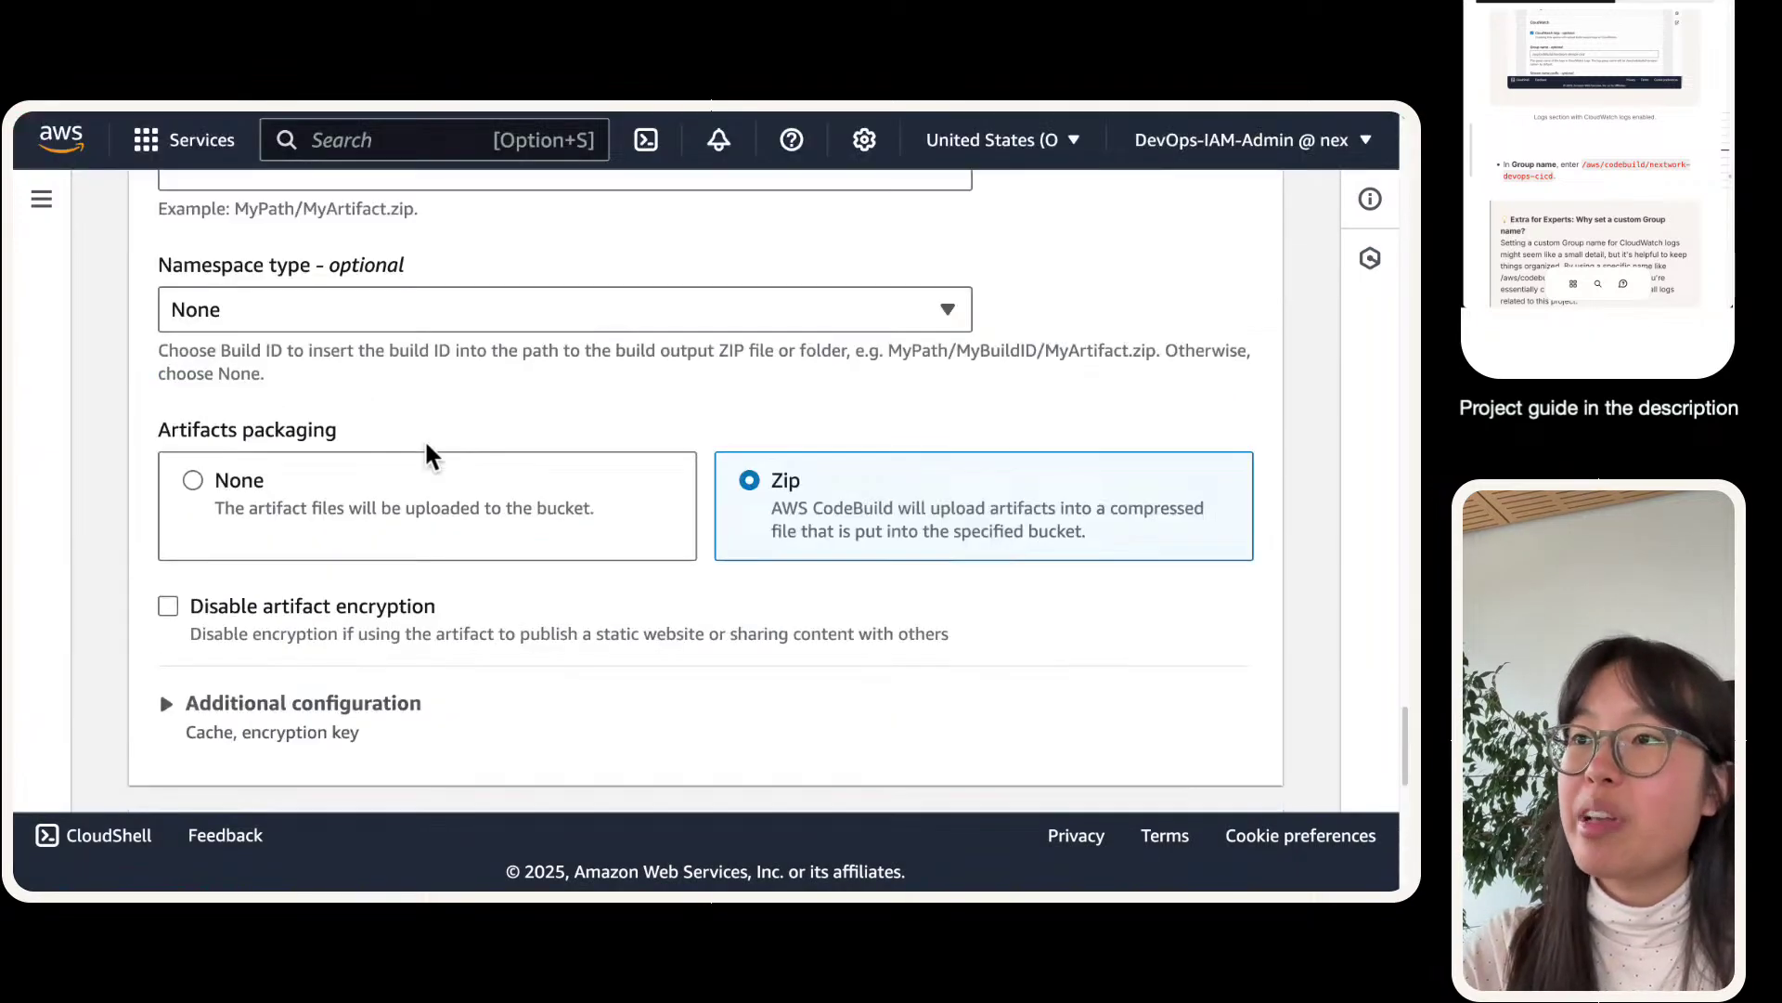
scroll(426, 438, "down", 20)
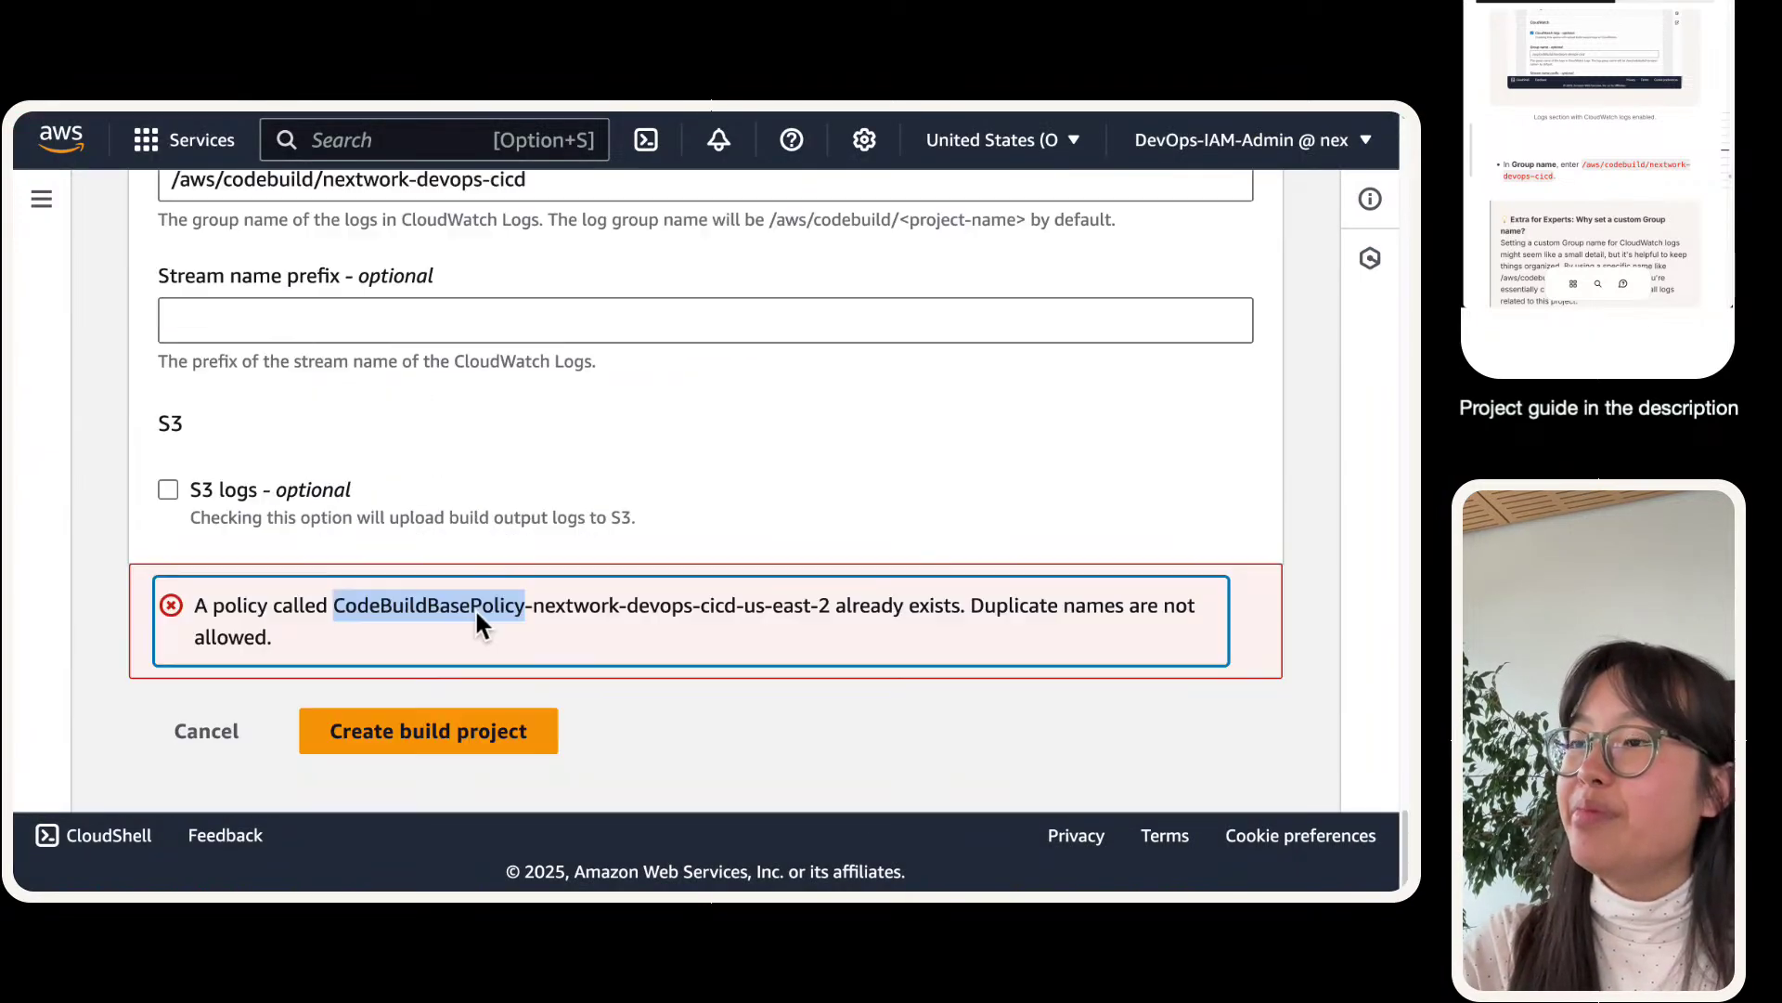
left_click(390, 727)
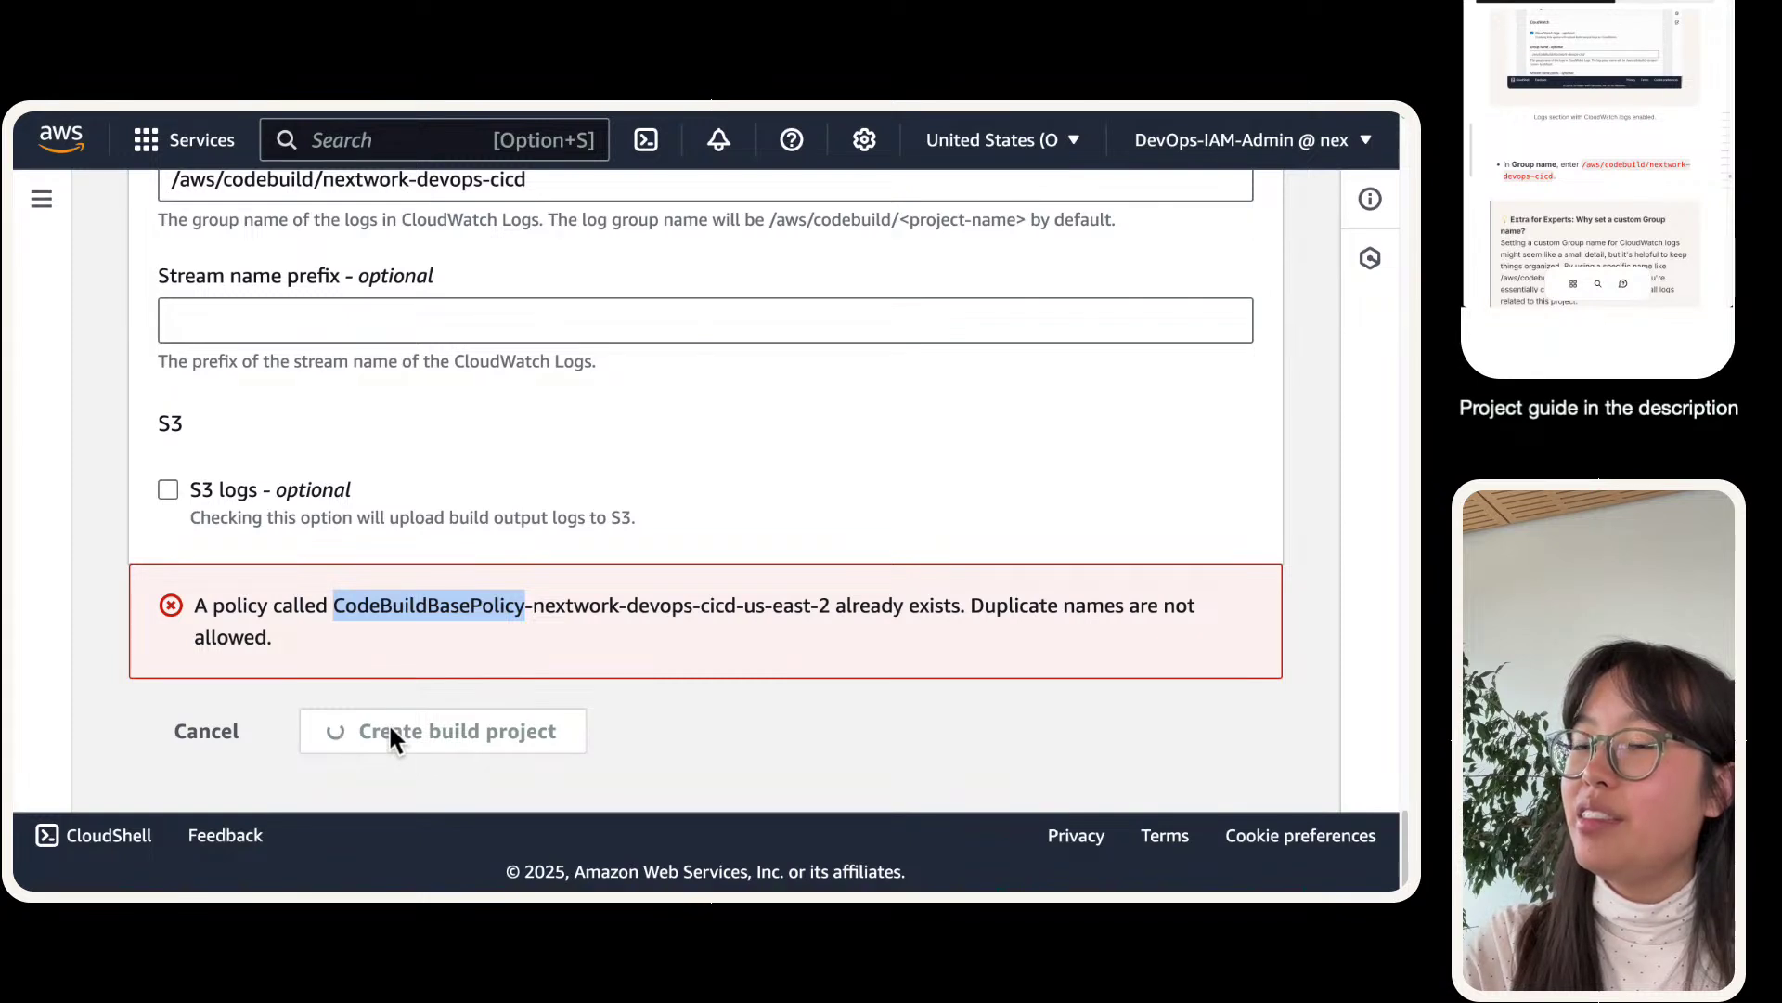
left_click(484, 636)
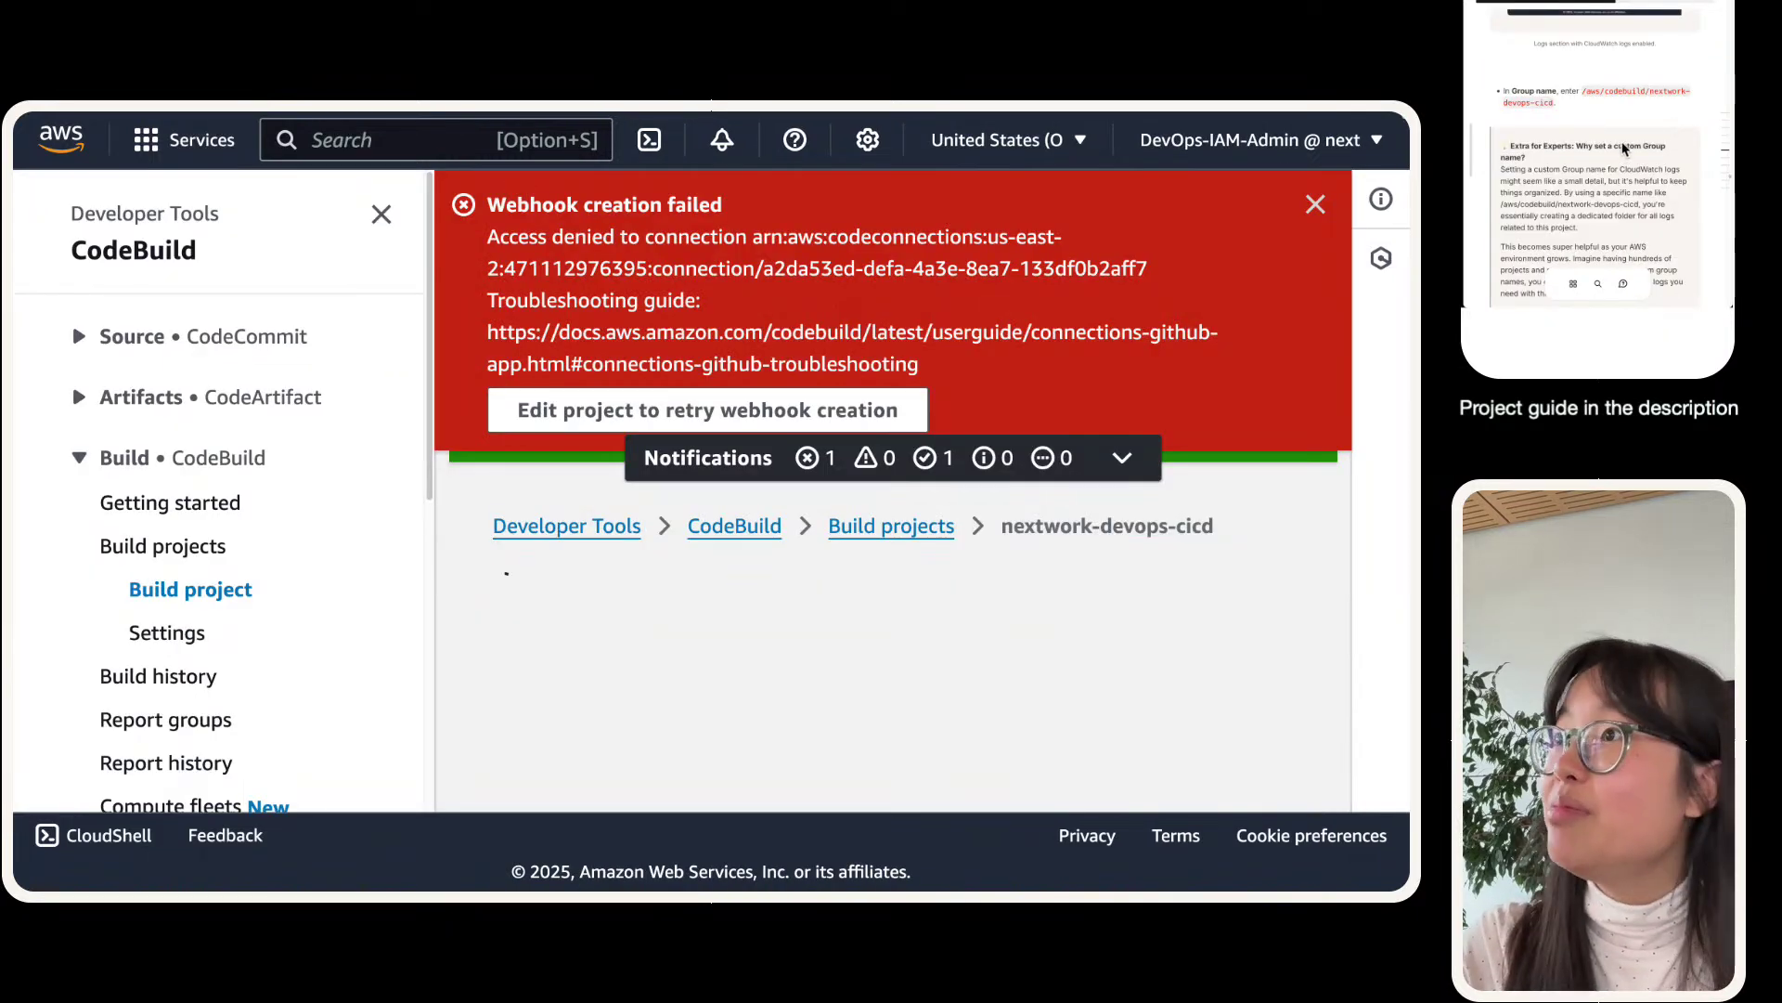
- Close the CodeBuild sidebar and expand notifications to show Project created beside the webhook error
left_click(388, 220)
triple_click(548, 274)
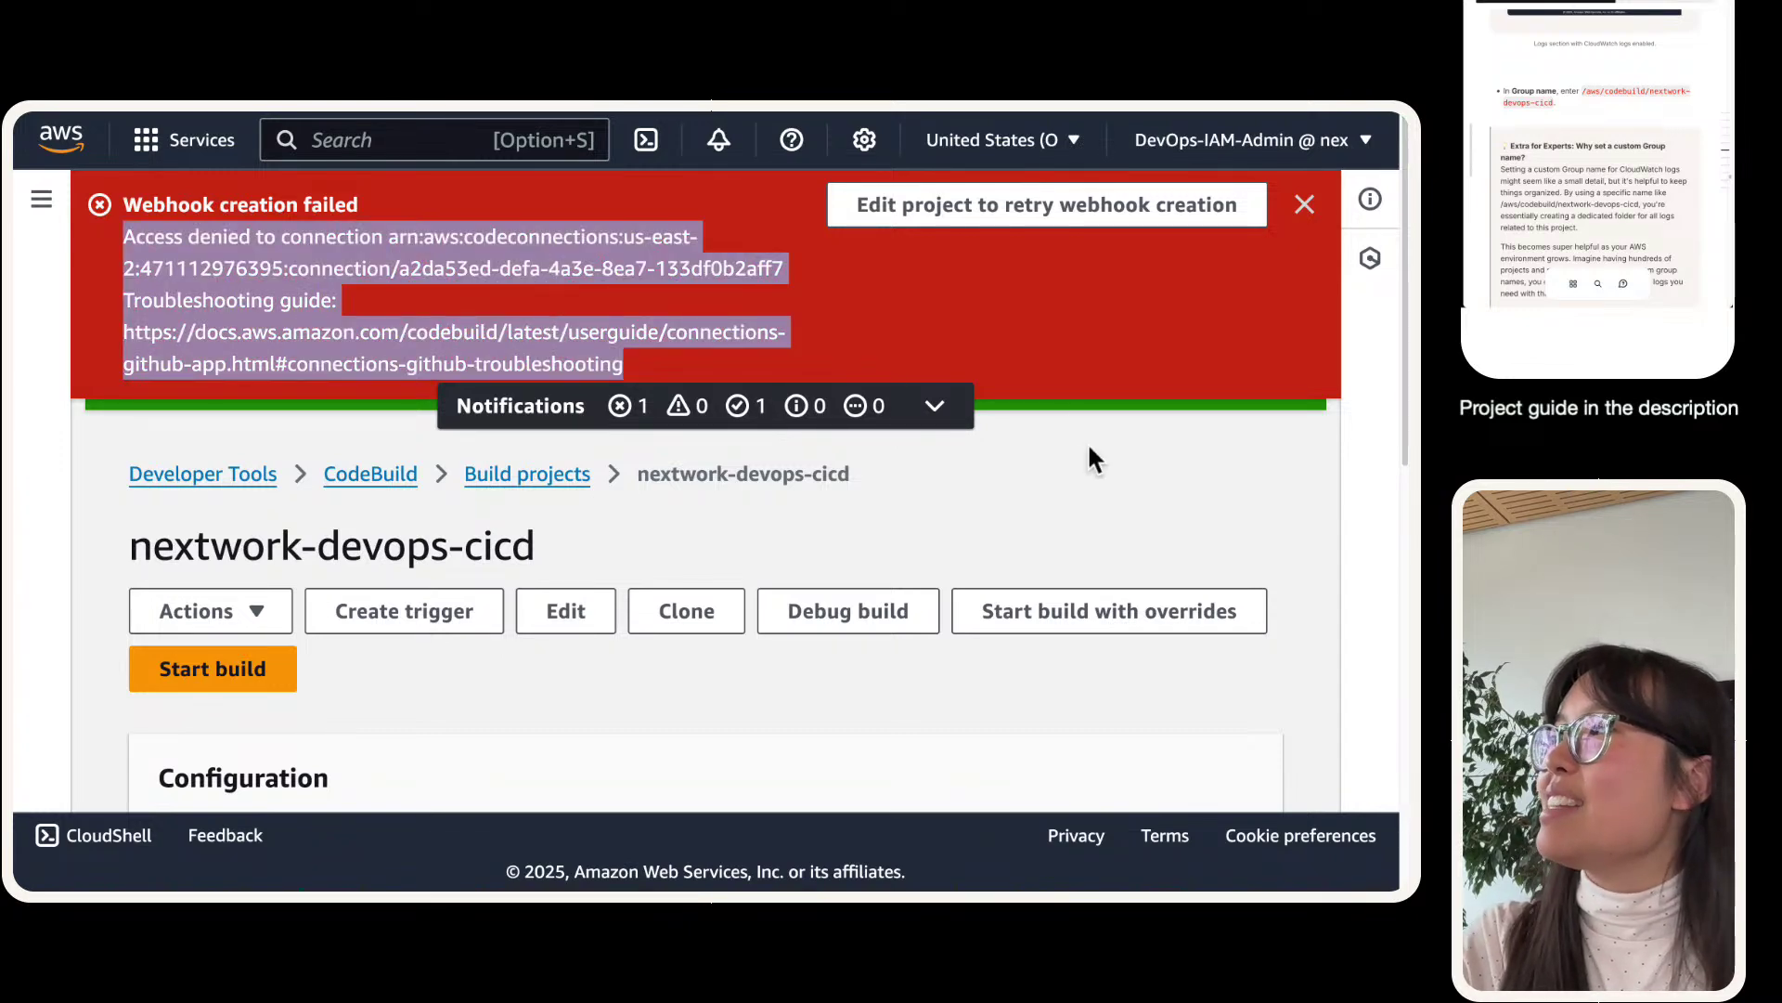
left_click(935, 406)
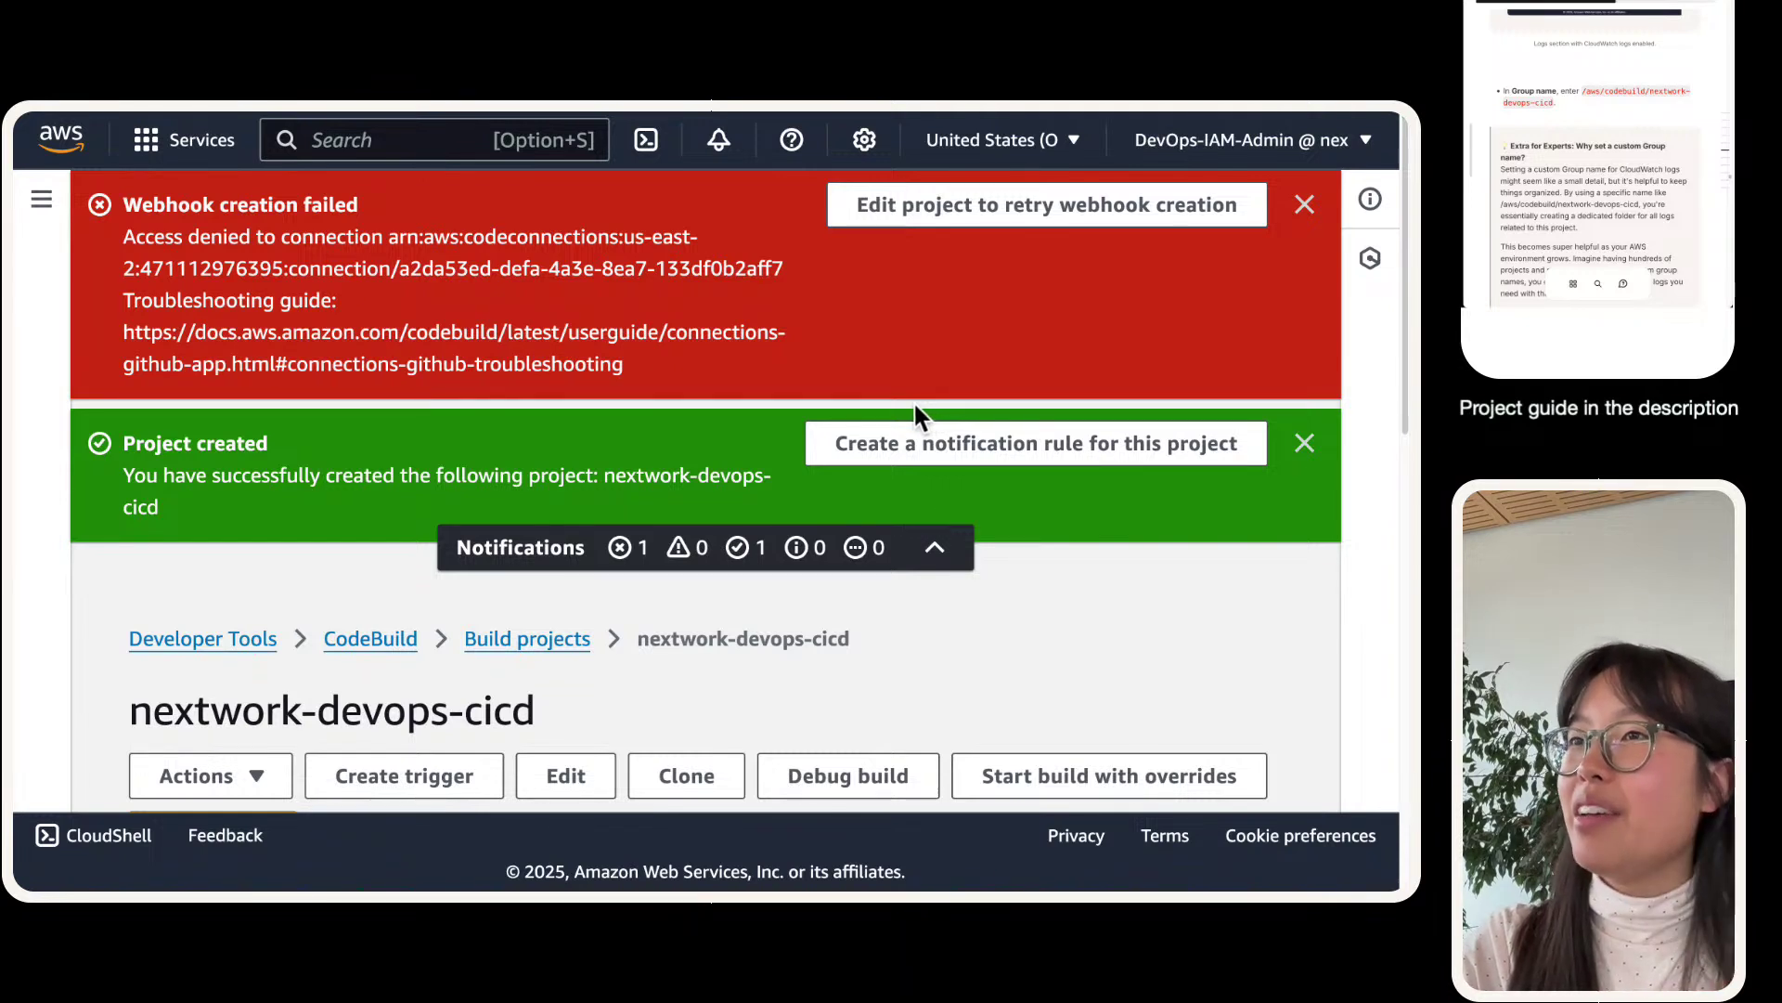
triple_click(386, 253)
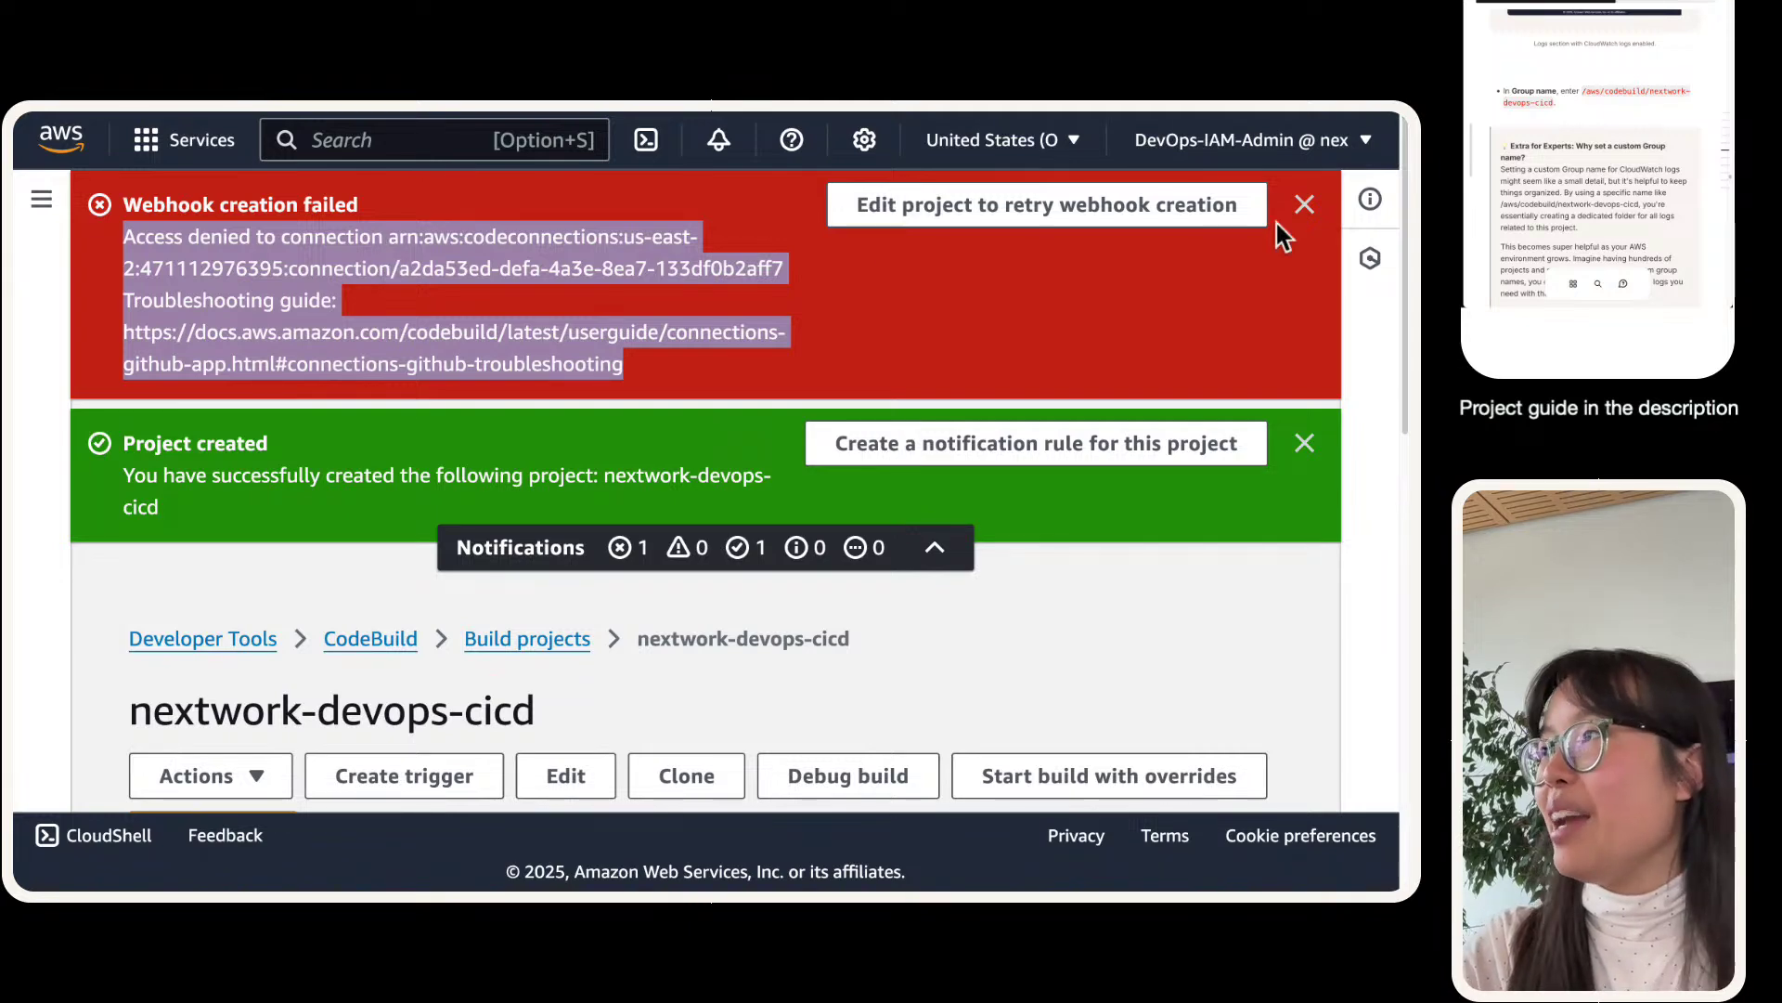
- Edit nextwork-devops-cicd and review the Primary source webhook events rebuild option, leaving it unchecked
left_click(1172, 228)
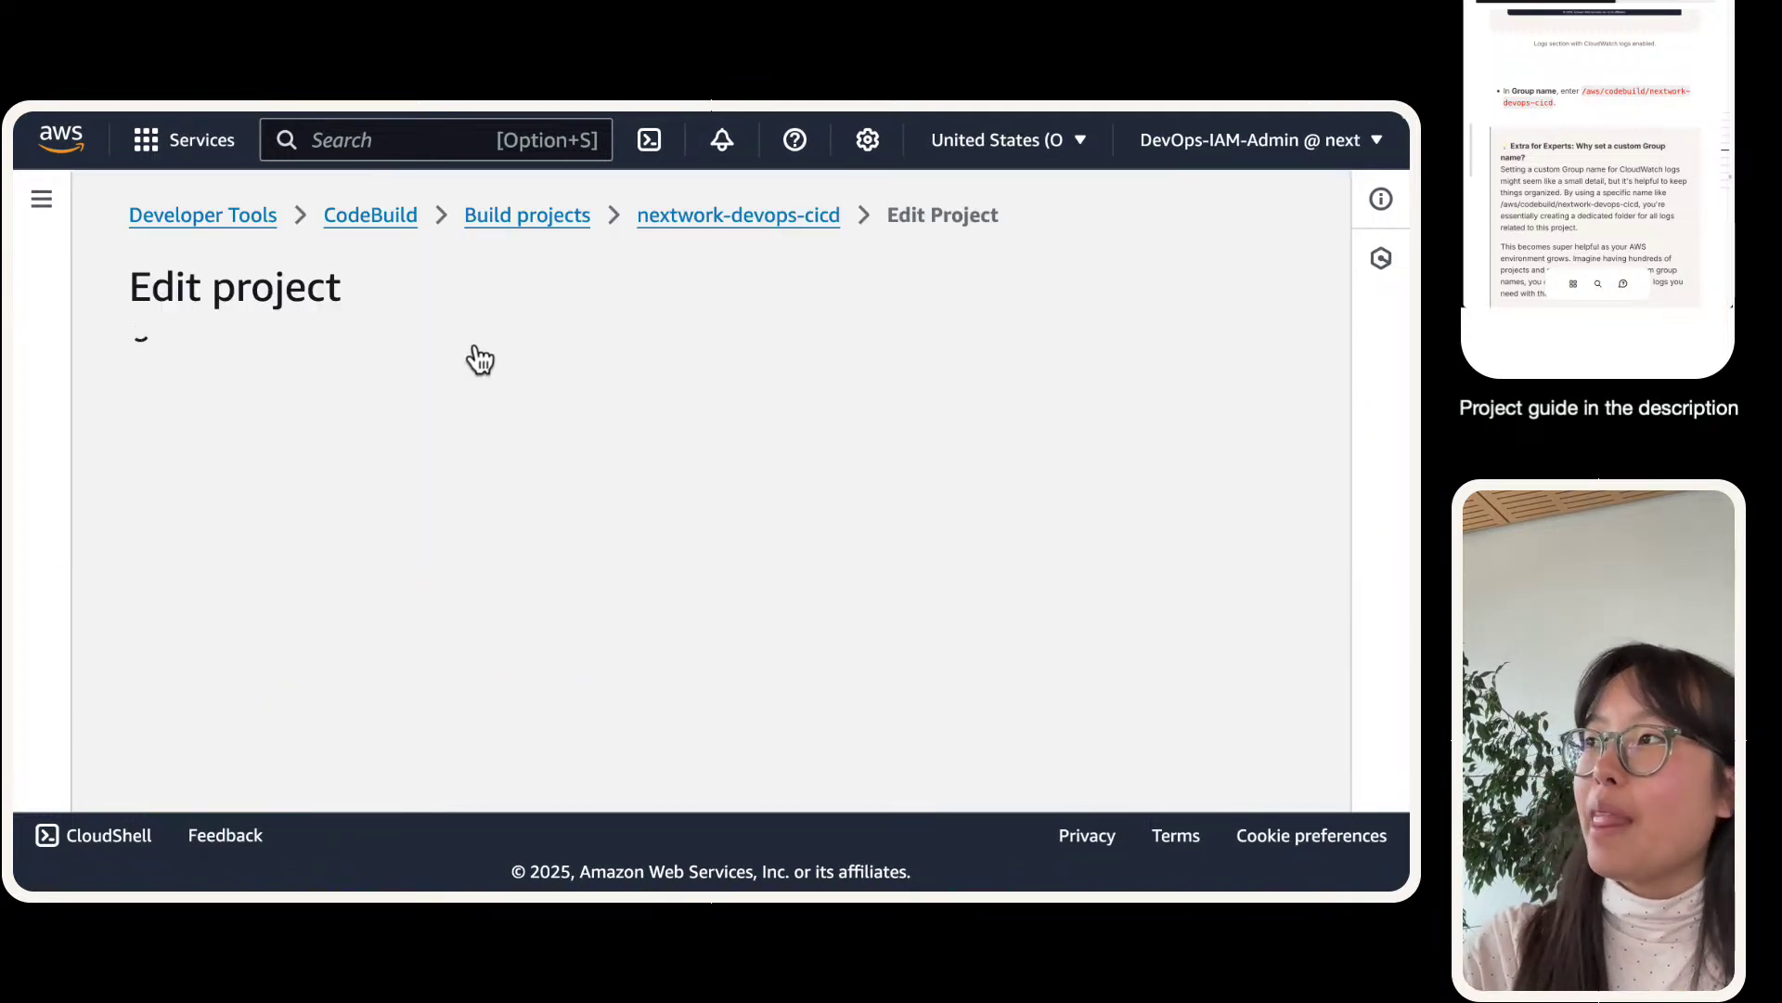
scroll(480, 359, "down", 15)
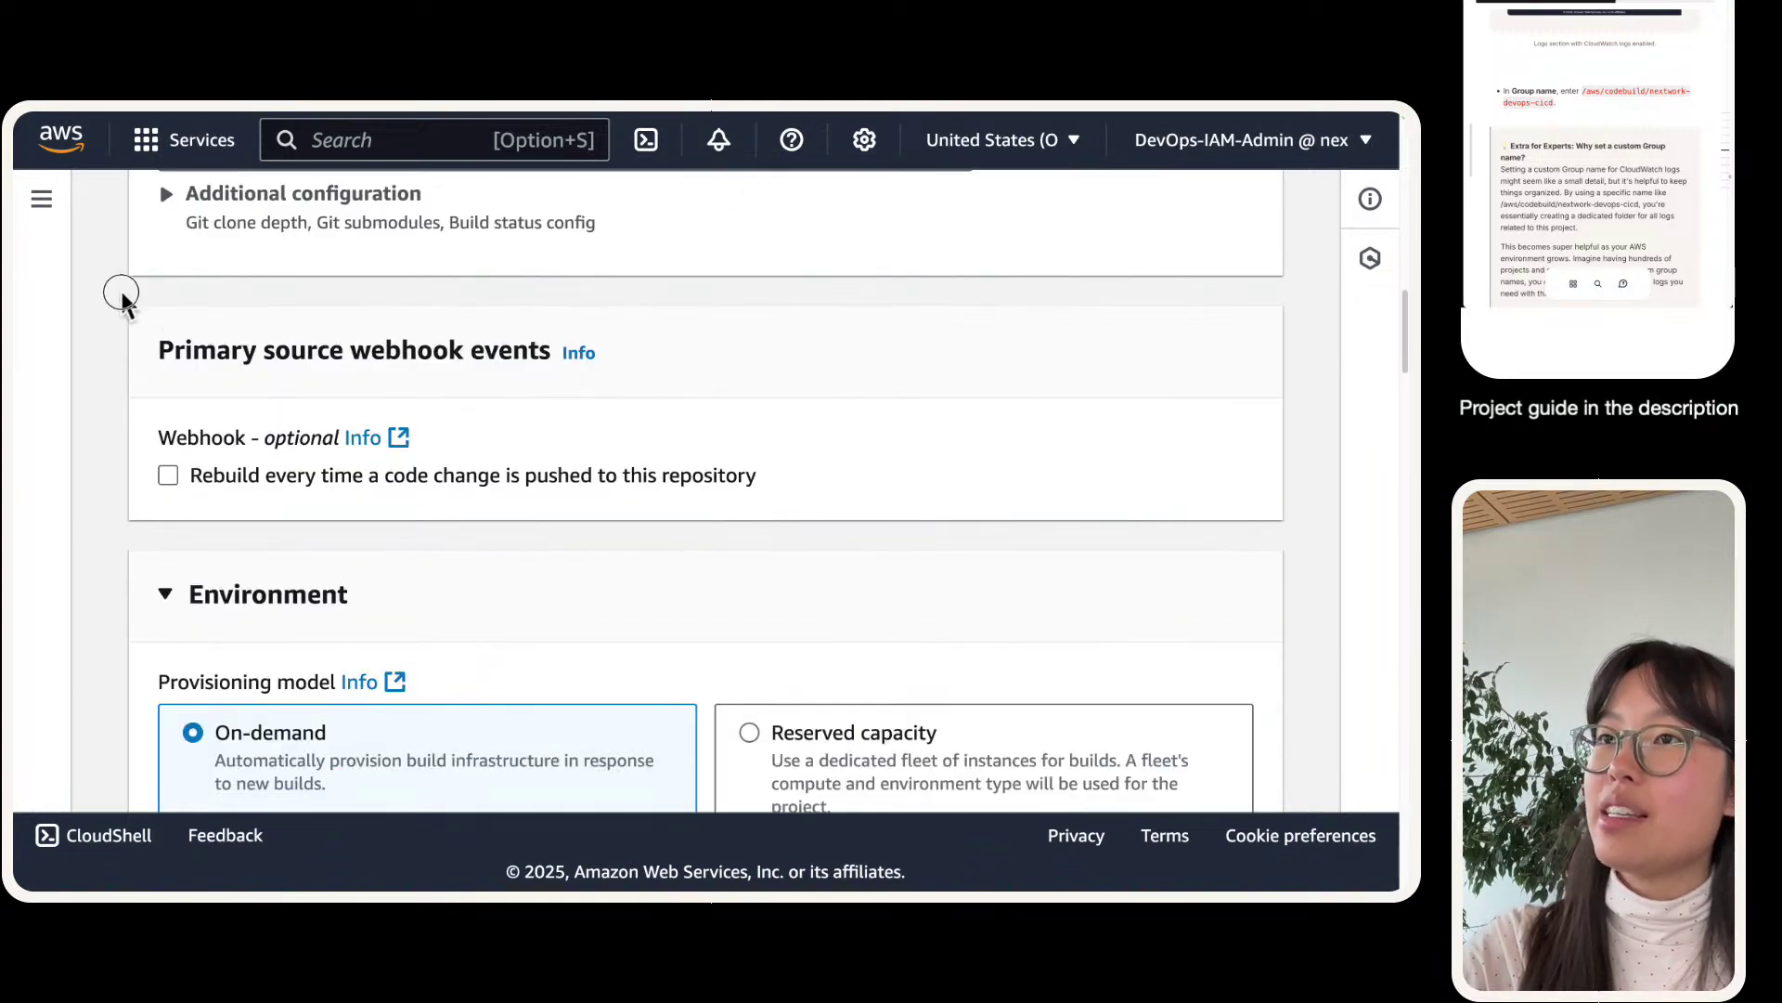
left_click_drag(120, 298, 237, 508)
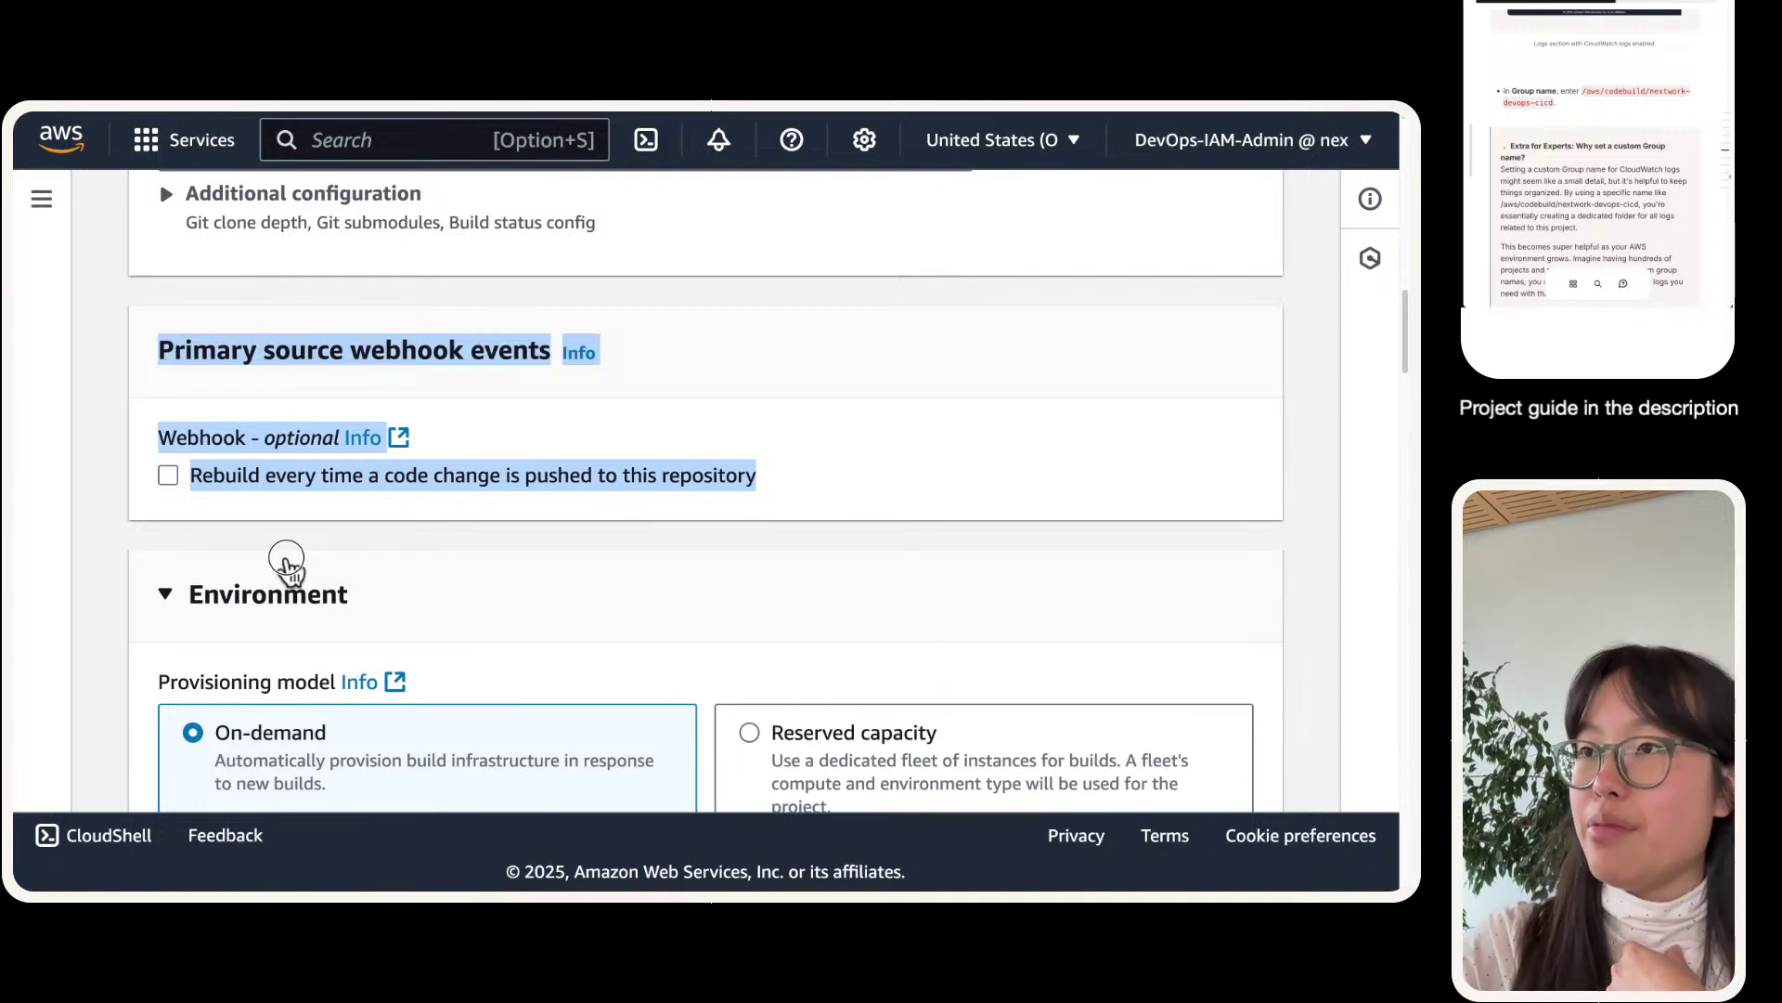
left_click(278, 560)
left_click_drag(246, 489, 310, 509)
left_click(158, 331)
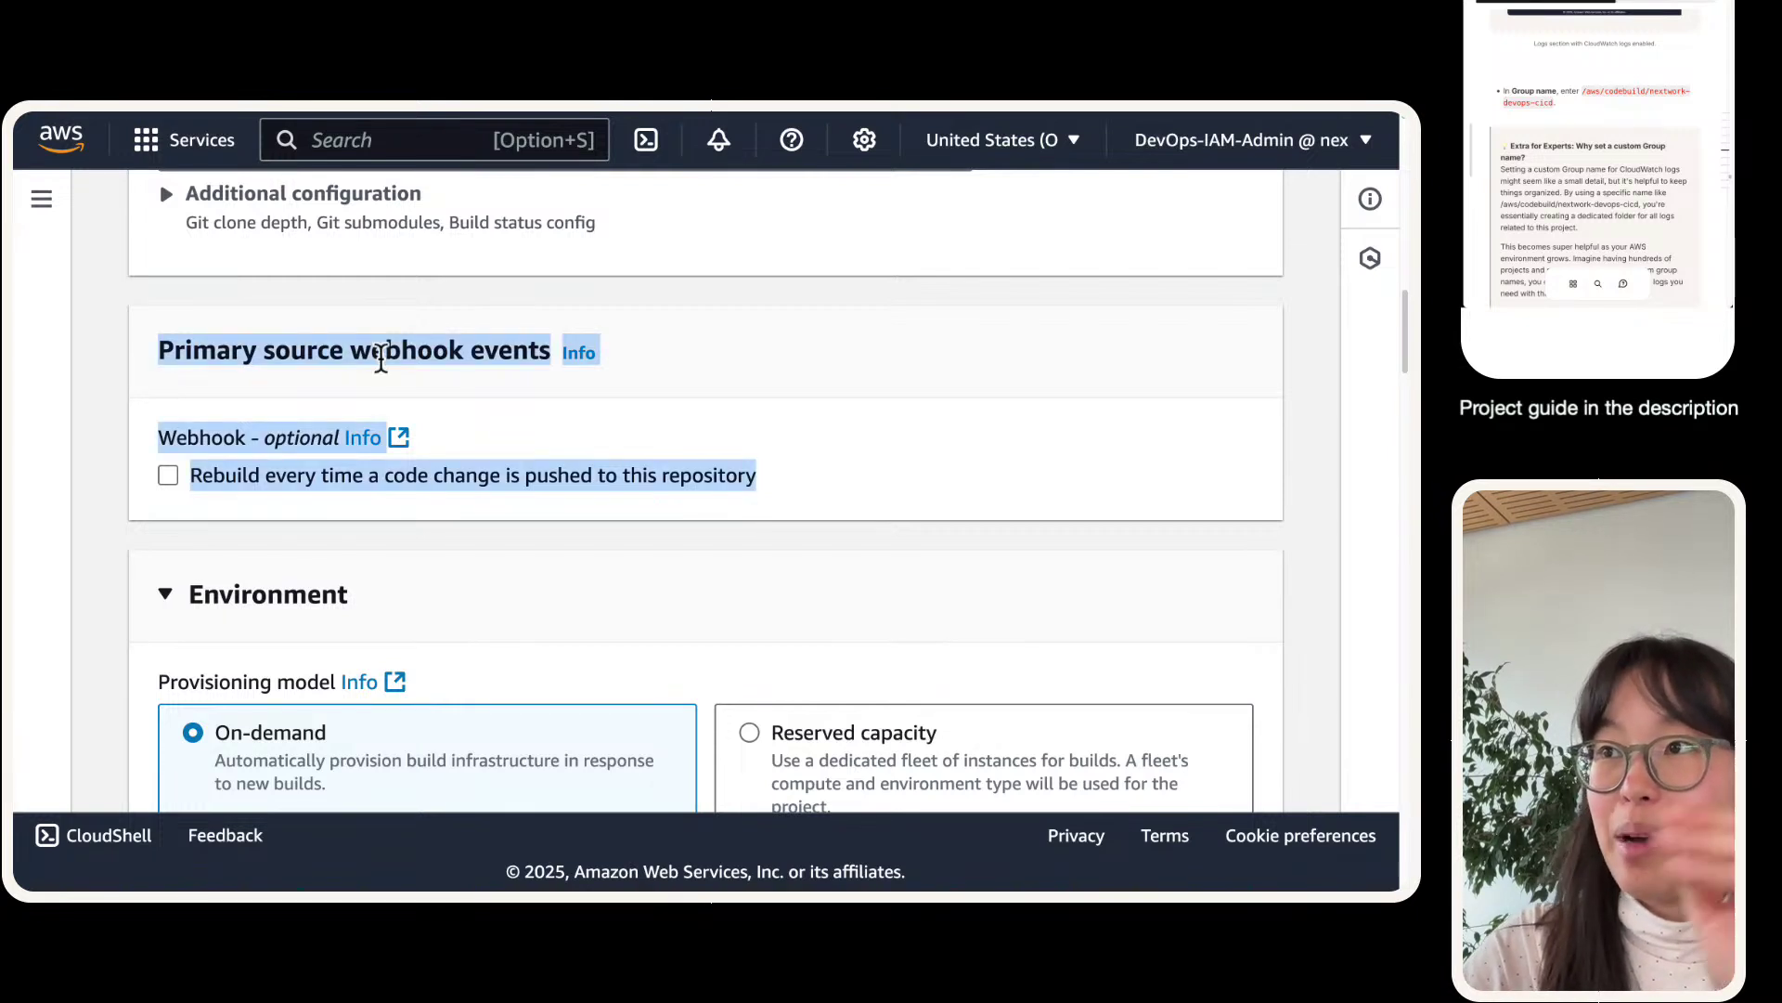
double_click(376, 351)
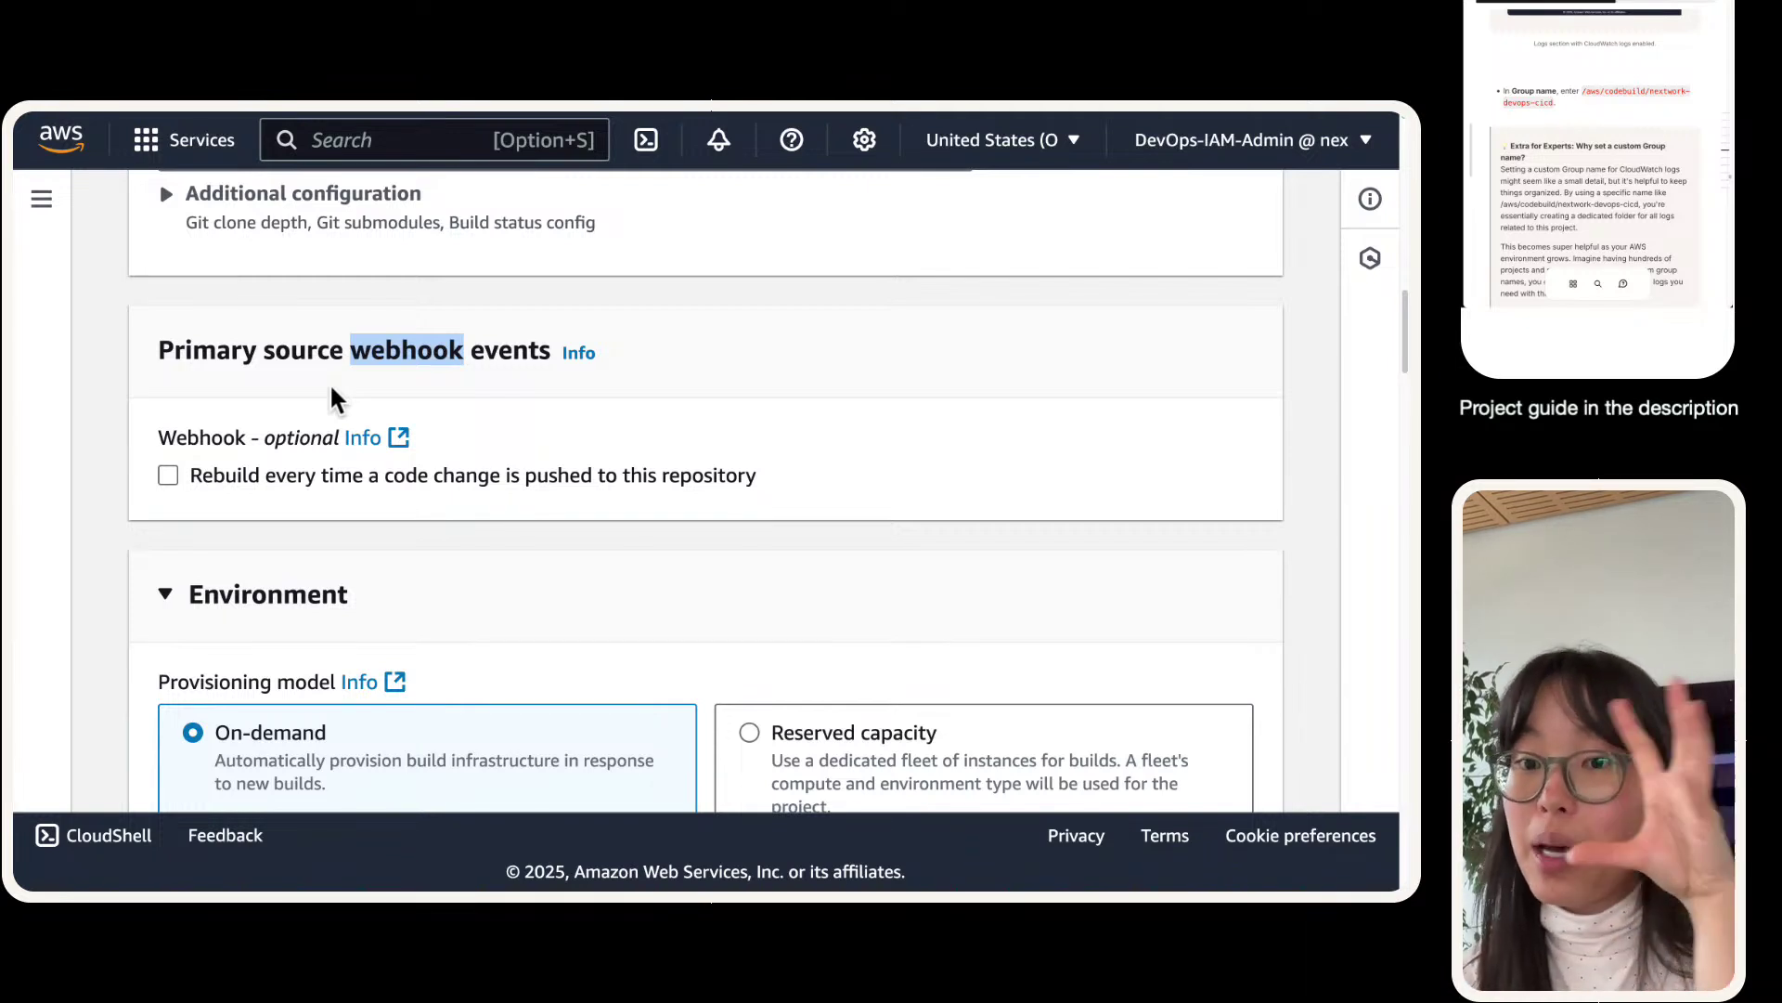
mouse_move(628, 115)
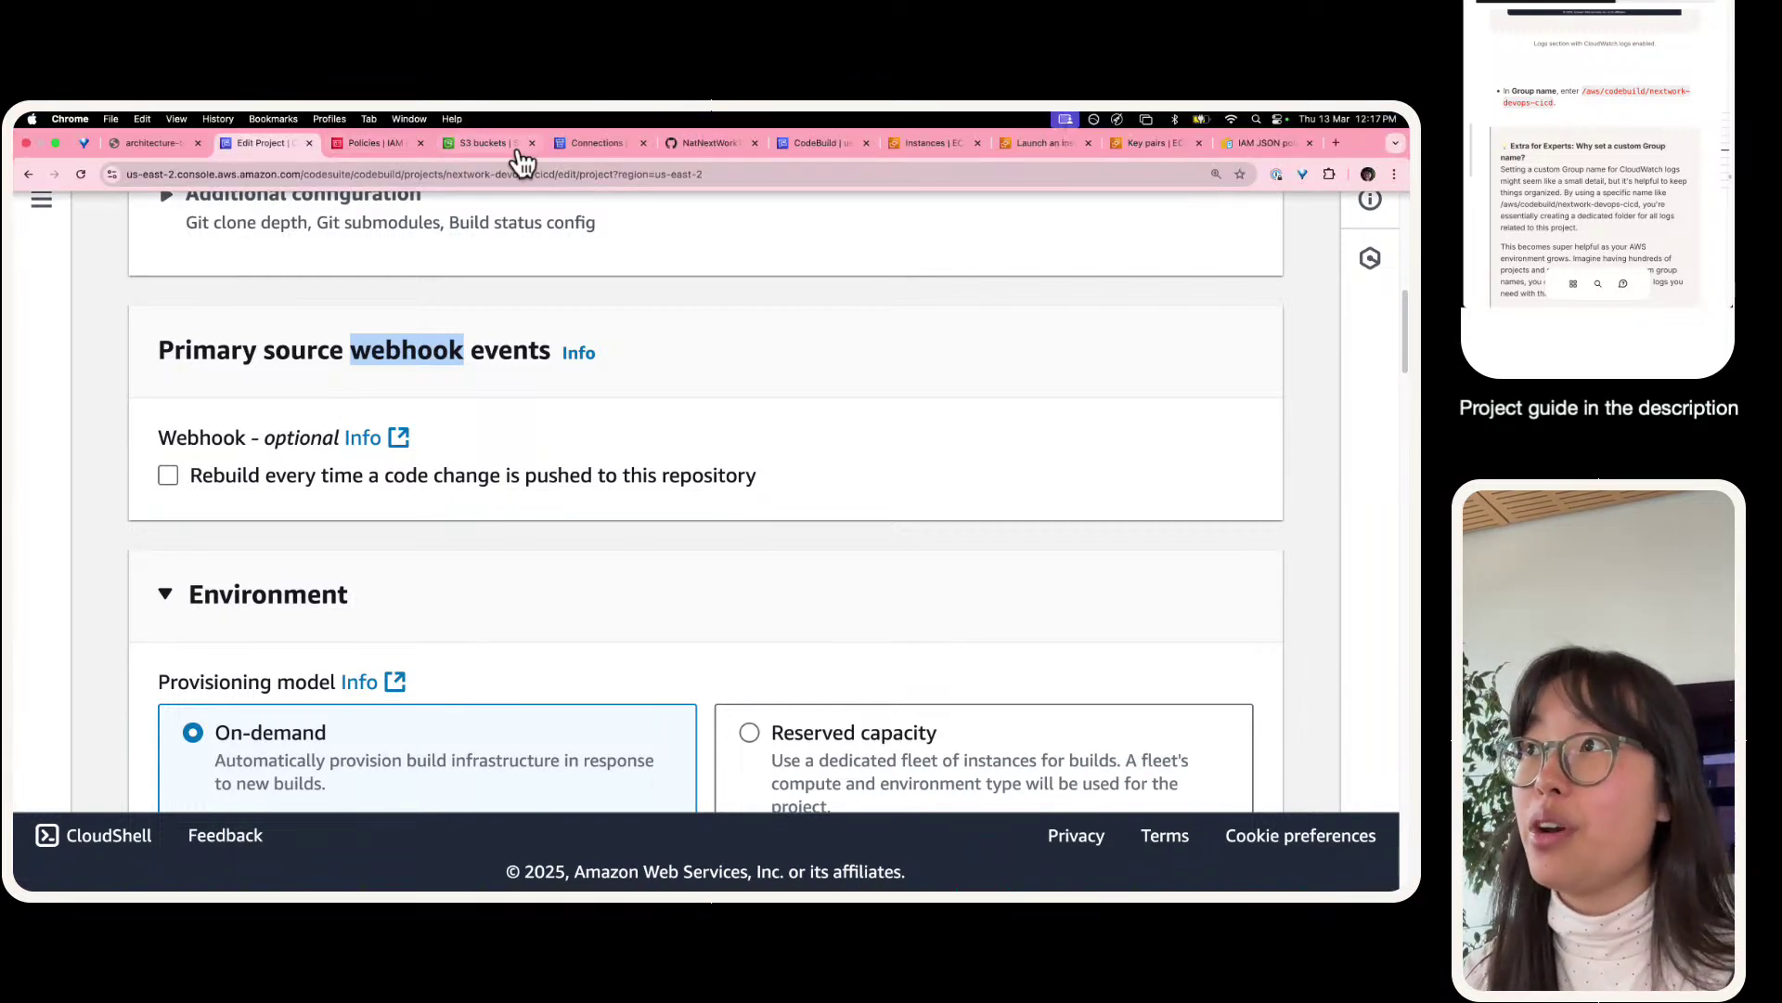
left_click(686, 147)
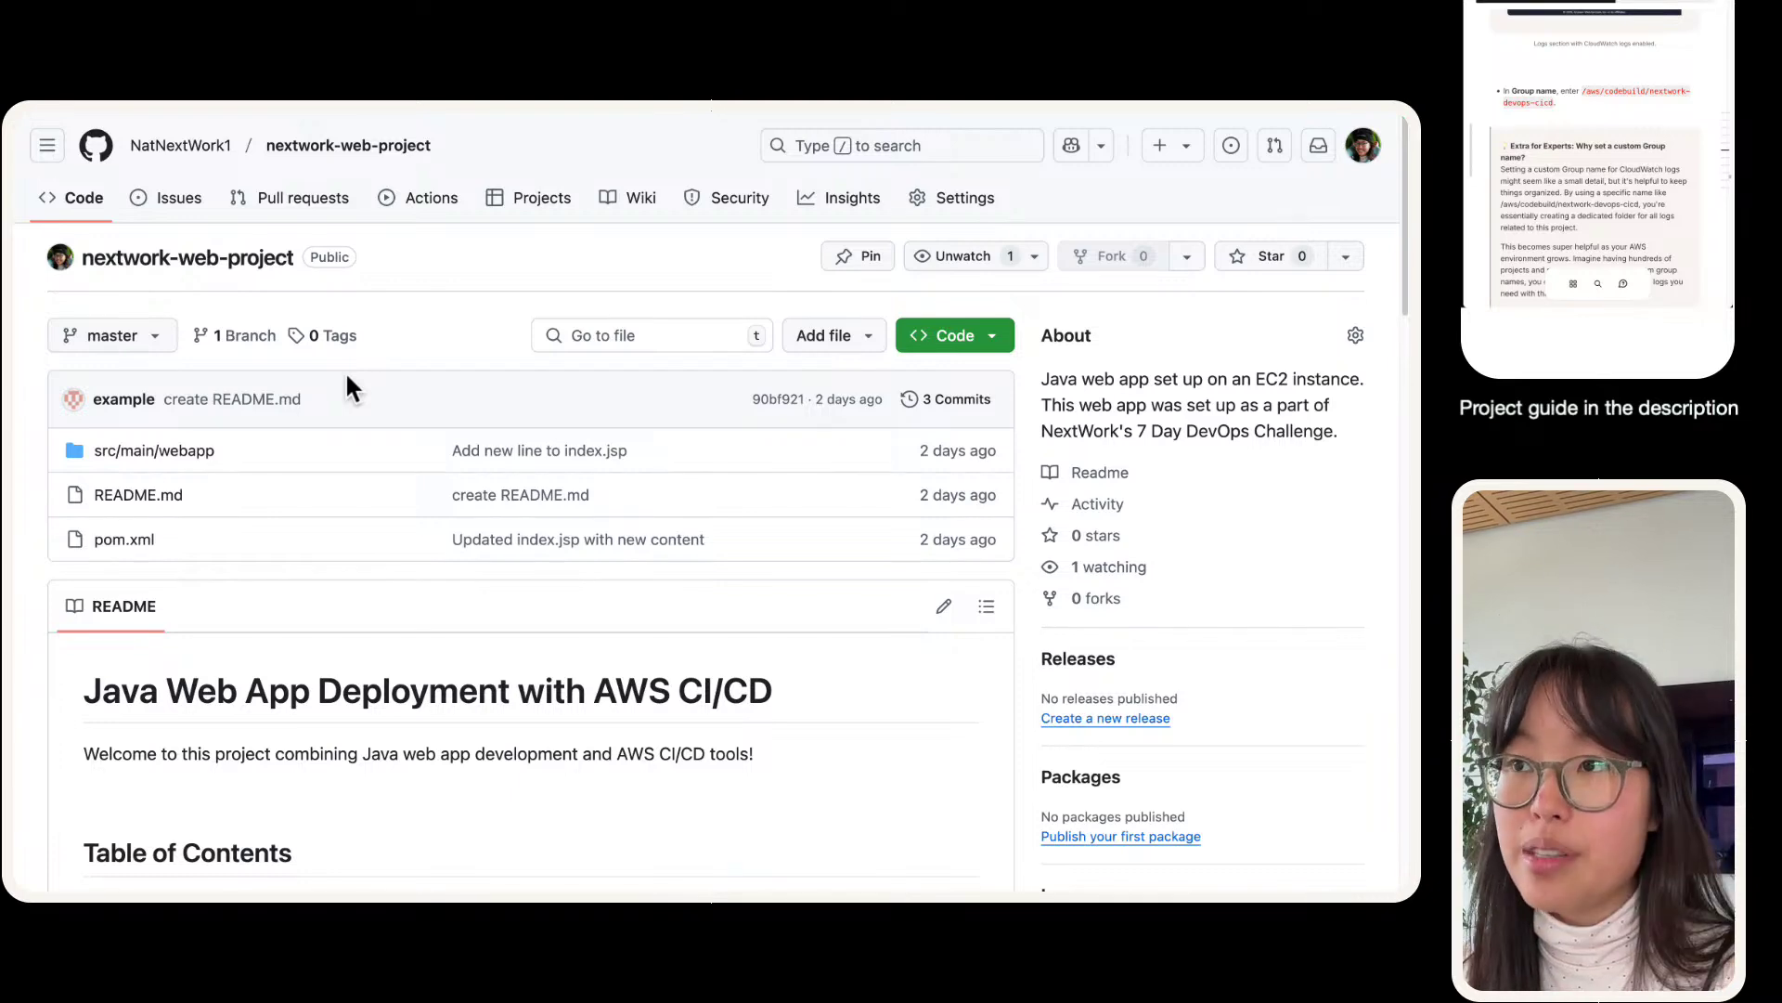
mouse_move(327, 112)
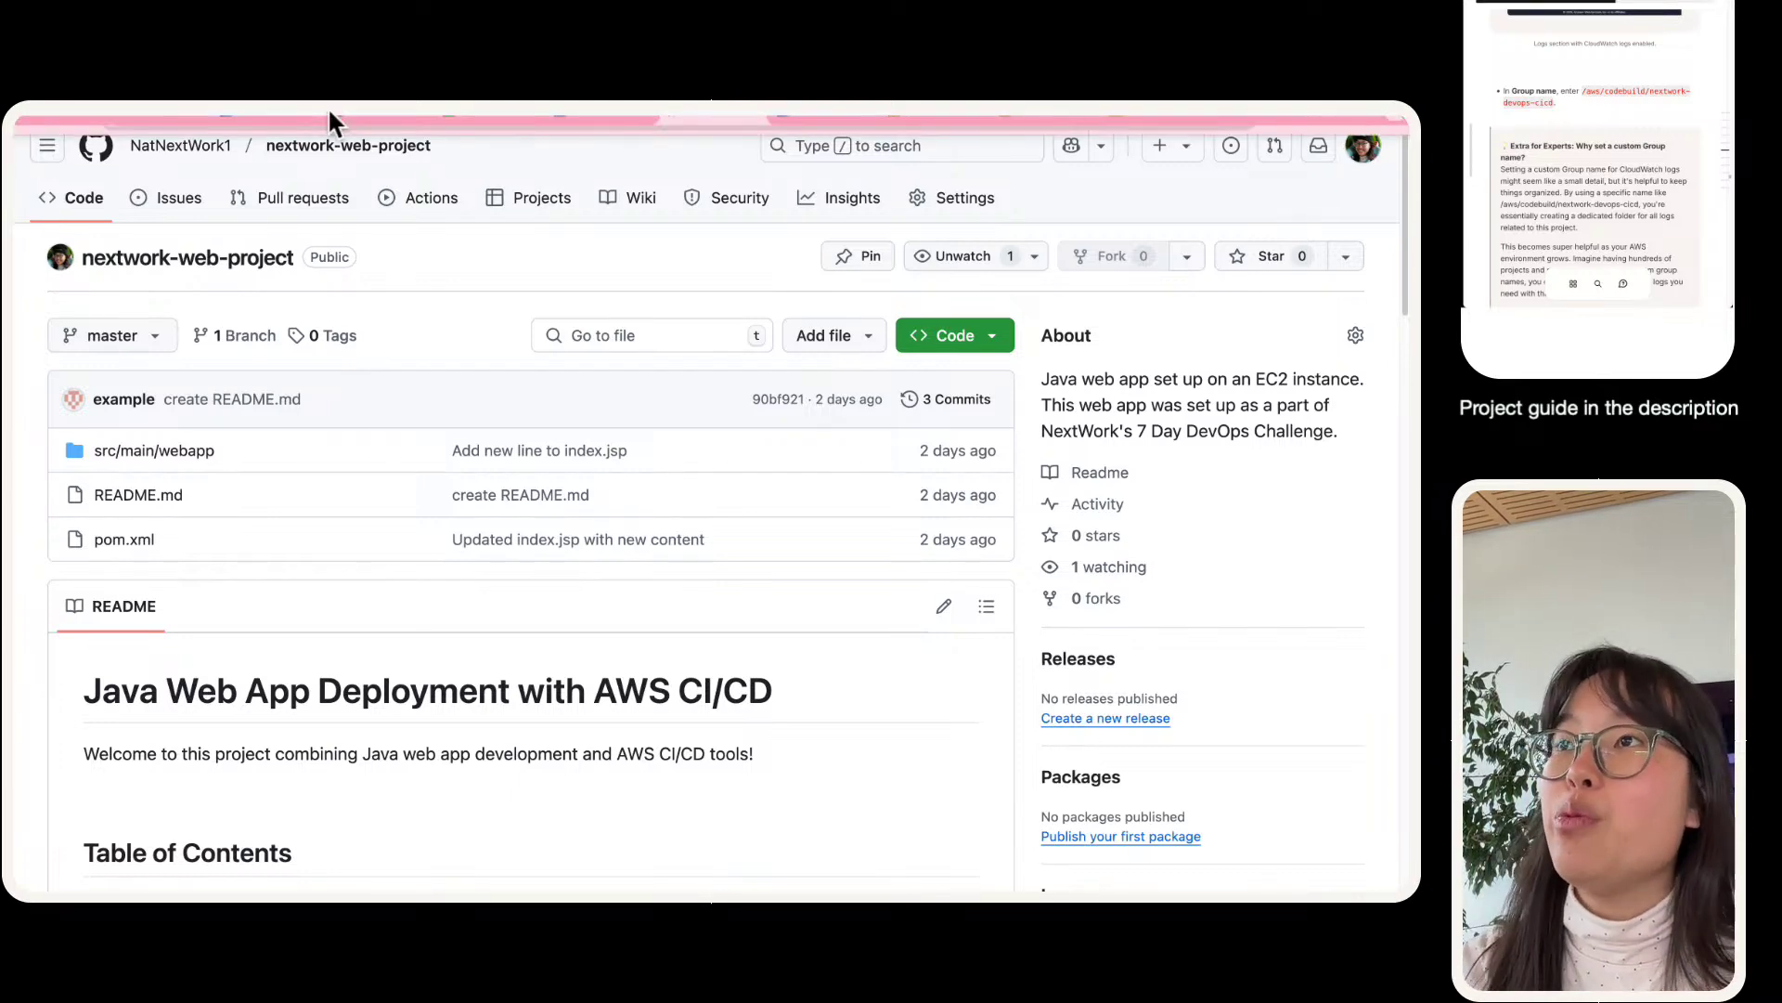
left_click(269, 144)
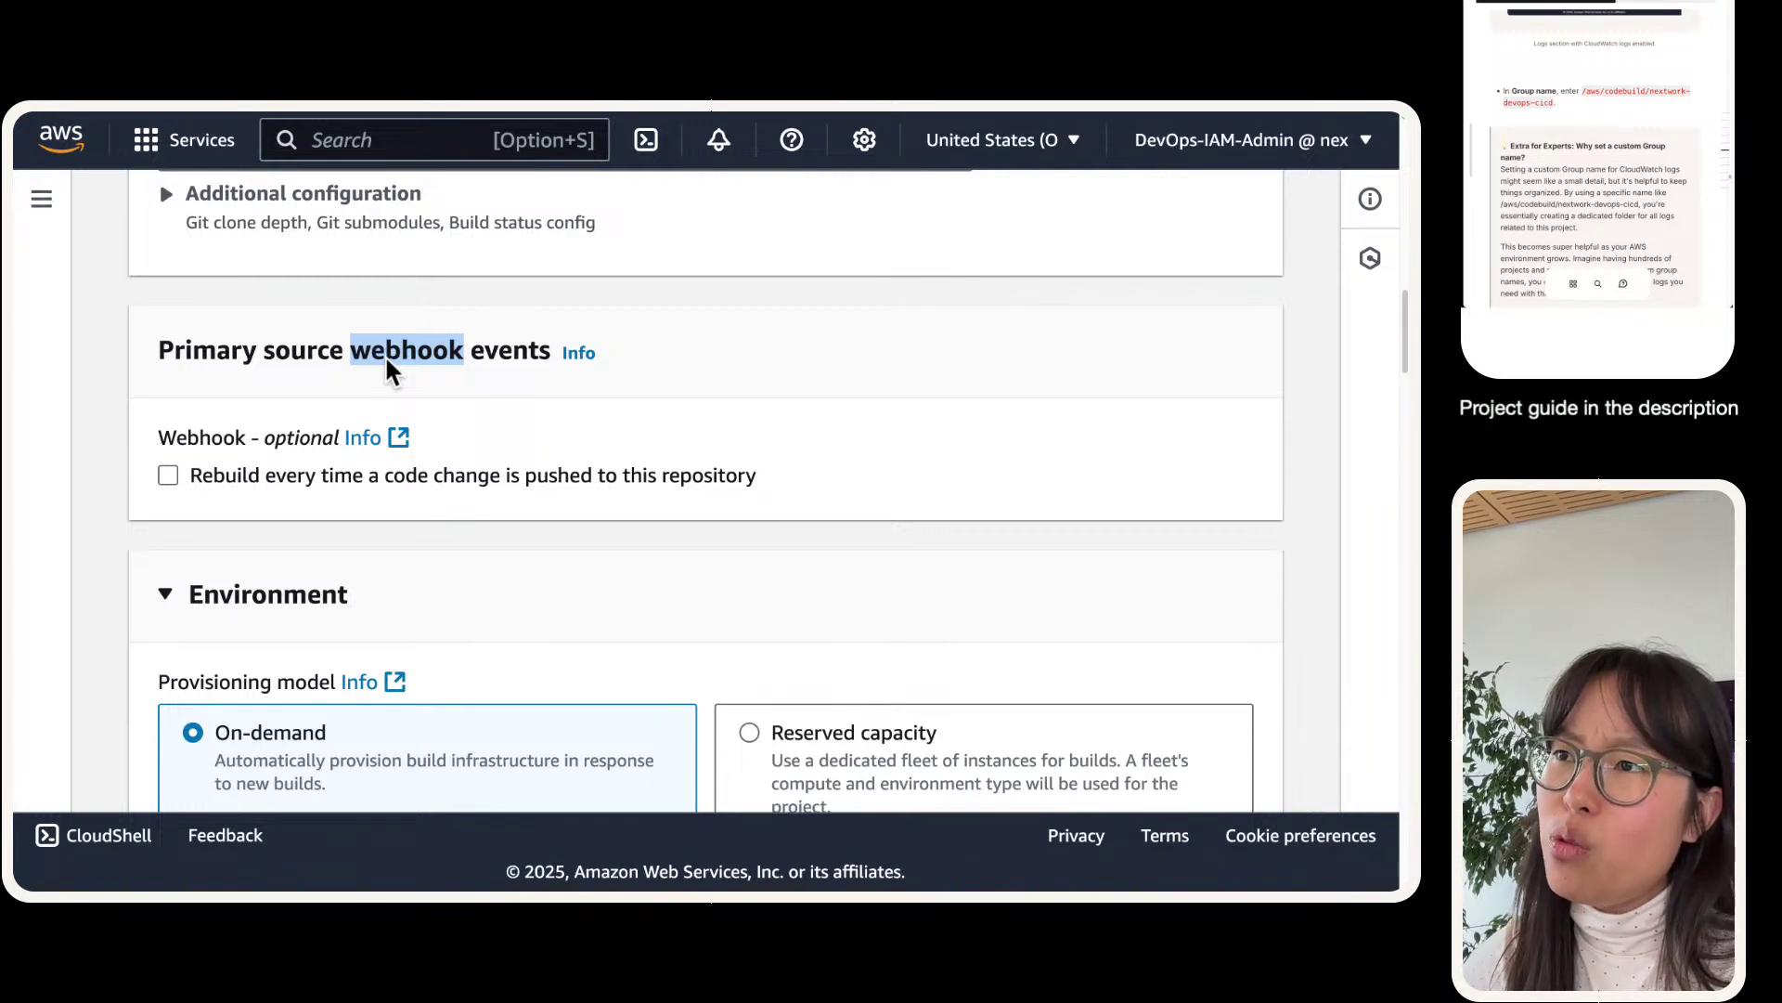
- Cancel the Discard changes prompt and save nextwork-devops-cicd with Update project
triple_click(338, 371)
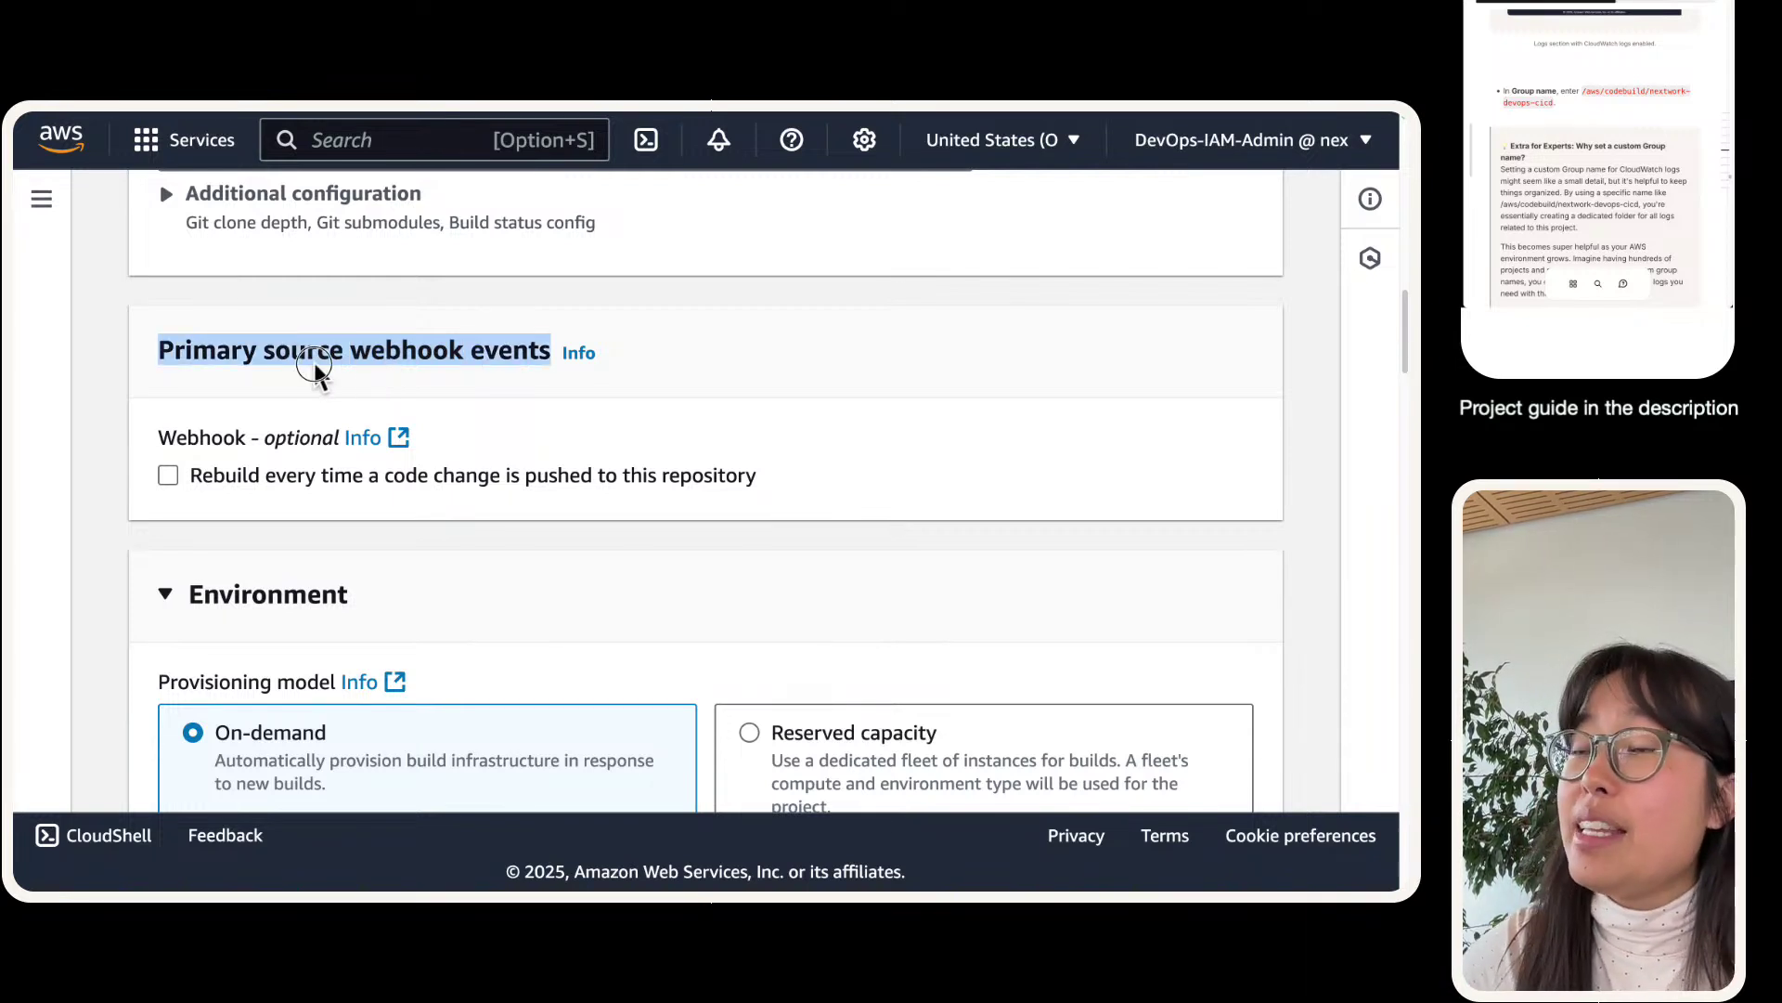
left_click(316, 376)
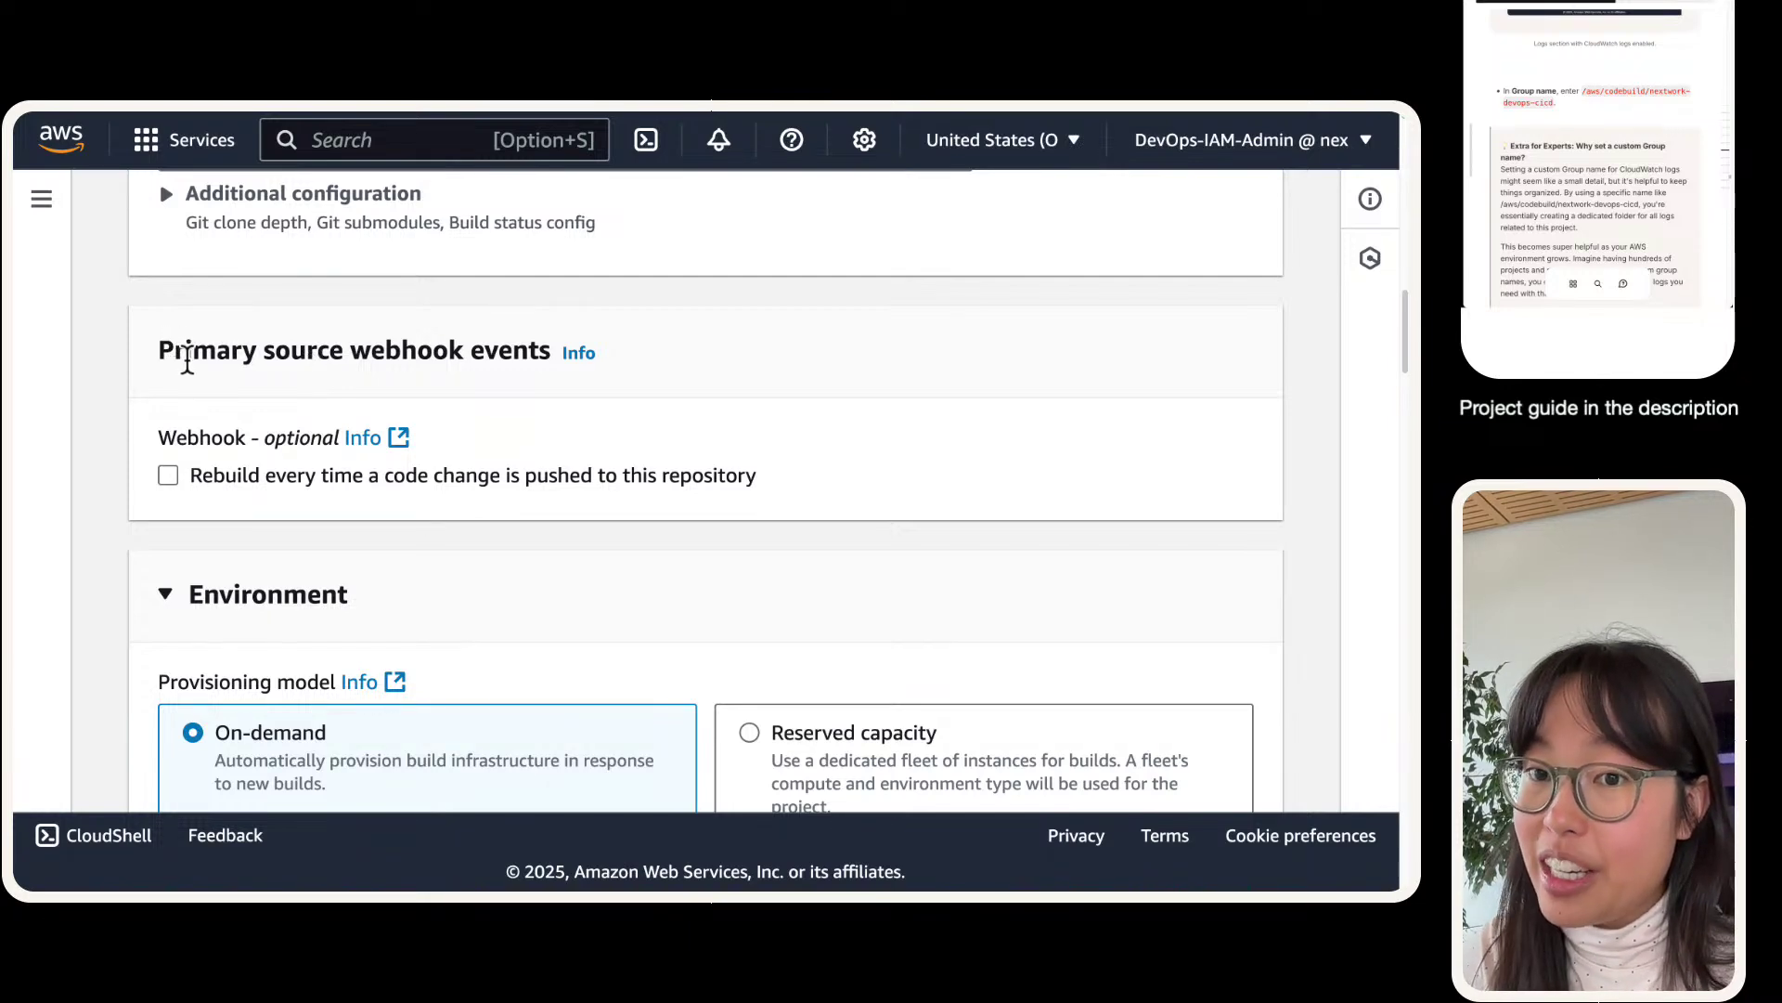
scroll(258, 433, "down", 15)
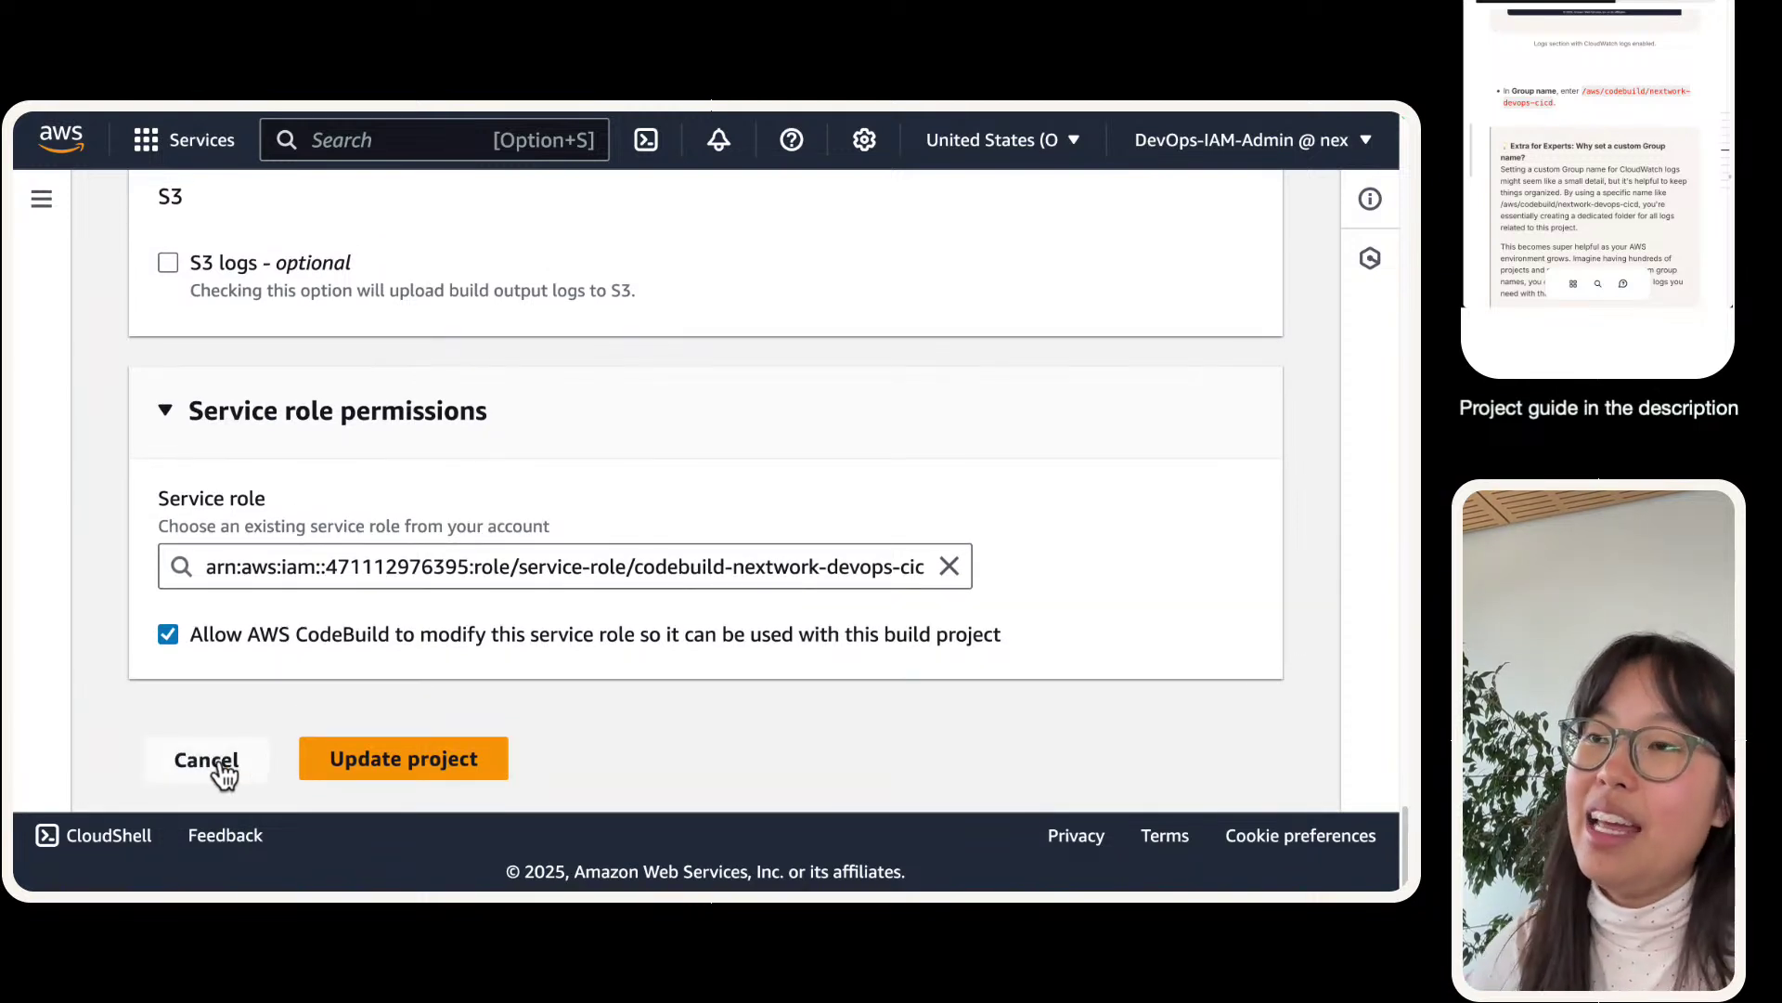
left_click(206, 760)
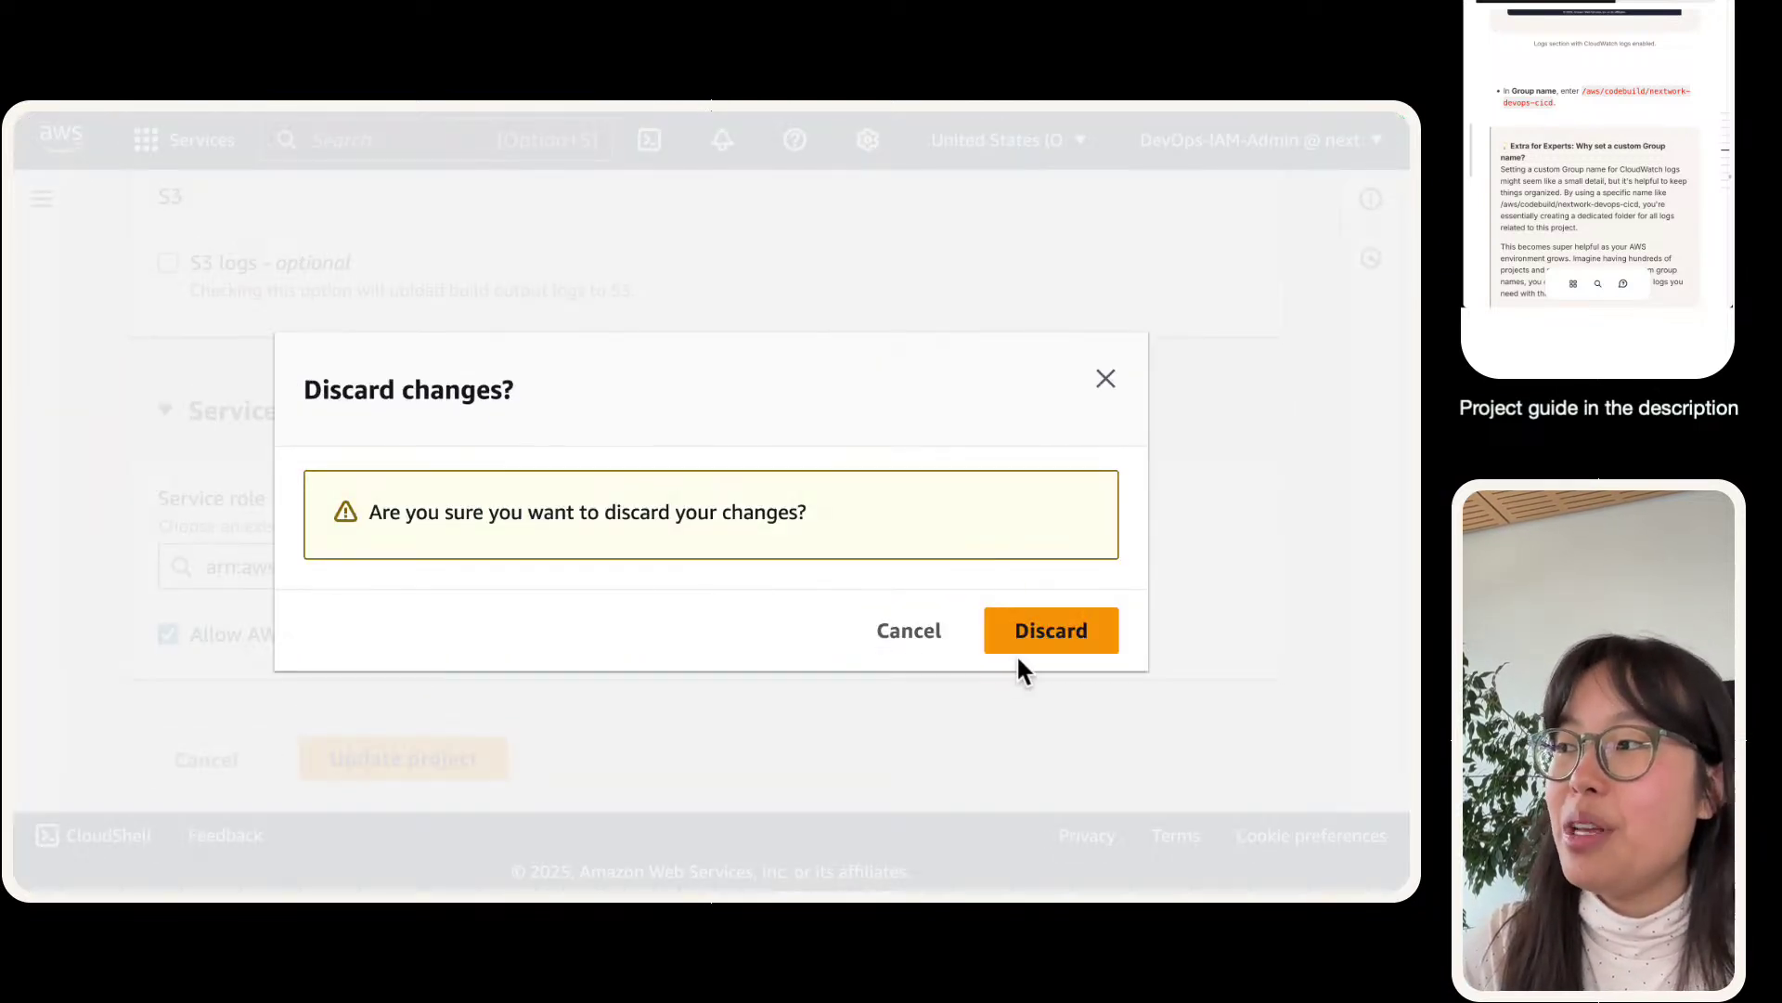
left_click(911, 636)
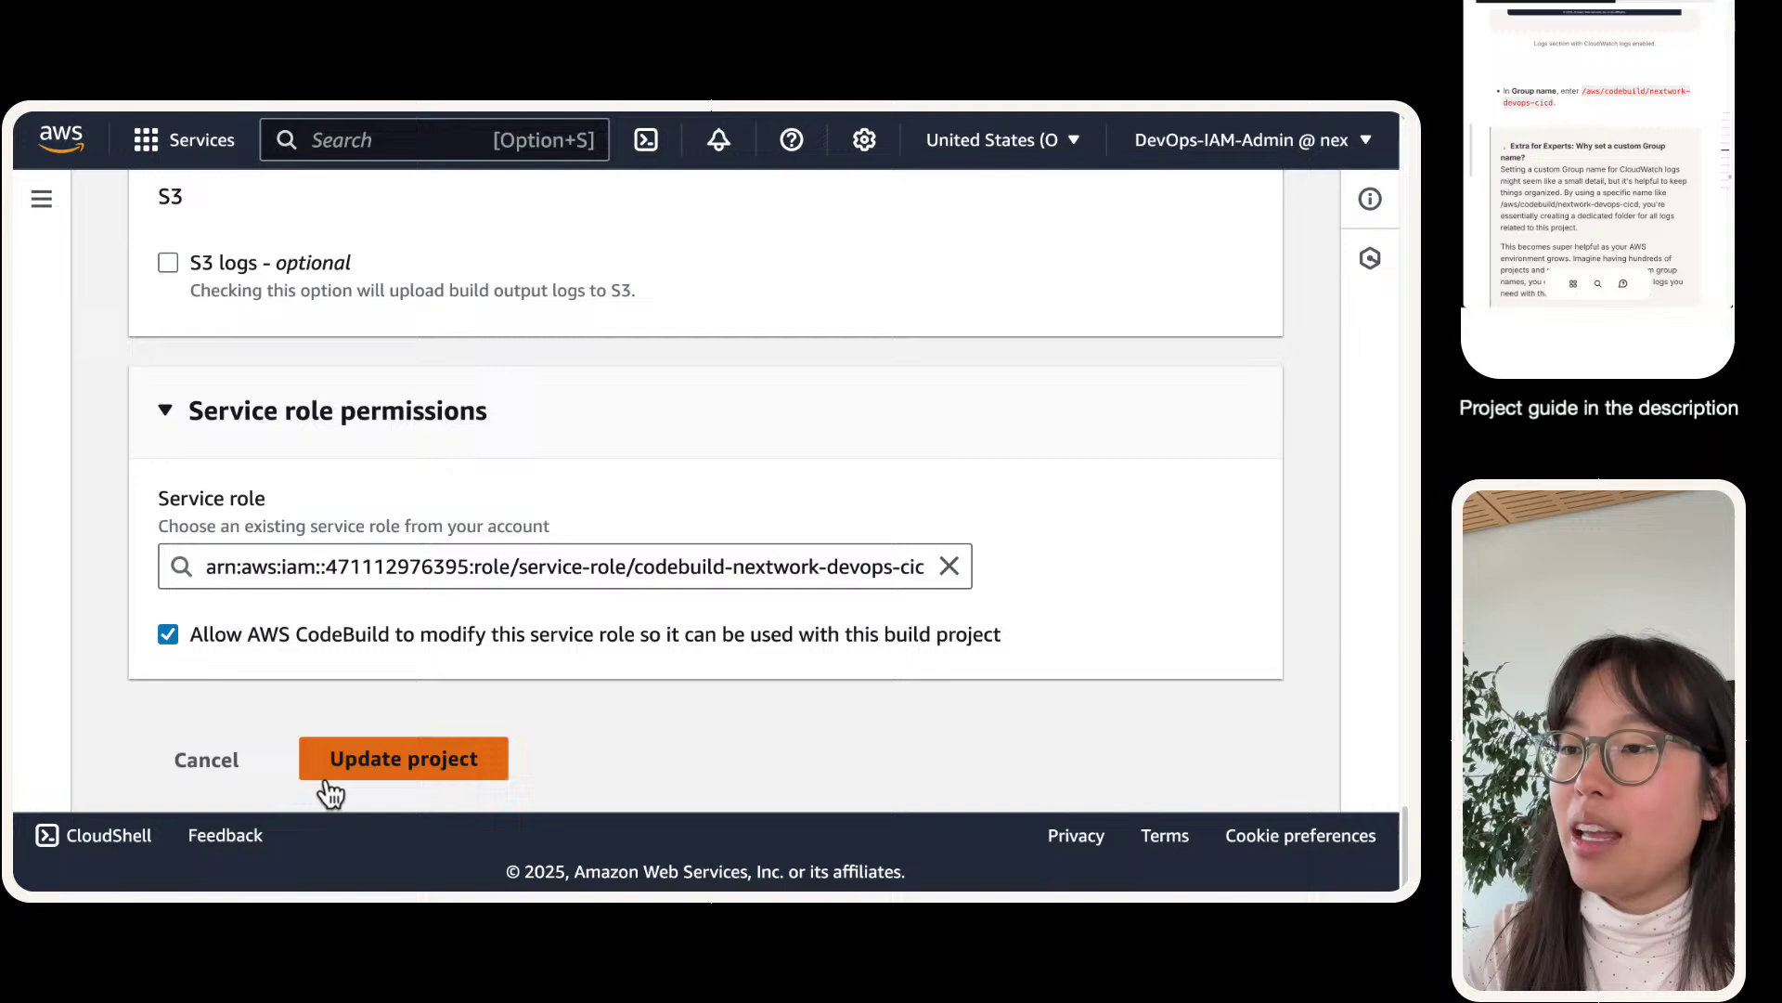
left_click(371, 770)
scroll(384, 348, "up", 15)
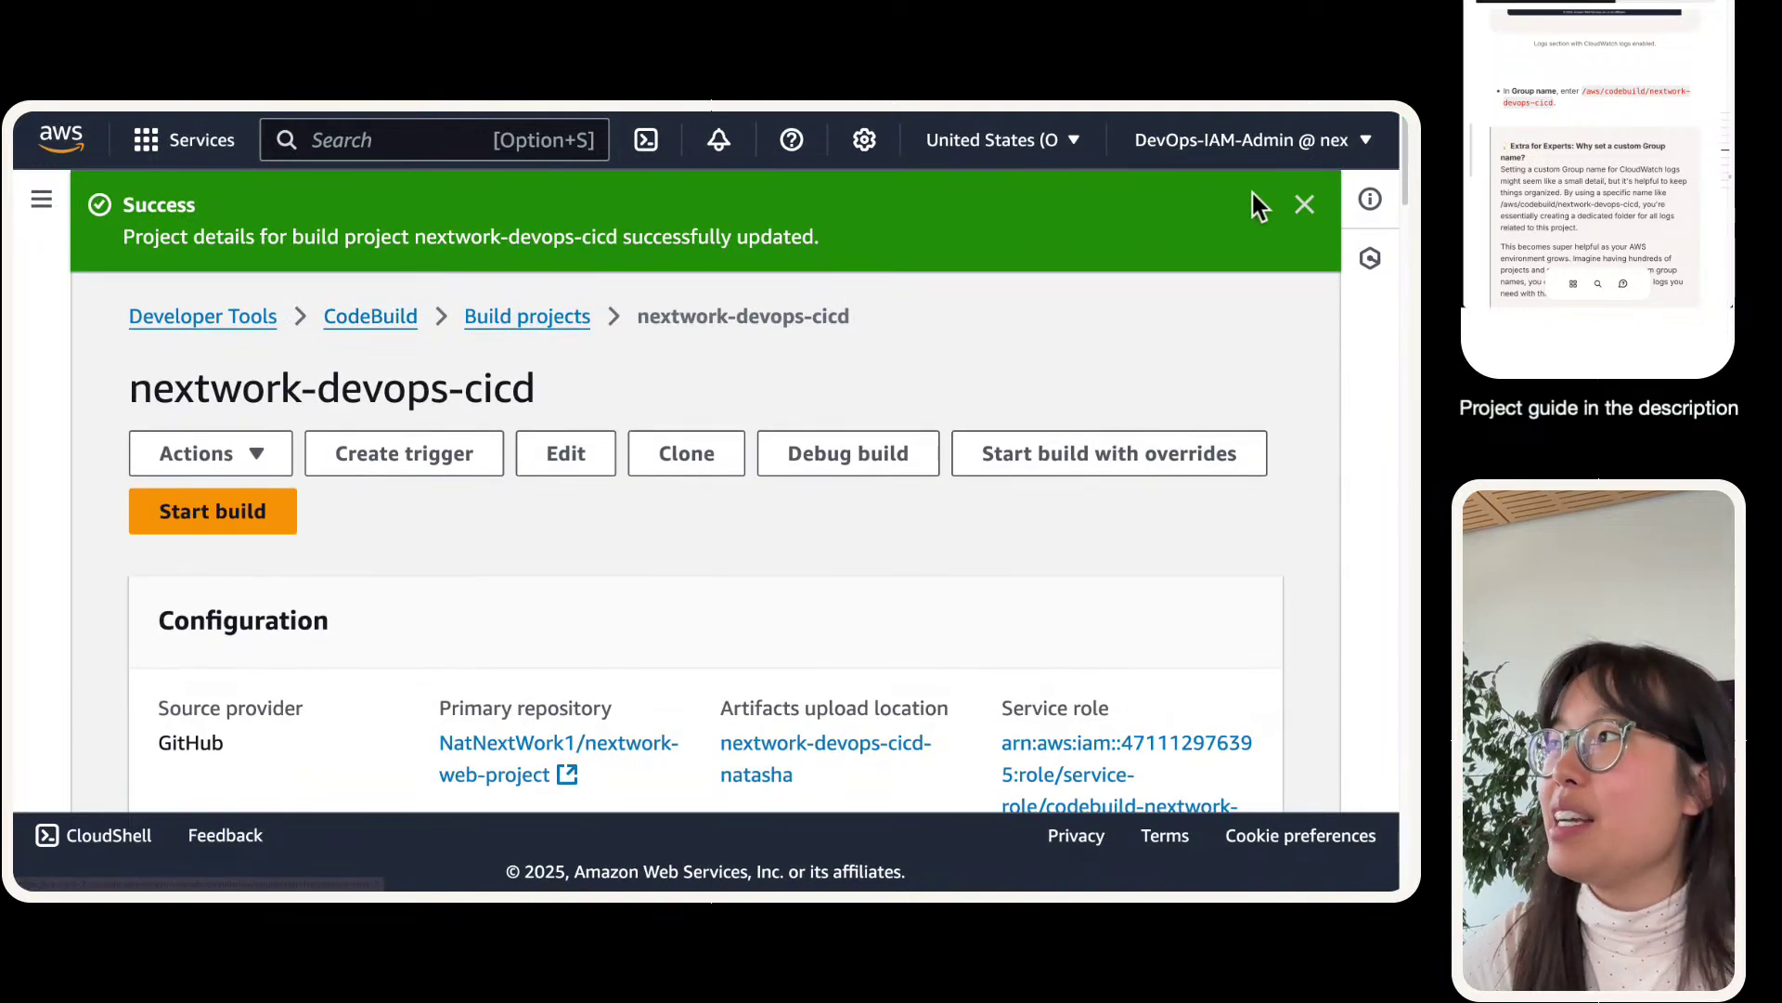
- Close the Success banner and scroll through the nextwork-devops-cicd project page
left_click(1303, 212)
scroll(992, 555, "down", 5)
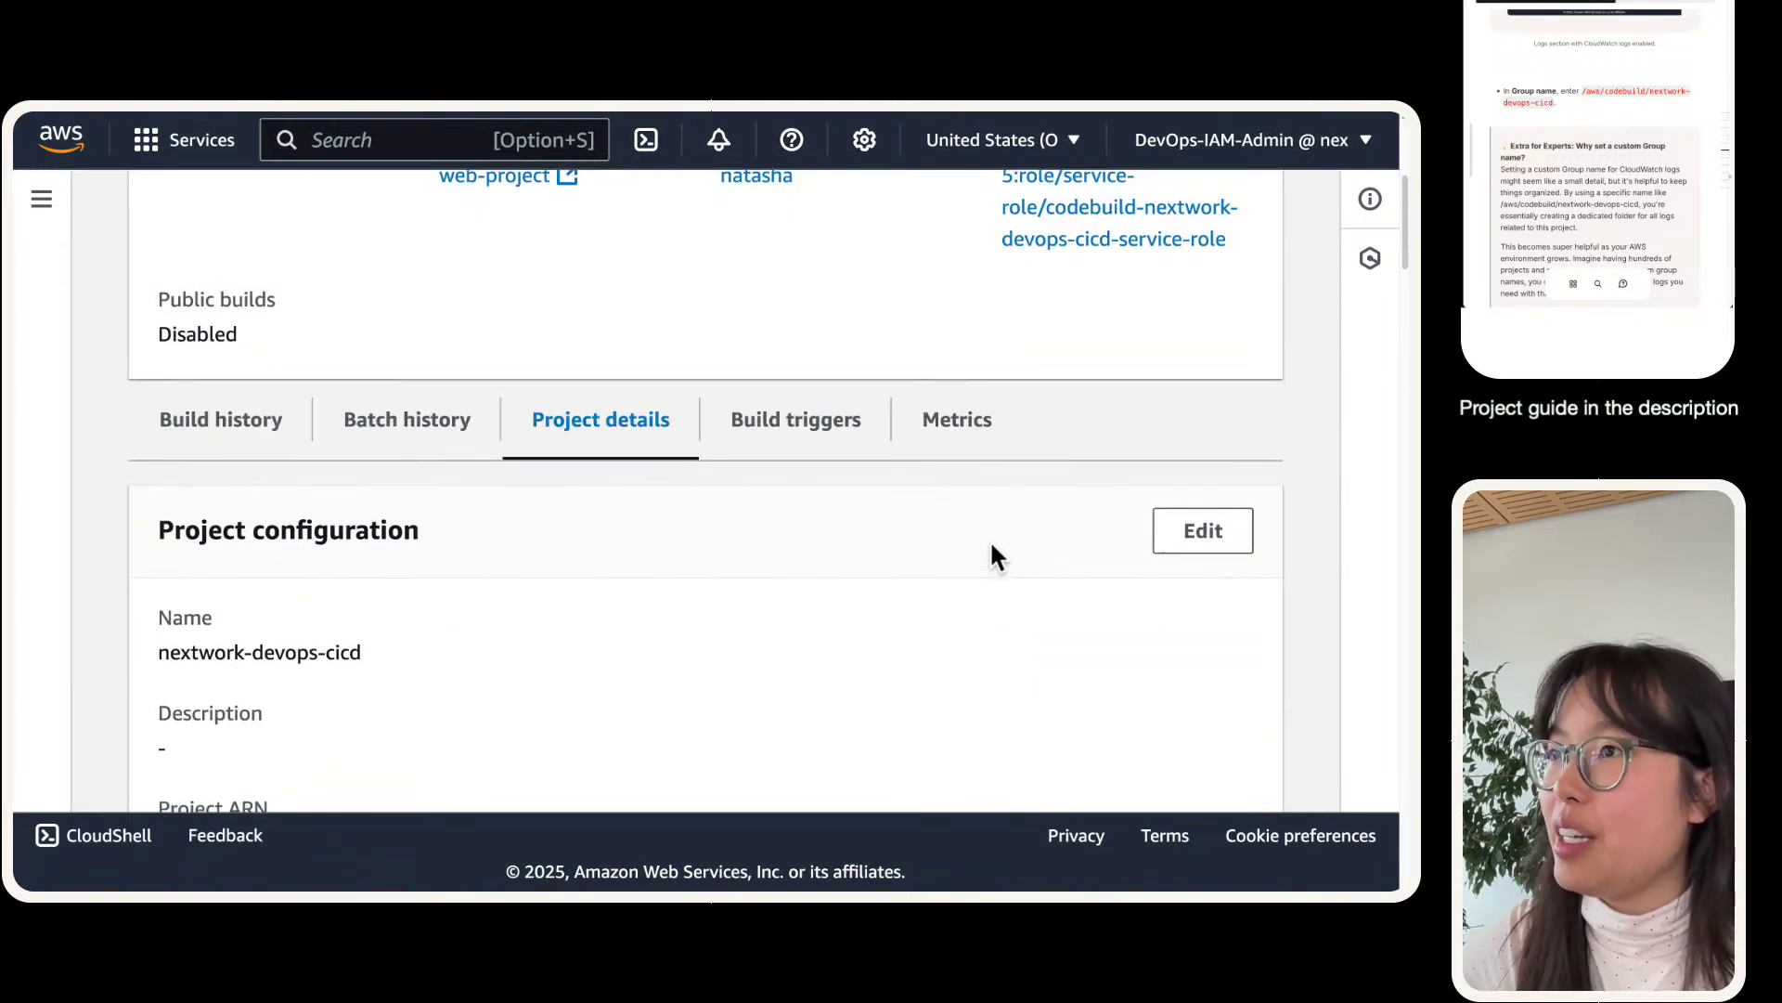
scroll(992, 556, "up", 3)
scroll(991, 555, "up", 2)
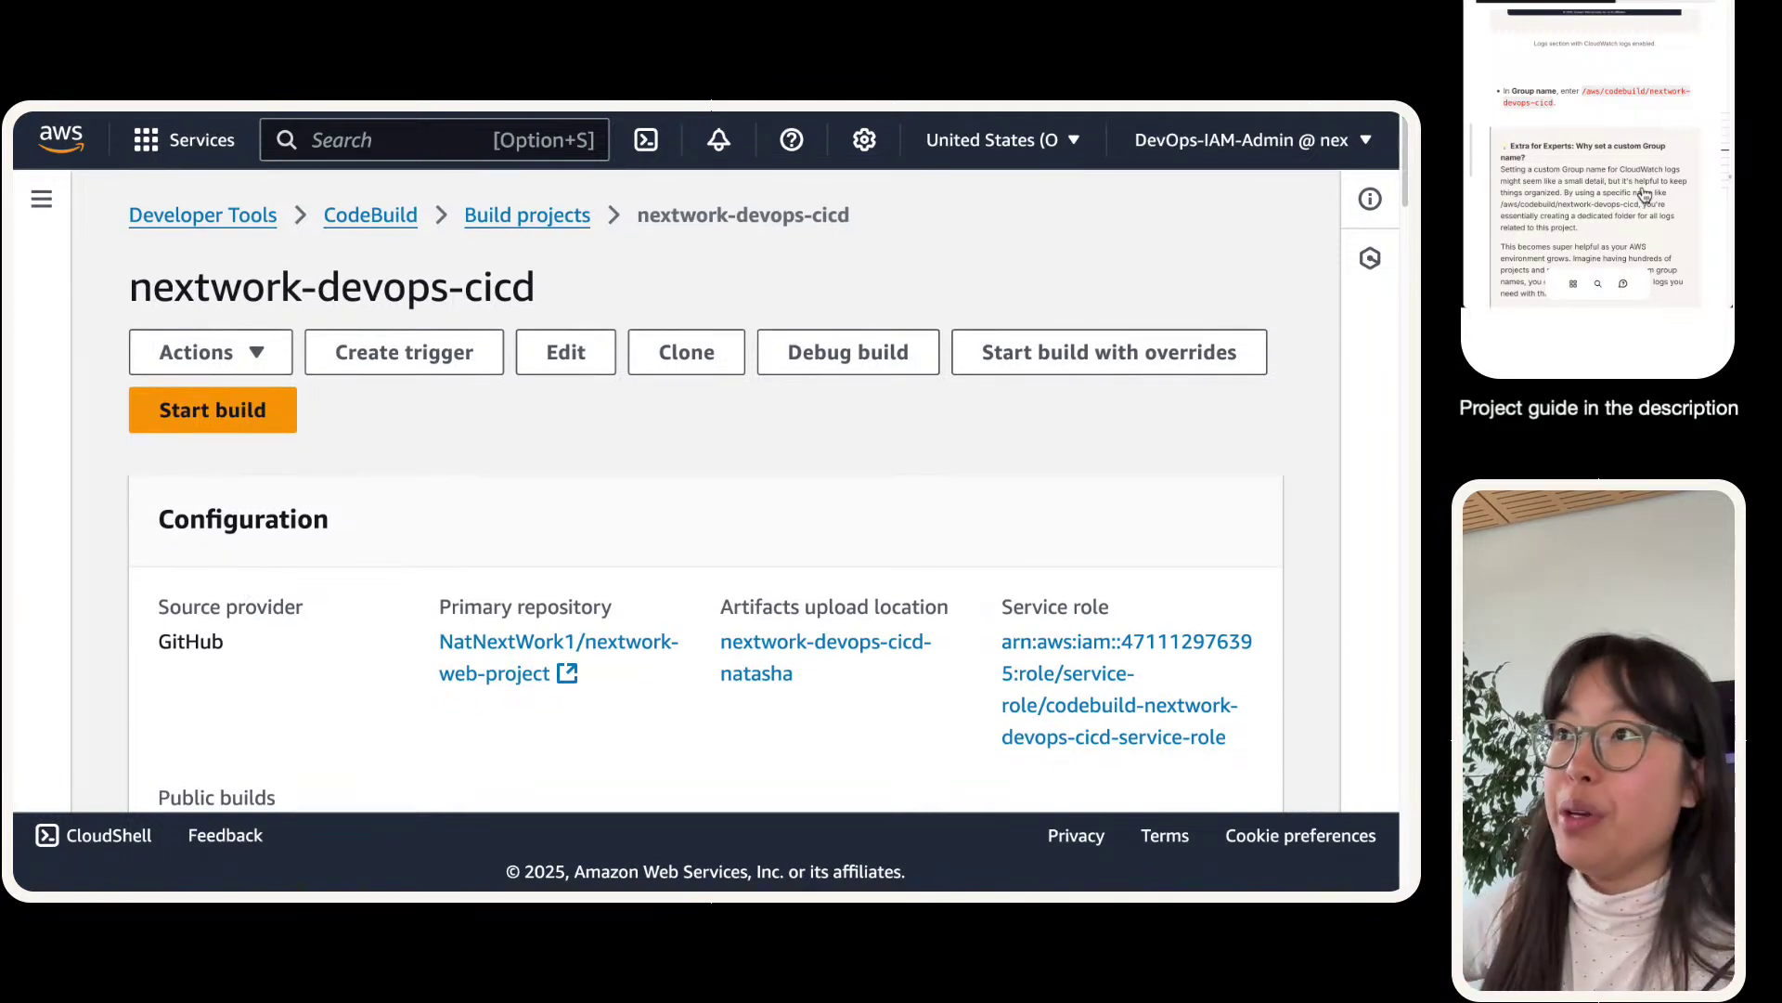
scroll(1624, 212, "down", 5)
scroll(1623, 212, "down", 5)
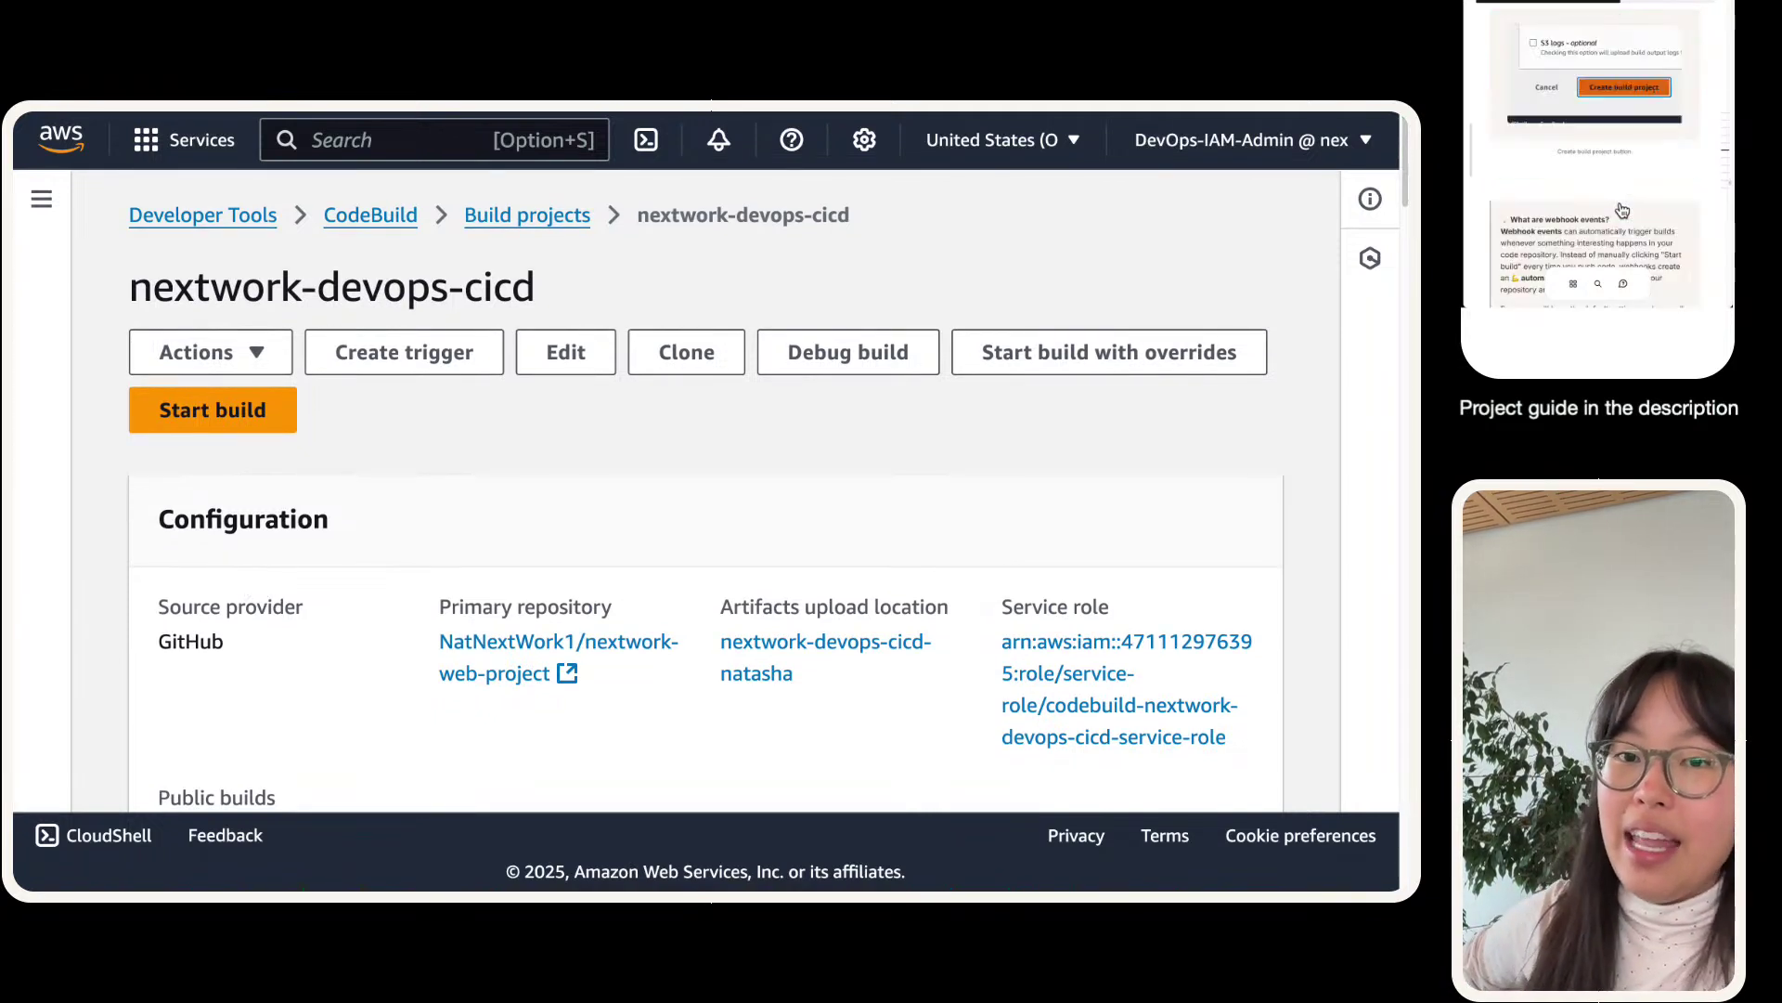
scroll(1641, 153, "down", 3)
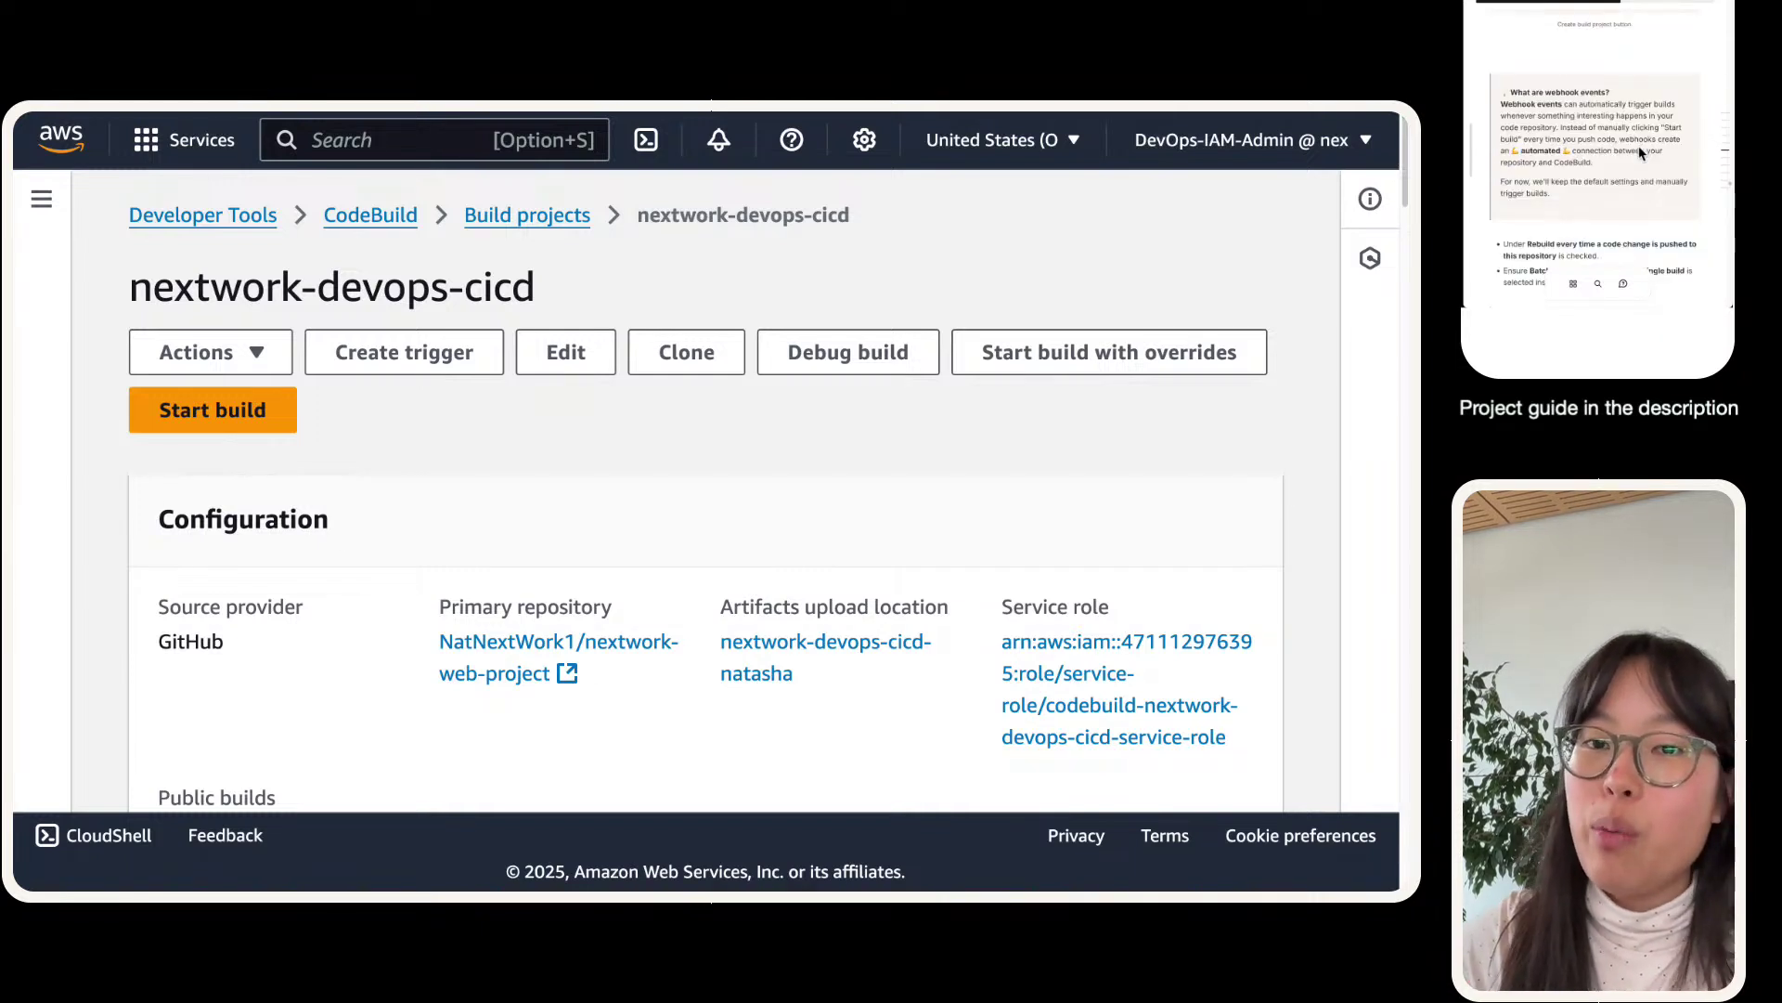
scroll(1641, 154, "down", 5)
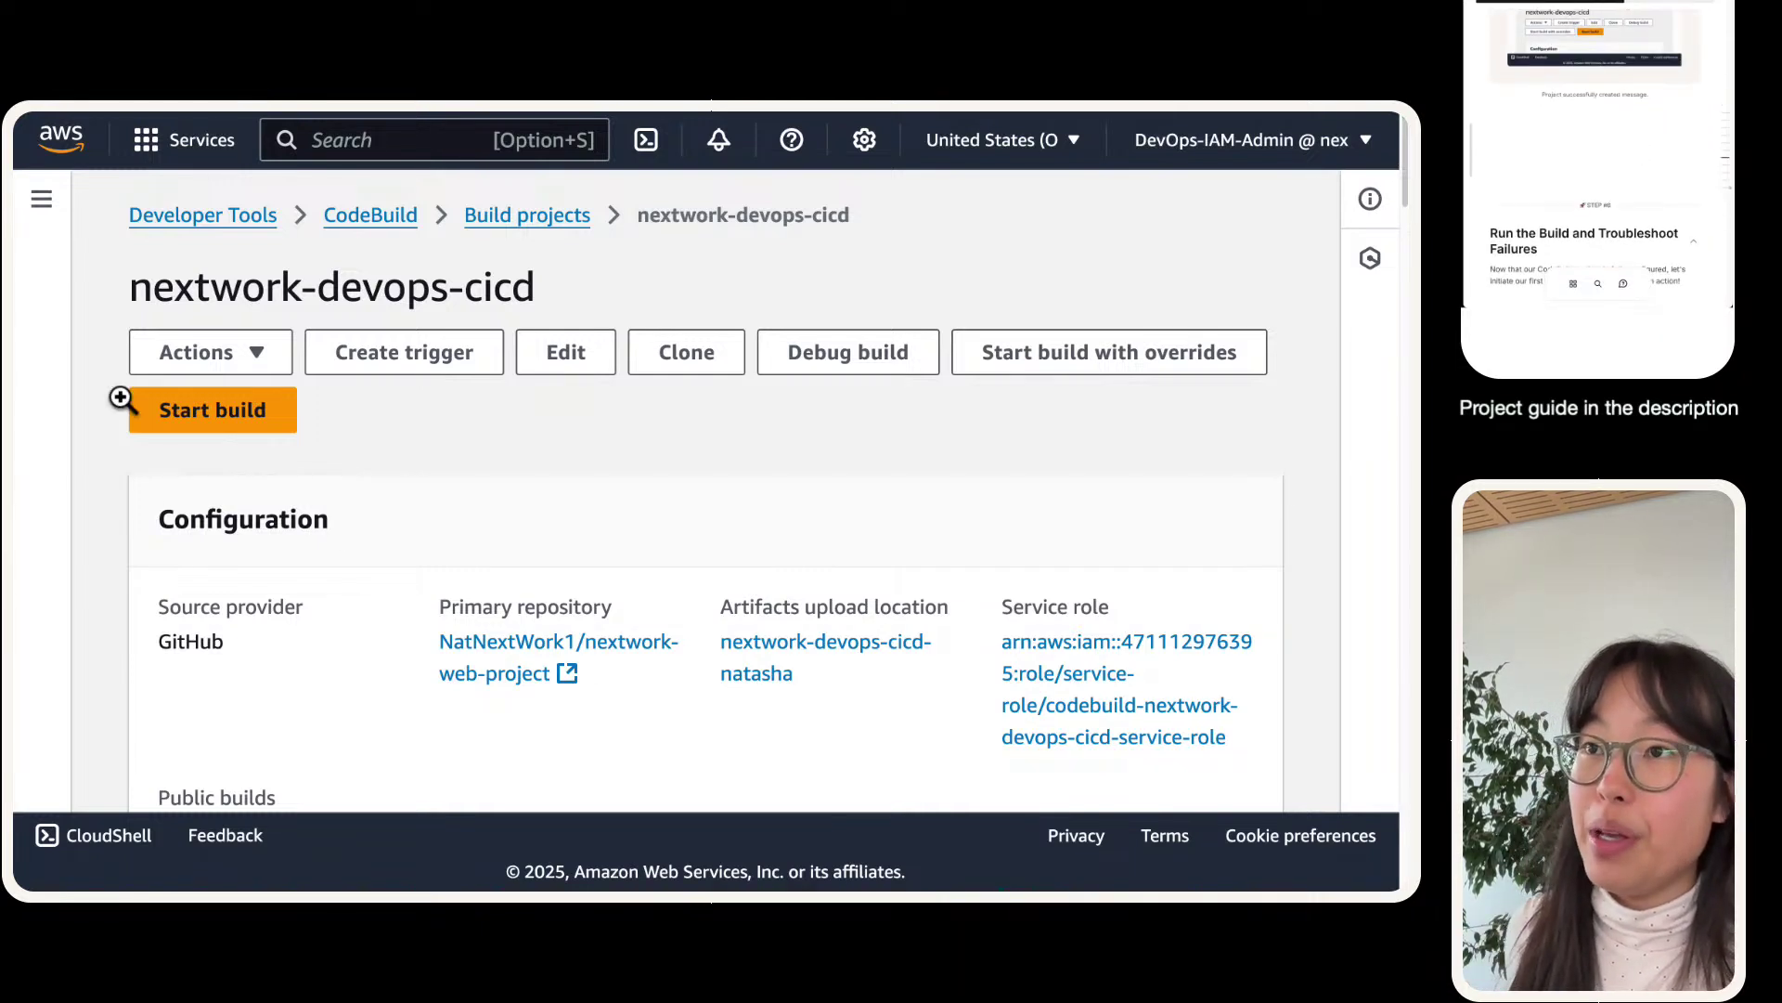
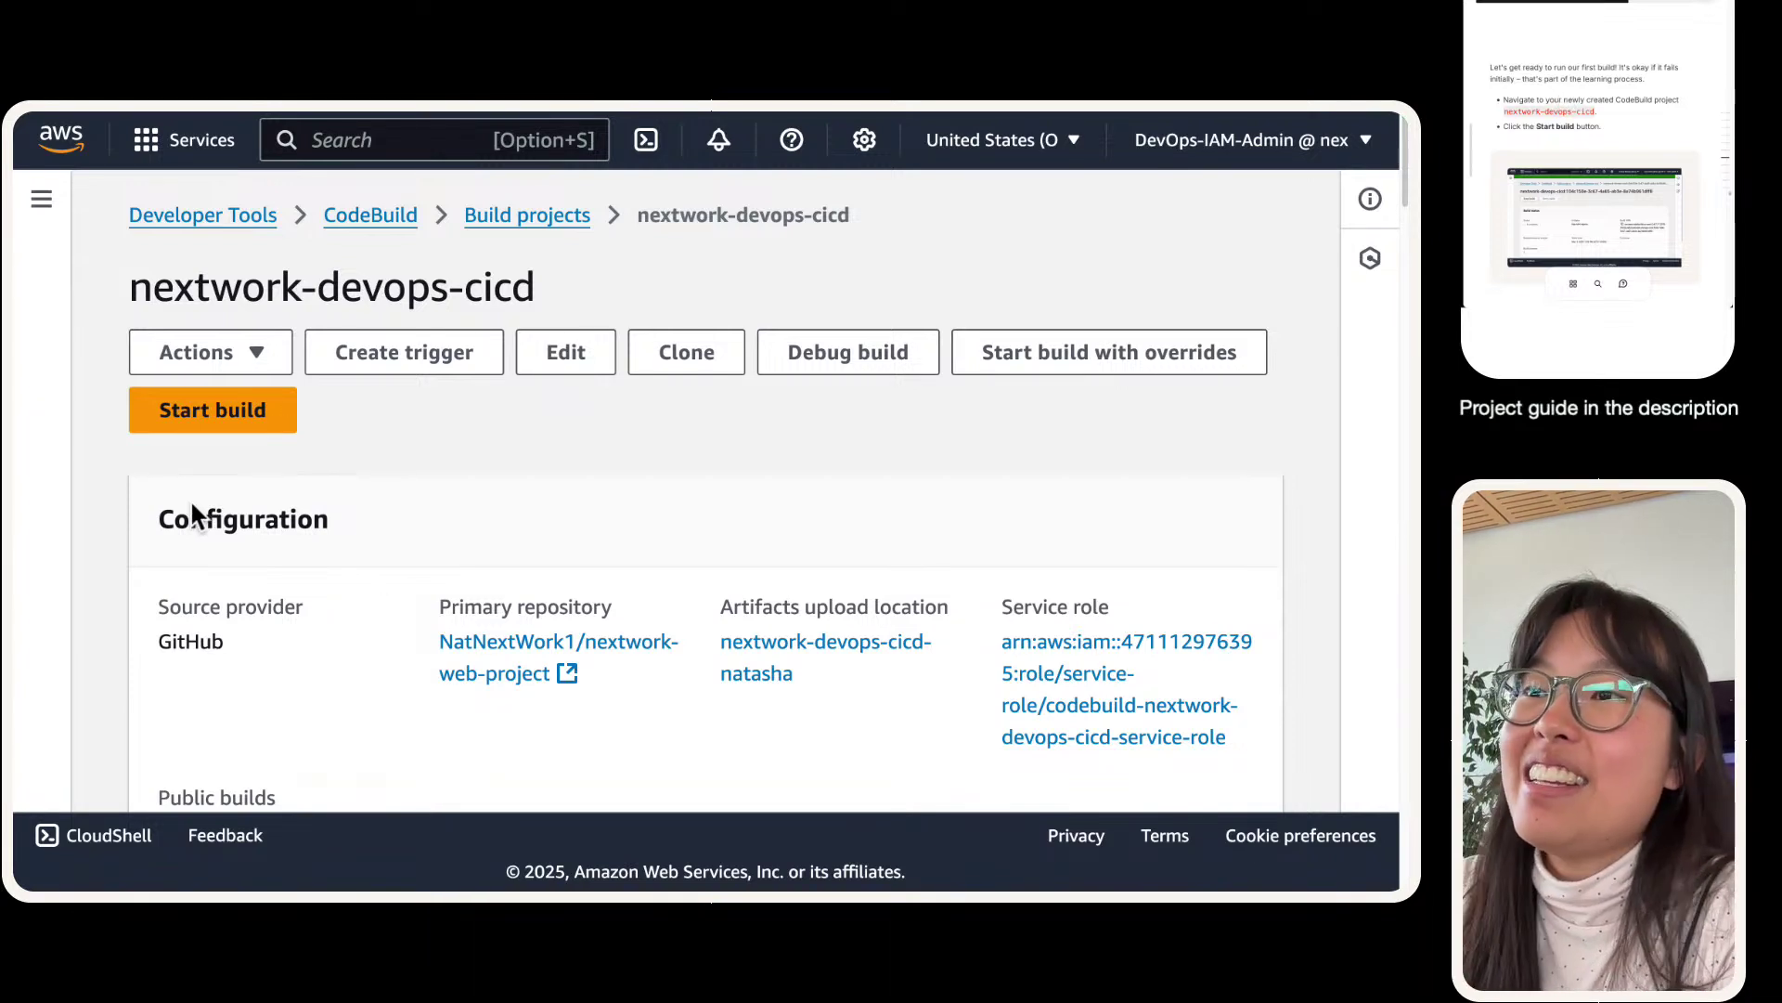
- Start a new build run of the nextwork-devops-cicd CodeBuild project
left_click(216, 425)
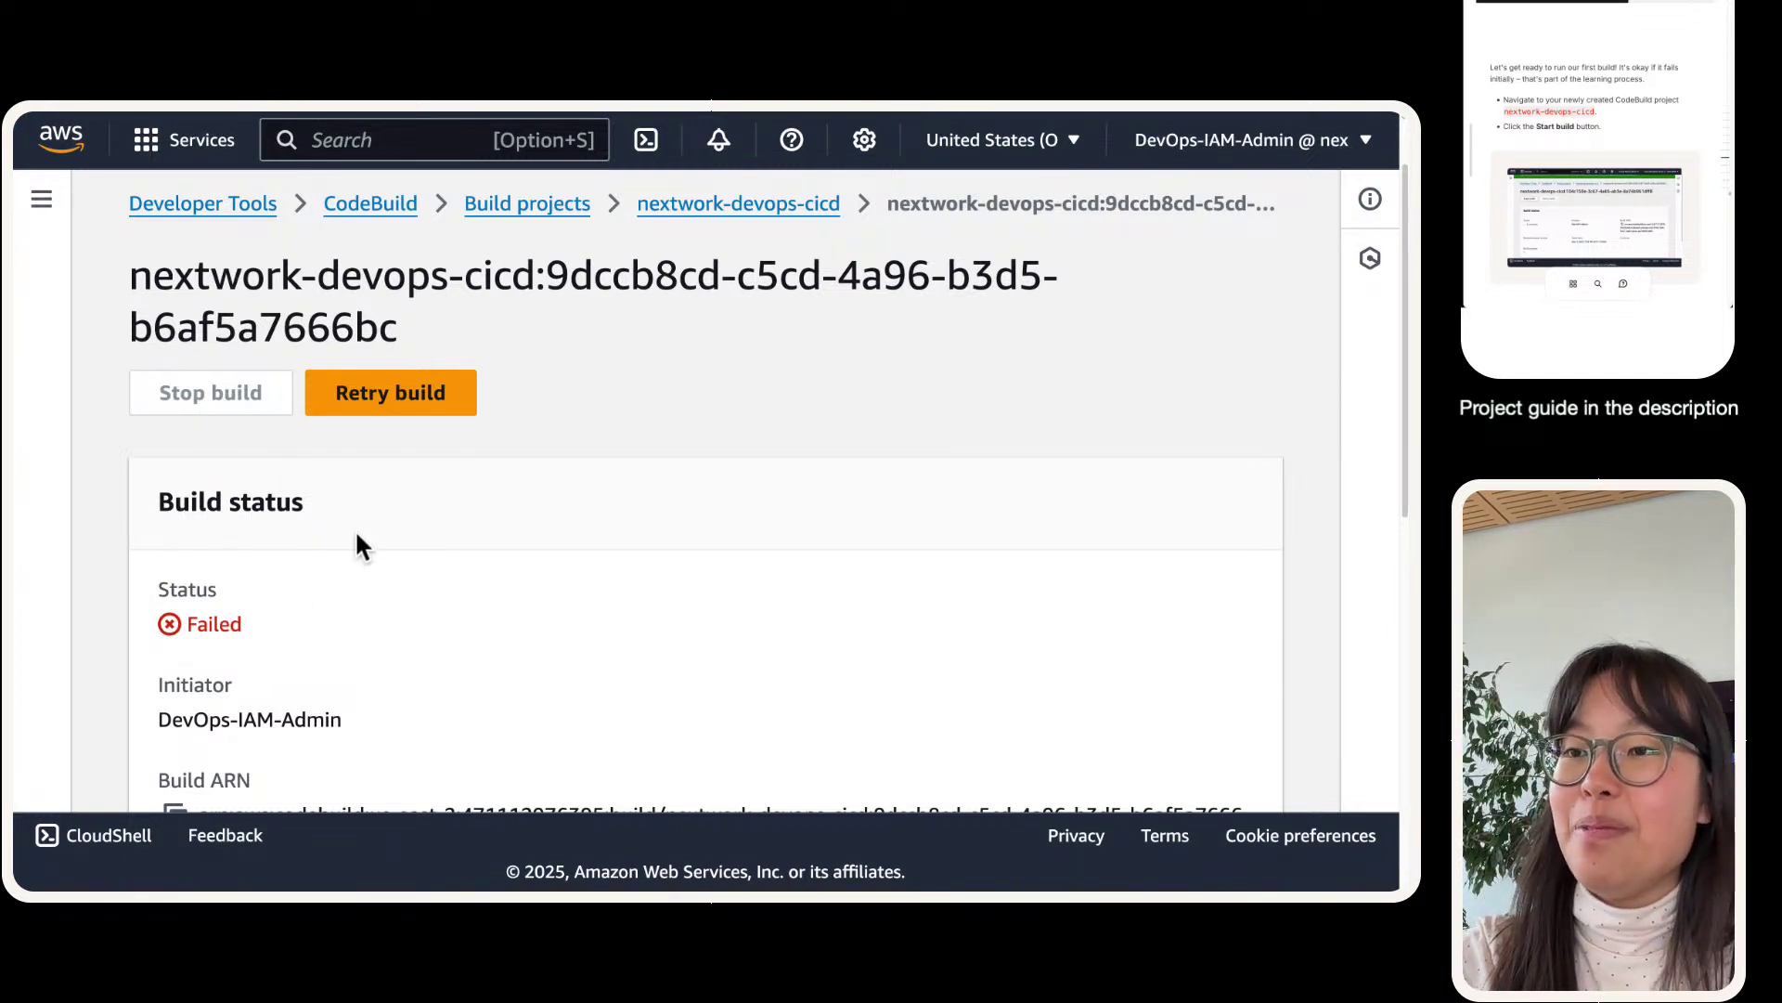
scroll(360, 546, "down", 1)
double_click(221, 604)
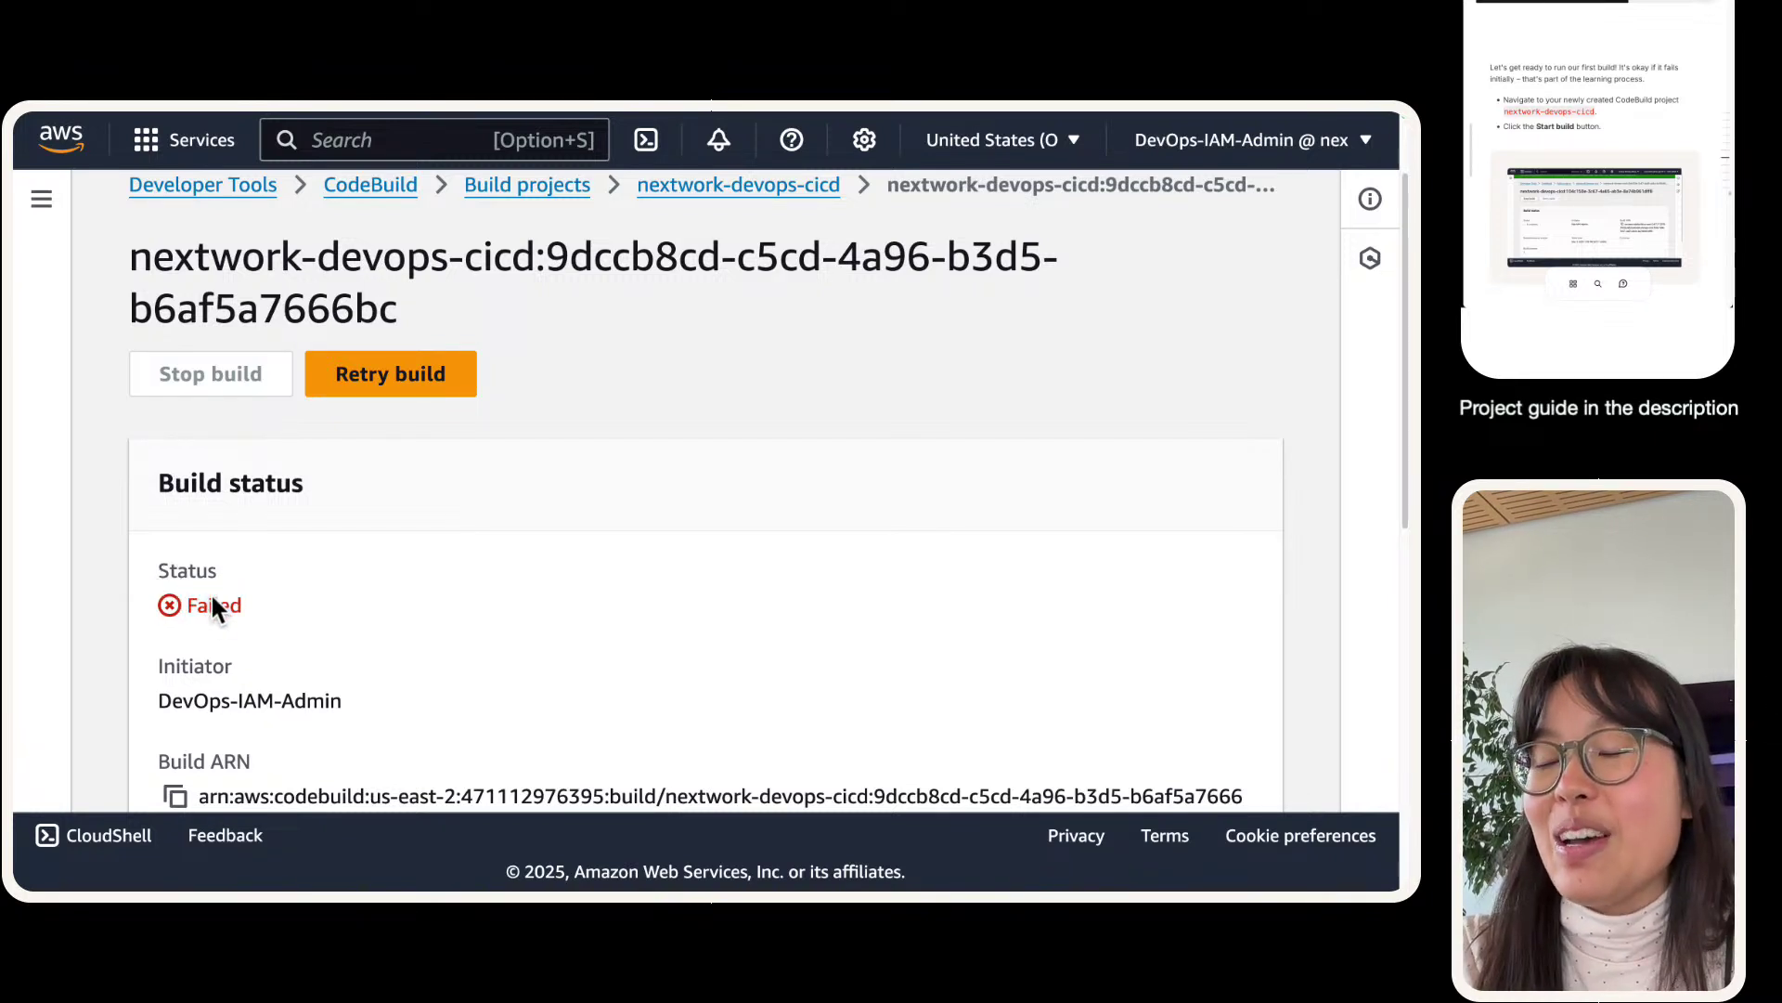
scroll(212, 598, "down", 3)
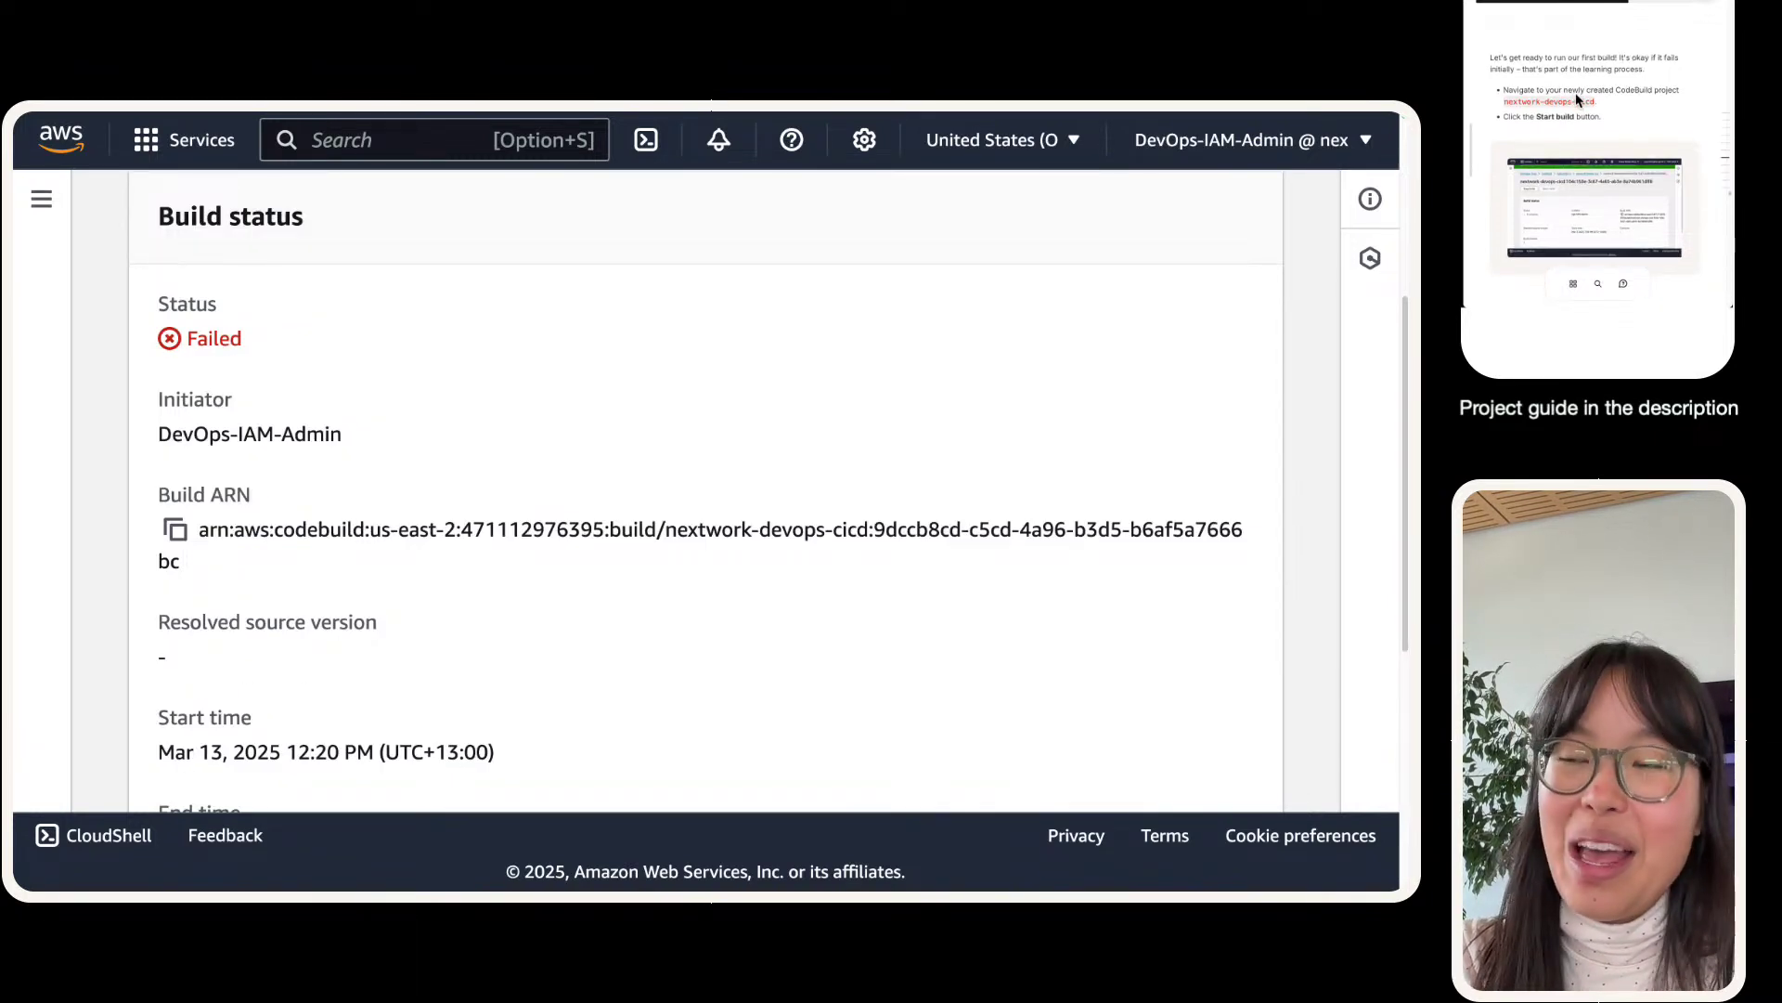
scroll(150, 591, "up", 2)
scroll(422, 555, "up", 1)
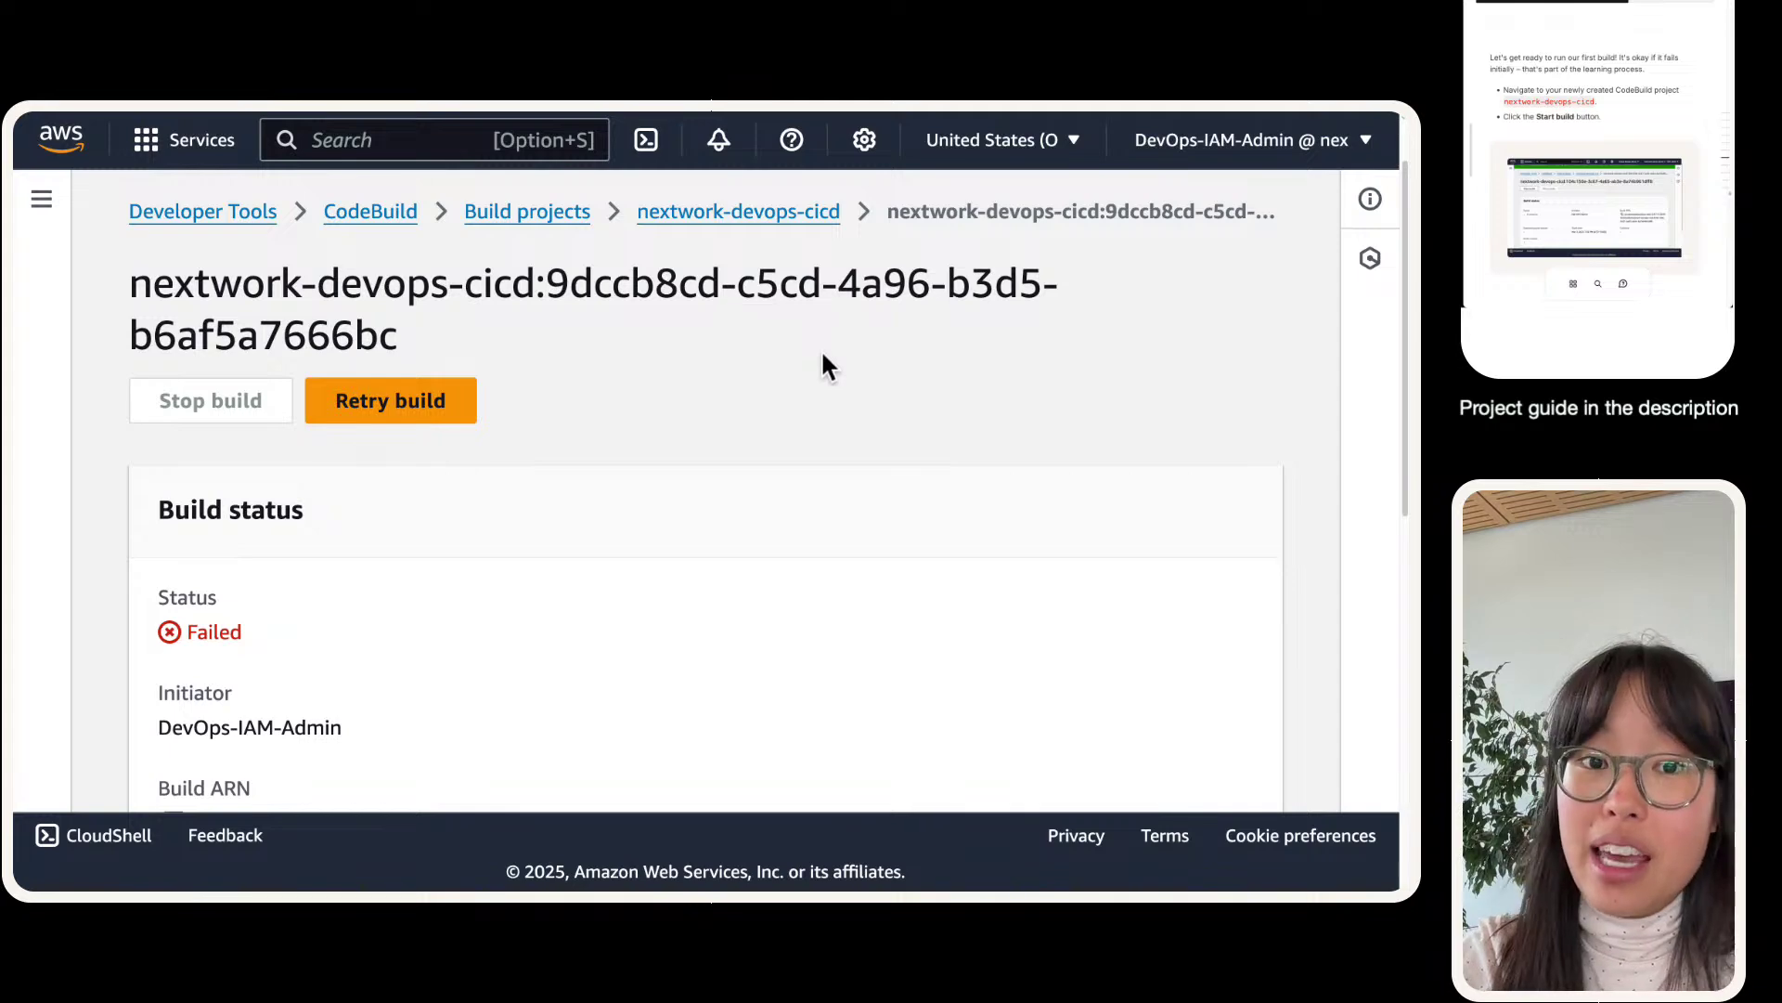
scroll(824, 356, "down", 3)
scroll(824, 358, "down", 5)
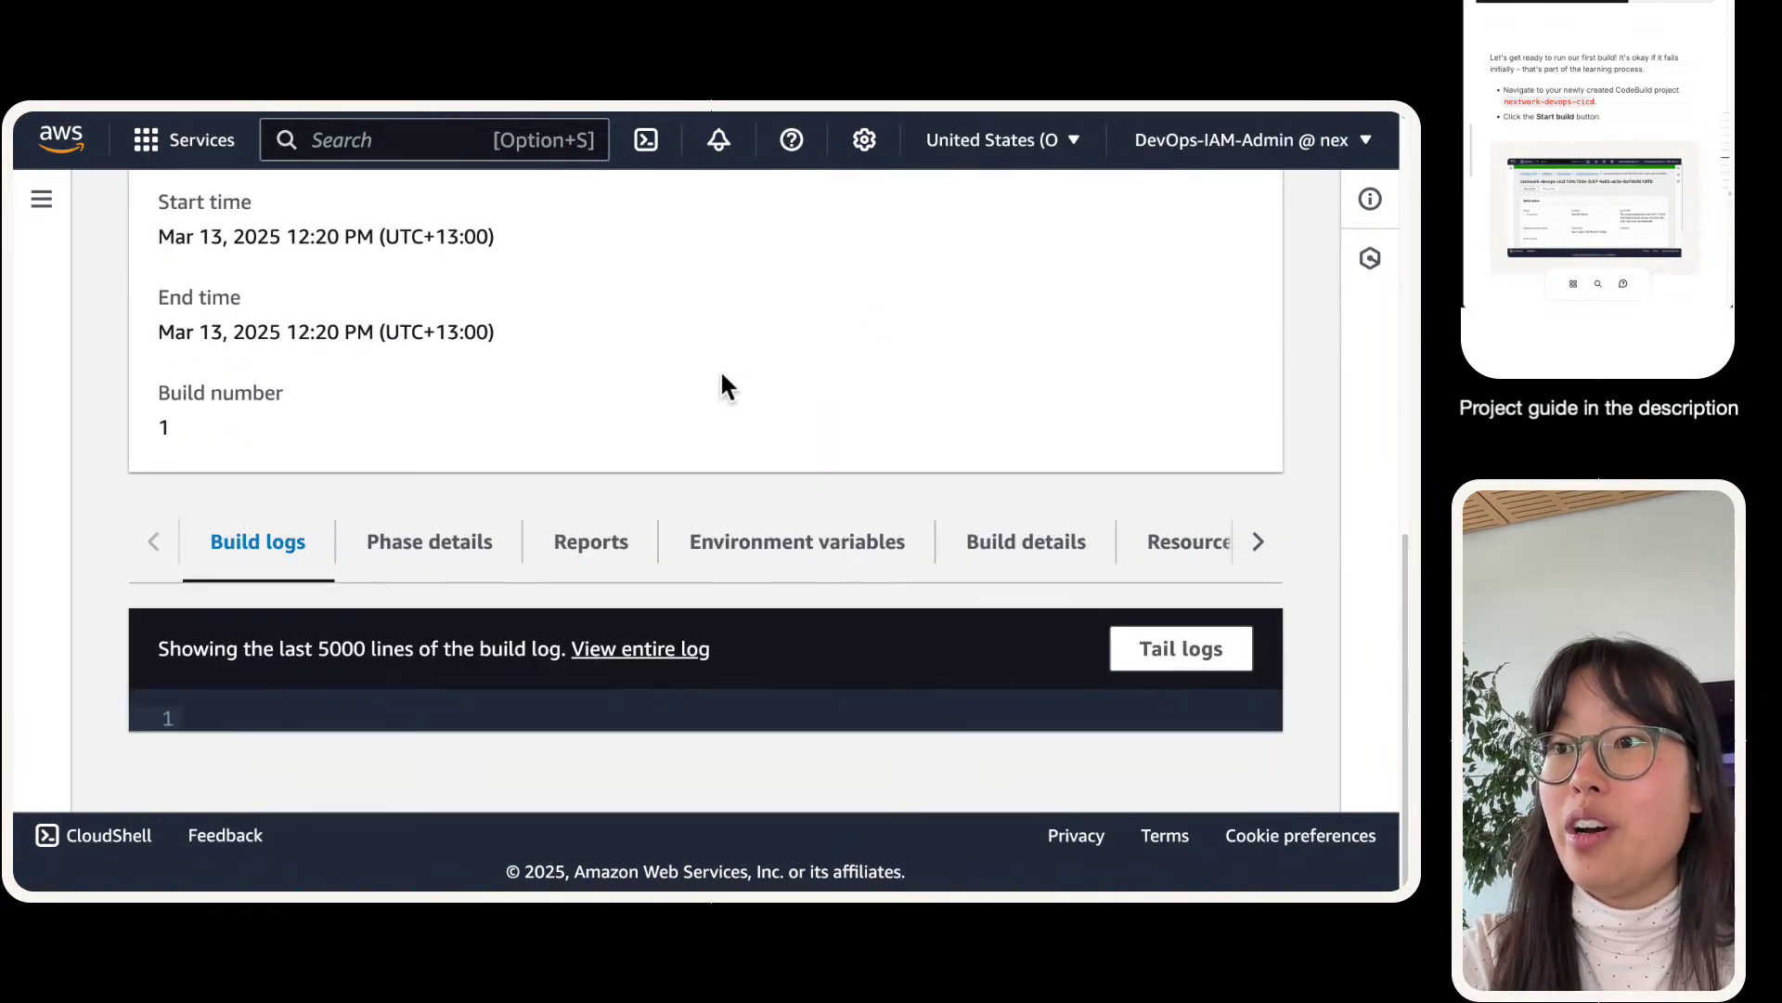
scroll(715, 374, "up", 8)
scroll(715, 381, "down", 8)
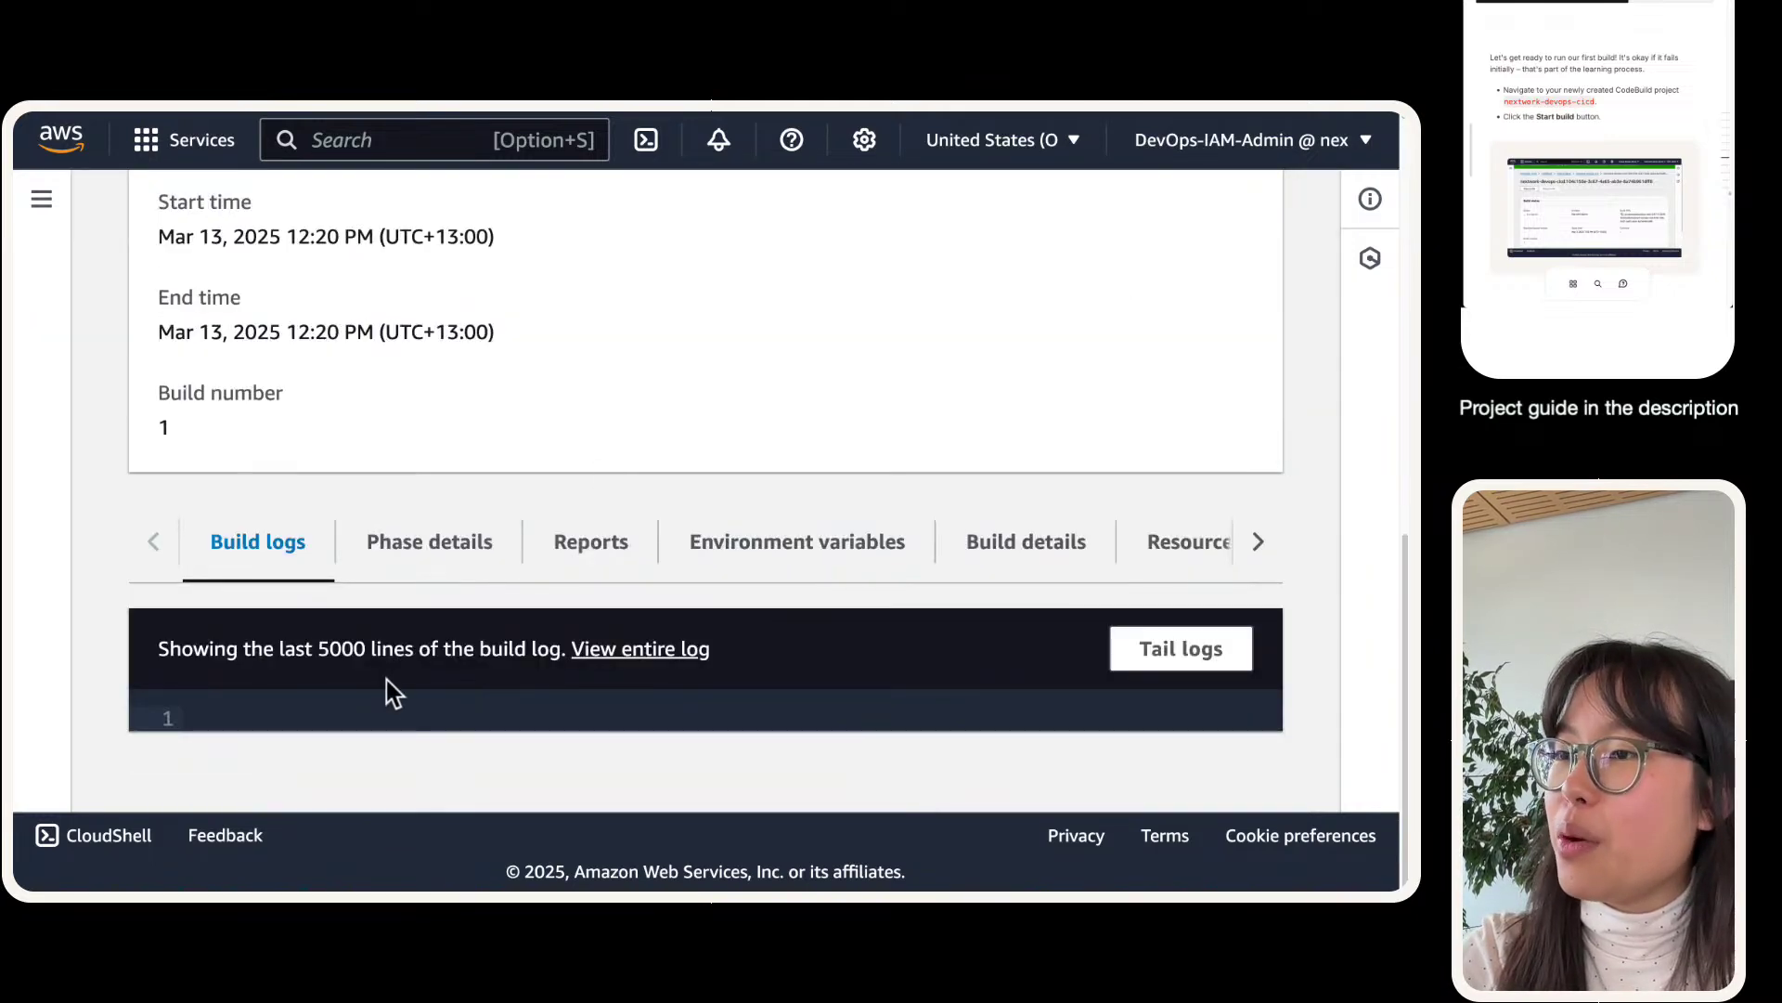
triple_click(204, 664)
left_click(418, 668)
left_click(601, 641)
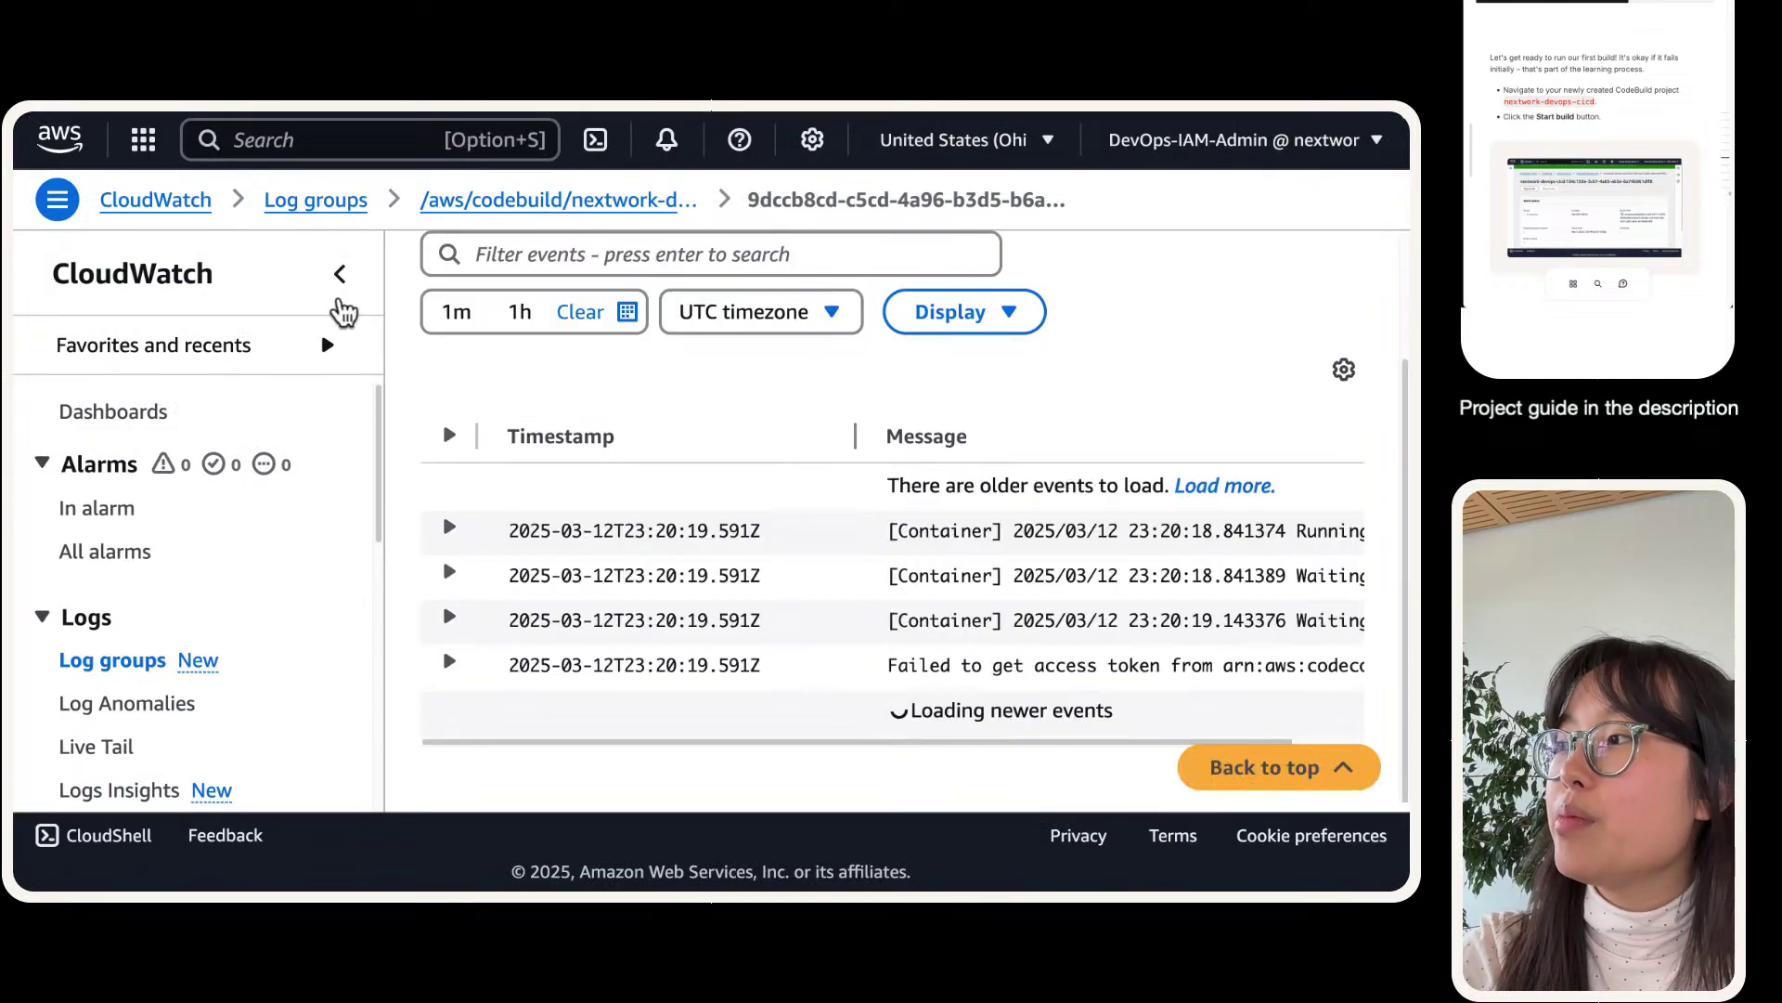
left_click(340, 274)
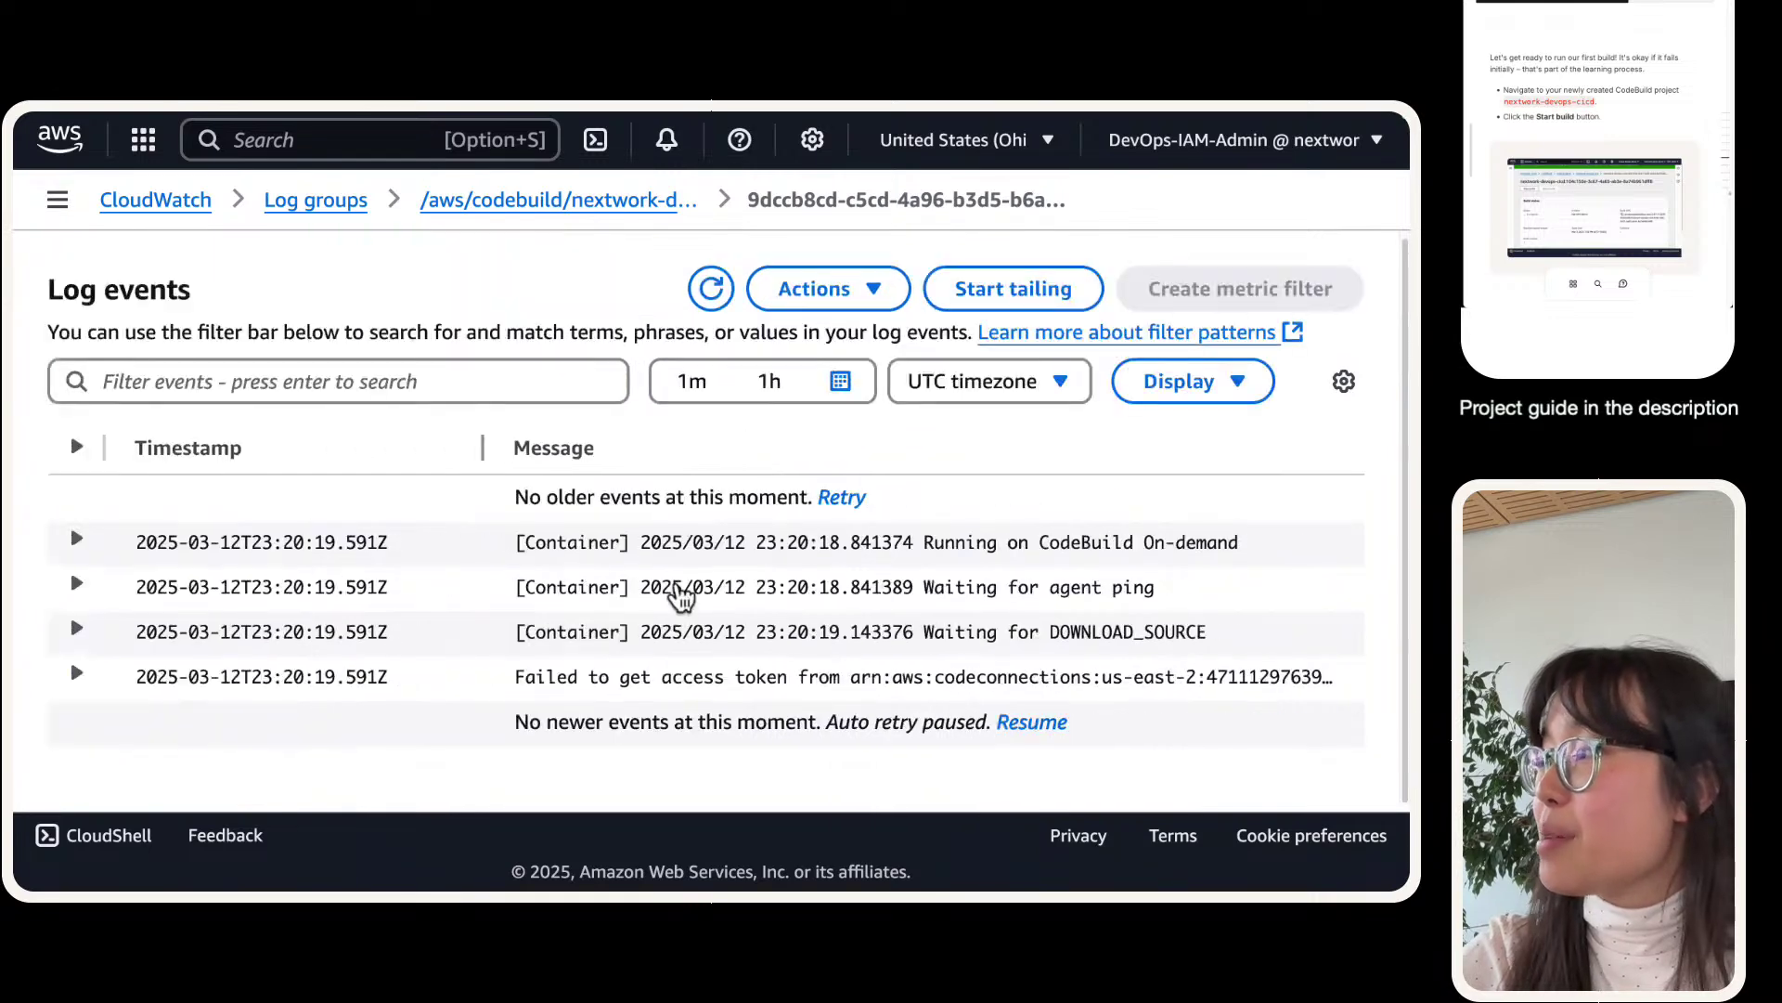
left_click(722, 674)
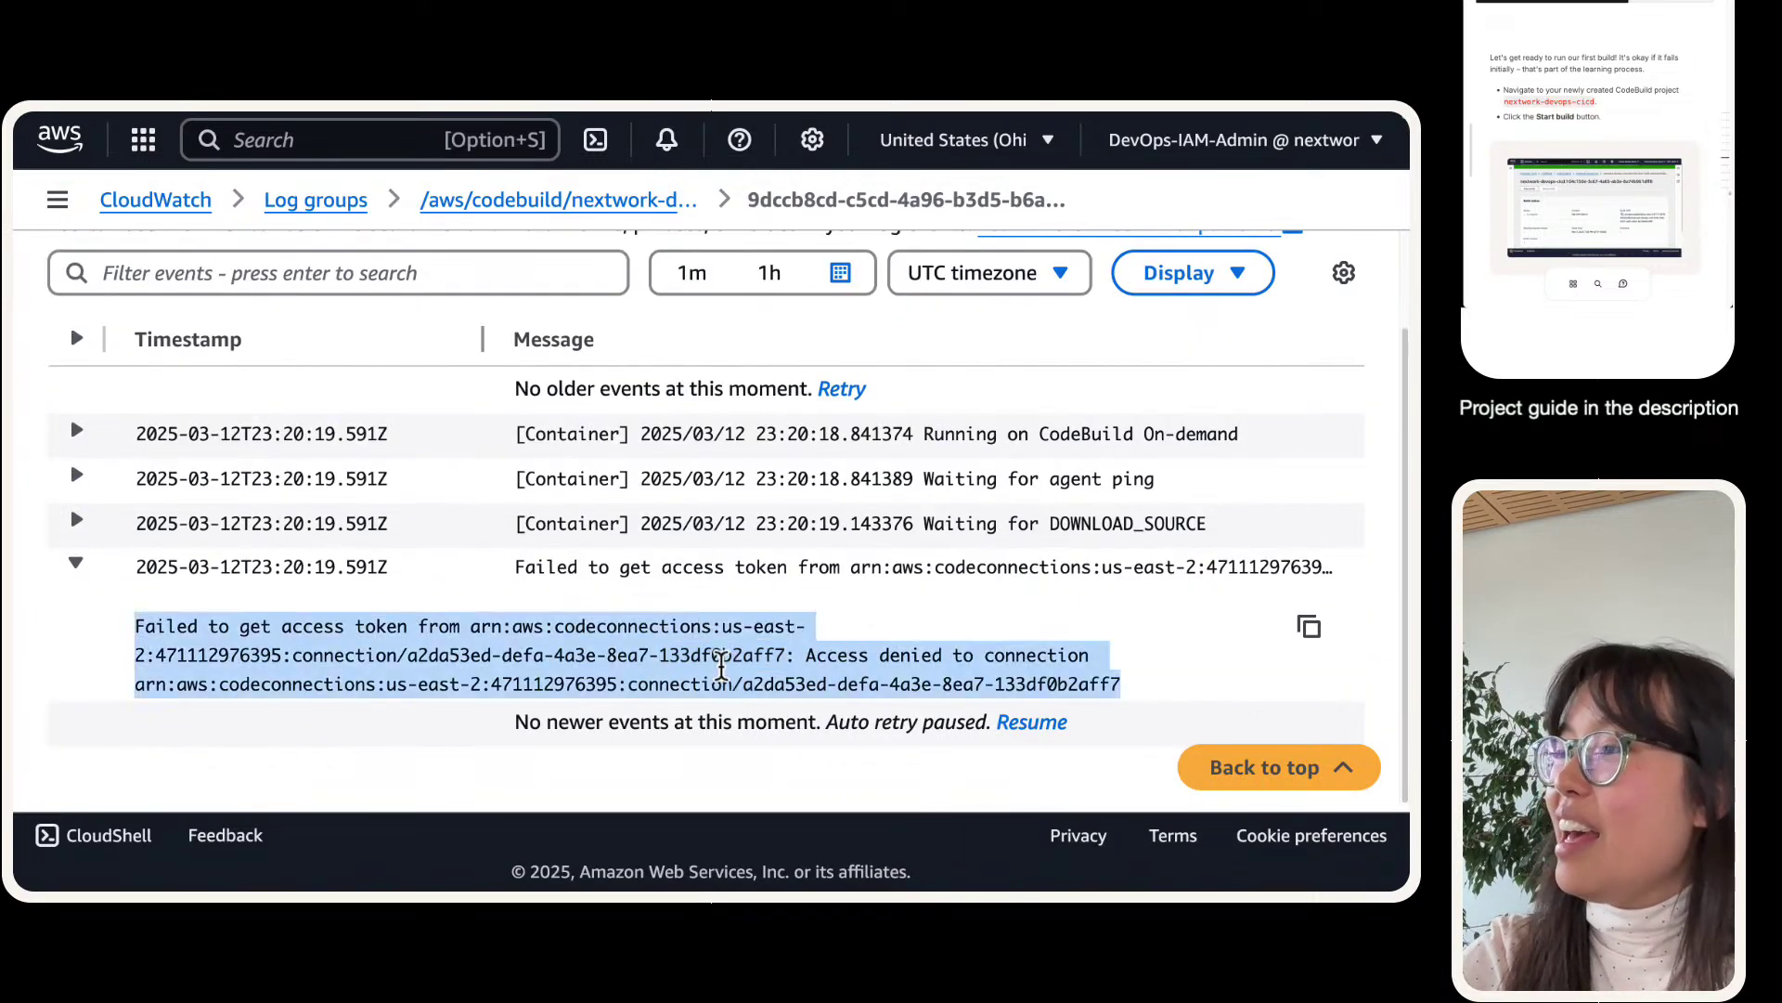
scroll(687, 631, "down", 1)
scroll(677, 613, "up", 1)
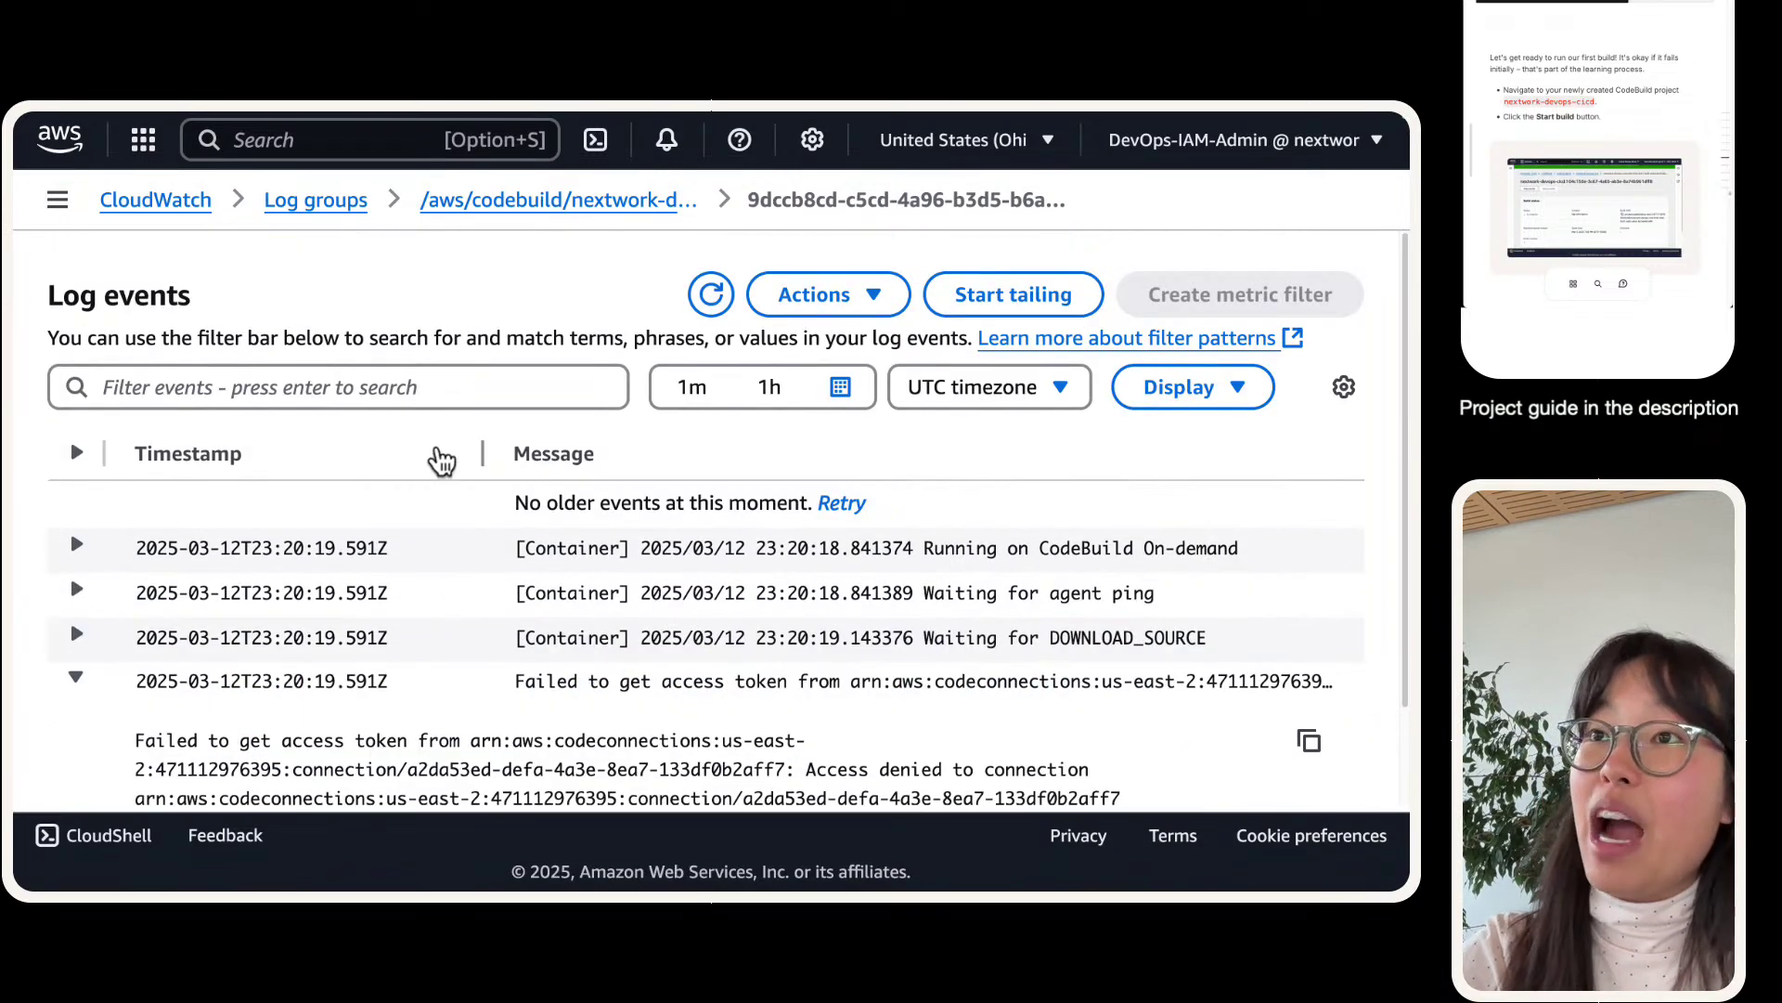
scroll(442, 461, "down", 1)
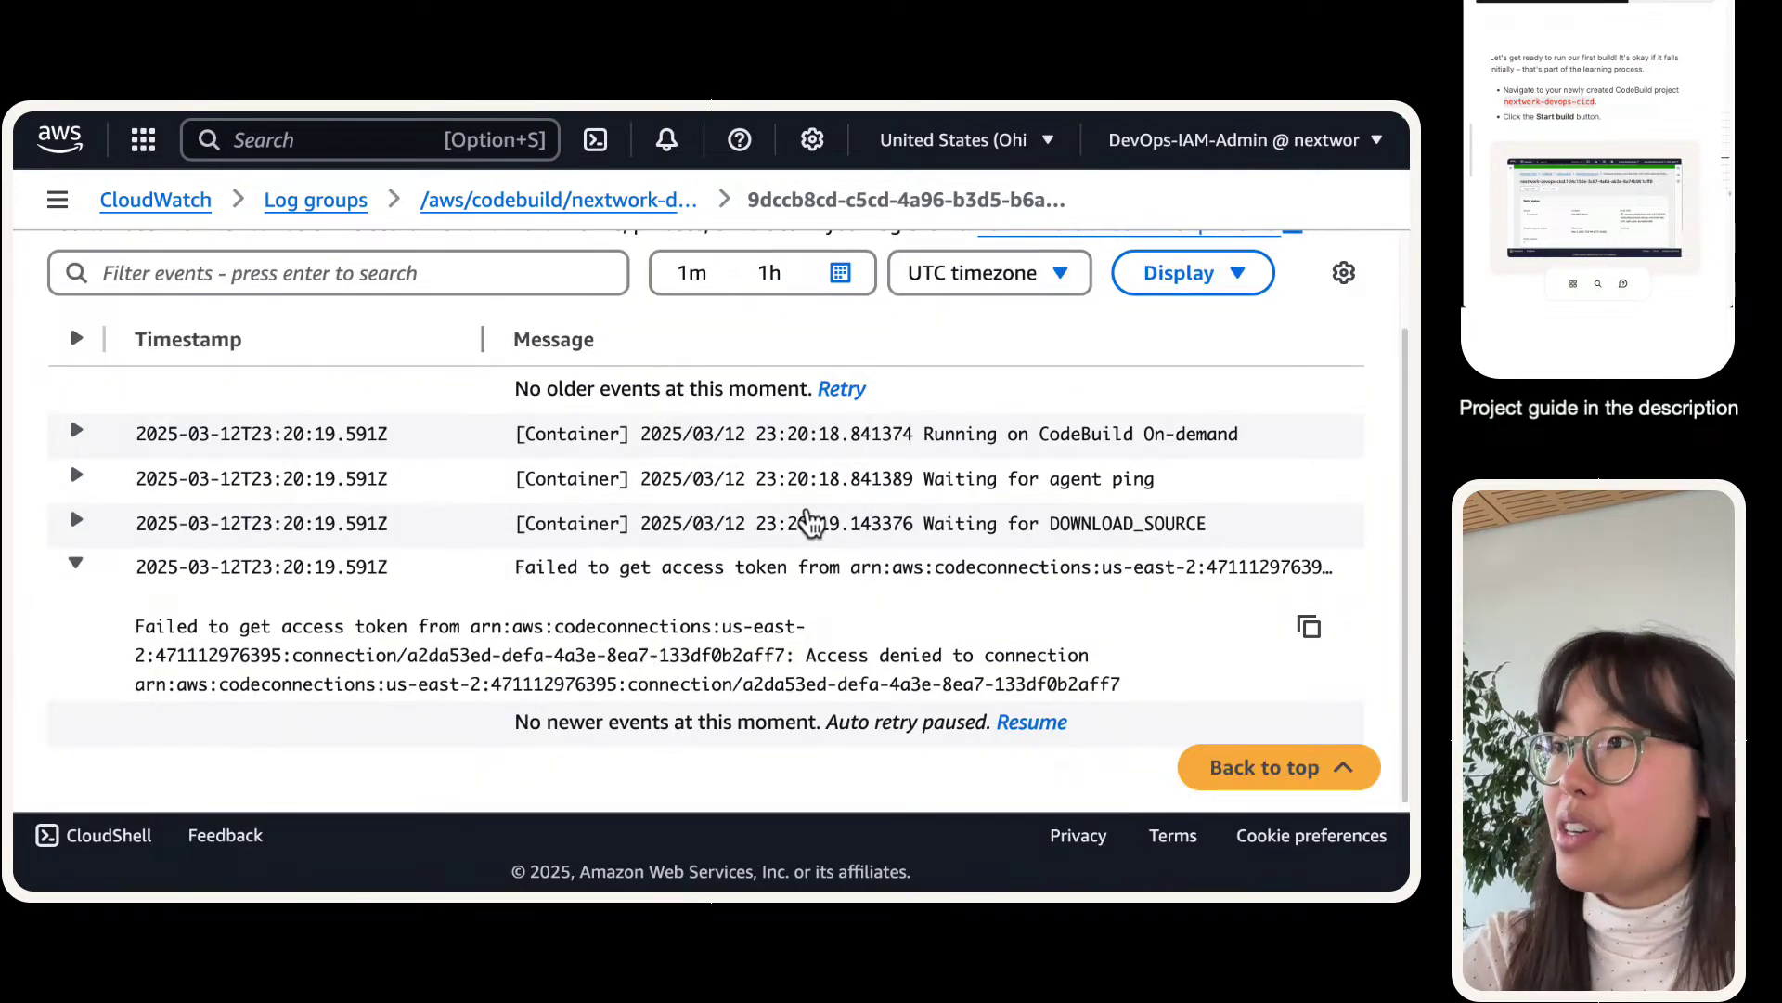
left_click(815, 521)
left_click(813, 478)
left_click(806, 434)
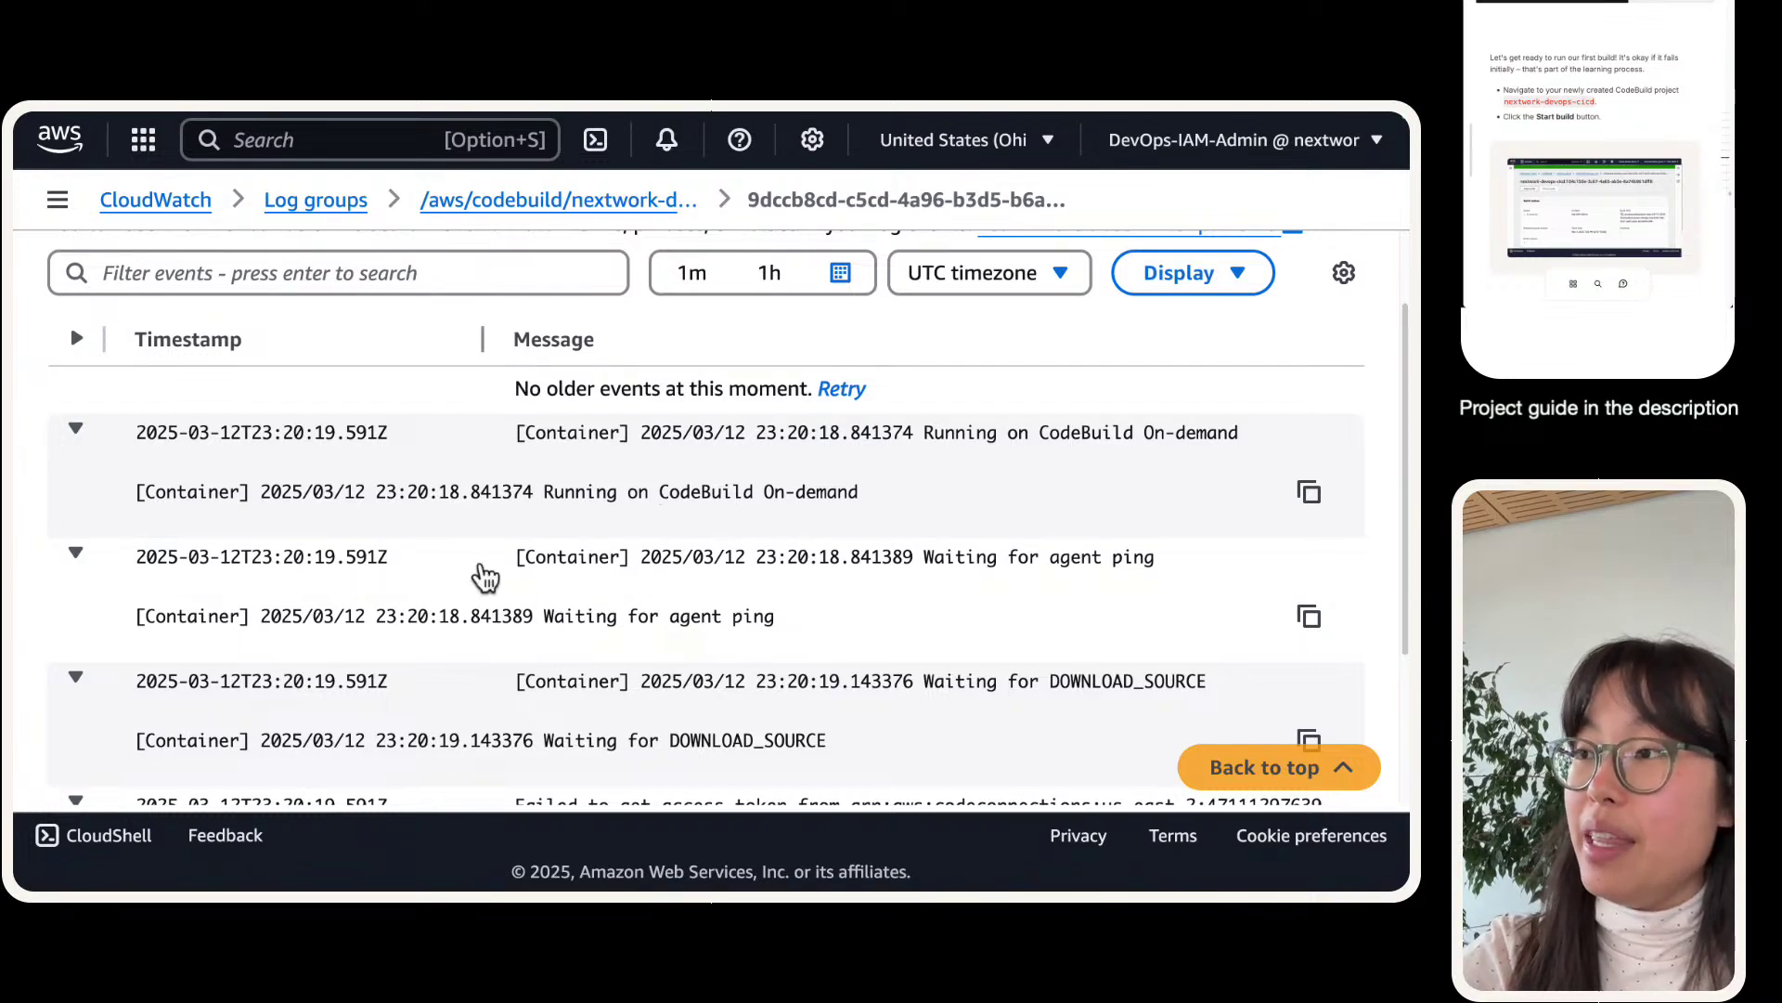
scroll(484, 575, "down", 1)
scroll(485, 576, "down", 1)
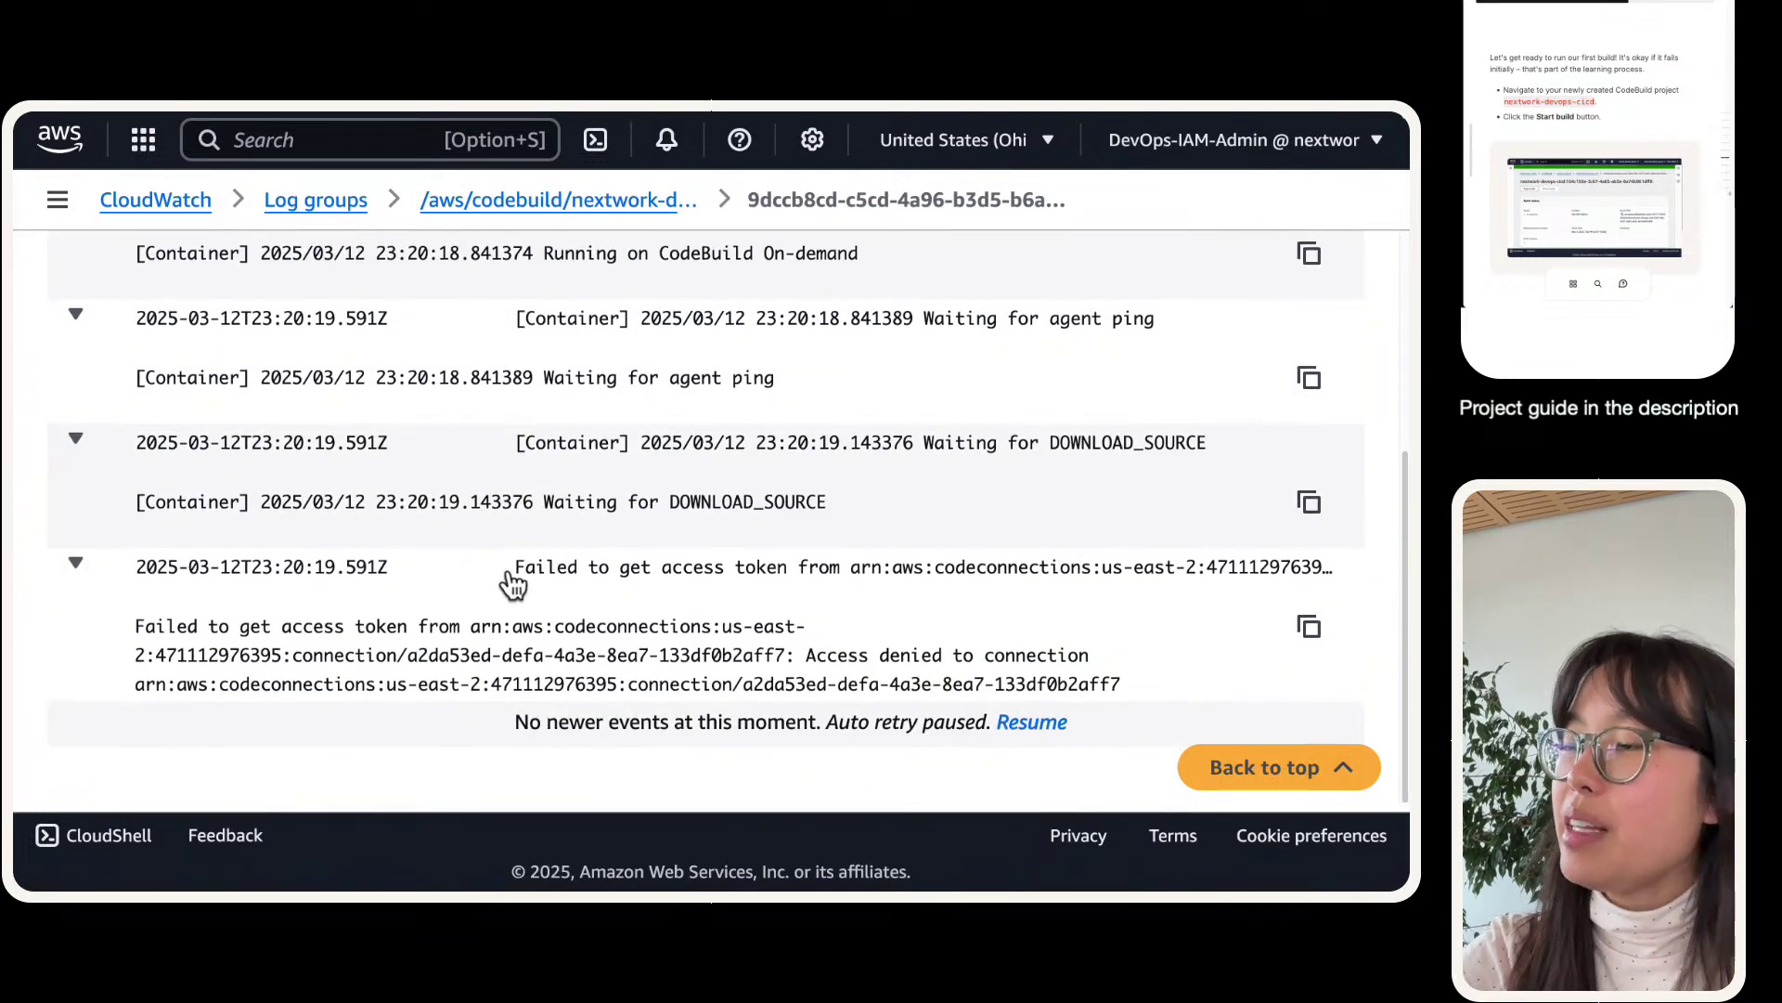
left_click_drag(516, 569, 742, 595)
left_click(437, 568)
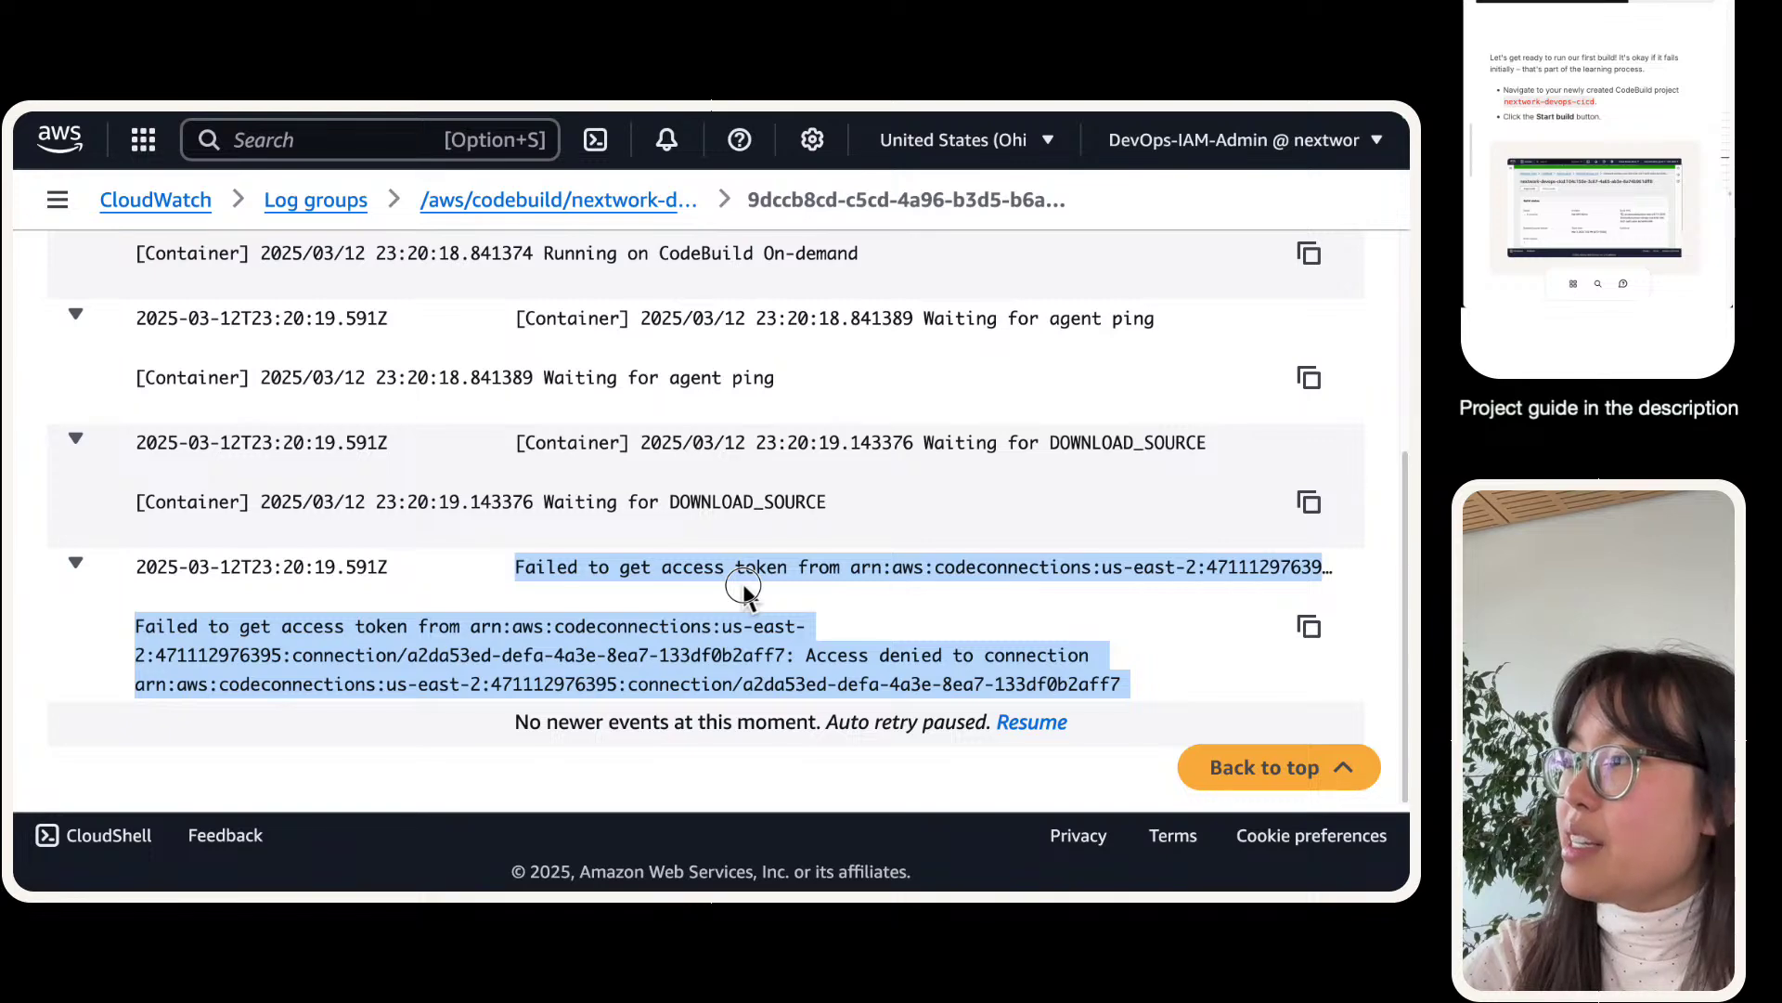
mouse_move(408, 109)
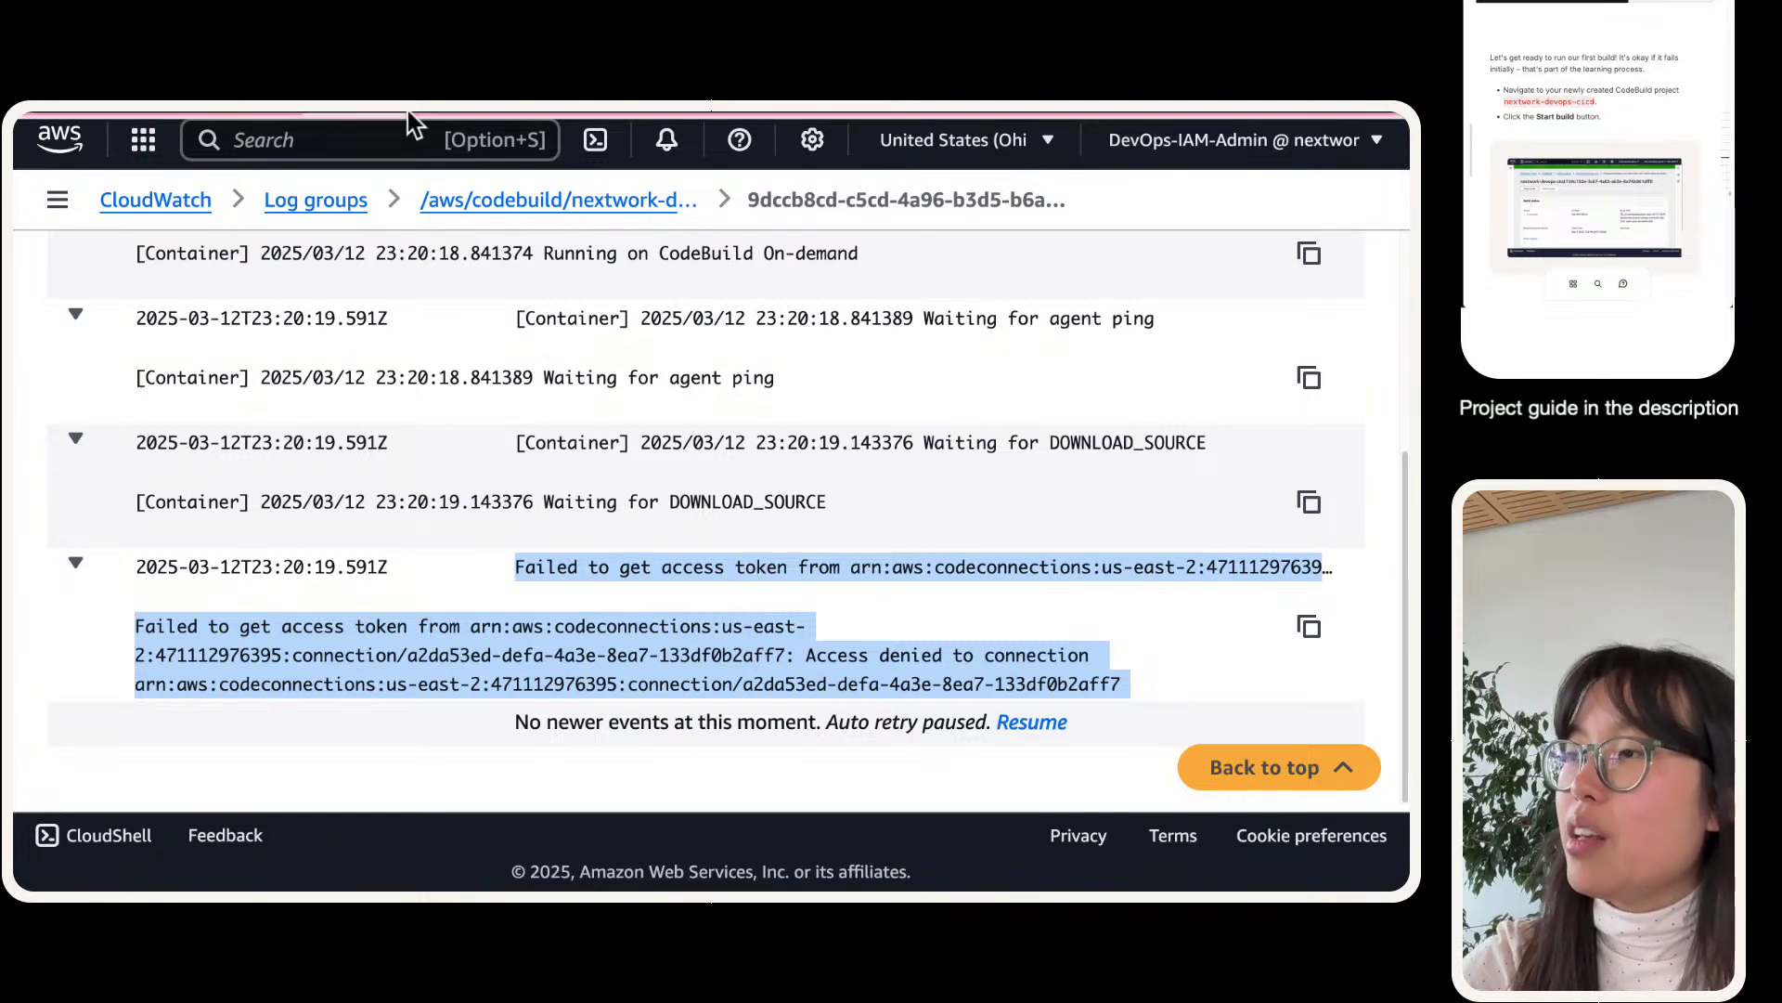
left_click(247, 128)
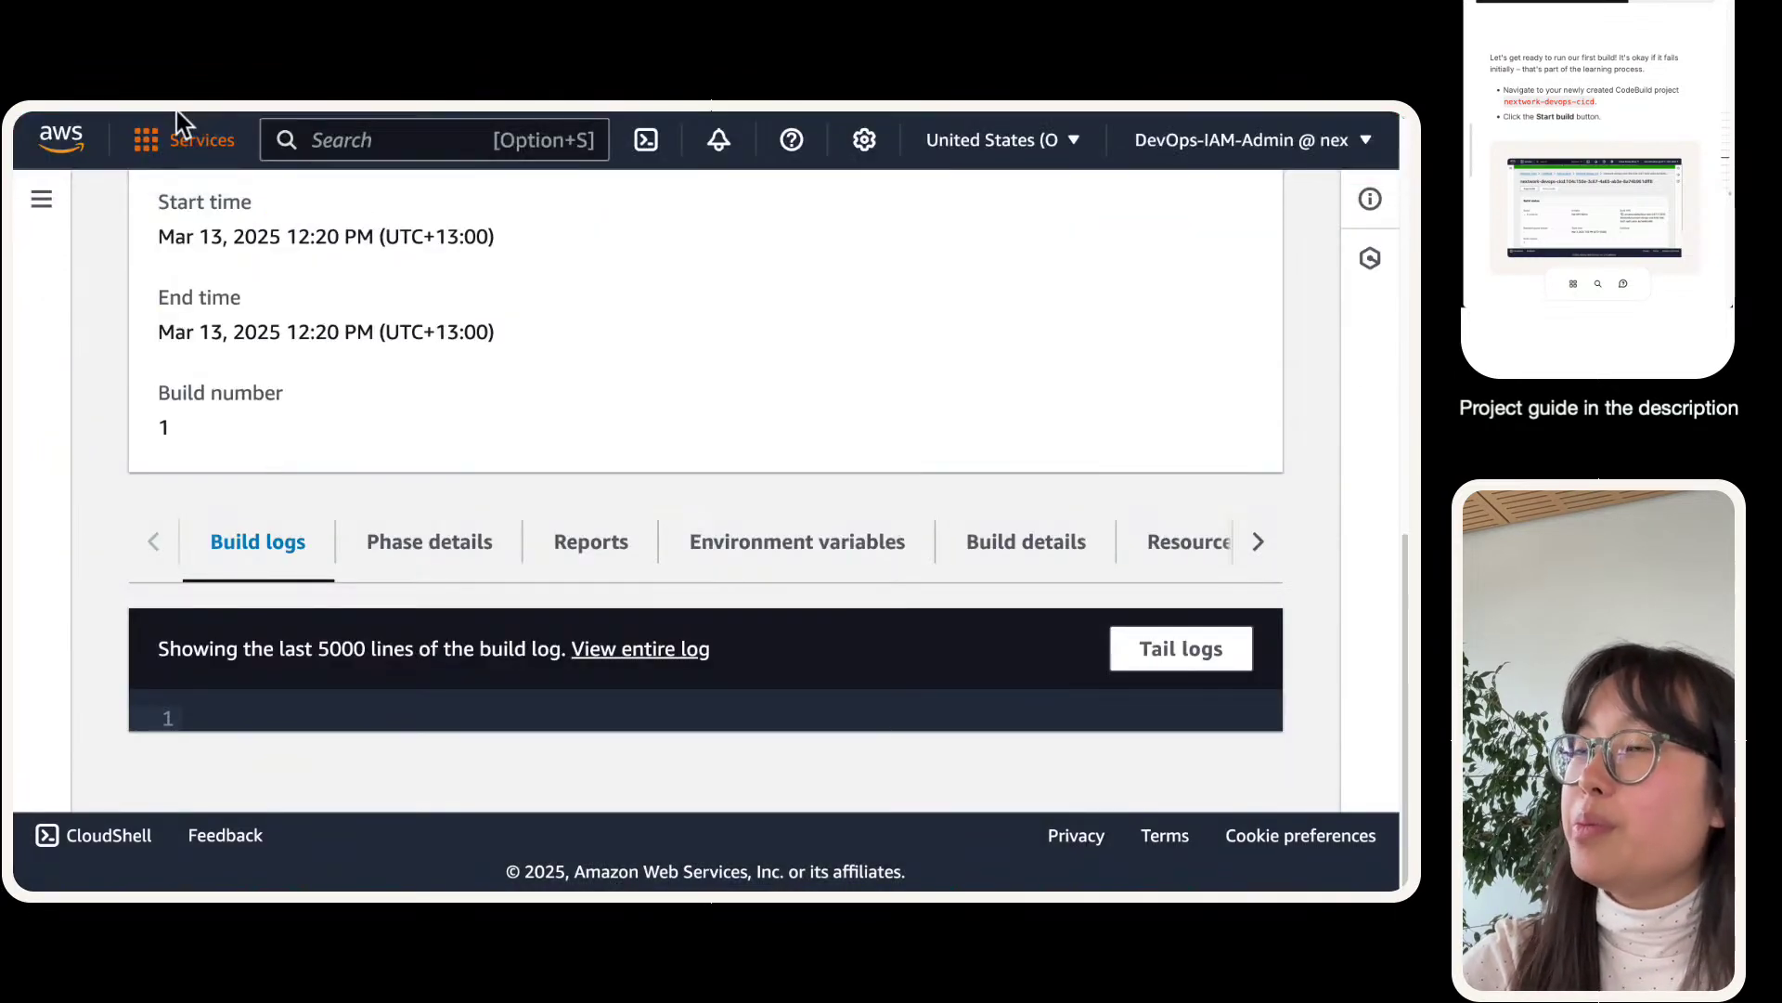
- Open Phase details and highlight the DOWNLOAD_SOURCE access-token CLIENT_ERROR message
left_click(430, 552)
scroll(428, 533, "down", 5)
scroll(427, 521, "down", 3)
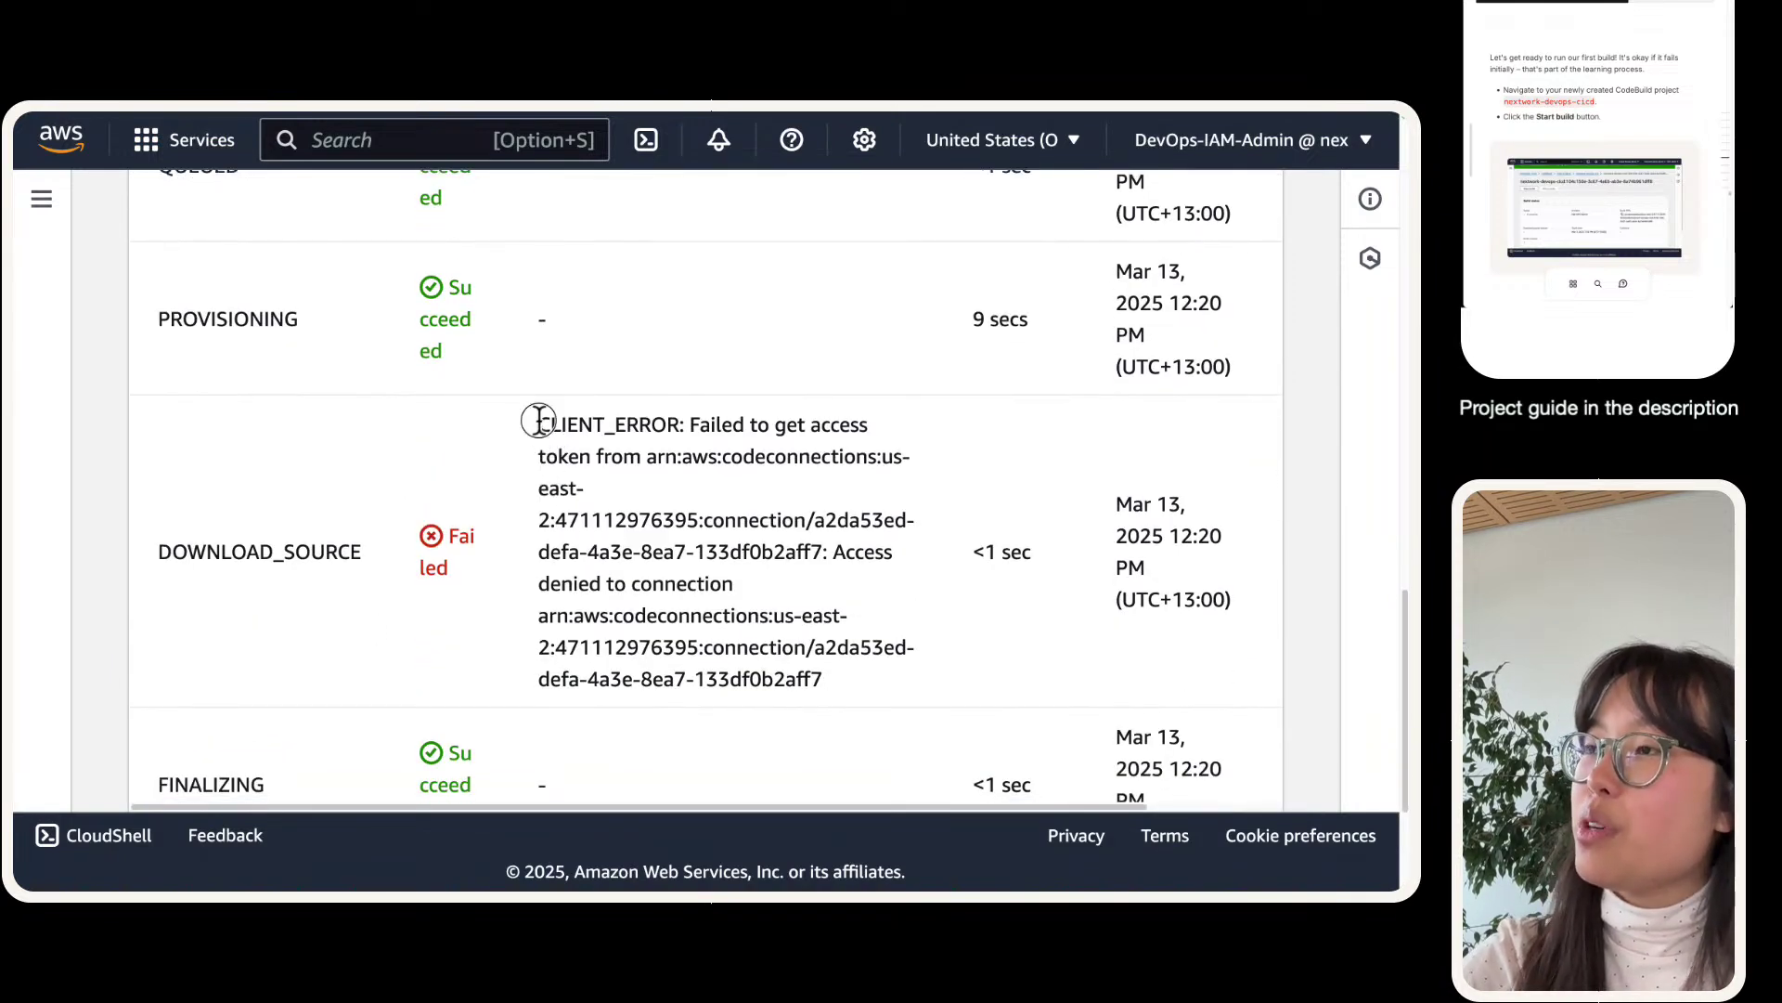
mouse_move(538, 419)
left_mouse_down()
mouse_move(844, 696)
mouse_move(536, 436)
left_mouse_up()
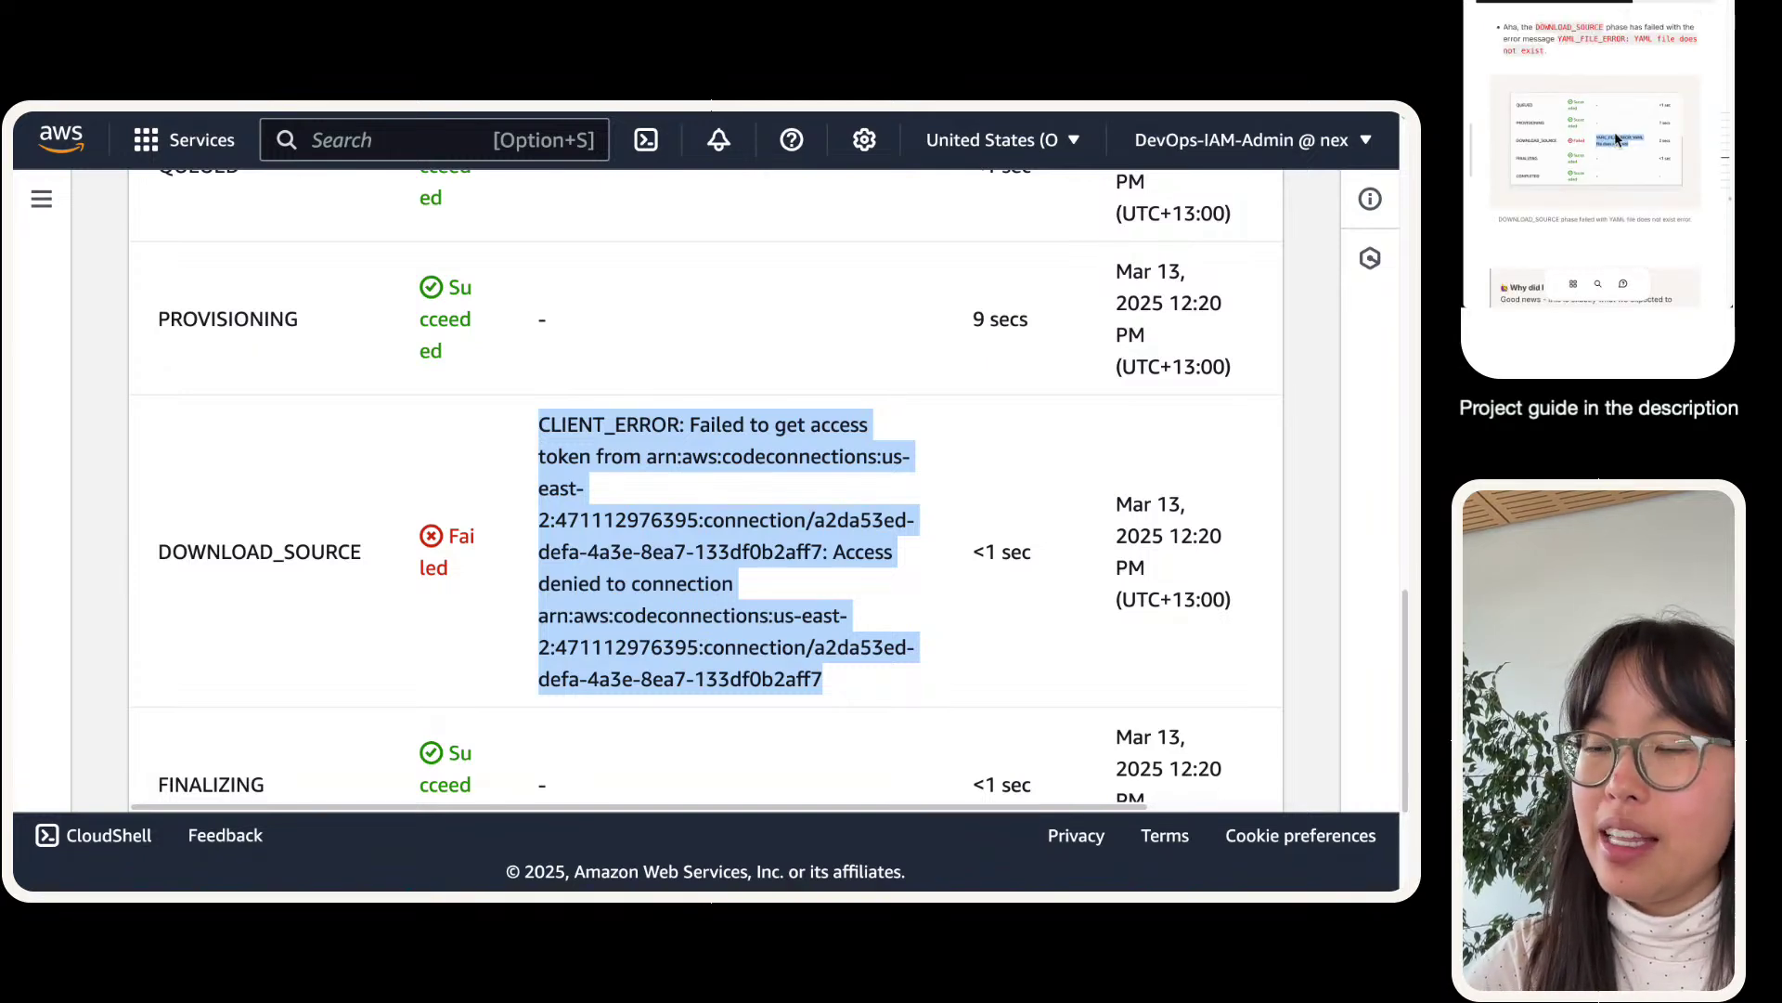
left_click(648, 522)
triple_click(544, 427)
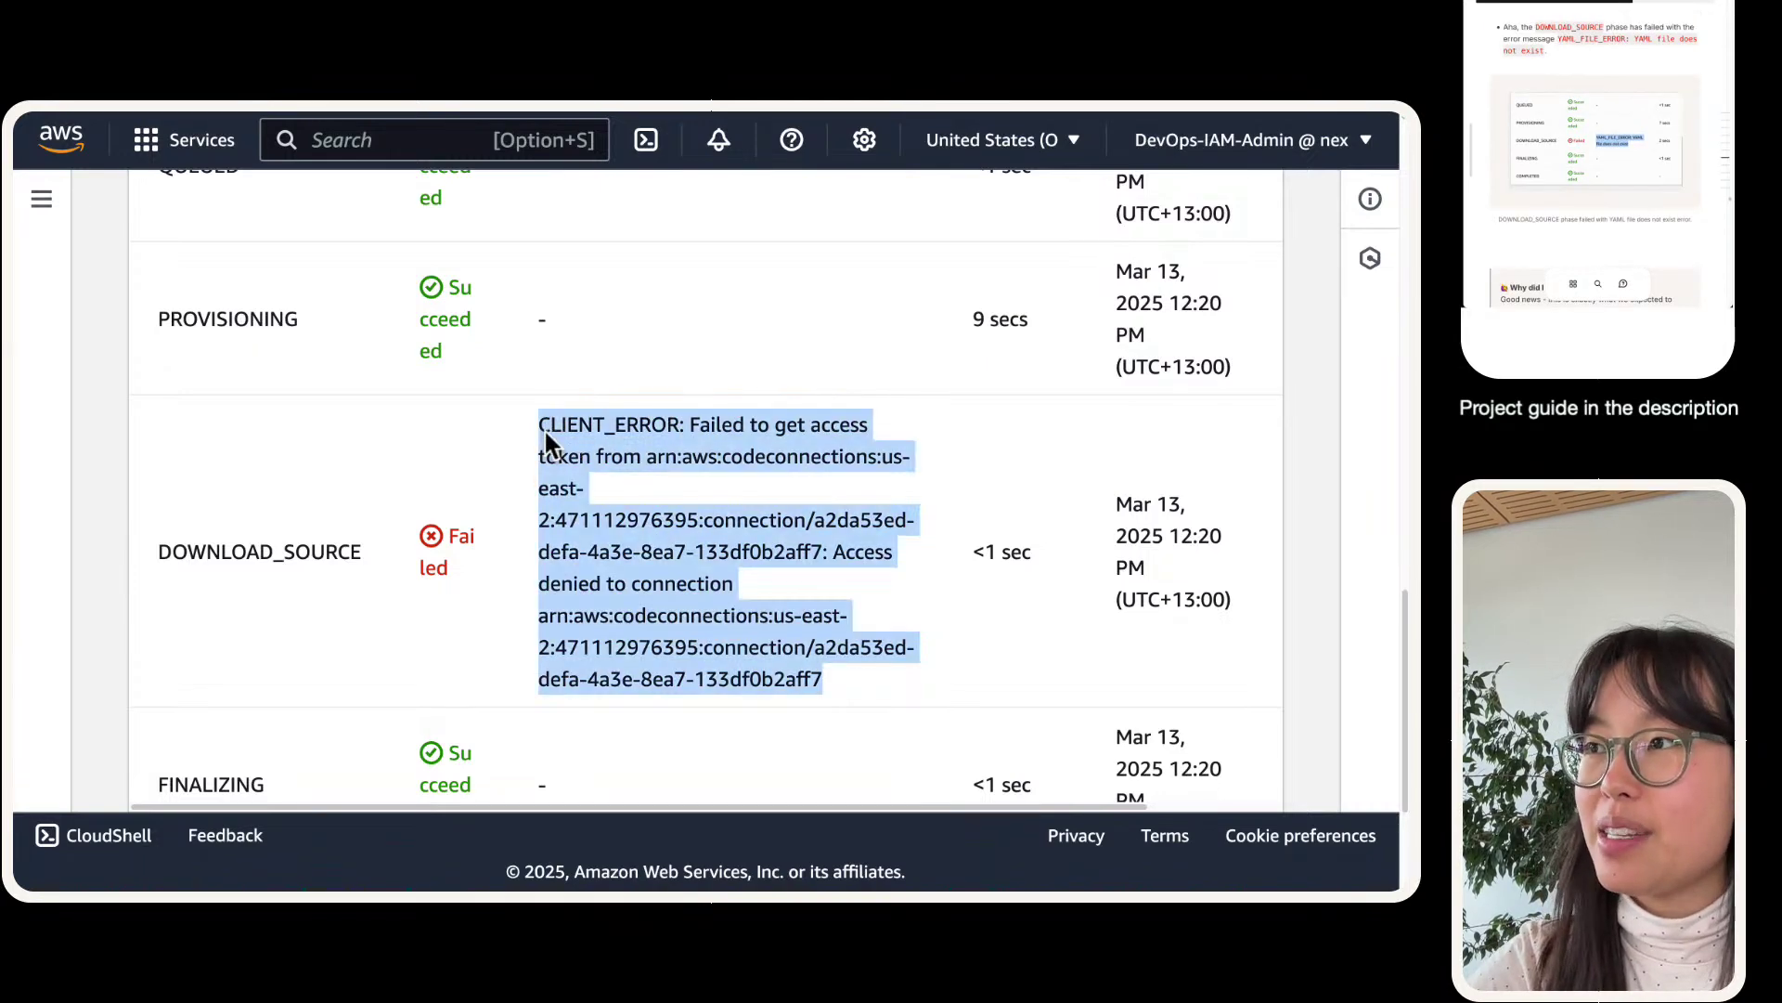
left_click(599, 565)
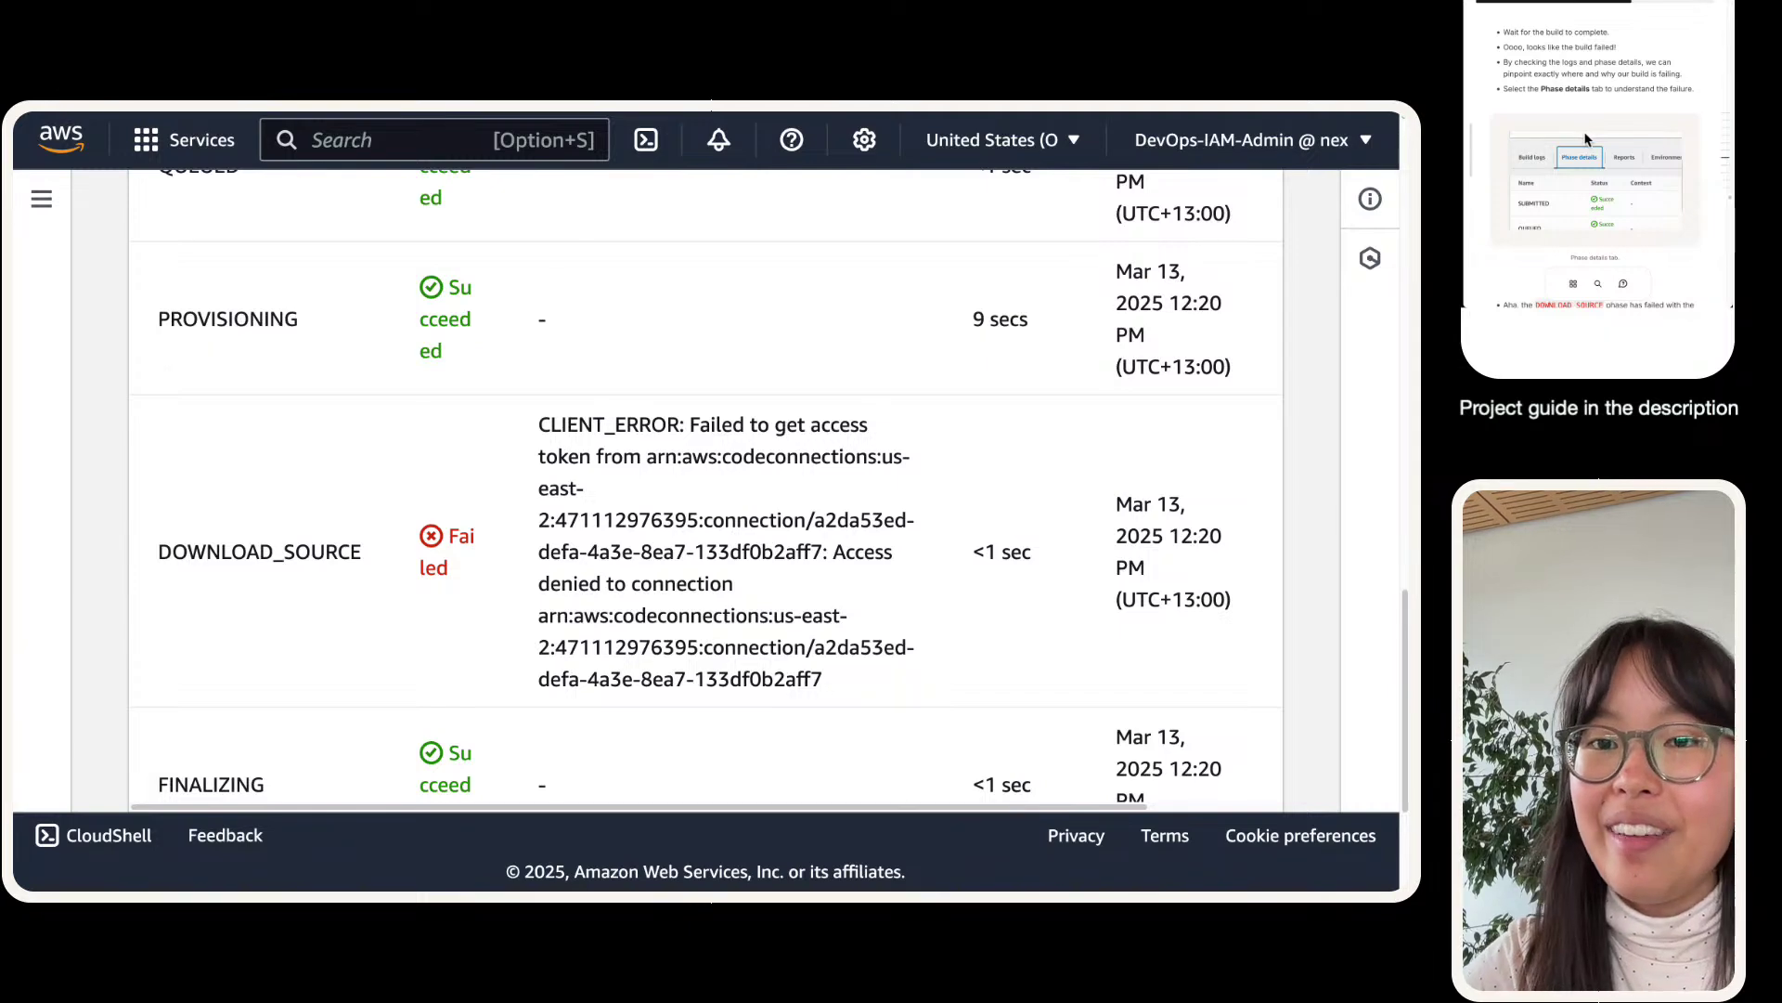
- Scroll through the phase details, selecting and then clearing the error text
scroll(387, 572, "up", 5)
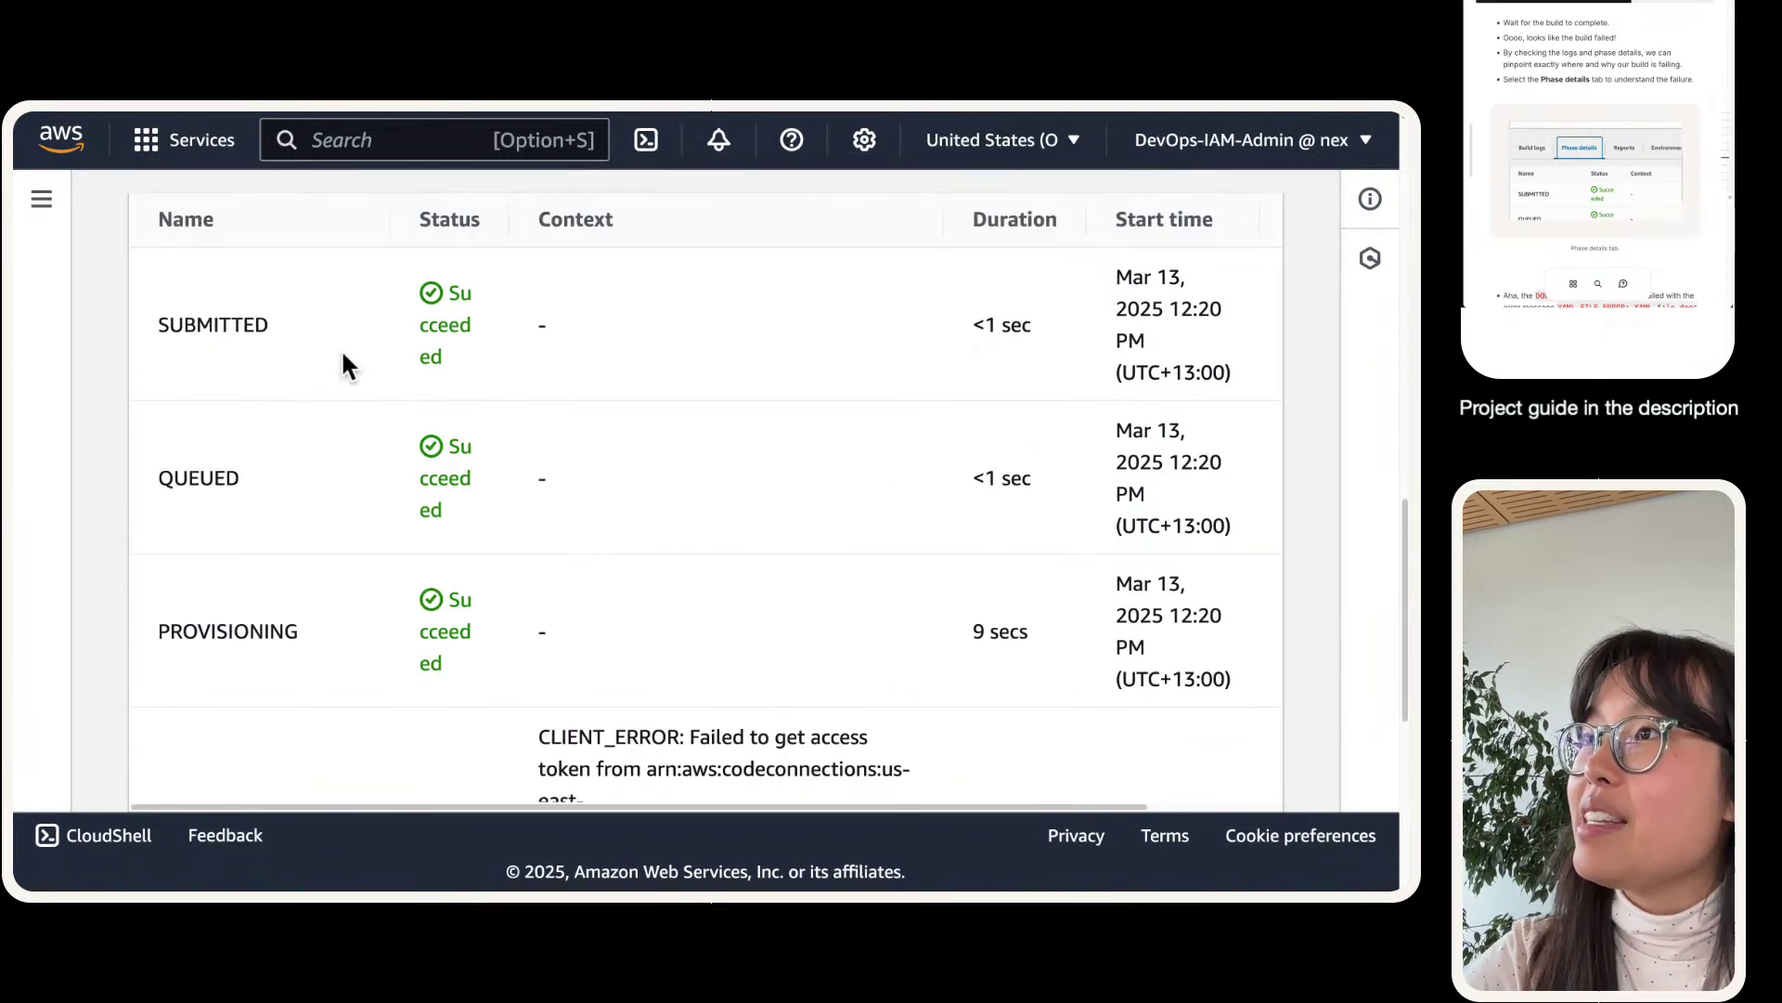
scroll(557, 464, "down", 5)
scroll(729, 740, "down", 3)
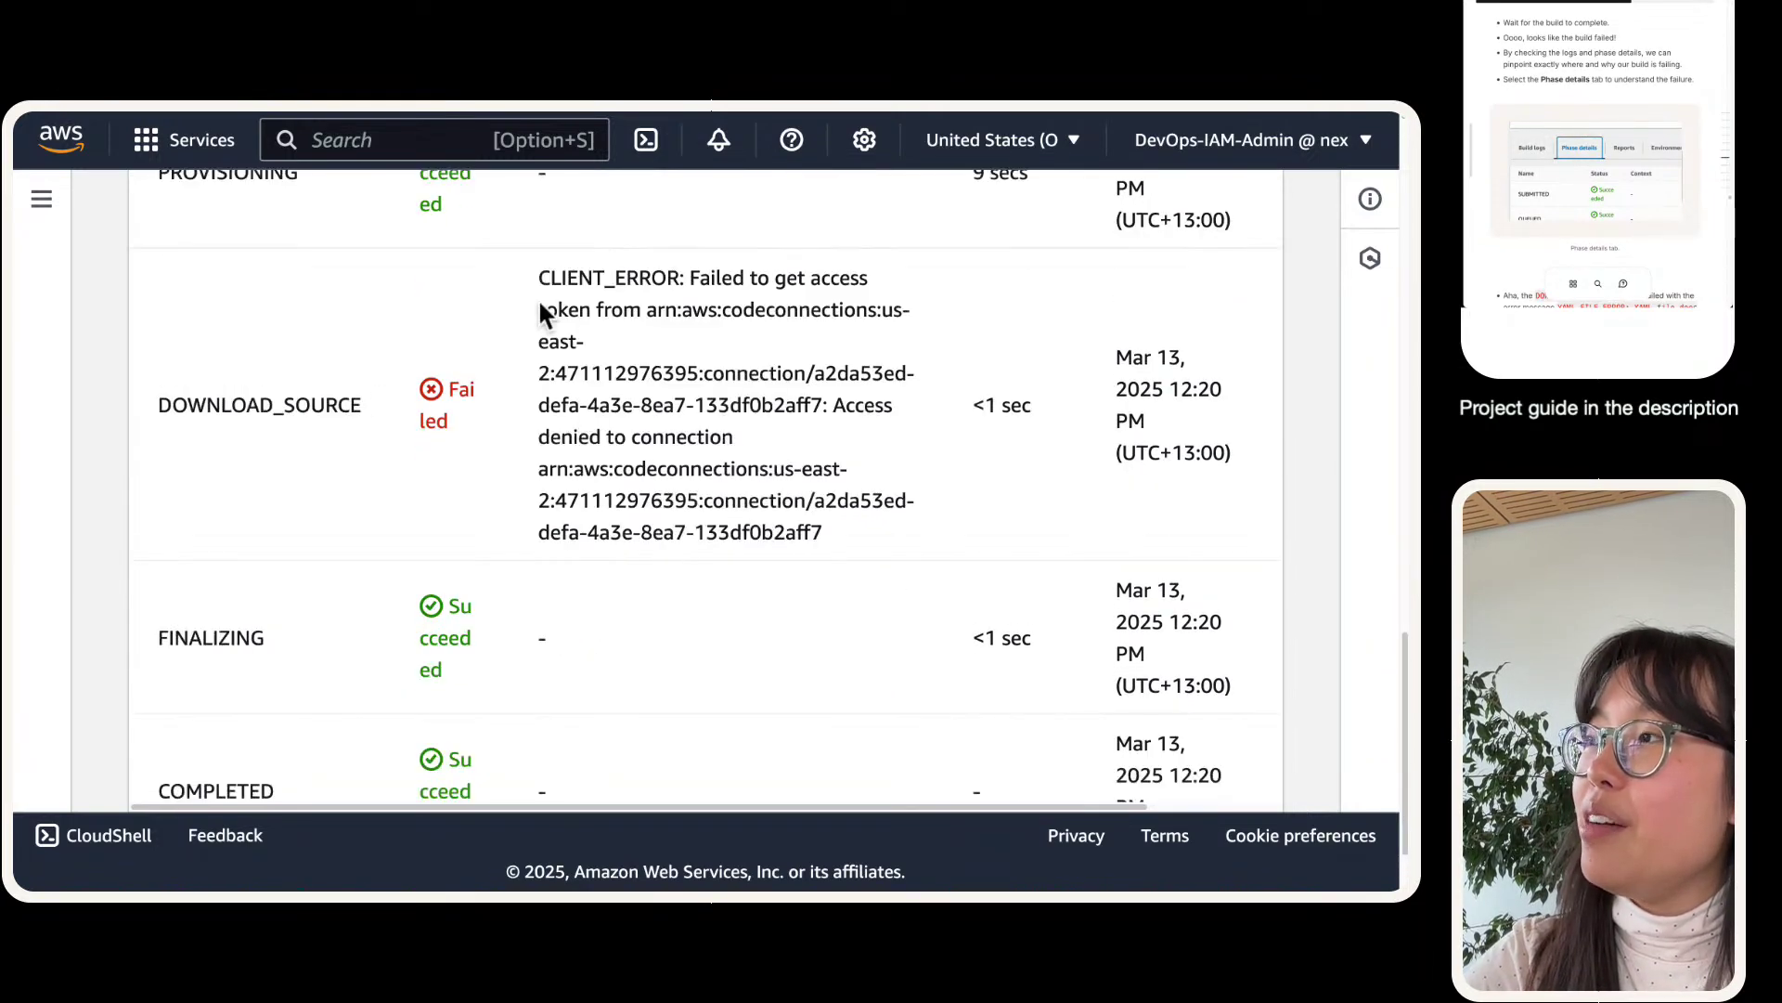
left_click_drag(539, 280, 909, 536)
left_click(661, 252)
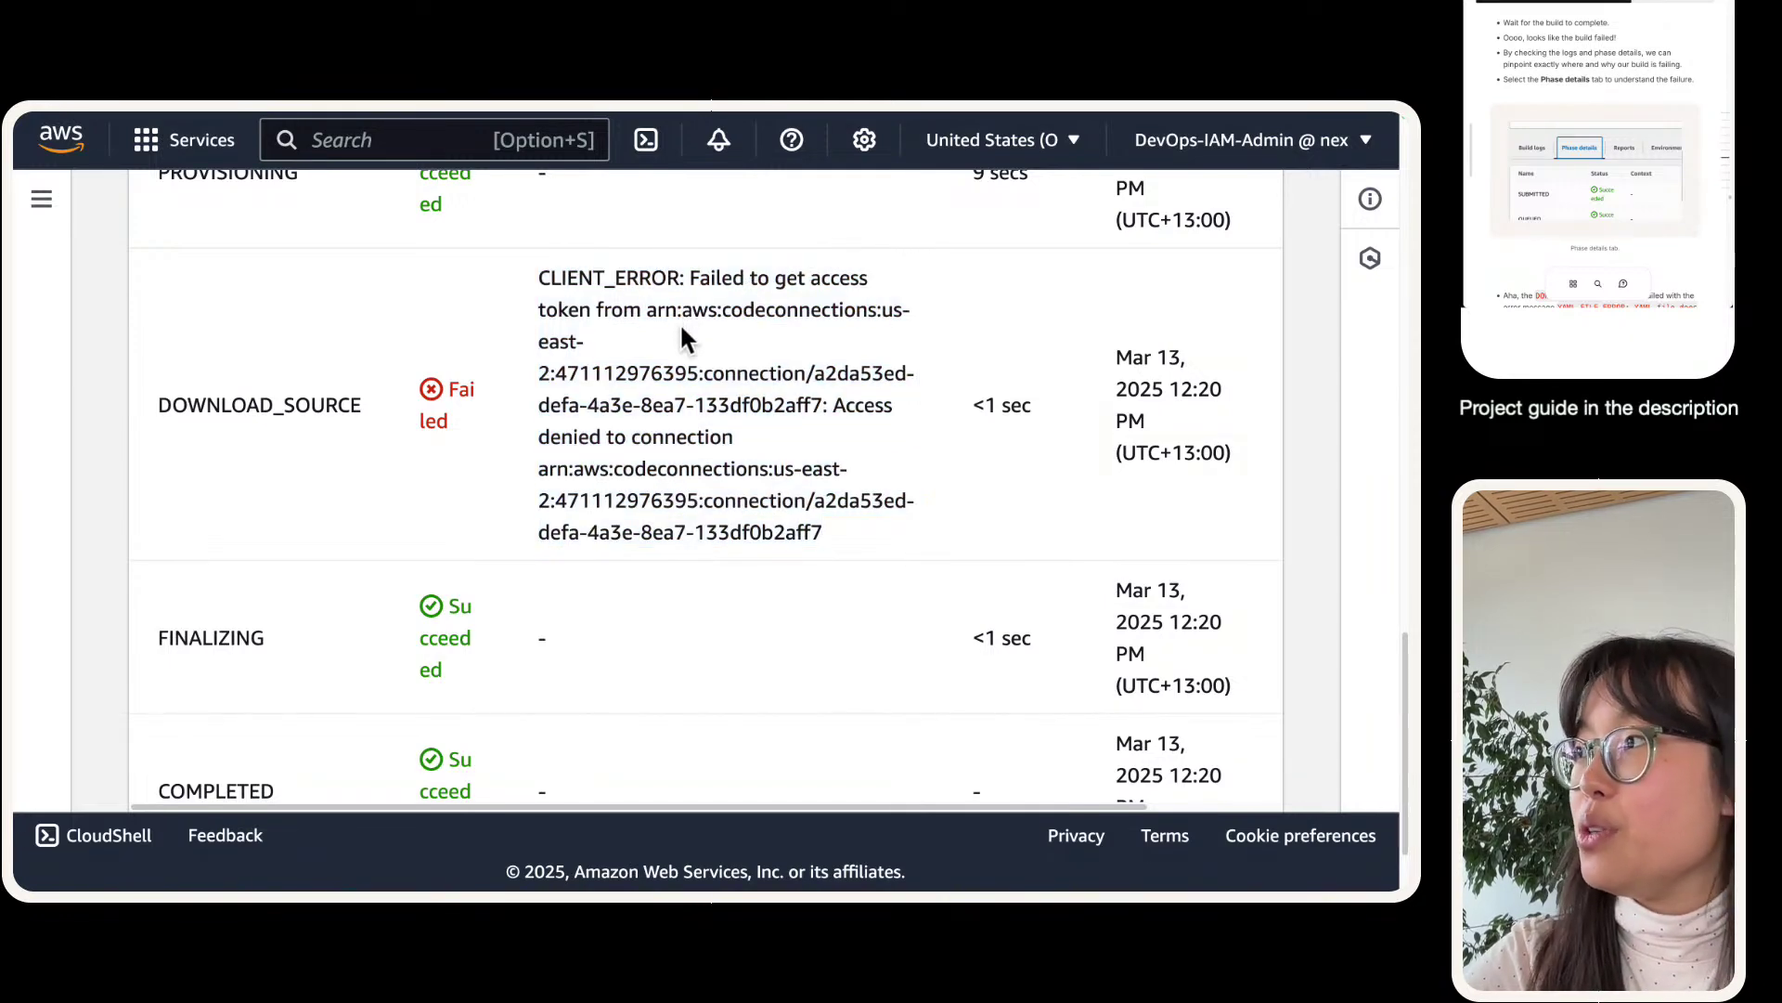
scroll(699, 451, "up", 10)
scroll(698, 453, "up", 6)
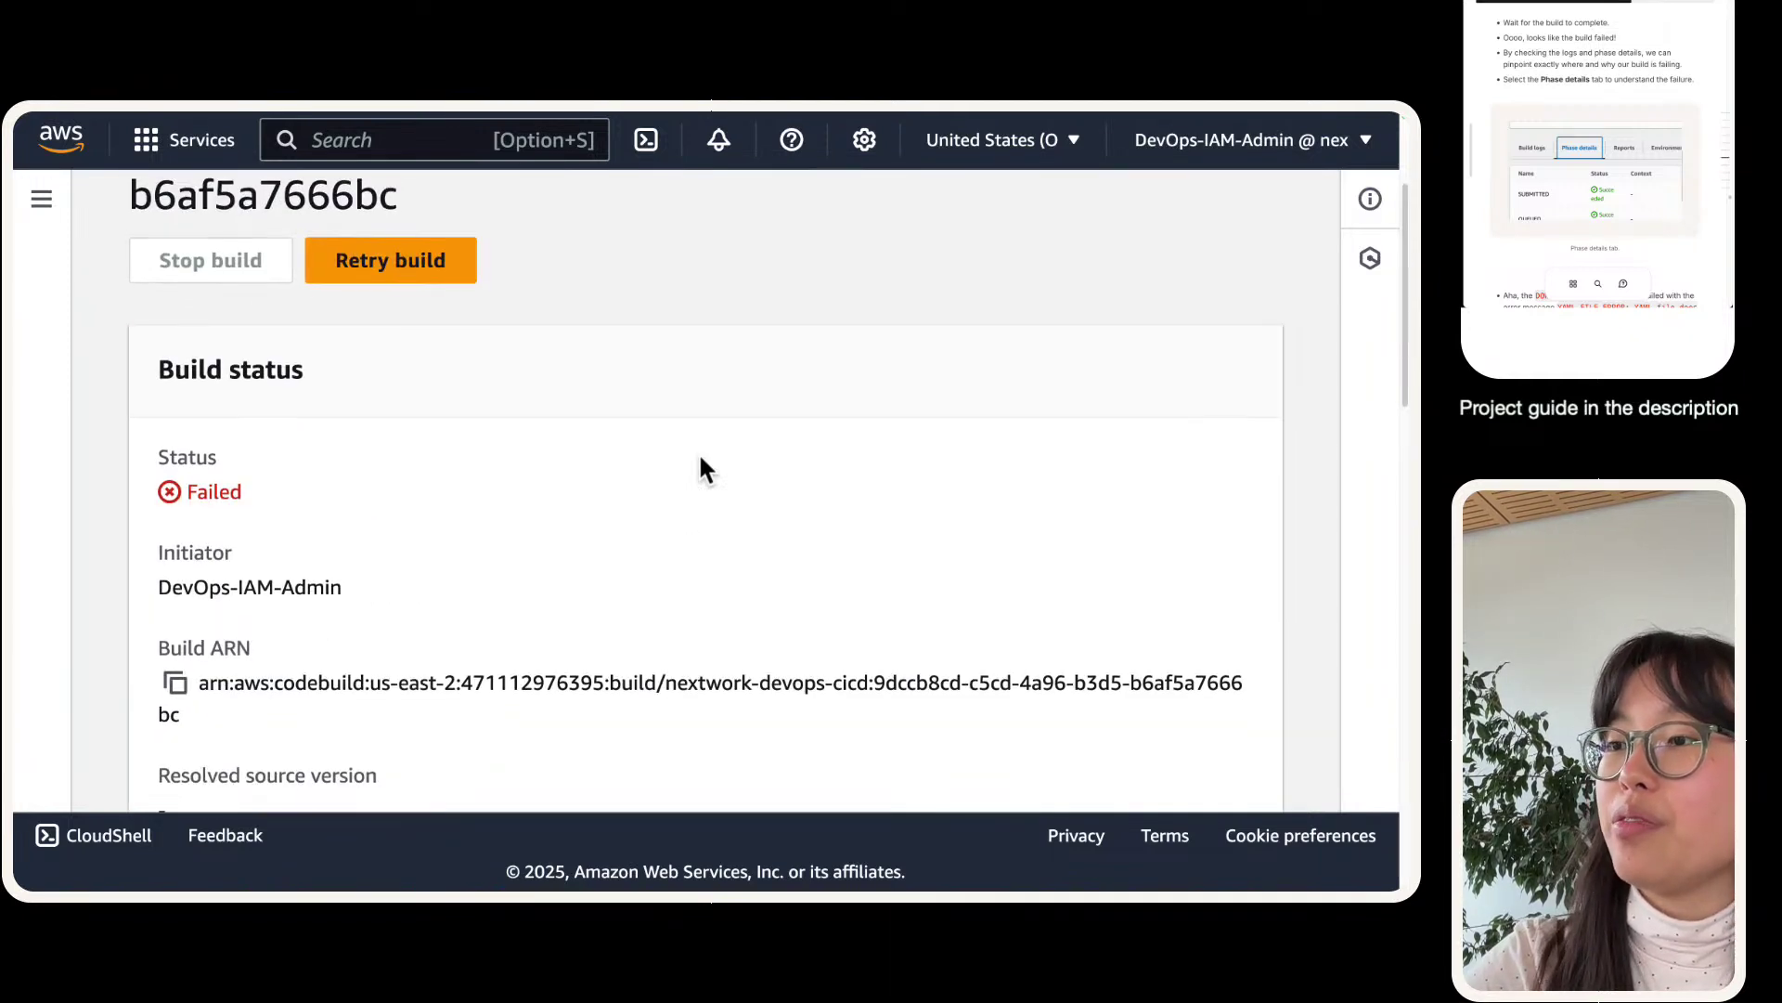
scroll(698, 453, "down", 5)
scroll(401, 574, "down", 4)
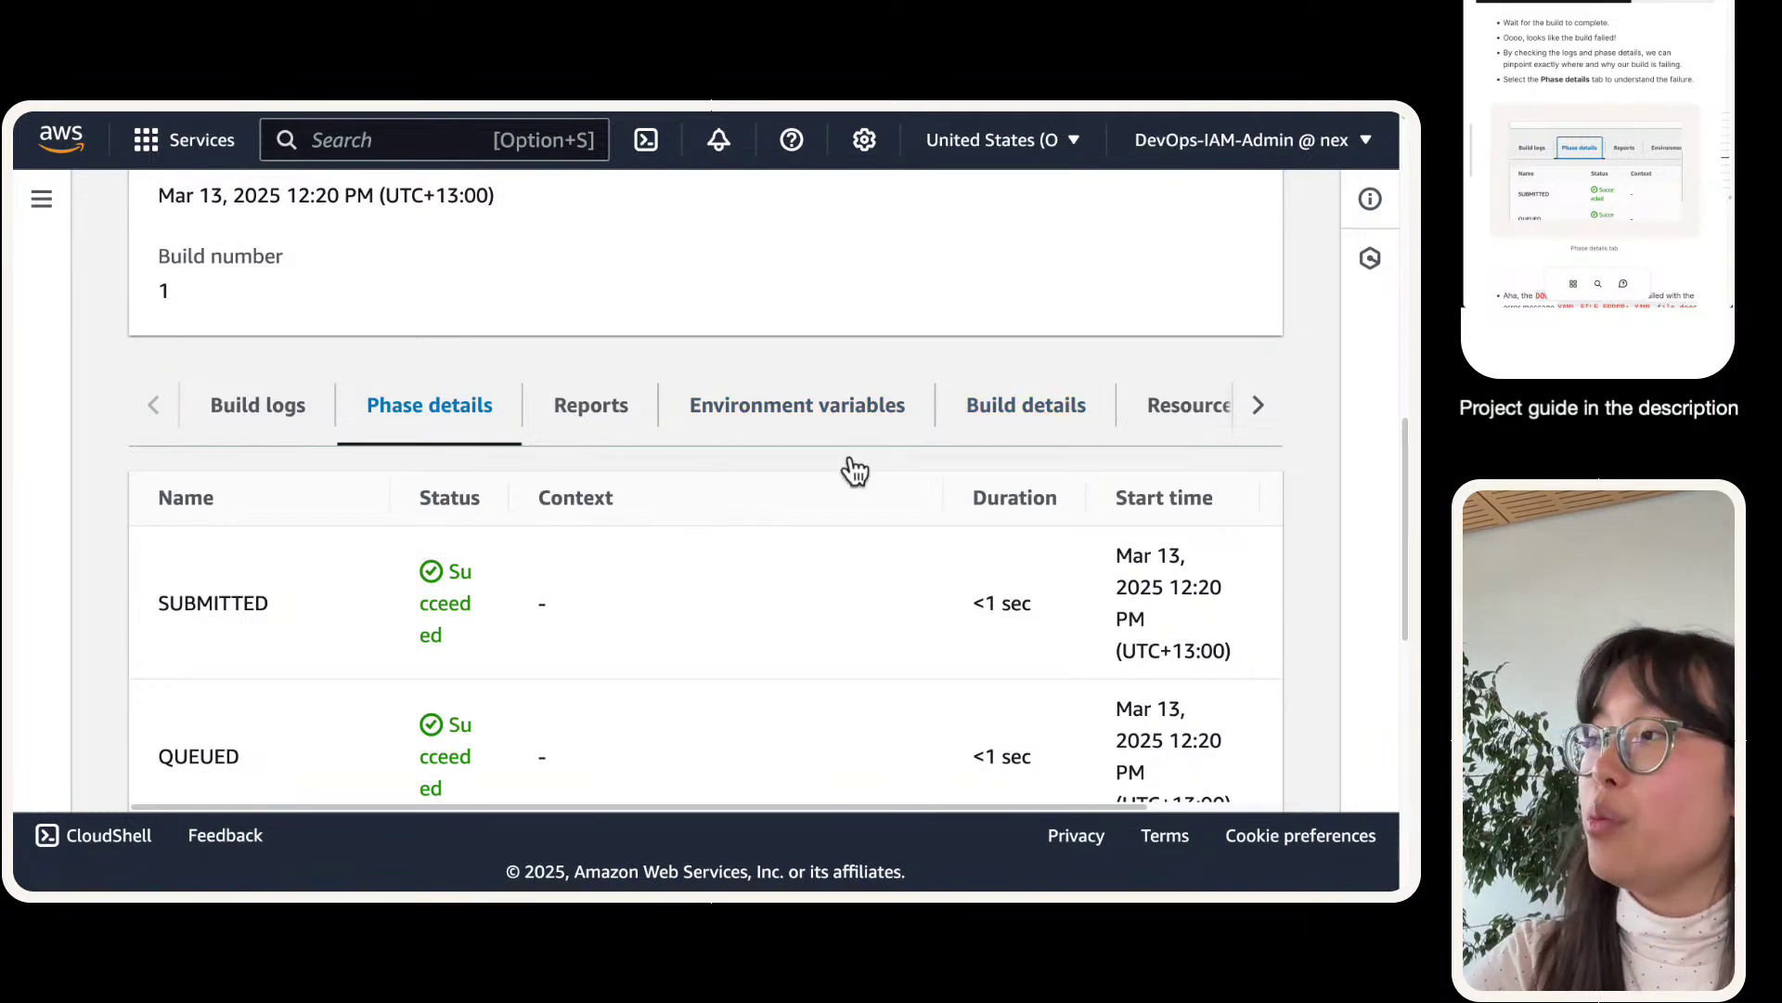
- Browse the build's report history, environment variables and source settings under Build details
left_click(591, 423)
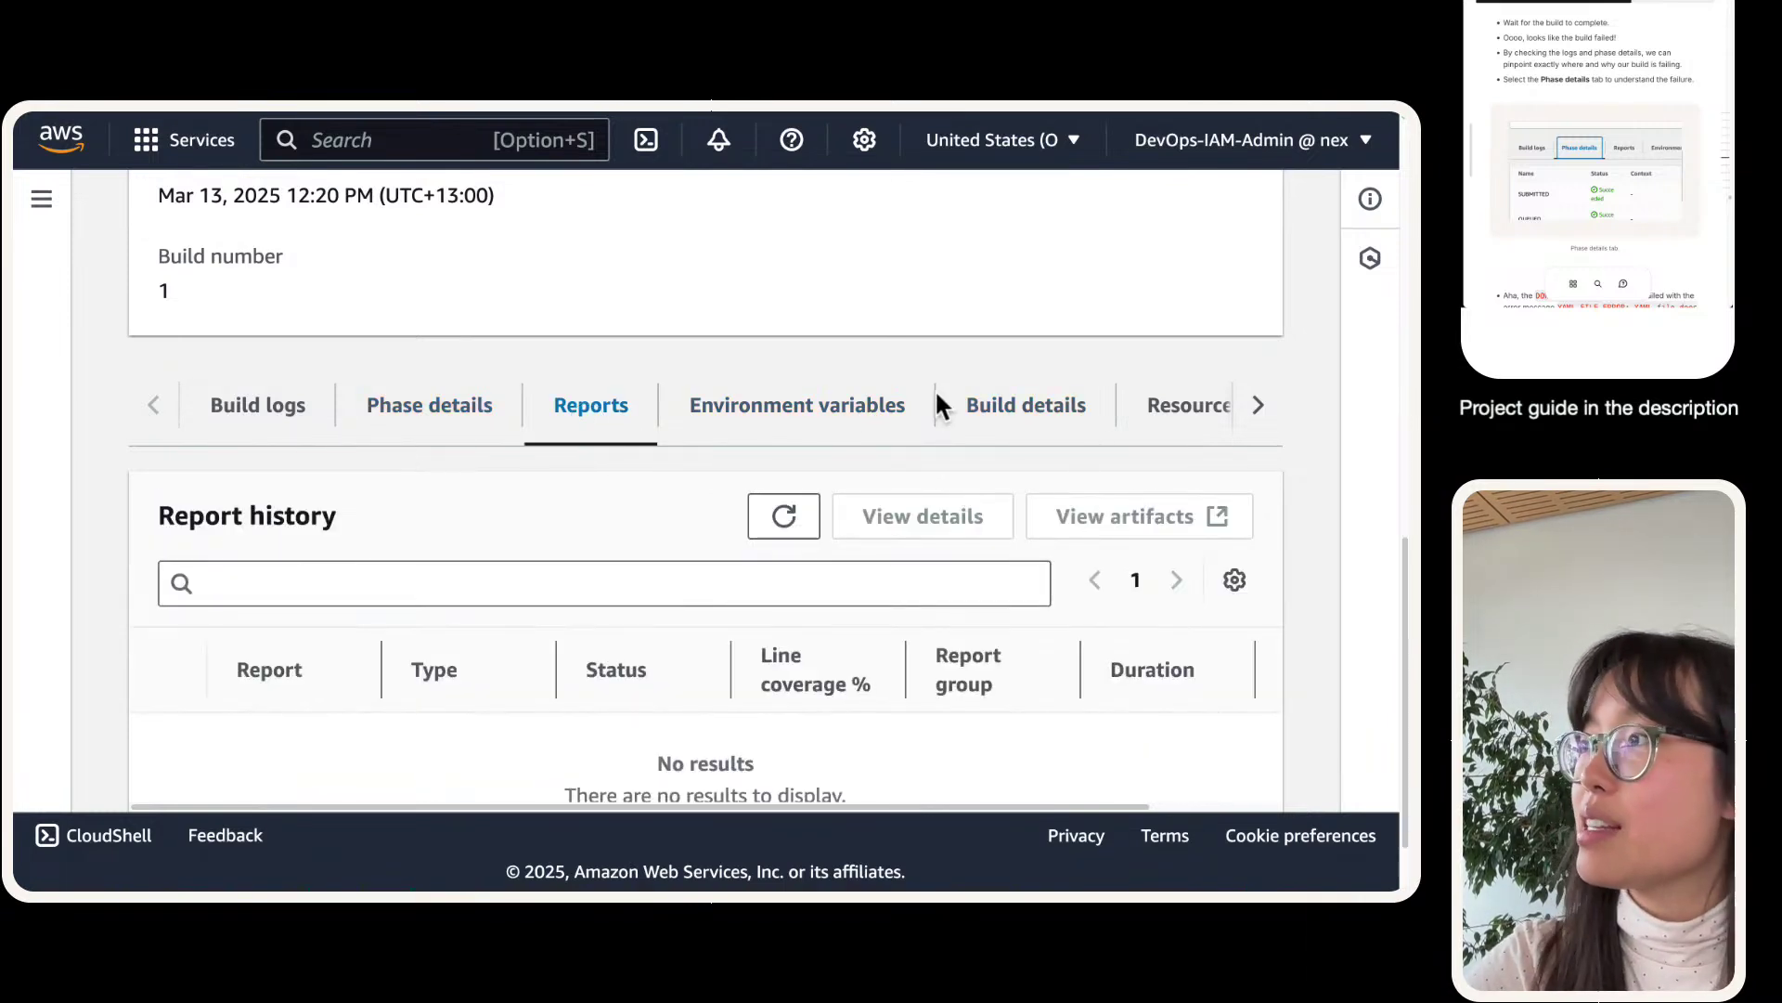
left_click(796, 405)
left_click(888, 484)
scroll(246, 557, "down", 3)
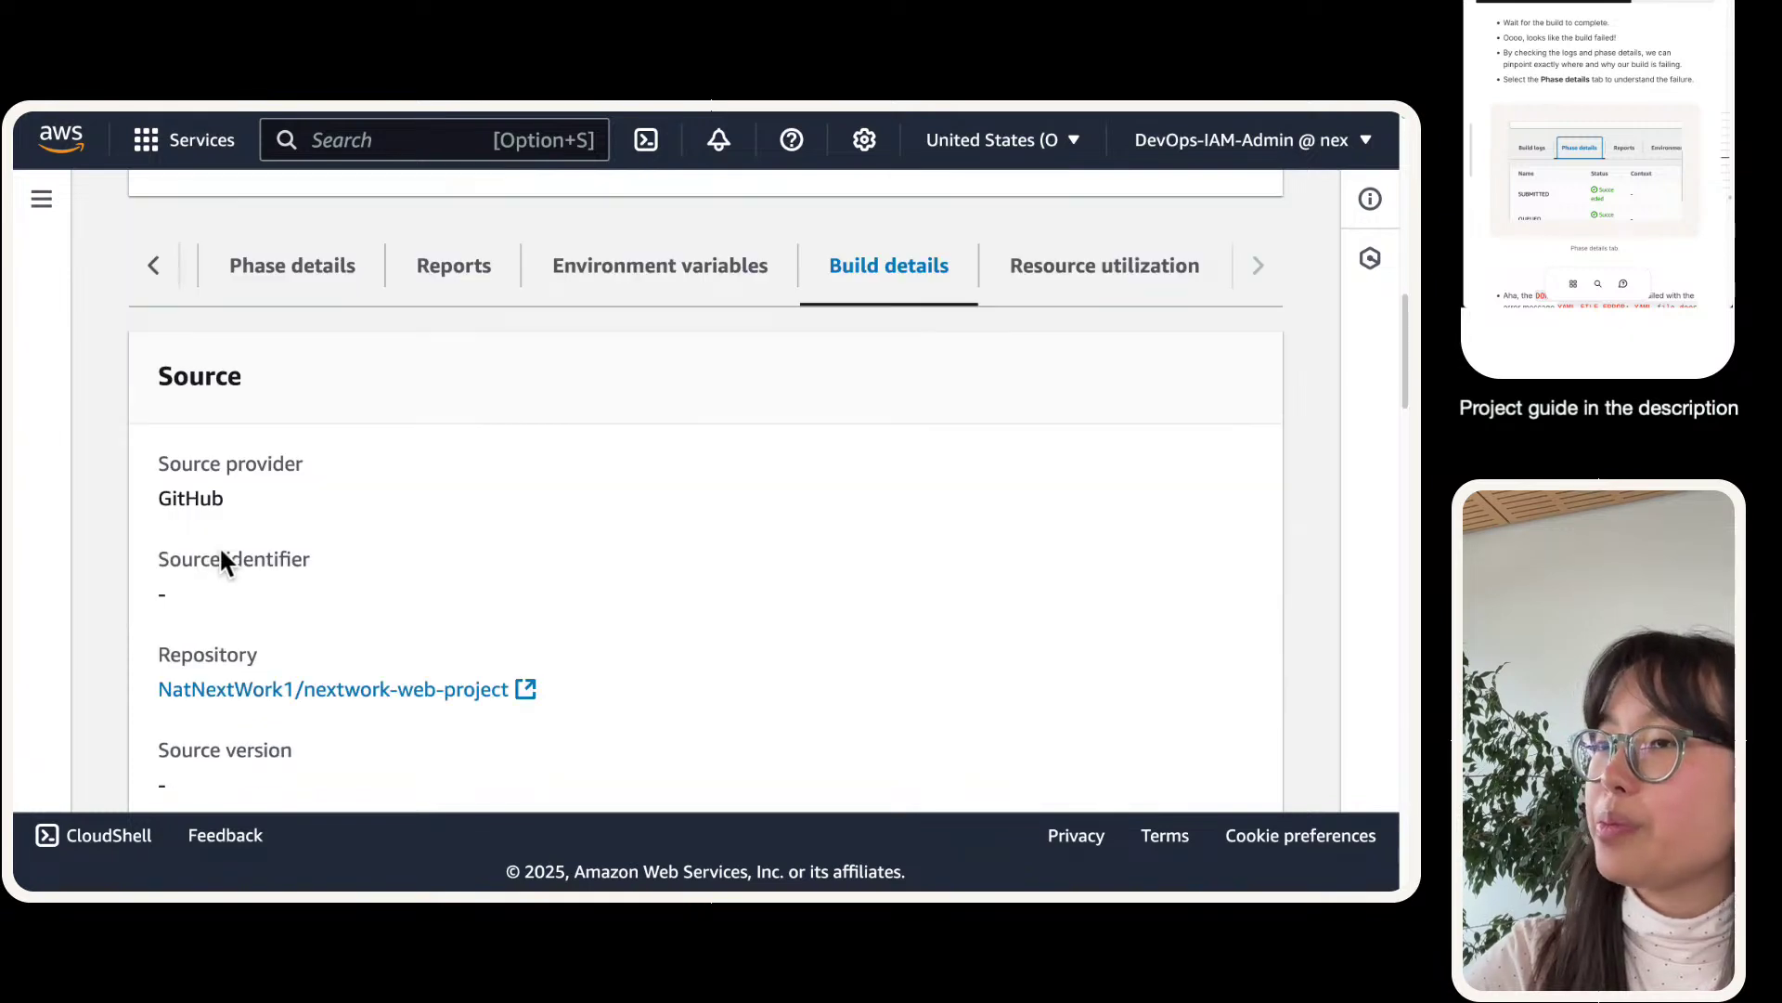
scroll(446, 450, "down", 8)
scroll(534, 487, "down", 15)
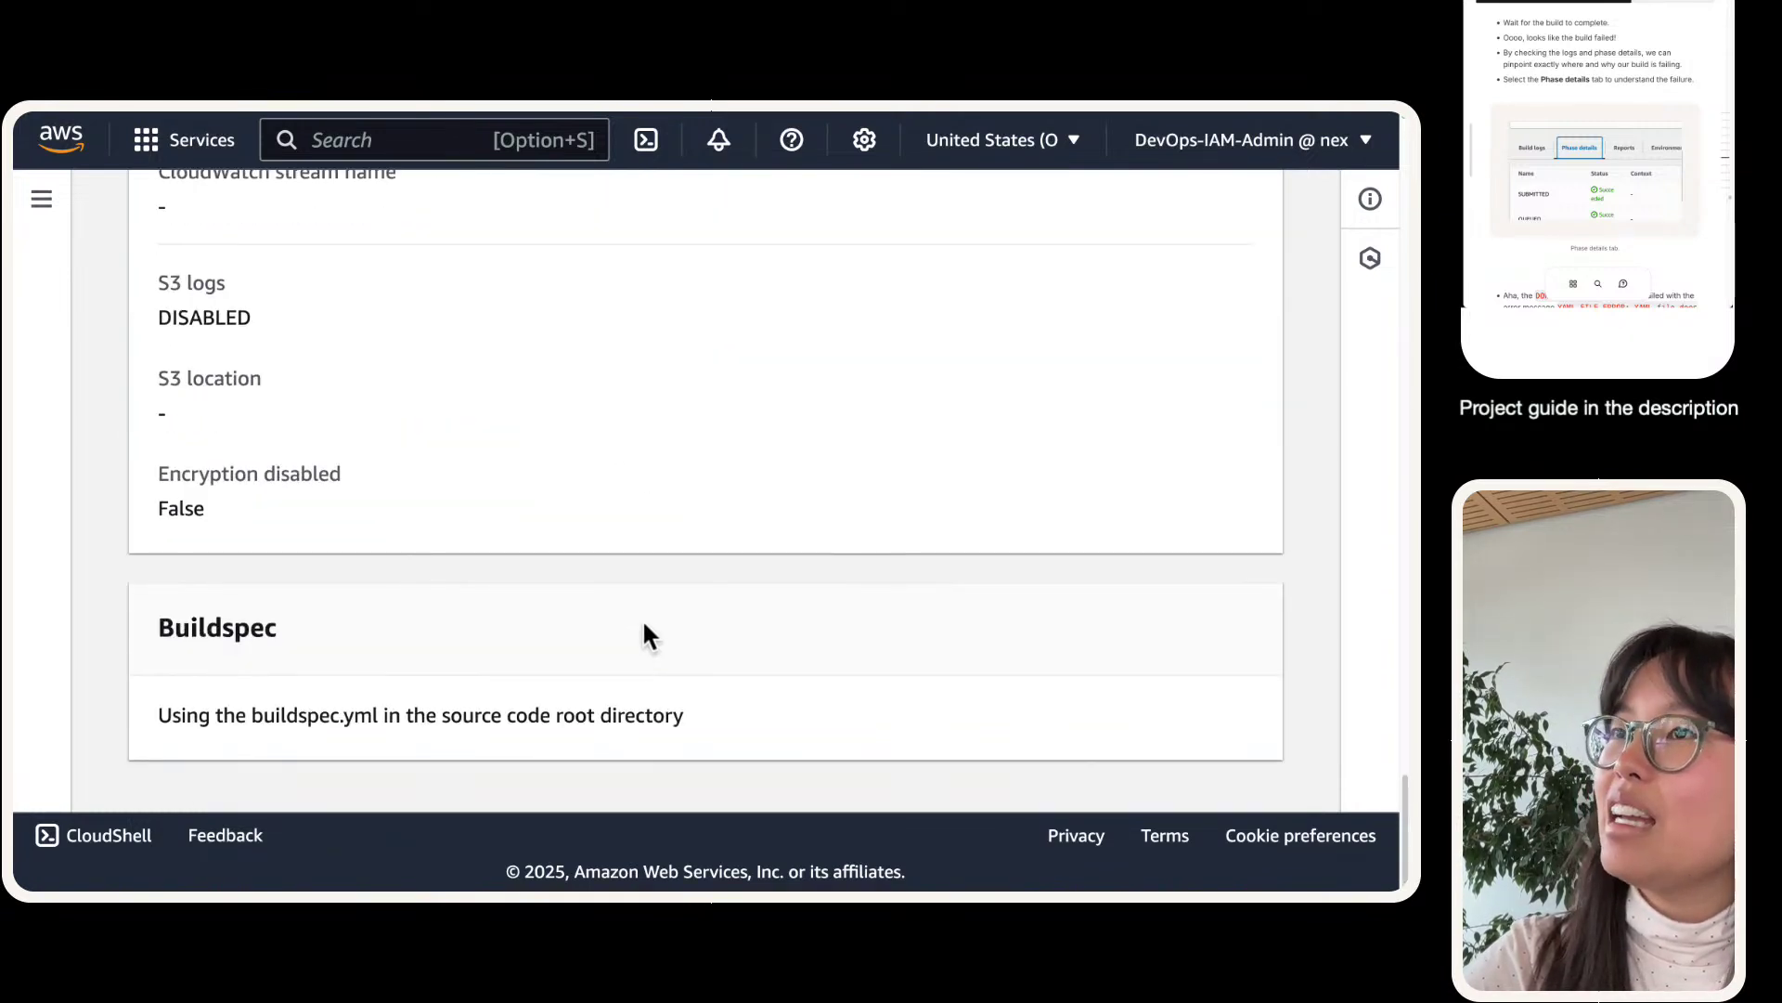
scroll(644, 629, "up", 20)
scroll(743, 551, "up", 2)
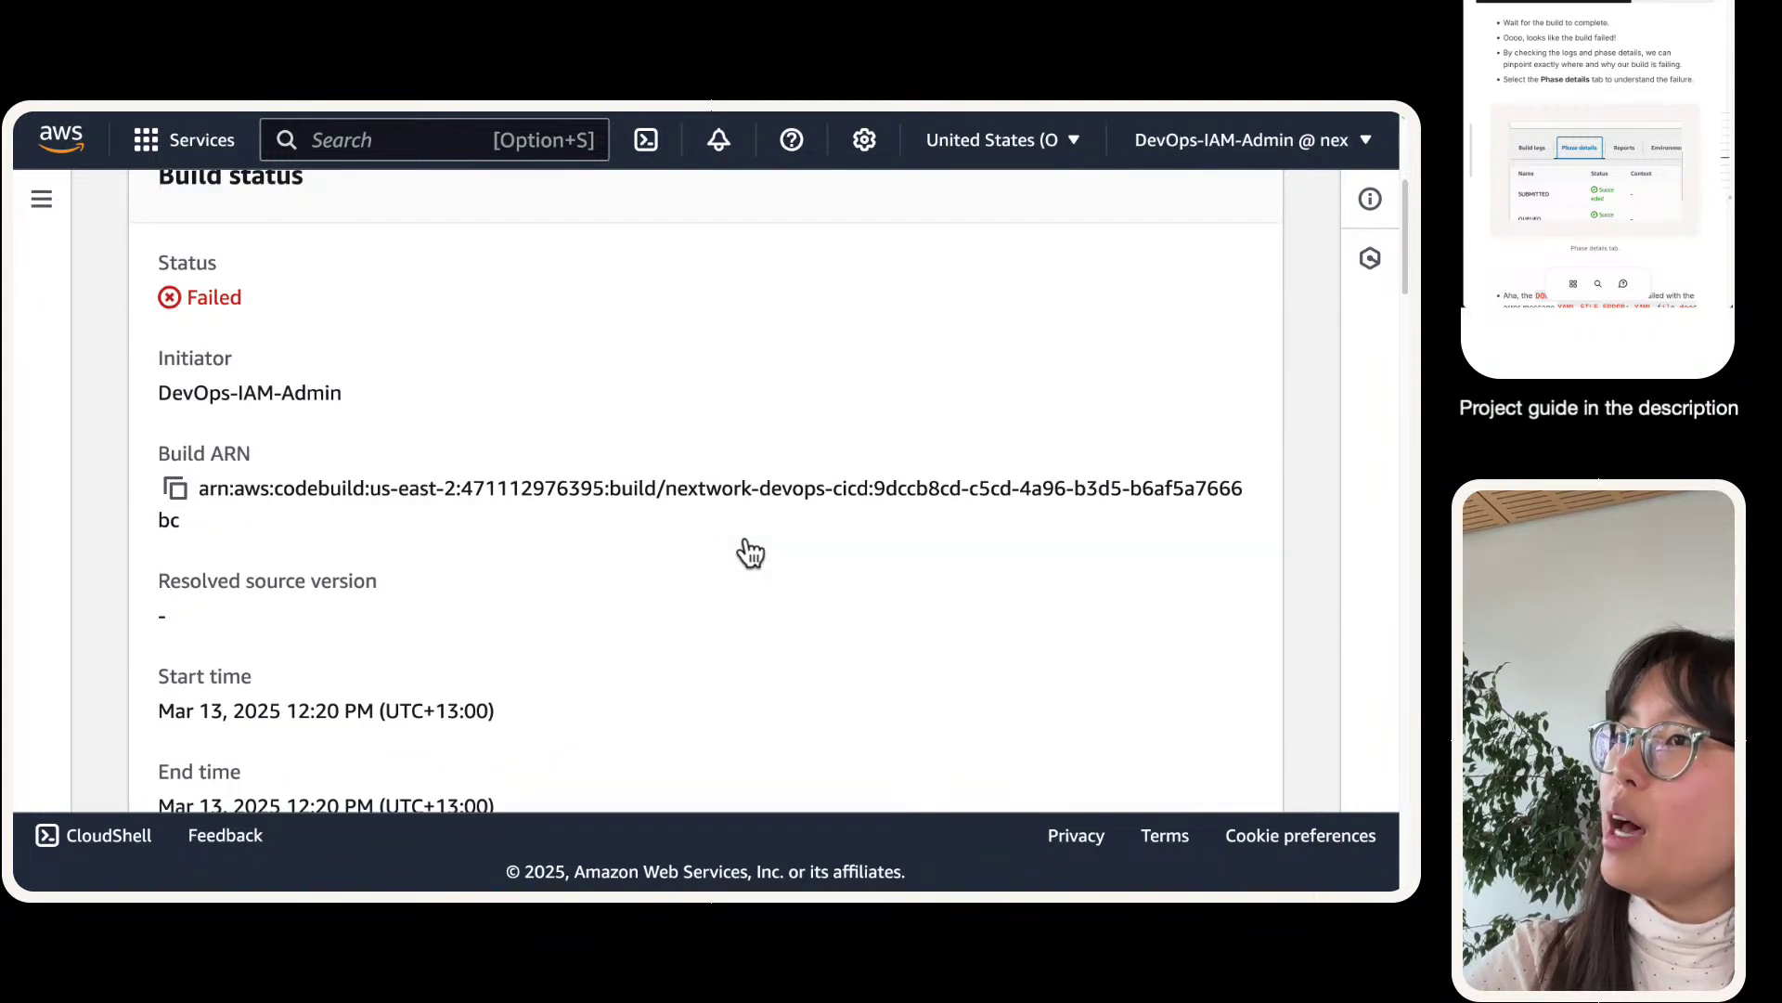
scroll(740, 548, "down", 5)
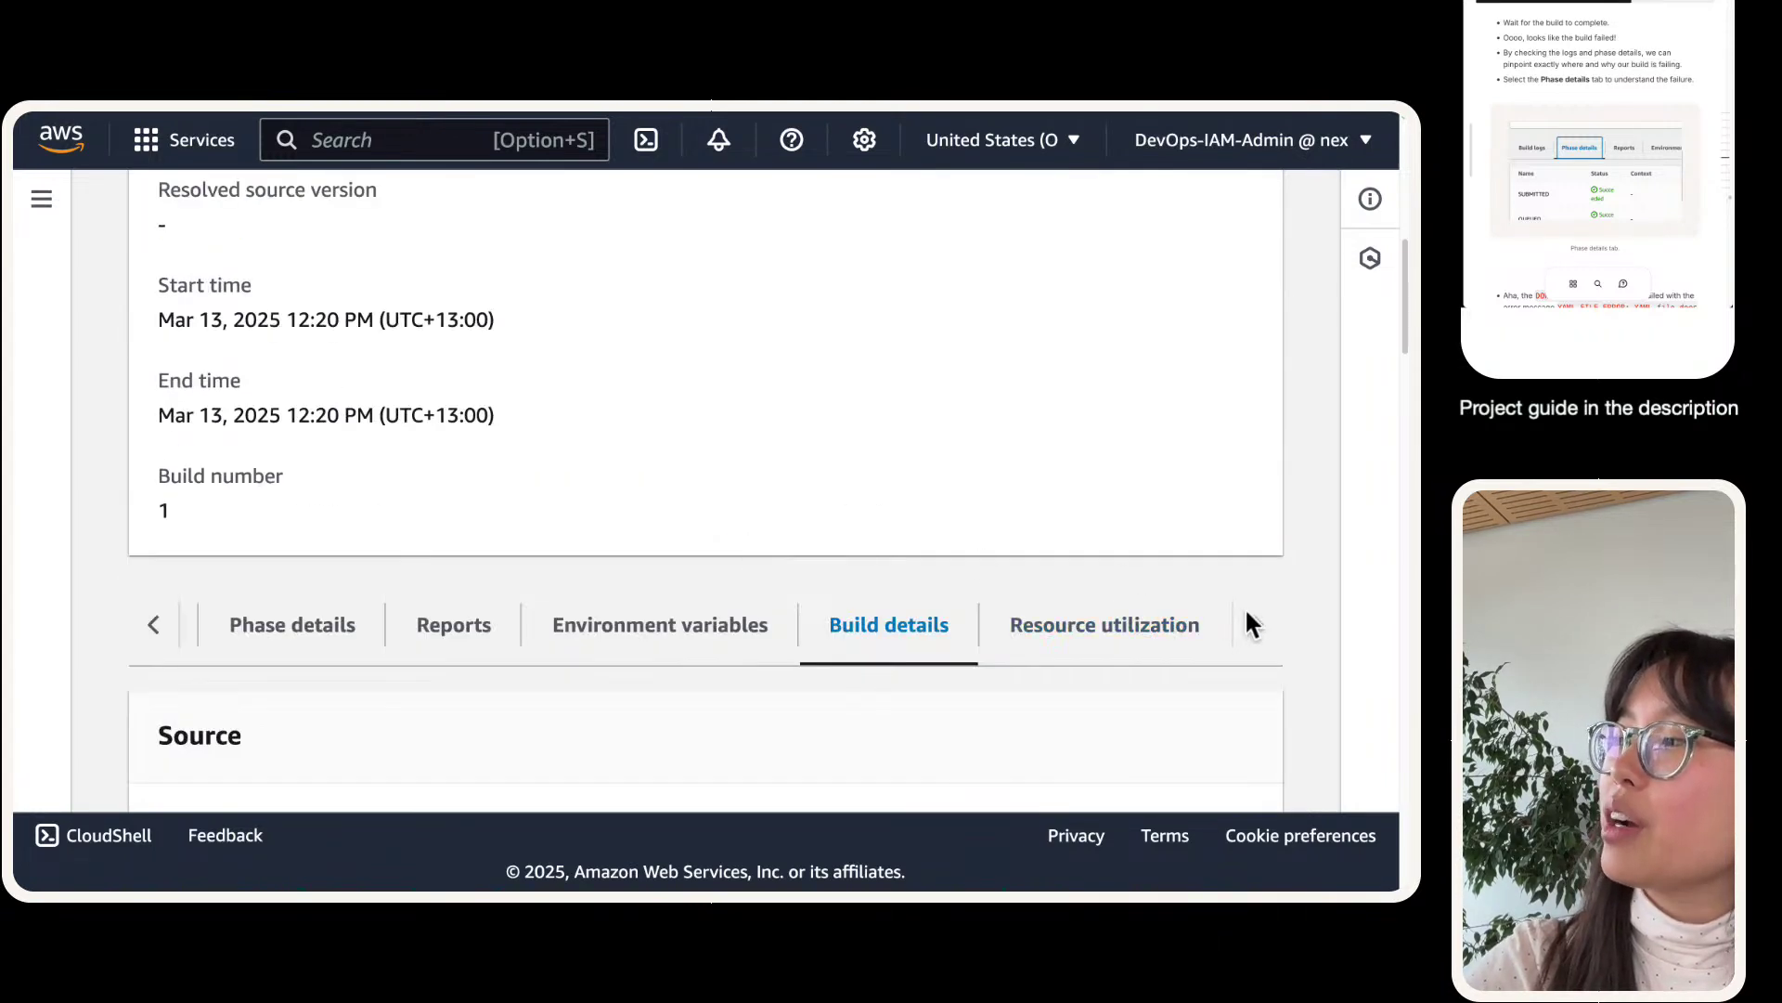
- View resource utilization metrics and build logs, ending at the Failed build status
left_click(1106, 633)
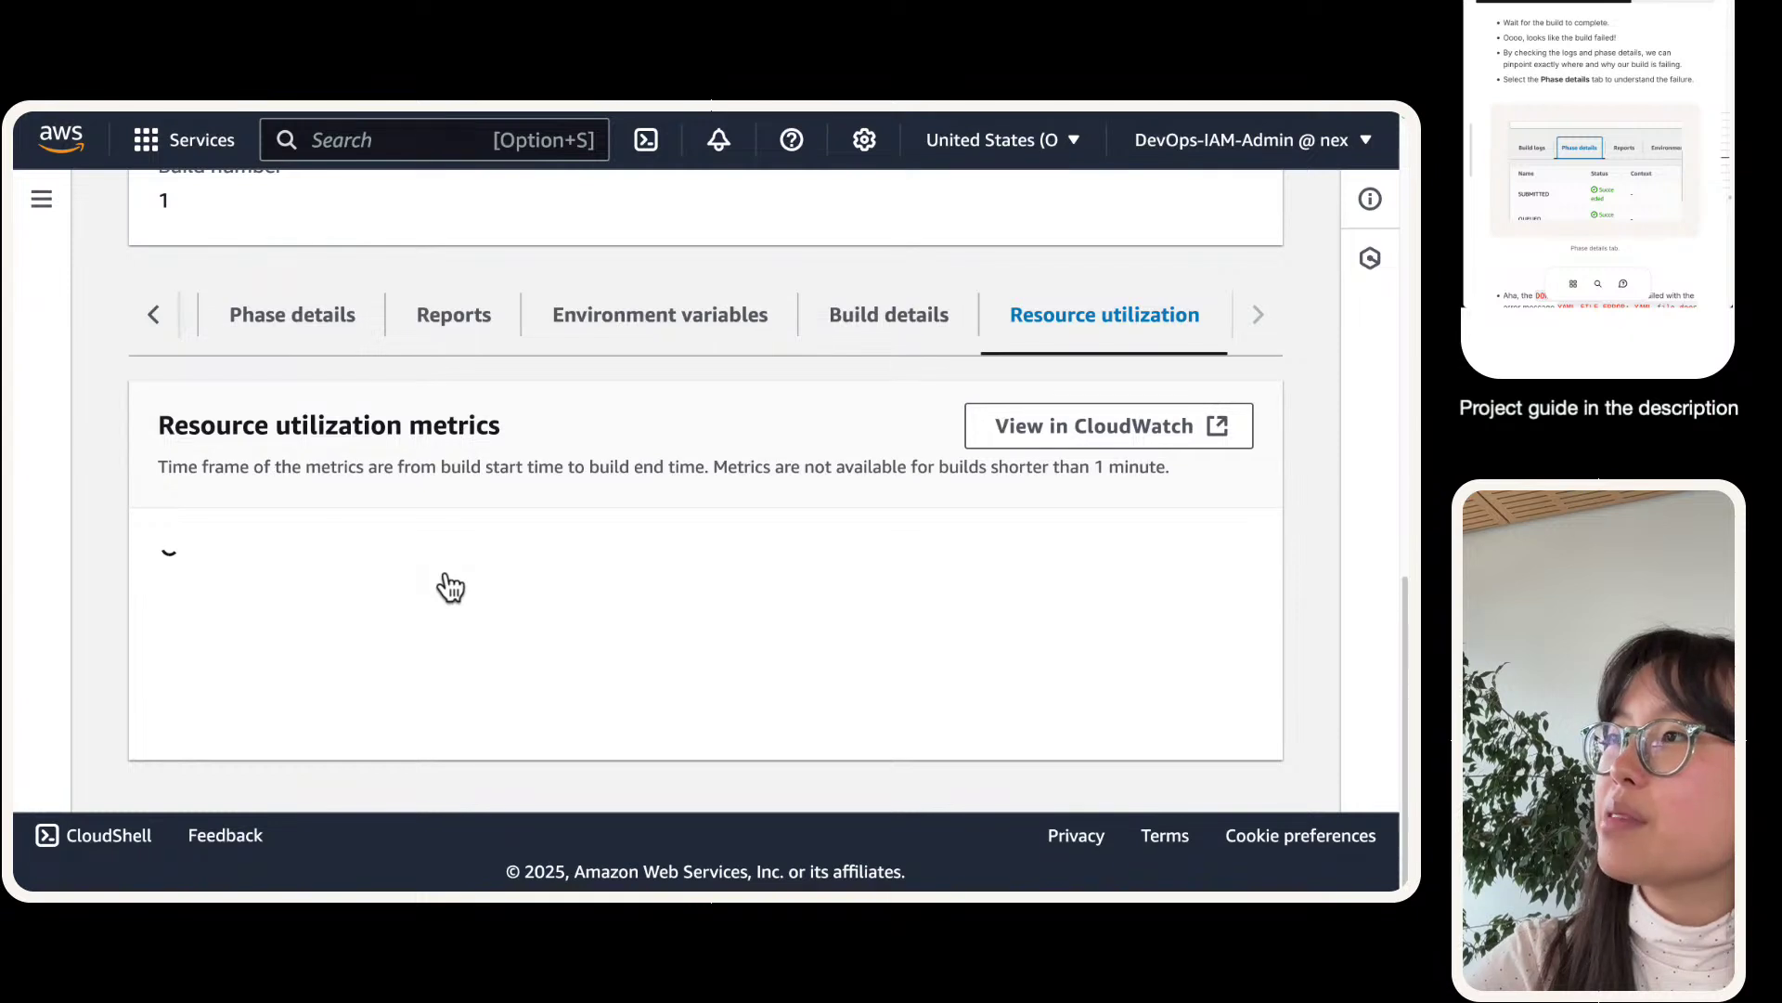
left_click(160, 318)
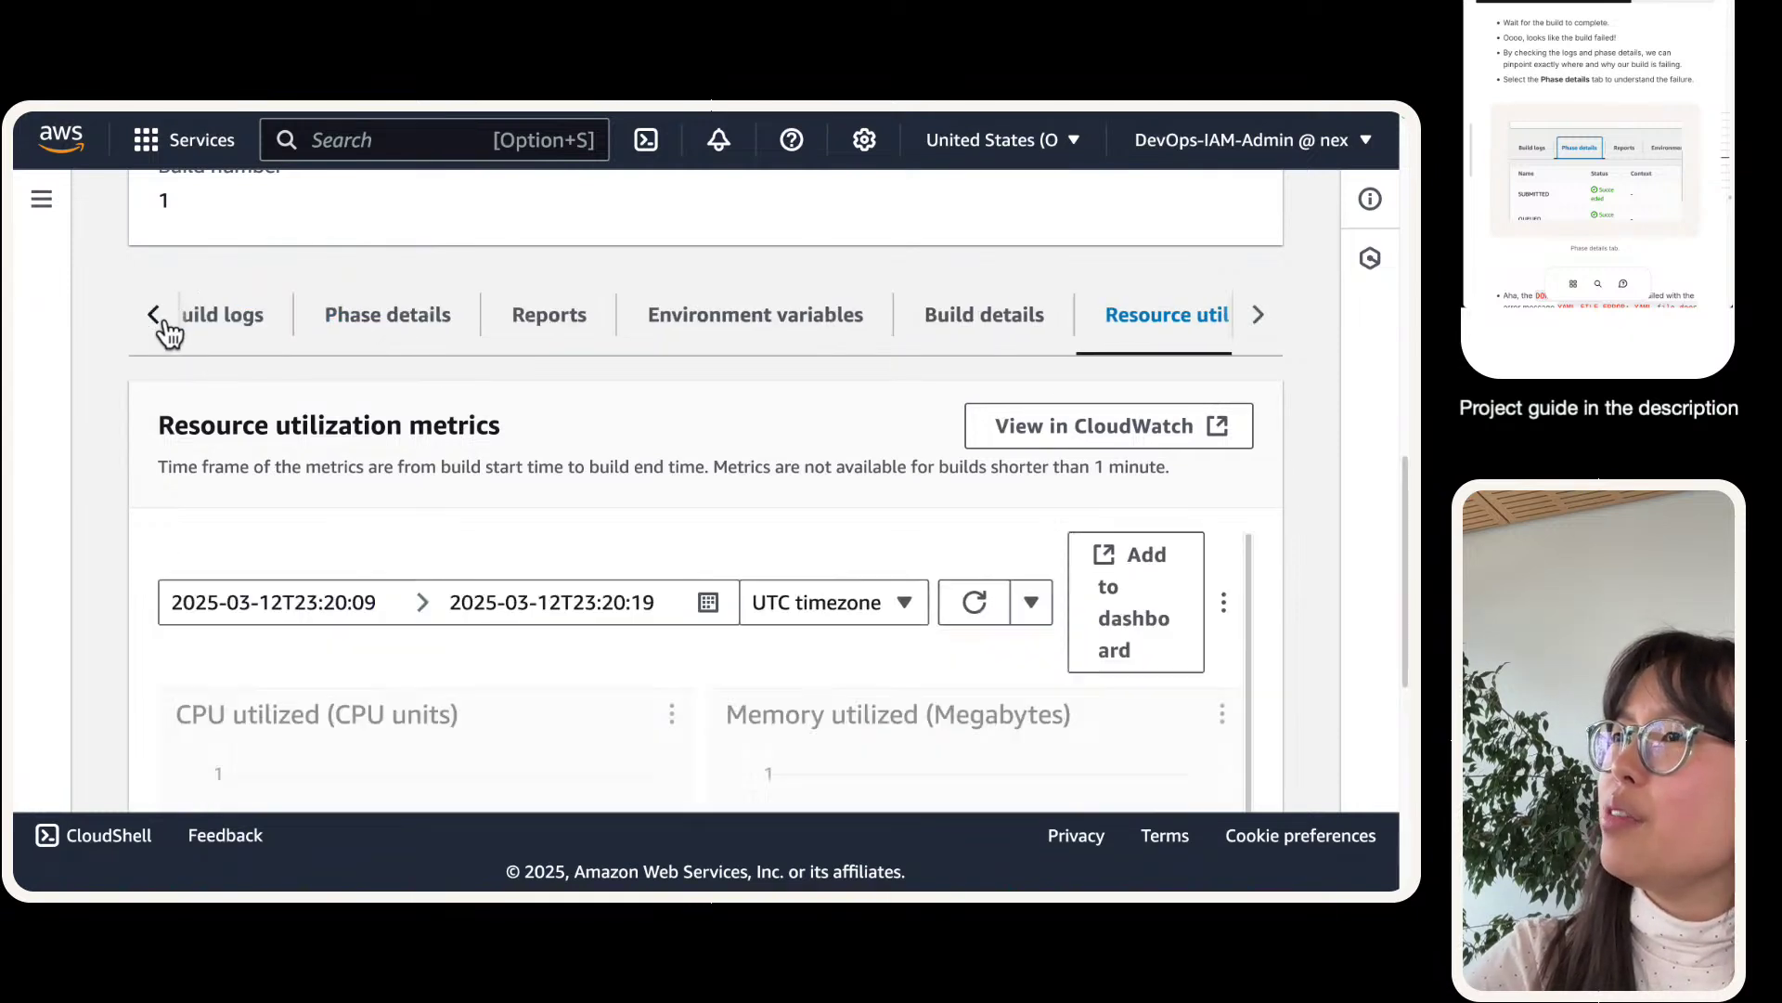
left_click(238, 324)
scroll(639, 422, "up", 3)
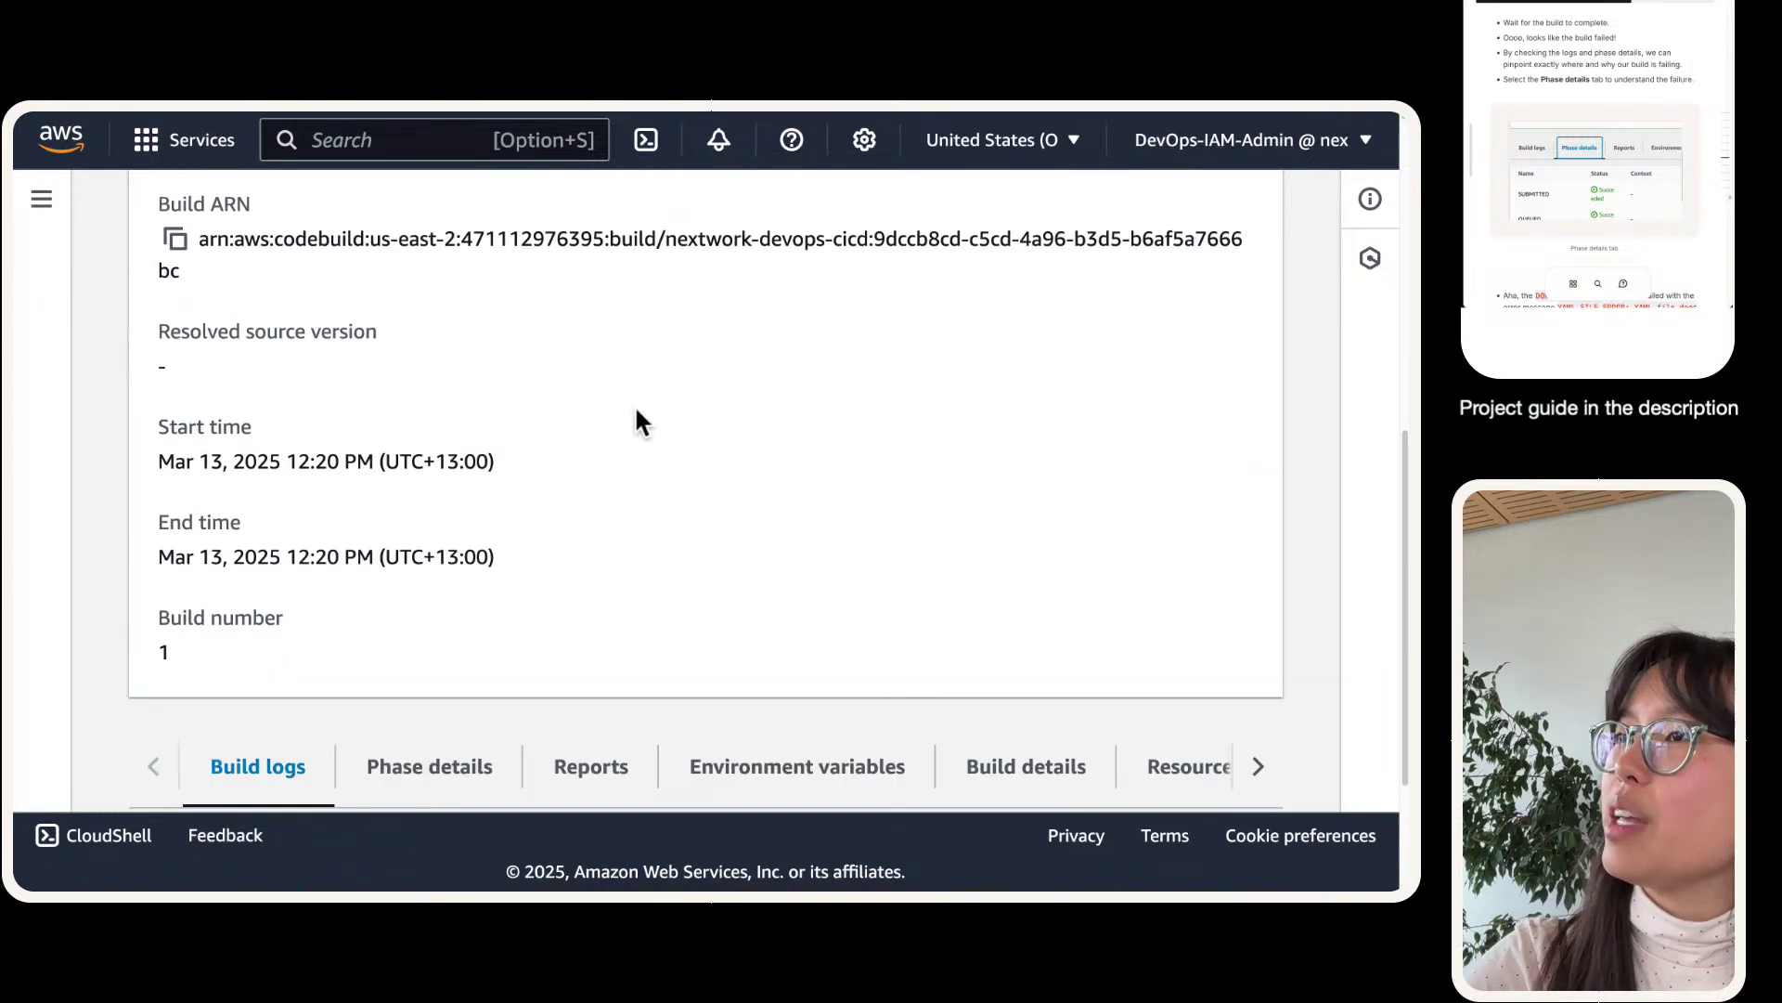
scroll(639, 423, "up", 5)
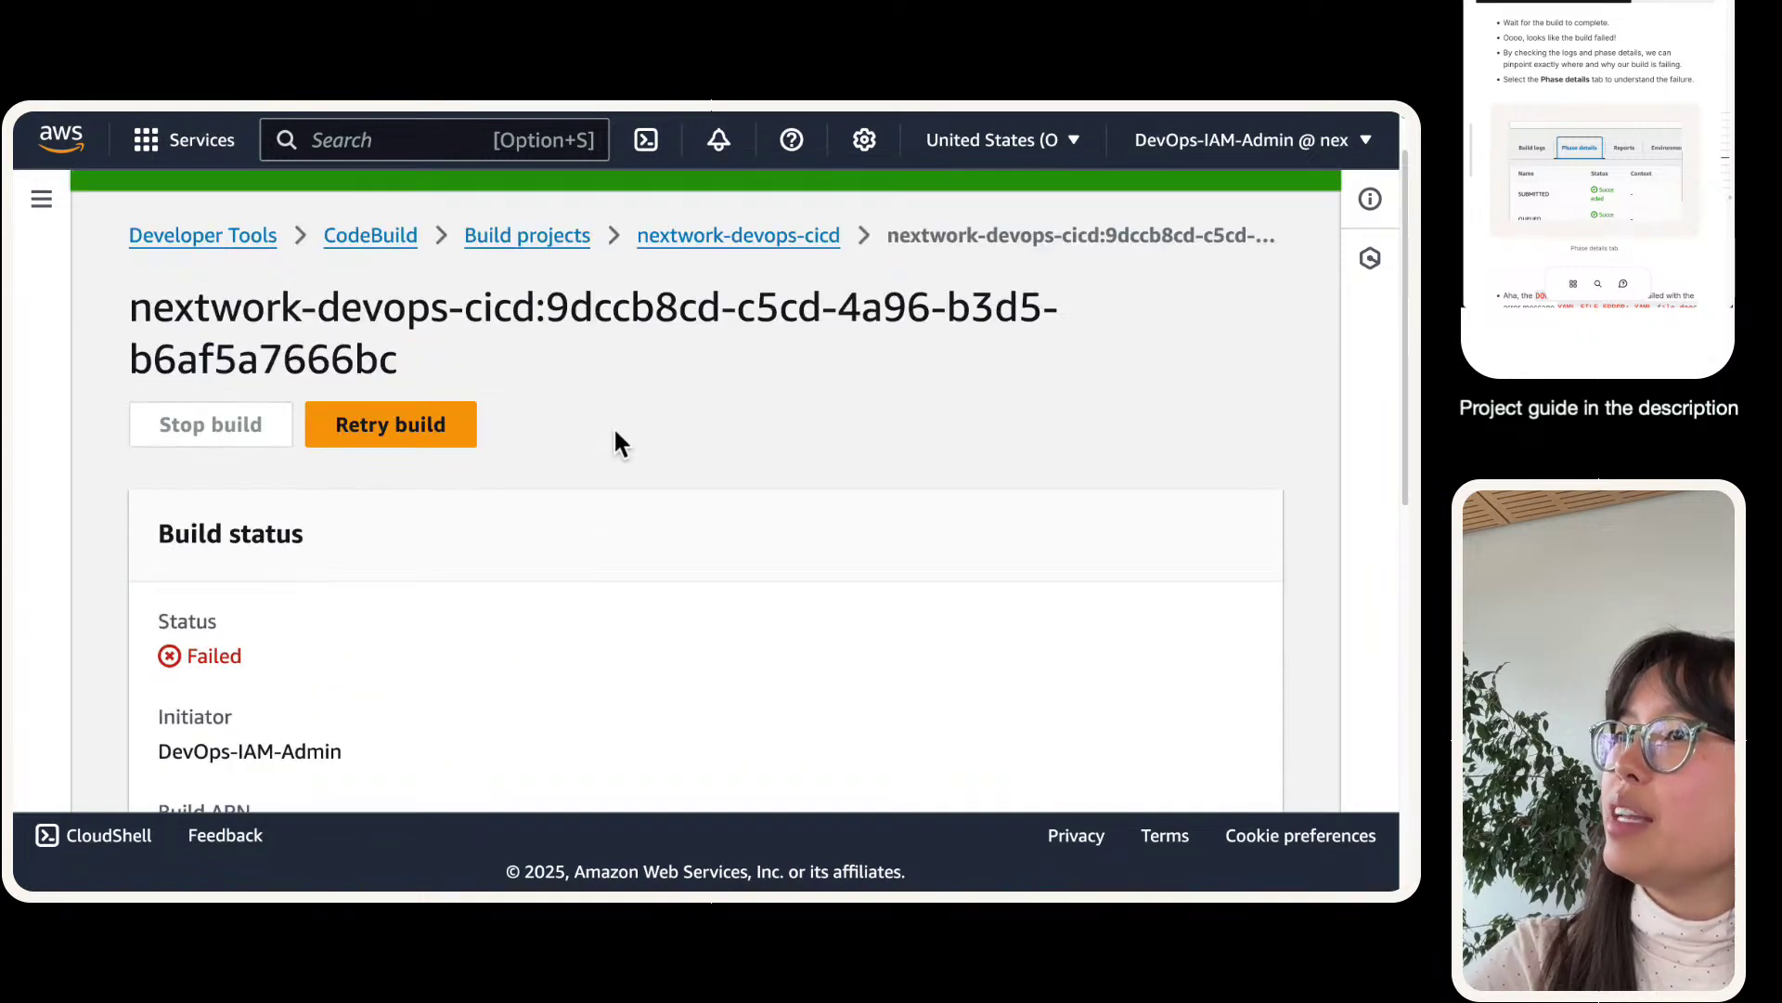
- Return to the nextwork-devops-cicd project and open its CodeBuild service role in IAM
left_click(795, 236)
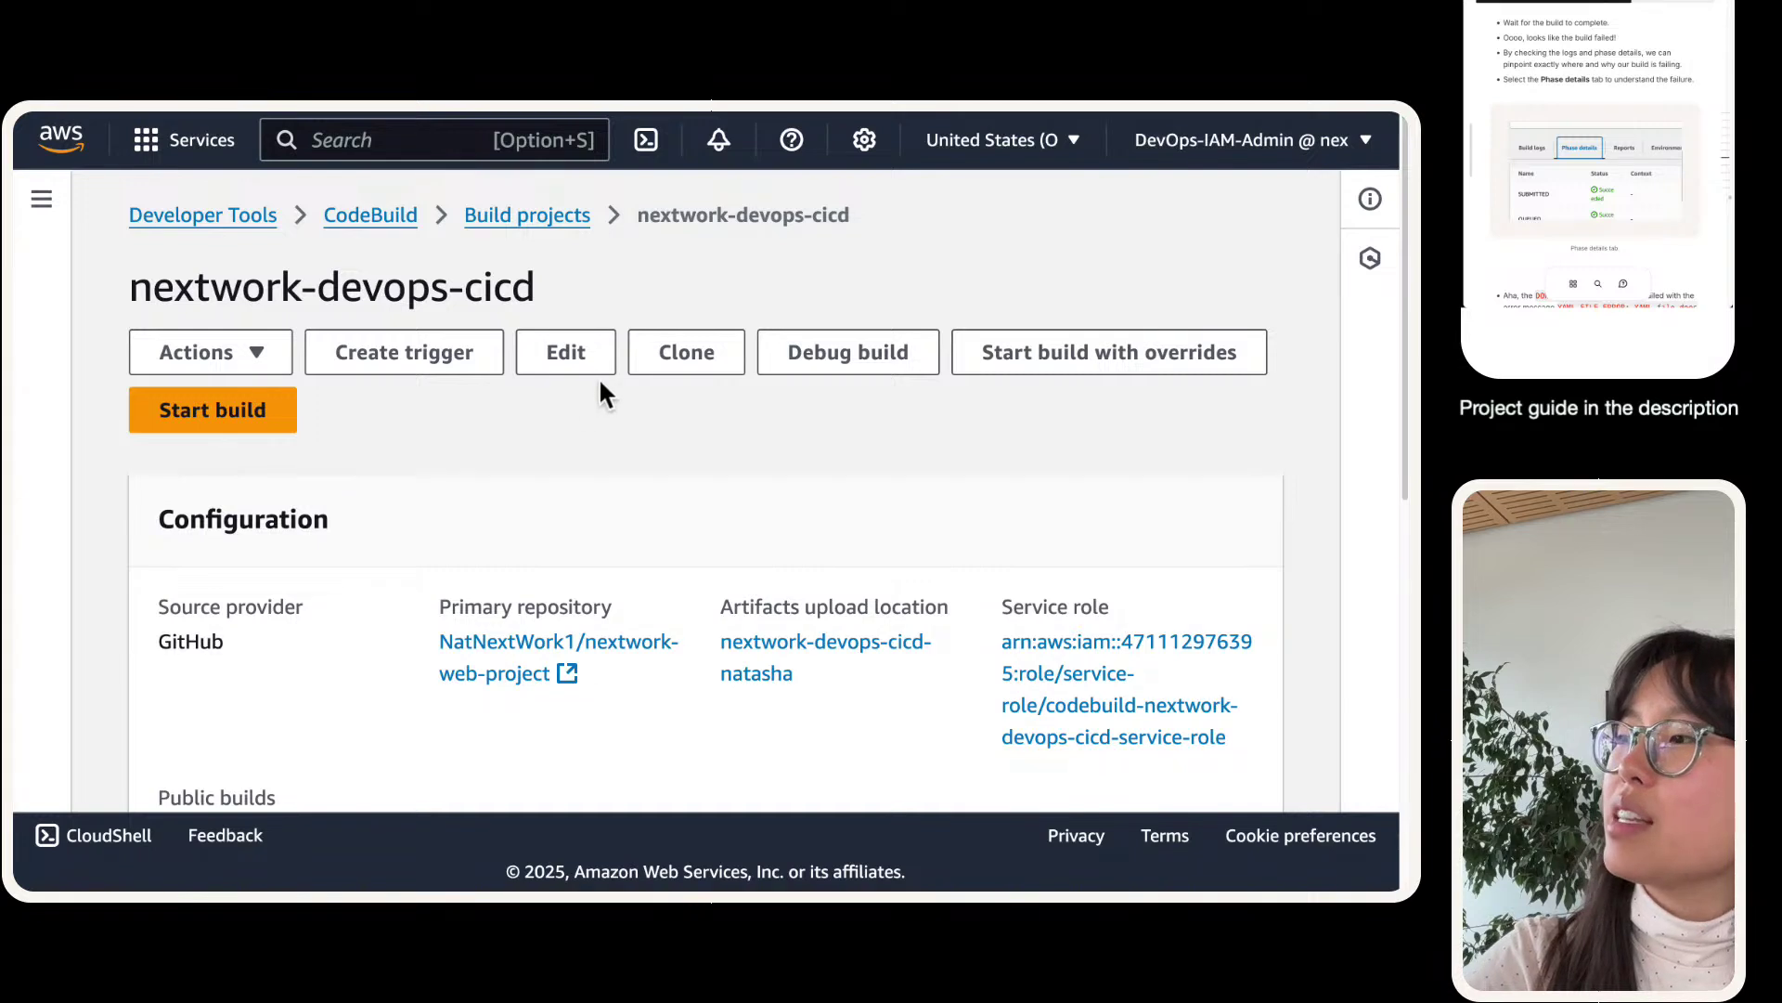
left_click_drag(540, 298, 434, 323)
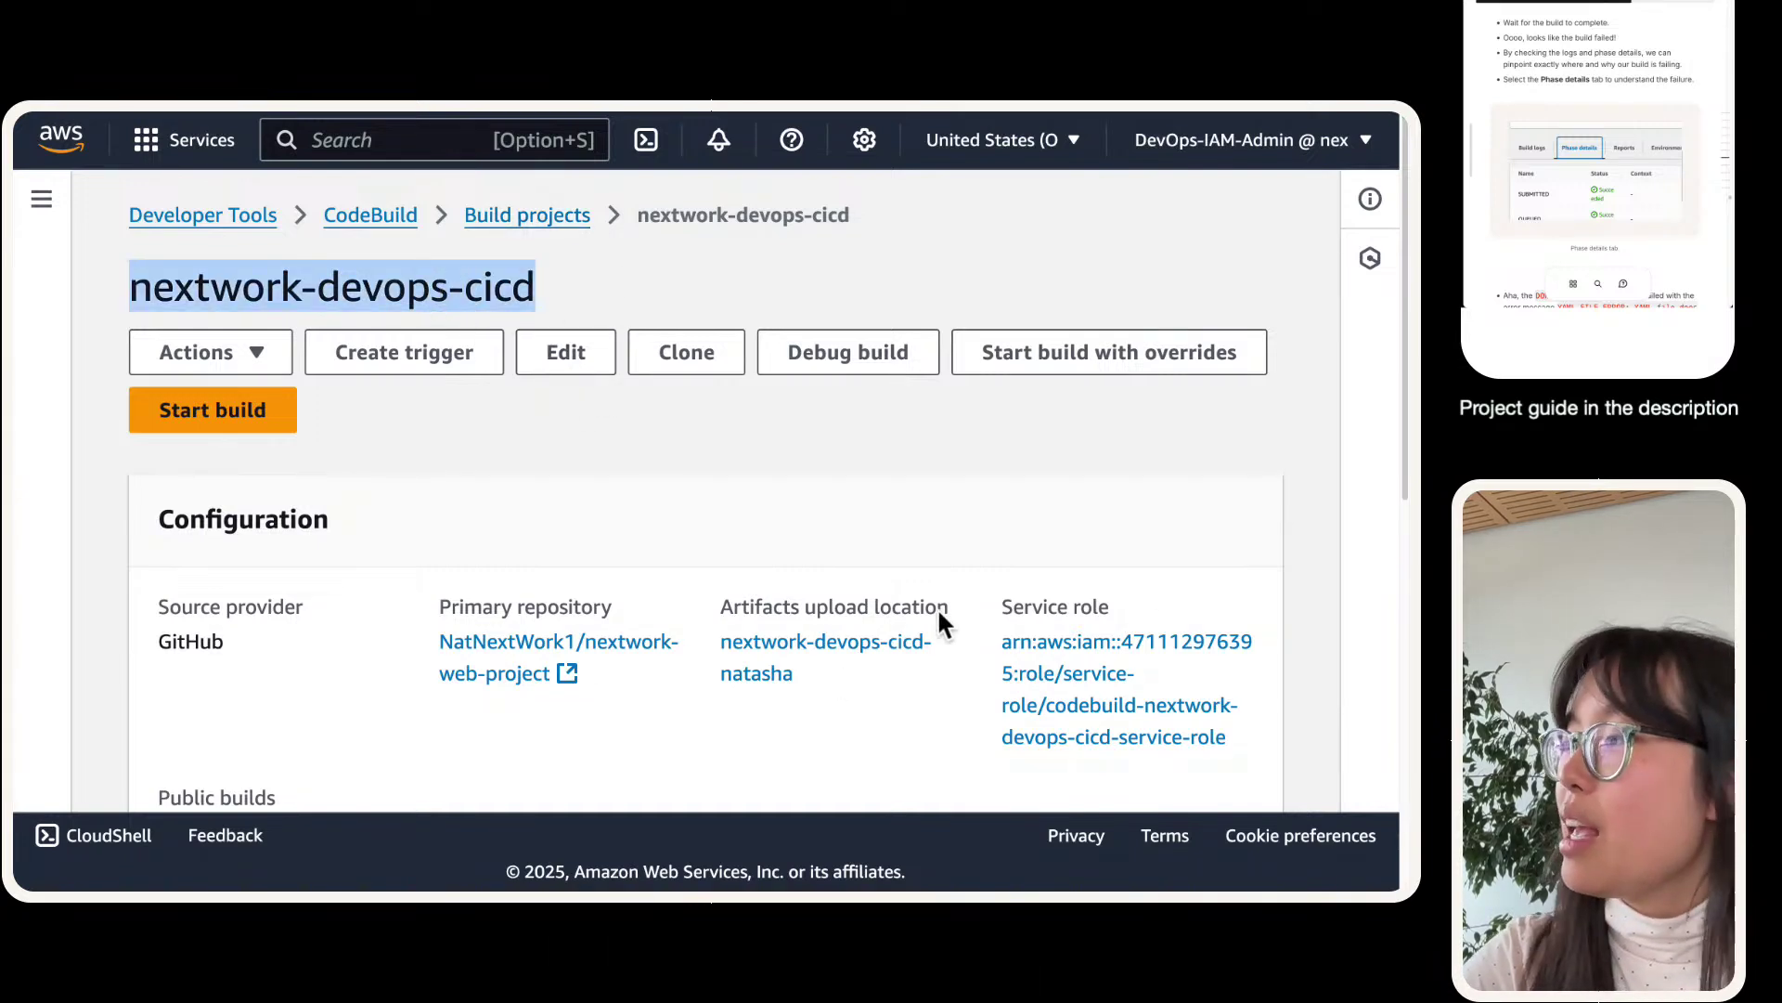
scroll(1149, 577, "down", 2)
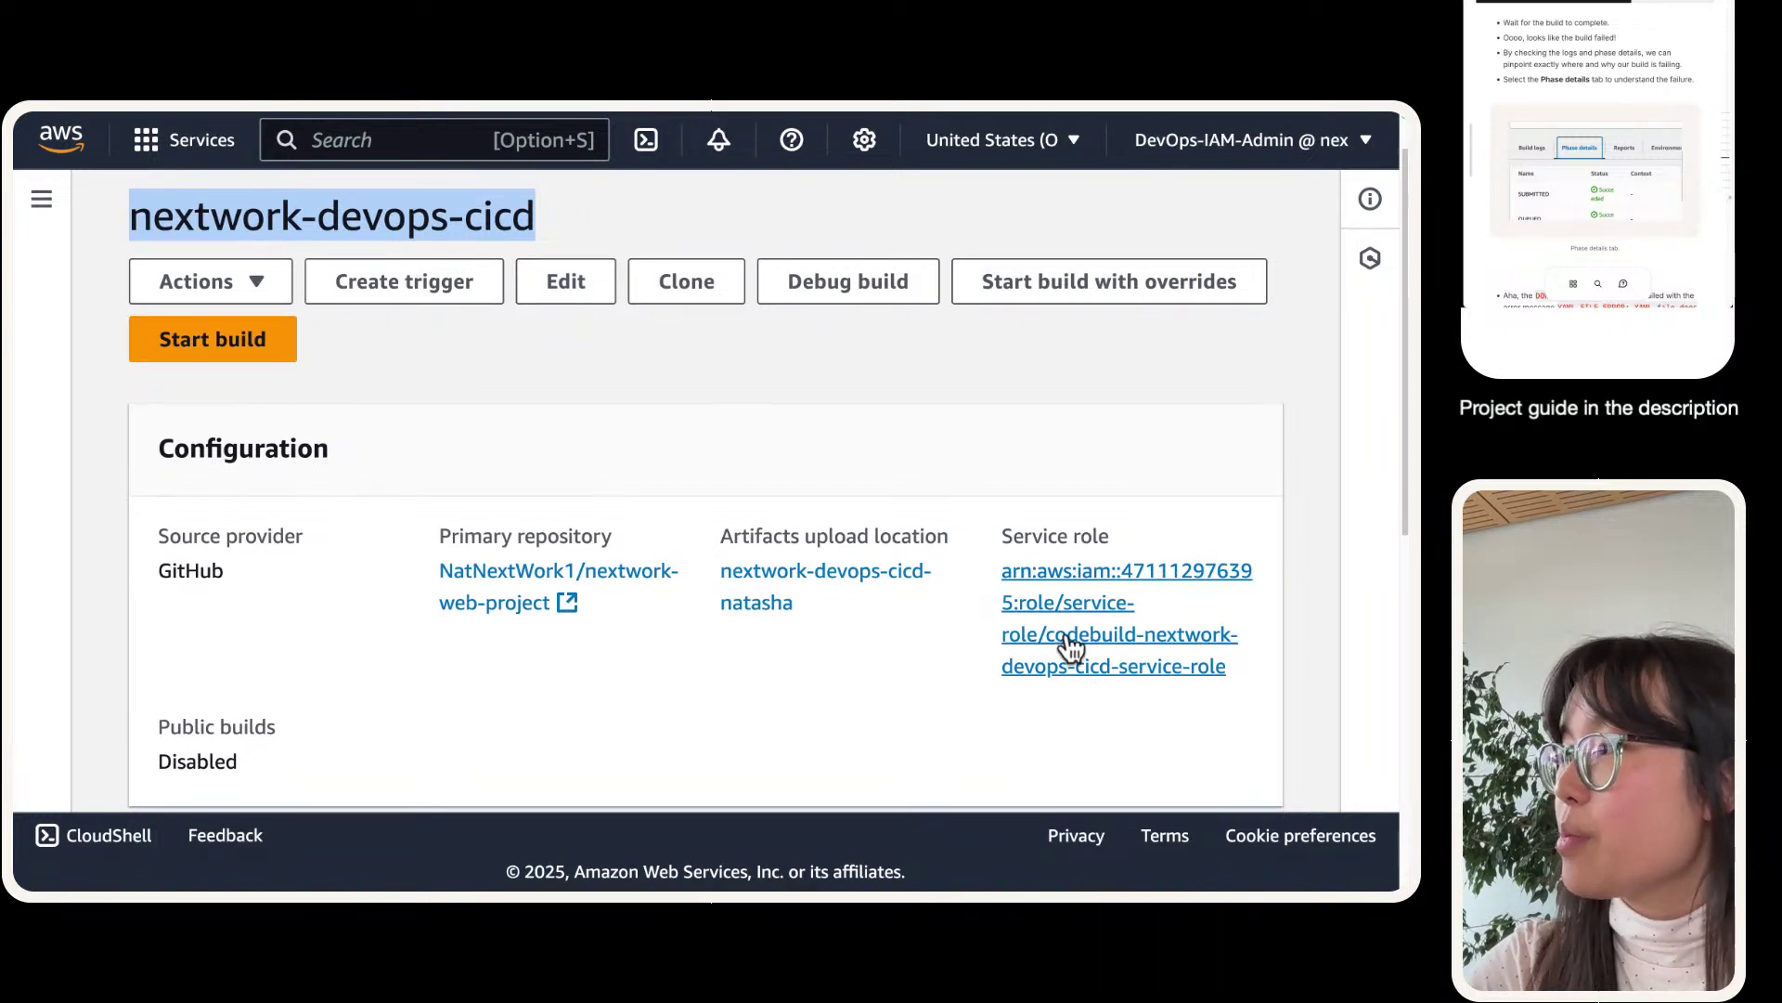
left_click(1071, 641)
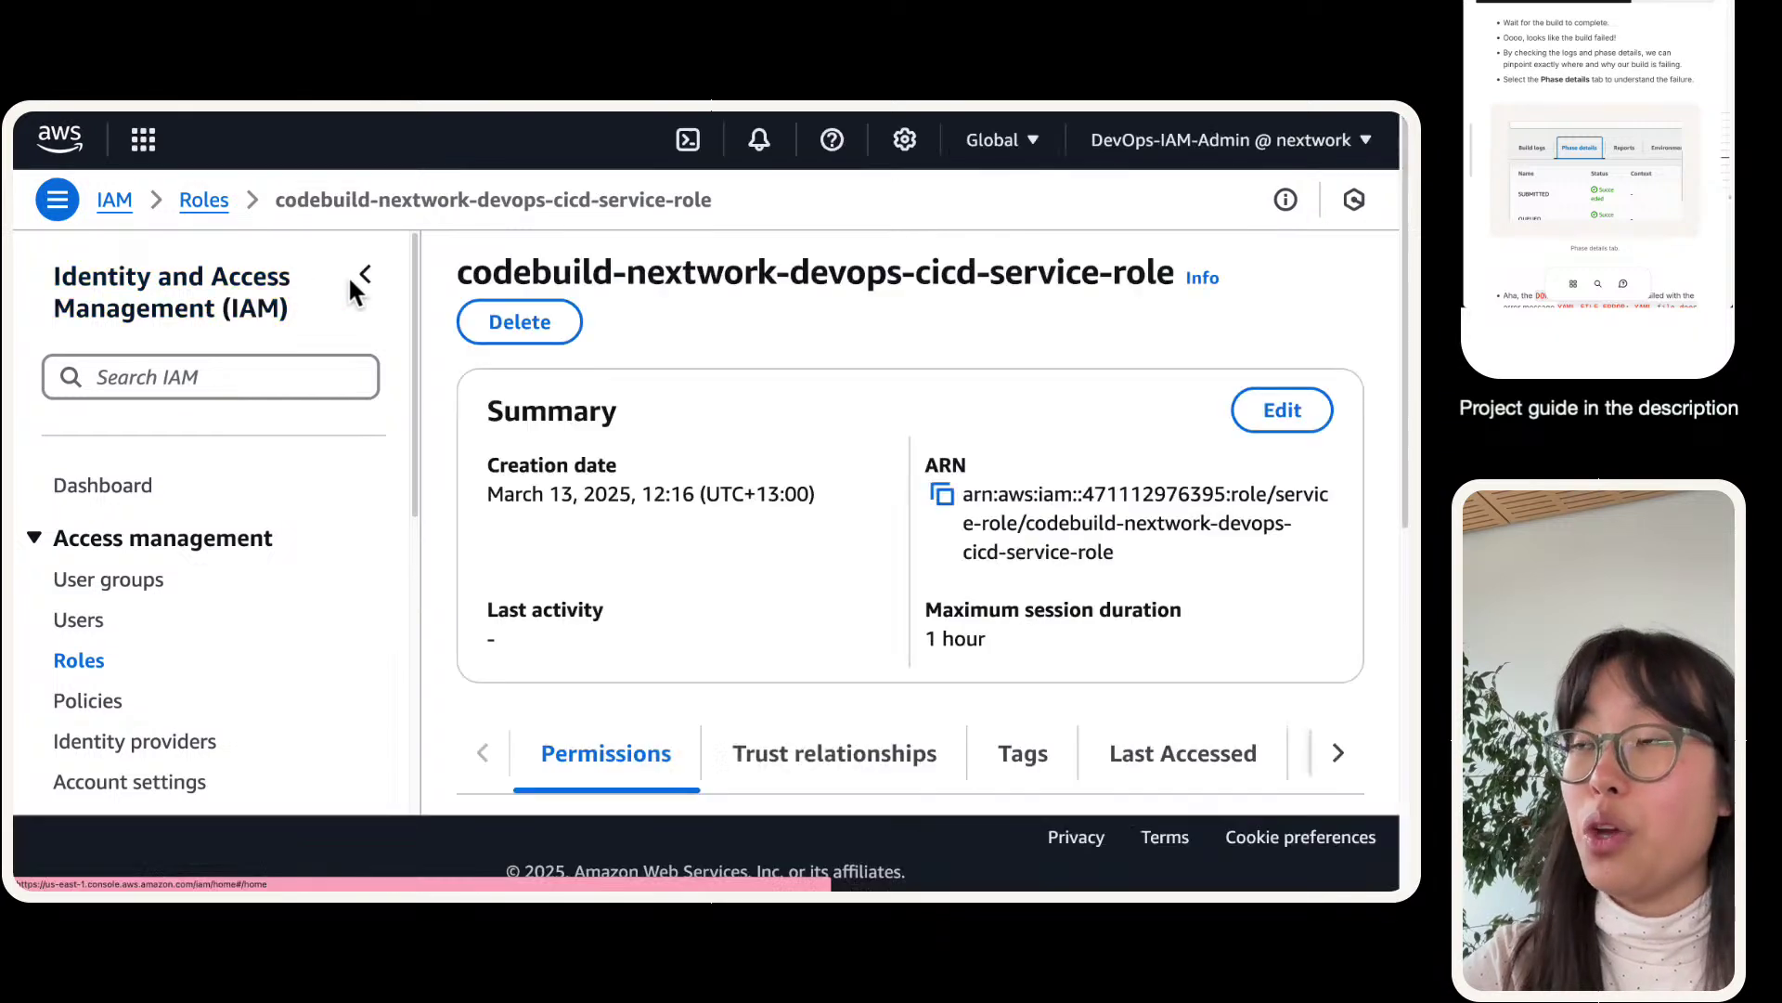
left_click(351, 275)
scroll(503, 436, "down", 5)
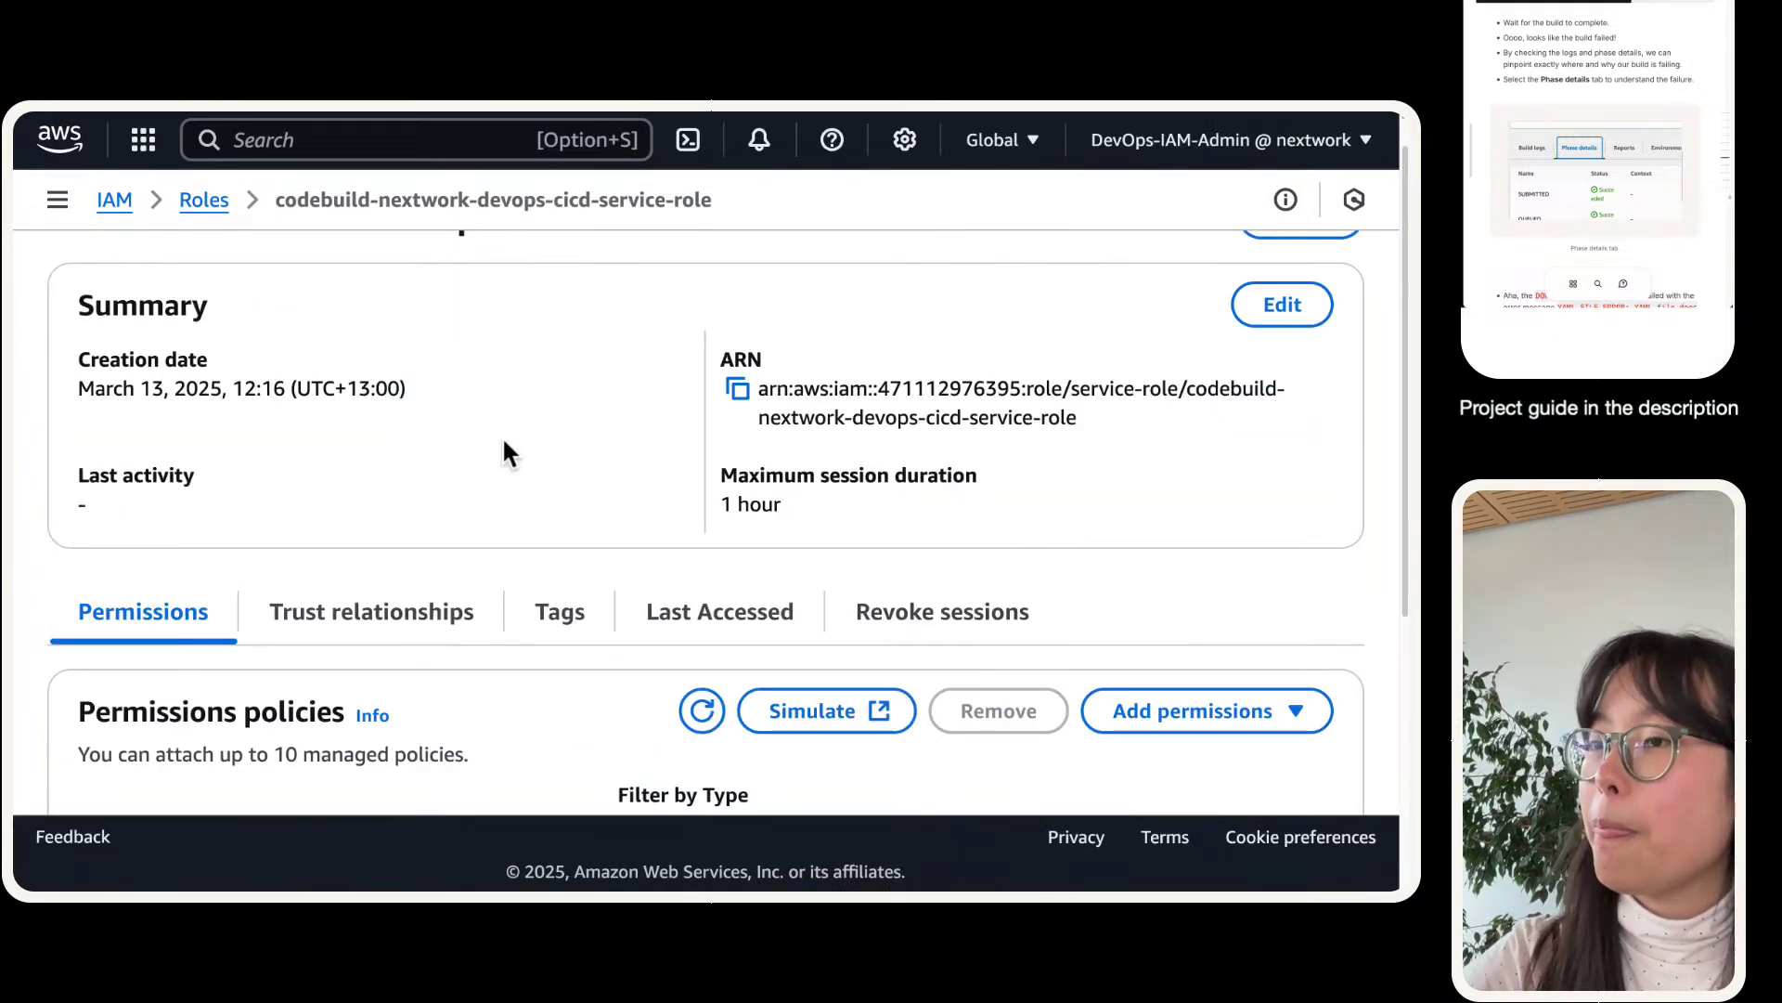
- Check the access-denied connection token error in the build's CloudWatch log
left_click(425, 149)
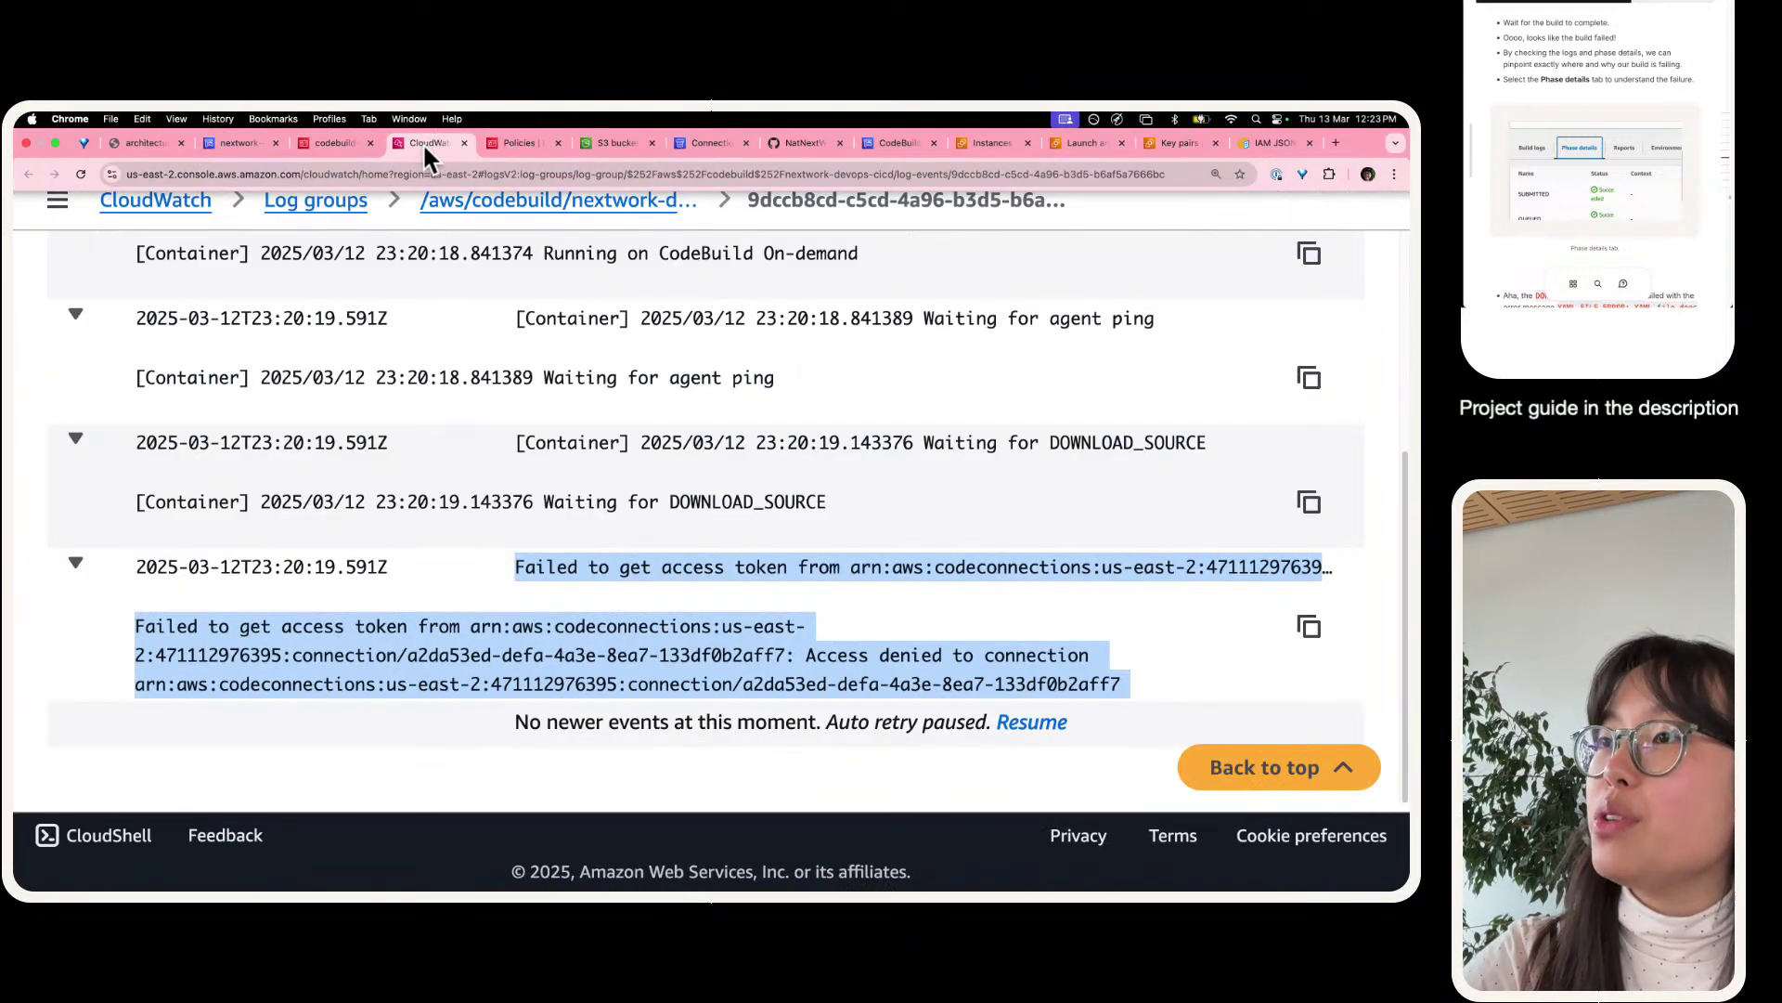
left_click(538, 578)
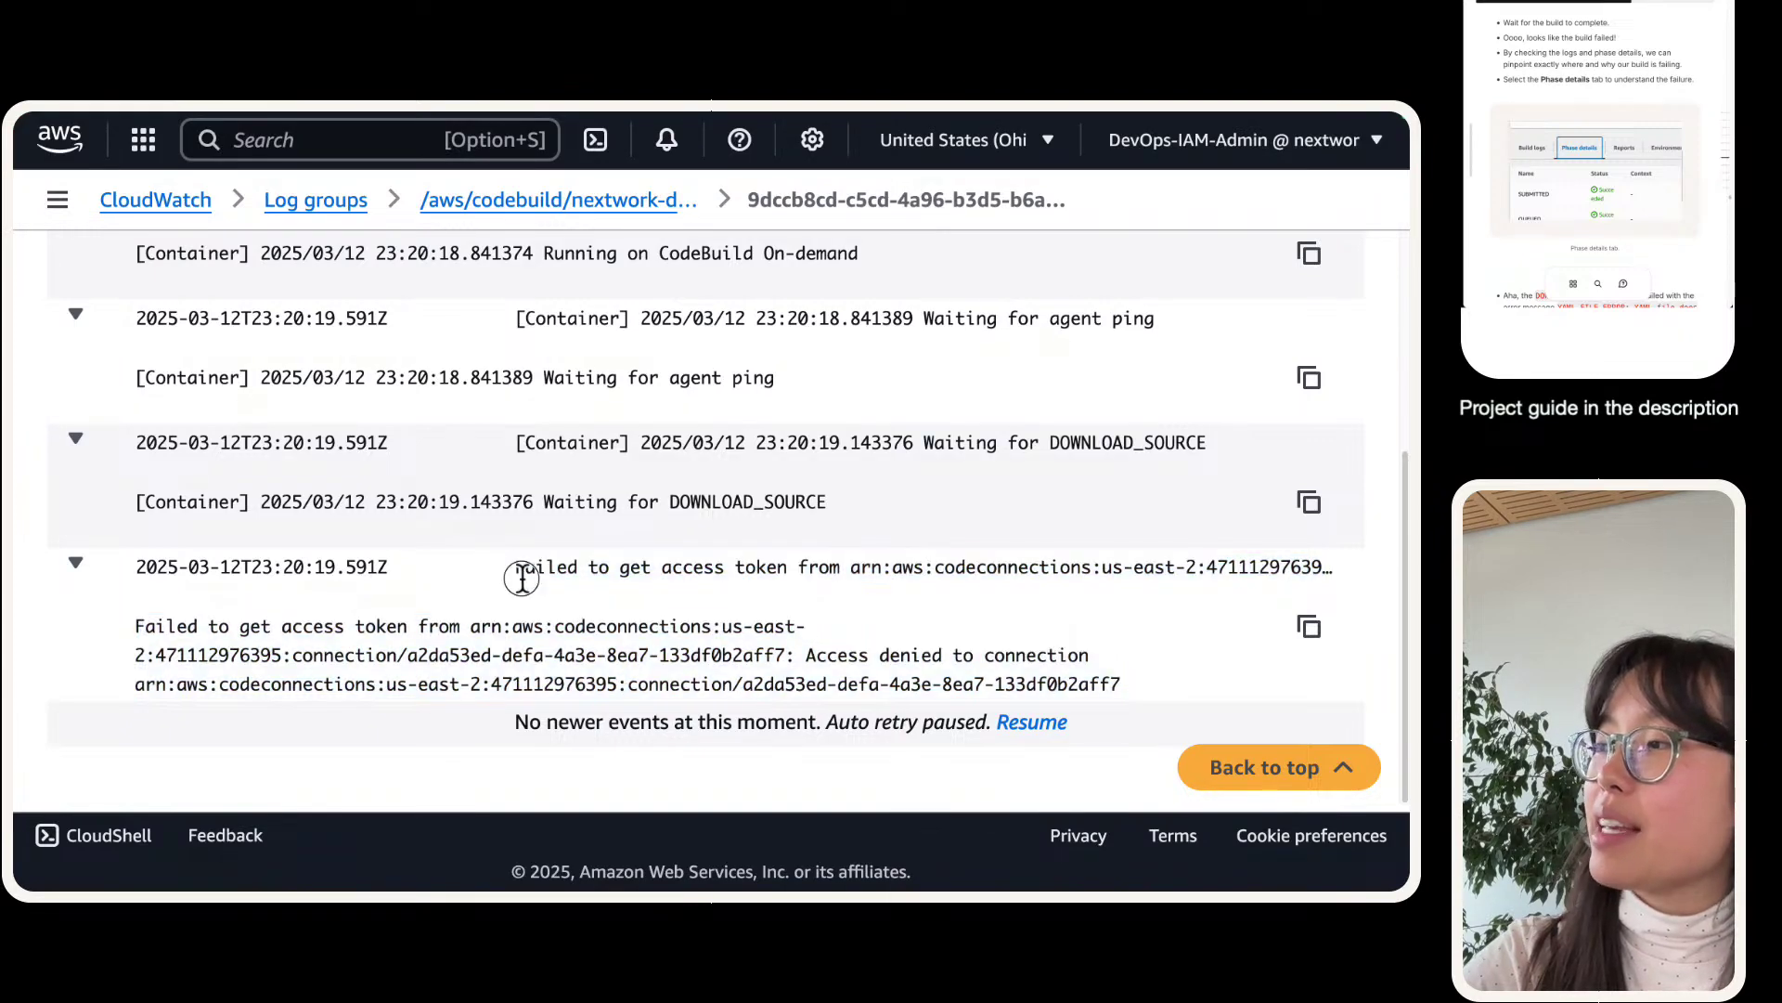
left_click_drag(569, 581, 508, 652)
left_click(449, 583)
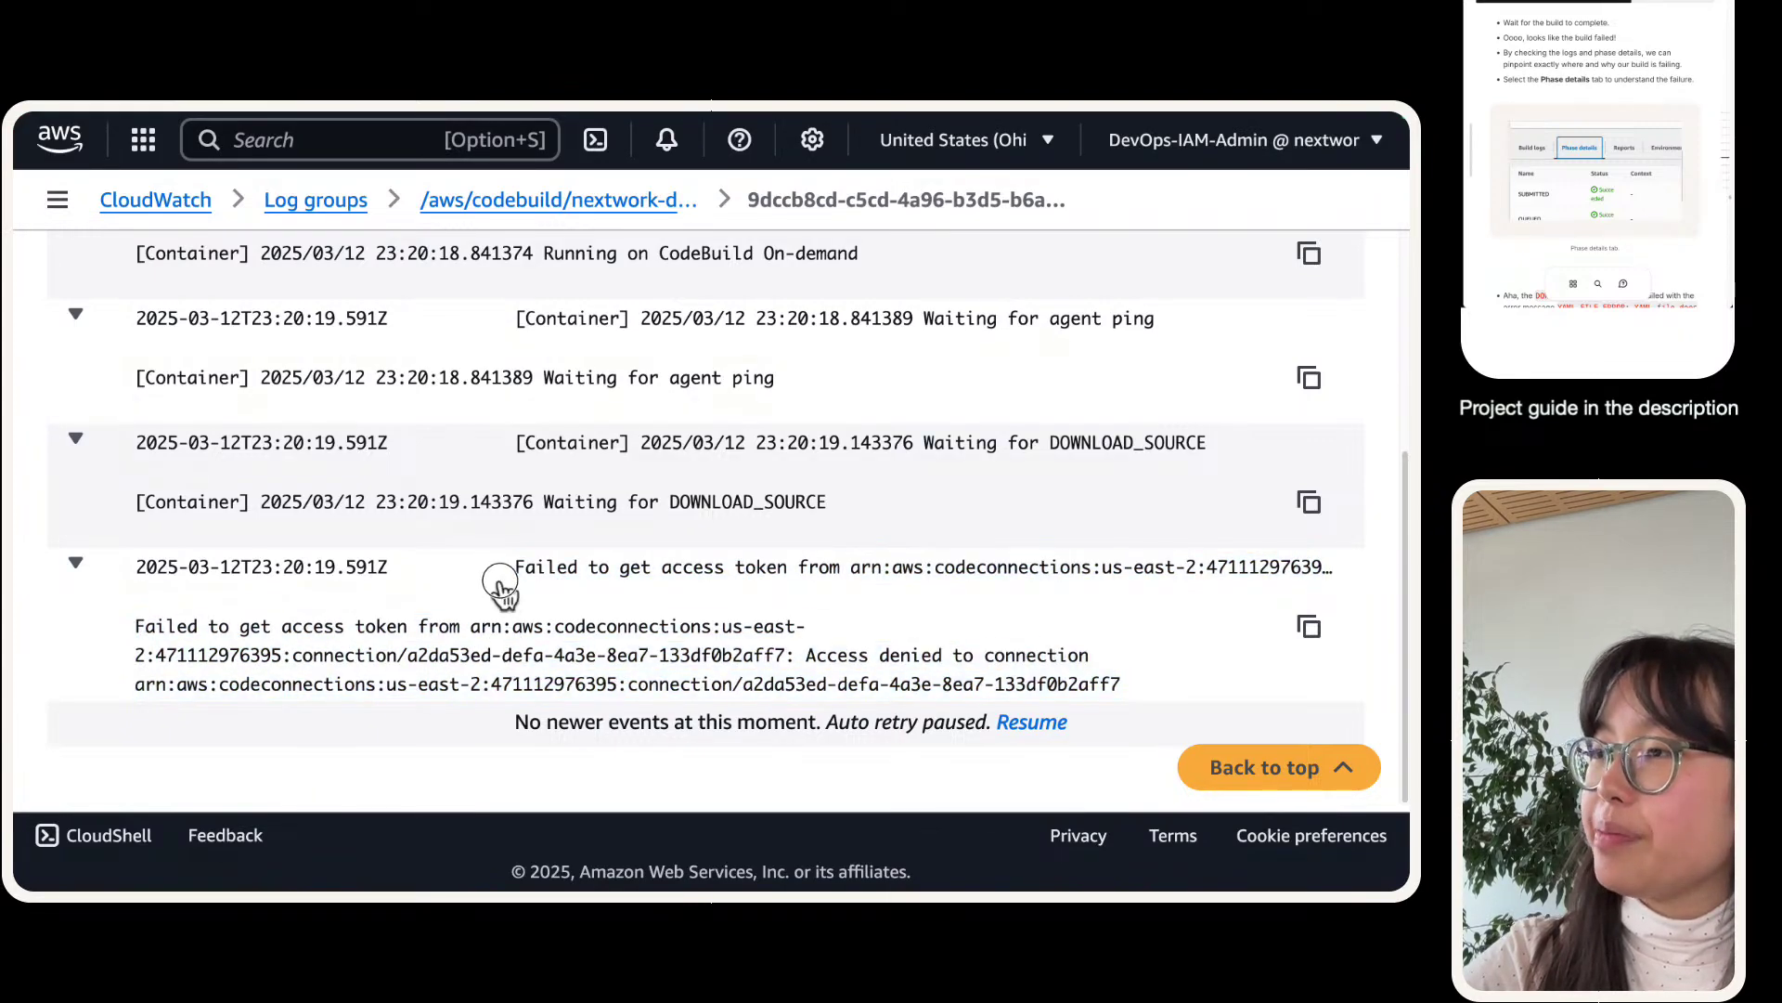
- Review the policy names already attached to the service role
left_click(311, 156)
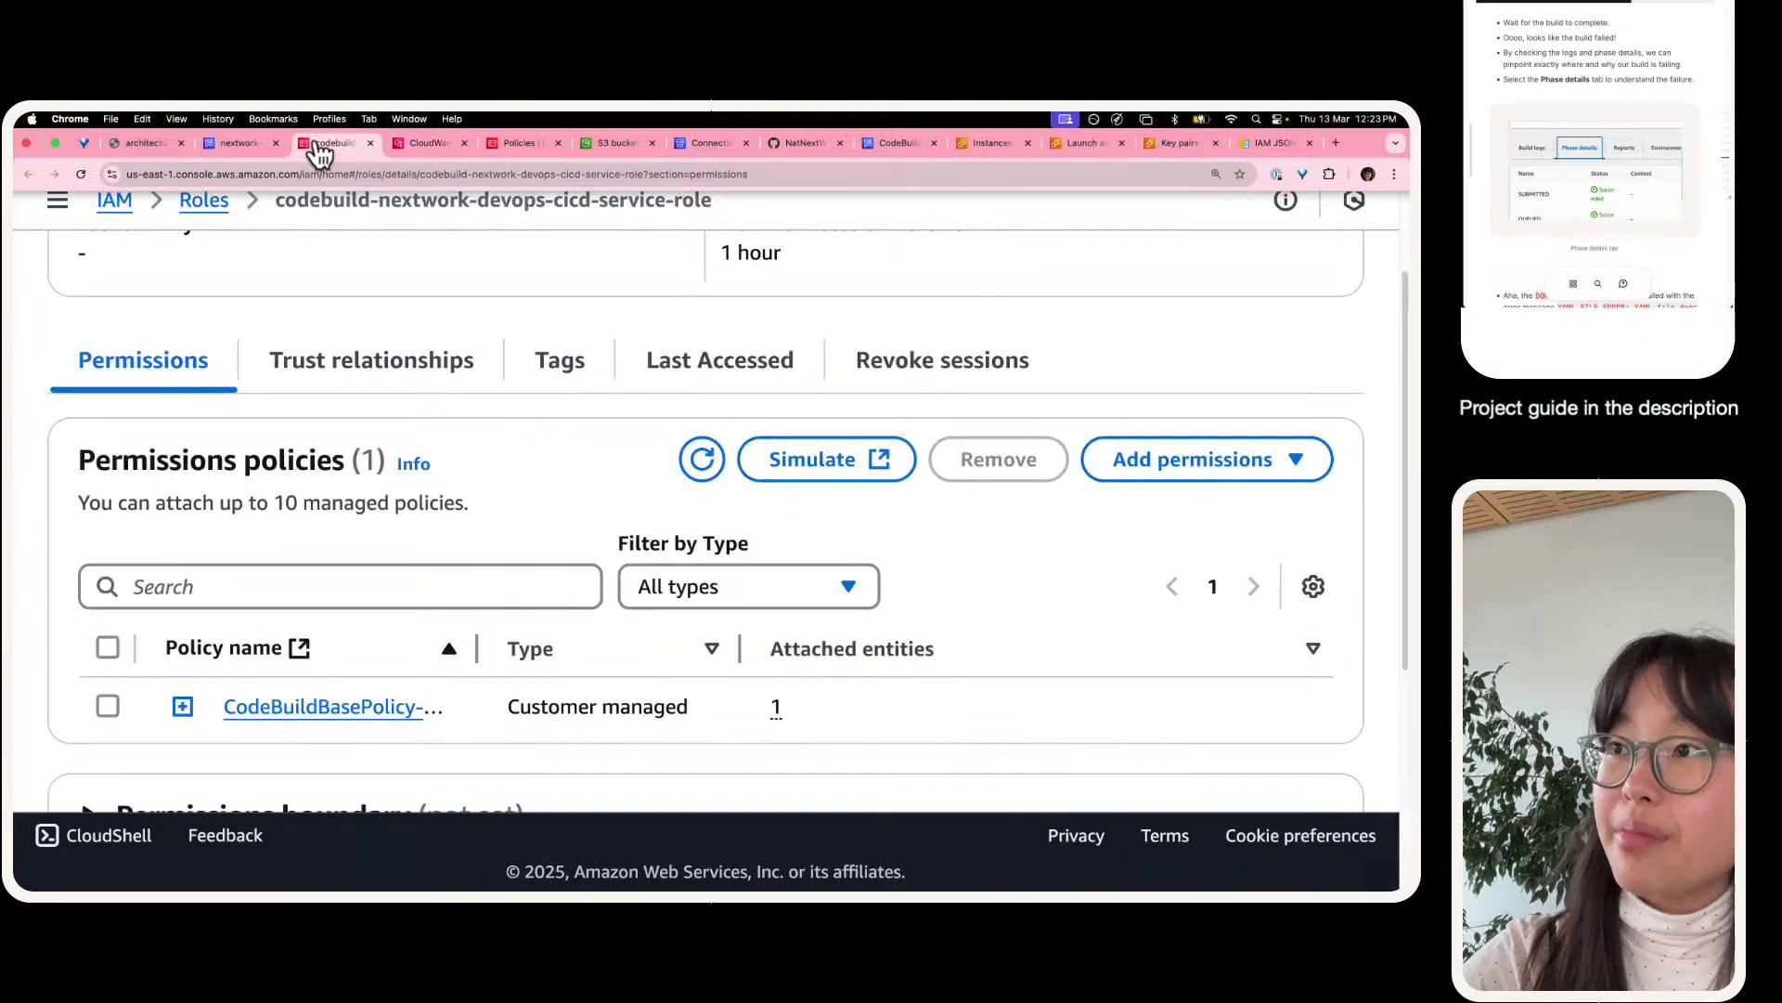
scroll(506, 506, "down", 3)
left_click_drag(489, 512, 775, 520)
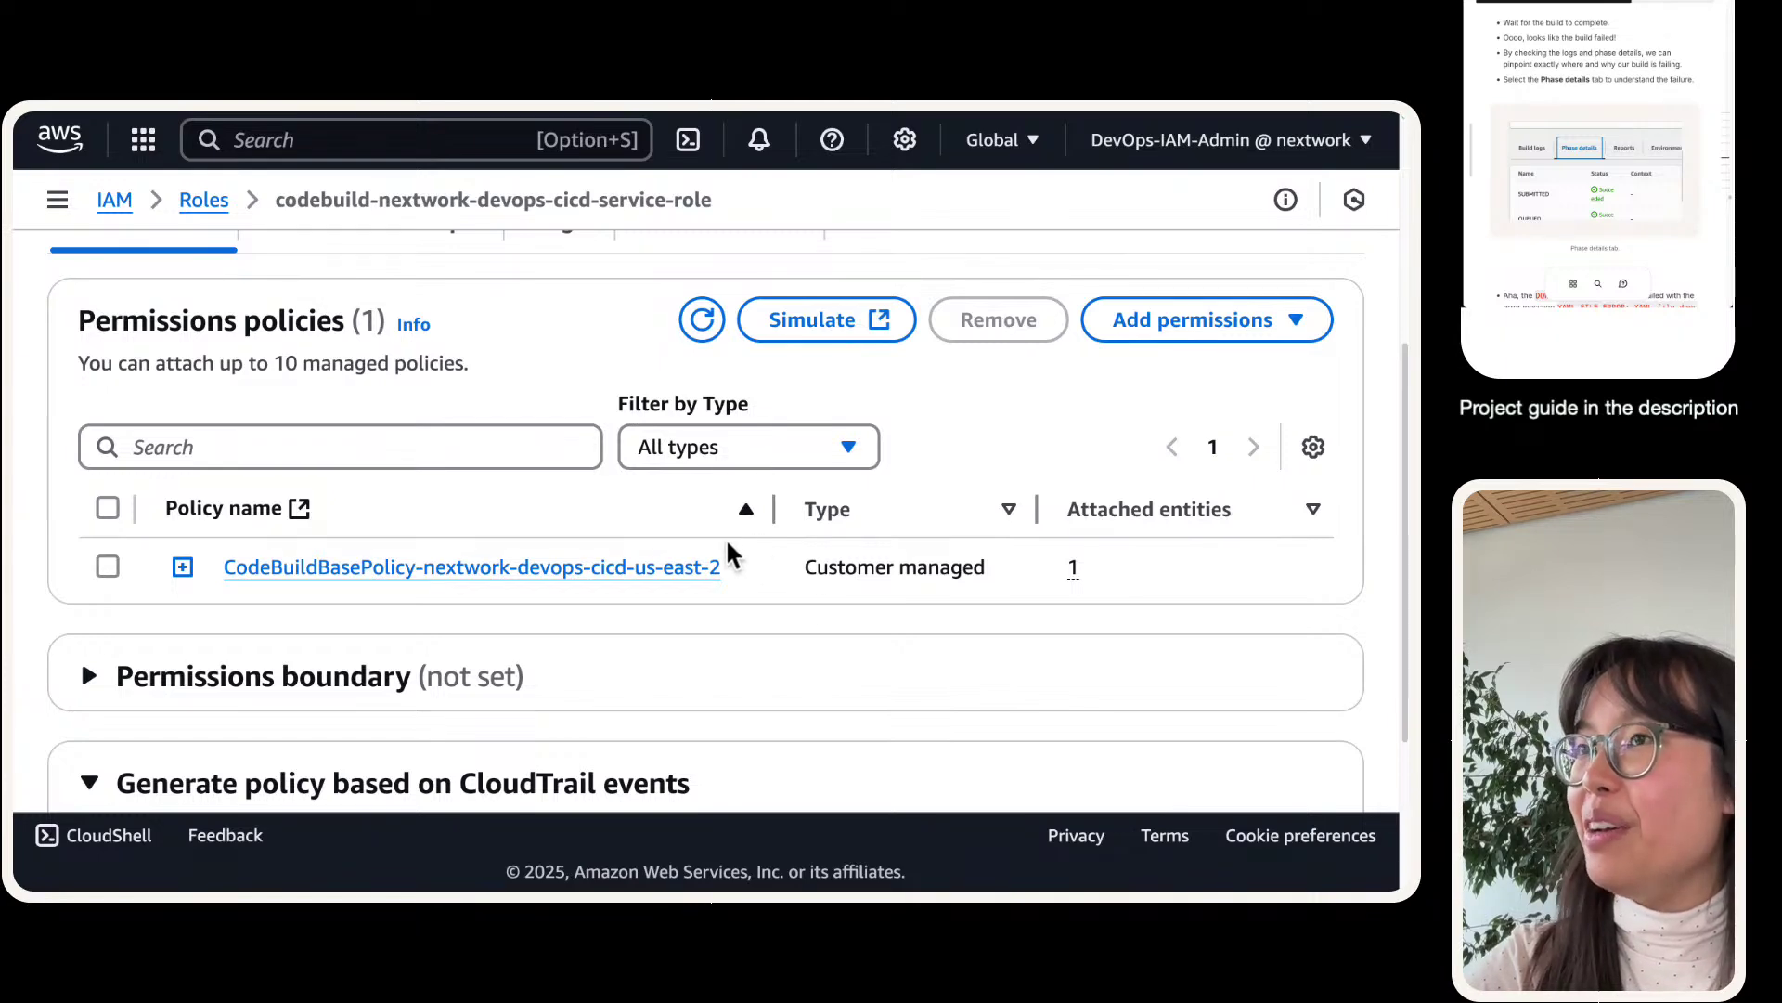
scroll(736, 437, "up", 3)
scroll(634, 474, "up", 2)
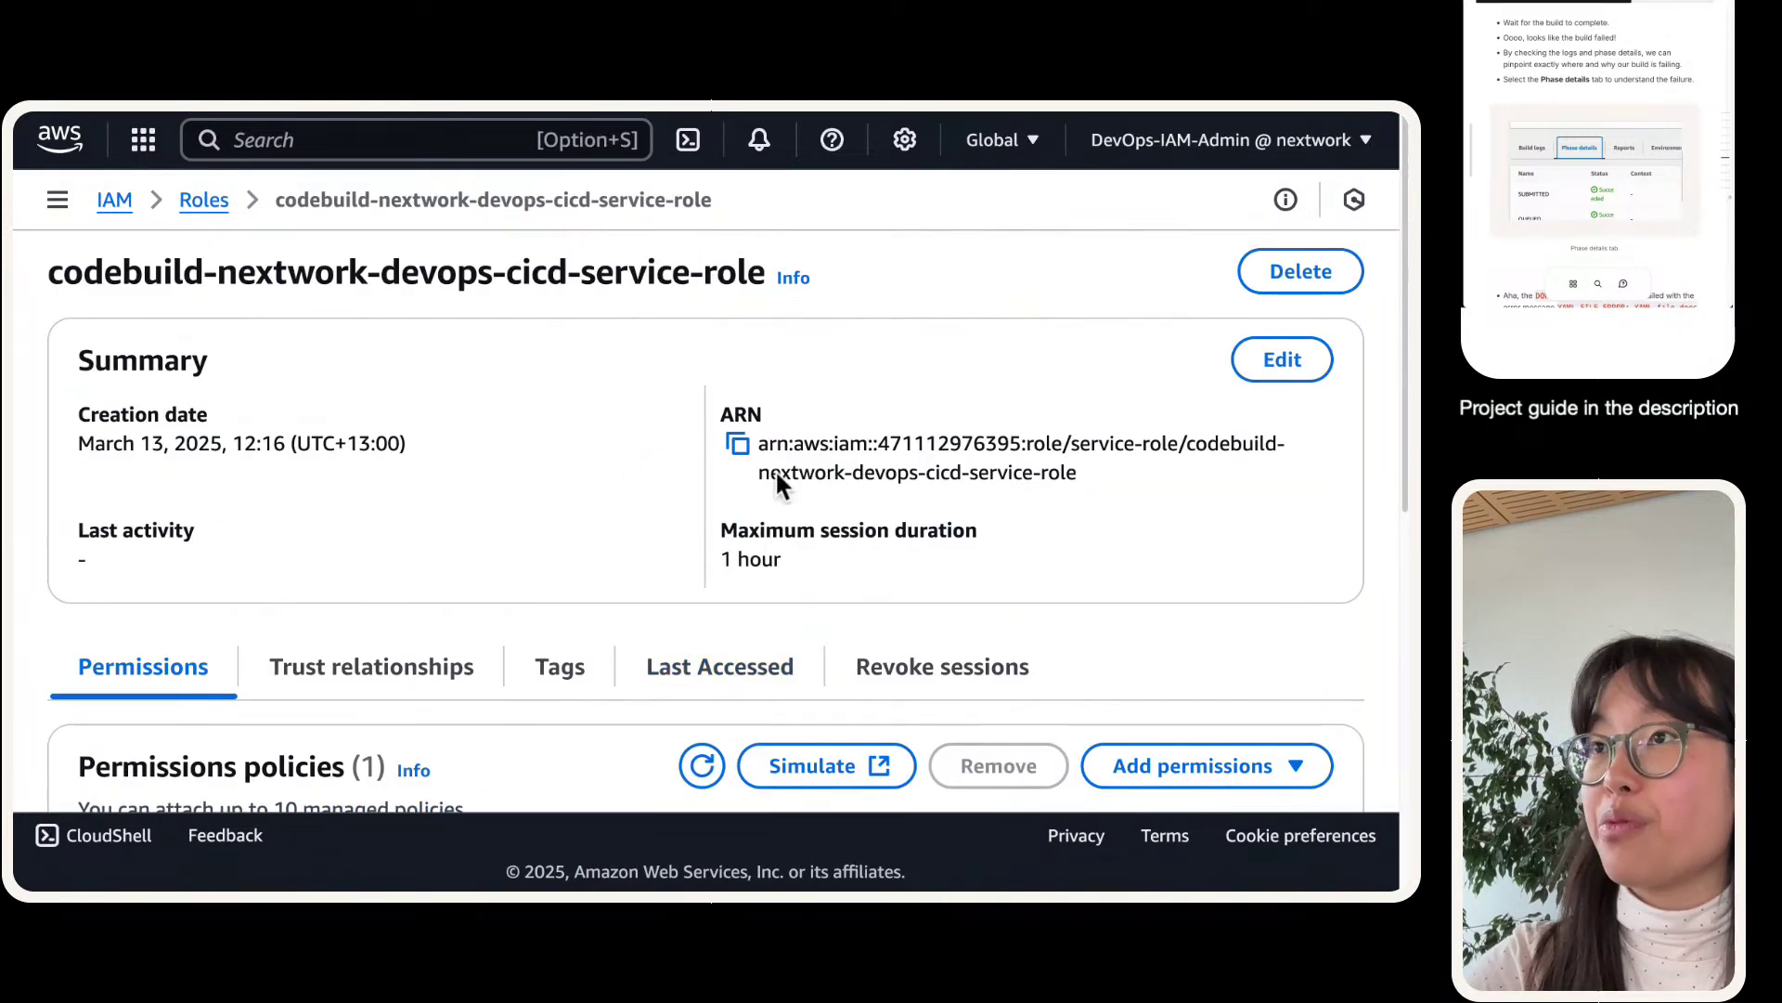
scroll(773, 422, "down", 4)
- Search attachable policies for 'codecon' and tick the CodeConnections source credentials policy
left_click(1191, 432)
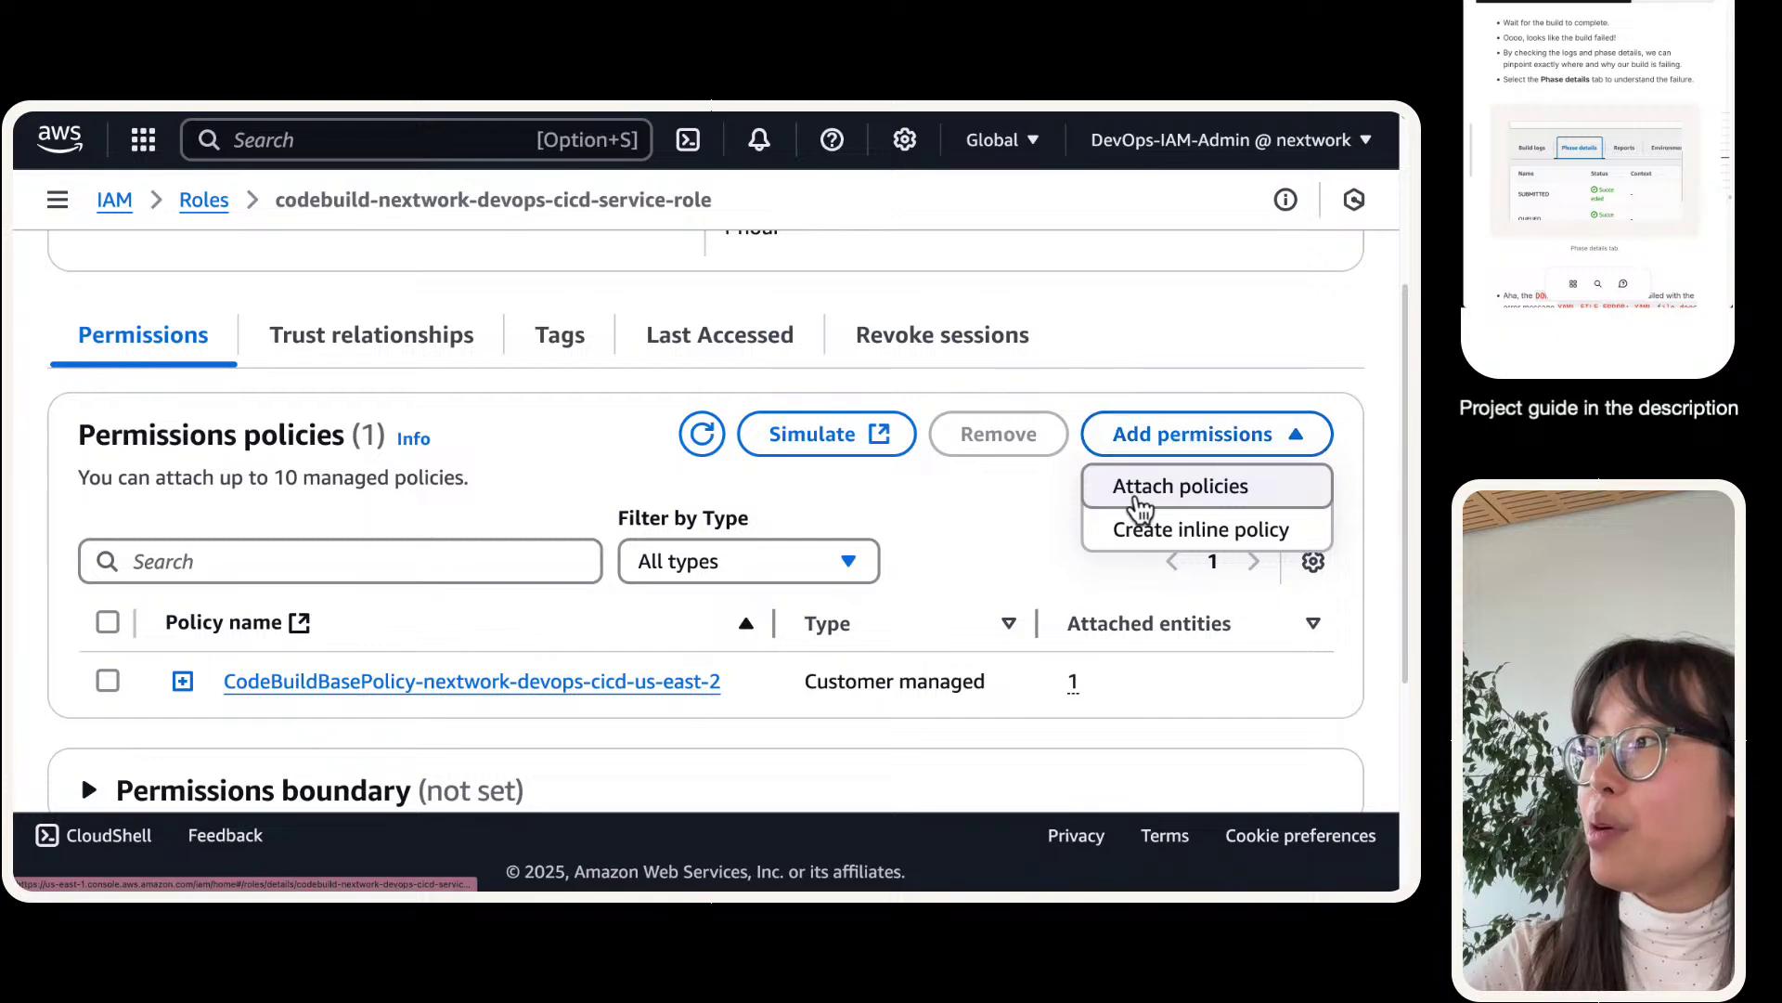
left_click(1146, 488)
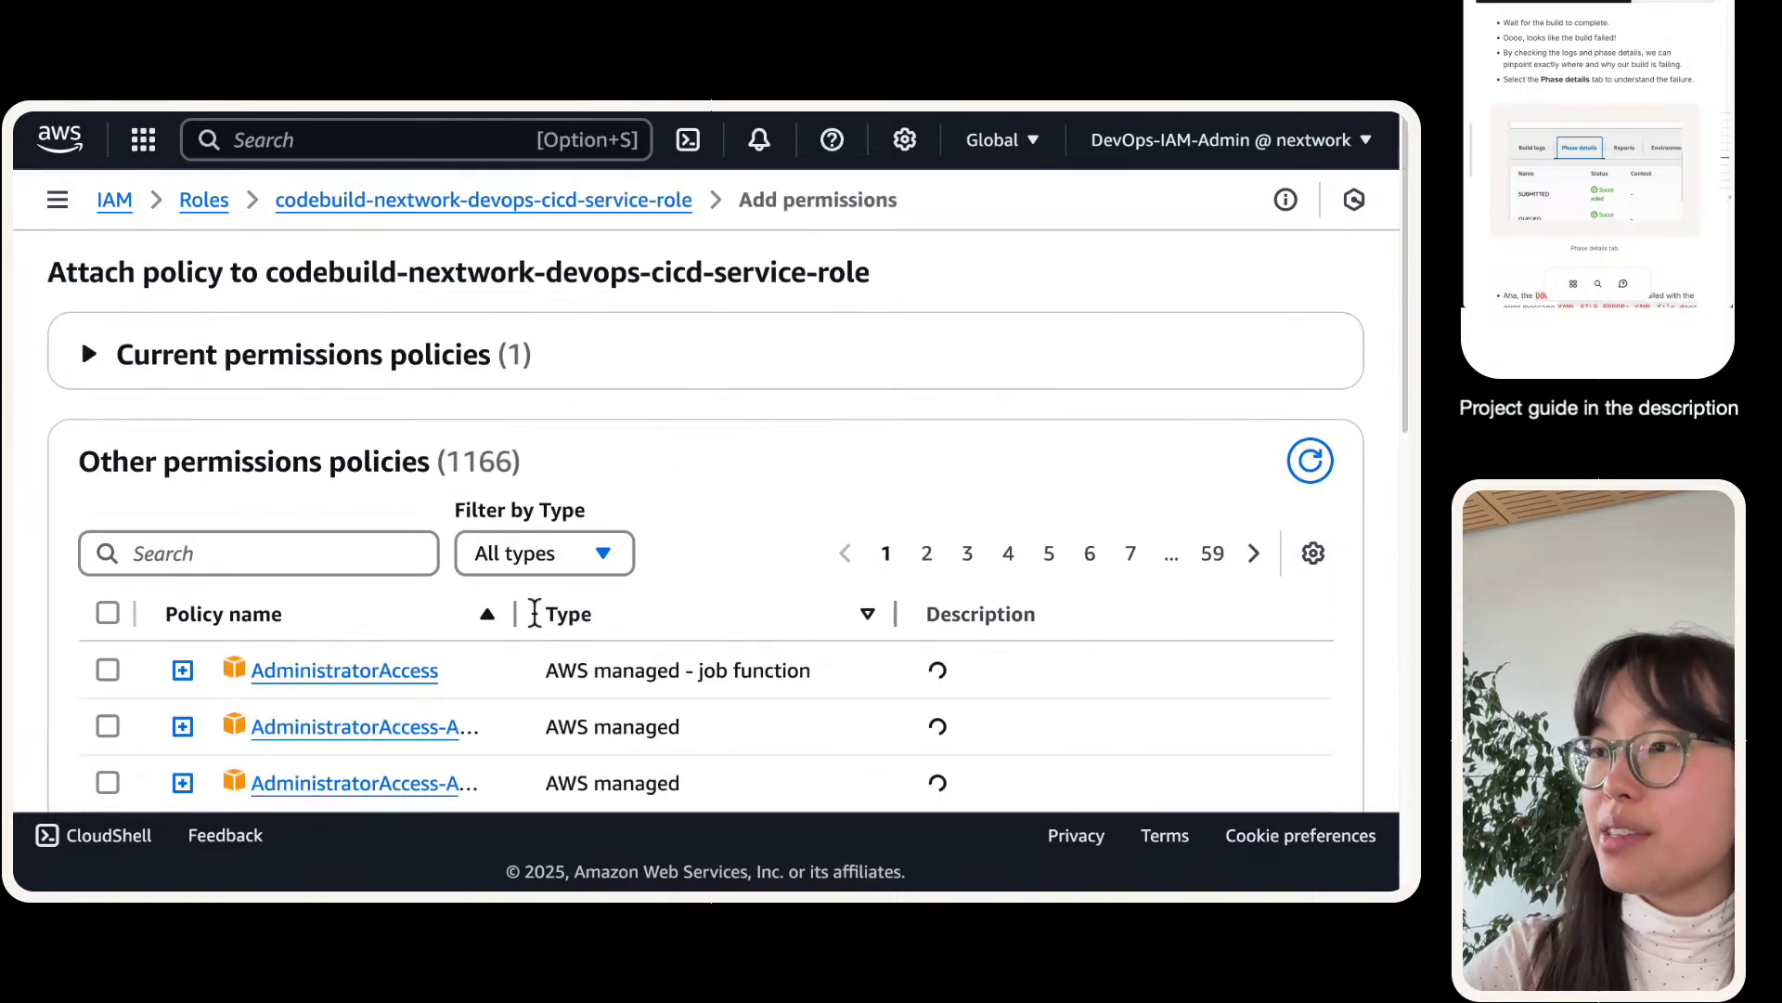
left_click_drag(515, 611, 1010, 585)
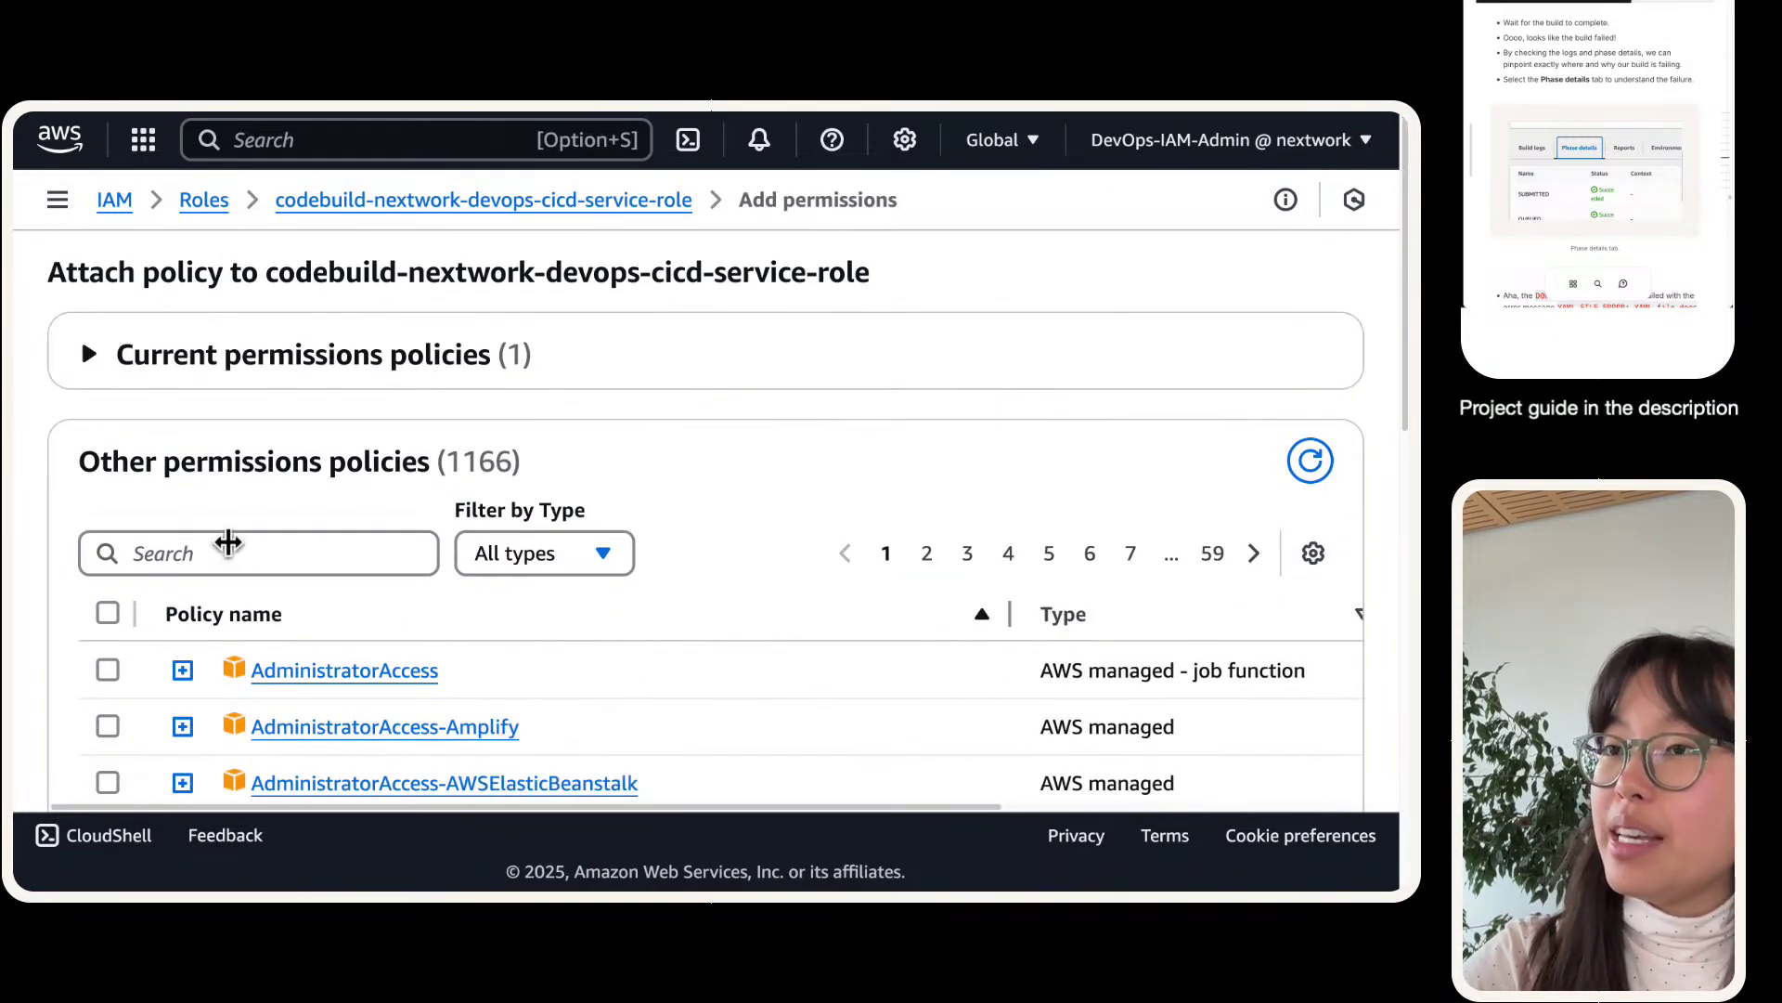
left_click(232, 553)
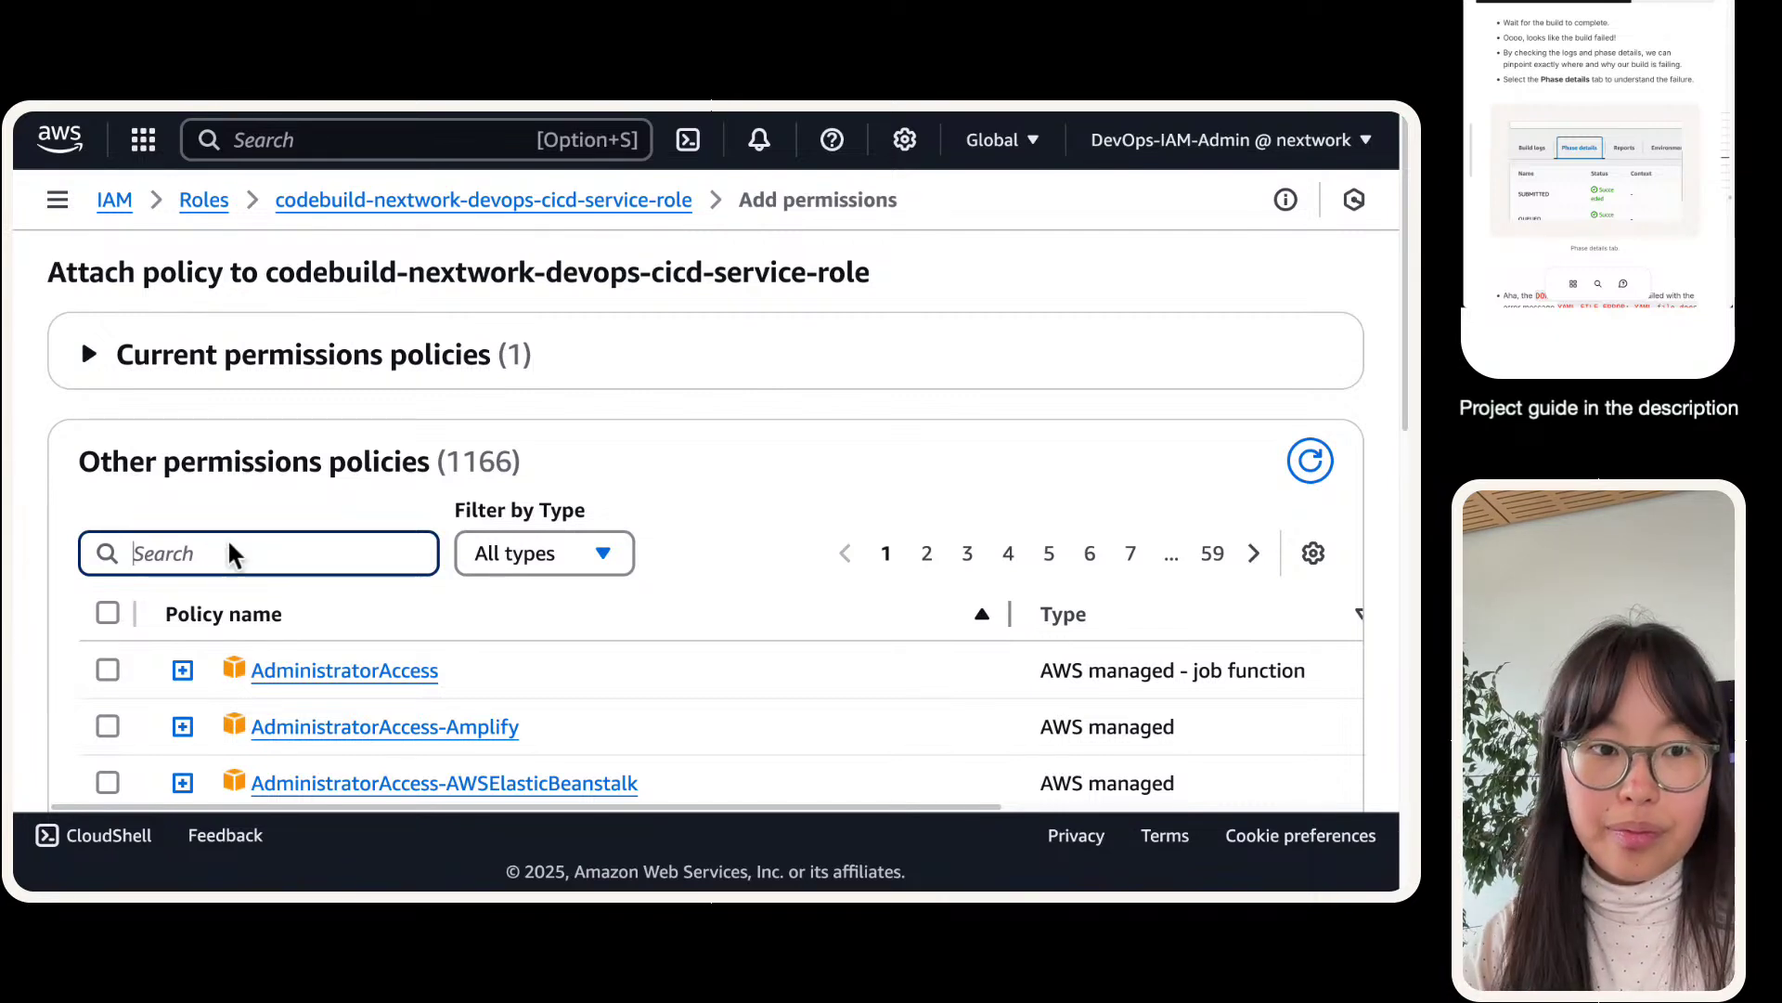
type("coed")
key("BackSpace")
key("BackSpace")
type("de")
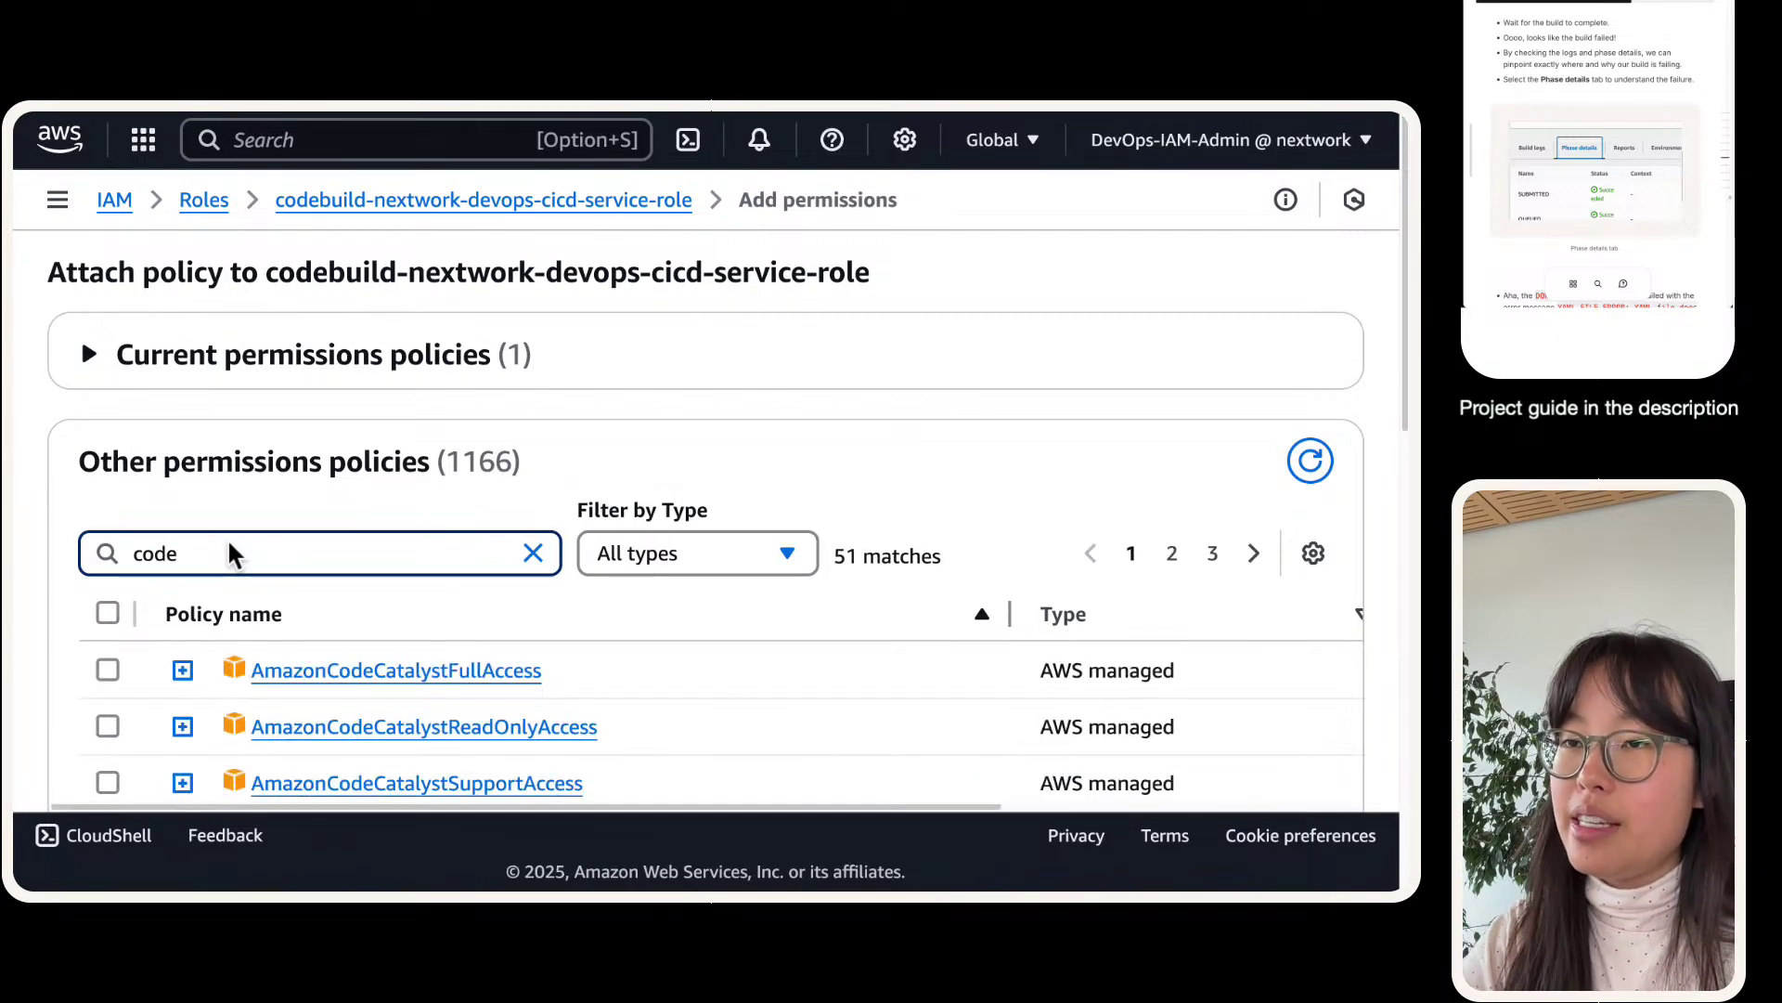
type("con")
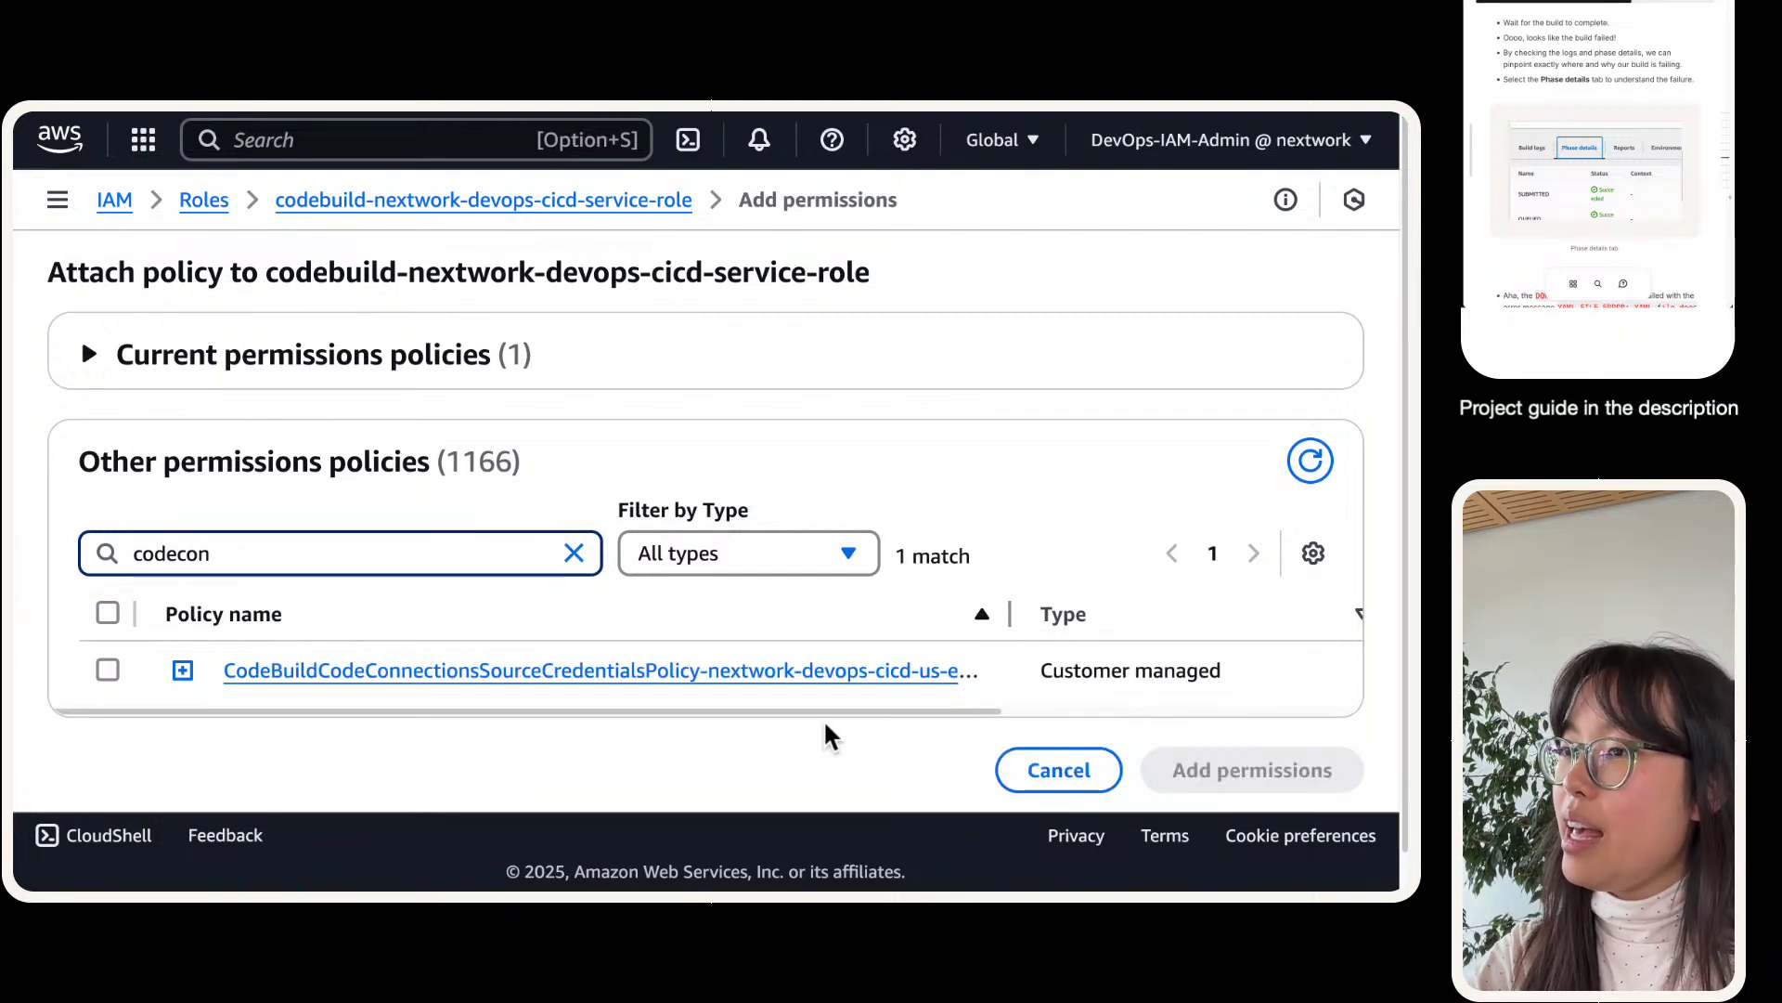
left_click_drag(1010, 615, 1305, 613)
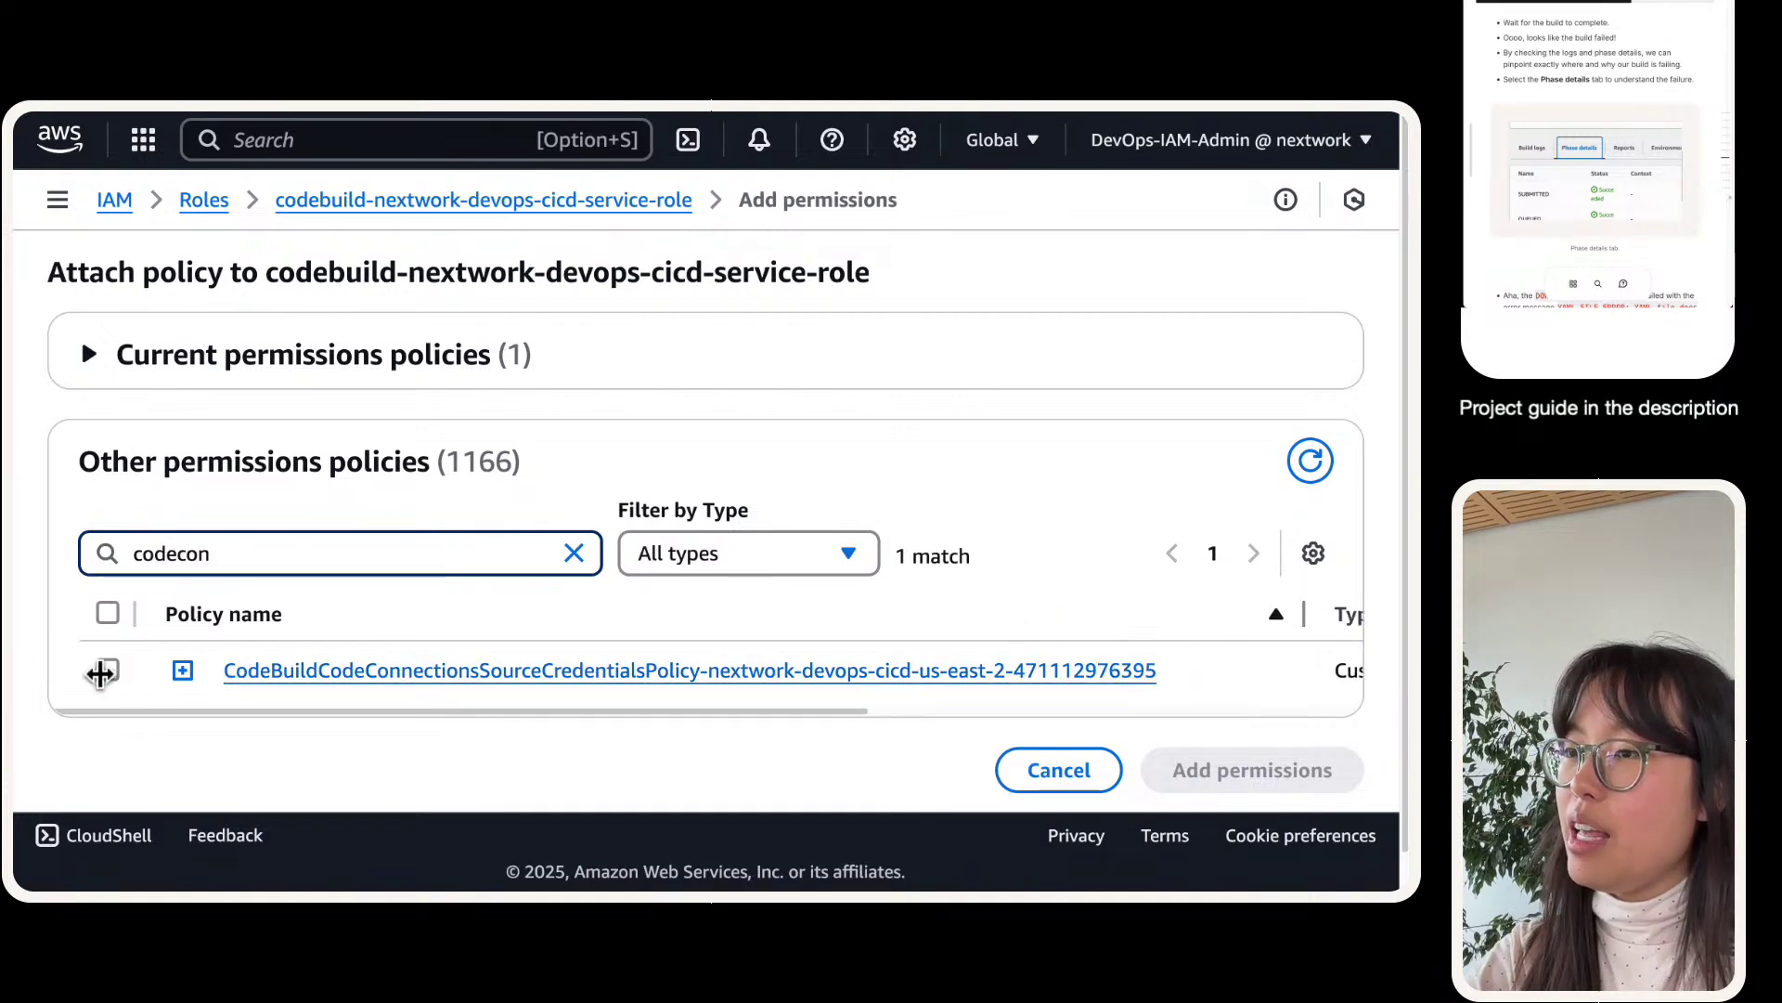
left_click(108, 669)
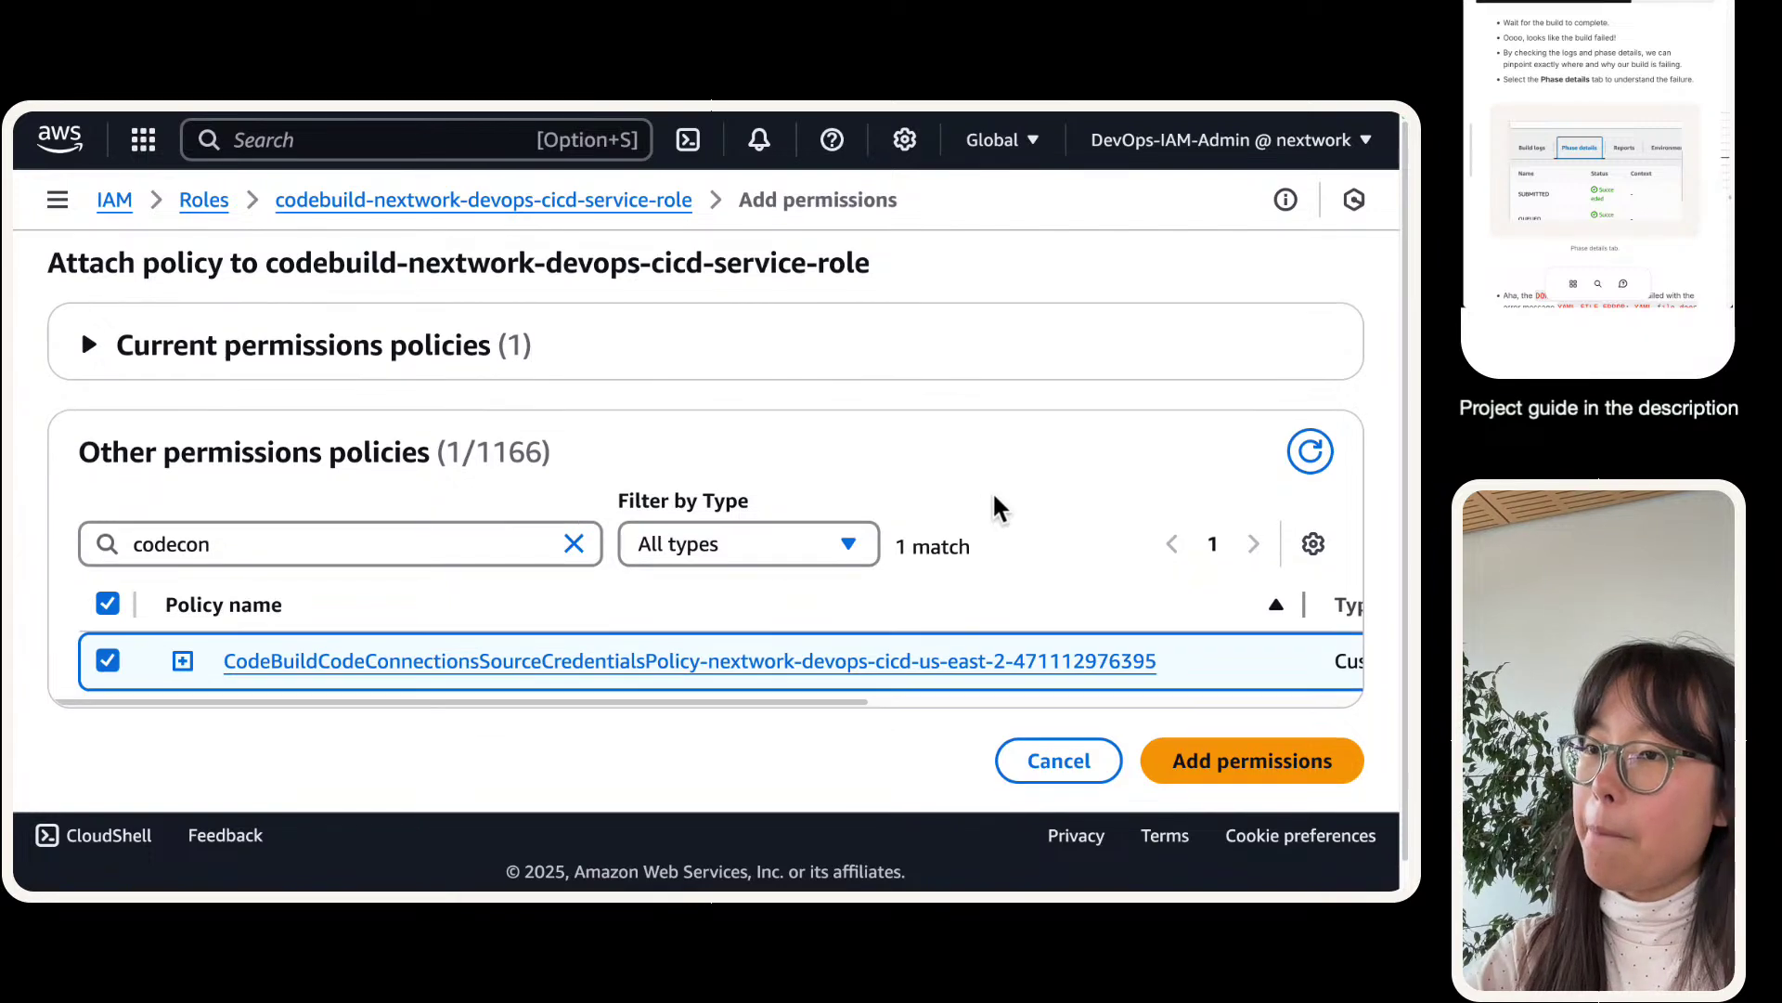
- Expand the policy's JSON and highlight its allowed actions, including GetConnectionToken
scroll(999, 505, "down", 1)
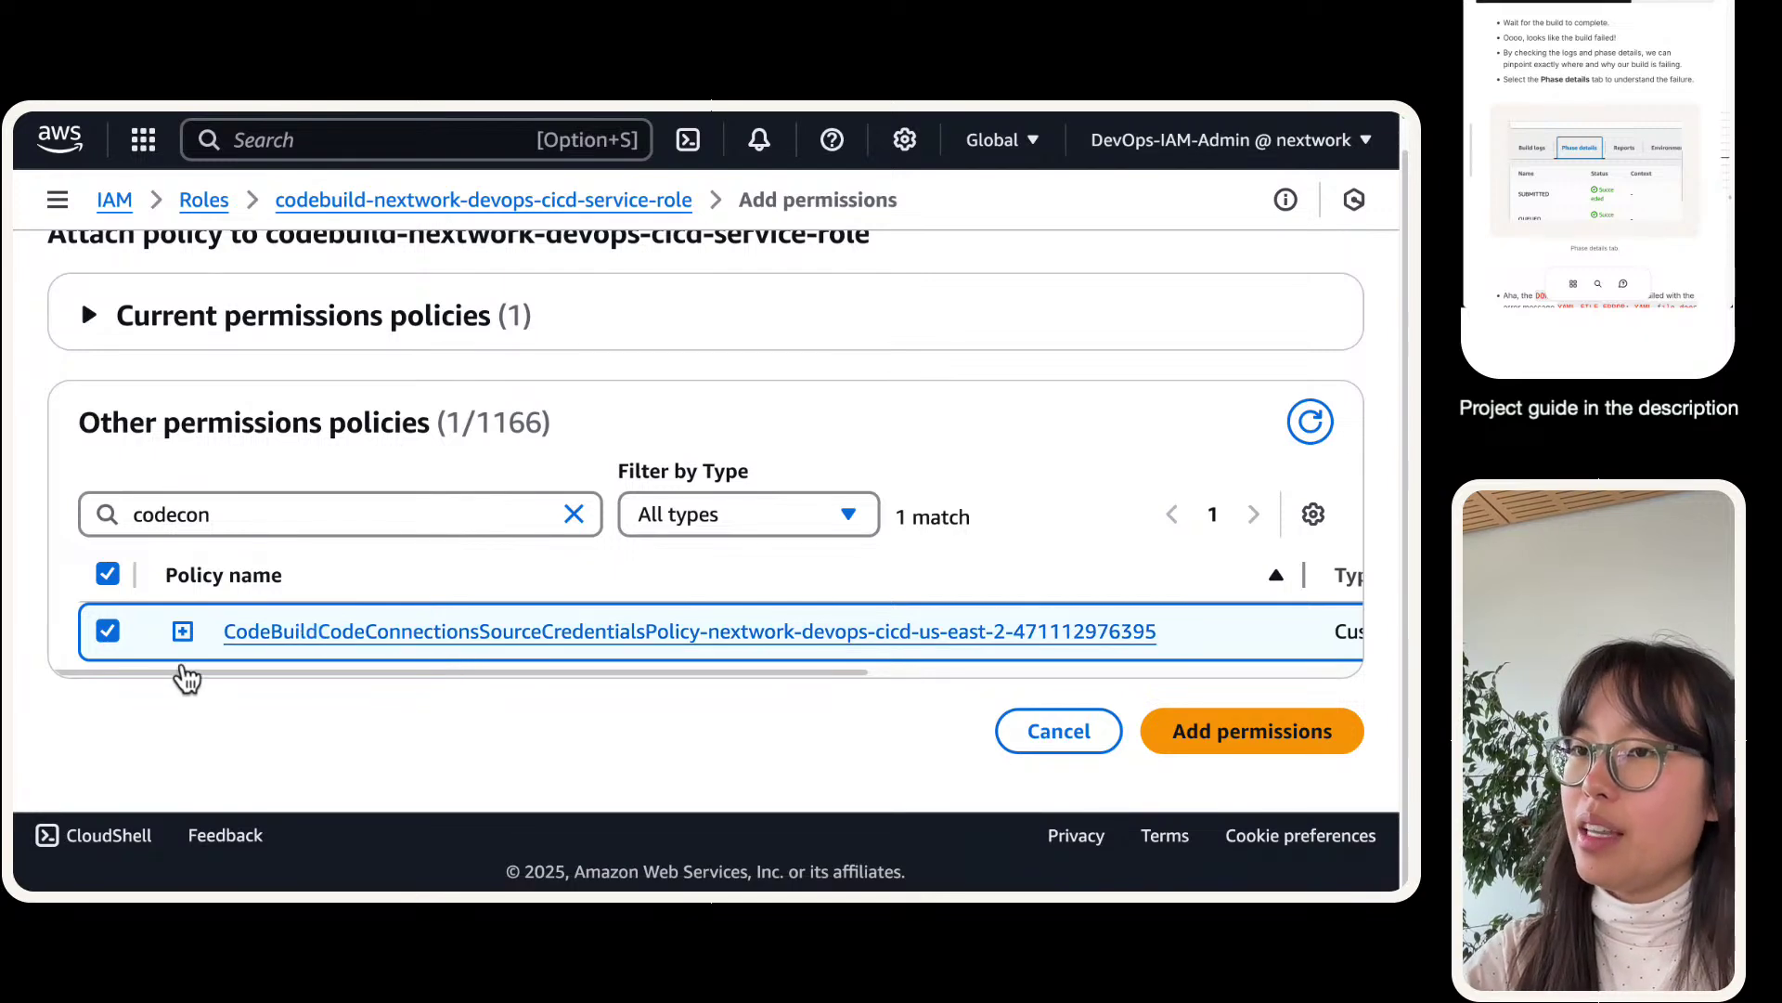
left_click(183, 634)
scroll(270, 464, "down", 1)
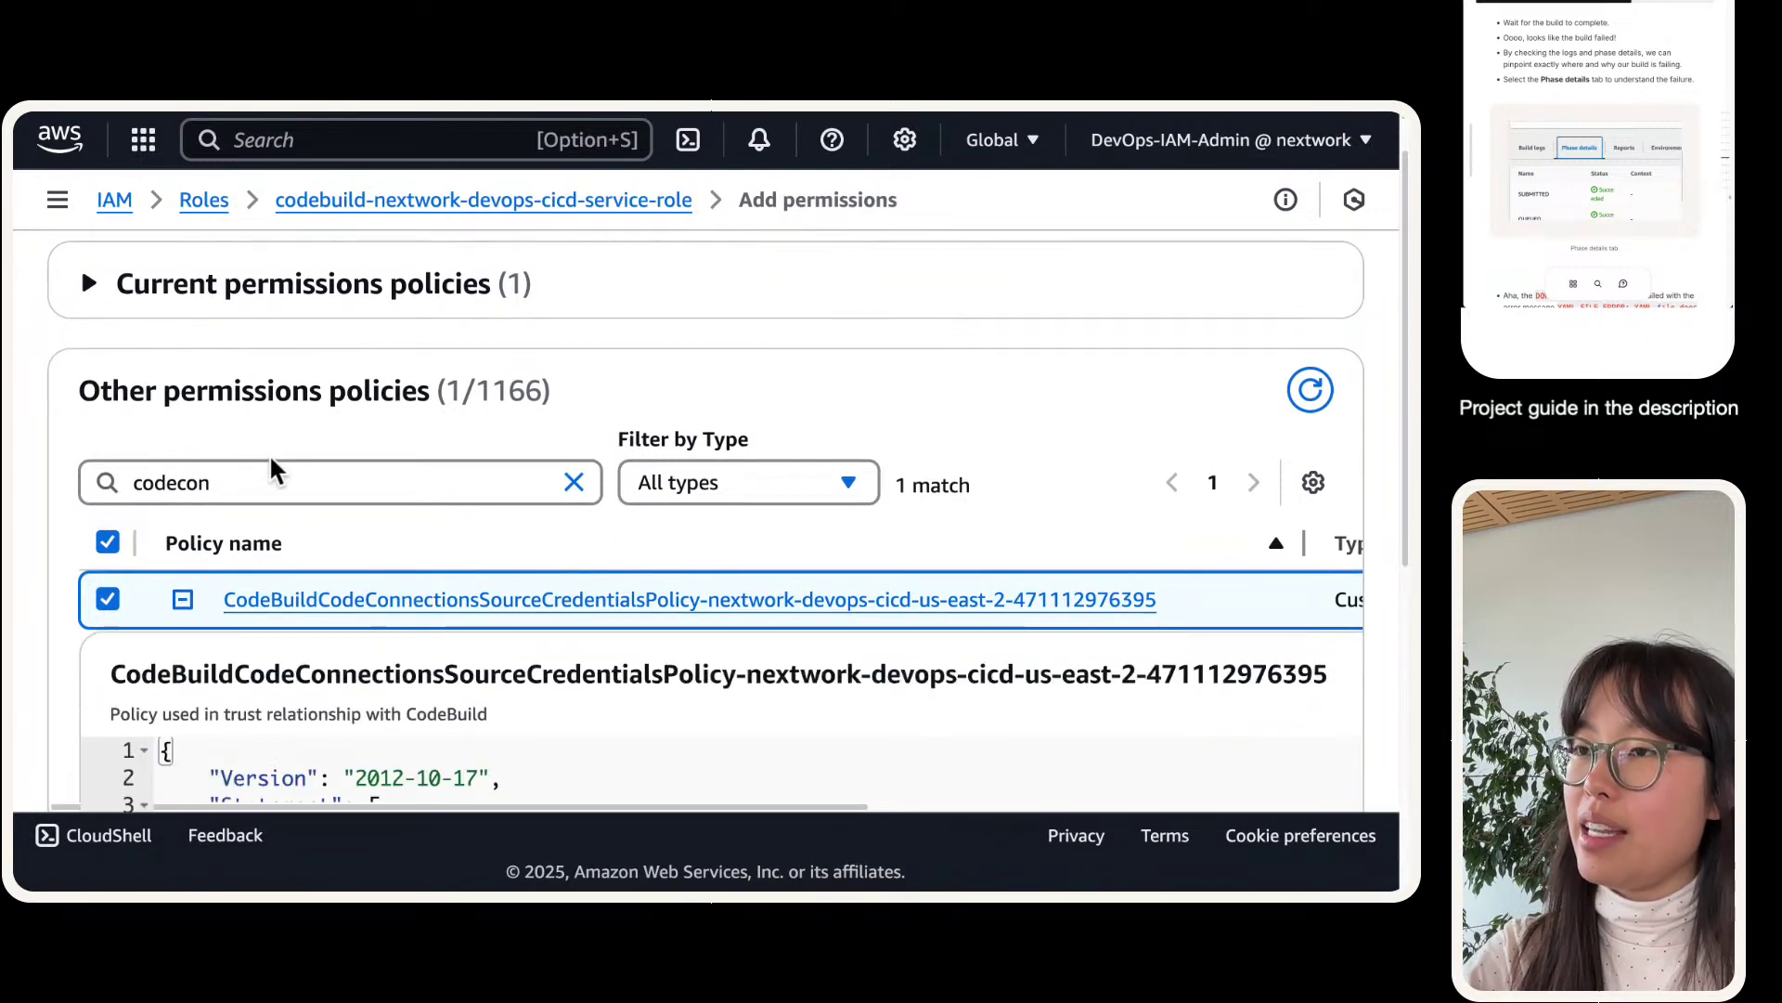
scroll(271, 451, "down", 5)
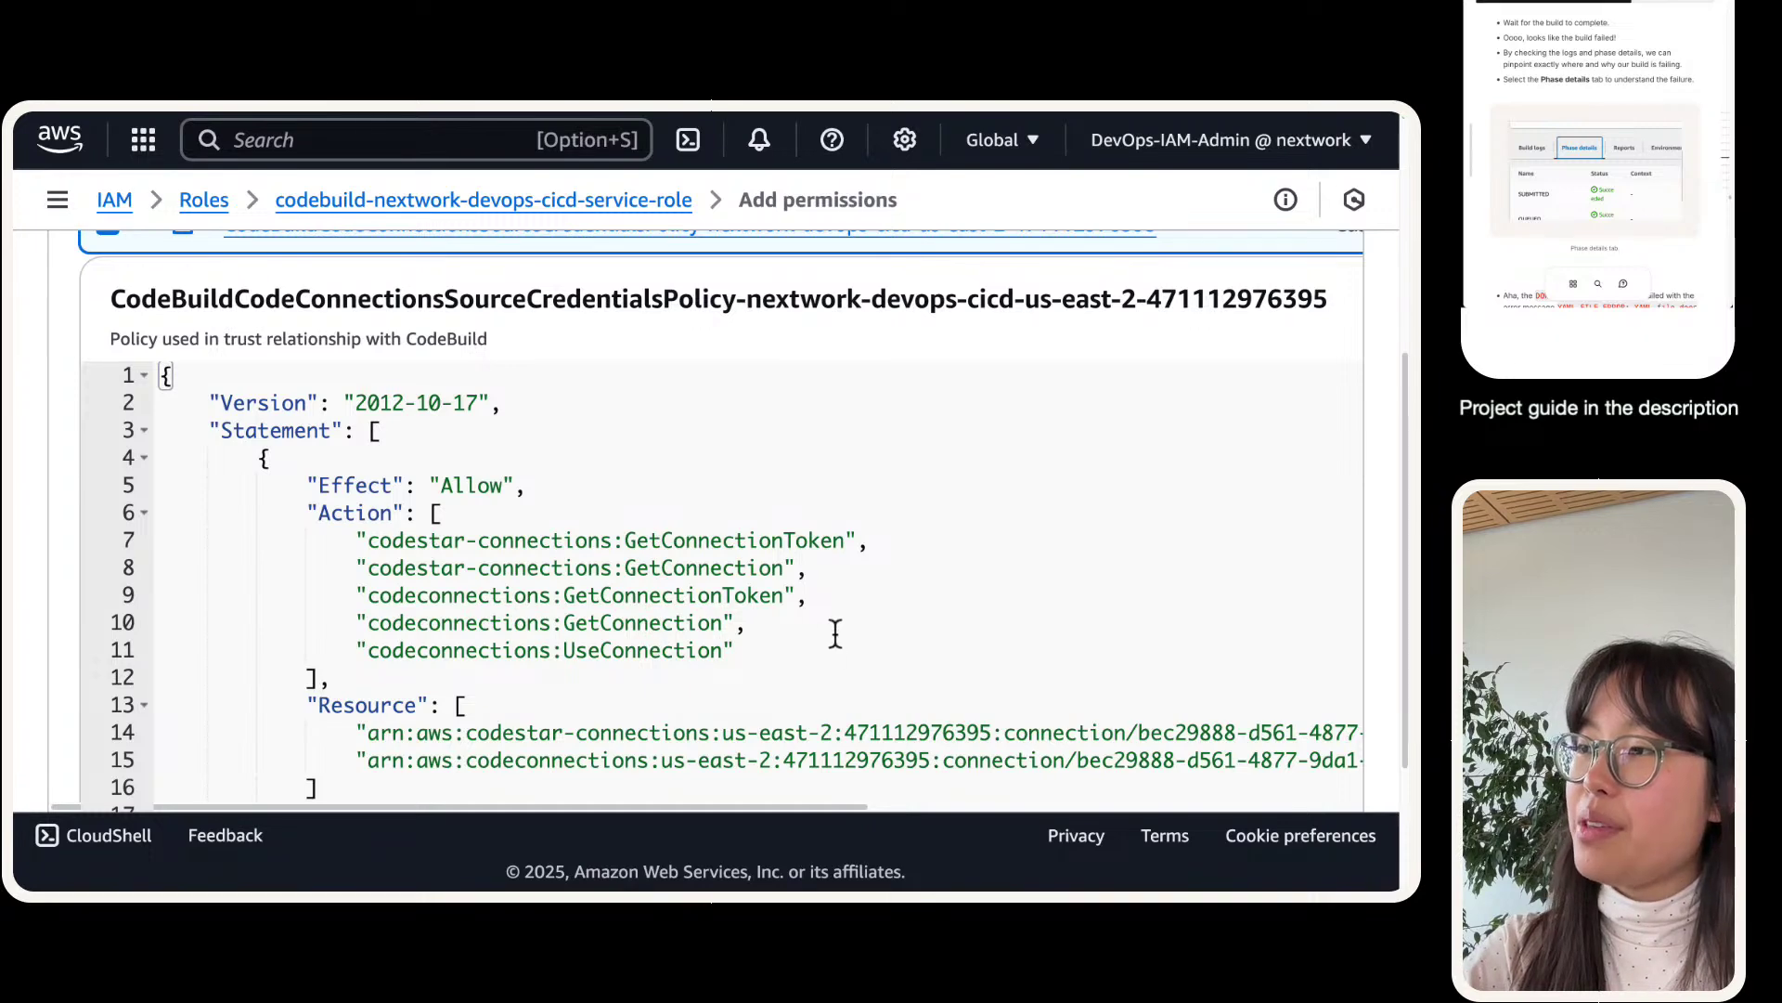
left_click_drag(835, 634, 159, 537)
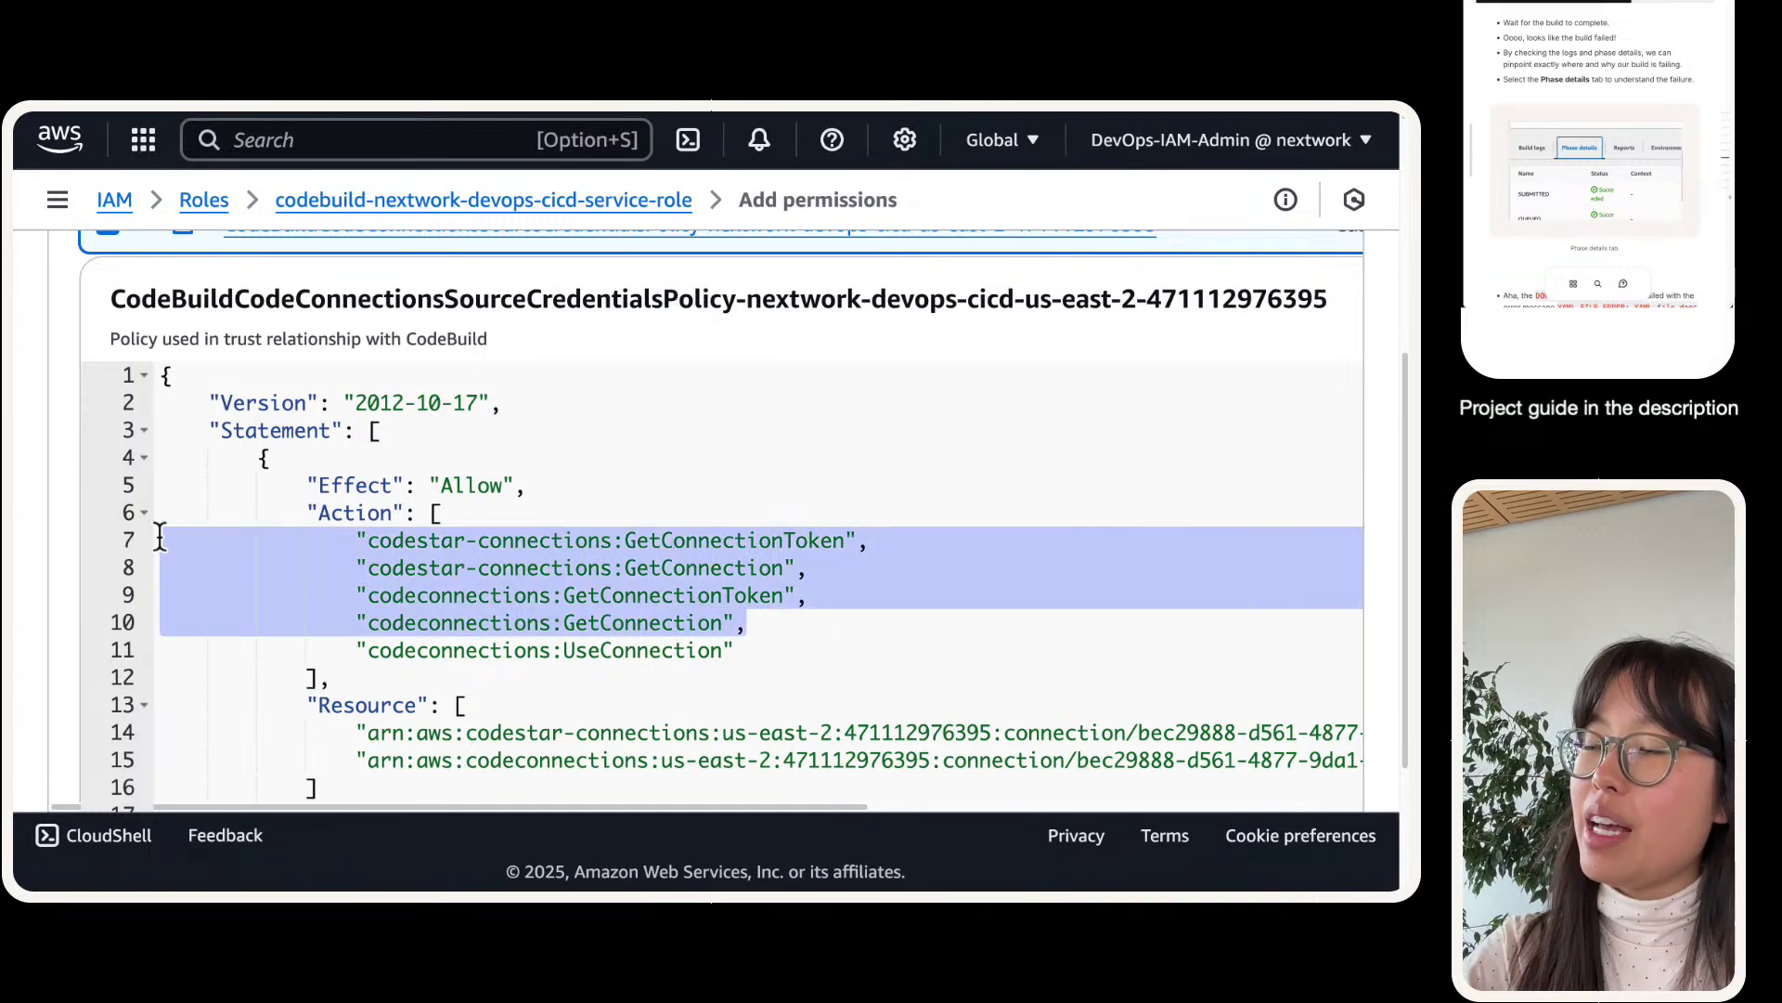
double_click(746, 539)
scroll(647, 564, "up", 1)
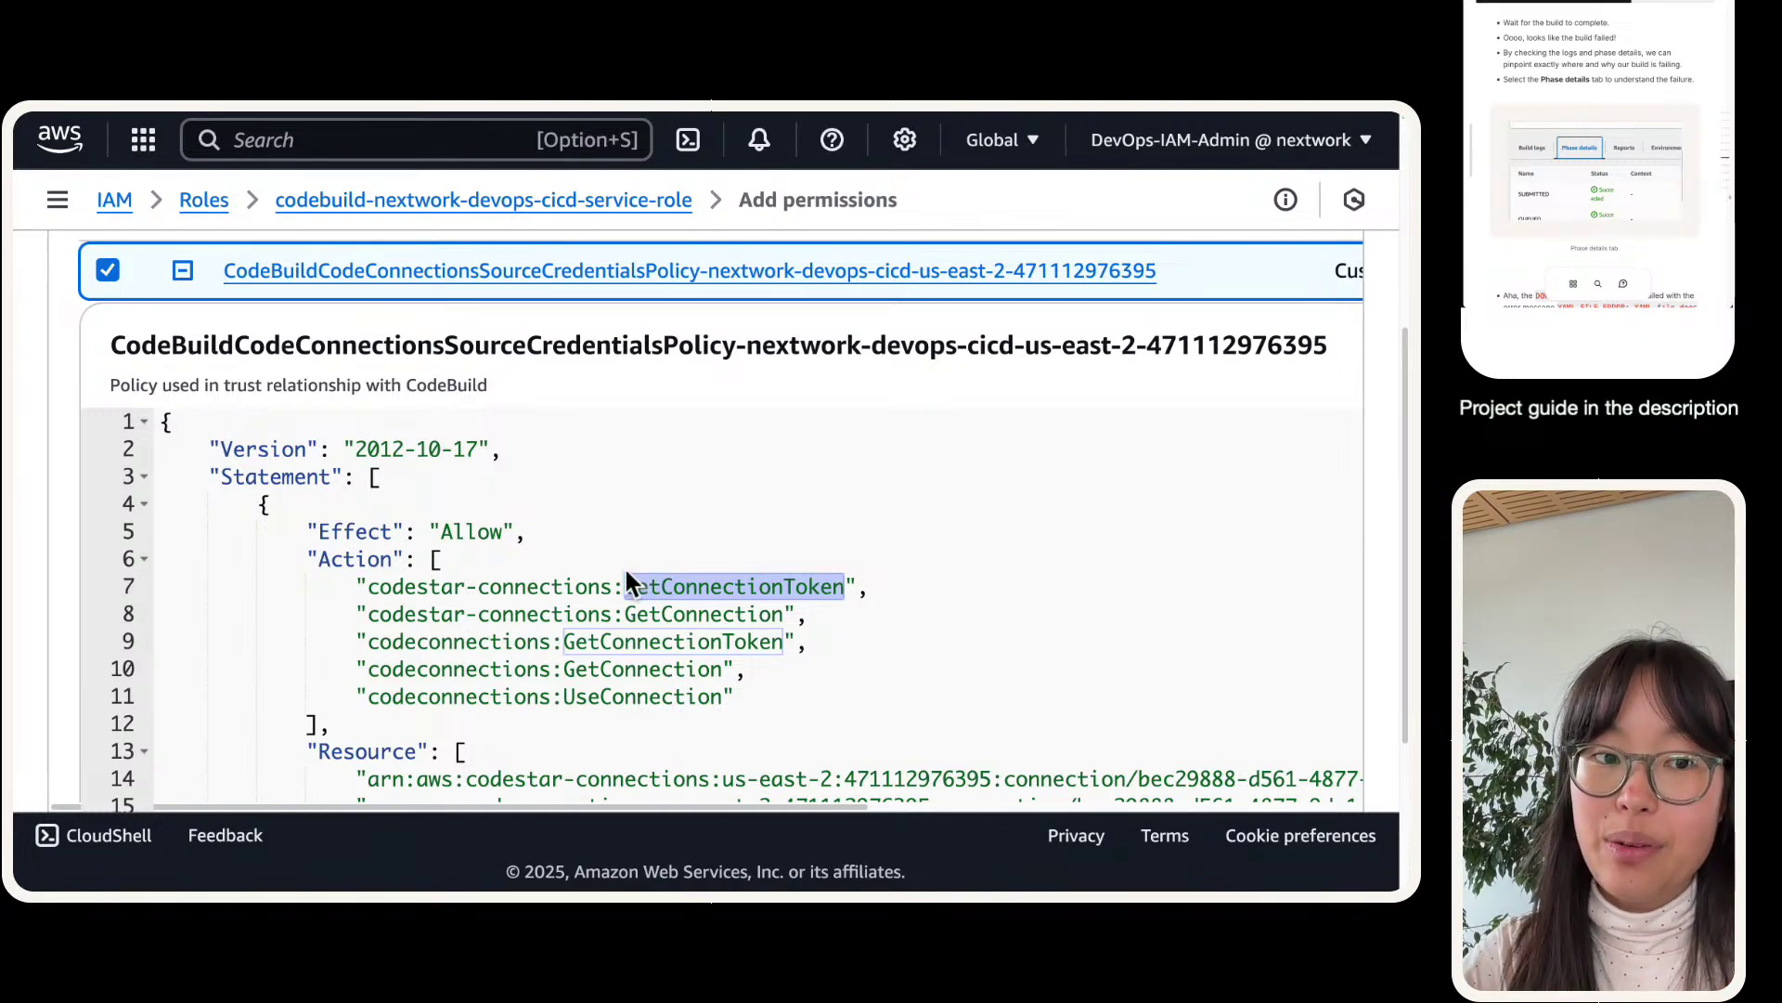
scroll(568, 572, "up", 1)
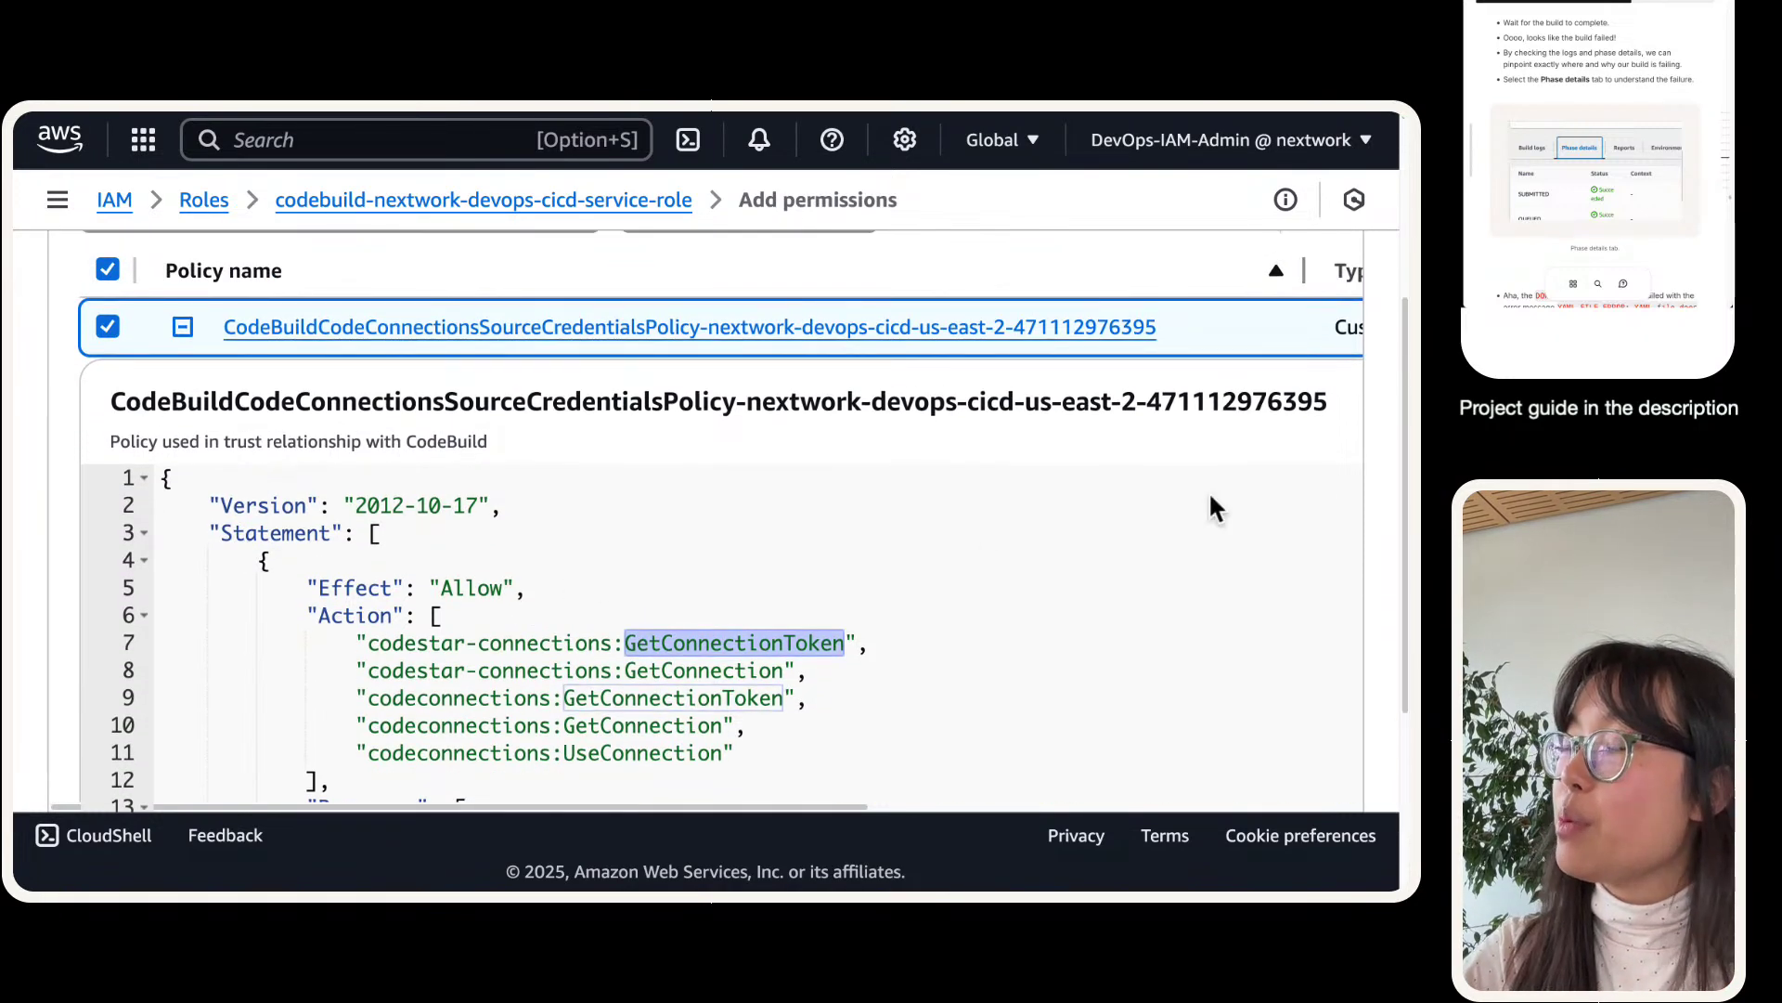
scroll(772, 509, "down", 6)
- Attach the CodeConnections policy, expand its JSON, and select the line-14 connection ARN
left_click(1352, 727)
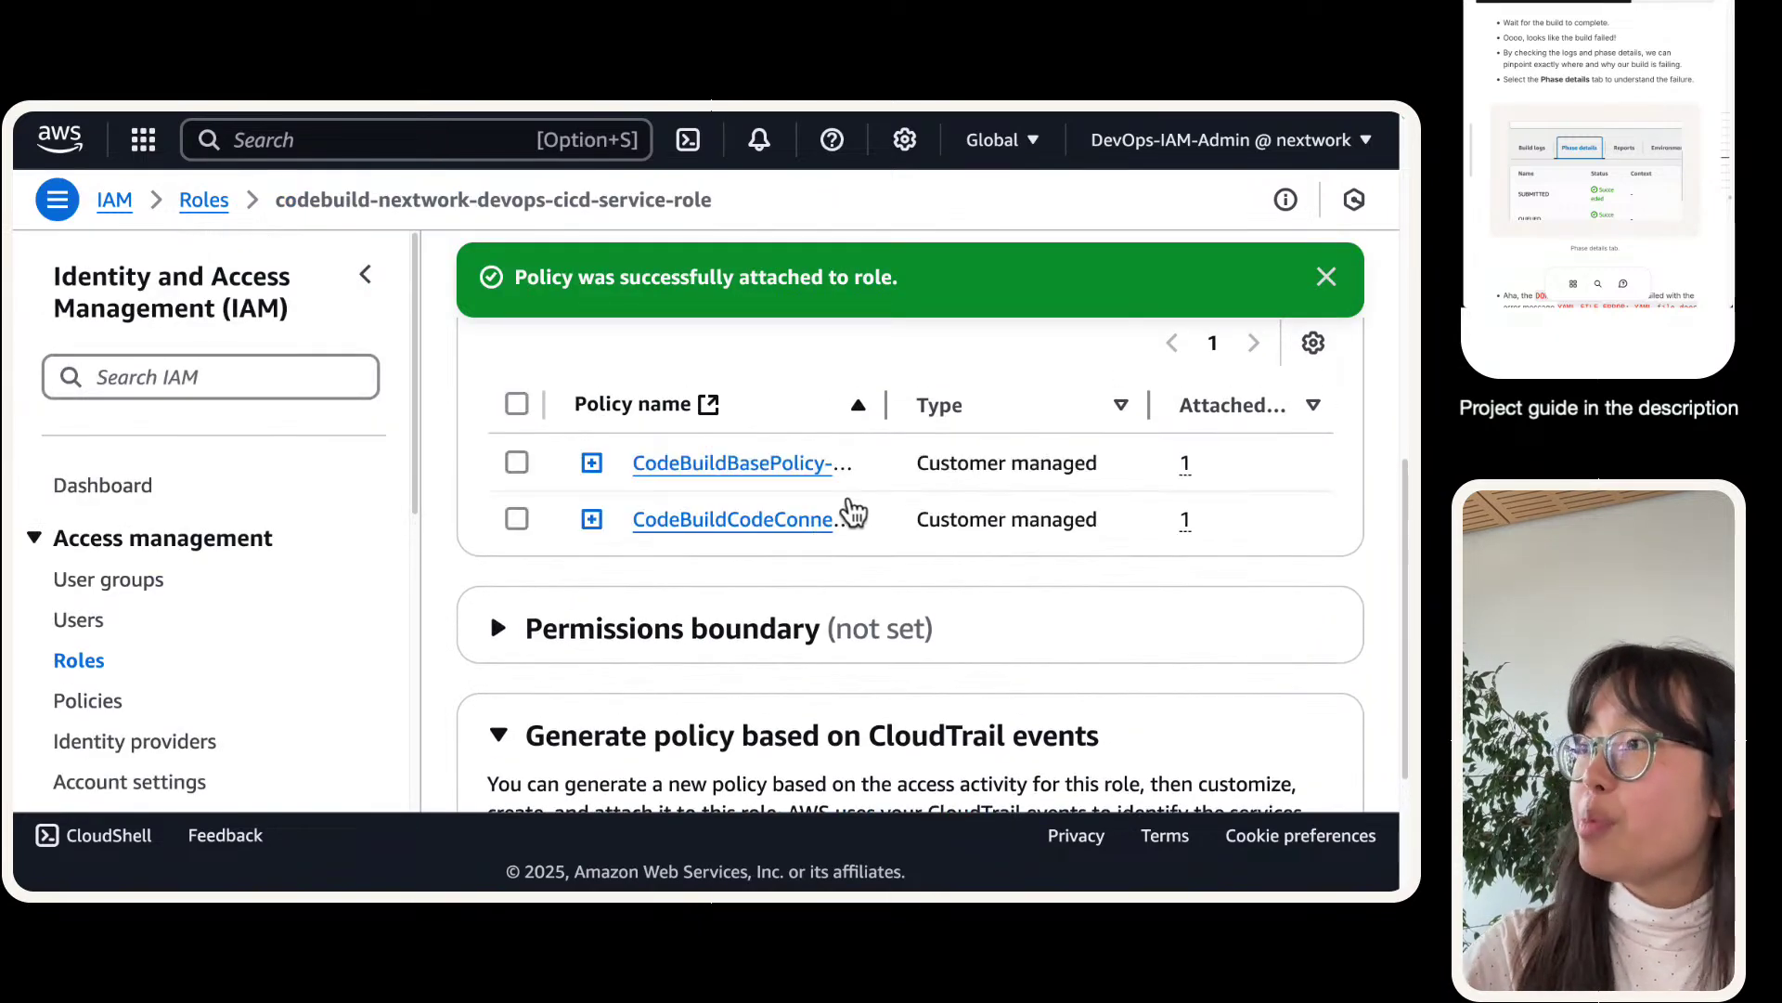
left_click_drag(886, 408, 1292, 407)
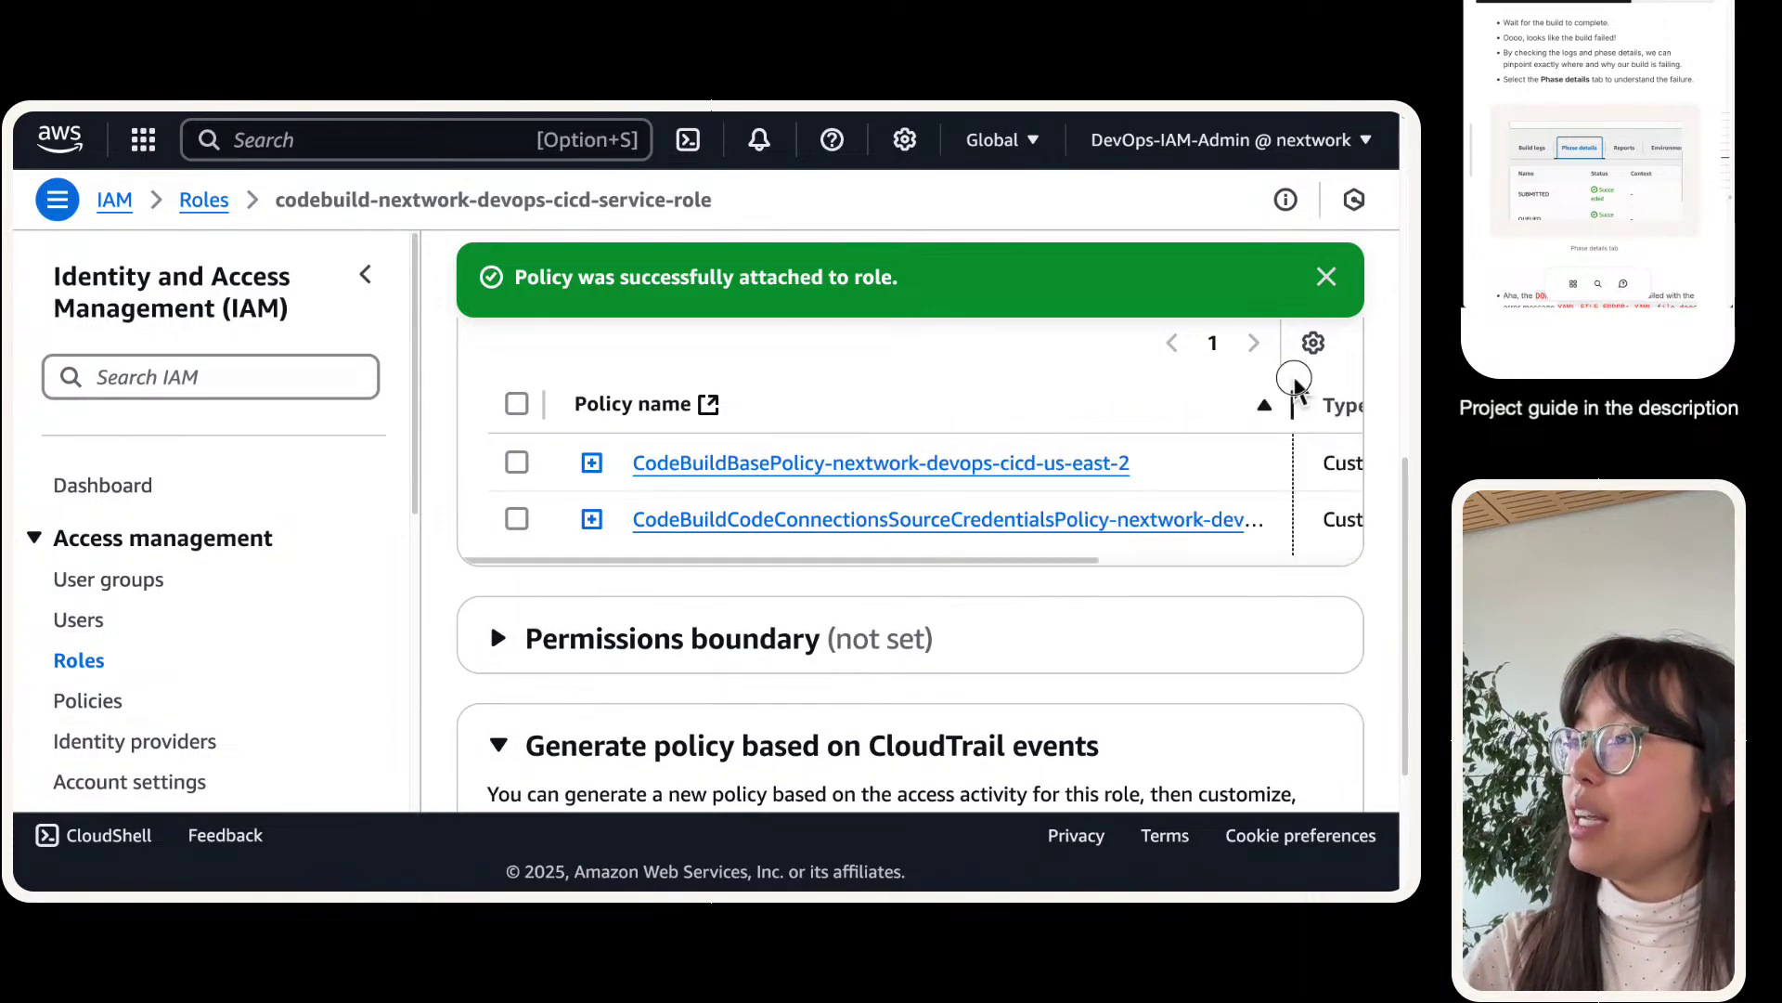
left_click(591, 519)
scroll(575, 527, "down", 4)
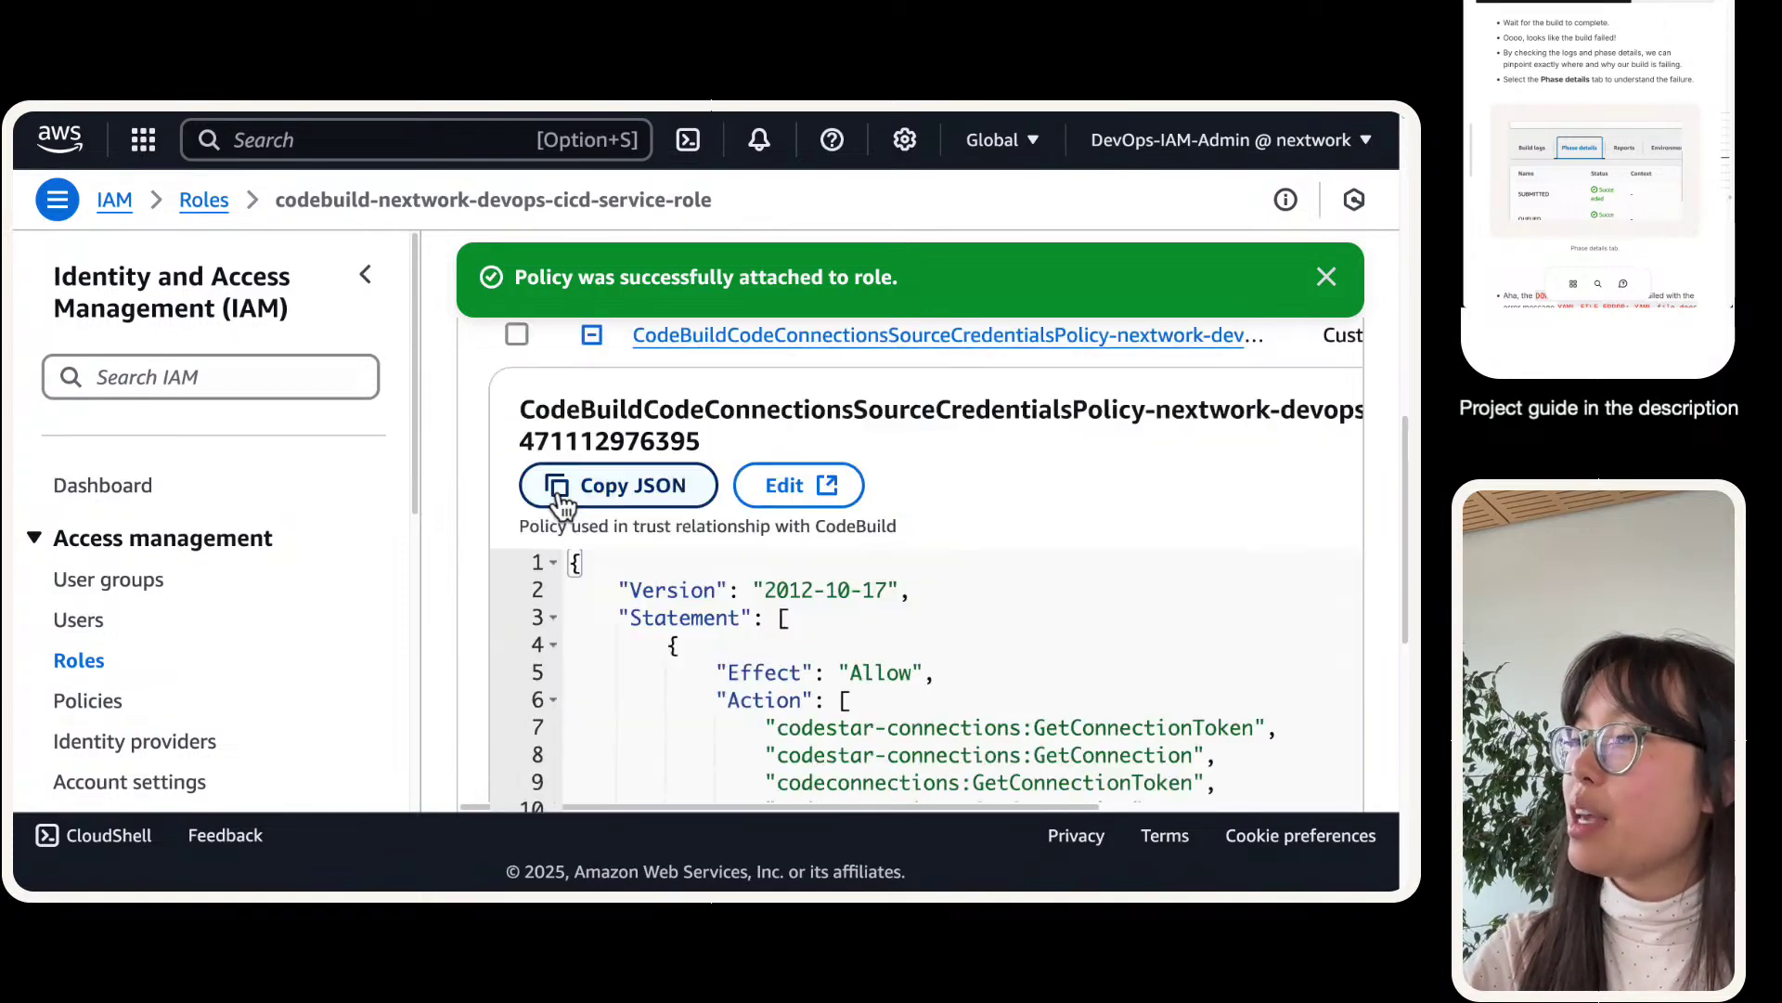
left_click(363, 275)
scroll(446, 269, "down", 3)
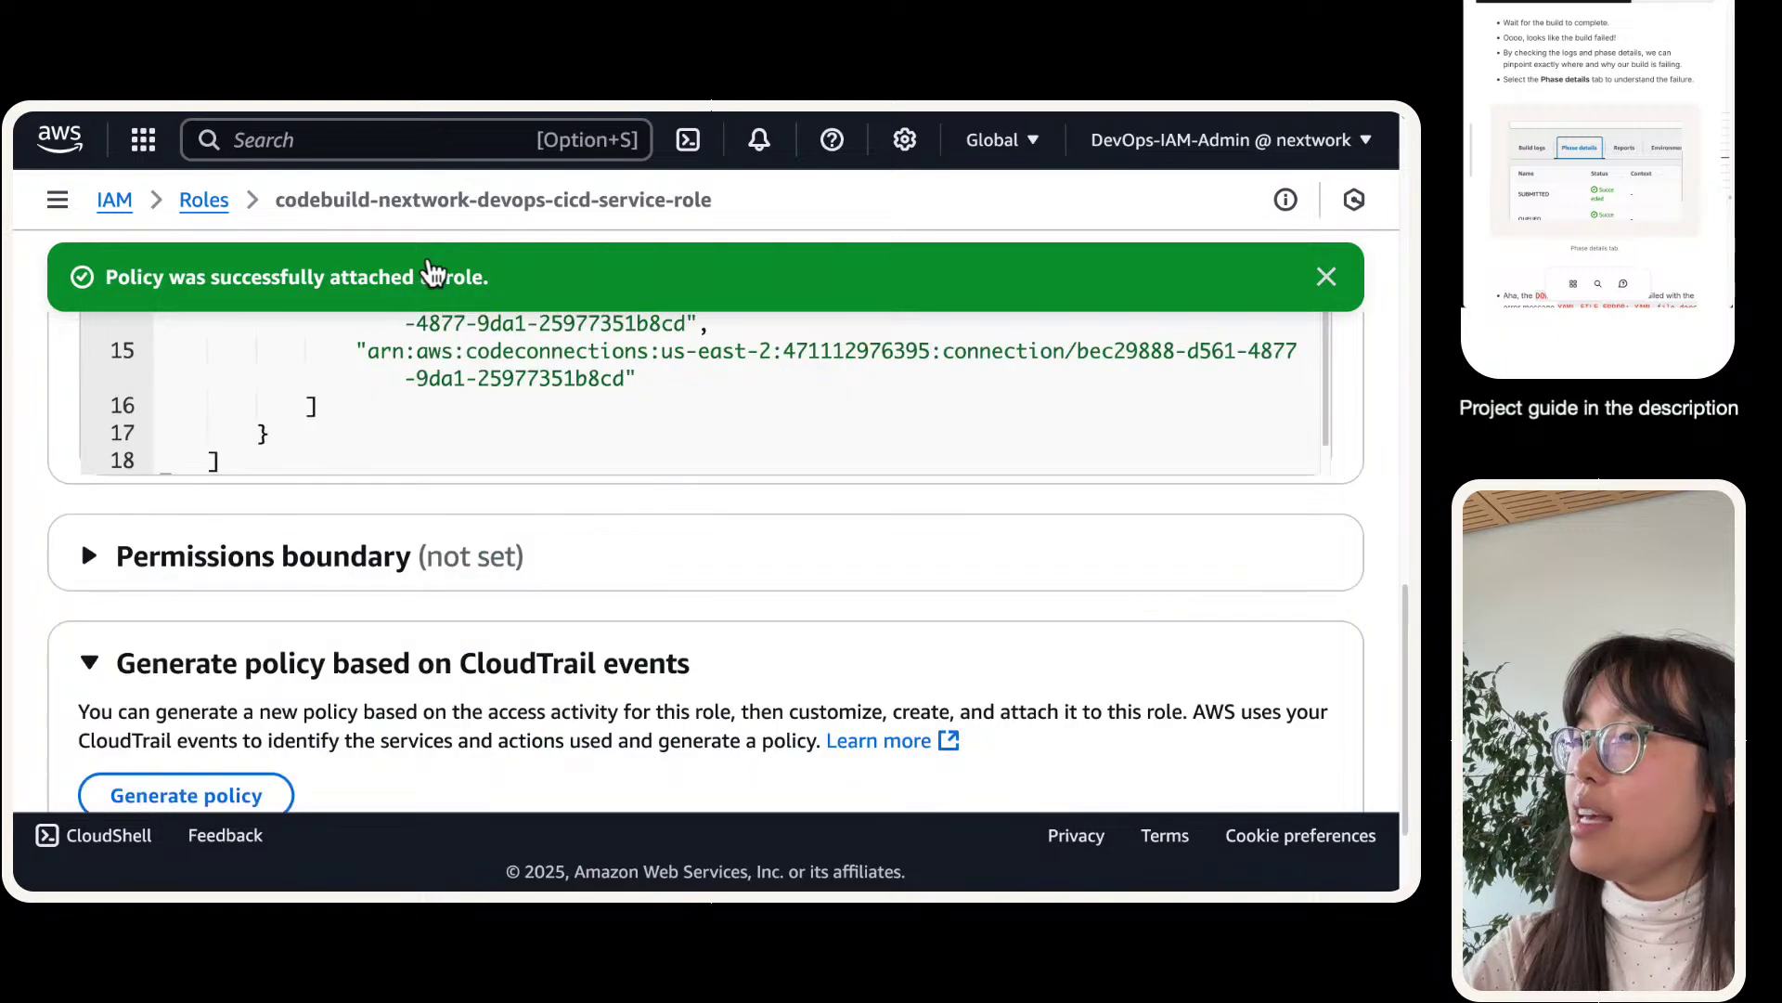
scroll(292, 330, "up", 3)
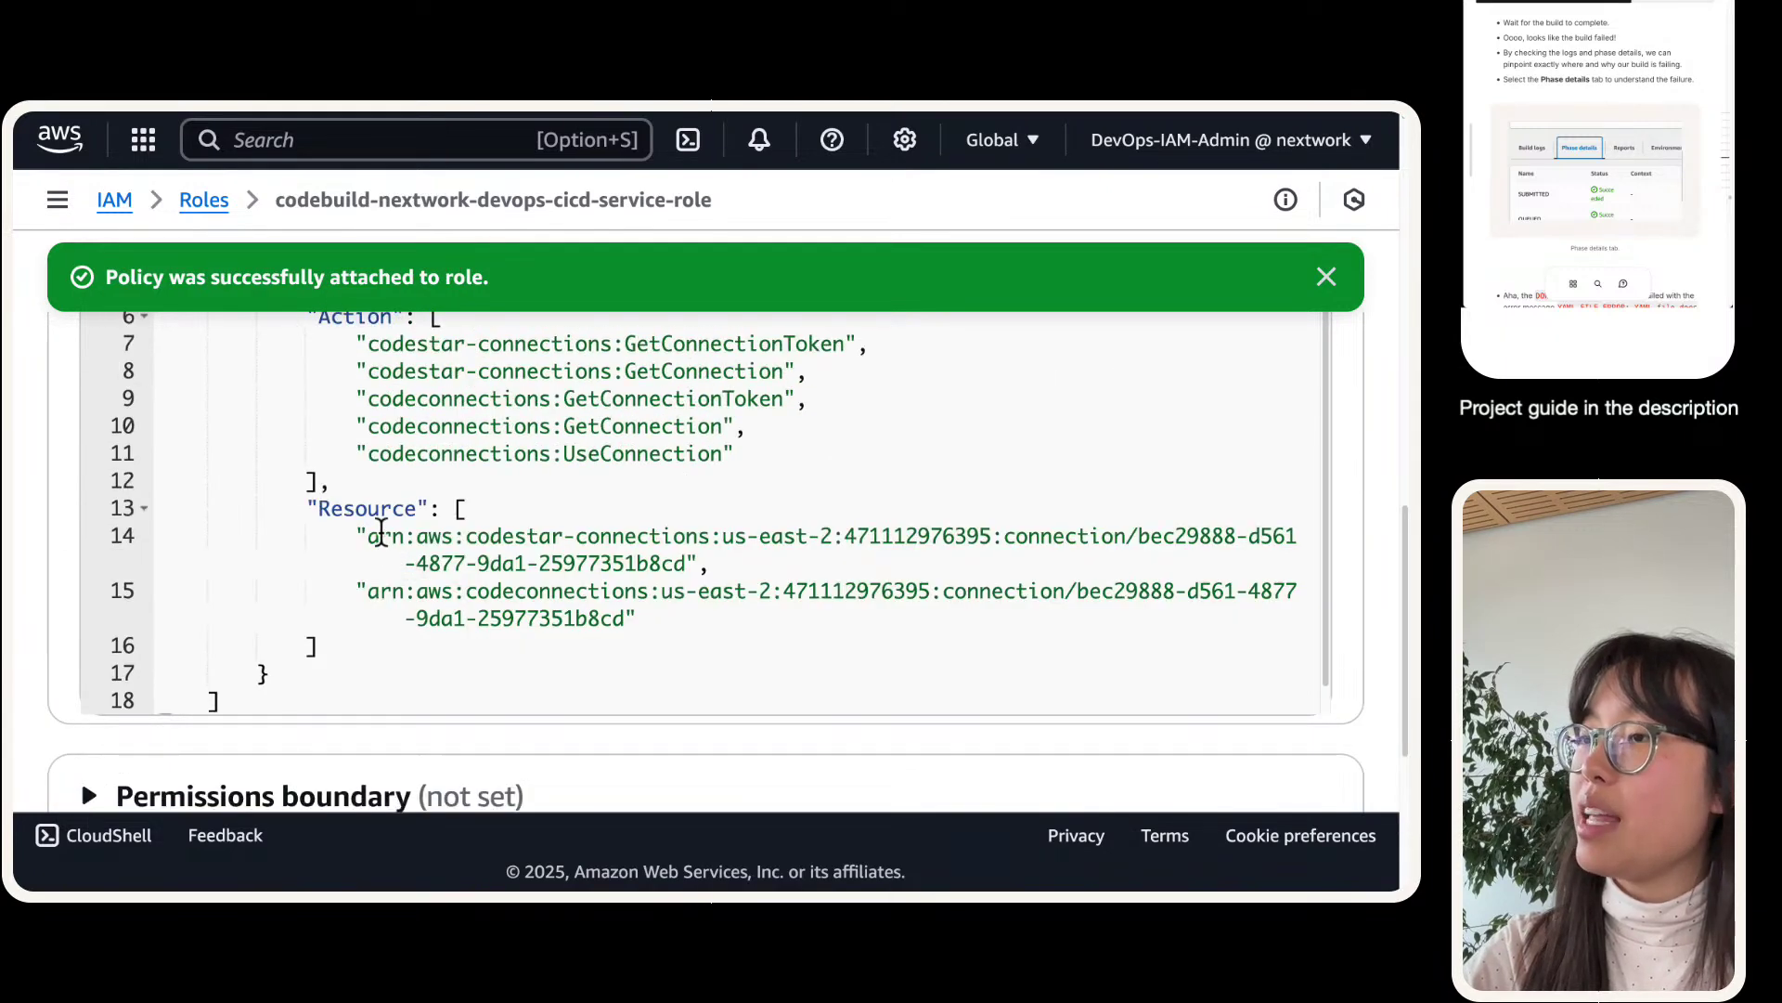
left_click_drag(370, 536, 684, 560)
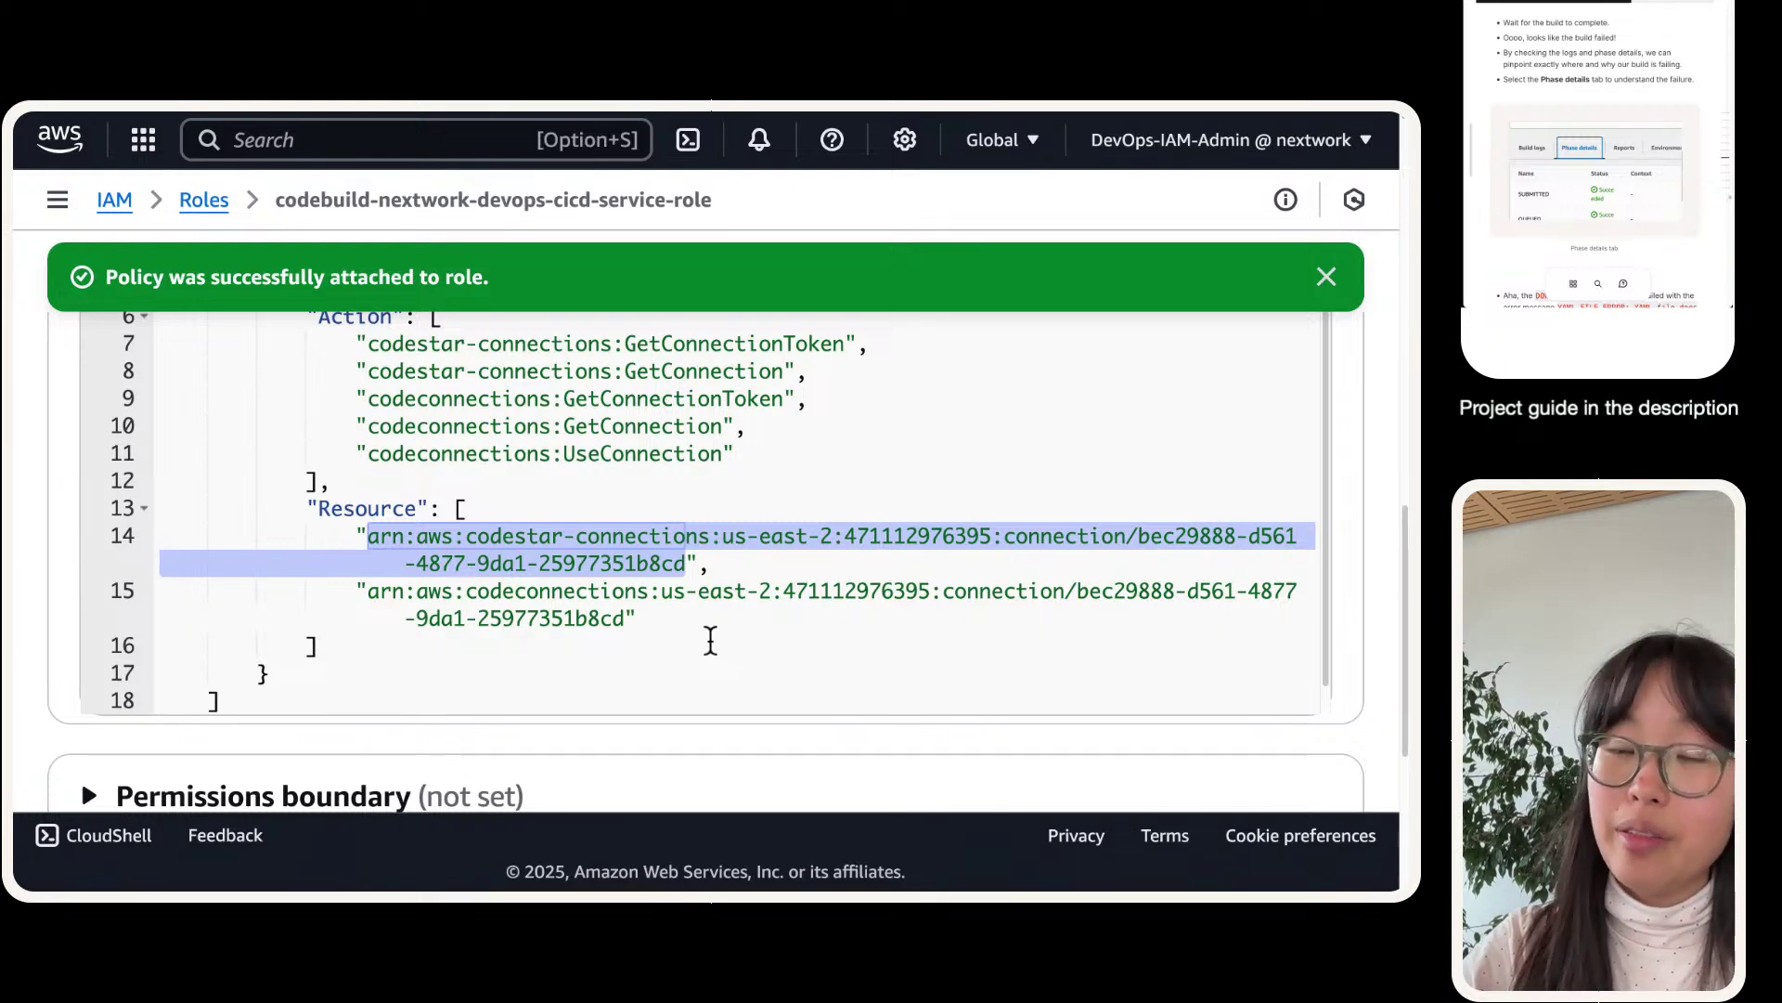
left_click(408, 143)
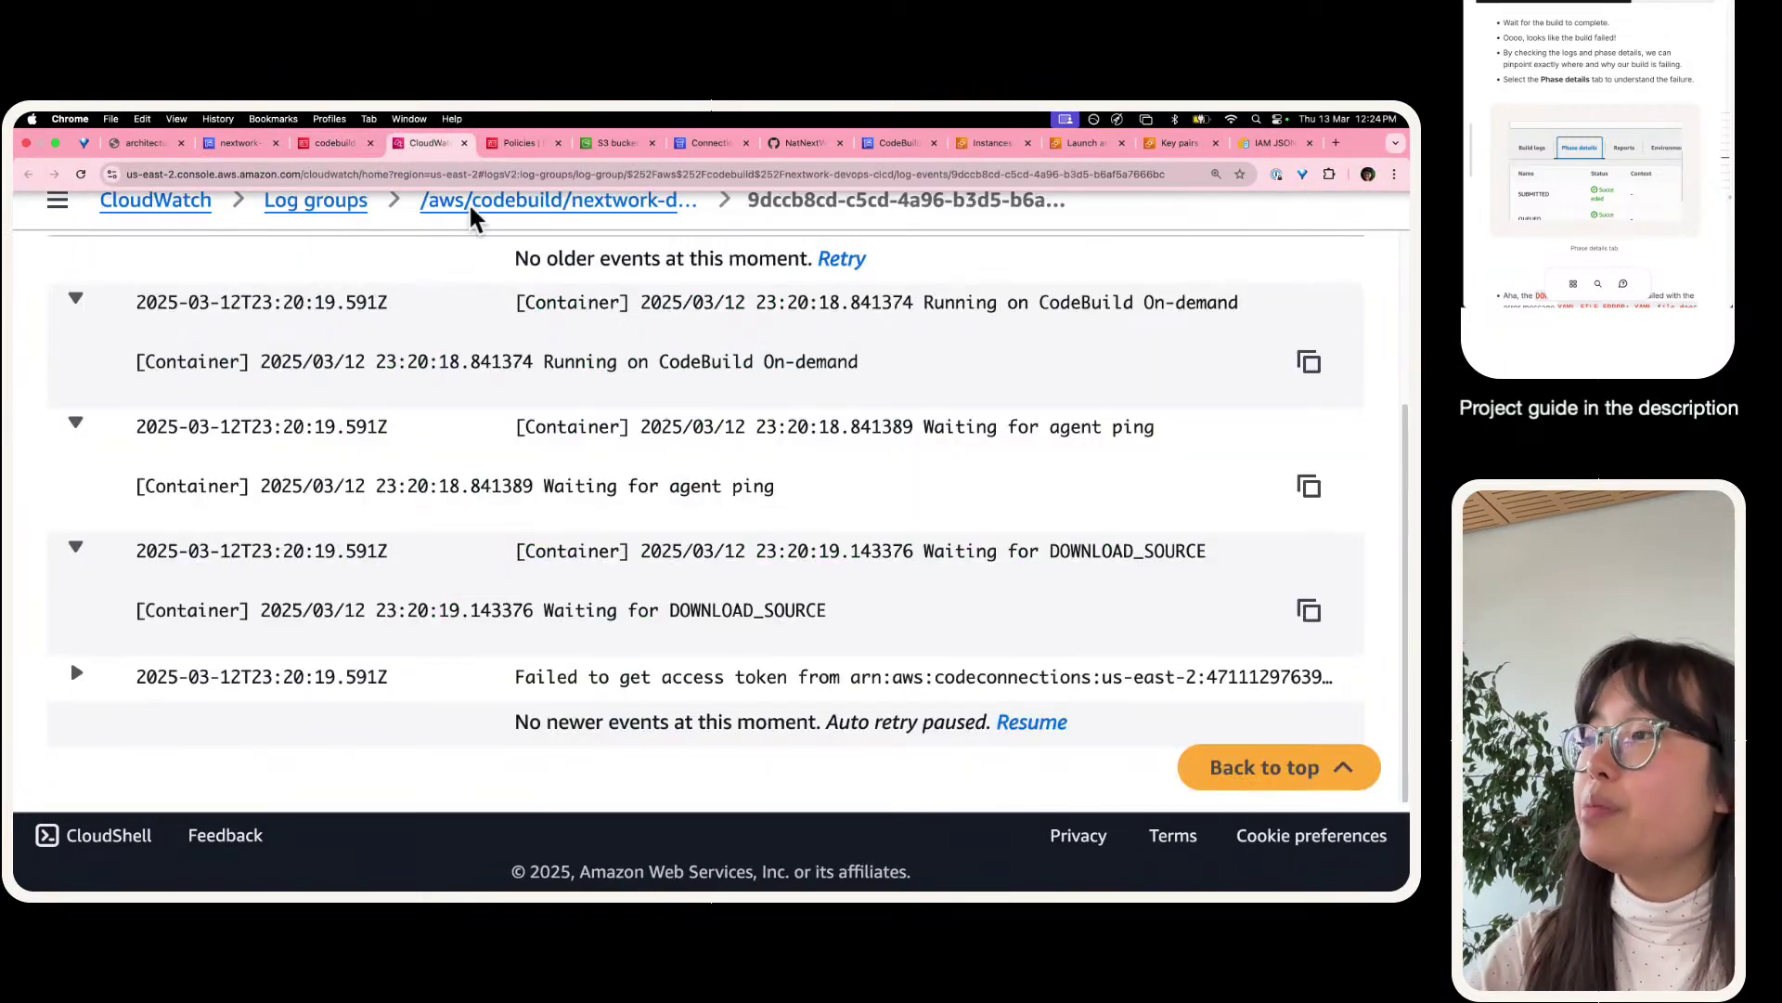
left_click(536, 682)
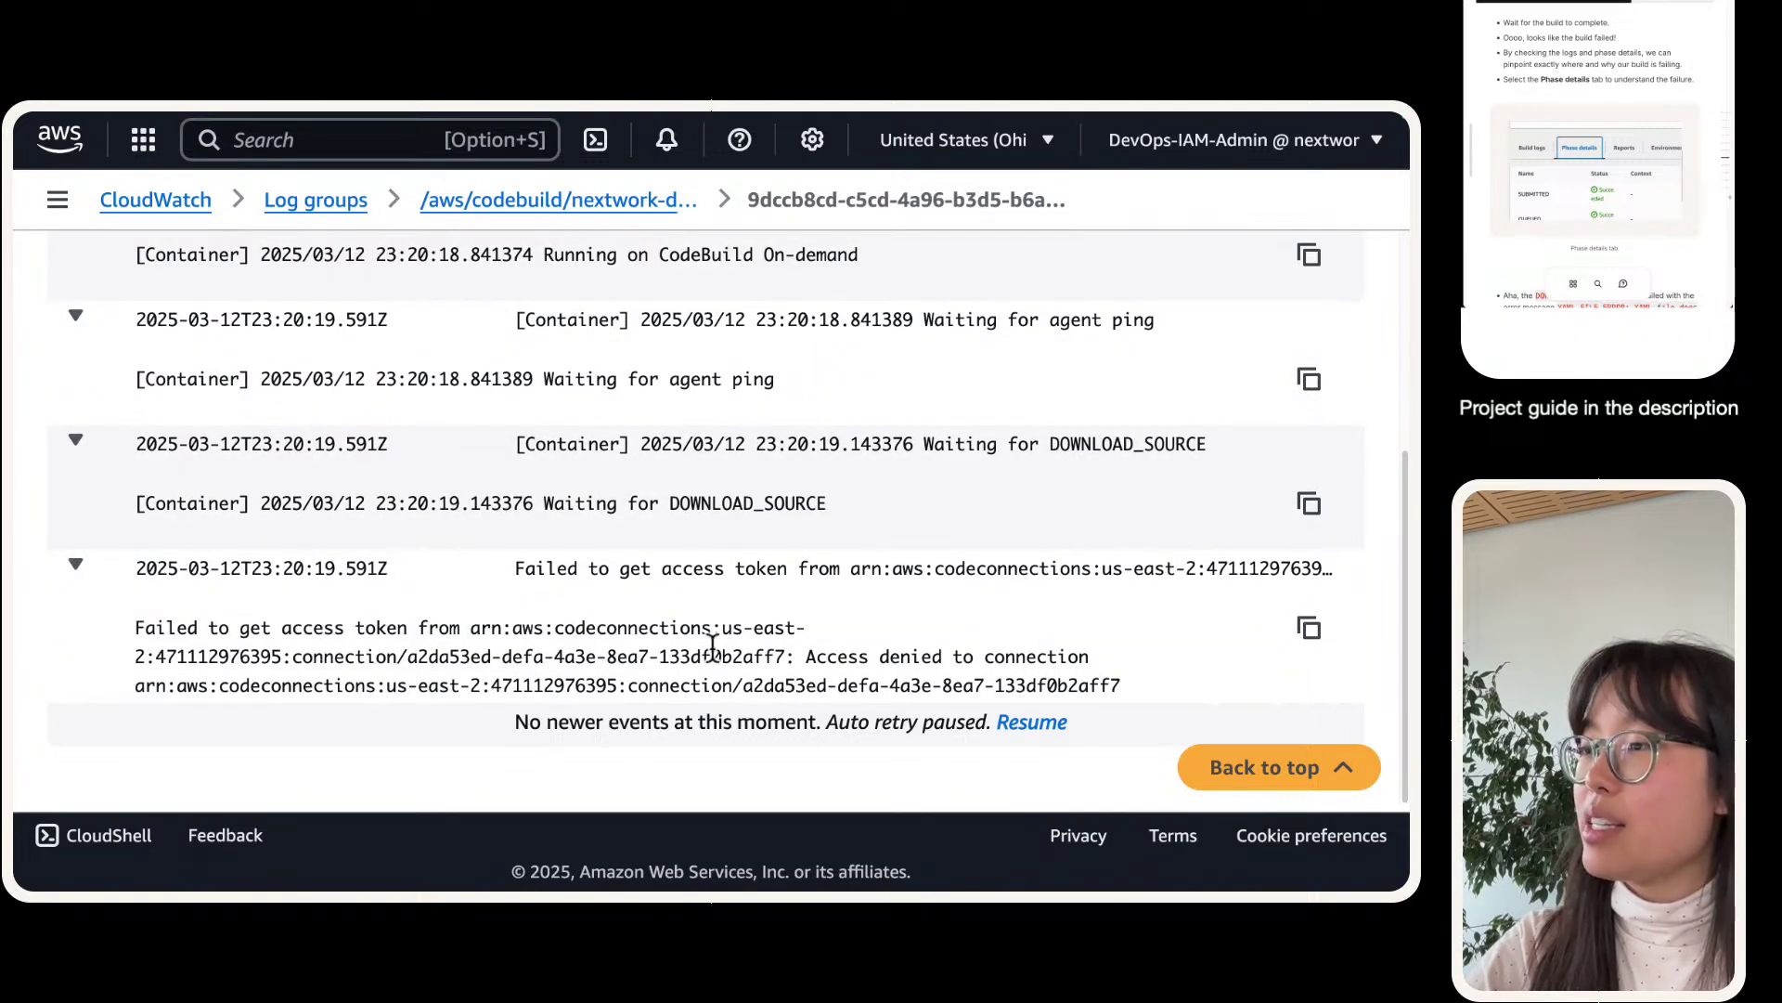
left_click_drag(783, 660, 473, 625)
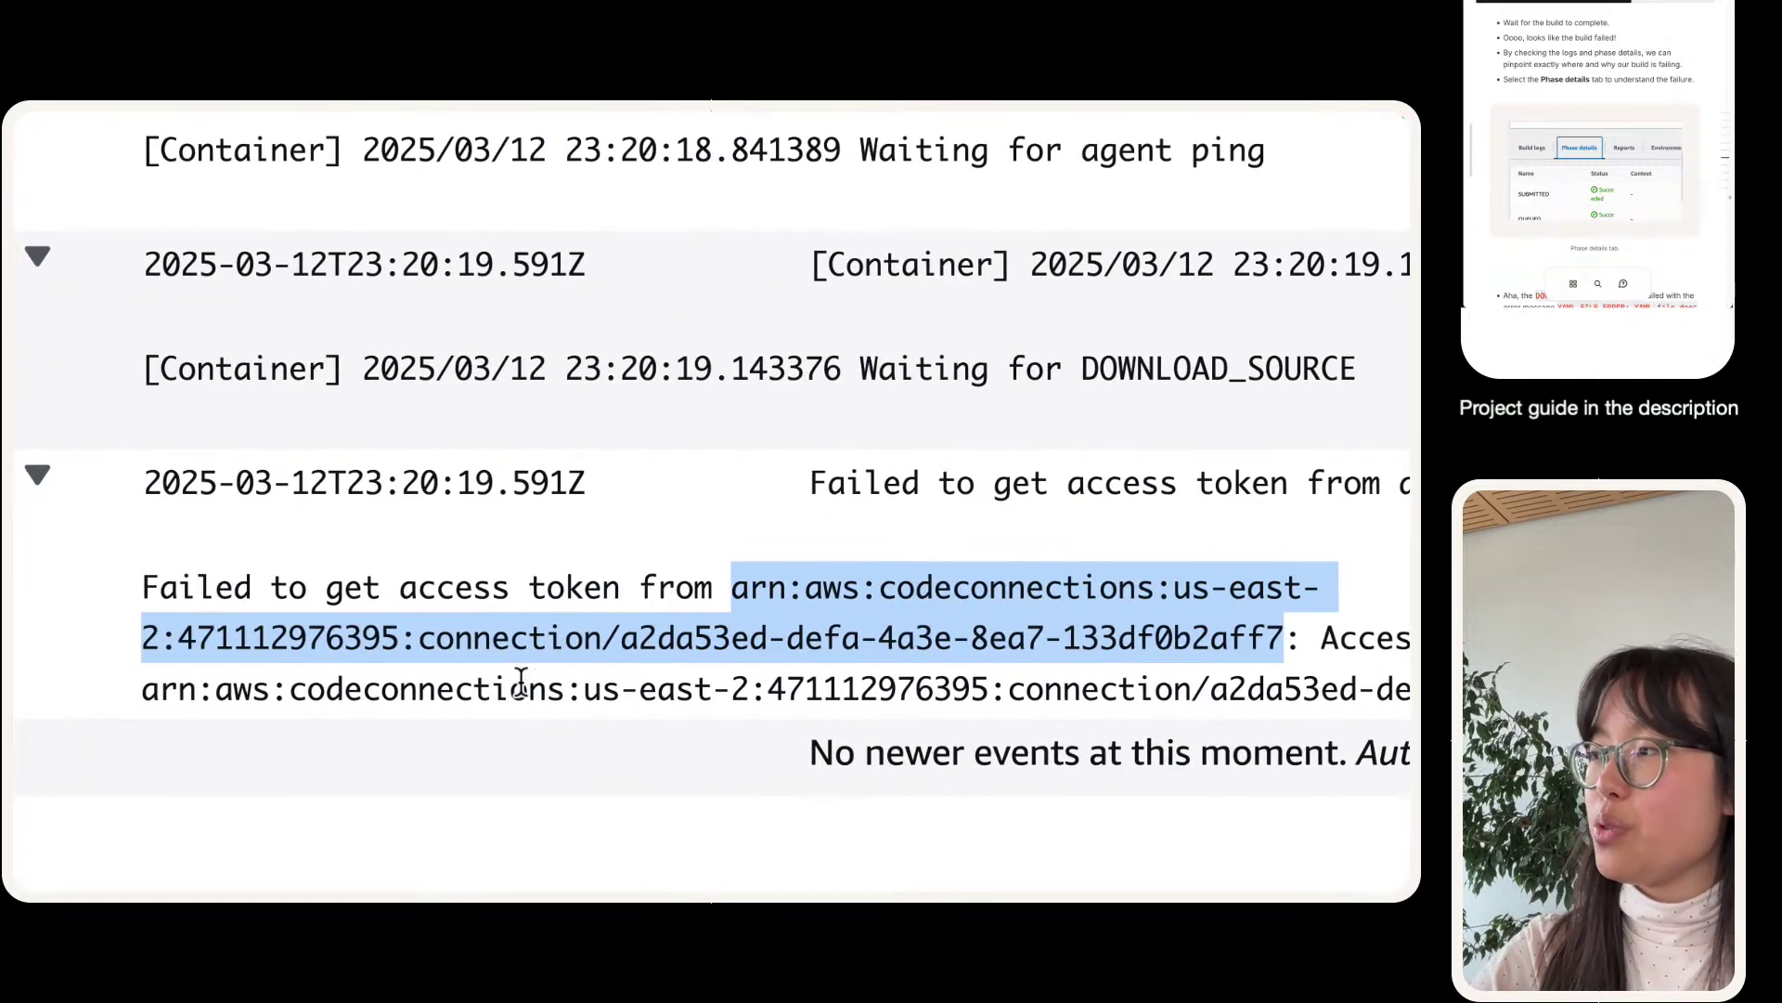
right_click(1246, 591)
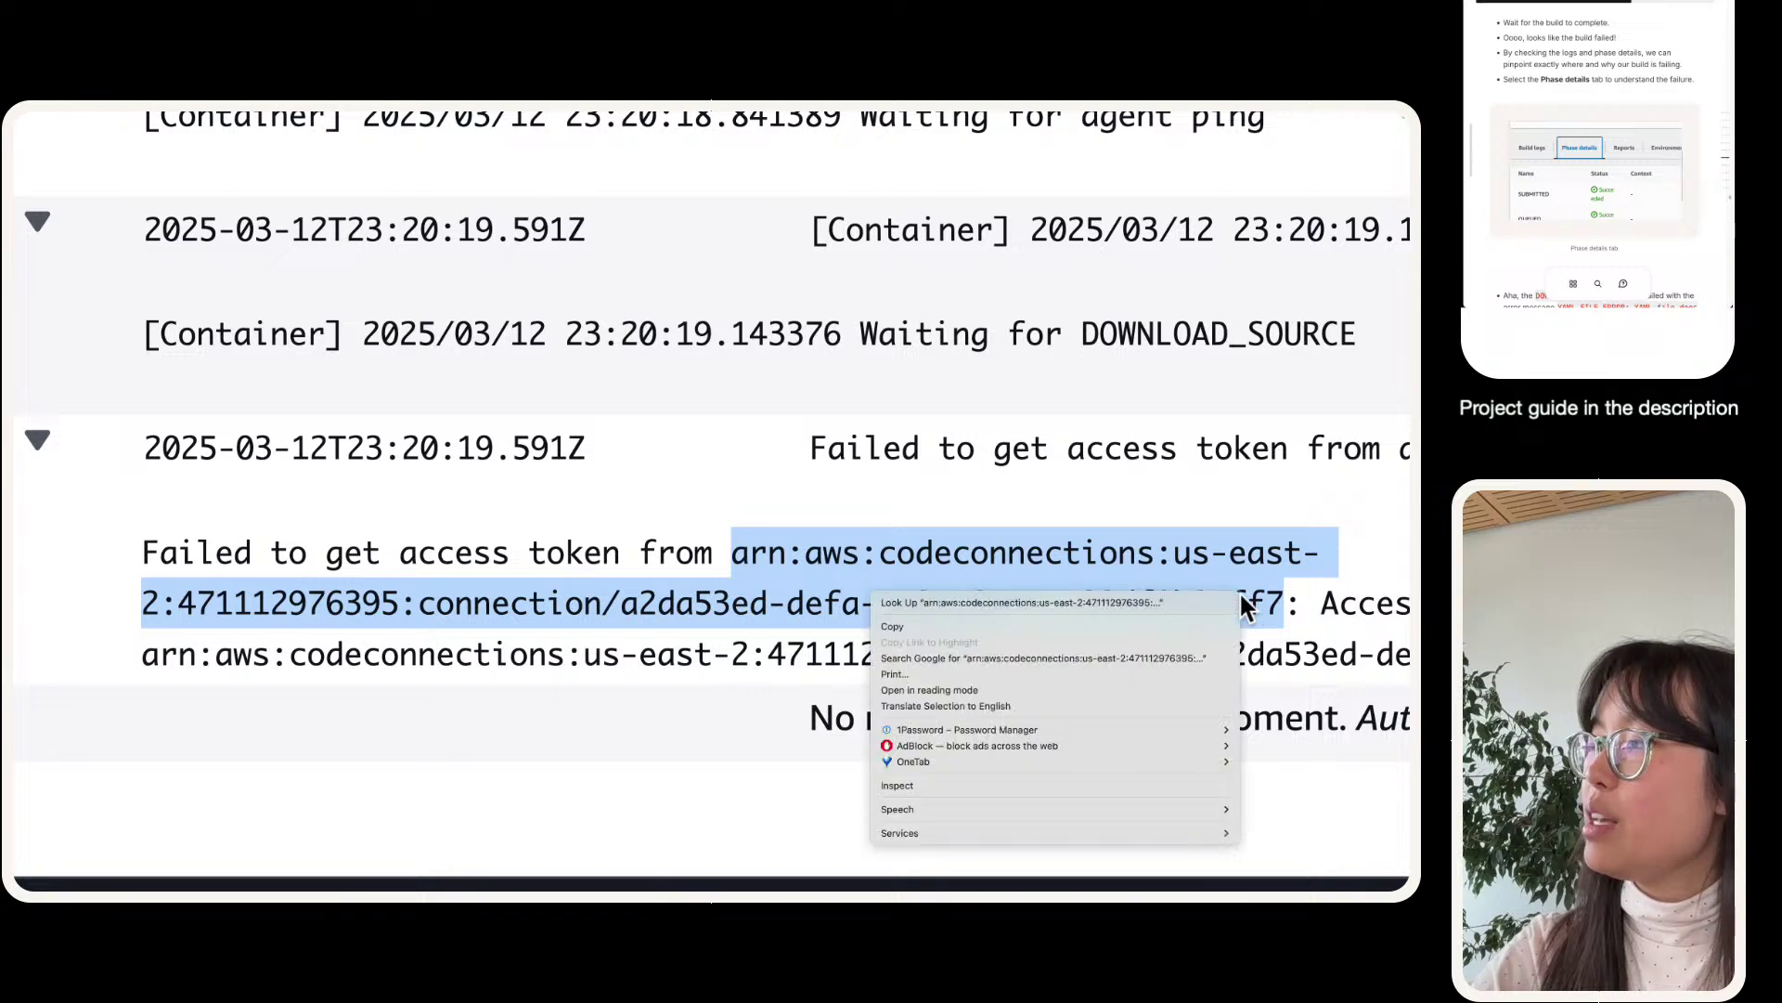
left_click(1050, 628)
mouse_move(480, 108)
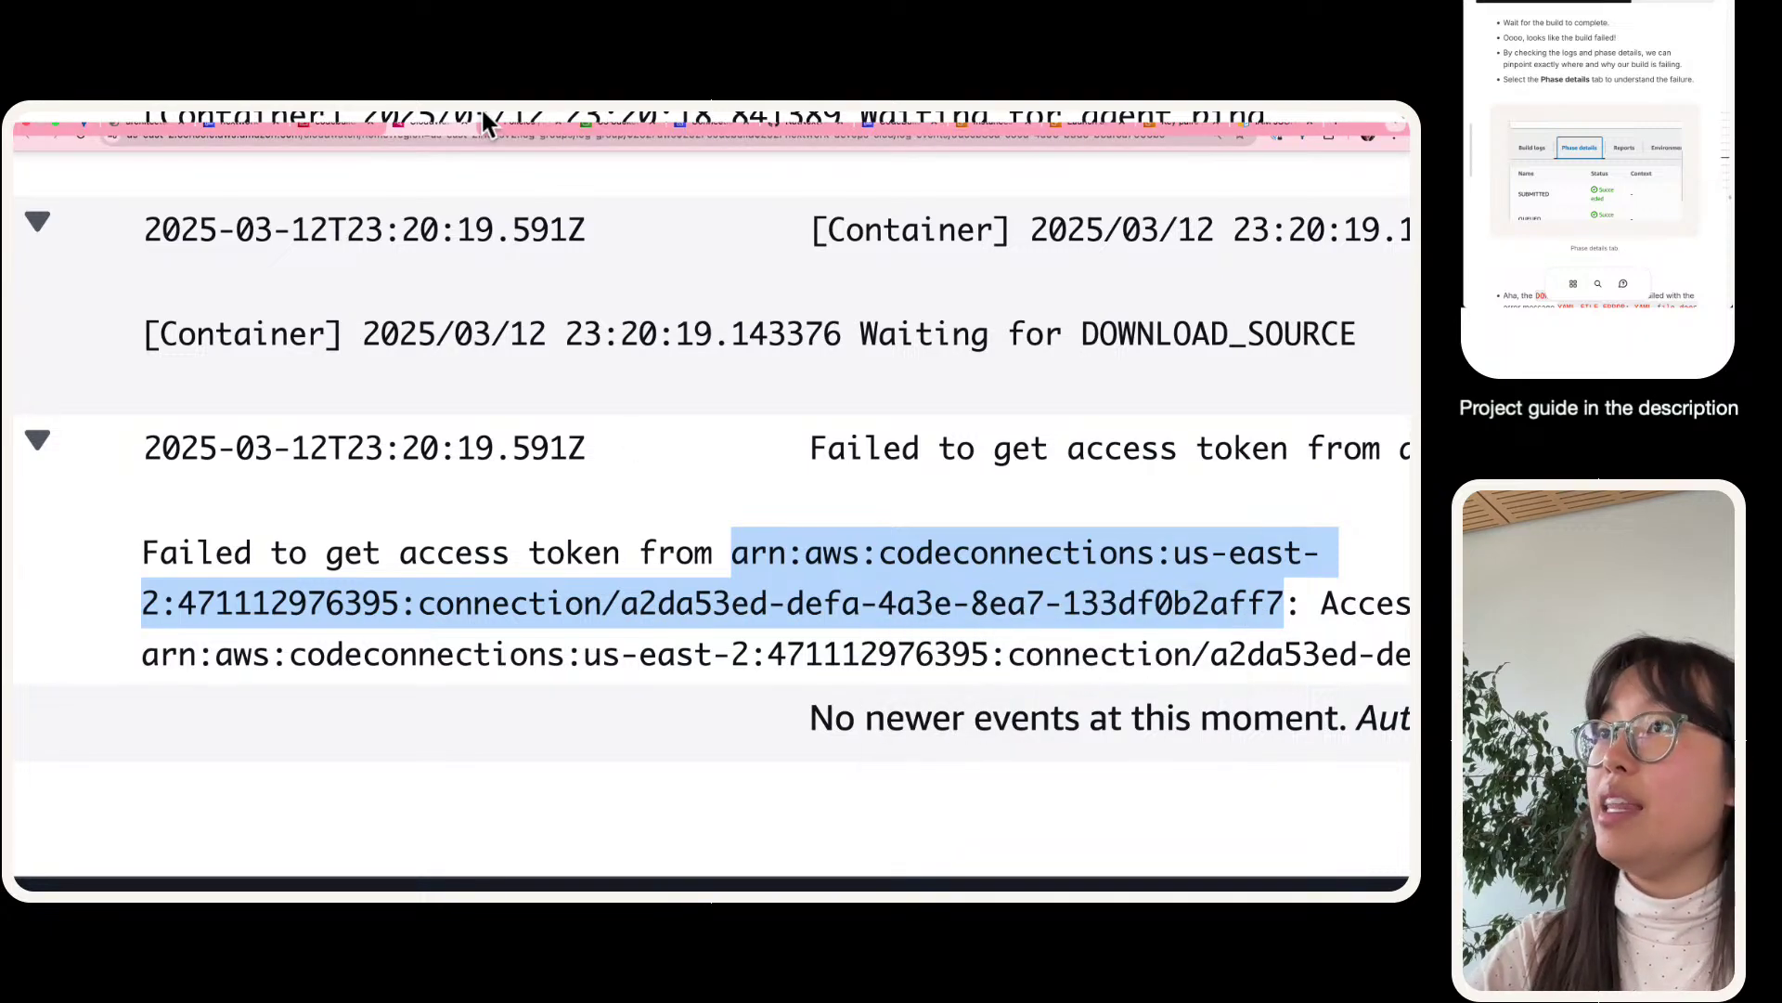
left_click(320, 125)
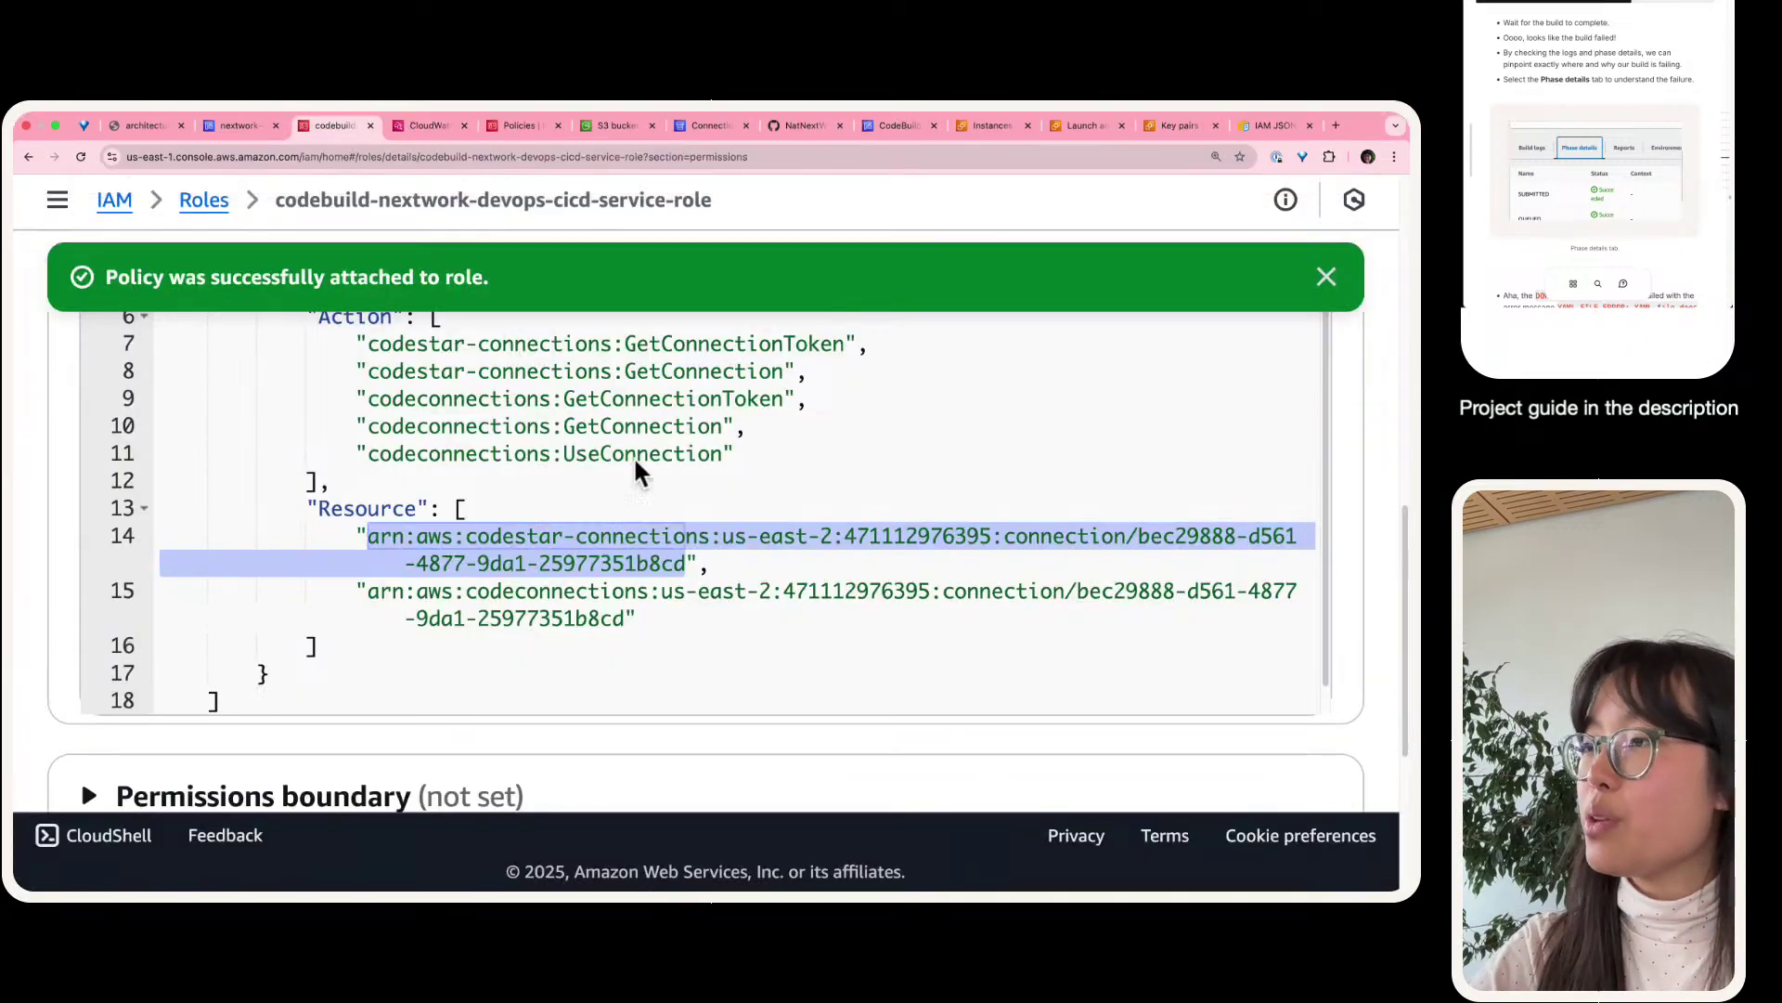
scroll(636, 462, "down", 1)
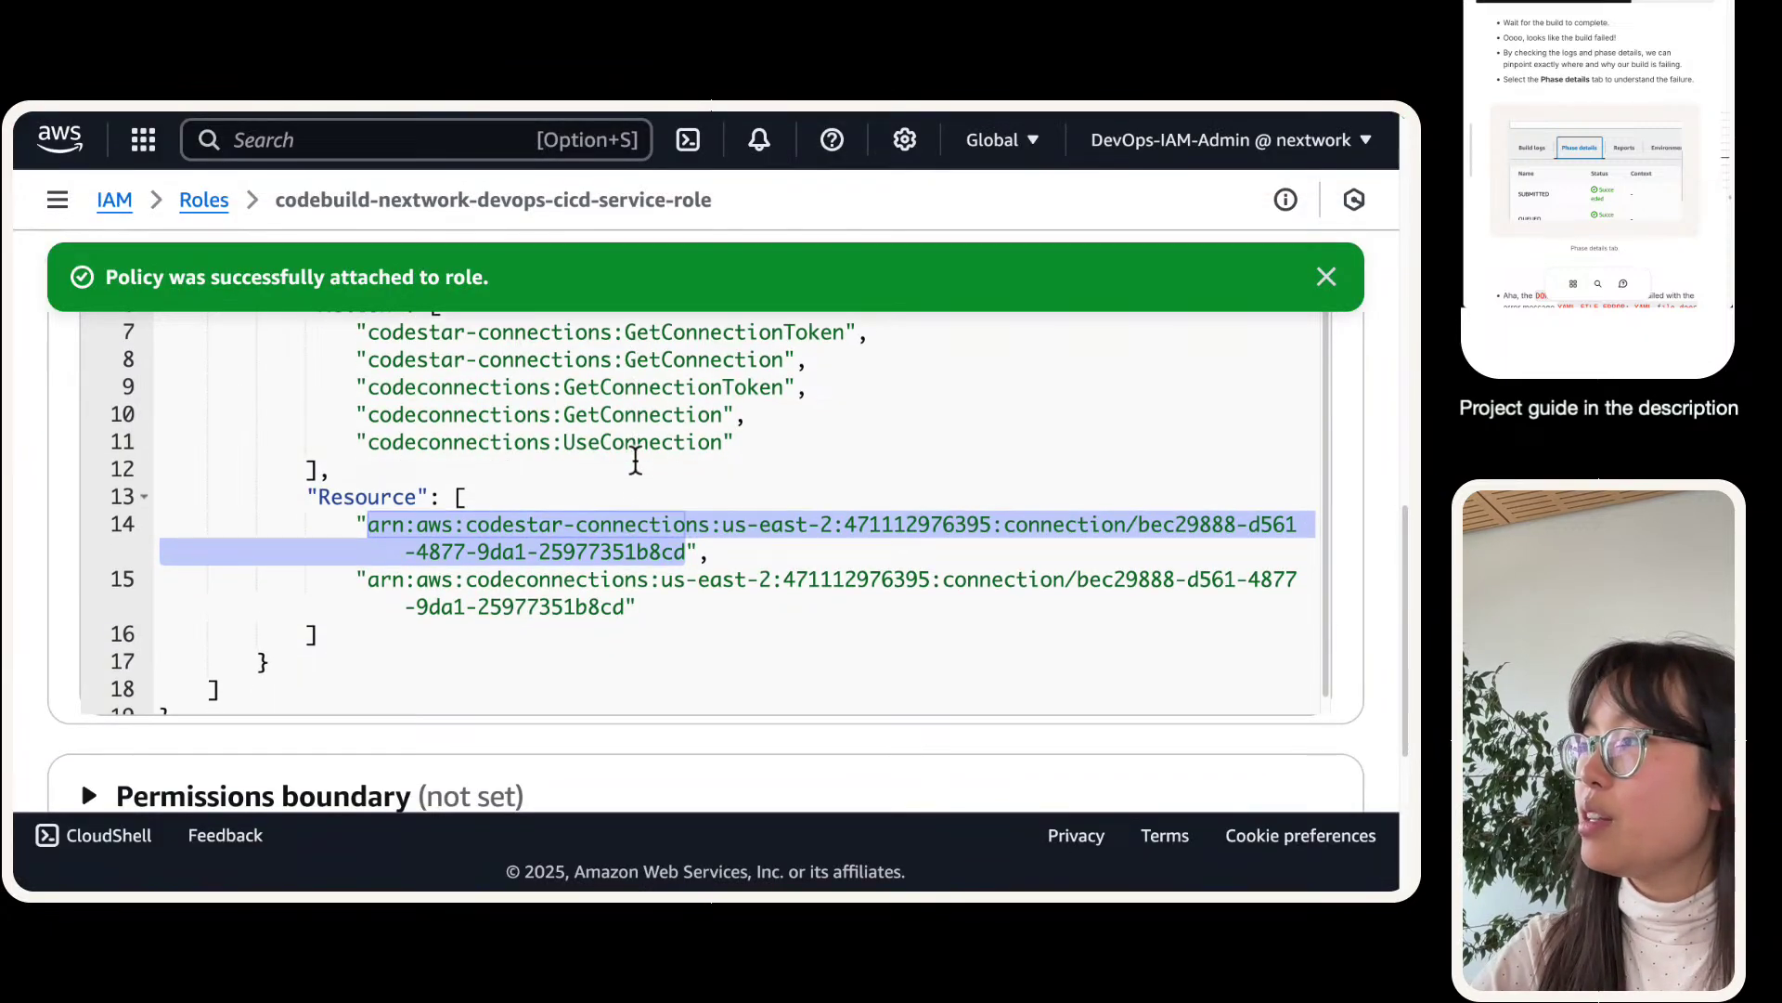
scroll(713, 504, "down", 1)
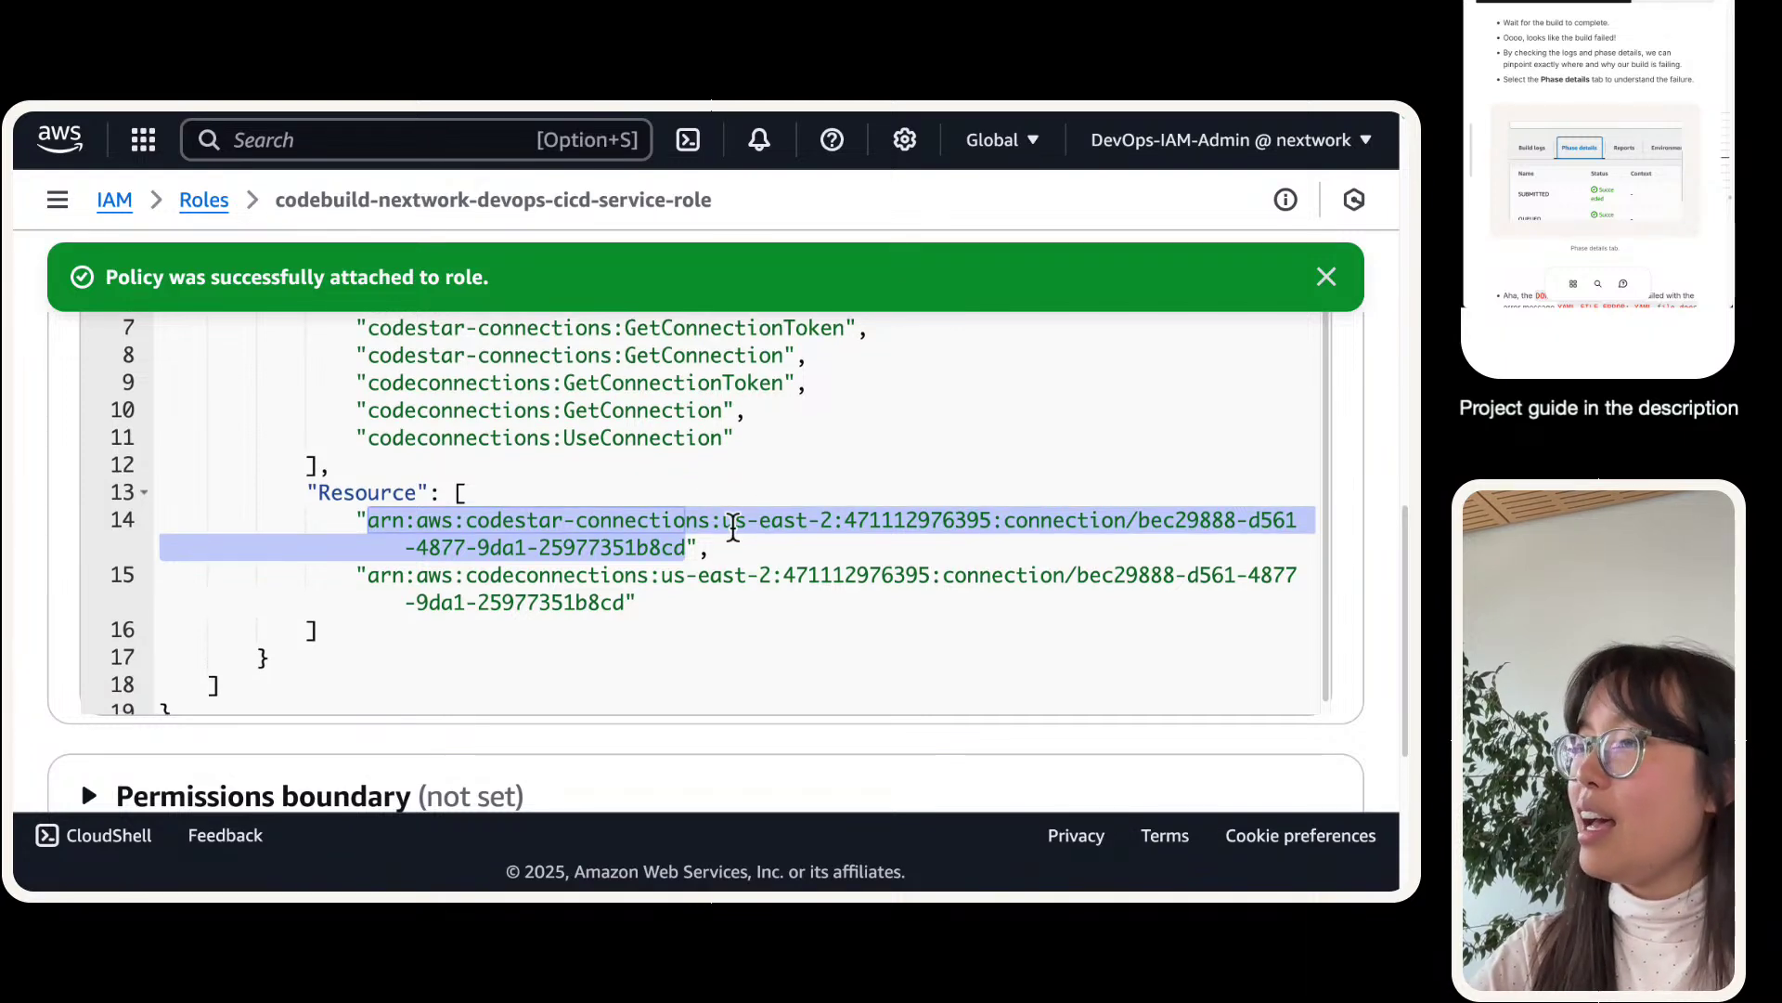
left_click(413, 125)
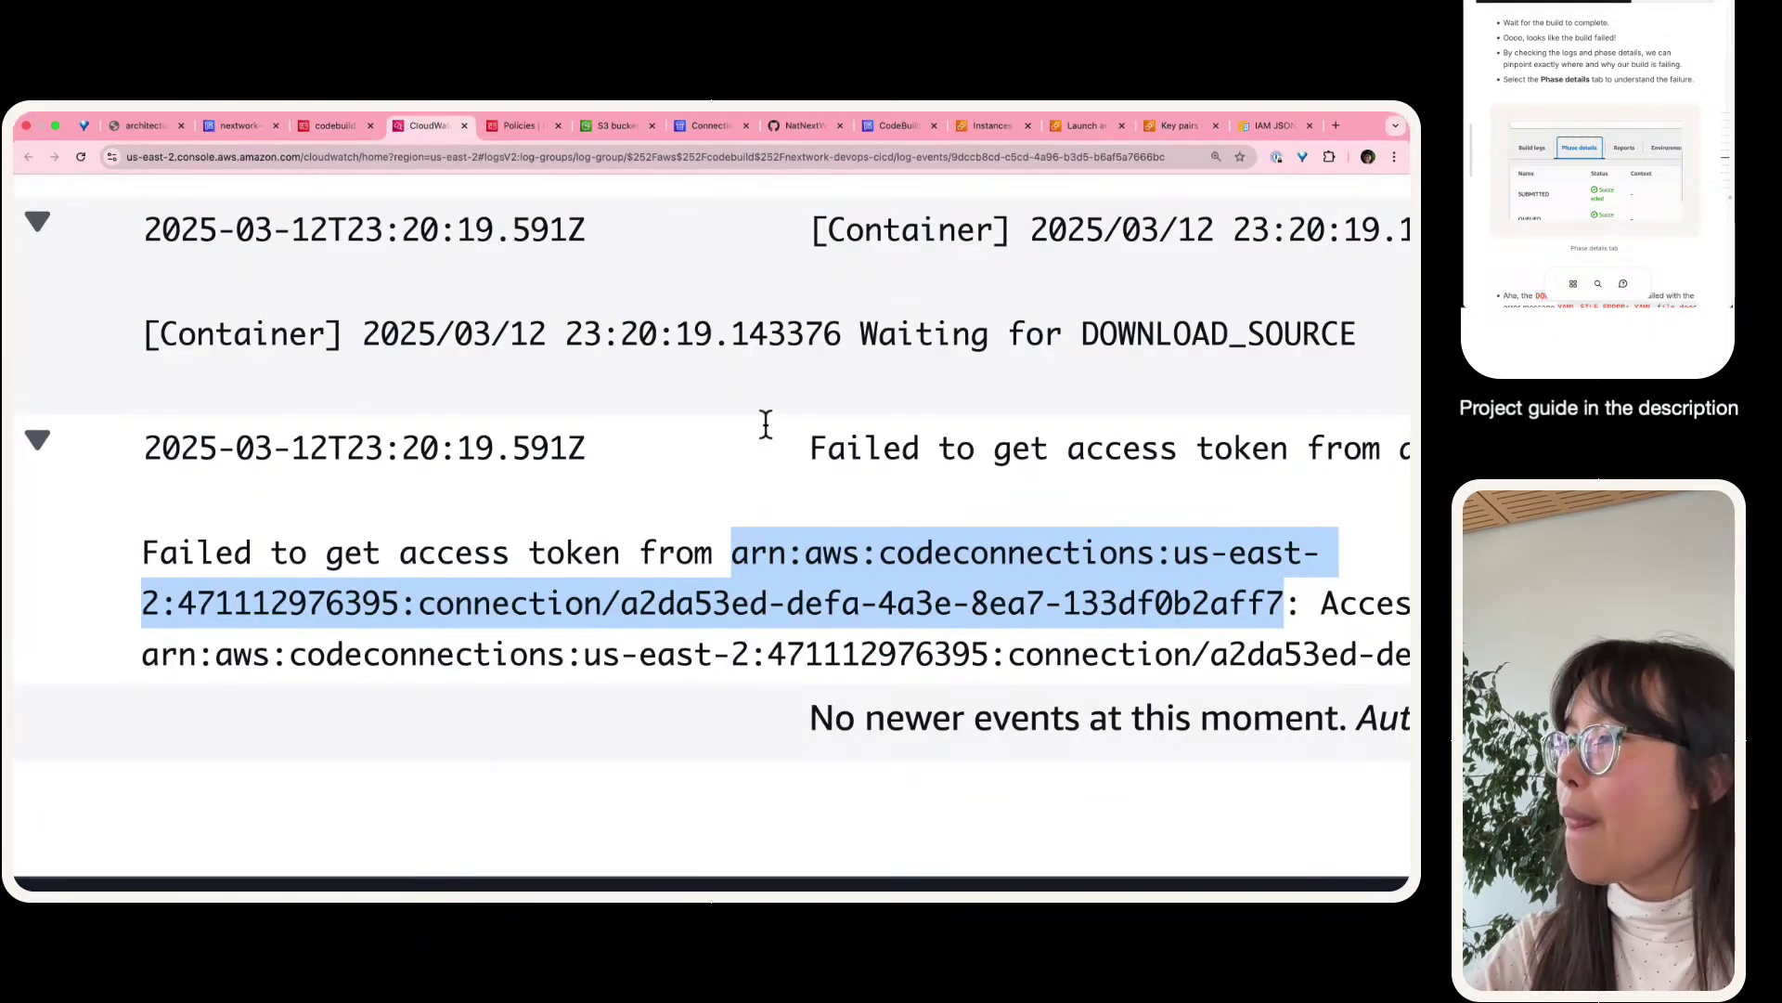
left_click(758, 539)
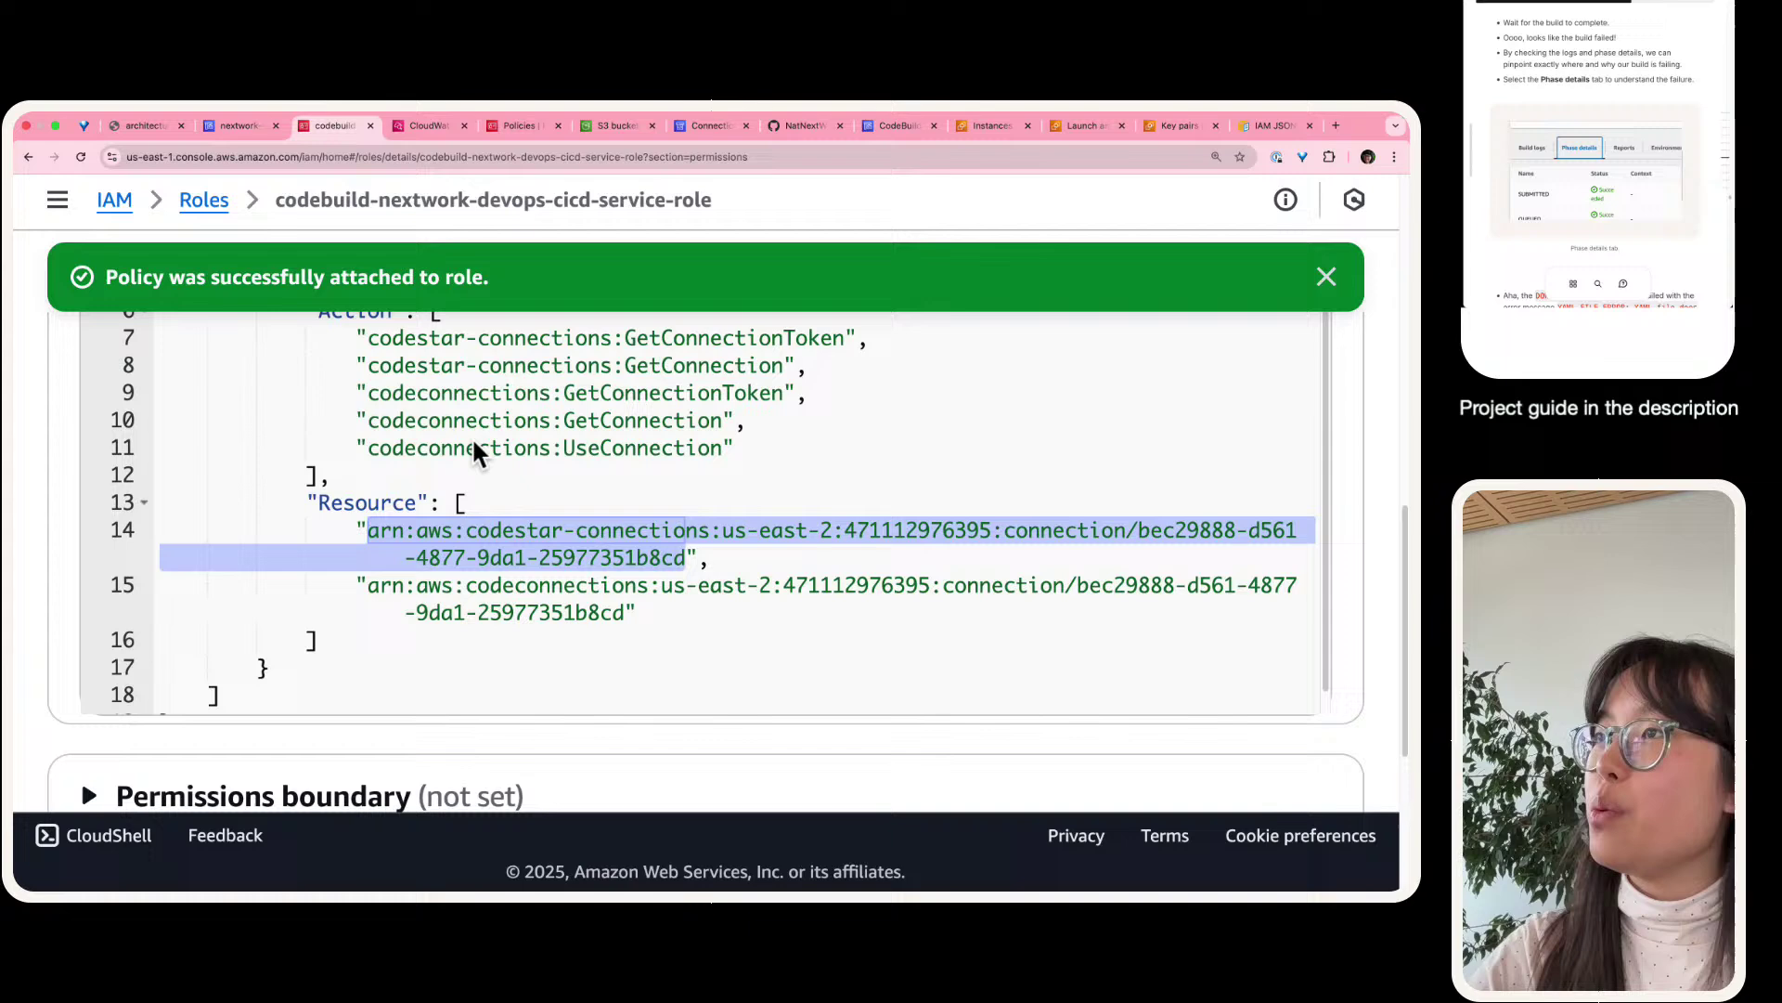
scroll(472, 437, "up", 1)
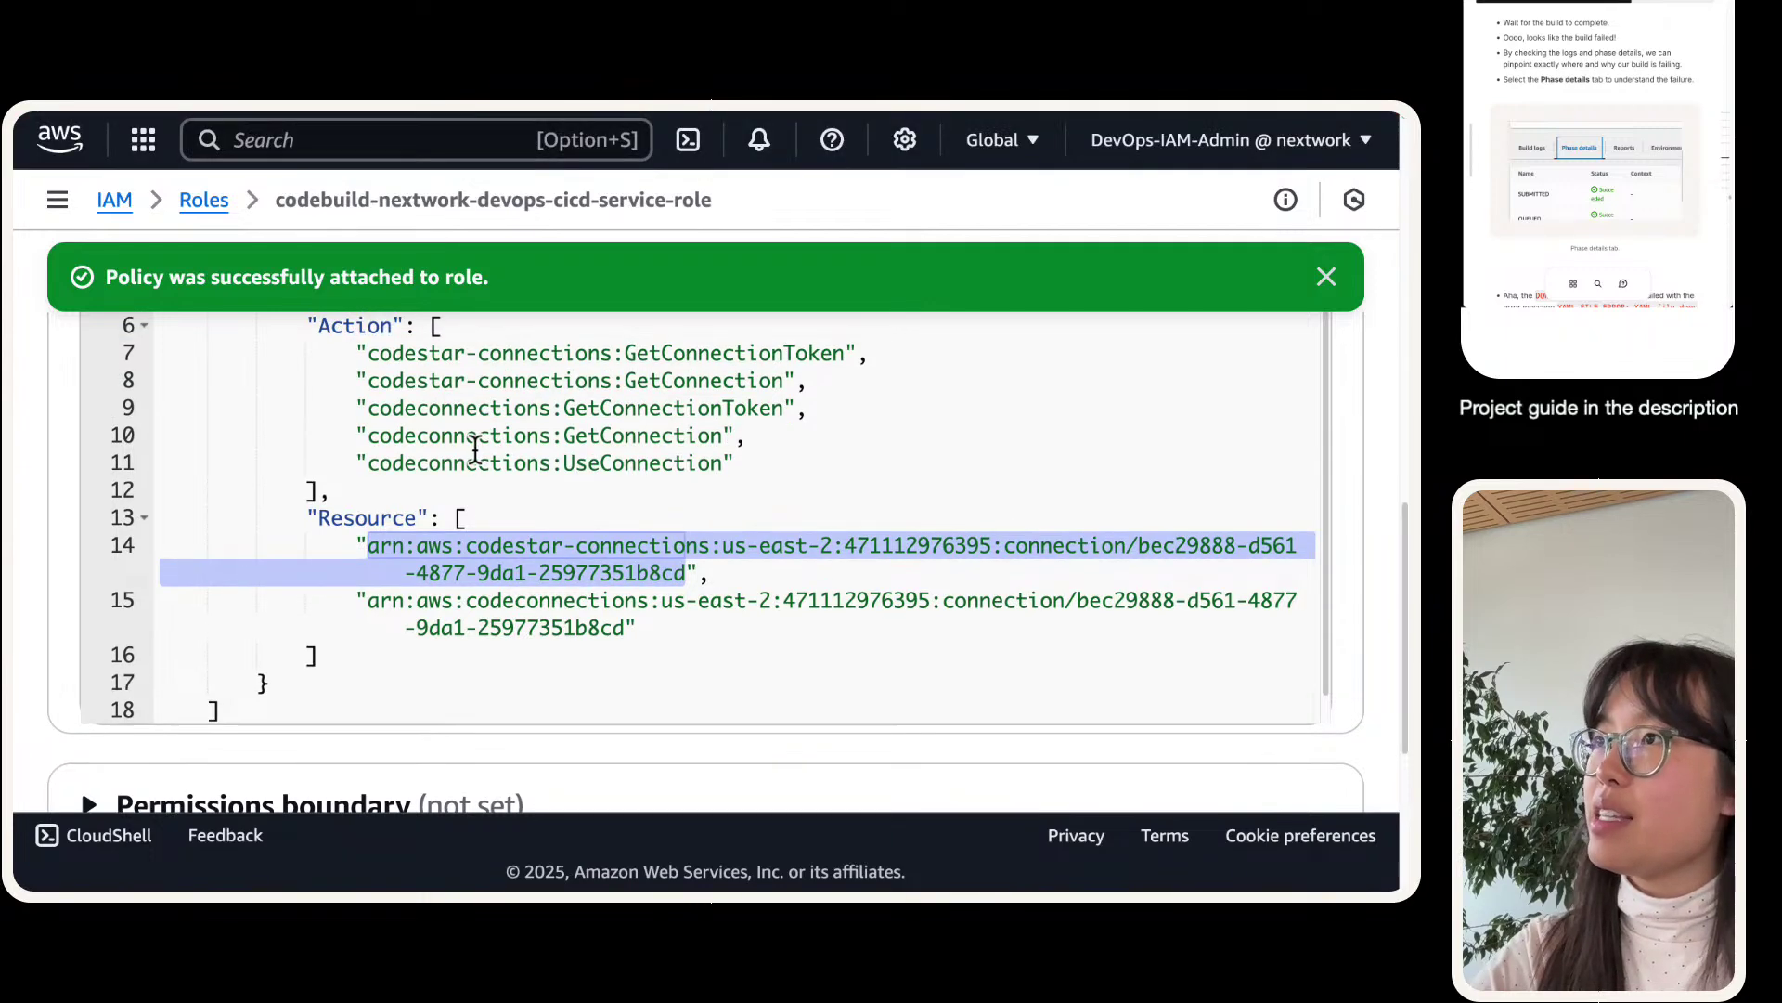
scroll(522, 464, "up", 5)
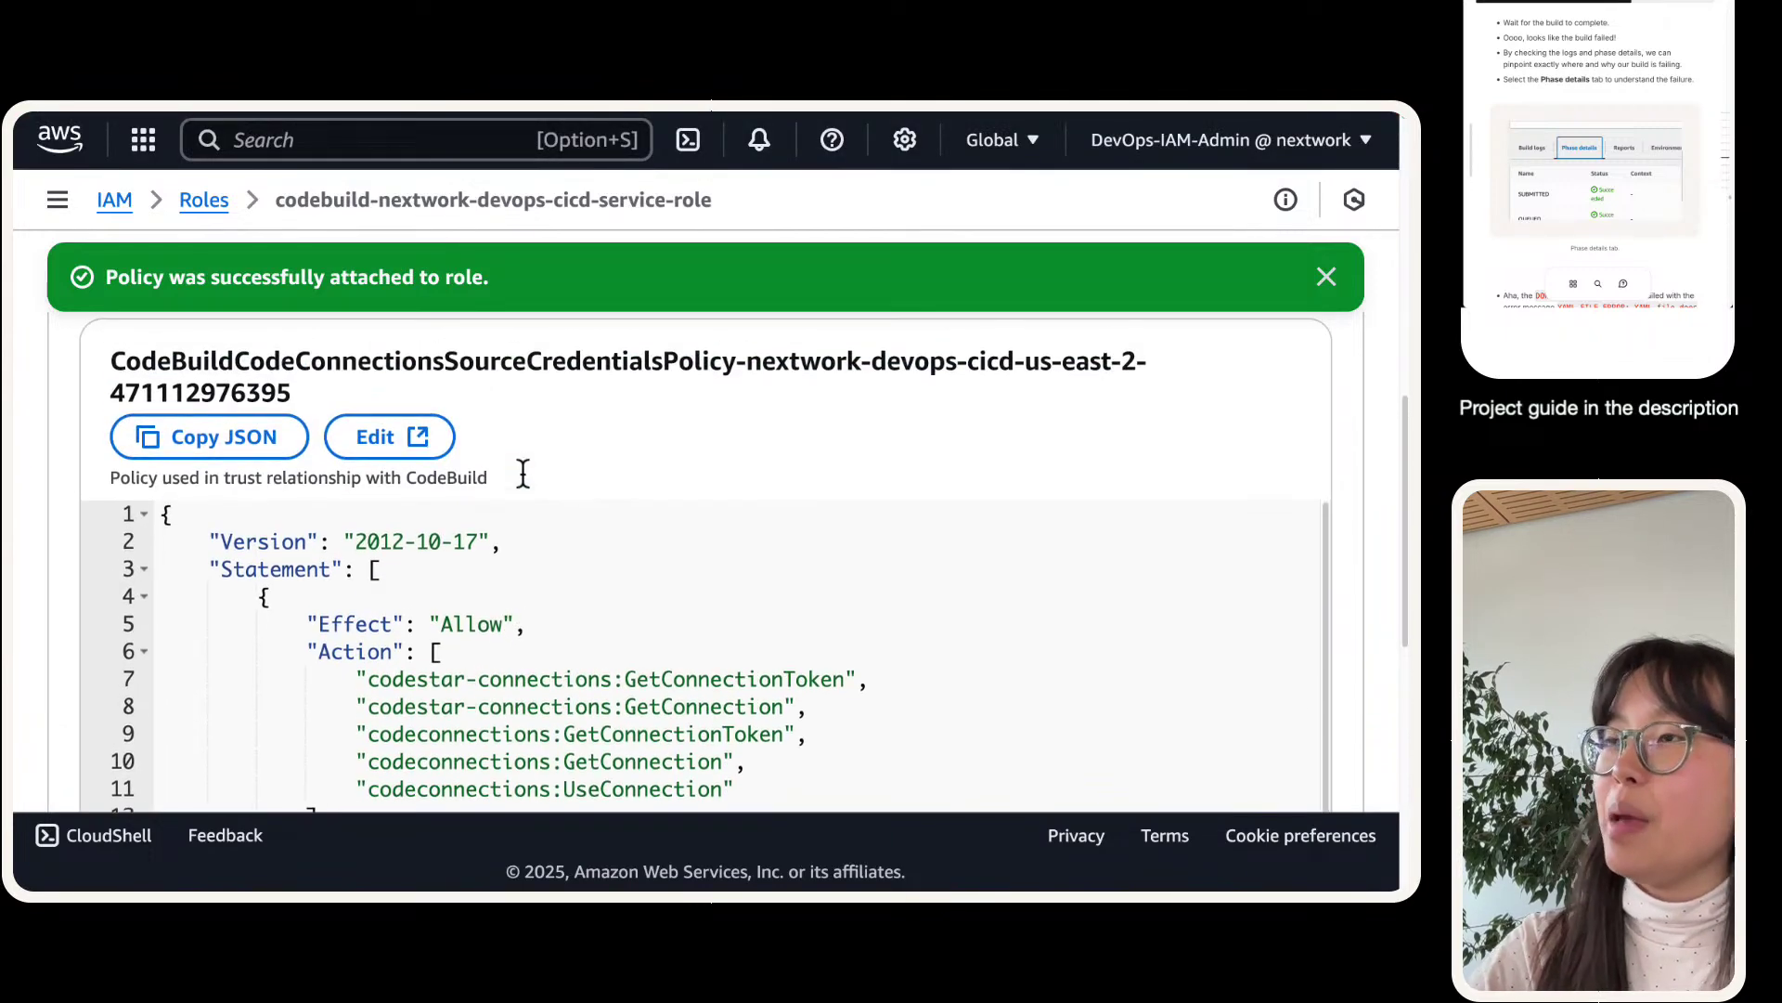
scroll(522, 473, "up", 3)
left_click(186, 364)
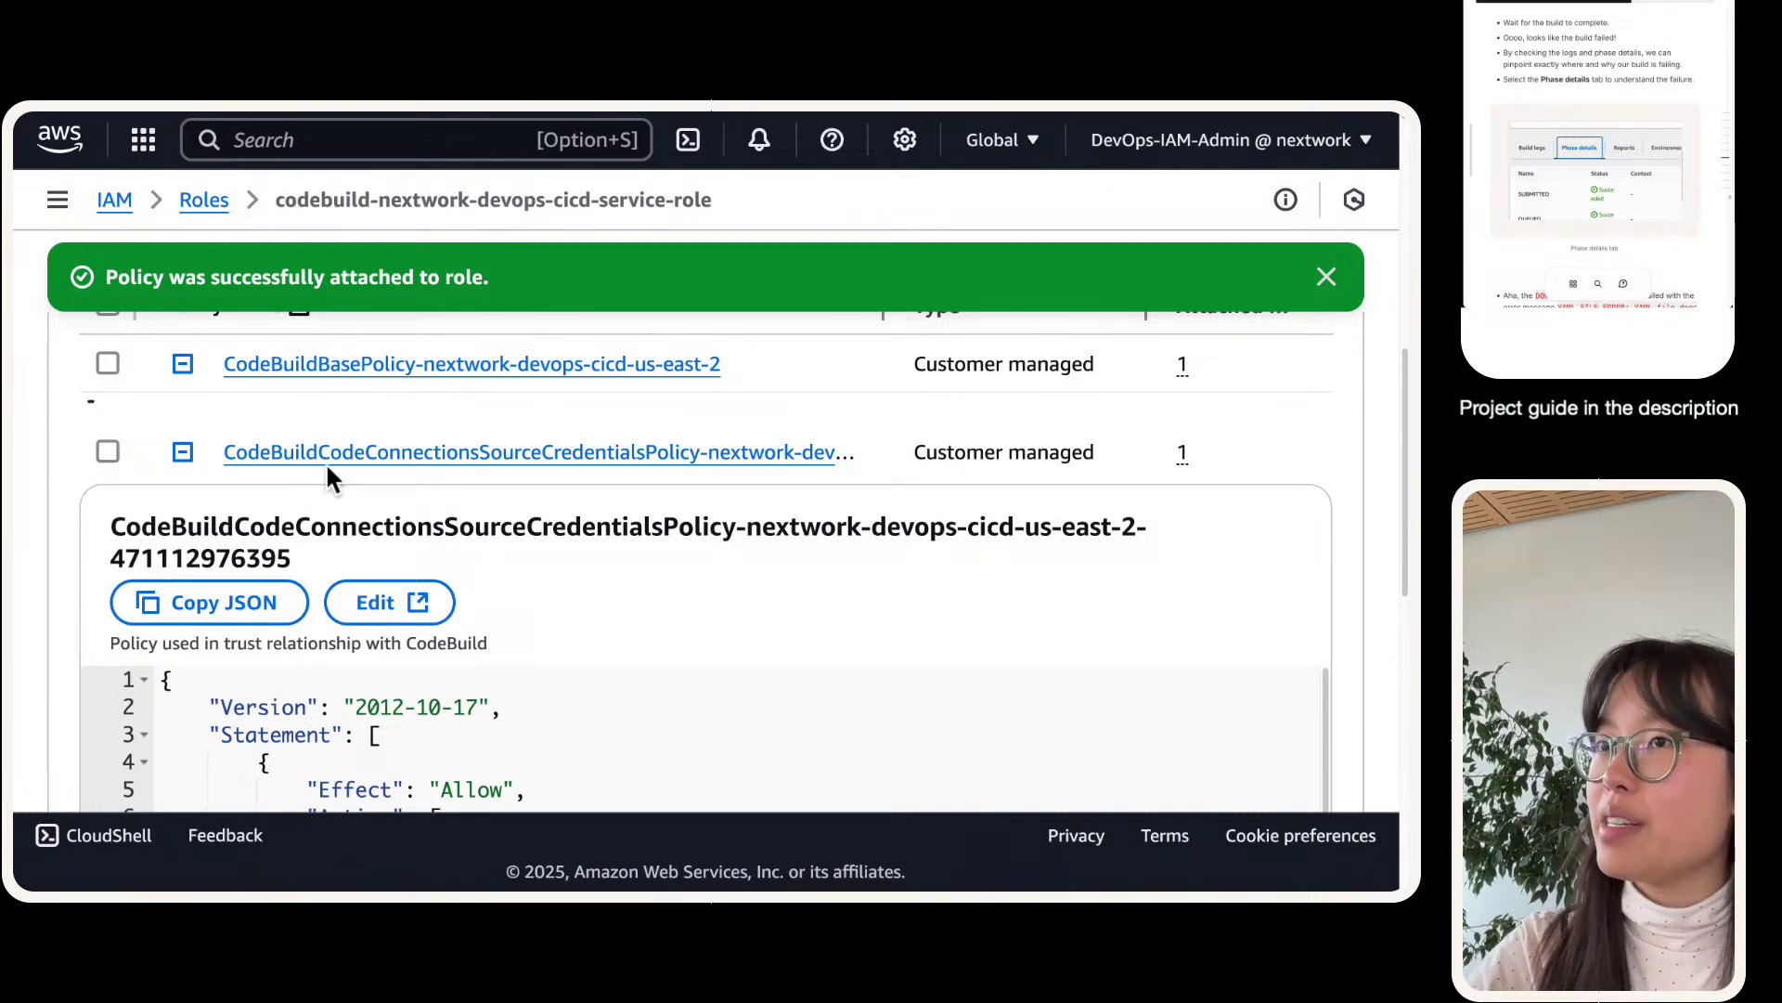
scroll(401, 483, "down", 3)
scroll(399, 505, "down", 10)
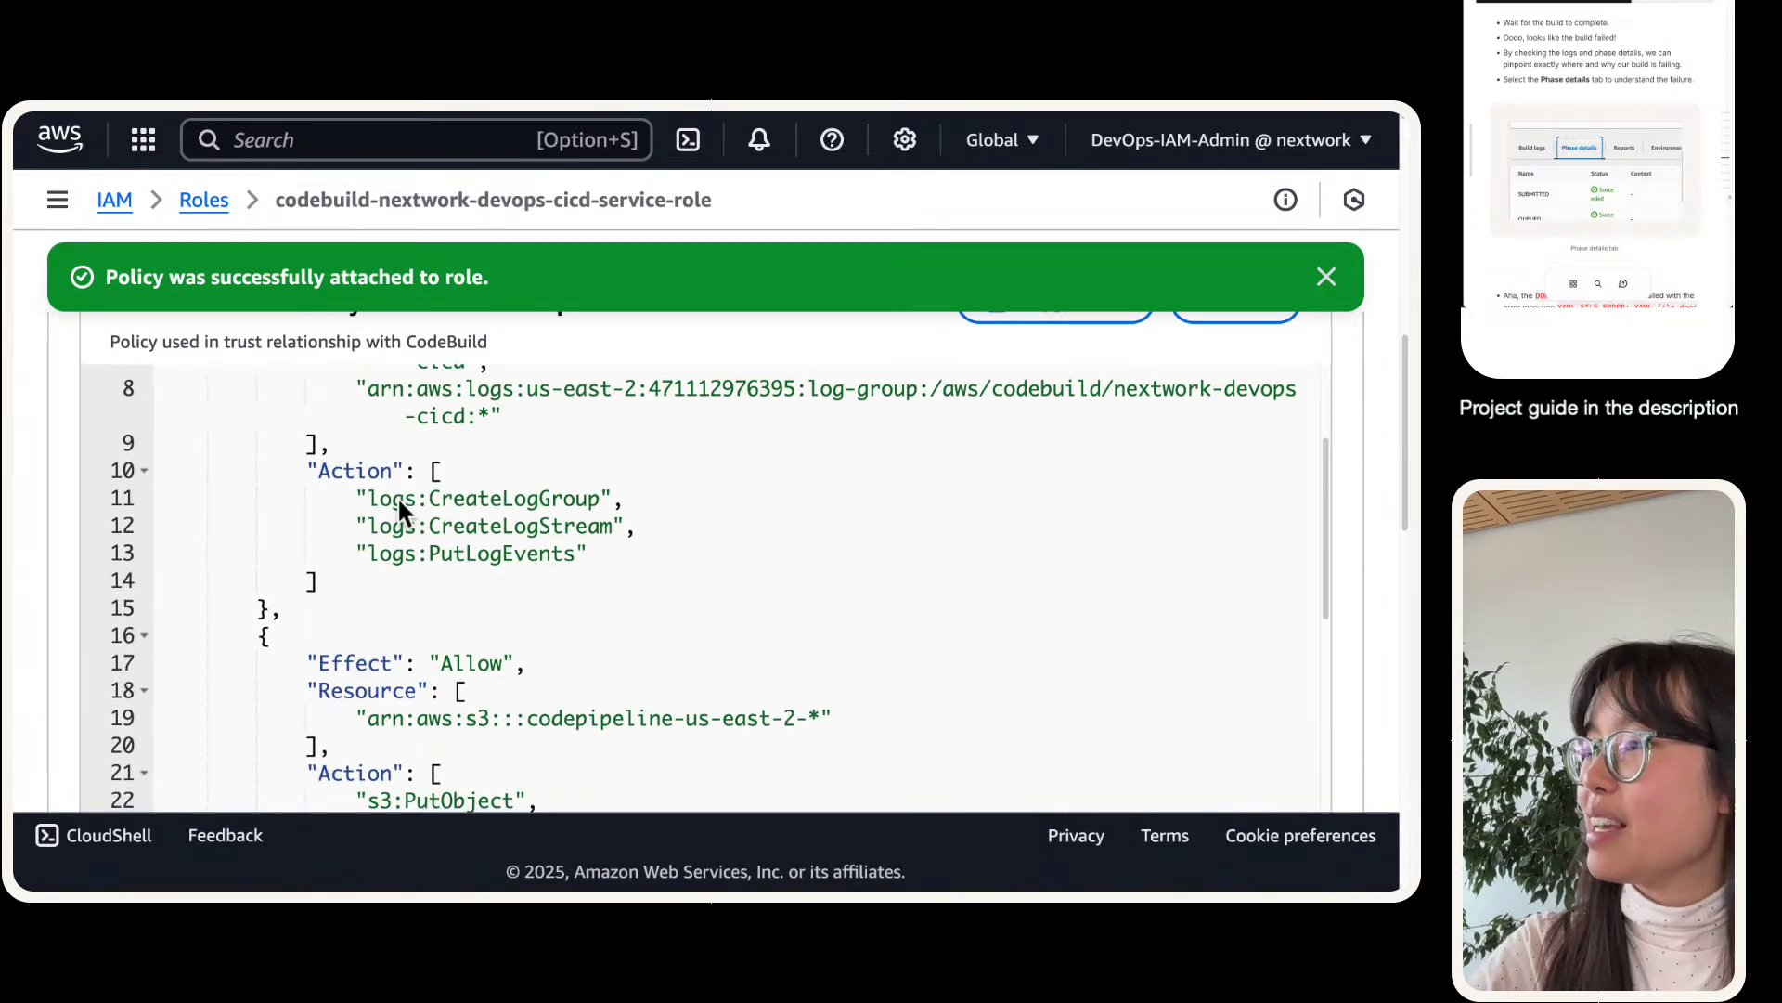
scroll(399, 502, "down", 2)
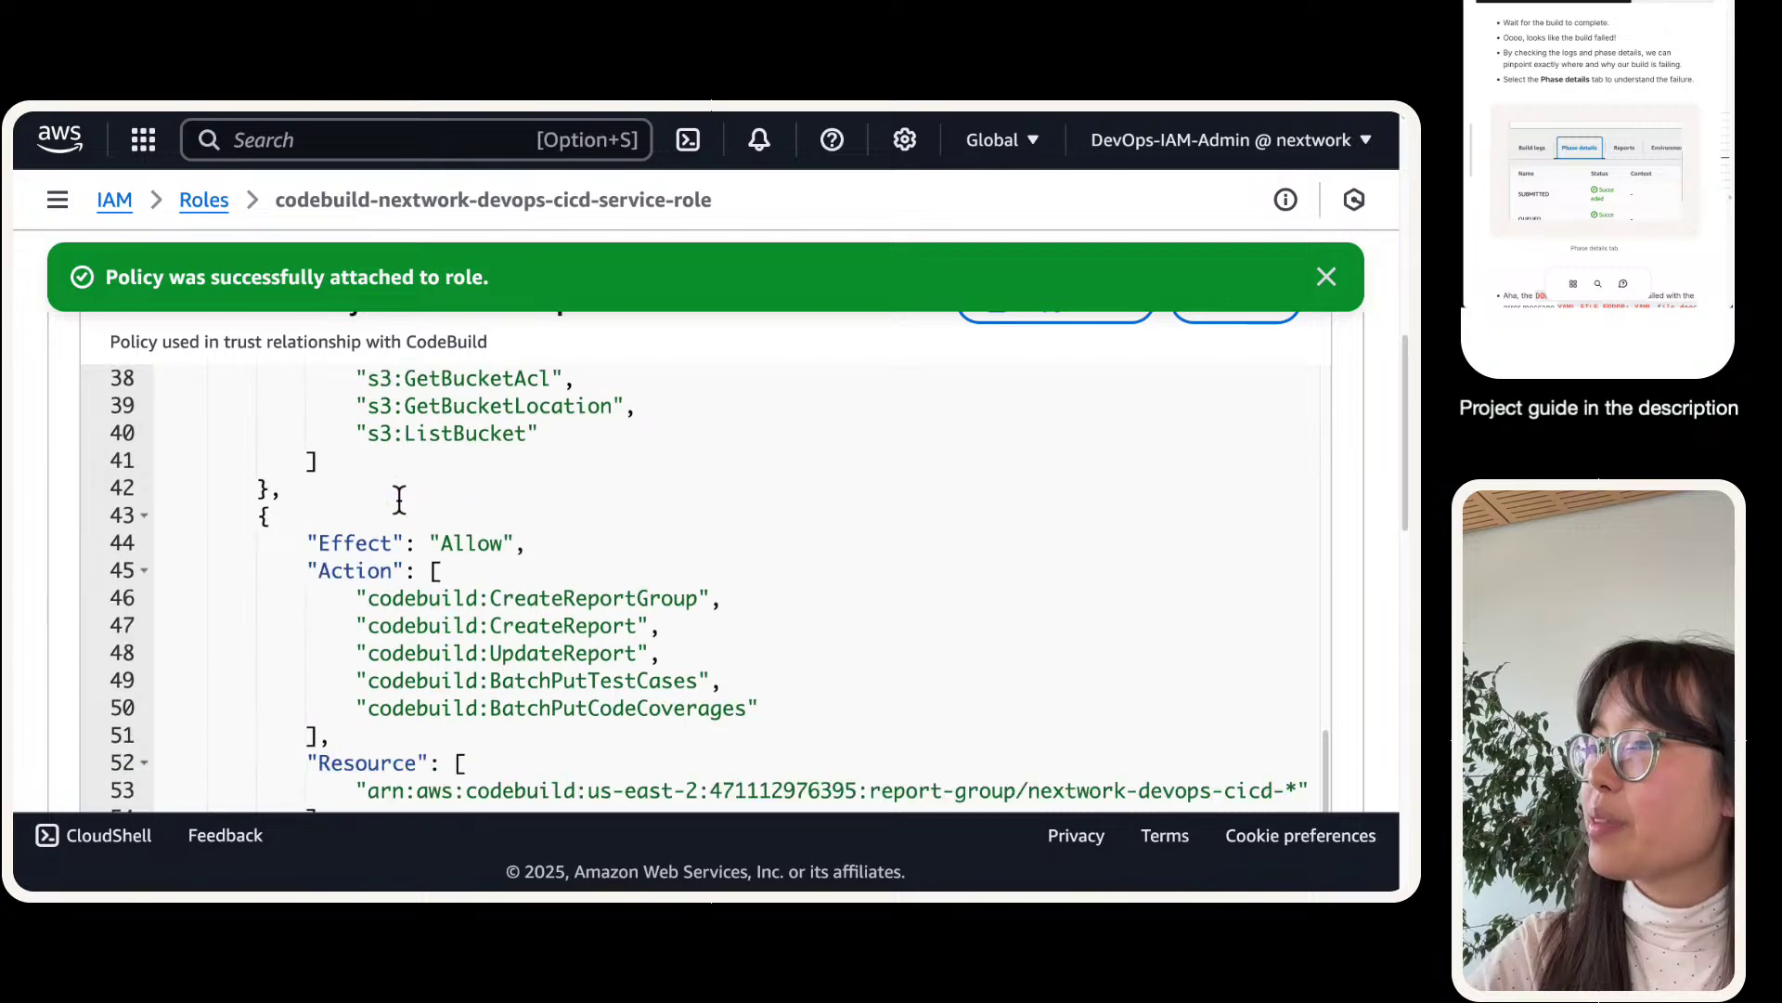
scroll(435, 520, "down", 3)
scroll(437, 520, "up", 10)
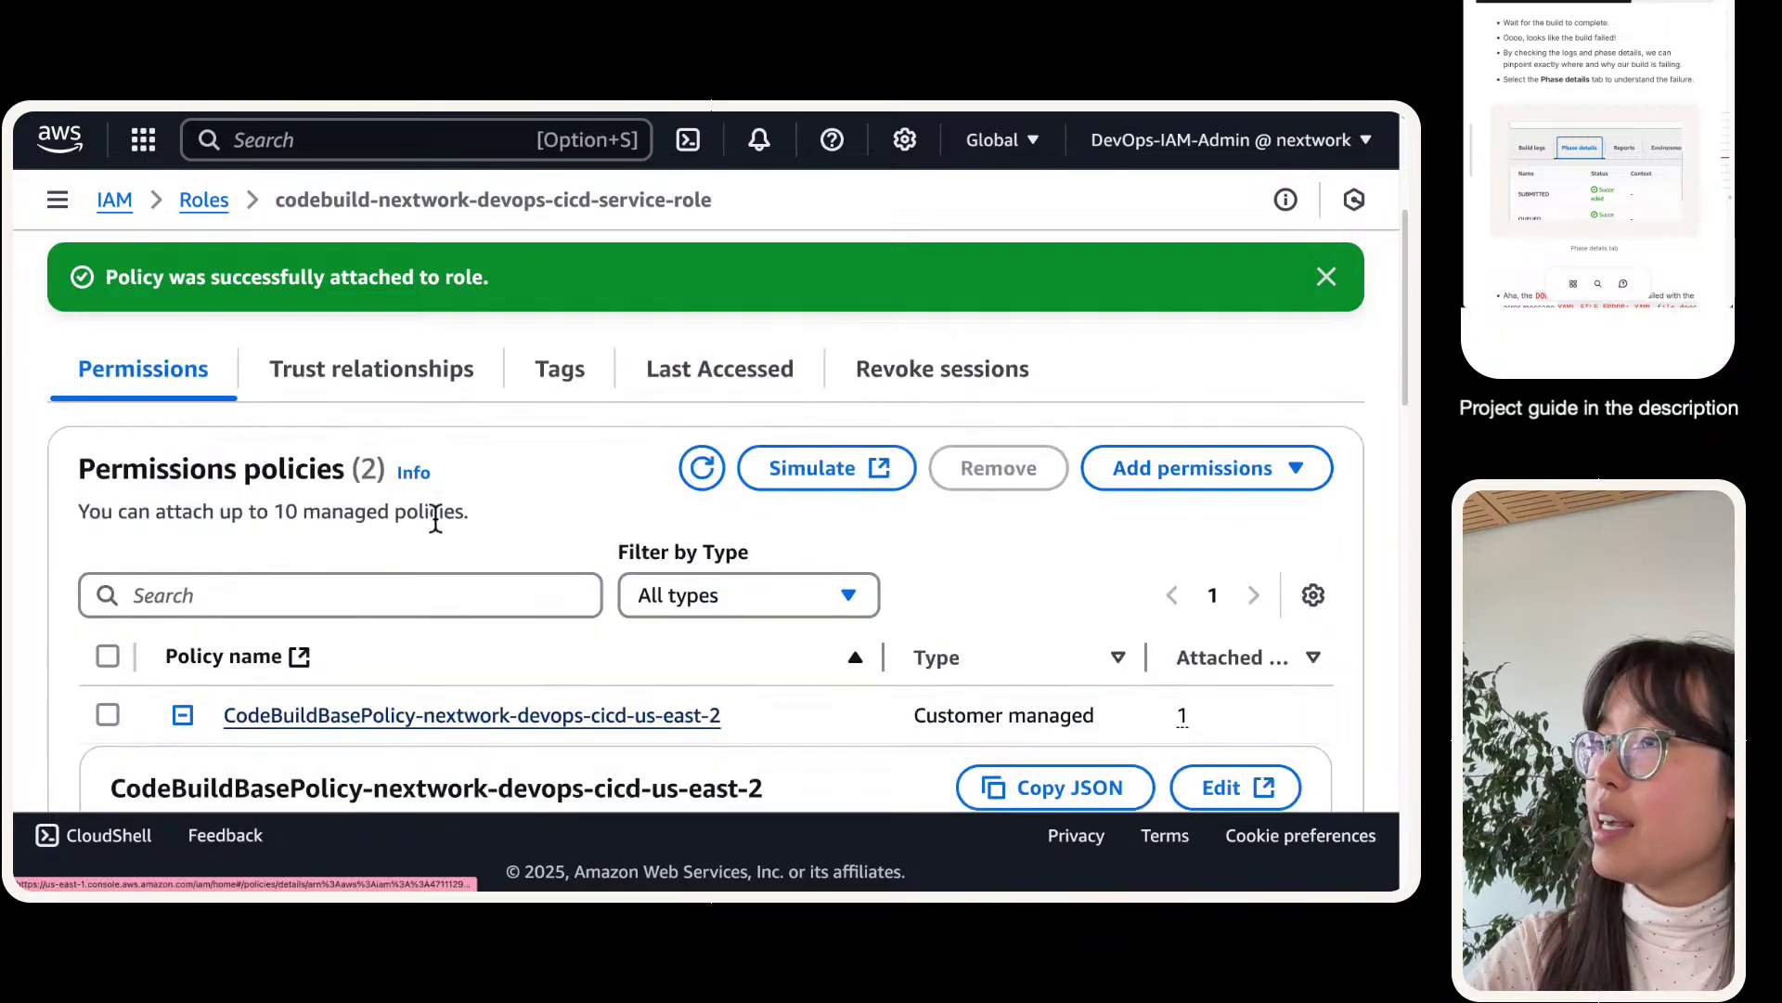
scroll(438, 524, "down", 7)
scroll(439, 533, "down", 10)
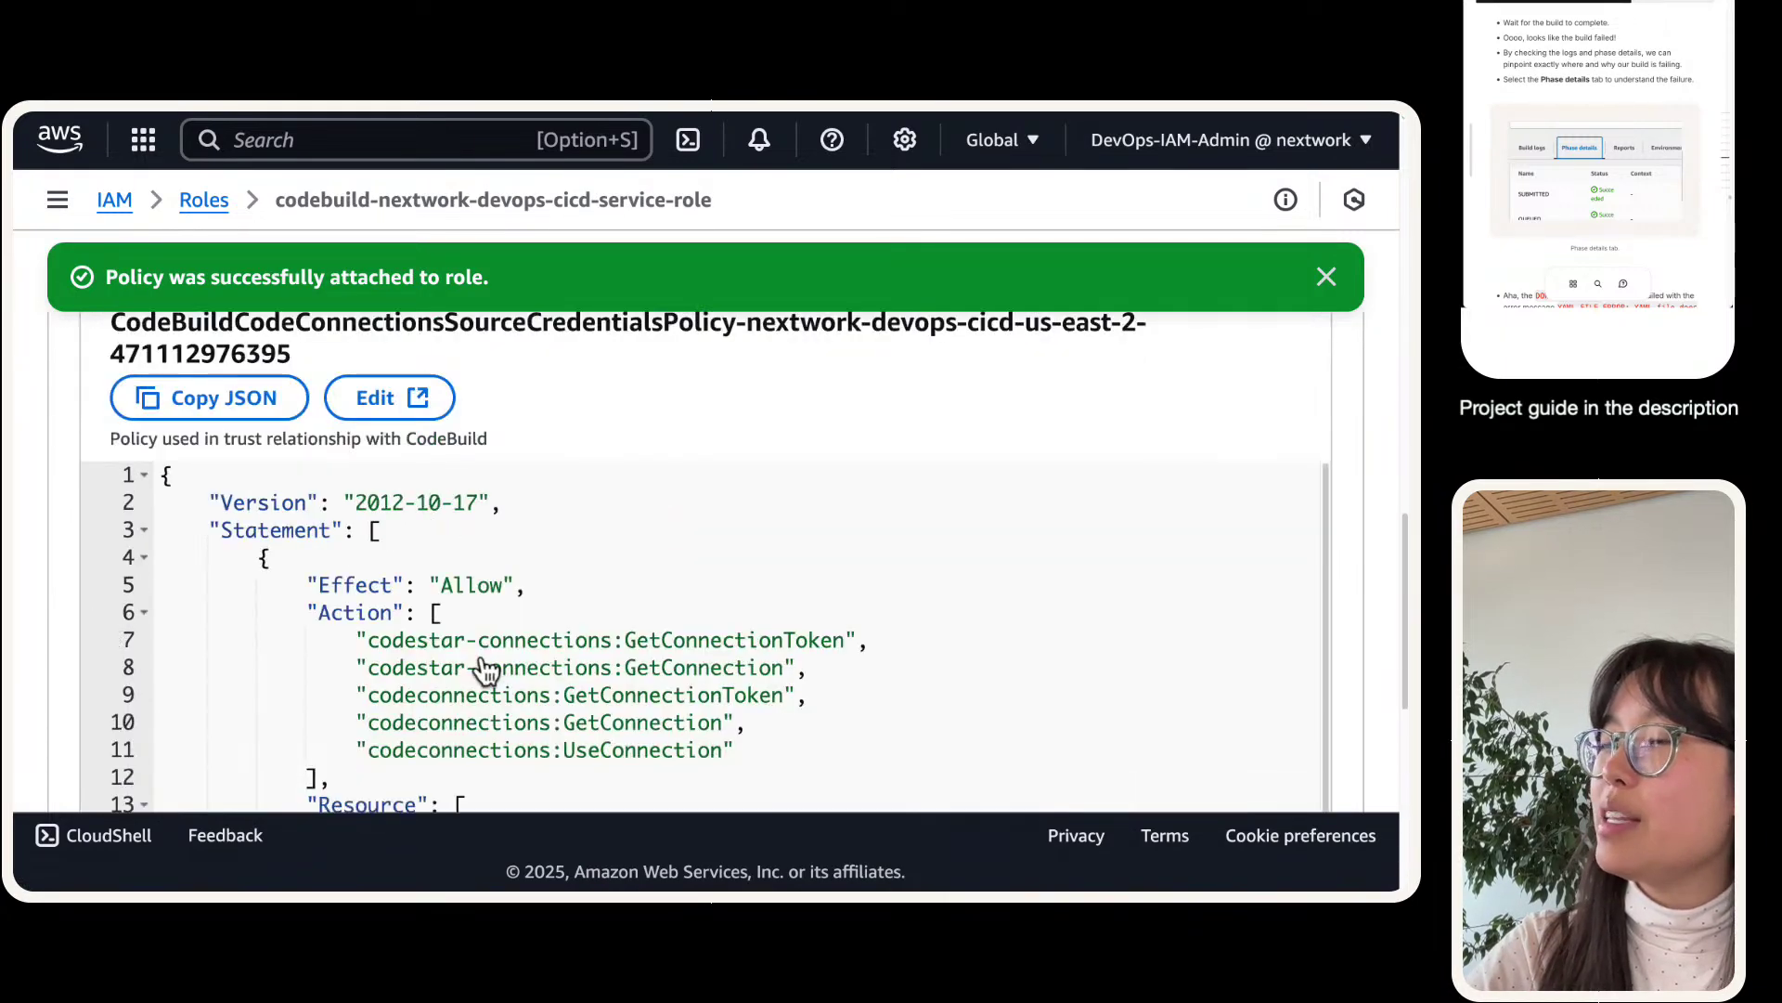
scroll(486, 667, "down", 1)
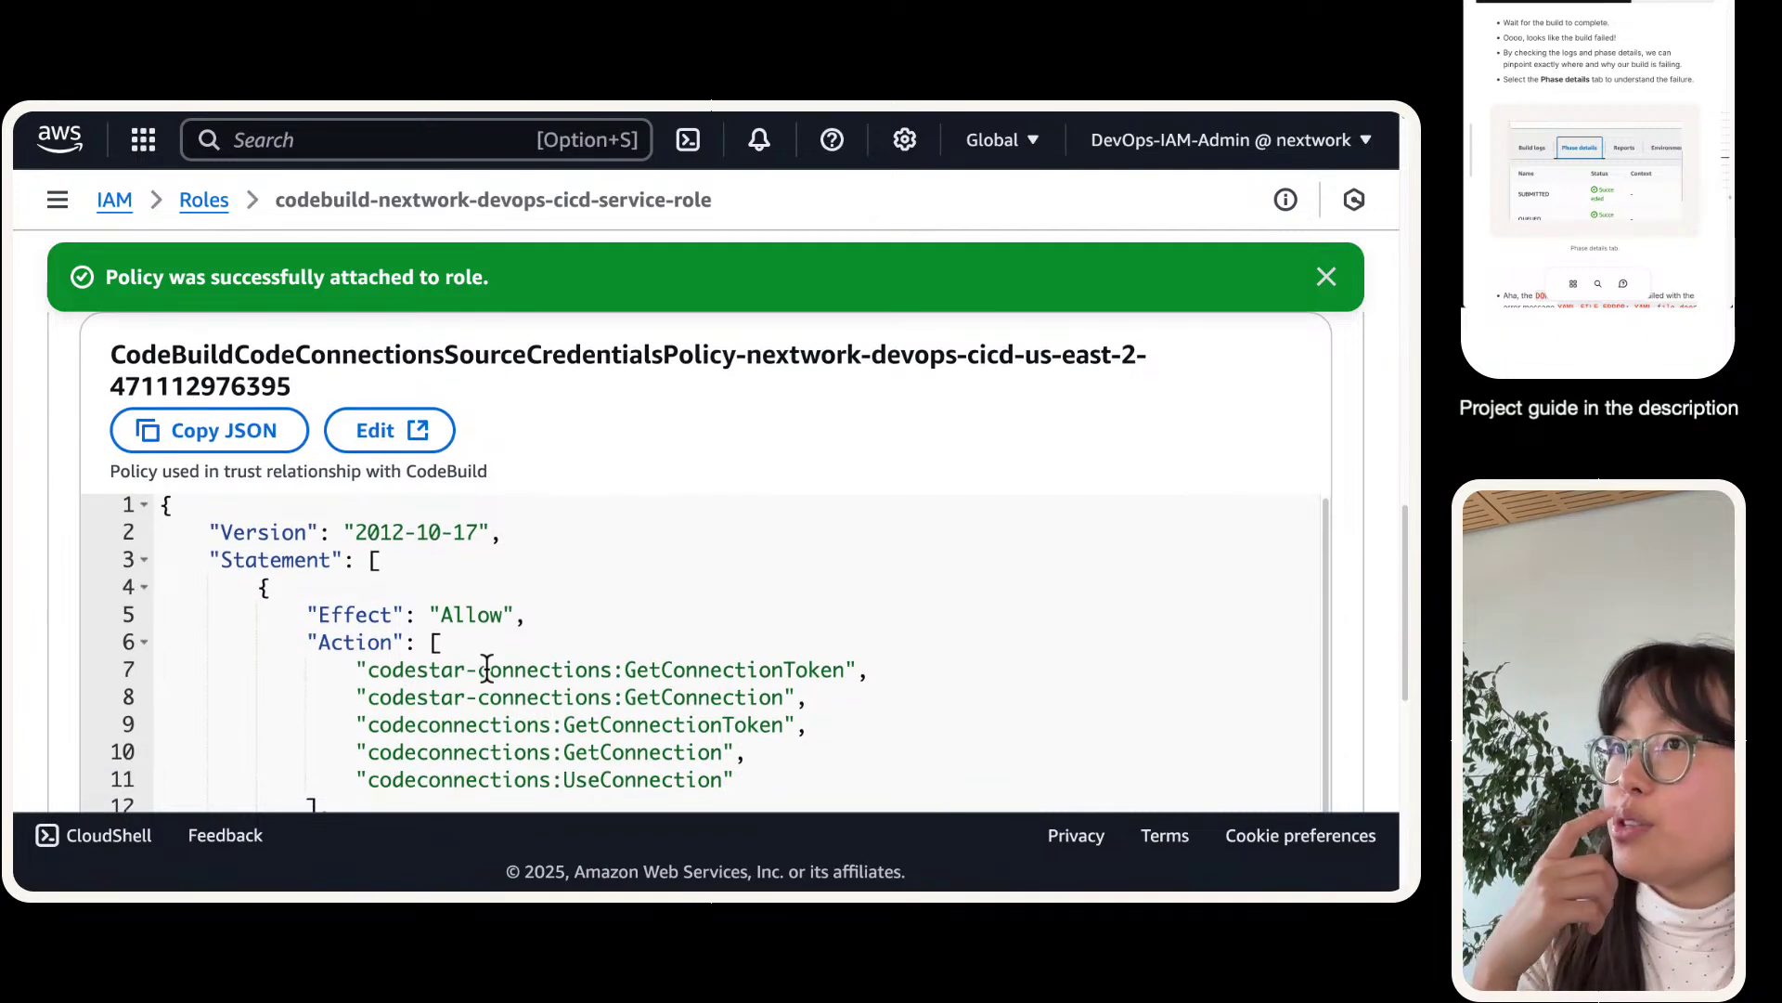
scroll(486, 669, "down", 4)
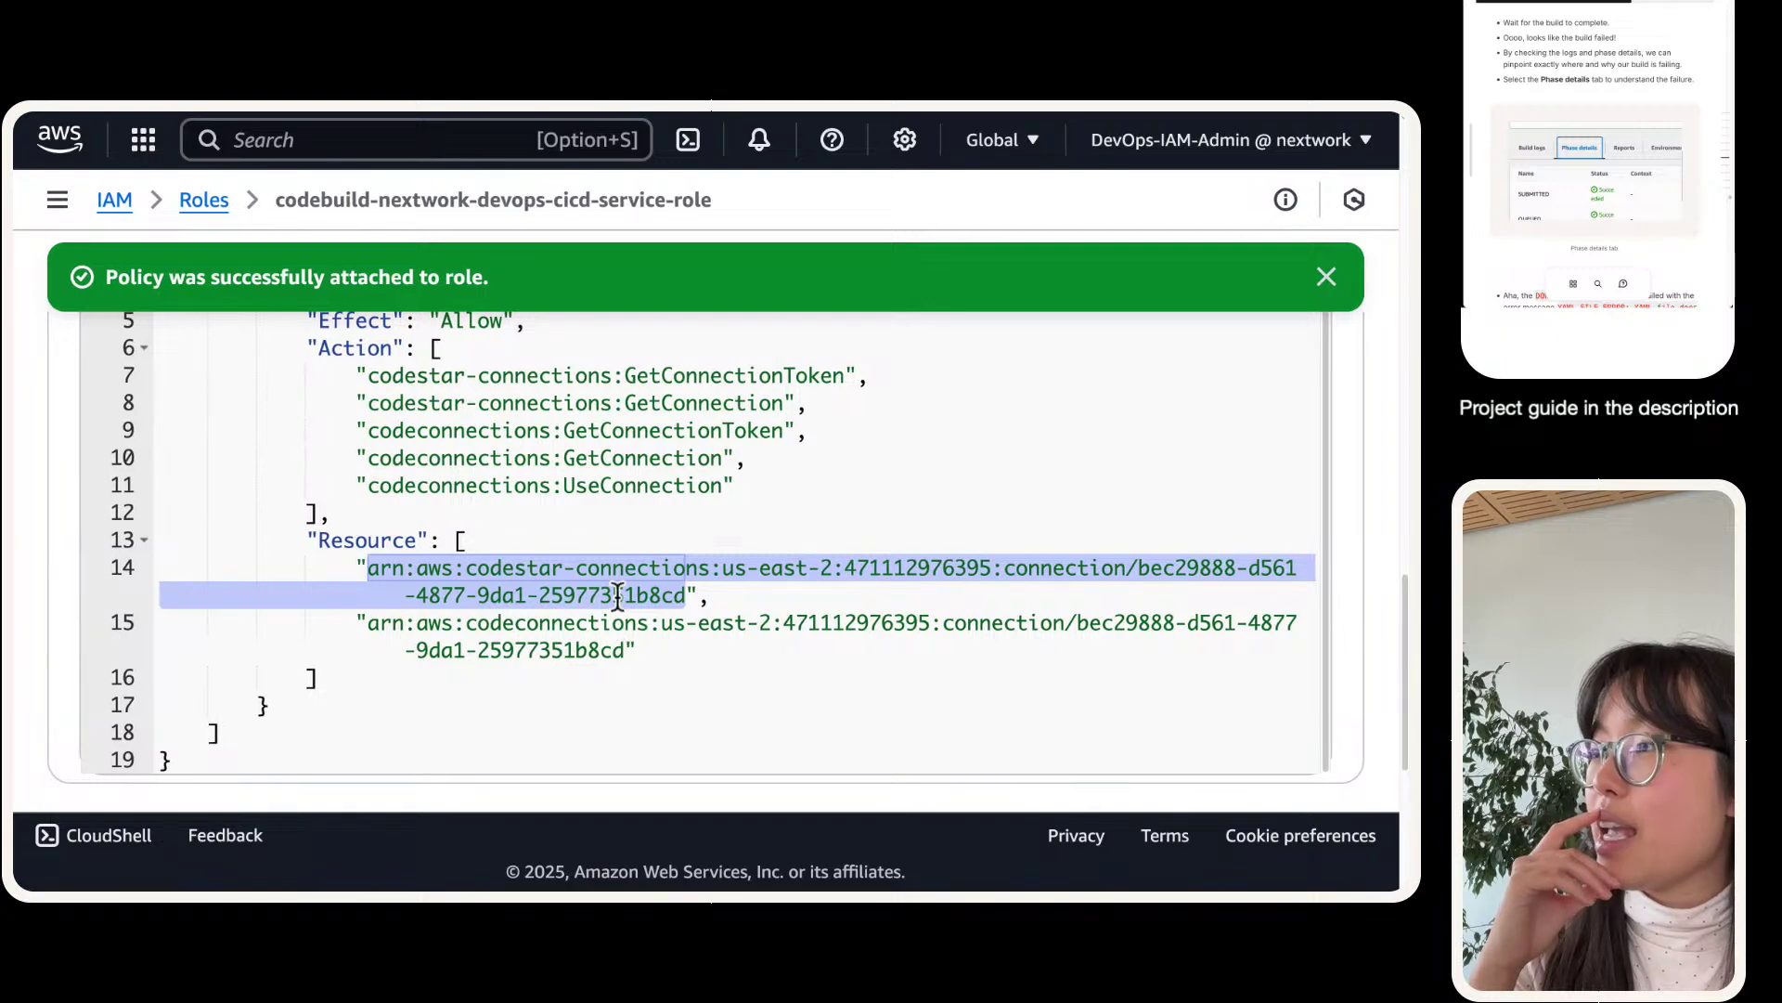
left_click(429, 147)
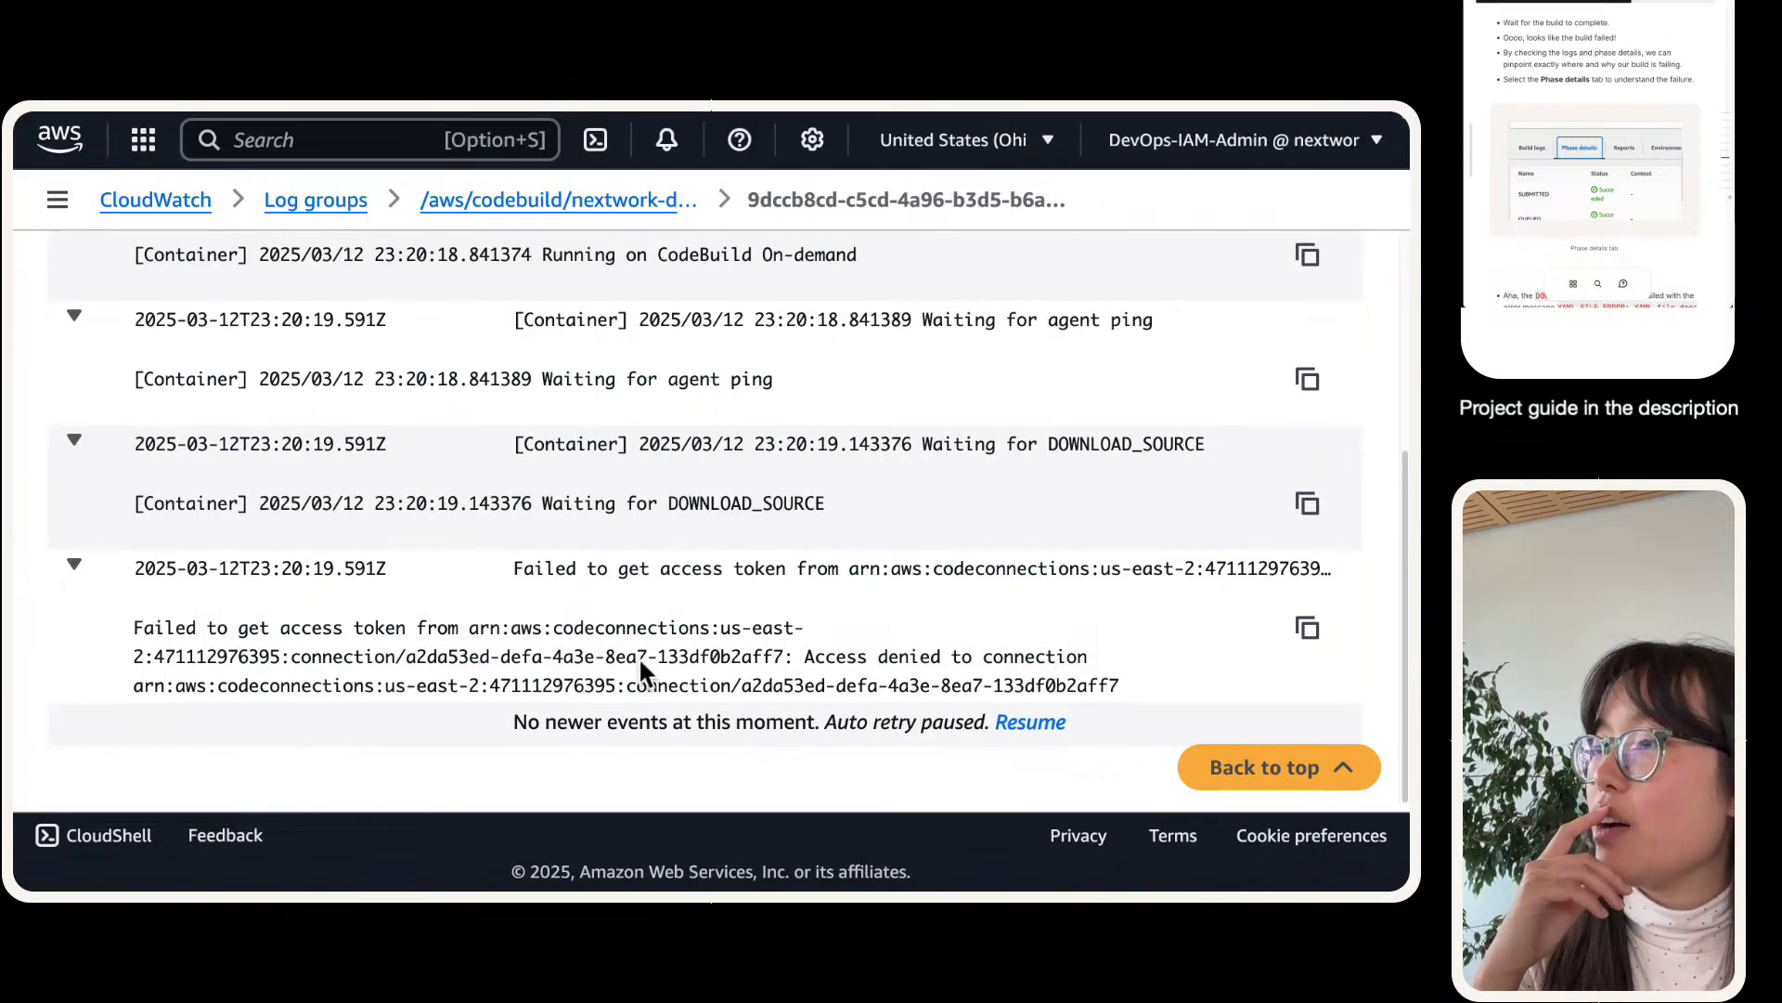
scroll(641, 660, "right", 1)
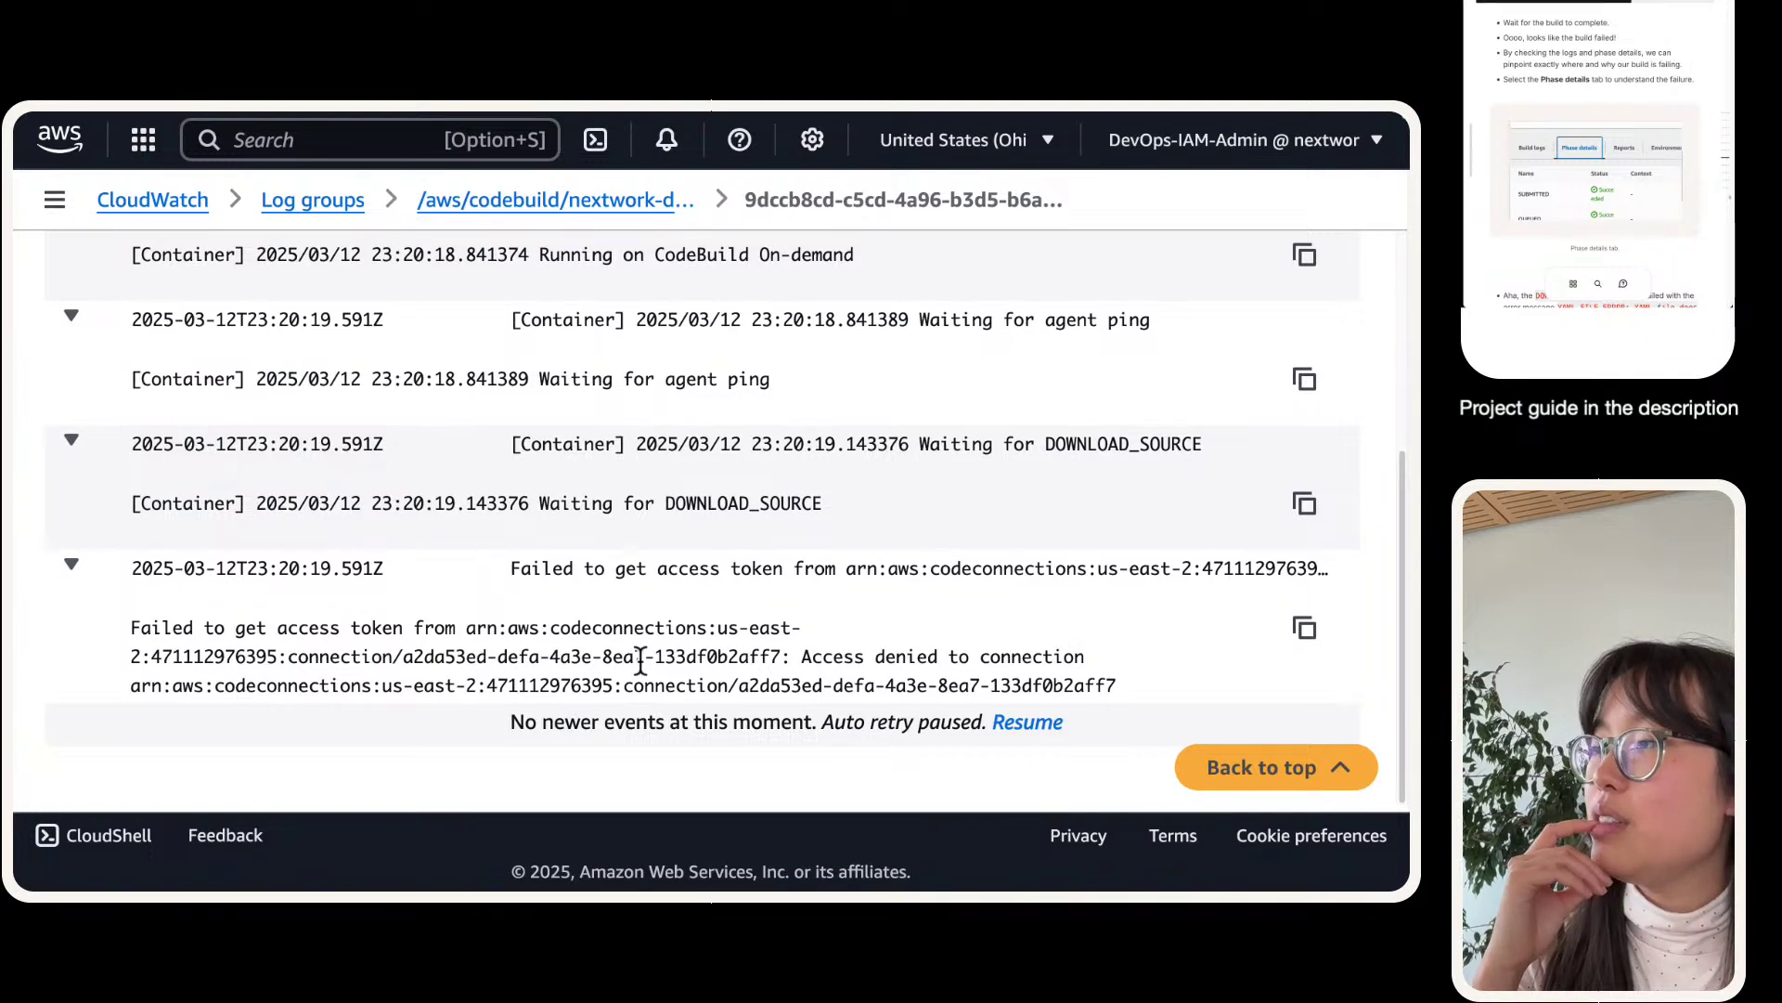
scroll(640, 660, "left", 1)
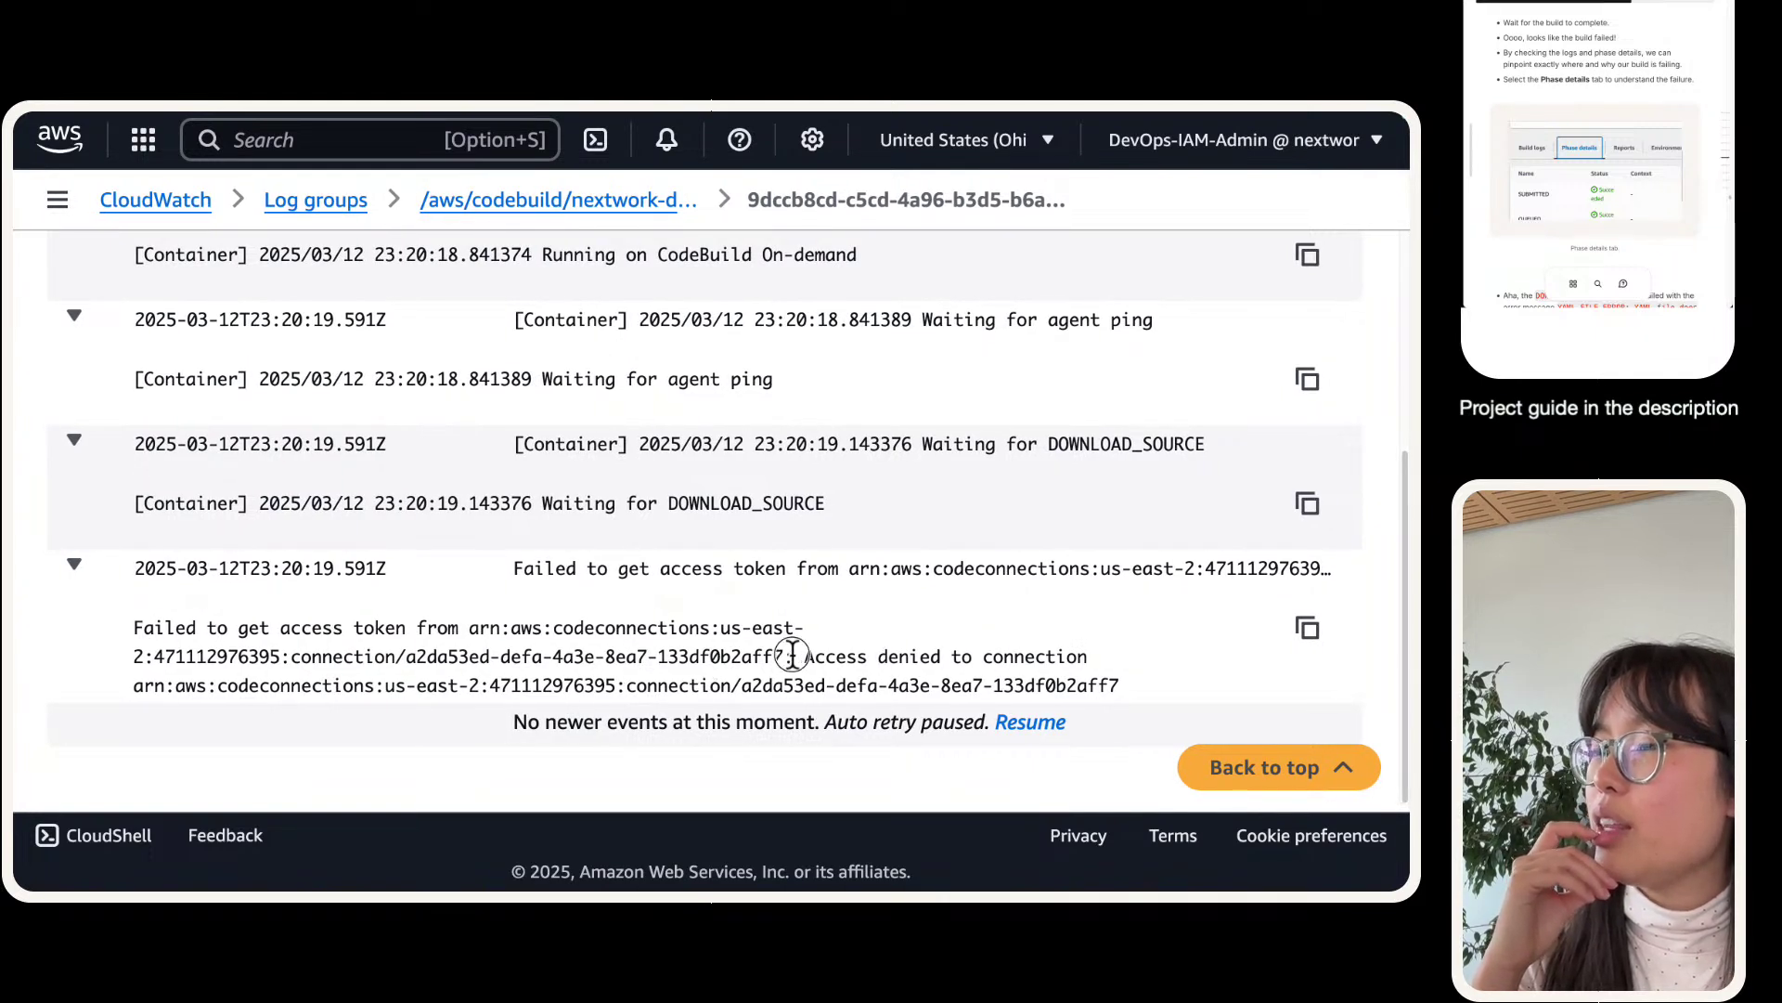
left_click_drag(792, 657, 133, 650)
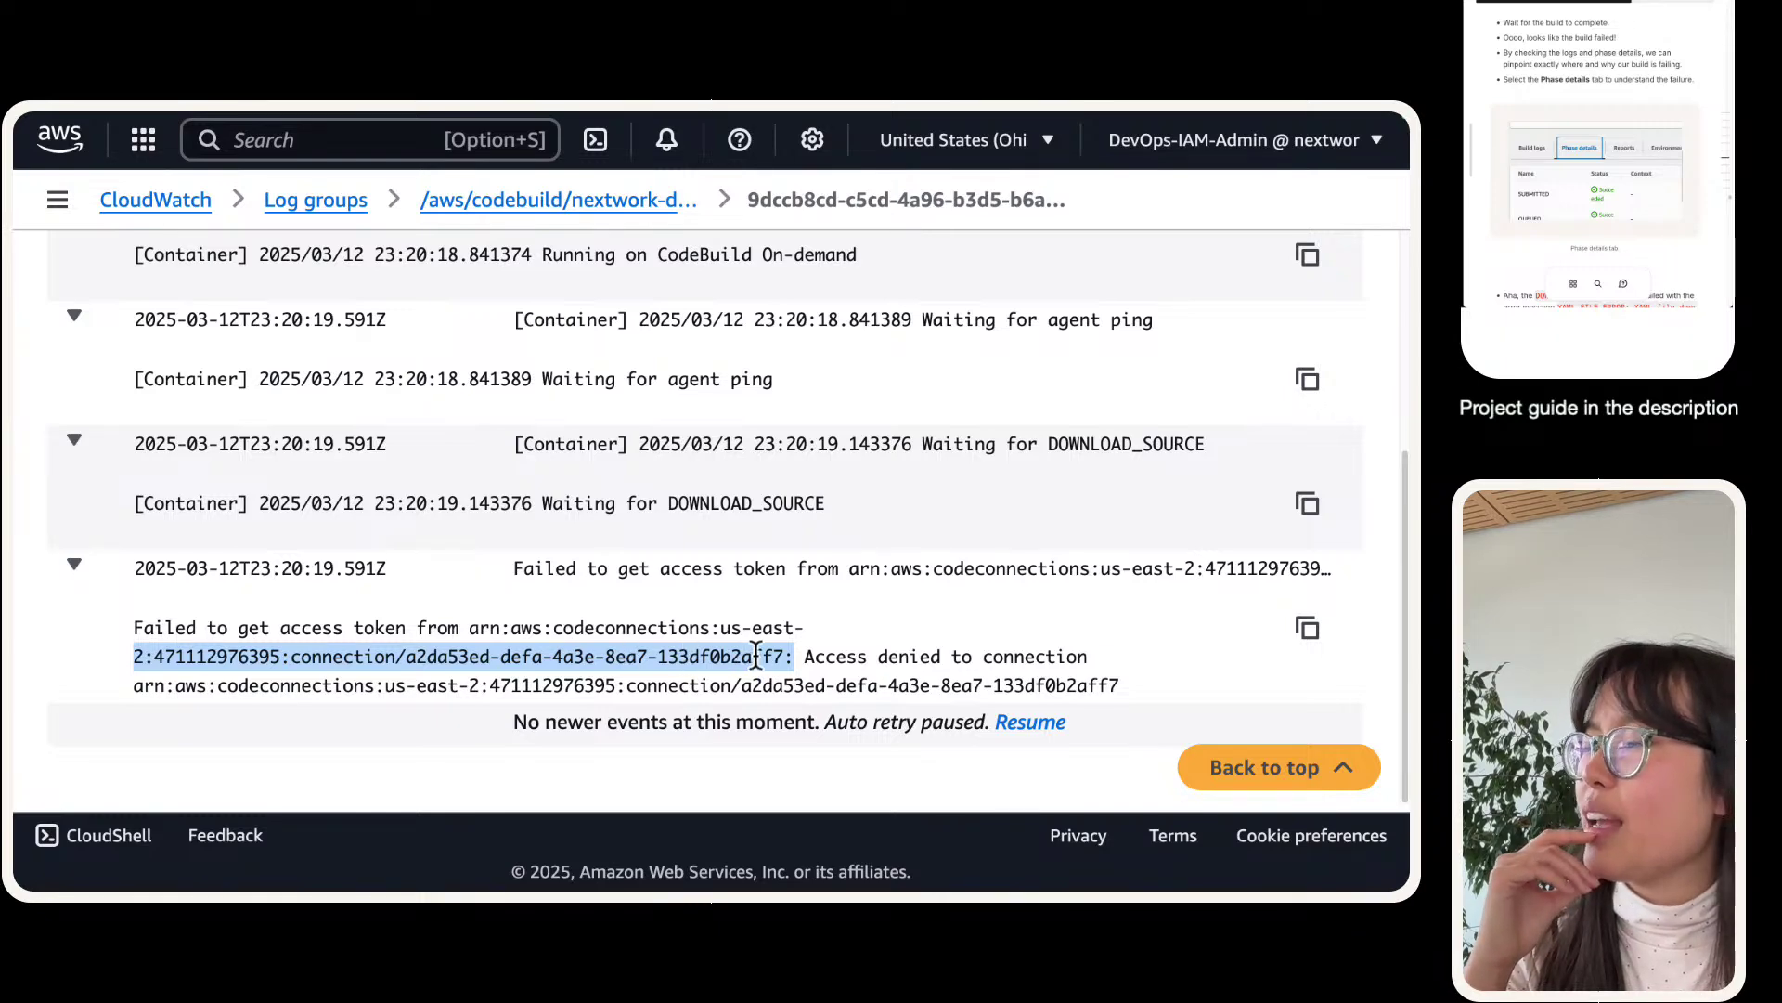
left_click(330, 126)
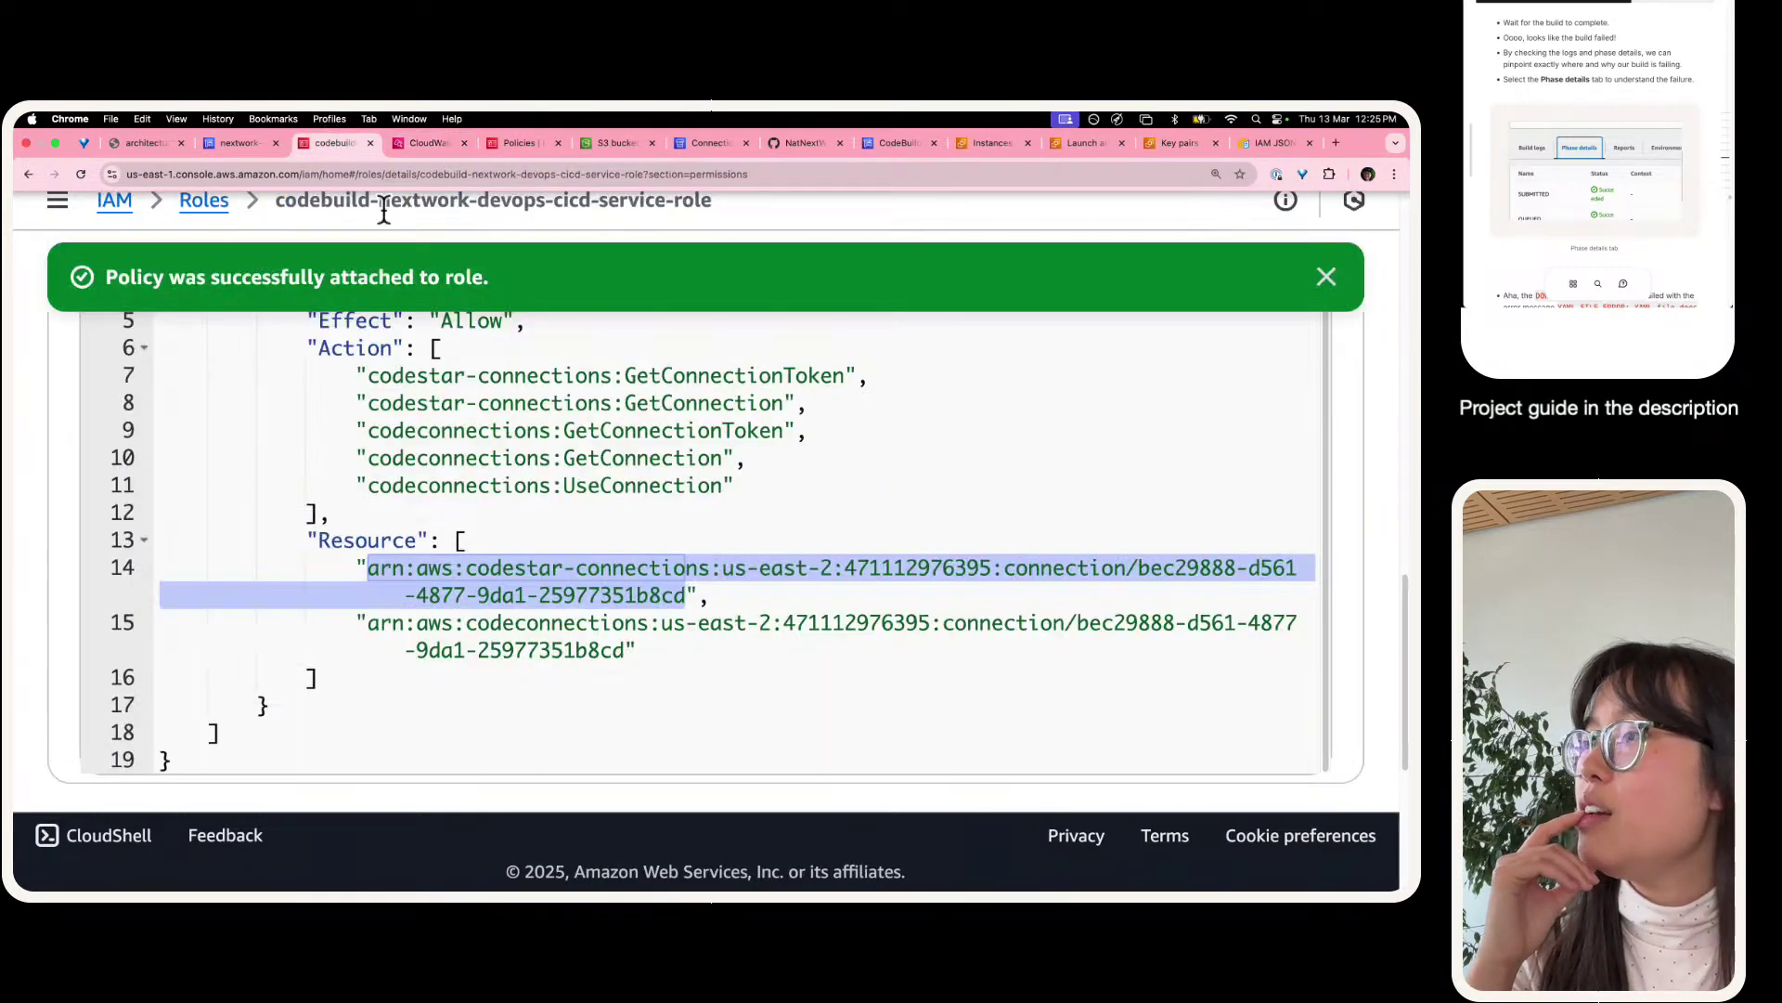
scroll(632, 594, "down", 1)
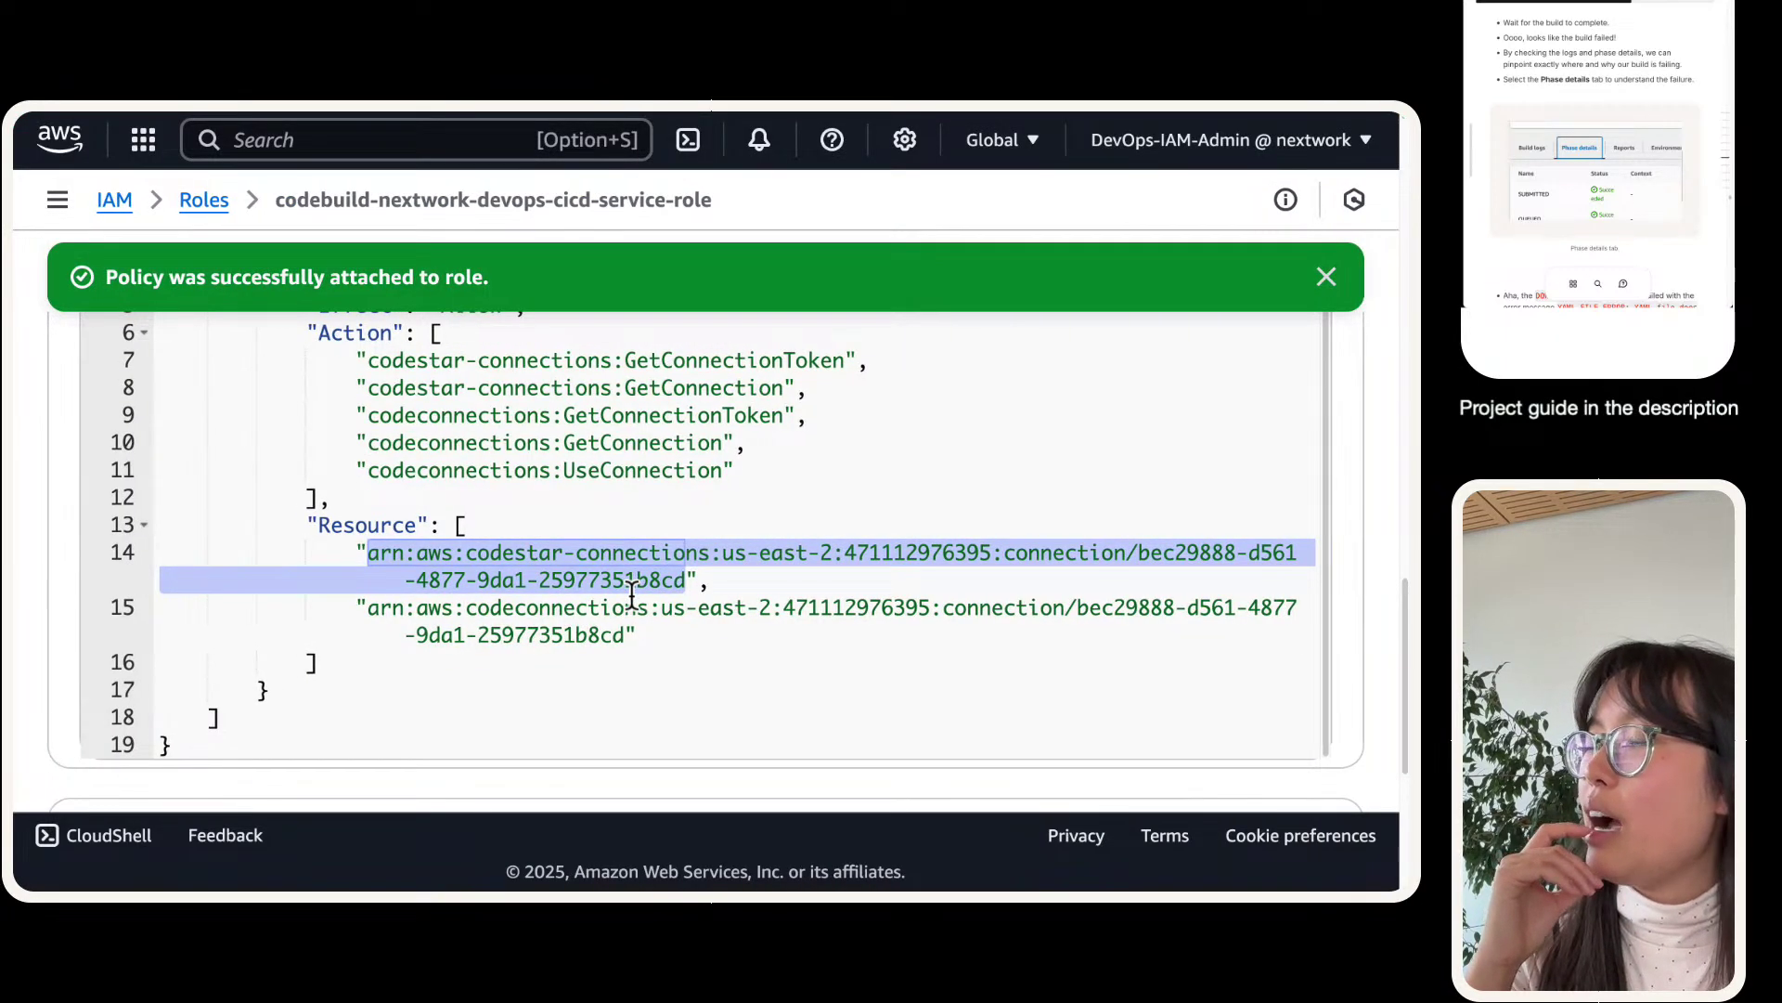
left_click(617, 637)
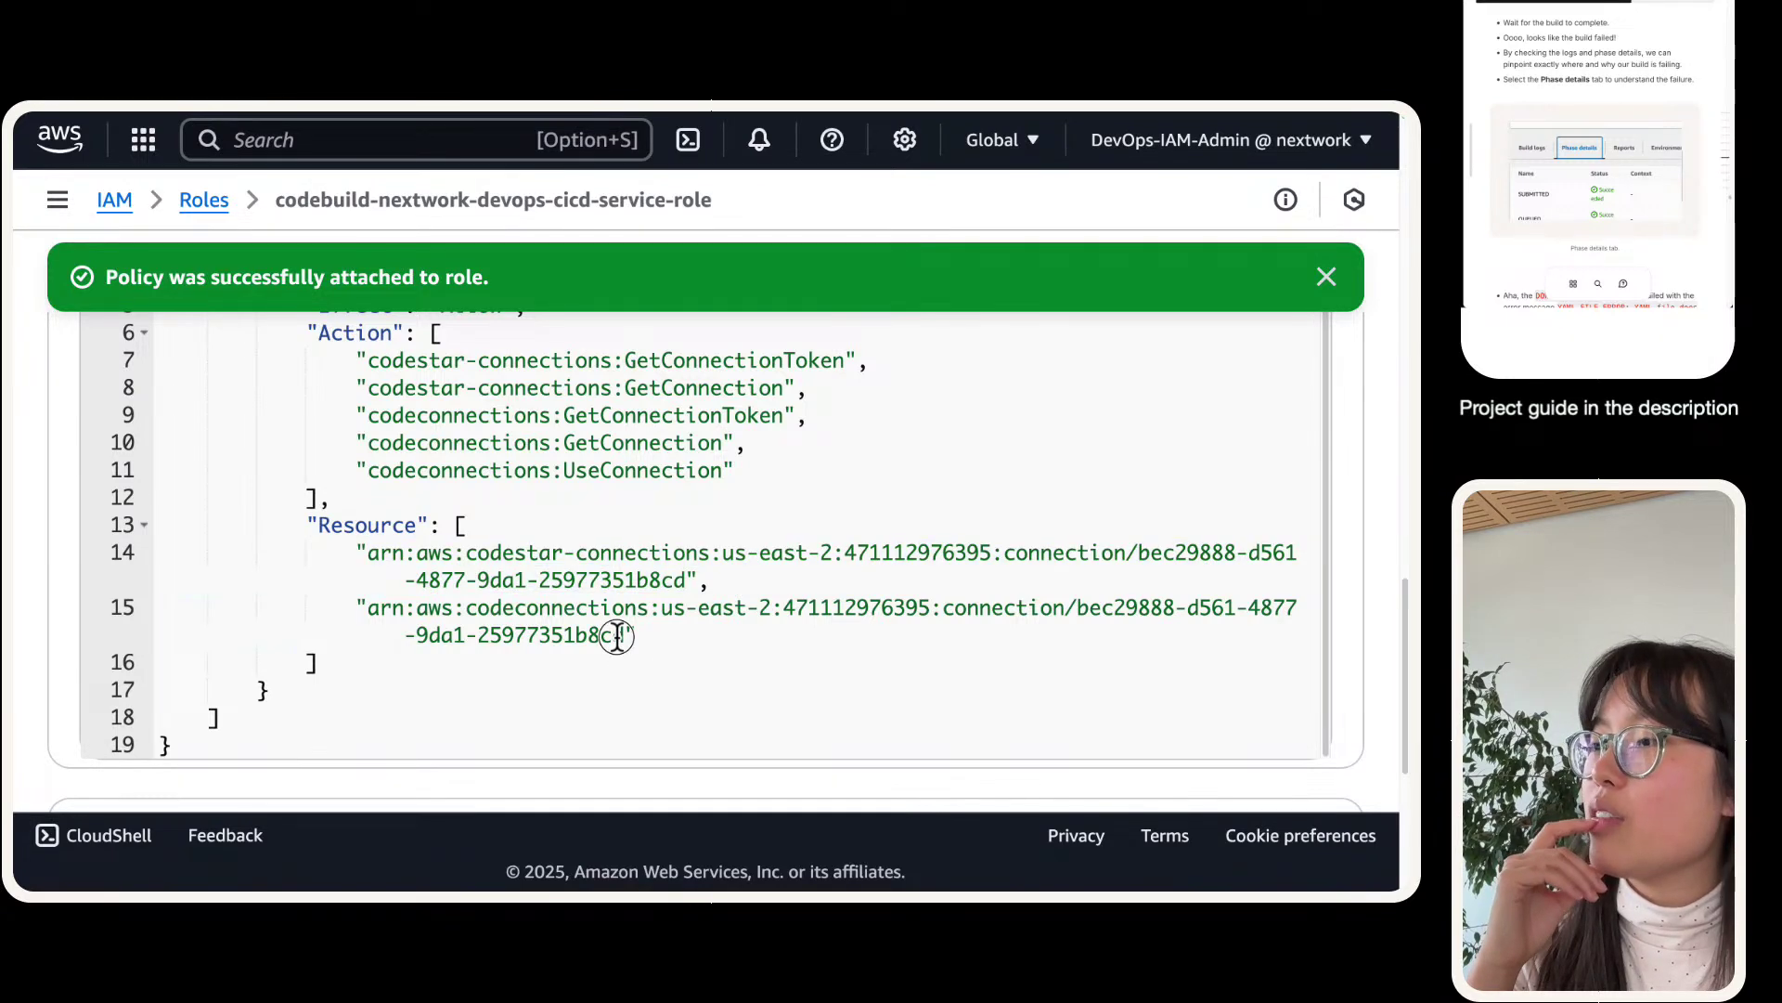
left_click_drag(629, 636, 414, 636)
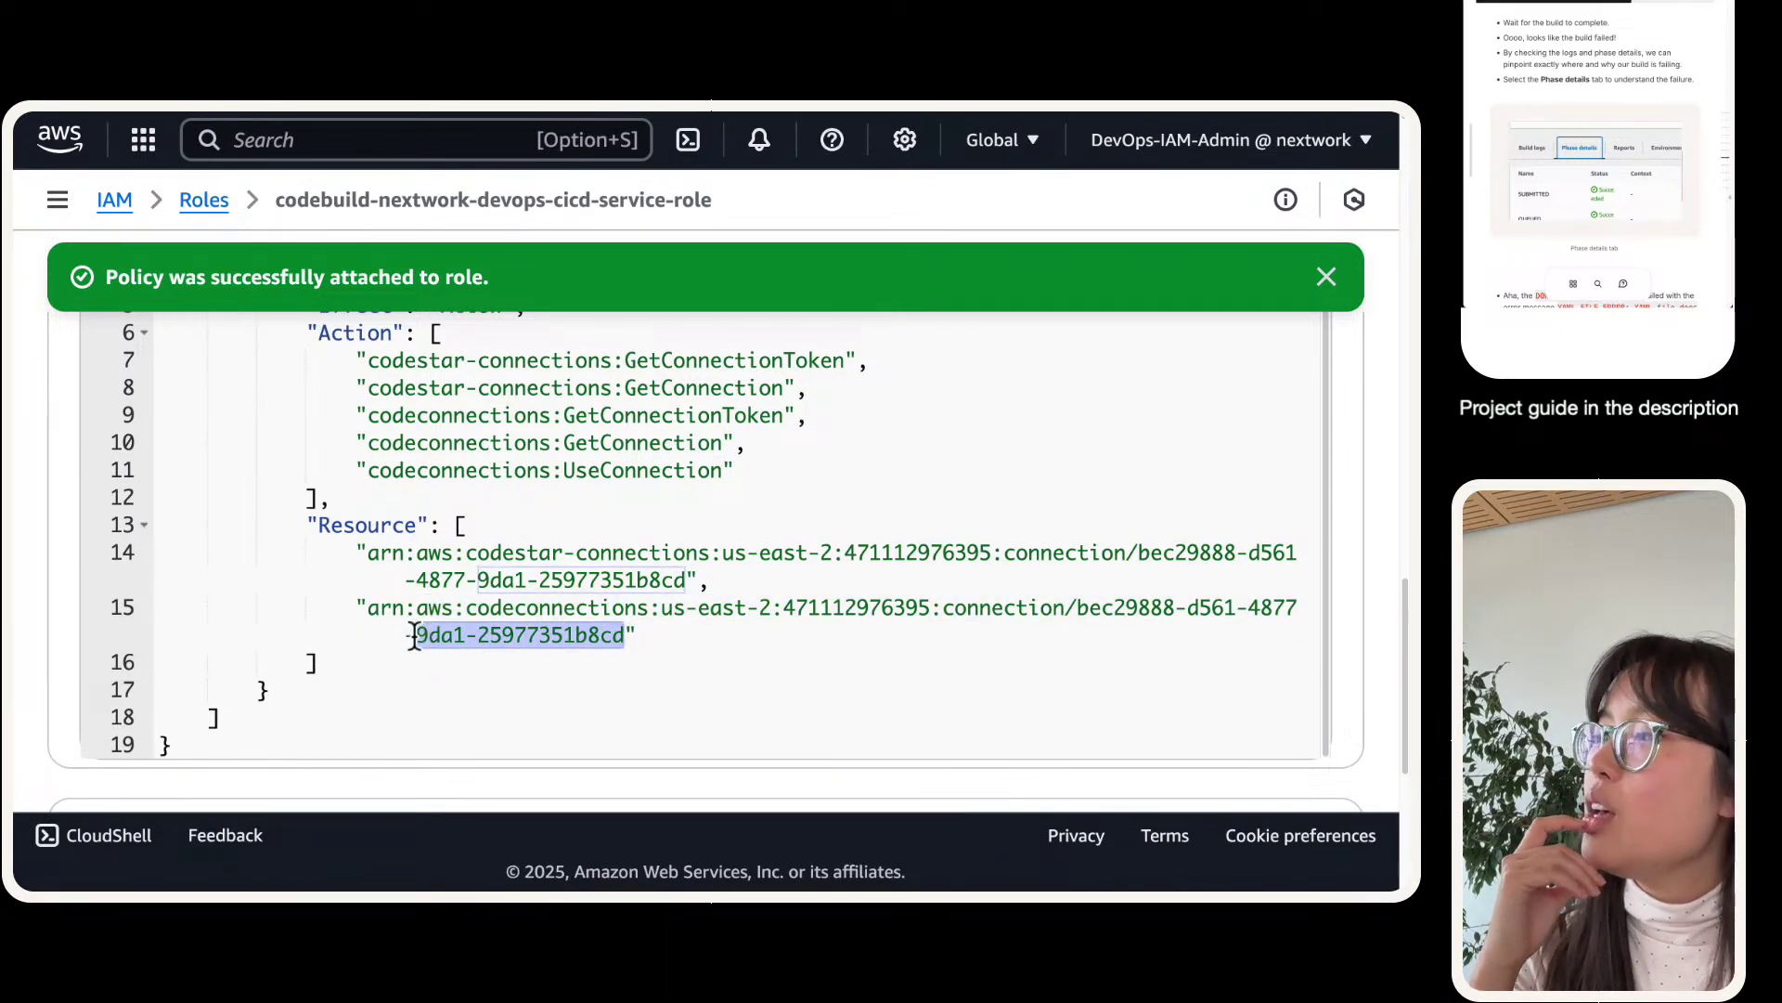
scroll(414, 637, "up", 6)
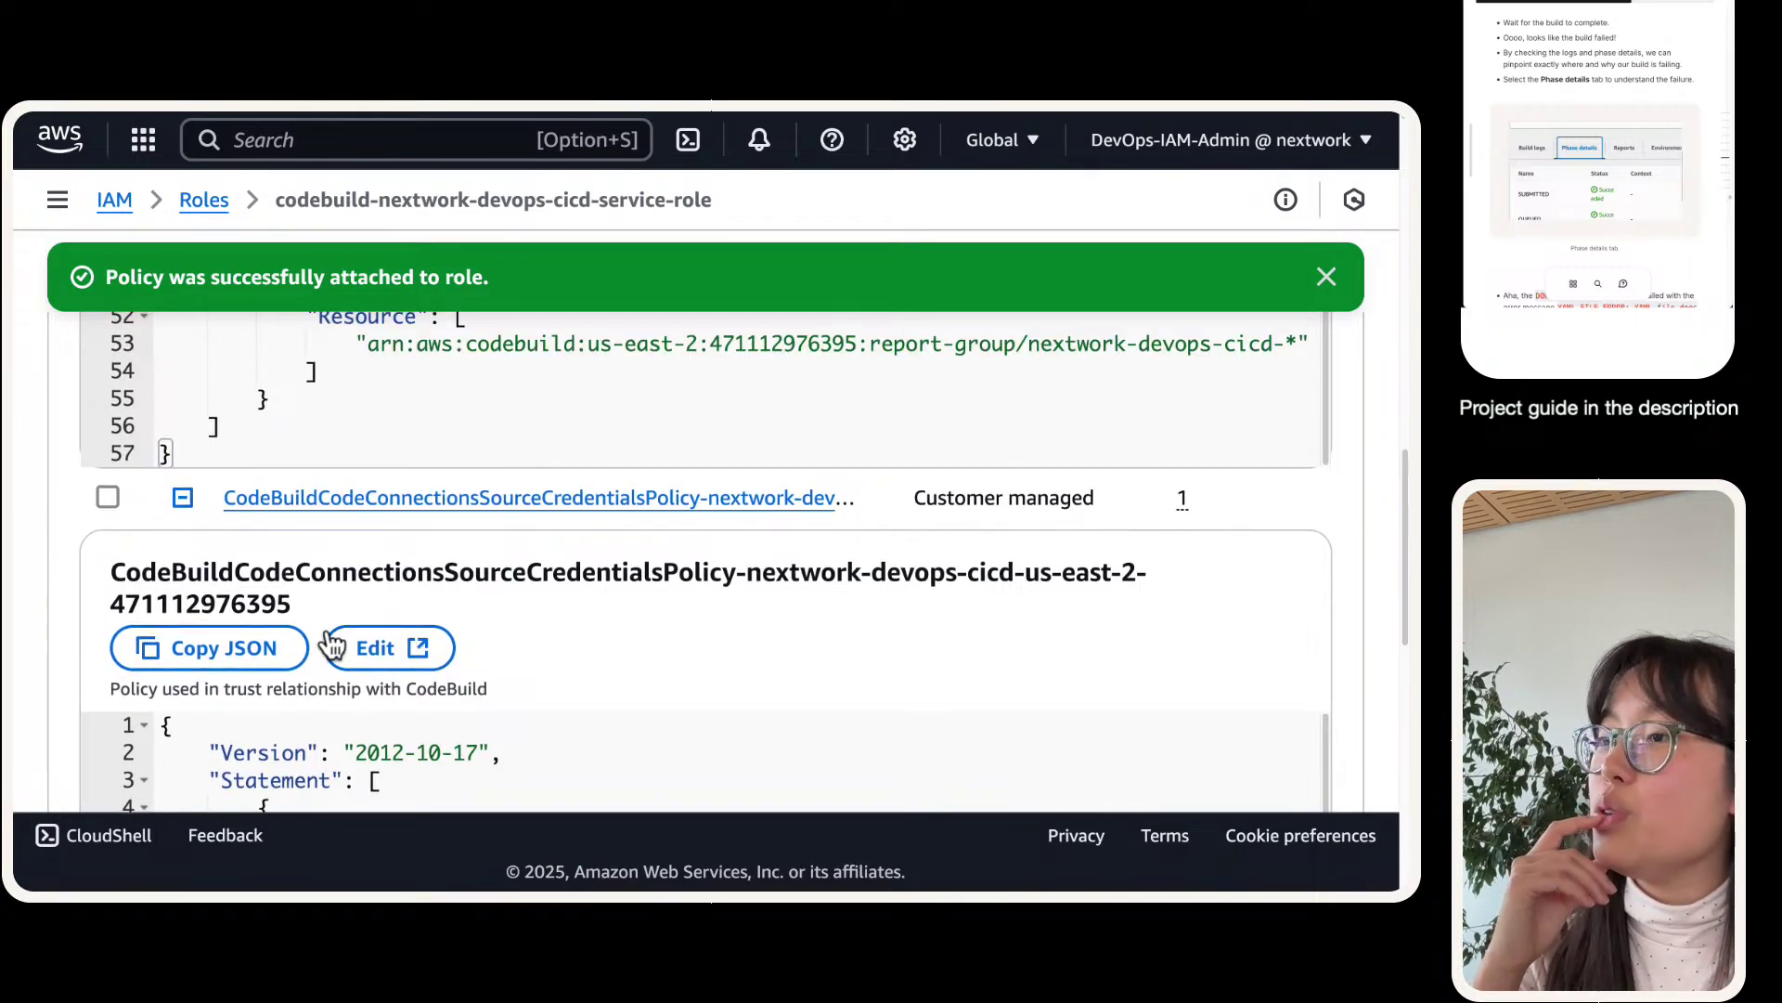
- Open the source credentials policy's JSON editor, zoomed out to show full lines
left_click(376, 648)
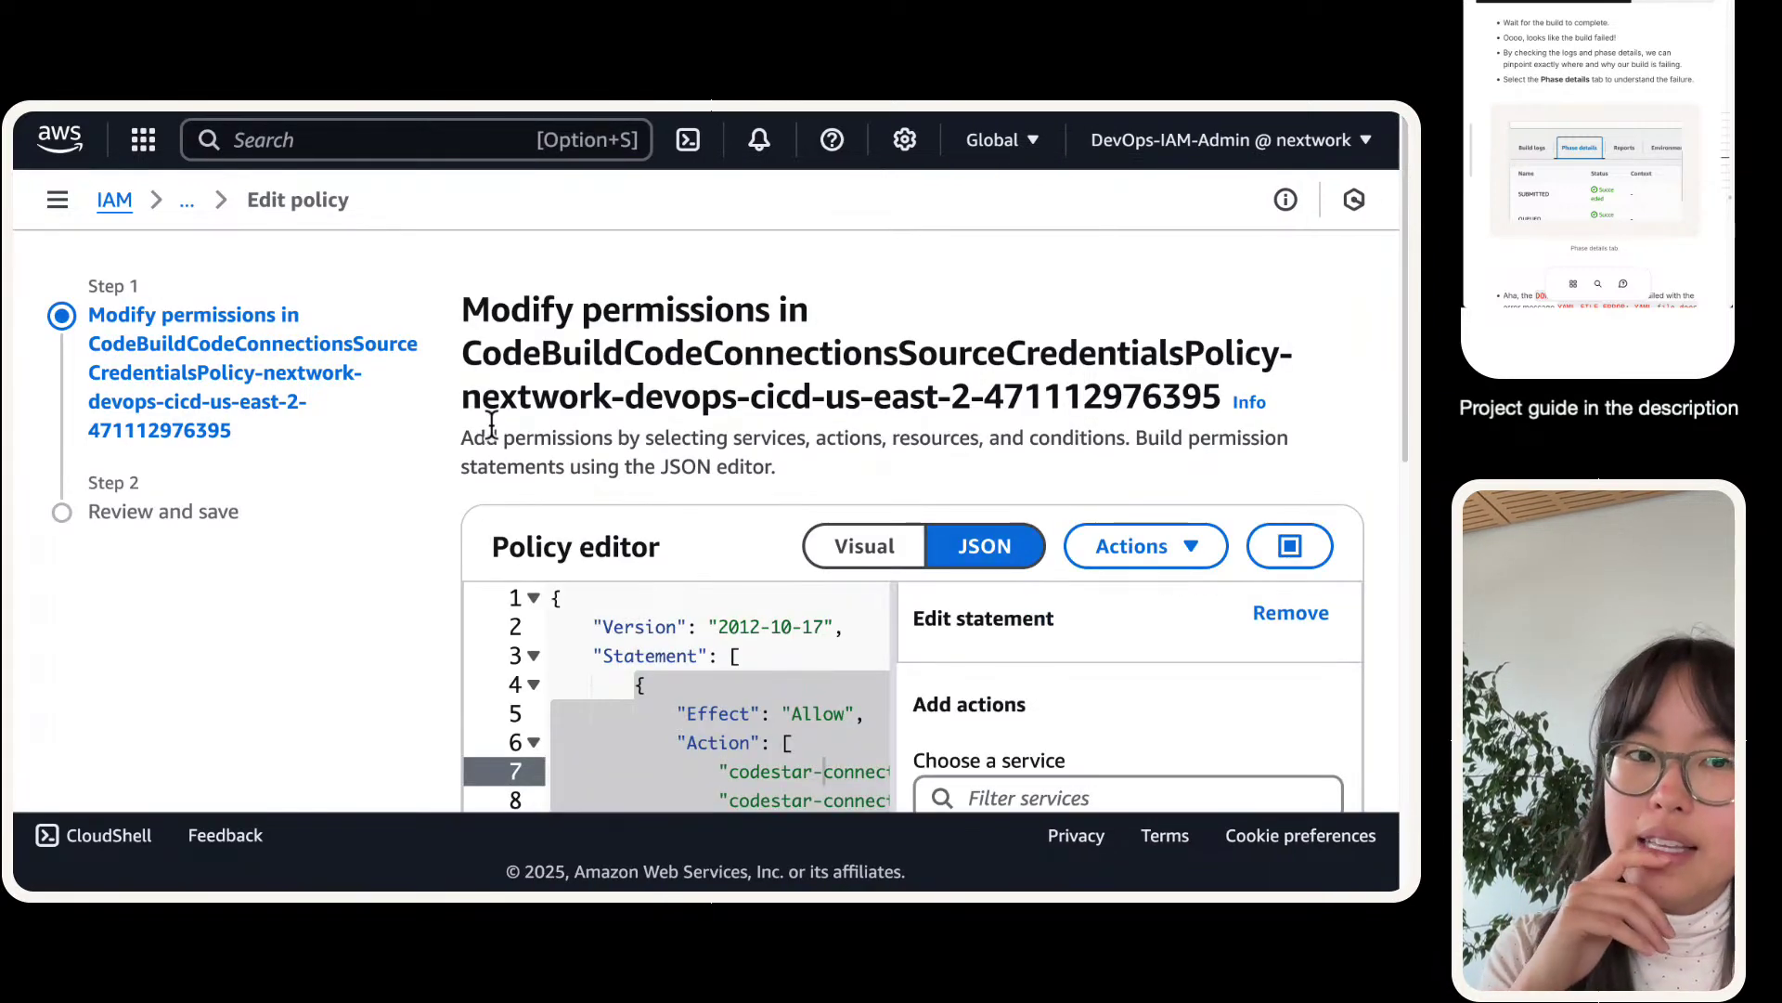
scroll(491, 427, "down", 3)
left_click(622, 526)
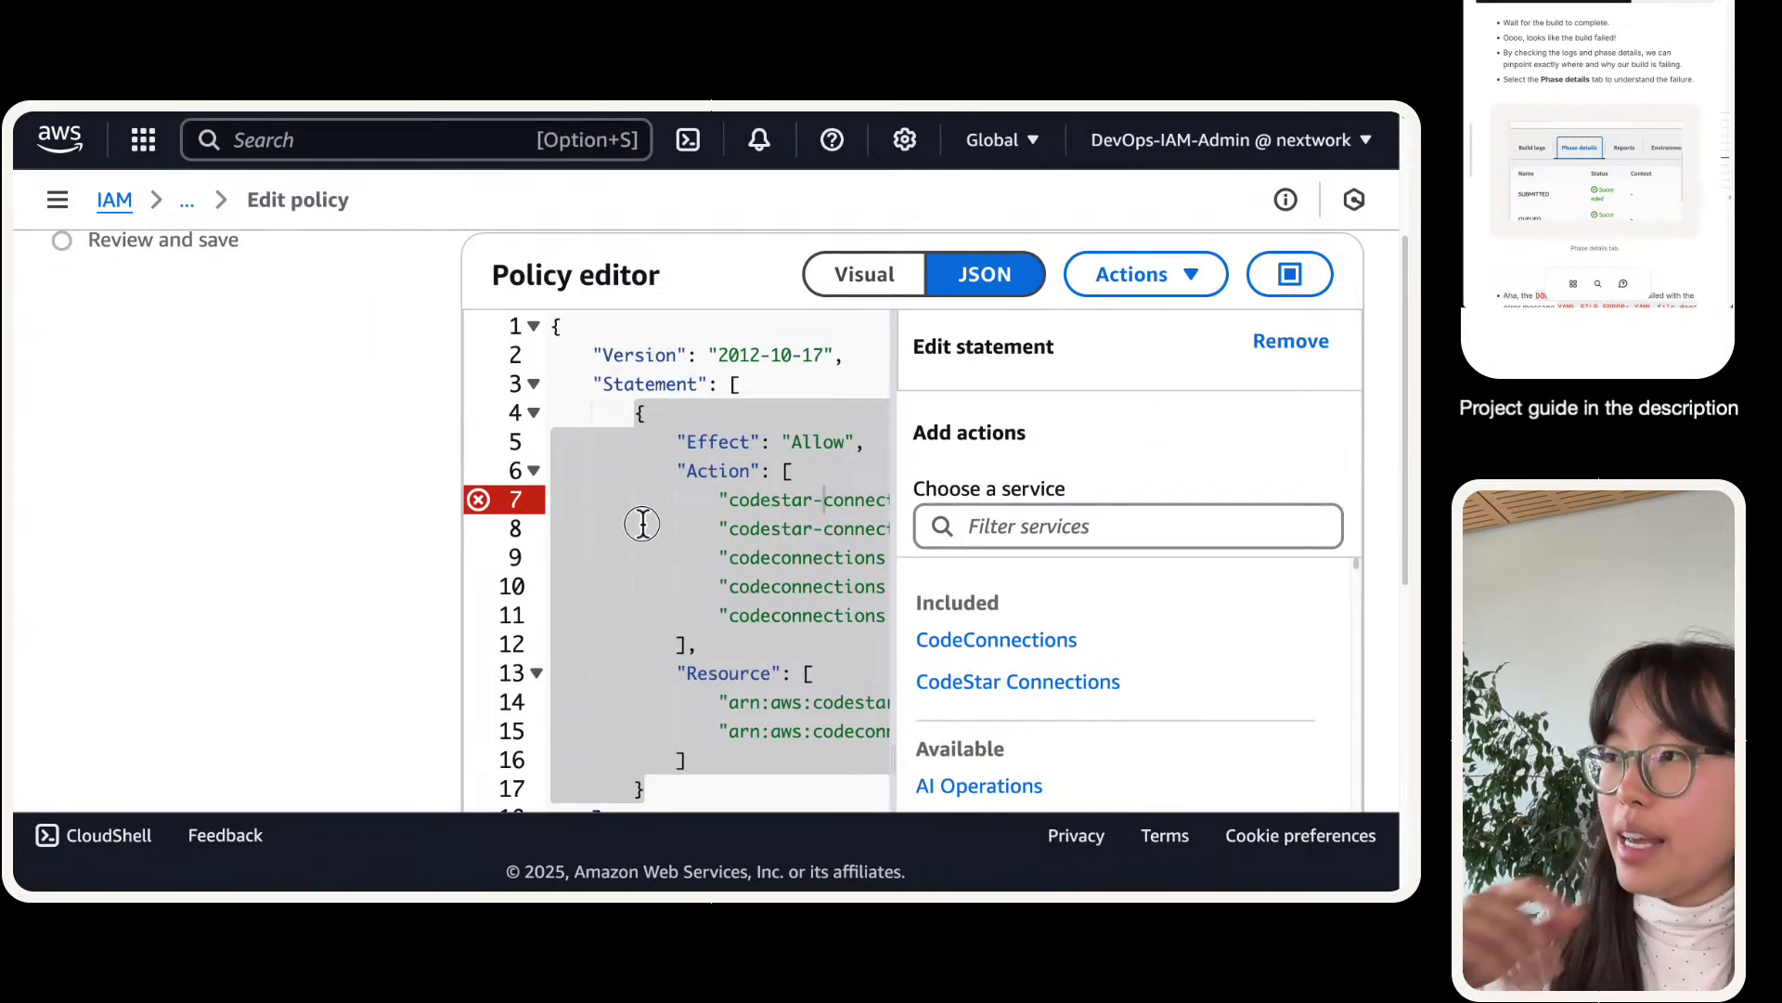
key("super+minus")
key("super+minus")
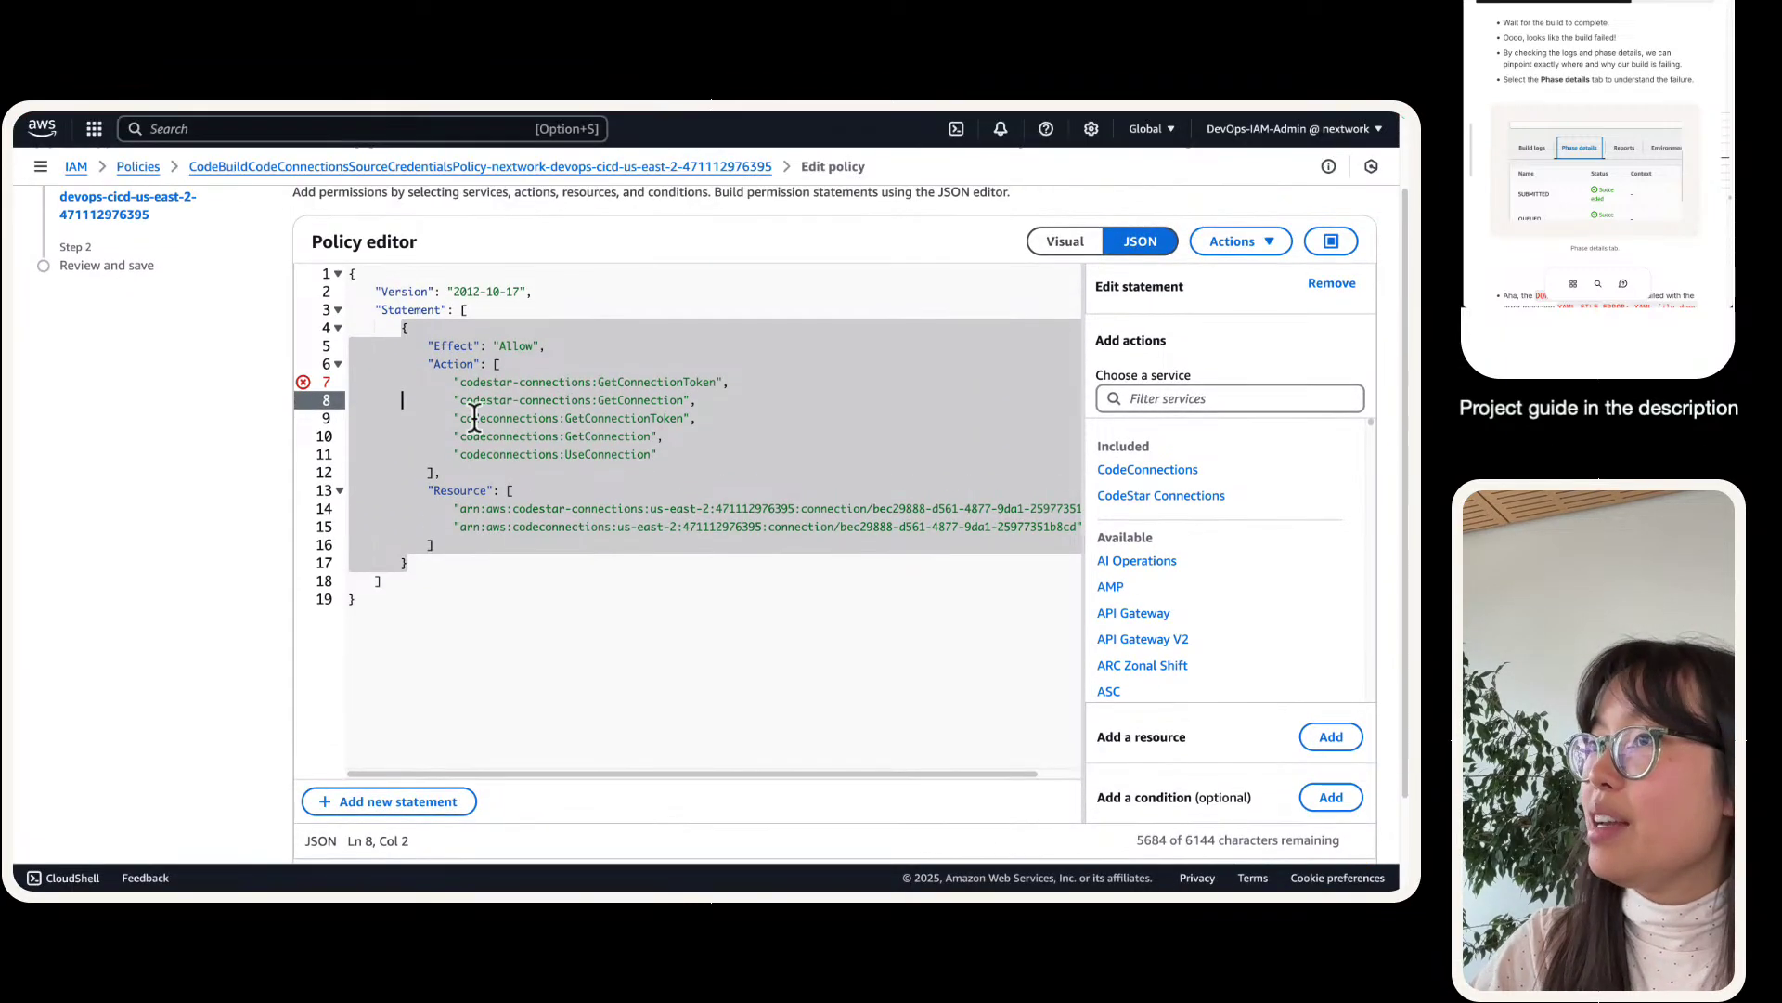
left_click(304, 383)
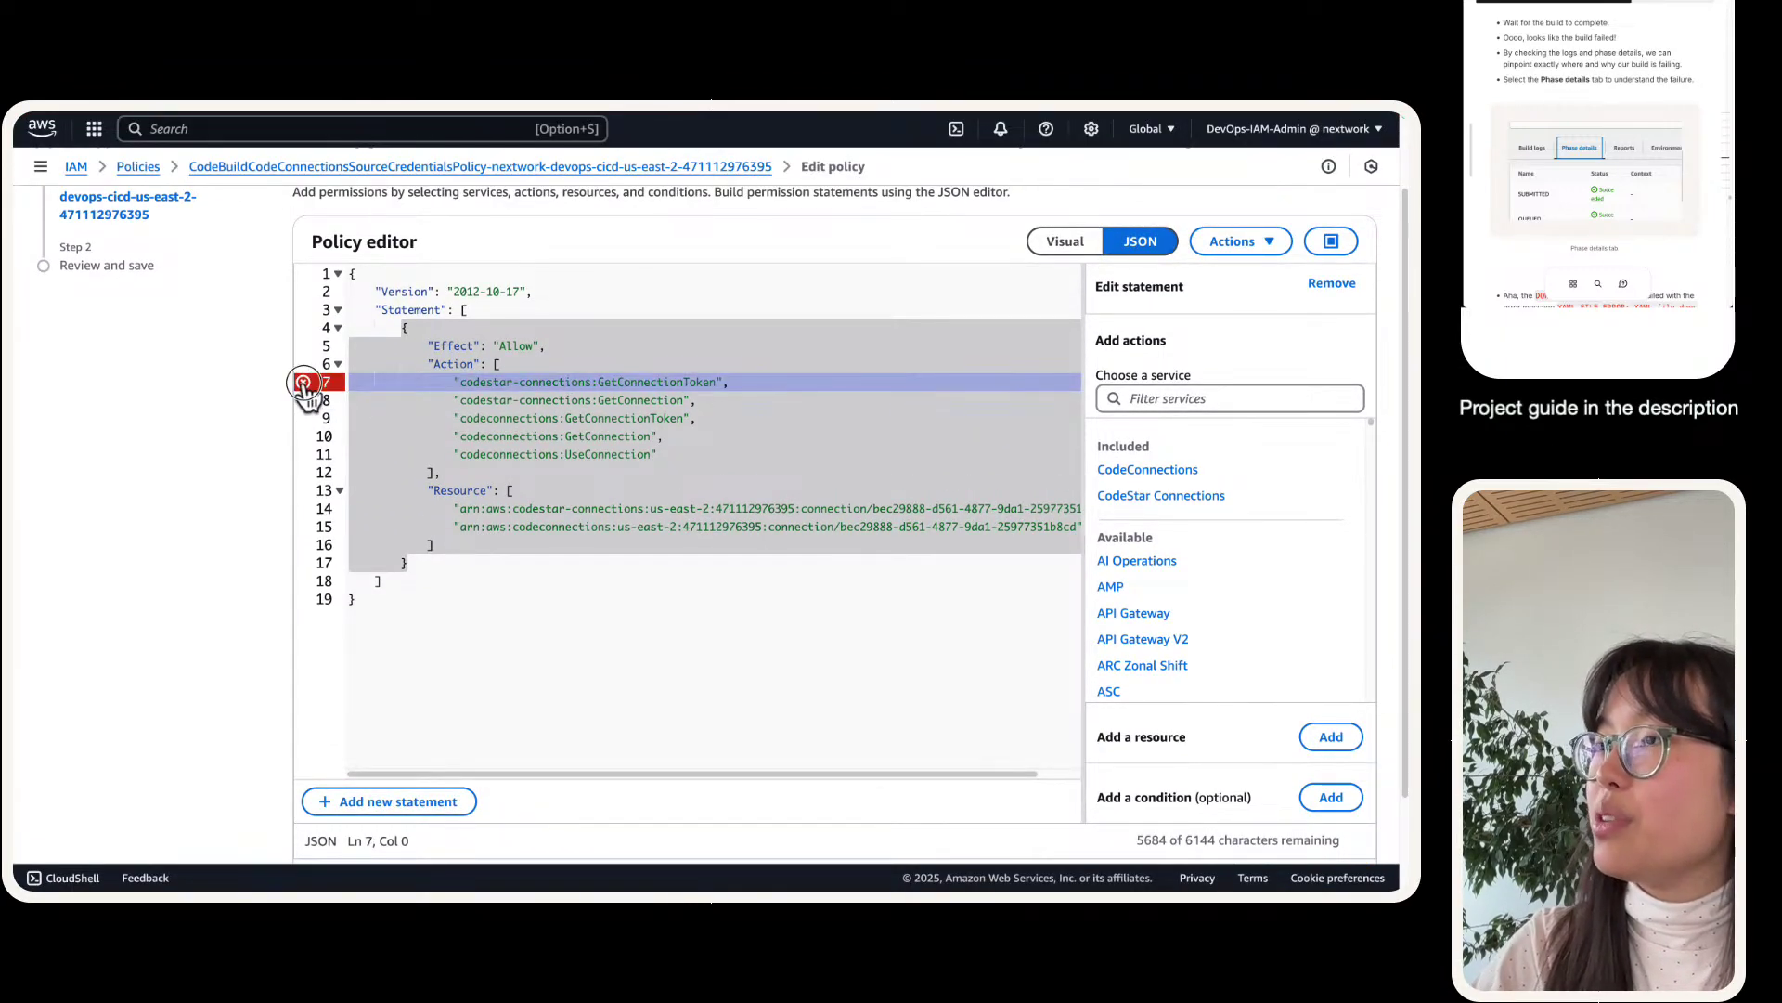
left_click(564, 527)
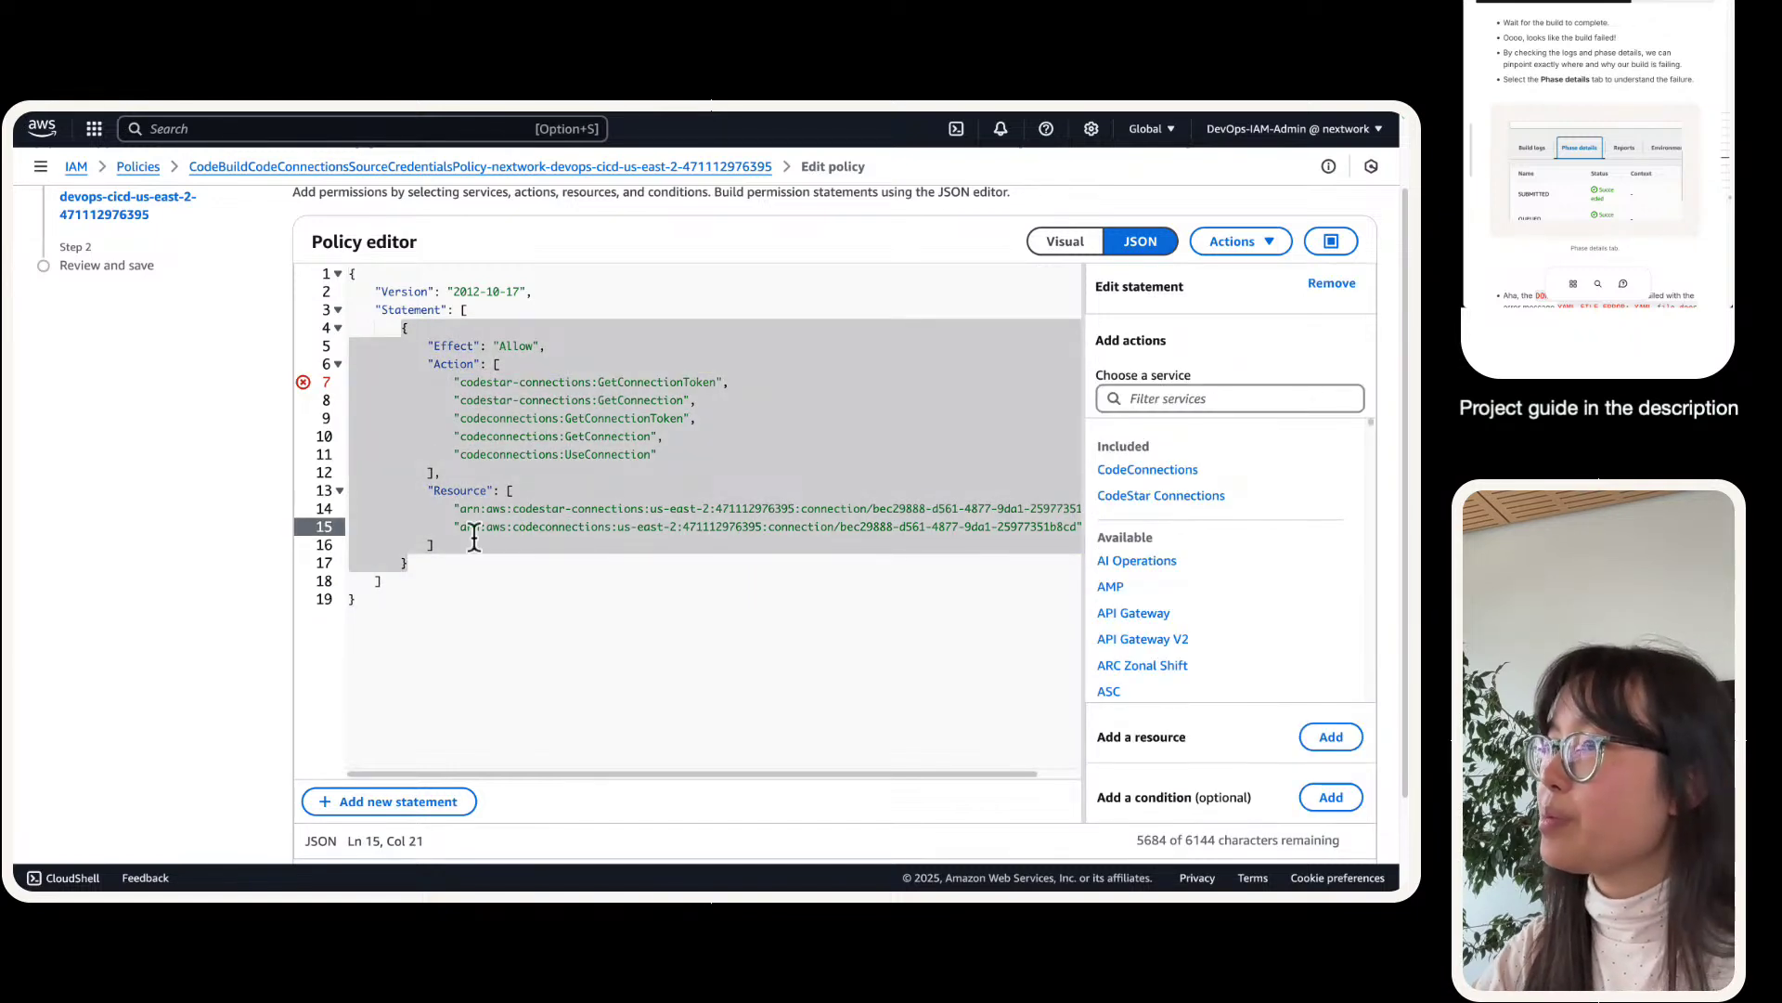
left_click(474, 538)
scroll(473, 539, "right", 1)
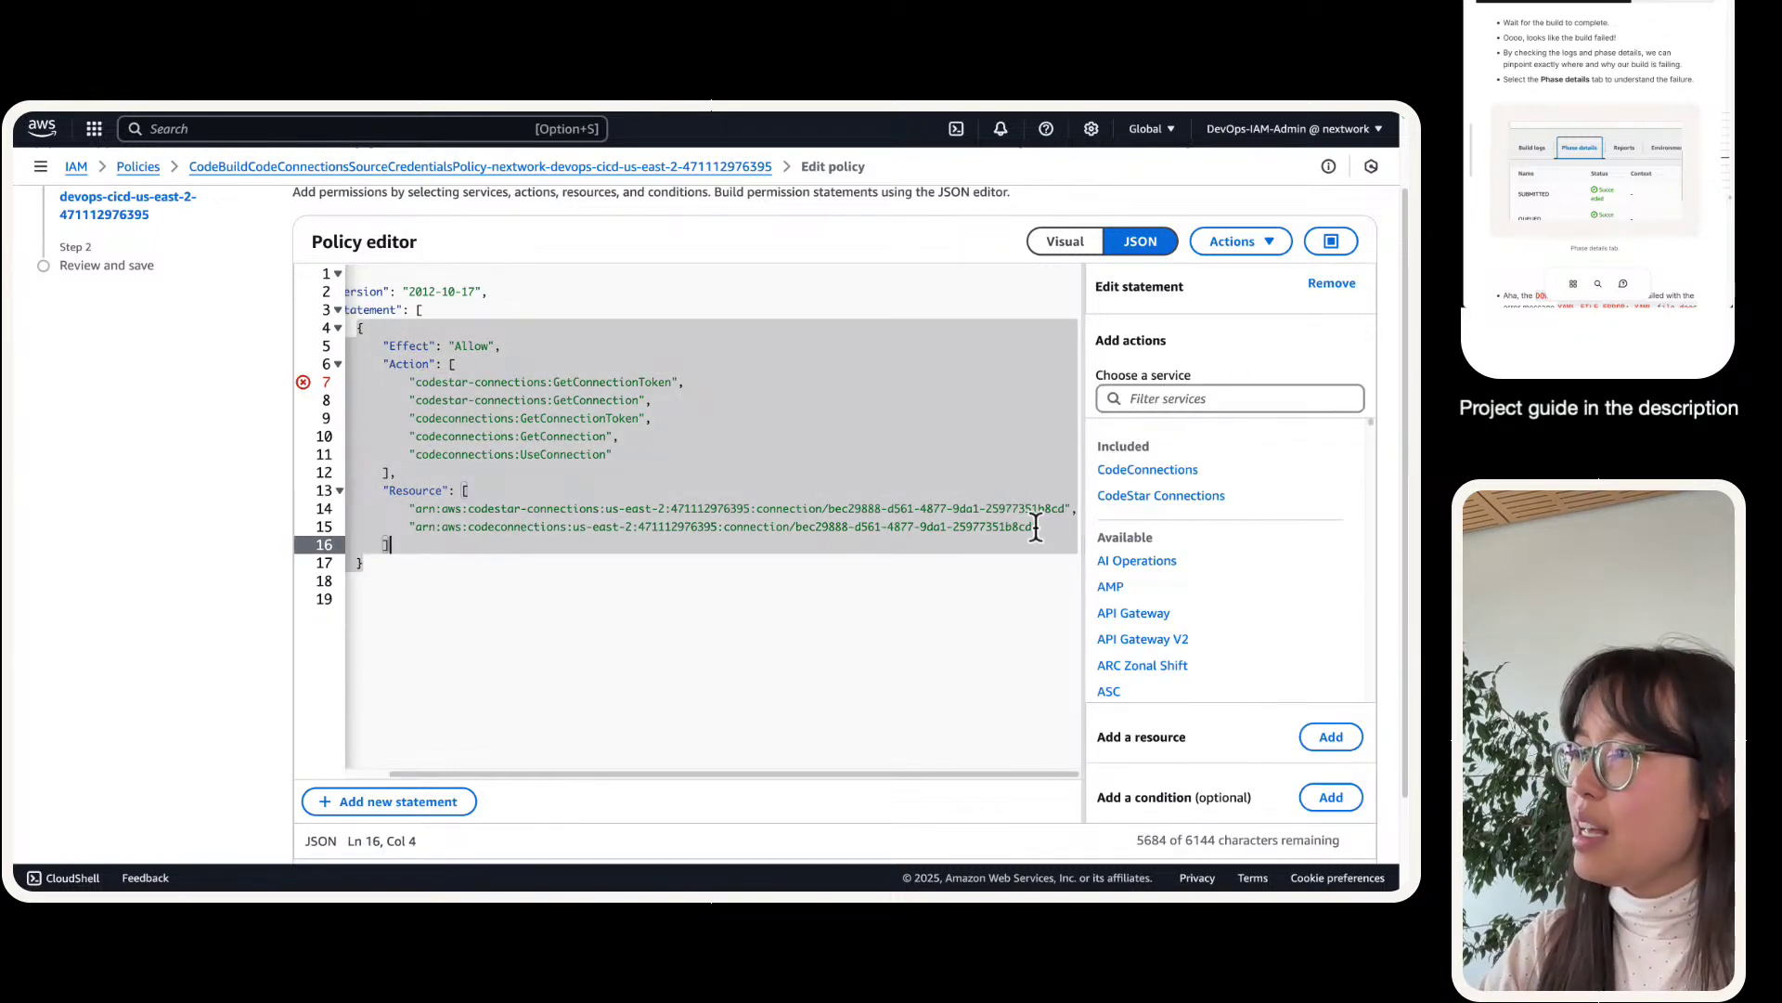
- Add a new Resource entry duplicating the first connection ARN
left_click(1077, 526)
type(",")
key("Return")
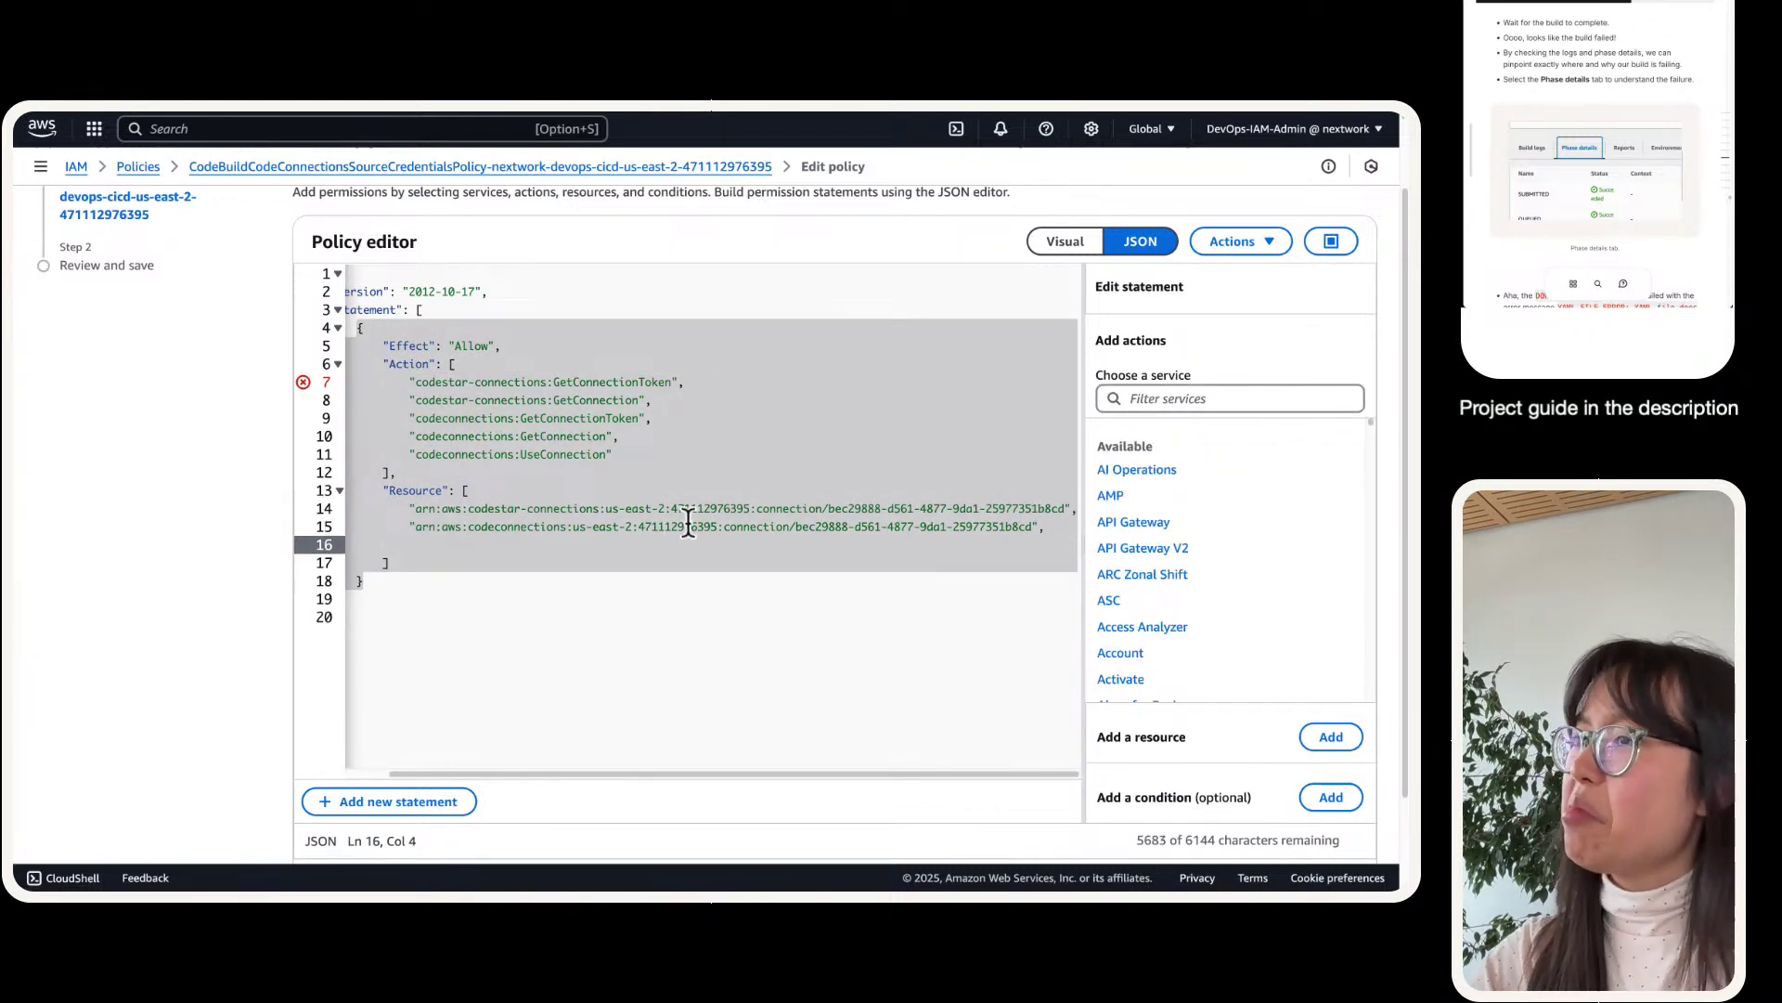
left_click(412, 508)
key("super+shift+Right")
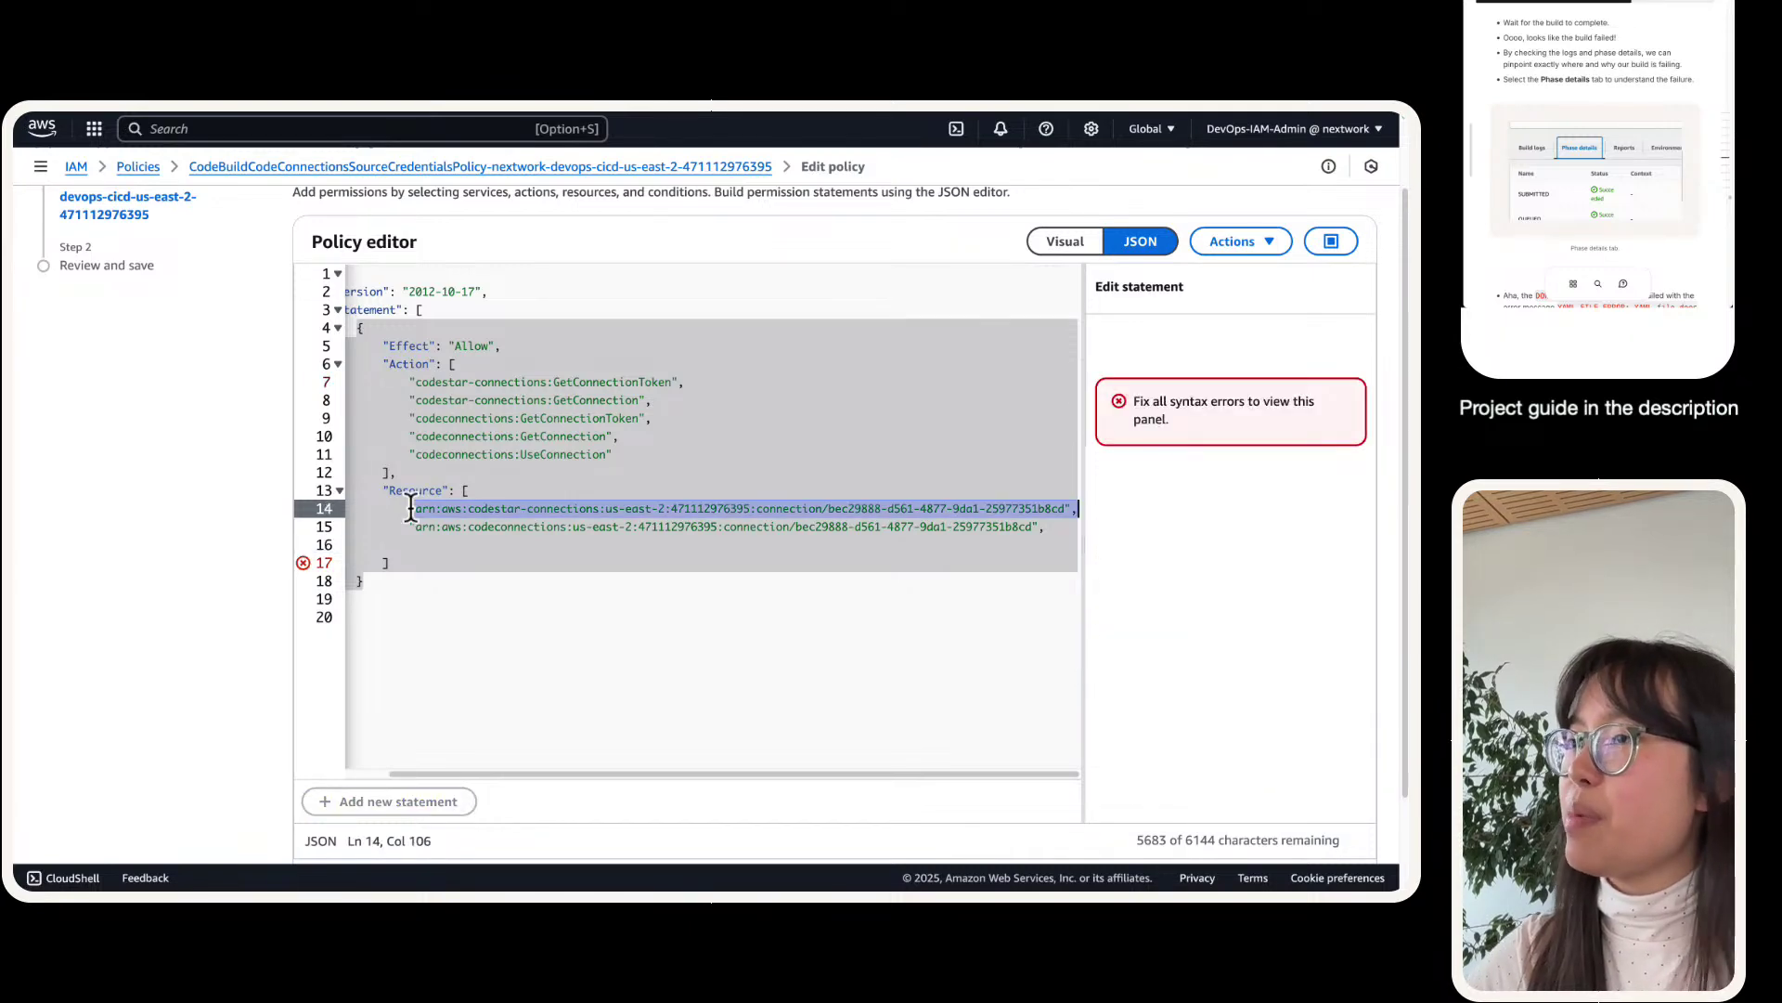
key("super+v")
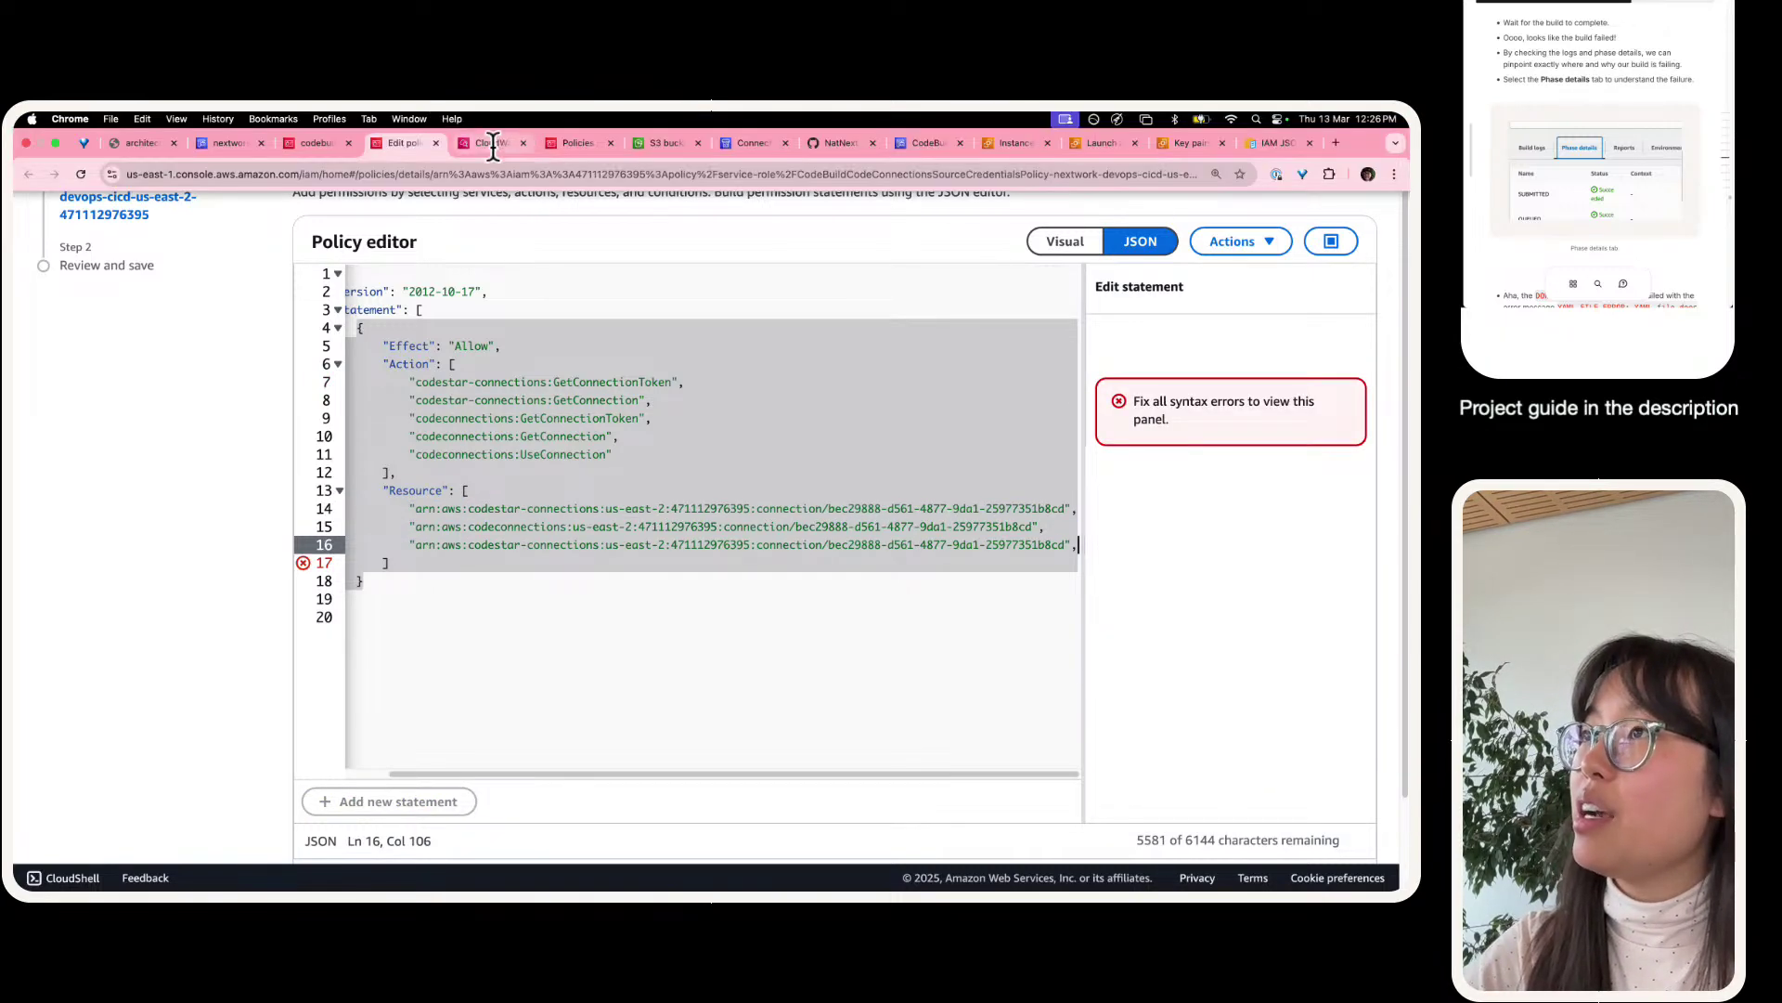
- Swap the new ARN's connection ID for a2da53ed-defa-4a3e-8ea7-133df0b2aff7 from the log
left_click(492, 142)
left_click_drag(789, 657, 159, 659)
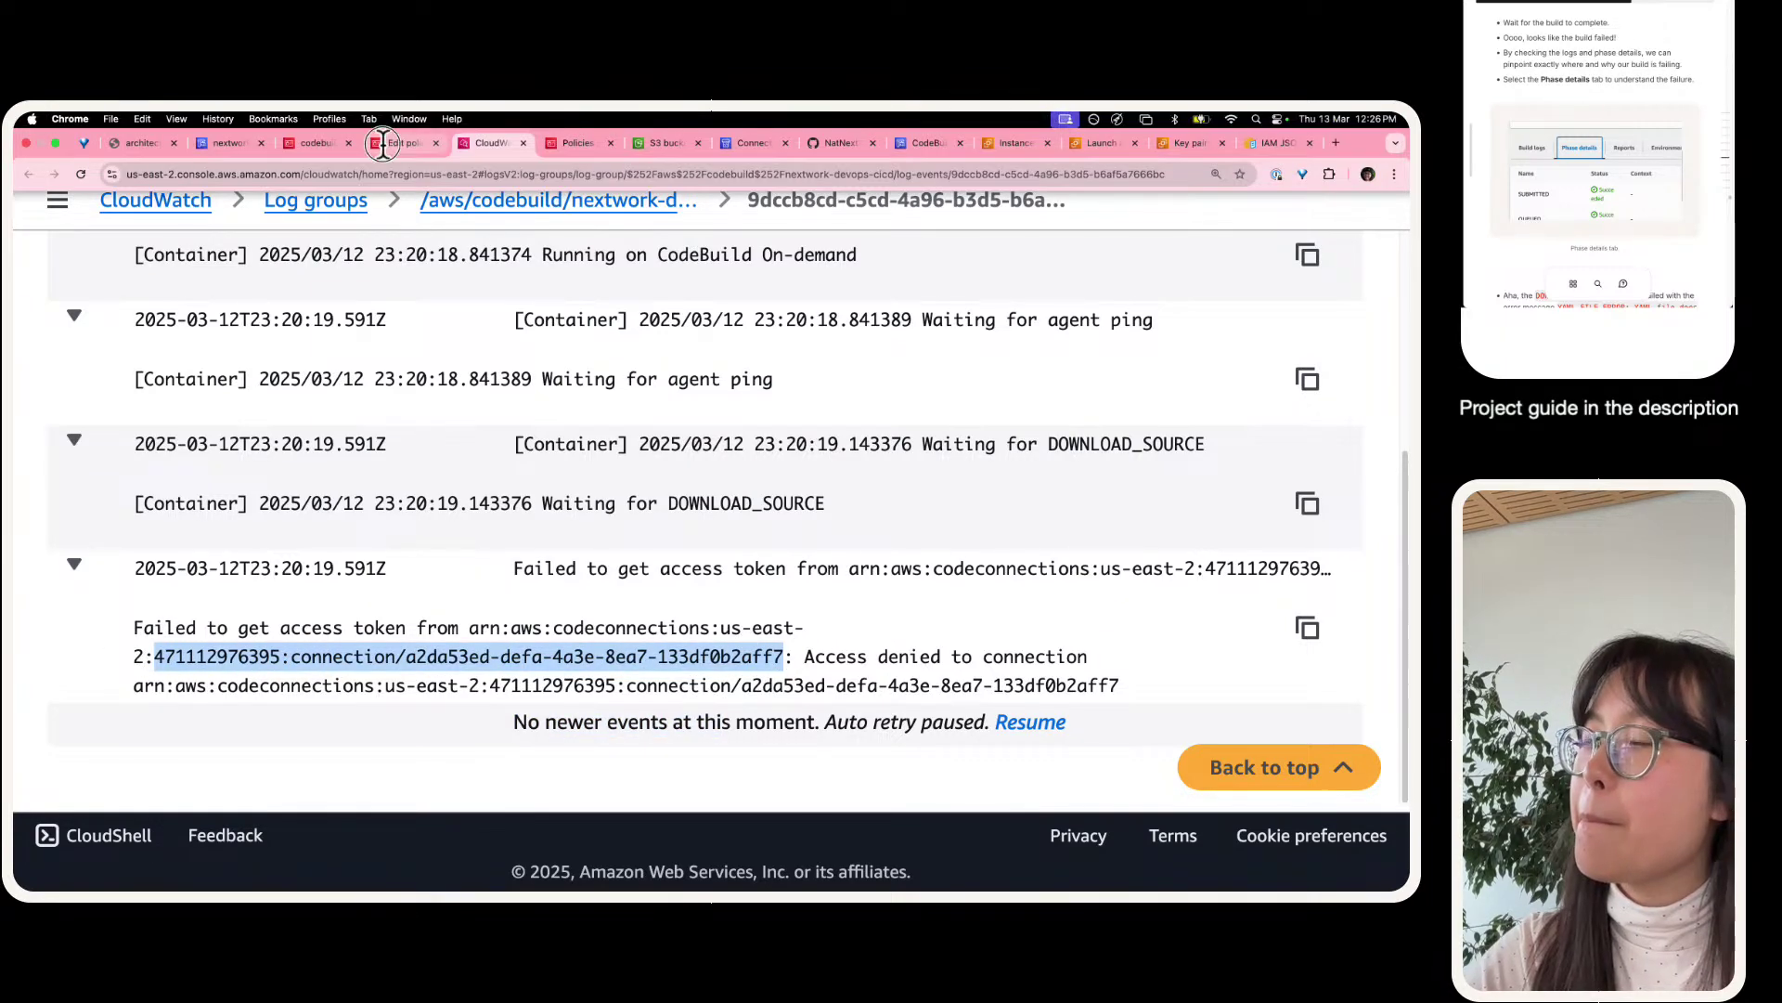
left_click(400, 125)
left_click_drag(670, 545, 405, 529)
key("ctrl+v")
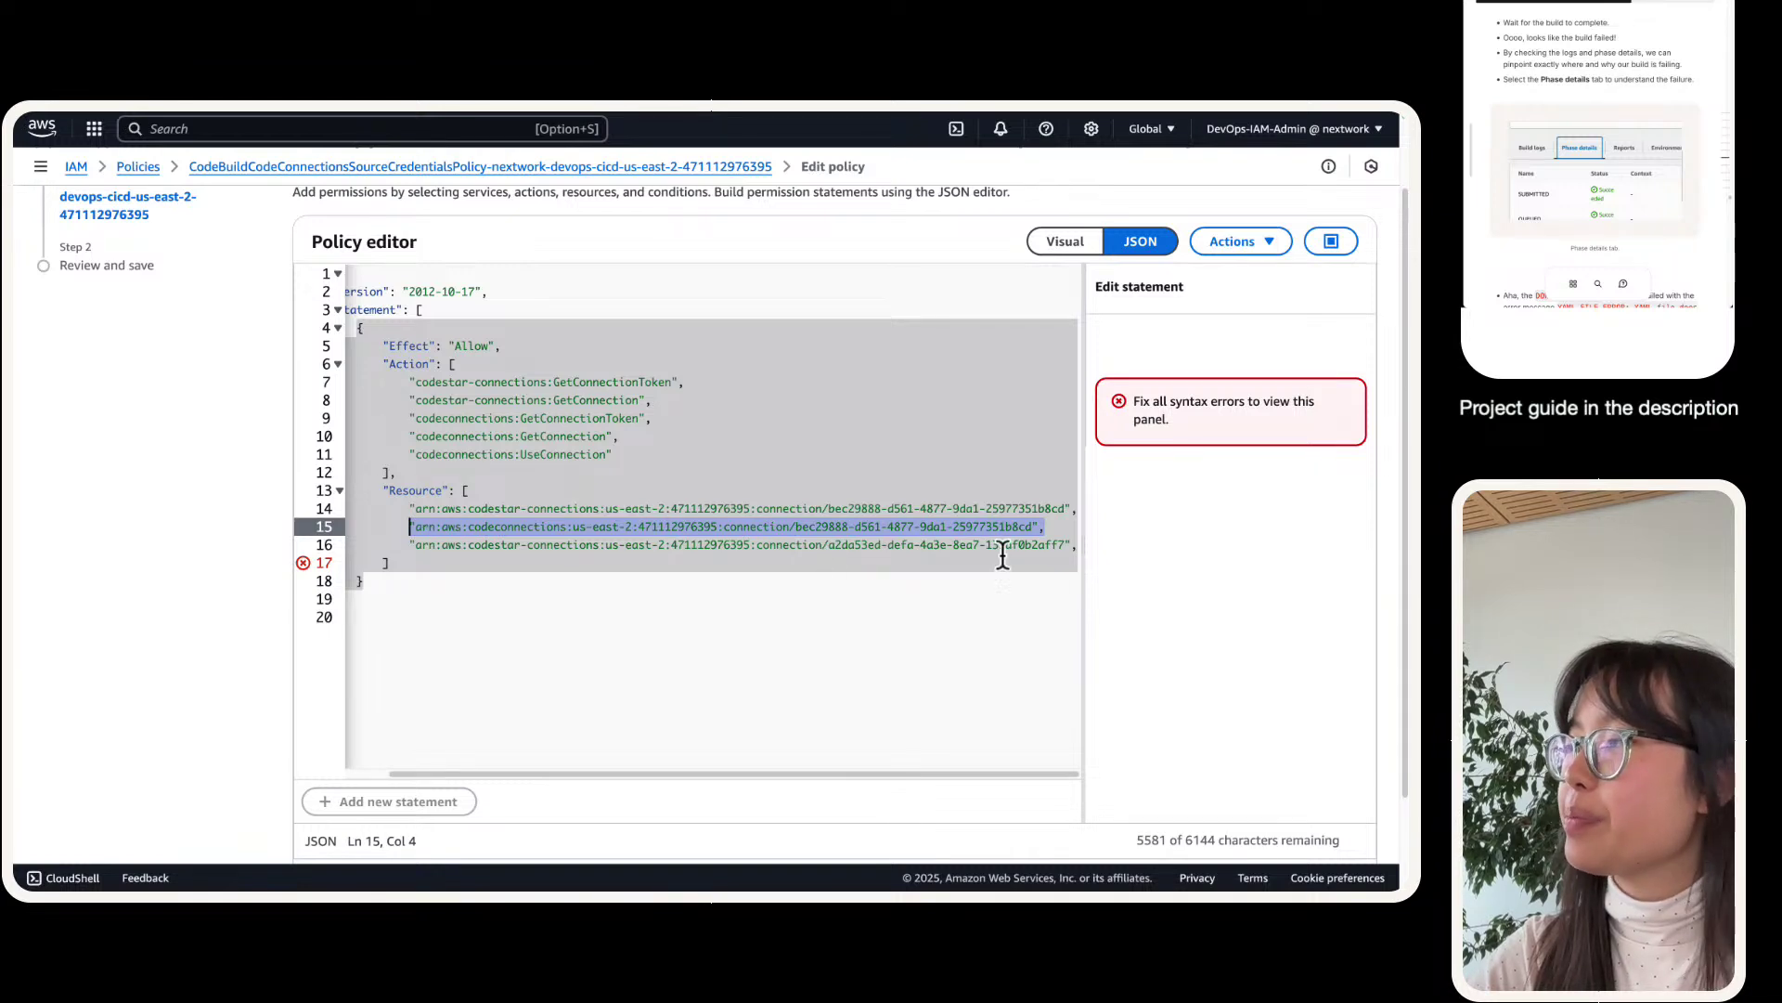
- Add a codeconnections ARN for connection a2da53ed-… and proceed to the review step
left_click(1073, 546)
key("super+v")
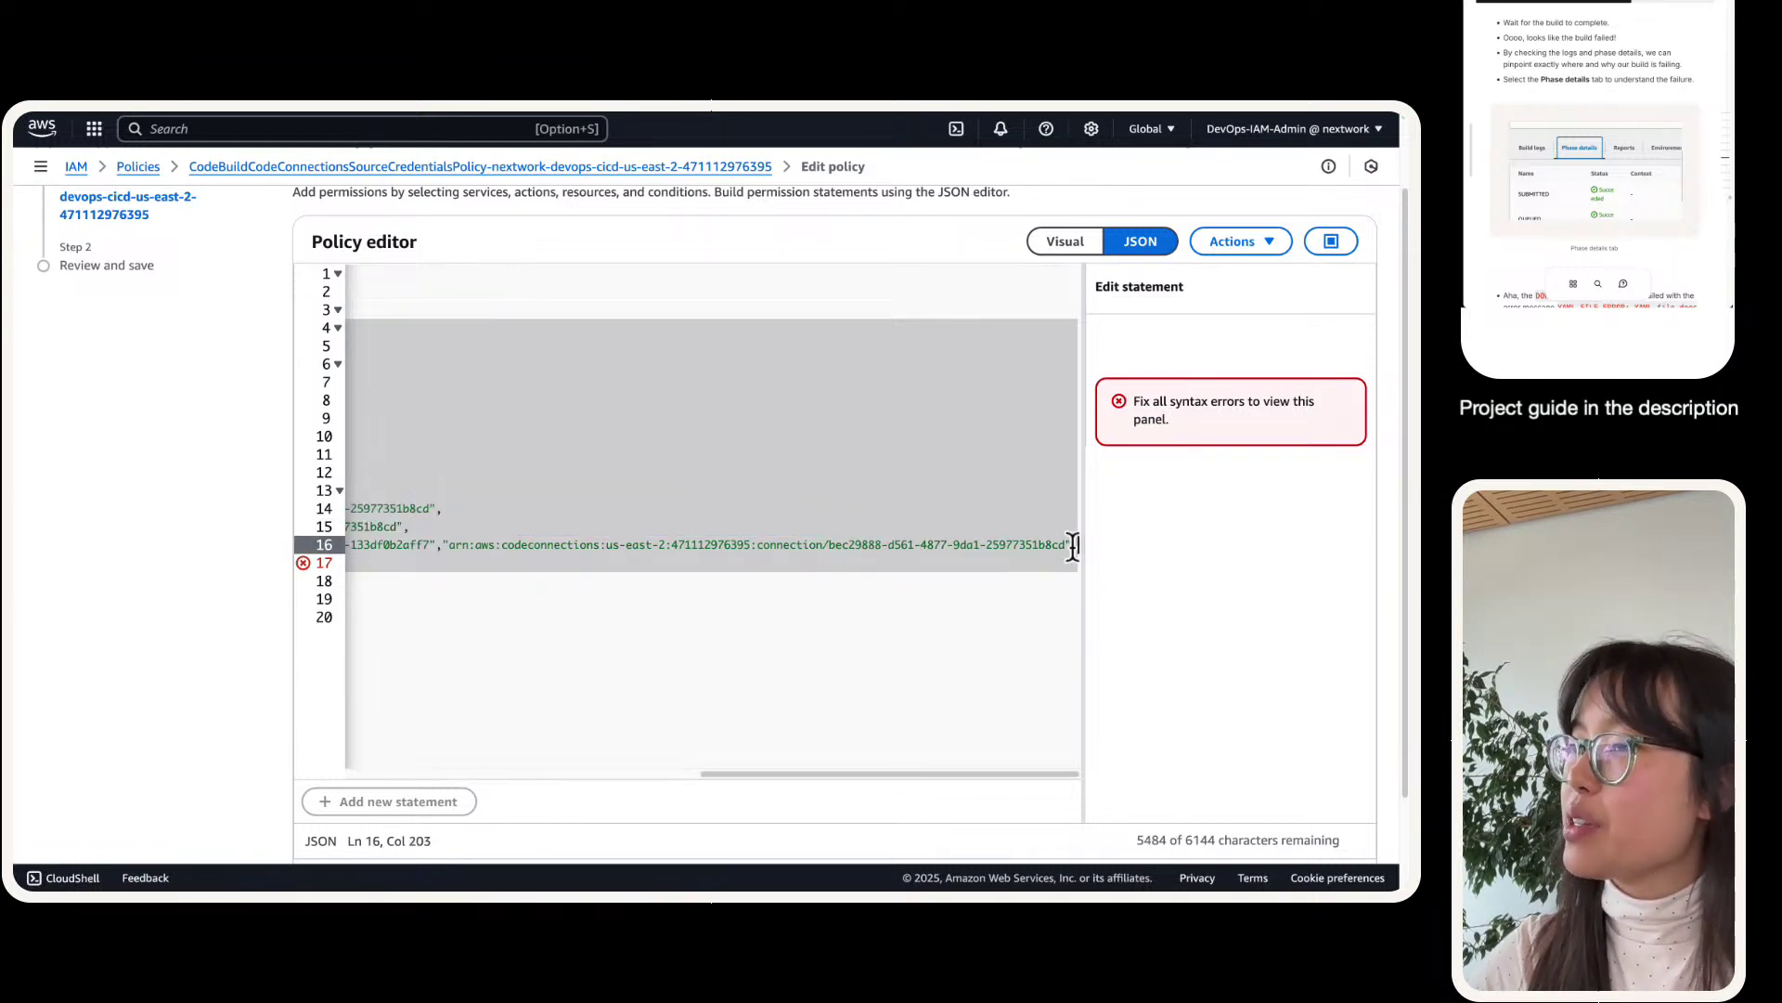
key("BackSpace")
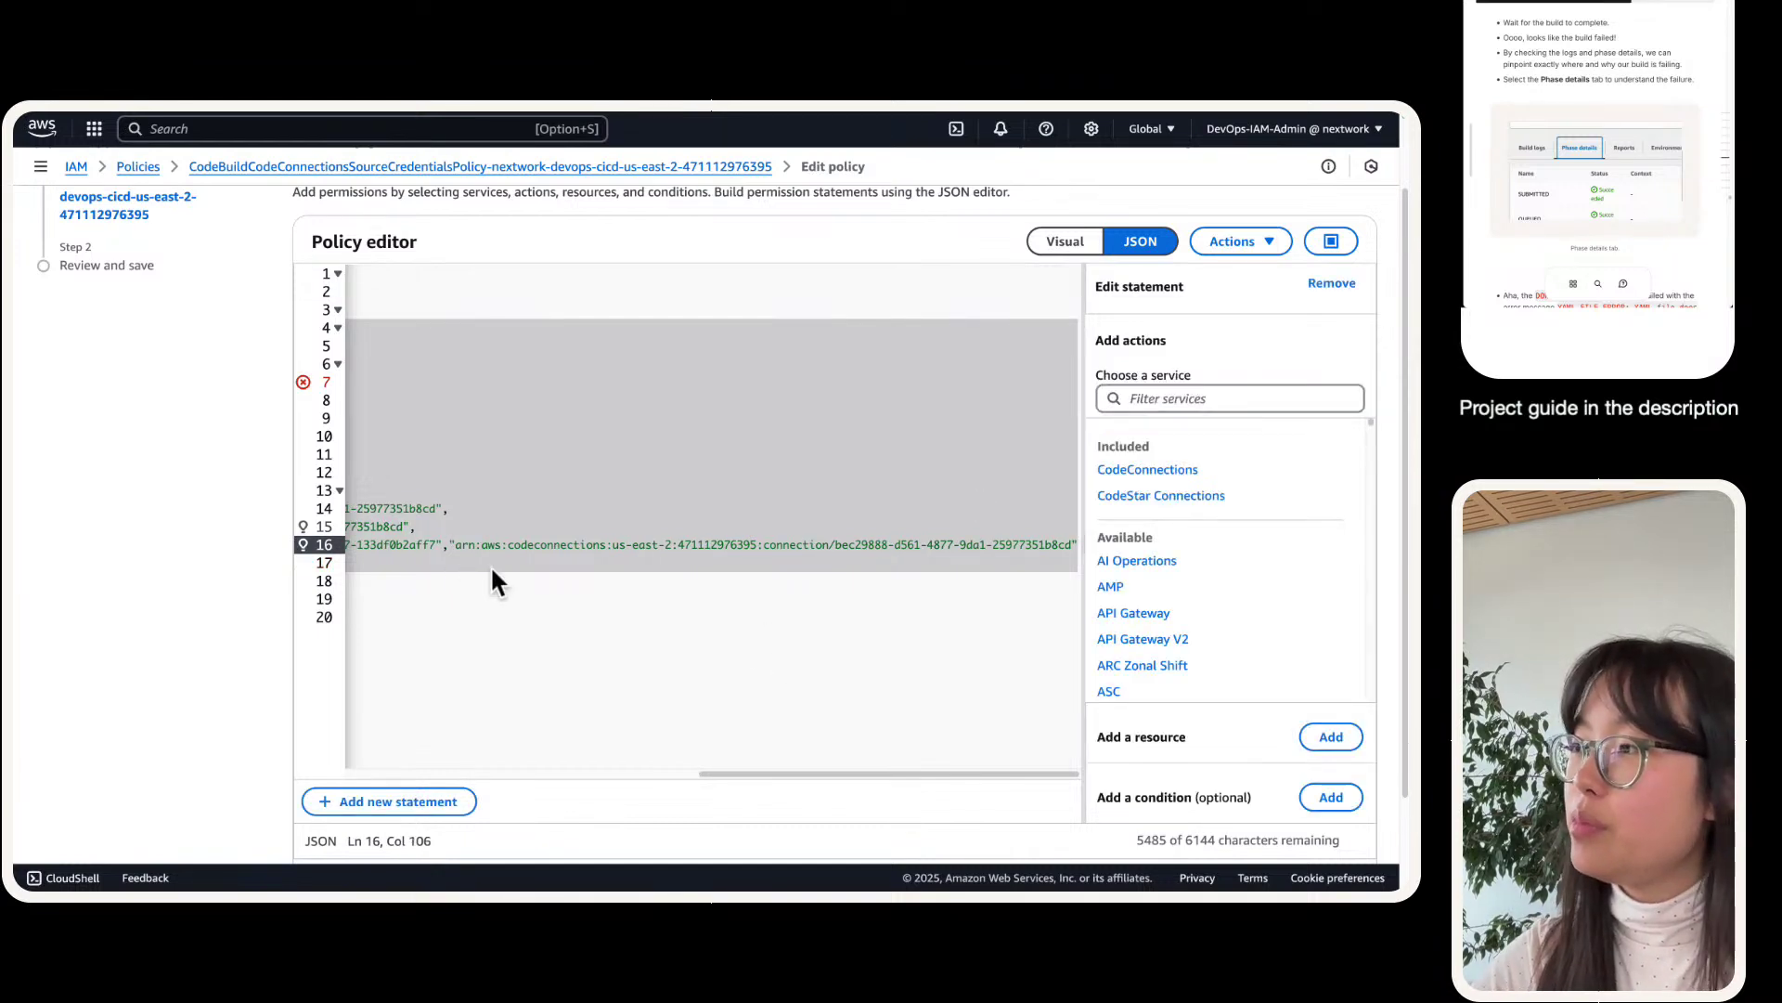
key("Return")
left_click(1023, 545)
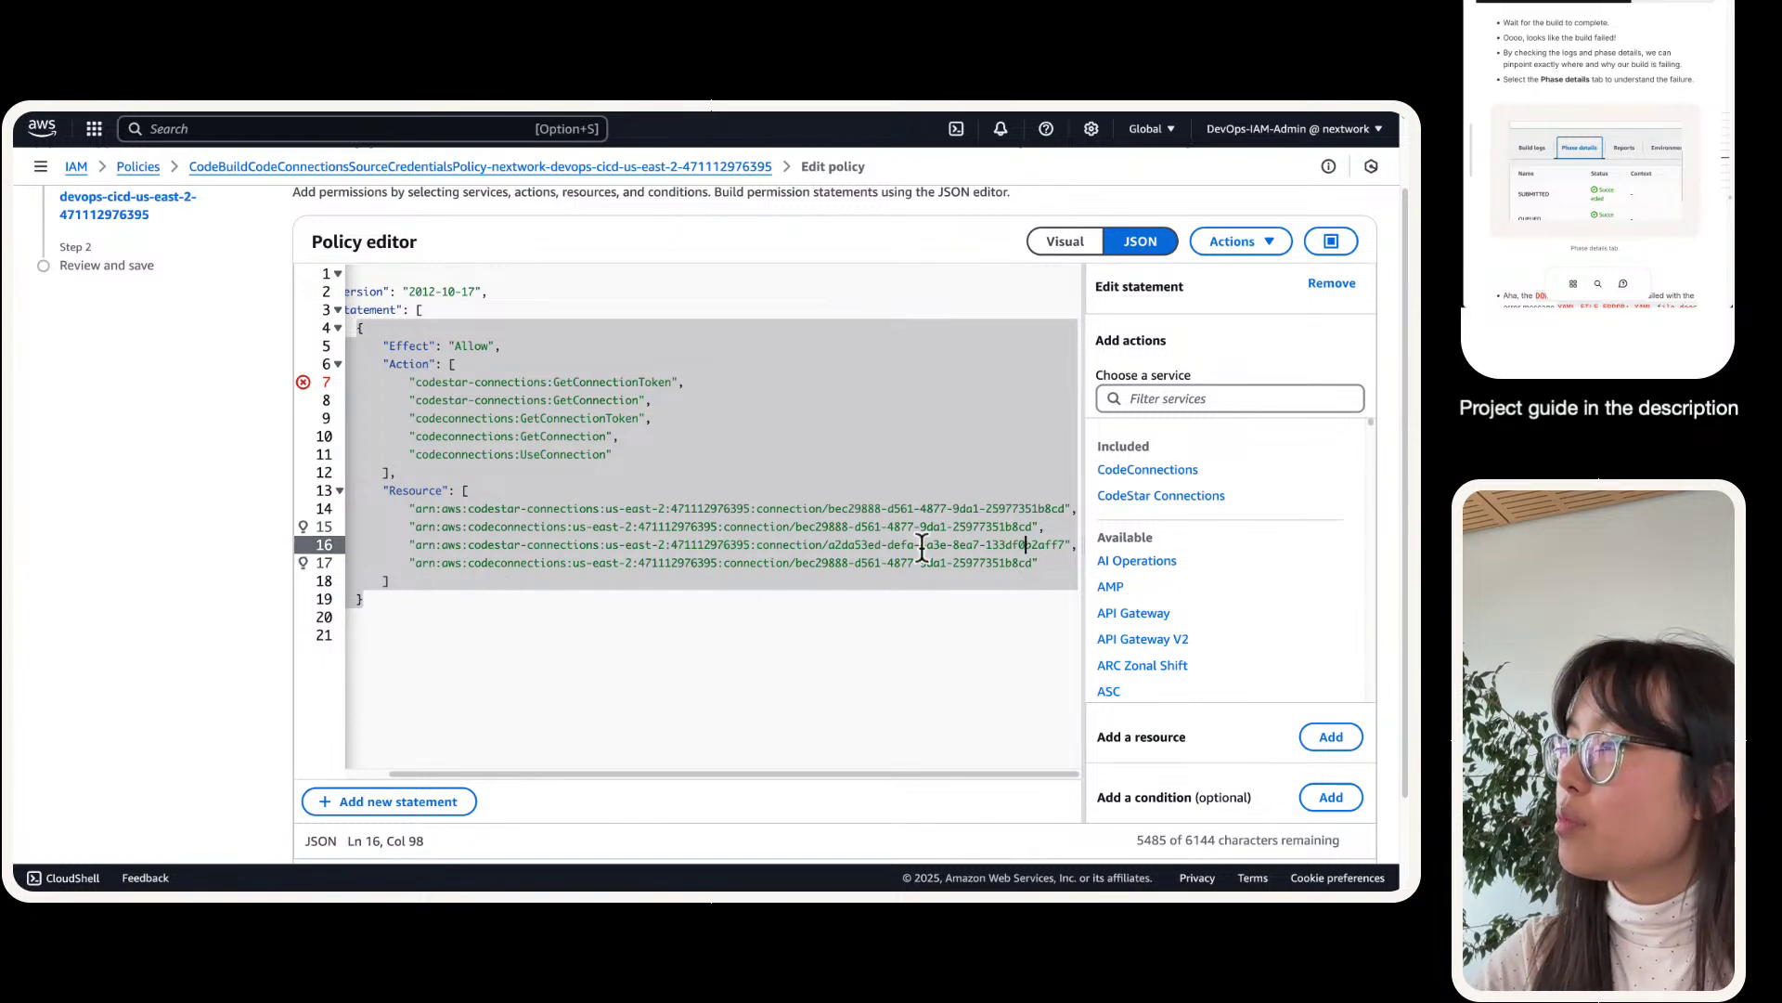
left_click_drag(829, 545, 1067, 546)
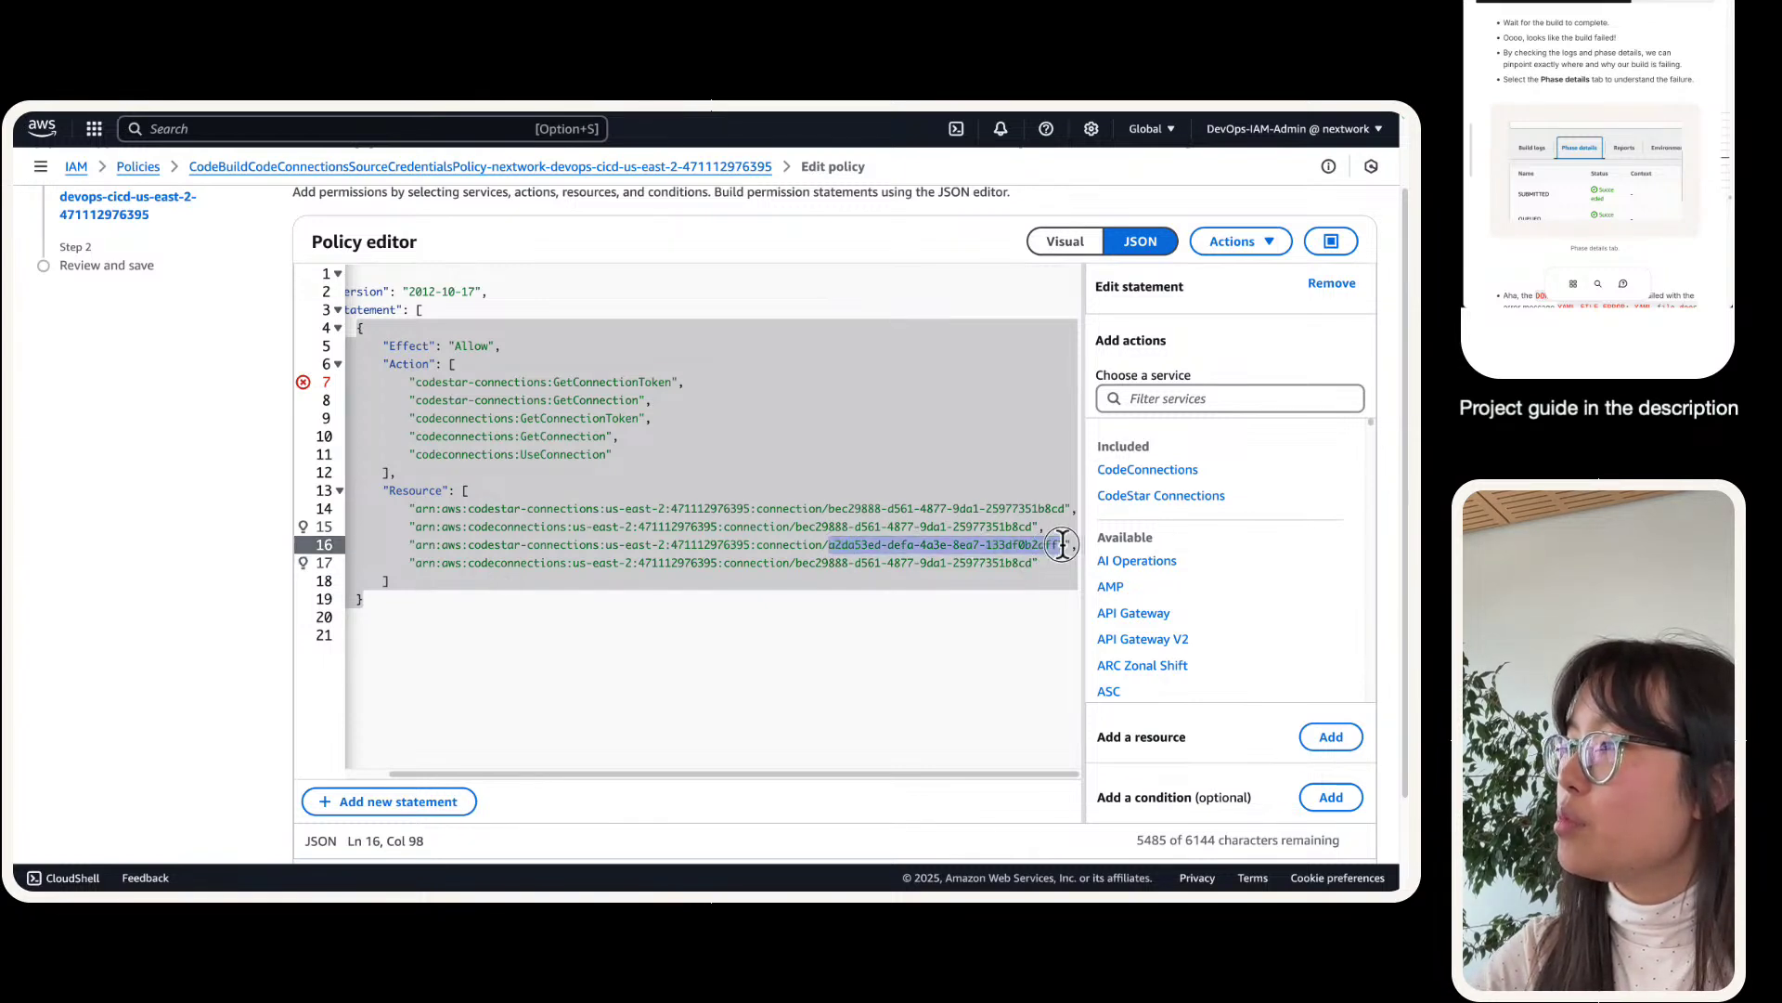
key("ctrl+c")
left_click_drag(798, 563, 1037, 562)
key("ctrl+v")
left_click(819, 615)
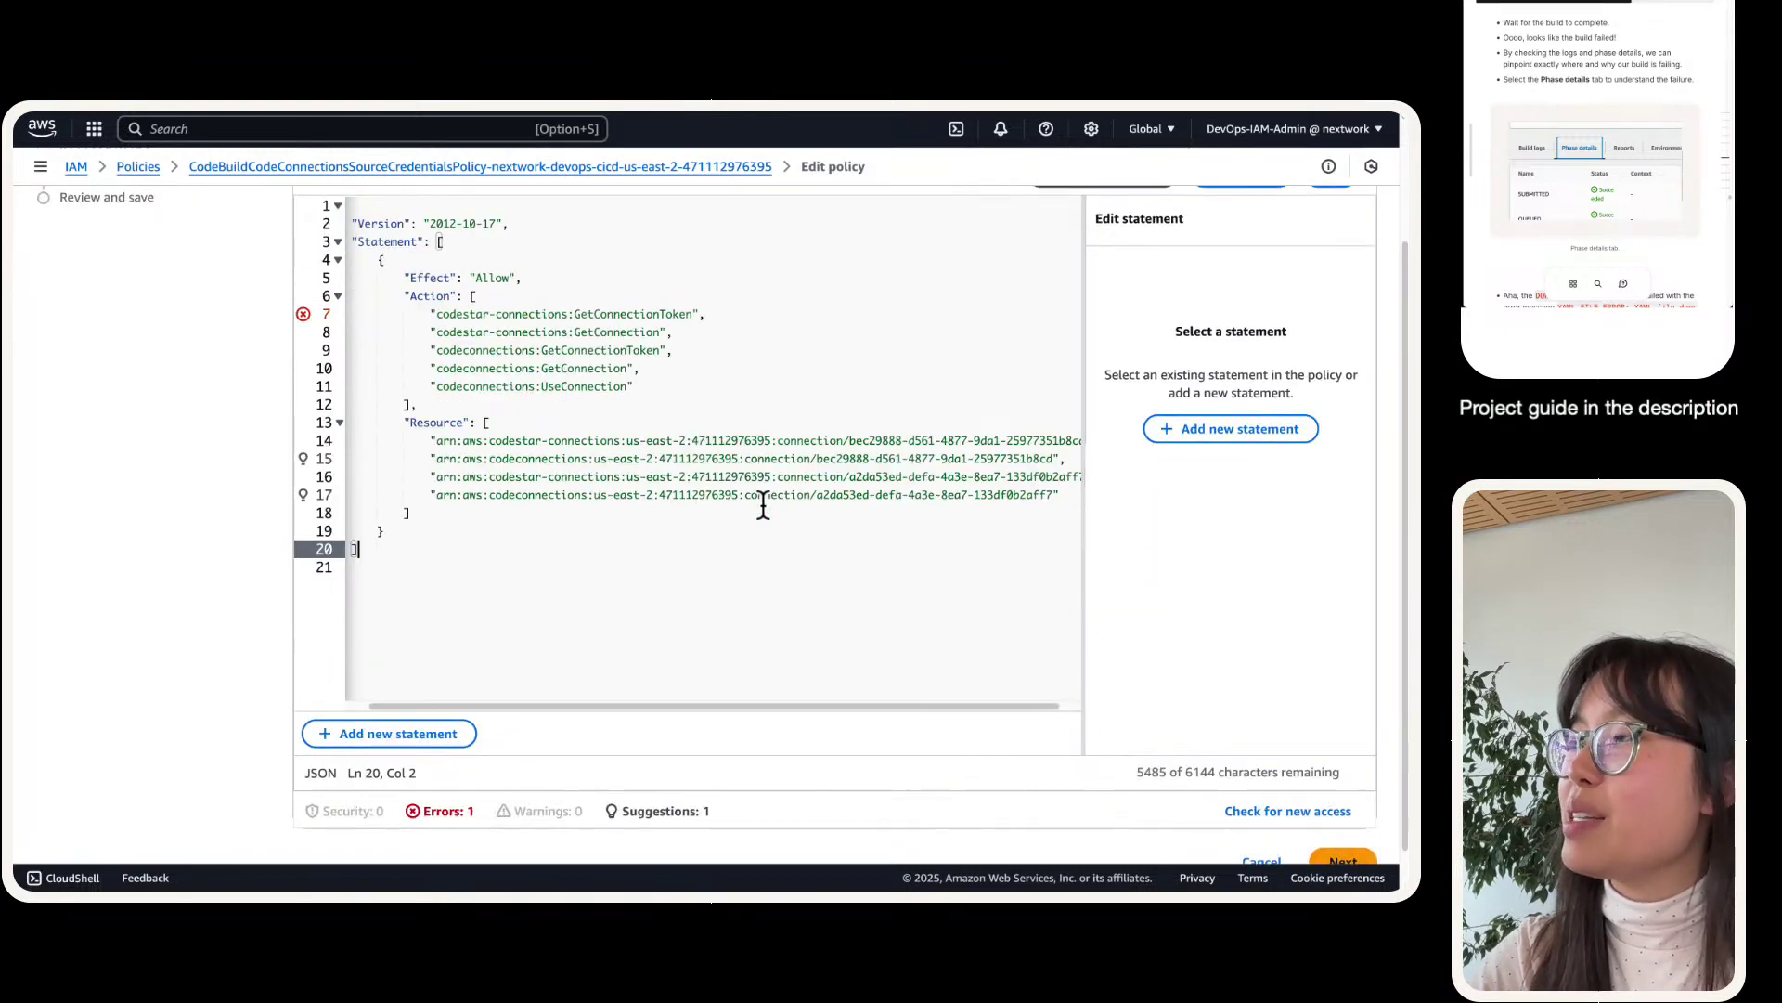
scroll(761, 505, "down", 2)
left_click(1345, 817)
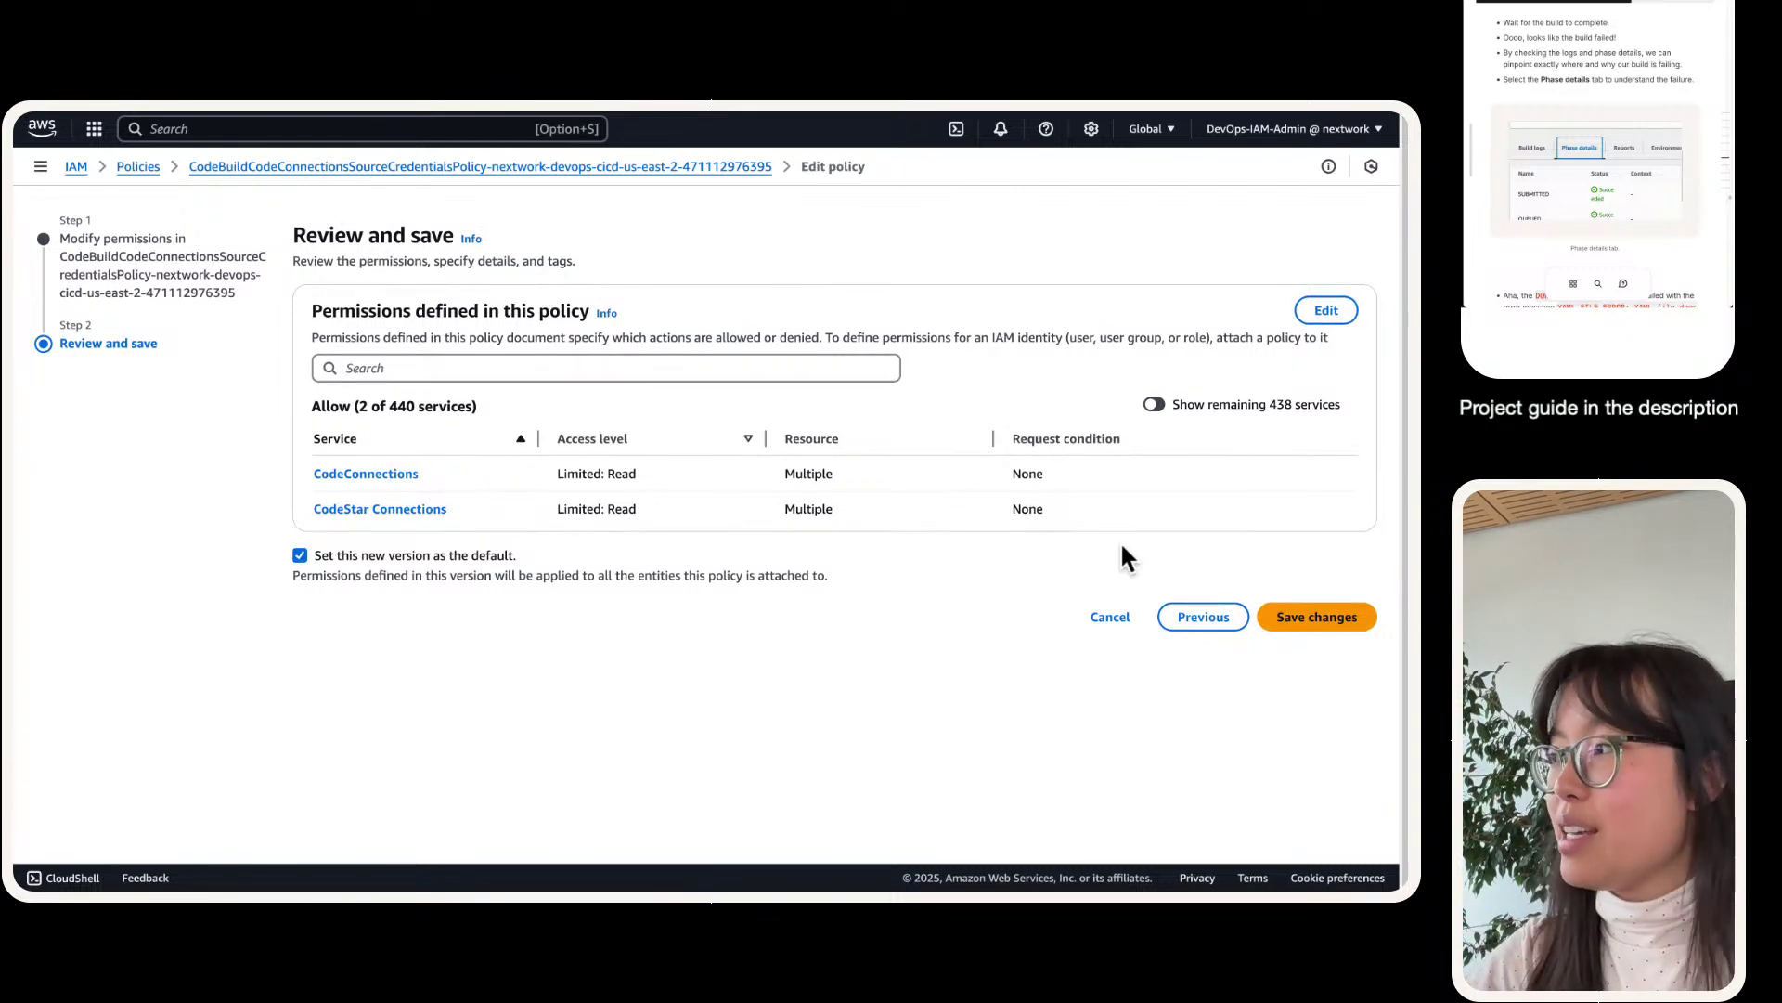
- Save the policy changes and return to the nextwork-devops-cicd project page
left_click(1323, 622)
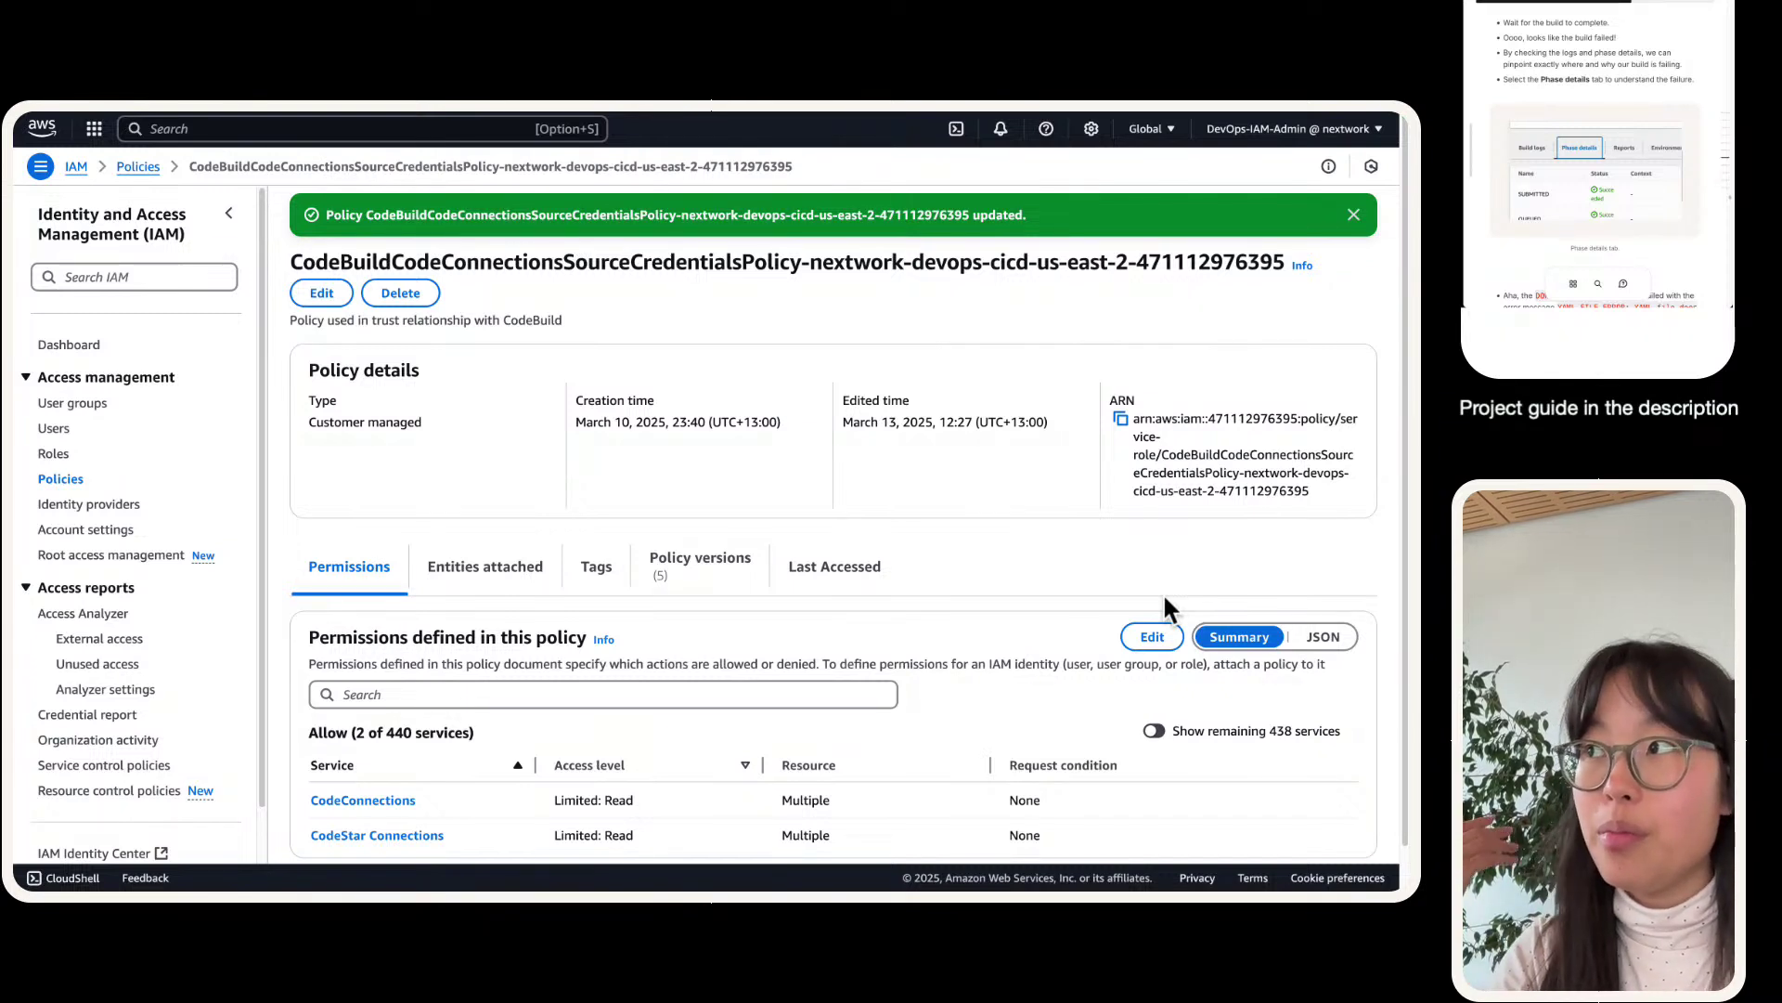
mouse_move(520, 115)
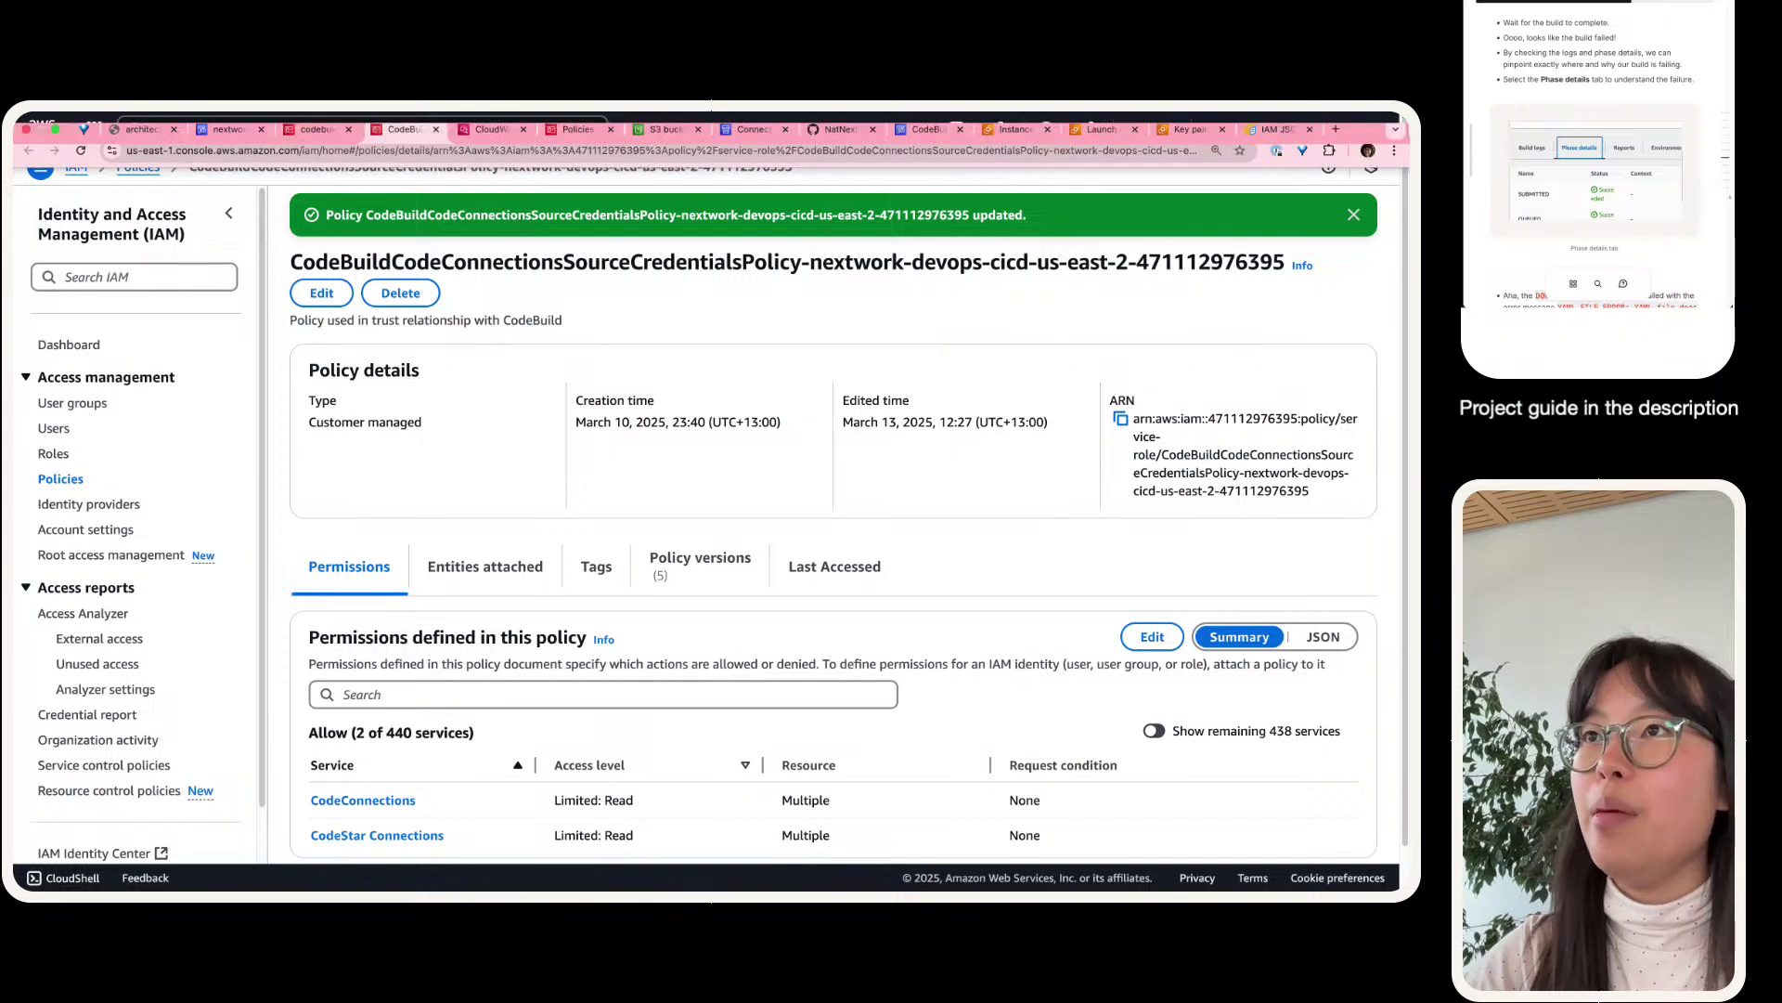
left_click(309, 143)
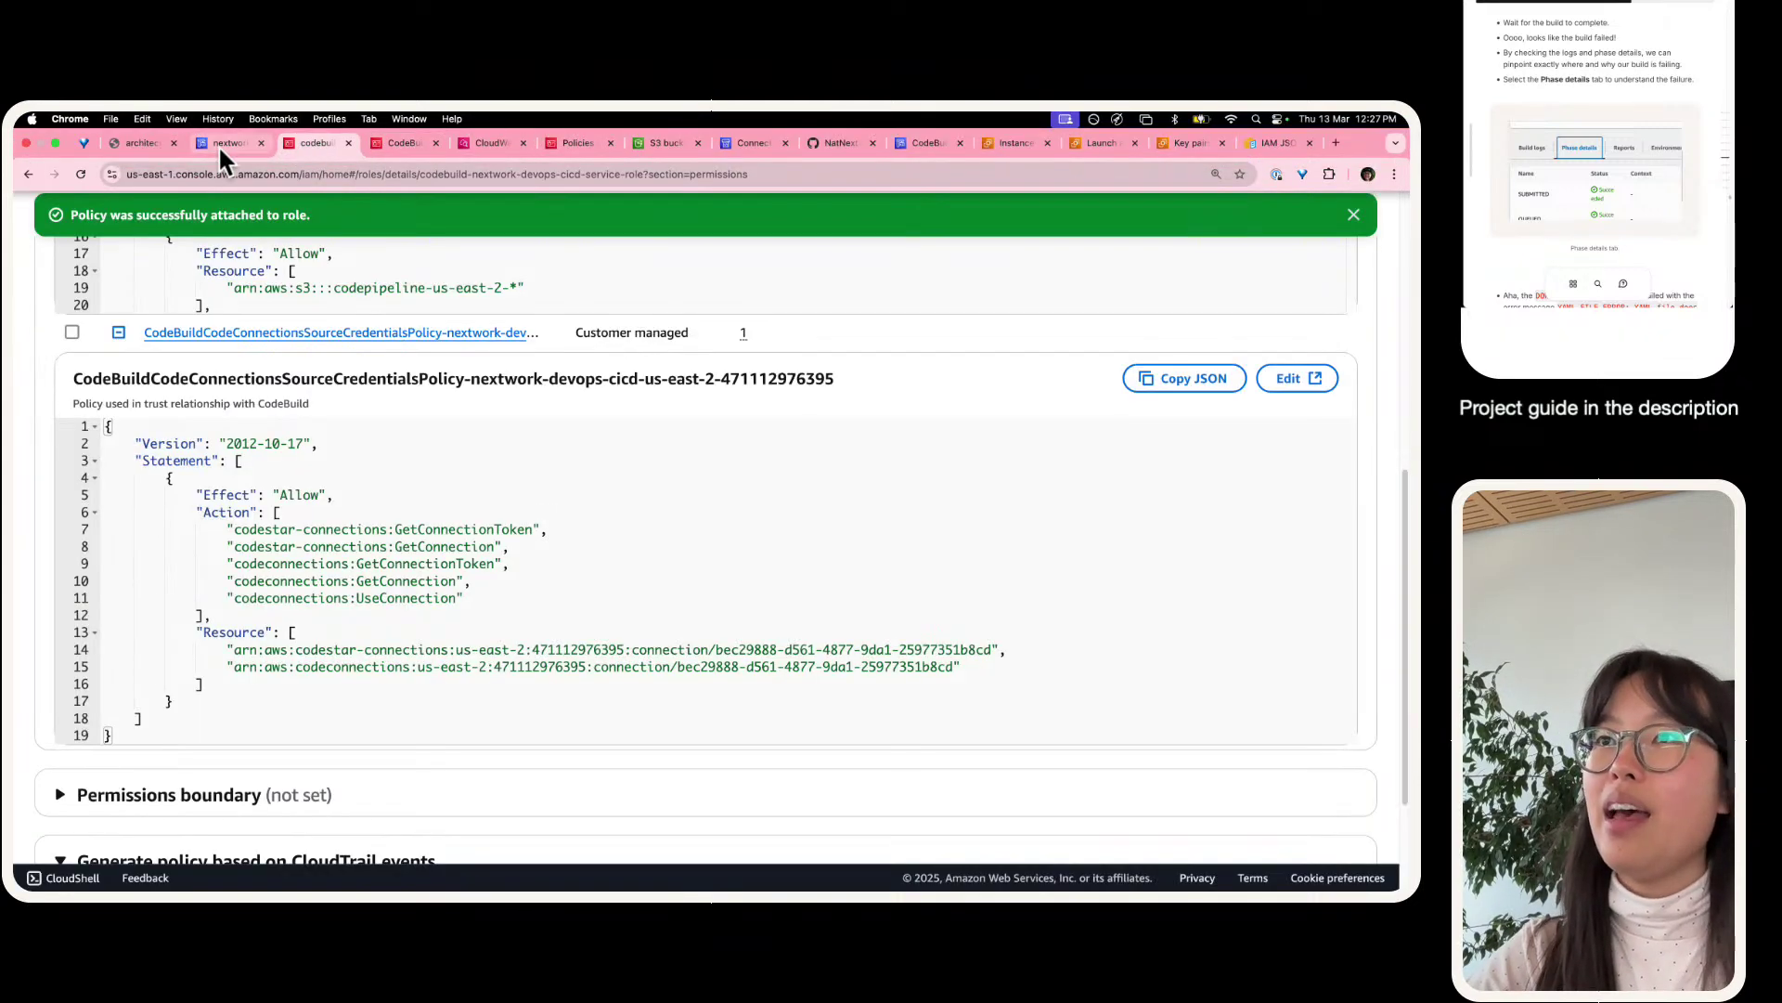
left_click(220, 143)
- Check build 2's phase details and logs showing YAML_FILE_ERROR: YAML file does not exist
scroll(541, 387, "down", 8)
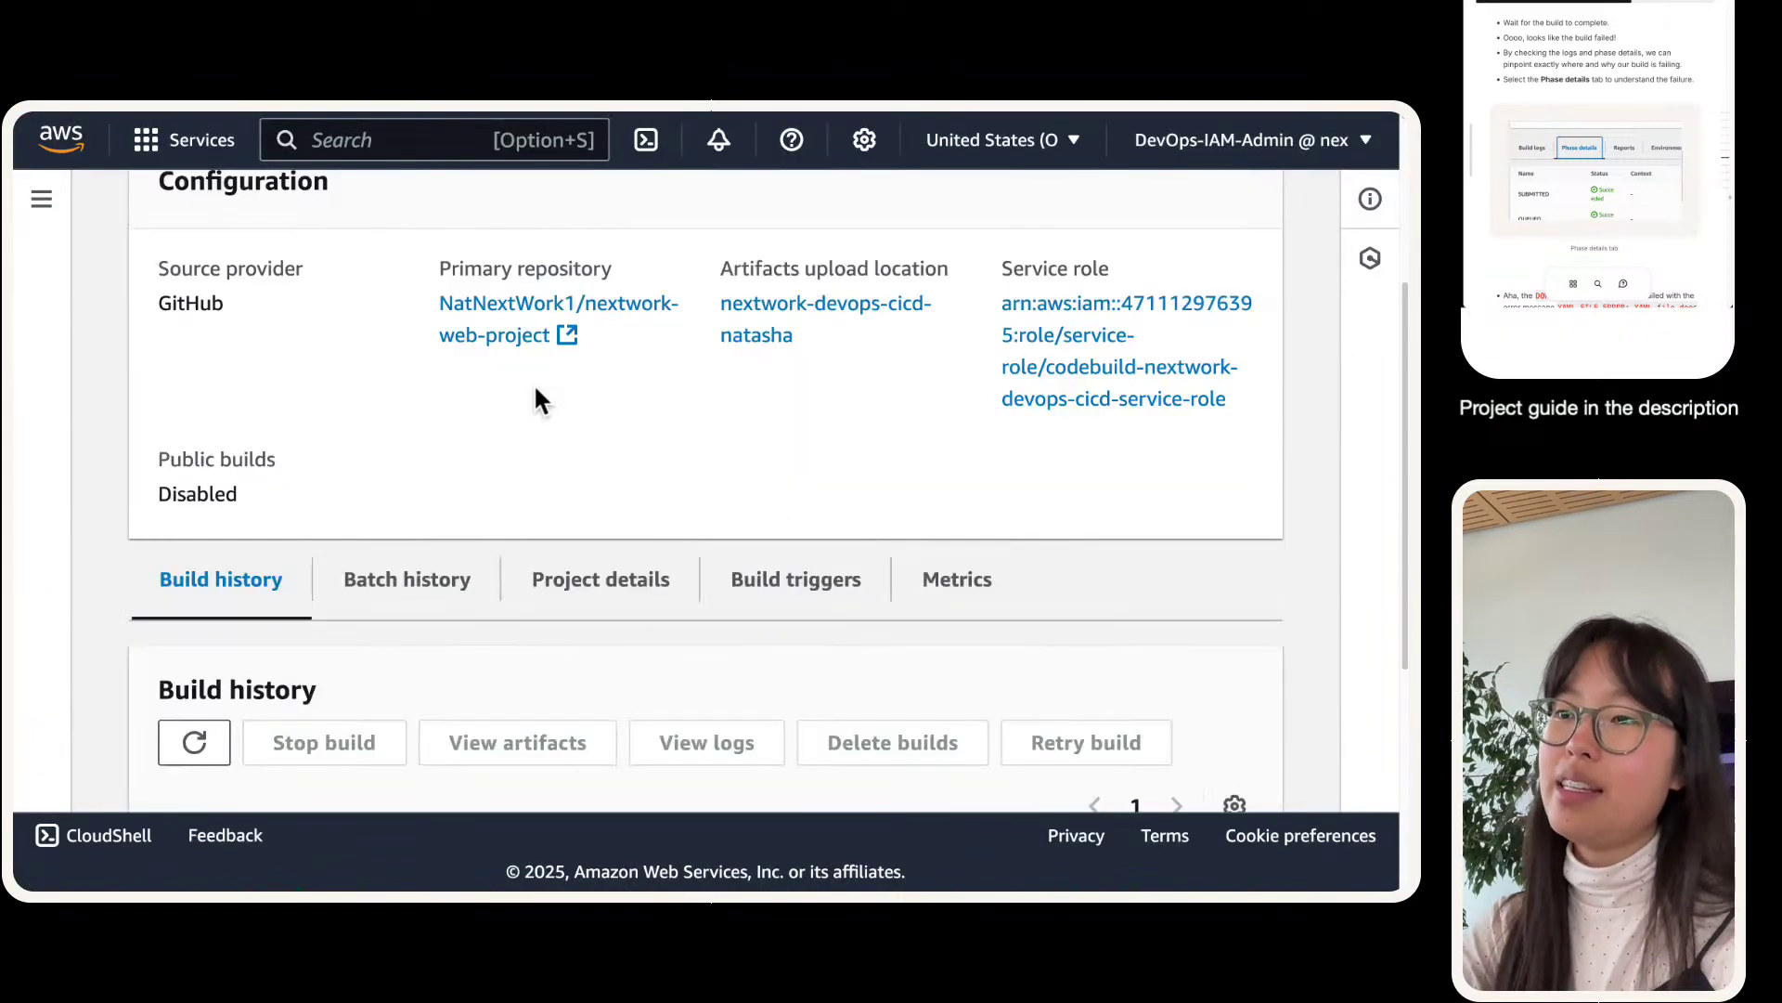
scroll(498, 548, "up", 8)
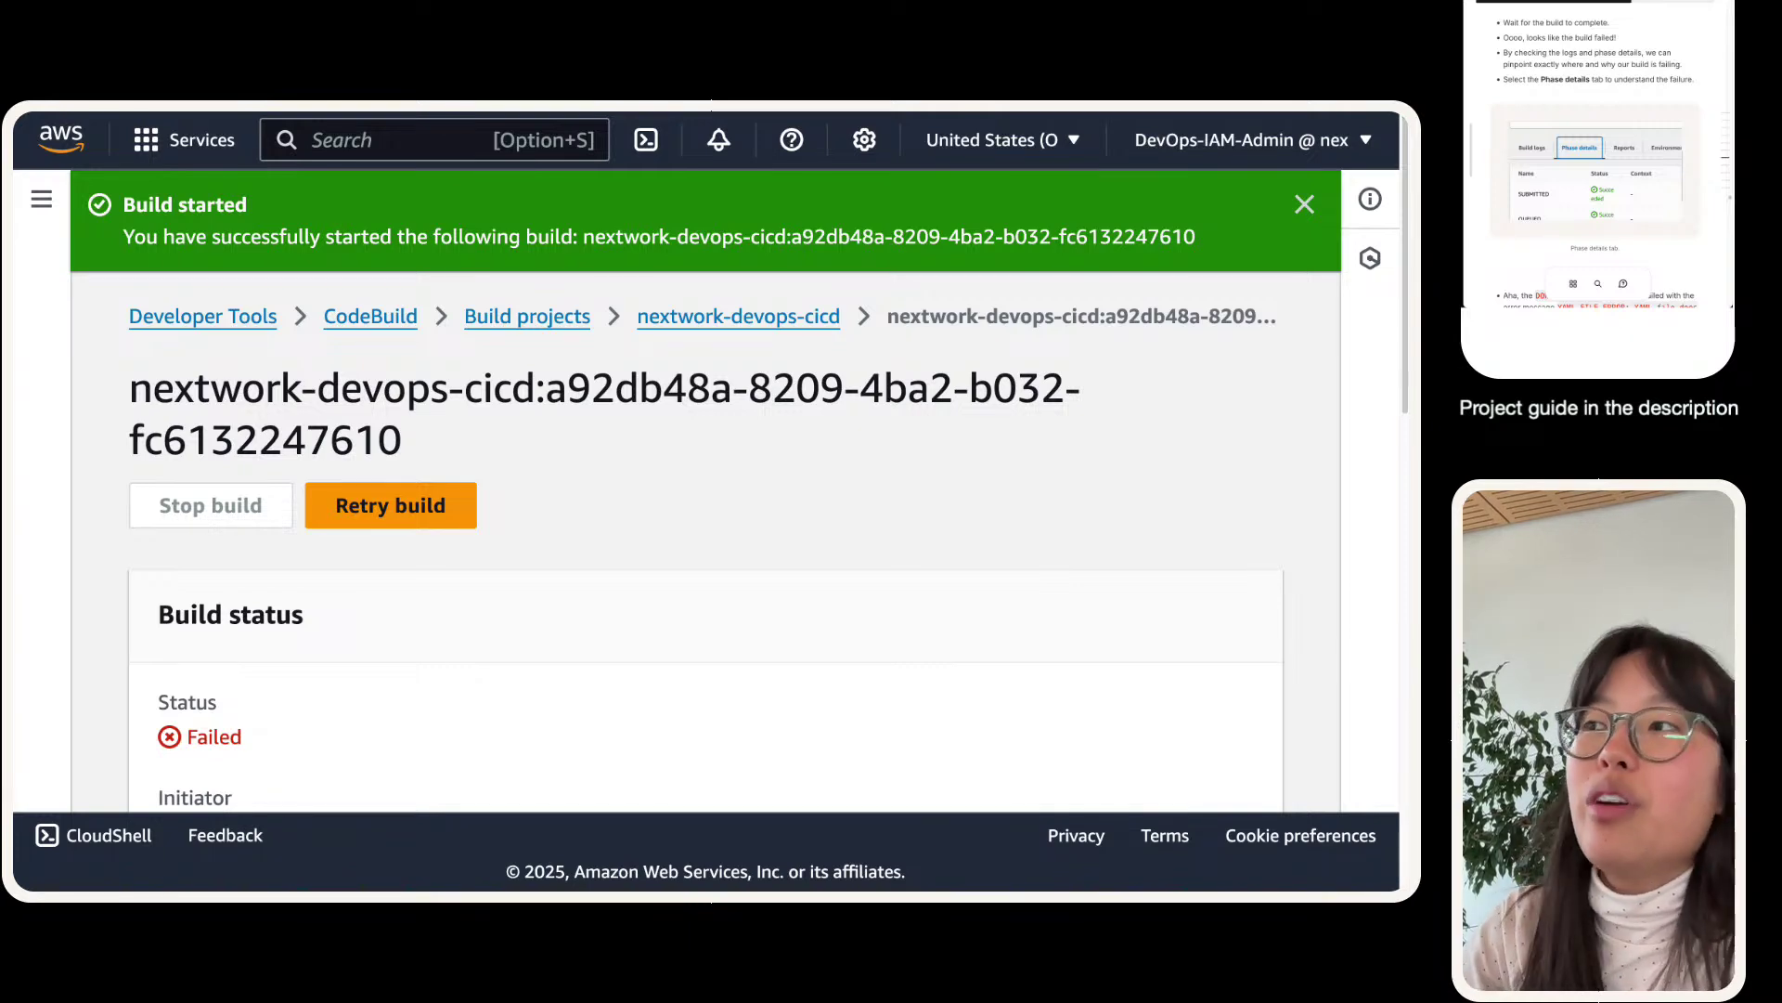
scroll(705, 492, "down", 10)
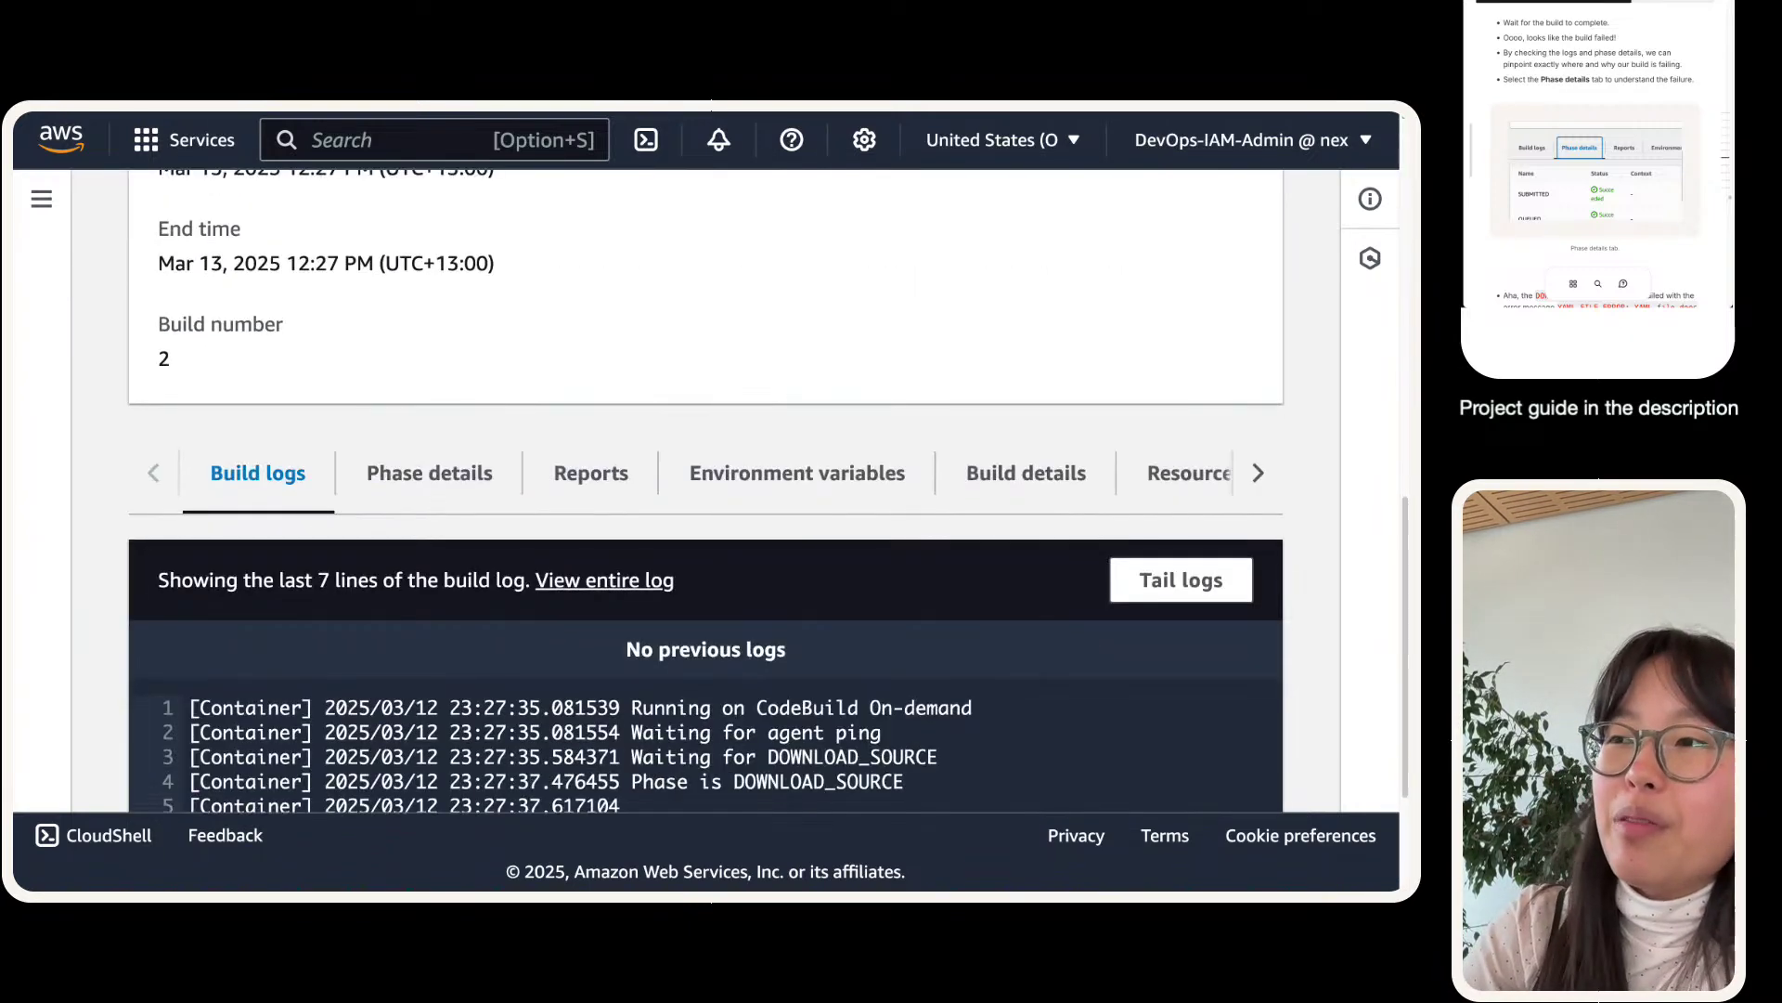
left_click(432, 462)
left_click(295, 467)
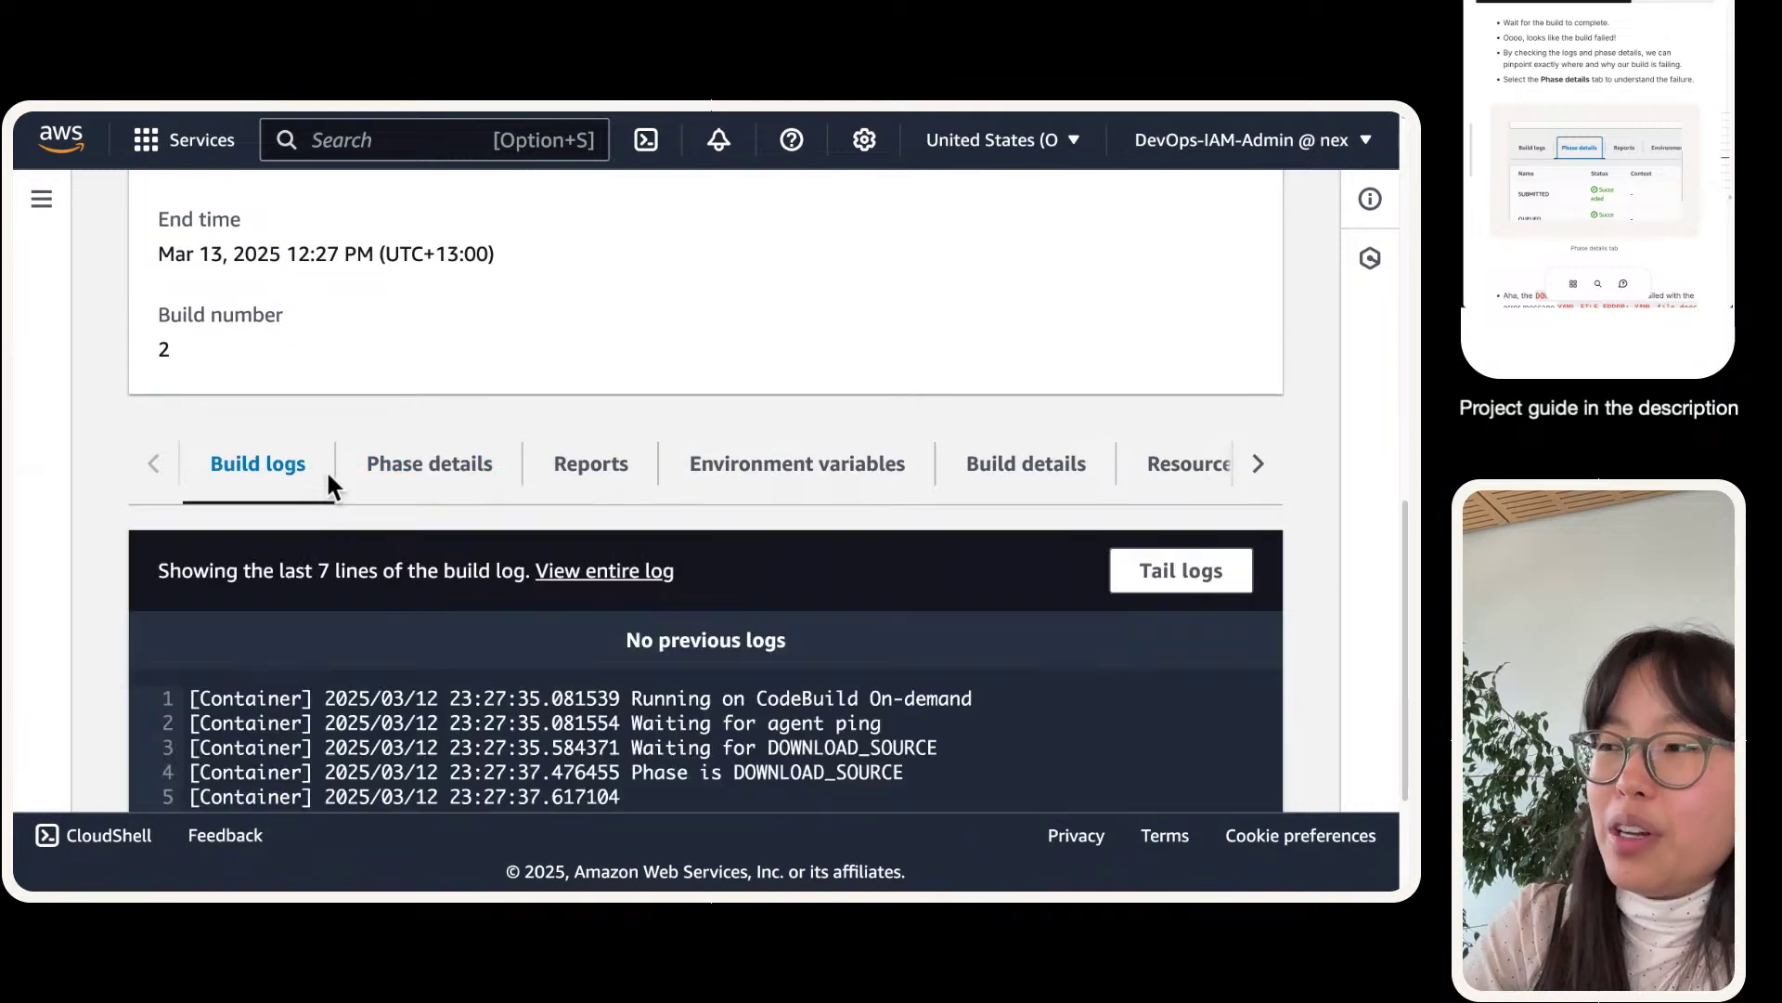
scroll(321, 475, "down", 3)
scroll(299, 530, "up", 1)
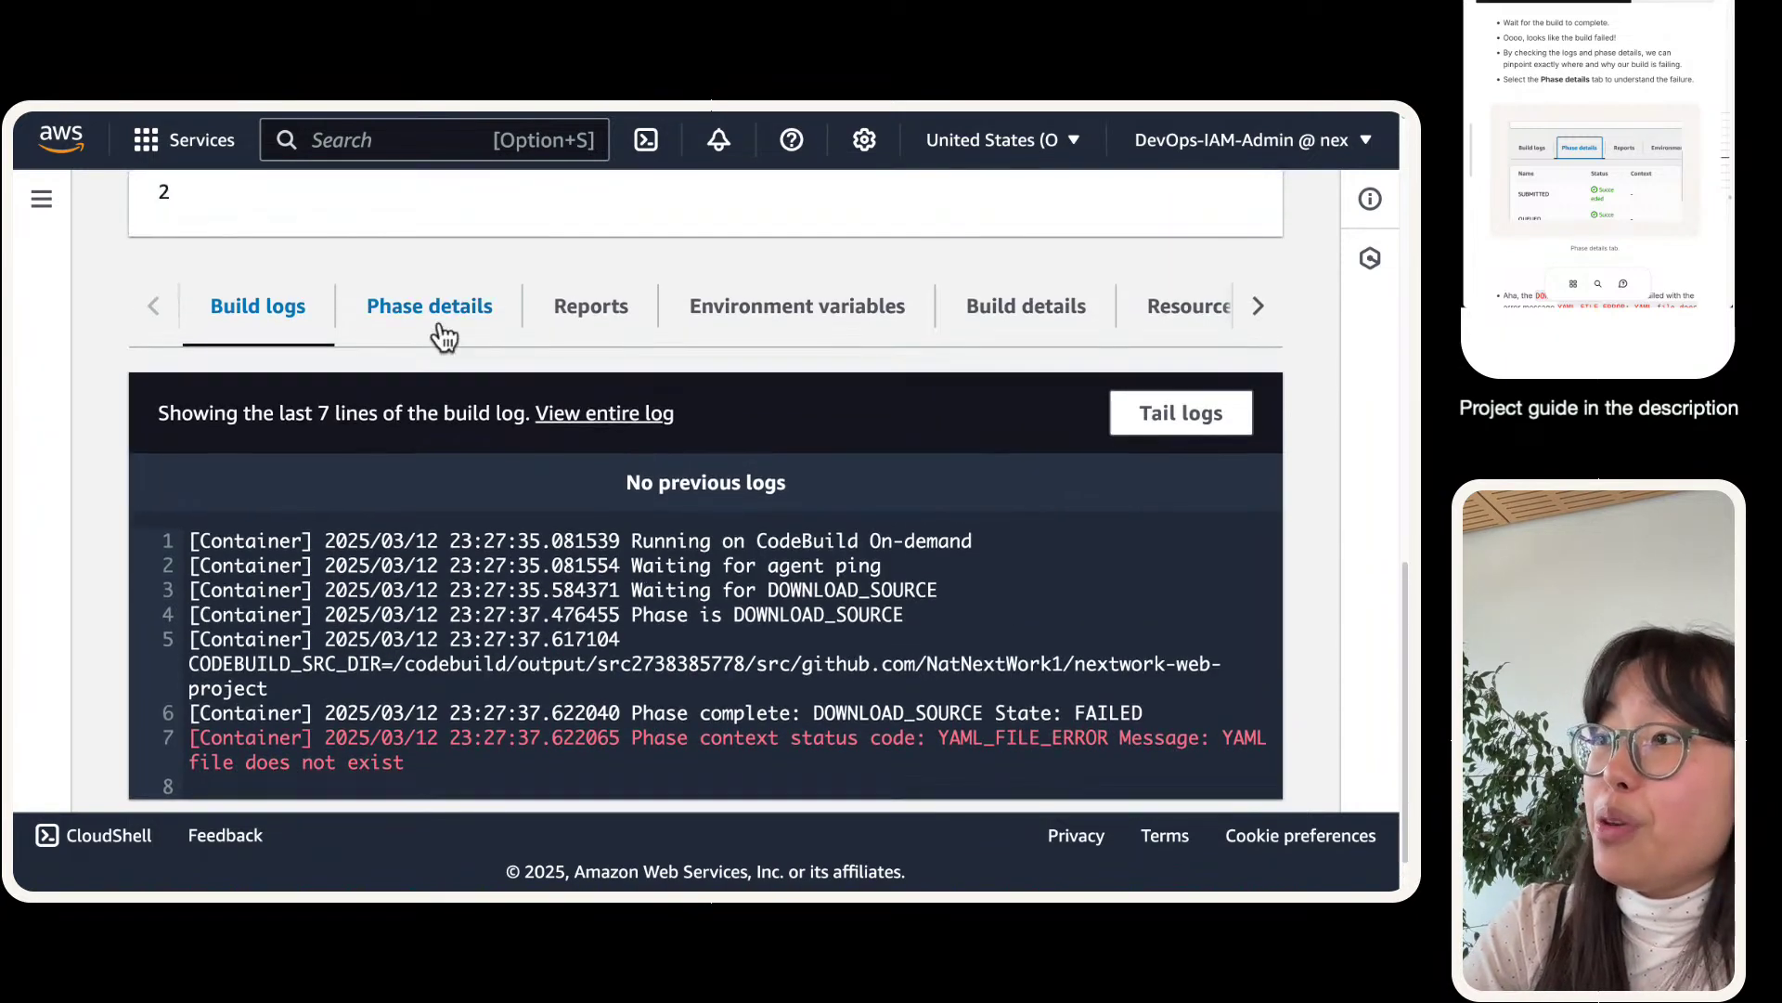
left_click(444, 316)
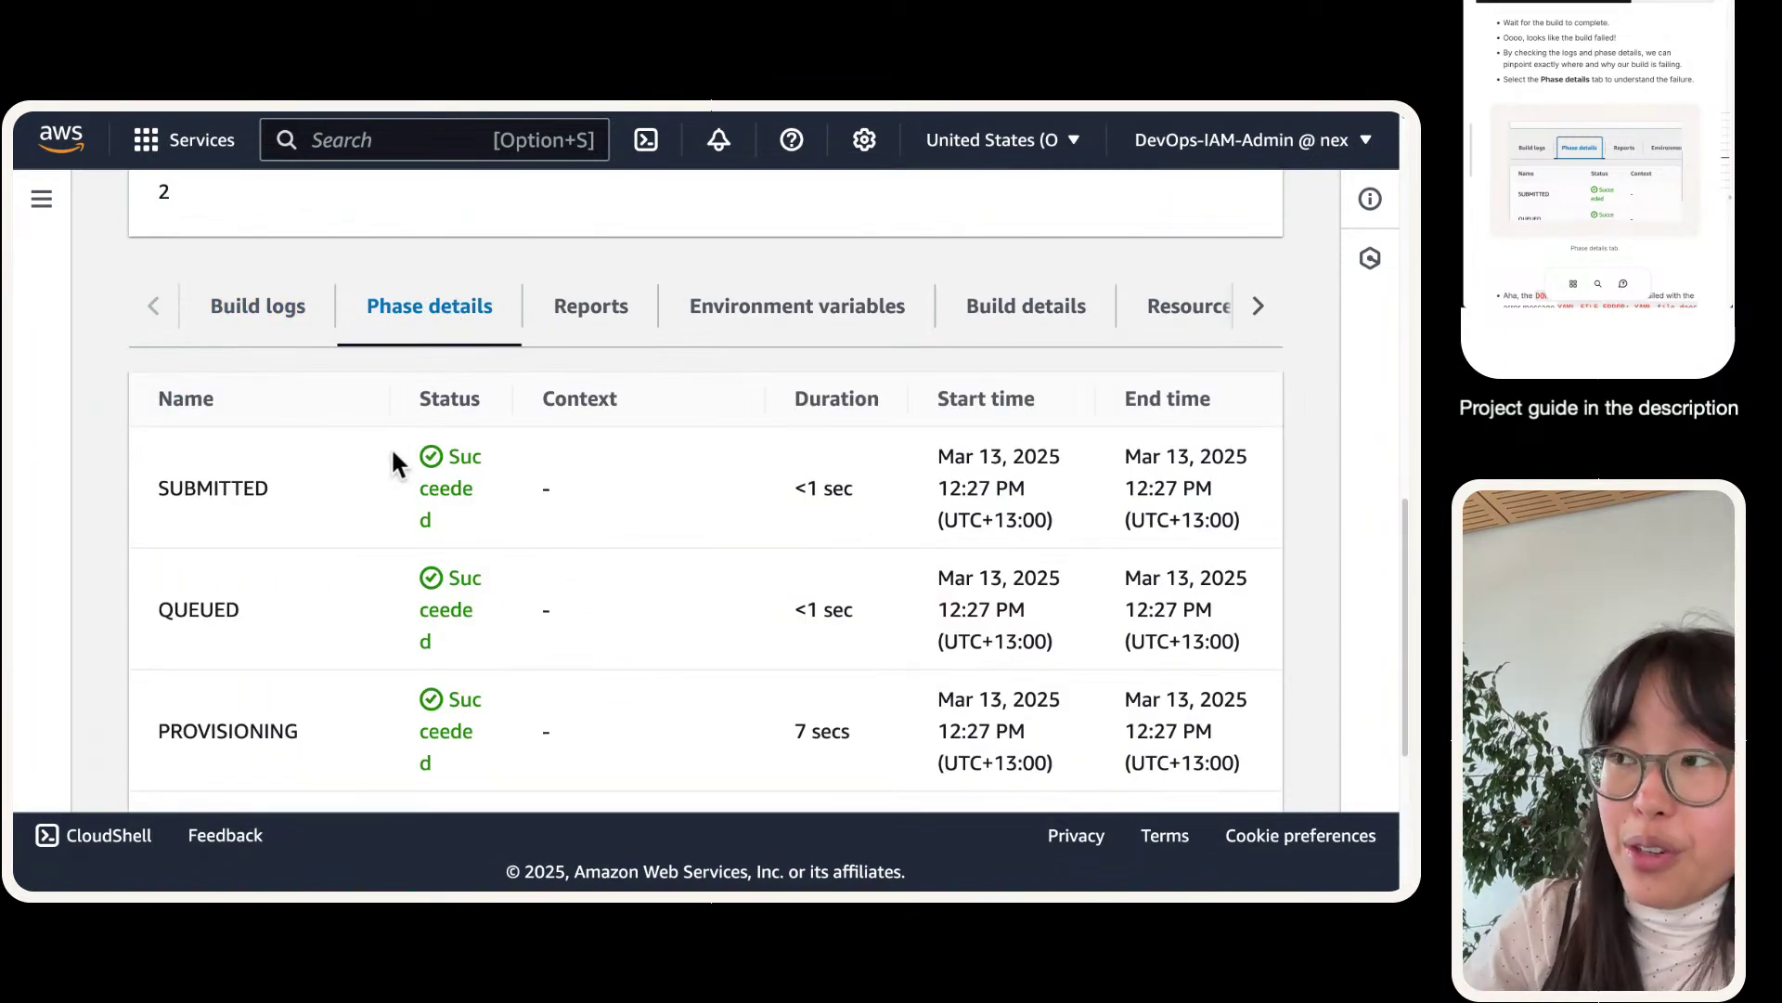
scroll(396, 464, "down", 3)
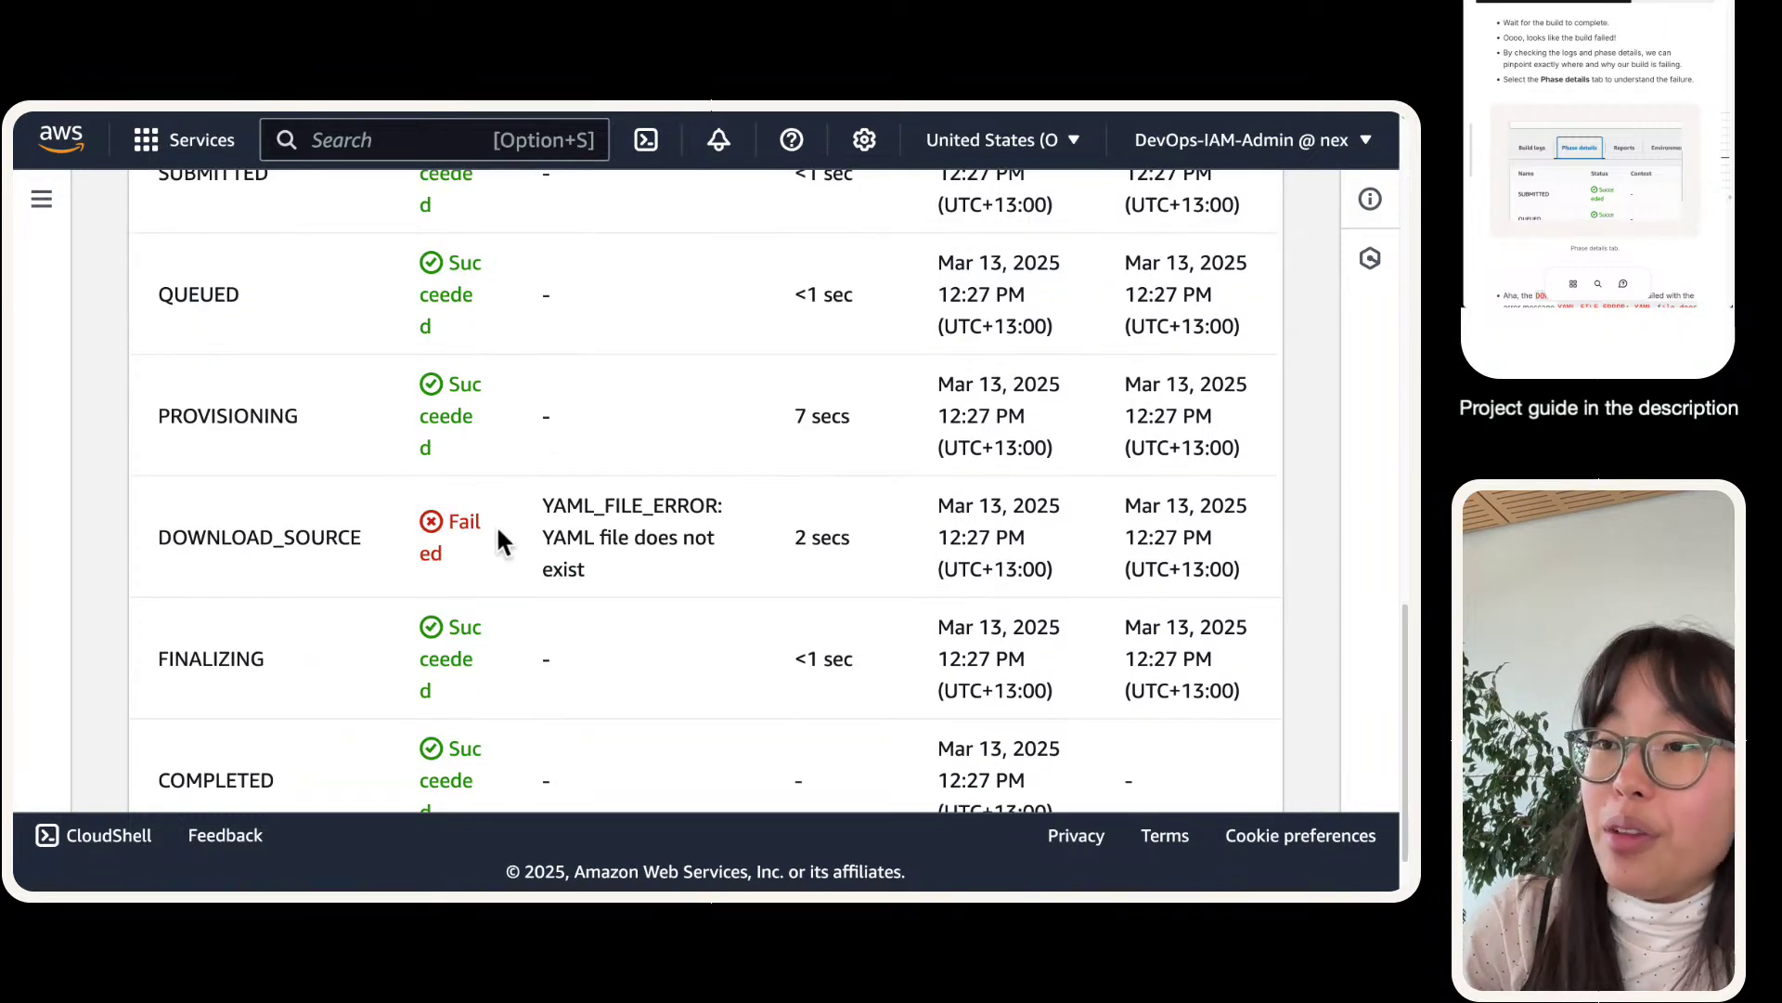
scroll(445, 372, "up", 3)
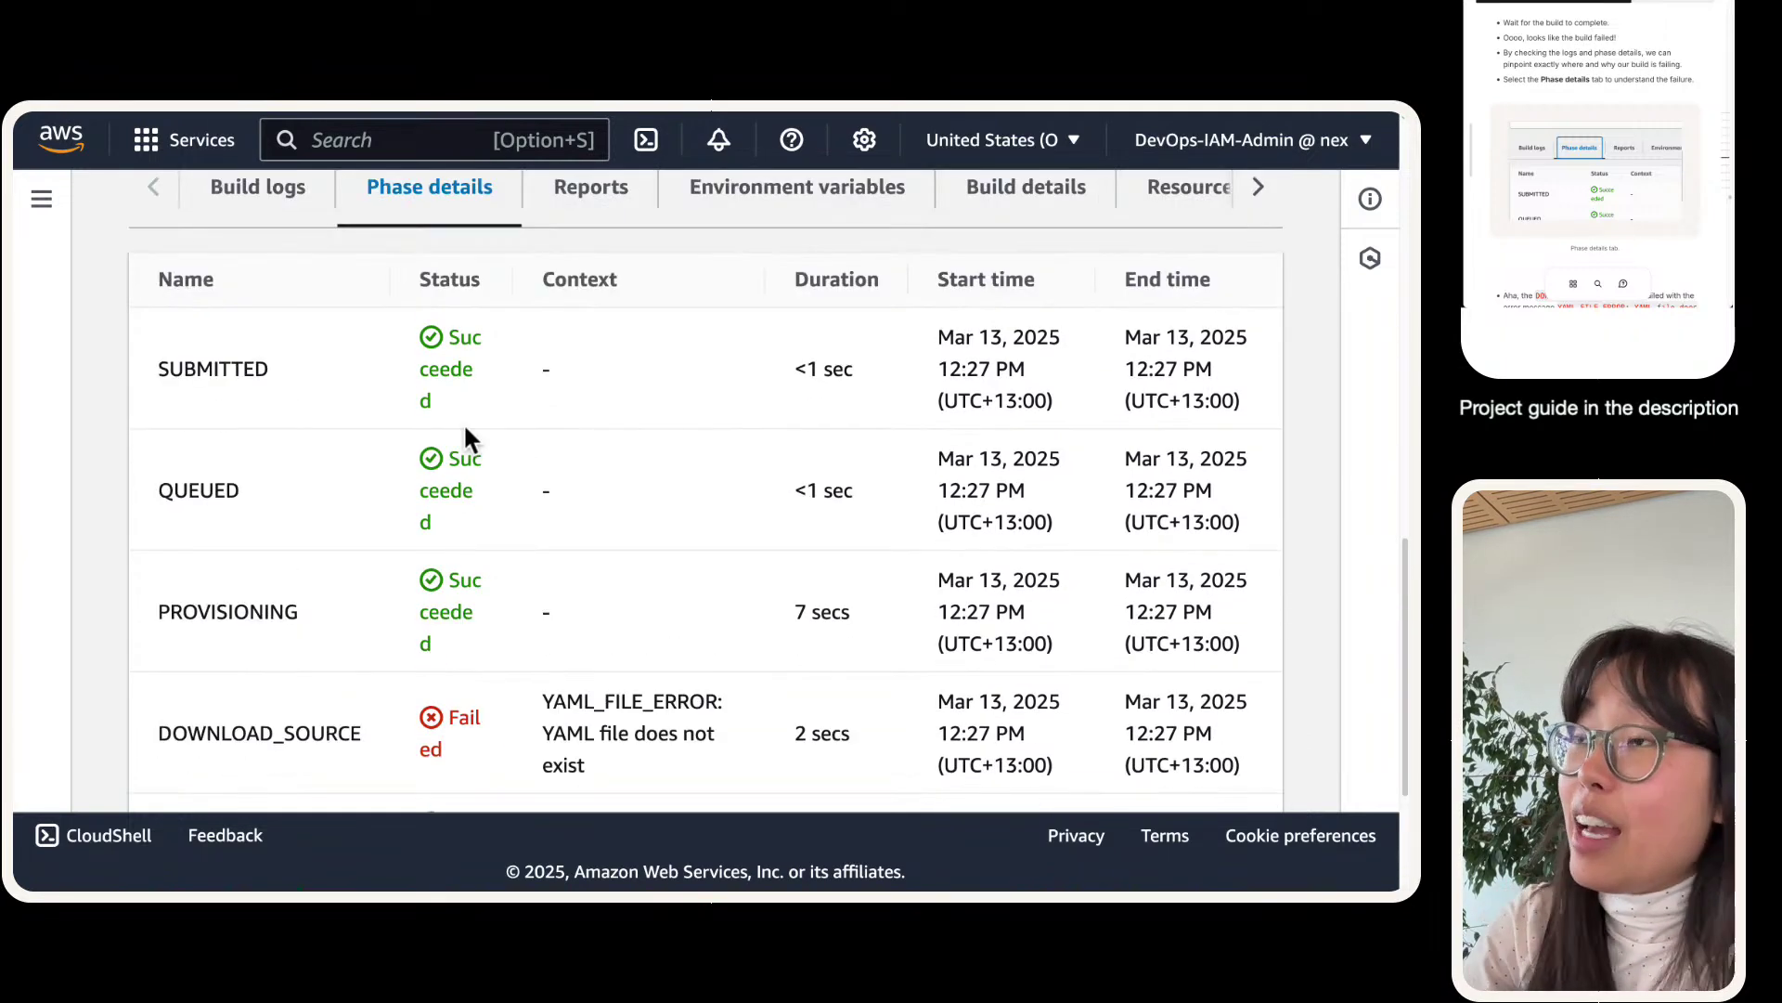
scroll(464, 436, "down", 1)
scroll(418, 455, "up", 5)
scroll(408, 473, "down", 5)
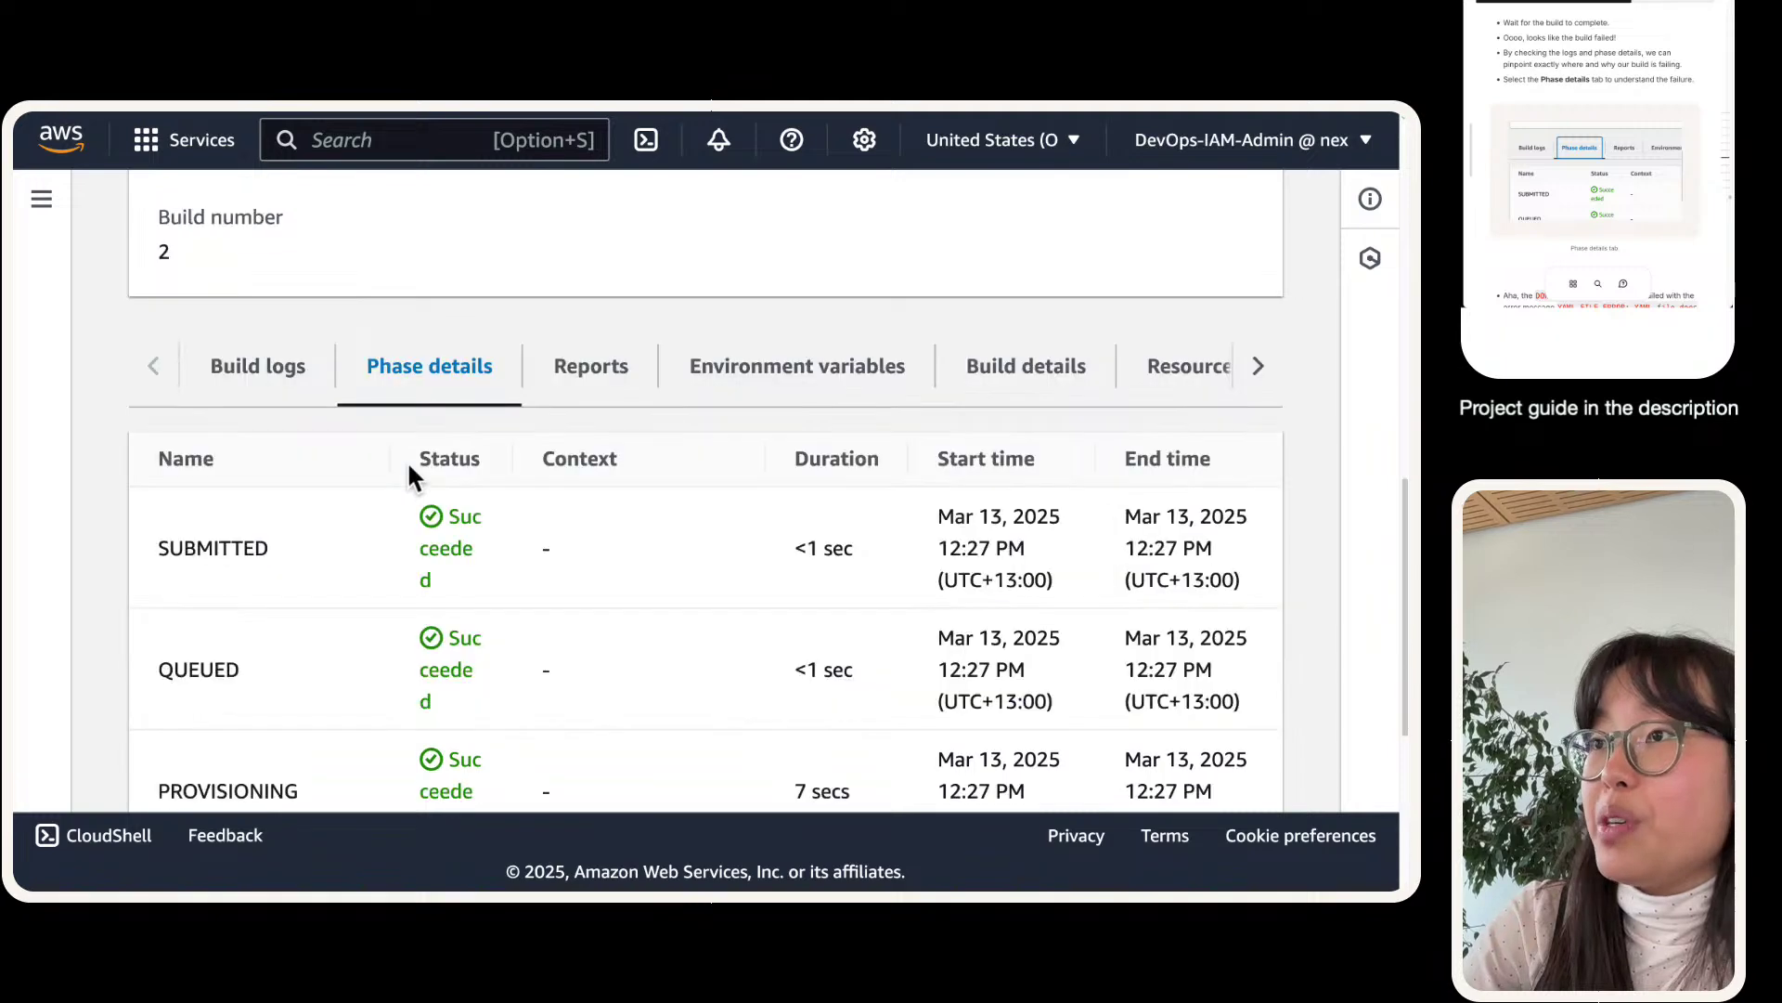
scroll(548, 576, "down", 1)
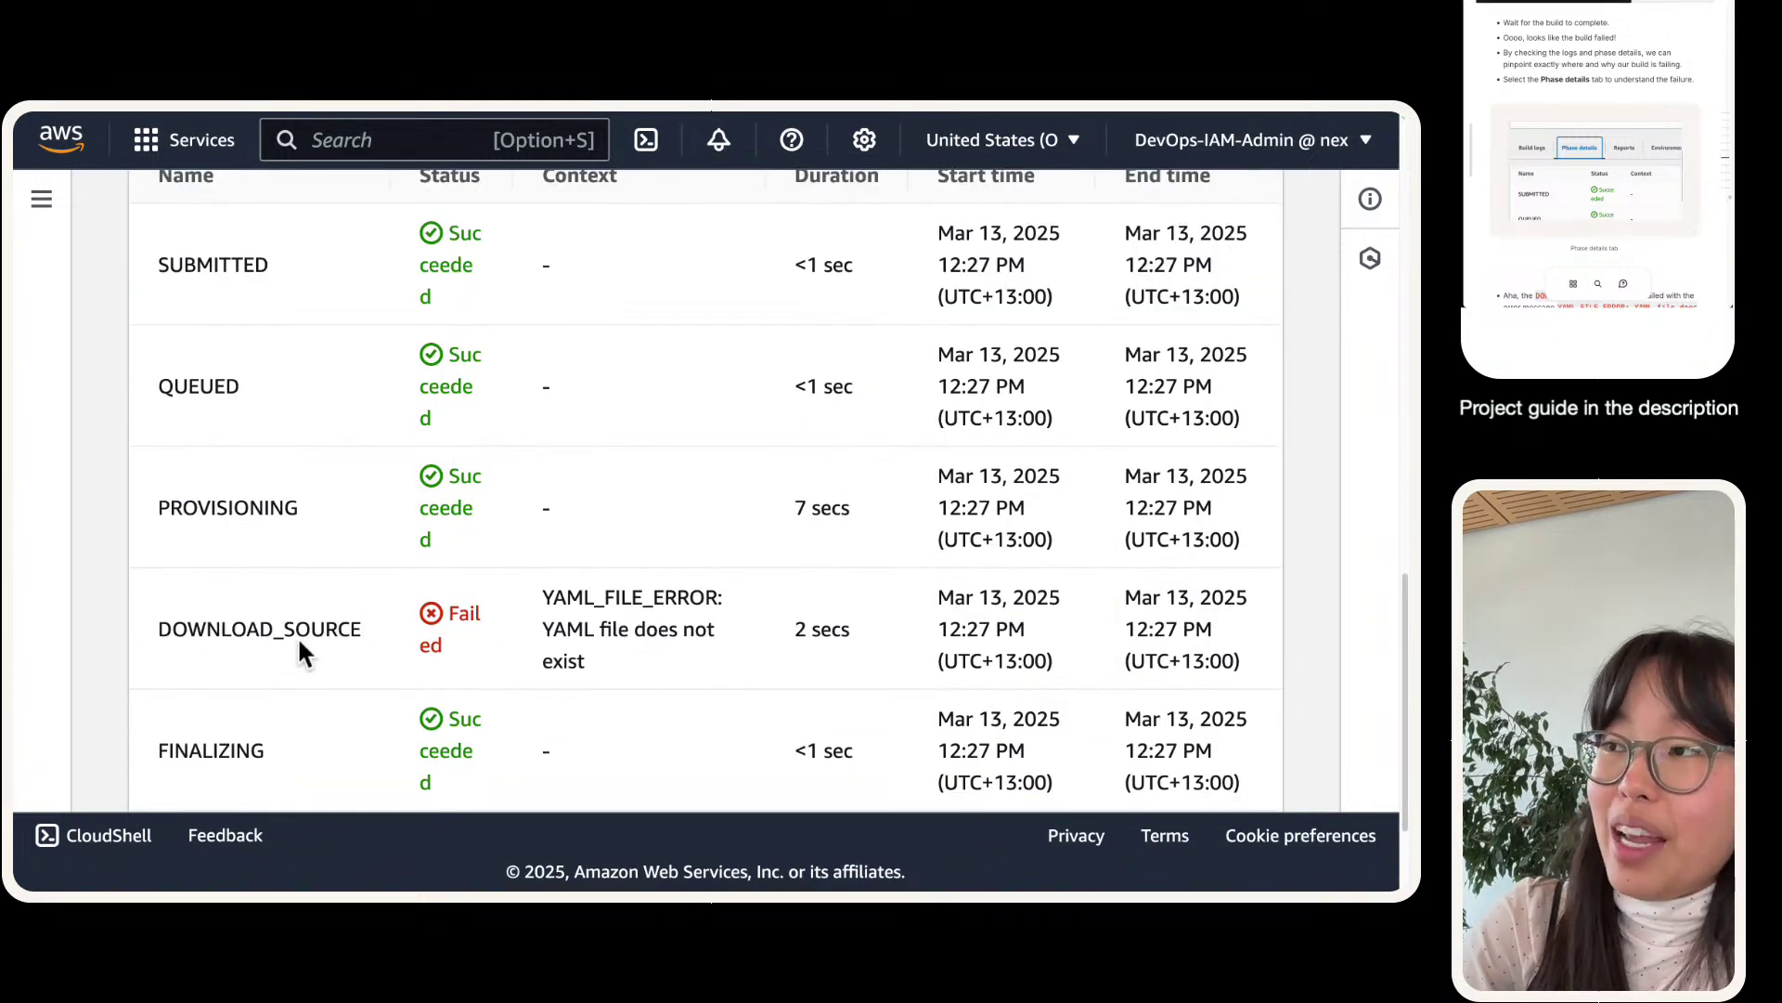
scroll(464, 464, "down", 1)
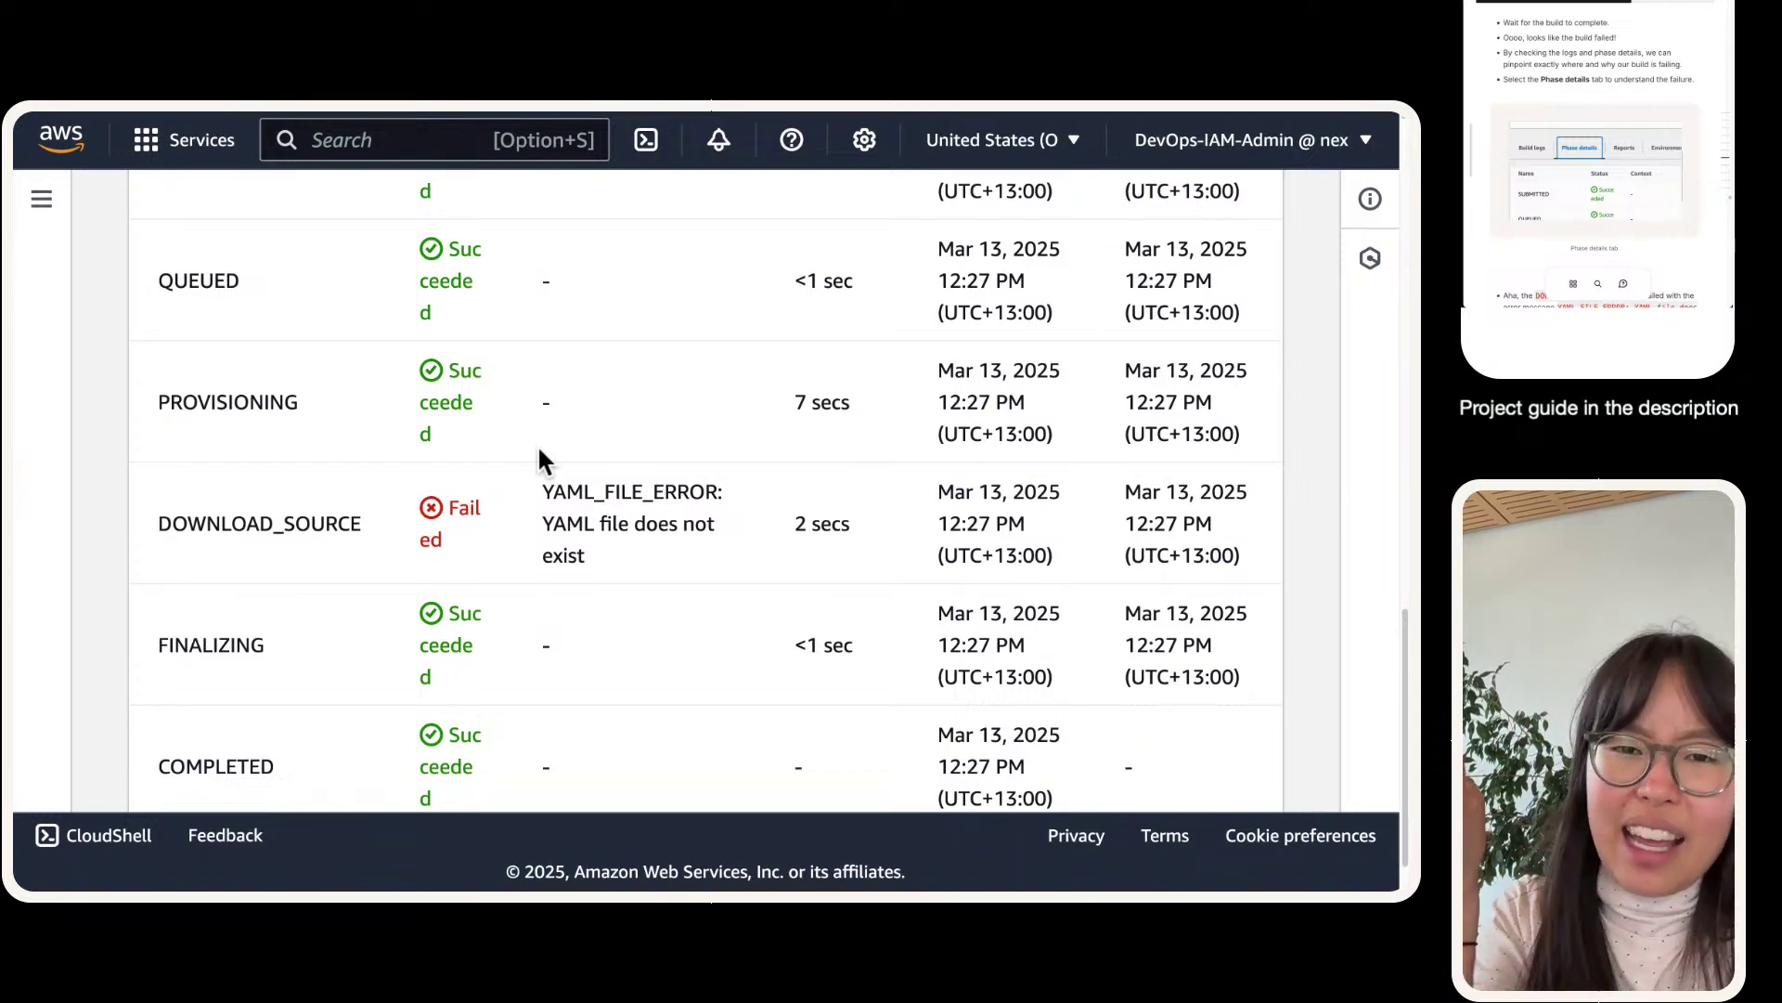
scroll(538, 444, "up", 2)
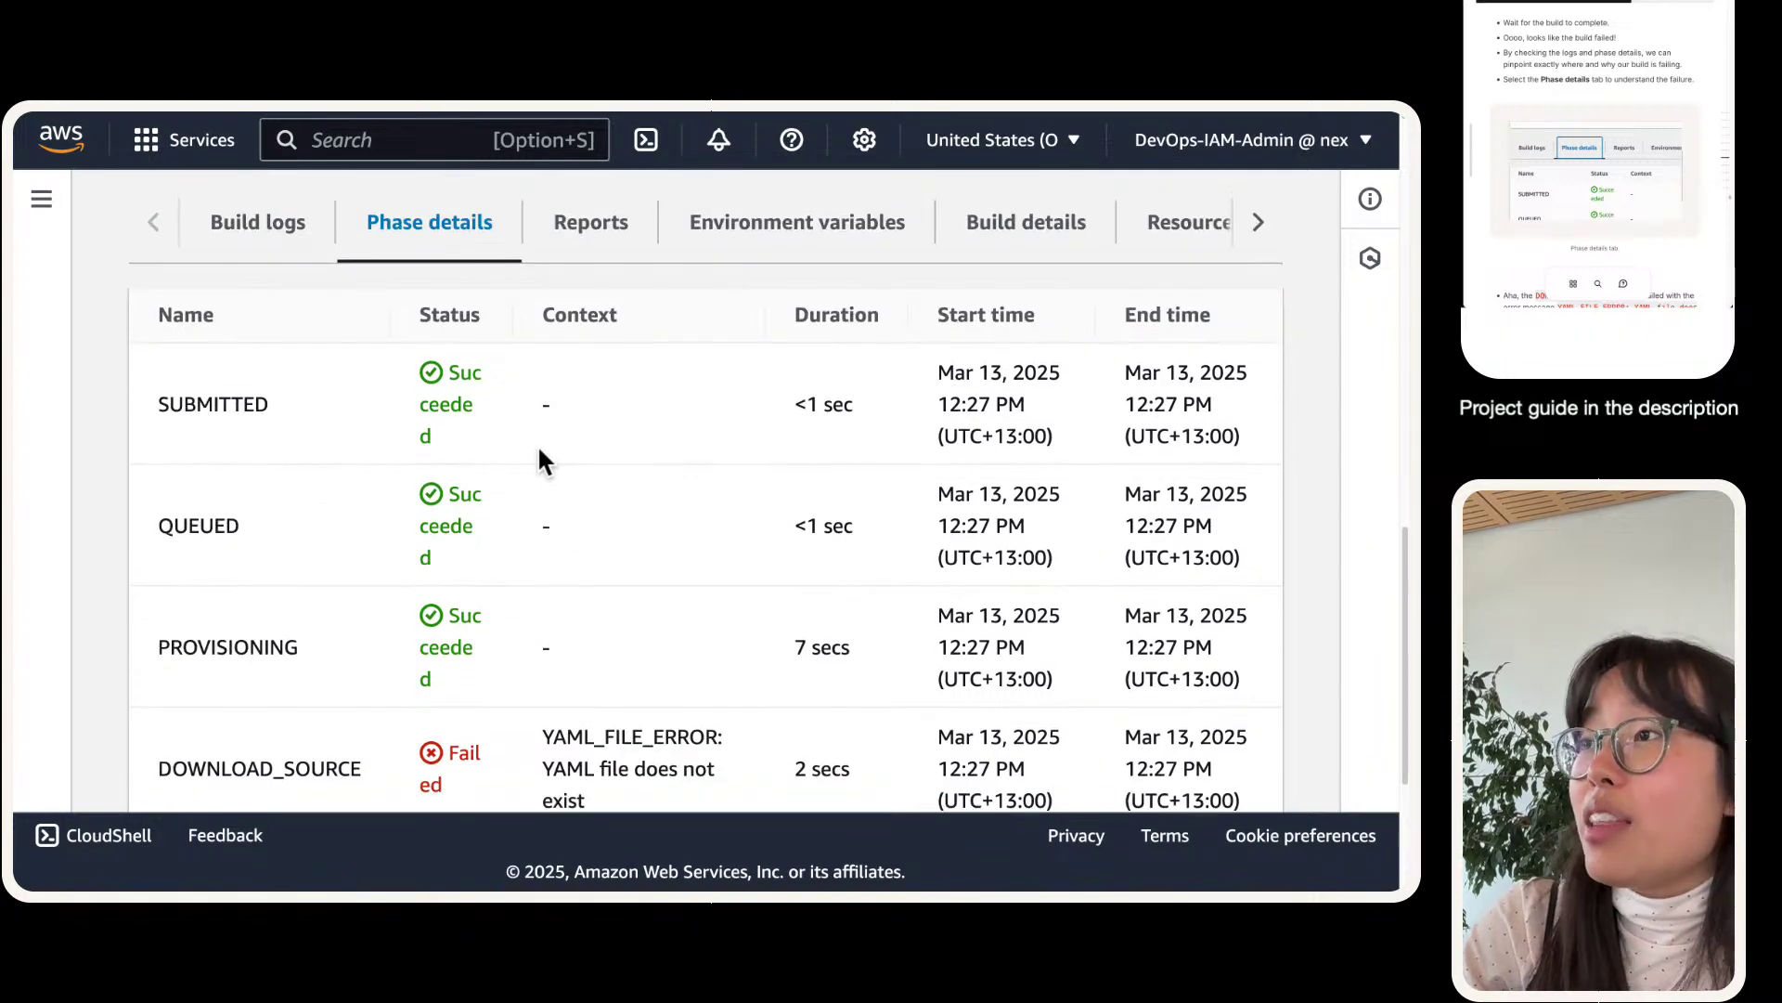
scroll(538, 444, "down", 3)
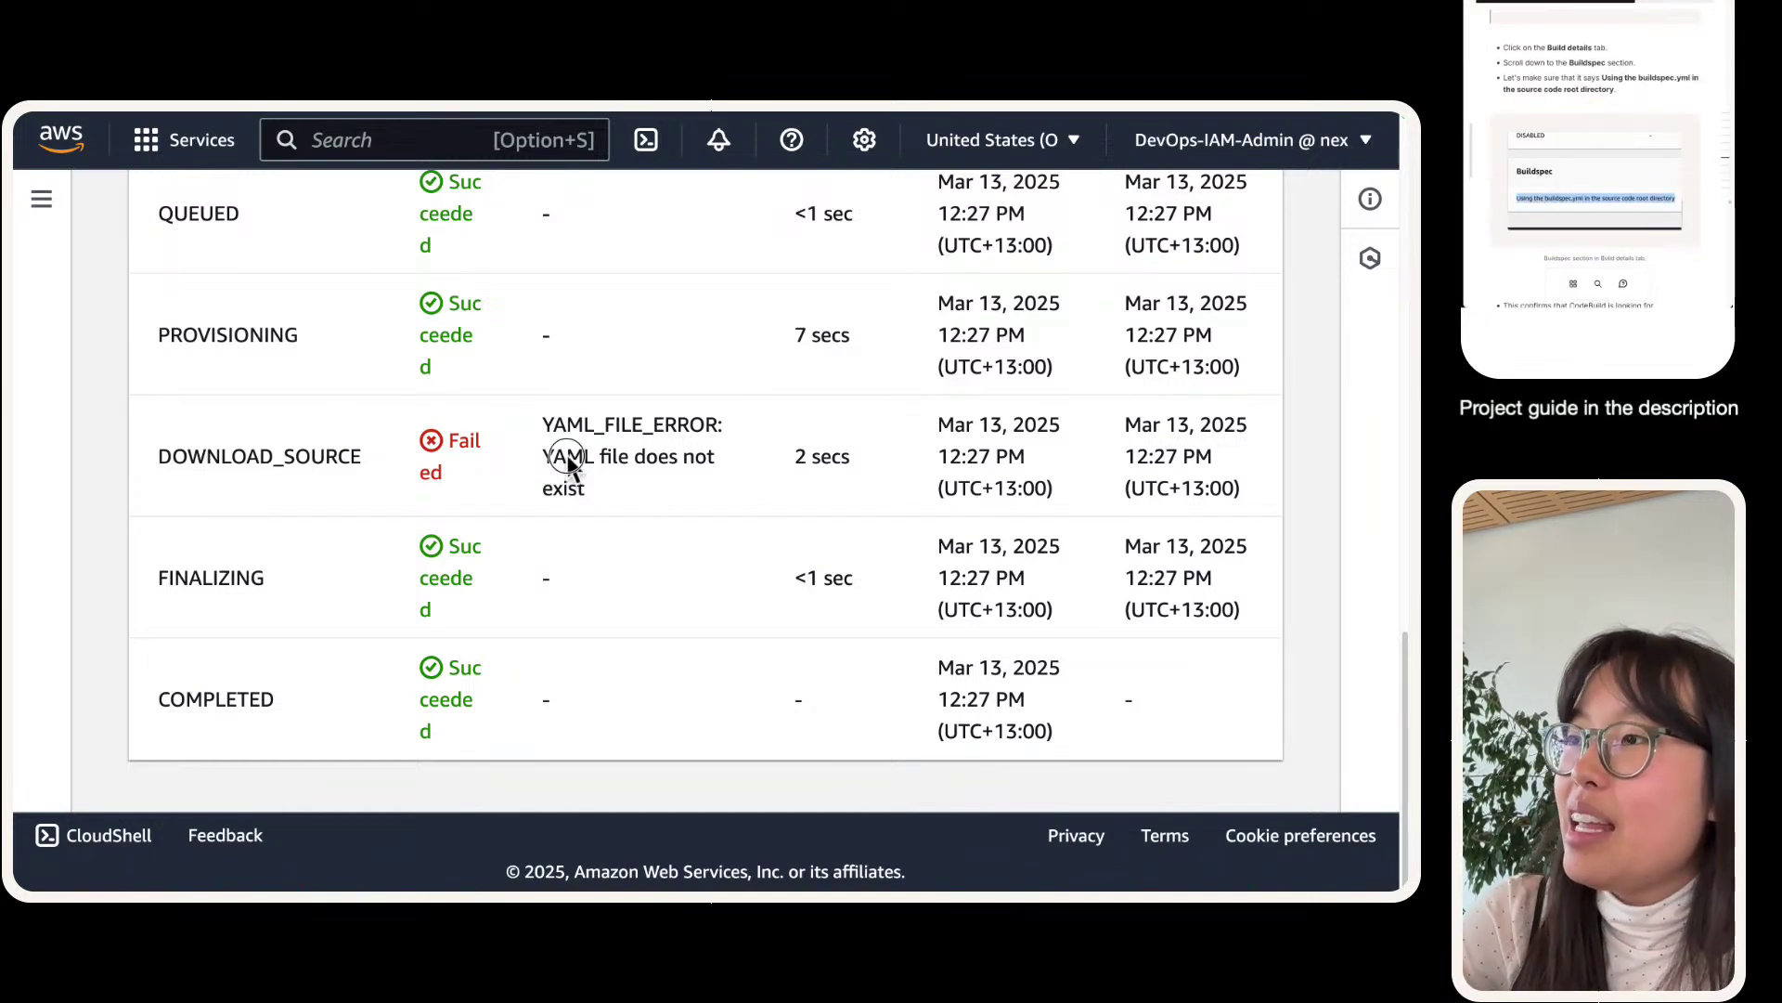
mouse_move(539, 415)
left_mouse_down()
mouse_move(653, 487)
mouse_move(549, 426)
left_mouse_up()
left_click(650, 477)
left_click(549, 422)
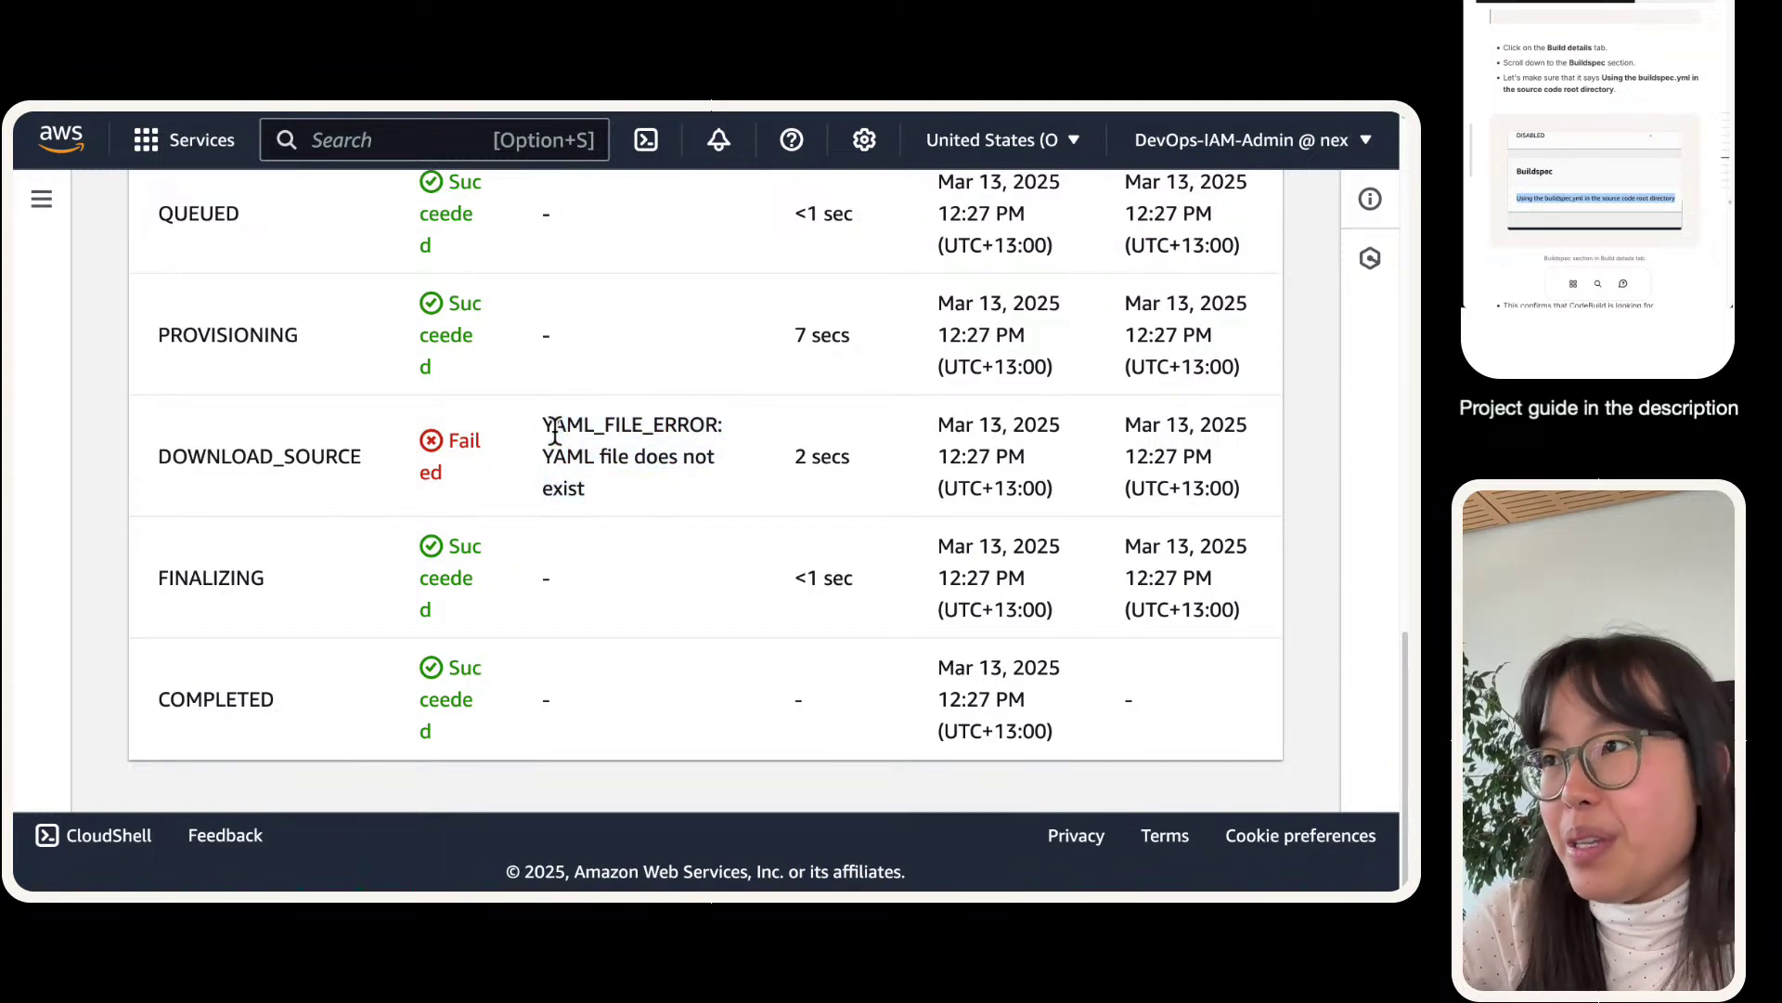
mouse_move(334, 136)
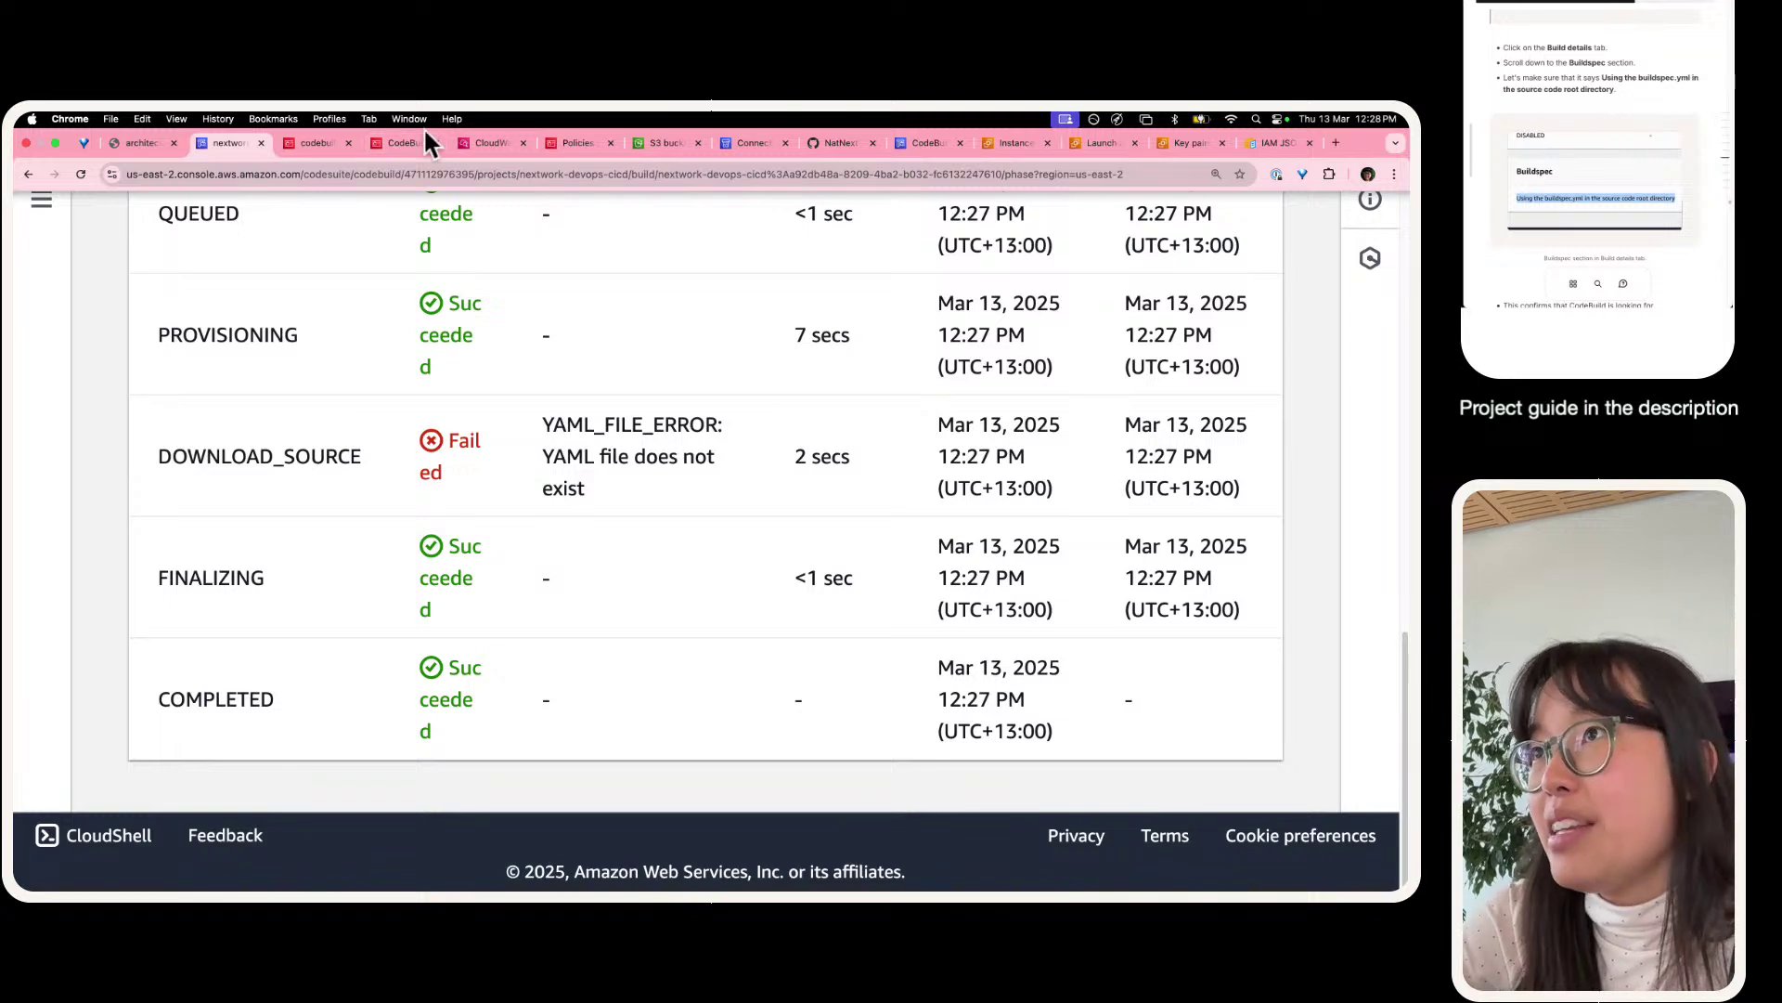
scroll(529, 534, "up", 6)
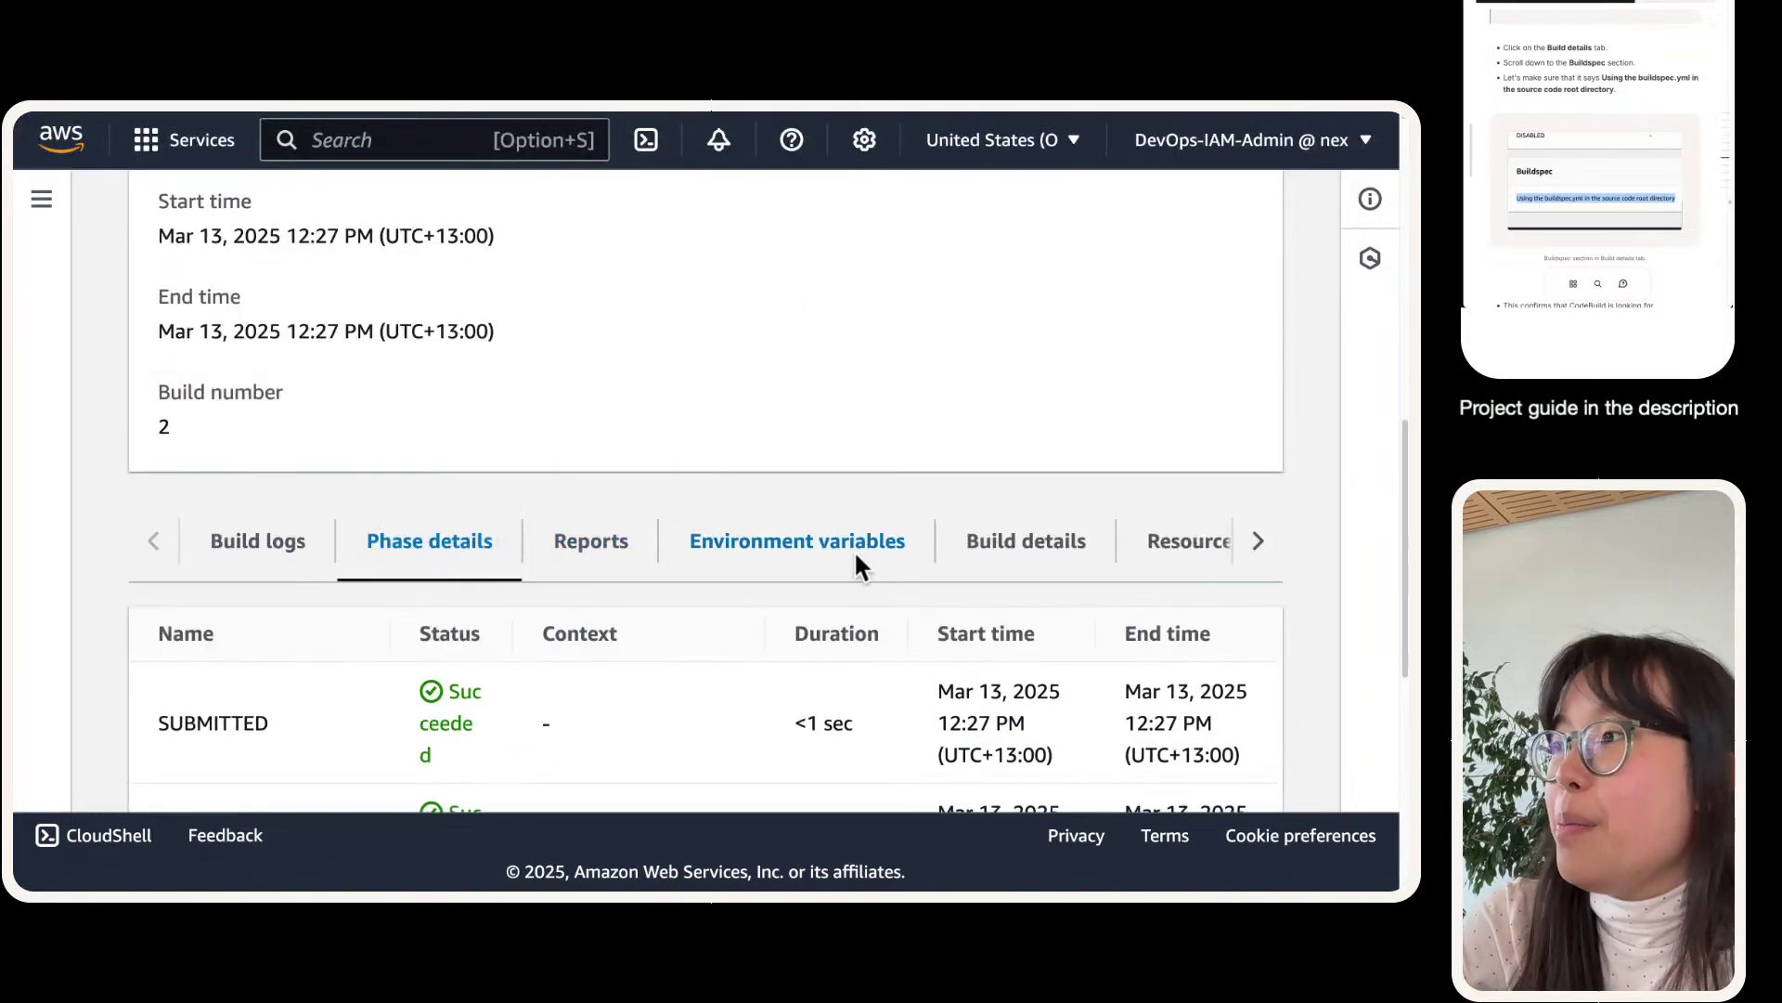
- Open Build details and highlight the Buildspec location line referring to buildspec
left_click(965, 550)
scroll(362, 464, "down", 6)
scroll(362, 464, "down", 15)
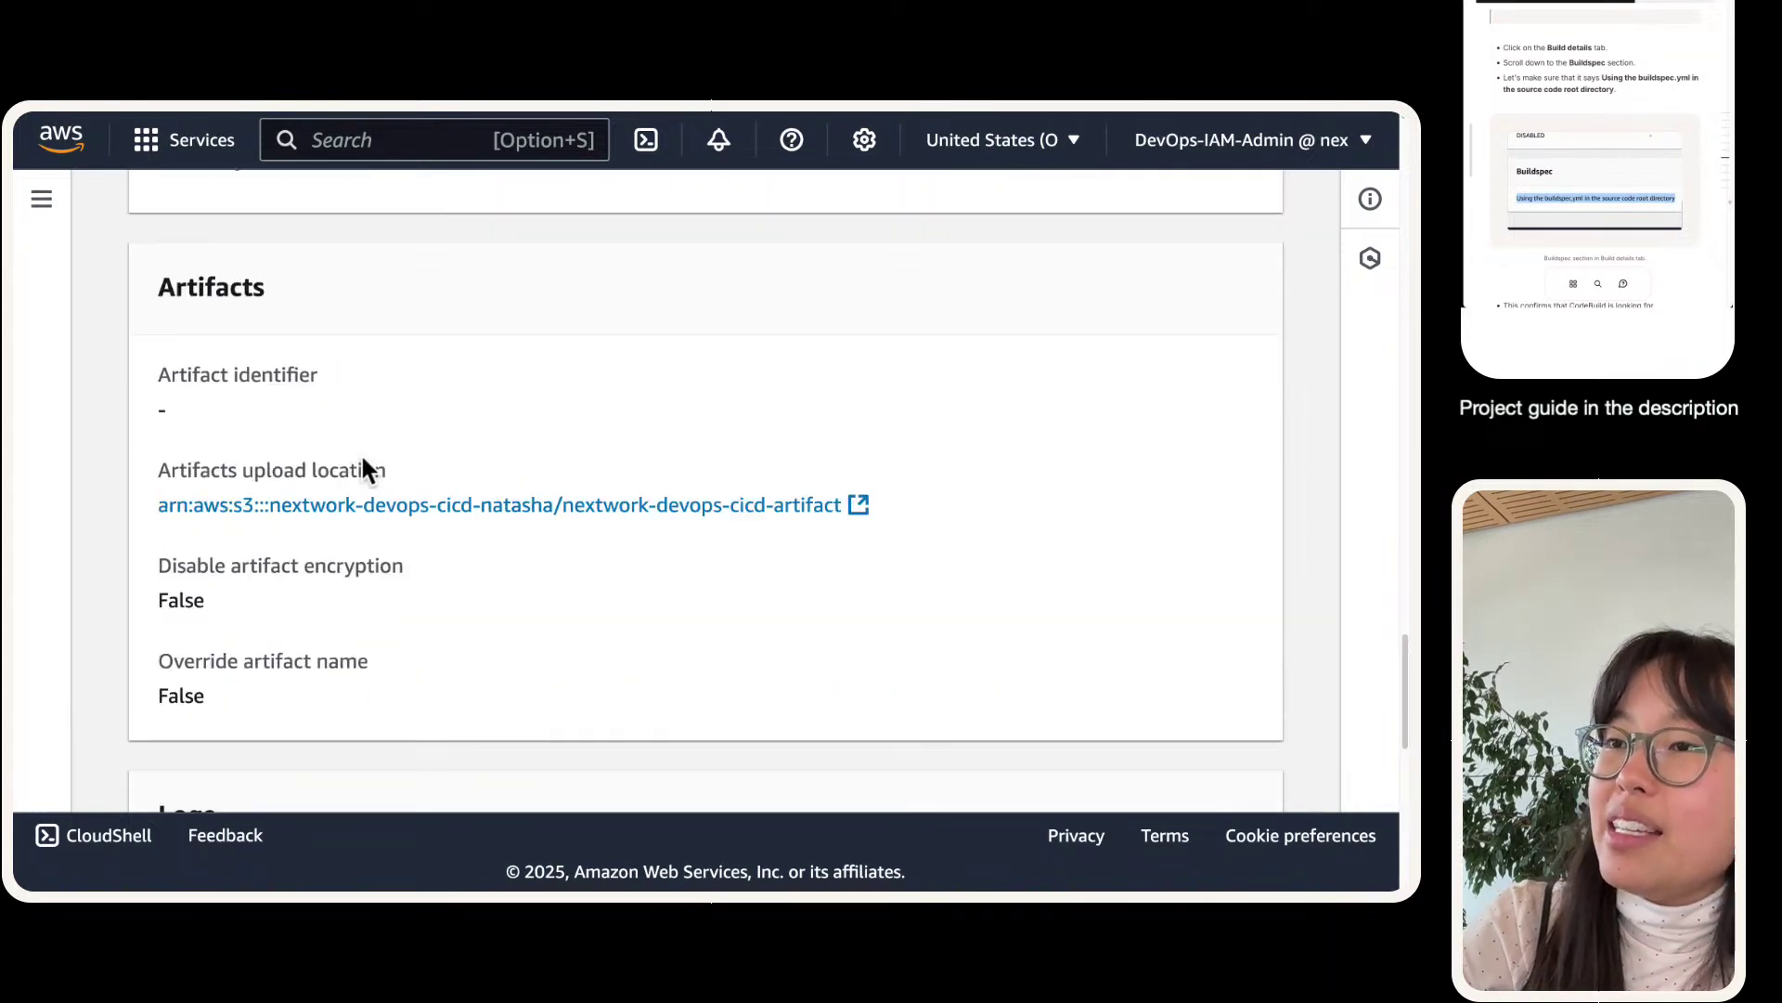
left_click_drag(165, 645, 788, 772)
left_click(875, 720)
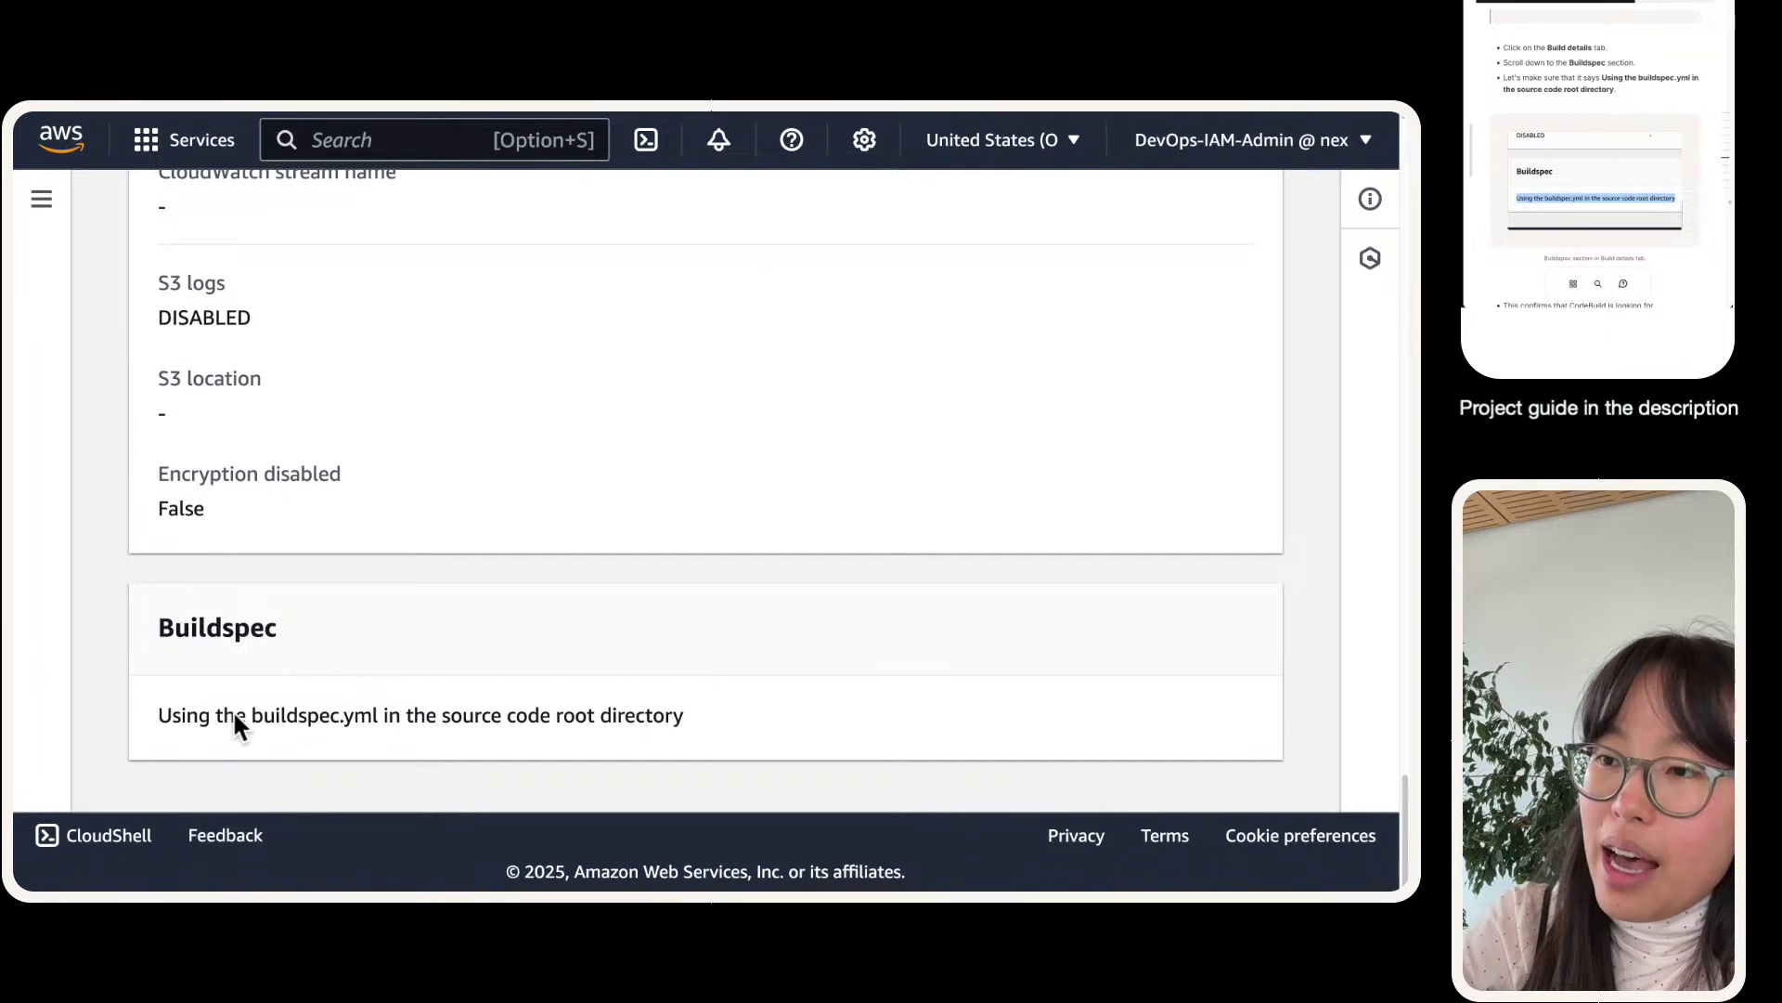
left_click_drag(154, 717, 695, 733)
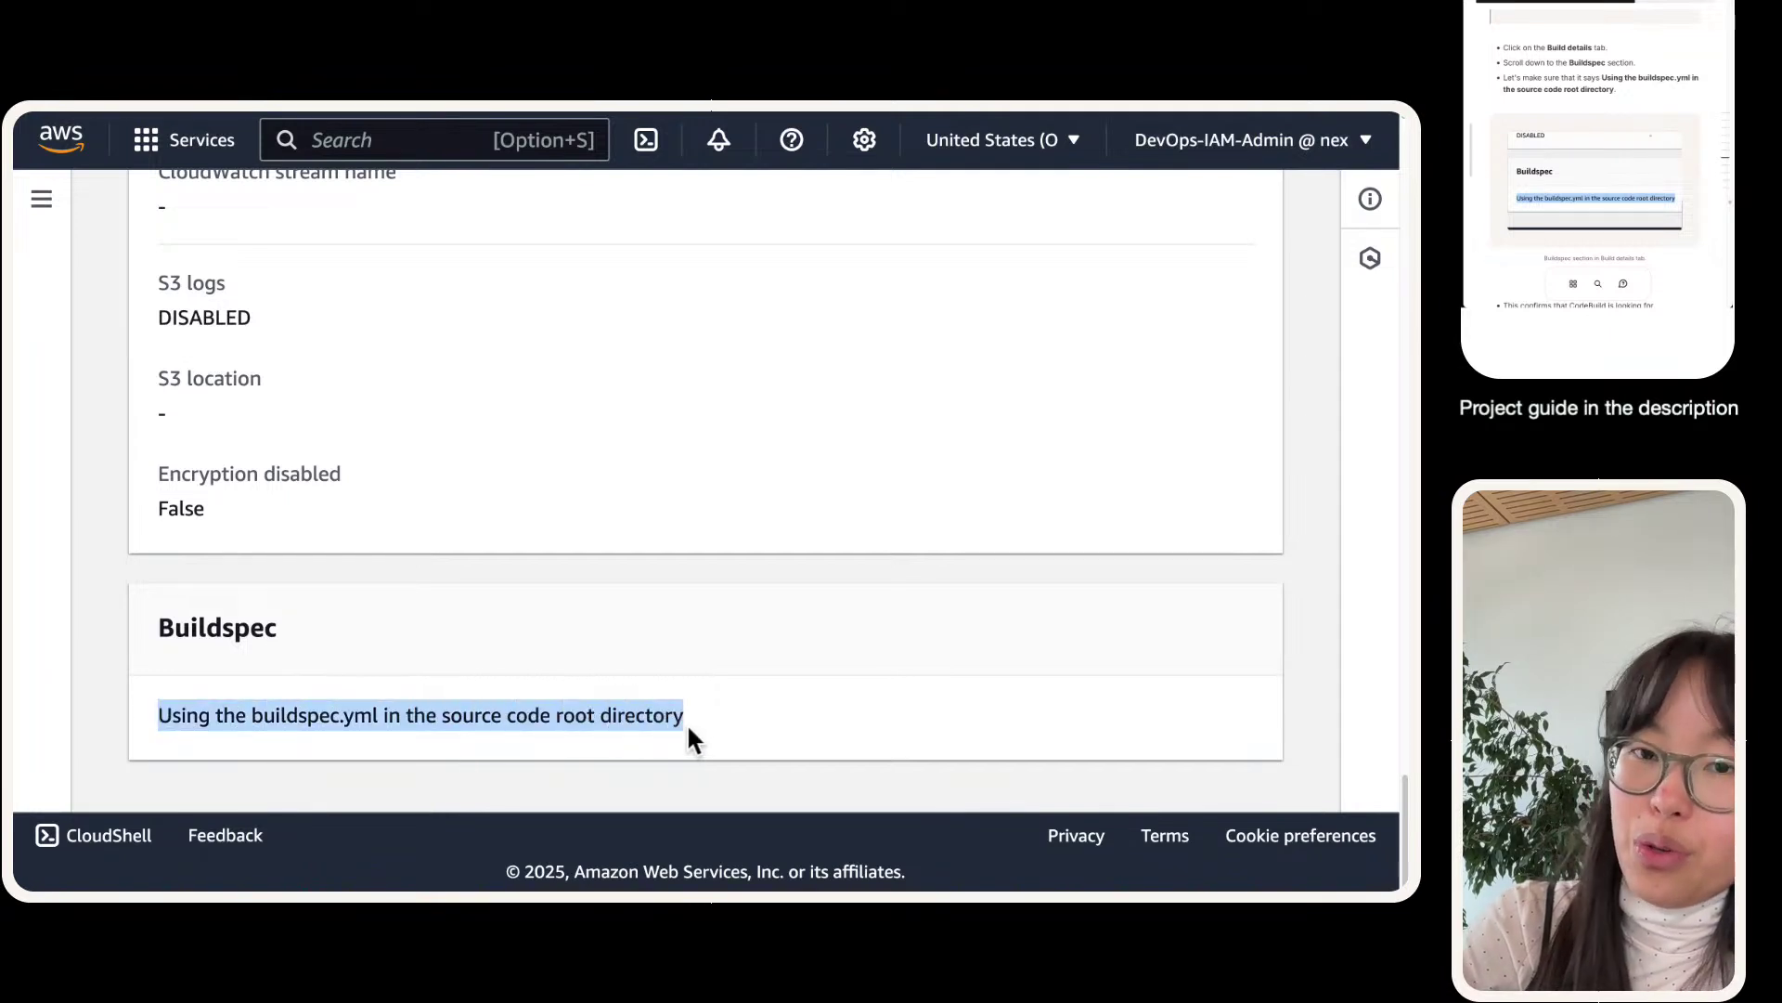
triple_click(615, 715)
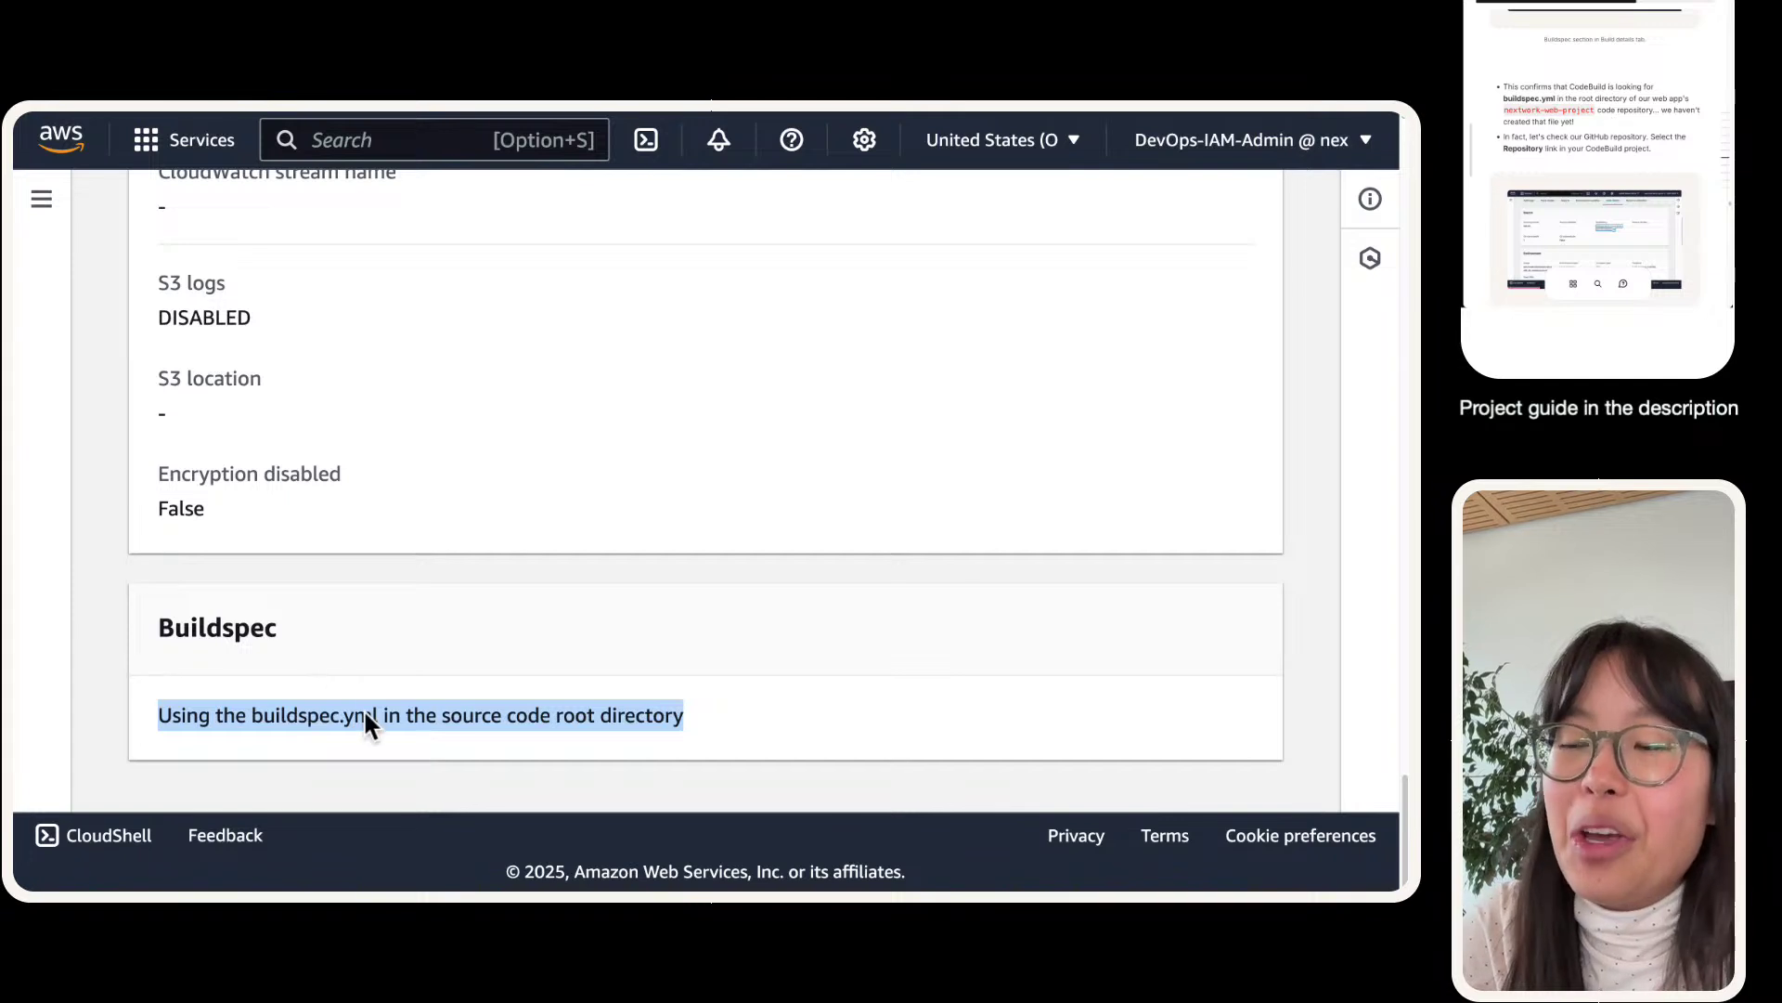
triple_click(340, 722)
double_click(275, 724)
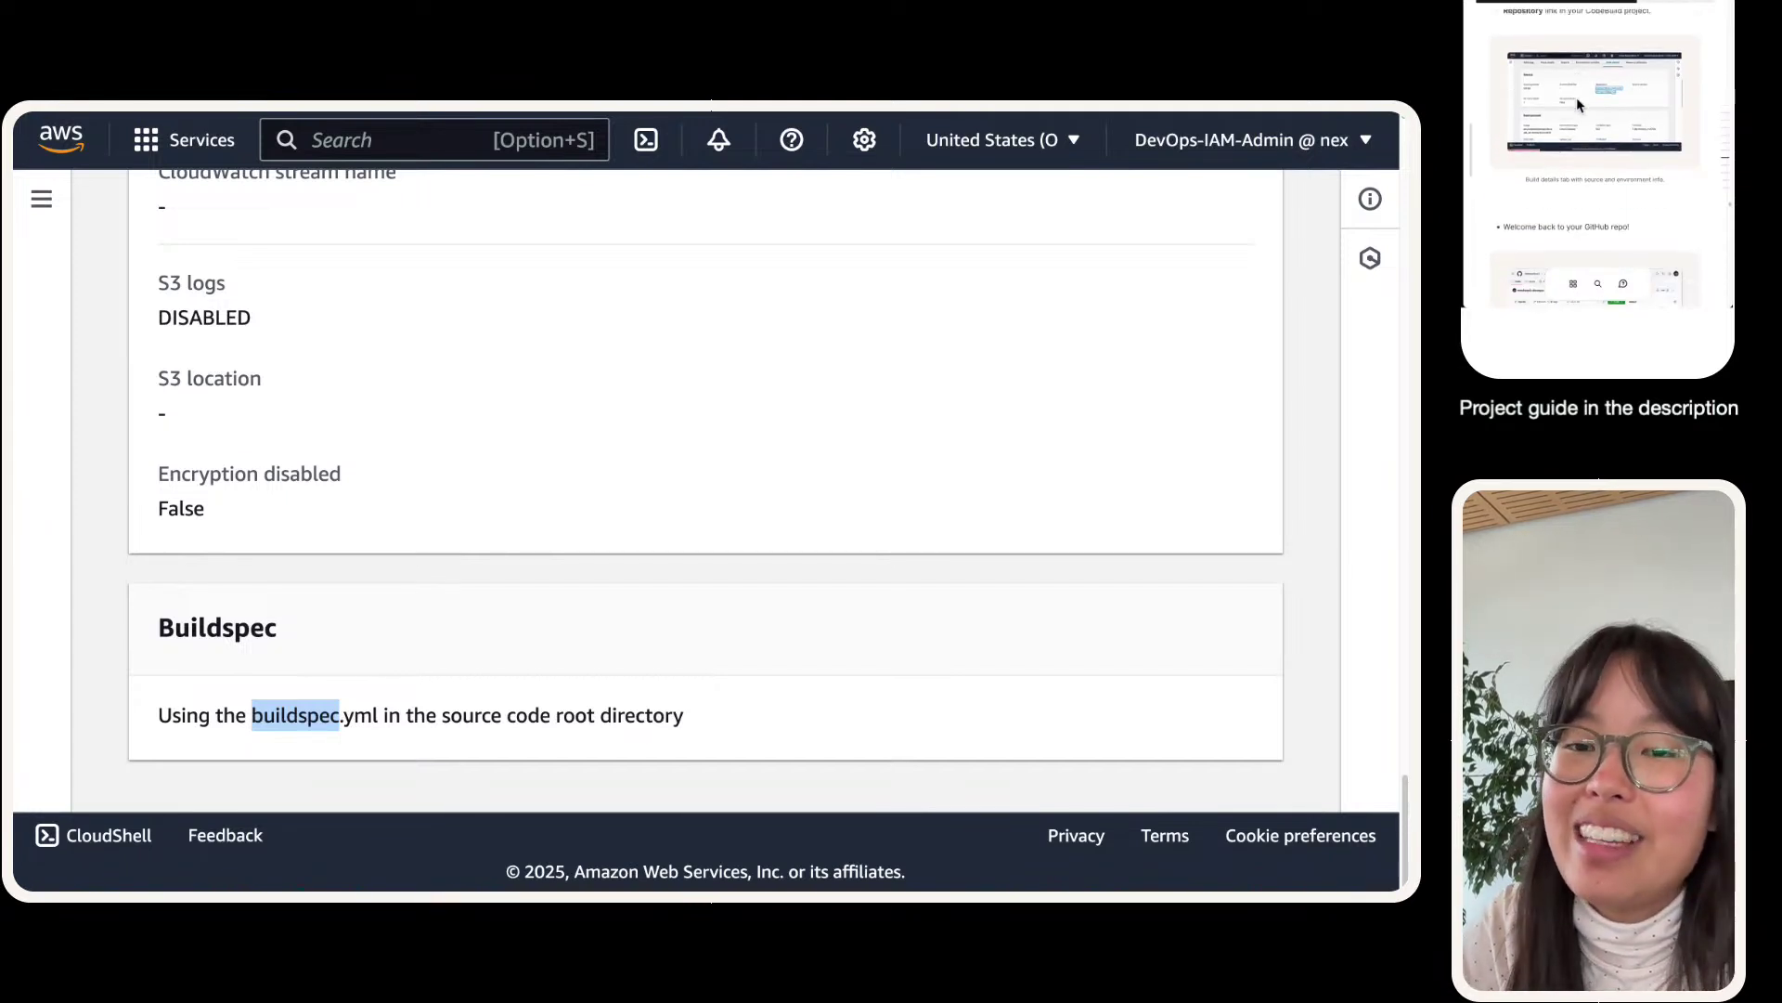
left_click(449, 718)
left_click_drag(450, 718, 685, 712)
- Go to the Source section and open the nextwork-web-project repository on GitHub
scroll(694, 710, "up", 5)
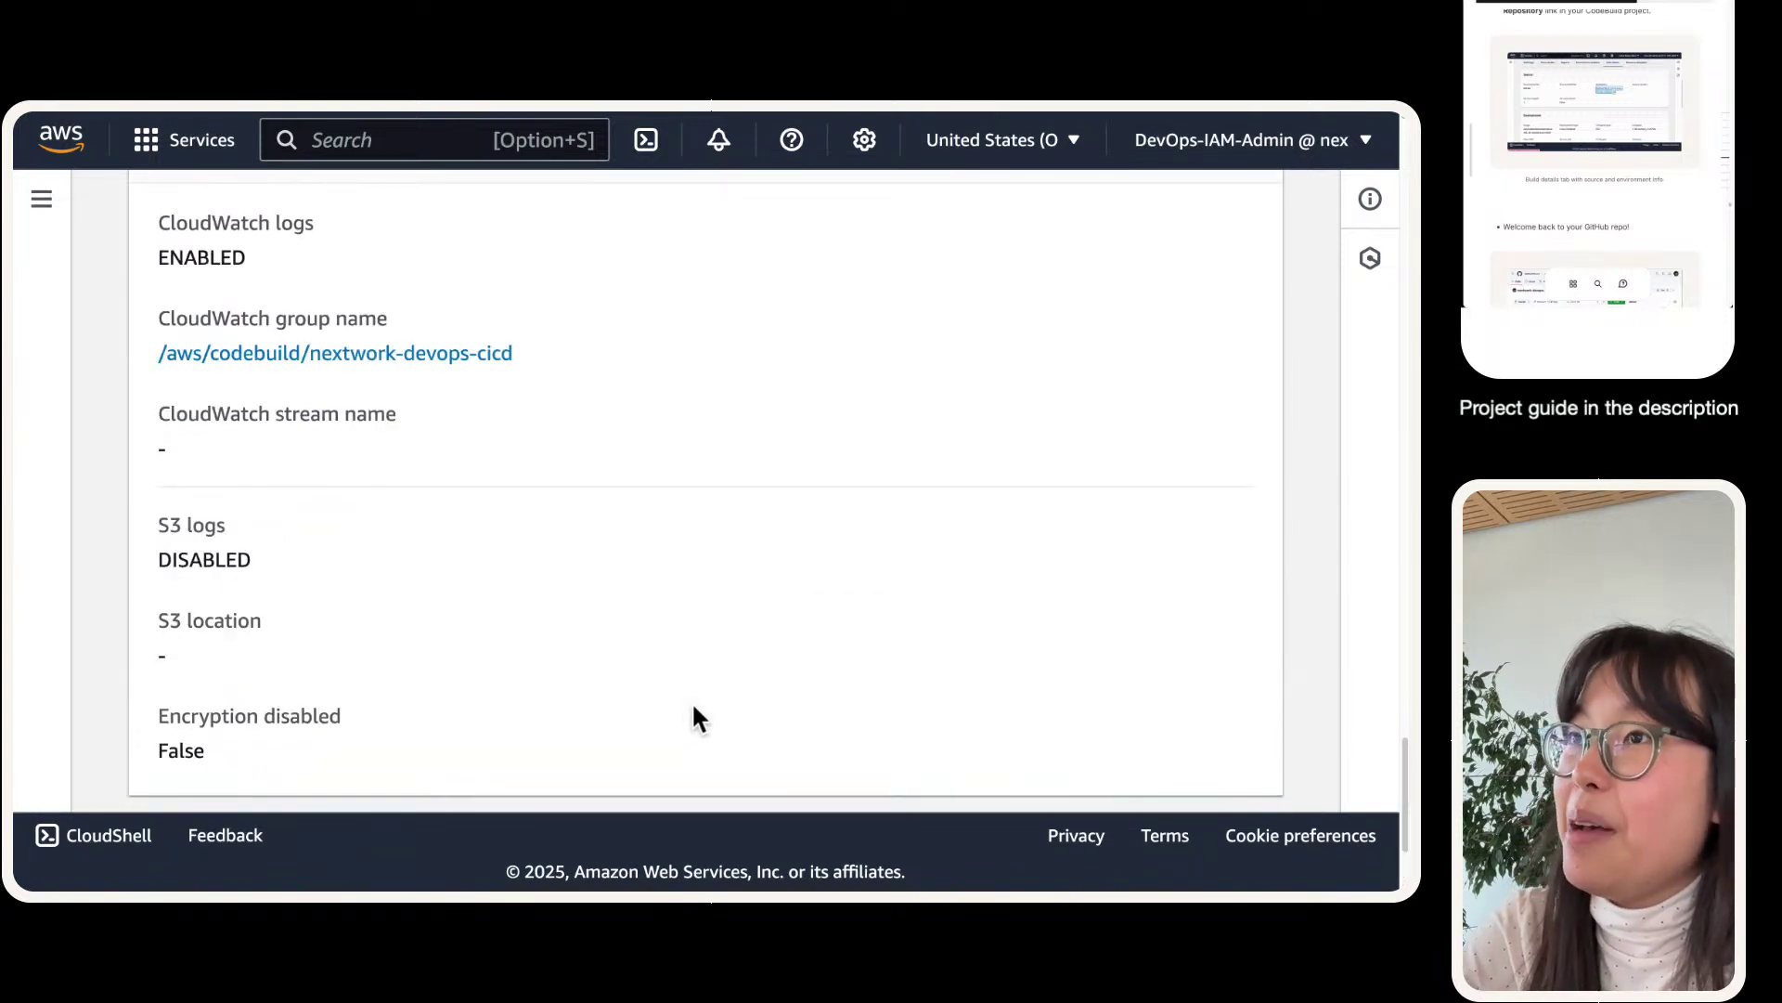
scroll(694, 708, "up", 12)
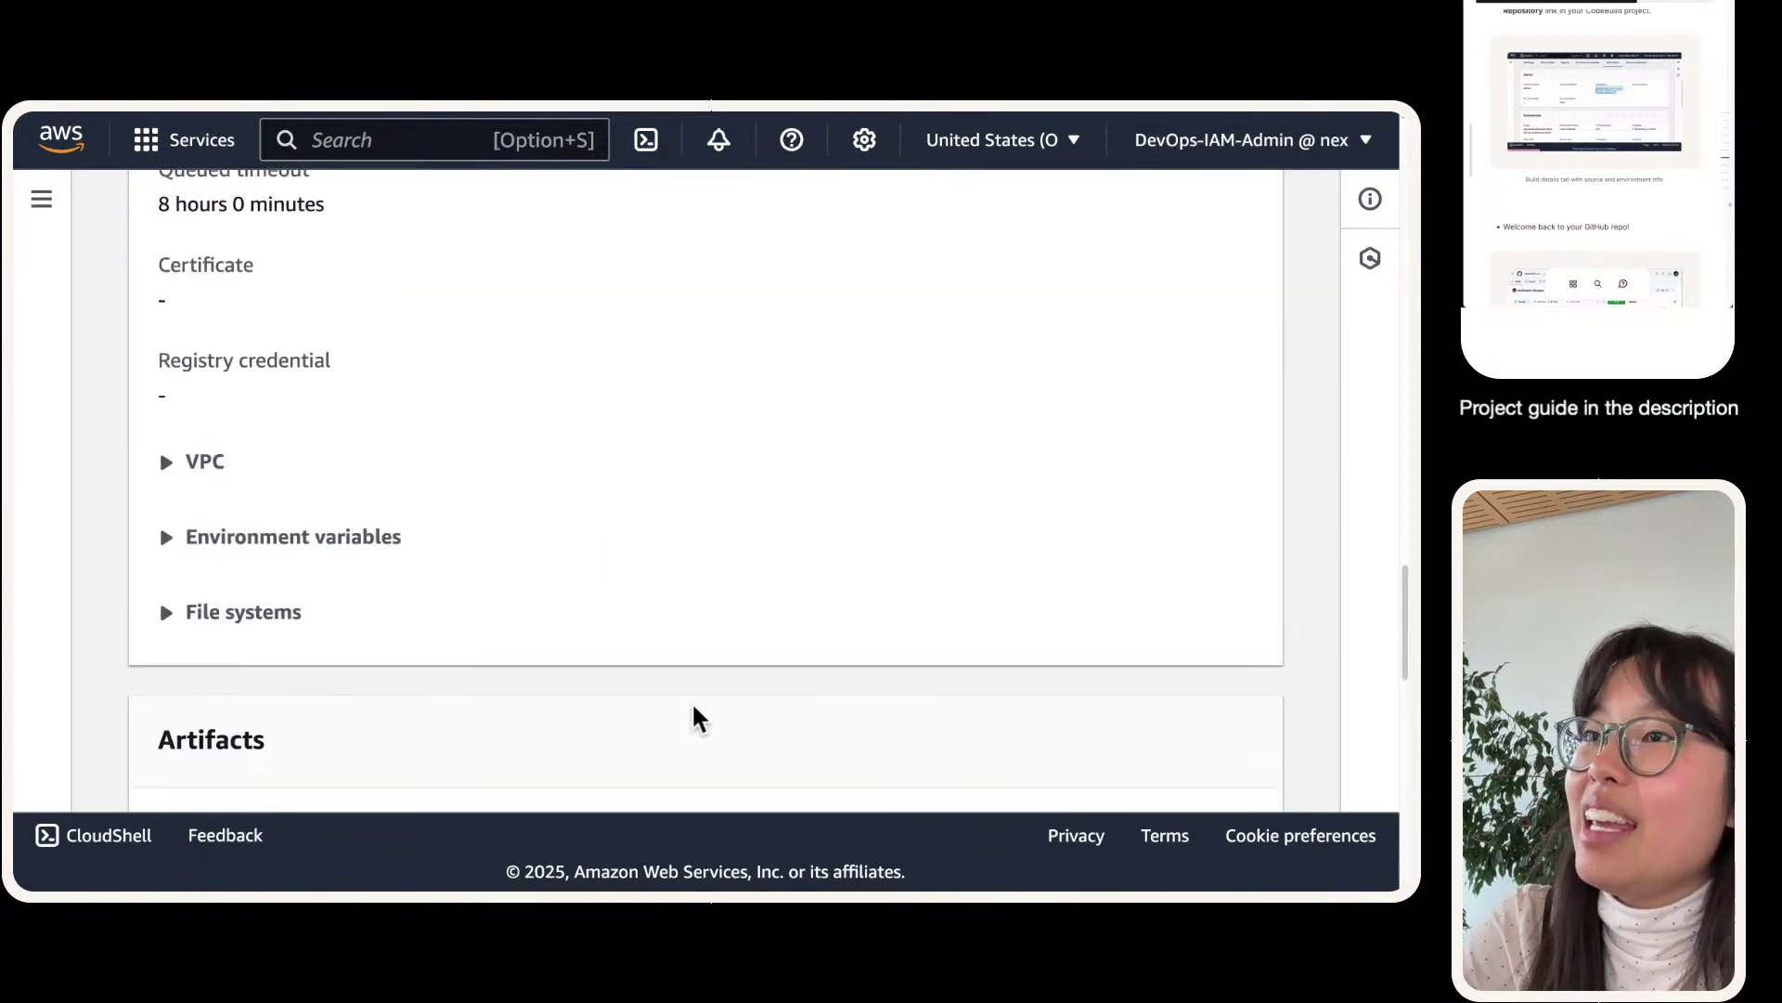
scroll(622, 677, "up", 15)
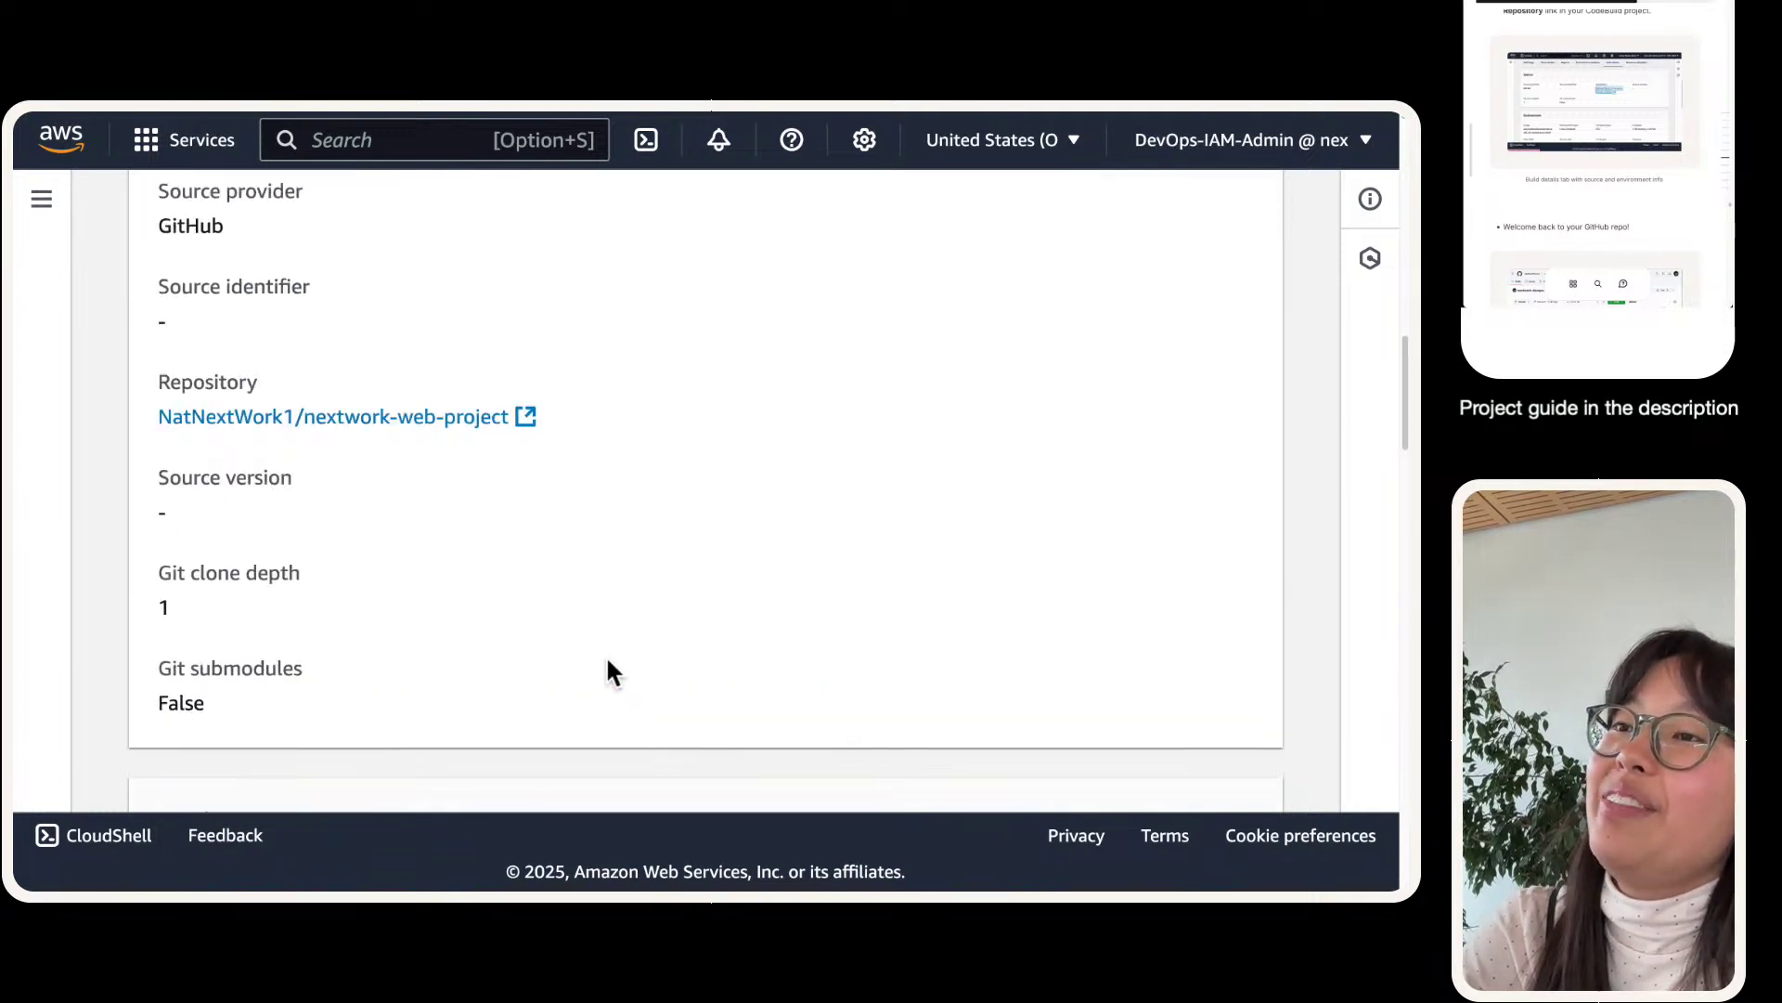
scroll(594, 669, "down", 4)
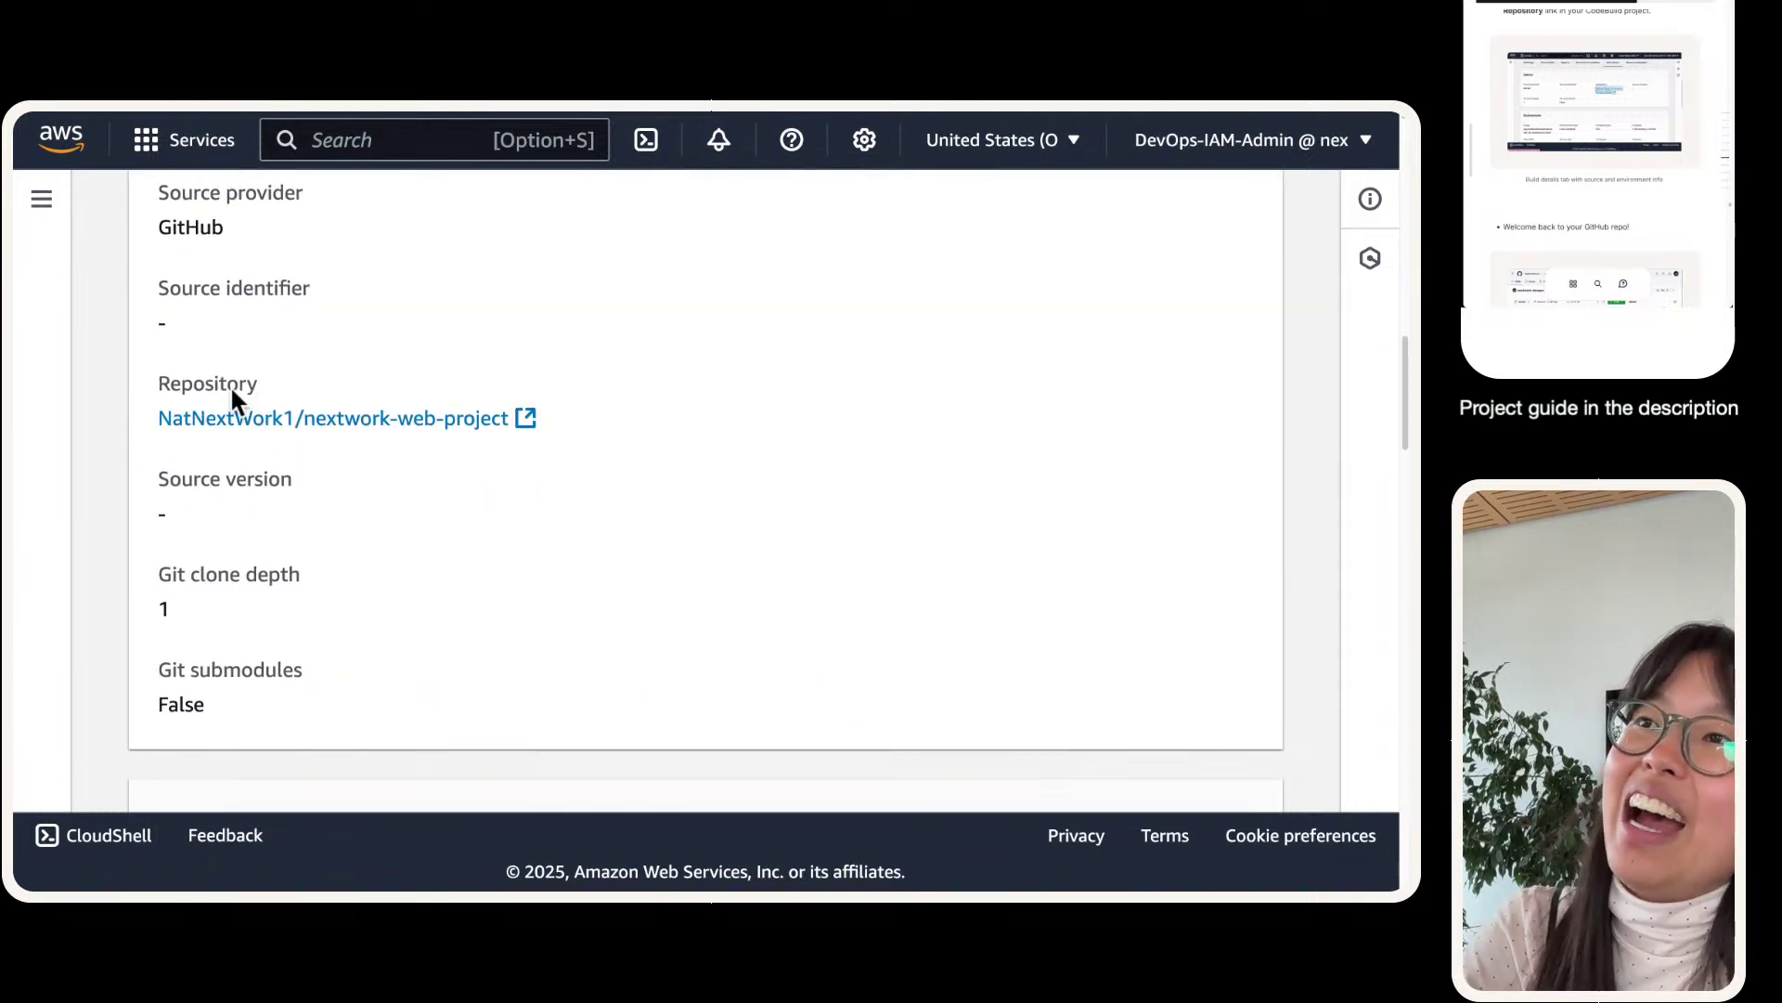
left_click(228, 424)
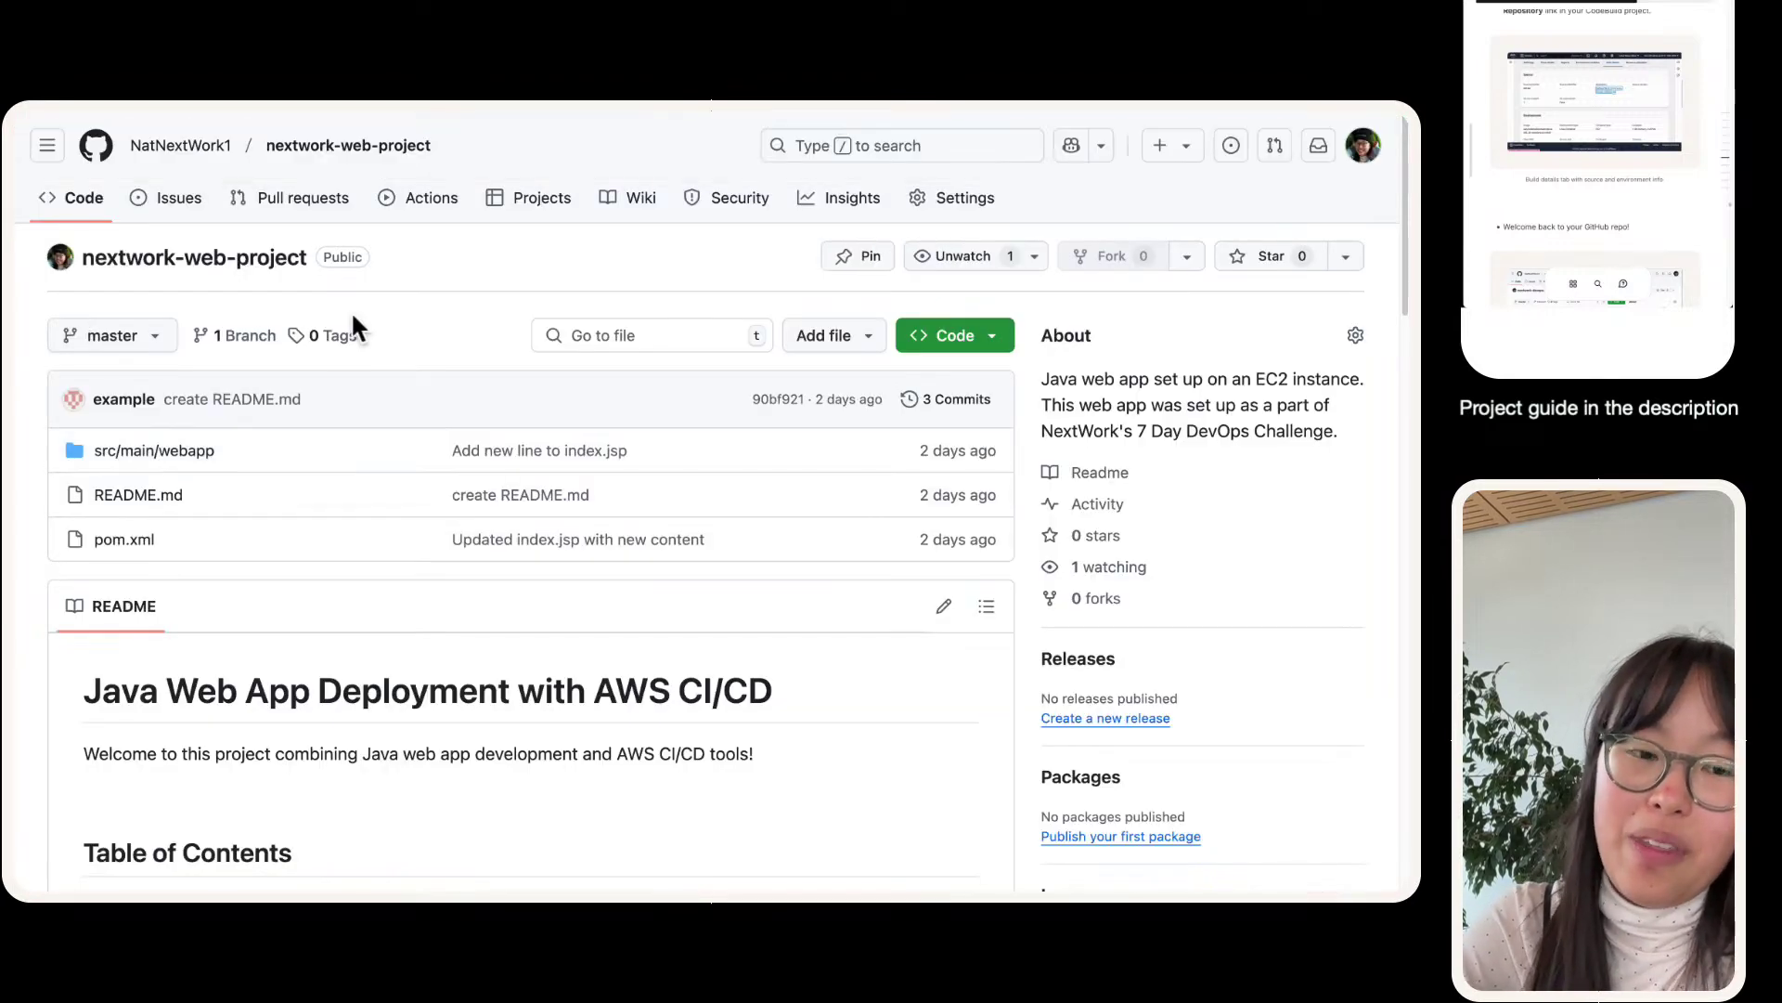
- Zoom the nextwork-web-project GitHub page to 200% to read its root files
key("super+equal")
key("super+equal")
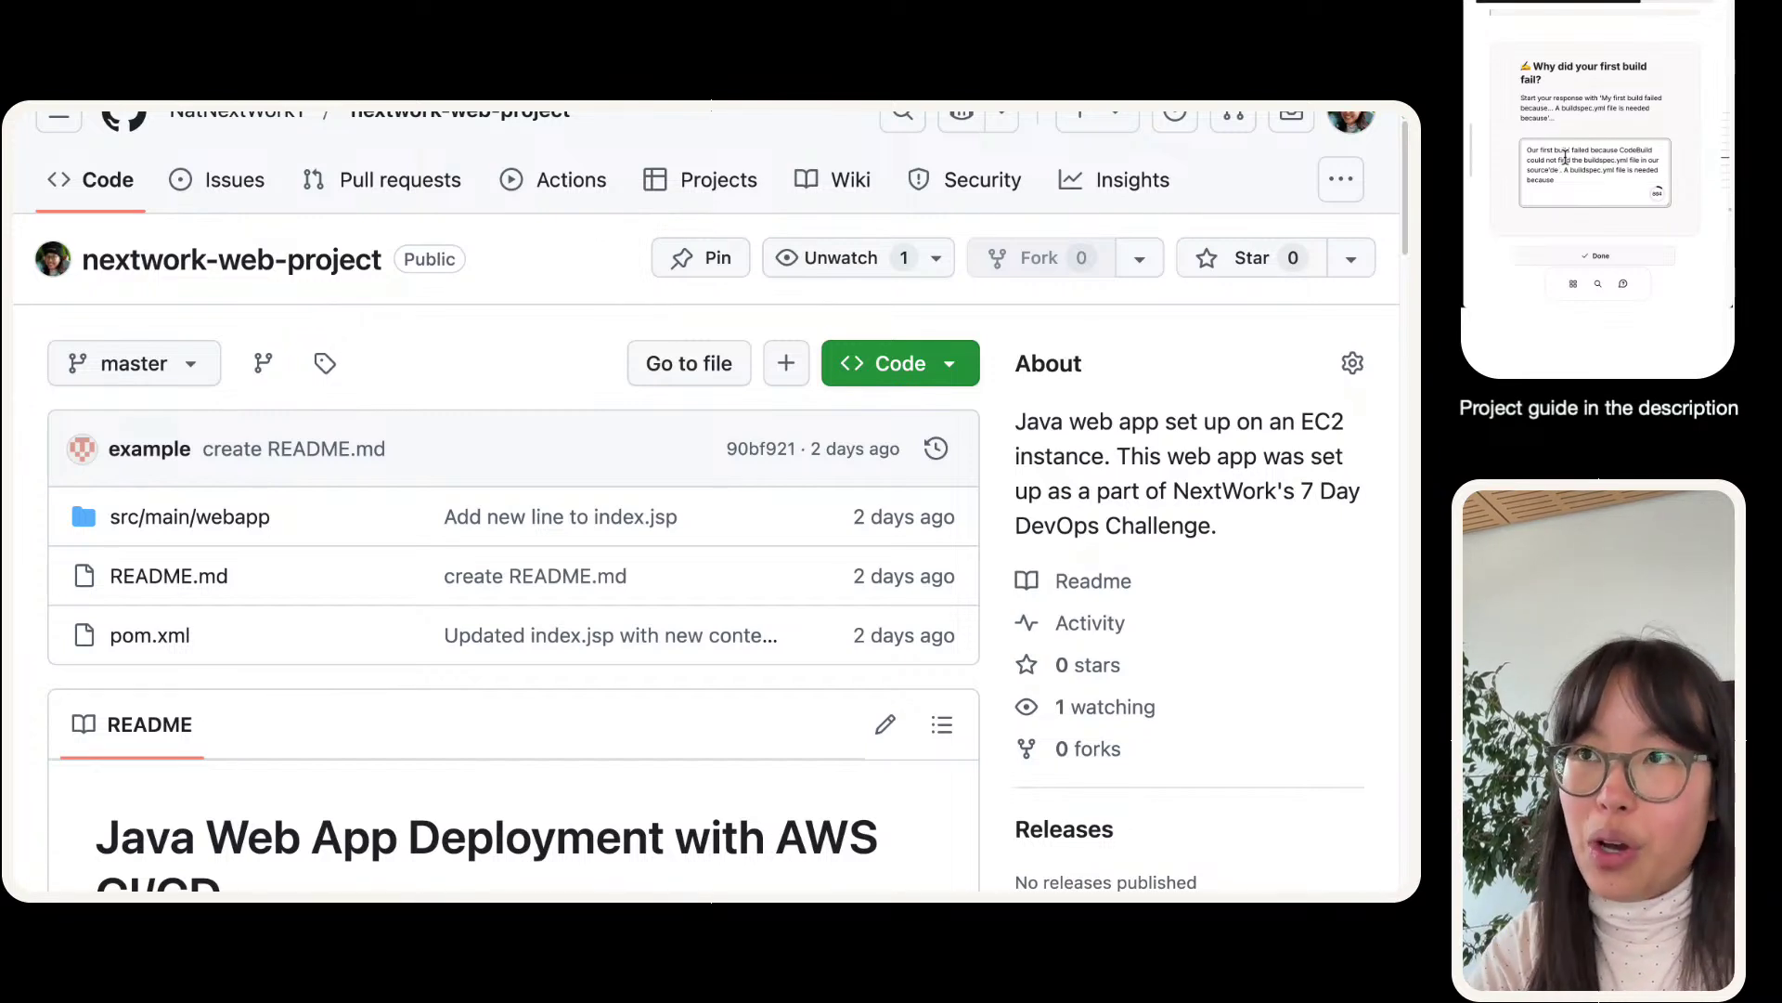
- Return to the build details and select 'source code root directory' under the Buildspec setting
mouse_move(232, 120)
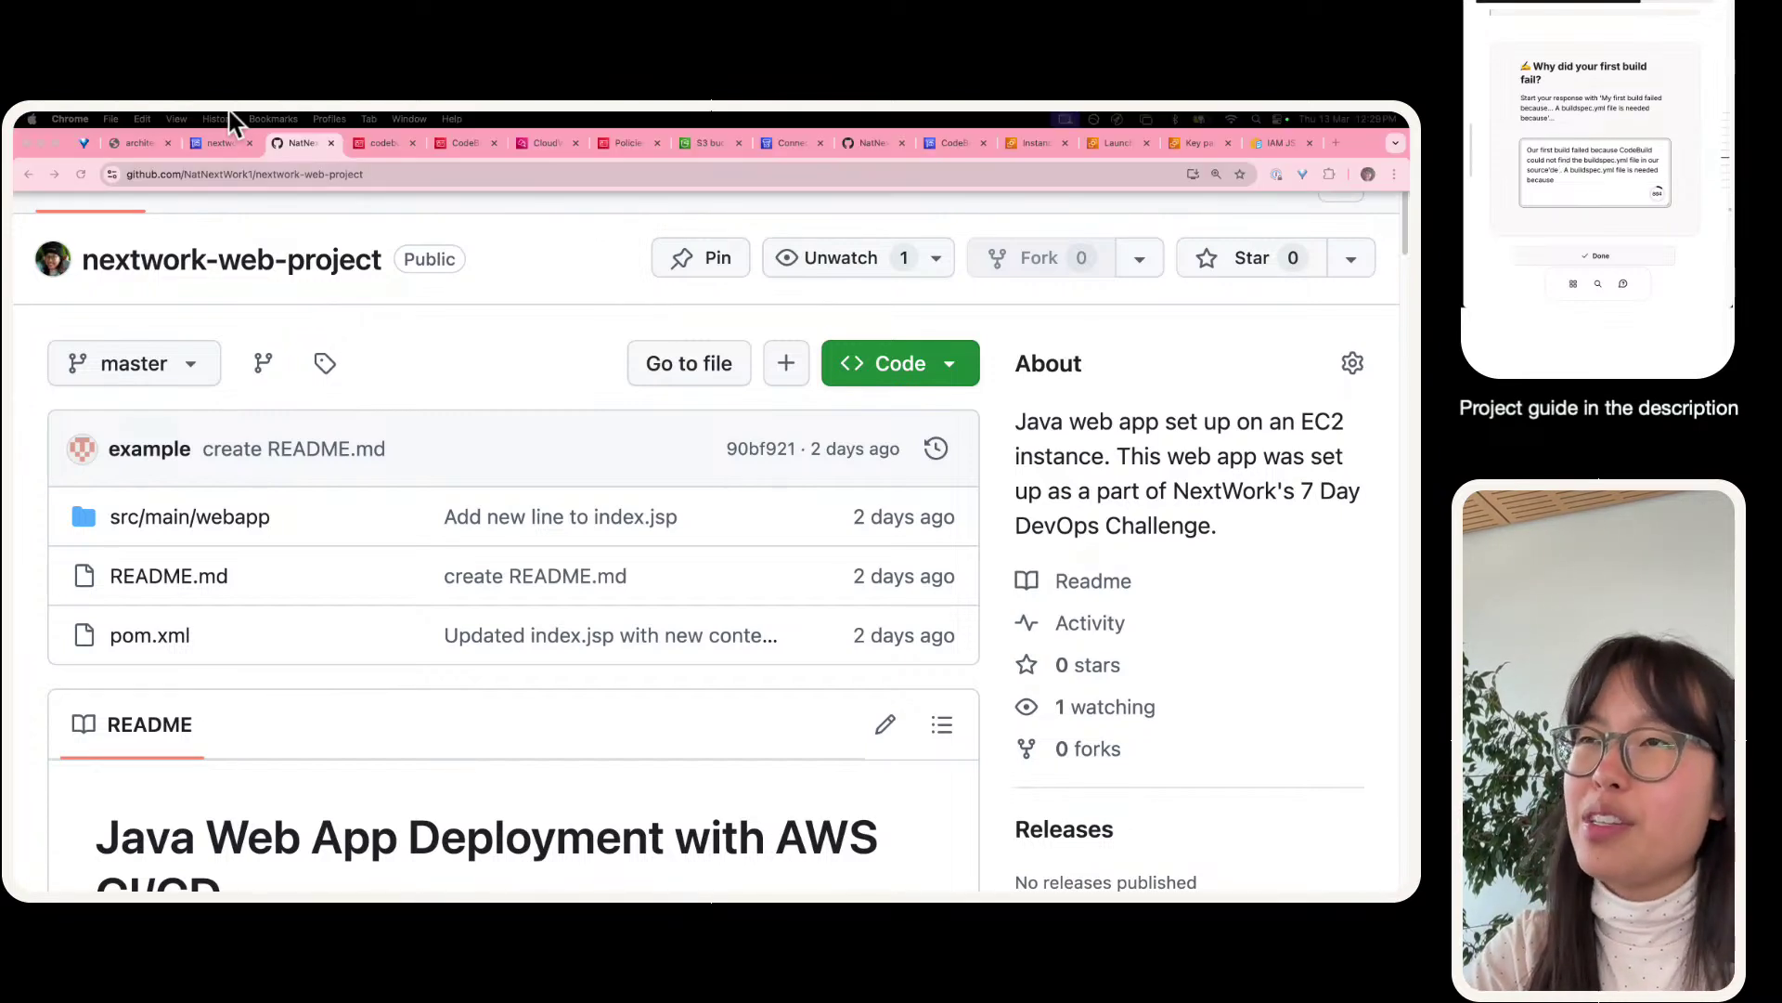
left_click(223, 133)
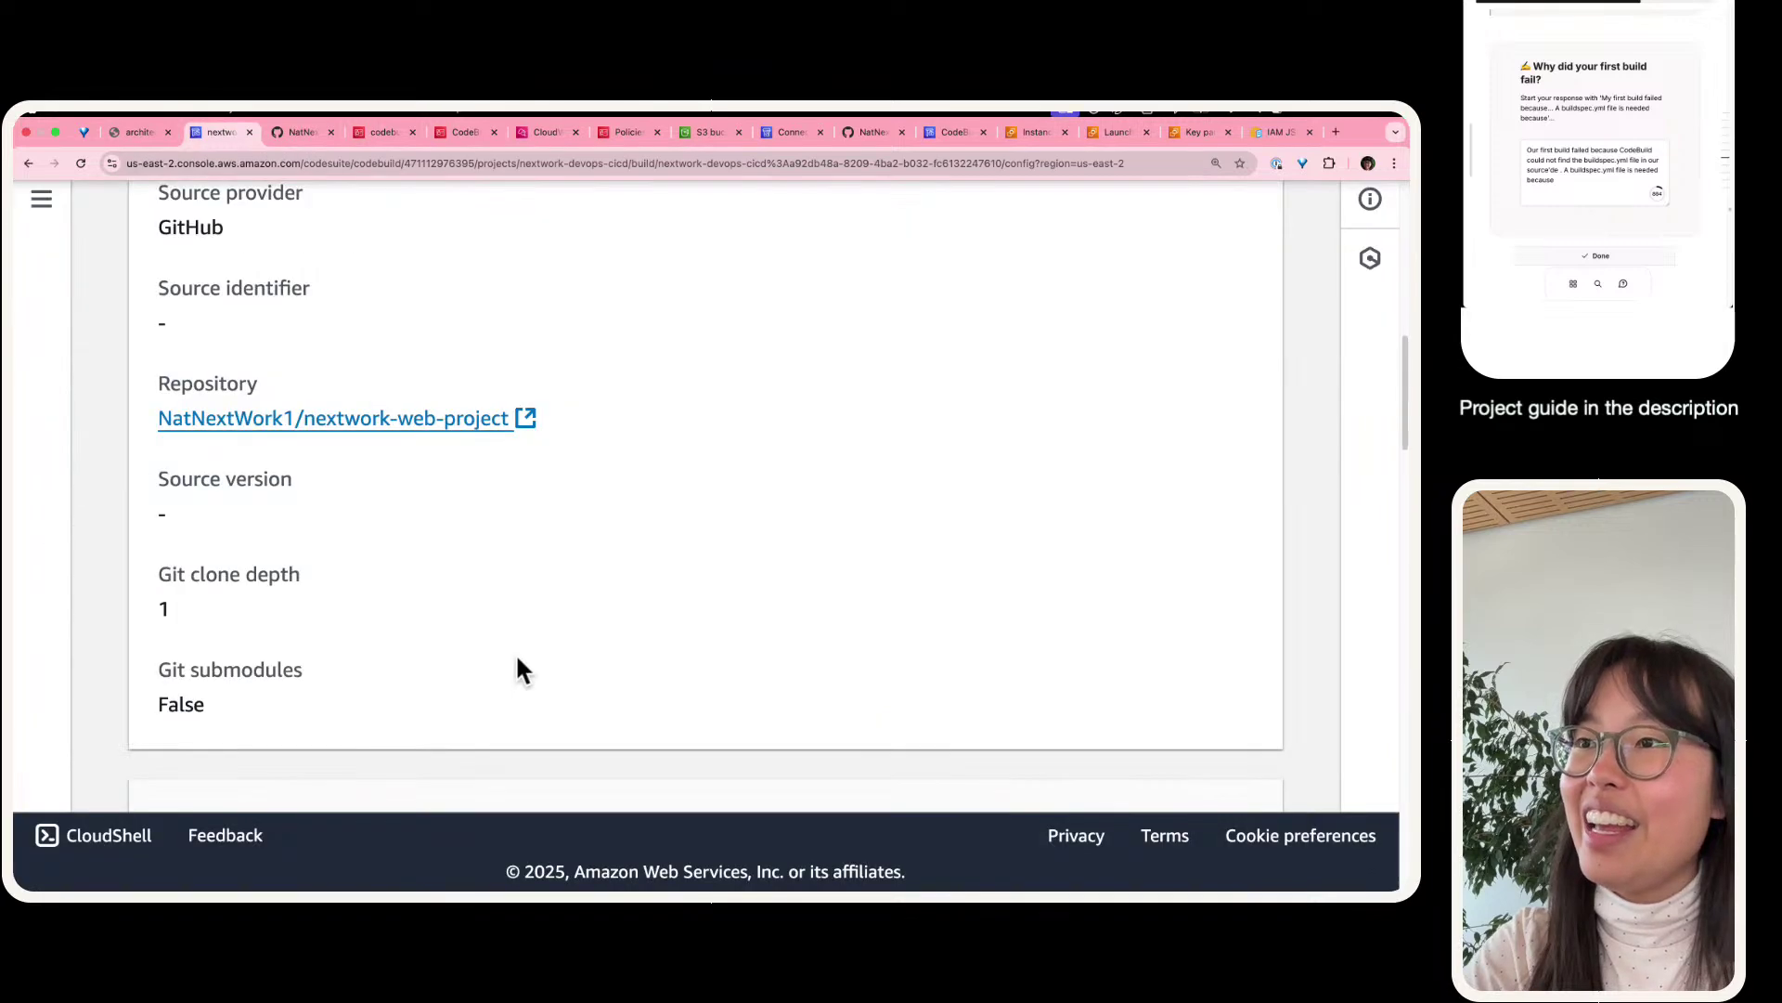
scroll(520, 668, "down", 15)
left_click_drag(581, 748, 444, 712)
key("super+c")
- Paste the phrase into the guide's answer, remove leftover text and finish the sentence
left_click(1609, 184)
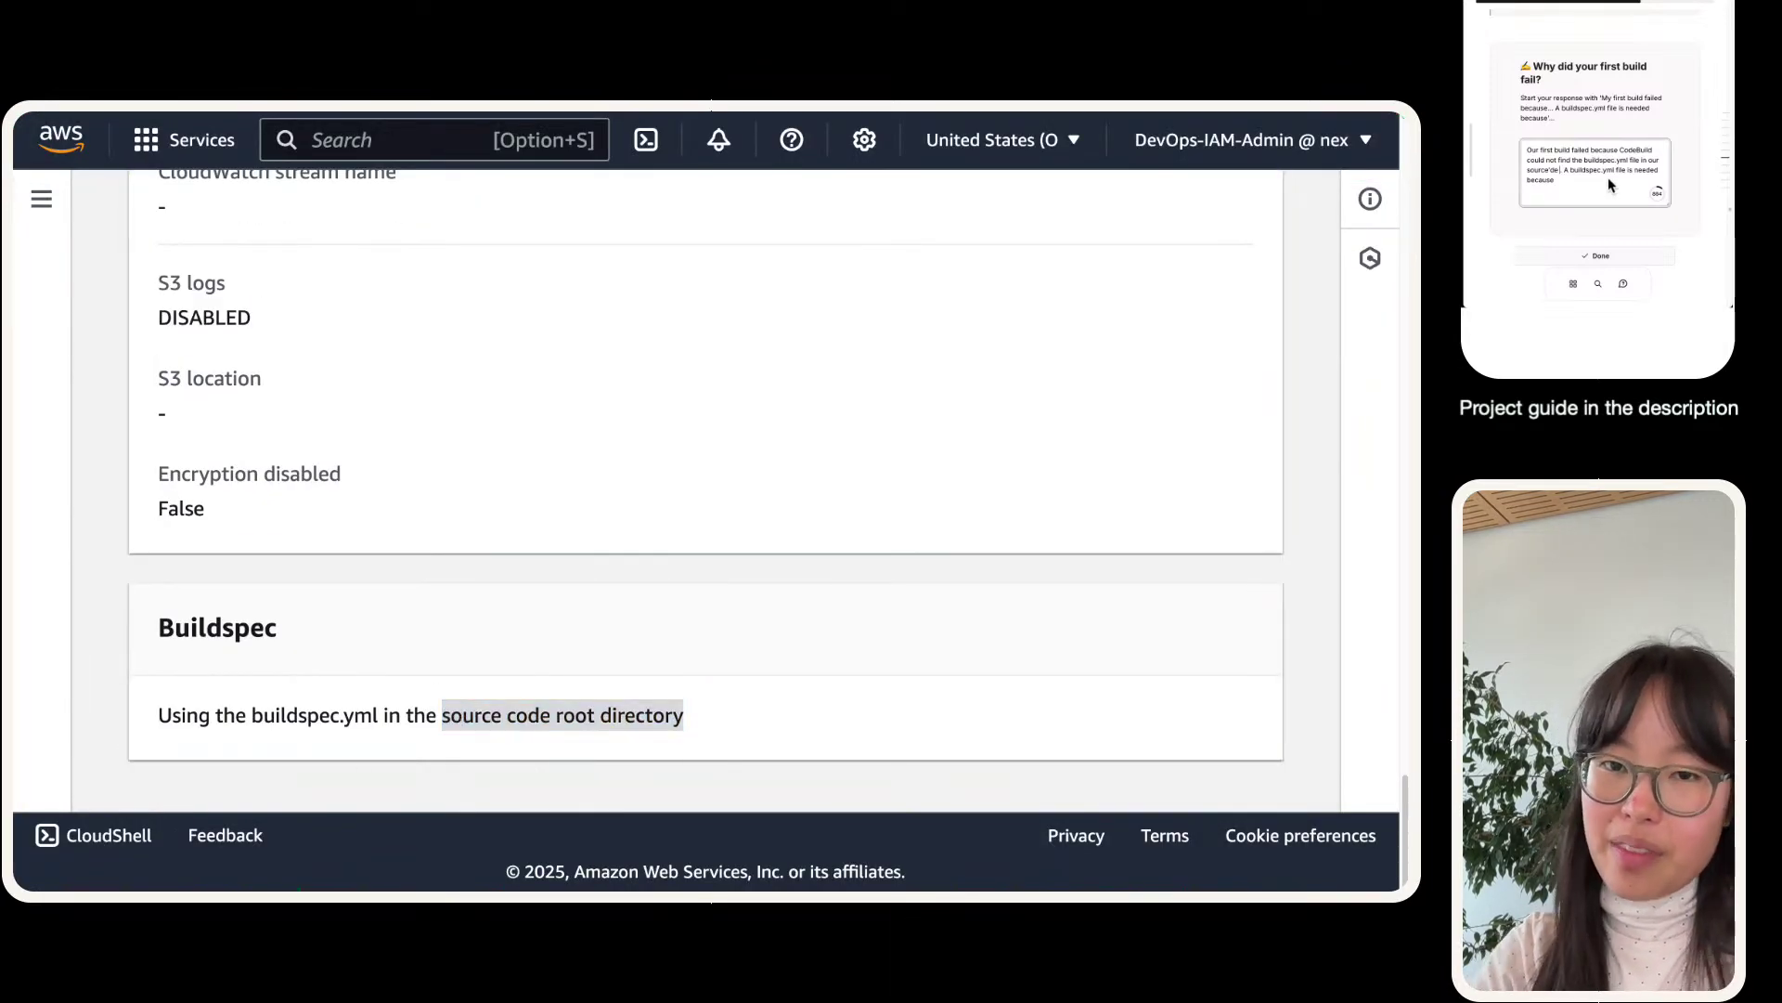
key("super+v")
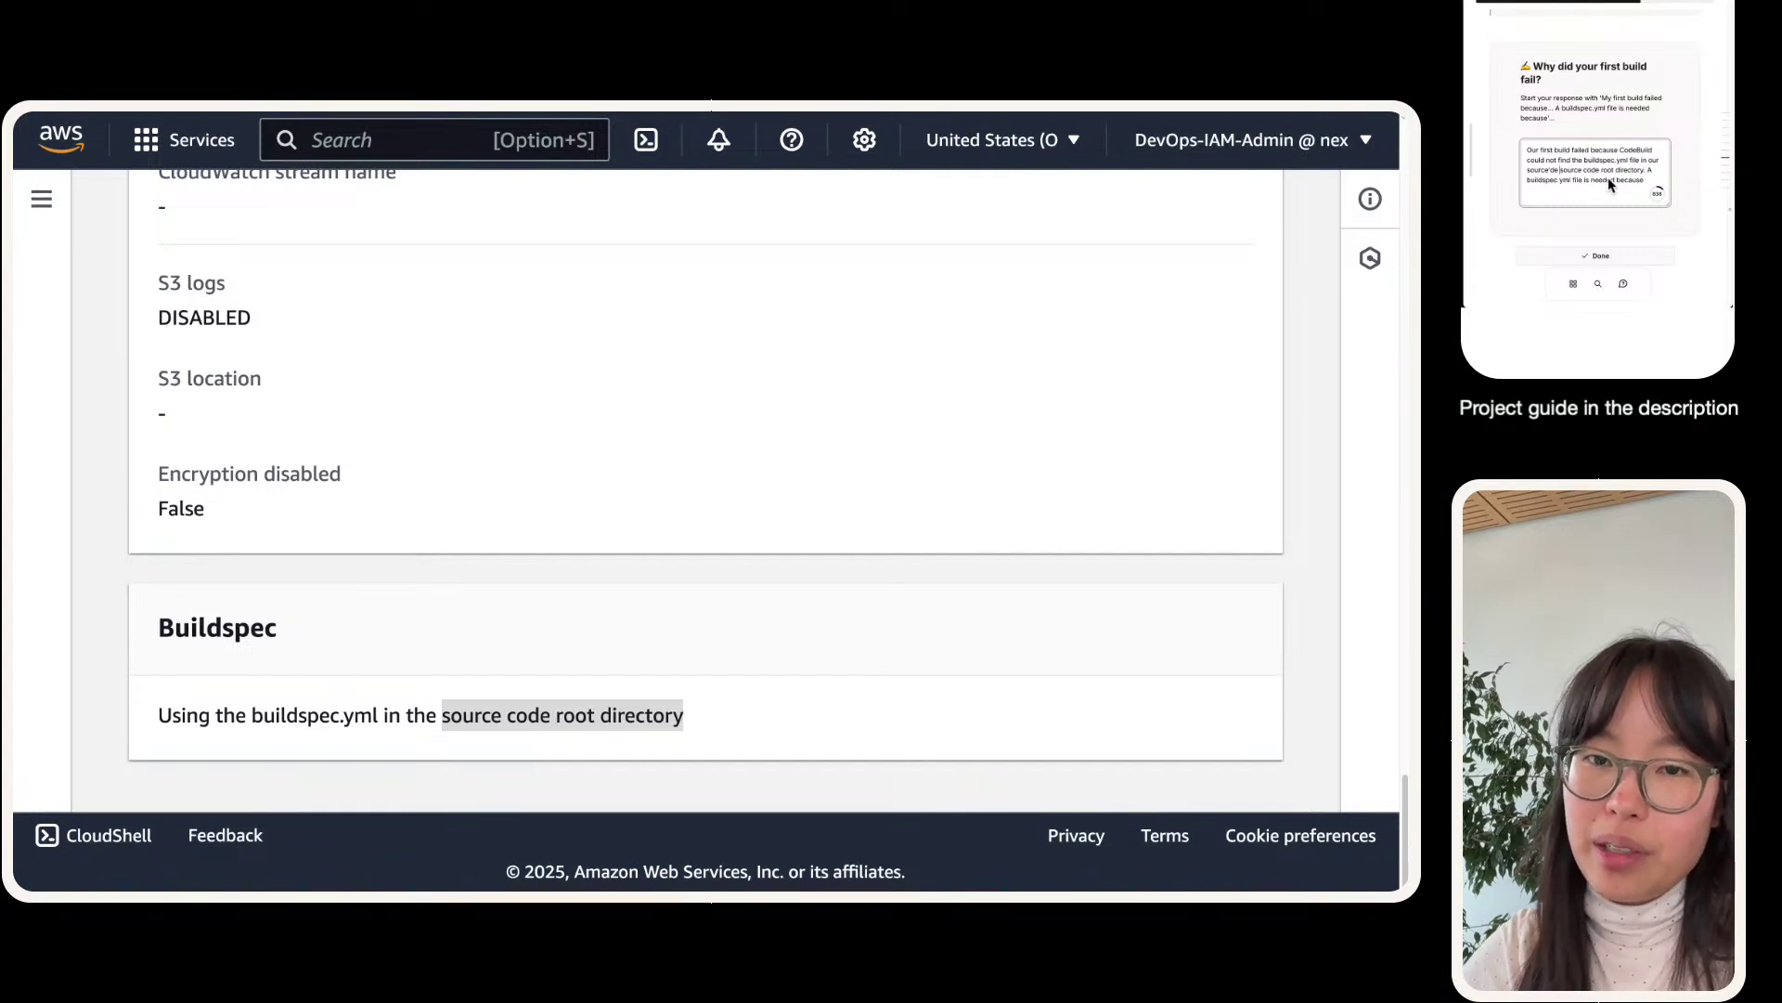
key("BackSpace")
key("BackSpace")
key("BackSpace")
key("BackSpace")
key("BackSpace")
key("BackSpace")
key("BackSpace")
key("BackSpace")
key("BackSpace")
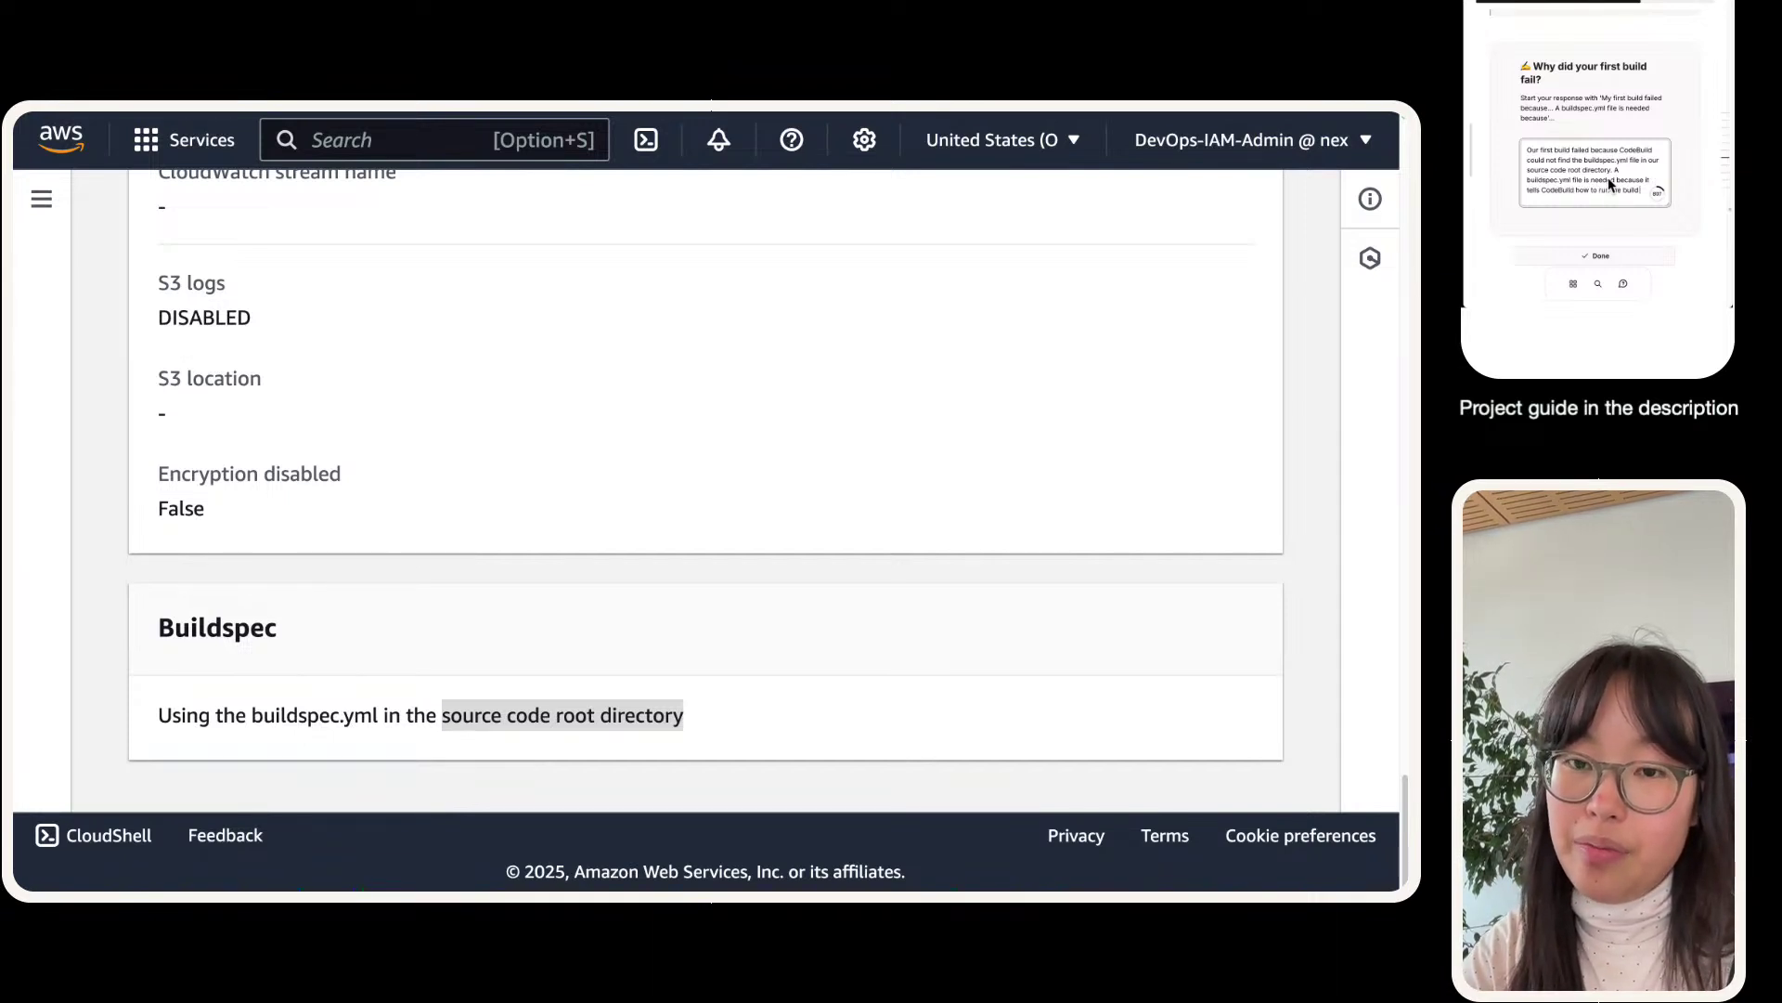
type("cess.")
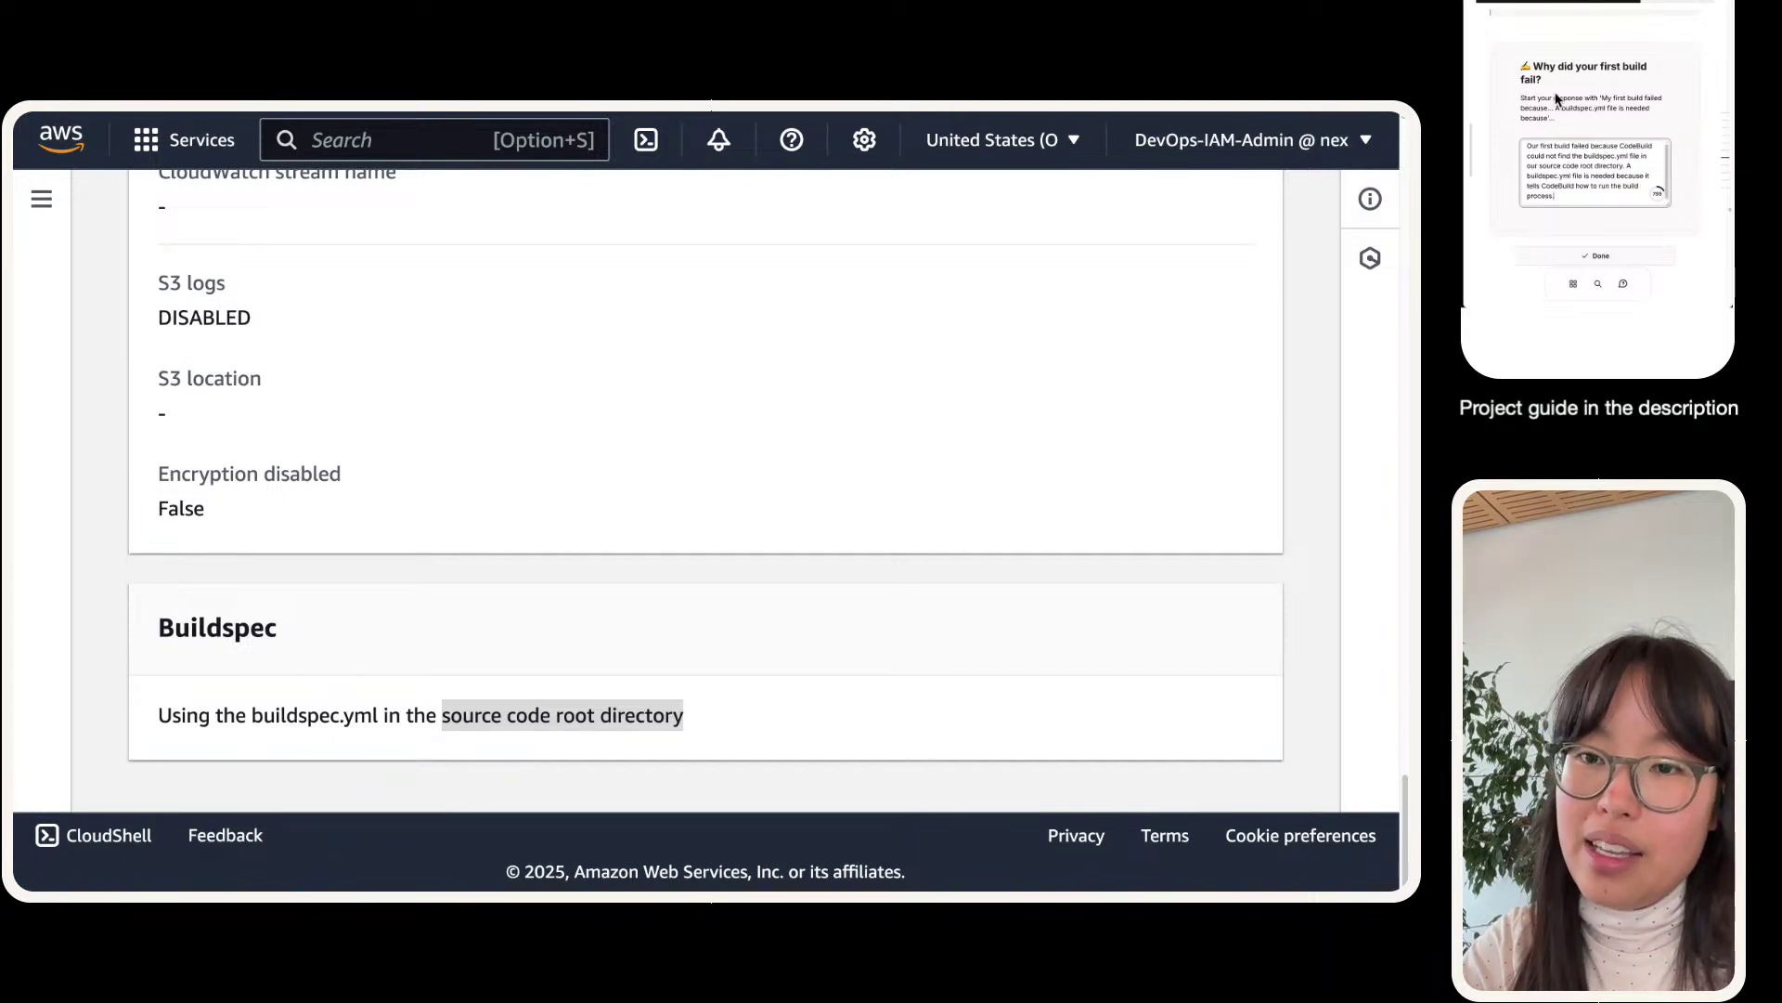
scroll(1557, 97, "down", 3)
left_click(1572, 113)
scroll(1571, 113, "down", 4)
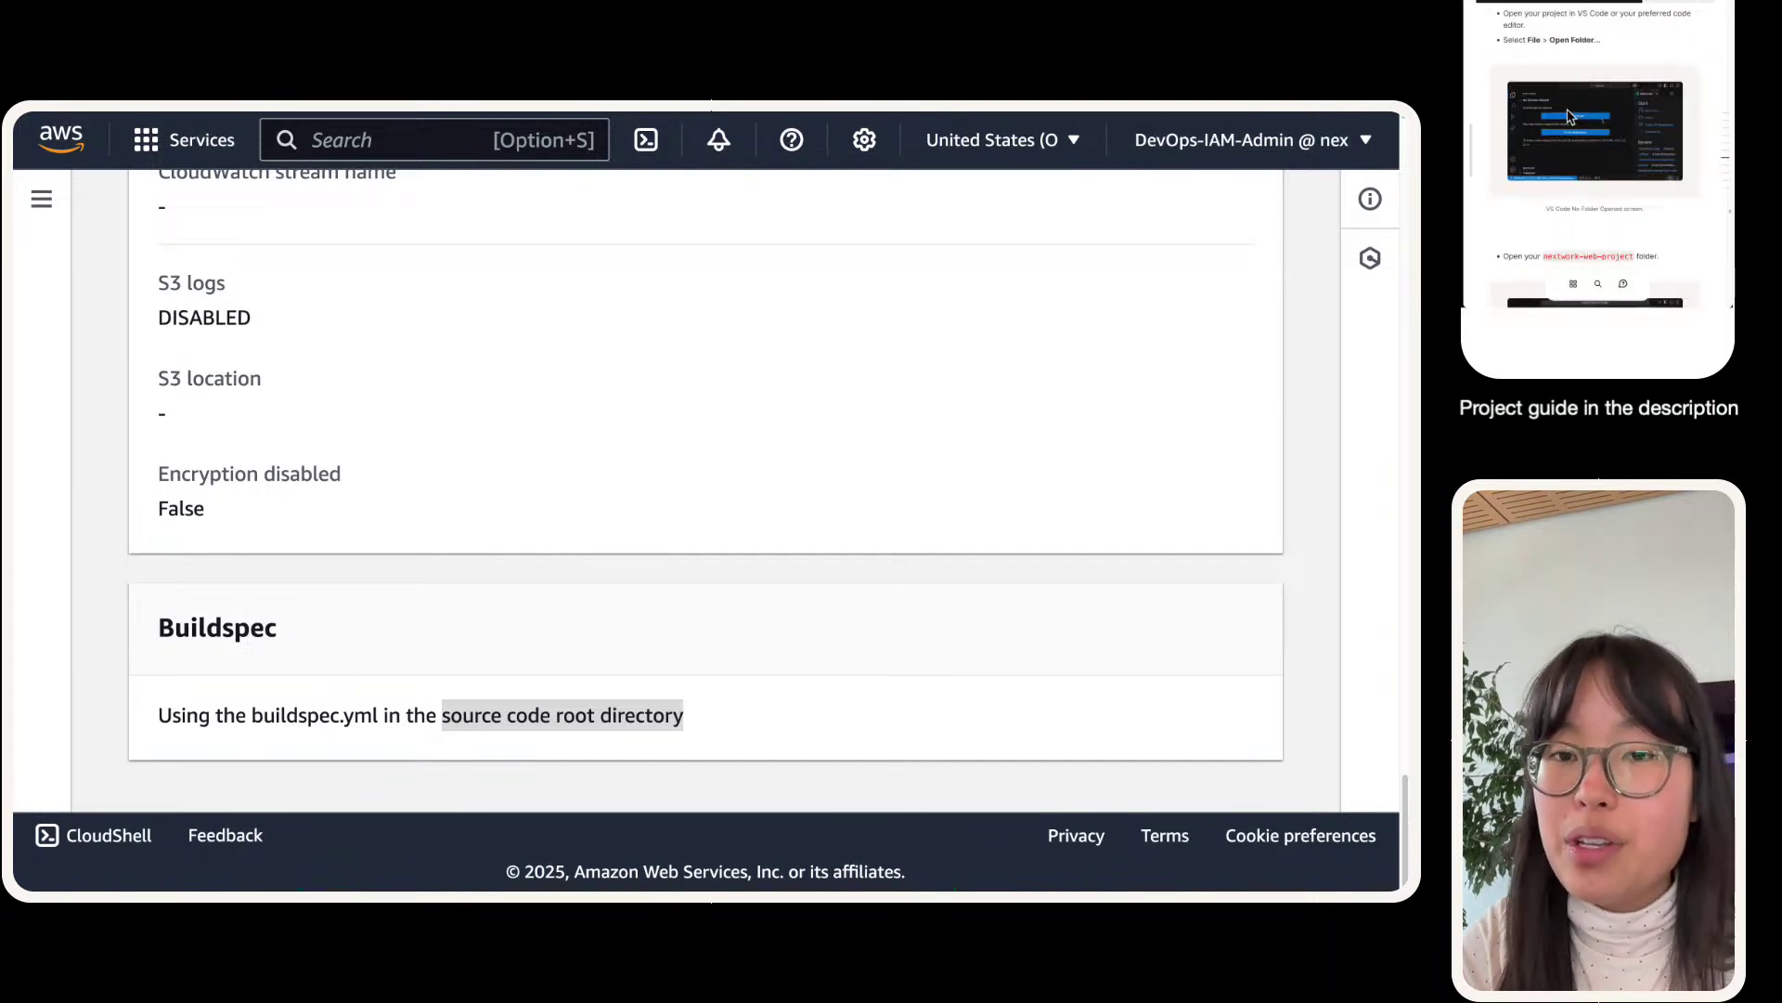
scroll(1568, 139, "down", 1)
scroll(1620, 144, "down", 2)
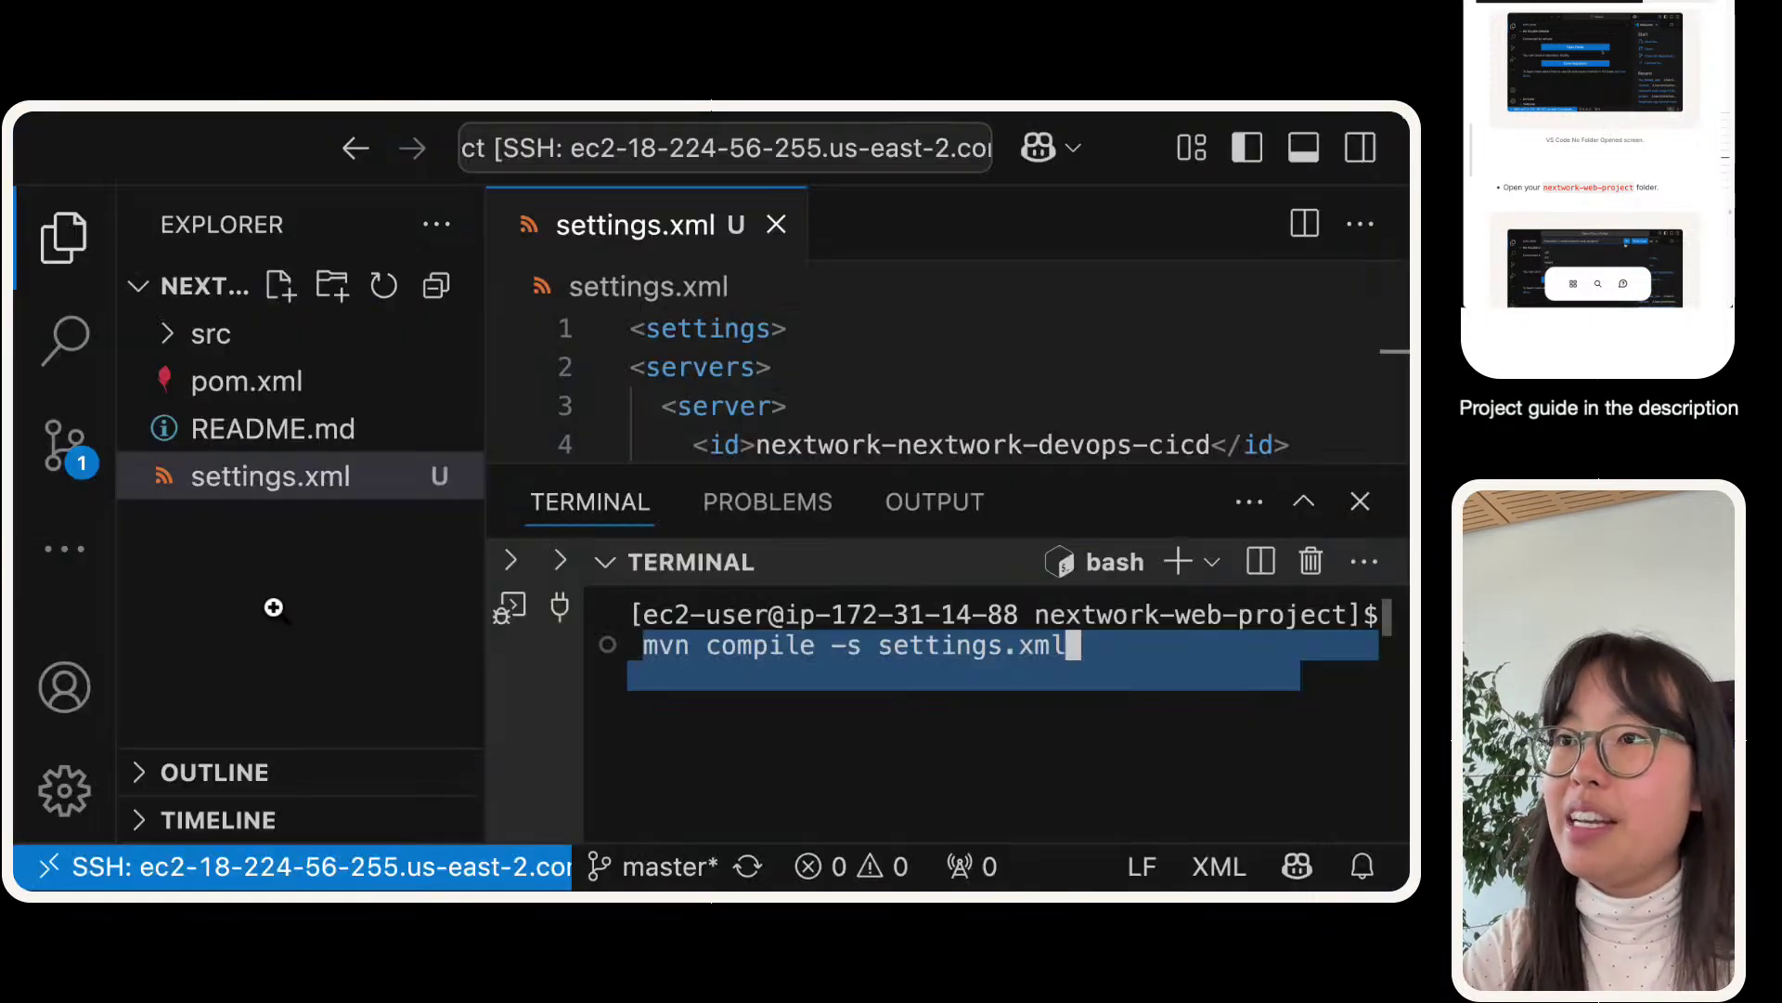
- Add an empty buildspec.yml file to the nextwork-web-project root and widen the editor
left_click(271, 605)
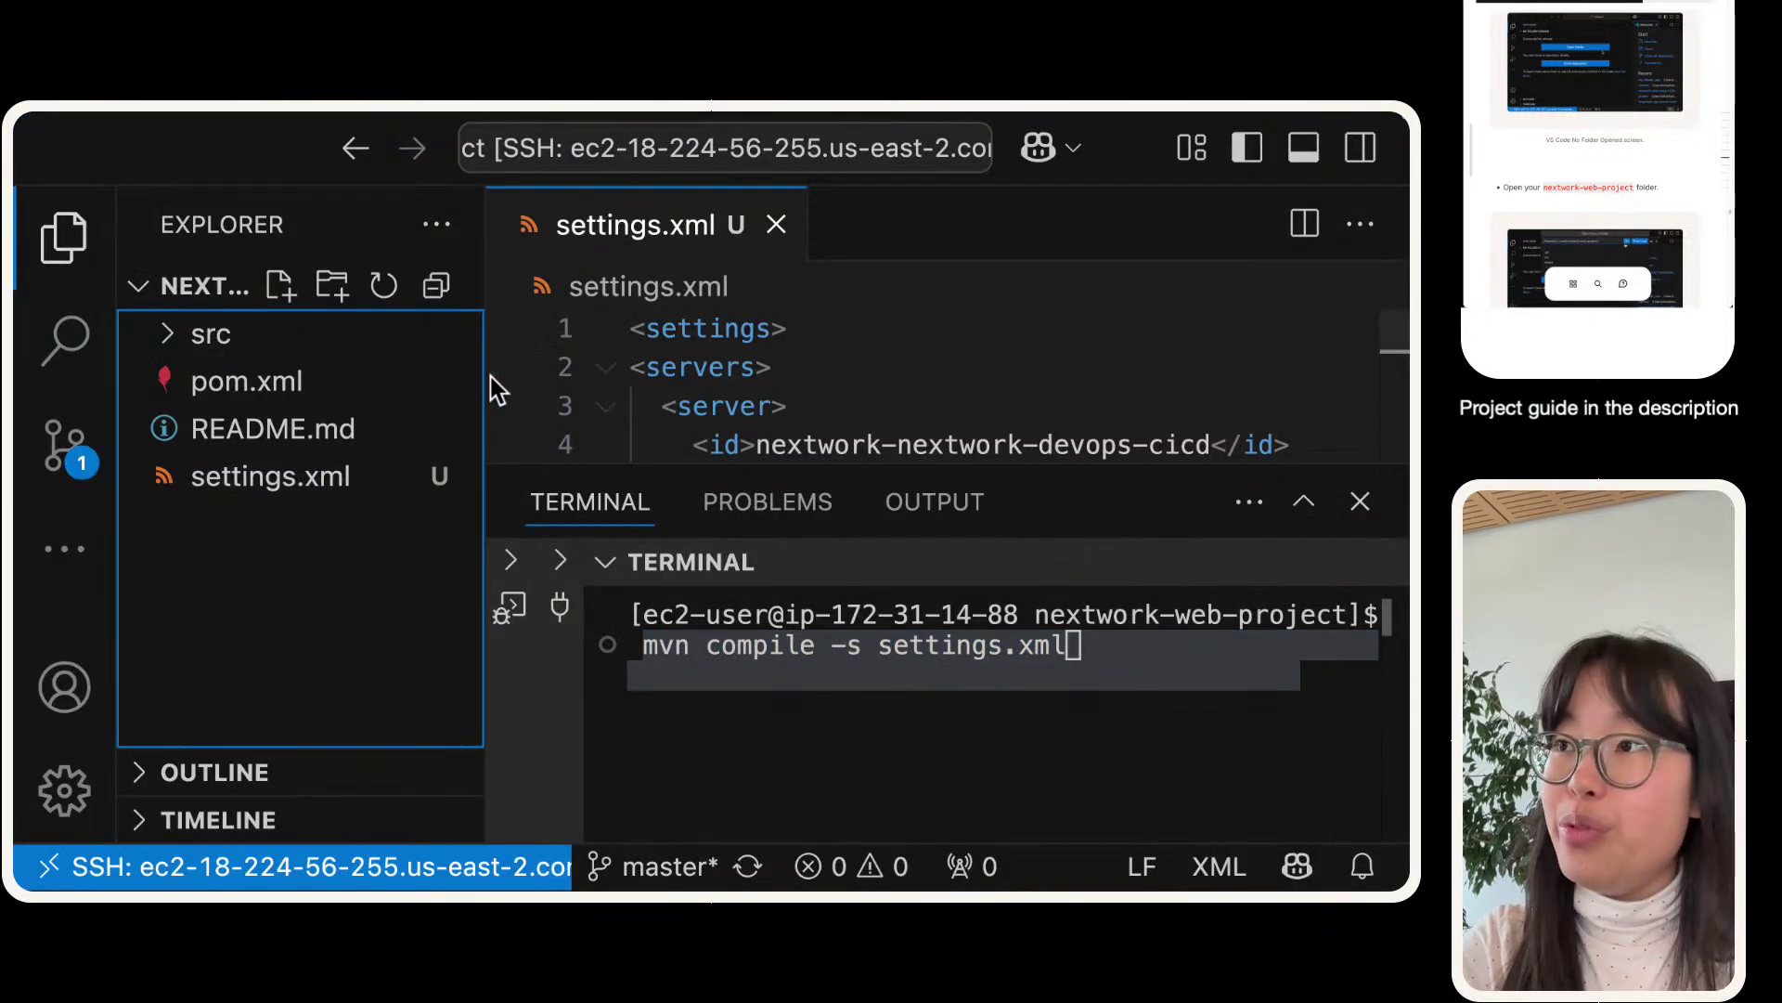
left_click_drag(487, 375, 756, 362)
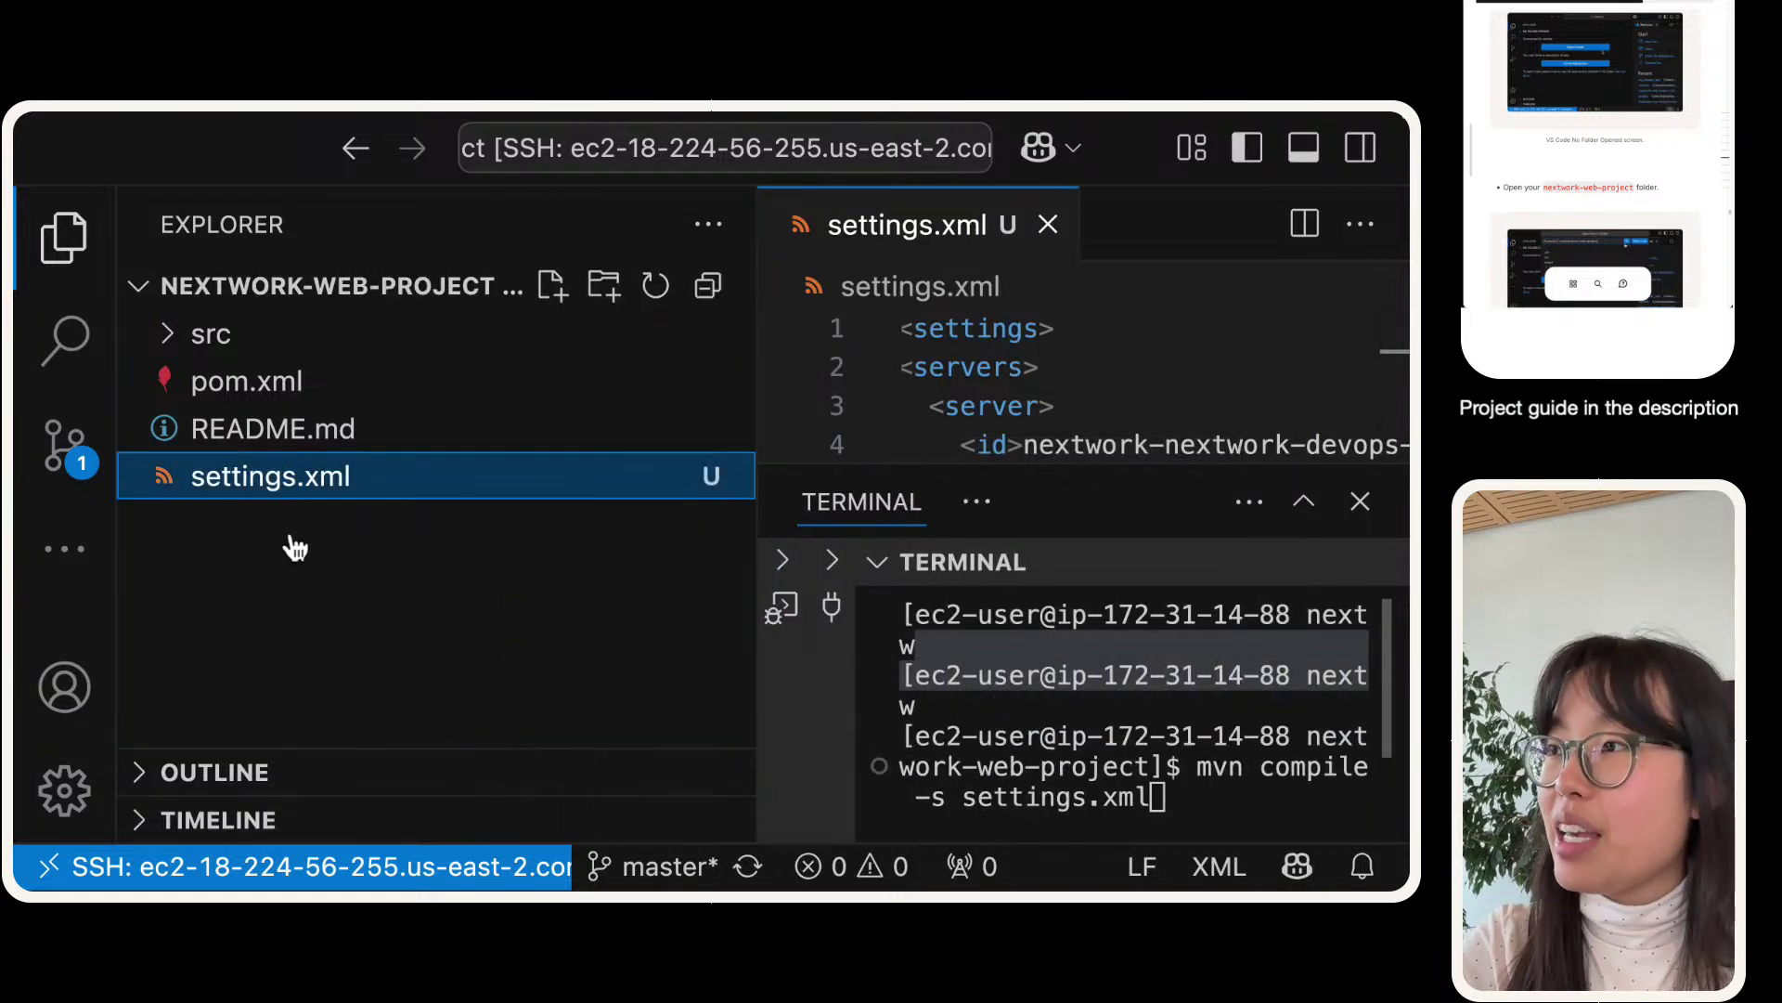
left_click(551, 285)
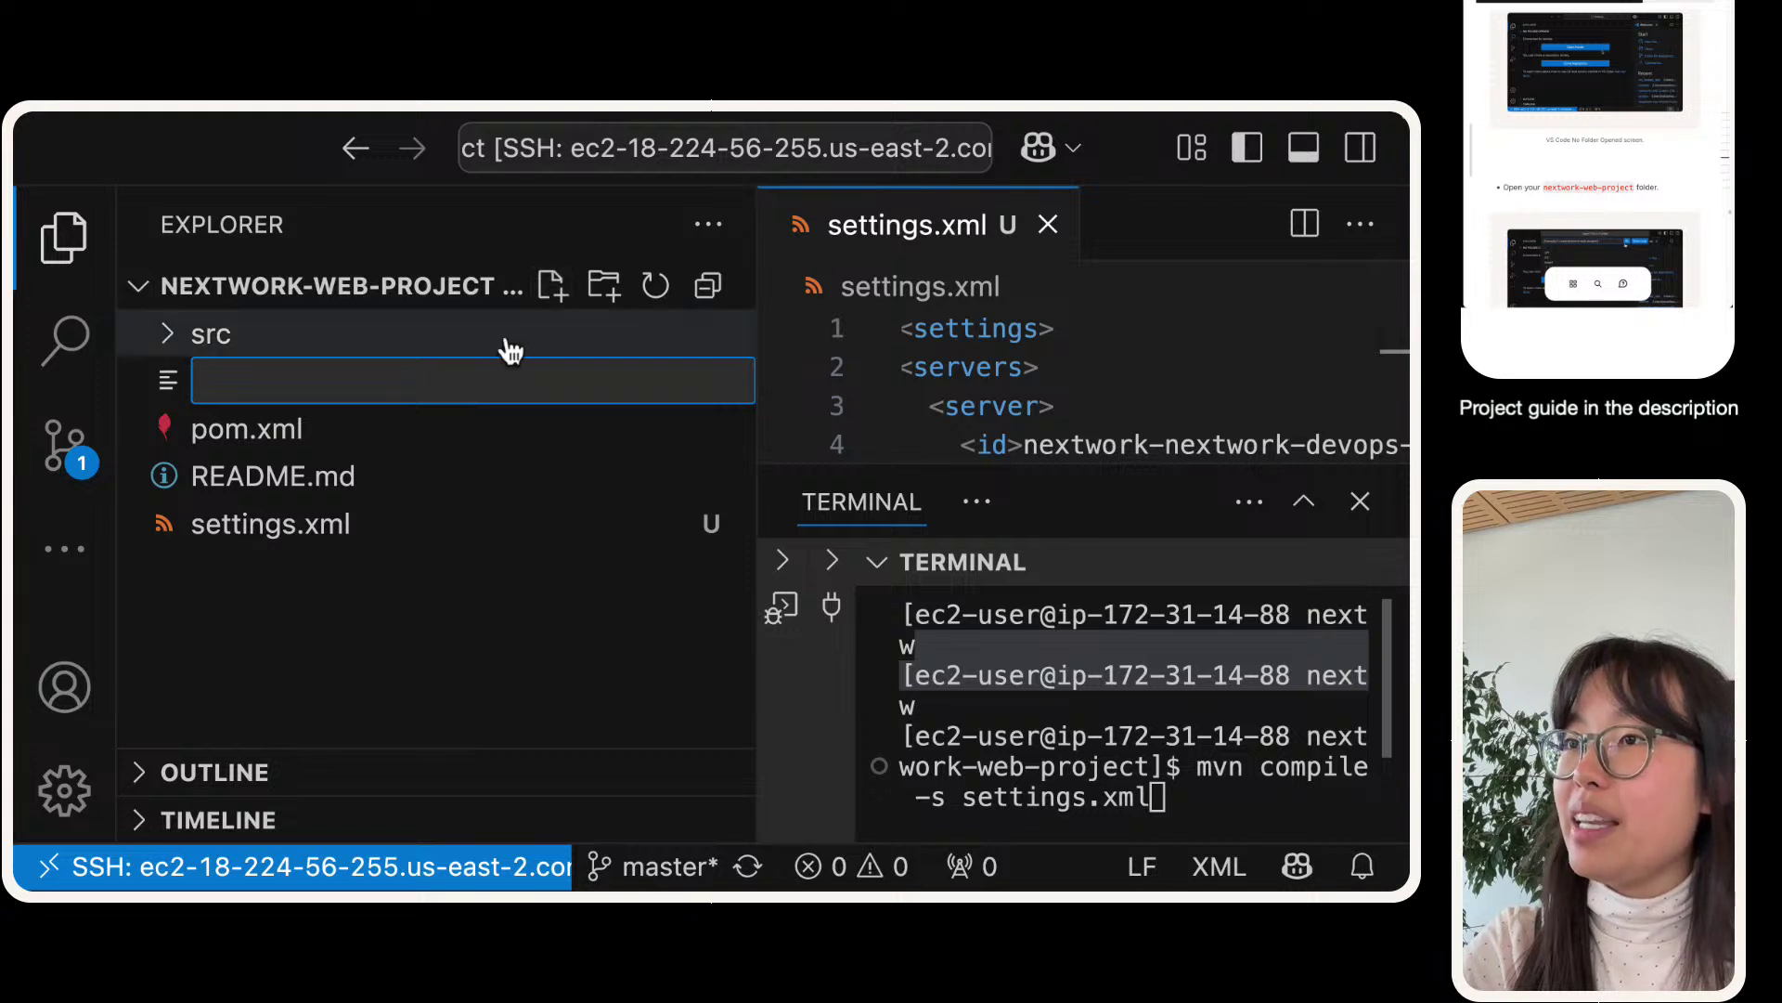
type("build")
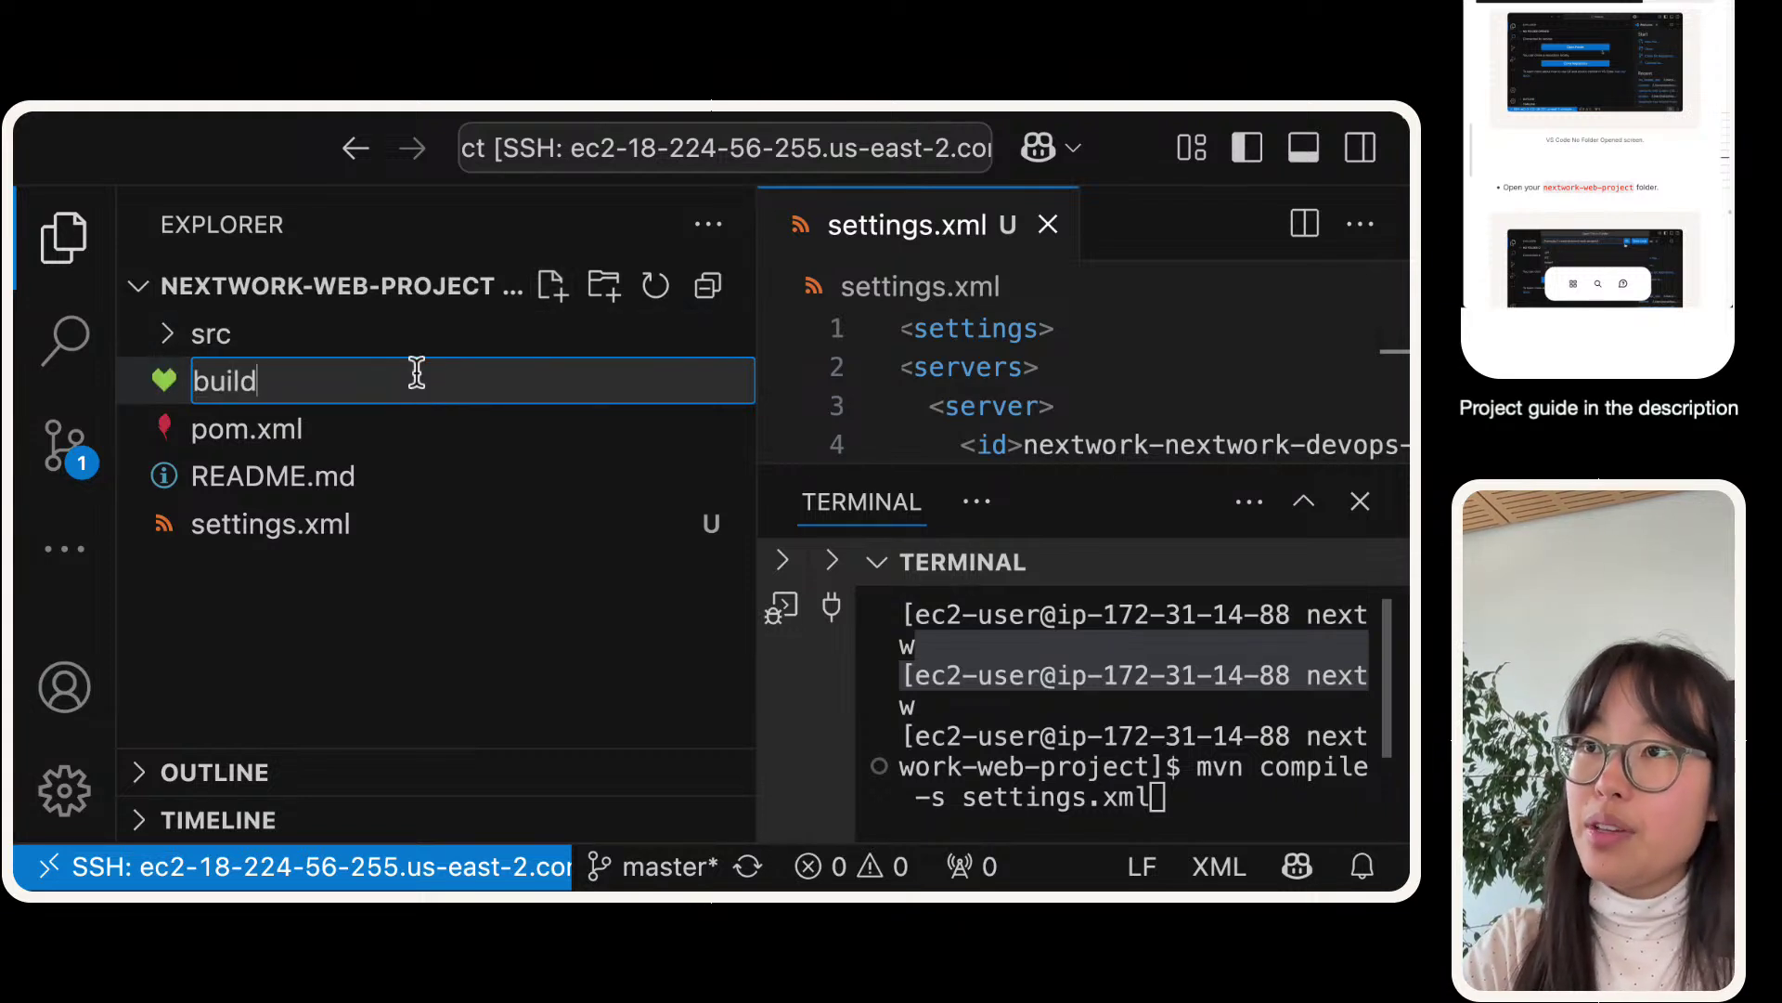
type("spec.yml")
key("Return")
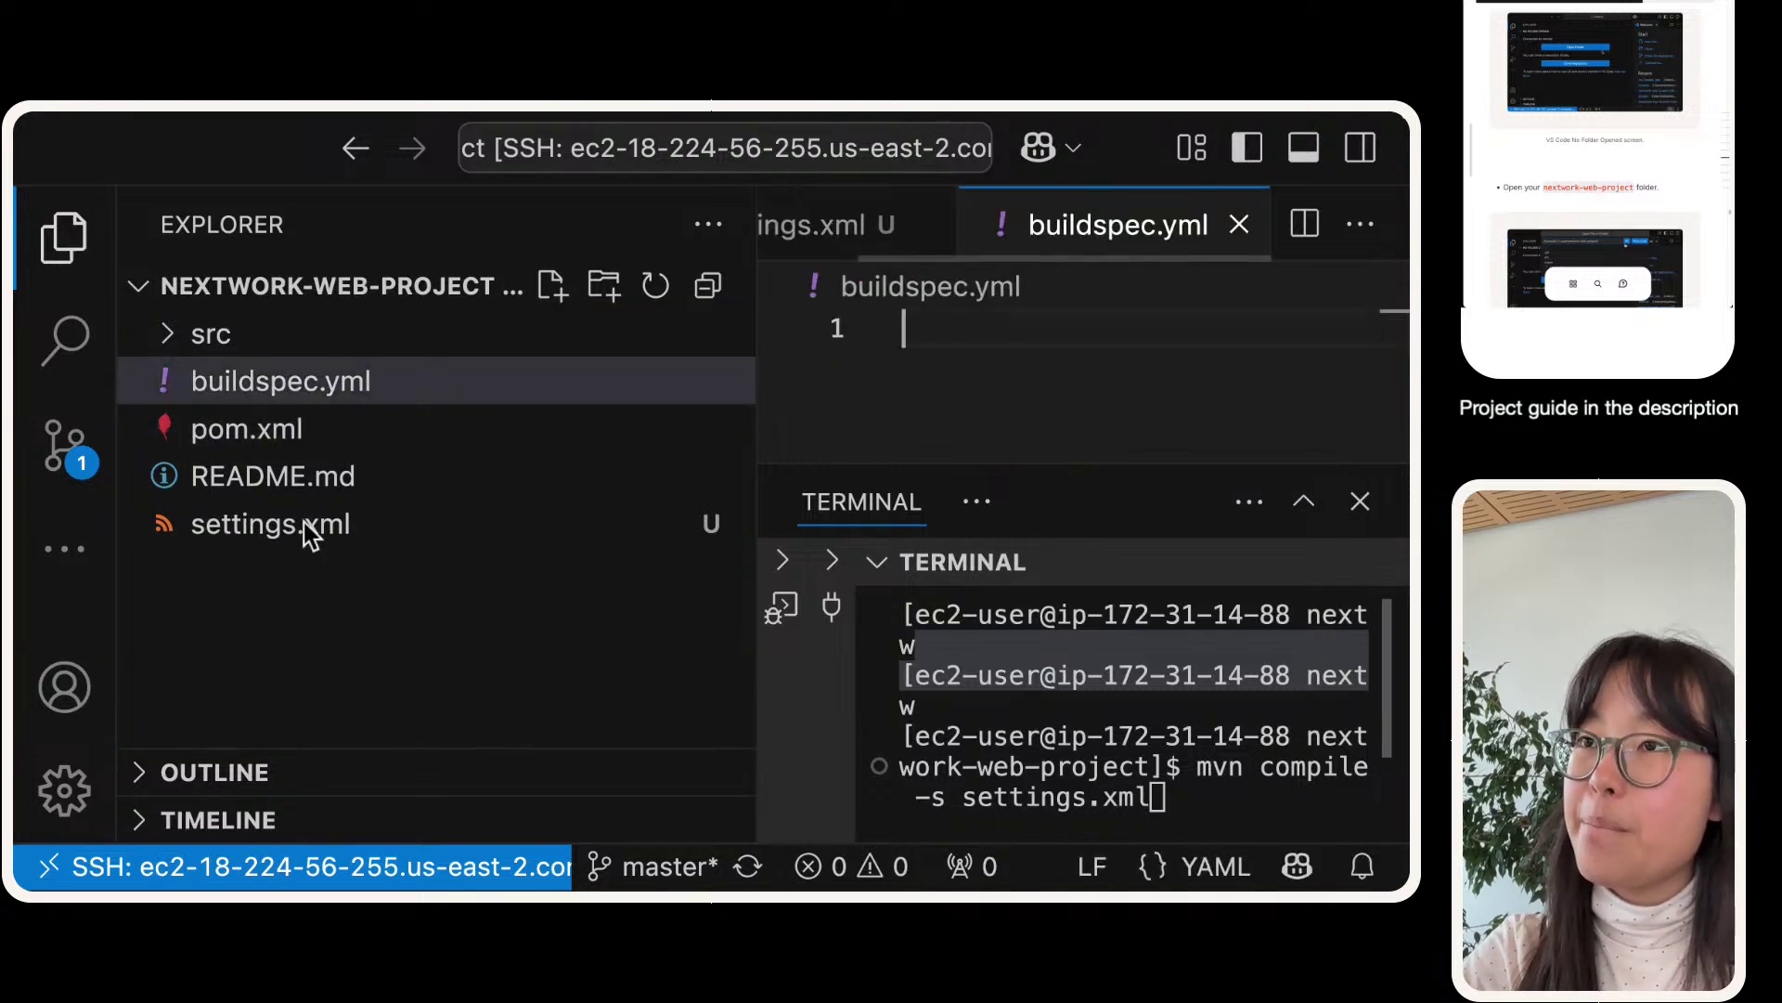
left_click_drag(761, 478, 355, 699)
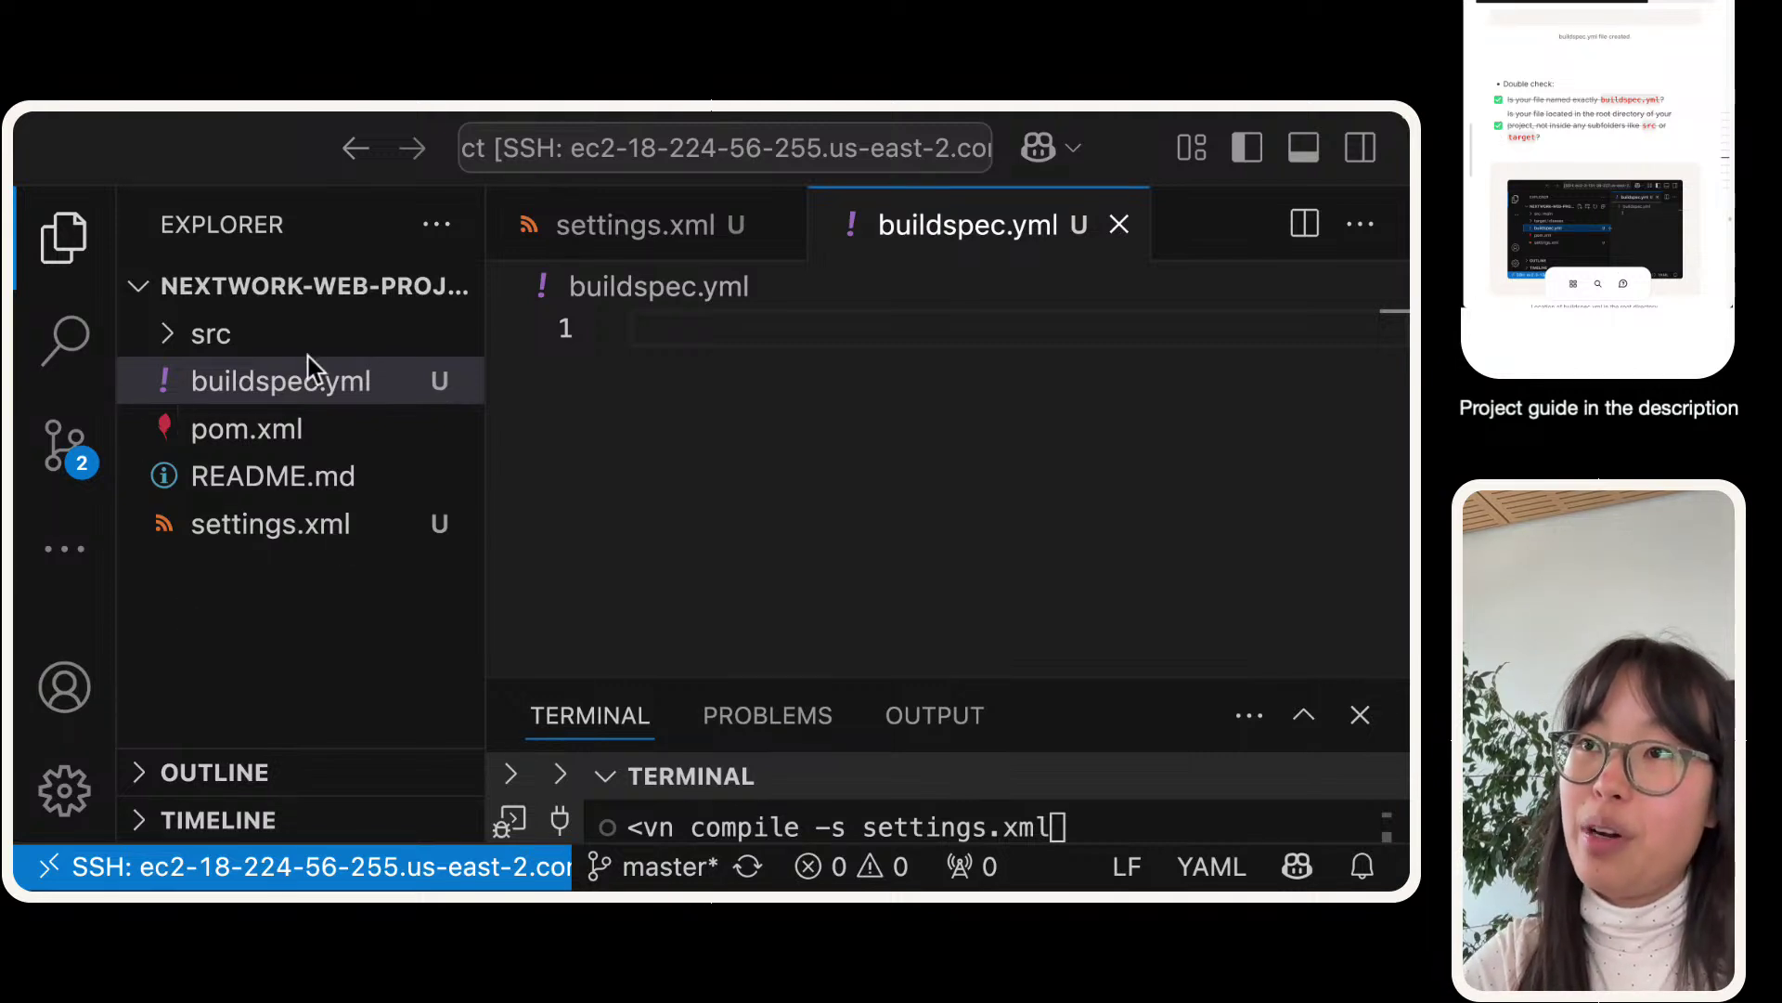
left_click(173, 333)
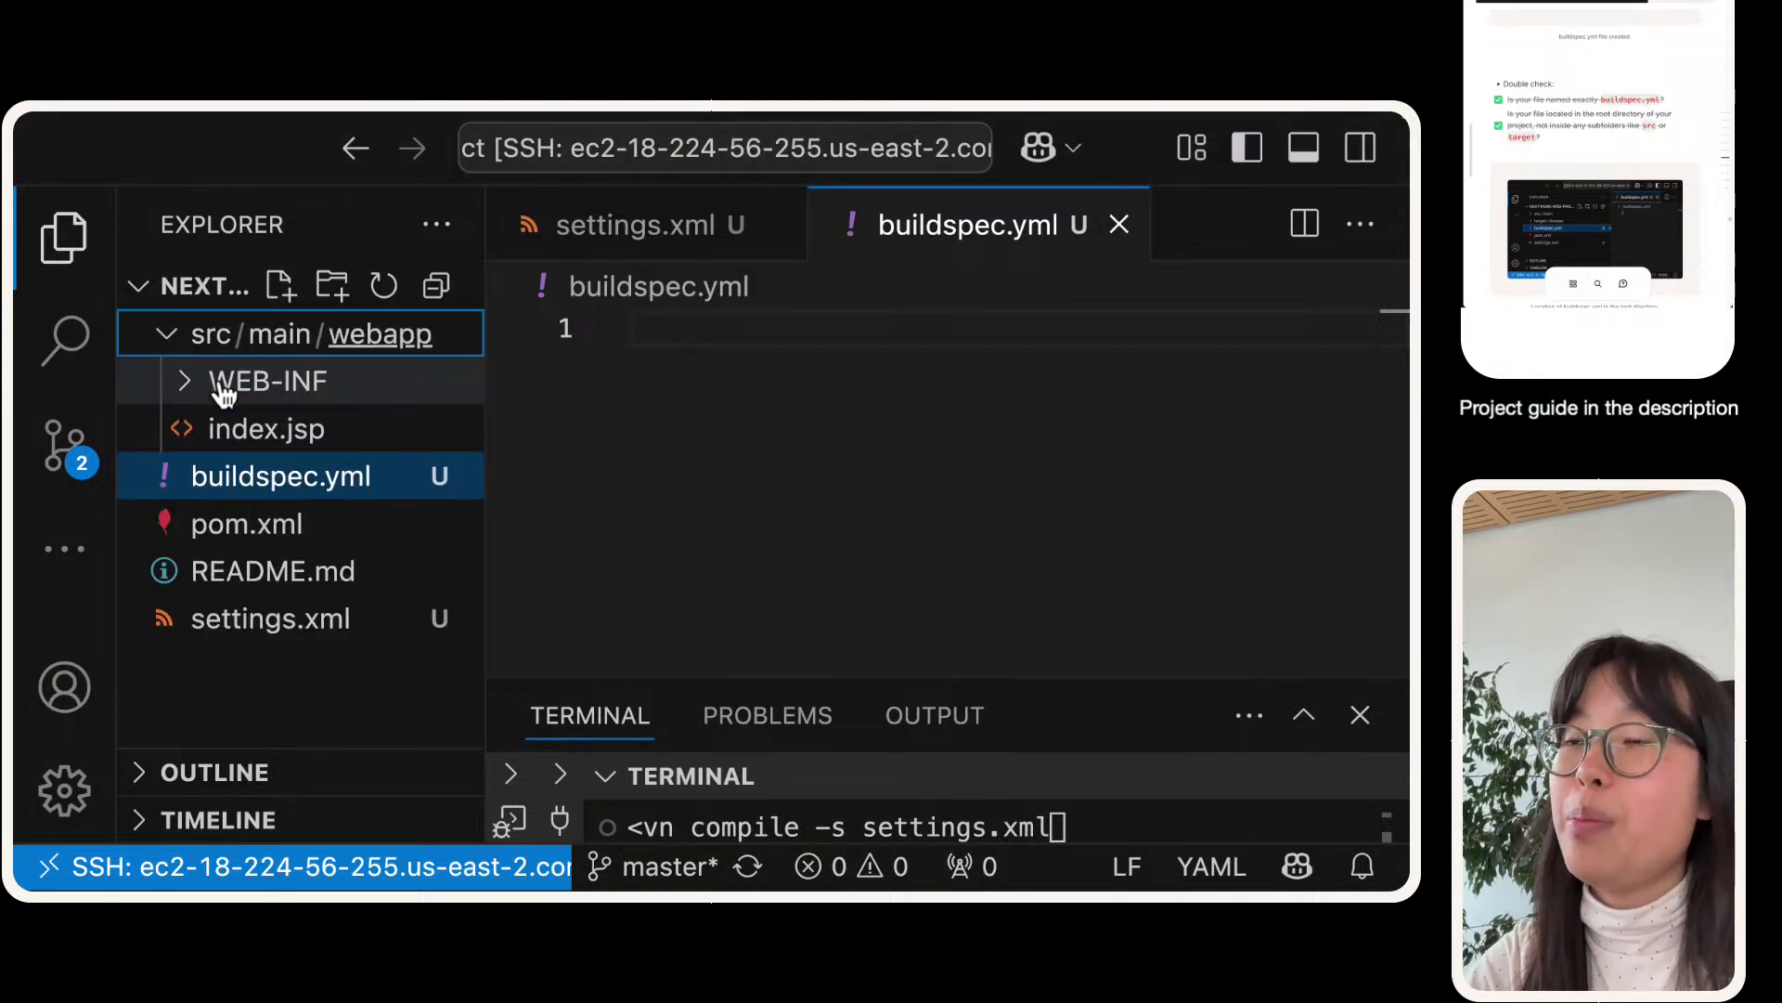
left_click_drag(227, 473, 381, 336)
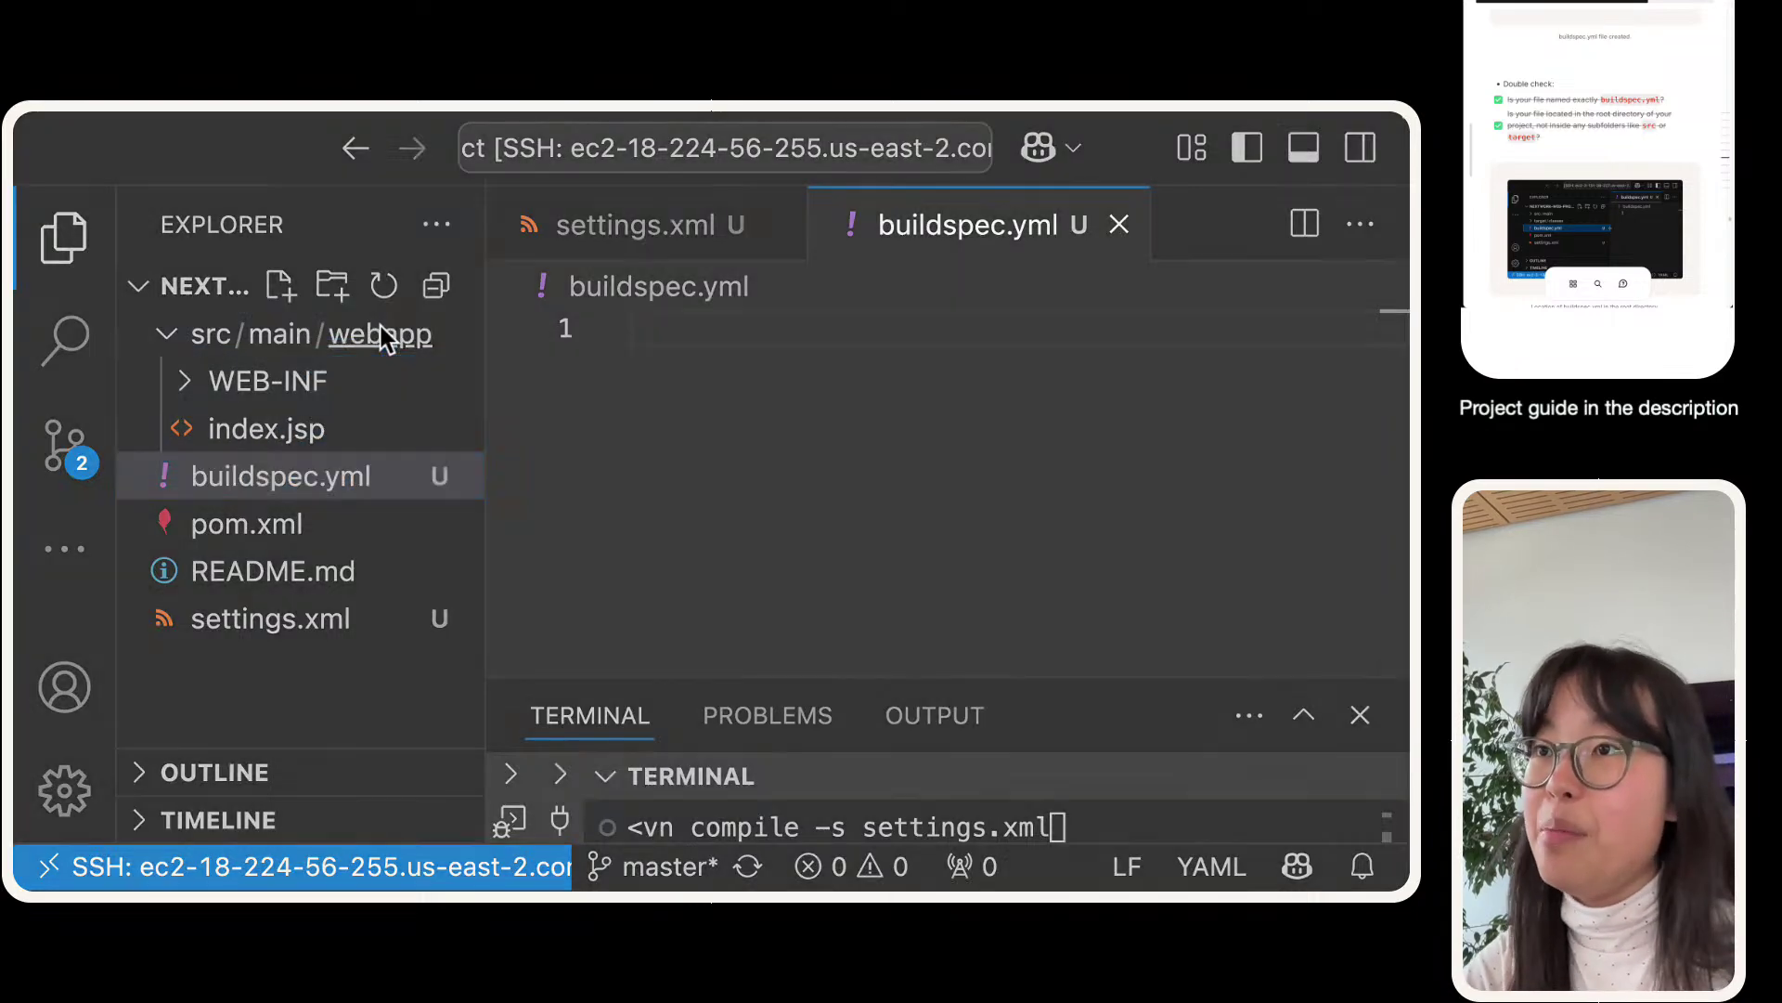
left_click(700, 526)
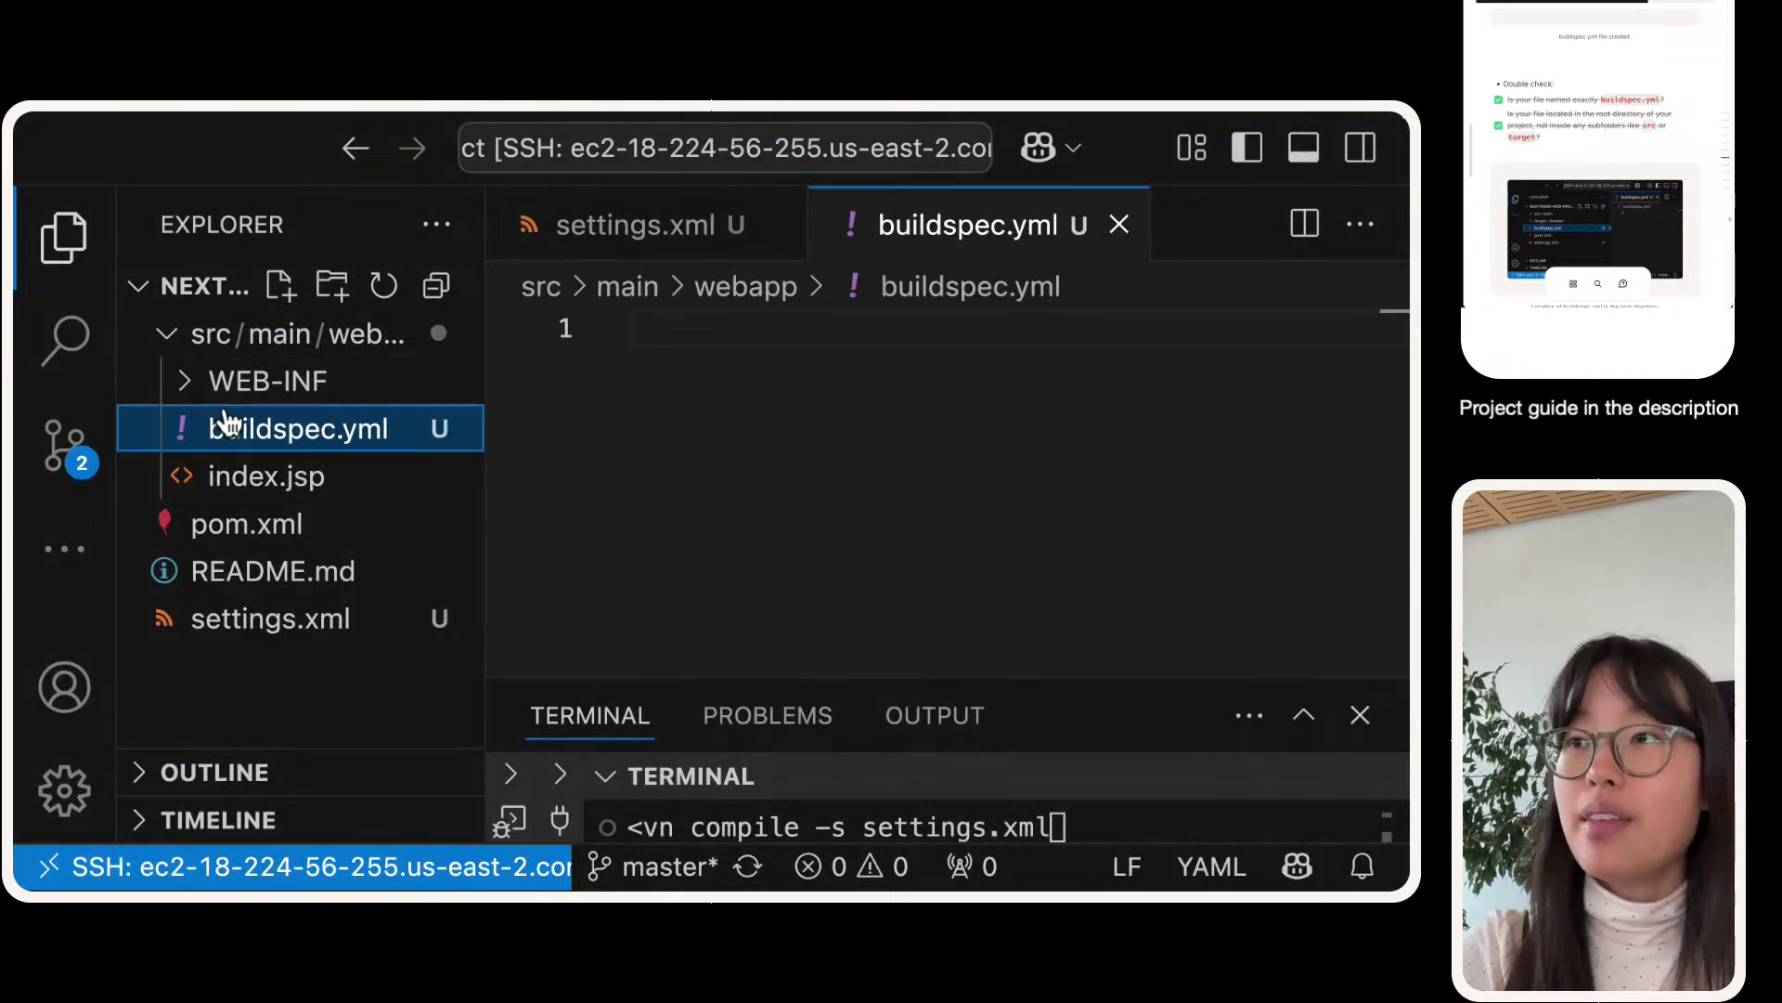
left_click_drag(258, 437, 197, 672)
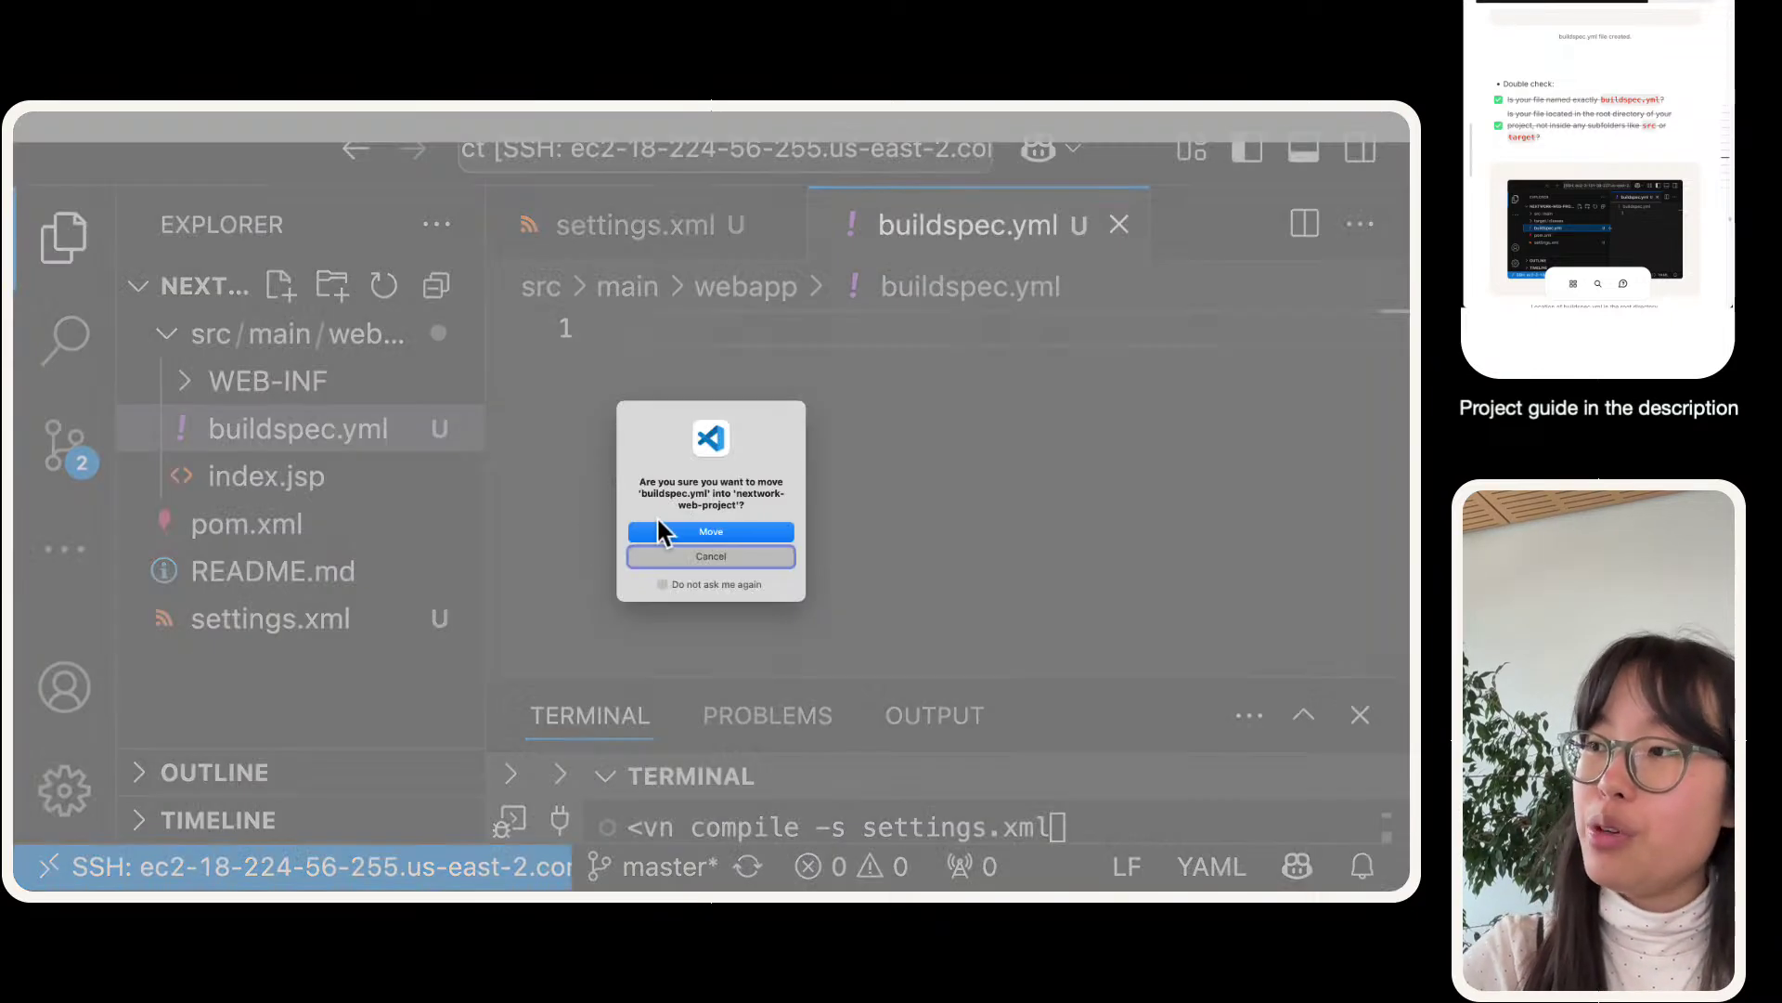
left_click(675, 529)
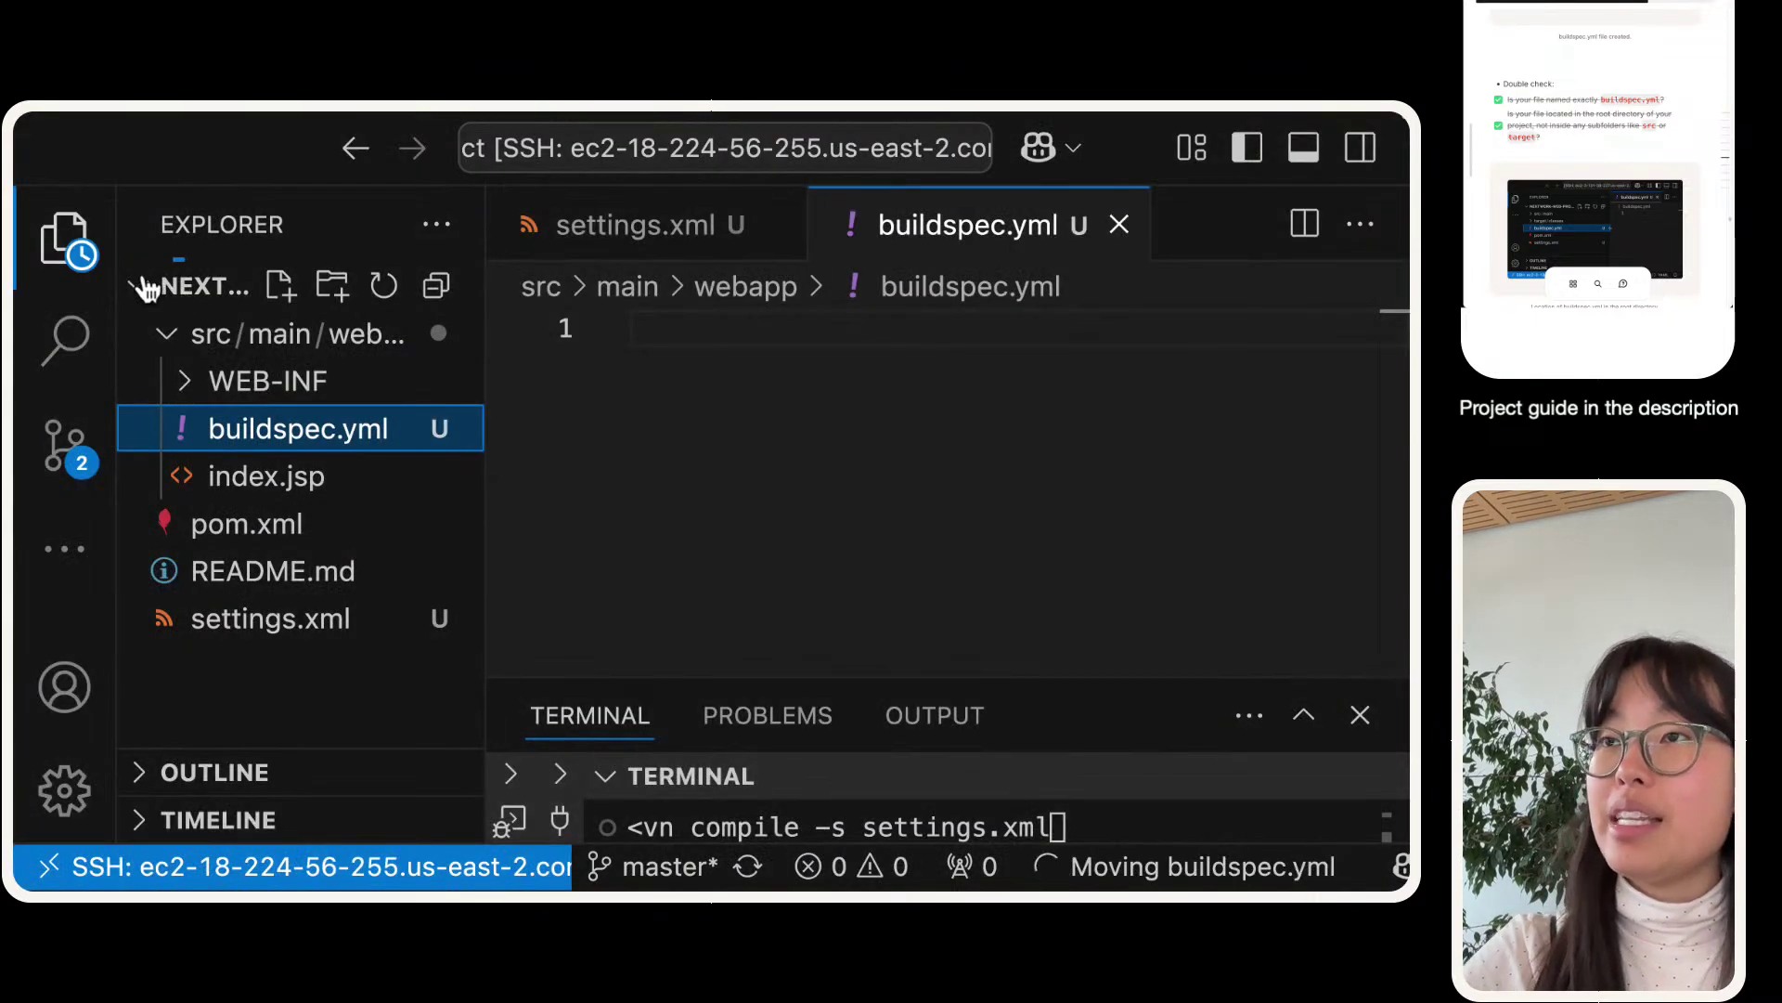
left_click(169, 338)
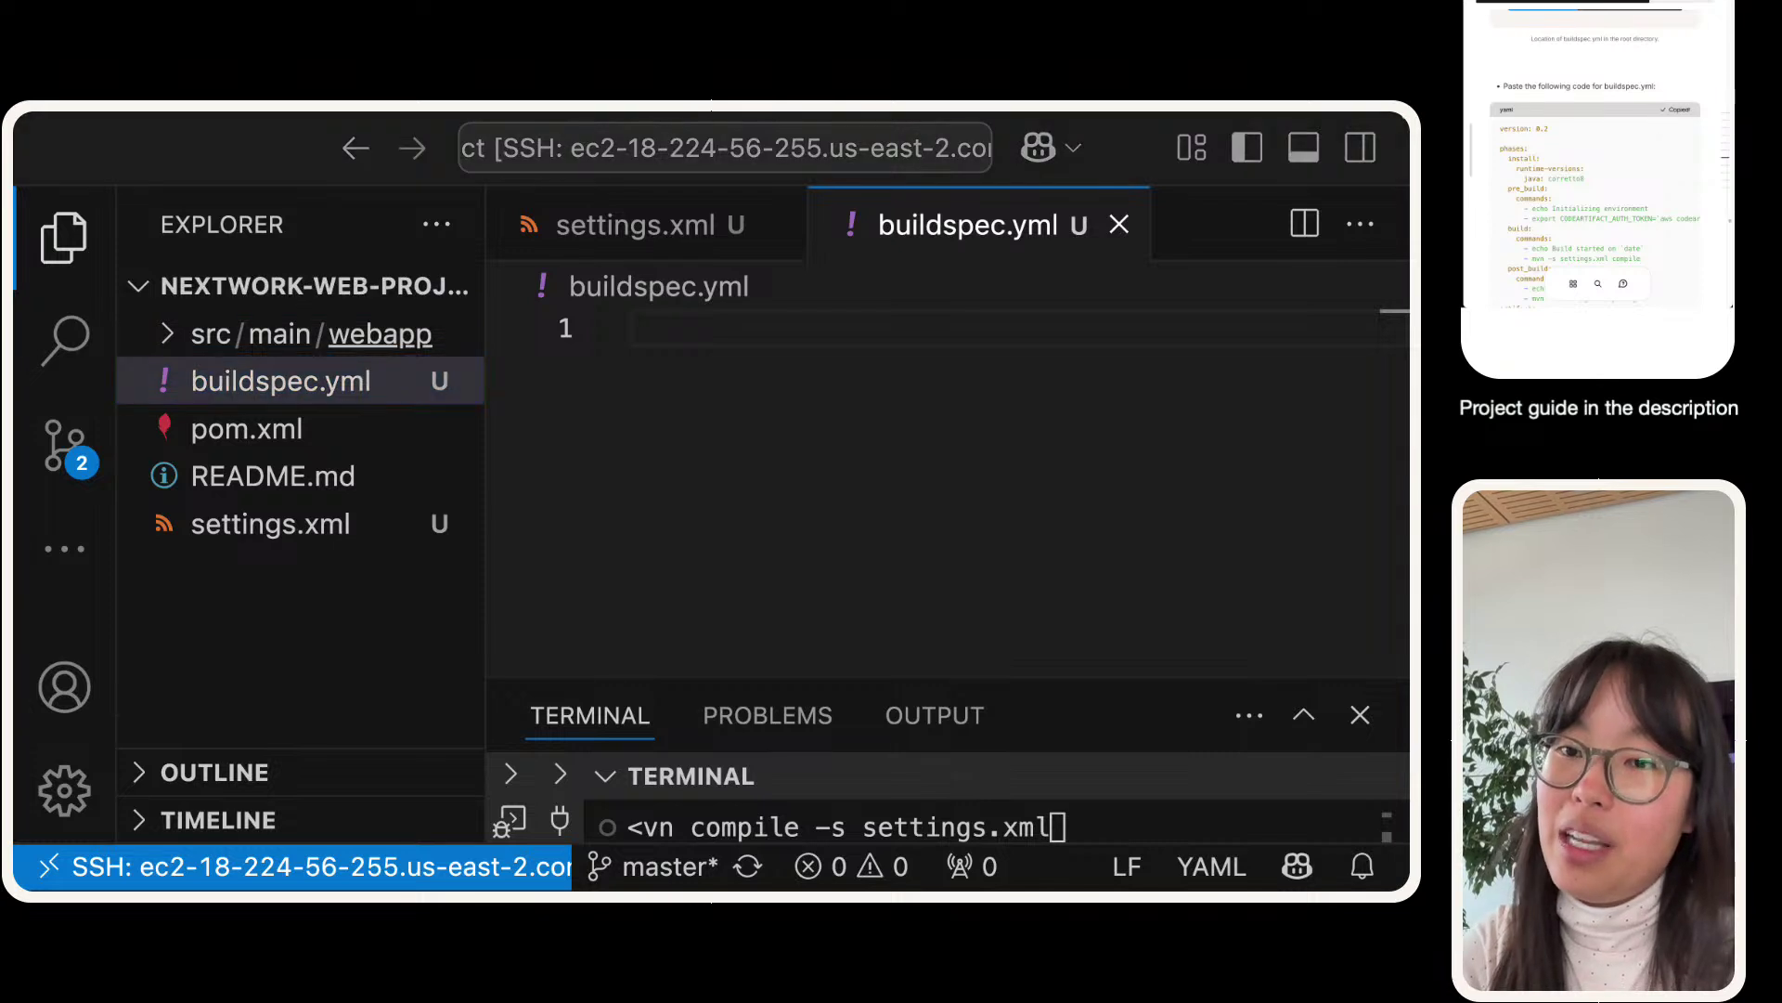
- Paste the YAML build spec into the empty buildspec.yml
left_click(660, 443)
key("super+v")
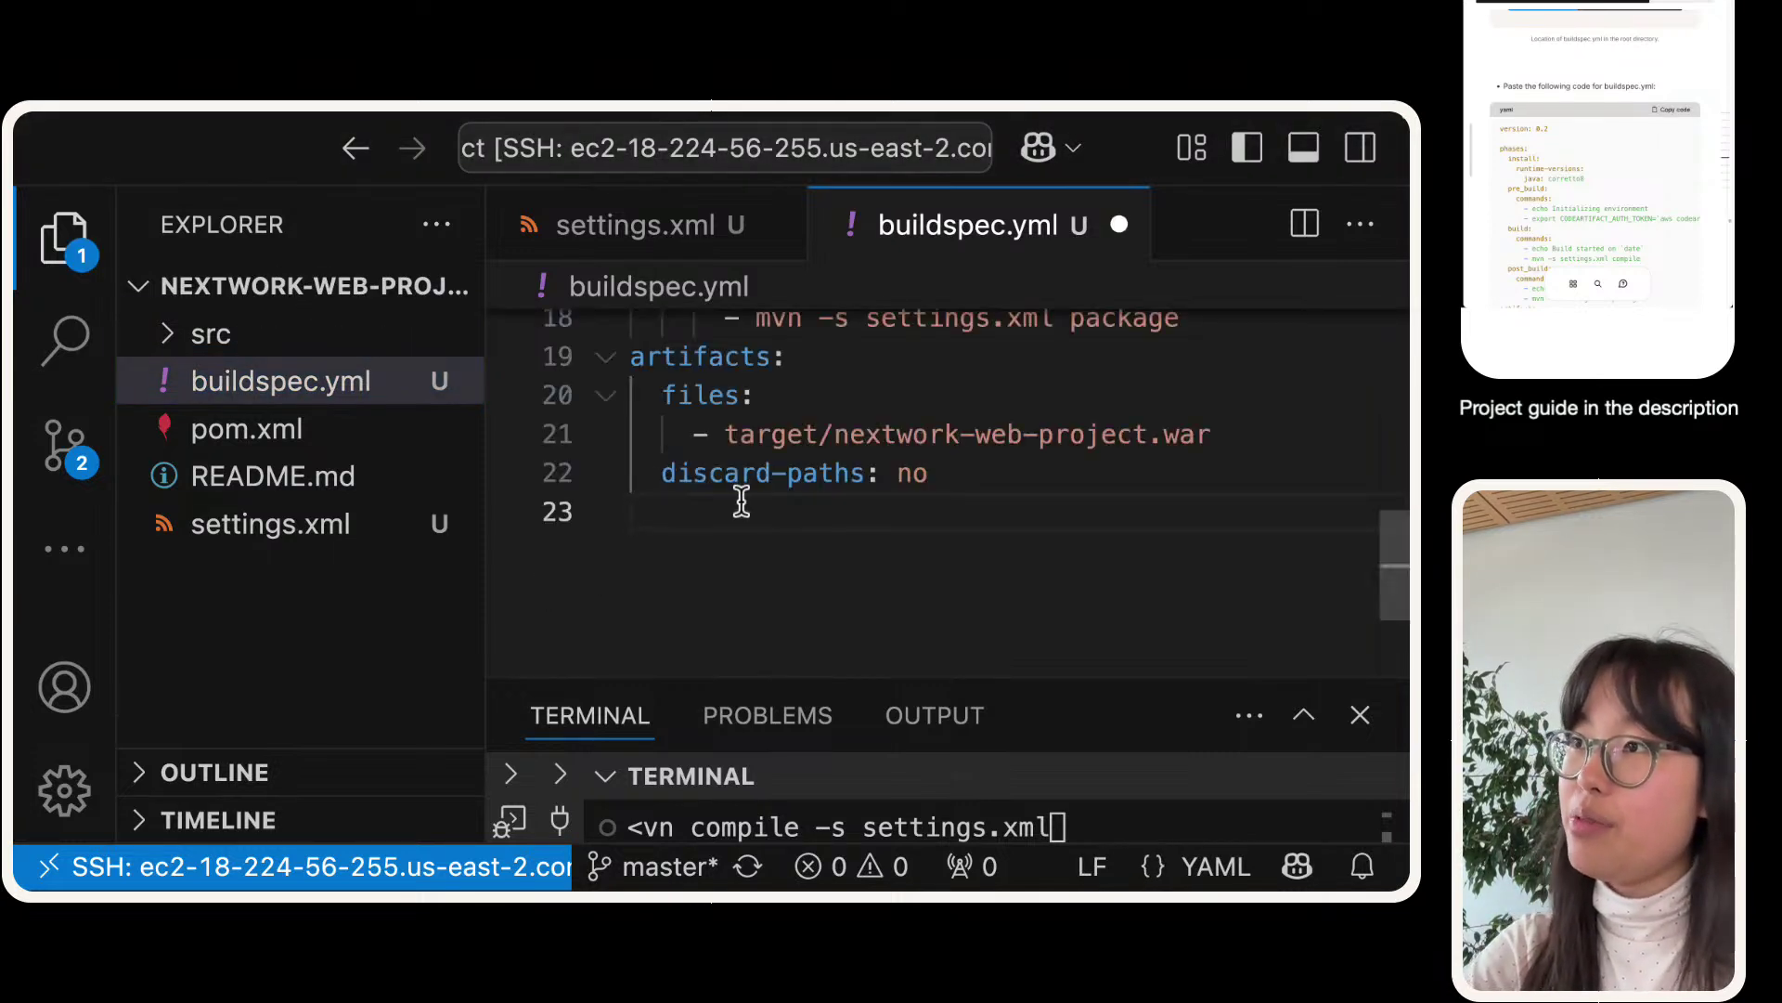
scroll(739, 501, "up", 6)
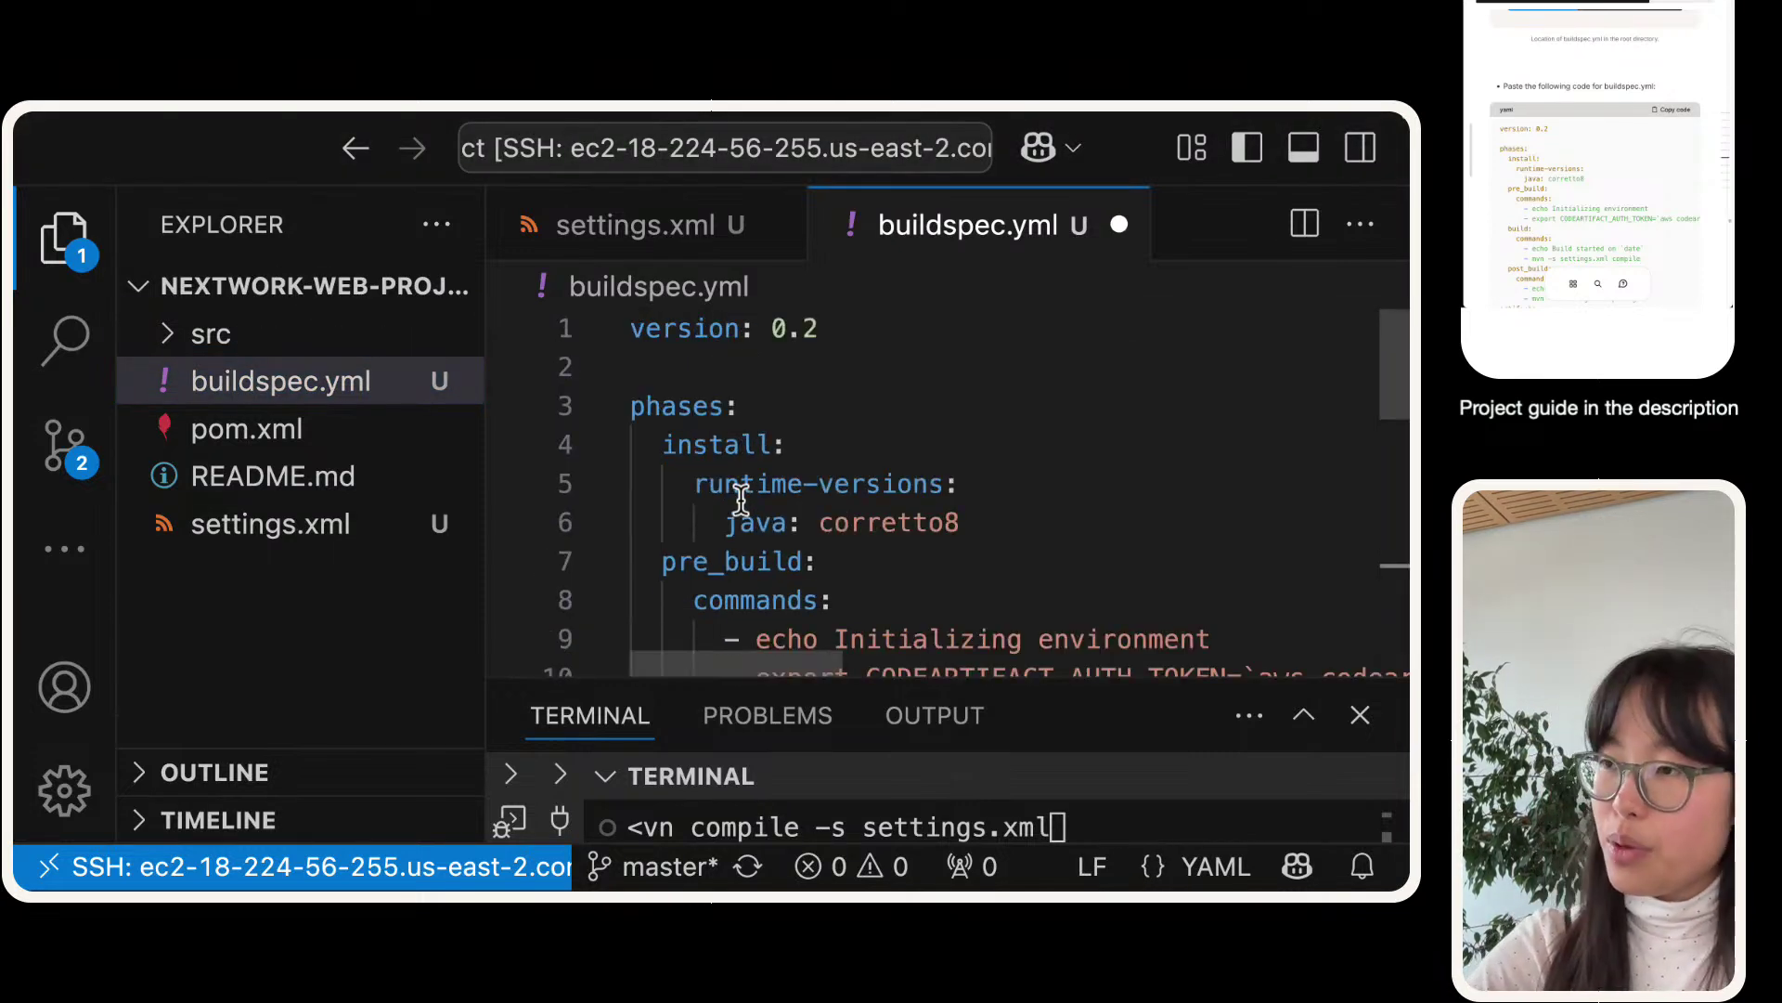
left_click_drag(457, 705, 259, 783)
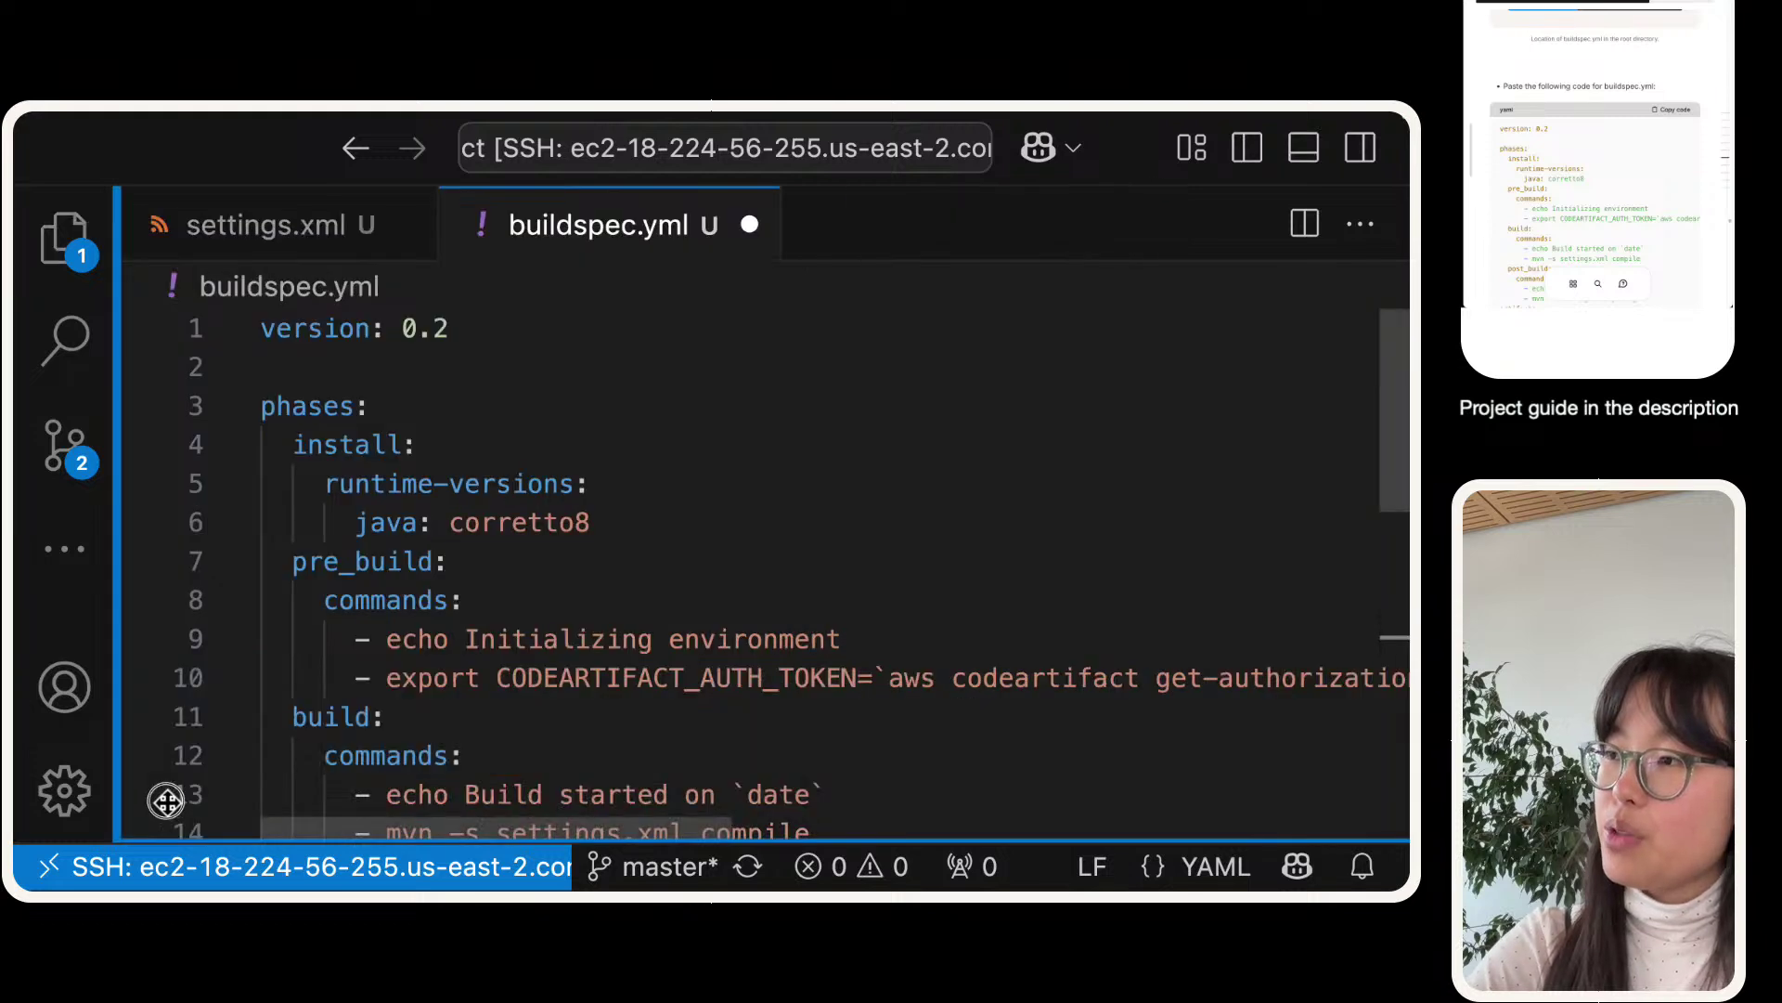
scroll(712, 588, "down", 1)
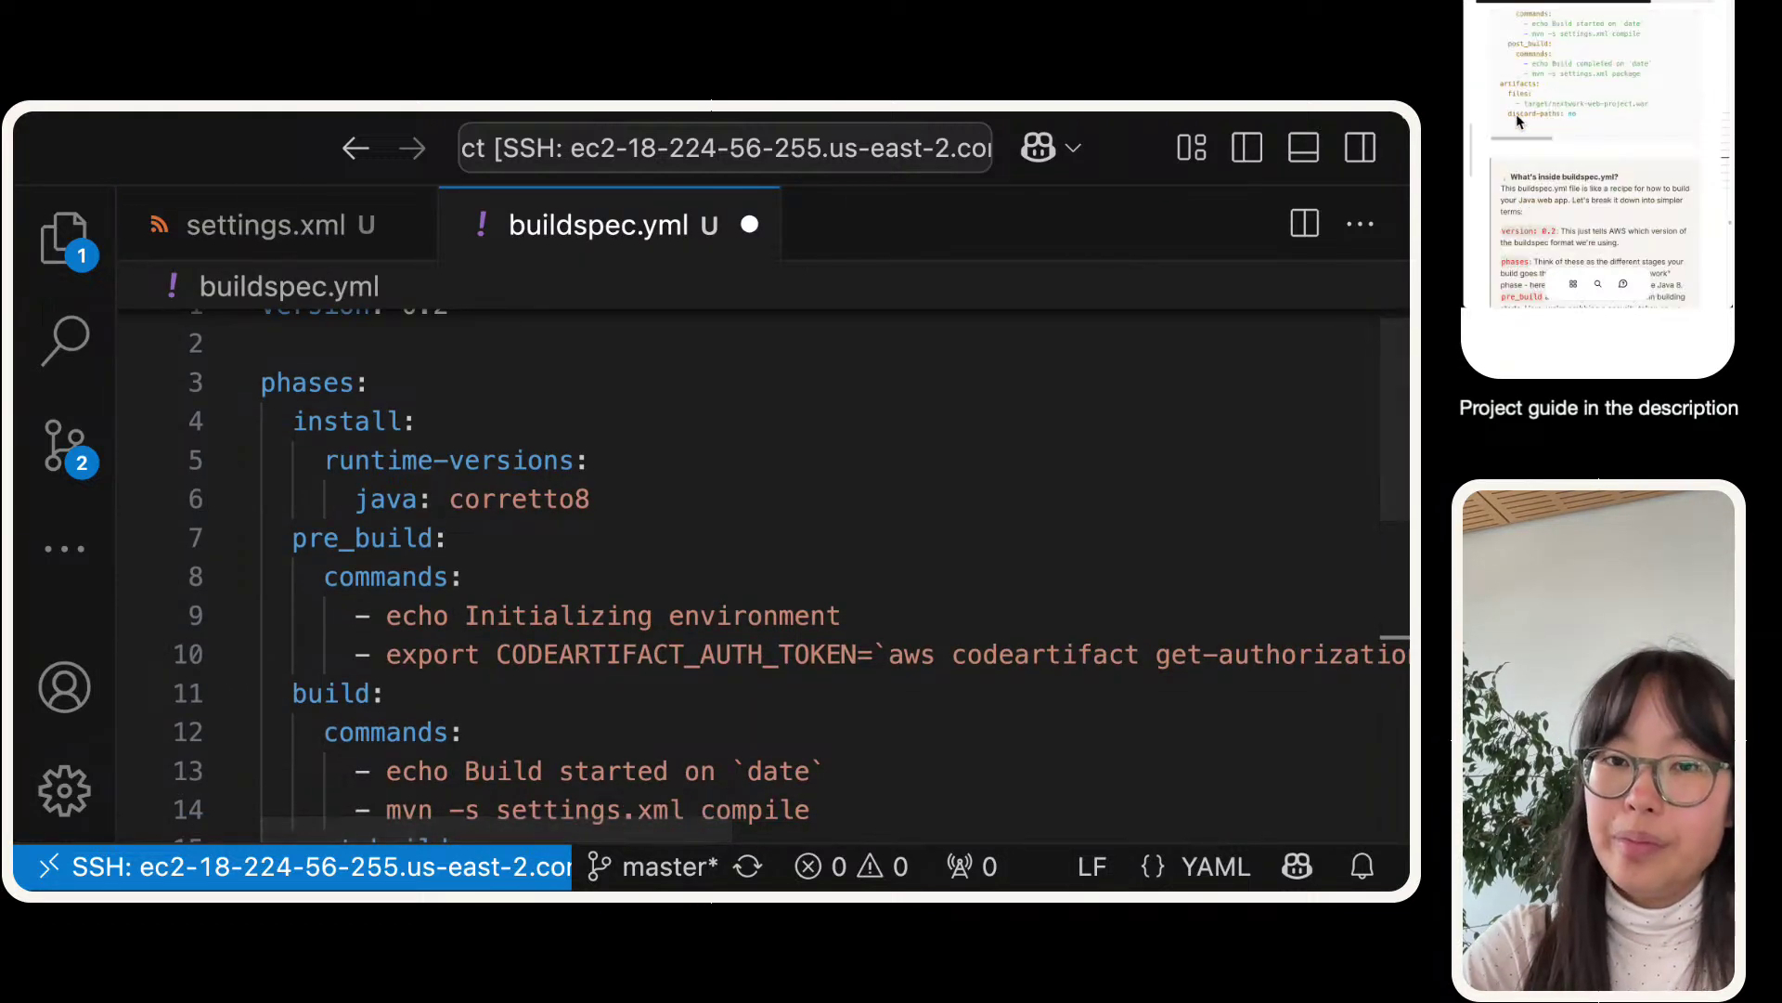
scroll(520, 557, "up", 1)
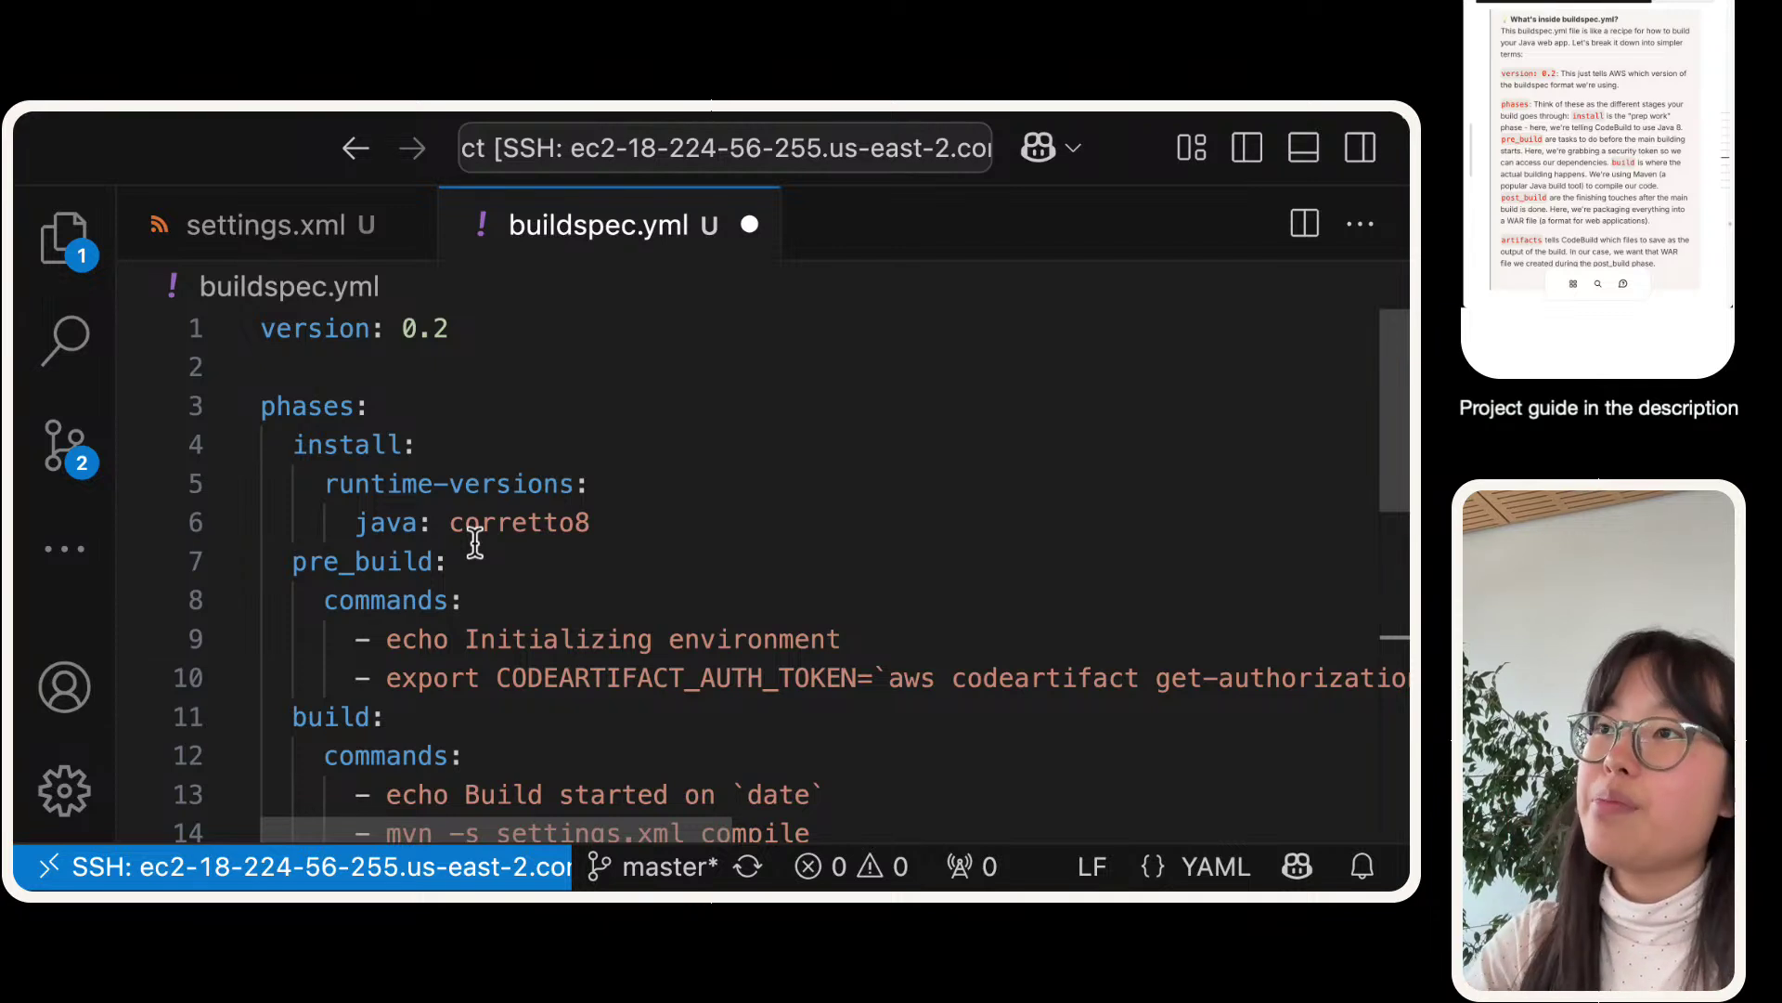
- Highlight the version 0.2 line, then the install and pre_build phase blocks
triple_click(445, 320)
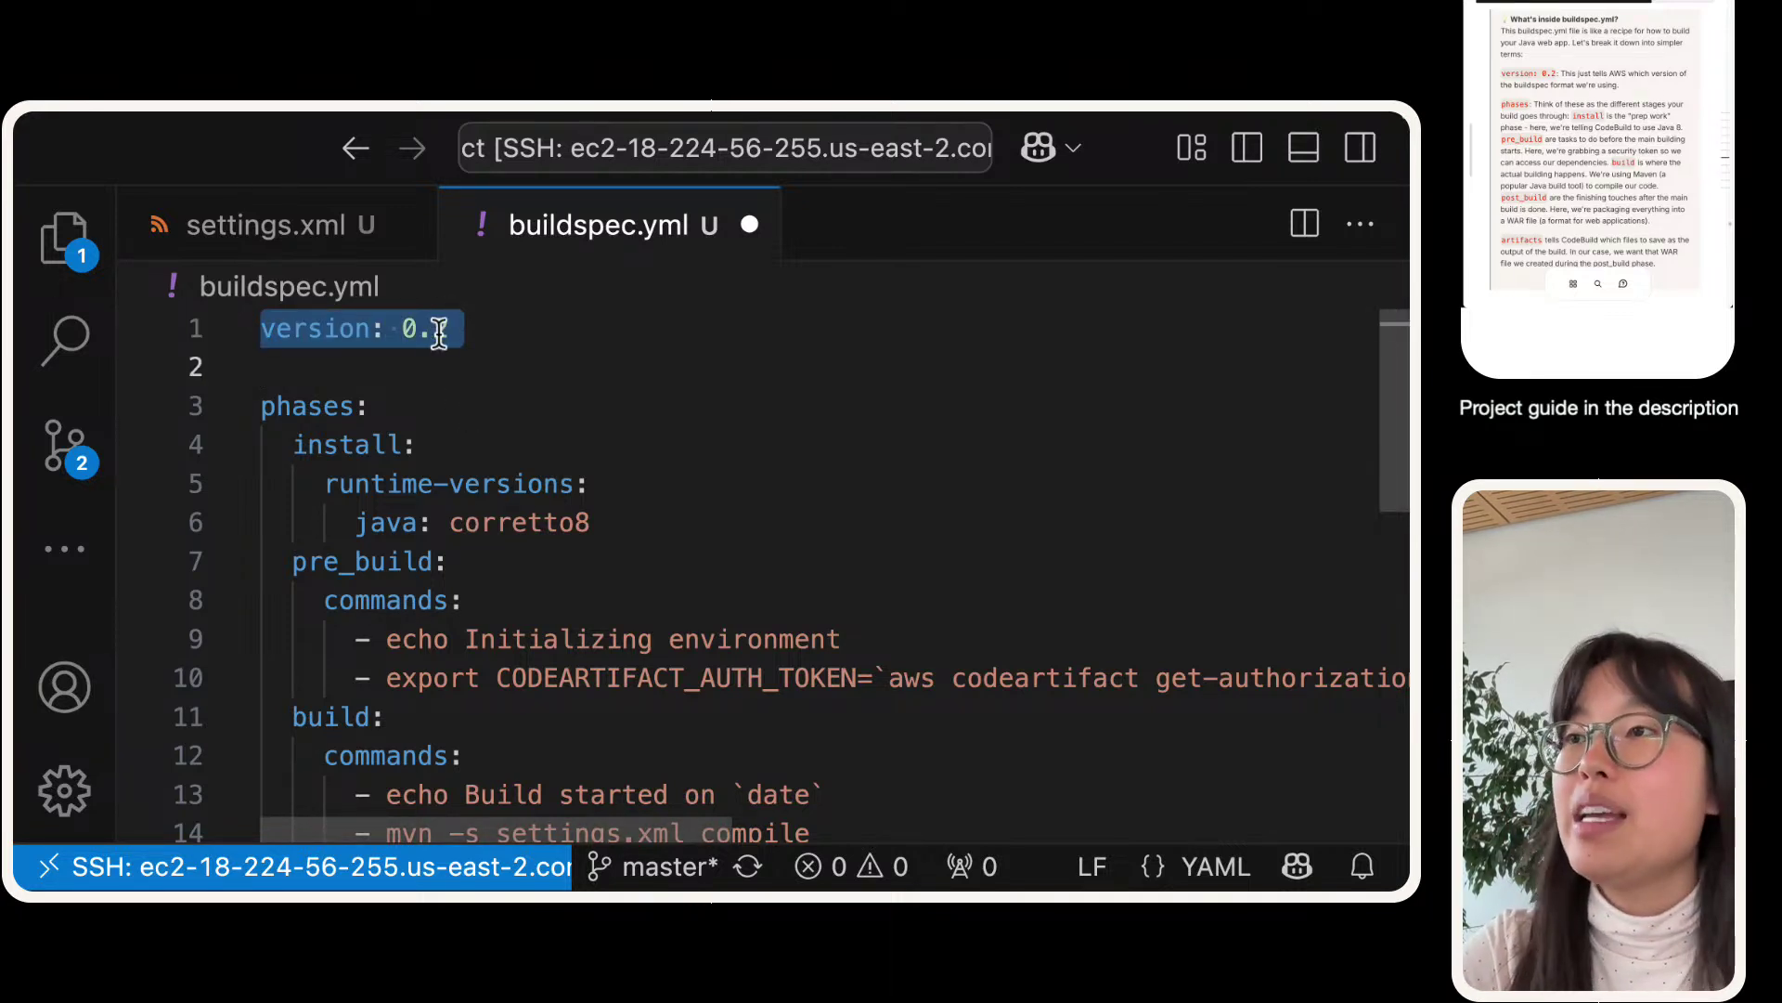
scroll(406, 398, "down", 2)
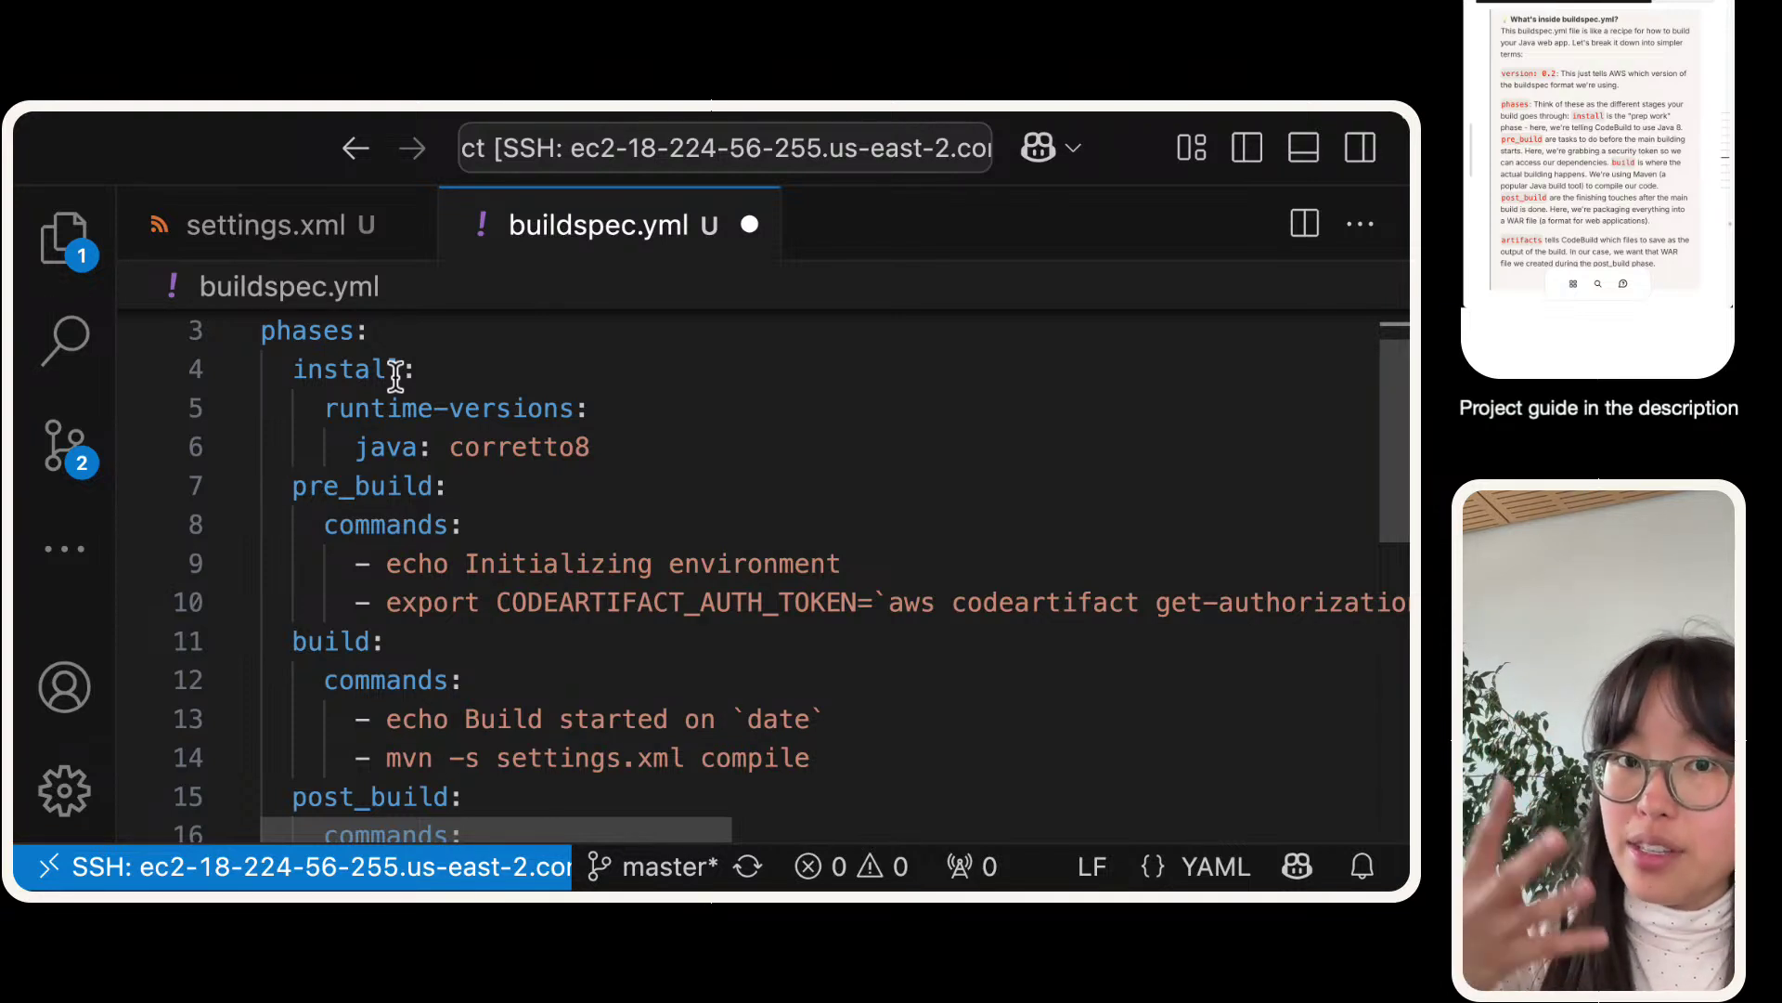
double_click(388, 369)
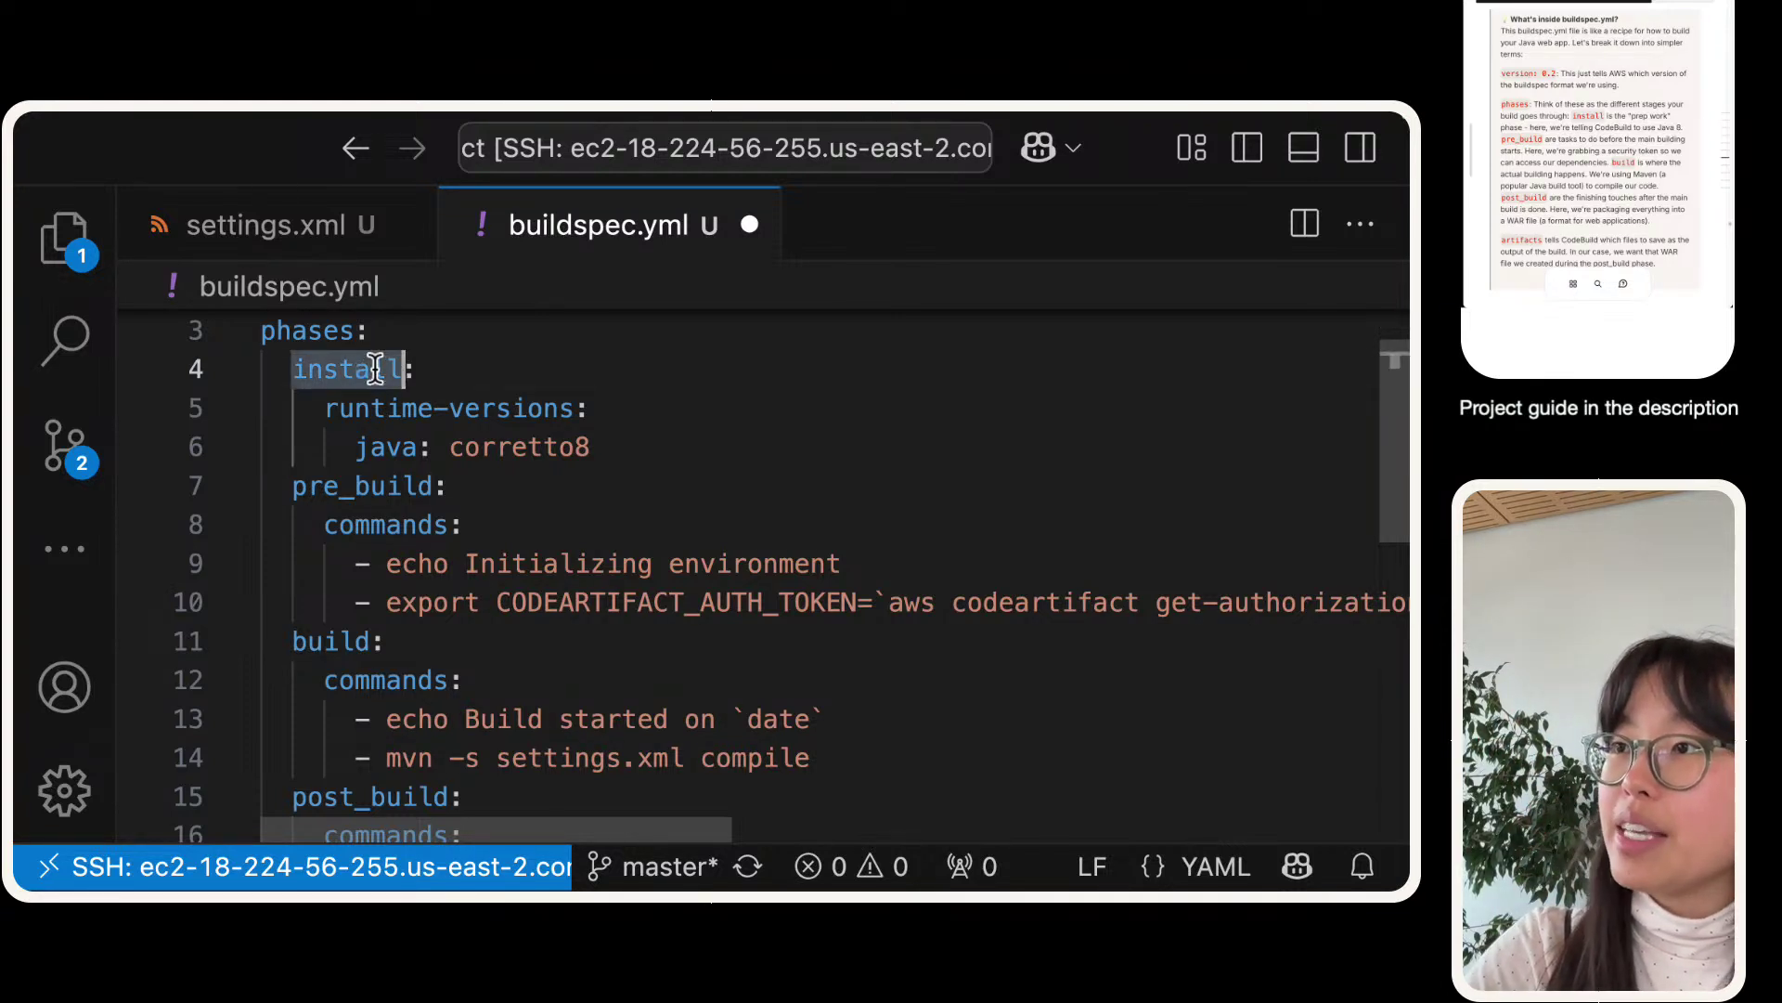
left_click_drag(625, 453, 289, 364)
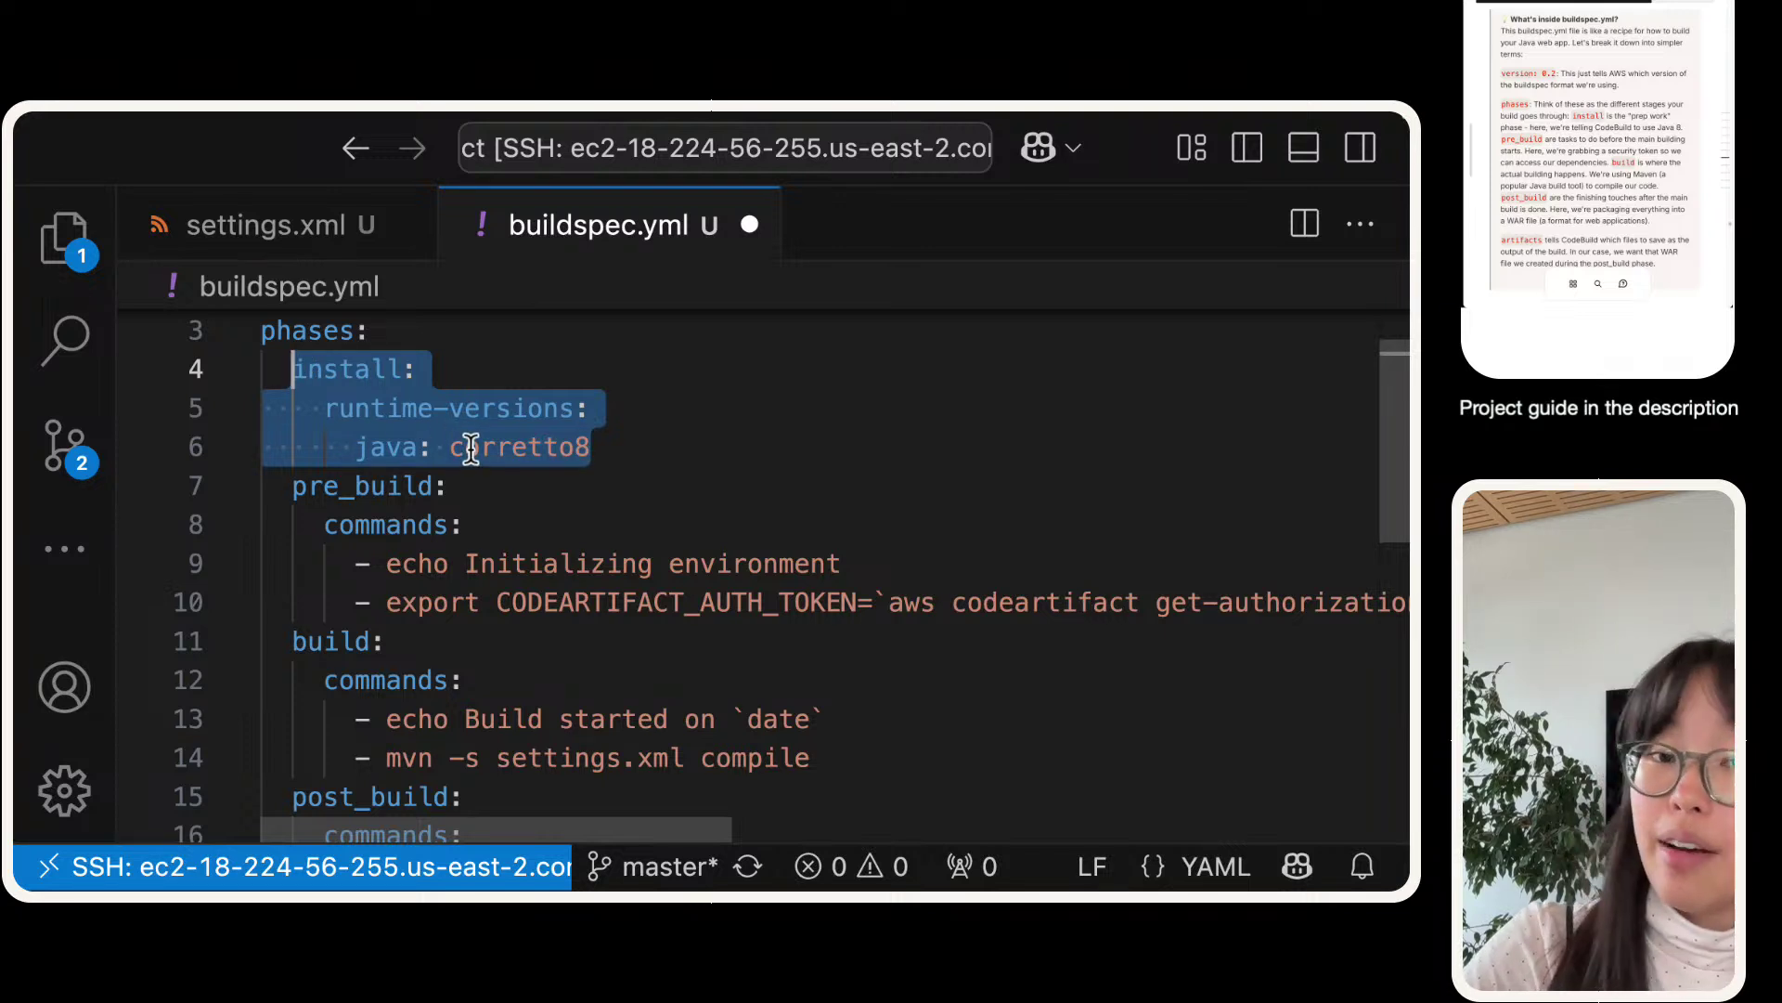
double_click(343, 501)
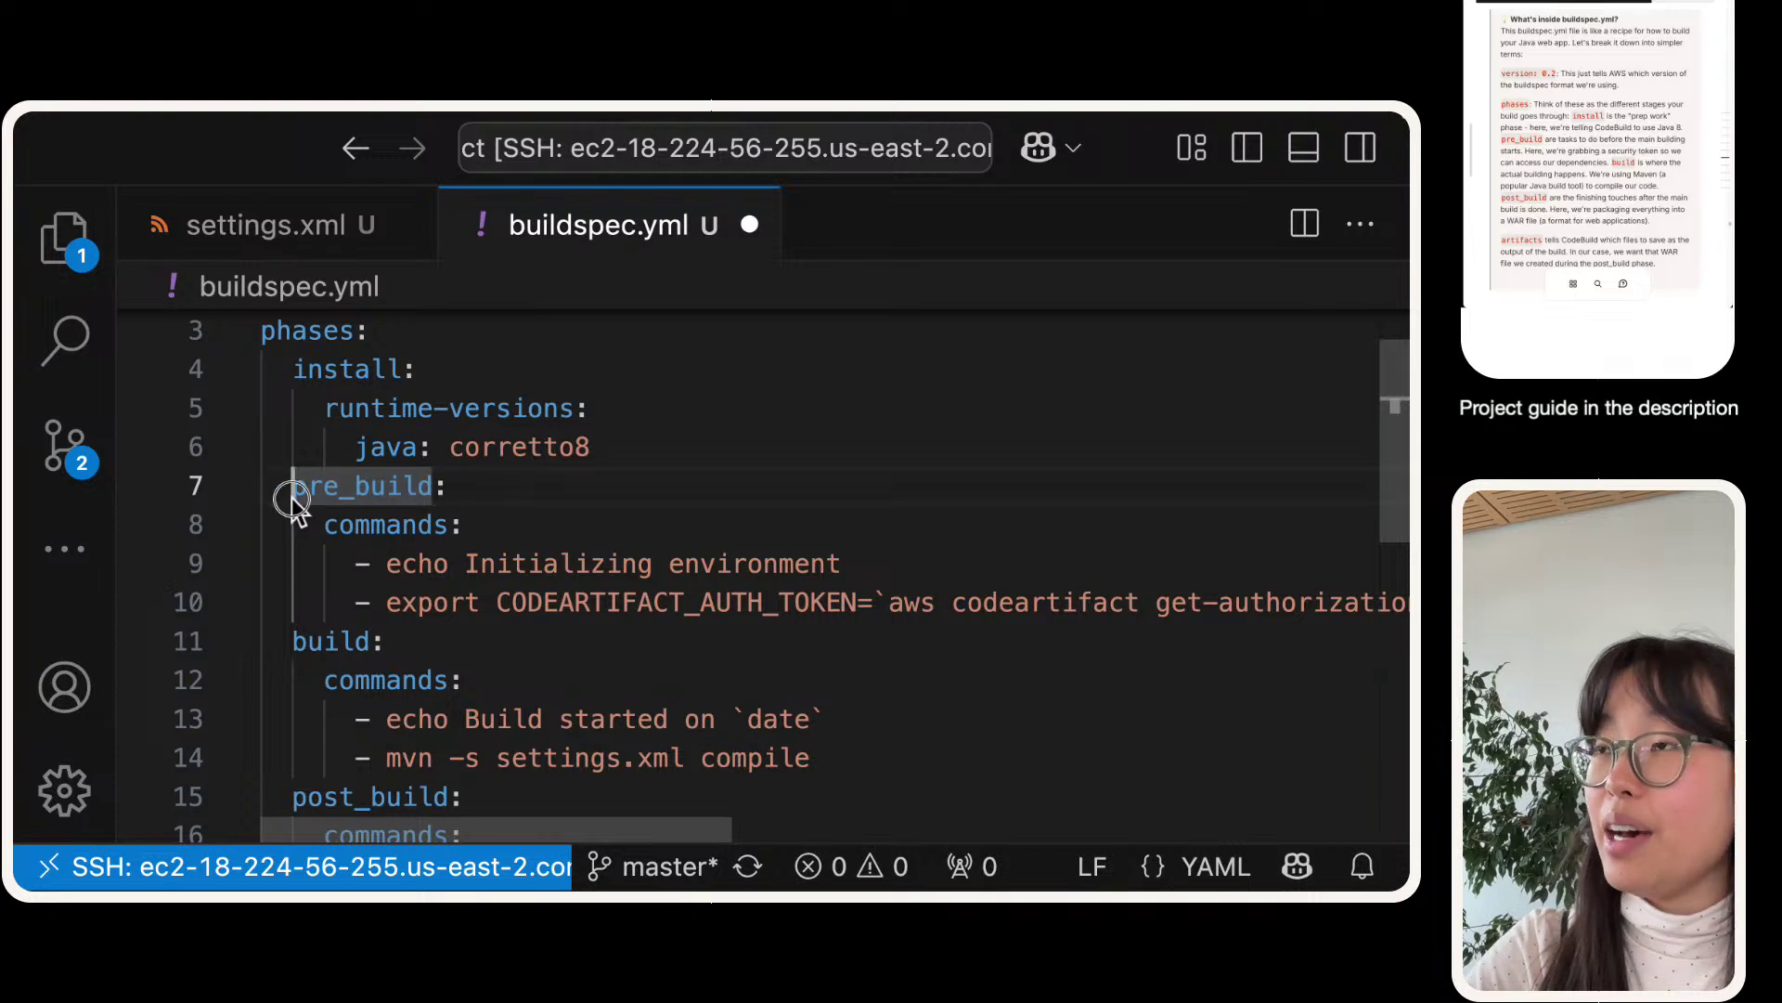
left_click_drag(293, 500, 1333, 598)
scroll(1073, 592, "right", 10)
scroll(1073, 591, "right", 10)
scroll(1105, 600, "left", 20)
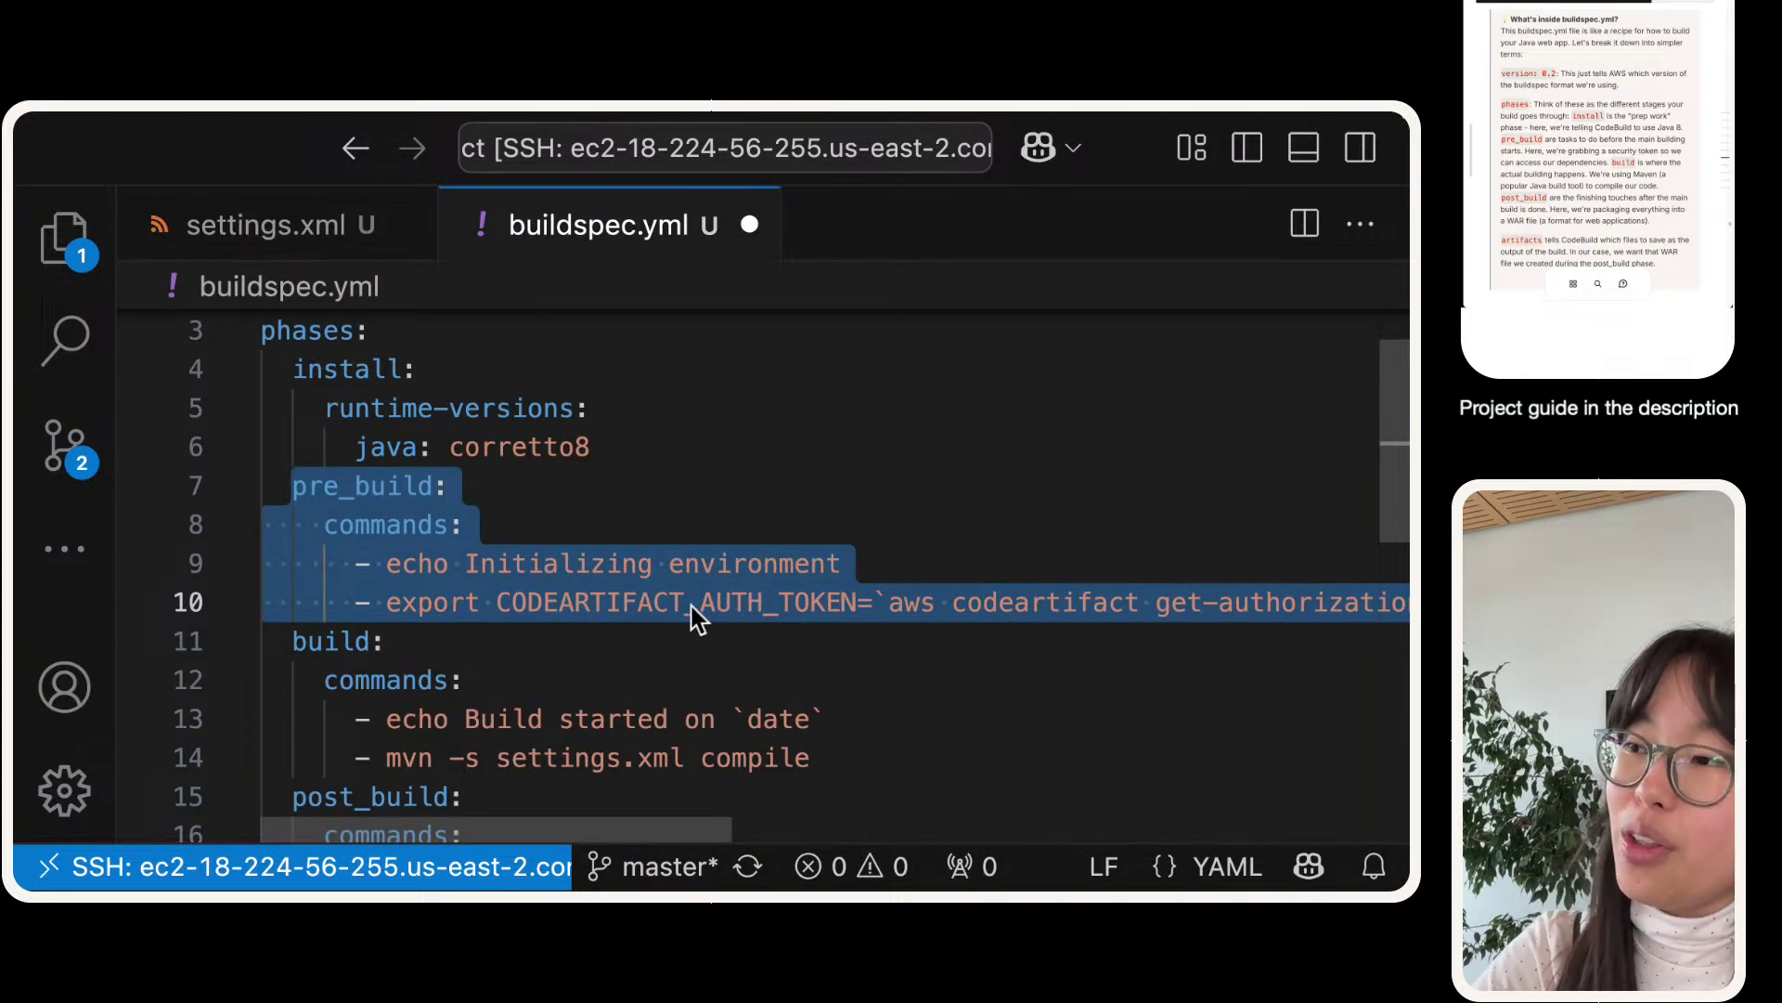
- Highlight the CodeArtifact export command line, then the pre_build and build phases
left_click(458, 604)
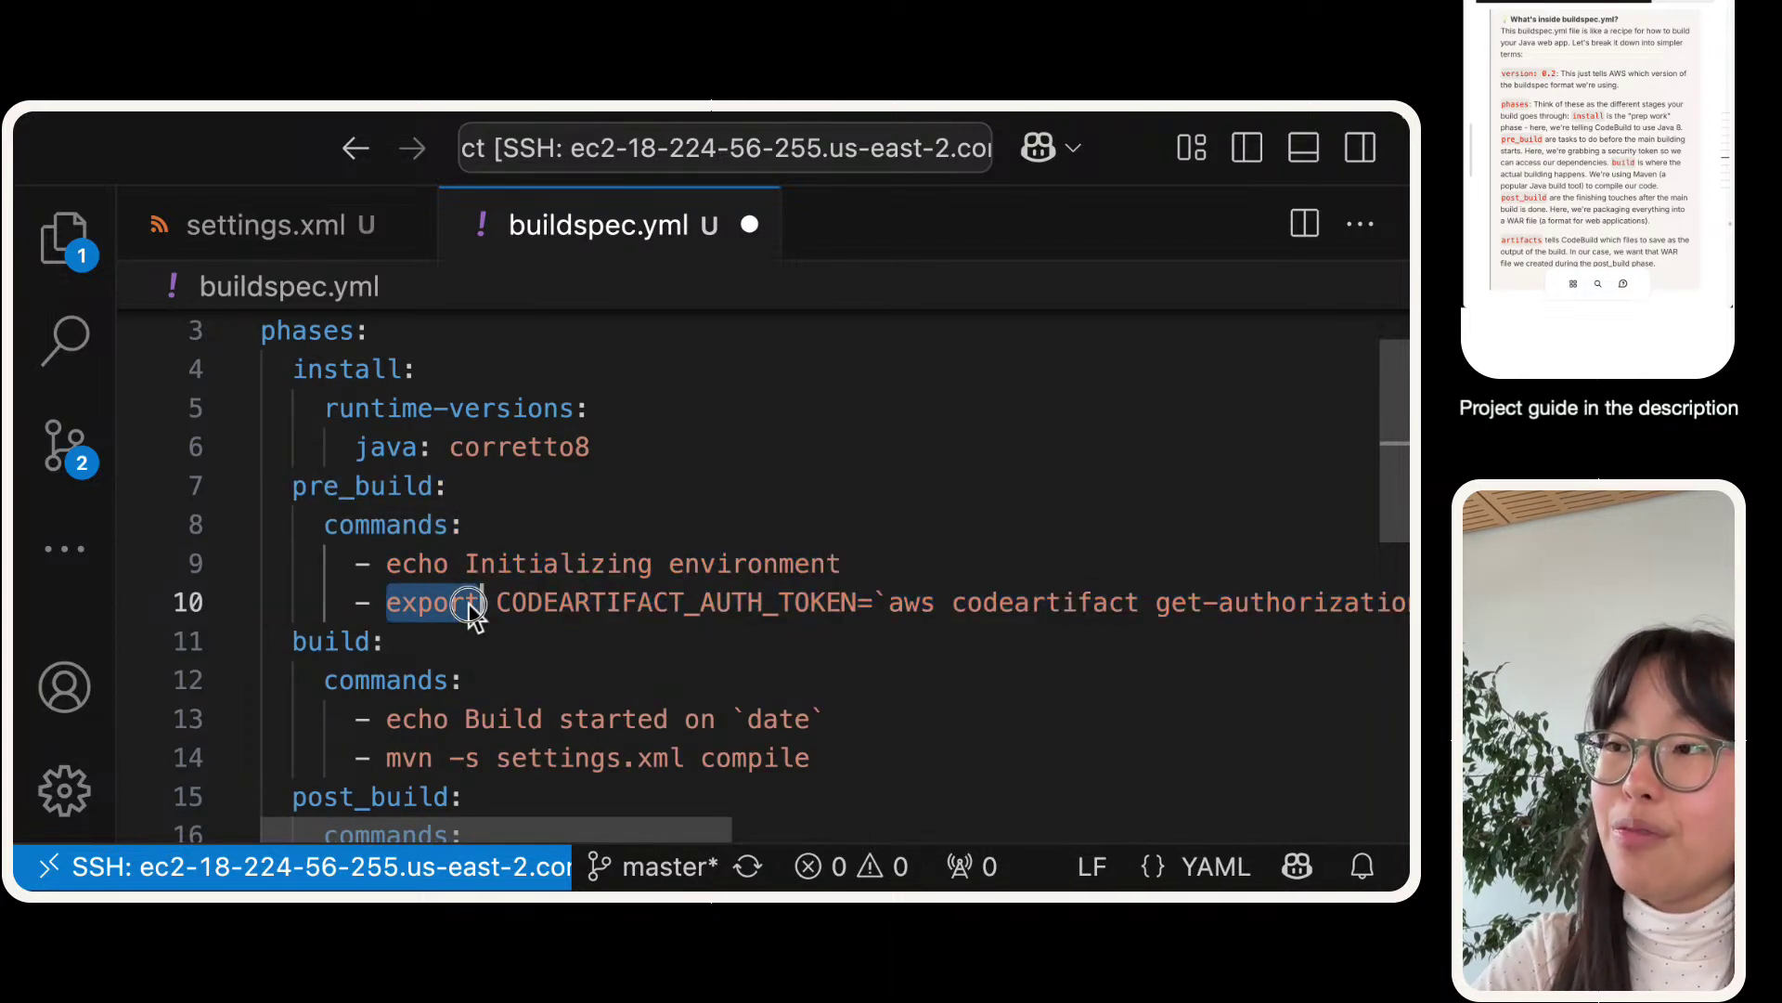
triple_click(691, 602)
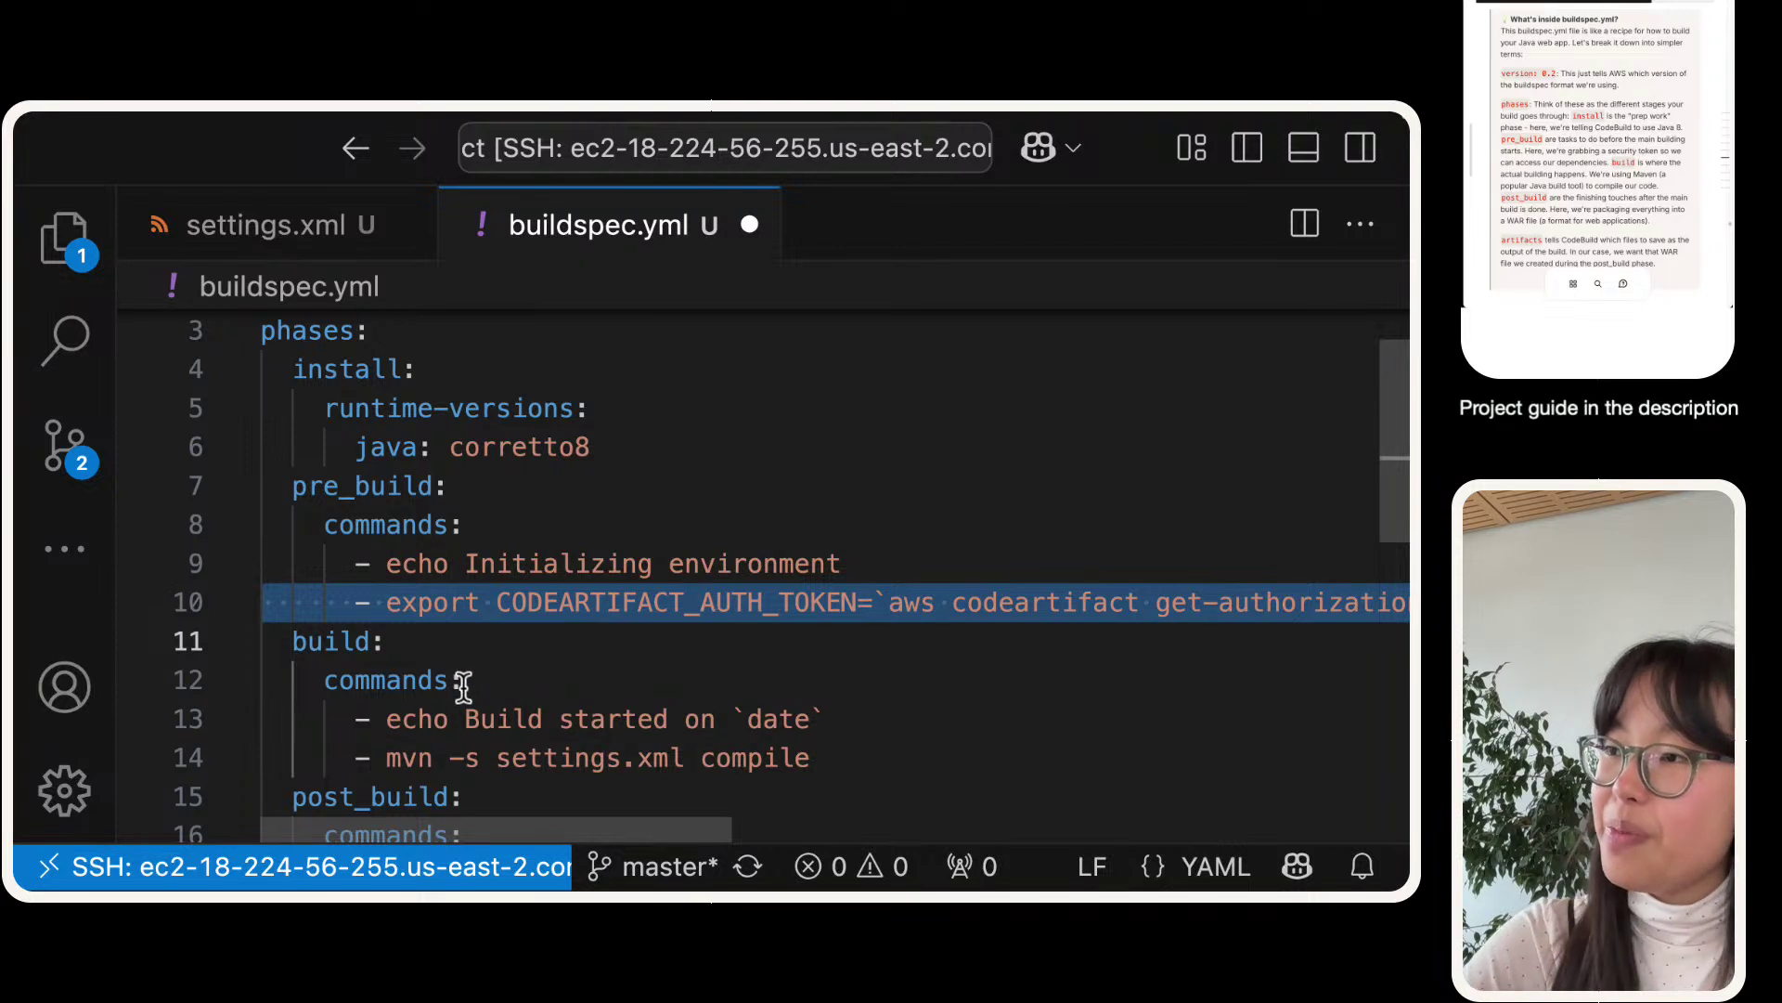
key("super+a")
left_click(509, 603)
triple_click(509, 603)
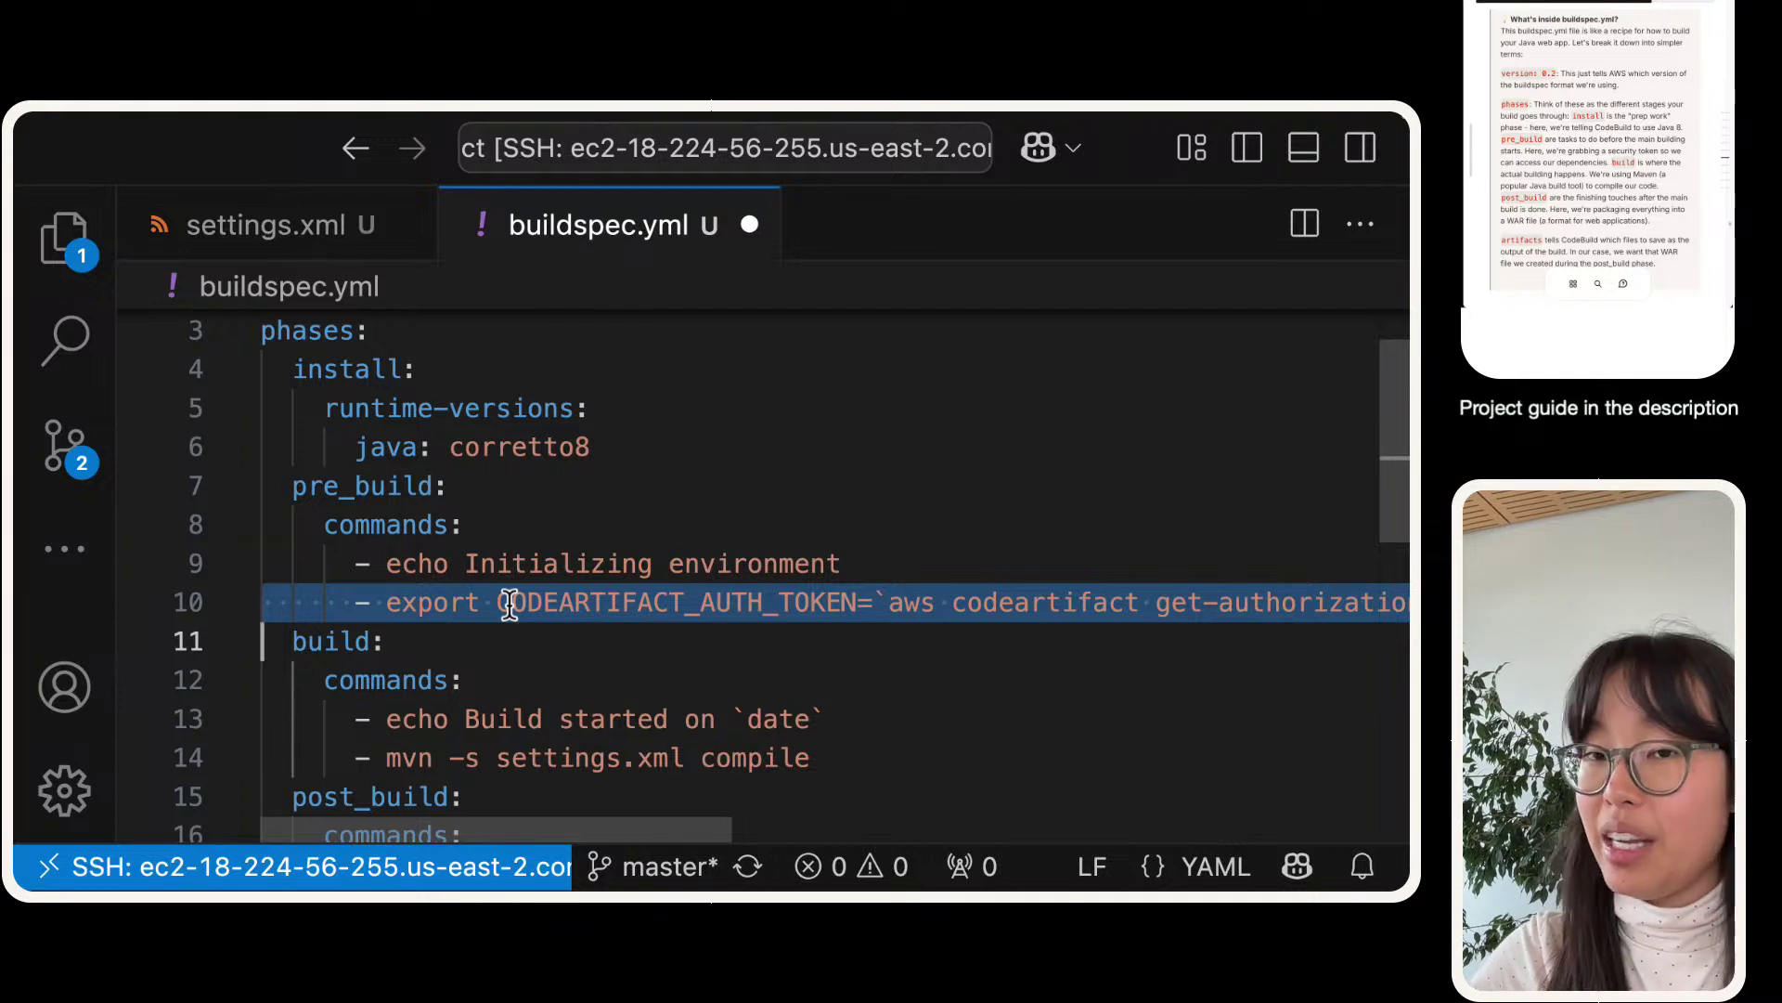
scroll(478, 541, "down", 2)
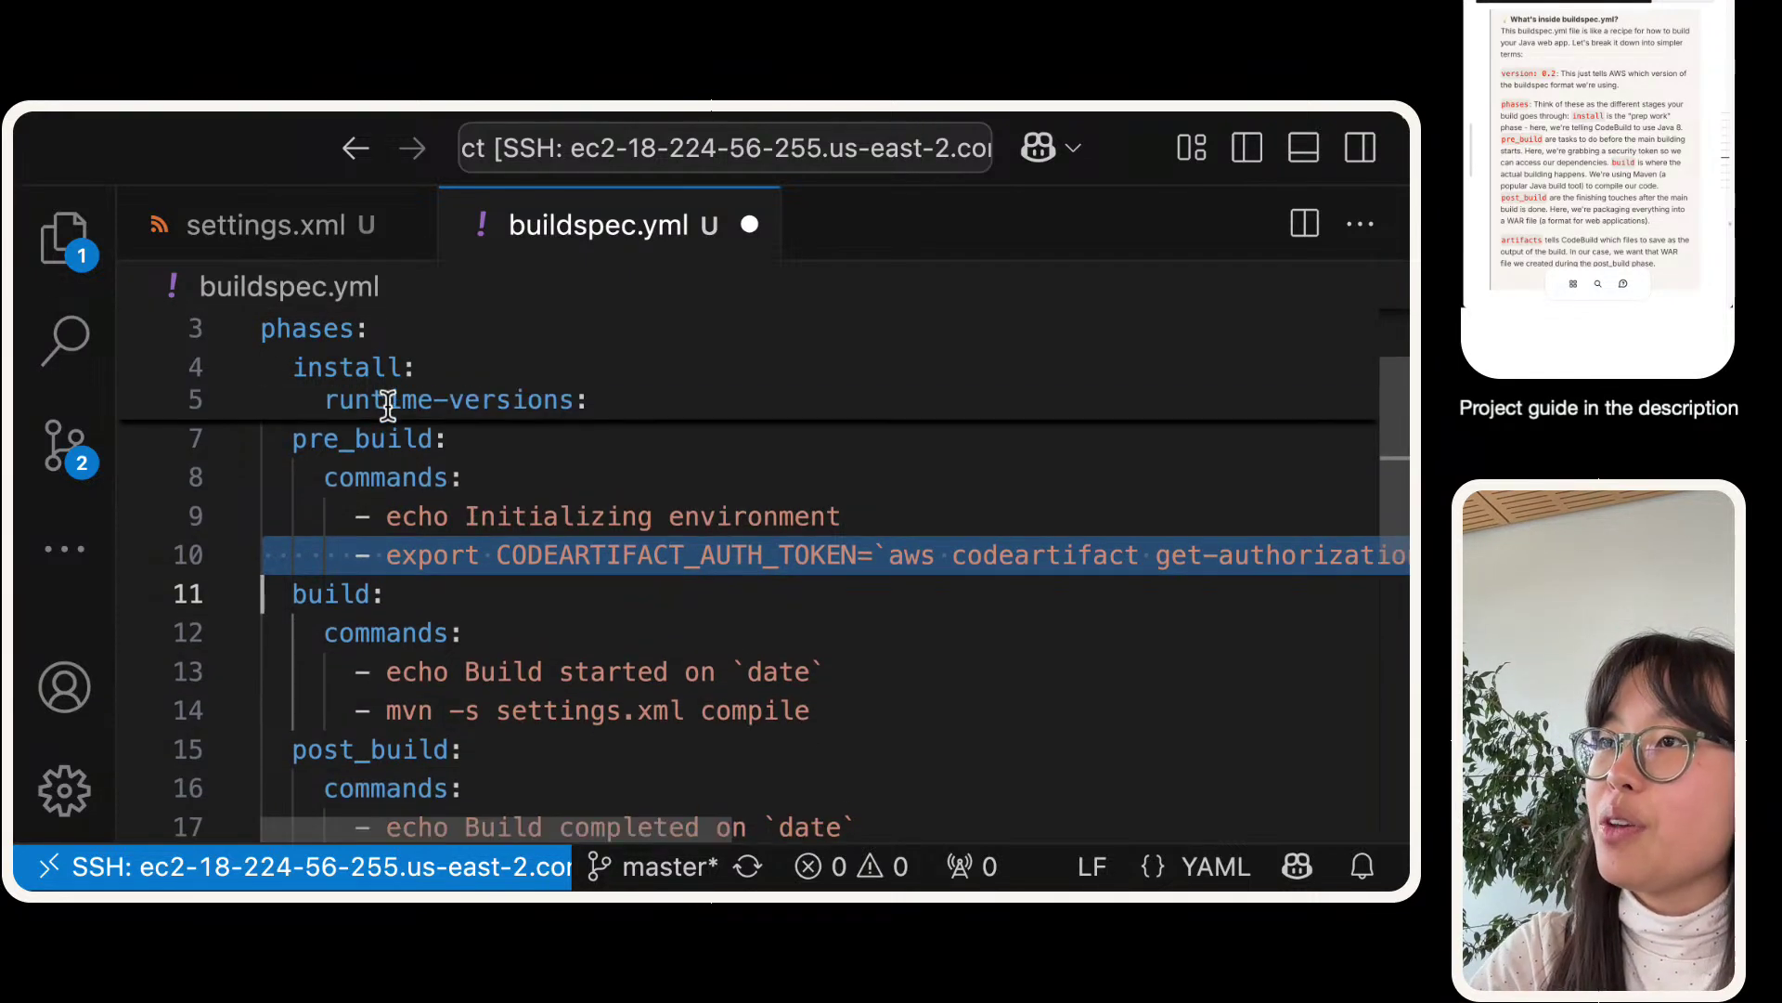
double_click(369, 464)
scroll(370, 520, "down", 1)
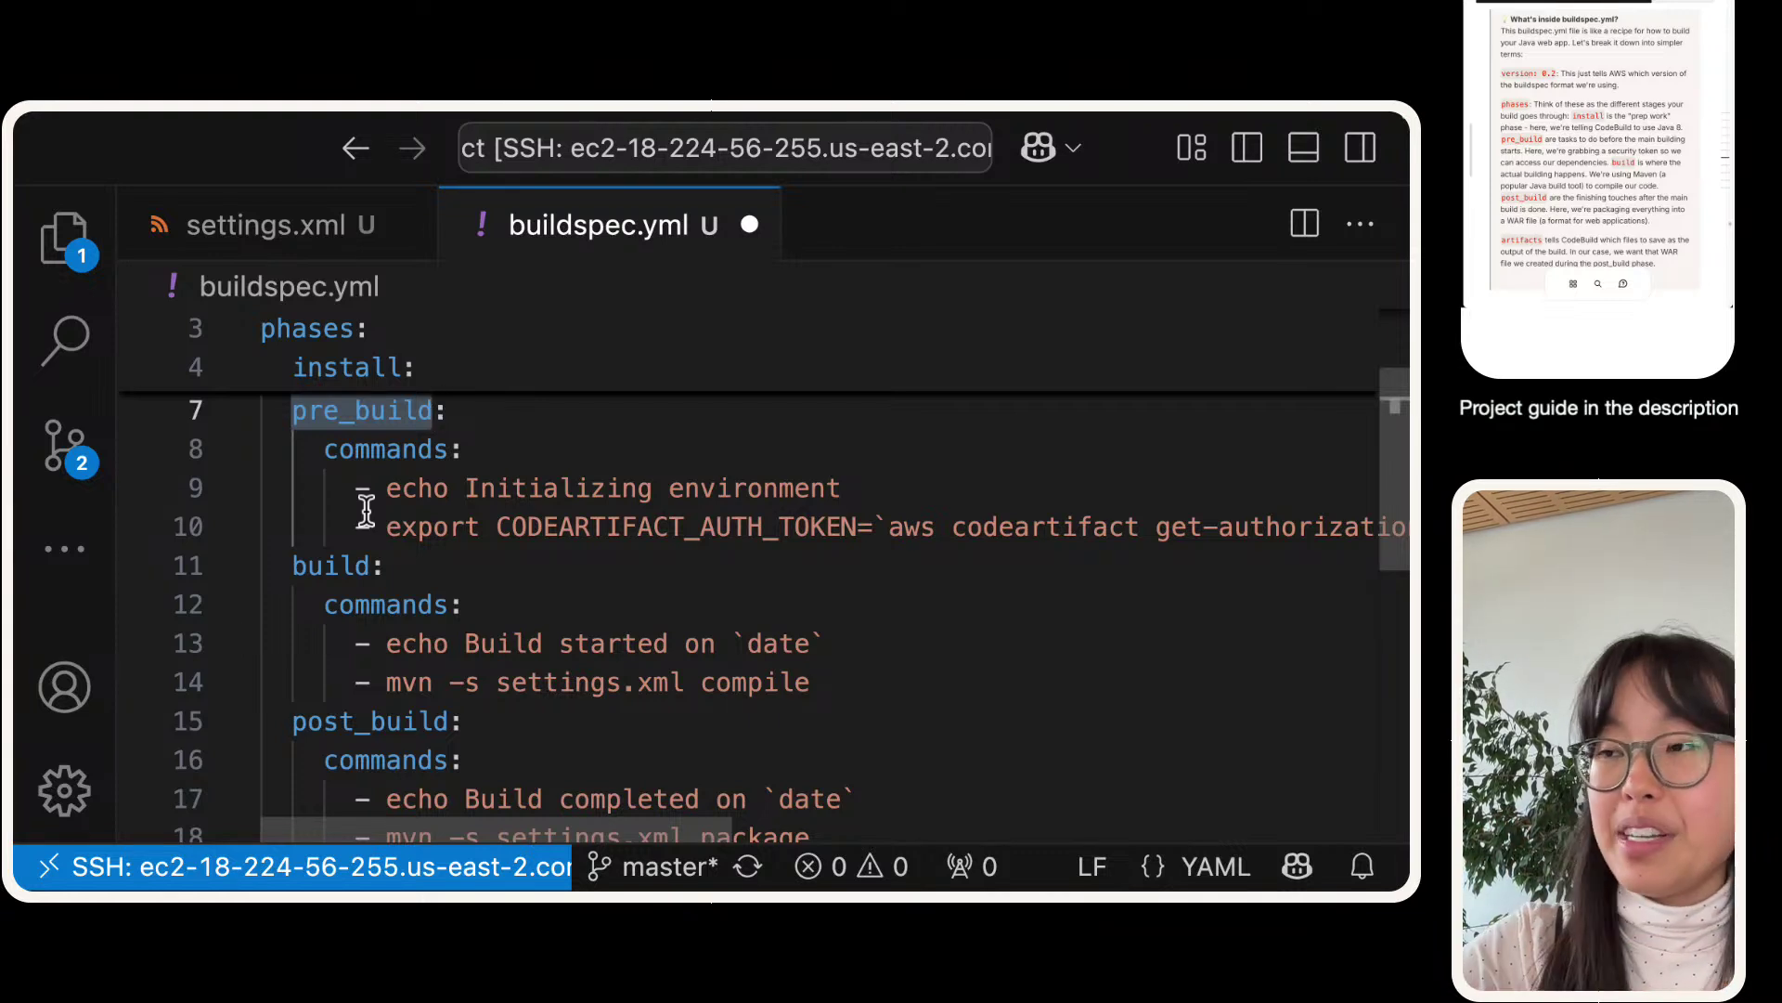
scroll(365, 510, "down", 1)
double_click(335, 526)
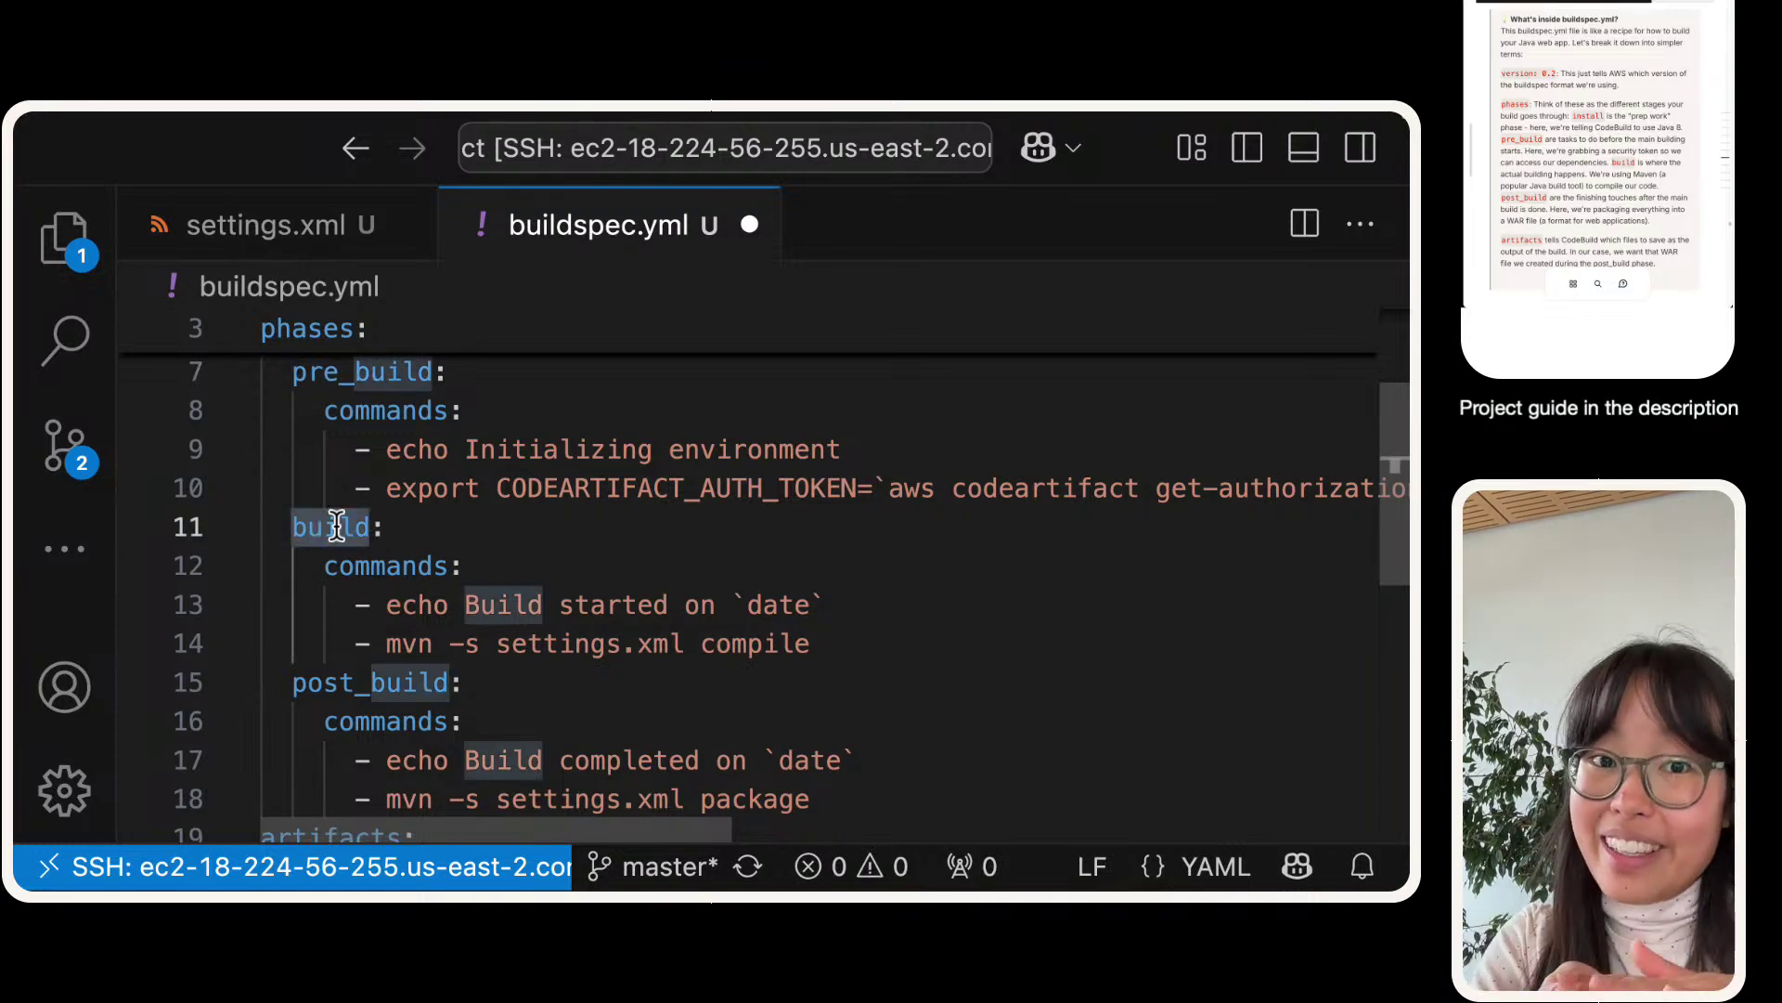
scroll(336, 527, "down", 2)
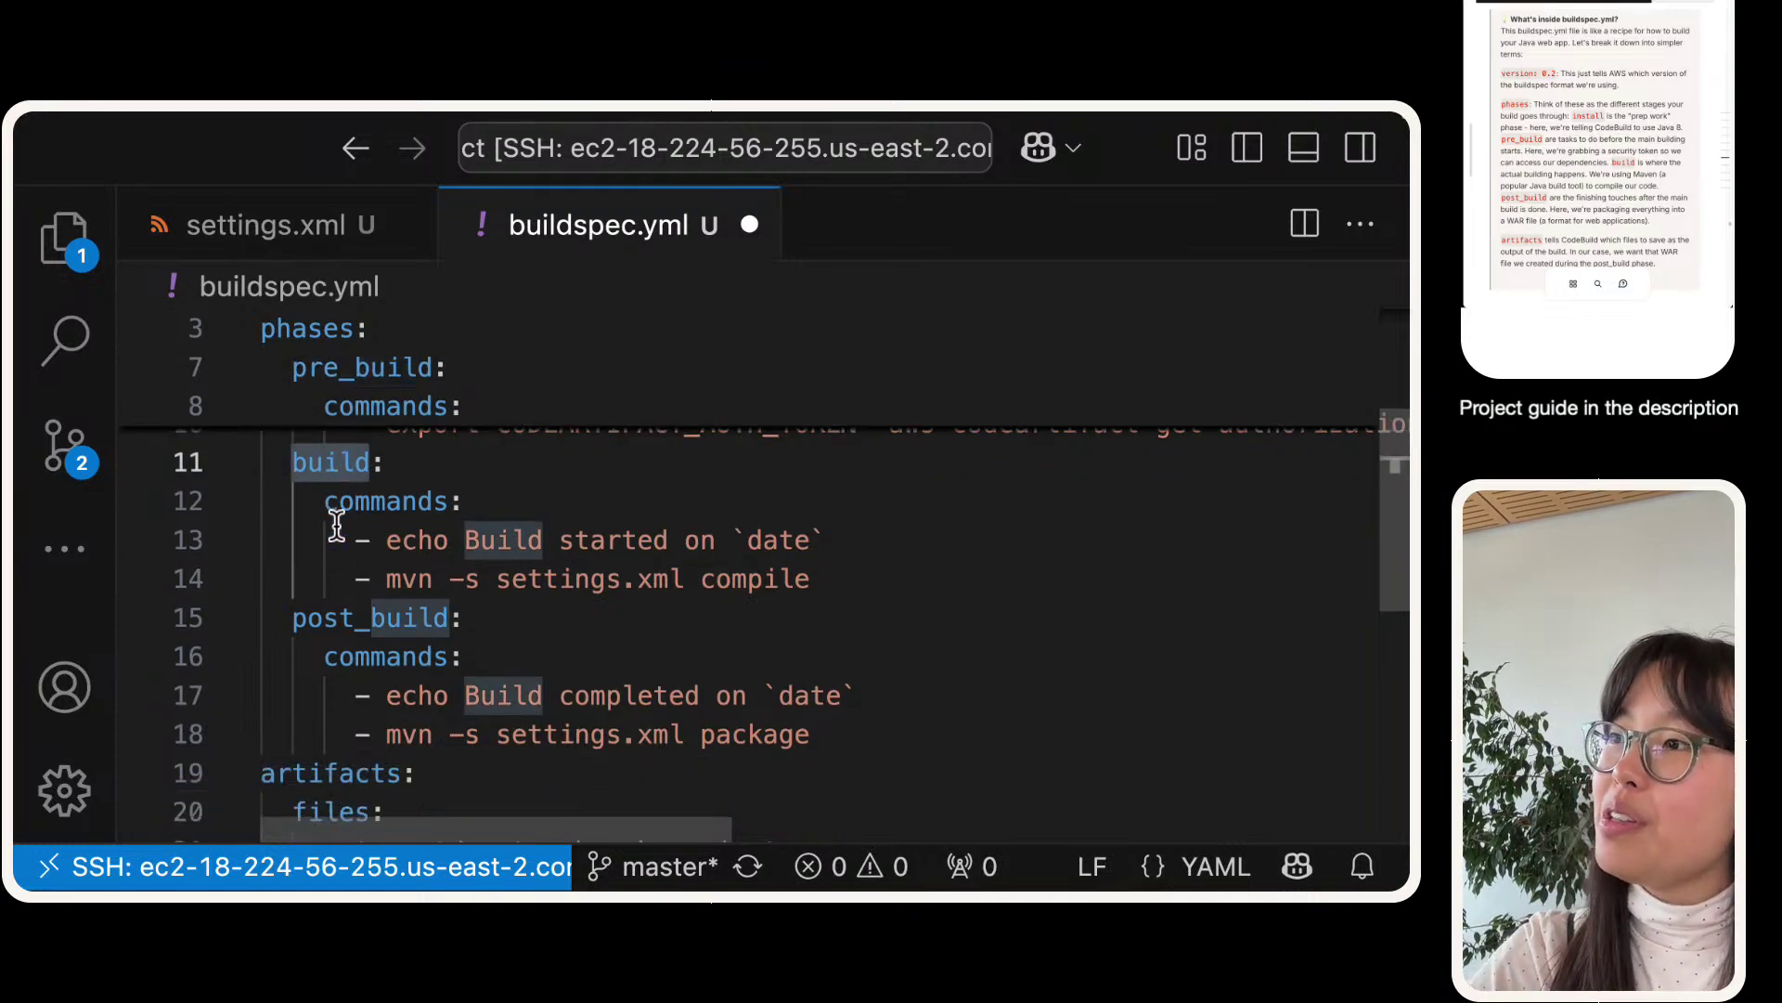
left_click_drag(849, 546, 121, 435)
left_click(716, 548)
left_click_drag(659, 548, 393, 535)
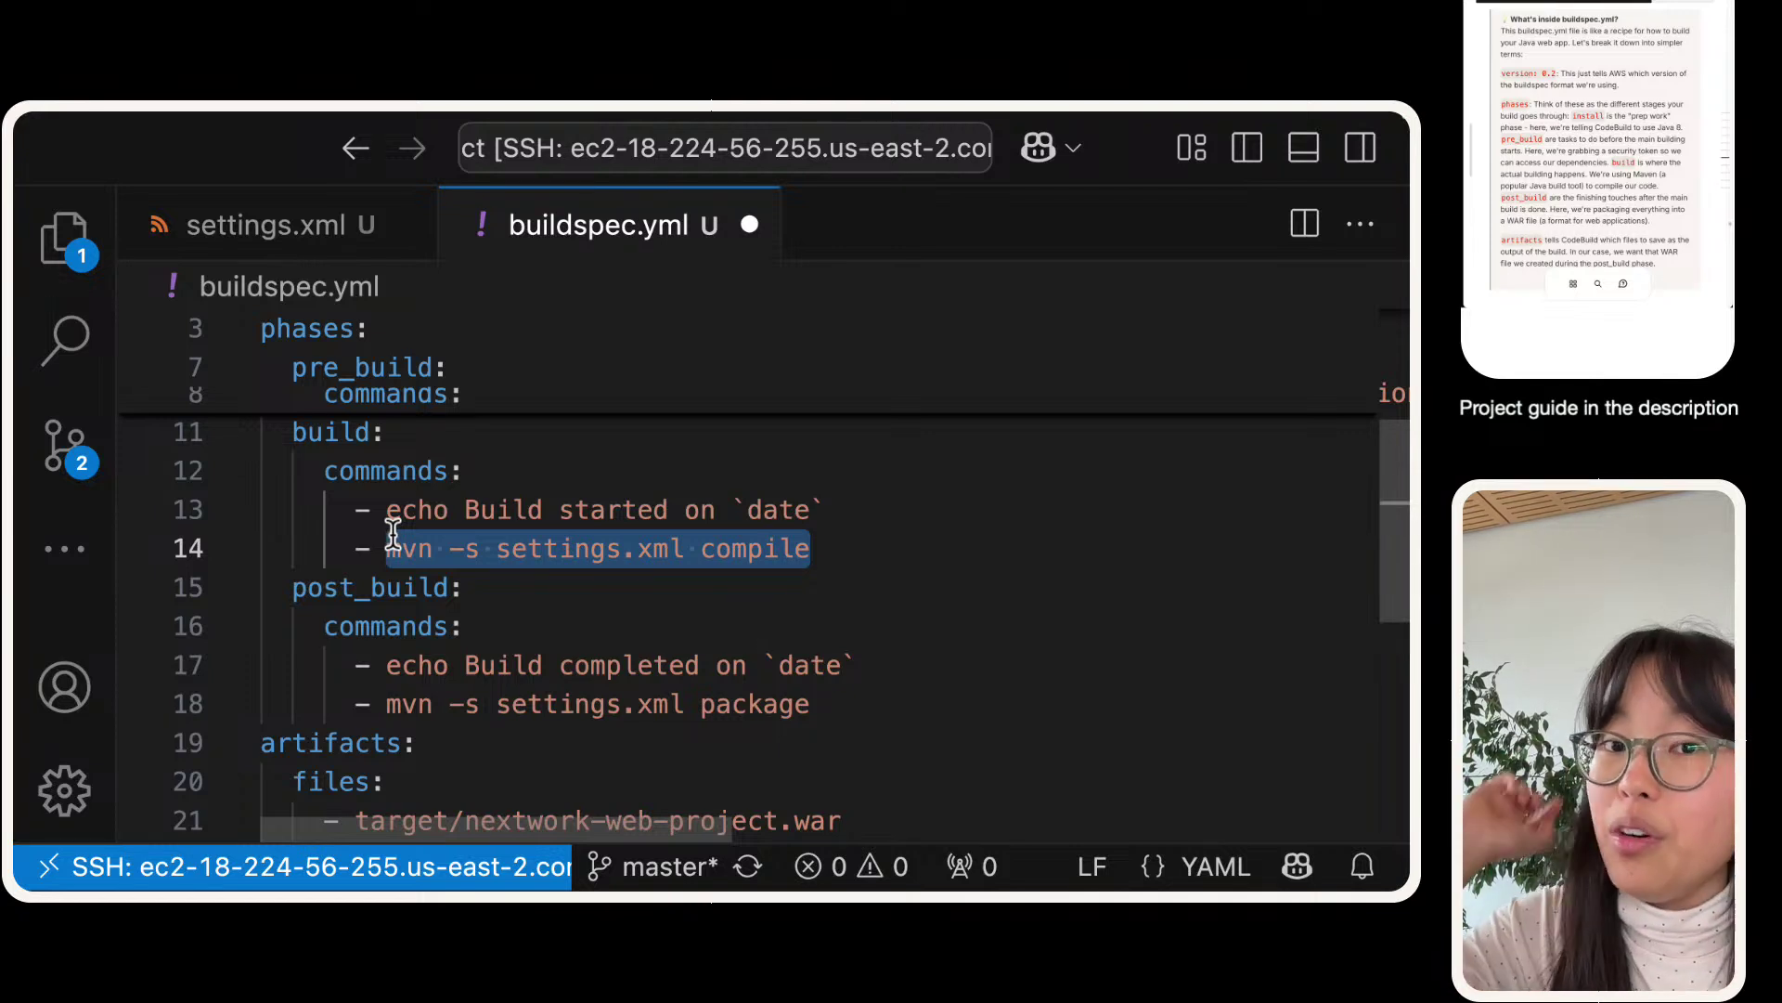
scroll(393, 534, "down", 2)
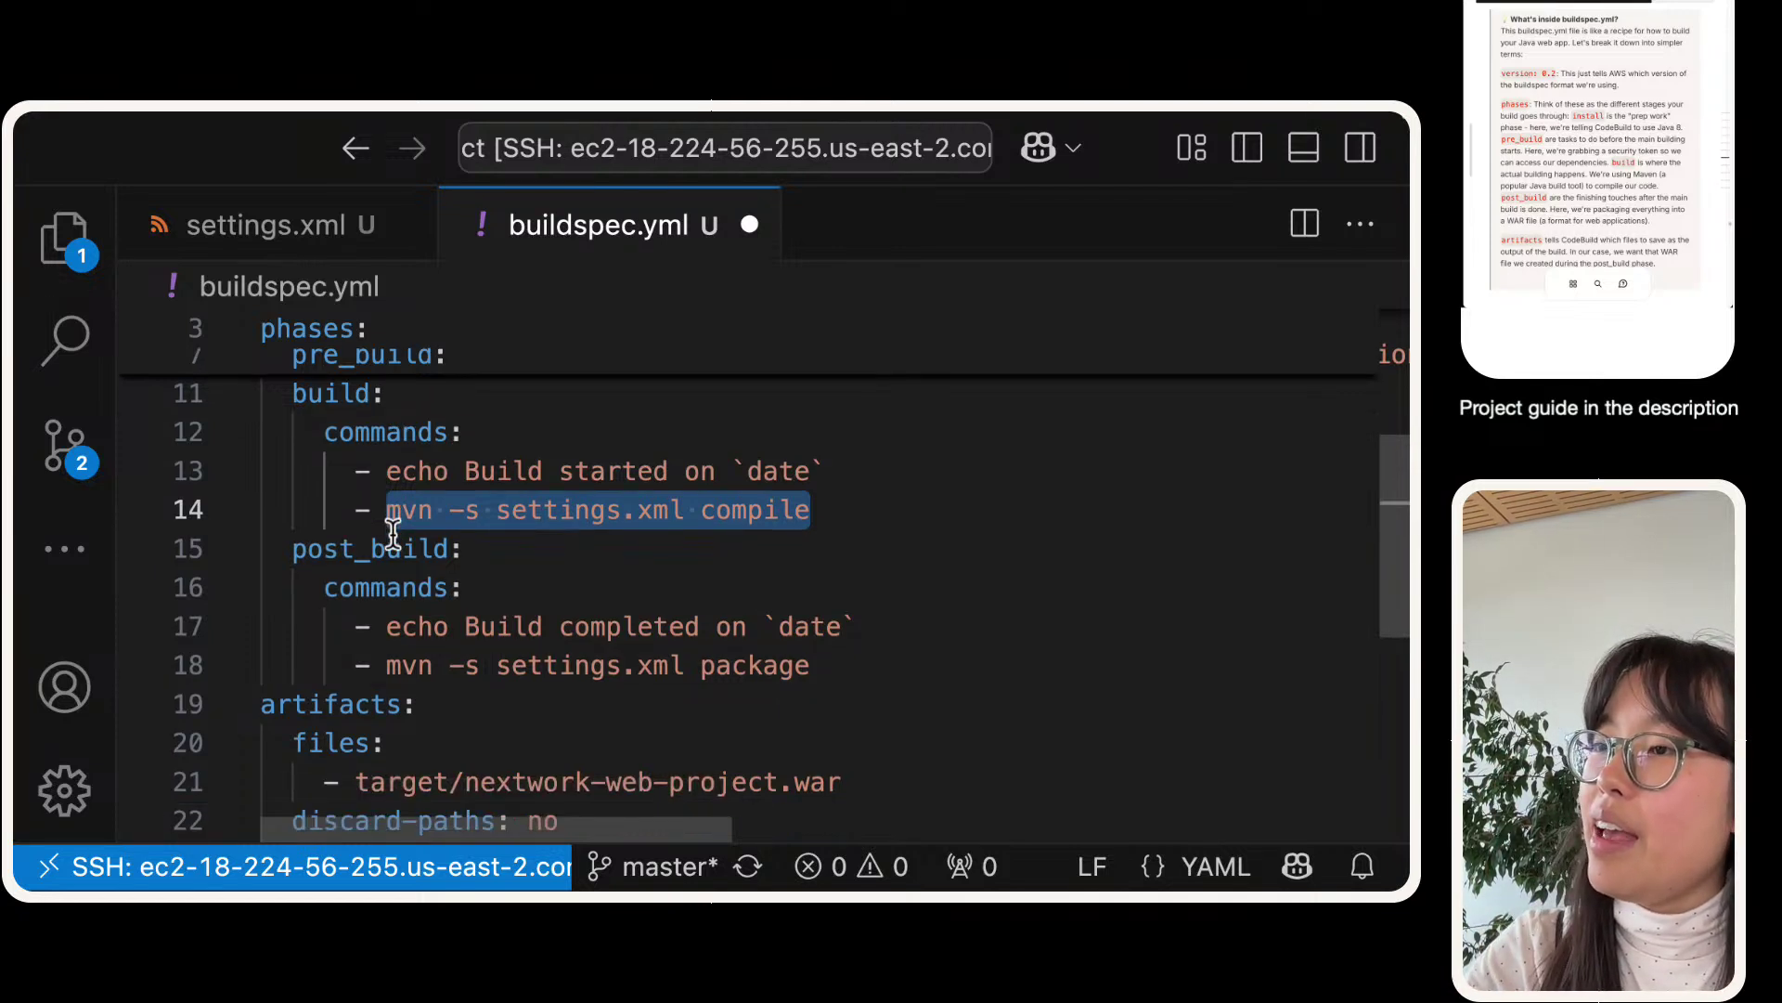
left_click_drag(291, 522, 983, 621)
scroll(688, 593, "down", 1)
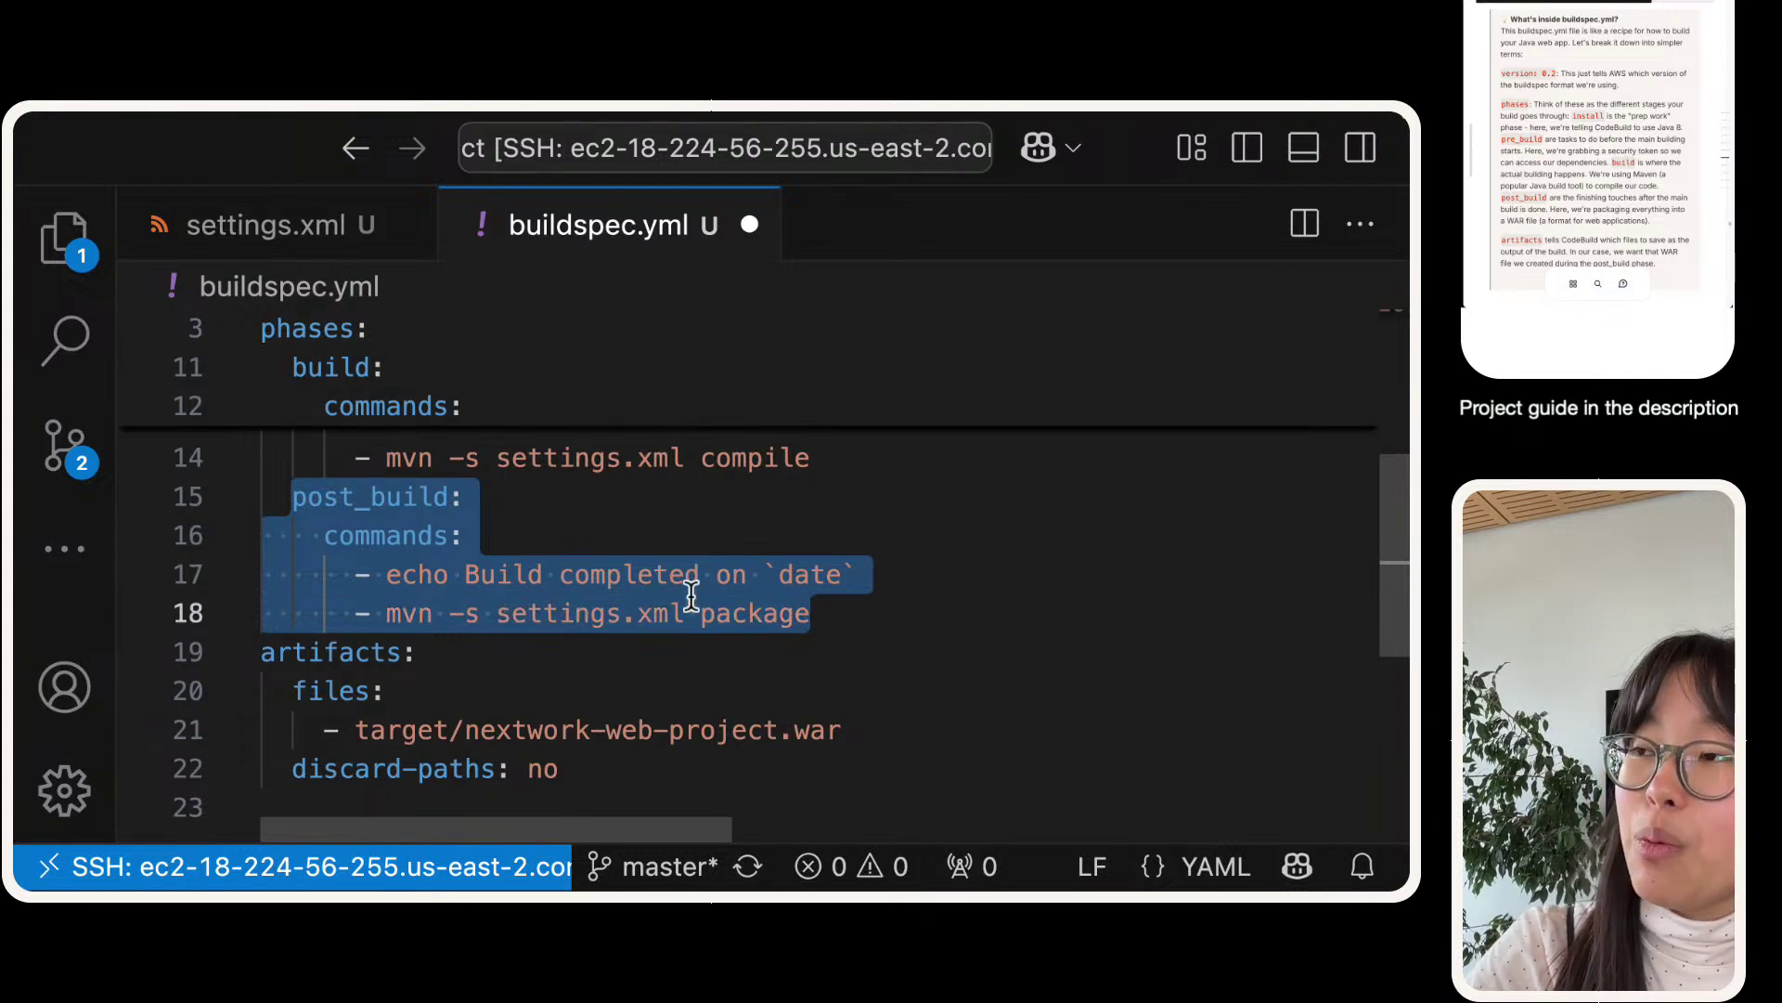
left_click(594, 486)
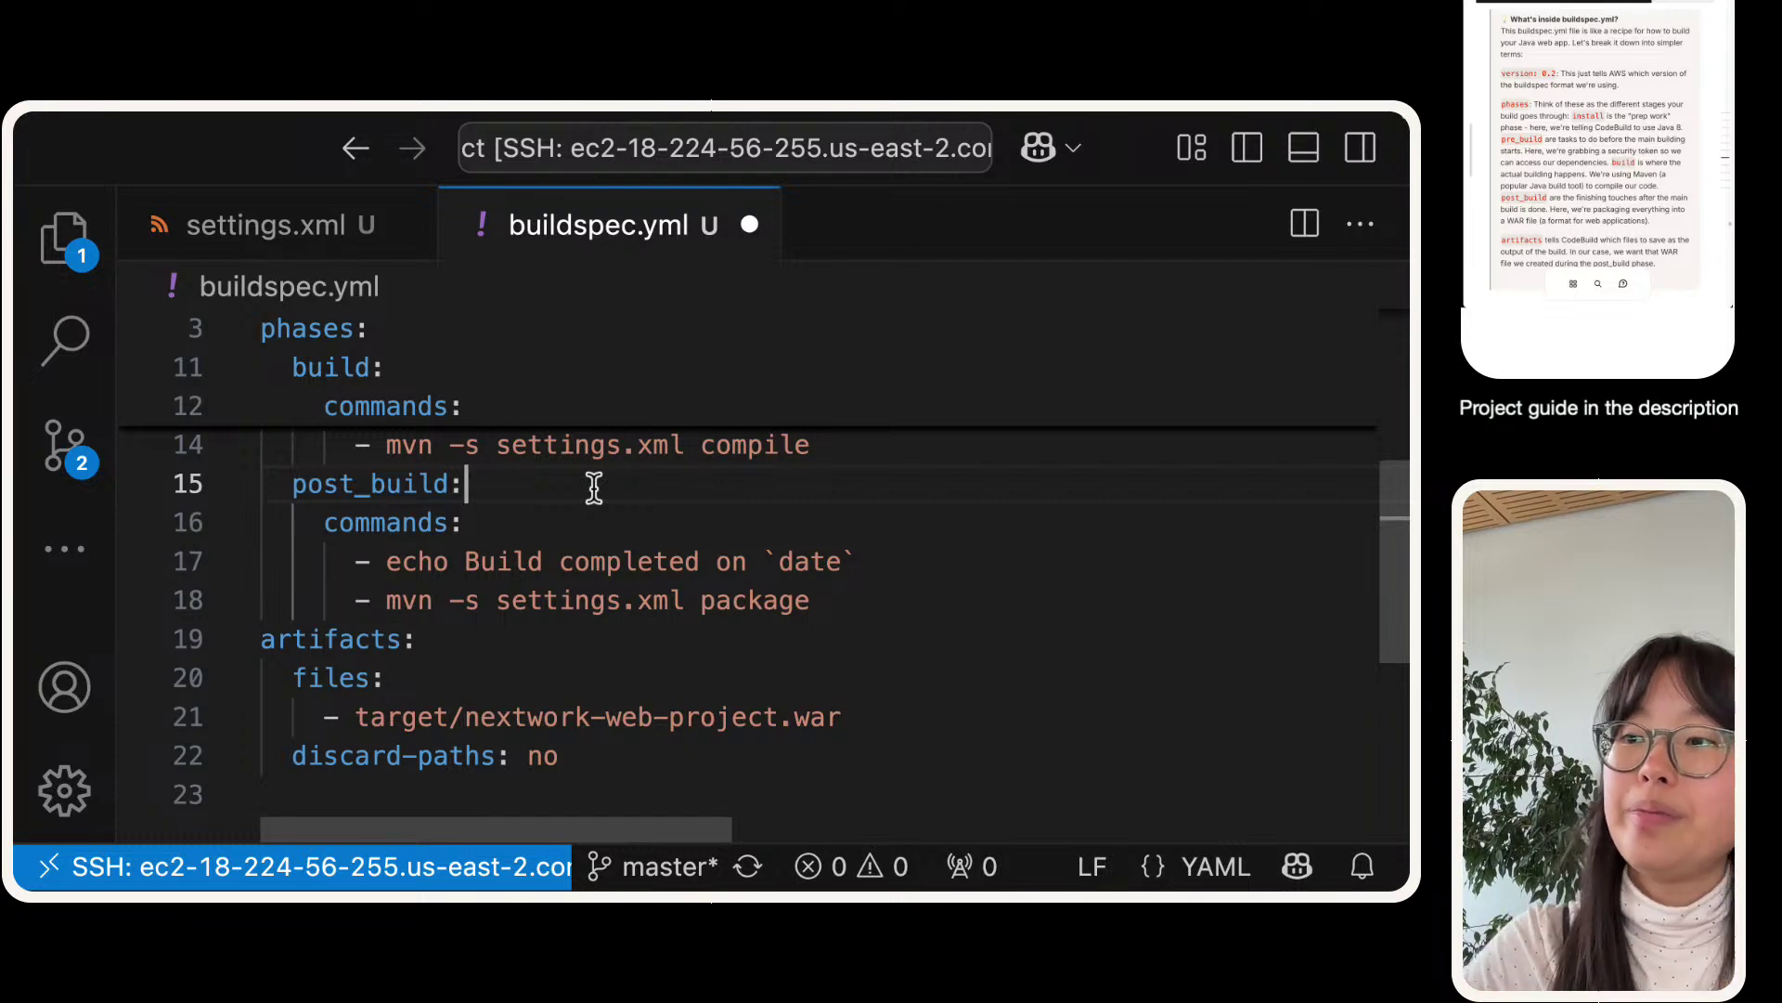
scroll(466, 558, "down", 1)
left_click_drag(641, 754, 219, 597)
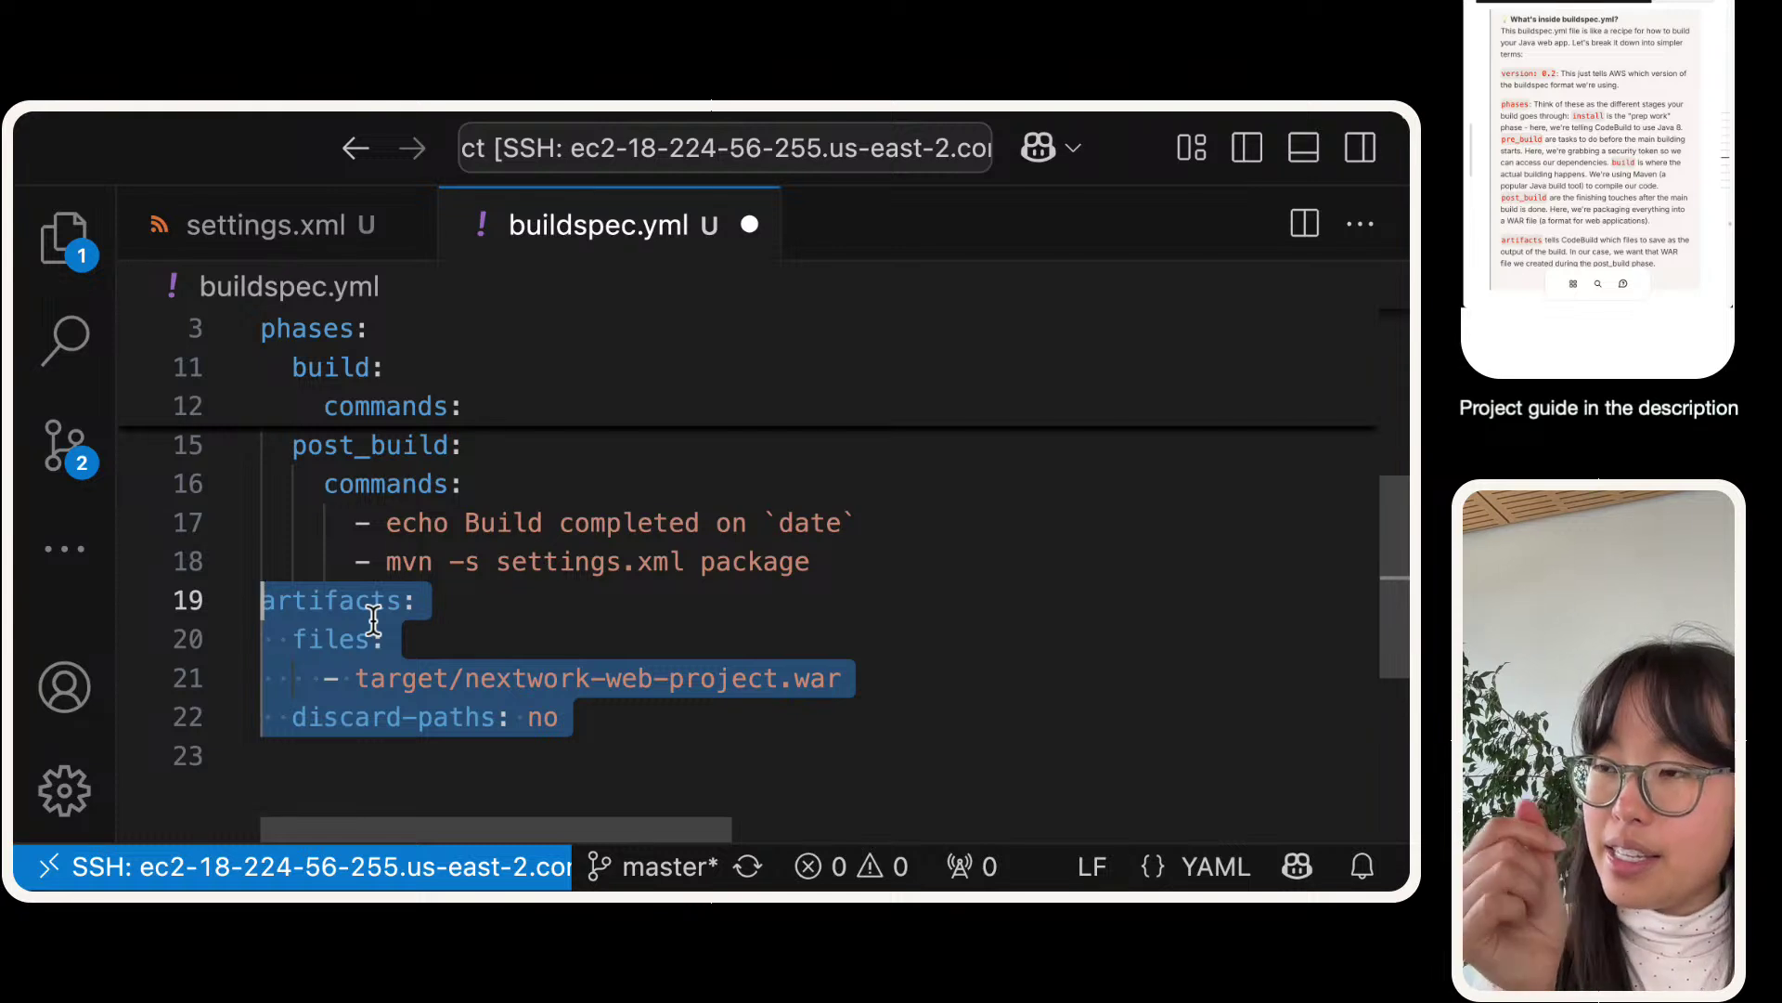
left_click(371, 639)
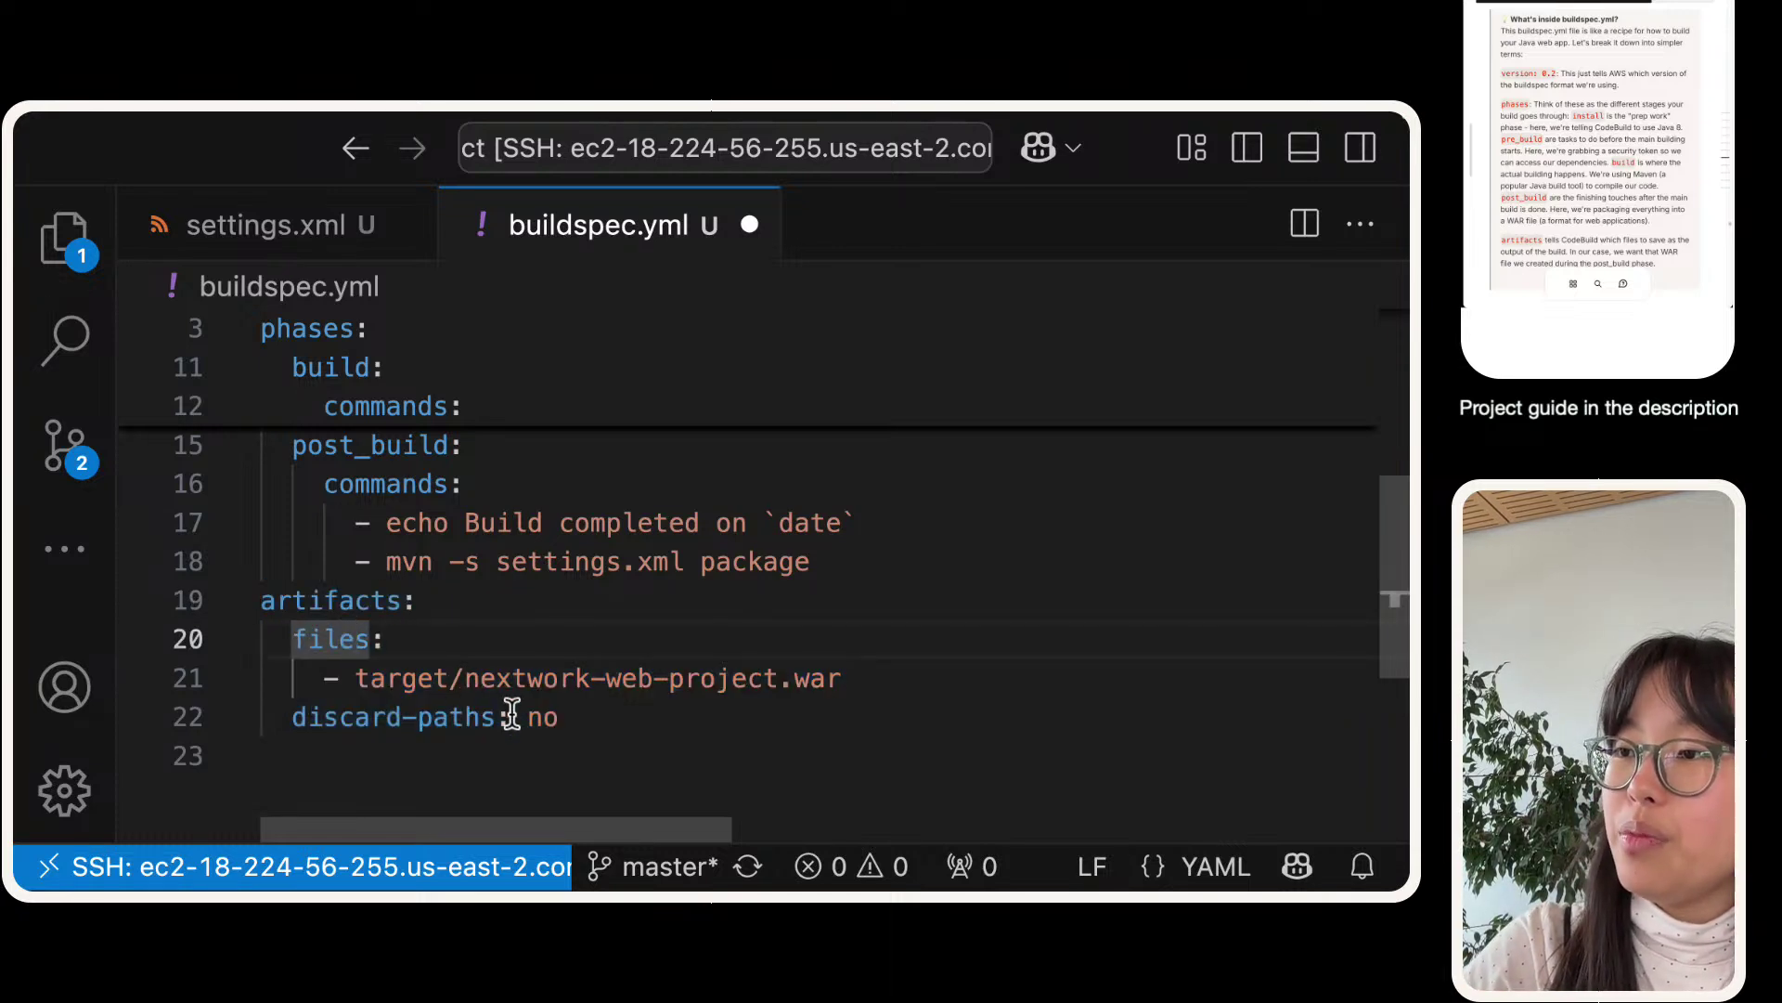
left_click(388, 677)
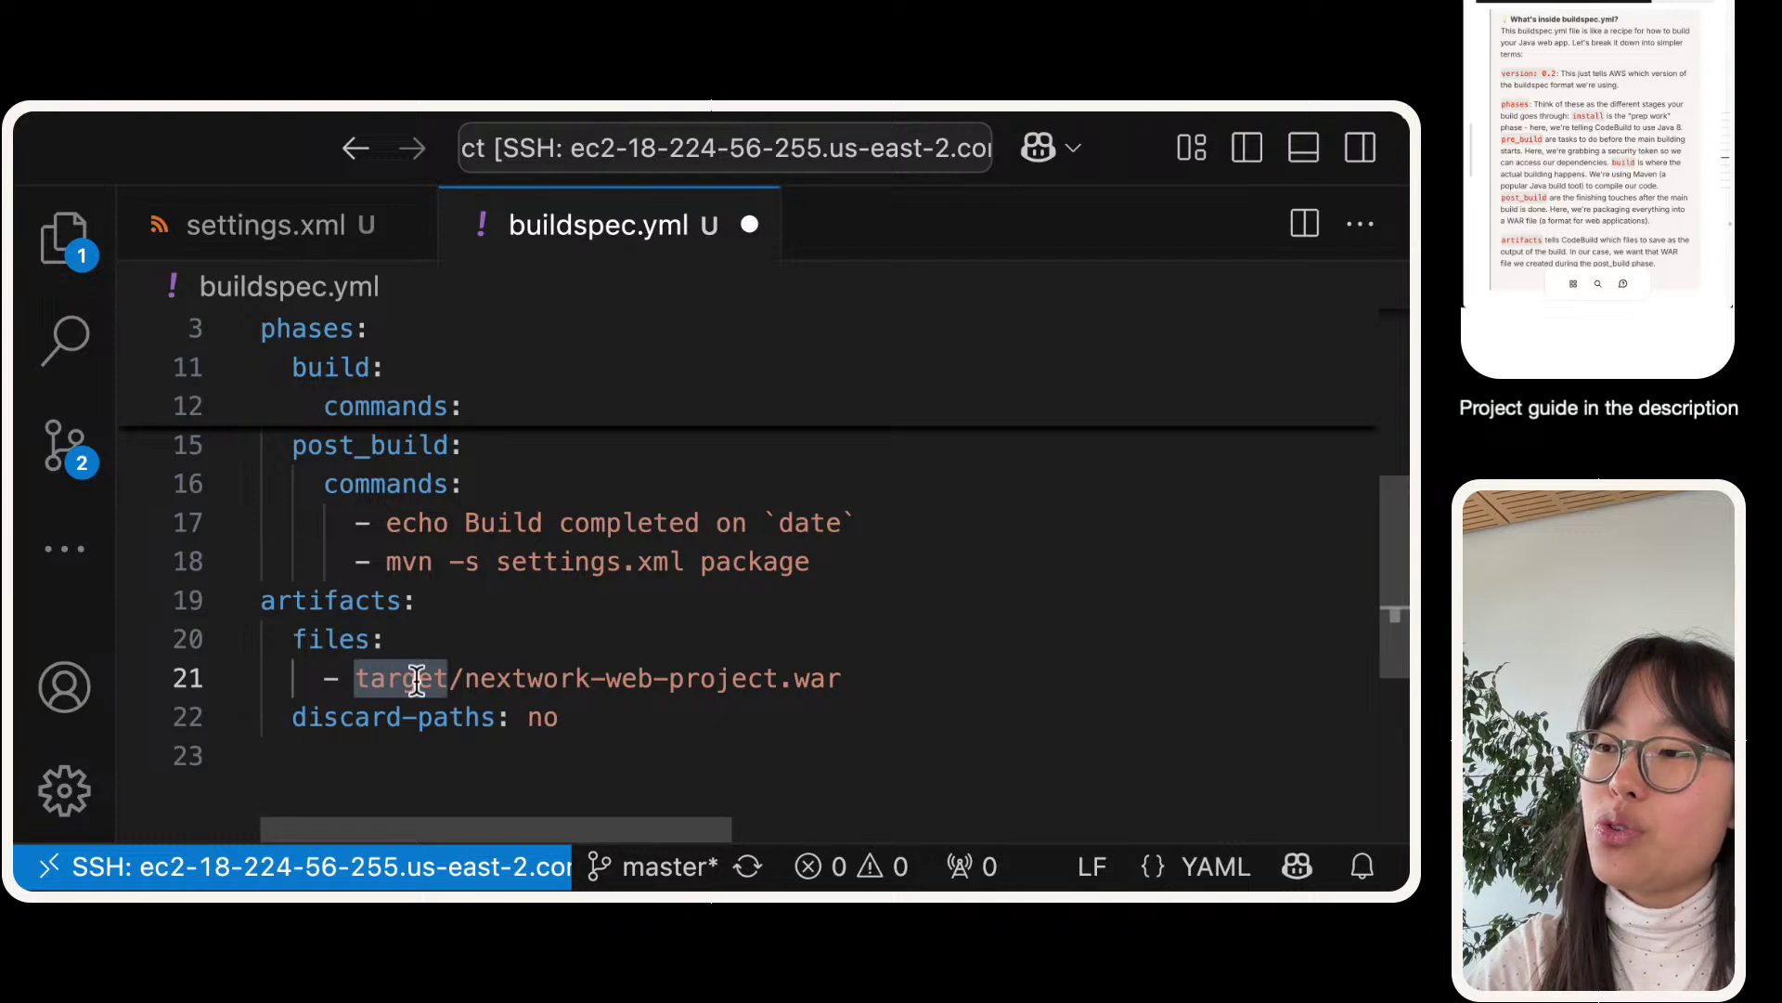
triple_click(399, 677)
left_click(761, 708)
left_click(847, 684)
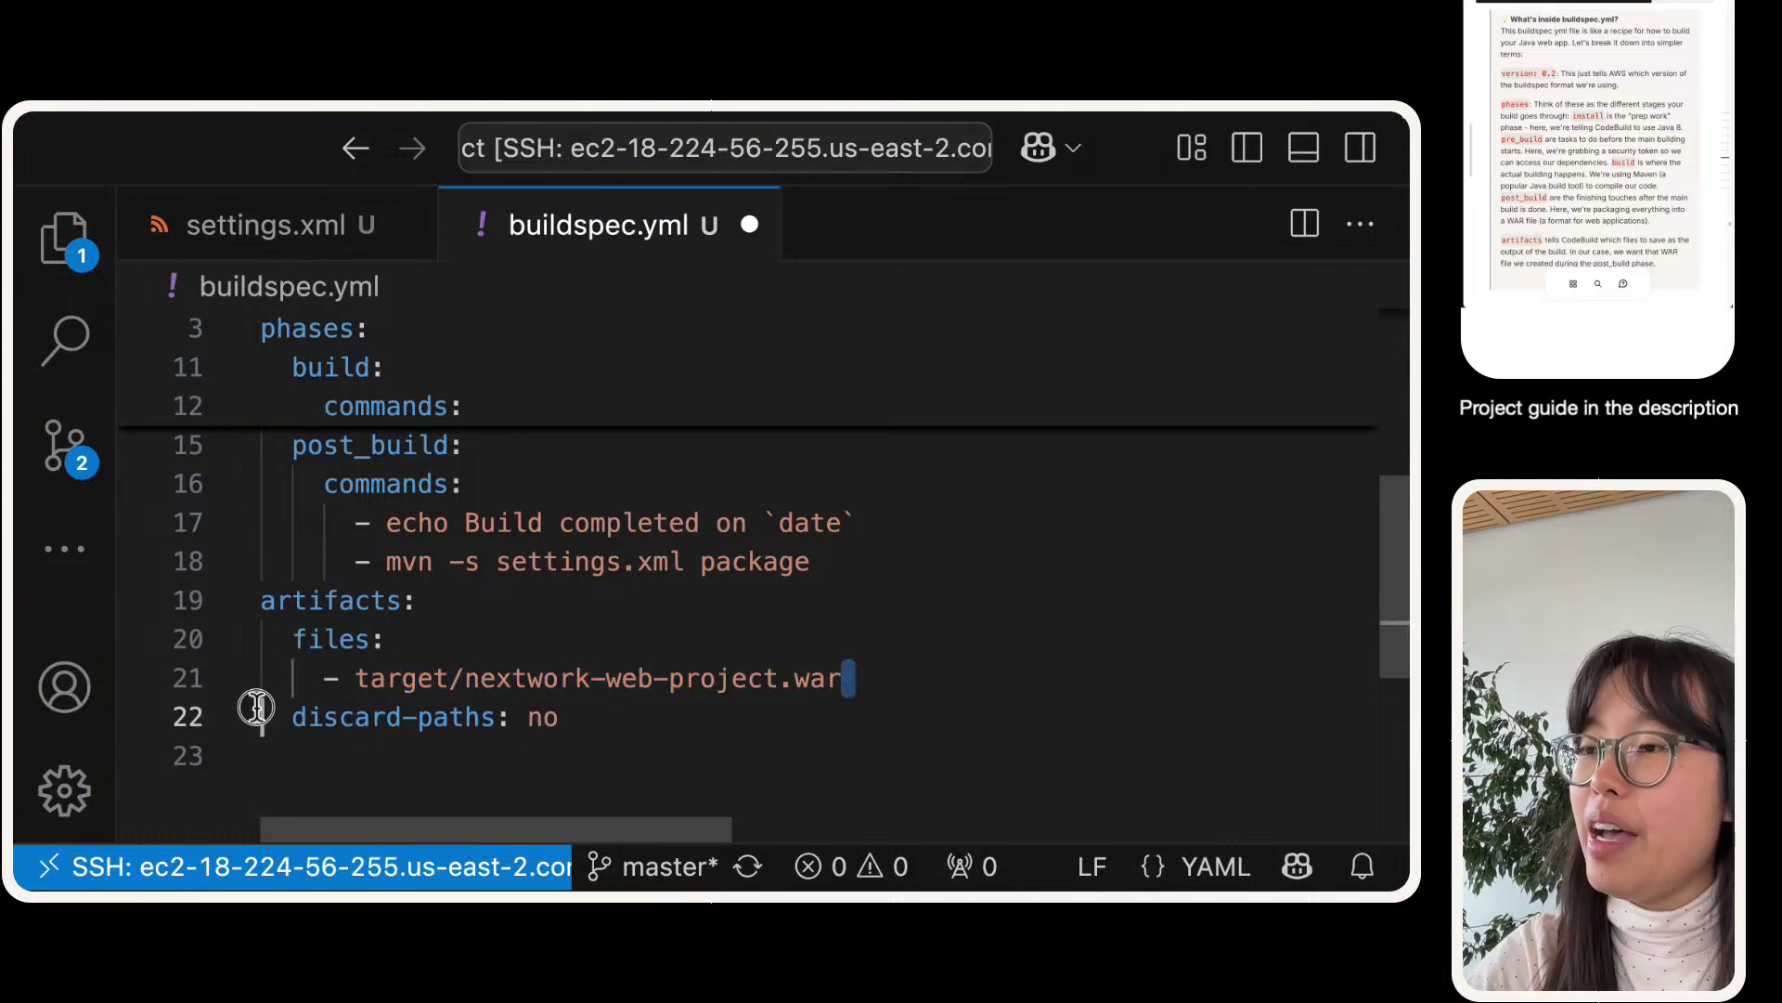
left_click_drag(250, 709, 342, 687)
scroll(340, 682, "down", 1)
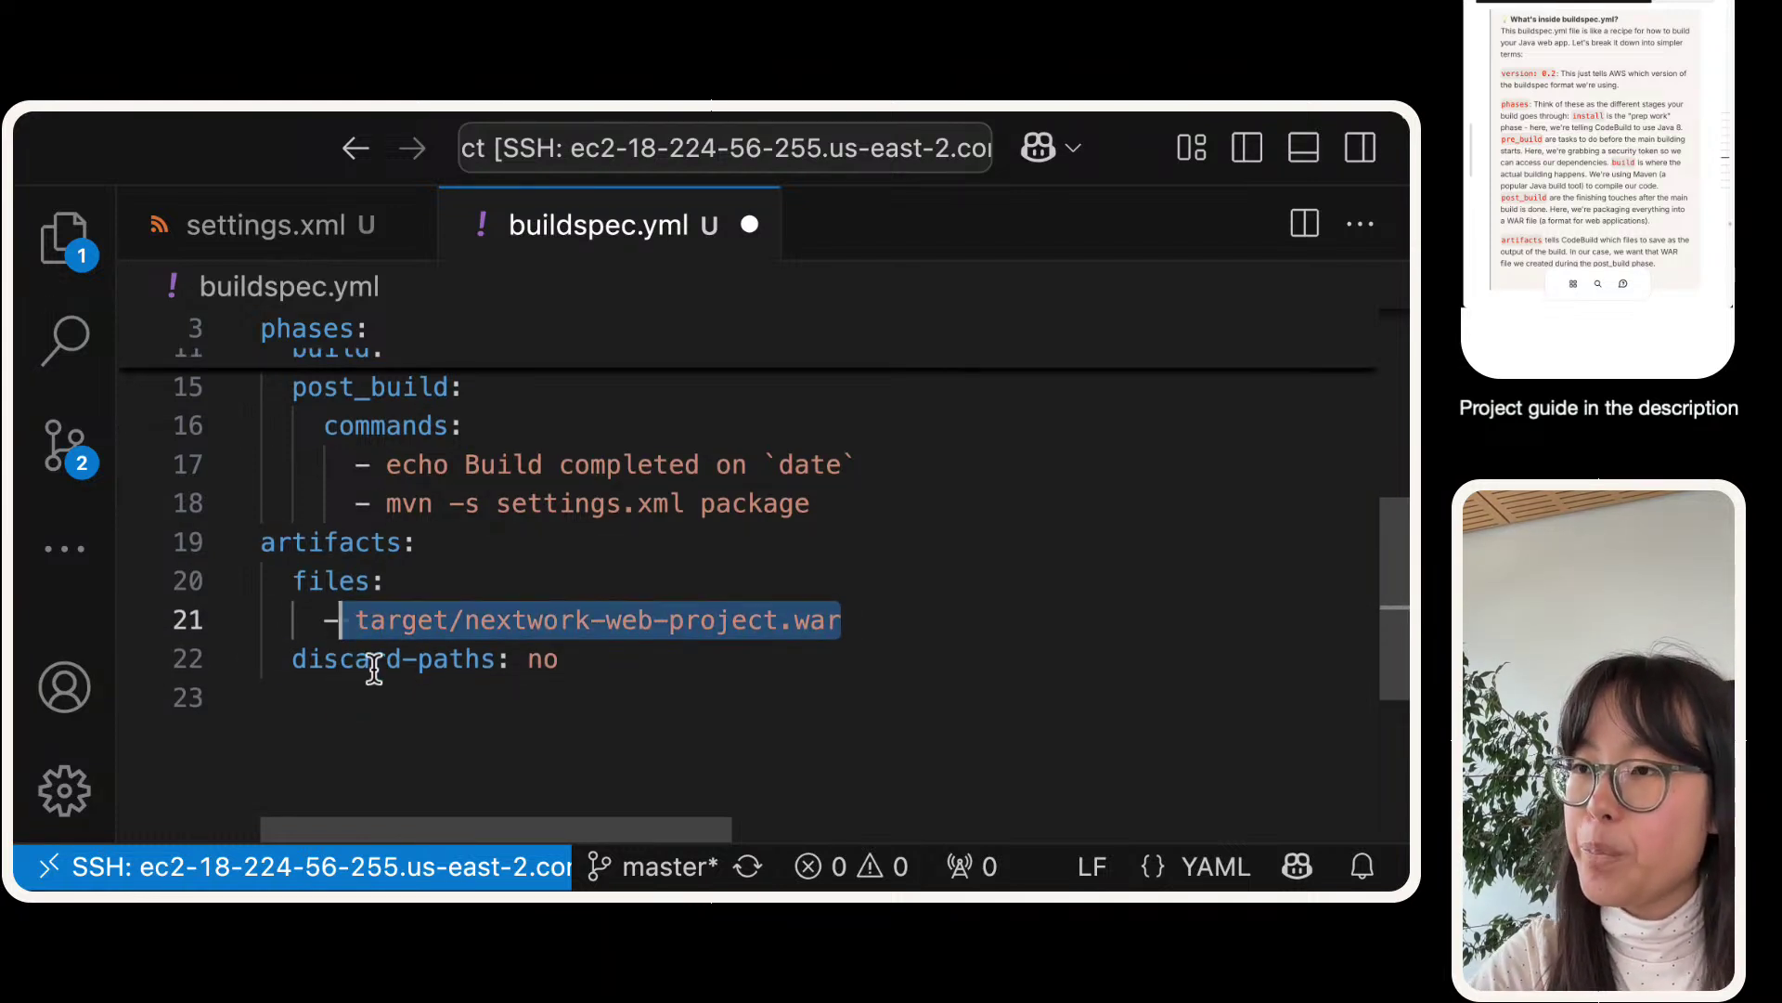
double_click(419, 654)
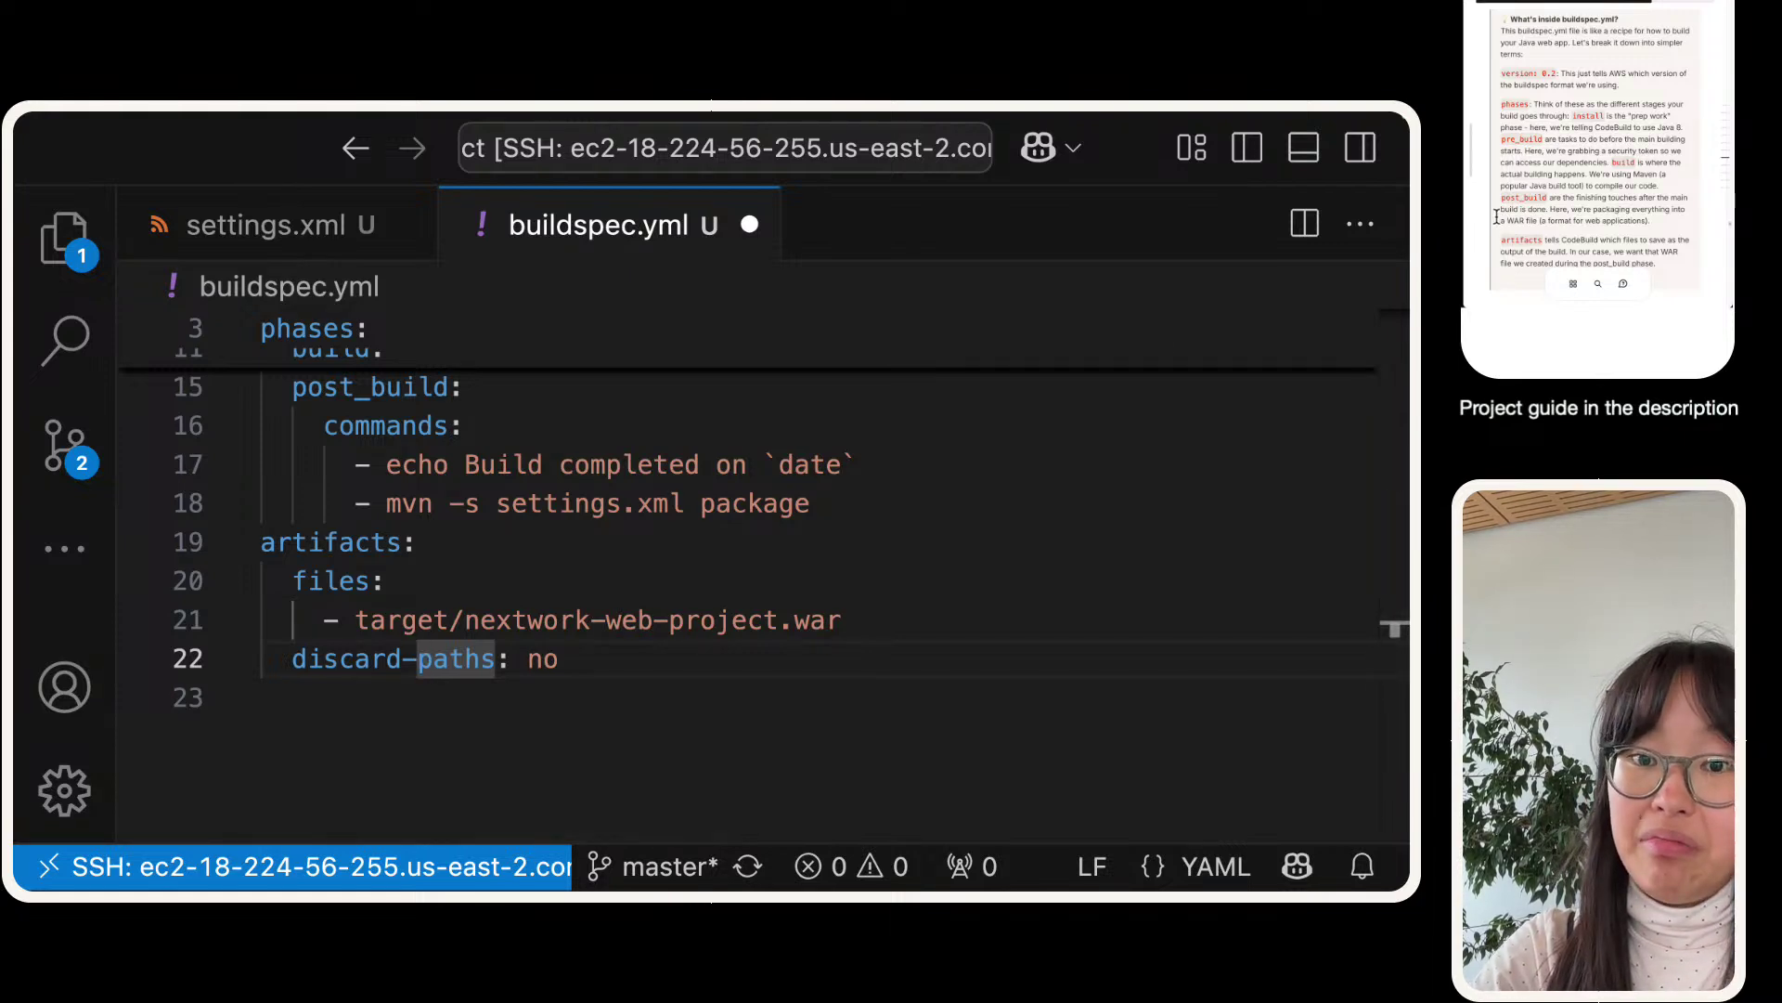
double_click(804, 503)
scroll(803, 520, "up", 5)
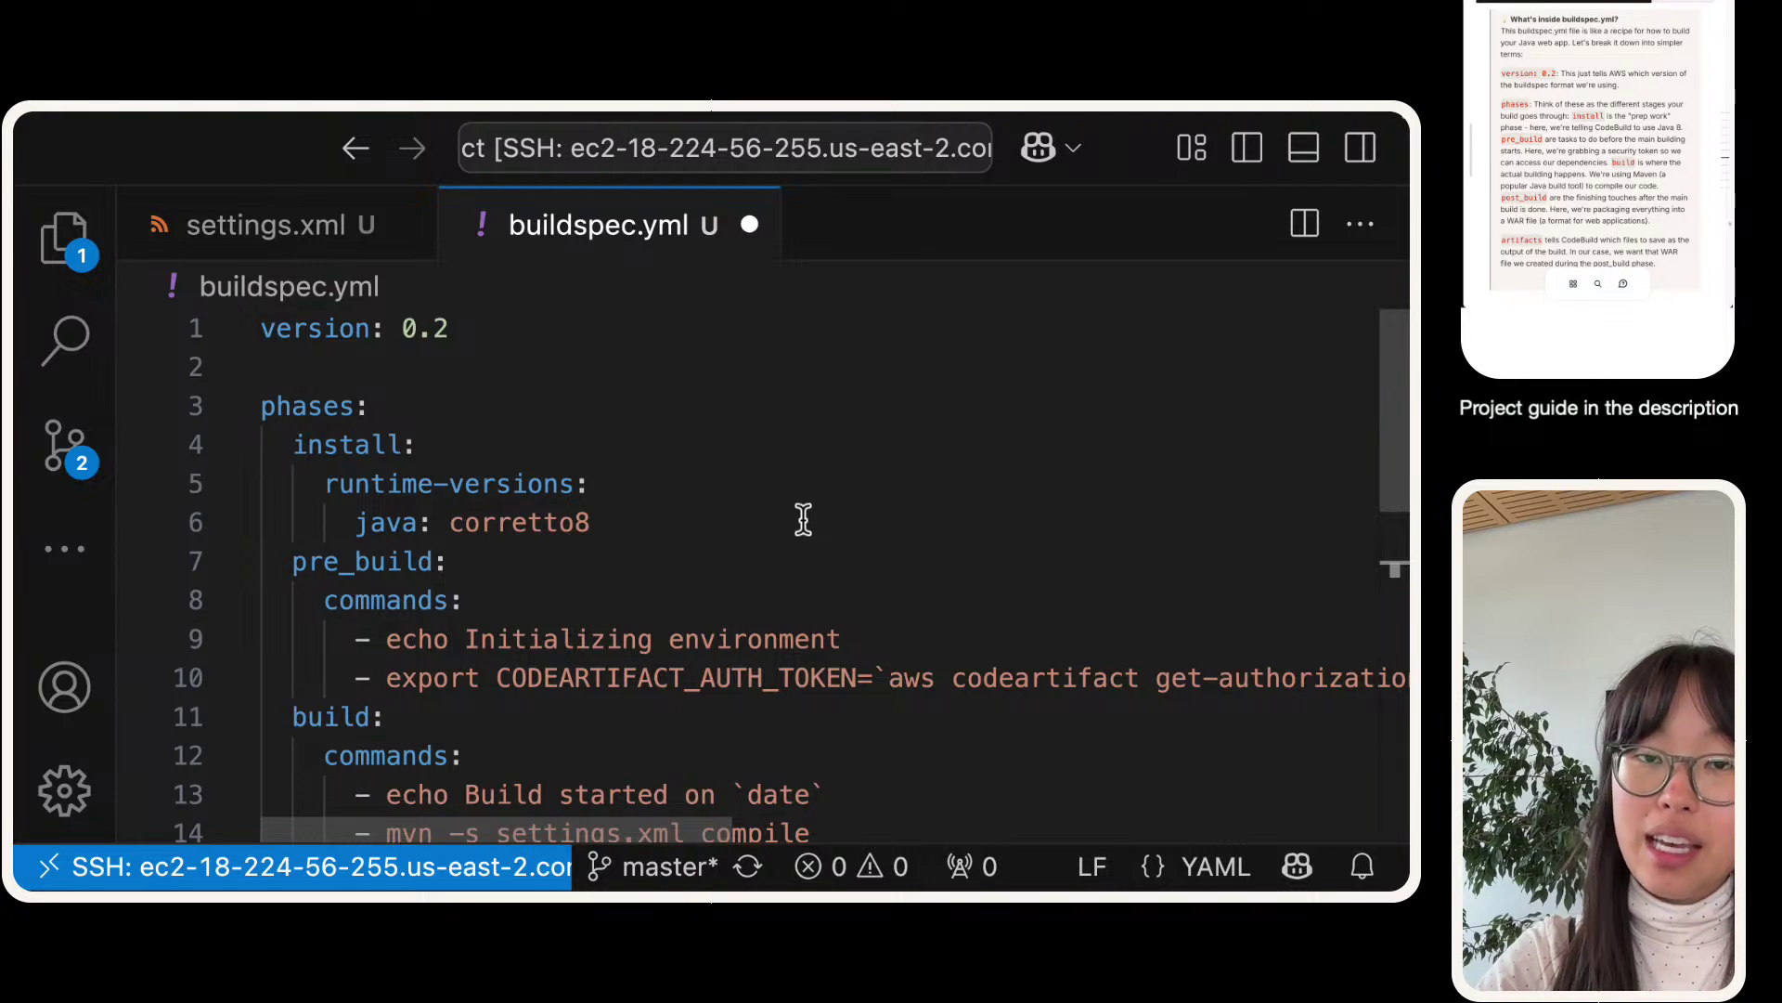
scroll(571, 527, "down", 1)
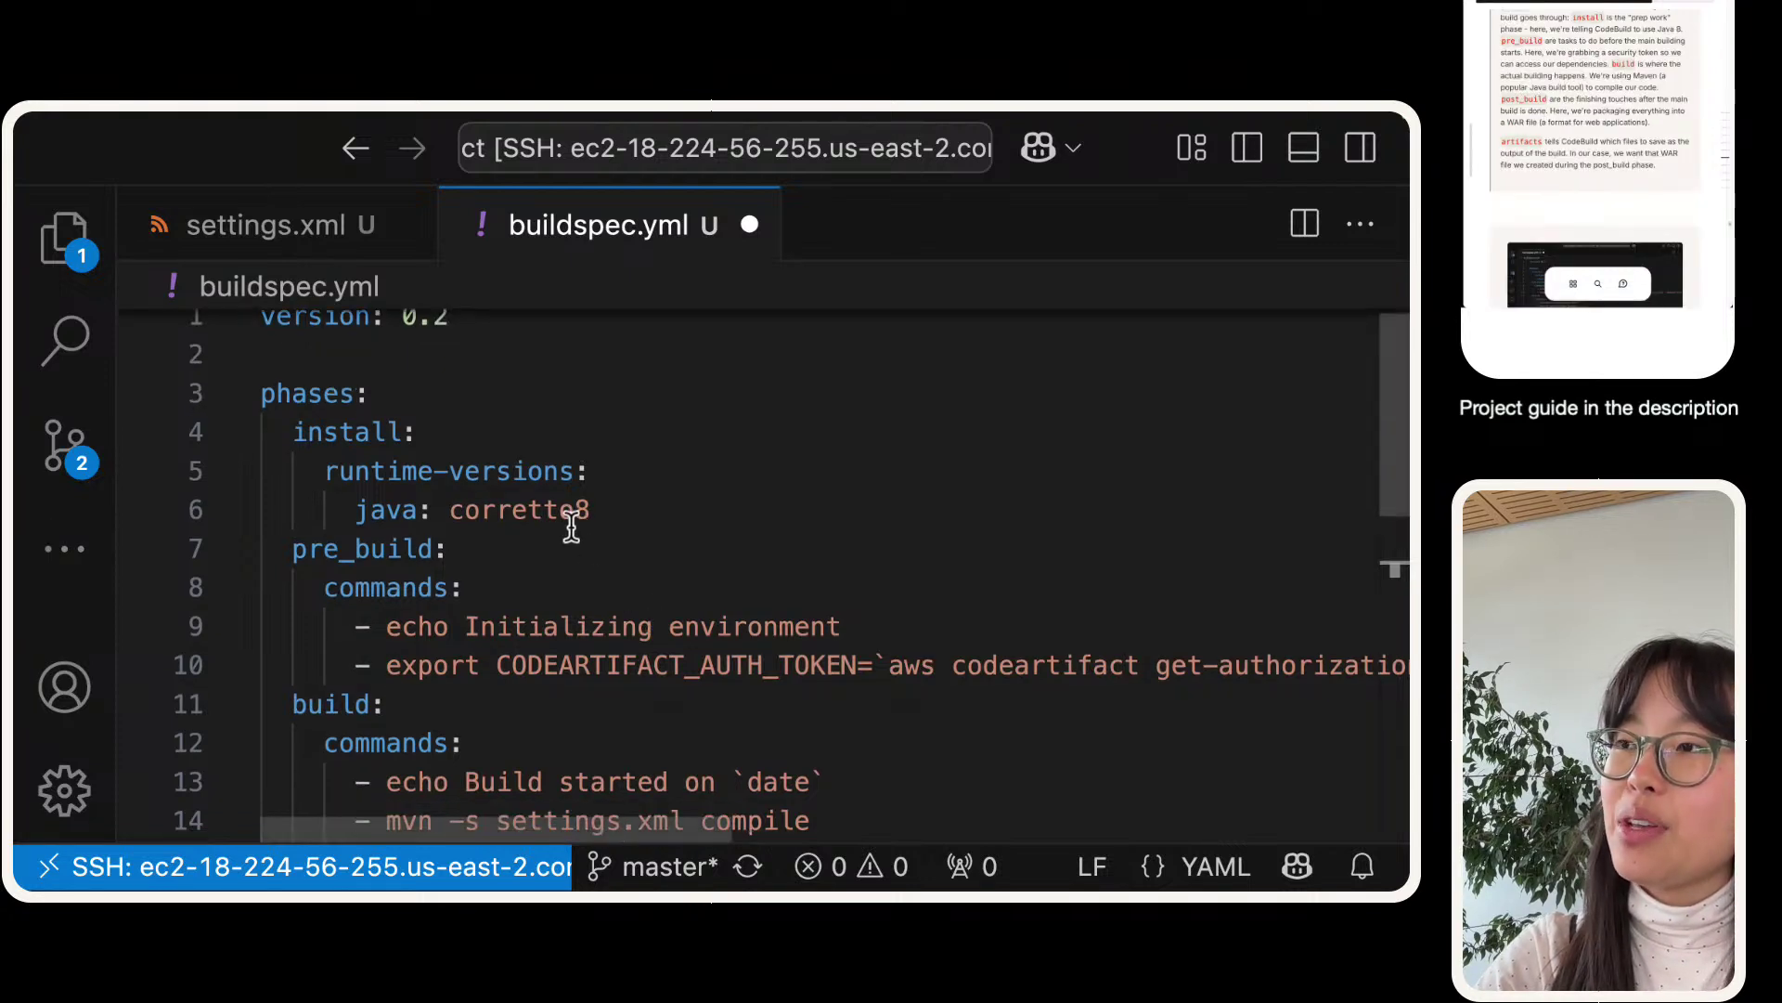
triple_click(538, 510)
left_click_drag(653, 517, 254, 429)
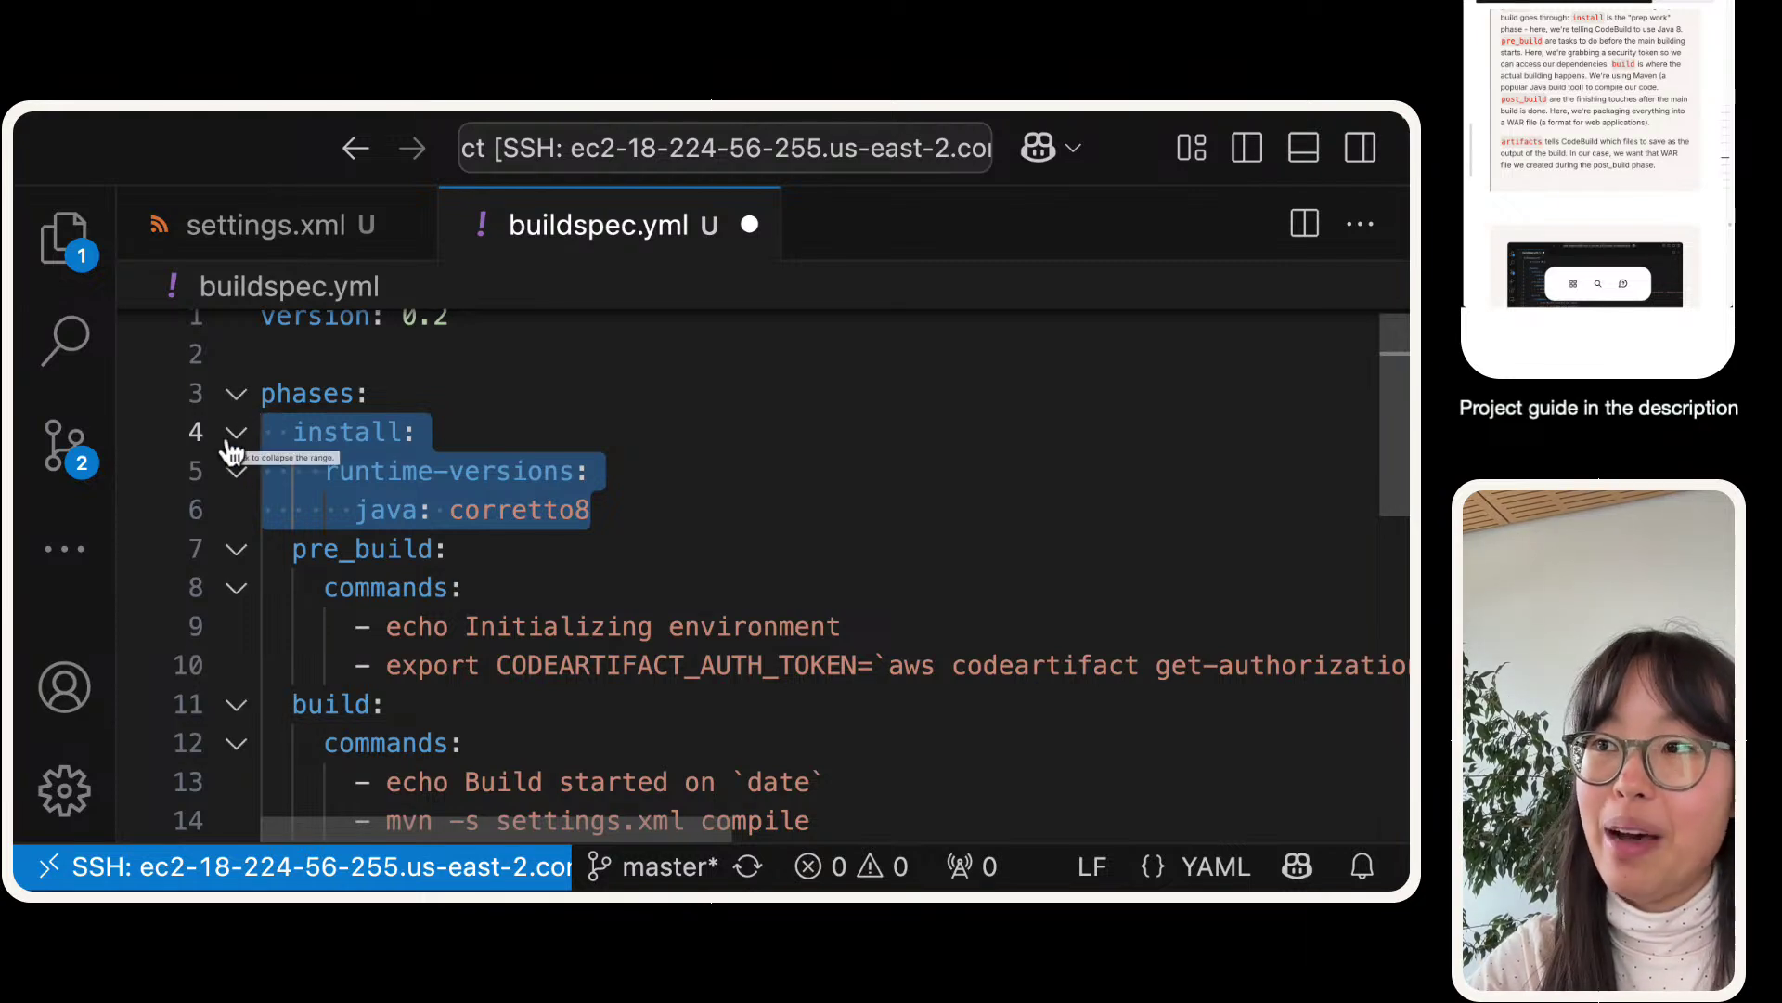
left_click_drag(625, 531, 246, 422)
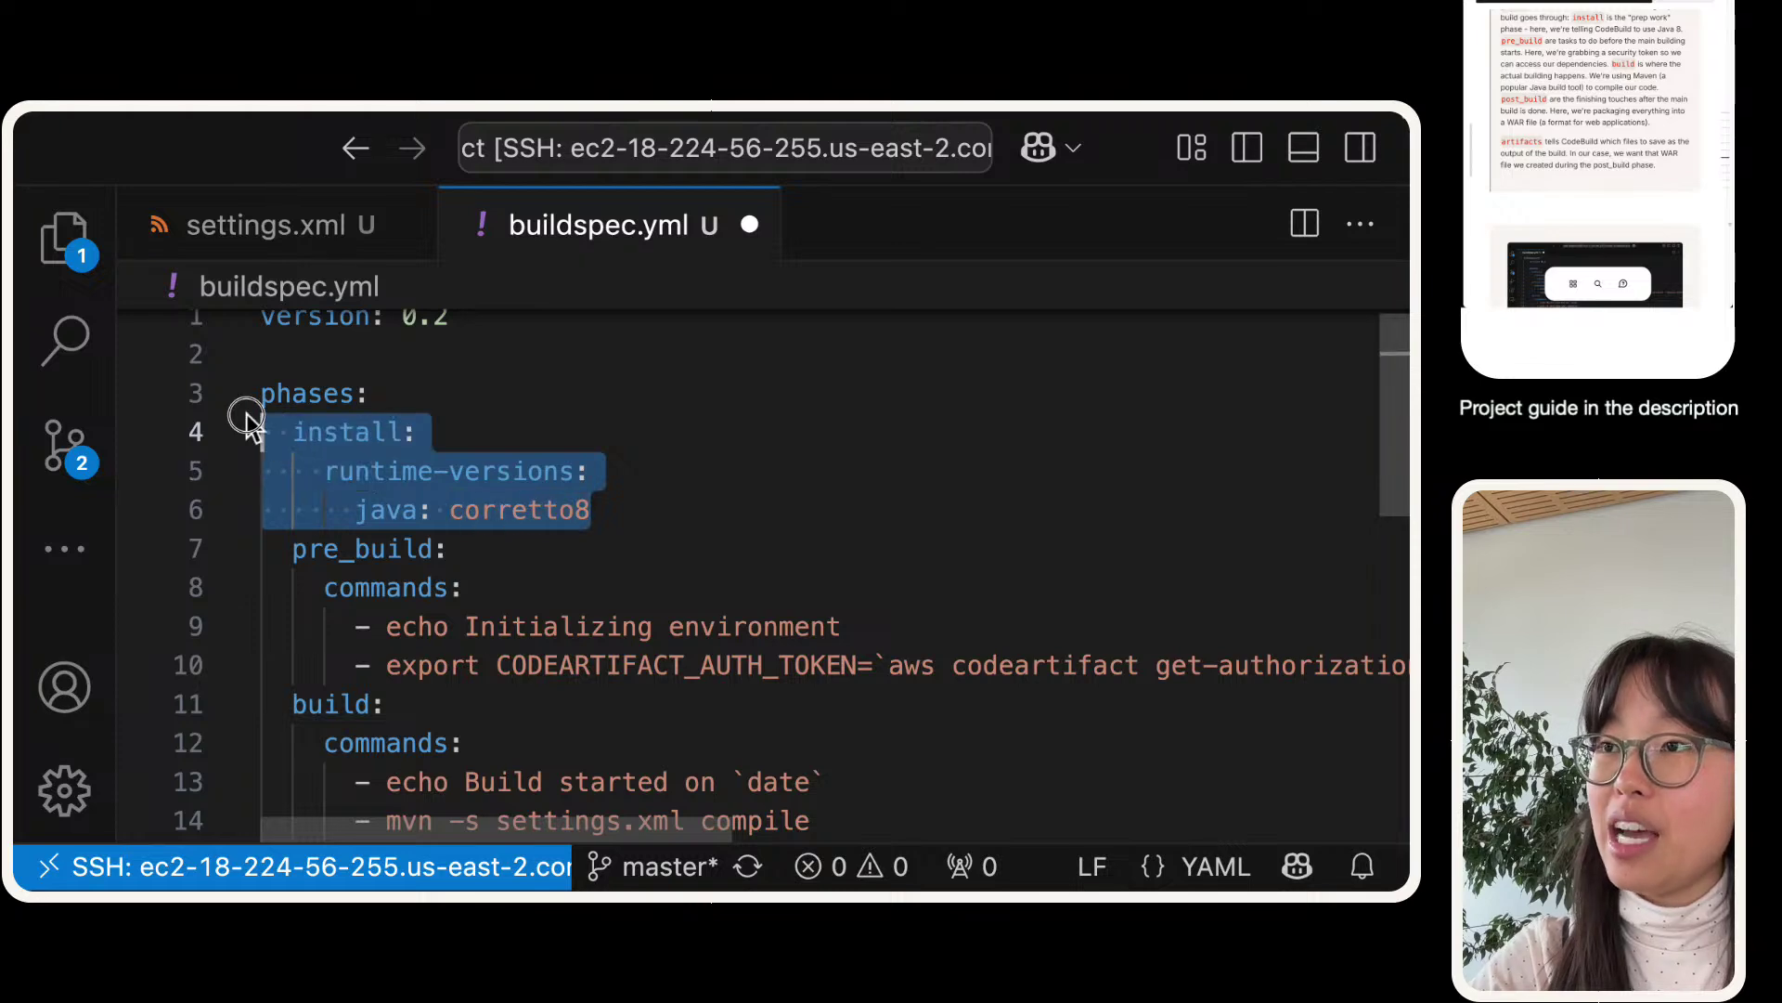
left_click(649, 625)
triple_click(677, 669)
scroll(737, 524, "down", 2)
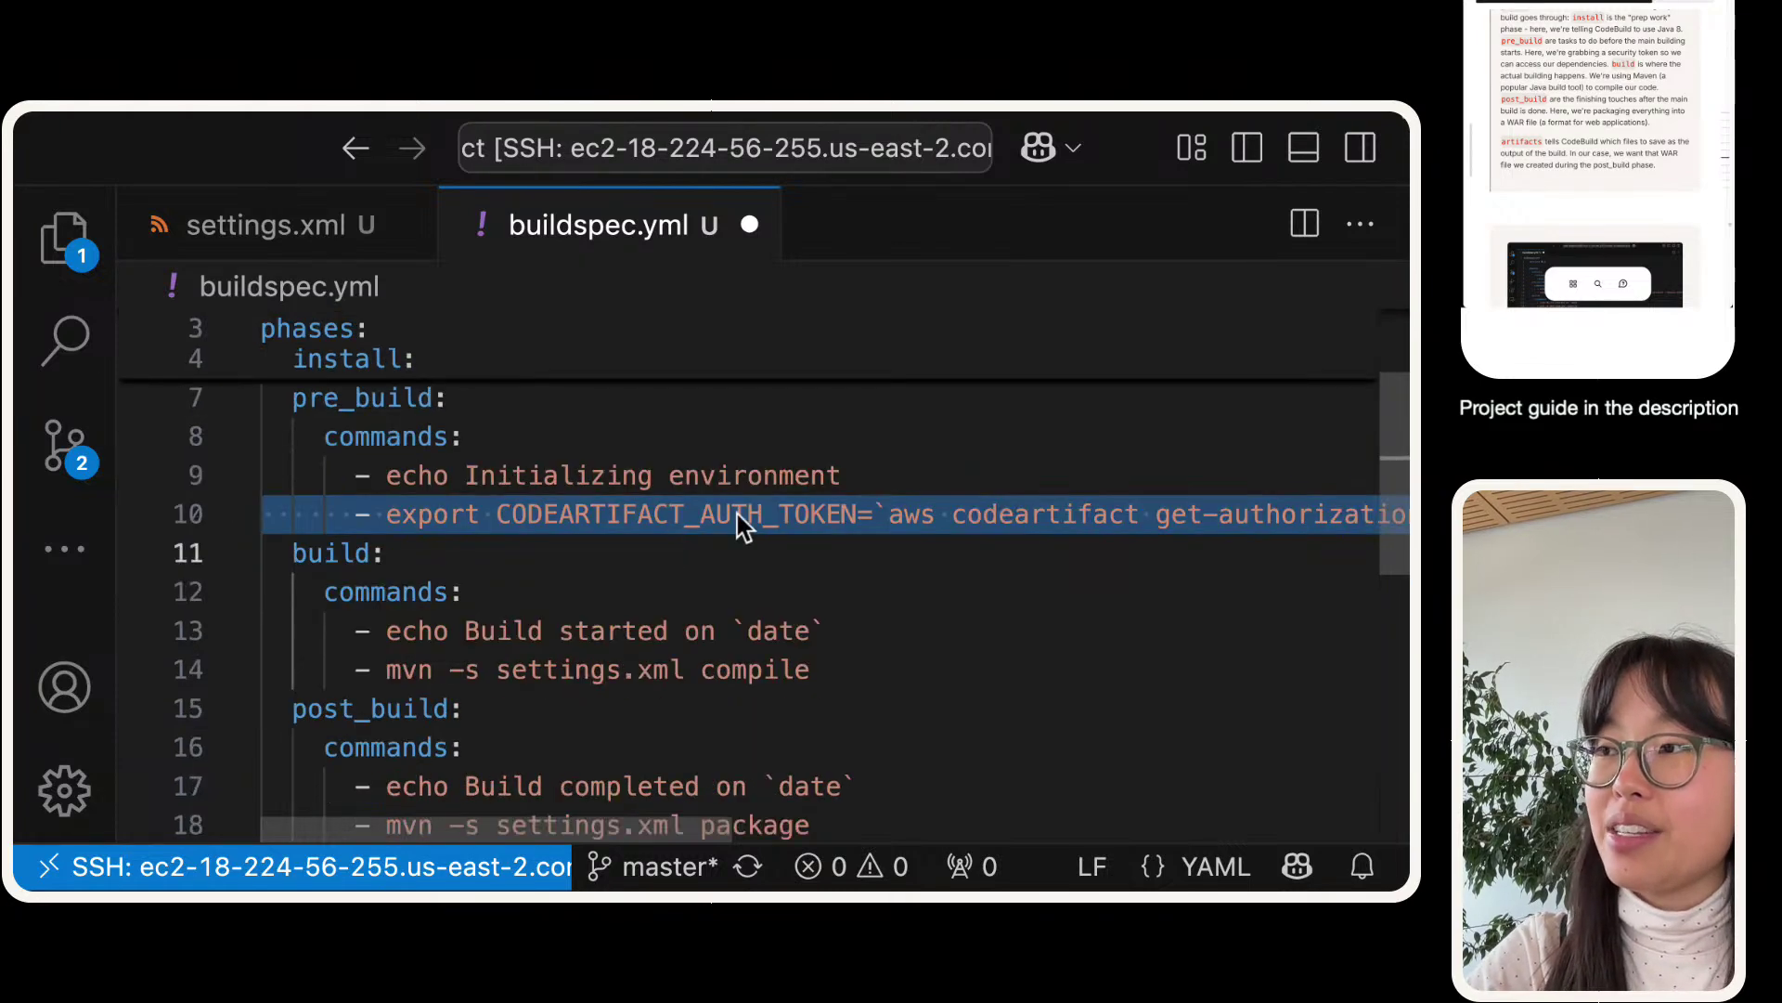
left_click(474, 677)
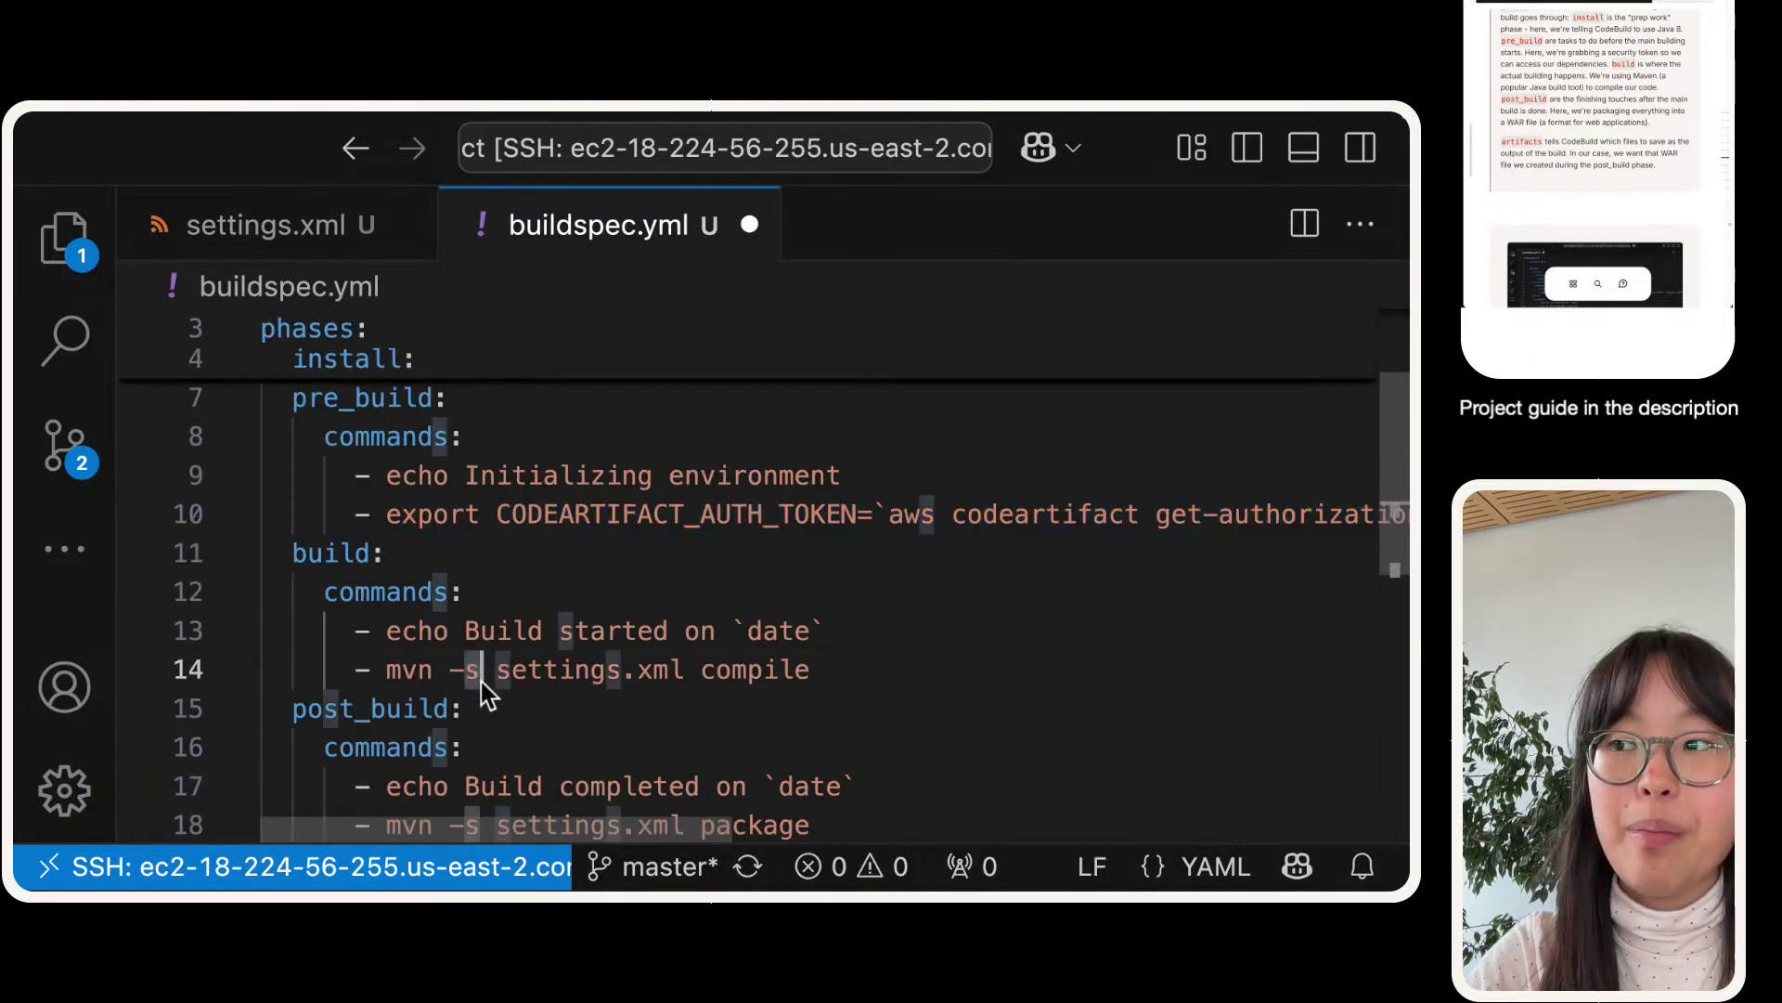
key("ctrl+a")
scroll(477, 692, "down", 3)
double_click(650, 599)
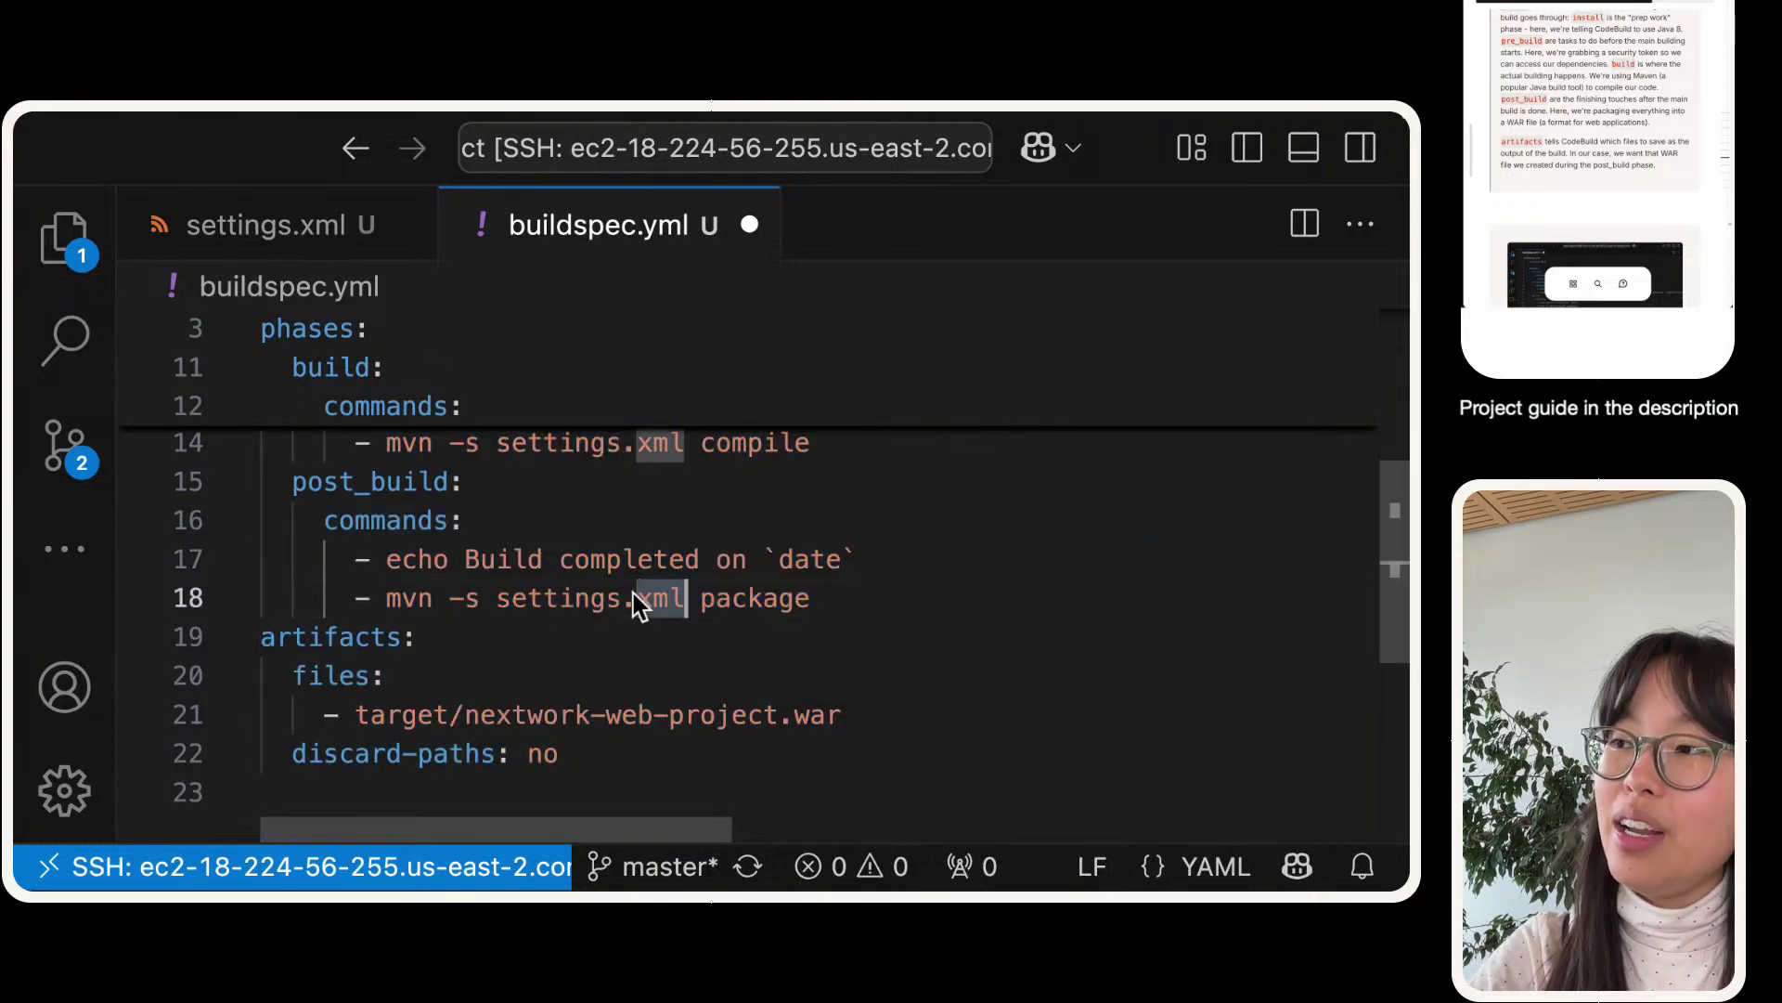
triple_click(685, 599)
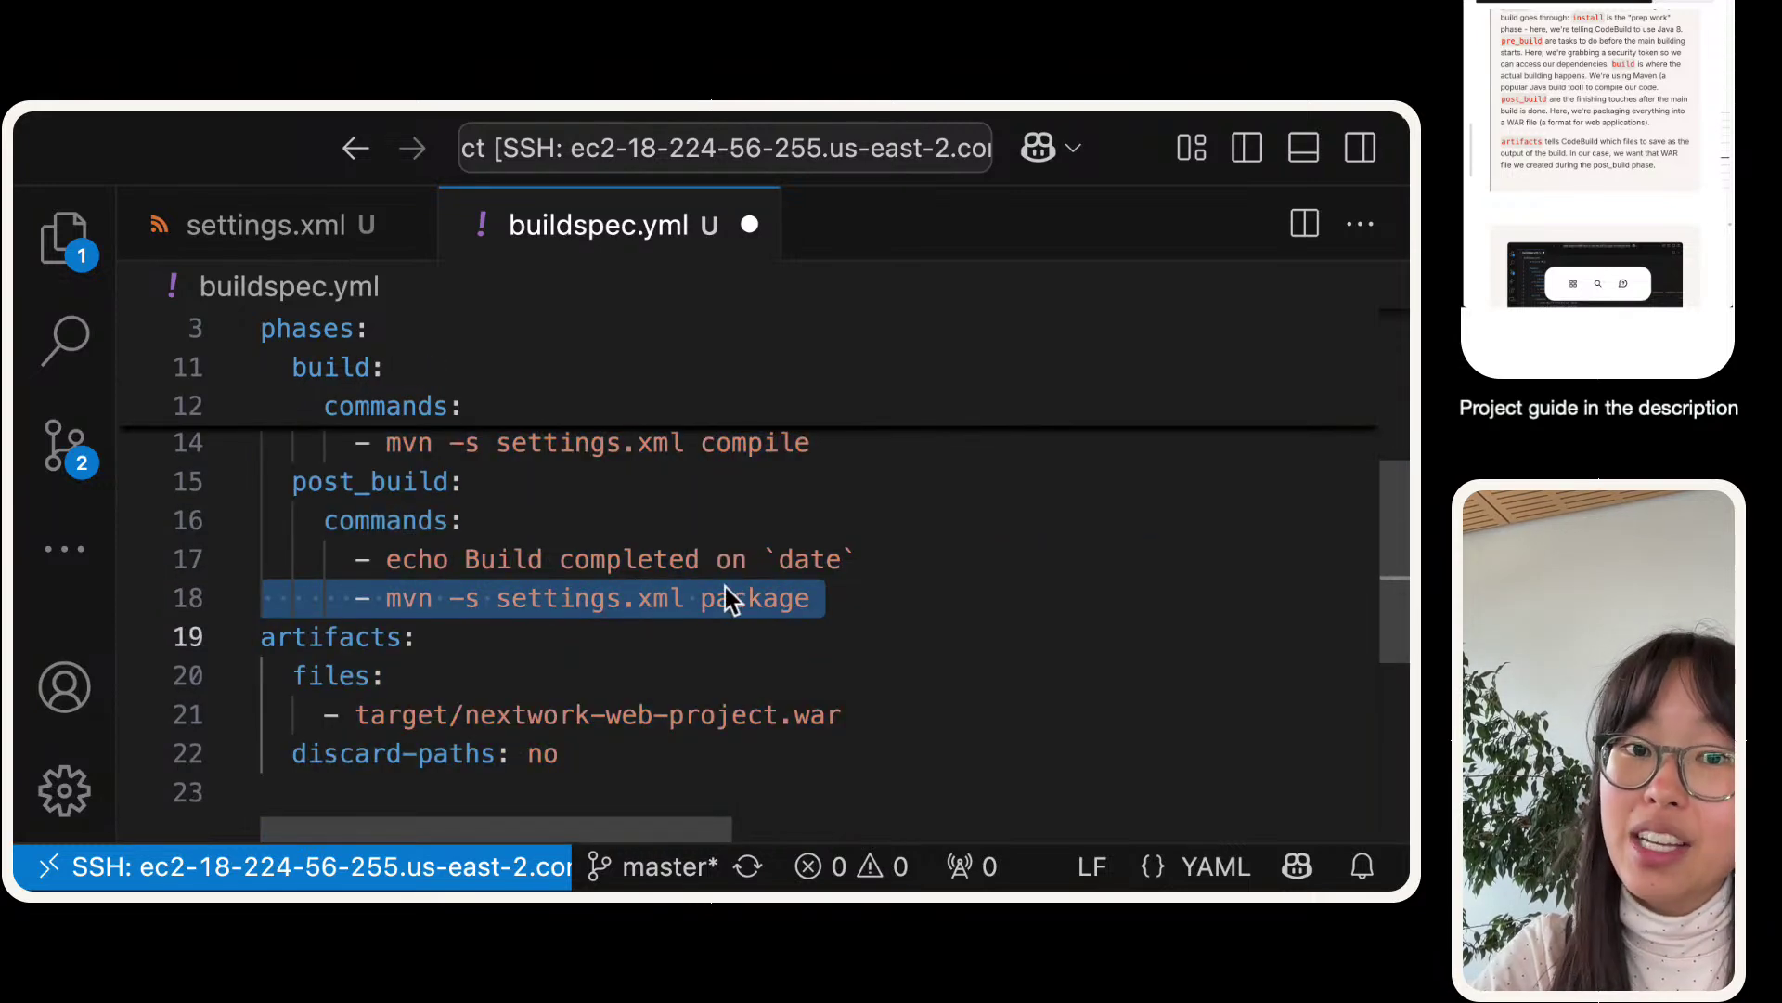
left_click(542, 747)
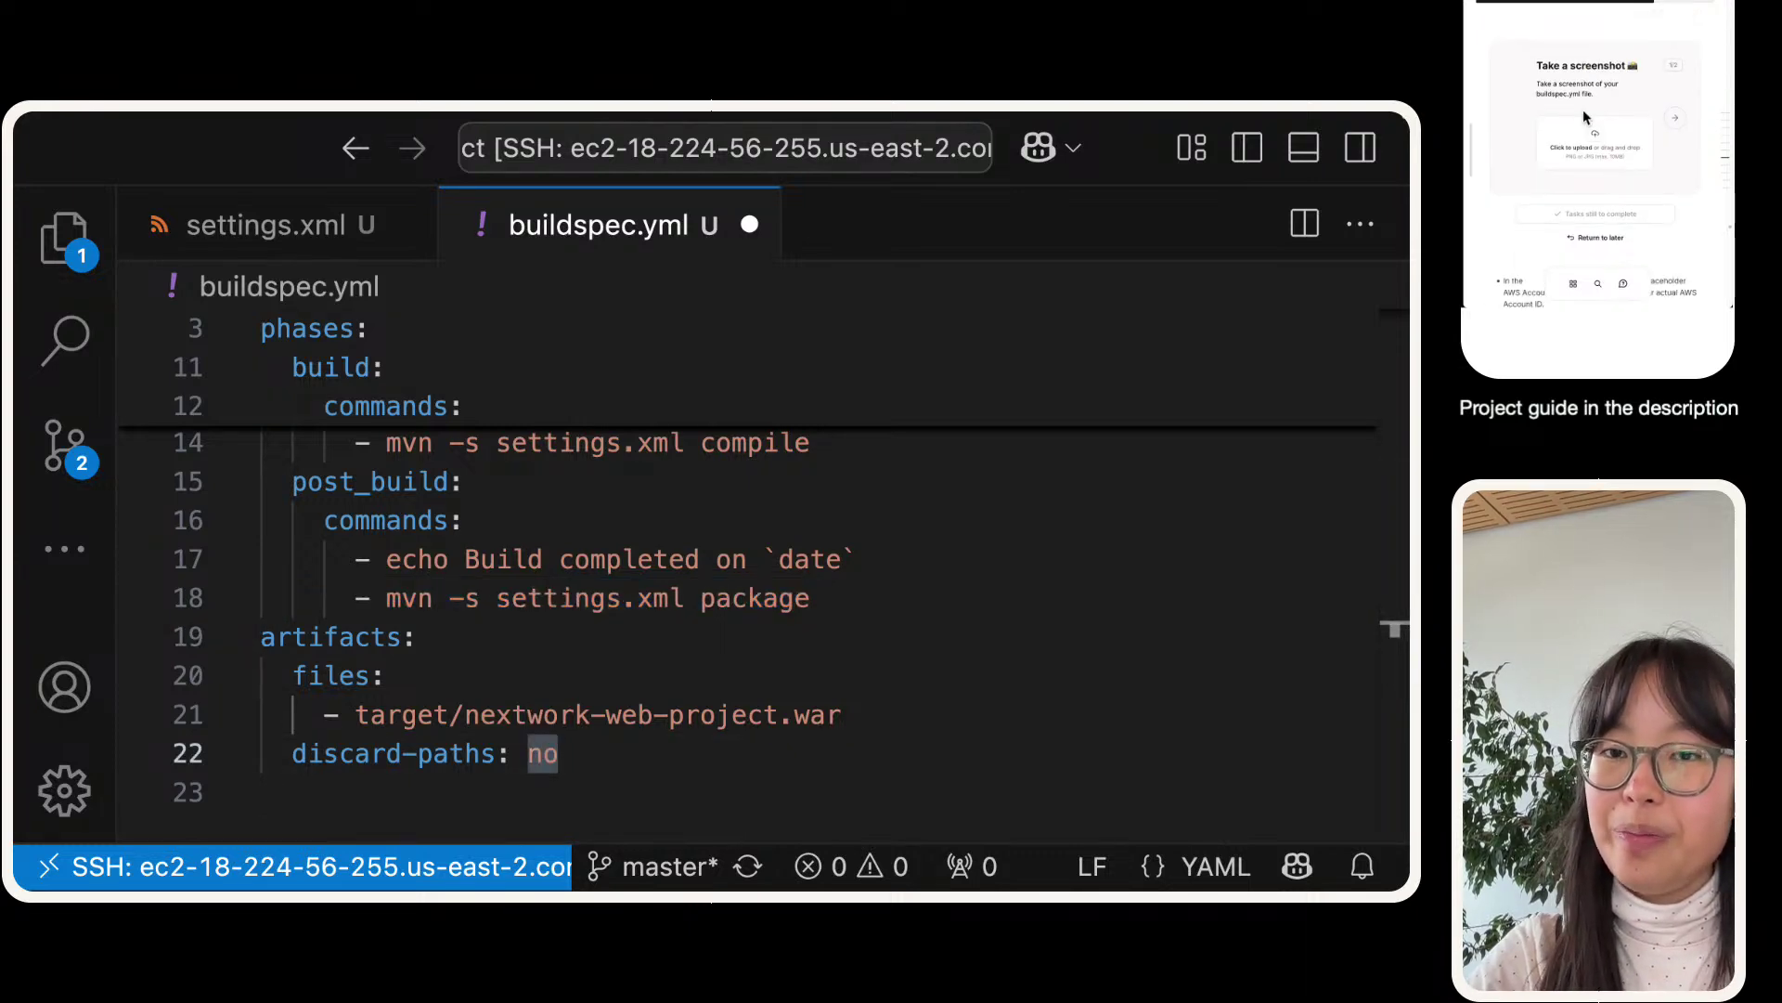
left_click(659, 509)
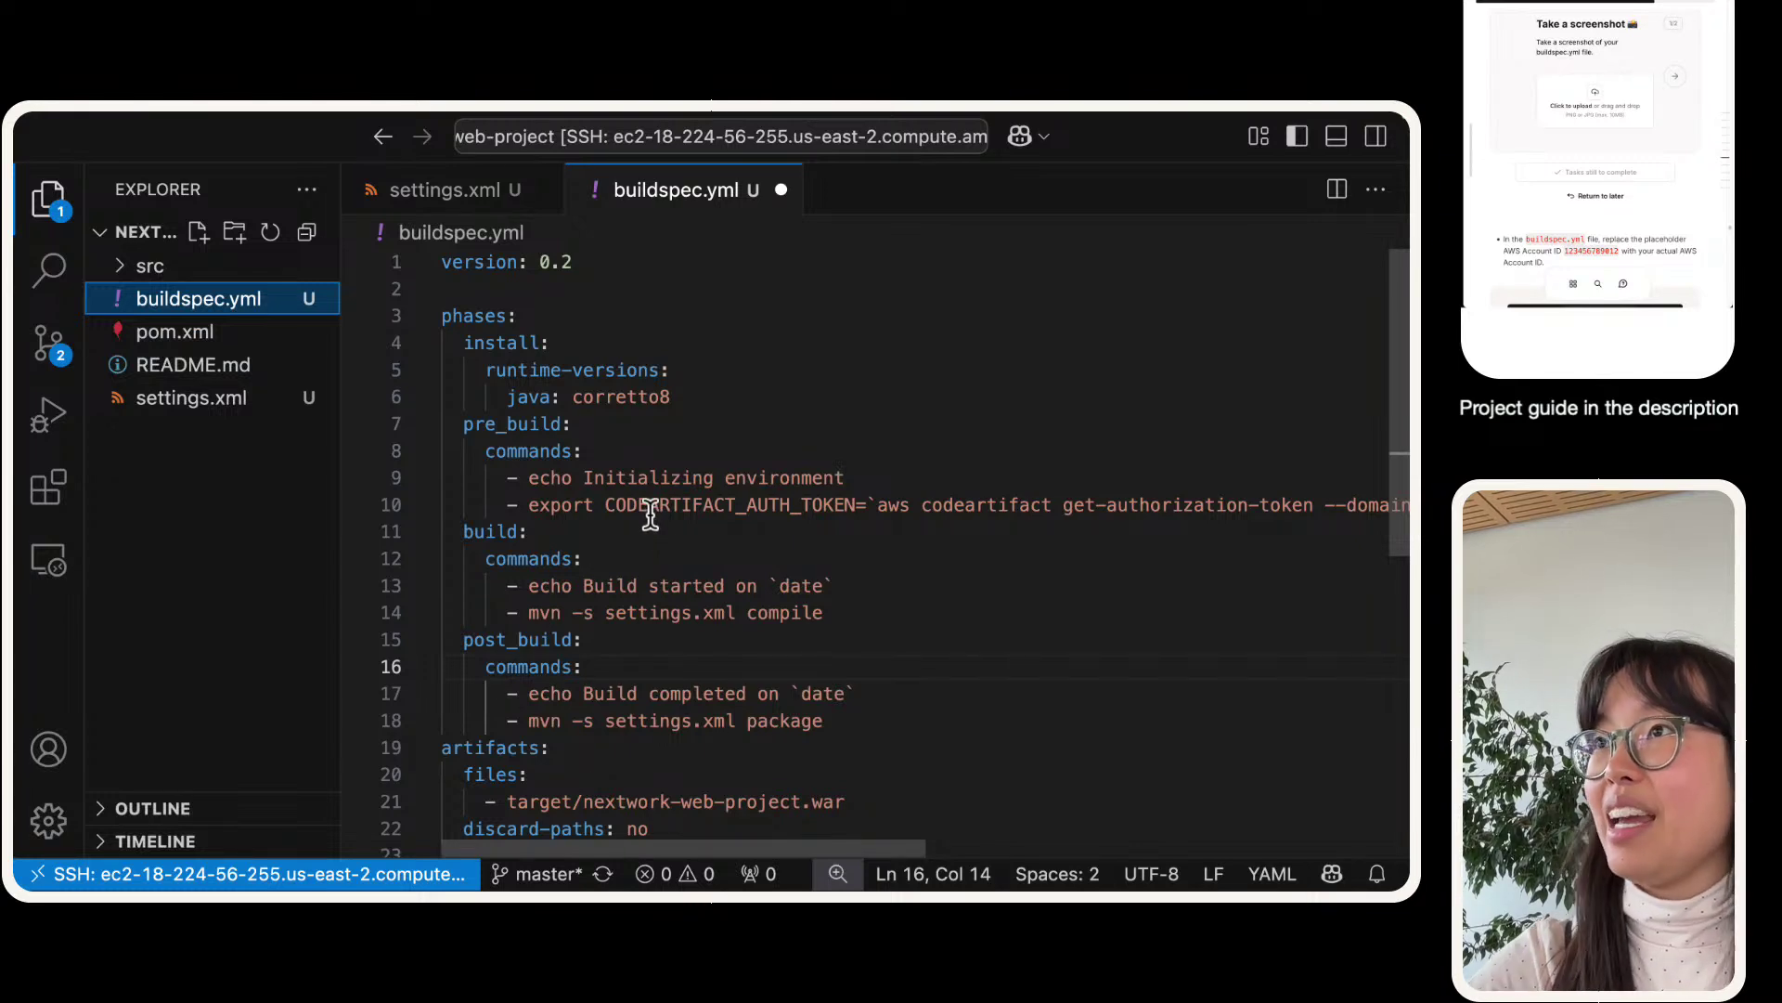
key("super+shift+4")
left_click_drag(344, 156, 1381, 838)
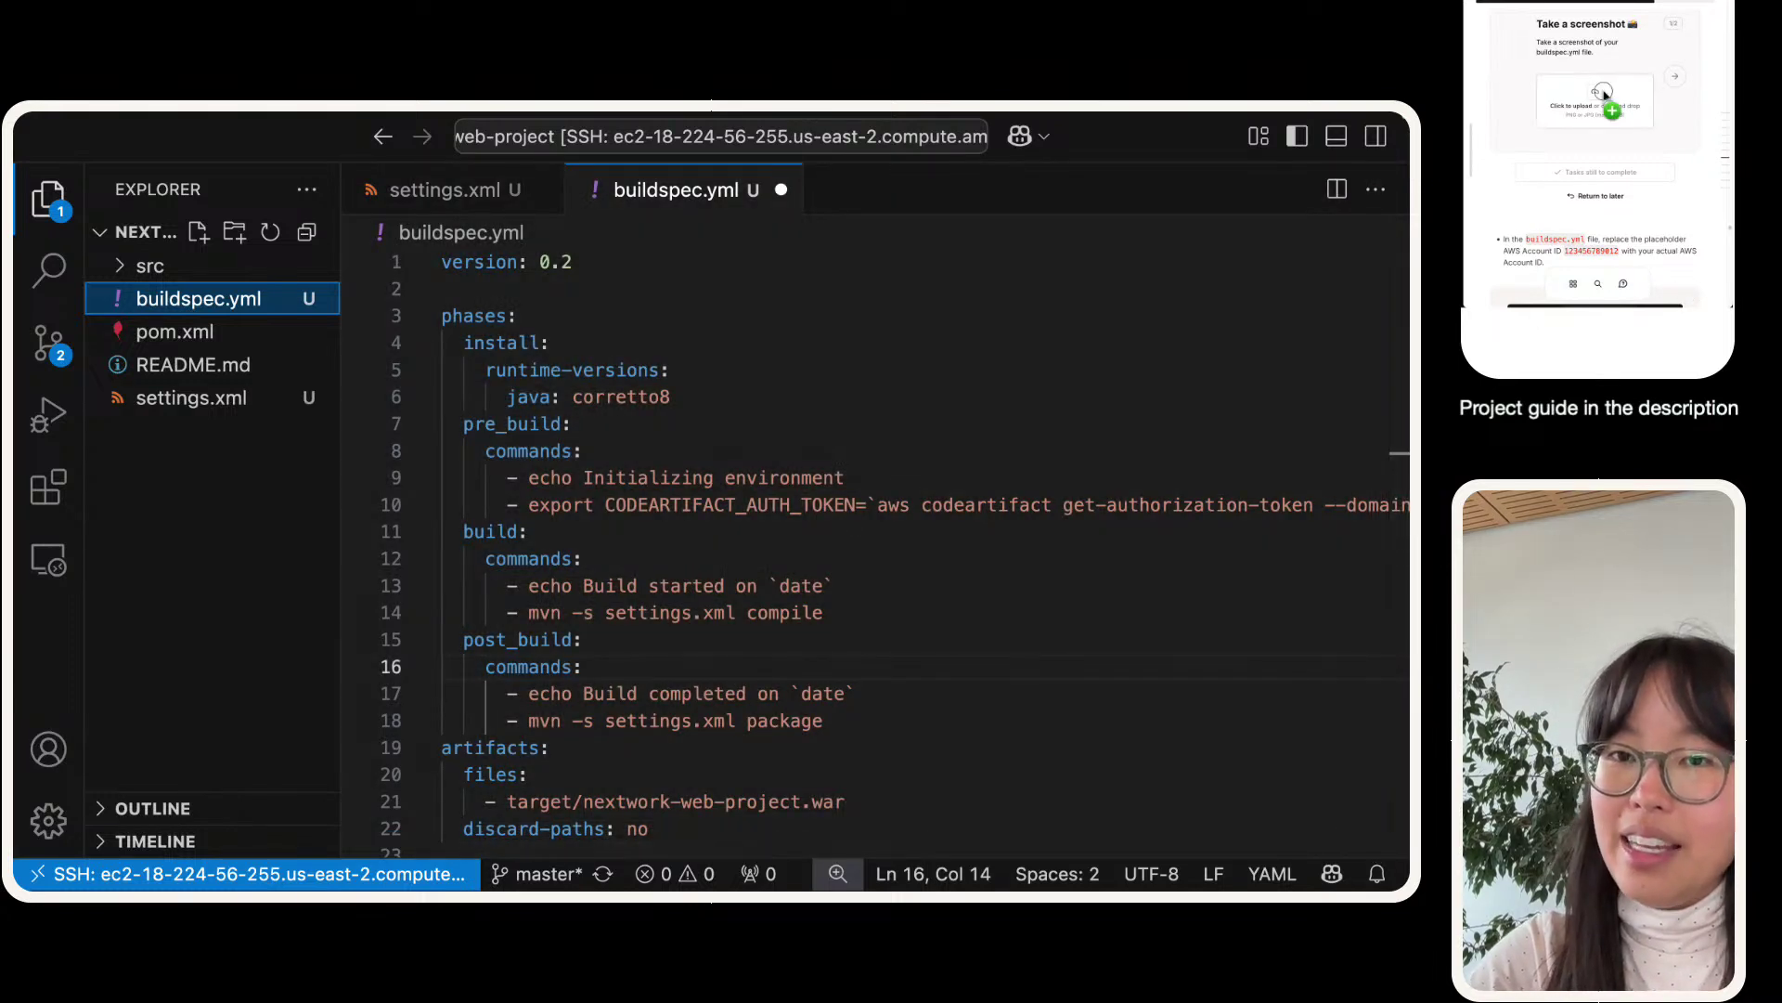
left_click_drag(1604, 96, 1679, 96)
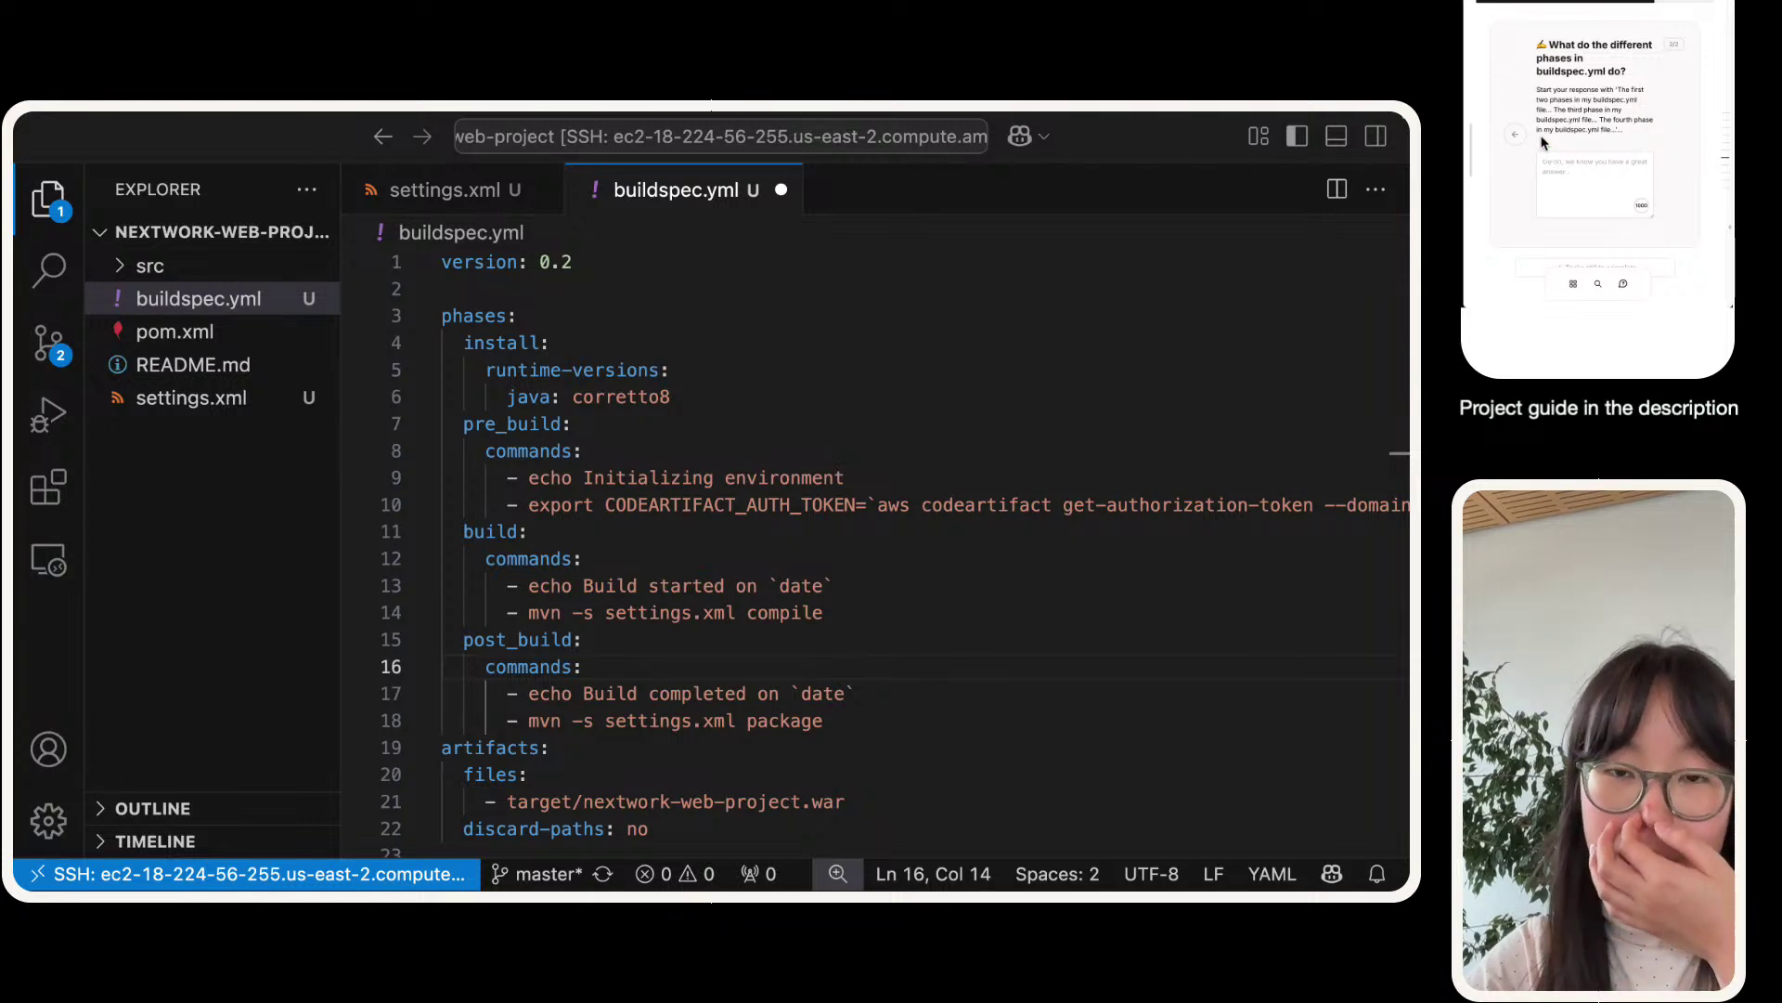
left_click_drag(1619, 90, 1581, 173)
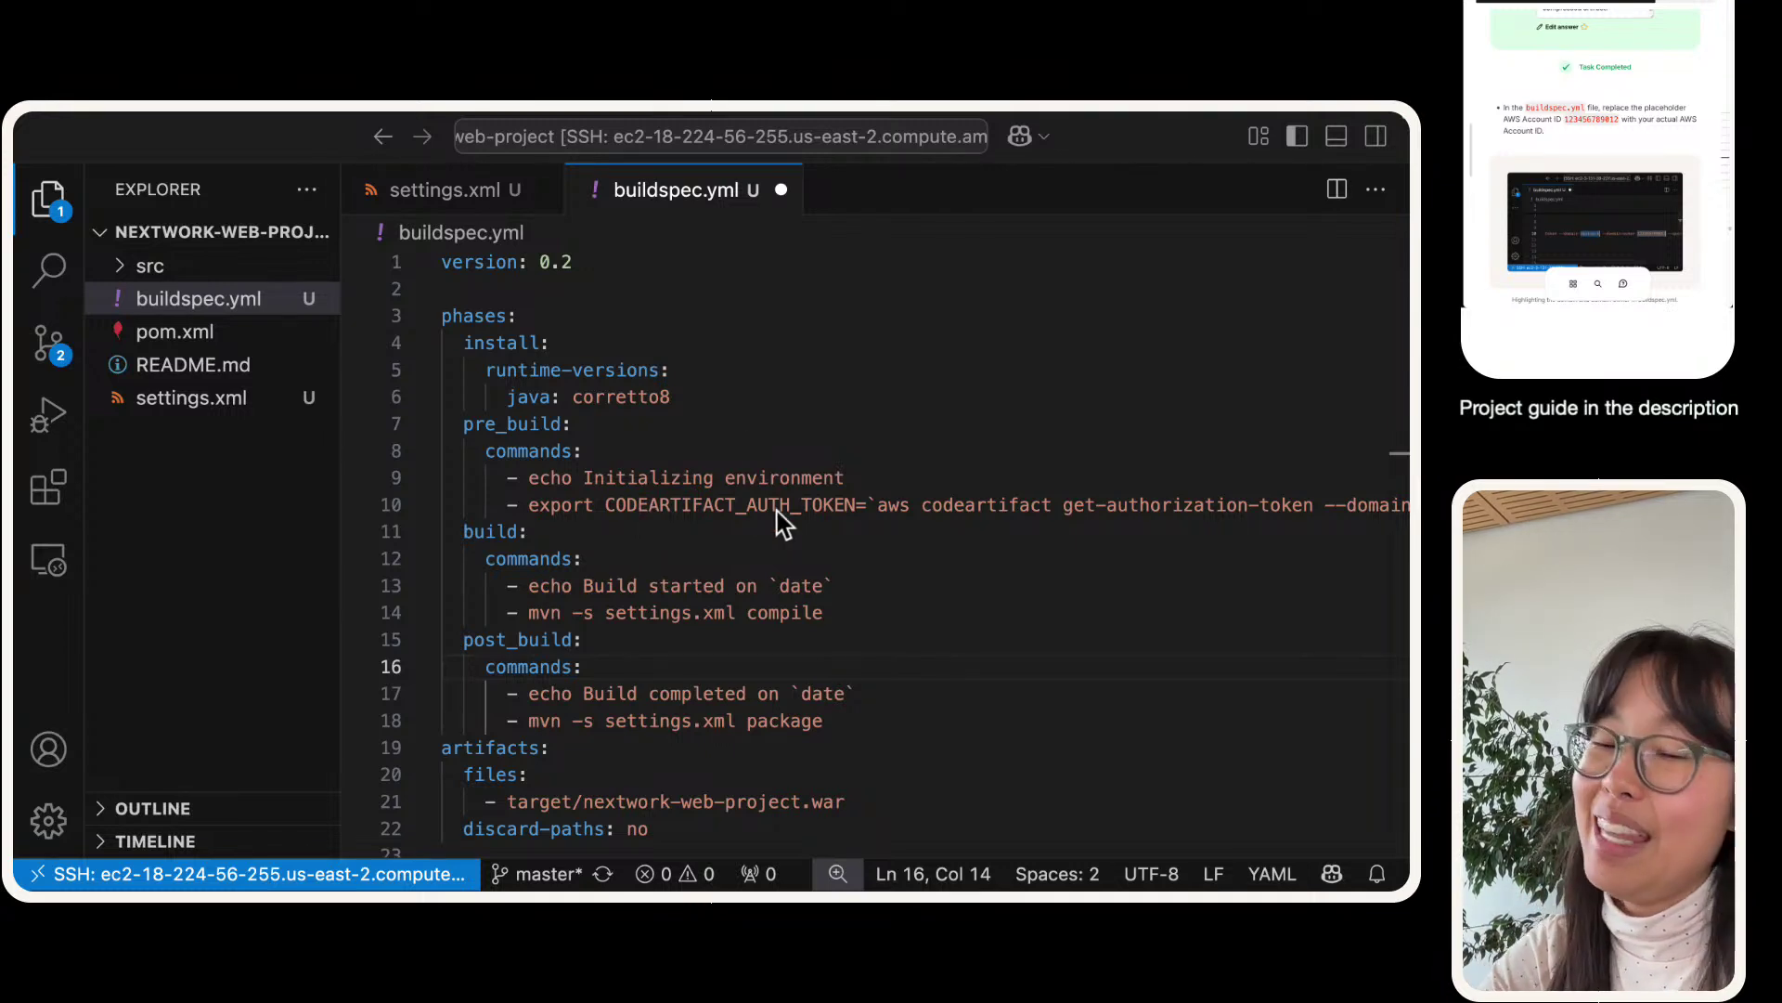
- Enlarge the editor and inspect the CodeArtifact token export command on line 10
triple_click(628, 506)
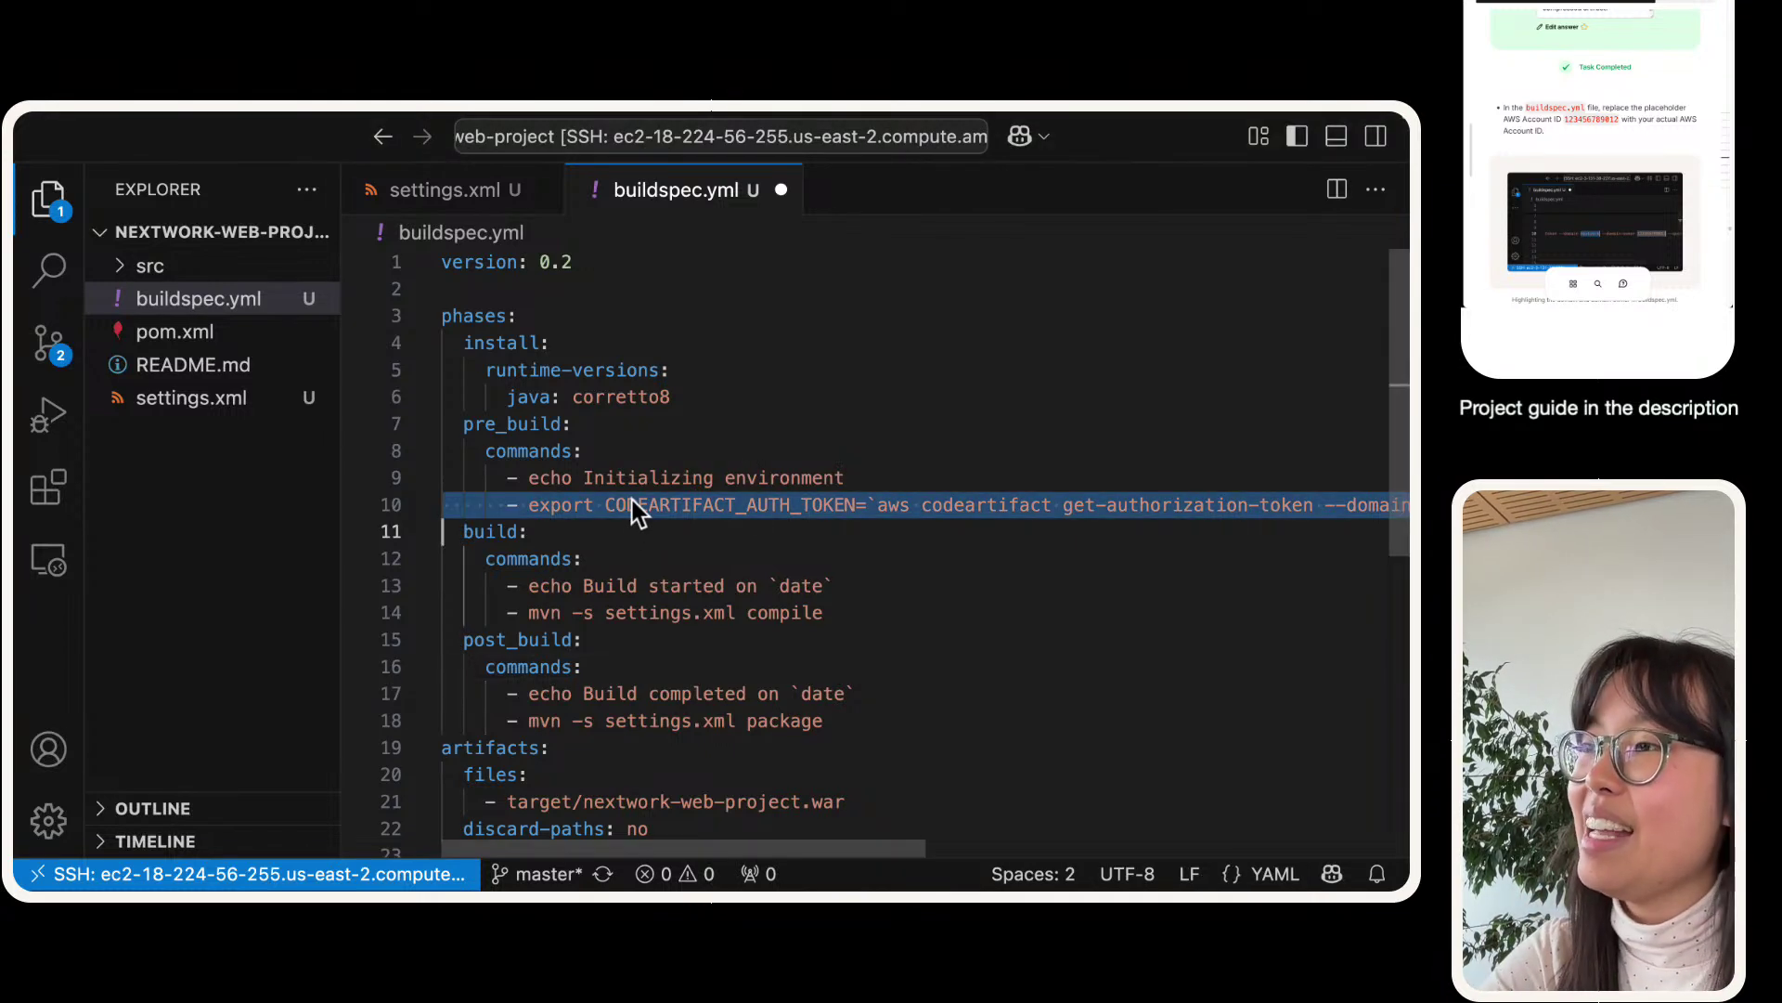
scroll(630, 504, "right", 2)
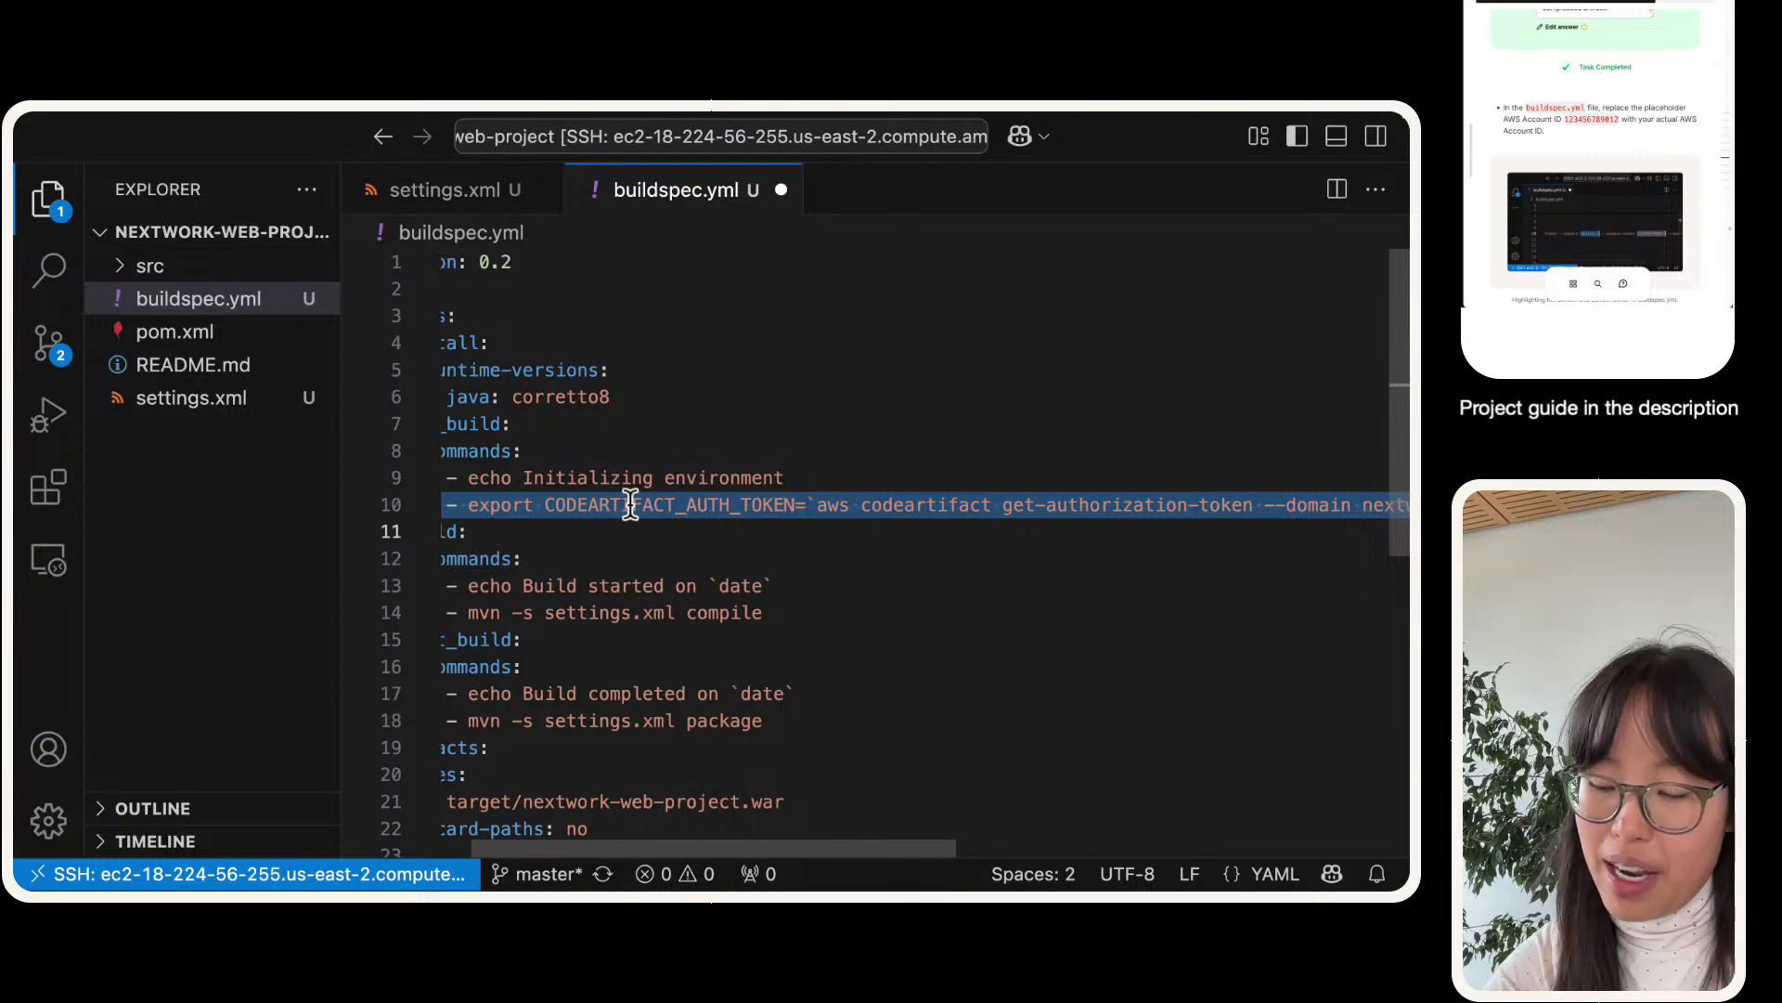
key("super+equal")
key("super+equal")
key("super+equal")
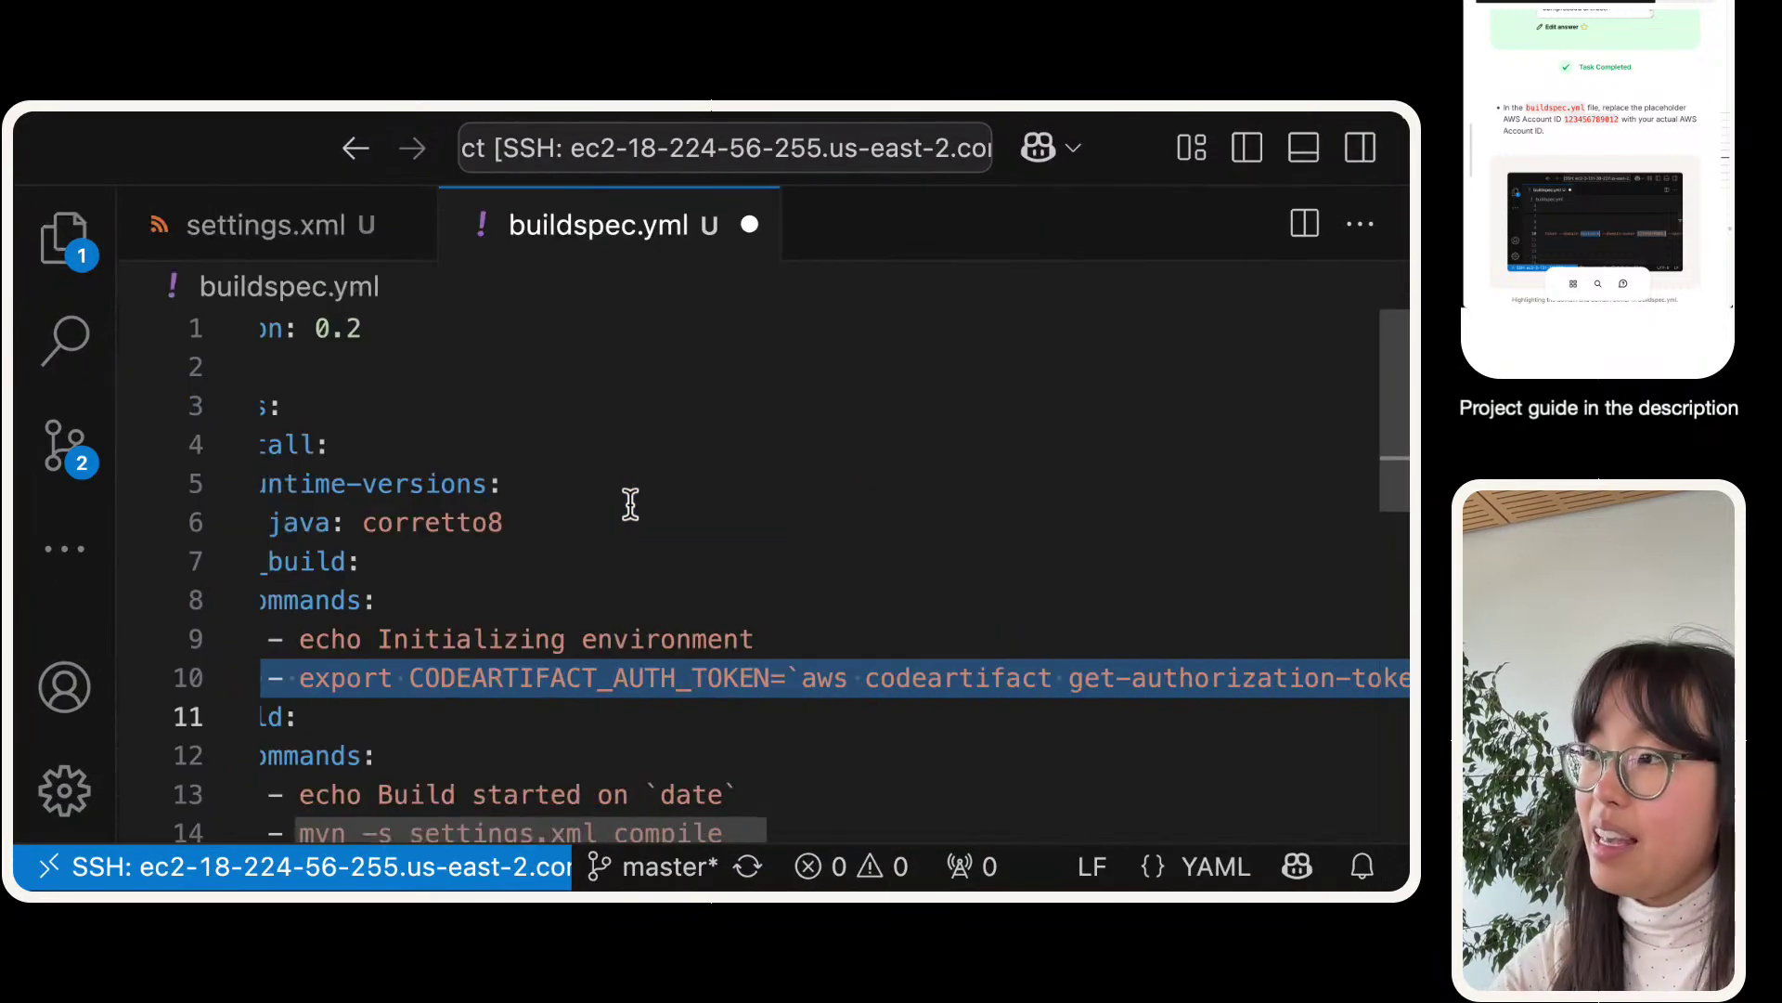
scroll(630, 504, "right", 15)
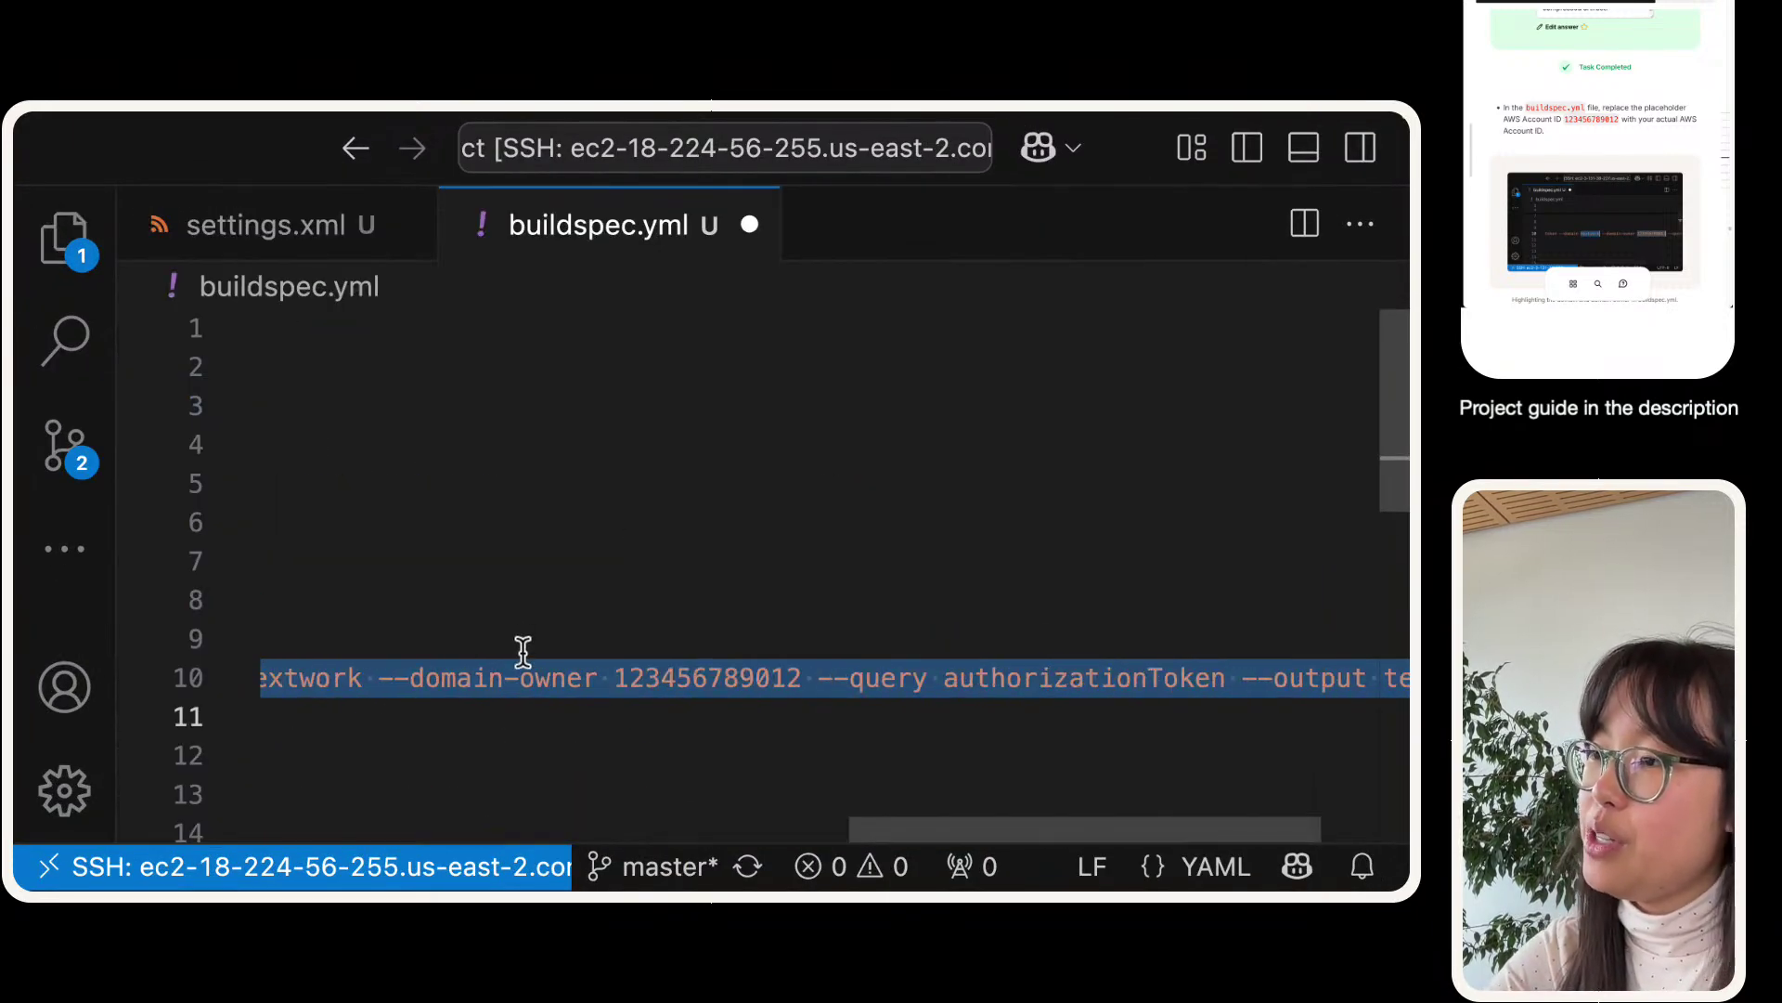
left_click(457, 678)
scroll(374, 677, "left", 5)
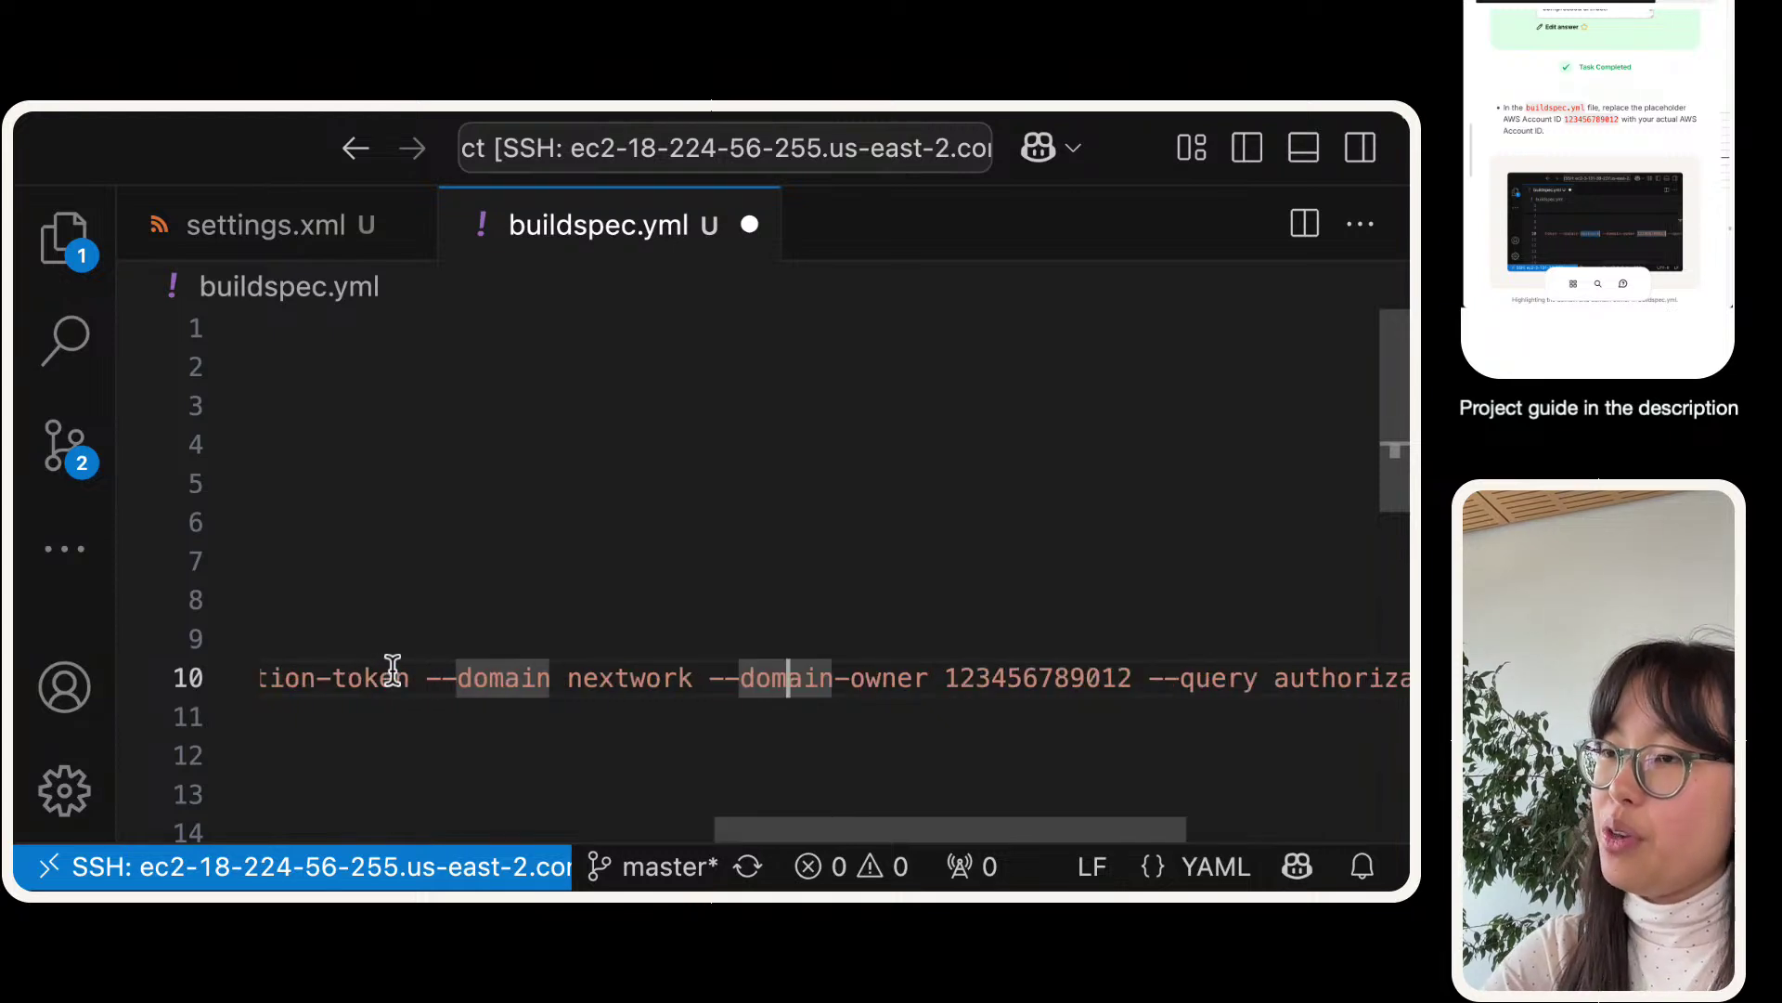
double_click(707, 677)
double_click(617, 680)
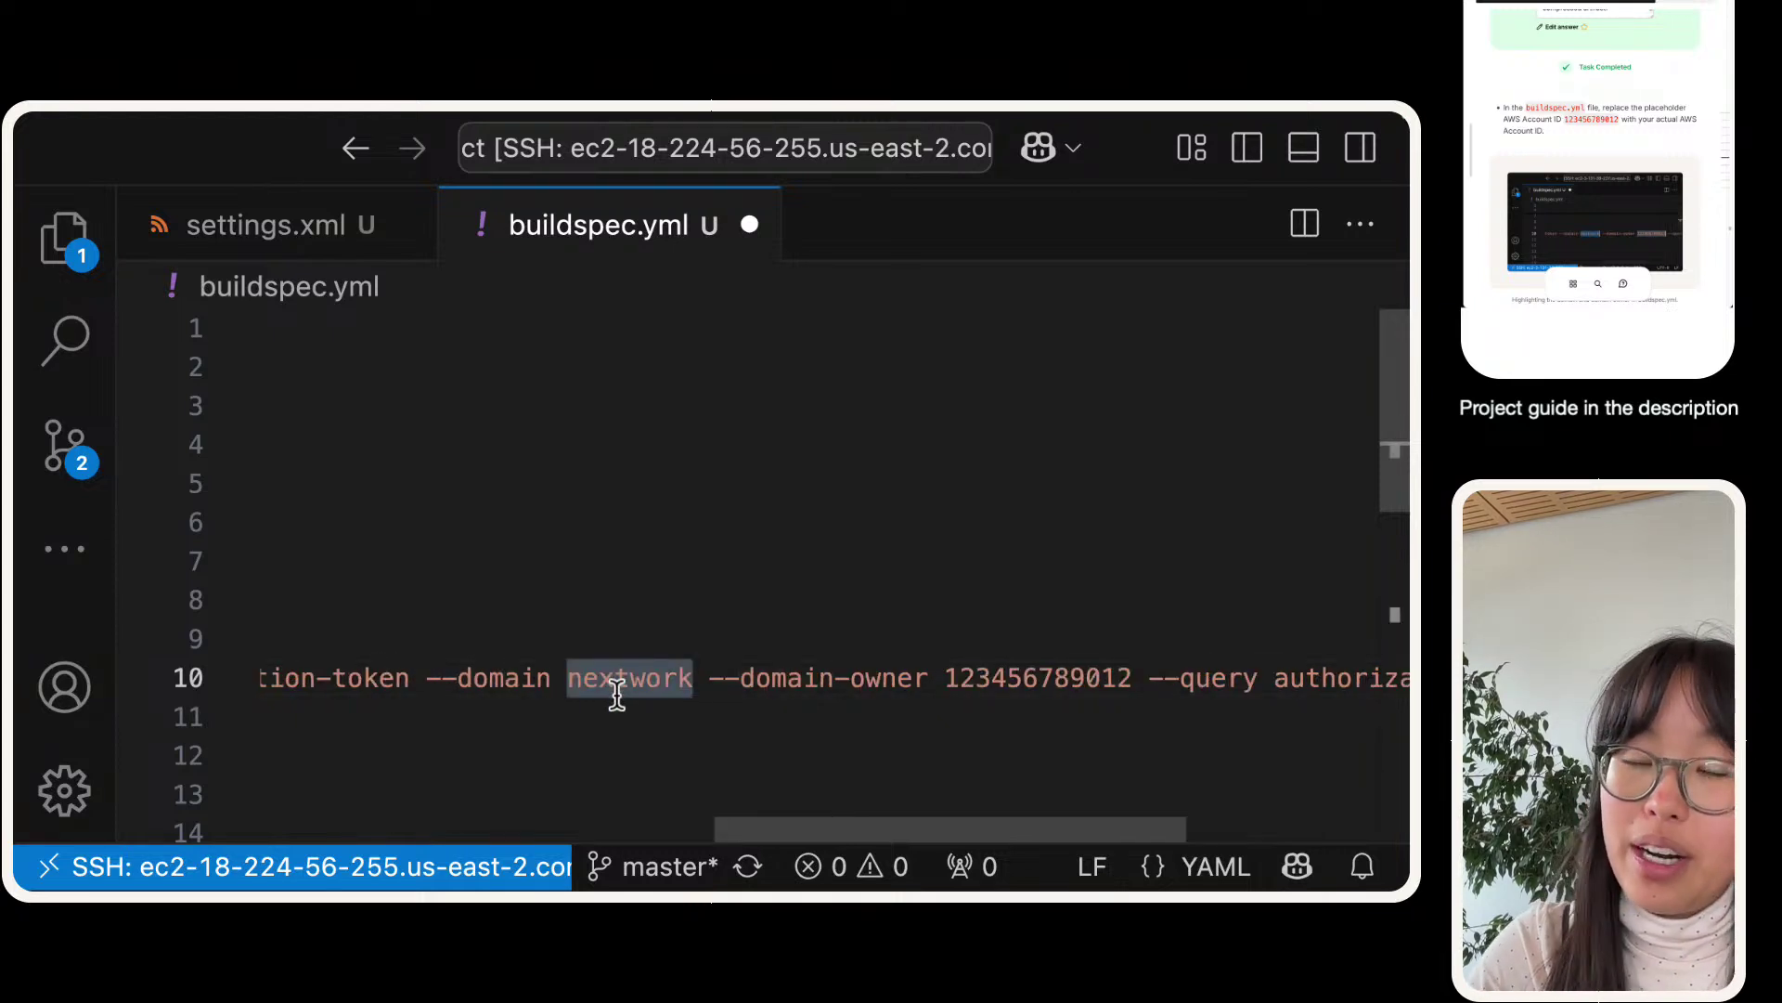
scroll(622, 695, "right", 4)
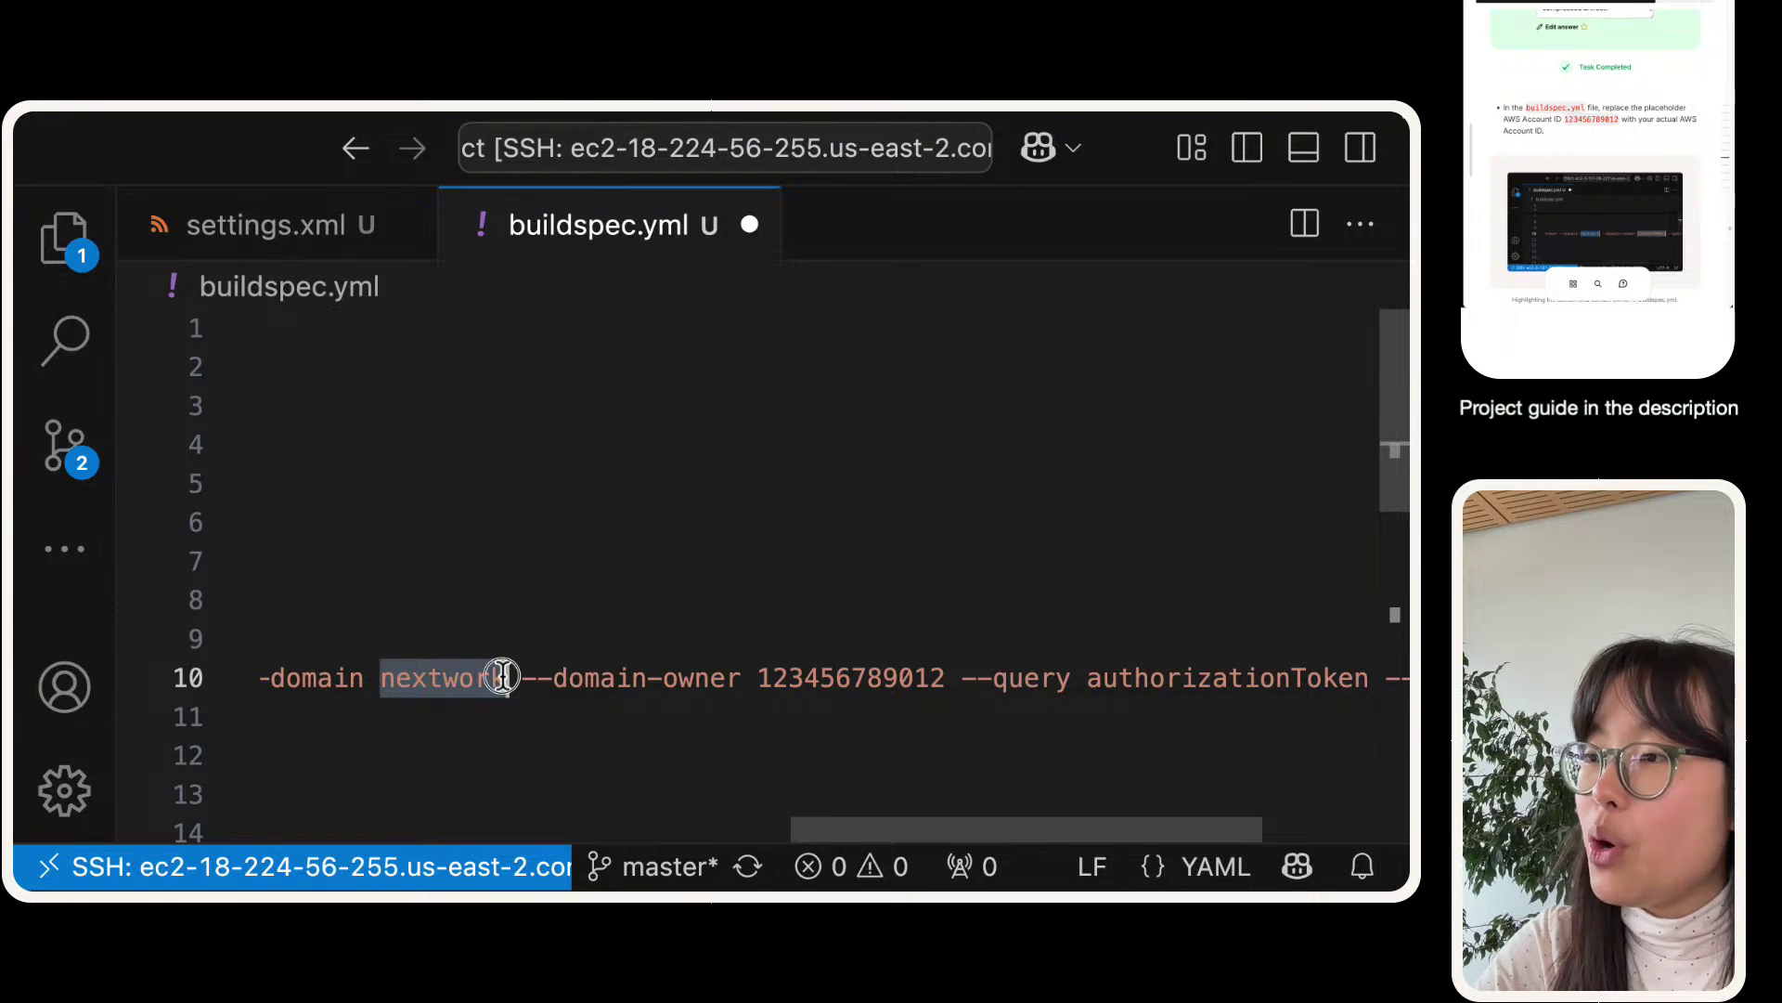
scroll(815, 672, "left", 15)
scroll(814, 672, "down", 2)
scroll(814, 673, "down", 4)
scroll(812, 649, "up", 6)
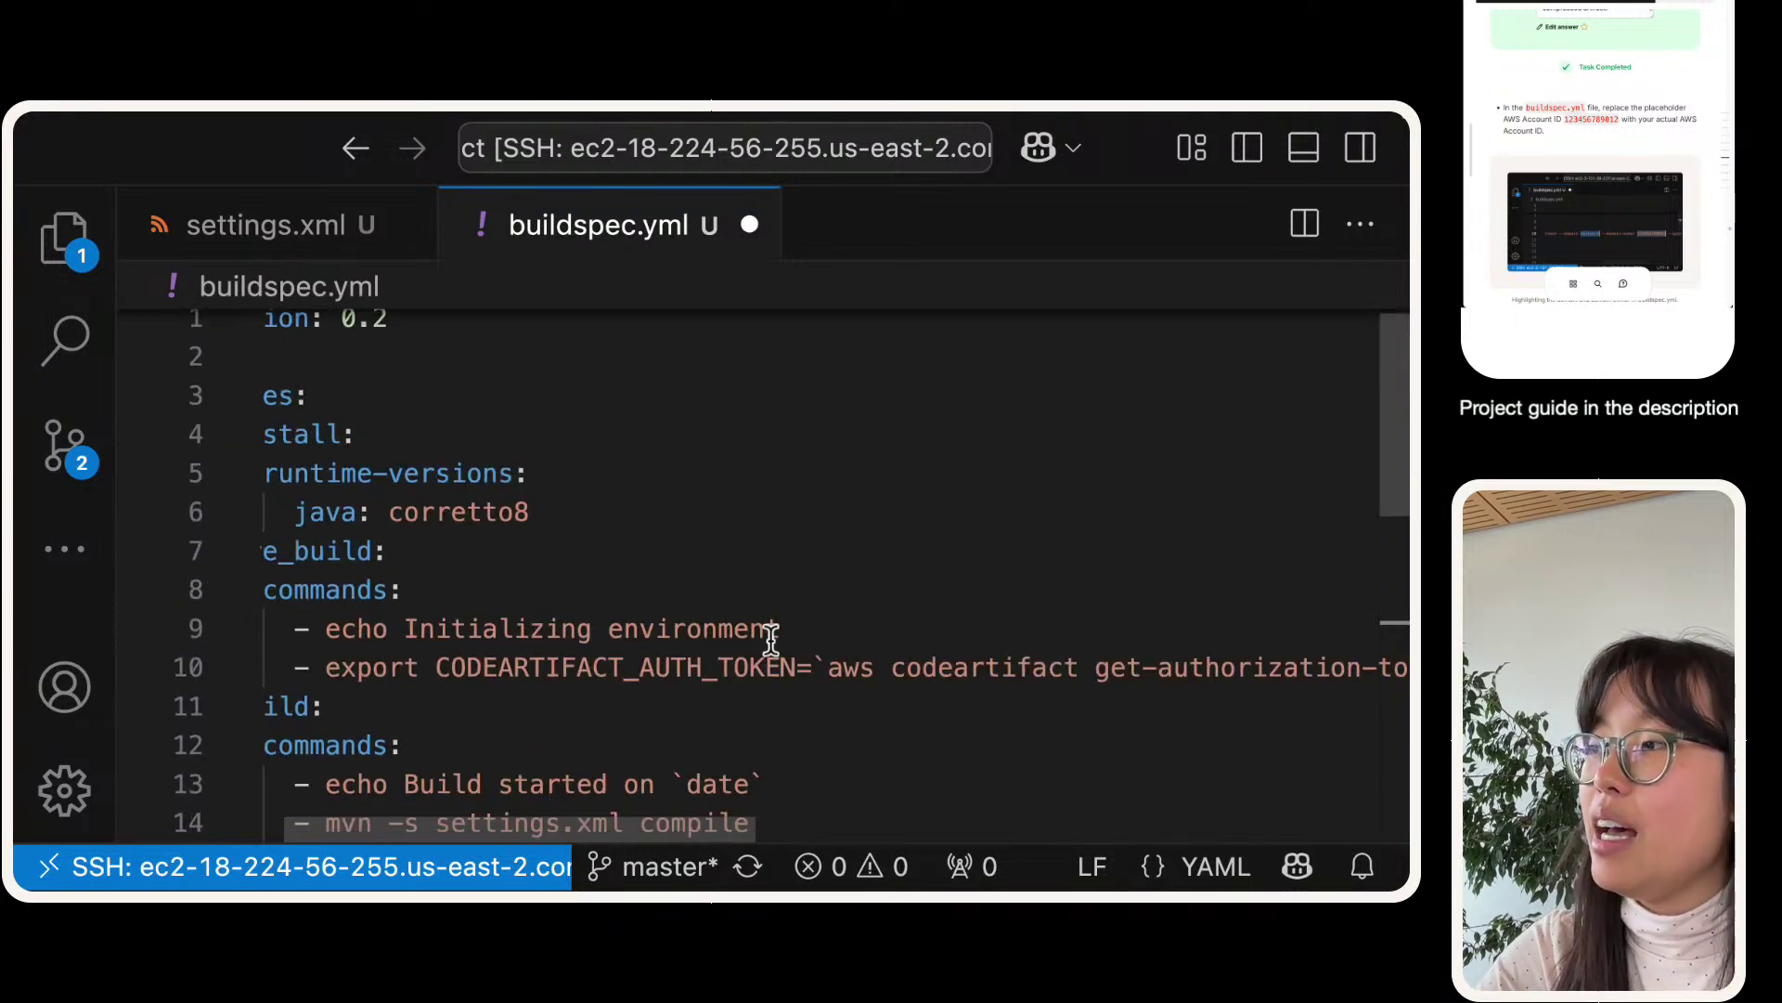
scroll(754, 635, "right", 4)
scroll(754, 635, "right", 4)
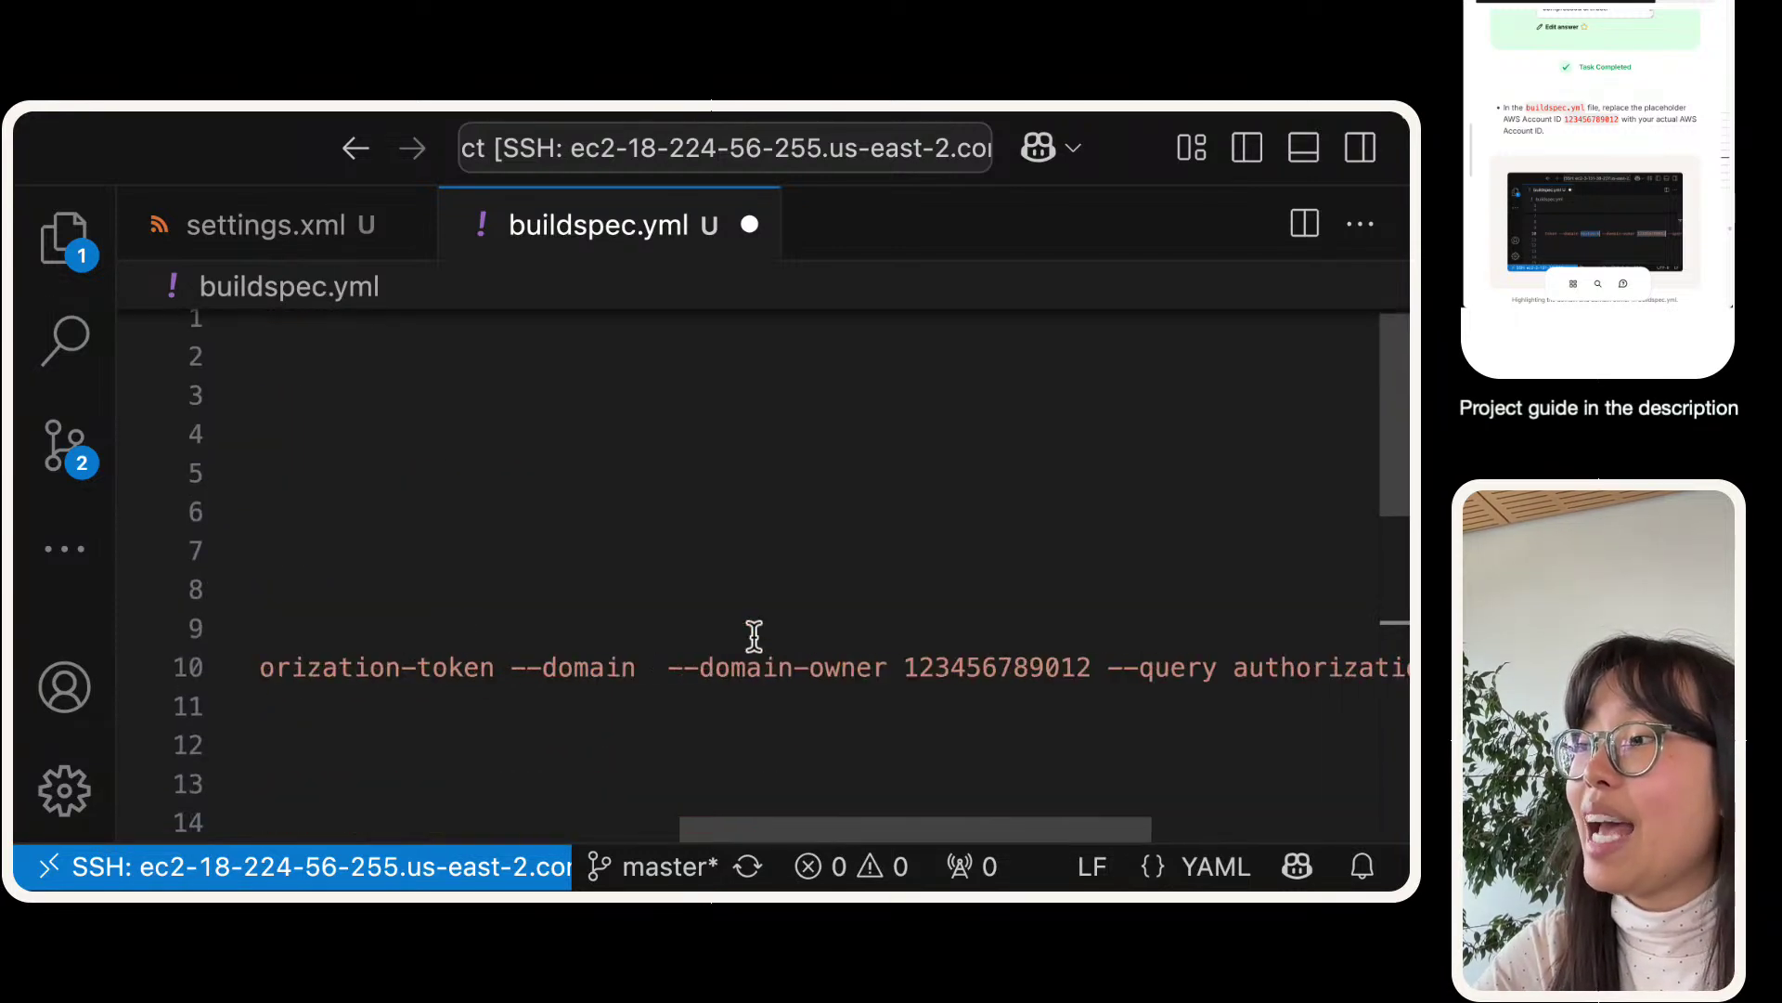
left_click(668, 667)
left_click_drag(669, 667, 1239, 666)
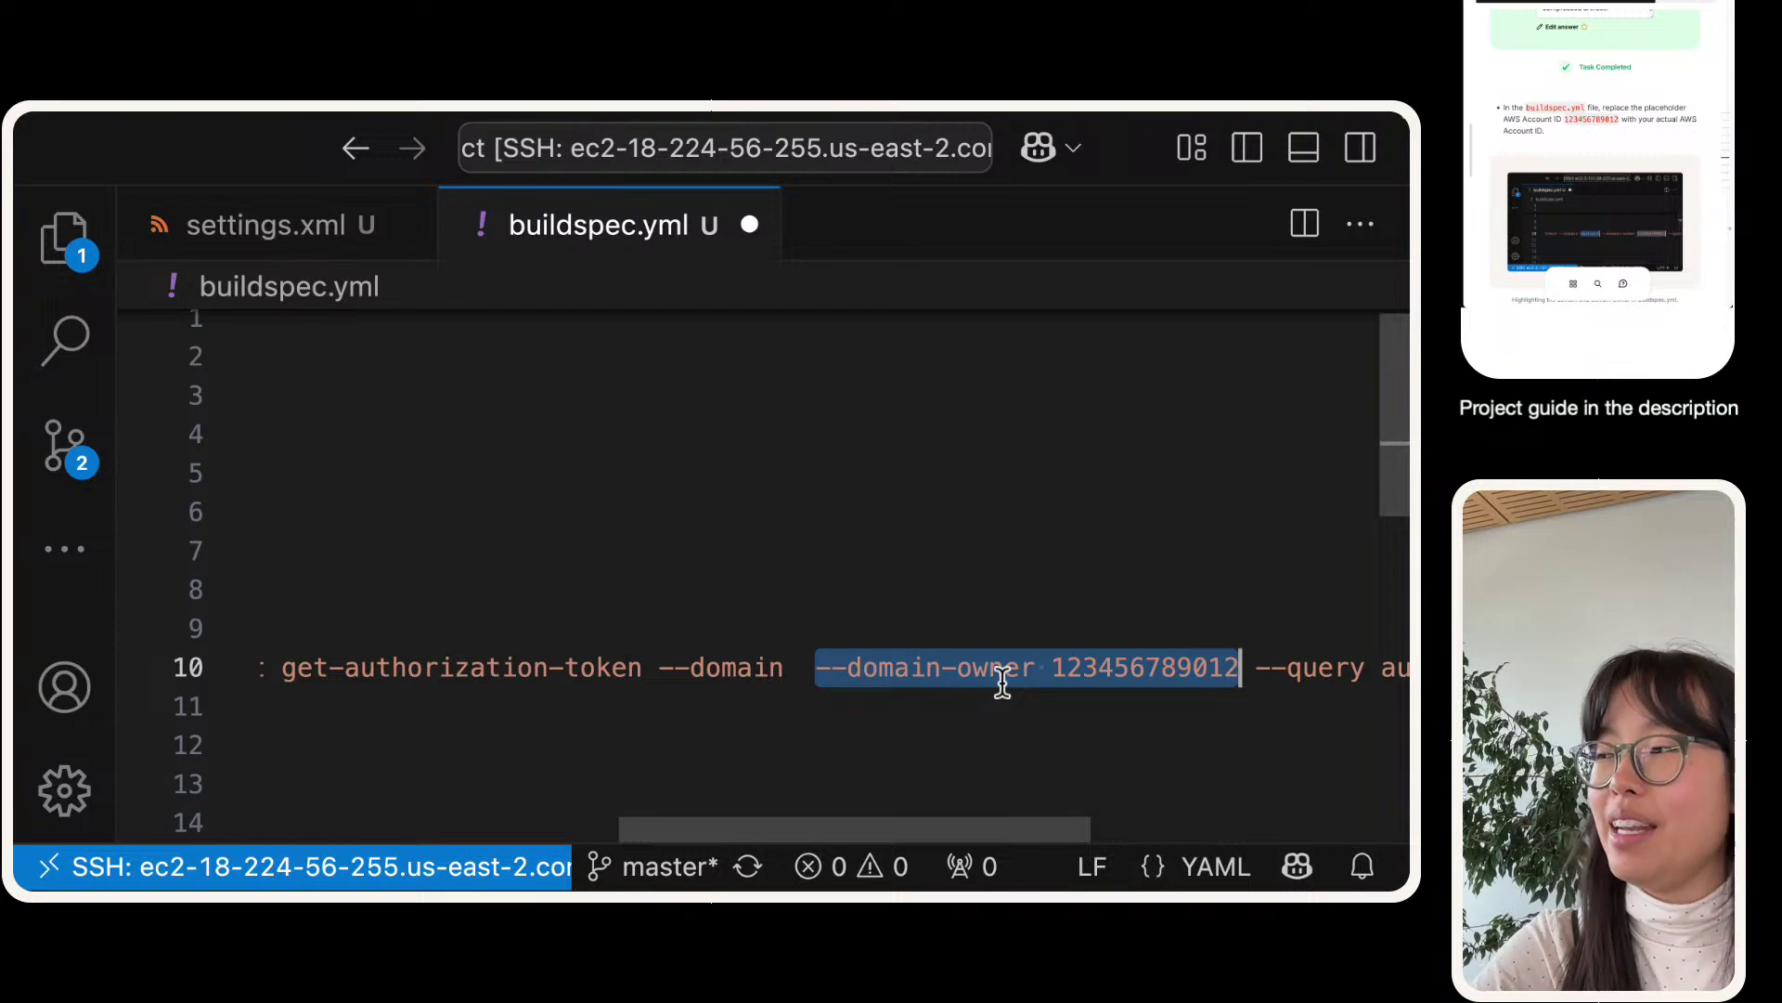
double_click(1066, 665)
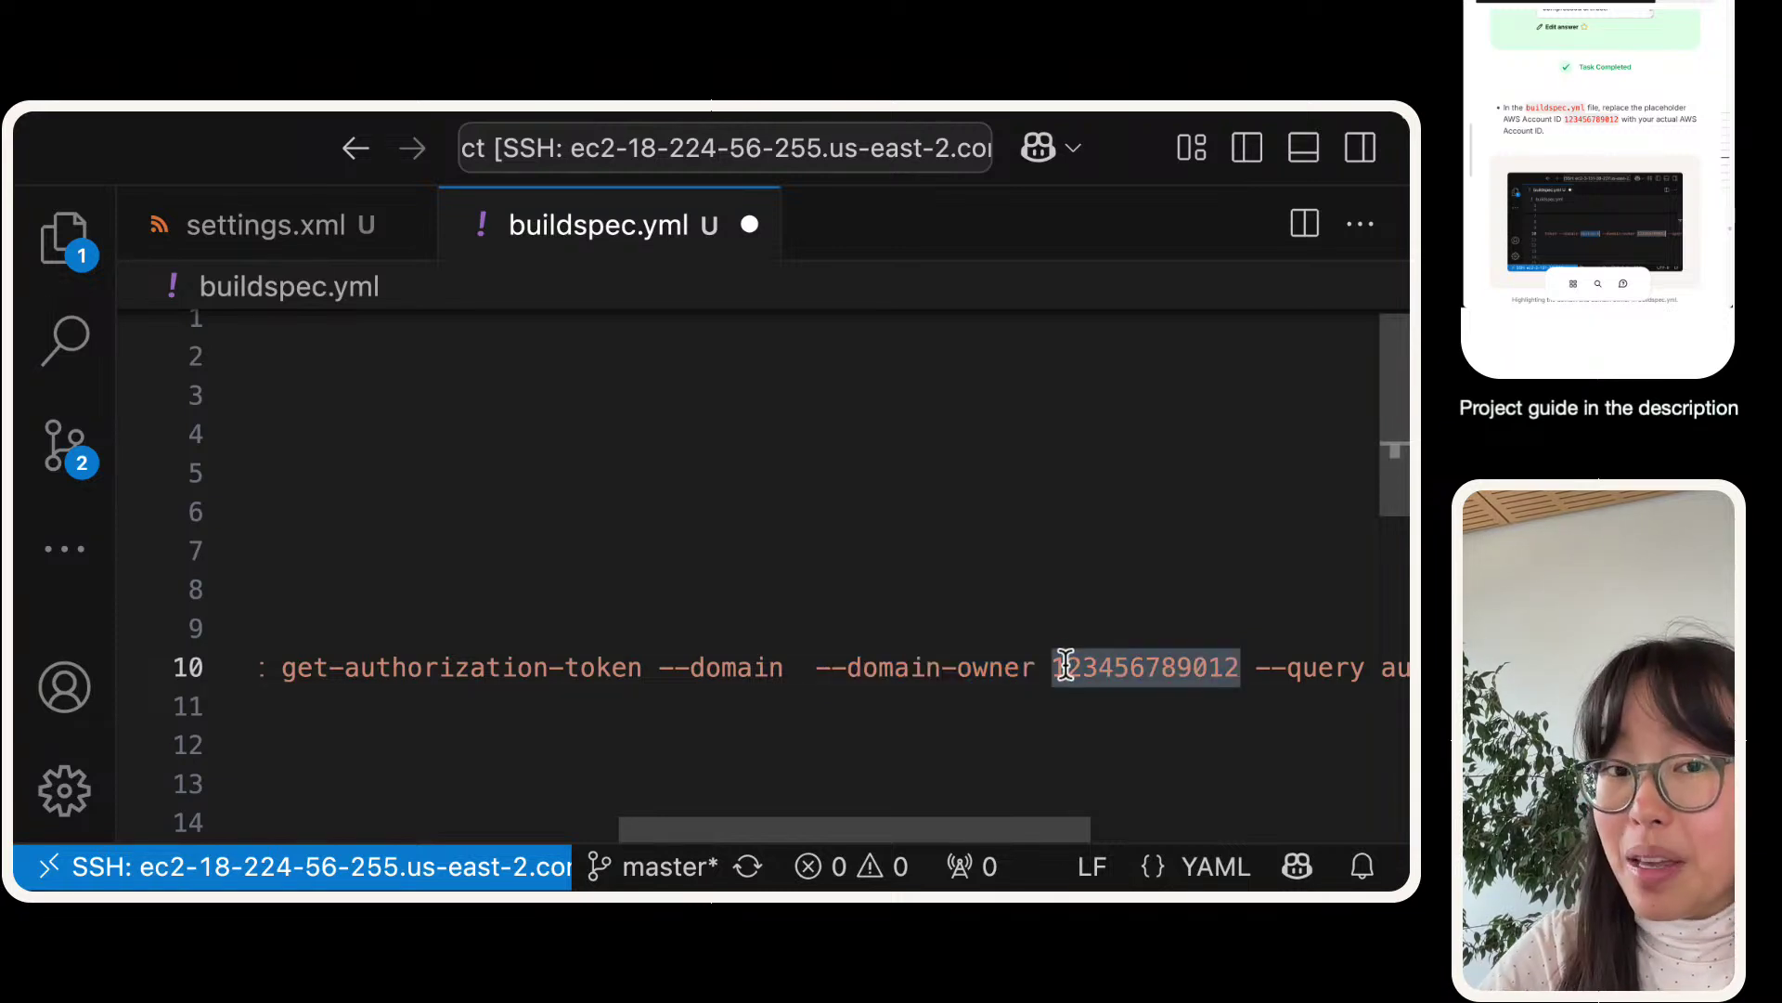
mouse_move(422, 119)
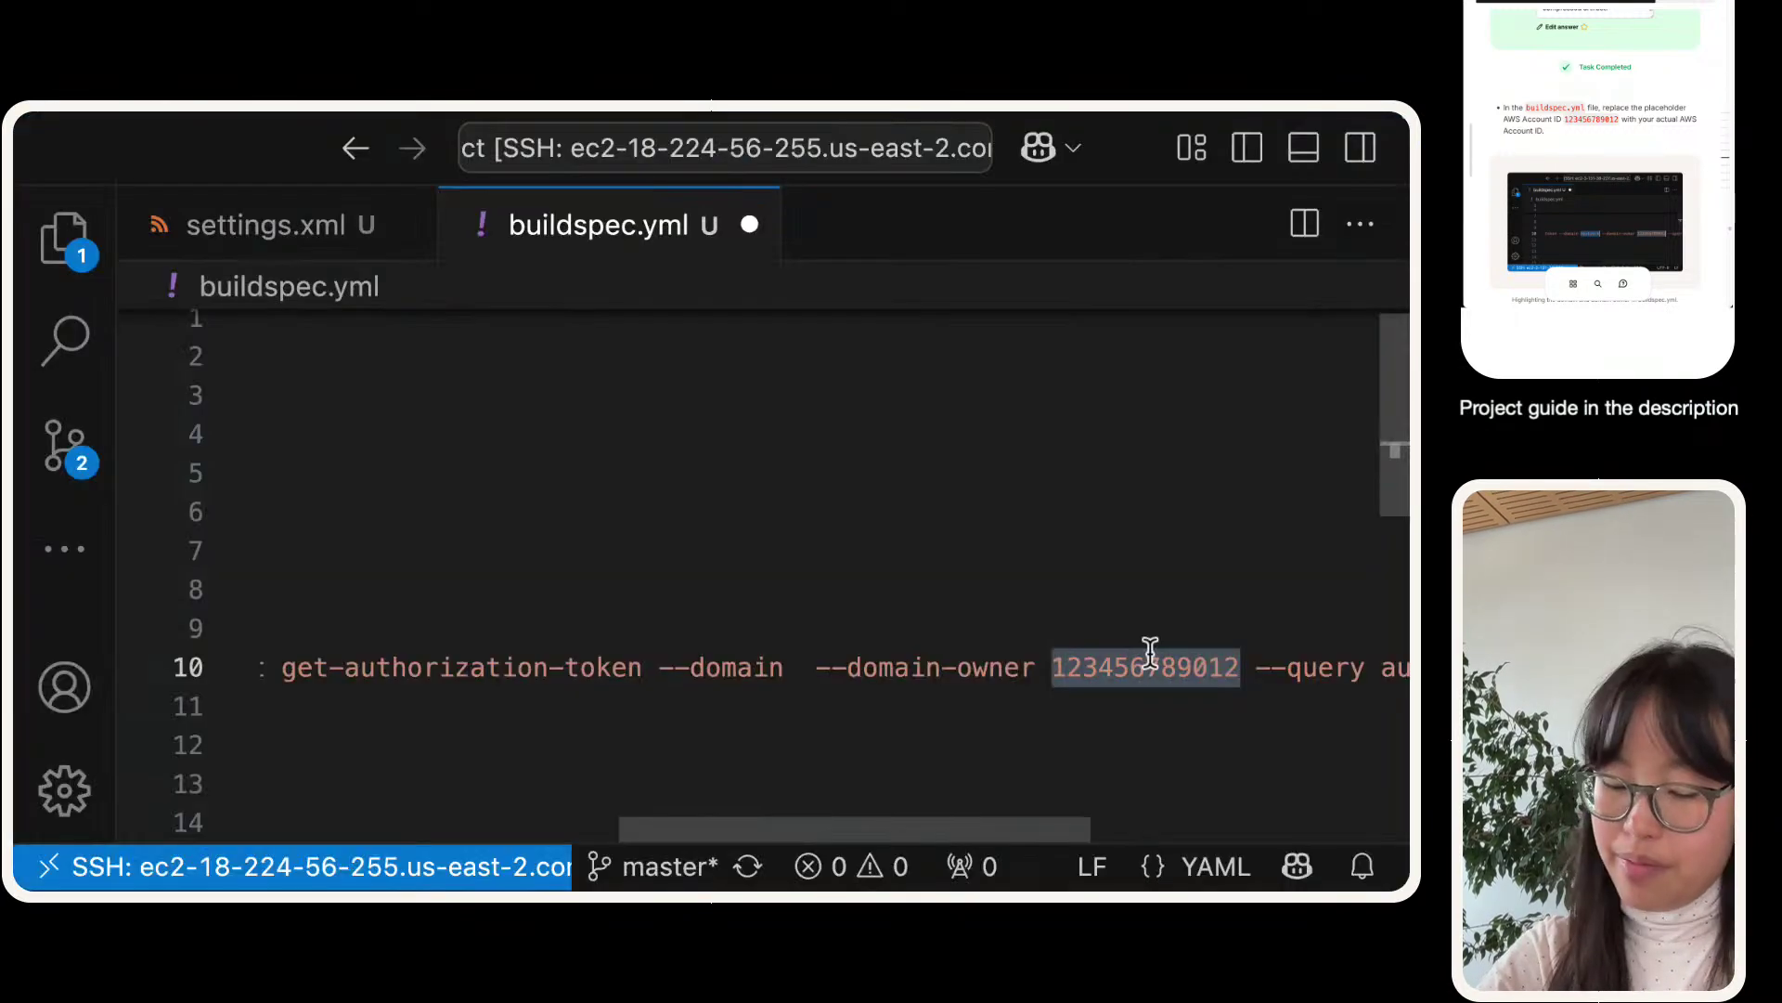
key("super+v")
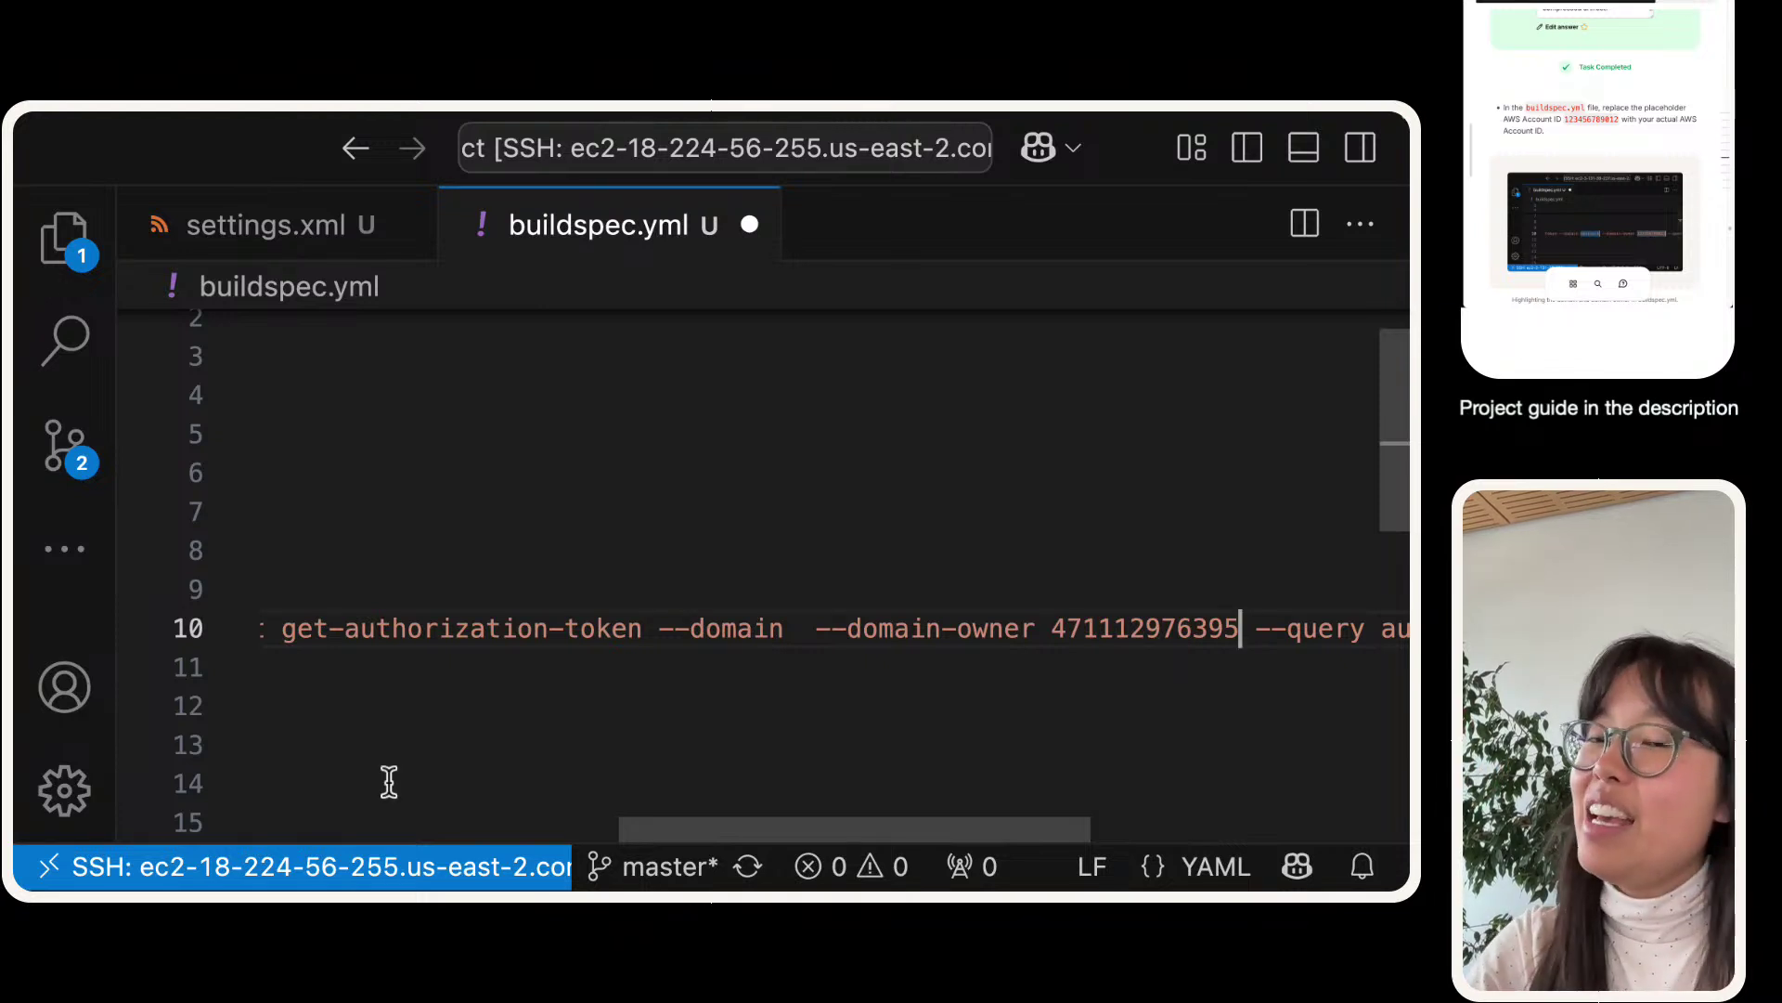
- Verify the pasted account ID on line 10 and save buildspec.yml
triple_click(1091, 633)
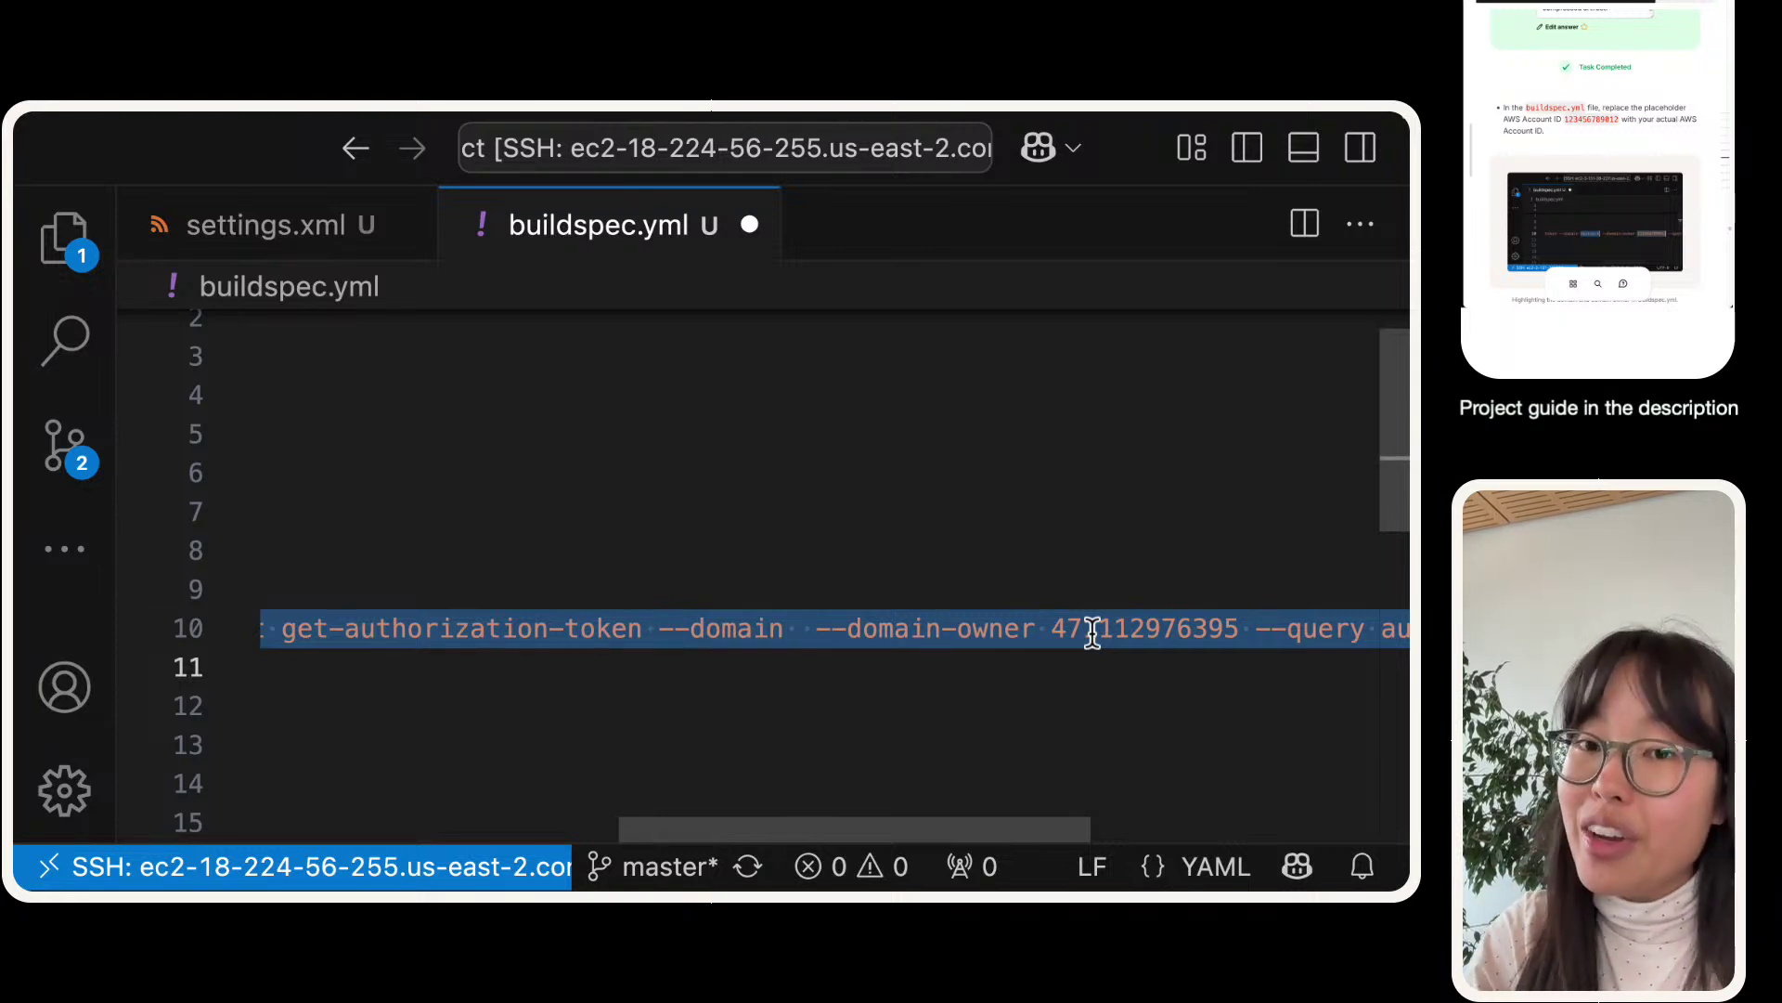
double_click(1092, 633)
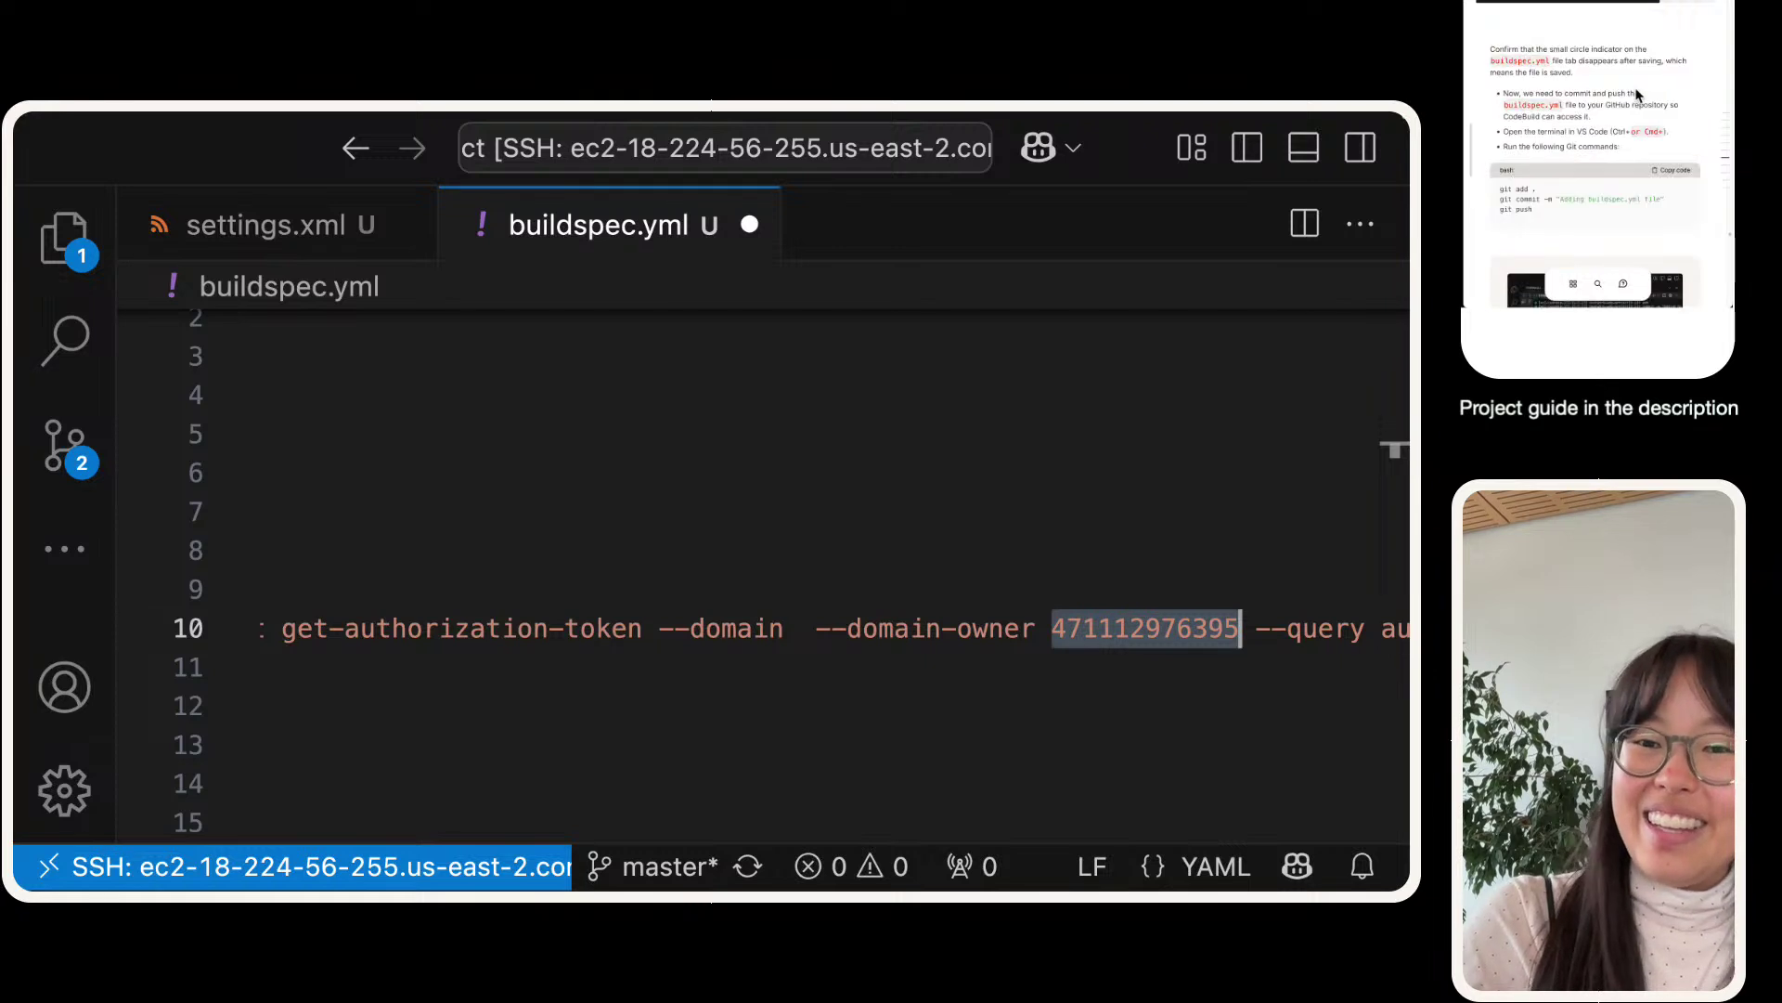
left_click(550, 595)
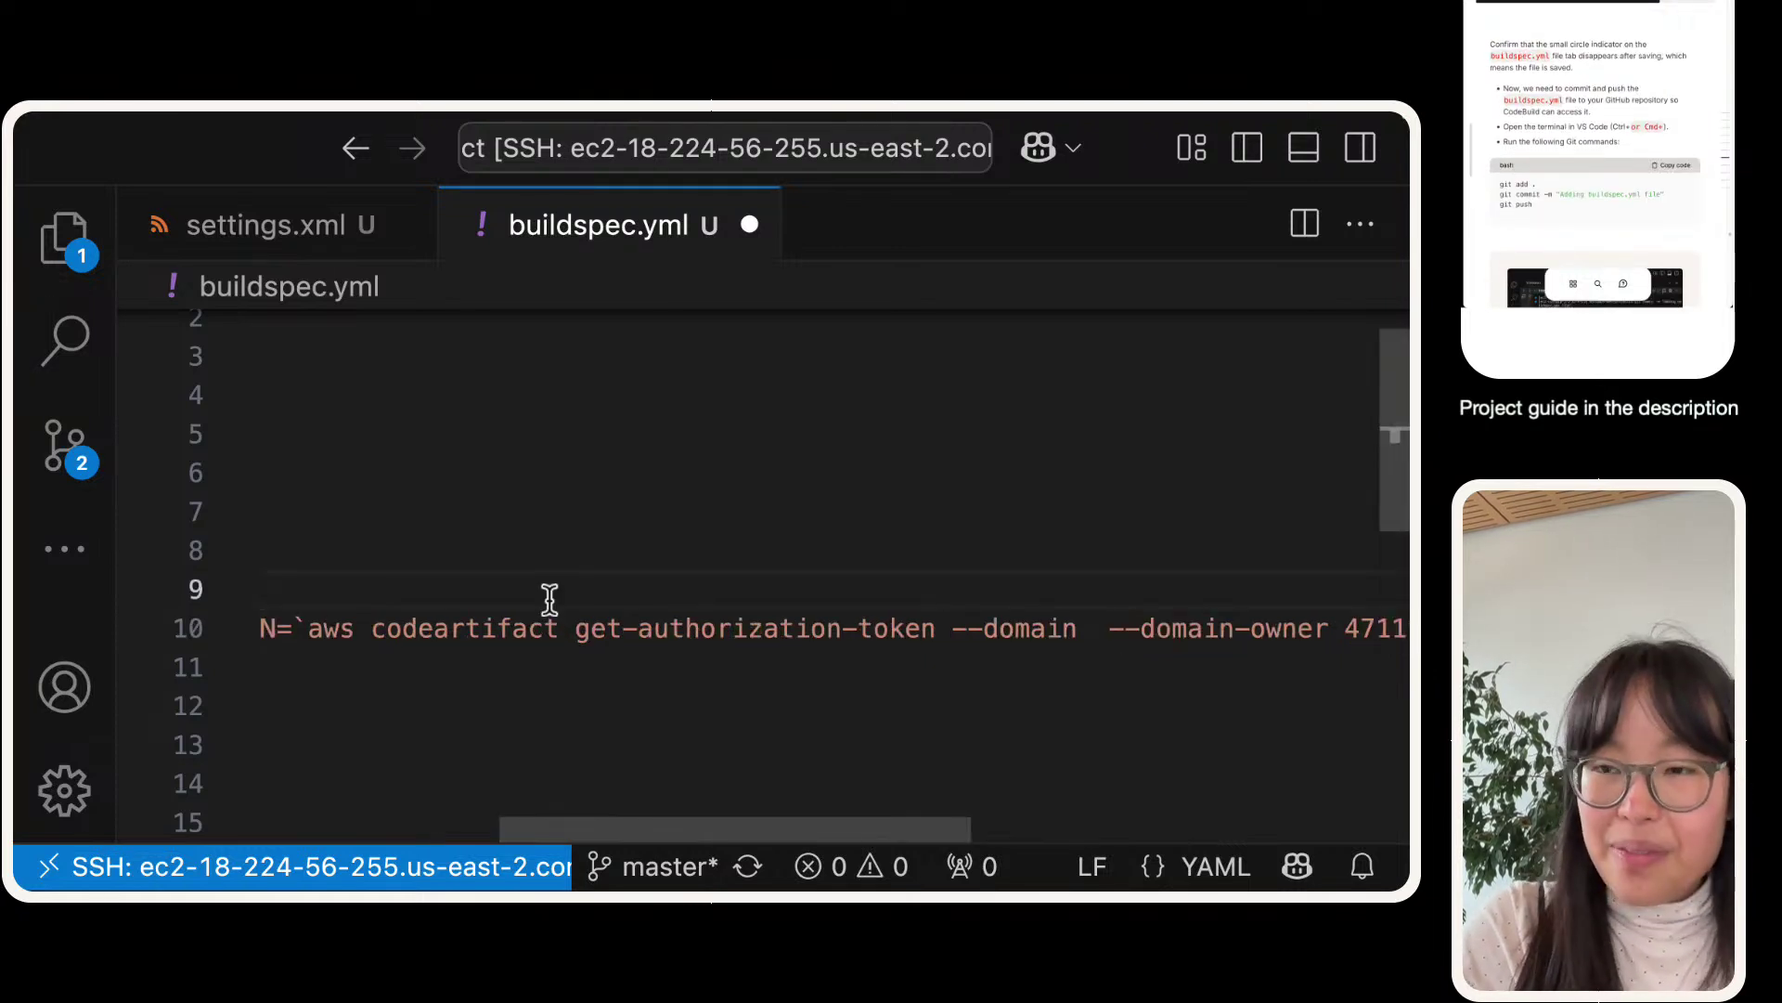
key("ctrl+s")
scroll(608, 640, "left", 5)
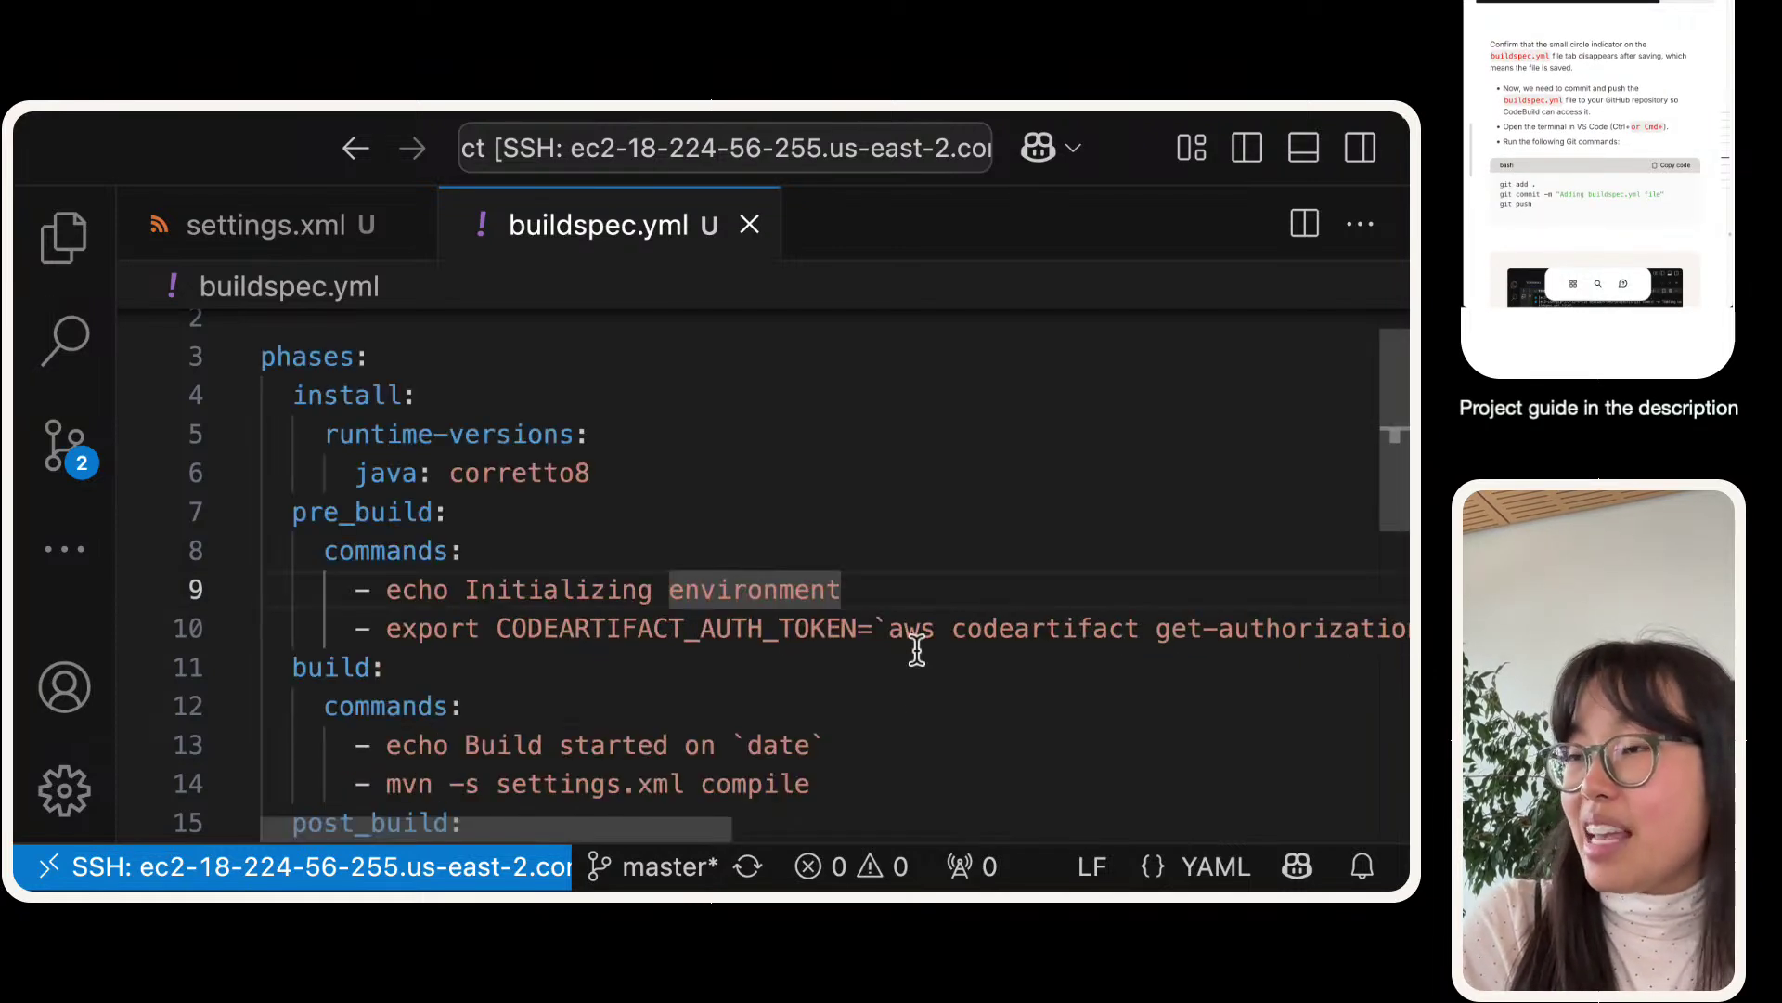
left_click(698, 870)
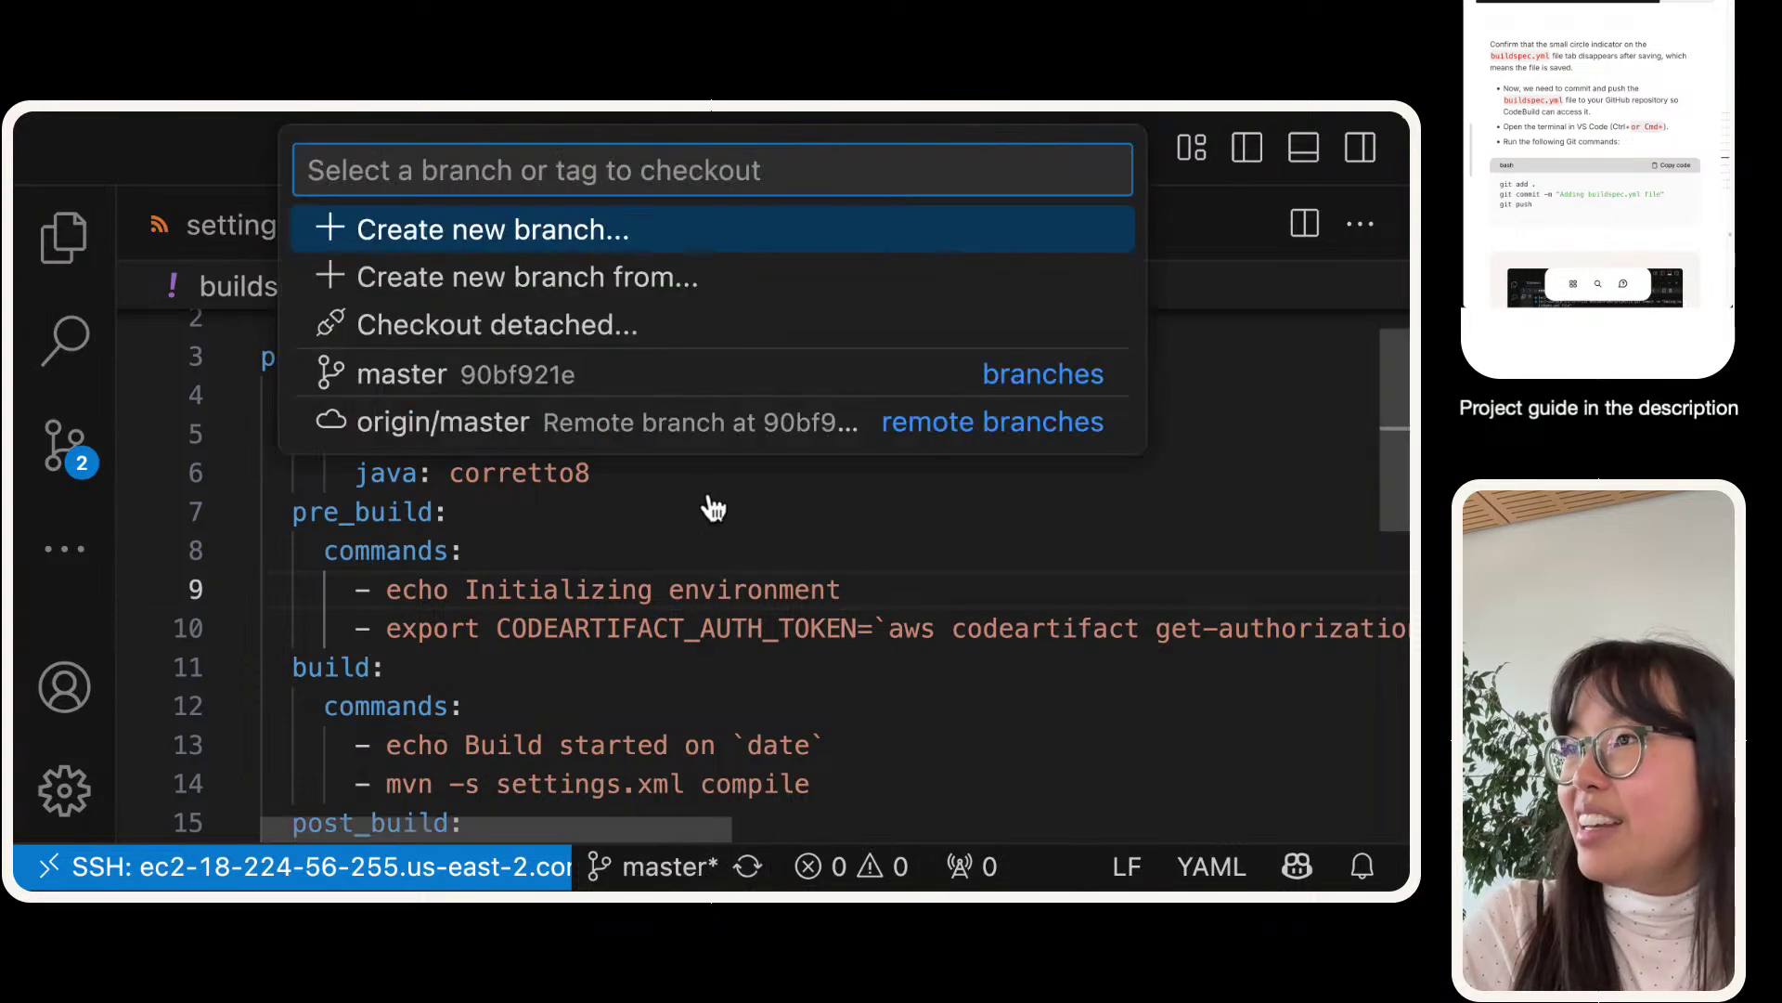
- Open a new bash terminal in nextwork-web-project and enlarge it to fill most of the window
left_click(669, 887)
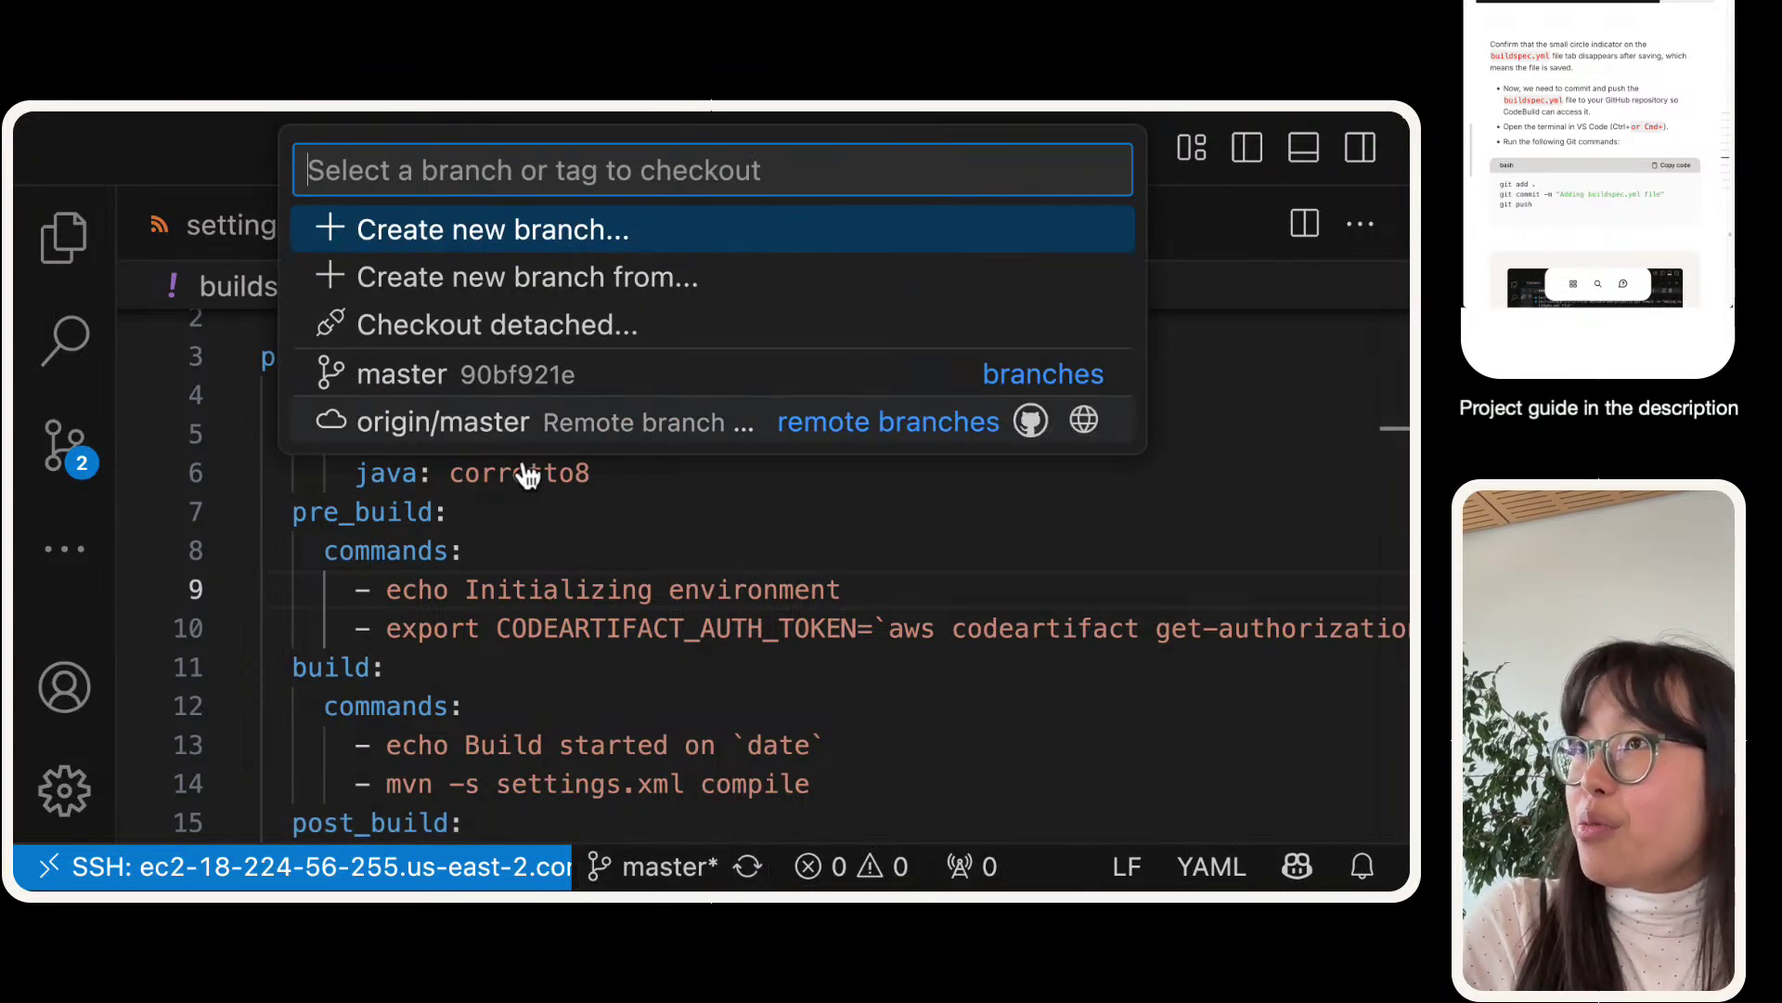
left_click(470, 716)
mouse_move(279, 112)
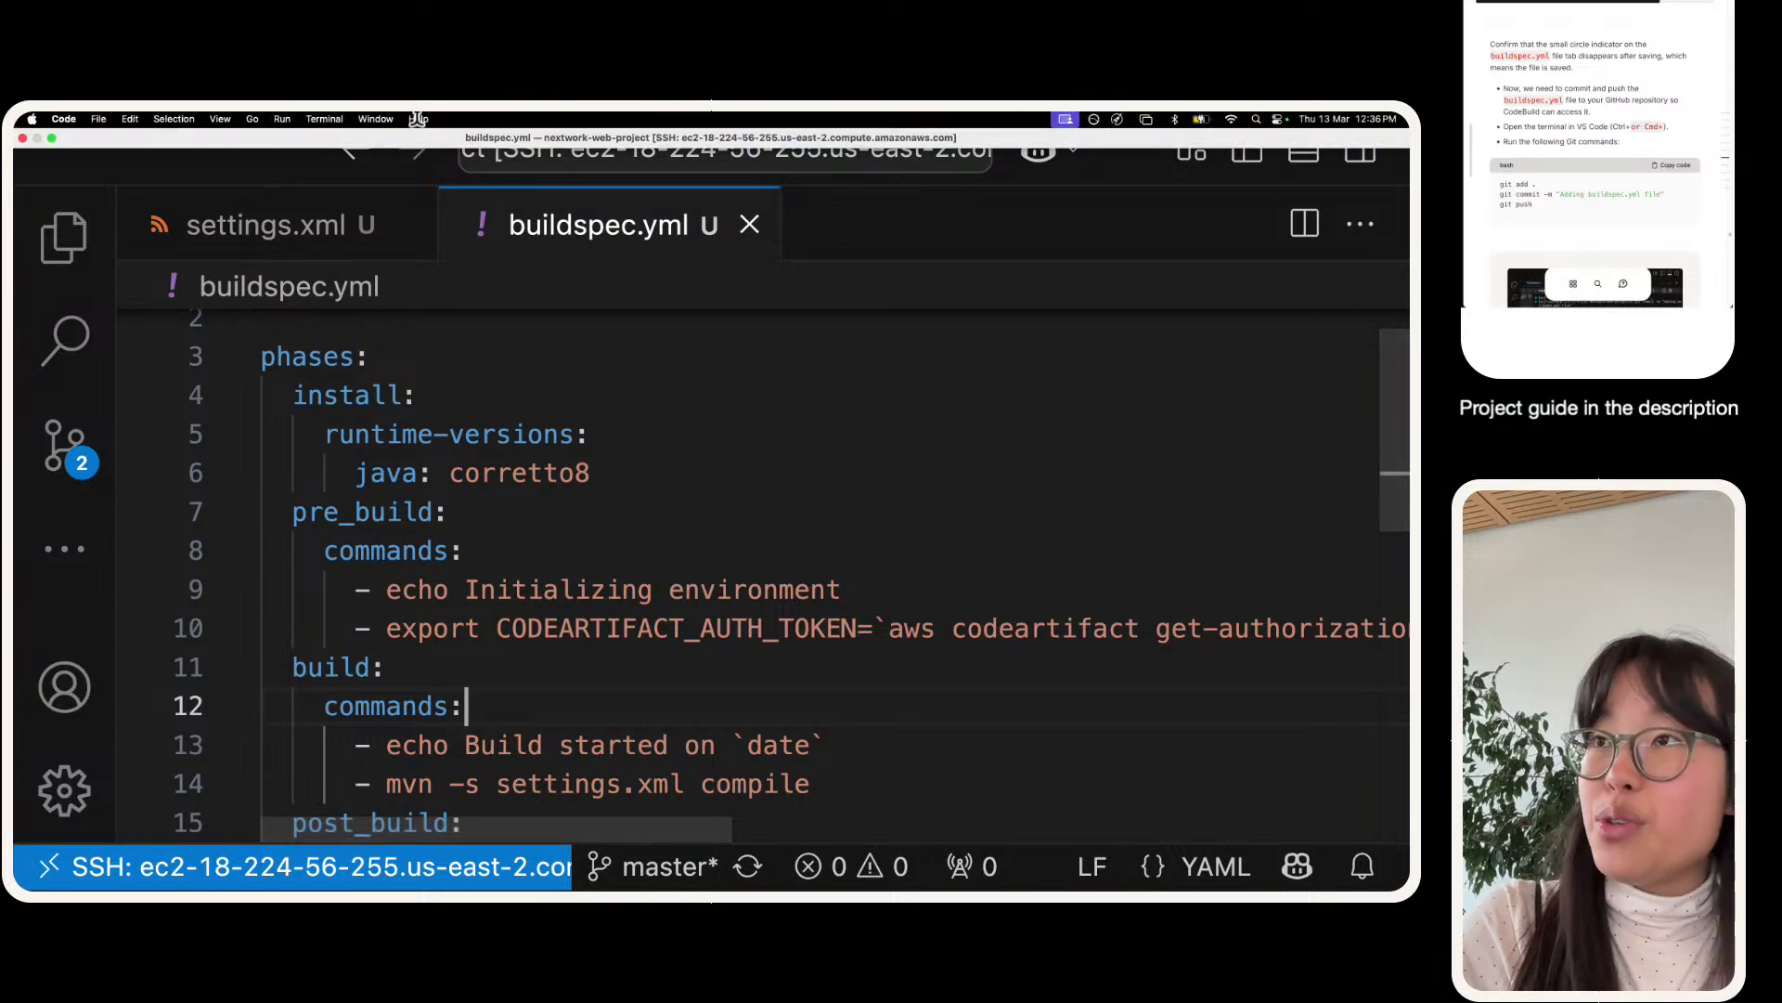
left_click(315, 121)
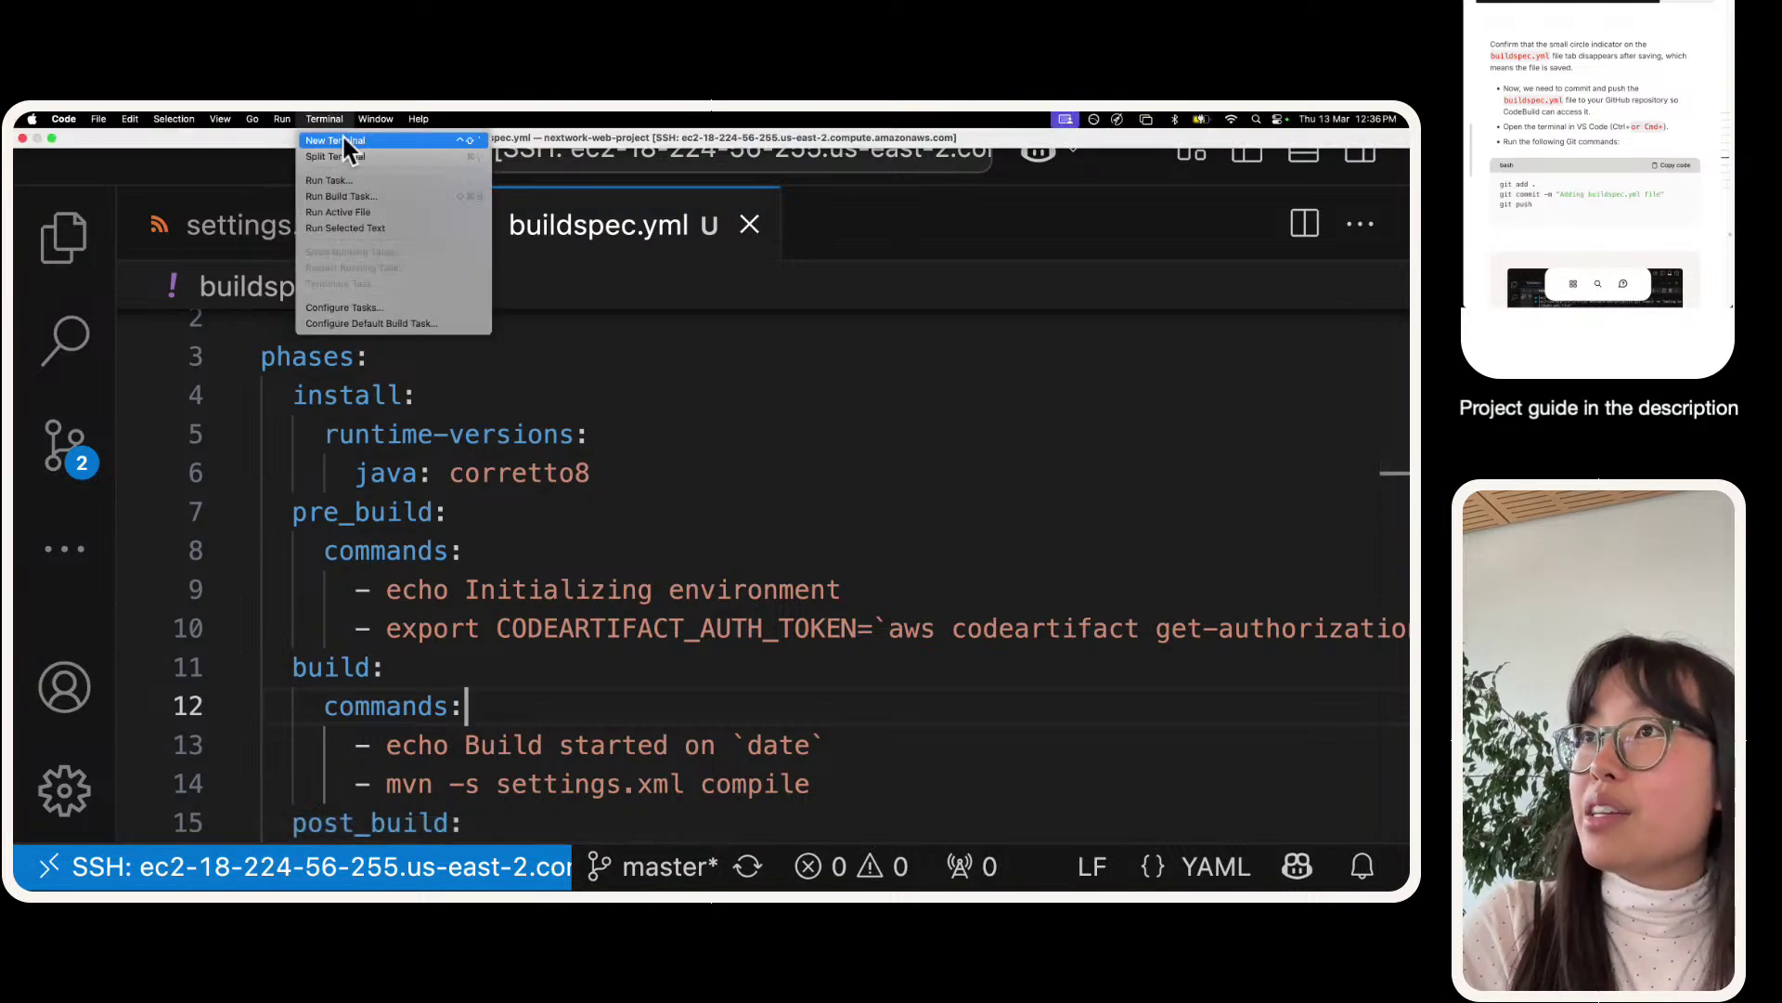
left_click(342, 136)
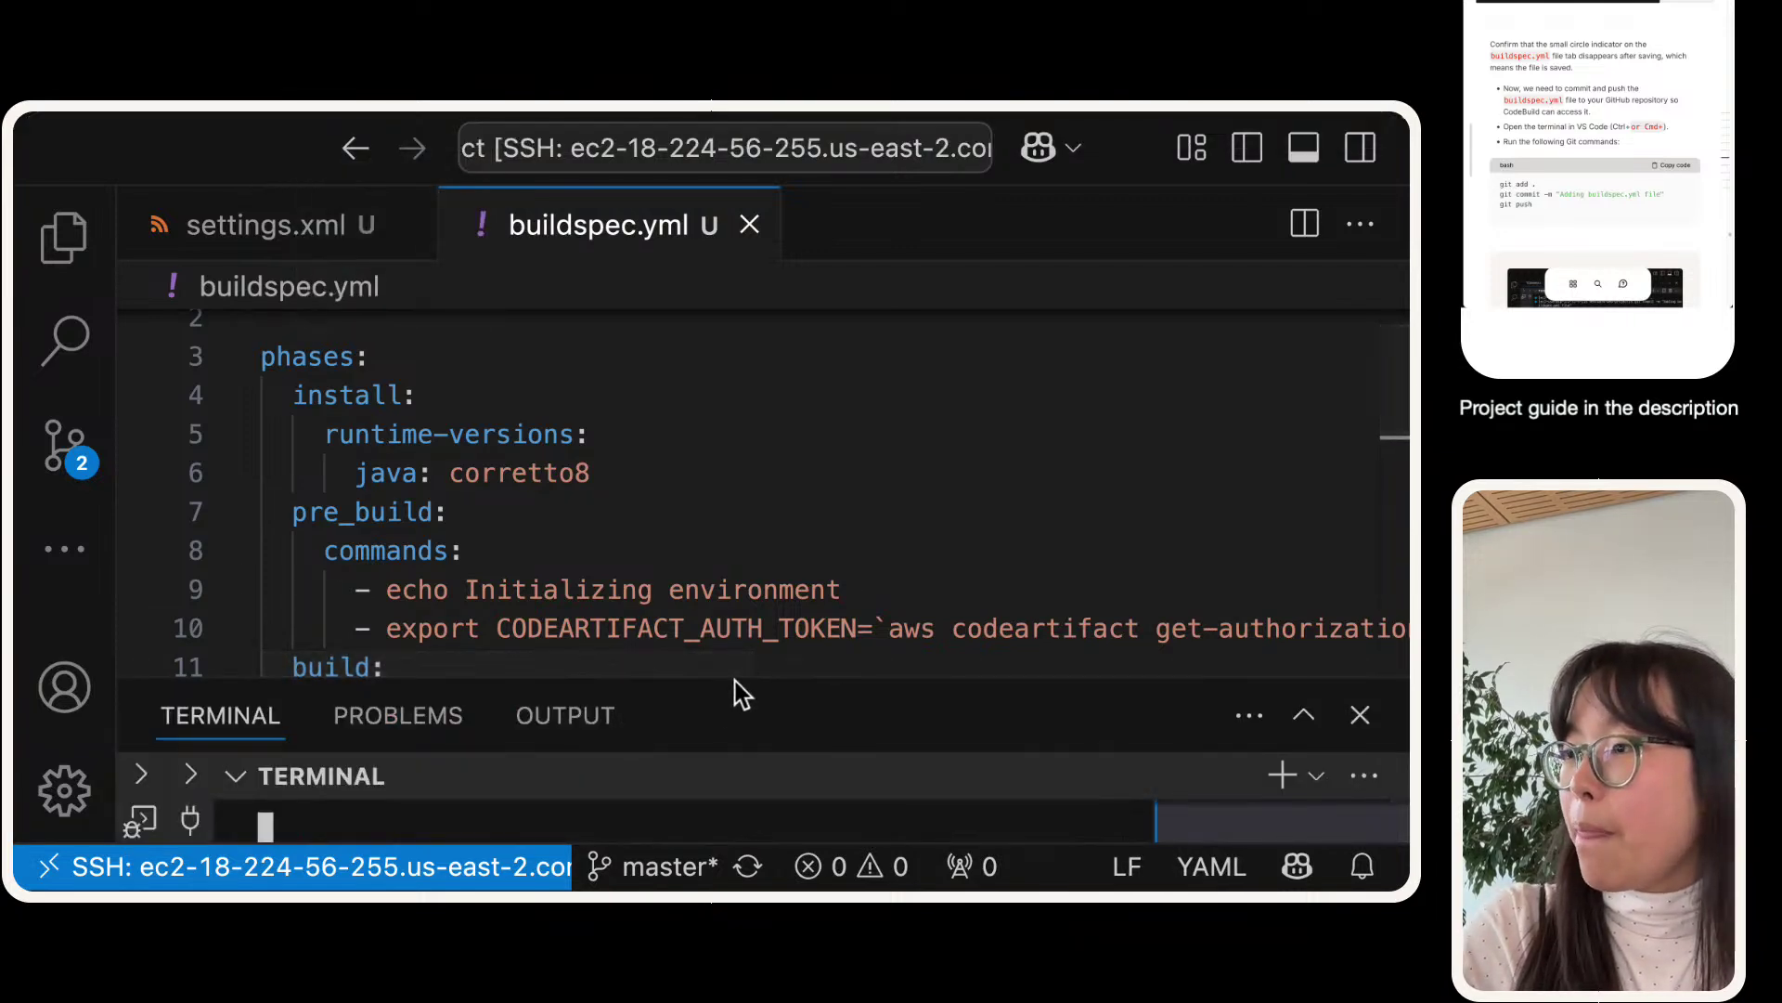
left_click_drag(735, 678, 732, 297)
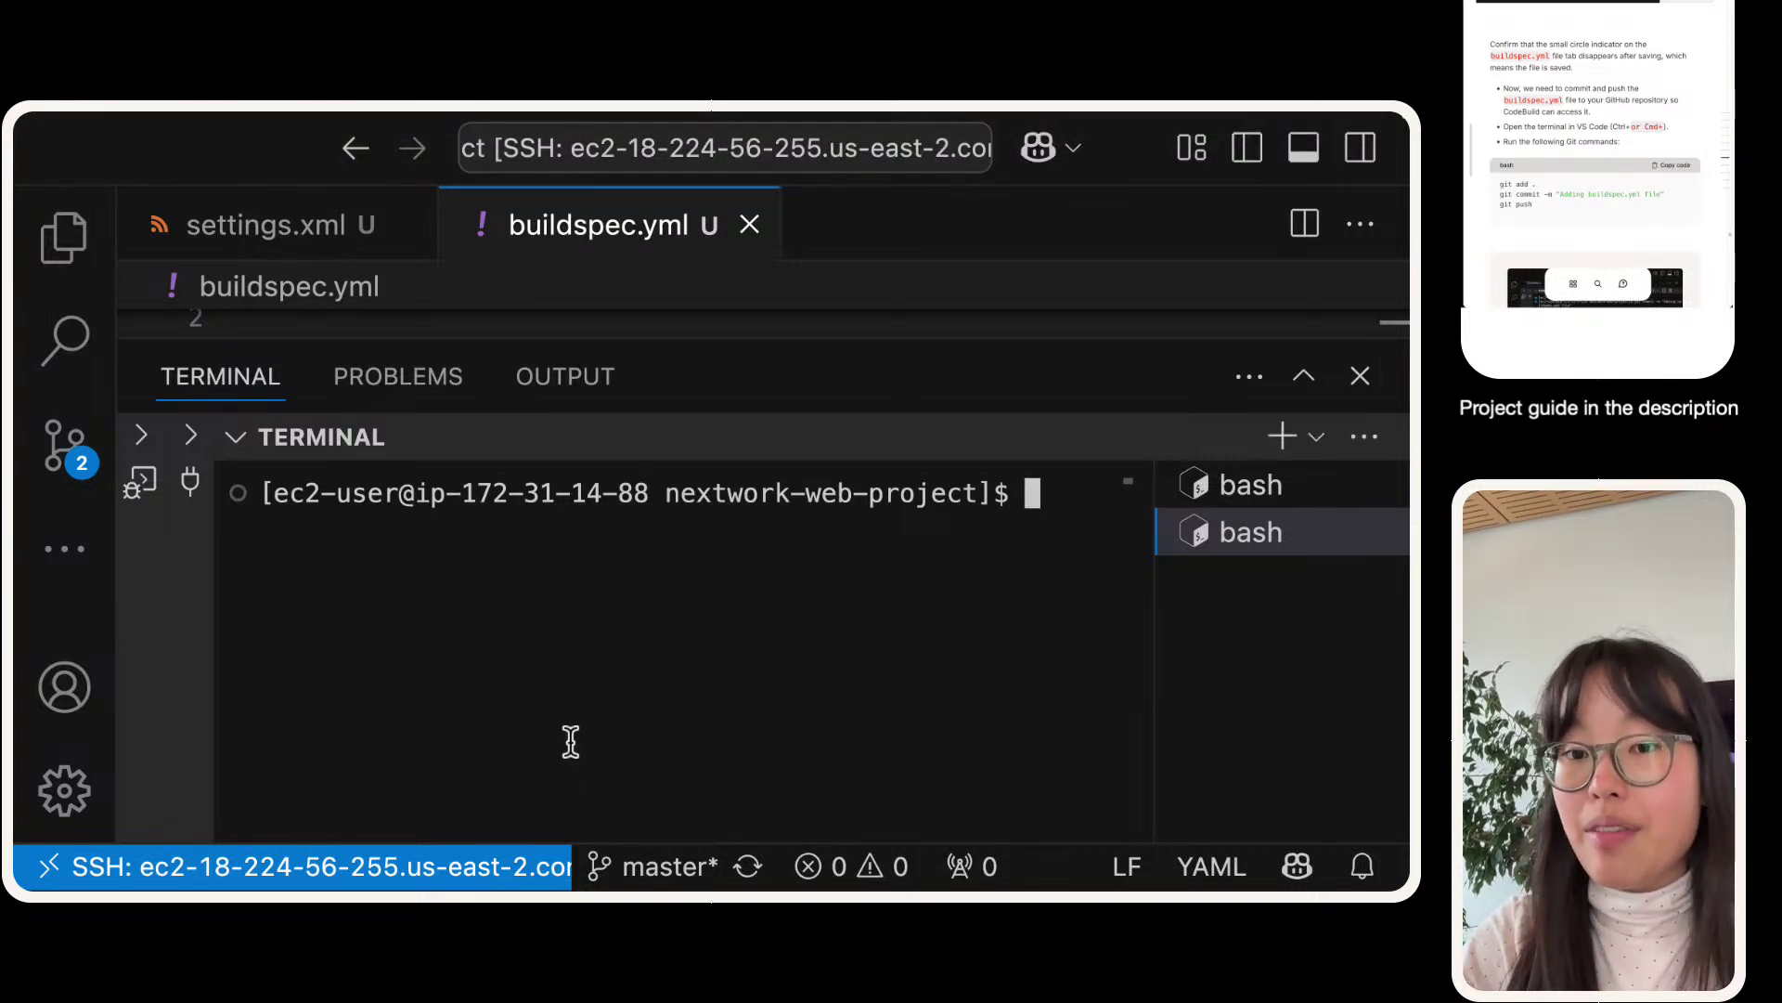
- Run git add, commit "Adding buildspec.yml file" and git push, then review the 403 push failure
type("git add . git commit -m \"Adding buildspec.yml file\" git push")
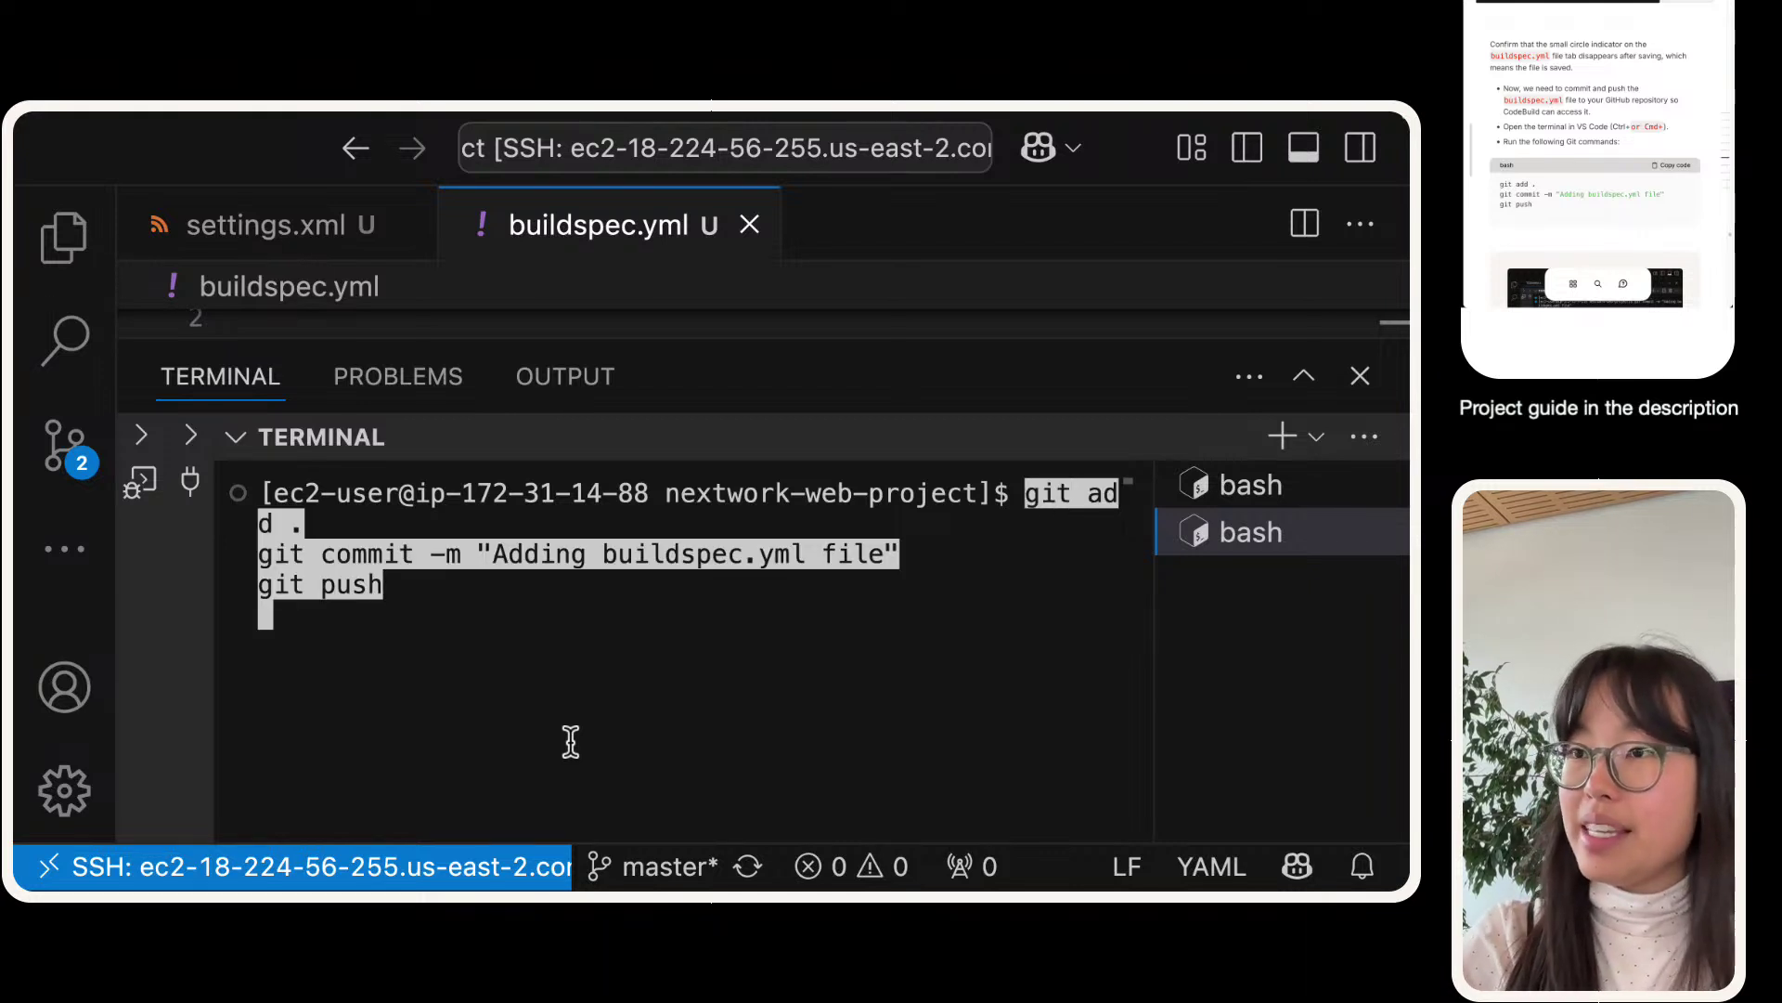
key("Return")
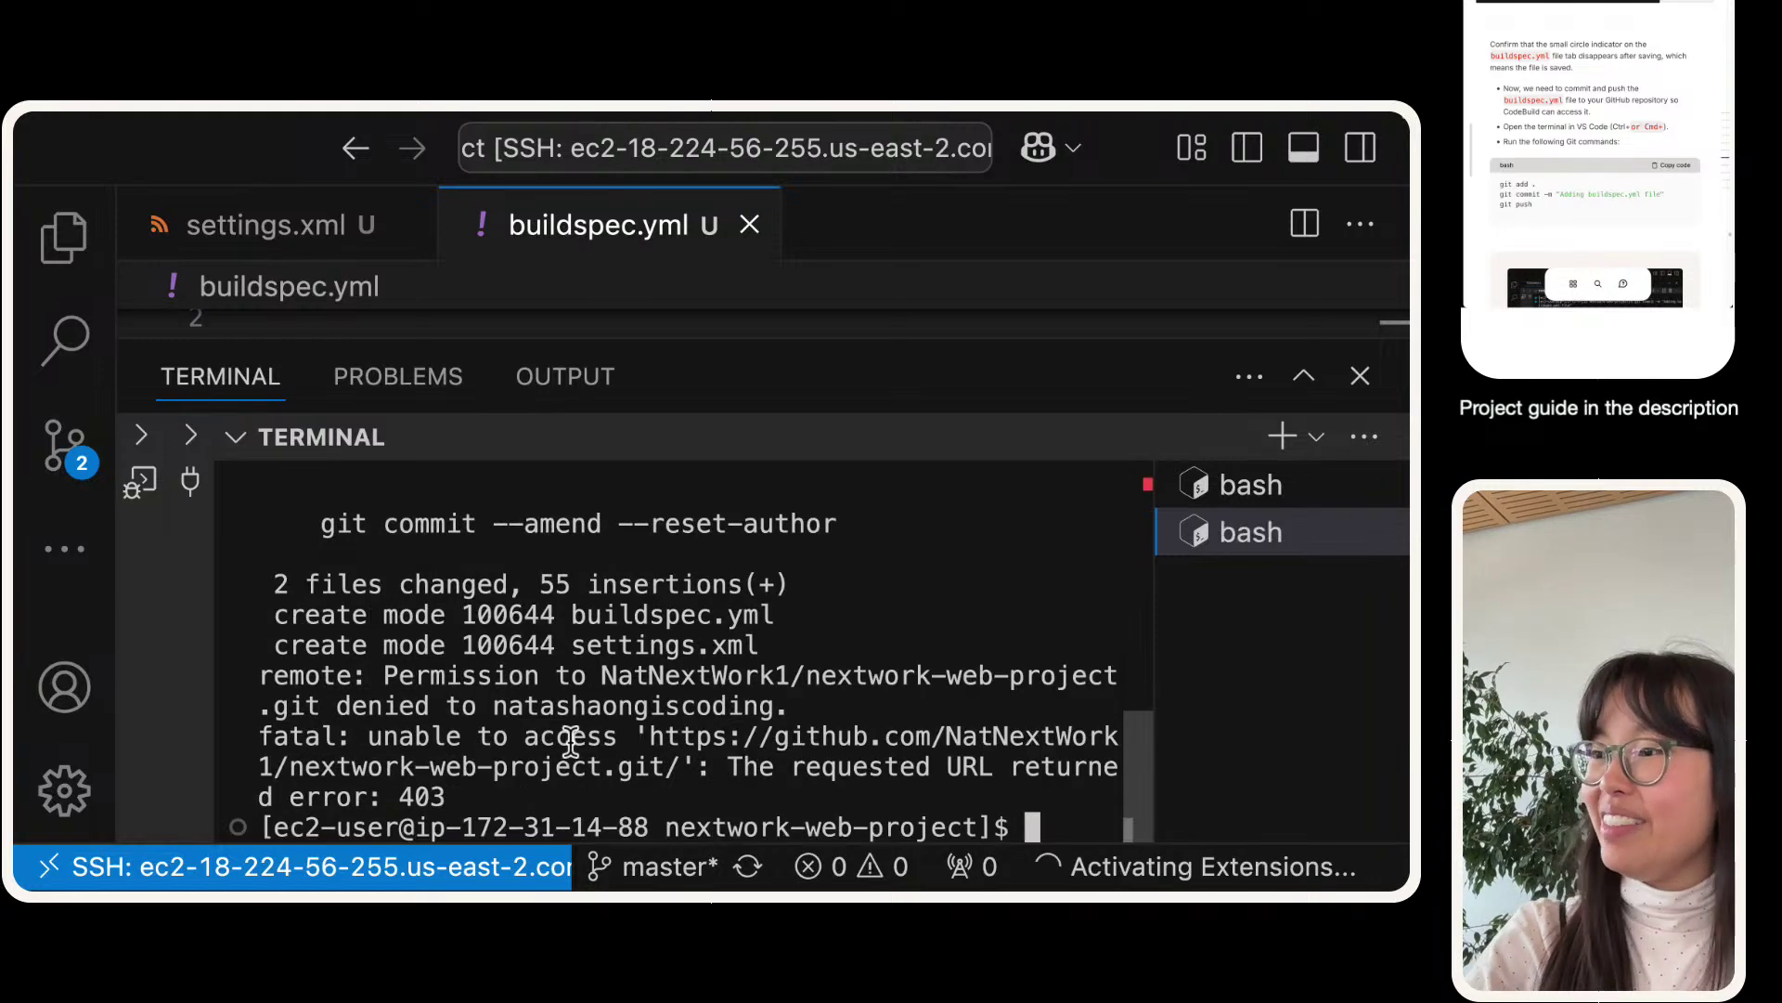
key("super+minus")
key("super+minus")
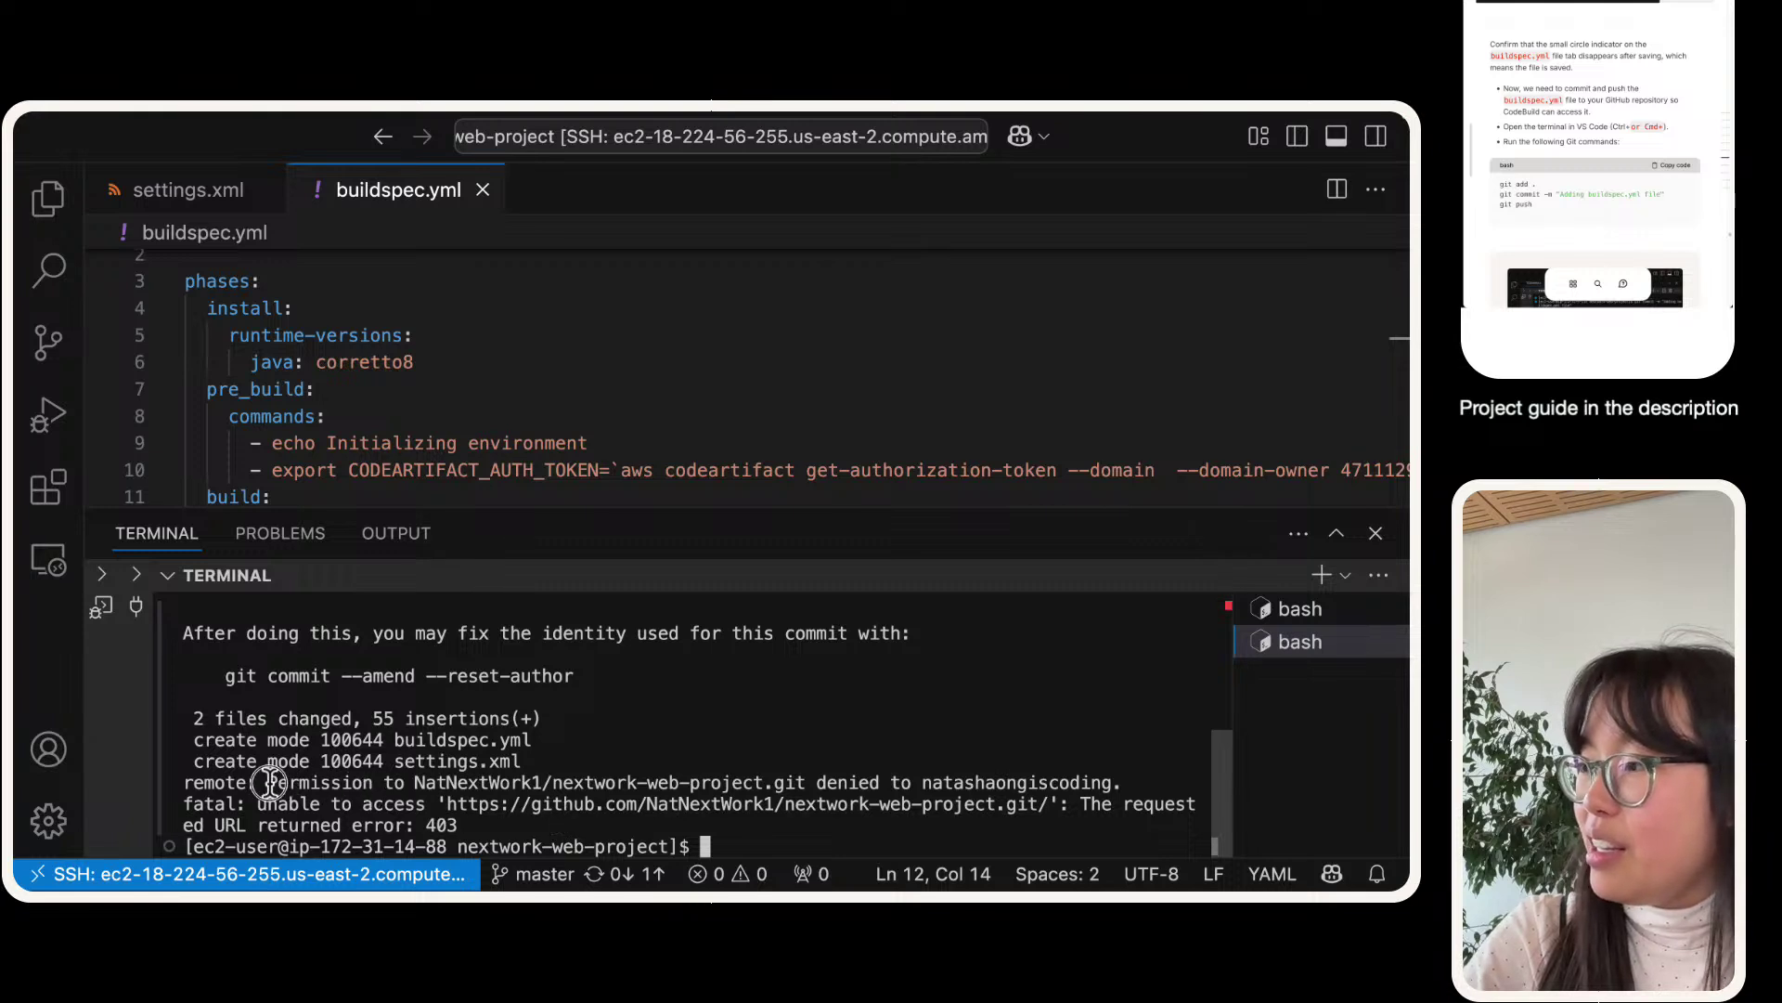
left_click_drag(267, 783, 853, 826)
left_click(852, 826)
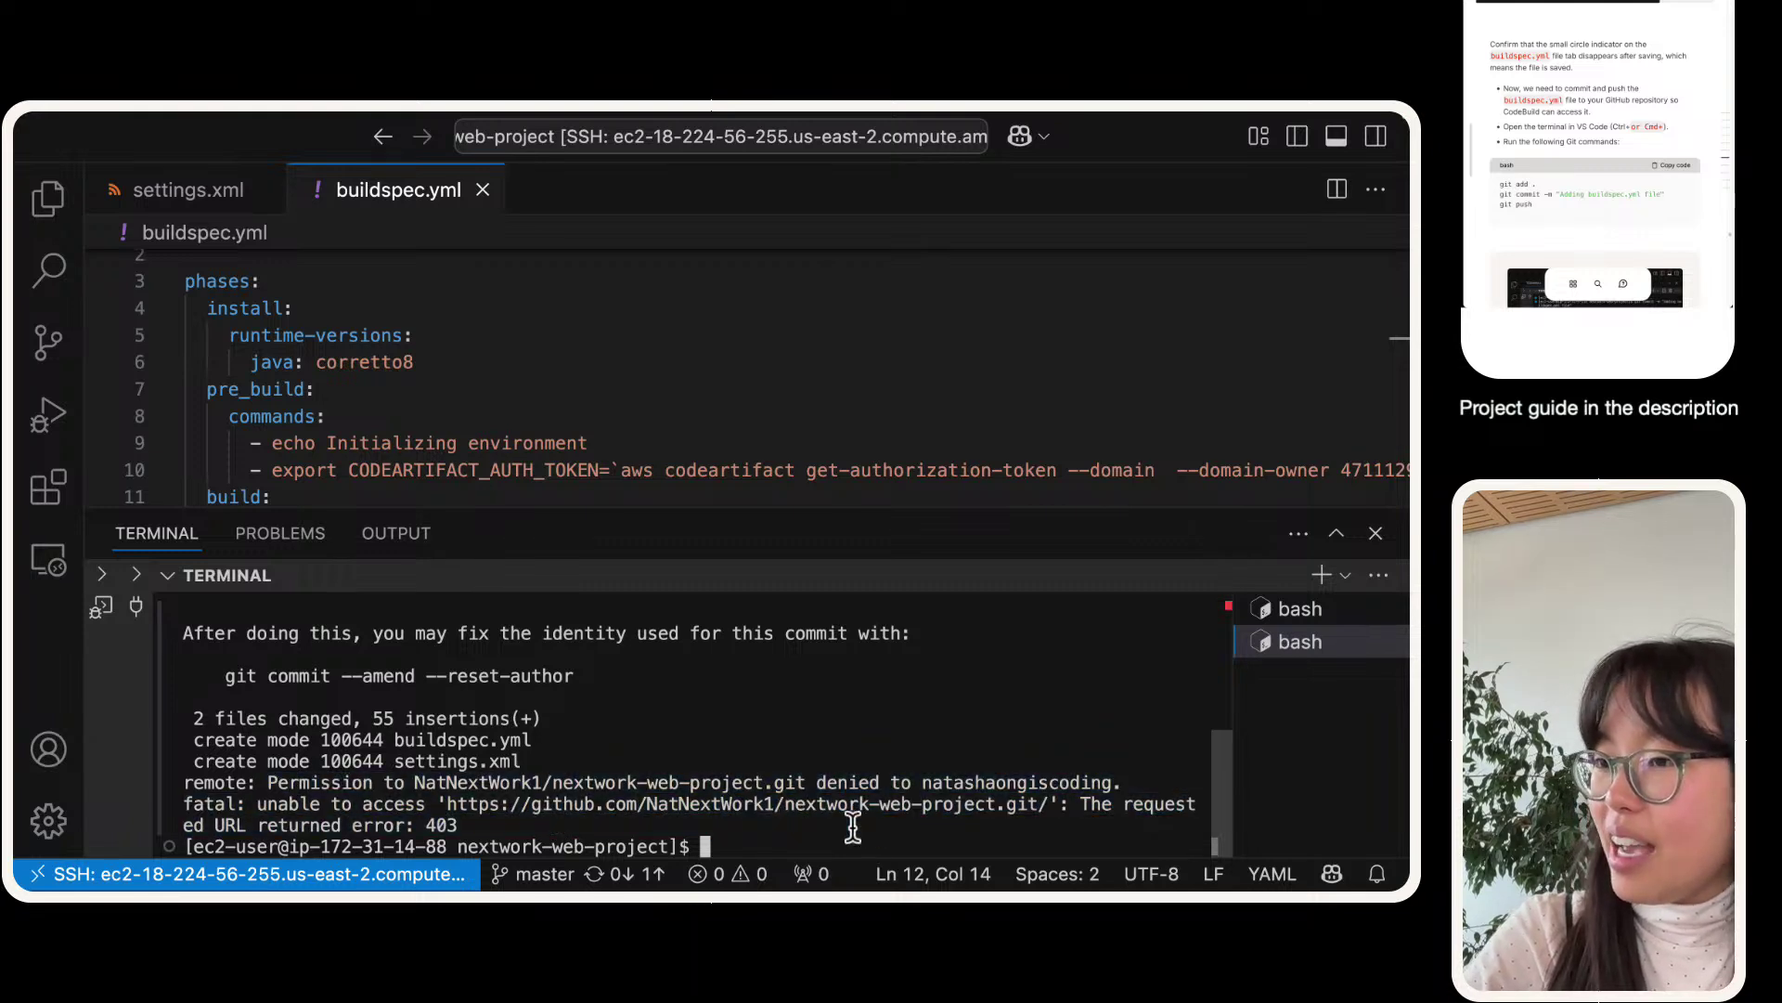
type("git add . git commit -m \"Adding buildspec.yml file\" git push")
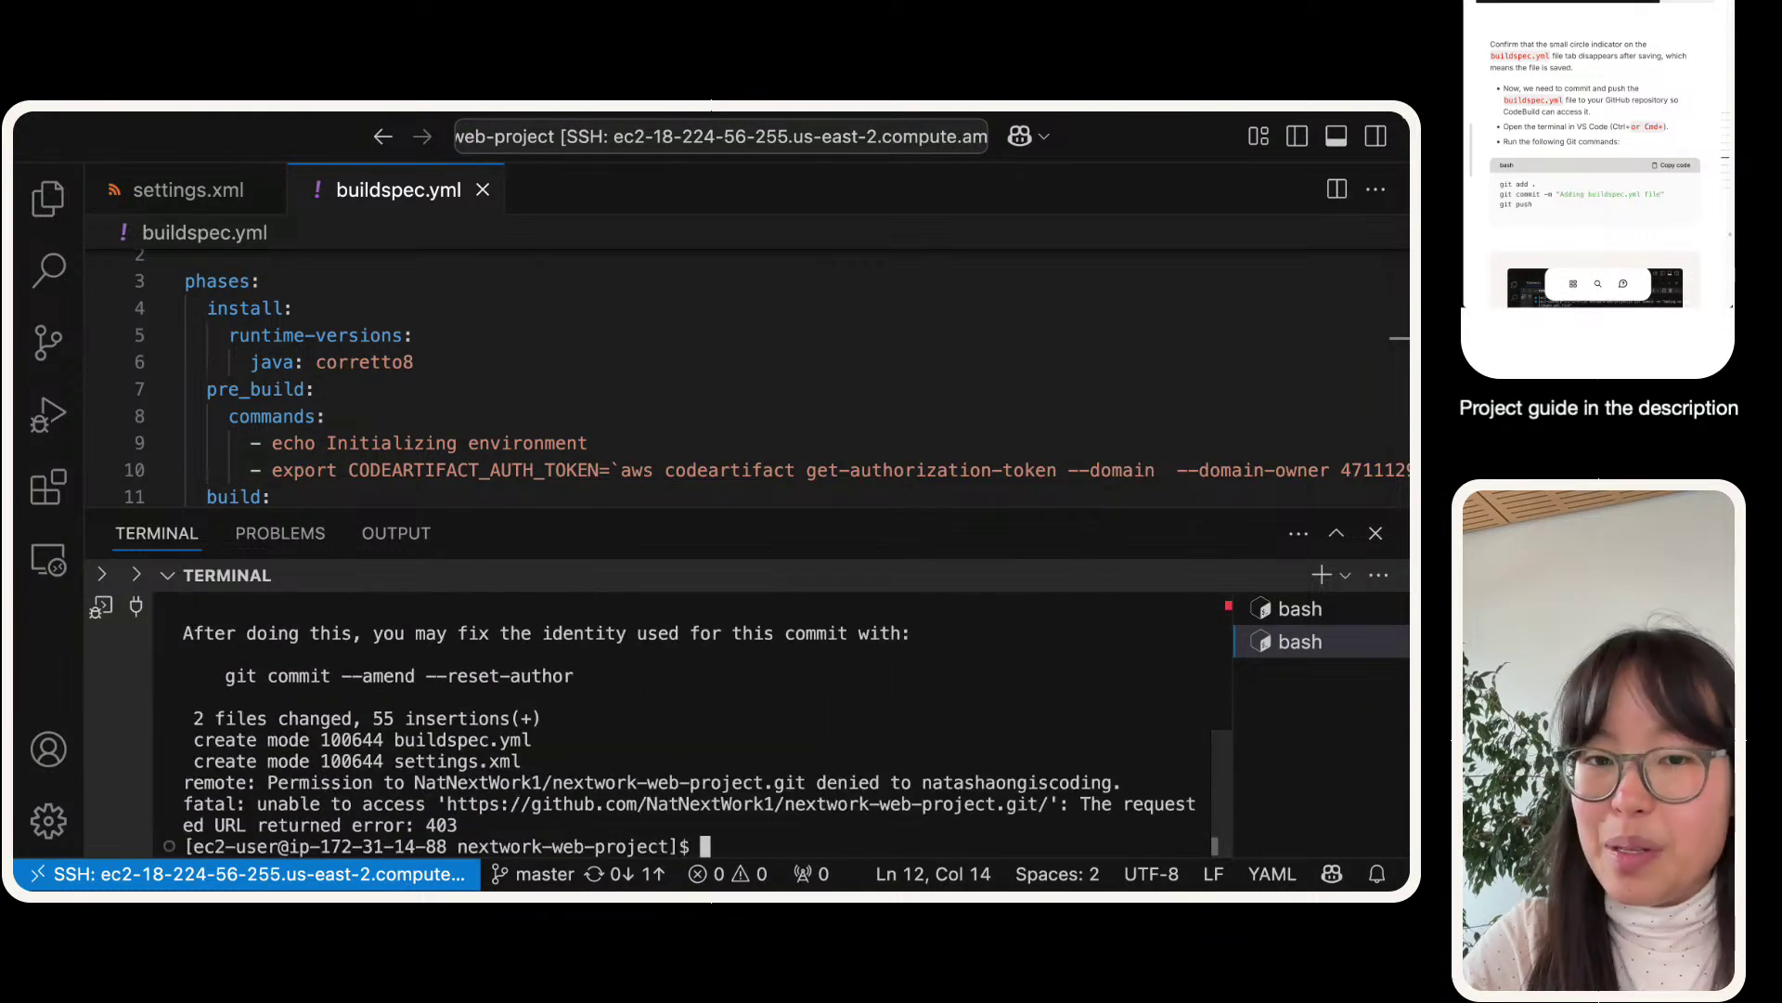
left_click(1485, 297)
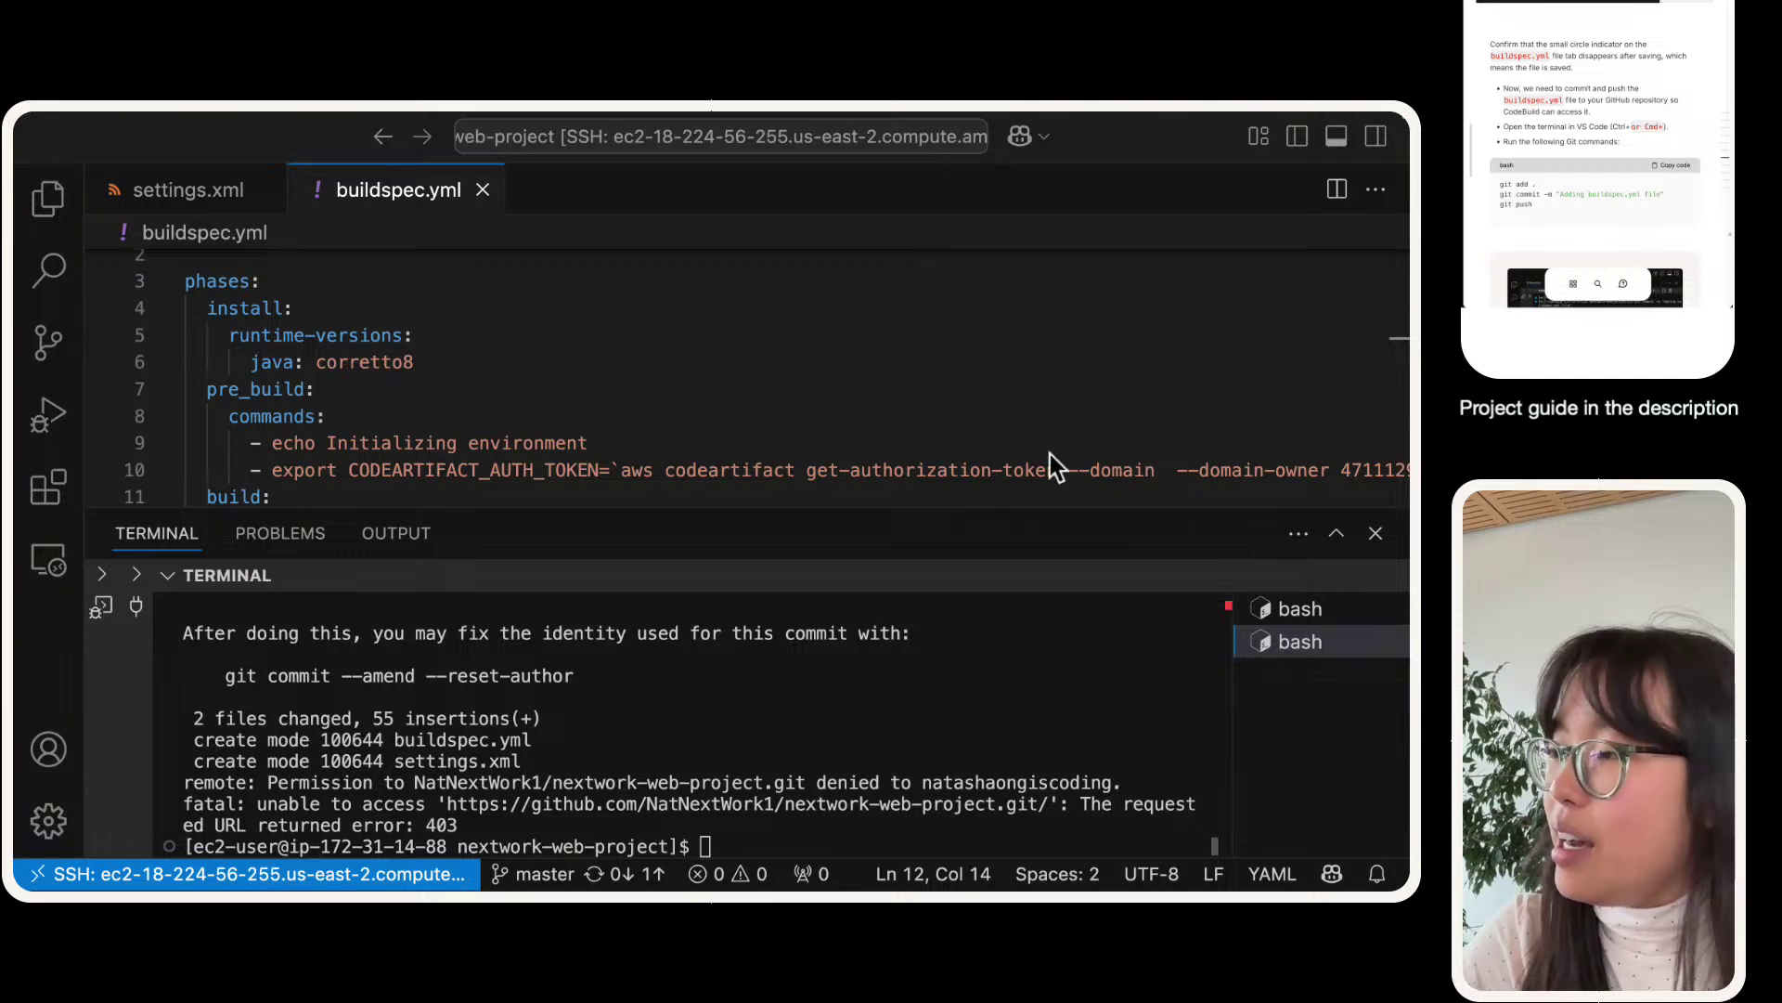
scroll(795, 380, "down", 1)
scroll(795, 380, "down", 5)
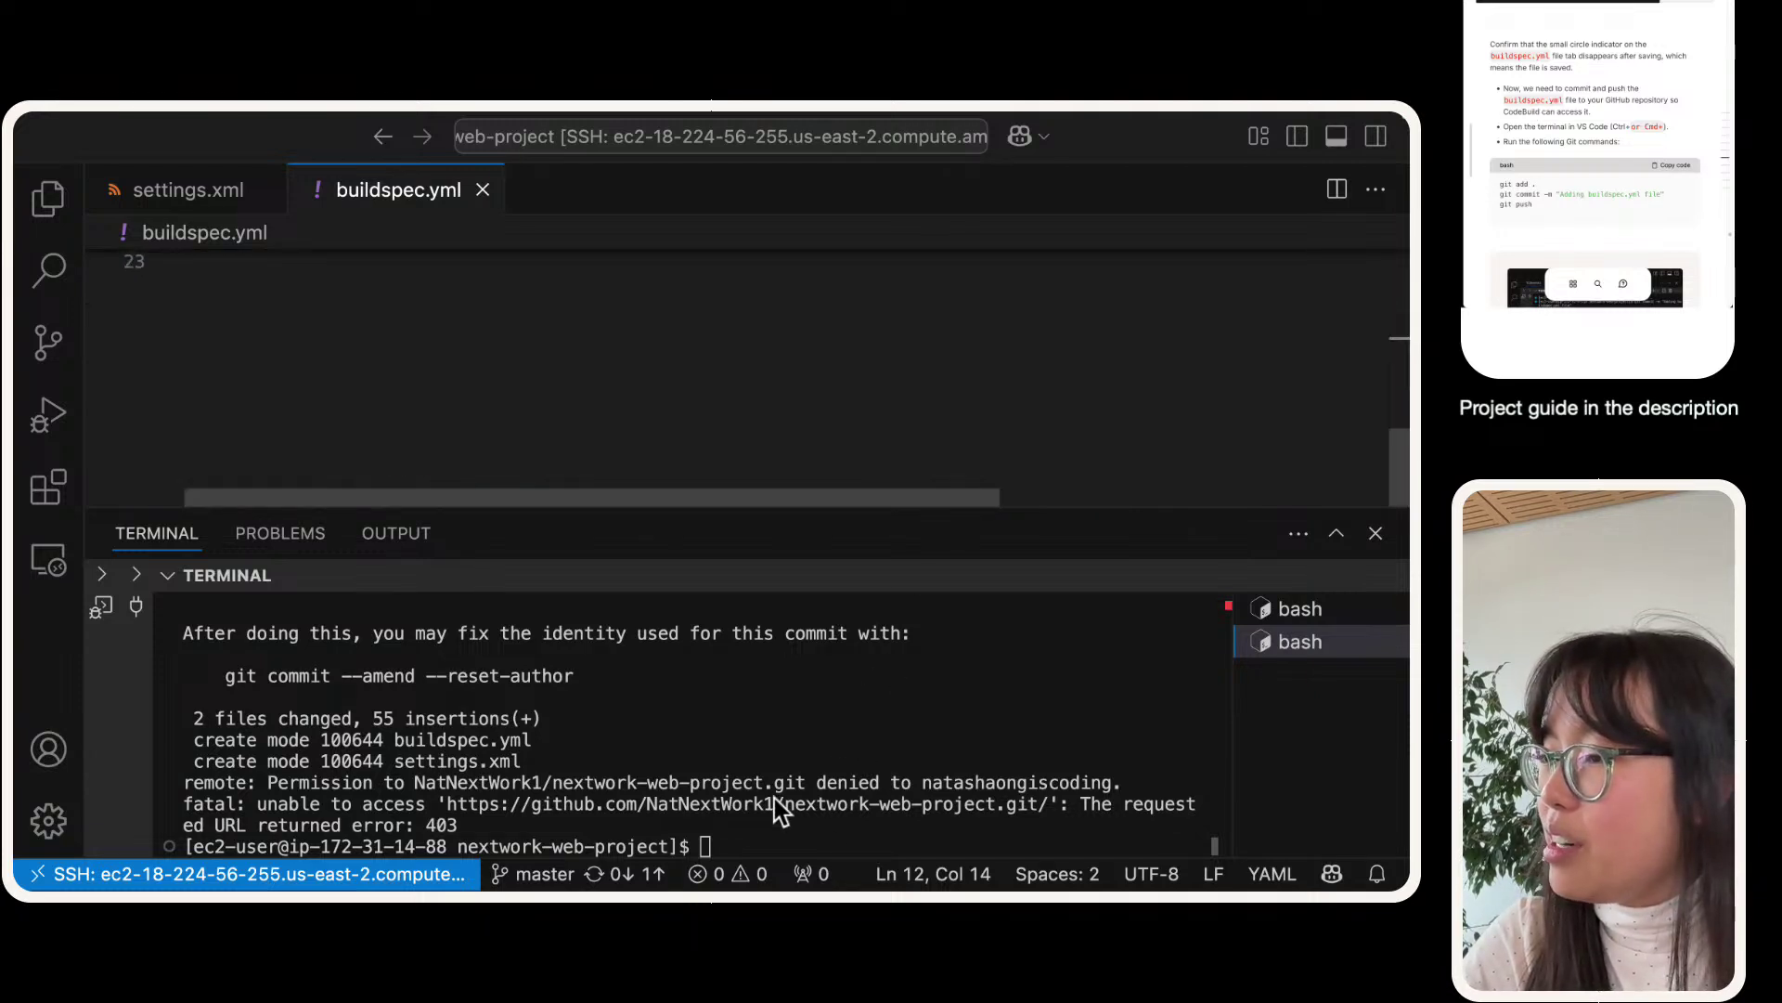
scroll(688, 771, "up", 3)
scroll(688, 771, "up", 3)
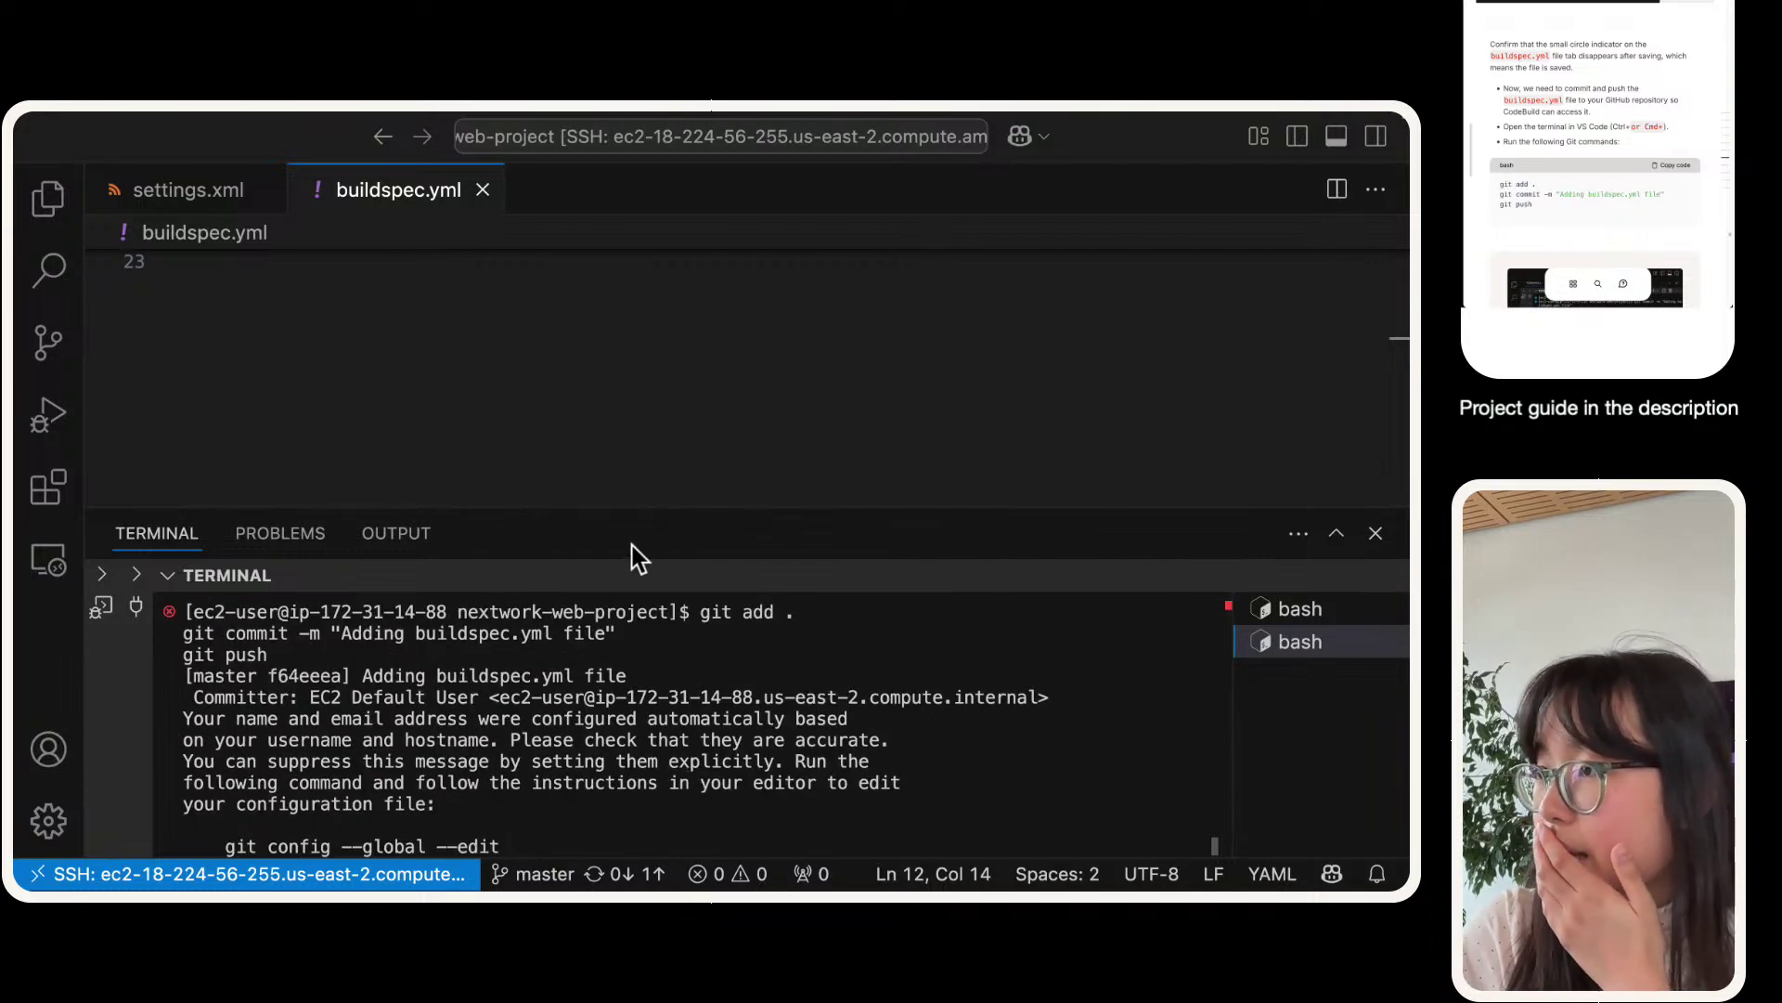
- Maximise the terminal and highlight the permission-denied 403 error, denied username and settings.xml
left_click(1341, 531)
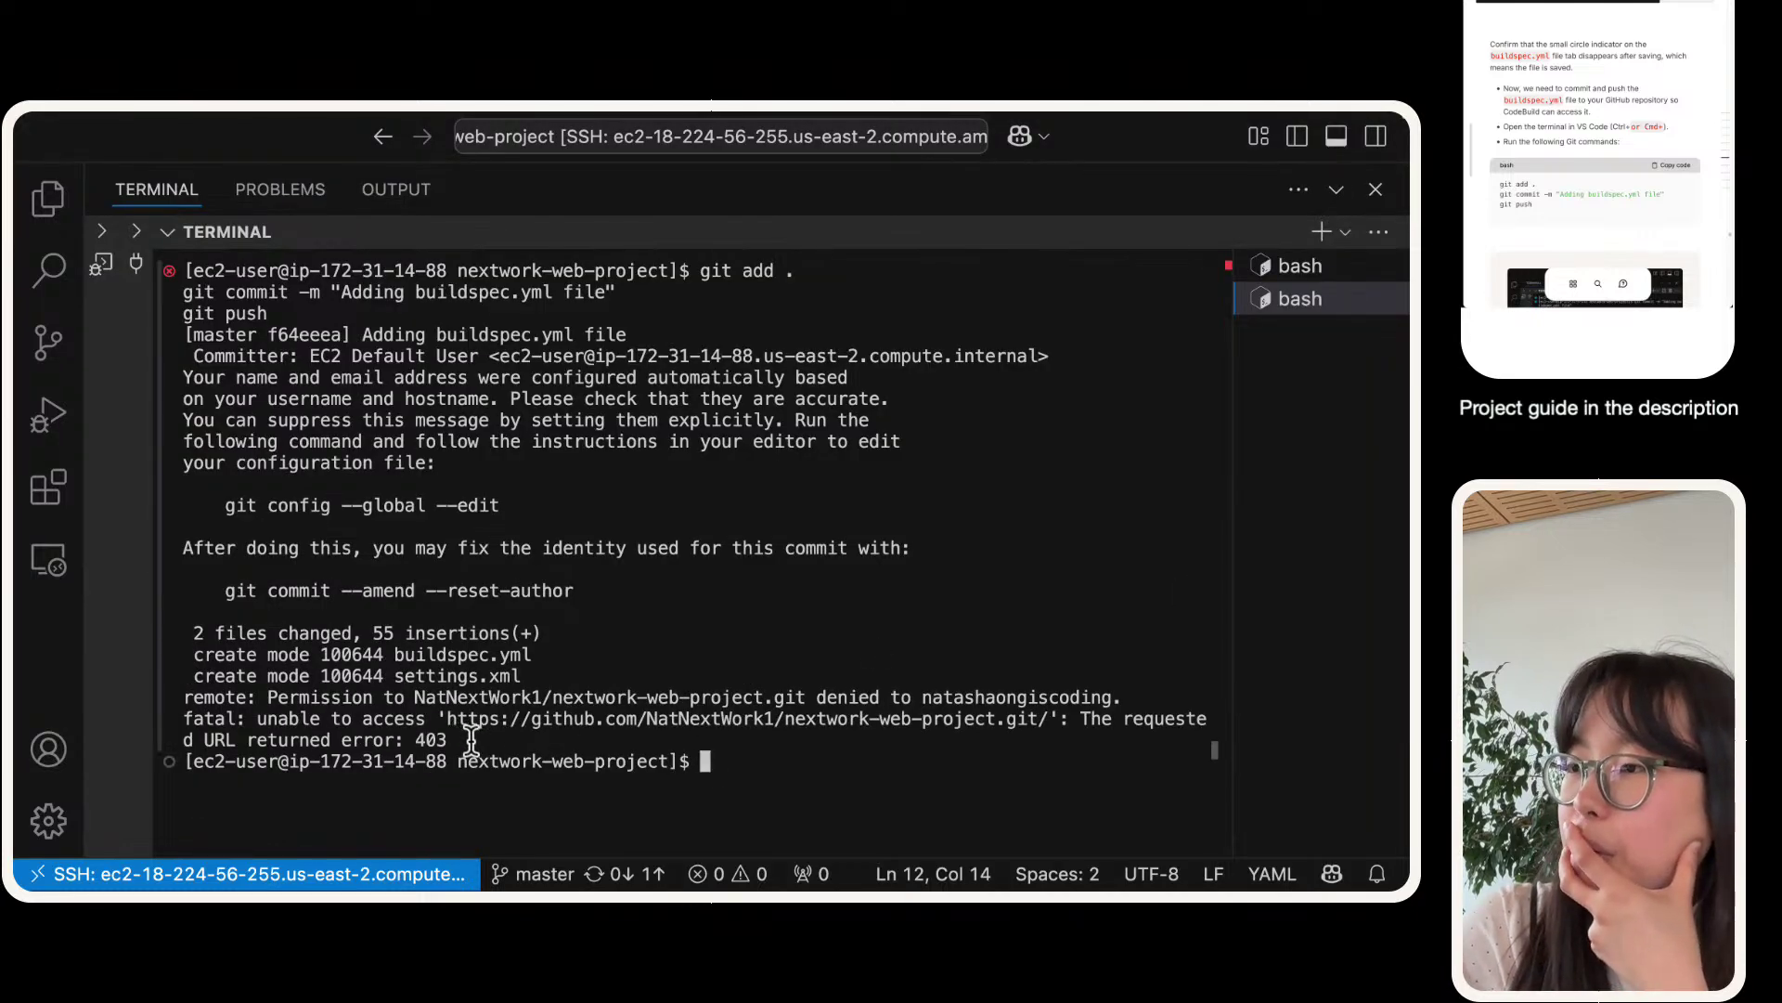
left_click_drag(467, 740, 193, 698)
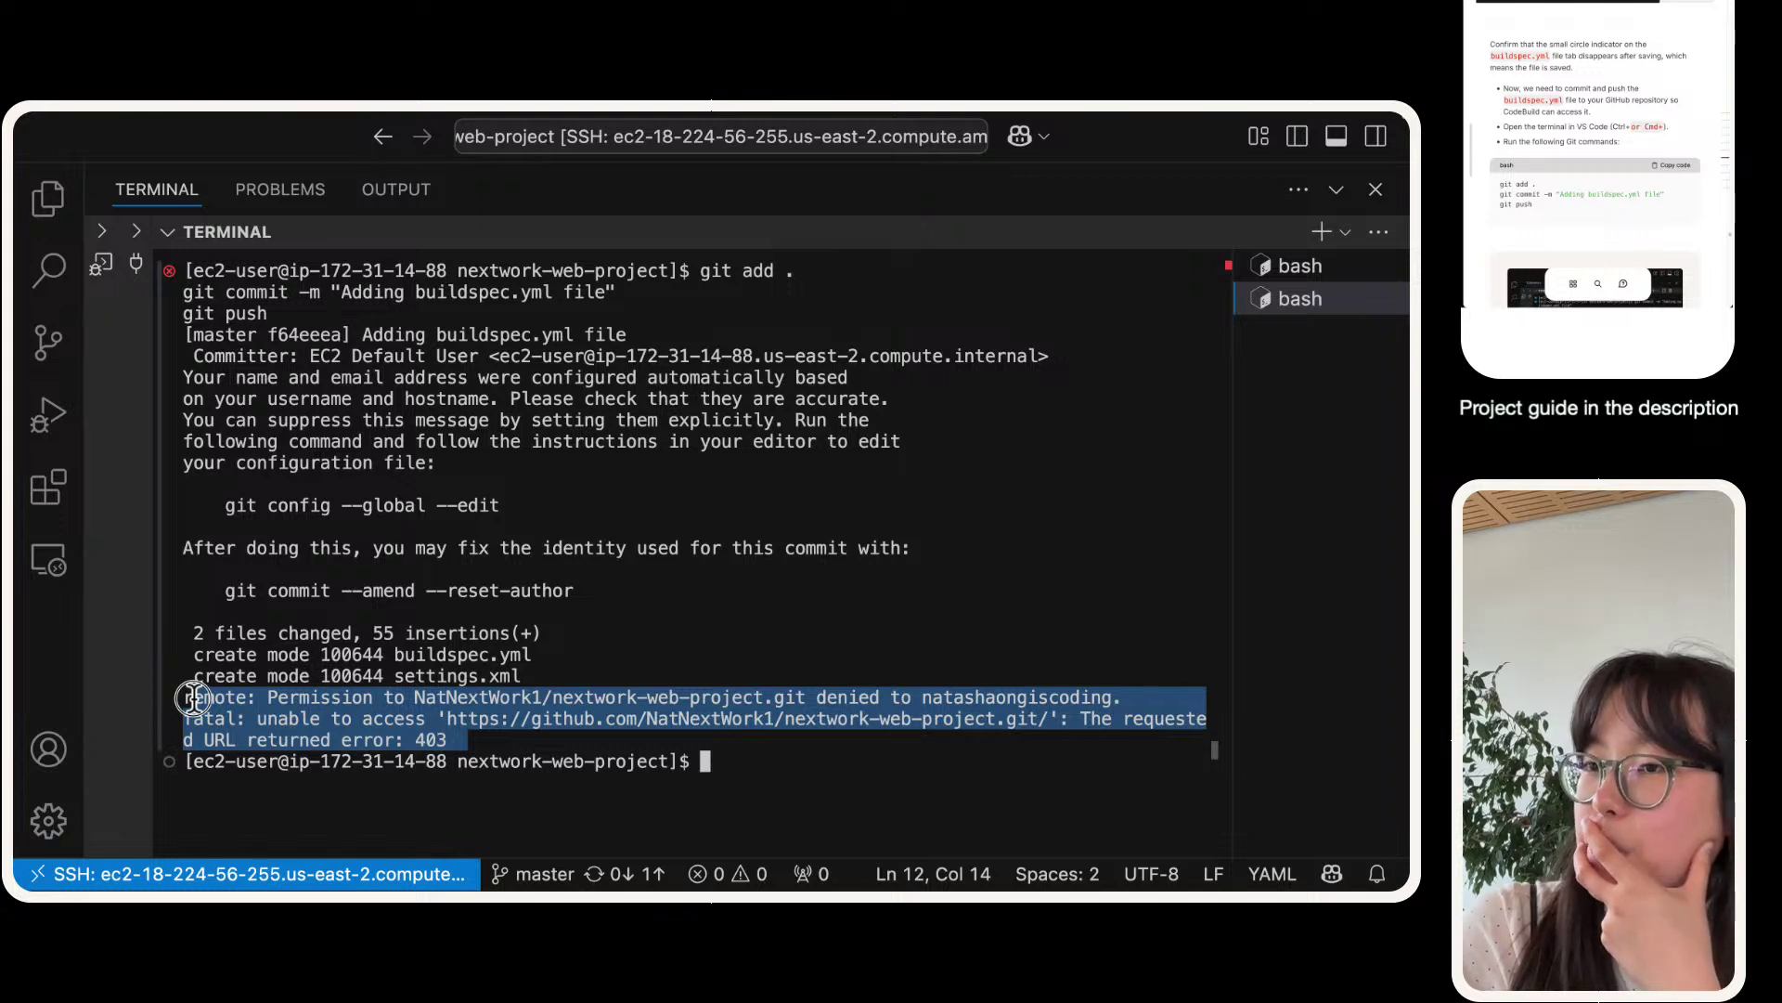
left_click_drag(192, 698, 179, 698)
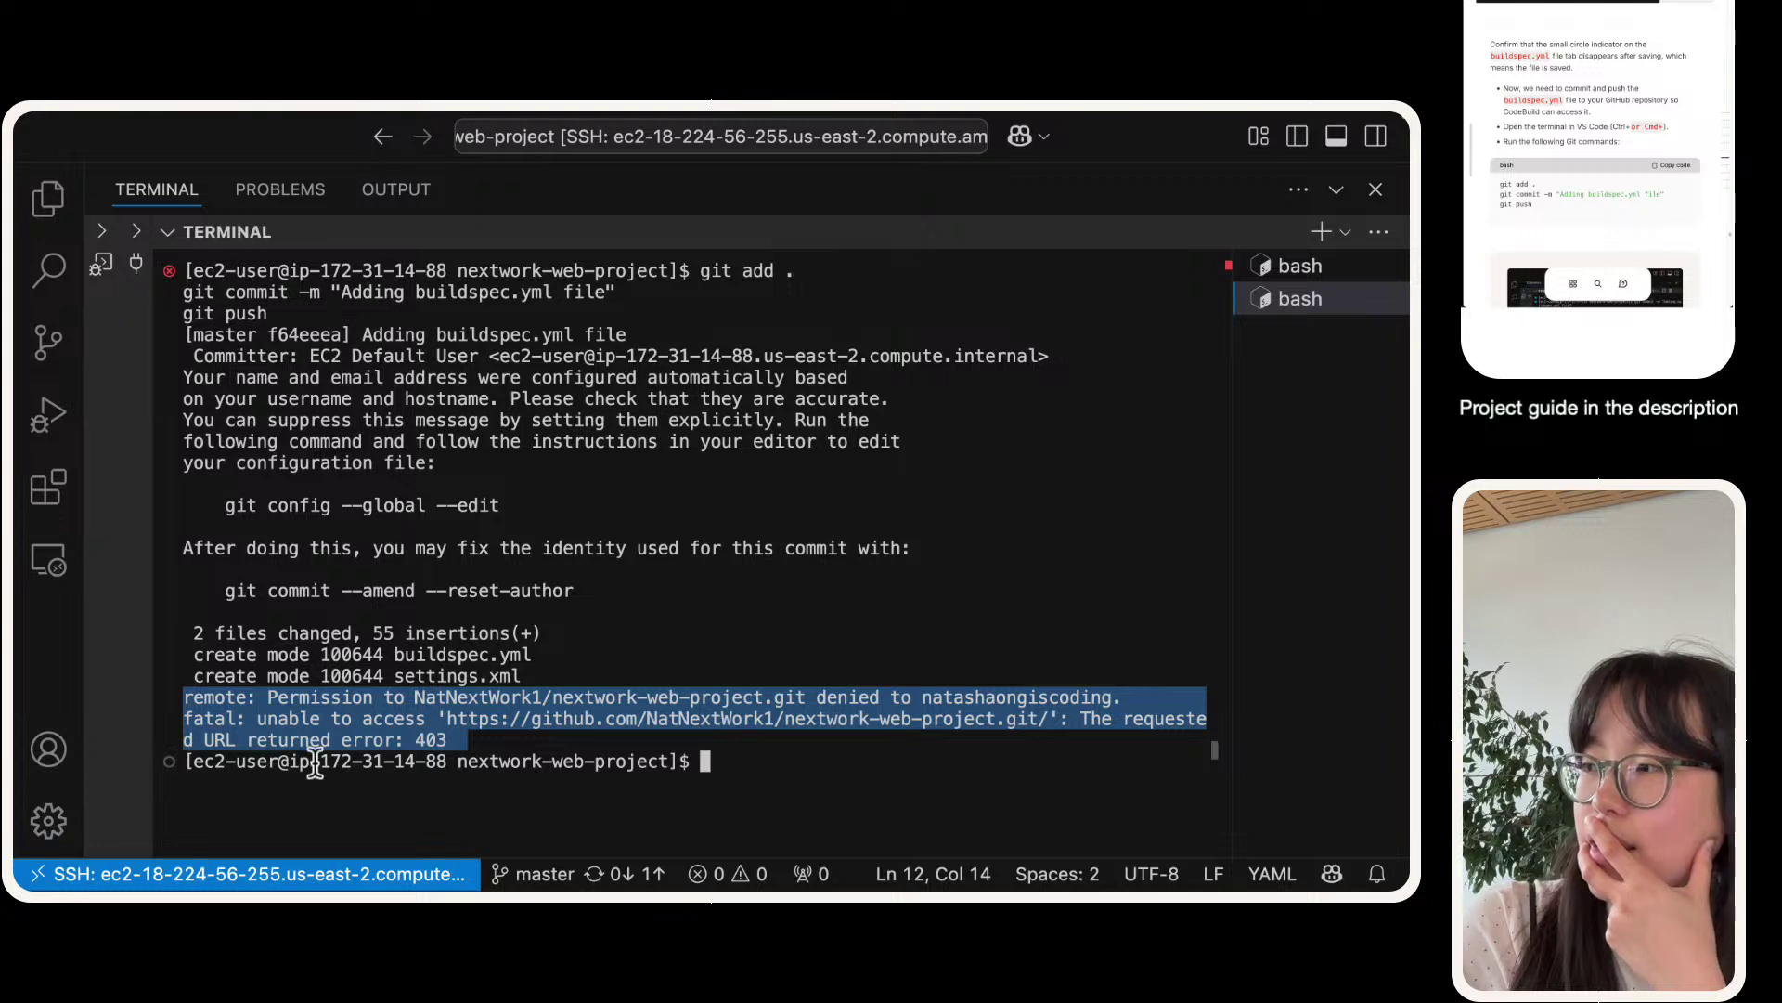
left_click(497, 774)
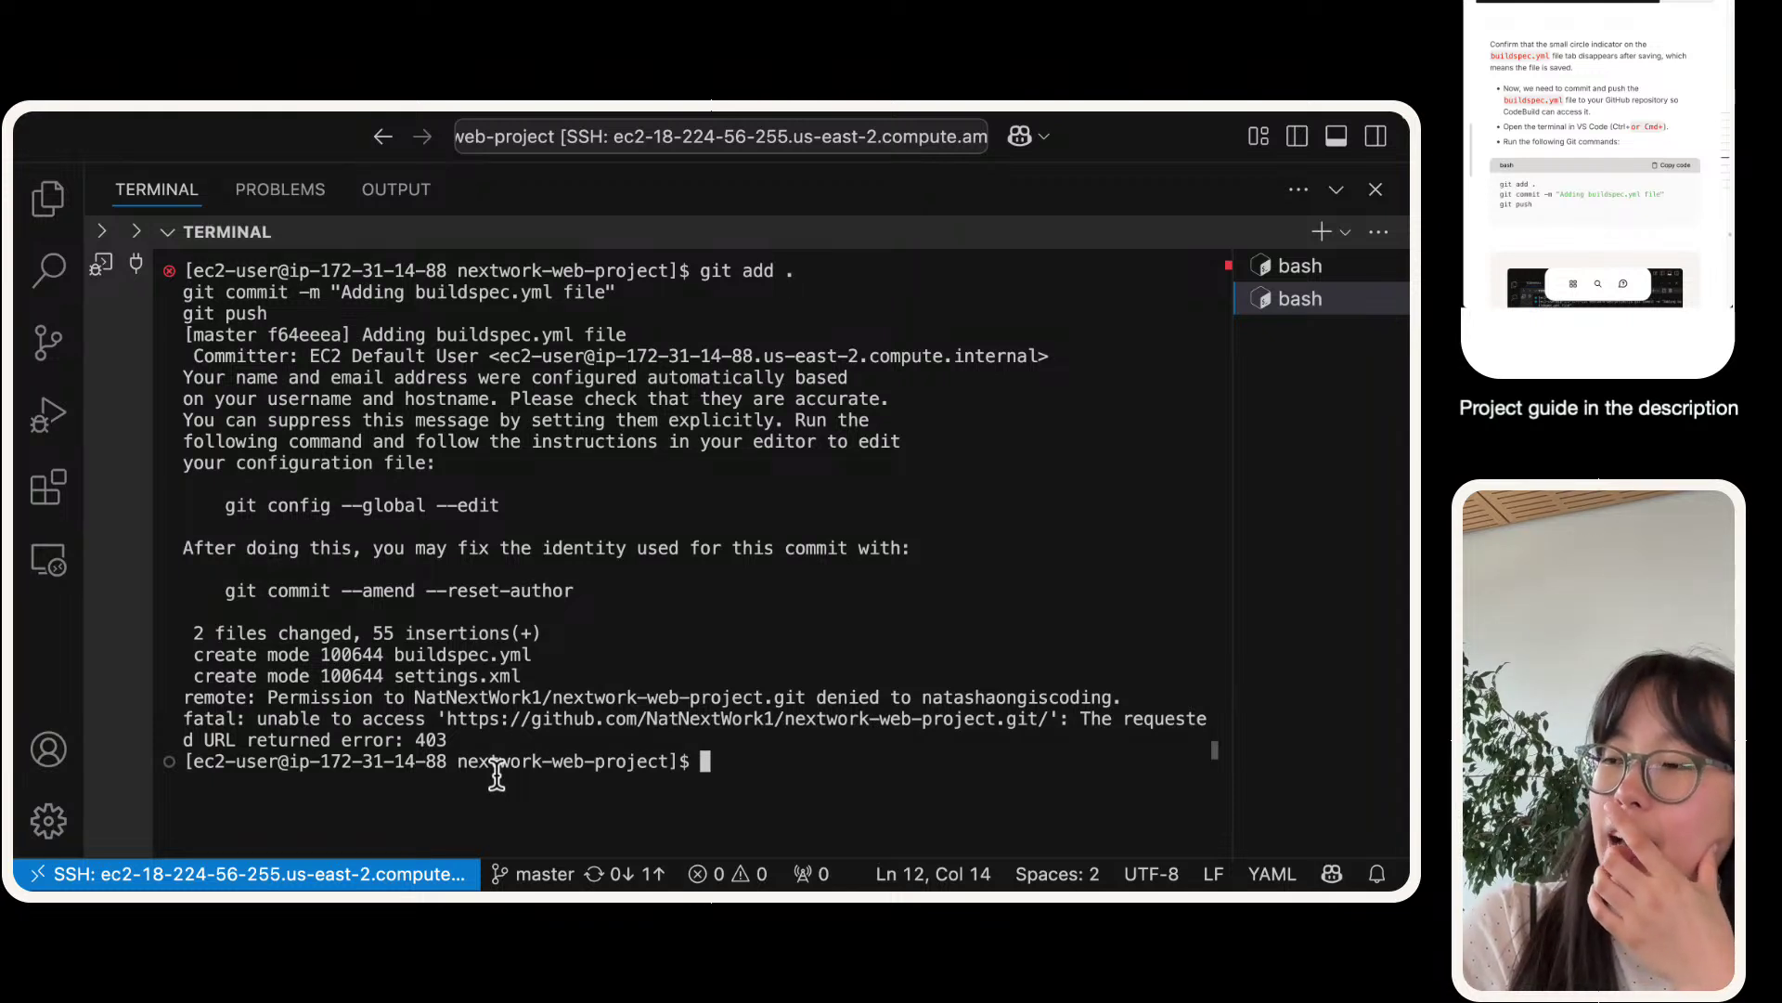
double_click(1047, 694)
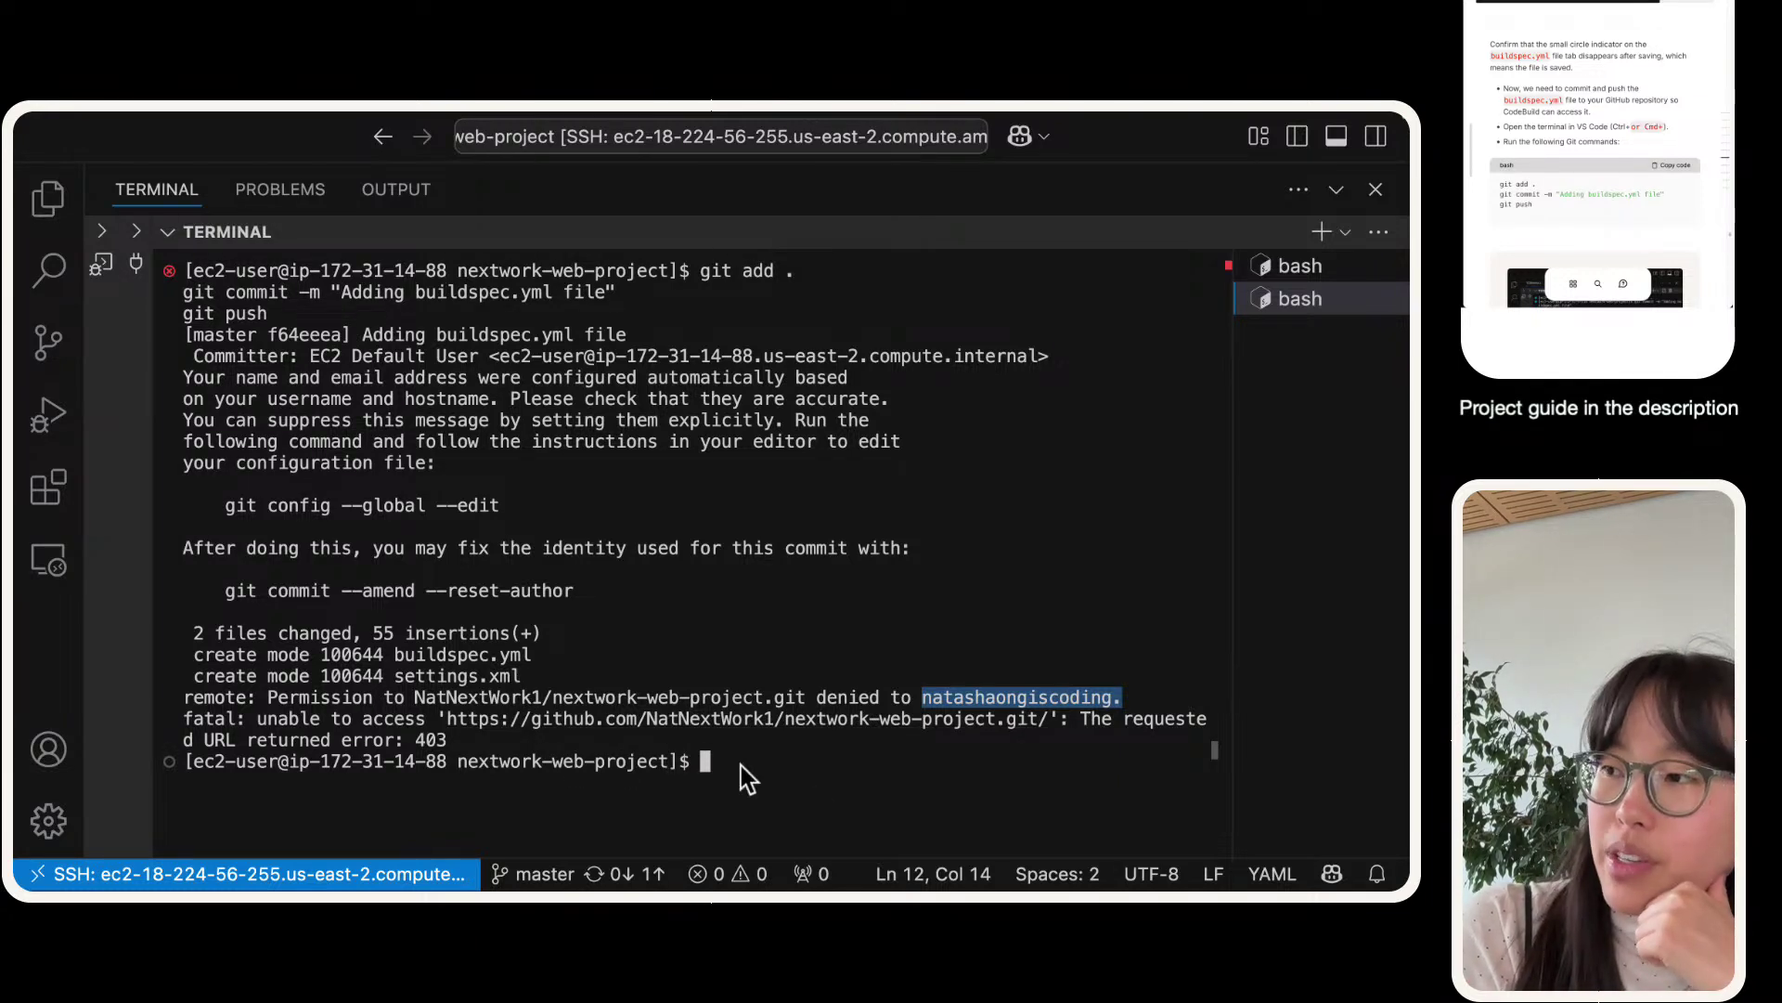
left_click(815, 790)
double_click(433, 681)
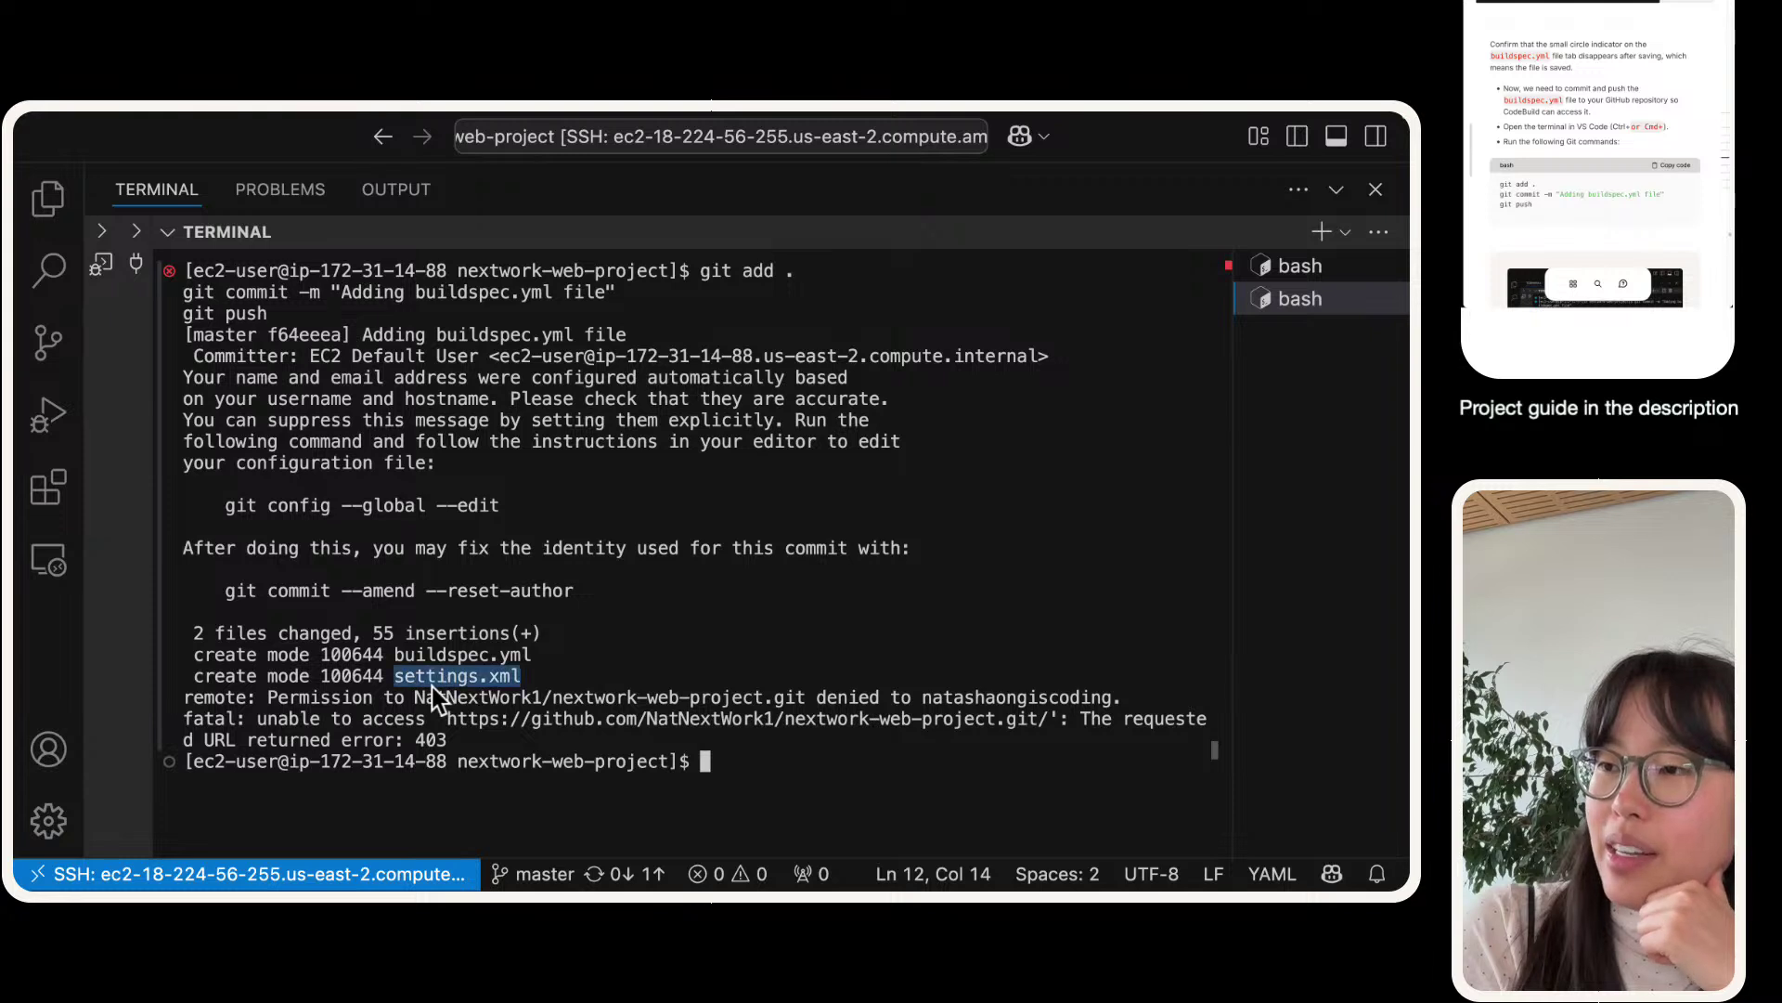
double_click(1075, 698)
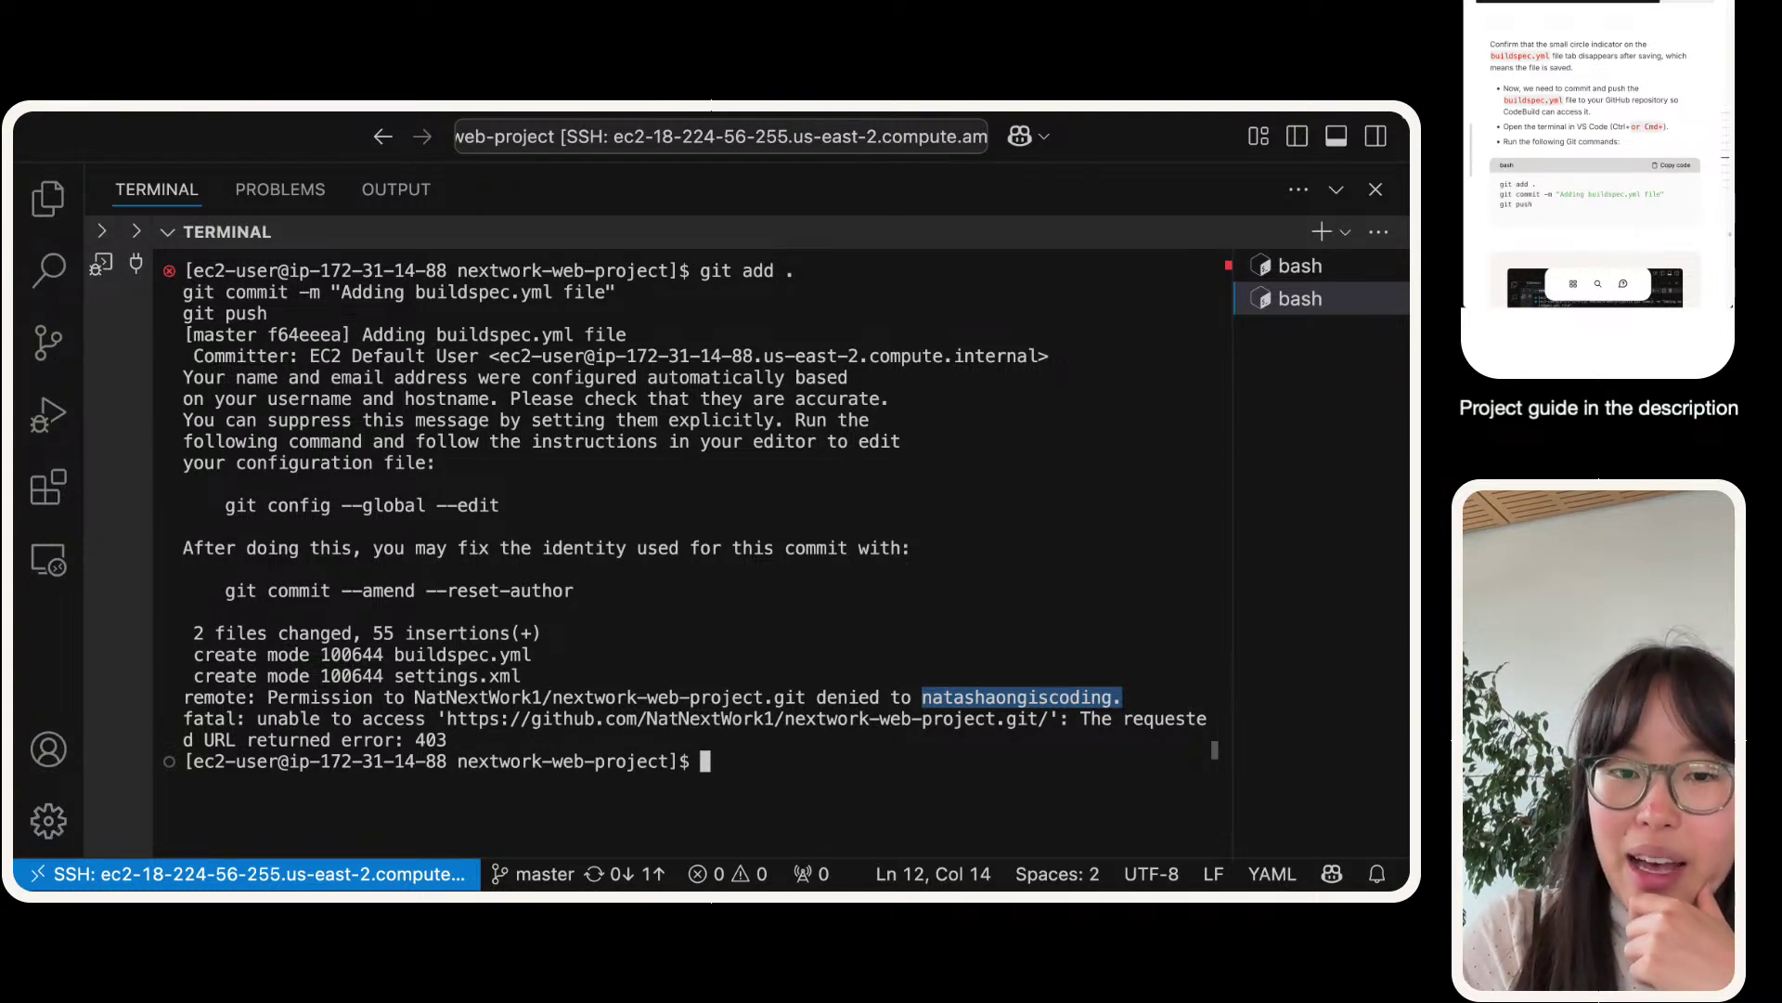
left_click(1488, 302)
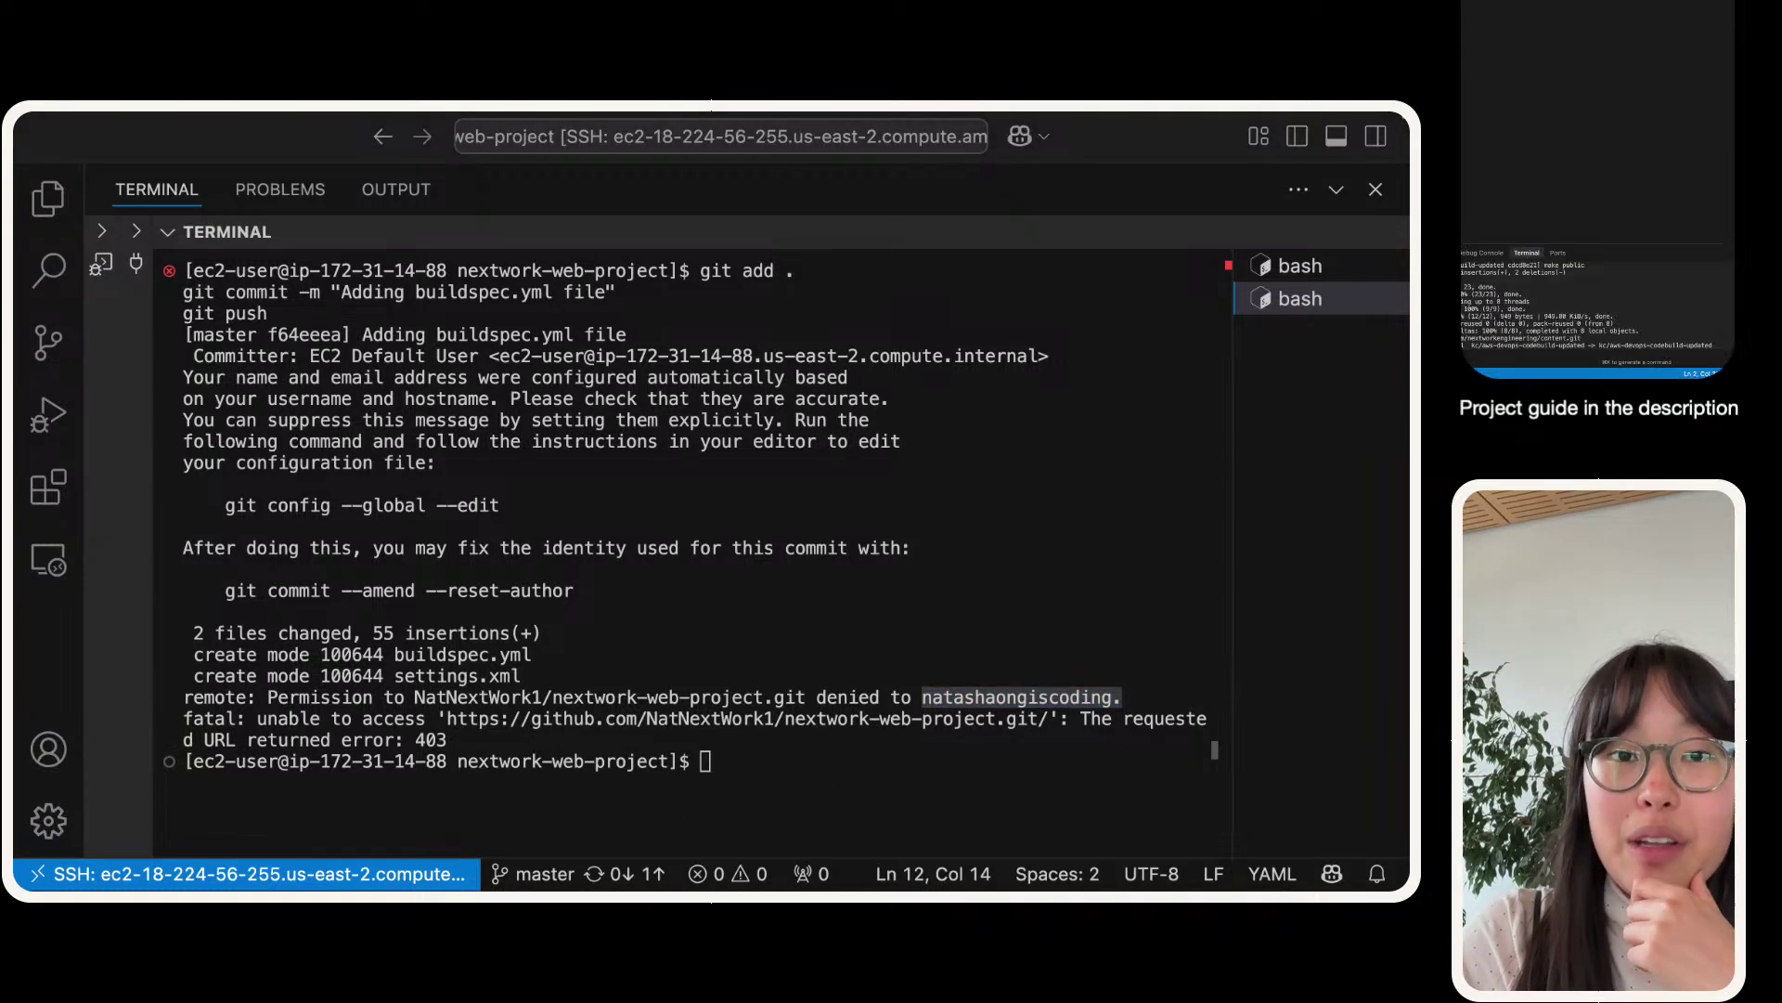
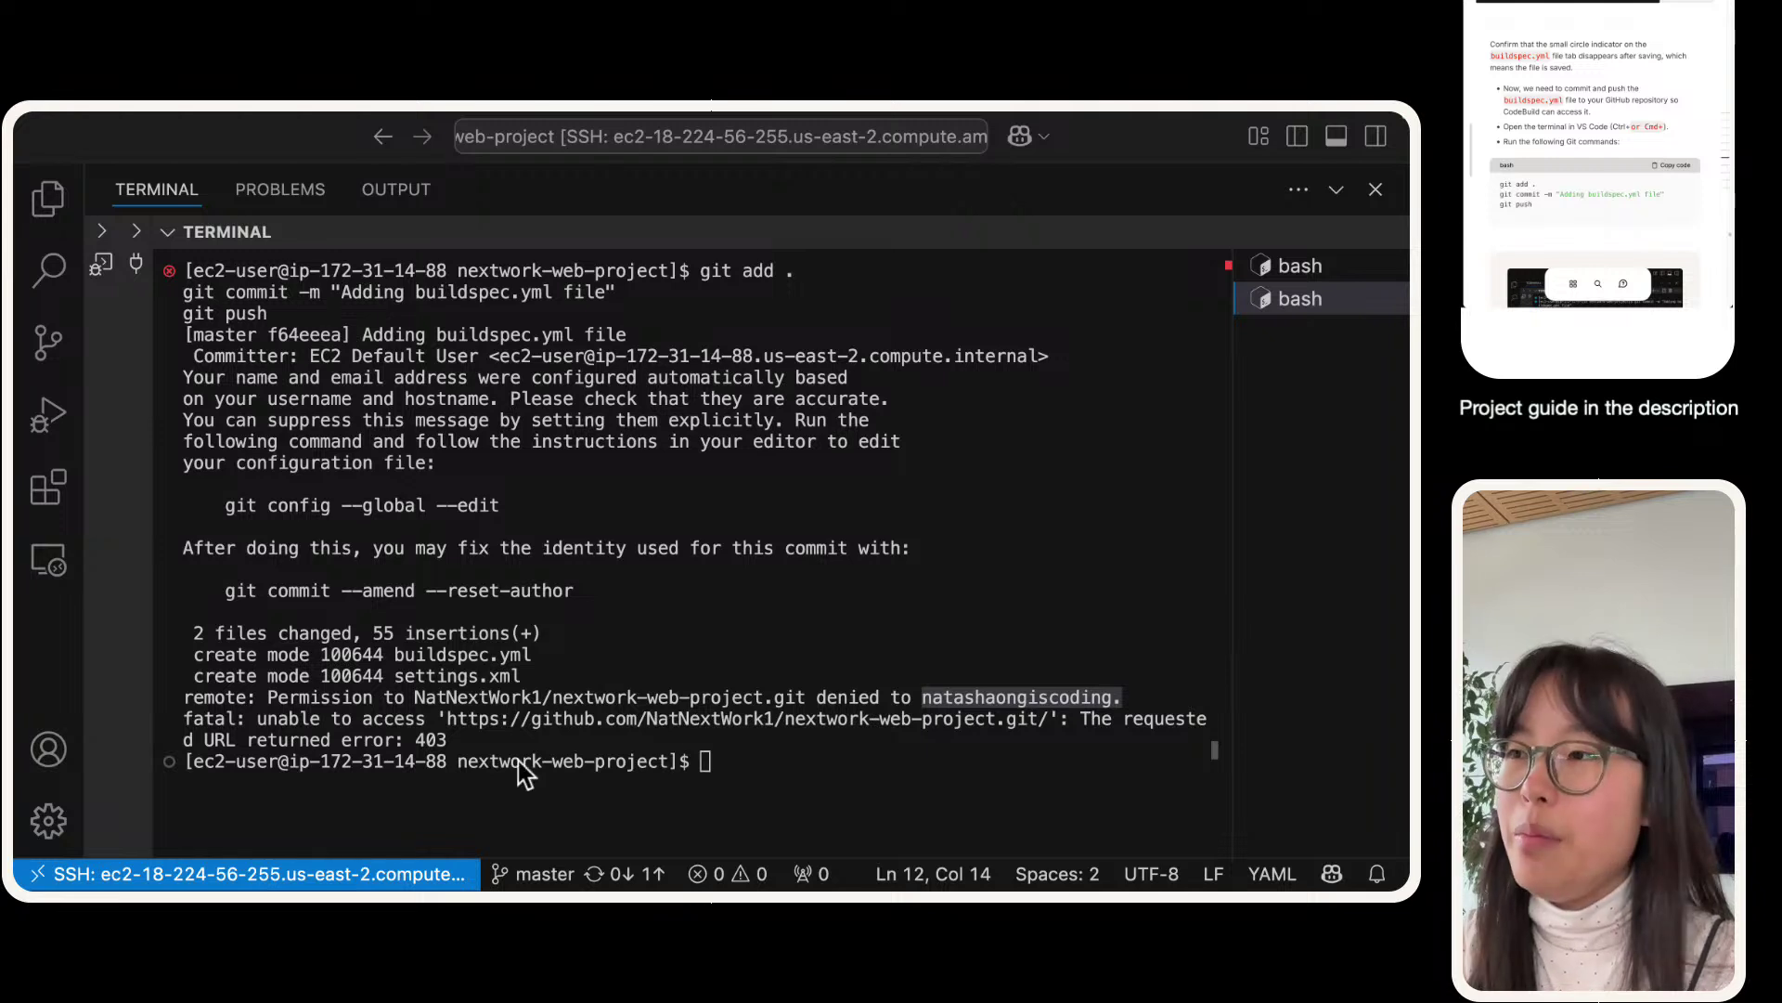
- List the origin remote's fetch and push URLs with git remote -v
left_click(663, 728)
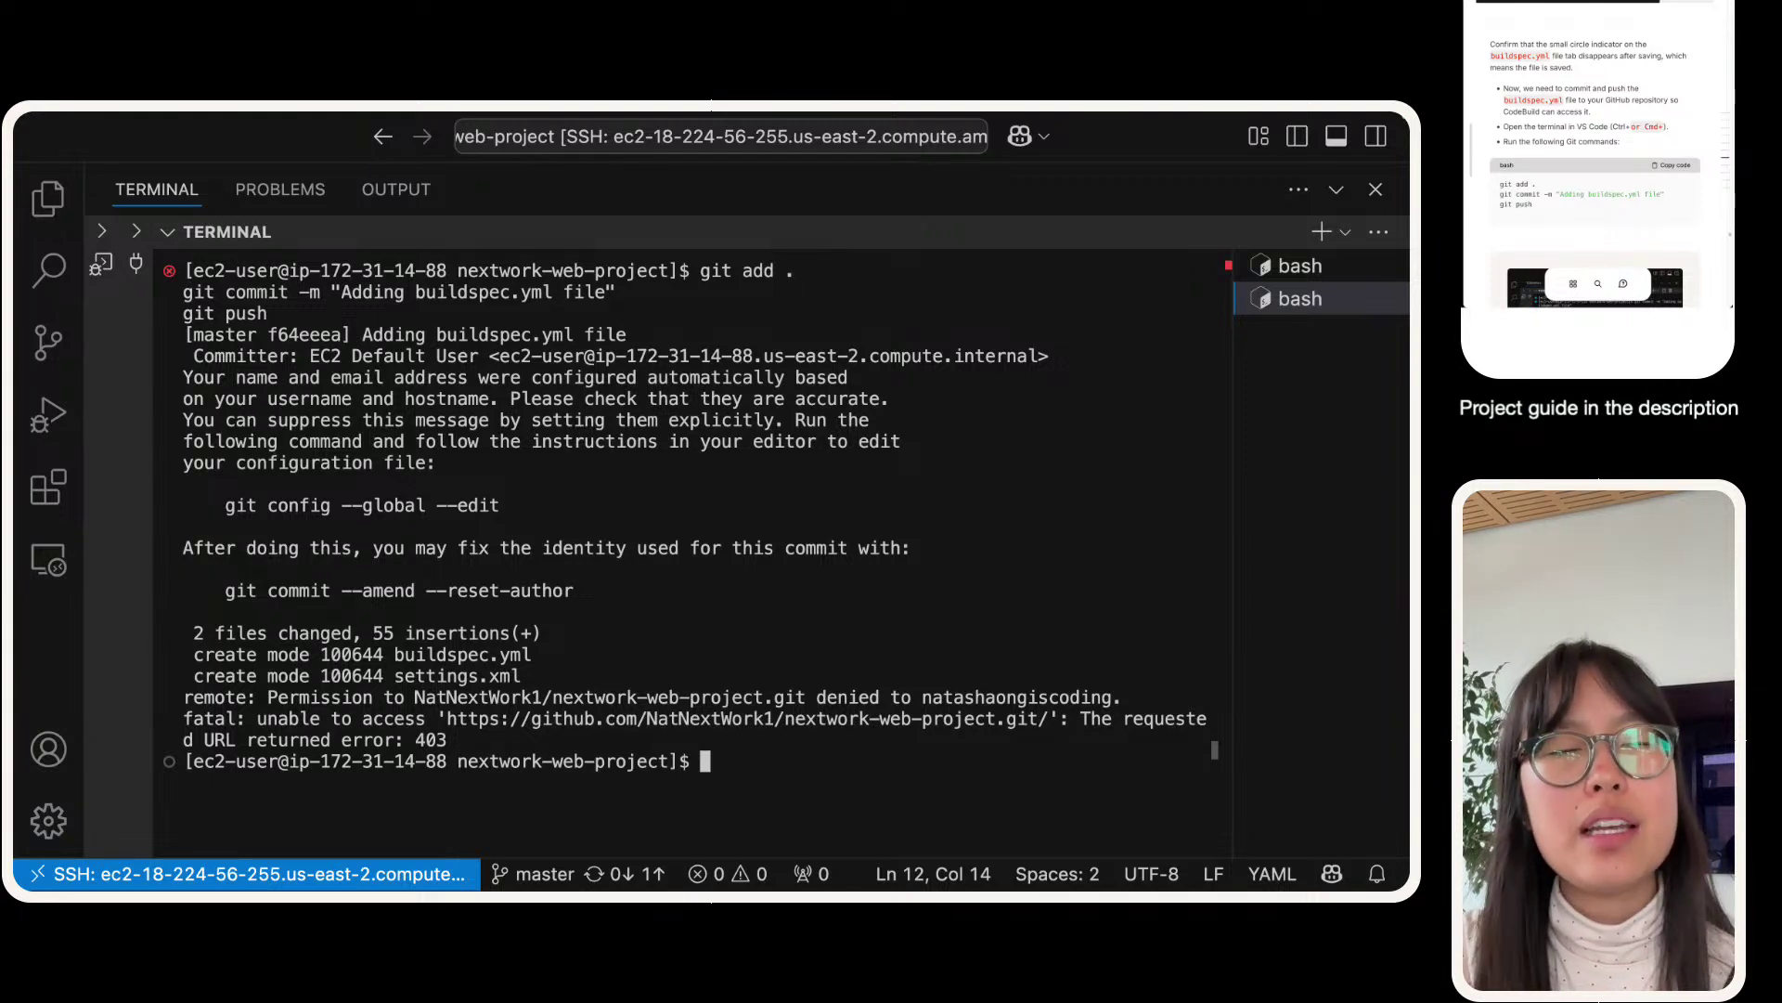
key("super+Tab")
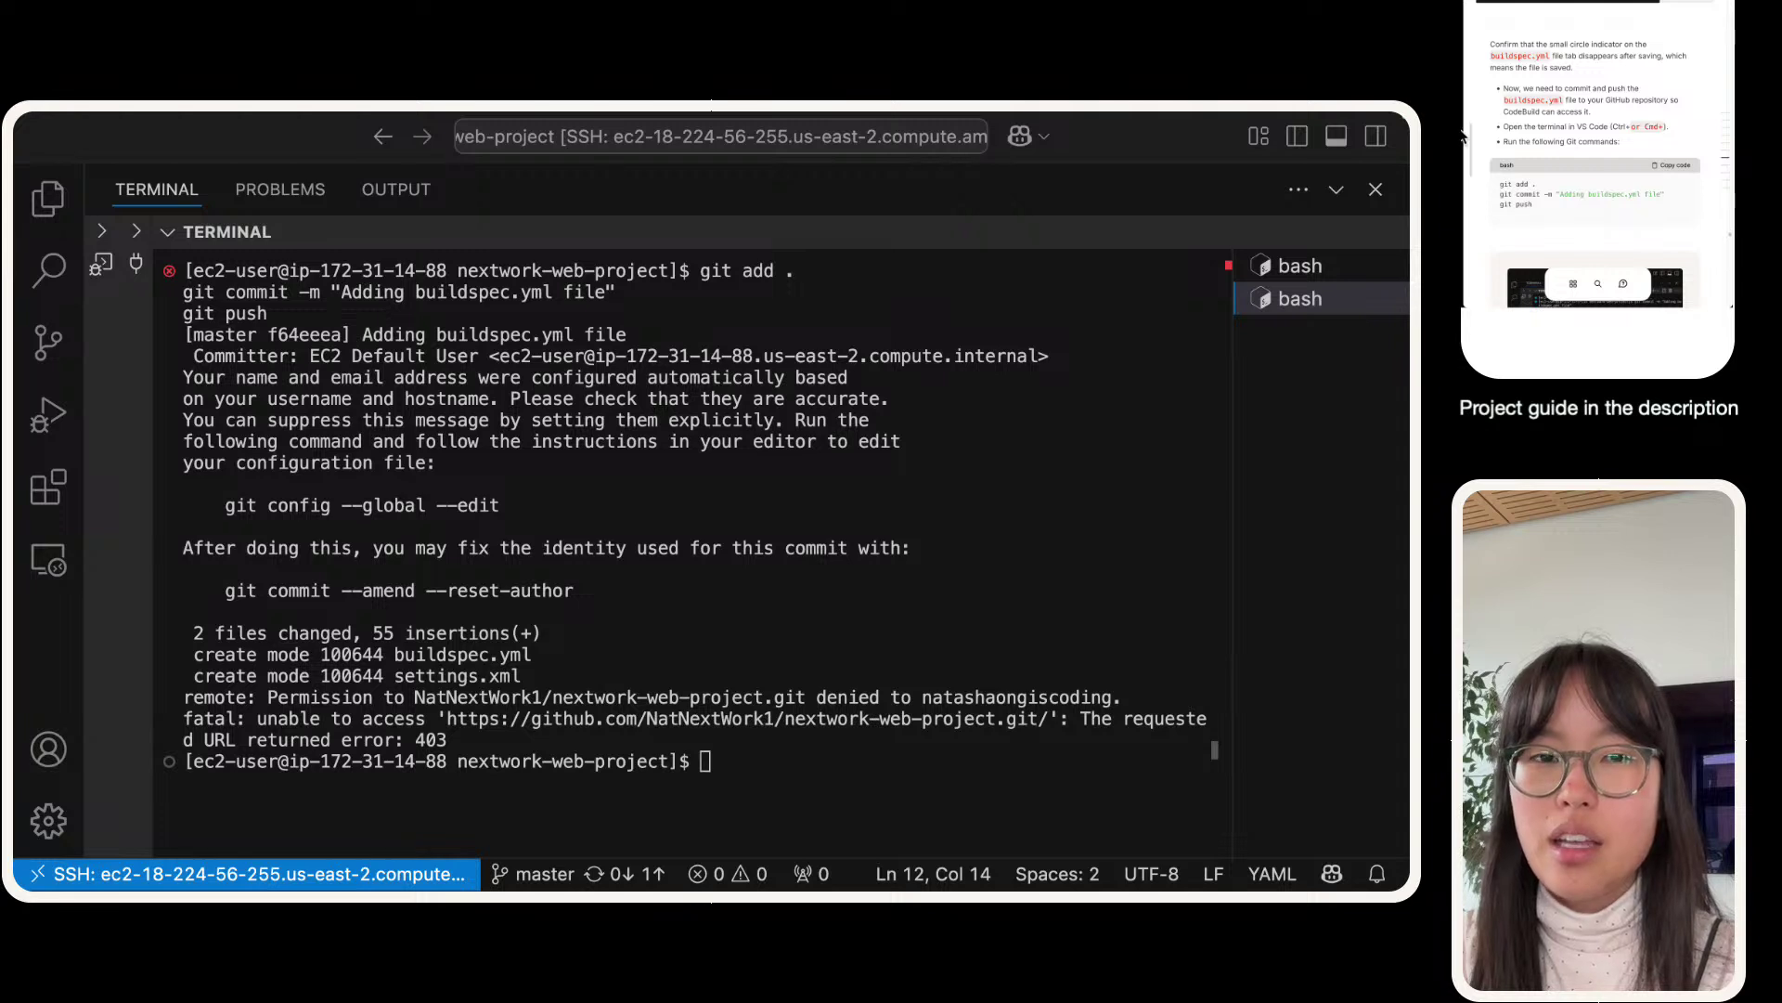
left_click(531, 757)
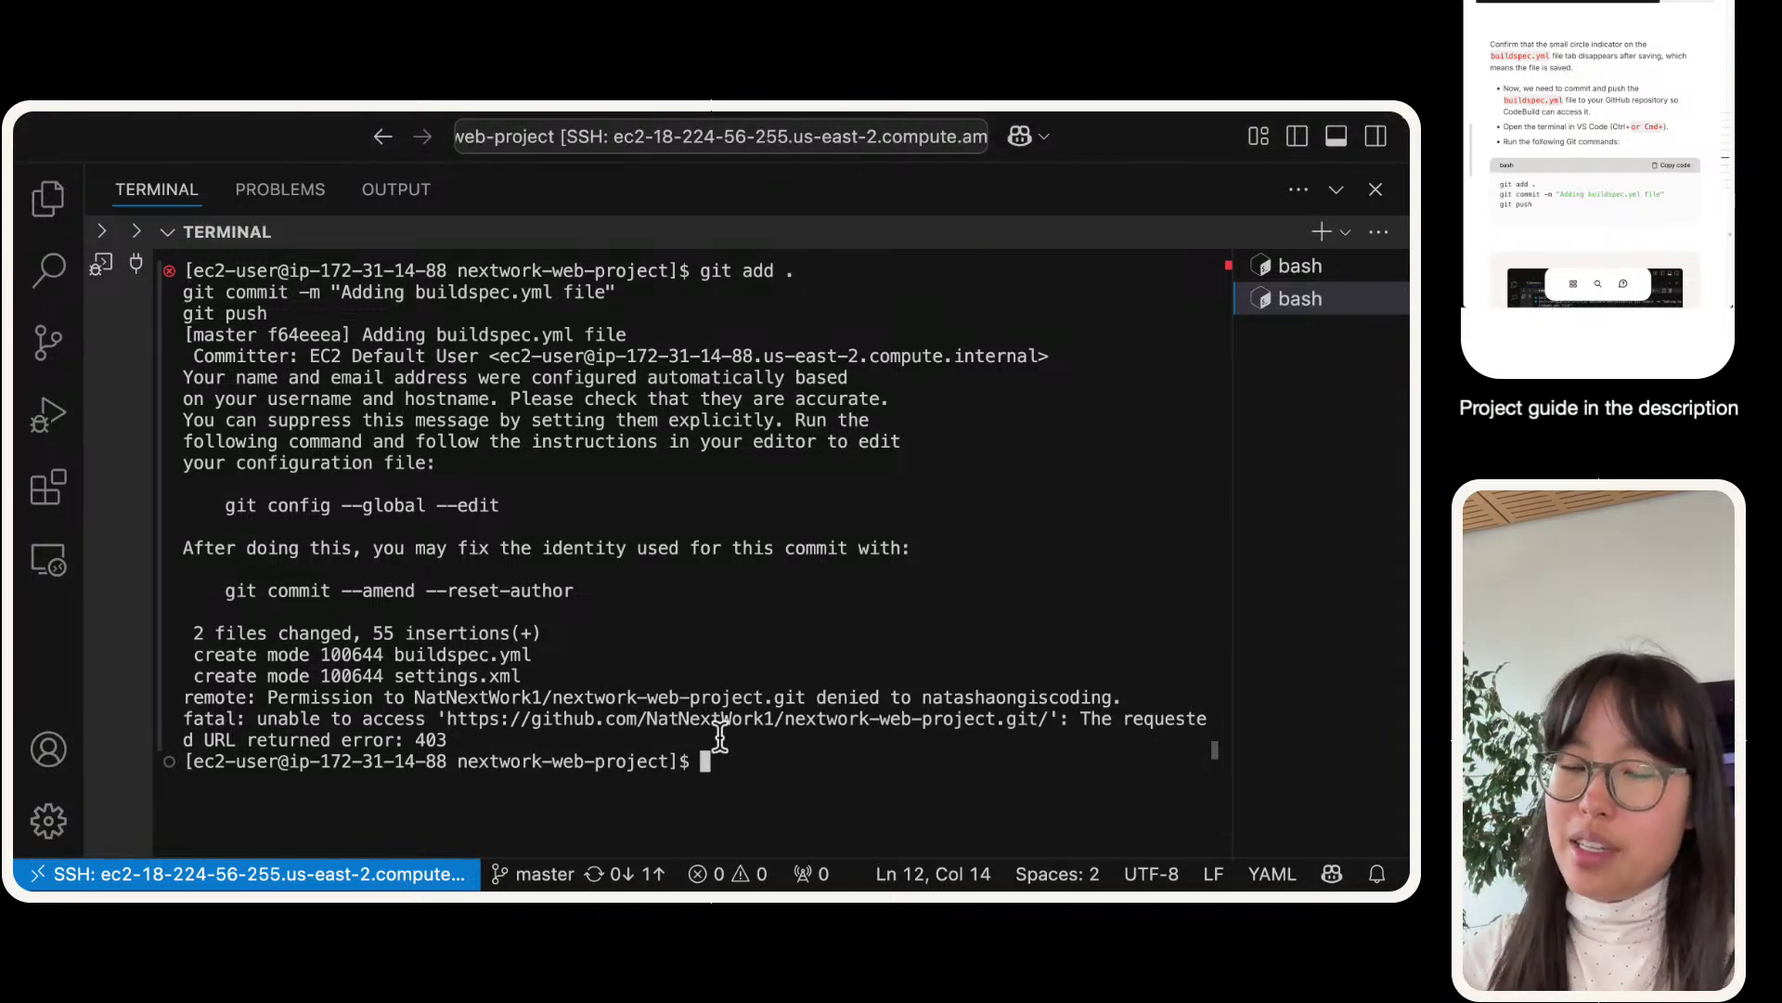
key("super+Tab")
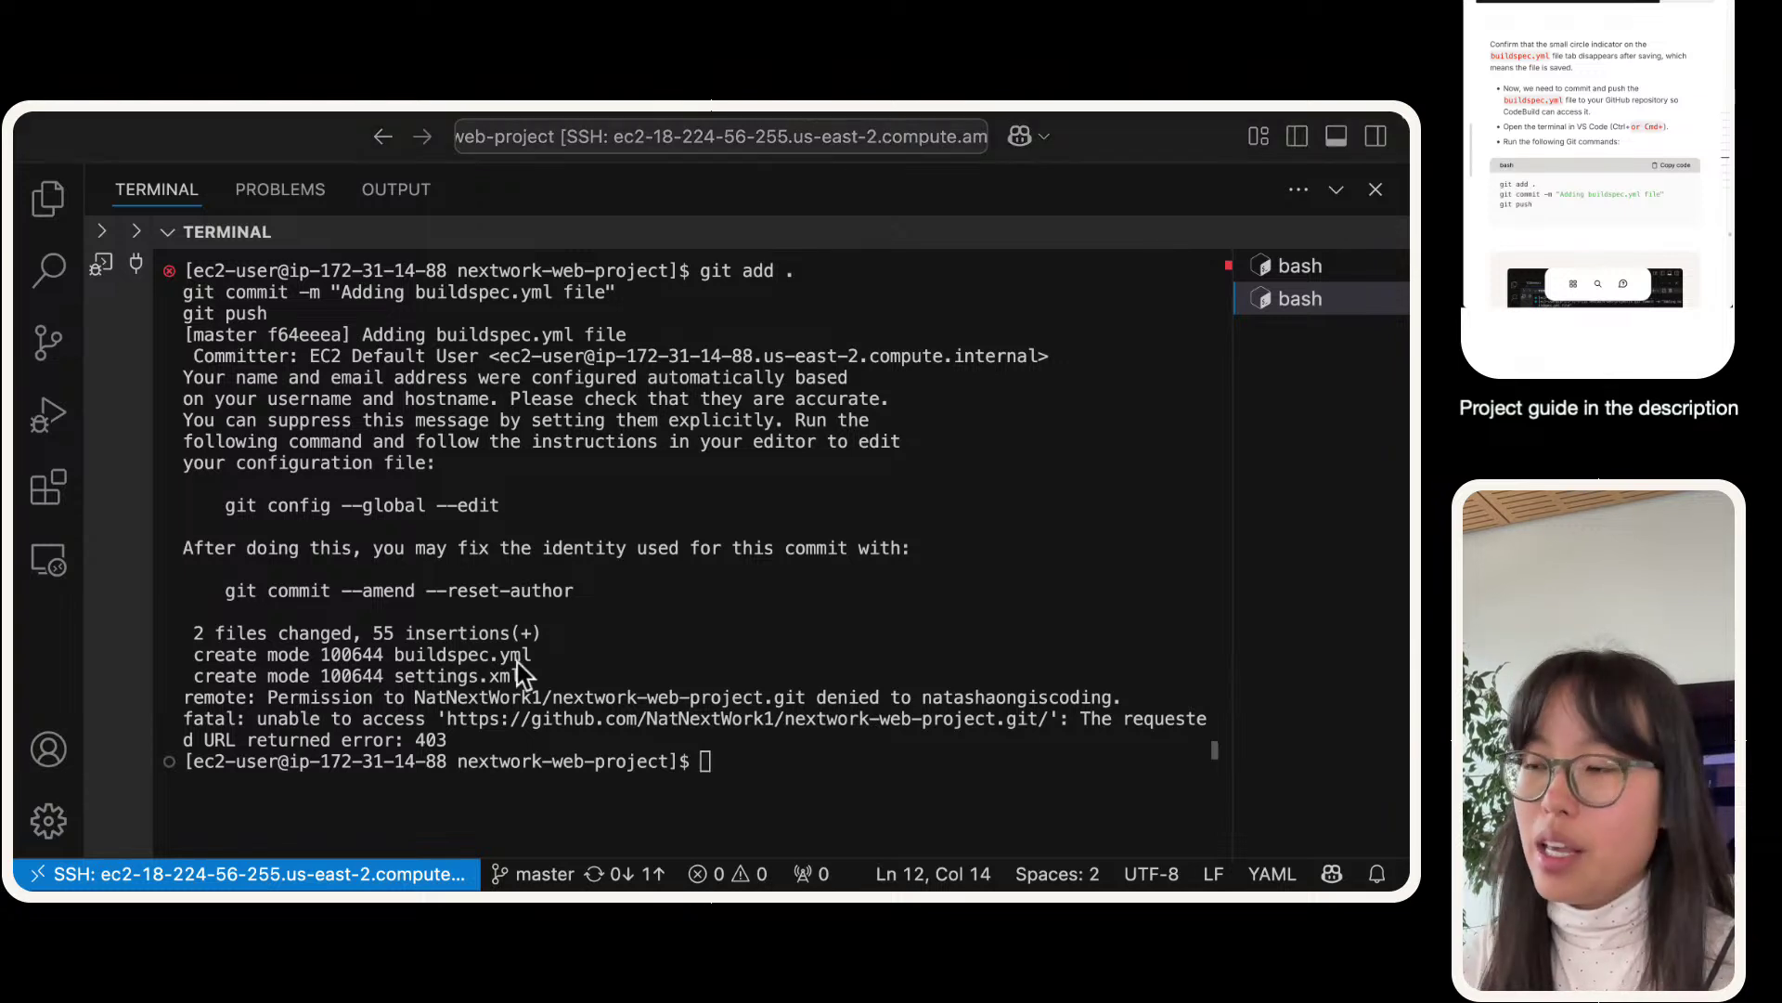
left_click(577, 640)
type("git remote")
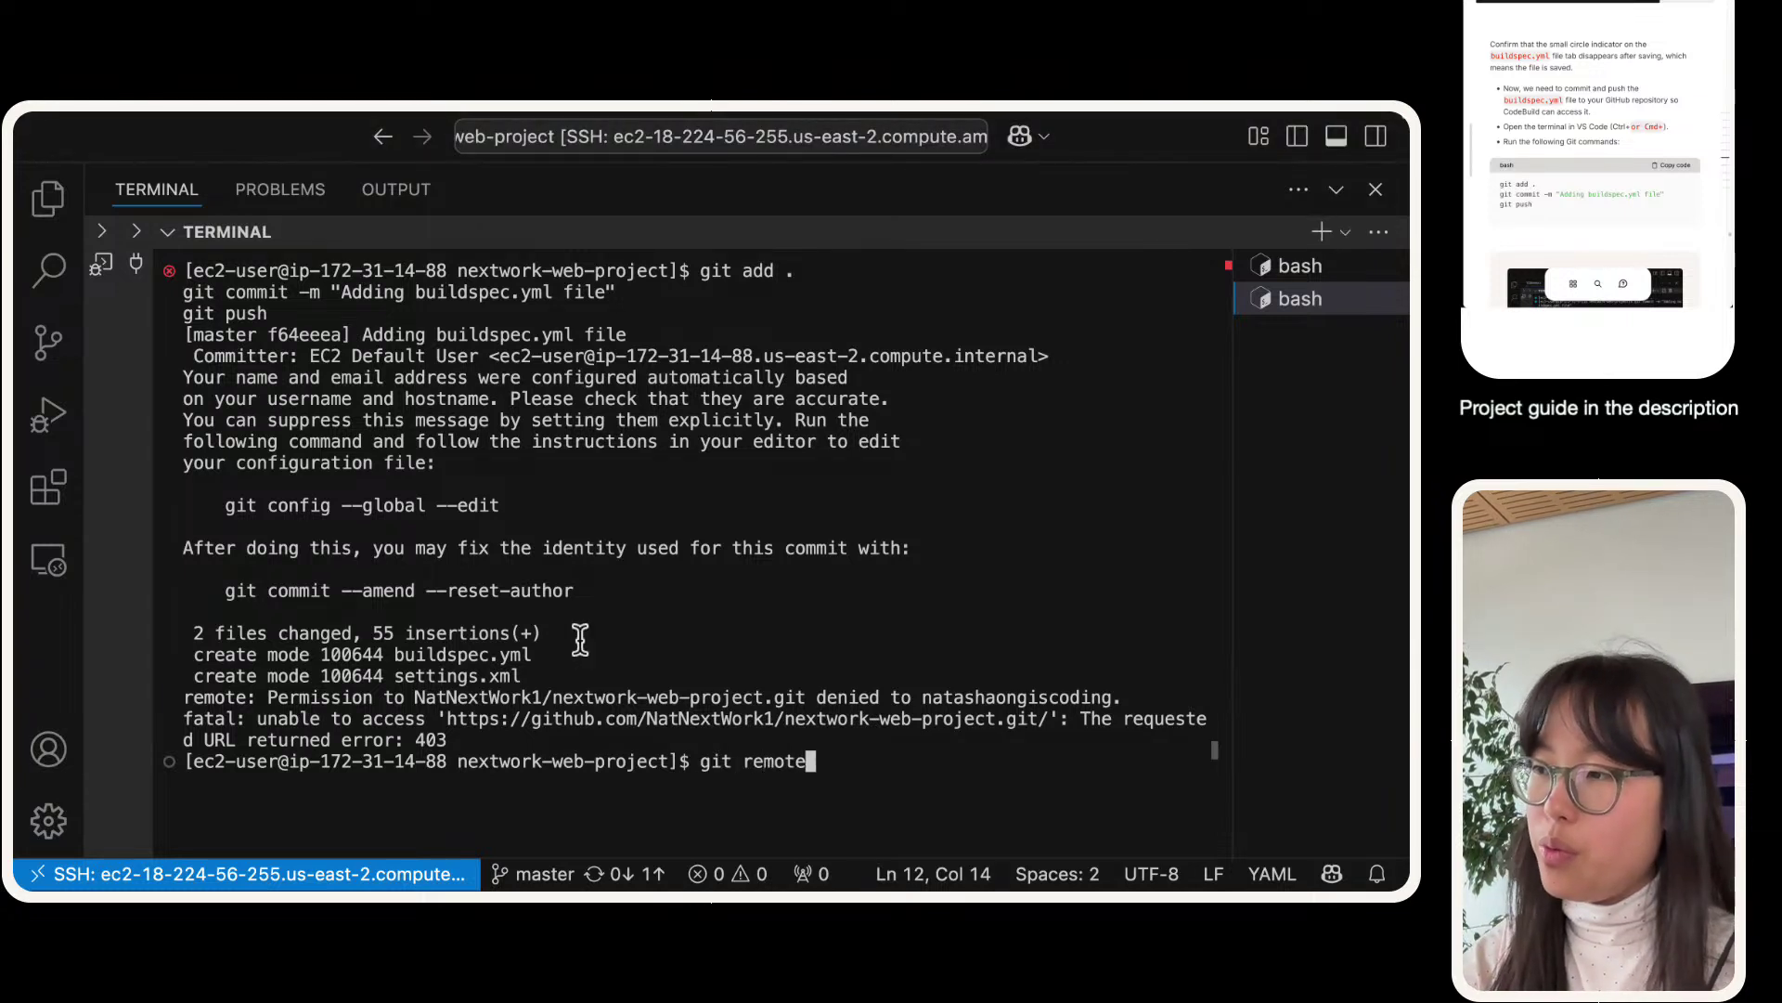
type(" -v")
key("Return")
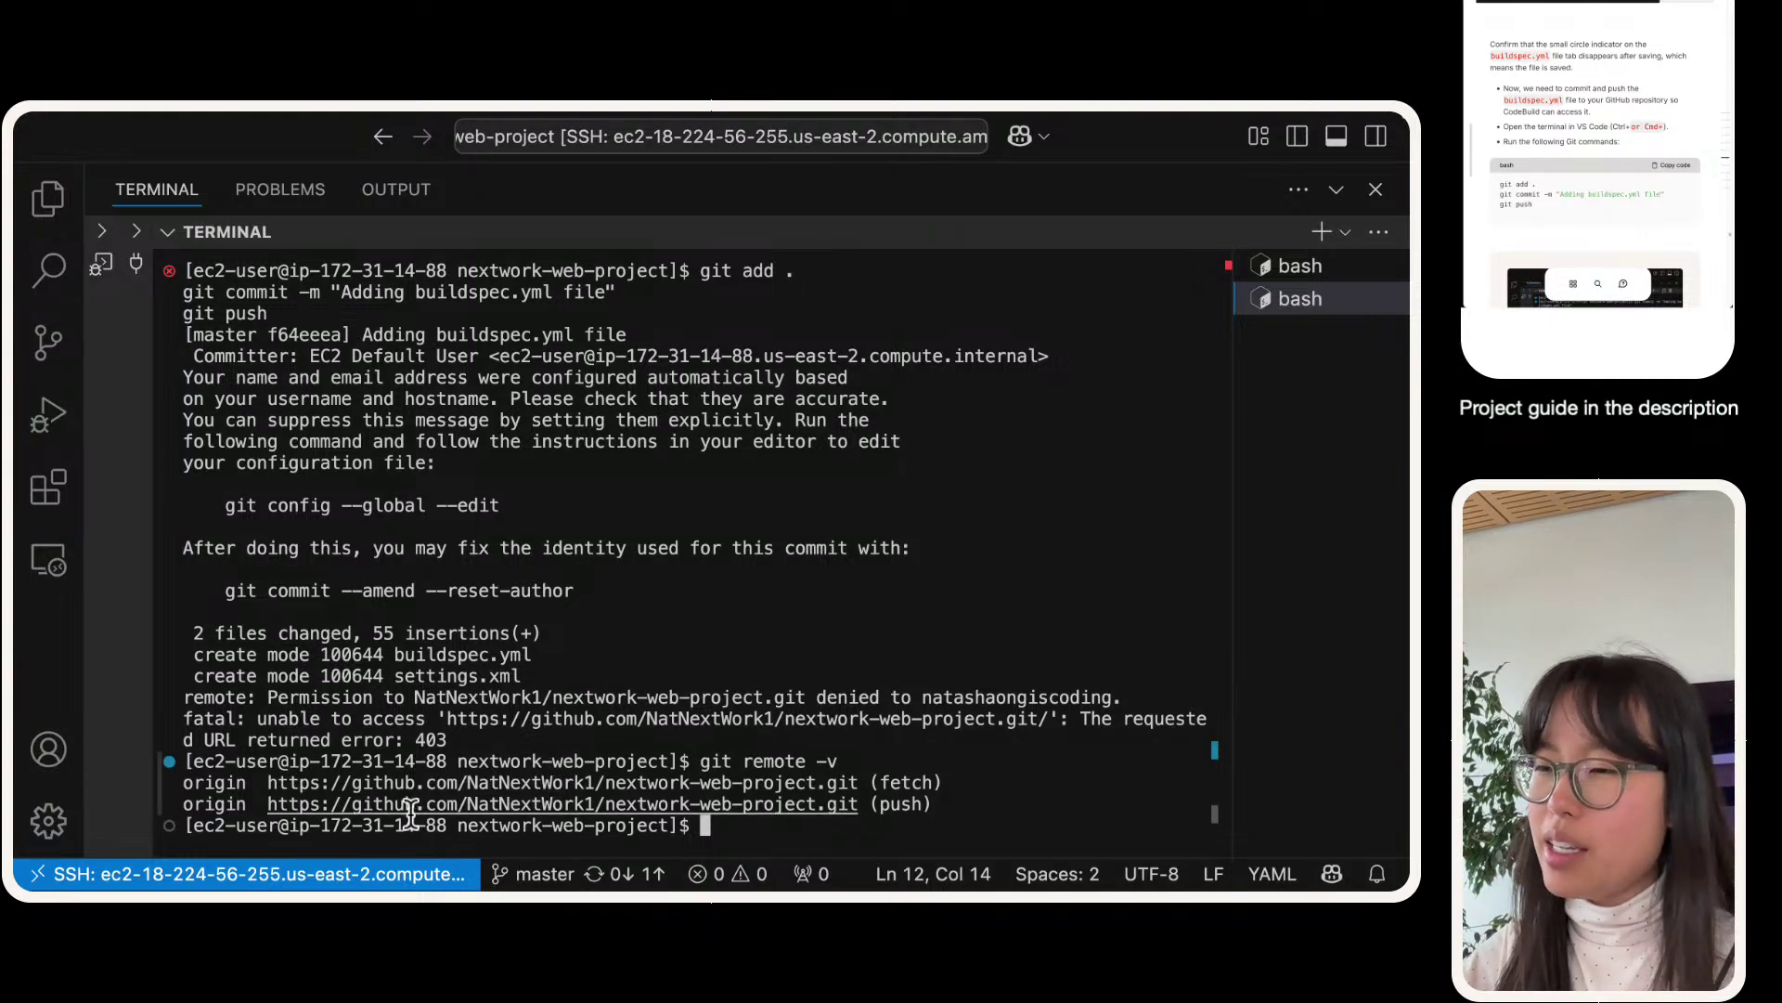
- Clear the terminal output and adjust the editor's zoom level
left_click_drag(467, 784, 601, 784)
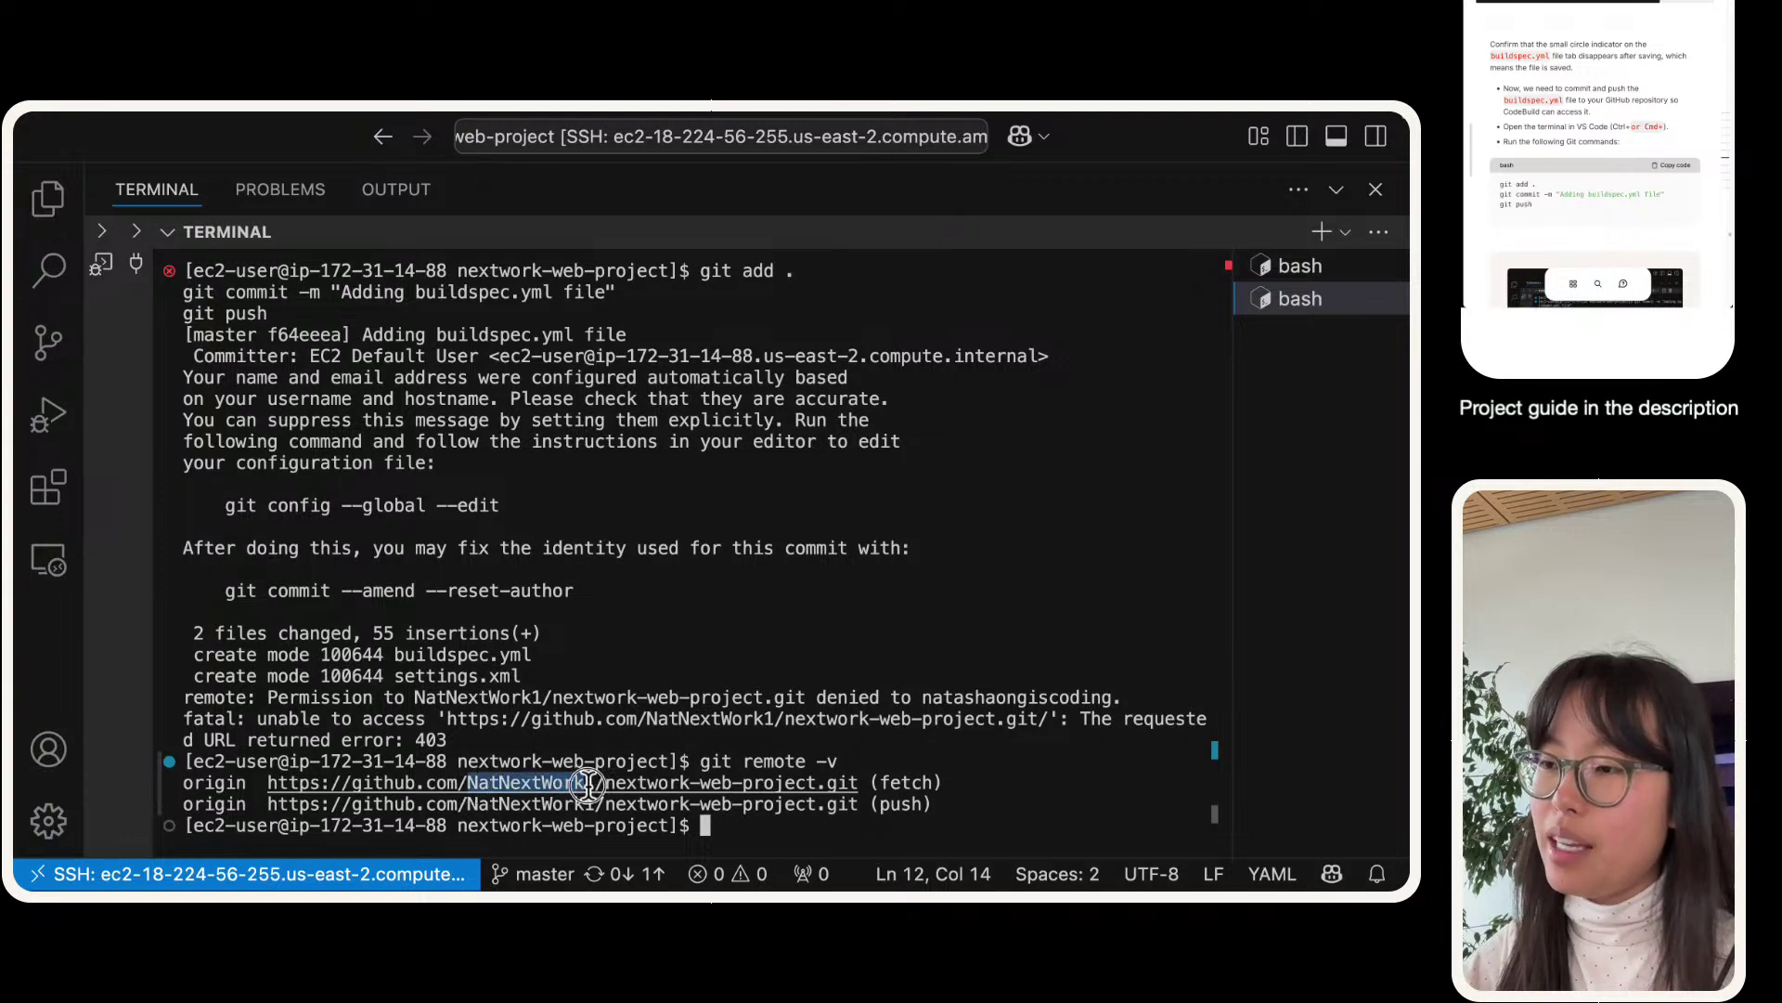
left_click(842, 829)
type("clear")
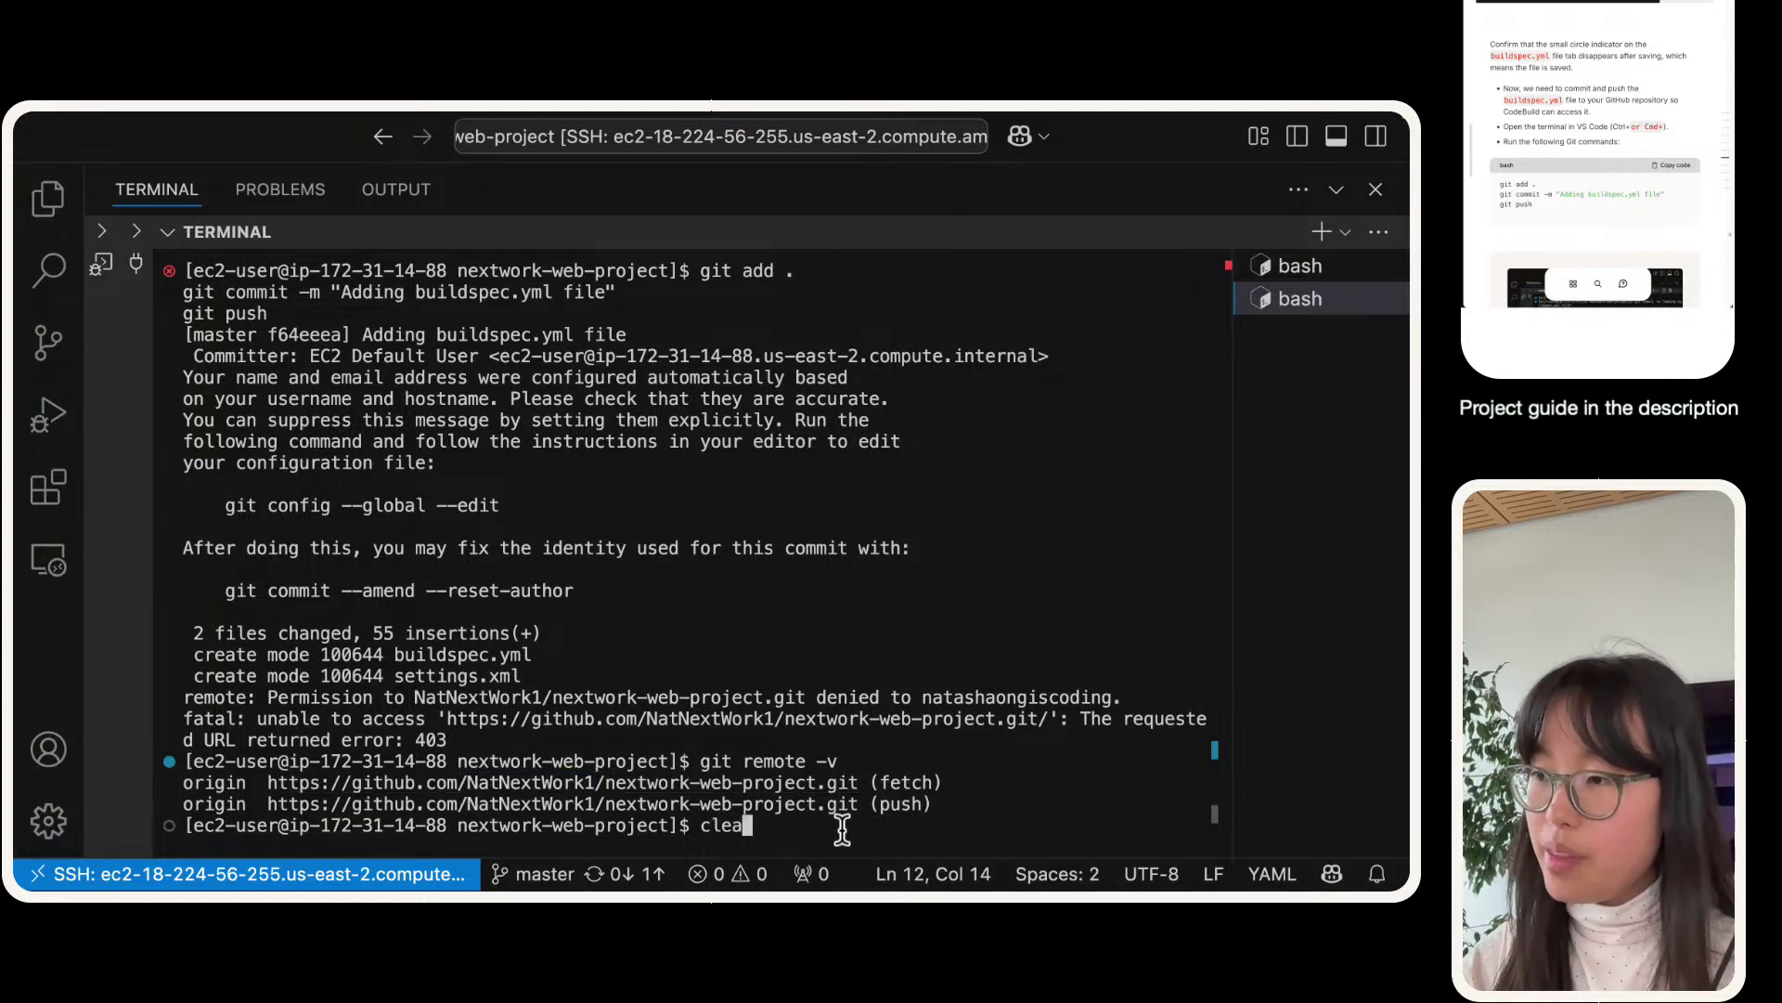
key("Return")
key("super+equal")
key("super+equal")
key("super+equal")
key("super+equal")
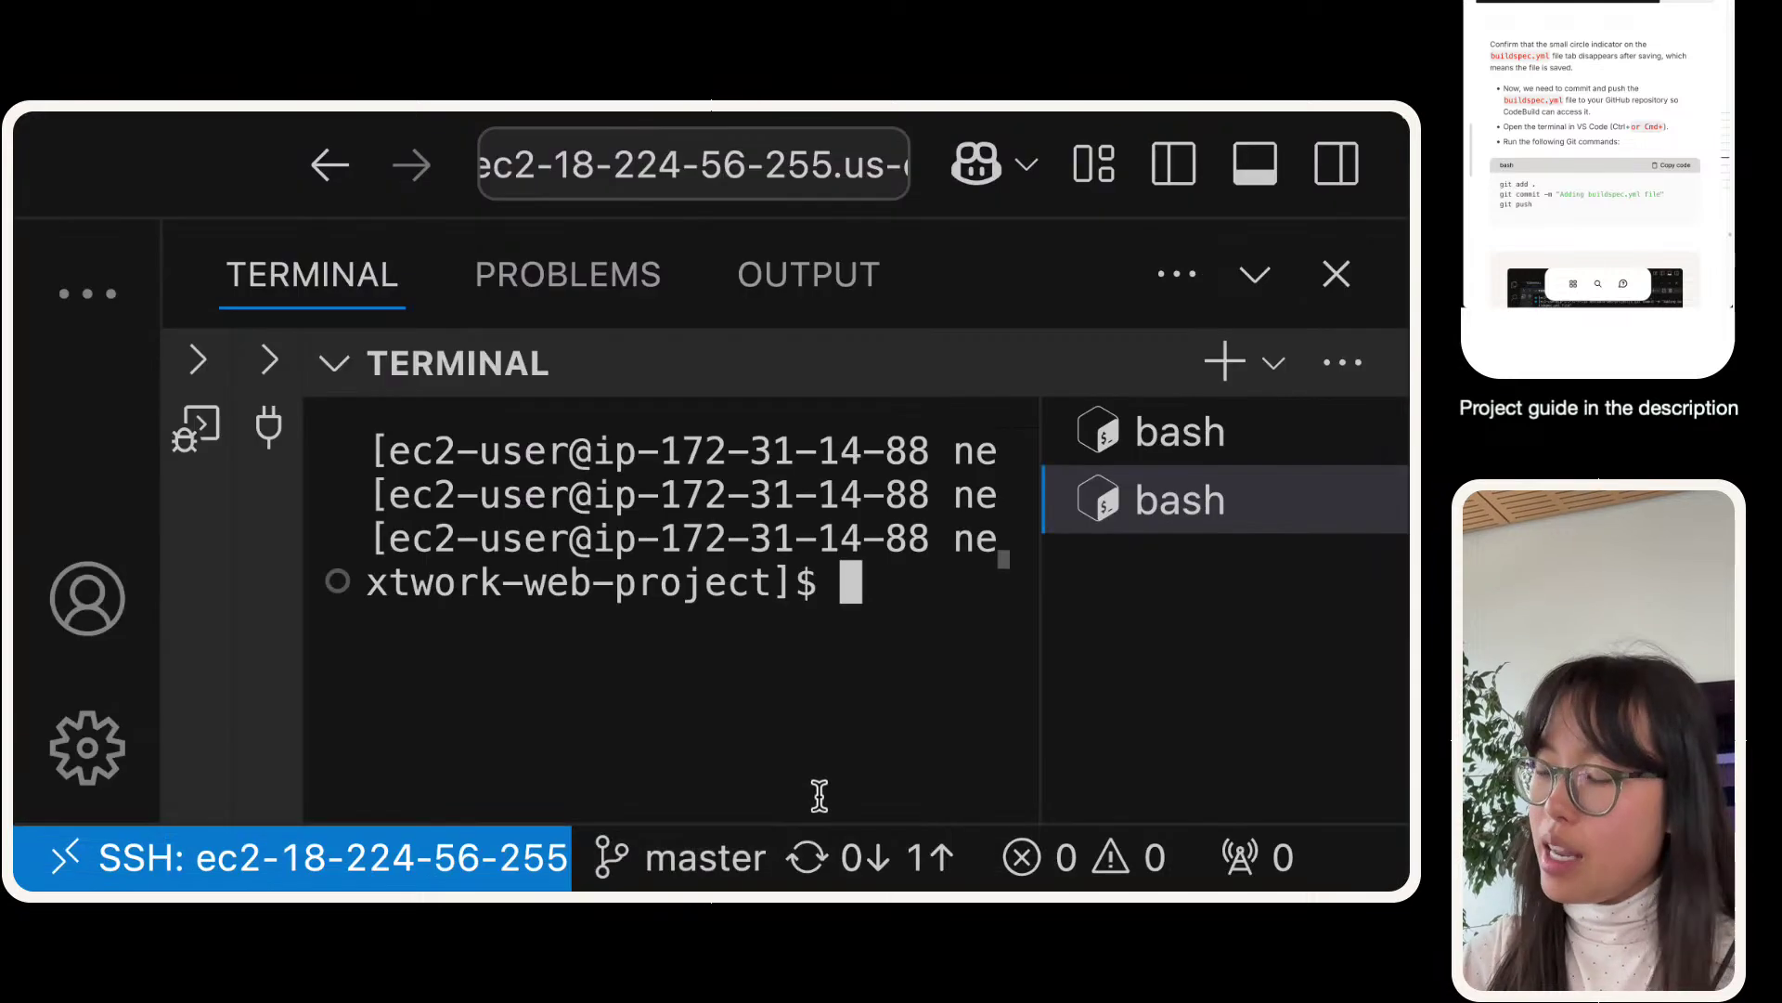
key("super+minus")
key("super+minus")
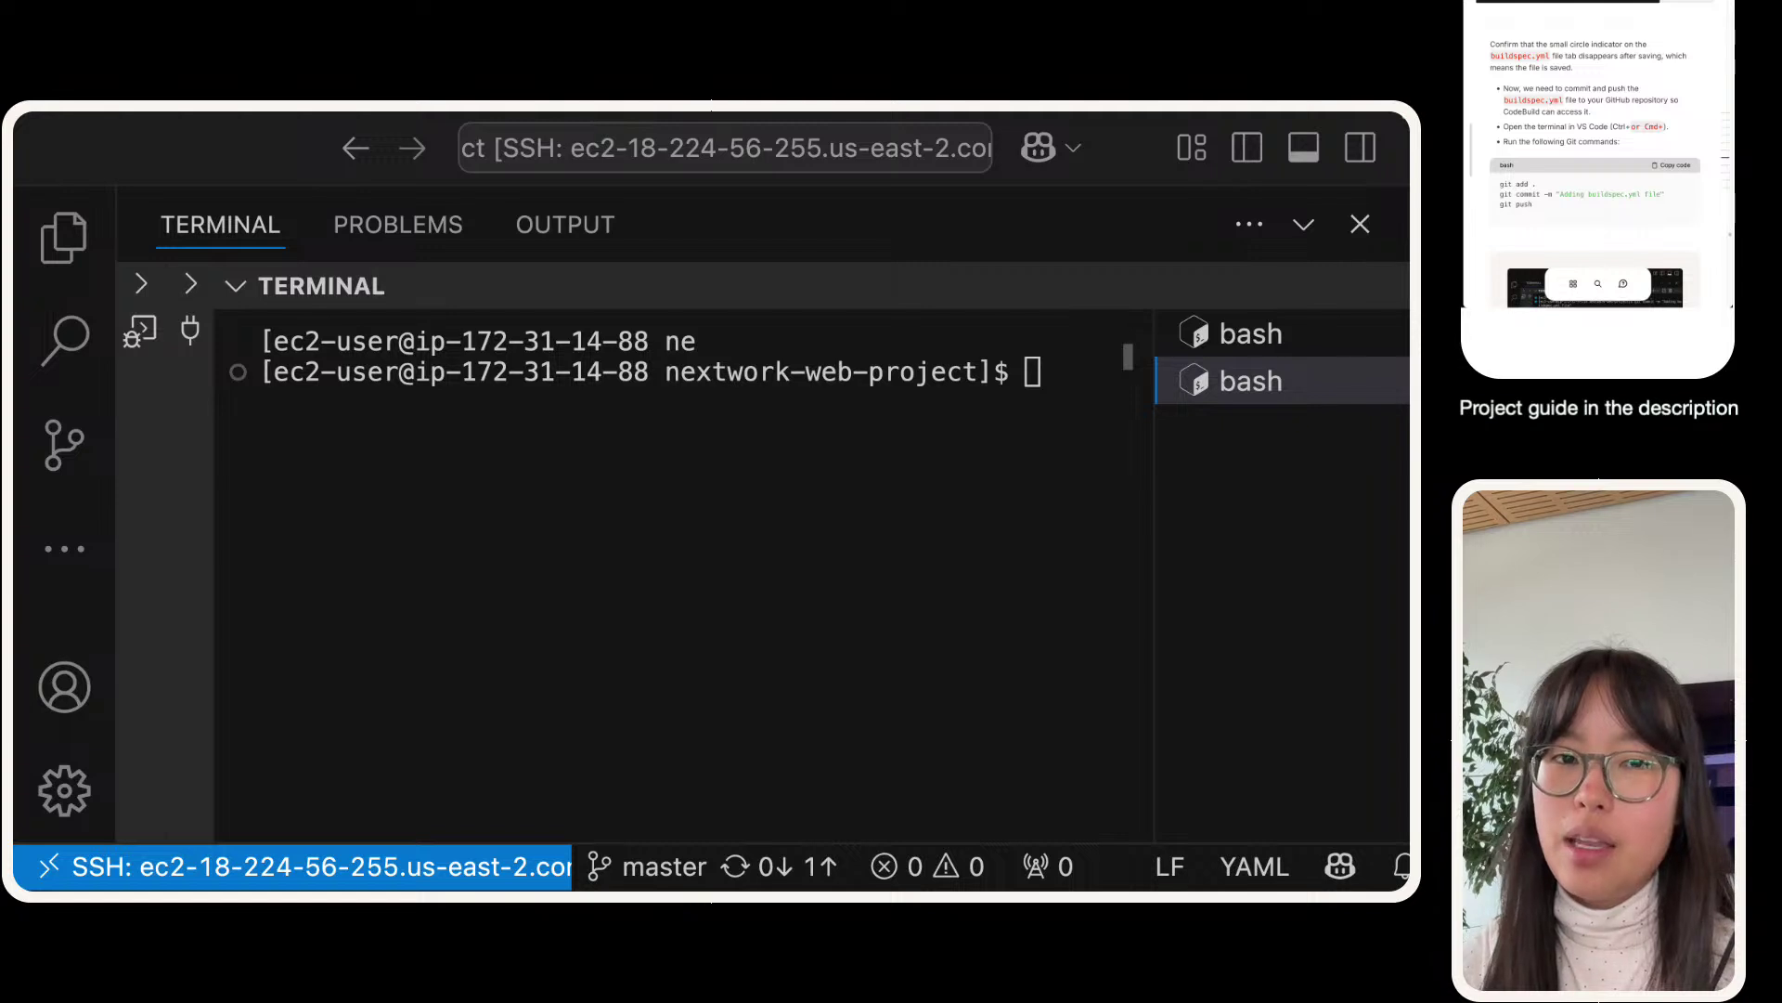
- Run git pull (already up to date), then a verbose git pull from 'orign main'
left_click(335, 589)
type("git pull")
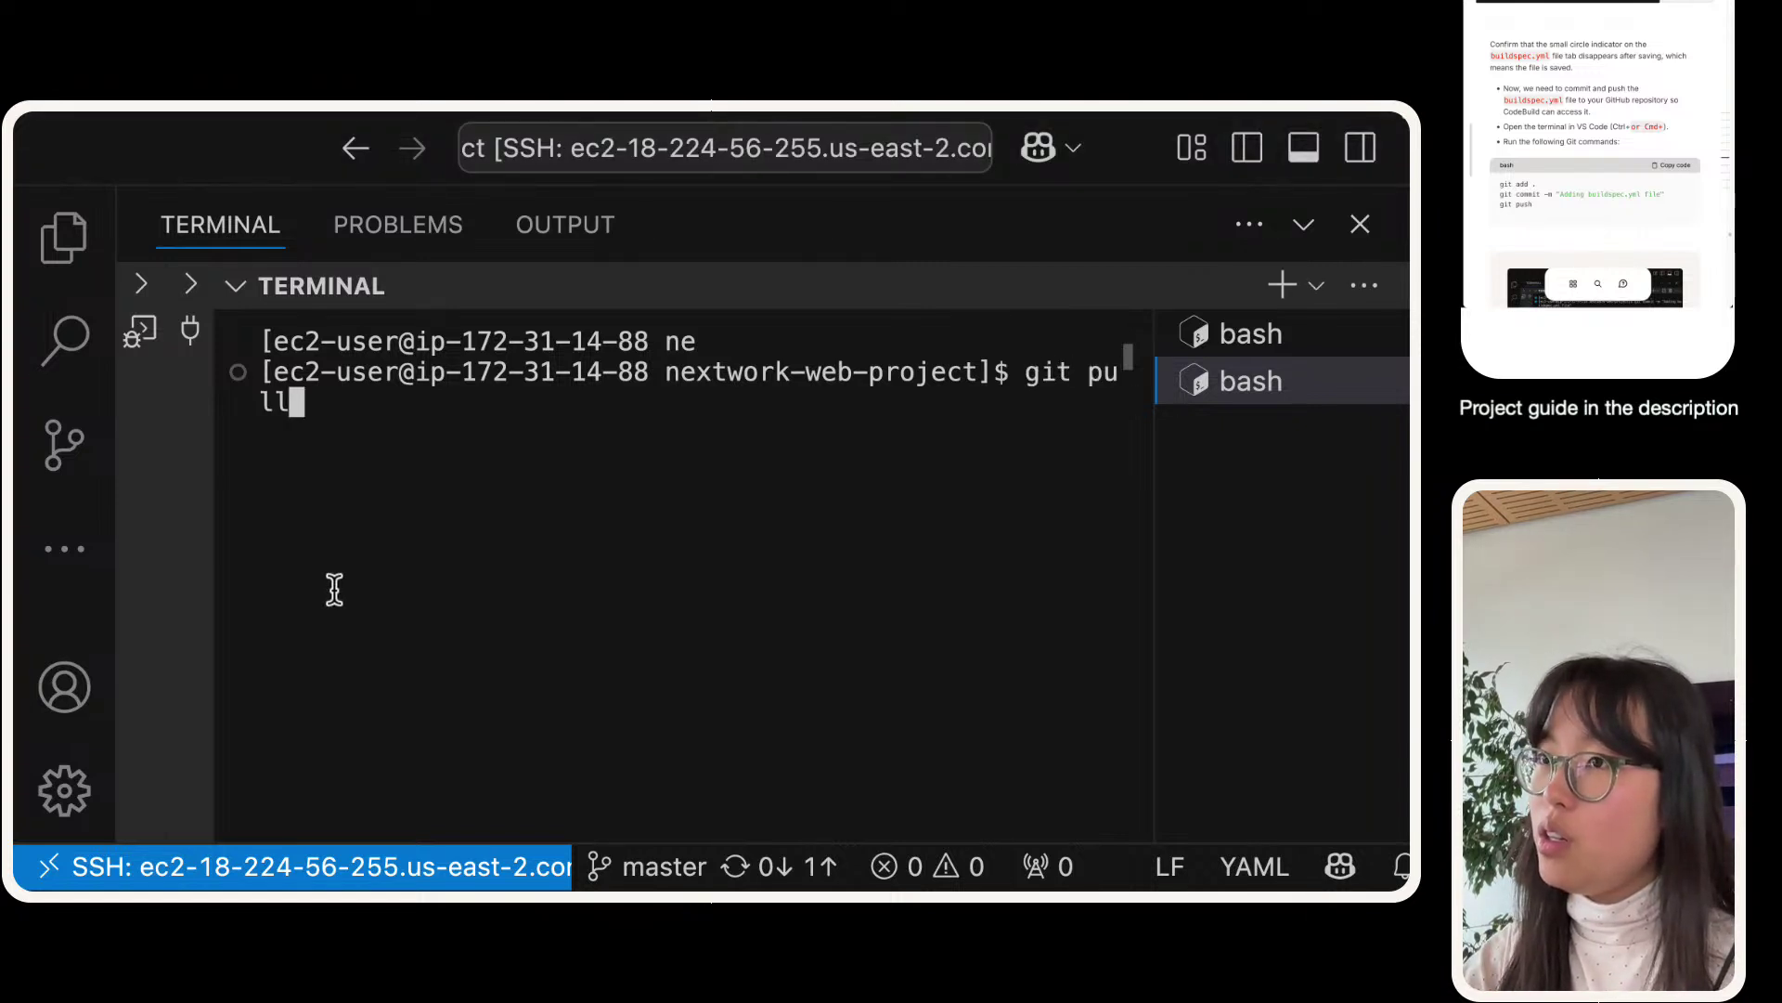
key("Return")
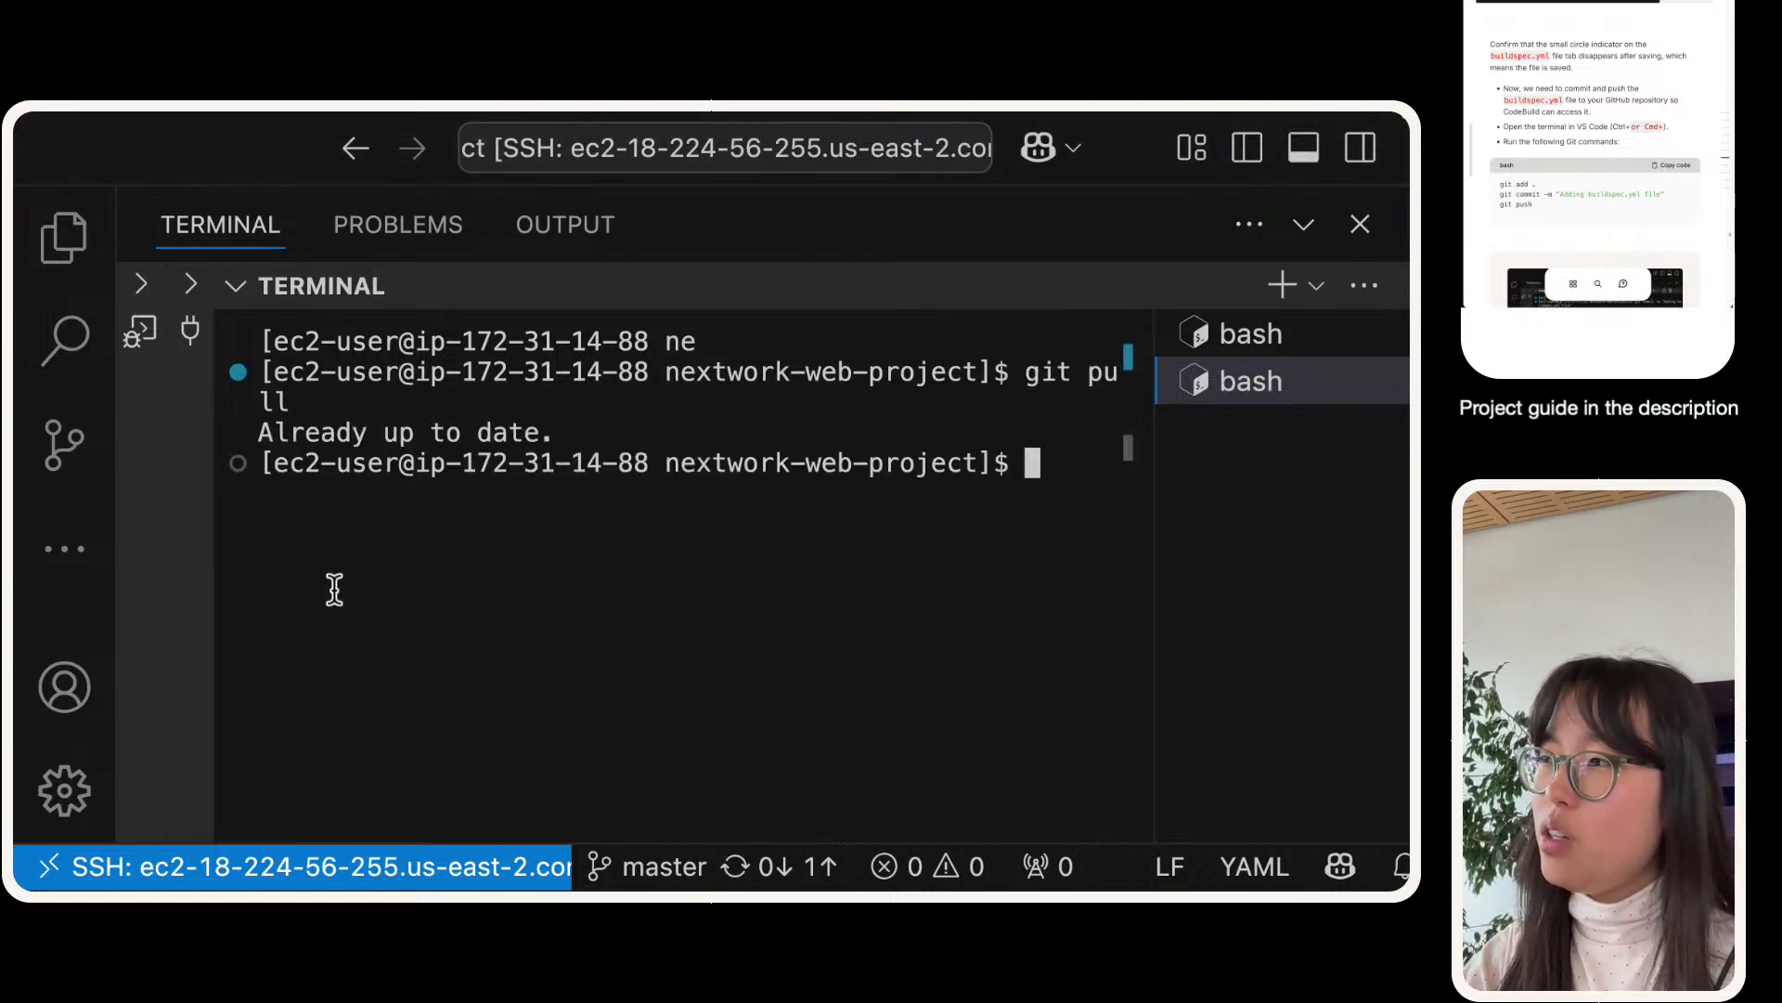
type("git pull orign")
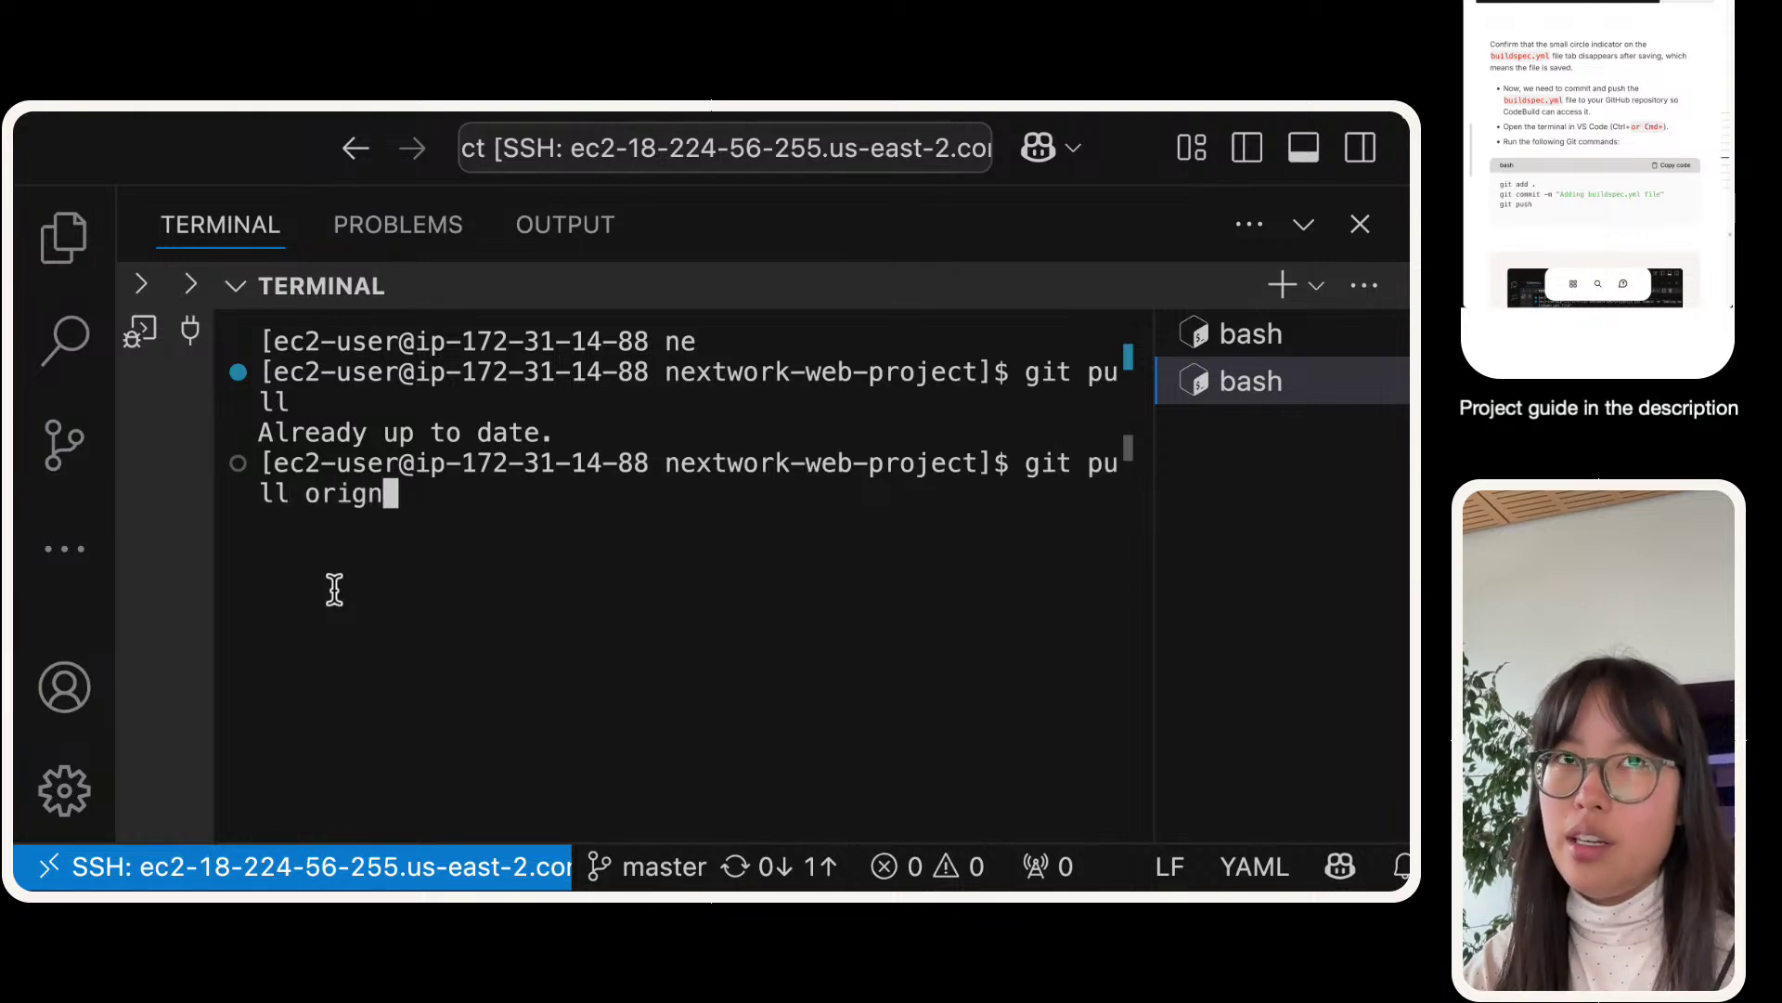
type(" min")
key("BackSpace")
key("BackSpace")
type("ain ")
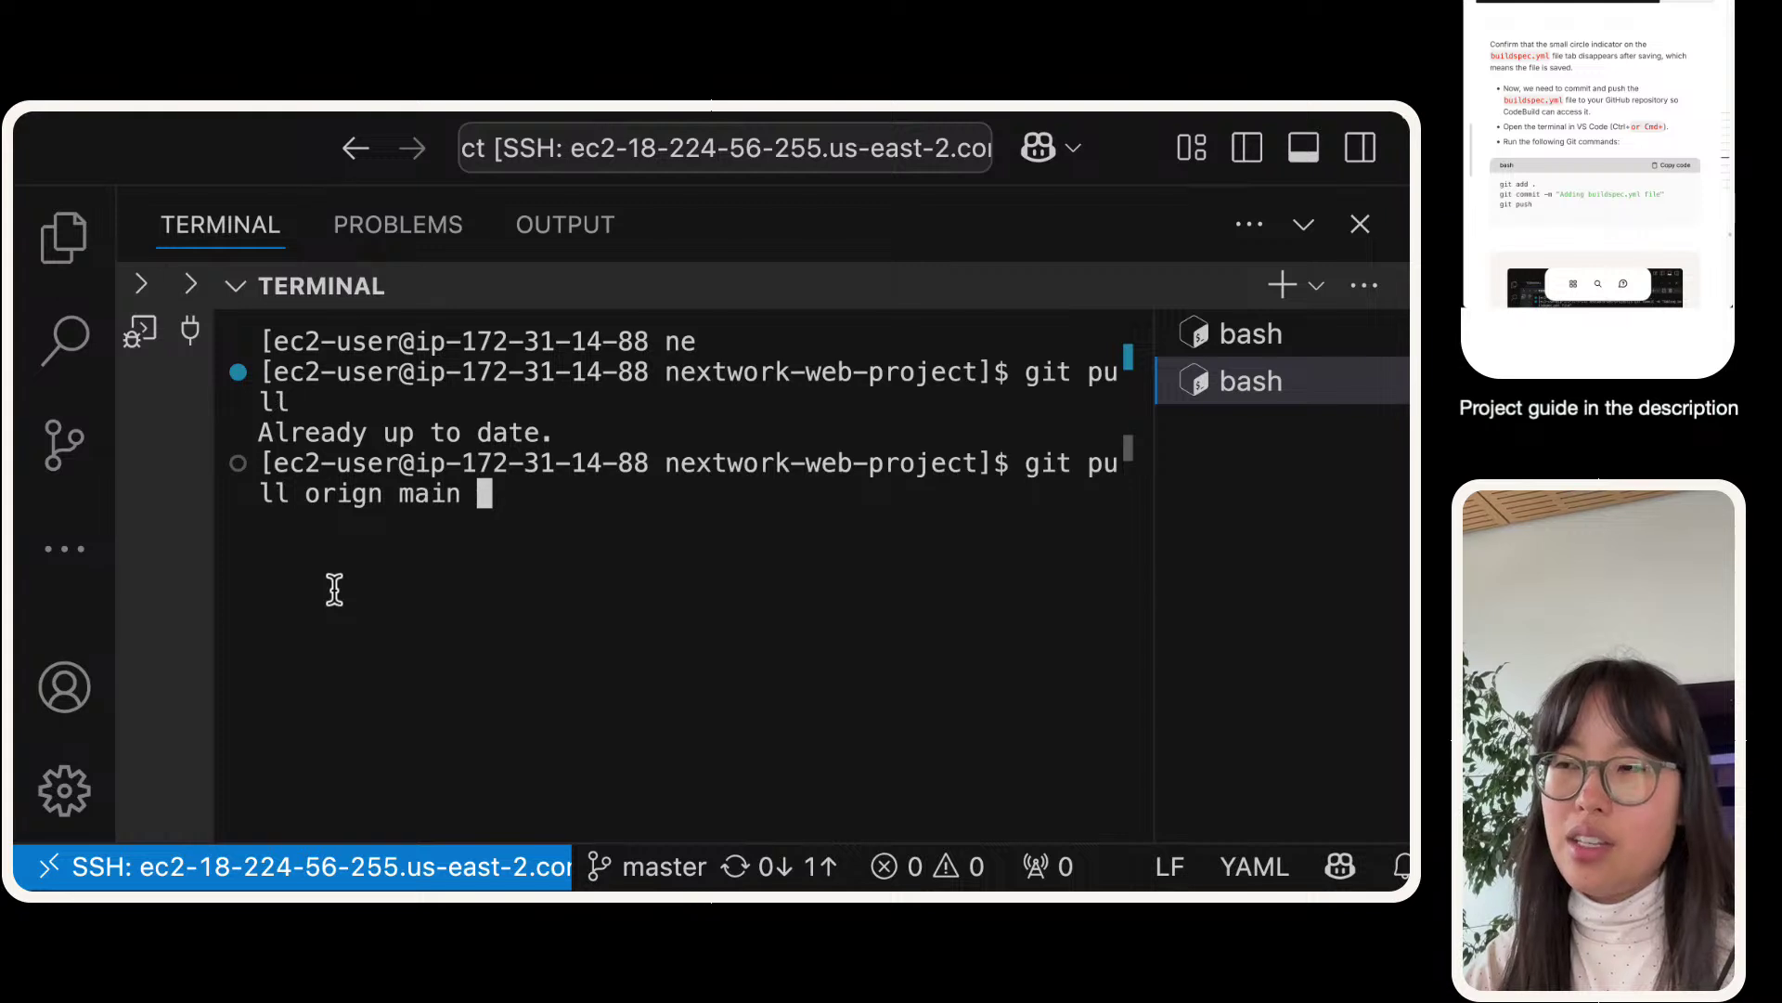
type("-v")
key("Return")
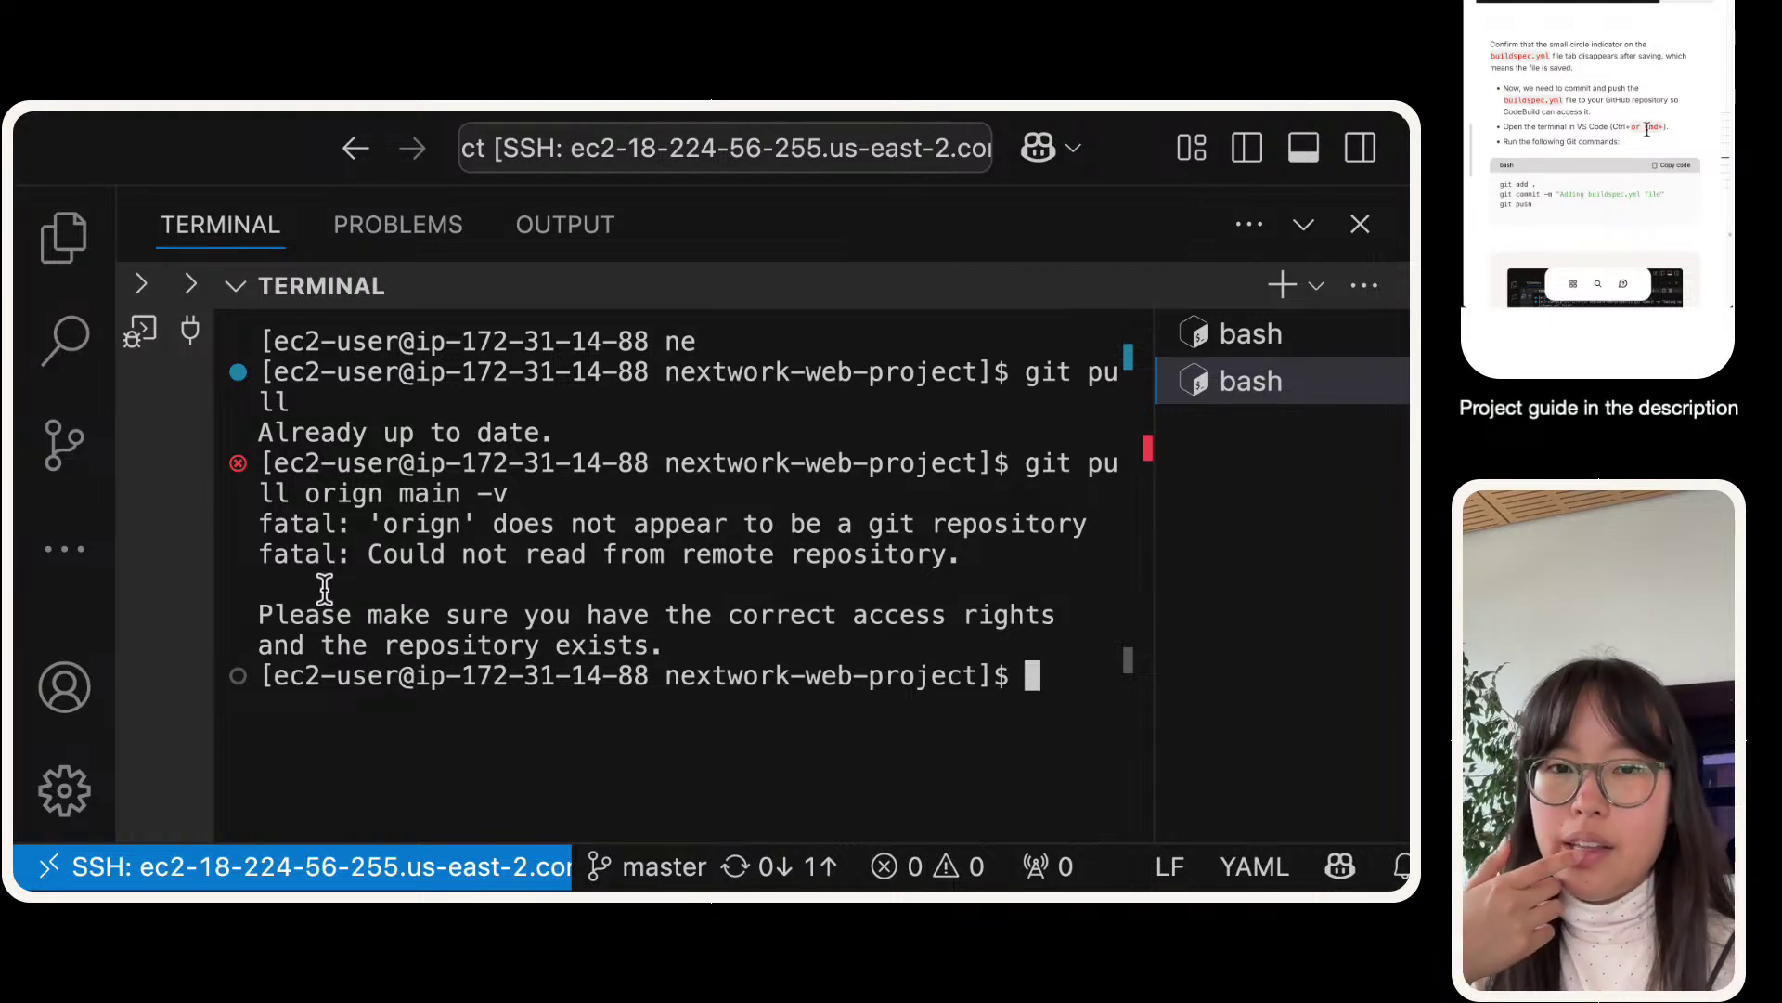
left_click(1463, 202)
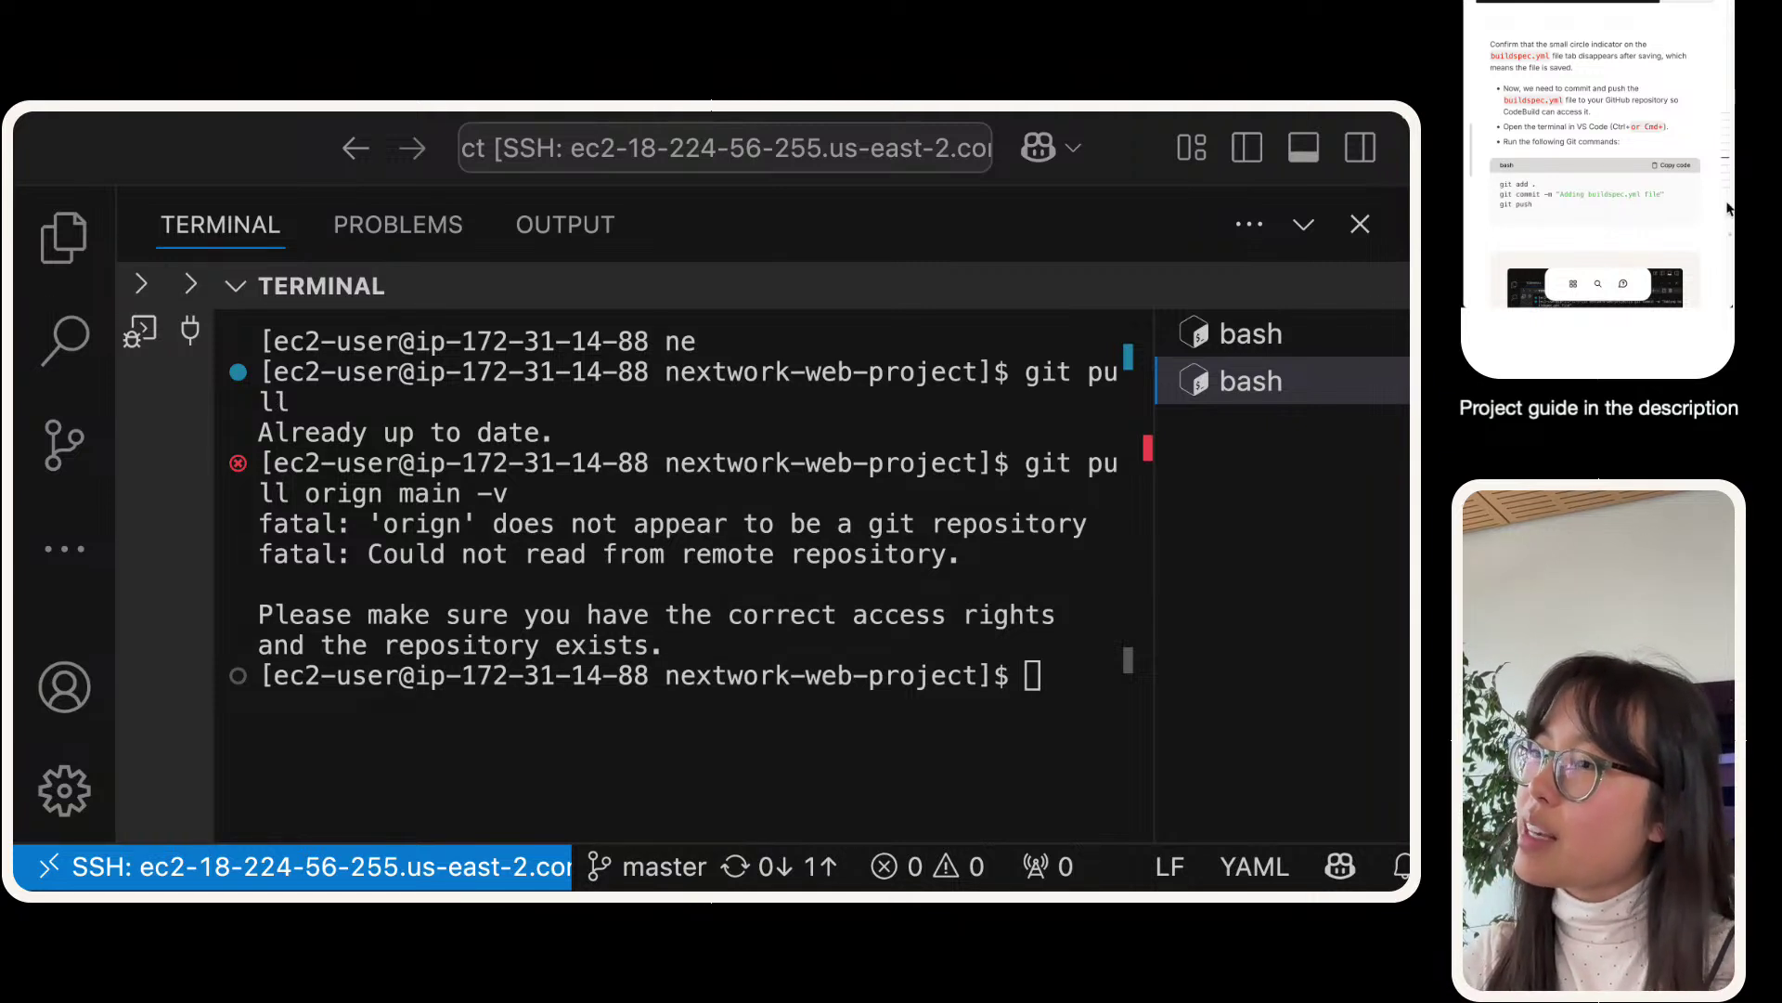
left_click(932, 721)
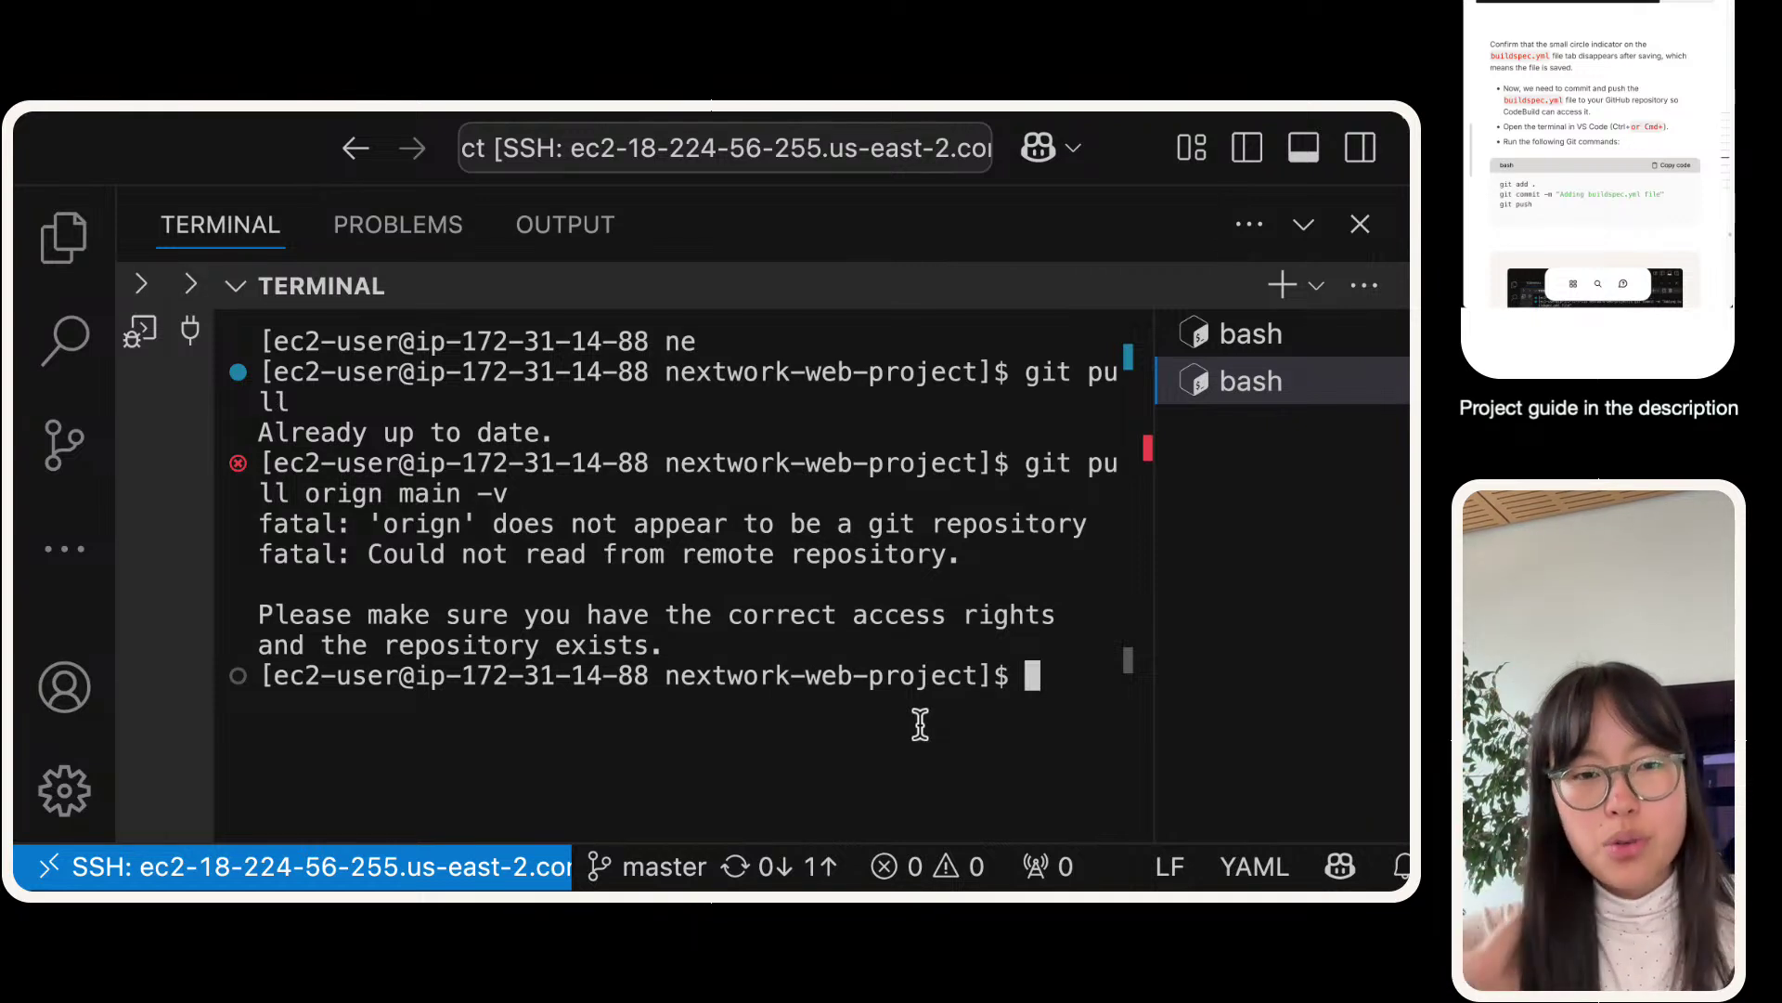
- Enter git config --global credential.helper store, then zoom the interface out so lines fit
type("giot")
key("BackSpace")
key("BackSpace")
key("BackSpace")
type("t cnf")
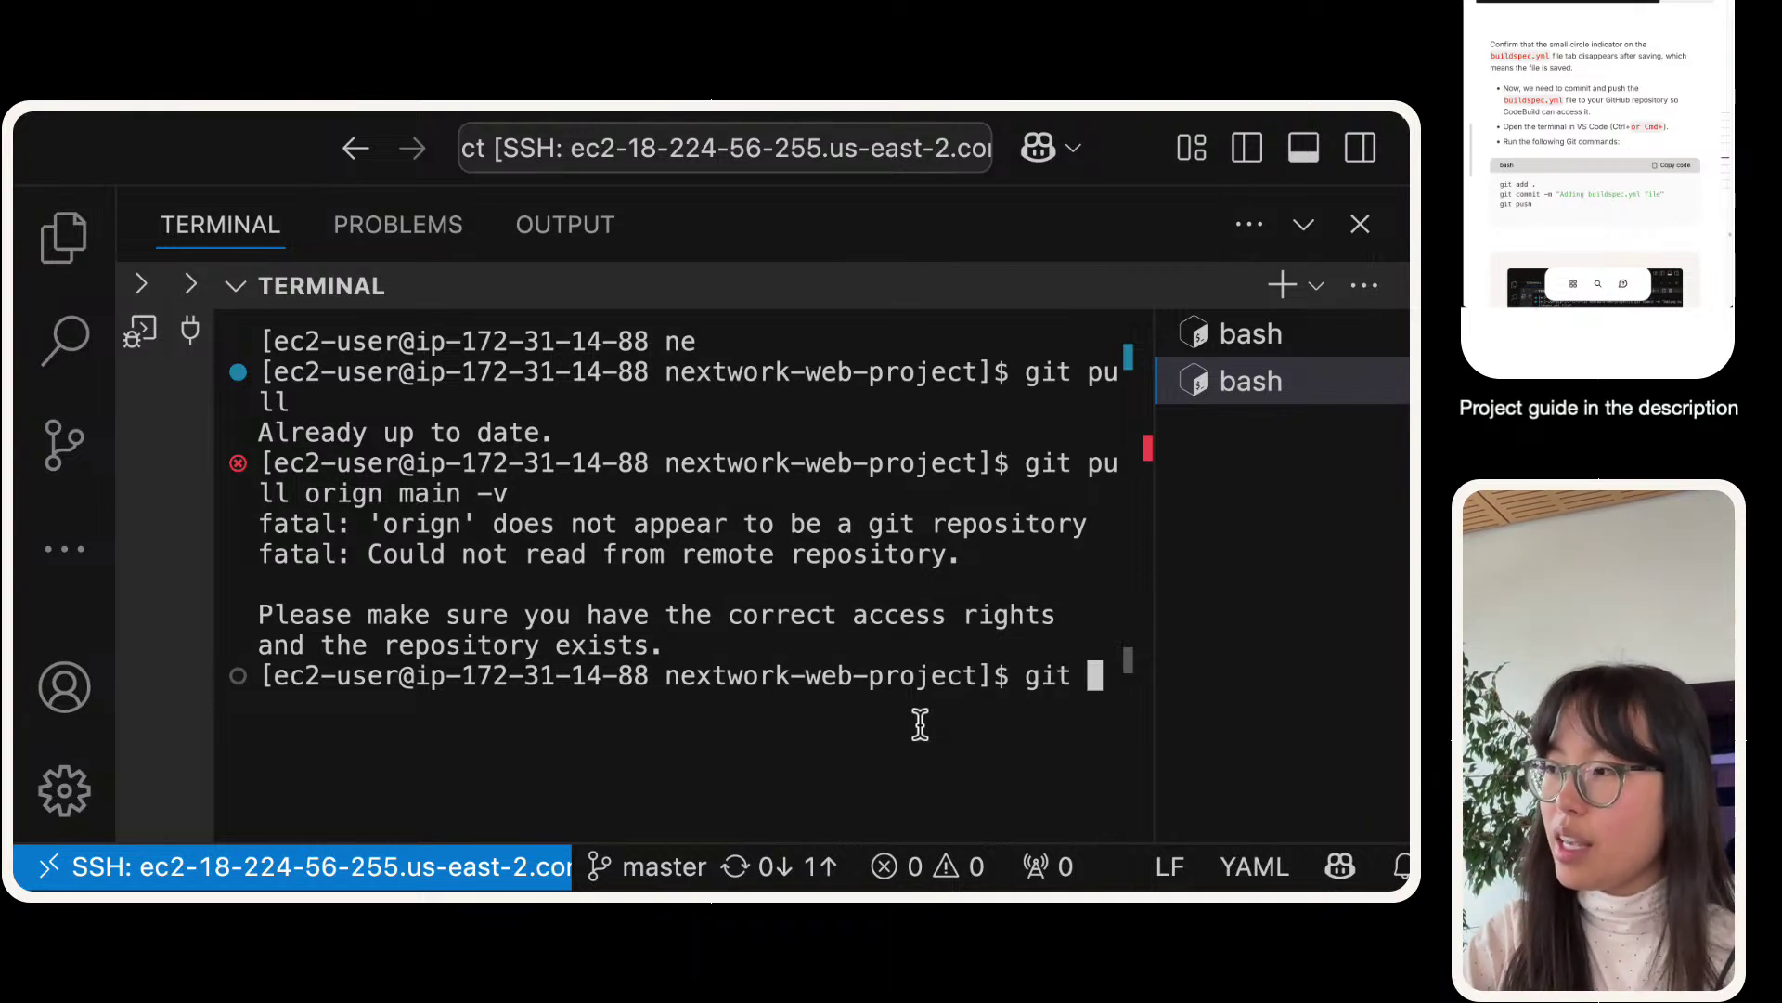
key("BackSpace")
key("BackSpace")
key("BackSpace")
type("confi")
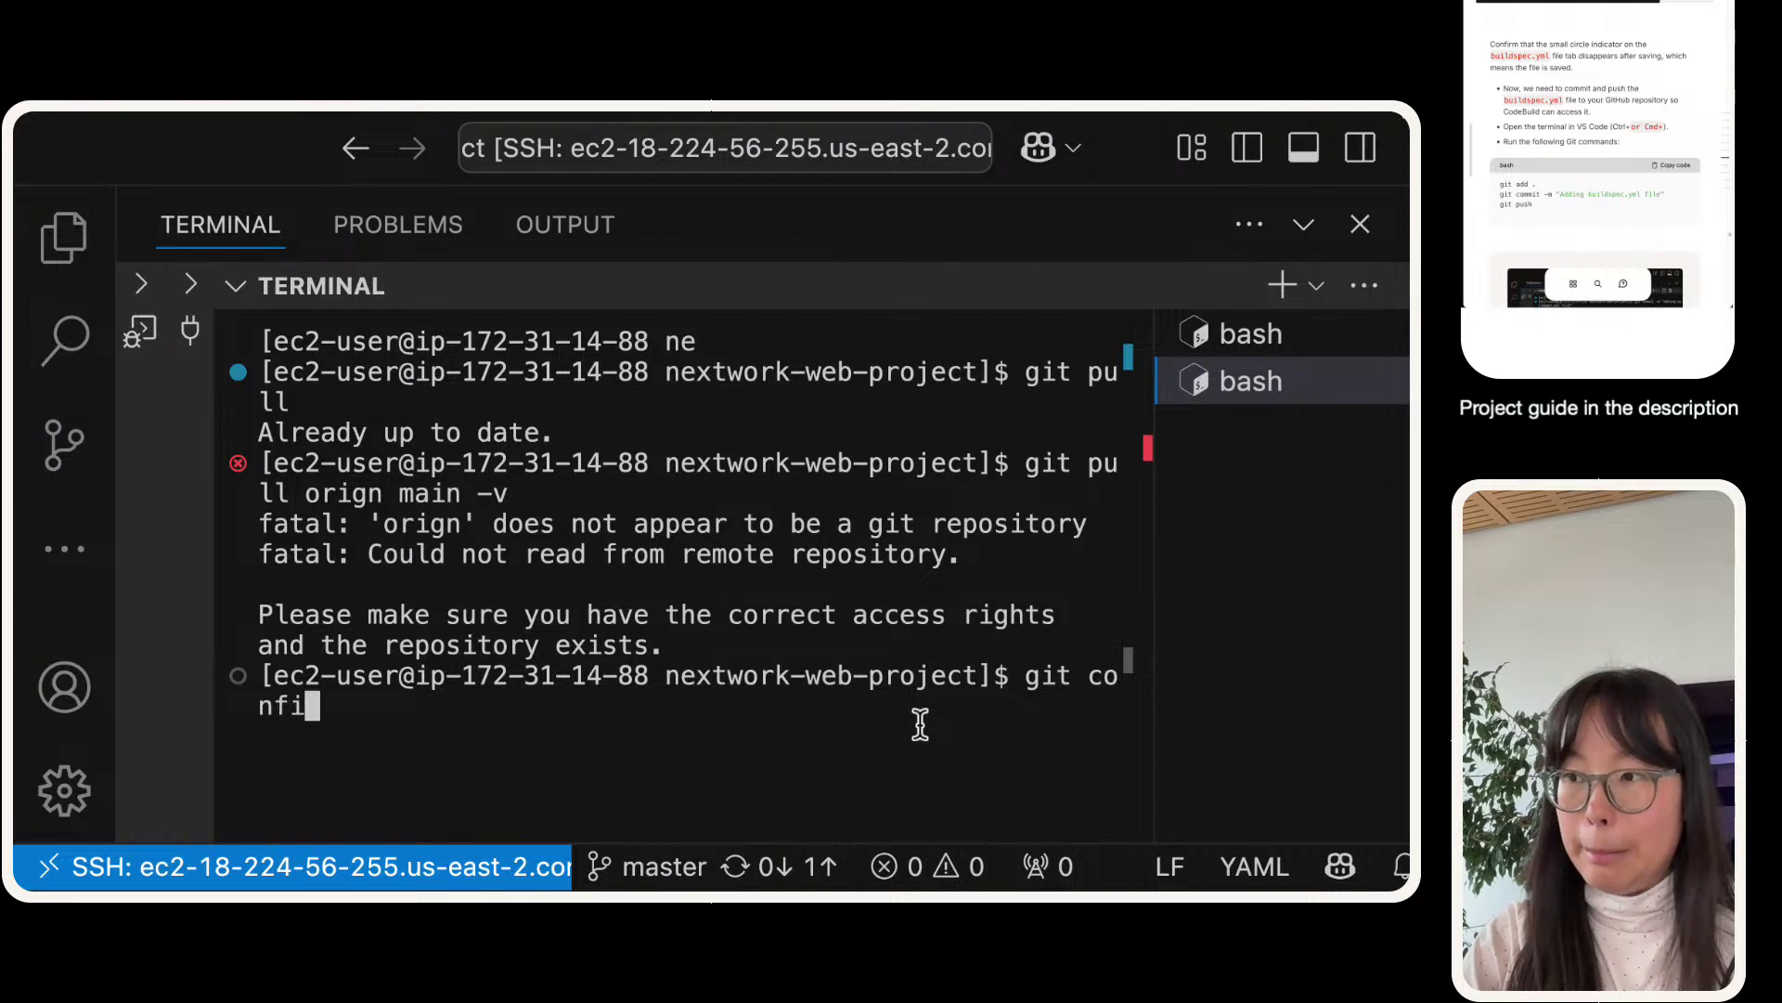
type("g --global")
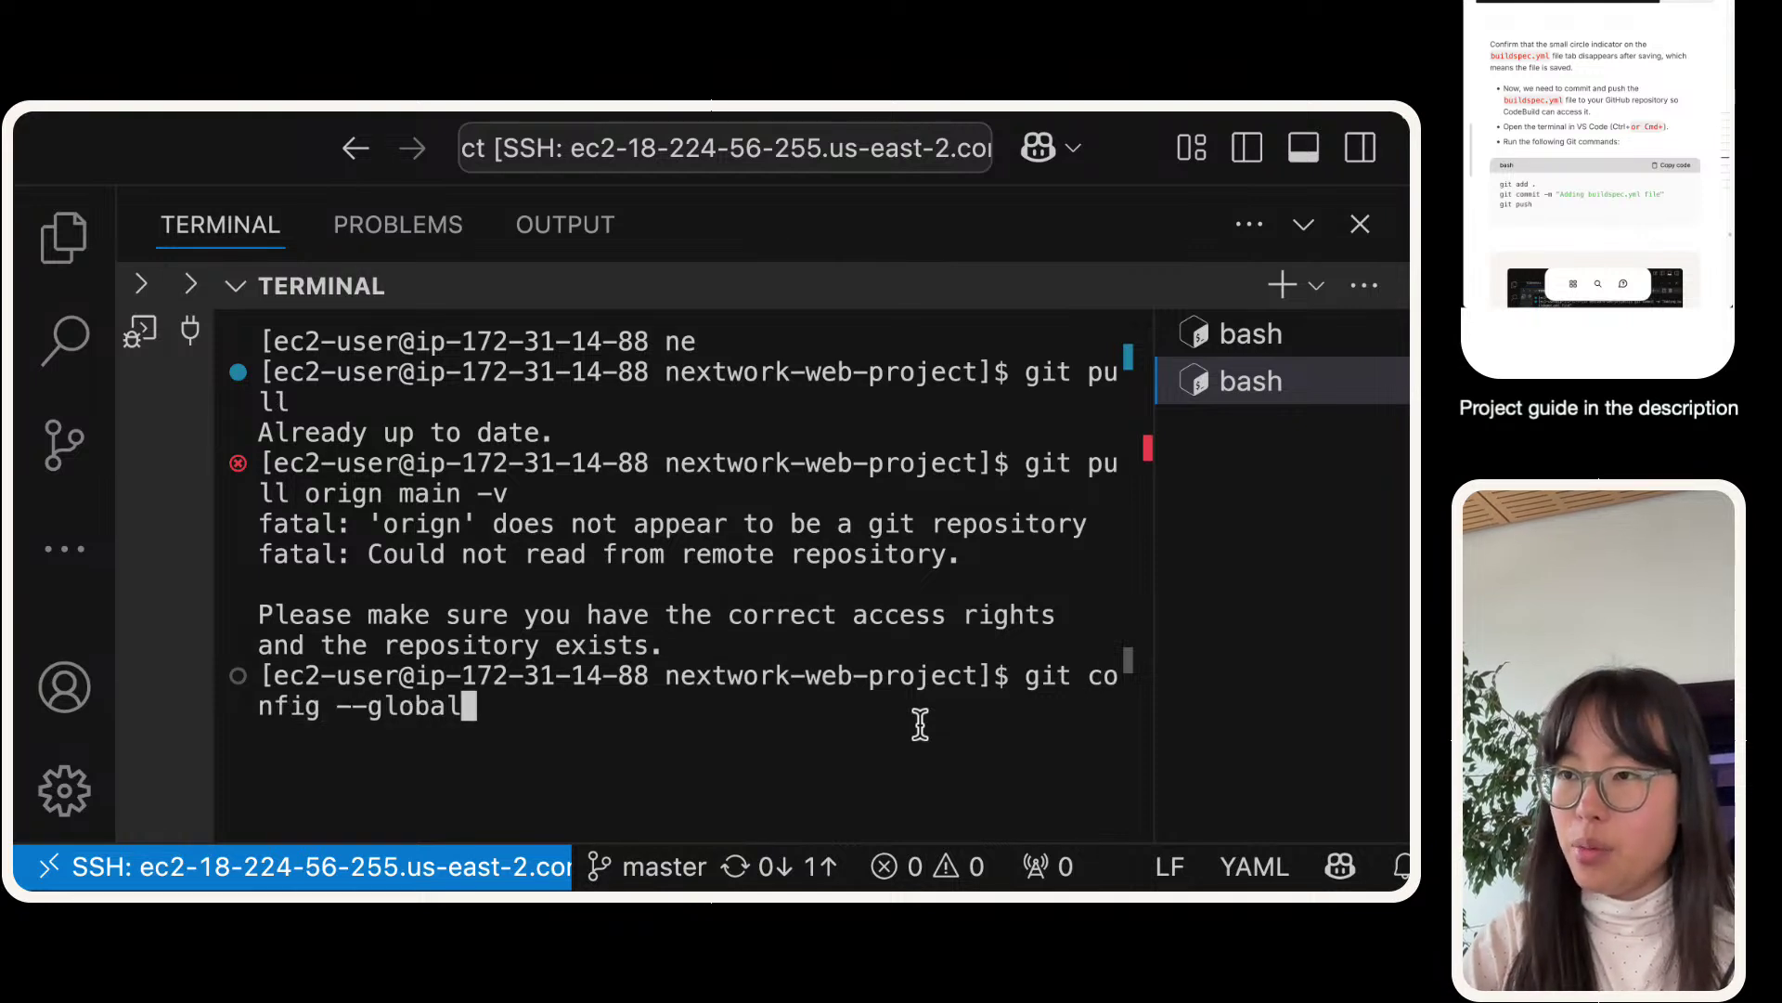
type(".crednetai")
key("BackSpace")
key("BackSpace")
key("BackSpace")
key("BackSpace")
key("BackSpace")
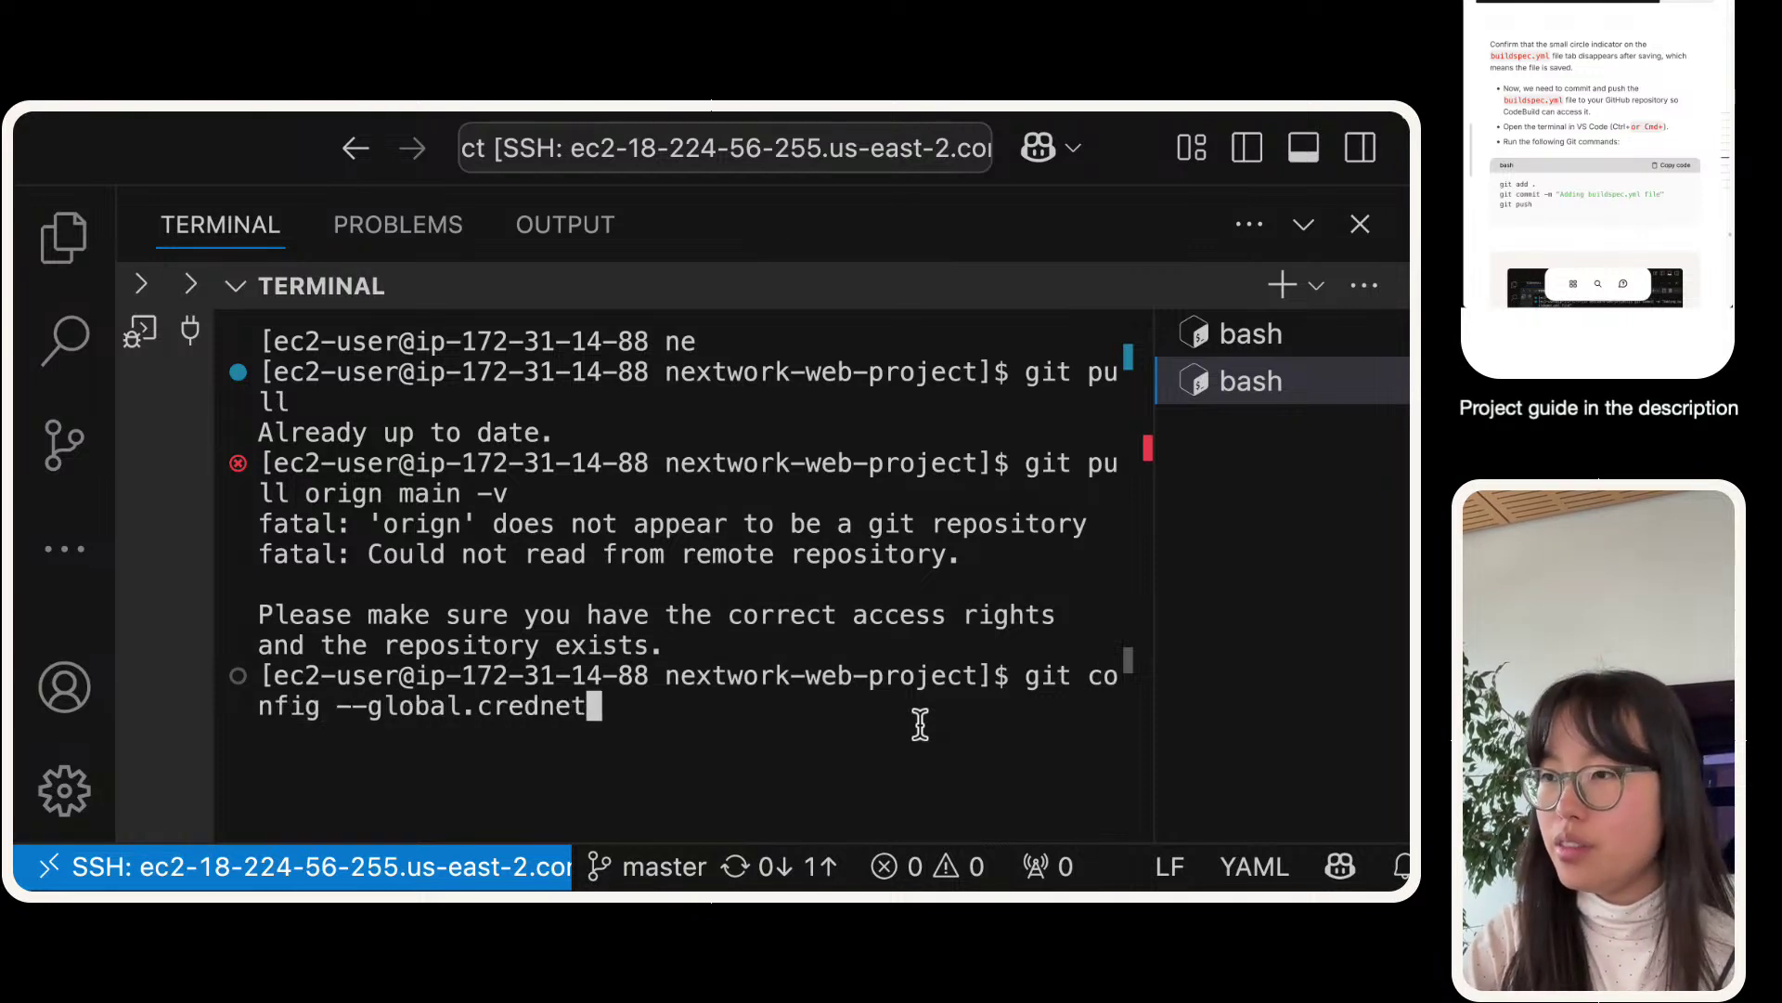
type("entai")
key("BackSpace")
key("BackSpace")
type("ial helper.s")
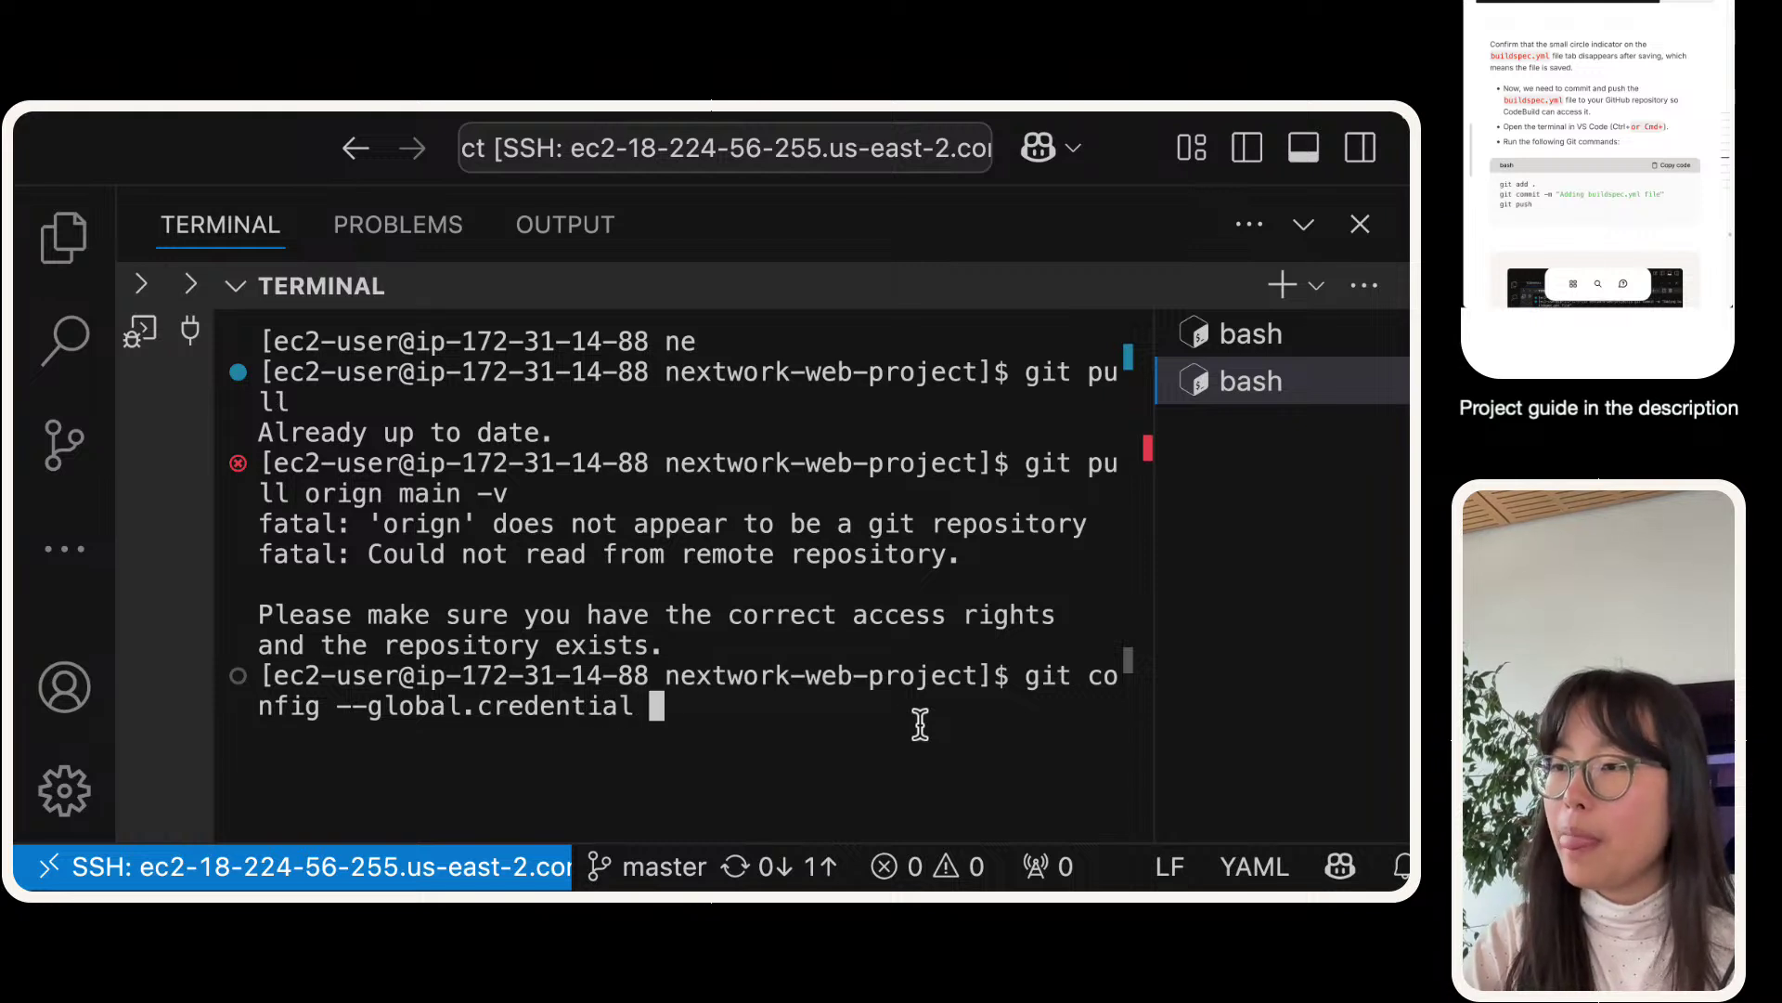
key("BackSpace")
key("BackSpace")
key("BackSpace")
key("BackSpace")
key("BackSpace")
key("BackSpace")
key("BackSpace")
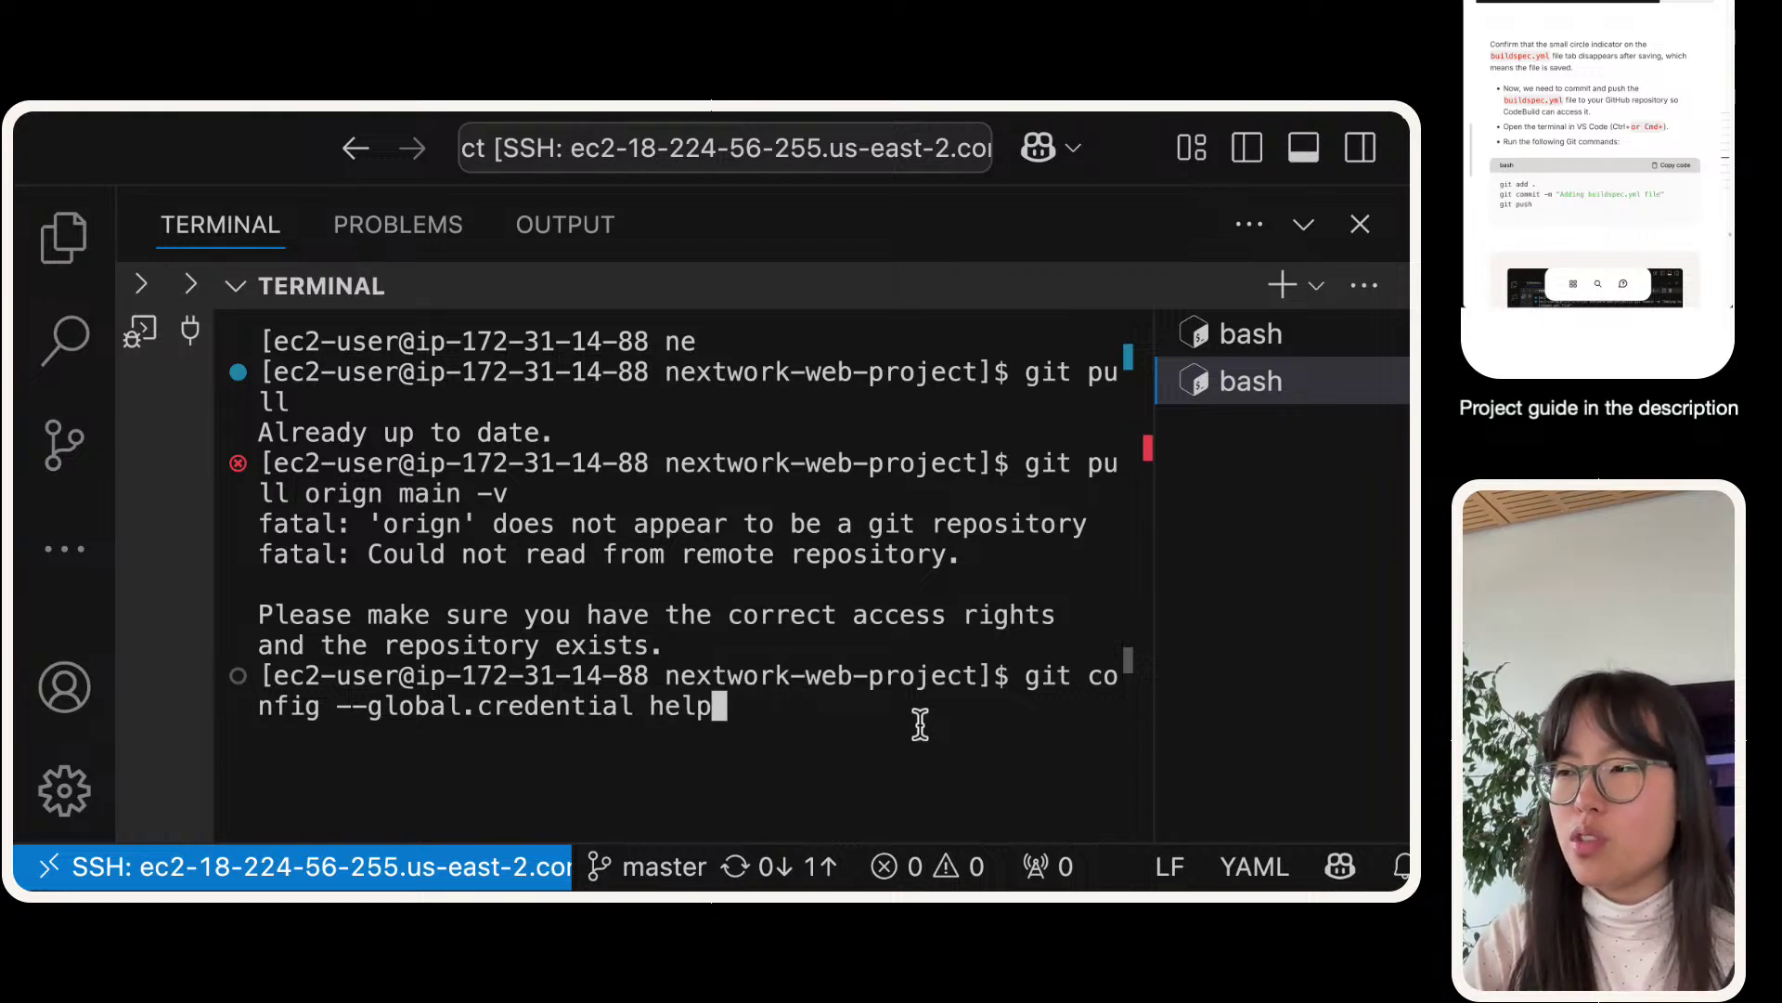
key("BackSpace")
key("BackSpace")
key("BackSpace")
key("BackSpace")
key("BackSpace")
key("BackSpace")
key("BackSpace")
key("BackSpace")
key("BackSpace")
key("BackSpace")
key("BackSpace")
key("BackSpace")
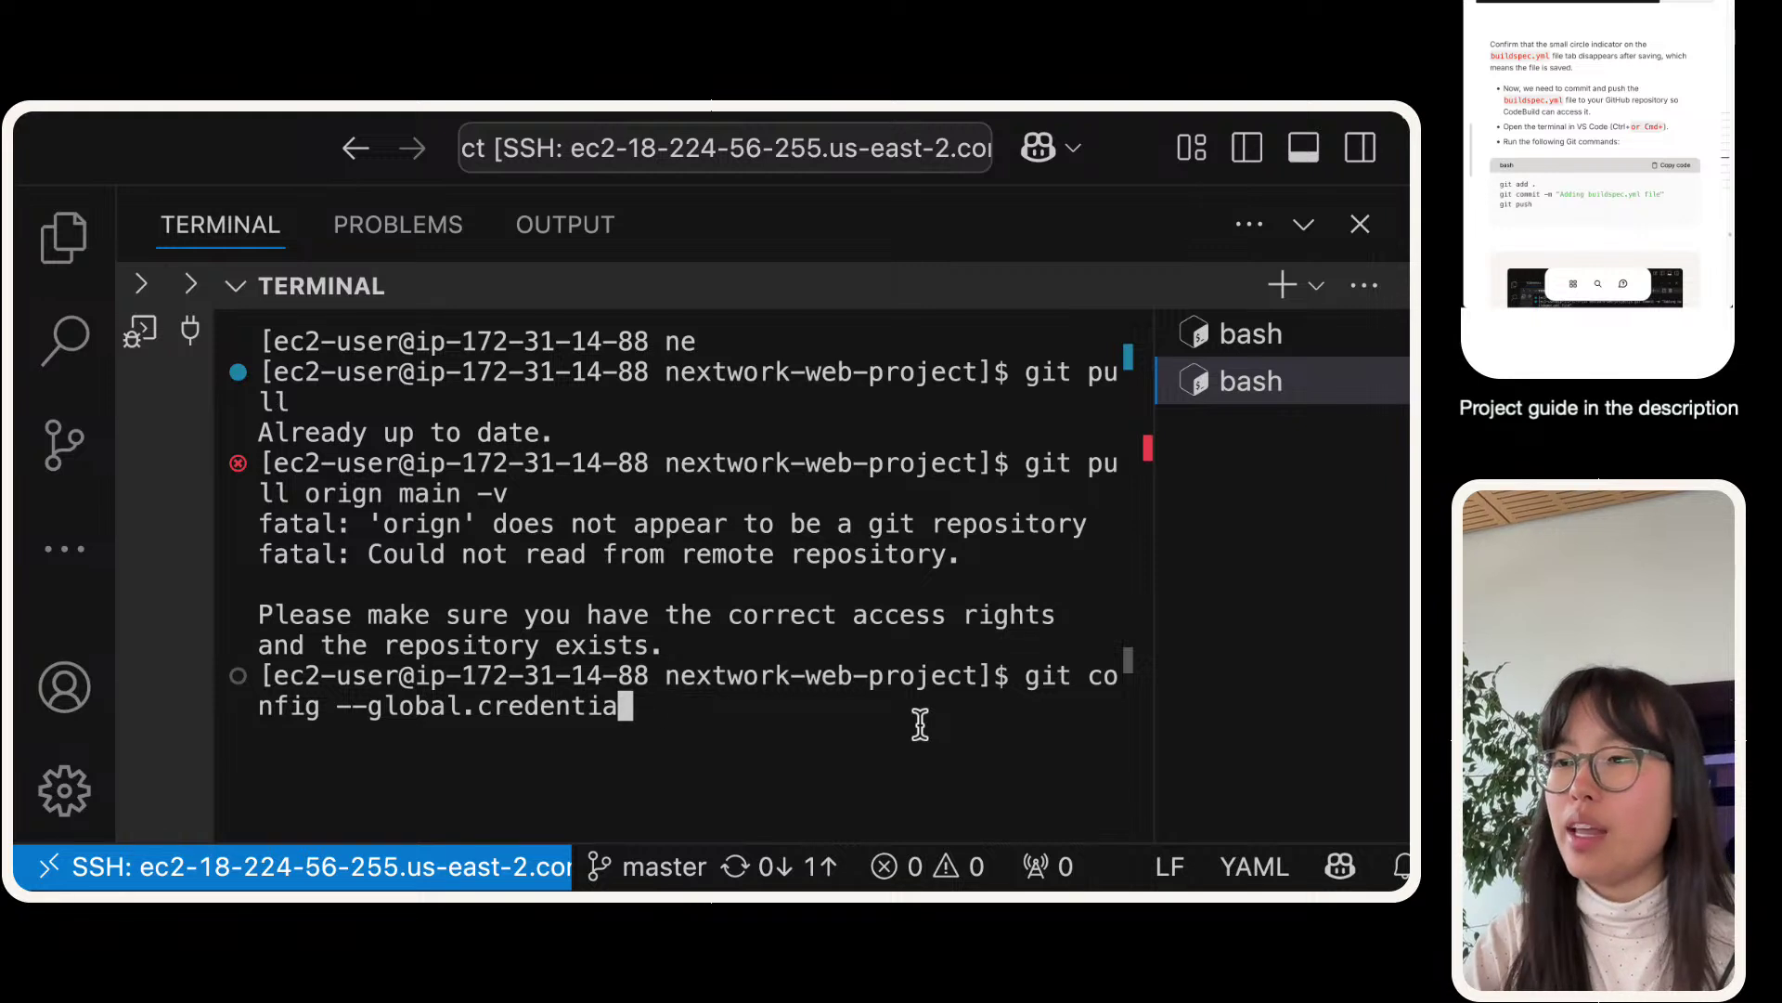
key("BackSpace")
type("creen")
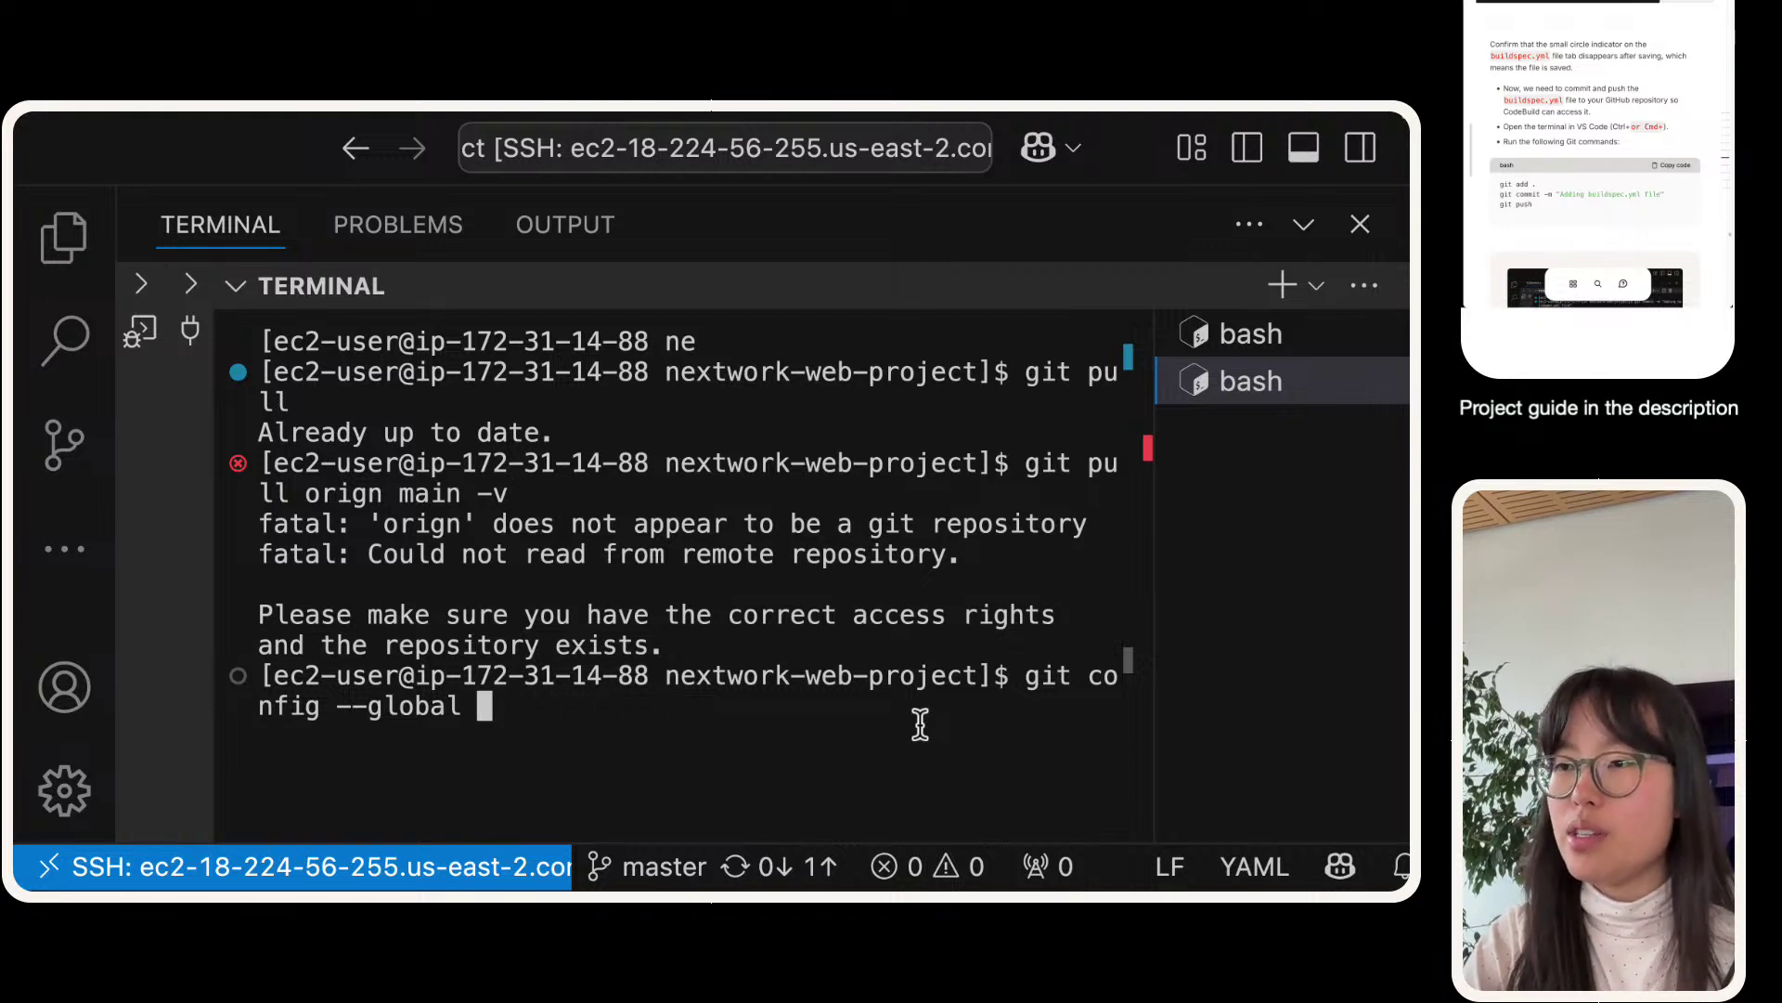
key("BackSpace")
key("BackSpace")
type("dential.helpr")
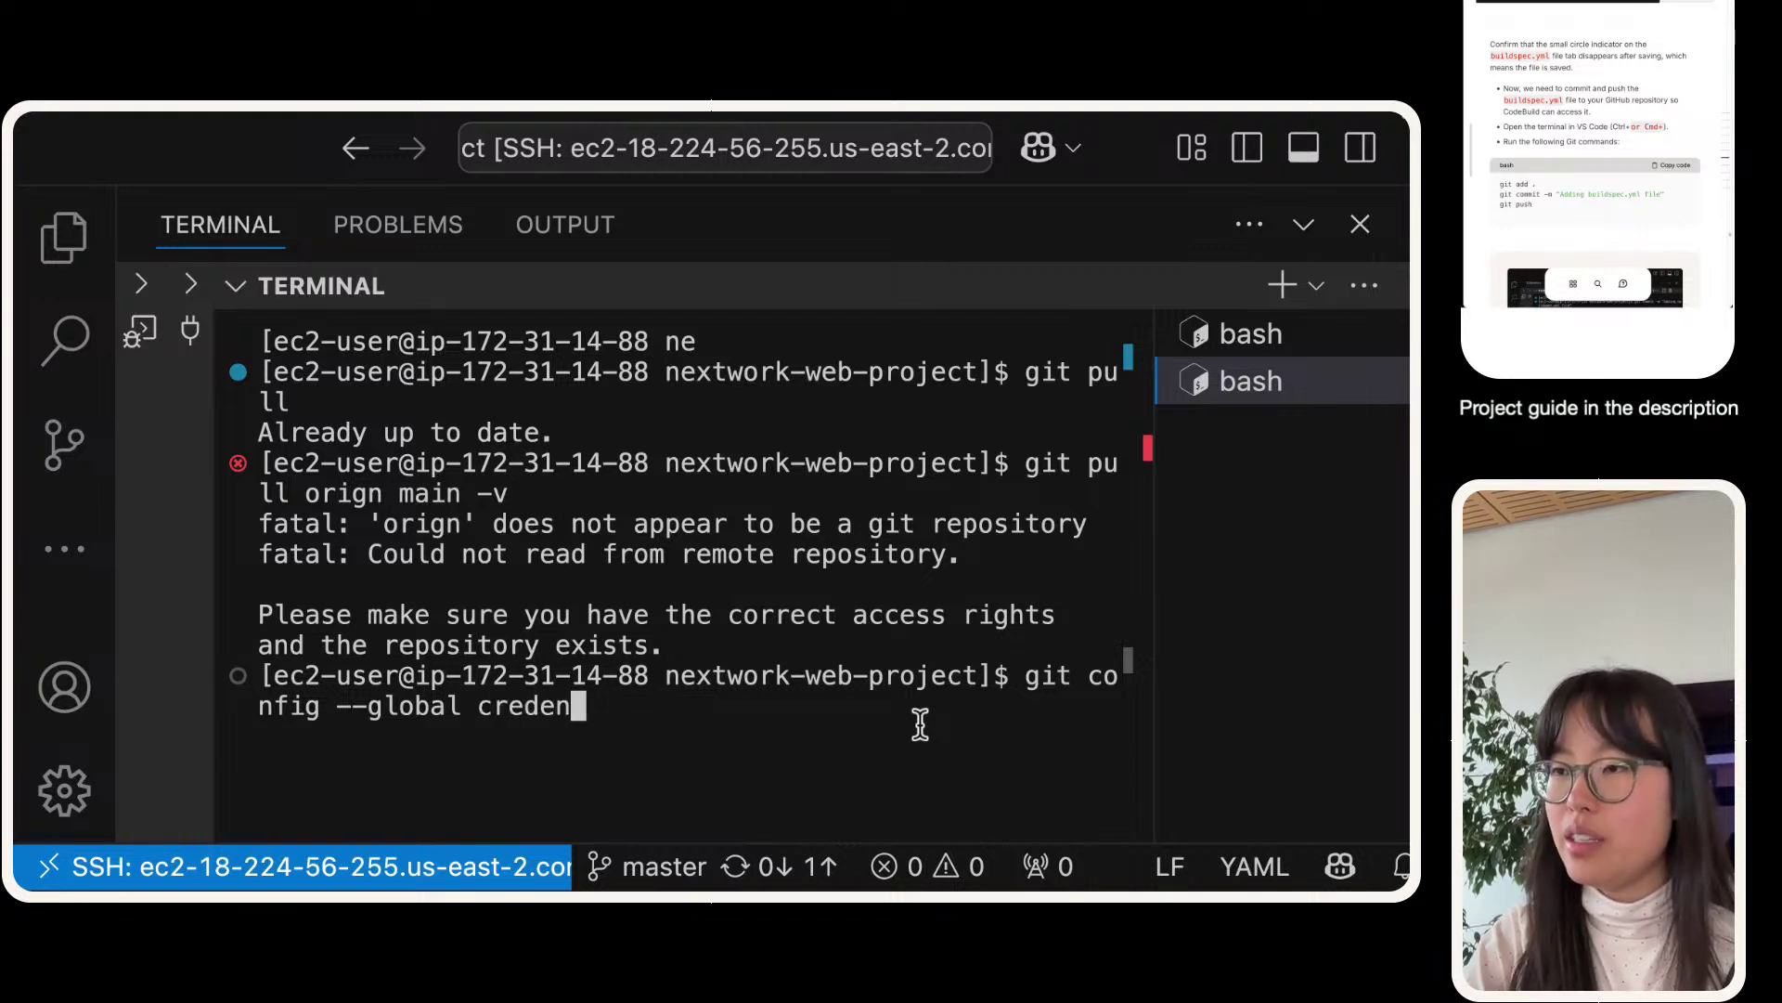
key("BackSpace")
key("BackSpace")
key("BackSpace")
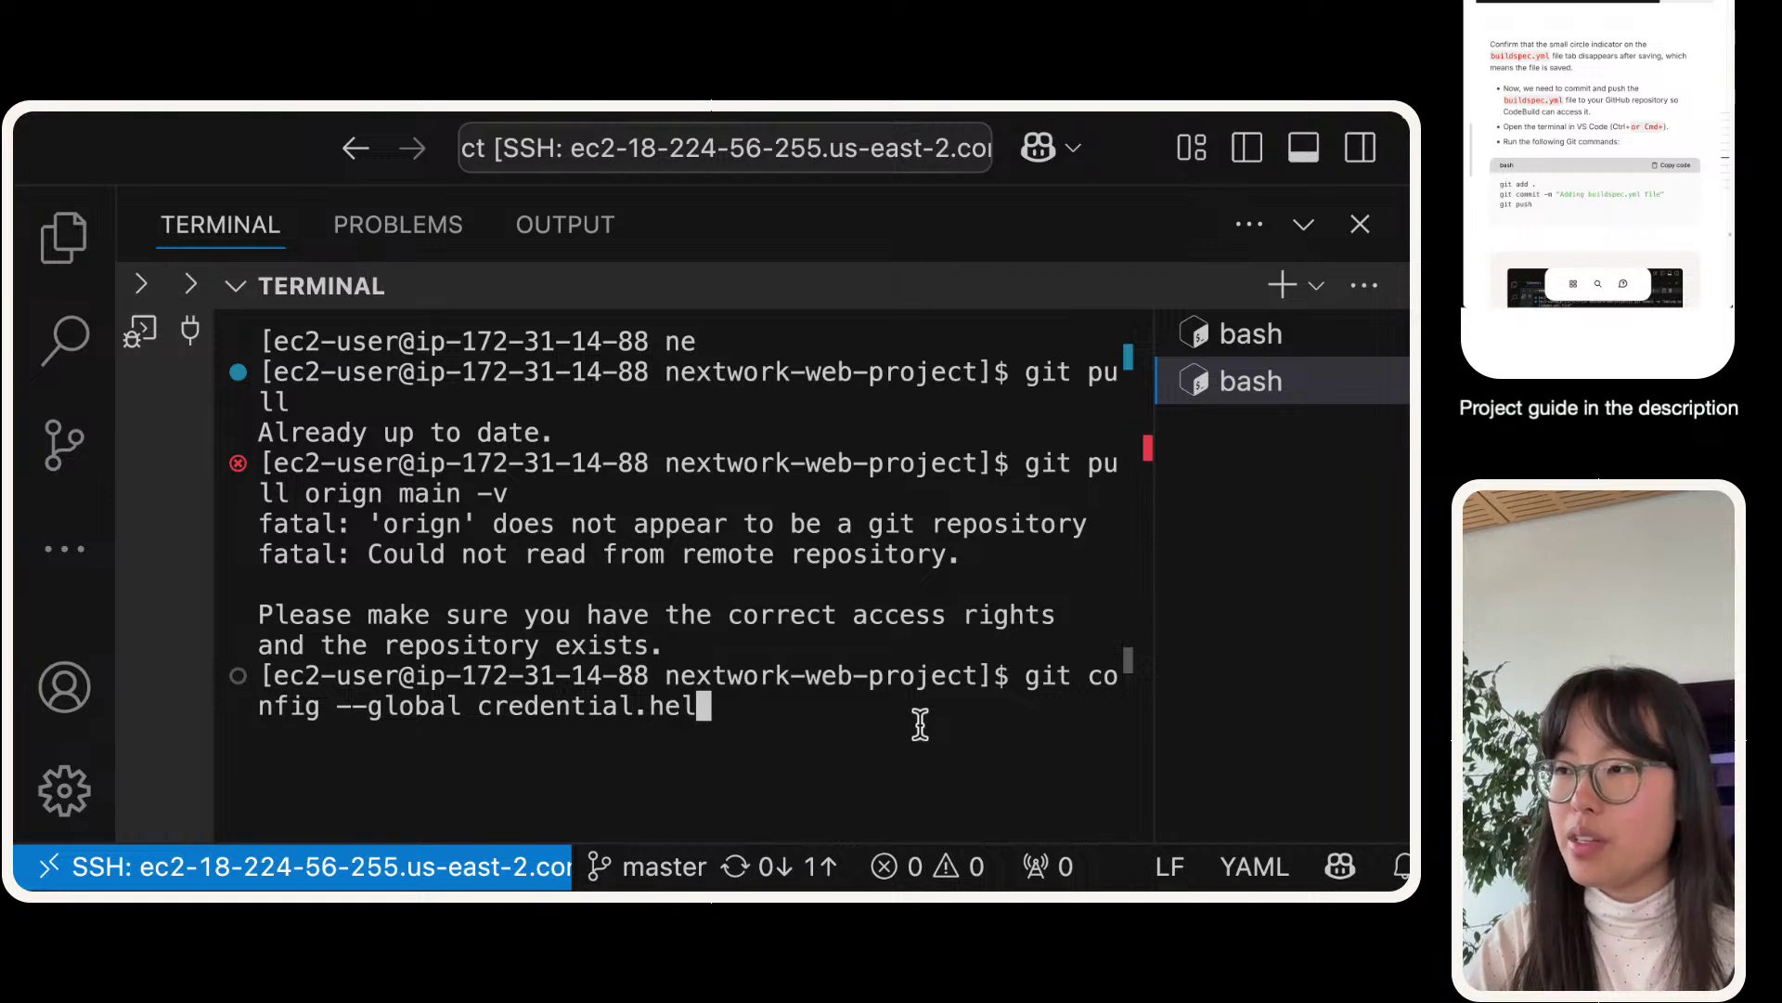
type("per store")
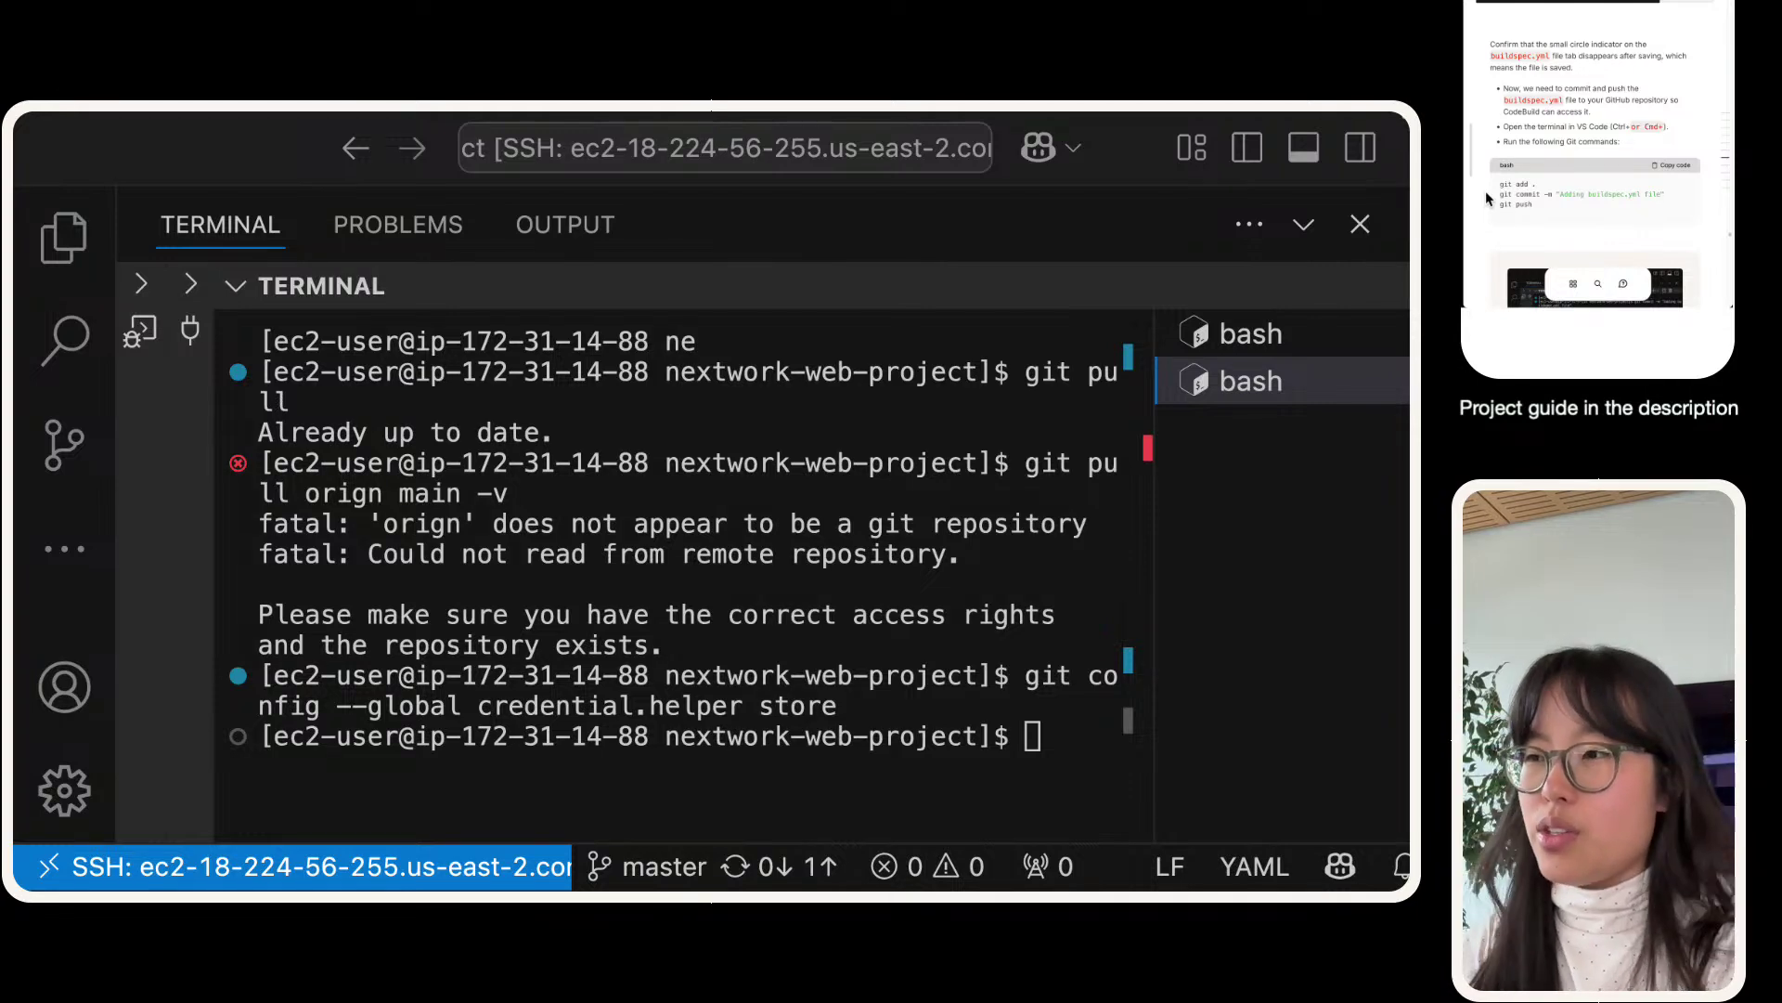
left_click(989, 637)
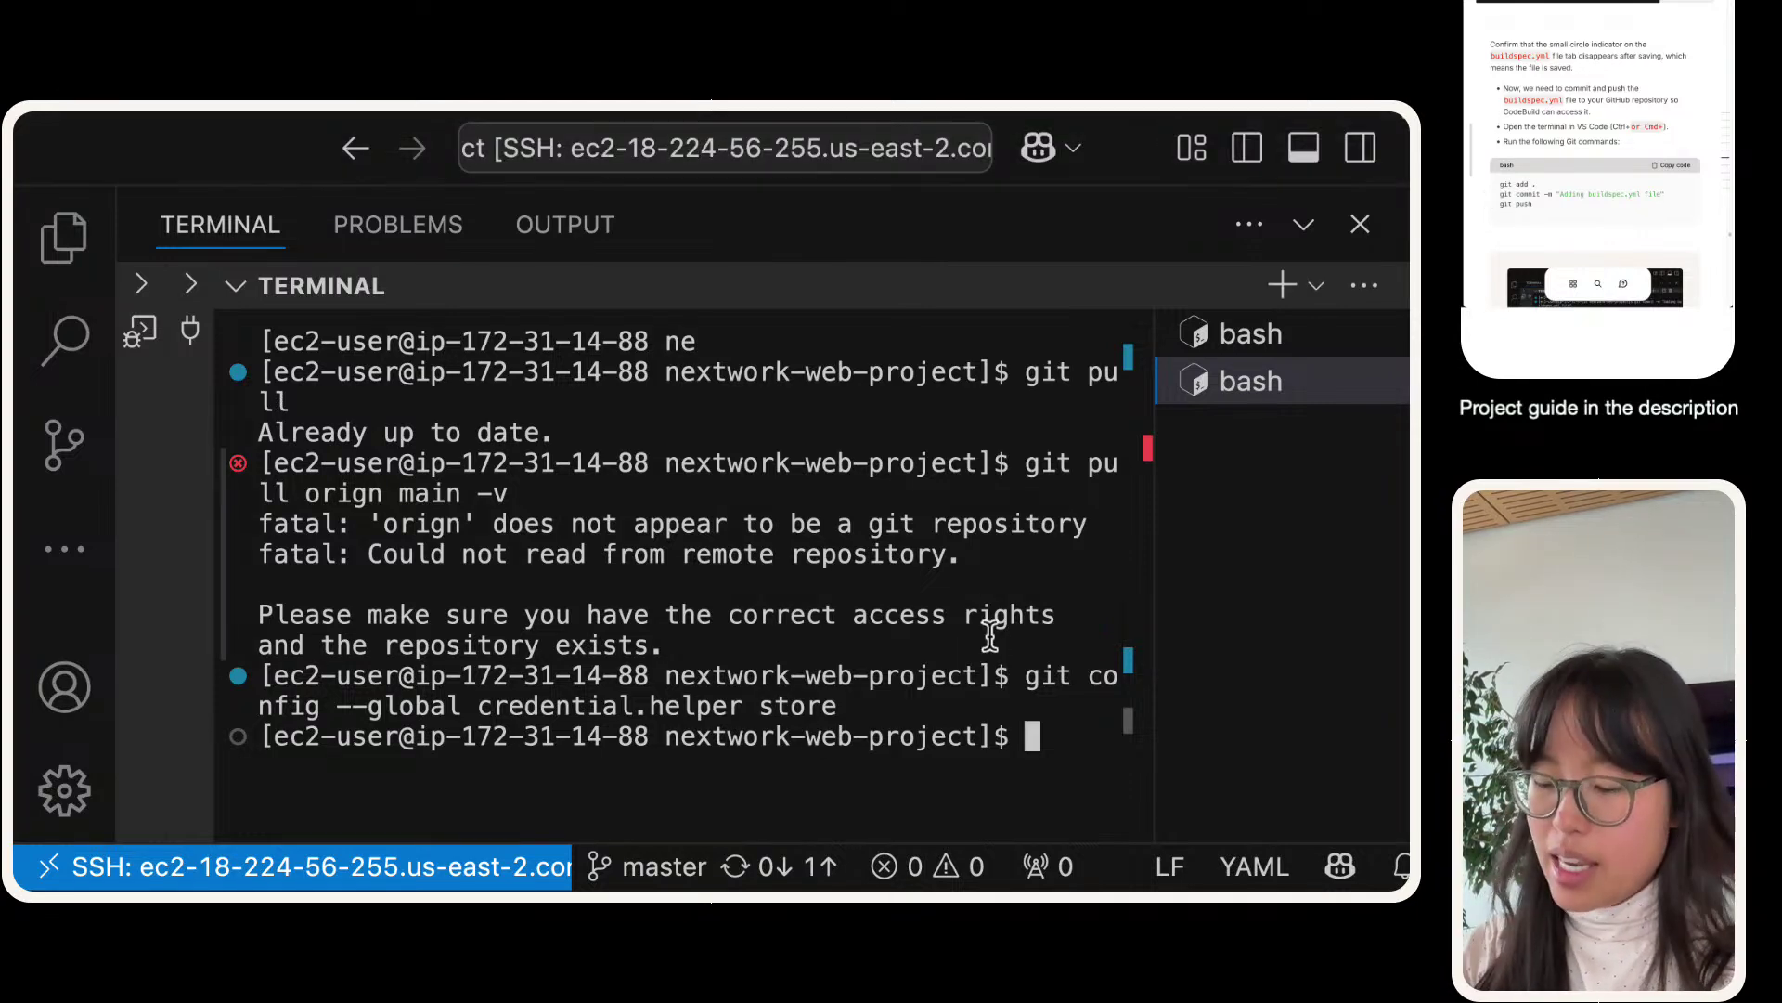
key("super+minus")
key("super+minus")
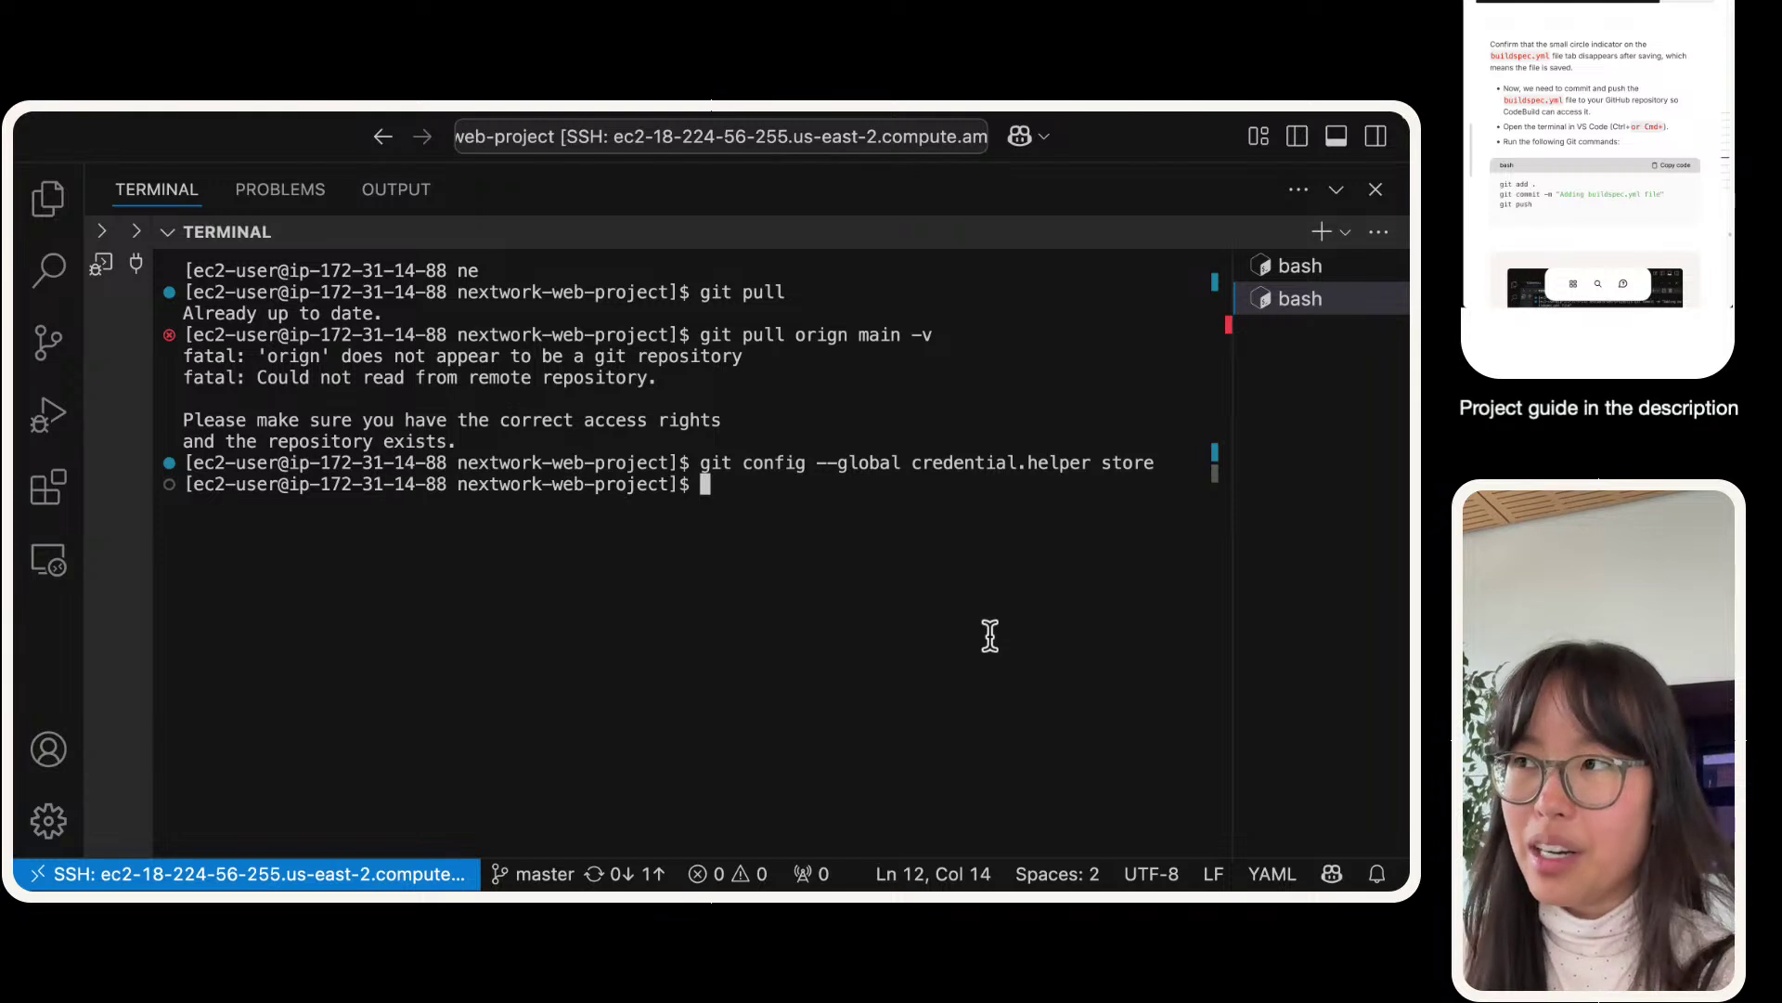
- Paste and run git config --global --unset credential.helper from the project guide
left_click(1495, 142)
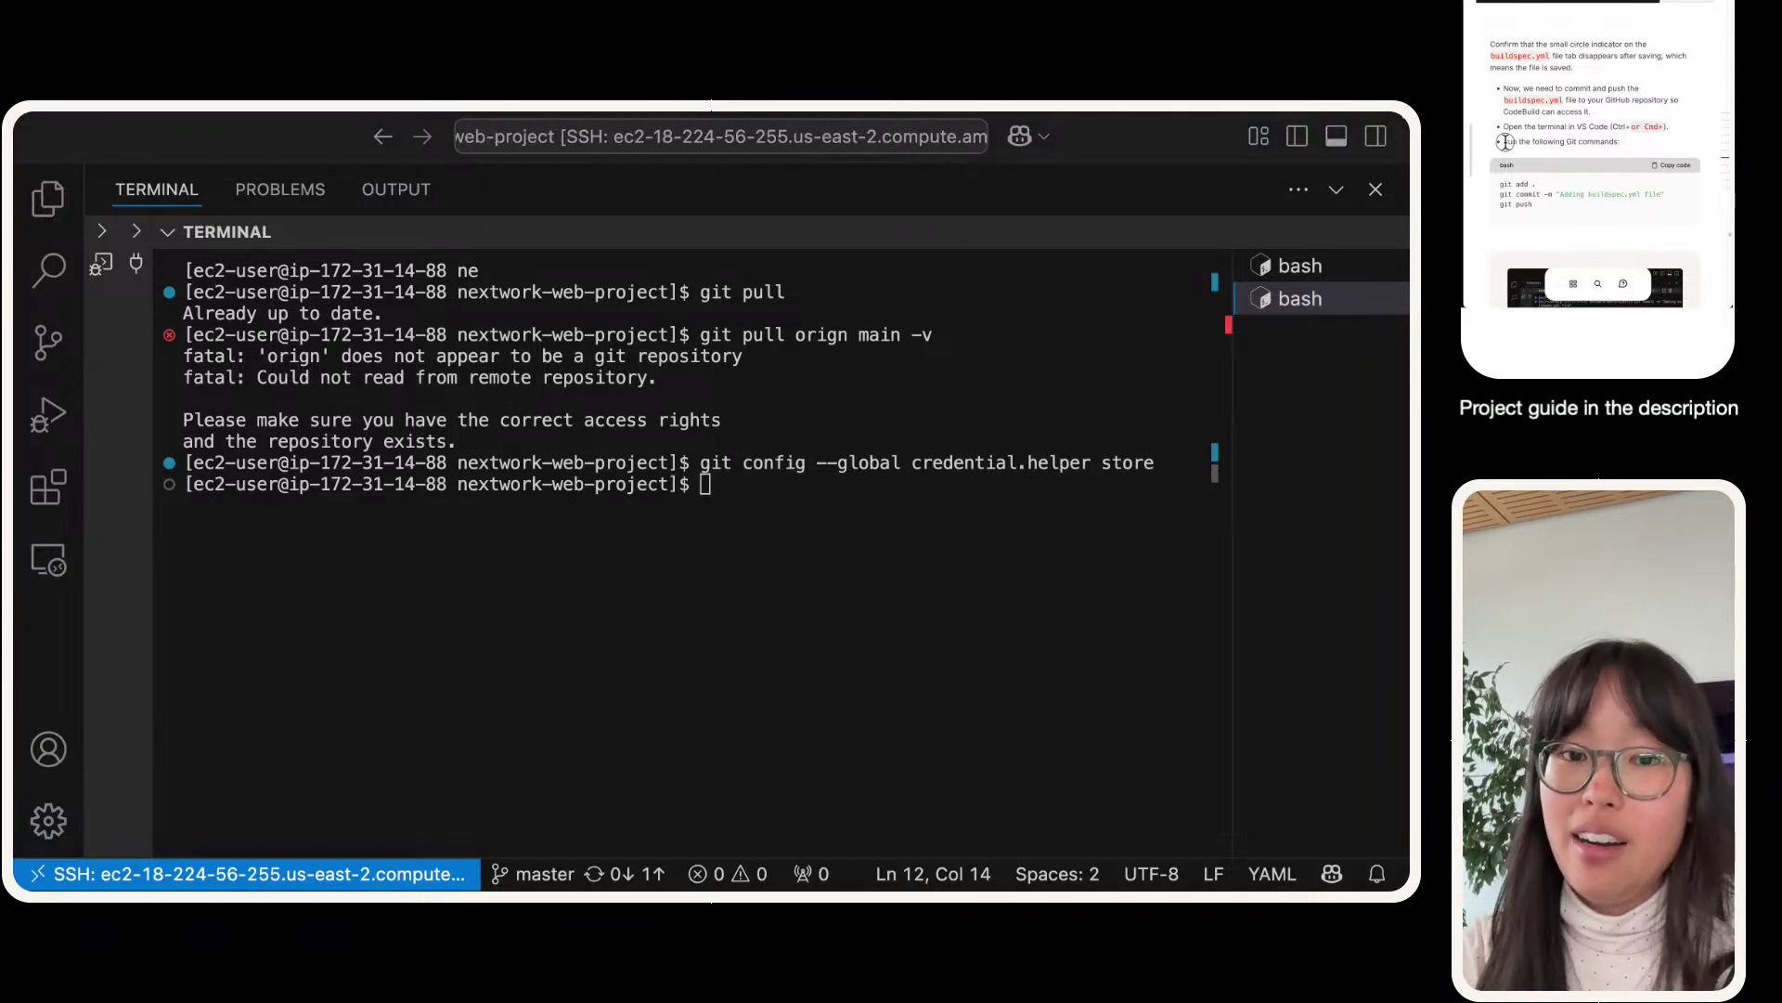
left_click(708, 564)
key("super+v")
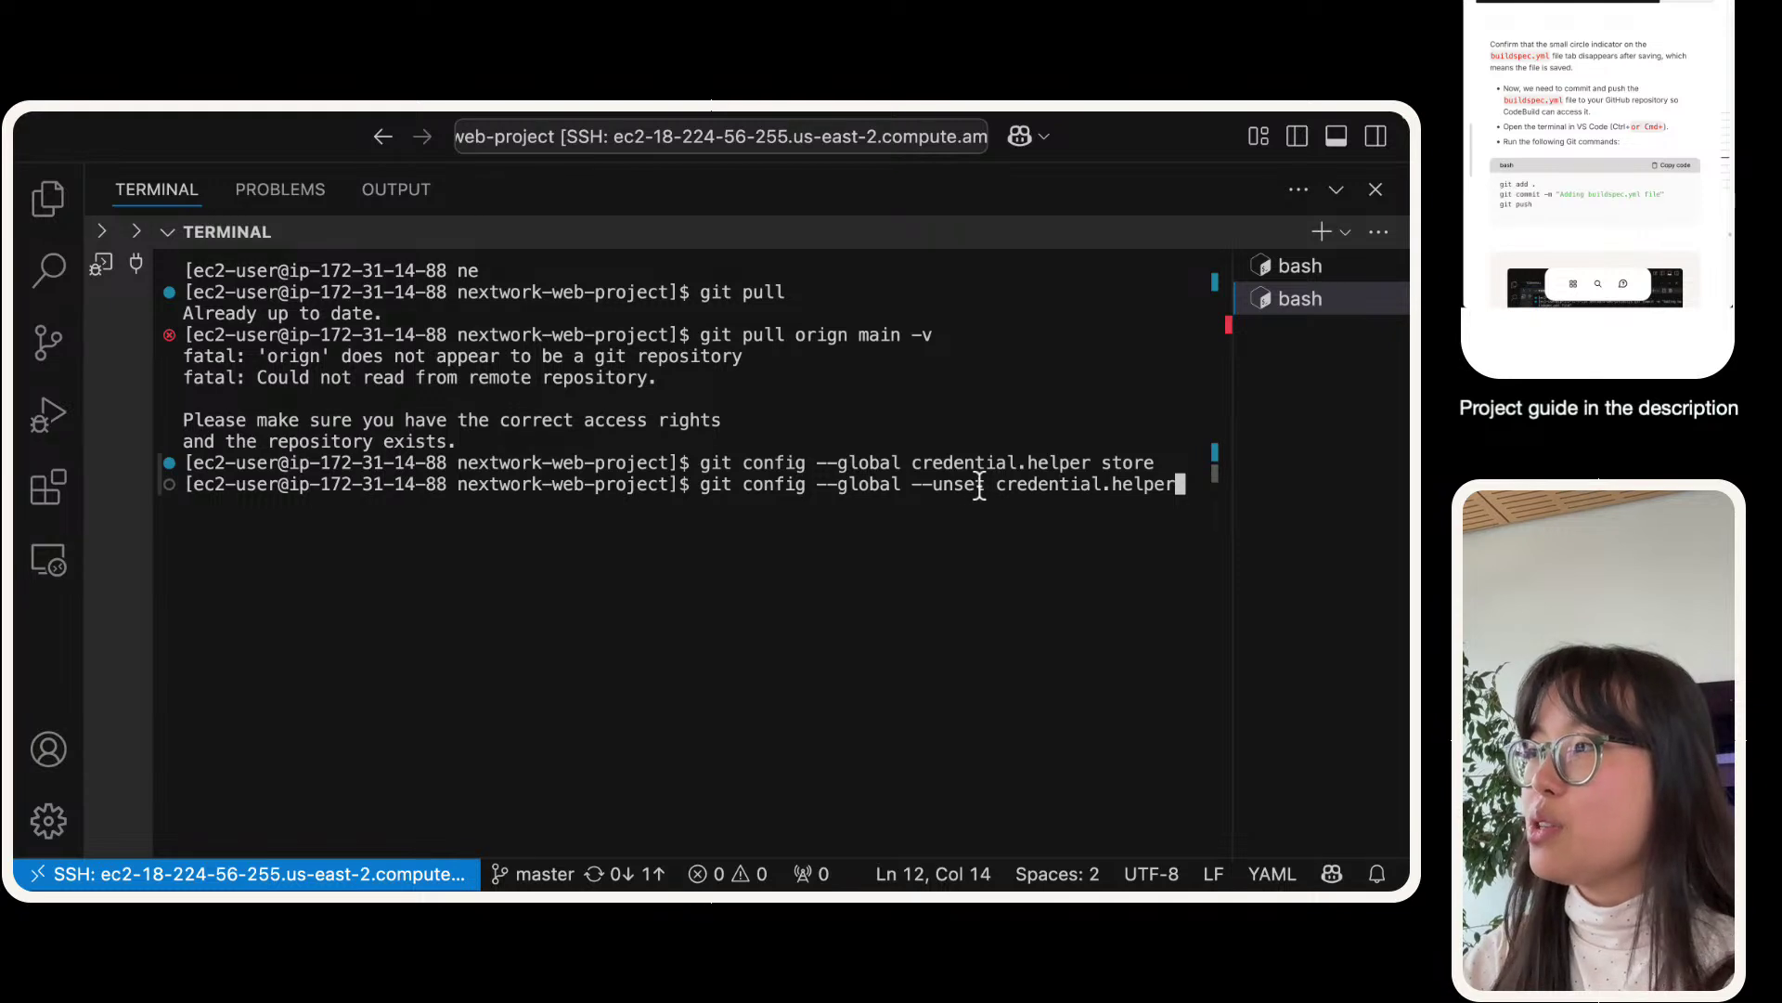
left_click_drag(986, 484, 903, 484)
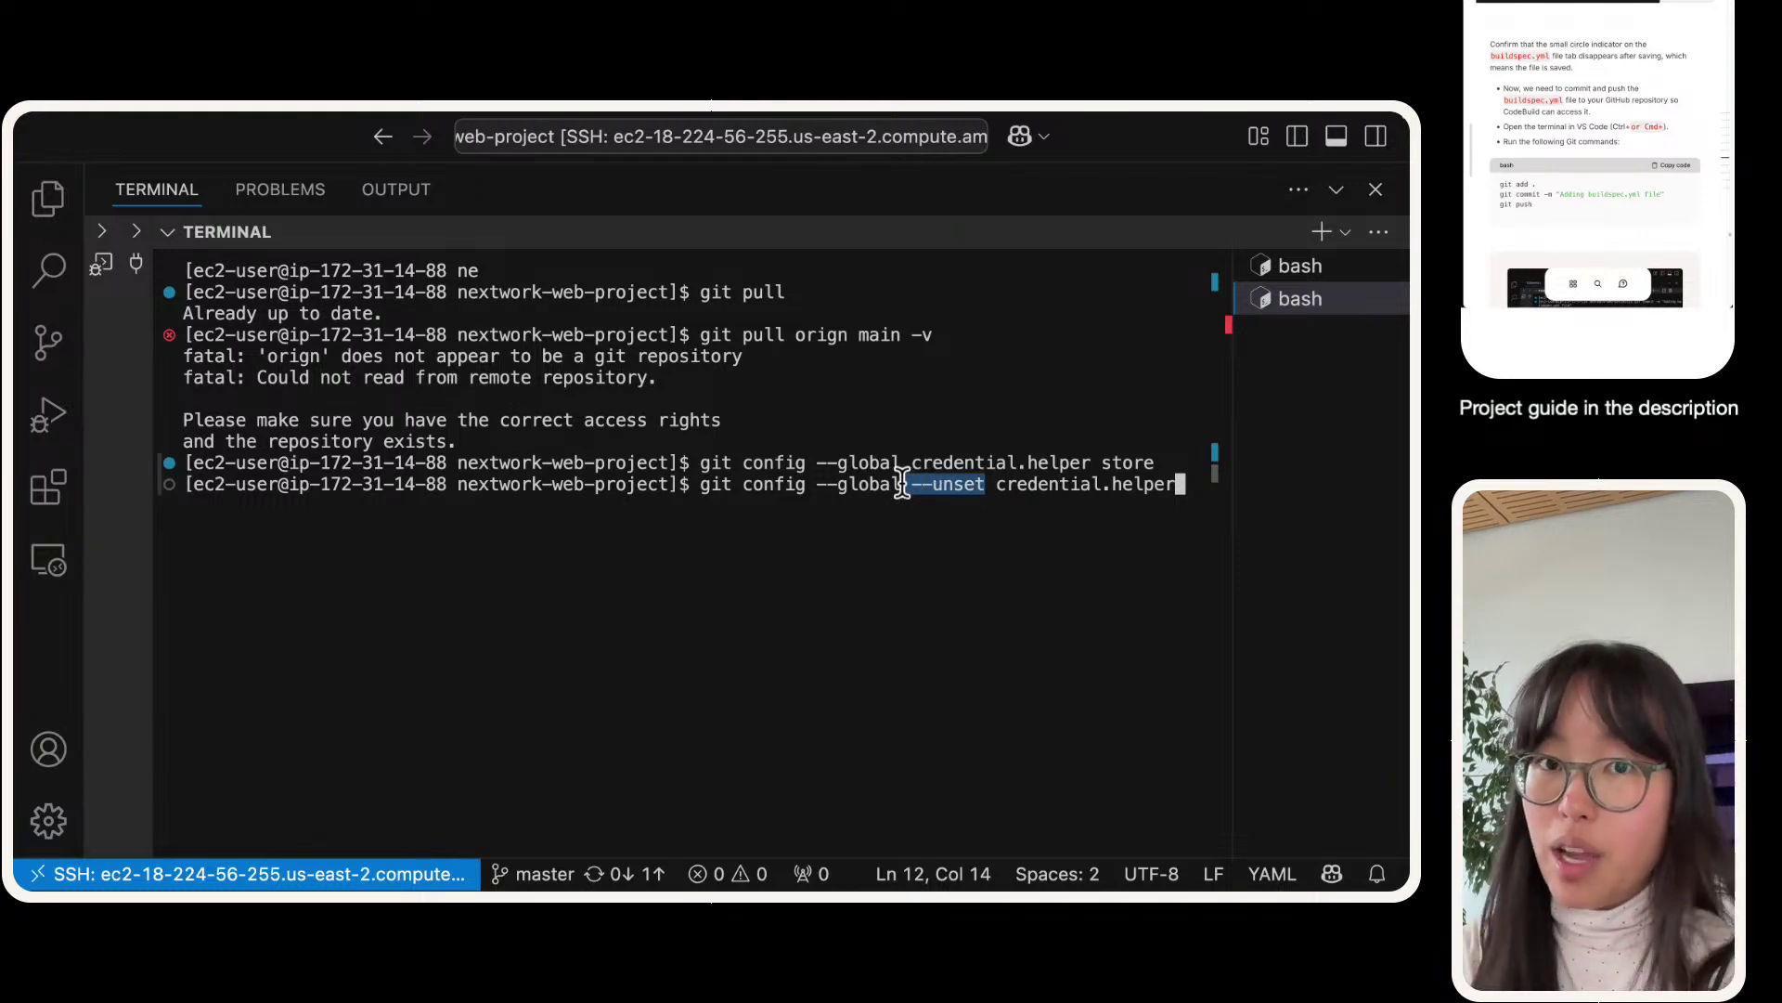
key("Return")
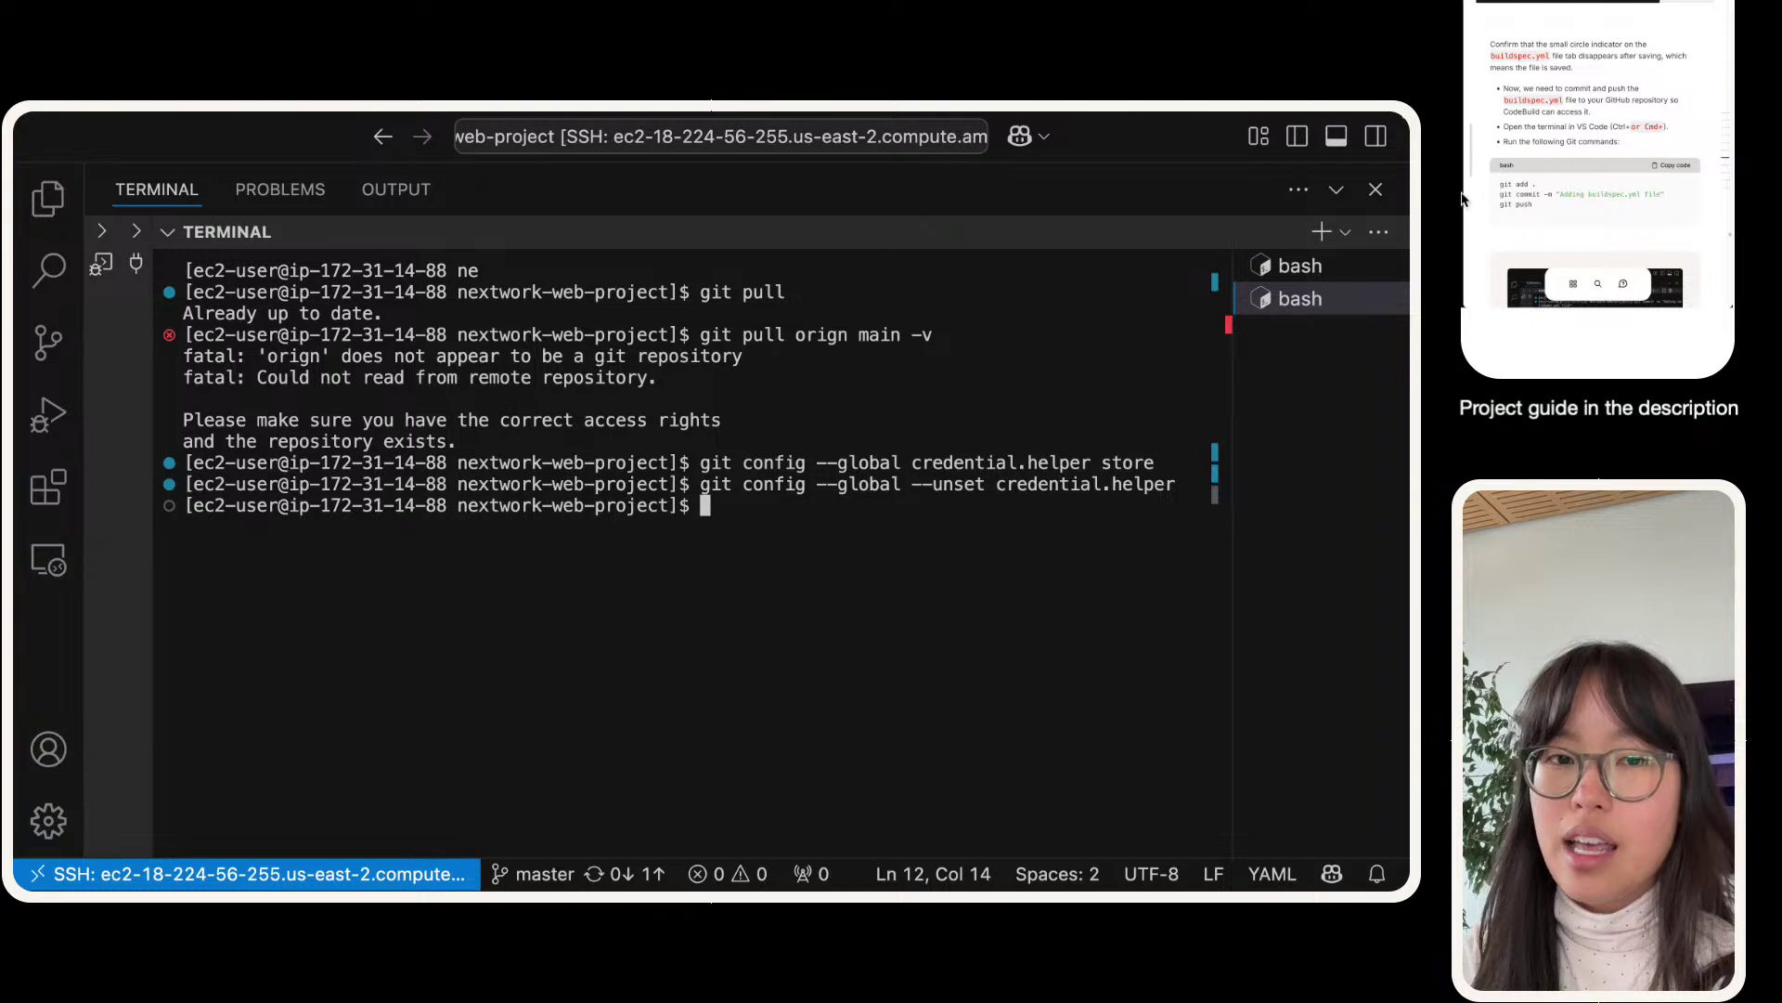
- Rerun the unset with --system instead of --global, which is permission-denied
left_click(1496, 198)
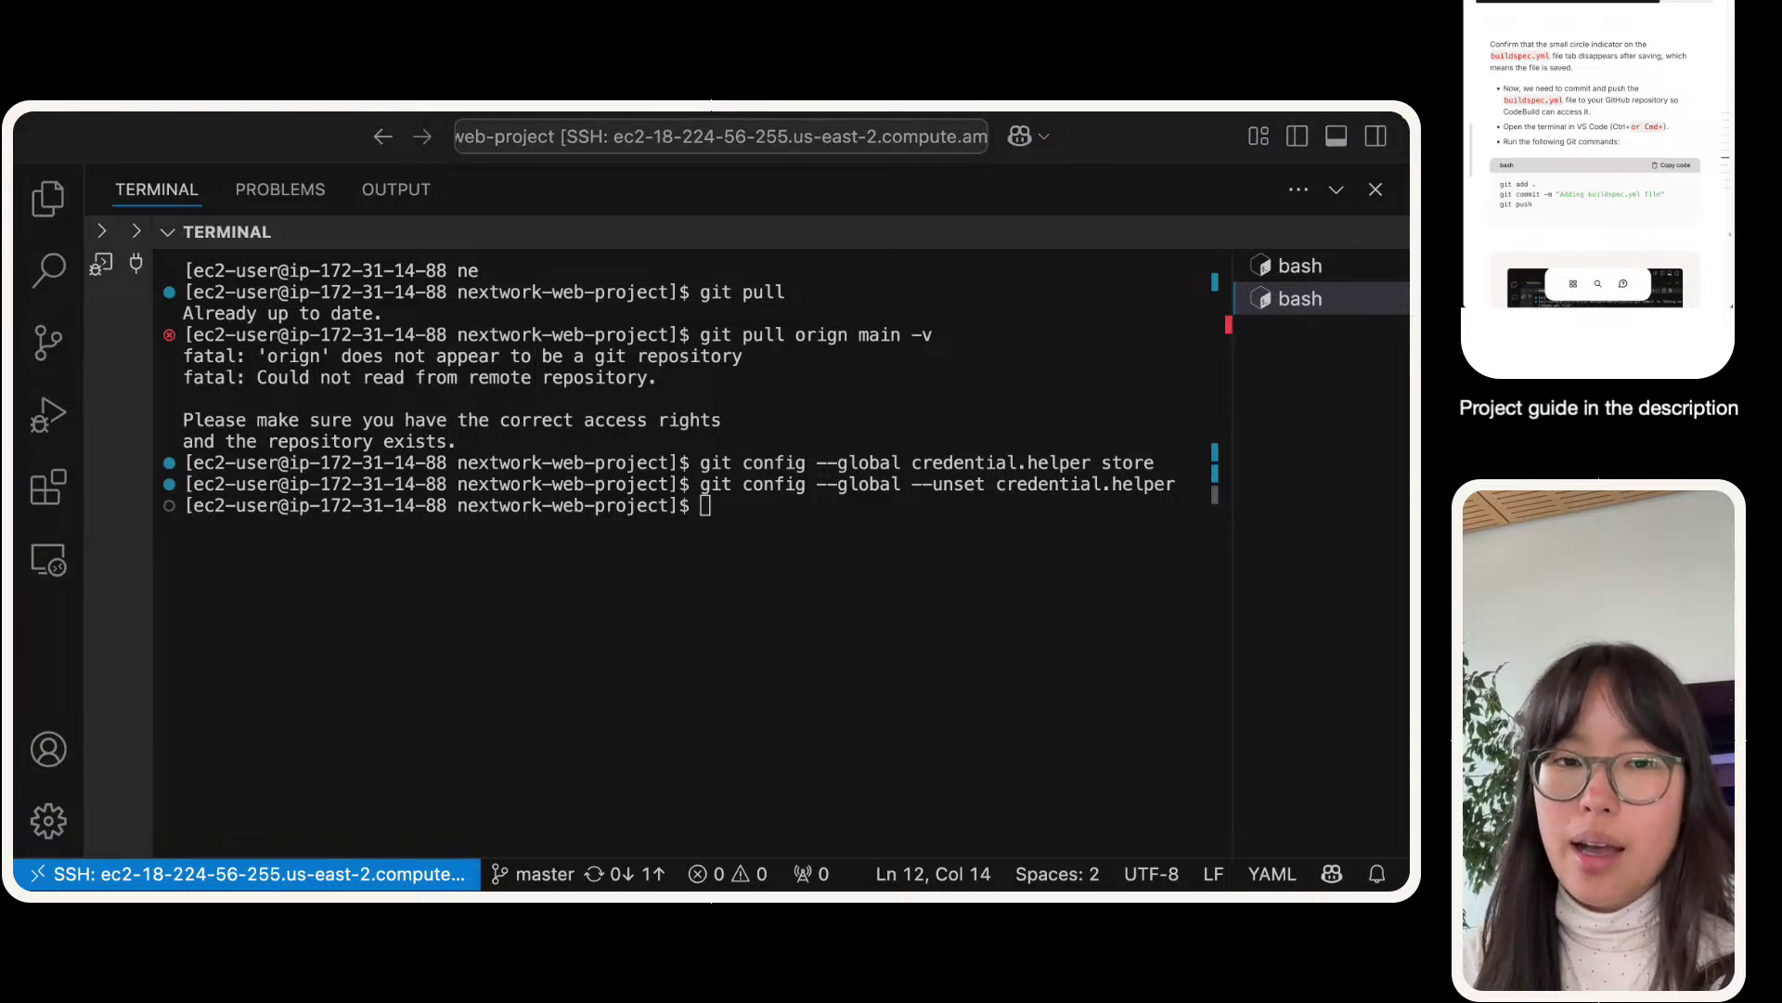
left_click(738, 641)
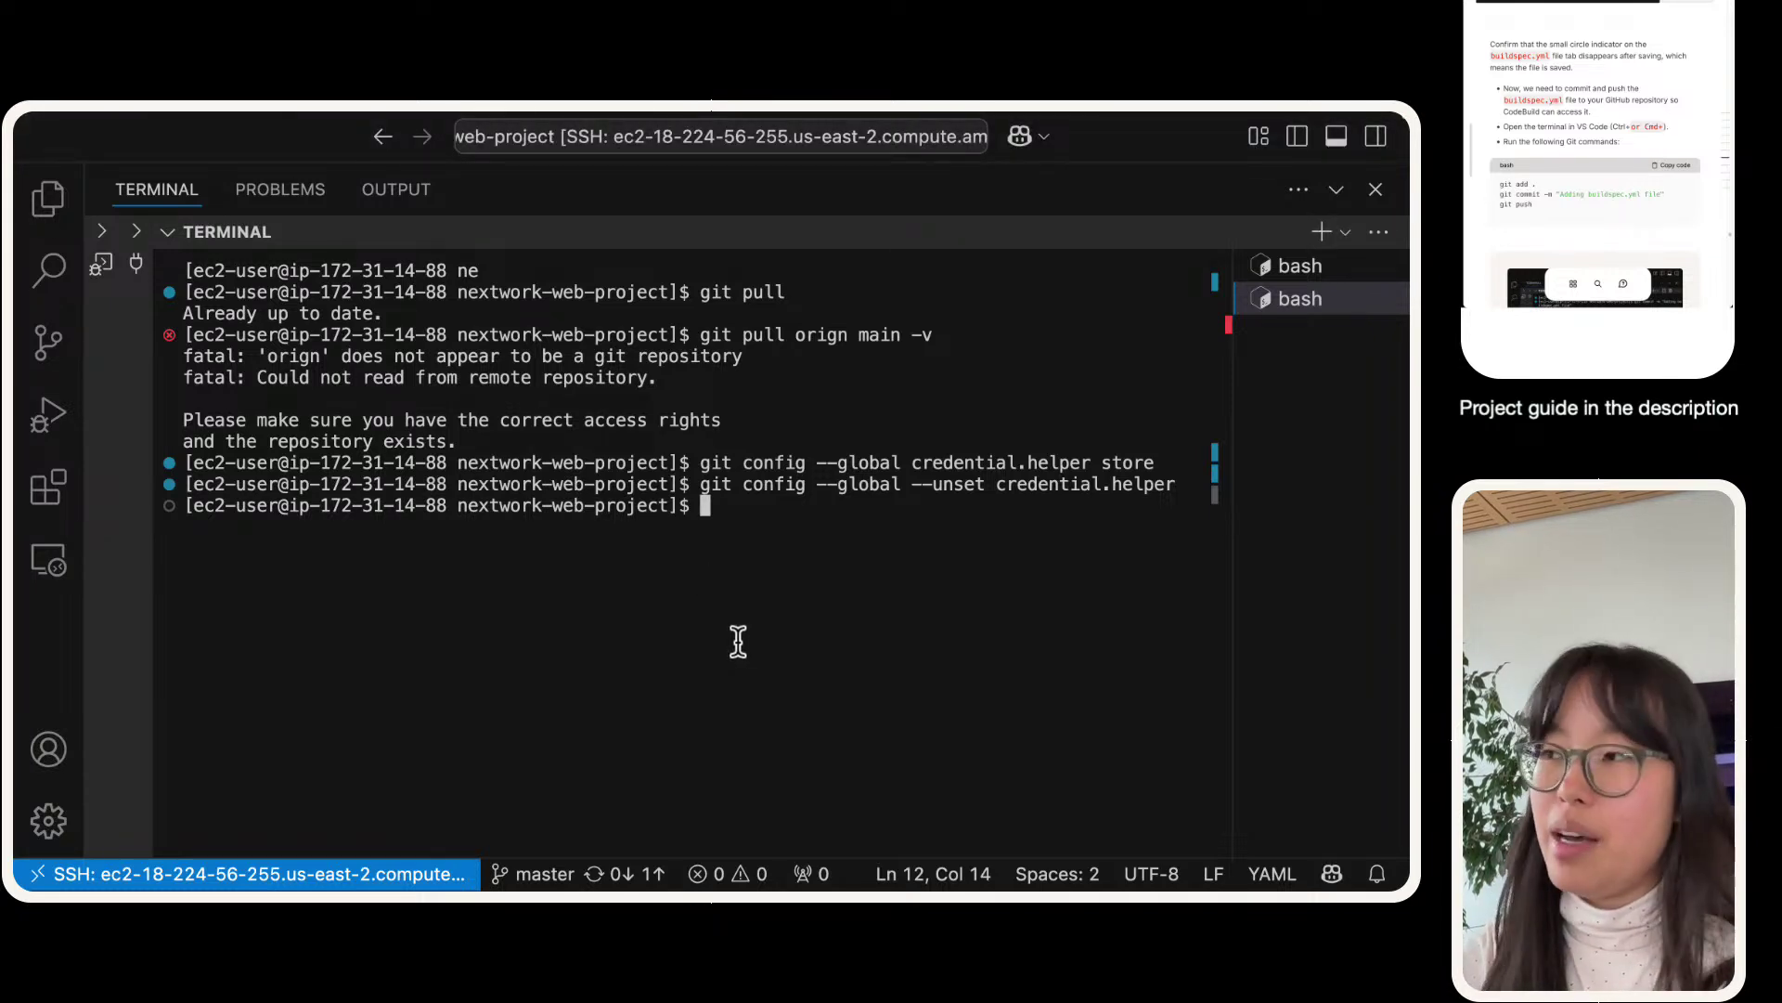
key("Up")
key("Left")
key("Left")
key("Left")
key("Left")
key("Left")
key("Left")
key("Left")
key("Left")
key("Left")
key("Left")
key("Left")
key("Left")
key("Left")
key("Left")
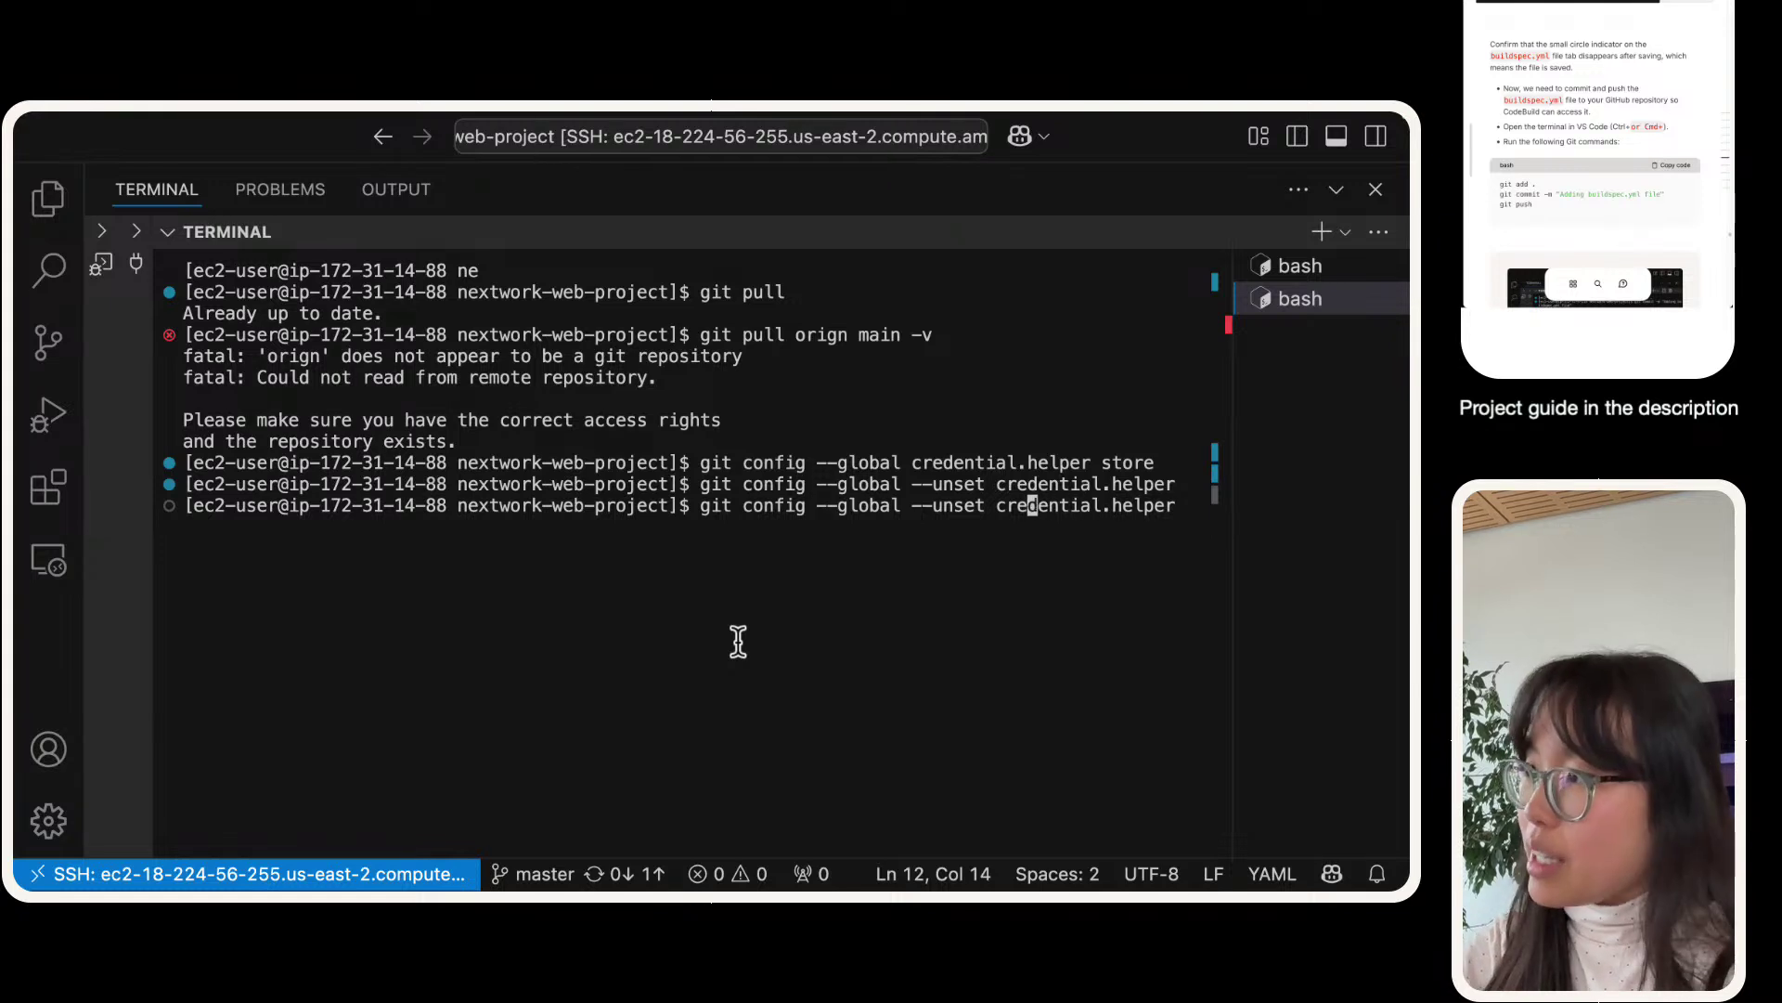
key("Left")
key("Left")
key("Left")
key("Left")
key("Left")
key("Left")
key("Left")
key("Left")
key("Left")
key("Left")
key("Left")
key("Left")
key("Left")
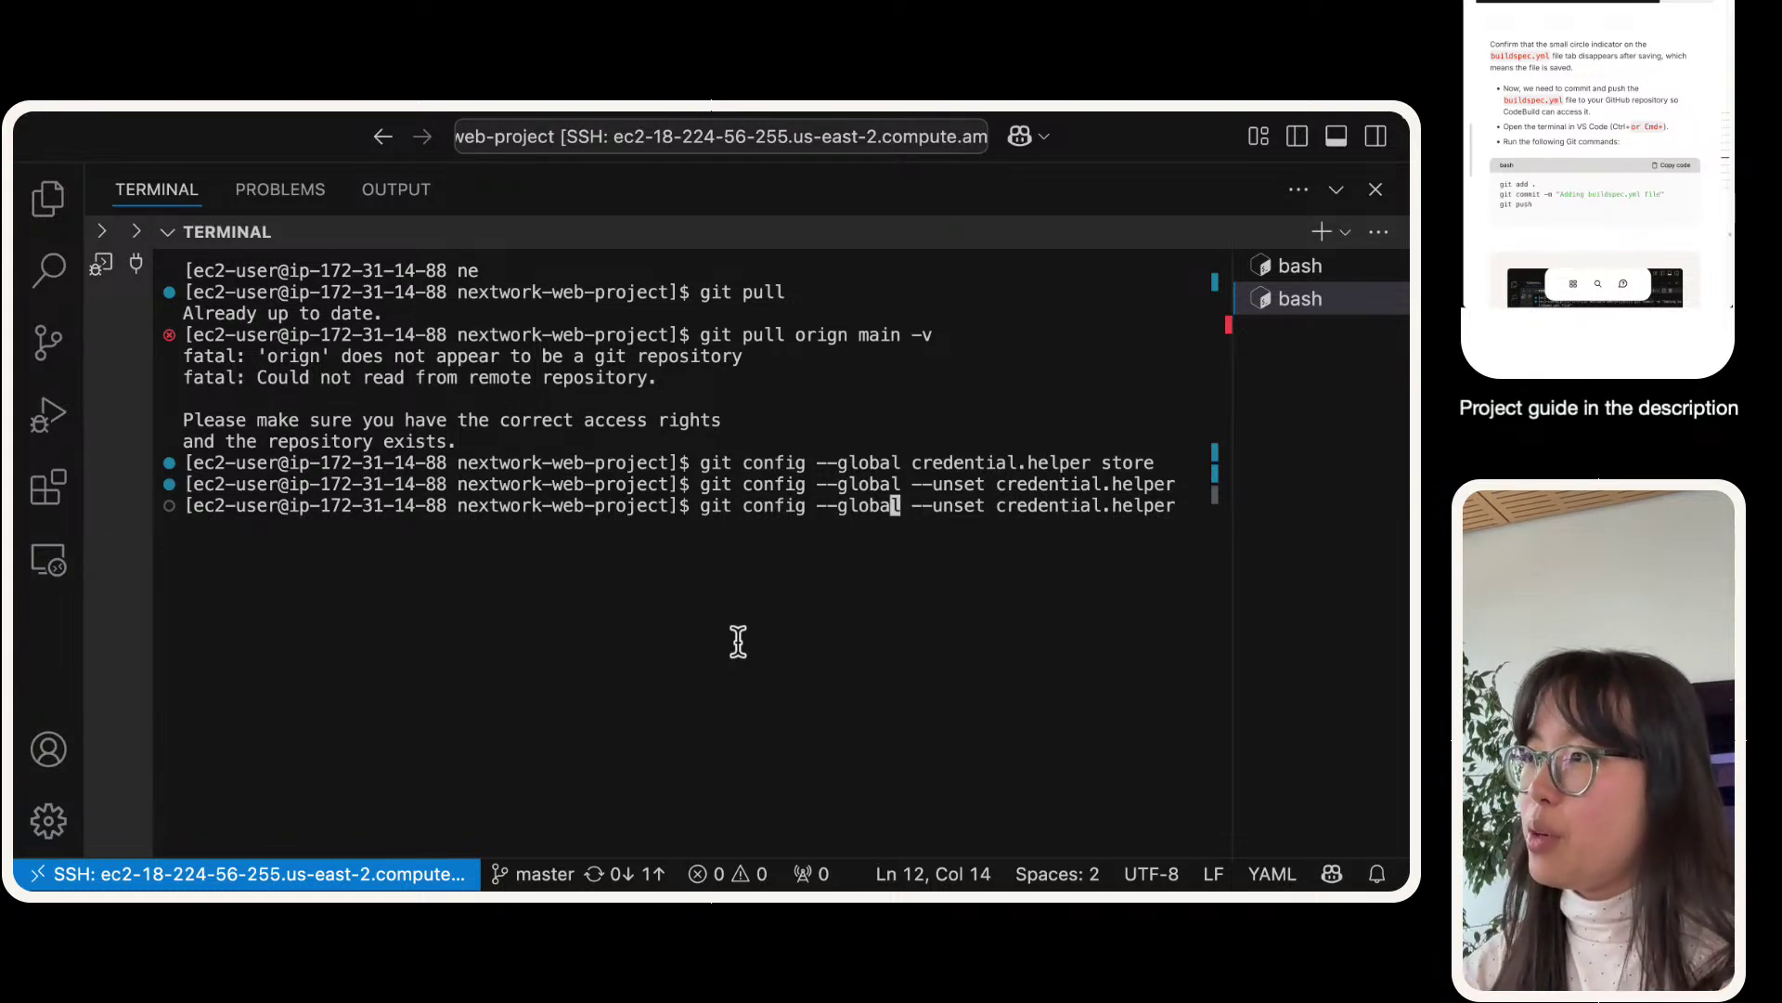
key("Right")
key("BackSpace")
key("BackSpace")
key("BackSpace")
key("BackSpace")
key("BackSpace")
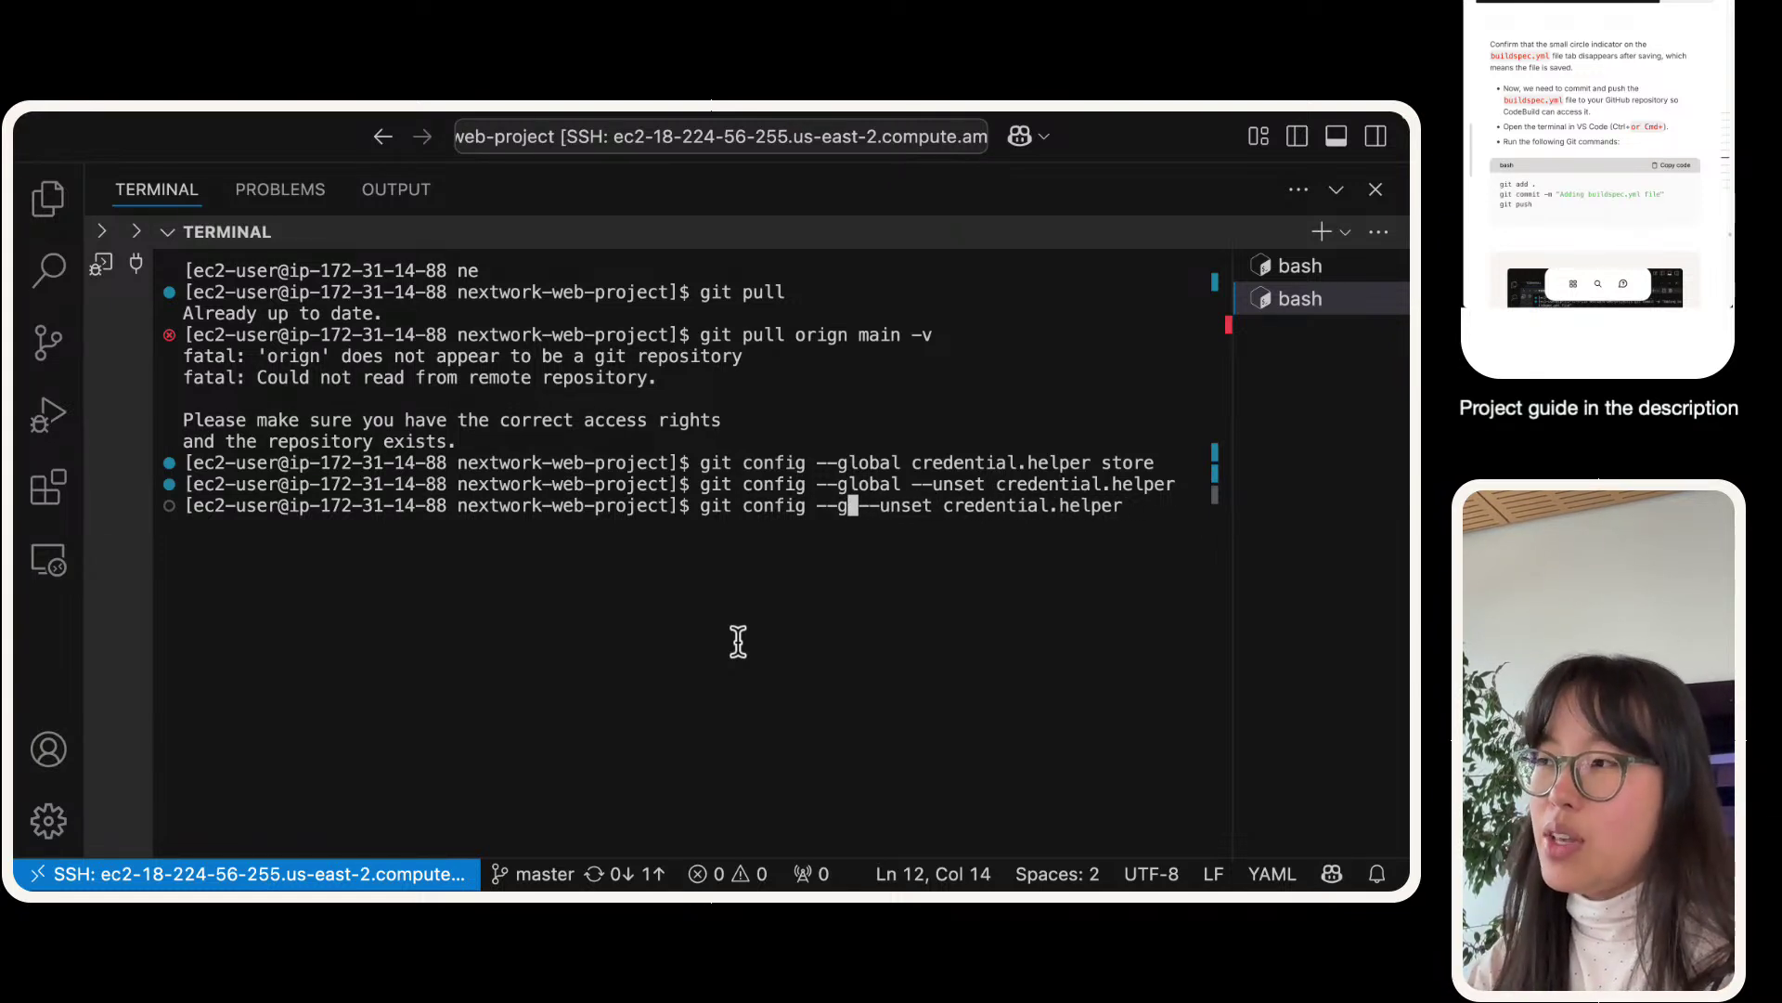
key("BackSpace")
type("system")
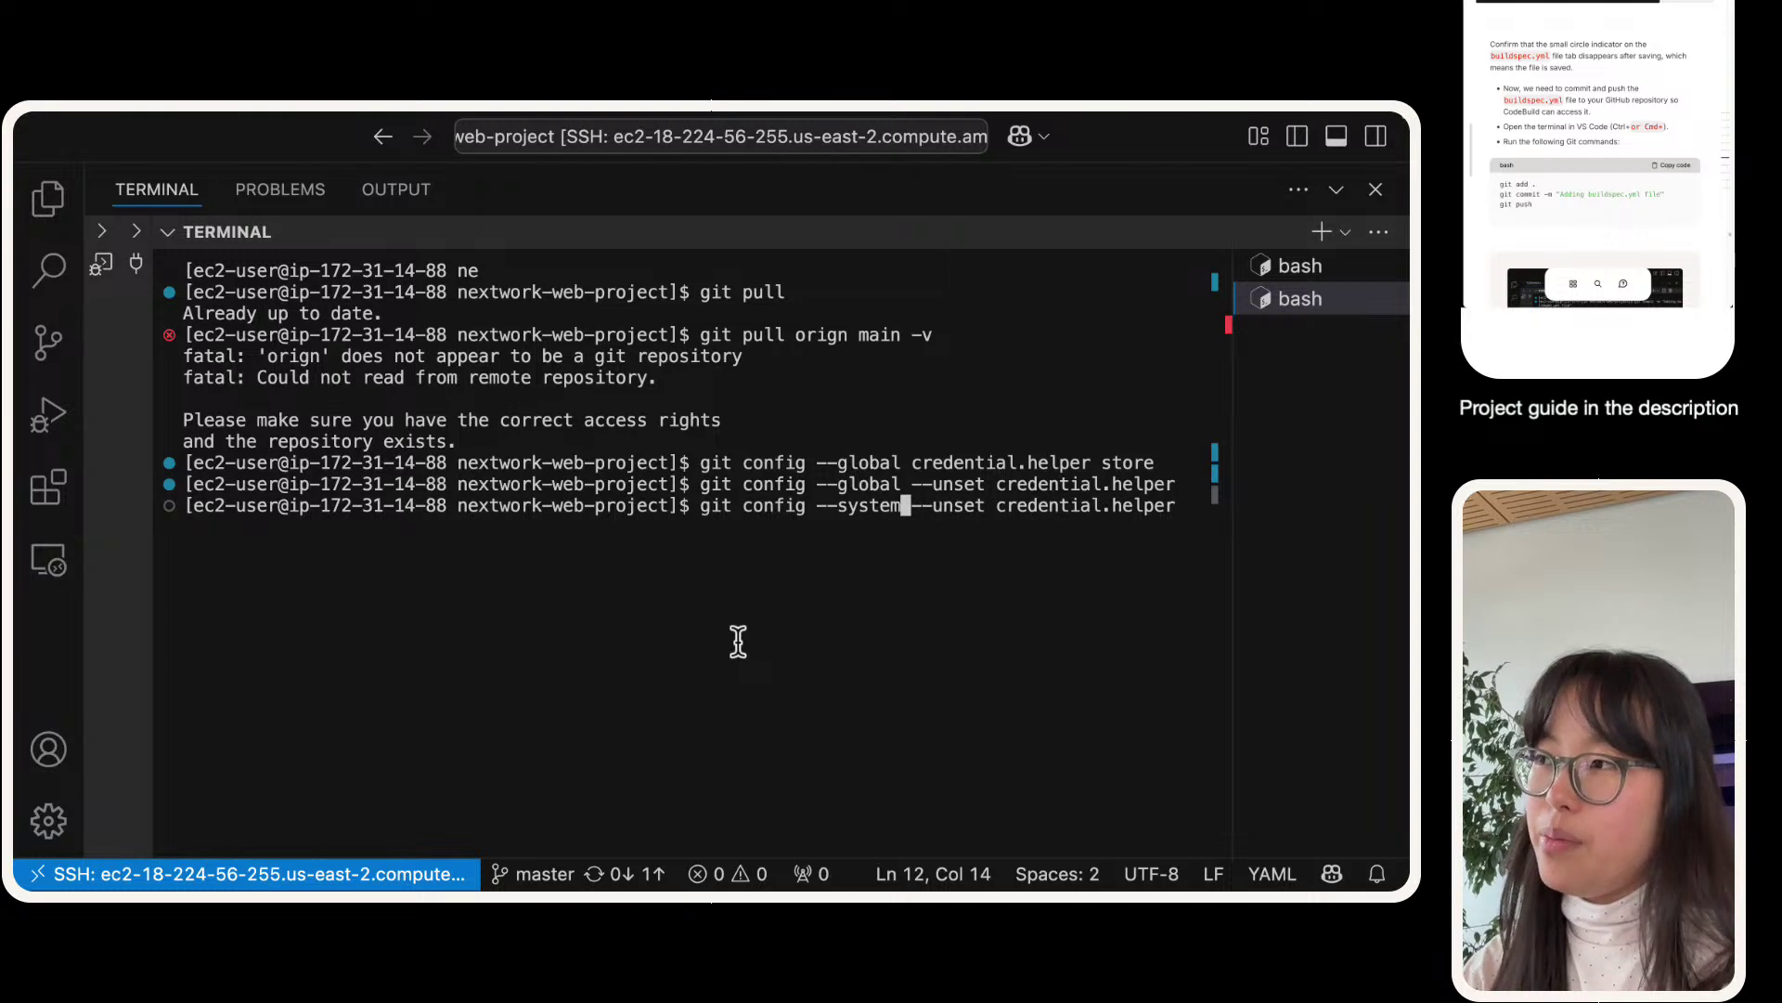
key("Return")
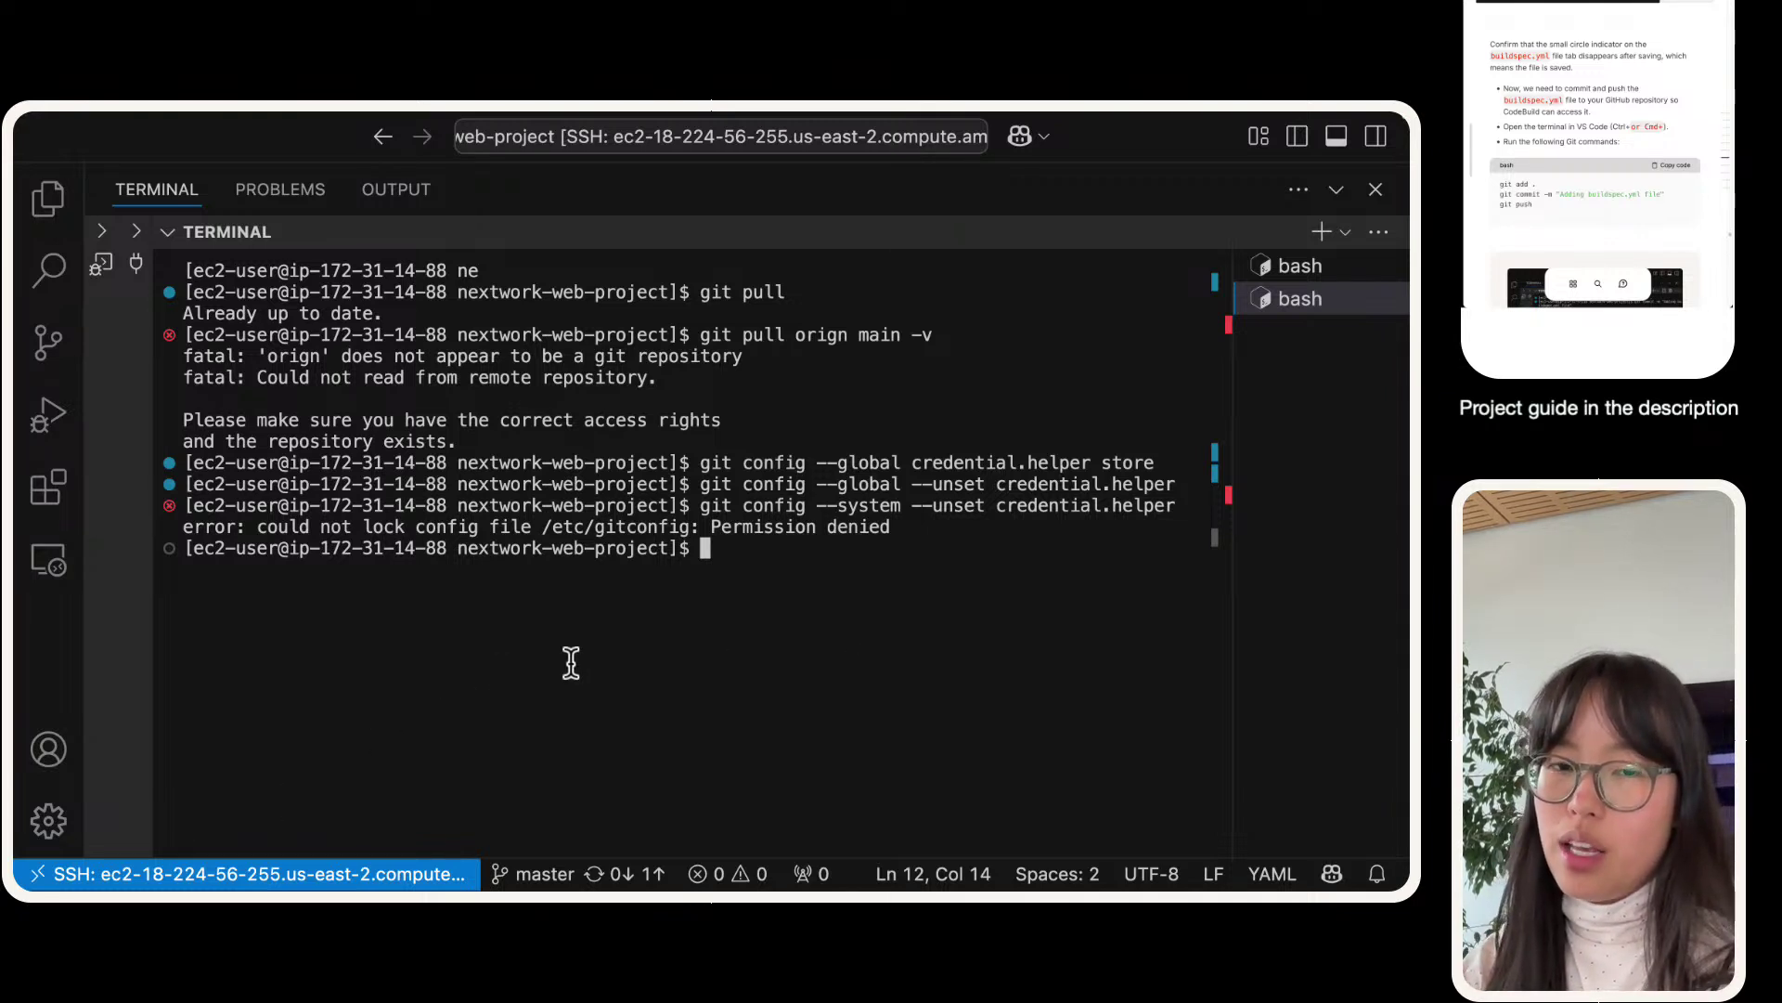
- Rerun git config --global credential.helper store from history
type("git")
key("BackSpace")
key("BackSpace")
key("BackSpace")
key("BackSpace")
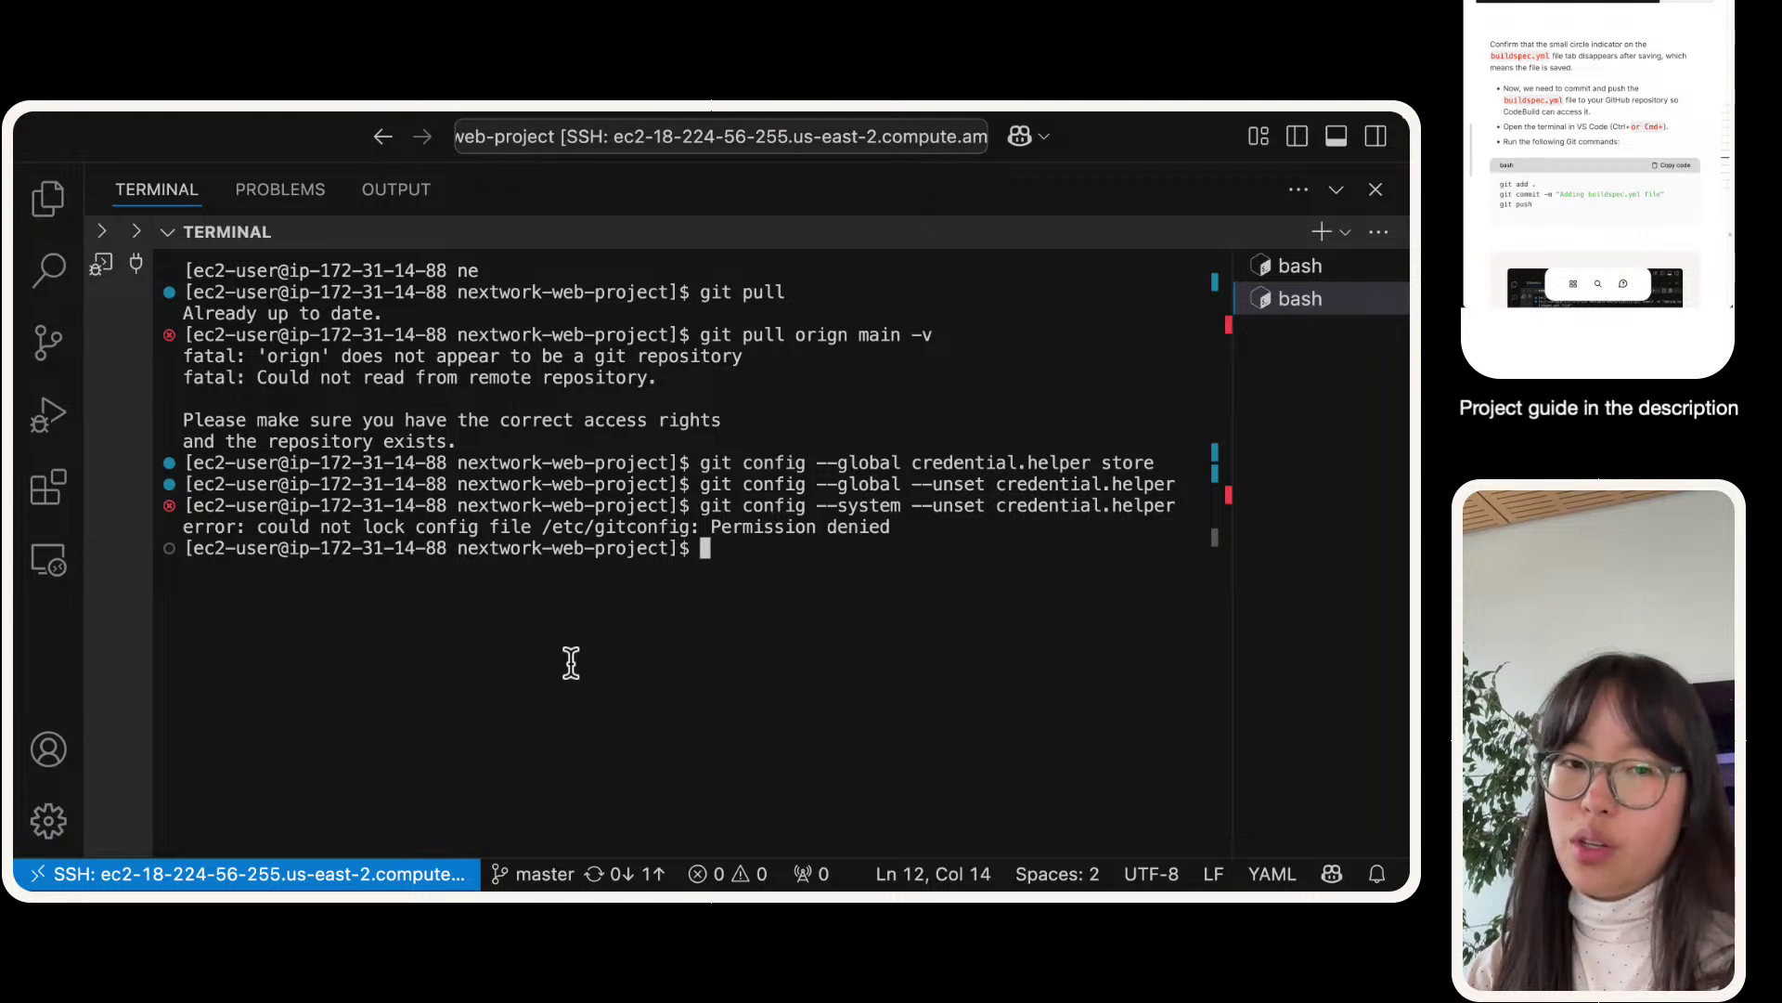
key("Up")
key("Up")
key("Up")
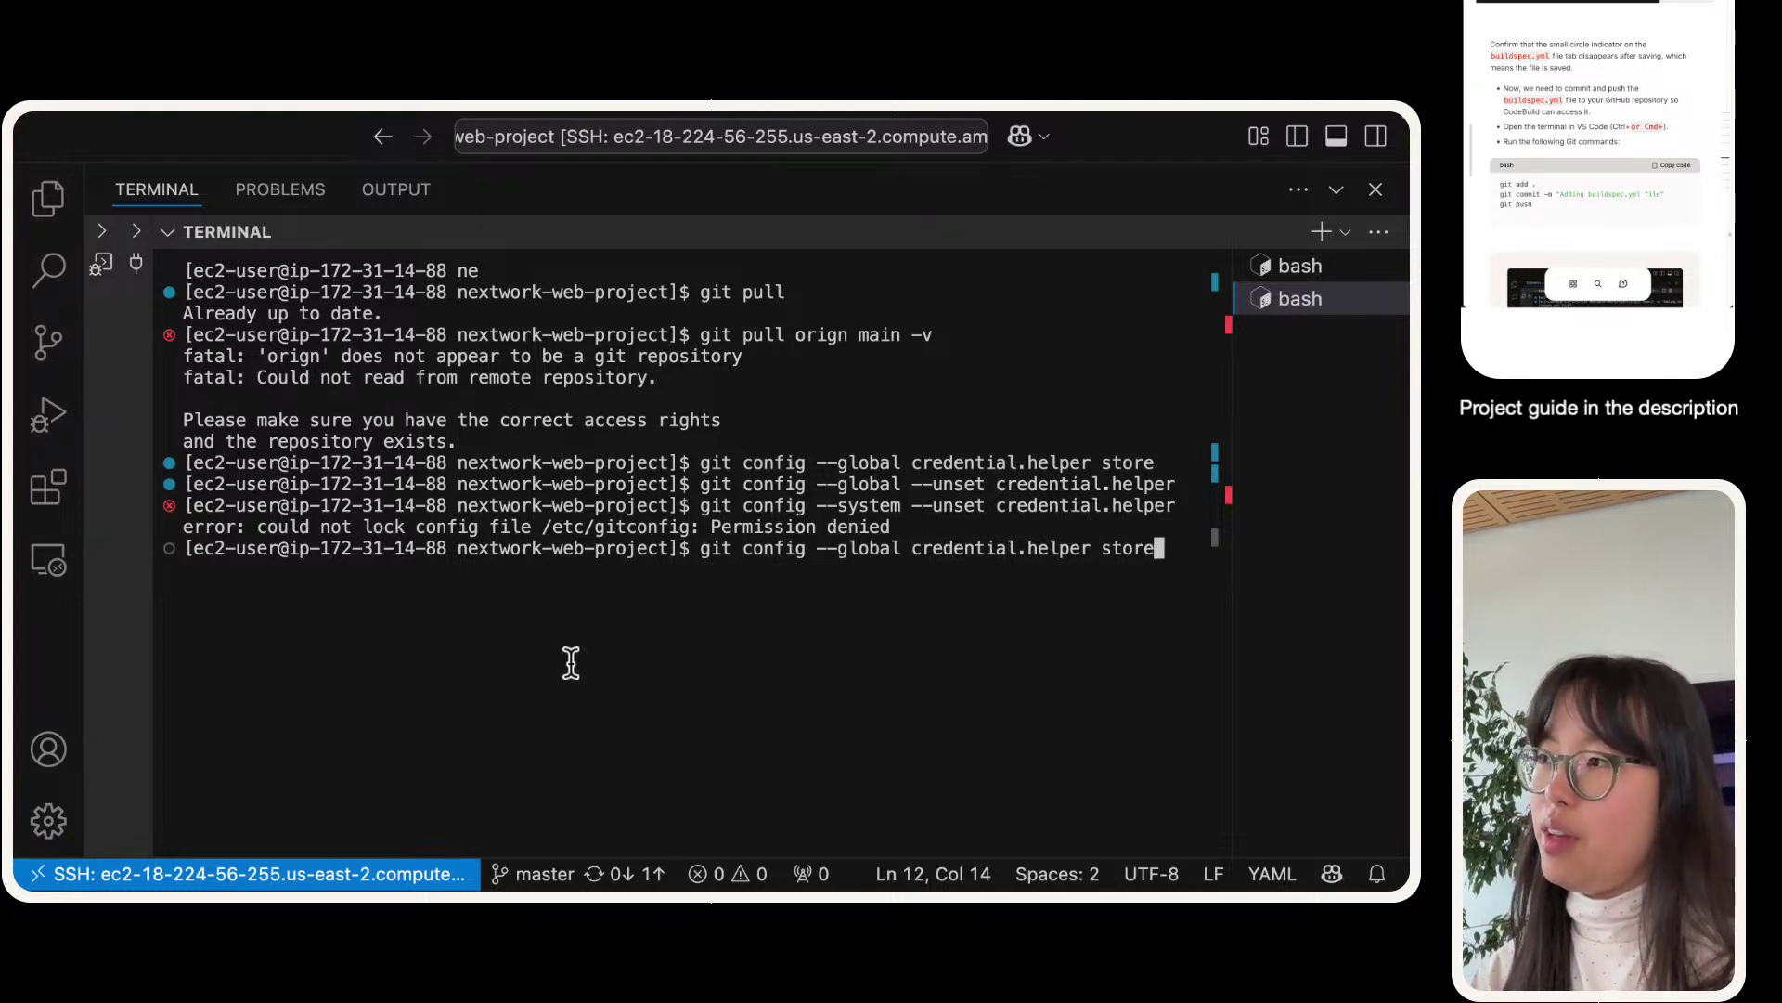
key("Return")
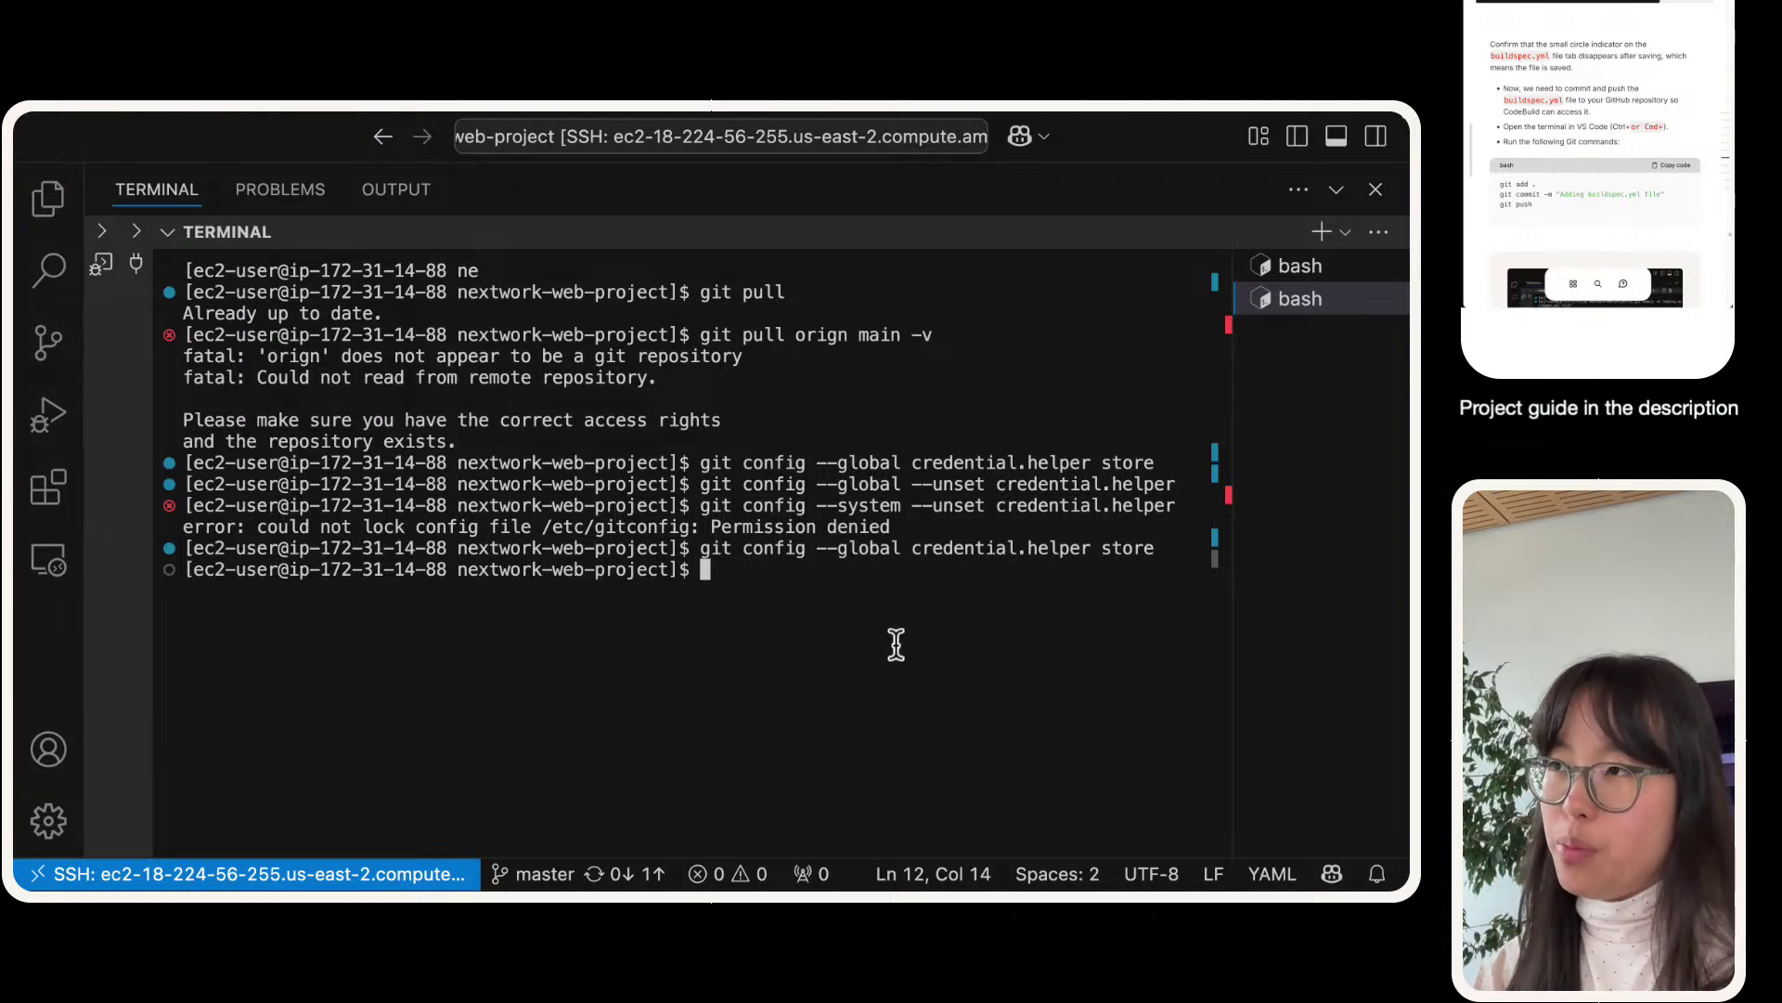
- Retry git push and select the 403 permission error output
type("git push")
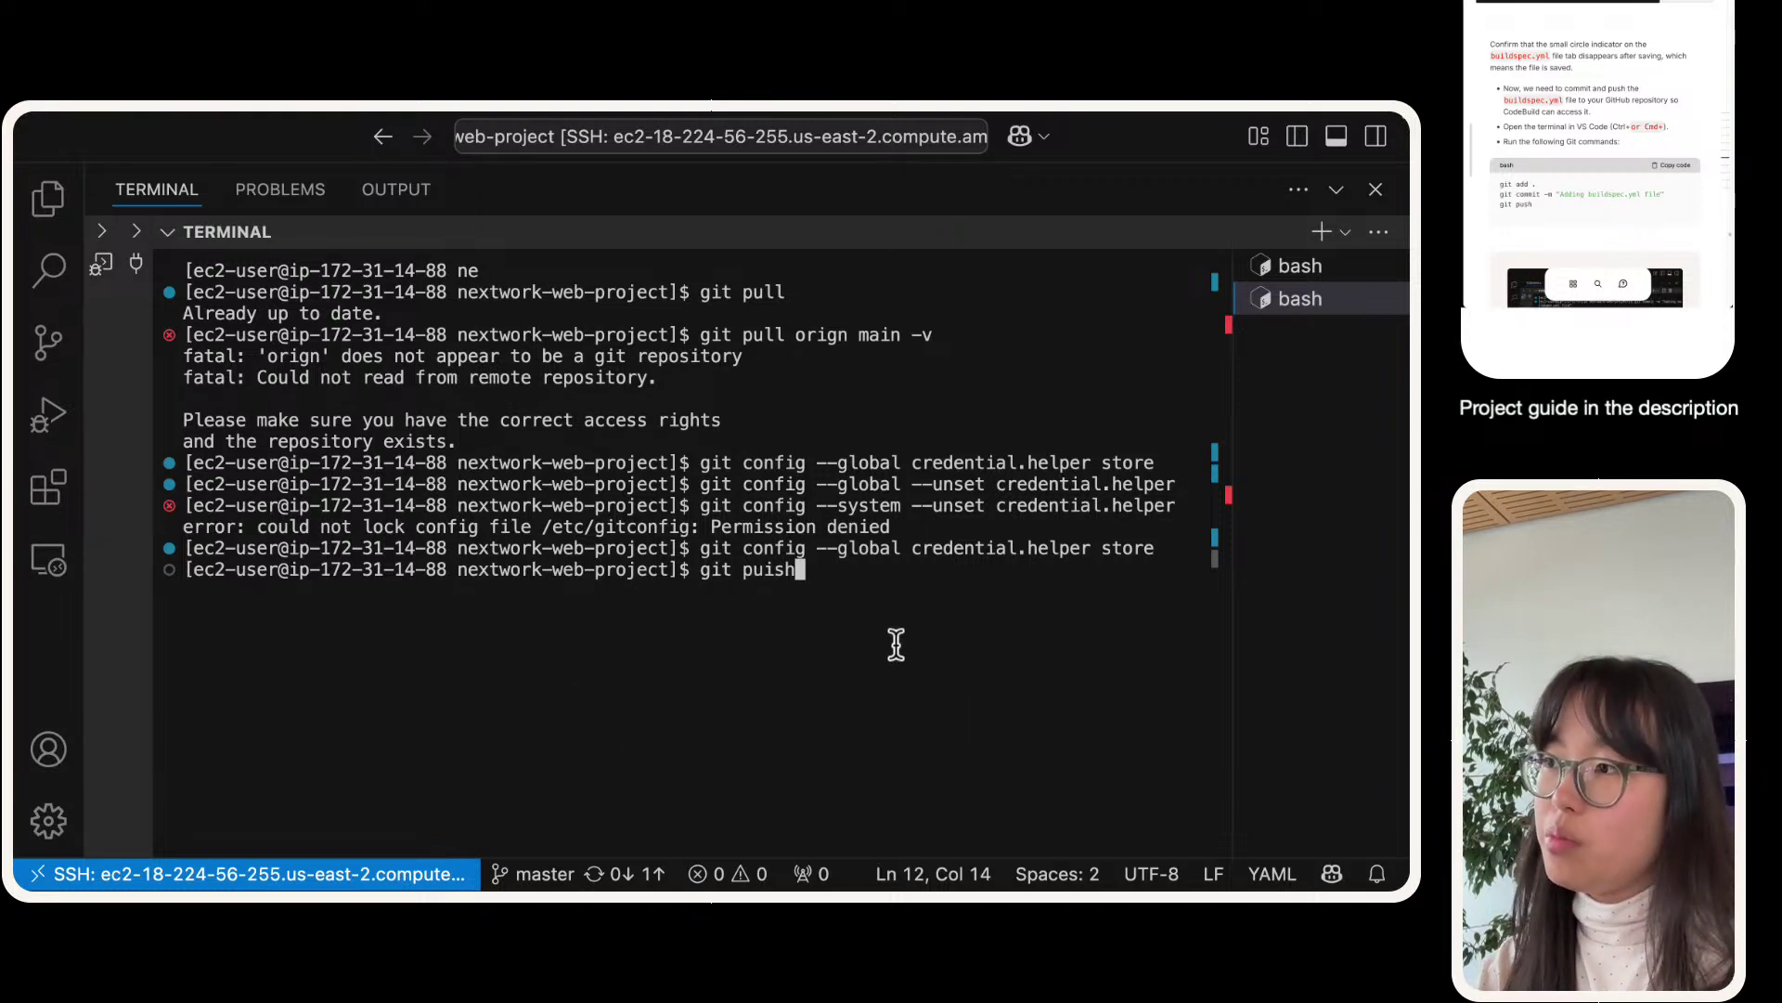
key("BackSpace")
key("BackSpace")
key("BackSpace")
type("sh")
key("Return")
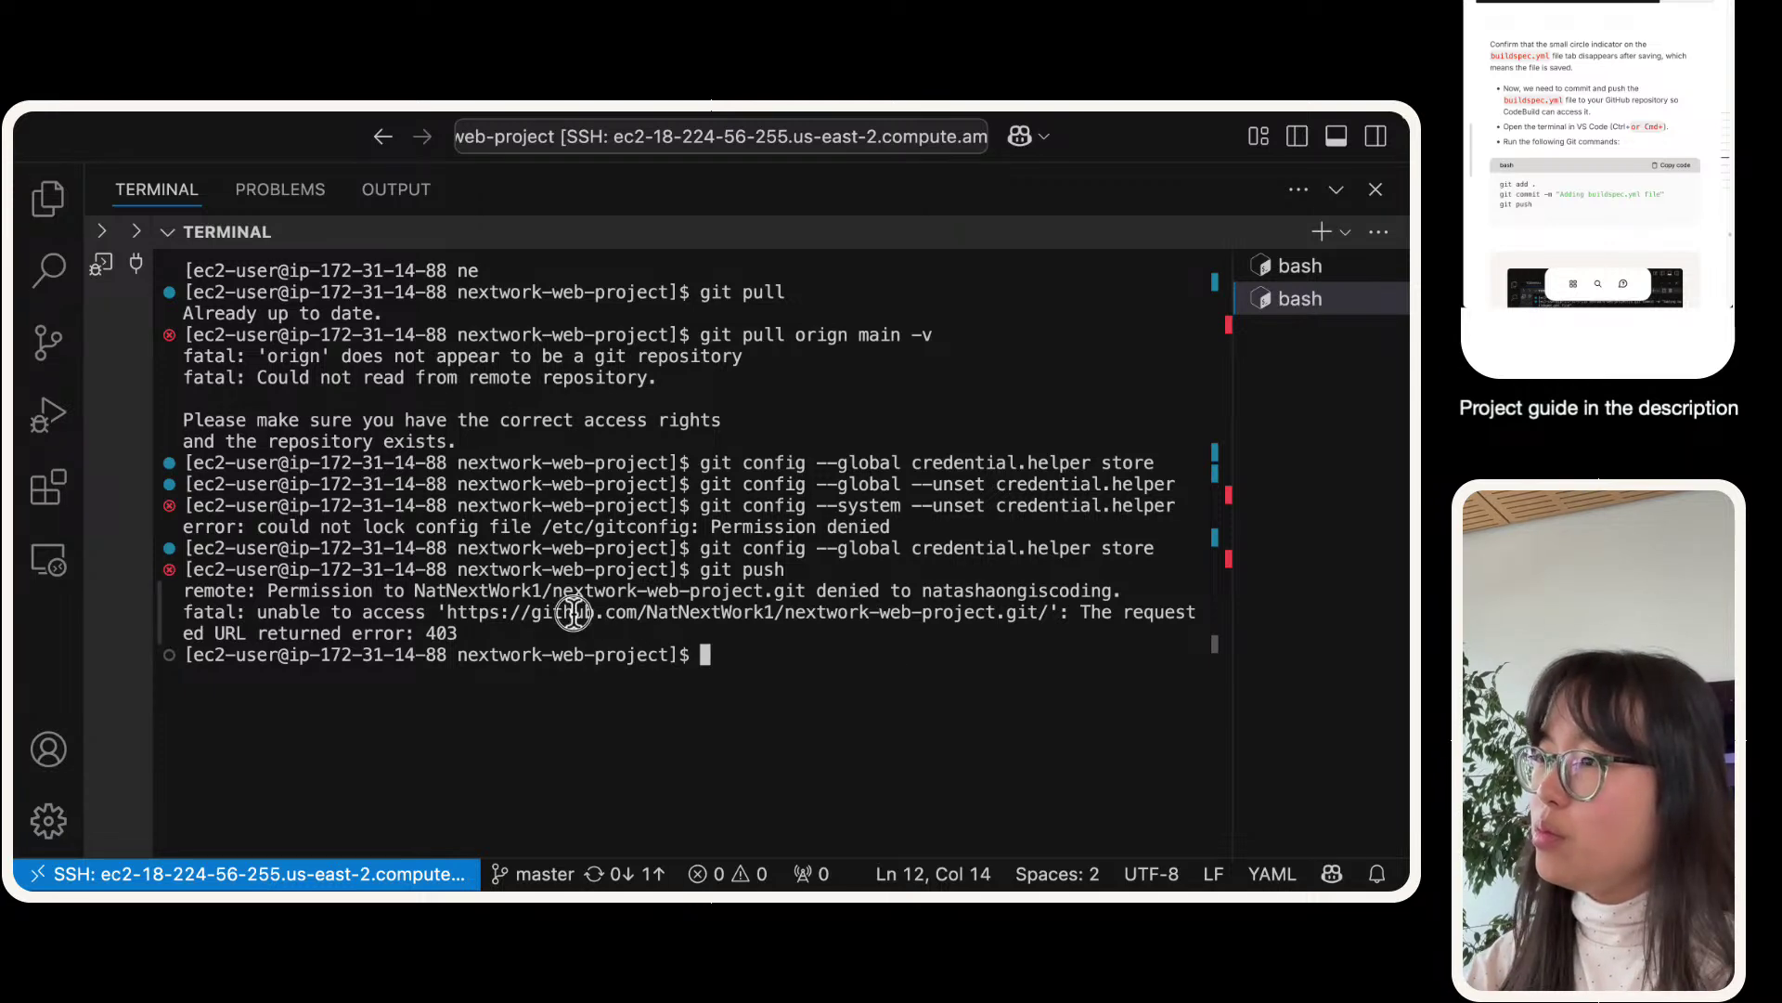
left_click_drag(594, 634, 170, 590)
type("remote: Permission to NatNextWork1/nextwork-web-project.git denied to natashaongiscoding. fatal: unable to access 'https://github.com/NatNextWork1/nextwork-web-project.git/': The requested URL returned error: 403")
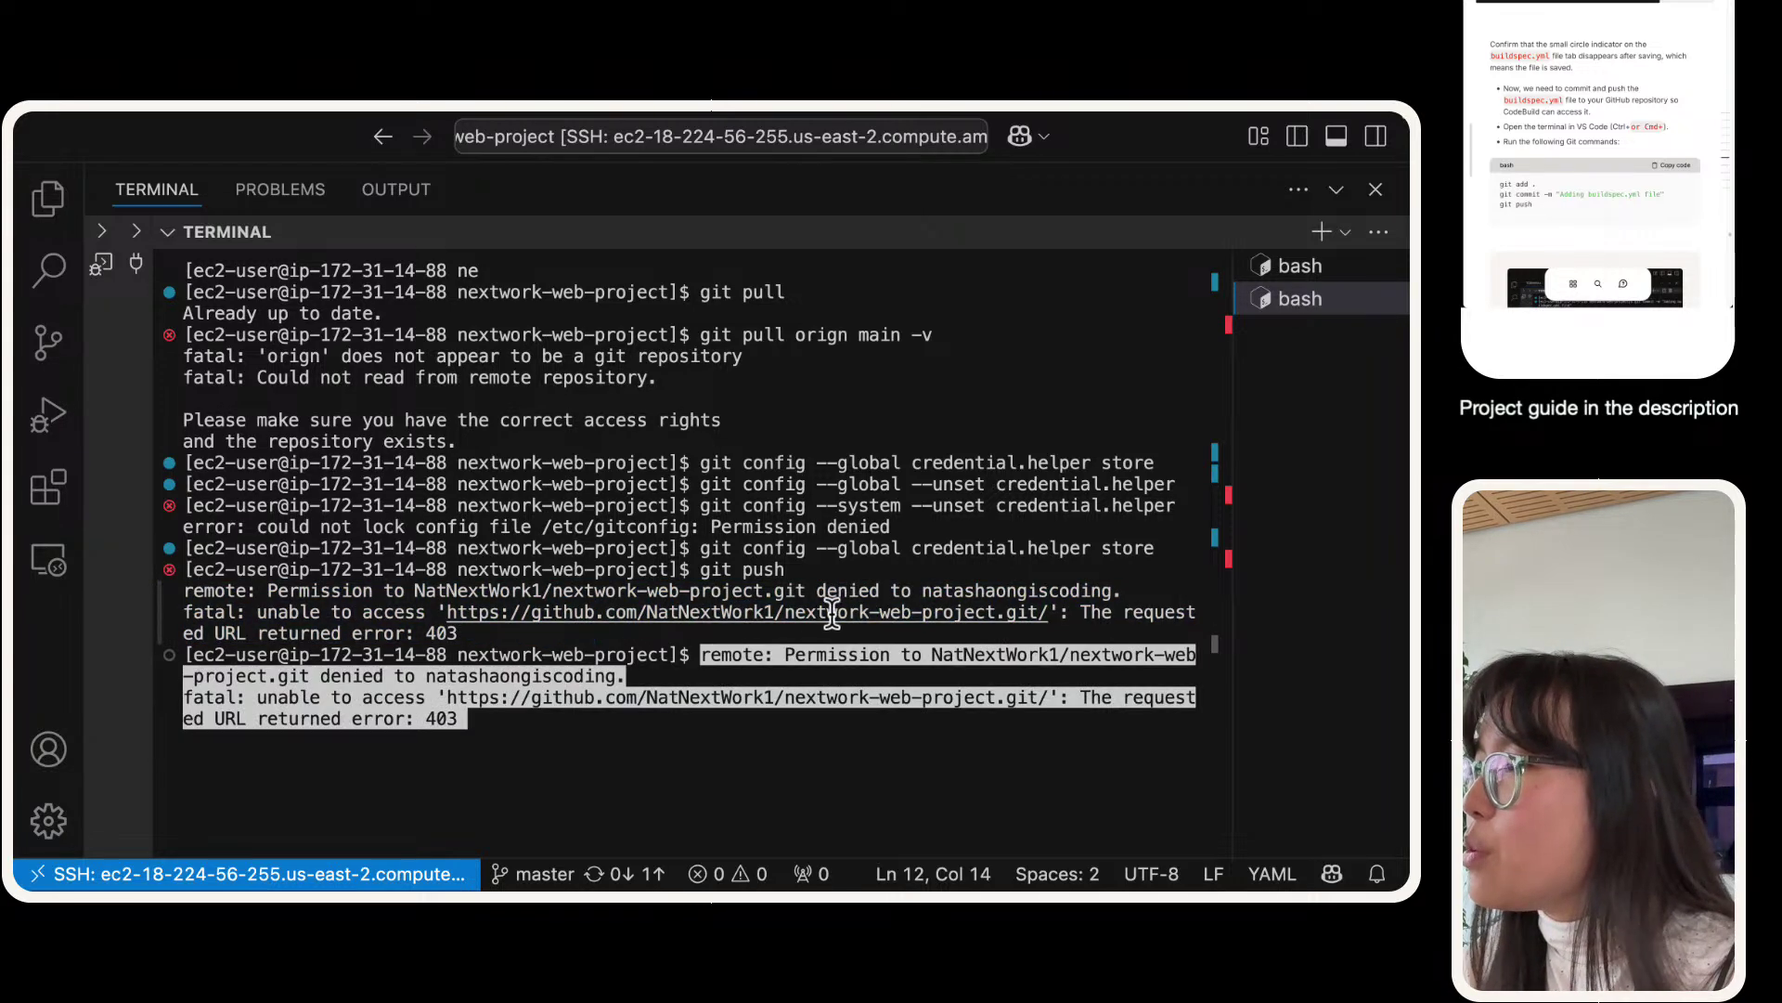
left_click_drag(606, 631, 166, 599)
left_click(953, 775)
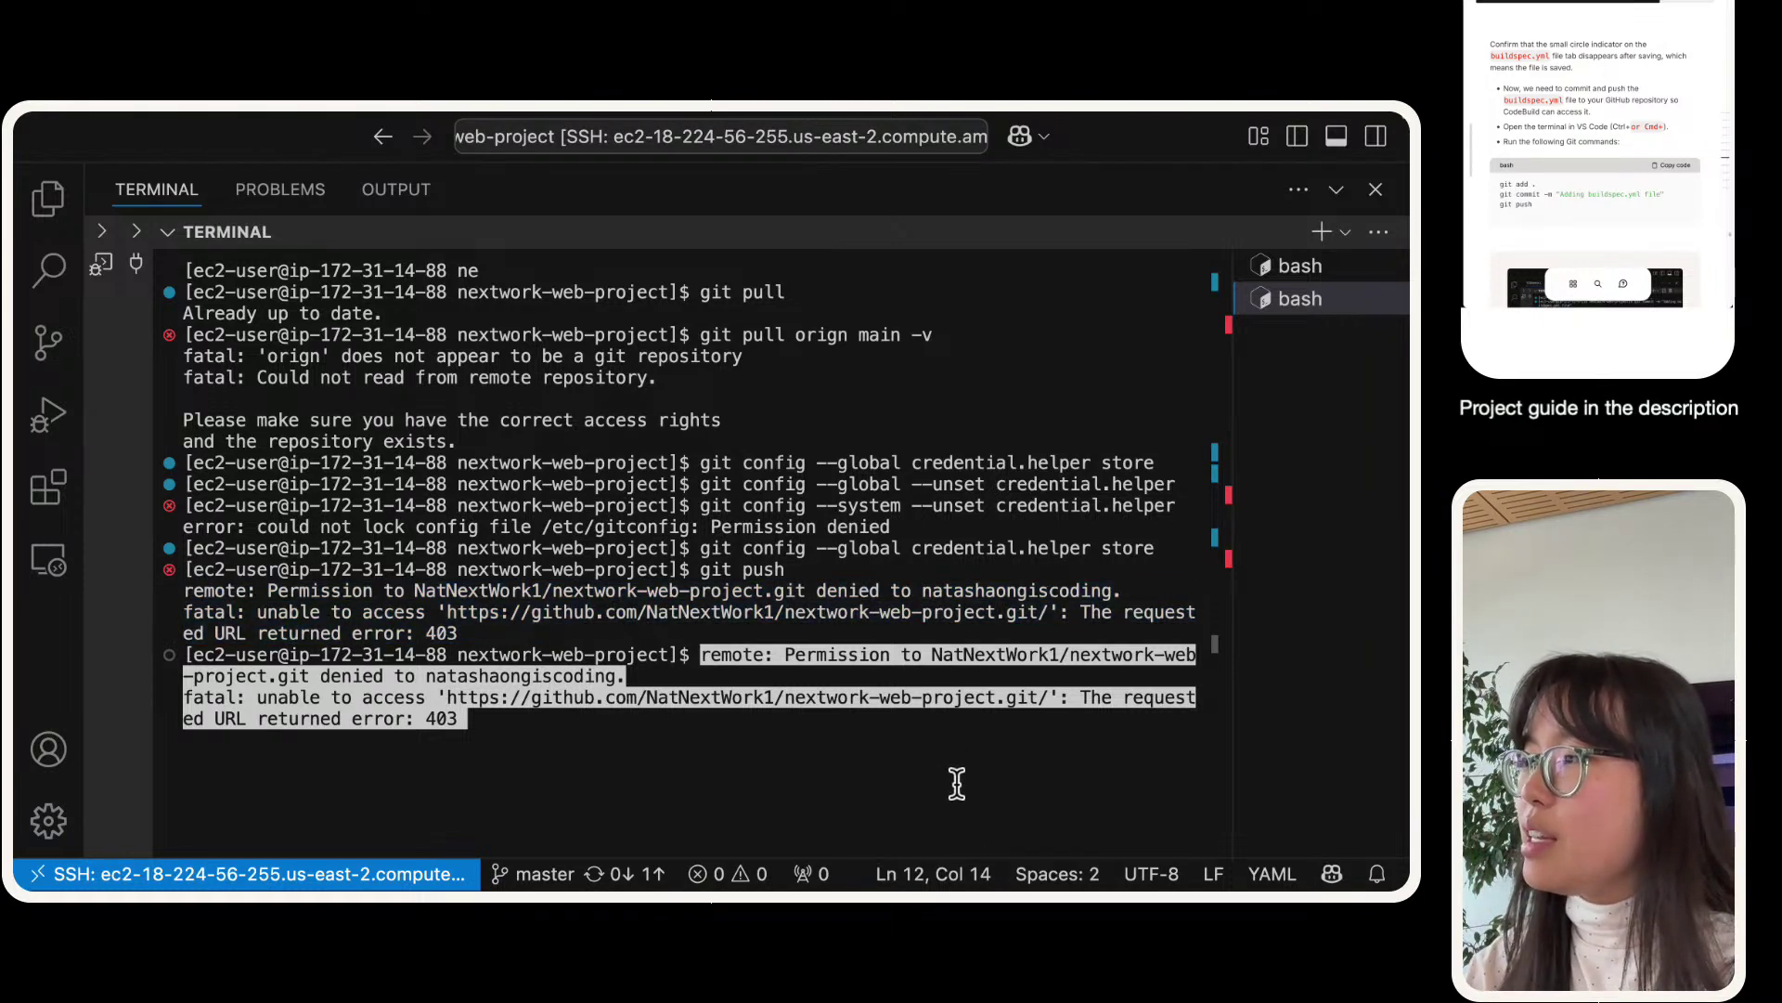
- Pick out the denied account name, then cancel the prompt and clear the terminal
double_click(982, 590)
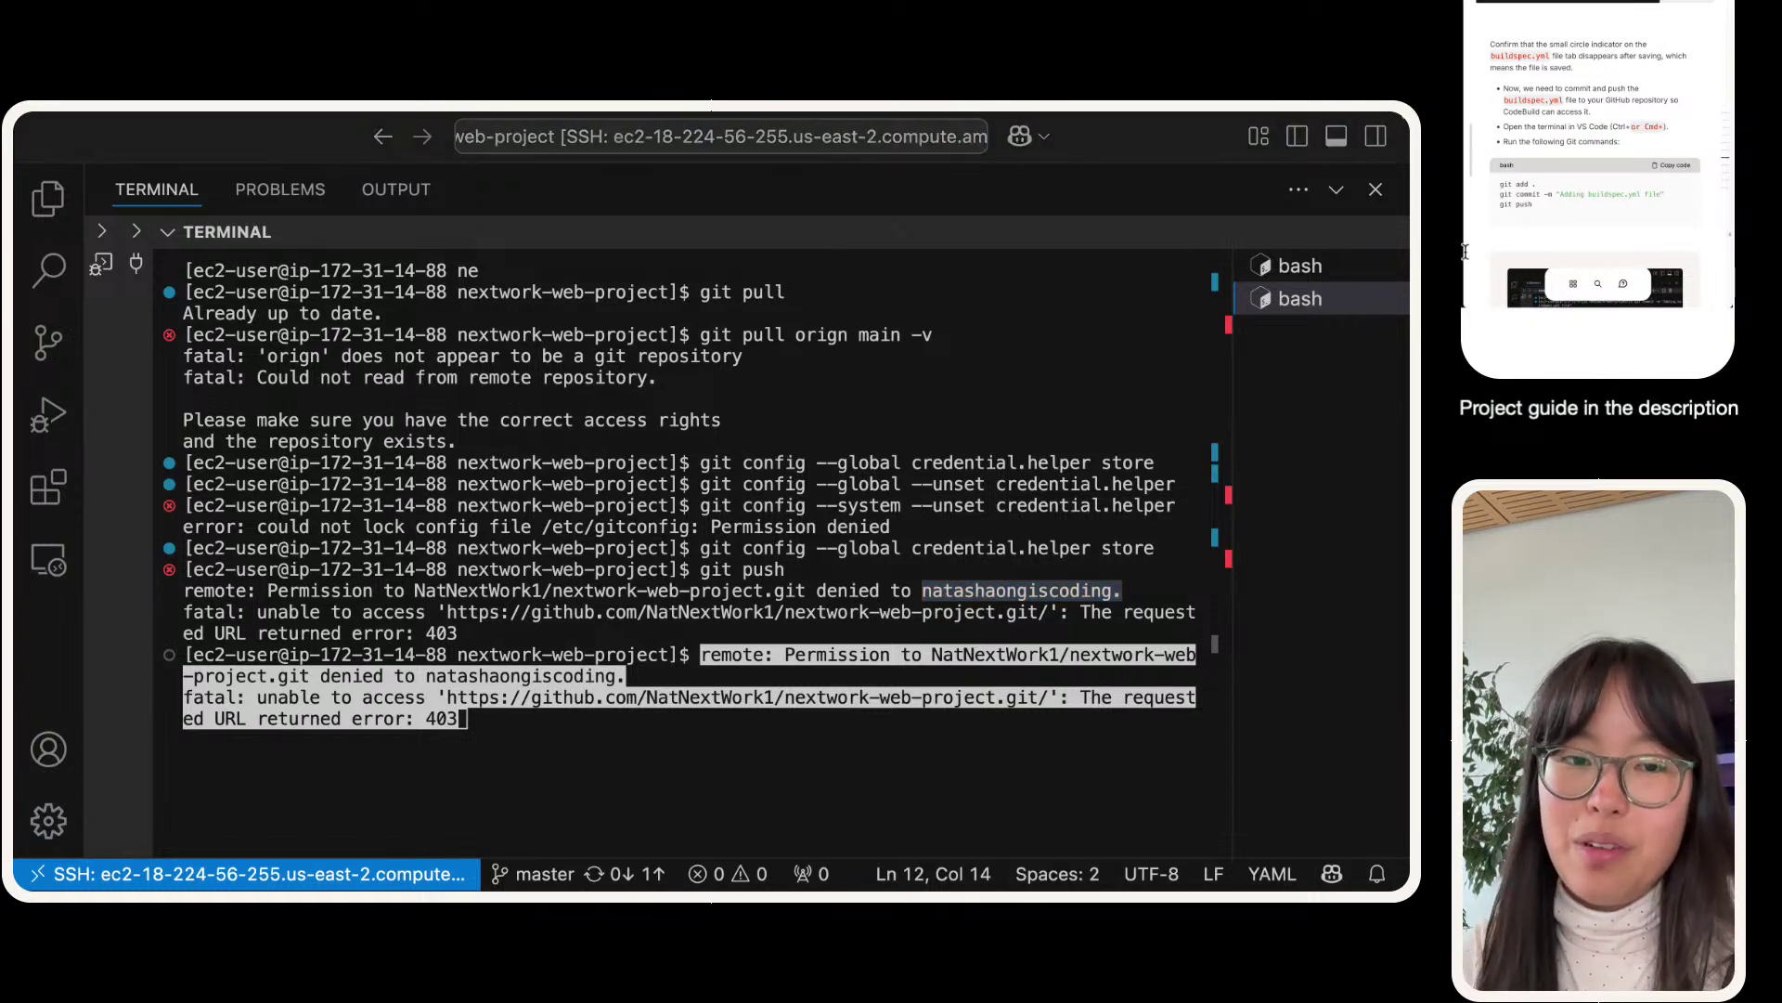
left_click(538, 750)
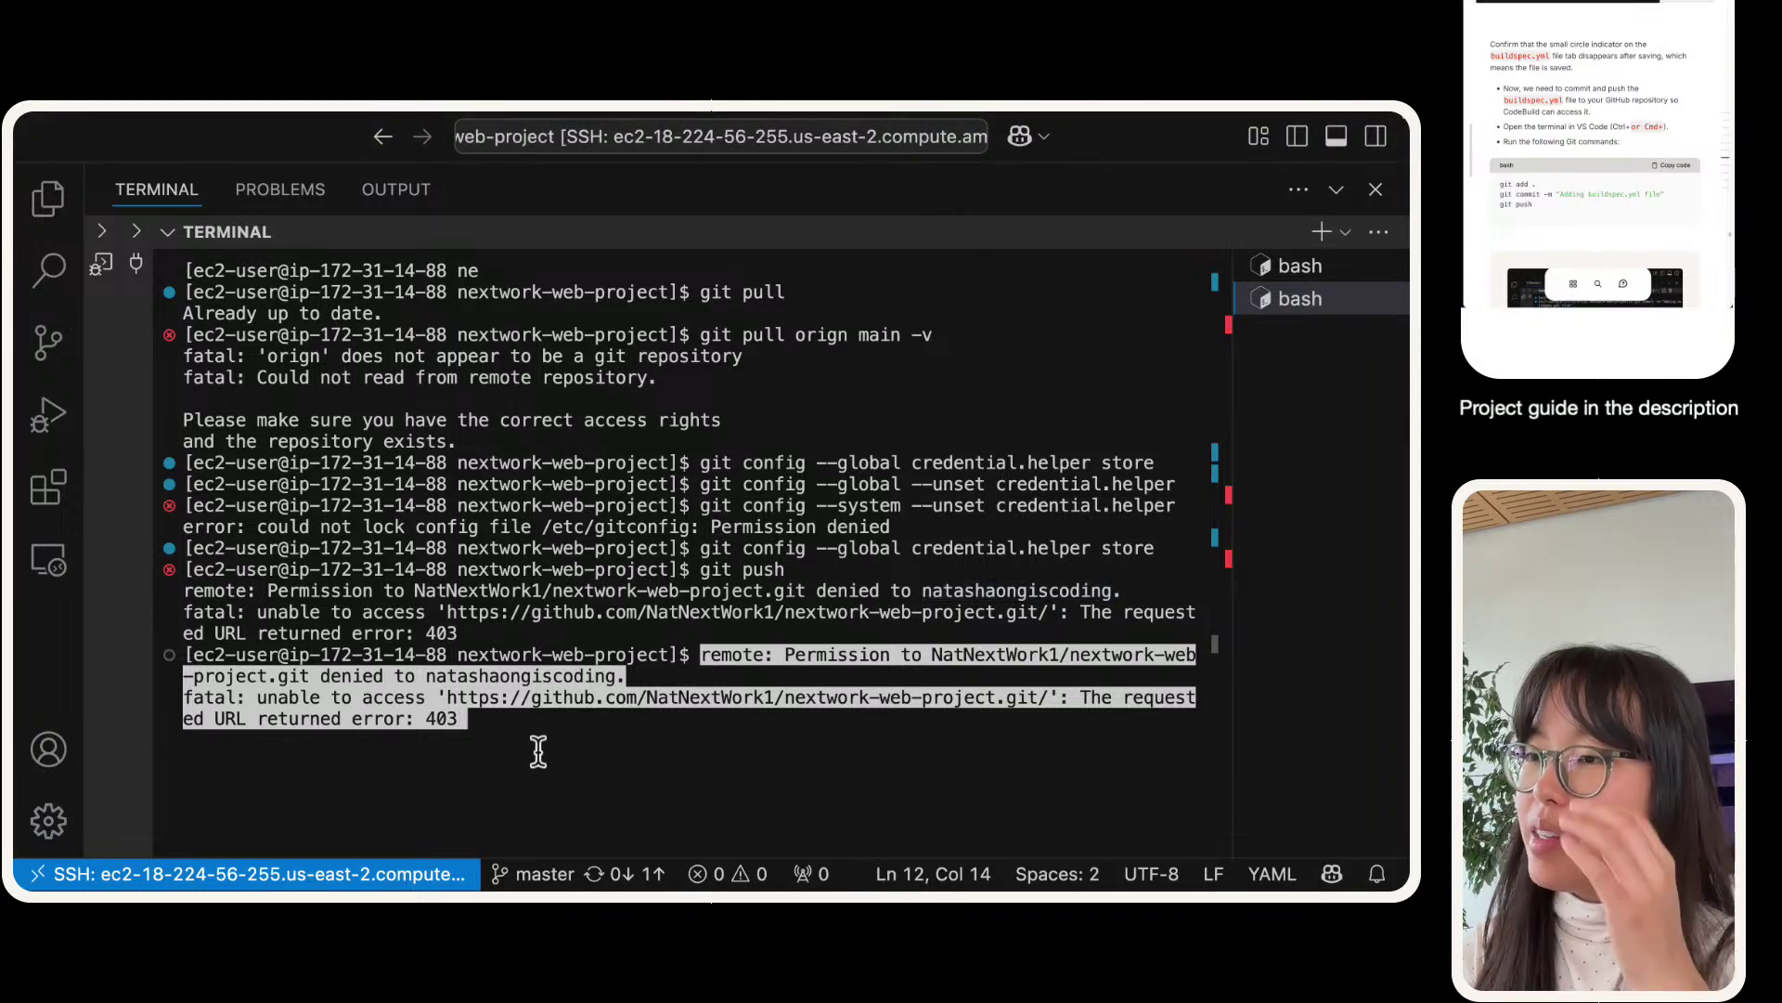
key("ctrl+c")
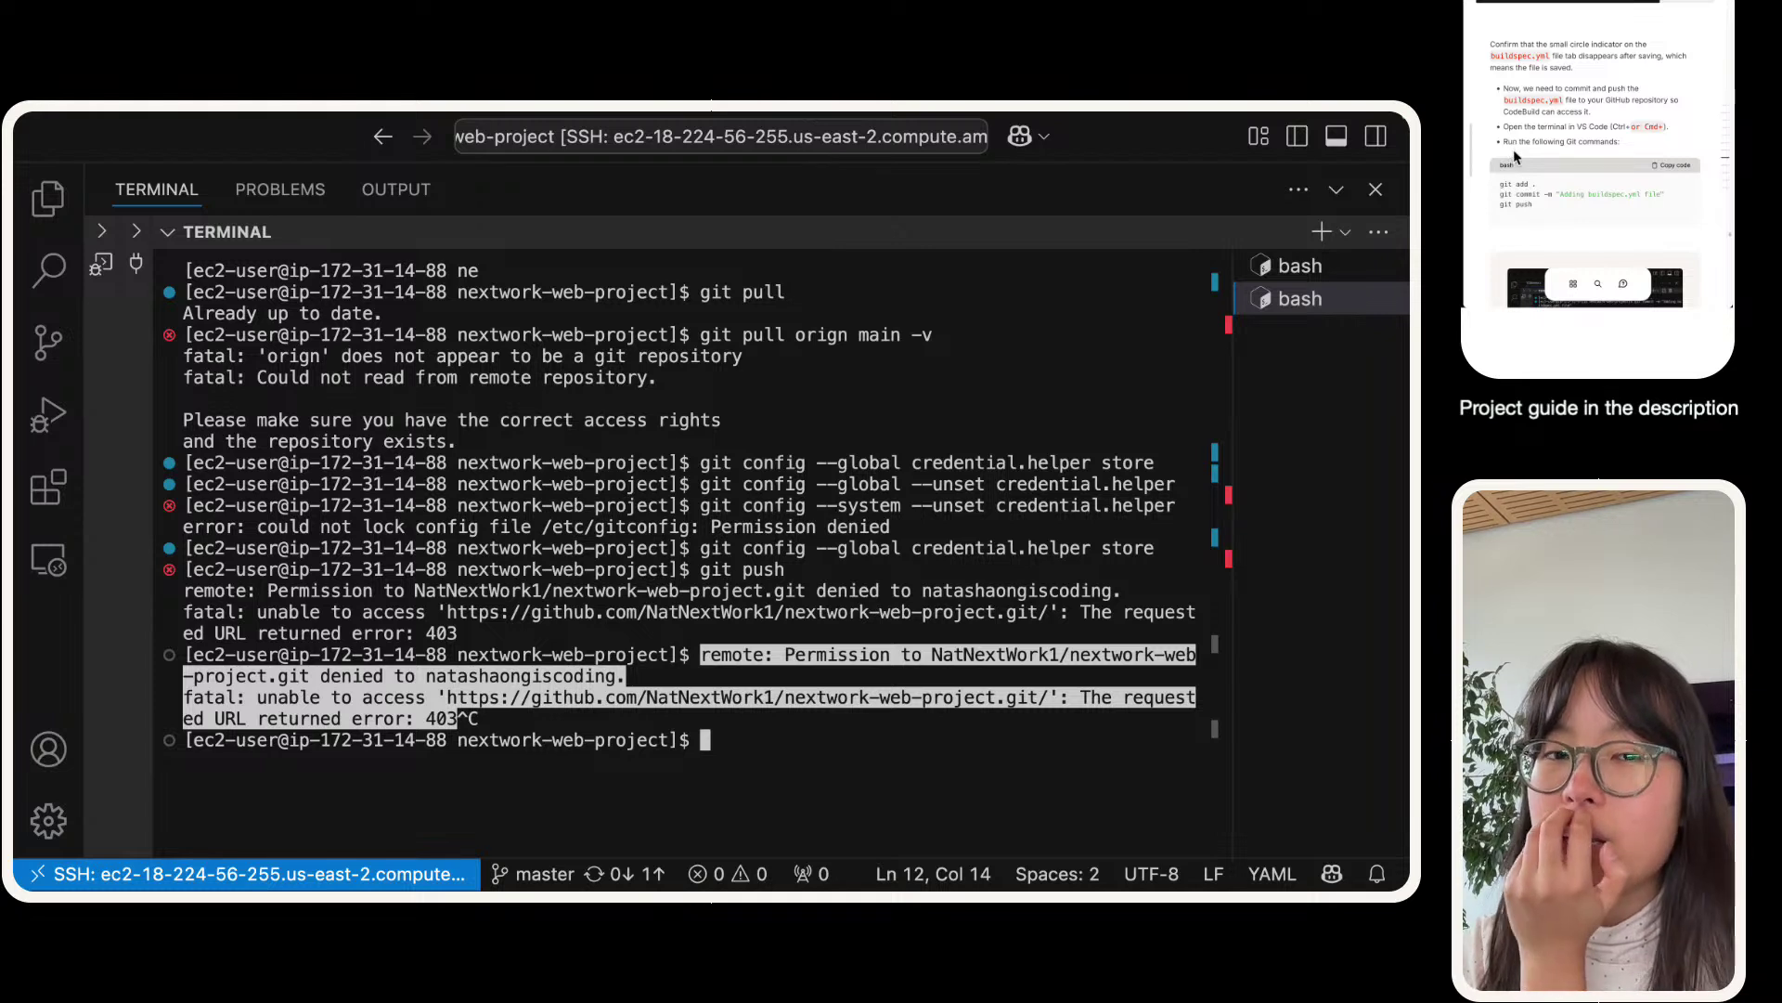
type("clear")
key("Return")
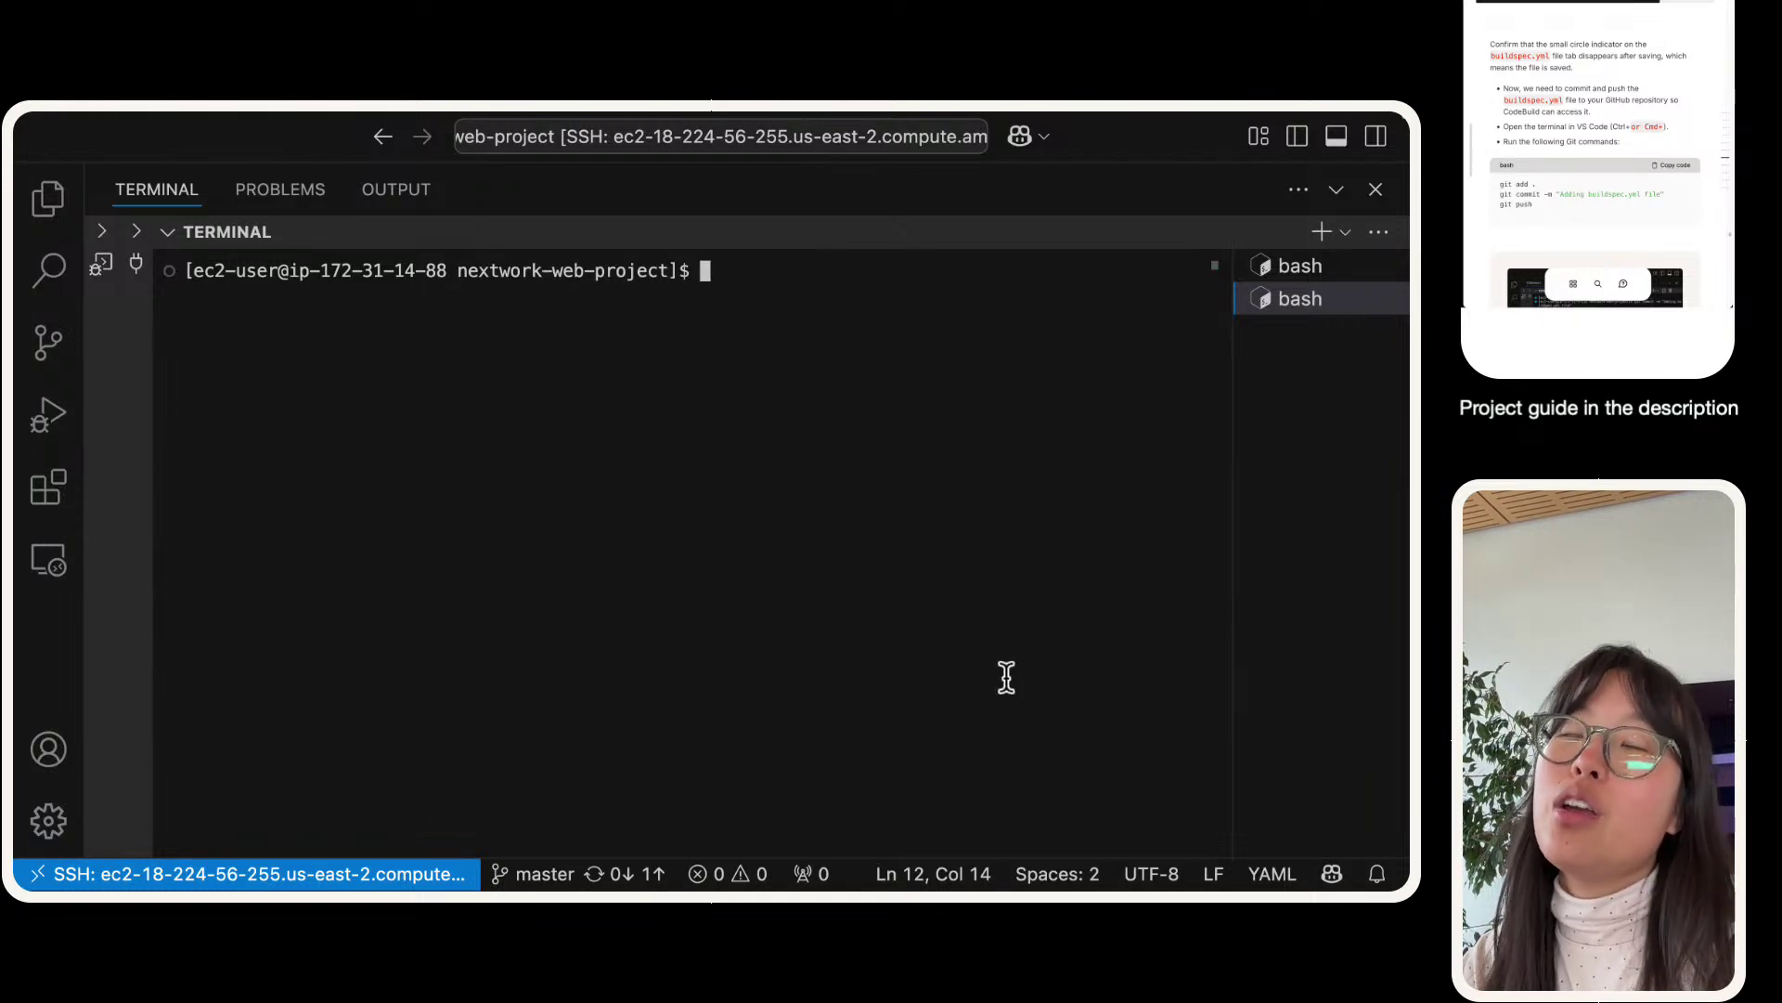
- Type 'git remote set-url origin' and show the GitHub repository's Code clone options
type("git")
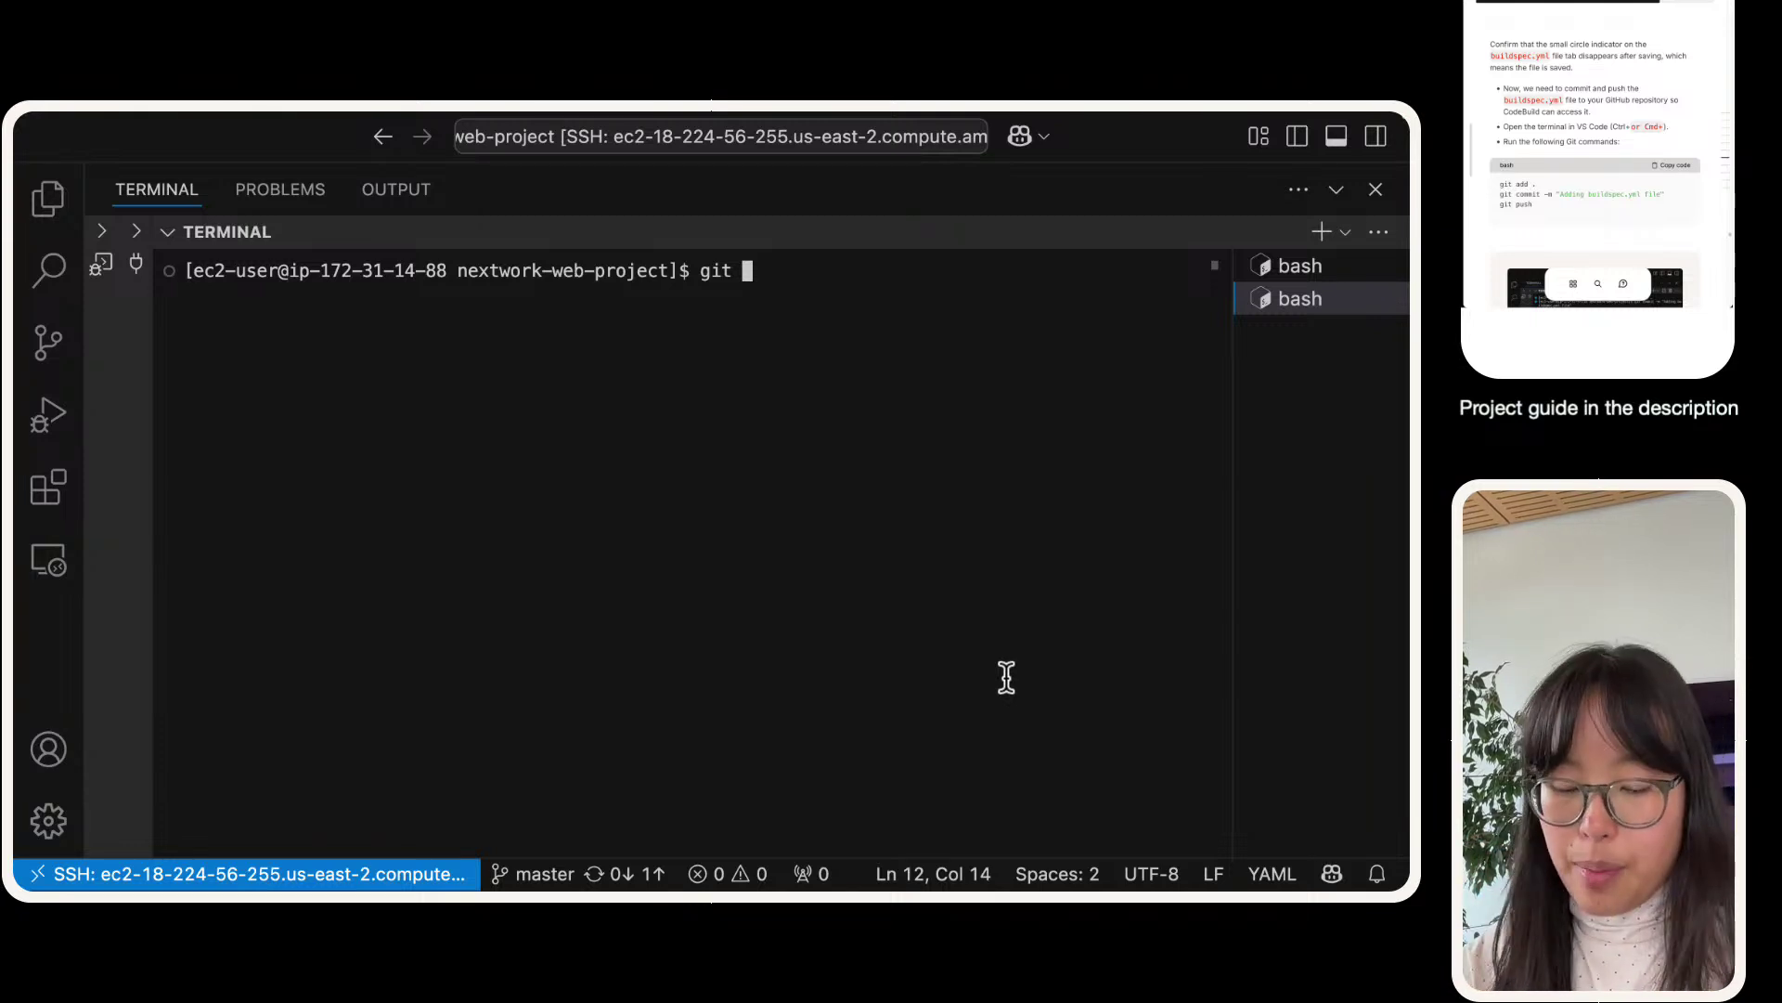
type("remote")
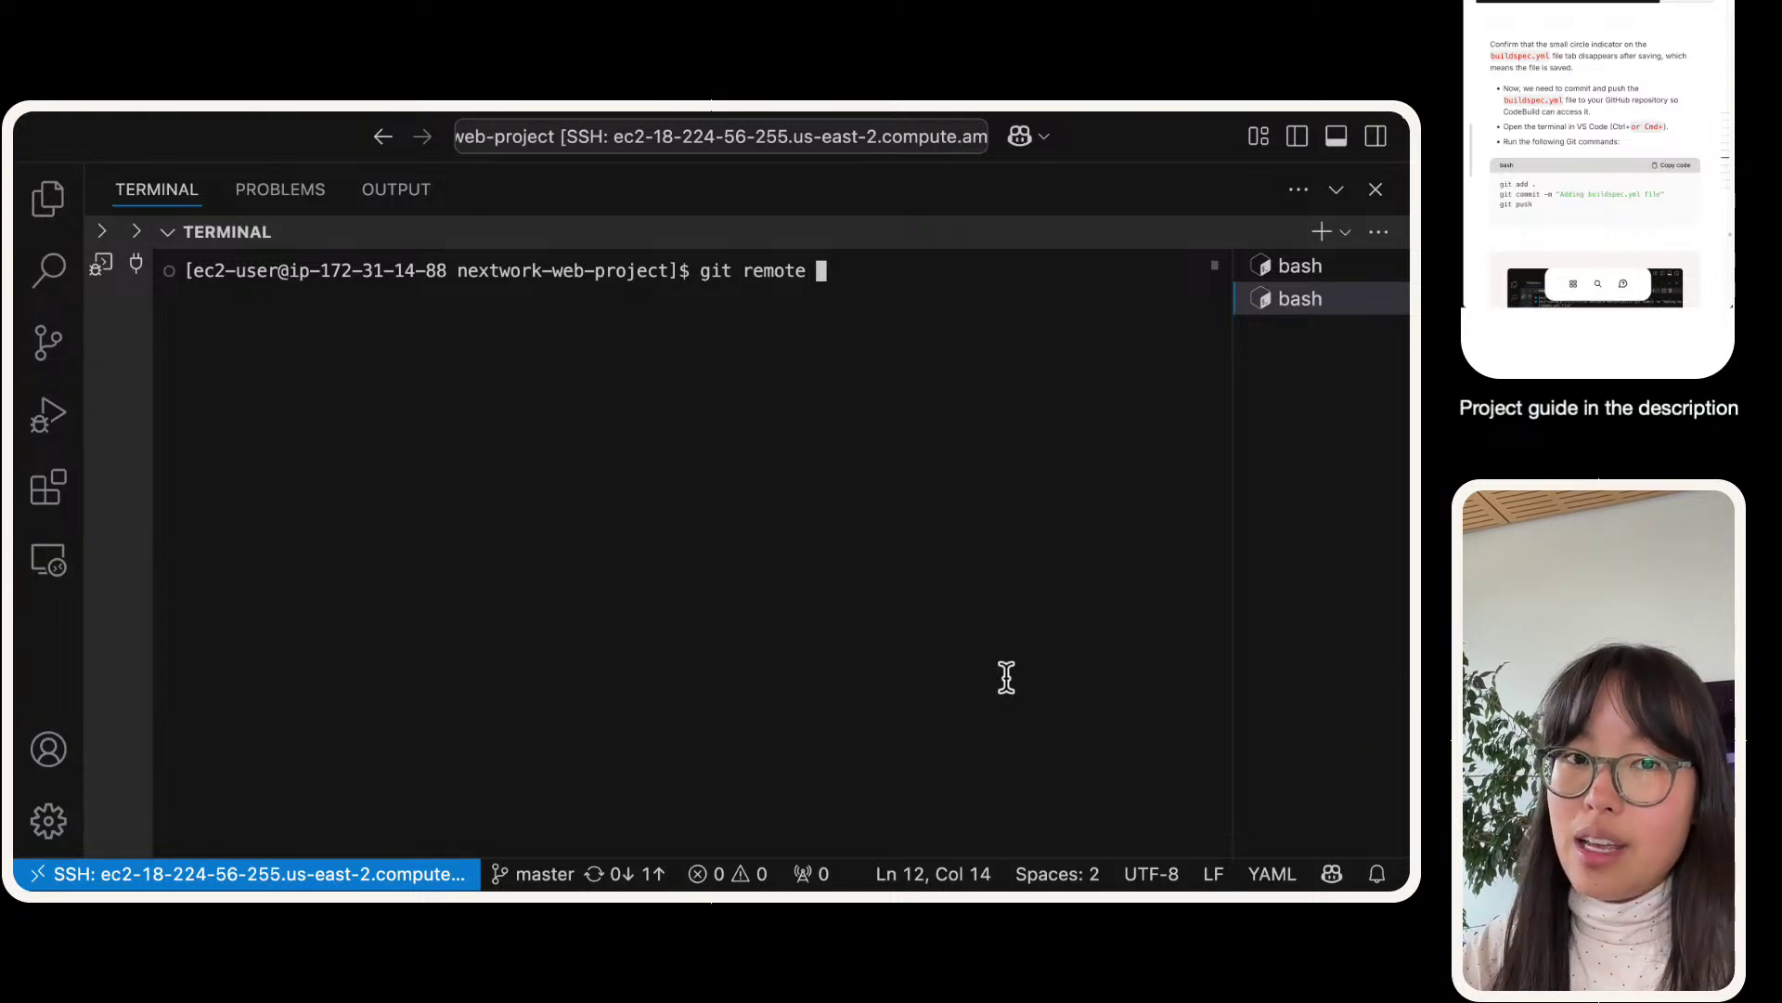
type("set-url")
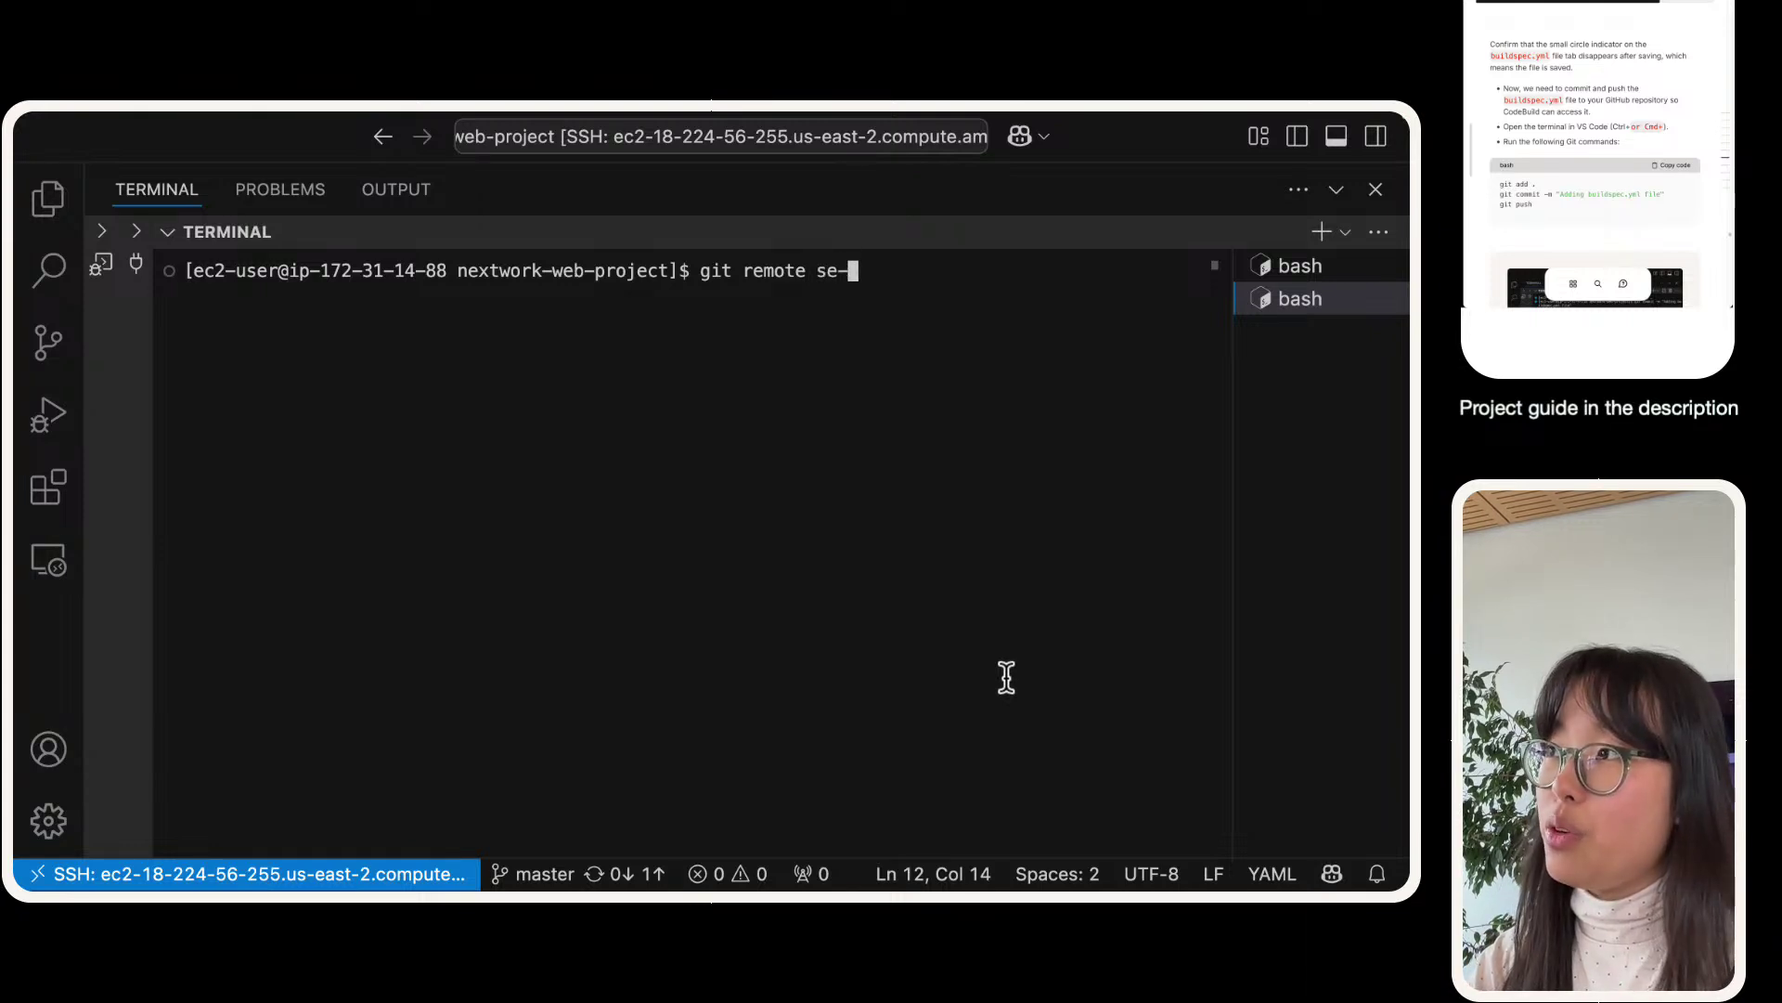
type(" org")
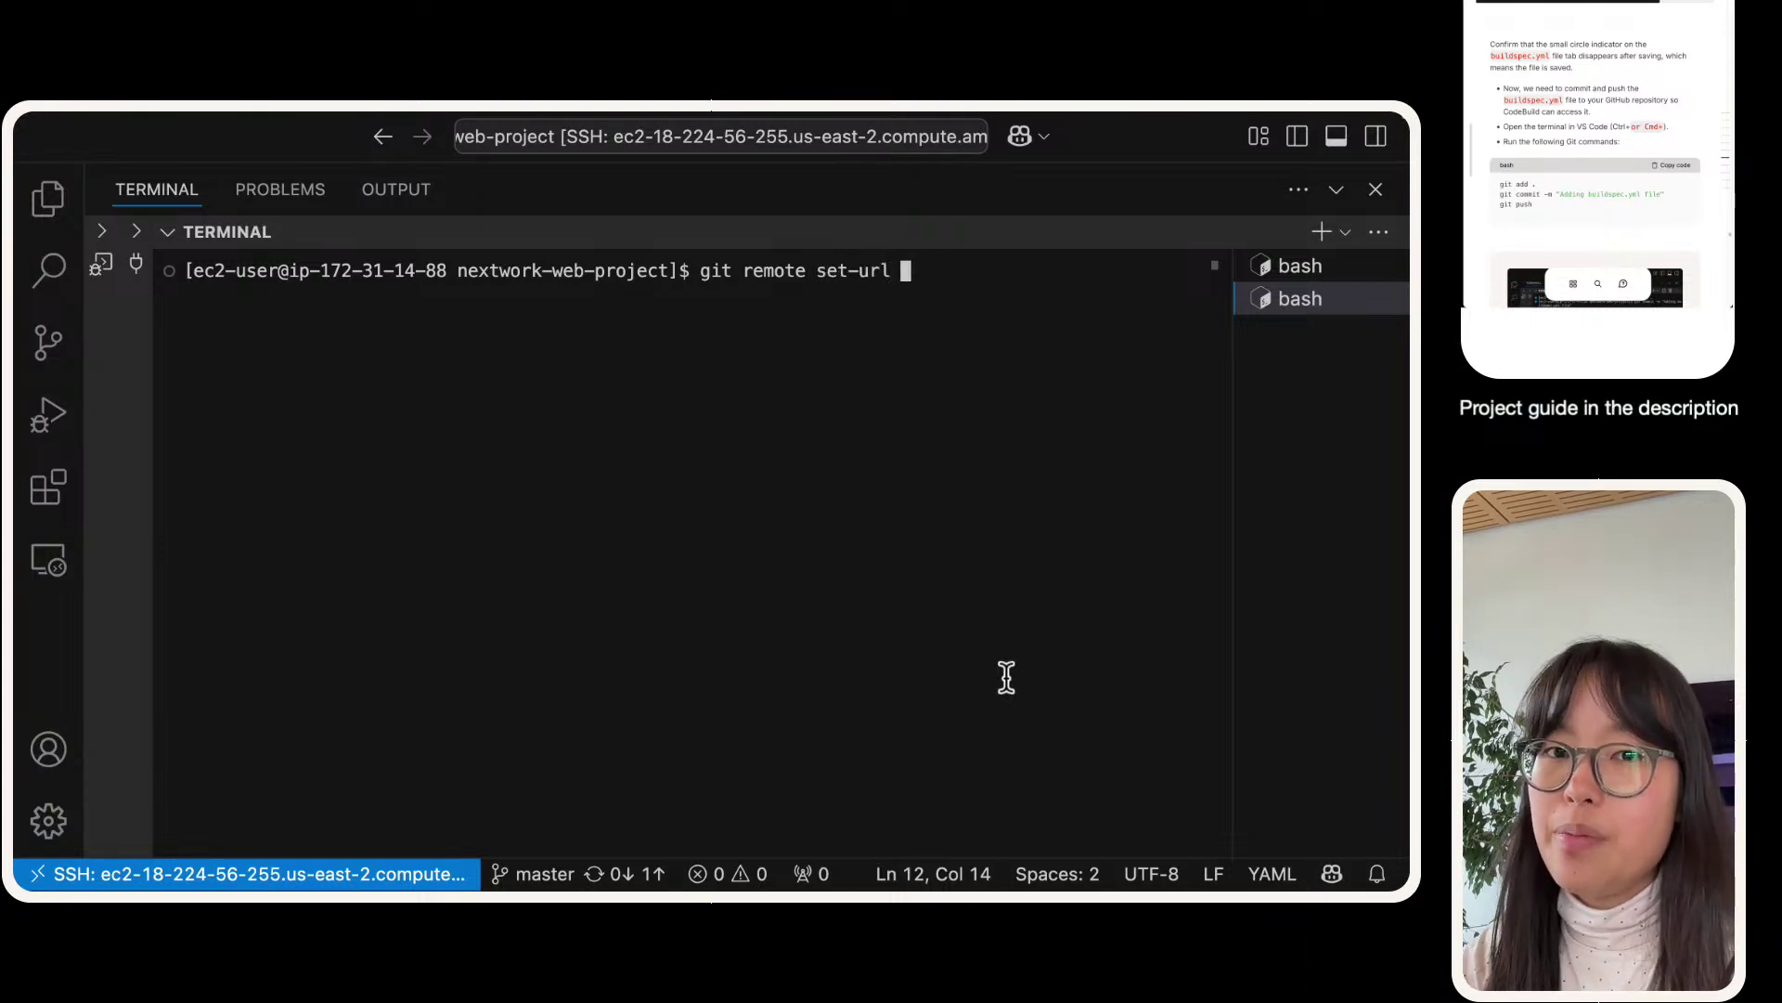
key("BackSpace")
type("i")
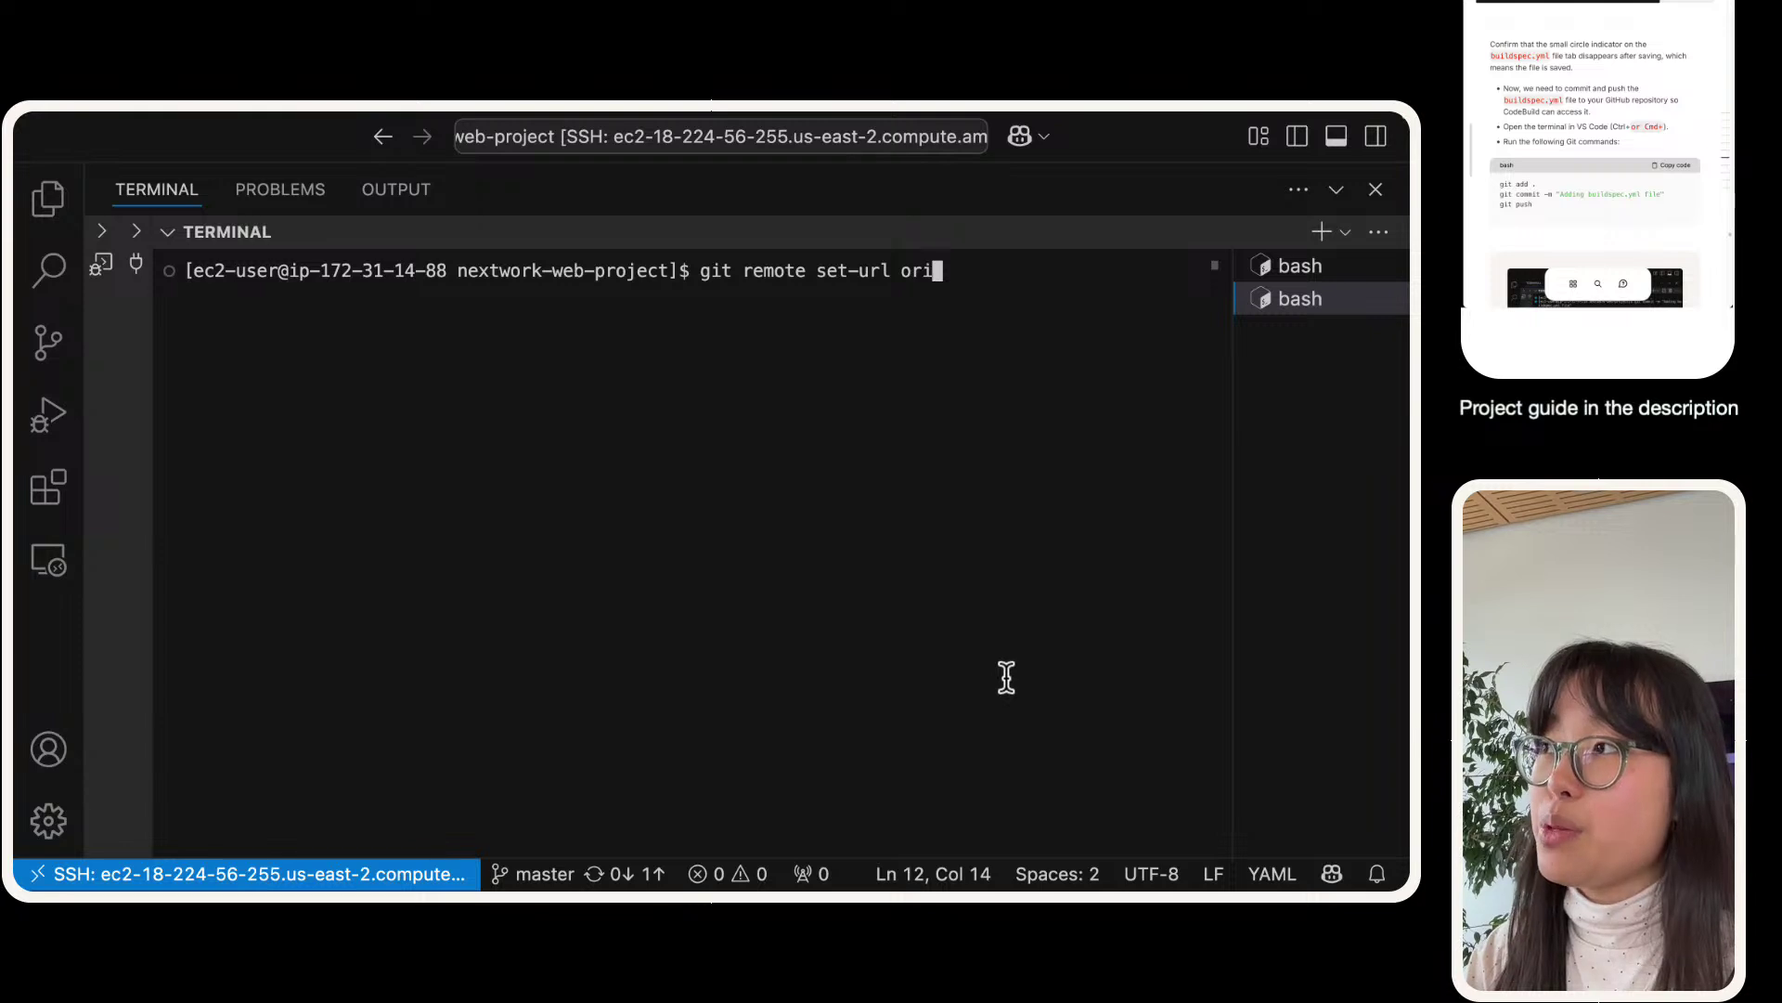
type("gin")
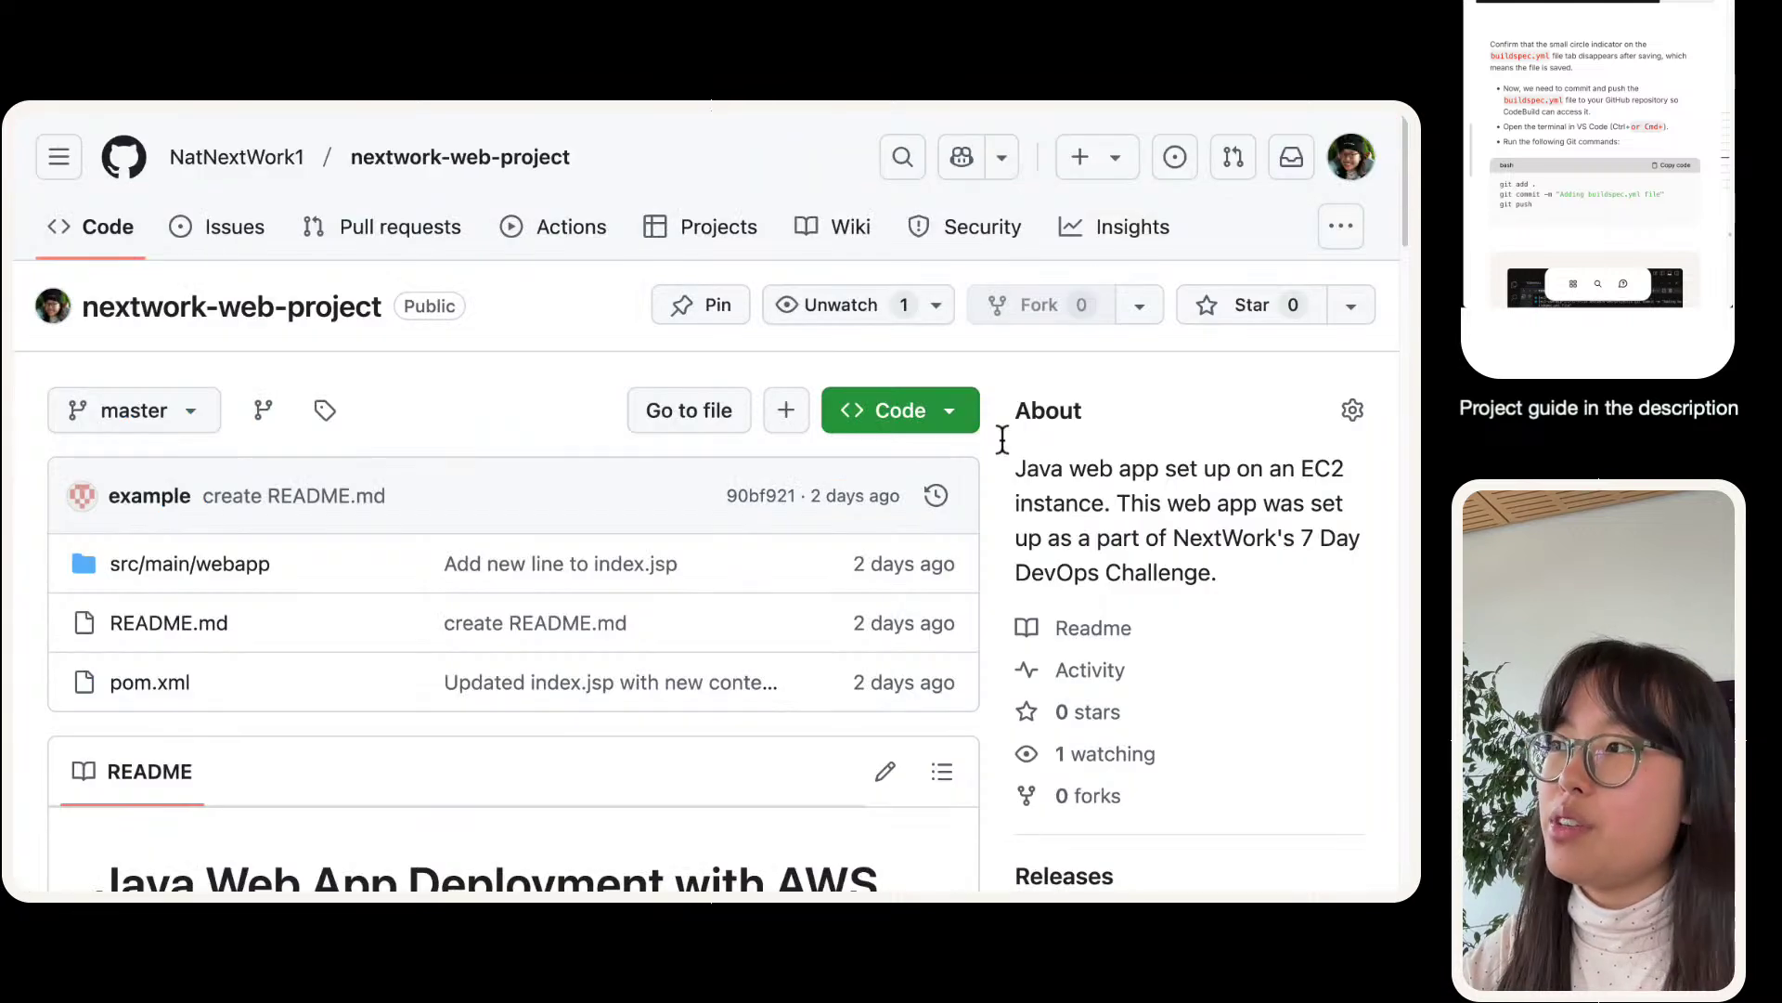
left_click(914, 413)
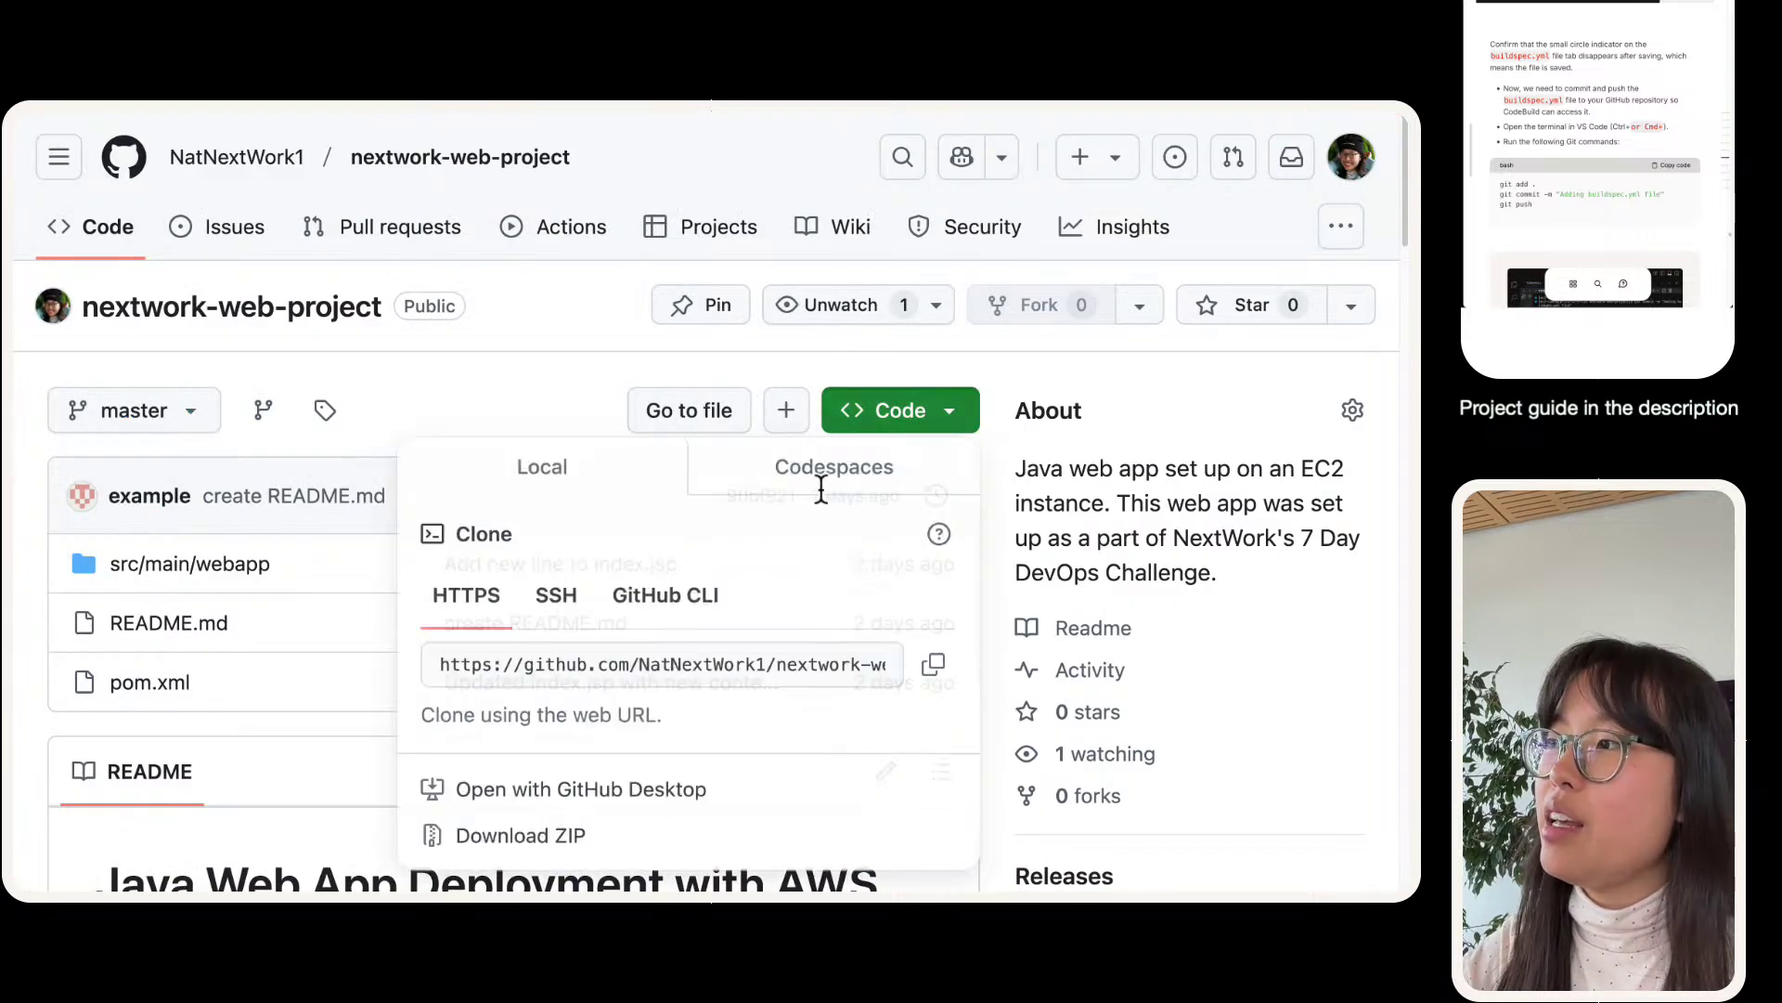
- Copy the repository's HTTPS clone URL from GitHub's Code dropdown
left_click(935, 671)
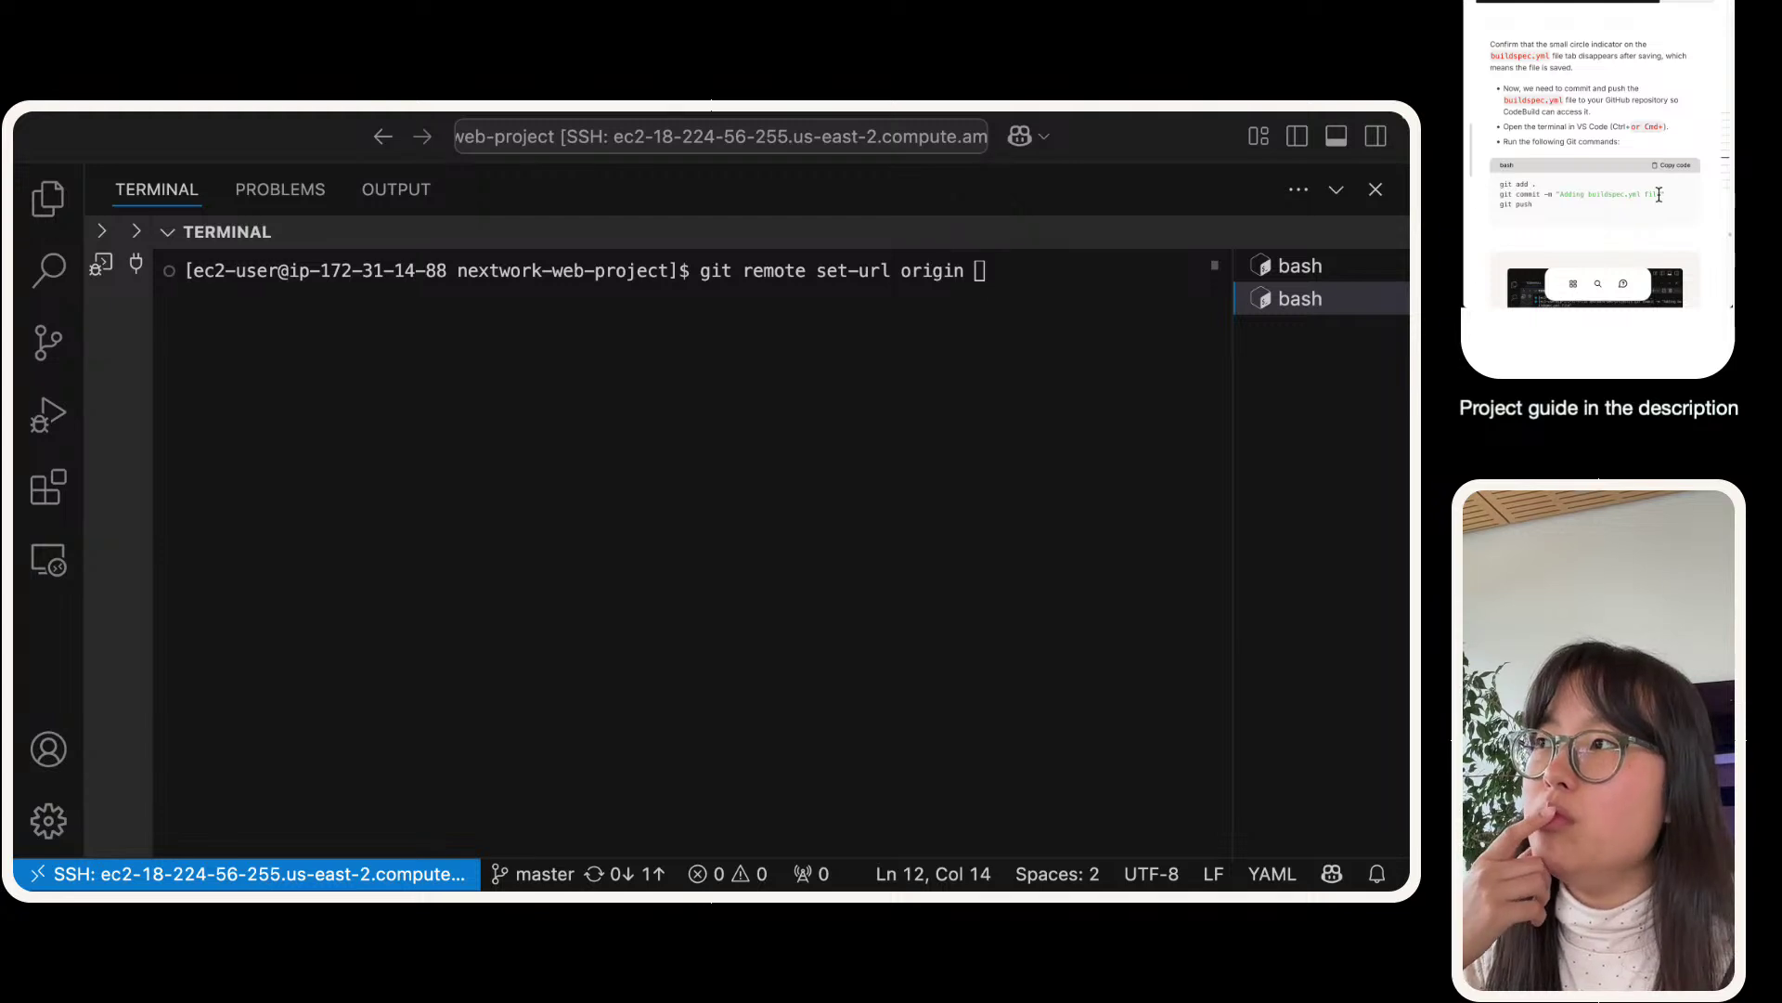
- Complete set-url with the GitHub username plus '@' before the pasted repository URL
left_click(844, 413)
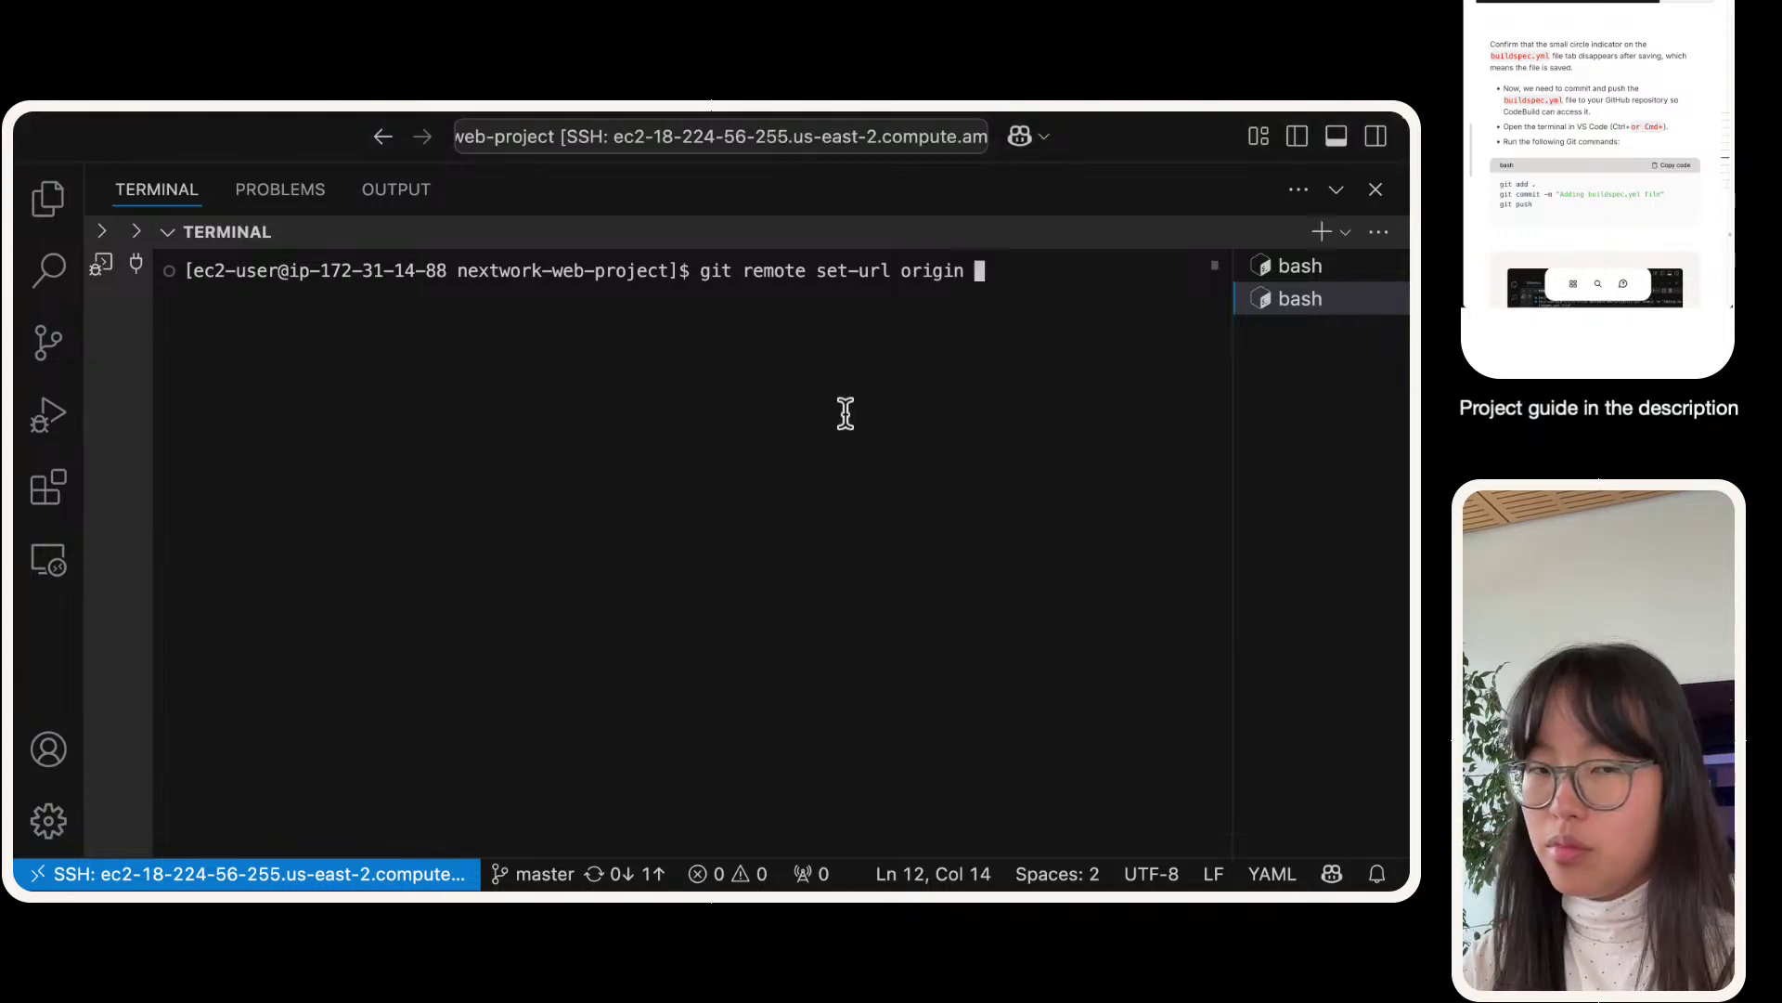
left_click(944, 493)
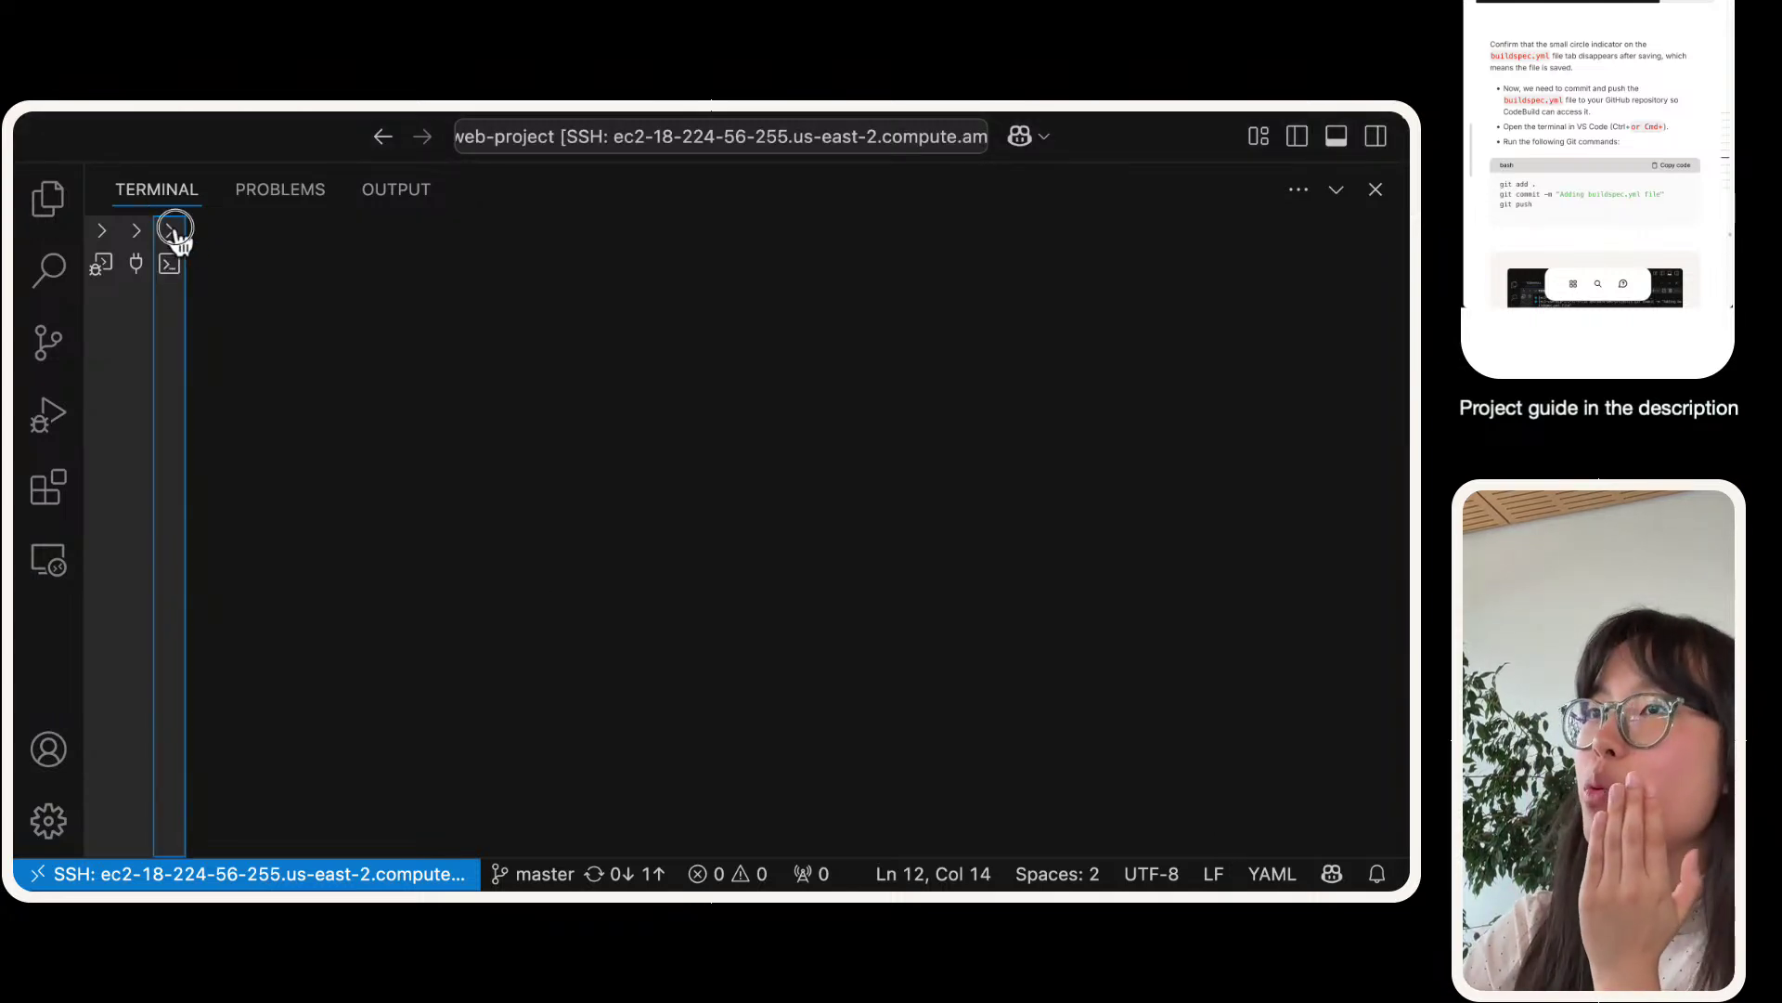
left_click(173, 233)
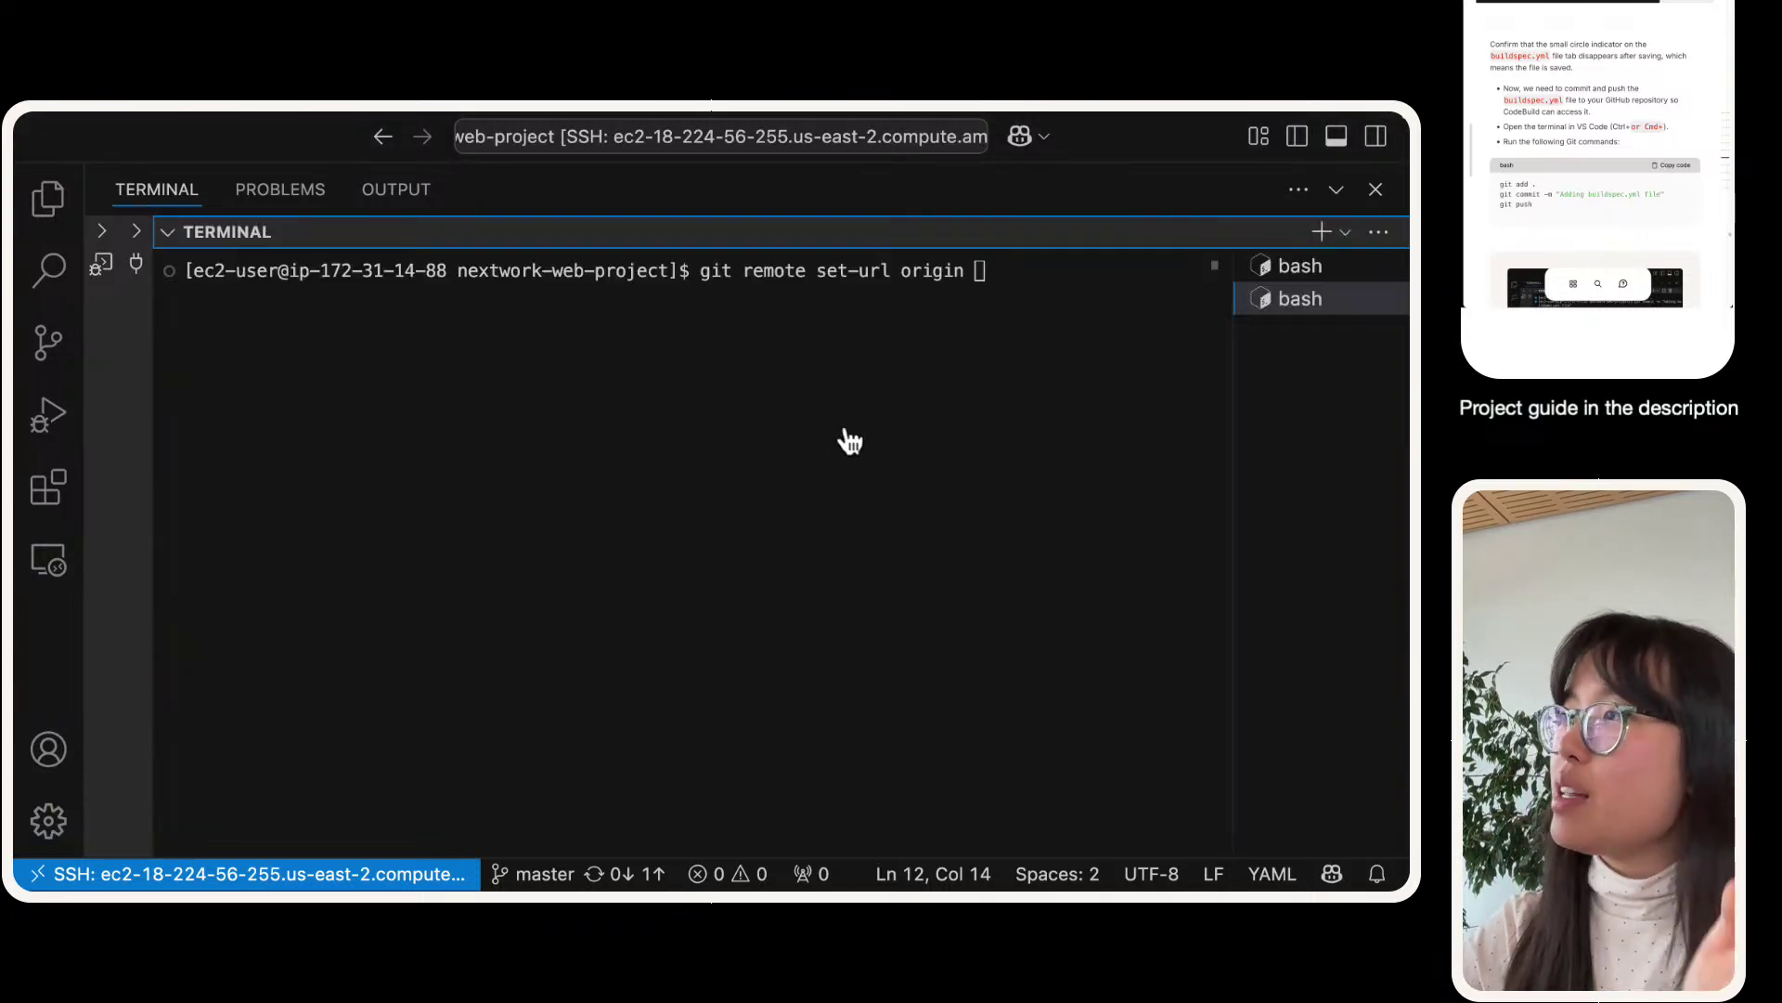
left_click(1081, 285)
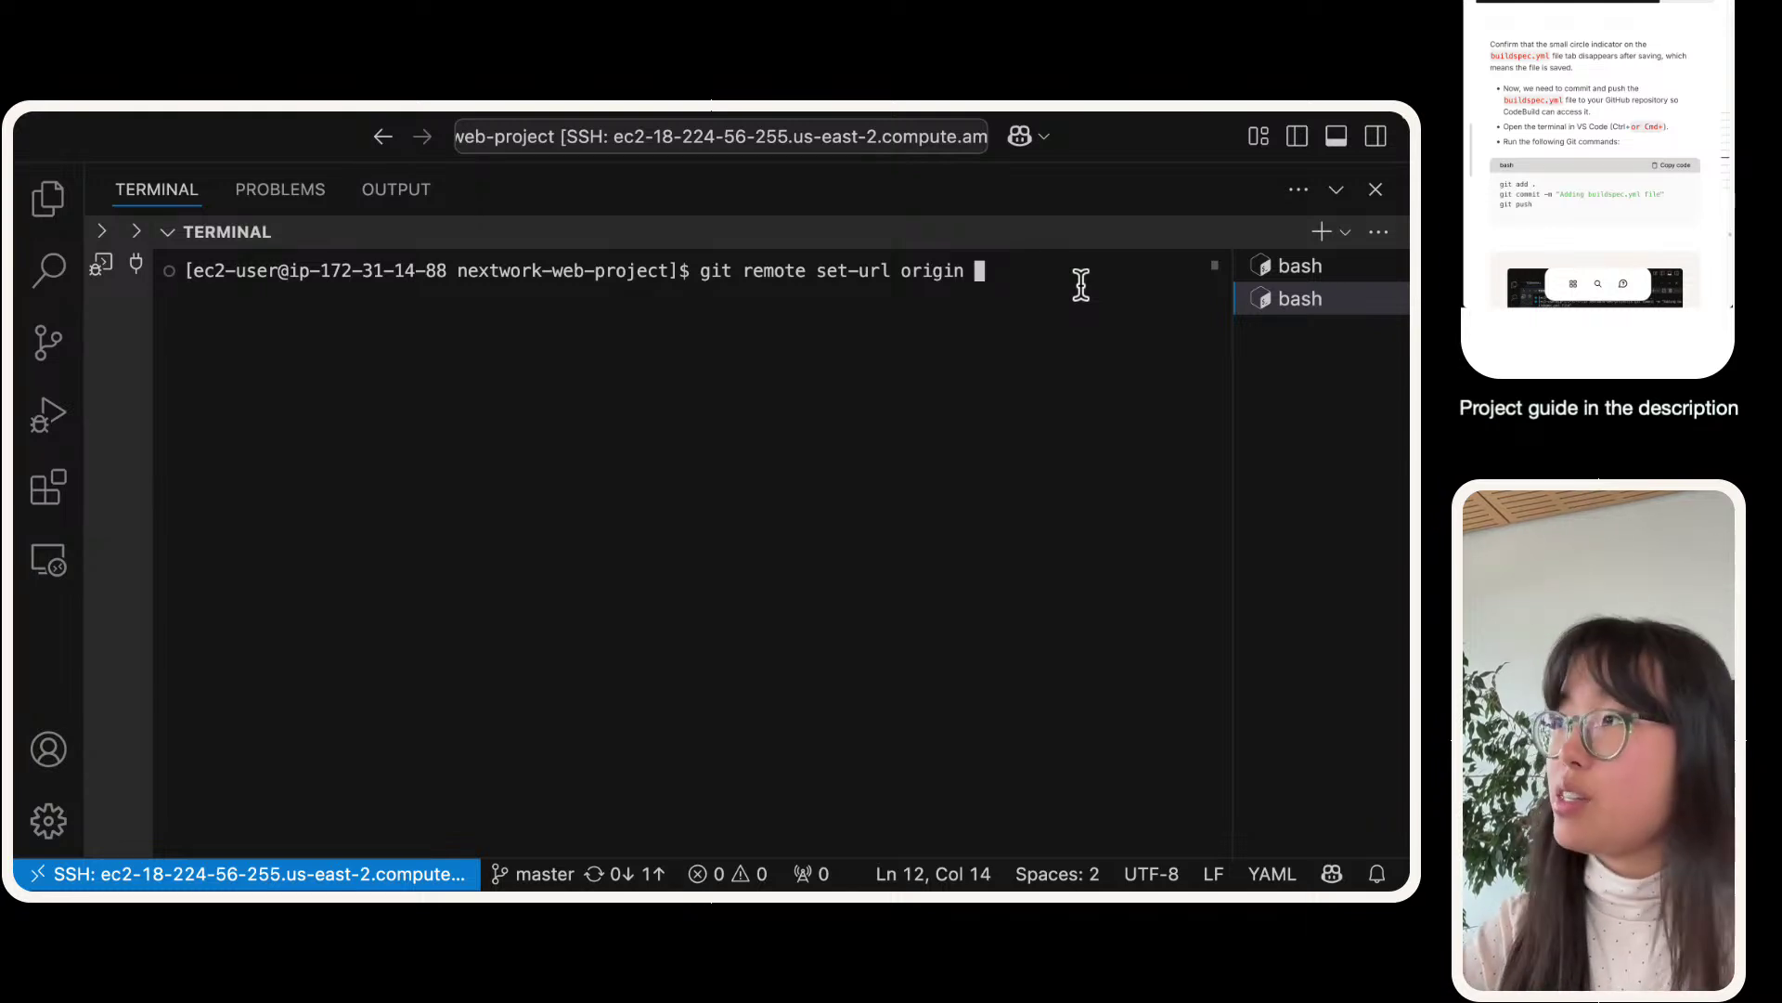
type("n")
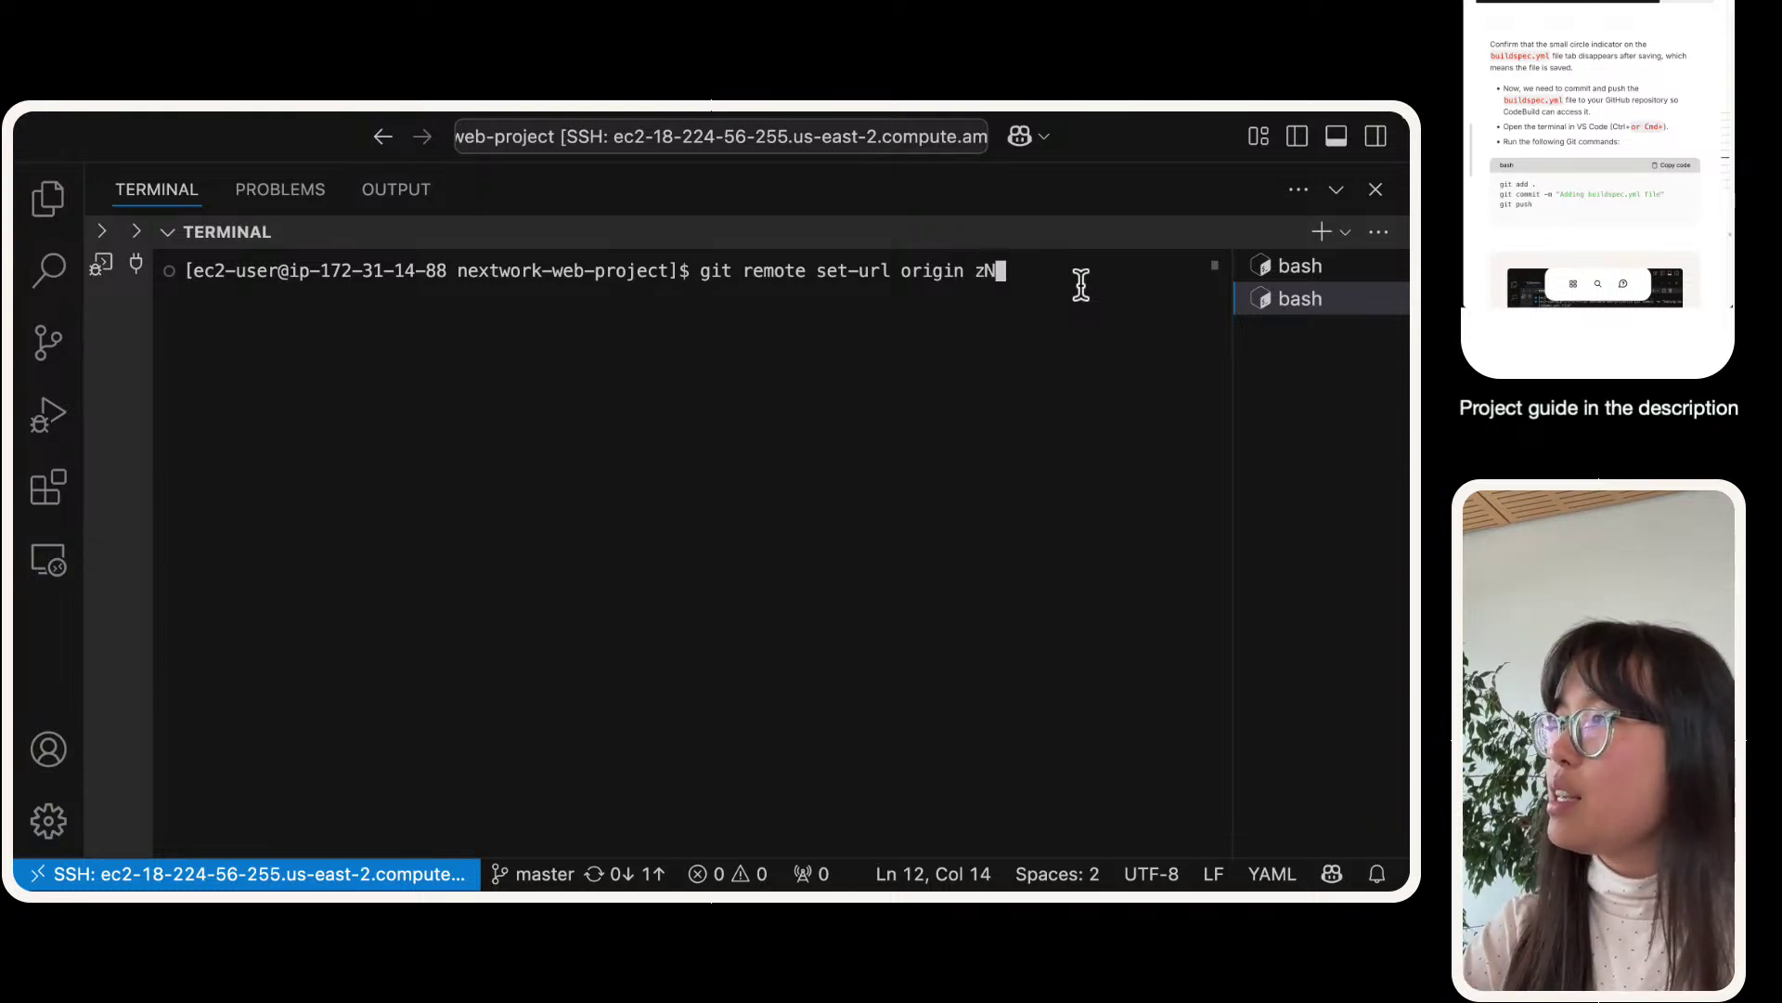
key("BackSpace")
type("Nat")
type("Nex")
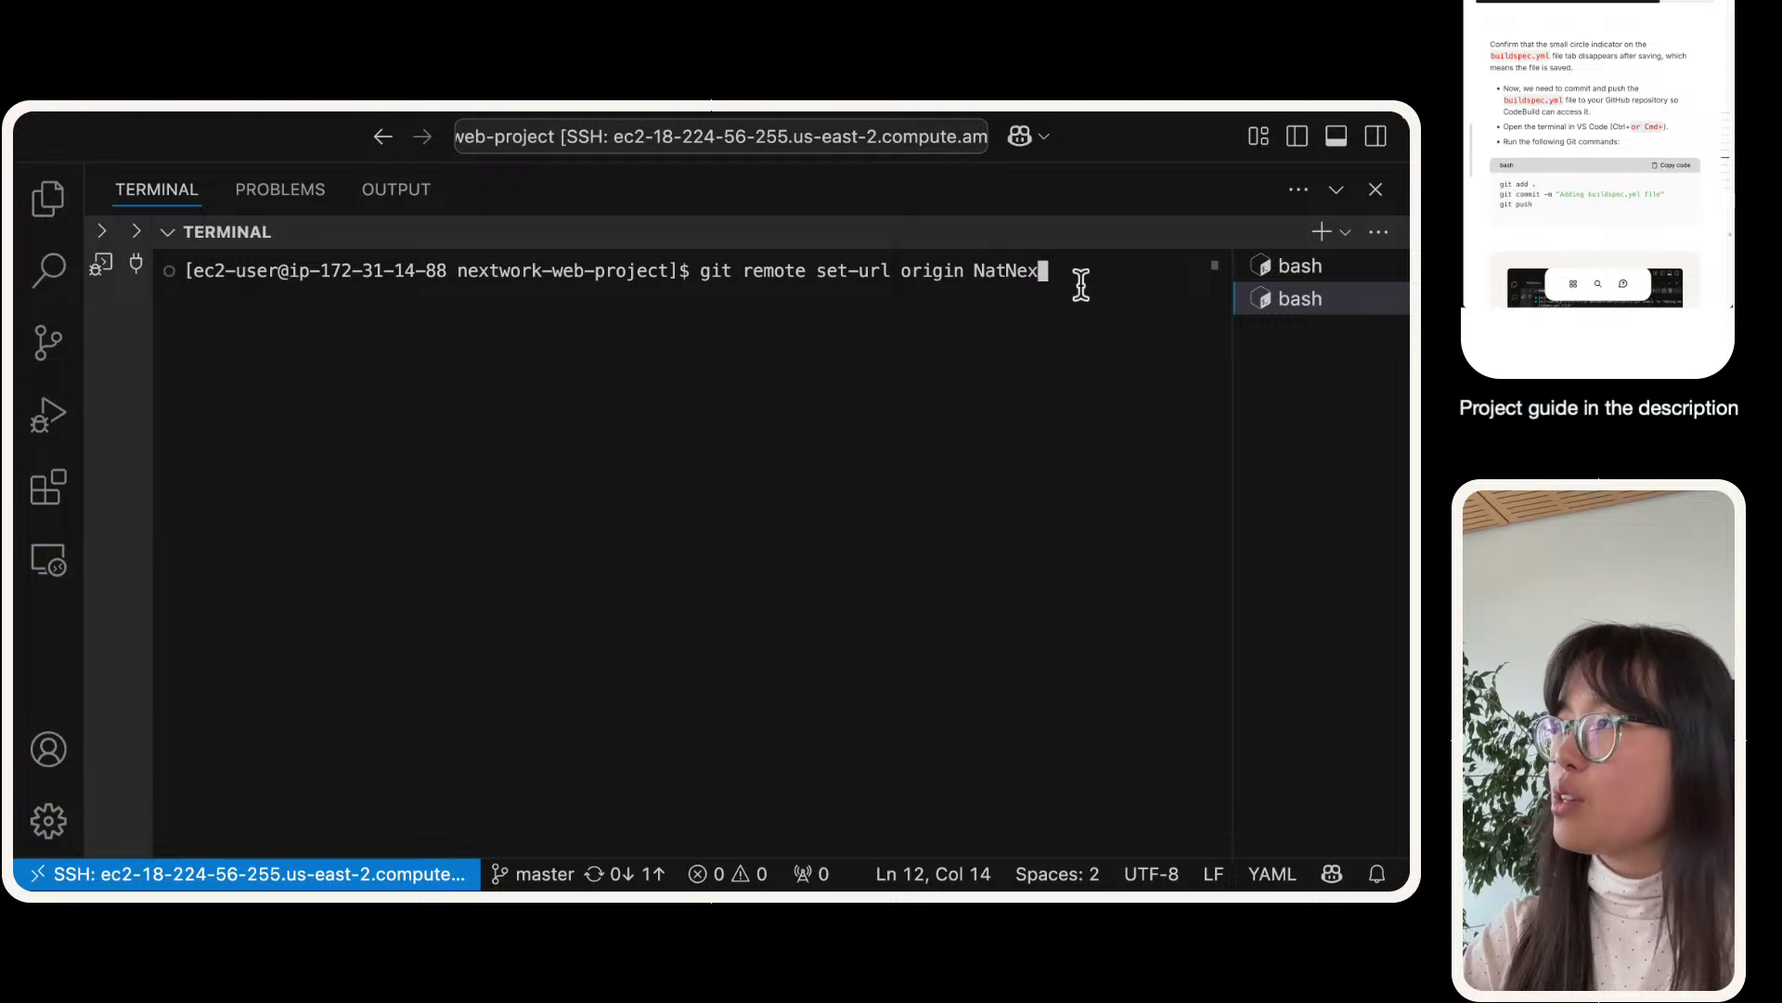
type("tWork1@")
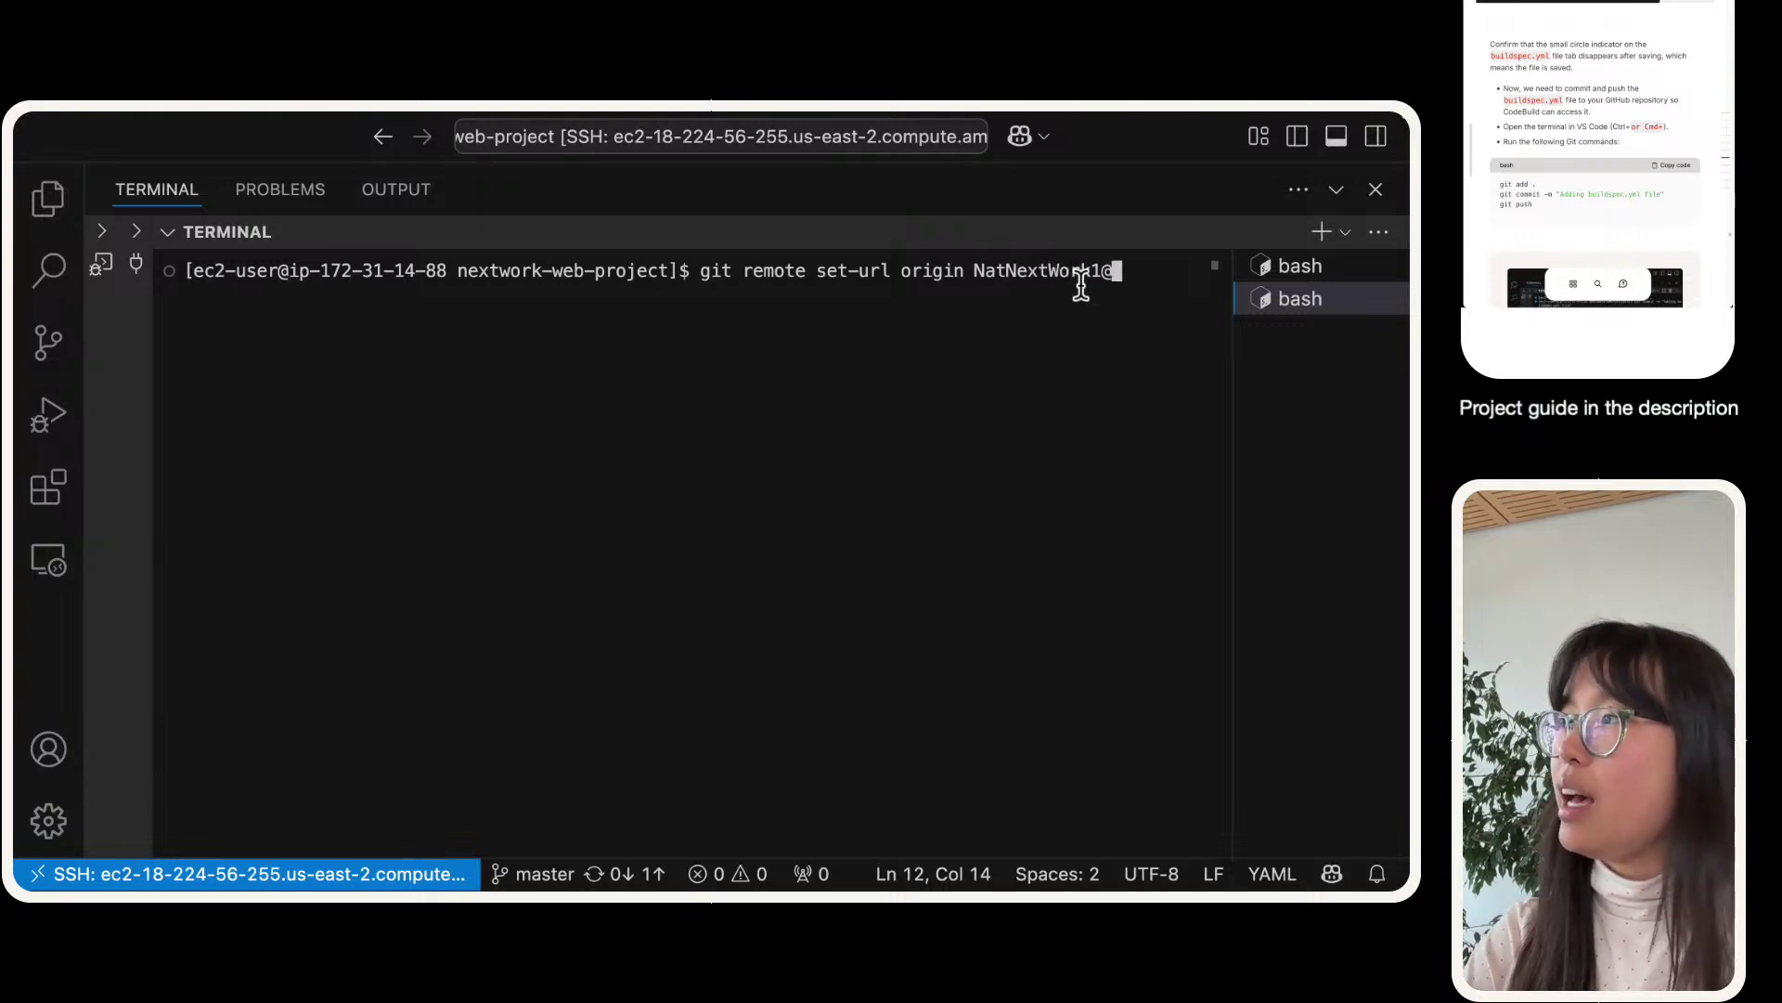
key("super+v")
key("Return")
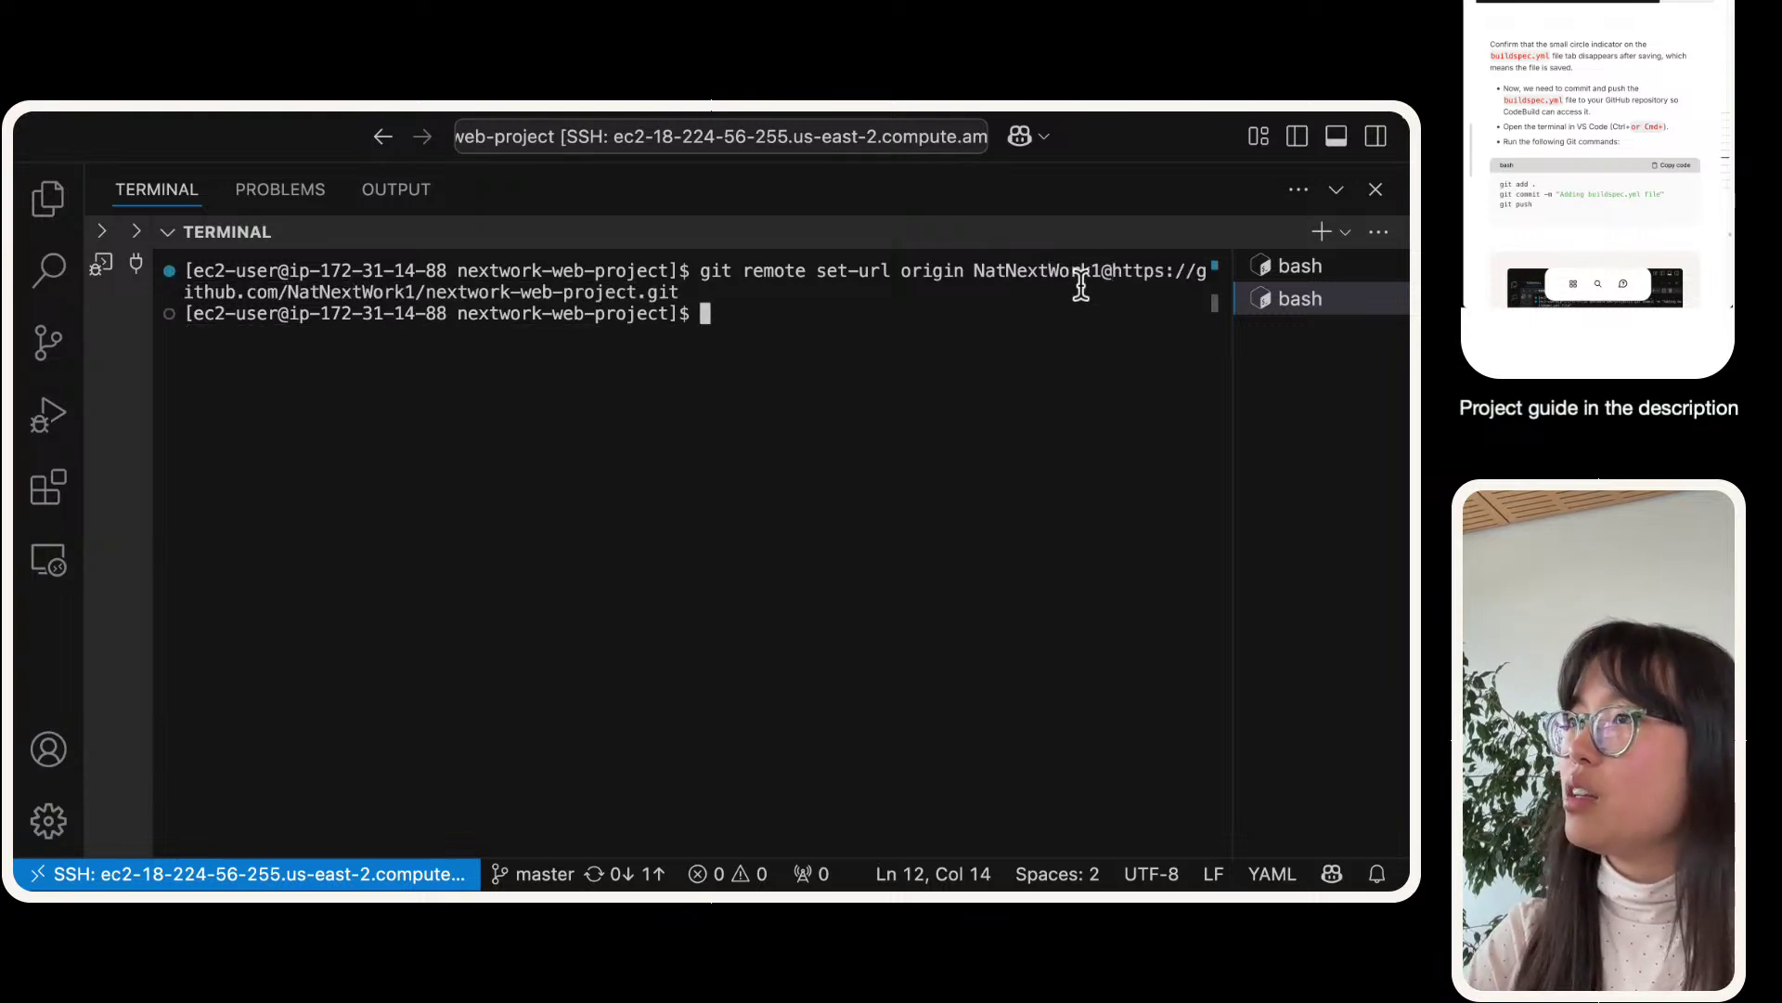
- Retry git push, which fails with an unsupported-protocol error, and copy the clone URL again
type("git push")
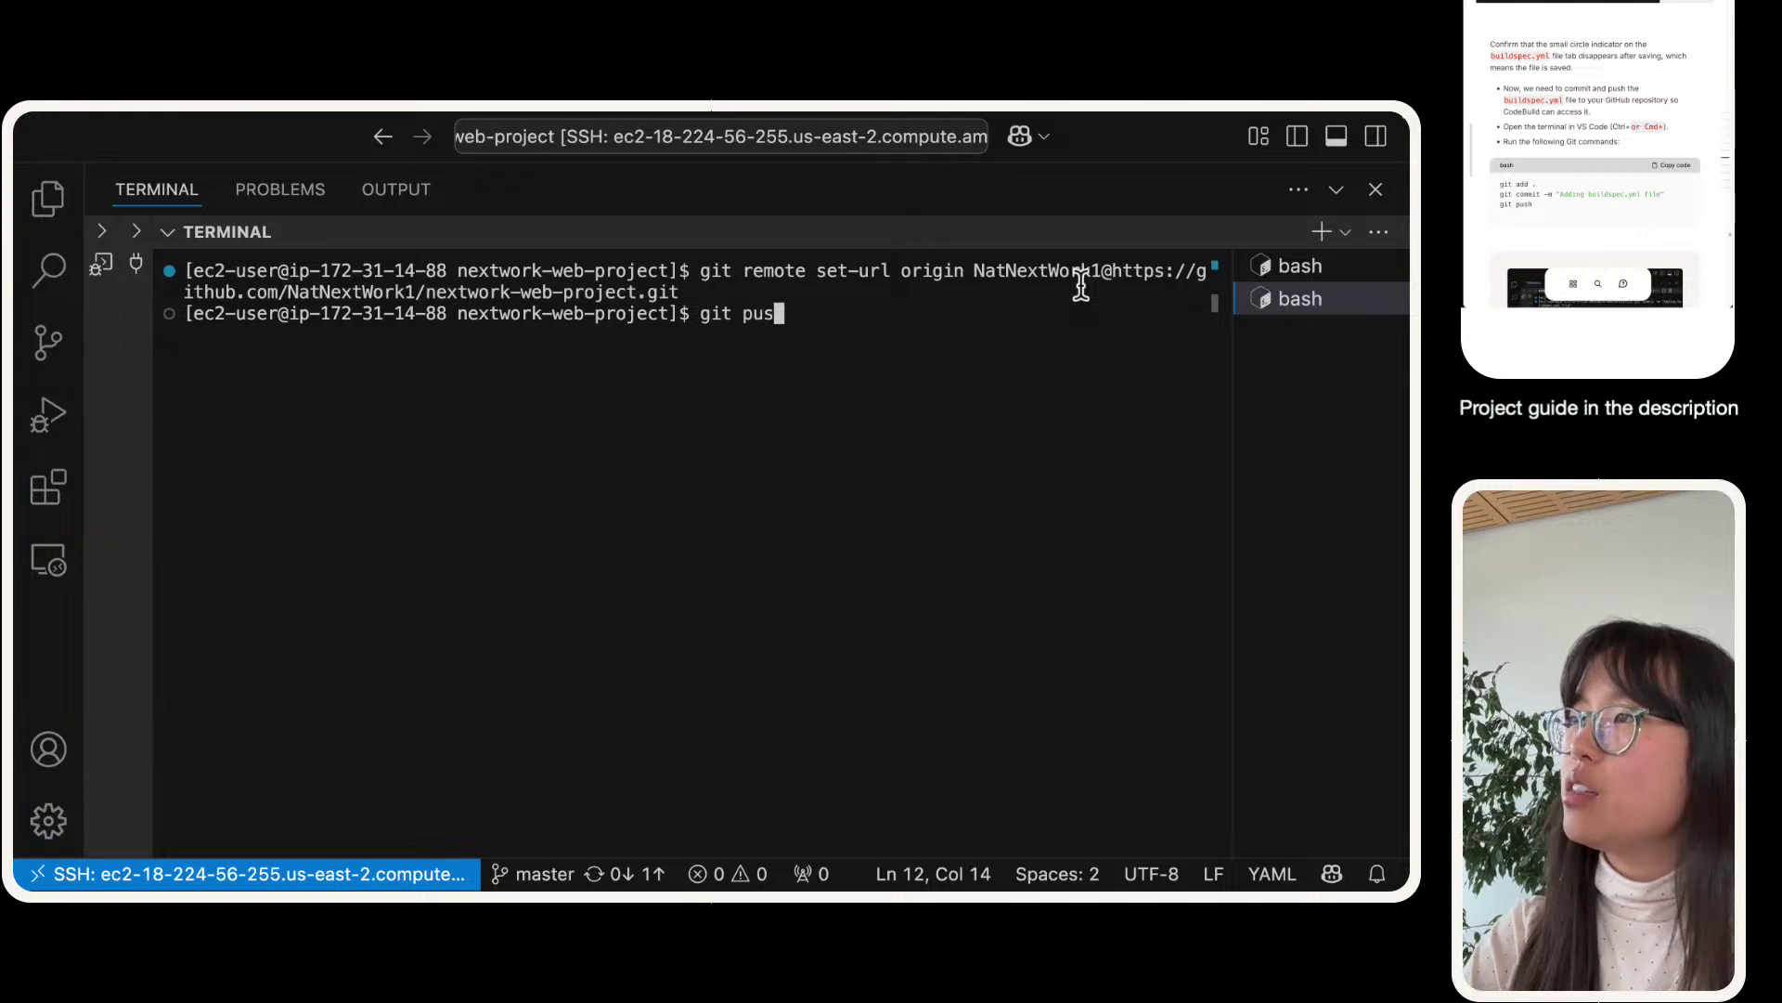
key("Return")
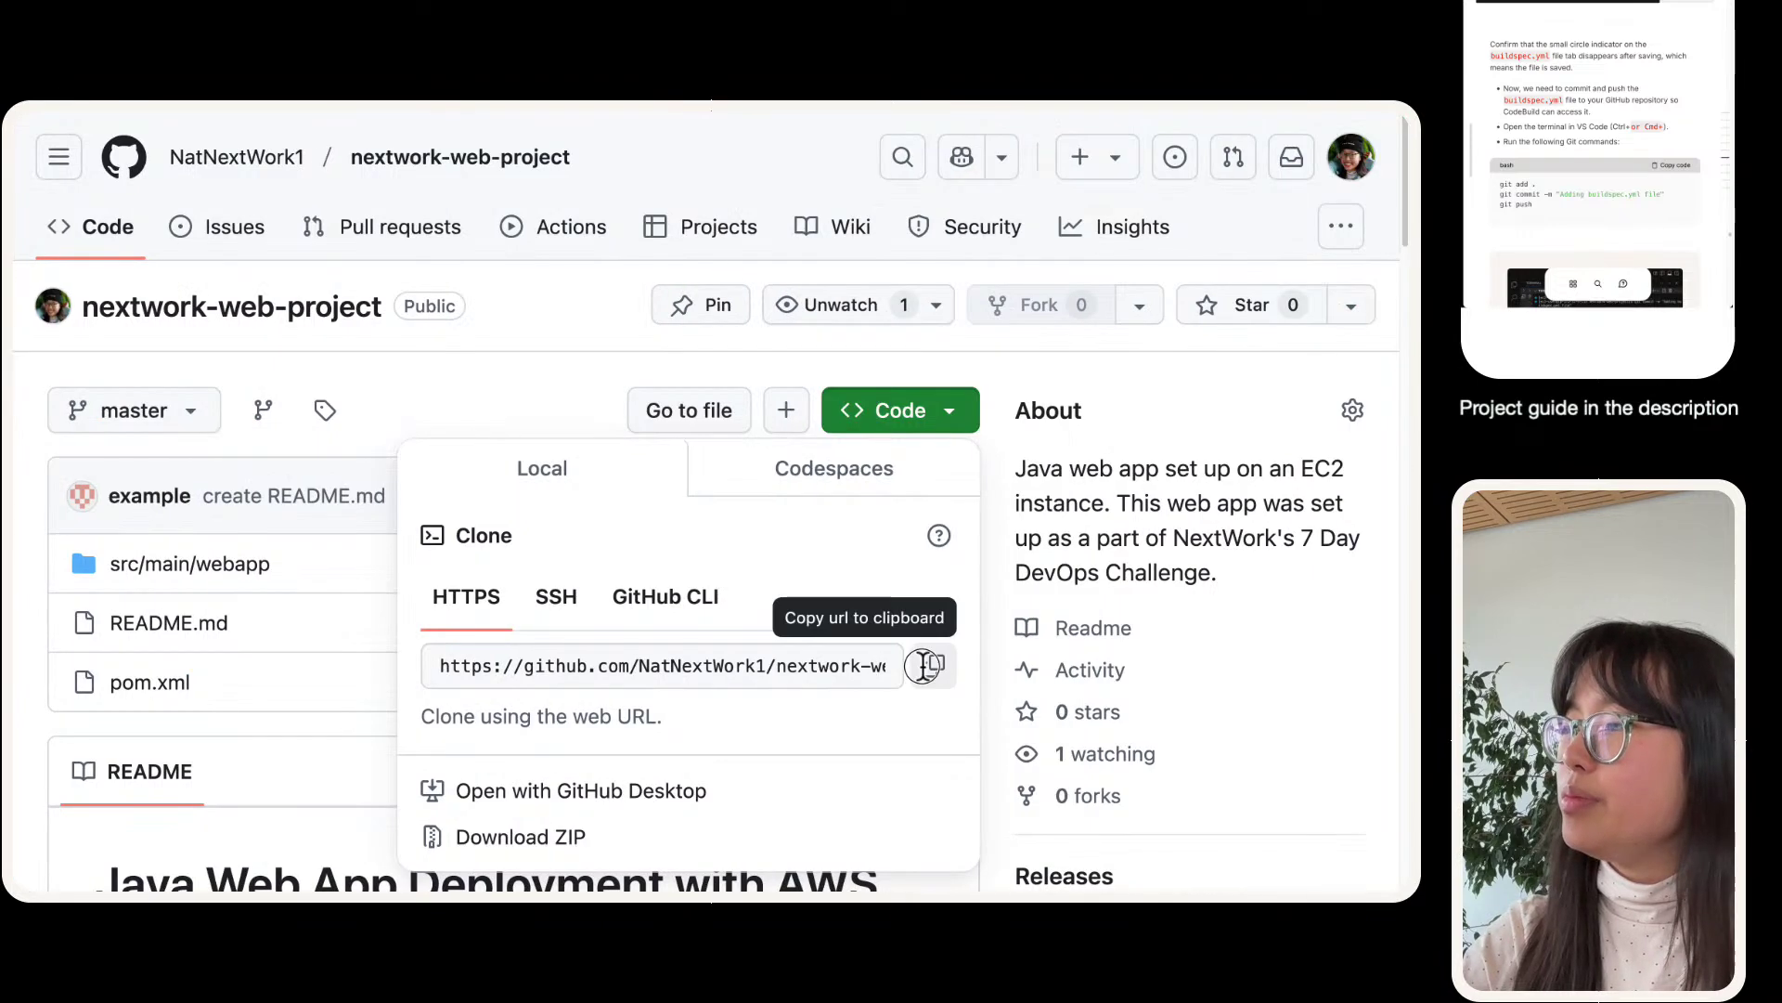
left_click(923, 664)
- Reset origin to the plain HTTPS repository URL with git remote set-url origin
key("super+v")
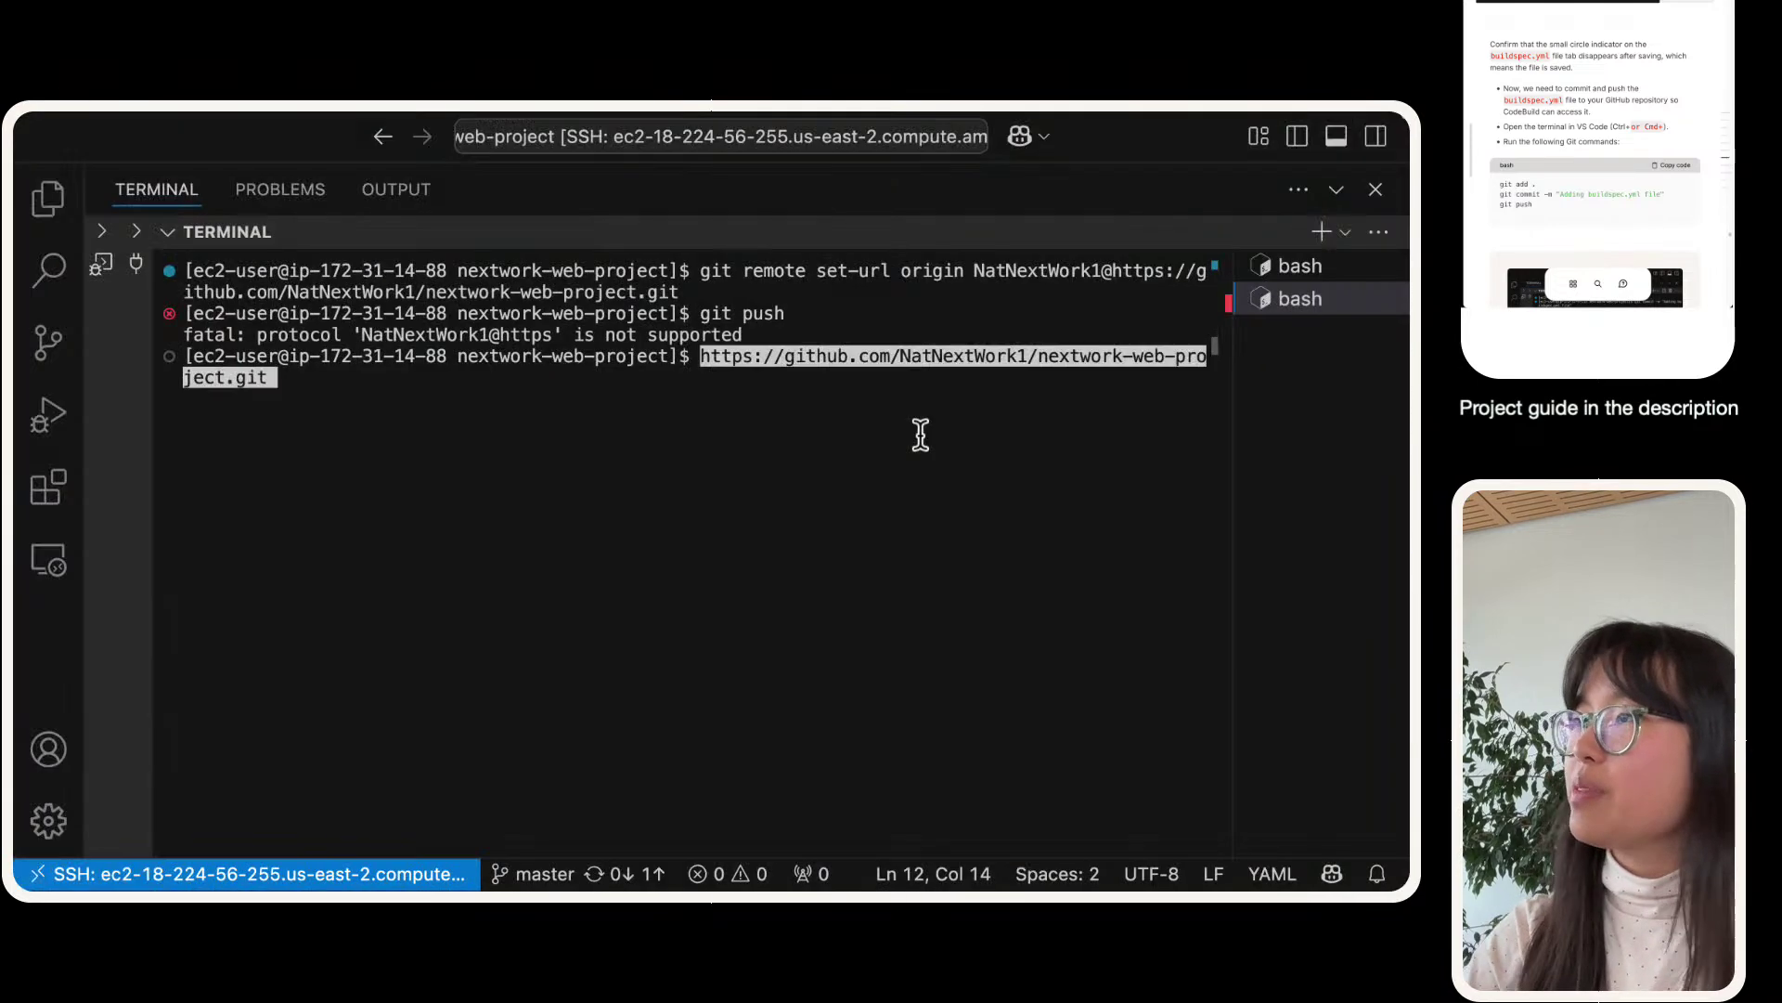
key("Return")
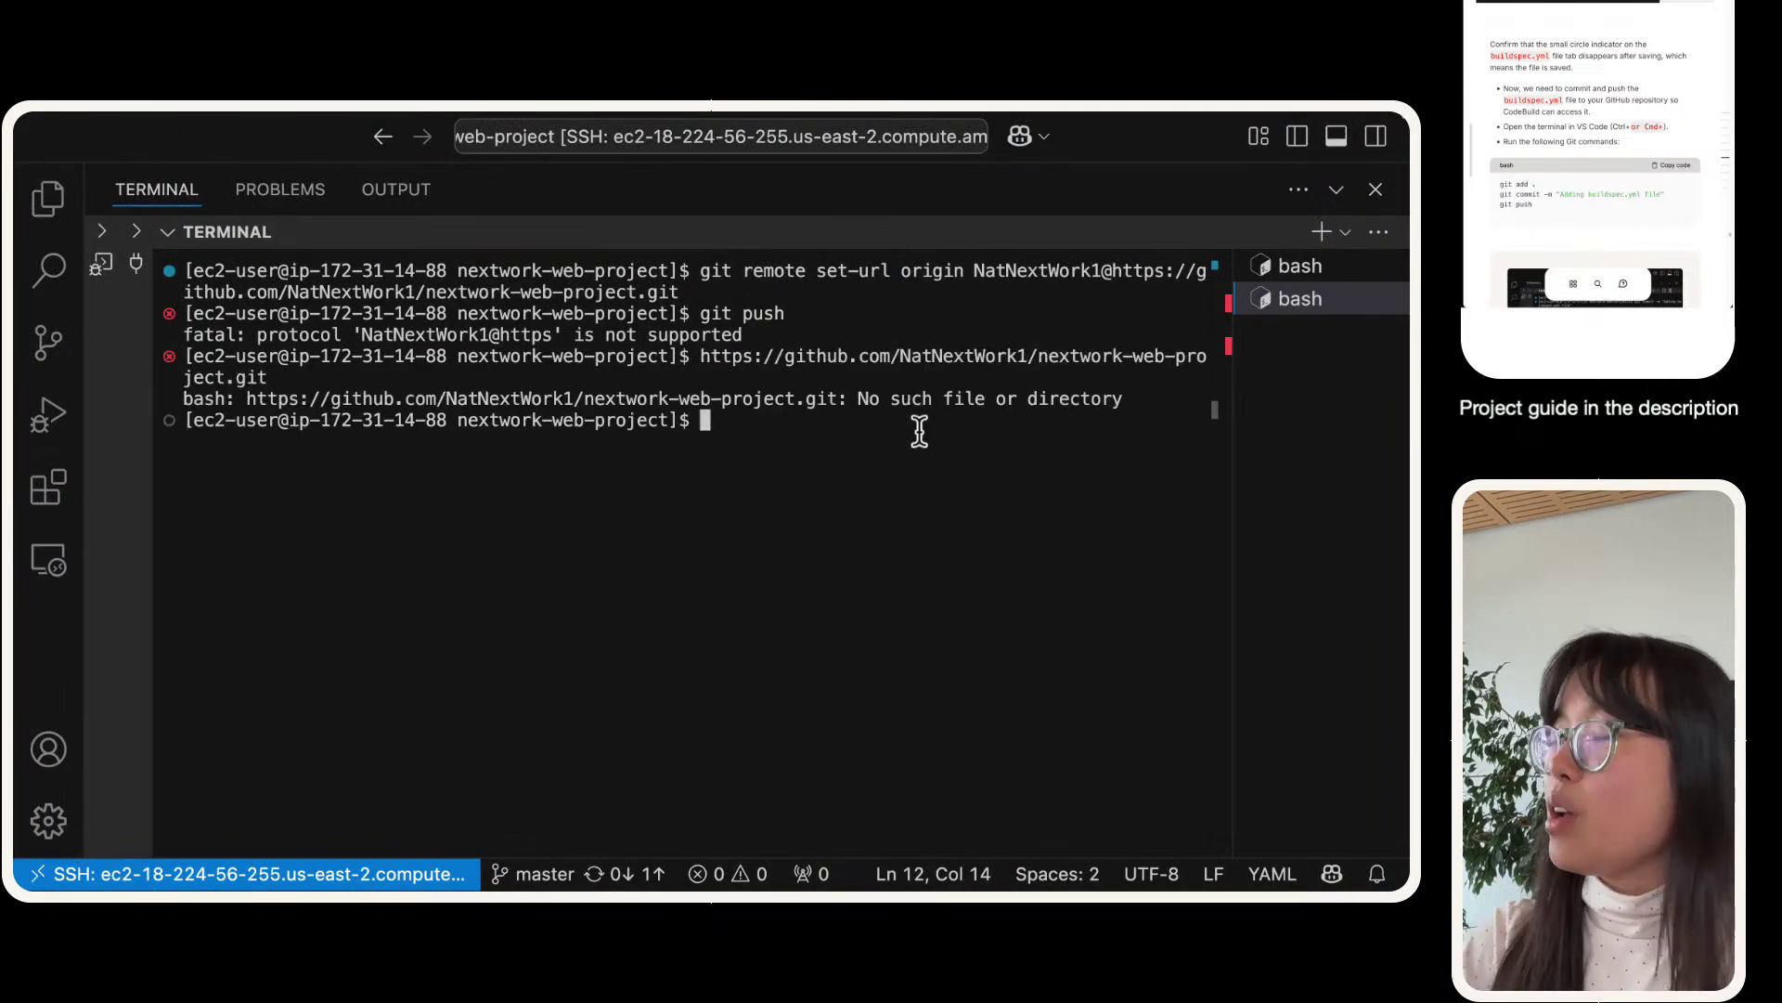
type("git remote ")
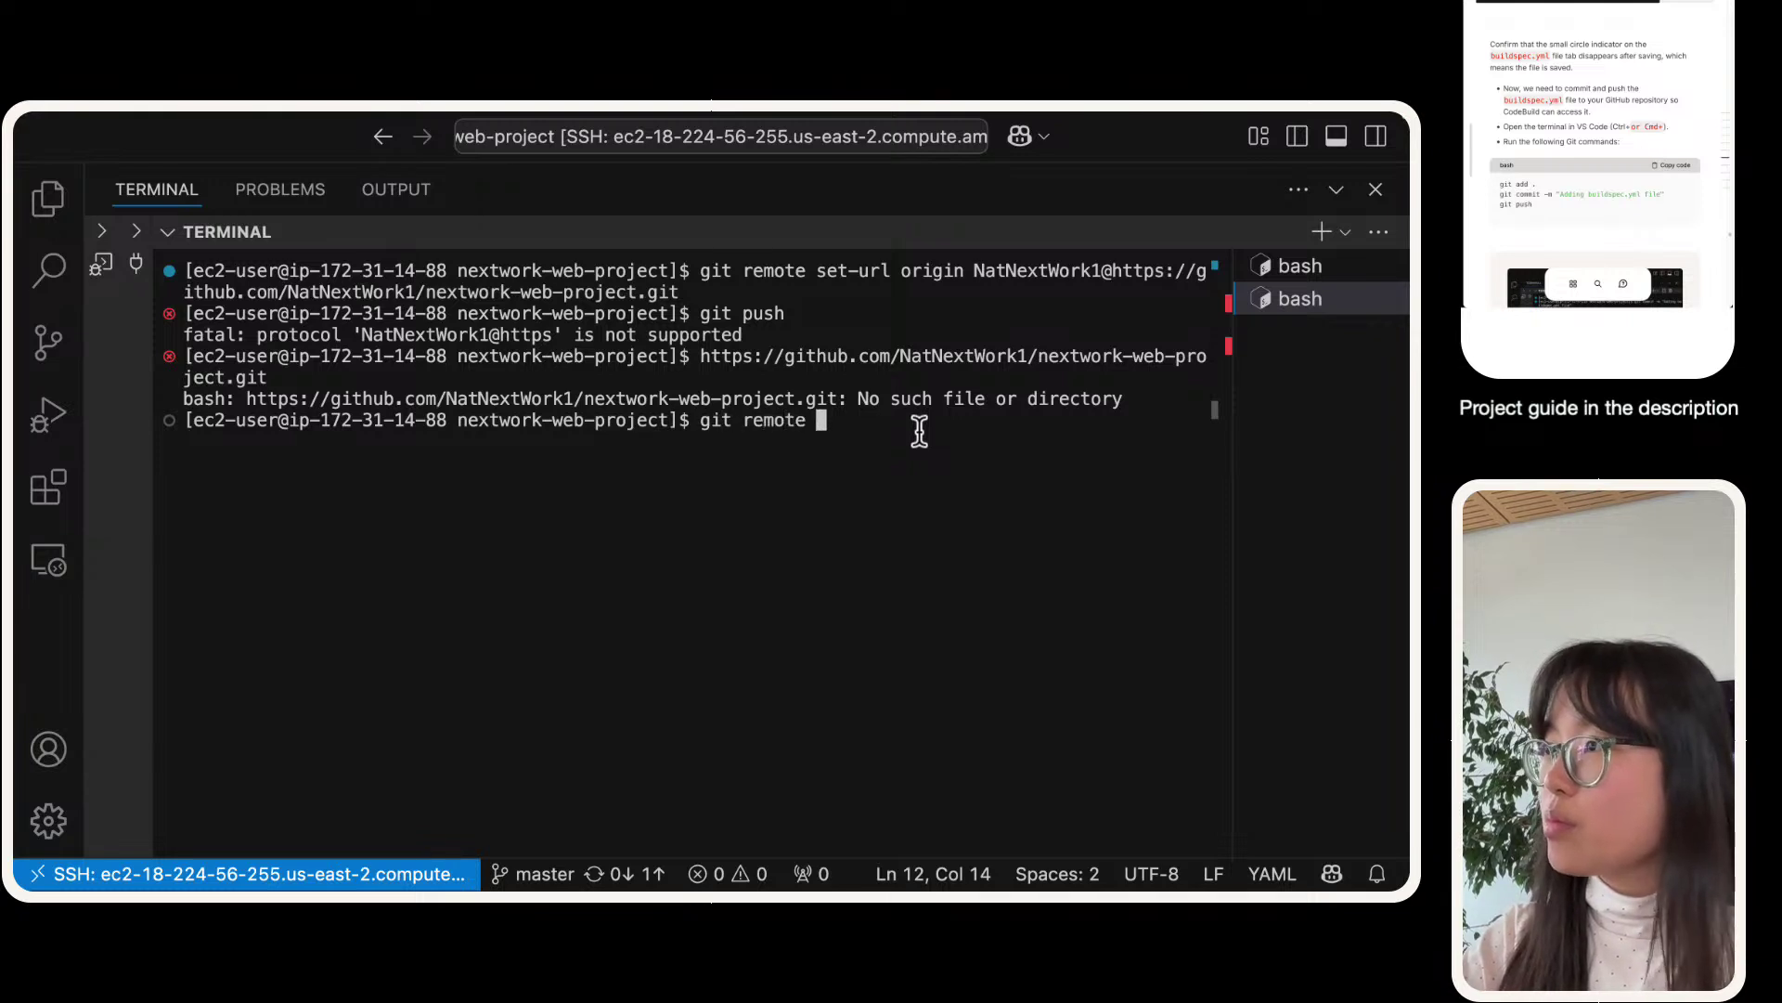
type("set-url origin")
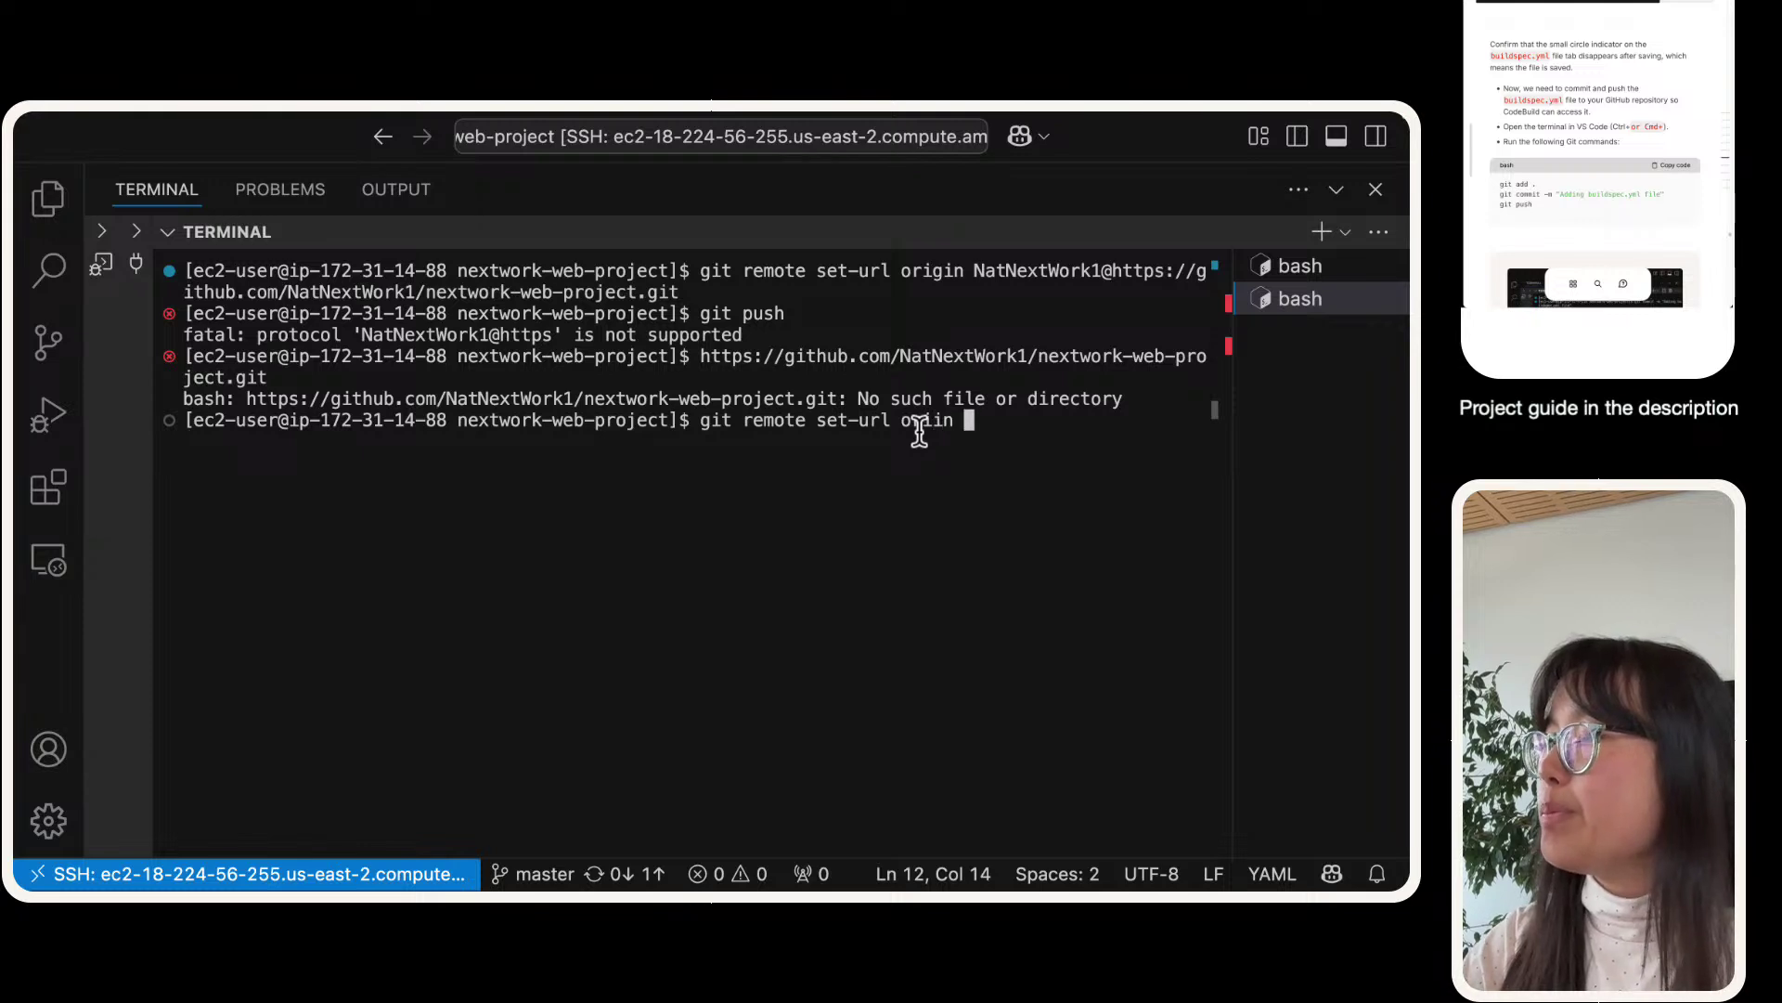
type("https://github.com/NatNextWork1/nextwork-web-project.")
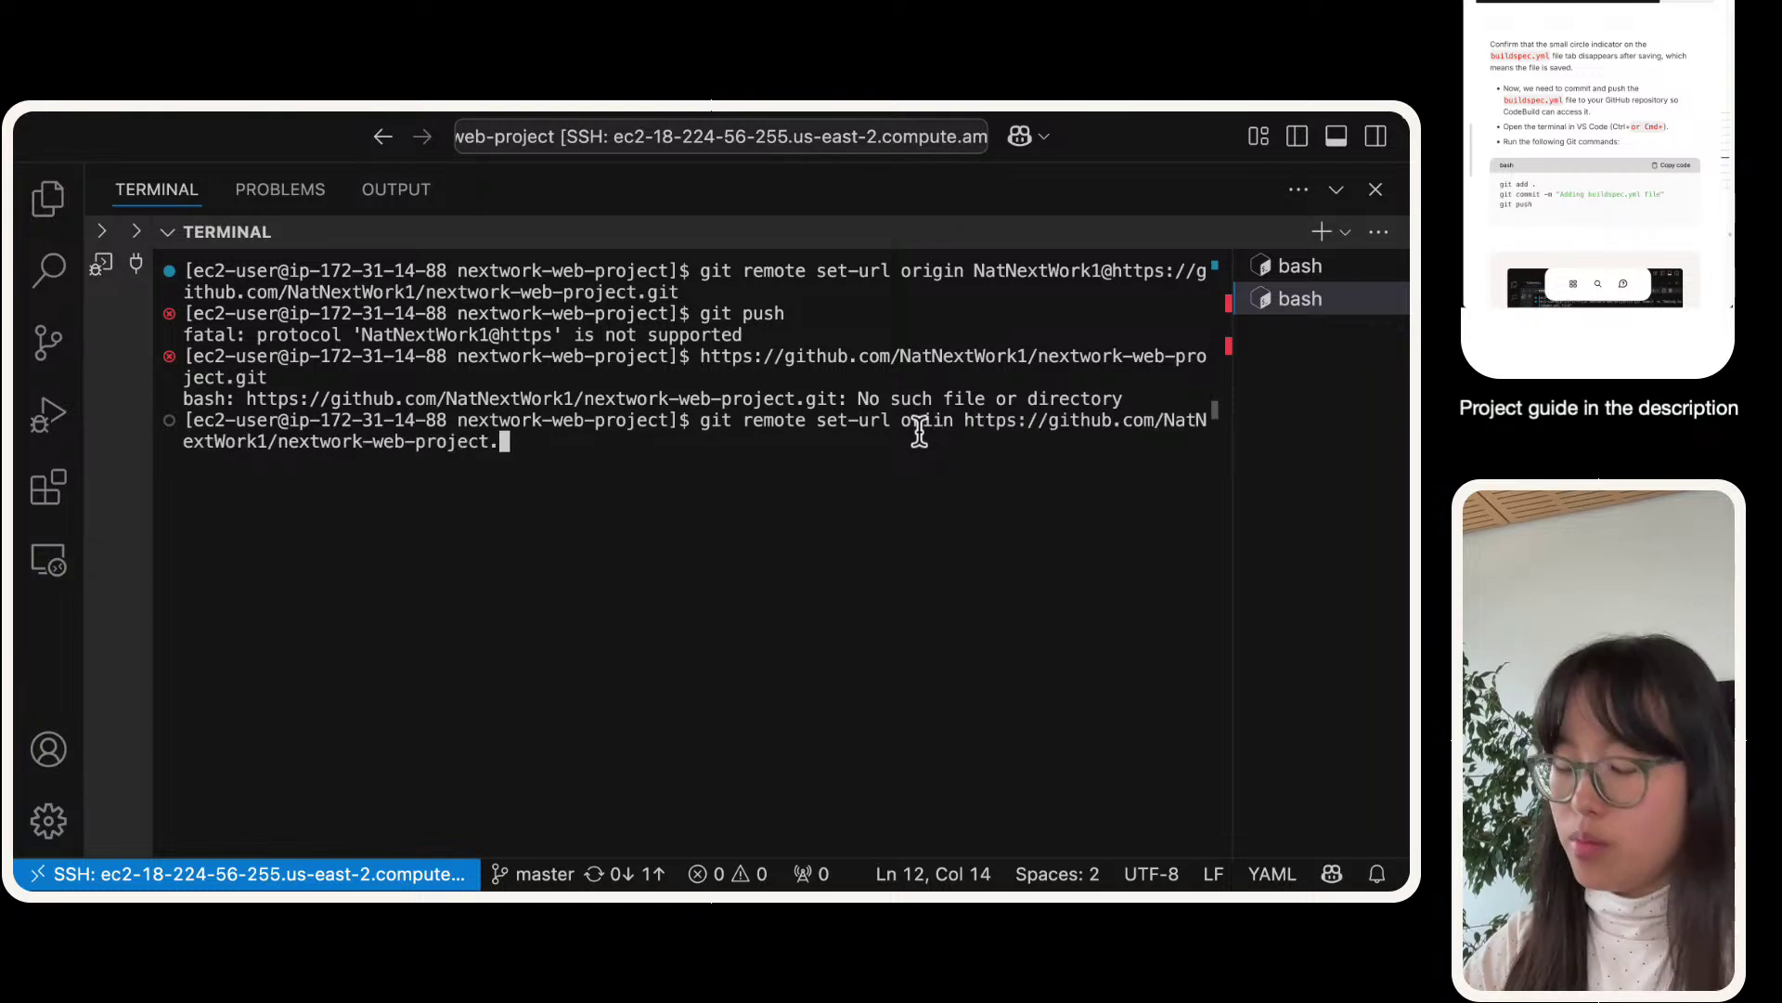
key("ctrl+c")
type("gi")
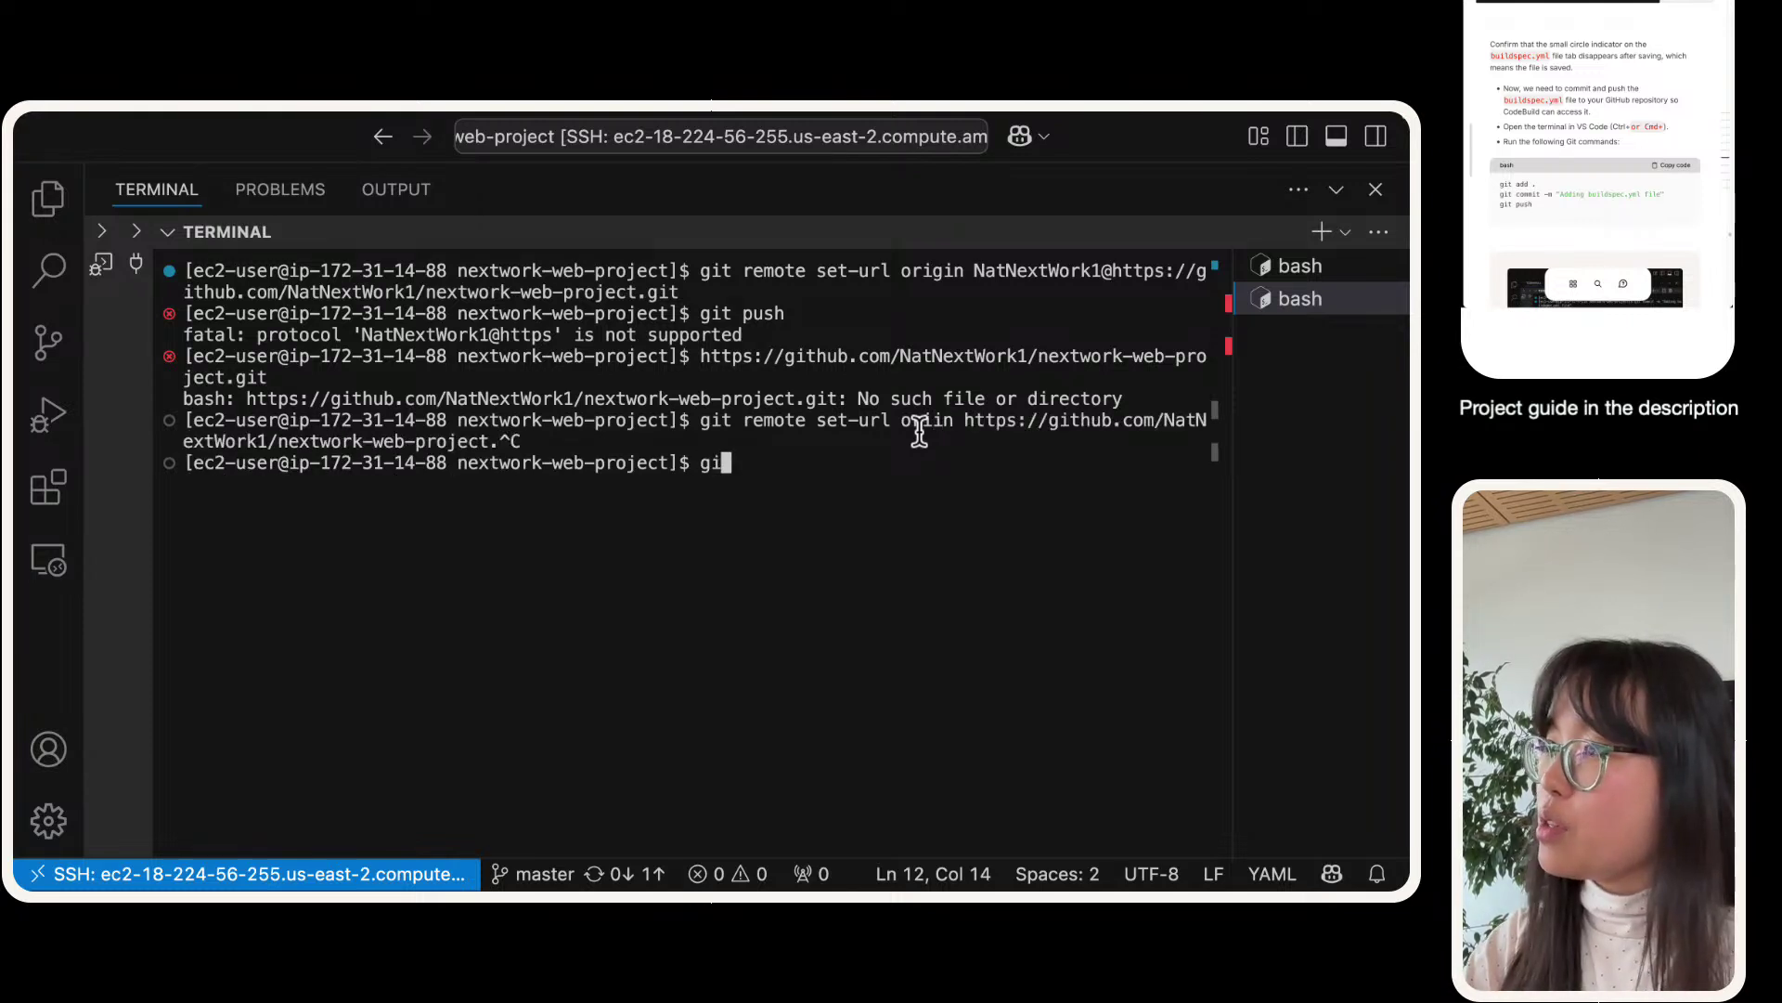
type("t remote set-")
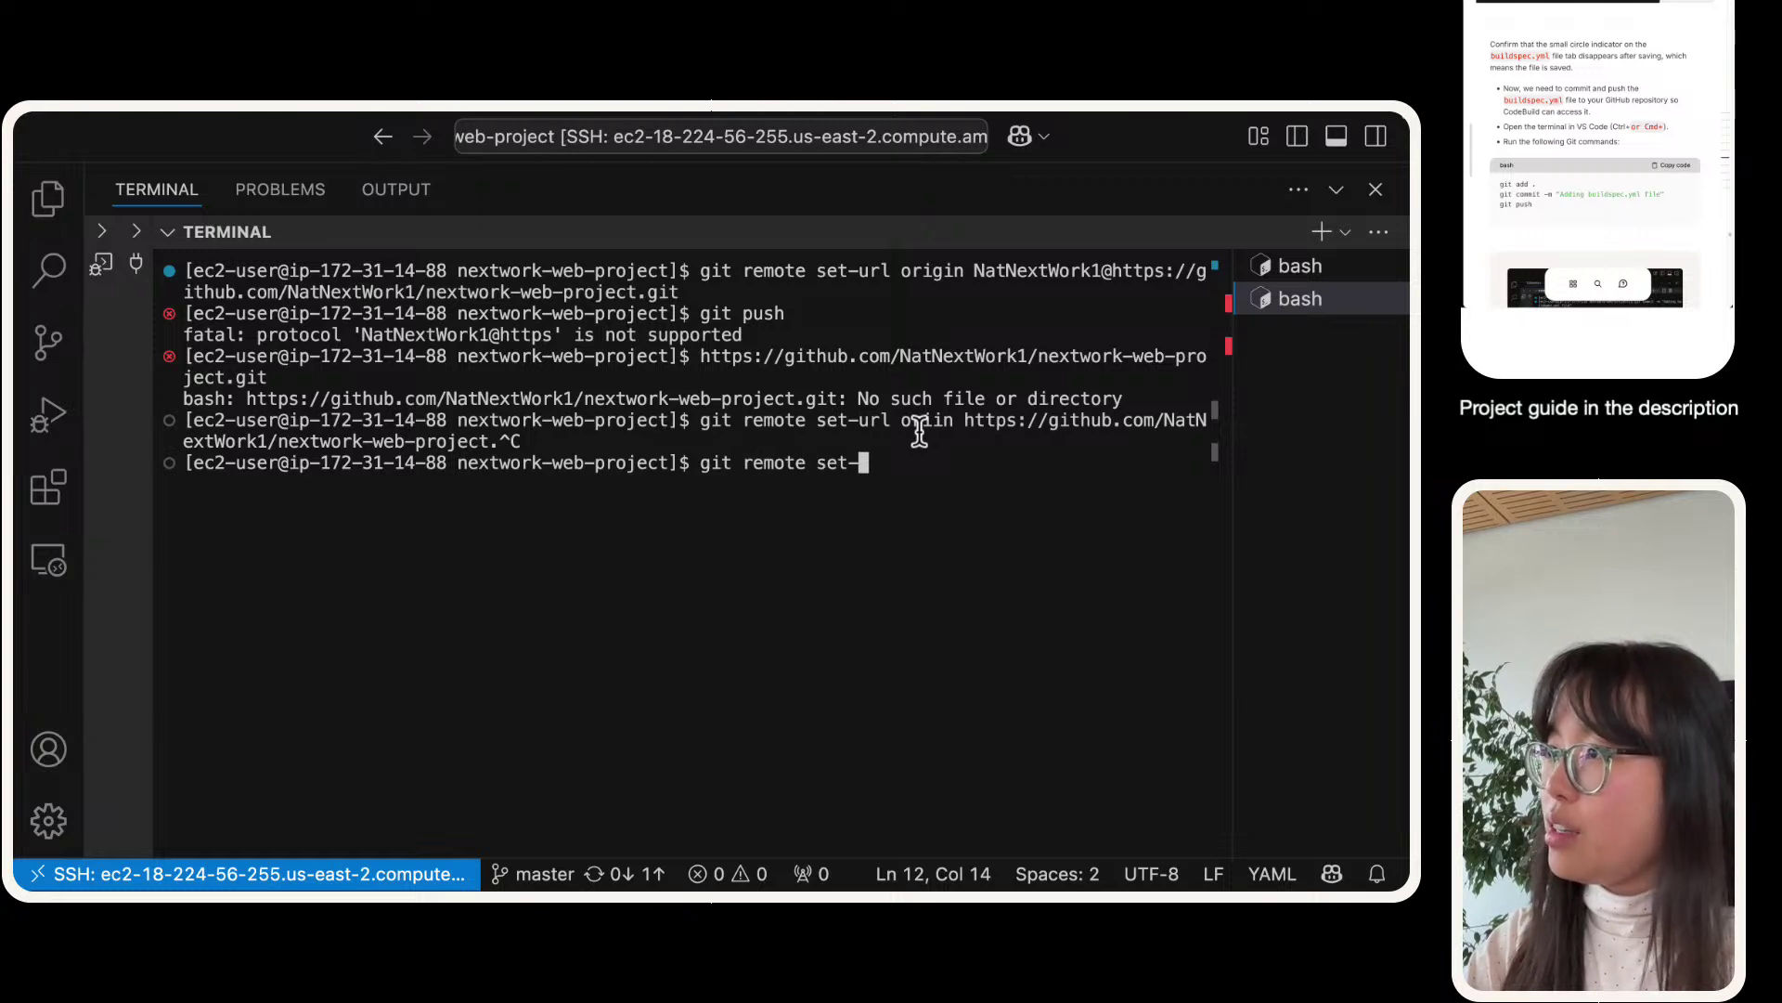
type("url origin")
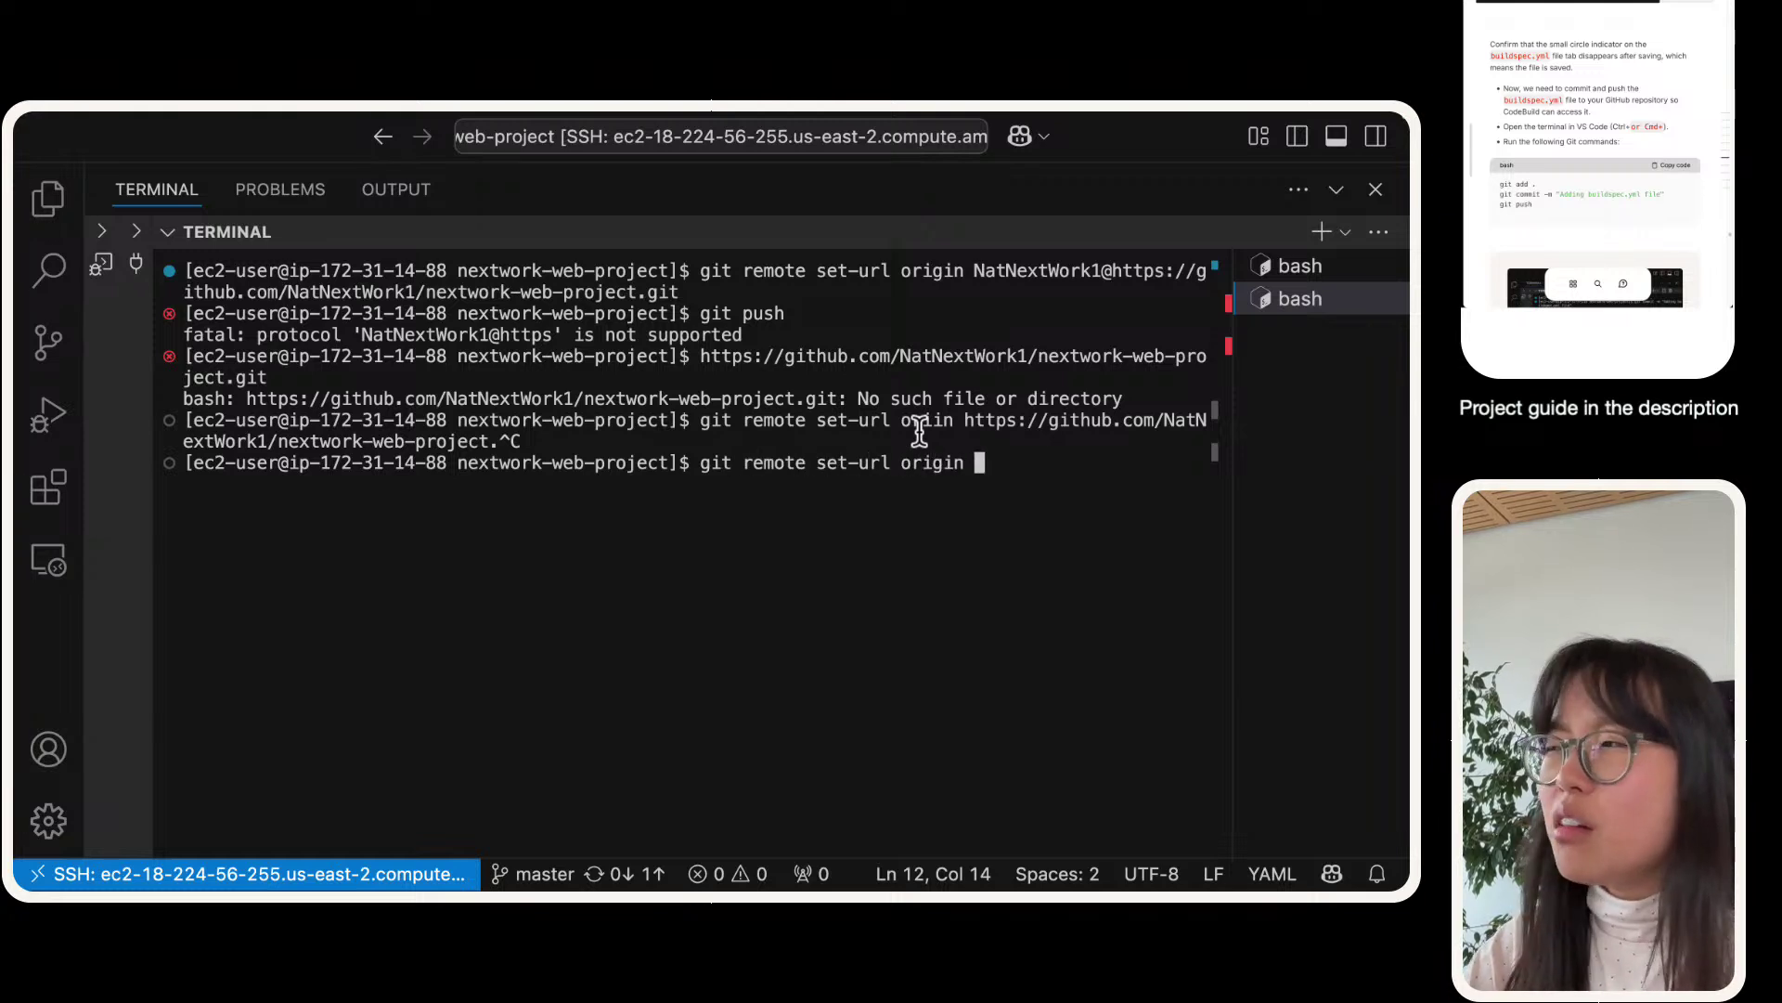
key("super+v")
key("Return")
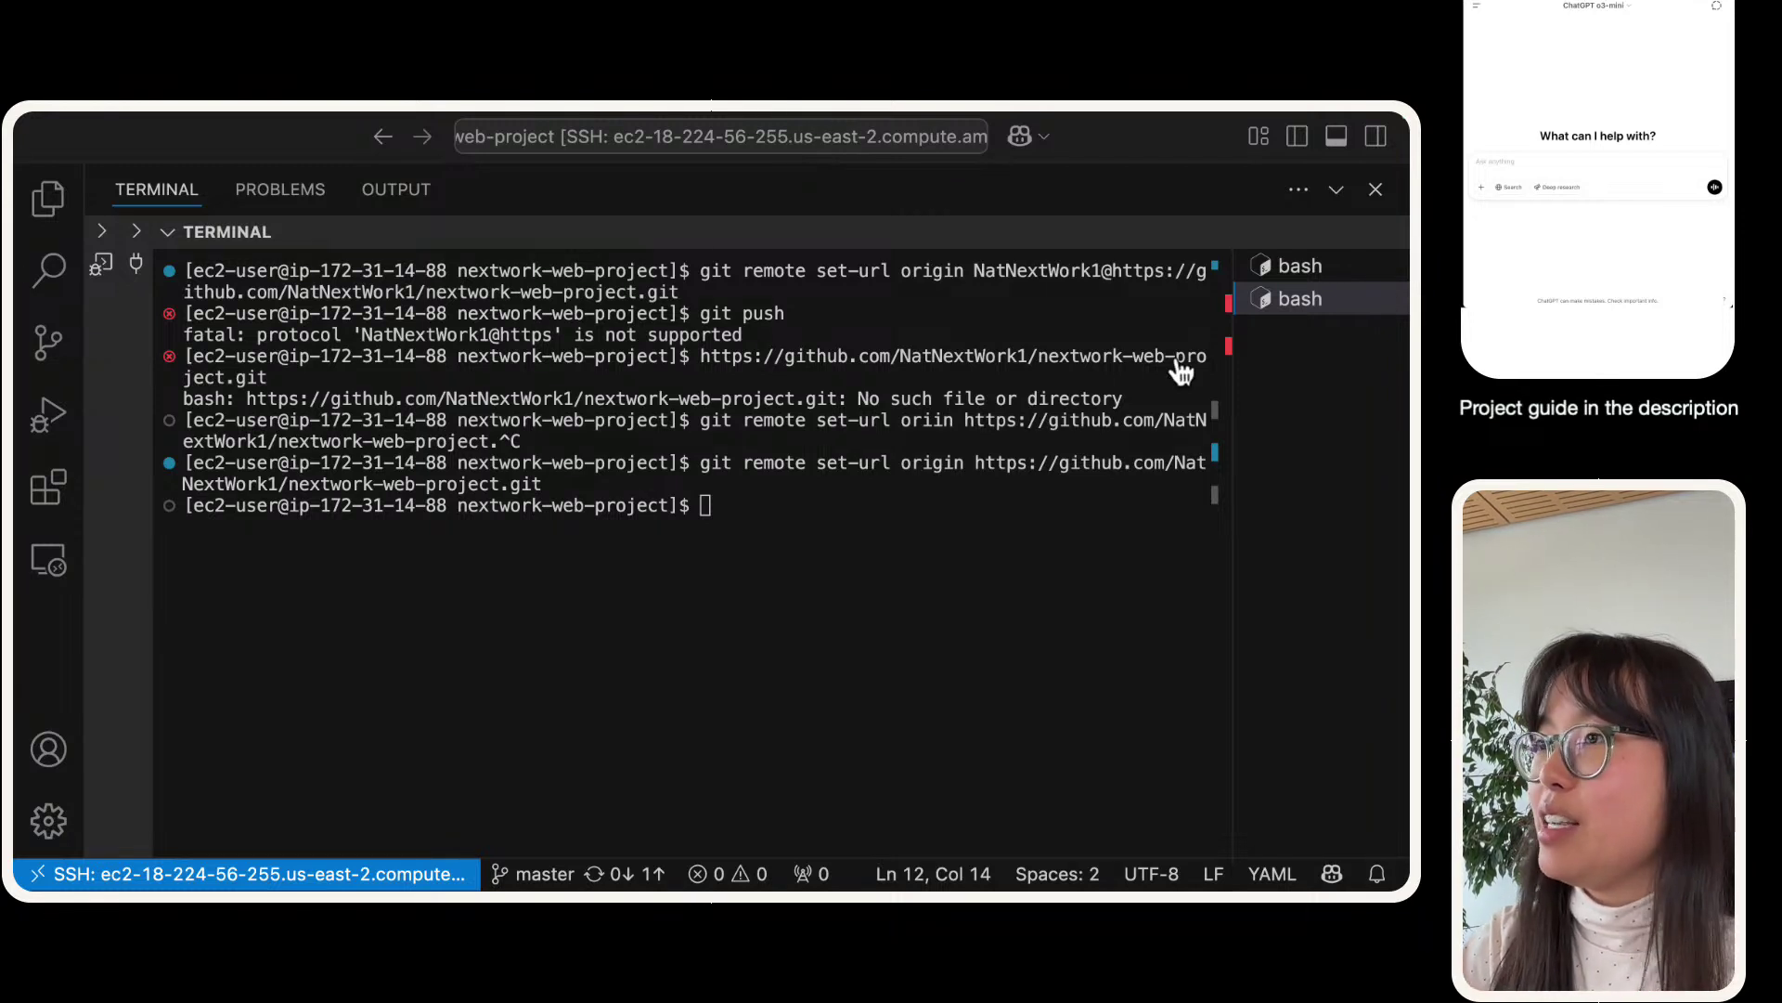
- Rerun git push from history and select the resulting 403 permission error
left_click(701, 336)
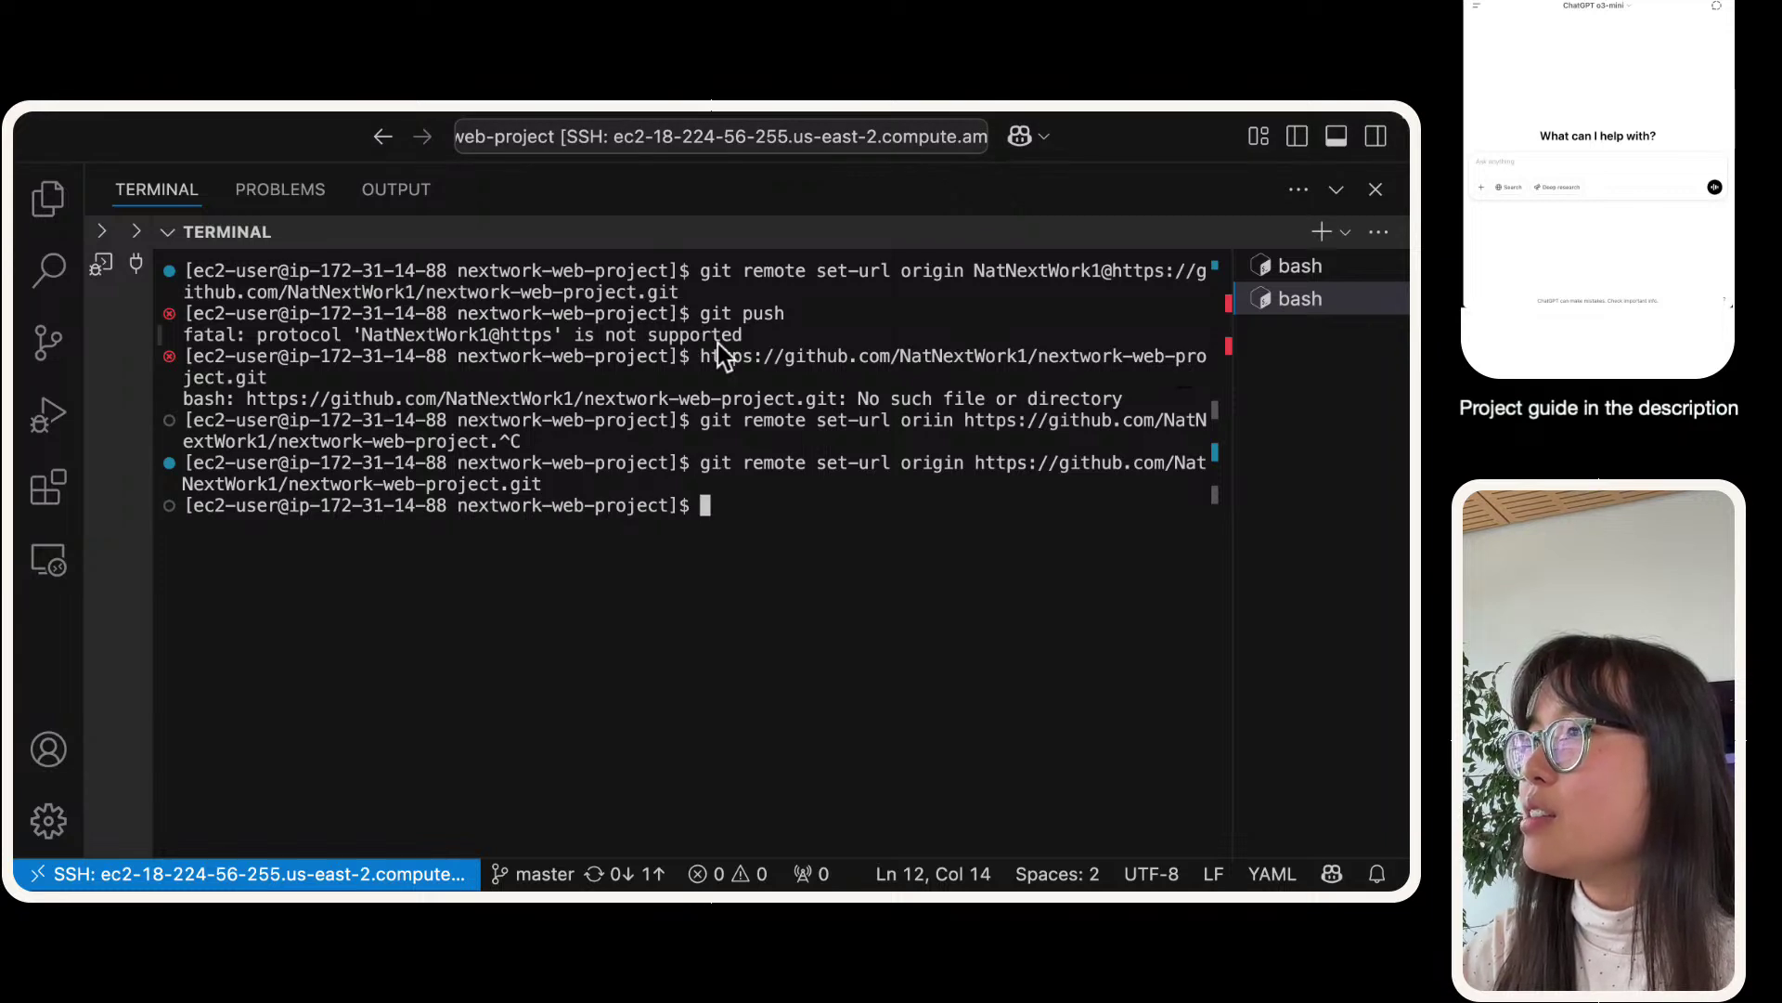
left_click_drag(573, 378, 532, 313)
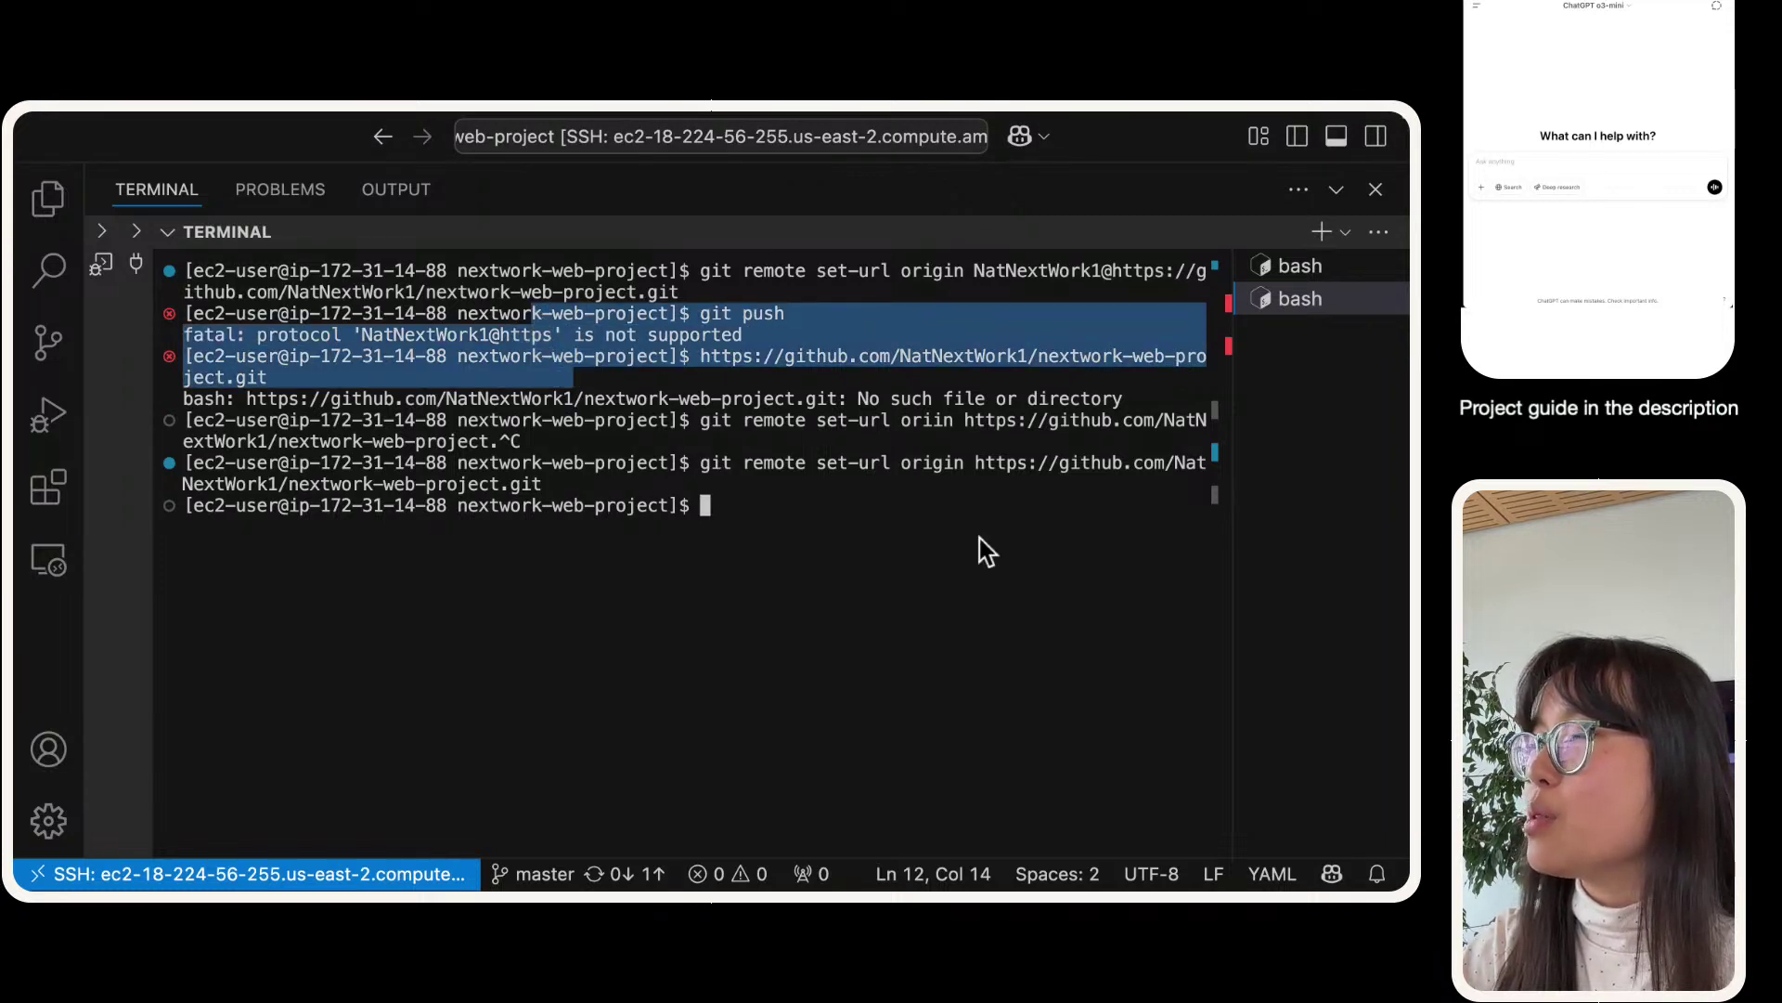
left_click(826, 509)
key("super+v")
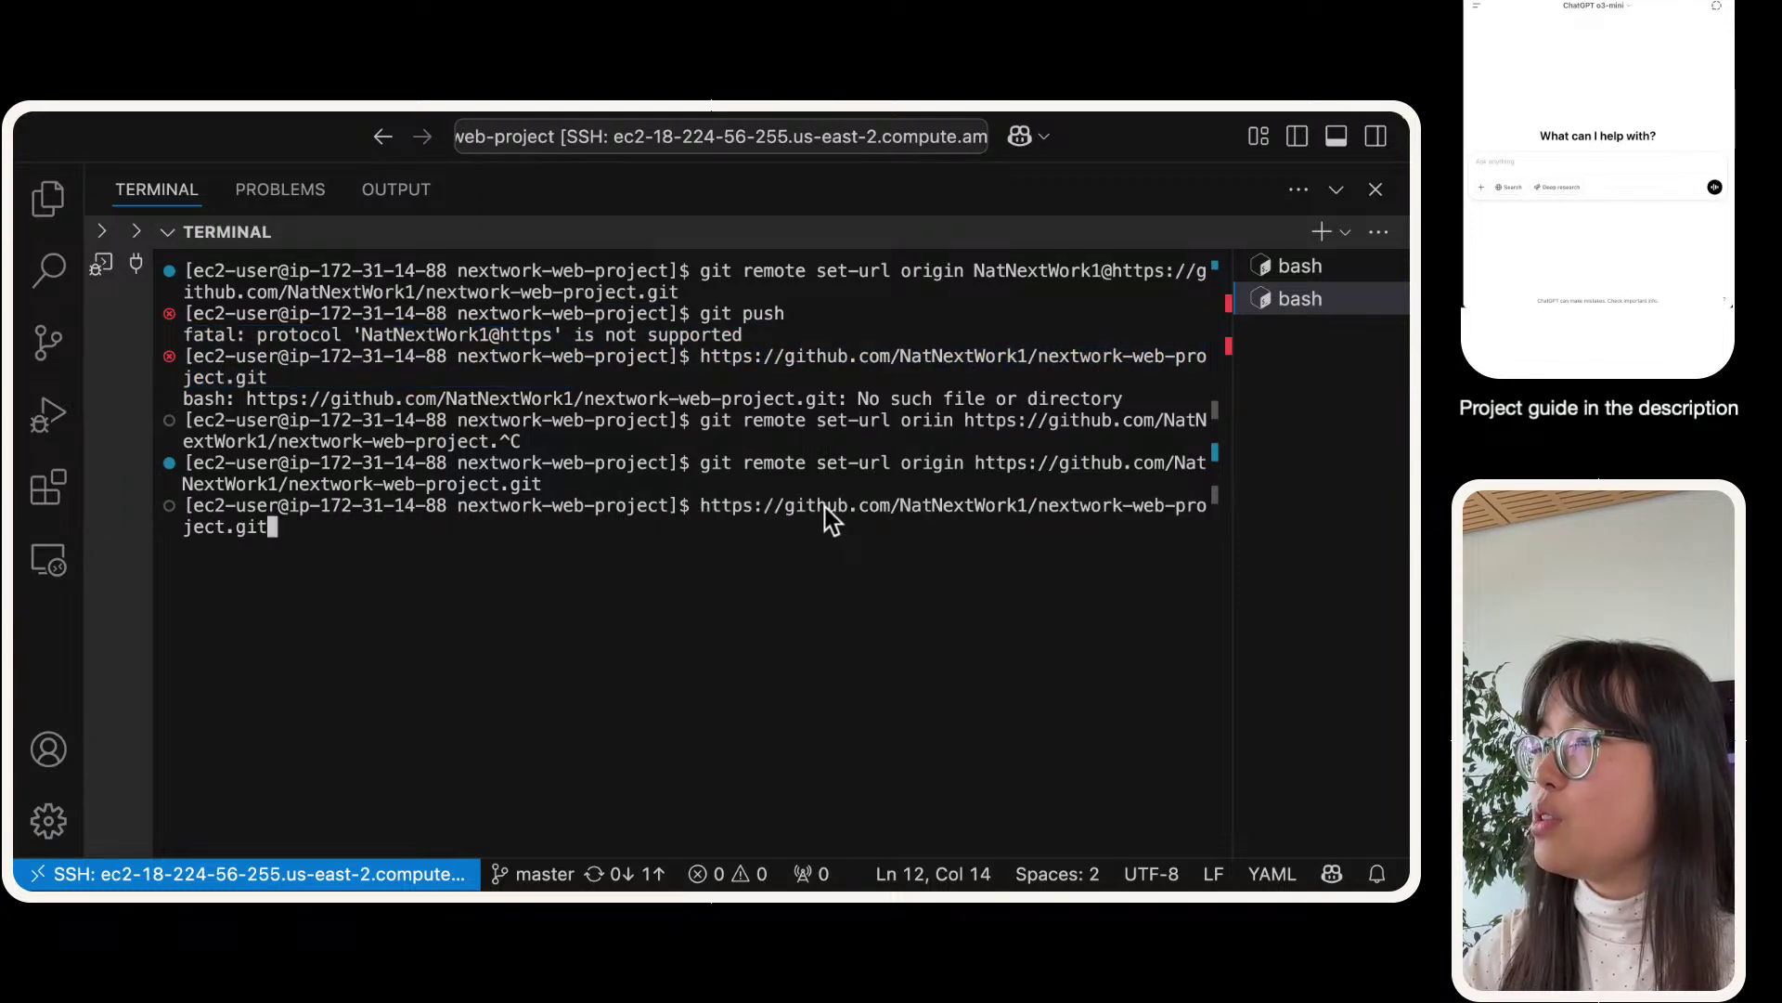
key("Up")
key("Up")
key("Up")
key("Up")
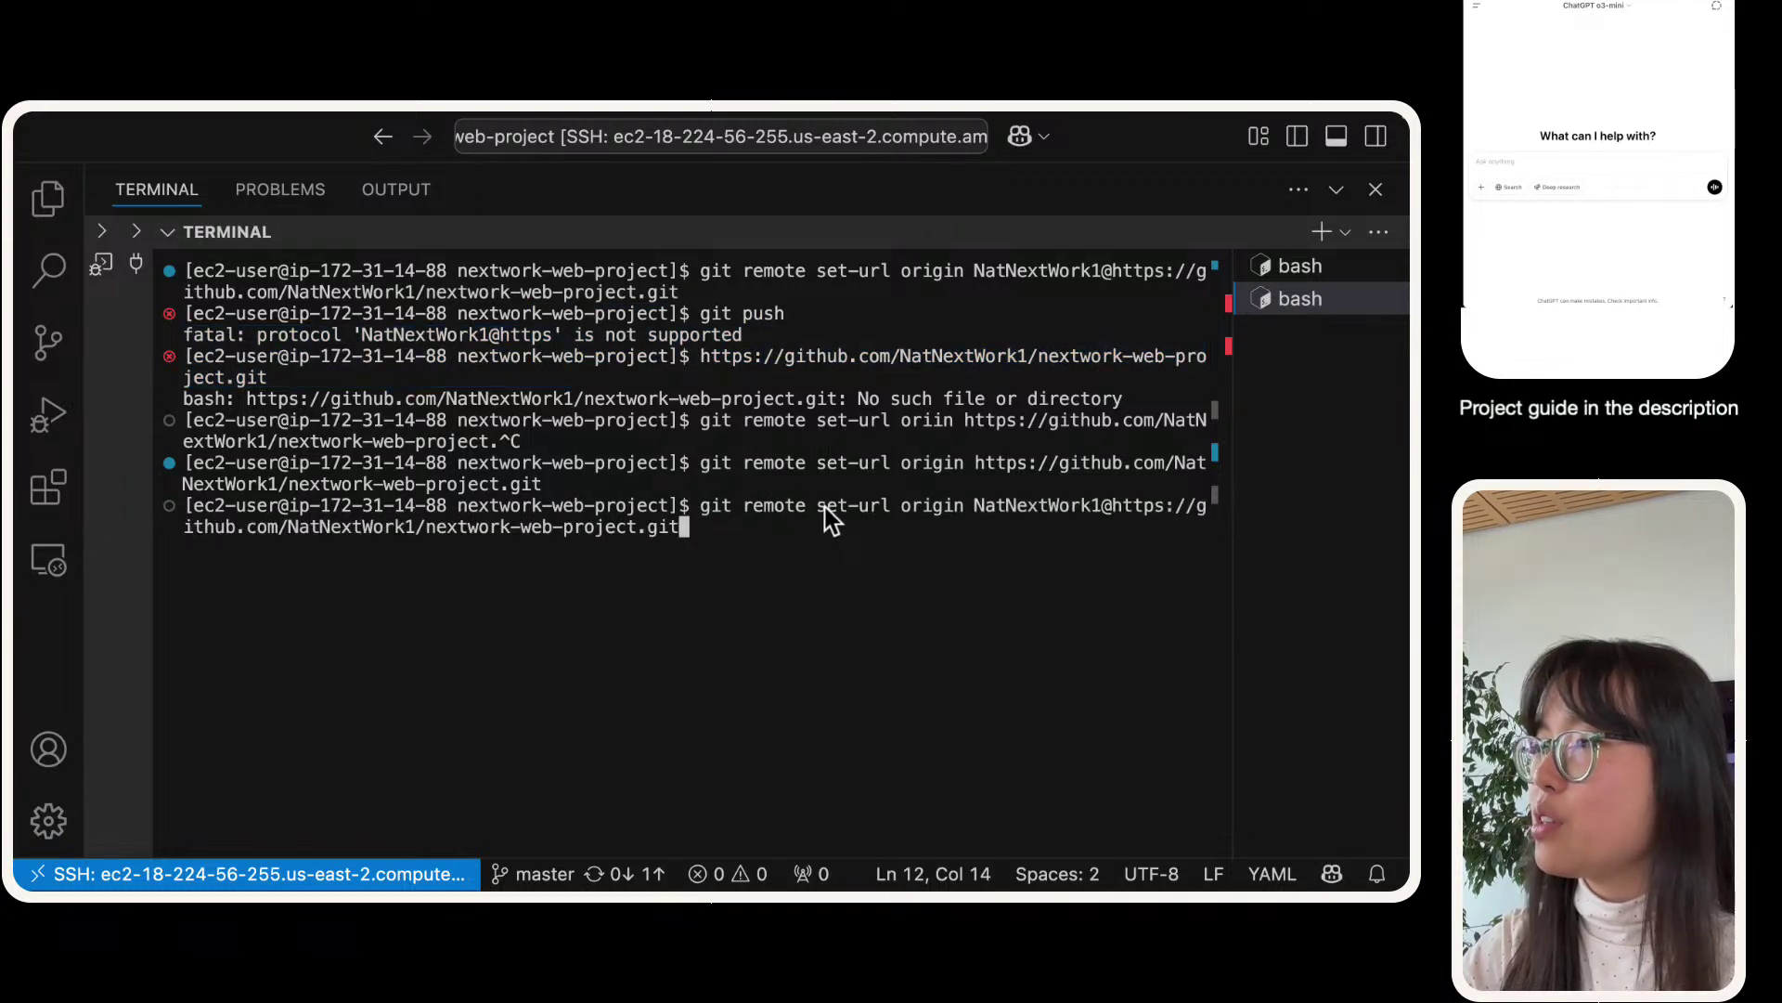
key("Down")
key("Return")
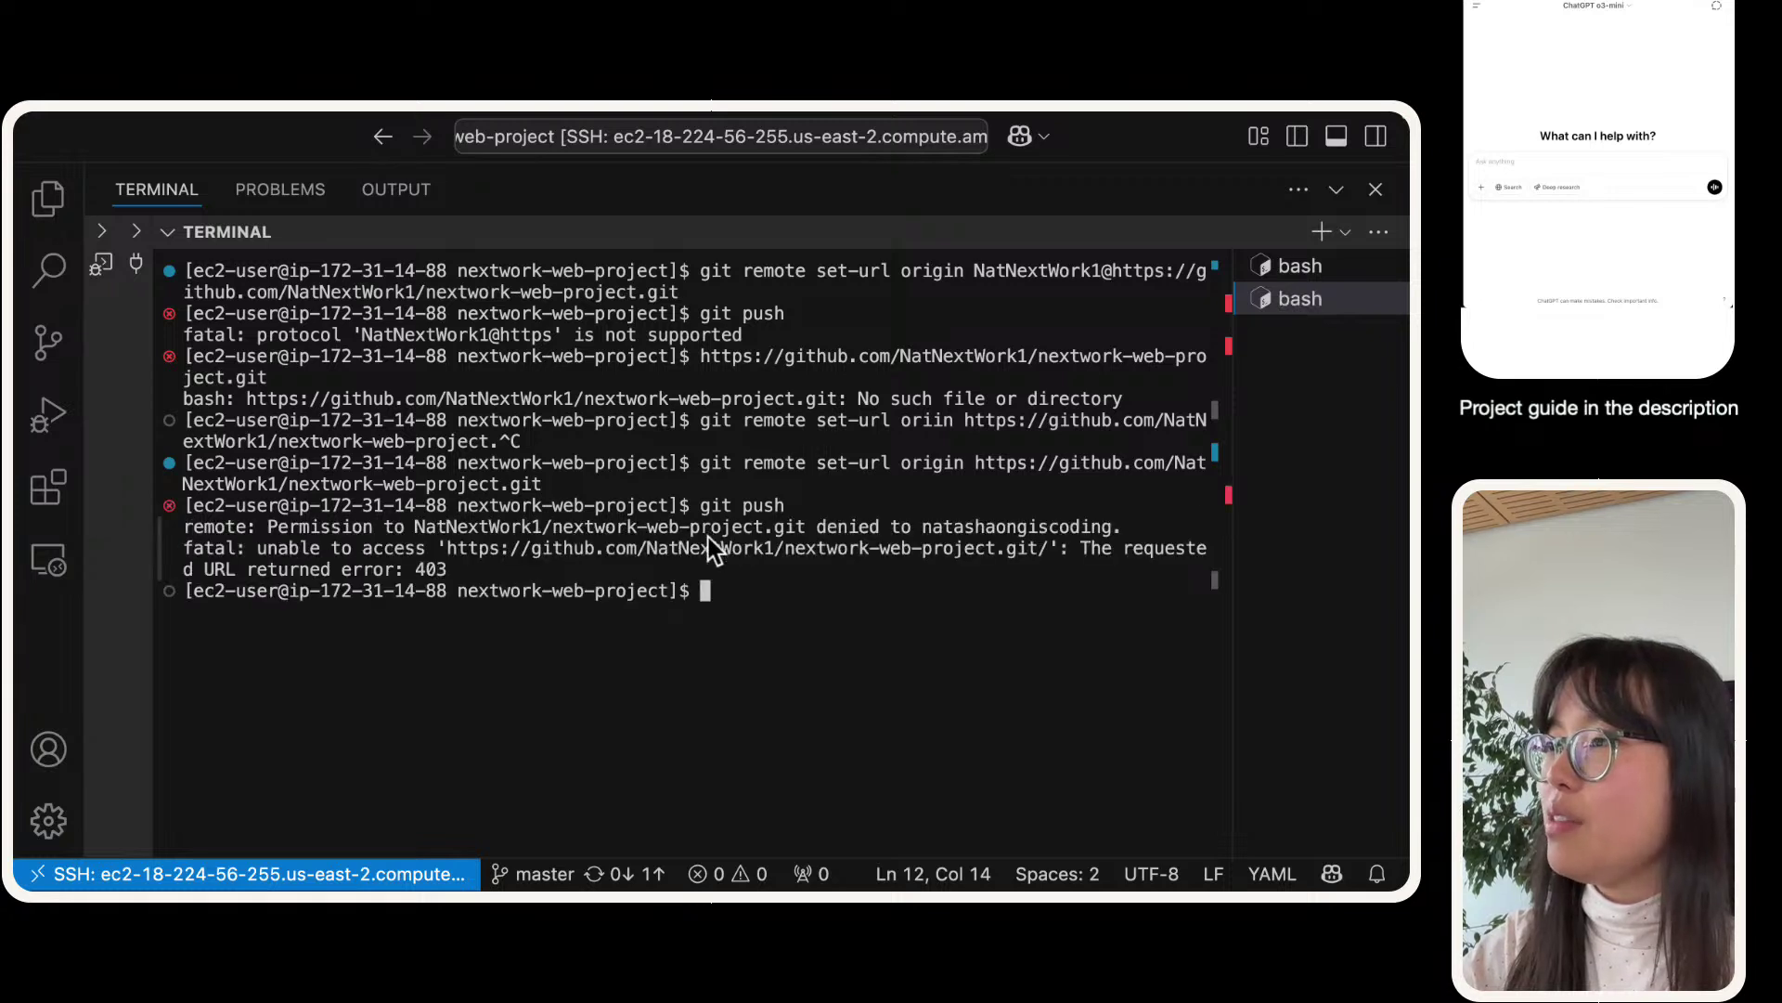
left_click_drag(752, 569, 127, 508)
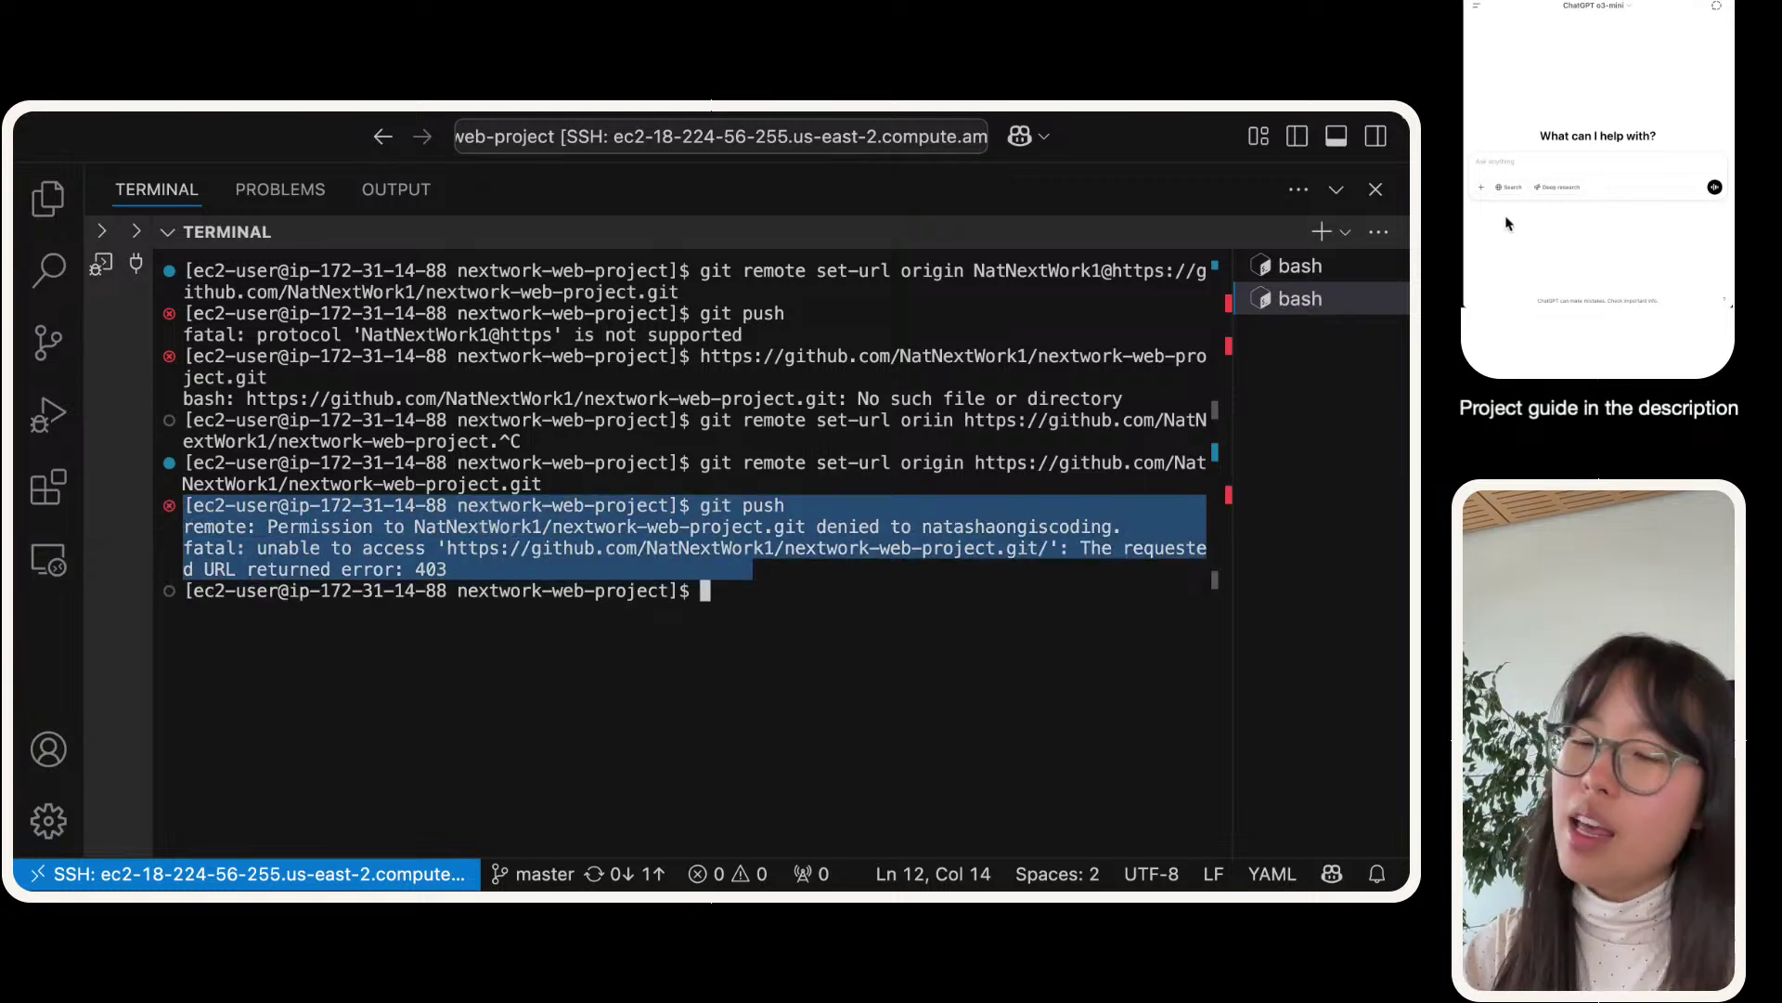
- Ask ChatGPT for a step-by-step guide to resolving the pasted git push 403 error
left_click(1515, 165)
type("I'm")
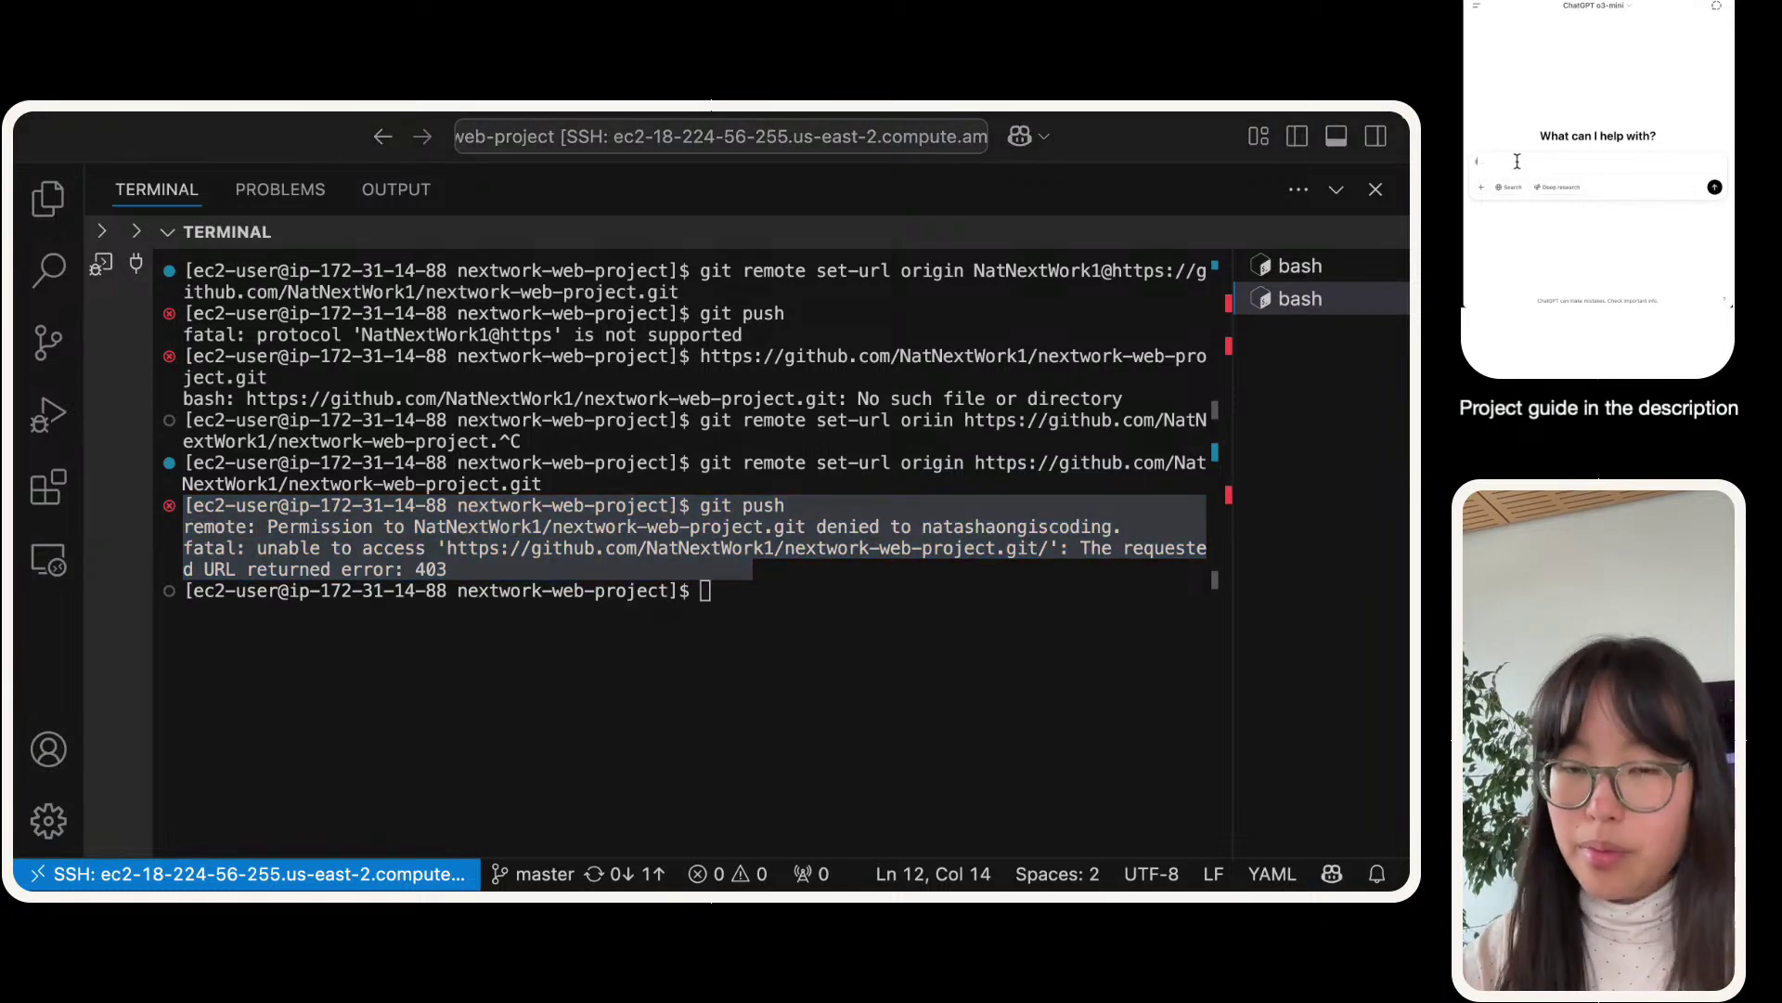
key("BackSpace")
key("BackSpace")
key("BackSpace")
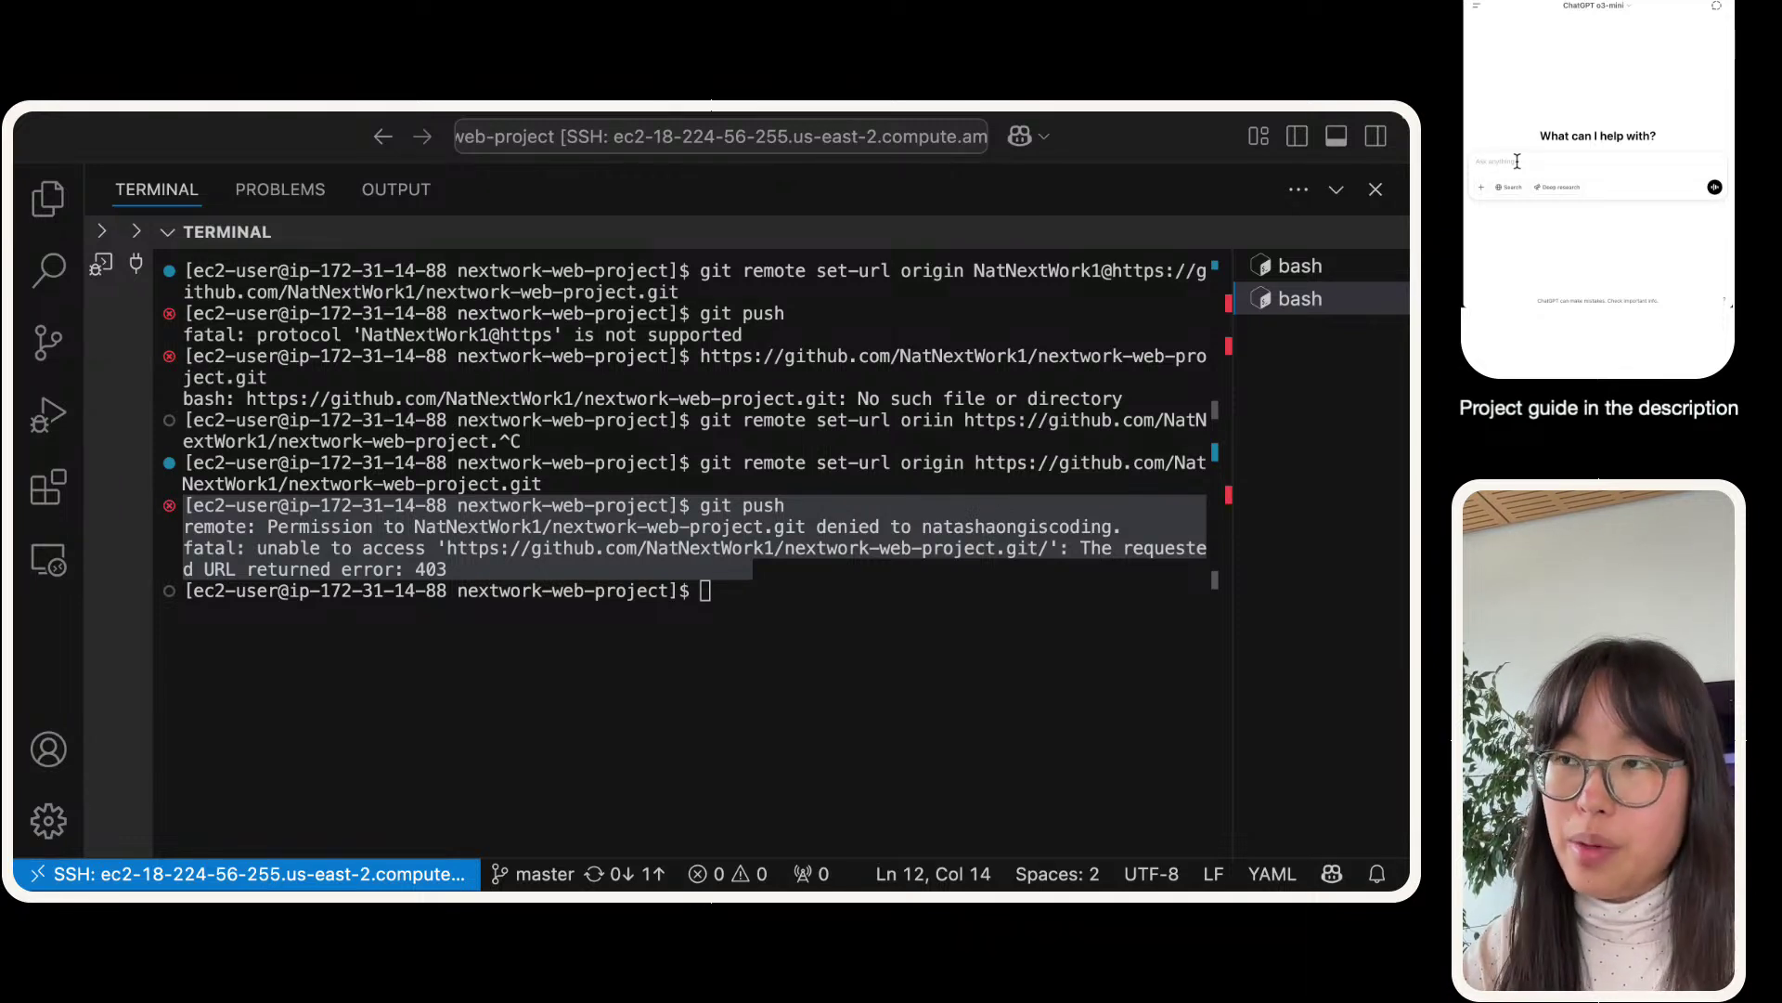
type("Can y")
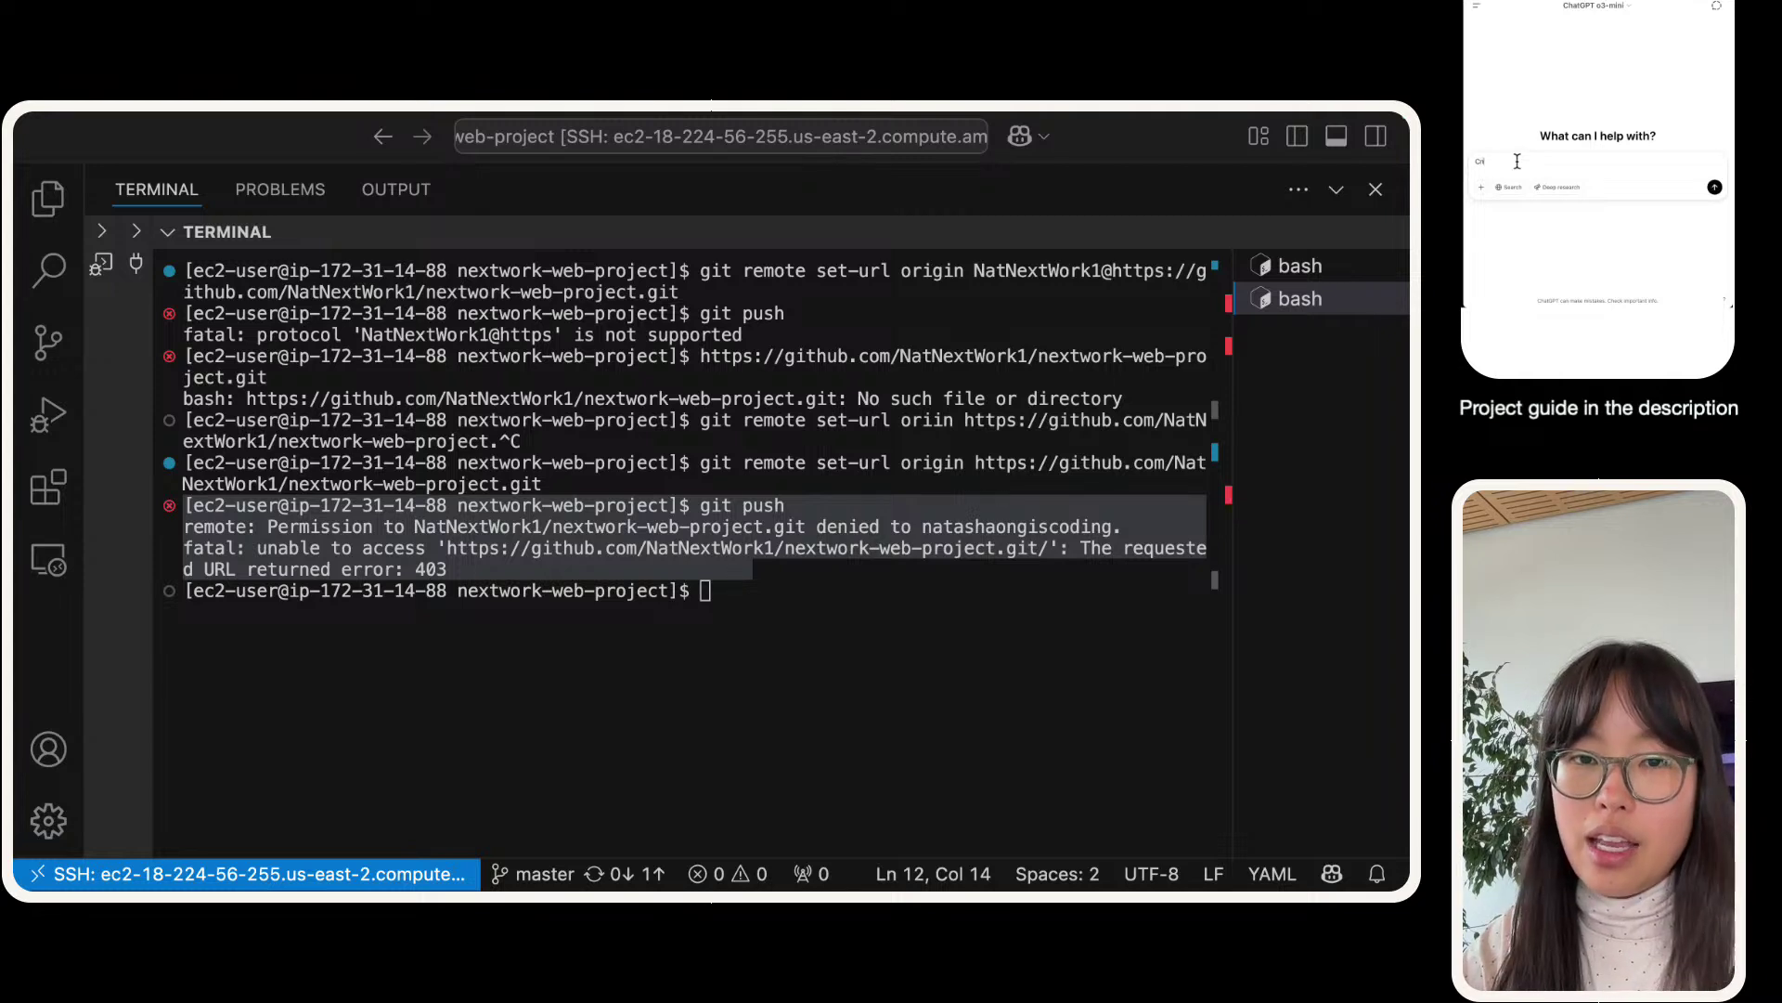
type("ou writ")
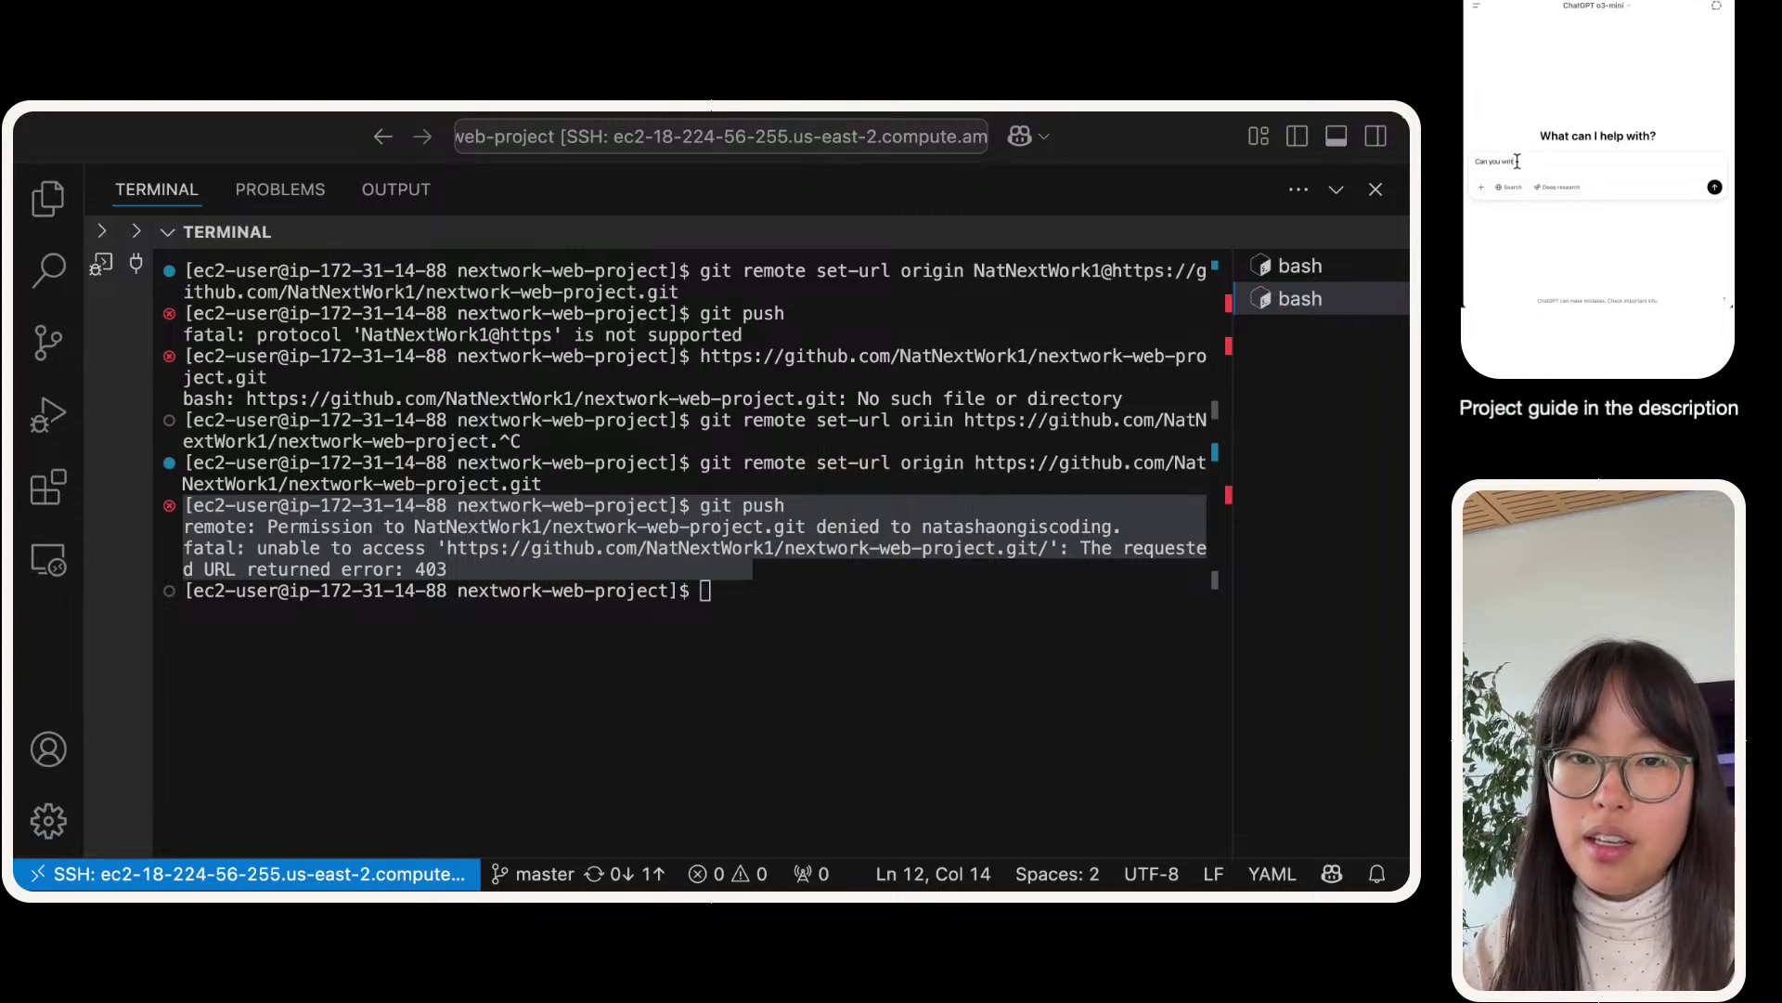
type("e a step by step gu")
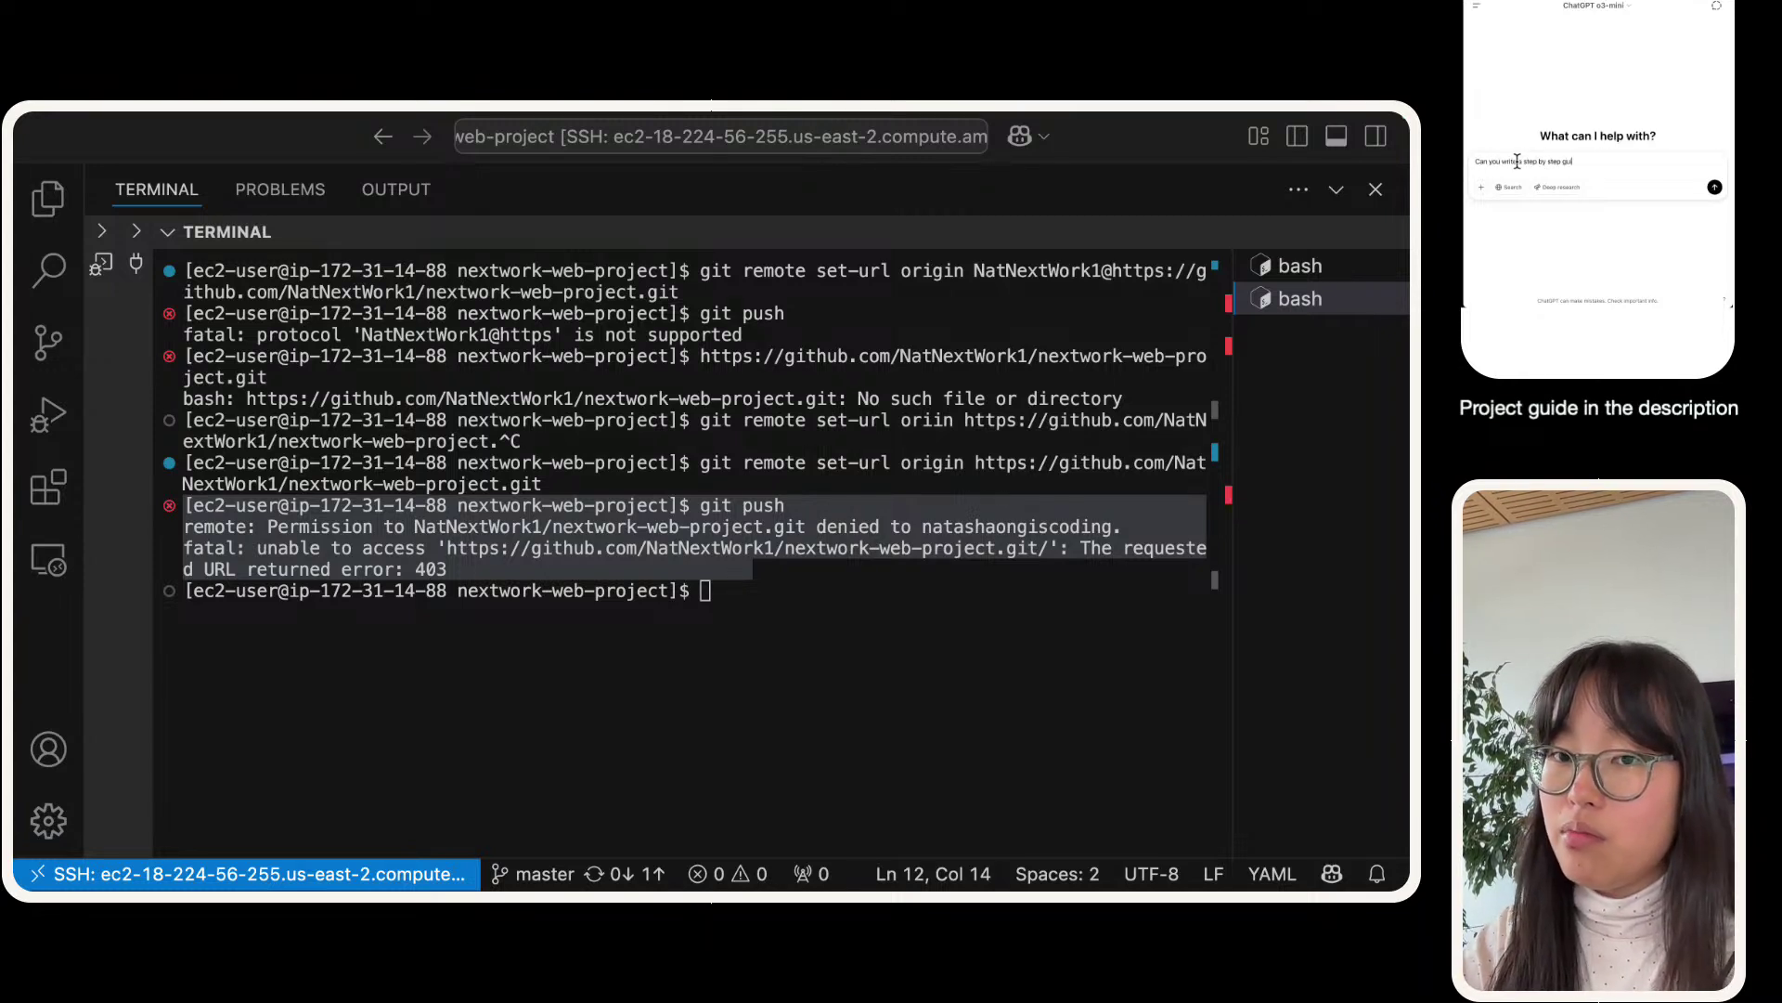
type("ide for resolving this error")
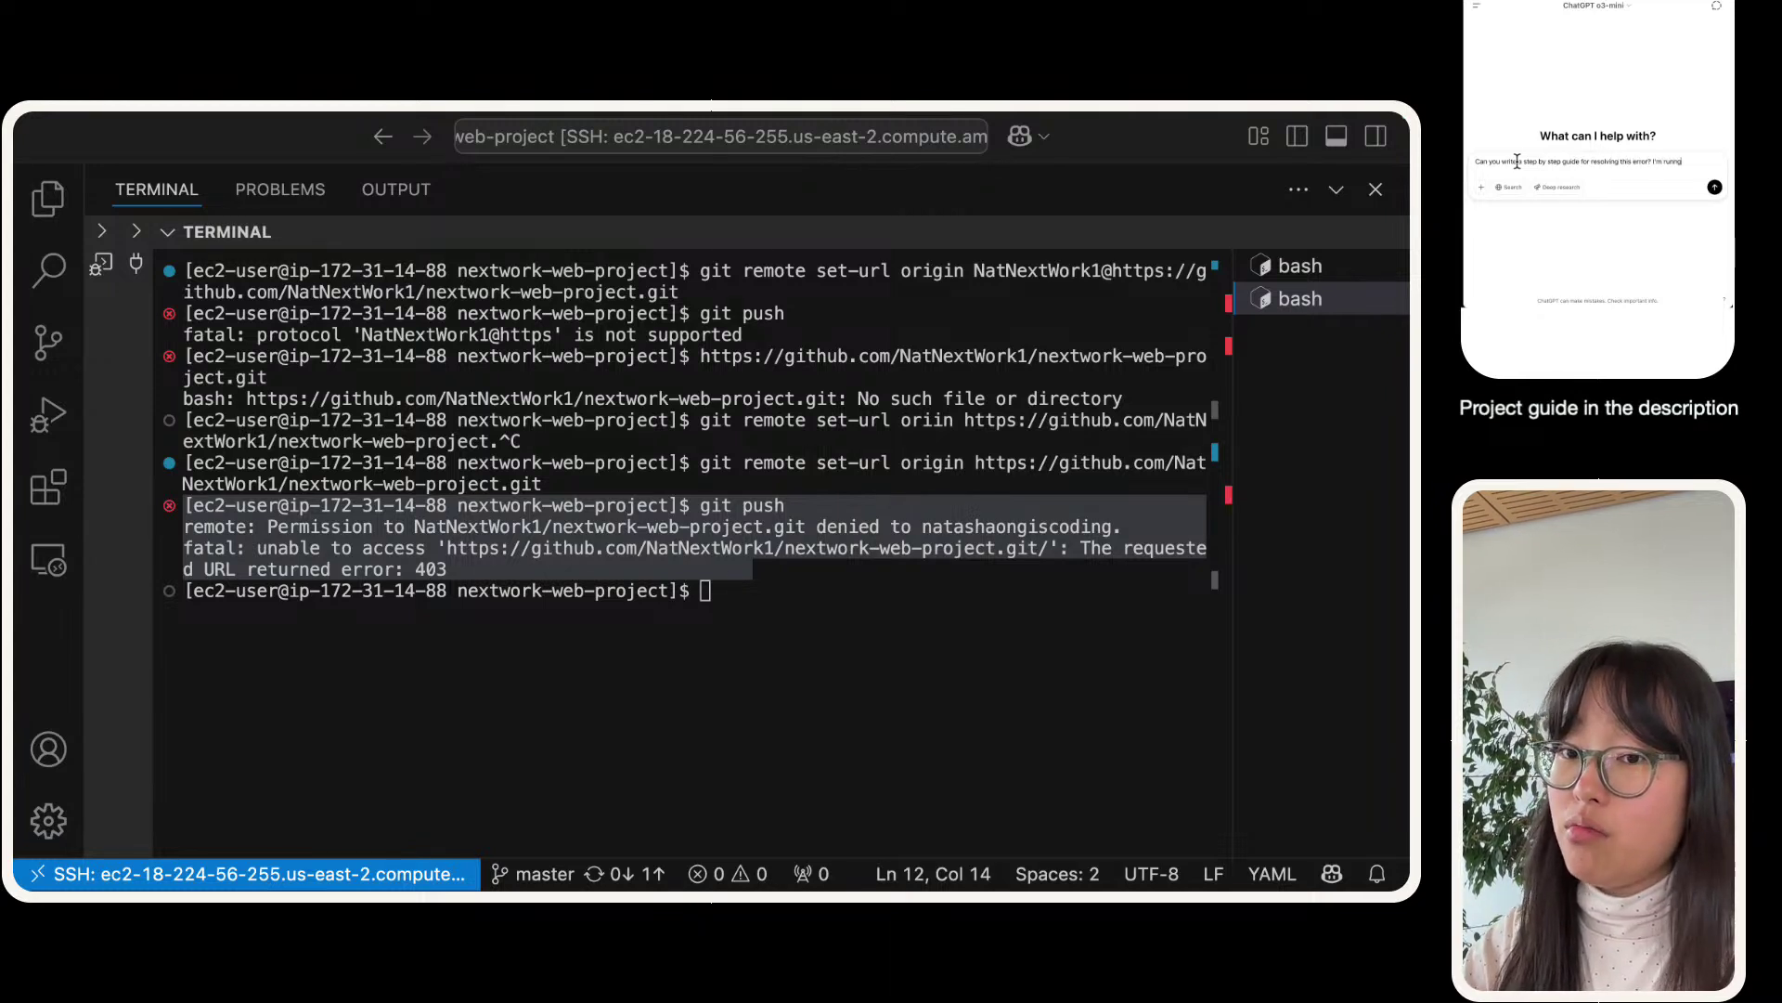
type("? I'm running in lo t")
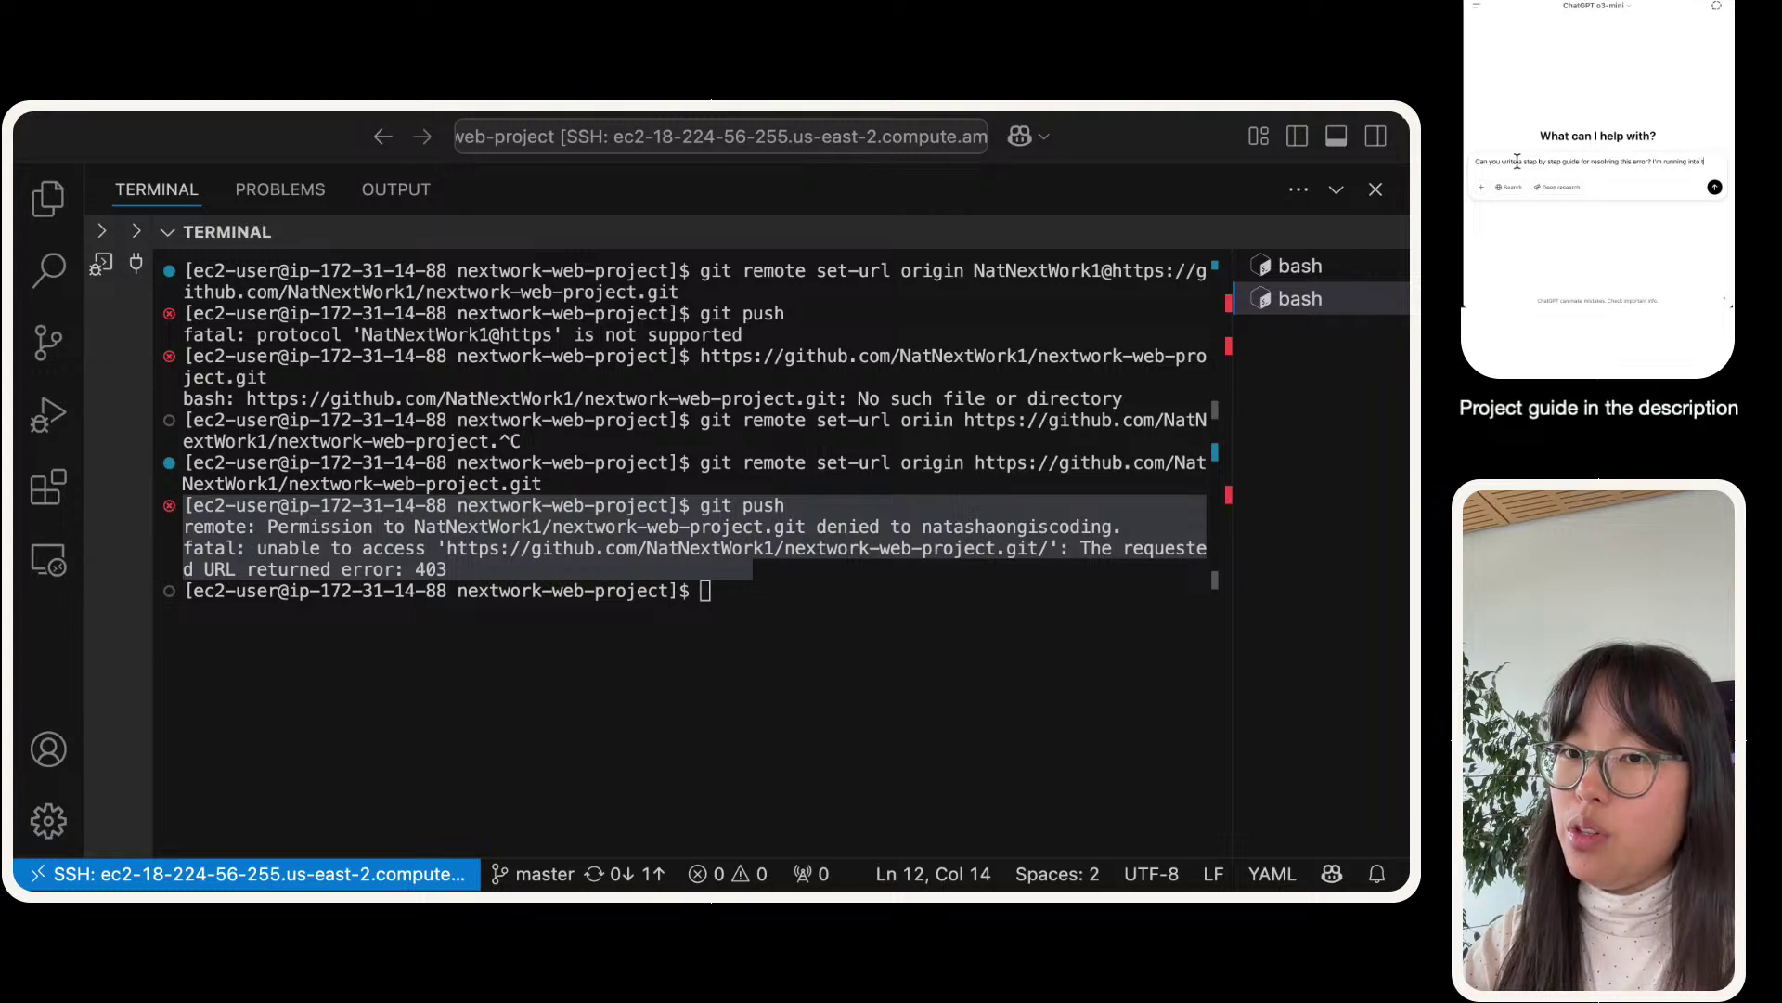
type("his error while trying to push code")
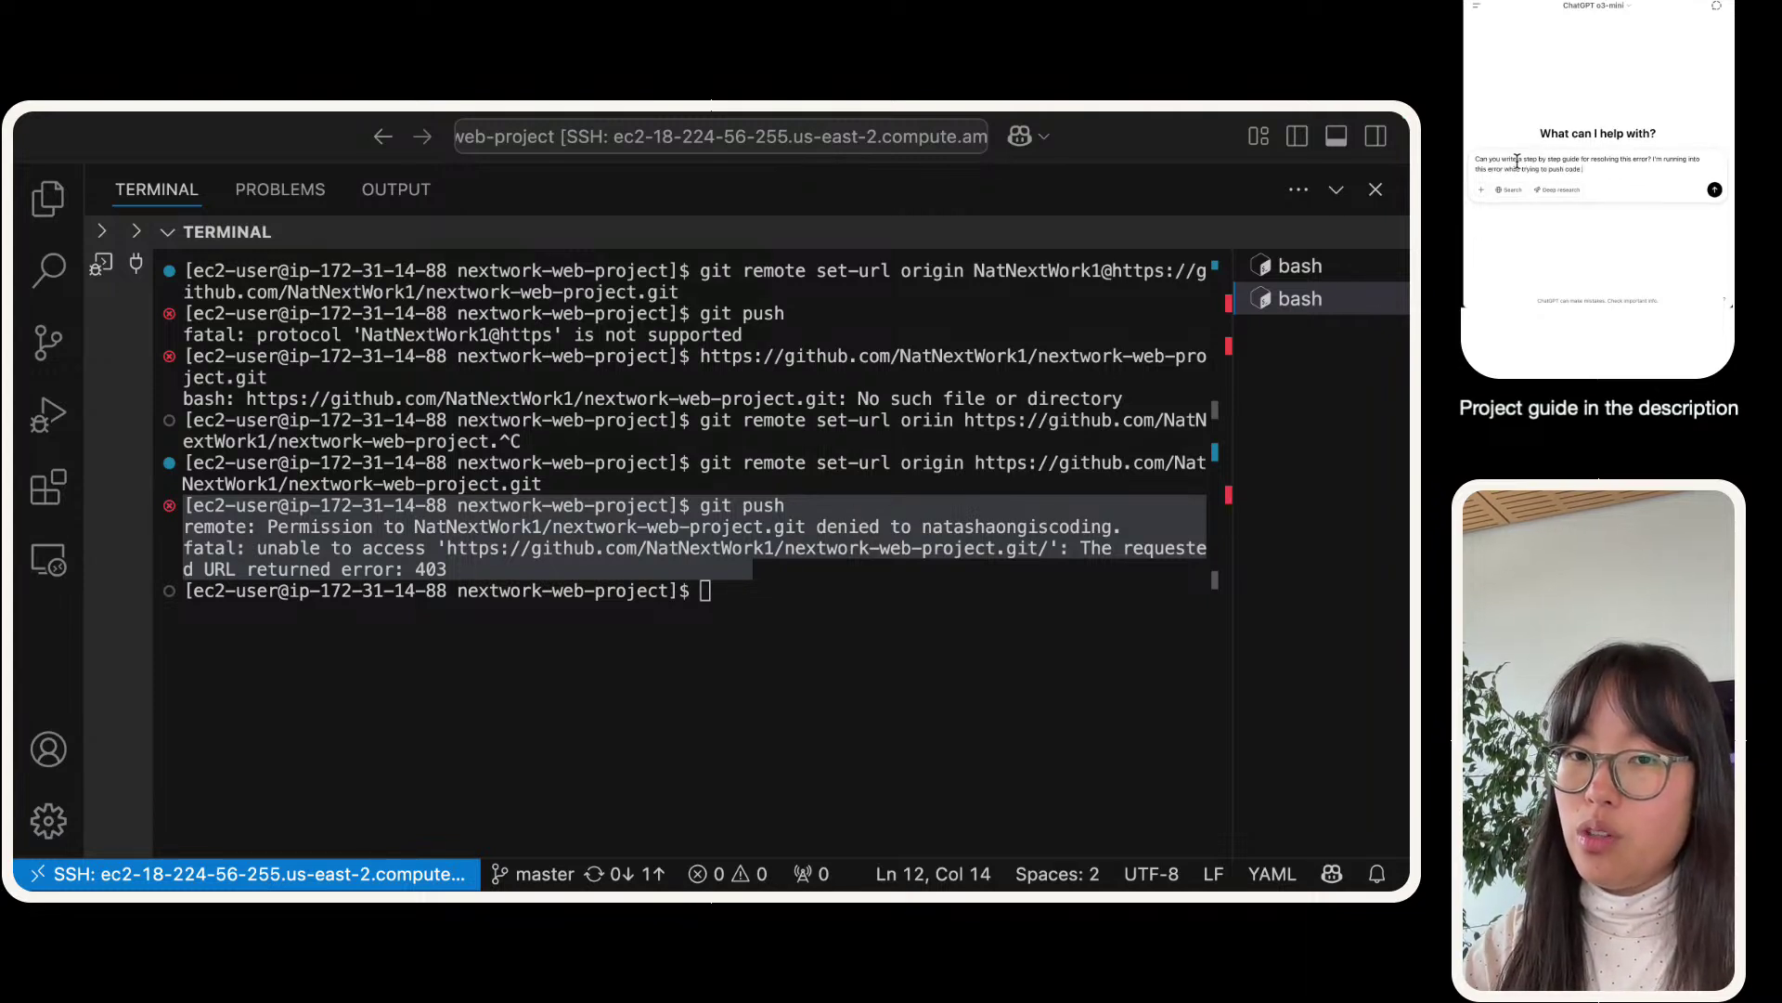
type(" into a remote repos")
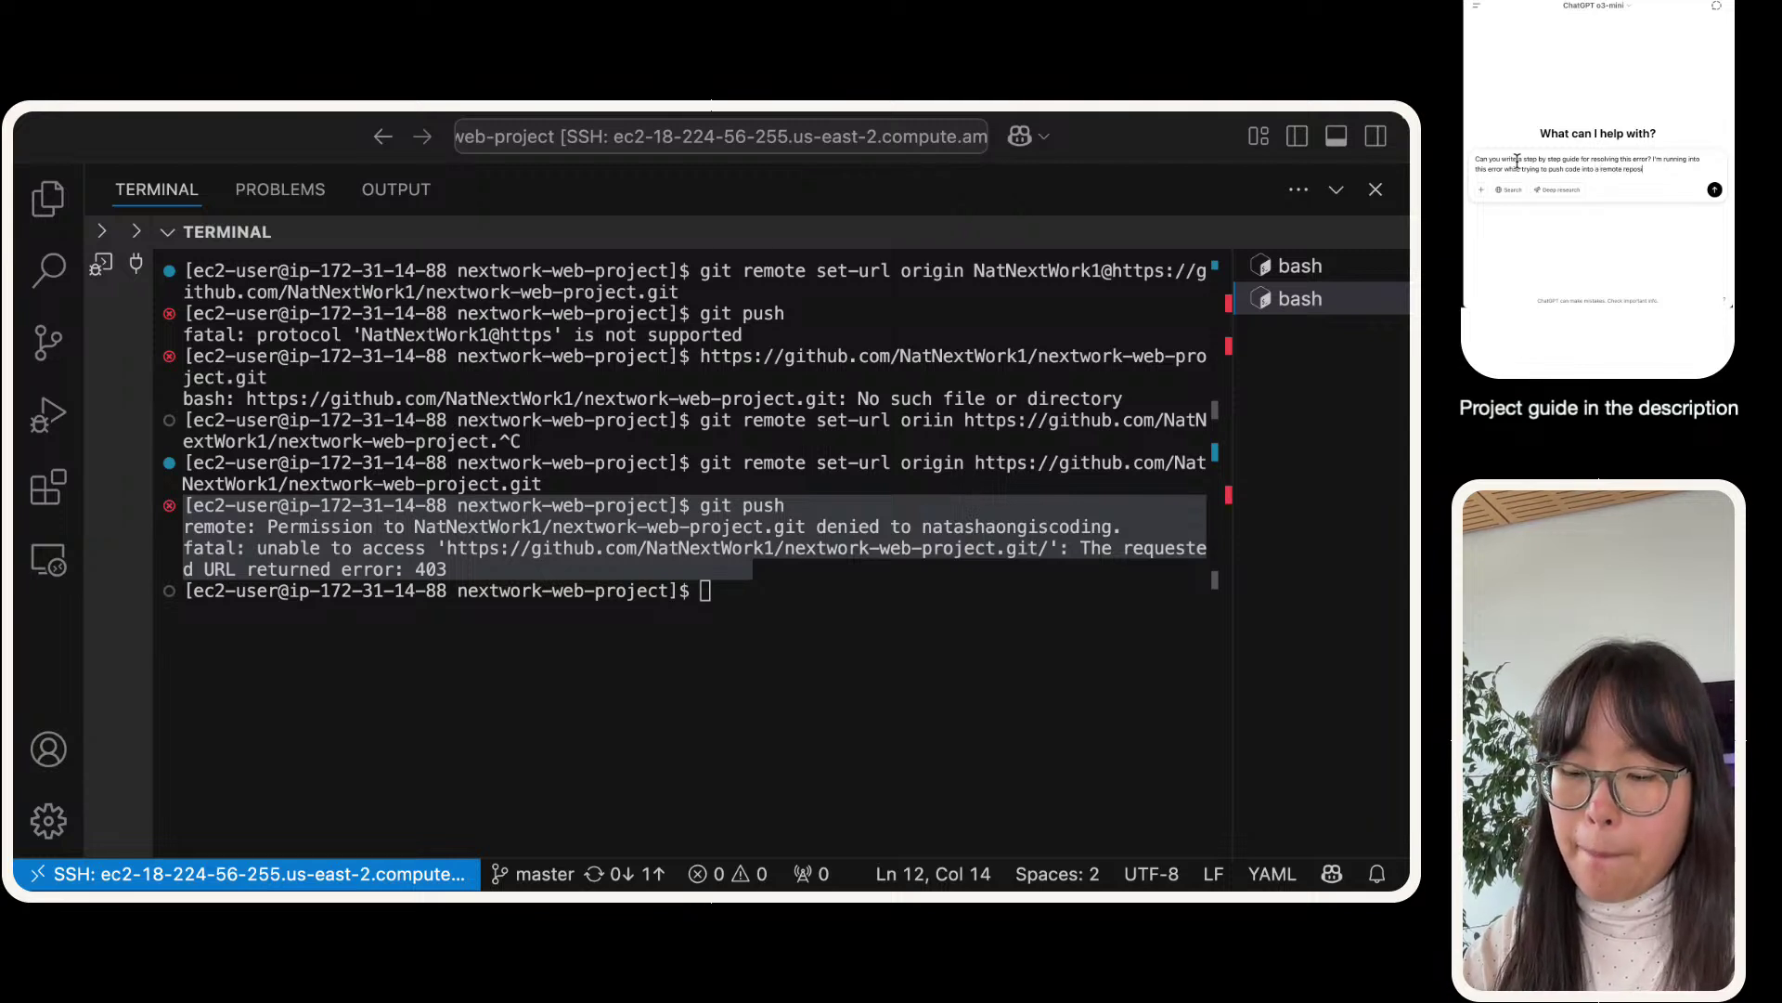
type("itory")
key("shift+Return")
key("shift+Return")
type("[ec2-user@ip-172-31-14-88 nextwork-web-project]$ git push remote: Permission to NatNextWork1/nextwork-web-project.git denied to natashaongiscoding. fatal: unable to access 'https://github.com/NatNextWork1/nextwork-web-project.git/': The requested URL returned error: 403")
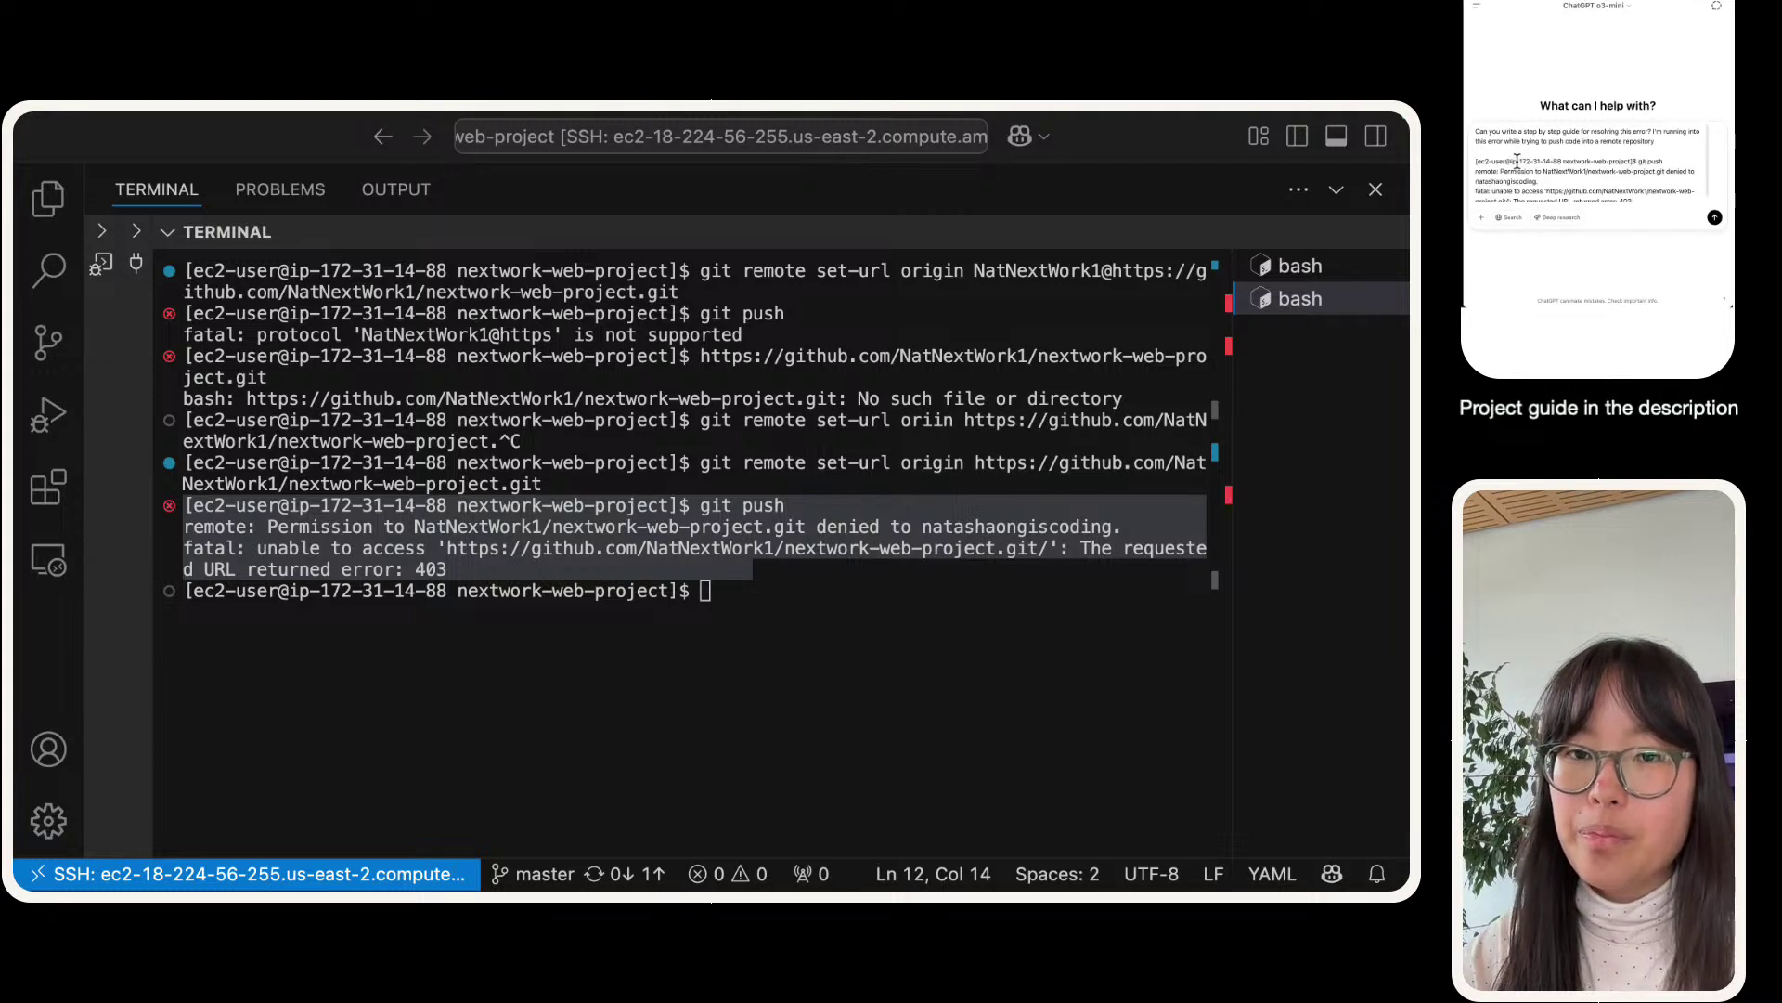
key("Up")
key("Up")
key("Up")
key("shift+Return")
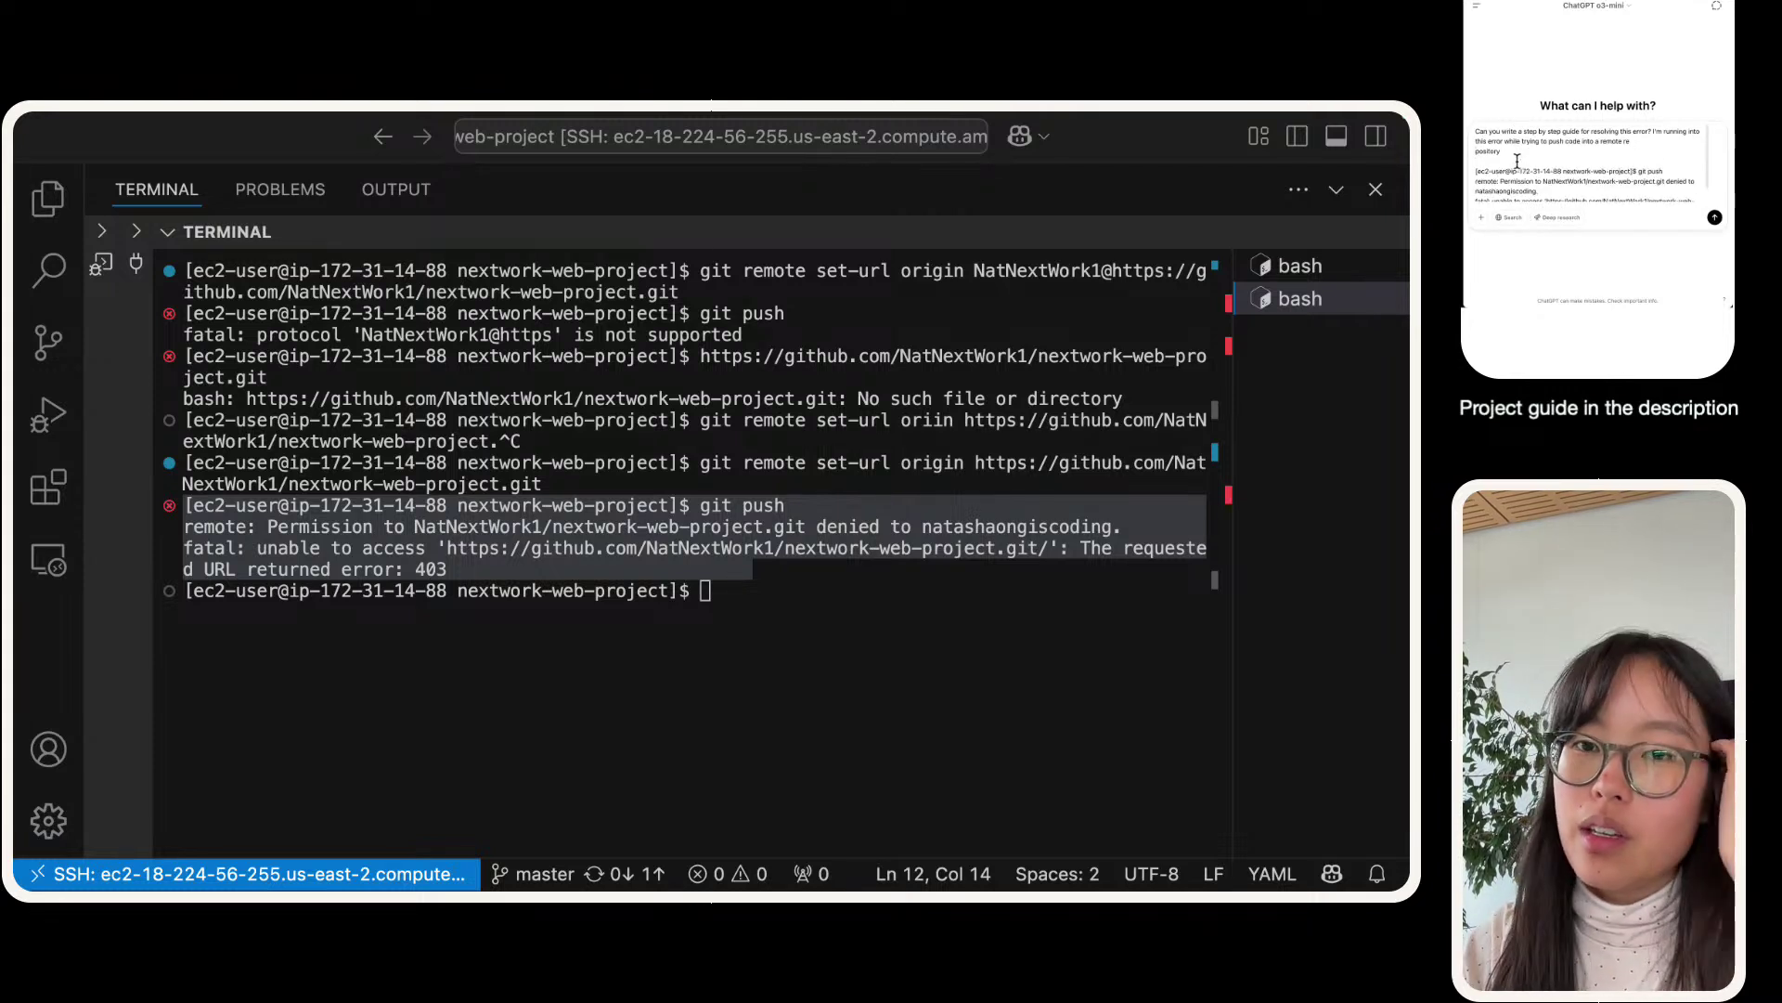
key("BackSpace")
key("Return")
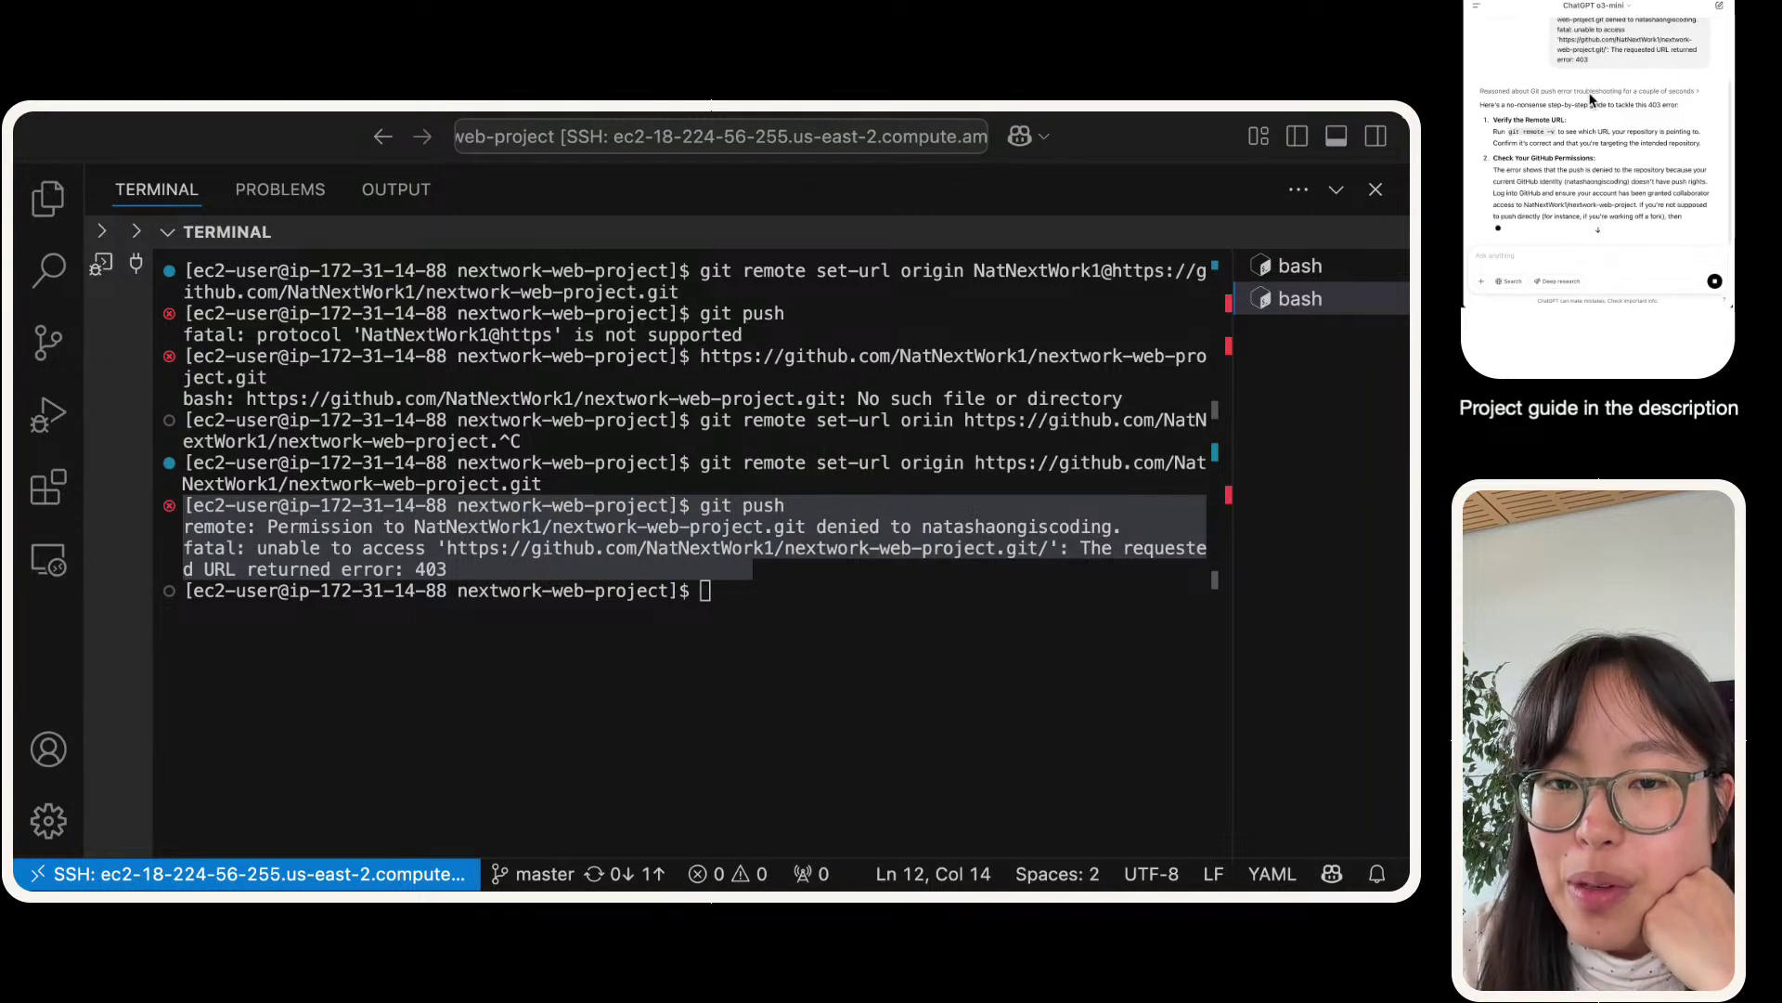
- Read through ChatGPT's fix steps and select the 'Check Your GitHub Permissions' paragraph
scroll(1530, 140, "down", 1)
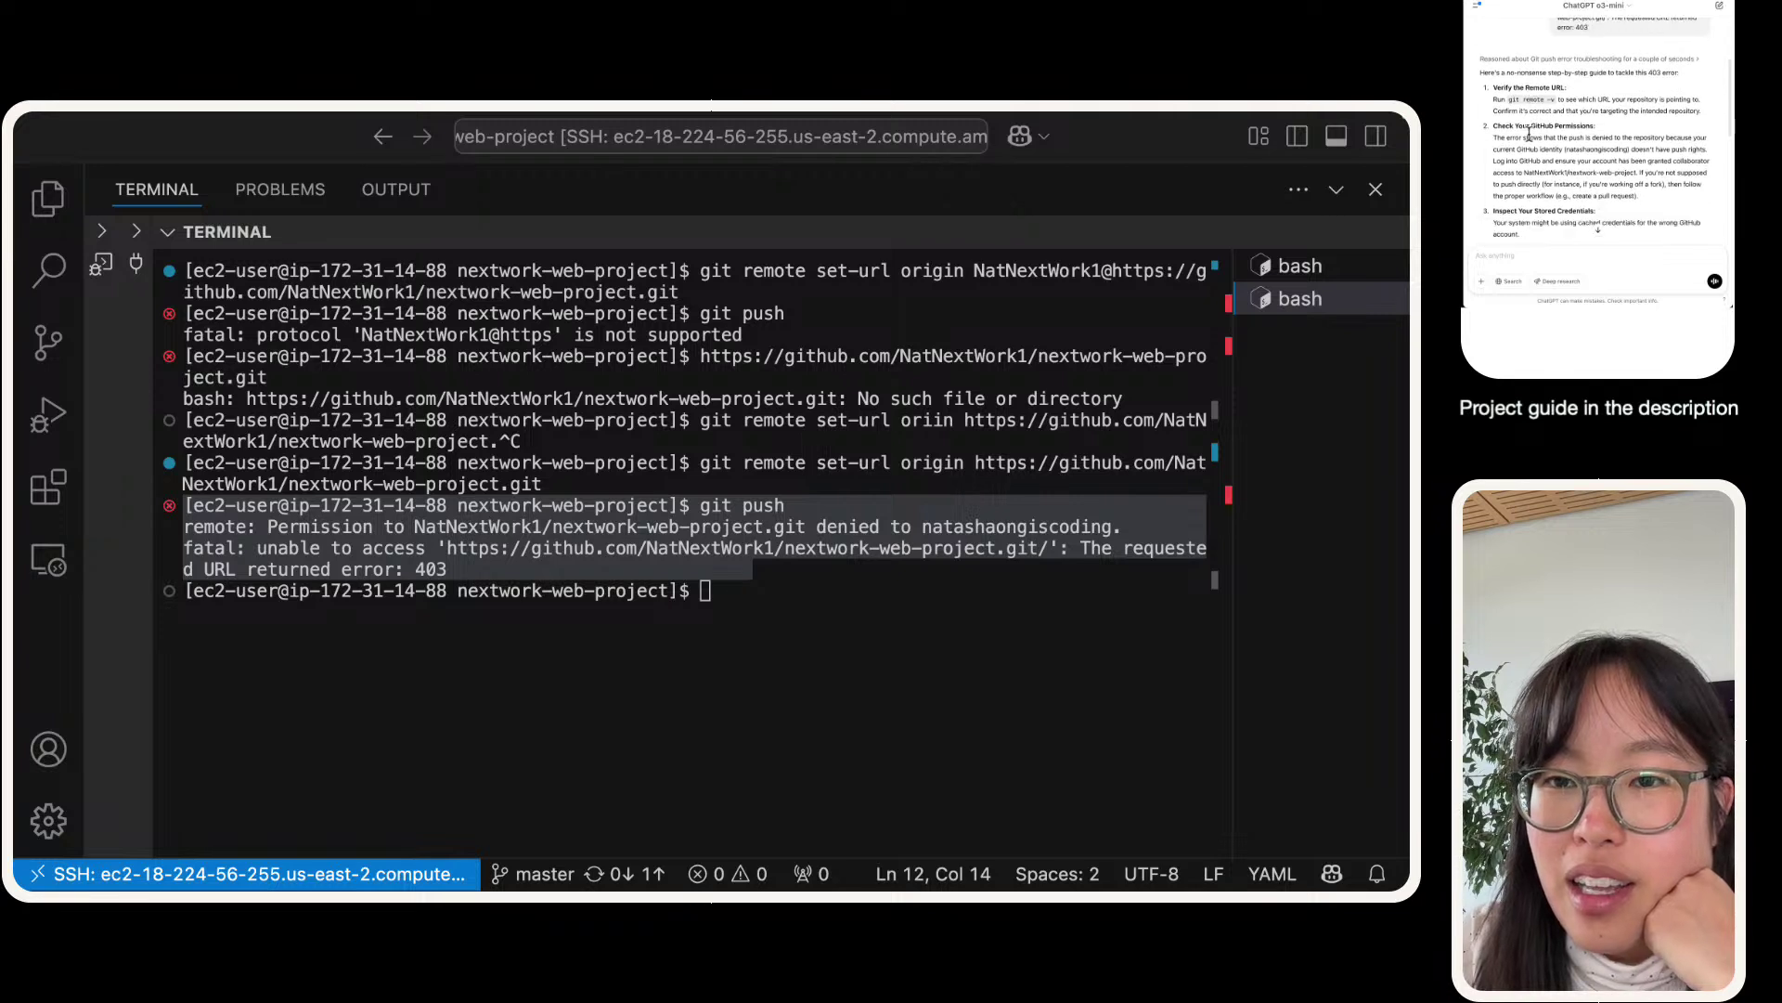
scroll(1532, 121, "down", 3)
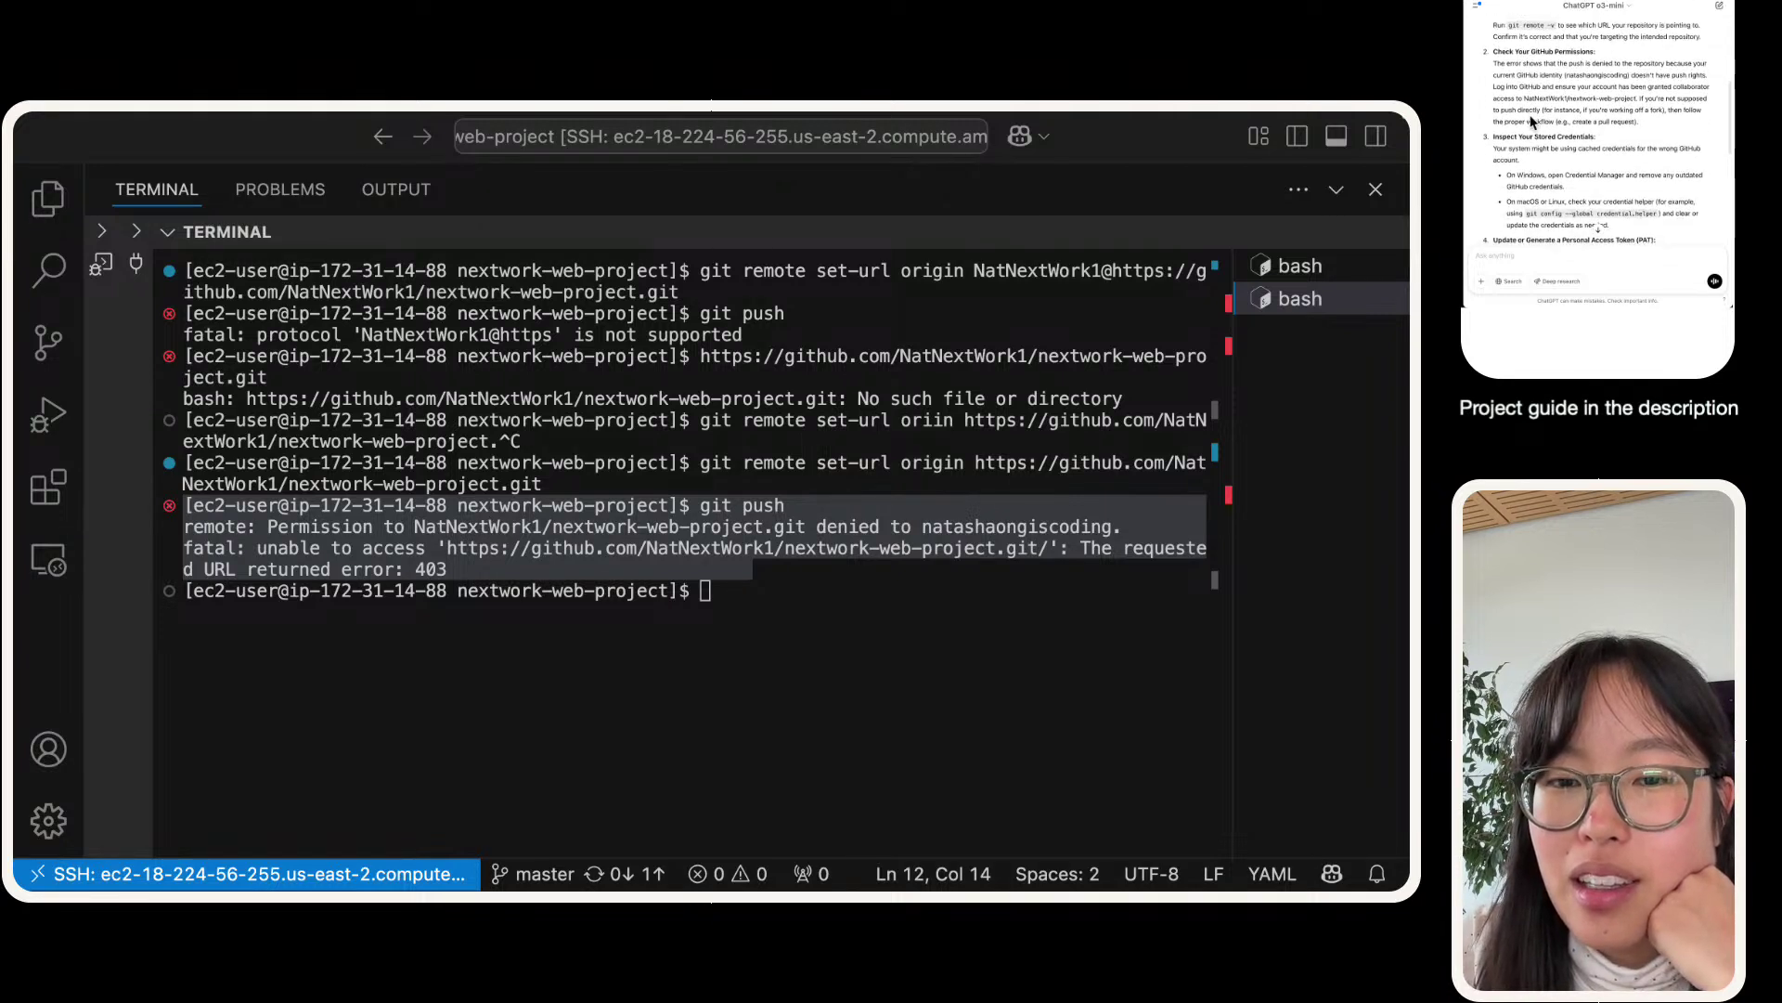
scroll(1531, 122, "down", 2)
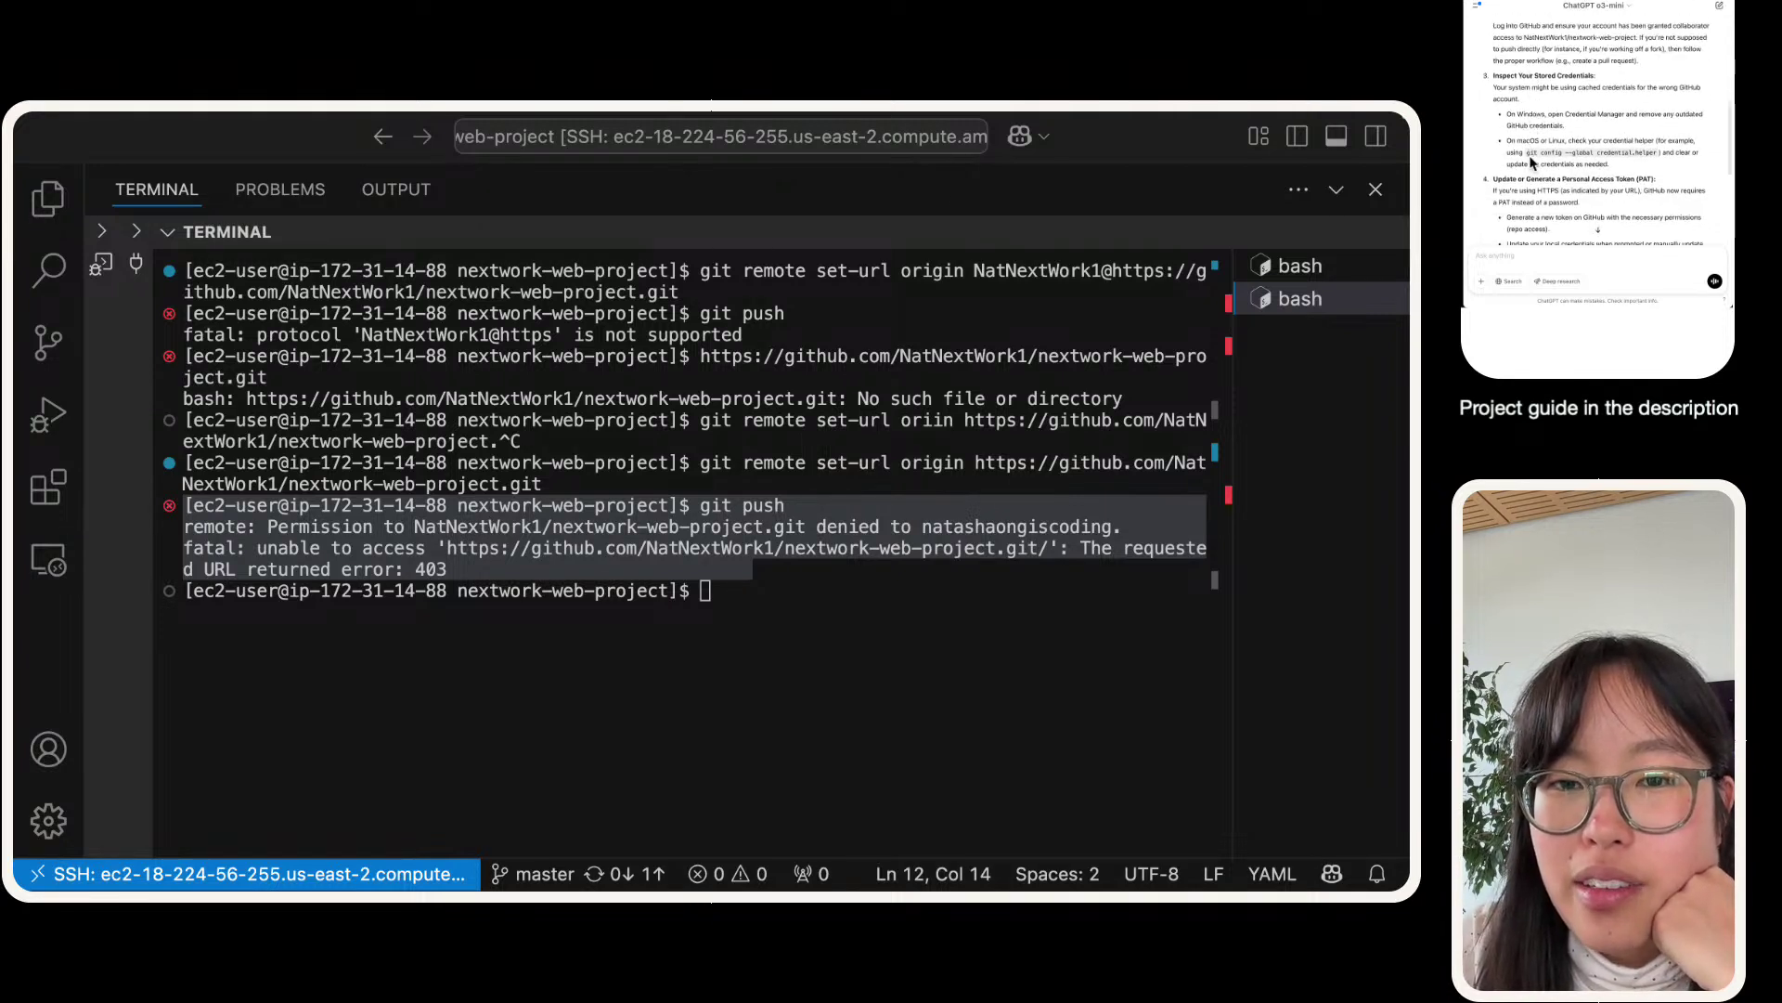
left_click_drag(1530, 158, 1660, 152)
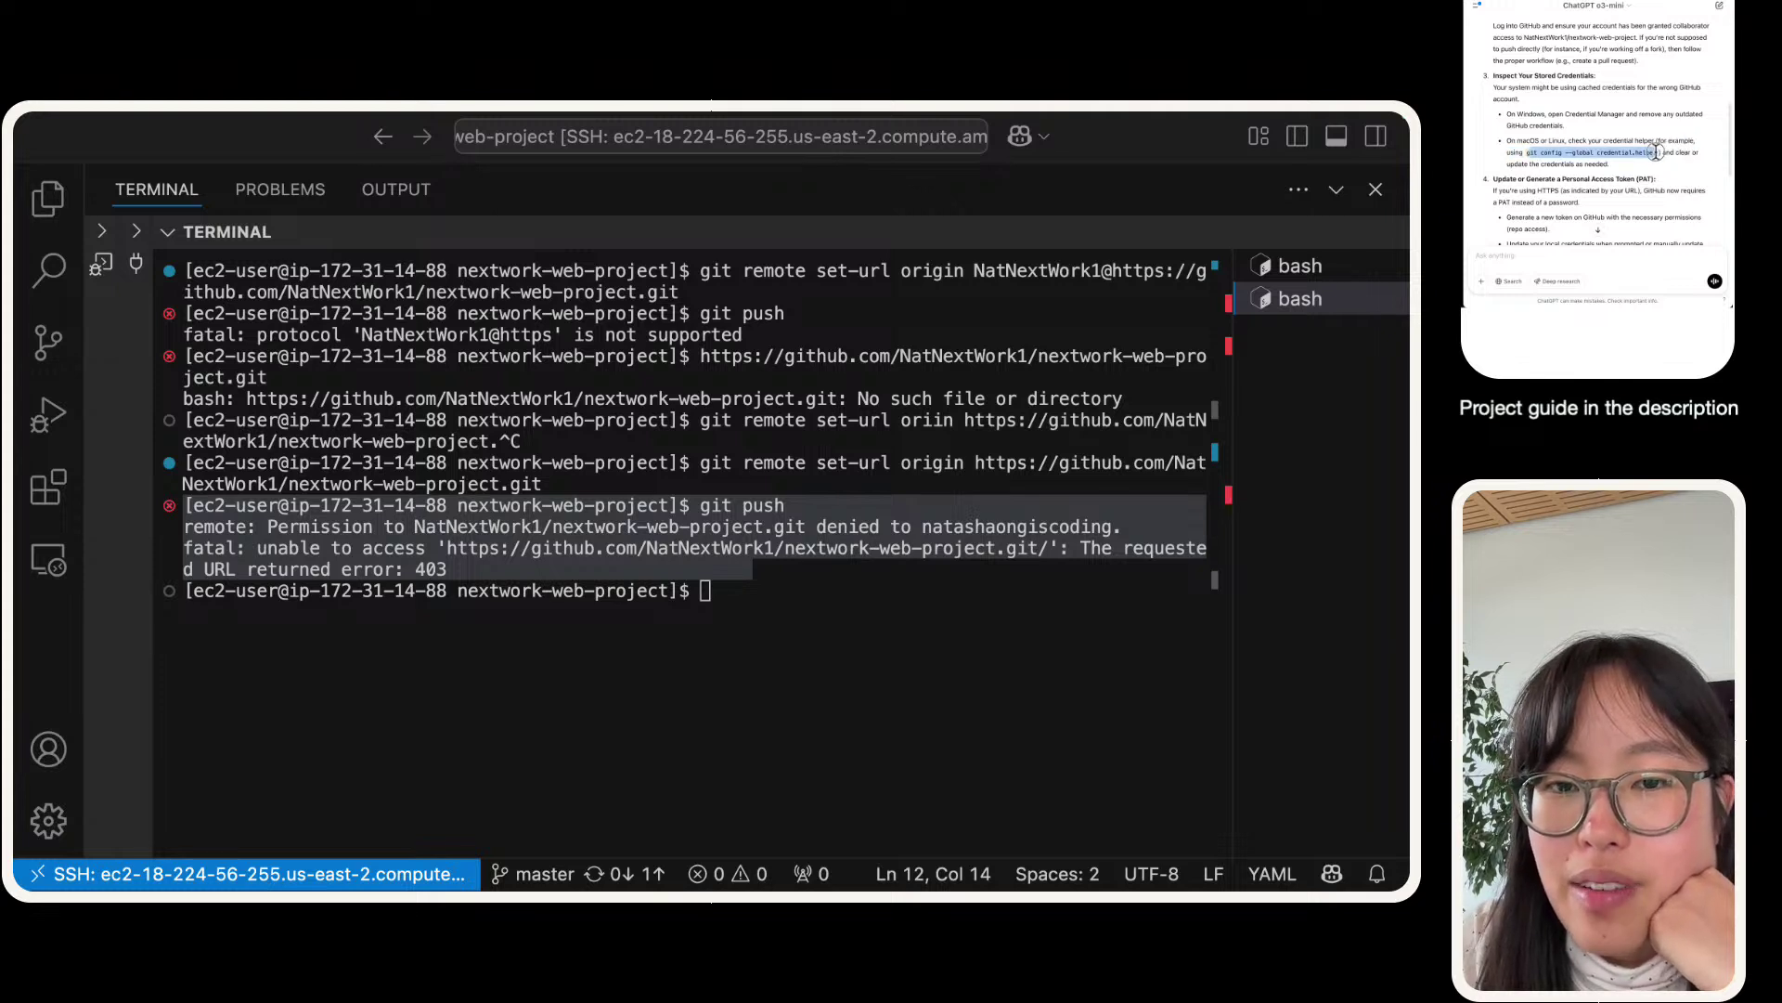
left_click(1656, 151)
scroll(1656, 152, "down", 1)
scroll(1656, 151, "down", 4)
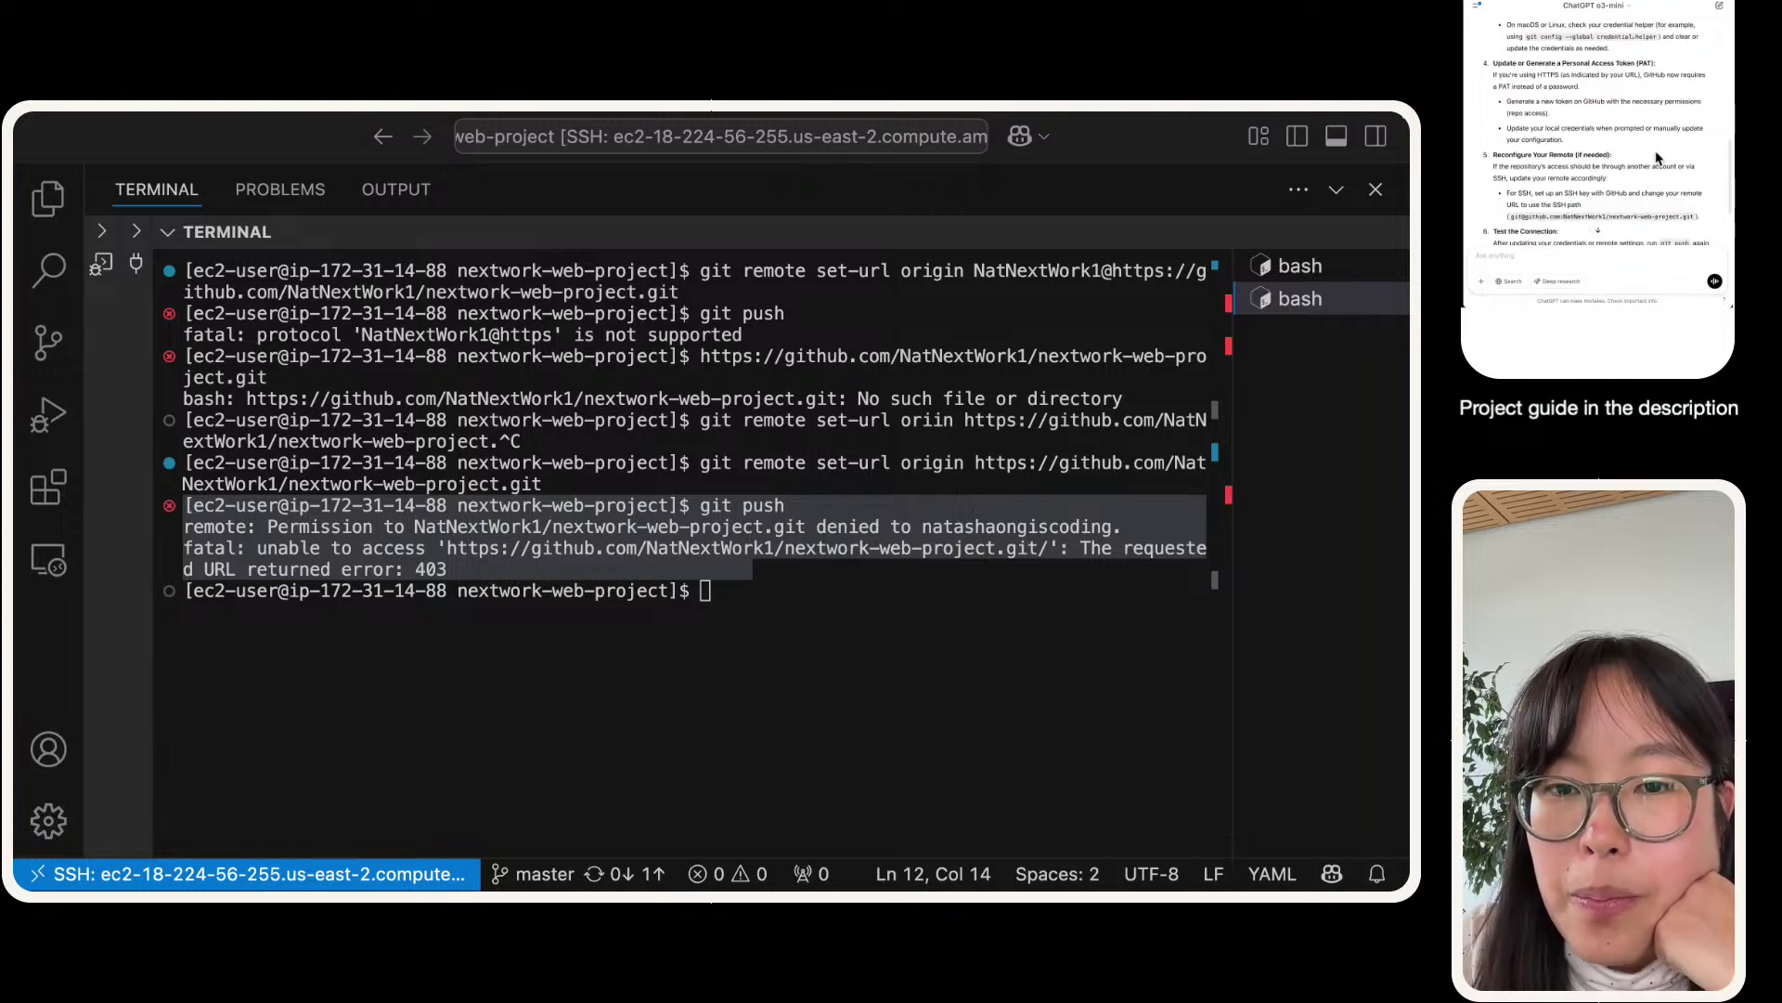
scroll(1657, 158, "down", 2)
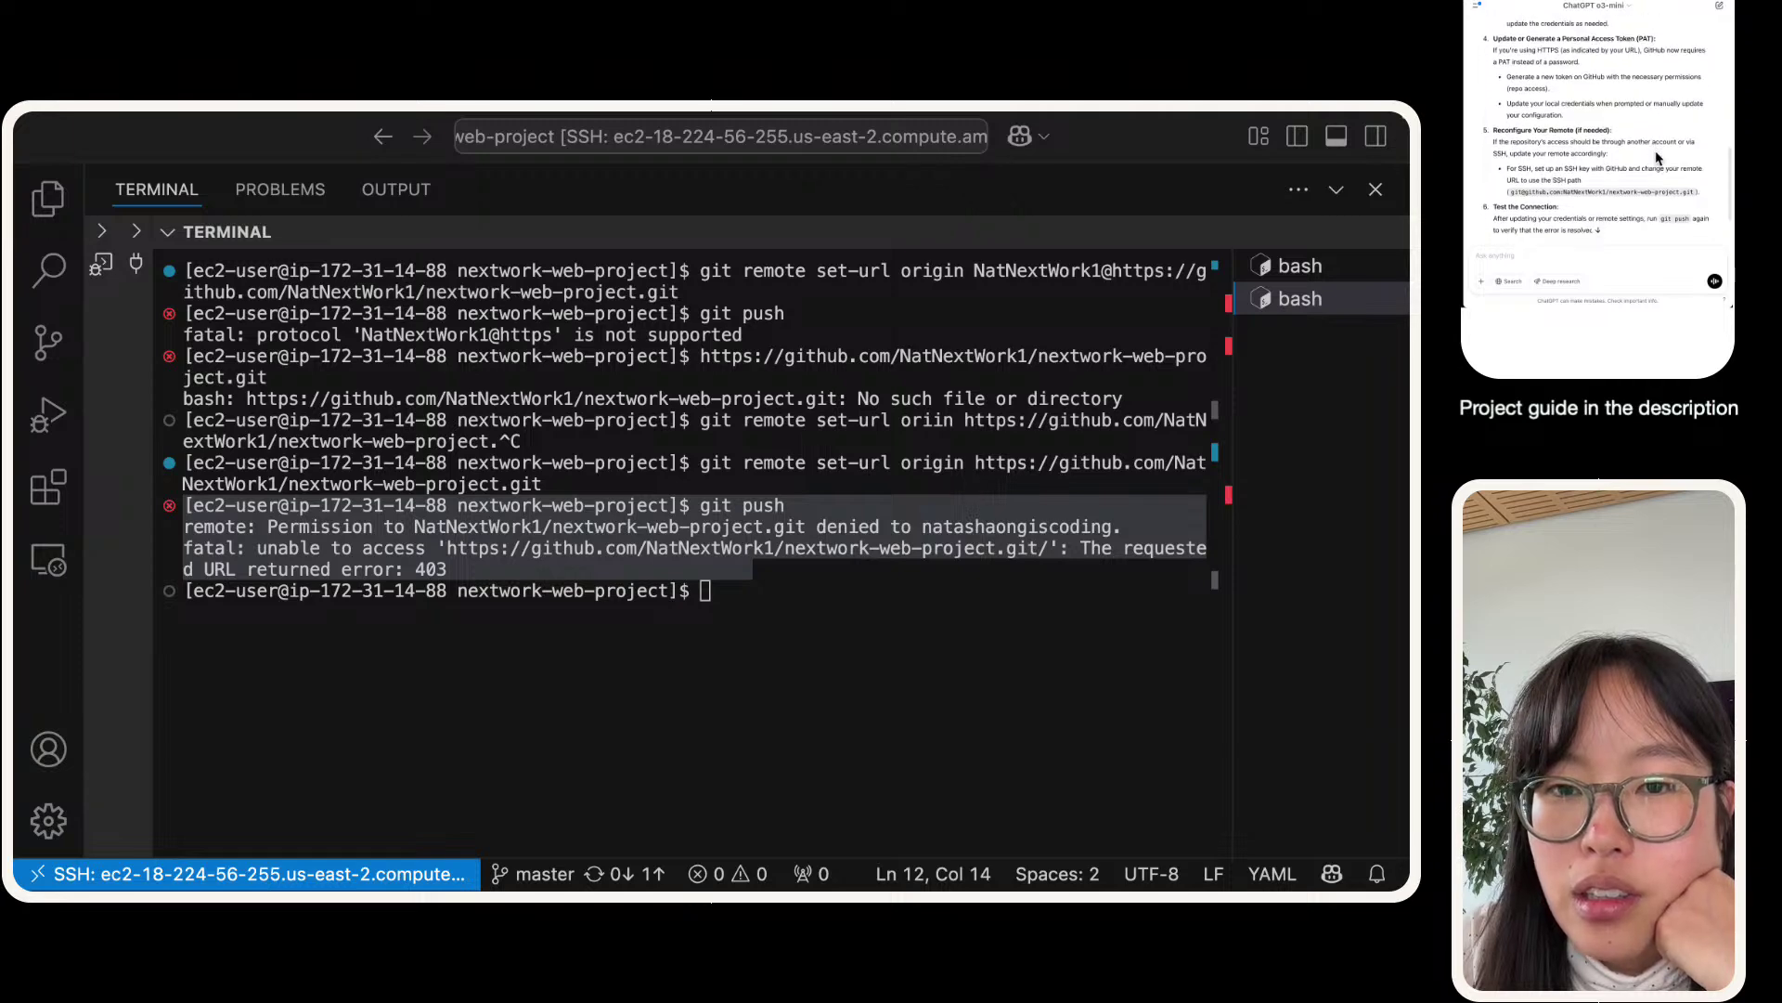
scroll(1656, 158, "up", 2)
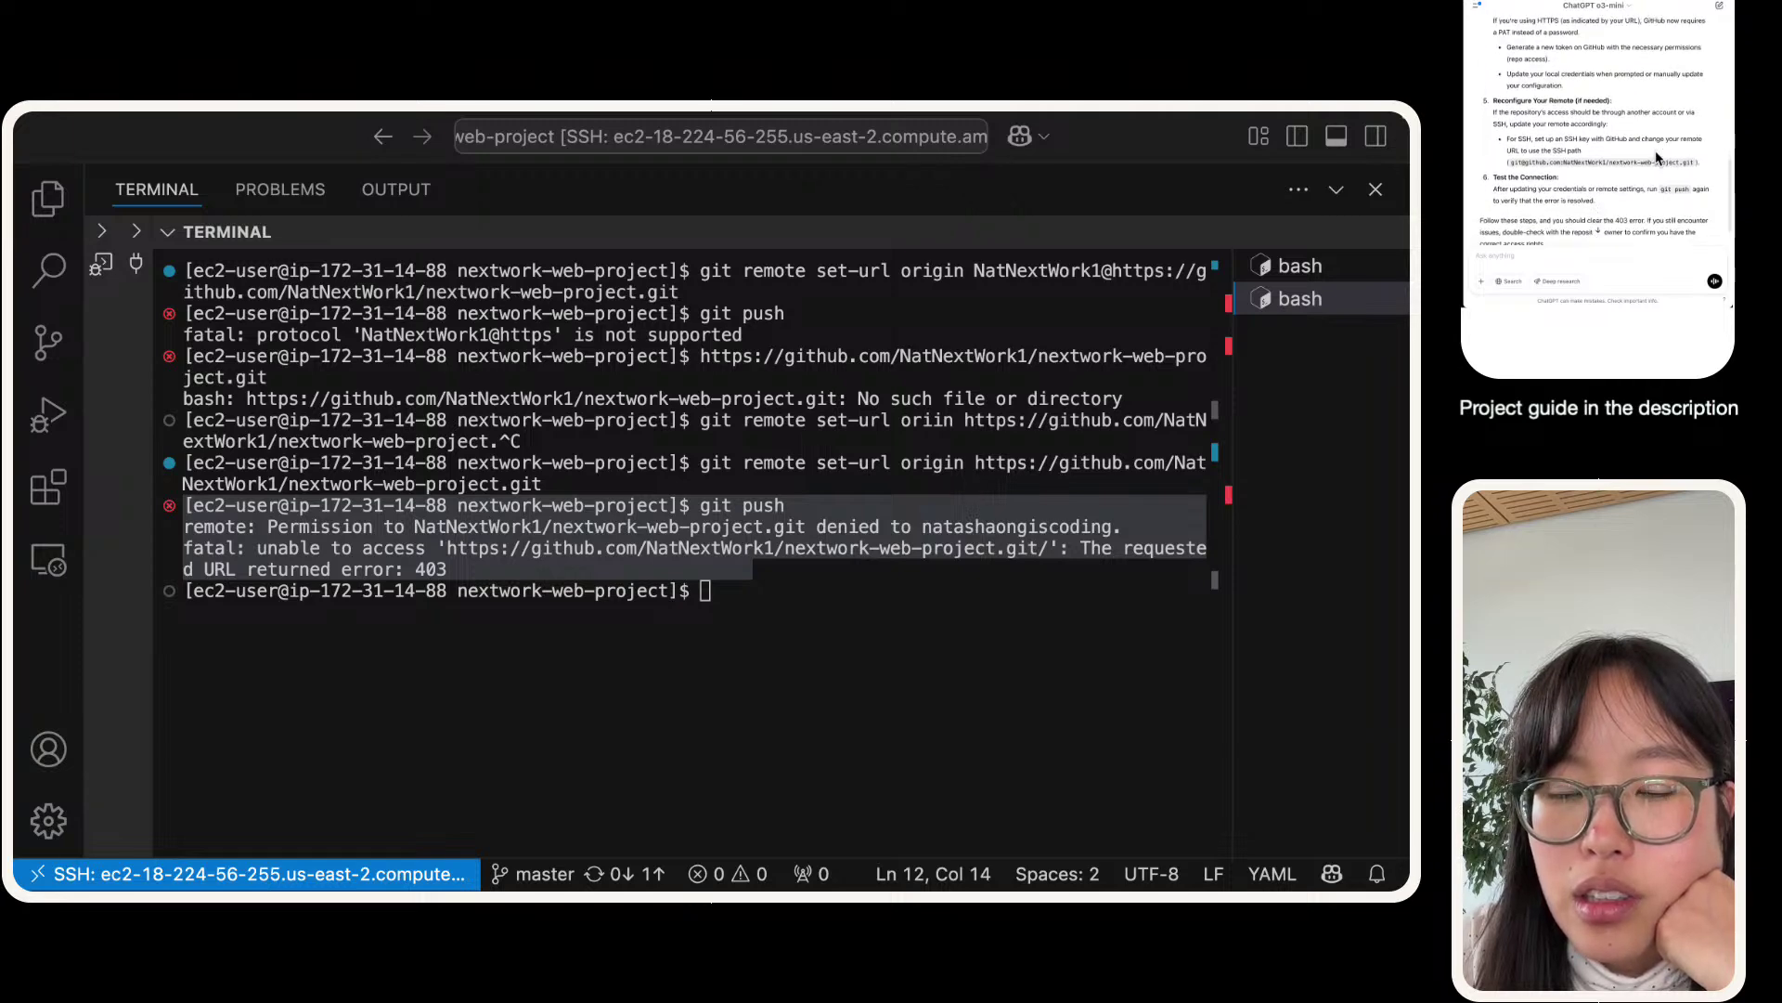
scroll(1656, 154, "up", 10)
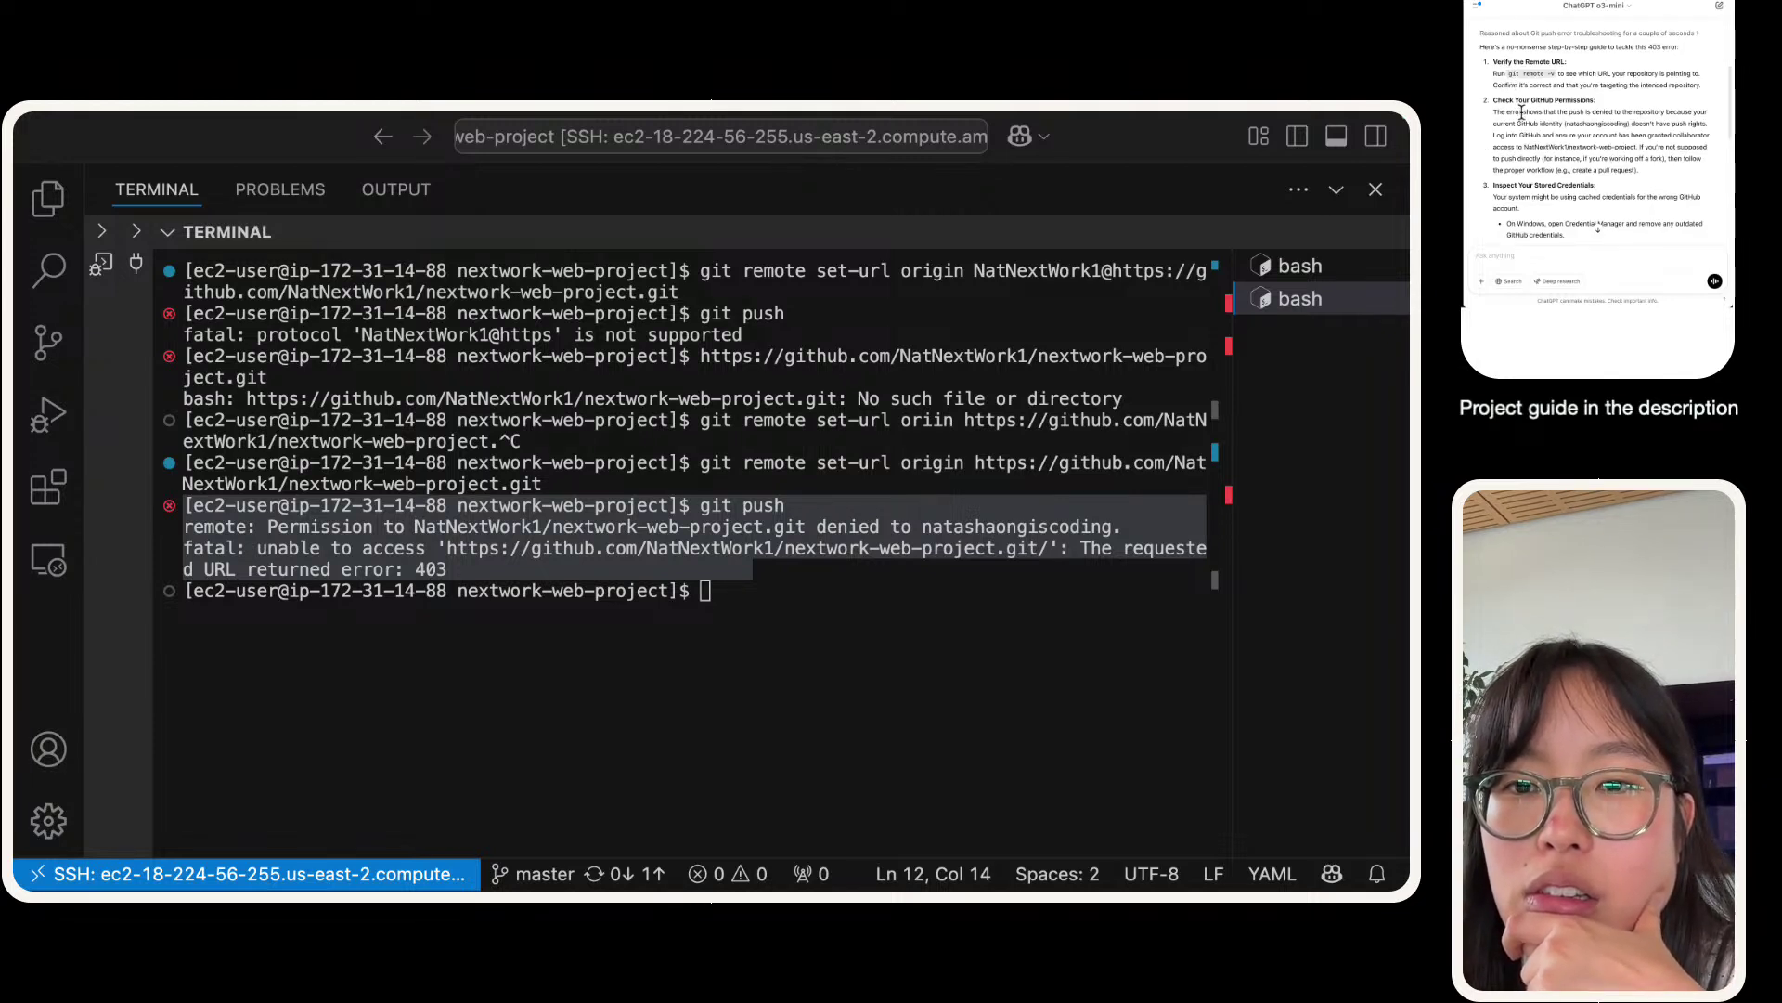
triple_click(1523, 111)
triple_click(1528, 112)
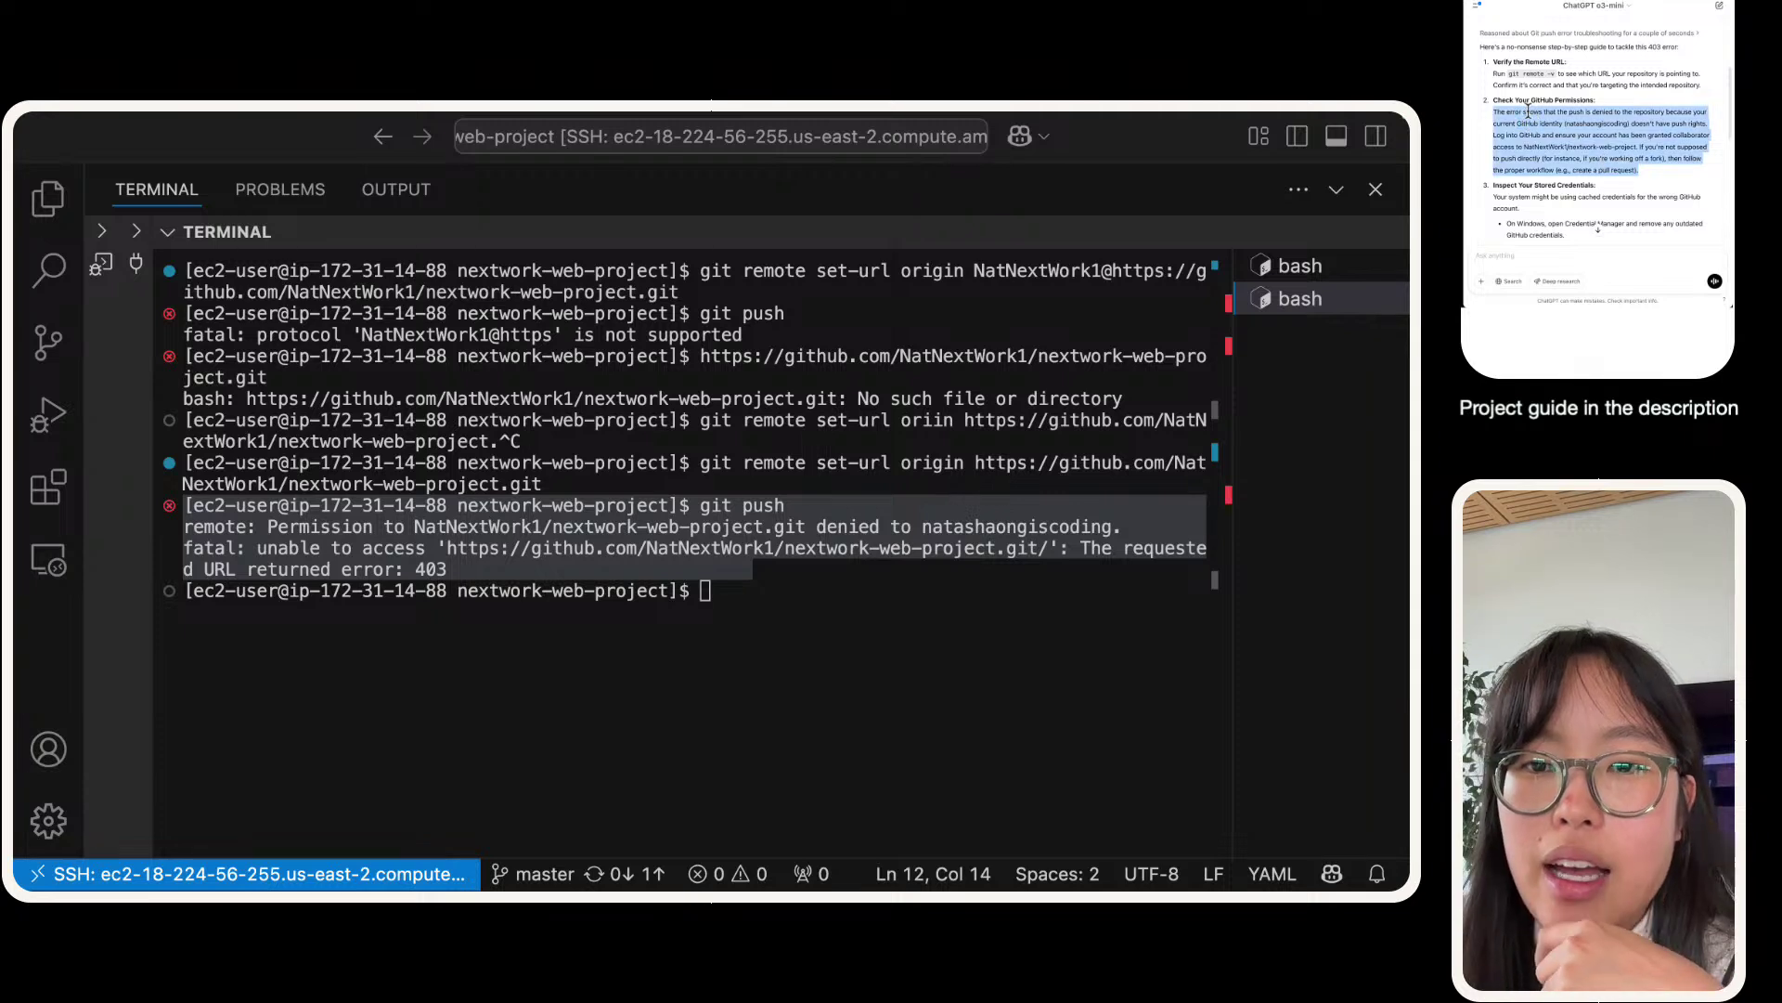
triple_click(1528, 111)
key("super+c")
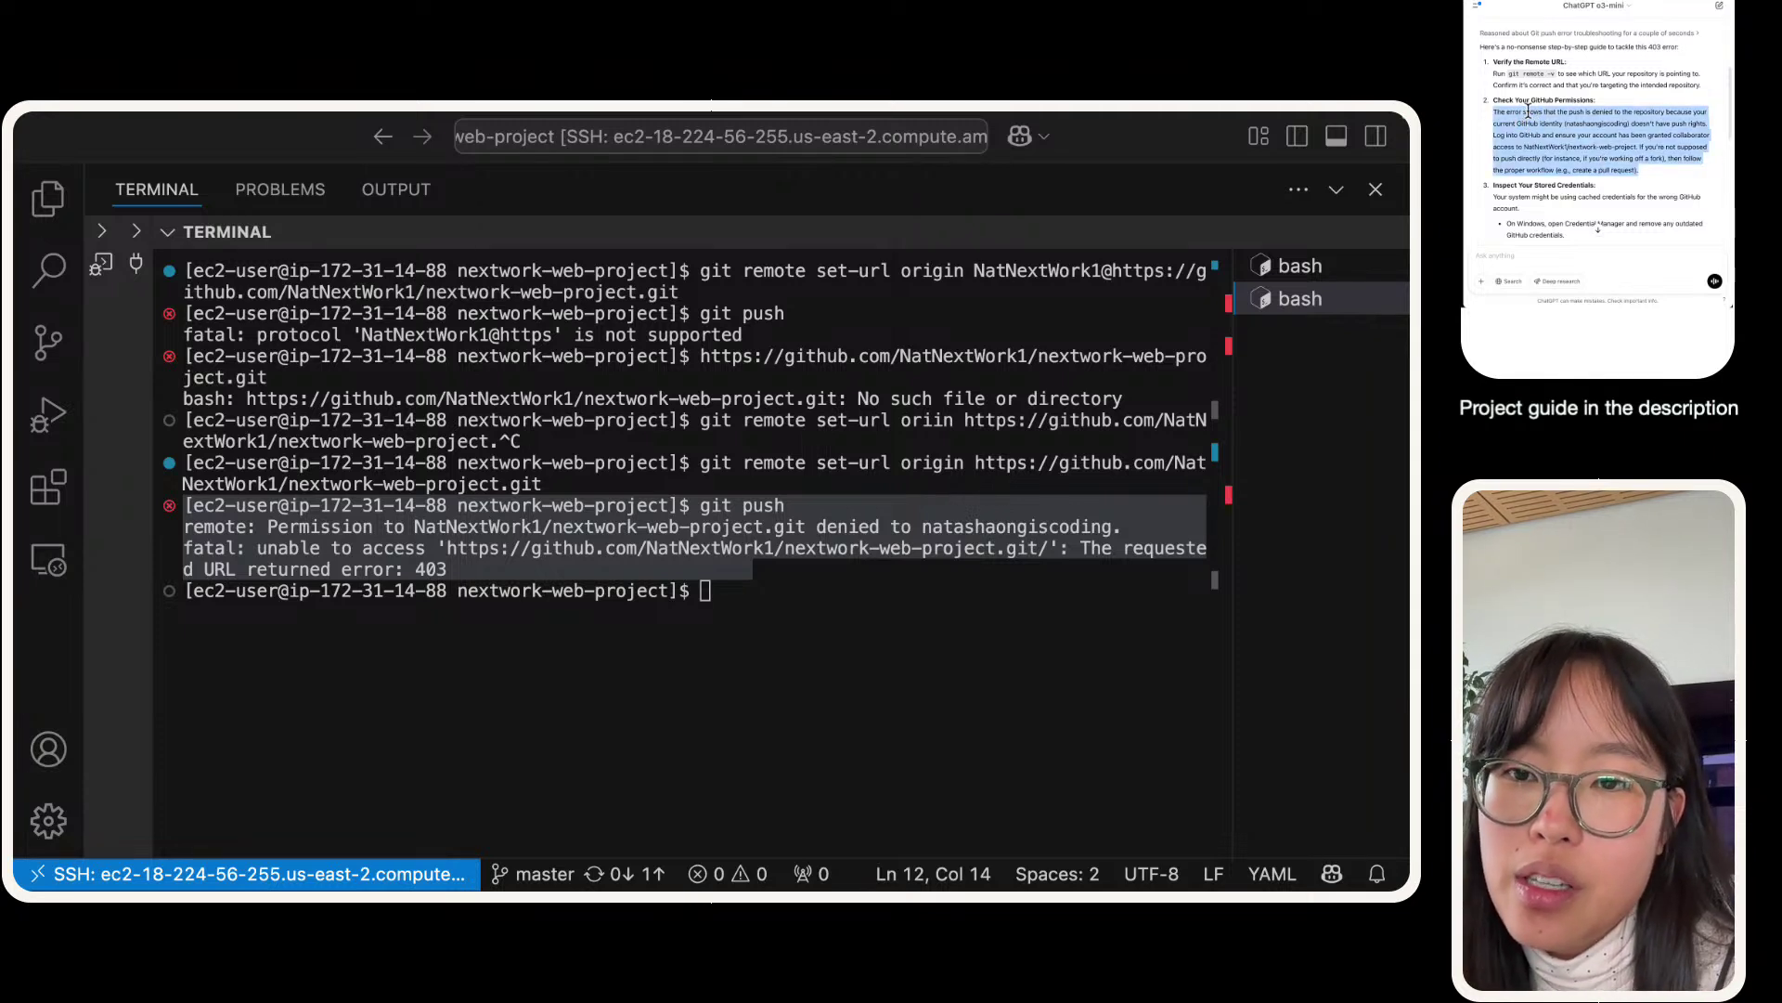
left_click(1562, 252)
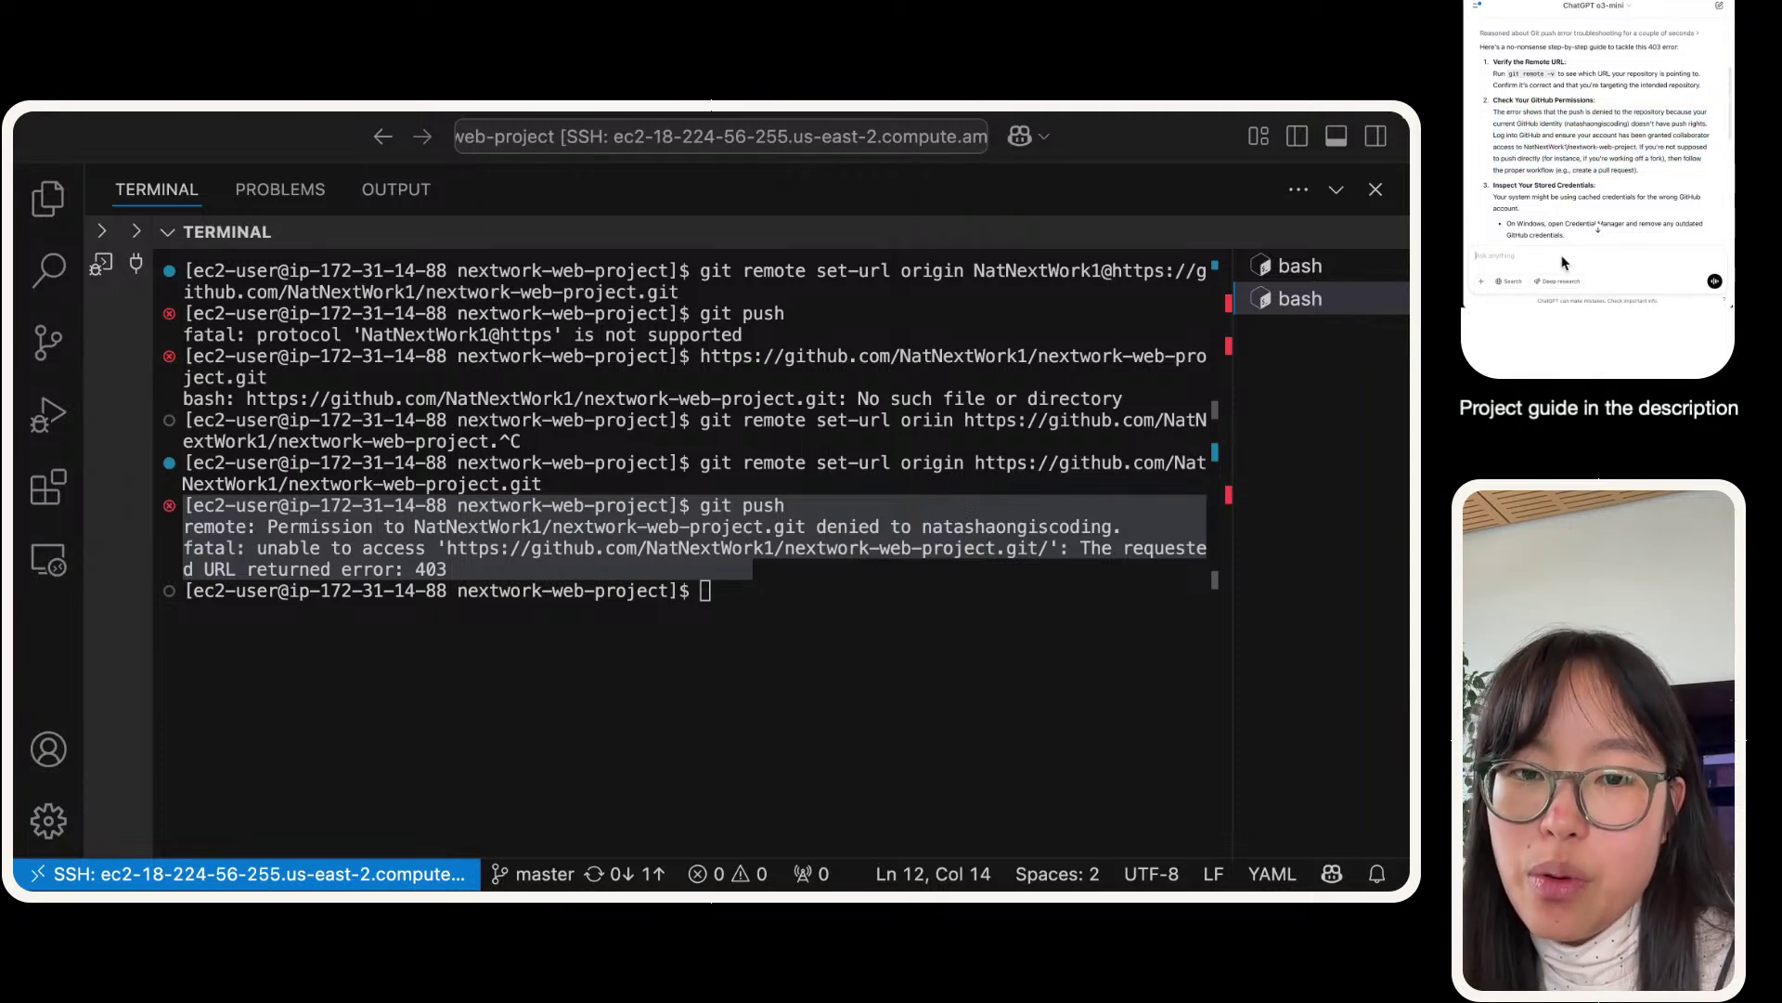
- Ask ChatGPT how to change the GitHub identity away from the current username
key("super+v")
type("how do ")
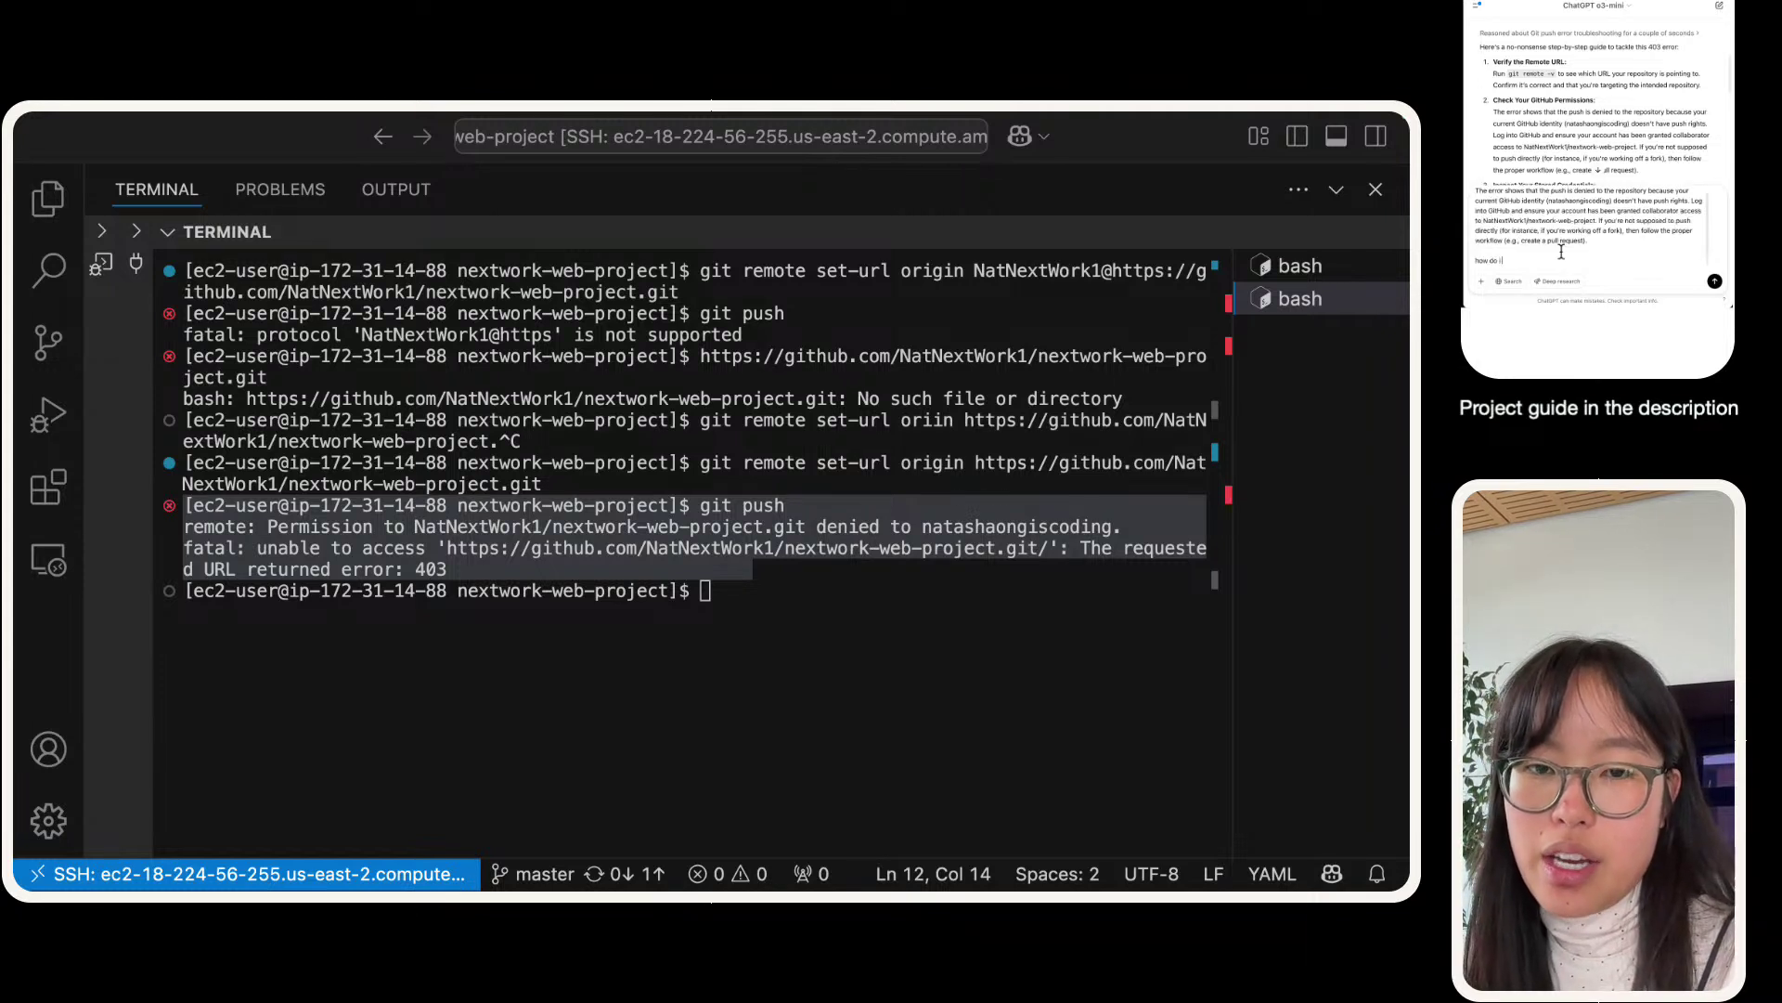
type("i change")
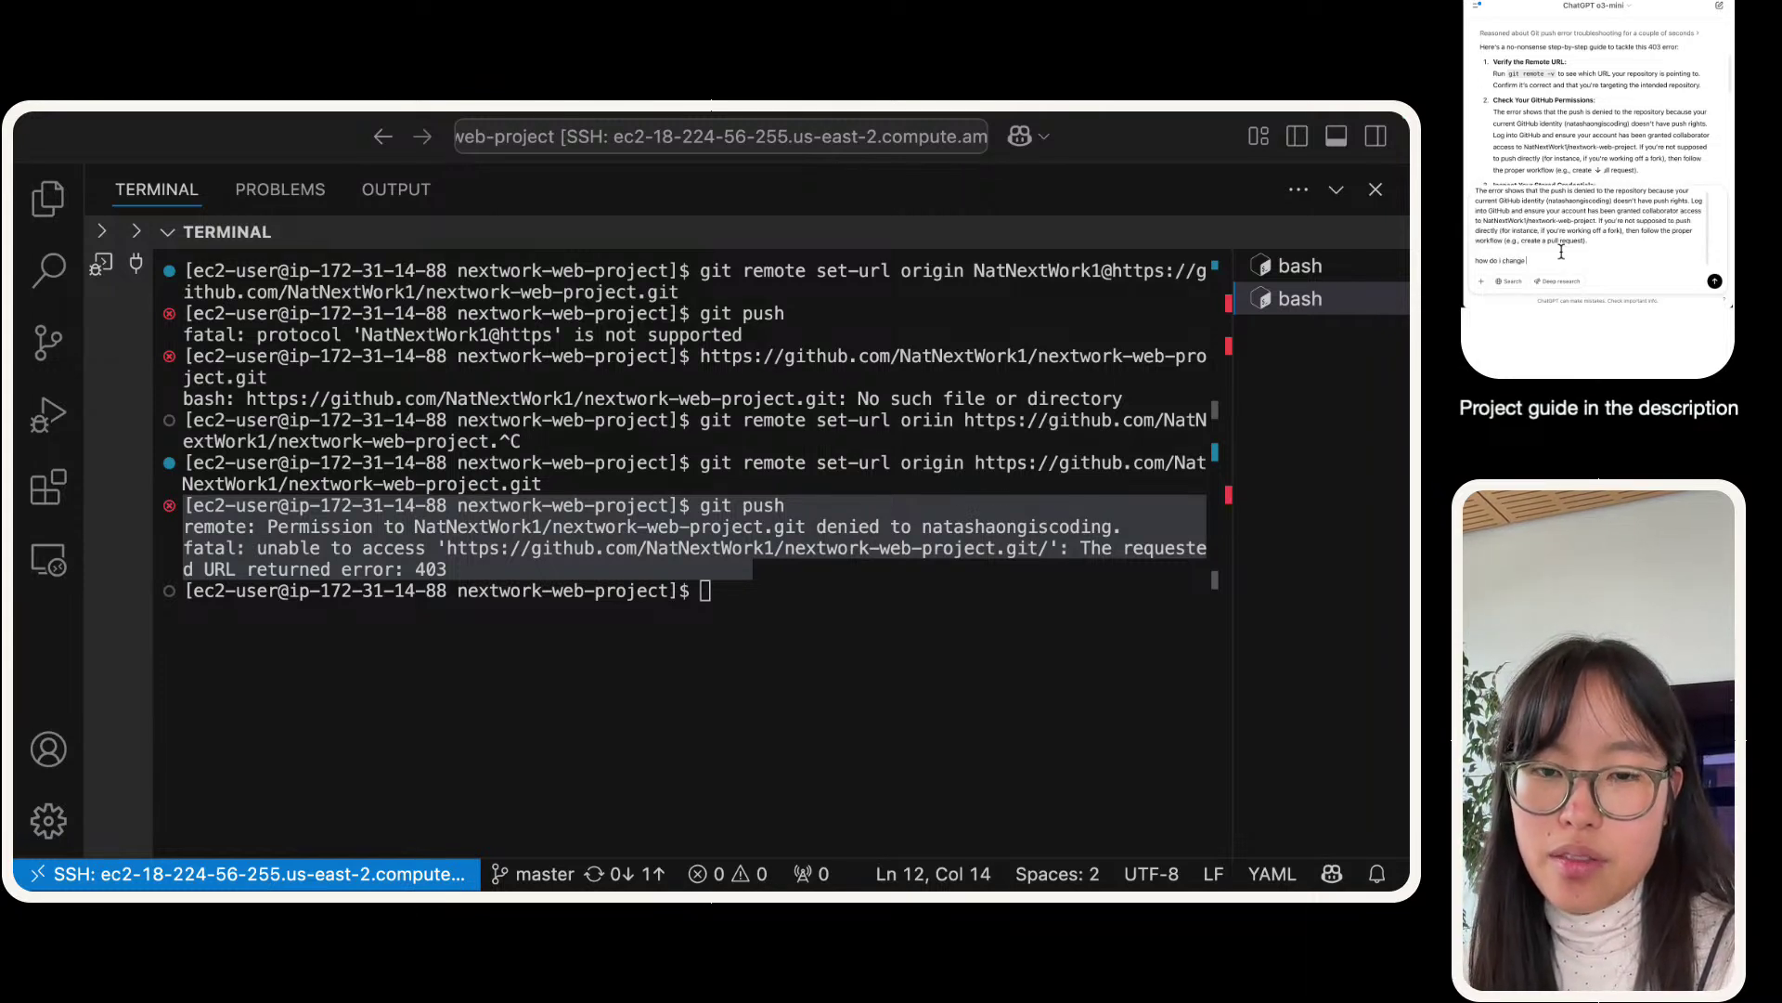
type(" my github identity")
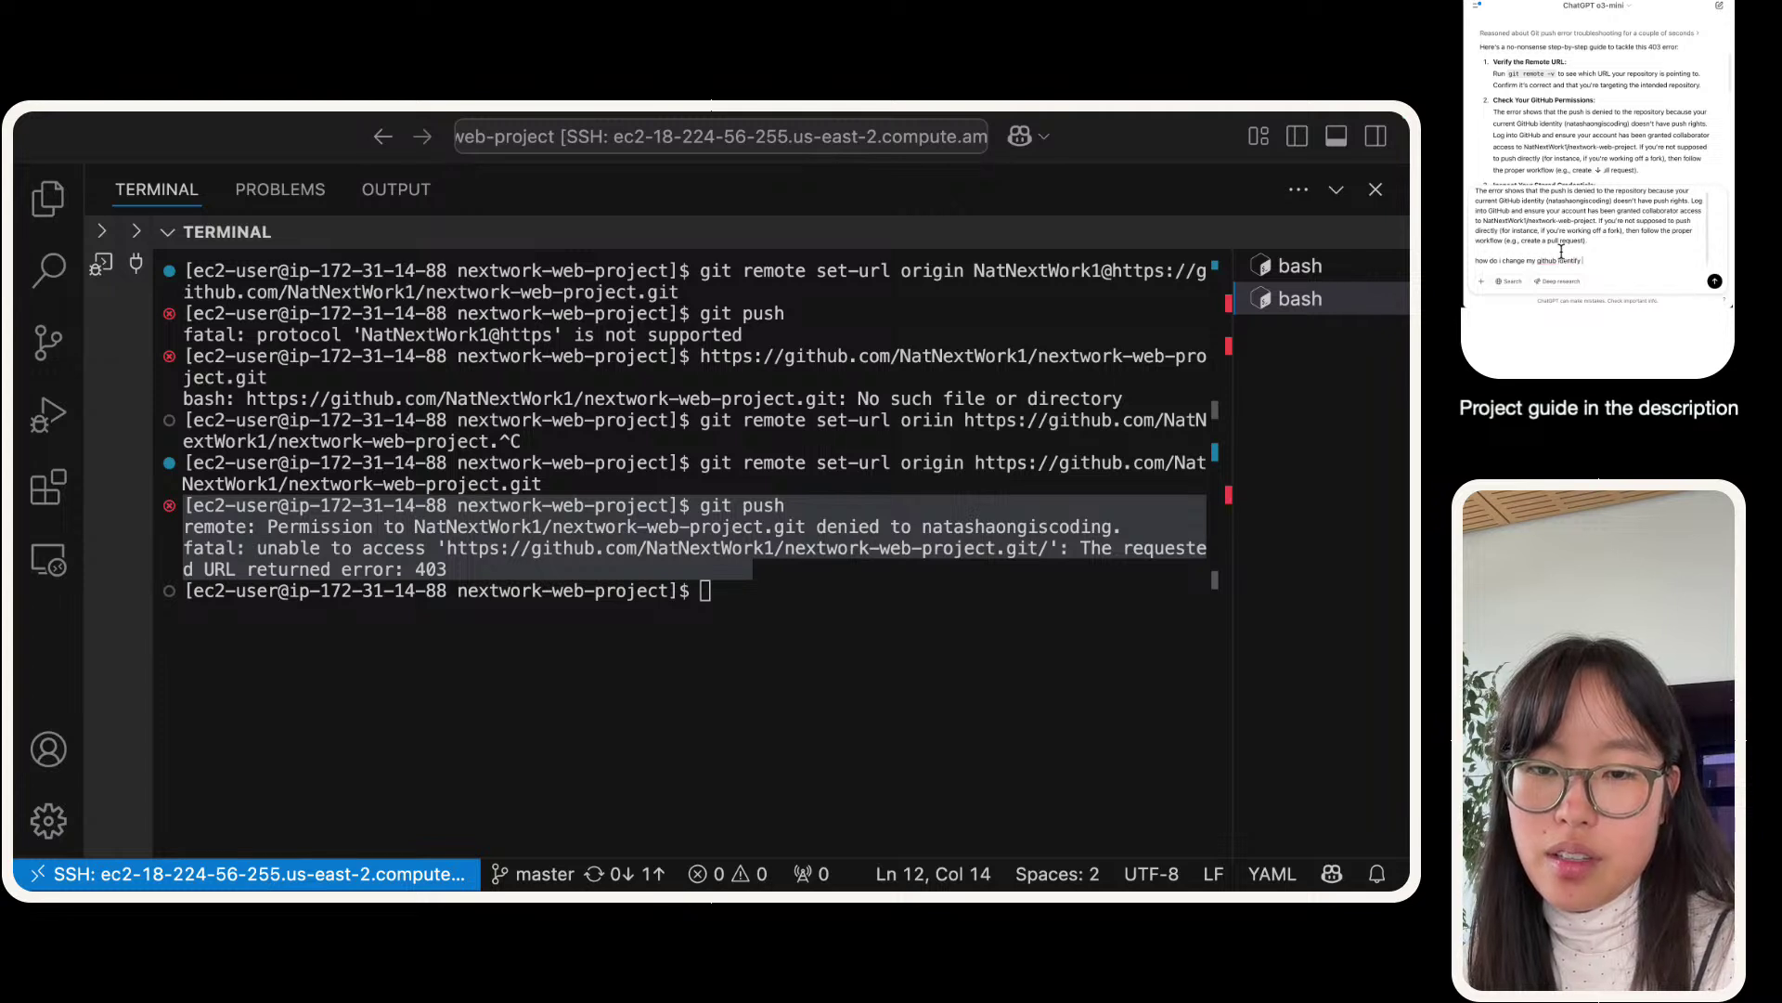
type(" from")
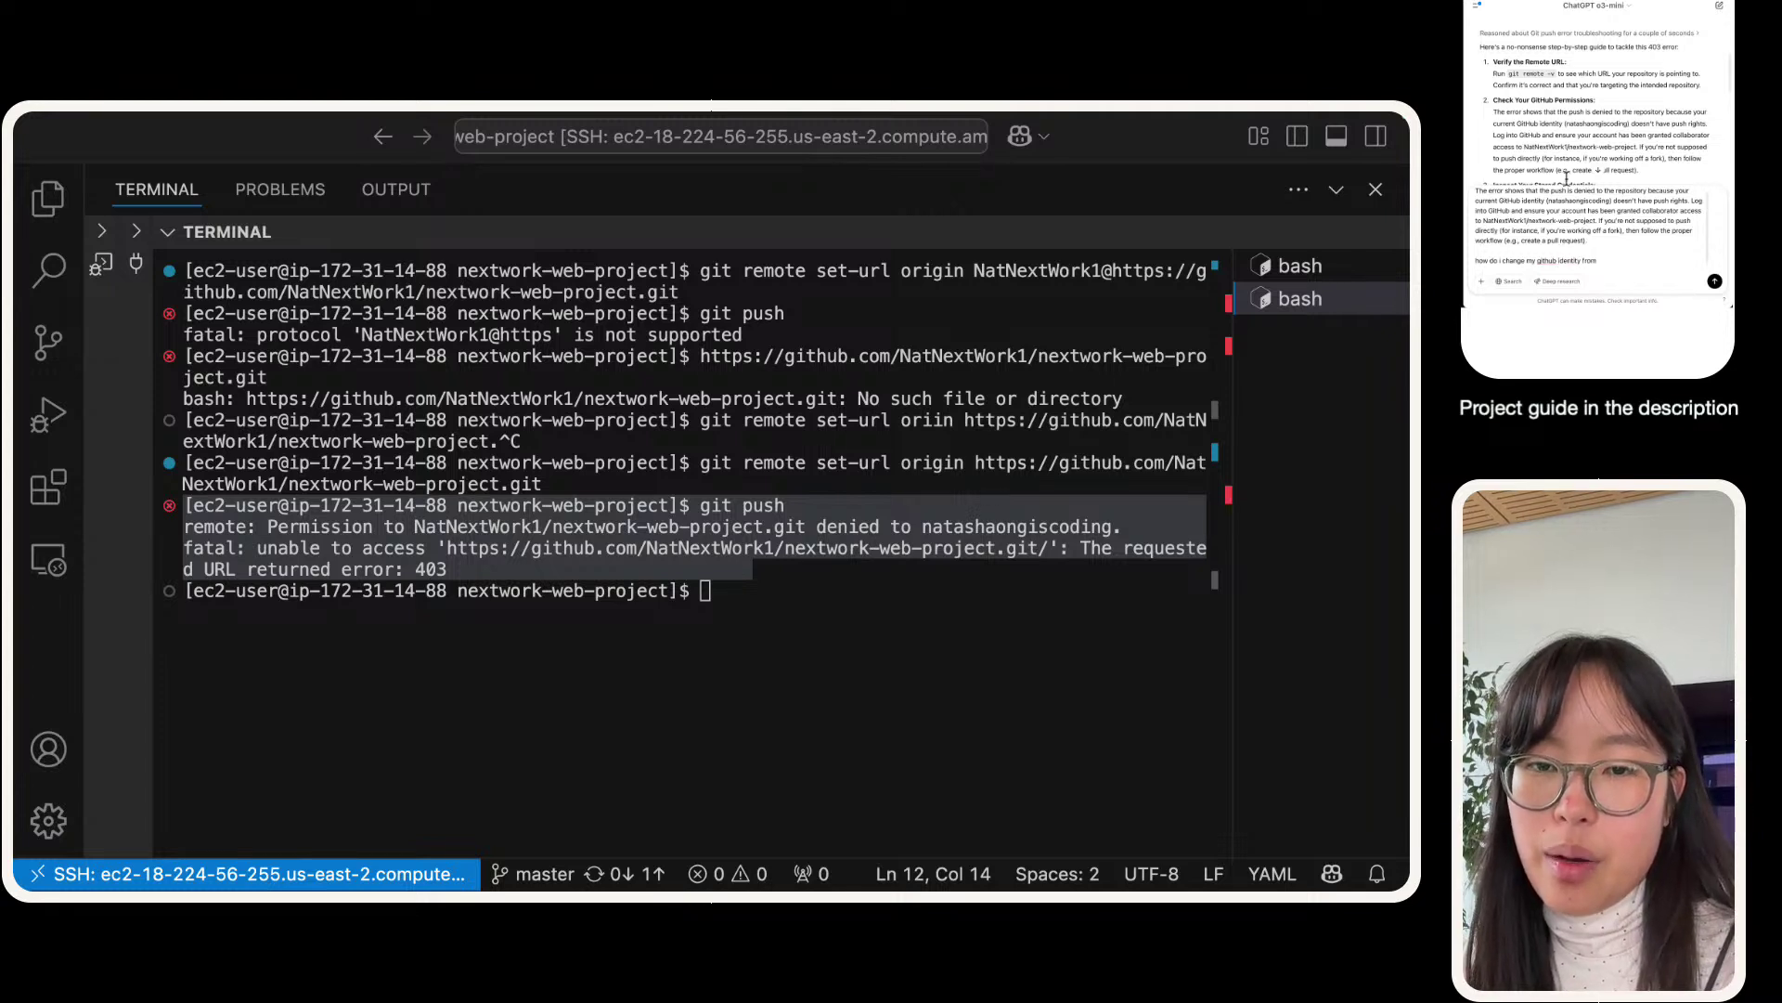
double_click(1592, 201)
key("super+c")
left_click(1637, 268)
key("super+v")
type("t")
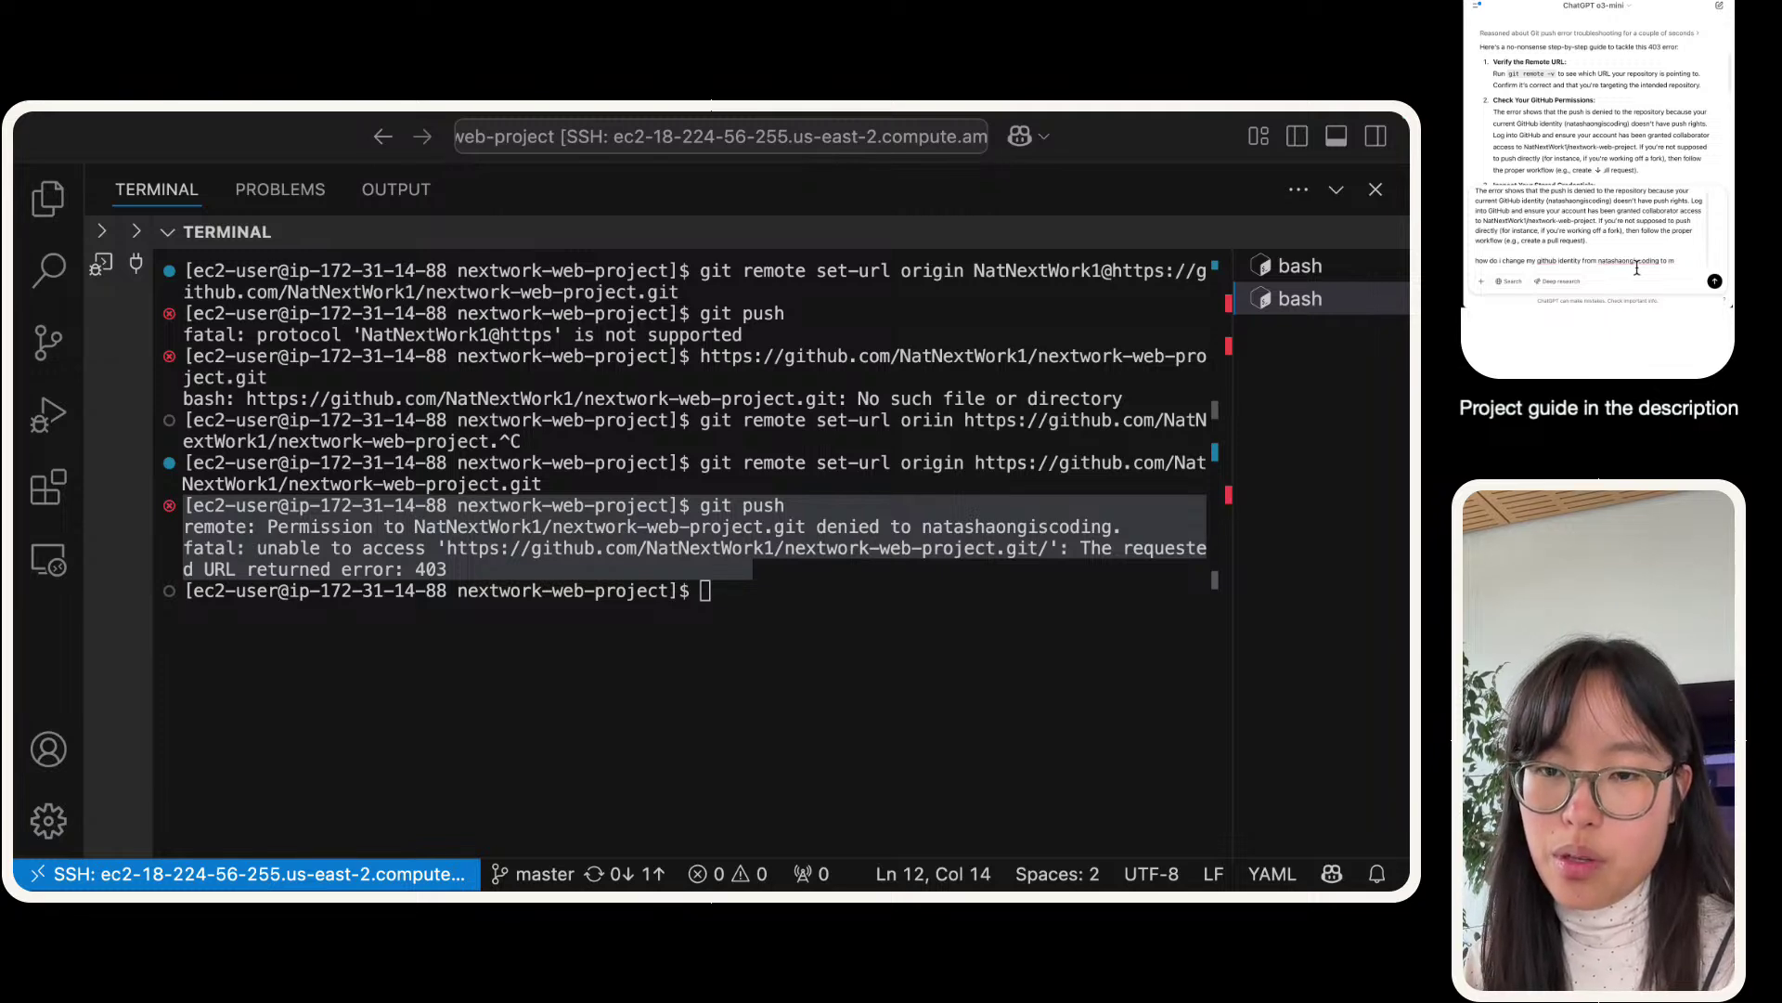
key("BackSpace")
key("BackSpace")
key("BackSpace")
key("shift+Return")
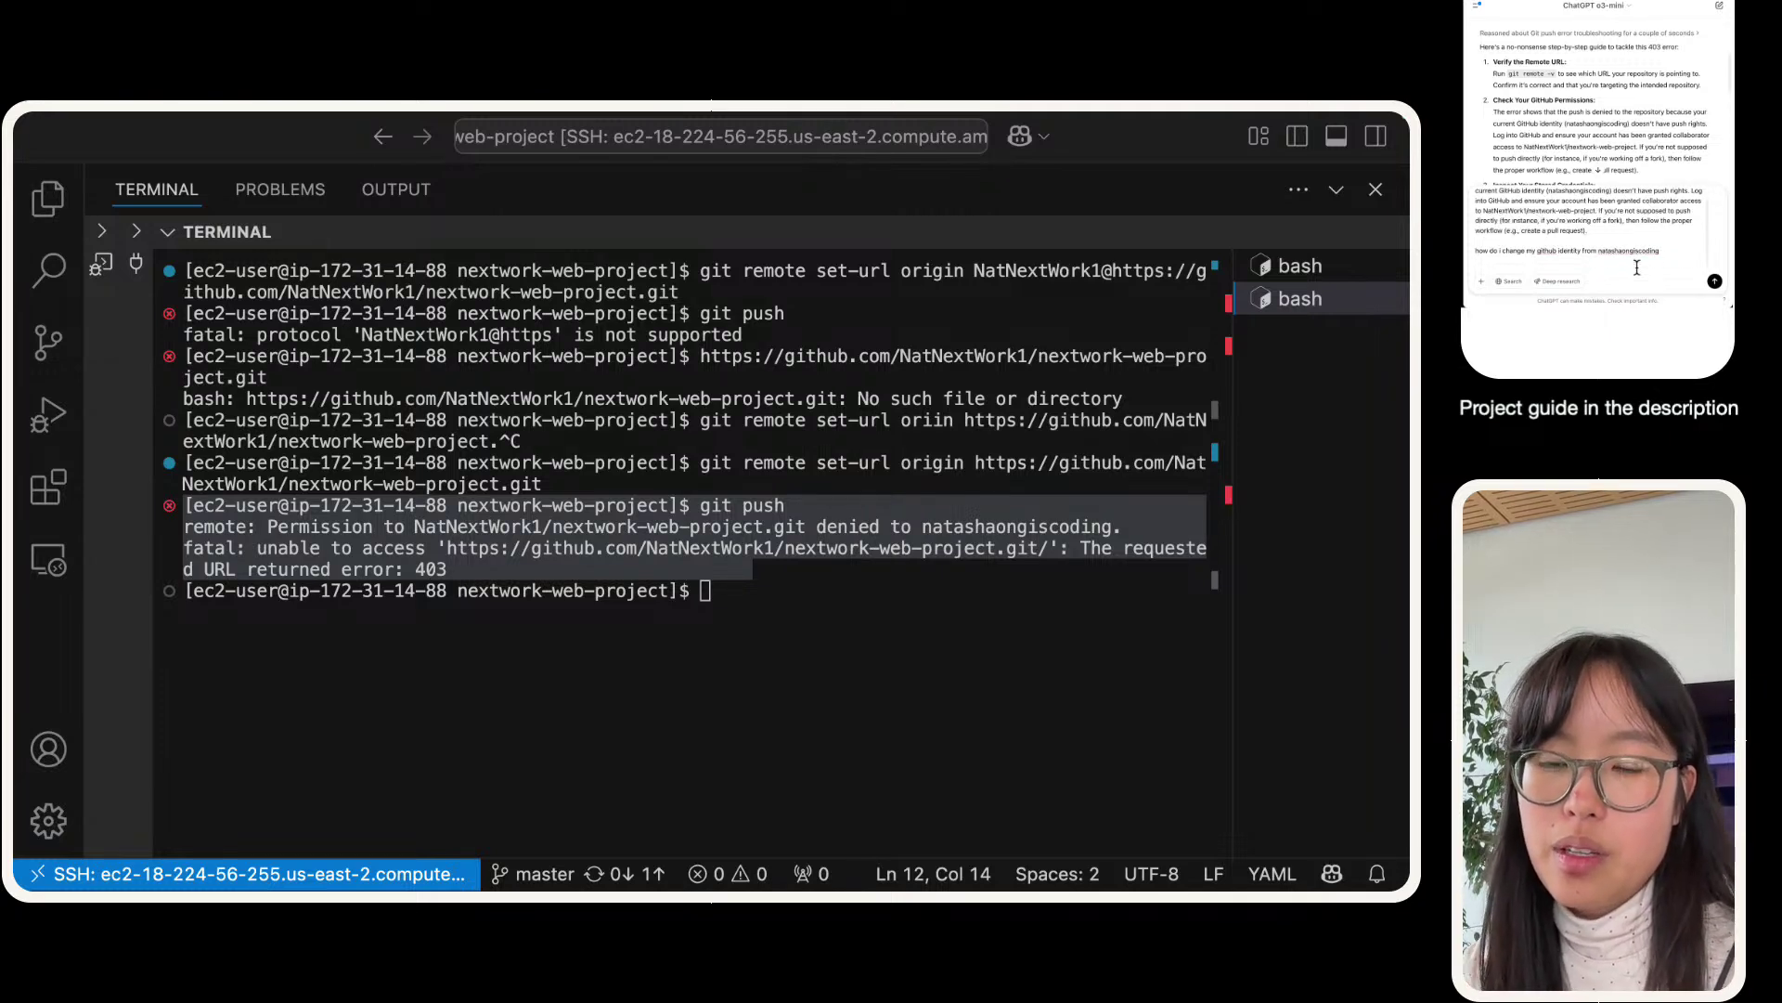
key("Return")
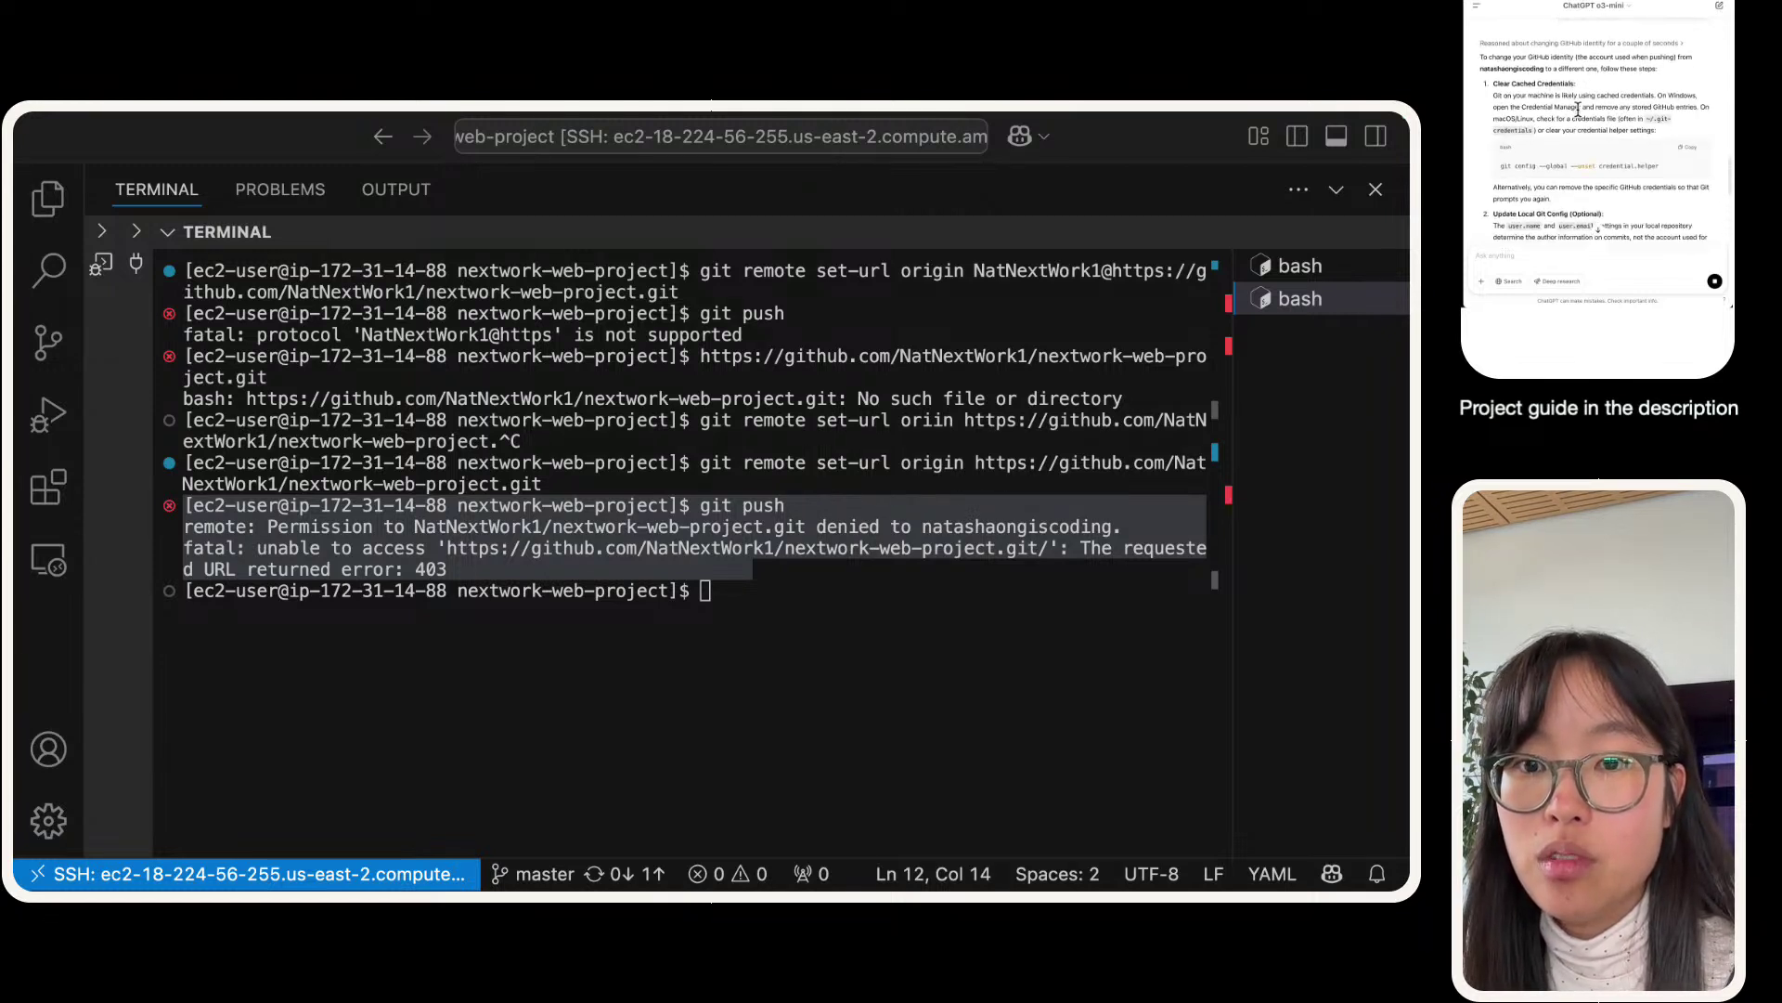
- Copy the 'git config --global --unset credential.helper' command from ChatGPT's answer
scroll(1578, 111, "down", 2)
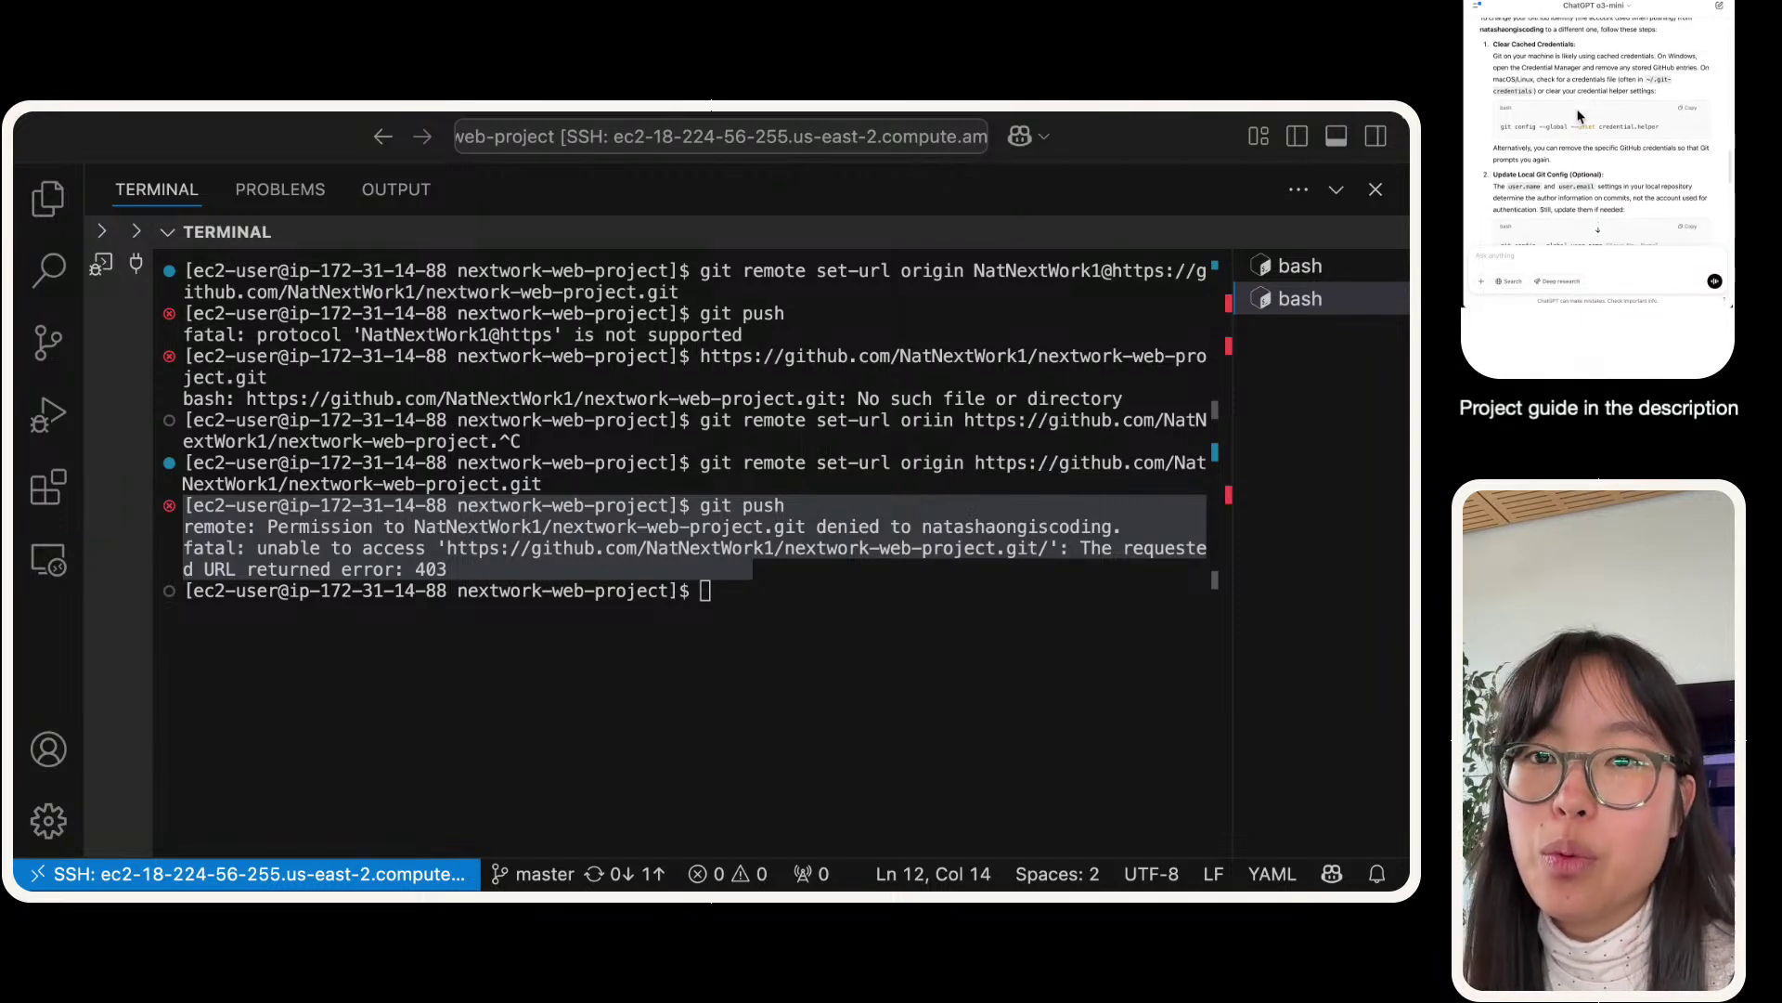
triple_click(1529, 125)
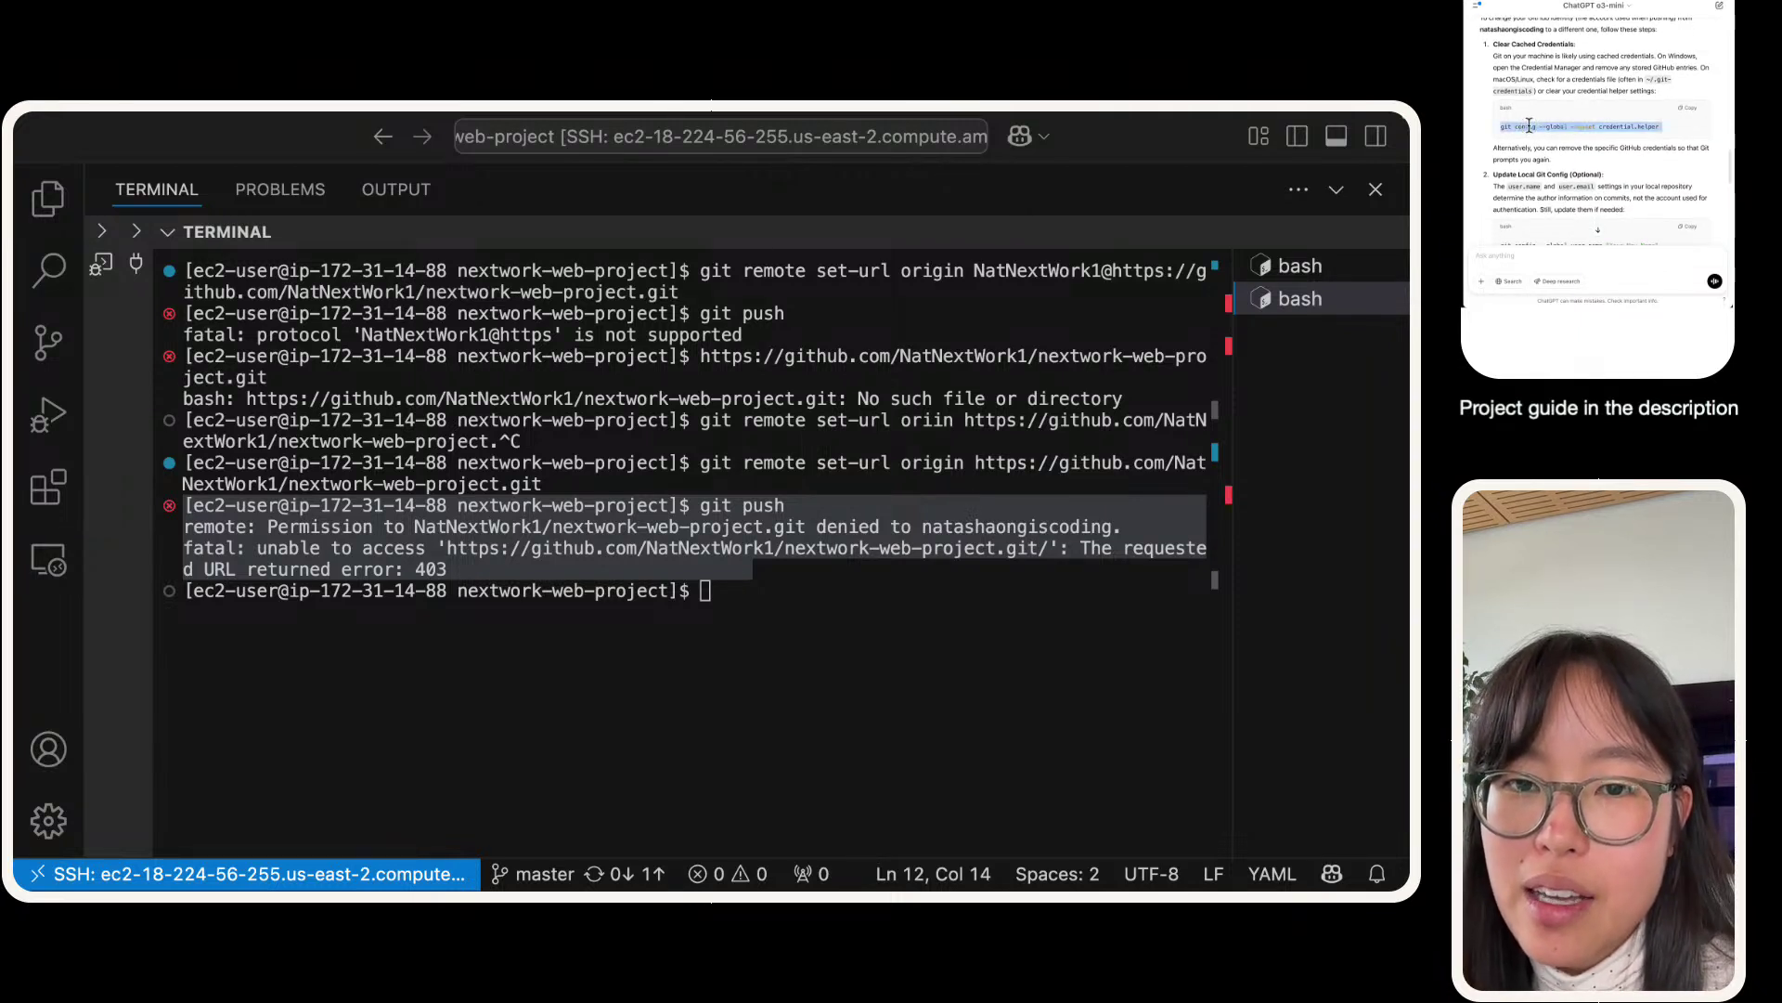
left_click(1529, 125)
scroll(1528, 126, "down", 2)
scroll(1532, 121, "up", 3)
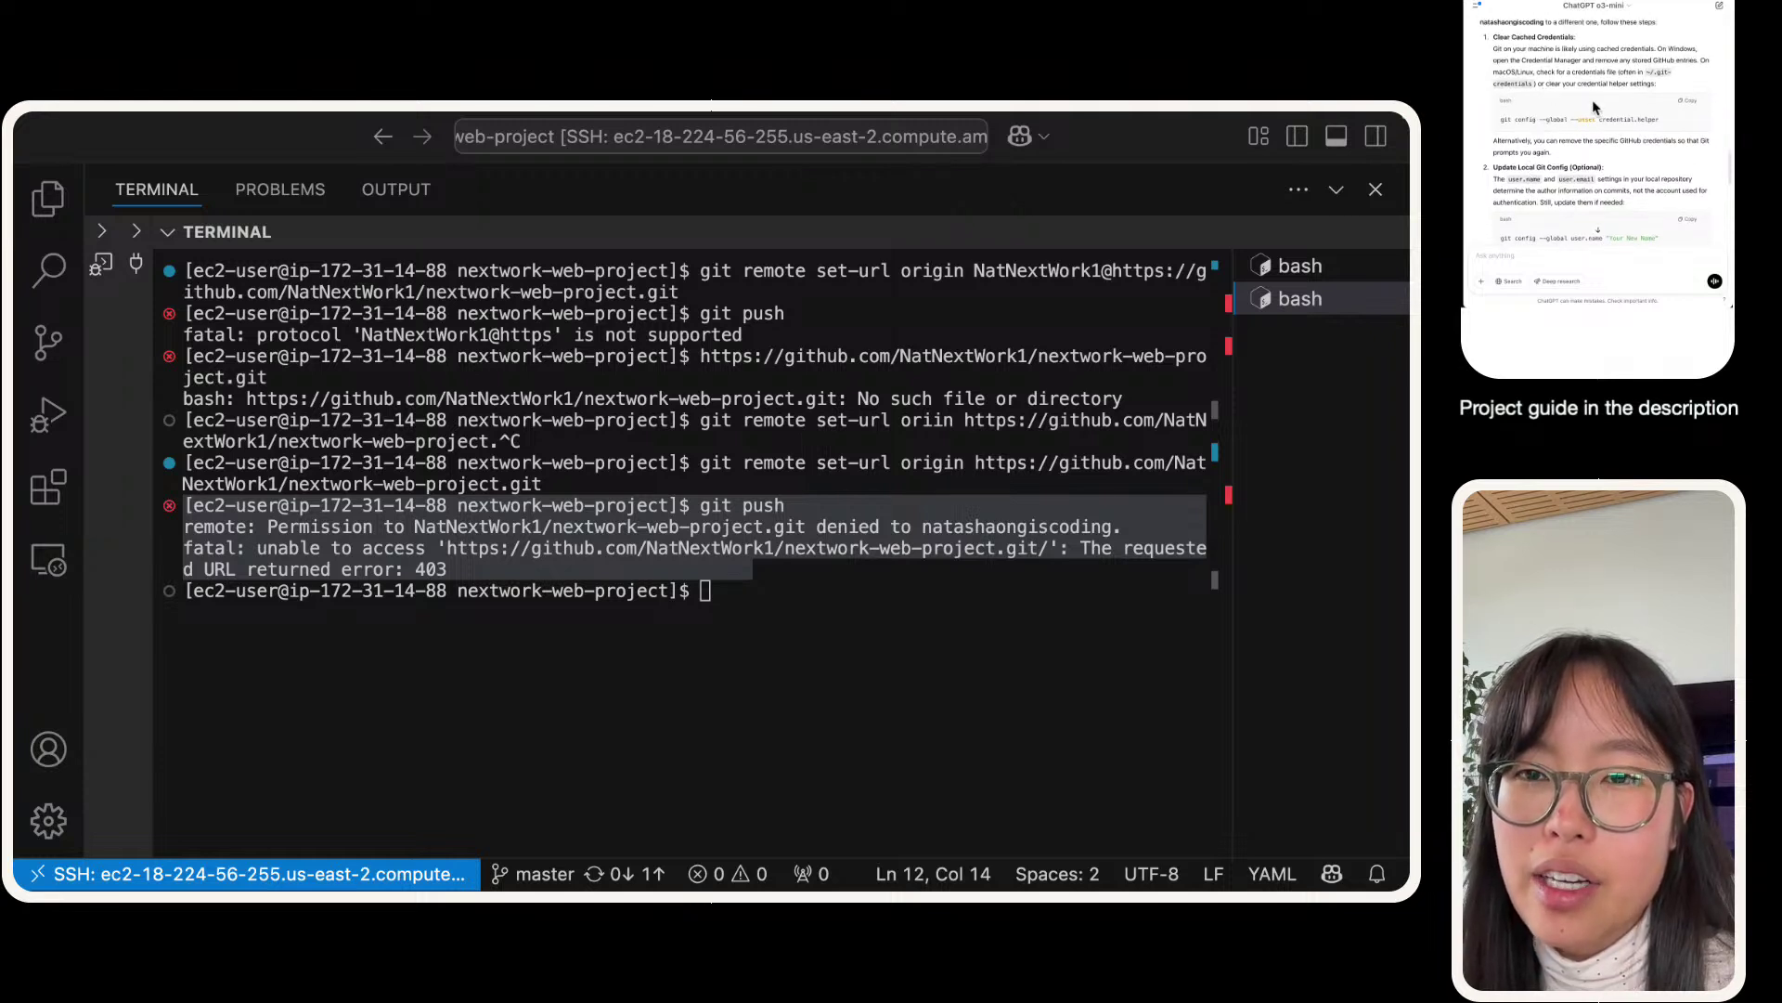
left_click(1682, 100)
- Clear the terminal and run 'git config --global --unset credential.helper'
left_click(535, 631)
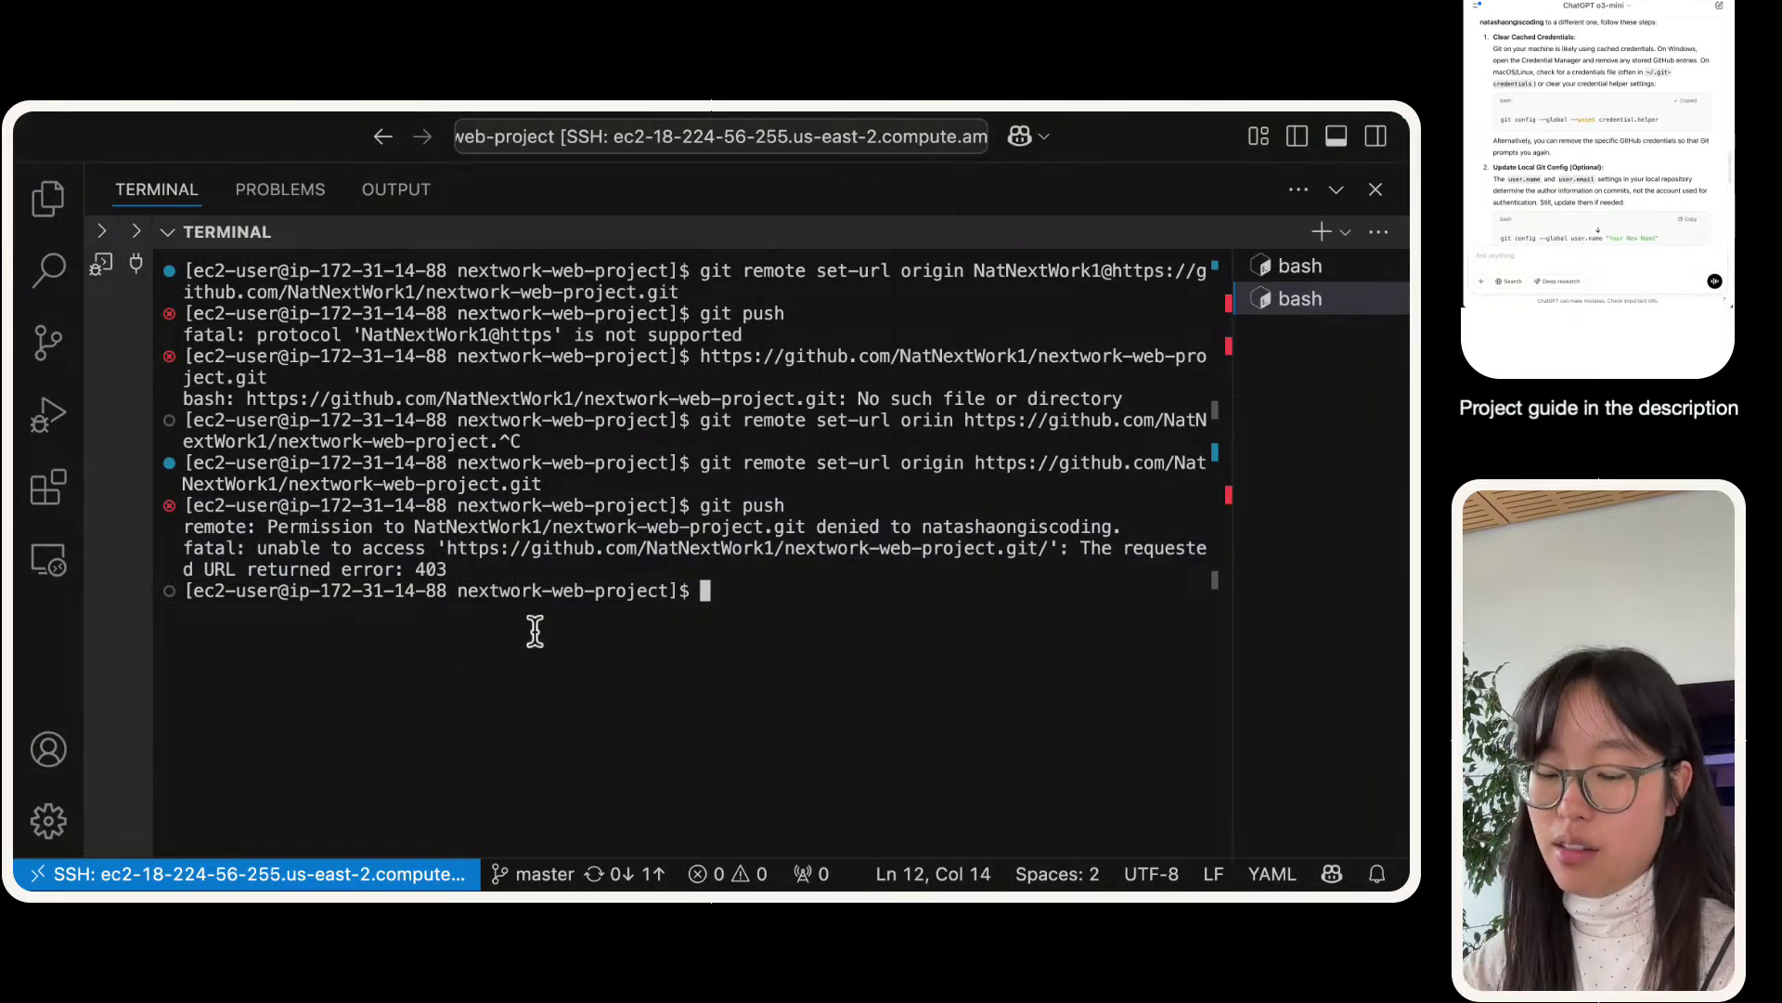
key("super+k")
key("super+v")
key("Return")
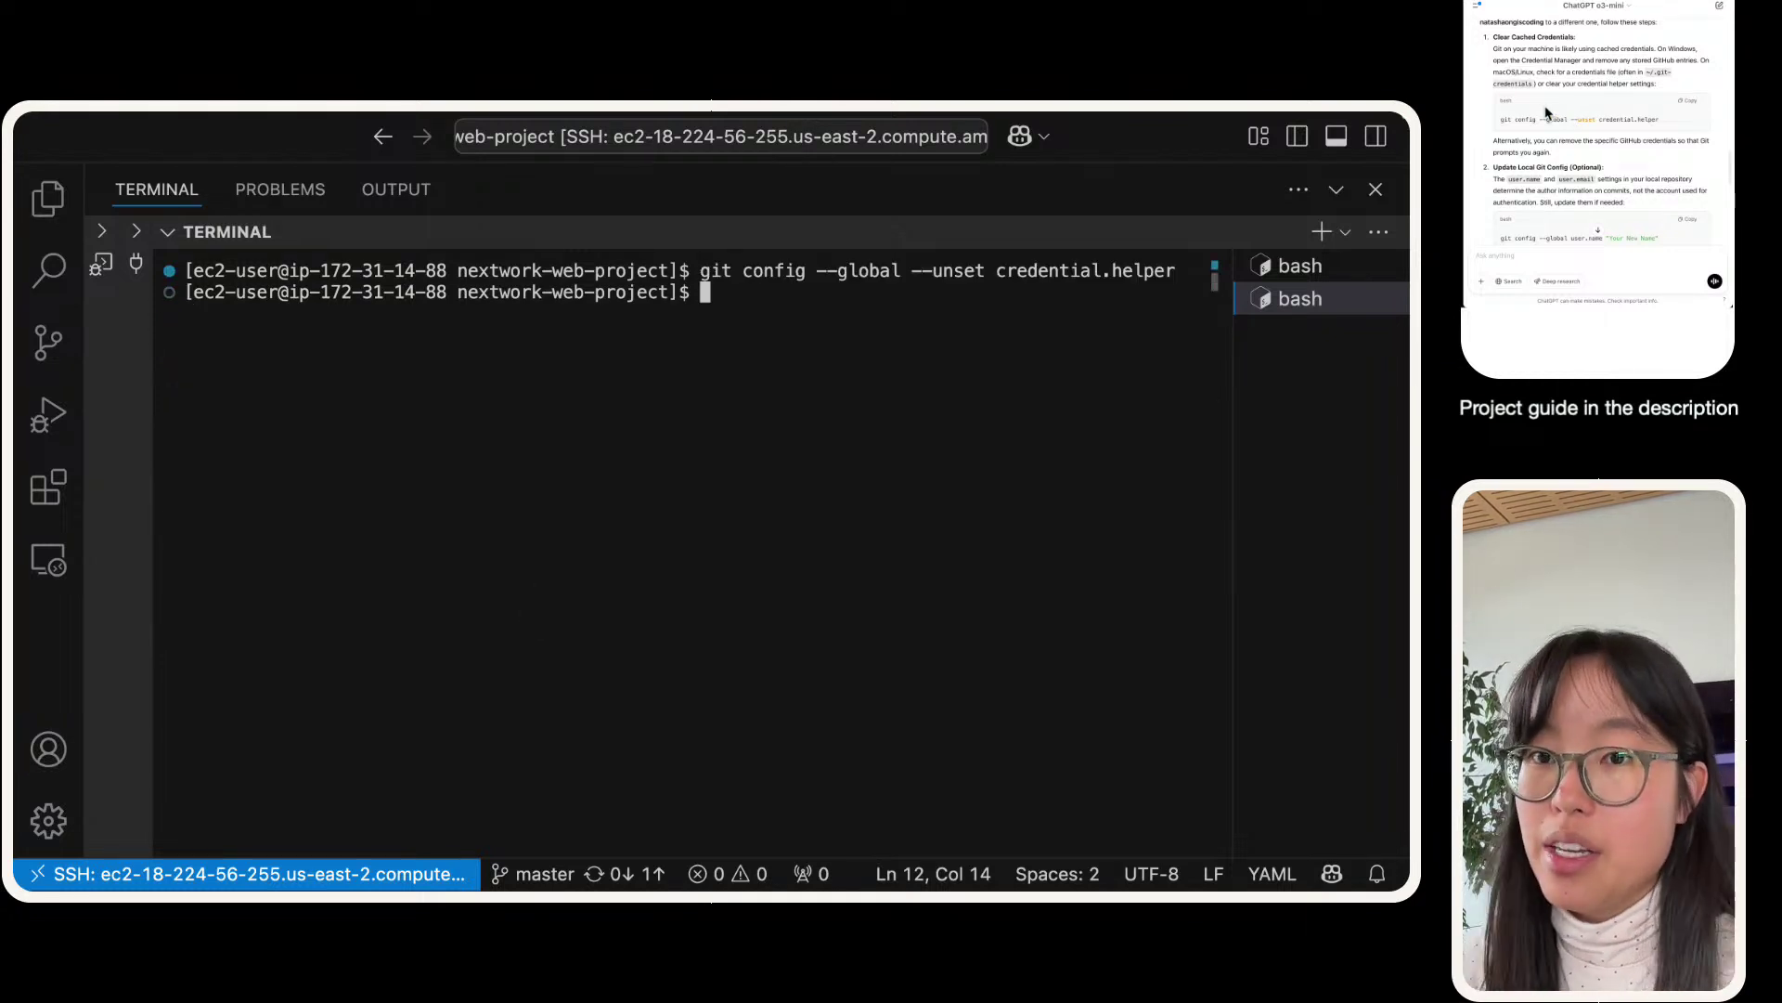
scroll(1596, 111, "down", 1)
scroll(1595, 112, "down", 5)
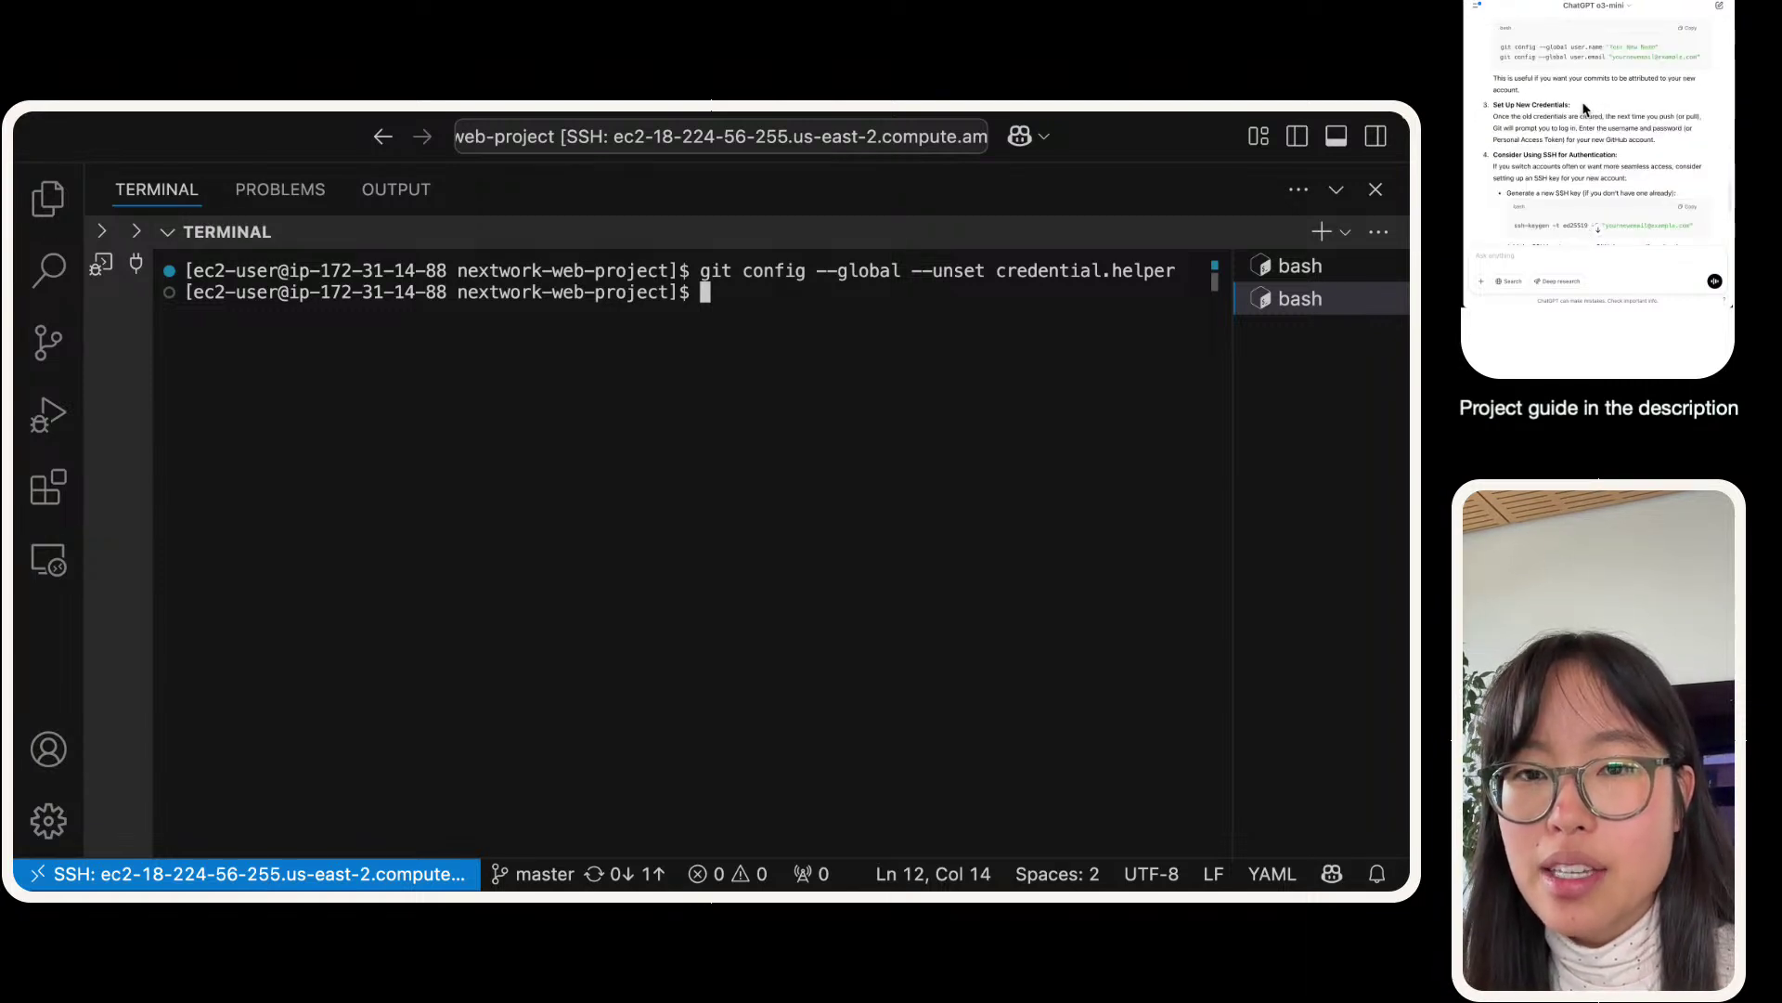
scroll(1584, 106, "down", 2)
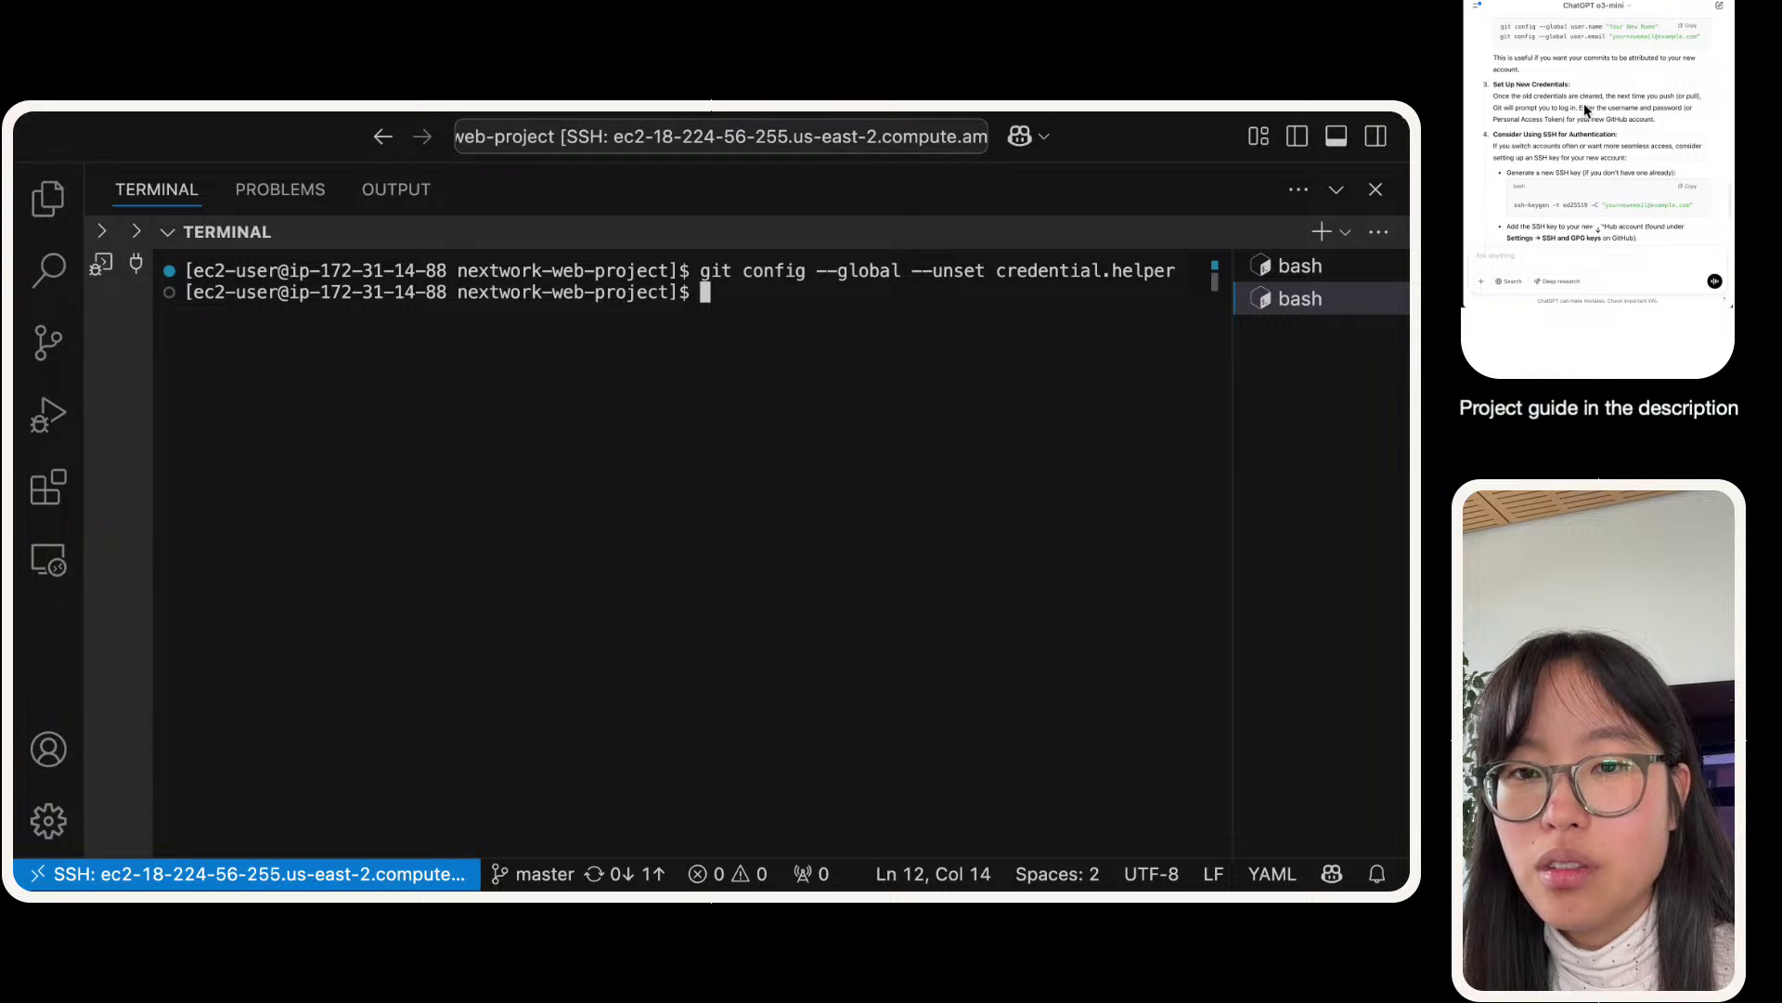
scroll(1584, 108, "down", 3)
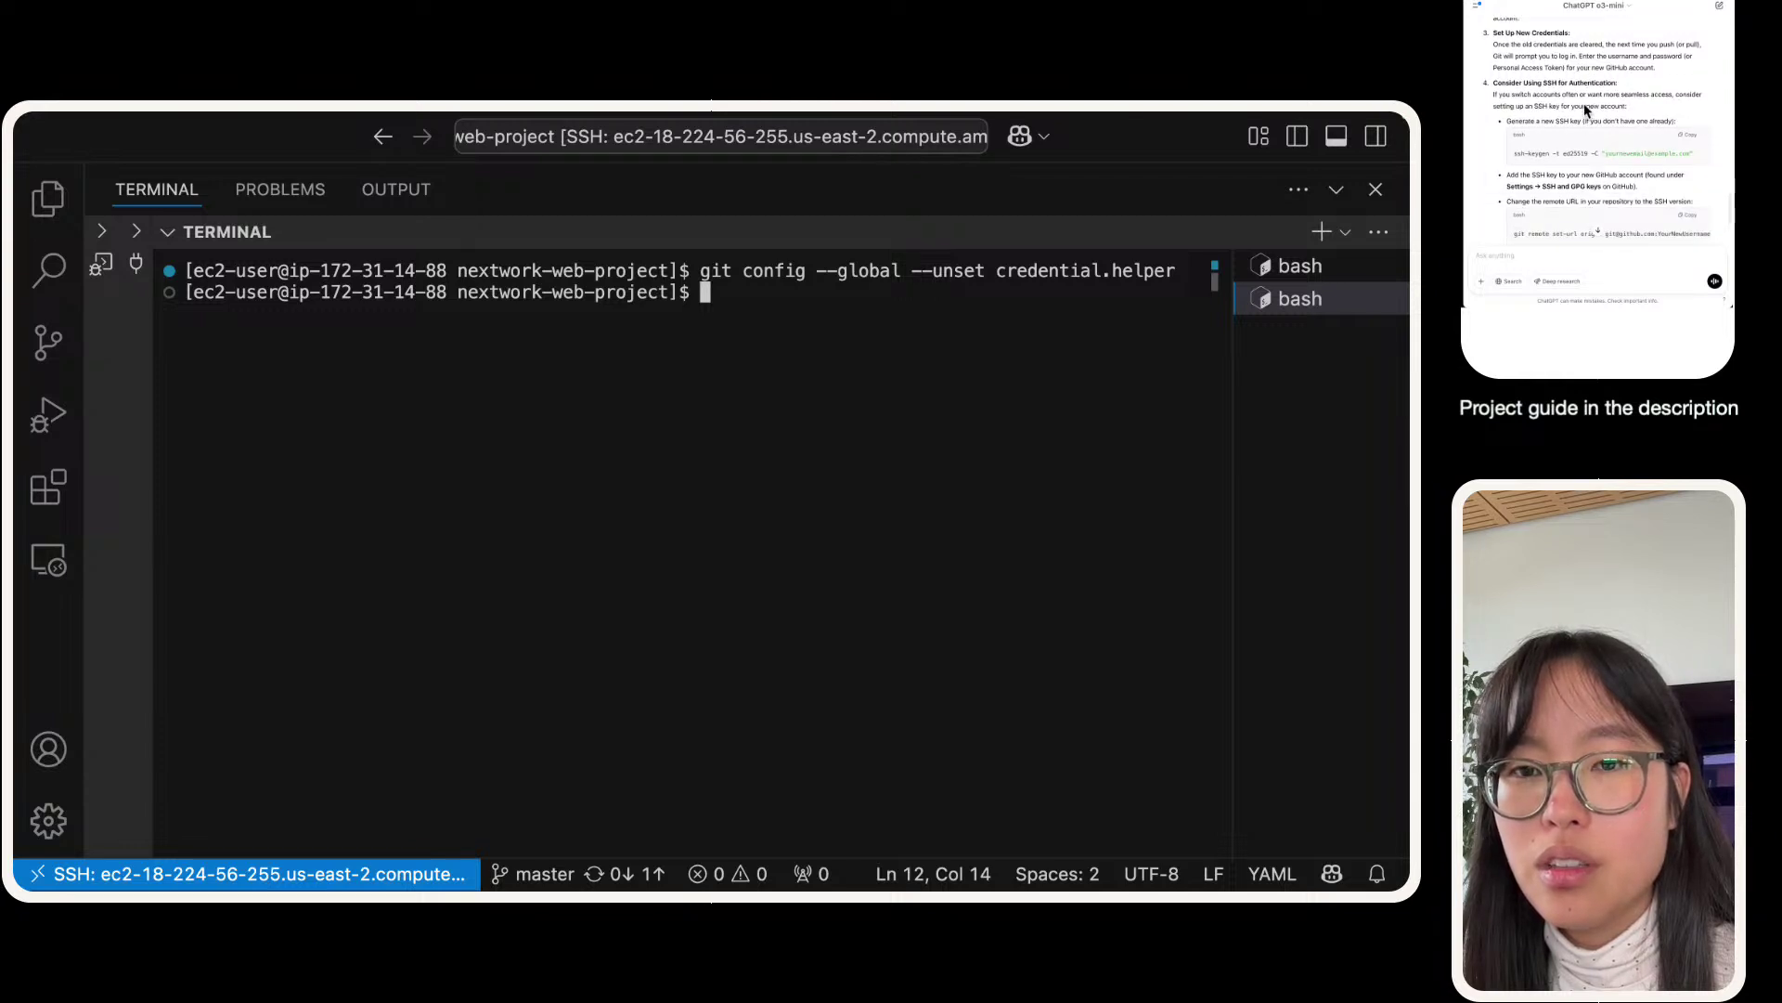
scroll(1583, 107, "up", 8)
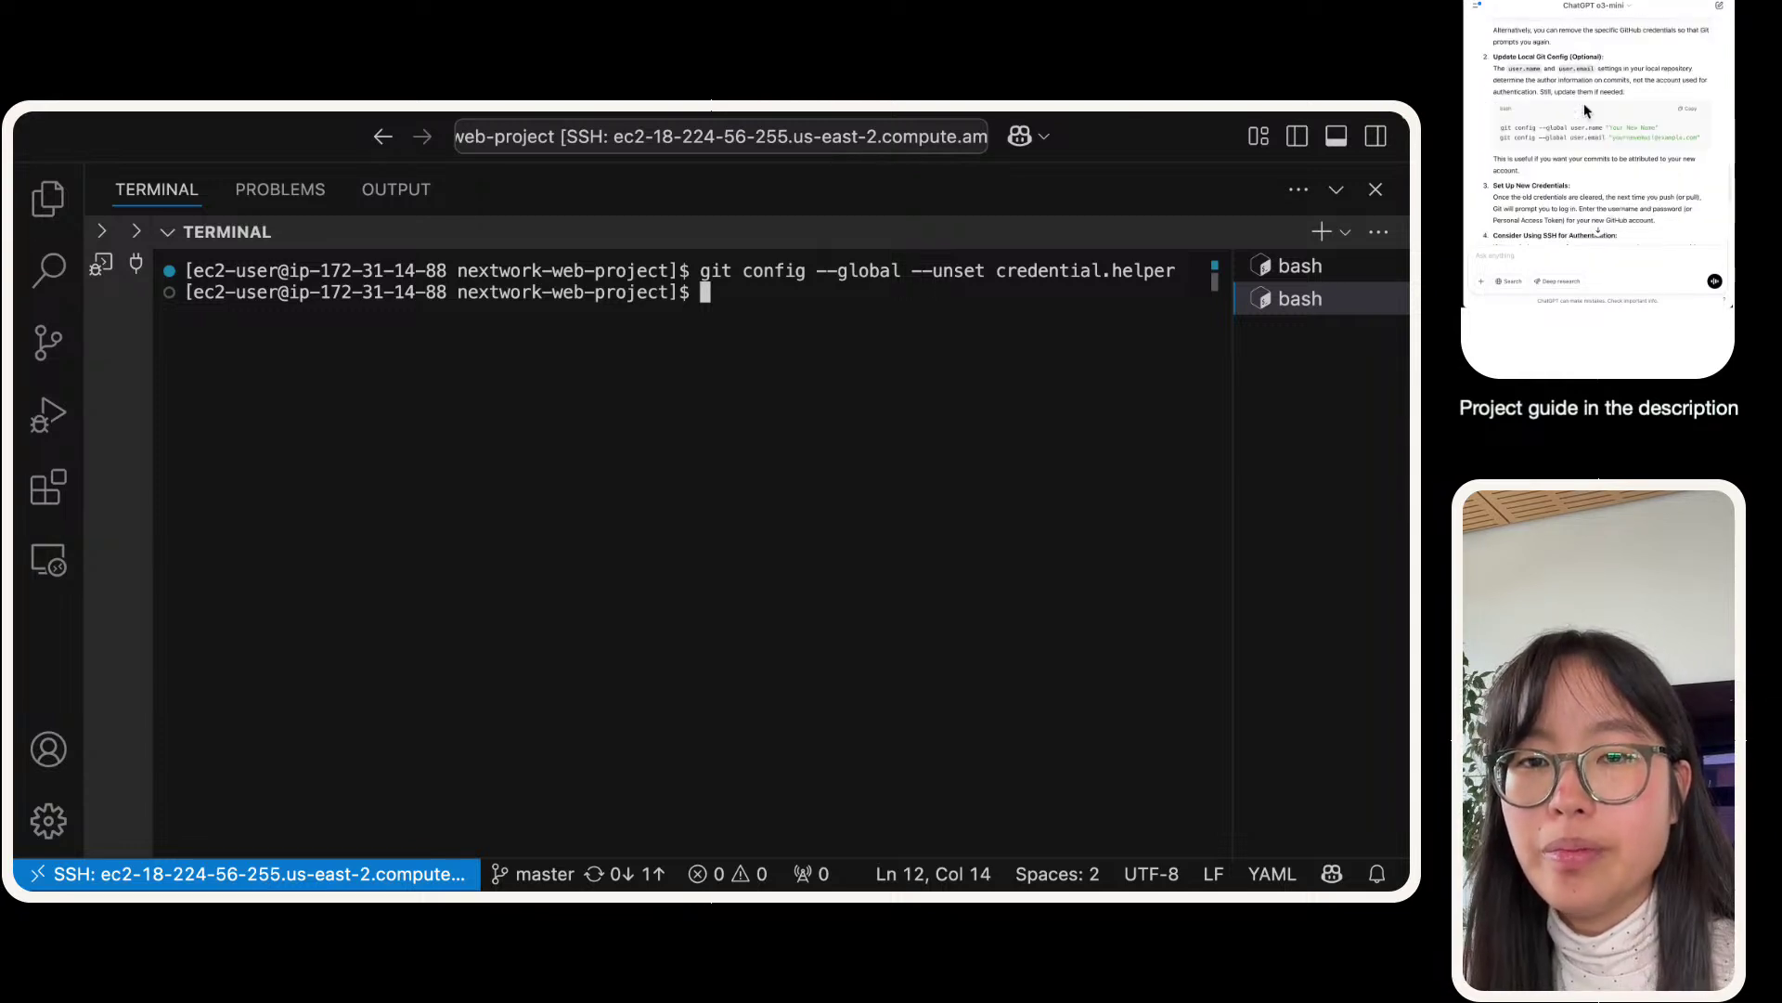
- Retry git push, which still fails with 403, then select ChatGPT's user.name config command
left_click(112, 664)
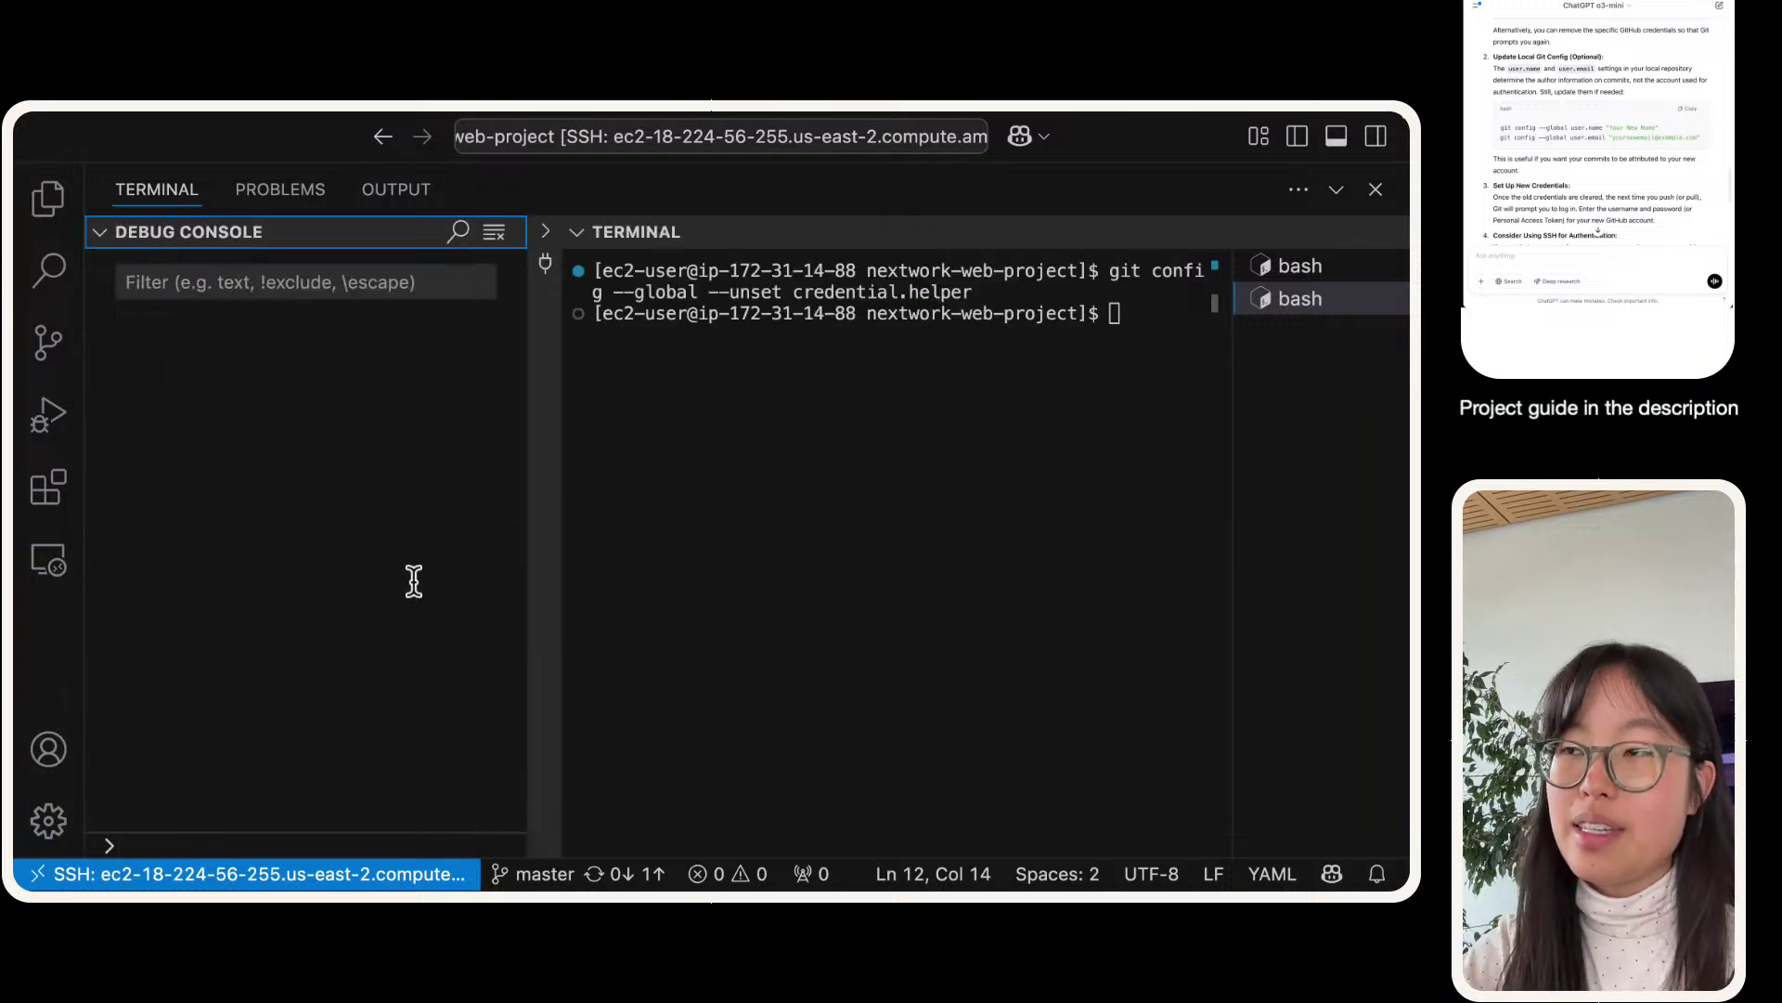
left_click(101, 232)
type("git pus")
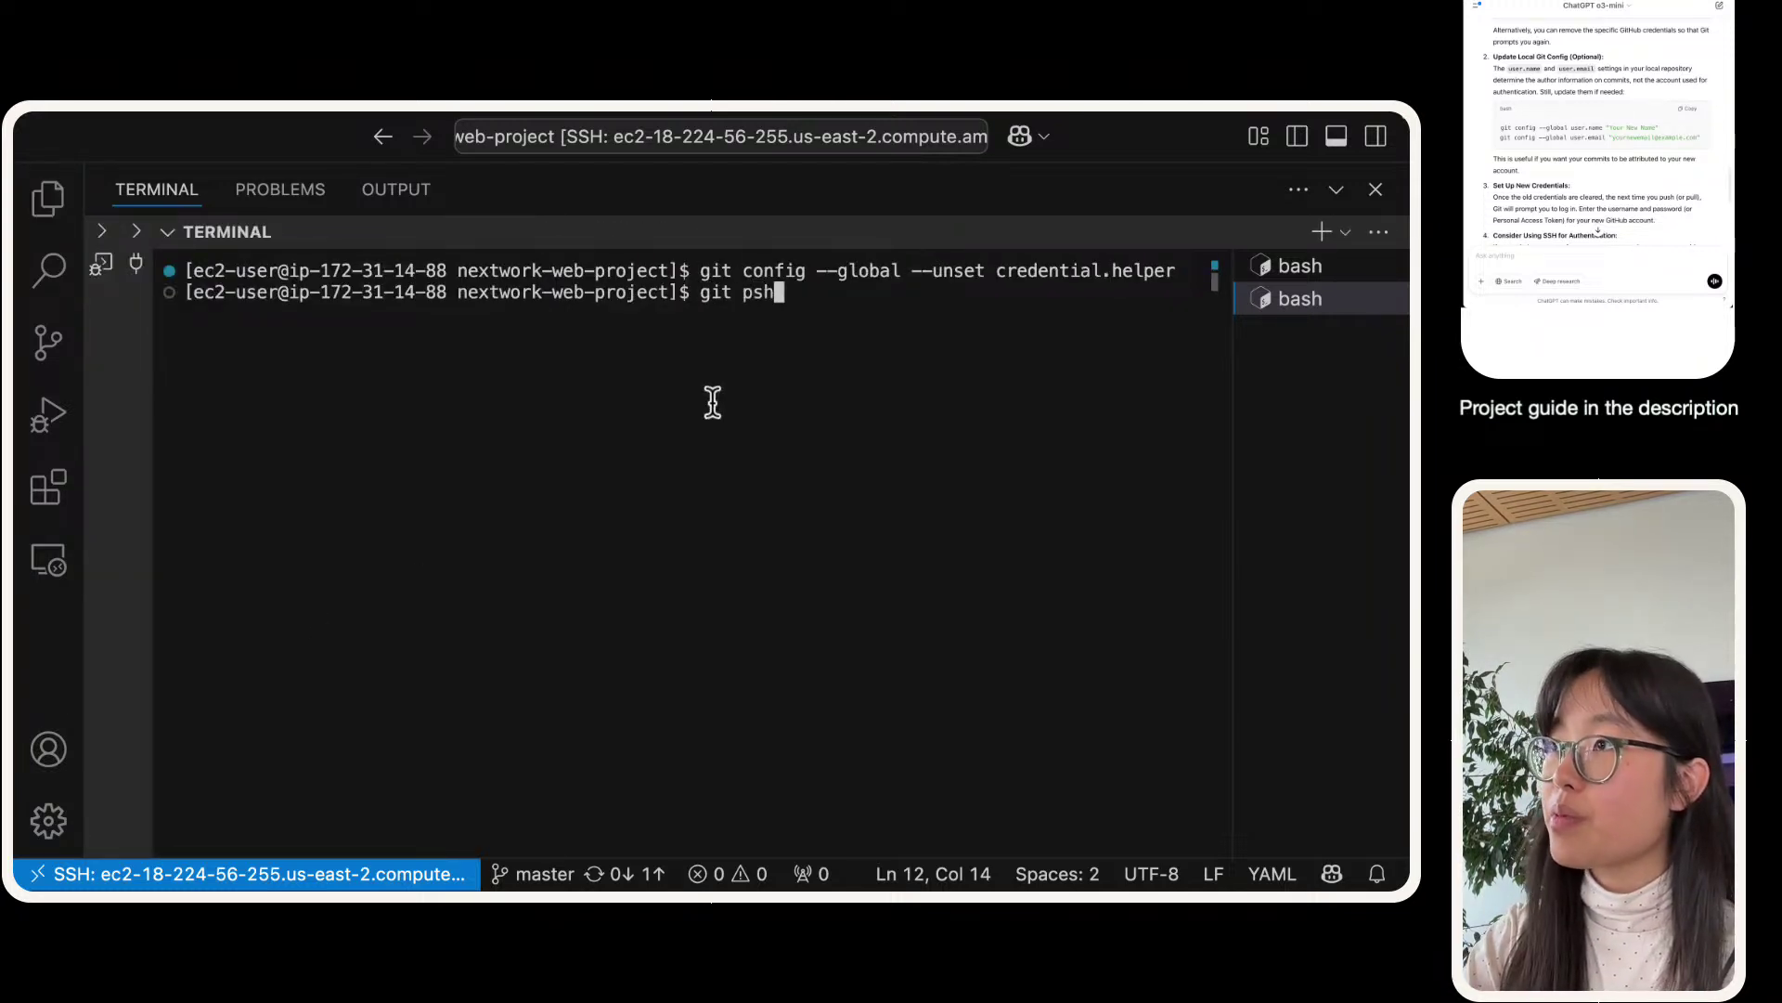
key("BackSpace")
key("BackSpace")
key("BackSpace")
type("push")
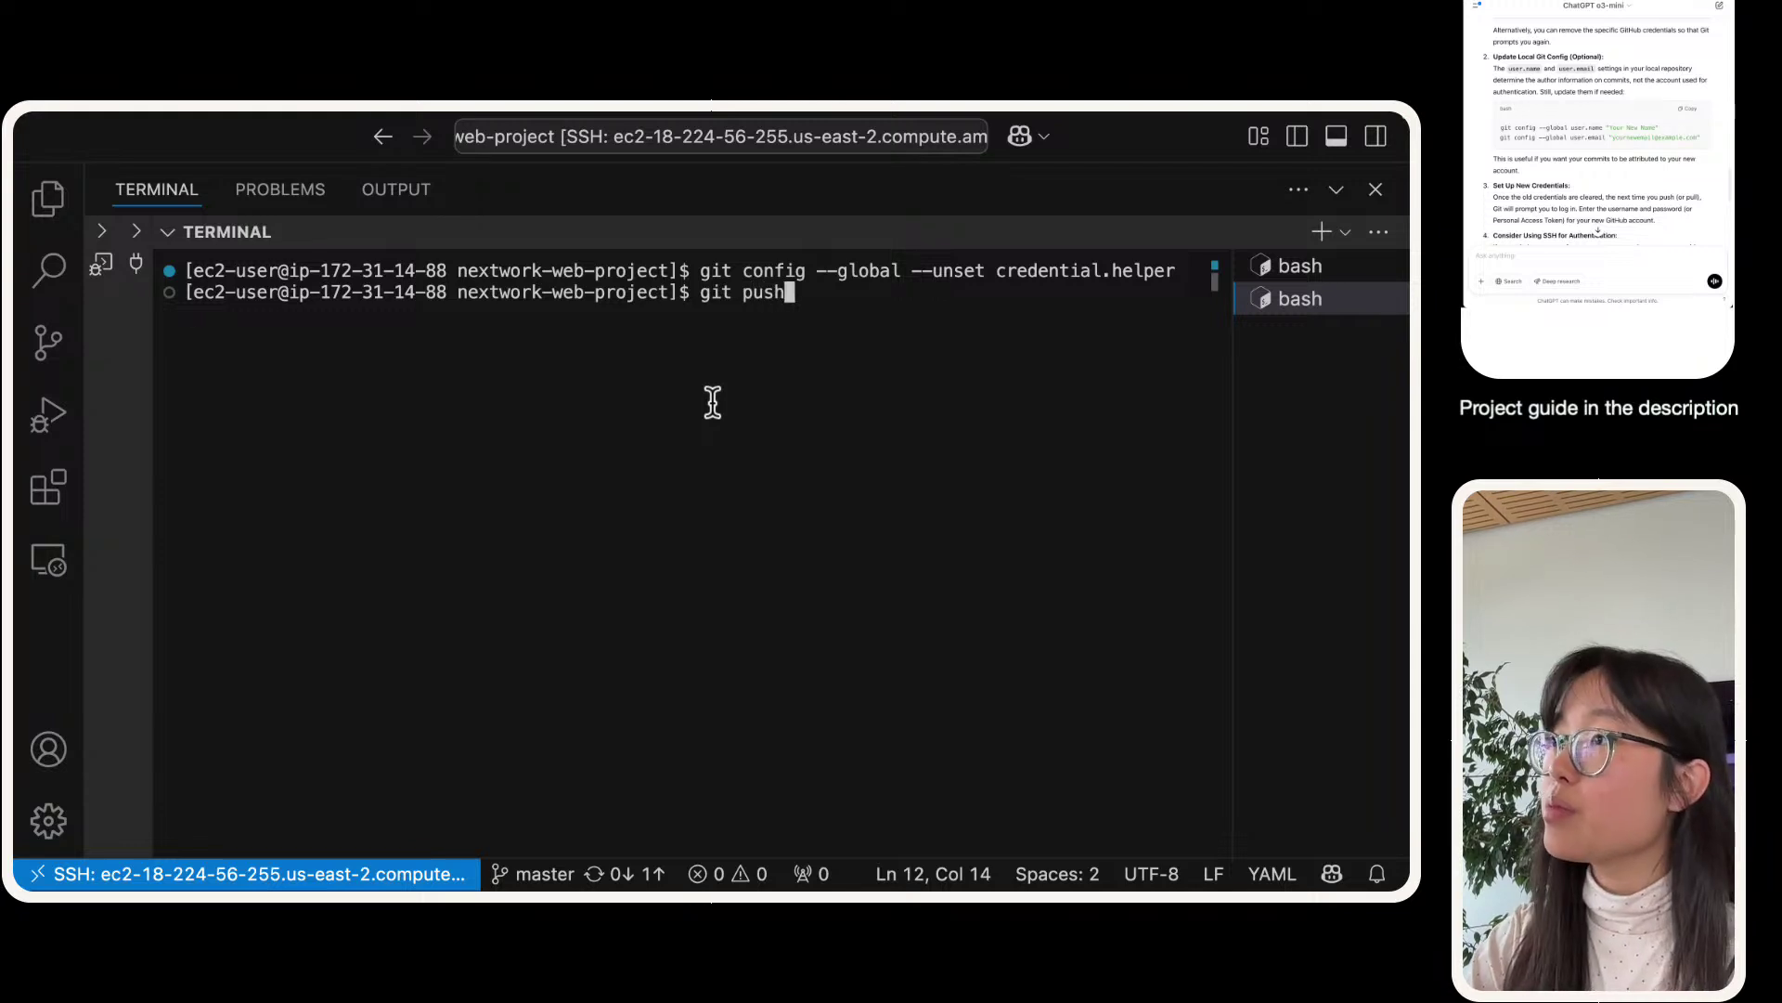
key("Return")
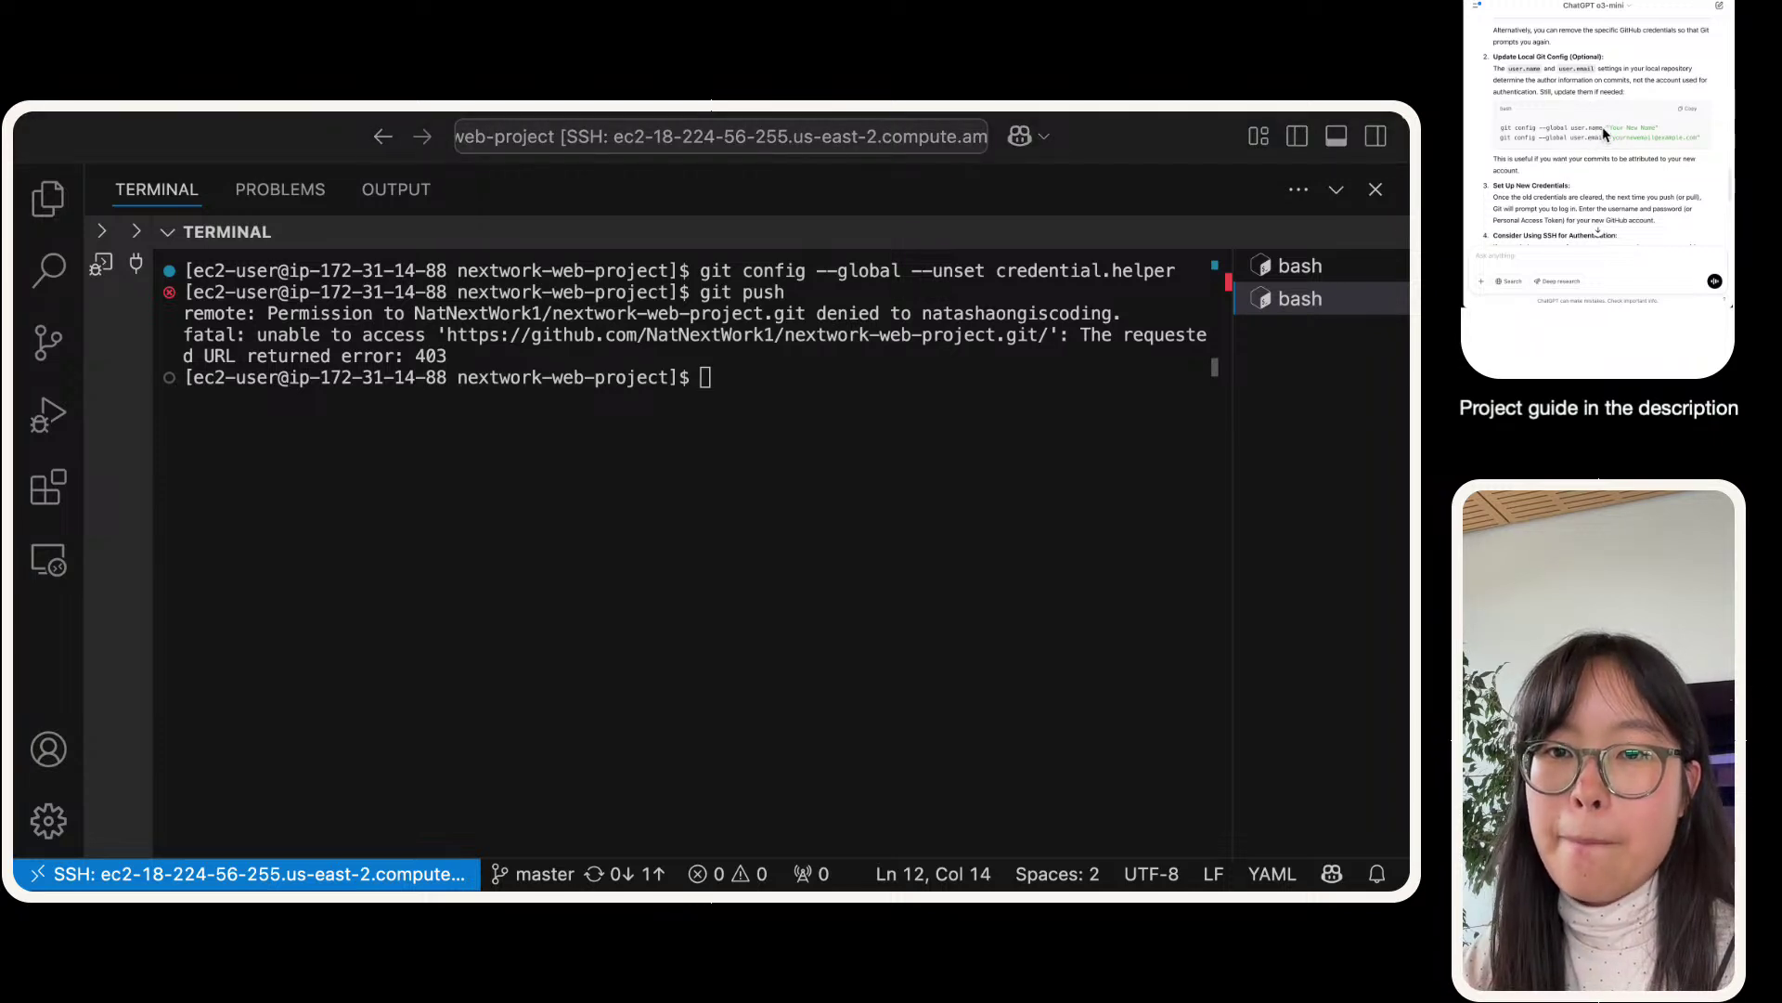
left_click_drag(1603, 128, 1497, 128)
- Set the global Git user.name and user.email to the user's name and e-mail address
key("super+v")
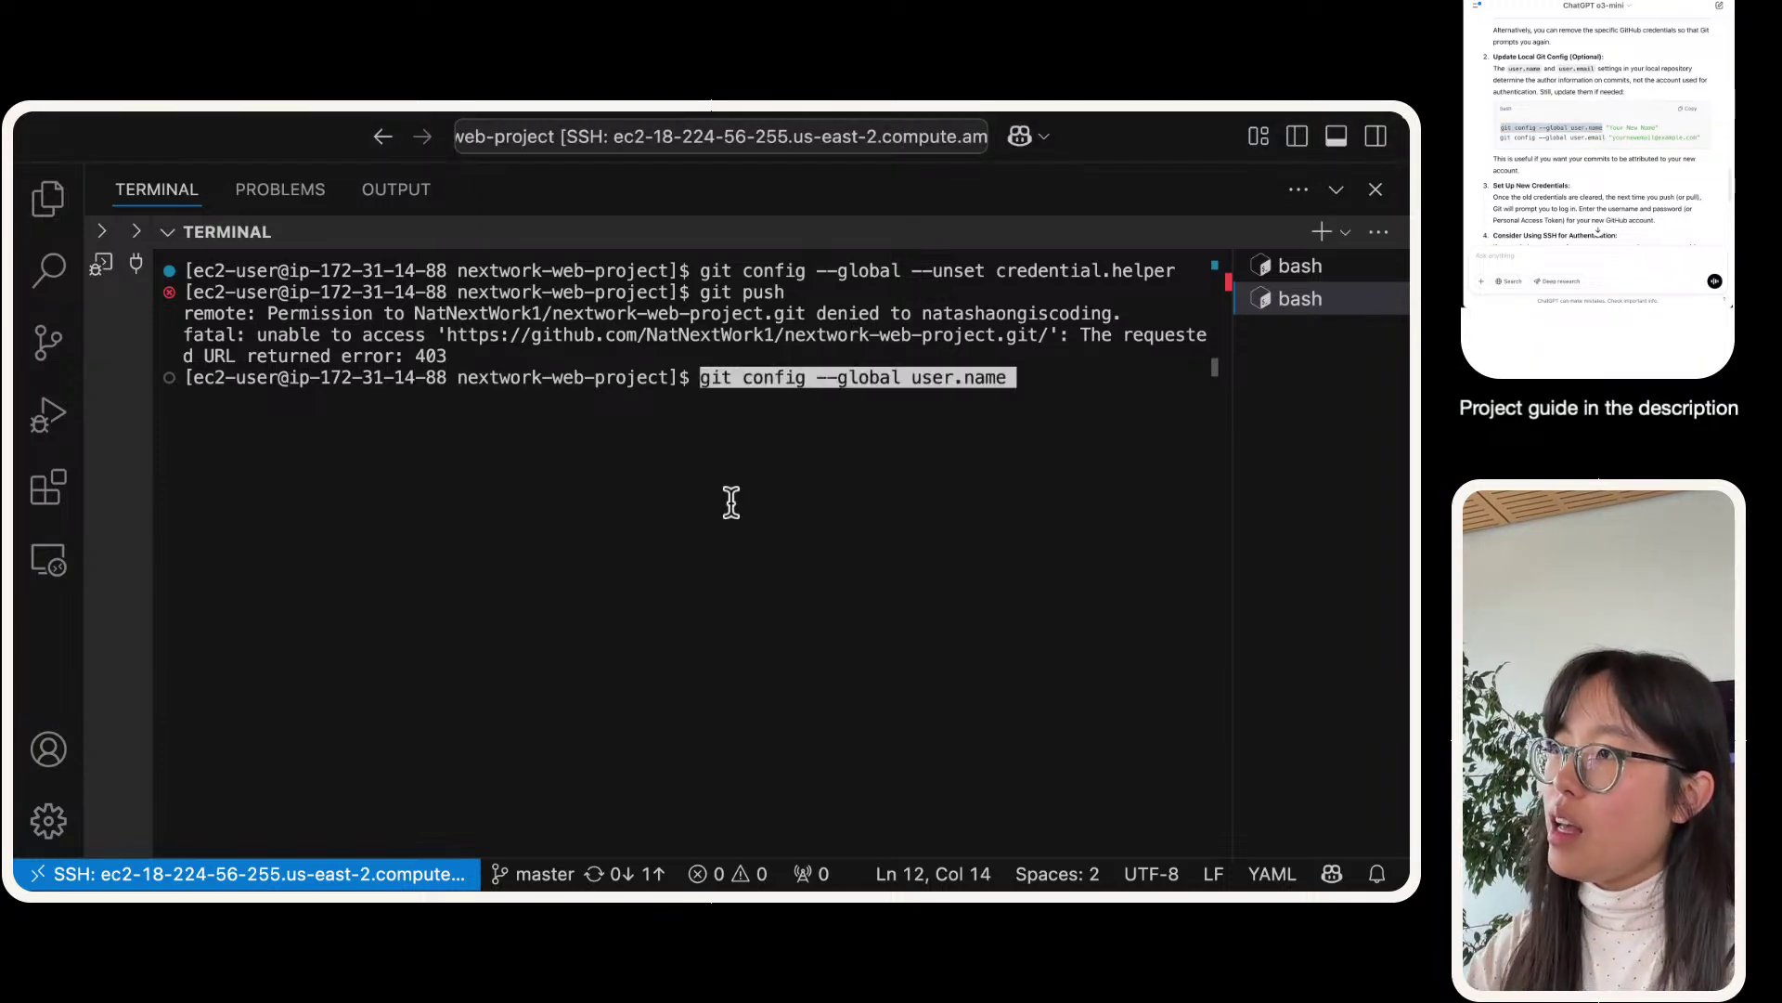
type("\"")
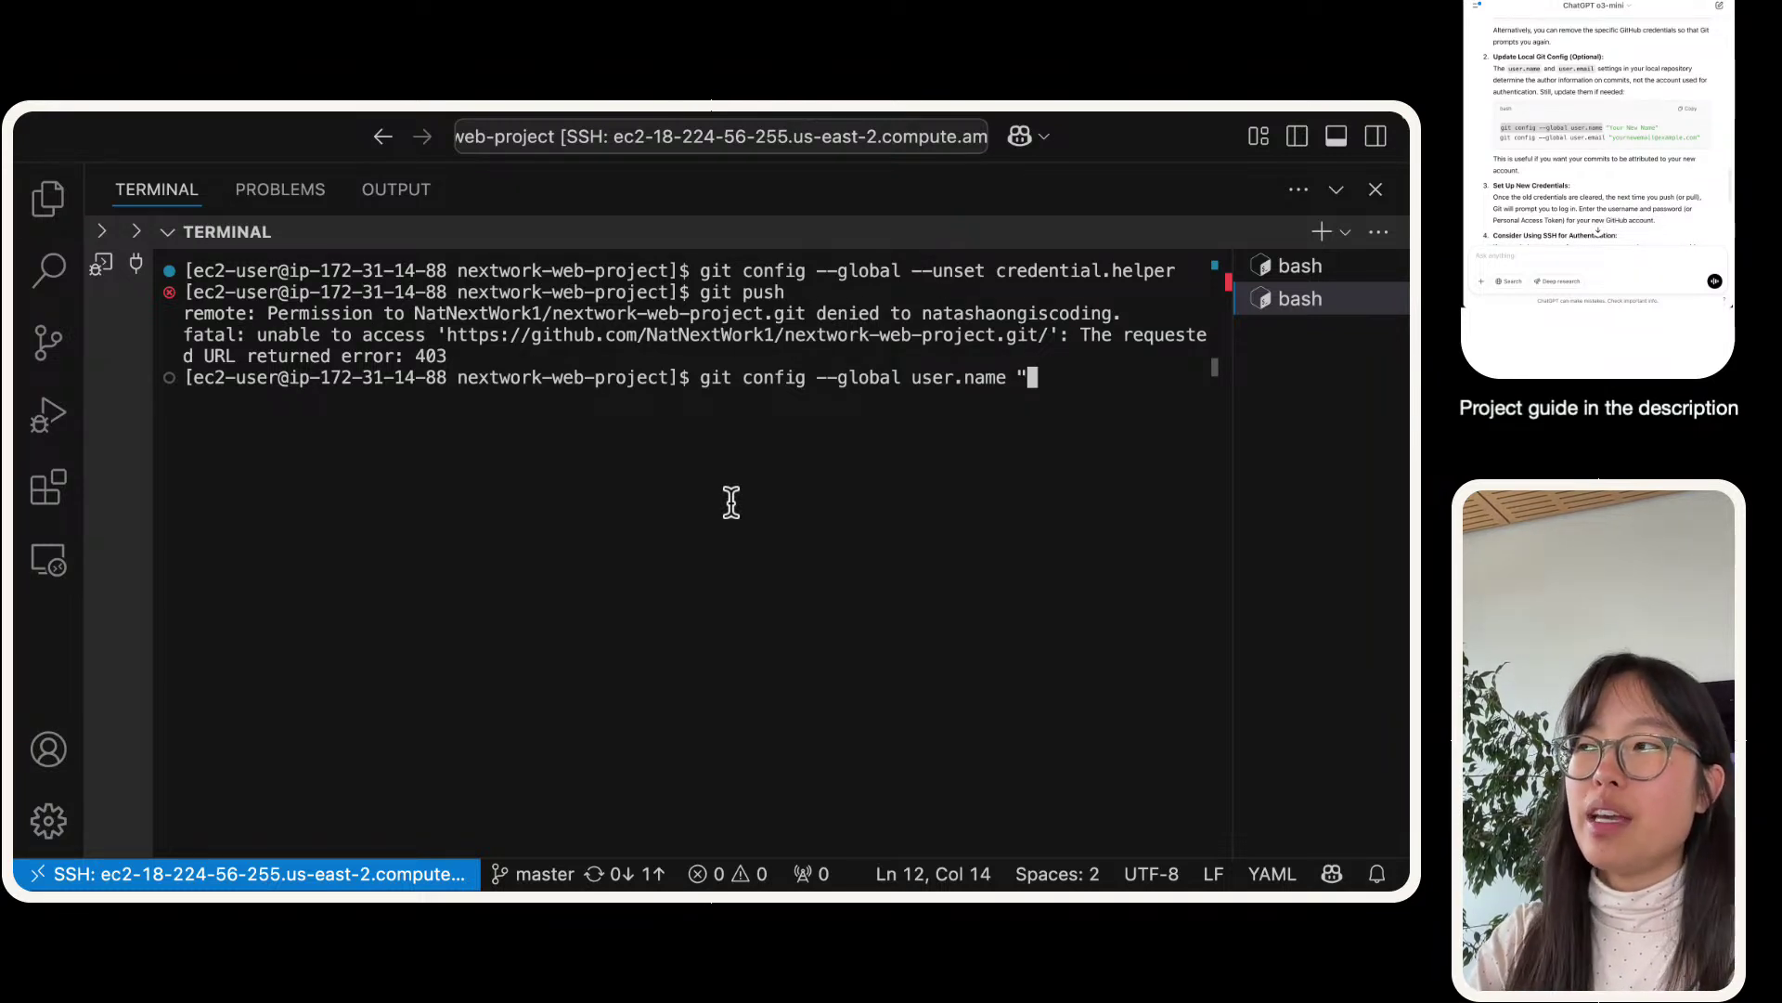
type("Natasha\"")
key("Return")
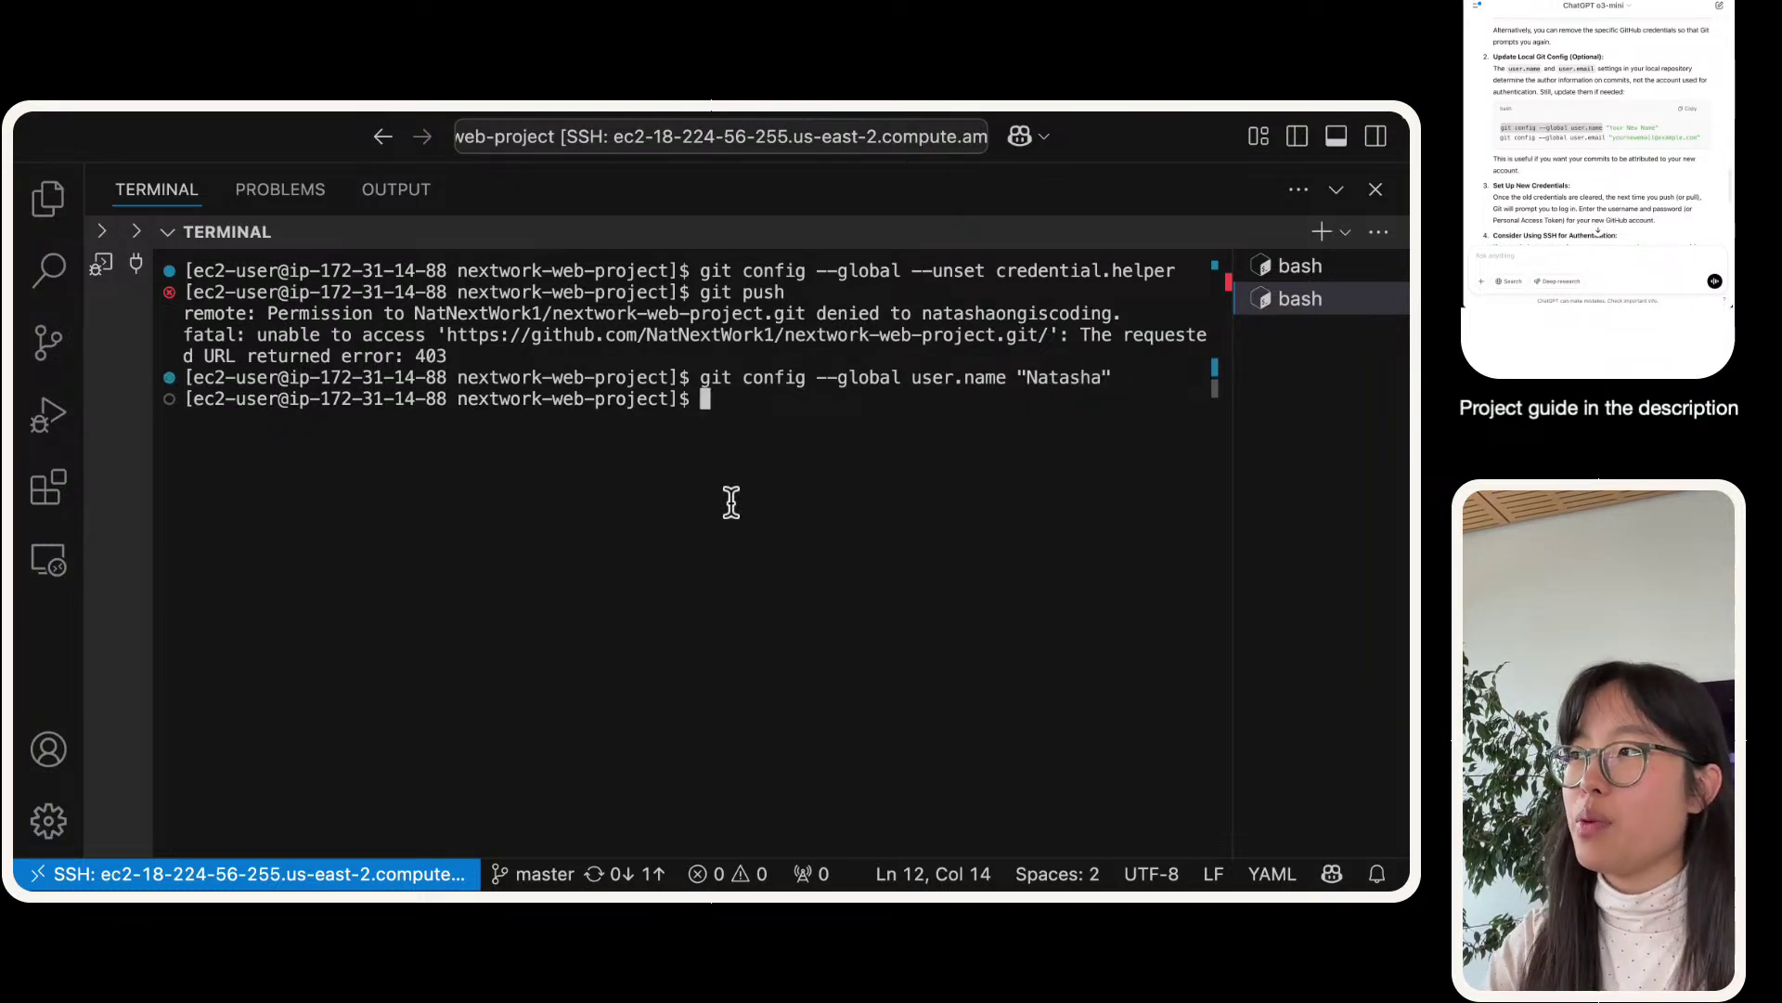
left_click_drag(1606, 137, 1497, 138)
key("super+c")
left_click(942, 555)
key("super+v")
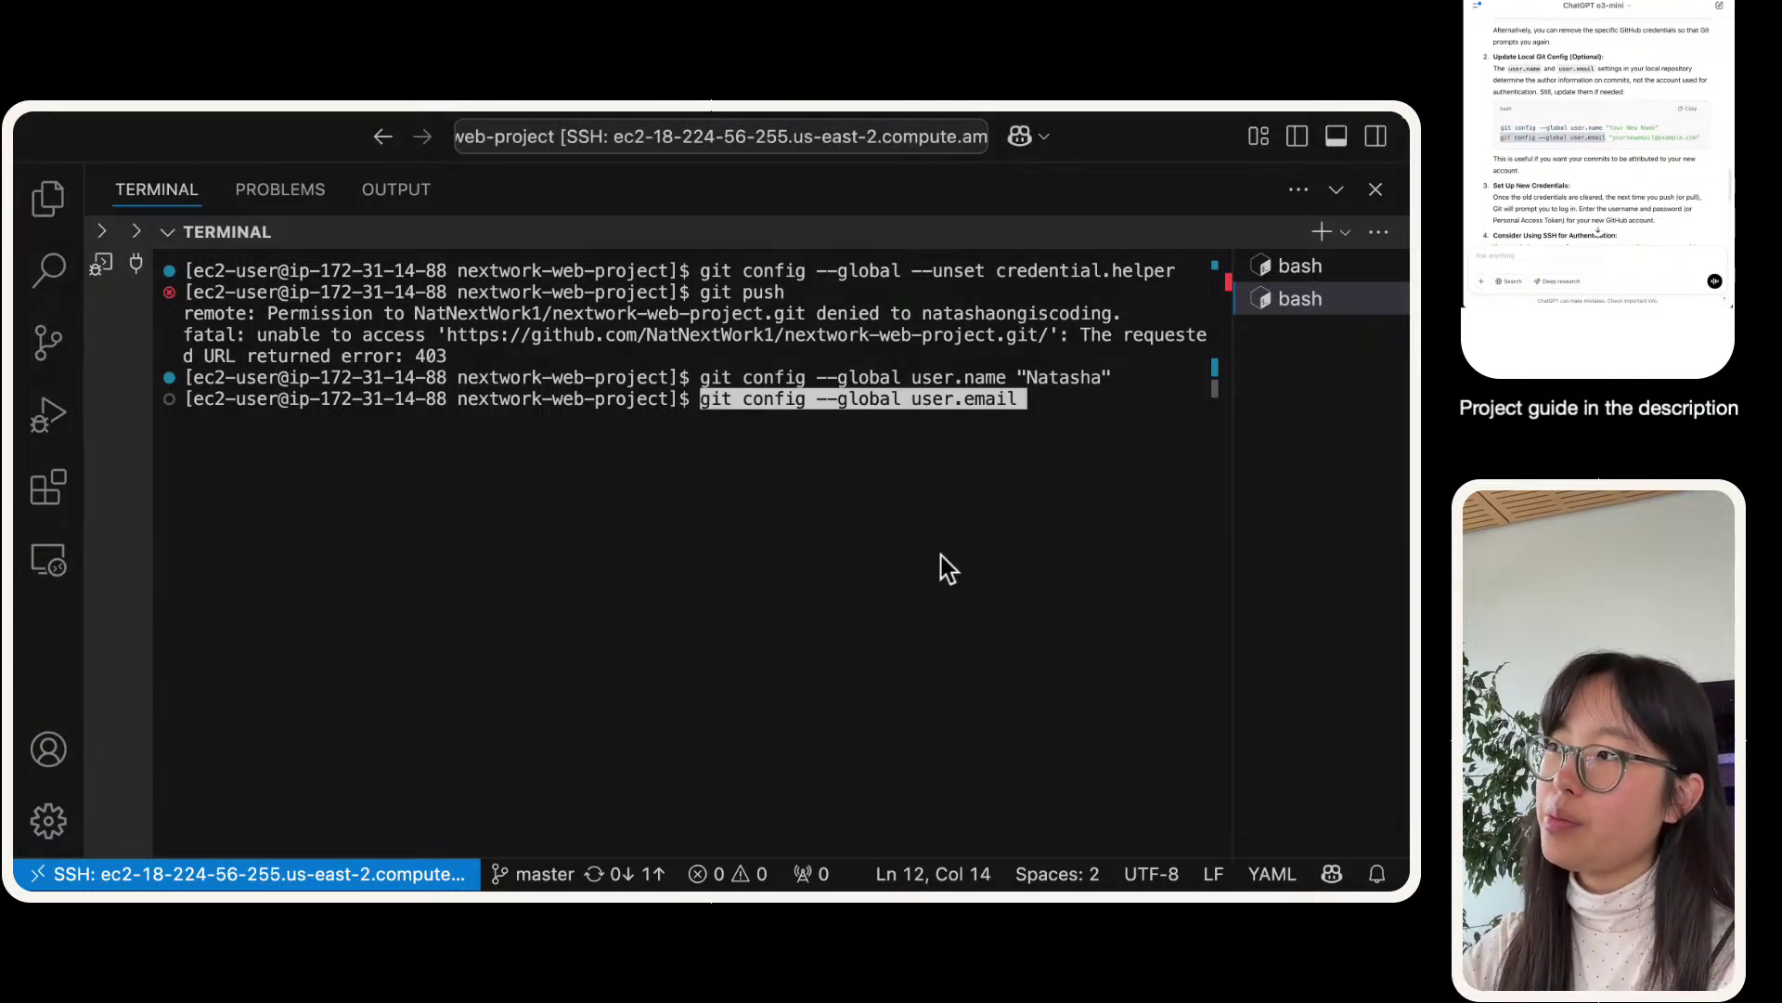
type("\"")
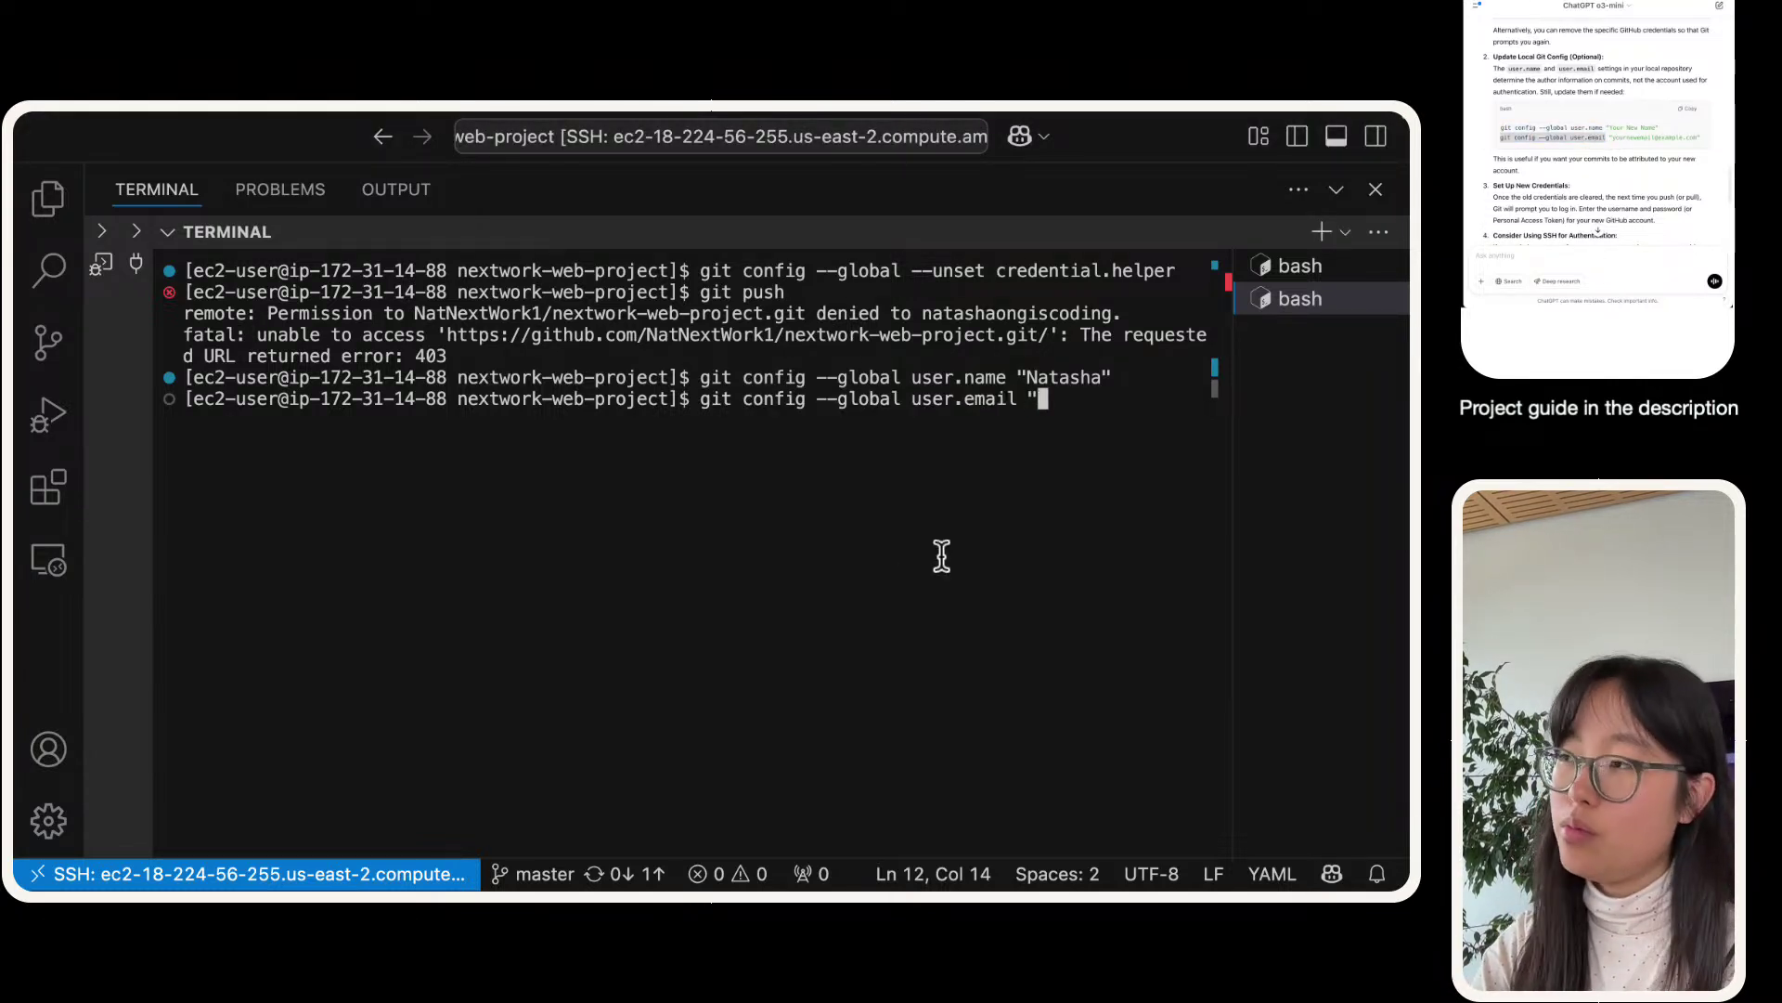
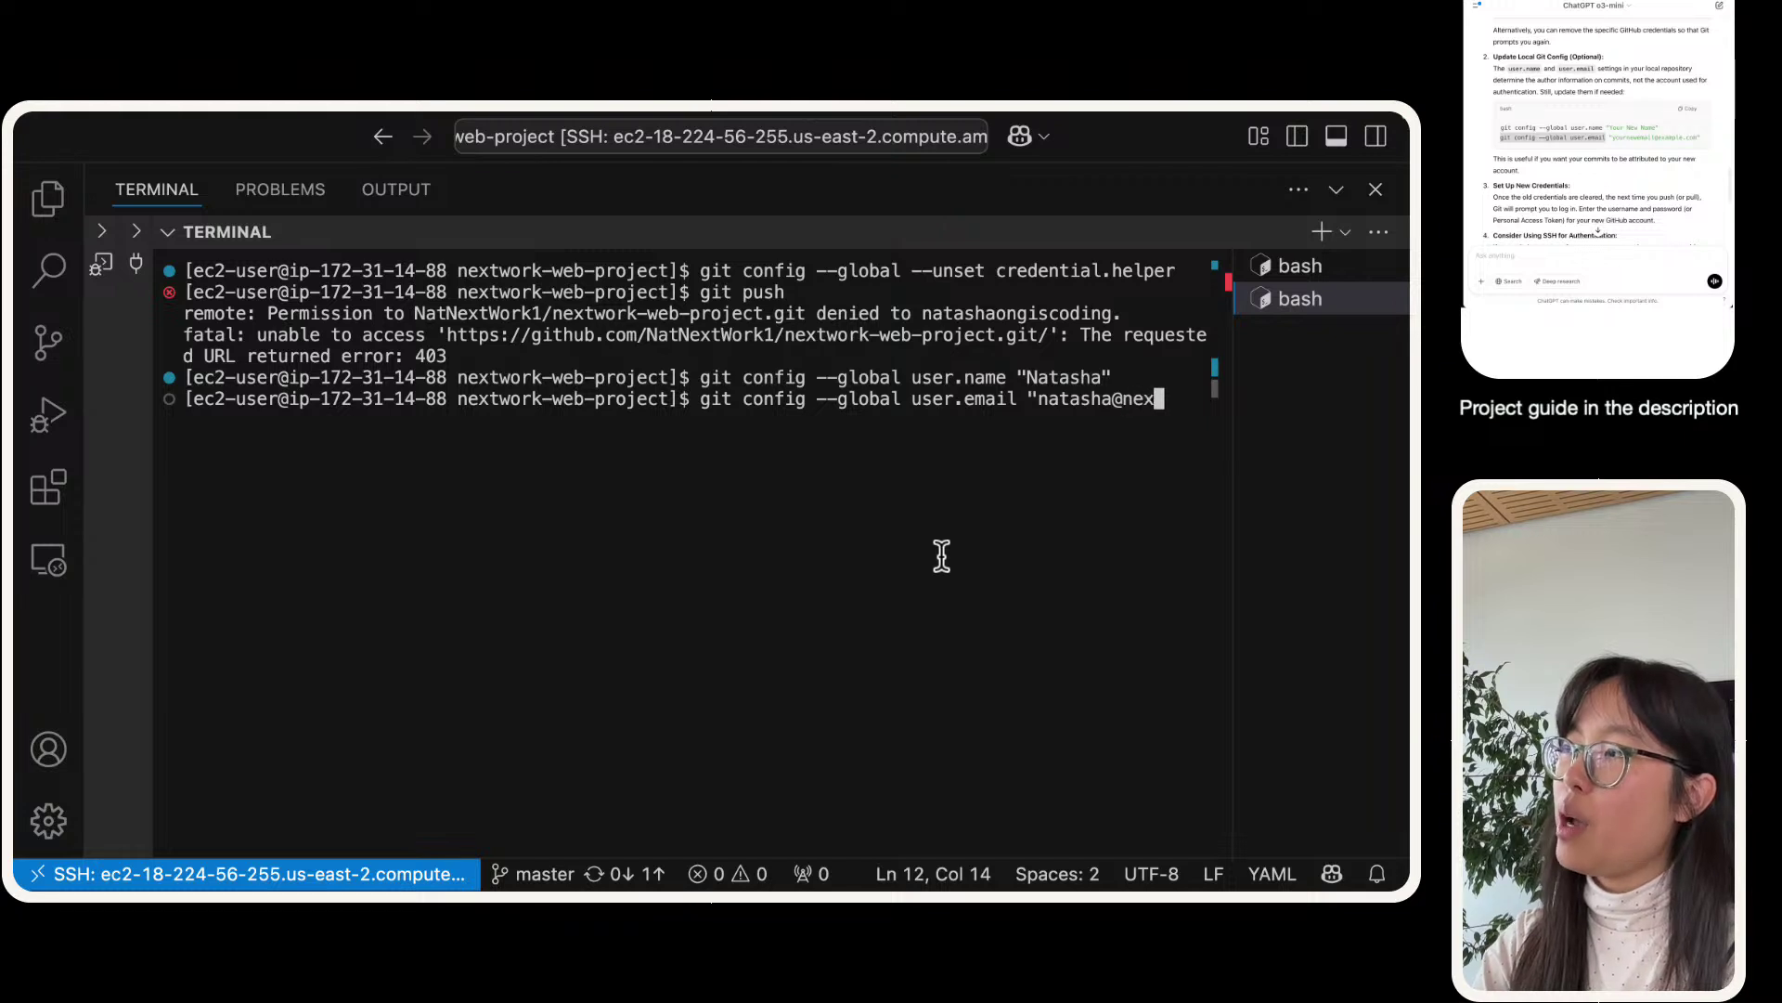
key("Return")
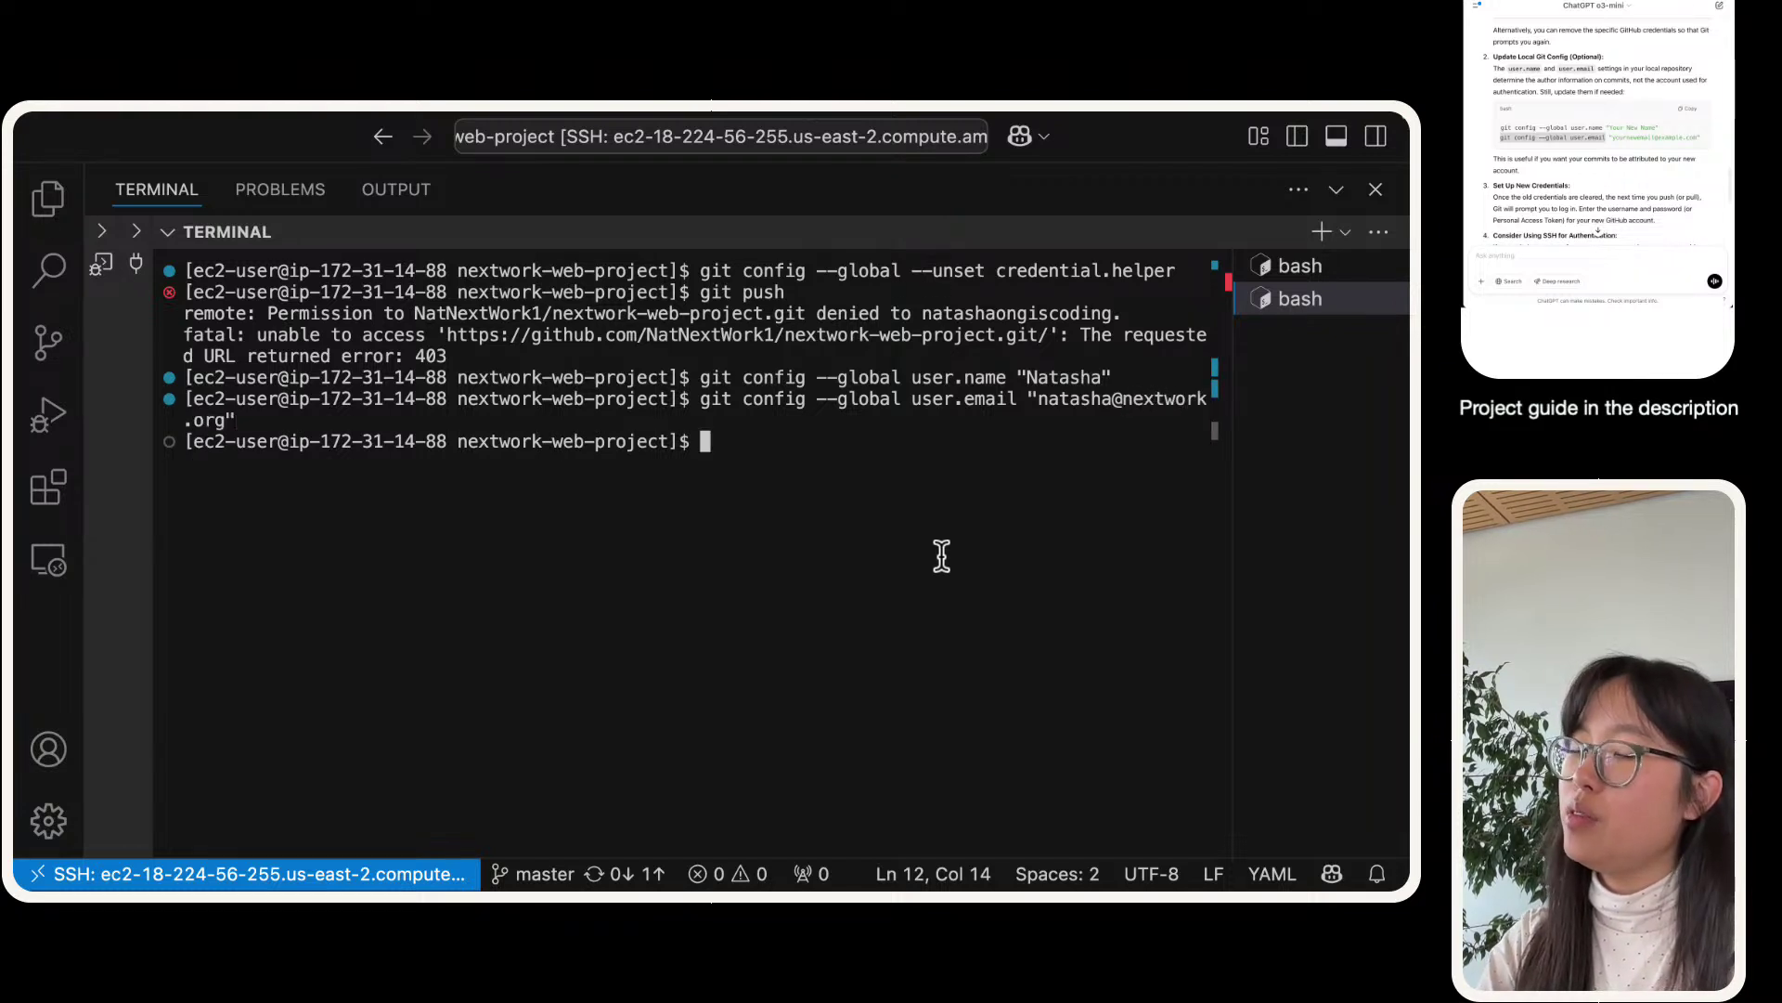
- Run git push again and select the resulting 403 error output
type("git push")
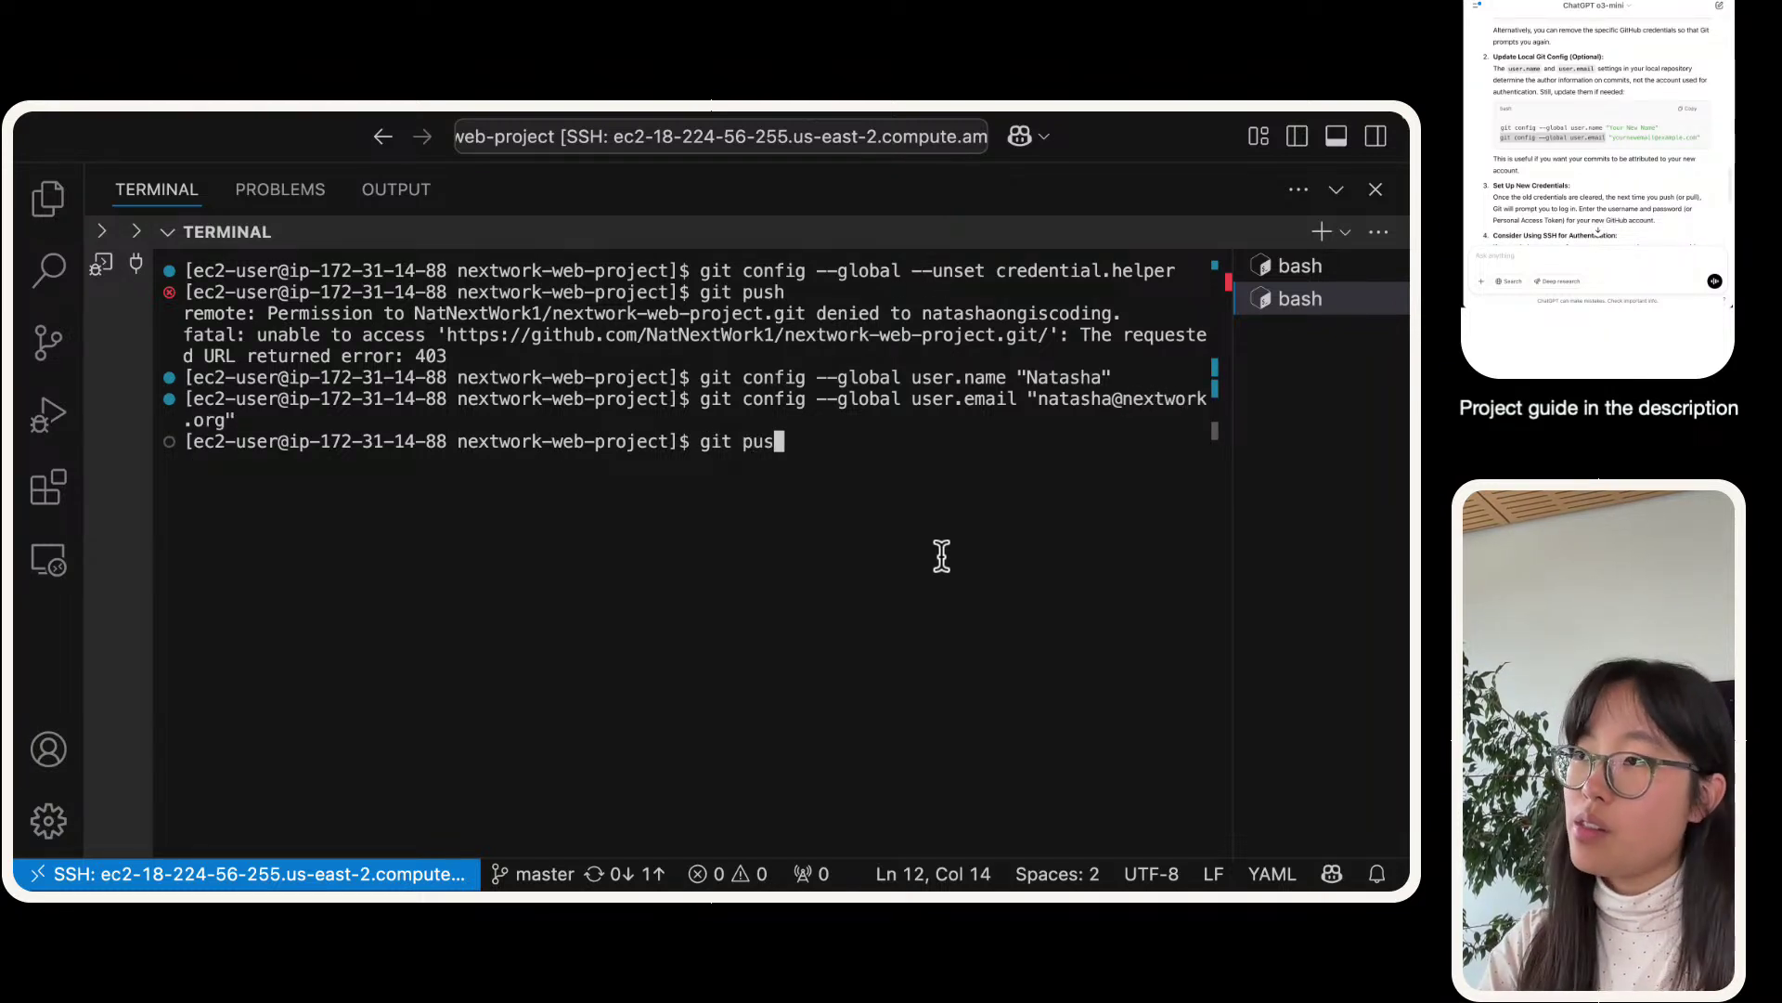
key("Return")
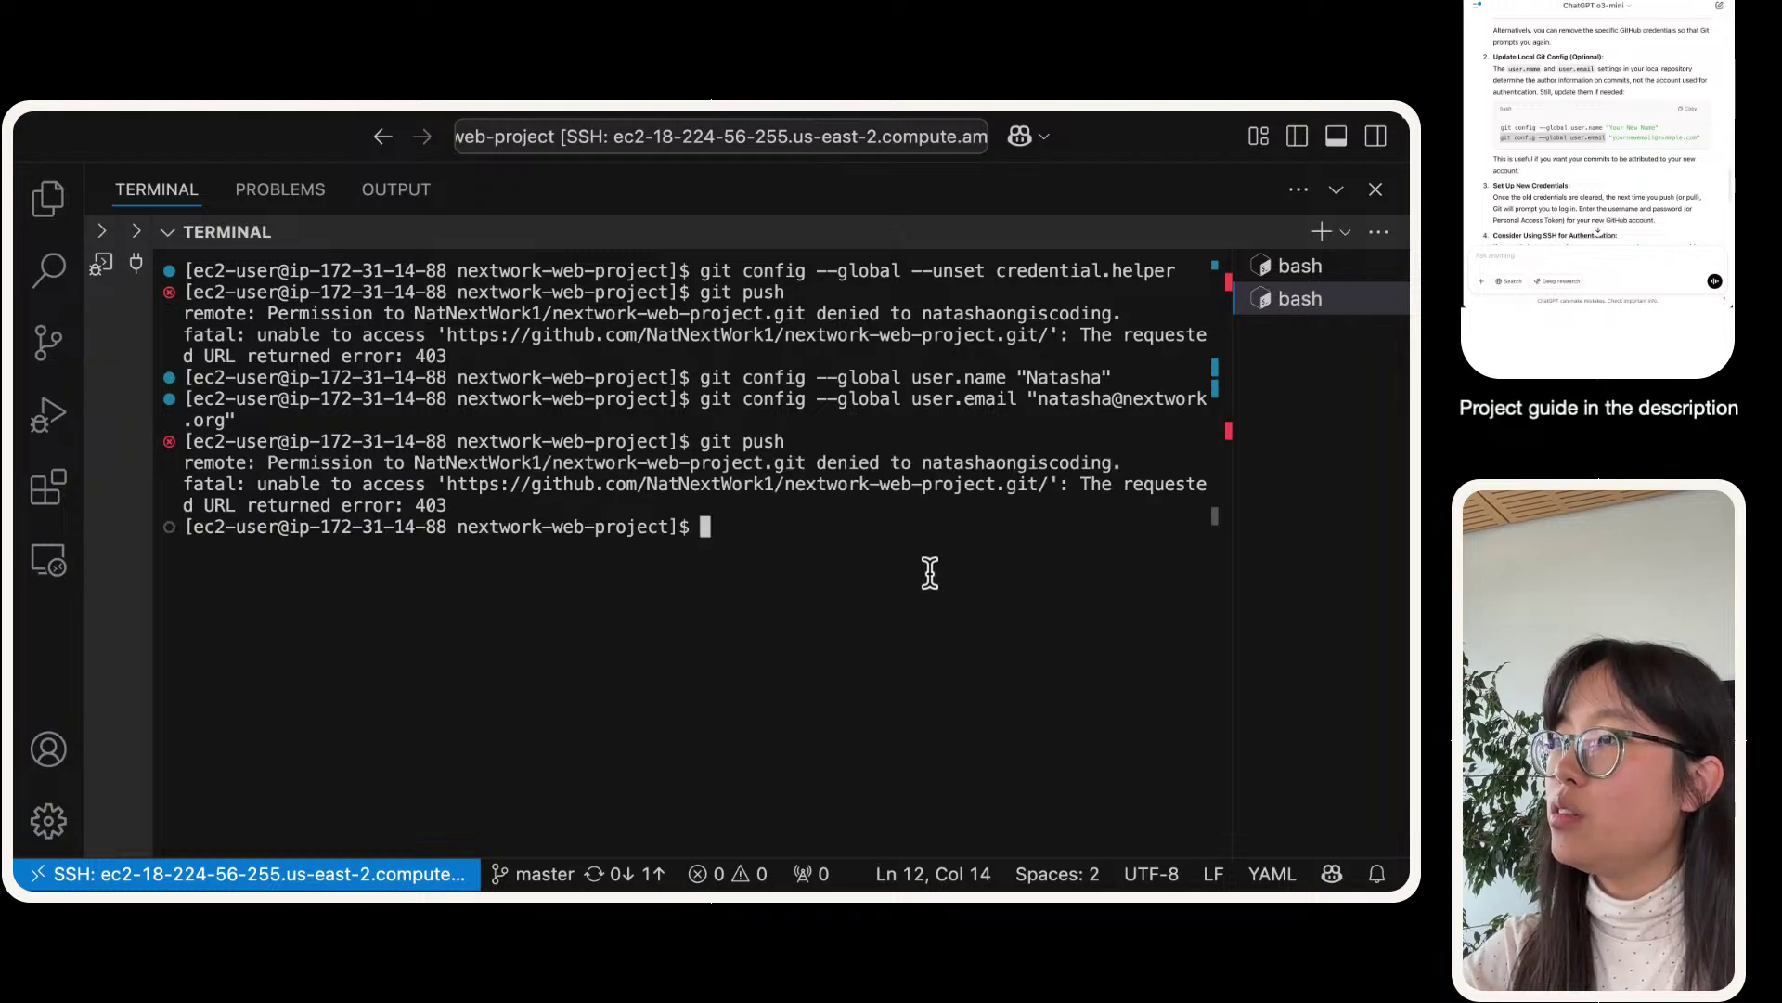
left_click_drag(541, 506, 83, 453)
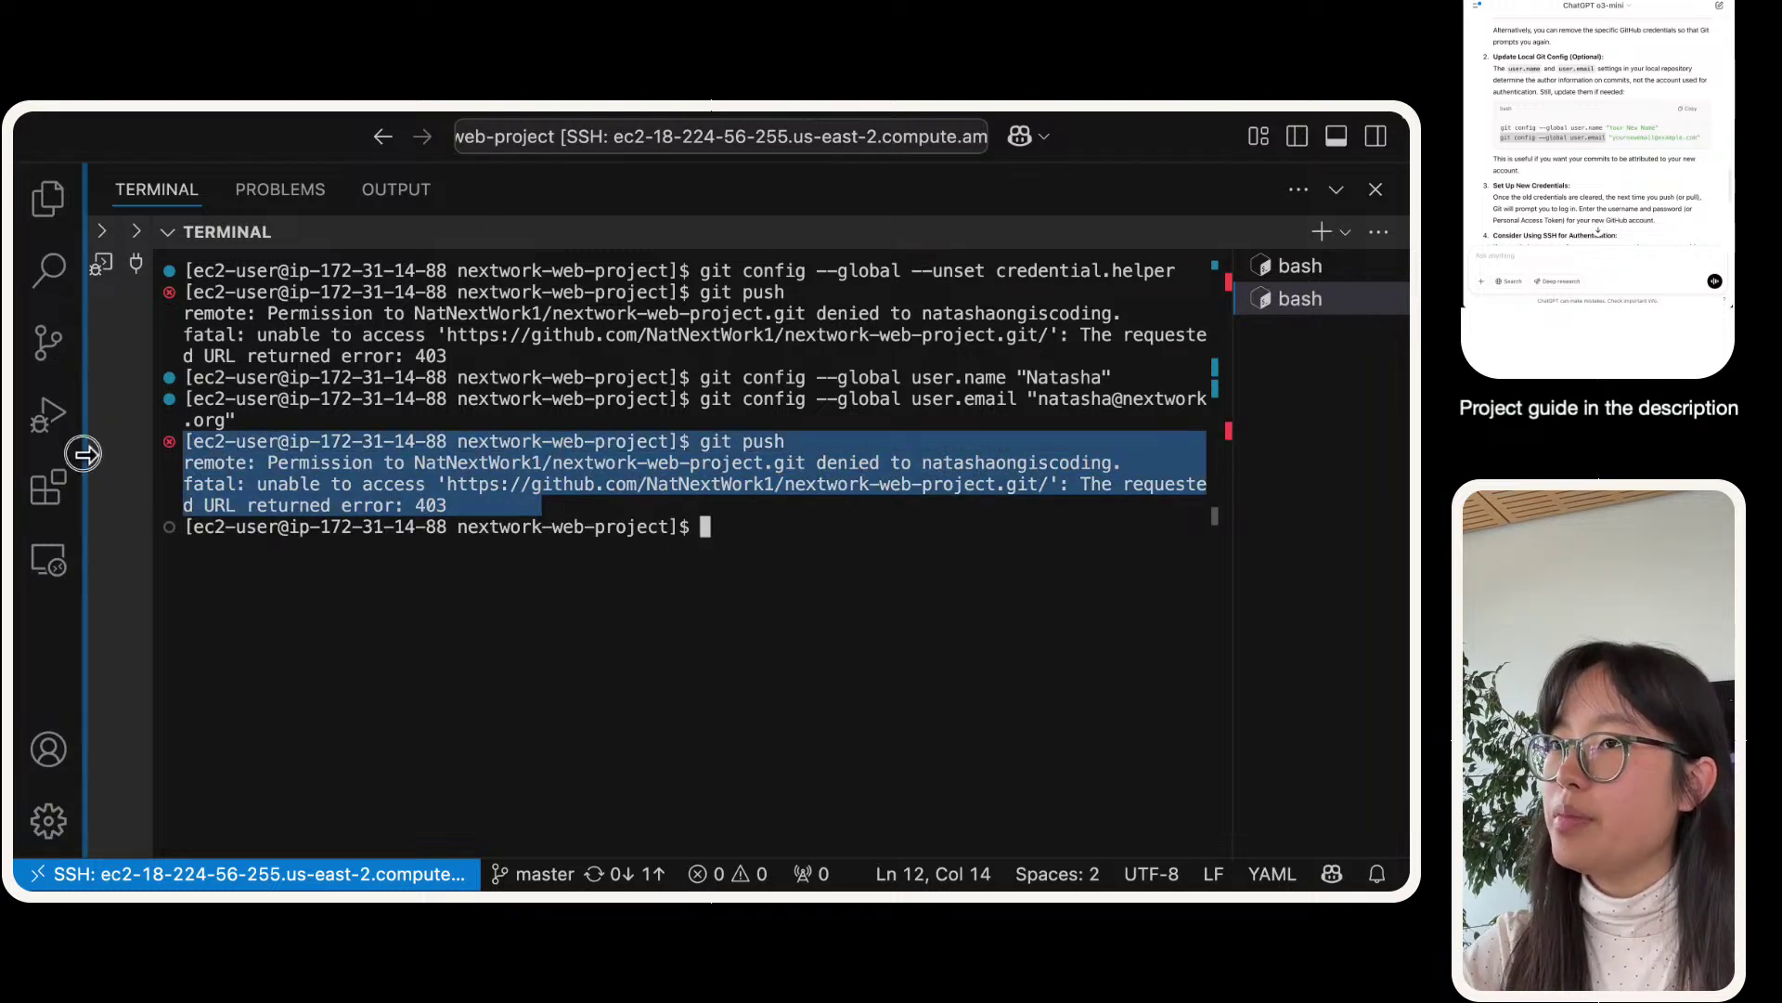
scroll(1581, 153, "down", 10)
- Paste the git push 403 error into the ChatGPT message box
left_click(1572, 167)
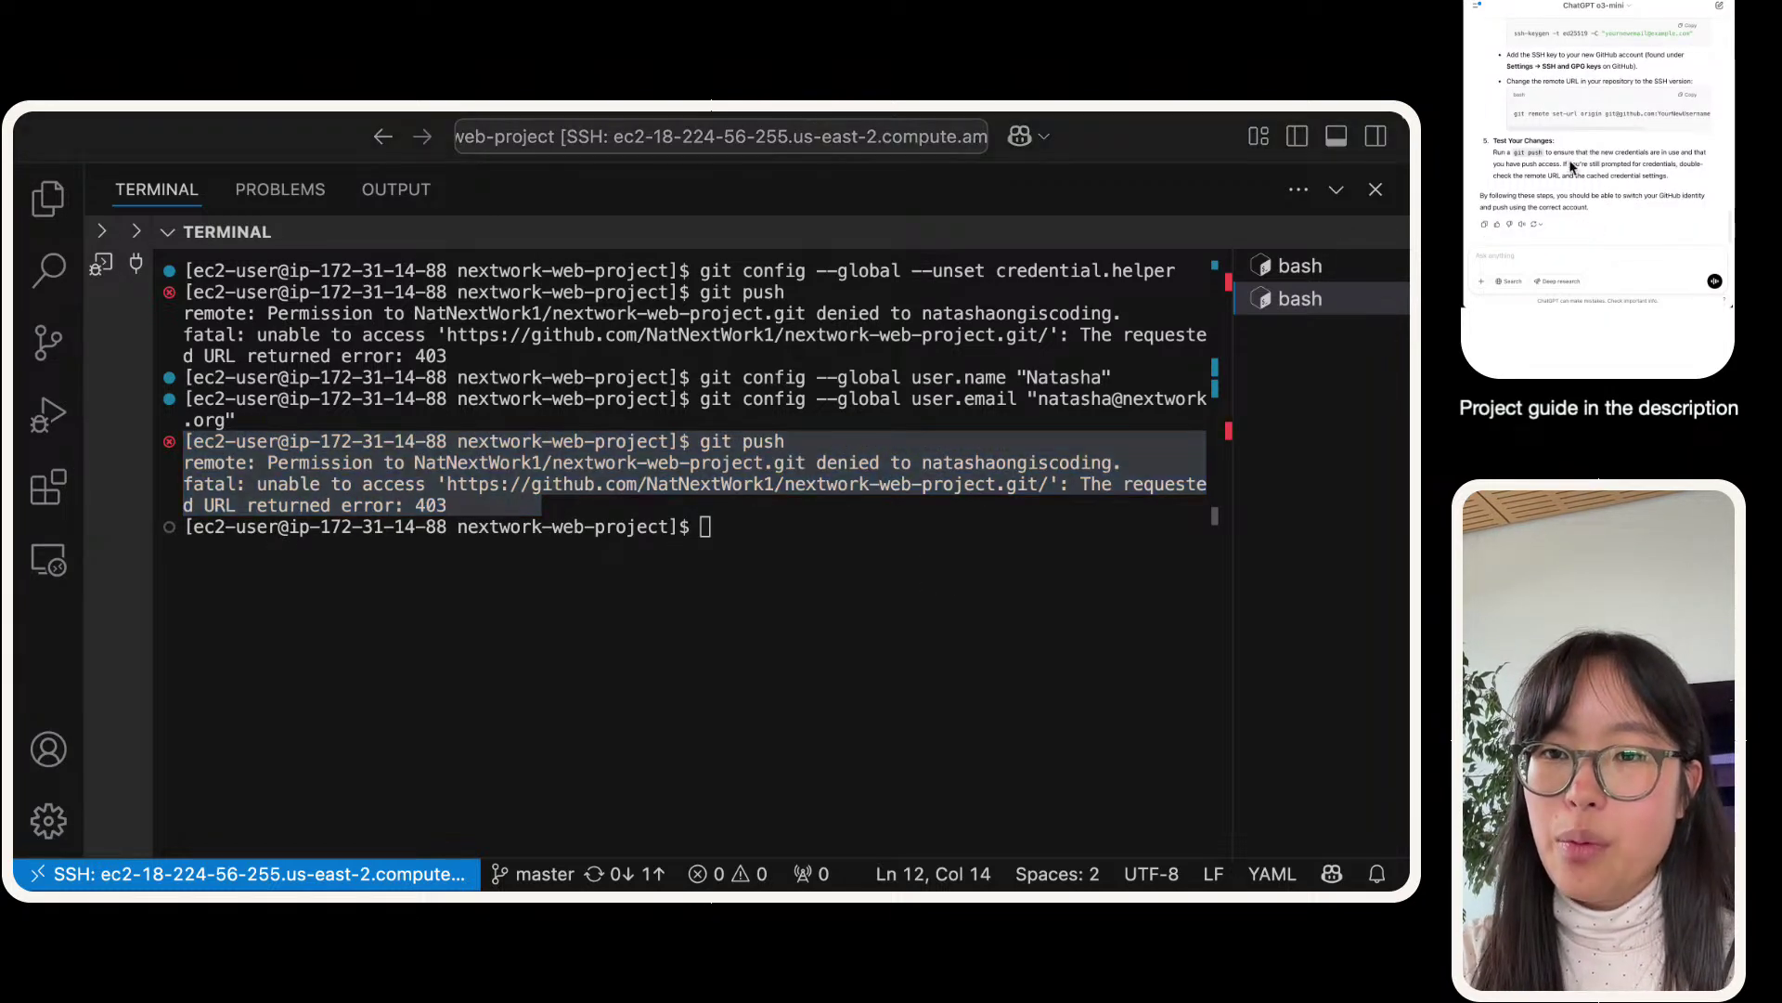
left_click(1587, 256)
key("super+v")
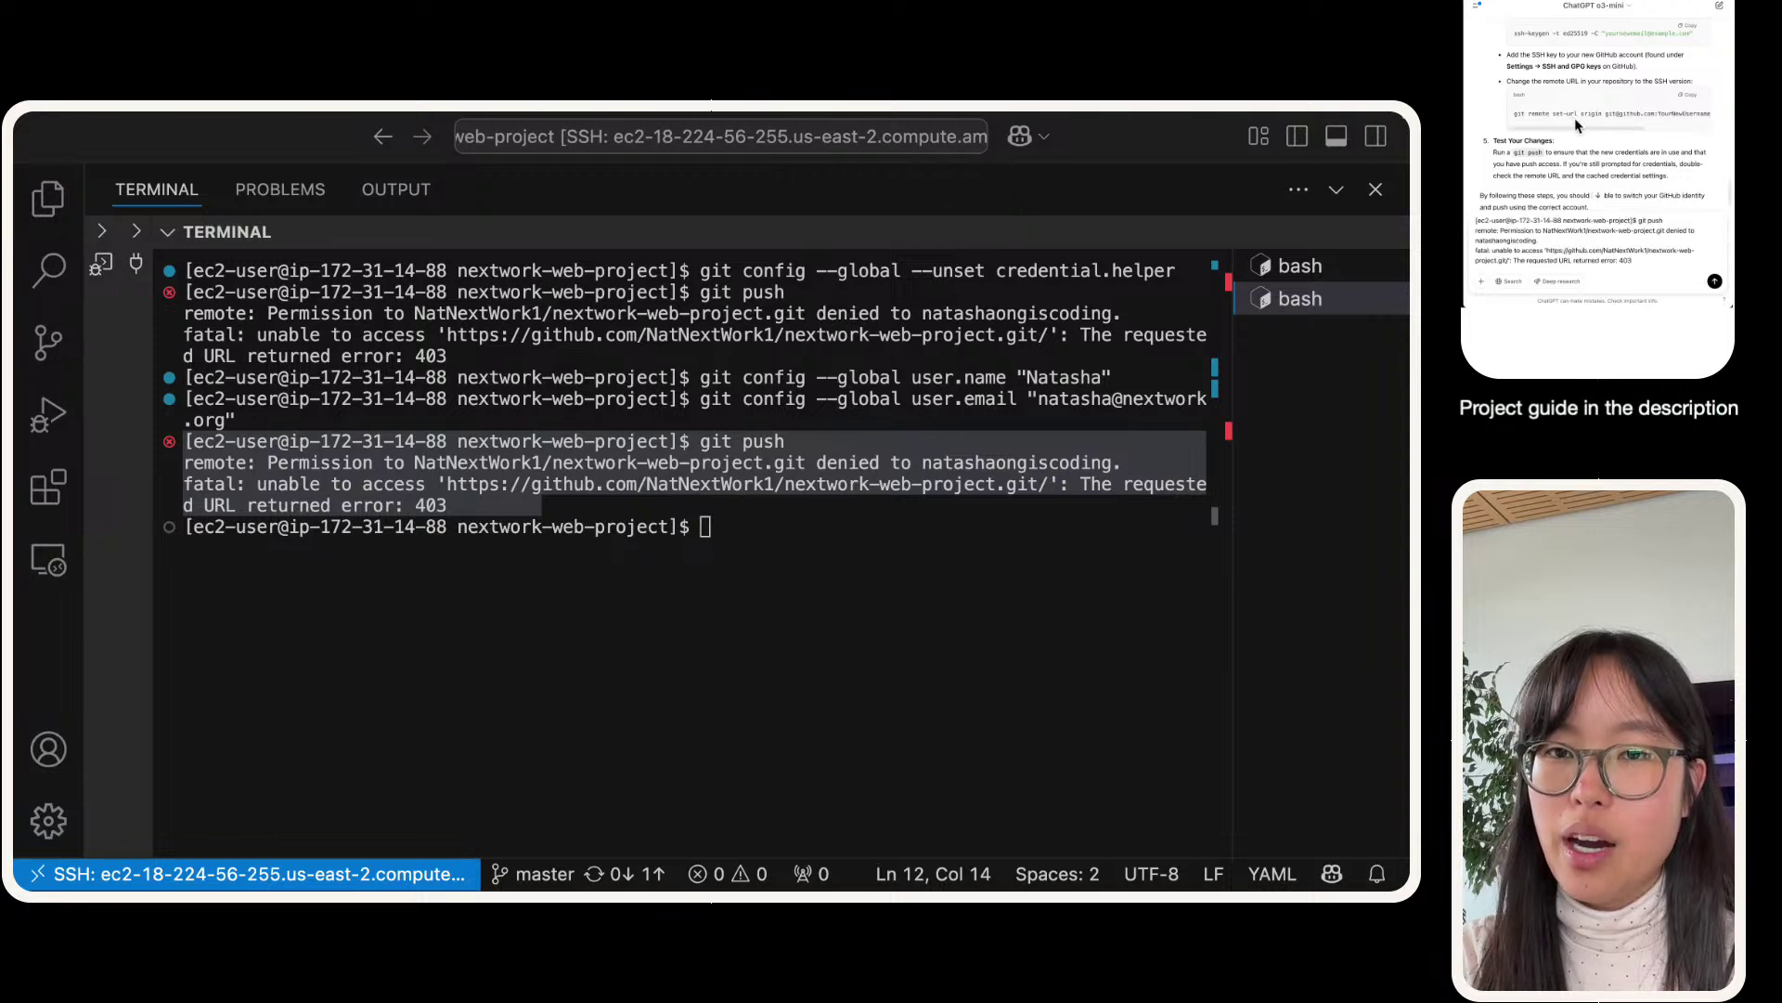
scroll(1577, 125, "right", 3)
scroll(1577, 118, "left", 3)
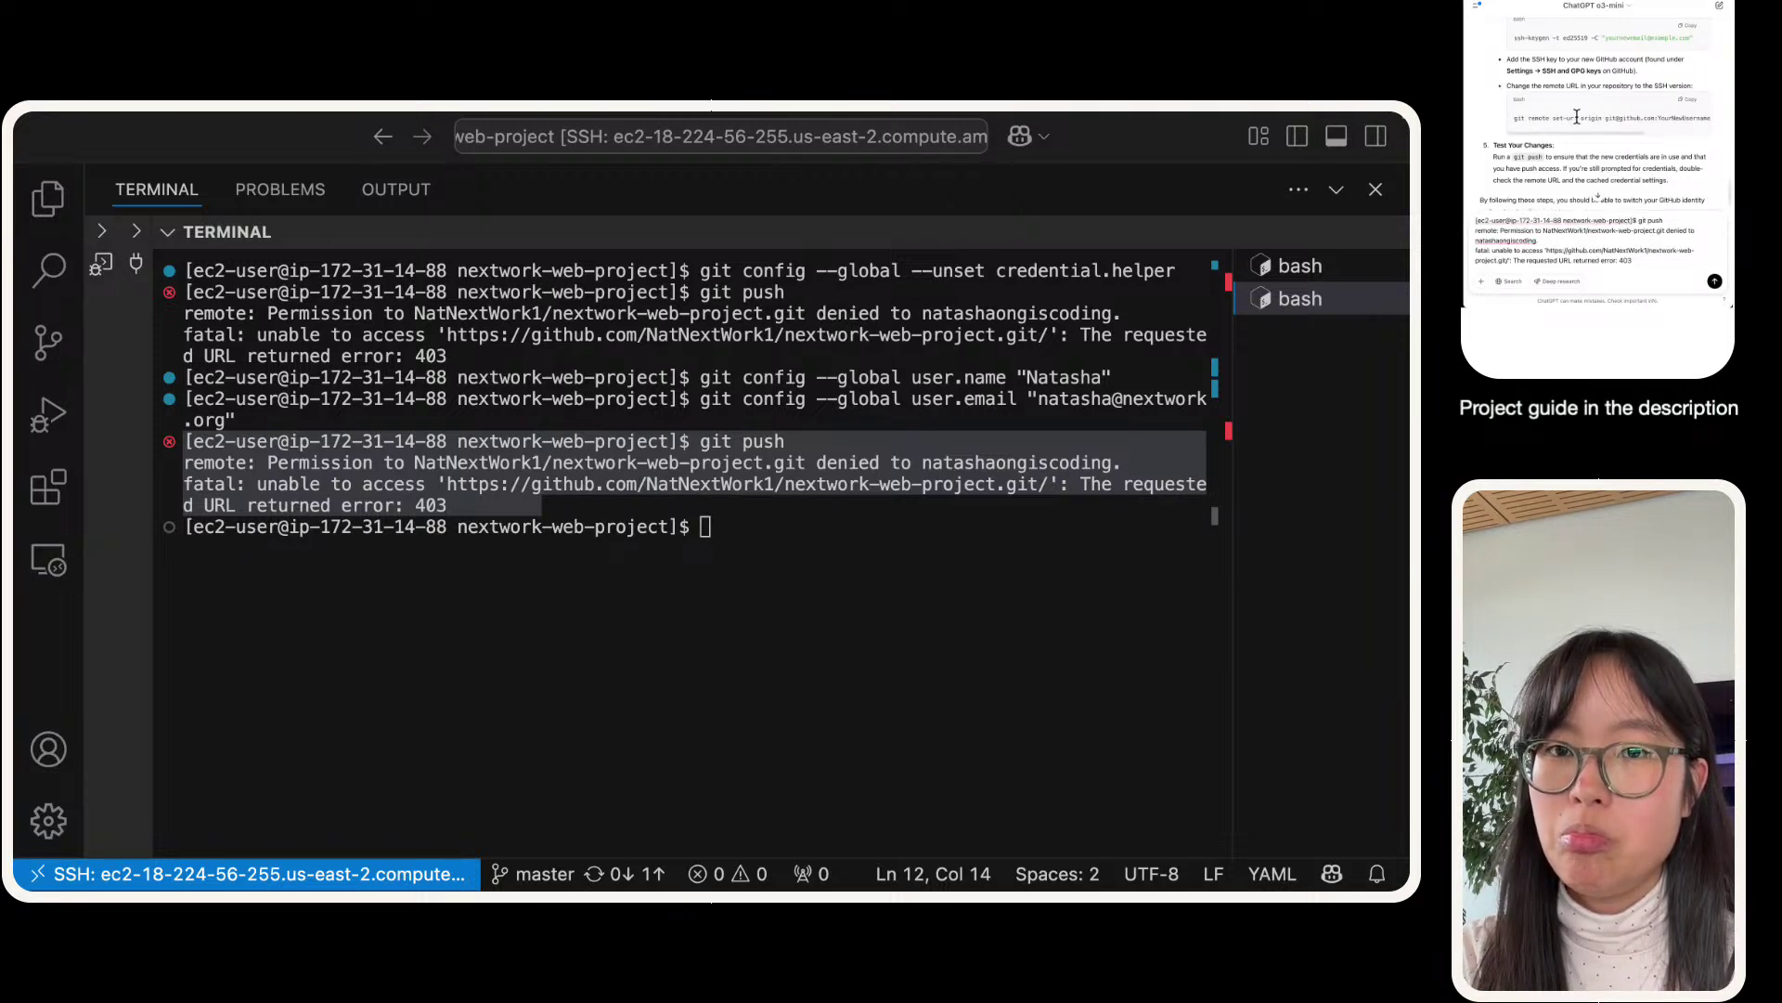
- Send ChatGPT the error, noting it persists after unsetting credentials and pushing again
scroll(1576, 118, "right", 2)
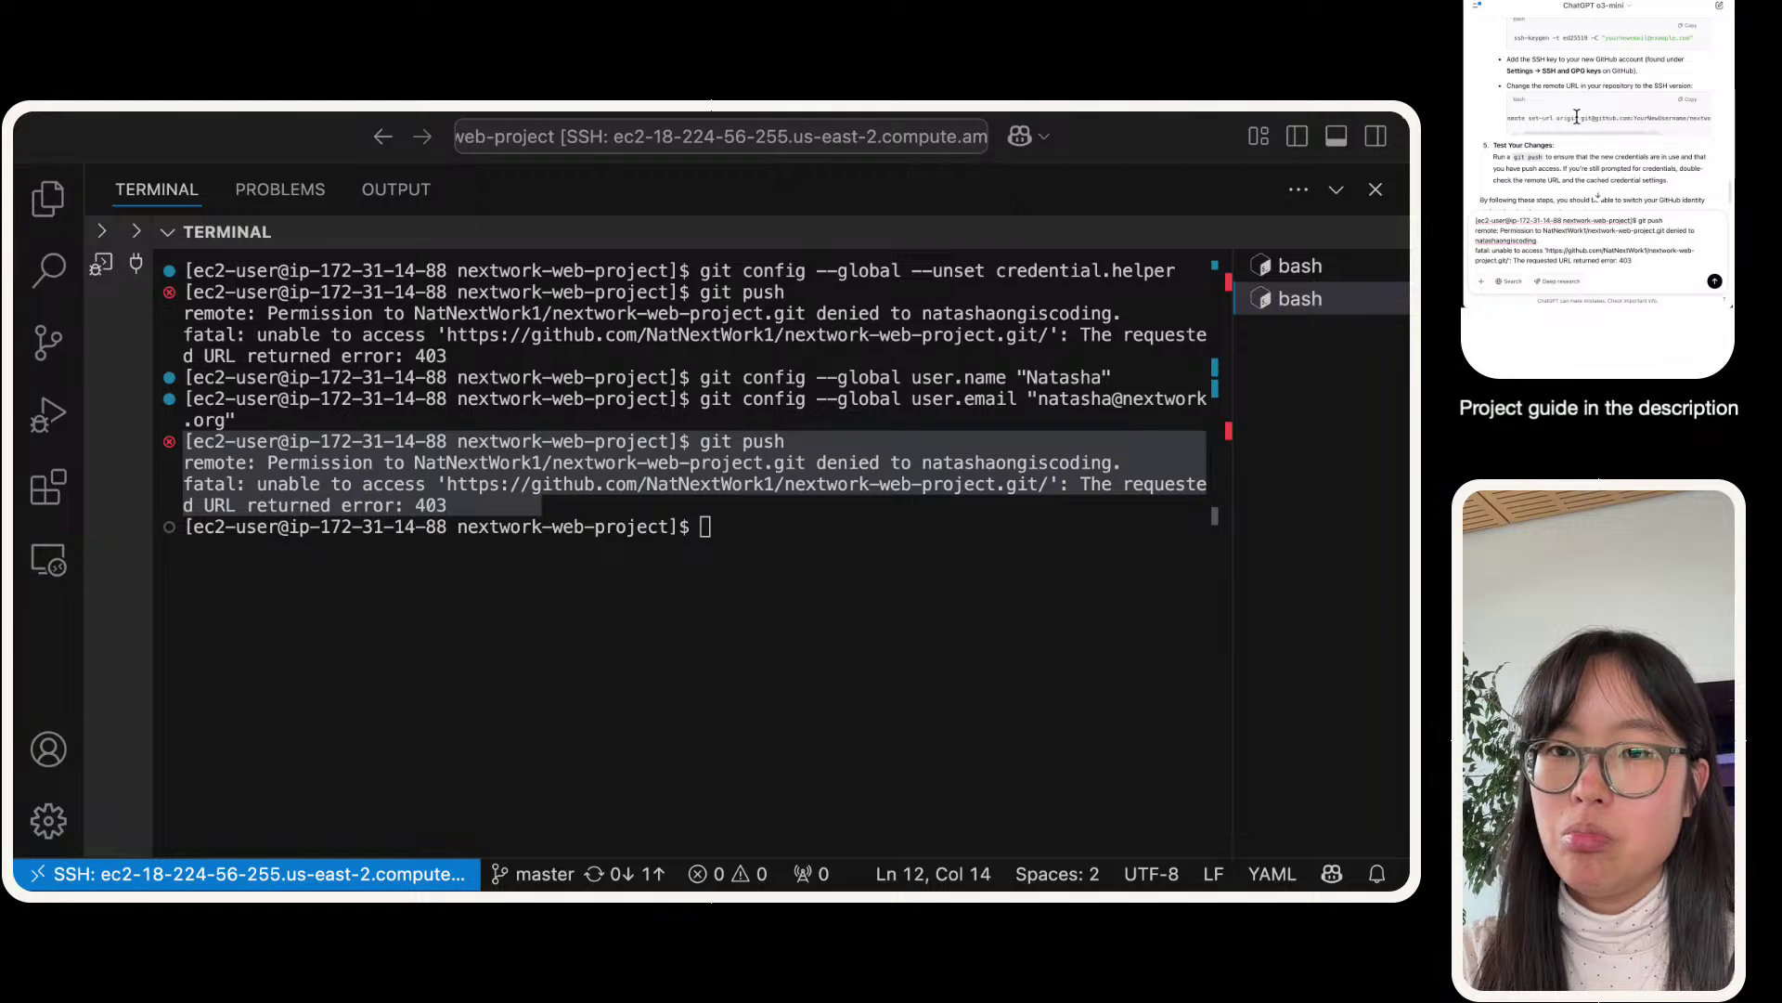
scroll(1576, 118, "right", 2)
scroll(1579, 120, "down", 1)
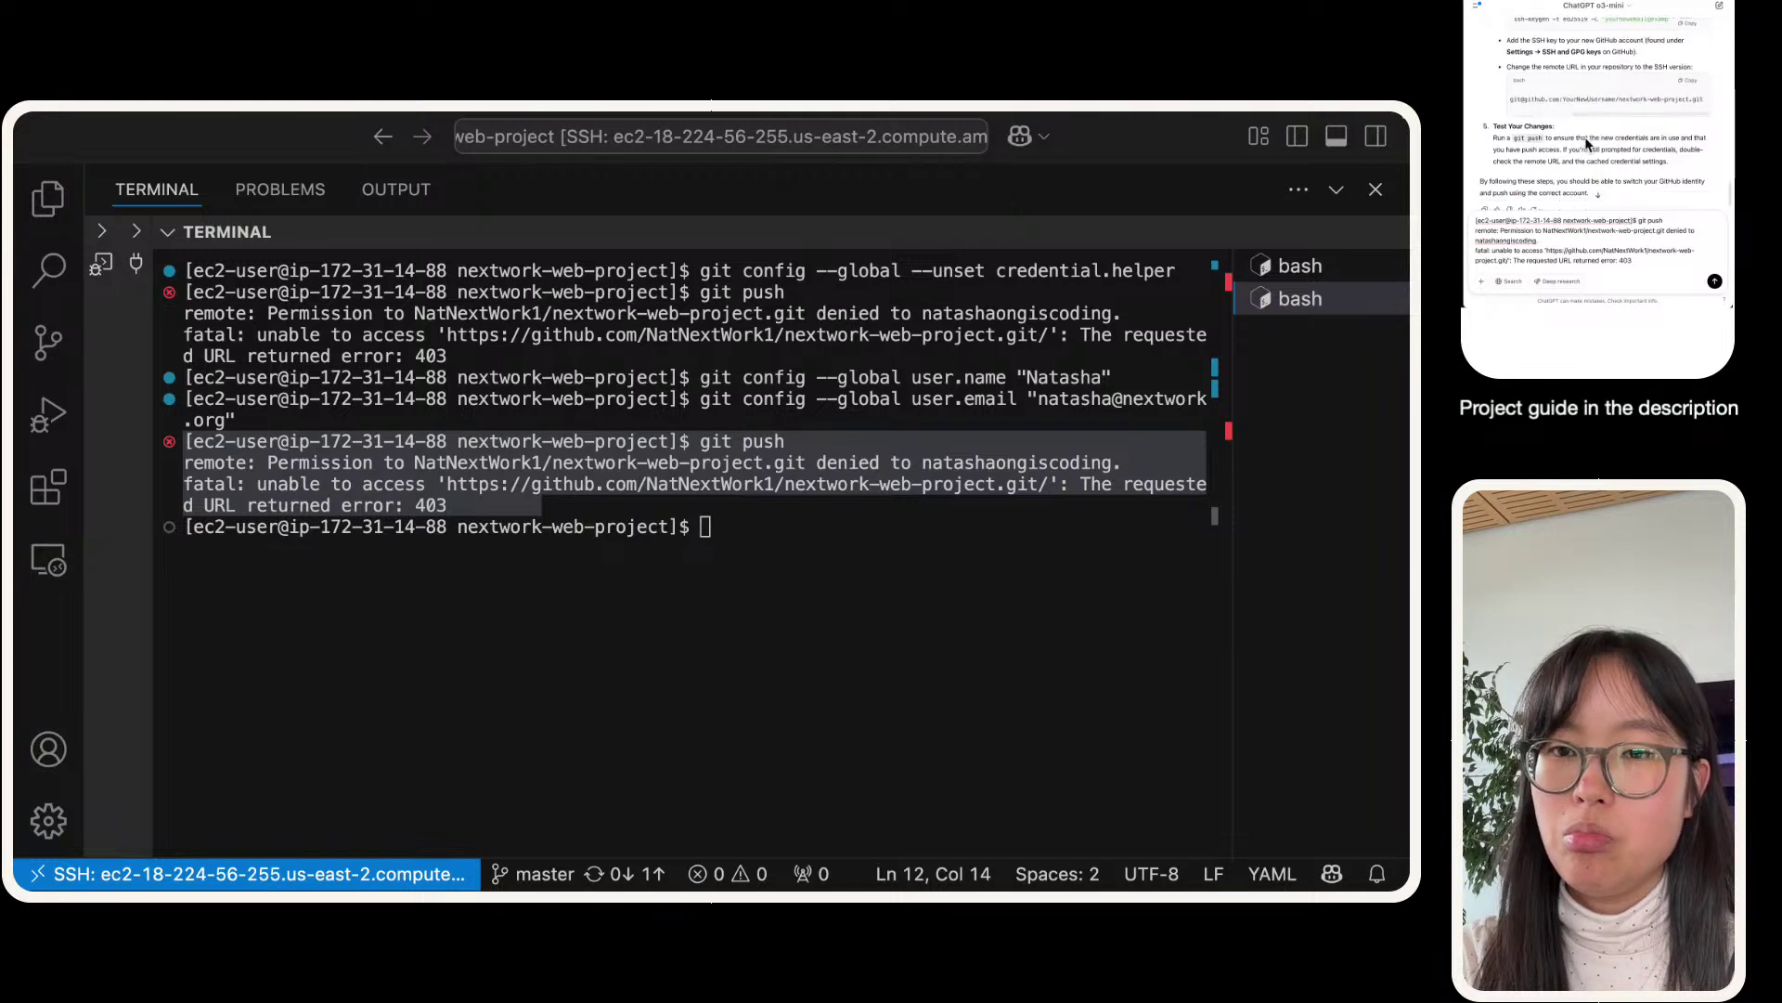
key("shift+Return")
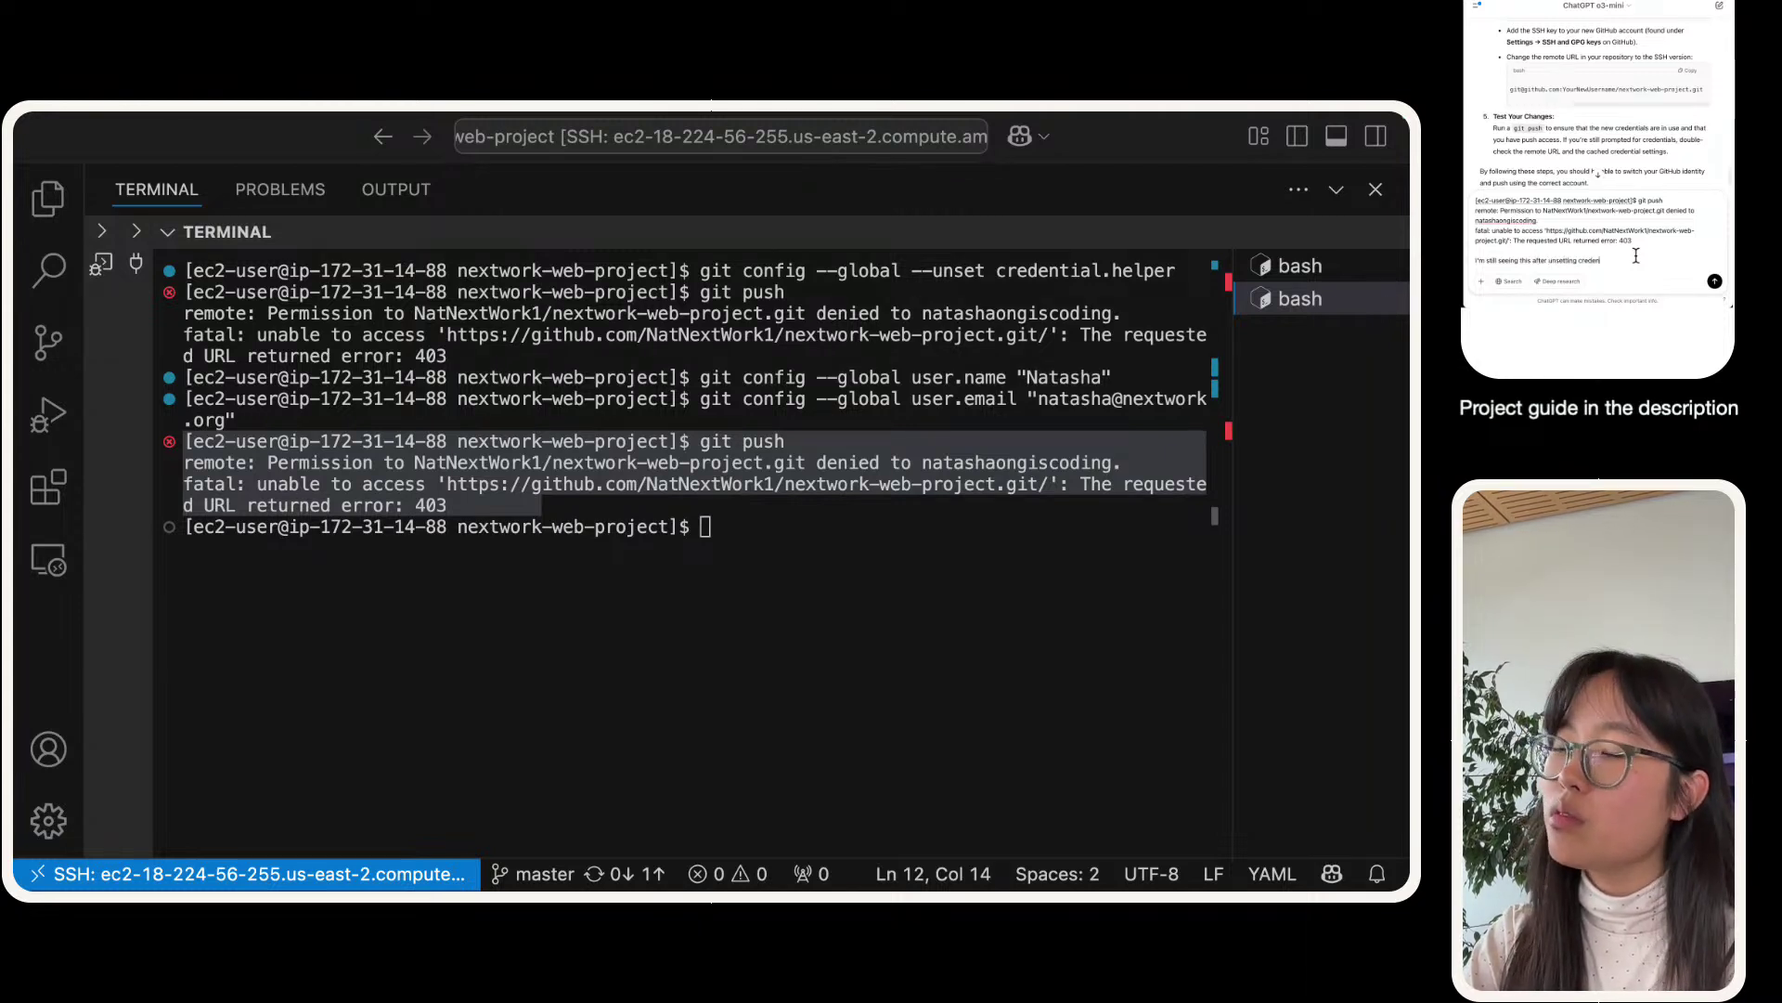
type("tials and pu")
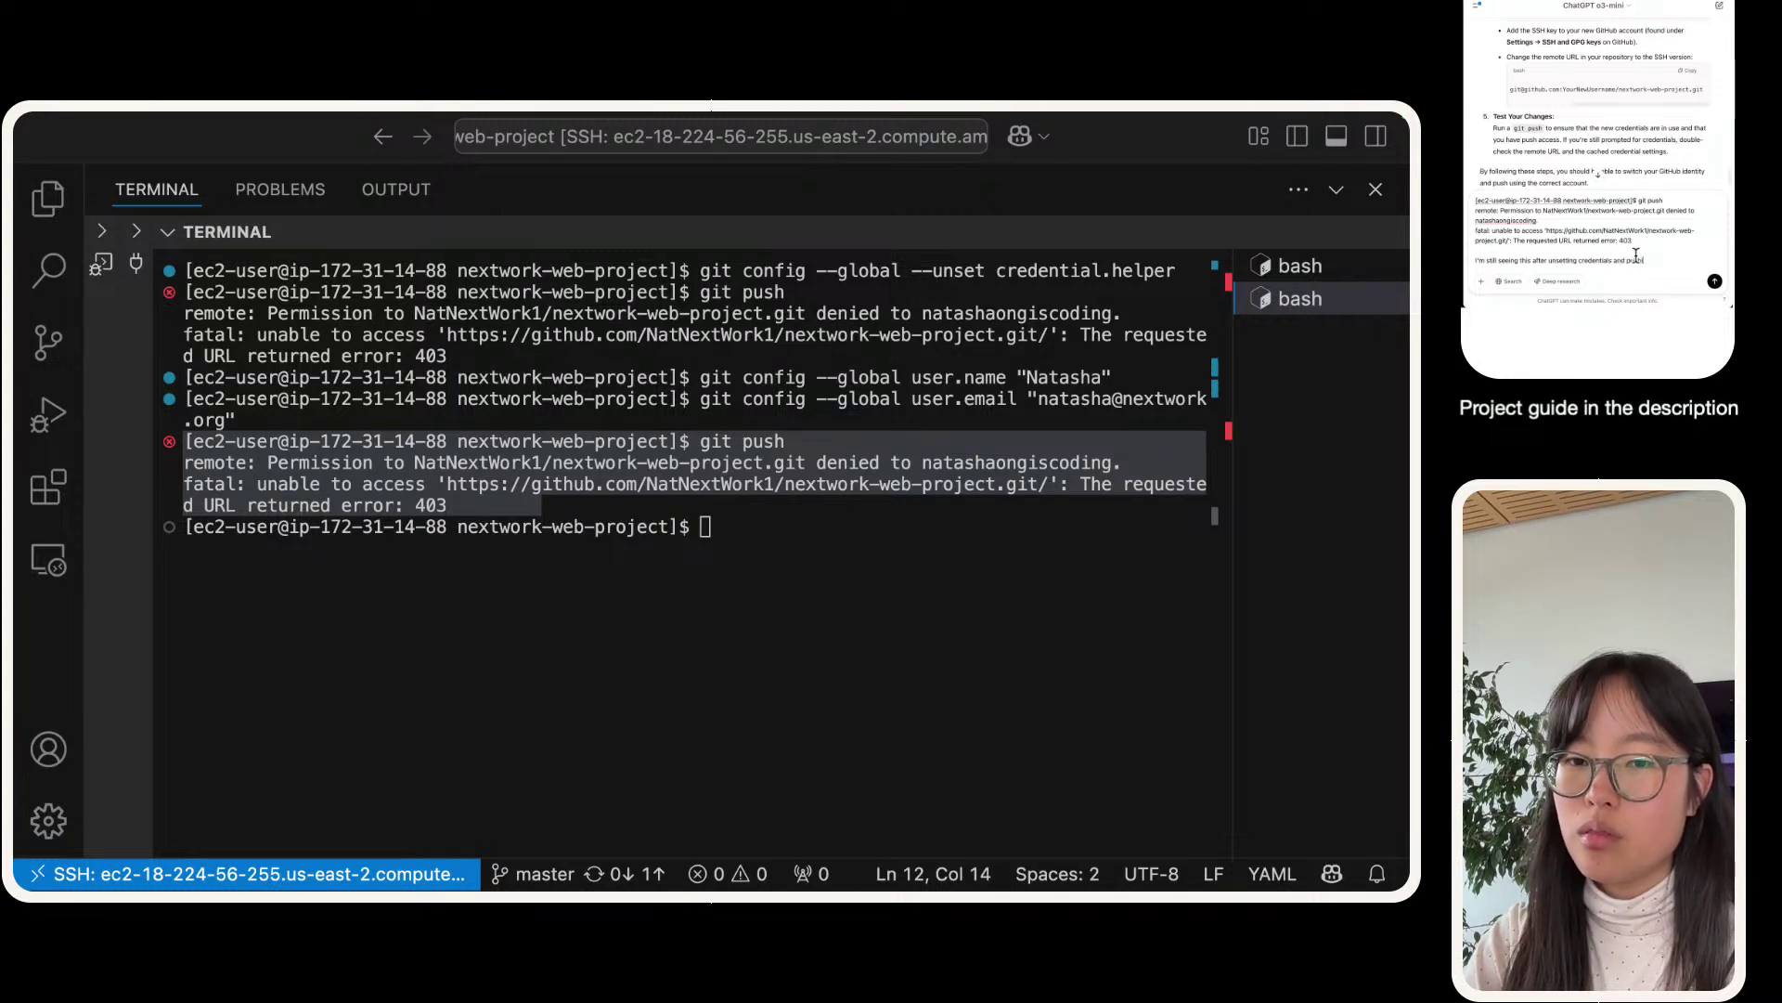
type("shing again")
key("shift+Return")
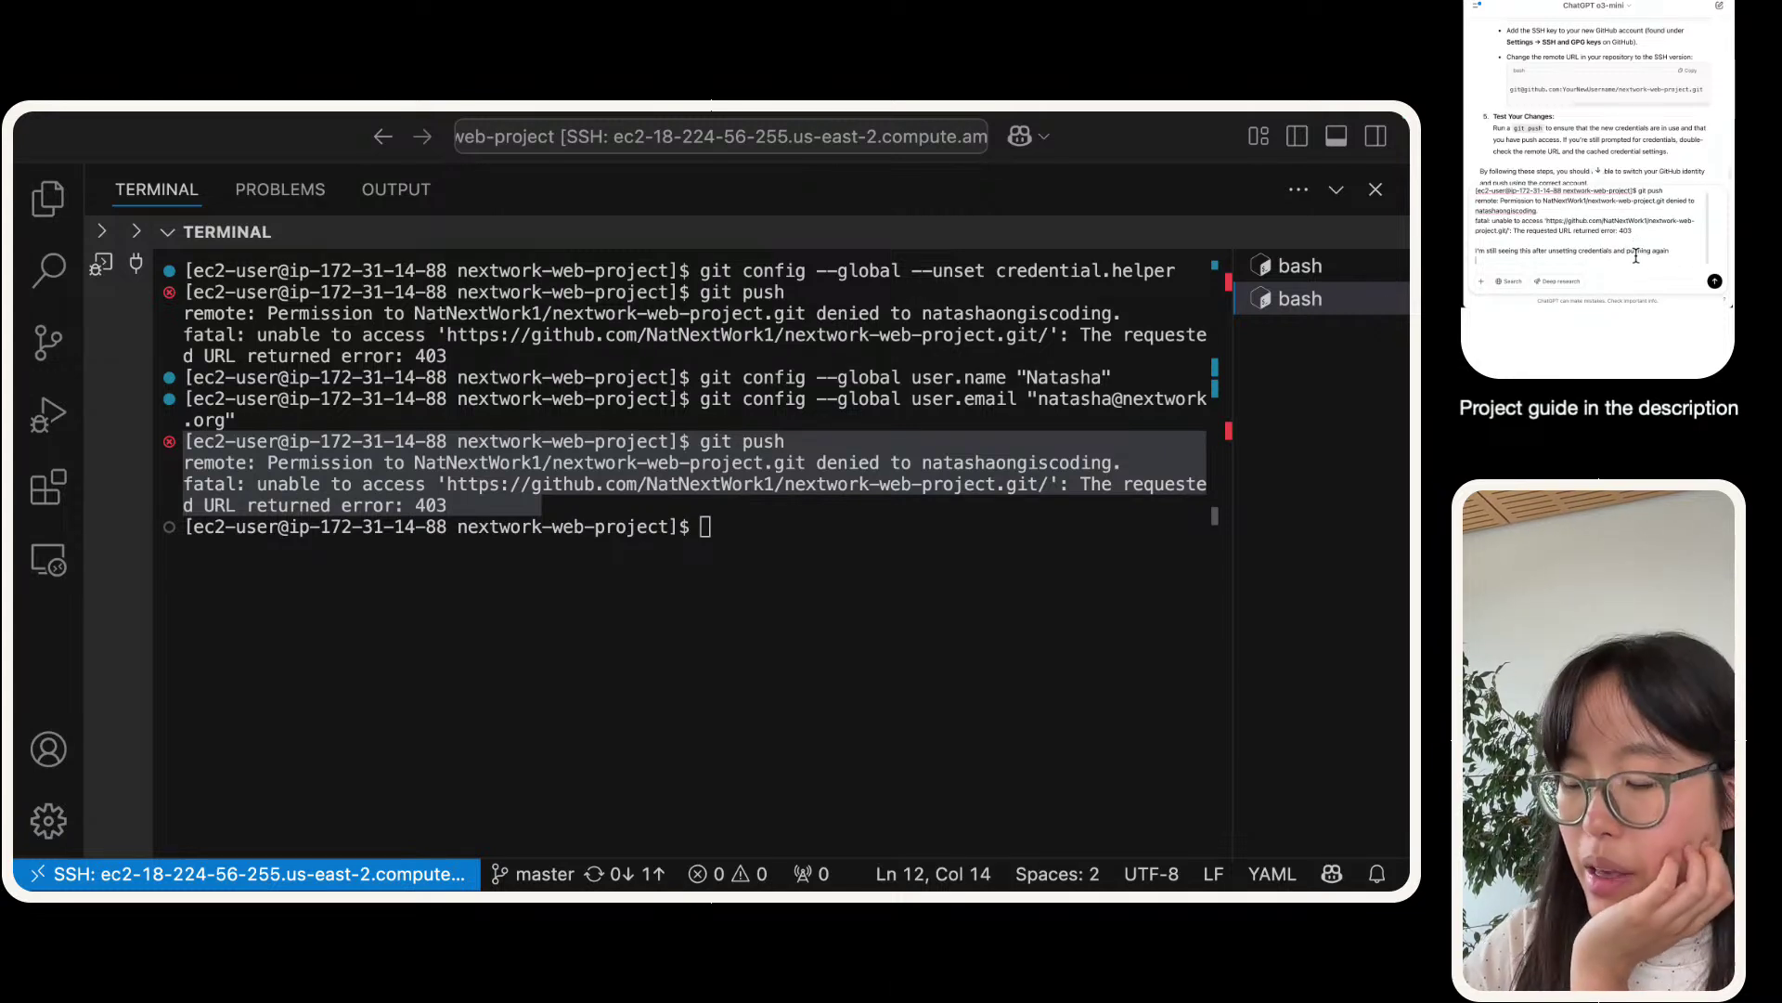
key("Return")
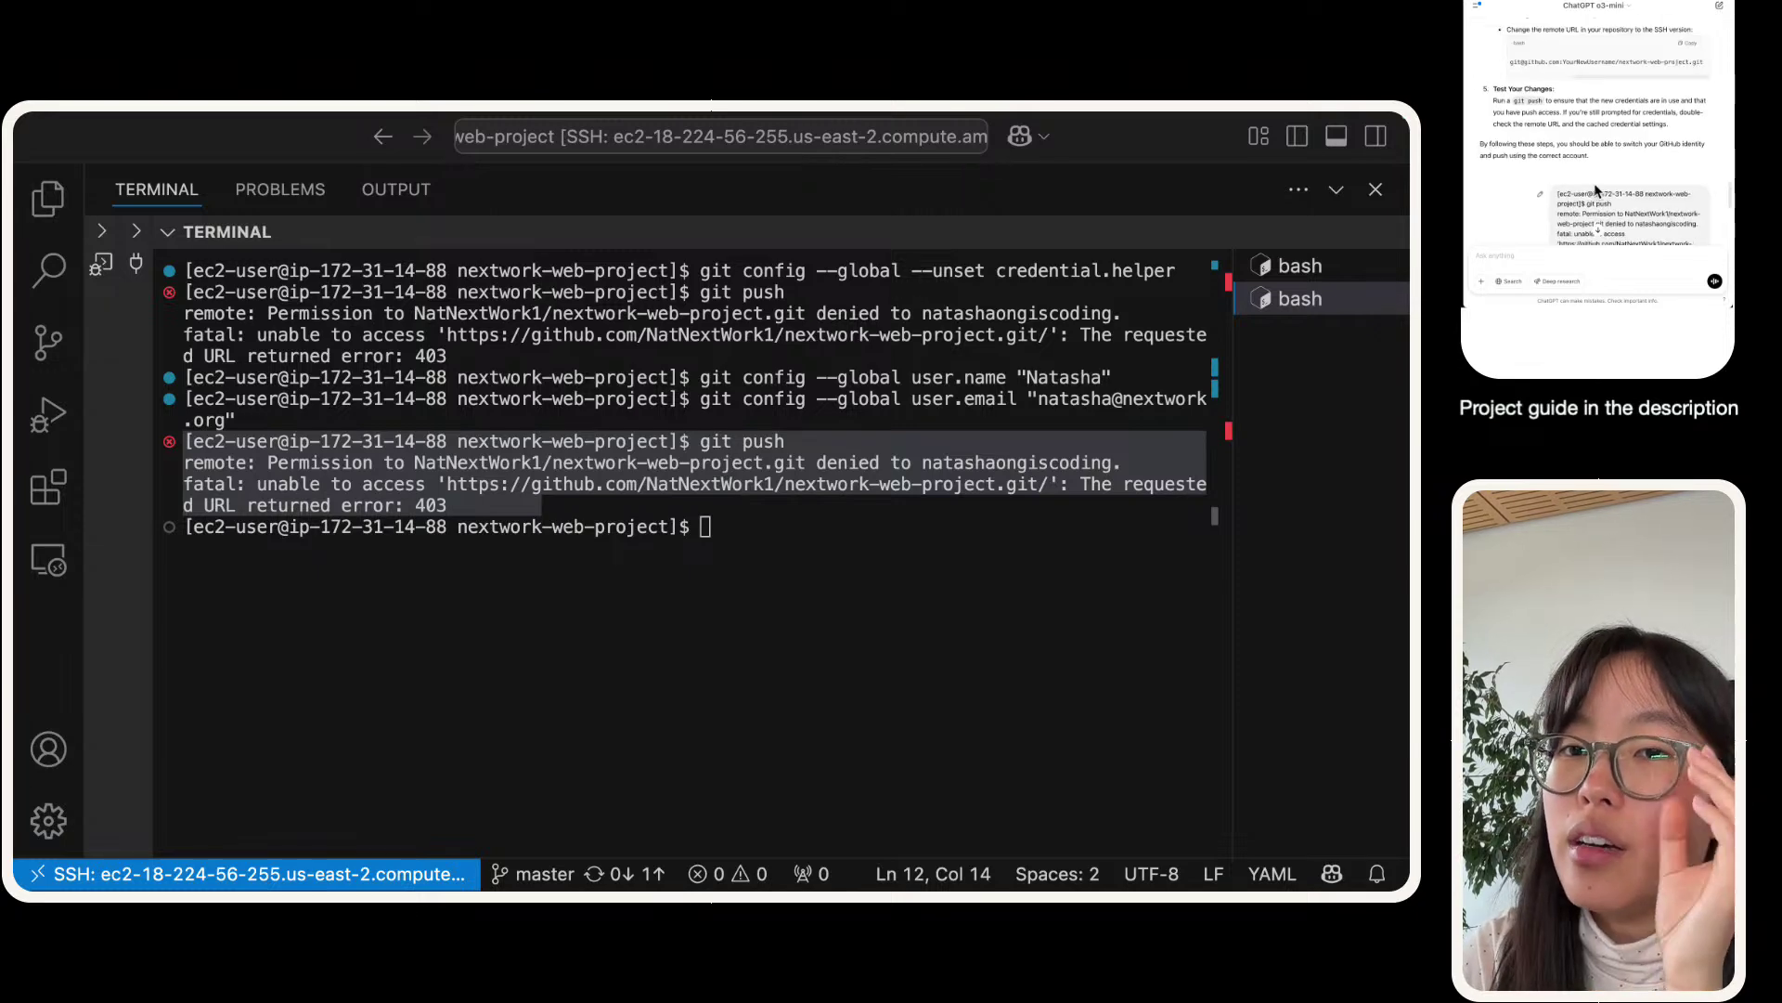
- Read ChatGPT's reply recommending SSH key authentication and an SSH remote URL
scroll(1597, 186, "up", 5)
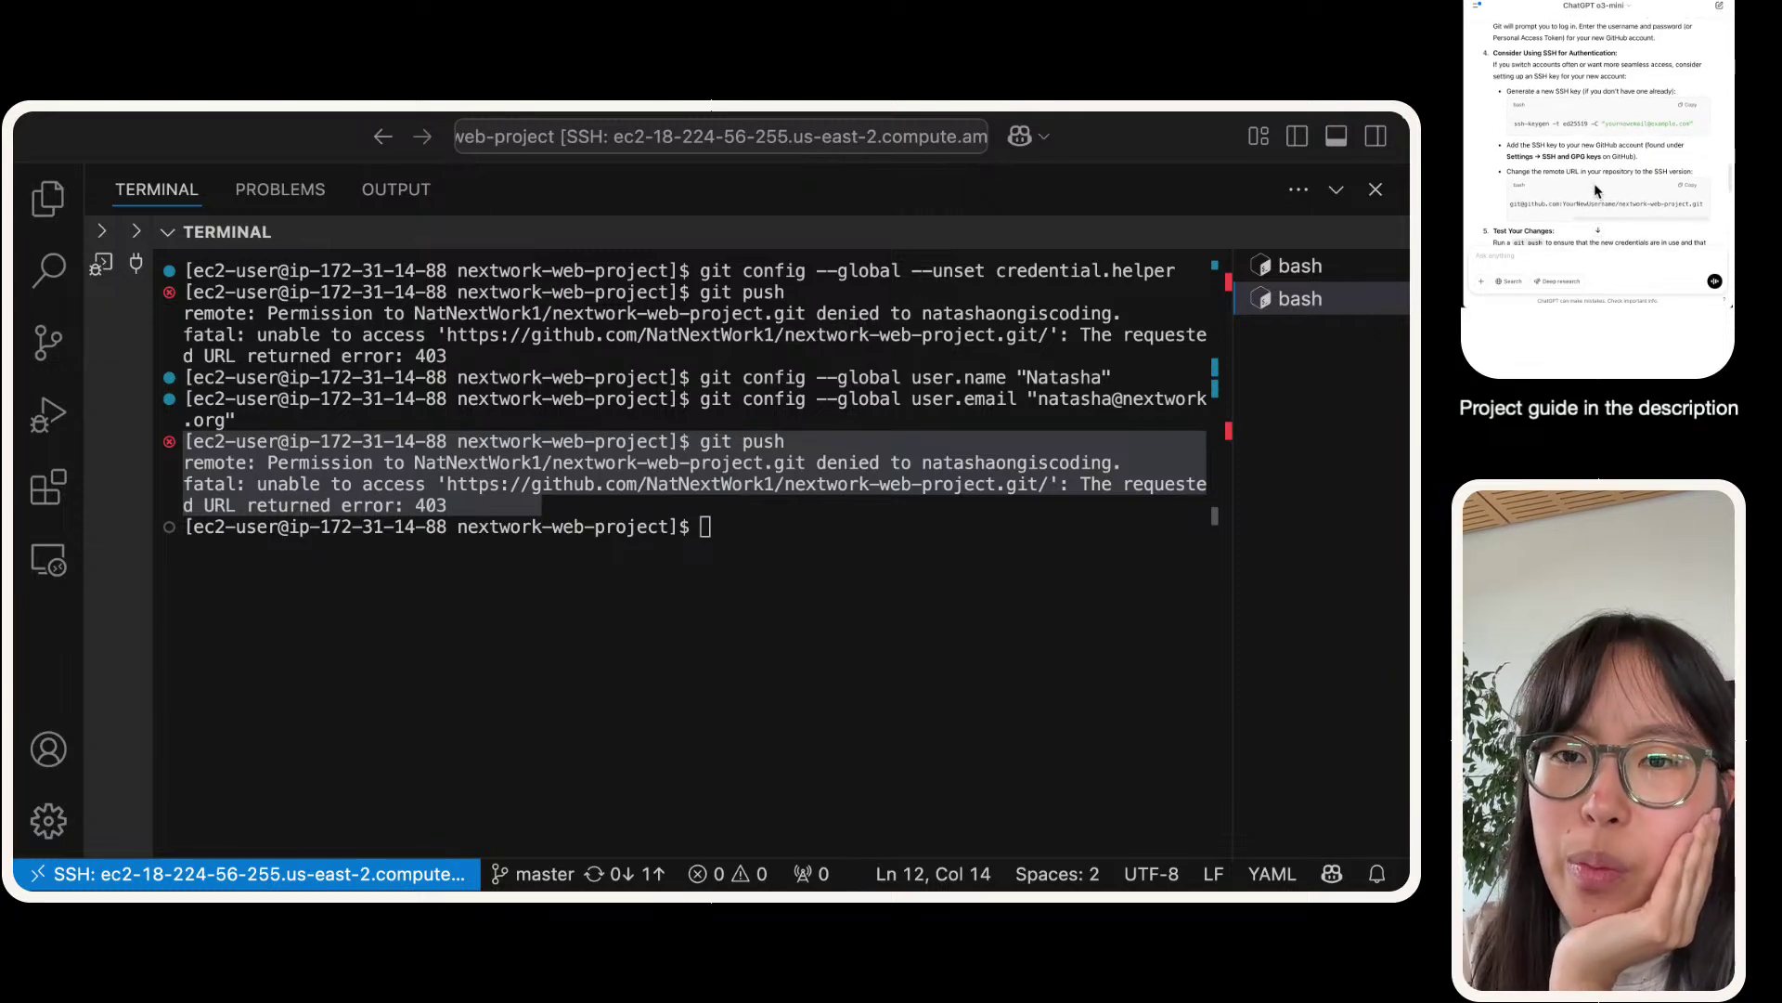
scroll(1596, 177, "down", 5)
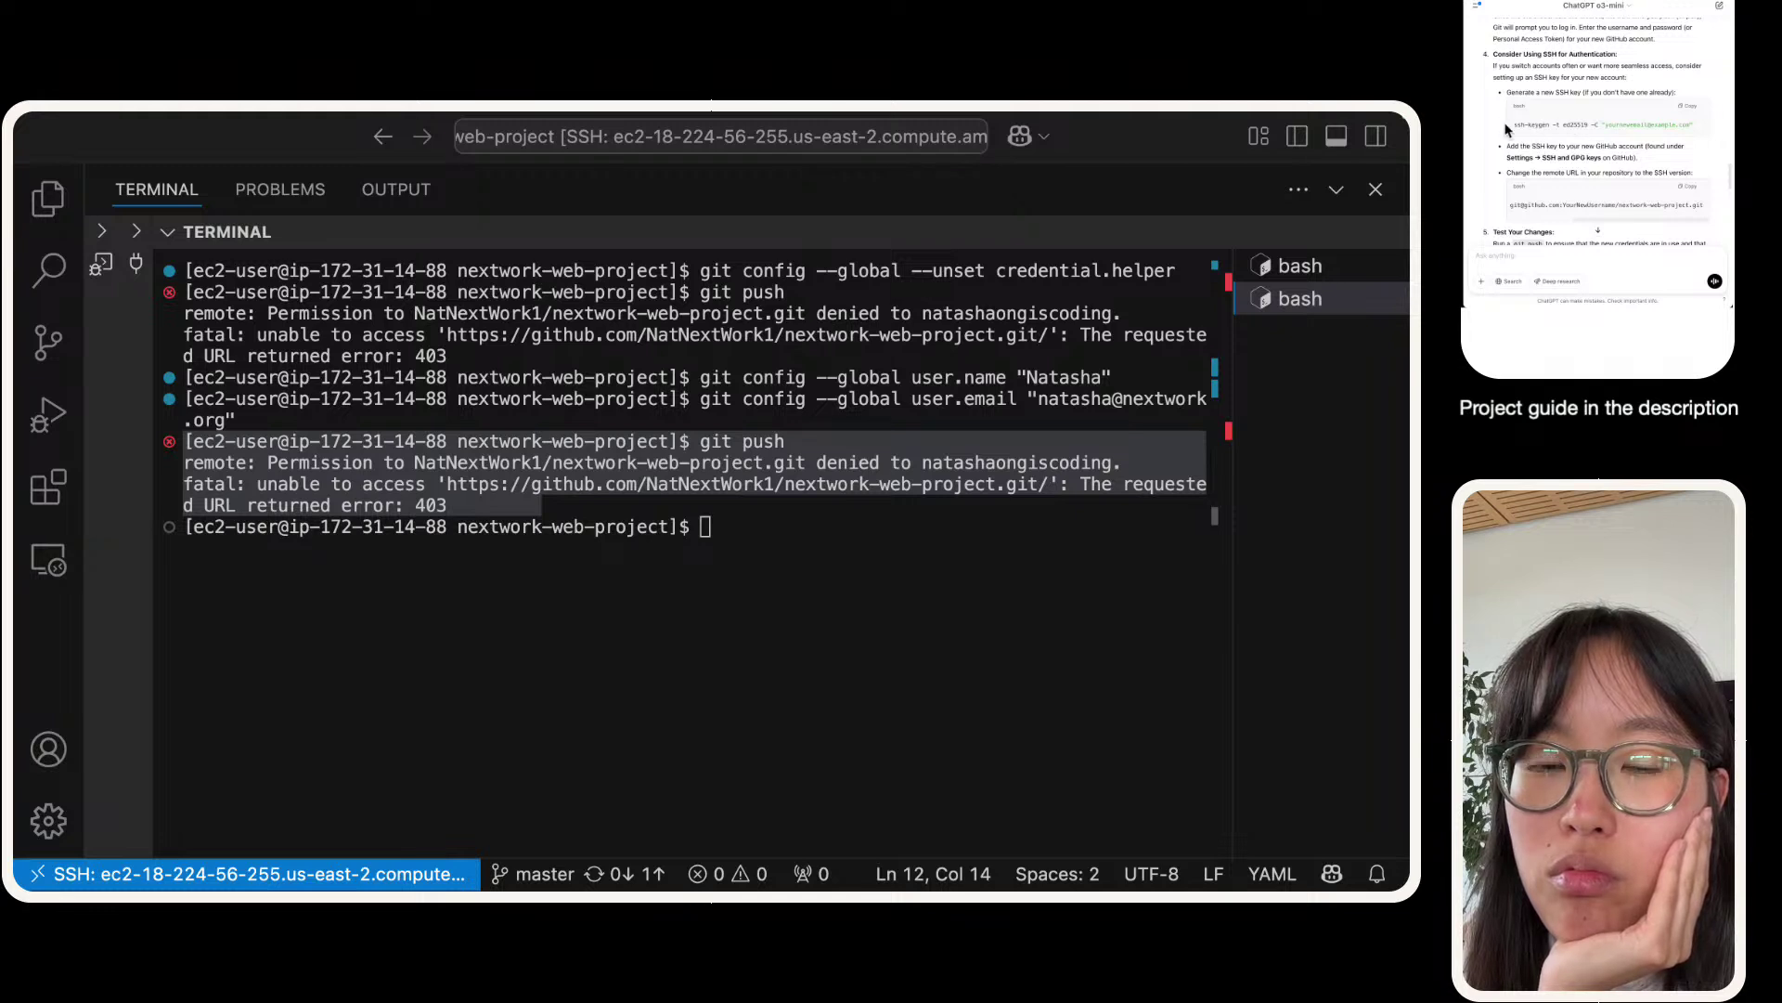
scroll(1506, 129, "down", 1)
scroll(1506, 129, "down", 1)
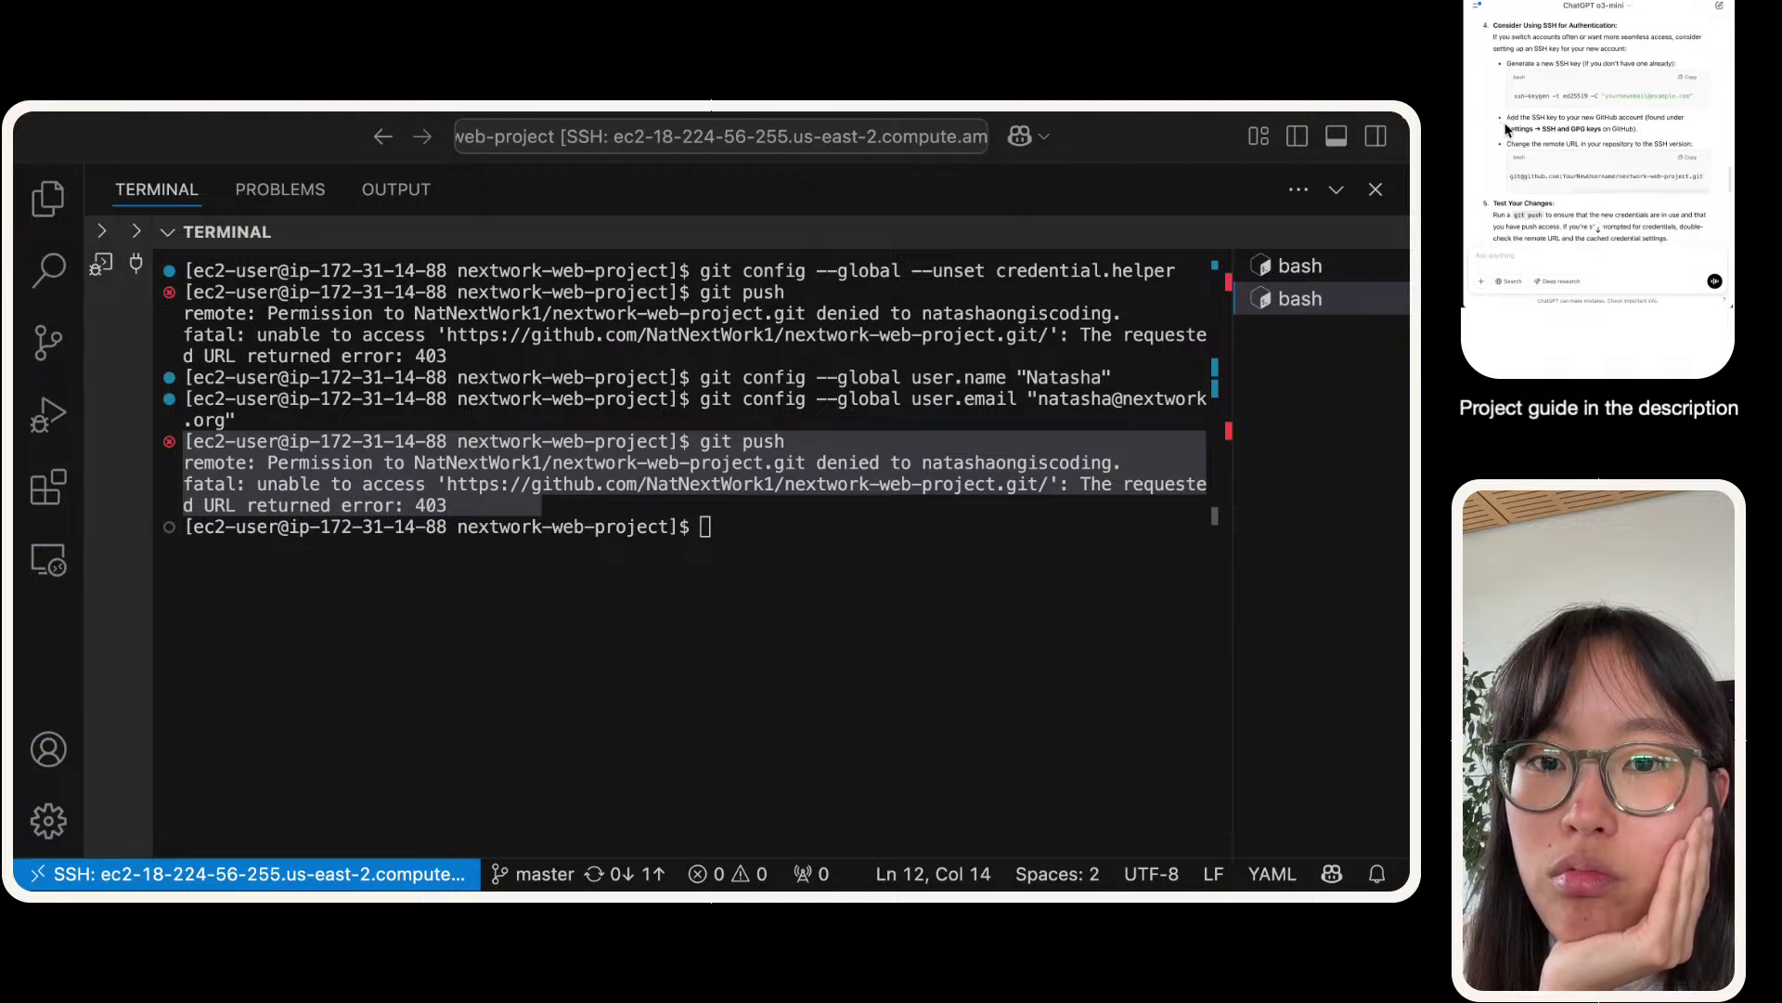
left_click(1617, 180)
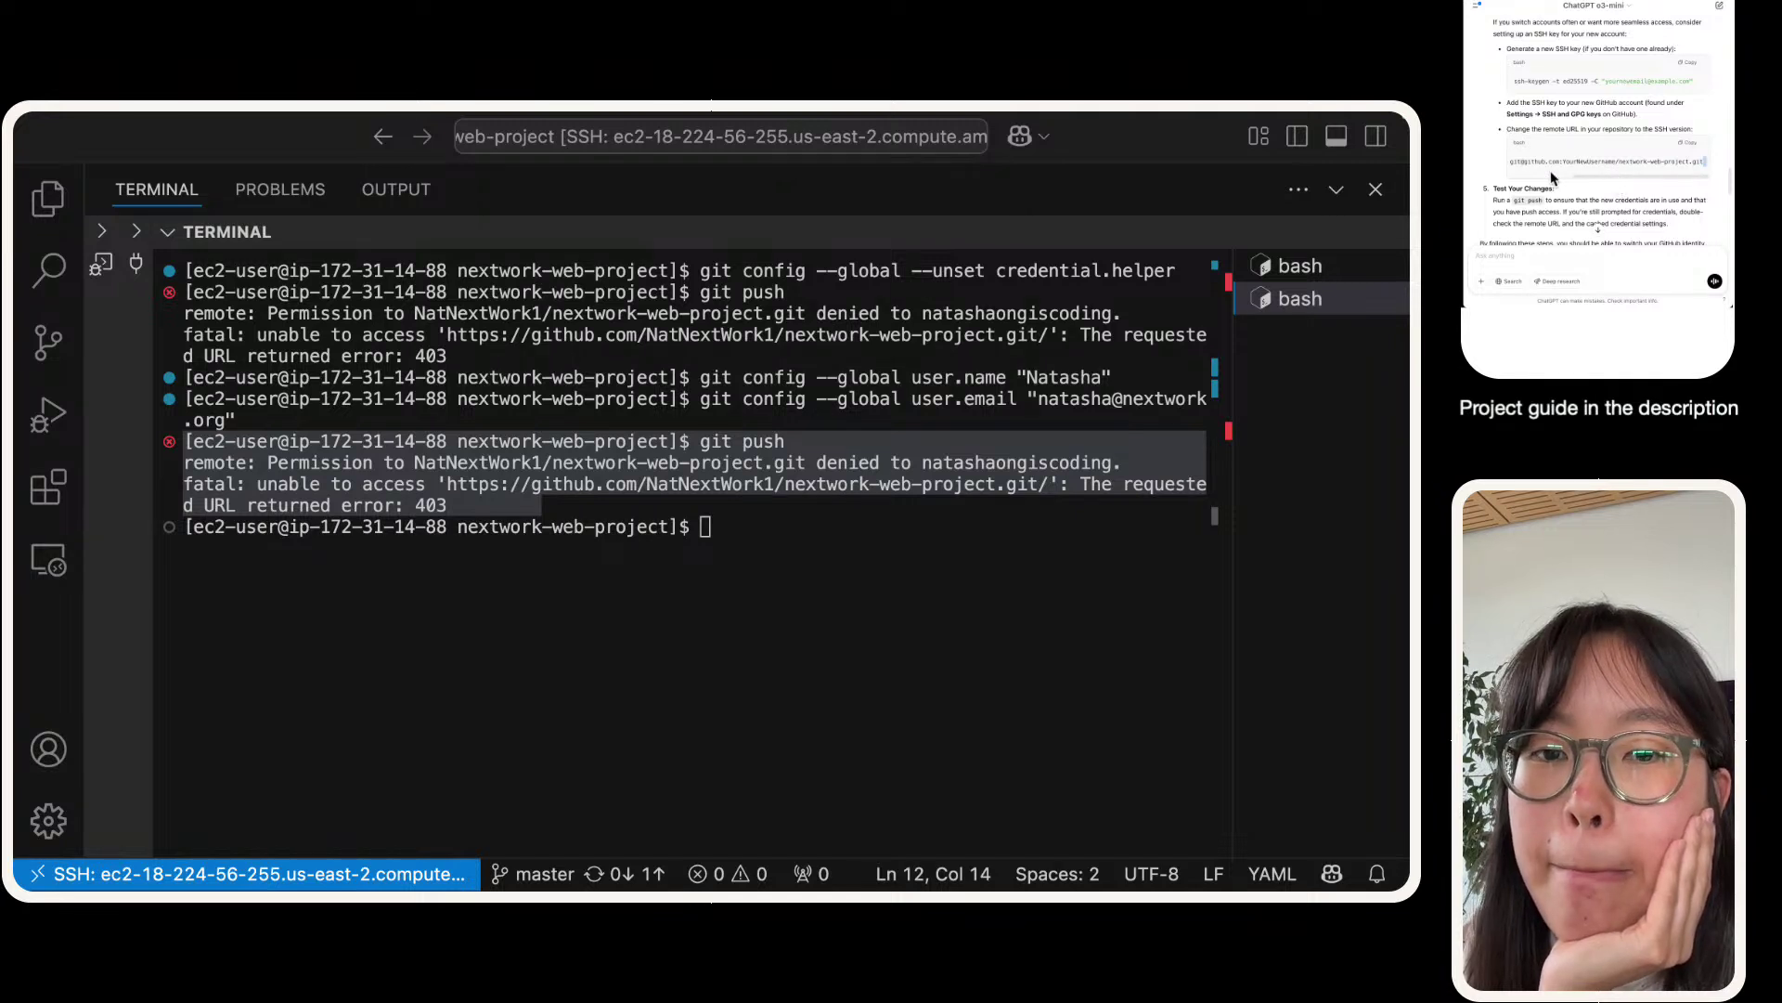
left_click_drag(1605, 177, 1536, 180)
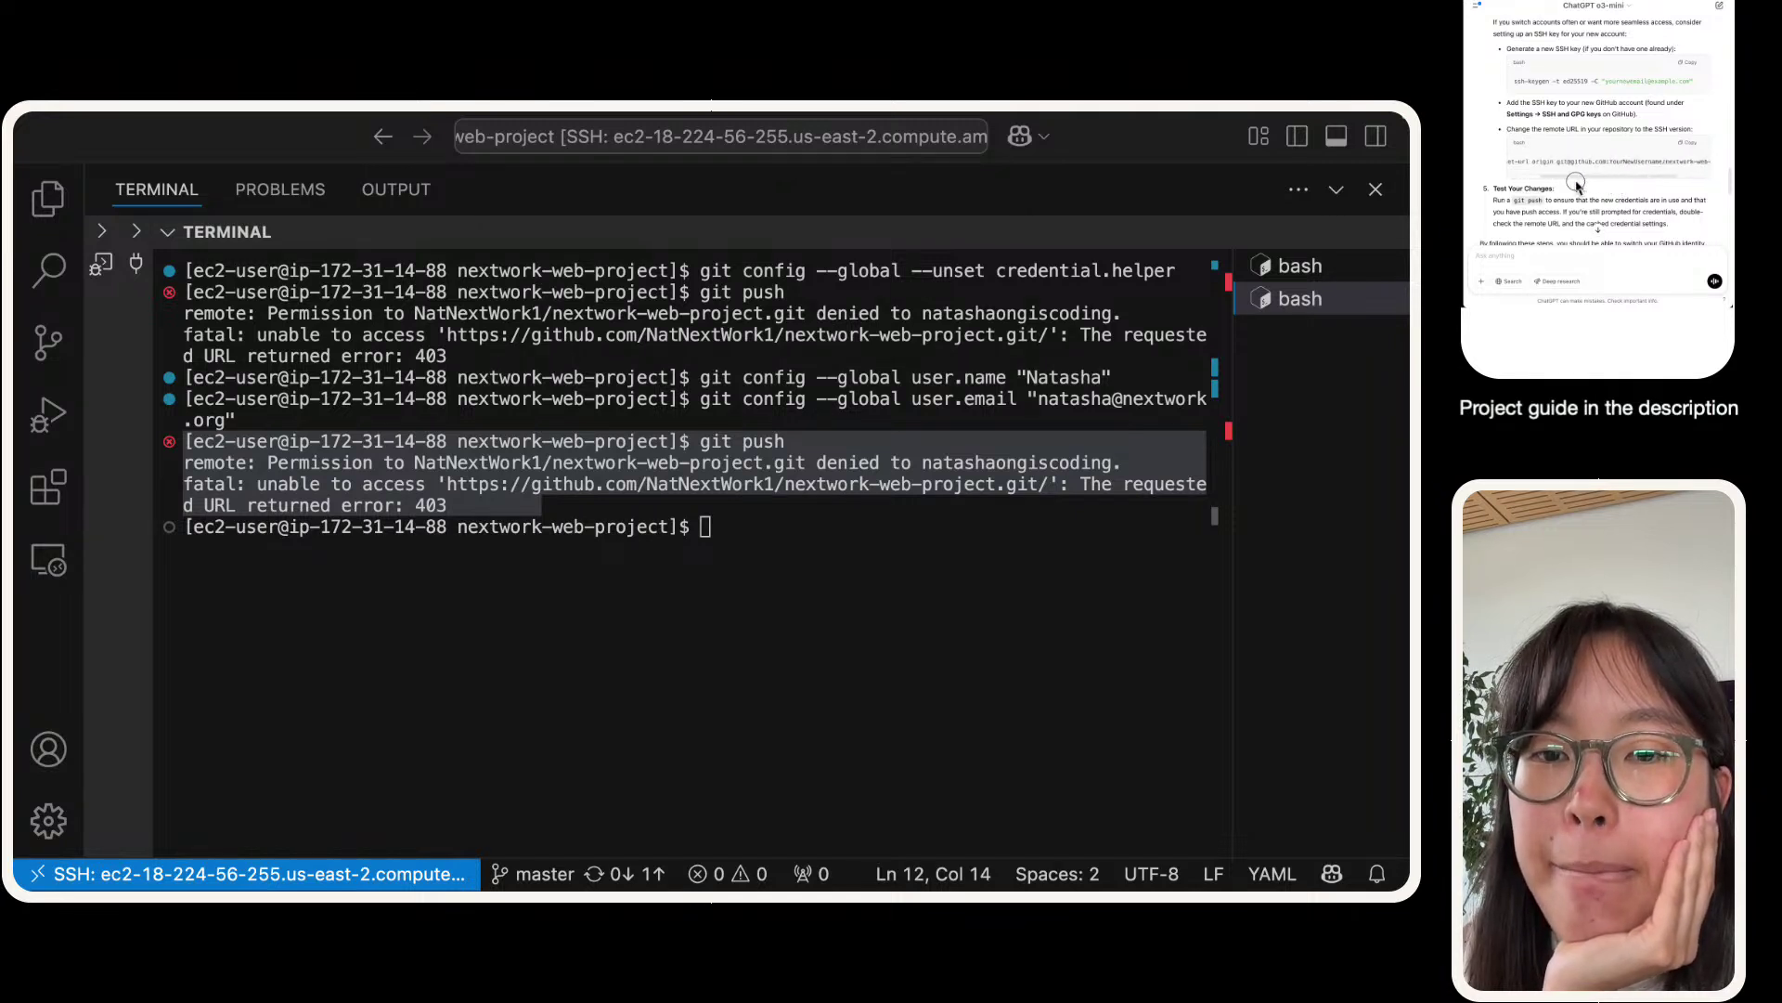
scroll(1568, 162, "down", 4)
scroll(1574, 156, "down", 4)
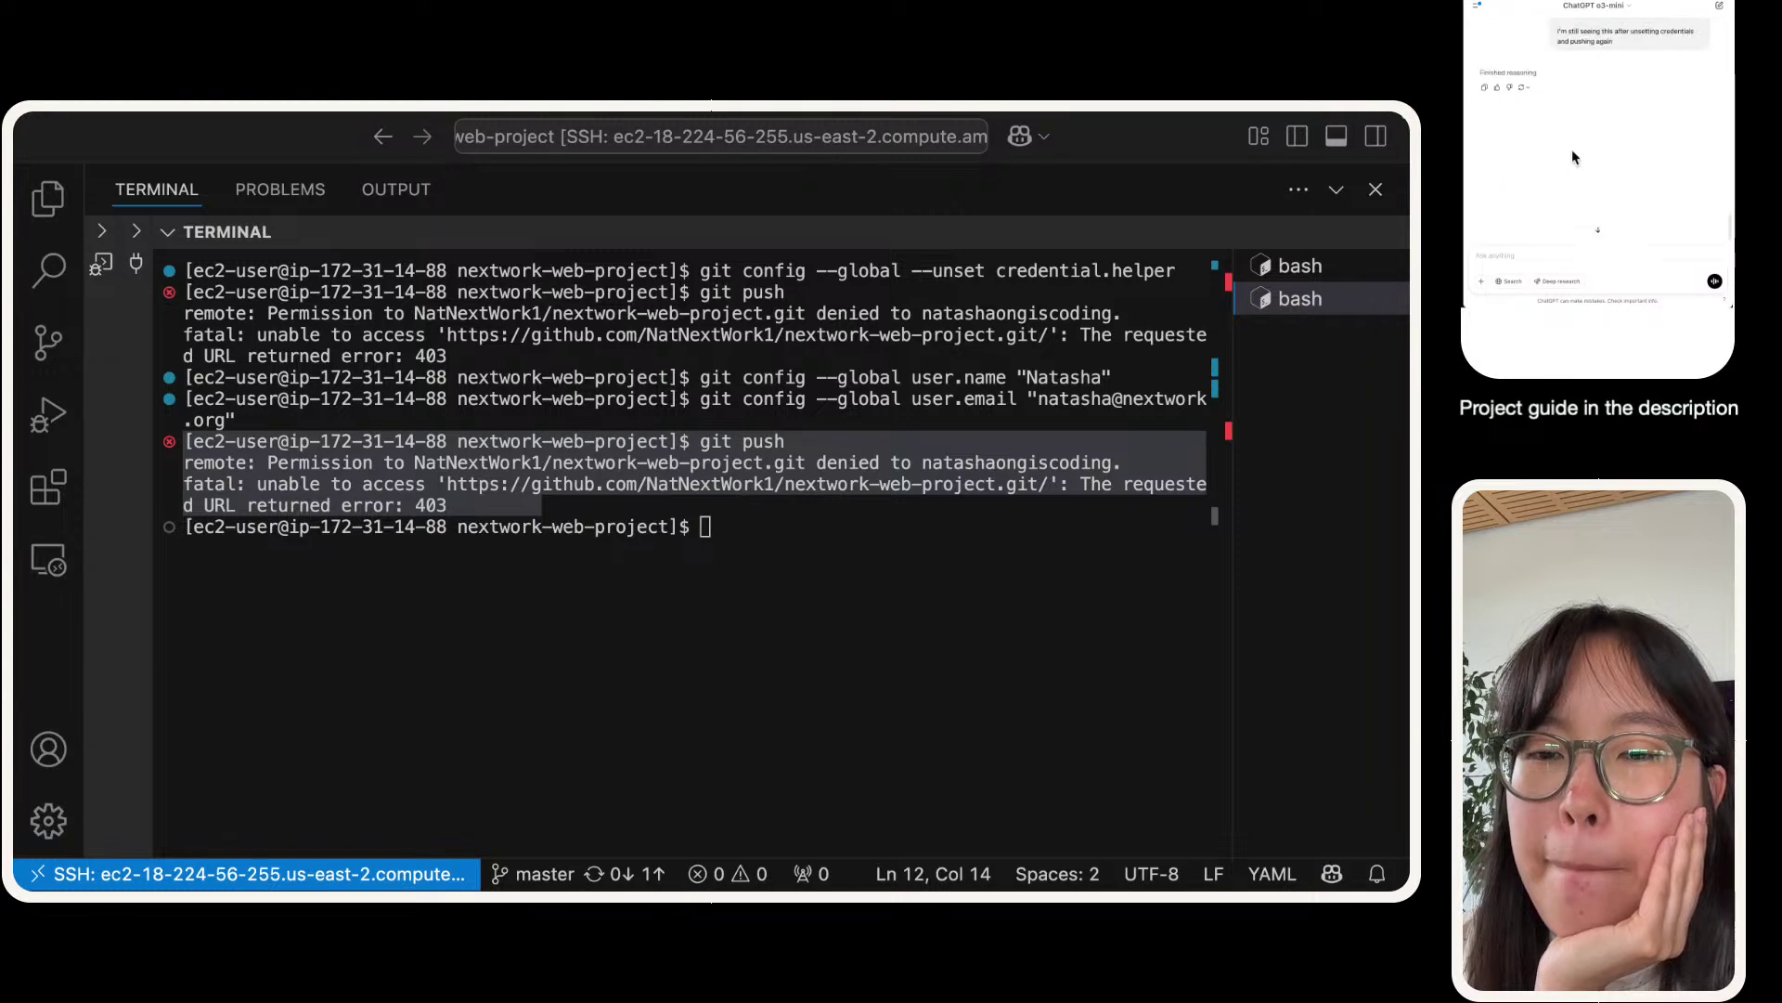
scroll(1578, 95, "up", 5)
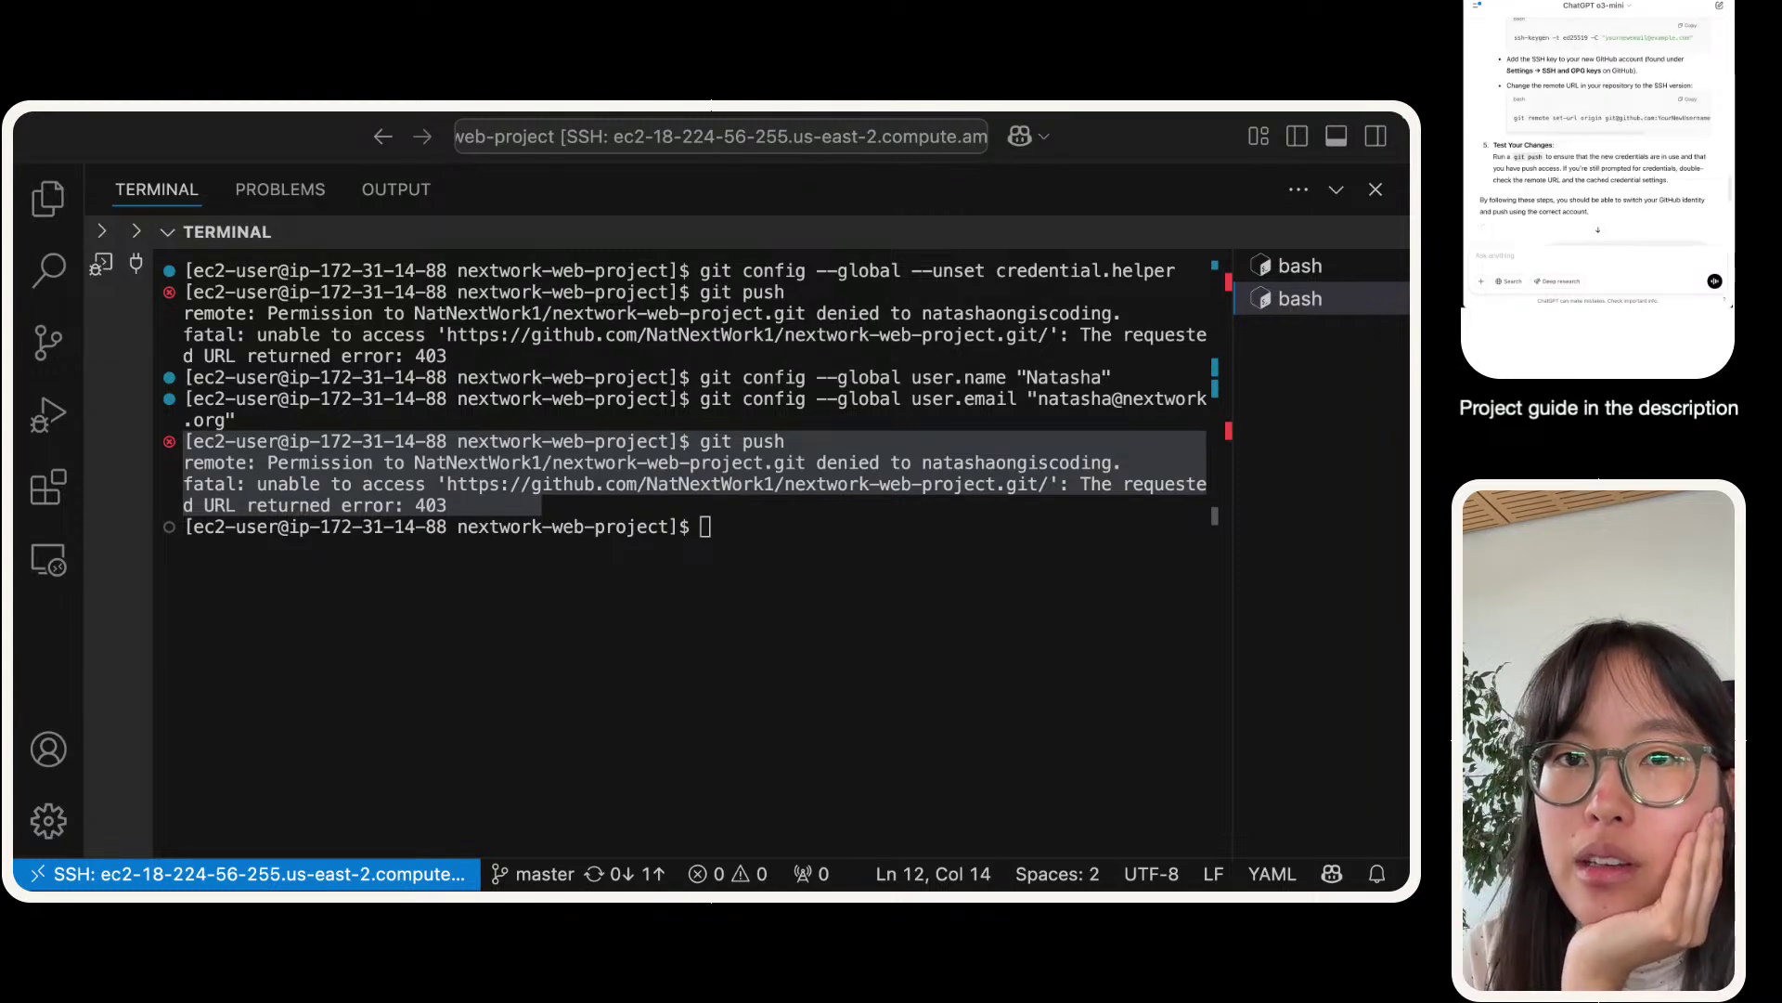
left_click(677, 572)
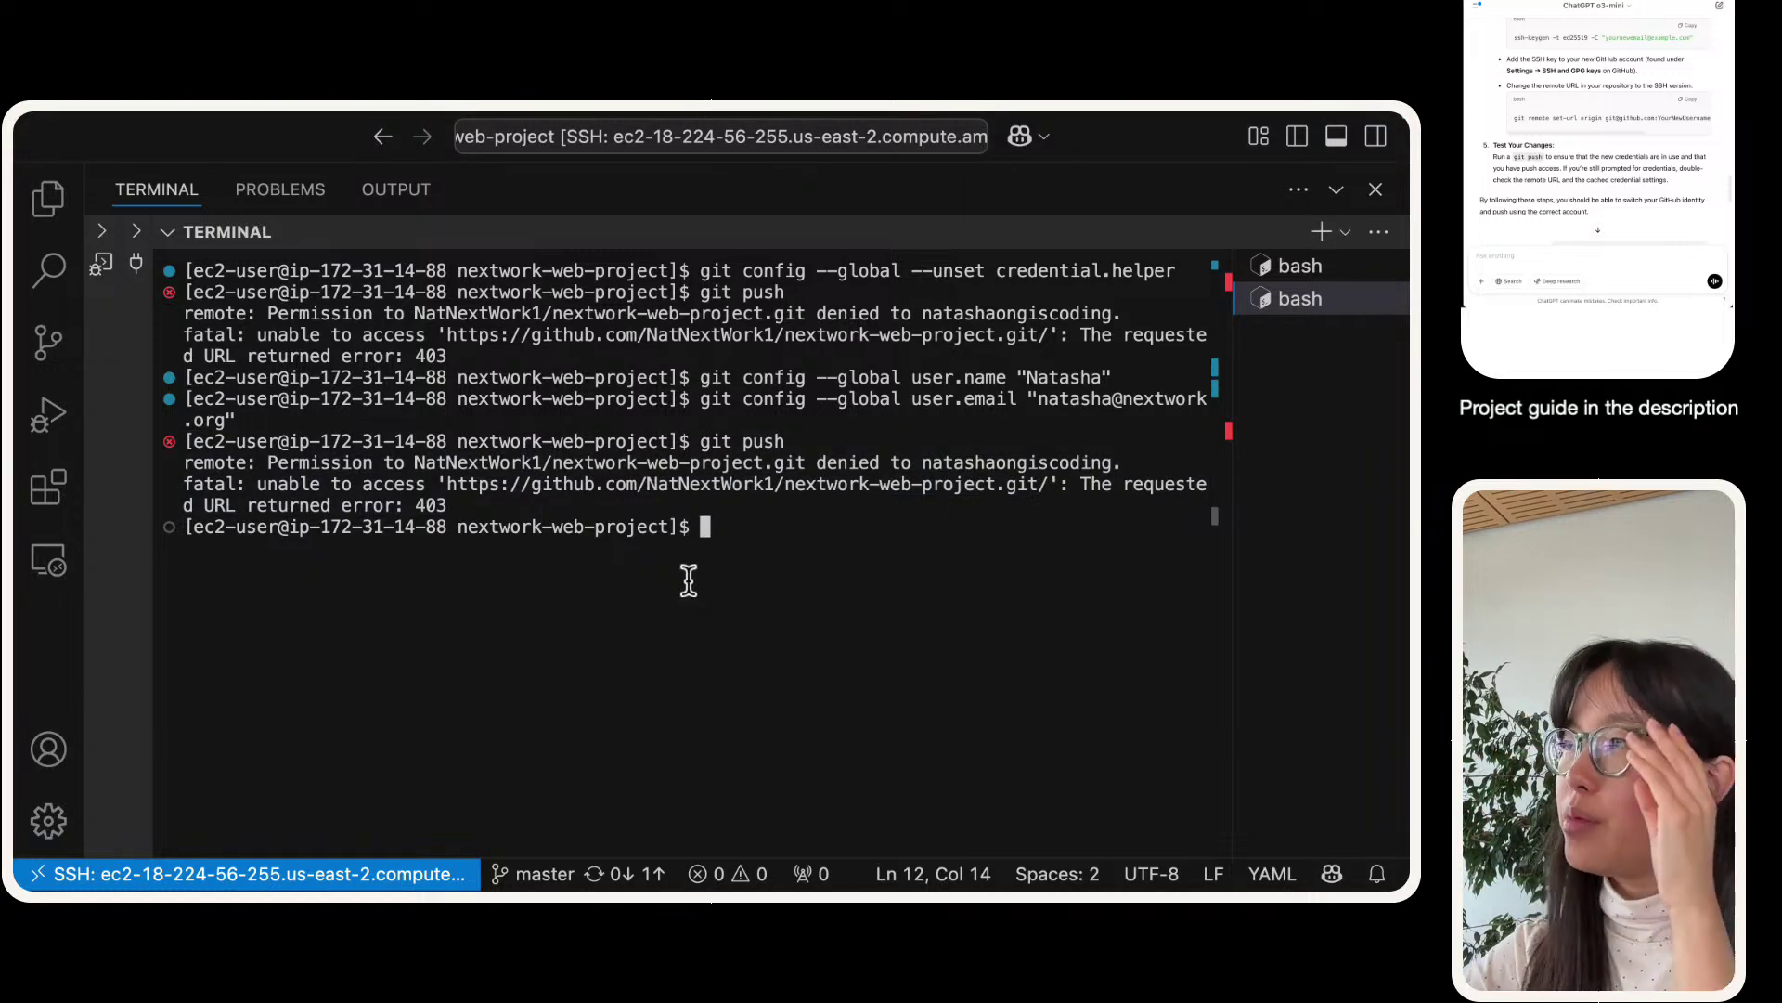
- Check the GitHub repository's HTTPS clone URL on the other desktop
key("ctrl+Right")
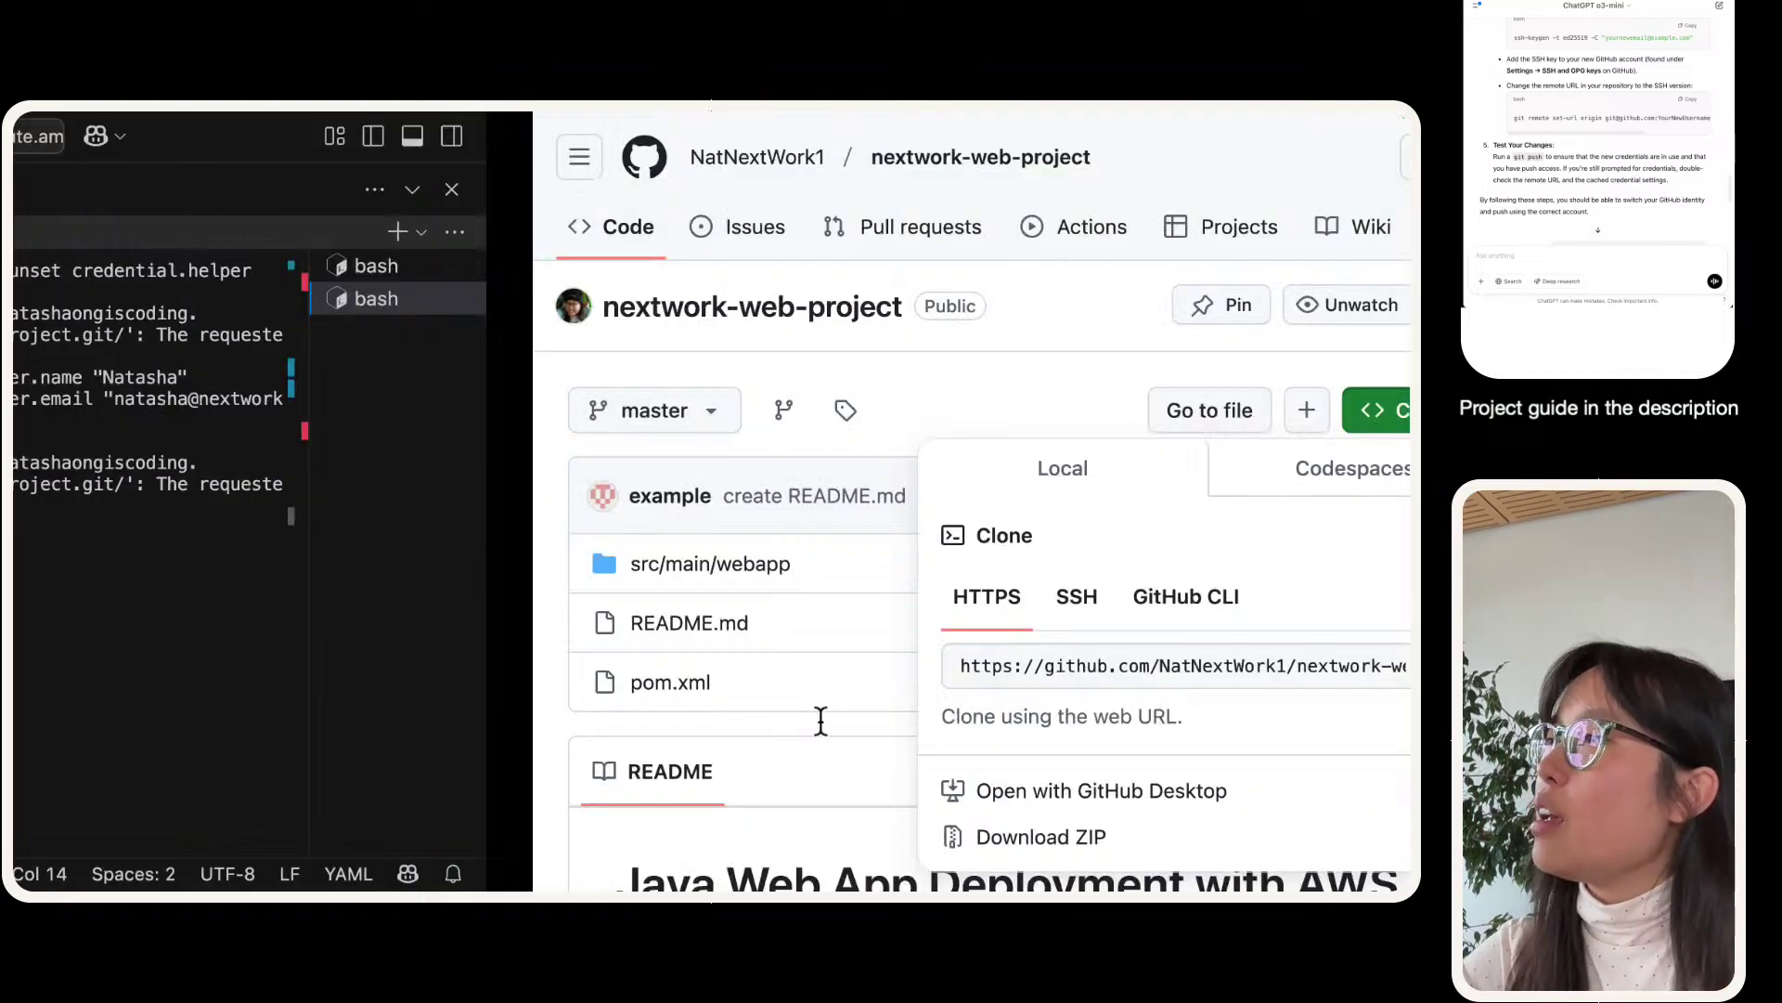
scroll(684, 627, "down", 1)
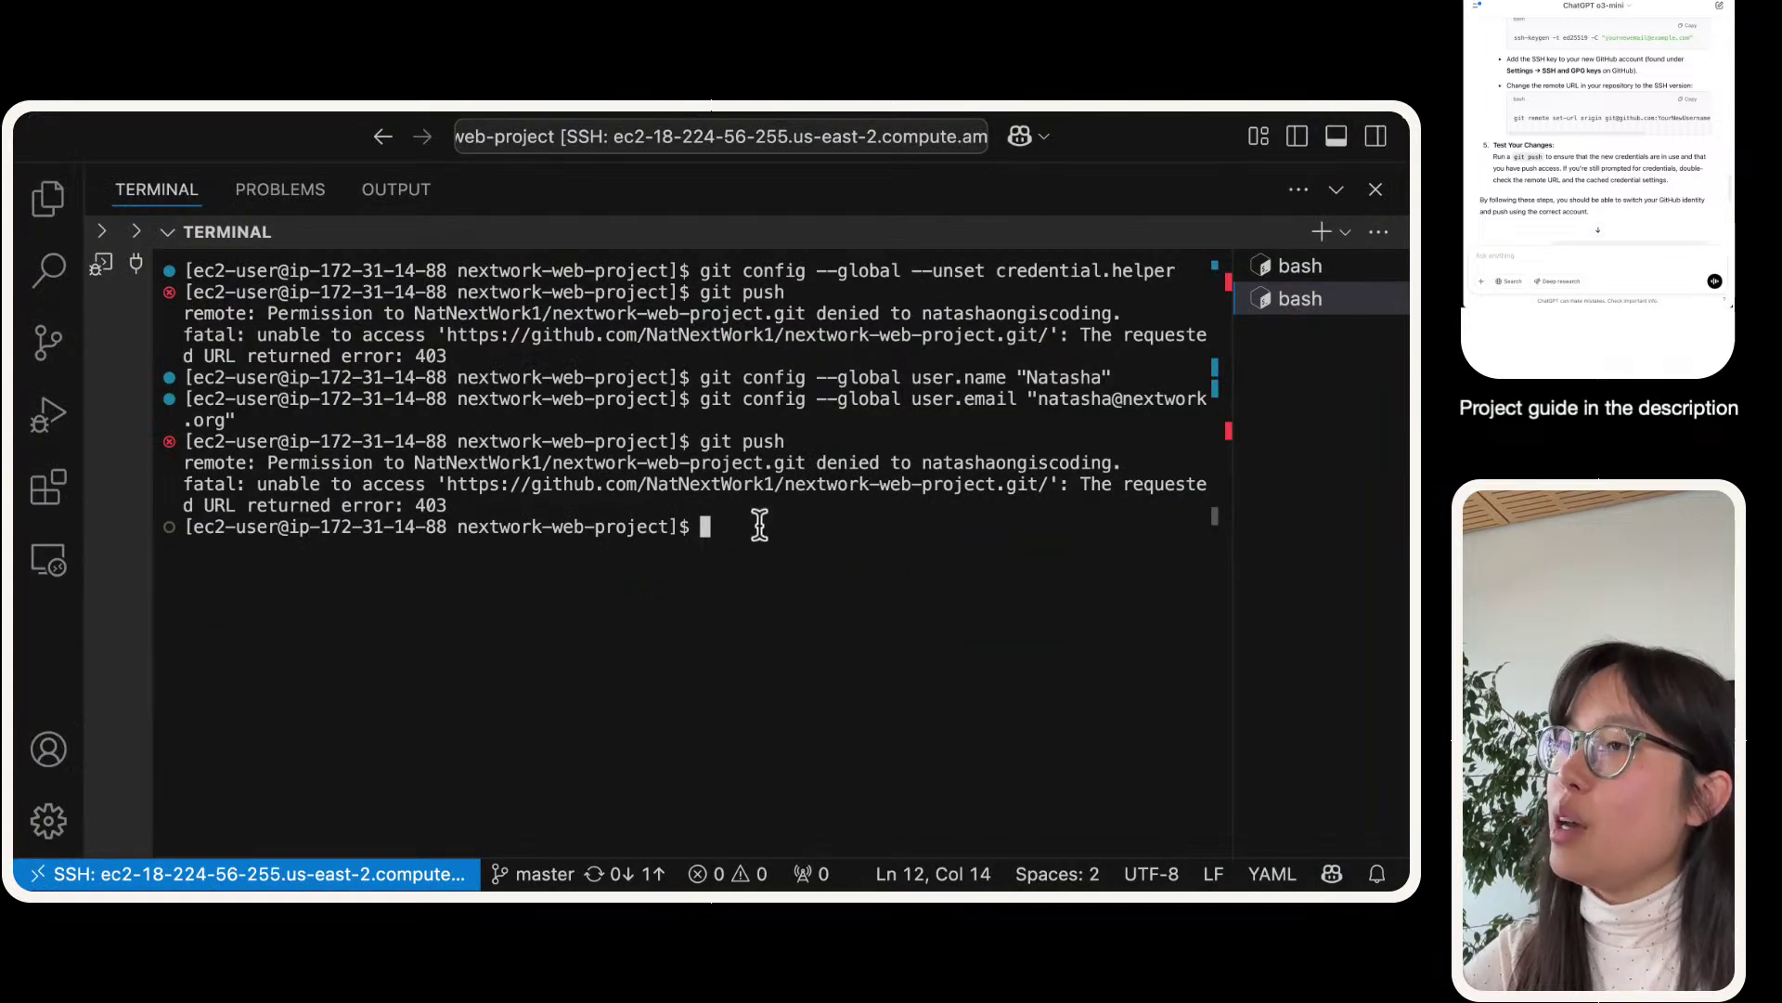
left_click_drag(759, 526, 698, 409)
left_click(823, 543)
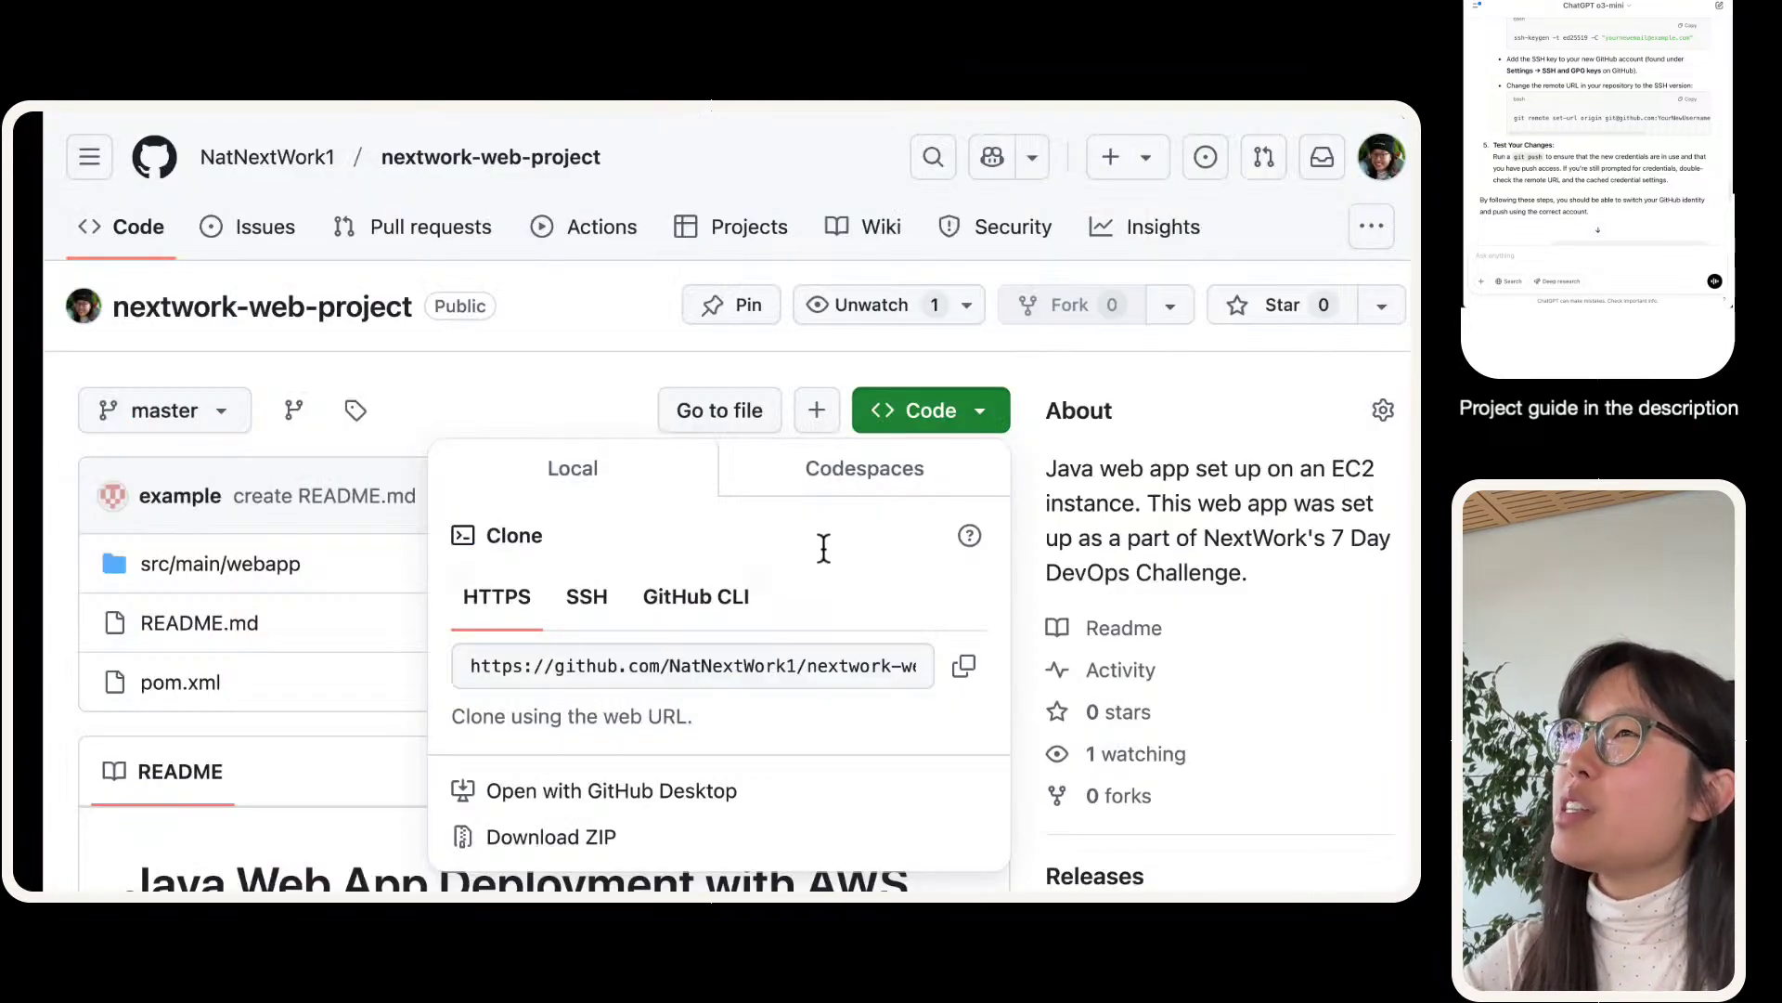
- Switch to the AWS CodeBuild project page and open its navigation panel
mouse_move(406, 131)
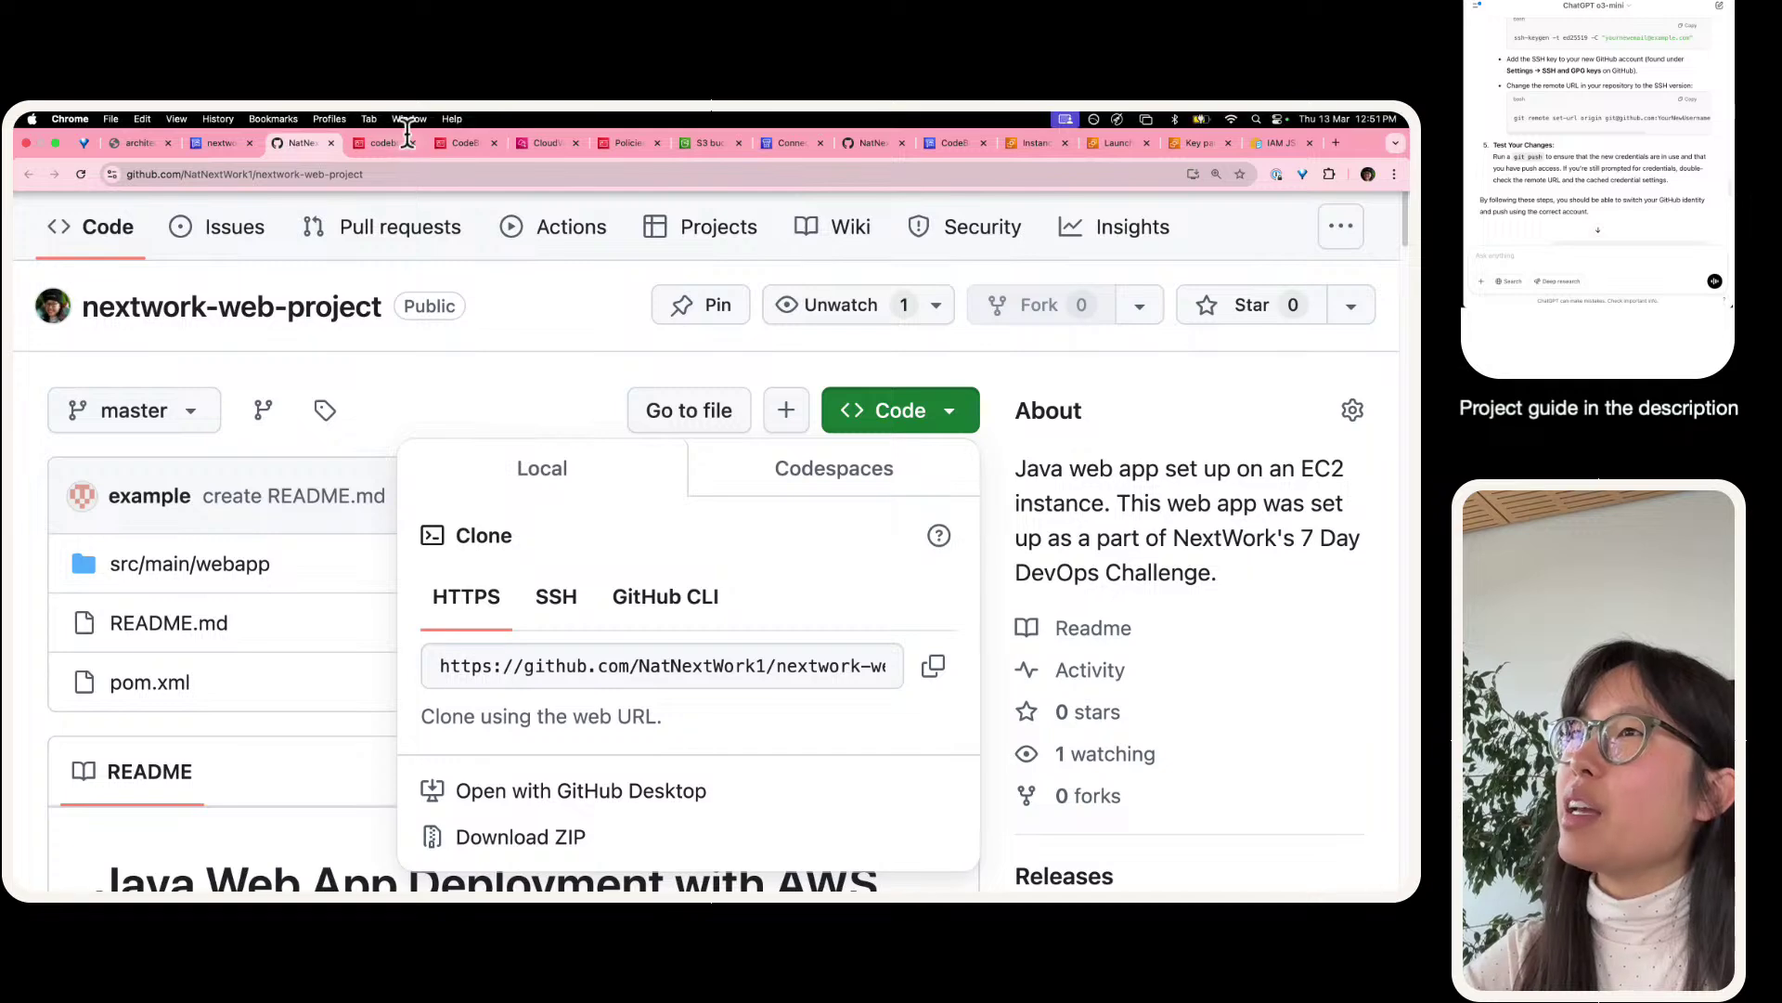
left_click(235, 146)
left_click(41, 198)
scroll(160, 650, "down", 6)
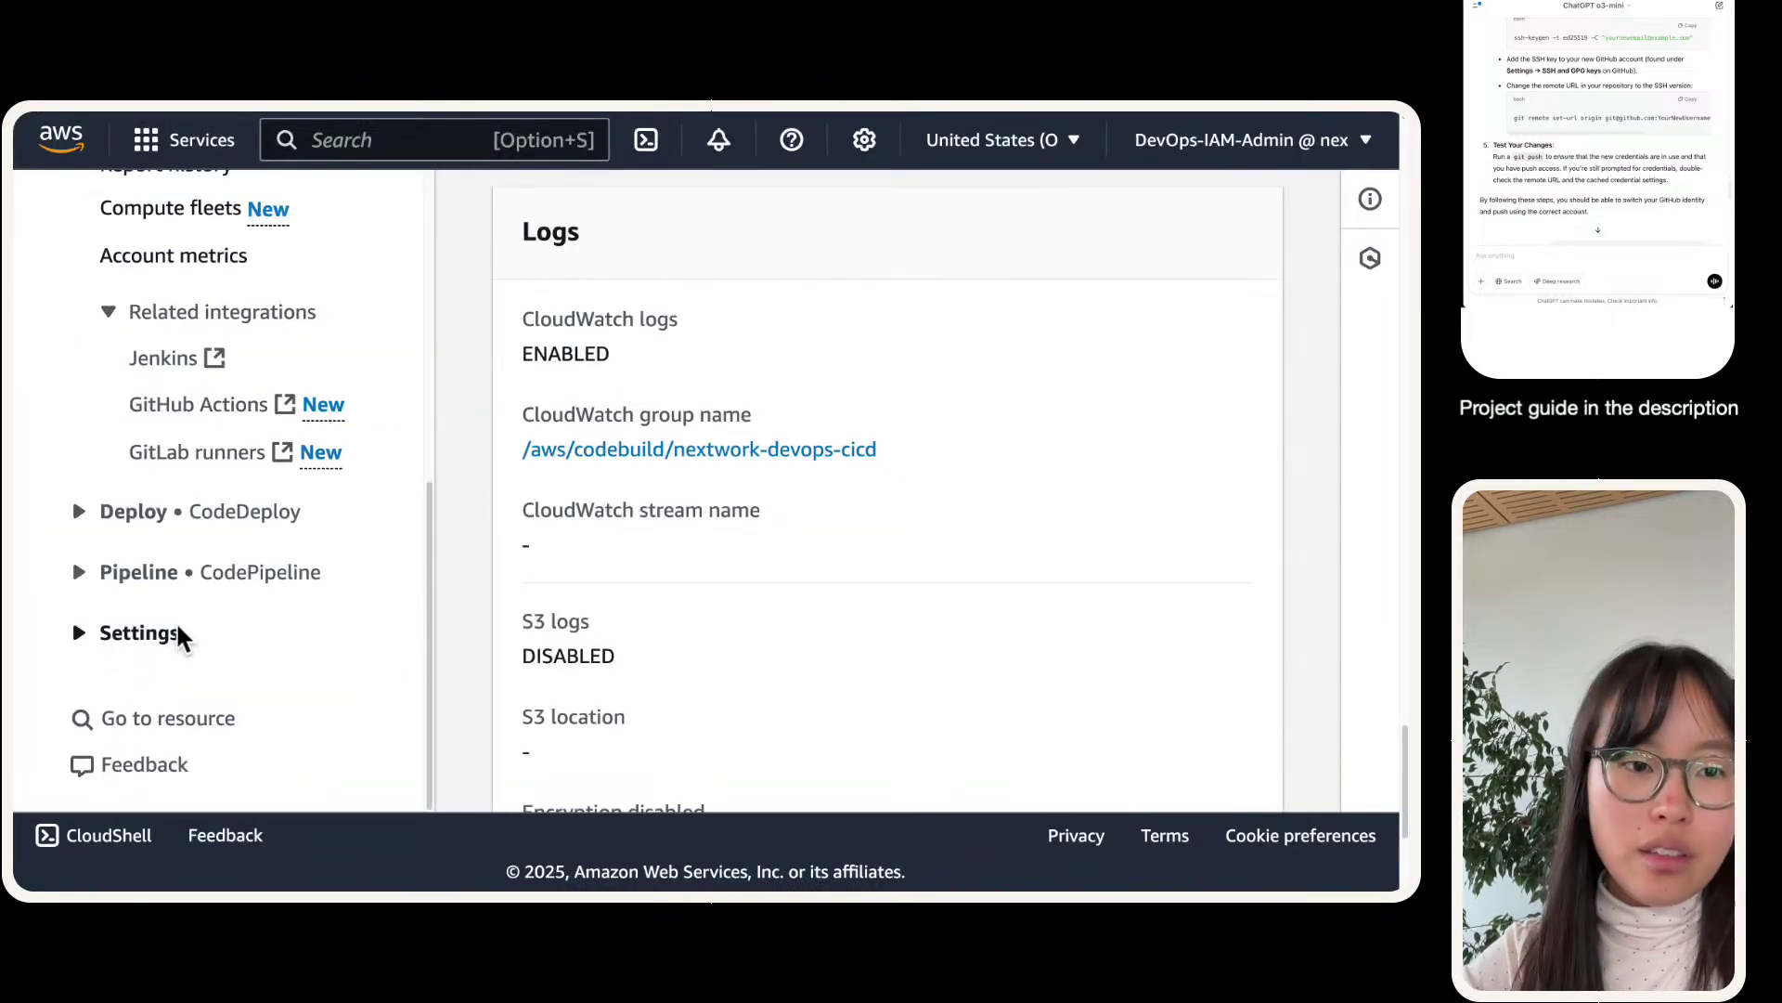
- Open the Connections settings page in a new tab and review the nextwork-devops-cicd connection details
left_click(159, 633)
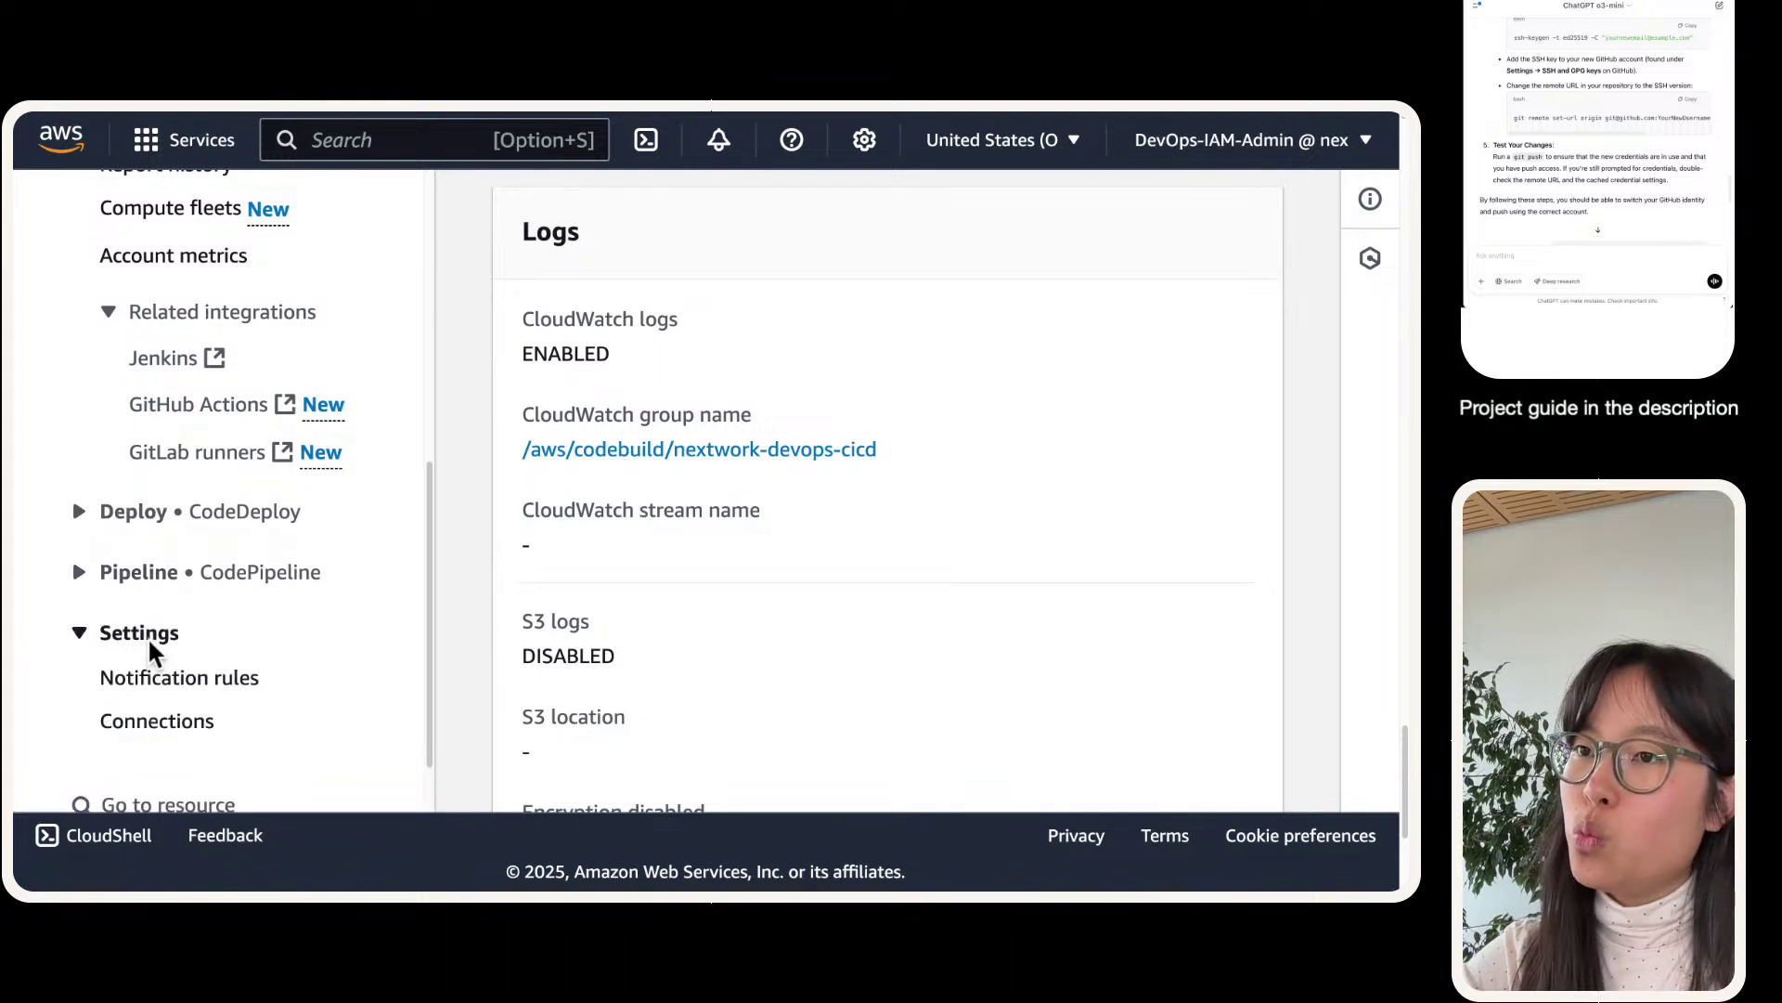
right_click(181, 721)
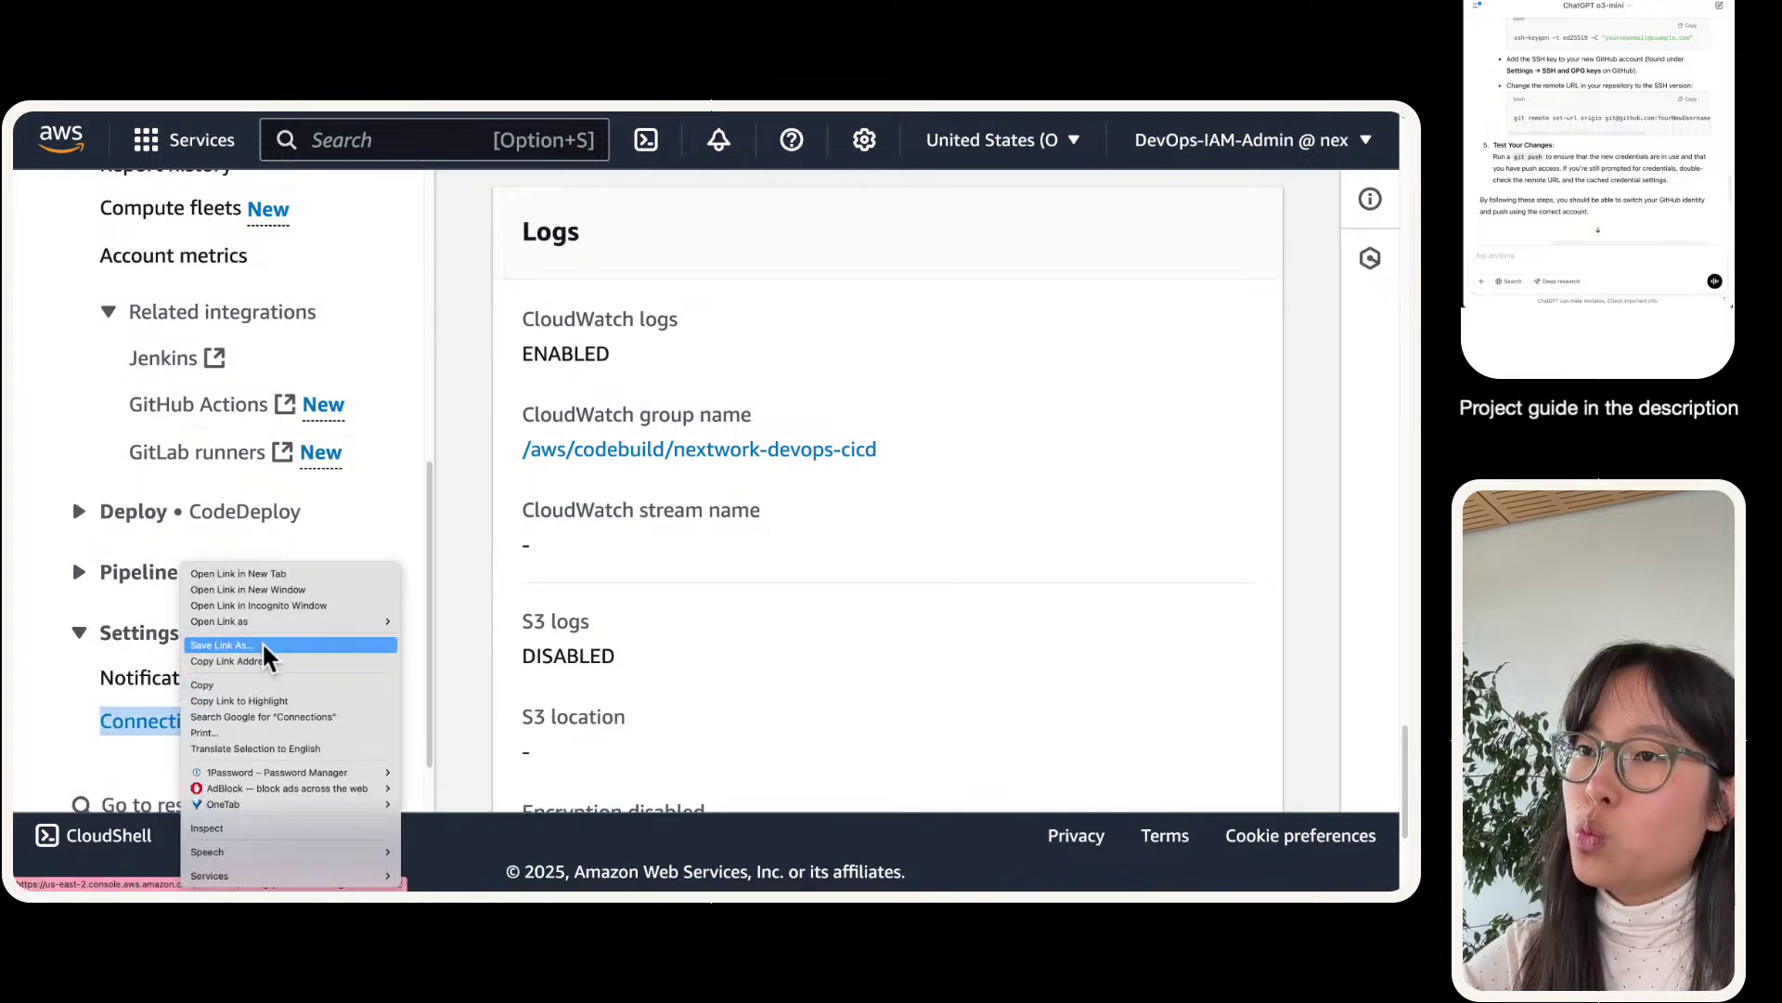
left_click(270, 573)
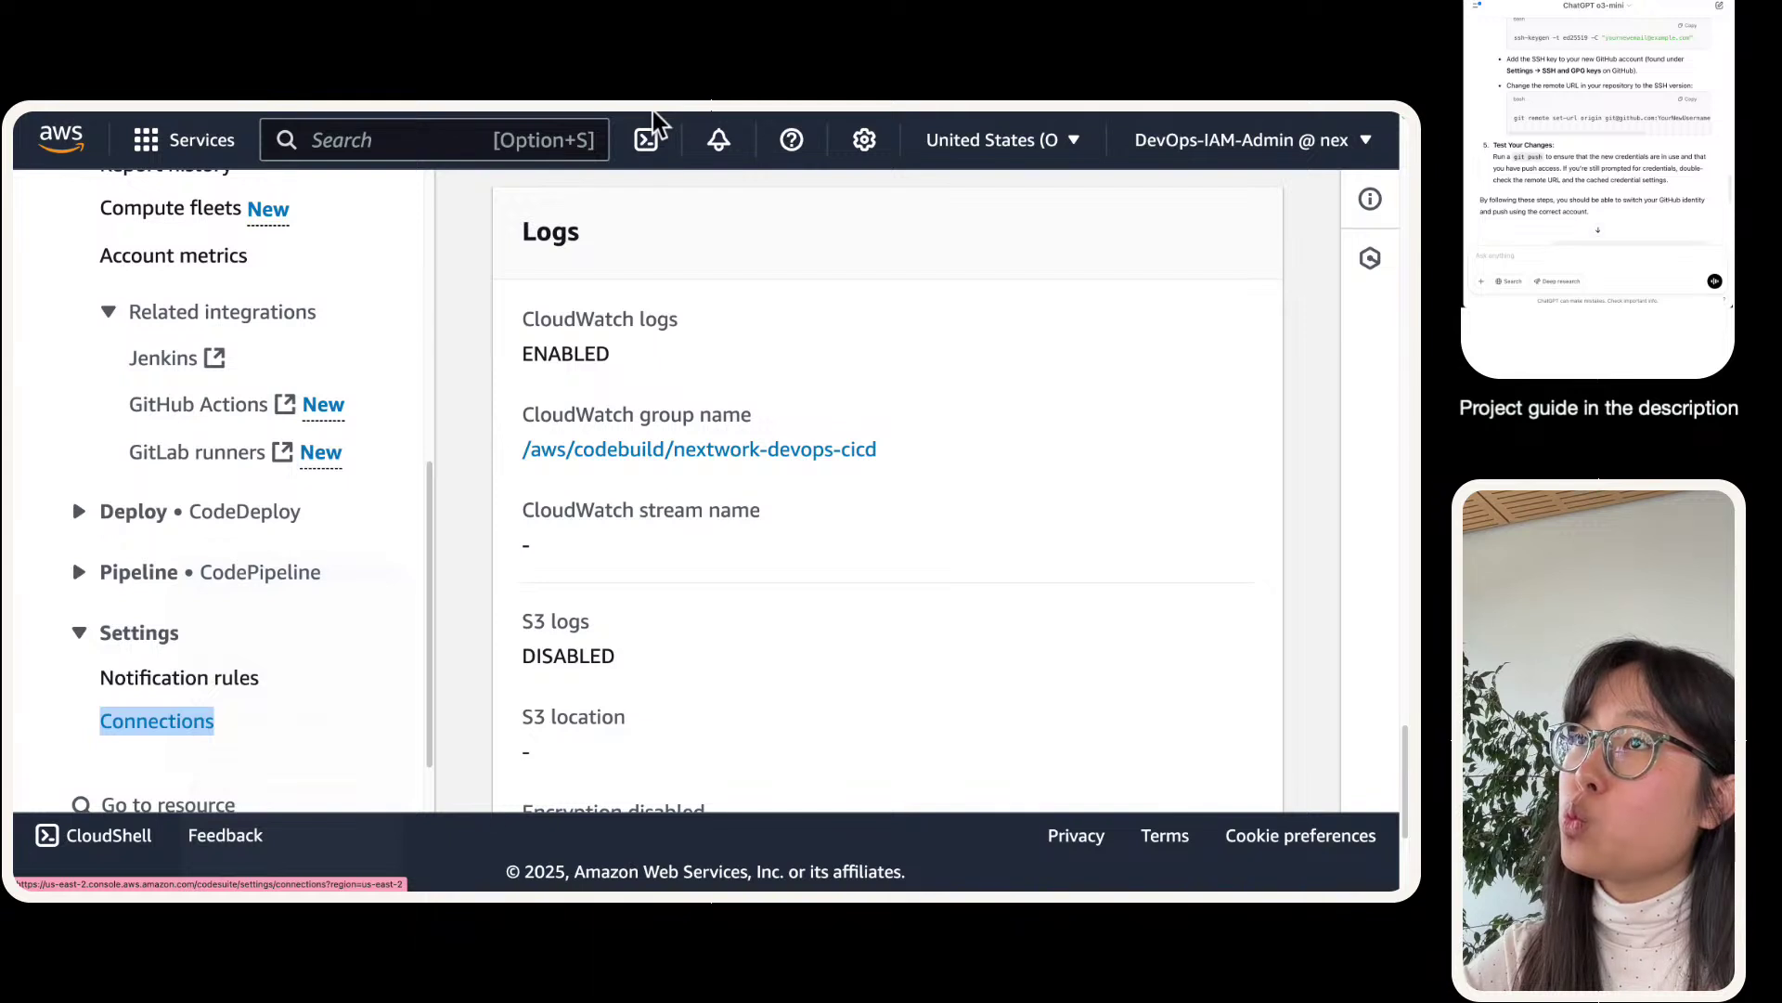
left_click(363, 123)
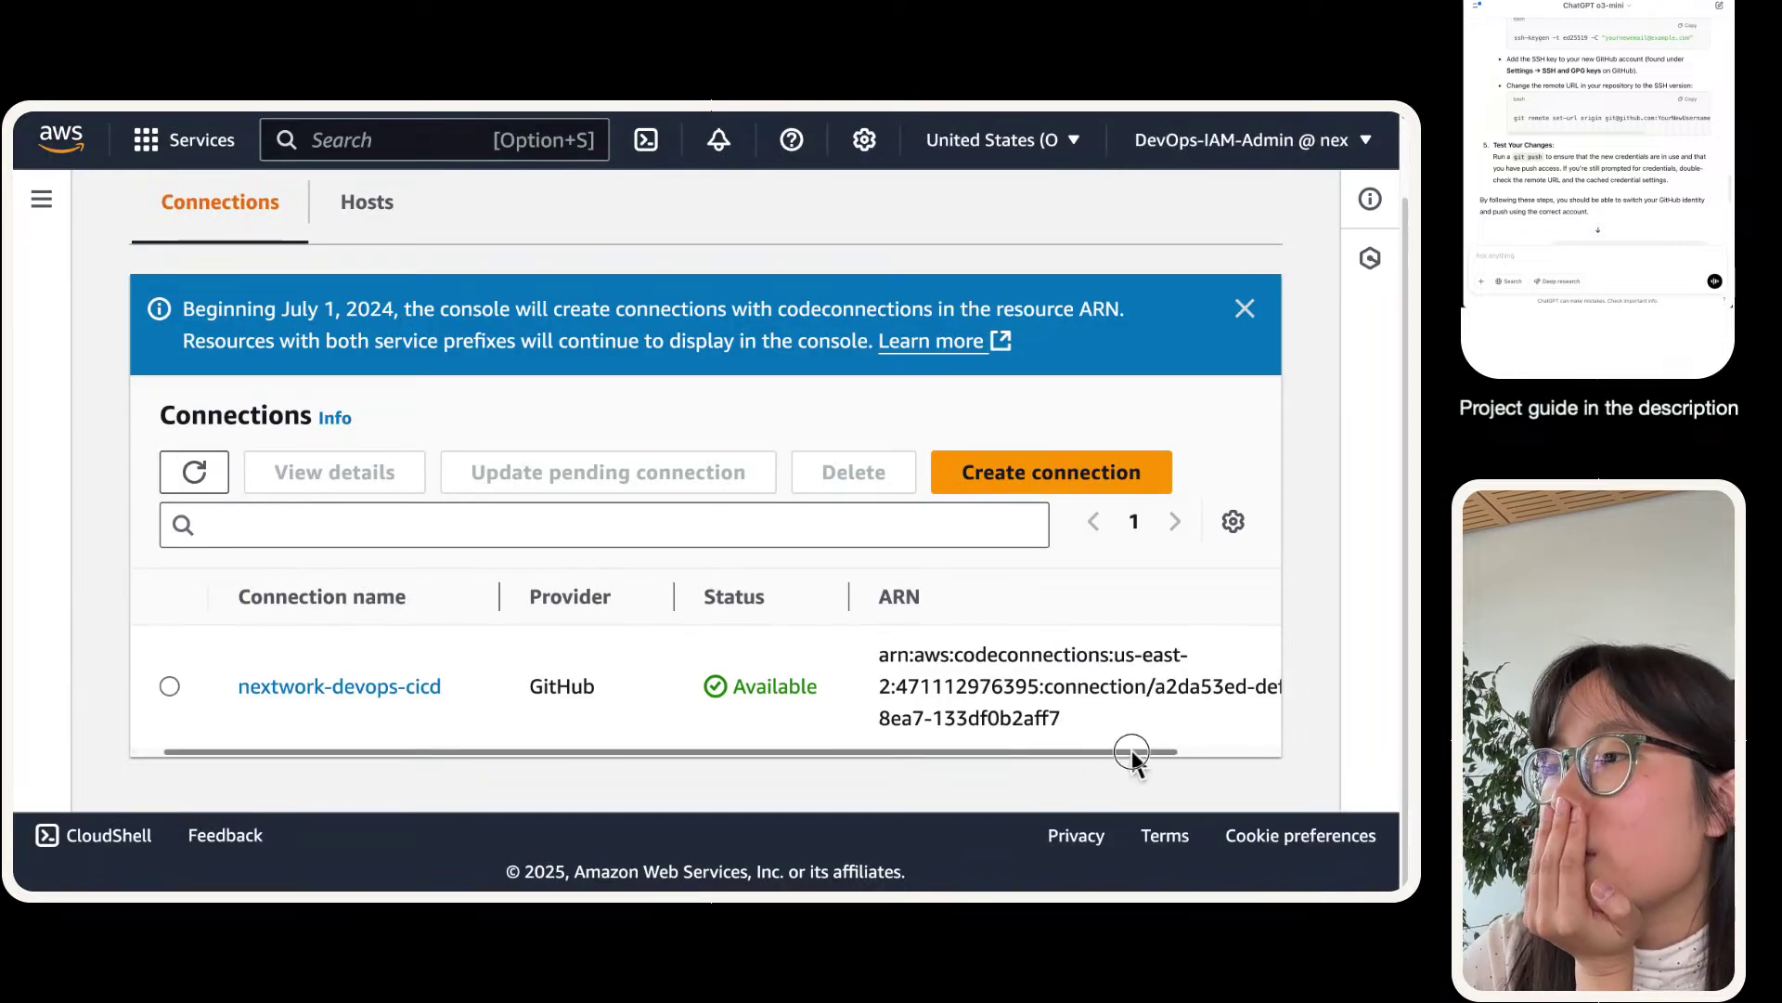
left_click_drag(1133, 756, 1248, 750)
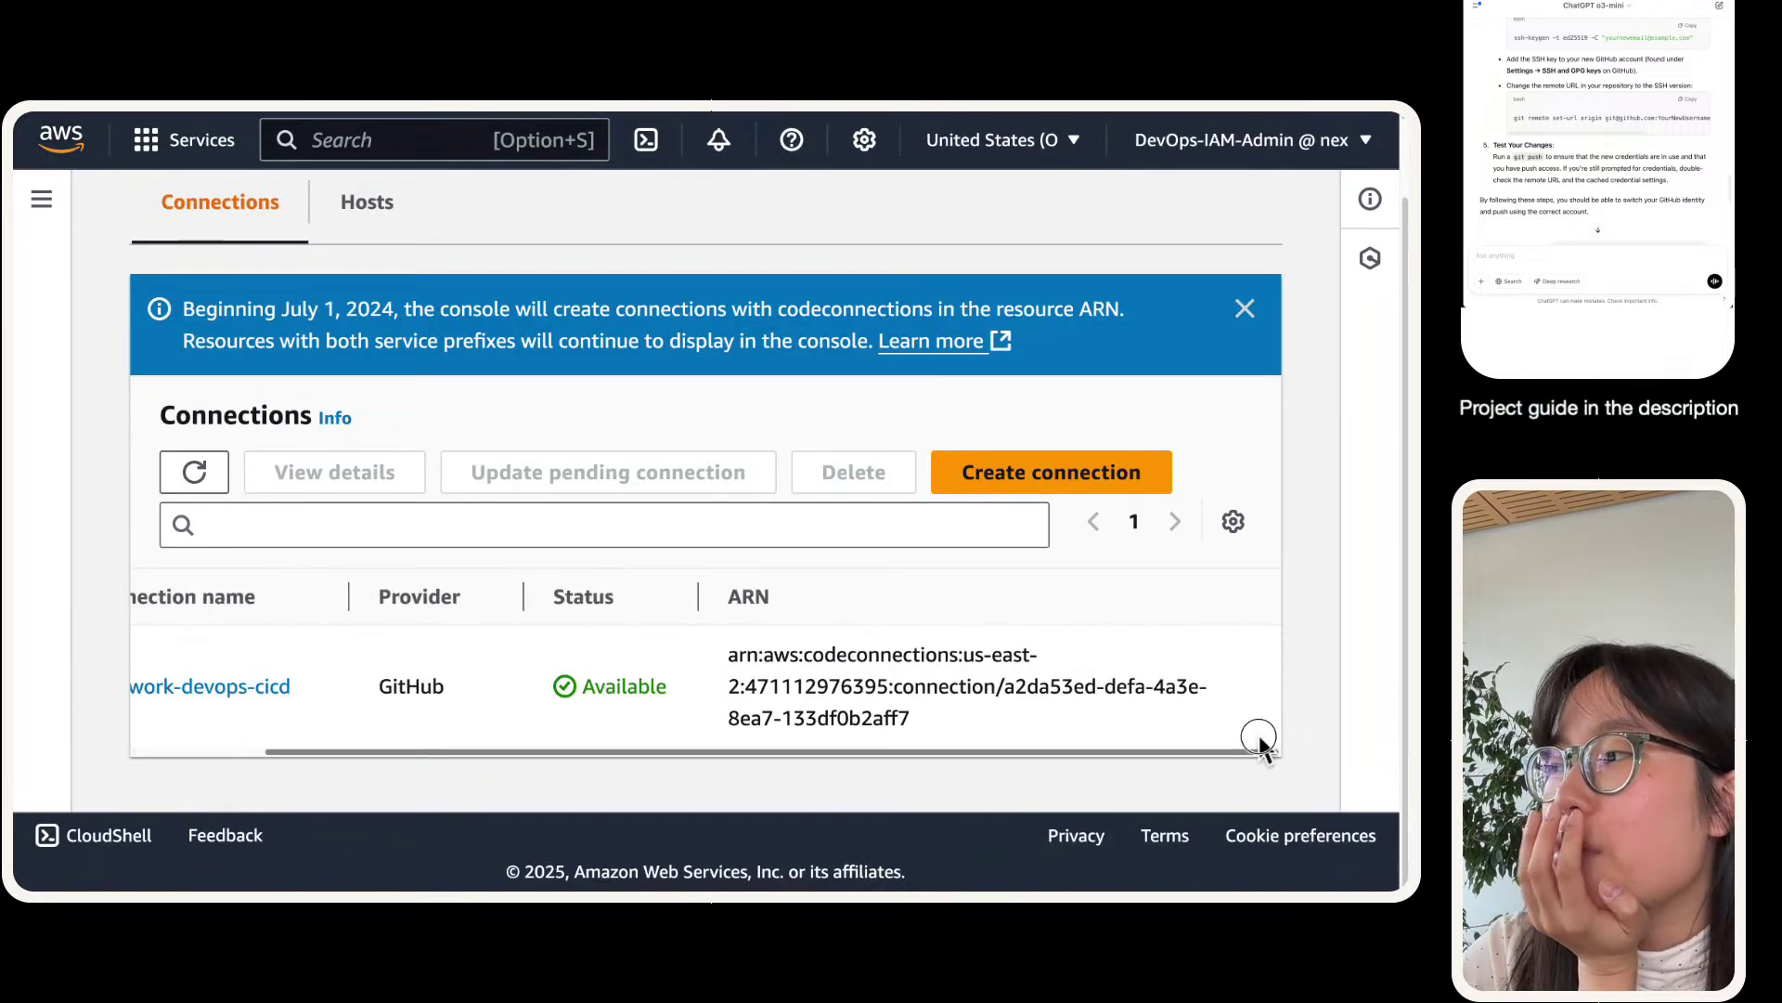
left_click(218, 687)
scroll(353, 575, "down", 3)
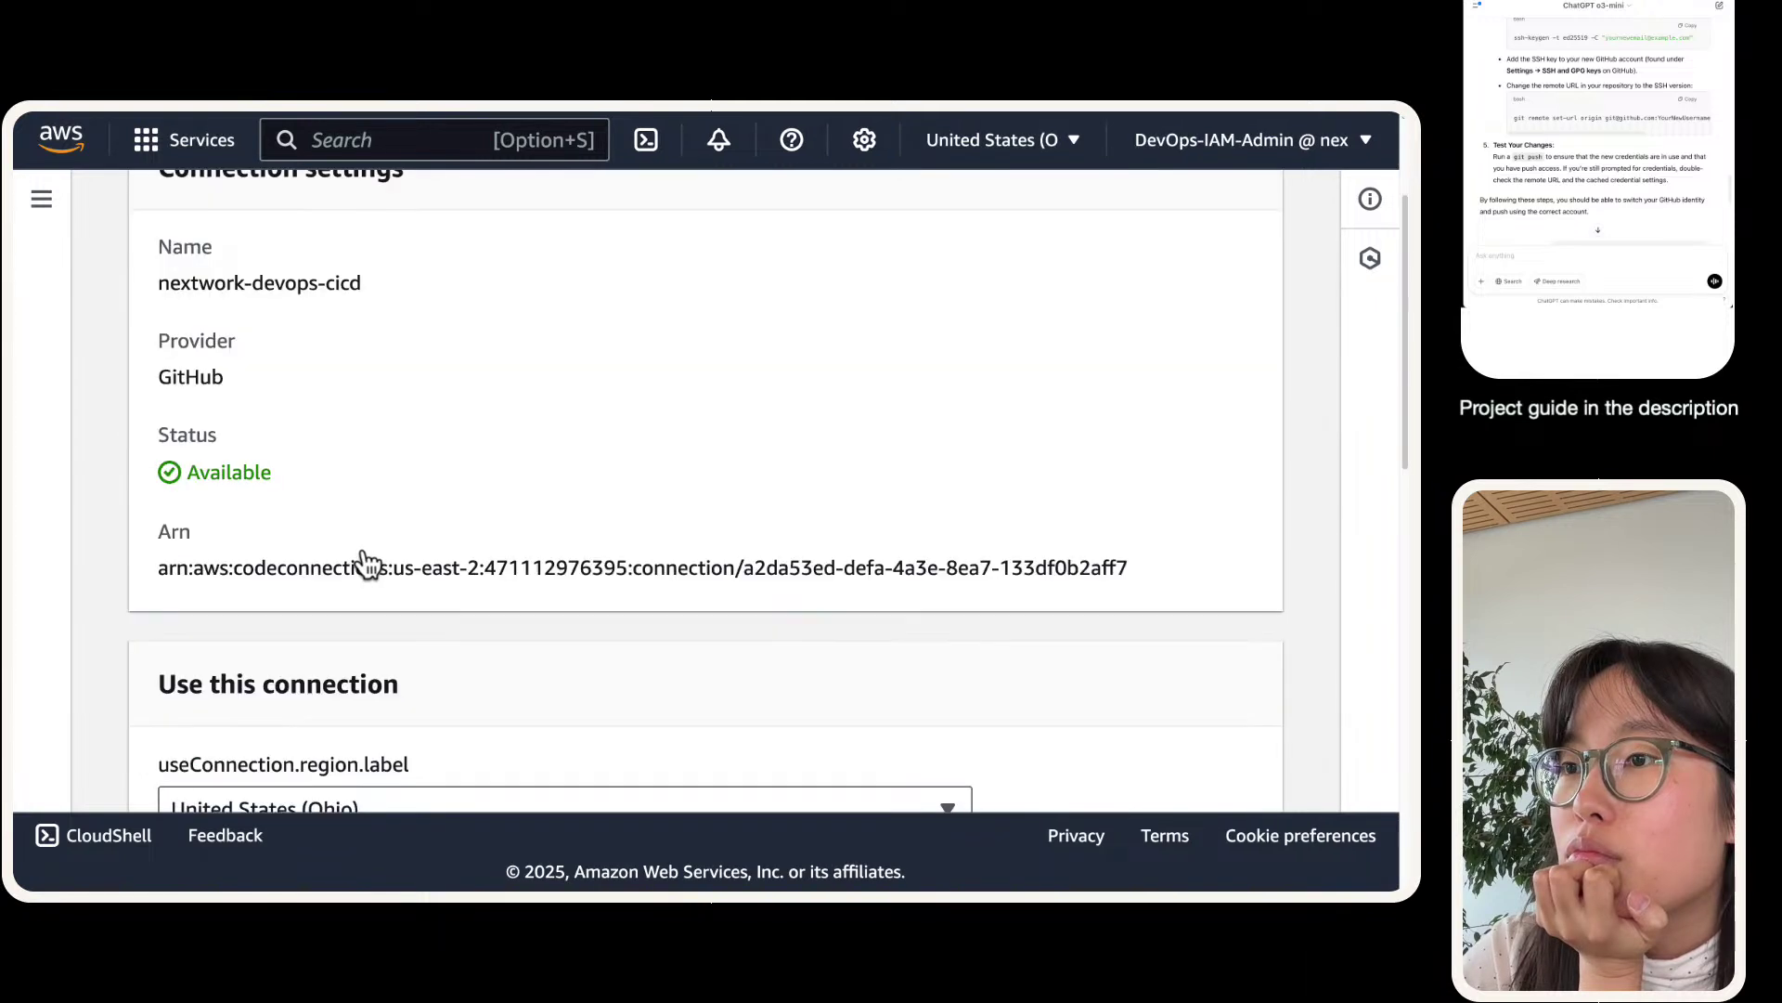
scroll(364, 553, "down", 4)
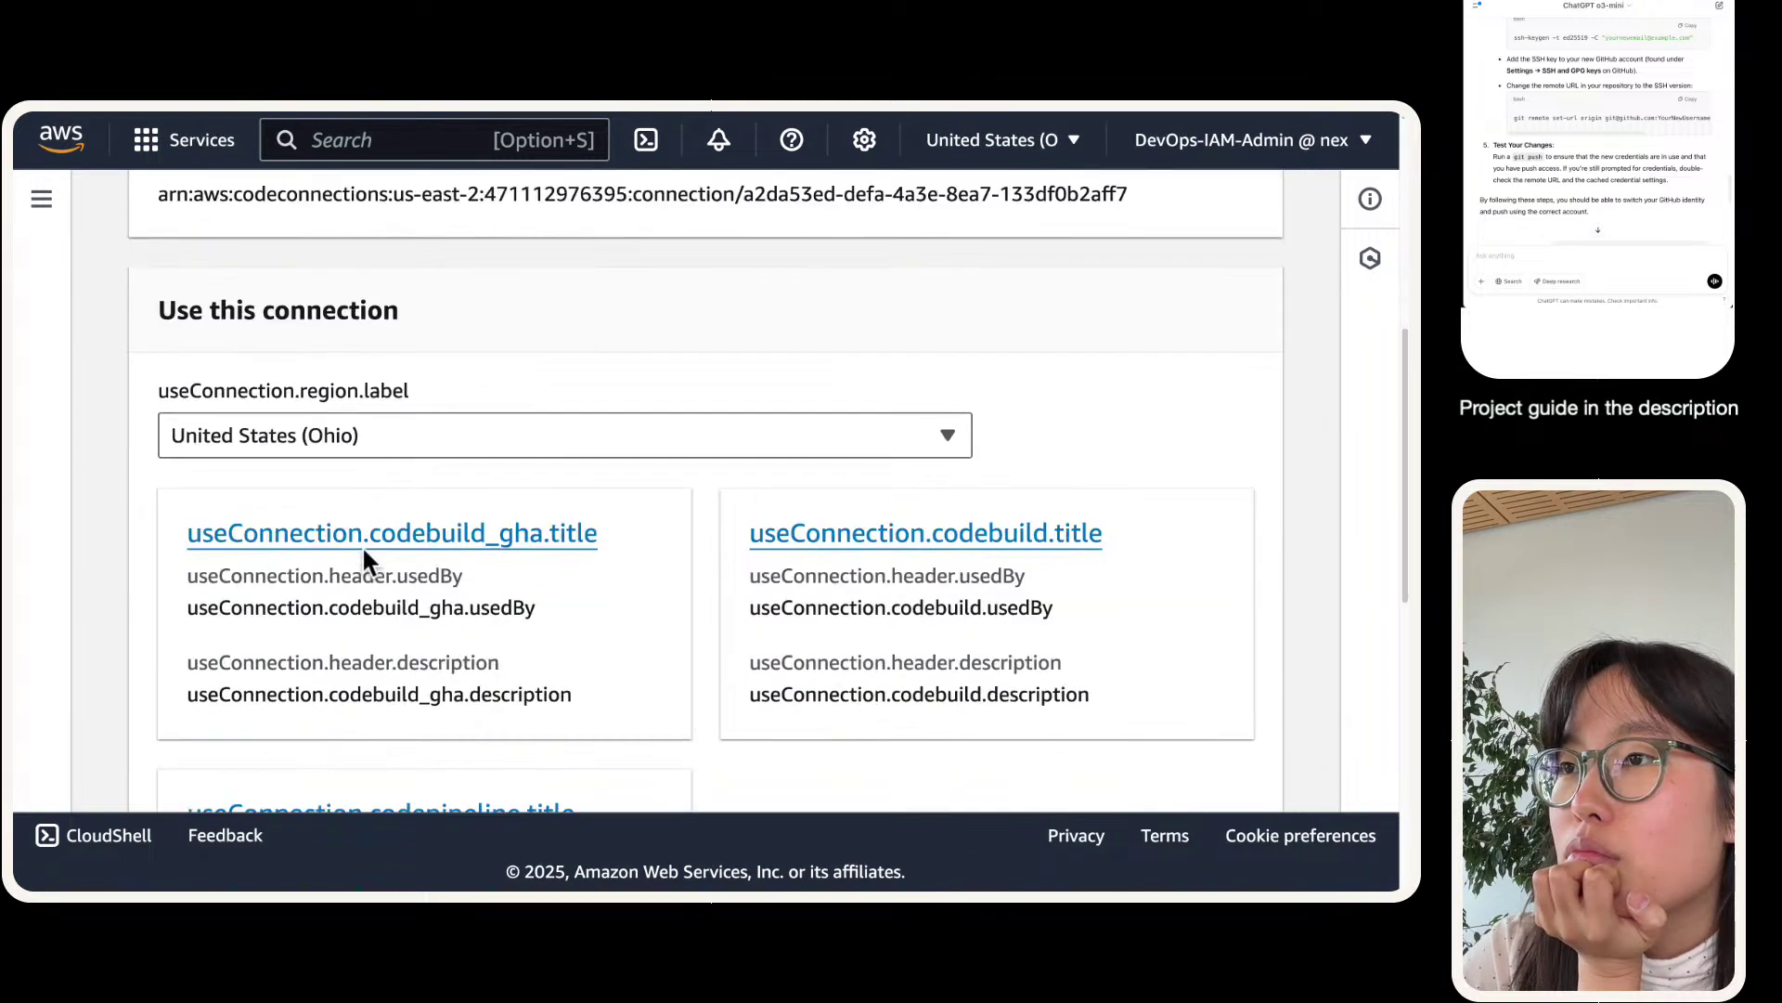
scroll(376, 570, "down", 8)
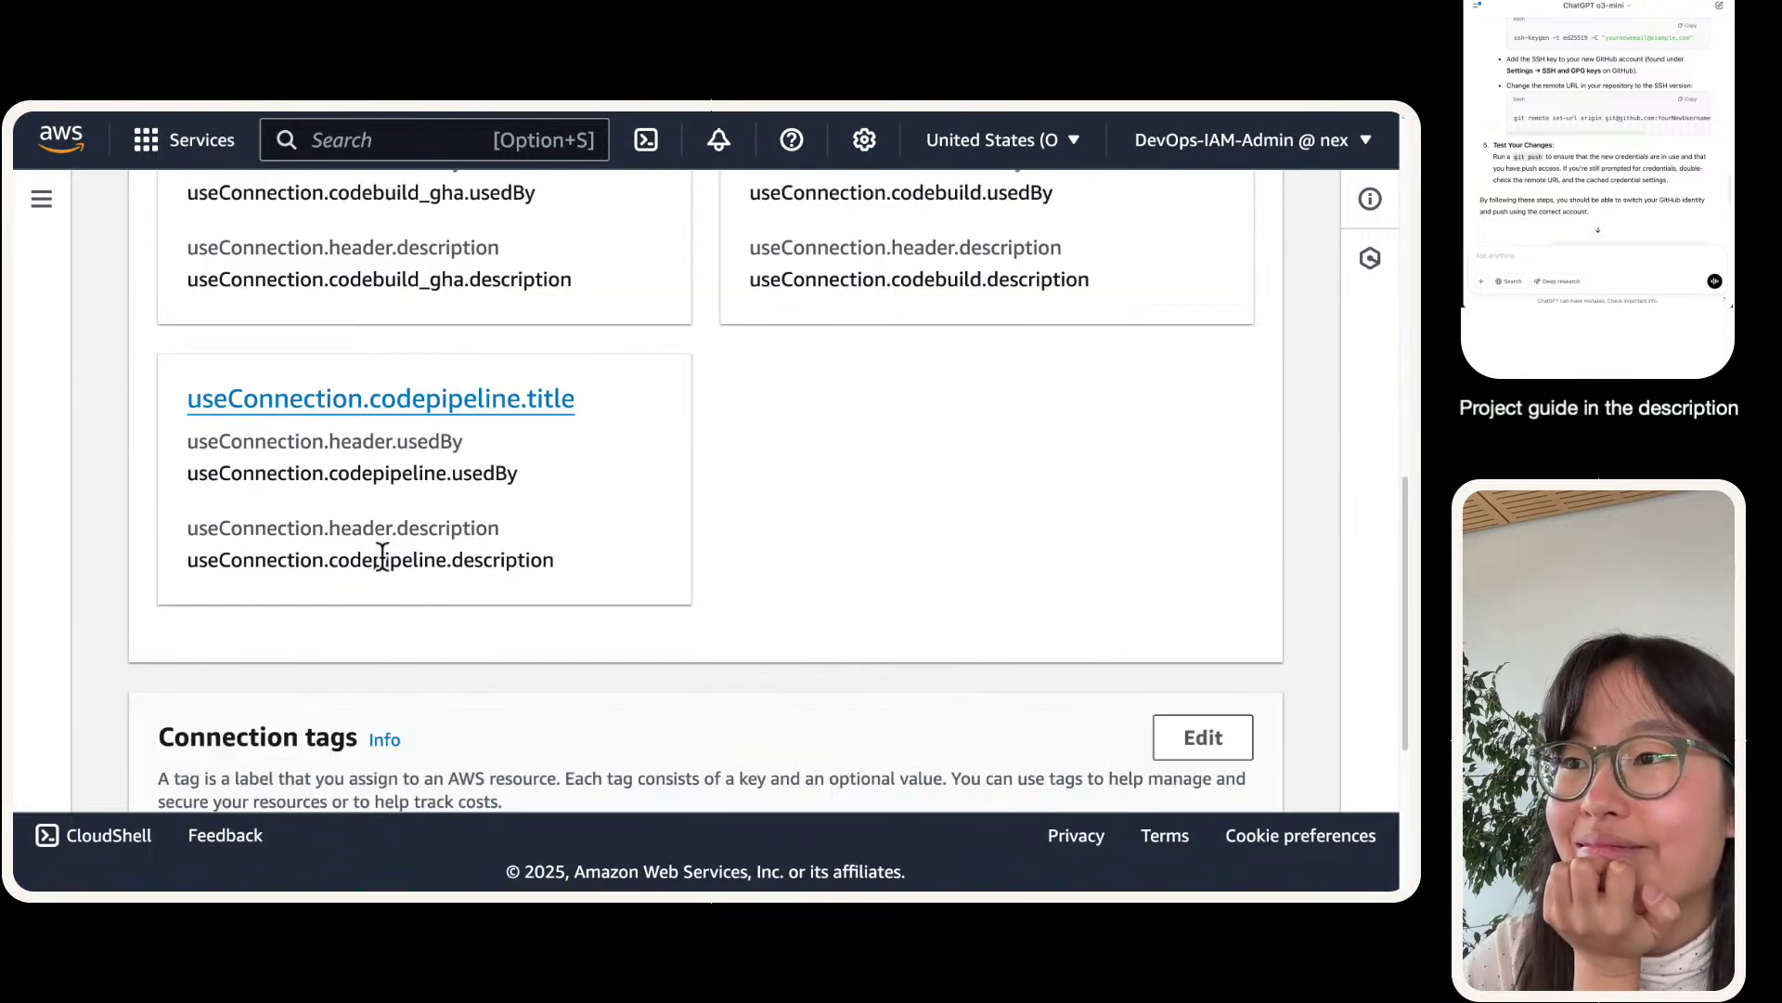
scroll(461, 481, "up", 15)
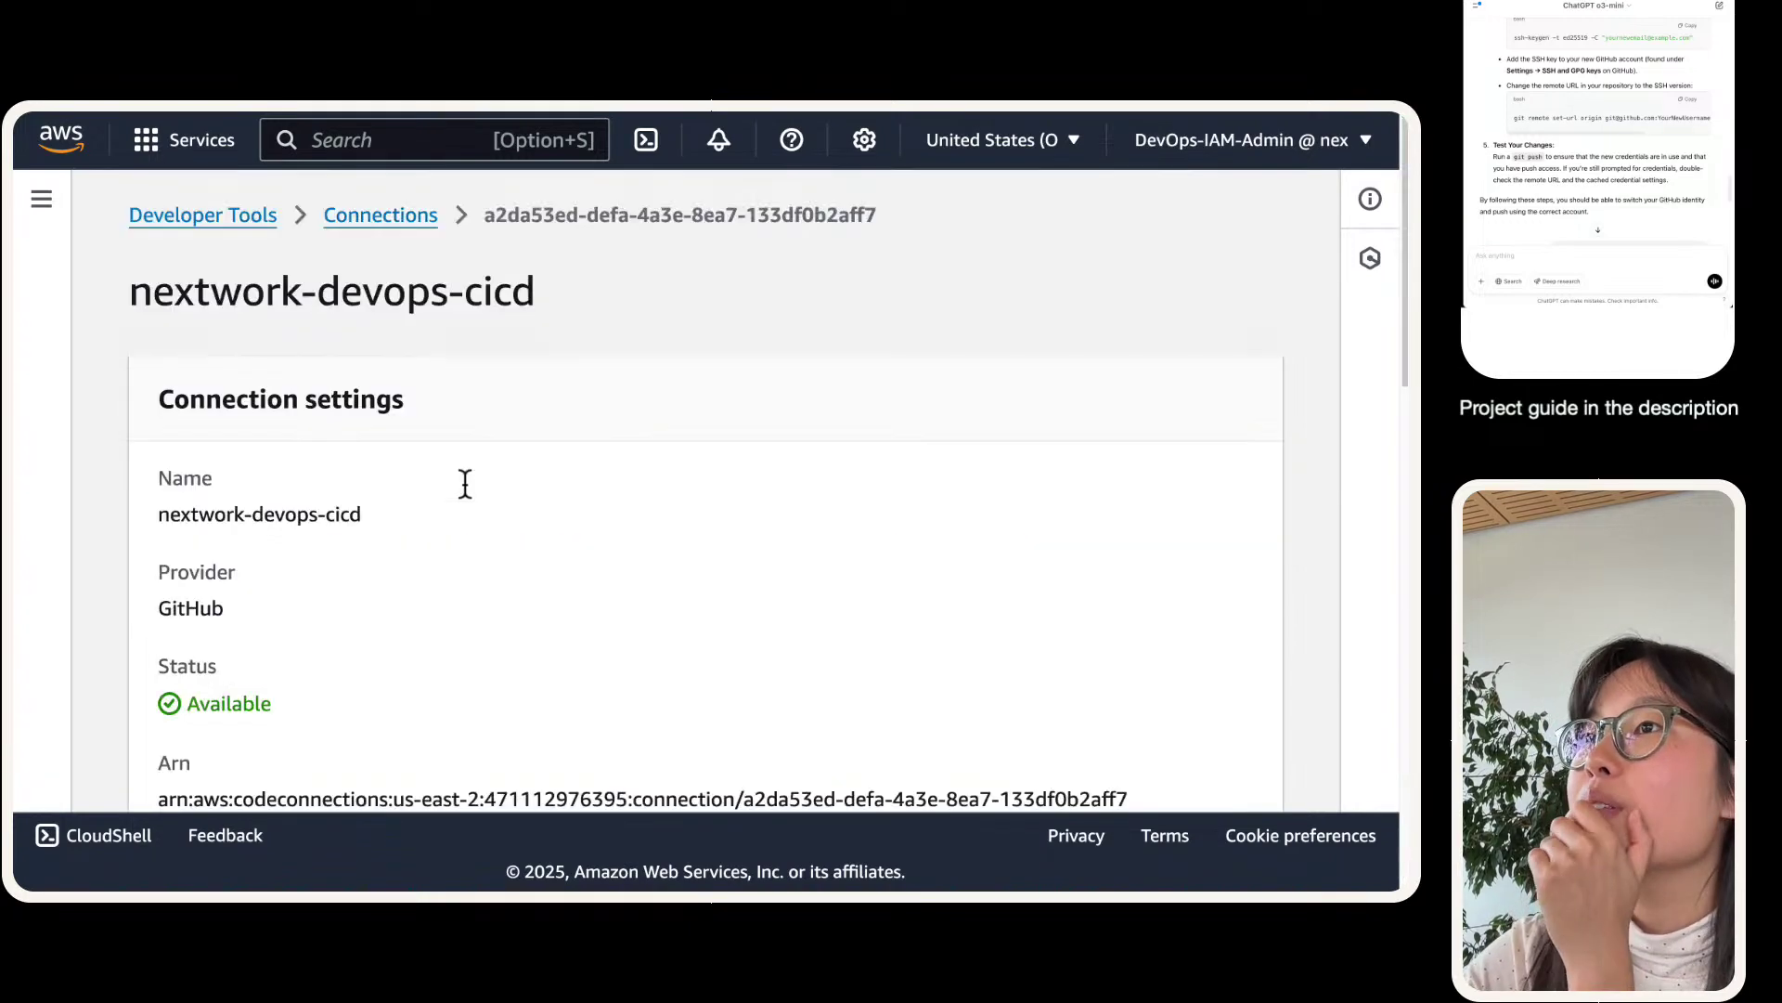
scroll(461, 490, "down", 3)
scroll(371, 418, "up", 3)
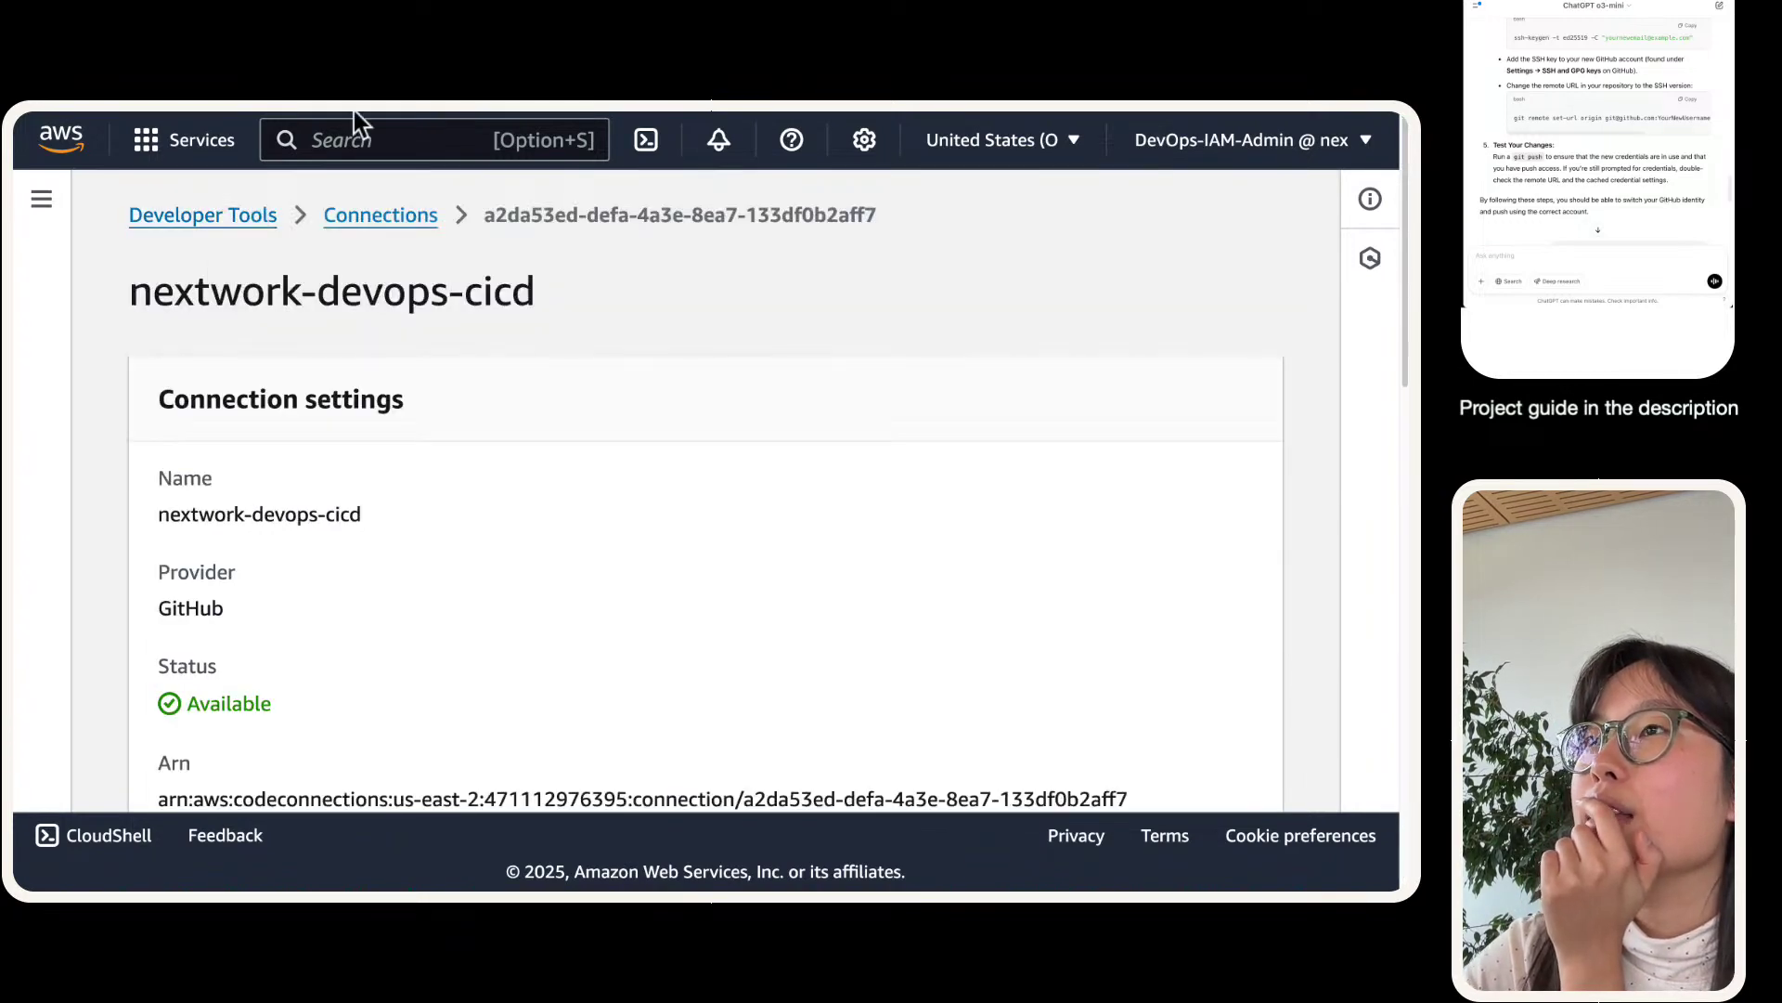
- Expand the Developer Tools navigation to the CodeBuild pages, then return to the VS Code terminal
mouse_move(354, 110)
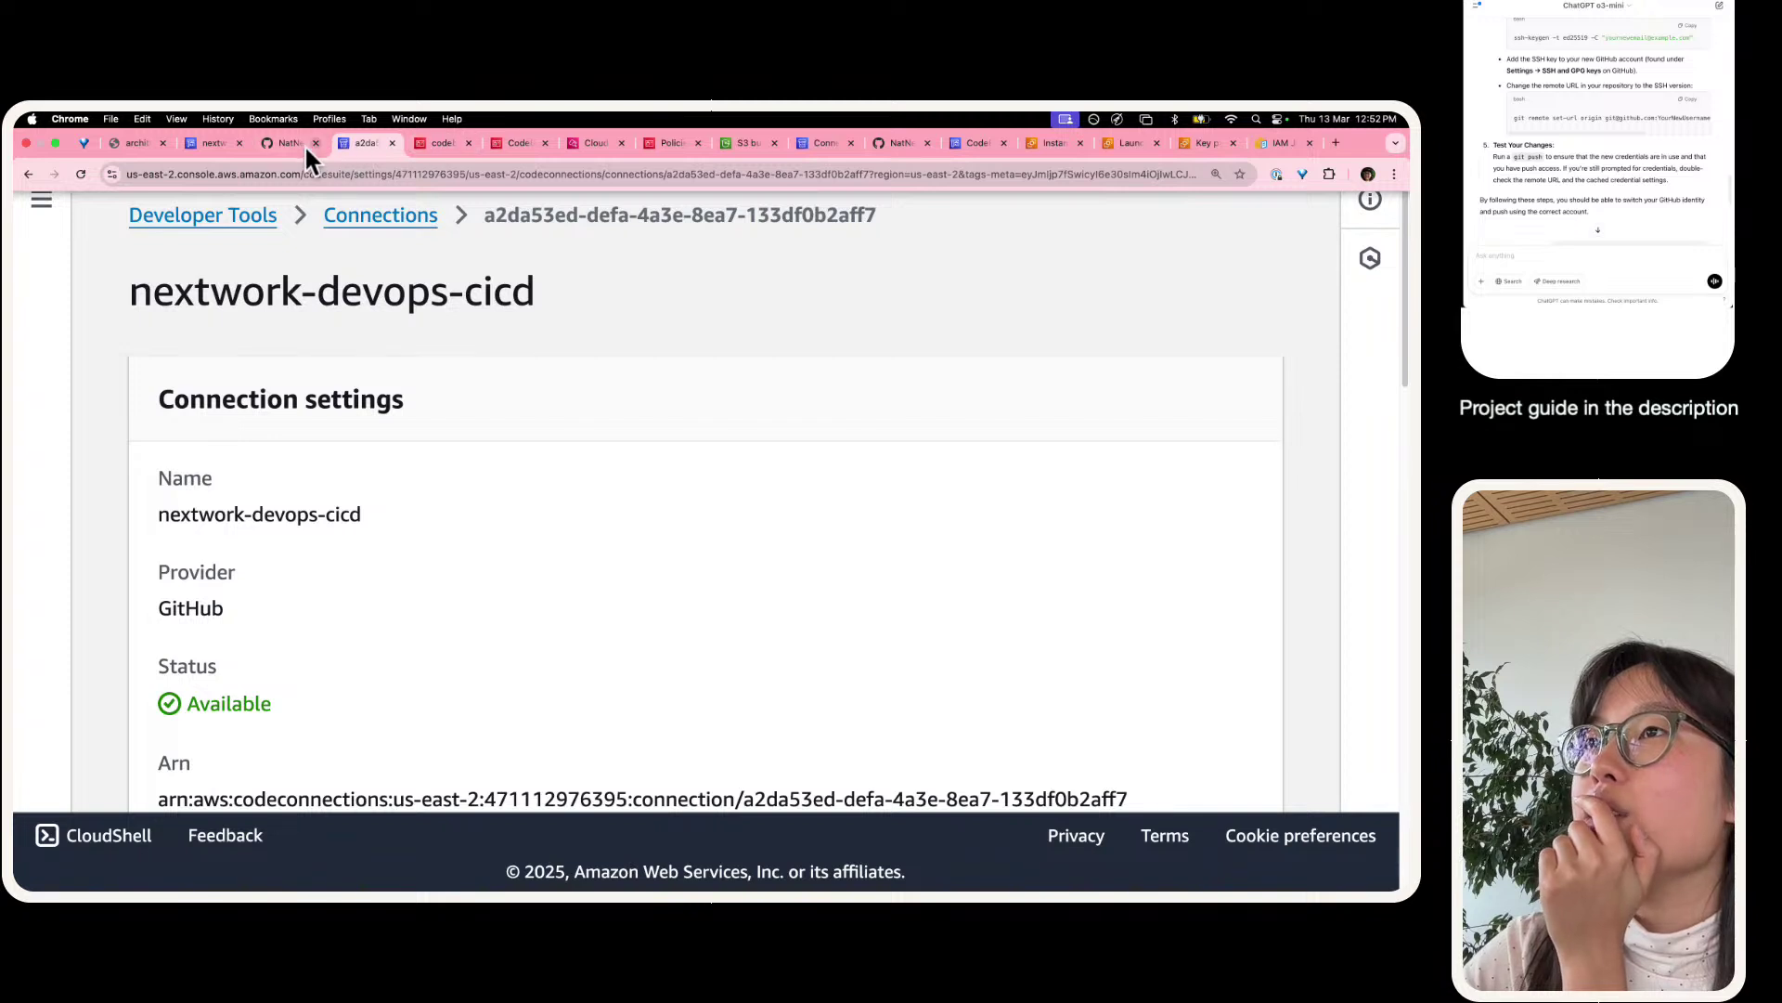
left_click(40, 196)
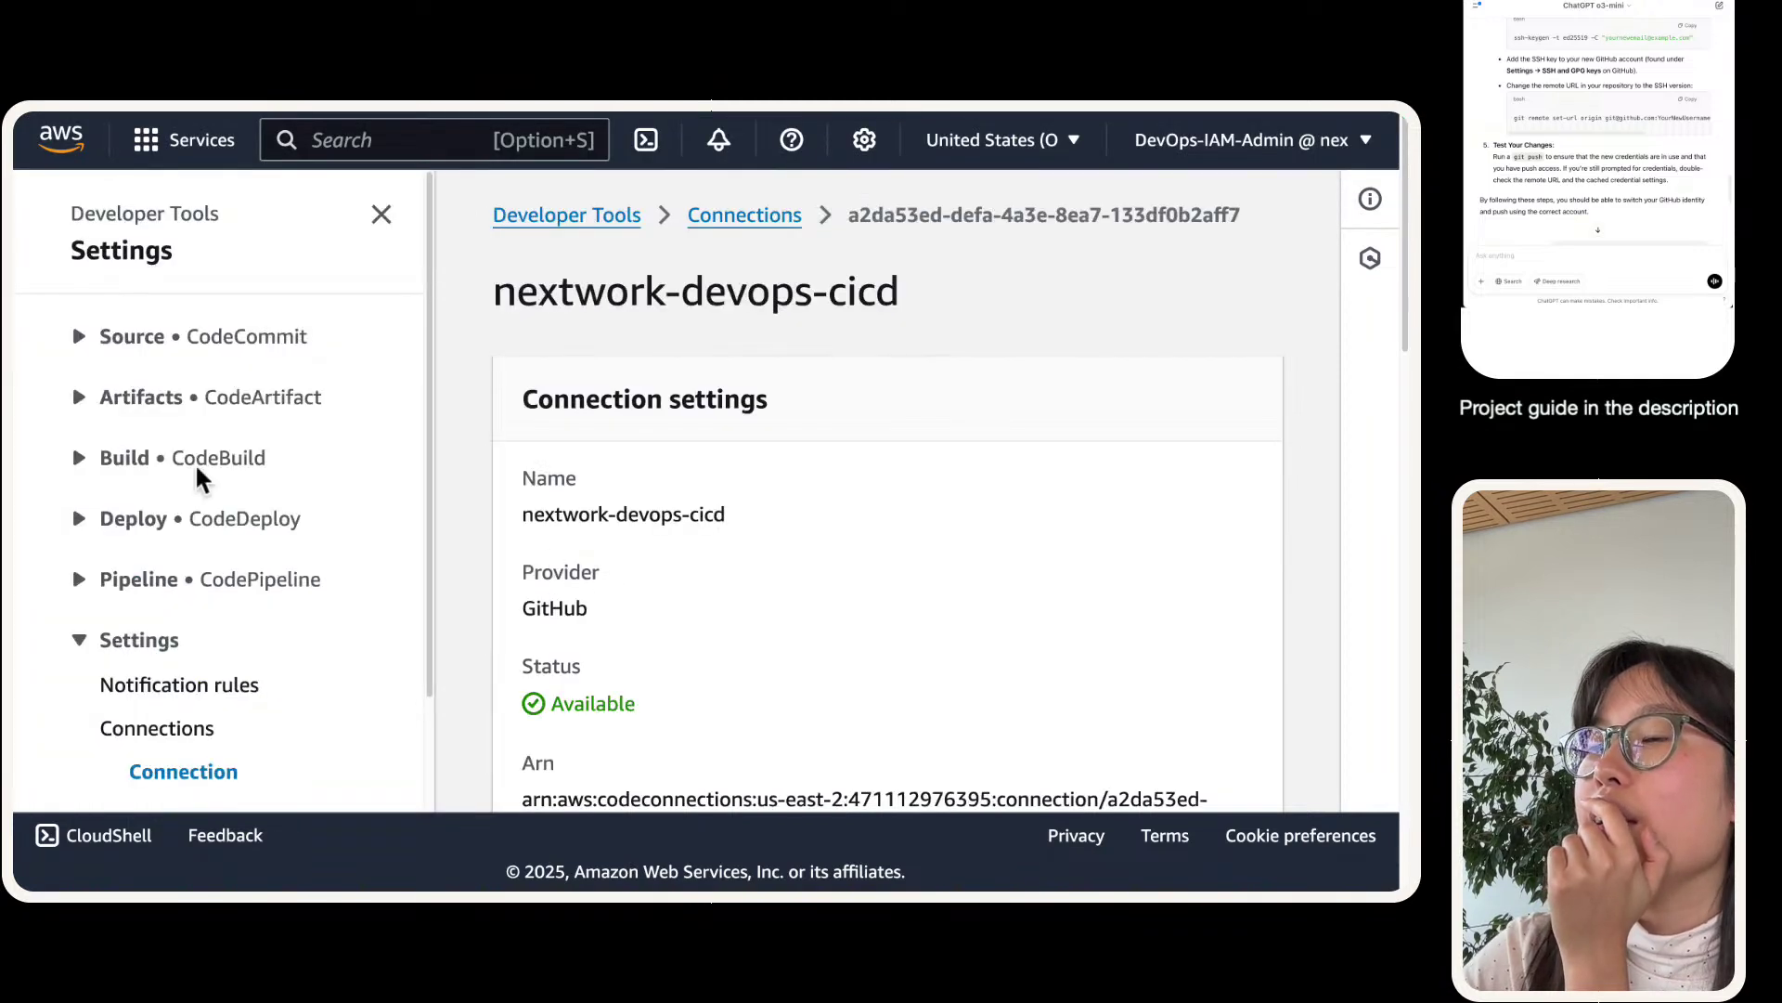
scroll(111, 474, "down", 2)
scroll(111, 474, "down", 1)
left_click(148, 349)
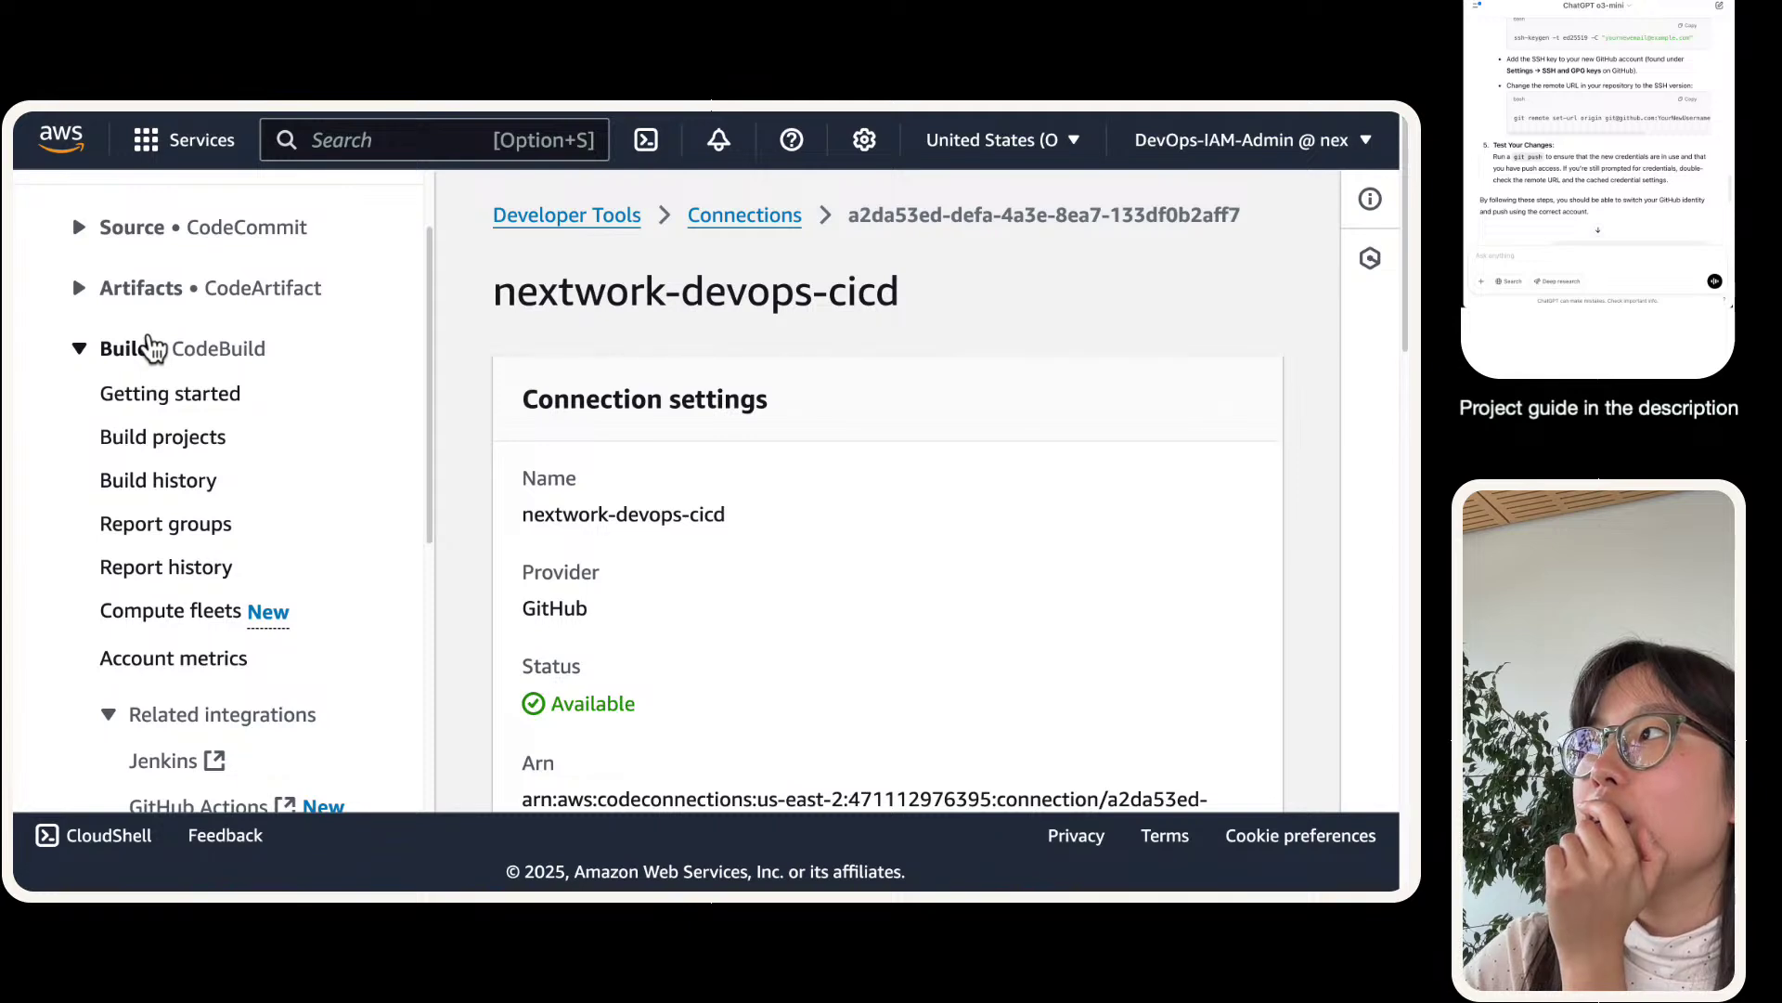
key("ctrl+Left")
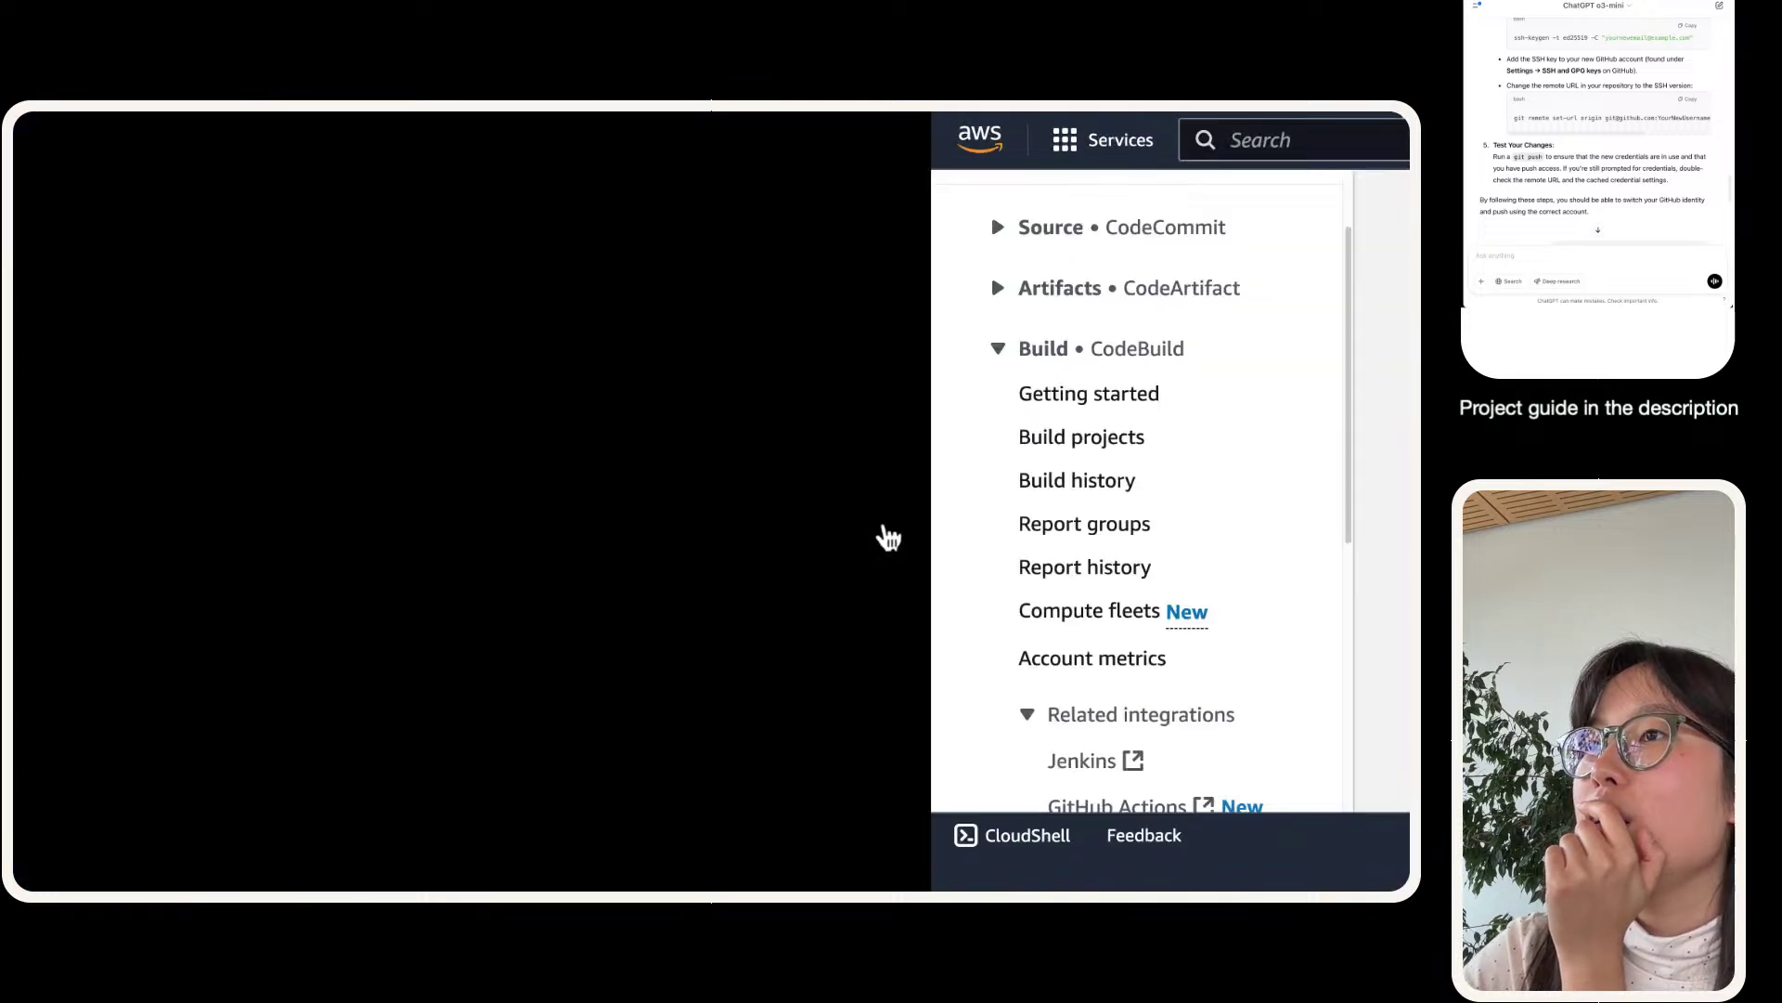
key("ctrl+Right")
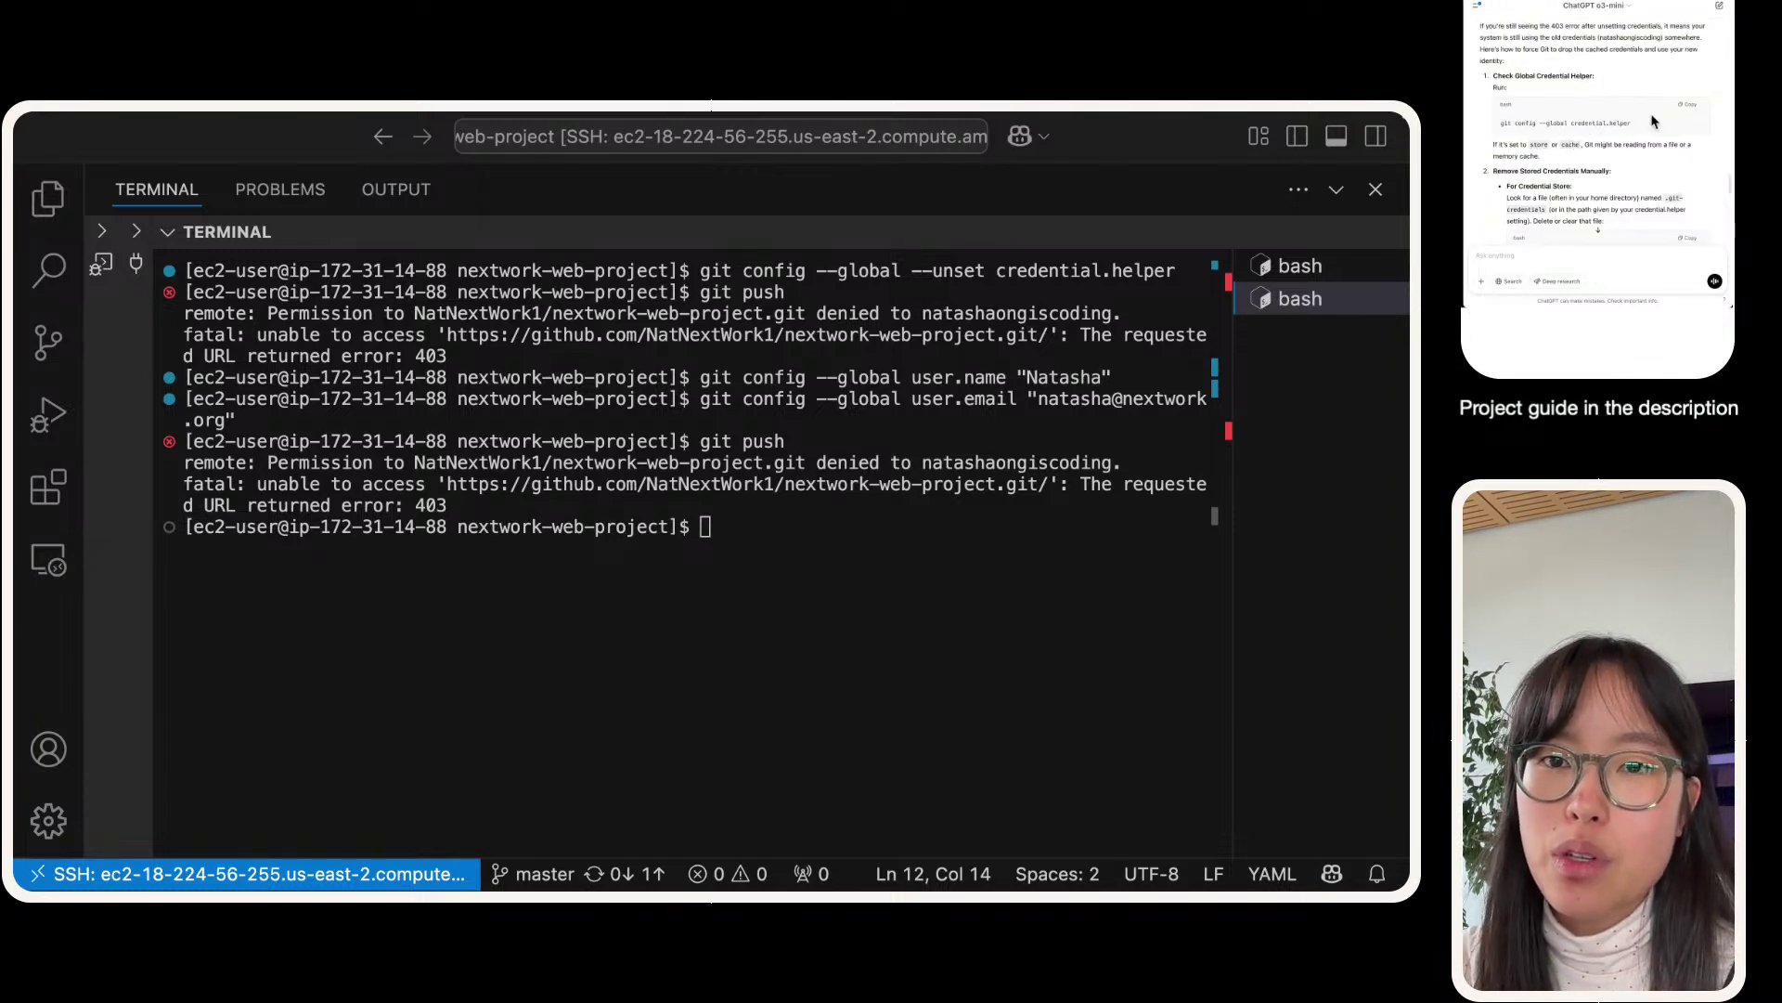
- Check git config --global credential.helper, then run rm ~/.git-credentials, which reports no such file
left_click(510, 636)
key("super+v")
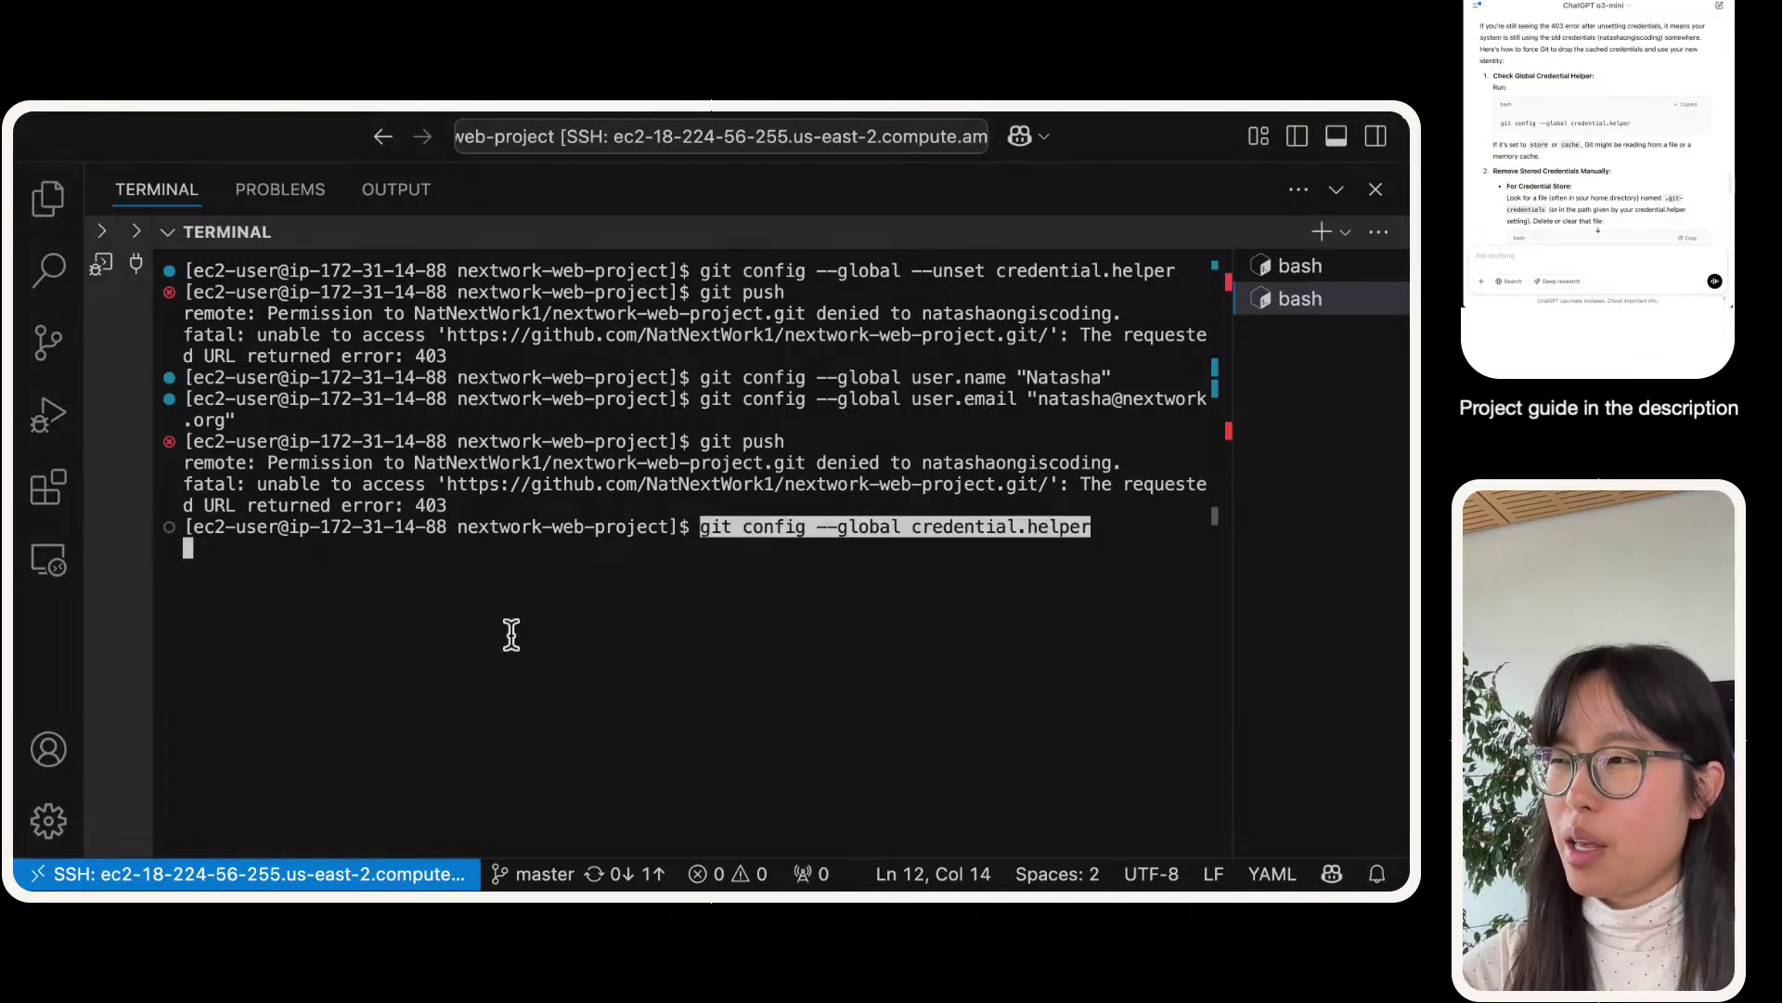
key("Return")
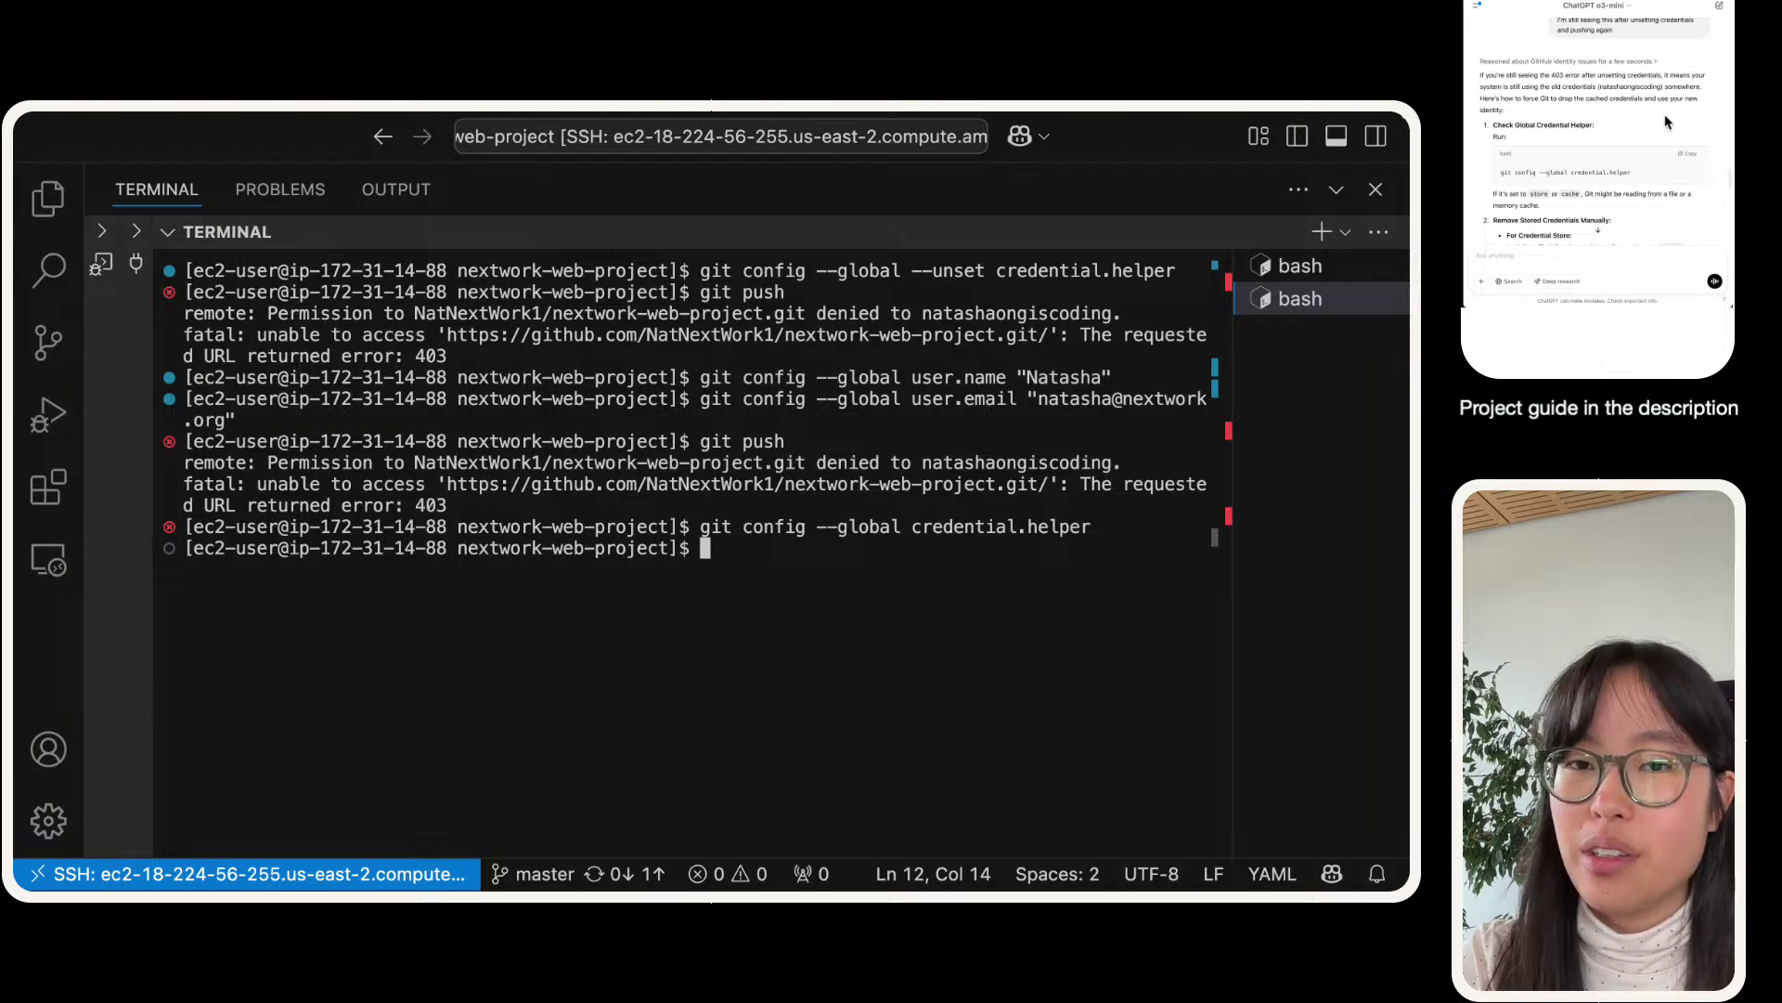
left_click(1682, 149)
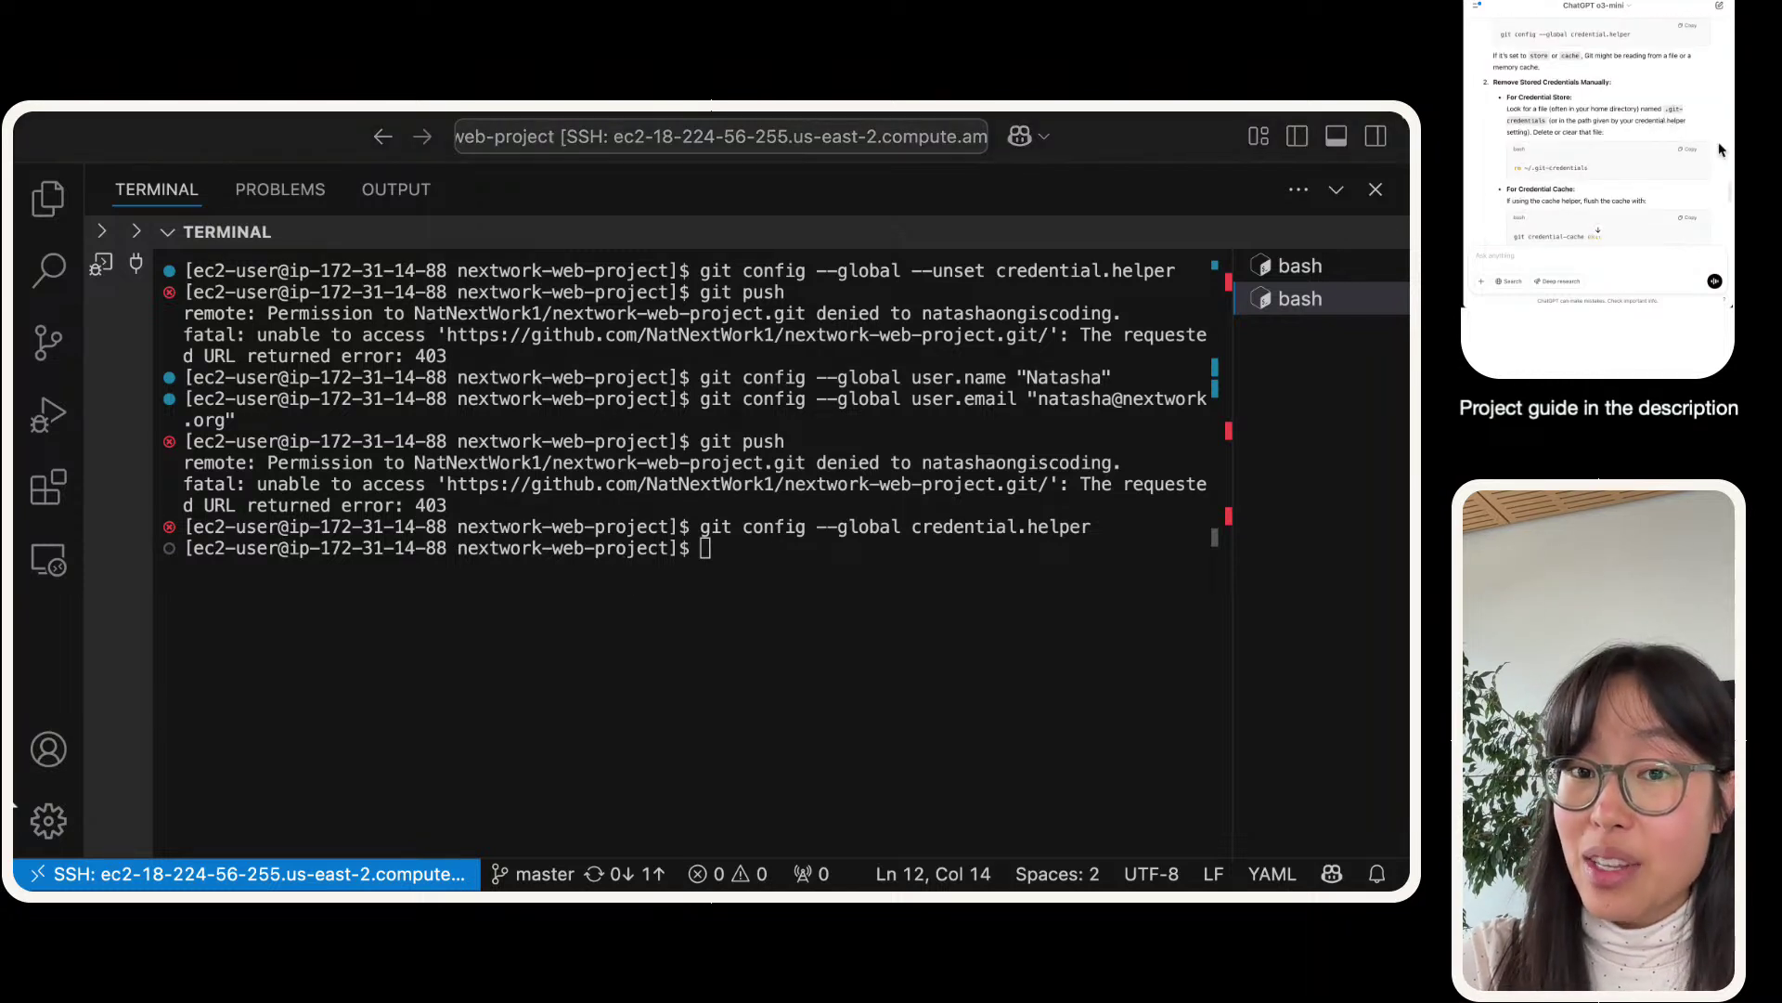
left_click(161, 765)
key("super+v")
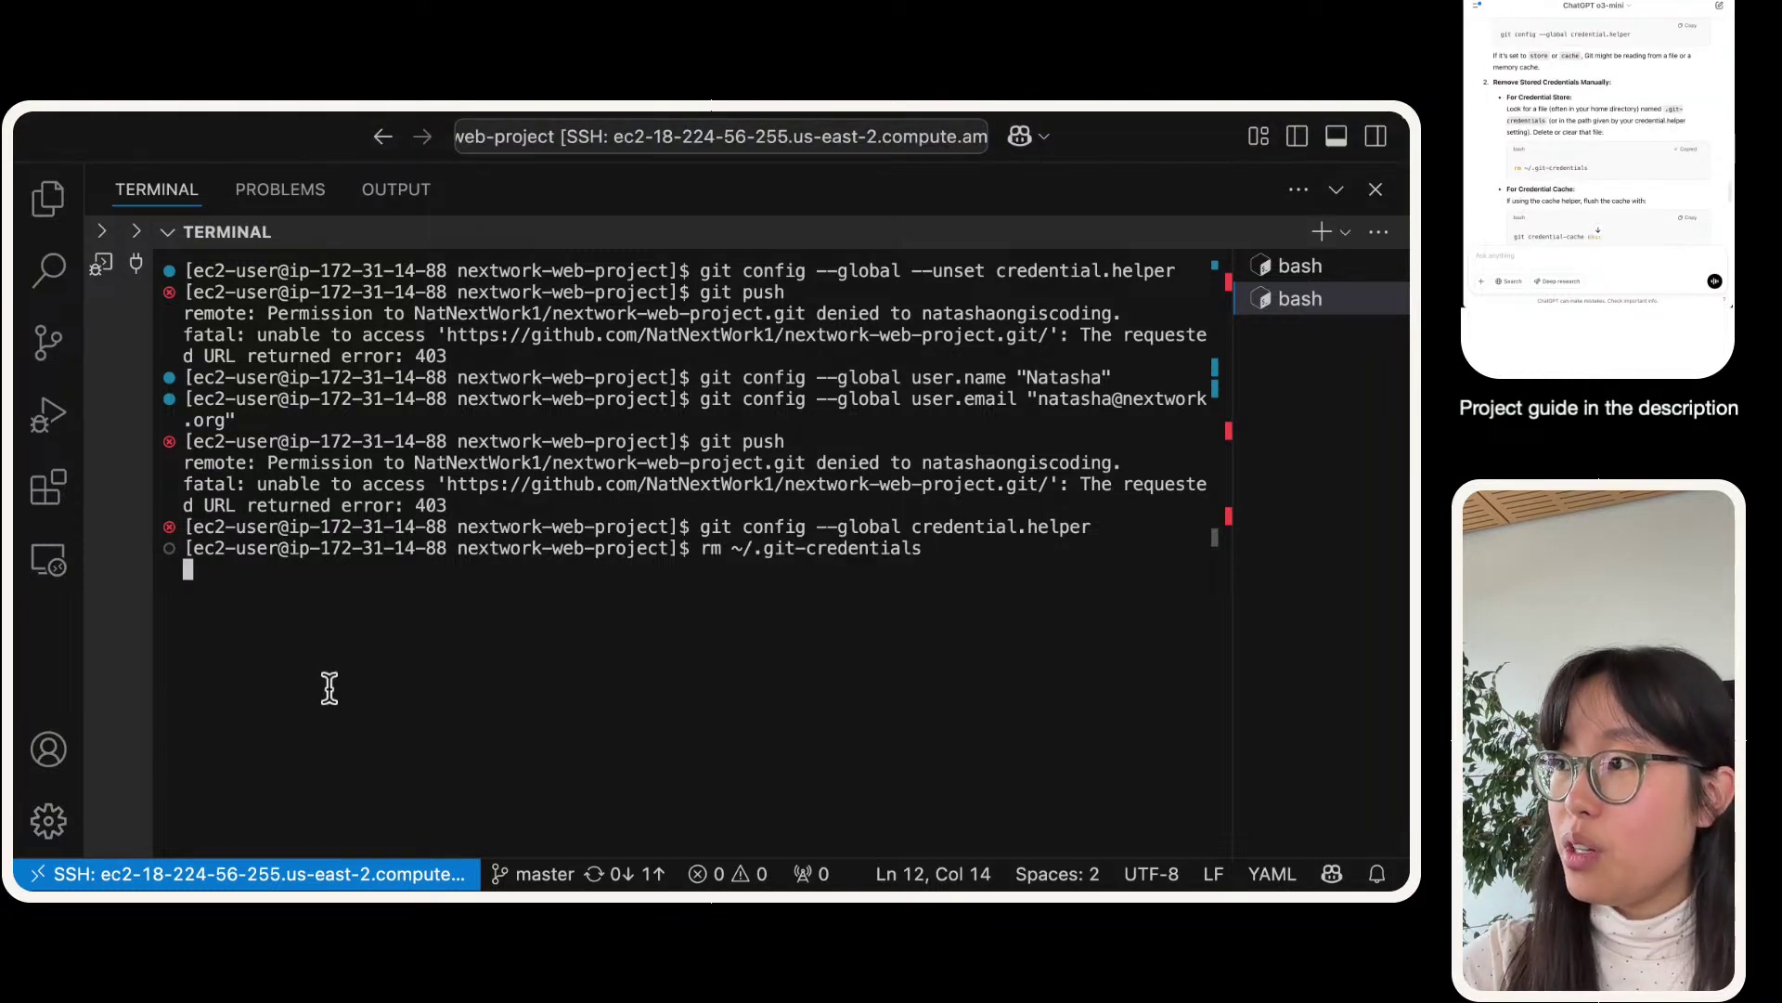
key("Return")
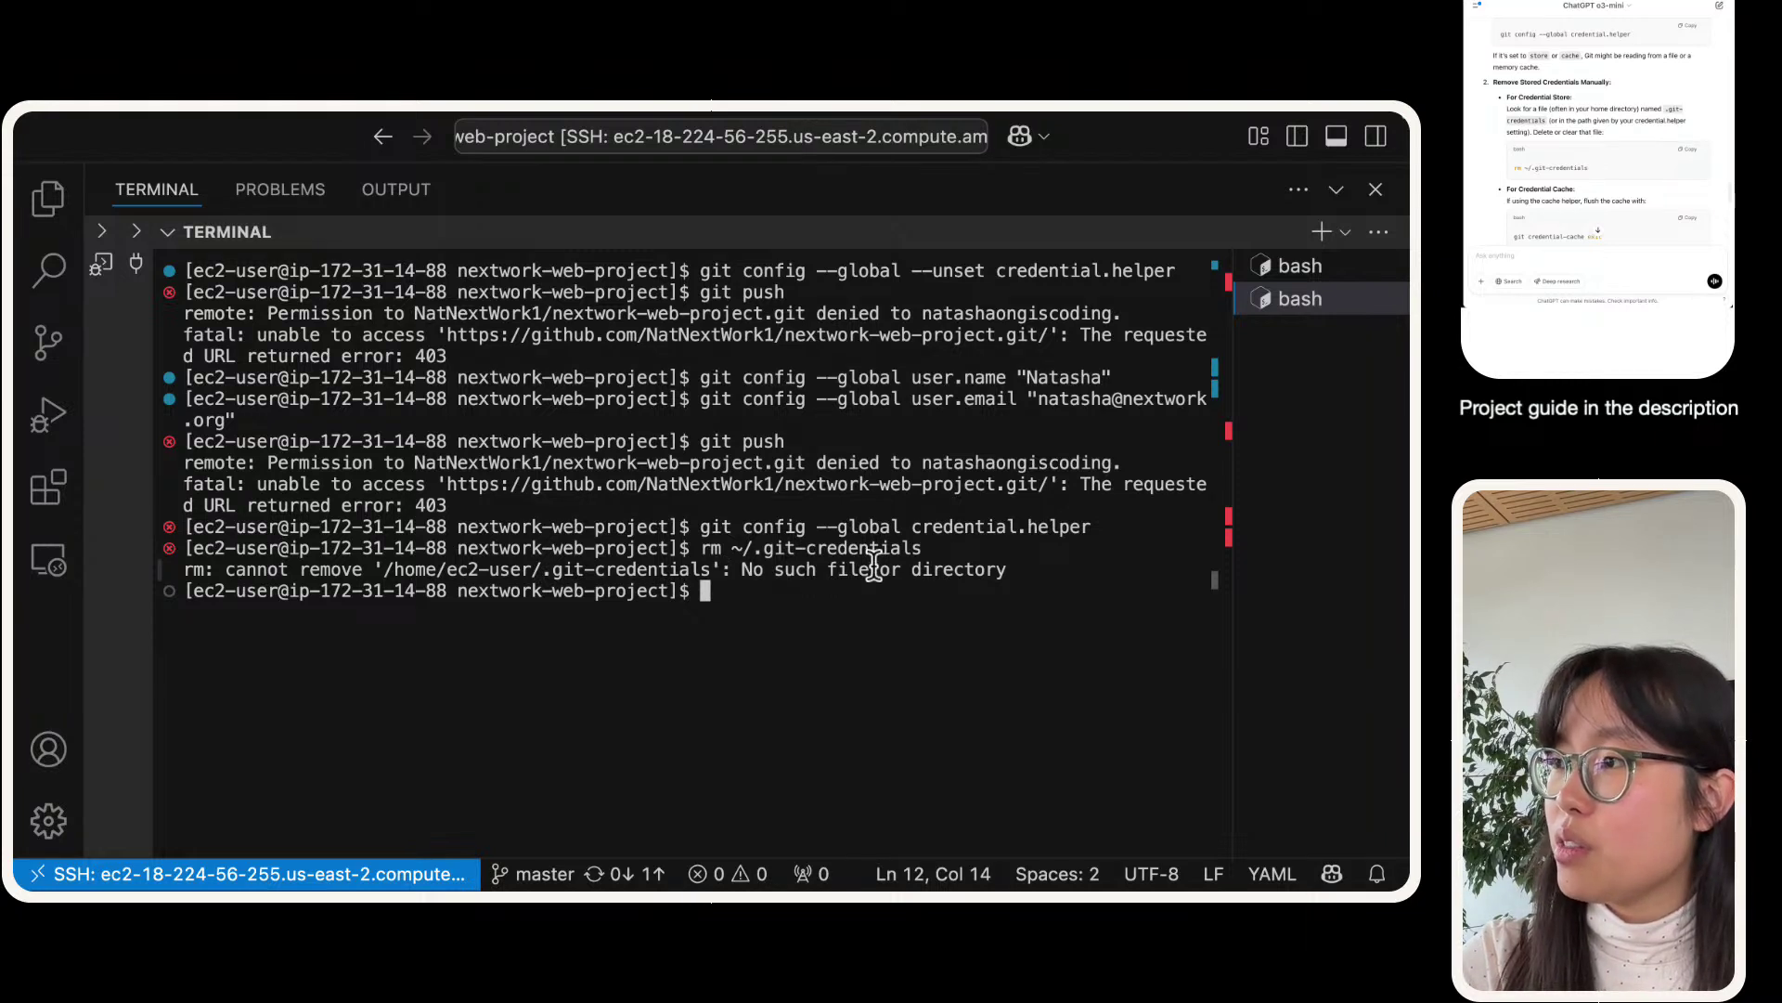
double_click(889, 569)
left_click(187, 610)
triple_click(606, 587)
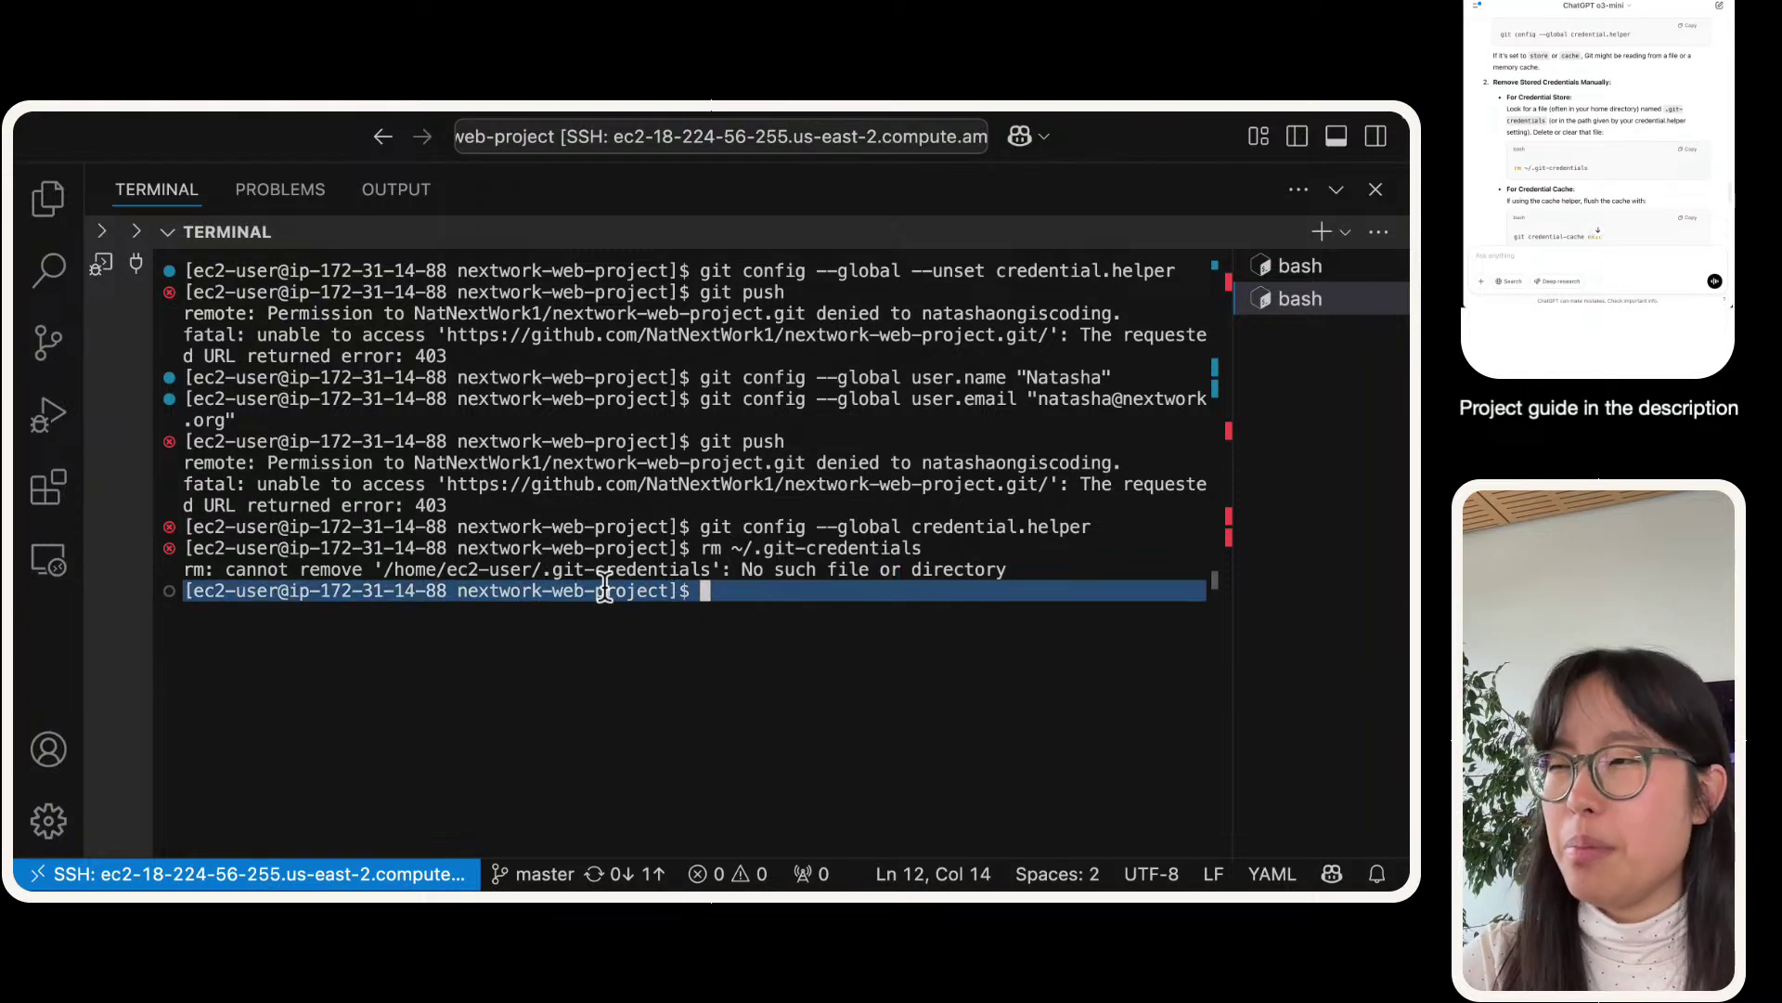
triple_click(605, 572)
scroll(1666, 106, "down", 3)
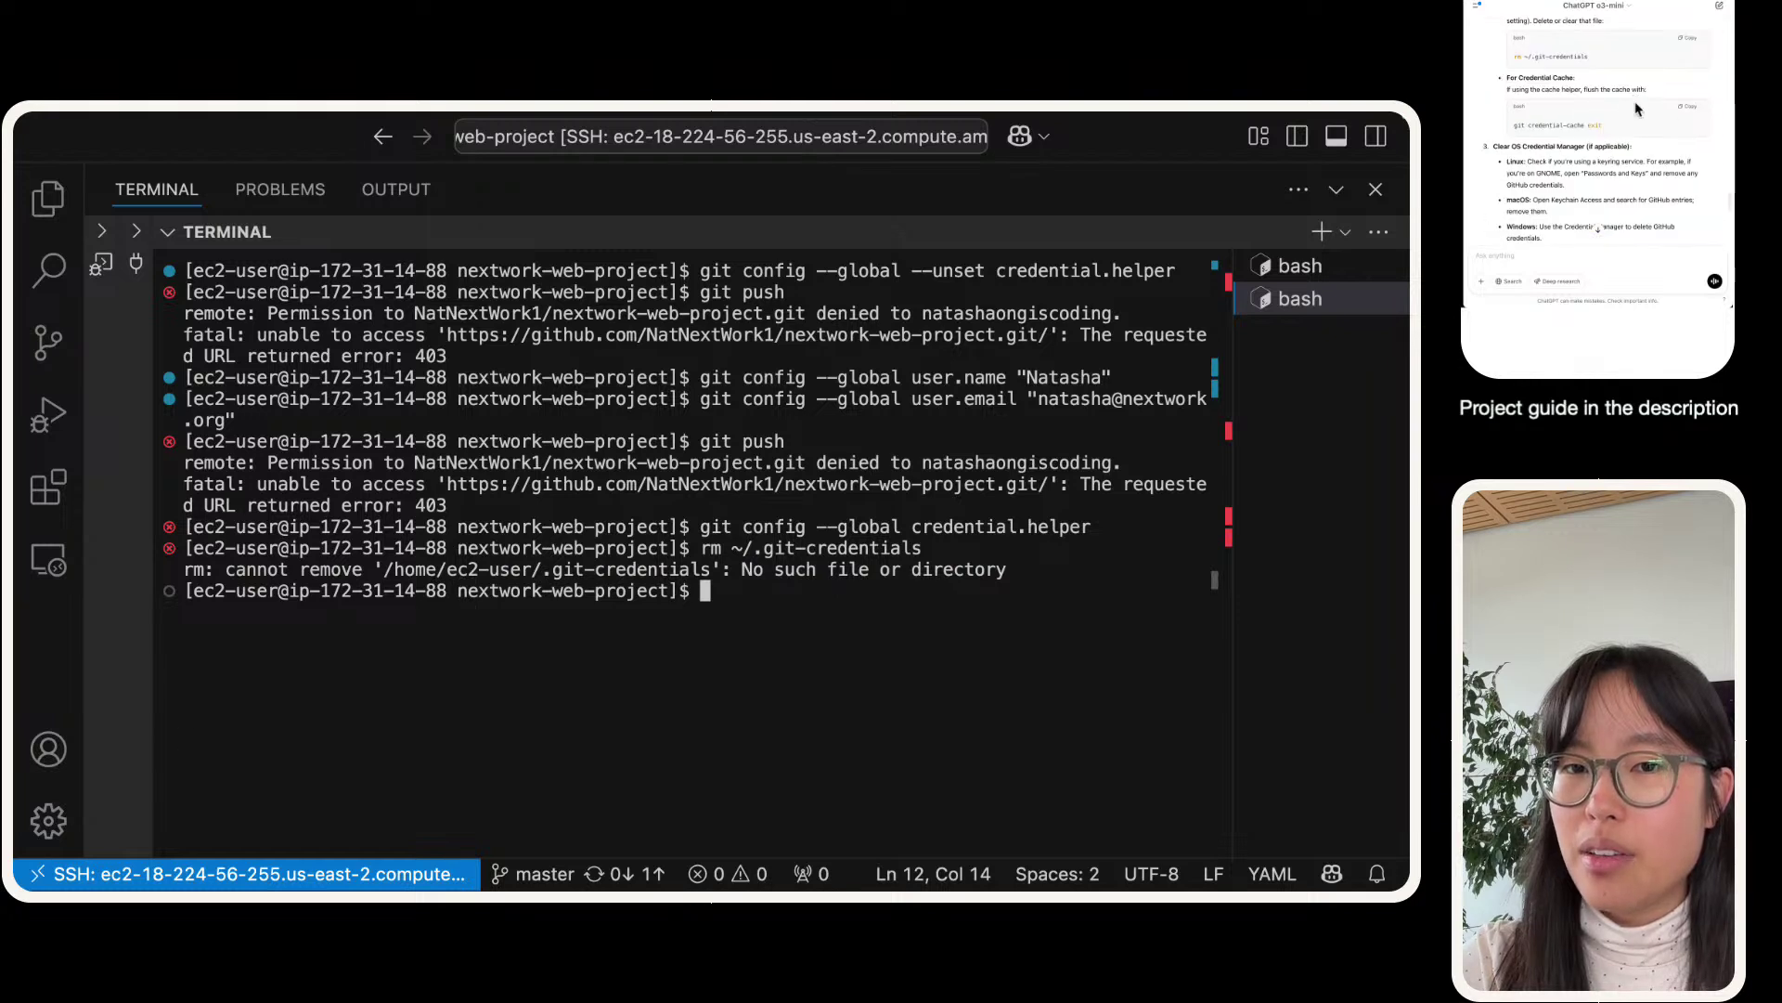
- Stop the Git credential cache by running git credential-cache exit
left_click(1690, 107)
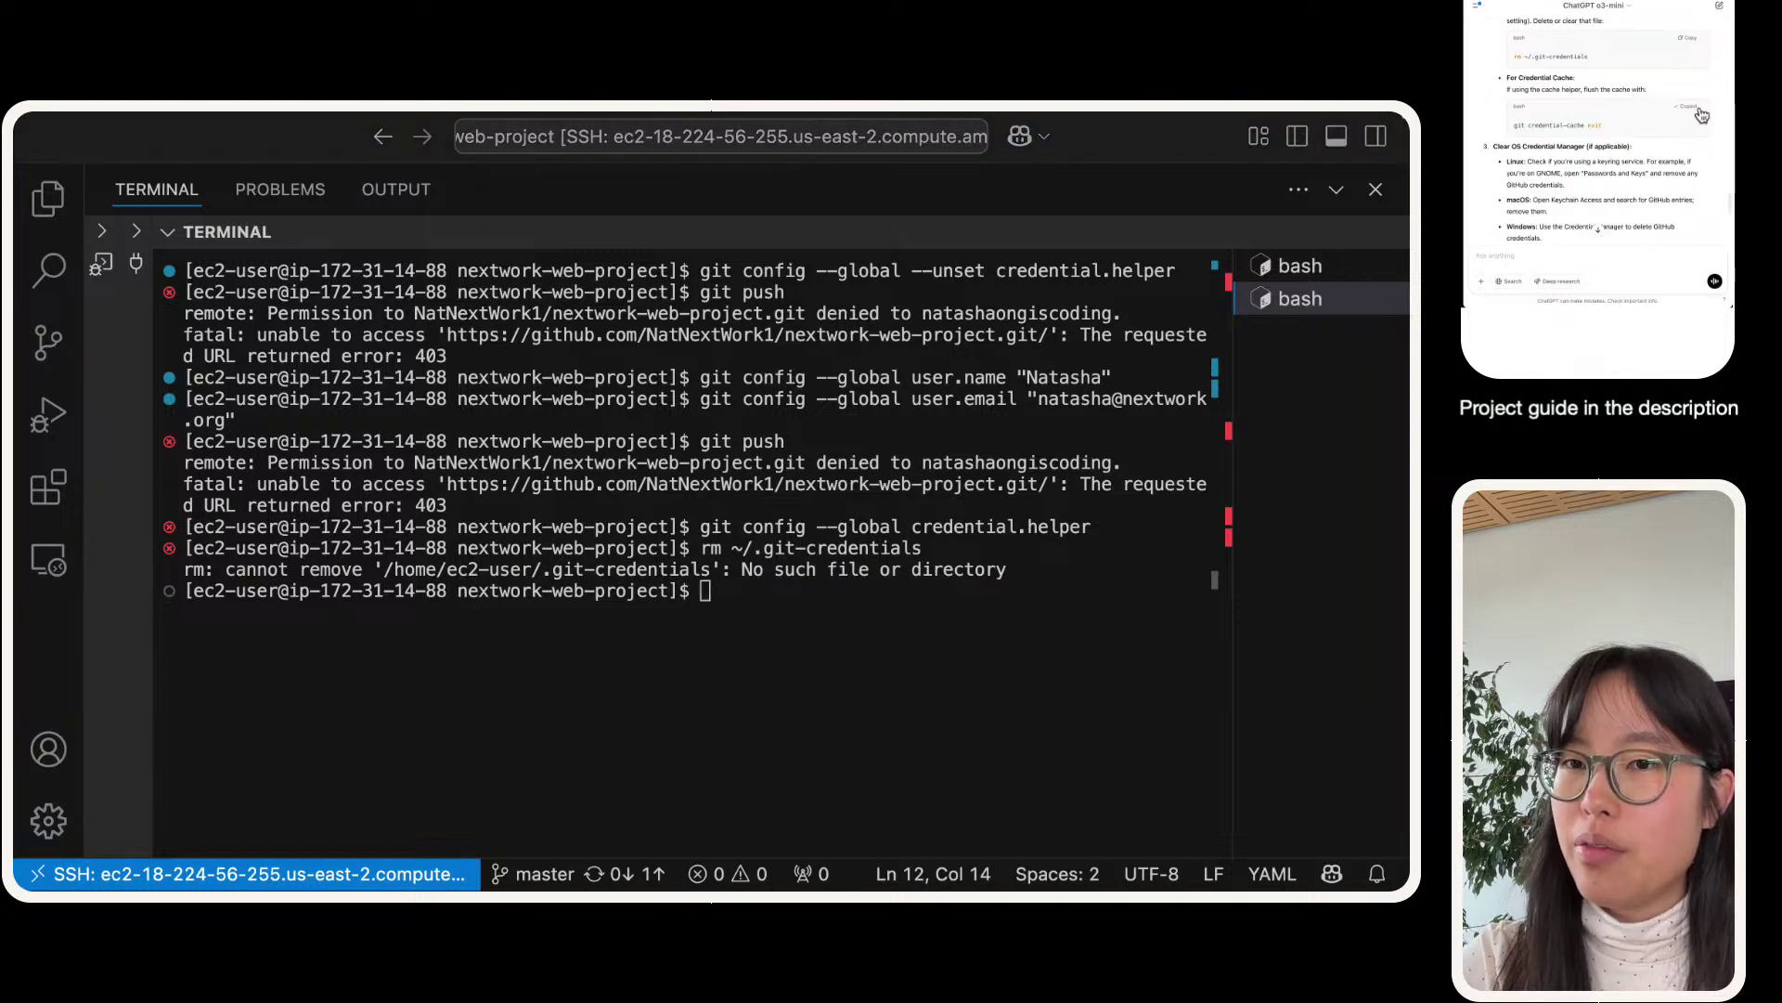
left_click(655, 710)
key("super+v")
key("Return")
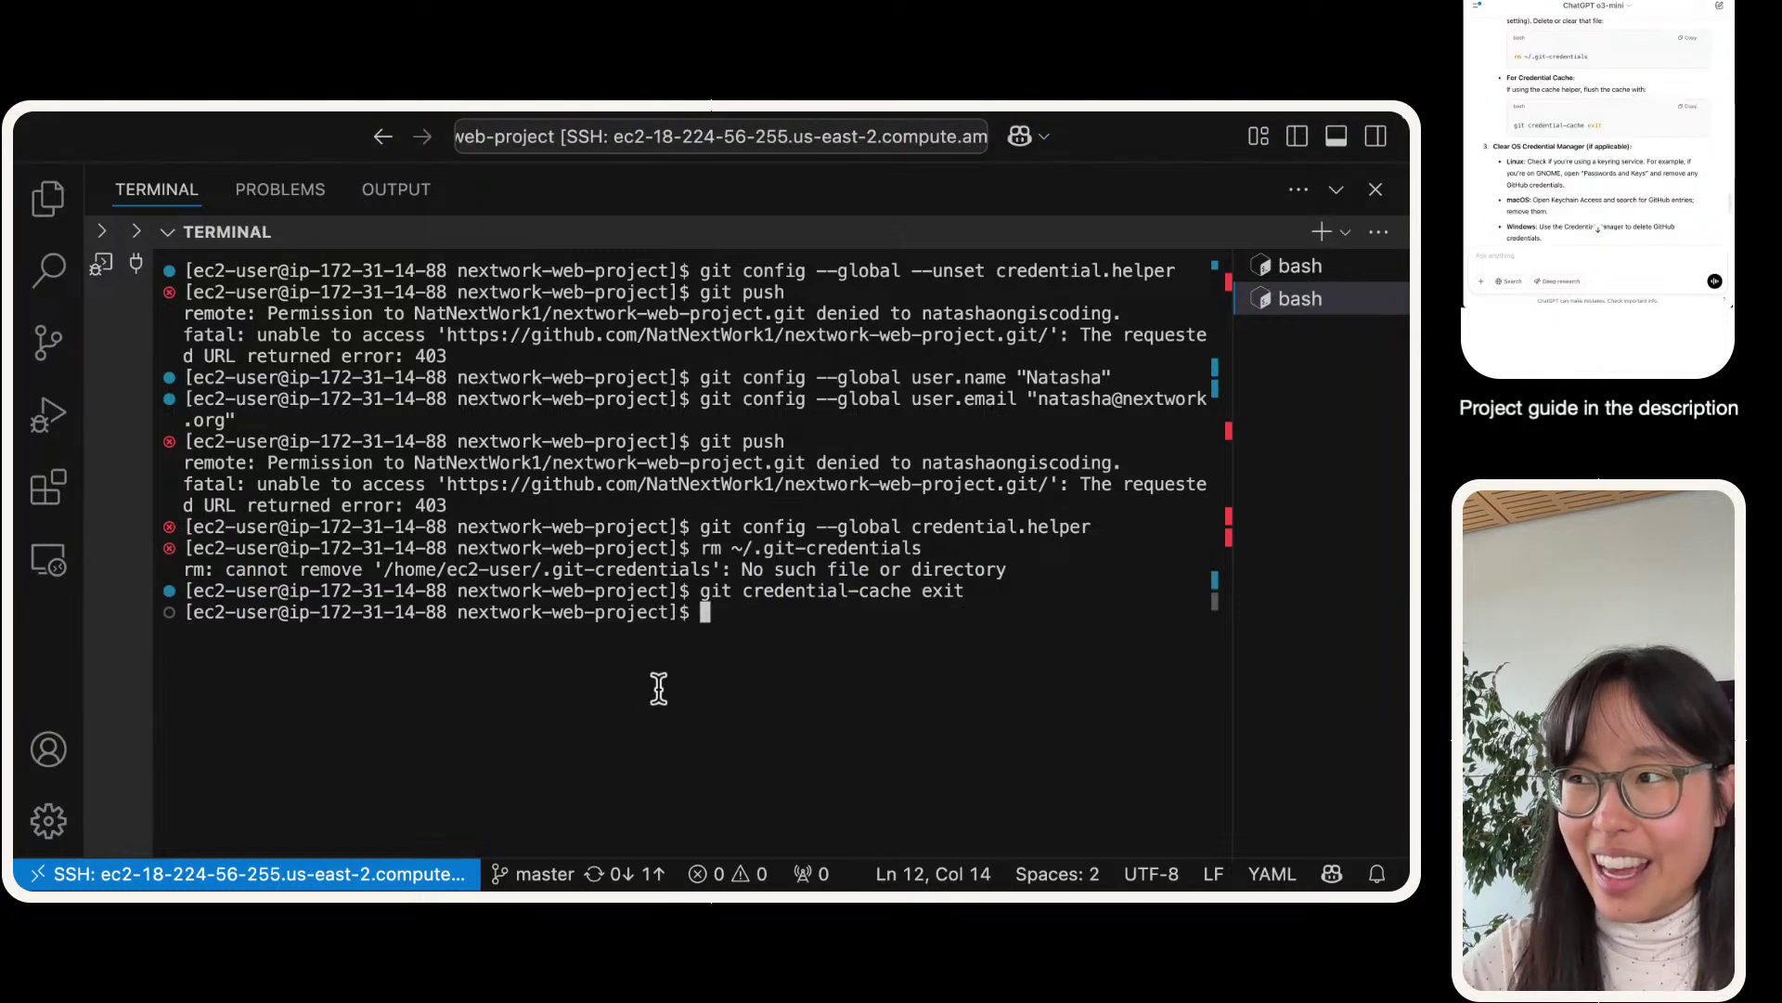
triple_click(719, 598)
left_click(734, 639)
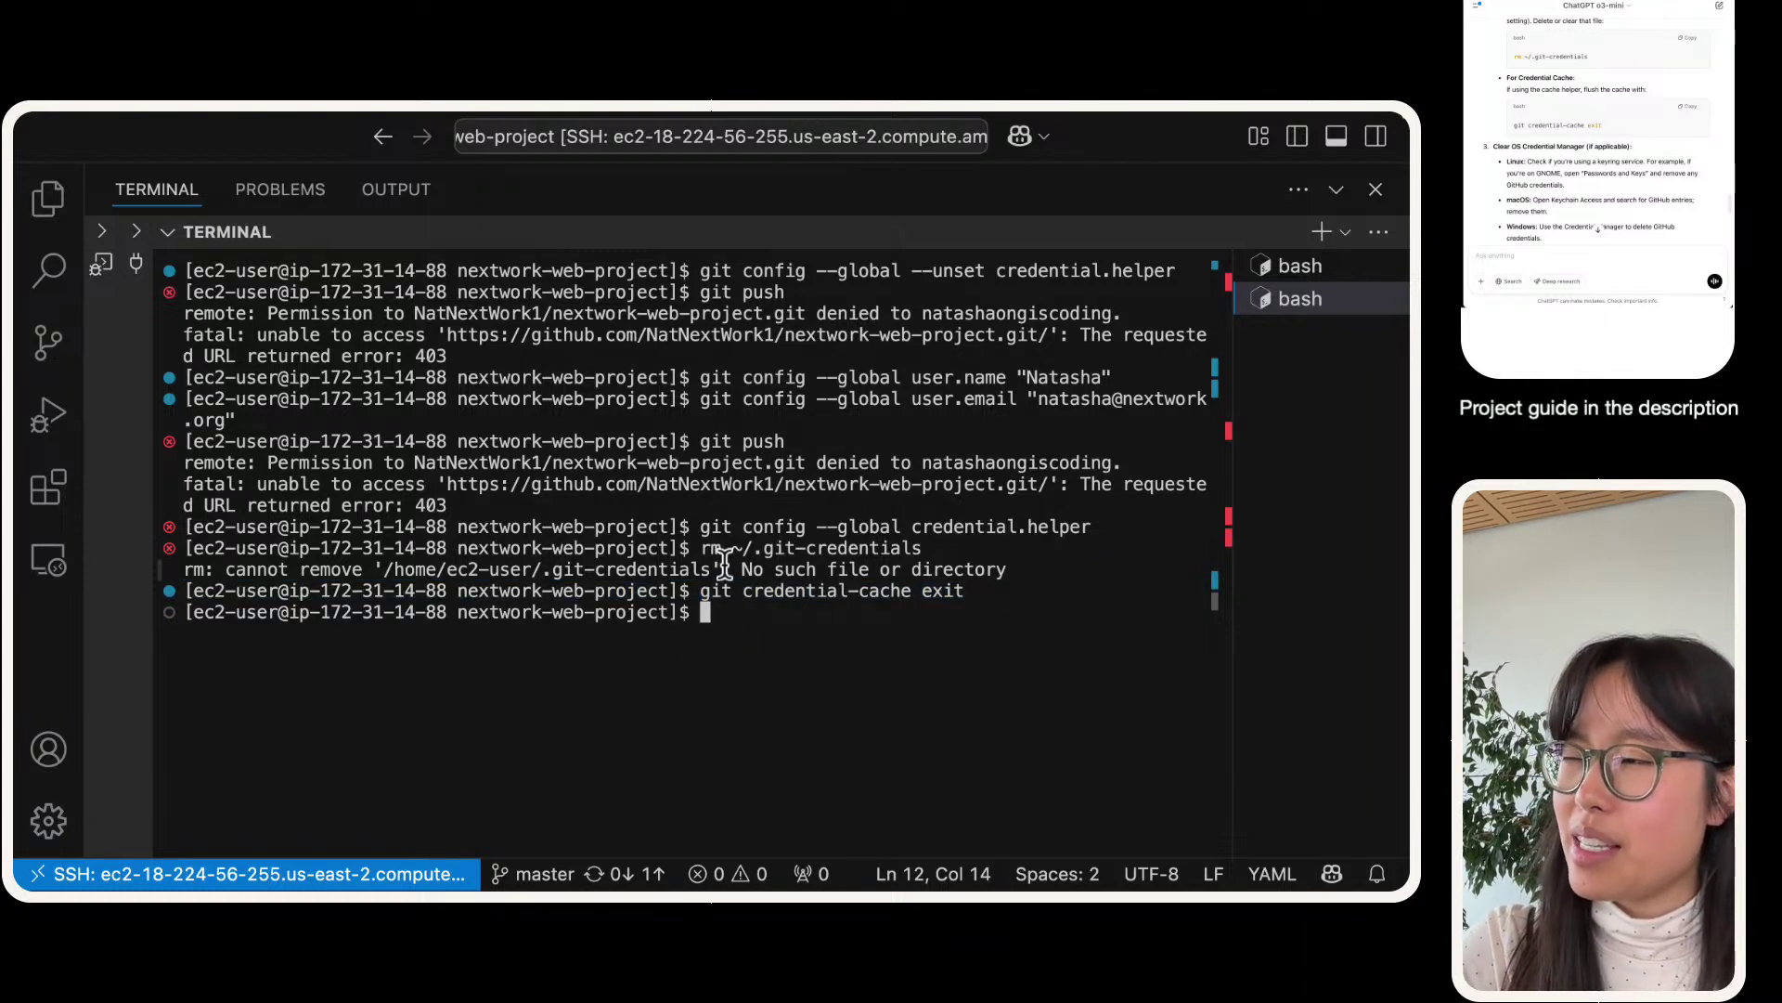
scroll(1627, 180, "down", 3)
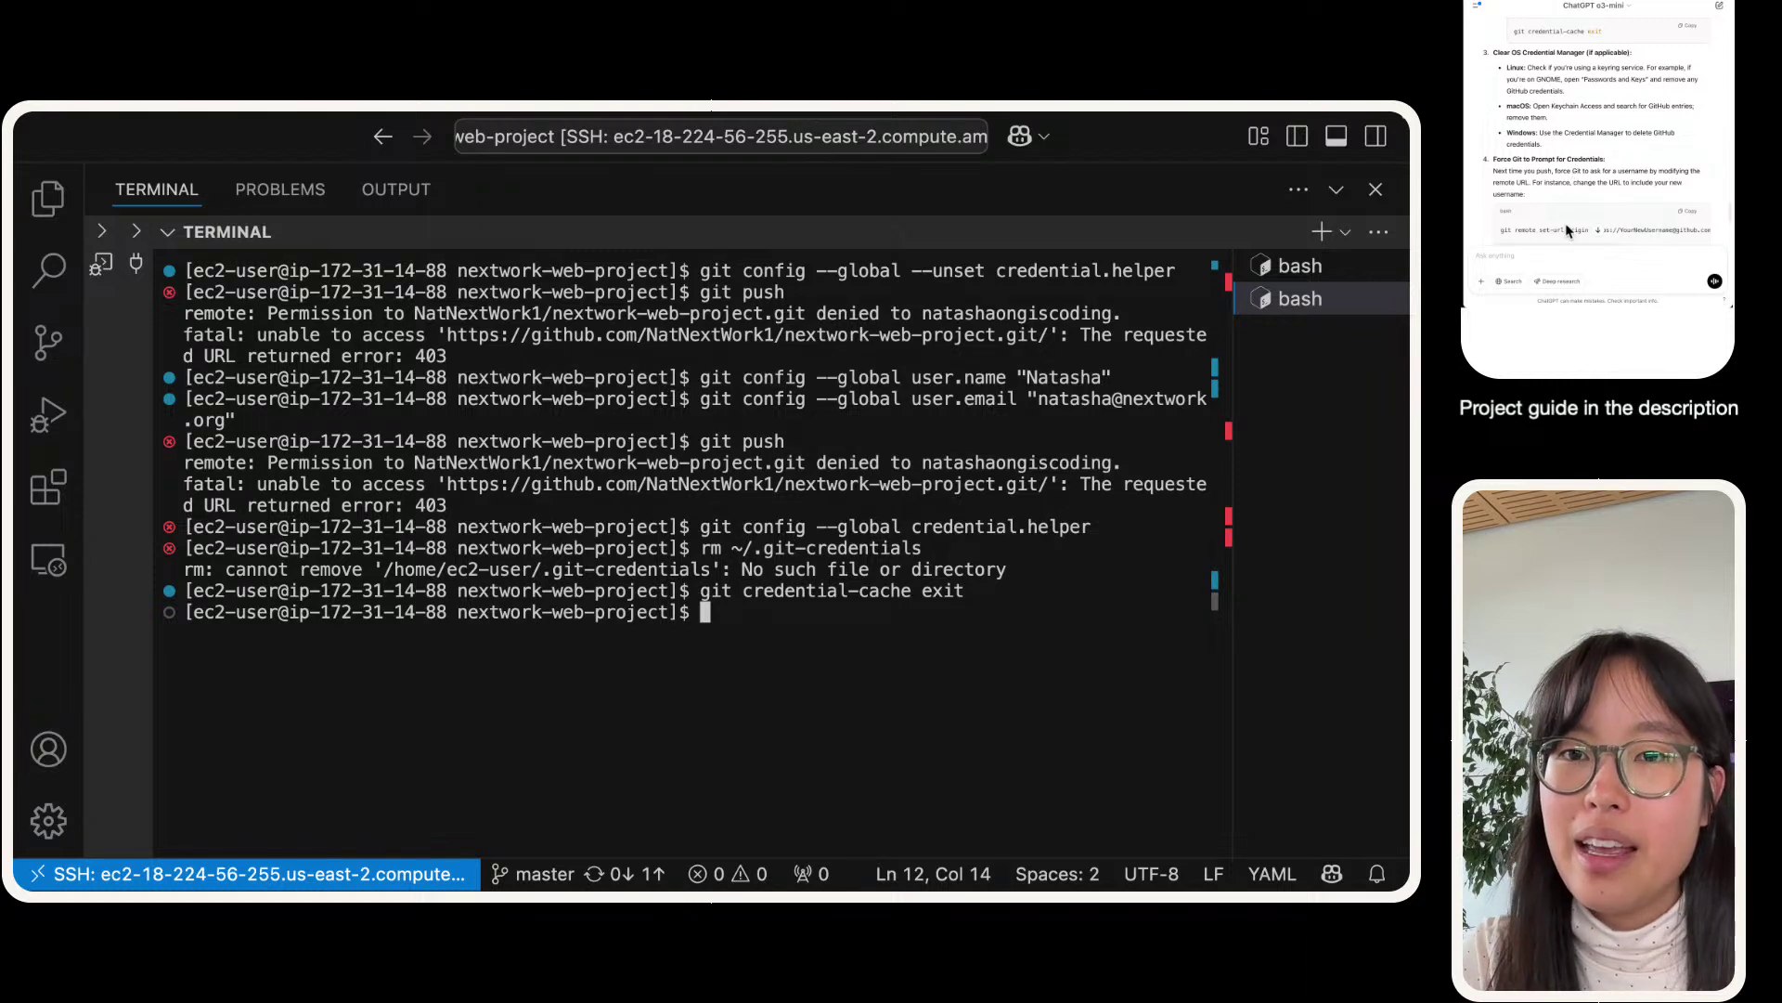
scroll(1560, 121, "down", 2)
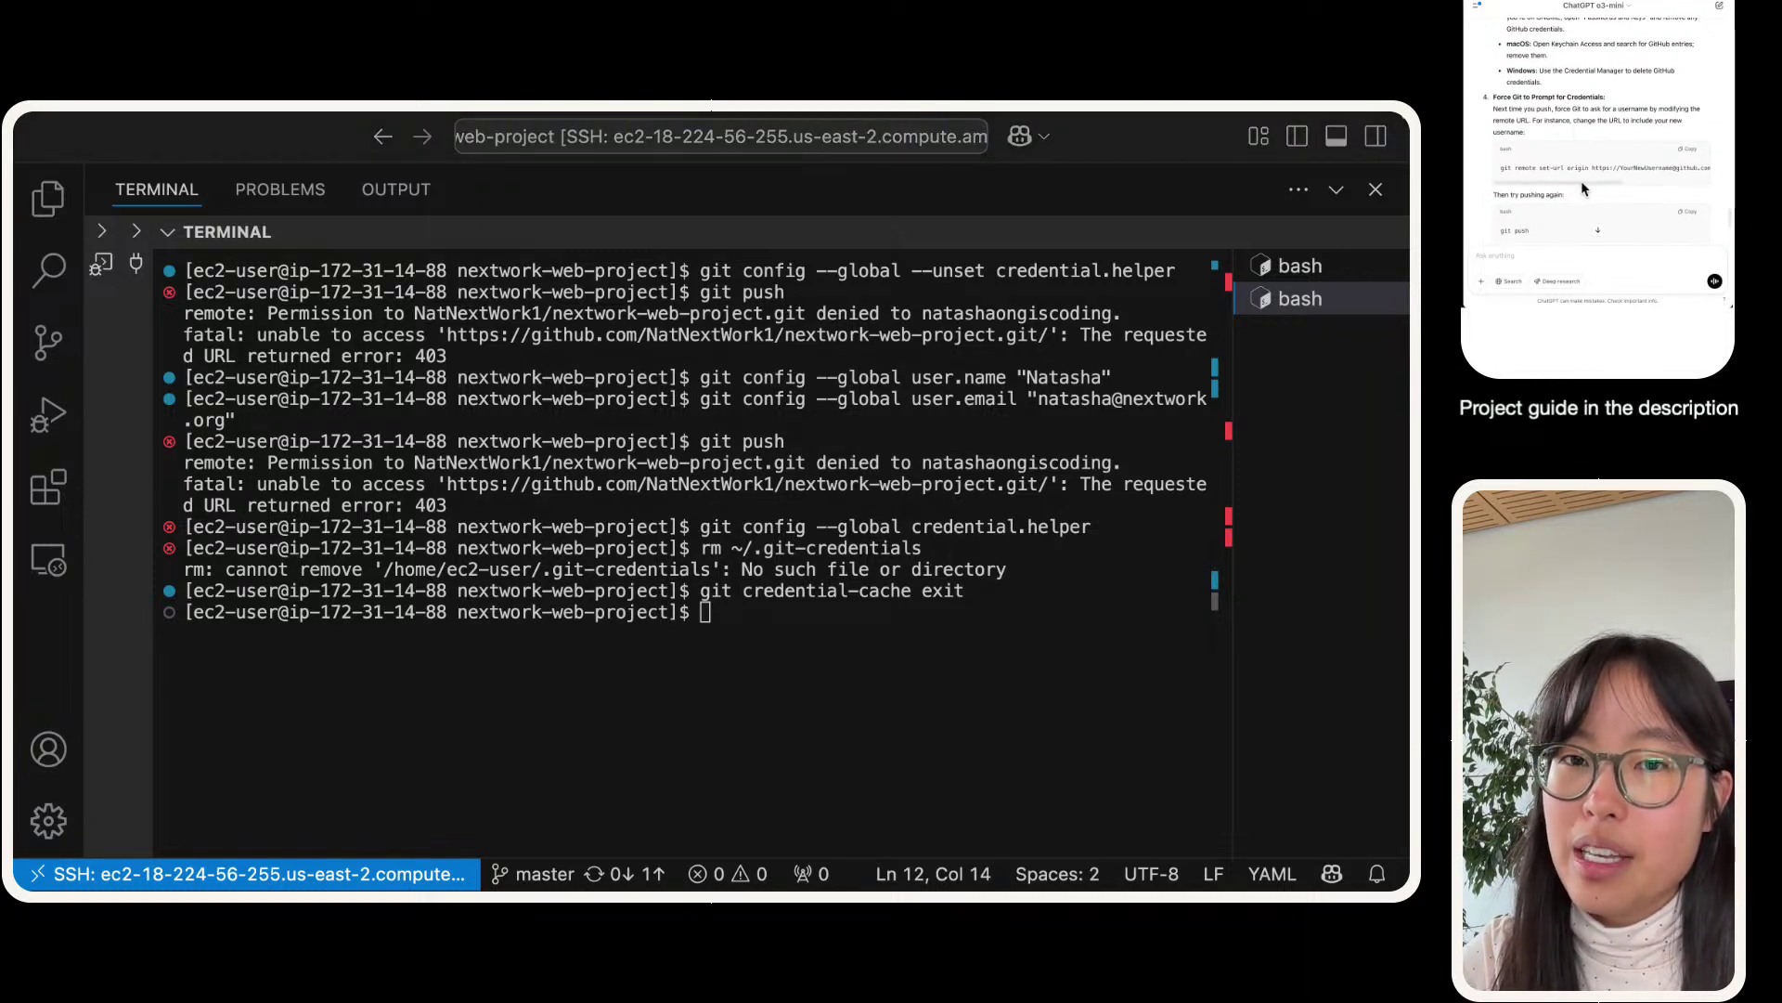
scroll(1612, 185, "right", 3)
scroll(1606, 183, "left", 3)
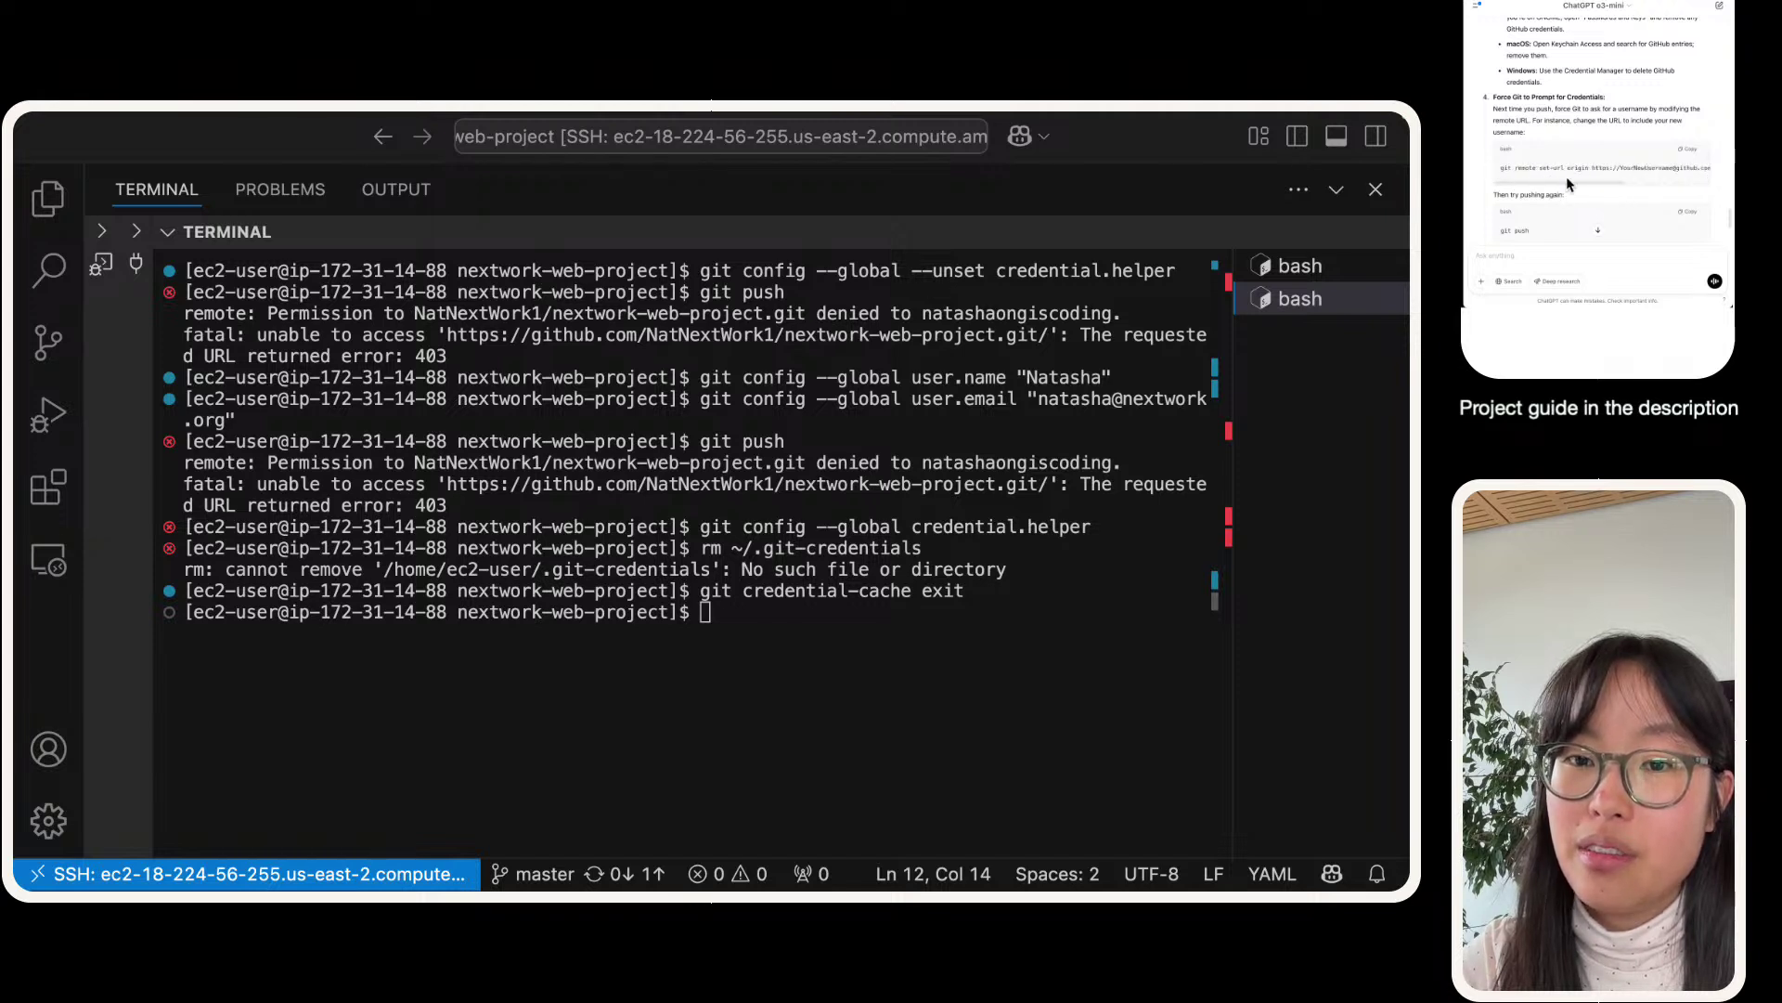
- Start 'git remote set-url origin' in the terminal and stage ChatGPT's example URL for editing
left_click_drag(1589, 173, 1479, 171)
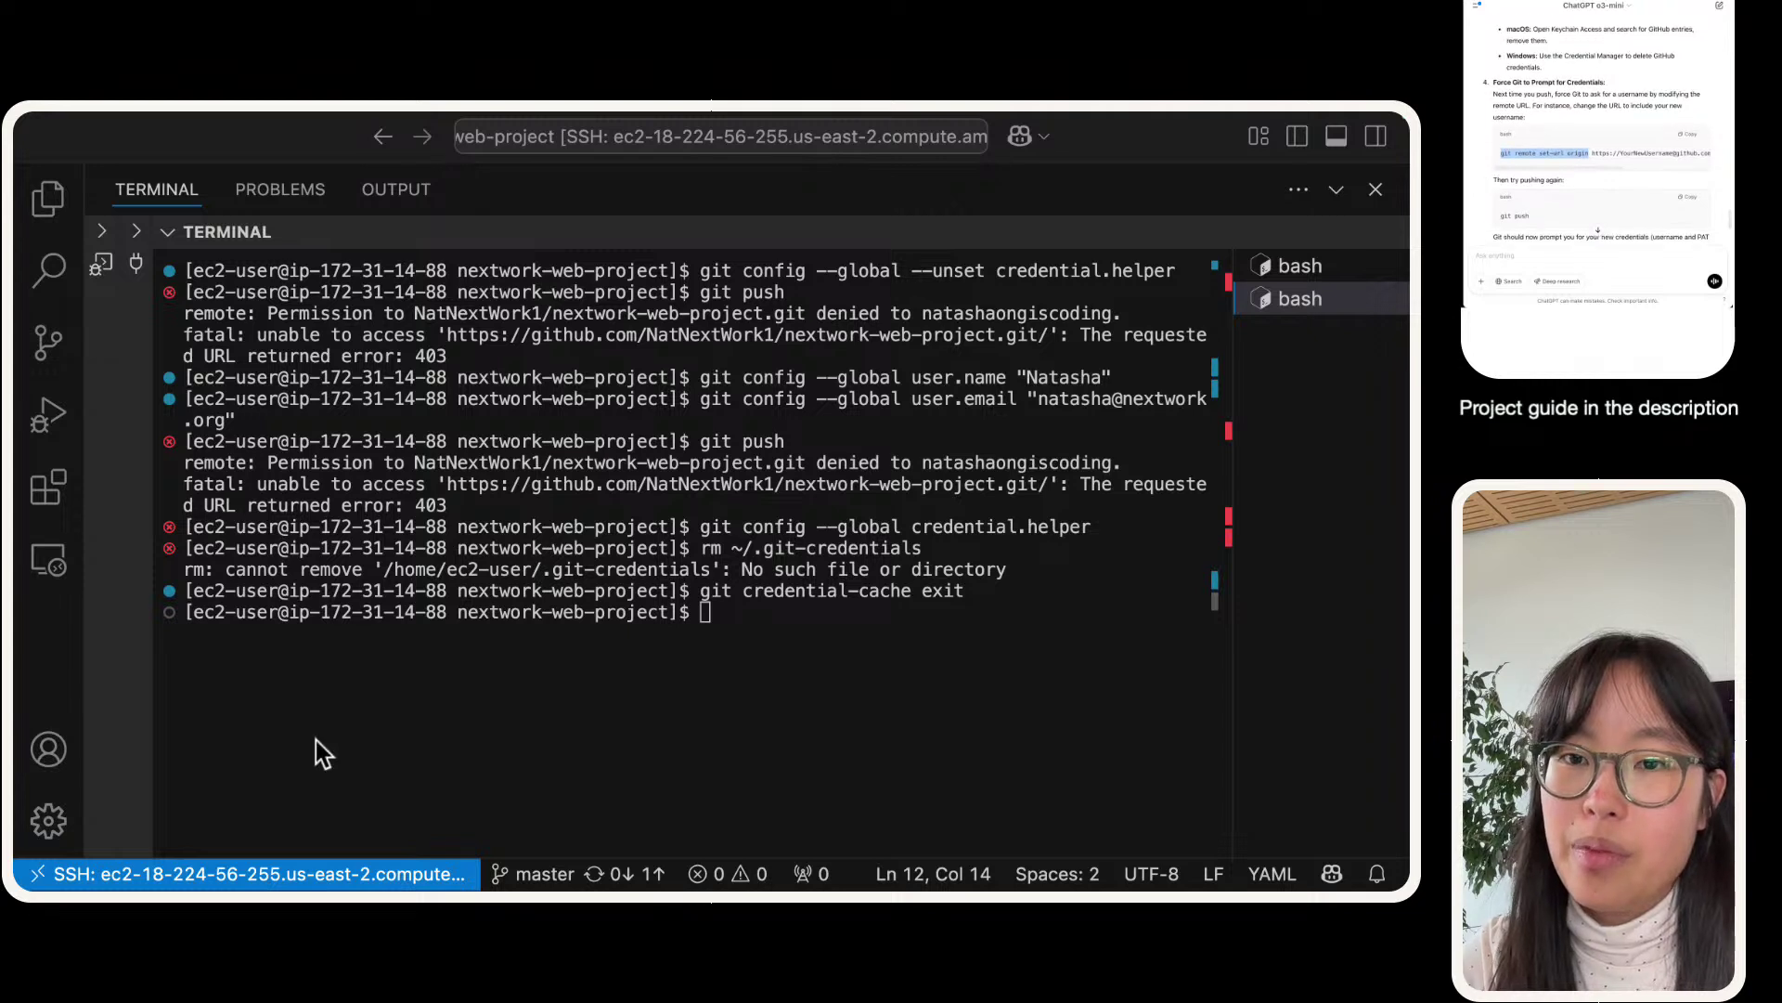
left_click(594, 690)
key("super+v")
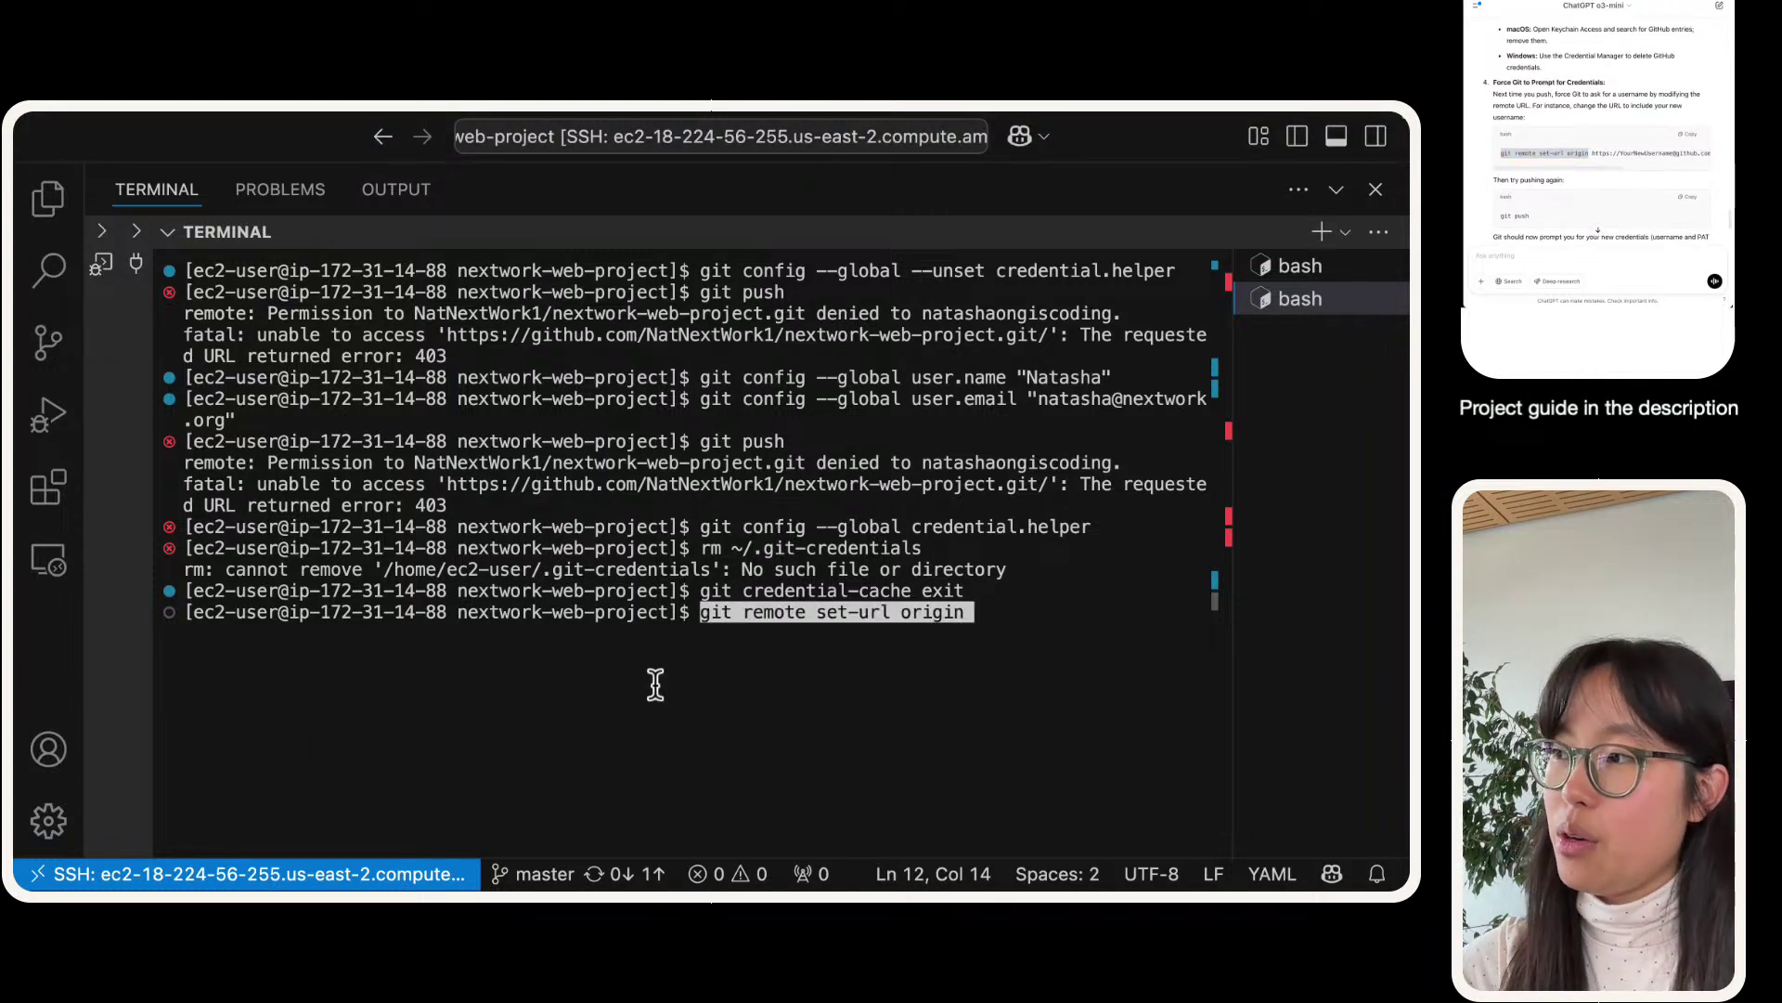
key("BackSpace")
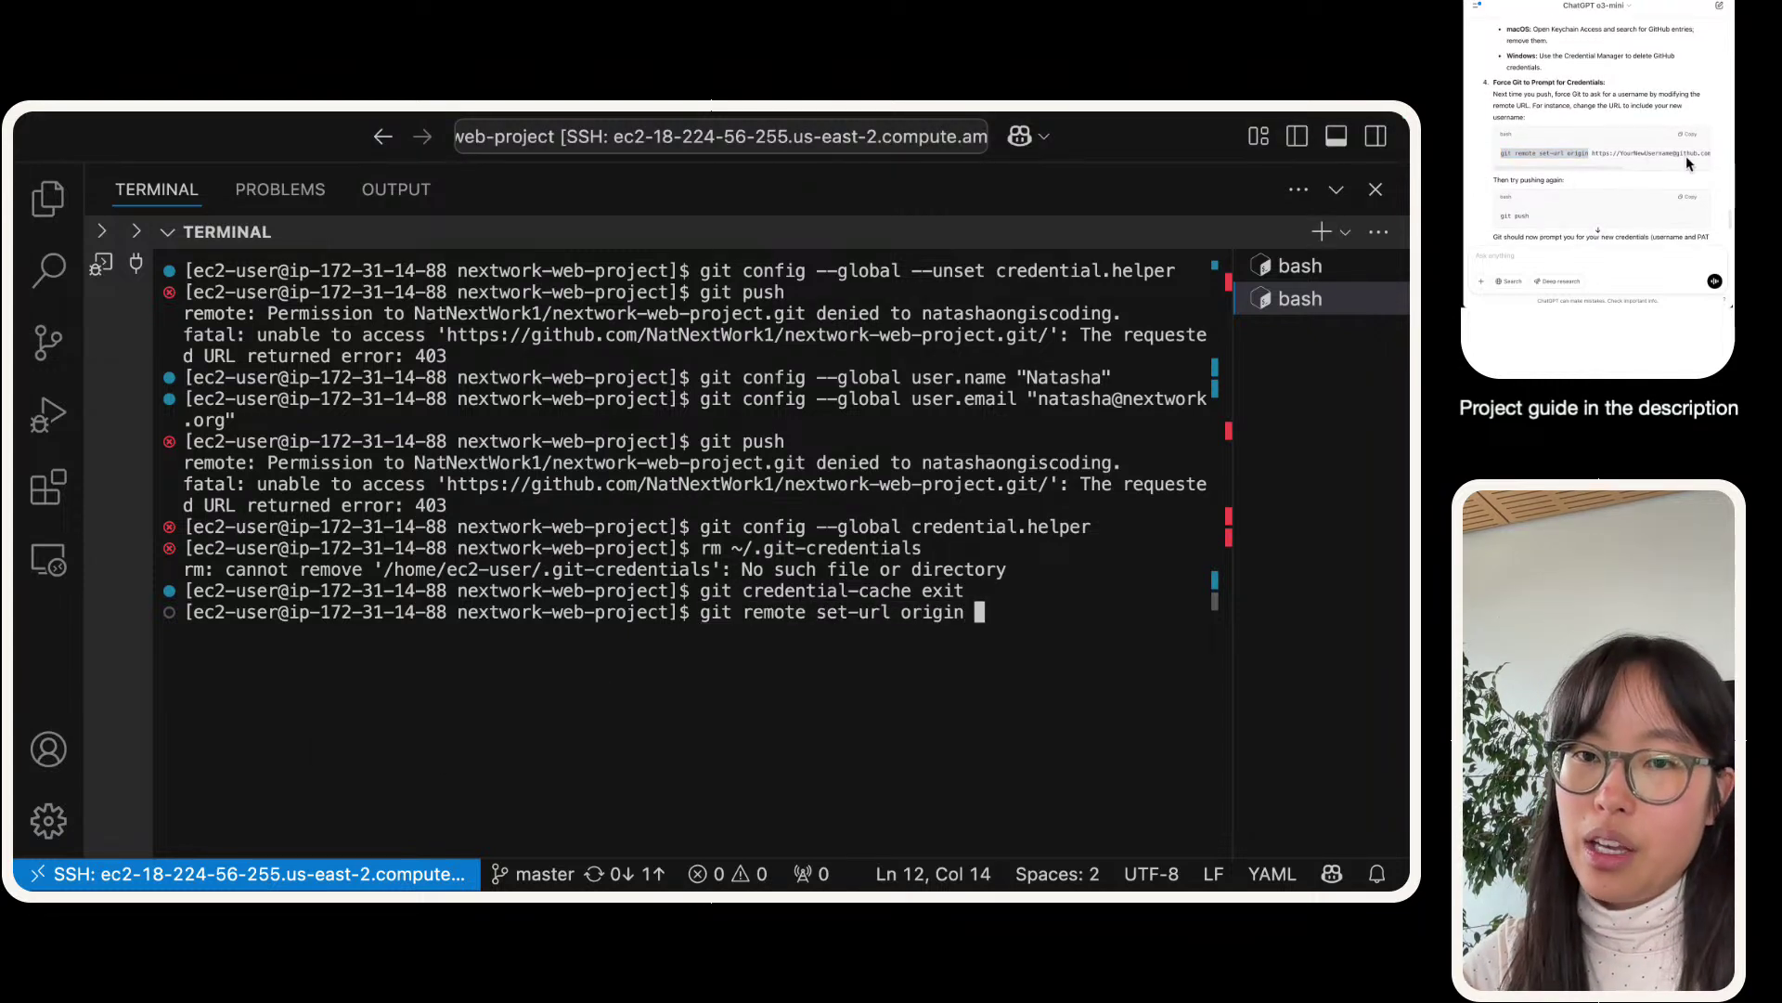
left_click(1584, 160)
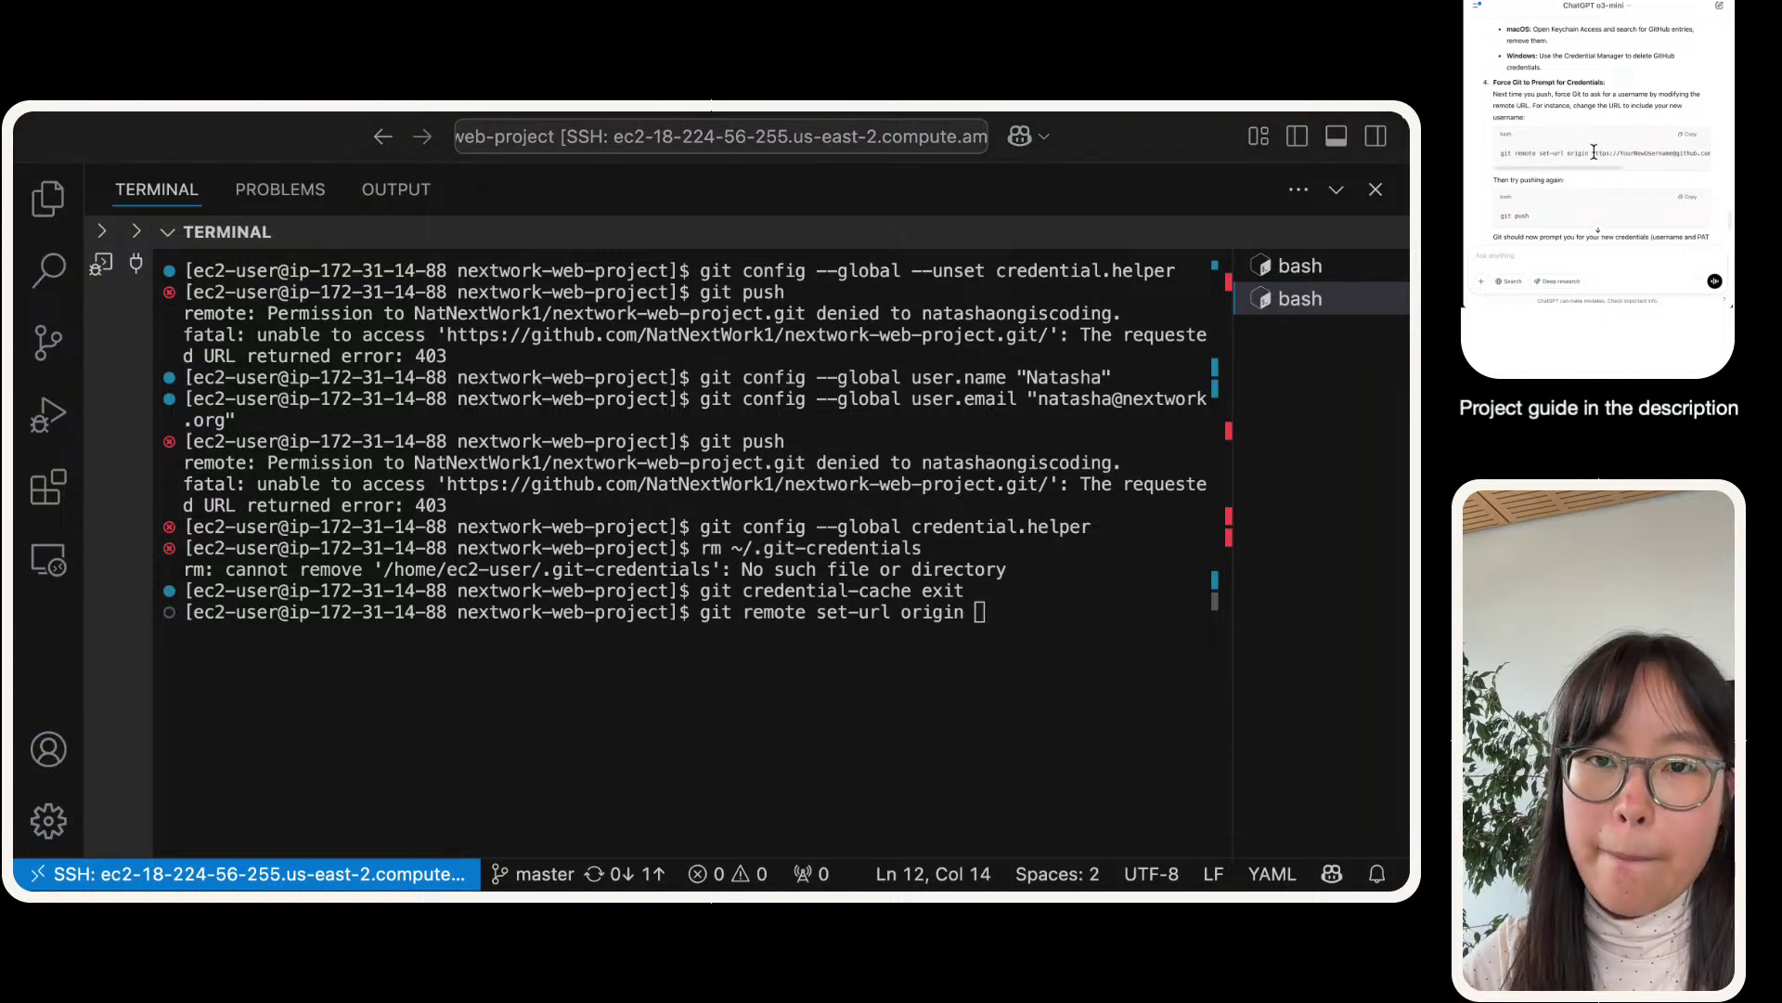
left_click_drag(1592, 153, 1726, 155)
left_click(1566, 264)
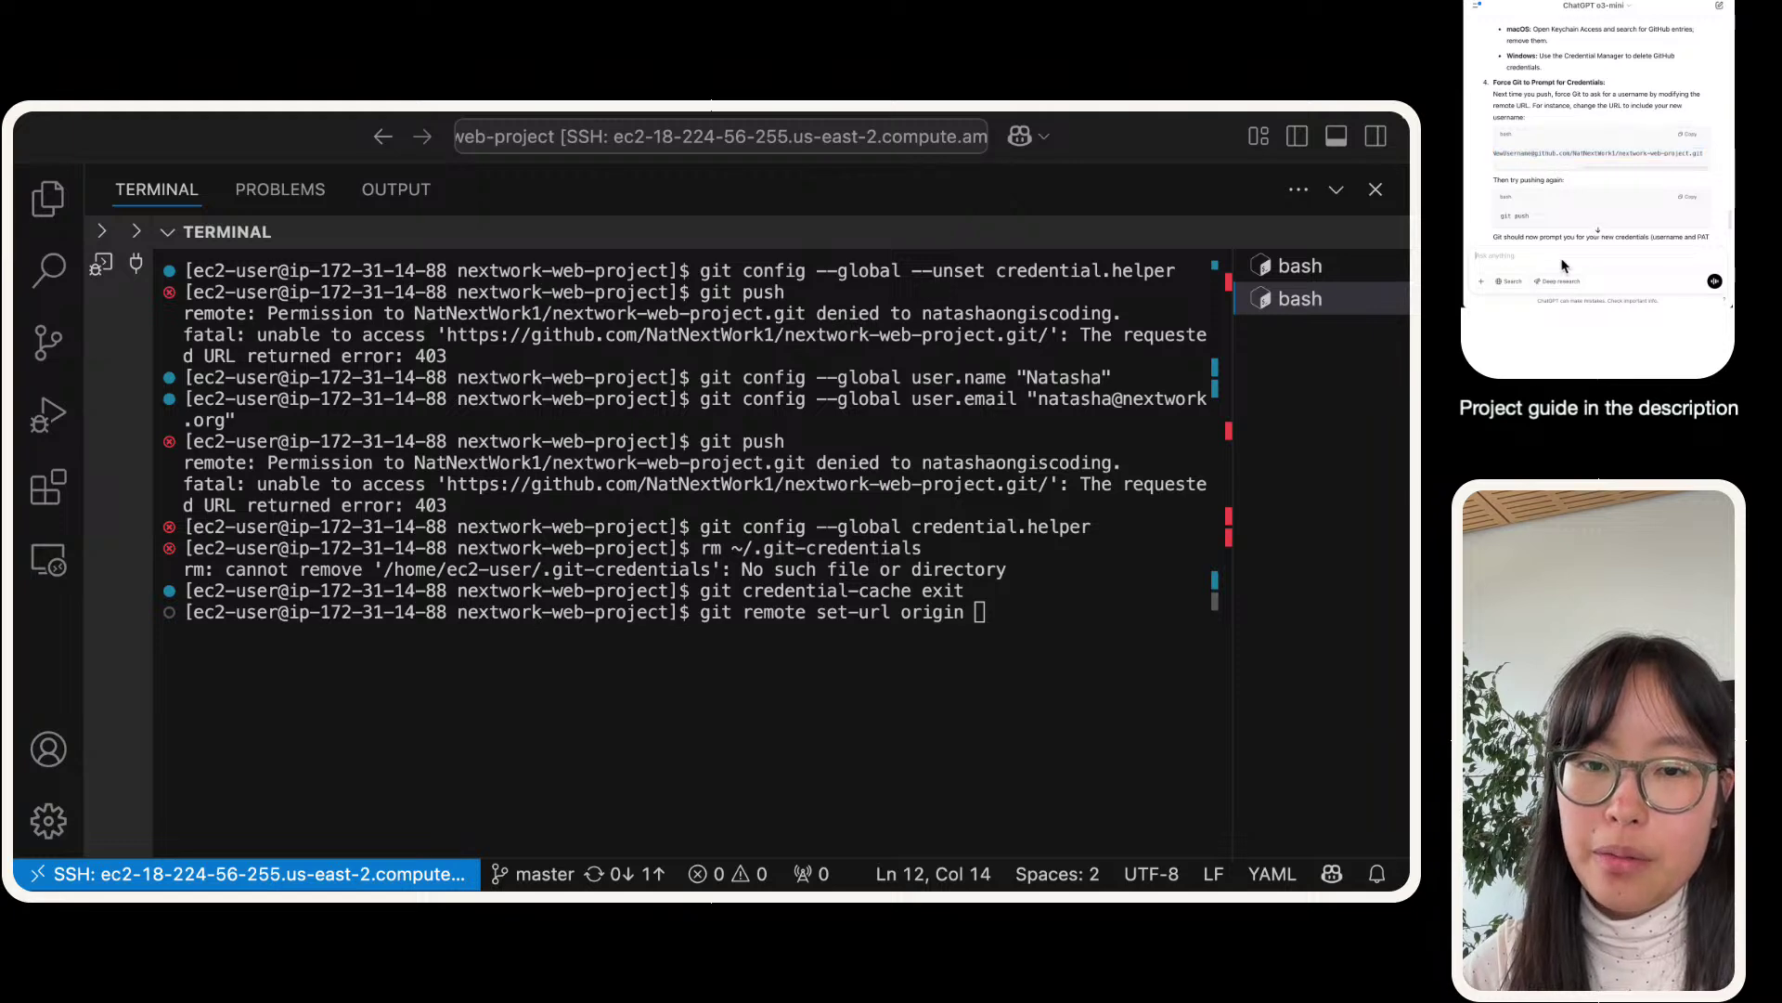
key("super+v")
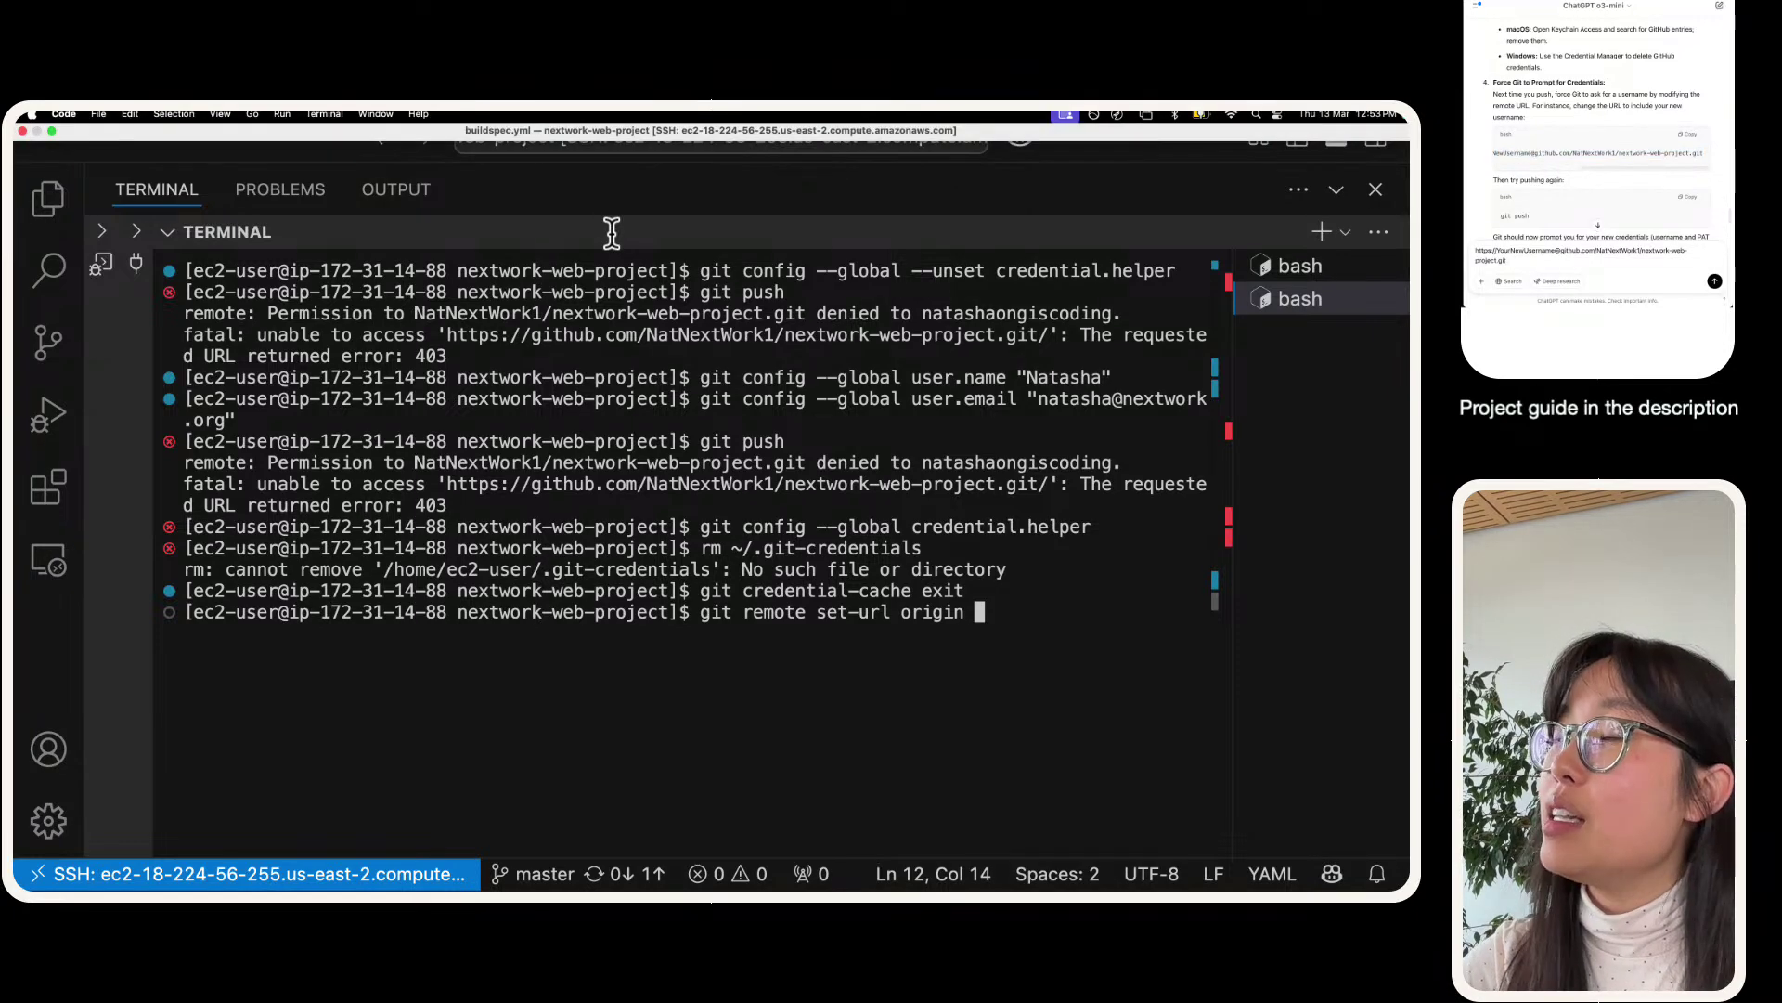
- Put the GitHub username into the nextwork-web-project URL and run the set-url command
key("ctrl+Right")
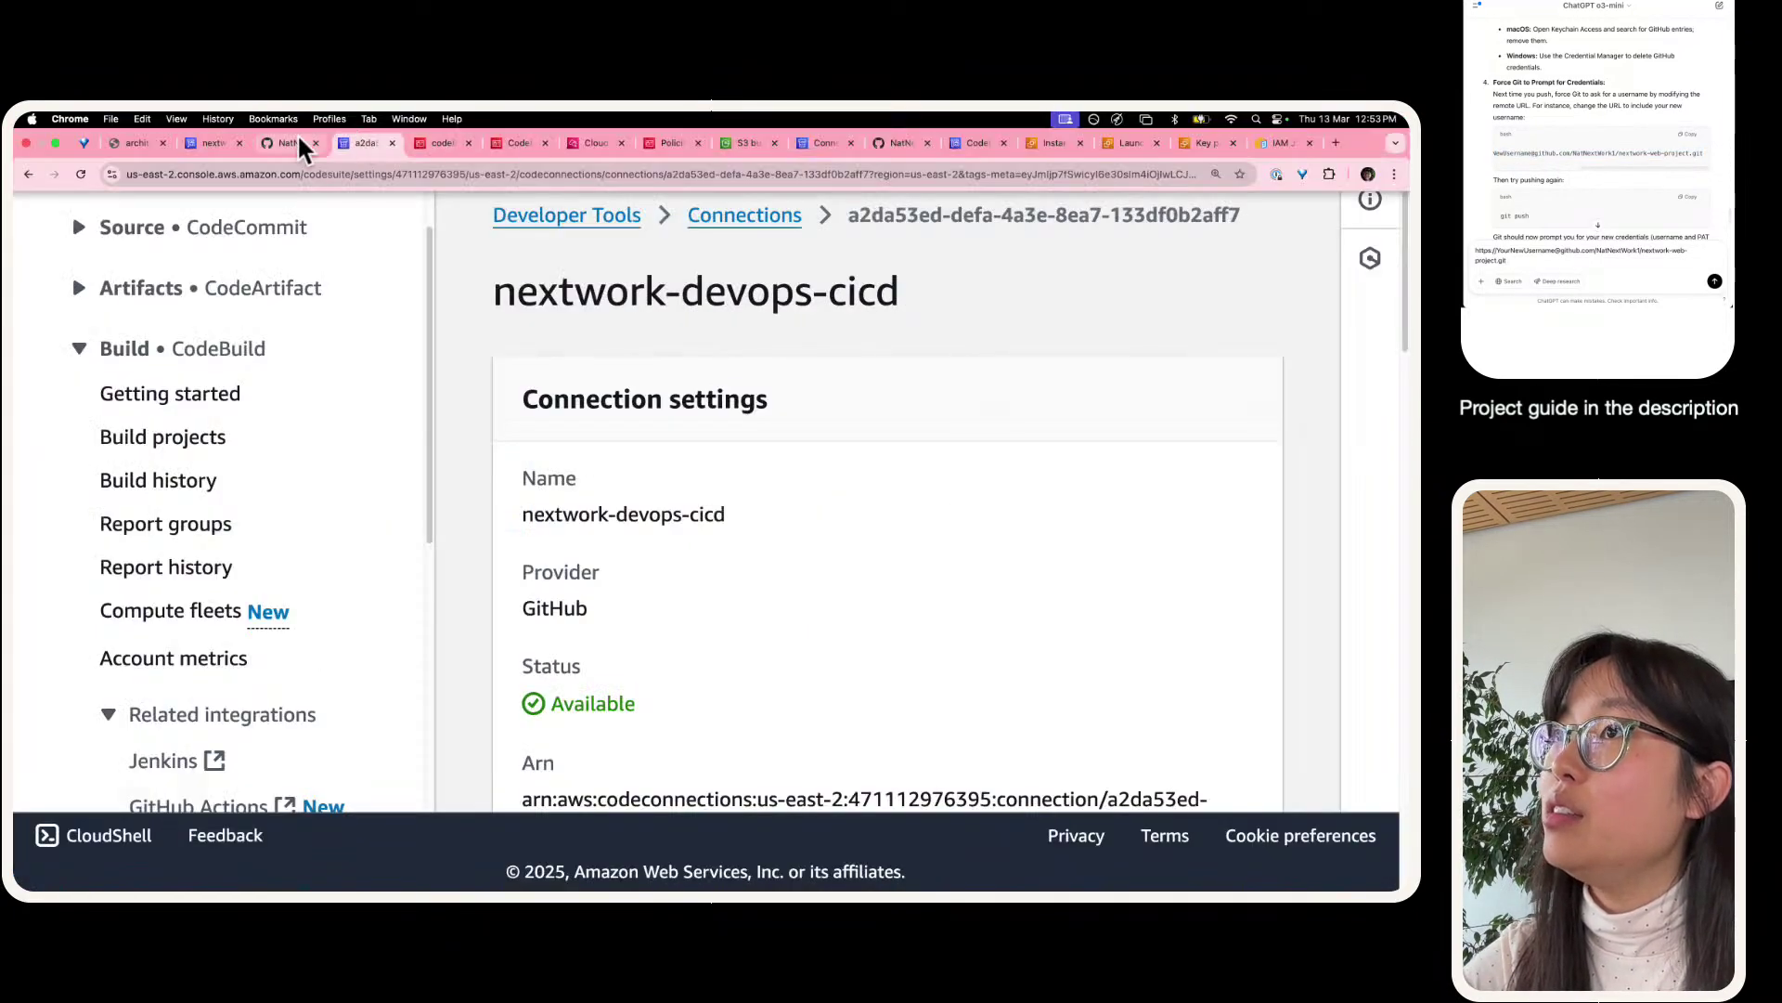
left_click(289, 127)
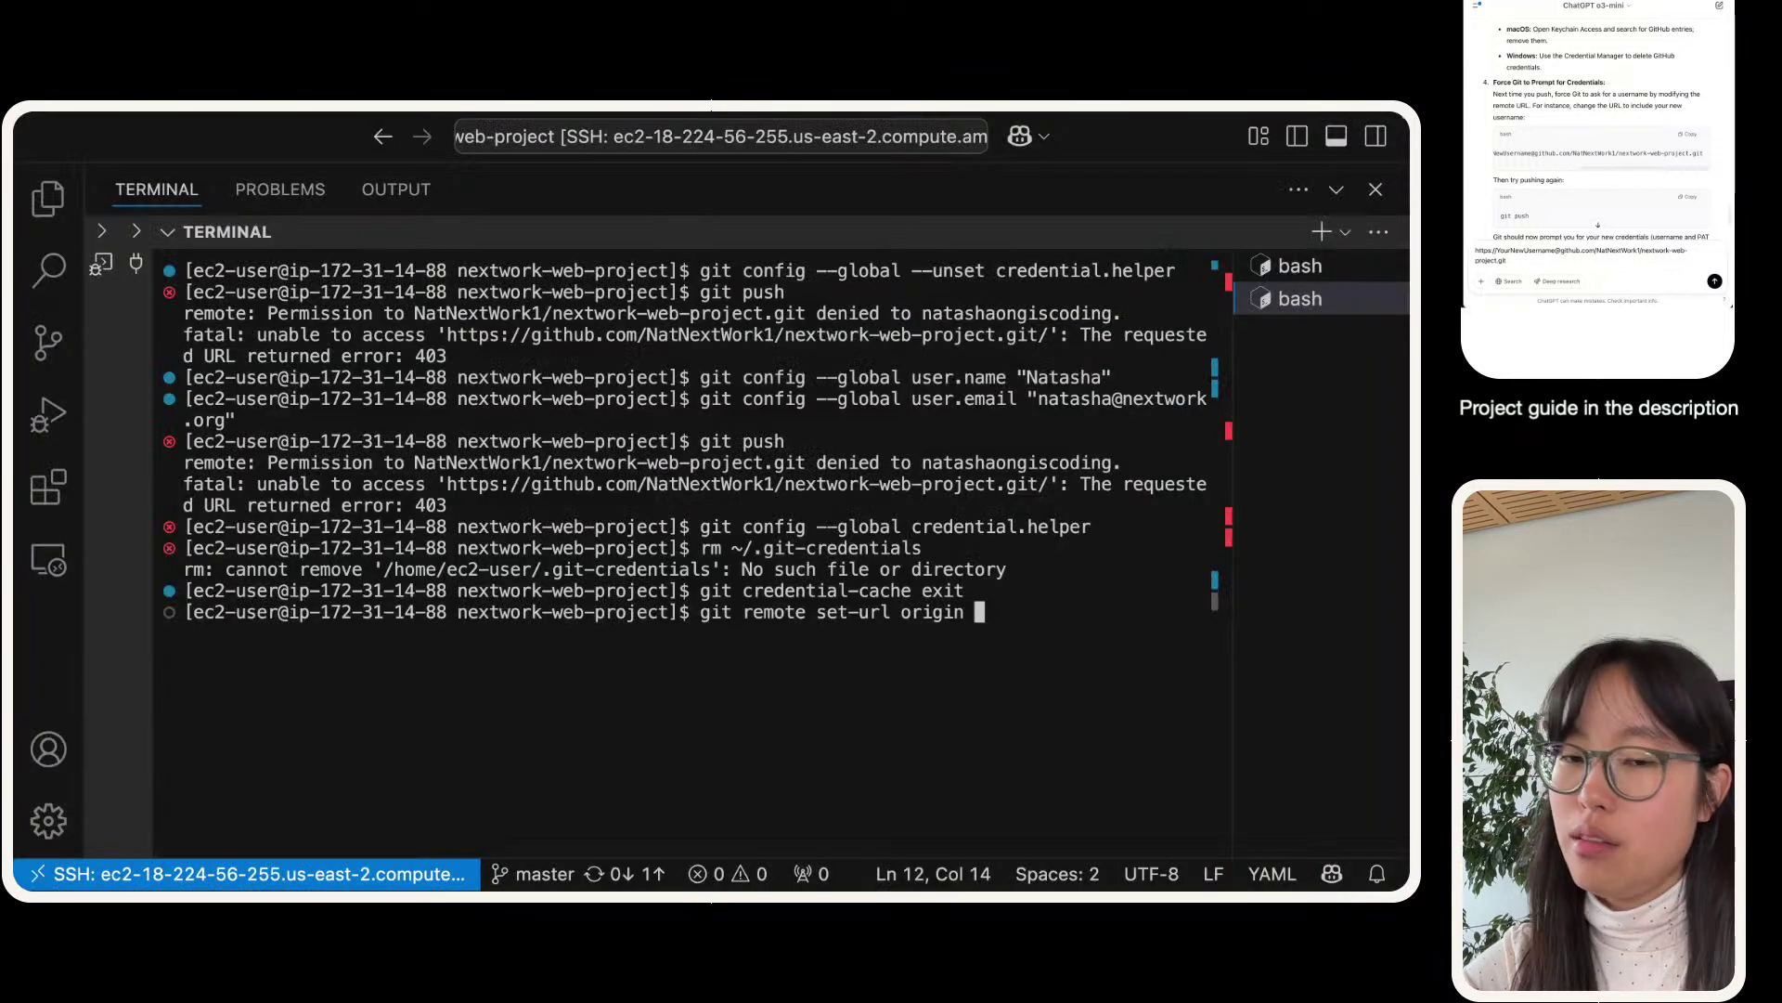
double_click(1510, 251)
type("NatNext")
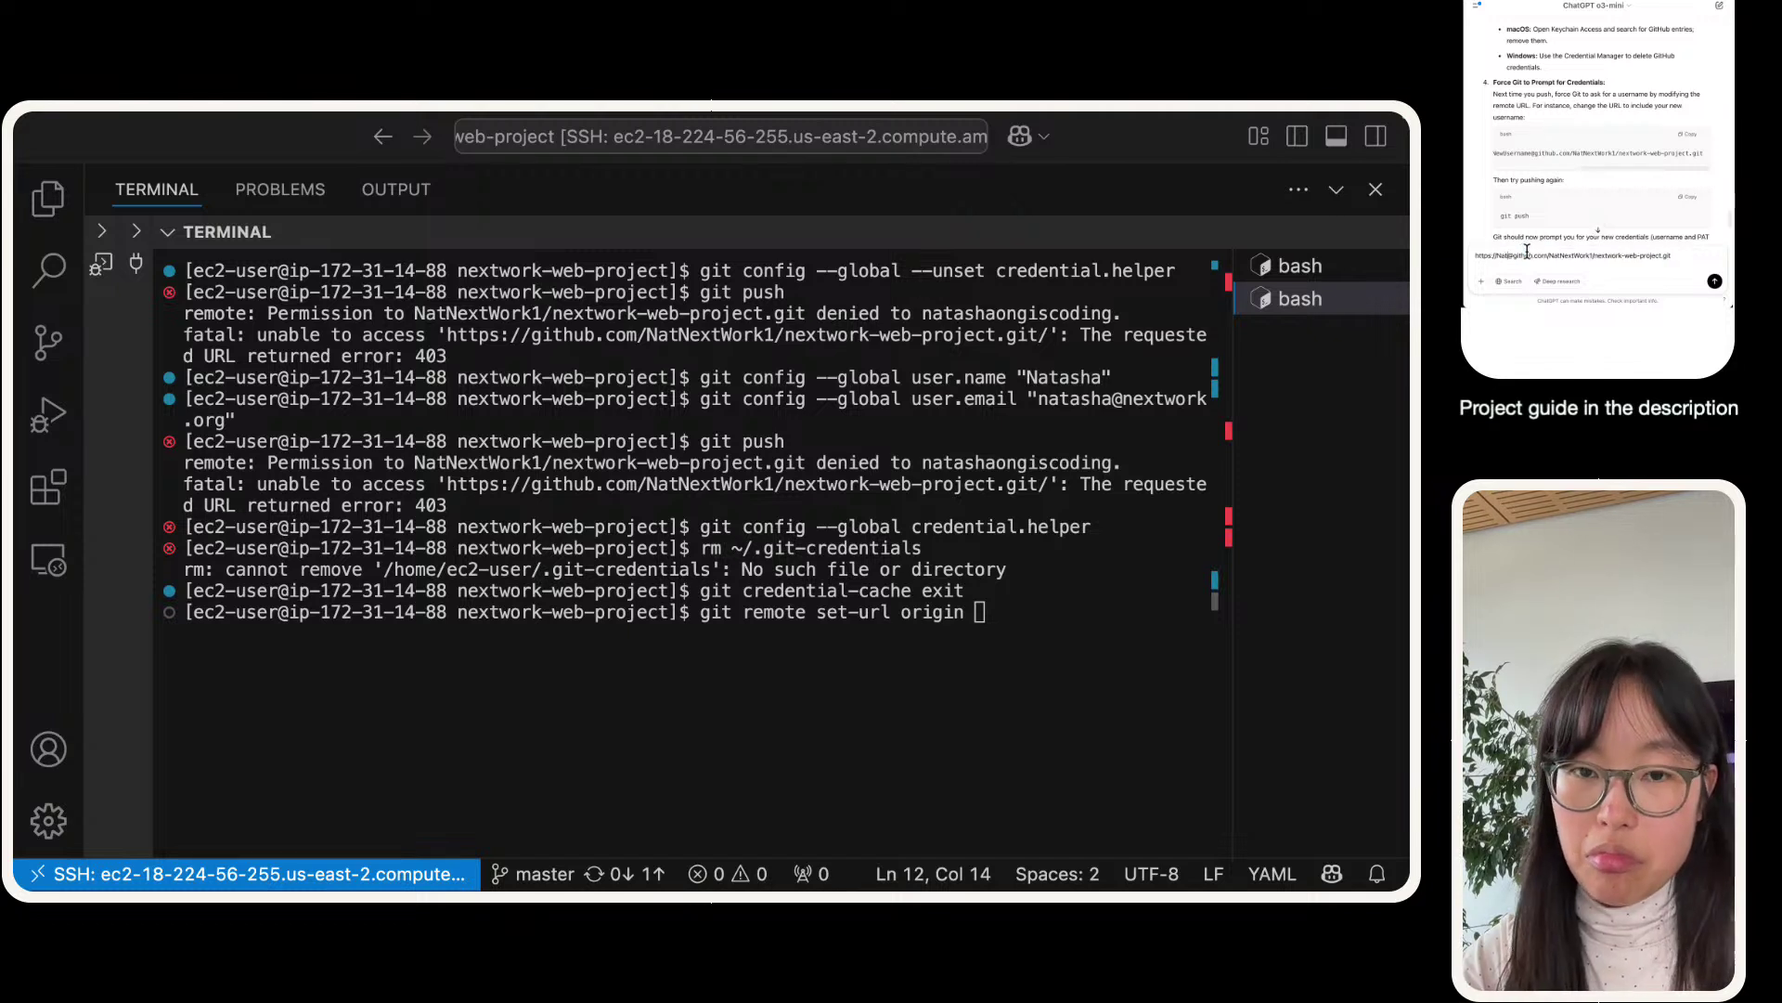
type("Work1")
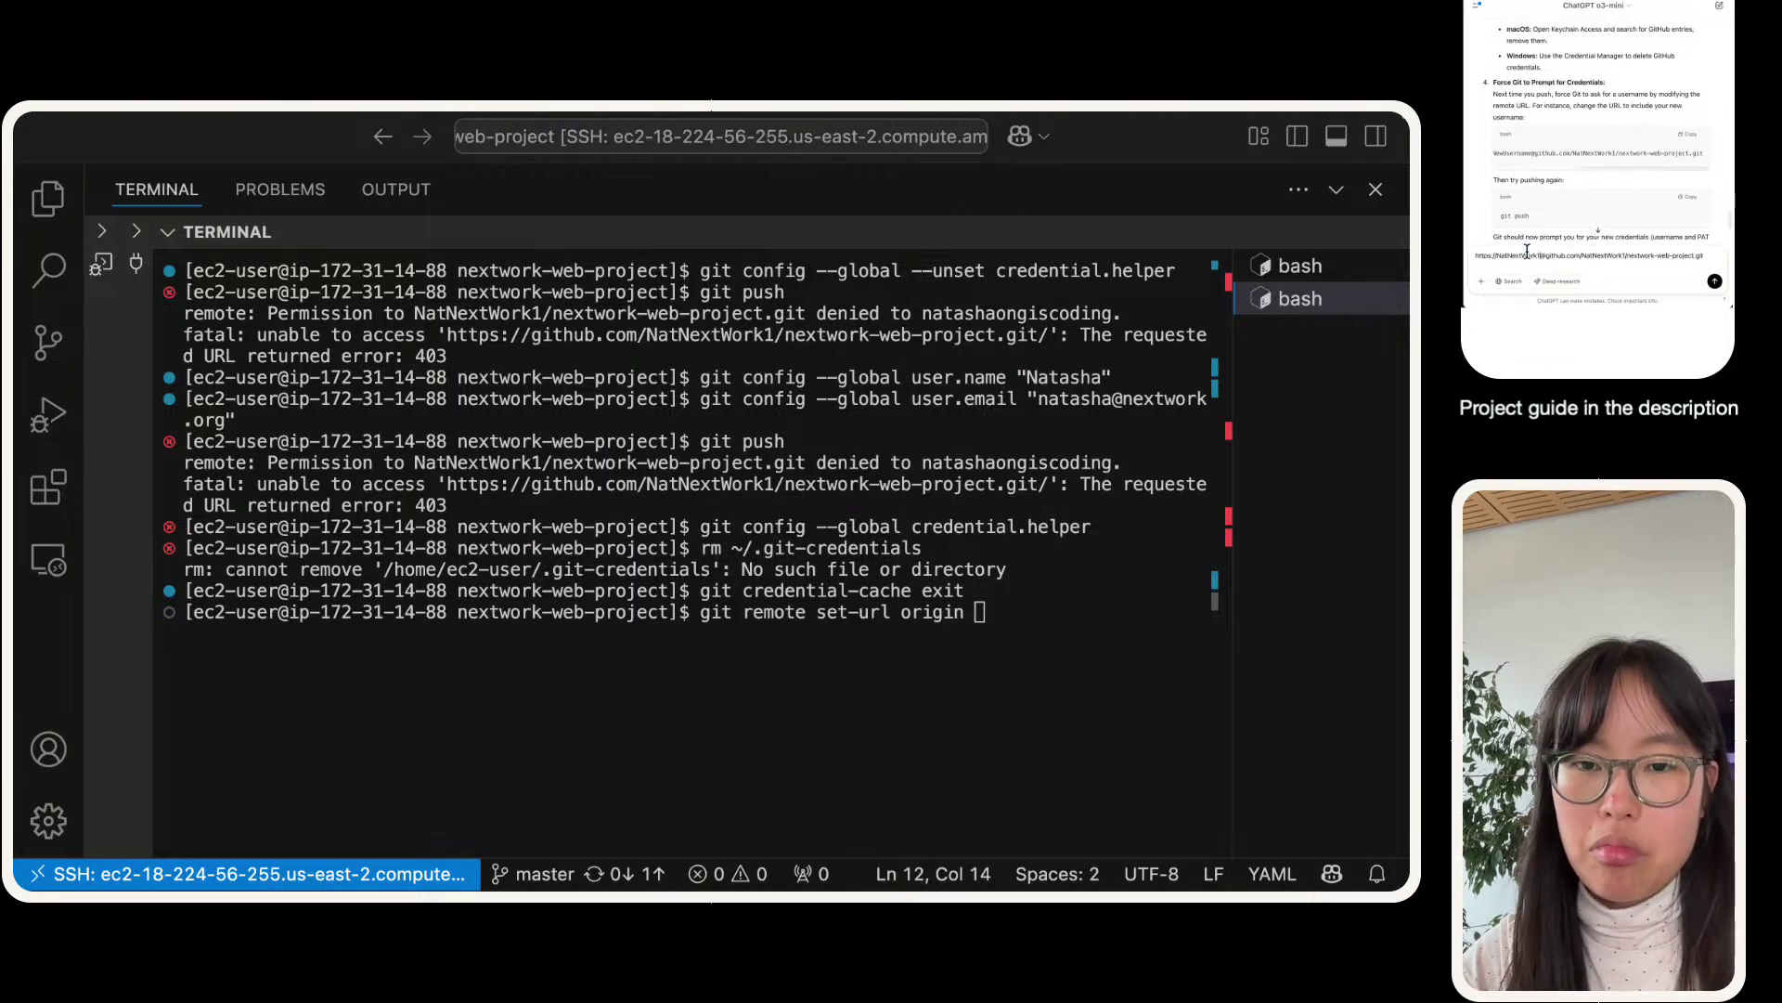
triple_click(1527, 251)
key("super+c")
left_click(917, 655)
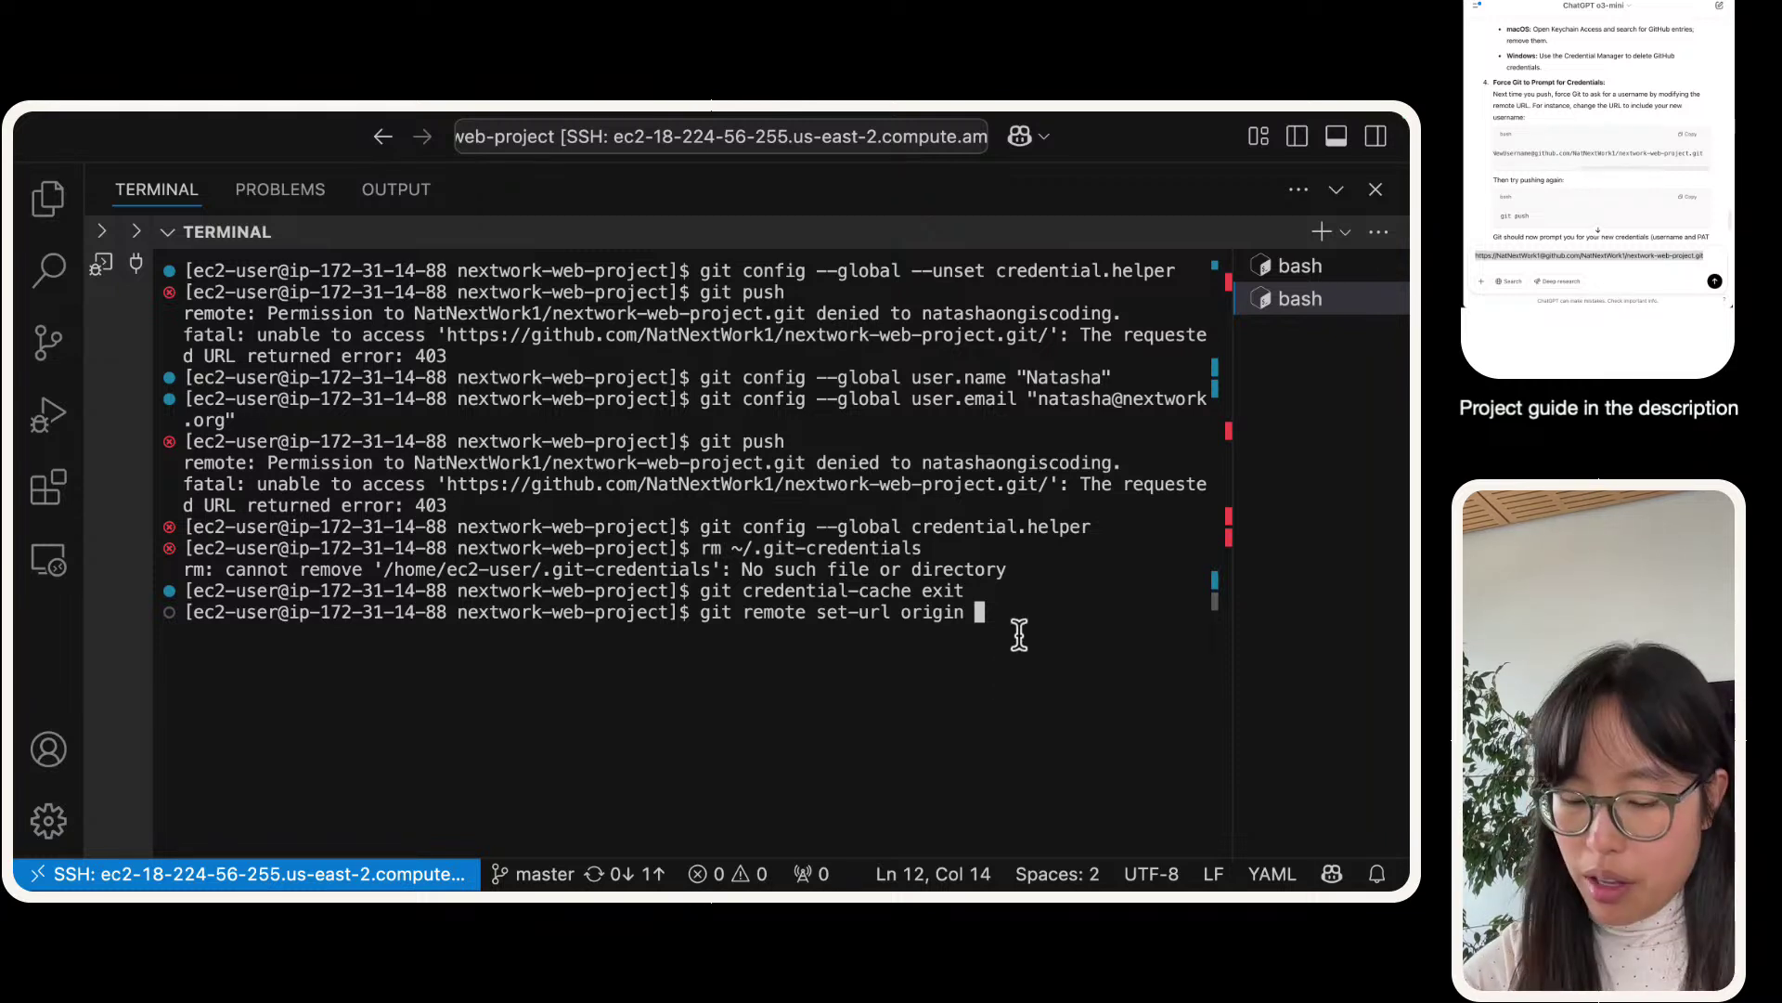
key("super+v")
key("Return")
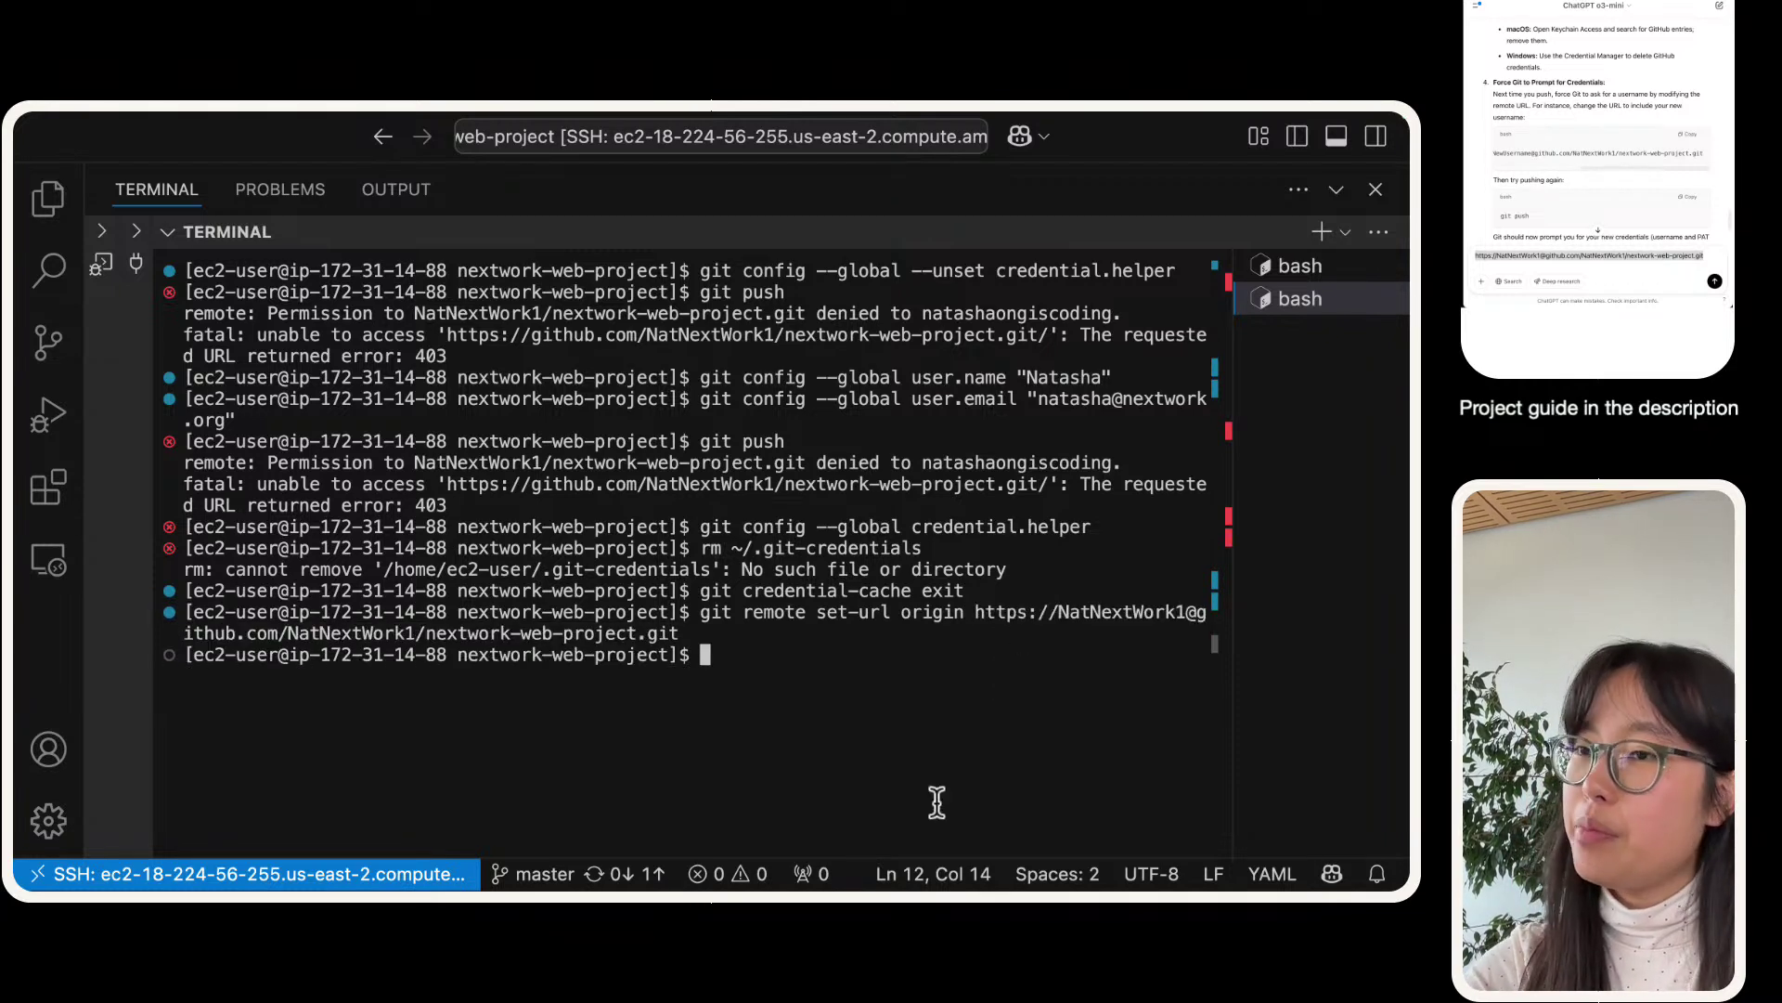
scroll(1543, 183, "down", 2)
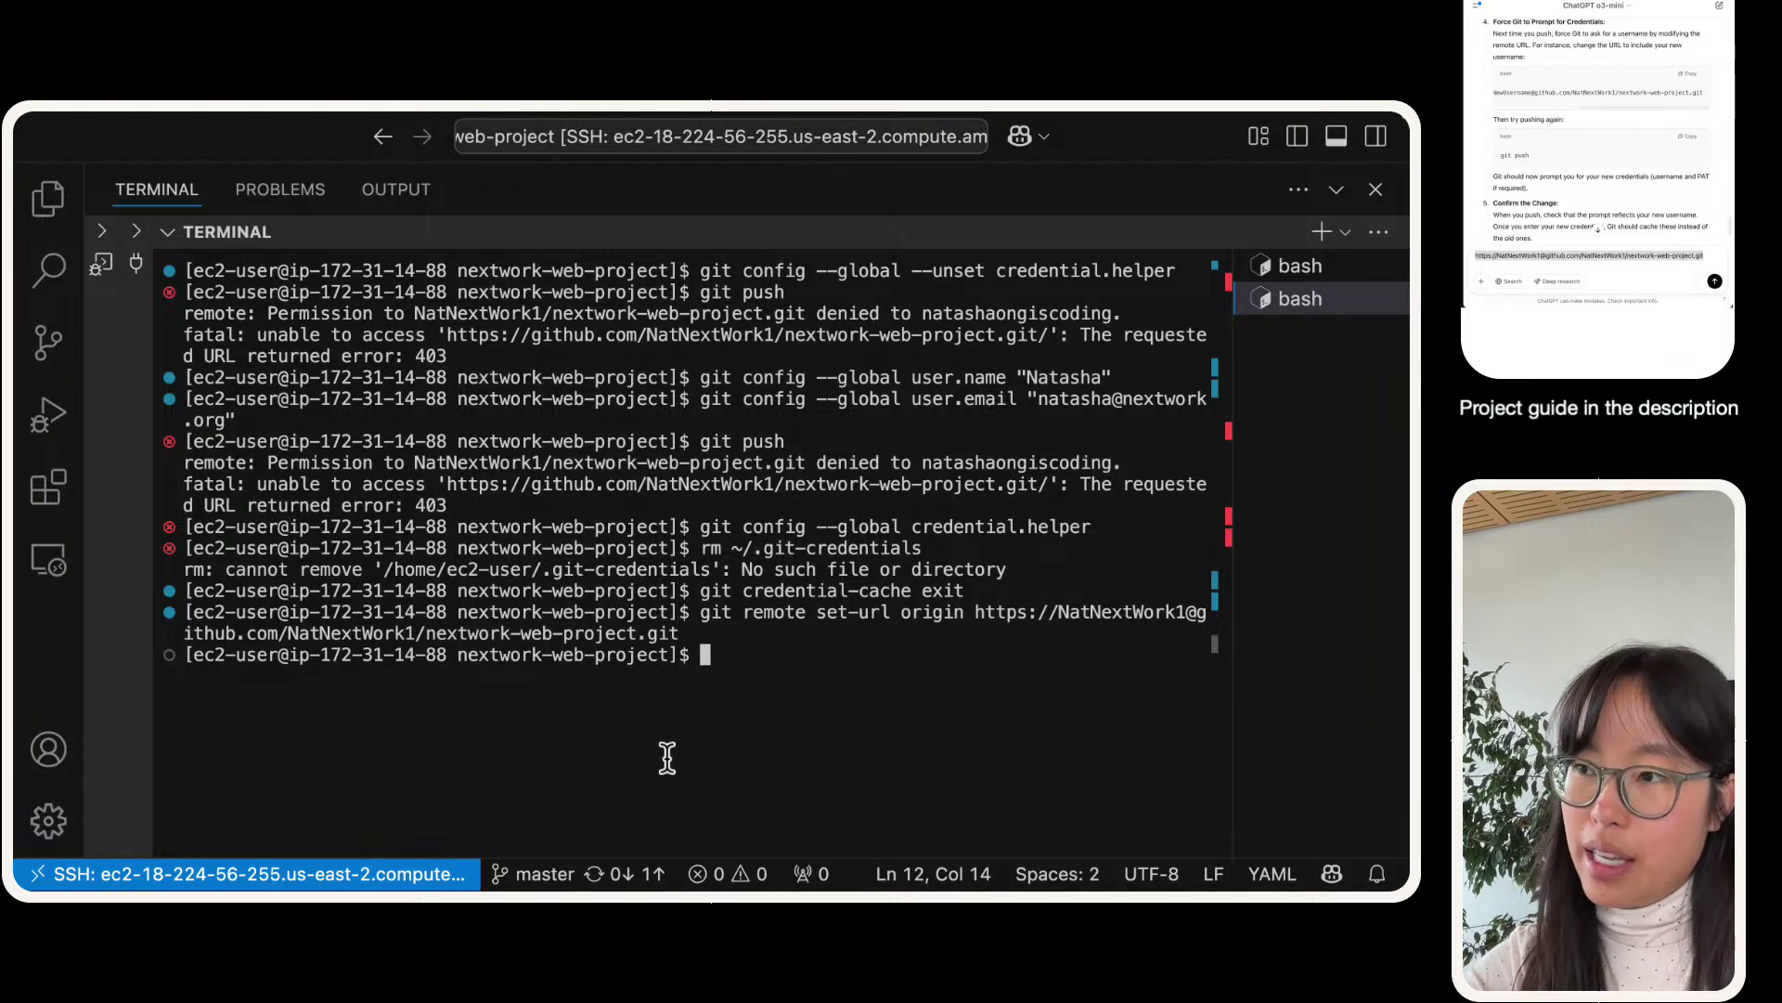
type("giut")
key("BackSpace")
key("BackSpace")
key("BackSpace")
- Run git push, then select the git remote set-url command line in the terminal for review
type("t push")
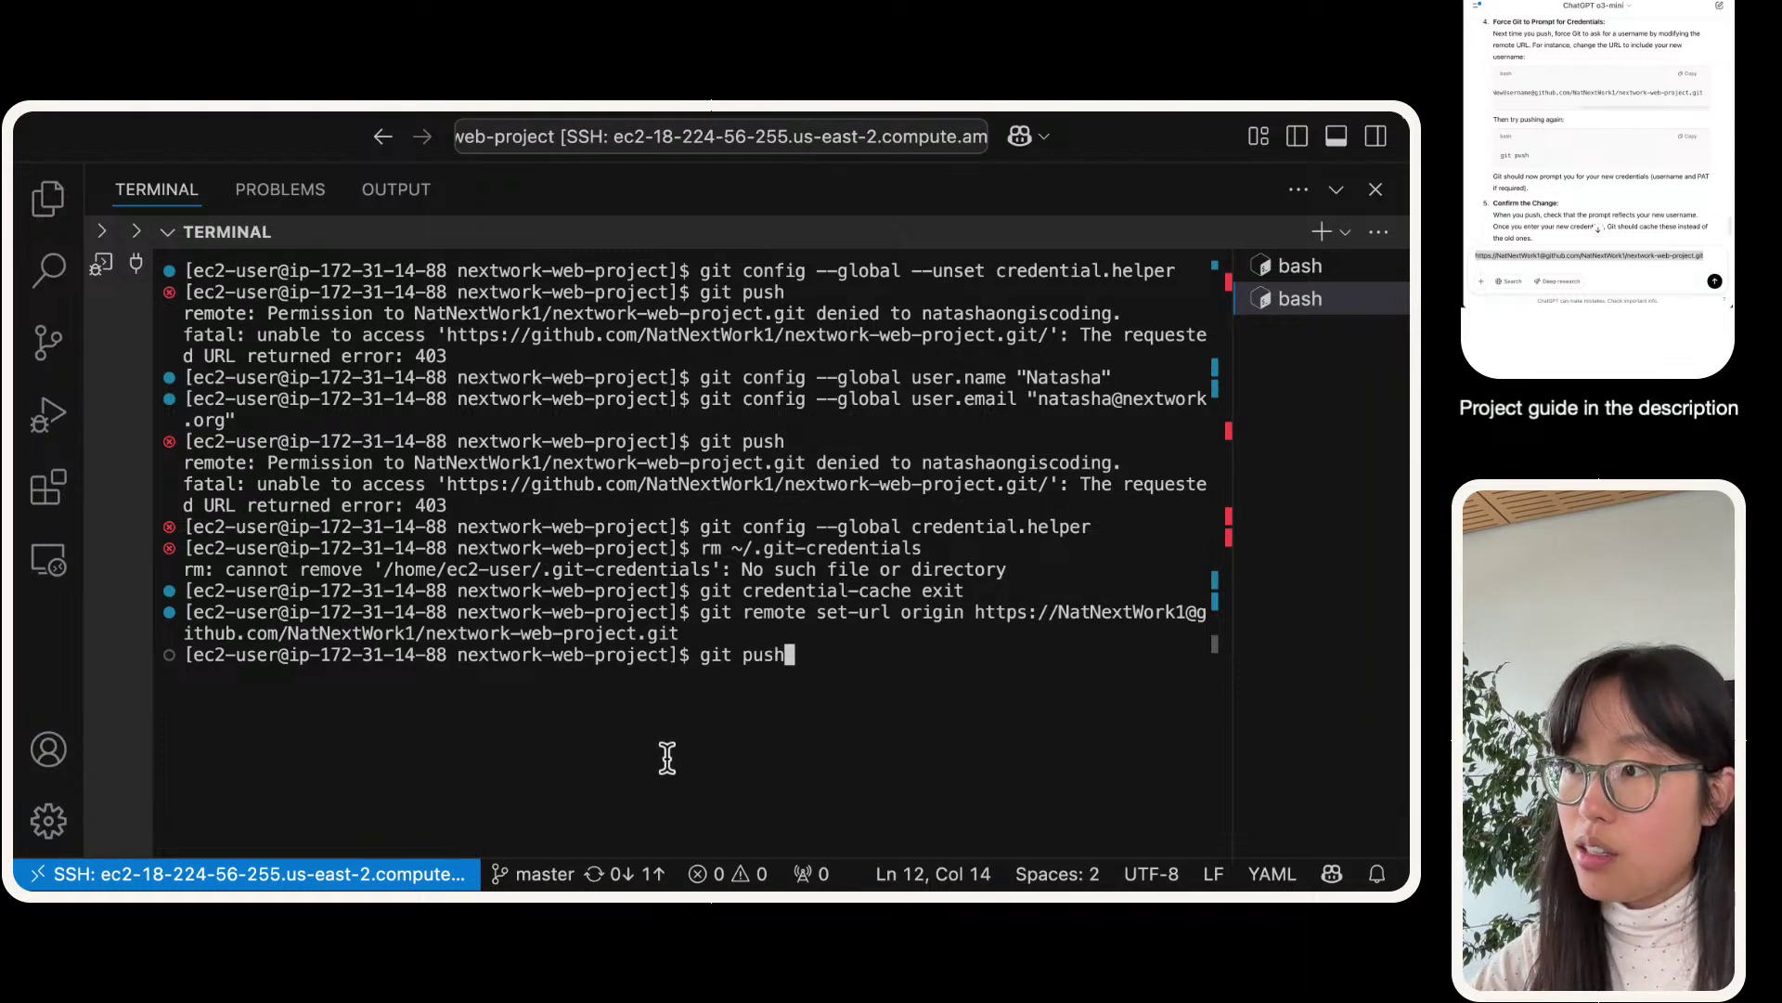
key("Return")
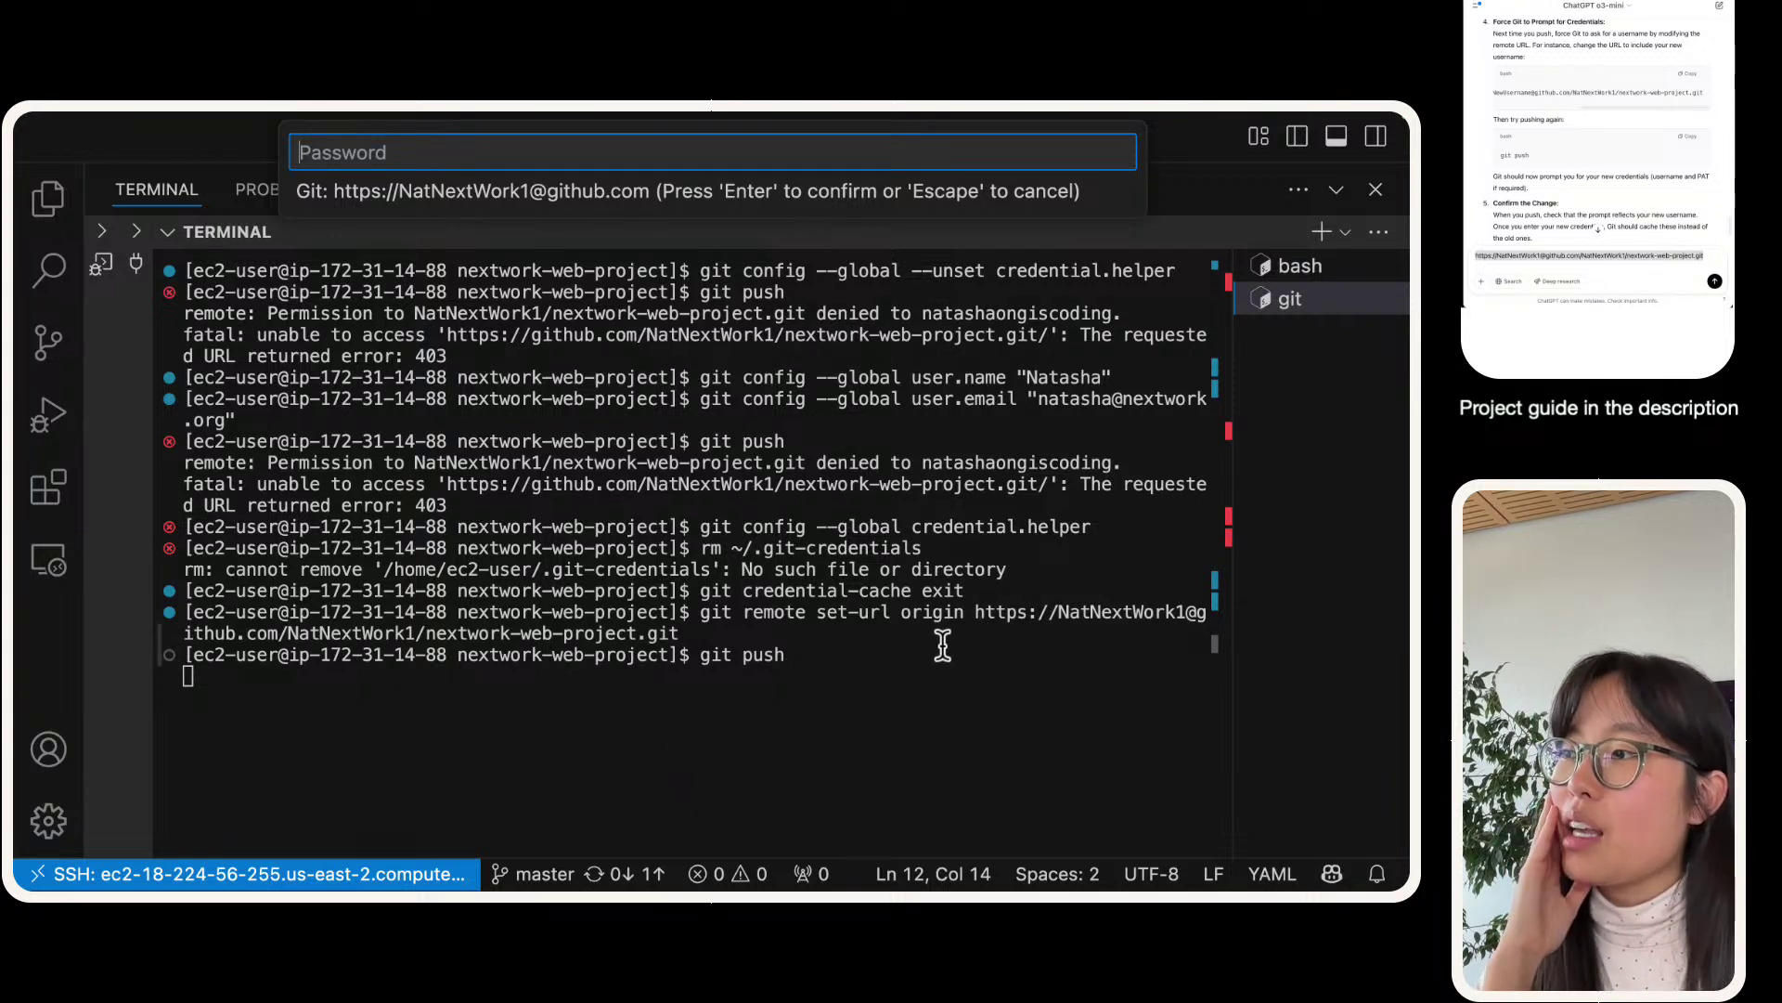
double_click(970, 612)
left_click_drag(970, 611, 708, 612)
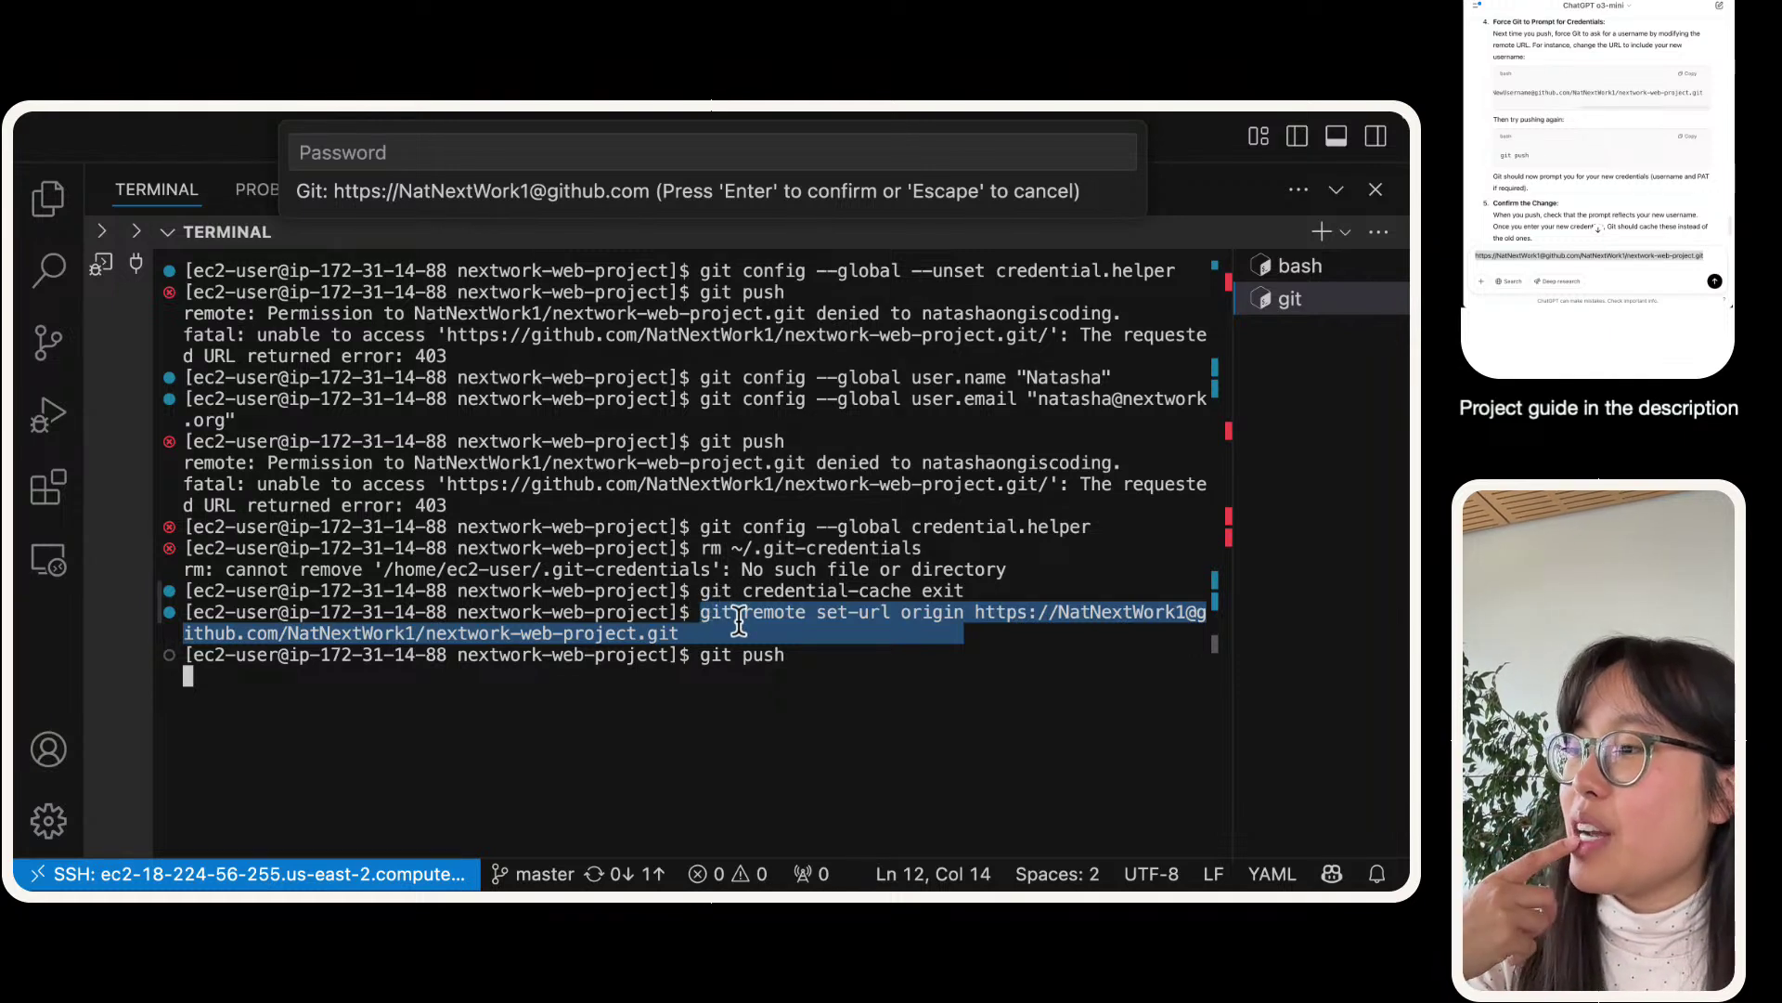
left_click(734, 631)
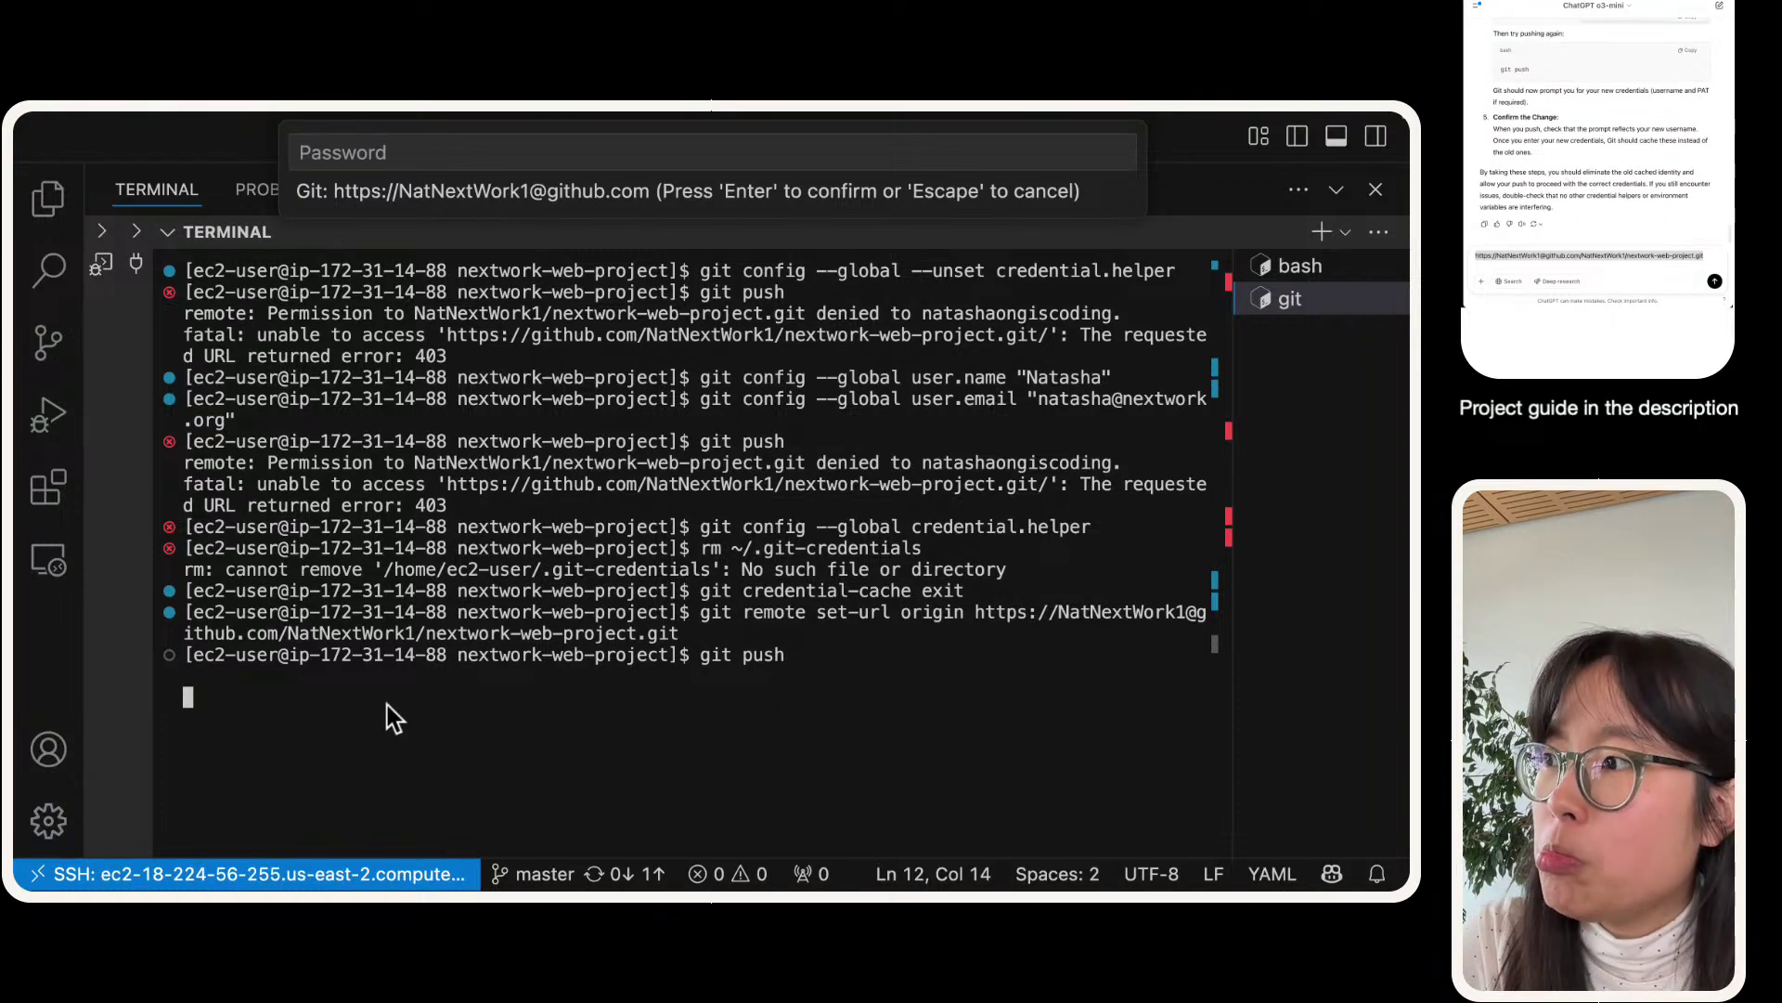
- Cancel the hanging git push with Ctrl+C and run git push again
key("ctrl+c")
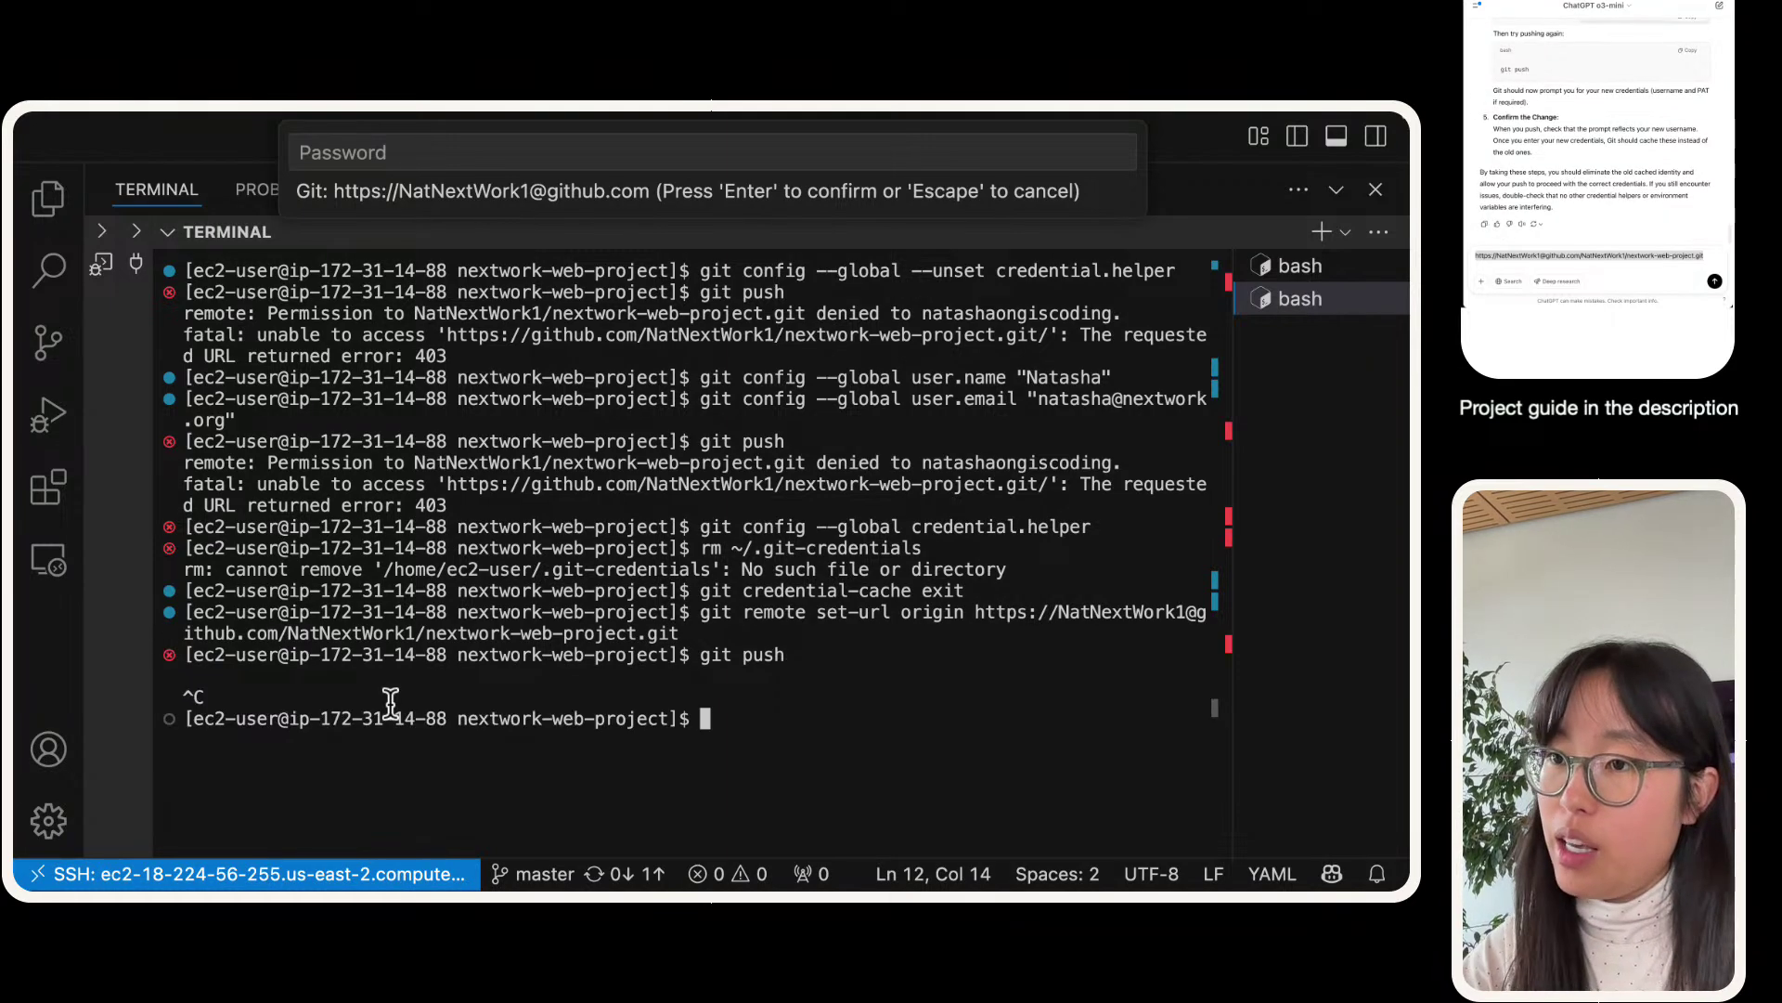
type("git push")
key("Return")
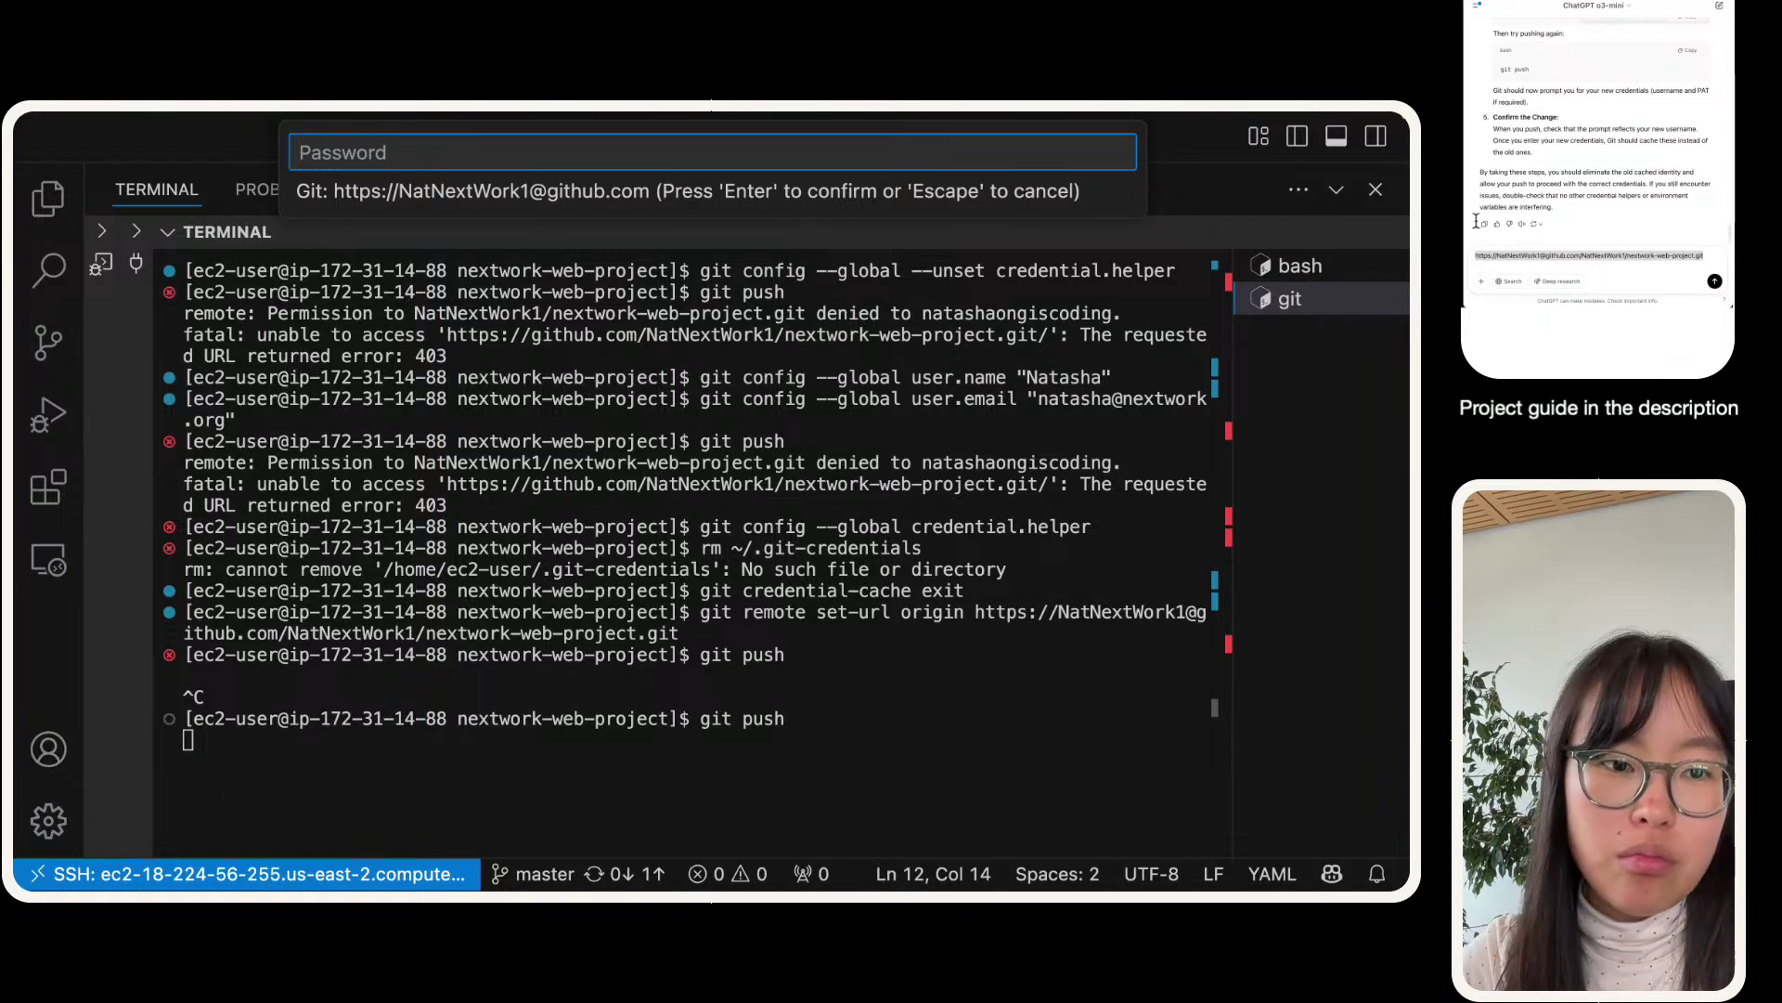
- Highlight the 'Confirm the Change' paragraph in the guide and scroll around it
triple_click(1596, 143)
scroll(1596, 143, "up", 3)
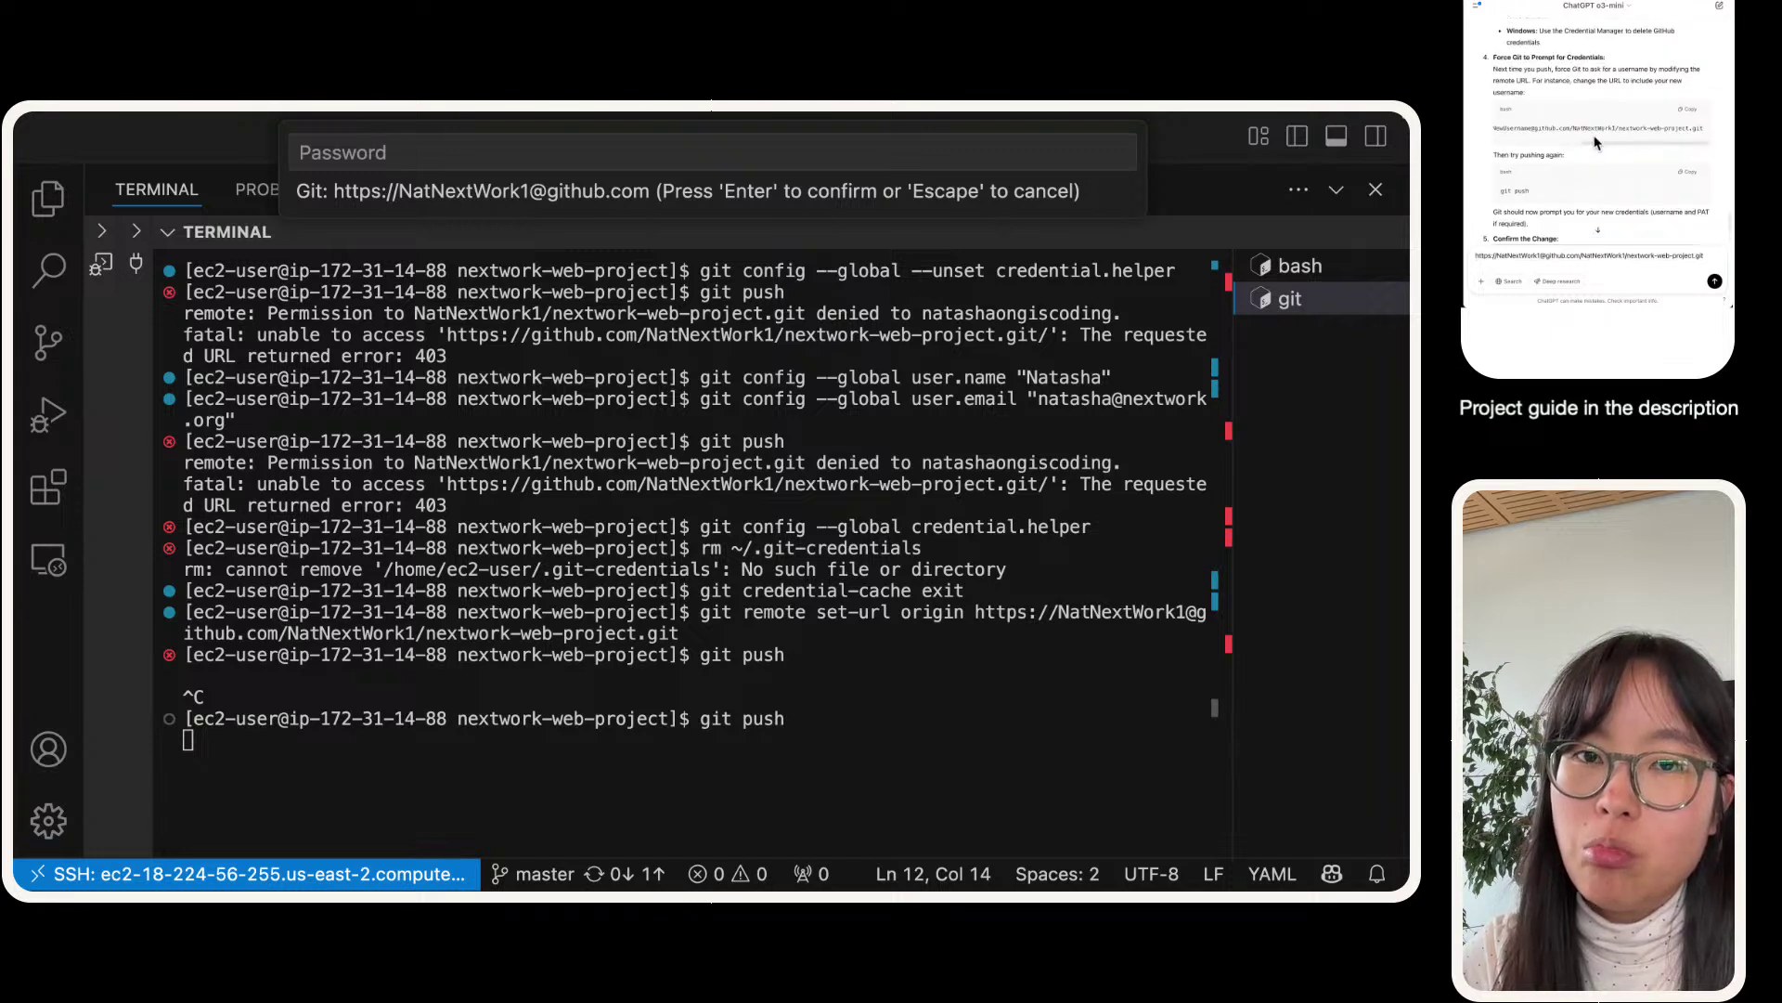
mouse_move(1607, 144)
left_mouse_down()
mouse_move(1514, 150)
mouse_move(1615, 149)
left_mouse_up()
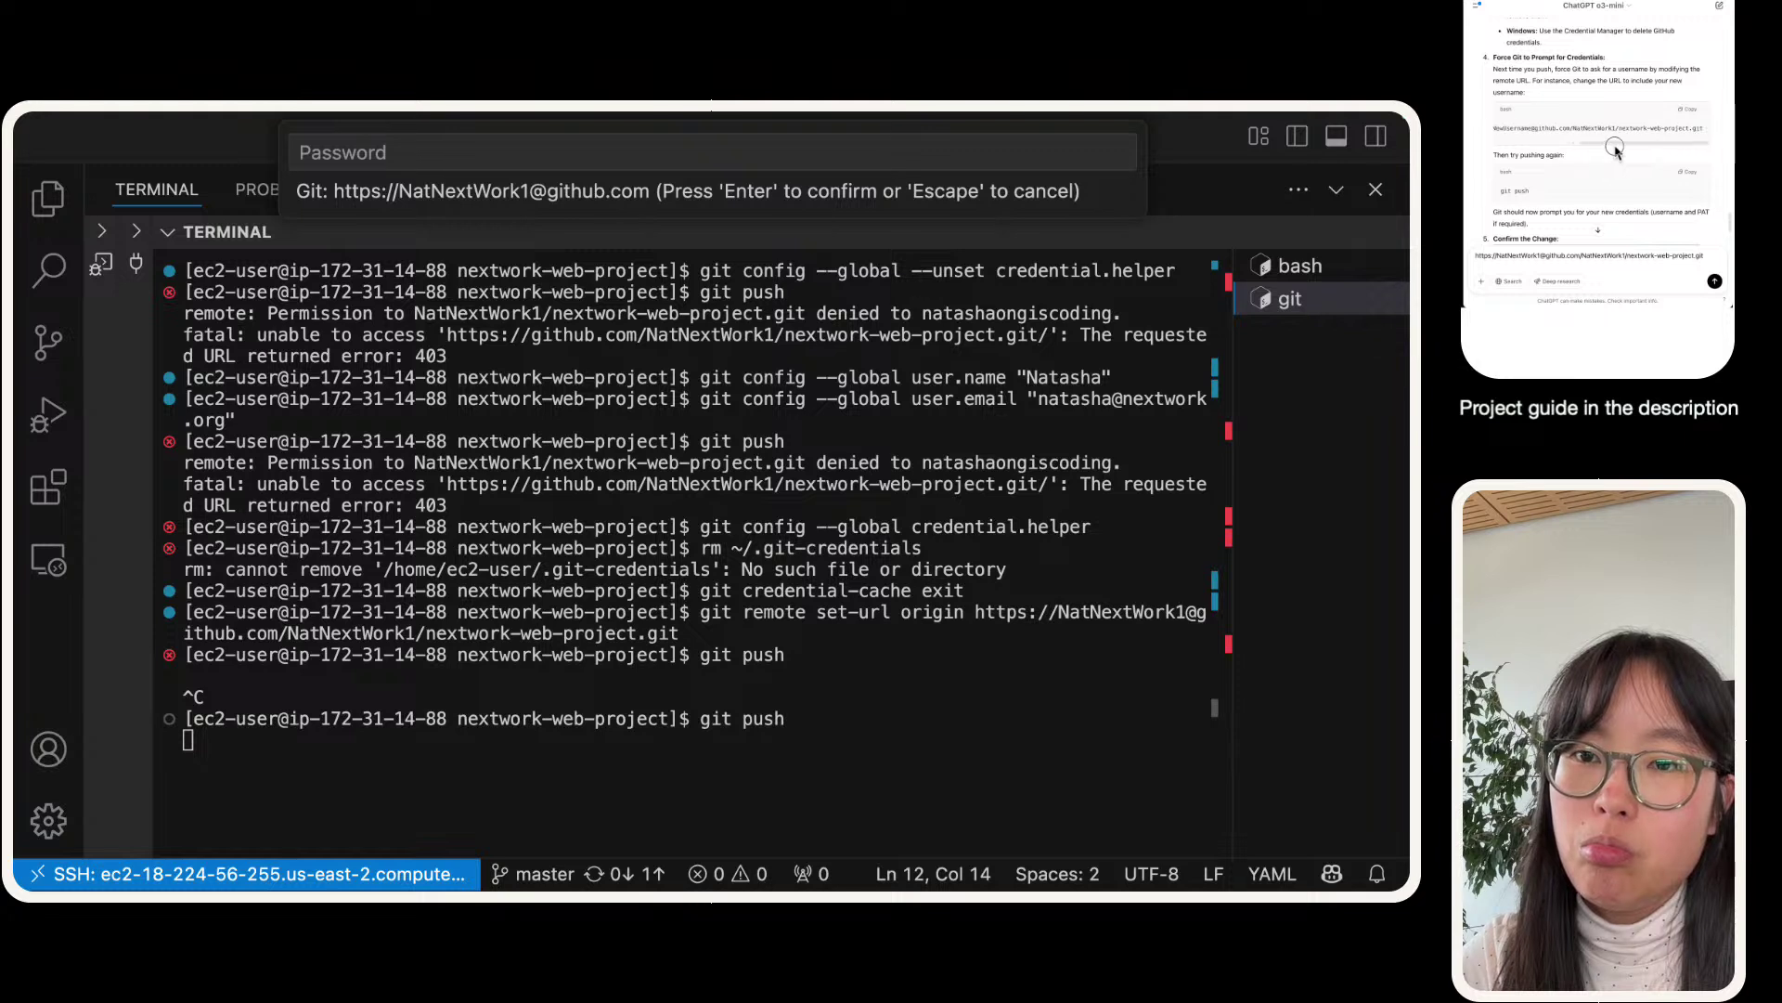
scroll(1595, 156, "down", 1)
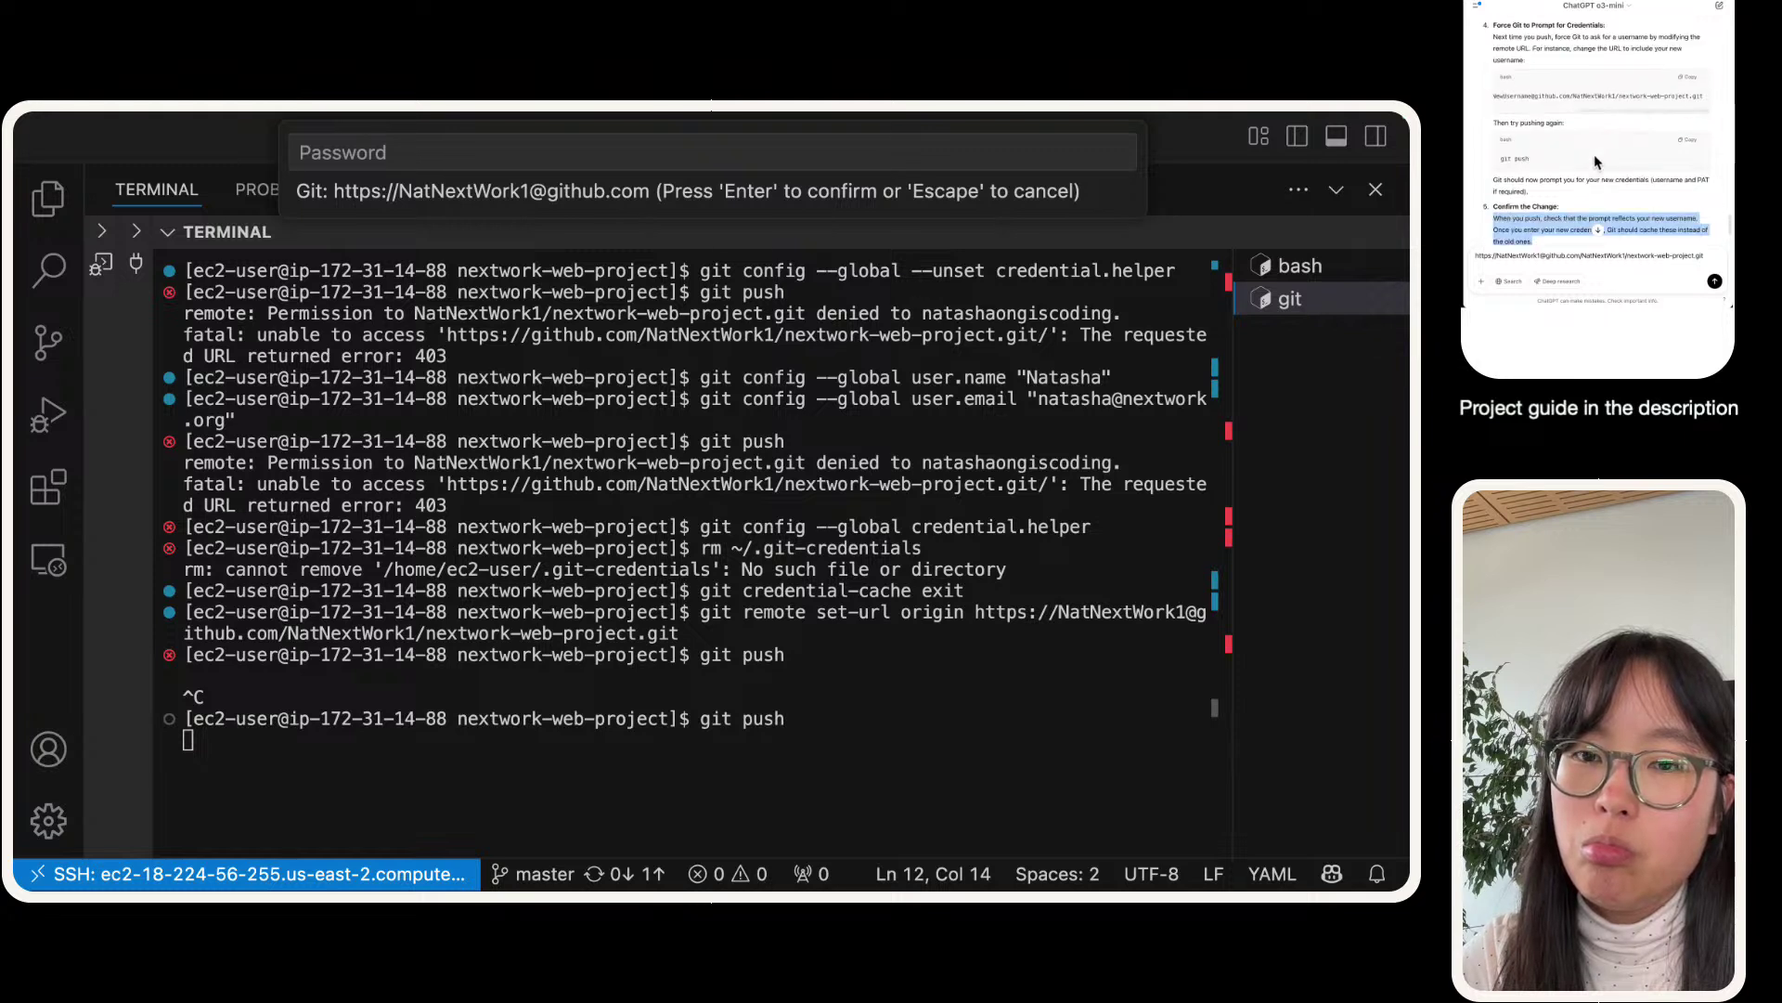
scroll(1595, 160, "down", 2)
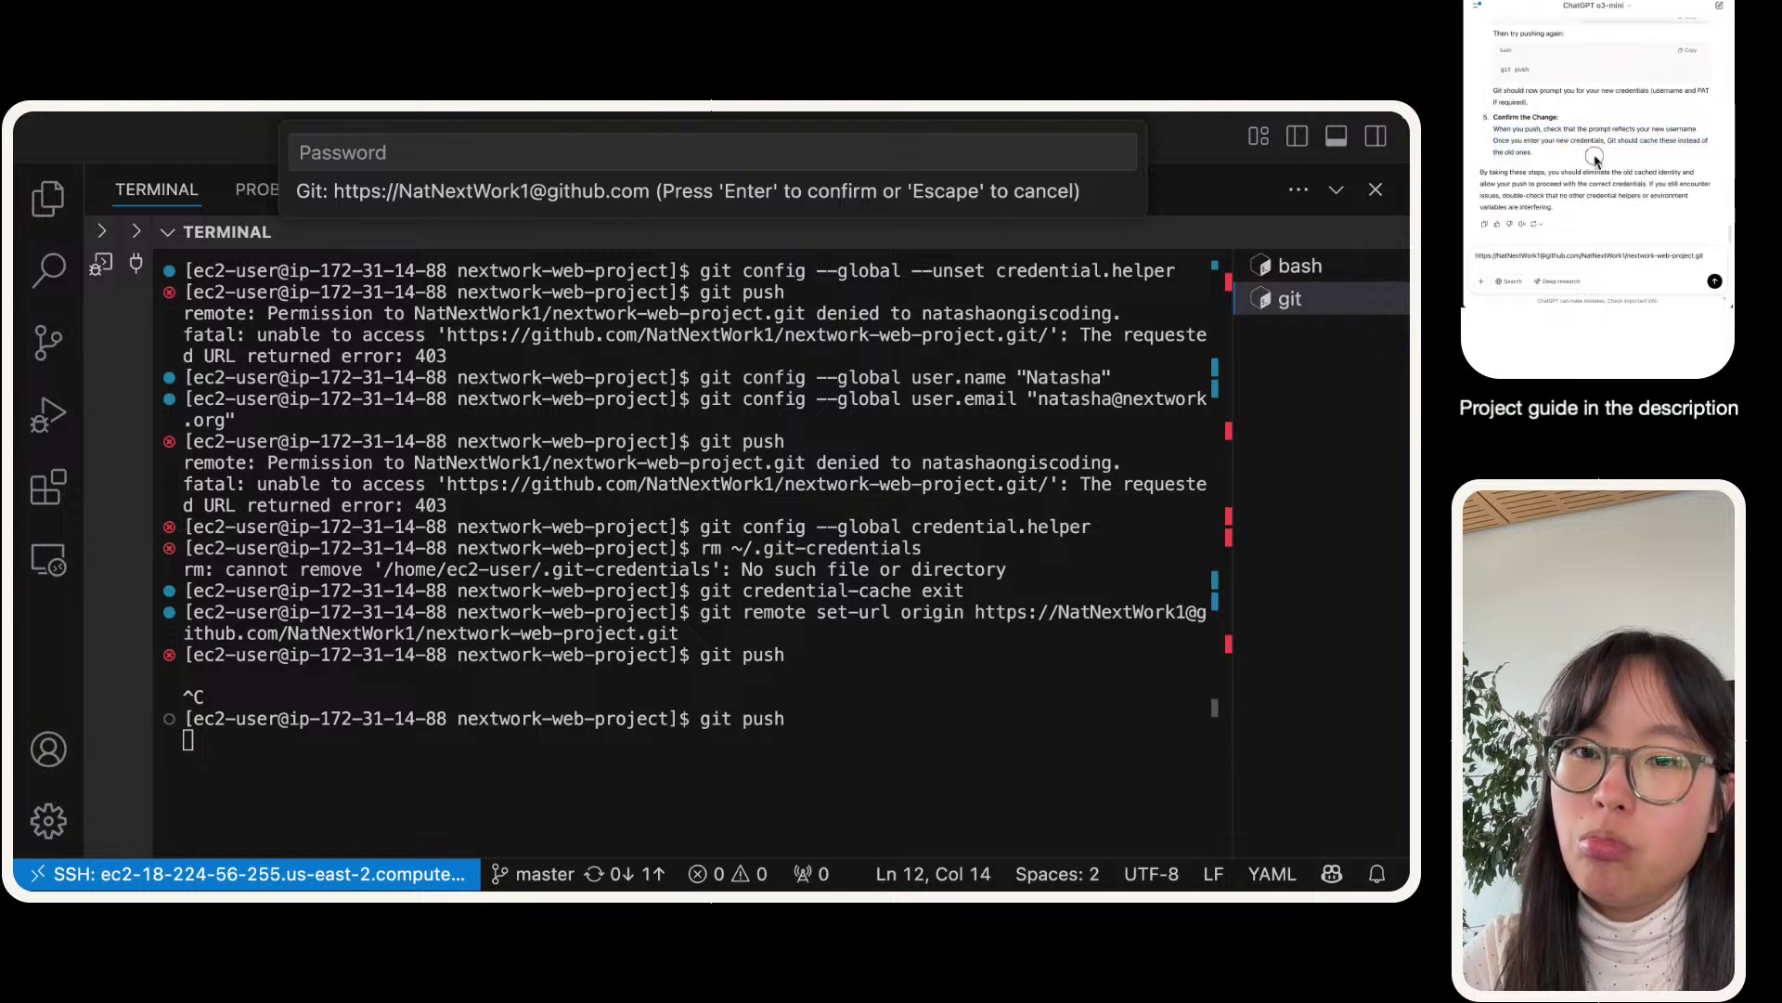
- Shrink the terminal to glance at the editor and file explorer, then enlarge it again
left_click(558, 684)
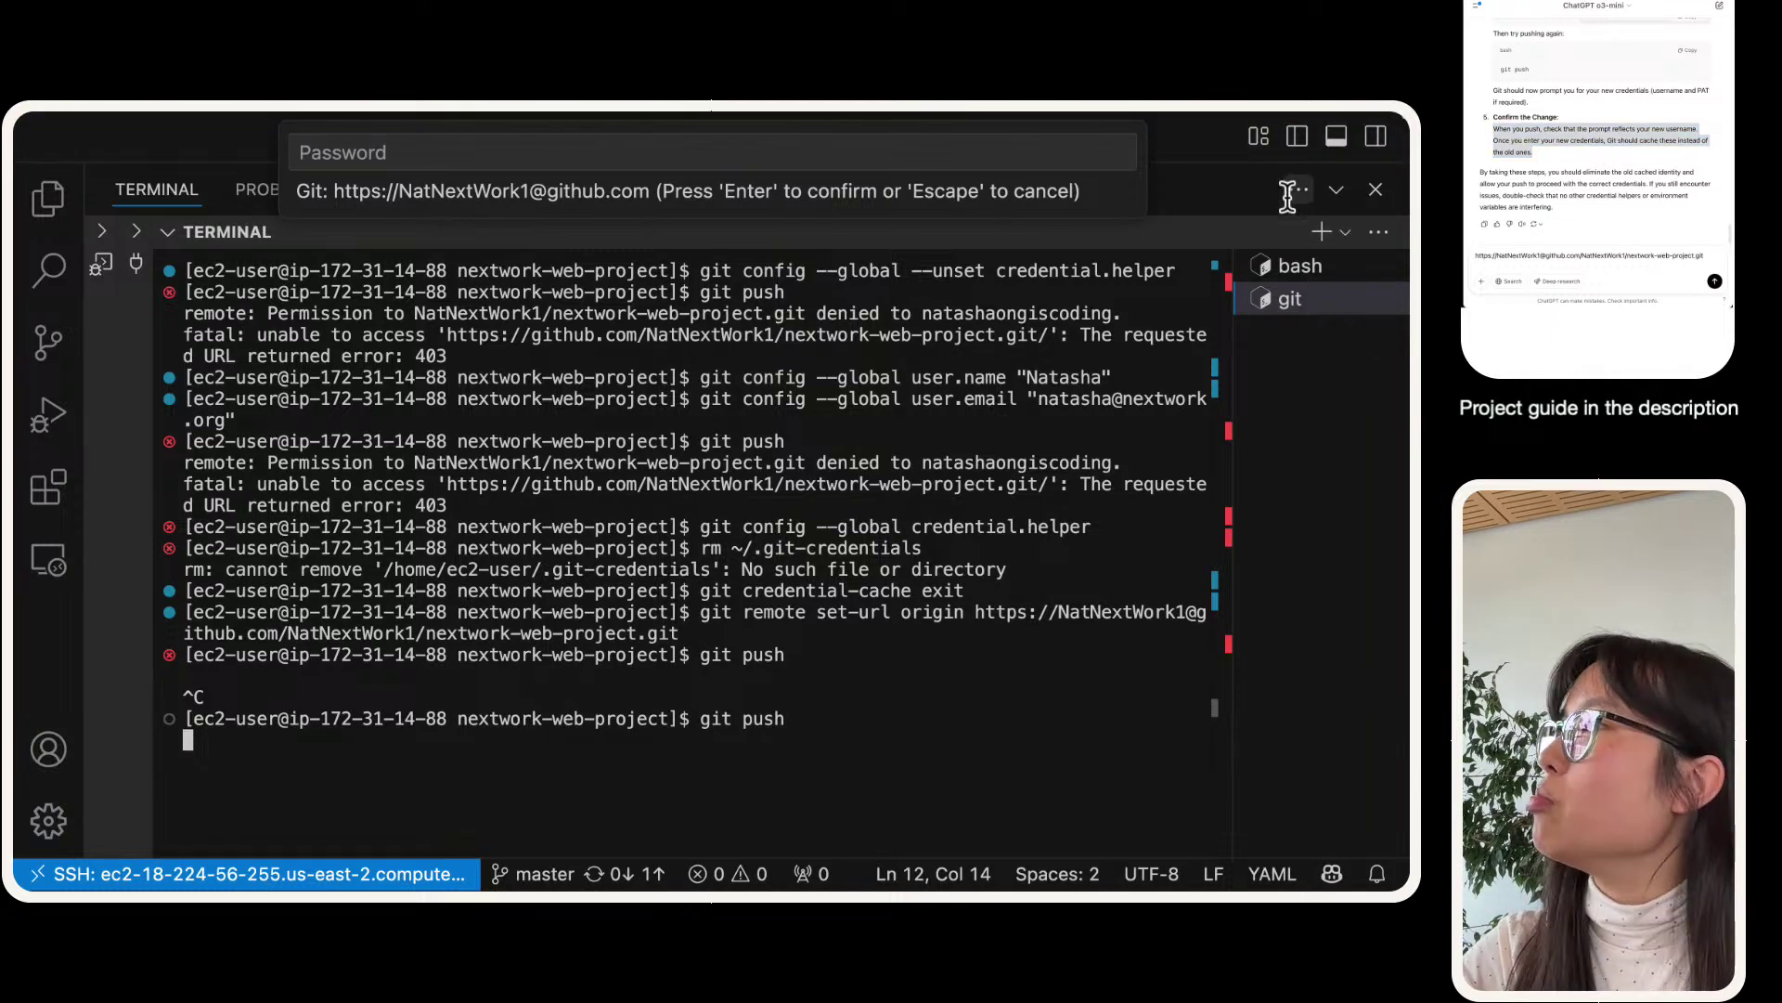
left_click(1336, 190)
left_click(52, 201)
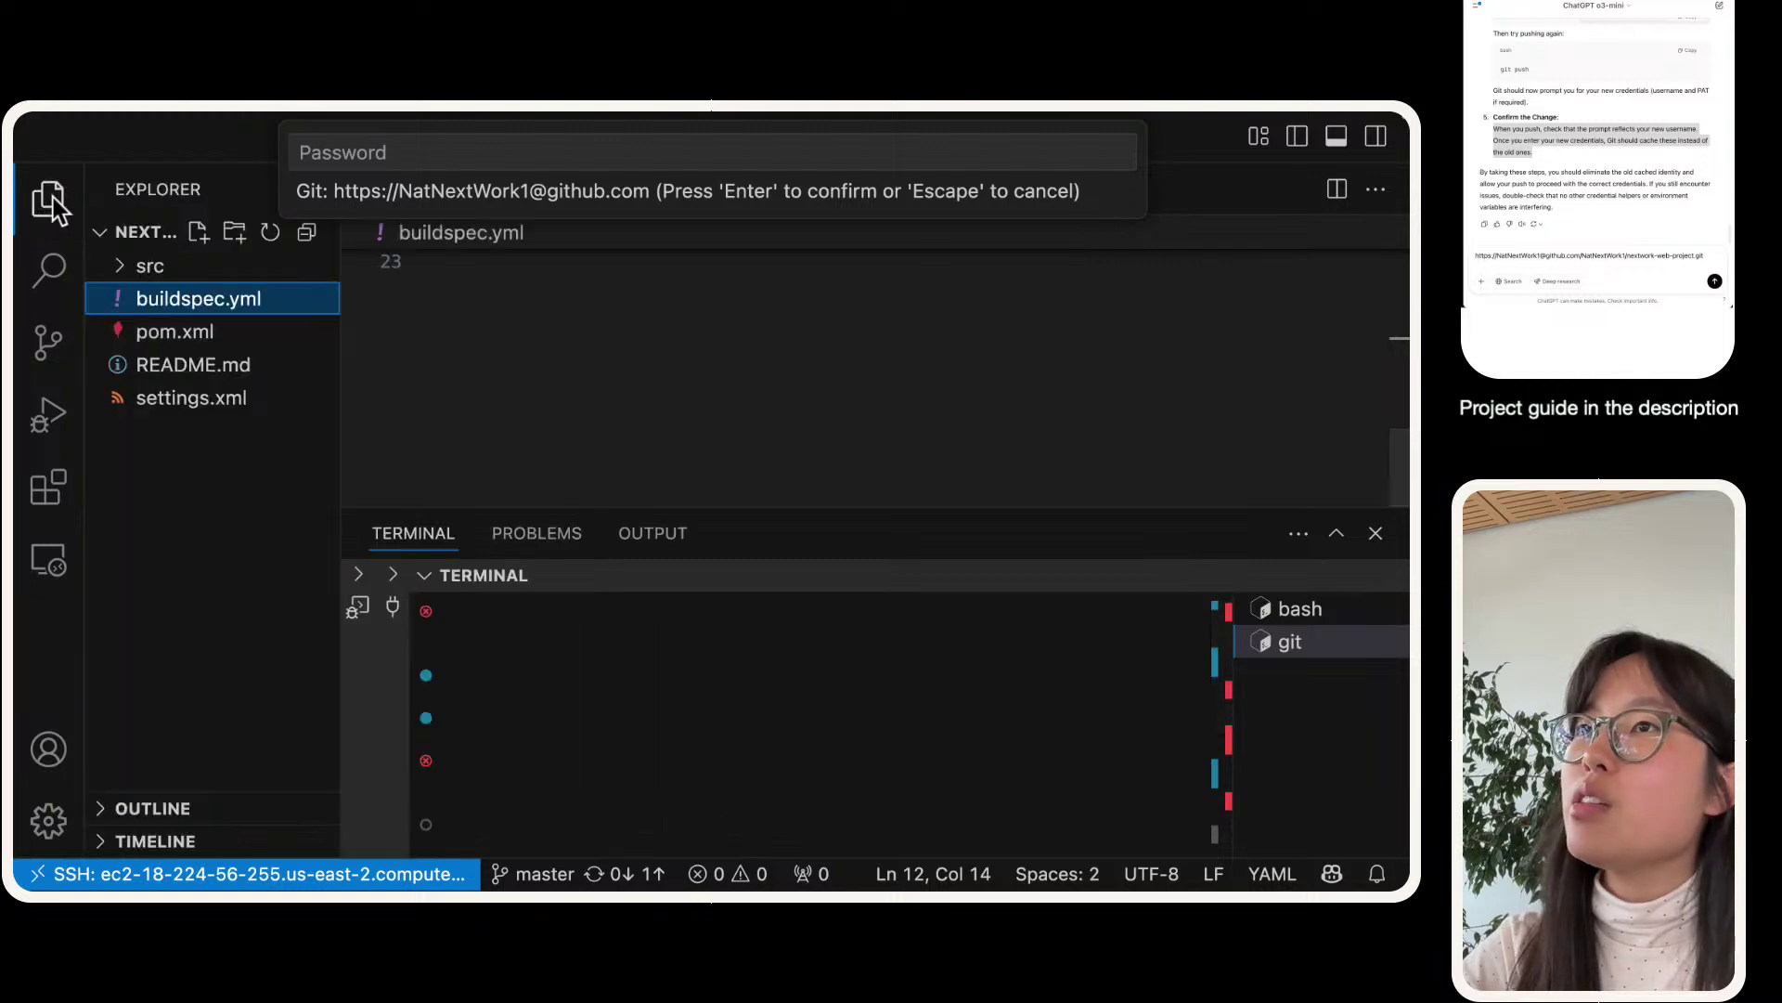
left_click(52, 200)
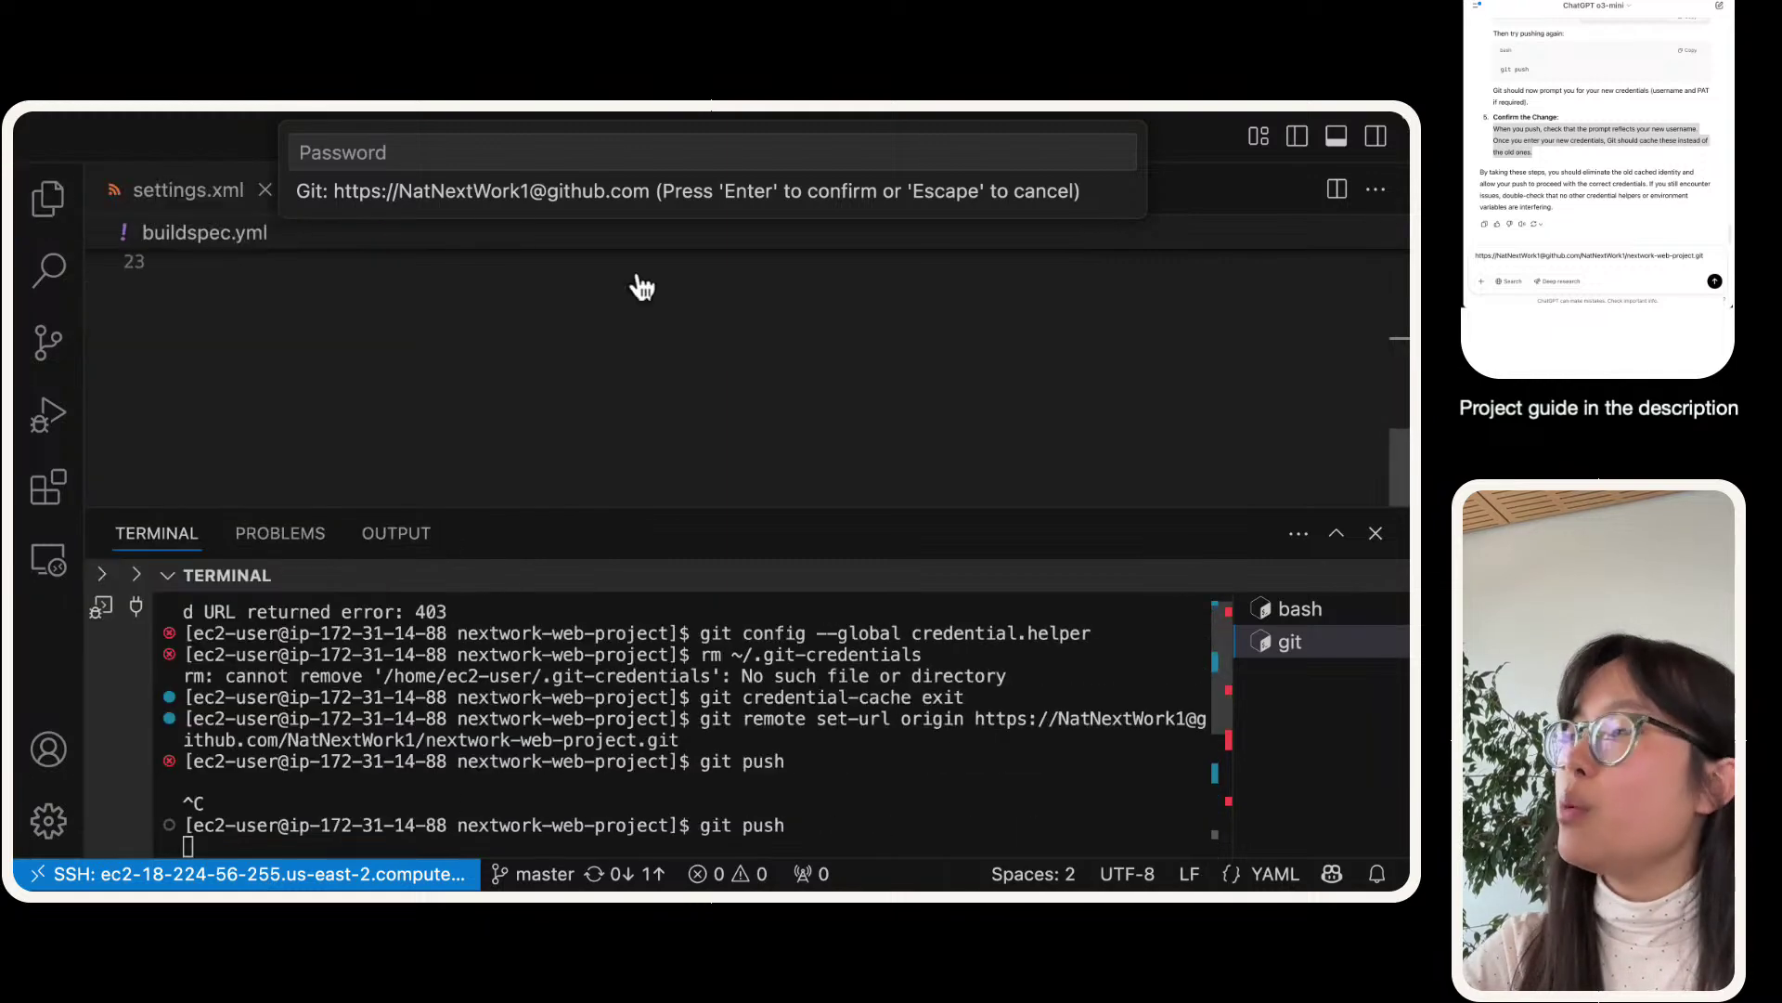
left_click(1336, 534)
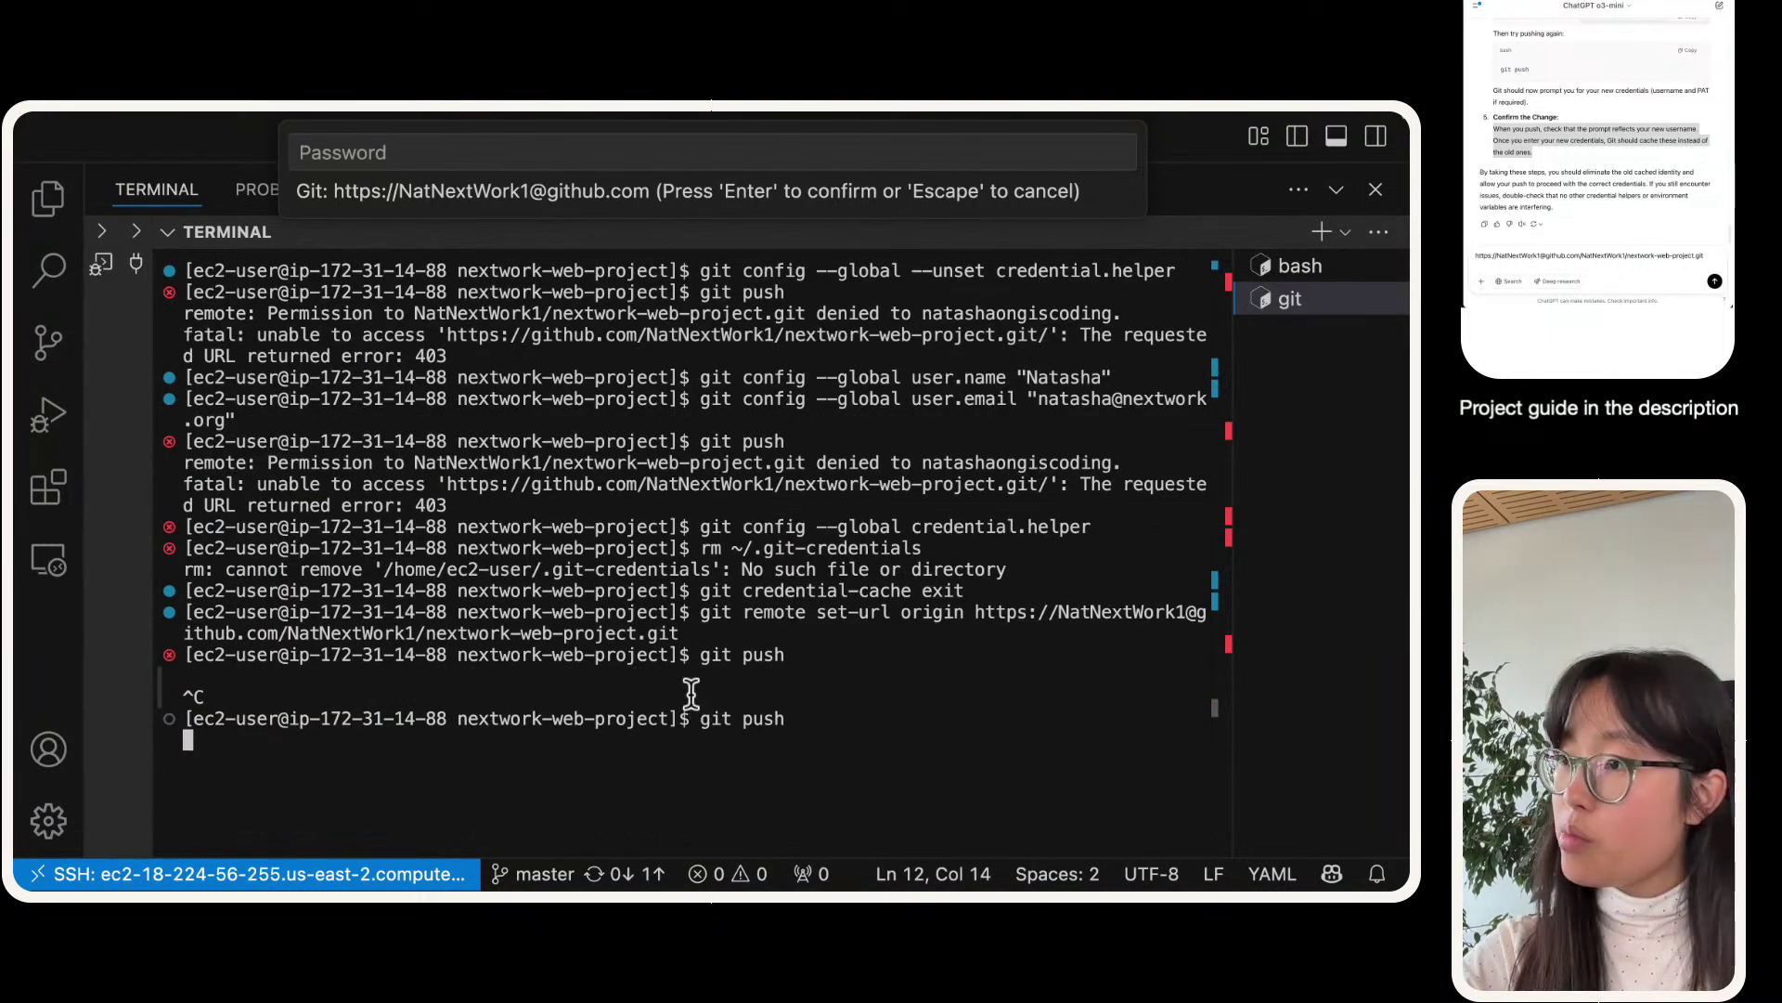
- Cancel the push, rerun the username-prefixed git remote set-url command, and run git push again
key("ctrl+c")
type("git push")
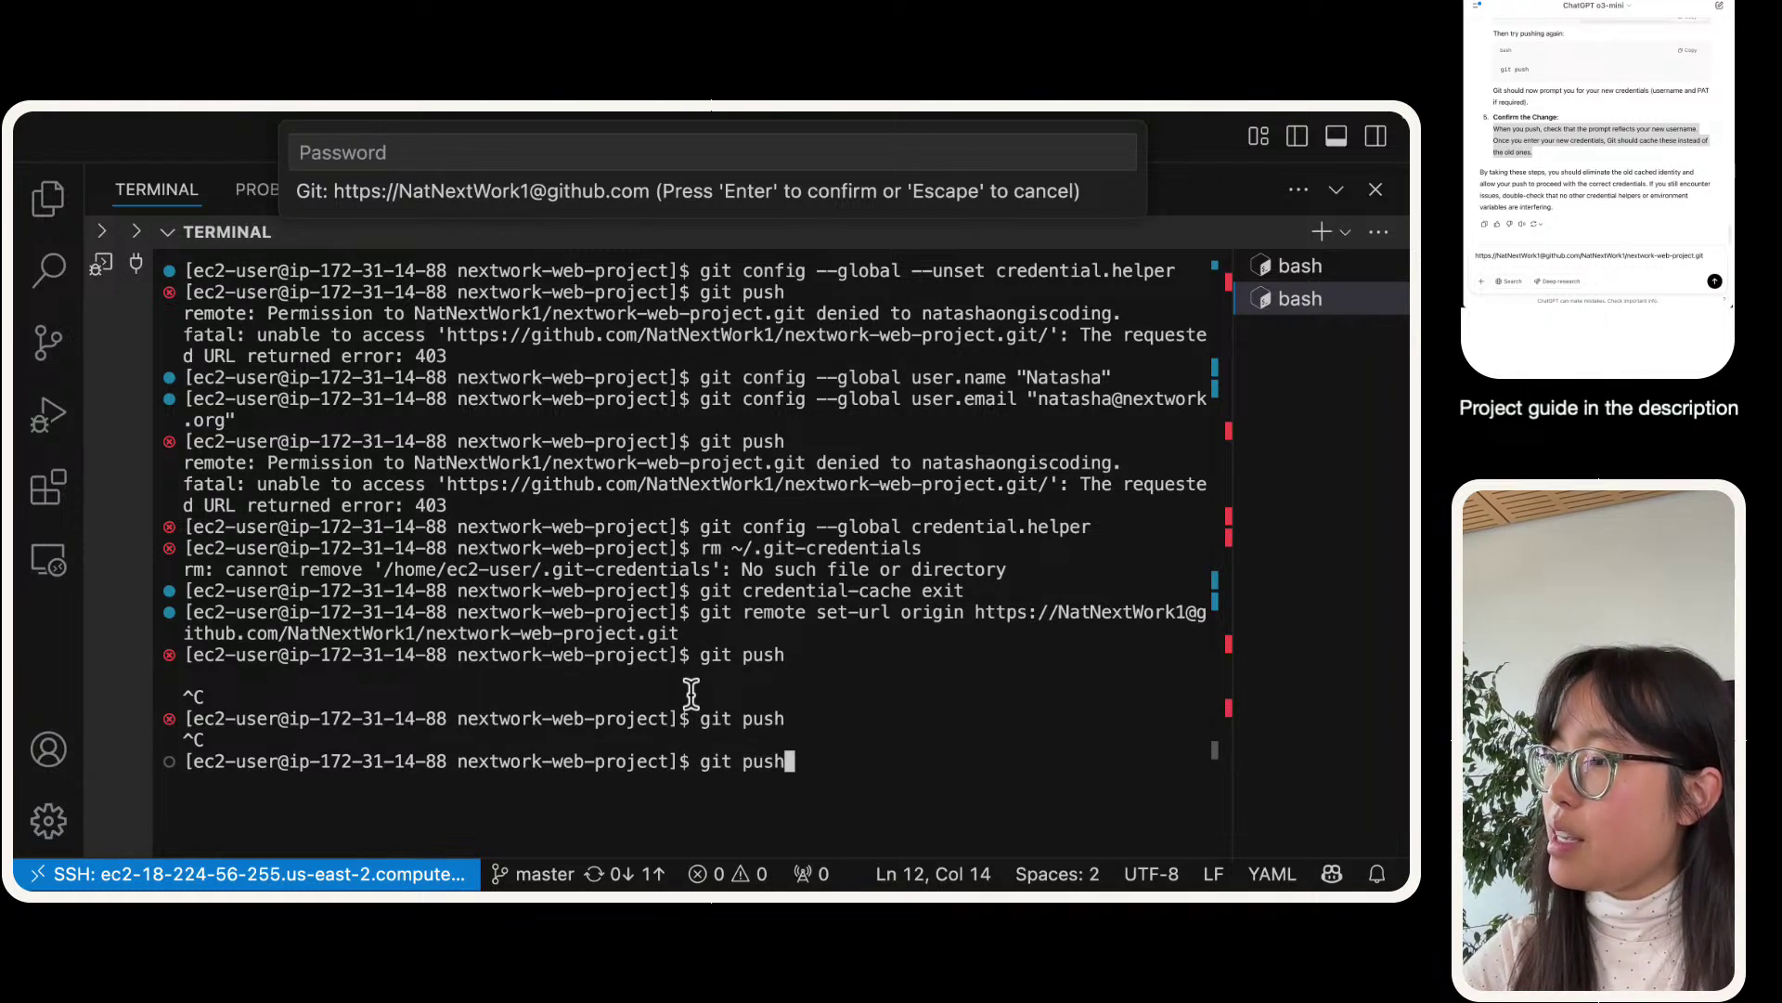
key("Up")
key("Up")
key("Return")
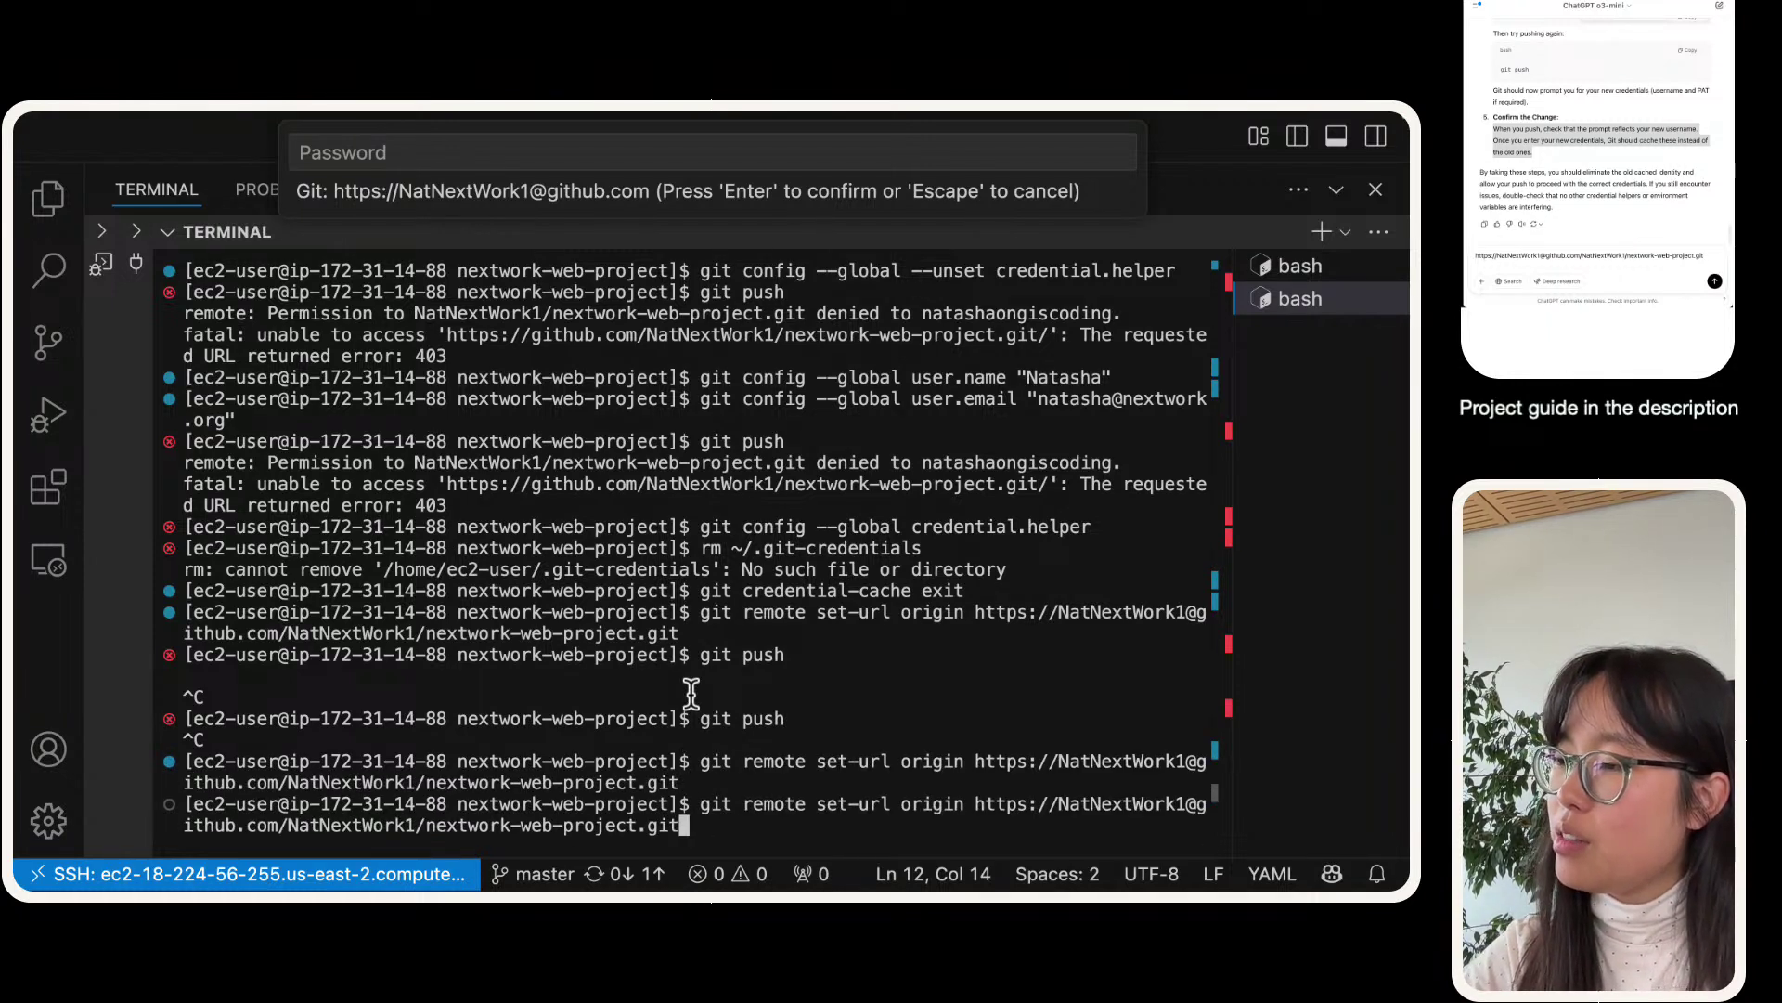
type("git push")
key("Return")
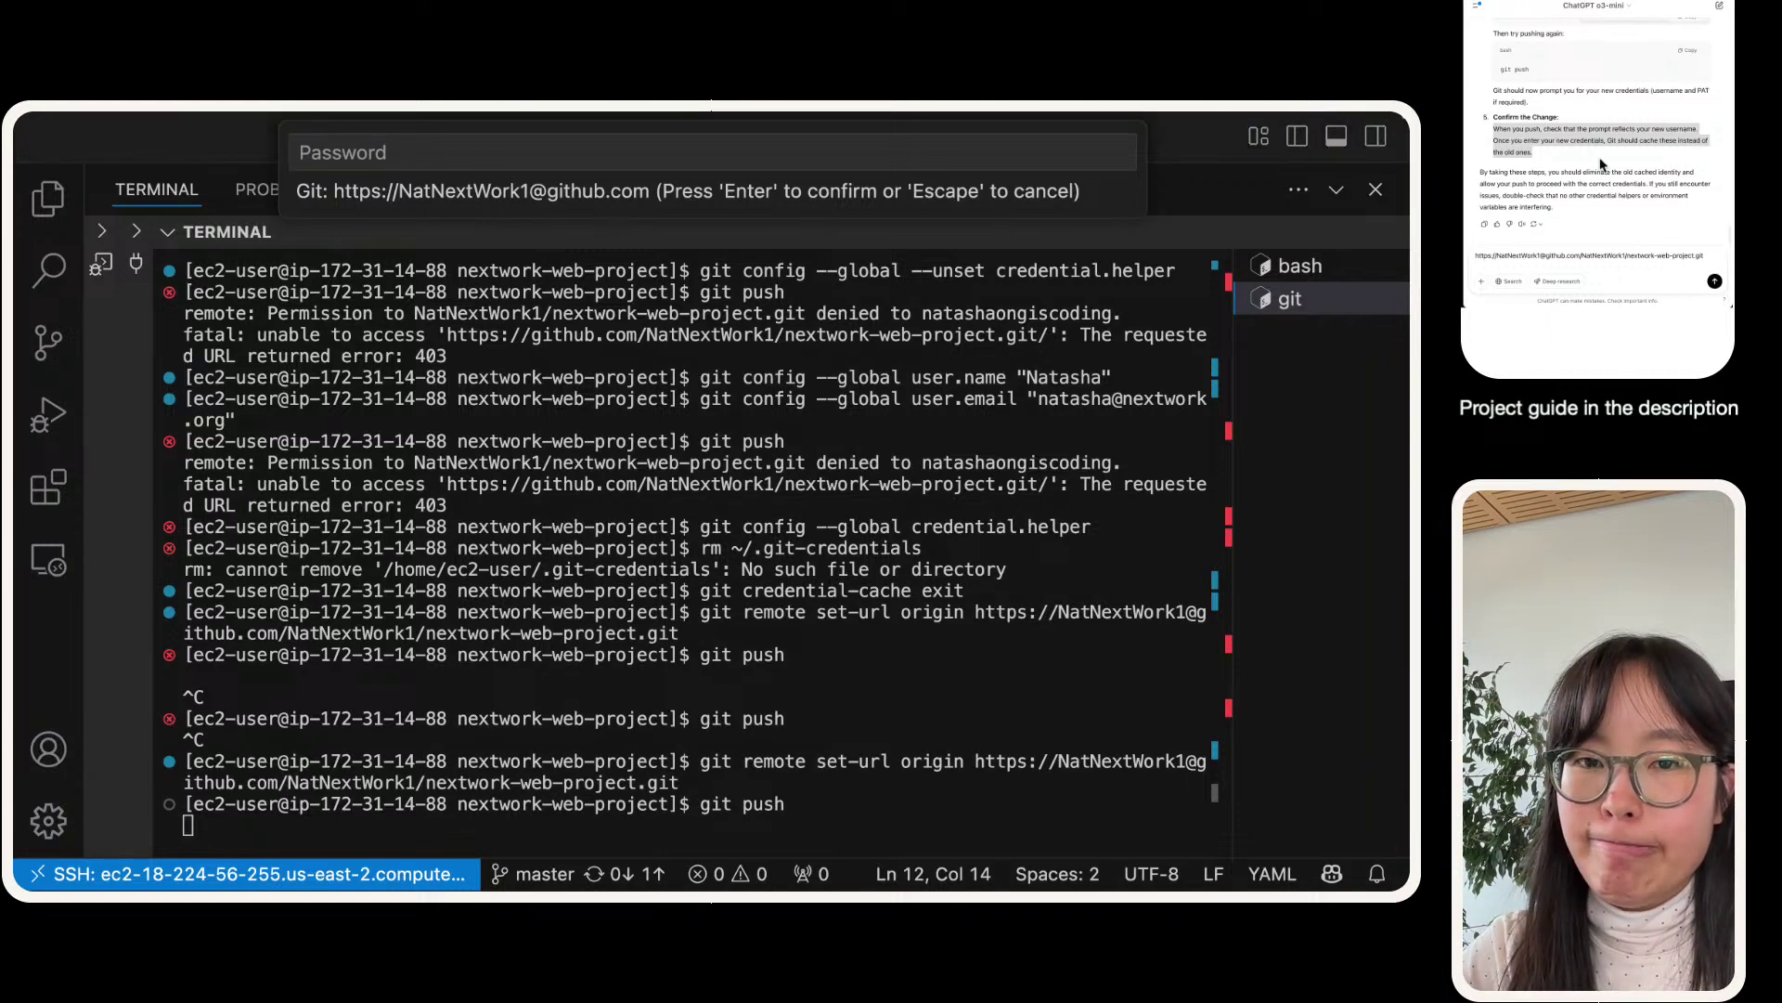
- Delete the leftover URL from the ChatGPT message box
left_click(1609, 255)
triple_click(1616, 259)
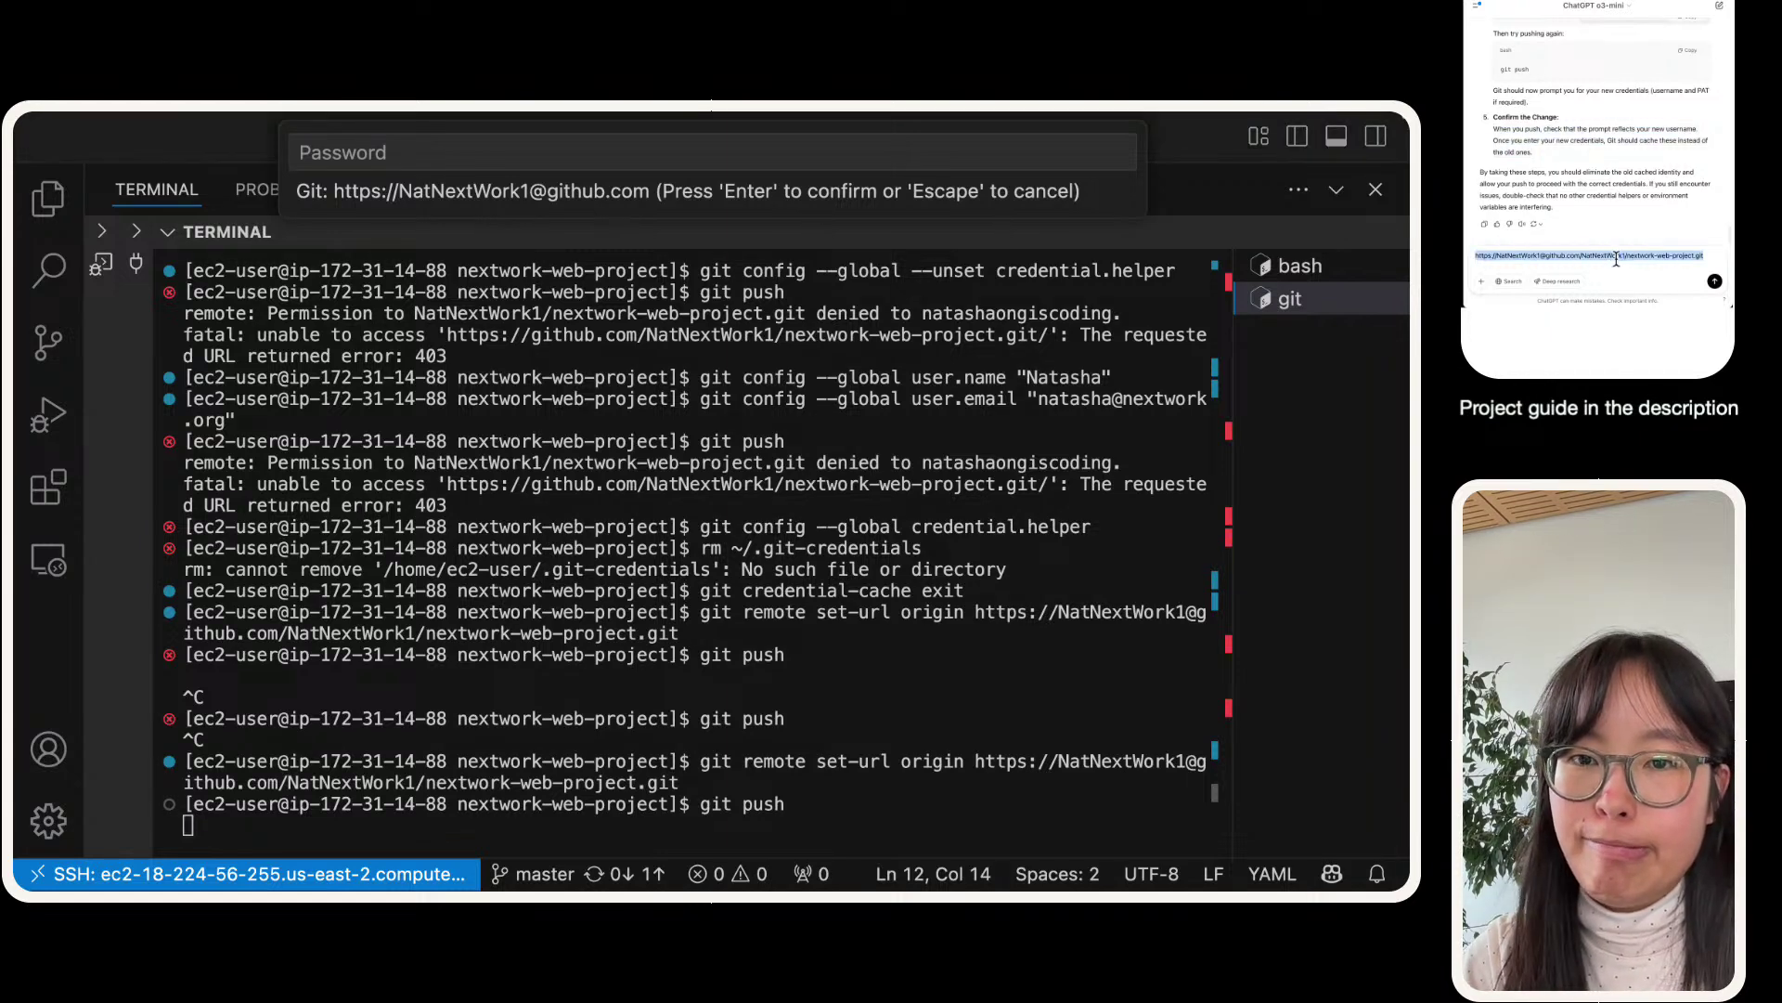
key("BackSpace")
scroll(1634, 232, "up", 3)
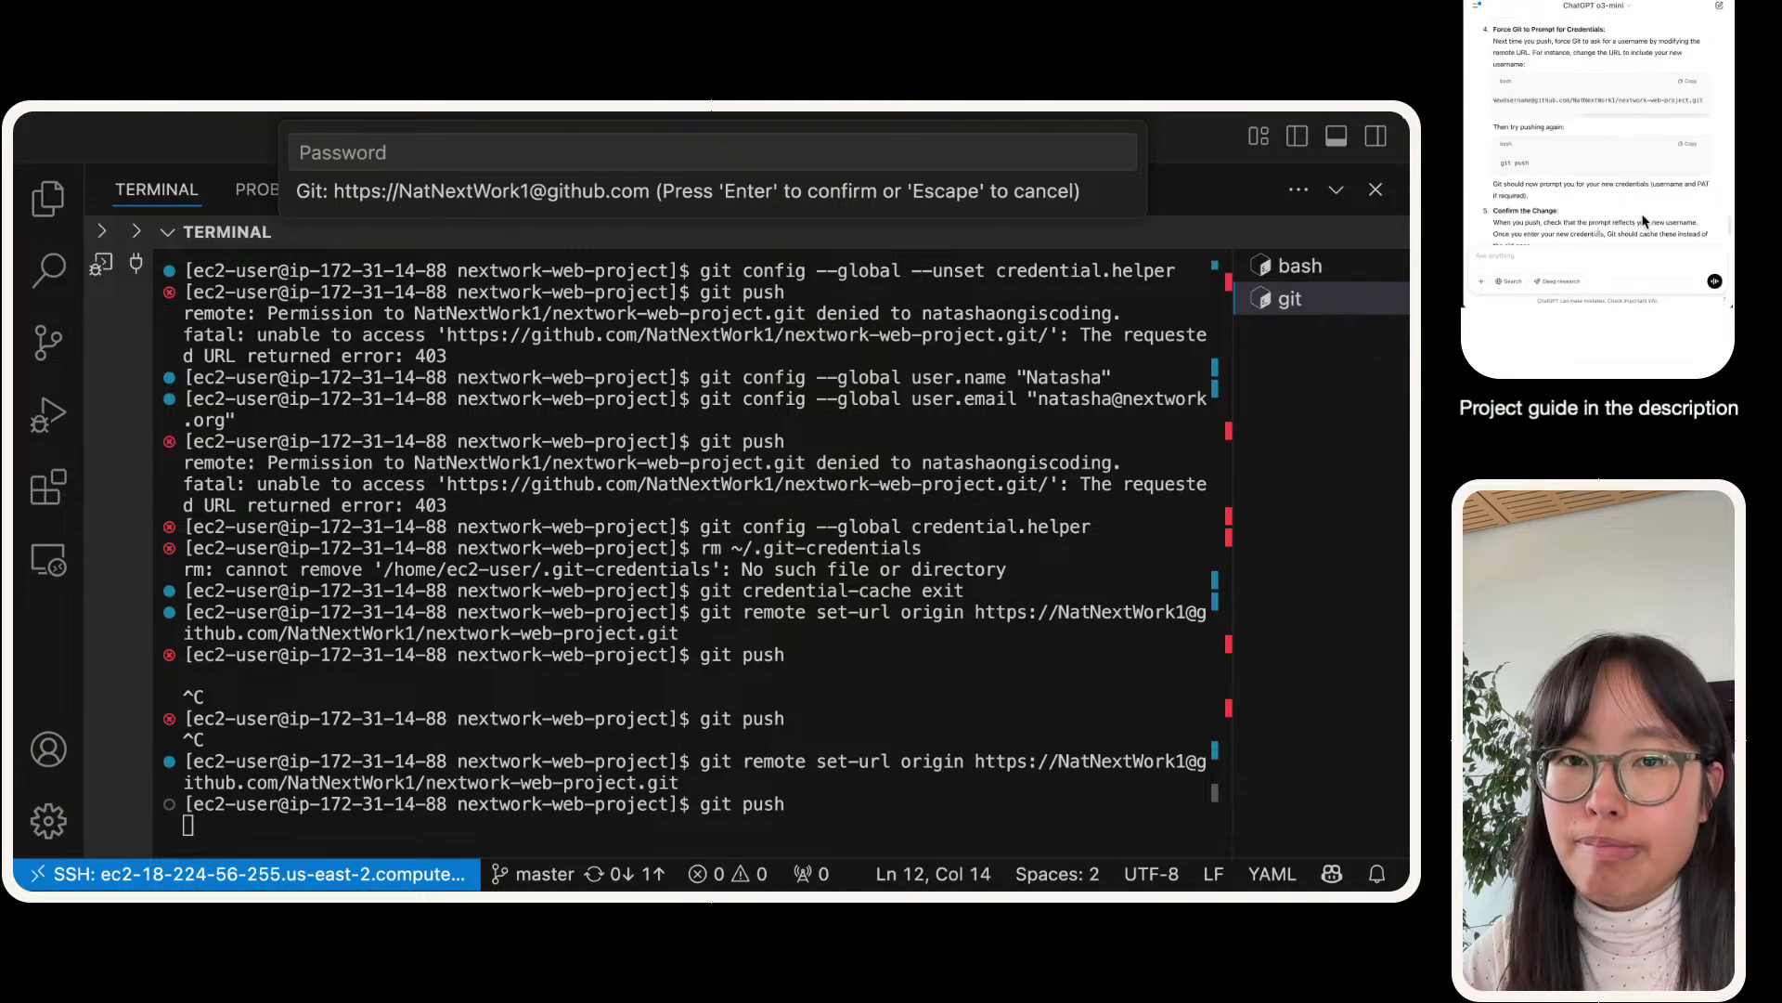
scroll(1641, 219, "up", 5)
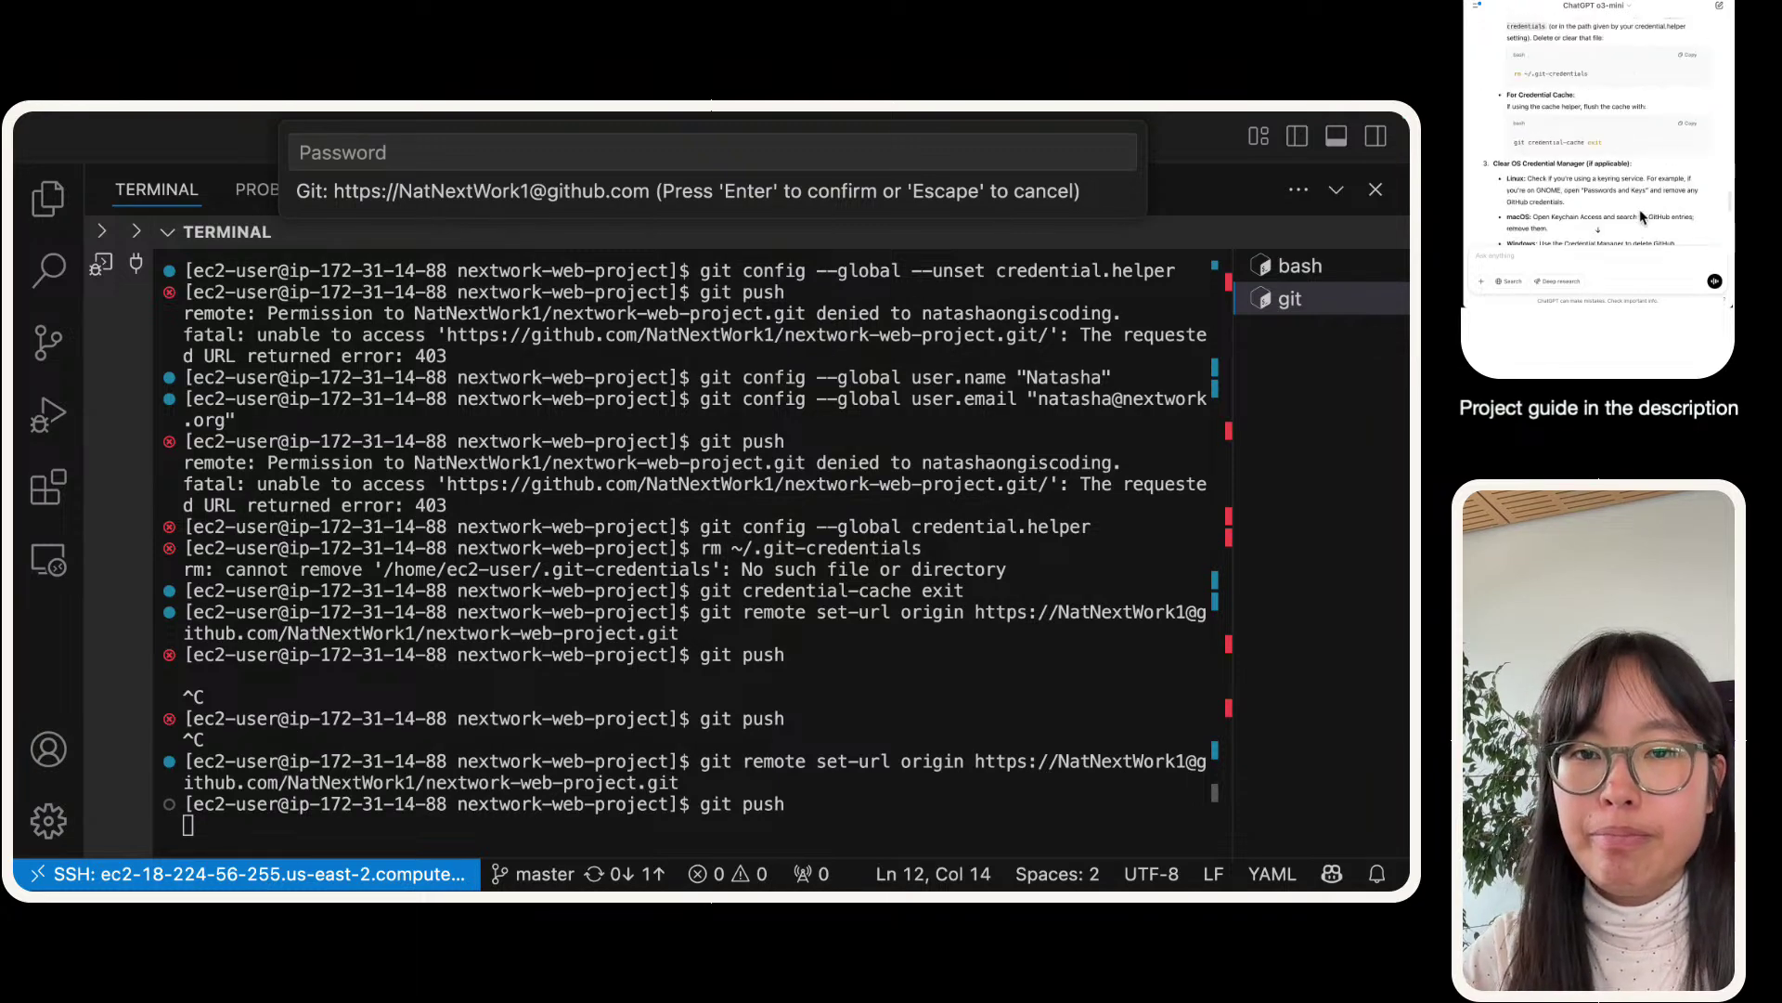
scroll(1634, 213, "down", 5)
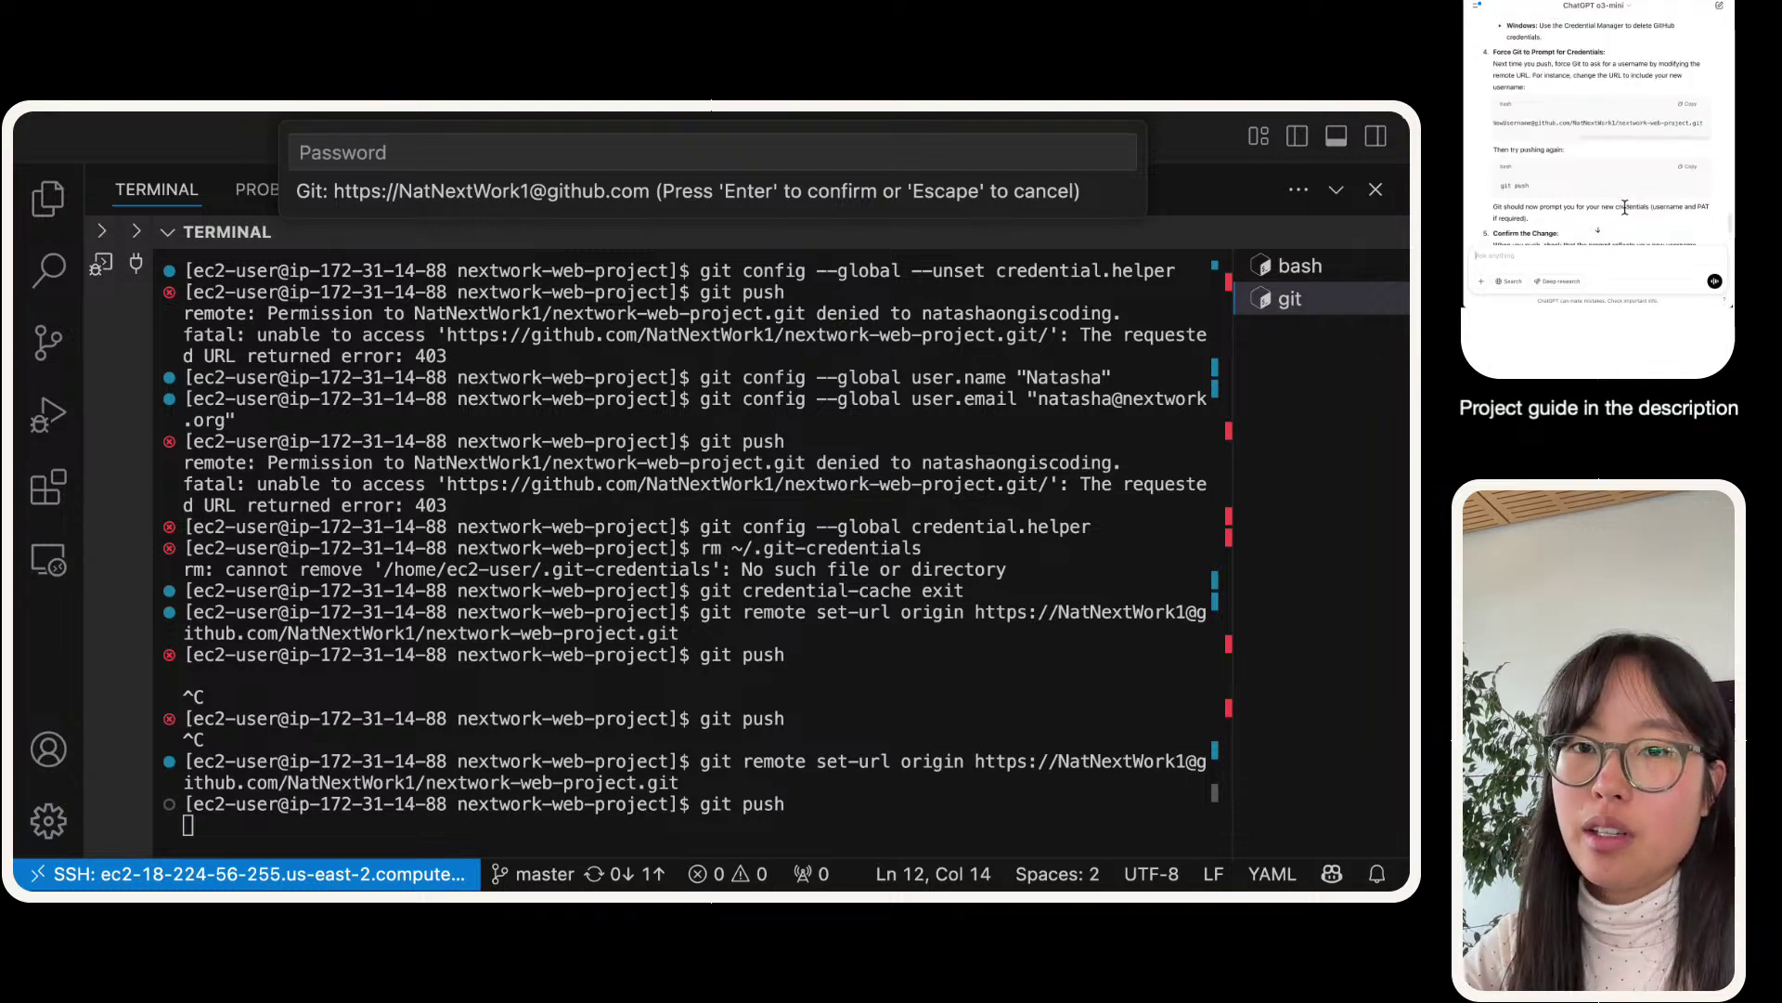
scroll(1625, 207, "down", 3)
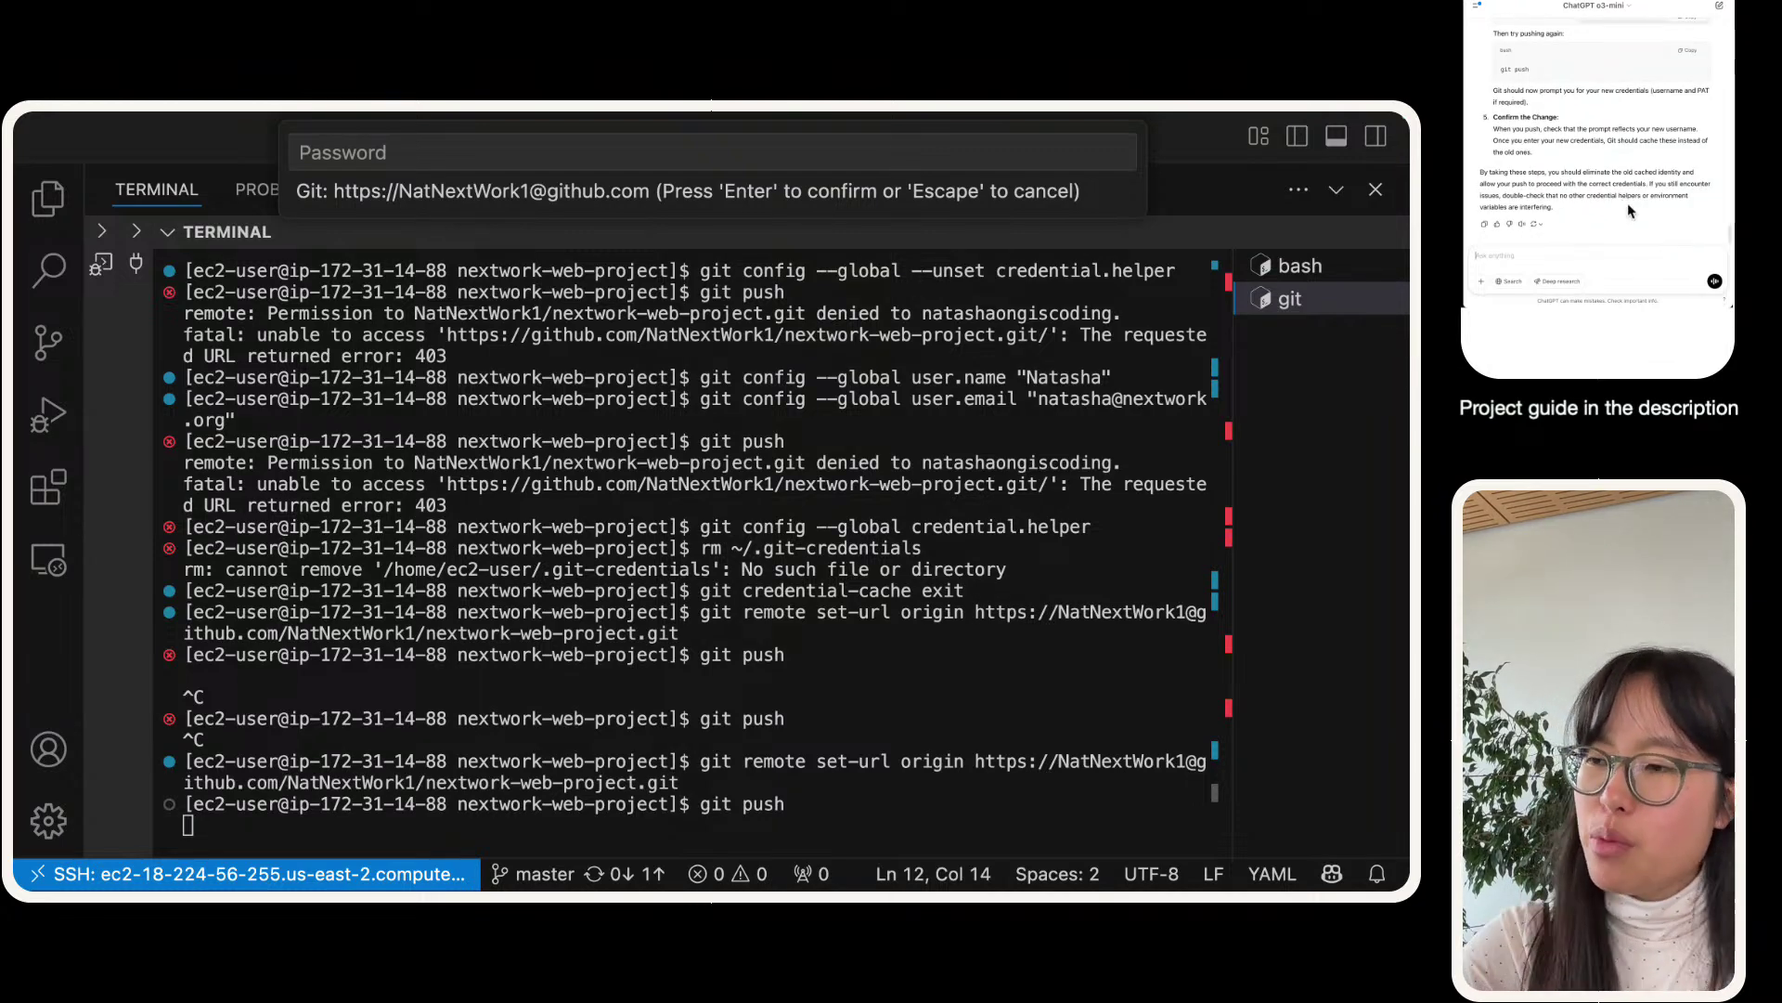
- Send a message saying git push is not working, with no response from the terminal
type("git push is")
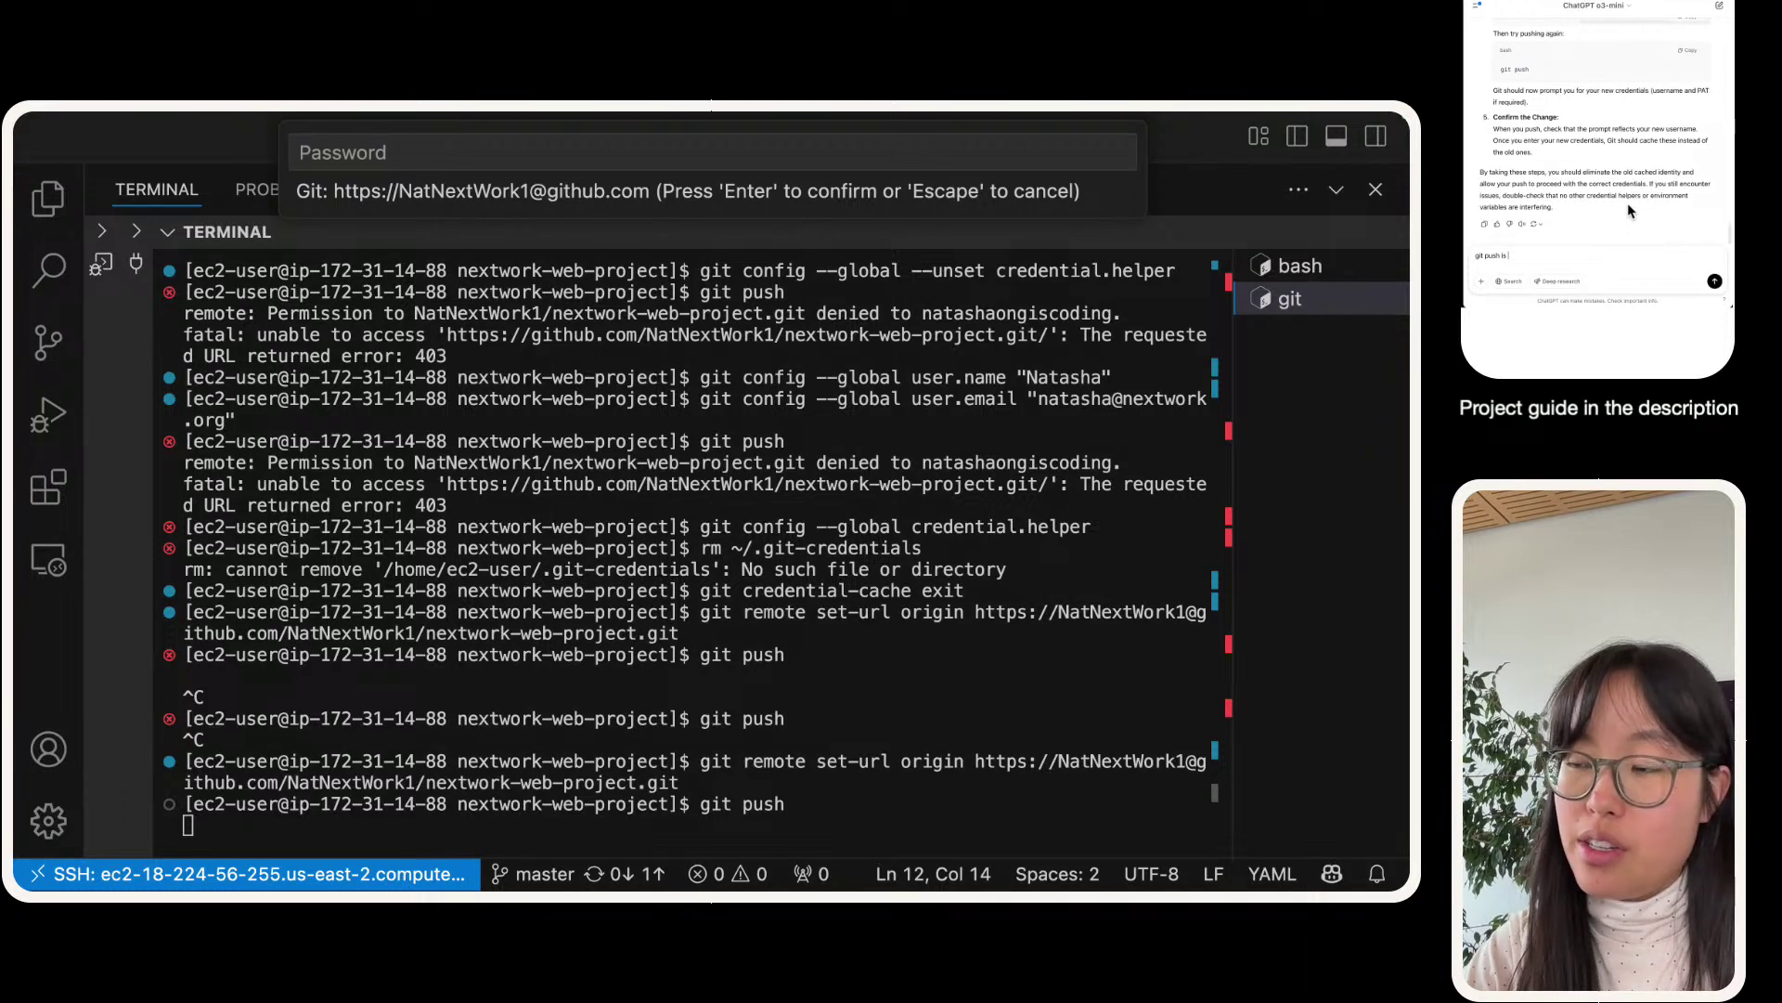
type(" not working at the moment - we stay stuck")
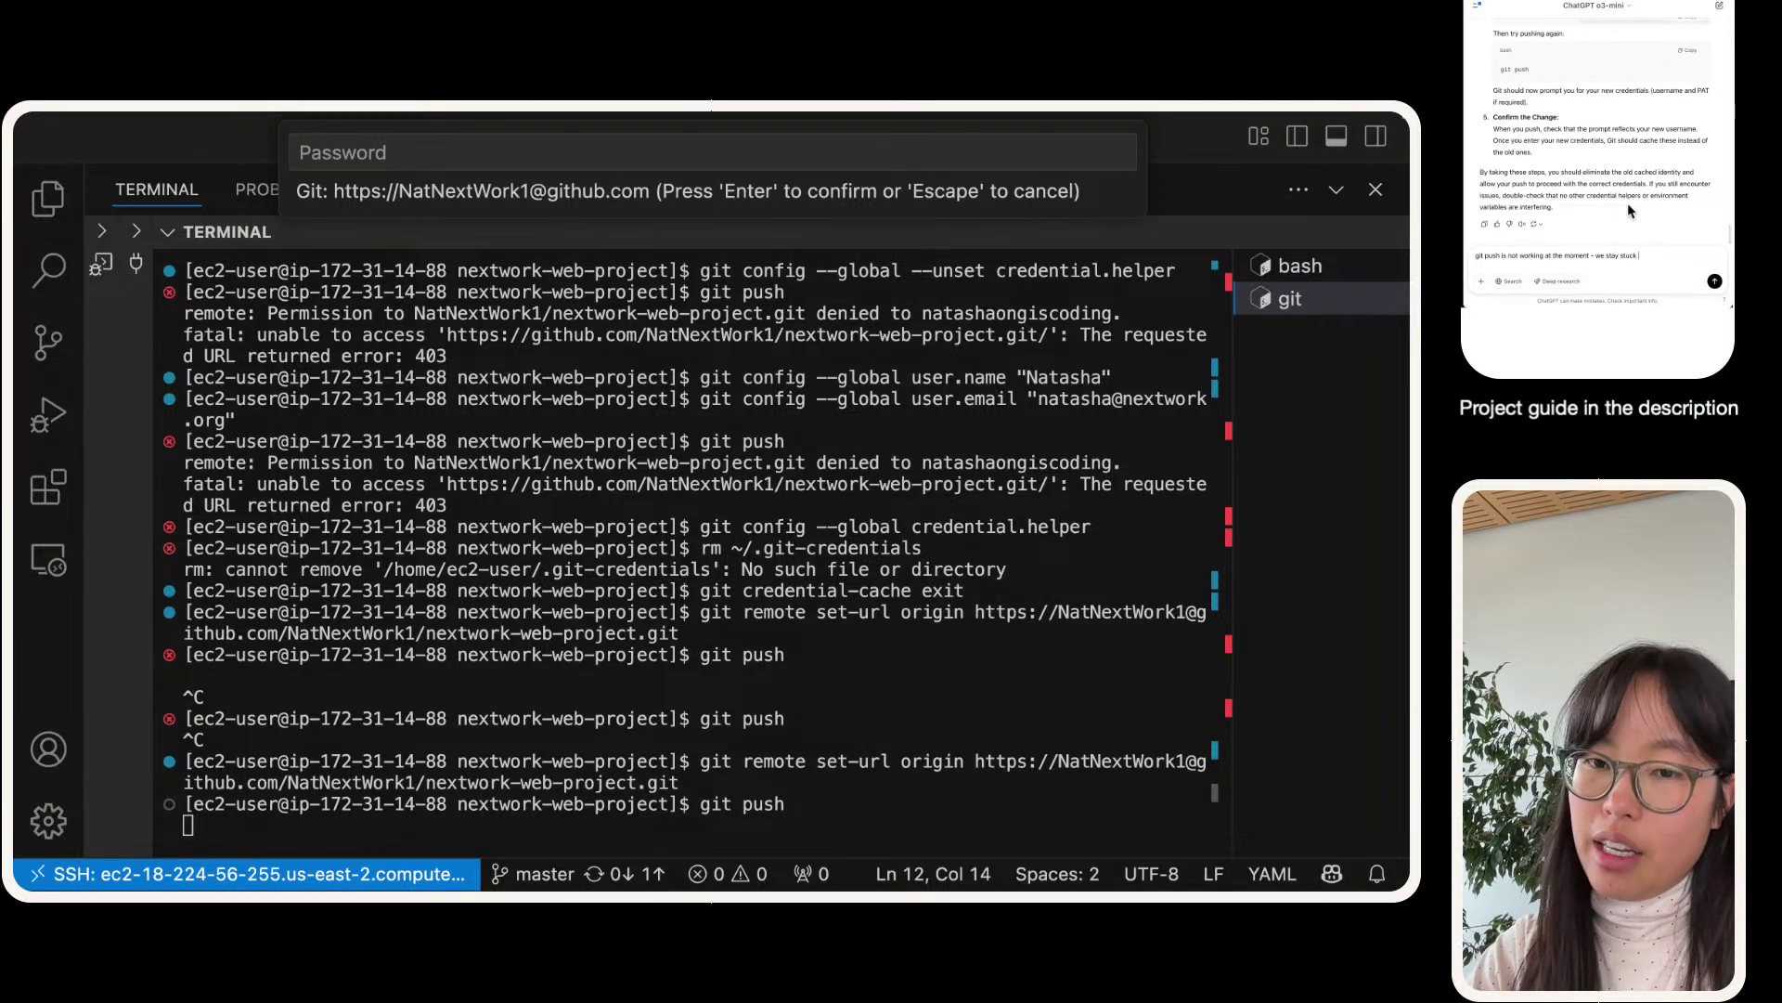
key("BackSpace")
key("BackSpace")
key("BackSpace")
key("BackSpace")
key("BackSpace")
key("BackSpace")
key("BackSpace")
key("BackSpace")
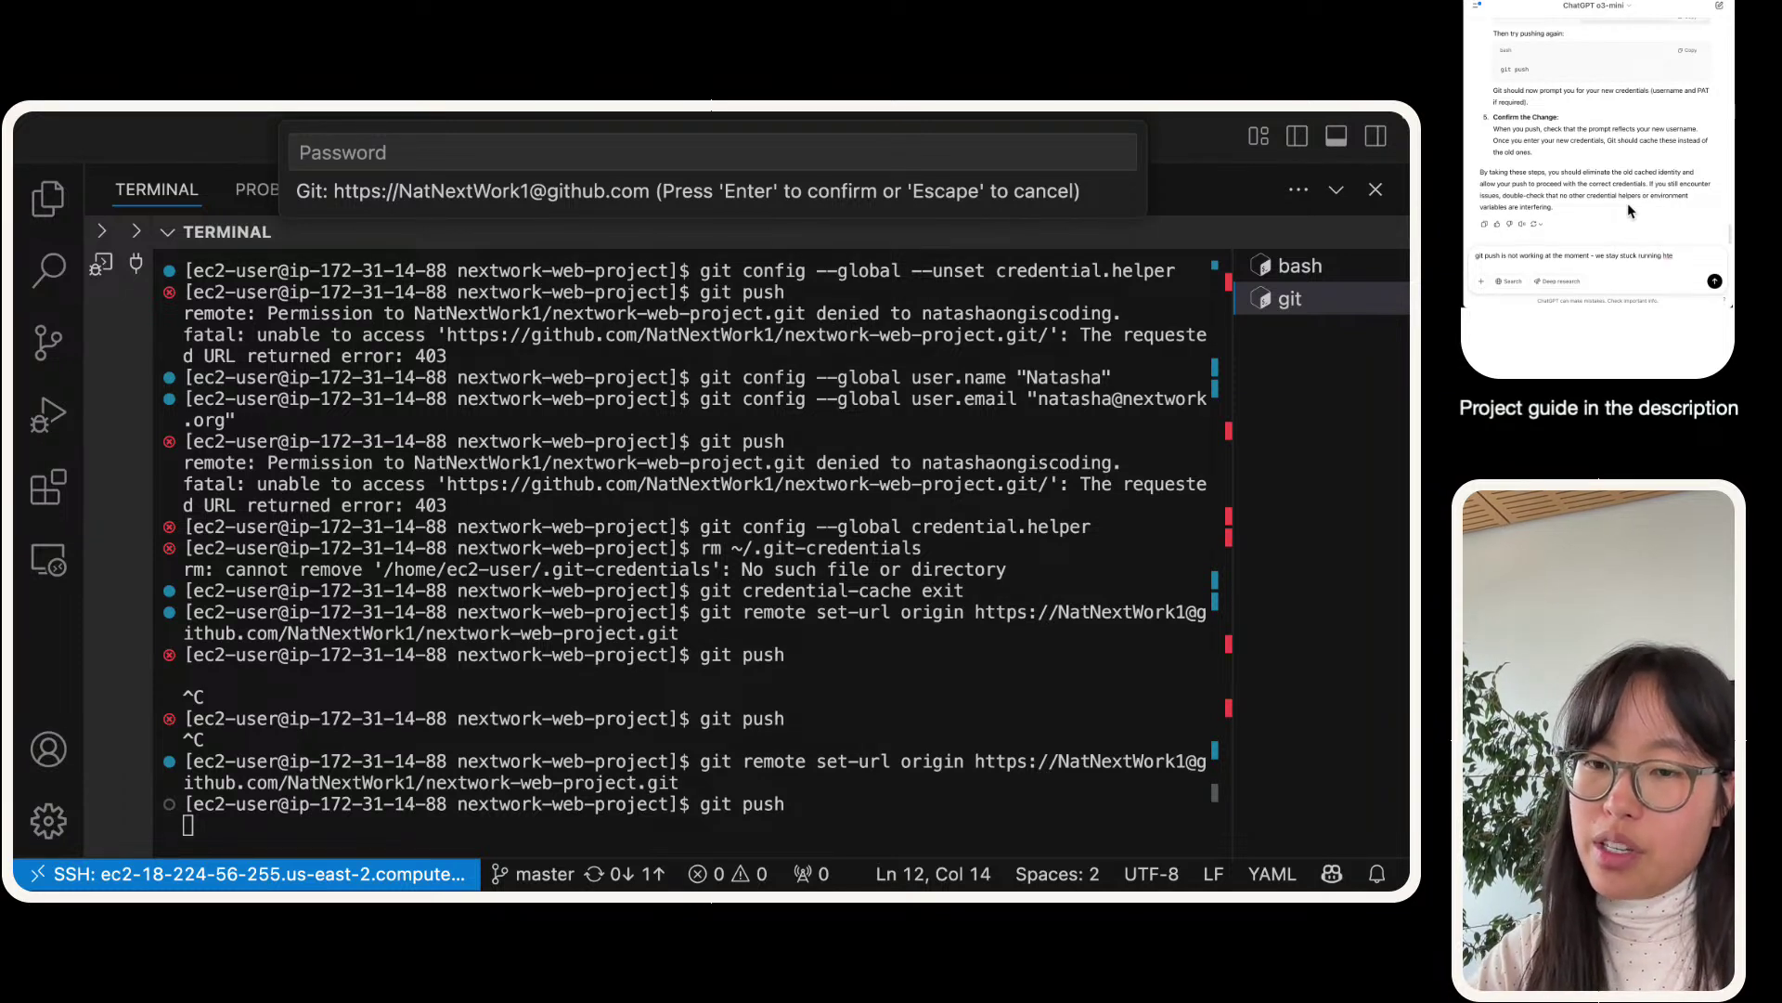
type("the command git push, with")
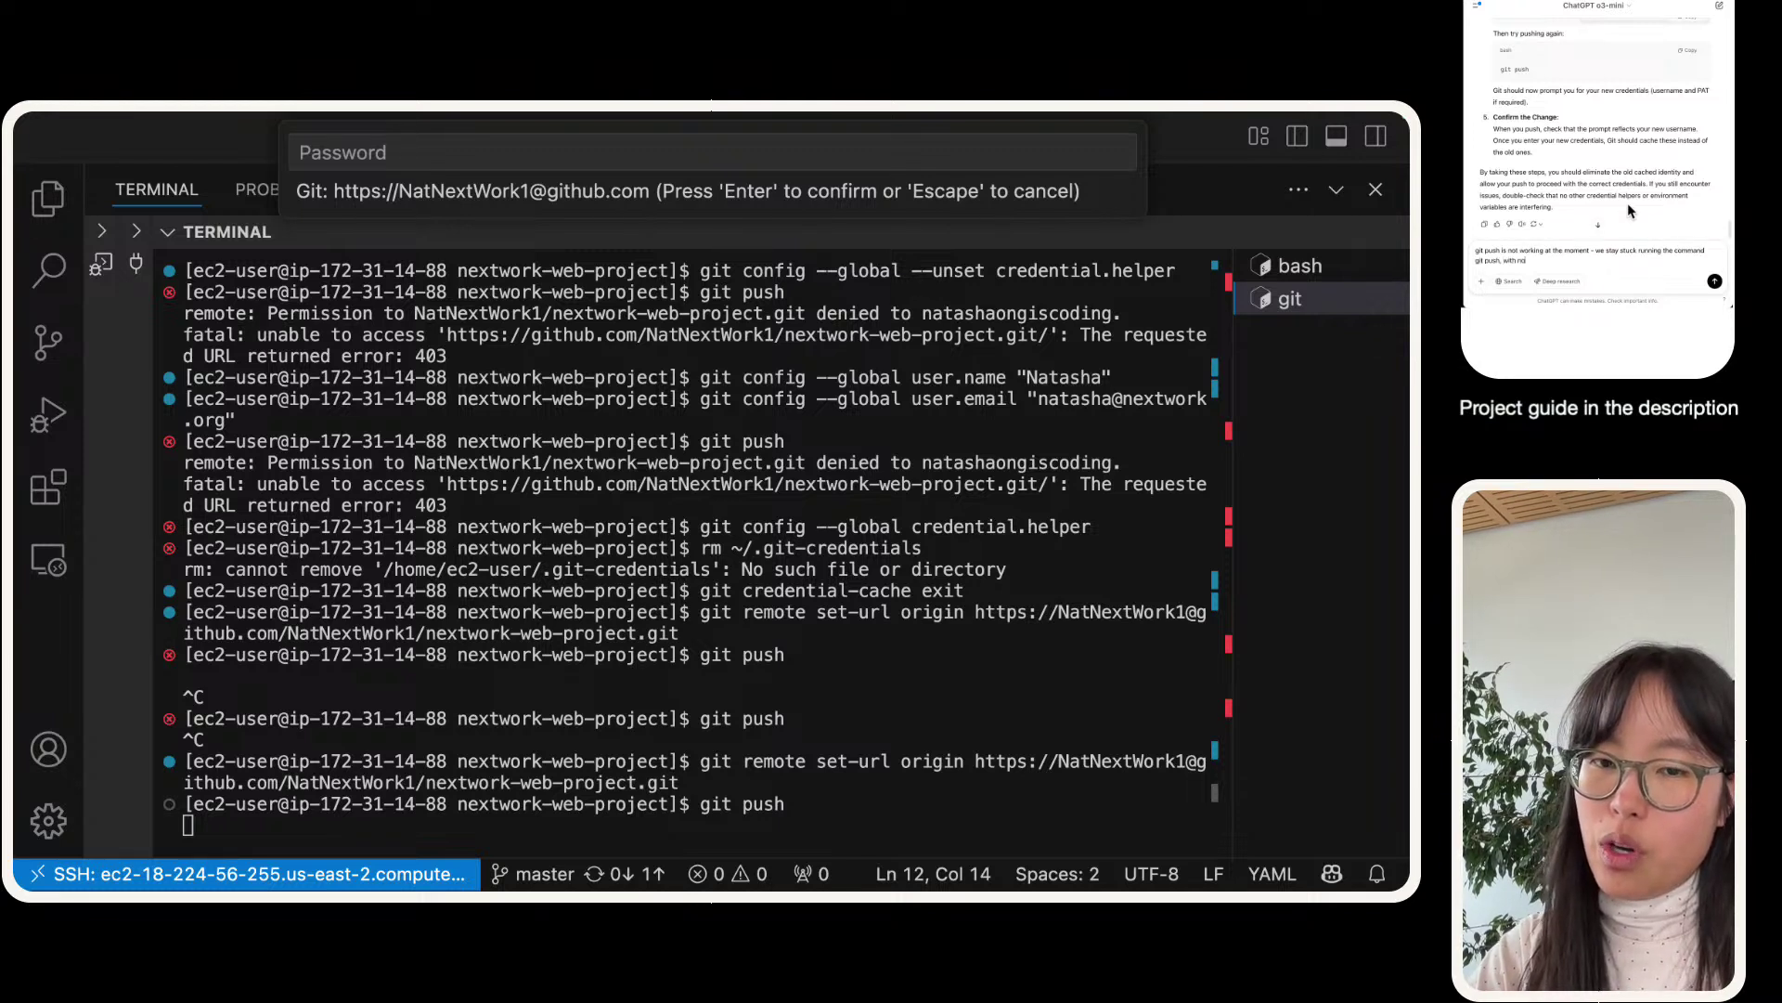
type(" no resp")
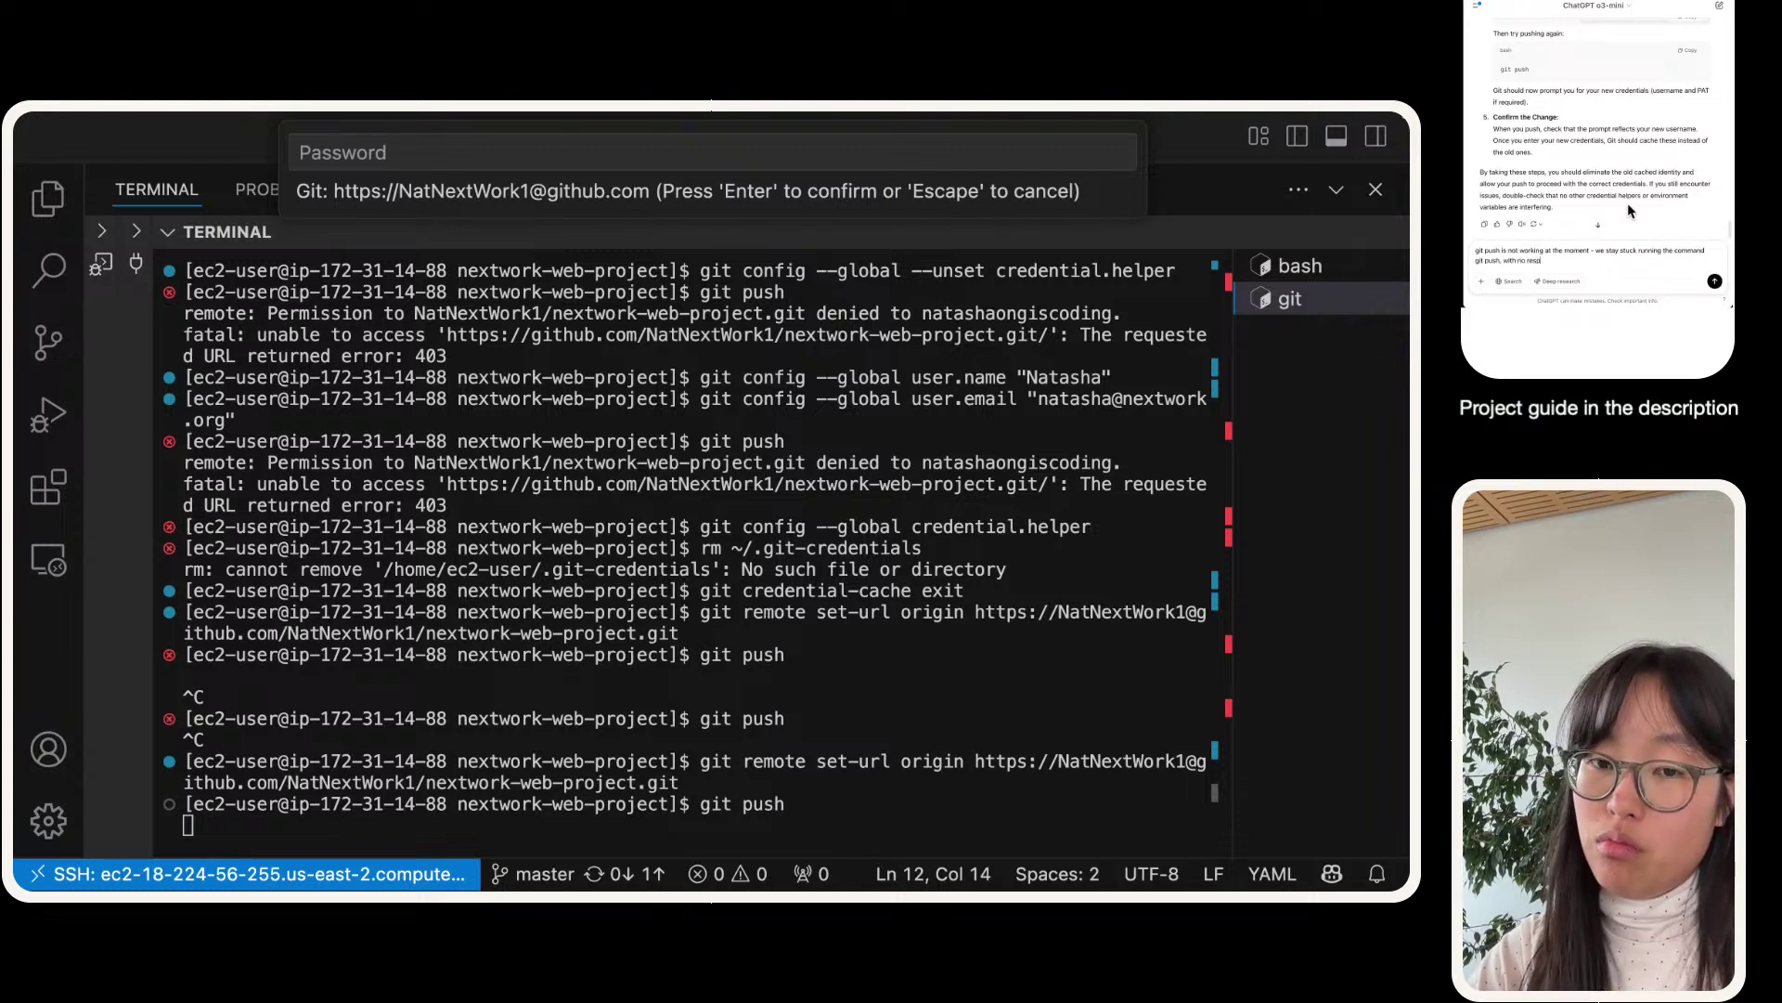
type("onse from t")
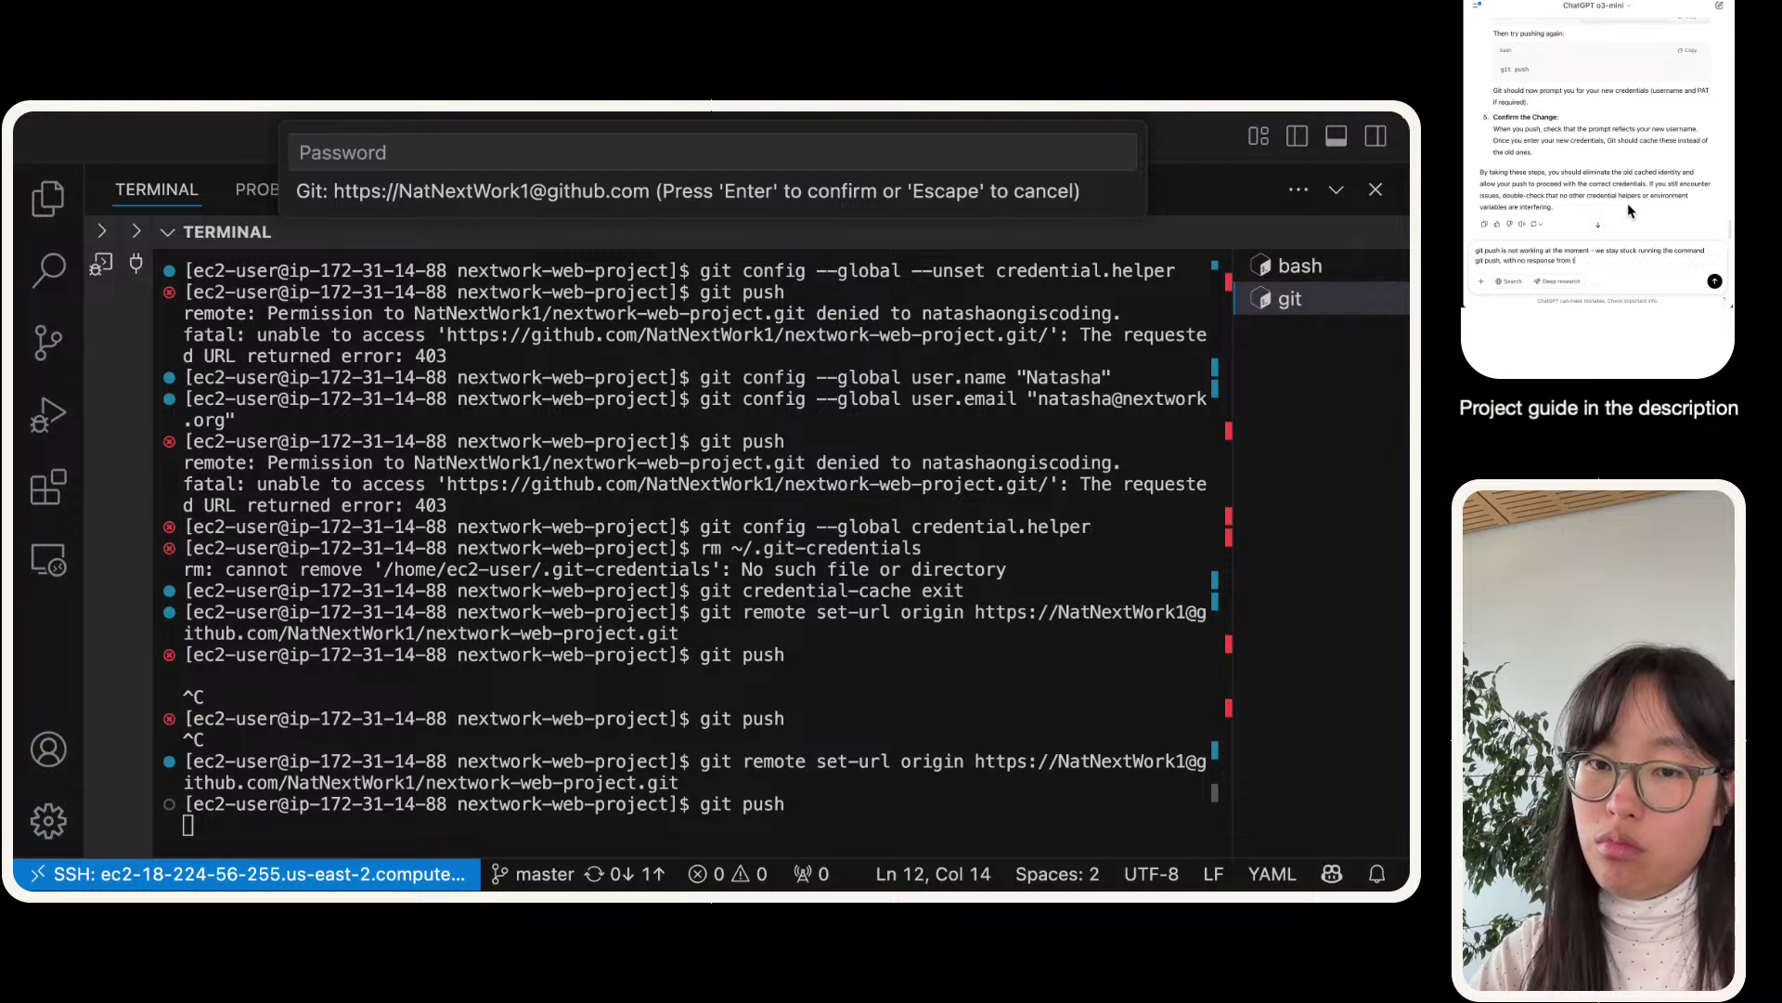
type("he terminal")
key("shift+Return")
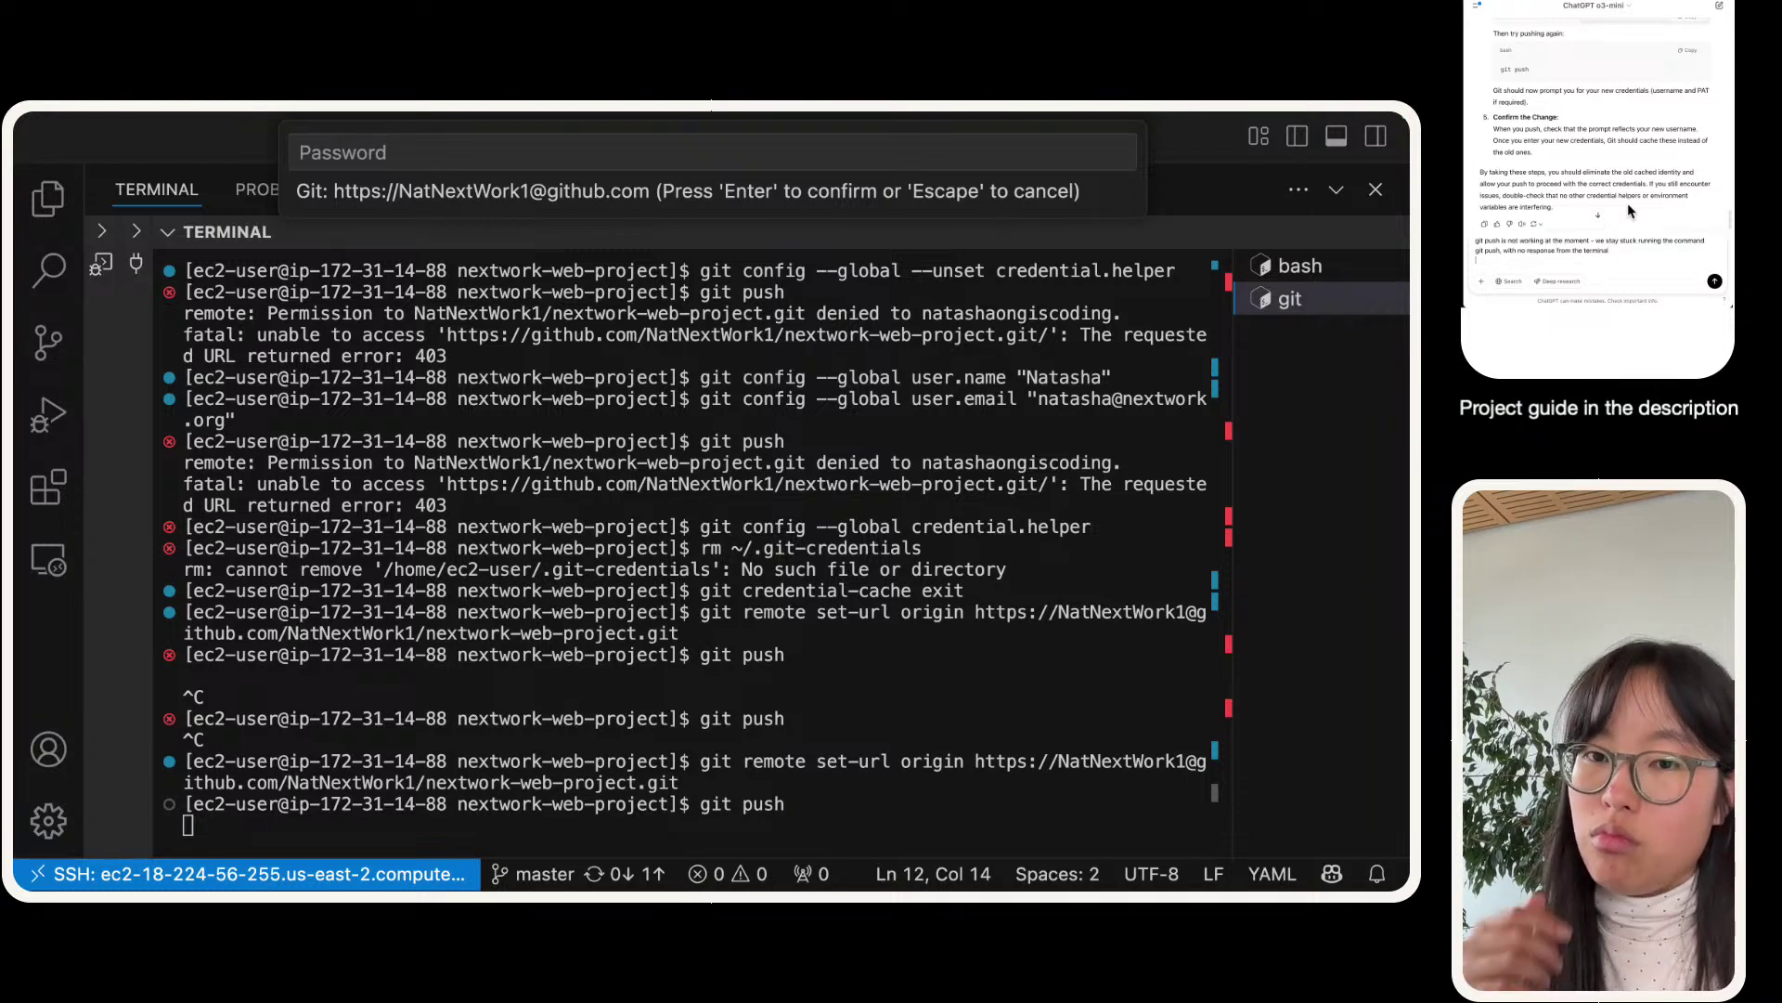
left_click(1714, 282)
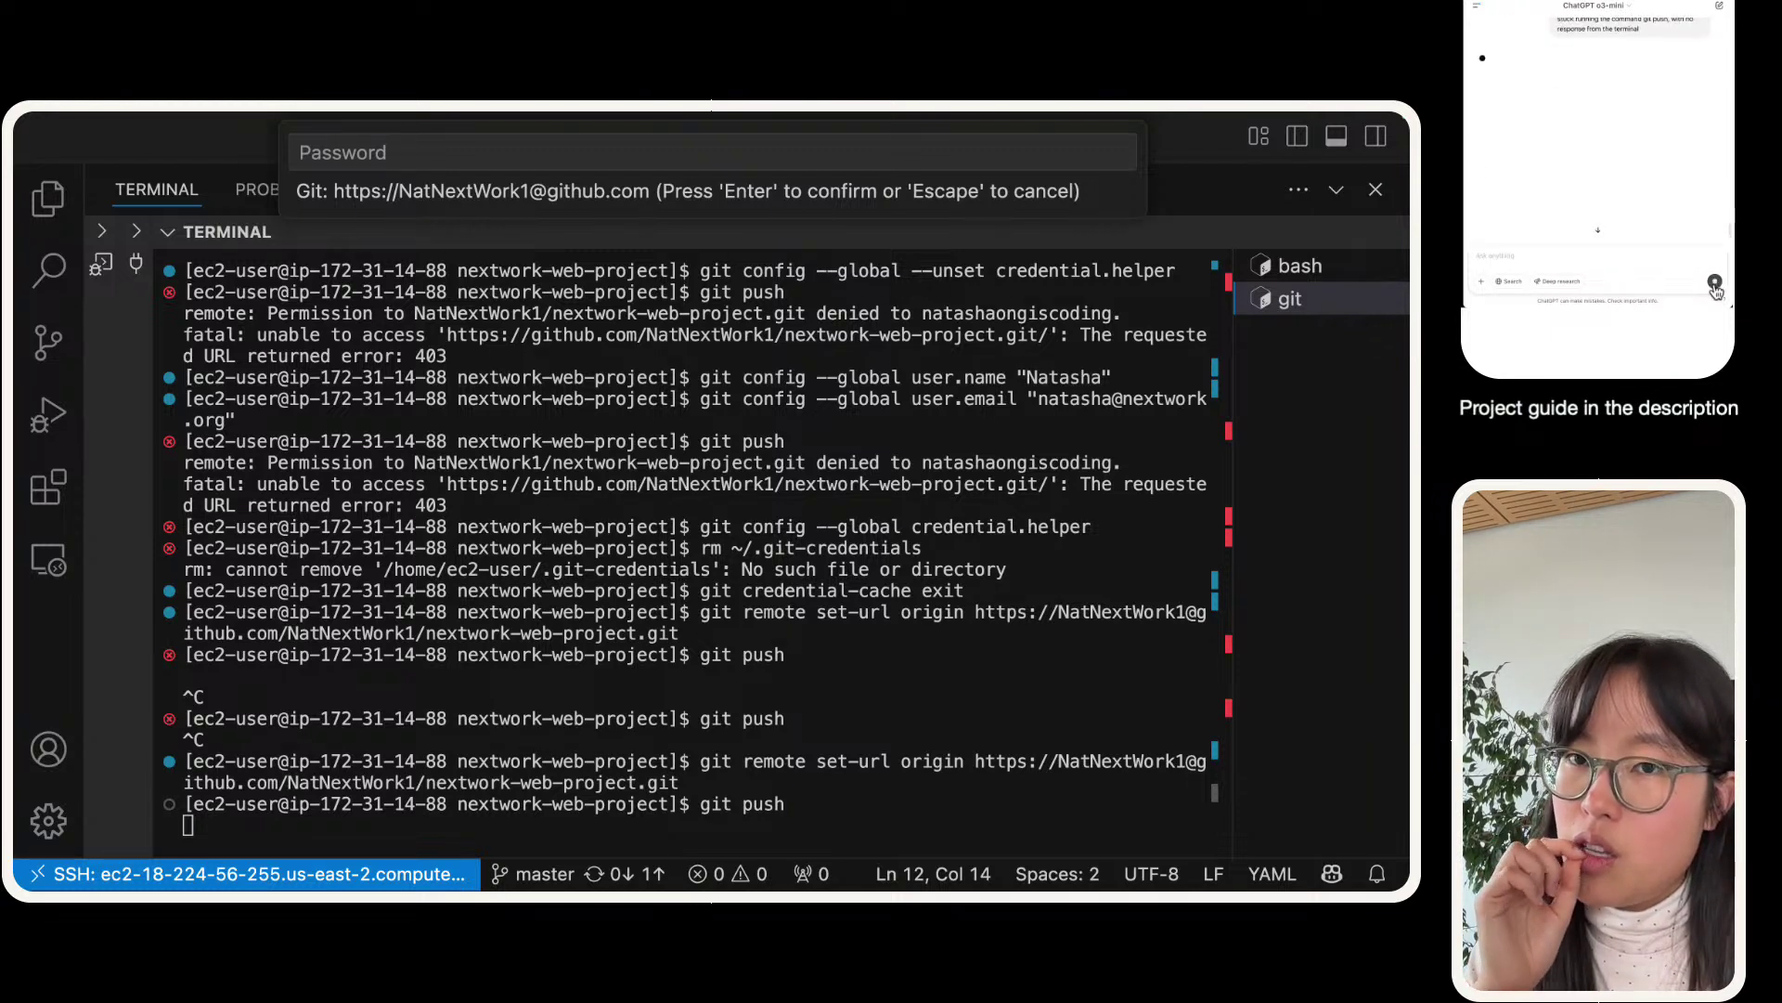
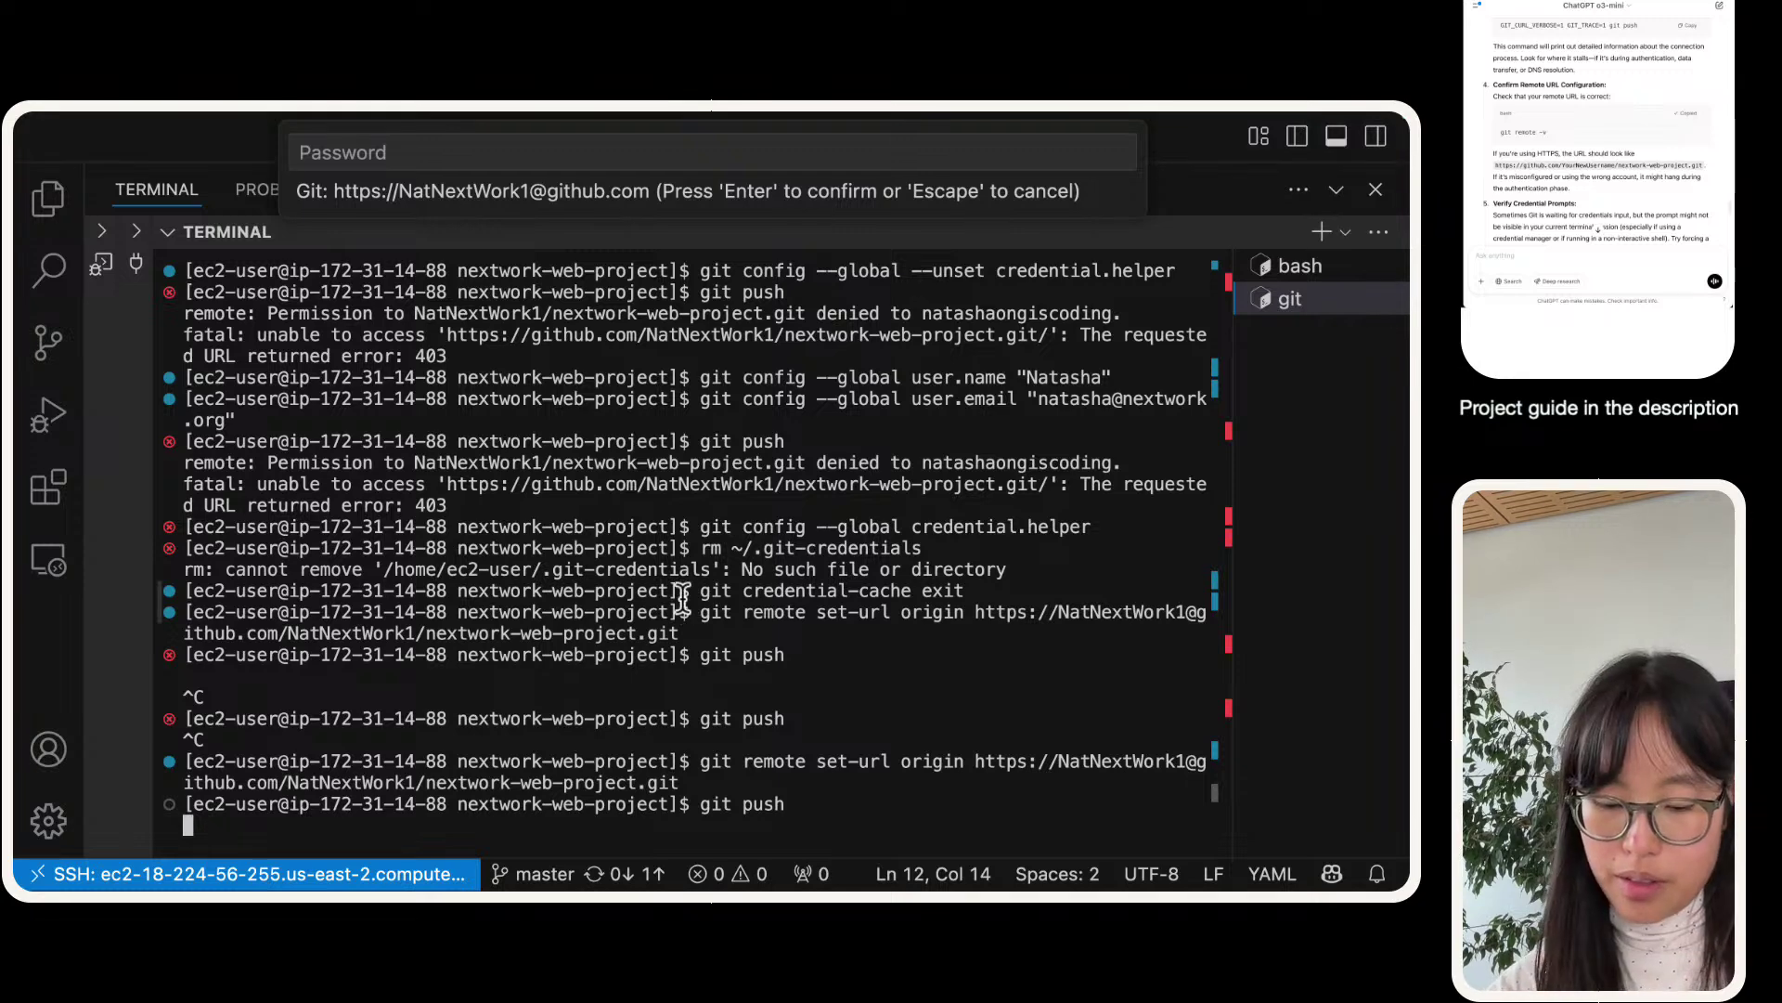
- Stop the hanging push, list remotes with git remote -v, and rerun git push to reach the password prompt
key("ctrl+c")
key("super+v")
key("Return")
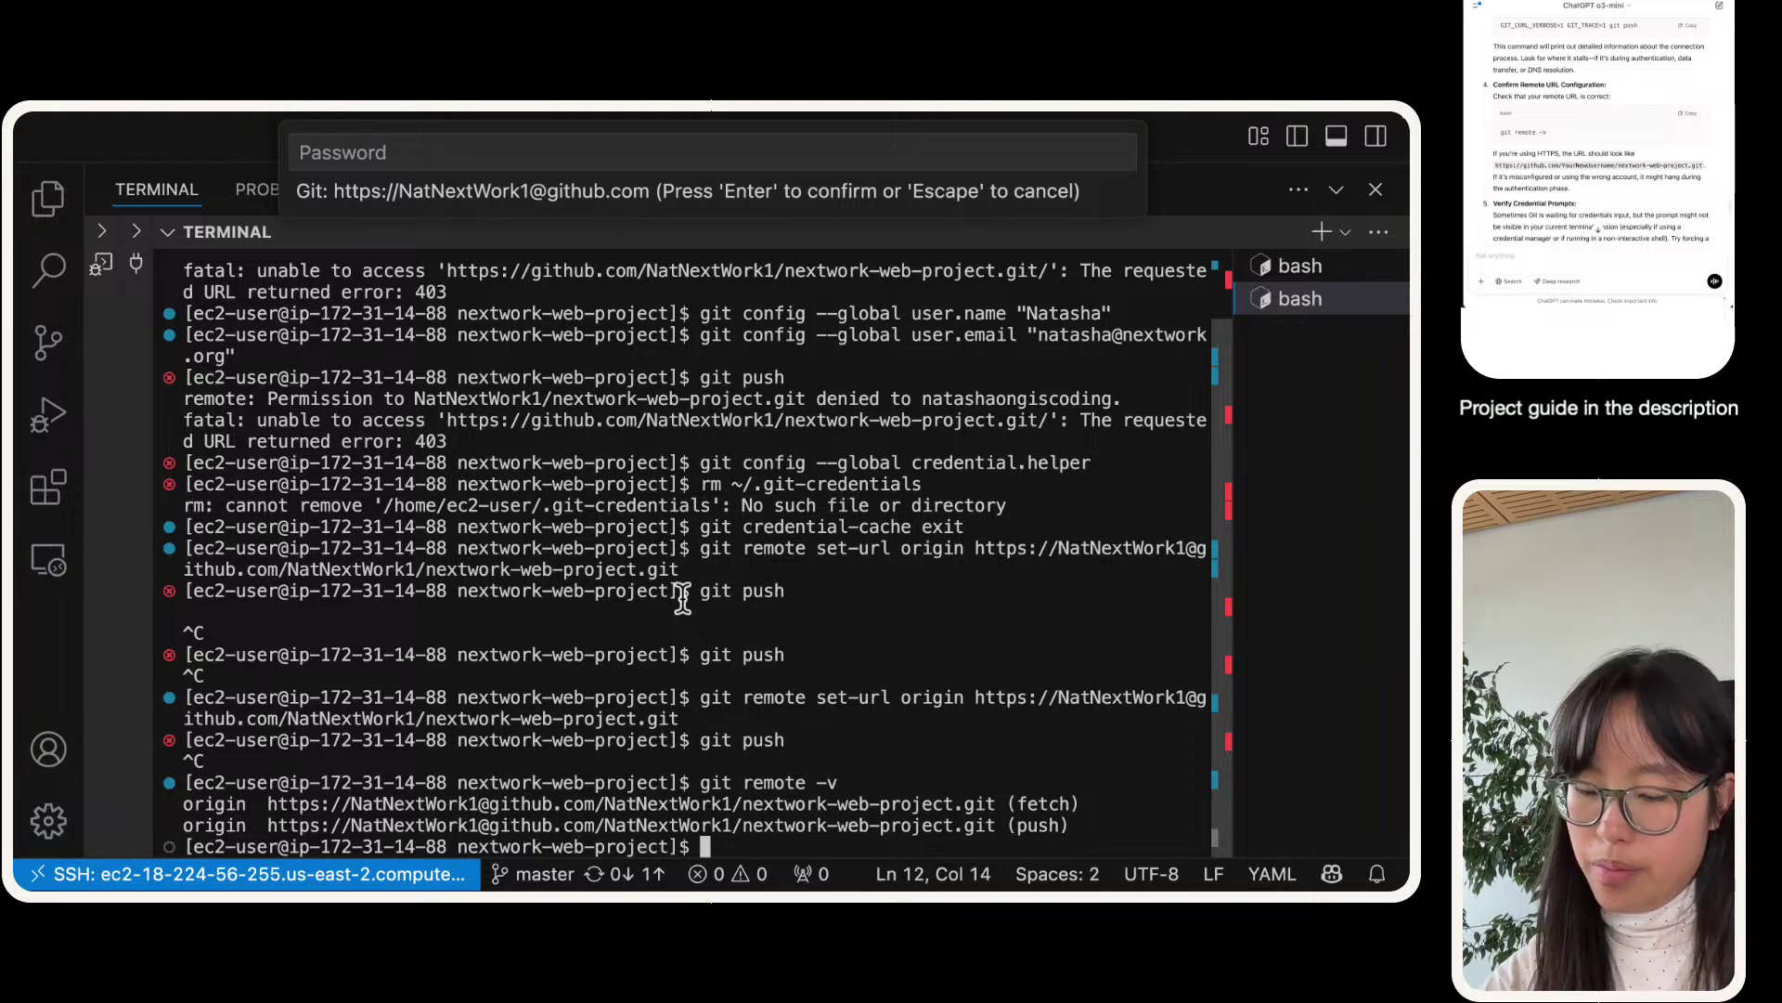
type("git push")
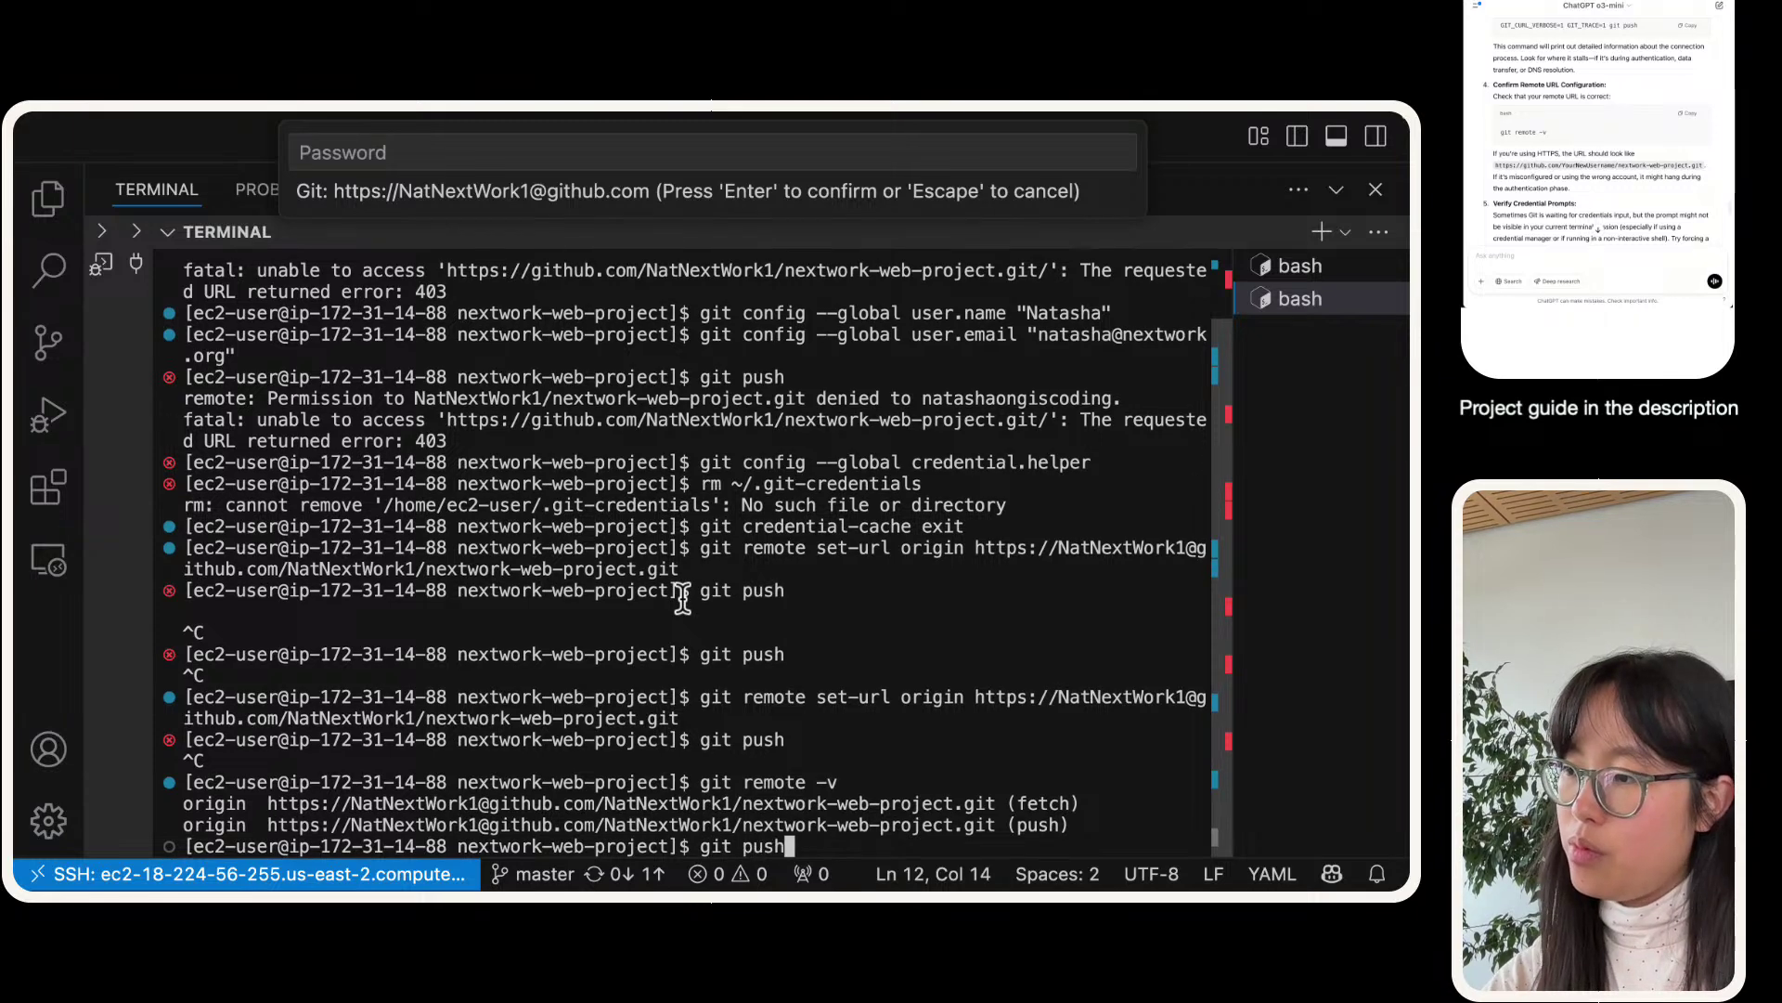
key("Return")
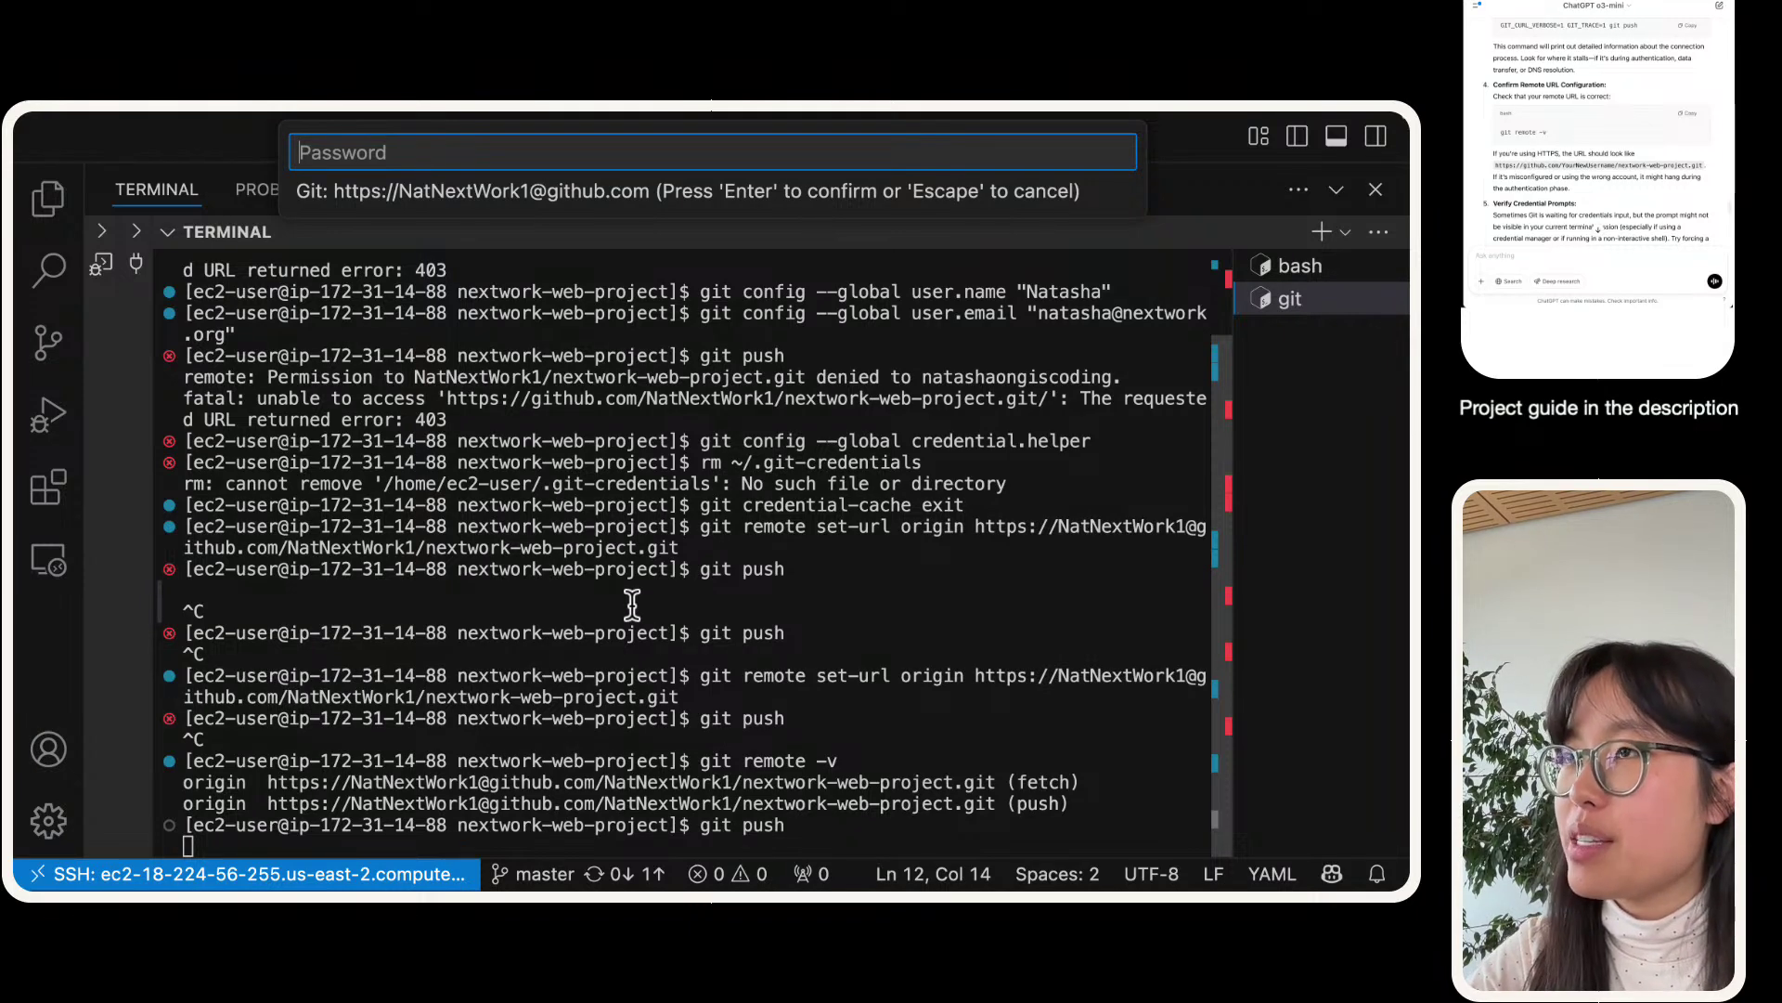
key("super+equal")
key("super+equal")
key("super+equal")
key("super+equal")
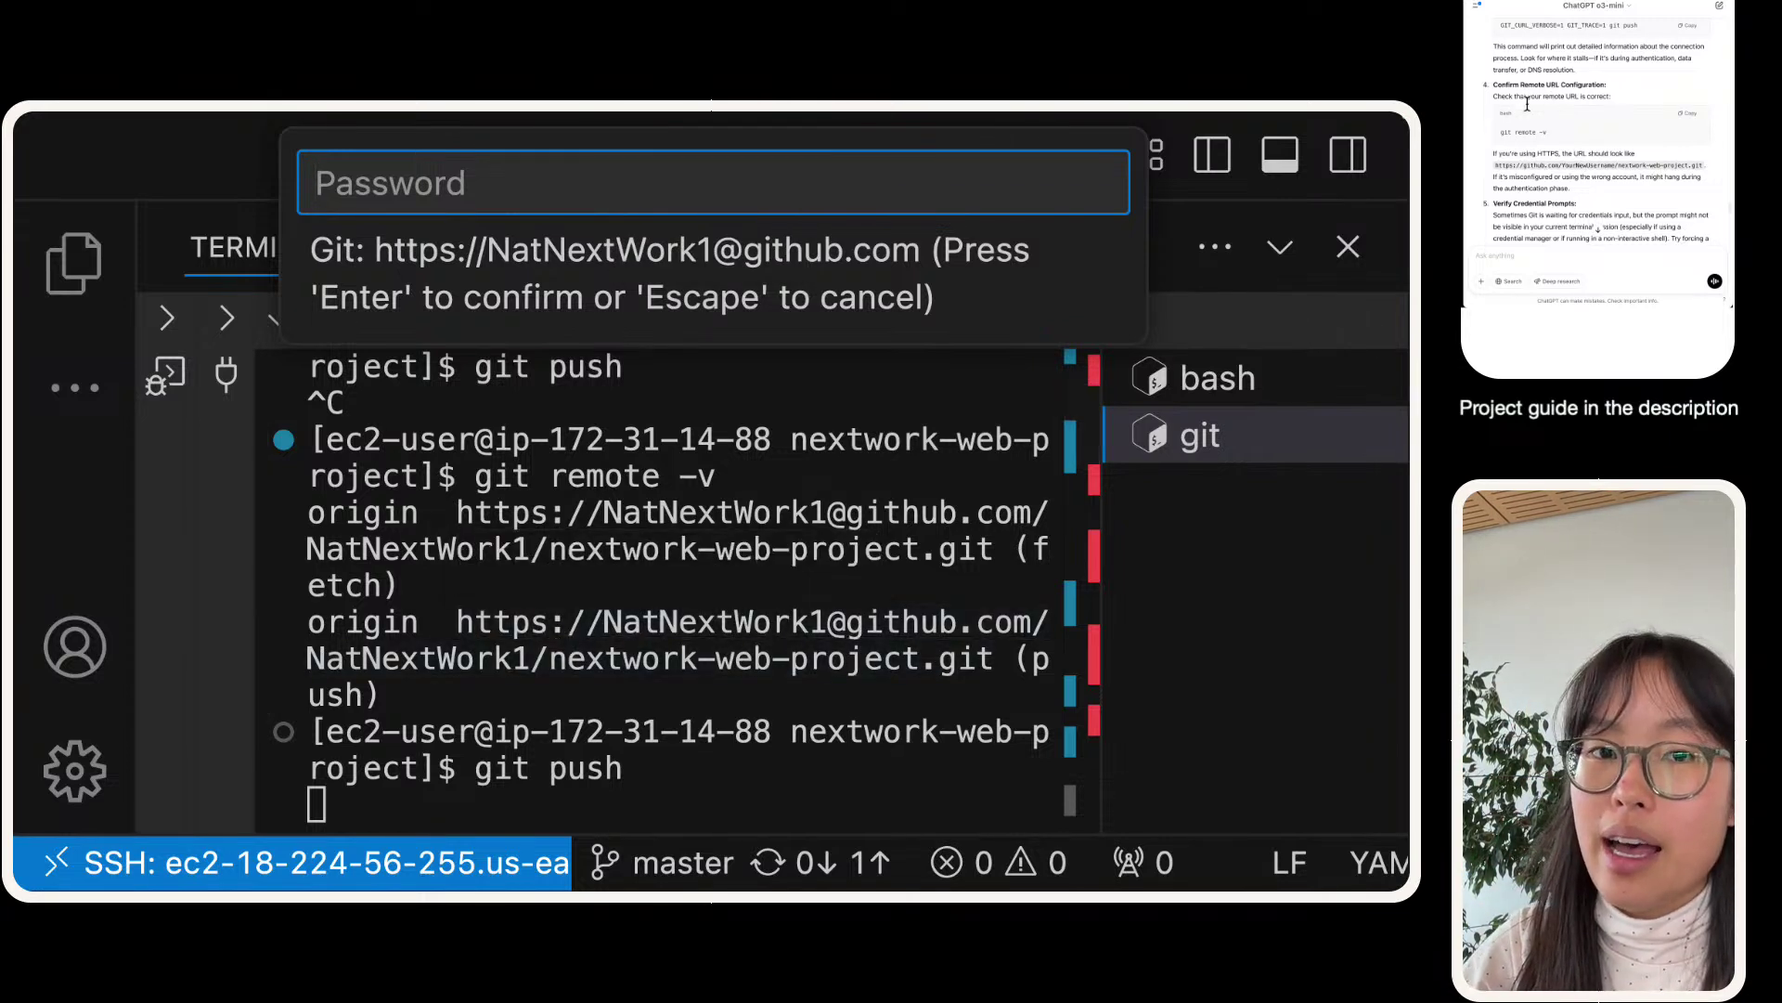
- Go from the GitHub avatar menu to Settings, then into Developer settings
left_click(1579, 166)
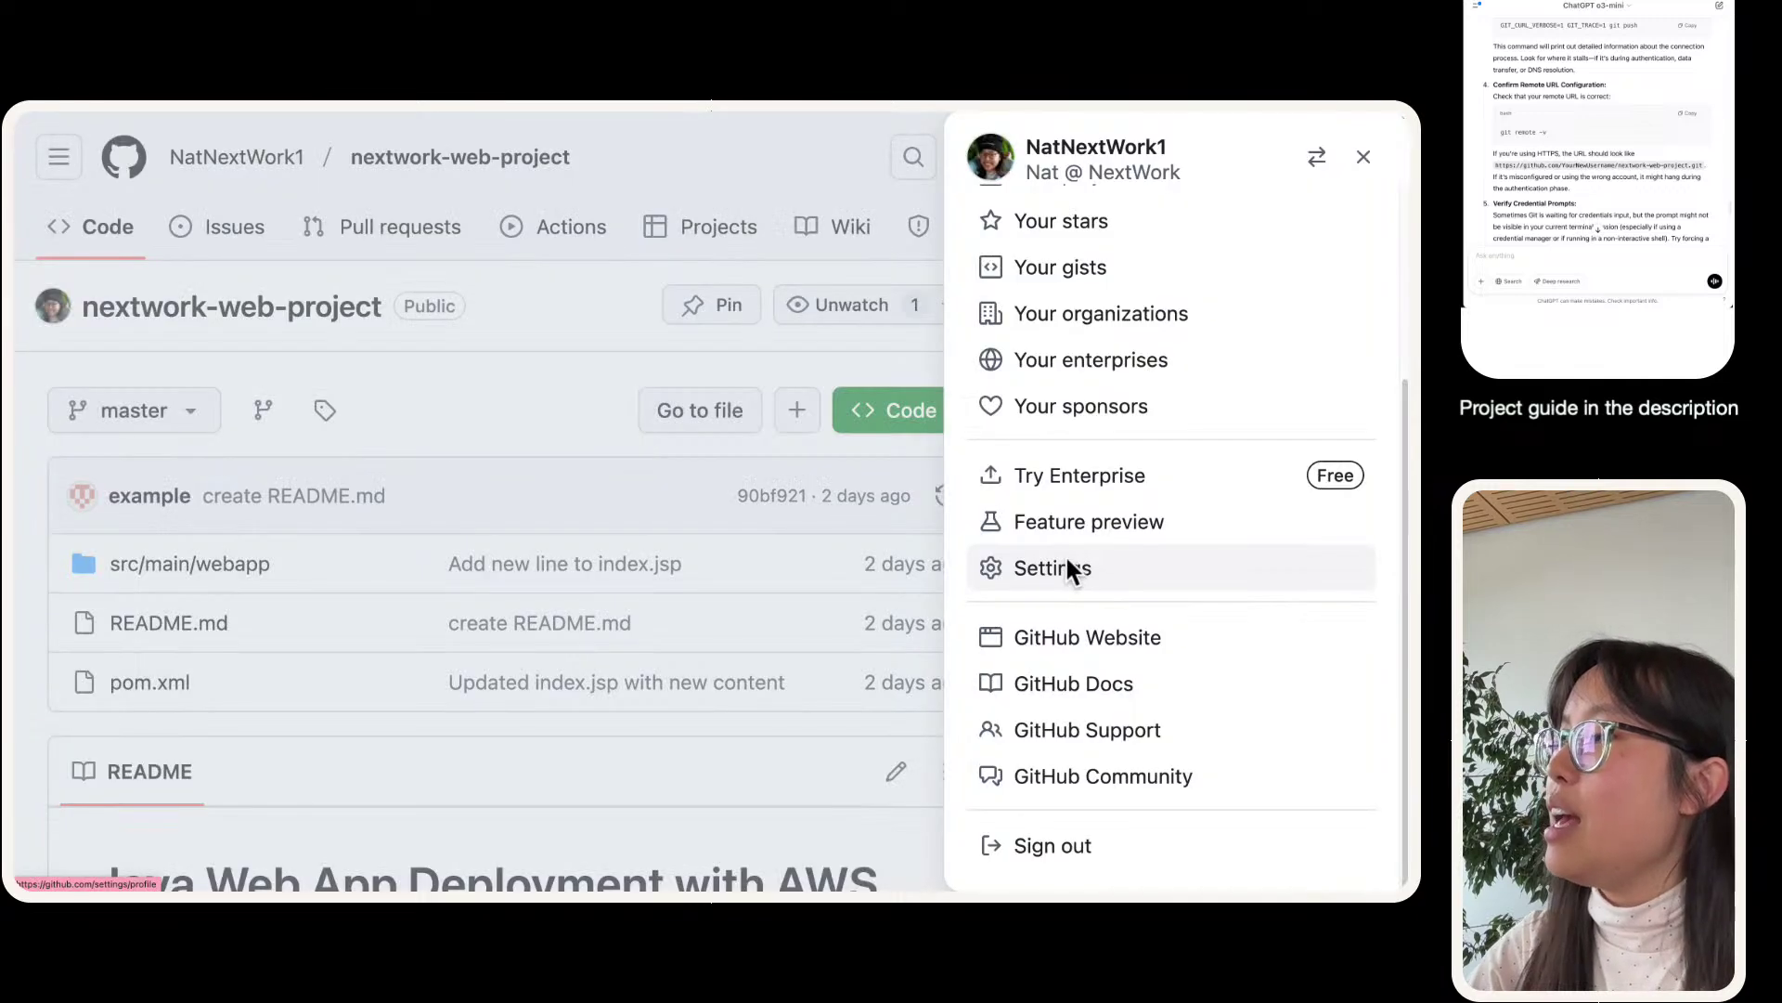
left_click(1071, 572)
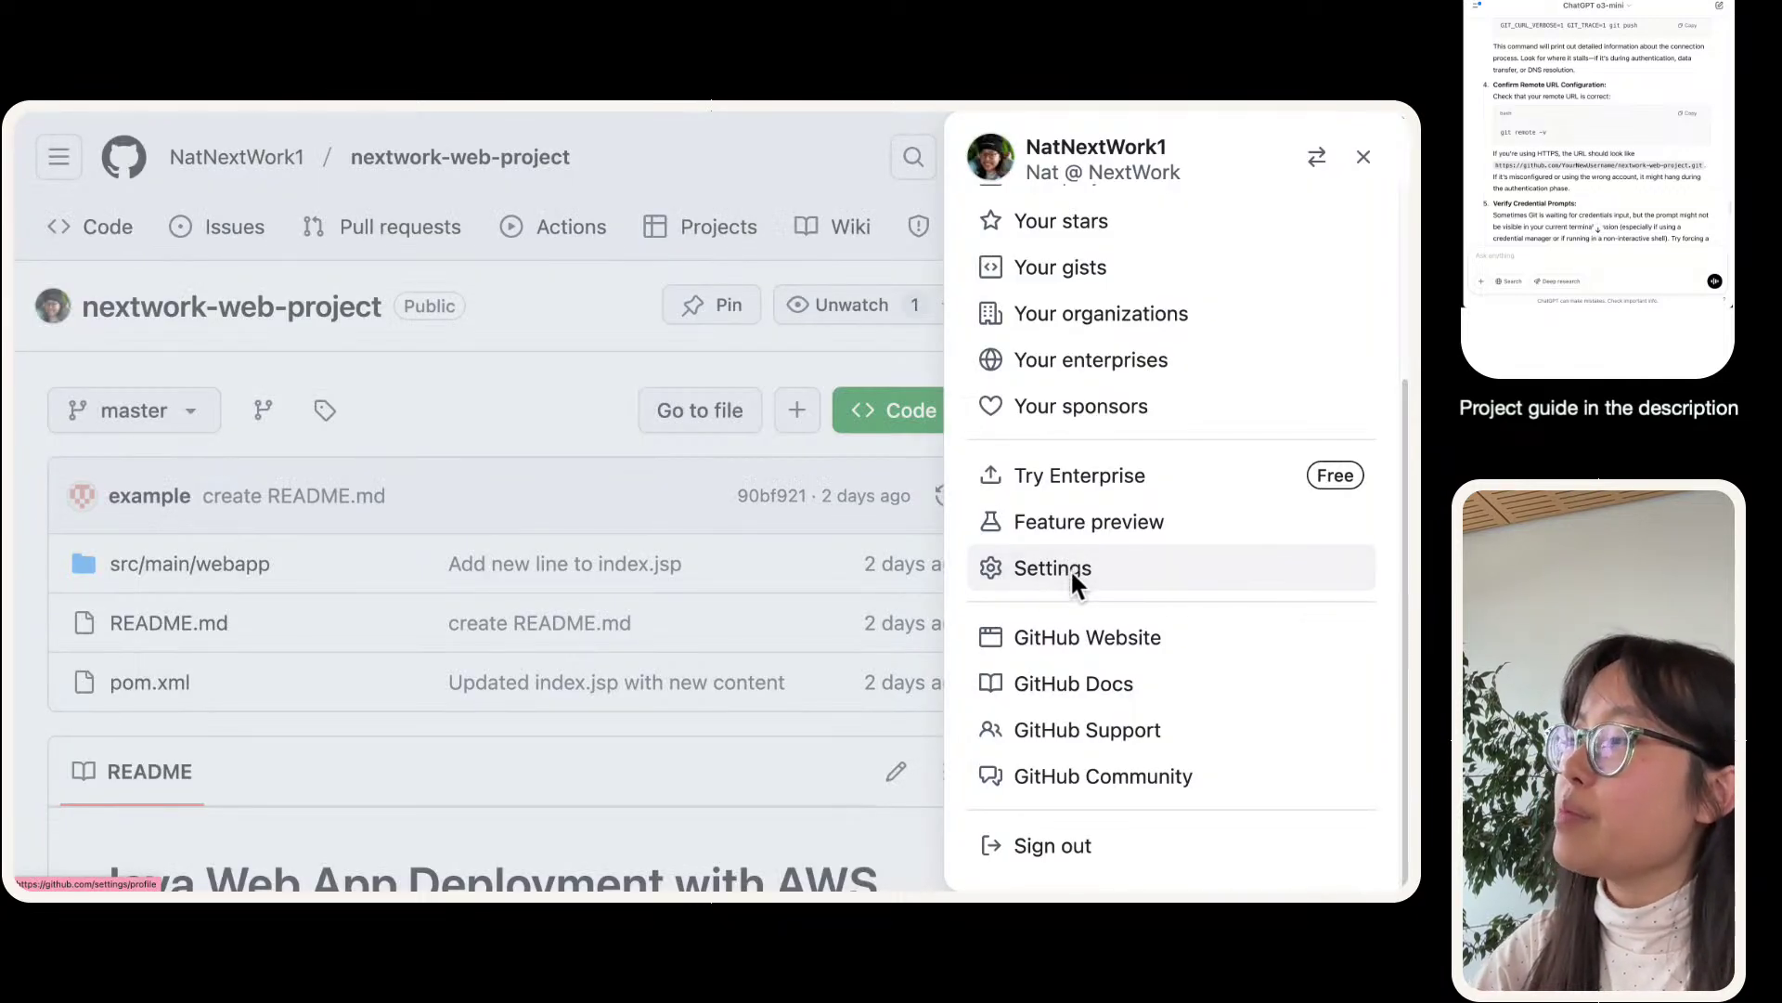
scroll(139, 464, "down", 15)
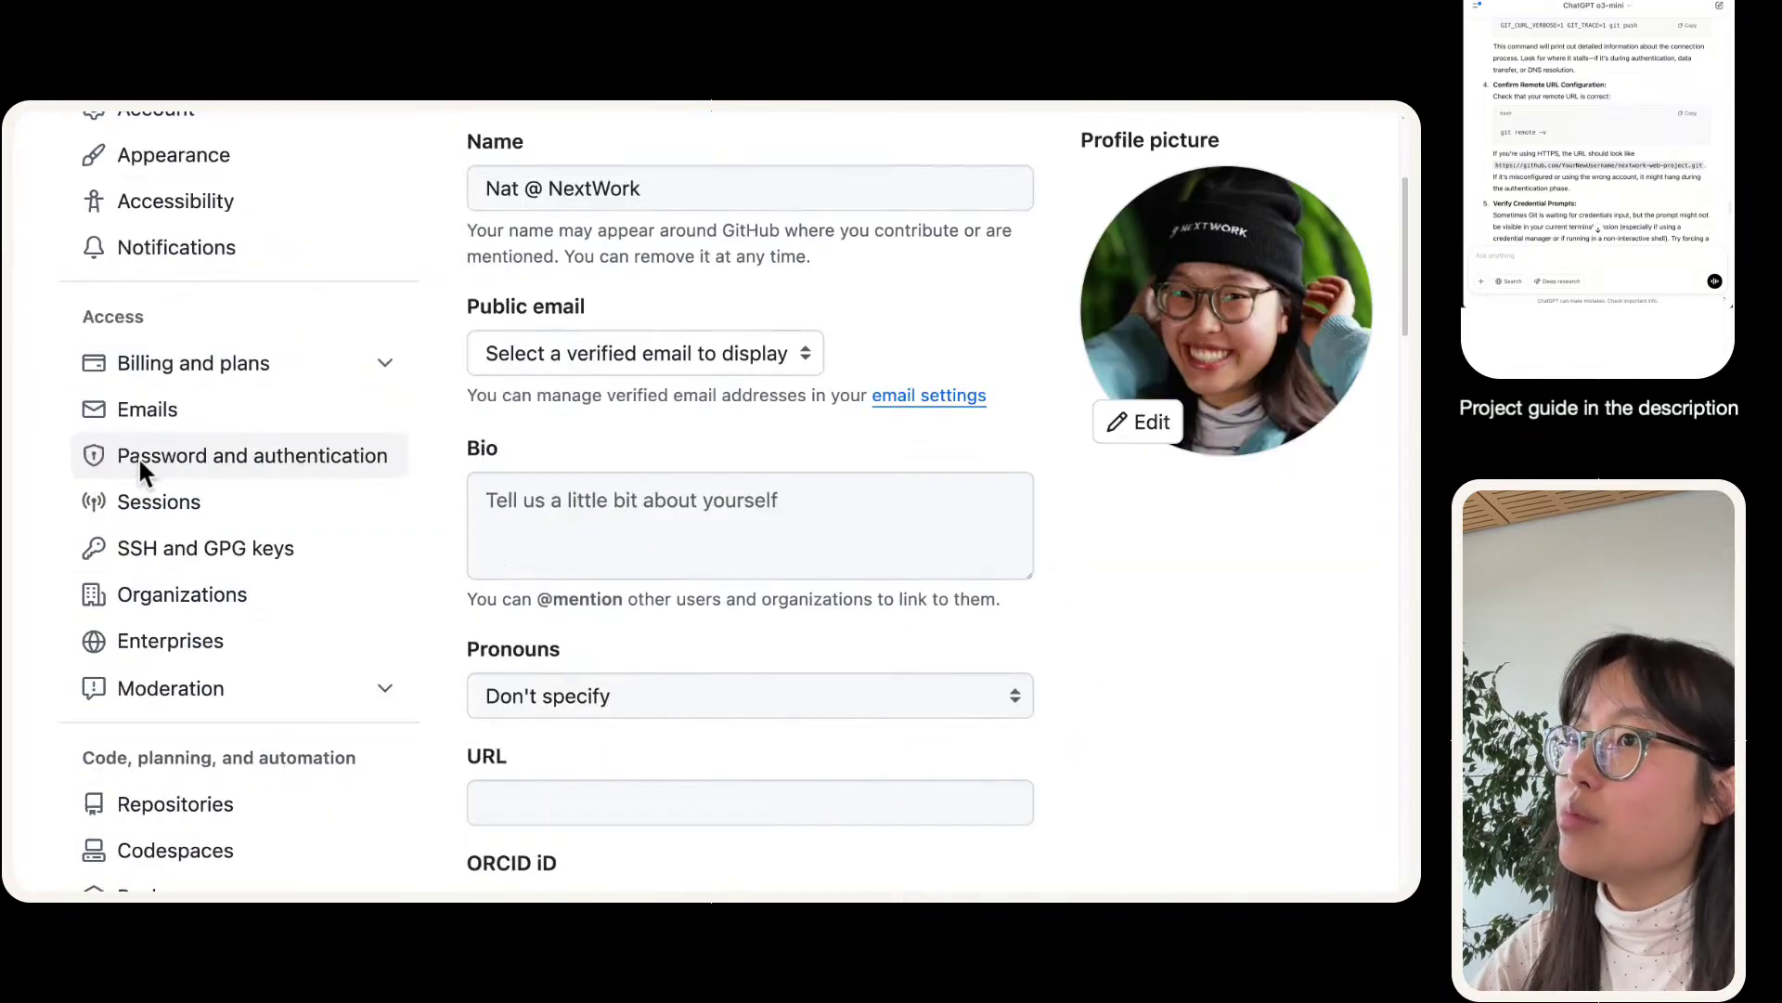
scroll(142, 474, "down", 1)
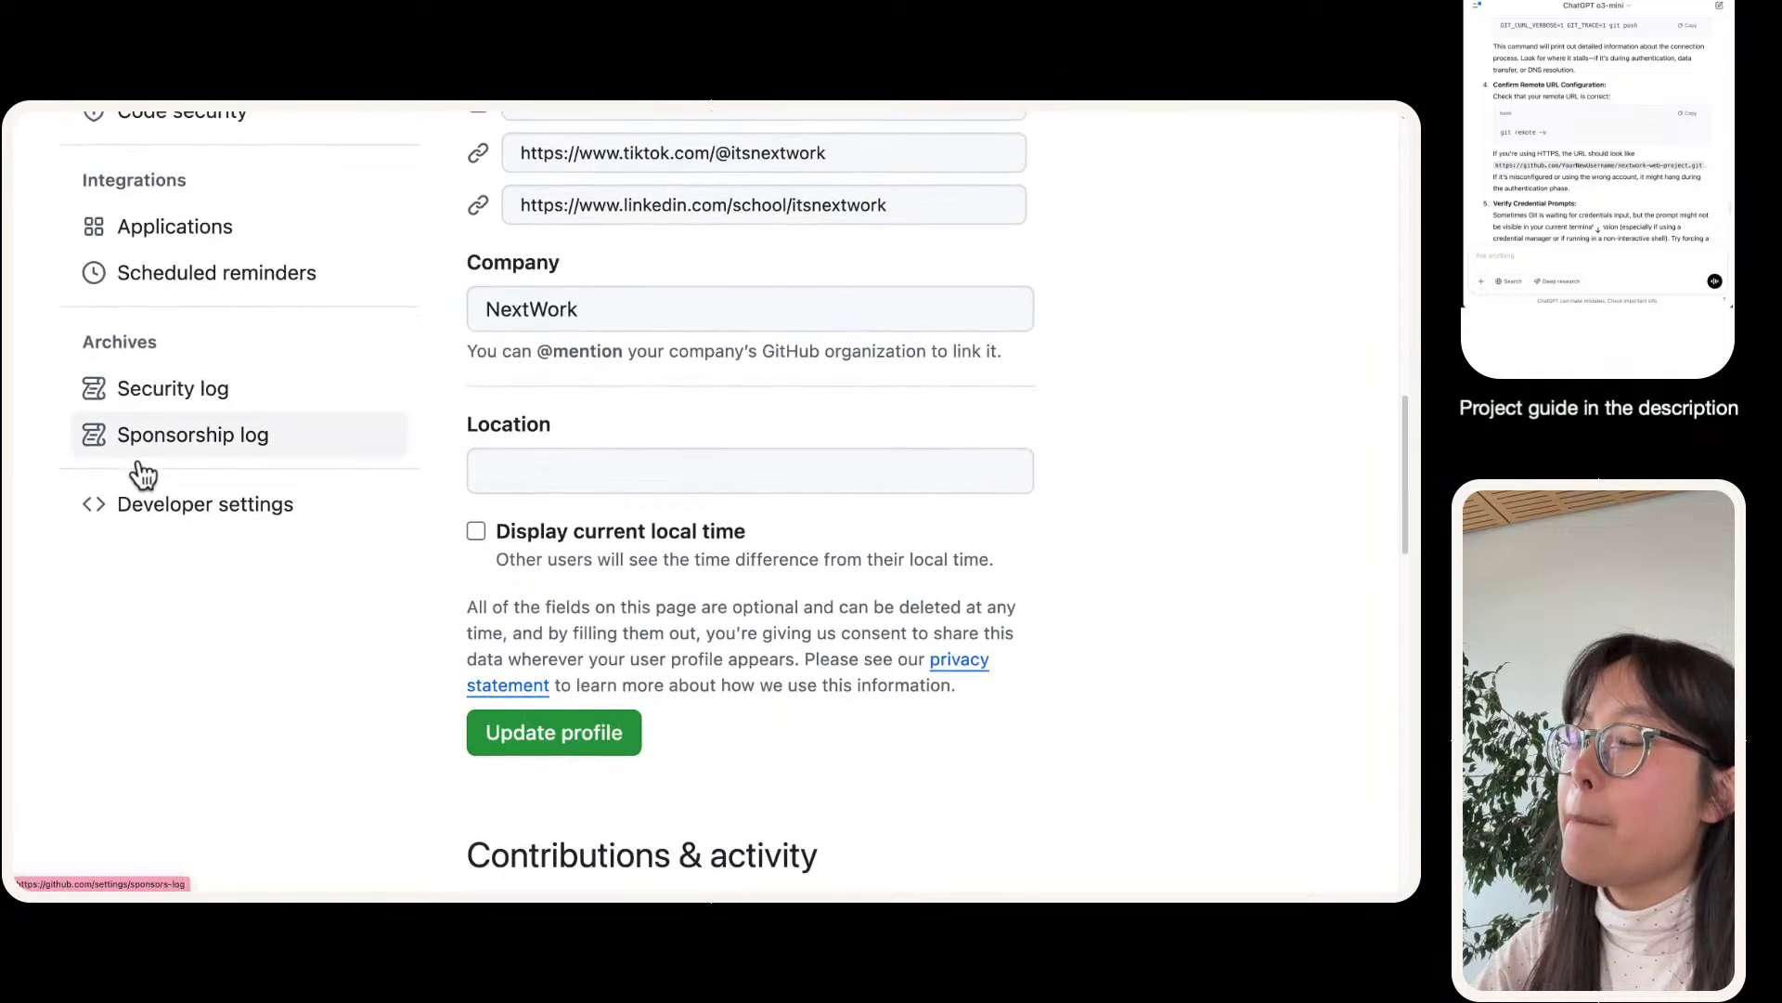
scroll(186, 502, "up", 5)
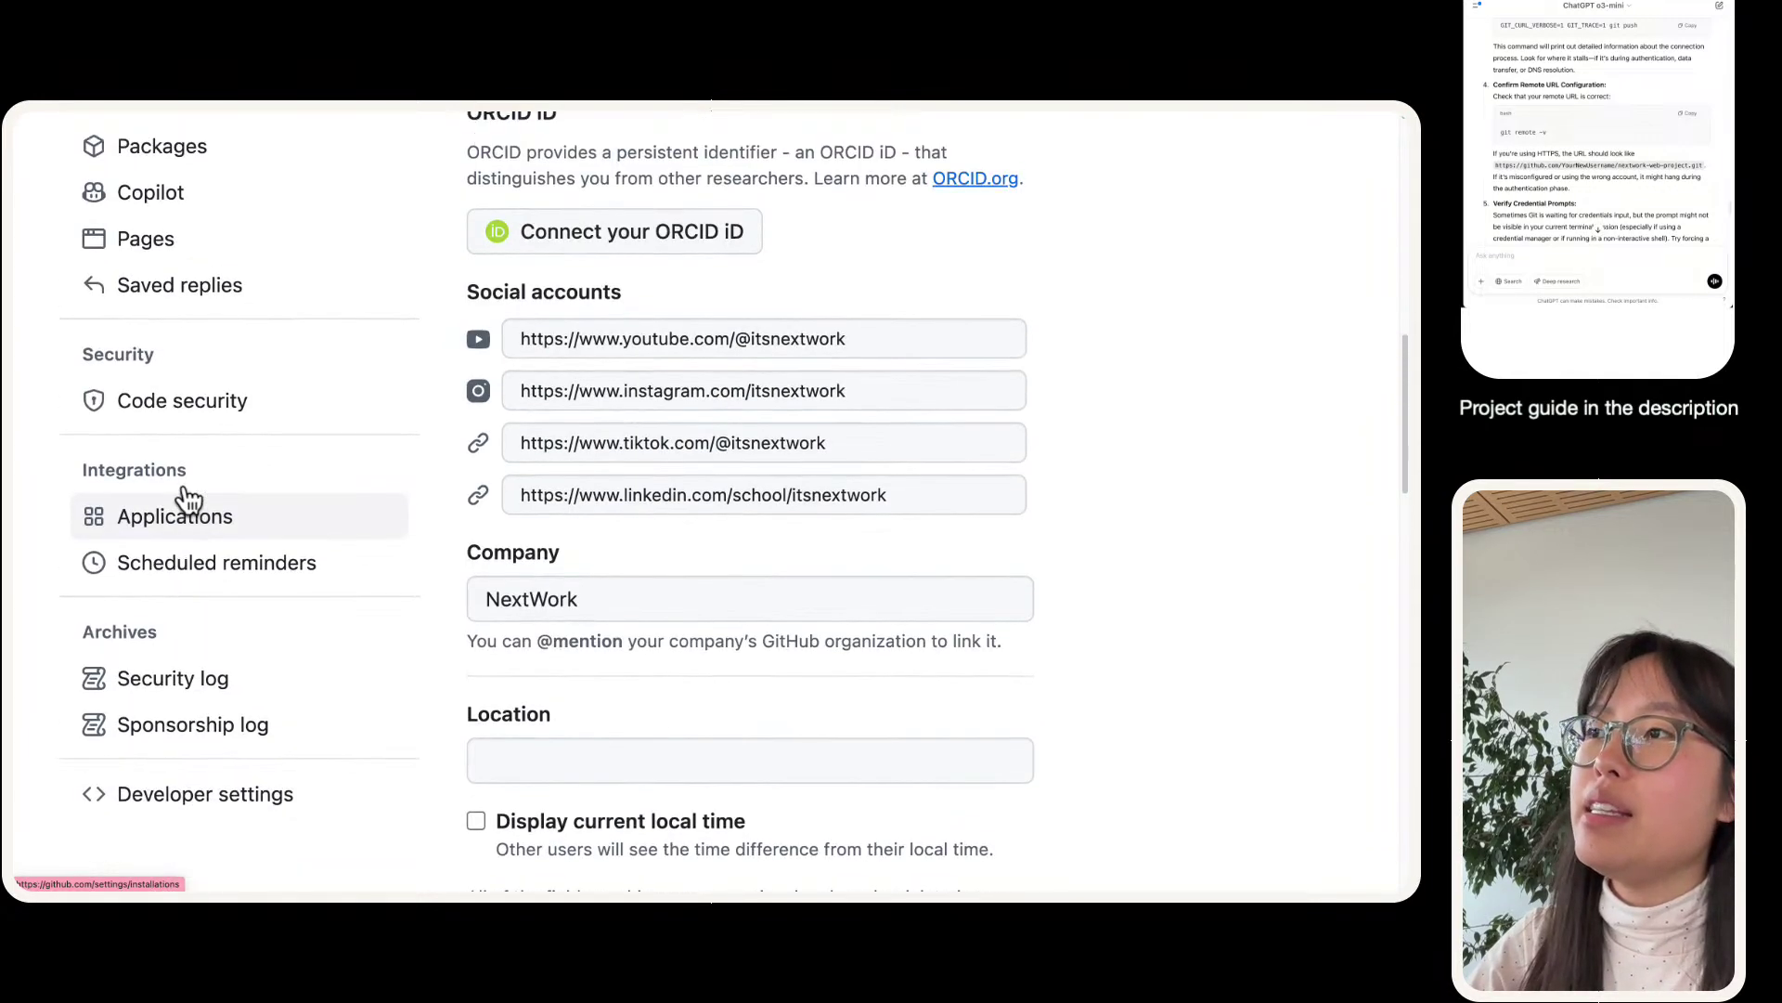
scroll(189, 482, "down", 4)
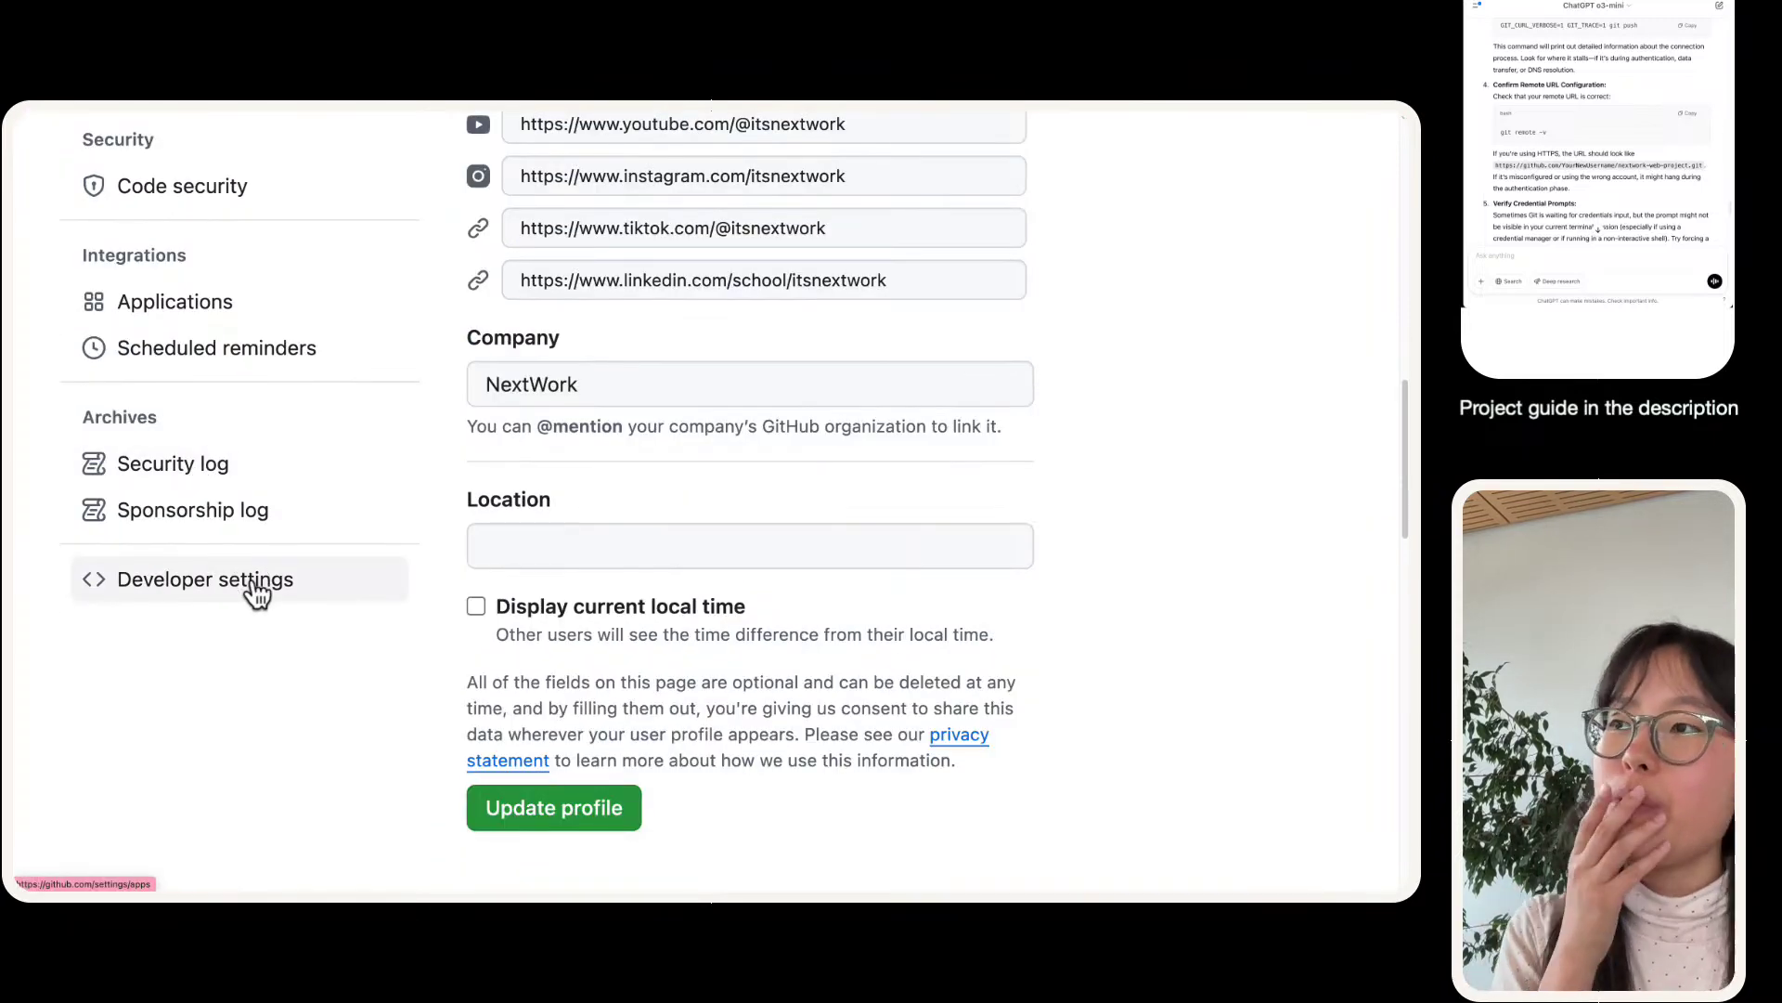
left_click(349, 361)
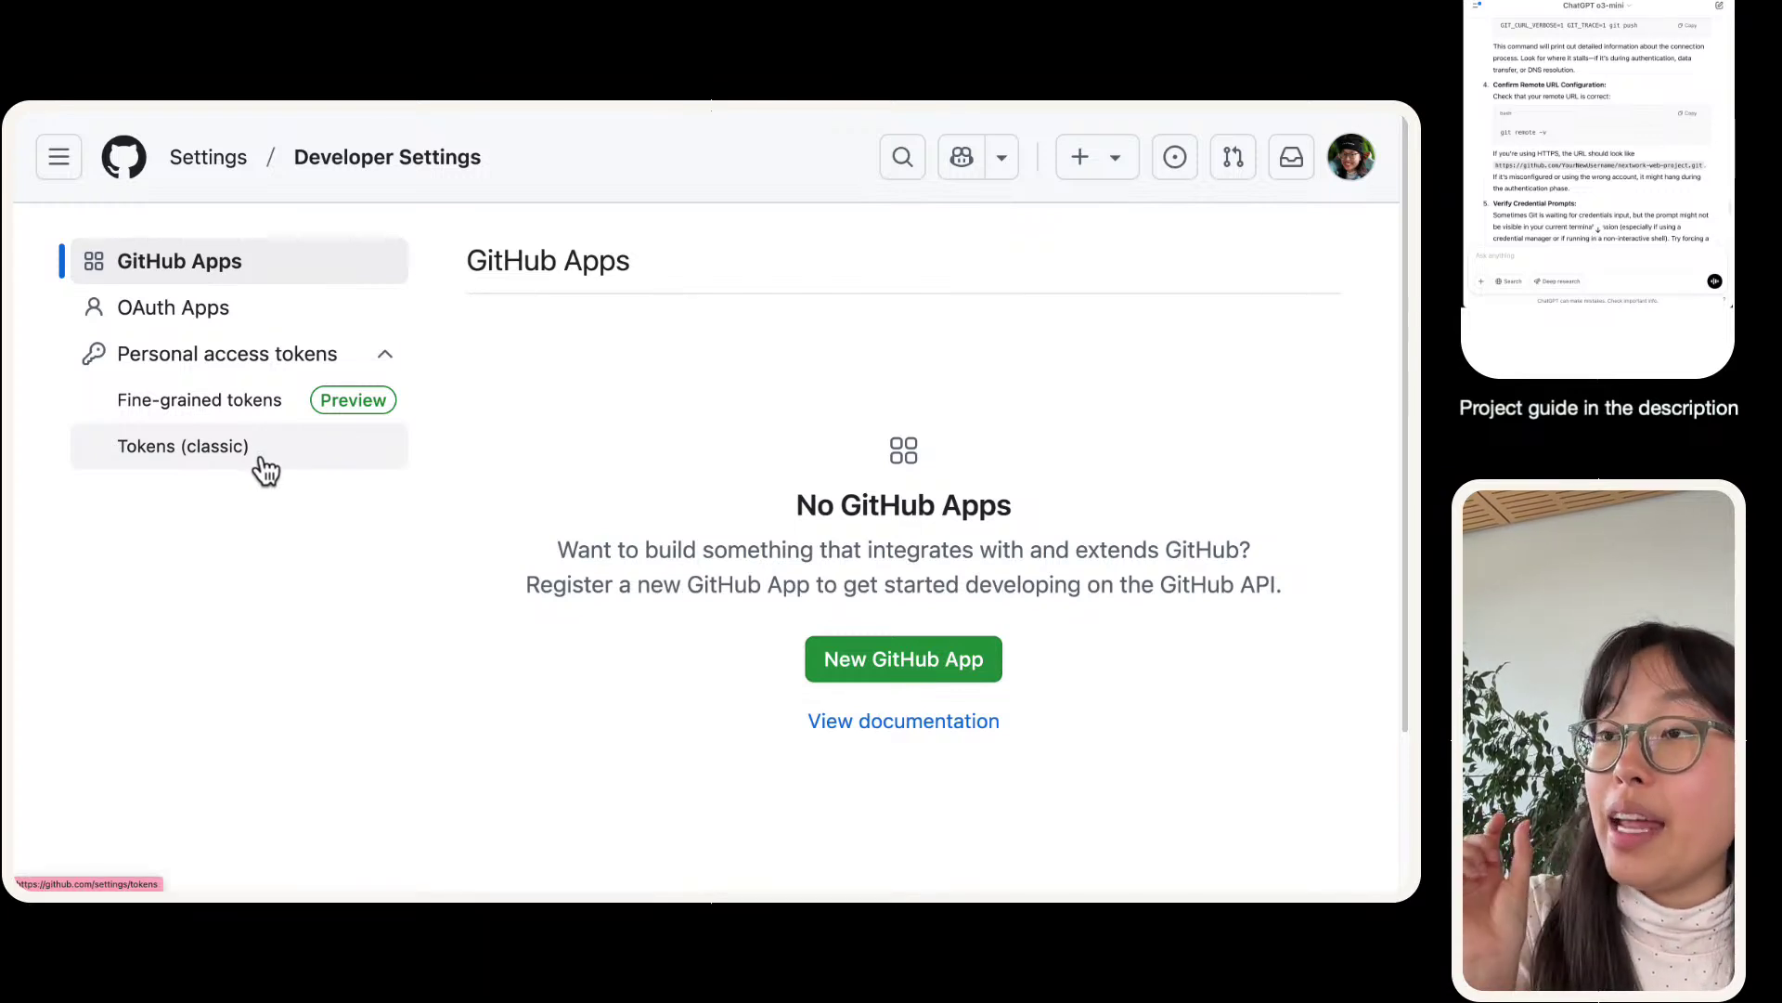
- Choose Tokens (classic) > Generate new token (classic) and autofill the password at the access check
left_click(264, 459)
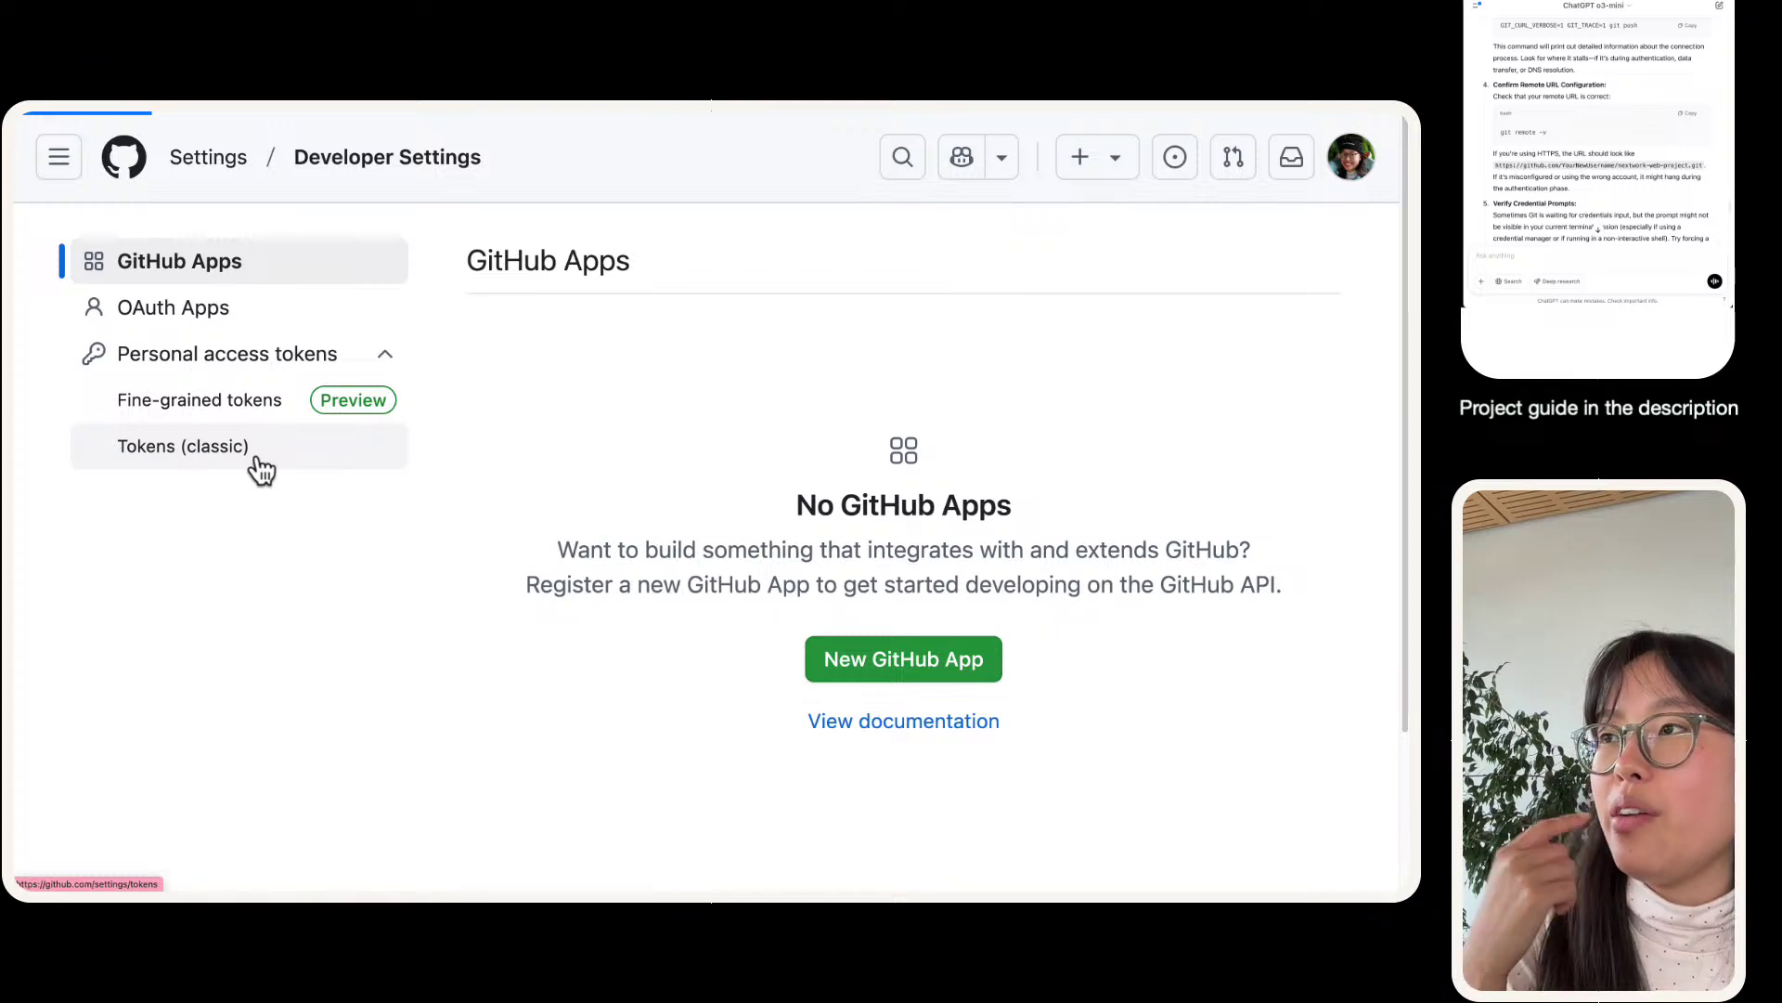
left_click(1162, 268)
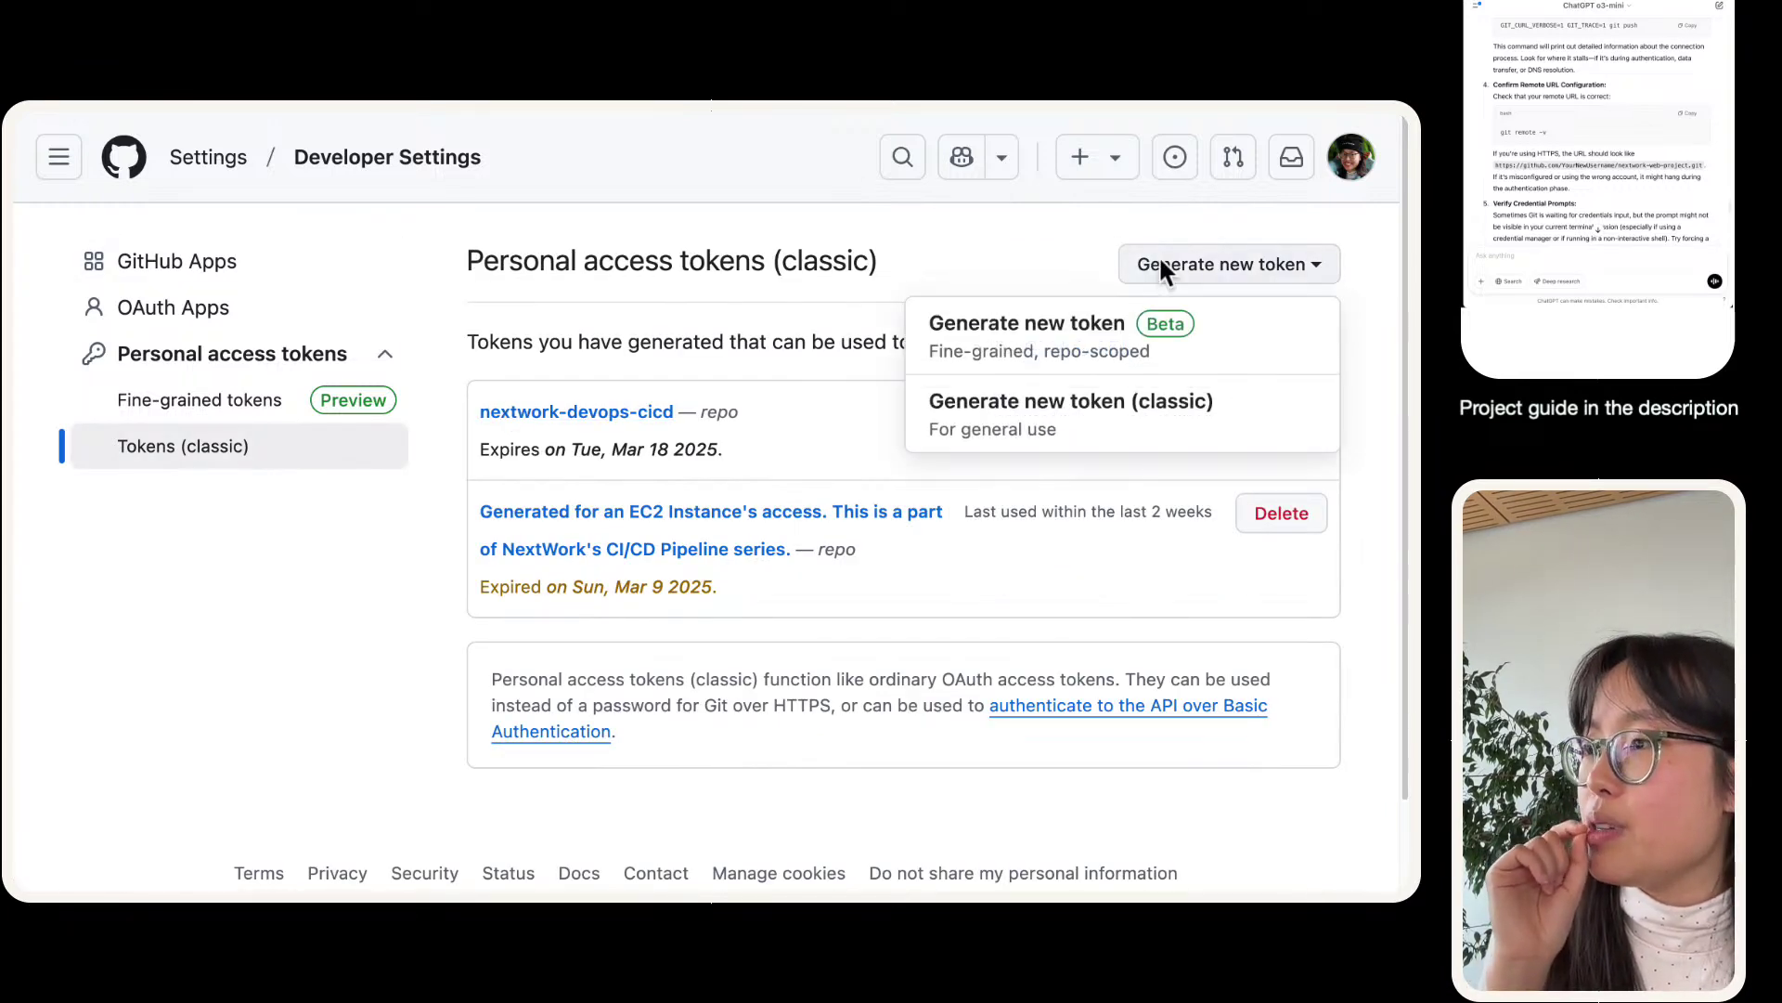
left_click(1140, 416)
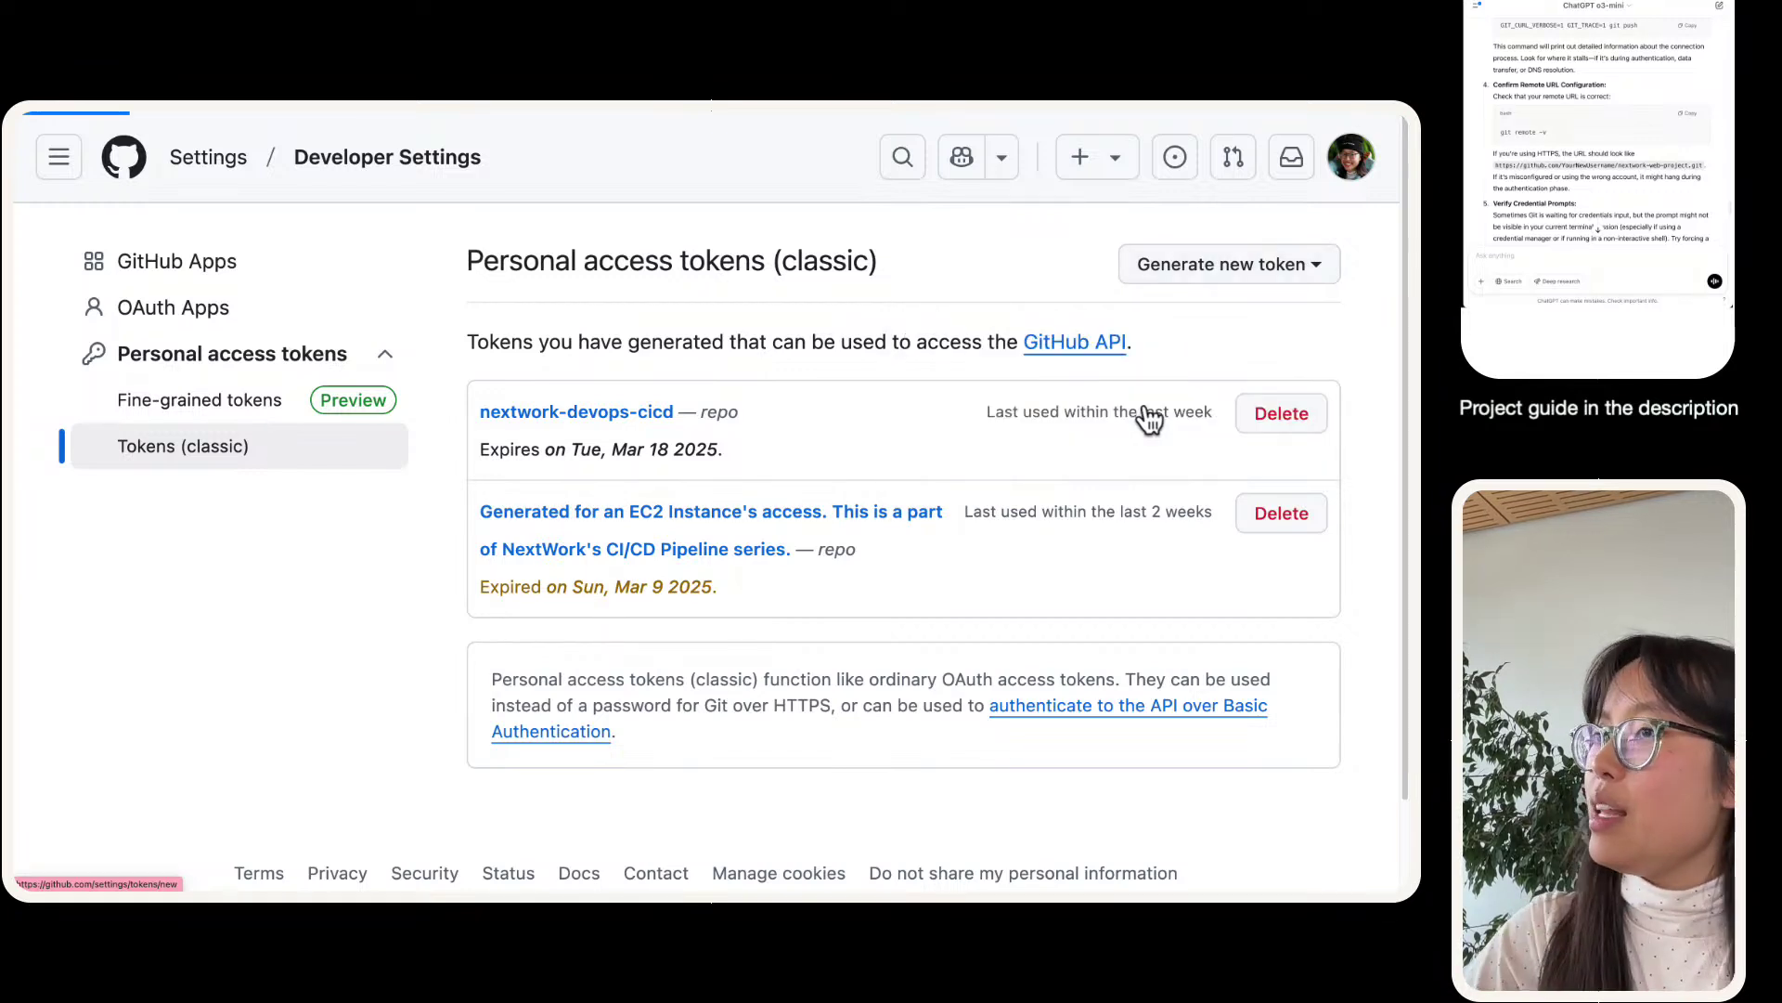
left_click(858, 548)
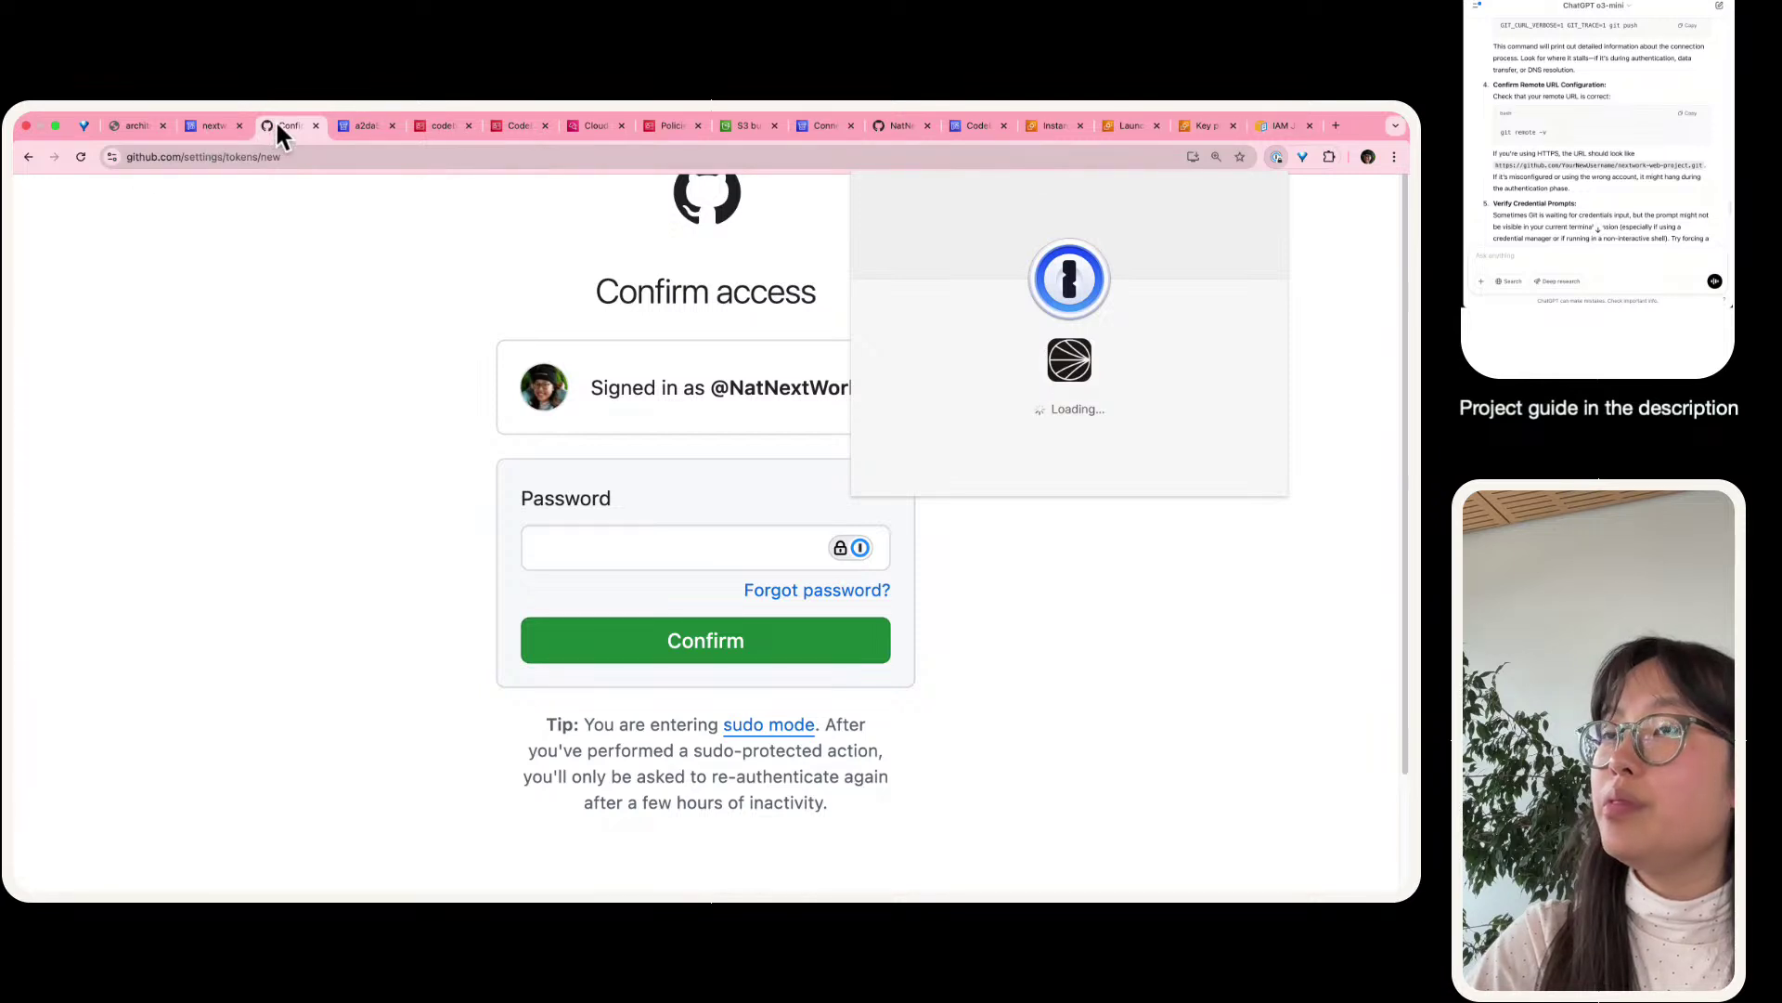
left_click(364, 125)
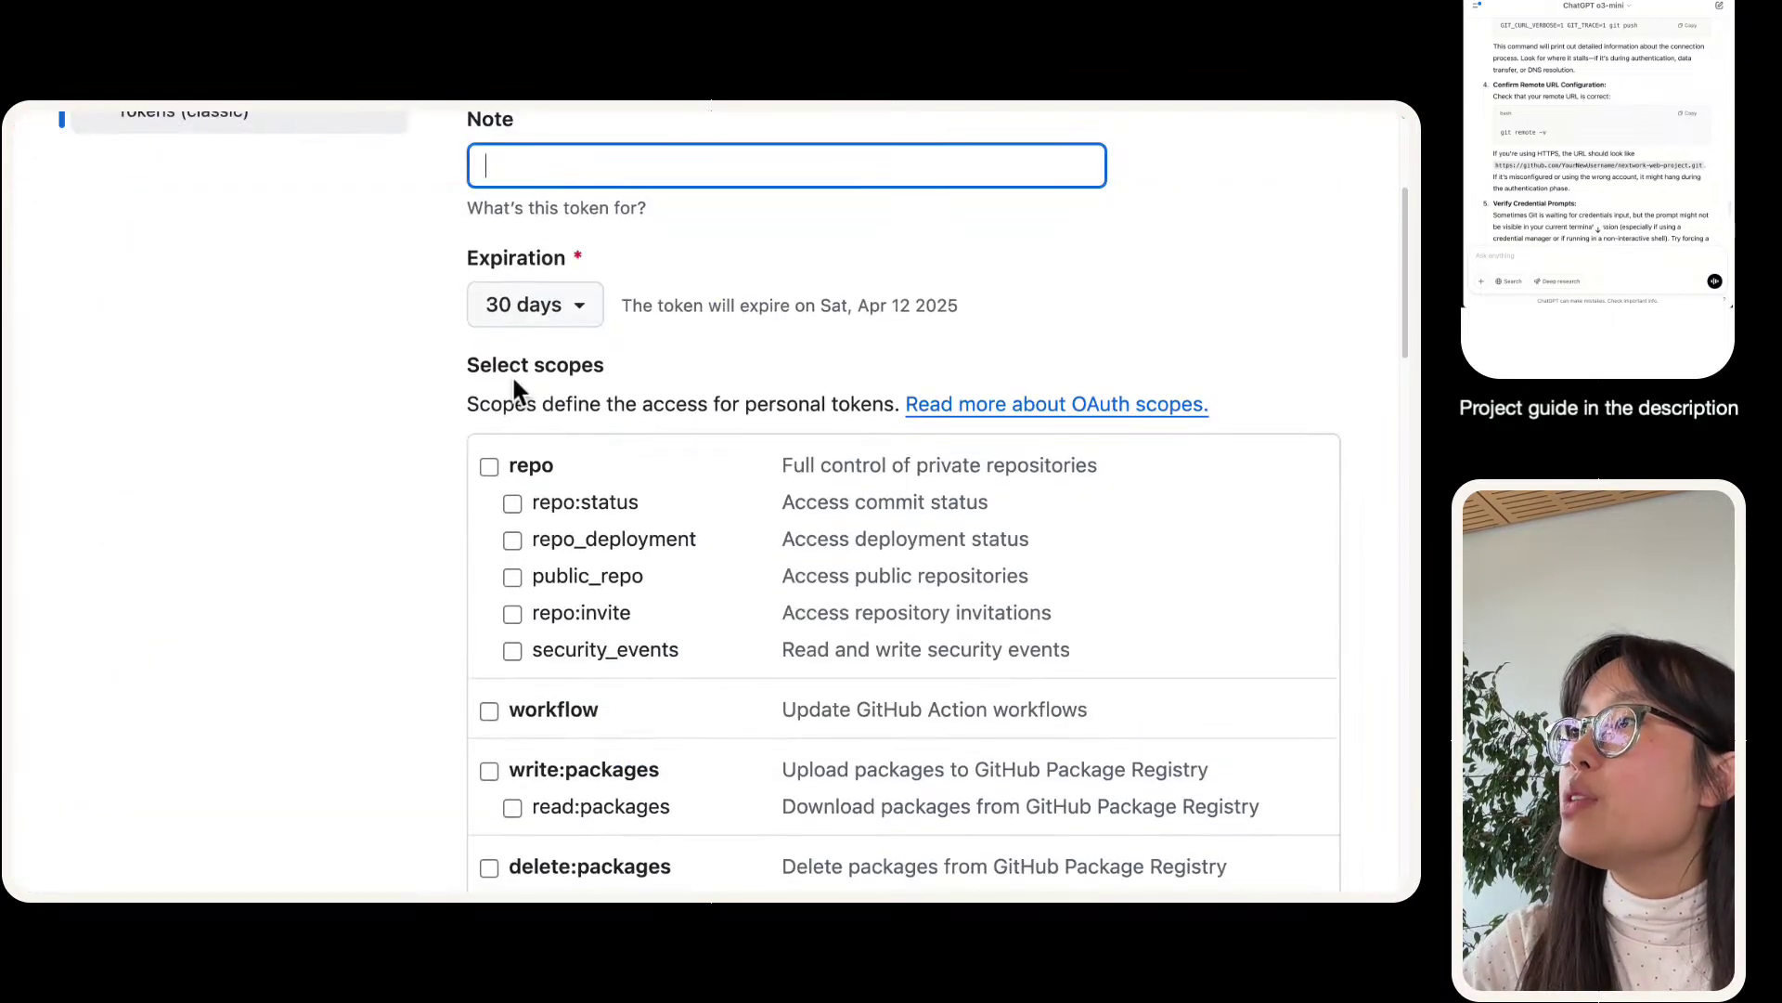
- Set the token to expire in 7 days and note it as letting an EC2 instance access NextWork's web app repo
scroll(511, 375, "up", 4)
left_click(541, 627)
left_click(557, 691)
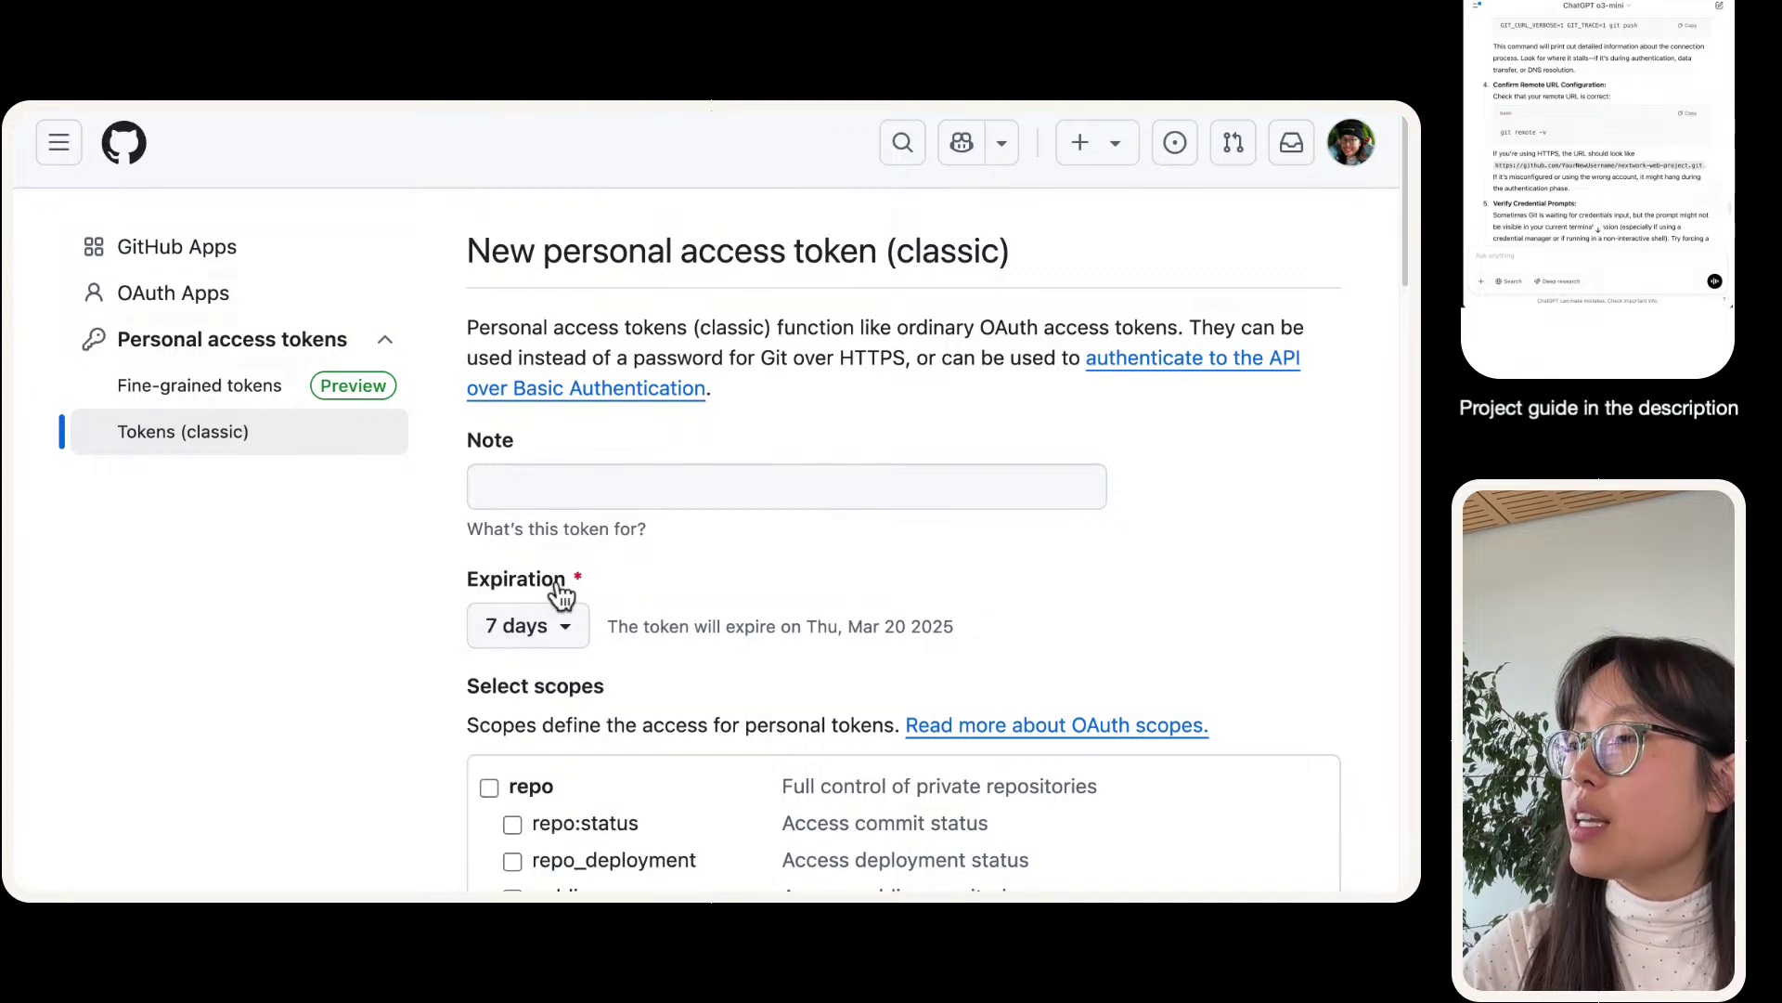
left_click(599, 506)
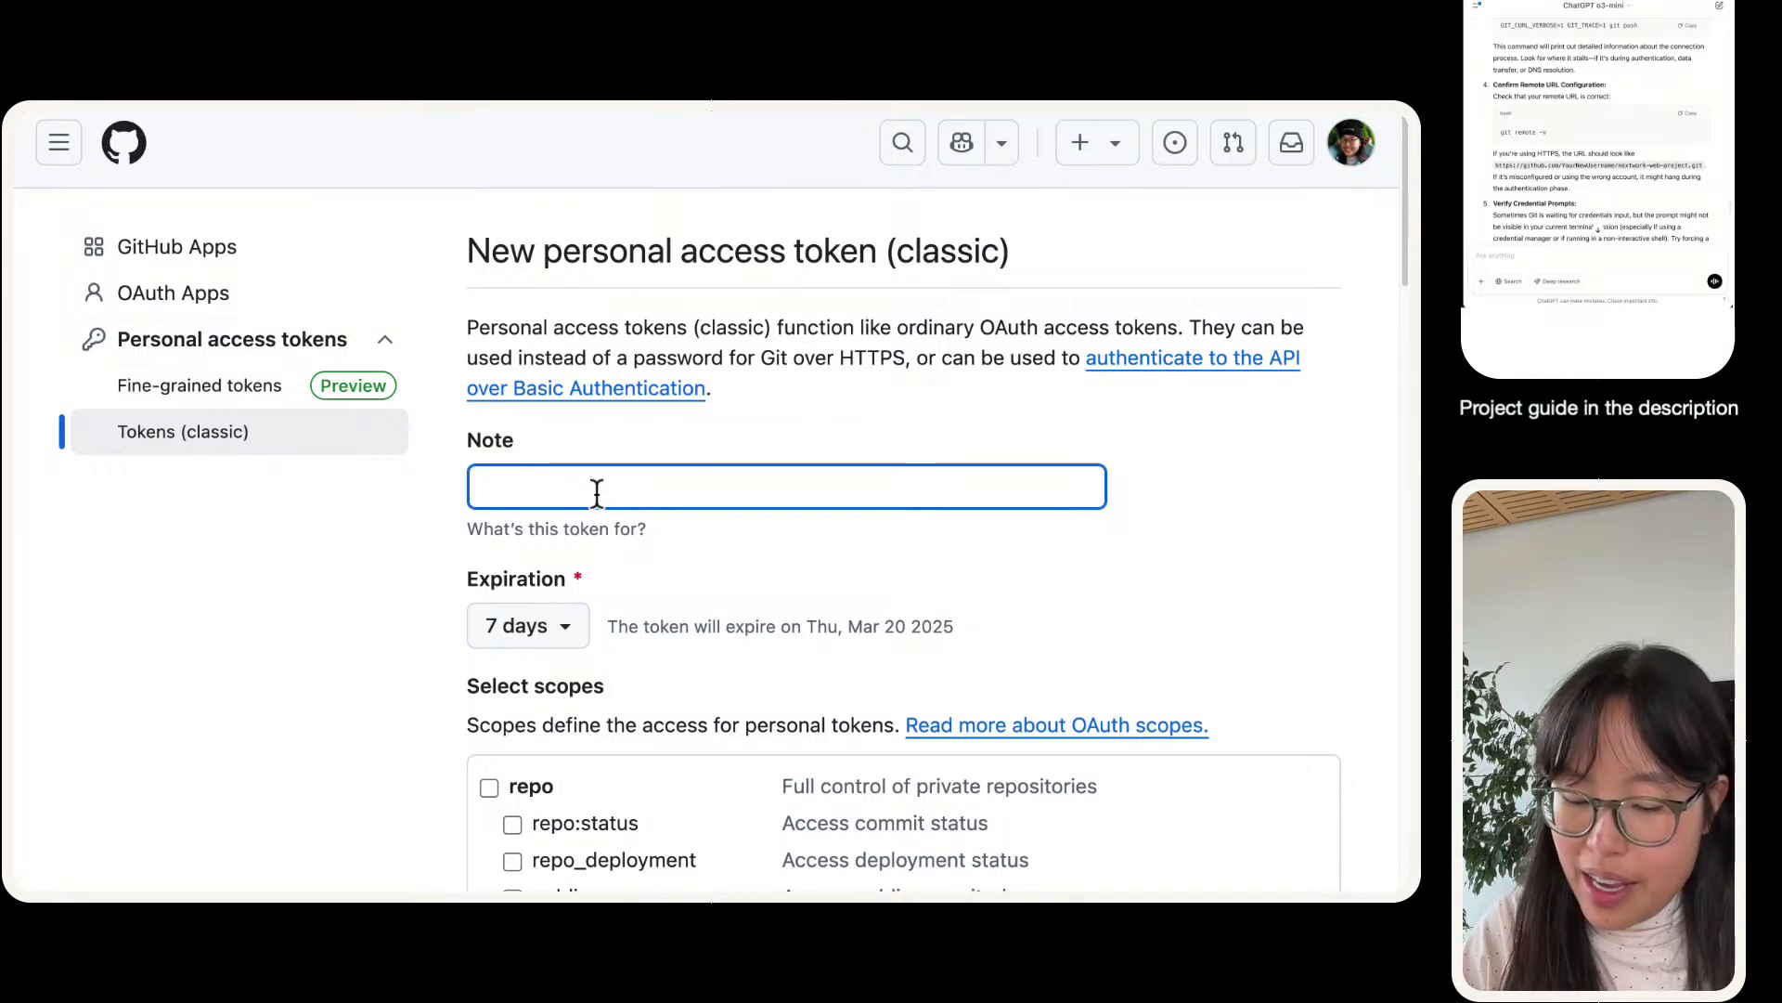
type("for")
key("BackSpace")
key("BackSpace")
key("BackSpace")
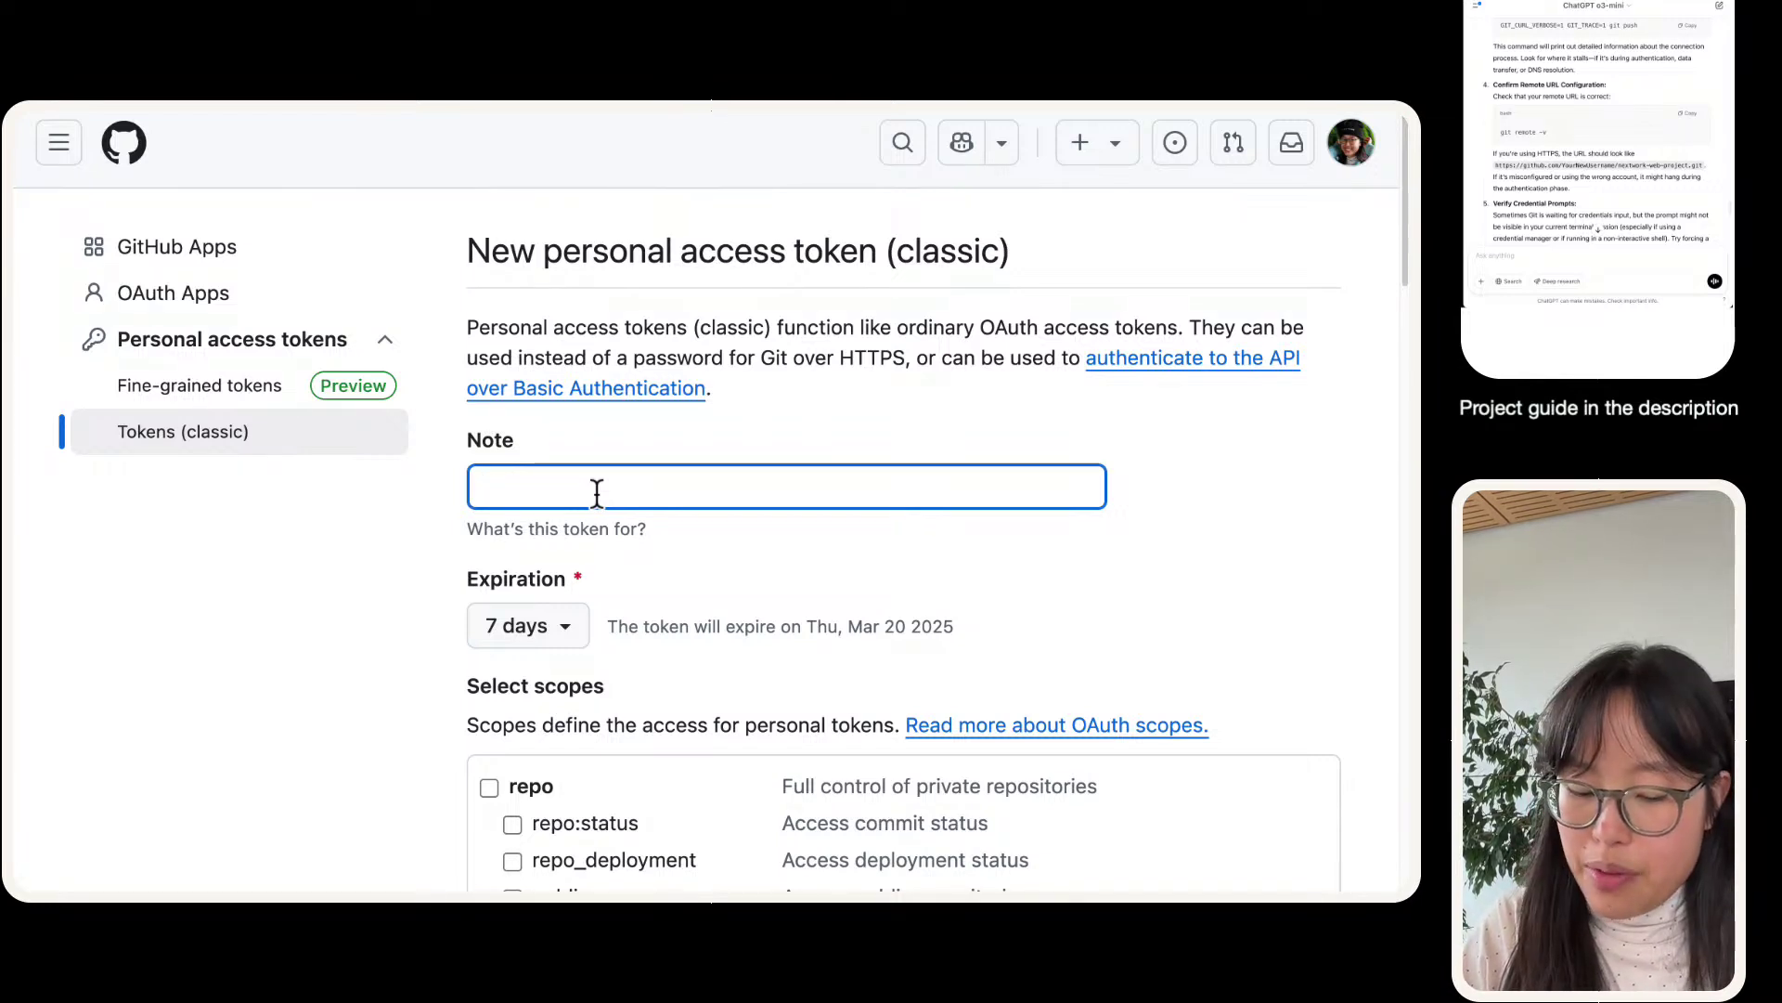
type("aws-devops-code")
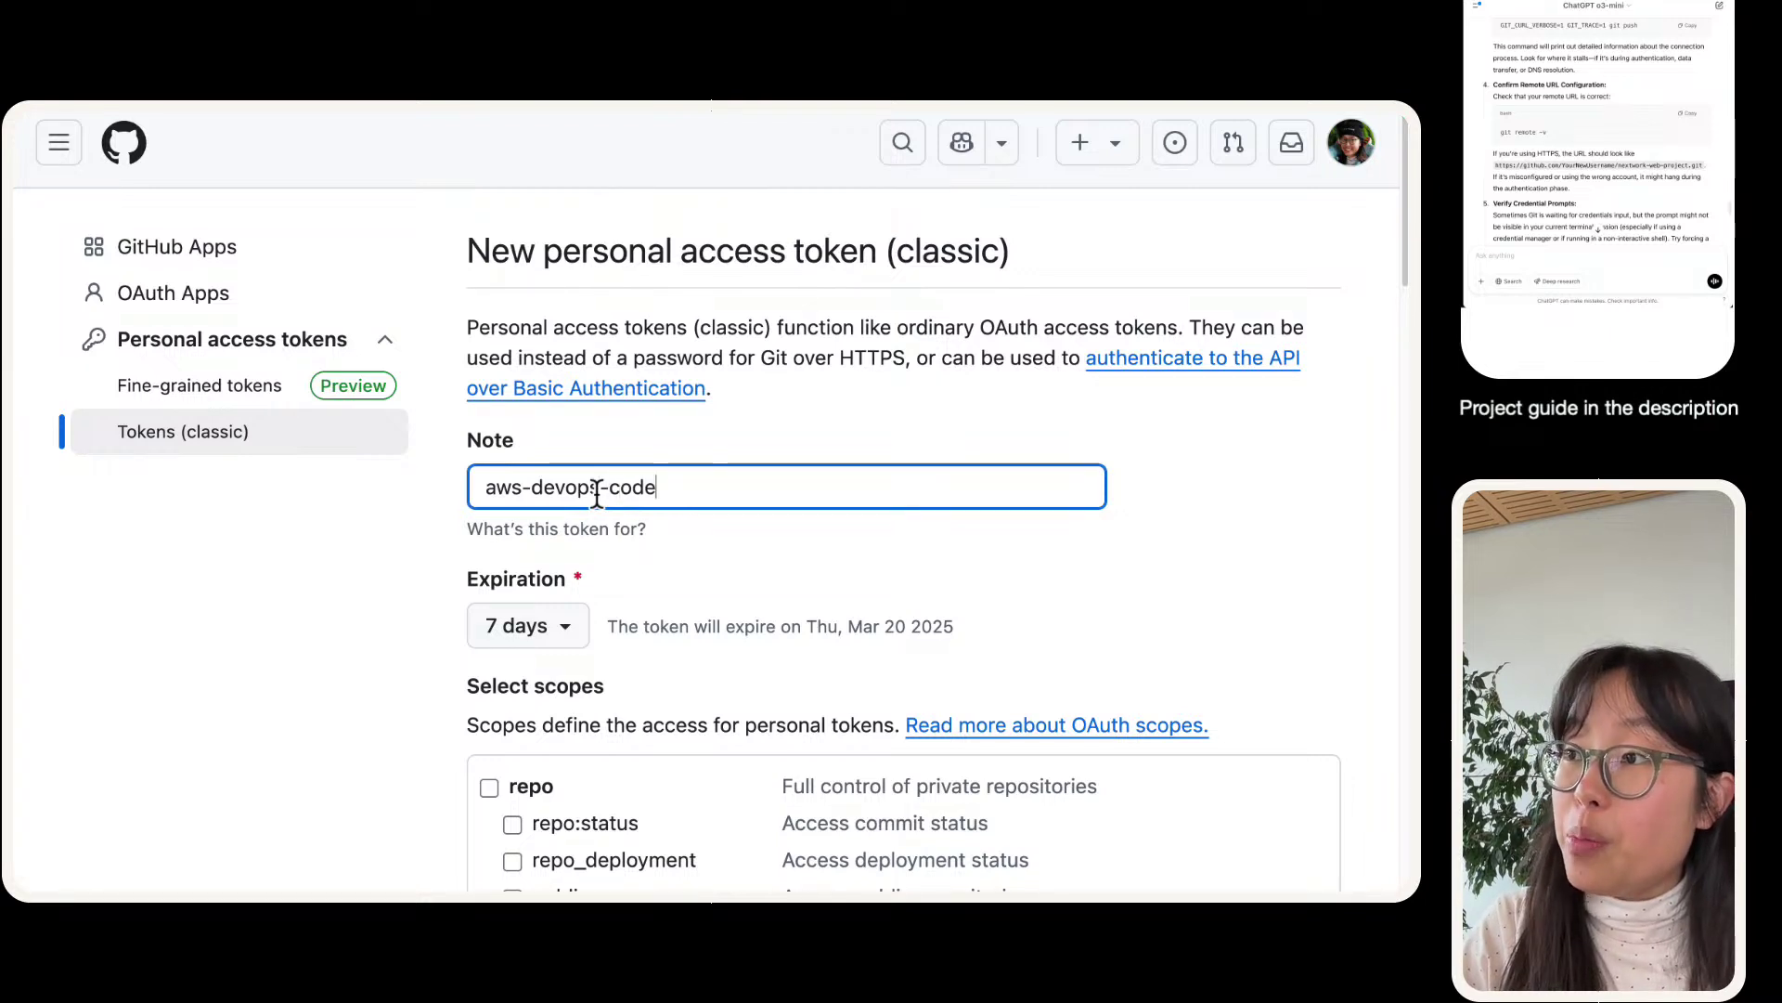
type("build-updated")
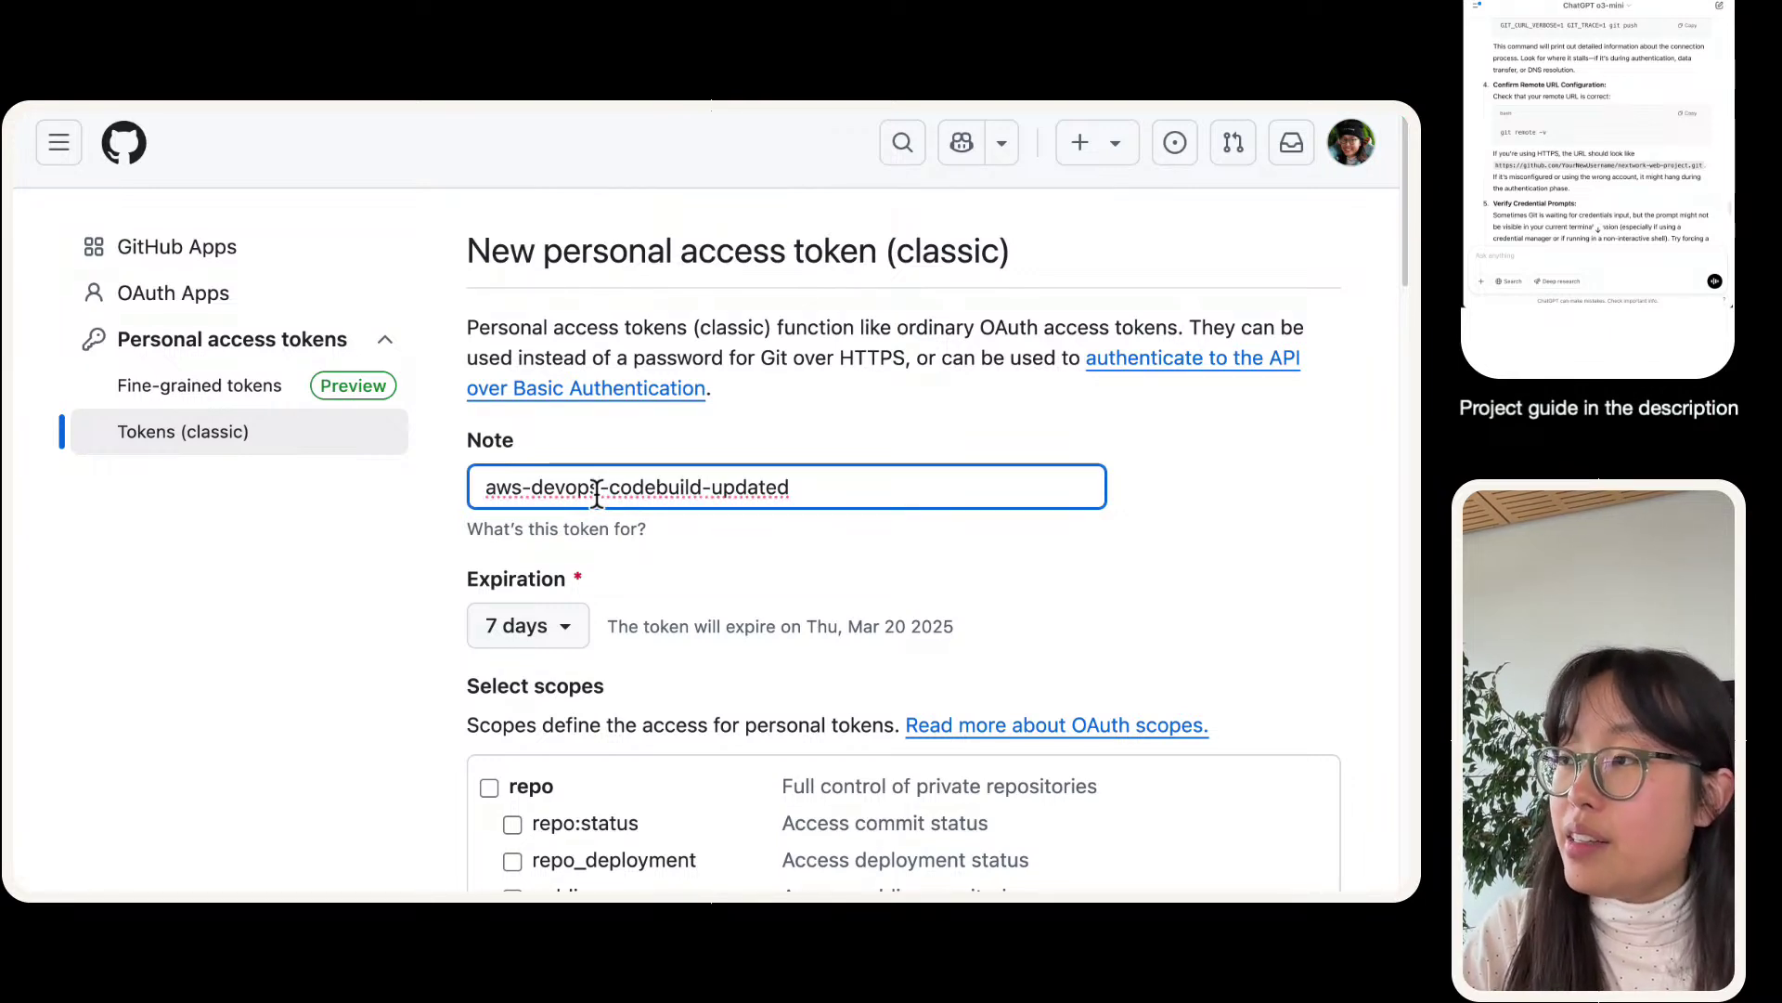
type(" project. ")
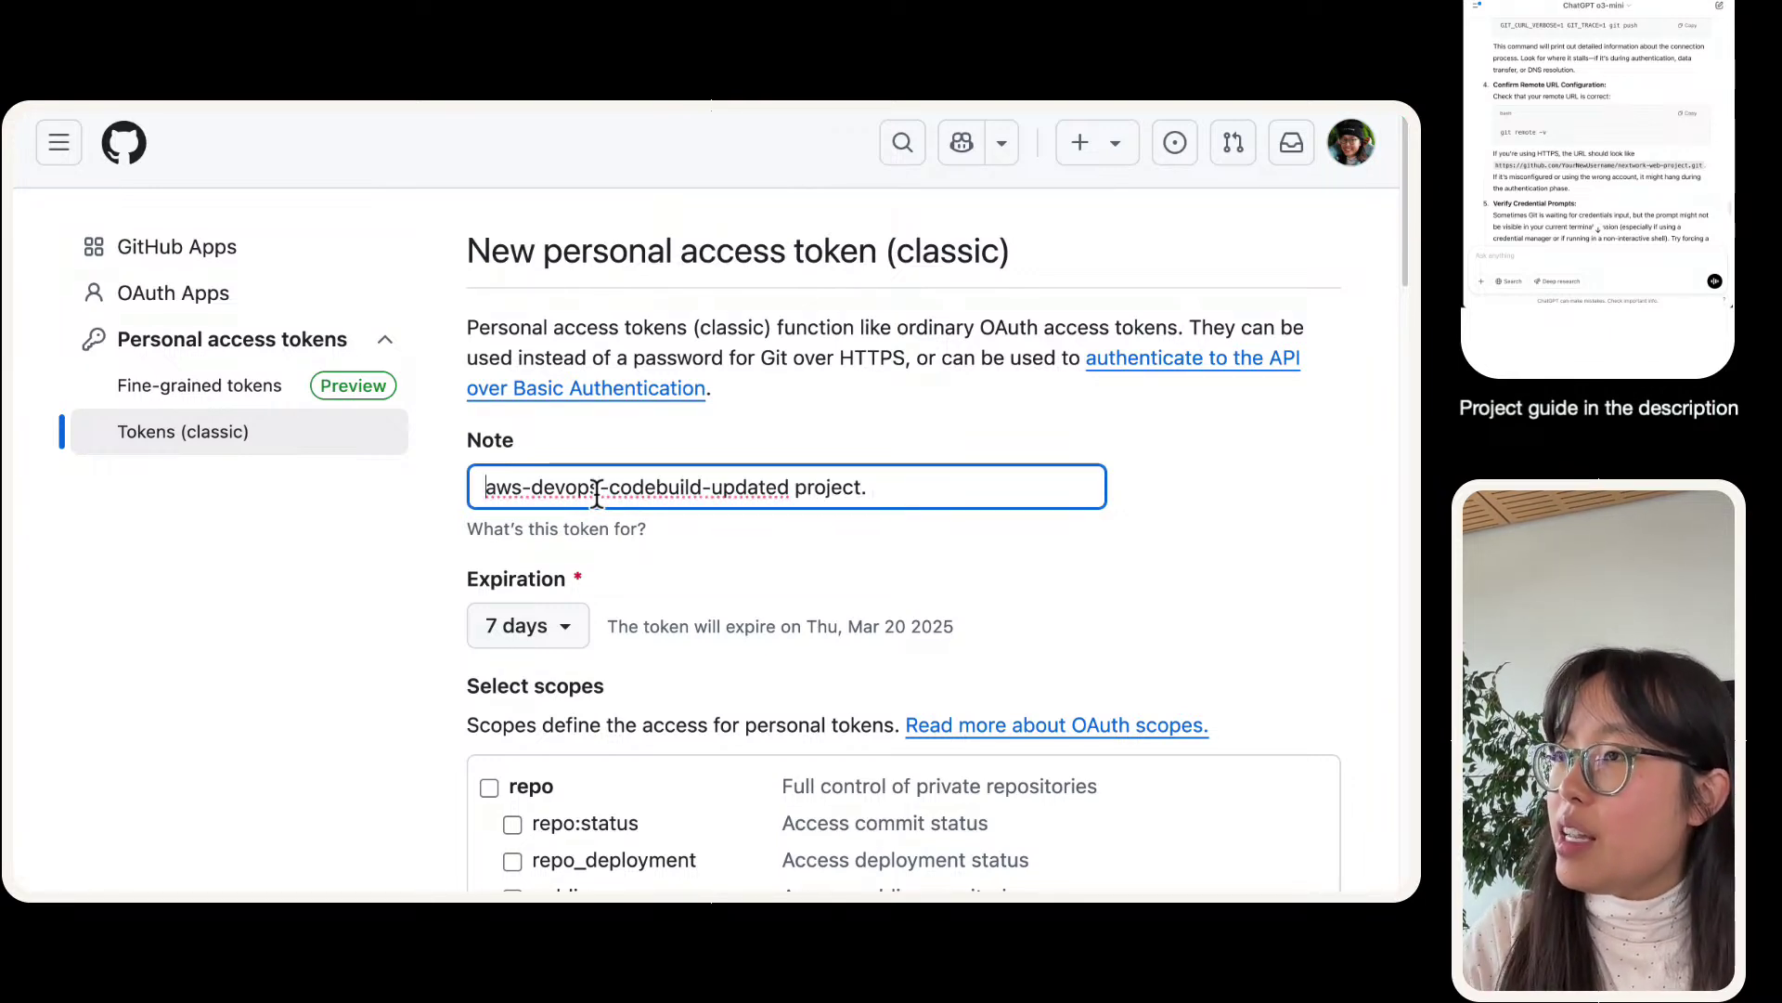
type("Geen")
key("BackSpace")
key("BackSpace")
type("nerat")
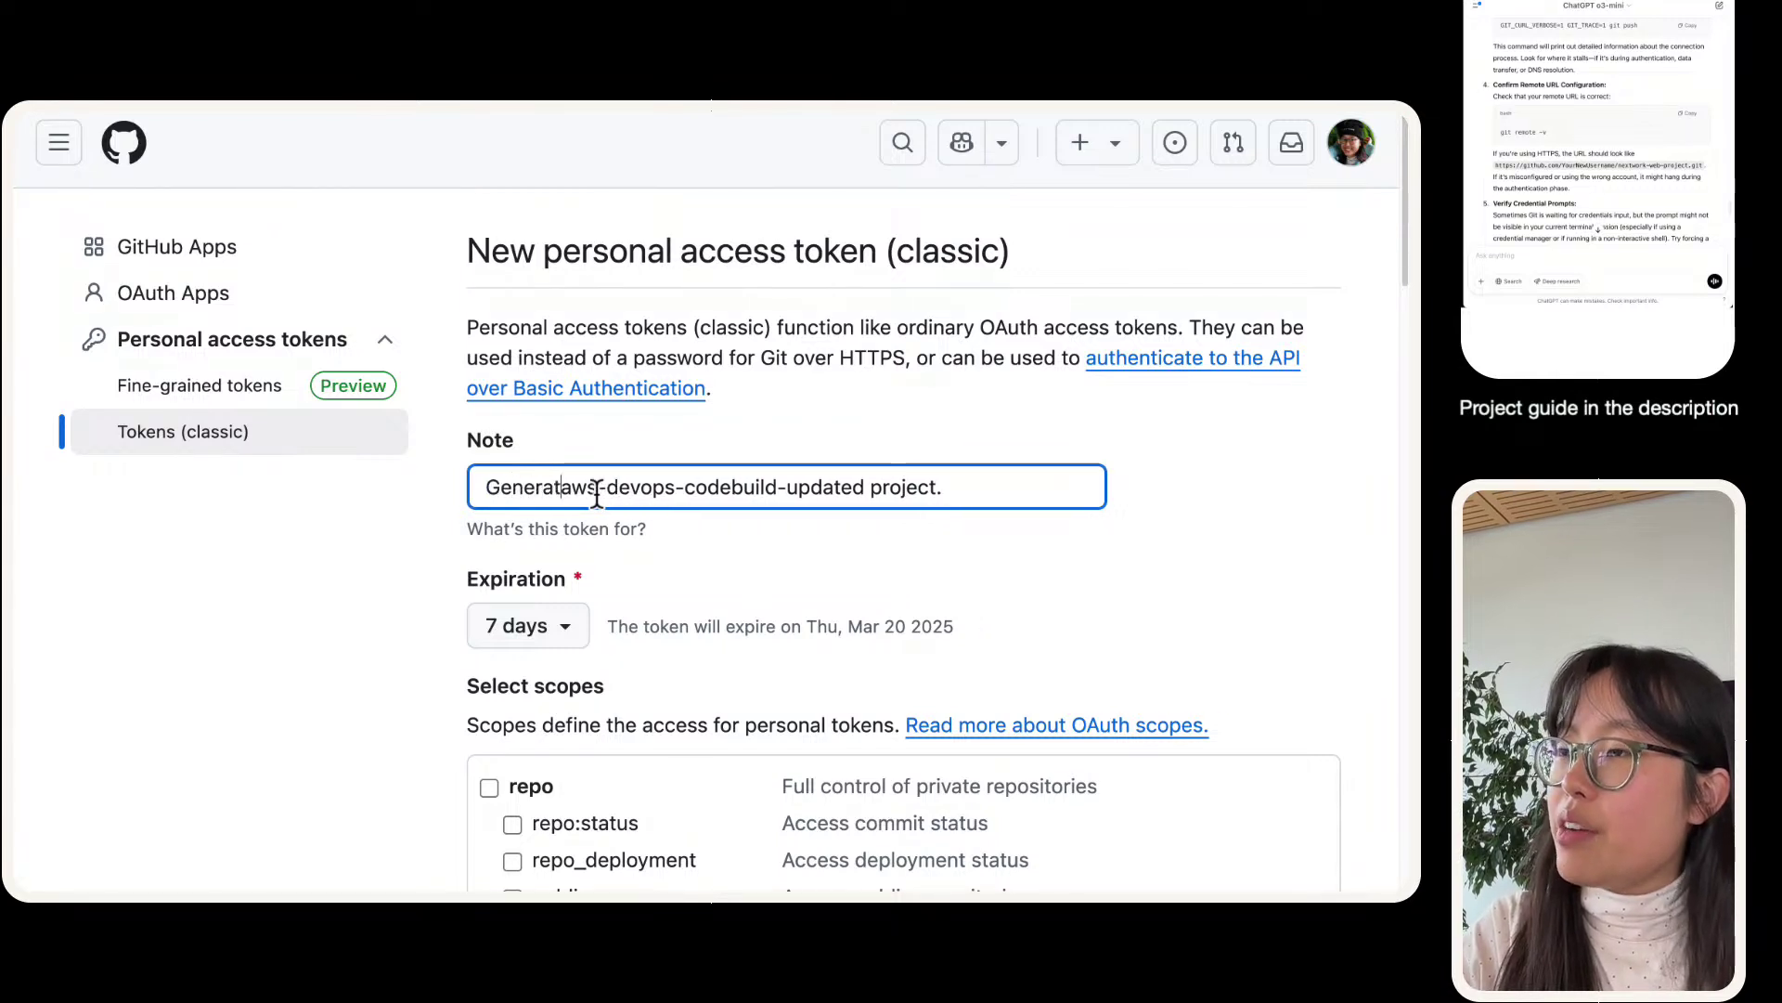
type("ed this to allow")
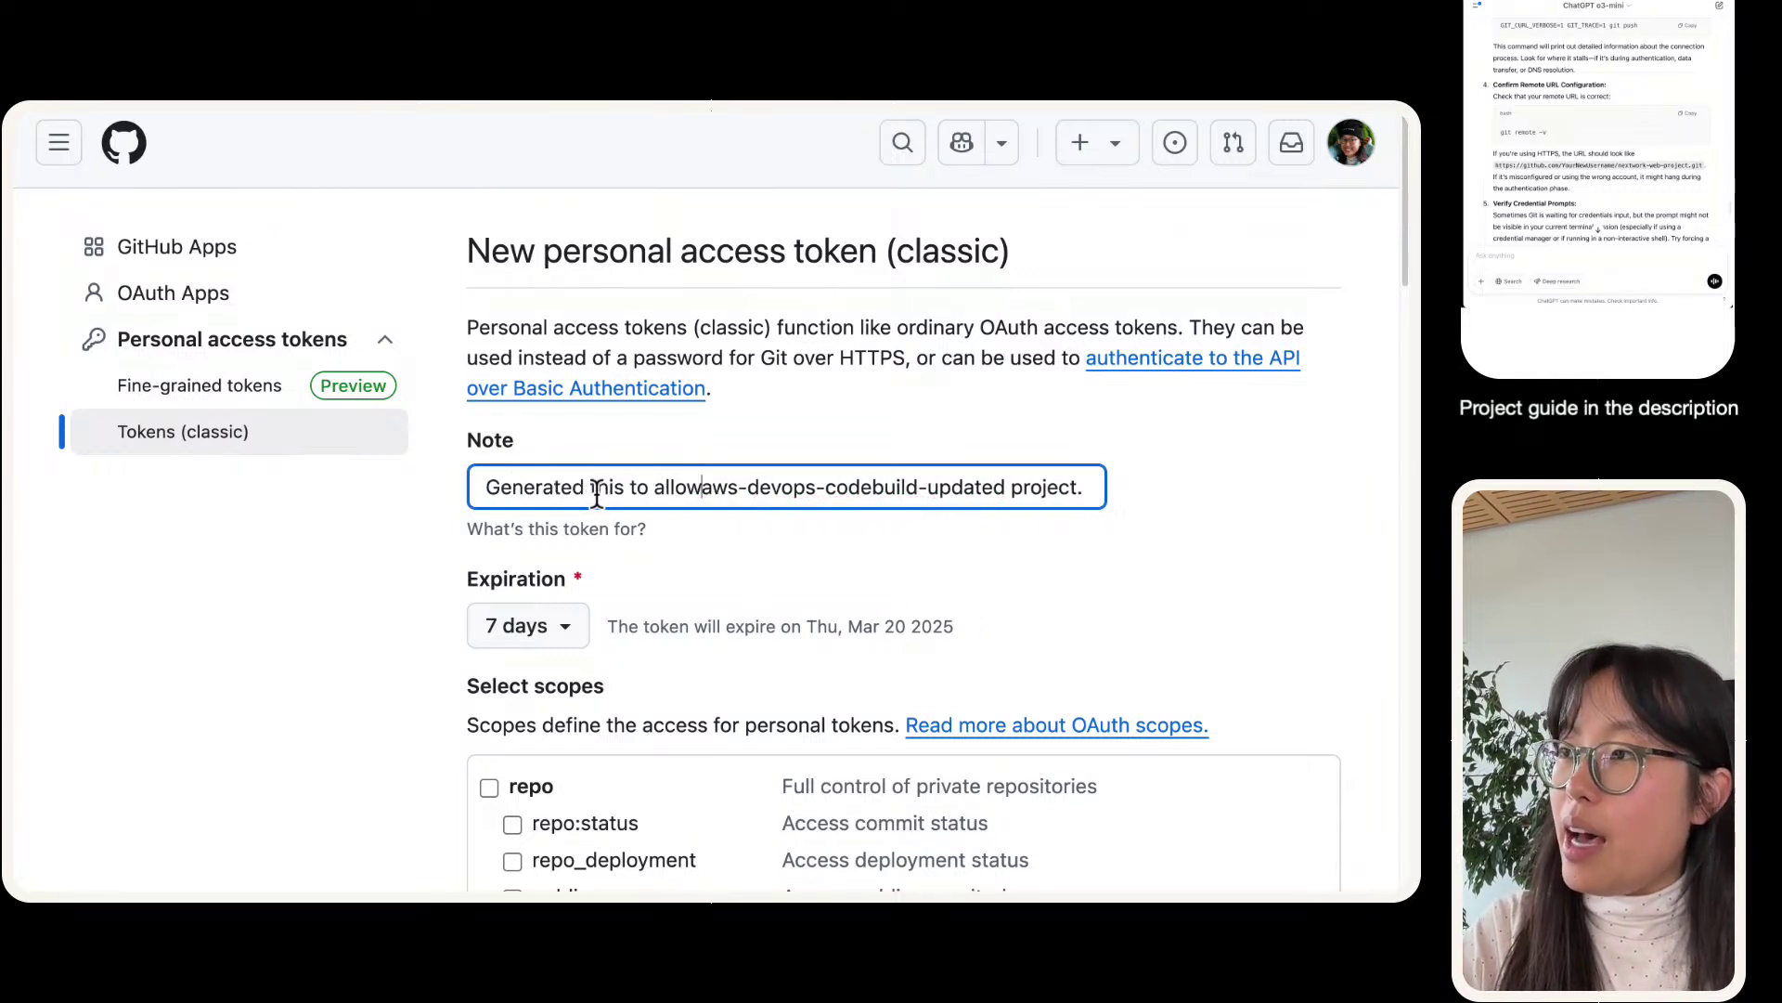
type(" an E")
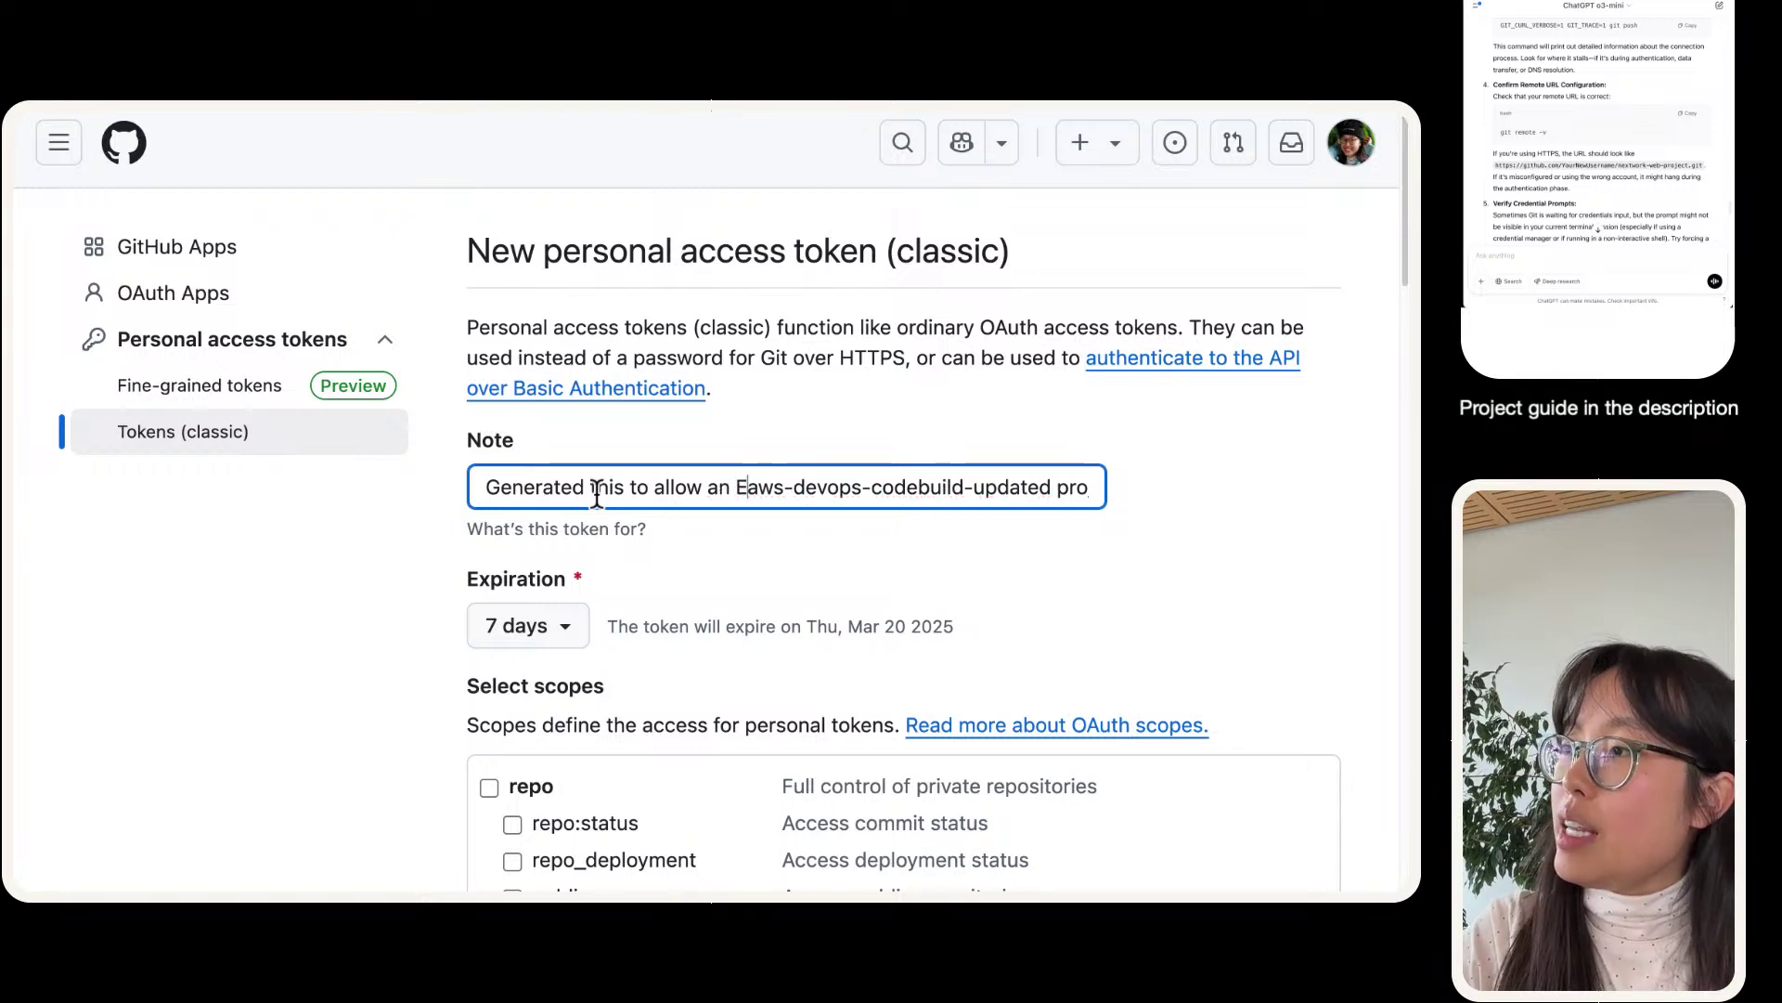
type("C@")
key("BackSpace")
type("2 instance to ")
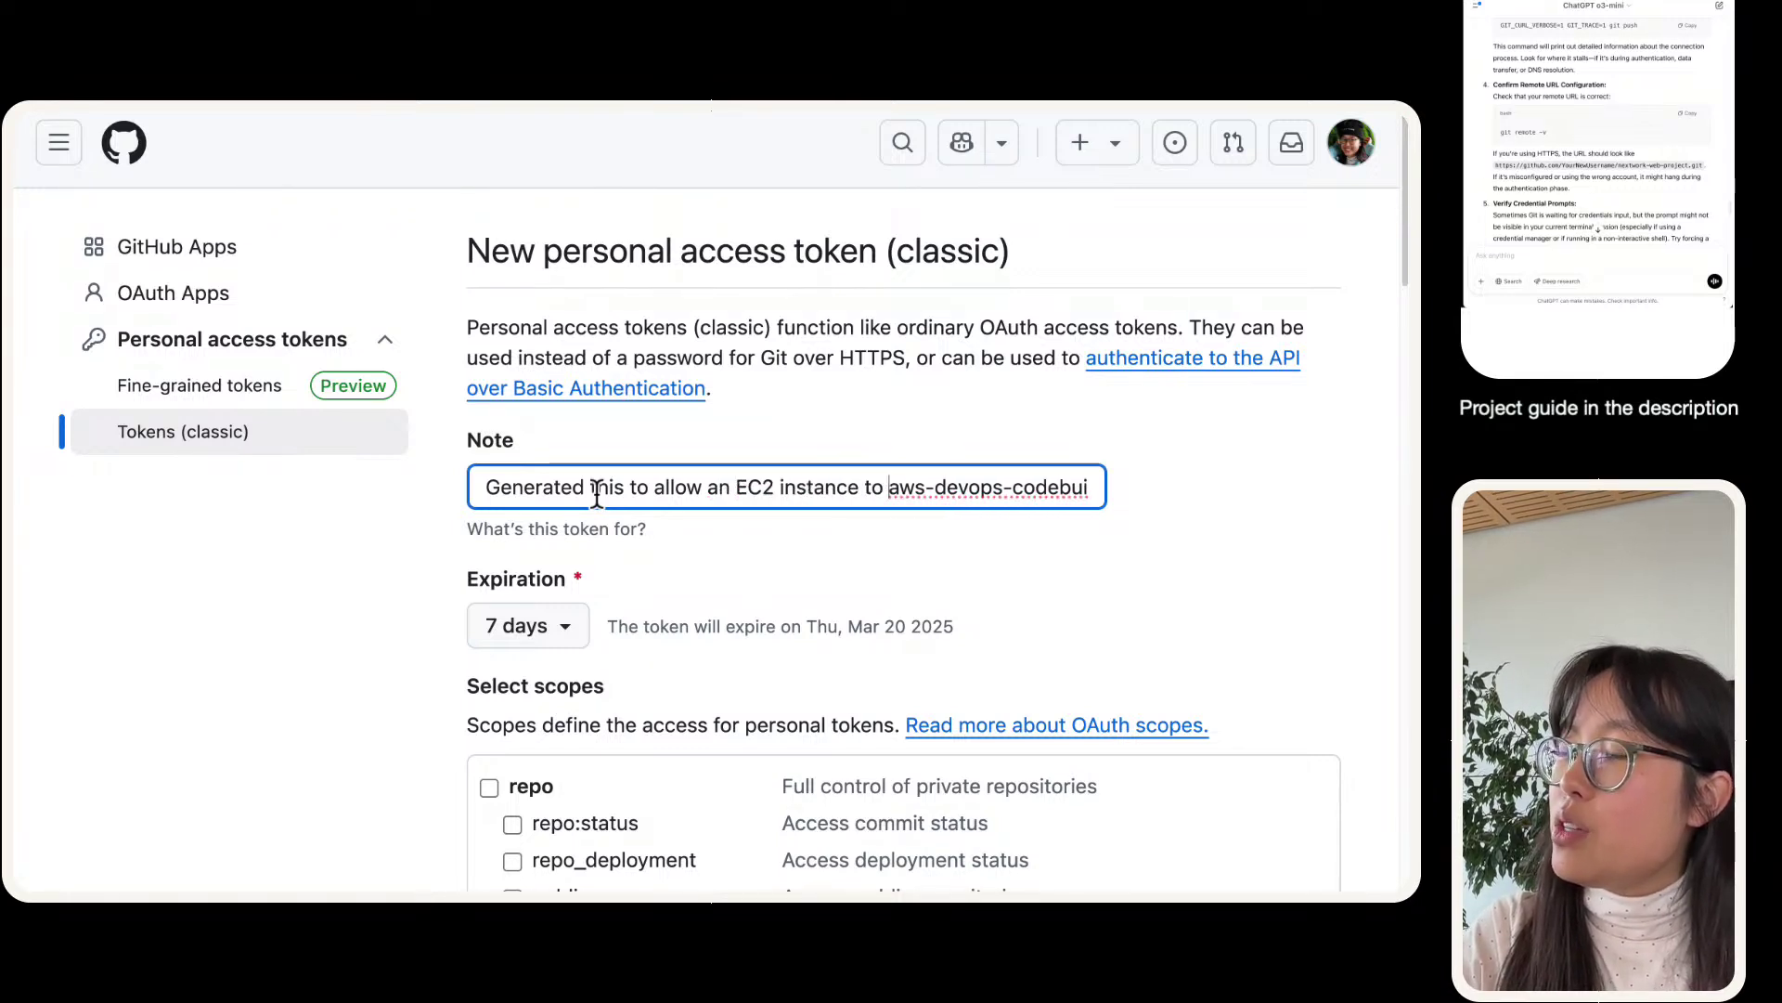
type("access our a")
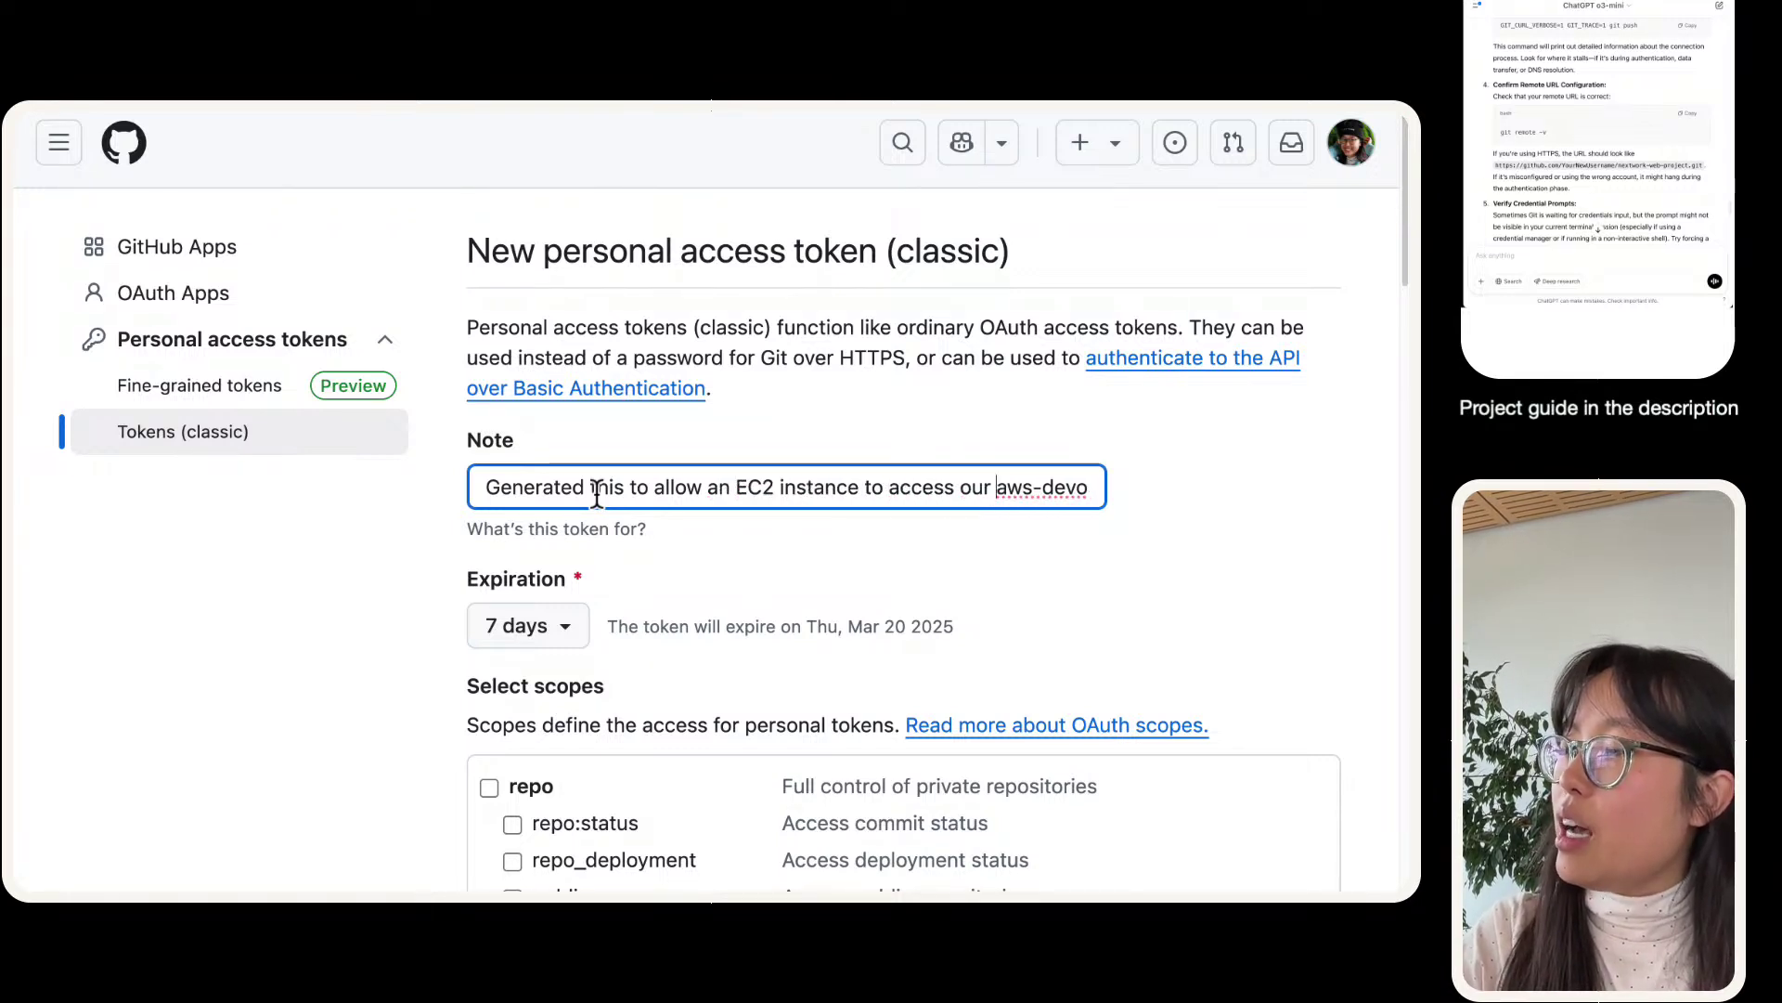
key("BackSpace")
key("BackSpace")
key("BackSpace")
key("BackSpace")
type("this")
key("BackSpace")
key("BackSpace")
key("BackSpace")
key("BackSpace")
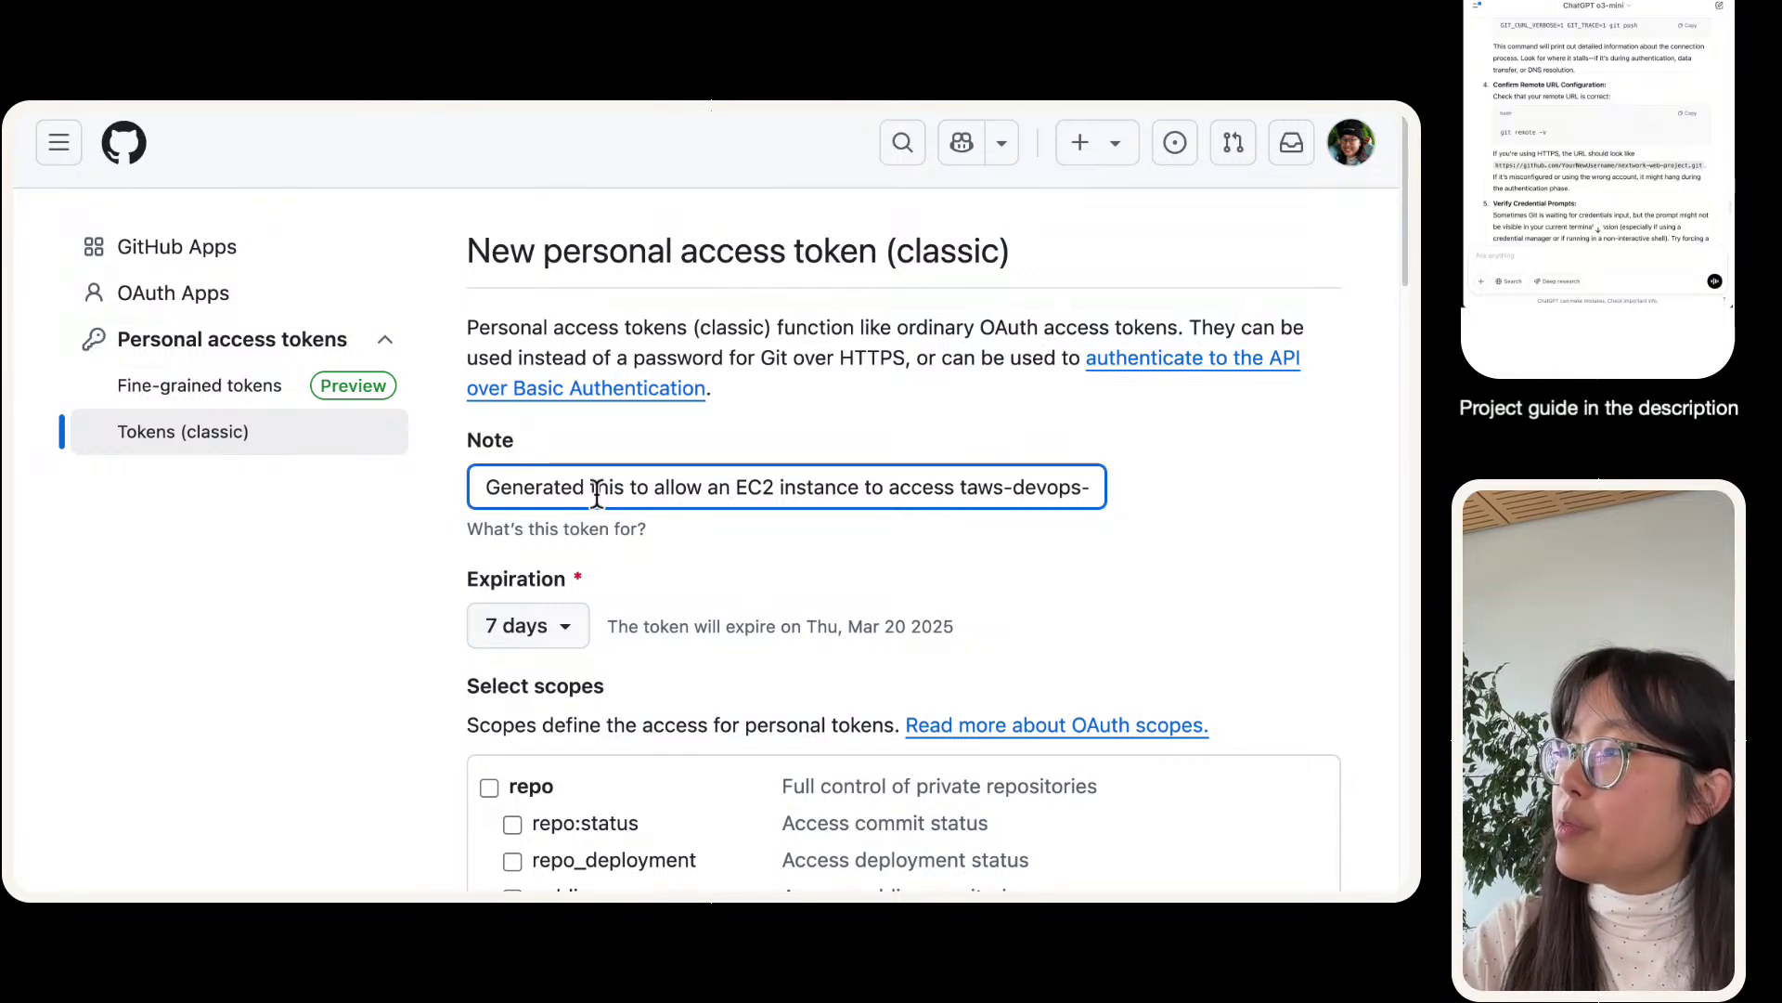
key("BackSpace")
type("our web app repo ")
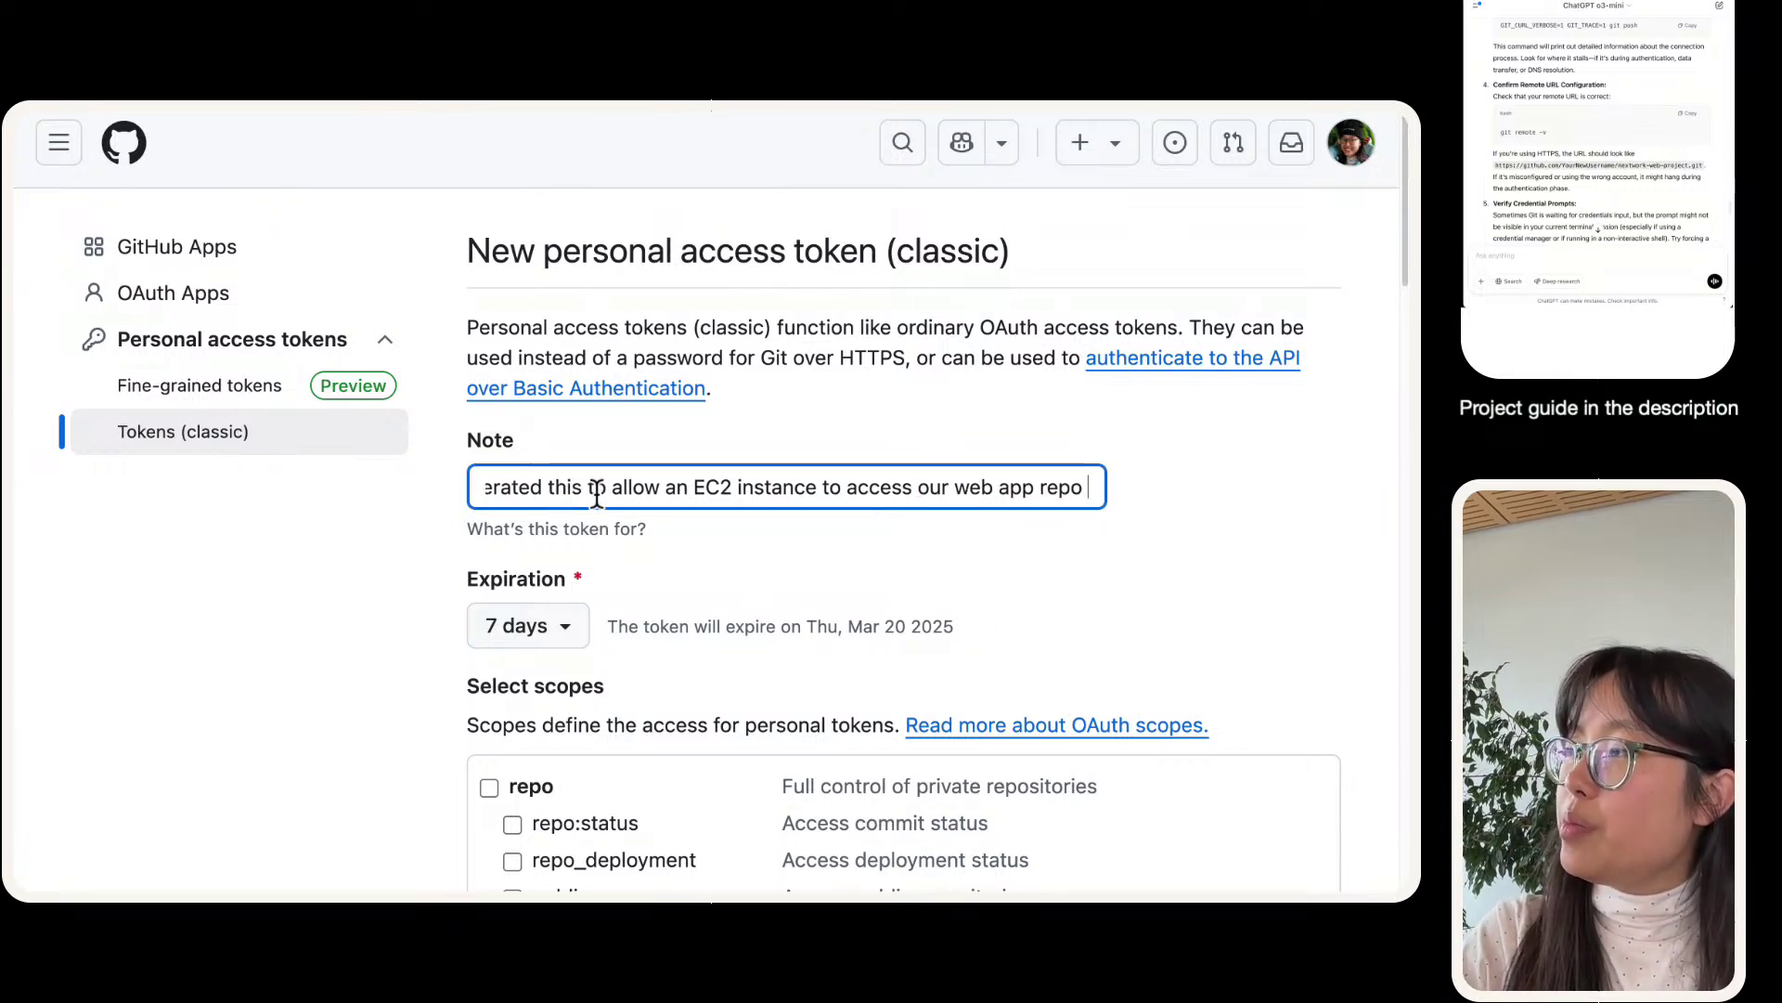
type("fpor aw")
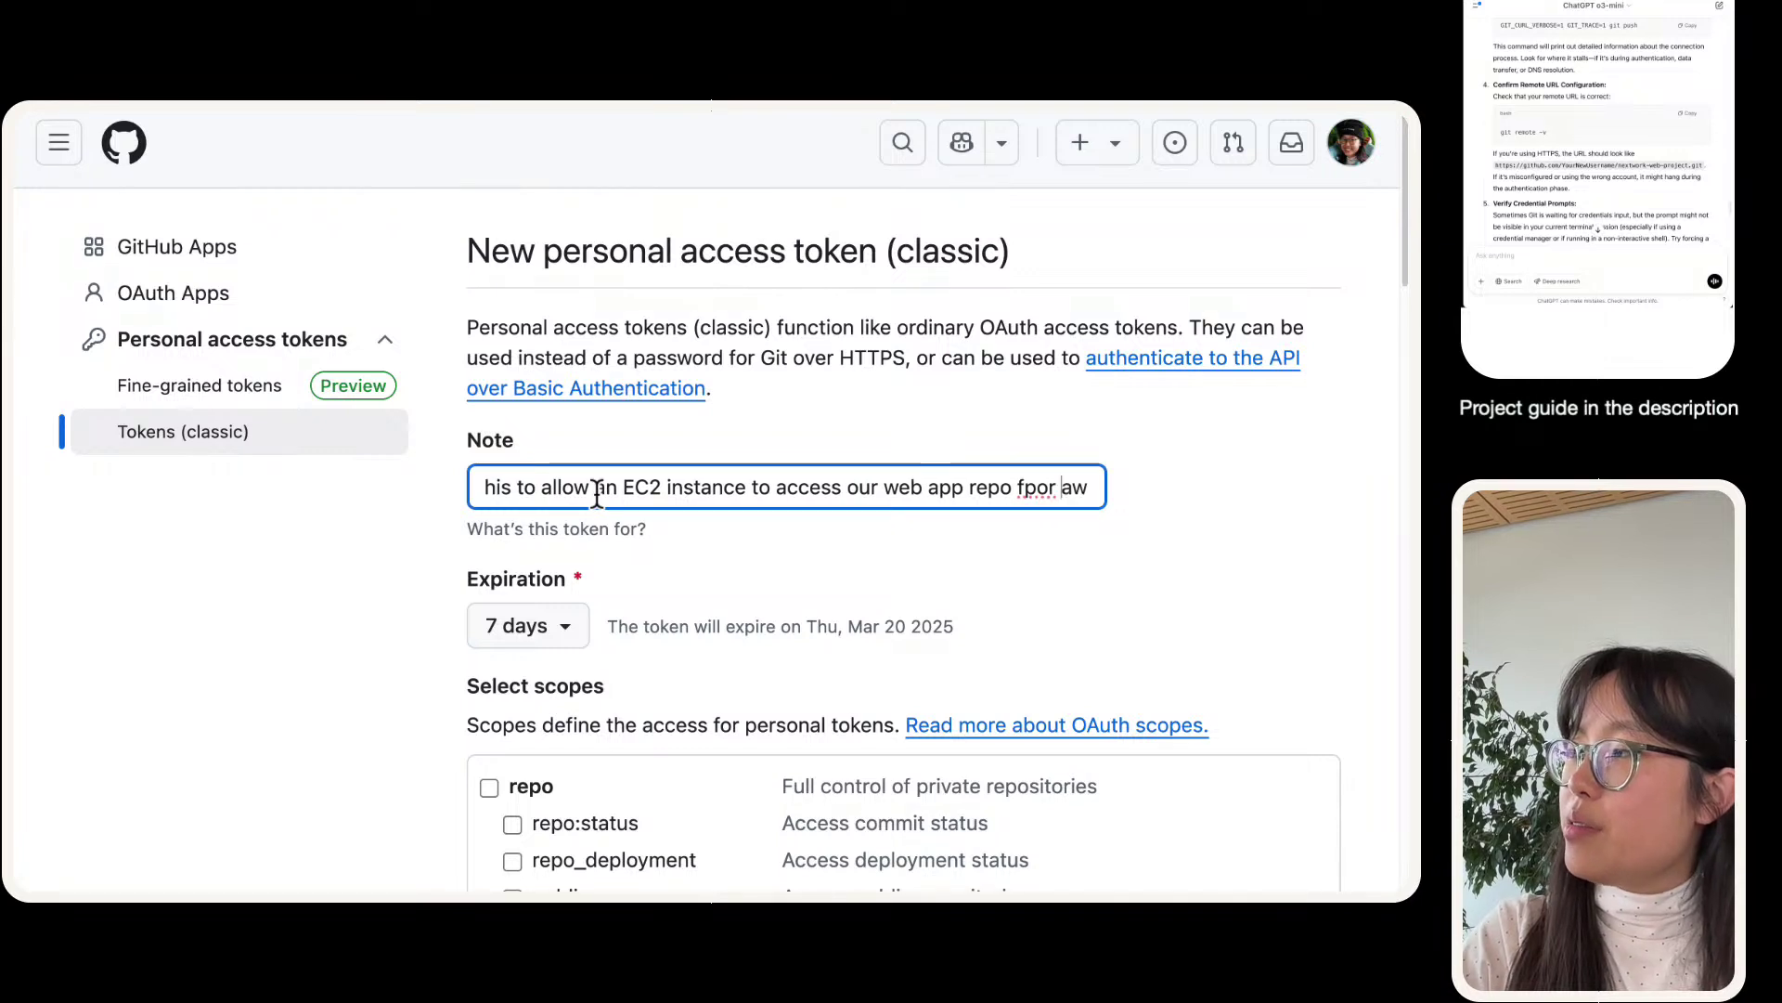
key("BackSpace")
key("BackSpace")
key("BackSpace")
key("BackSpace")
type("or")
key("shift+End")
type("NextWork's")
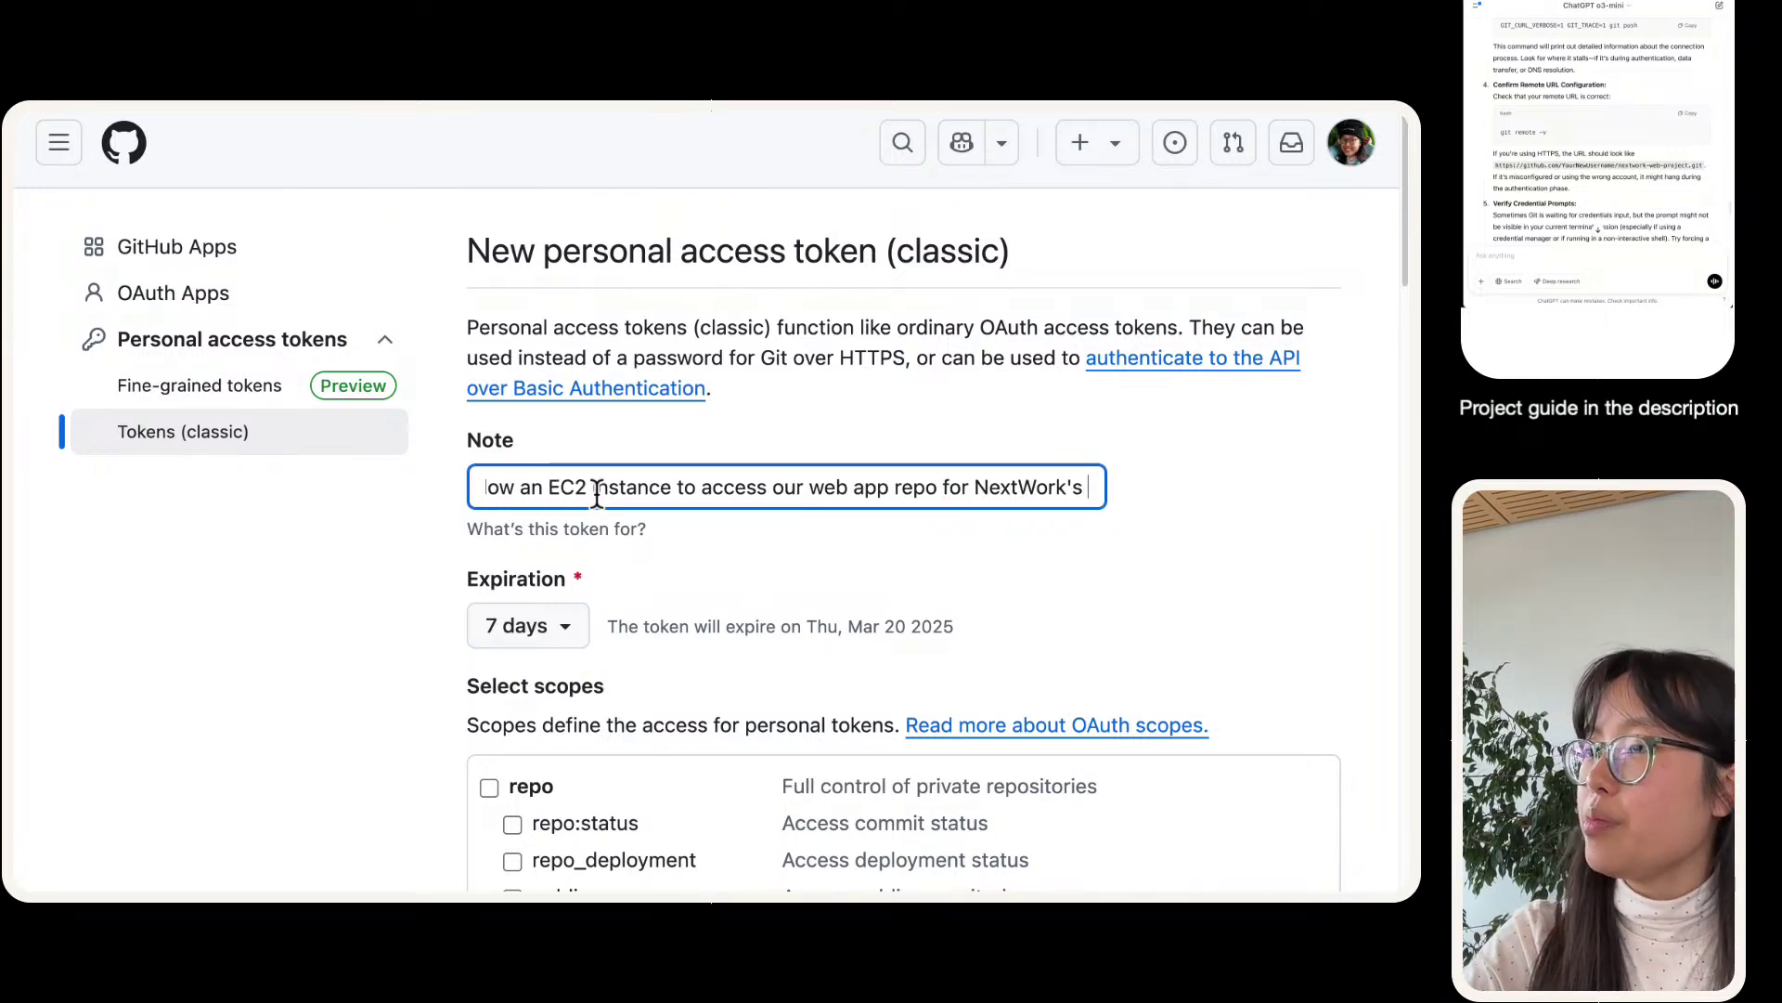
left_click(644, 569)
- Tick the repo scope, generate the token and copy its value
scroll(583, 488, "down", 4)
left_click(531, 436)
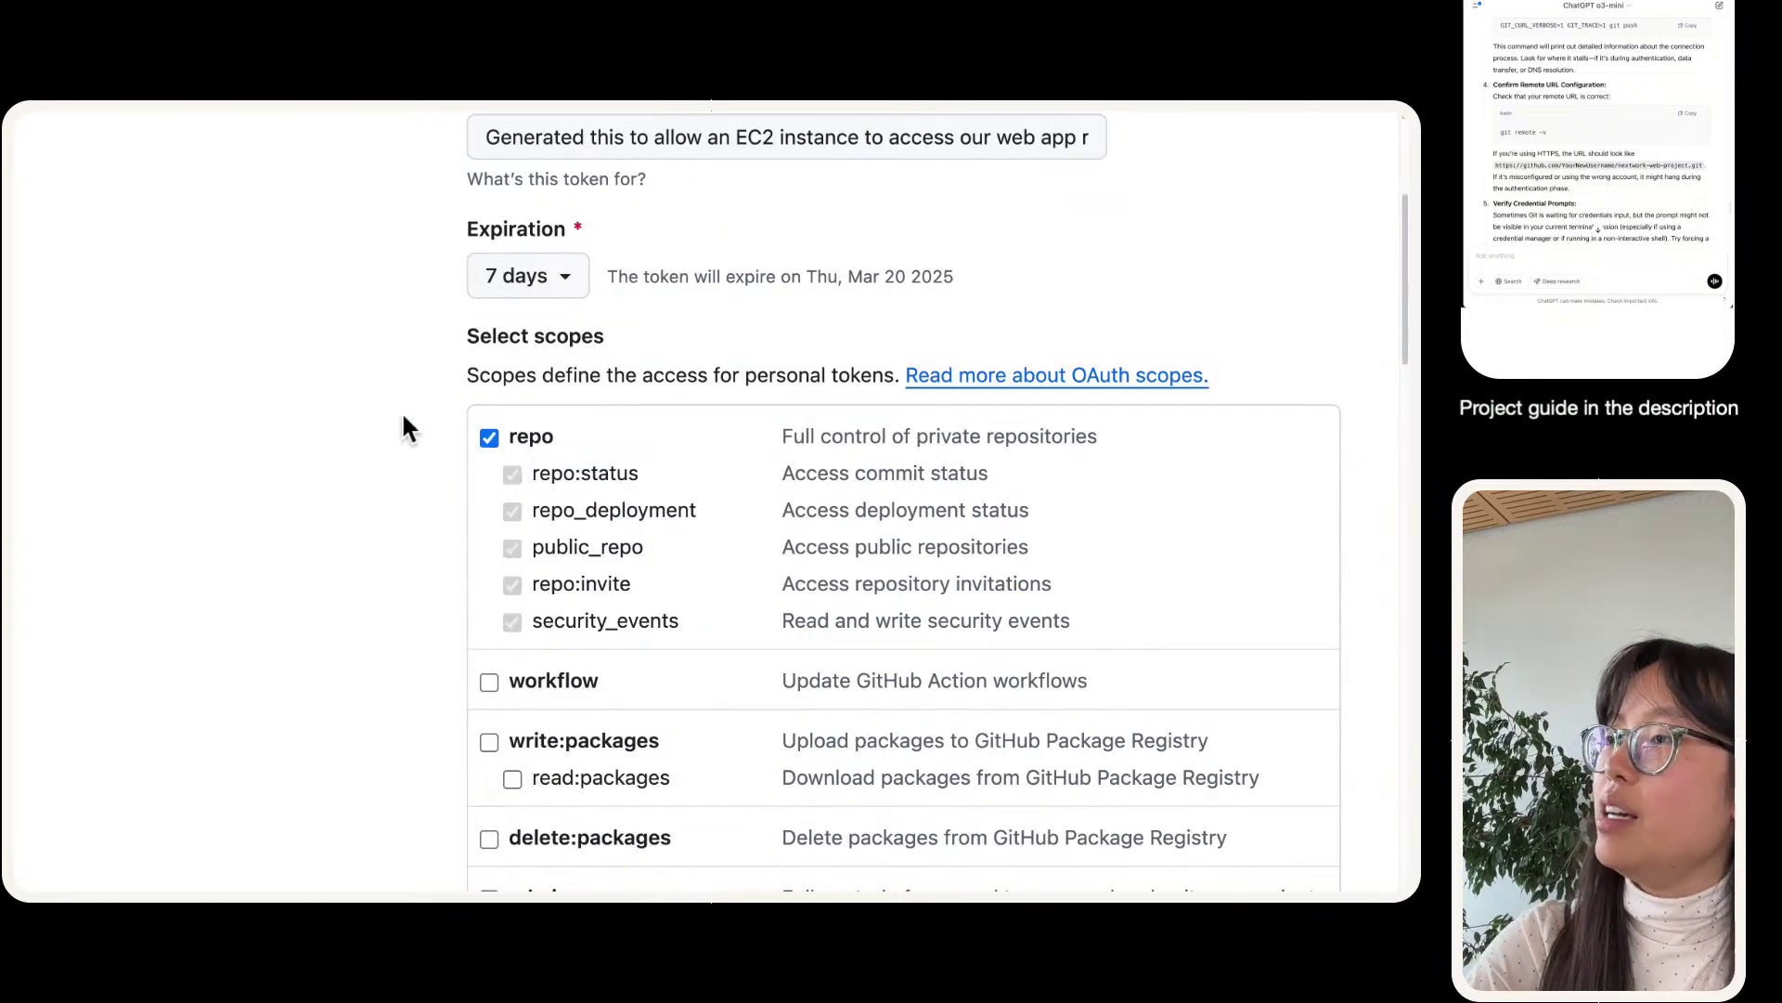
scroll(420, 479, "down", 8)
scroll(419, 479, "down", 10)
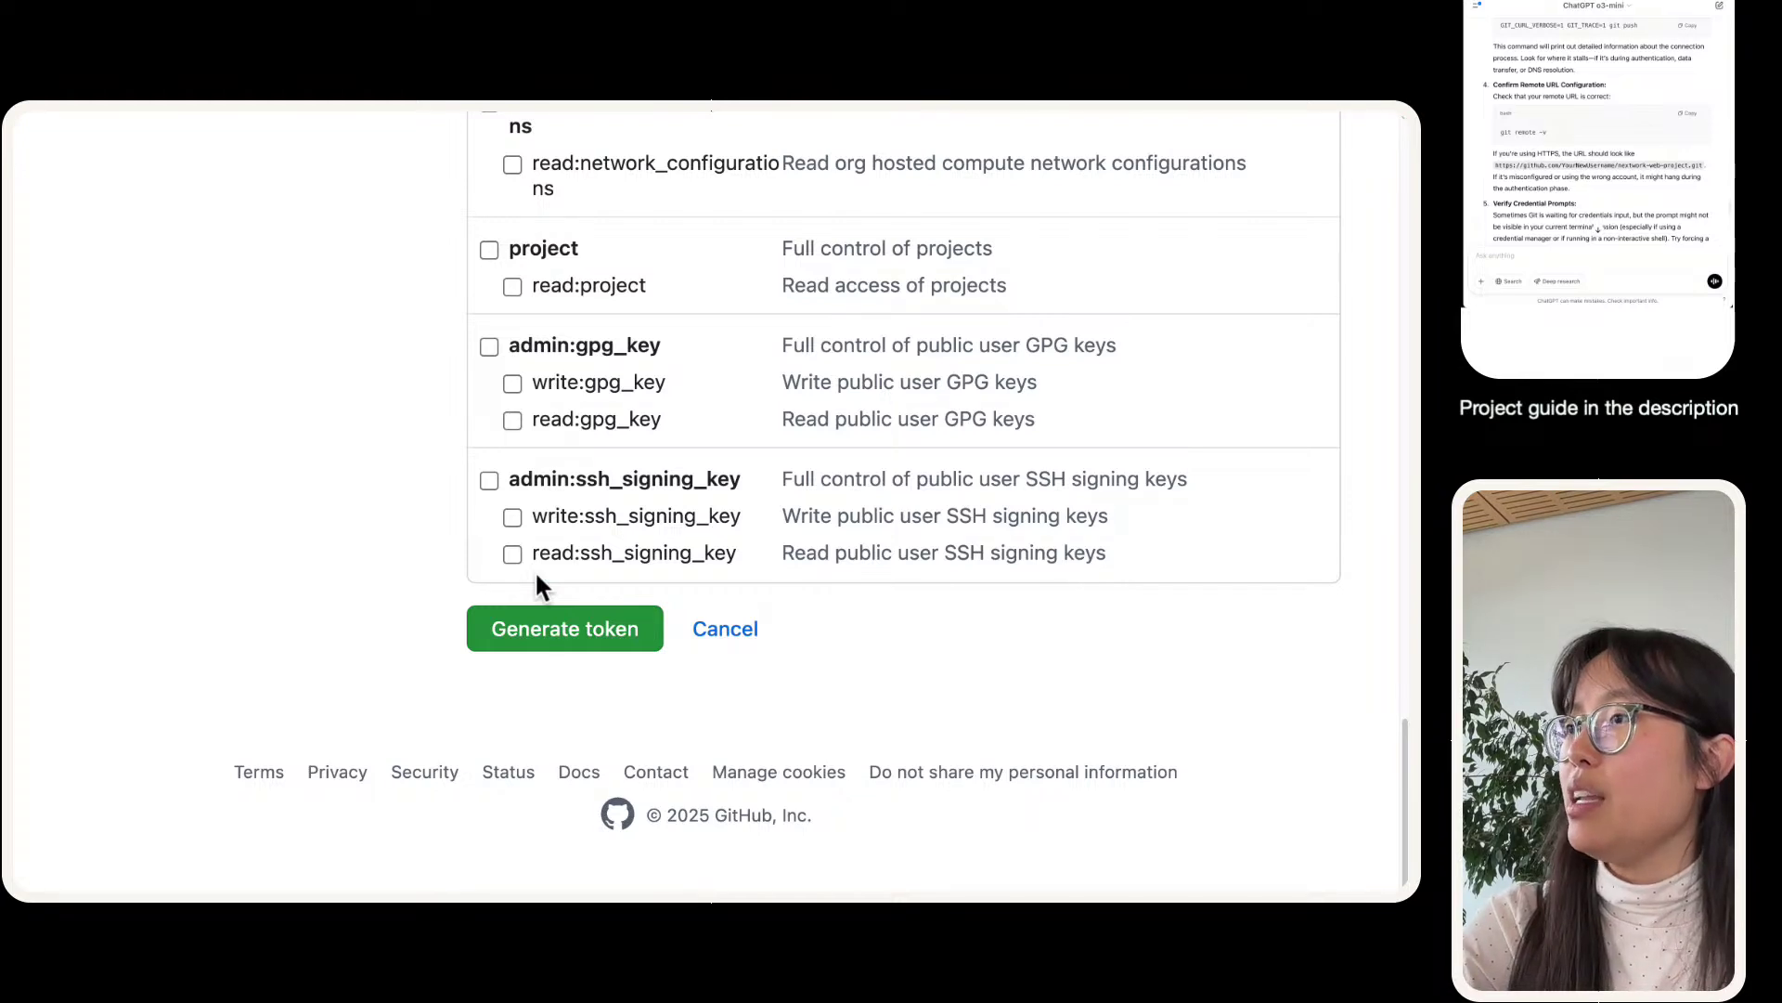
left_click(1014, 628)
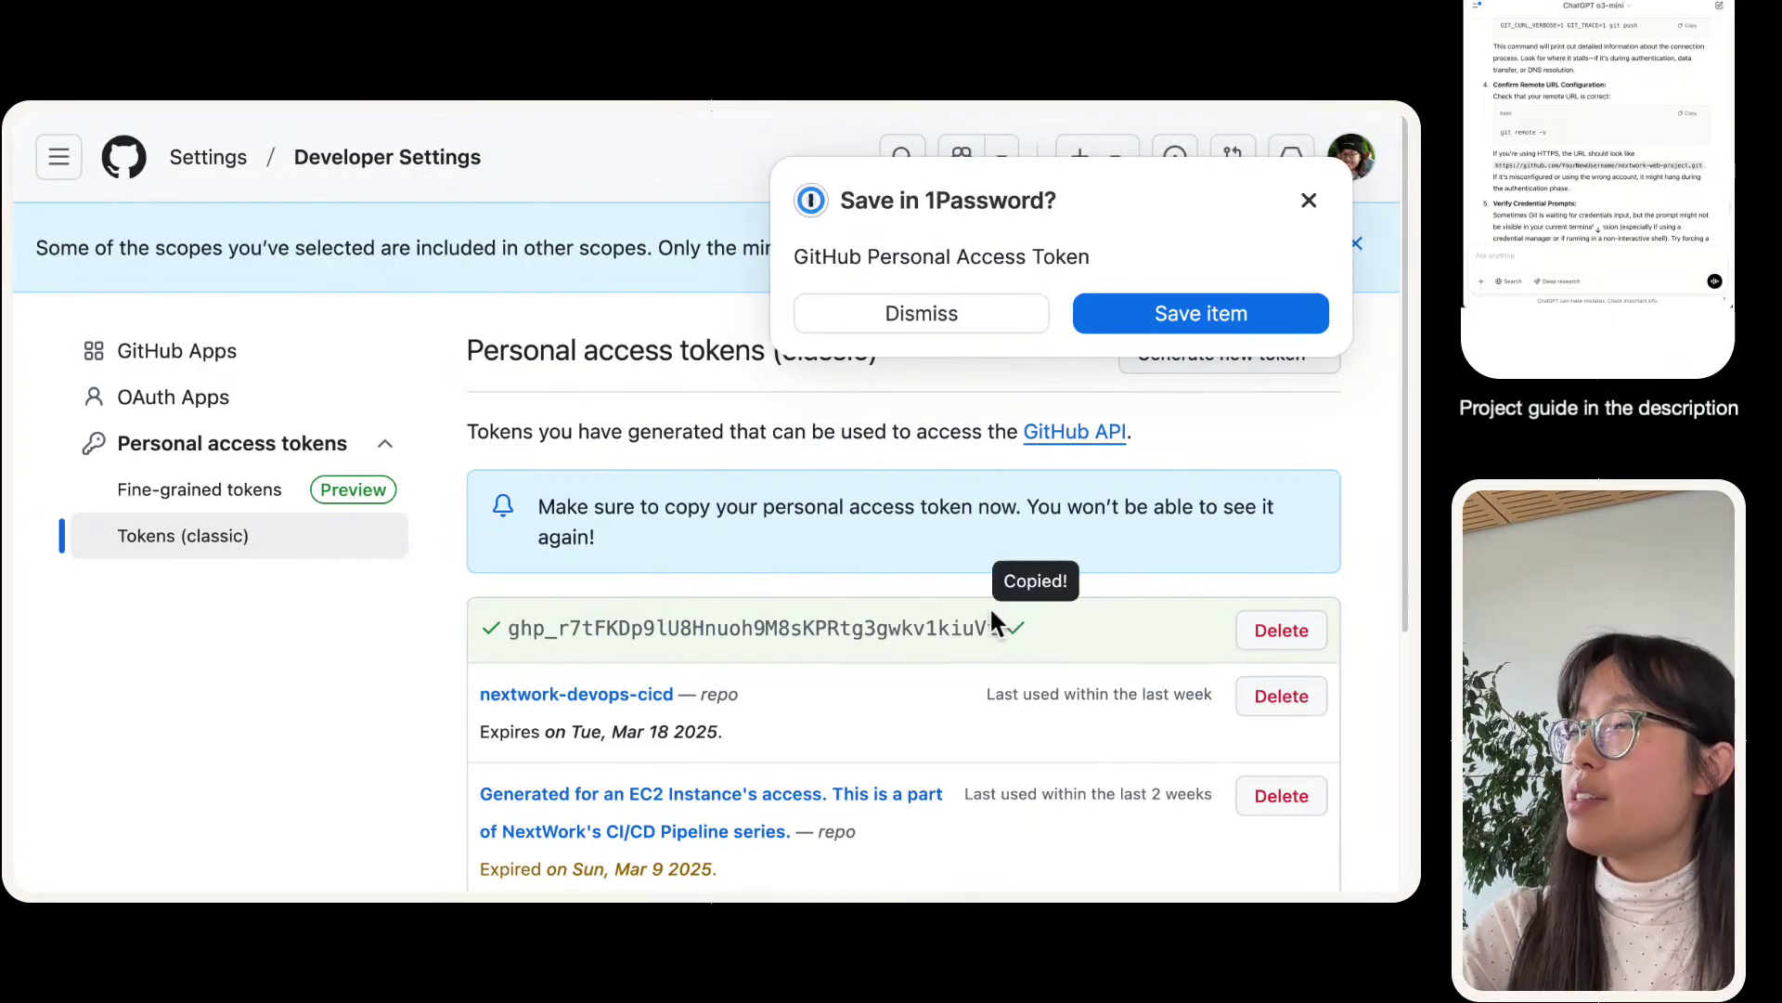
- Paste the new token at the git password prompt so the push updates master 90bf921..f64eeea
left_click(202, 146)
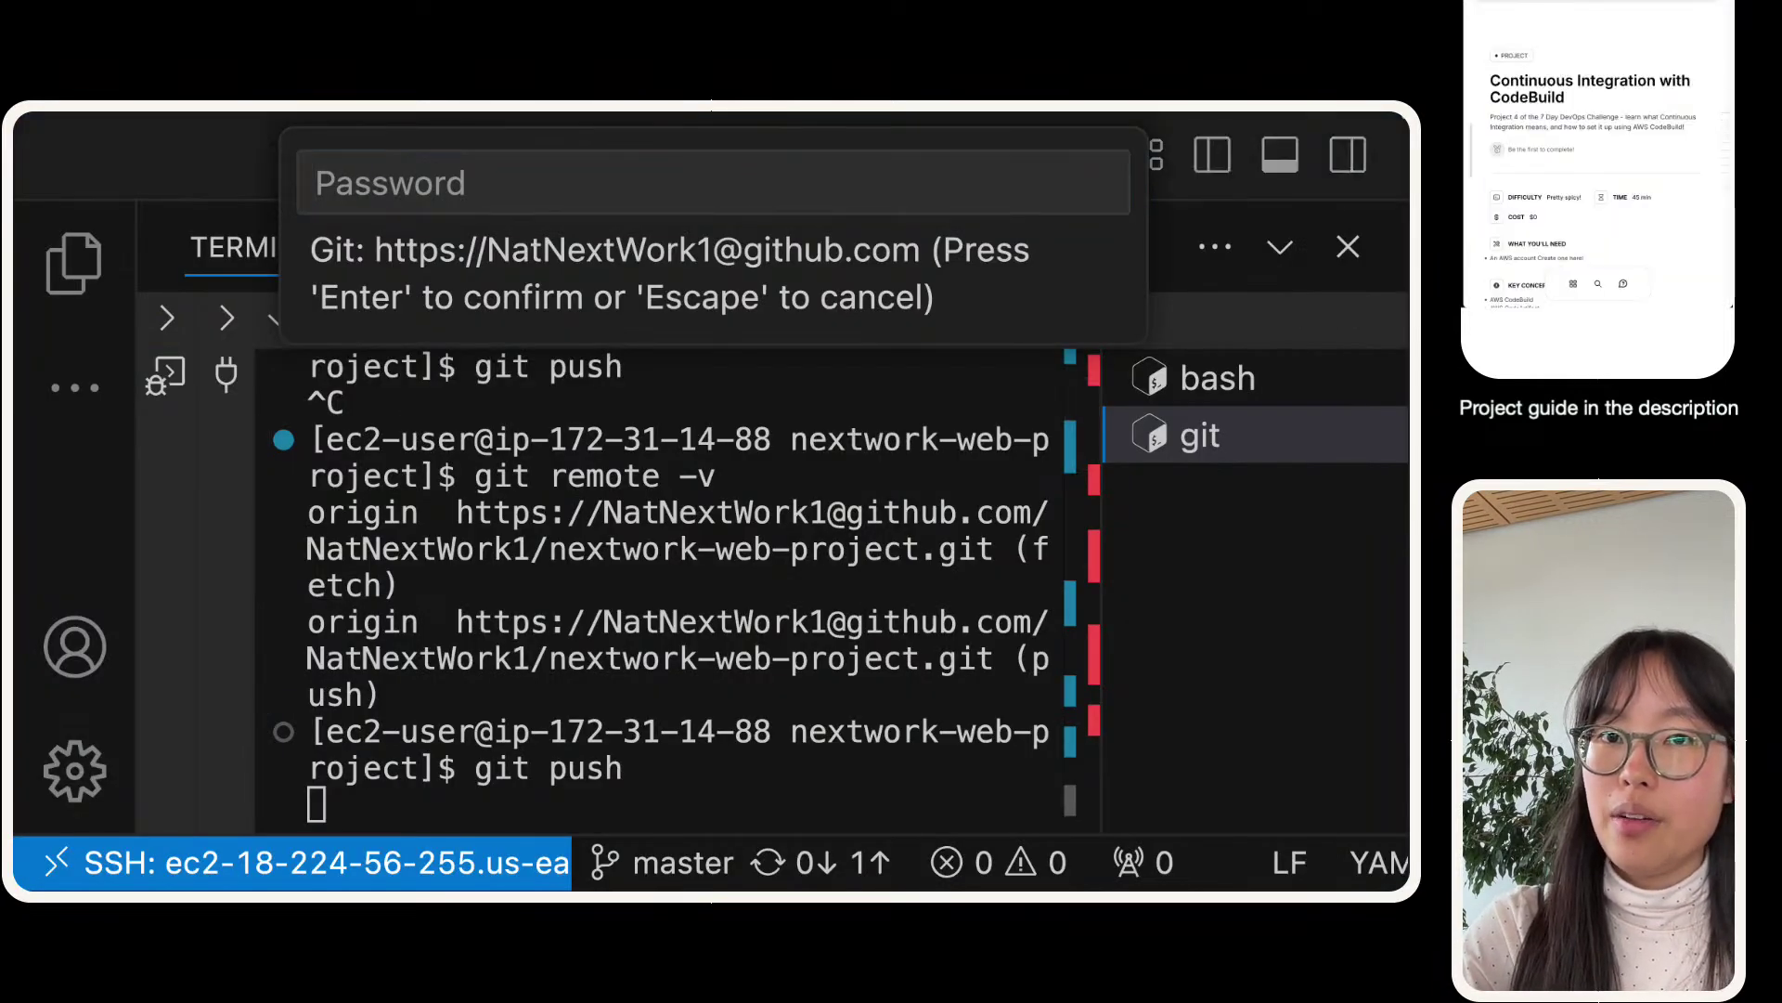
left_click(481, 206)
key("super+v")
key("Return")
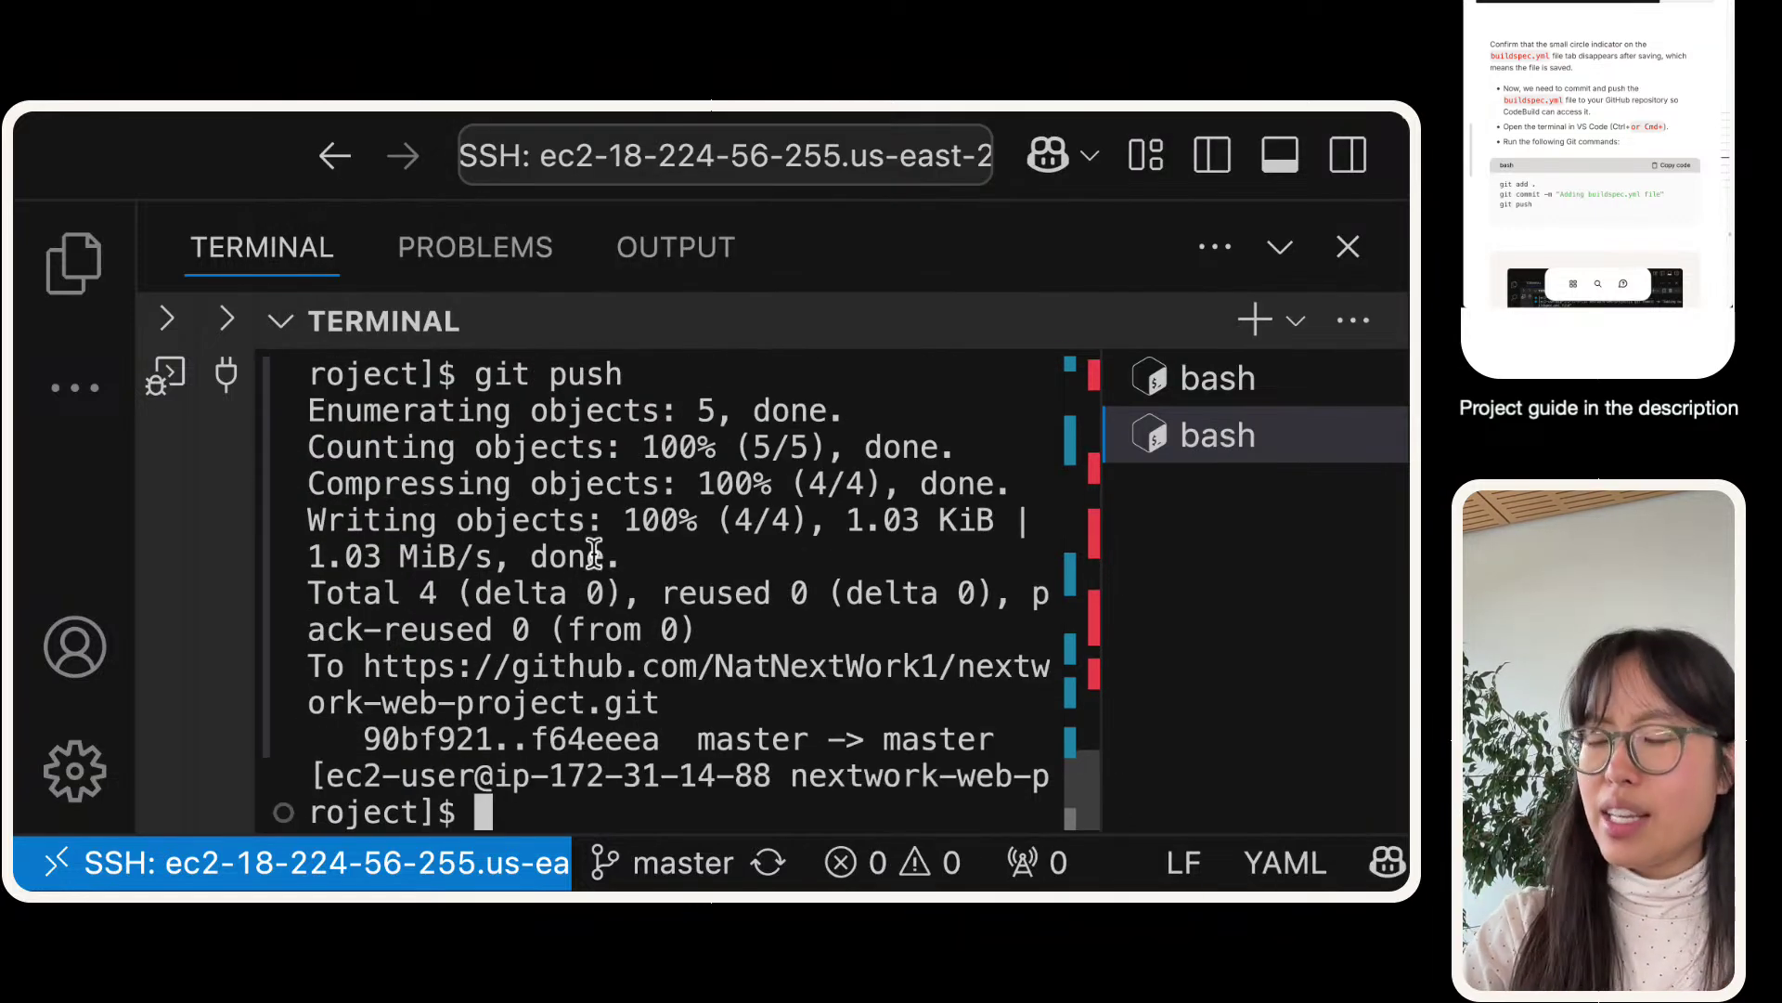
key("super+minus")
key("super+minus")
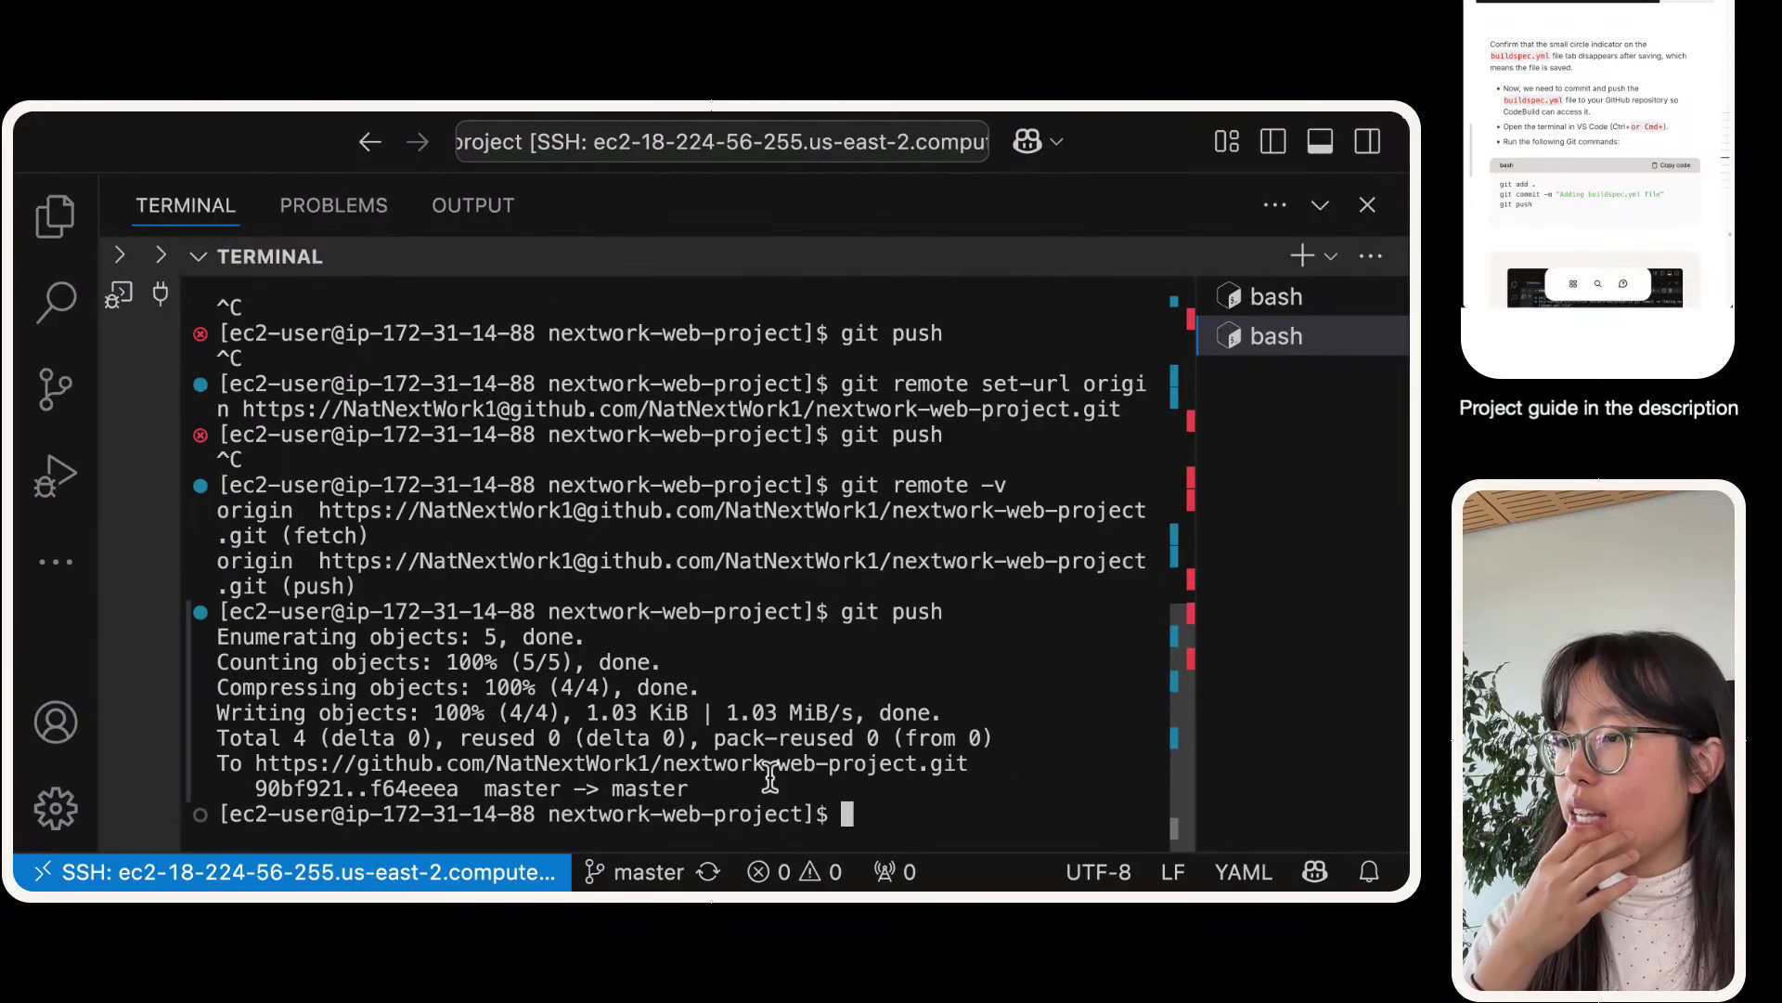
left_click_drag(765, 790, 176, 637)
key("ctrl+Right")
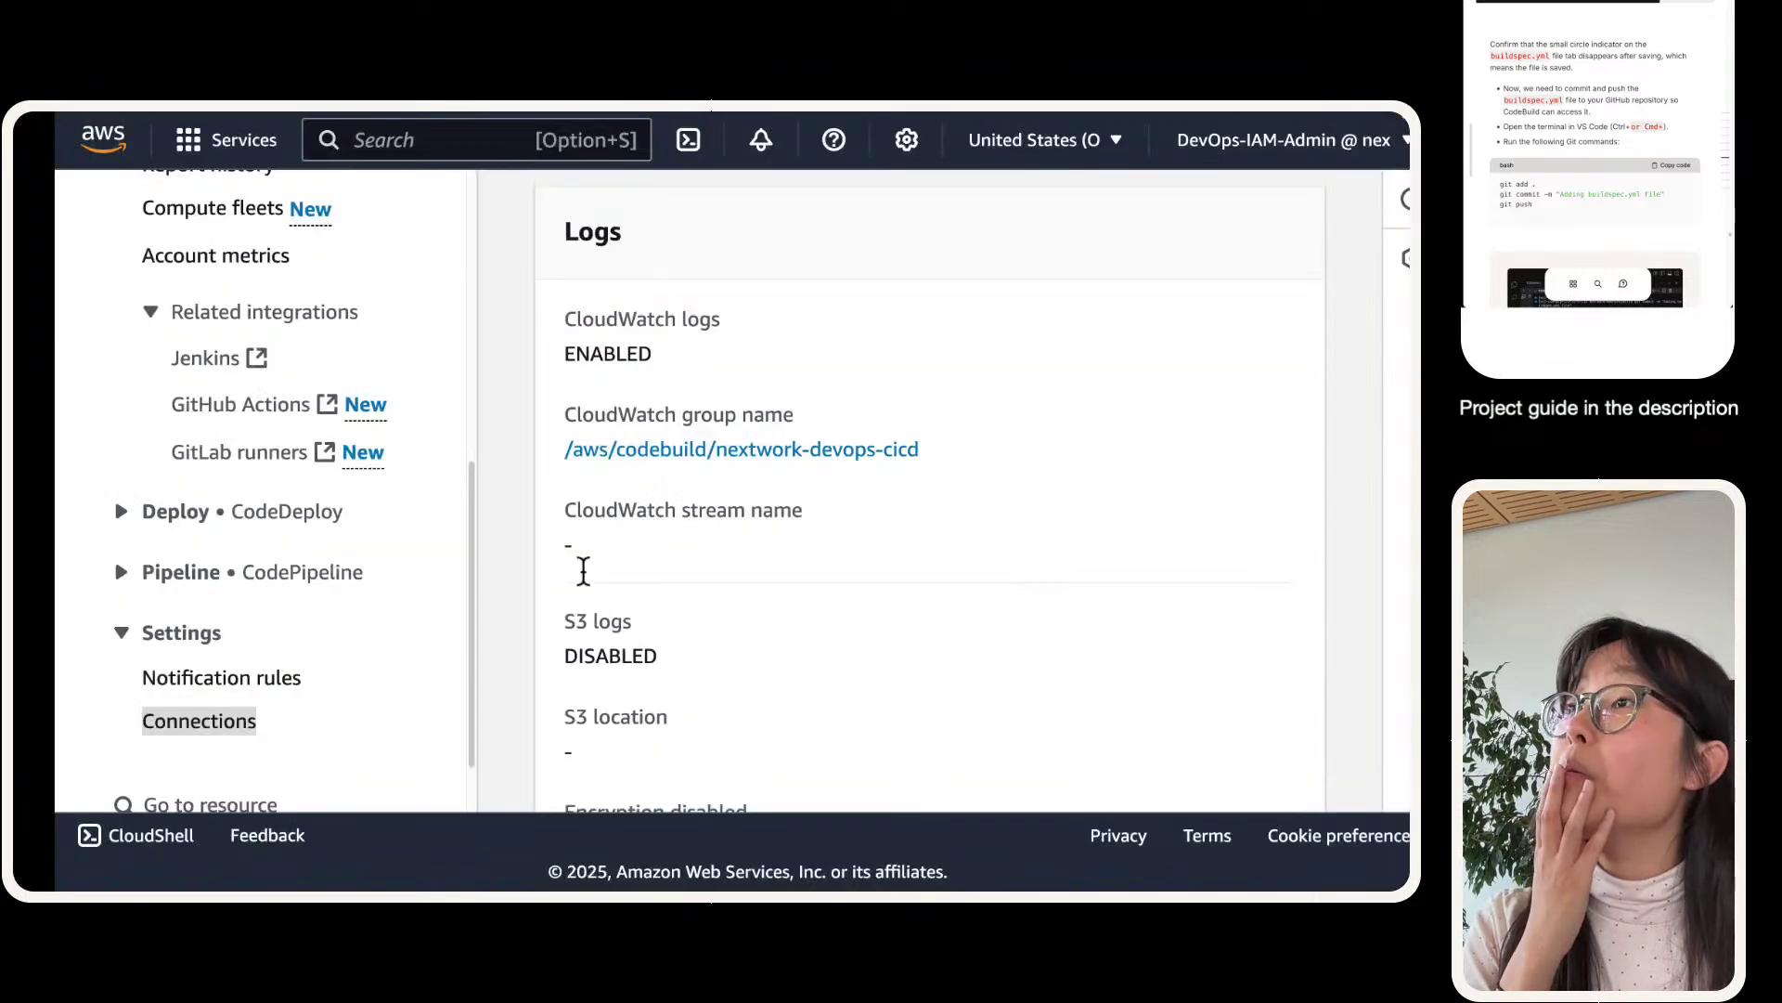
- Drag the GitHub nextwork-web-project tab beside the CodeBuild tab to view the repository
mouse_move(171, 119)
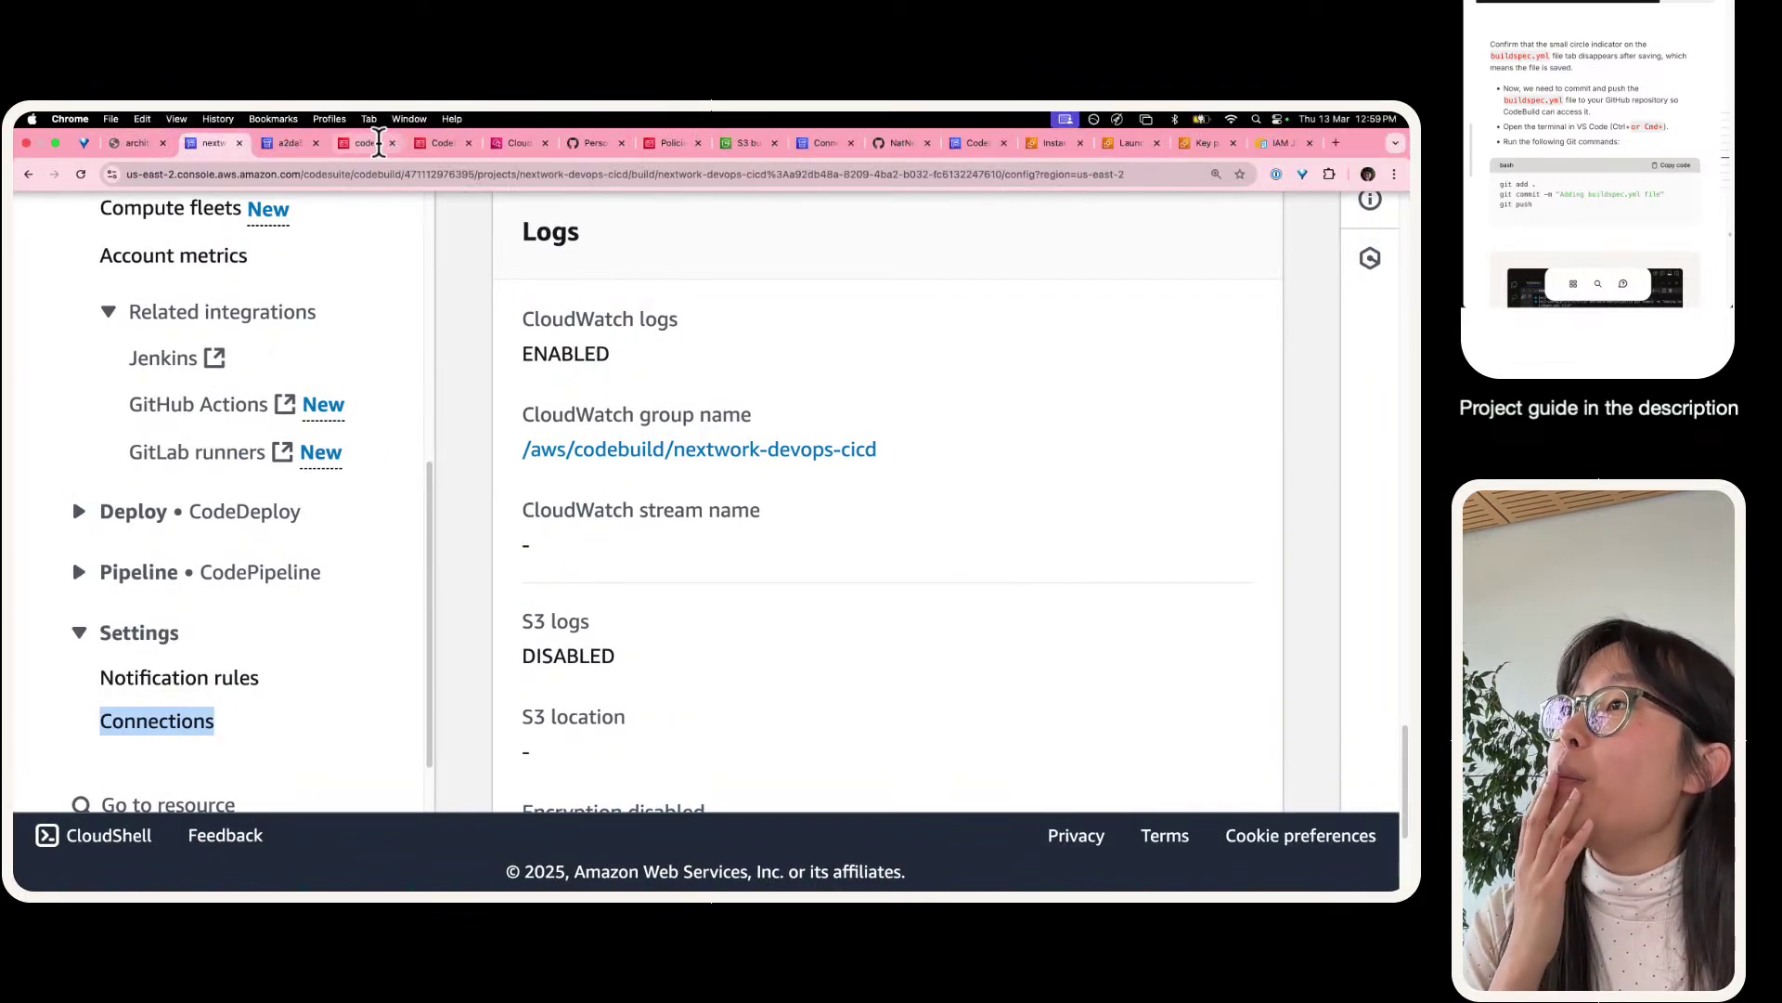
left_click_drag(894, 143, 272, 150)
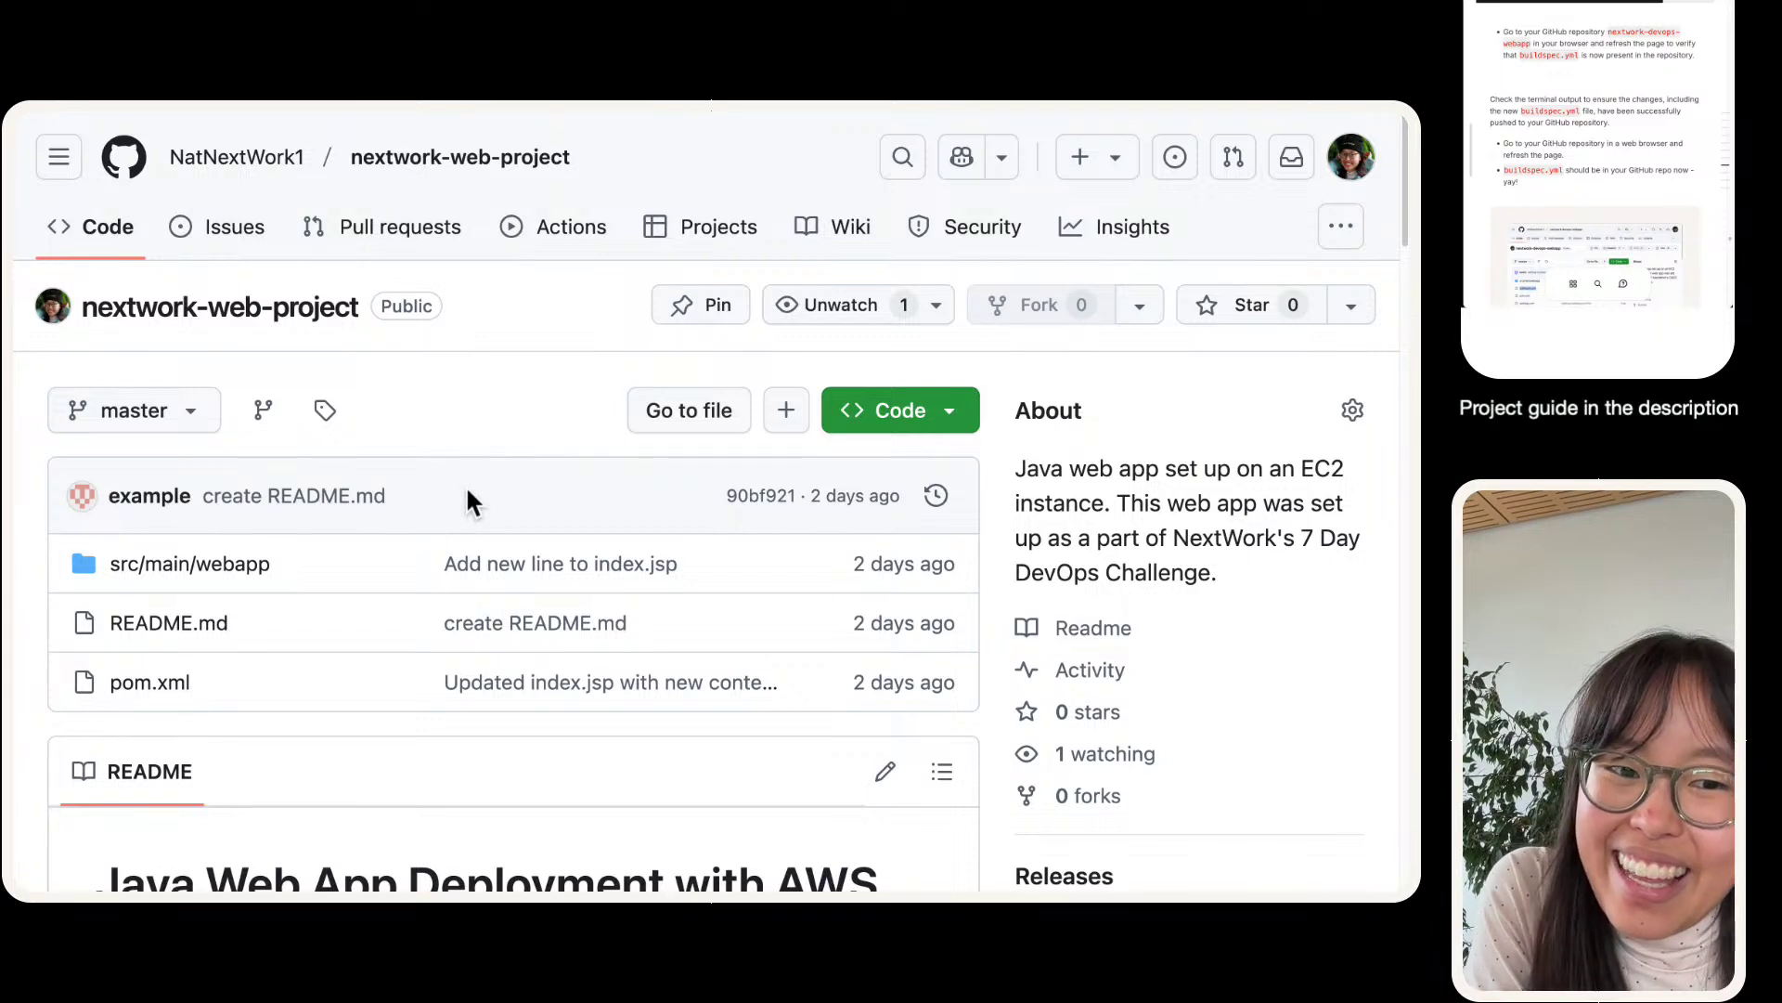
- Reload the nextwork-web-project page and check the buildspec.yml row's commit time
mouse_move(141, 110)
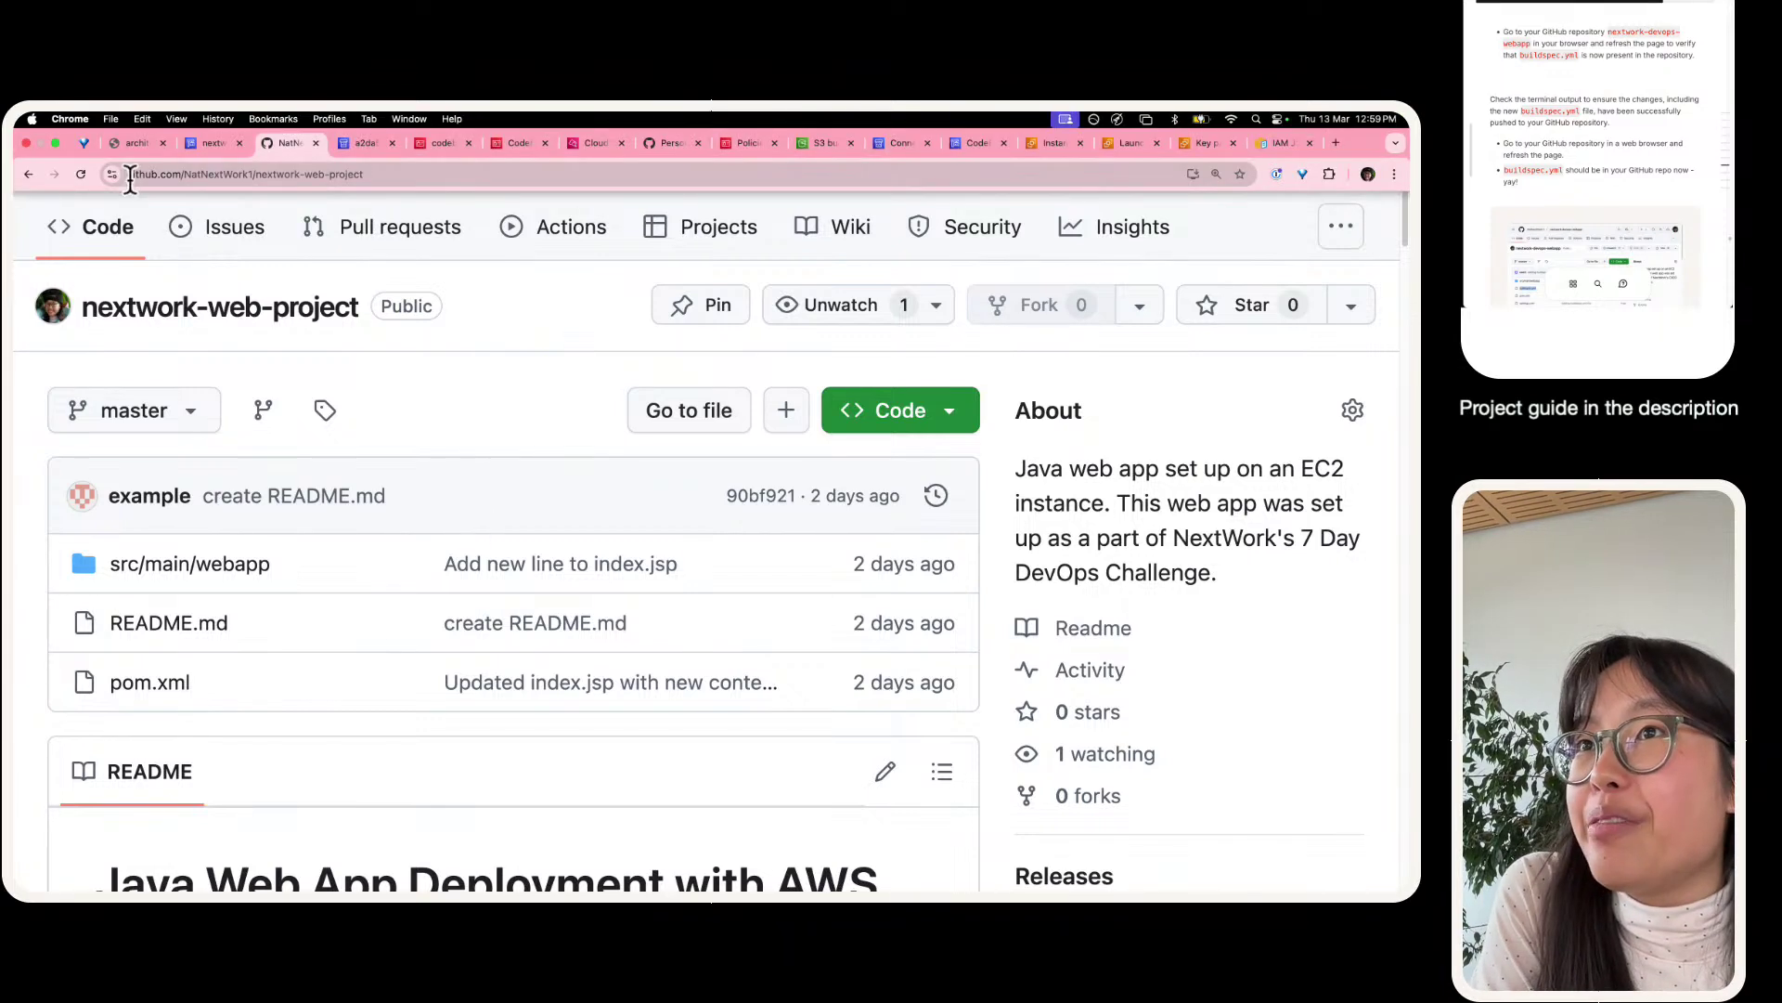
left_click(82, 175)
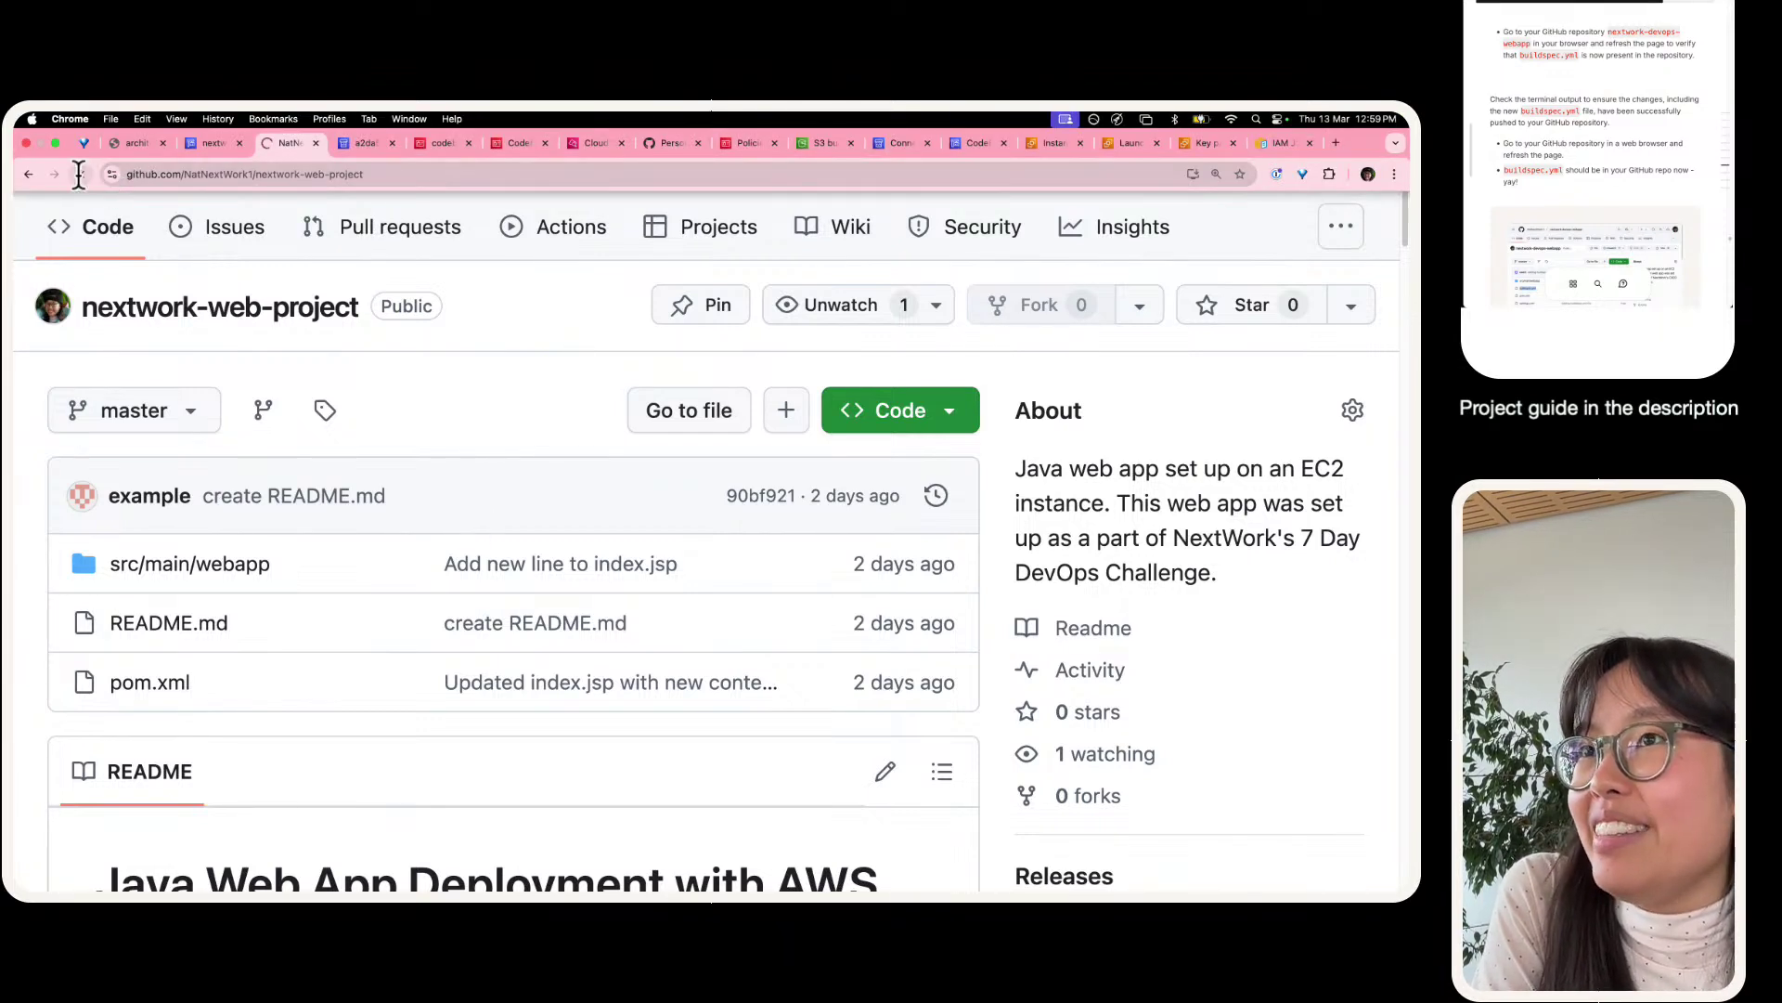
scroll(259, 413, "down", 6)
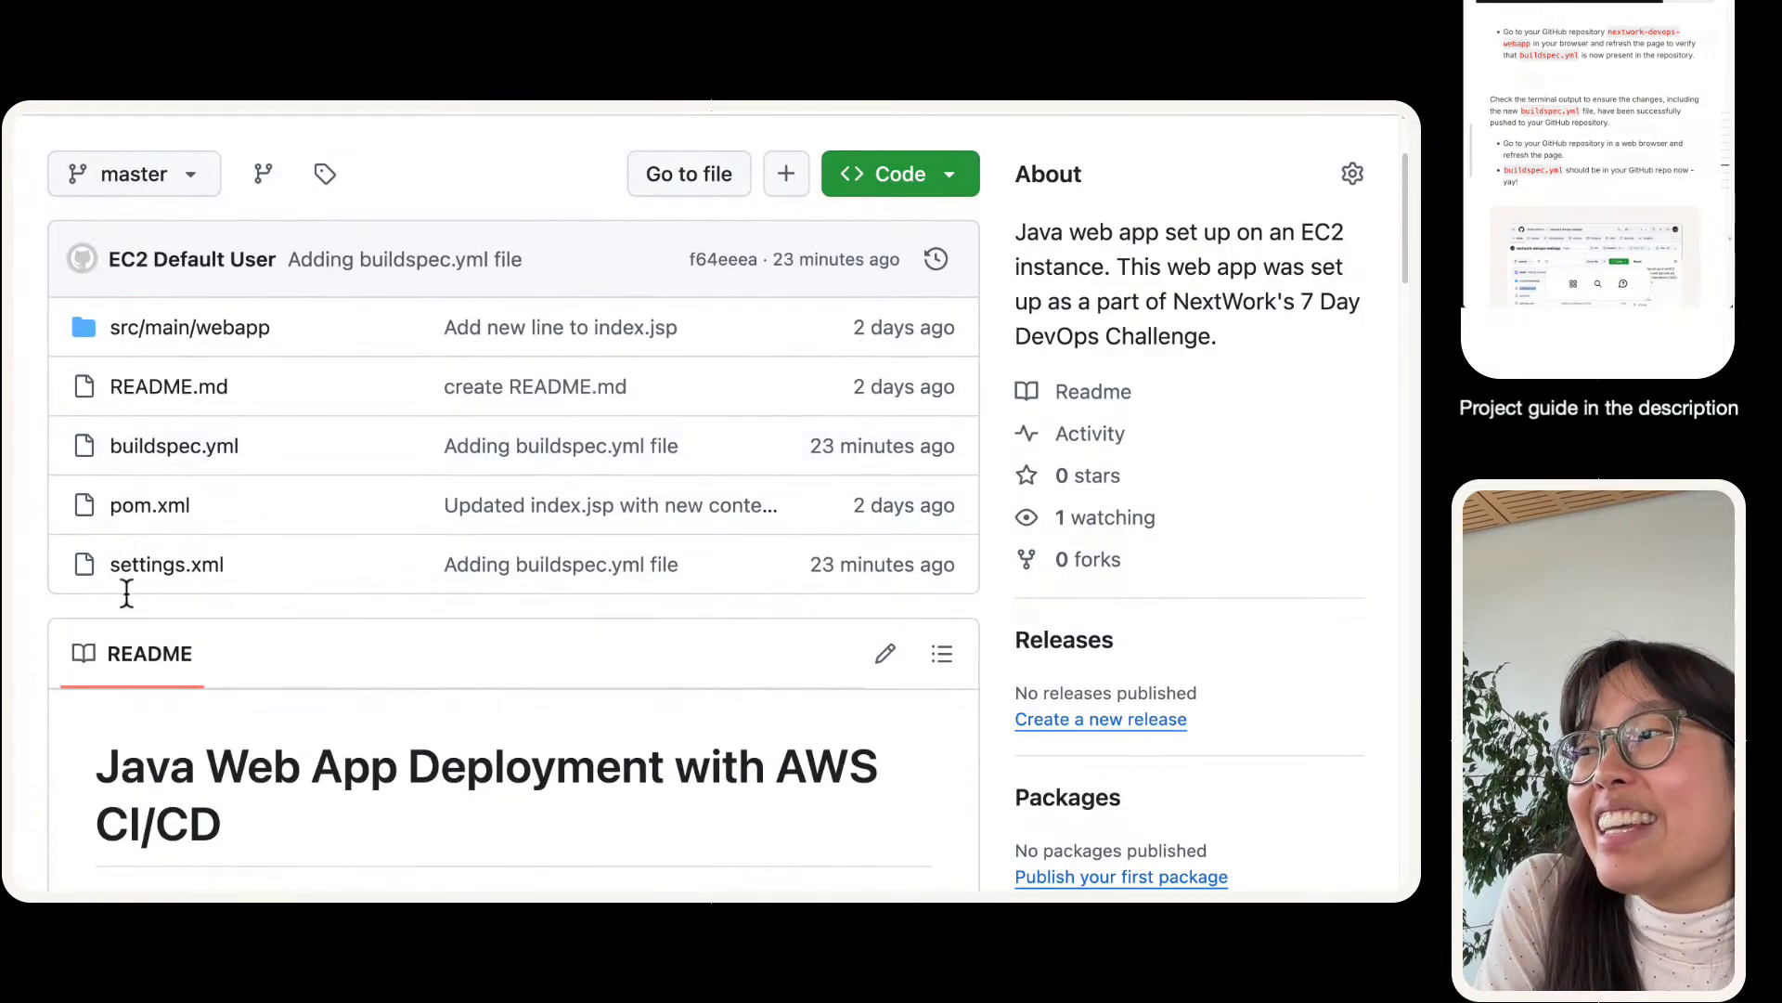
scroll(126, 603, "up", 3)
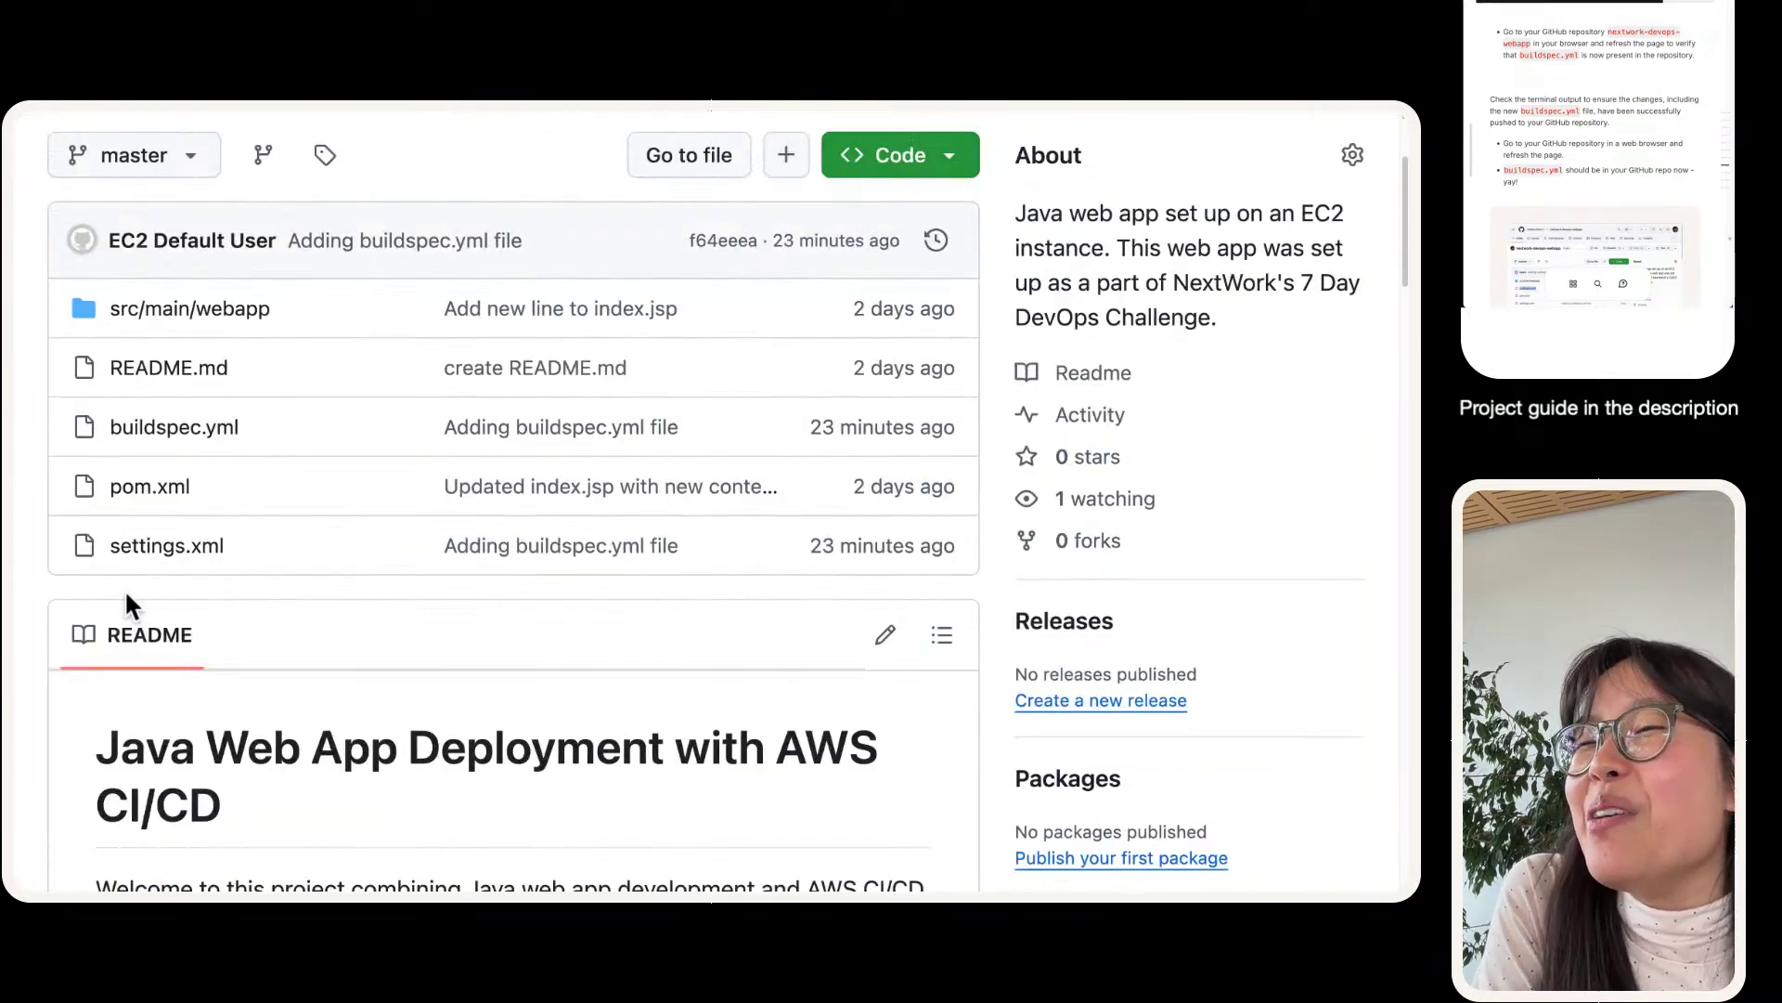
scroll(127, 597, "up", 2)
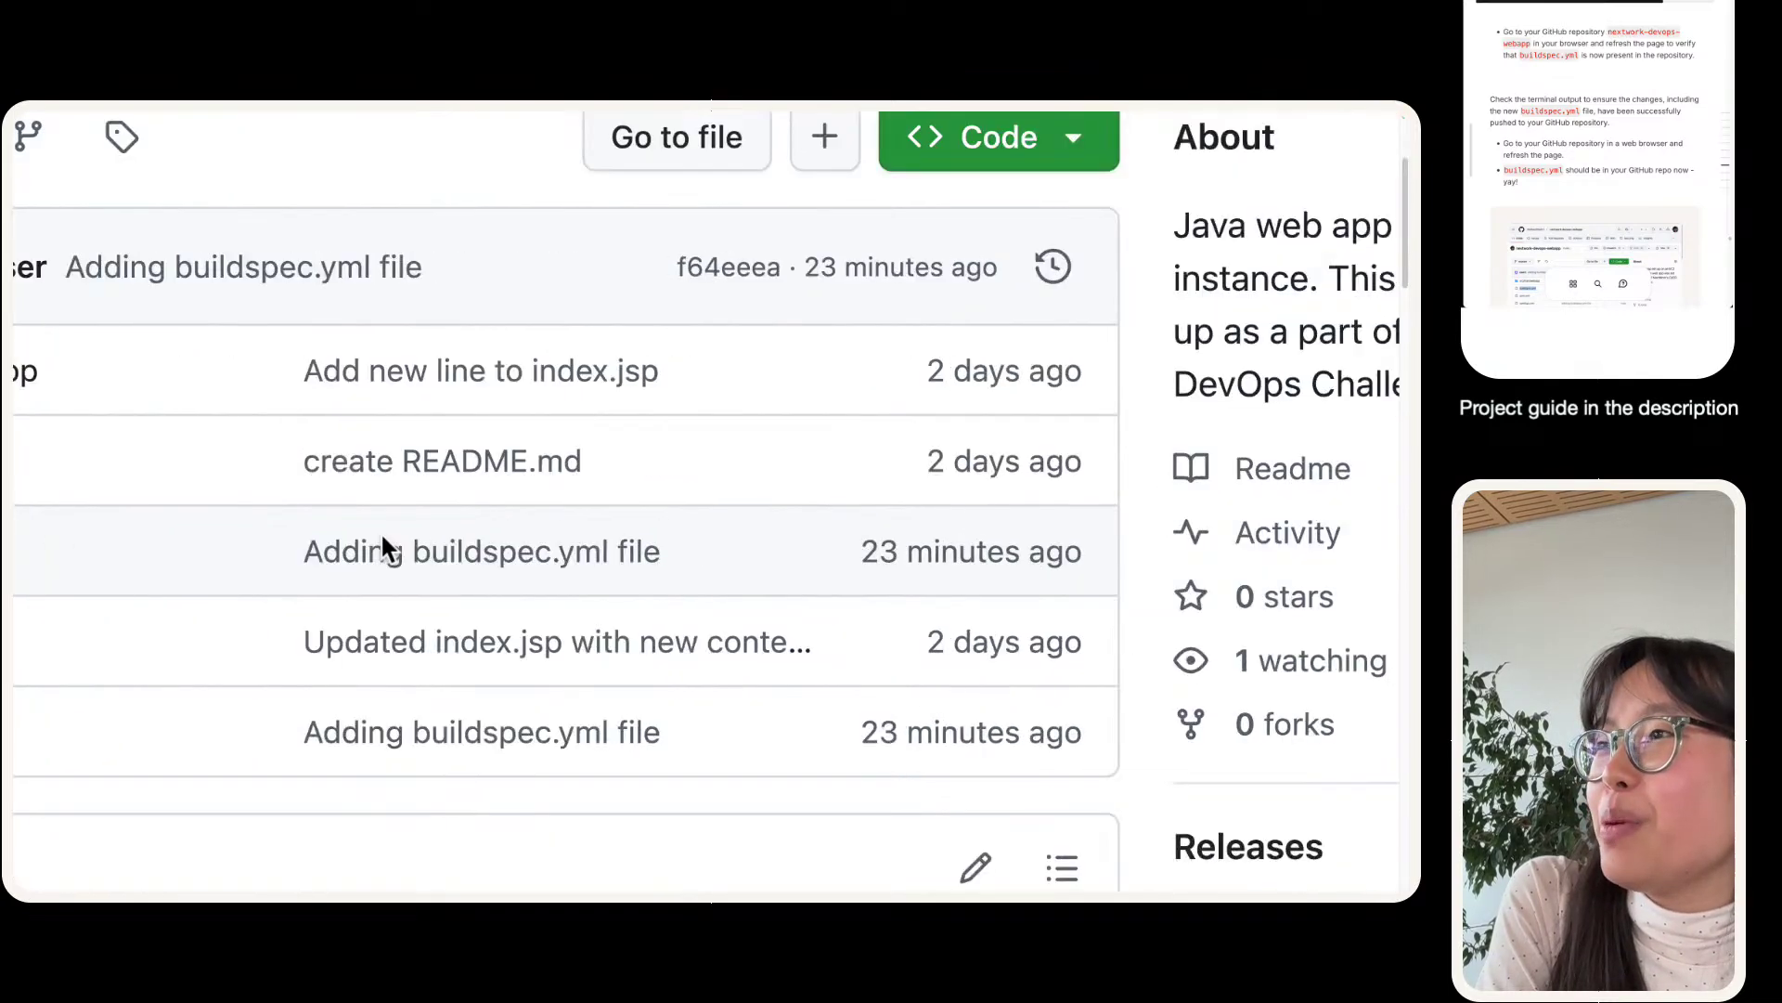
triple_click(911, 563)
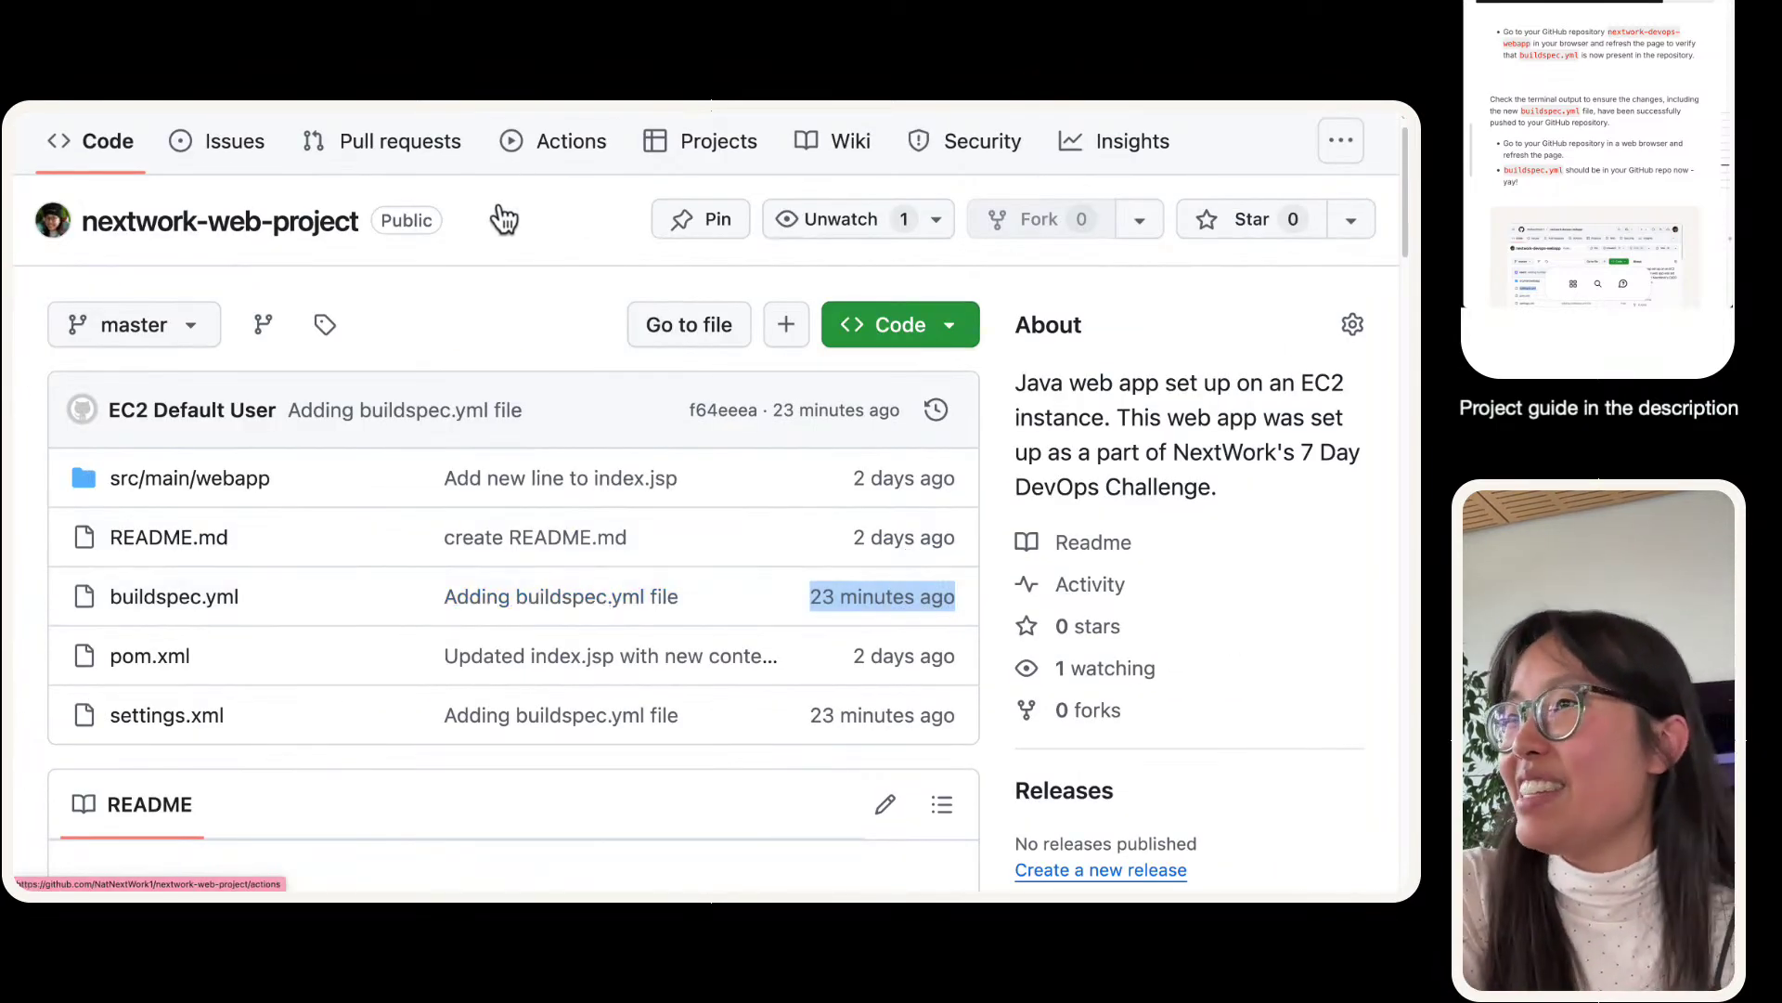
left_click(509, 279)
- Look over the repository's file list, then return to the CodeBuild build page
scroll(571, 492, "down", 2)
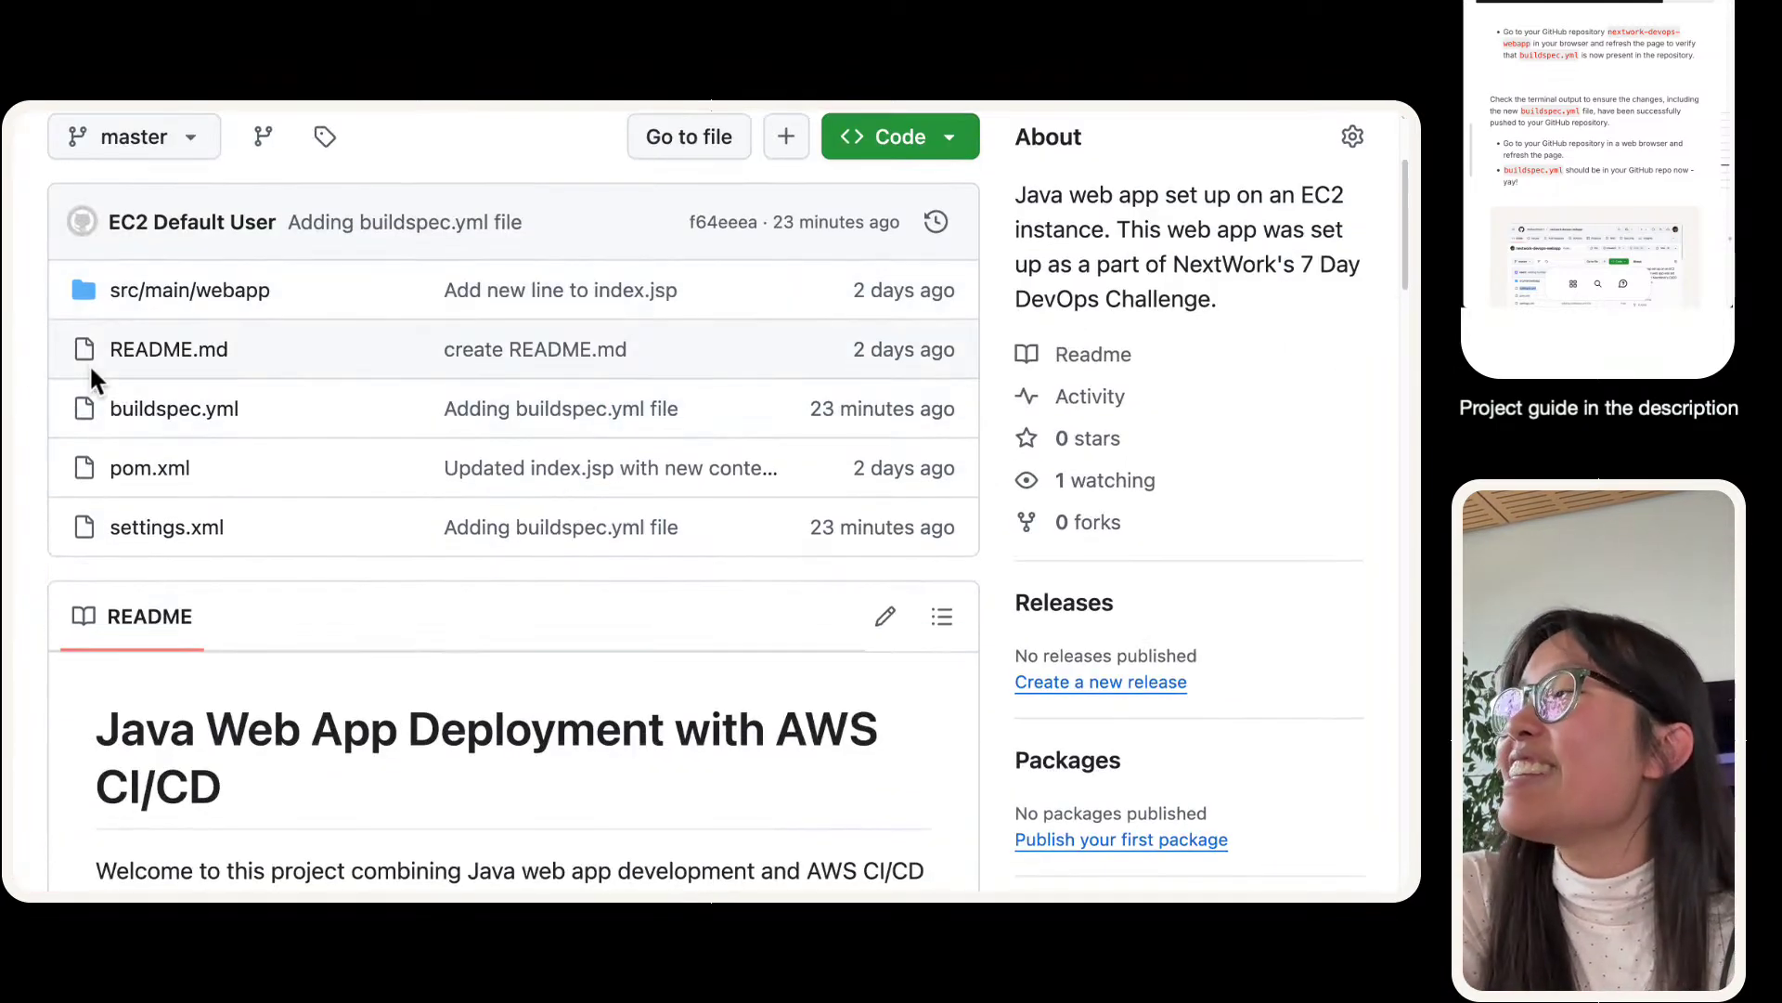
scroll(16, 247, "up", 3)
scroll(13, 237, "up", 2)
scroll(13, 236, "down", 2)
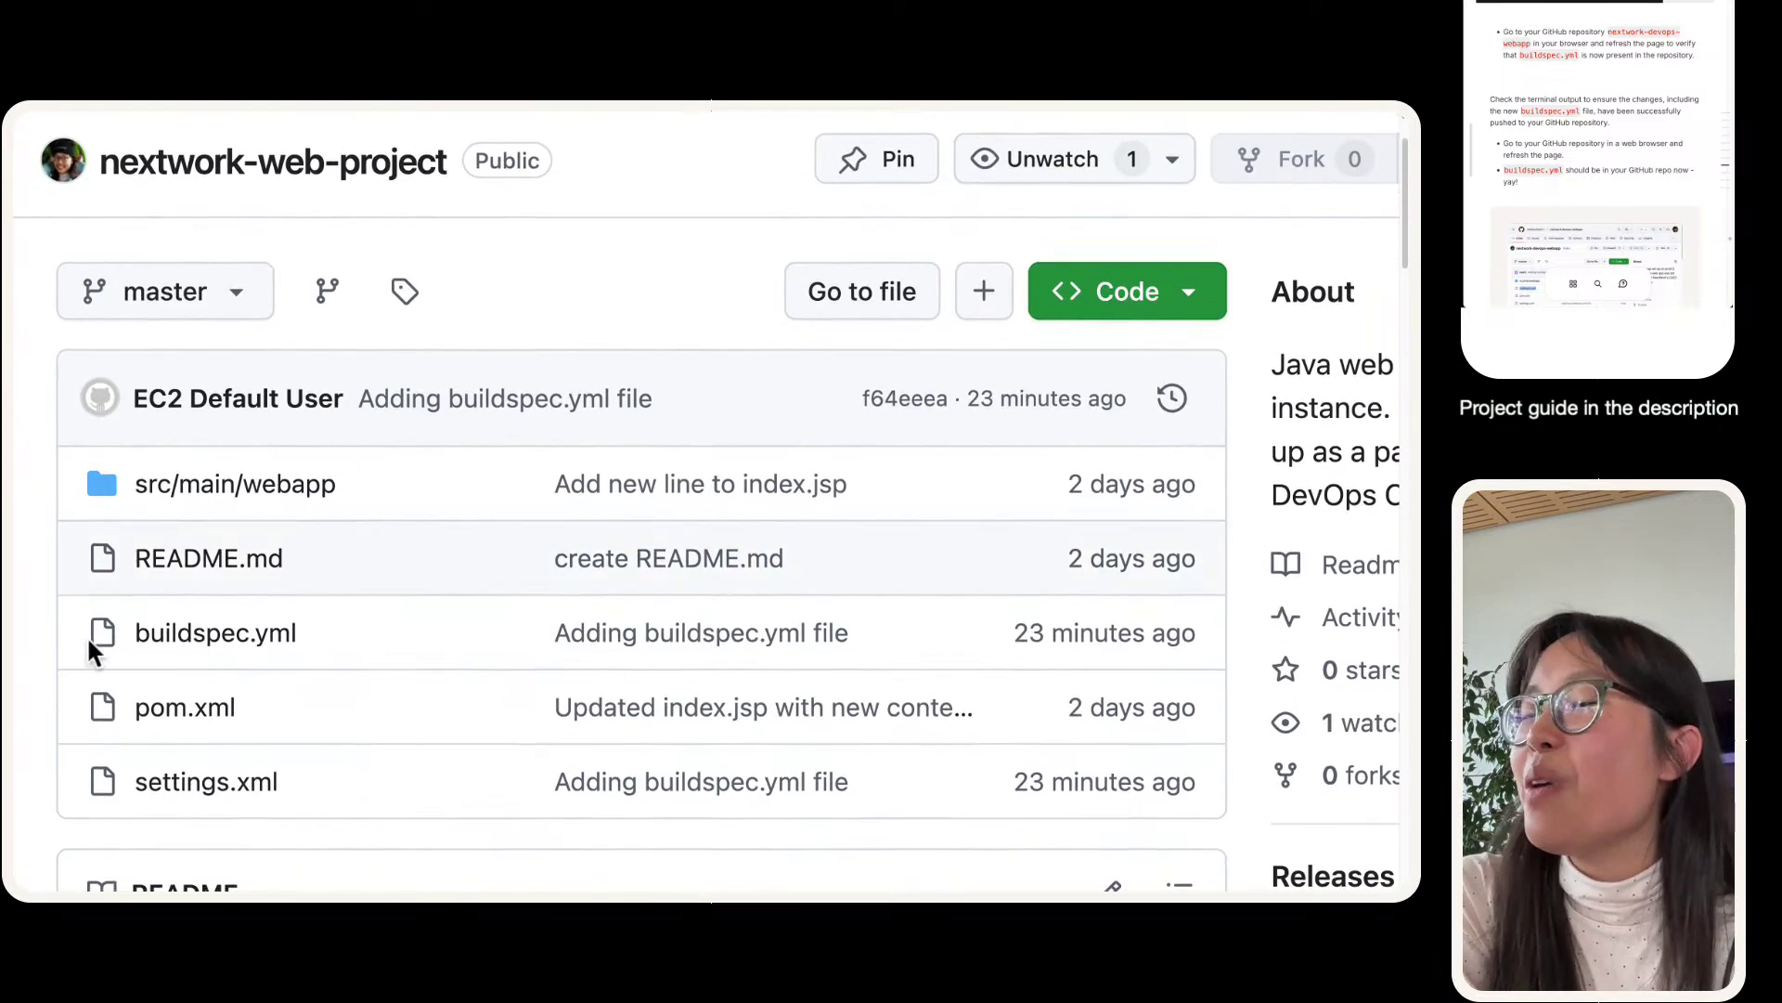
scroll(86, 637, "down", 1)
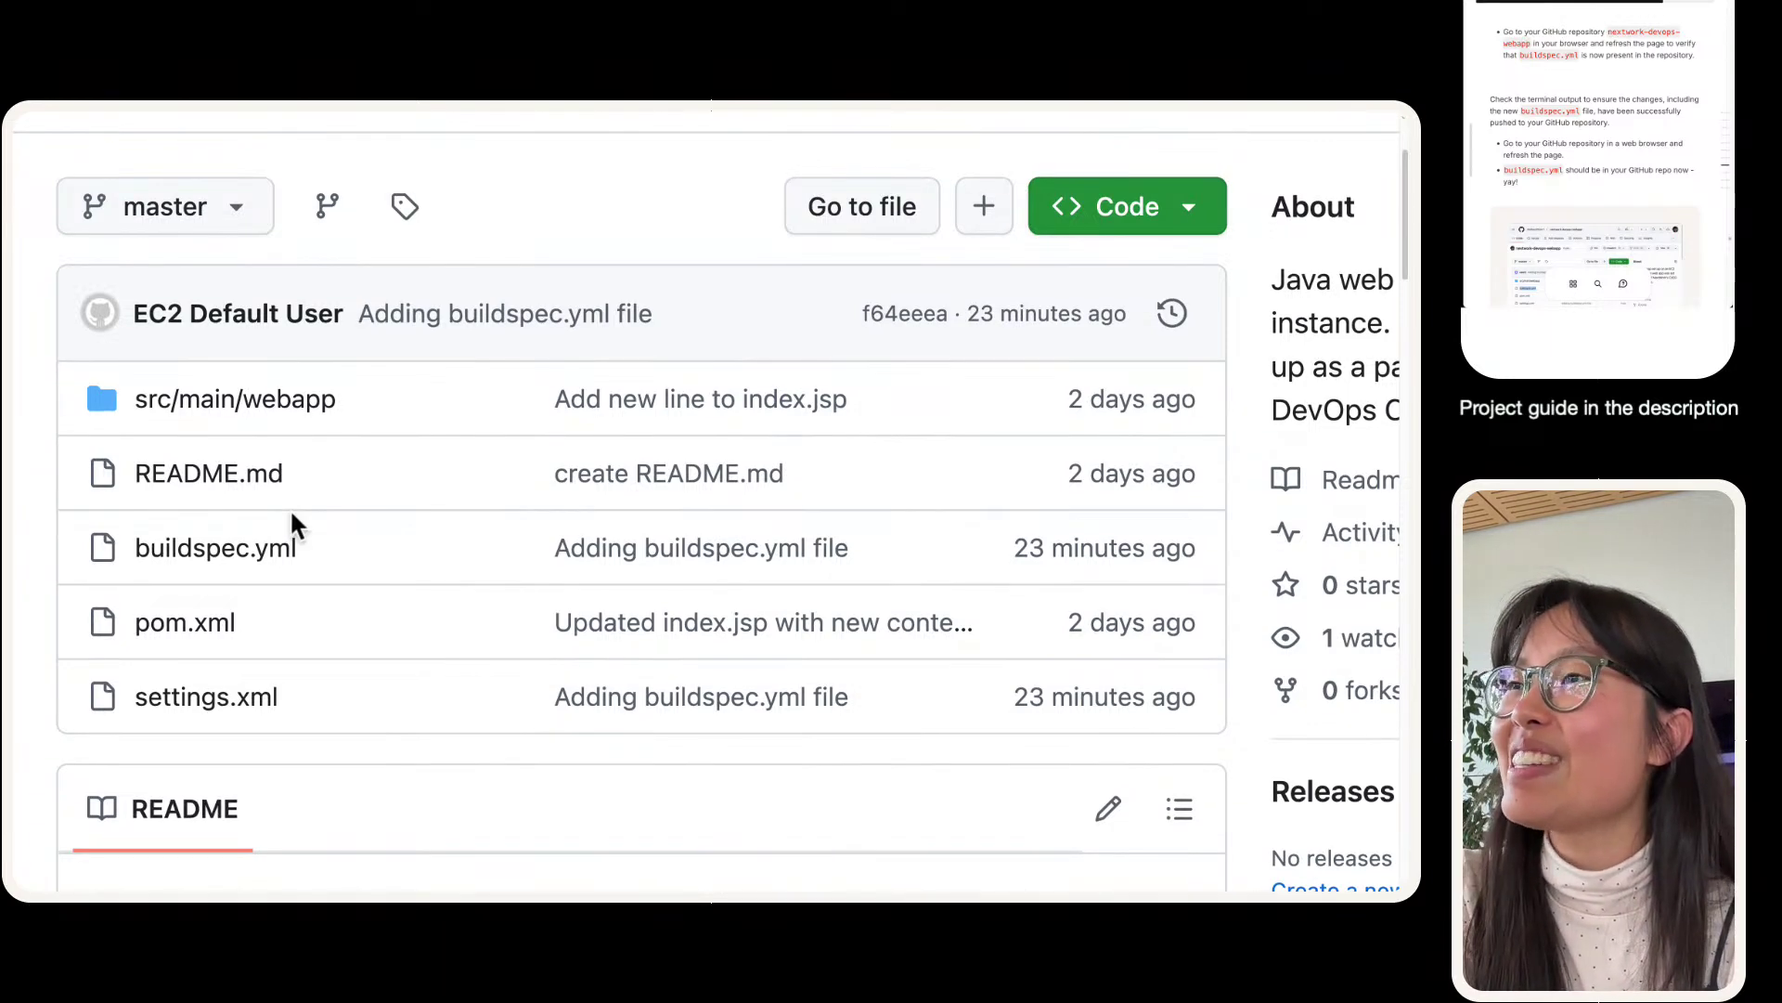
scroll(292, 513, "up", 2)
scroll(292, 514, "up", 1)
scroll(292, 514, "down", 3)
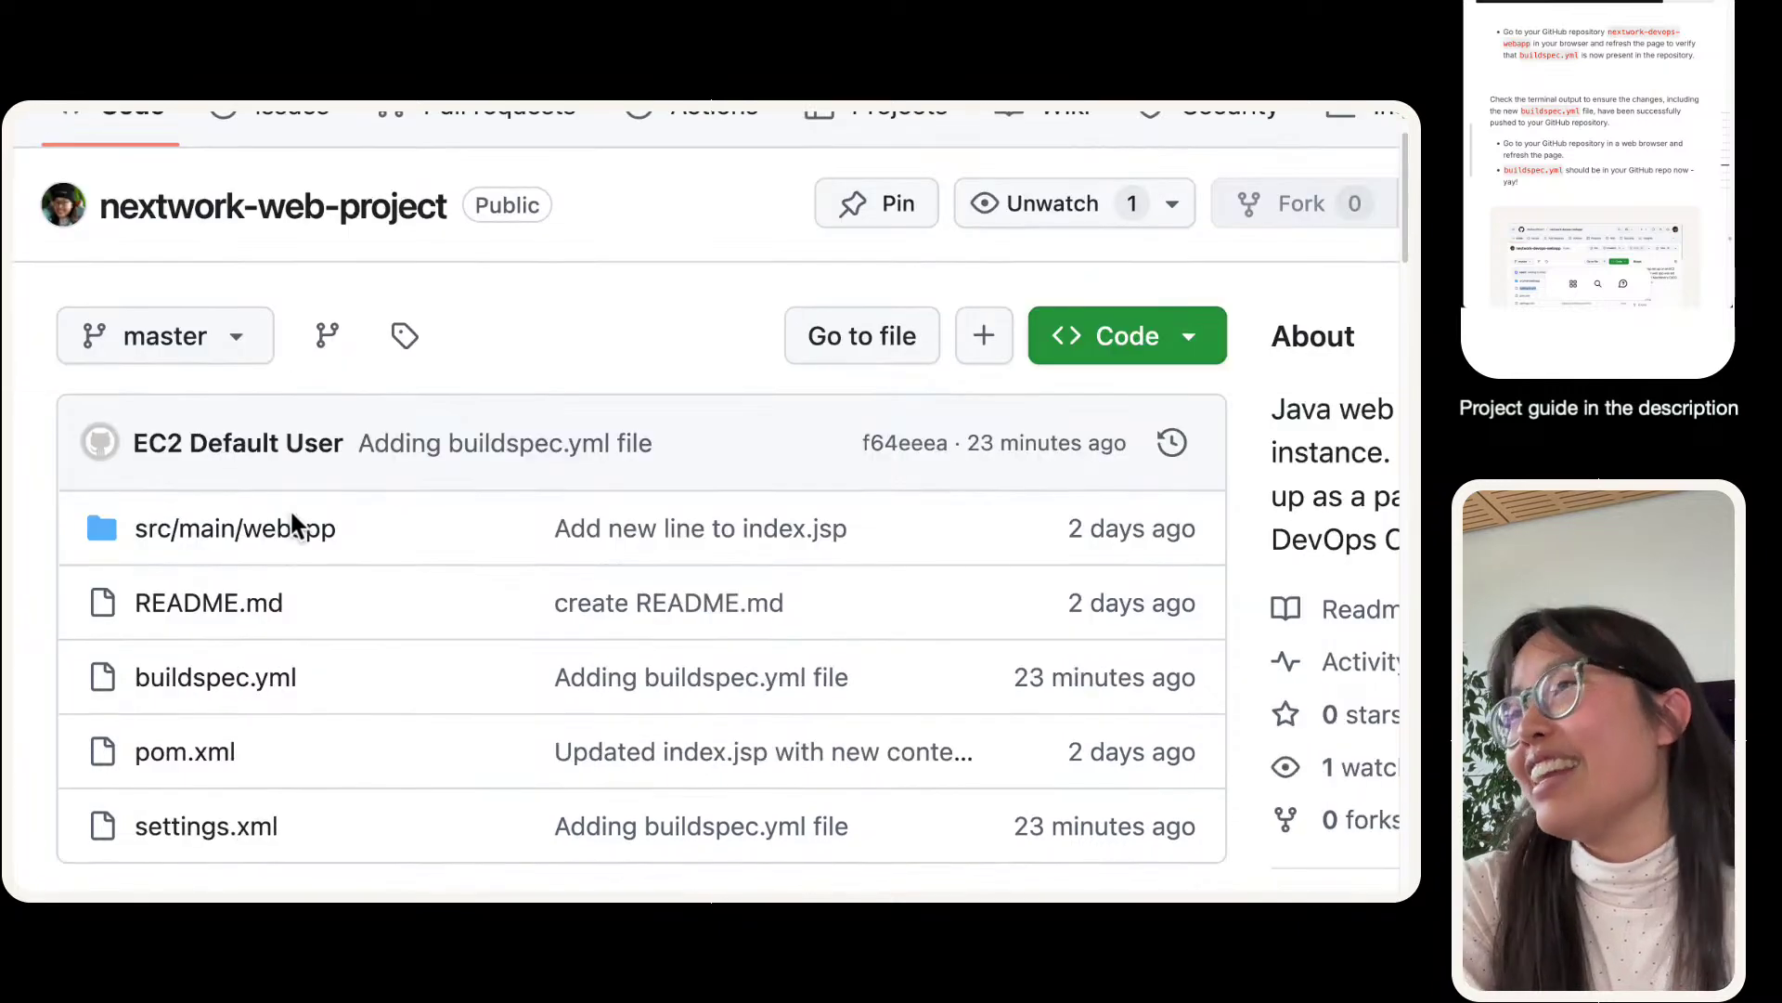
scroll(290, 508, "down", 3)
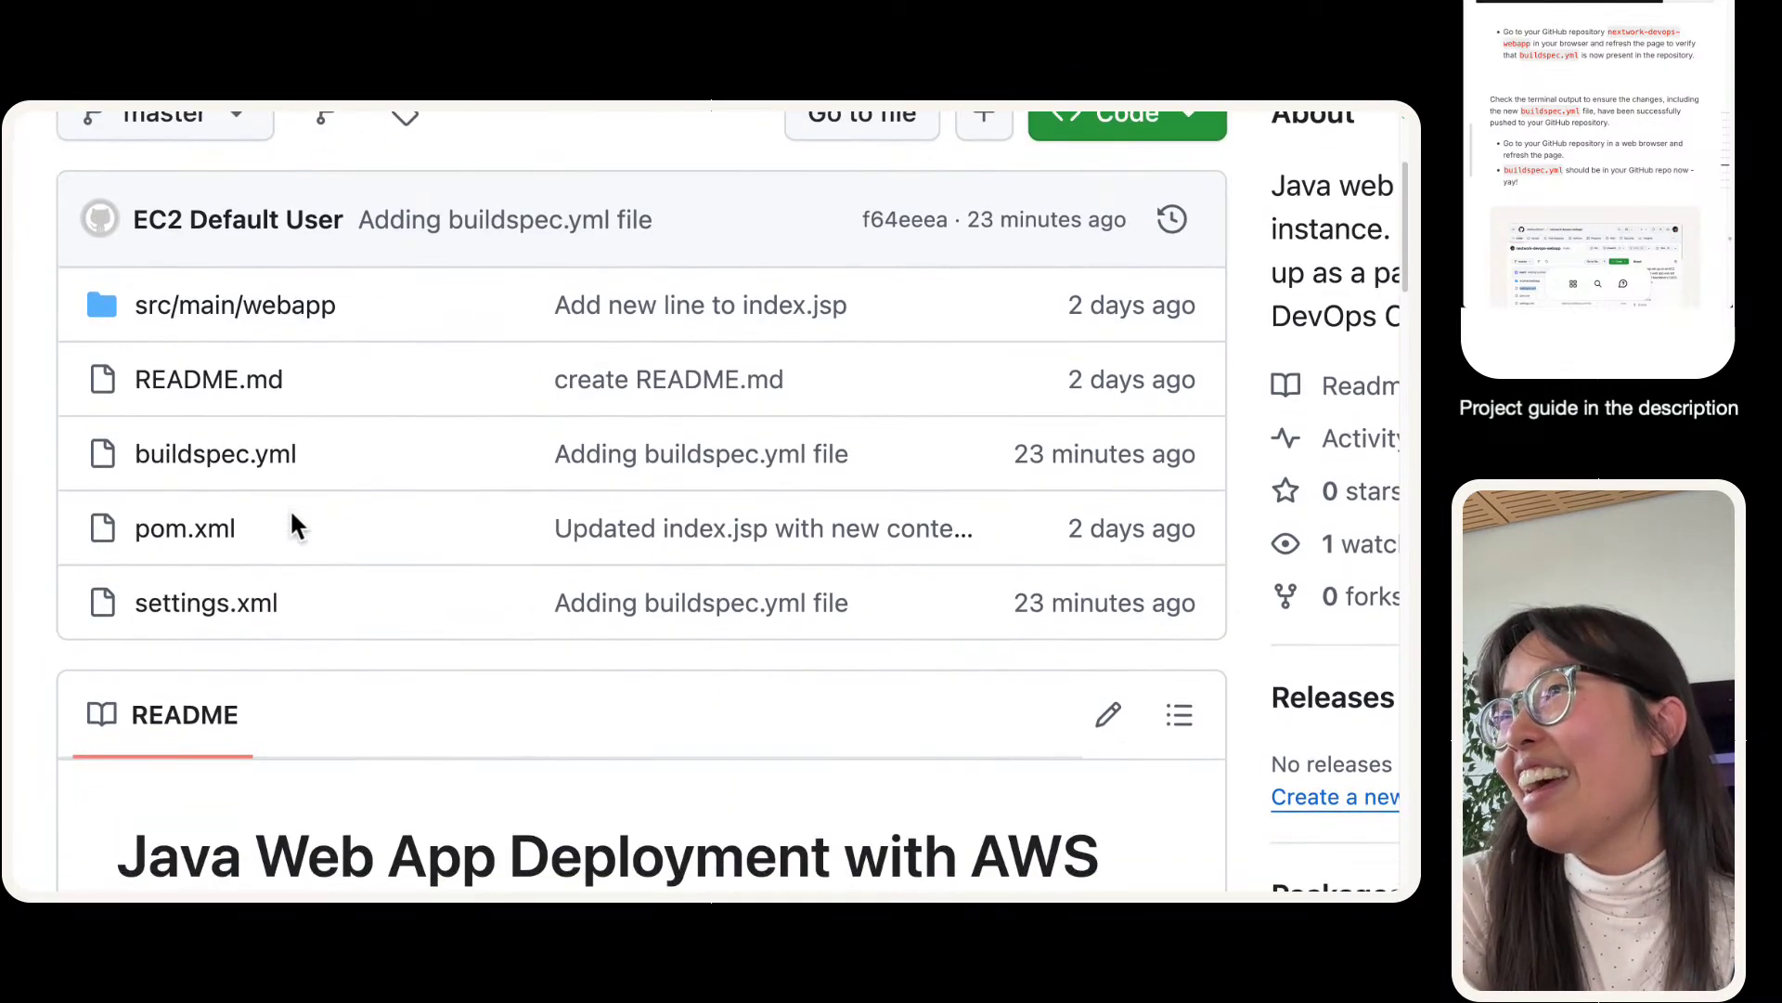
scroll(289, 509, "up", 1)
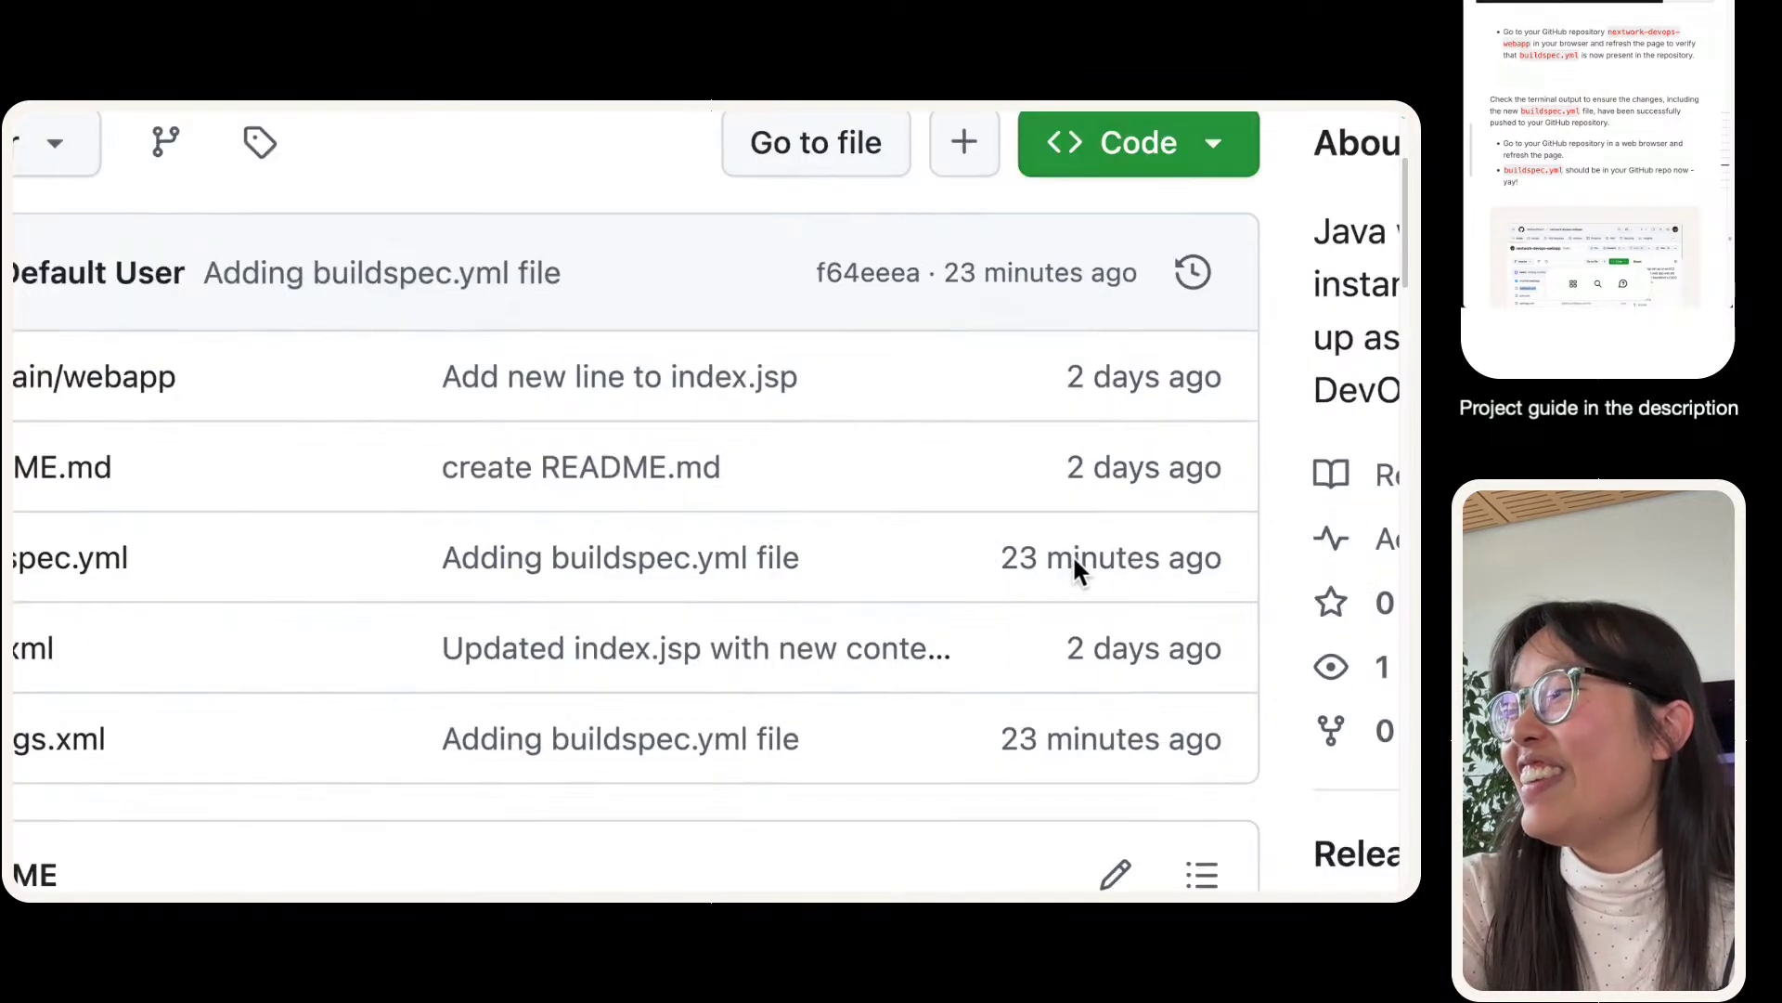
scroll(1073, 554, "down", 5)
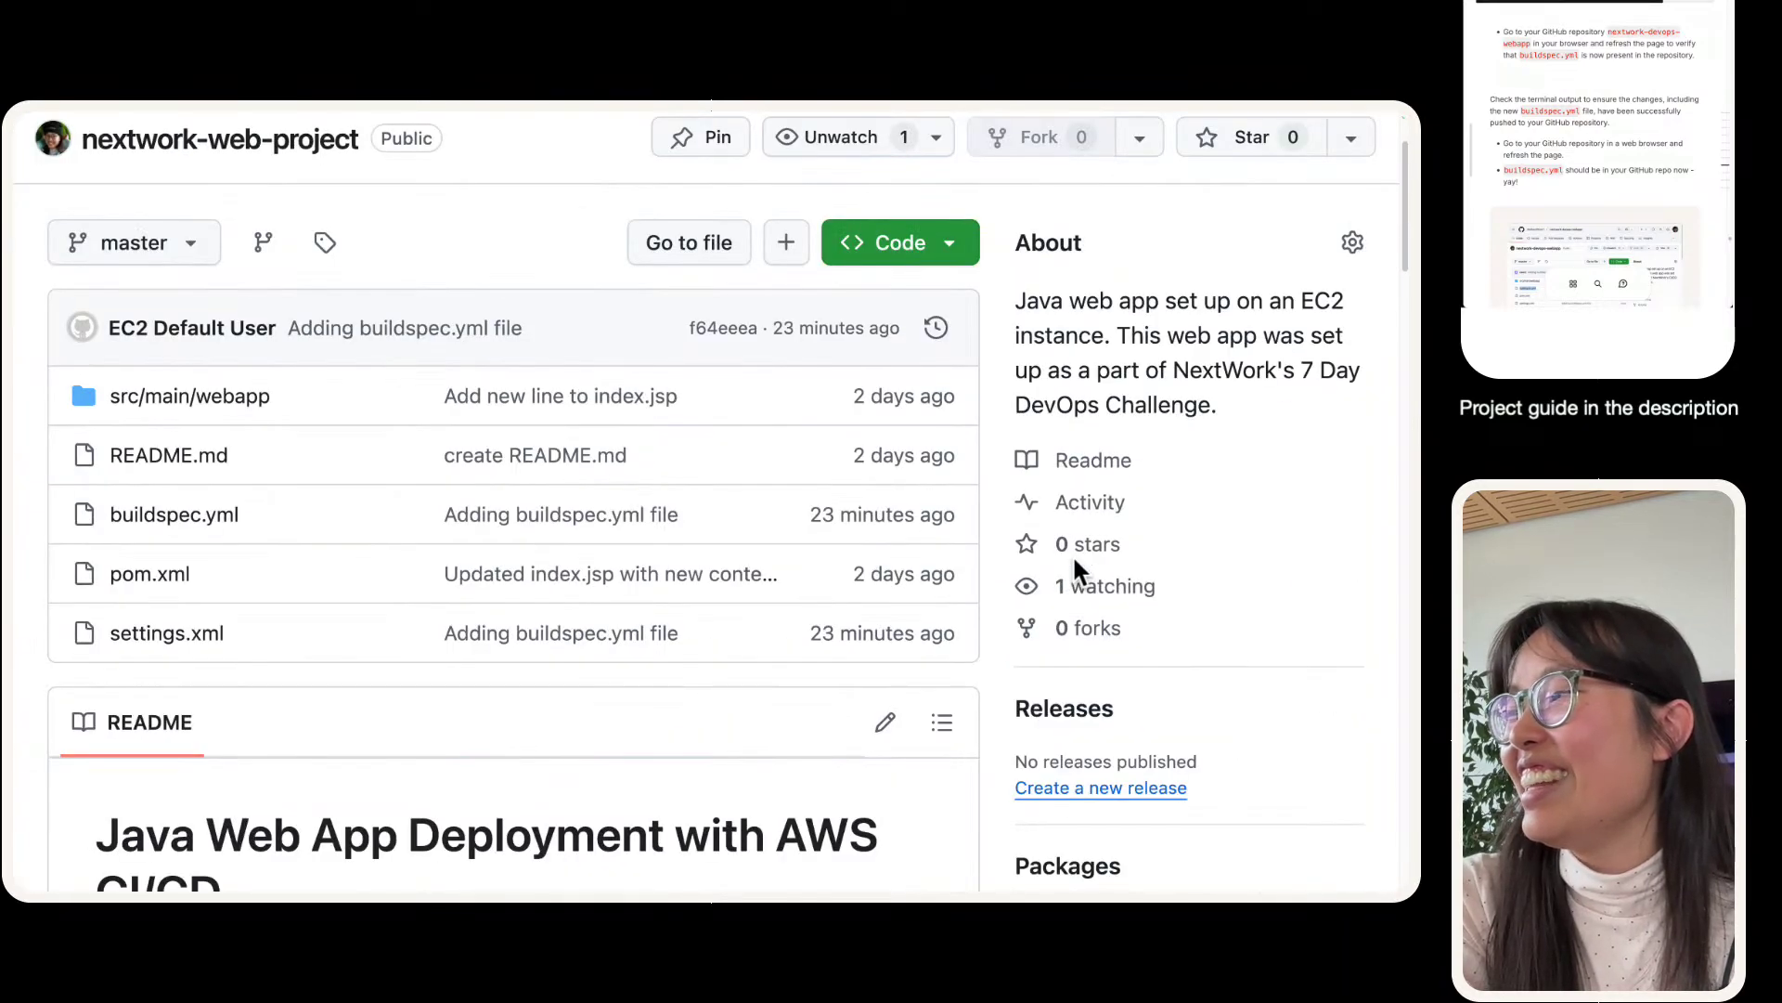
mouse_move(16, 117)
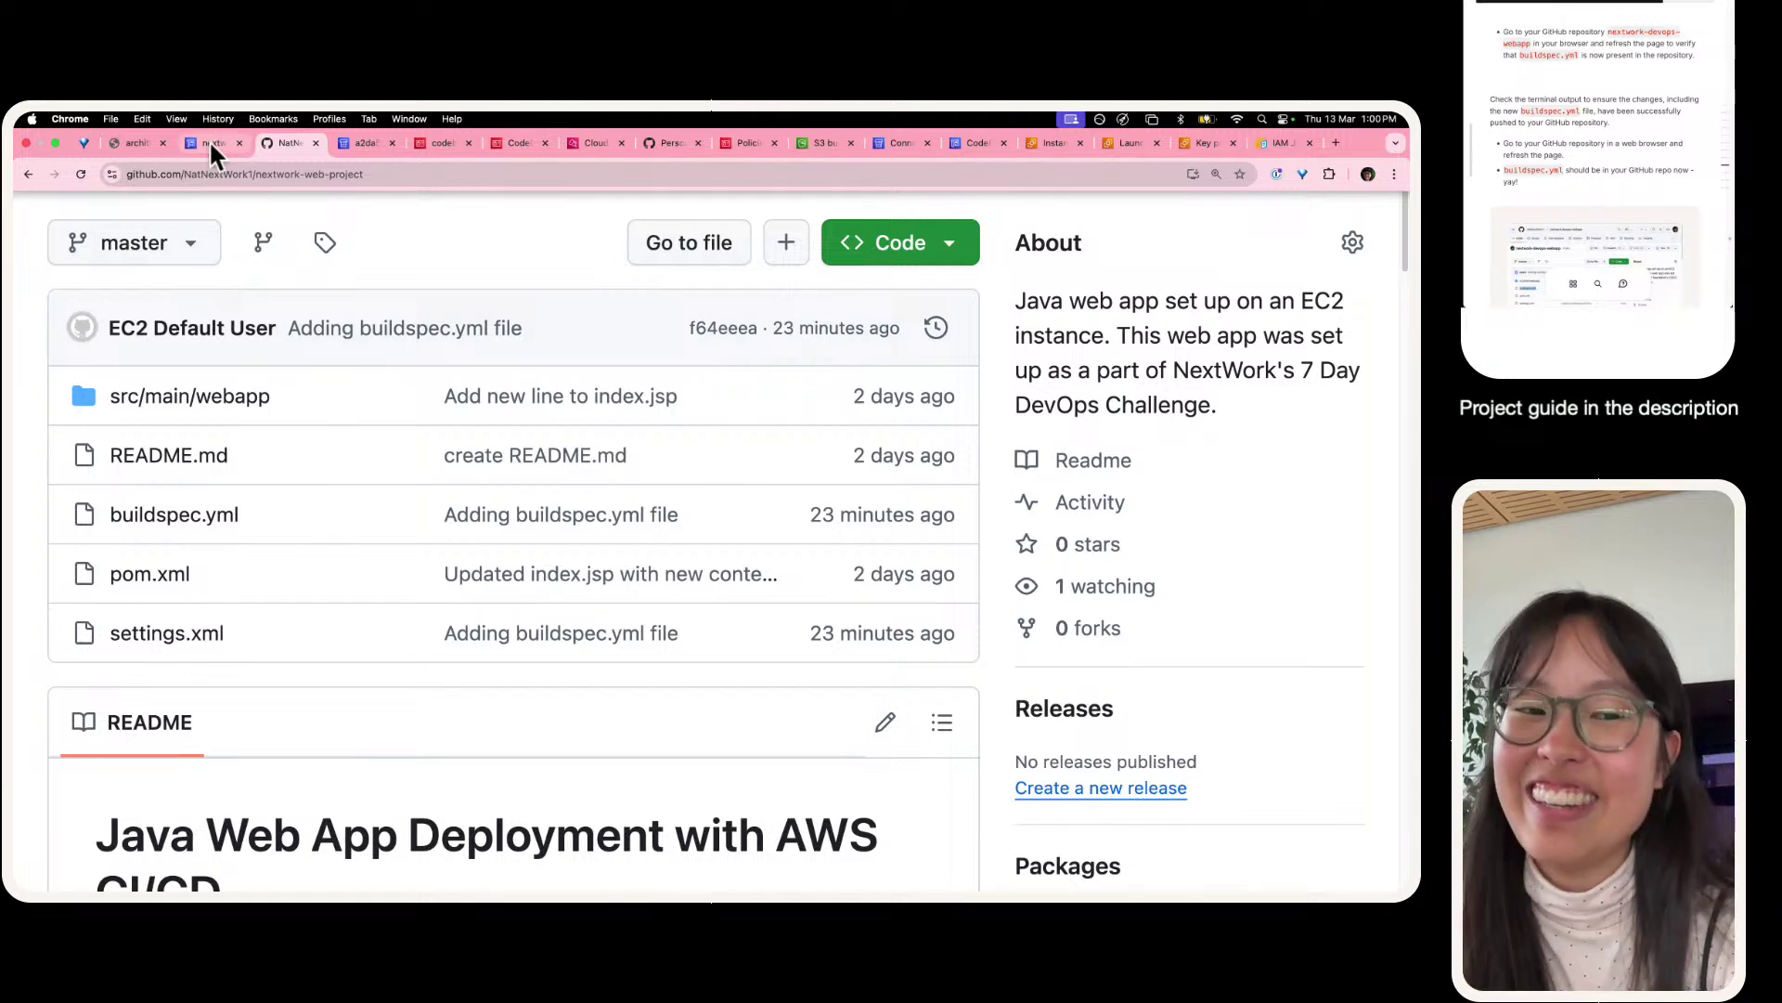
left_click(212, 146)
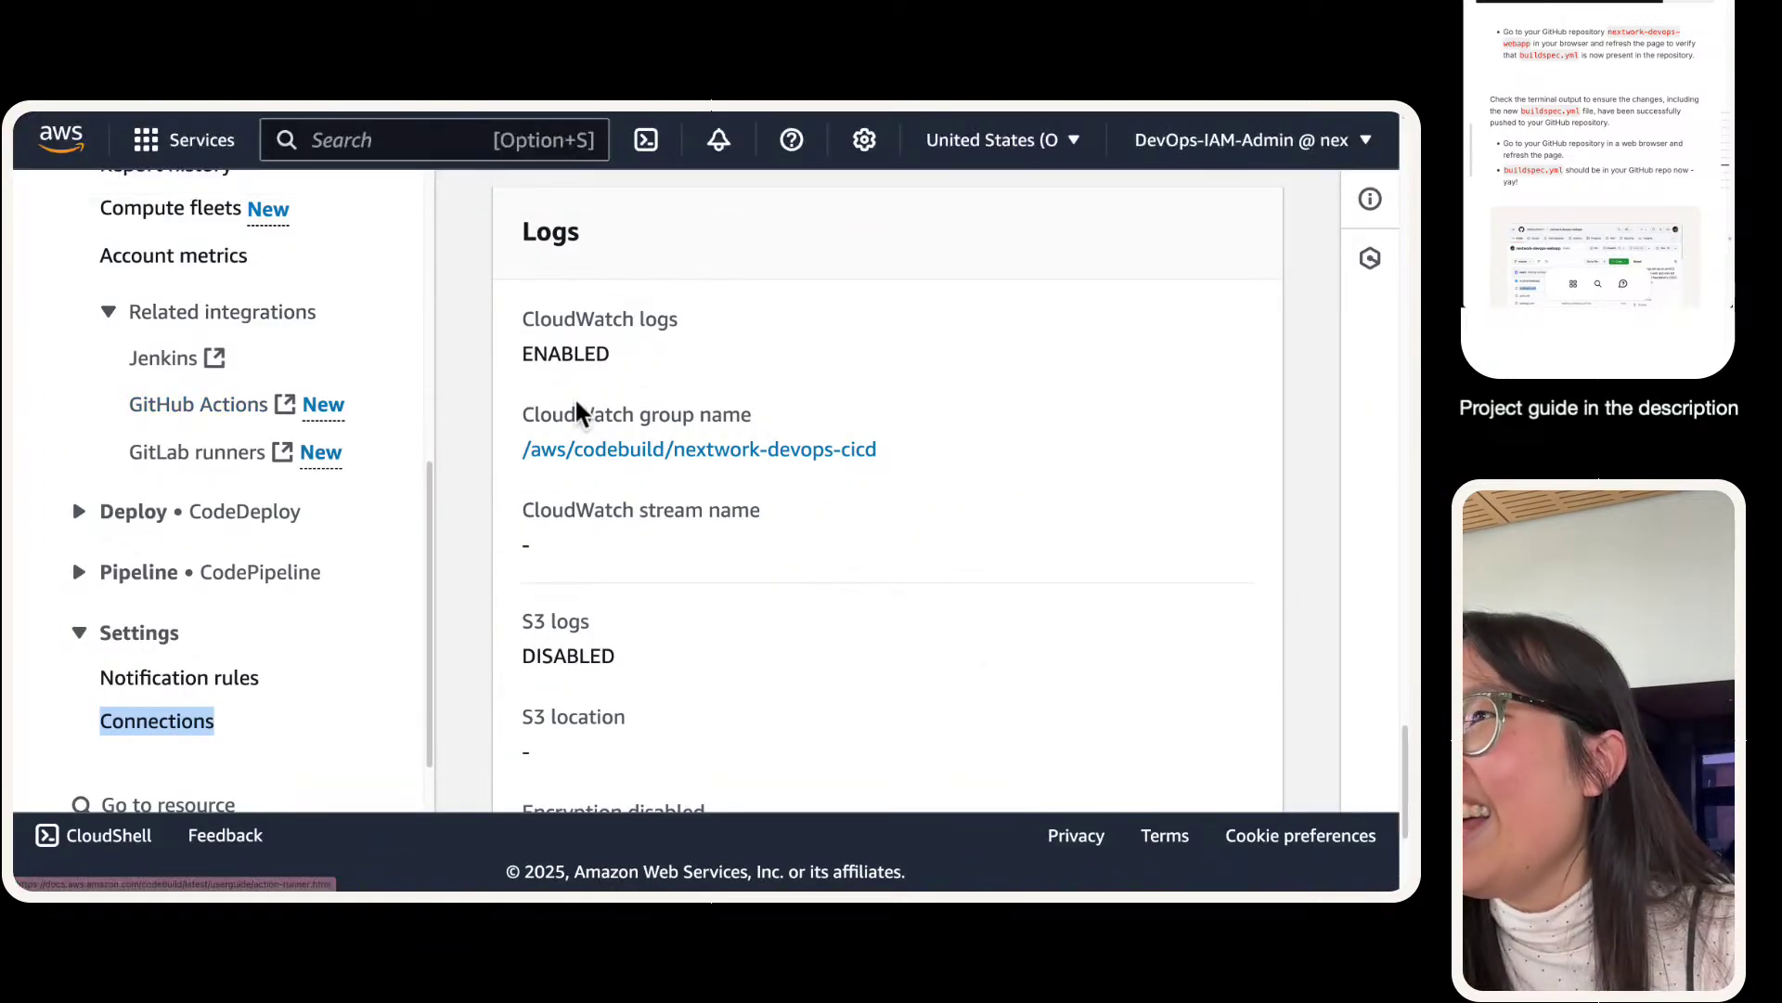
- Open the nextwork-devops-cicd GitHub connection settings and hide the side navigation
mouse_move(195, 118)
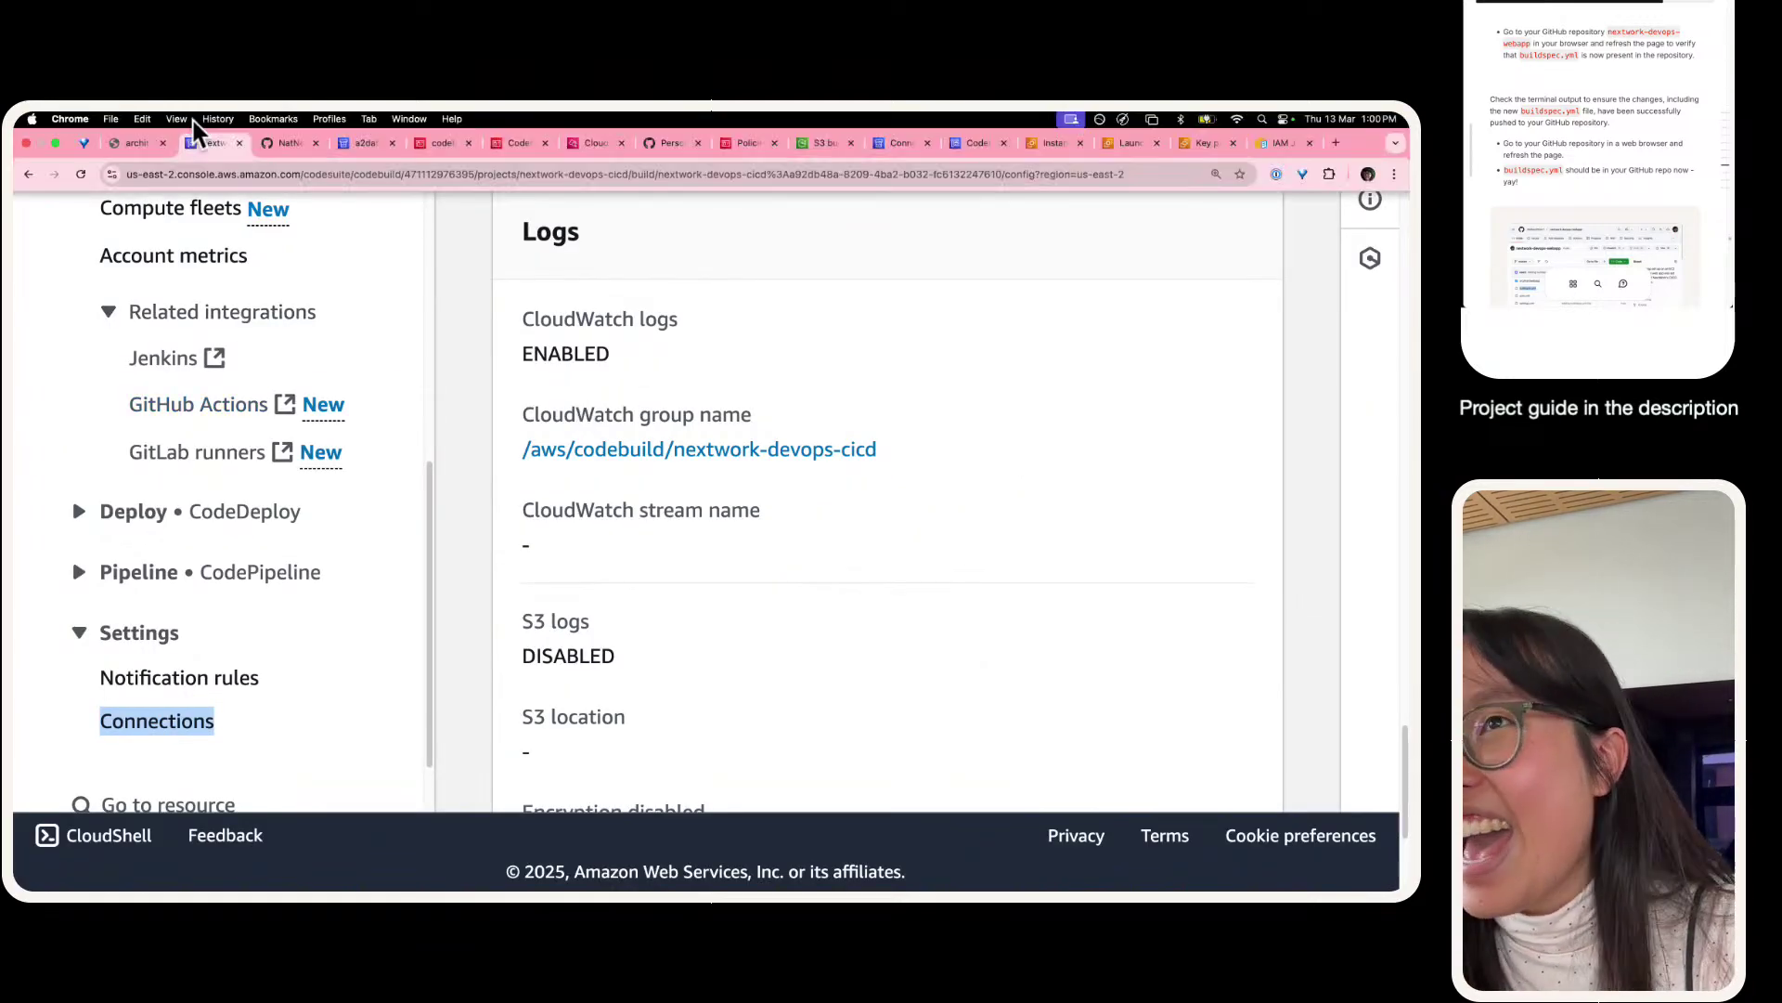
left_click(364, 147)
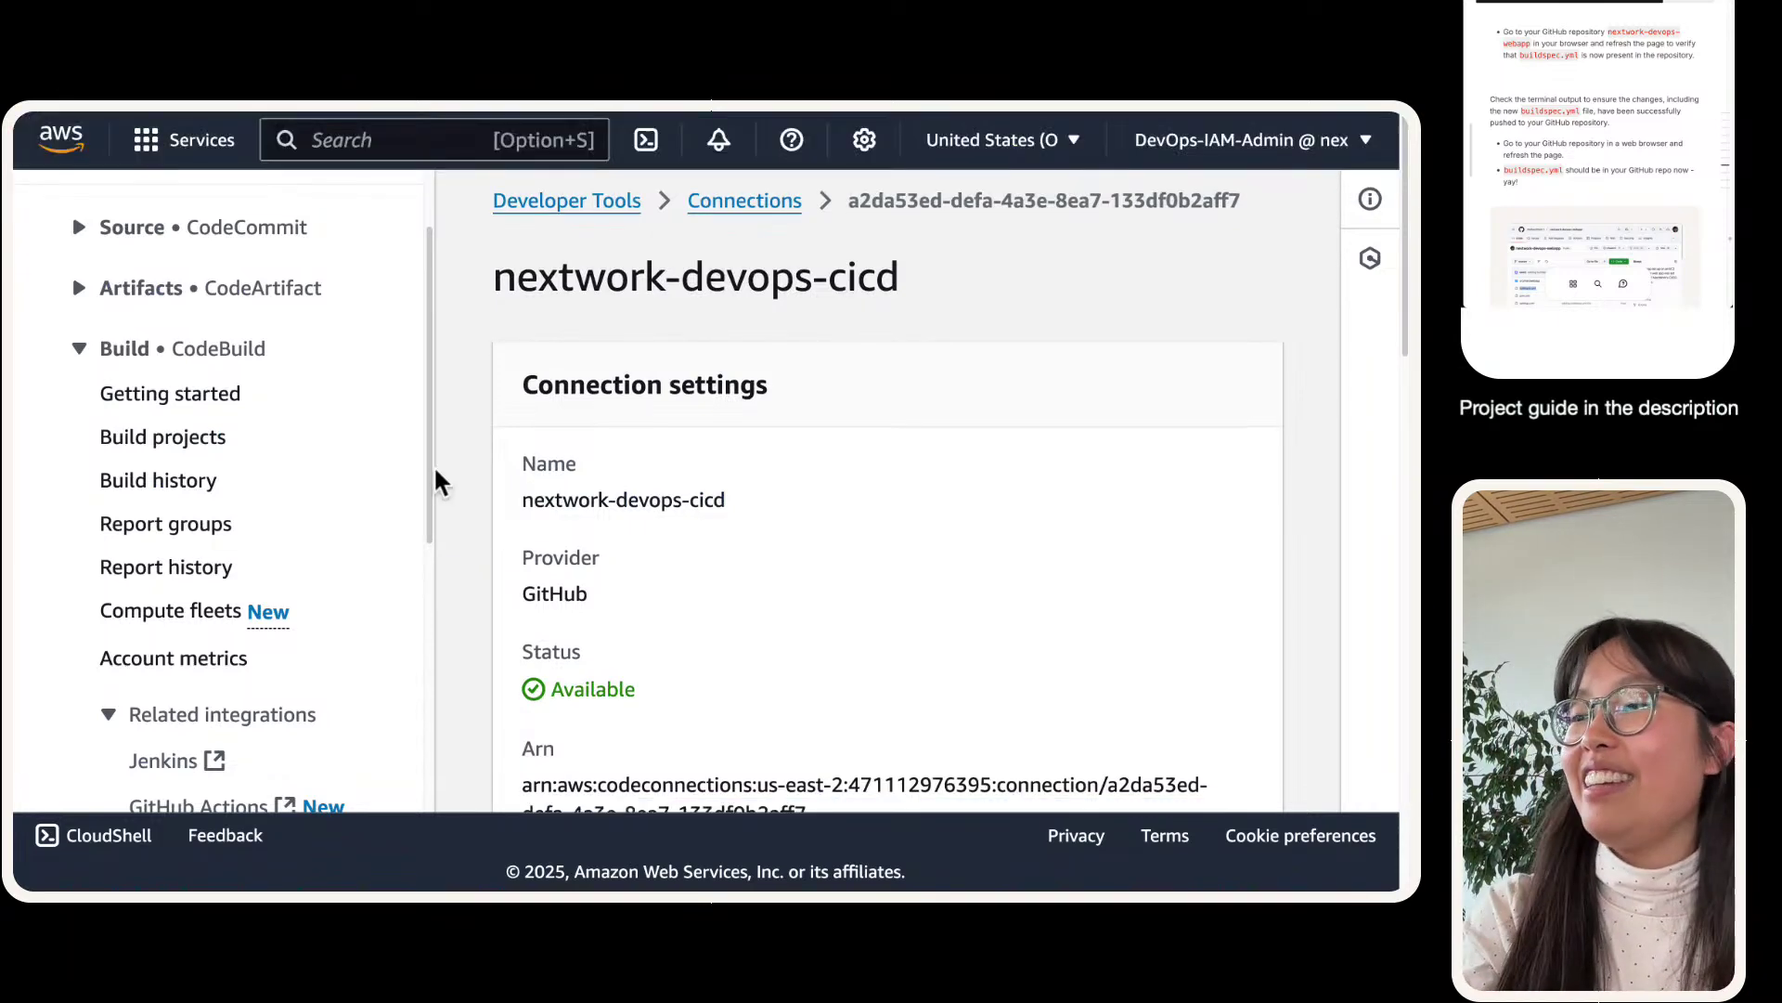
scroll(437, 481, "down", 3)
scroll(414, 279, "up", 2)
left_click(382, 215)
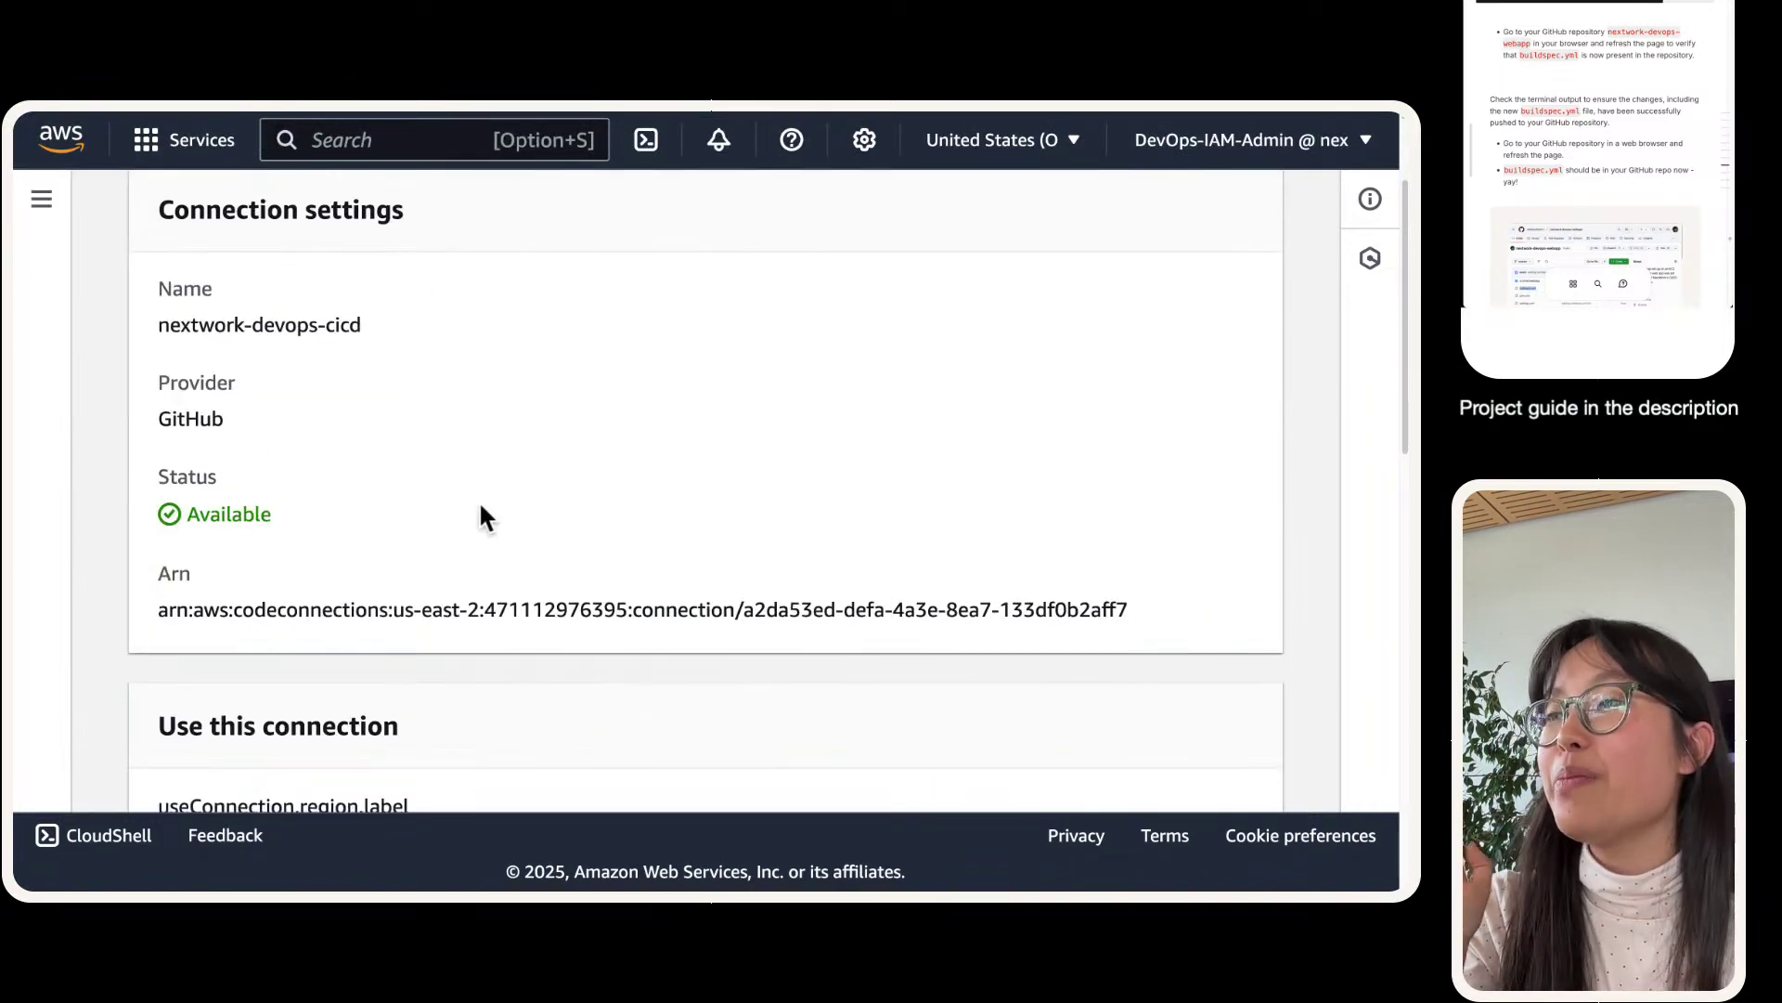
scroll(487, 543, "down", 5)
scroll(492, 555, "up", 5)
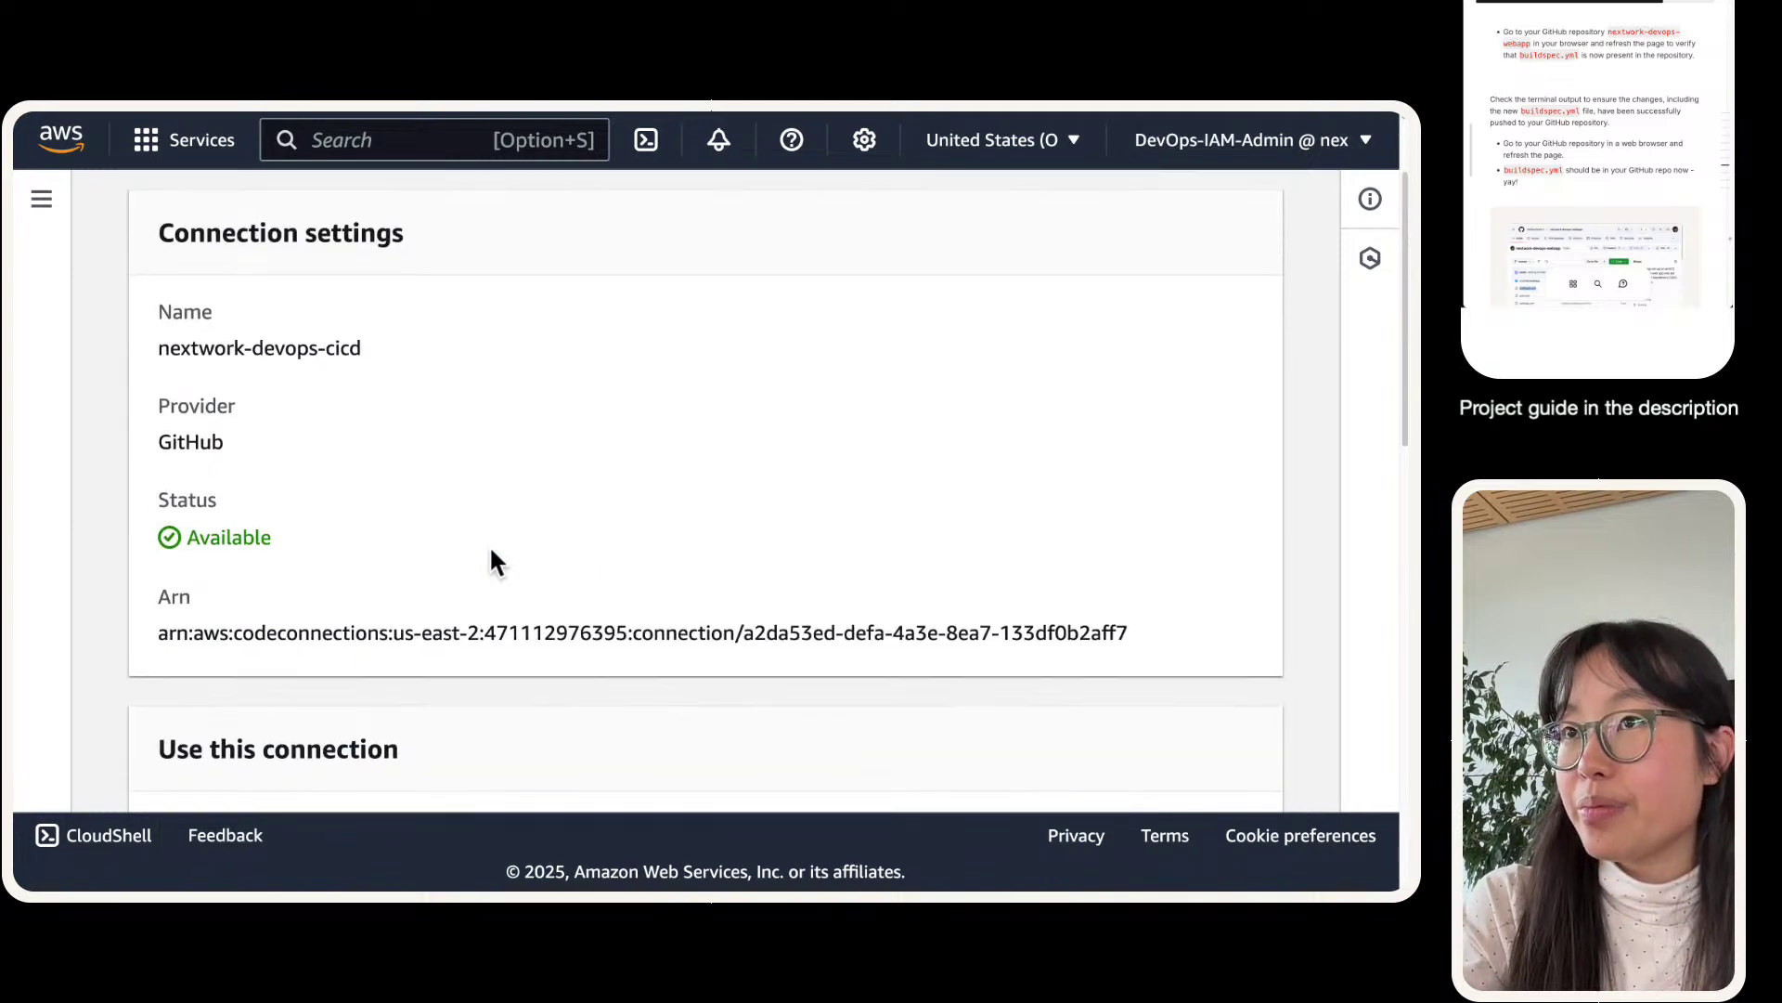
scroll(488, 544, "up", 3)
left_click(41, 198)
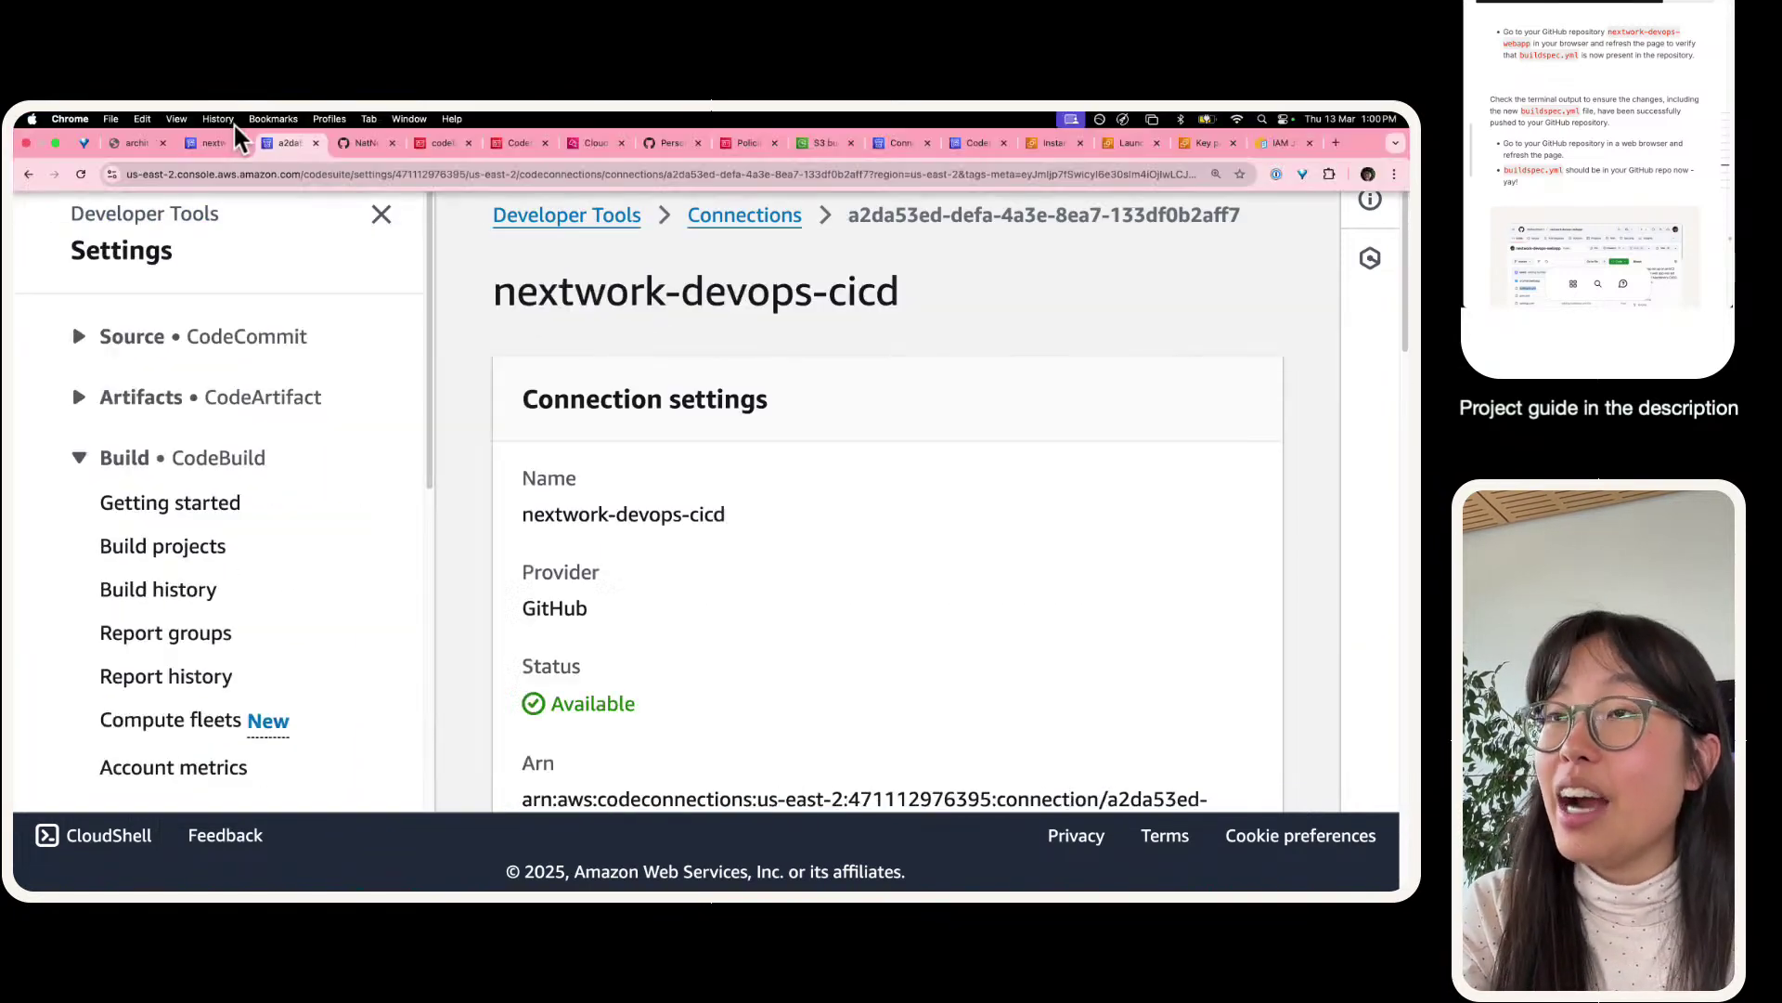
- On the failed build, open Phase details and select the DOWNLOAD_SOURCE YAML_FILE_ERROR message
left_click(228, 139)
scroll(532, 470, "down", 3)
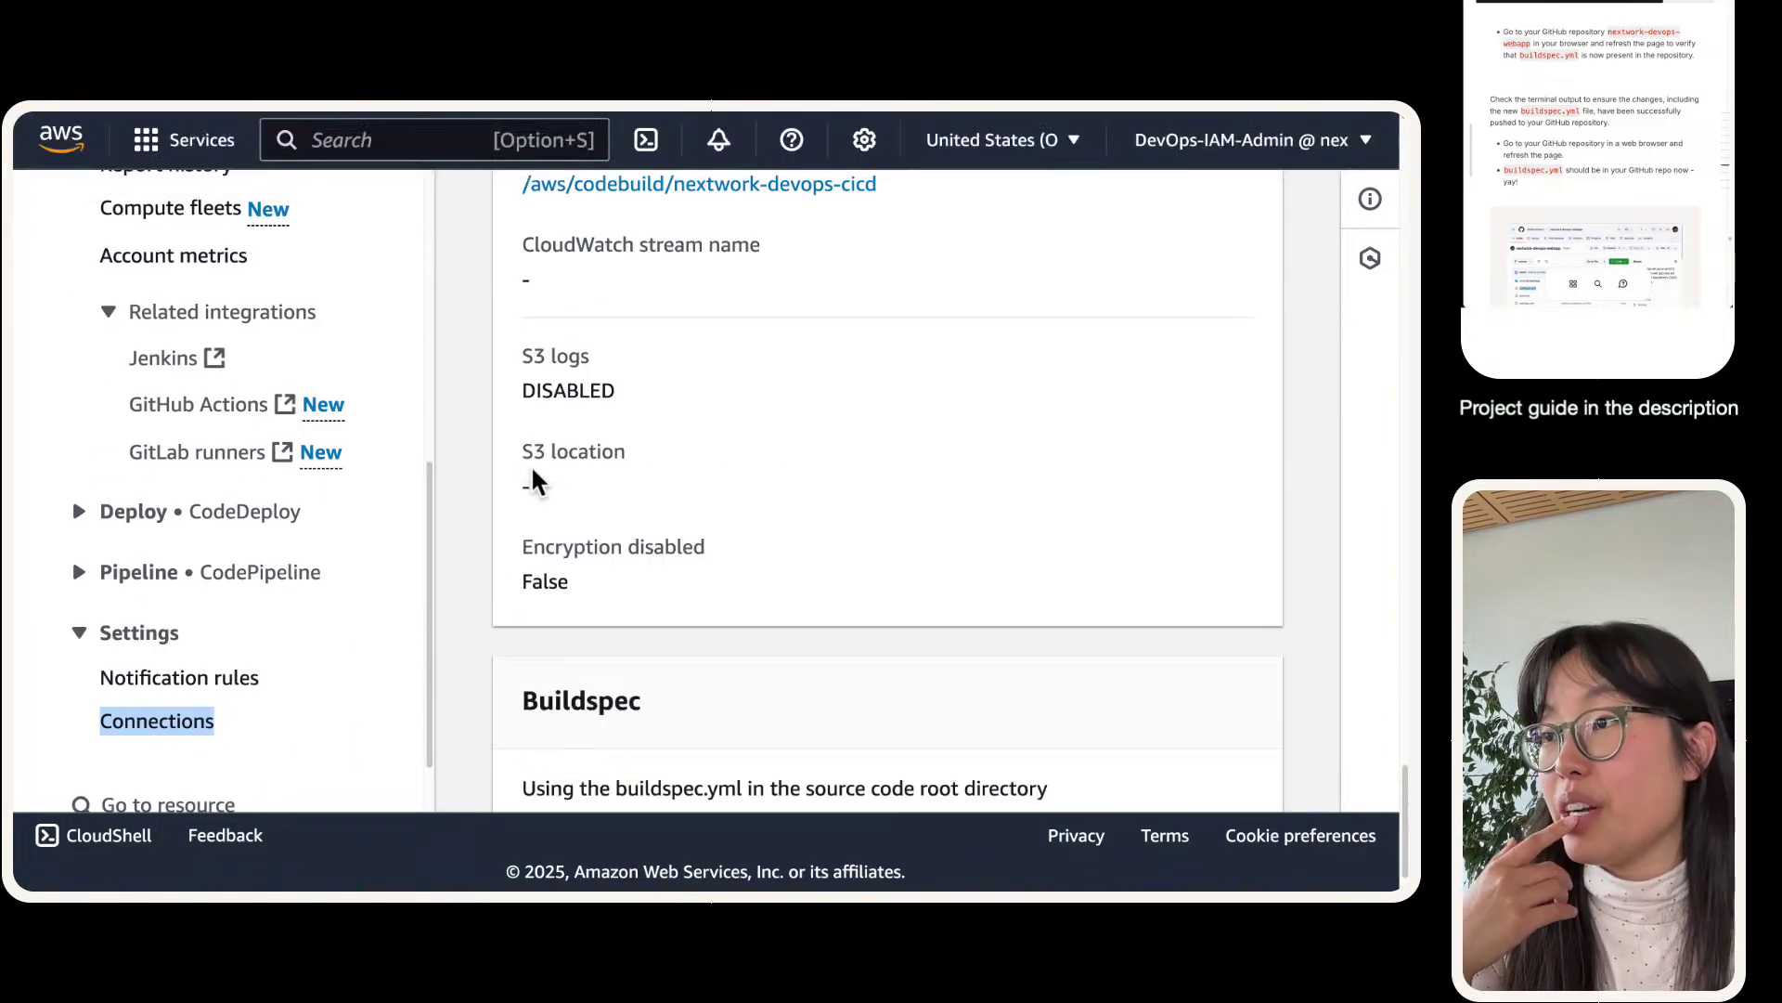
scroll(537, 454, "up", 15)
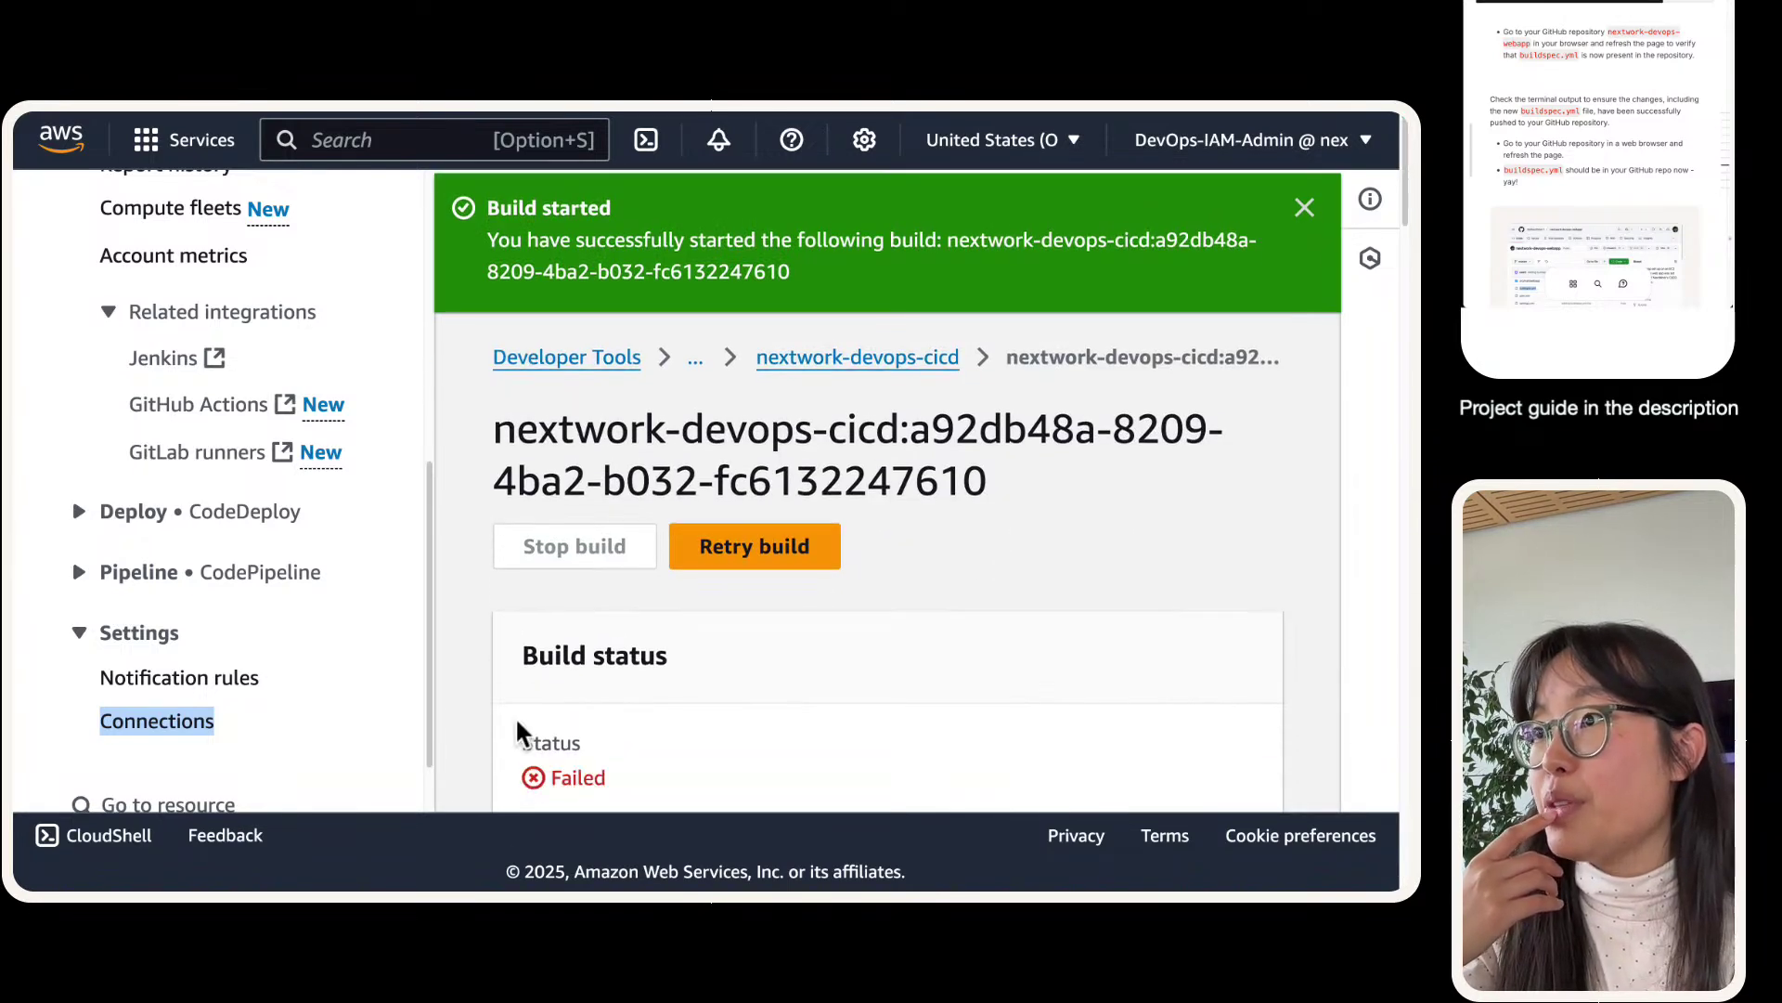
scroll(518, 733, "down", 7)
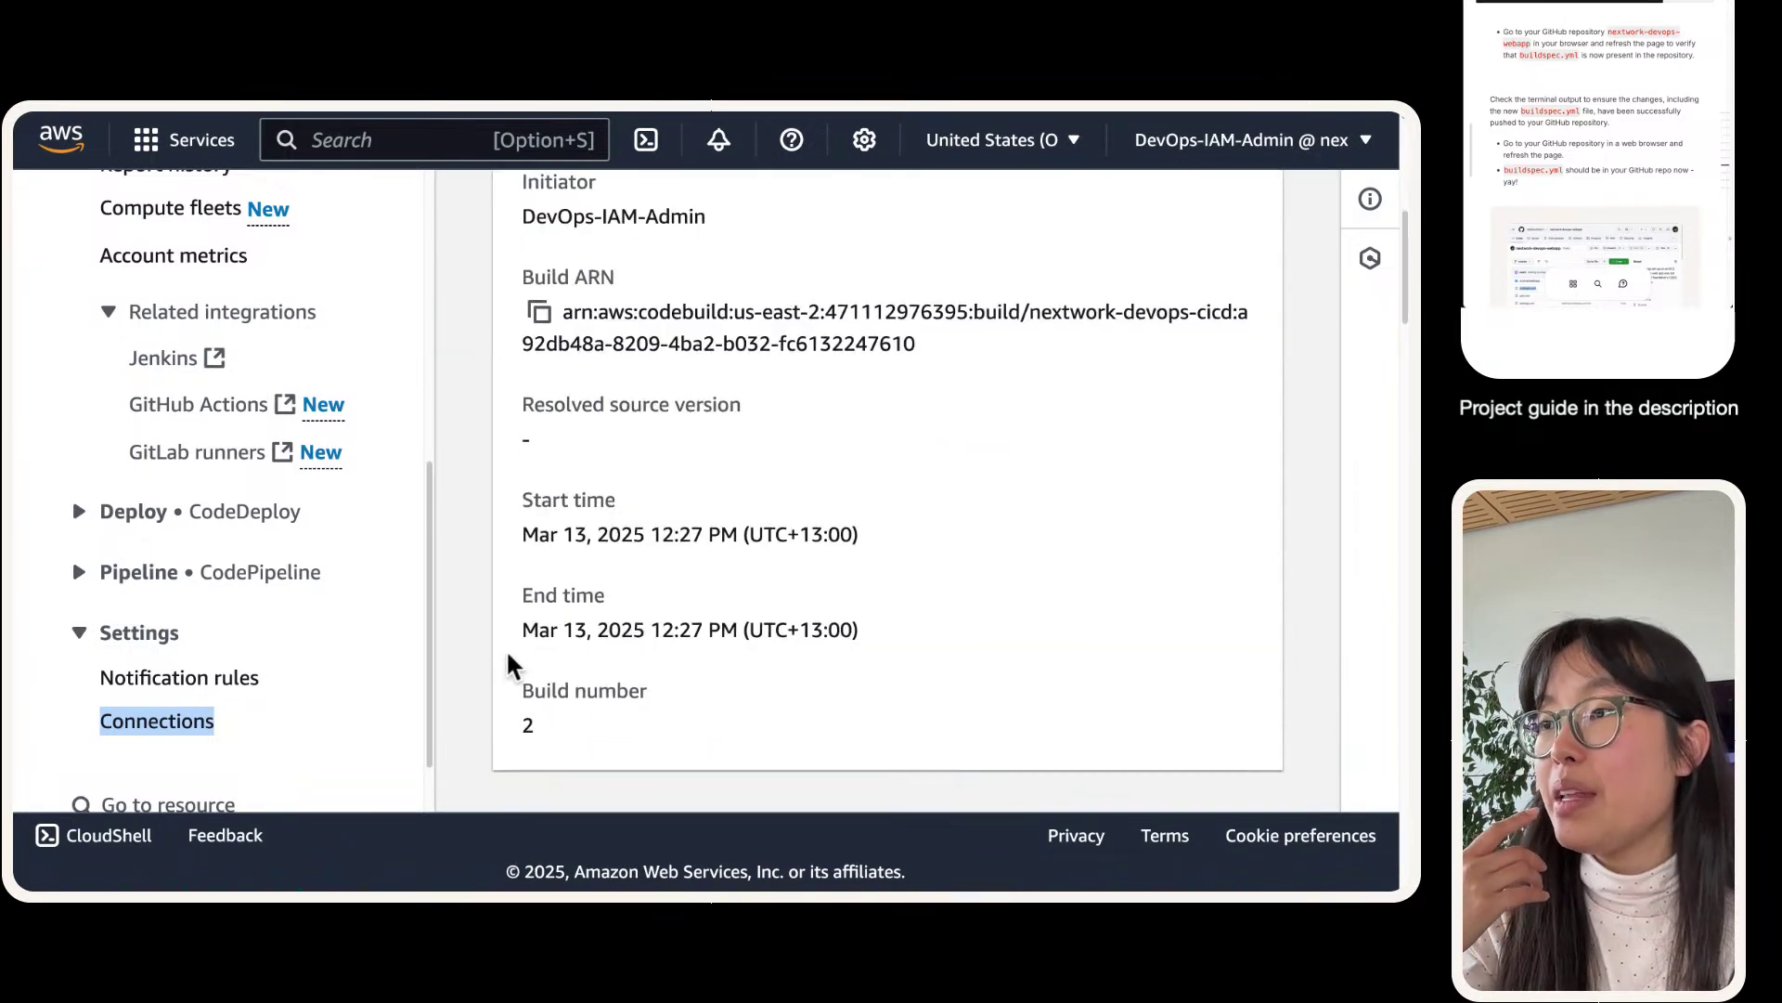
scroll(501, 748, "down", 1)
scroll(326, 414, "up", 10)
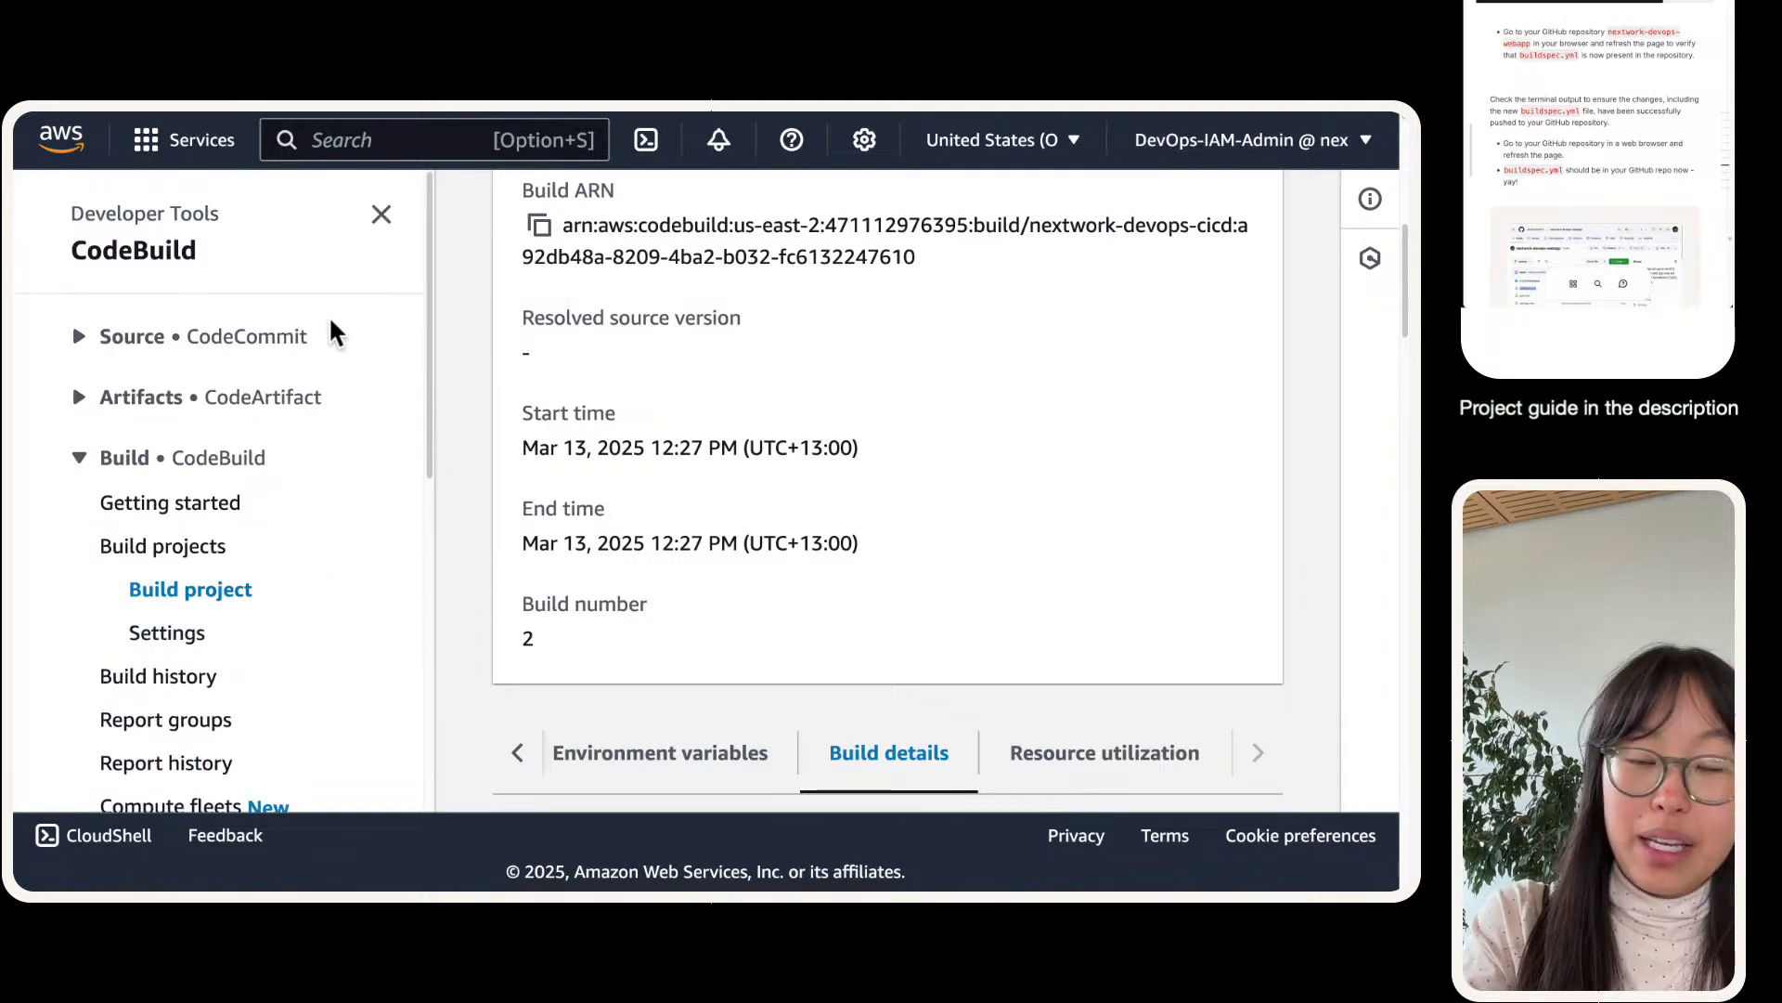
left_click(382, 215)
scroll(330, 449, "up", 5)
scroll(330, 449, "down", 3)
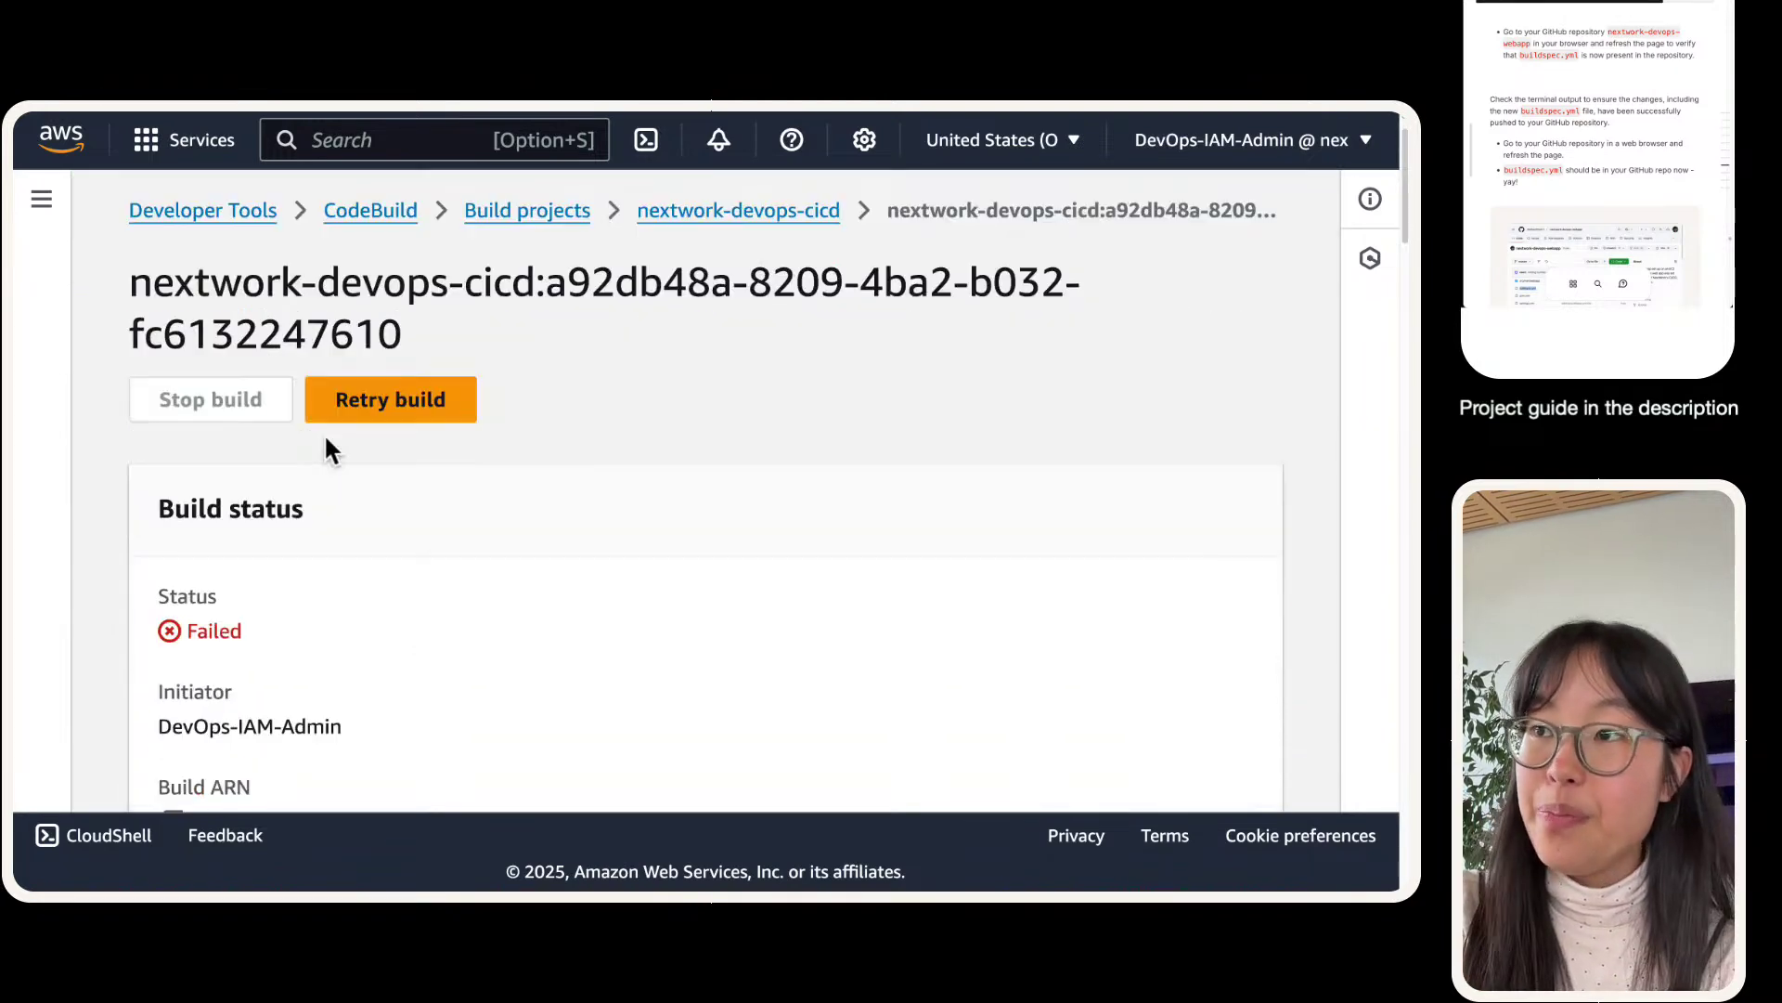
scroll(326, 444, "down", 5)
left_click(299, 720)
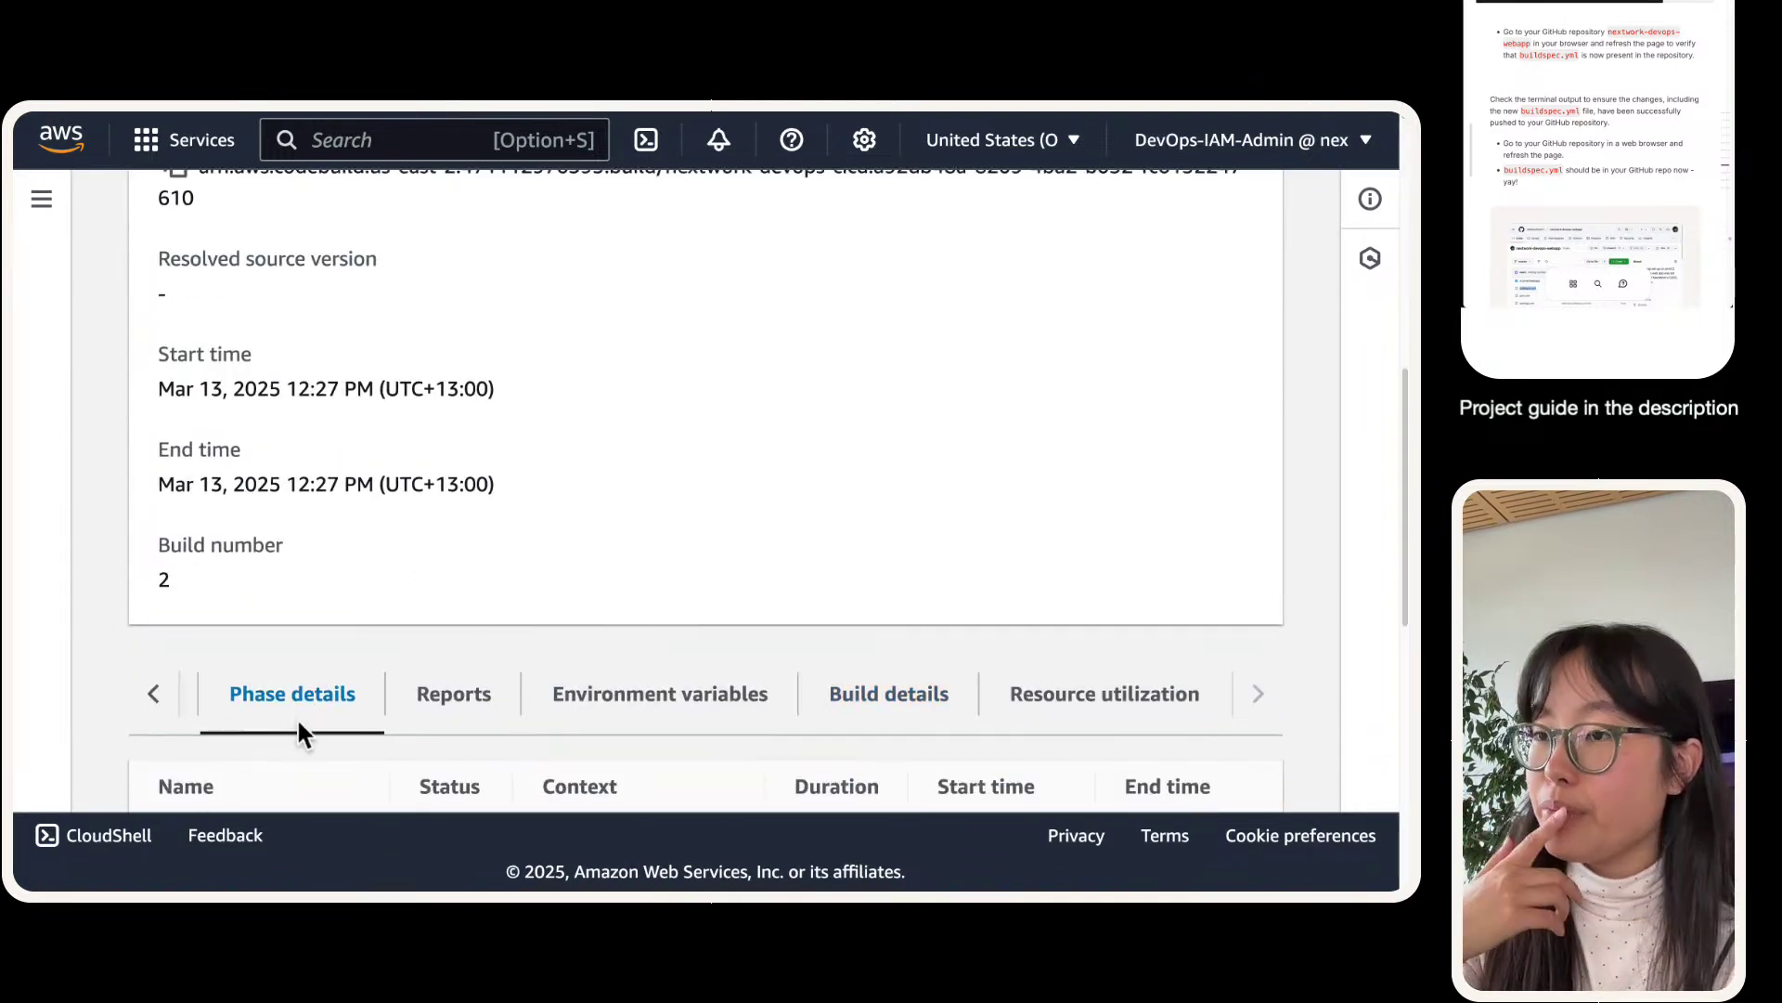
scroll(297, 720, "down", 8)
triple_click(602, 478)
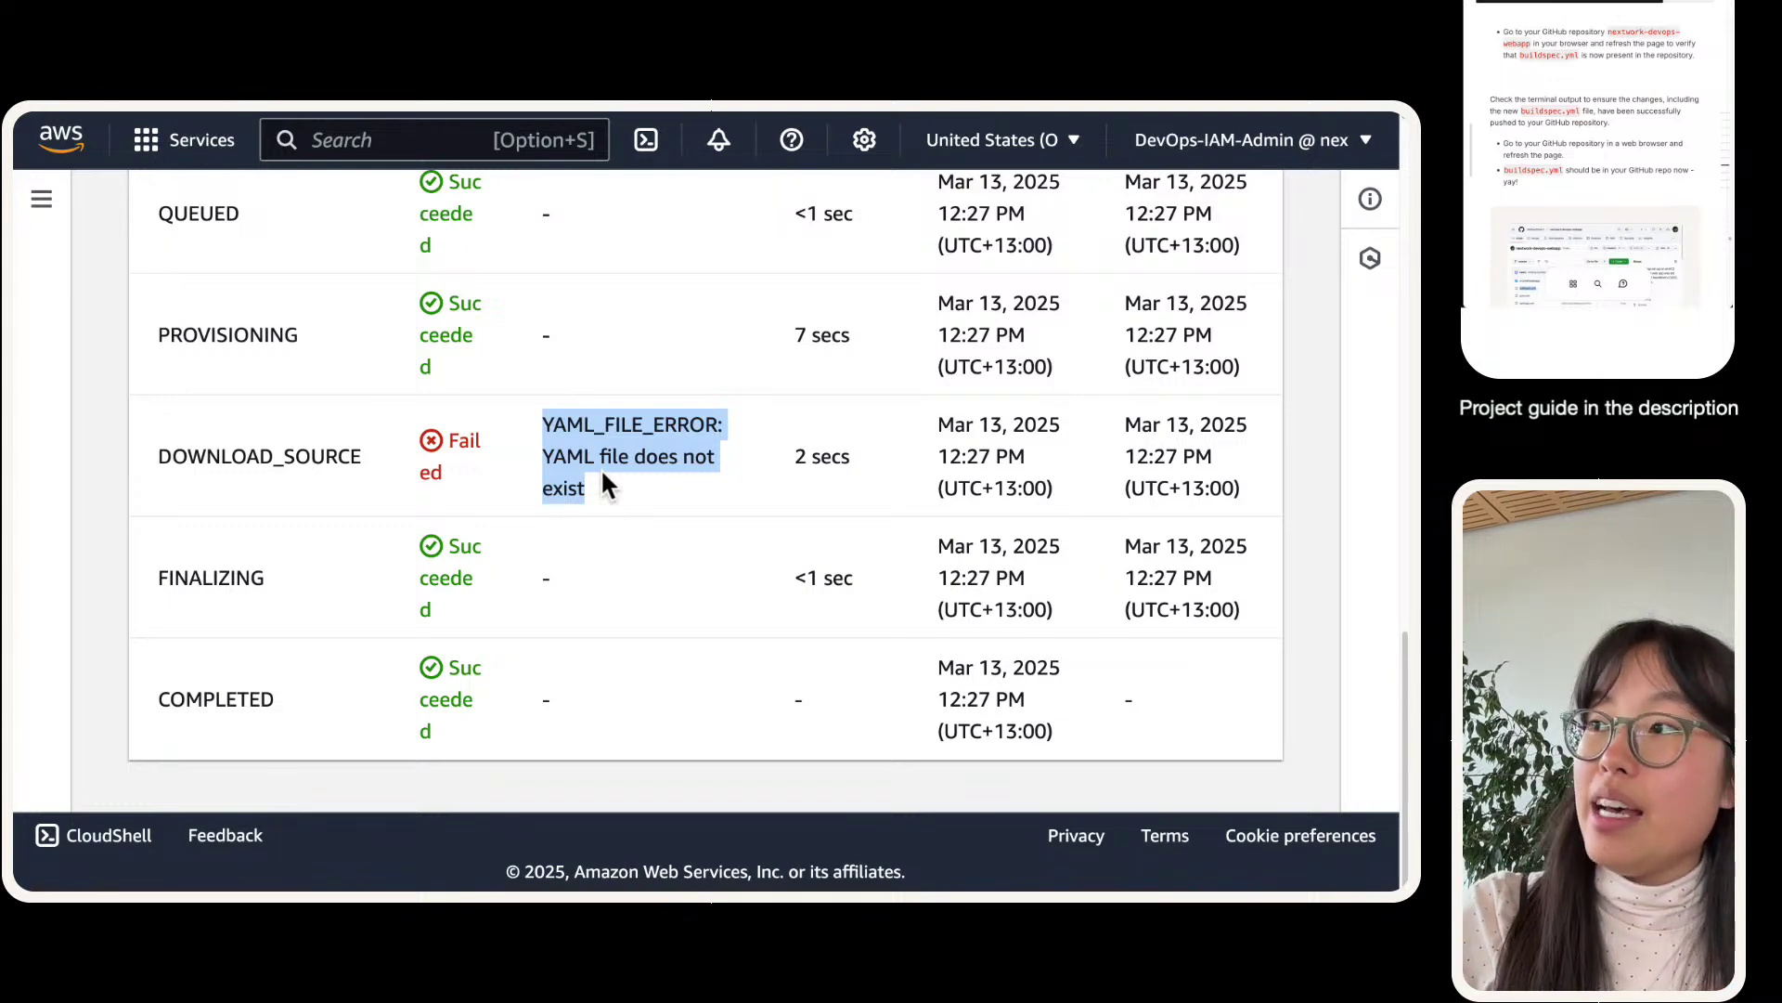
mouse_move(393, 109)
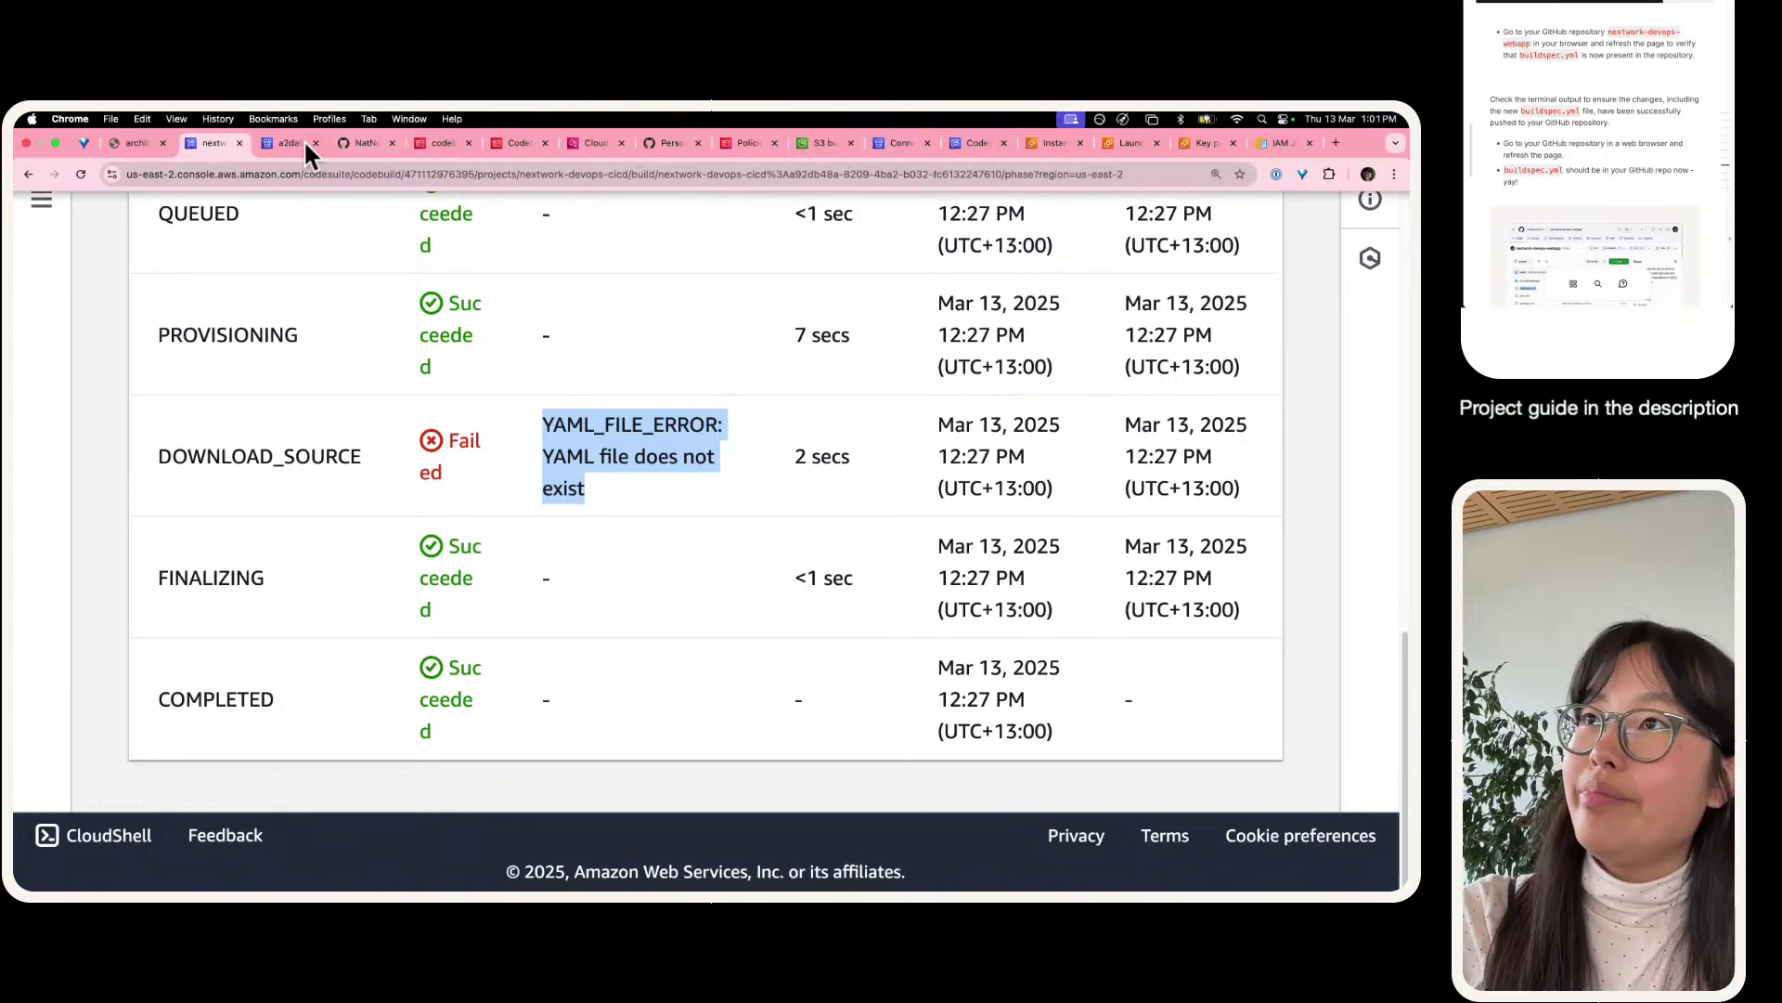
left_click(353, 146)
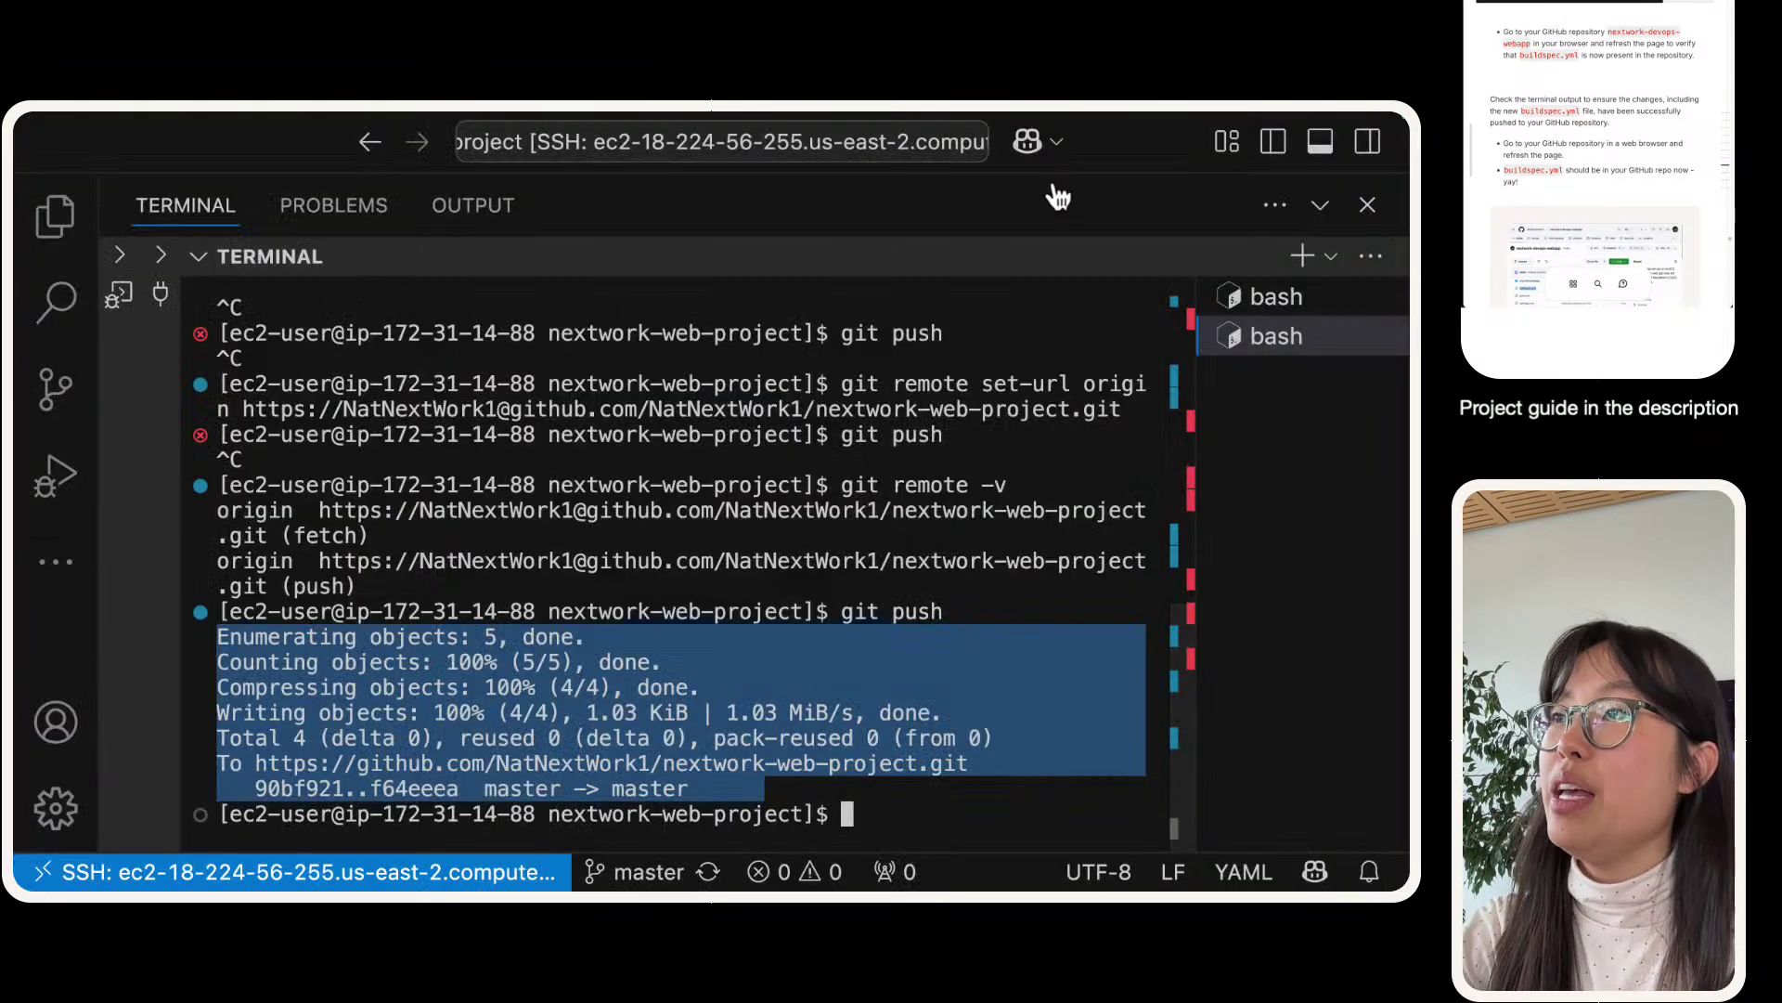
- Review buildspec.yml in the VS Code editor, then return to the GitHub repository file list
left_click(1320, 202)
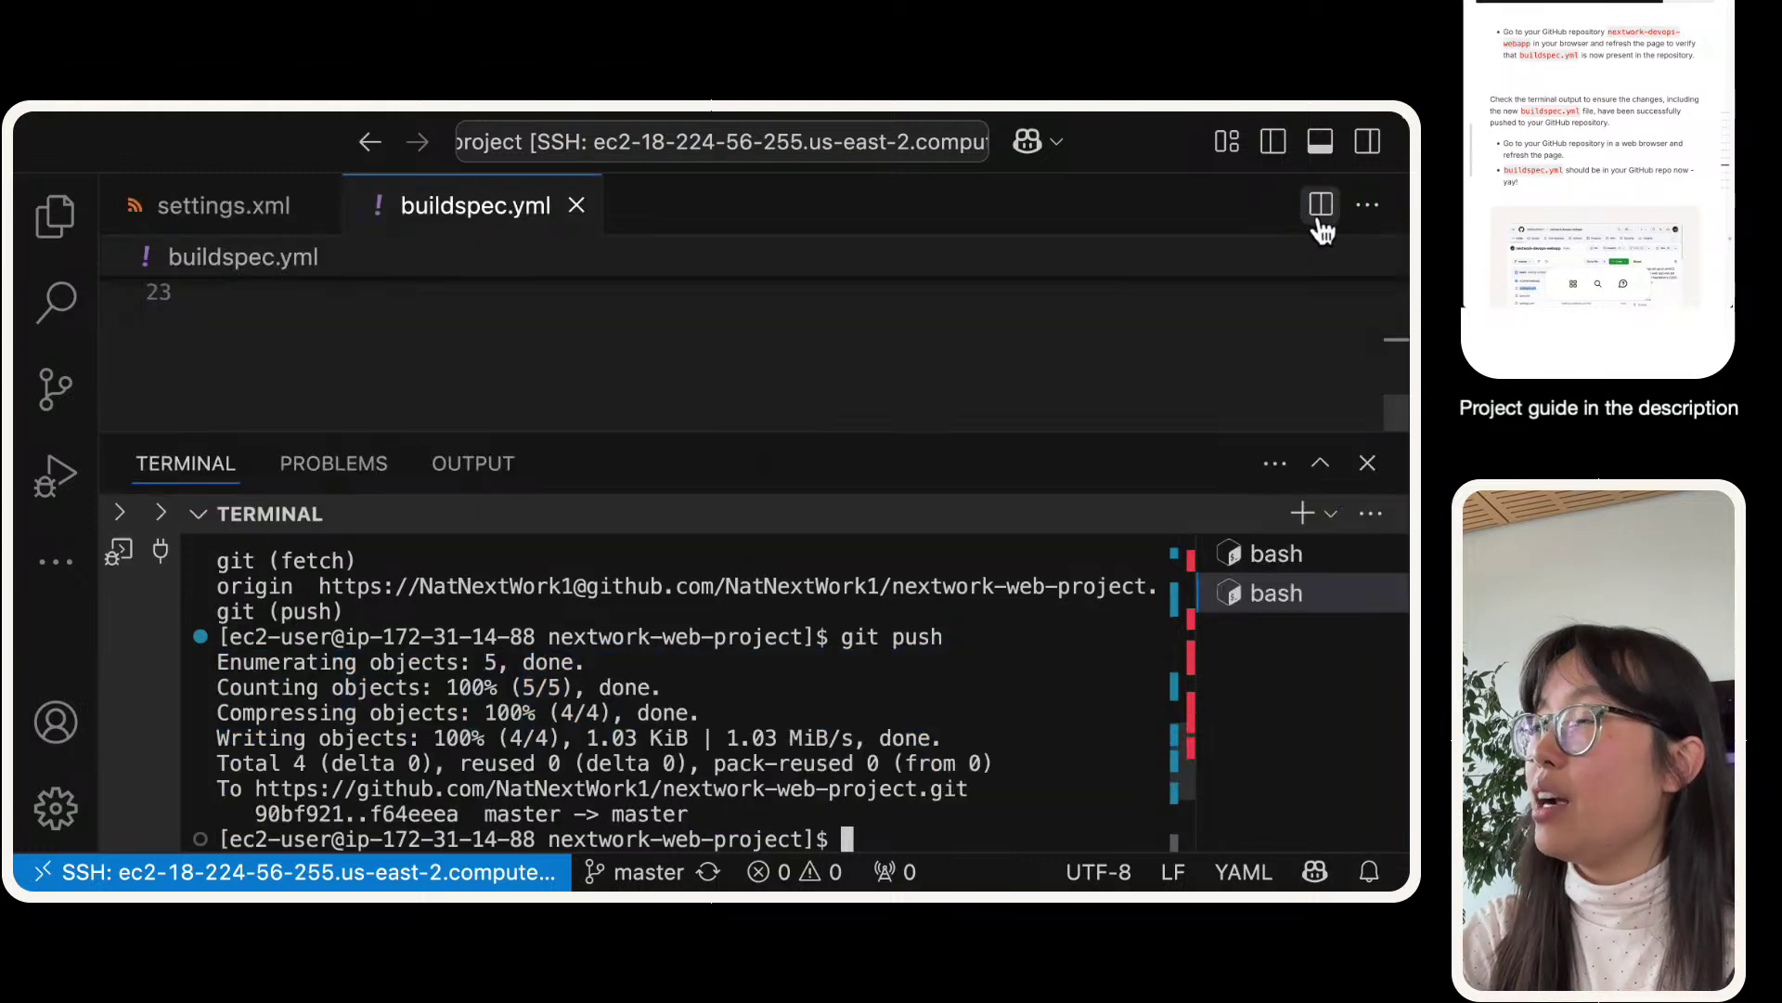
scroll(306, 376, "up", 2)
scroll(310, 371, "up", 5)
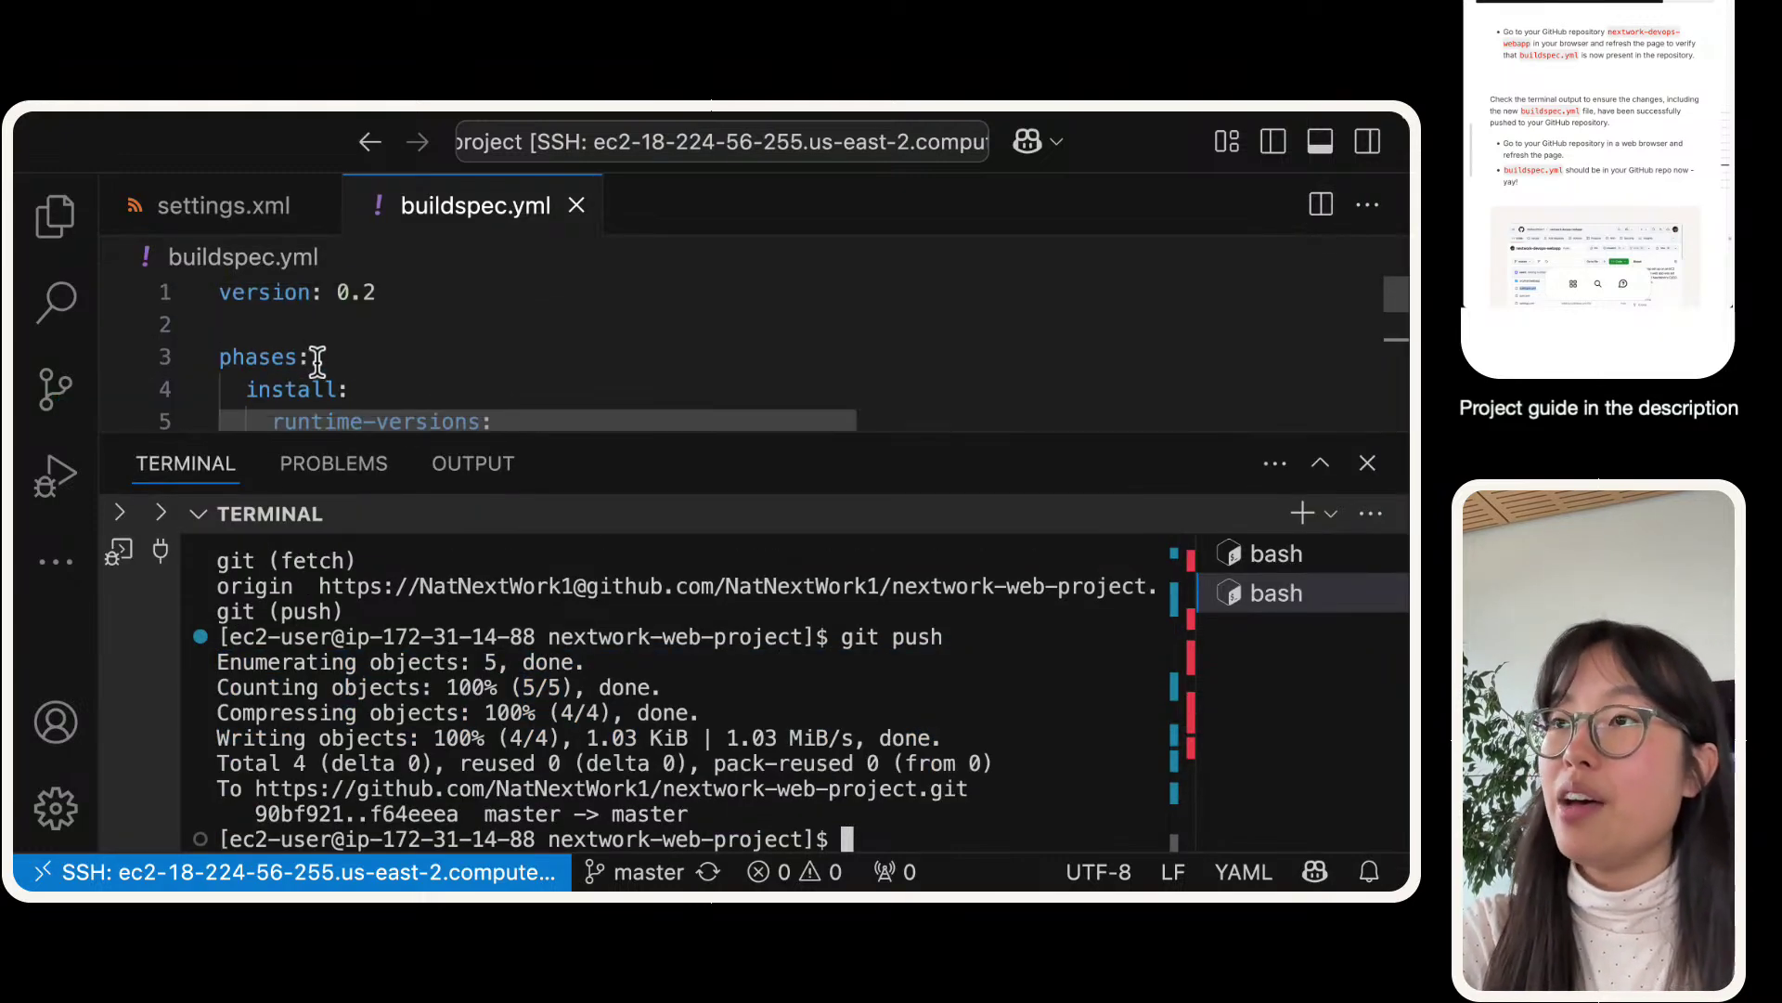
key("ctrl+Right")
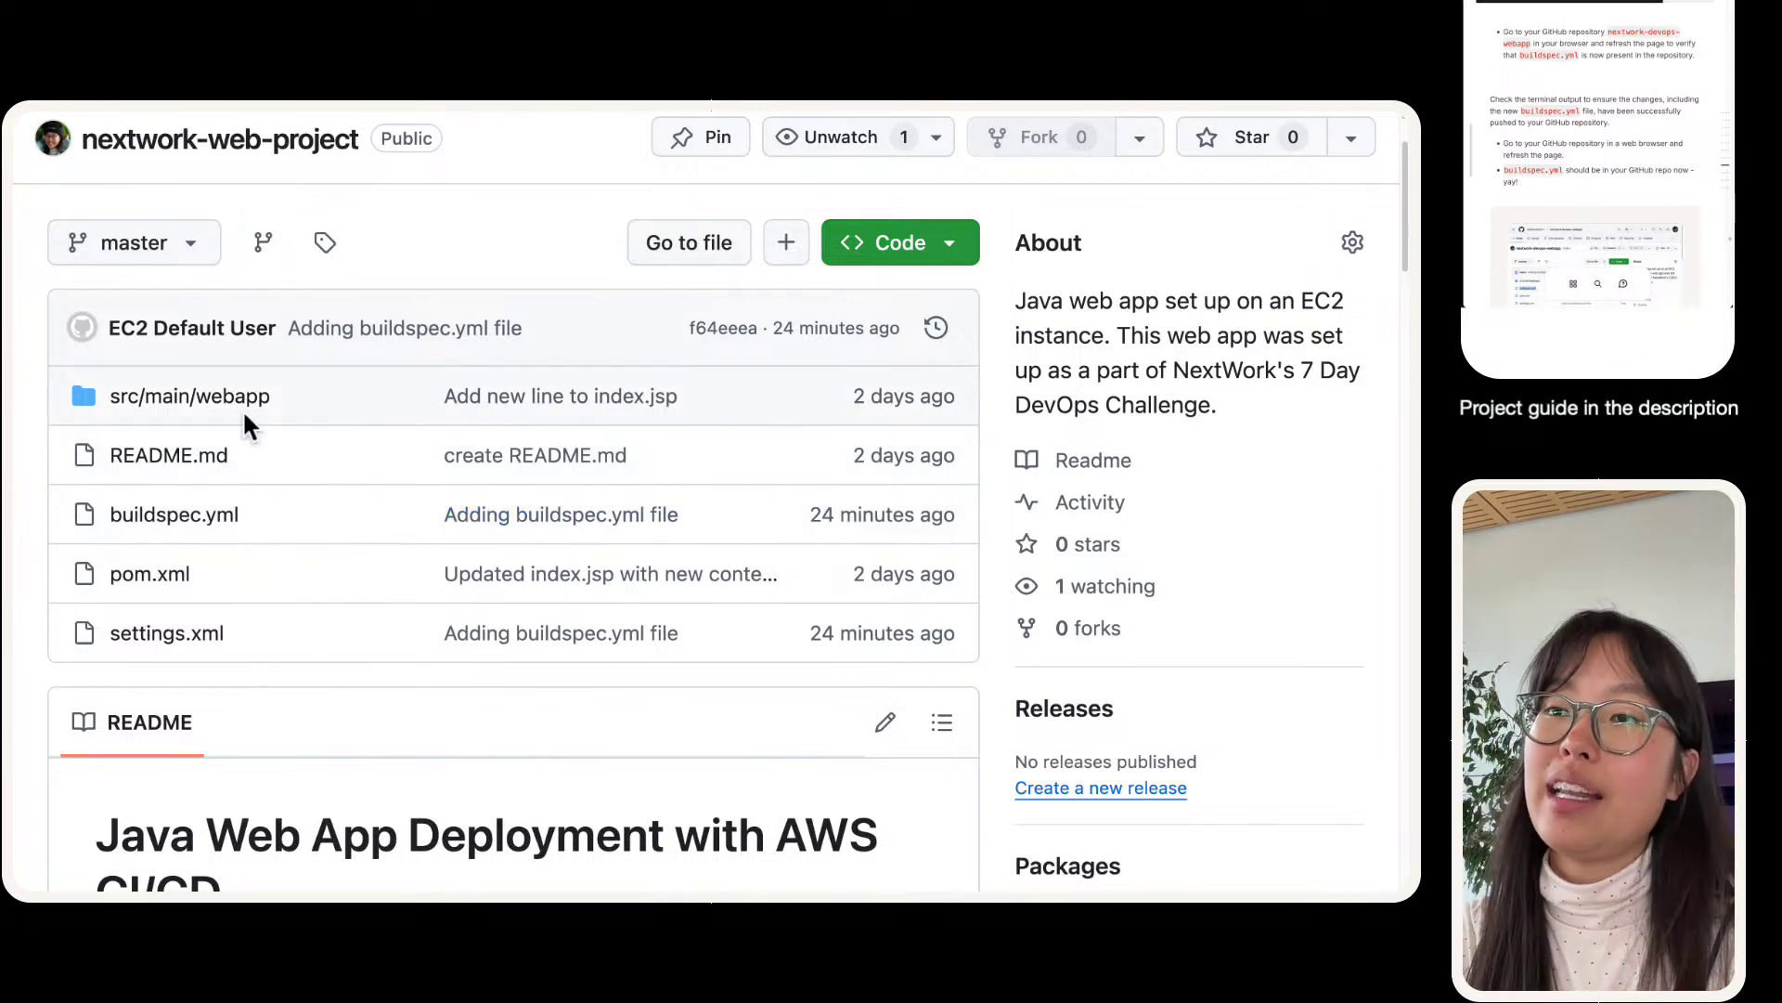
- Retry the failed nextwork-devops-cicd build from the CodeBuild build page
mouse_move(157, 111)
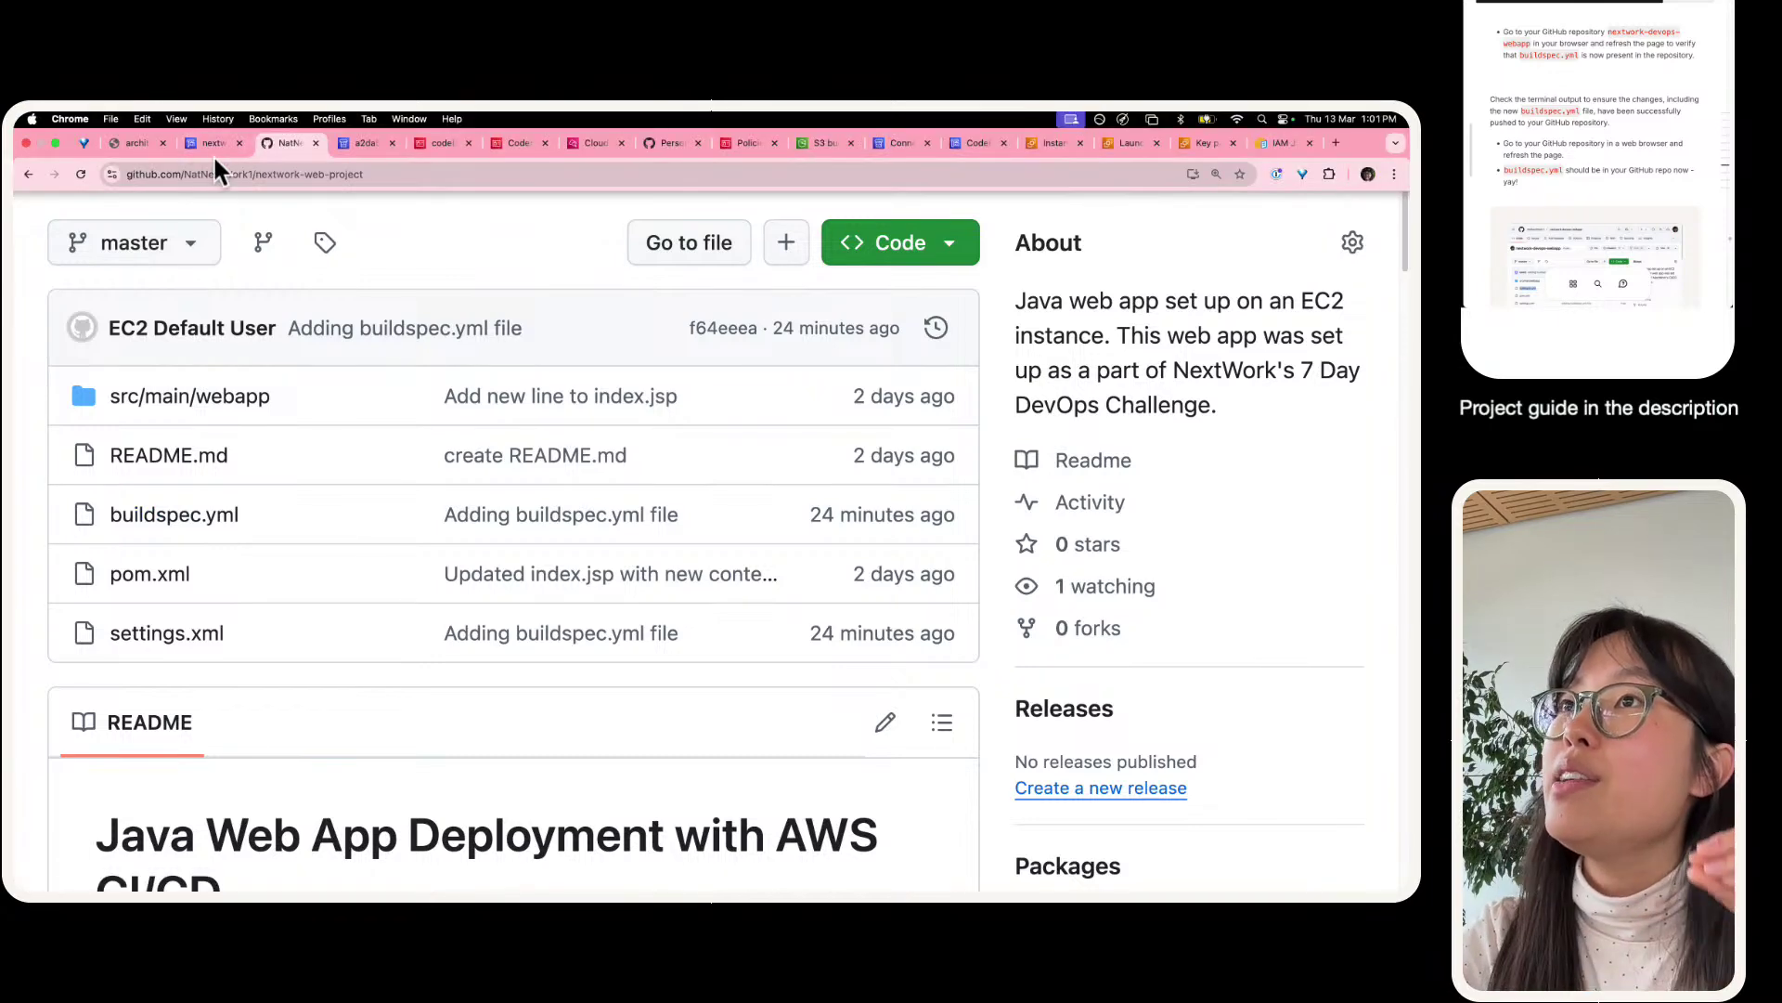
left_click(211, 153)
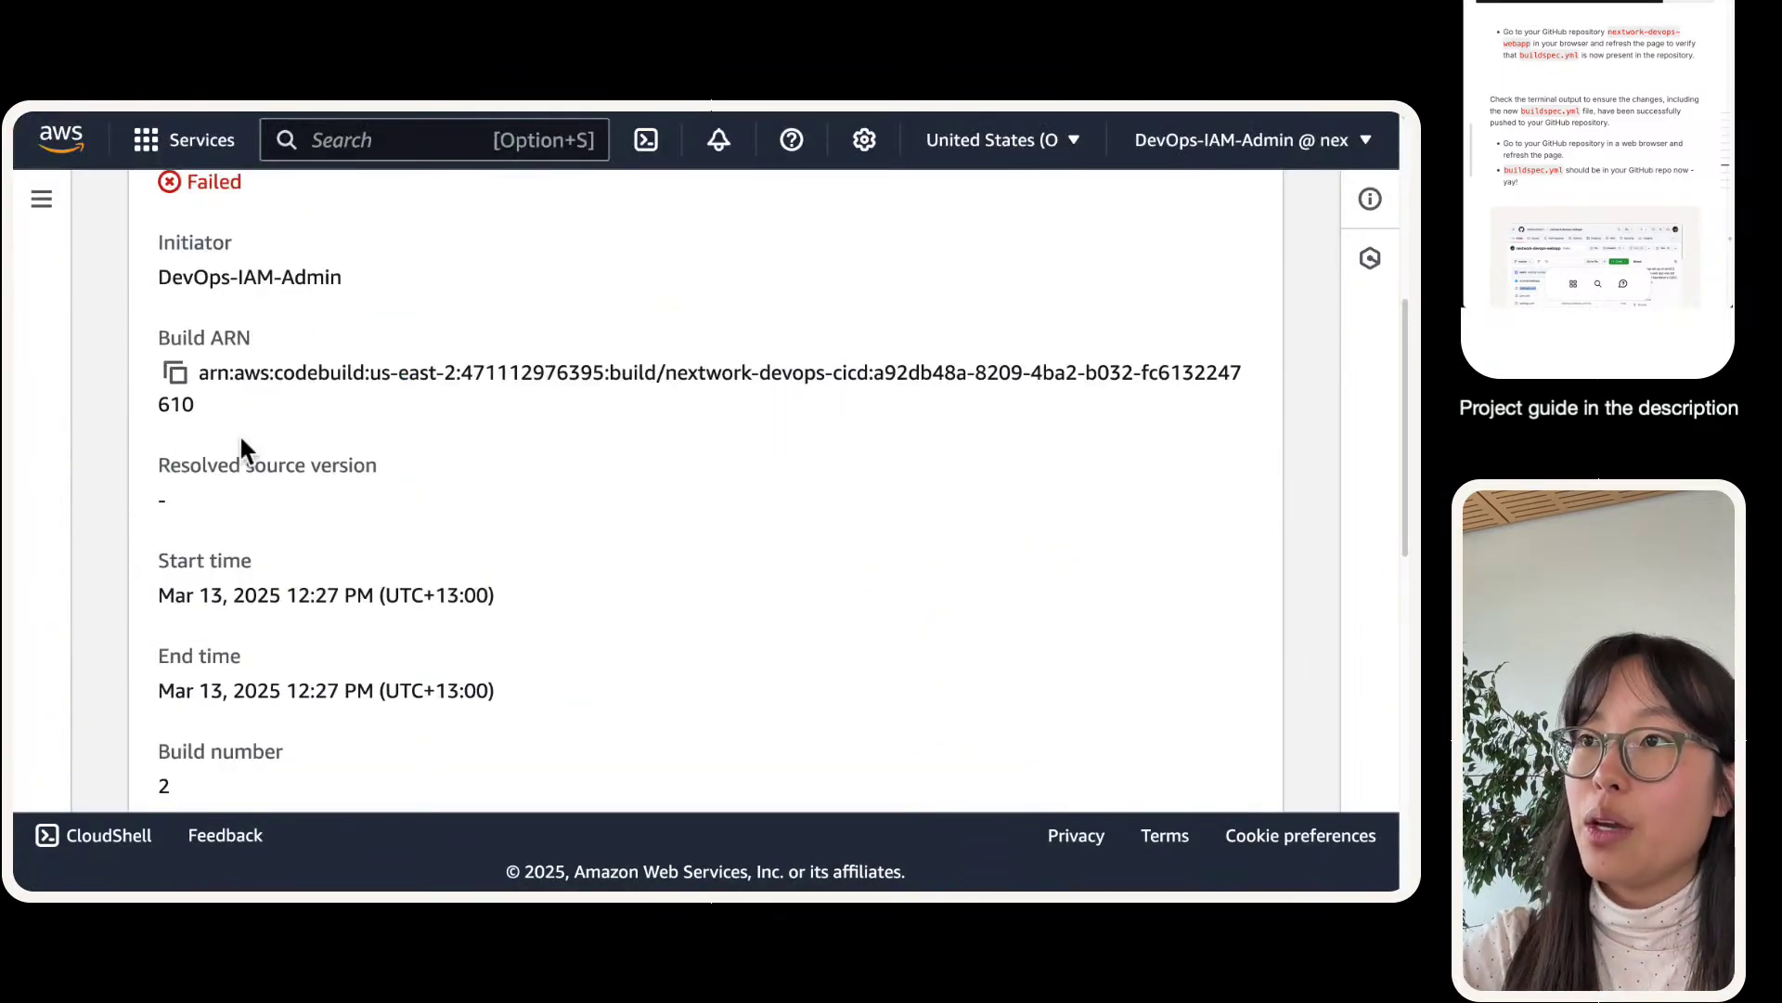
scroll(238, 432, "up", 5)
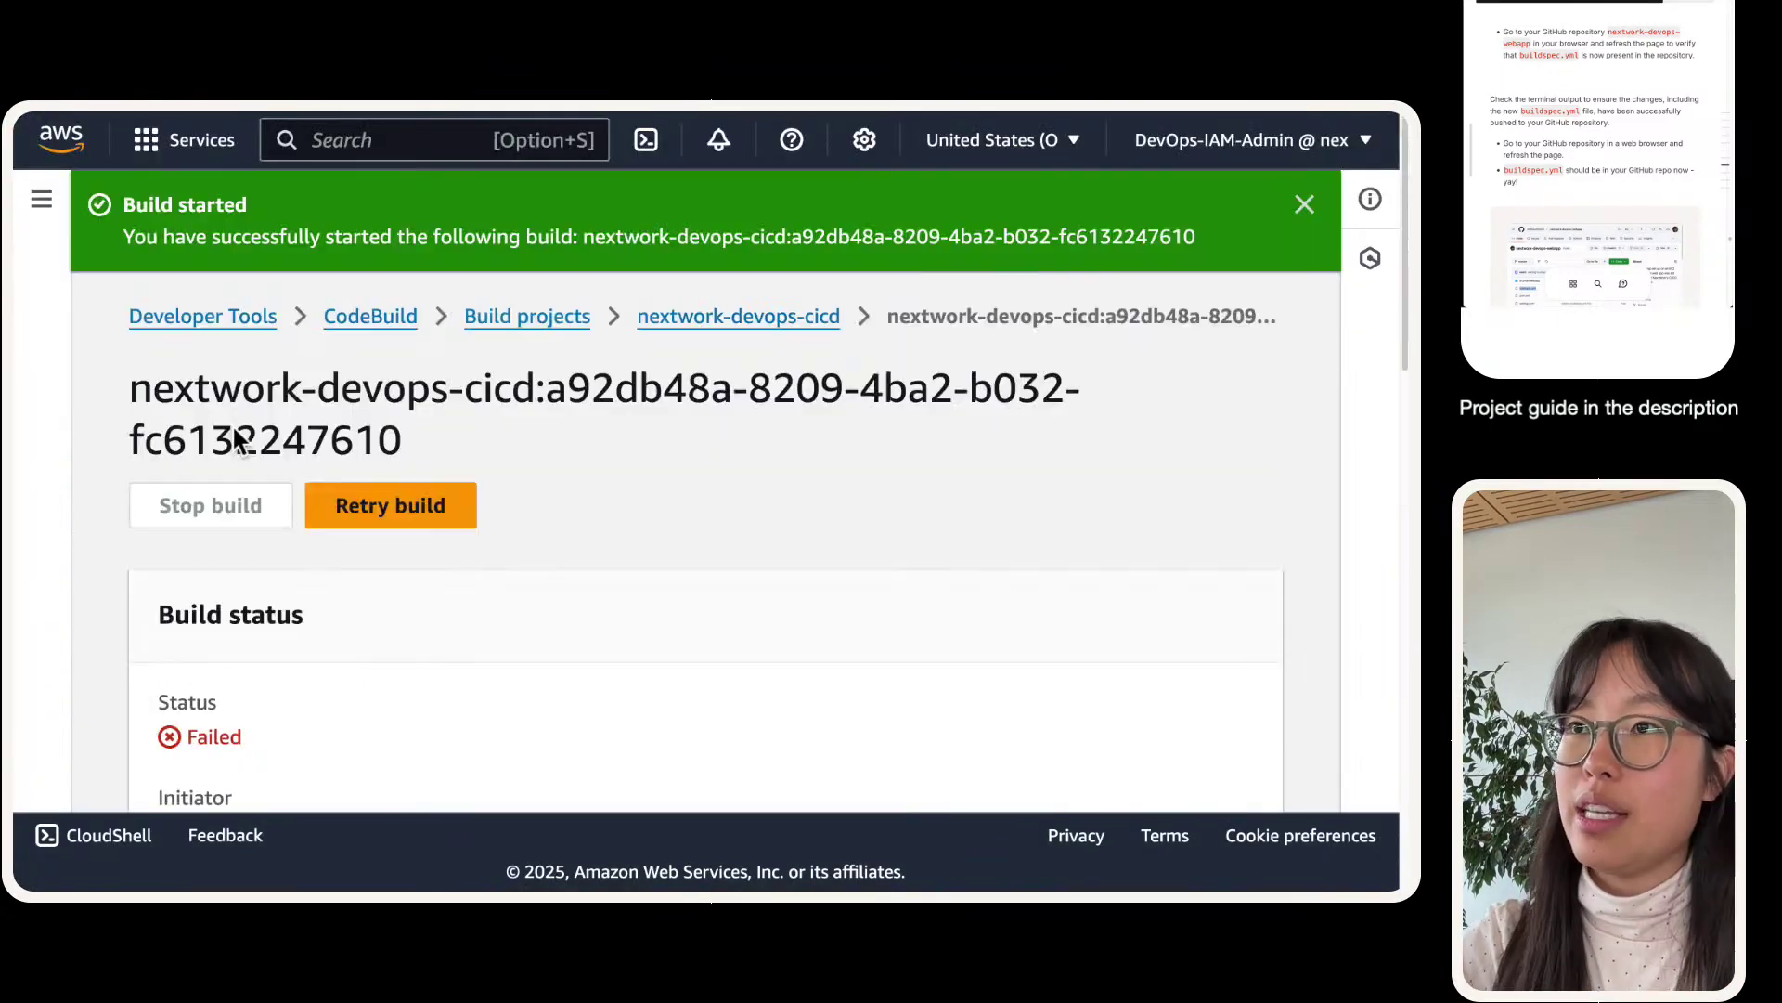
left_click(434, 490)
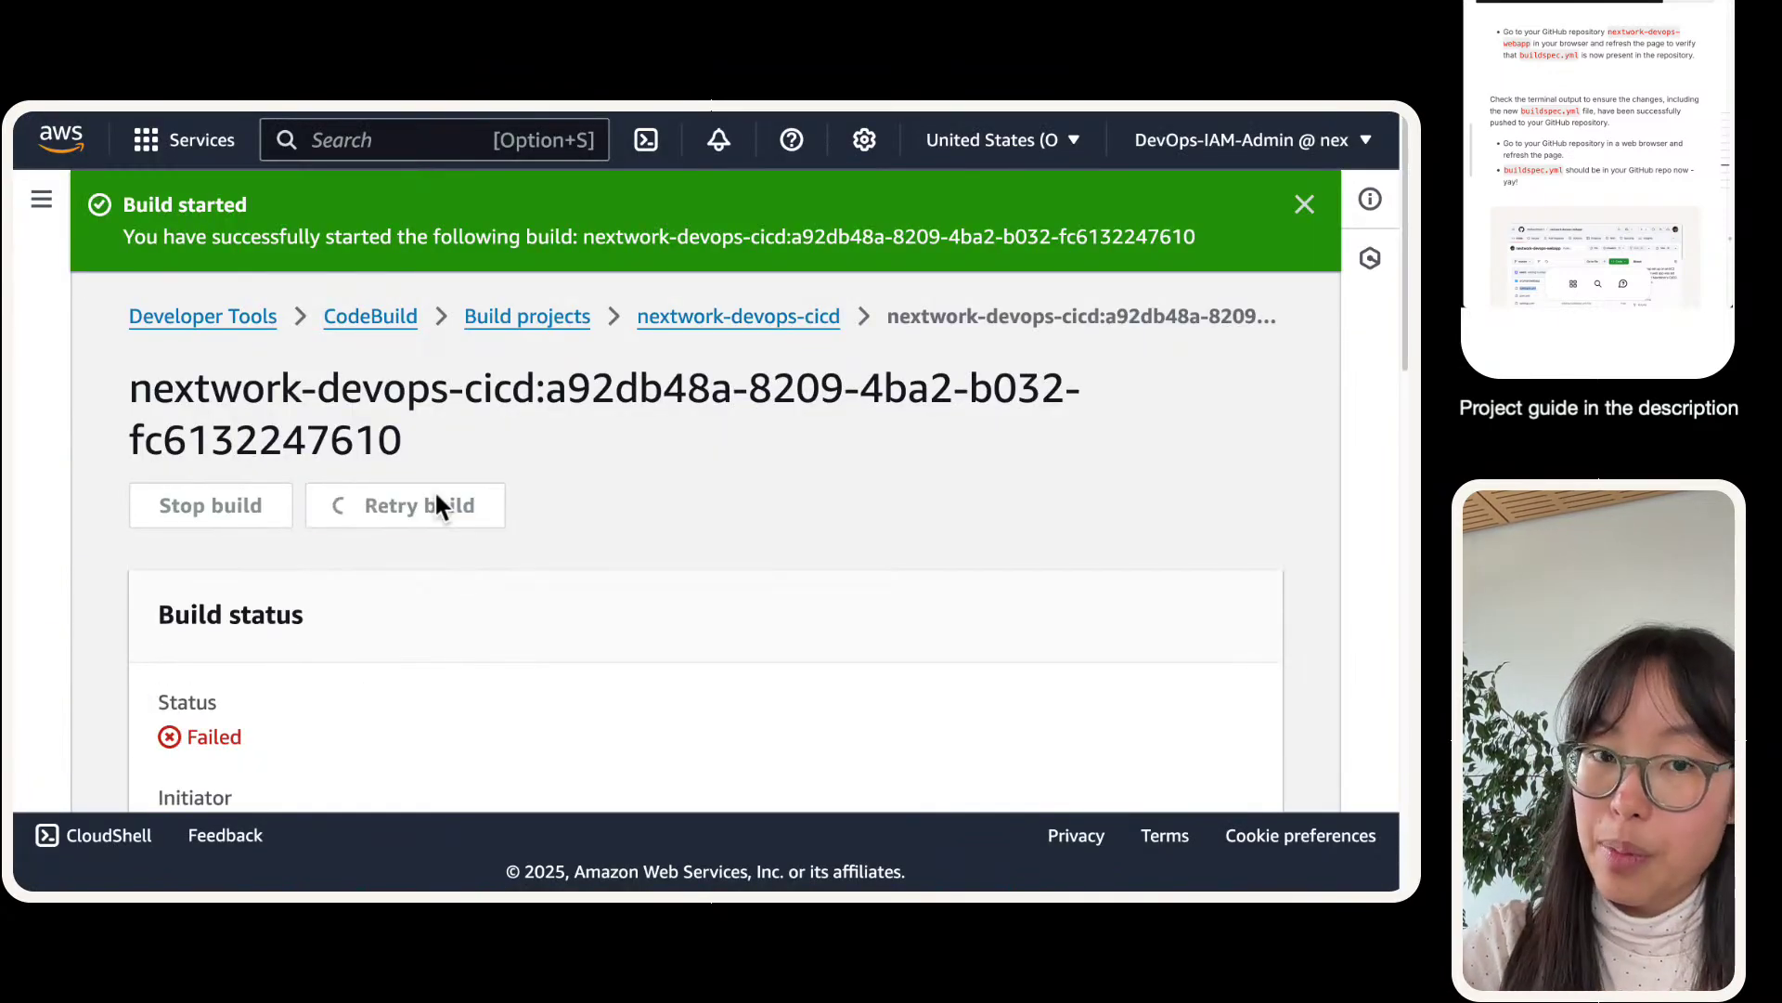
scroll(434, 501, "down", 8)
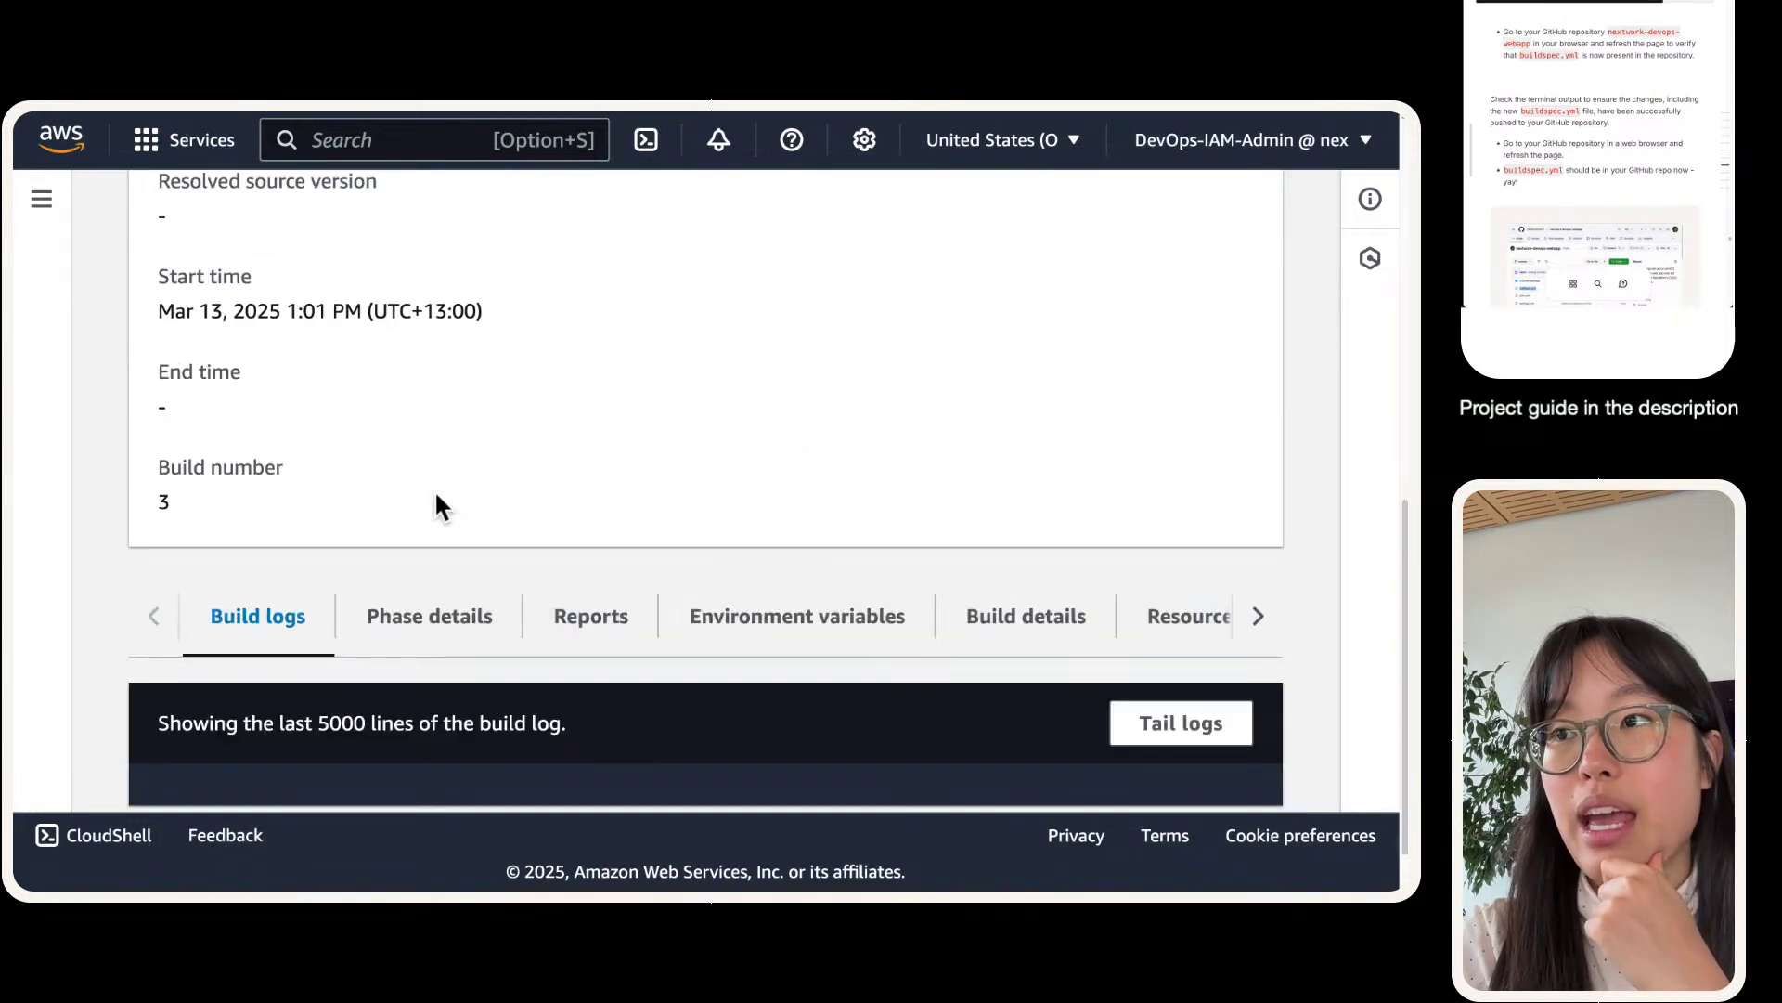
scroll(436, 506, "up", 8)
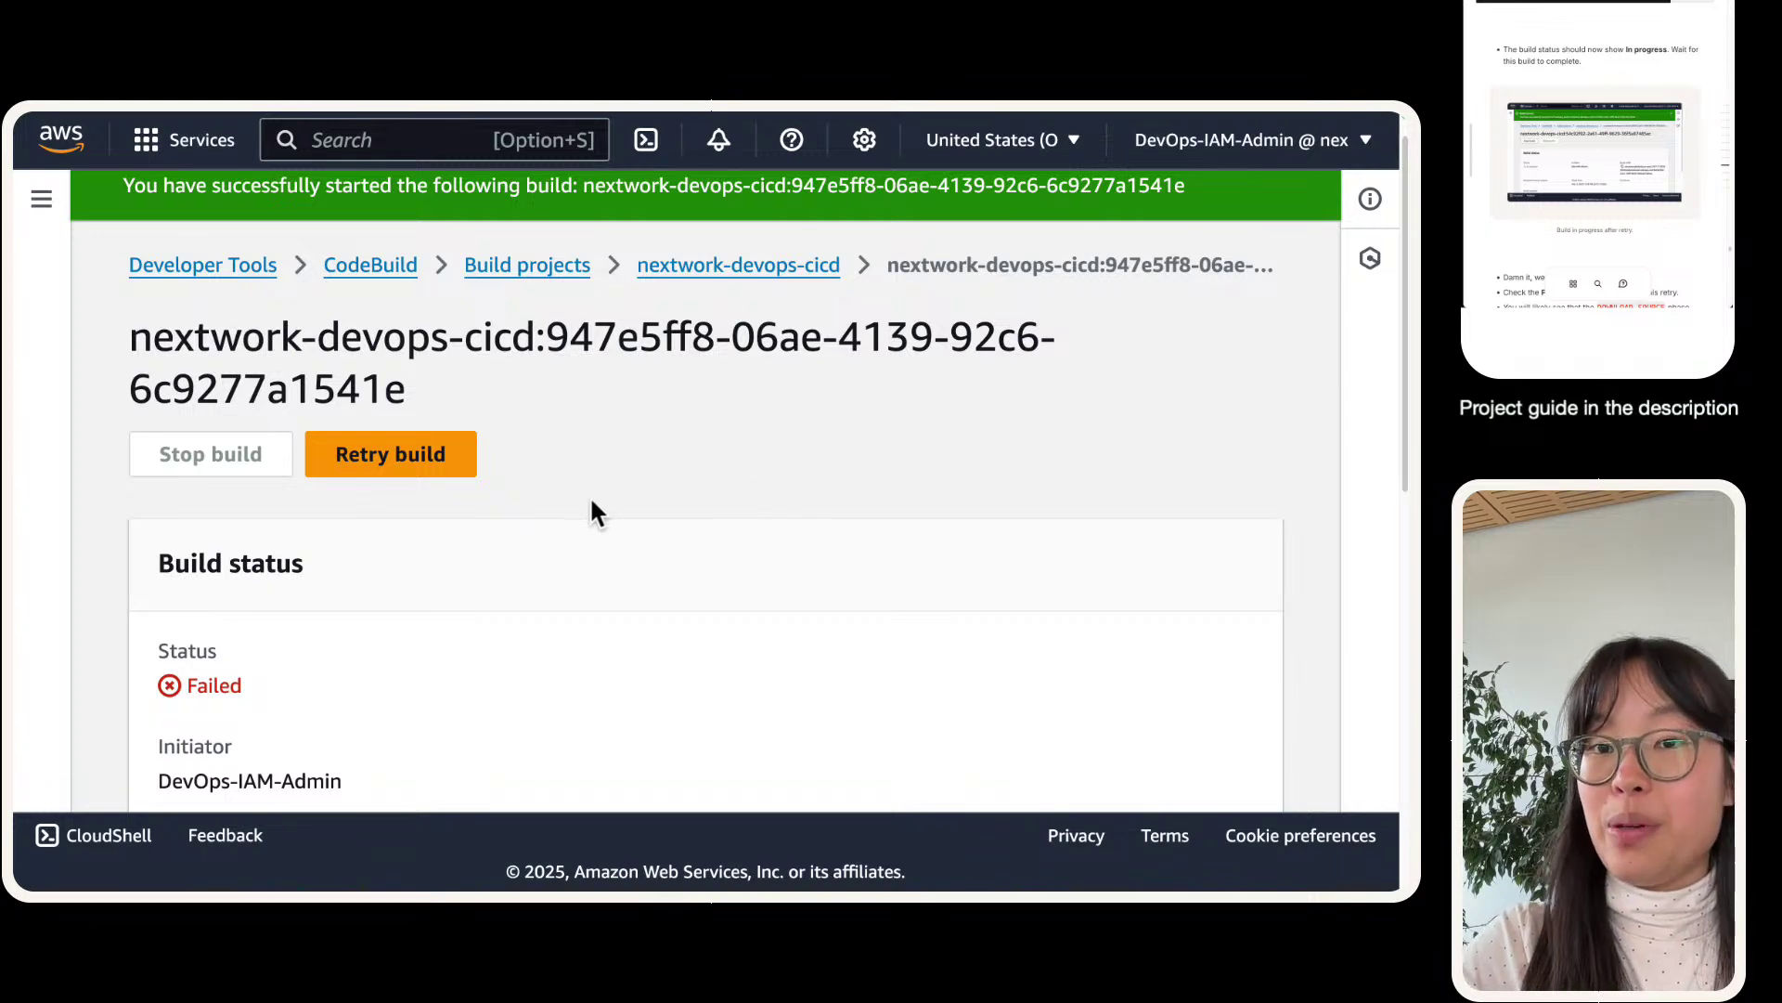
- Show the new build's phase details and highlight 'nonextwork' in the DOWNLOAD_SOURCE YAML_FILE_ERROR
scroll(592, 501, "down", 4)
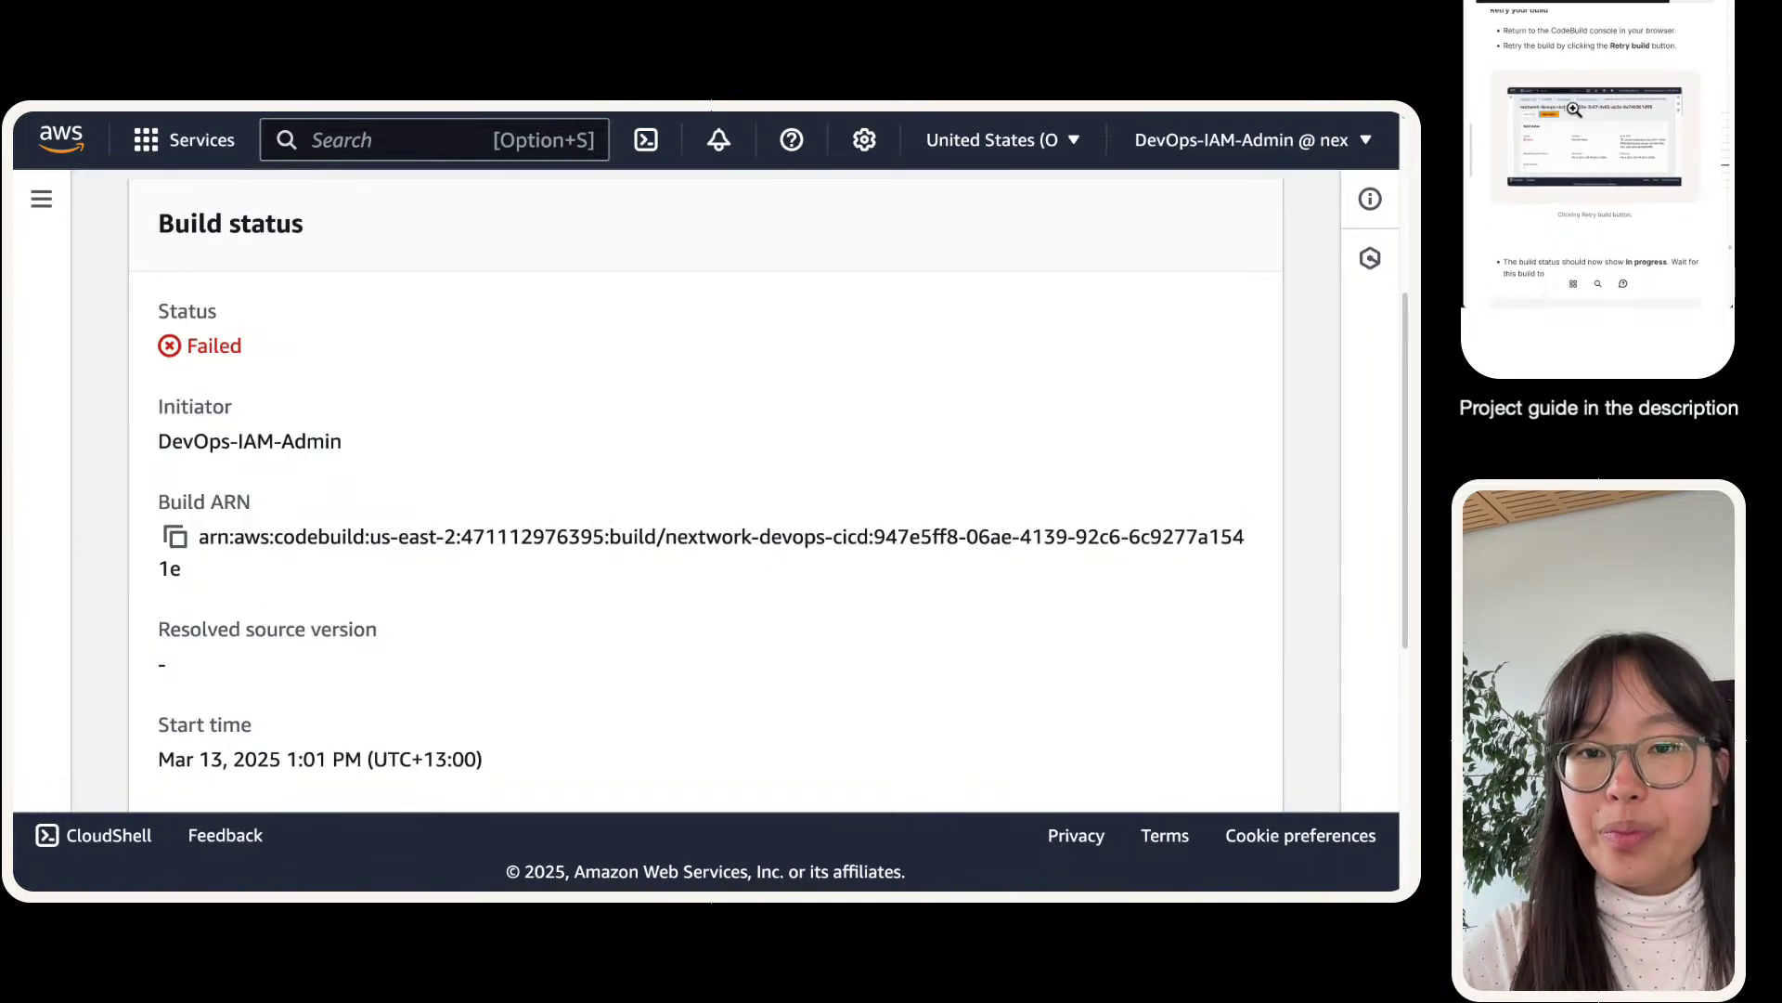
scroll(414, 621, "down", 5)
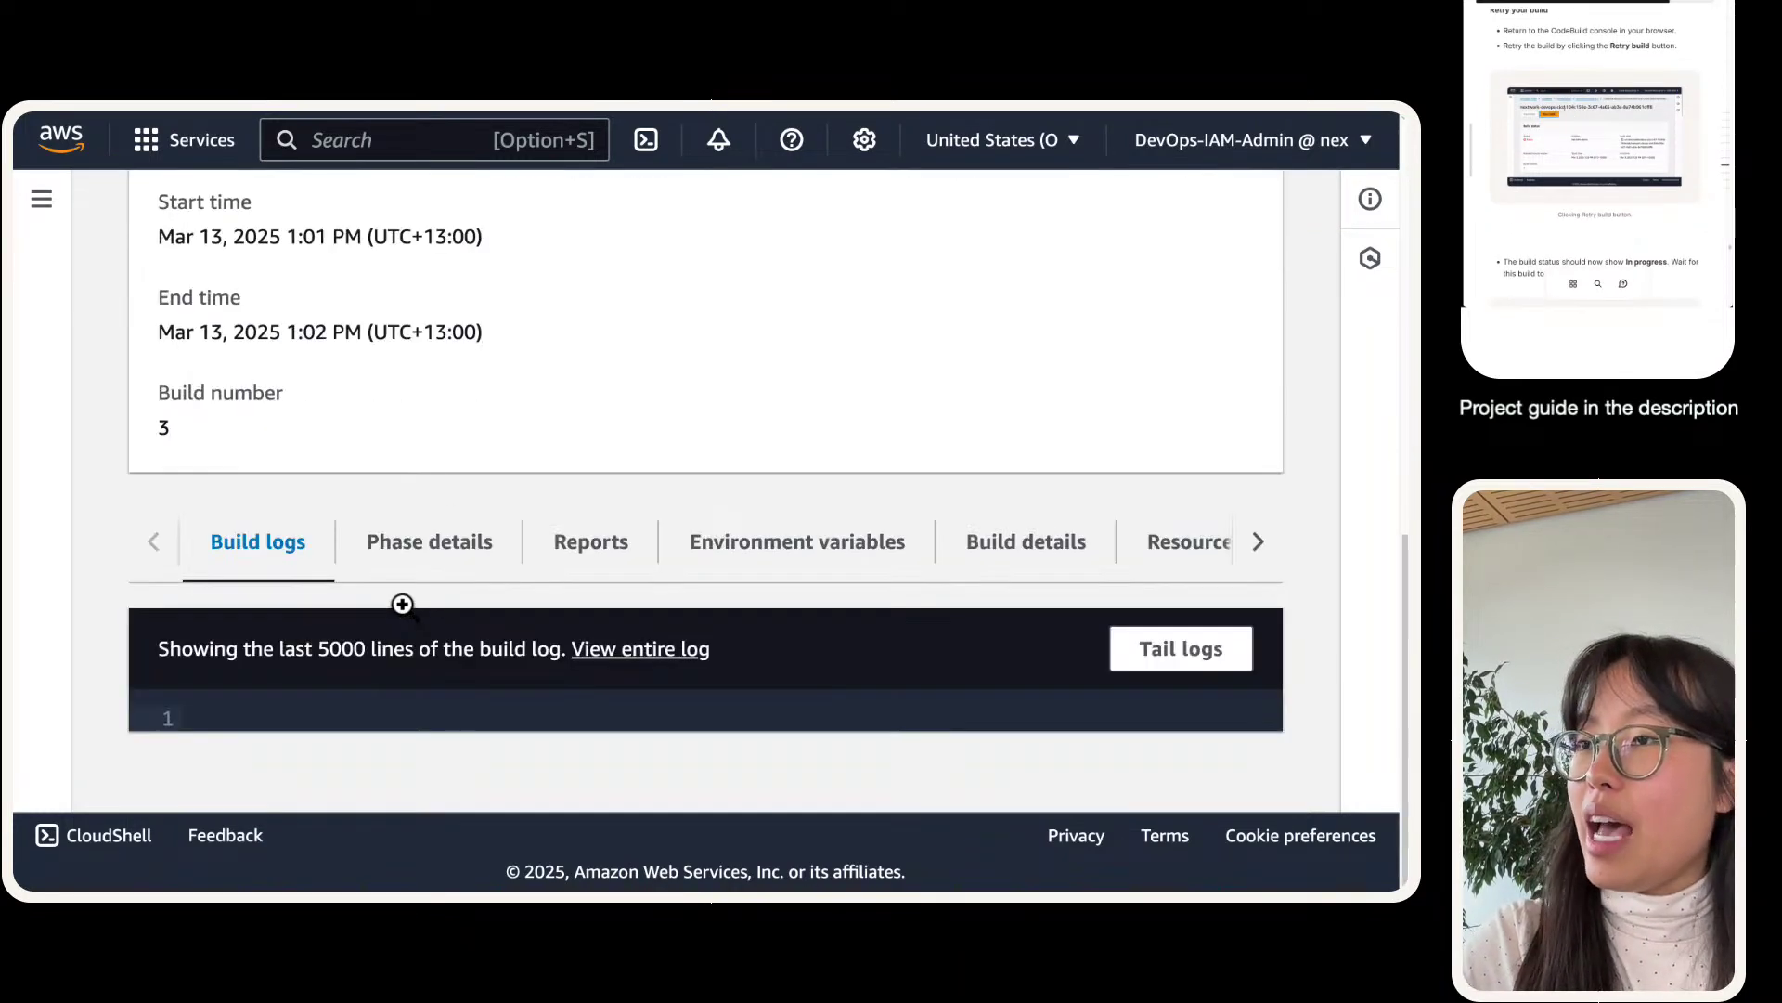
left_click(437, 535)
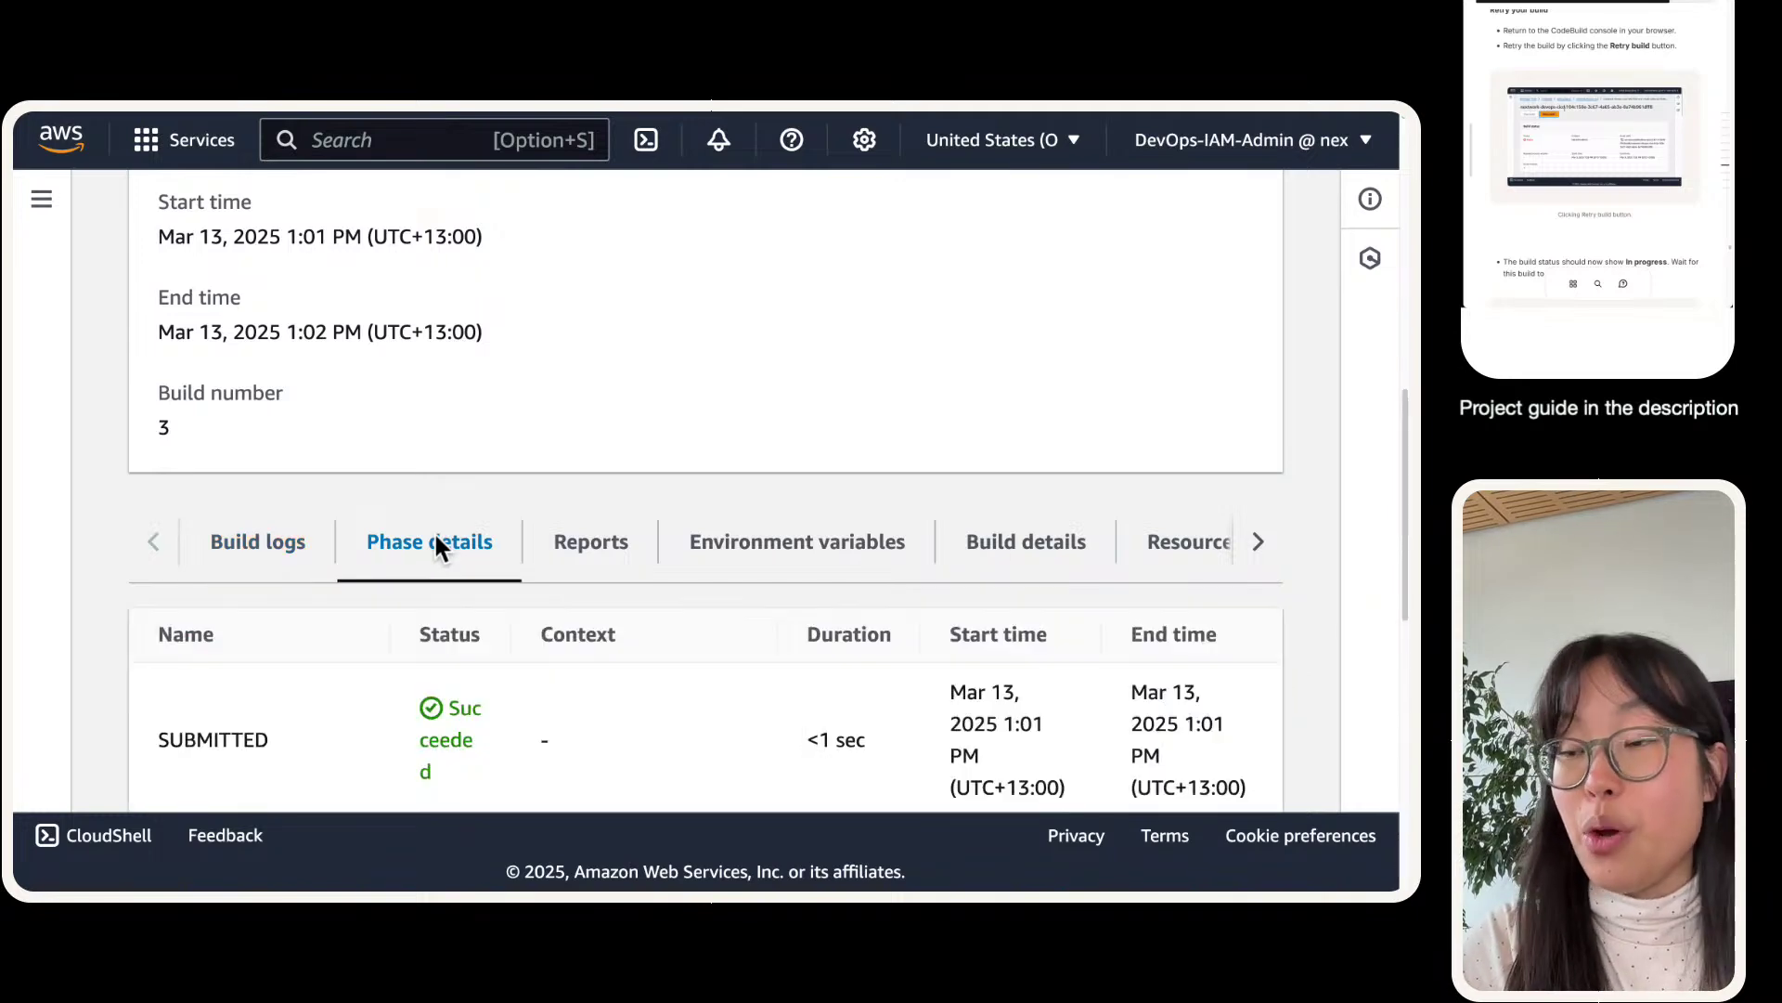
scroll(583, 320, "down", 7)
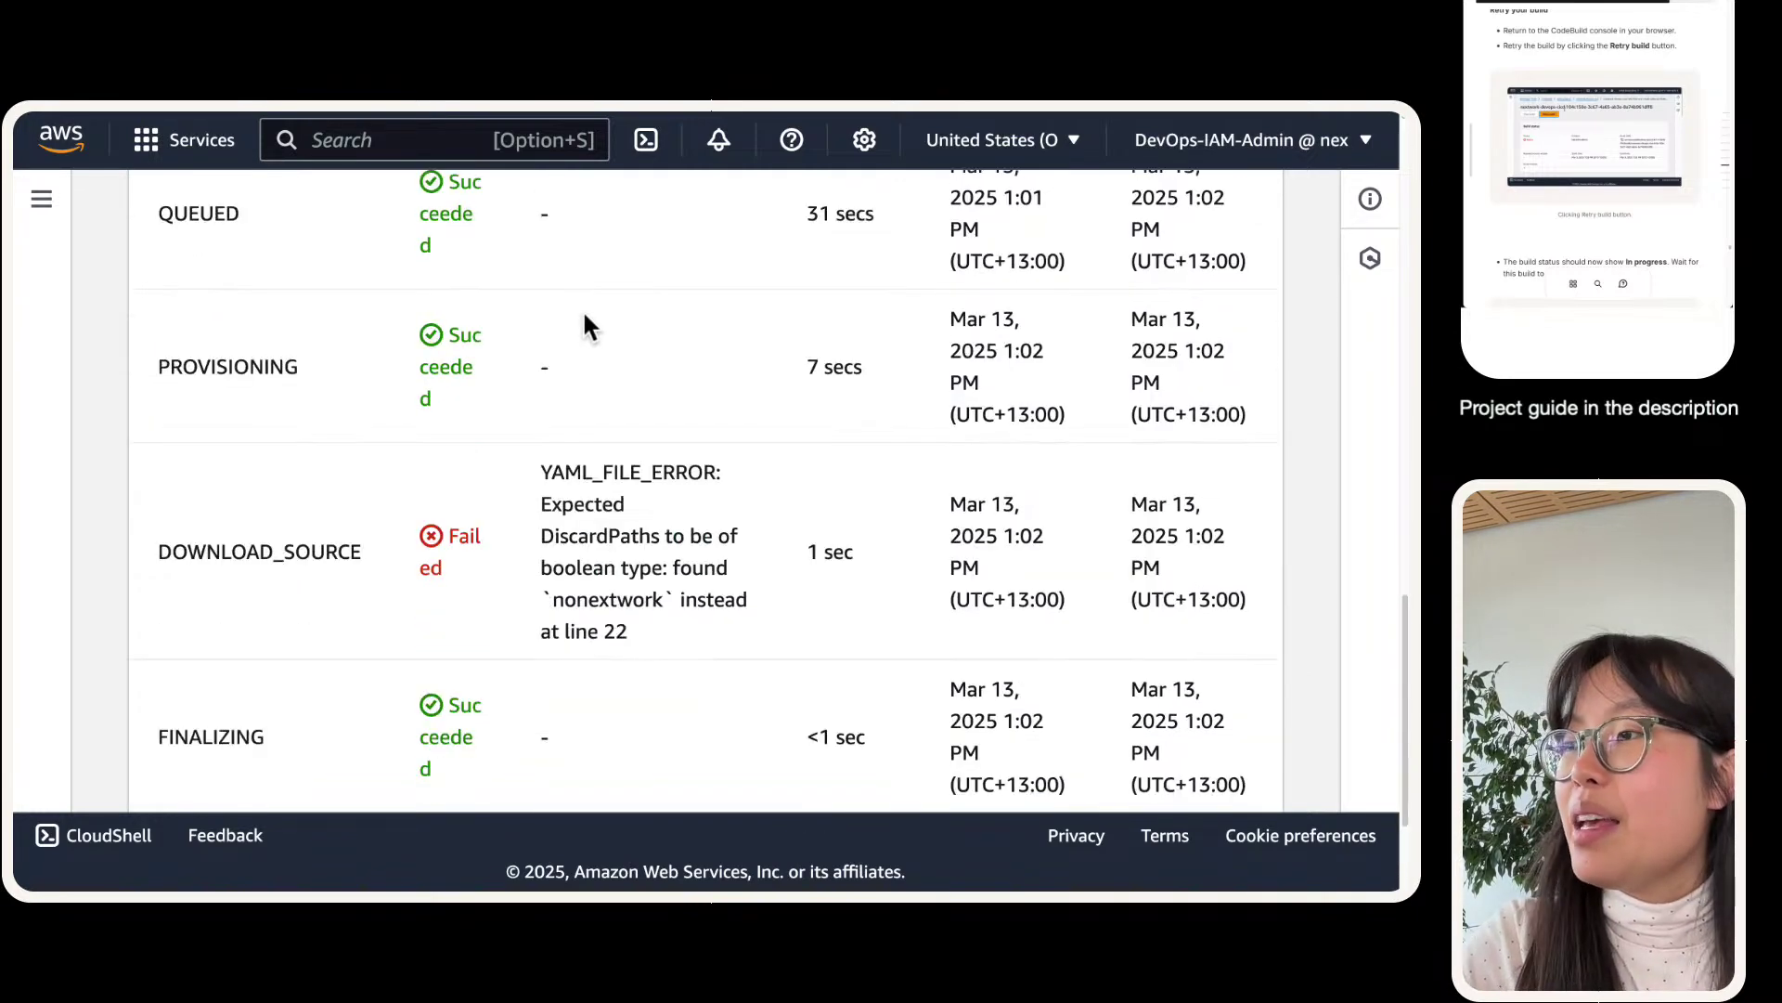
mouse_move(678, 621)
left_mouse_down()
mouse_move(530, 531)
mouse_move(517, 461)
mouse_move(604, 510)
mouse_move(658, 630)
left_mouse_up()
left_click(517, 462)
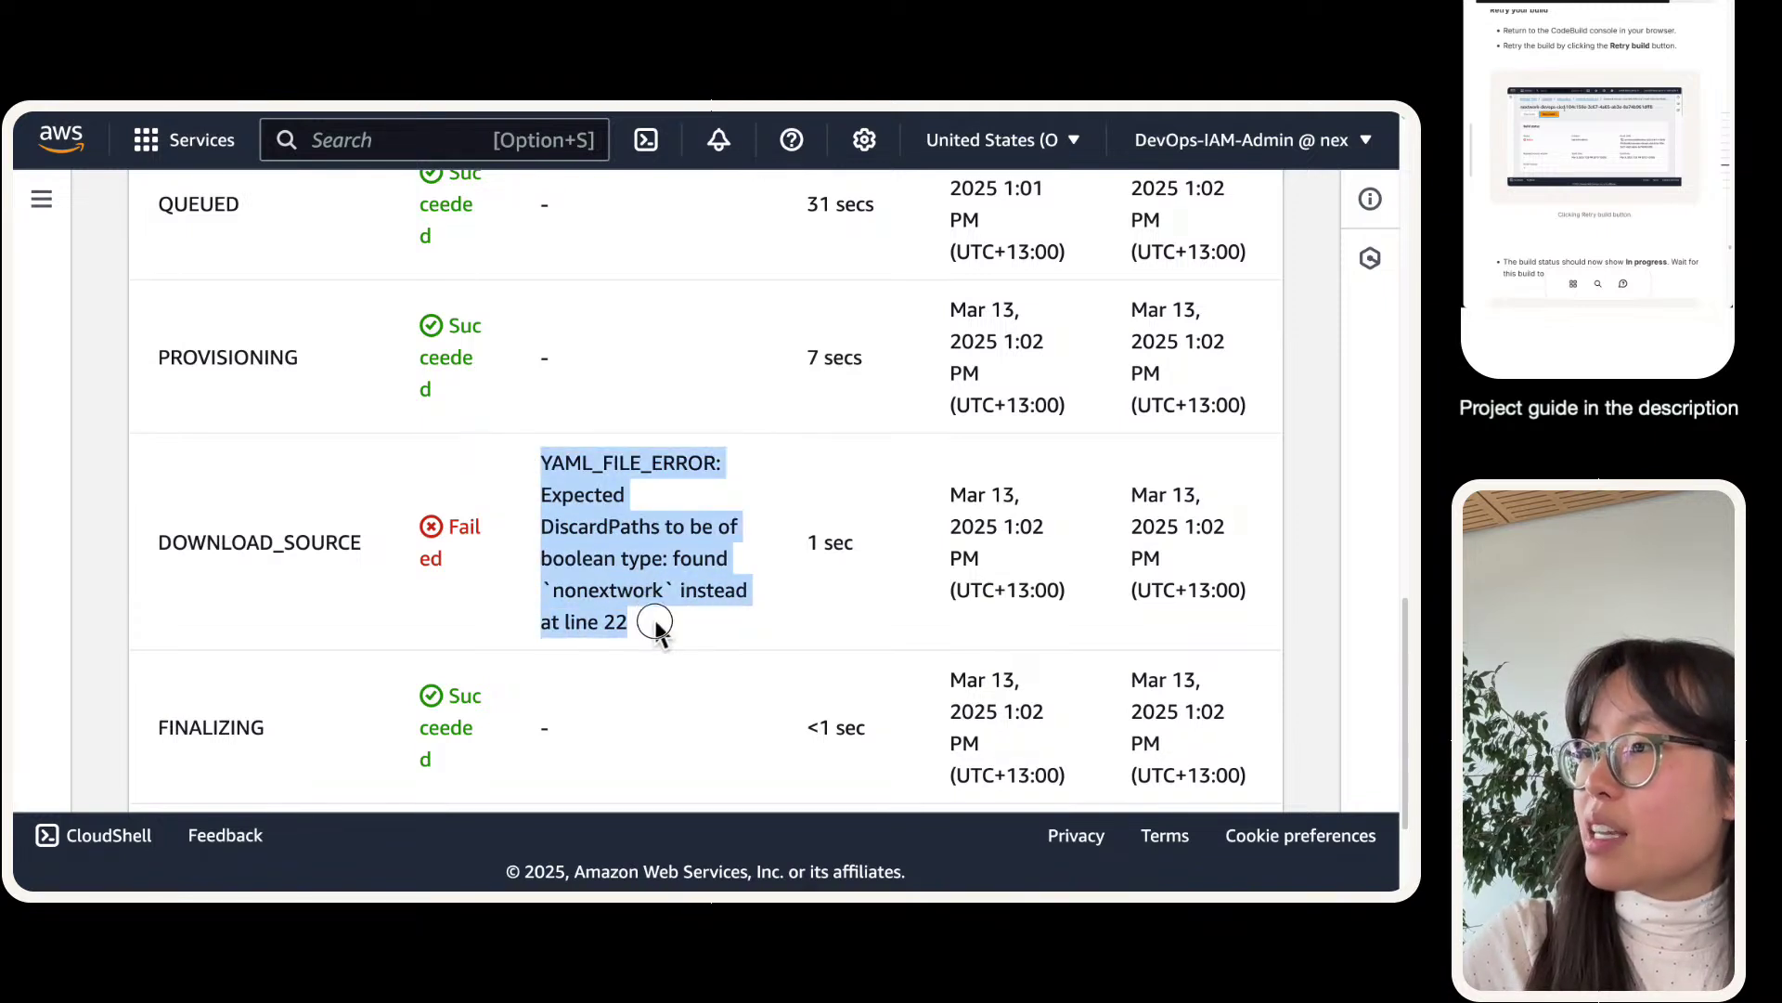
left_click(592, 604)
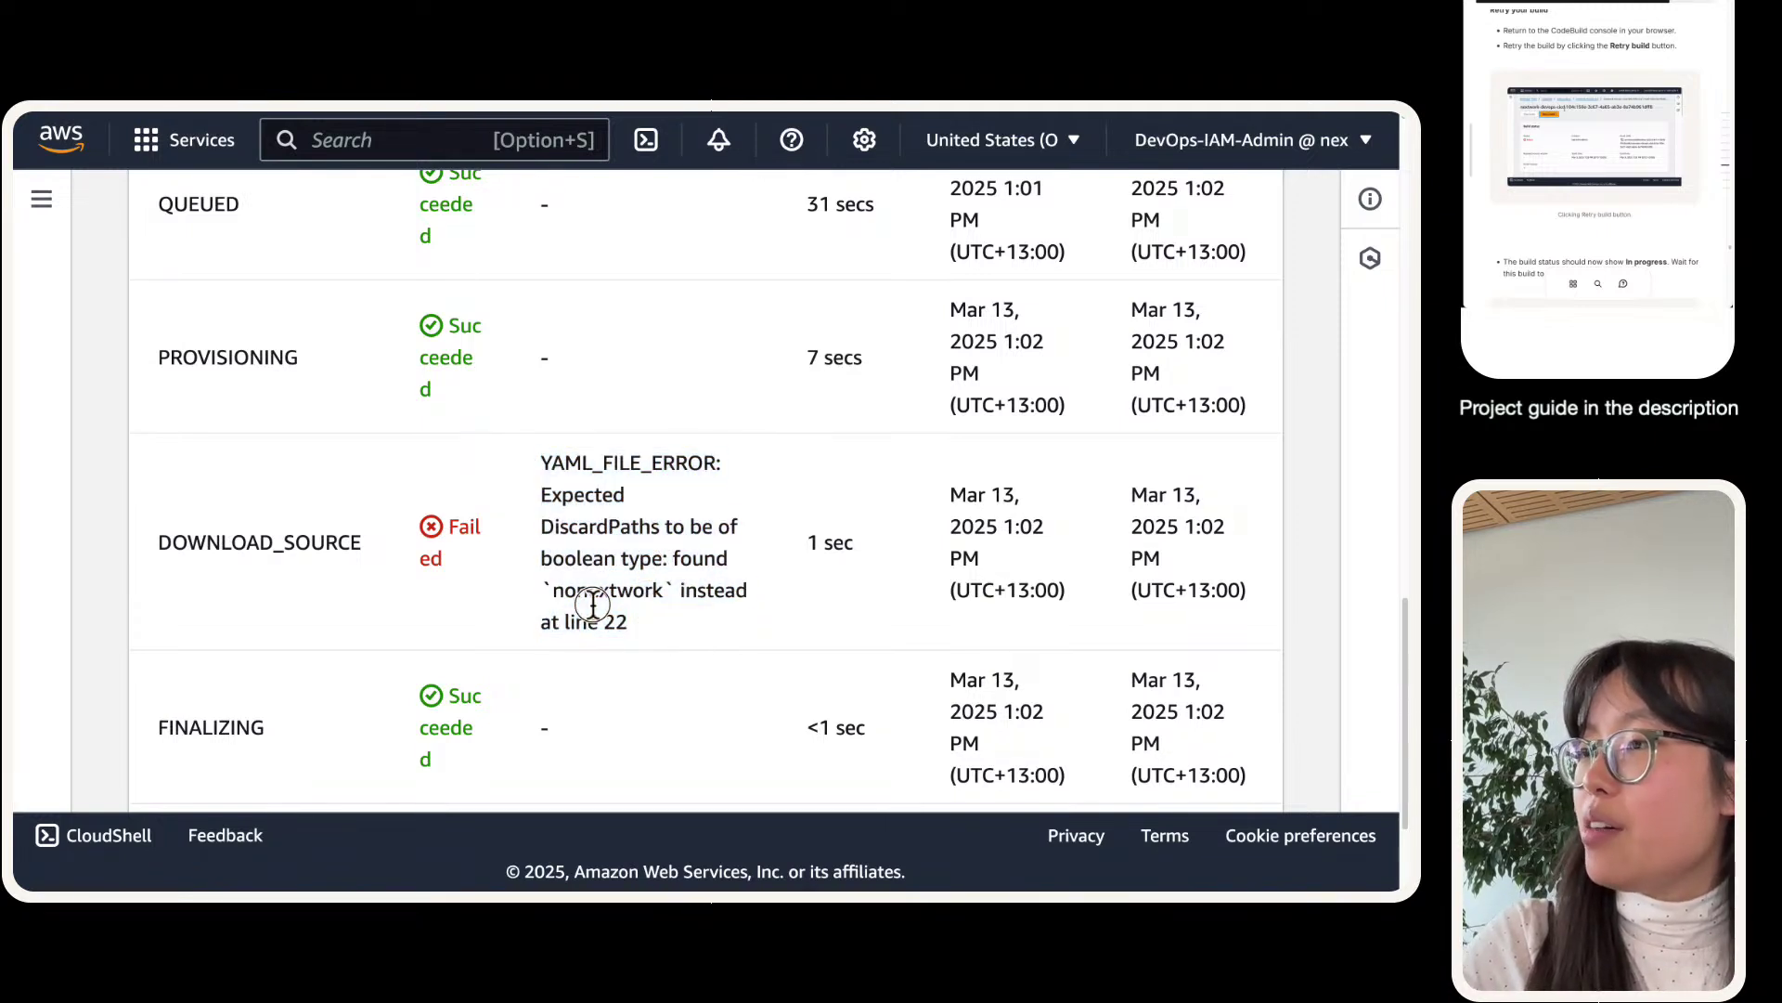
triple_click(590, 605)
double_click(591, 605)
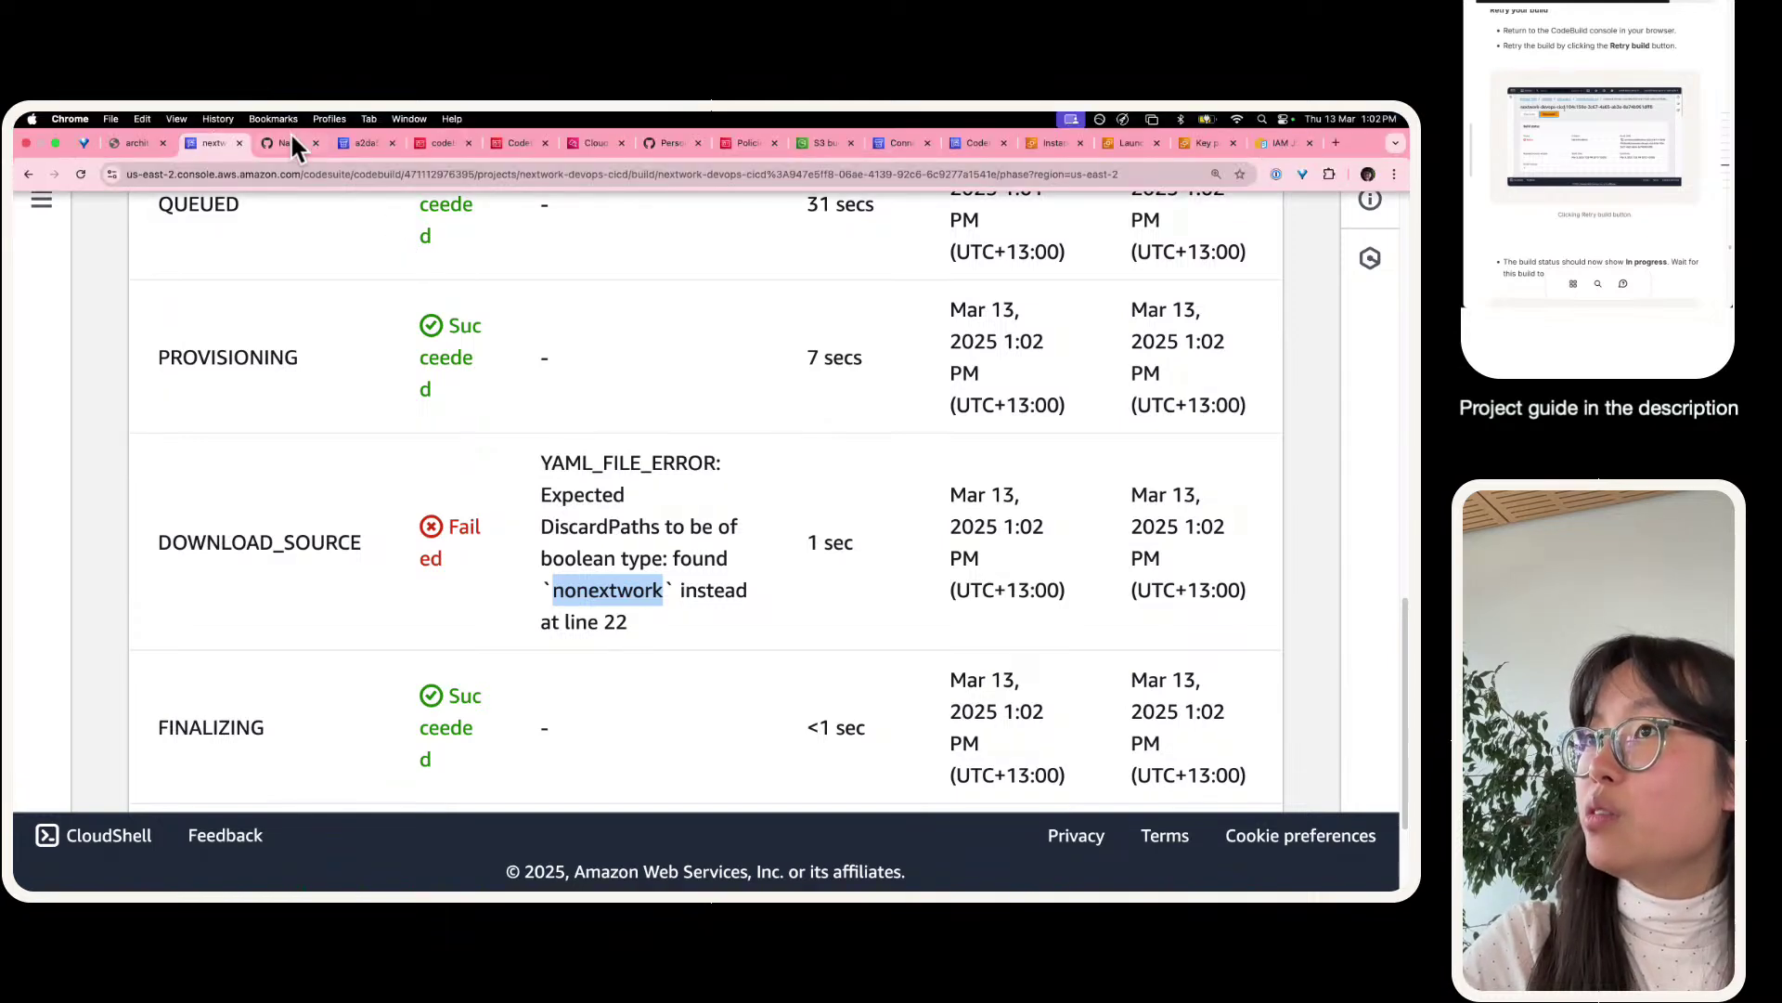
- Open buildspec.yml in the GitHub repository
left_click(290, 130)
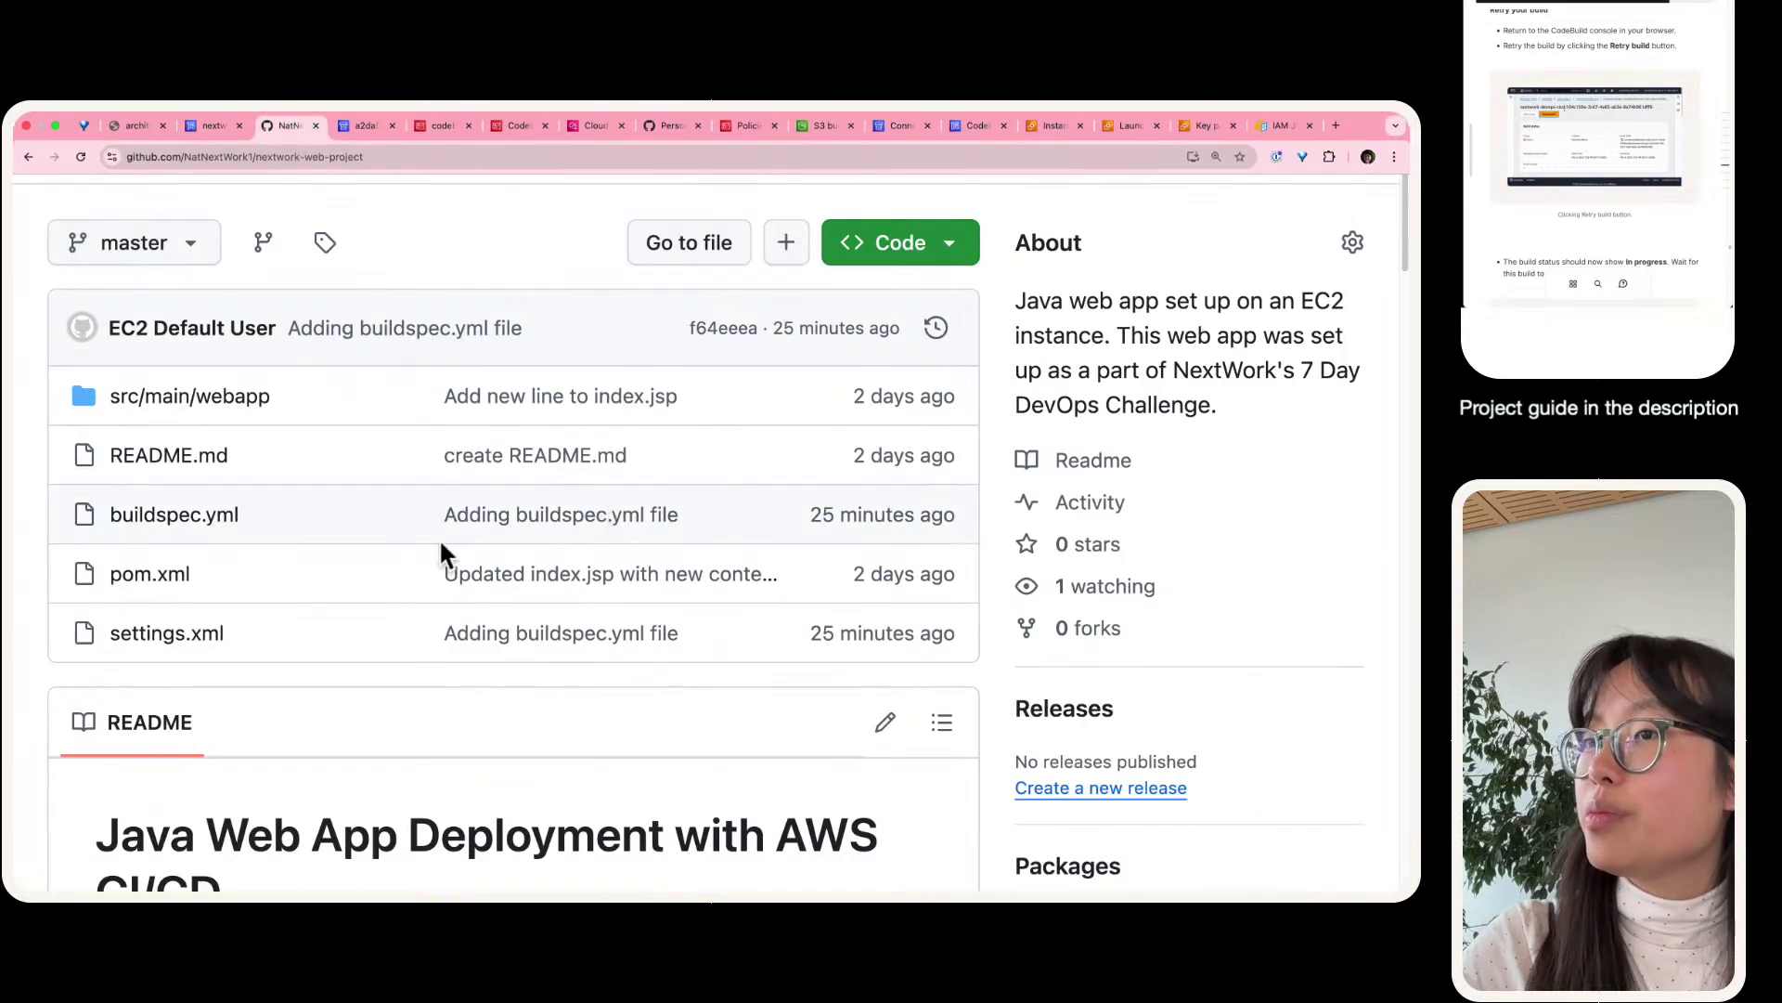
left_click(210, 512)
scroll(215, 525, "down", 3)
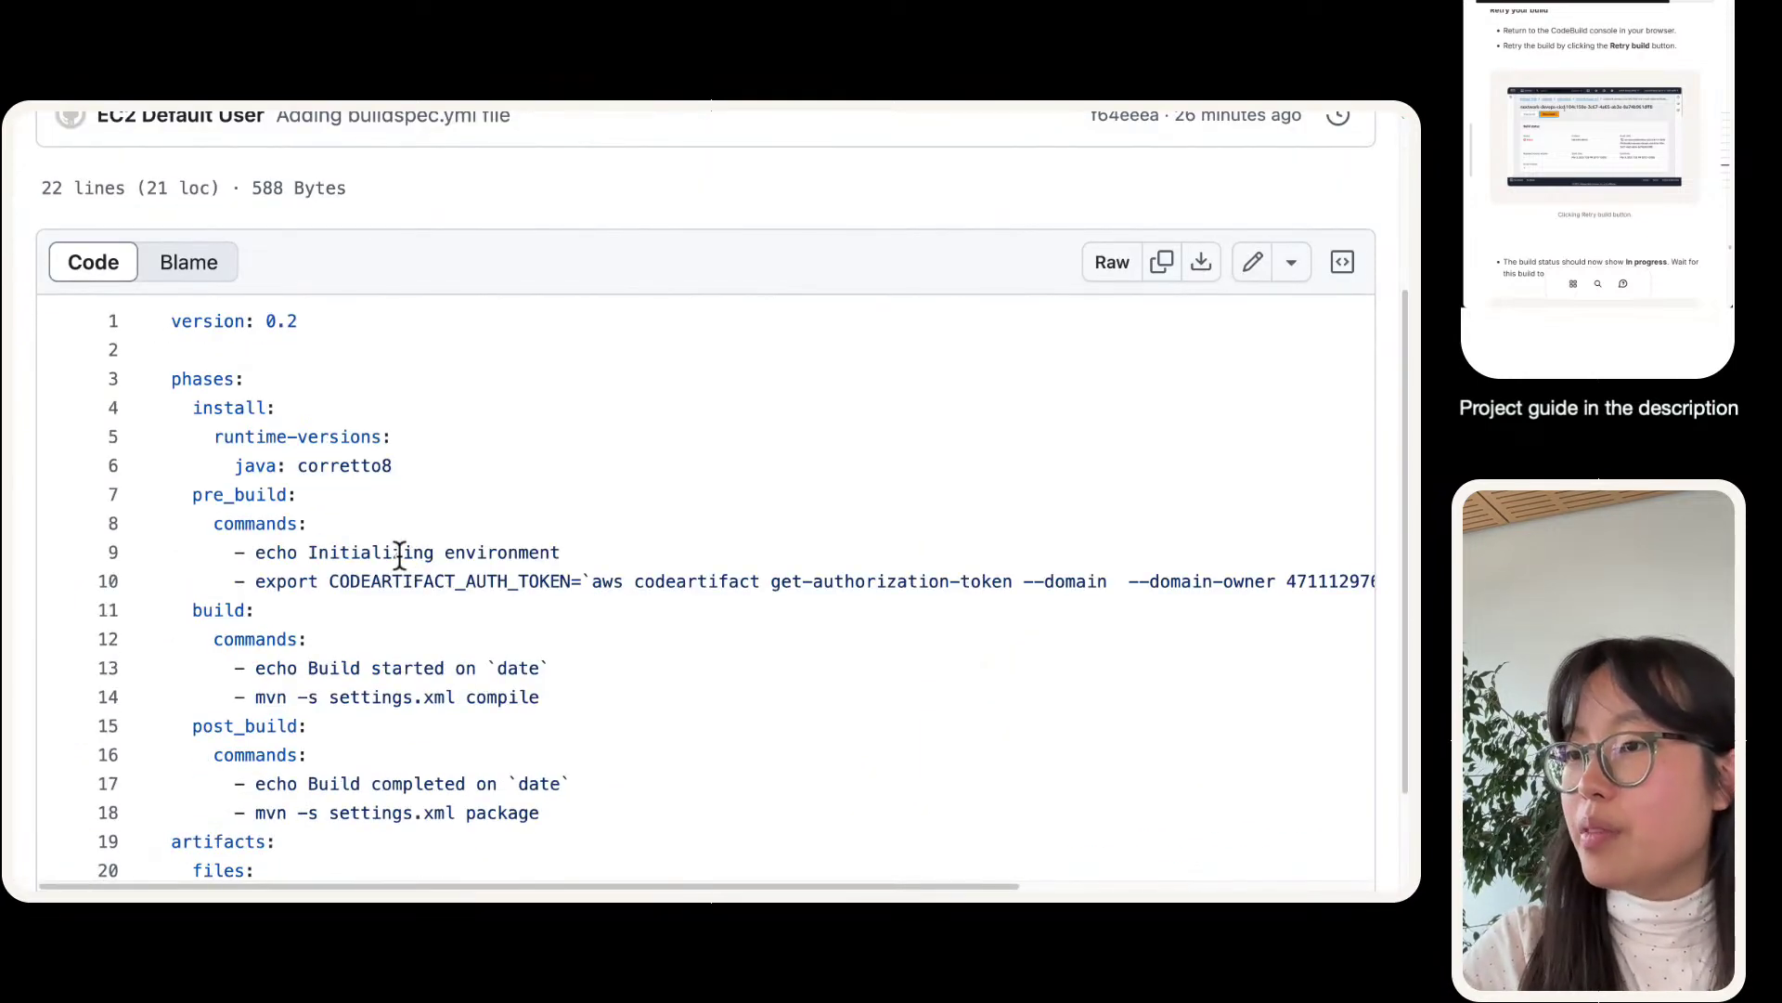
mouse_move(261, 118)
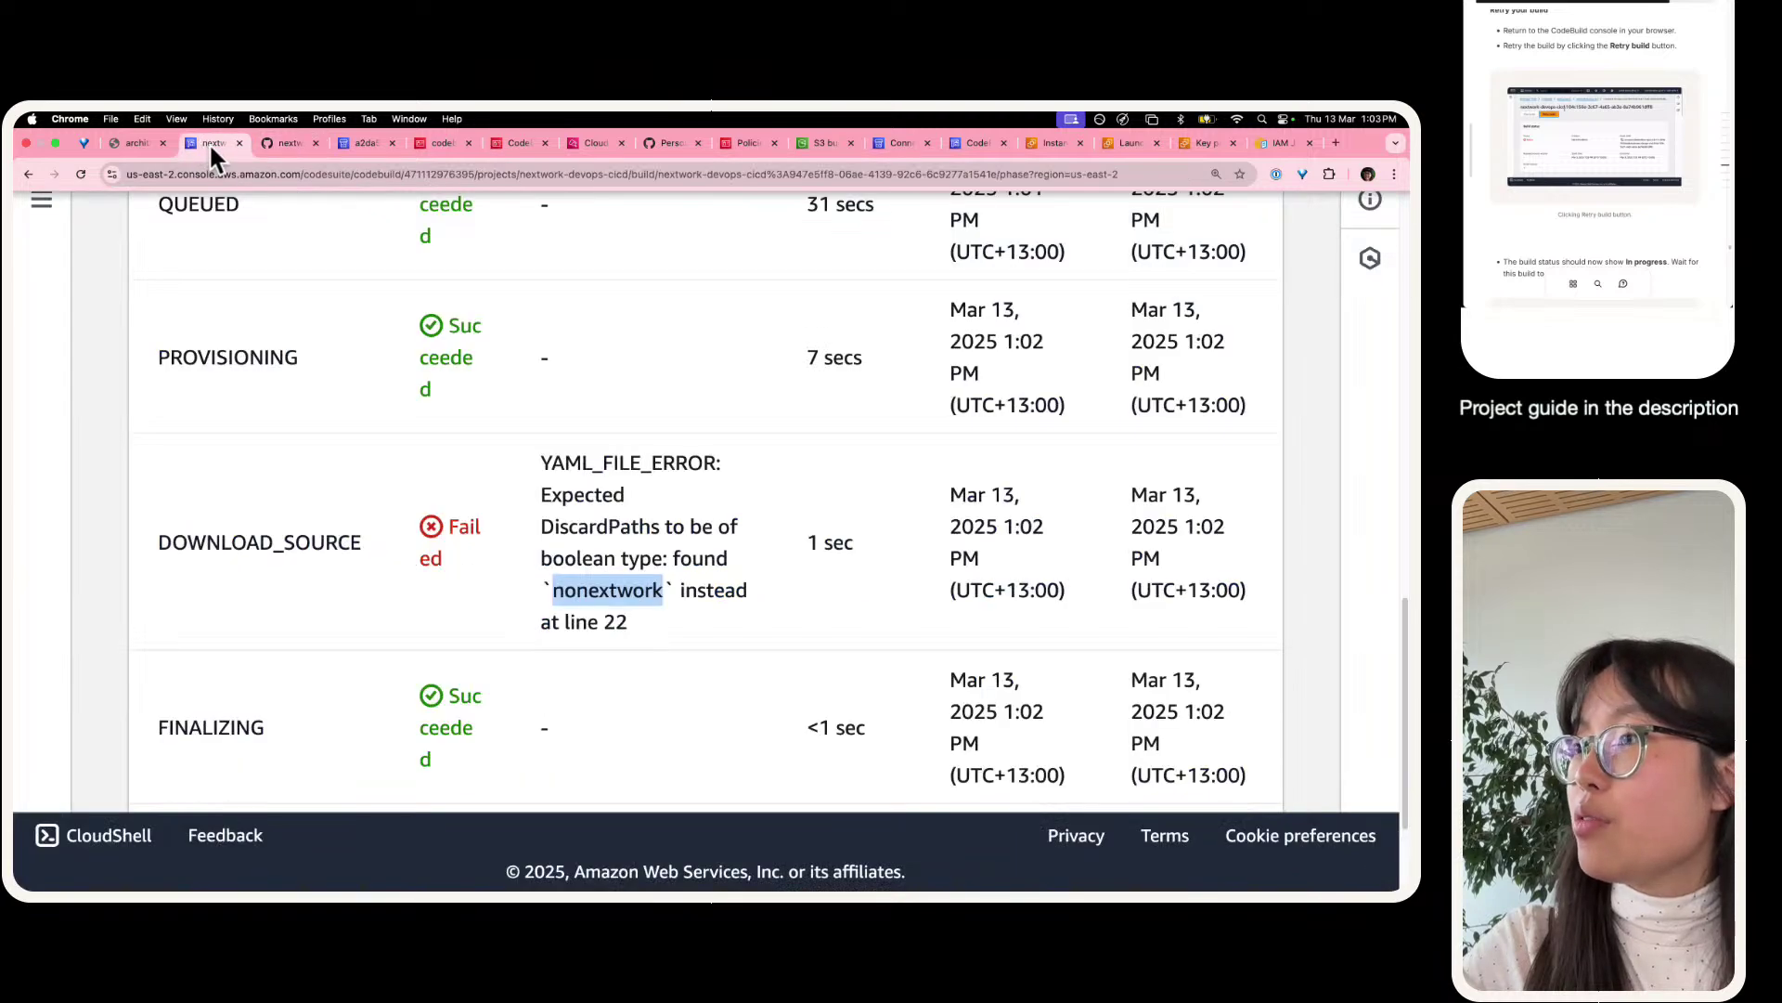
left_click(303, 141)
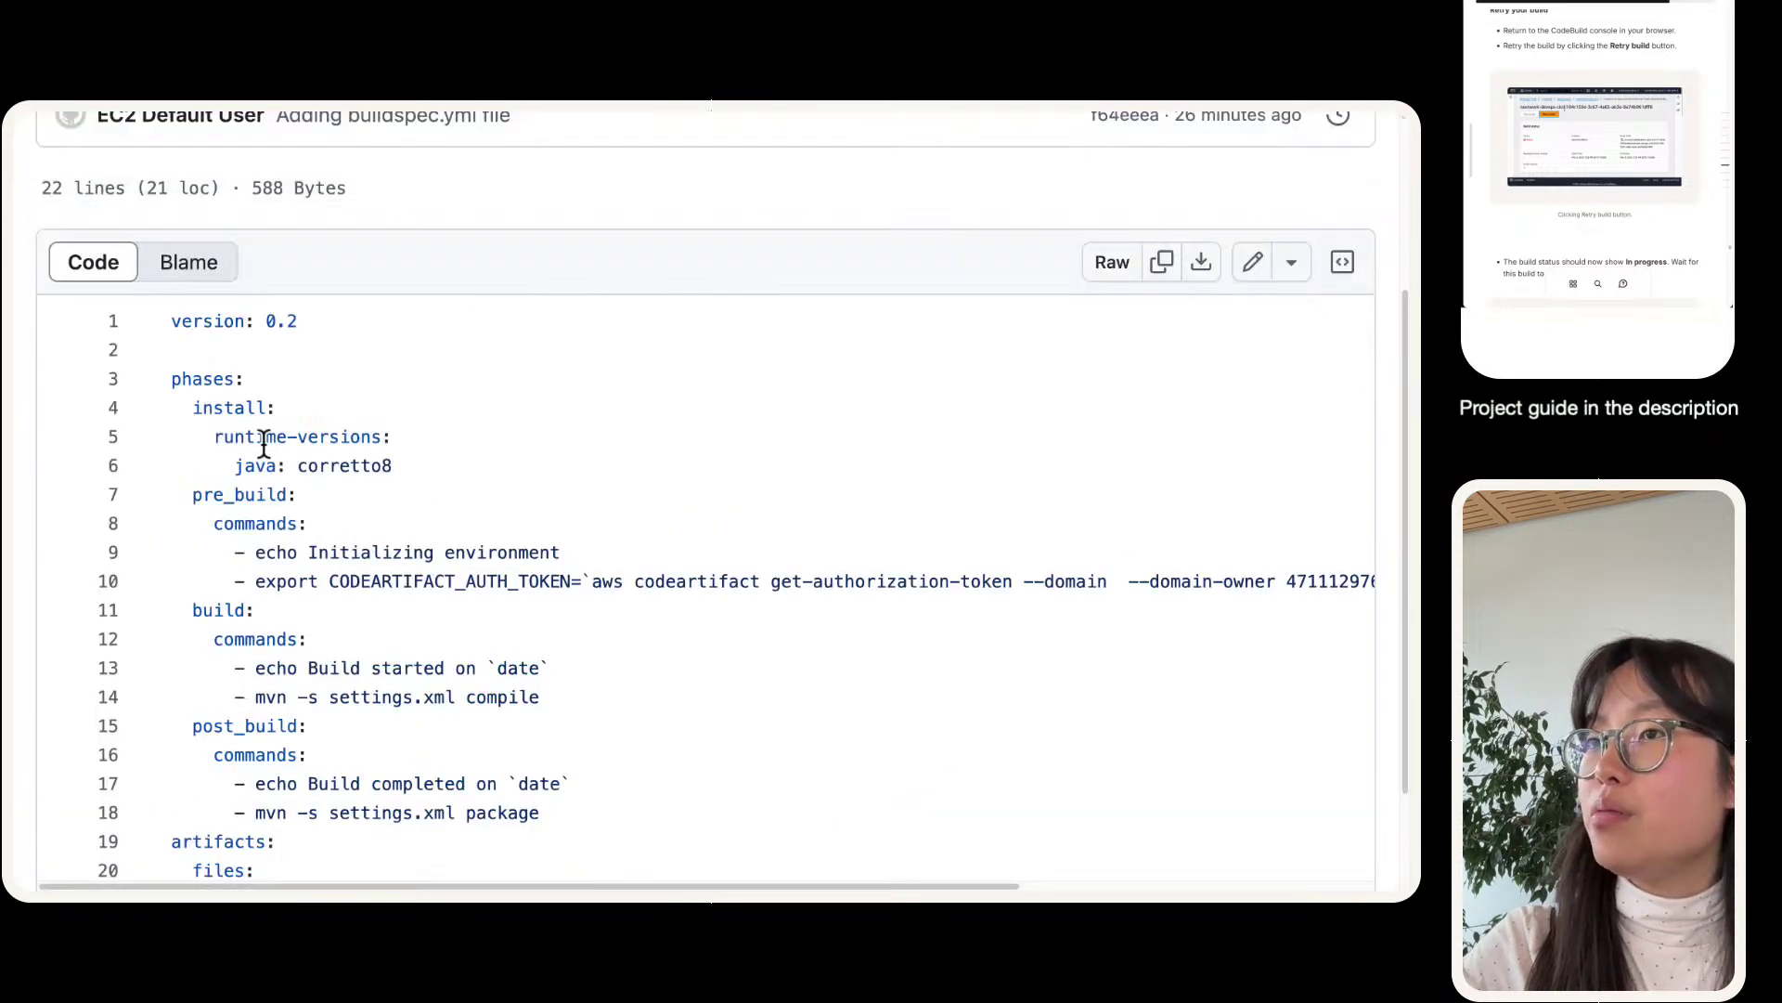
scroll(264, 444, "down", 2)
scroll(265, 443, "down", 2)
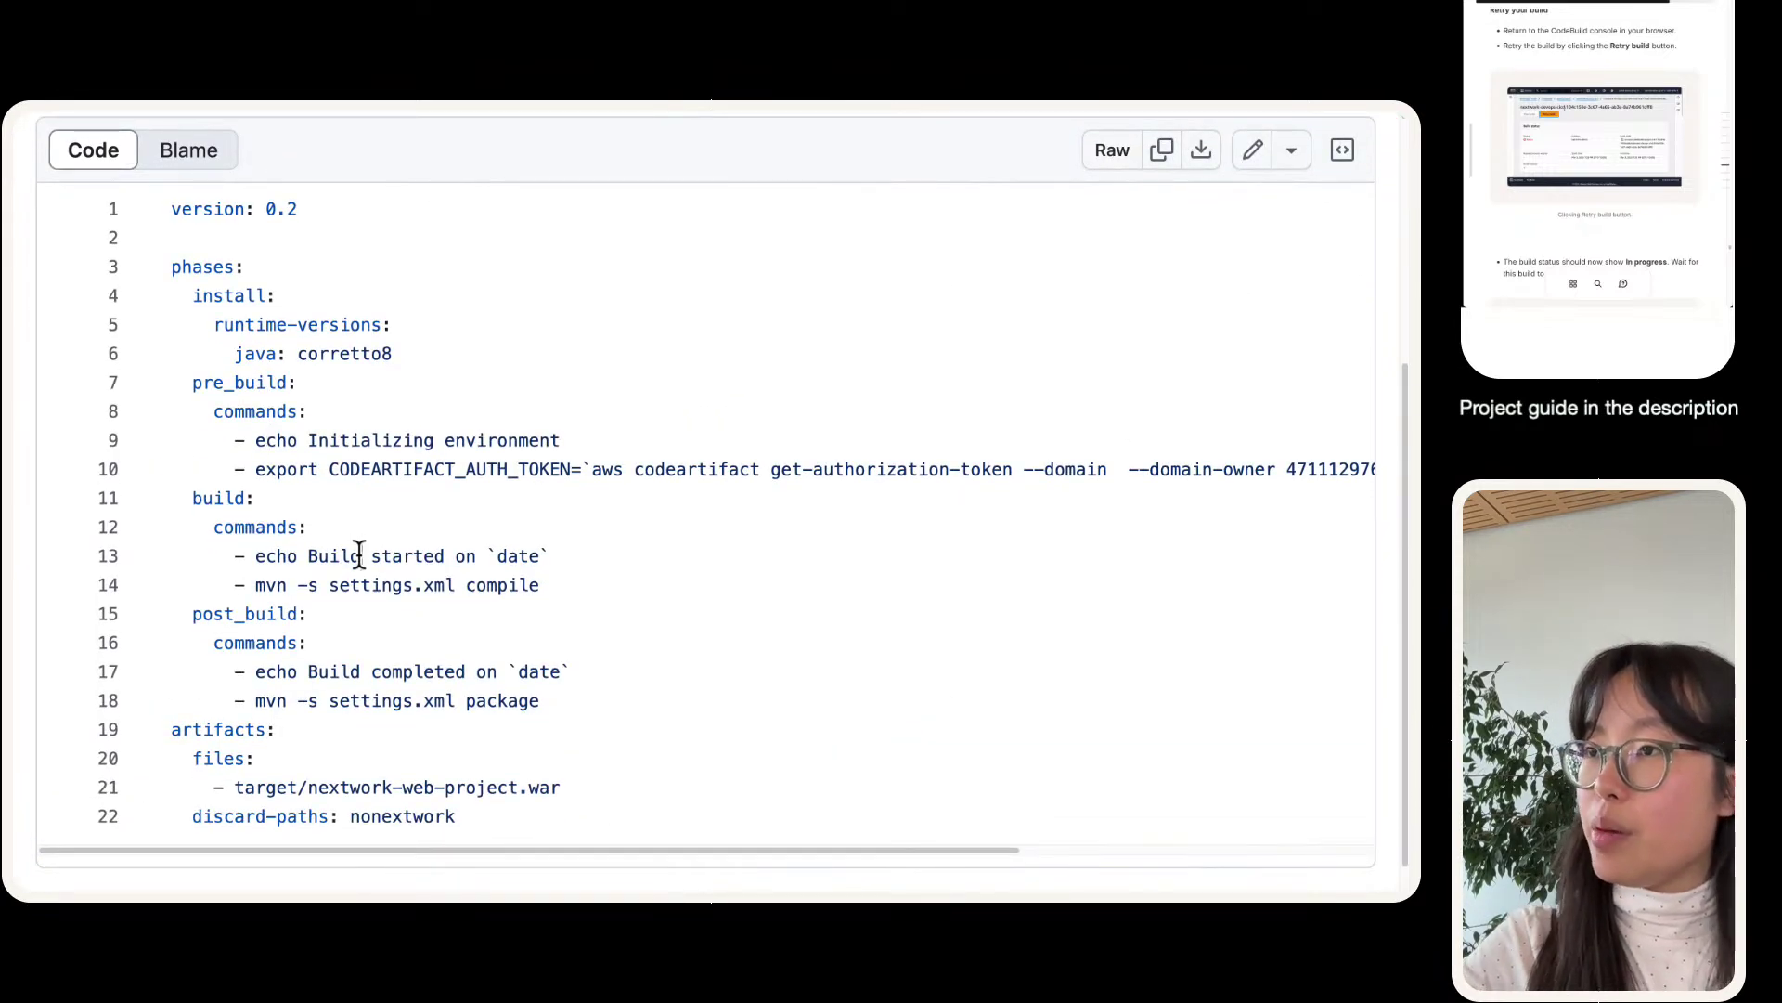
- Search the file for 'disca' and inspect the nonextwork value on line 22
key("super+f")
type("disca")
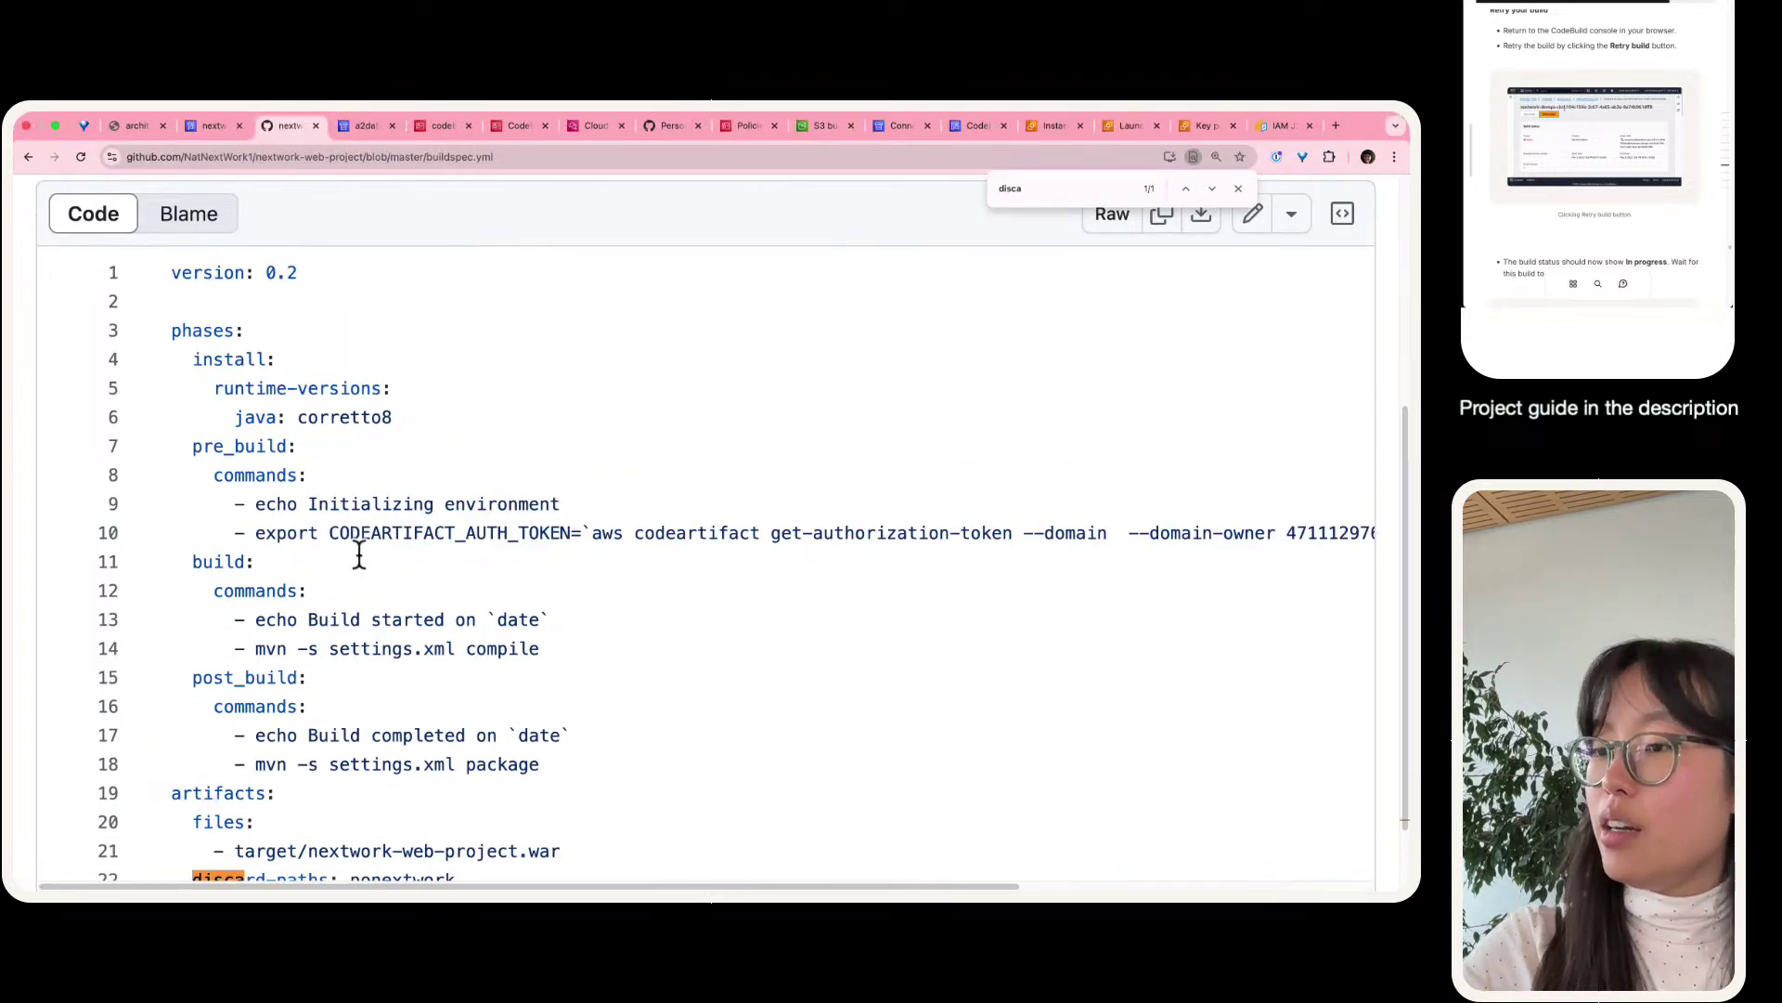
scroll(362, 594, "down", 2)
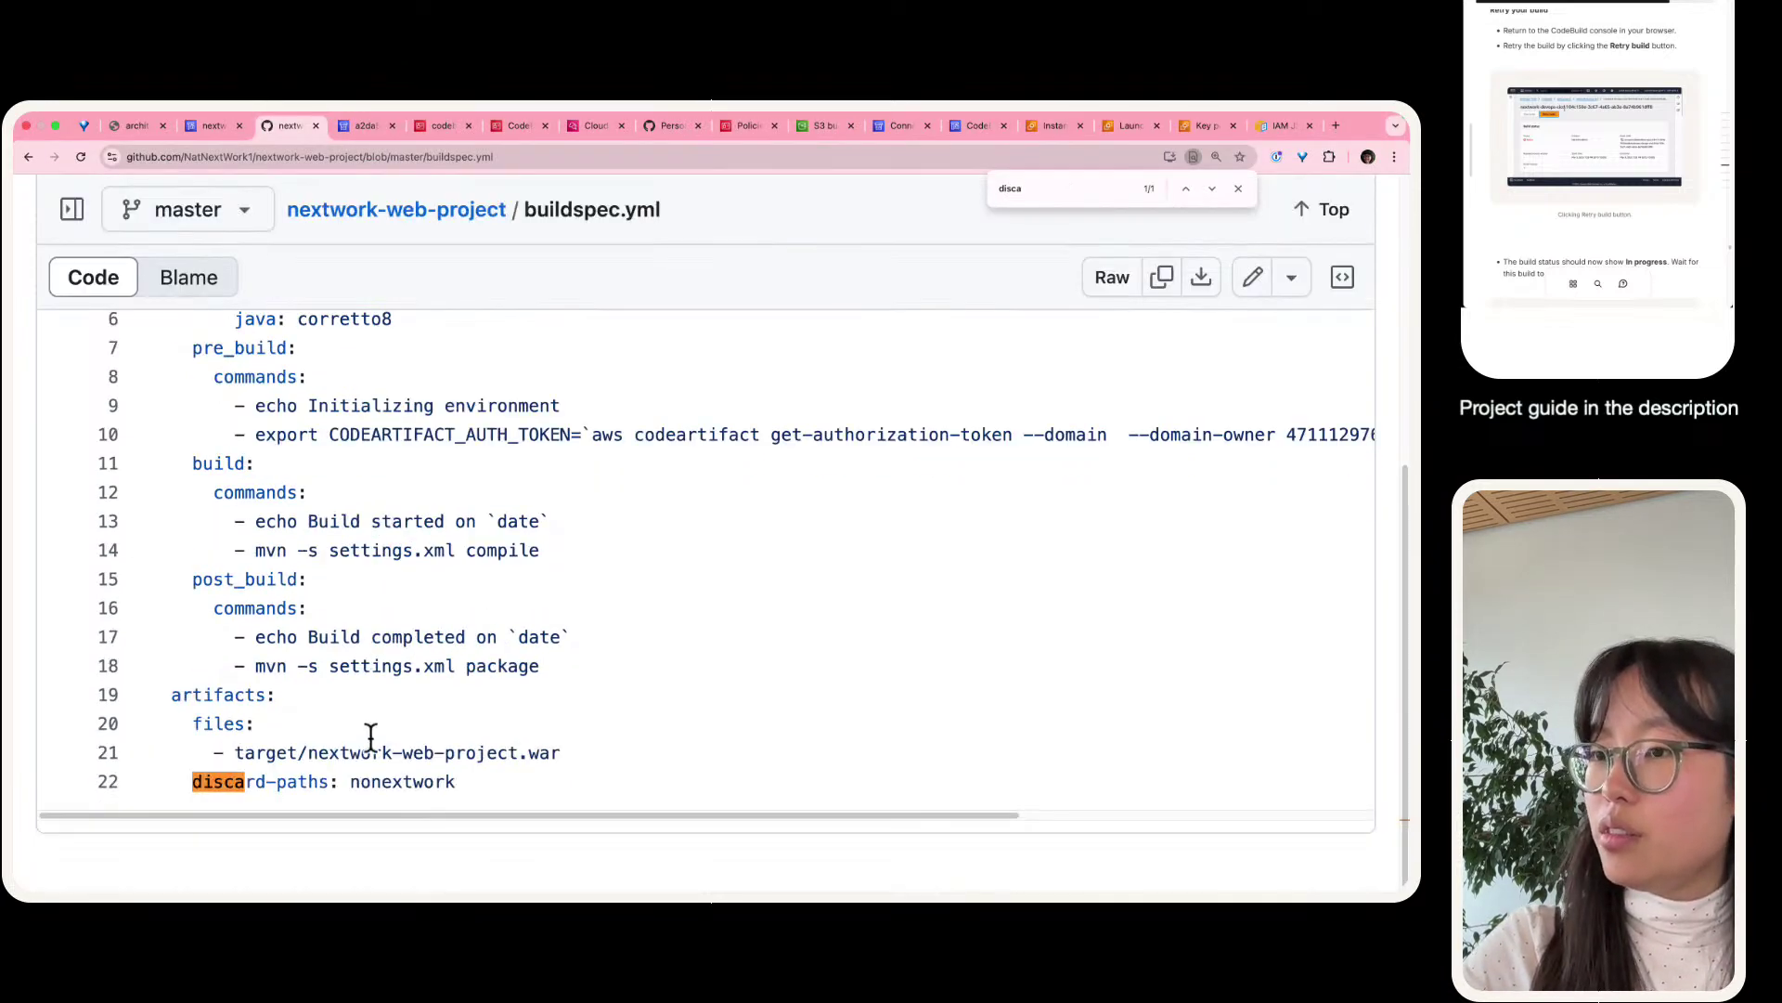
left_click(550, 778)
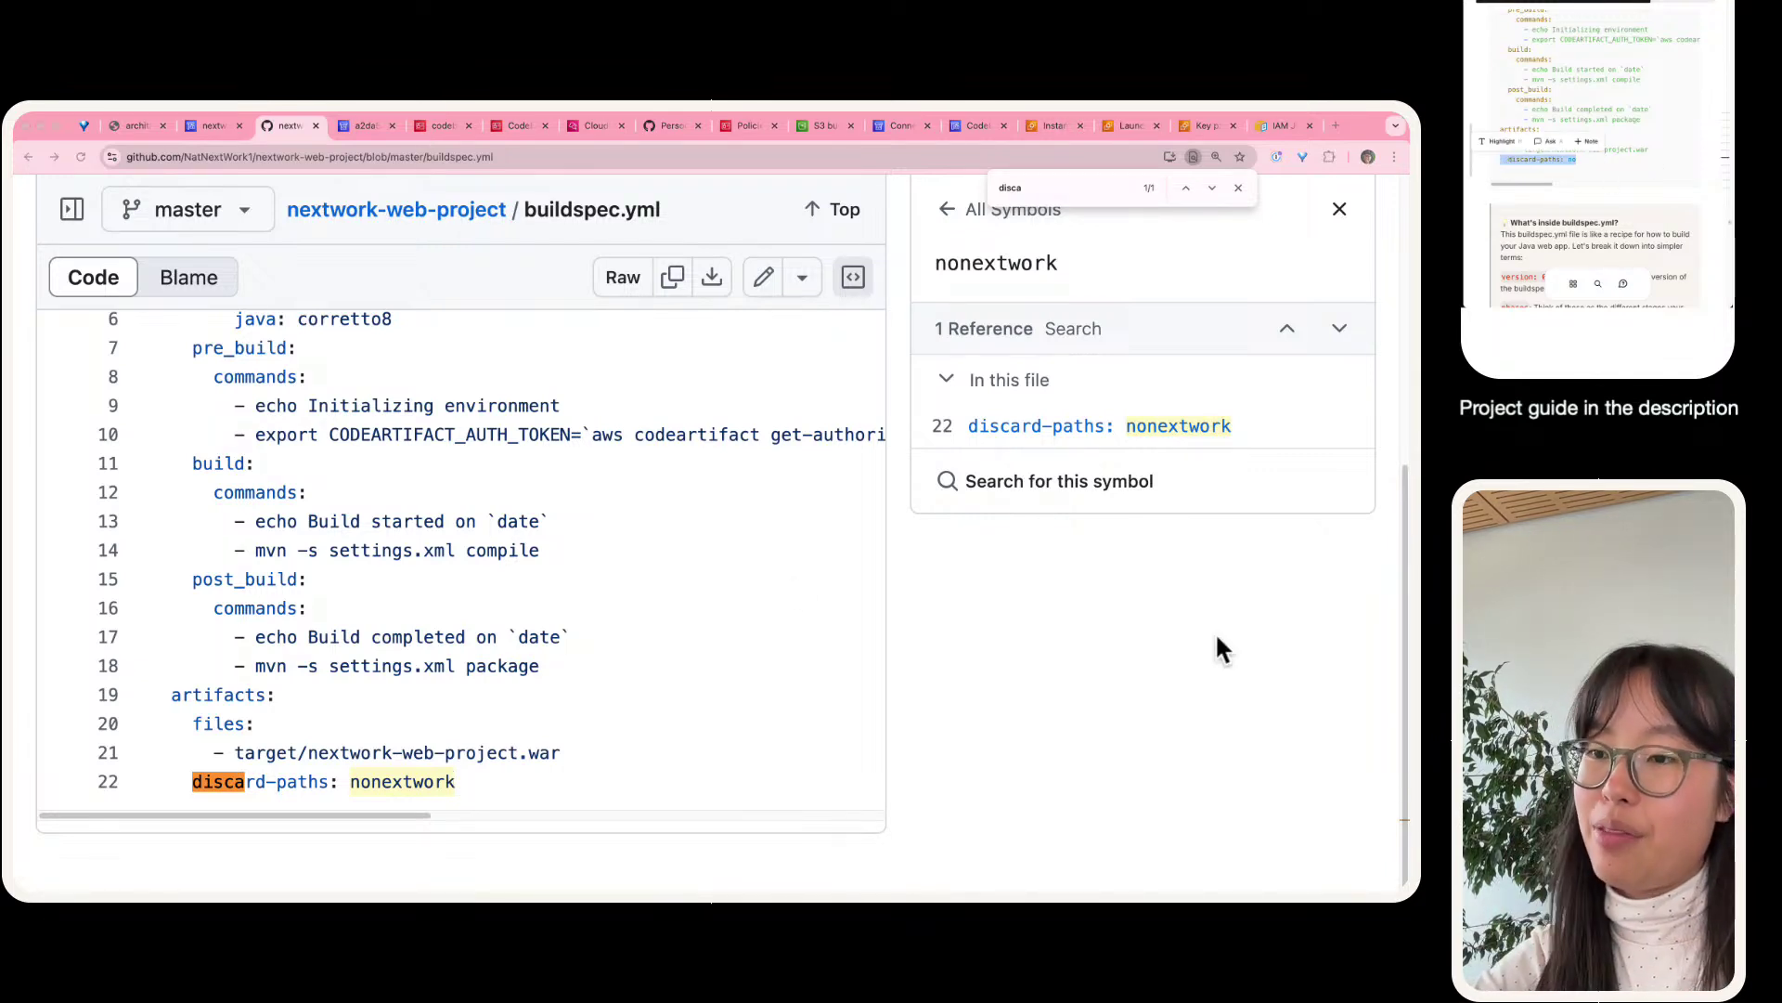
- Compare with the end of the local buildspec.yml copy in VS Code
left_click(806, 551)
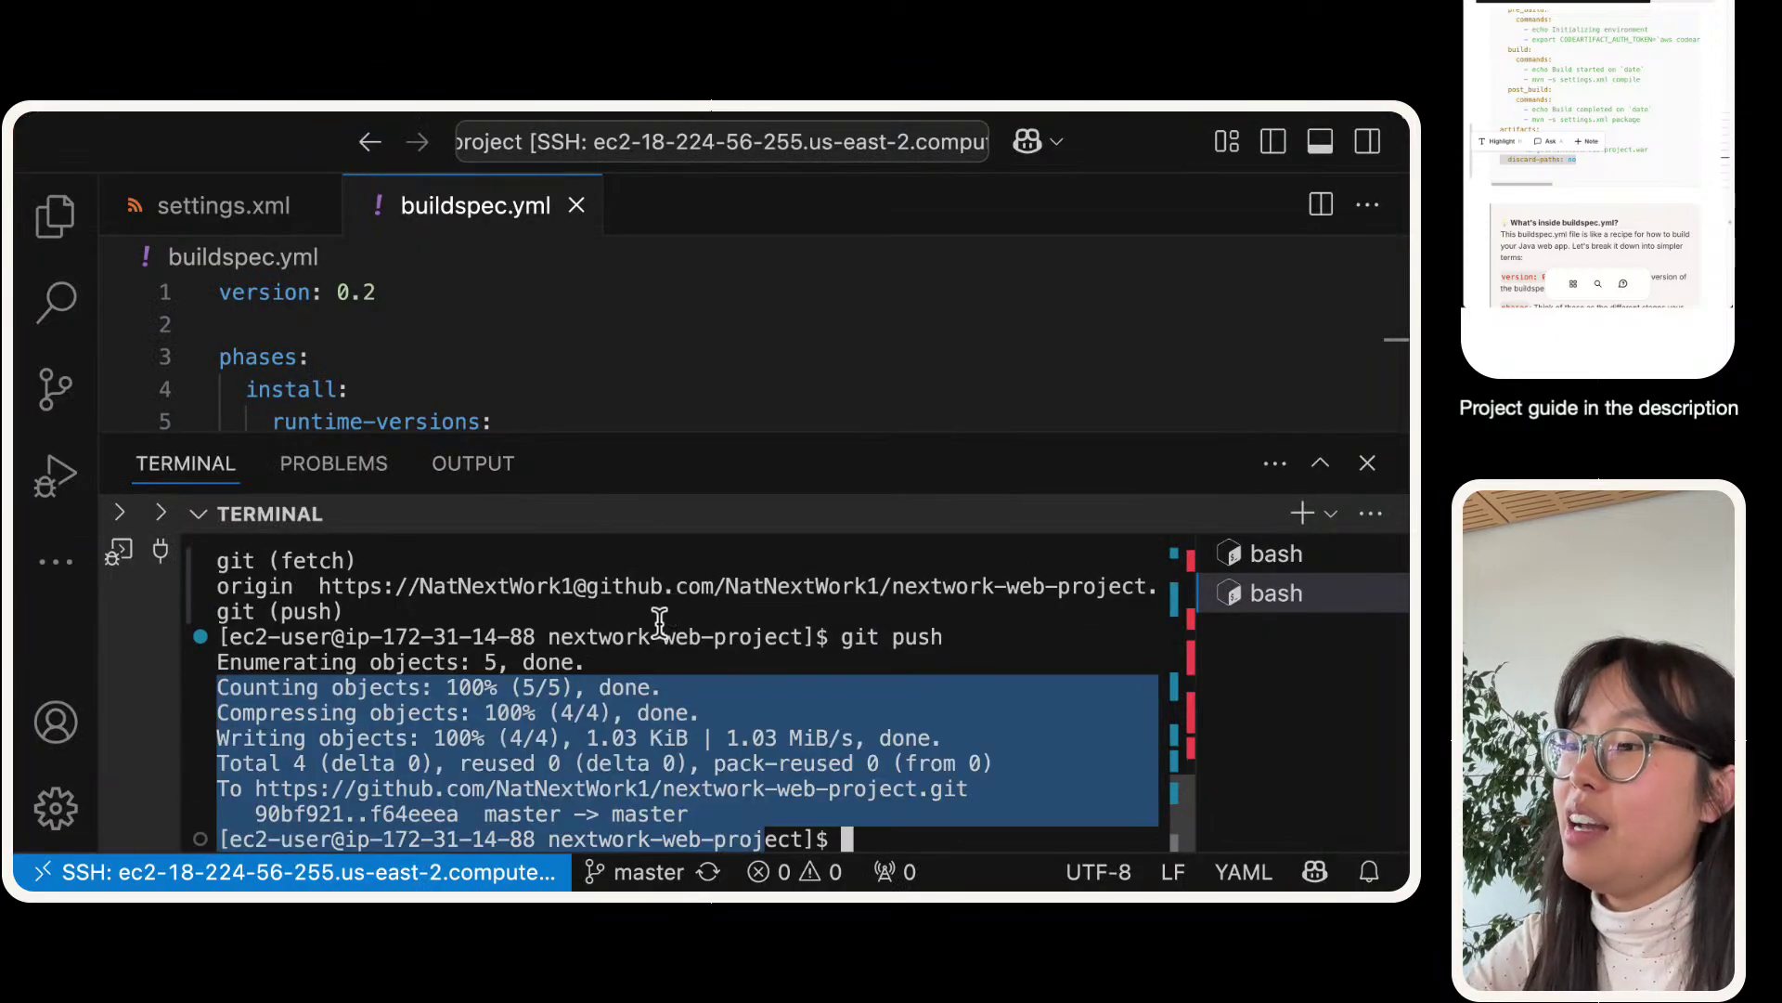
left_click(590, 689)
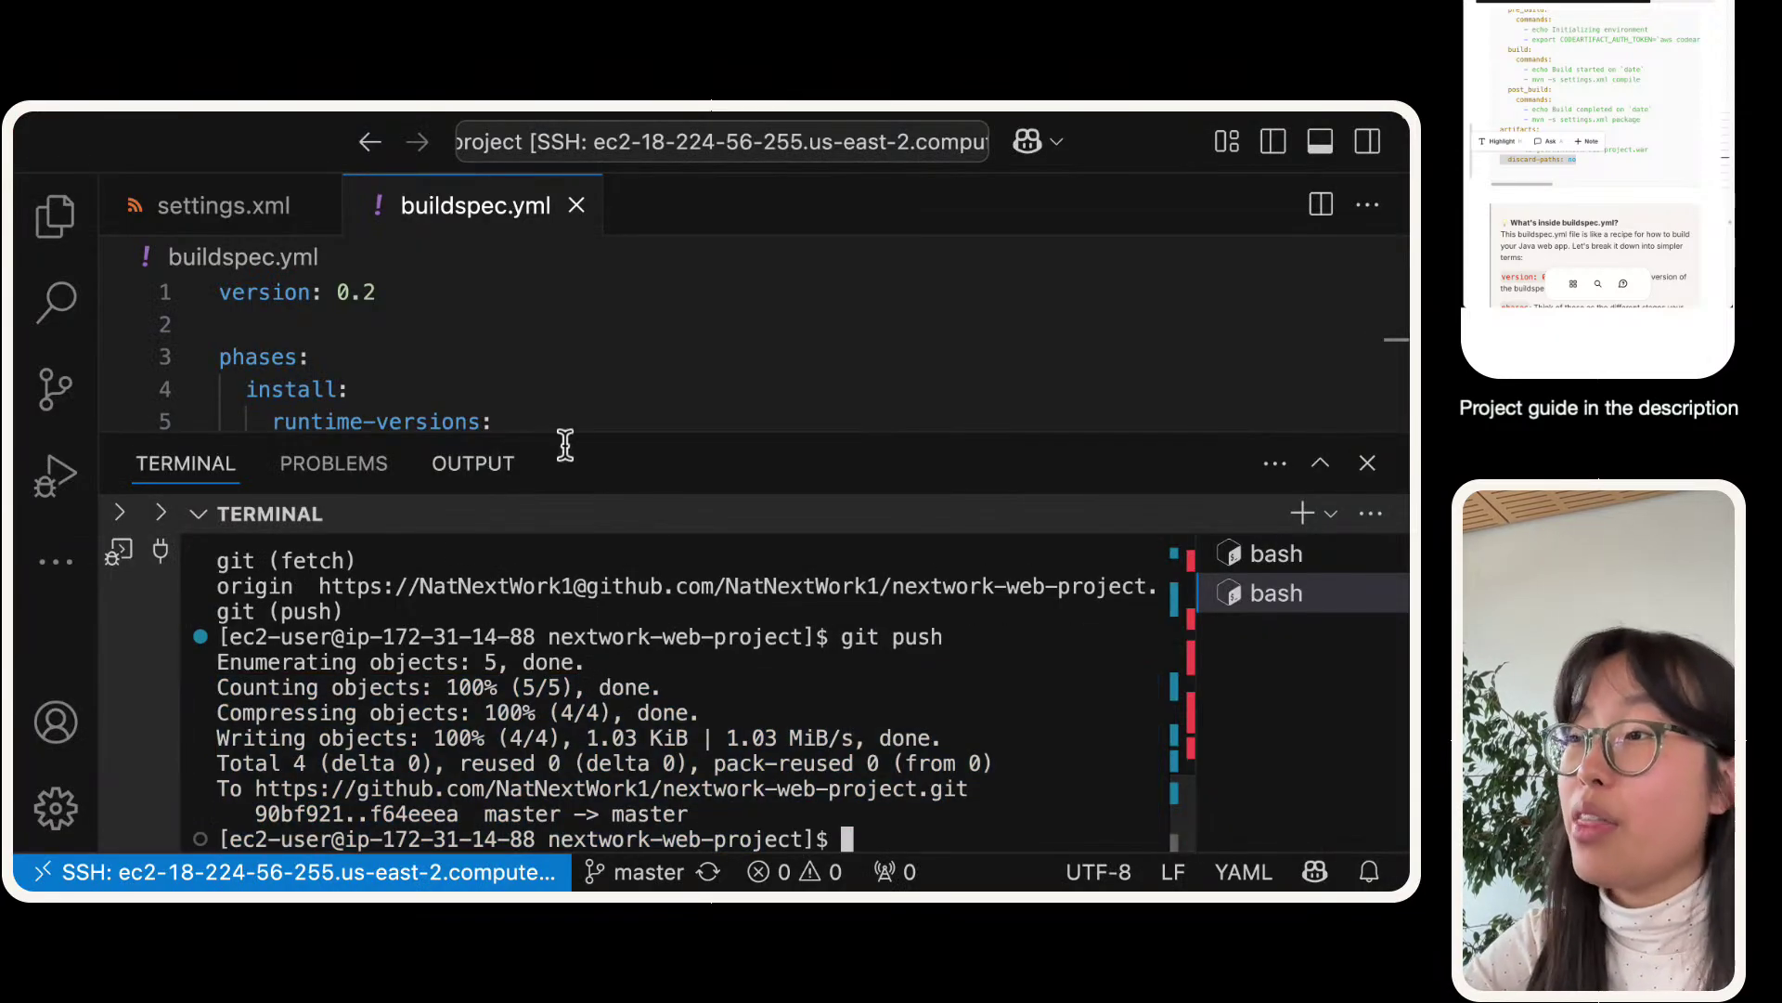
left_click_drag(573, 430, 589, 714)
scroll(594, 492, "down", 5)
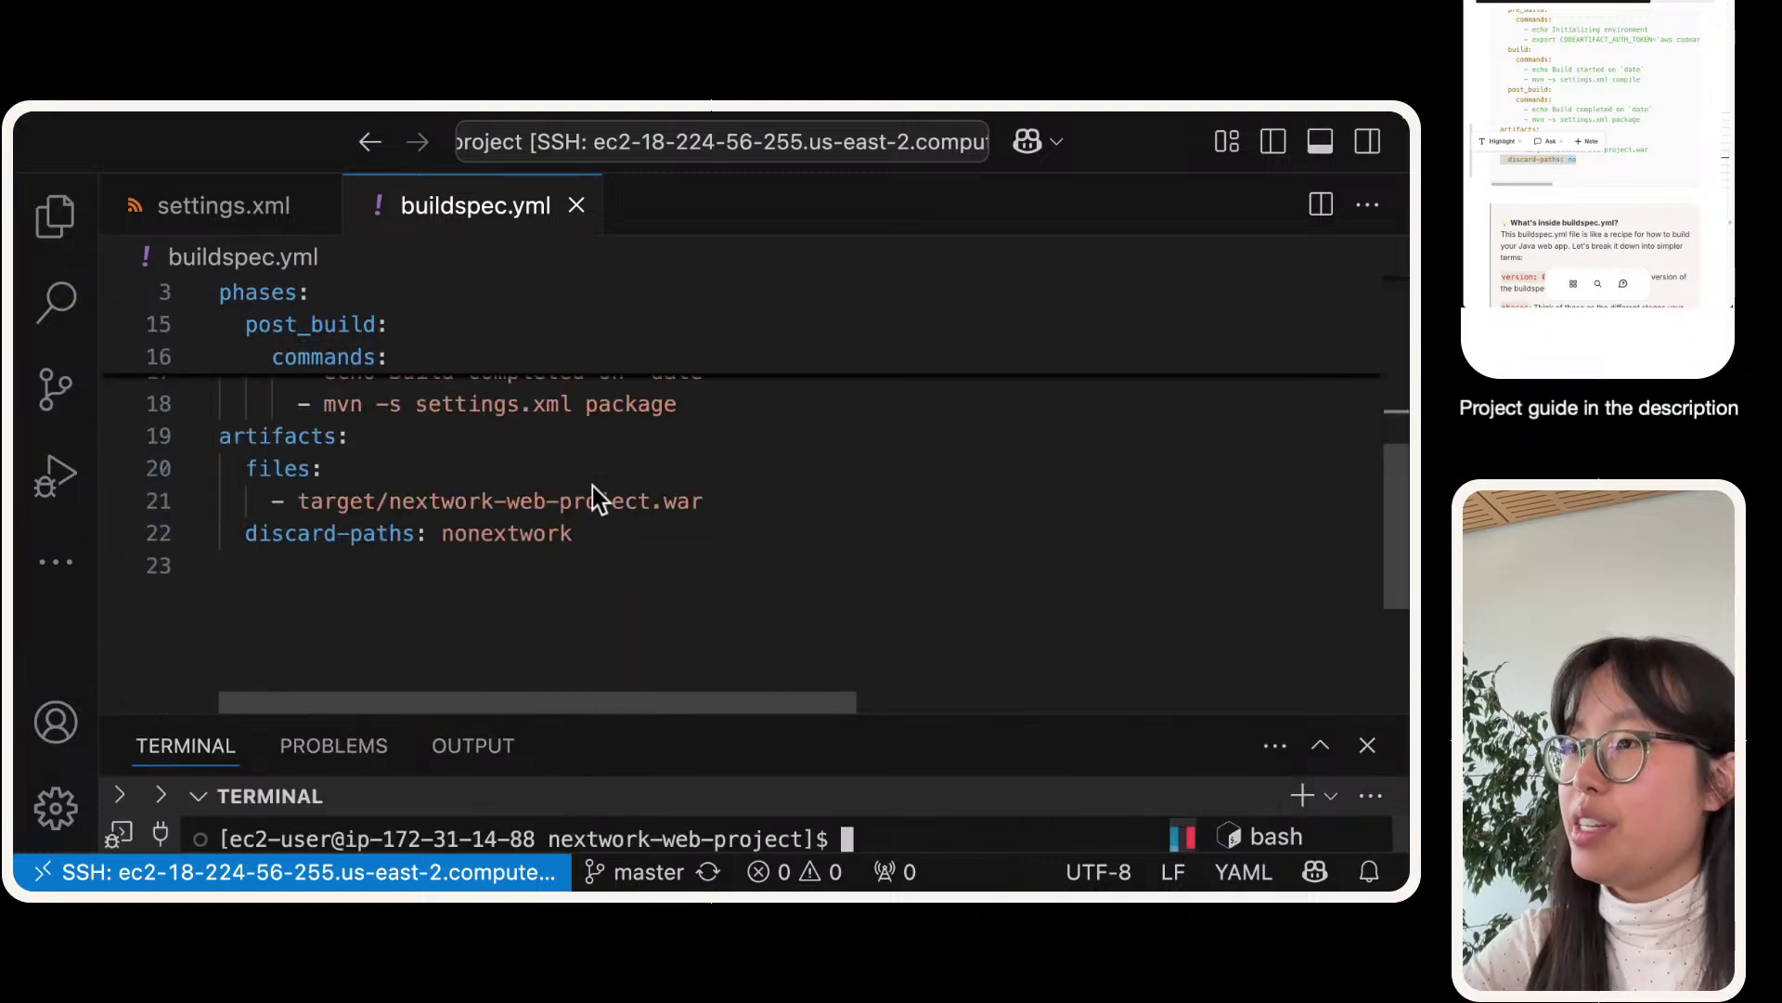
left_click(581, 552)
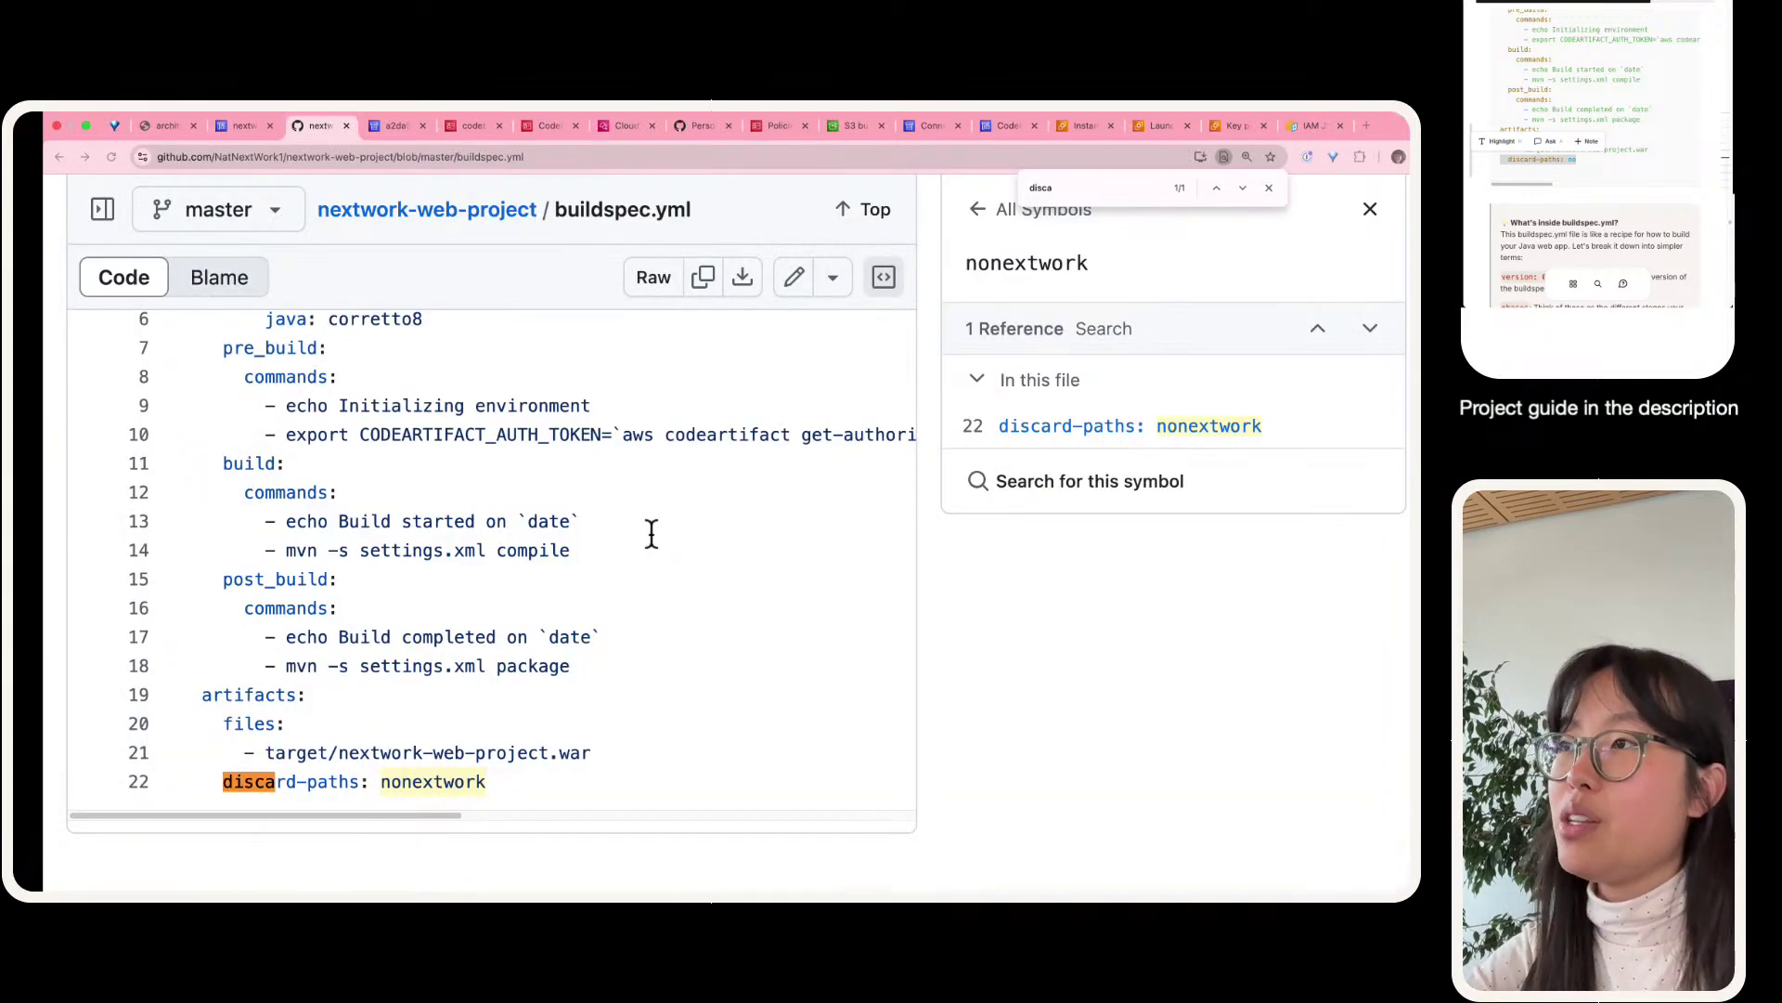
- Edit buildspec.yml on GitHub, trimming line 22's discard-paths value from nonextwork to no
scroll(652, 534, "up", 1)
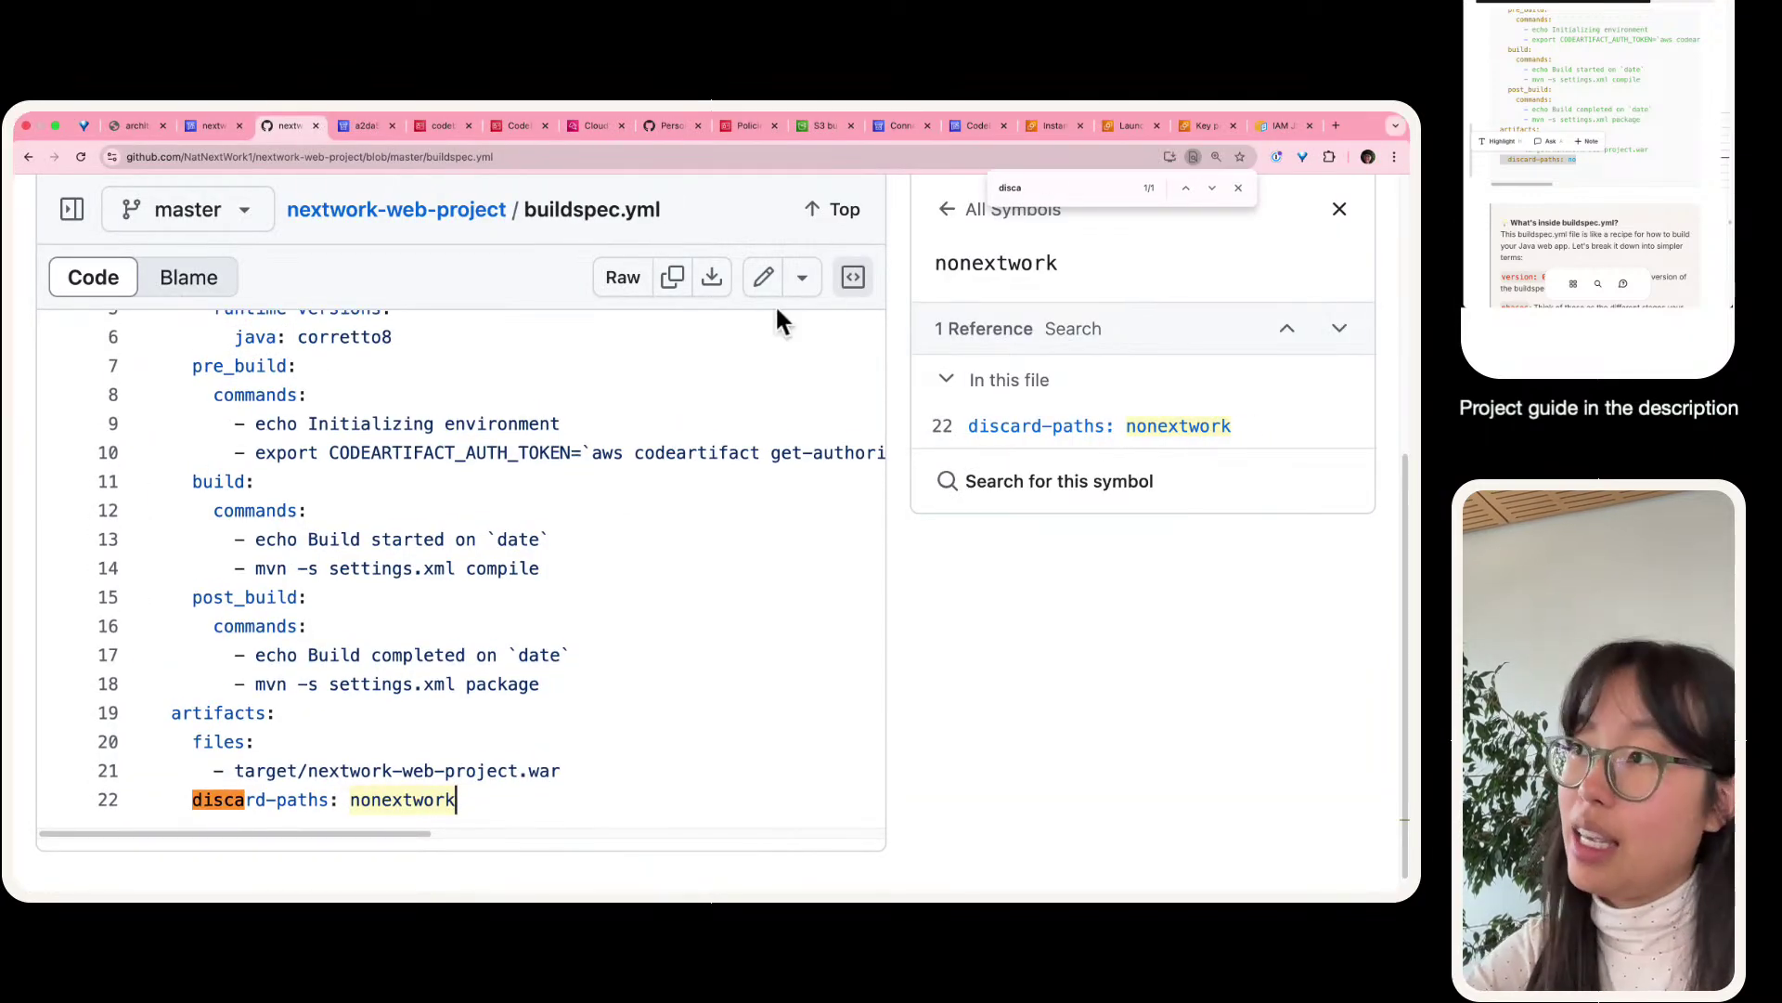
scroll(743, 390, "up", 3)
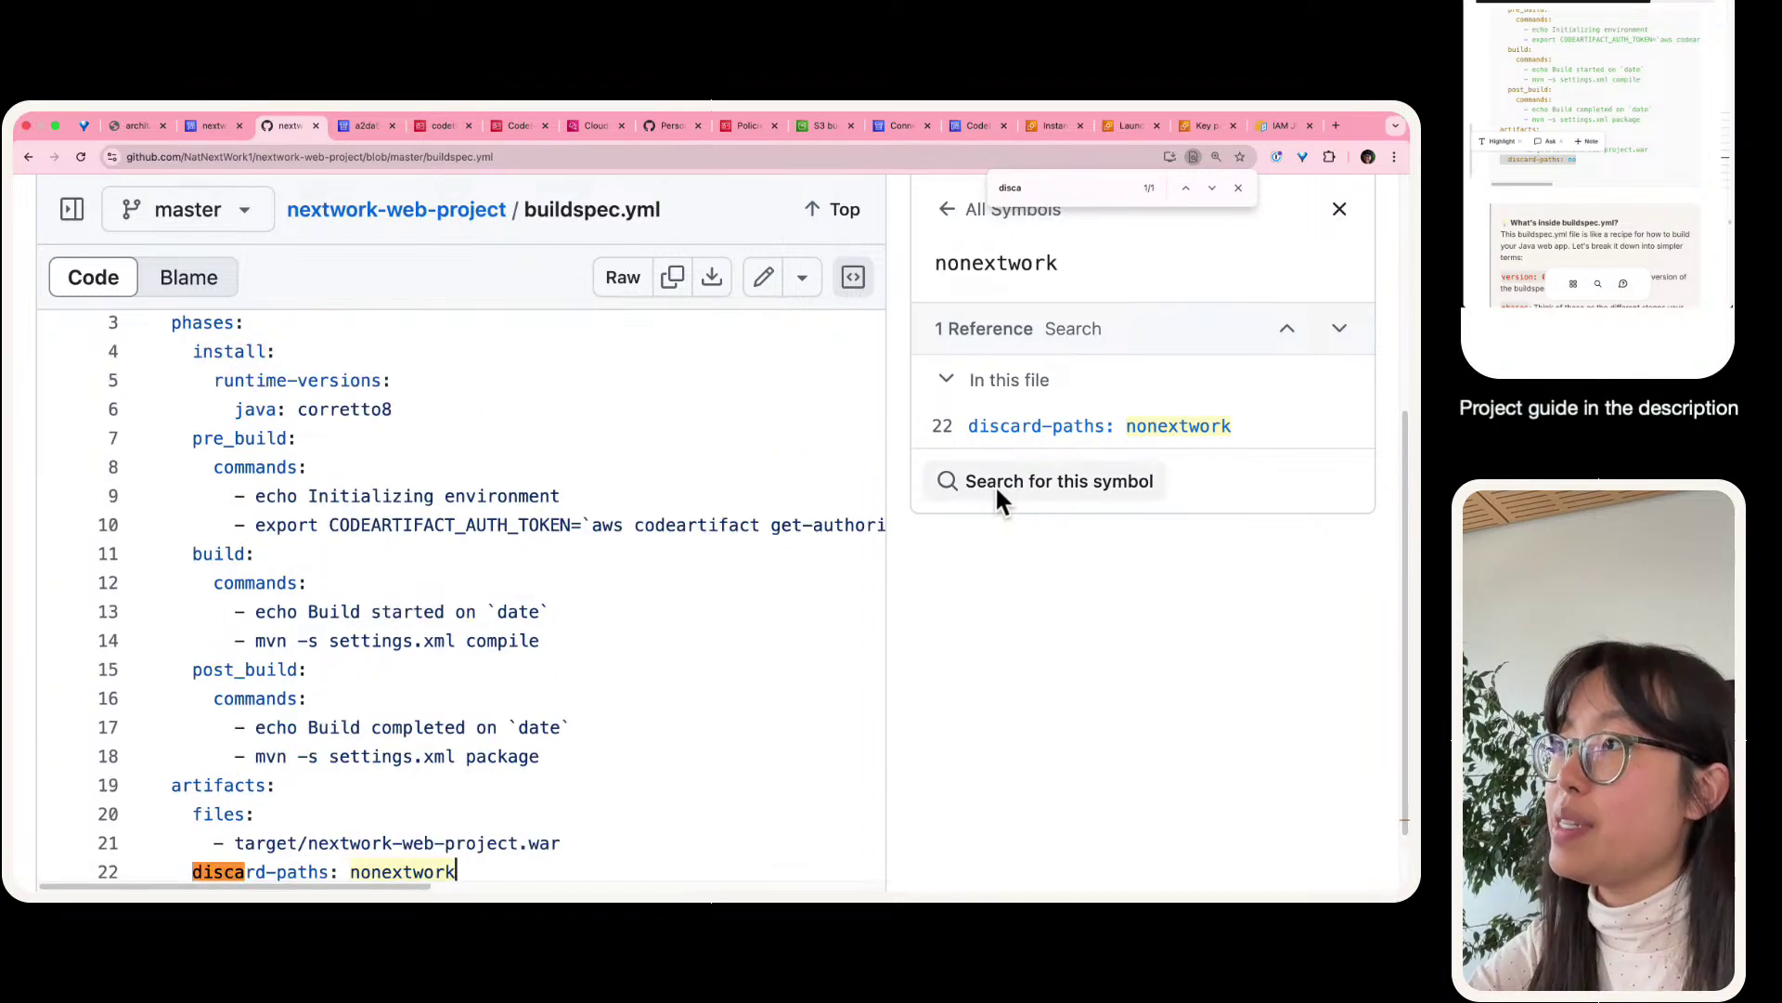
left_click(767, 276)
scroll(534, 447, "down", 3)
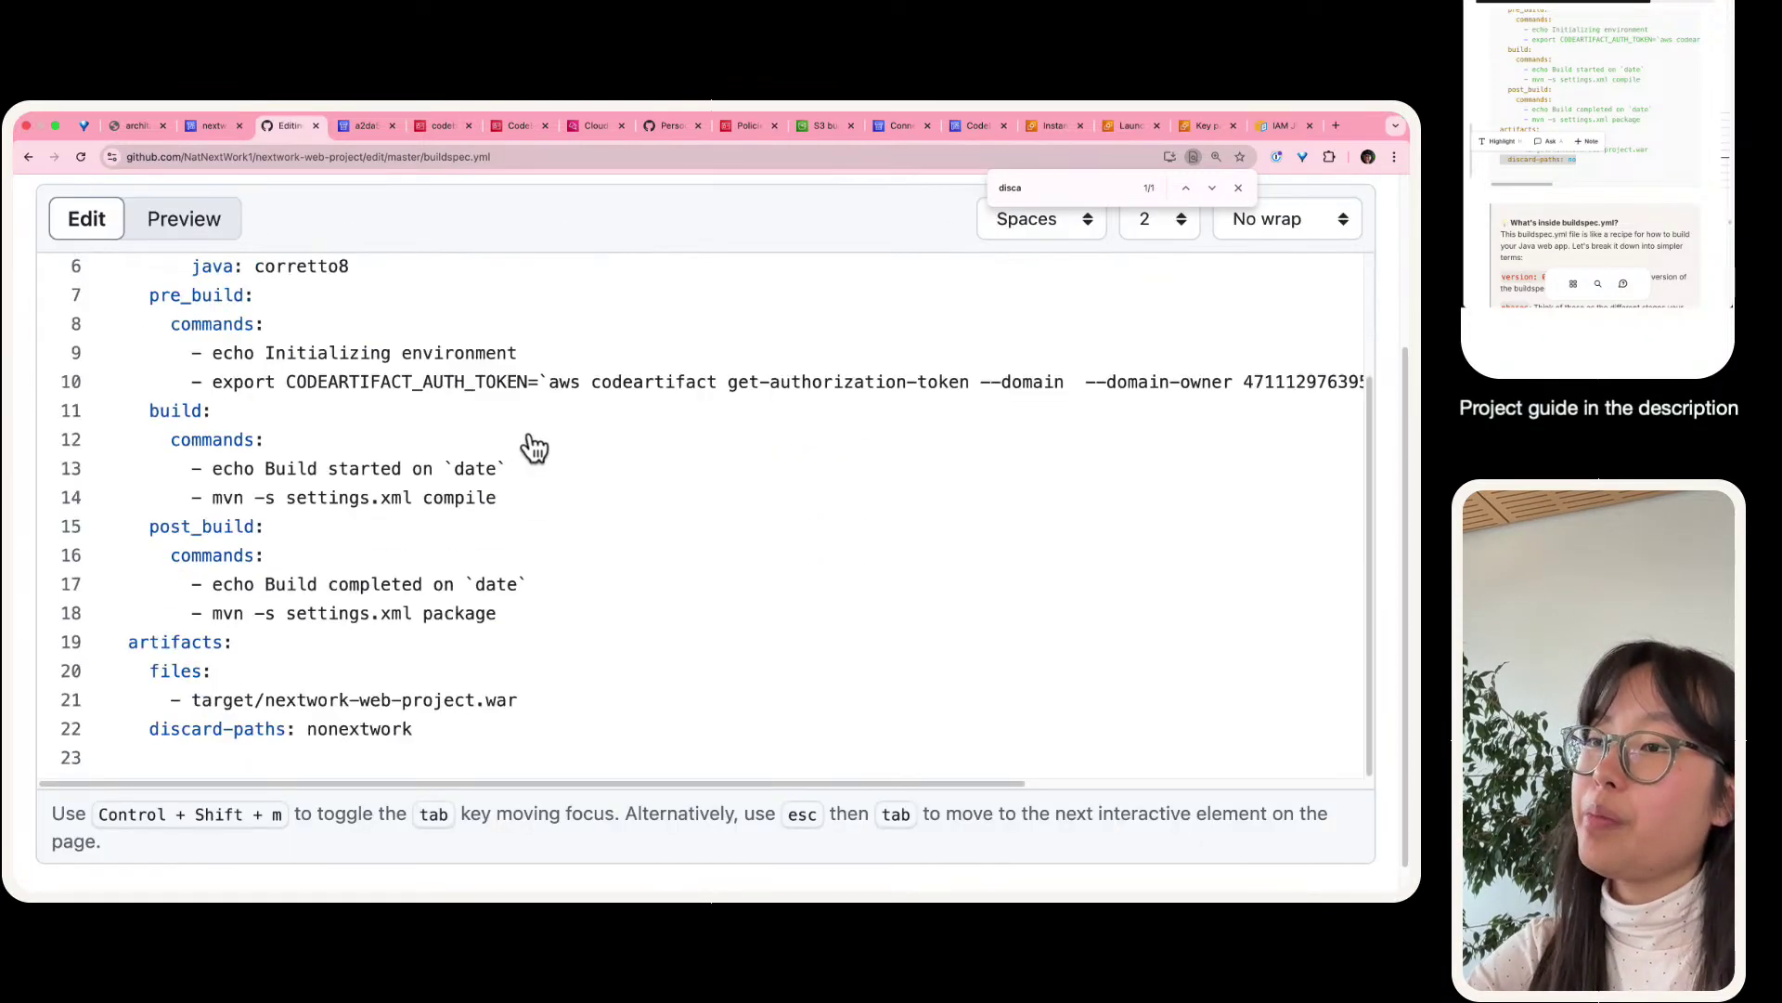
scroll(534, 447, "down", 1)
left_click(508, 709)
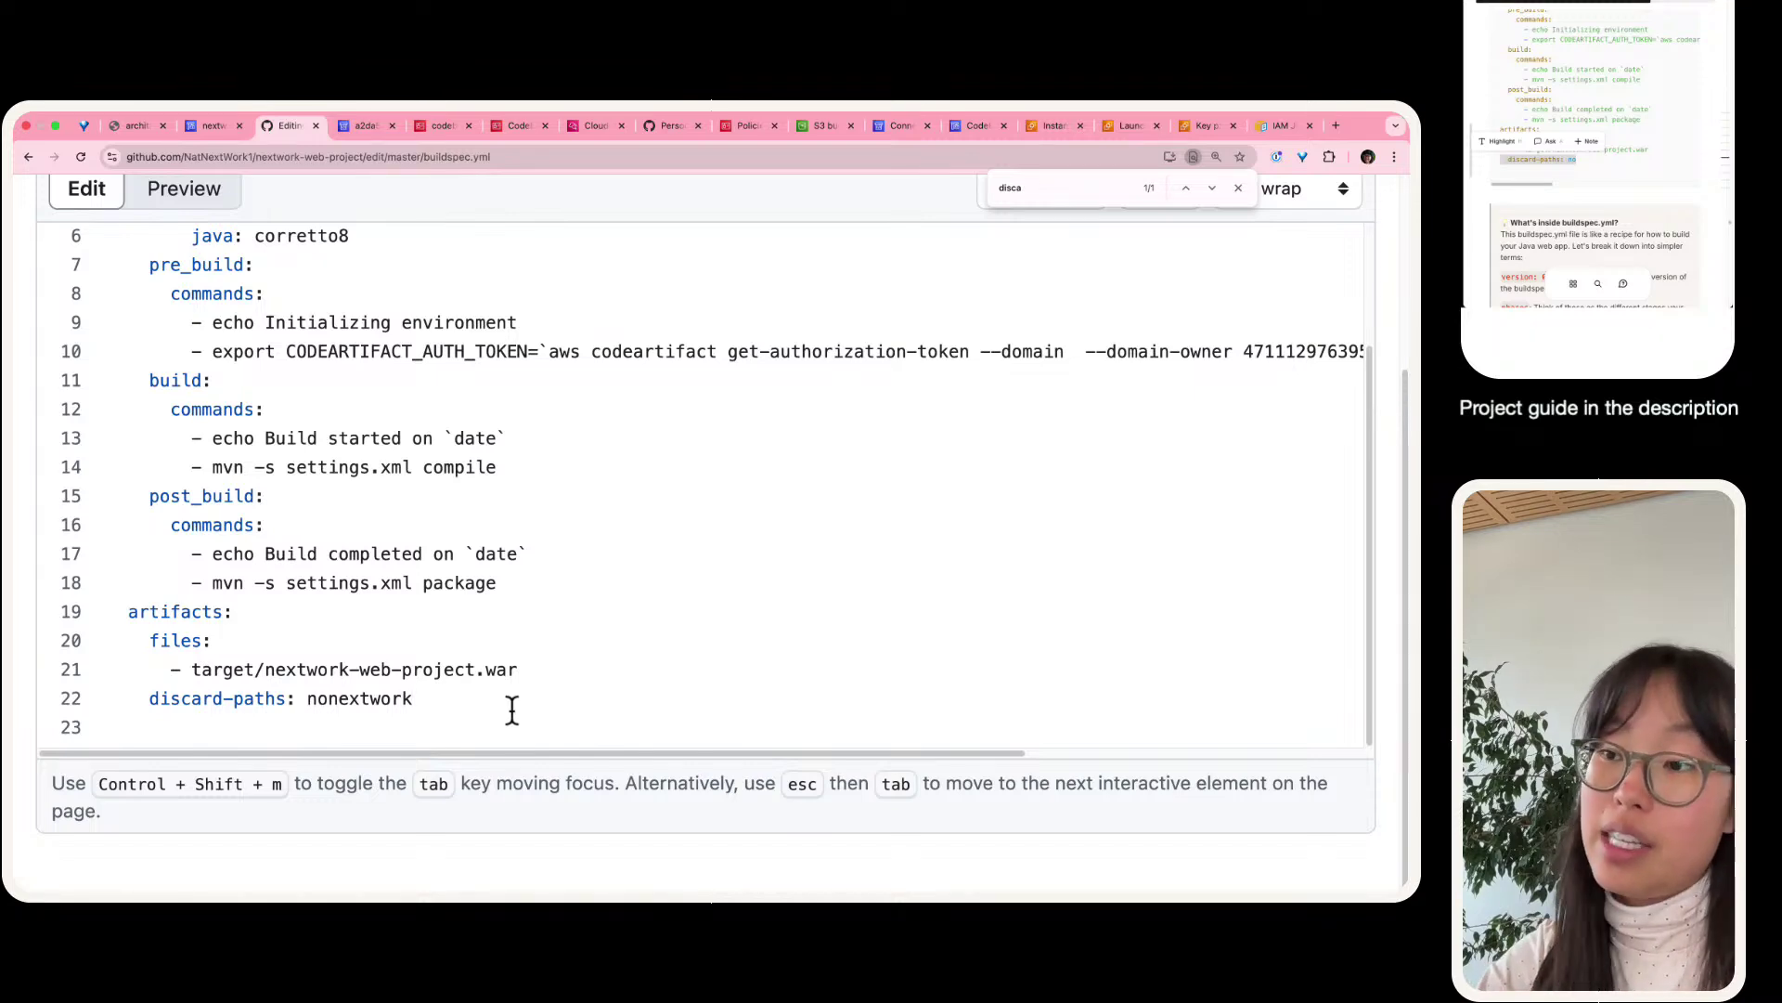
key("BackSpace")
key("BackSpace")
key("BackSpace")
key("BackSpace")
key("BackSpace")
key("BackSpace")
key("BackSpace")
key("BackSpace")
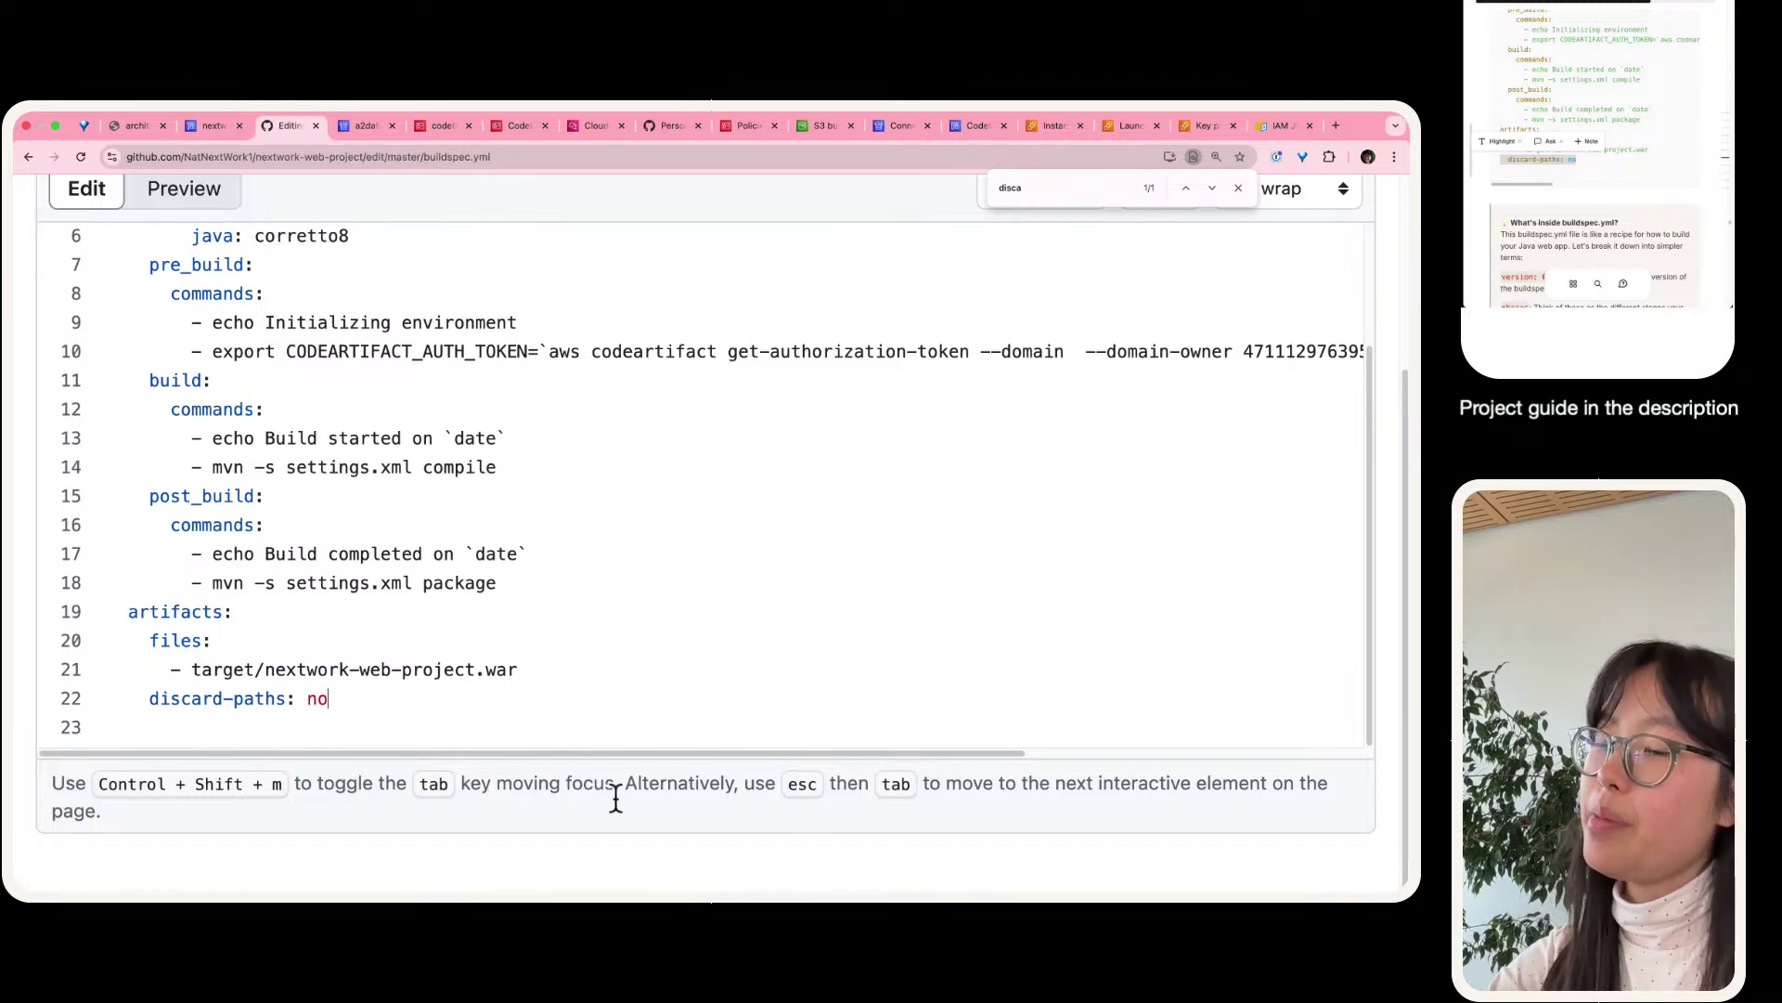
- Commit the buildspec.yml change directly to master
scroll(417, 714, "up", 4)
scroll(511, 649, "down", 4)
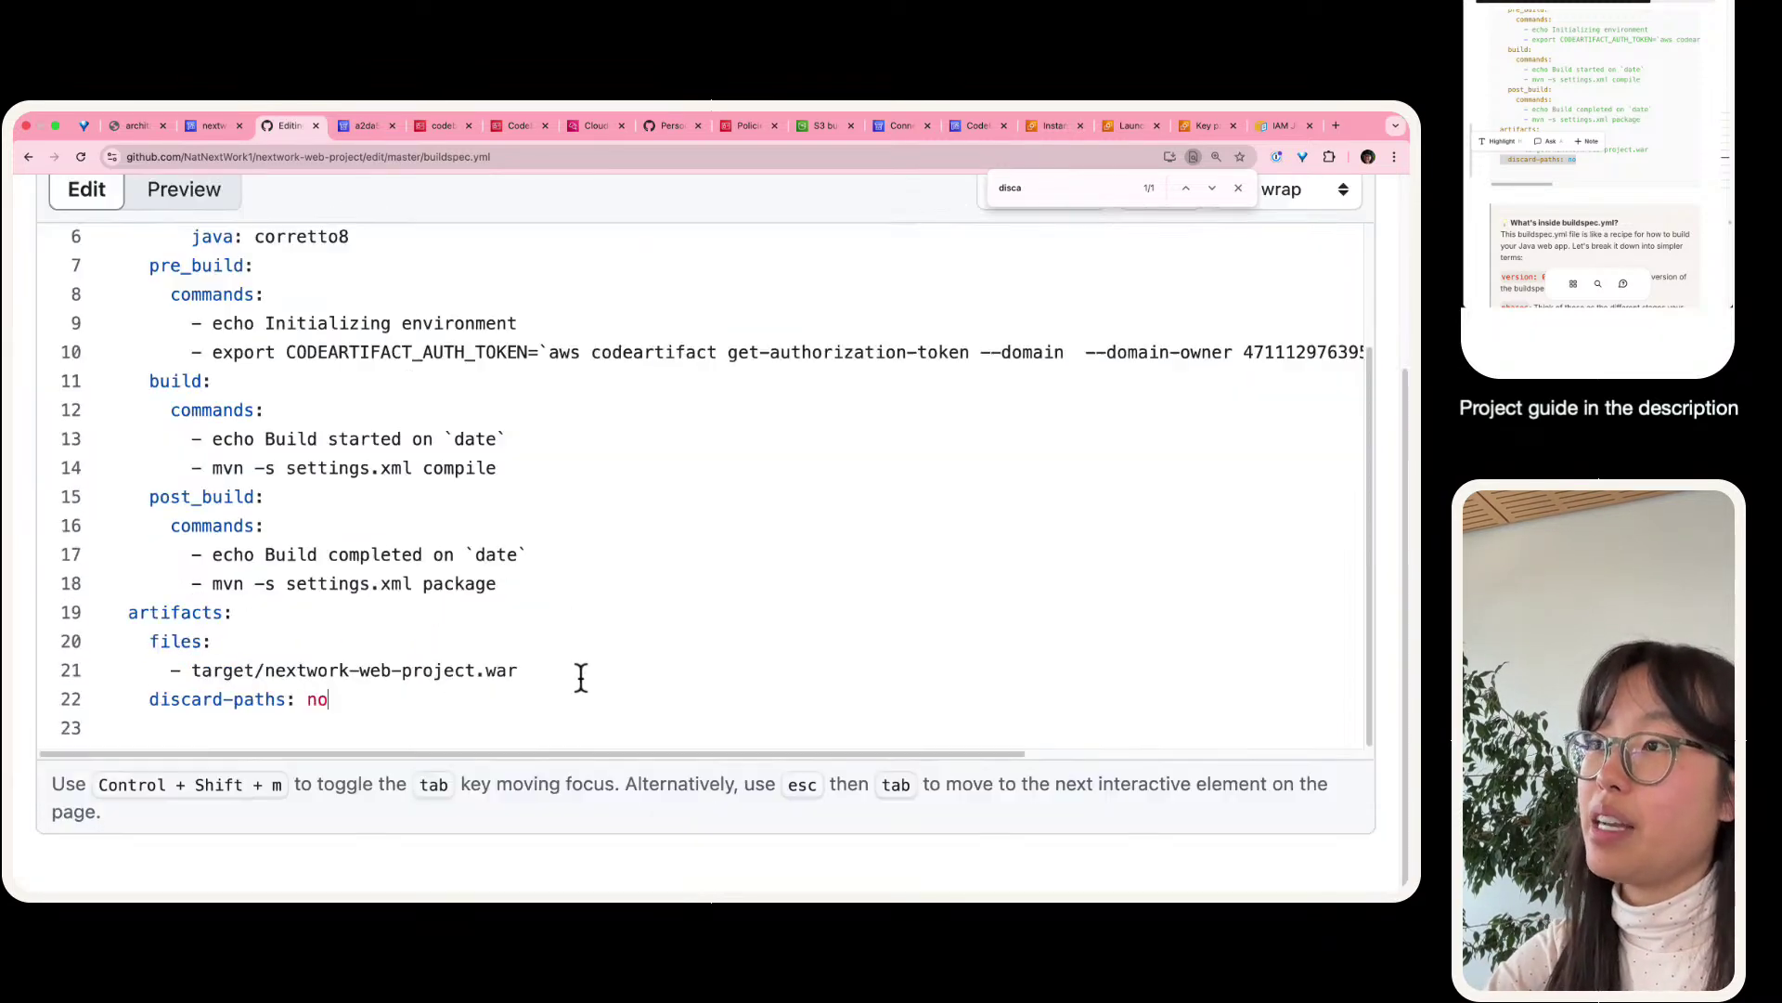
scroll(575, 604, "up", 3)
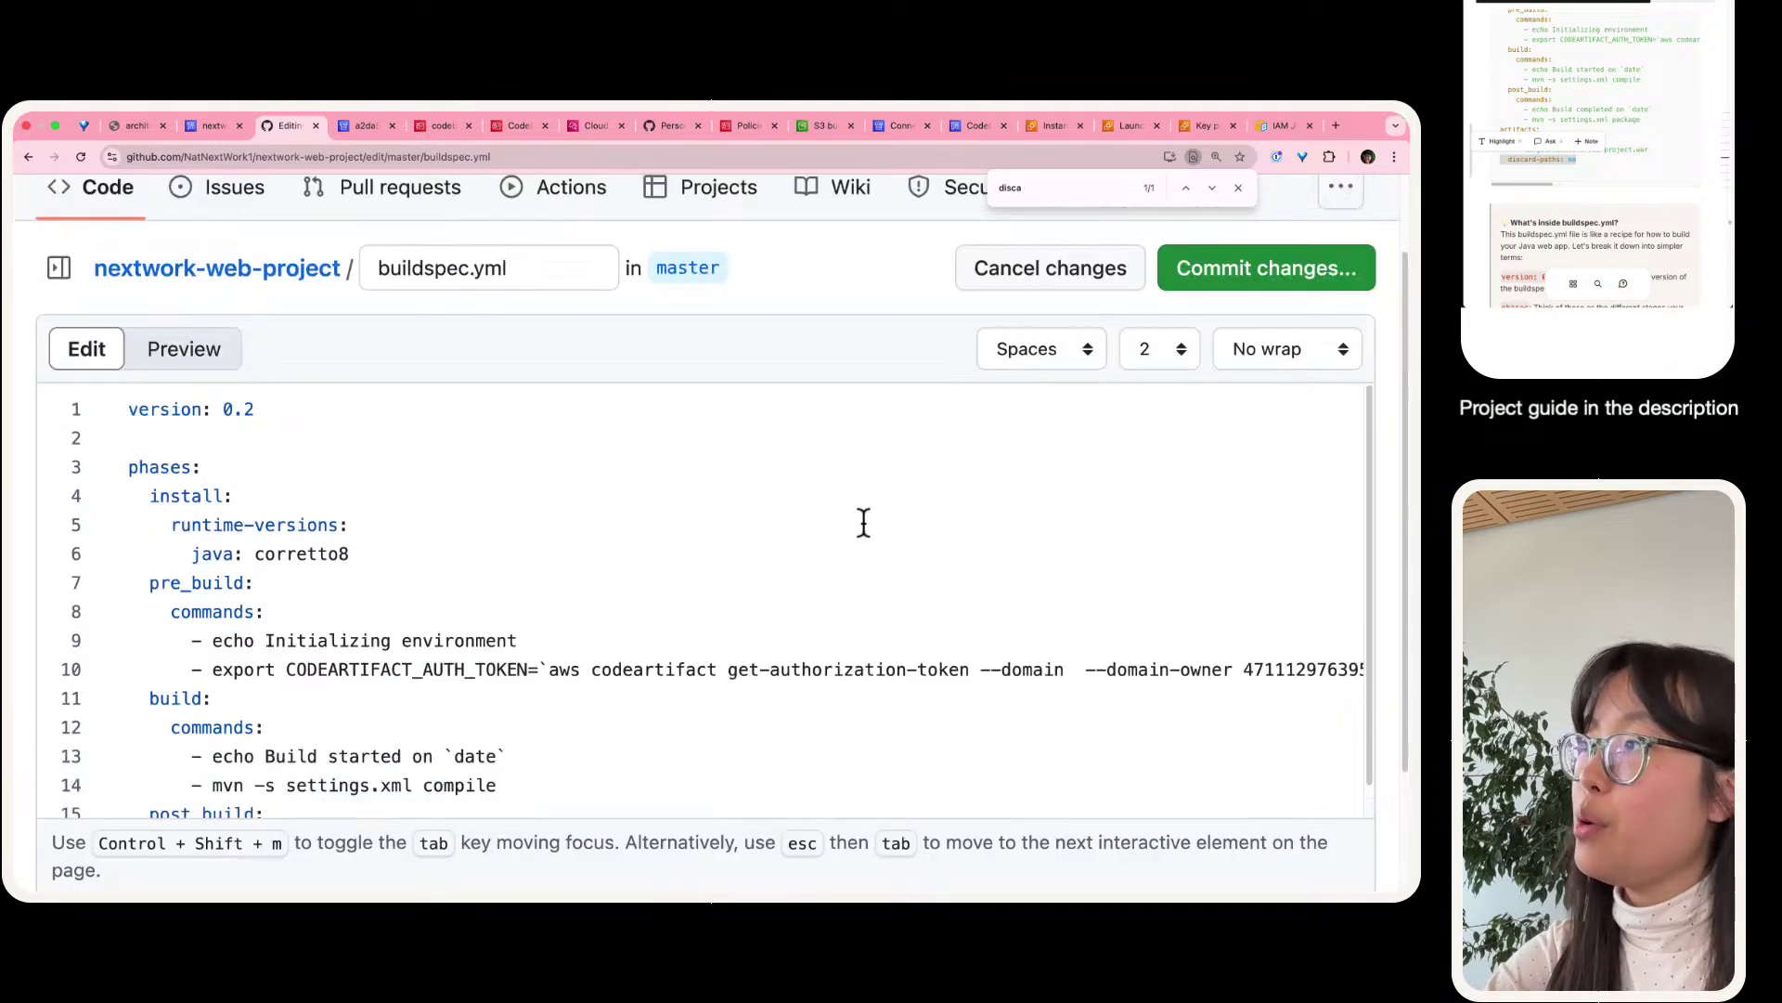
left_click(1242, 267)
left_click(975, 797)
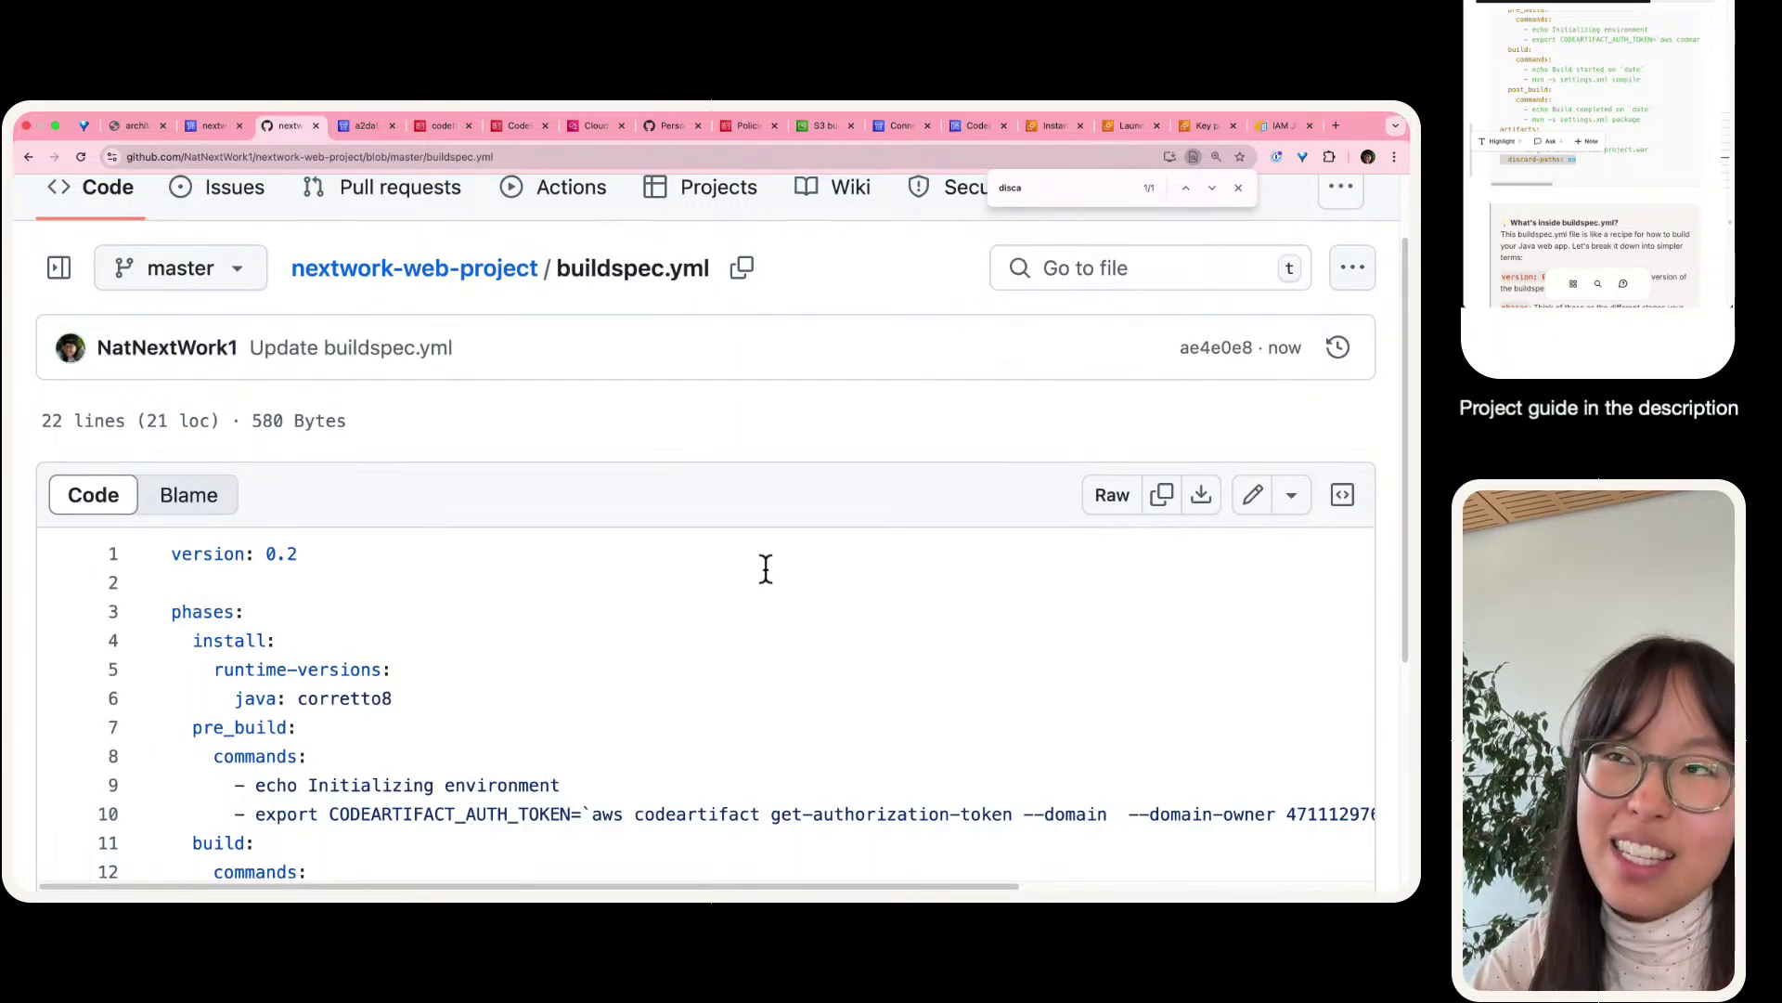
- Retry the failed nextwork-devops-cicd build from commit ae4e0e8 and wait until it ends
left_click(227, 125)
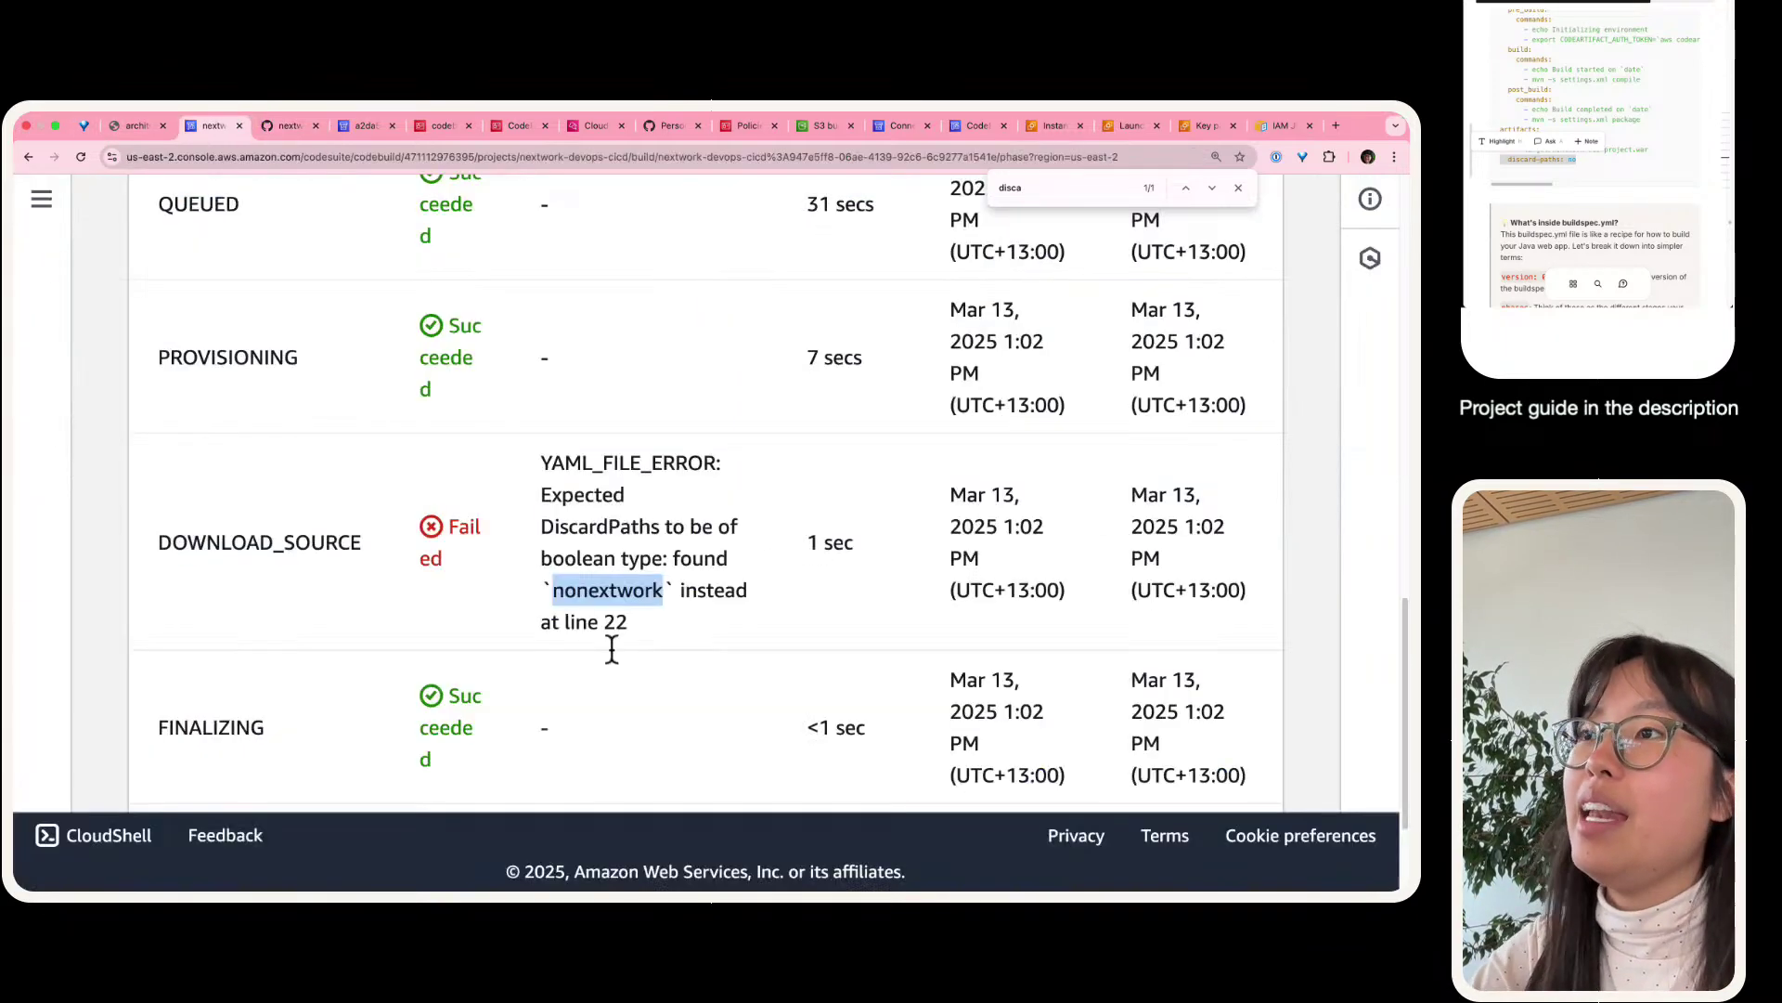
scroll(414, 561, "up", 10)
left_click(397, 464)
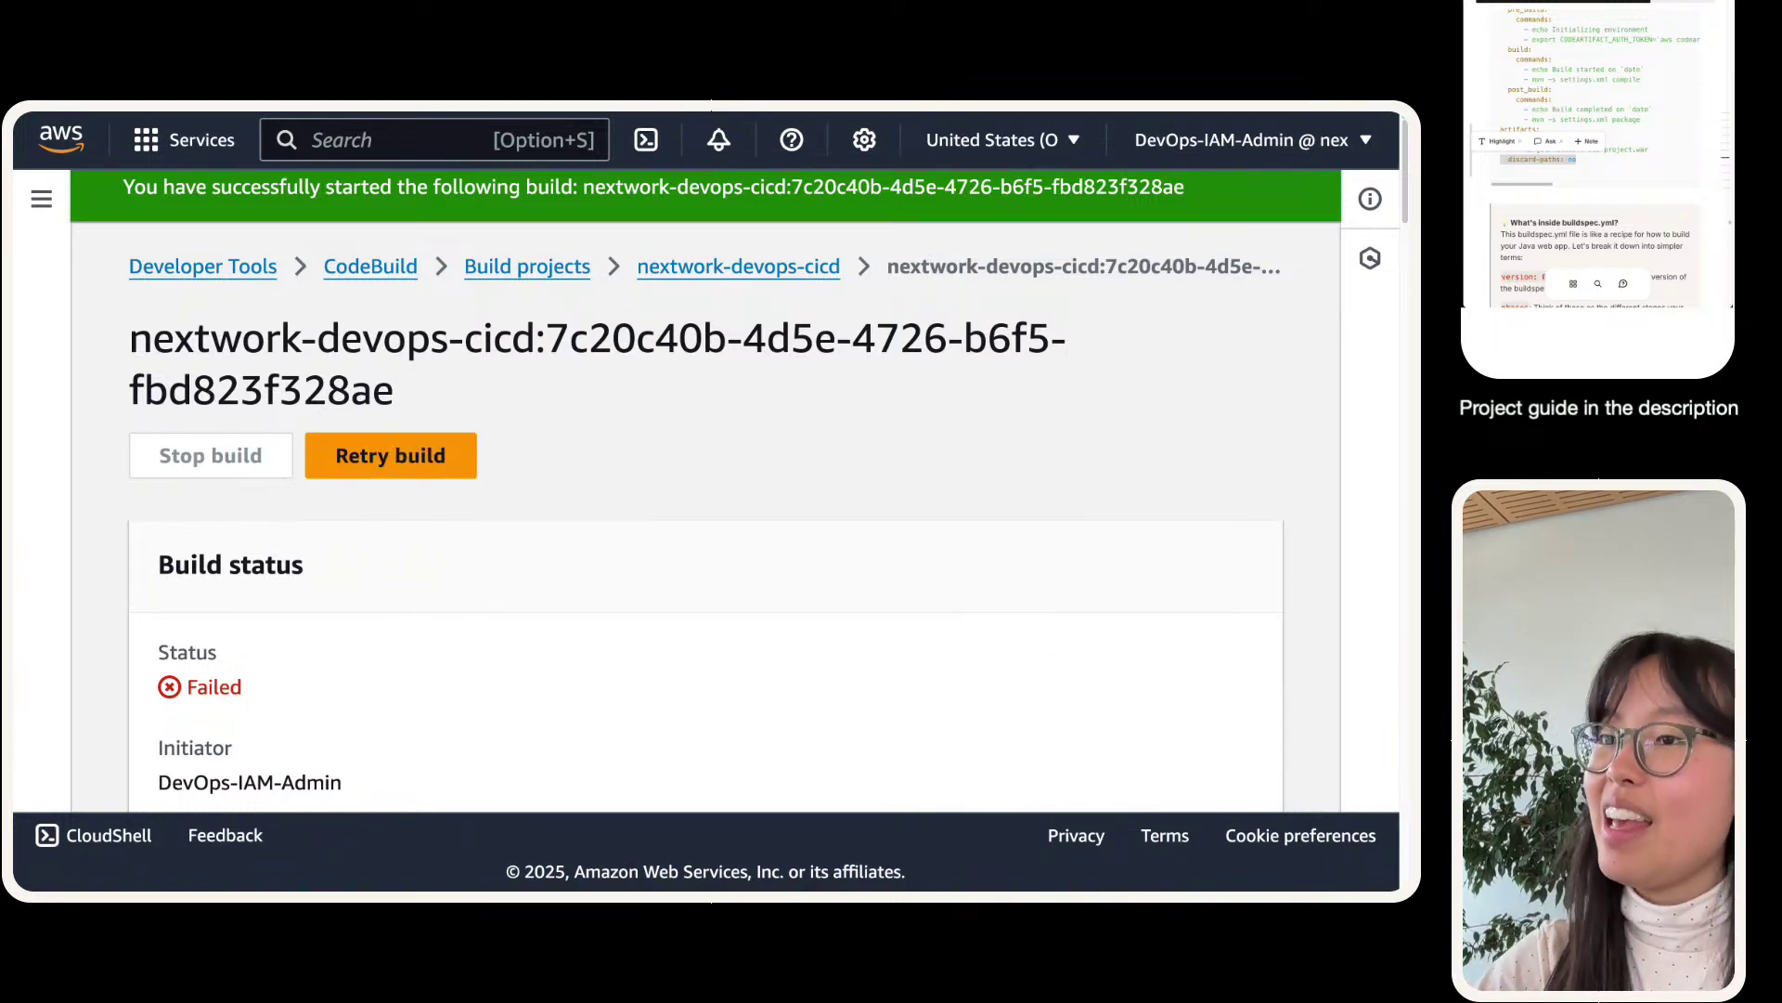
scroll(705, 492, "down", 10)
scroll(706, 492, "up", 6)
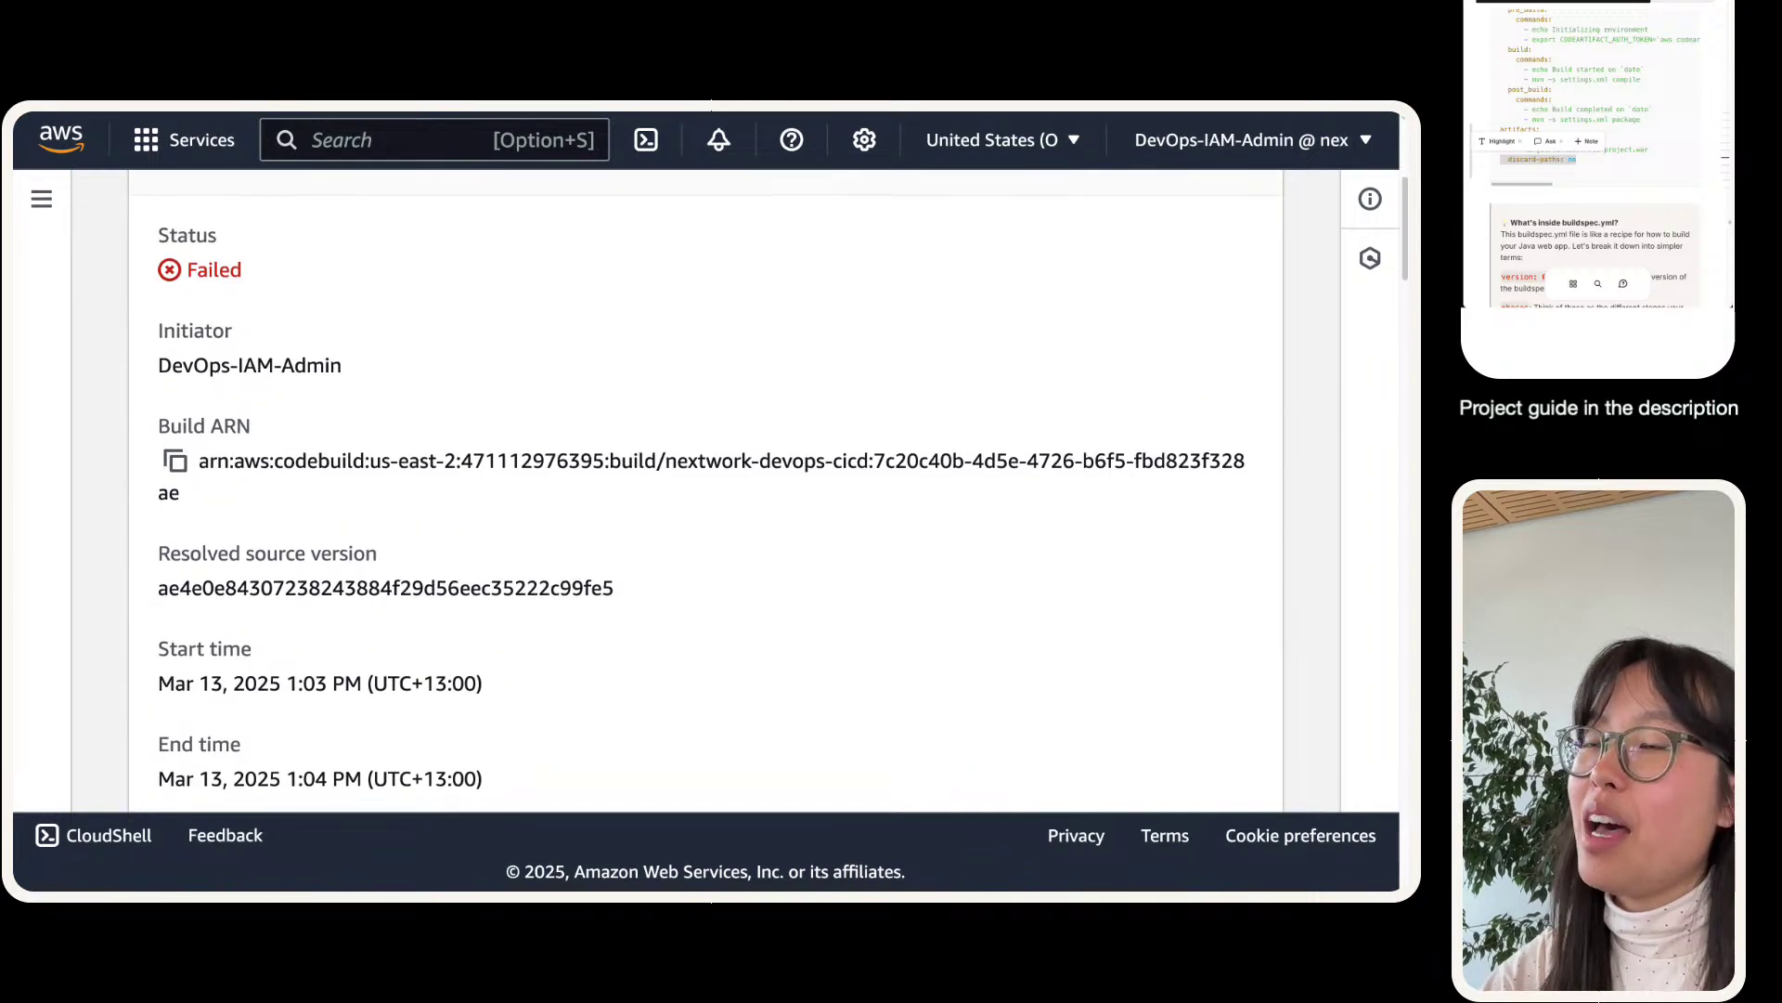
scroll(705, 492, "down", 6)
- Open the new build's phase details and highlight the failed phases' errors
left_click(438, 214)
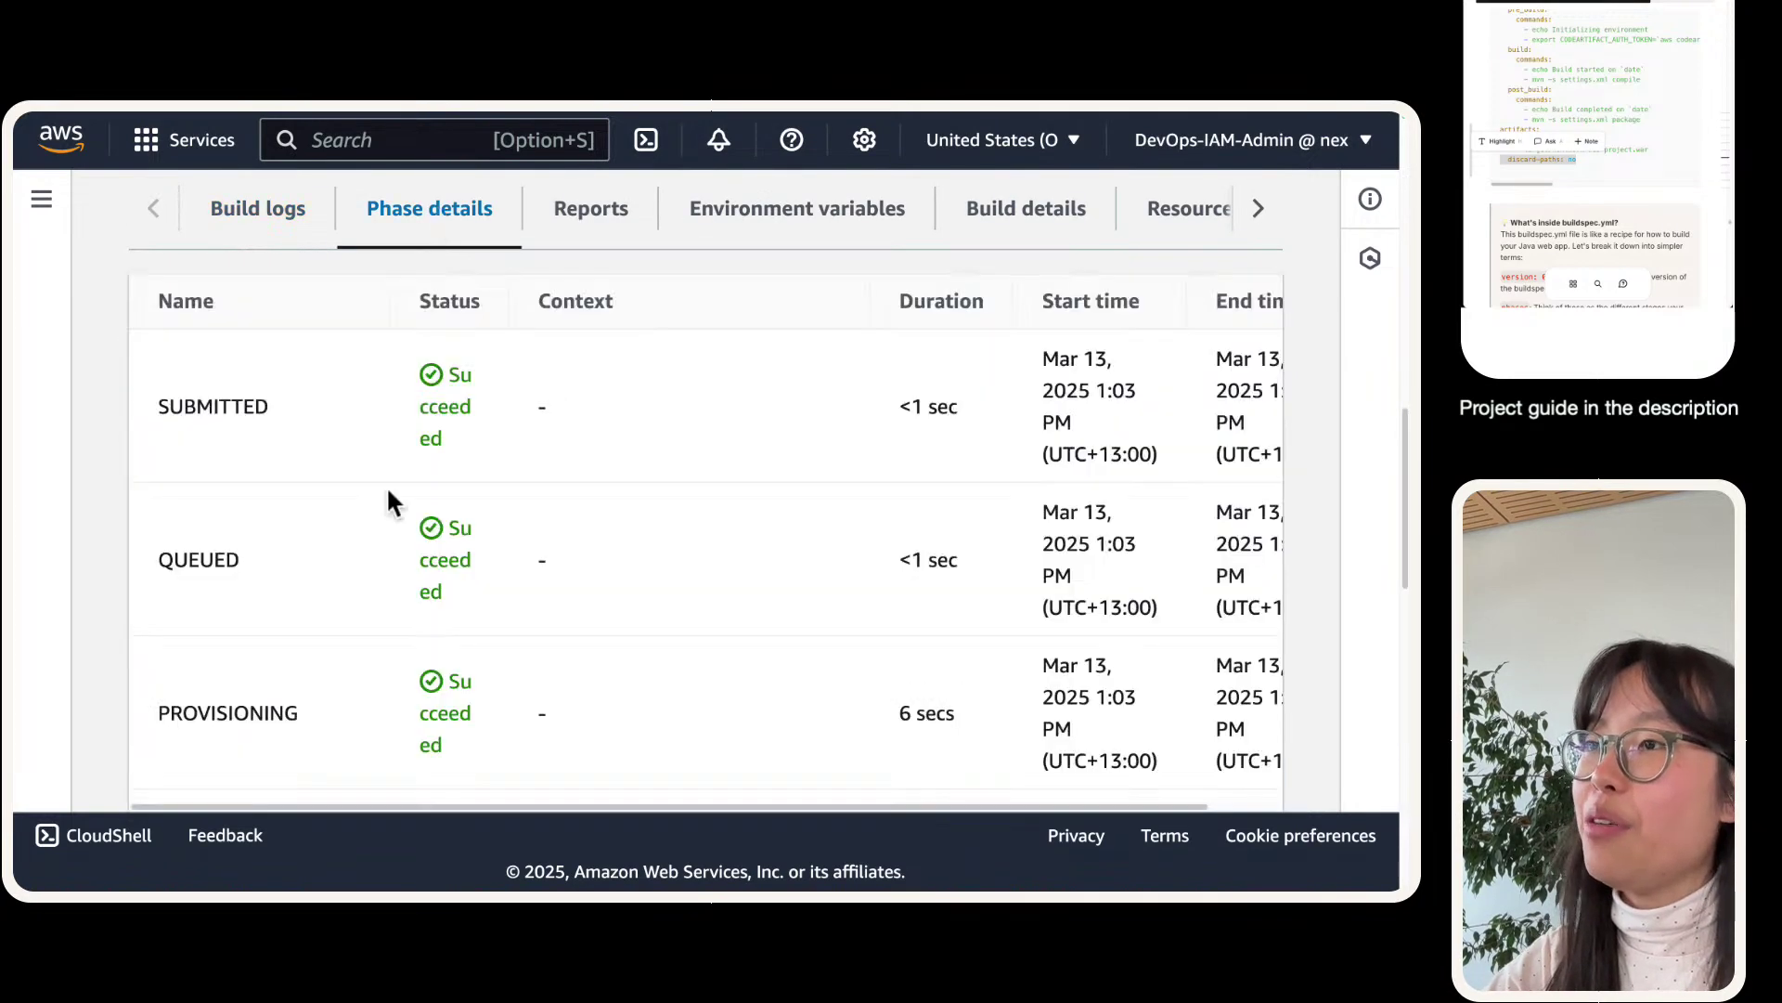
scroll(388, 485, "down", 8)
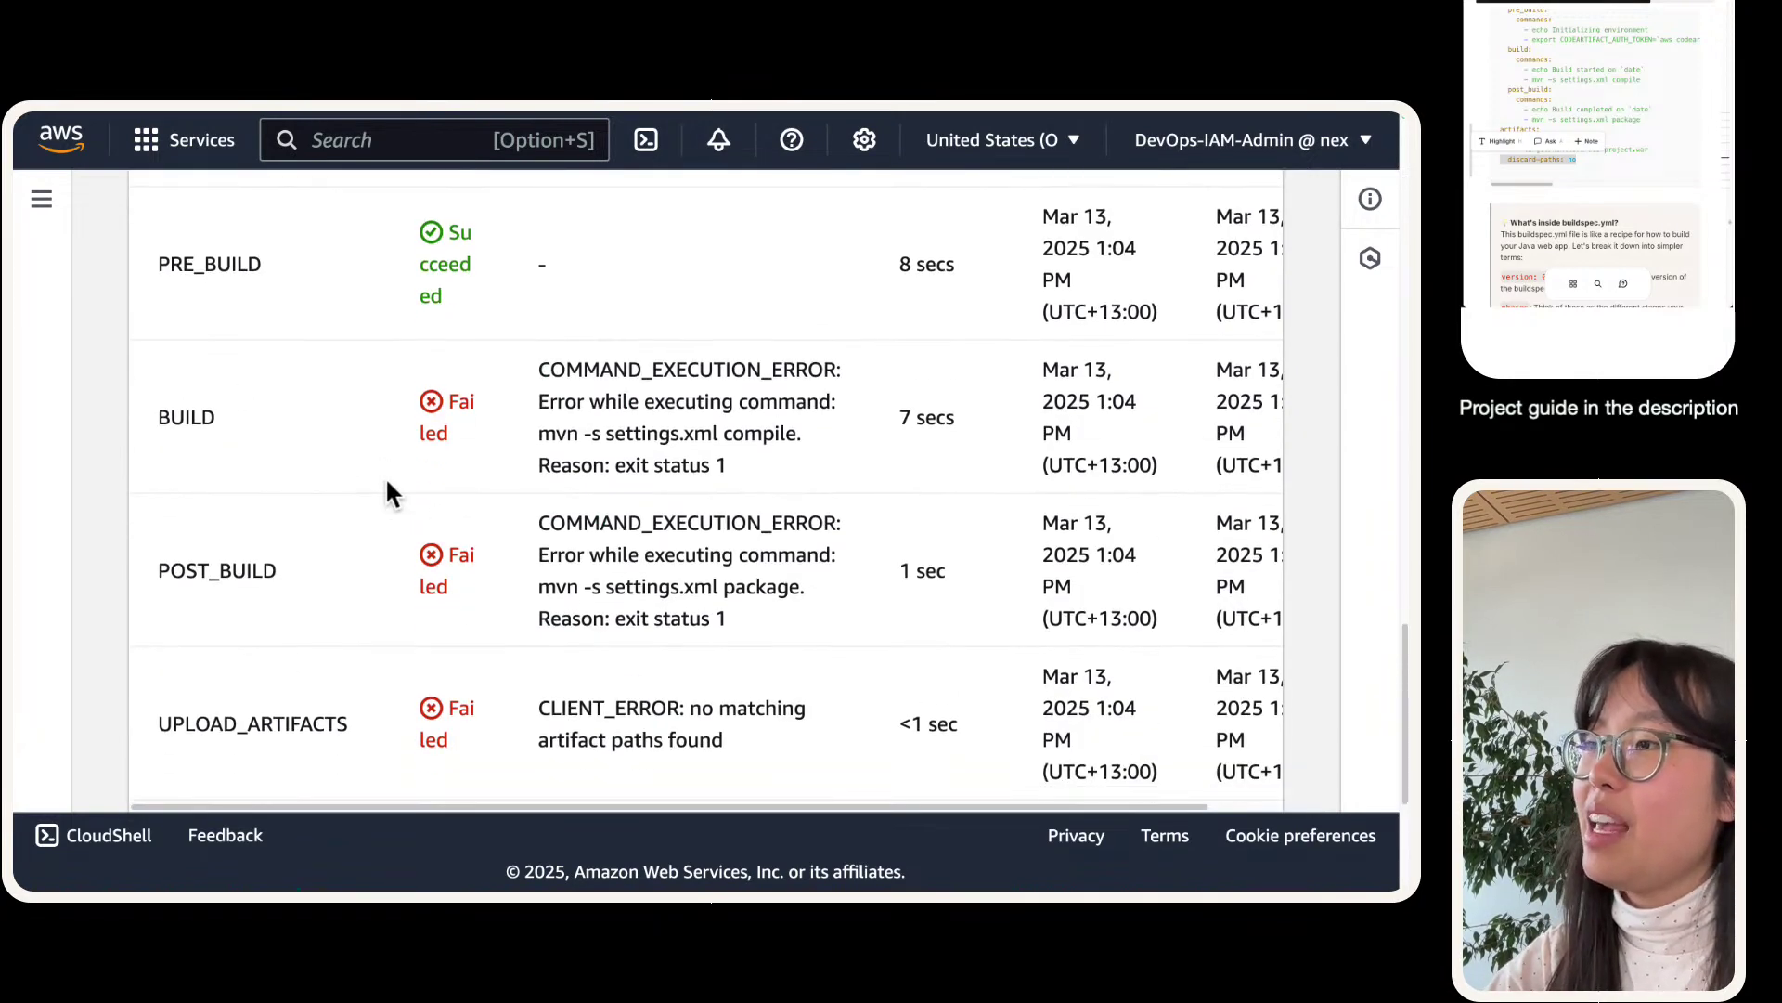
left_click_drag(487, 386, 829, 757)
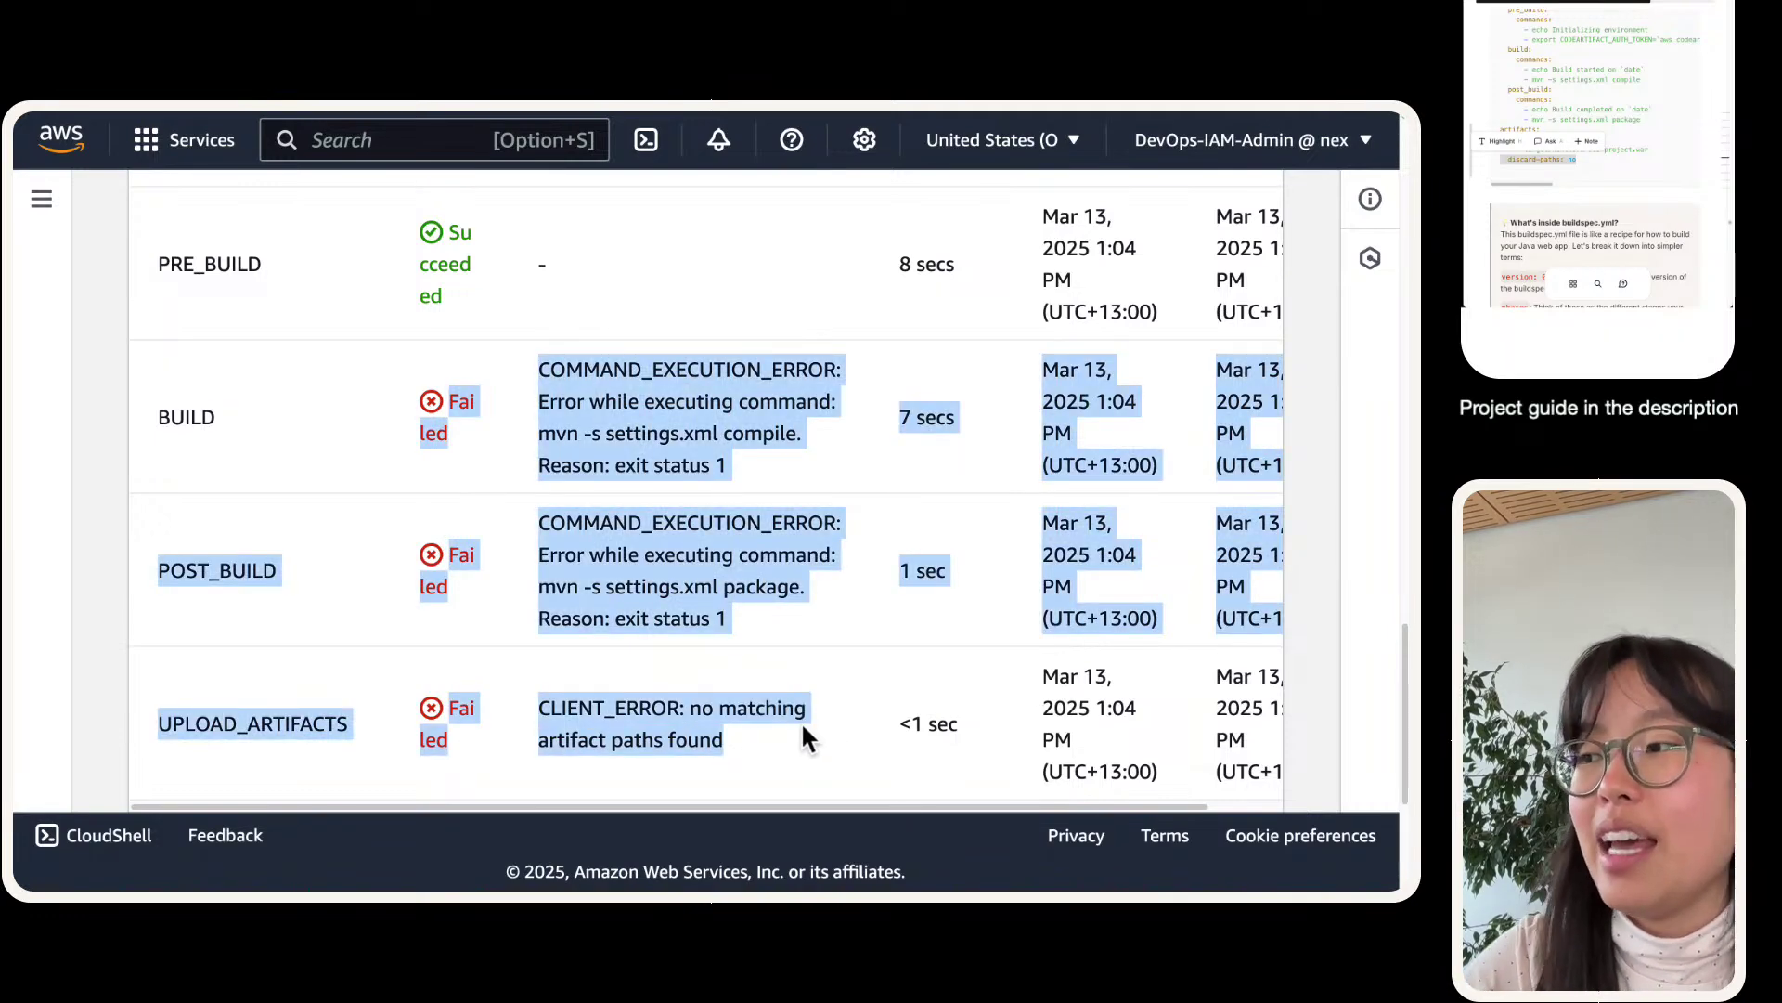
left_click(1698, 146)
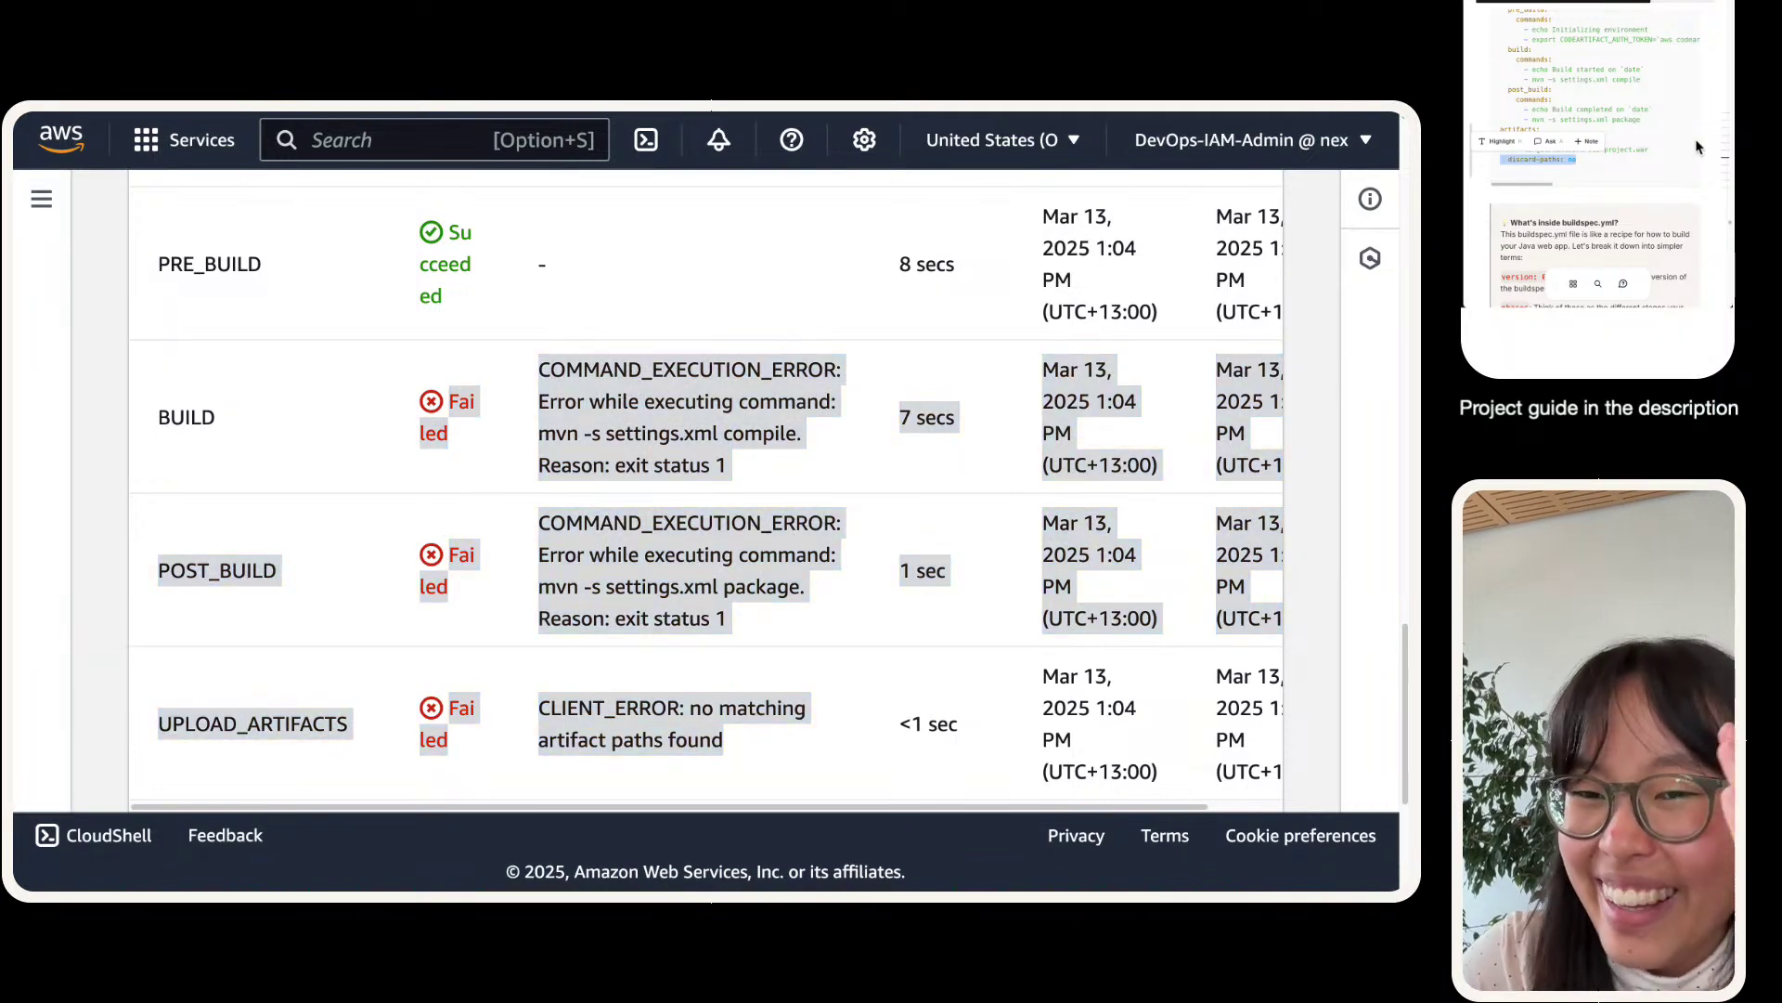
scroll(1690, 140, "down", 10)
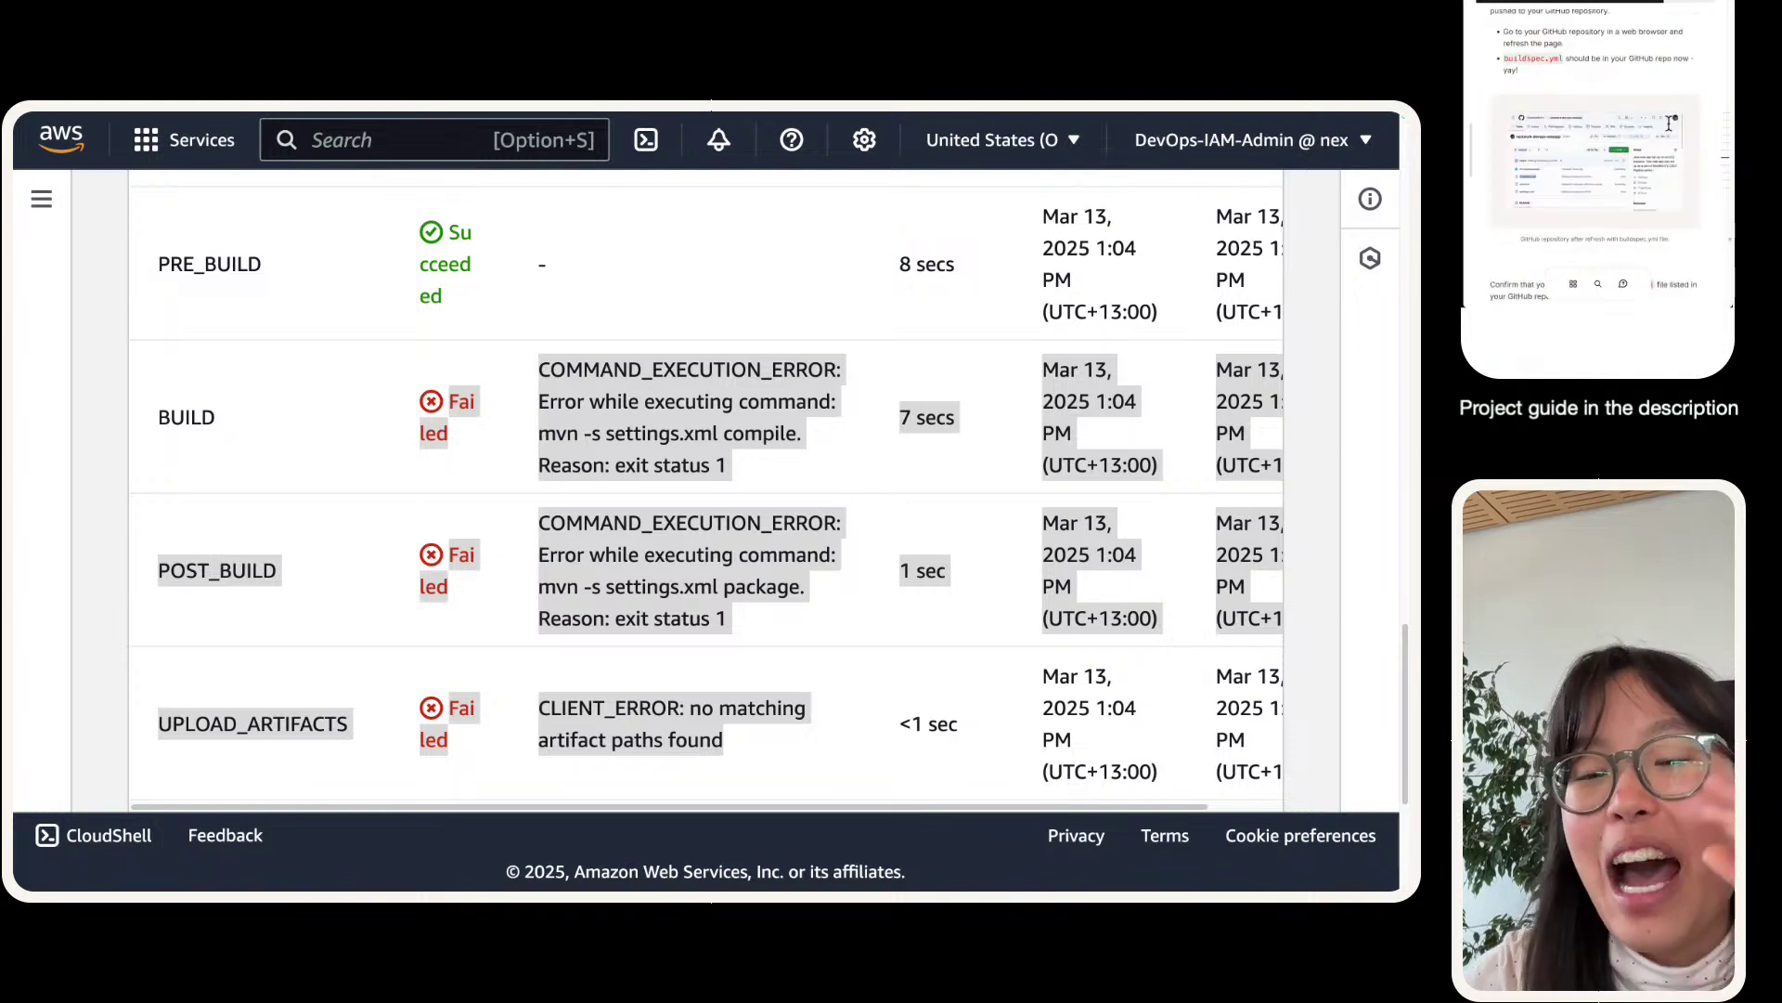
scroll(1668, 123, "down", 10)
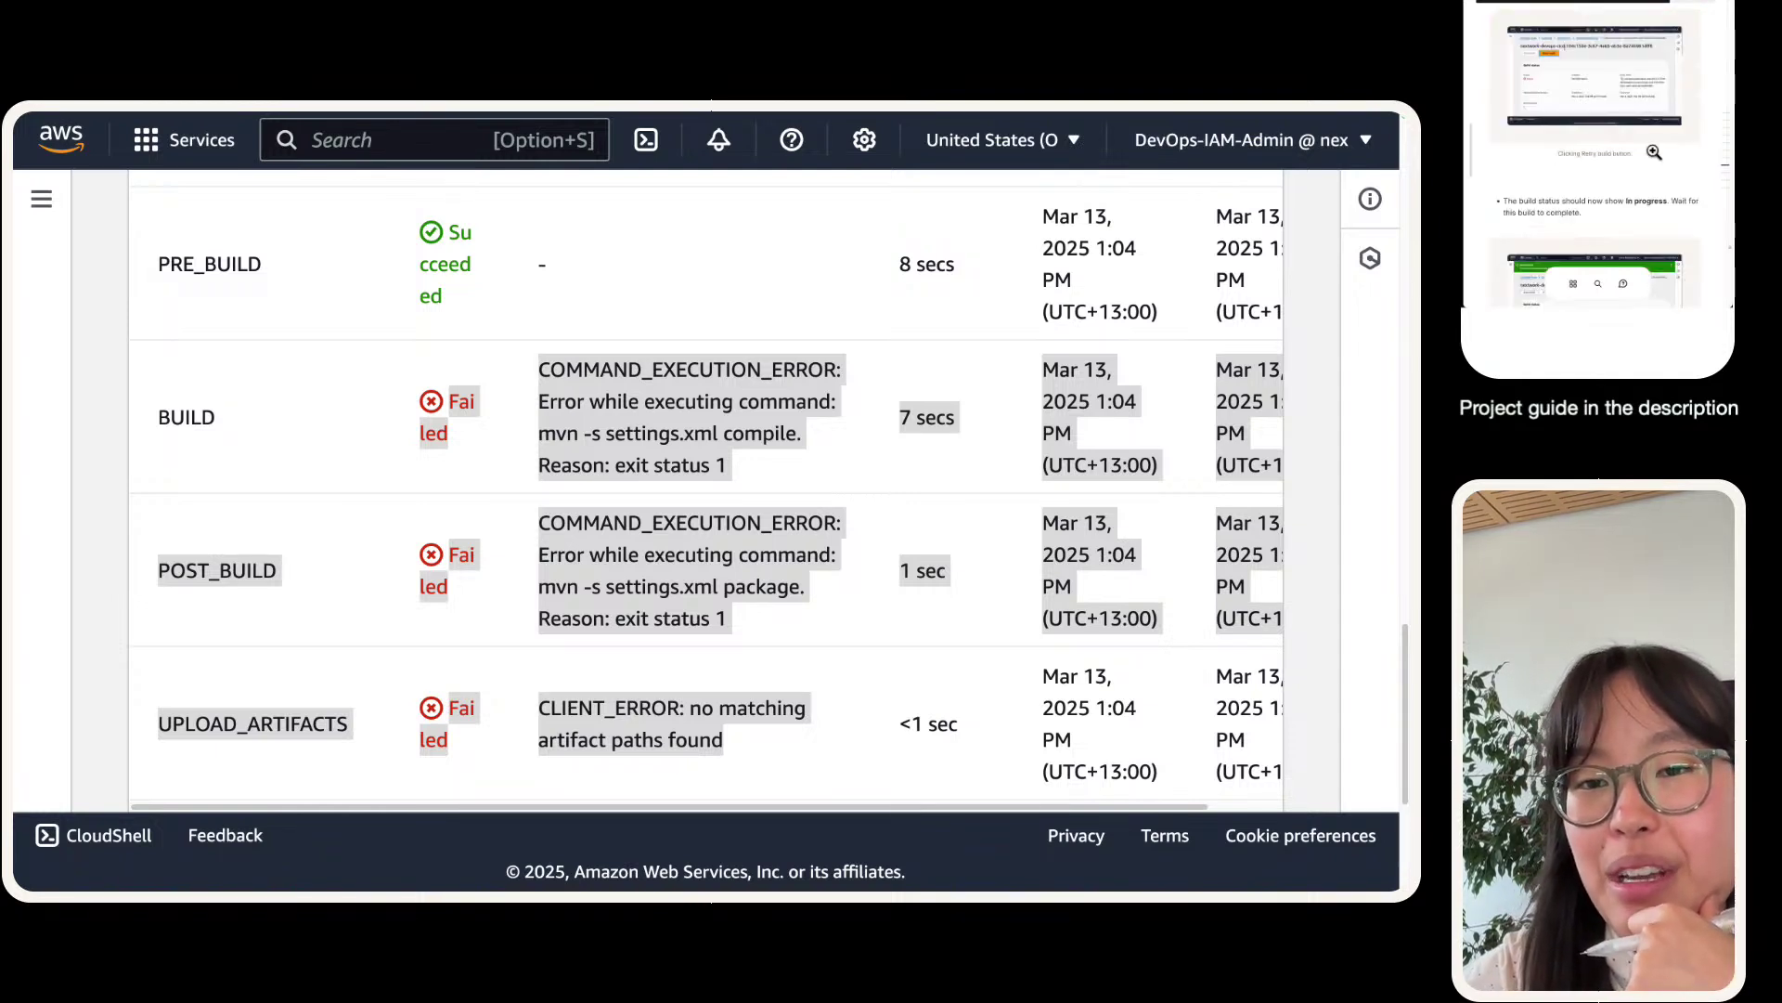
scroll(1653, 155, "down", 10)
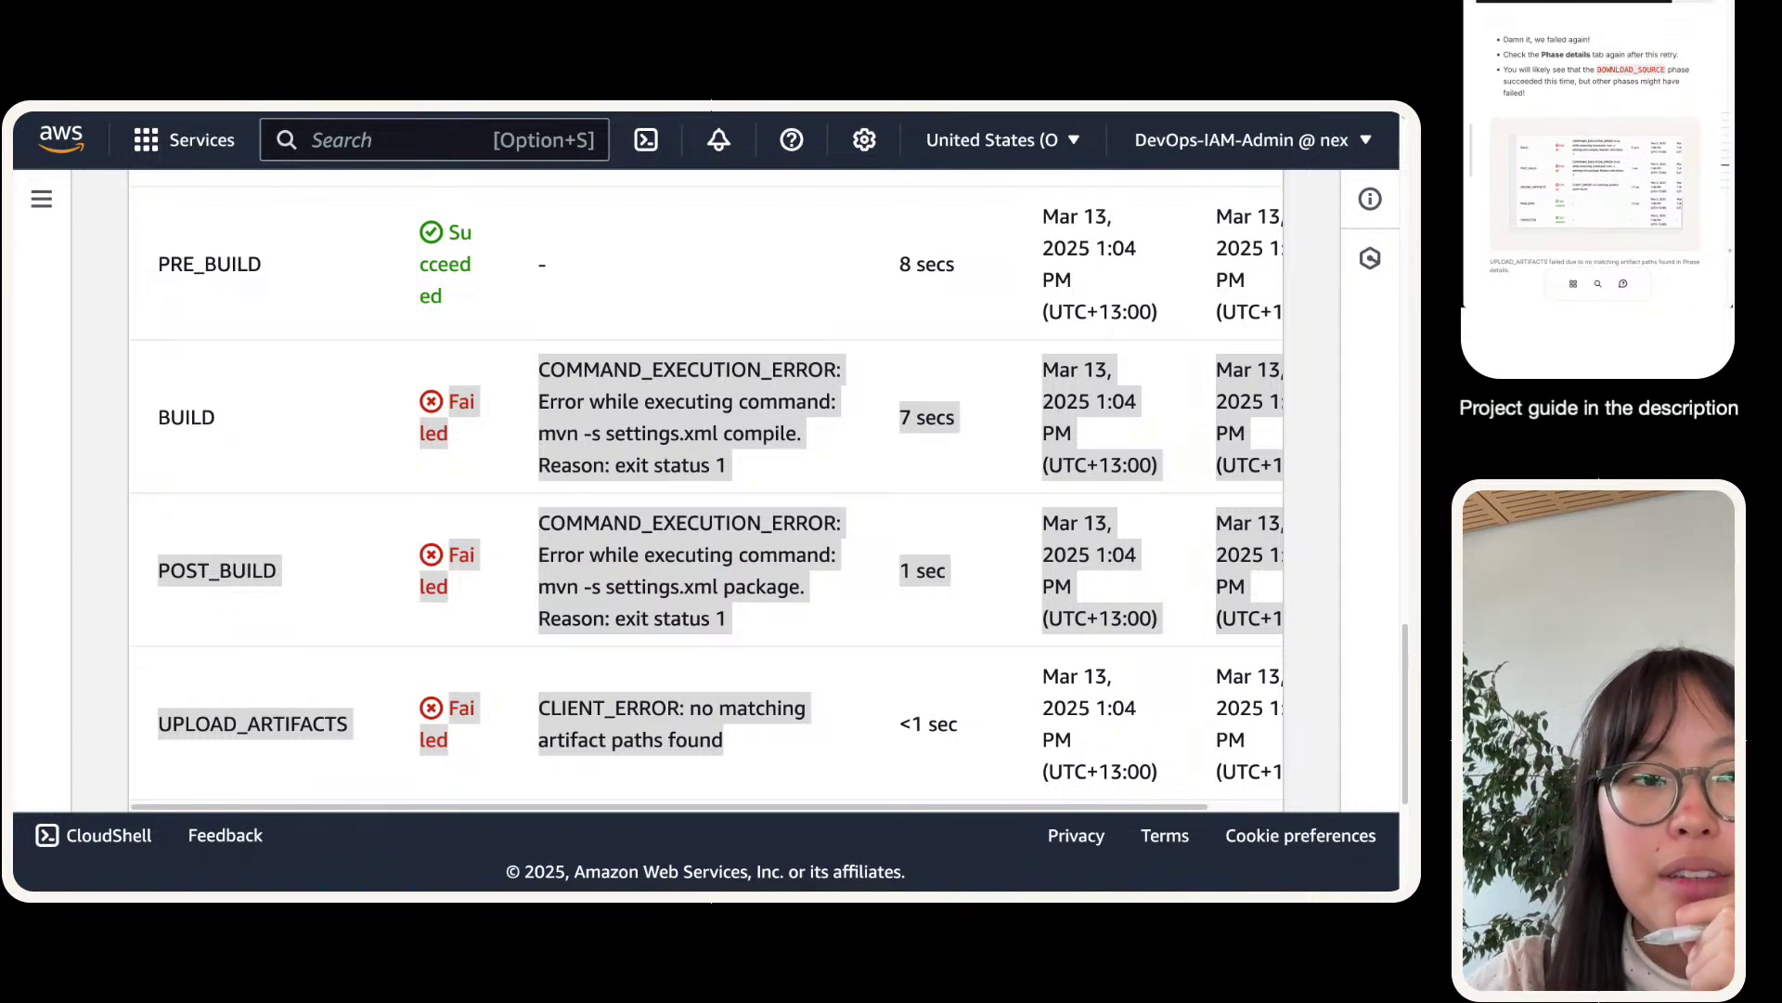
- Highlight the failing 'mvn -s settings.xml compile' command in the BUILD error
left_click_drag(606, 432, 806, 442)
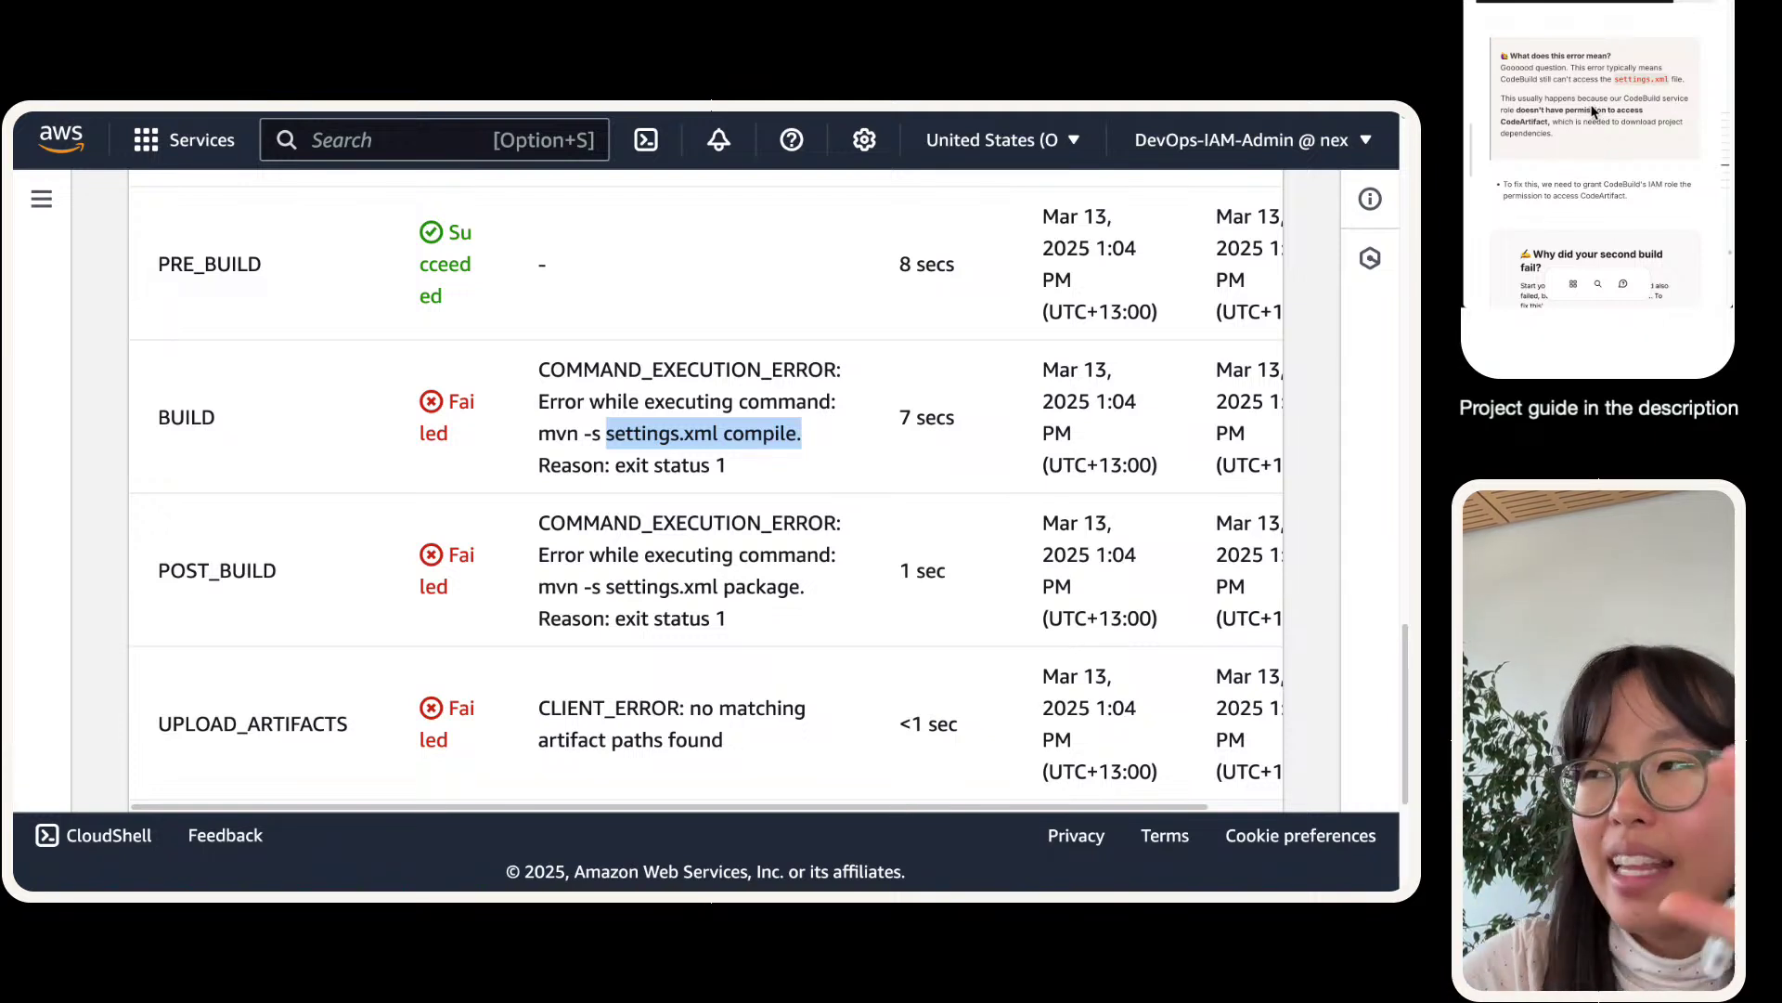
left_click(561, 425)
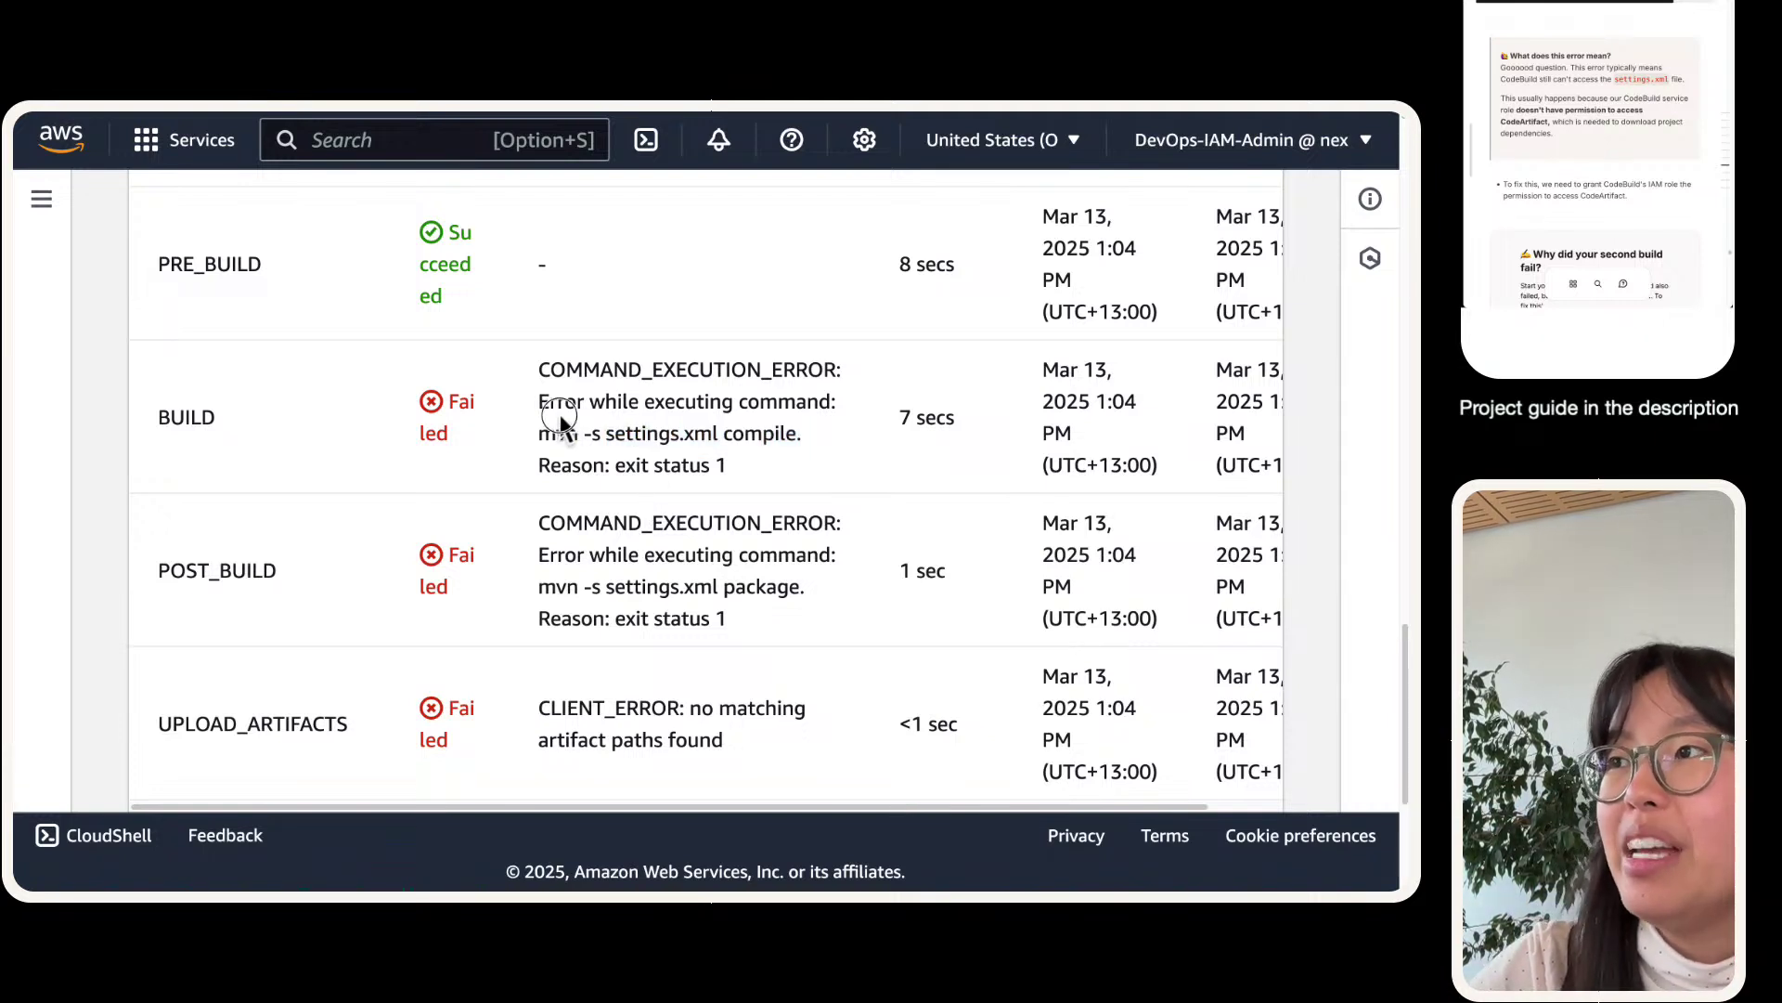
left_click_drag(524, 360, 736, 461)
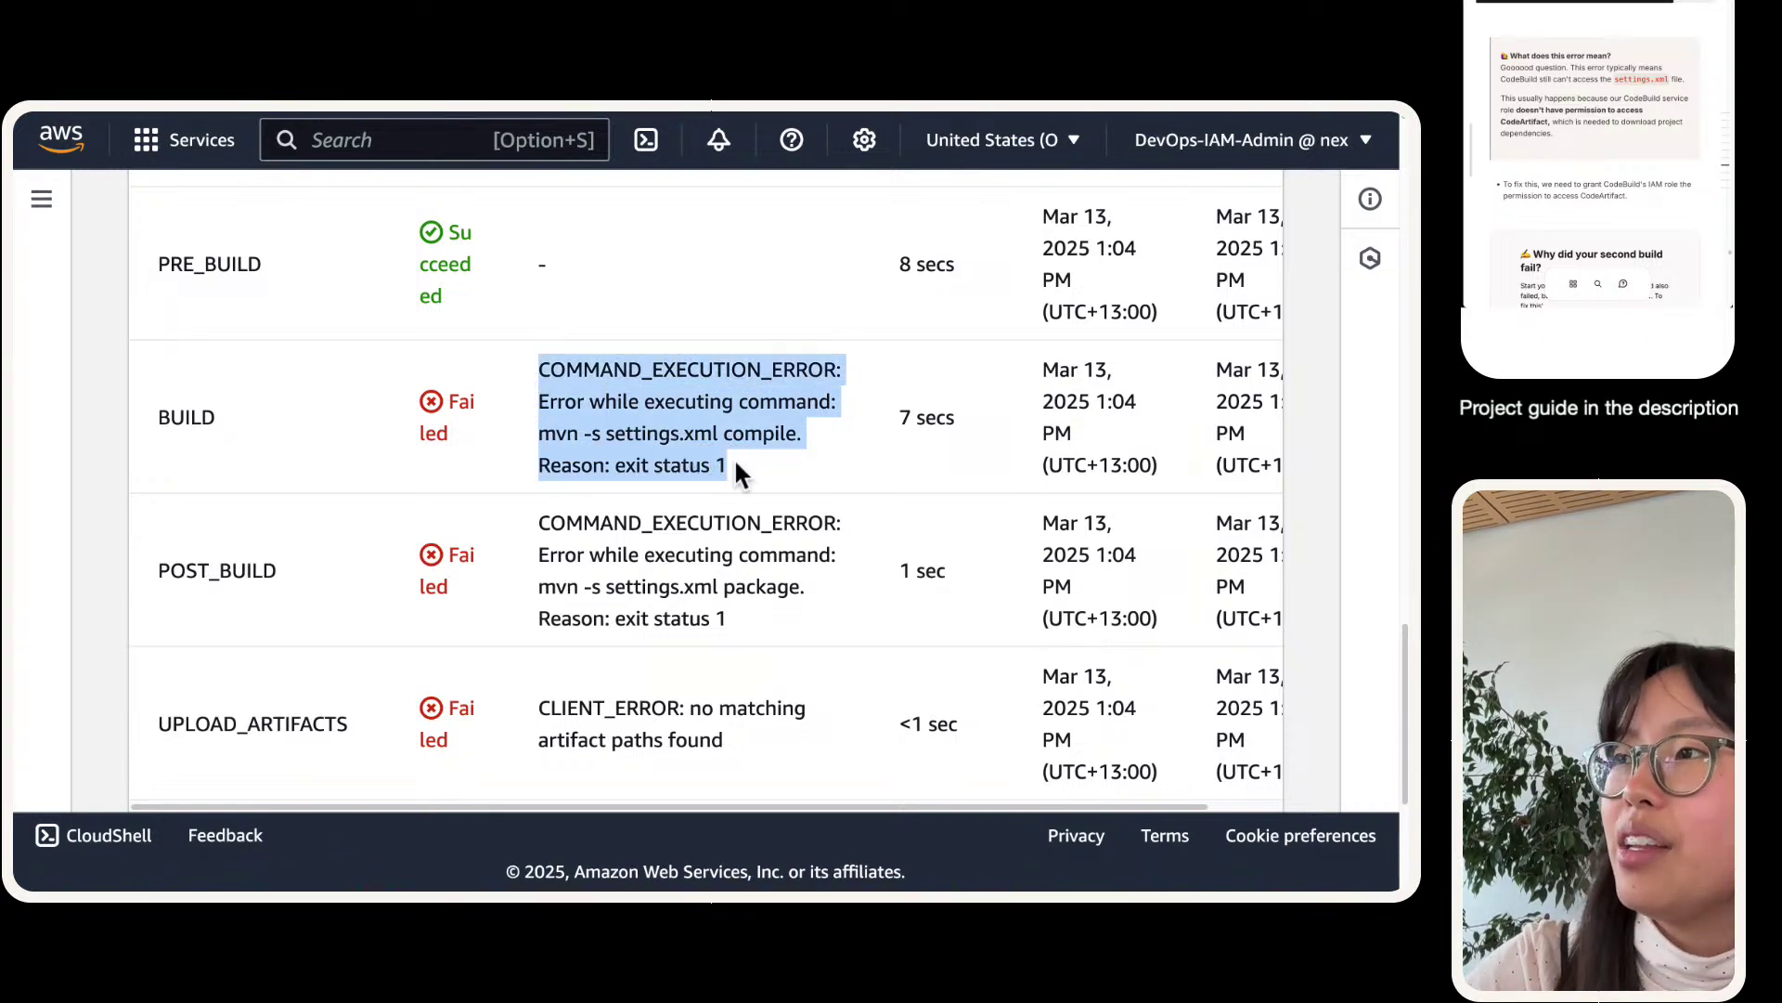
left_click(692, 461)
left_click(866, 428)
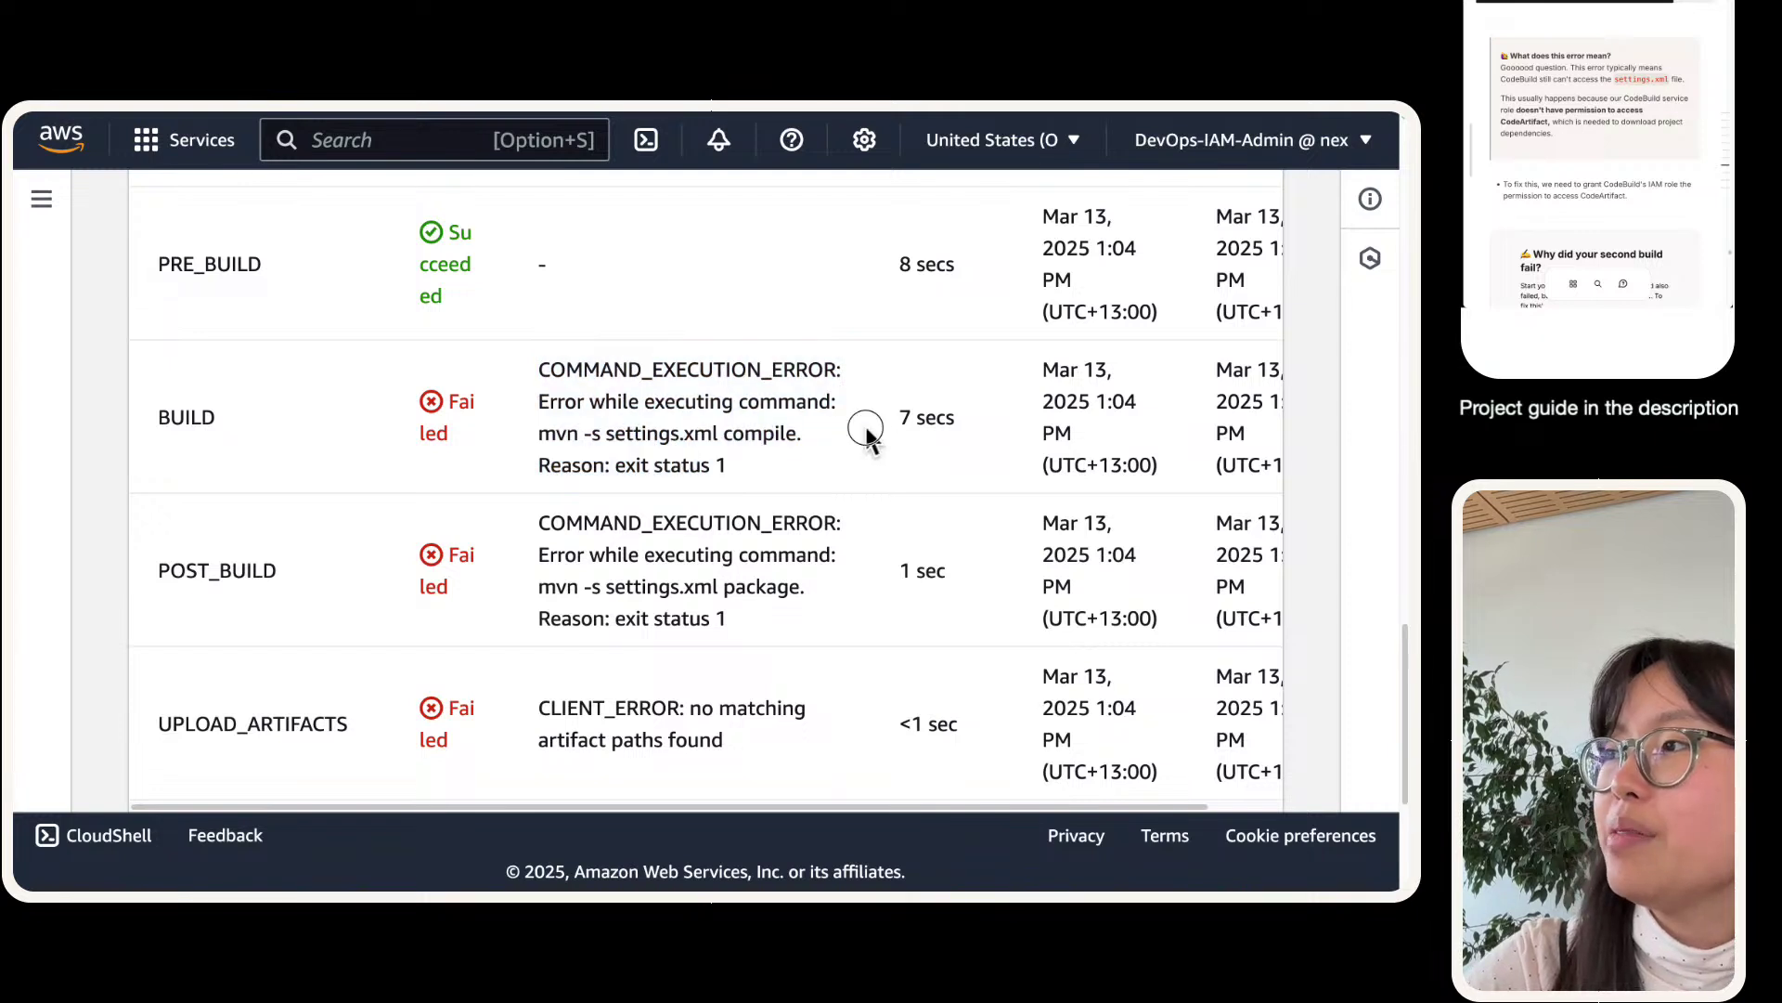
left_click_drag(866, 429, 539, 444)
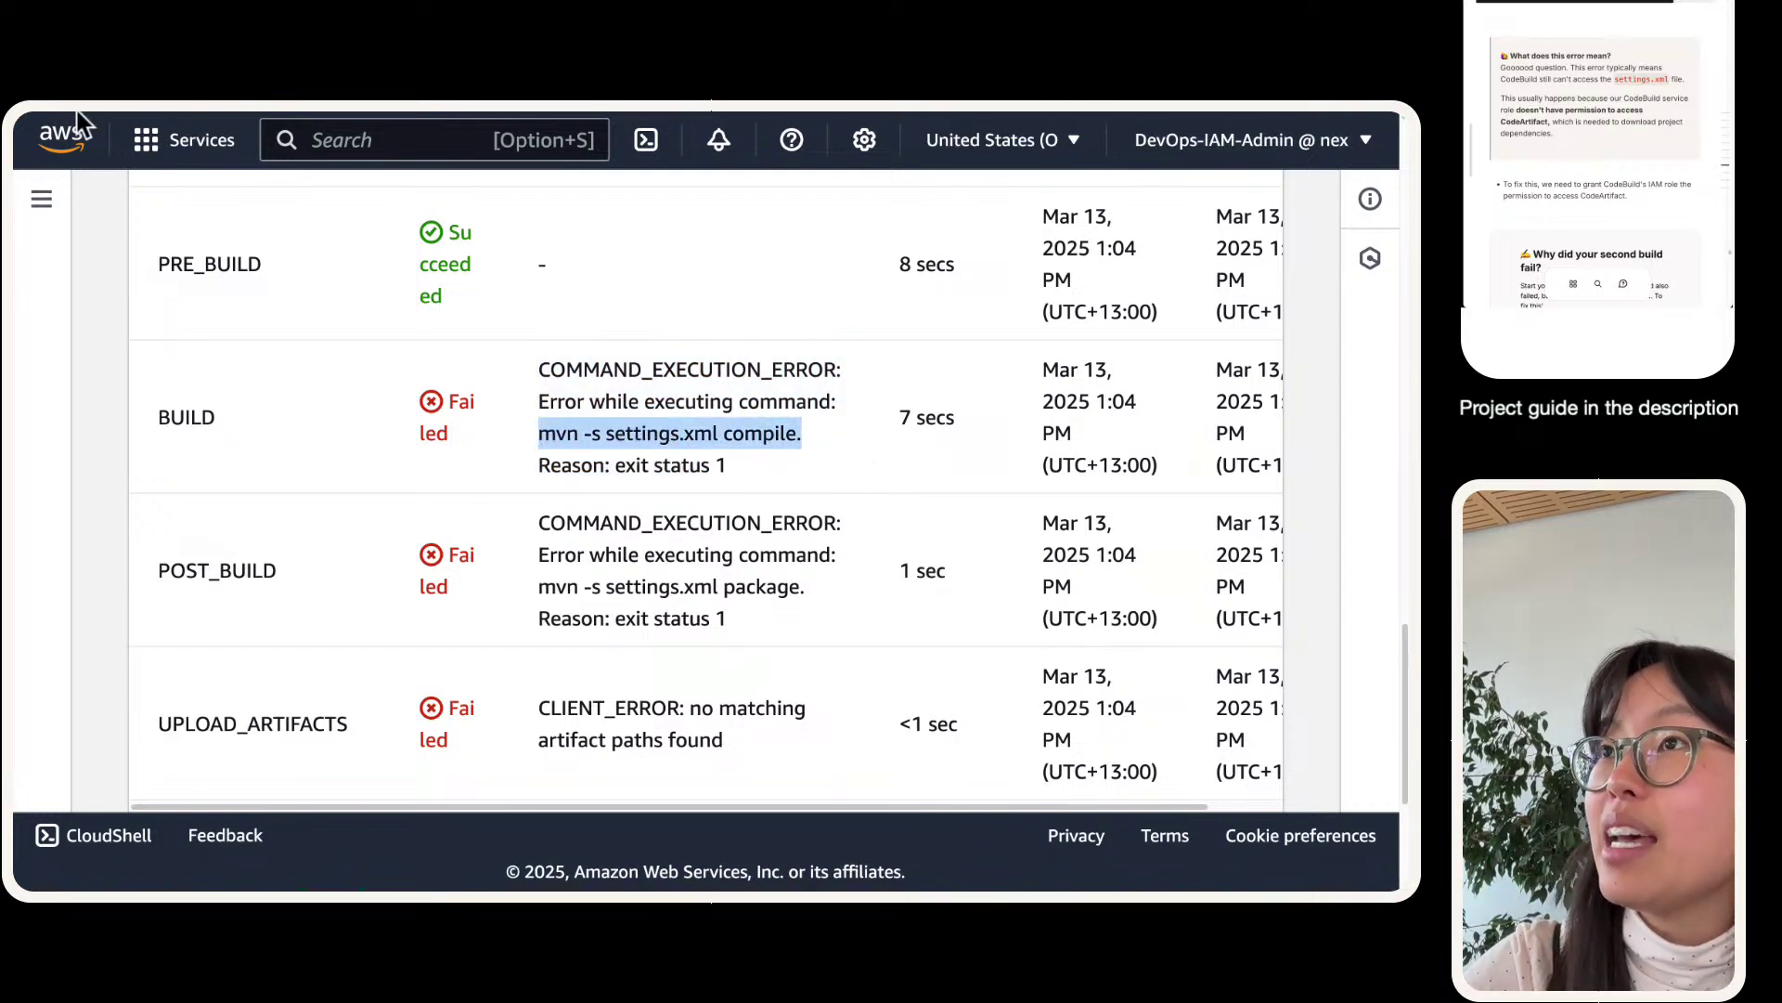
- Review buildspec.yml on GitHub, then return to the build's phase details
mouse_move(77, 110)
left_click(289, 142)
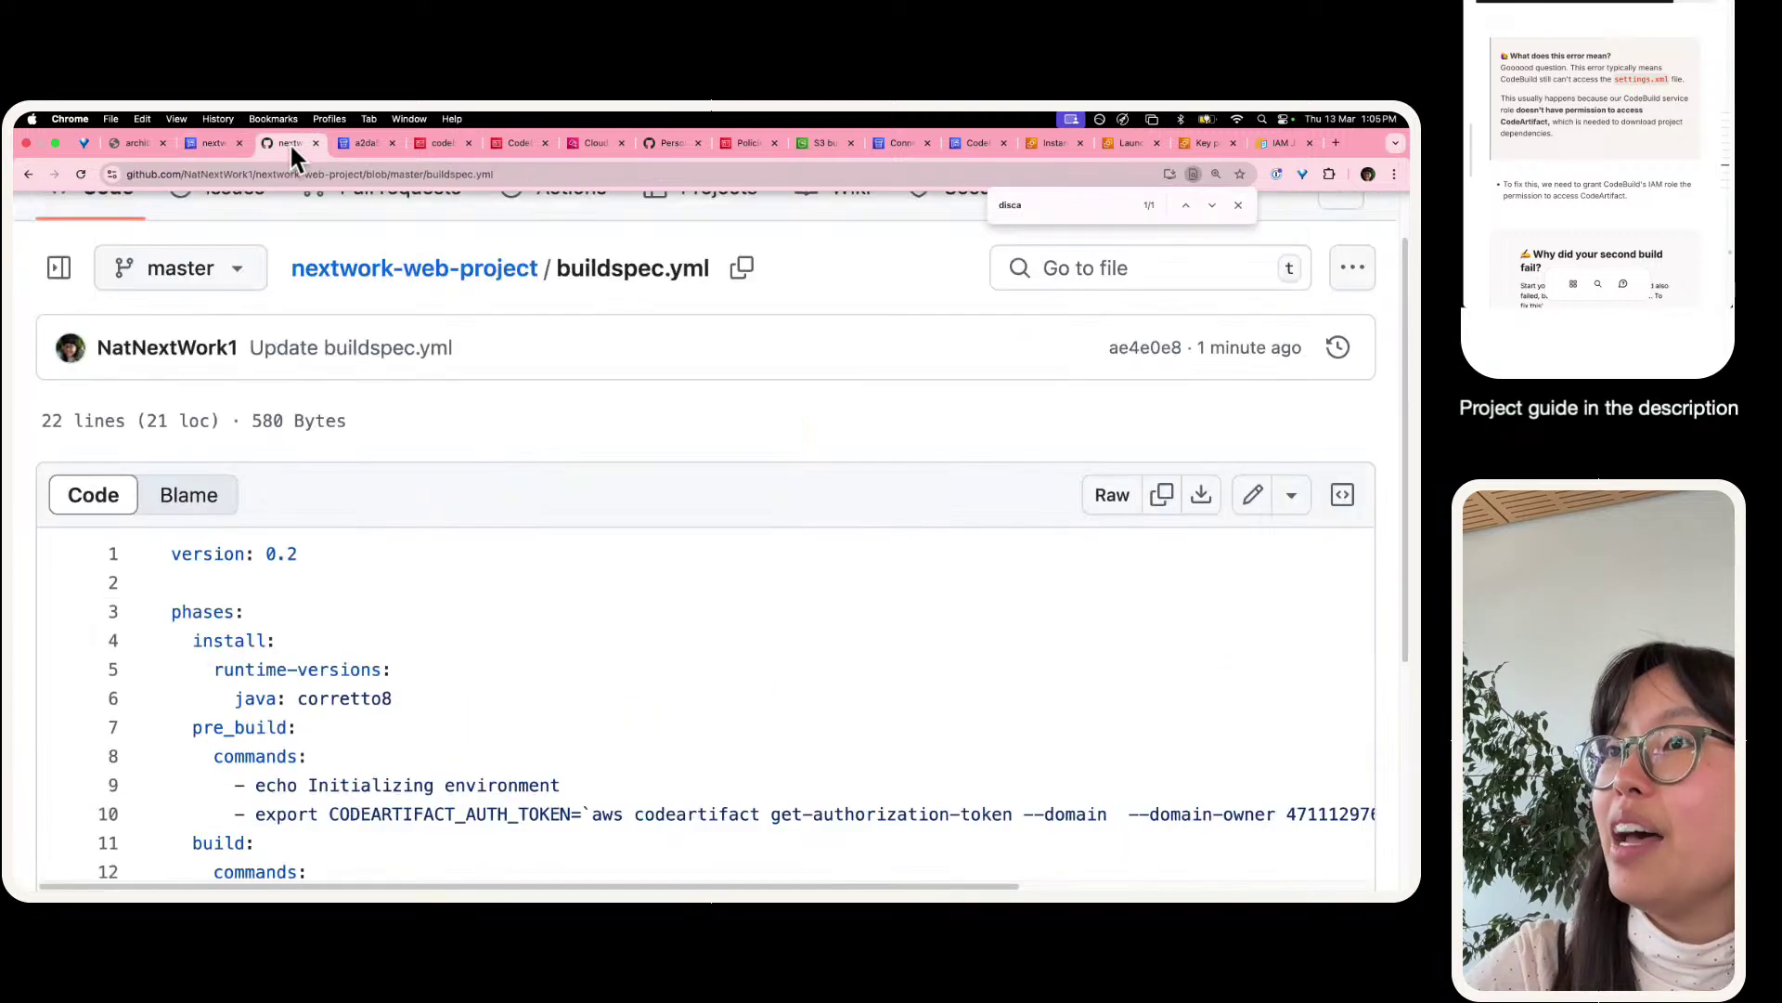
left_click(201, 142)
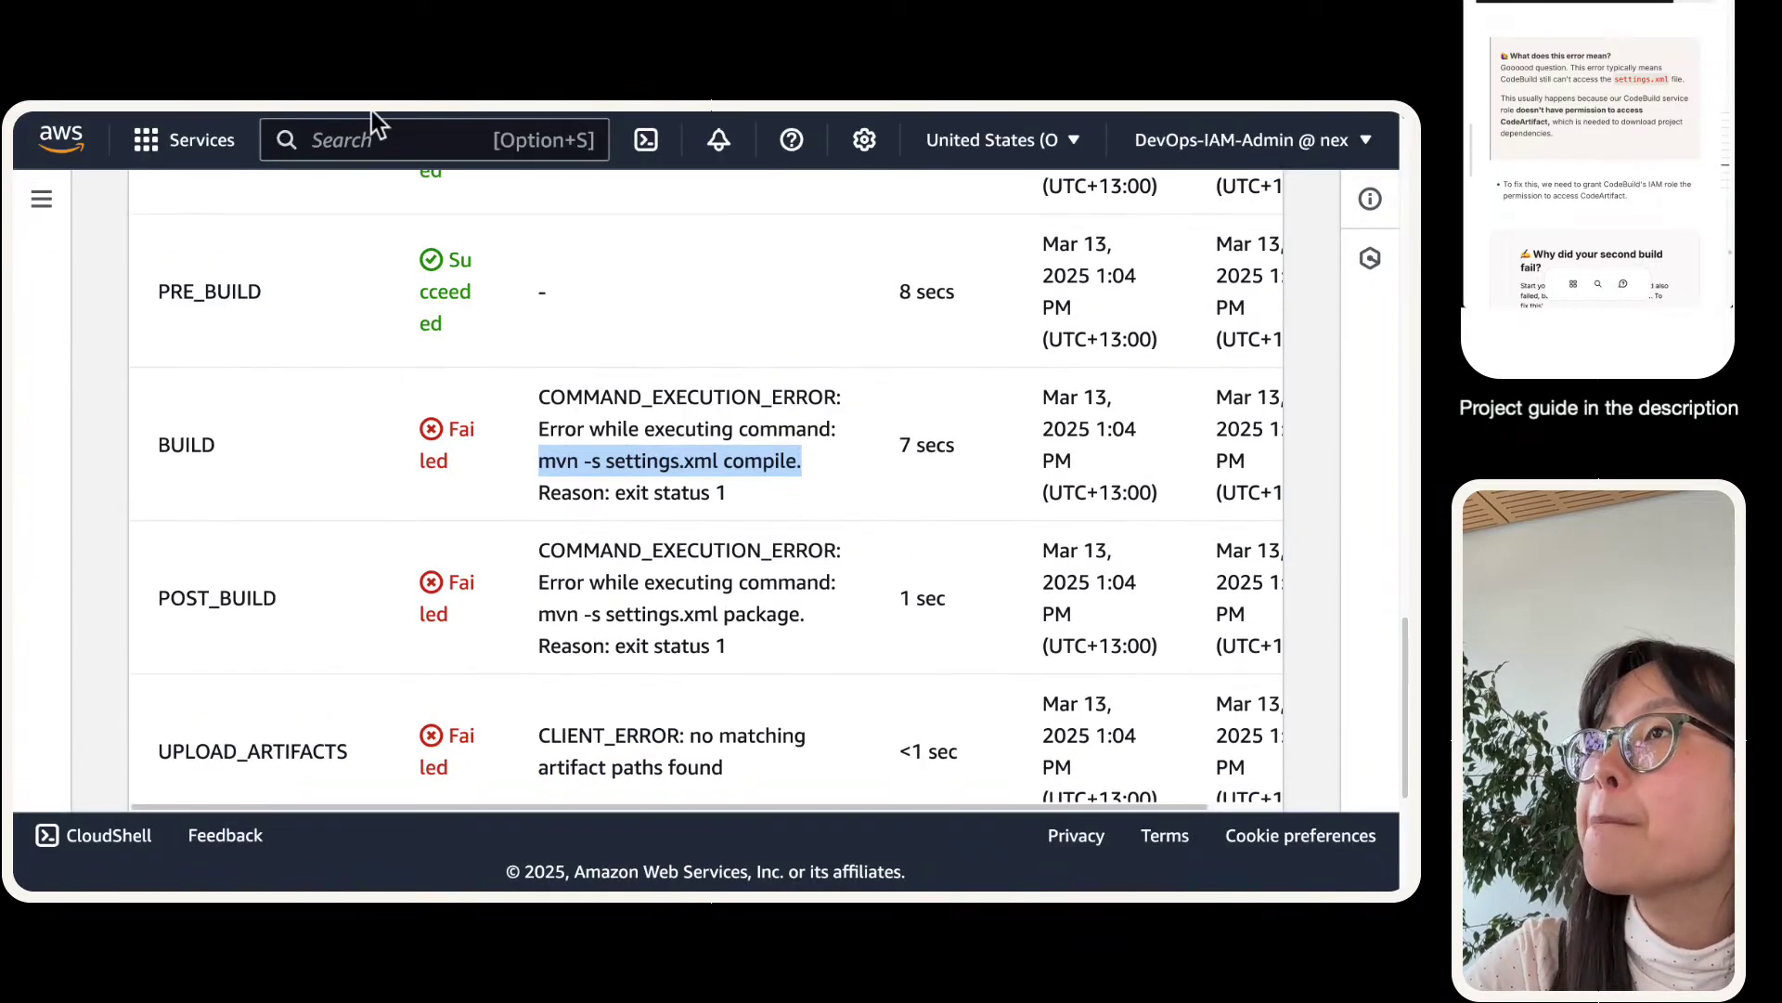
mouse_move(371, 110)
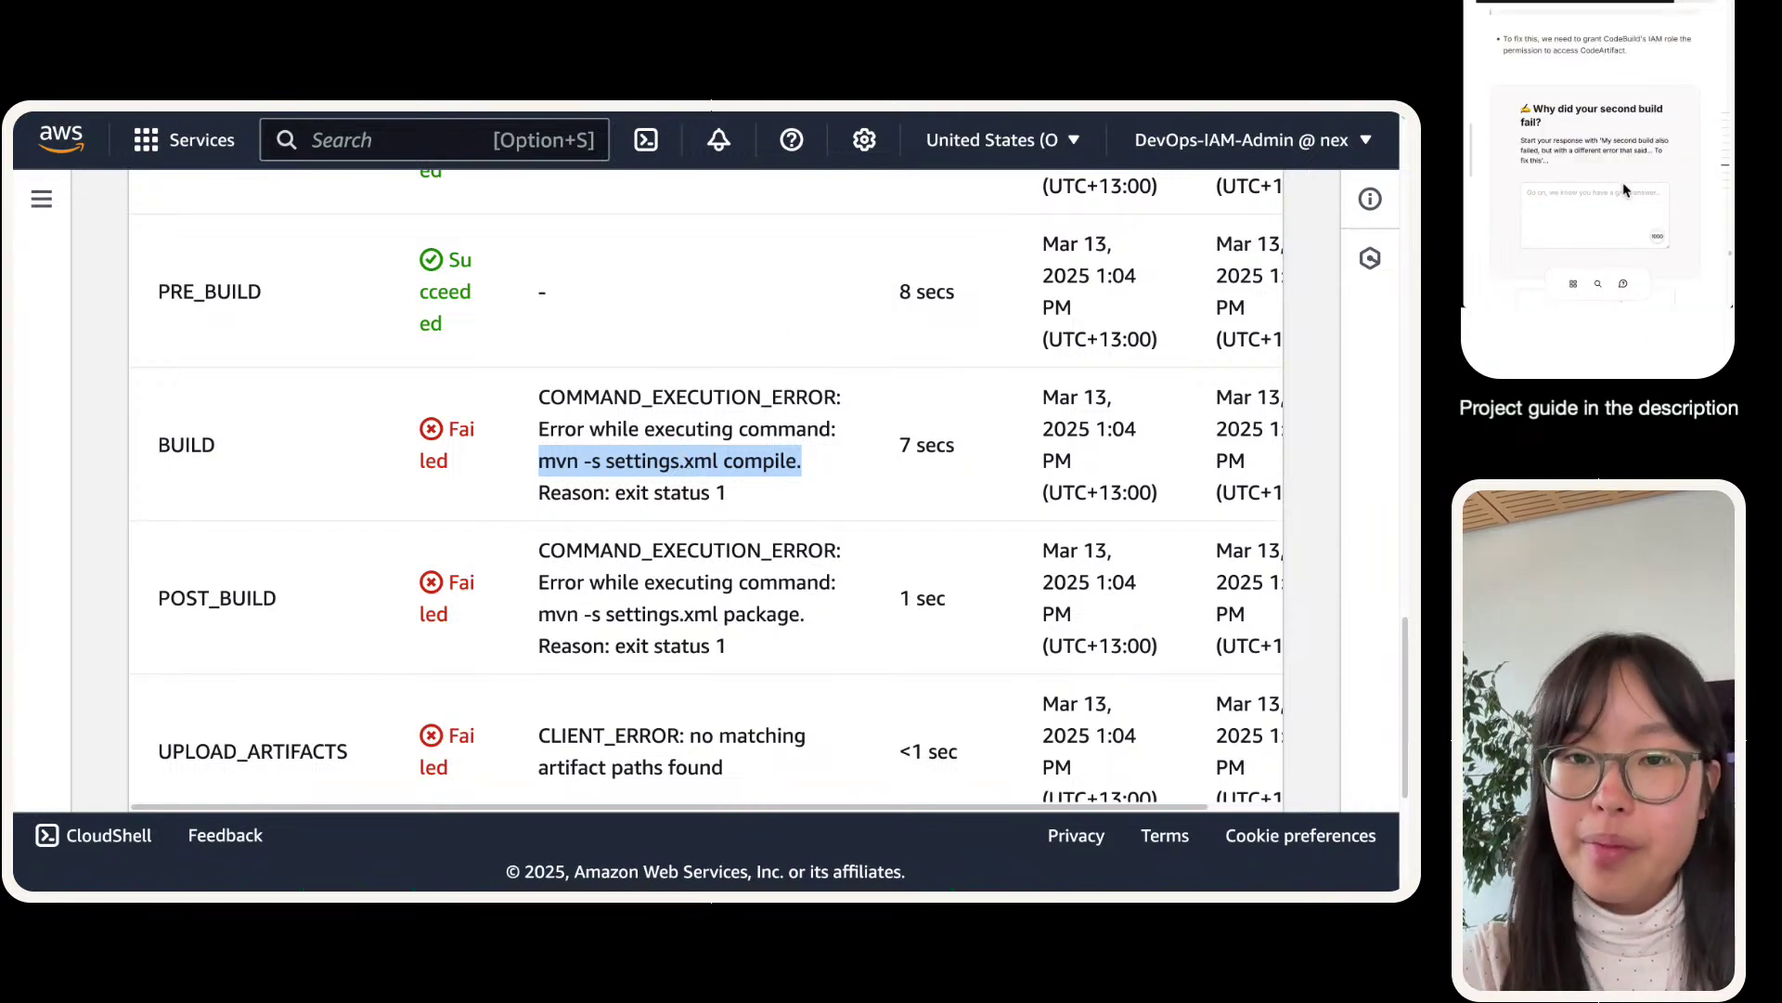
- Start the answer with the guide's starter text plus 'we failed to run an error while executing the command…'
left_click_drag(1603, 140, 1542, 164)
key("super+c")
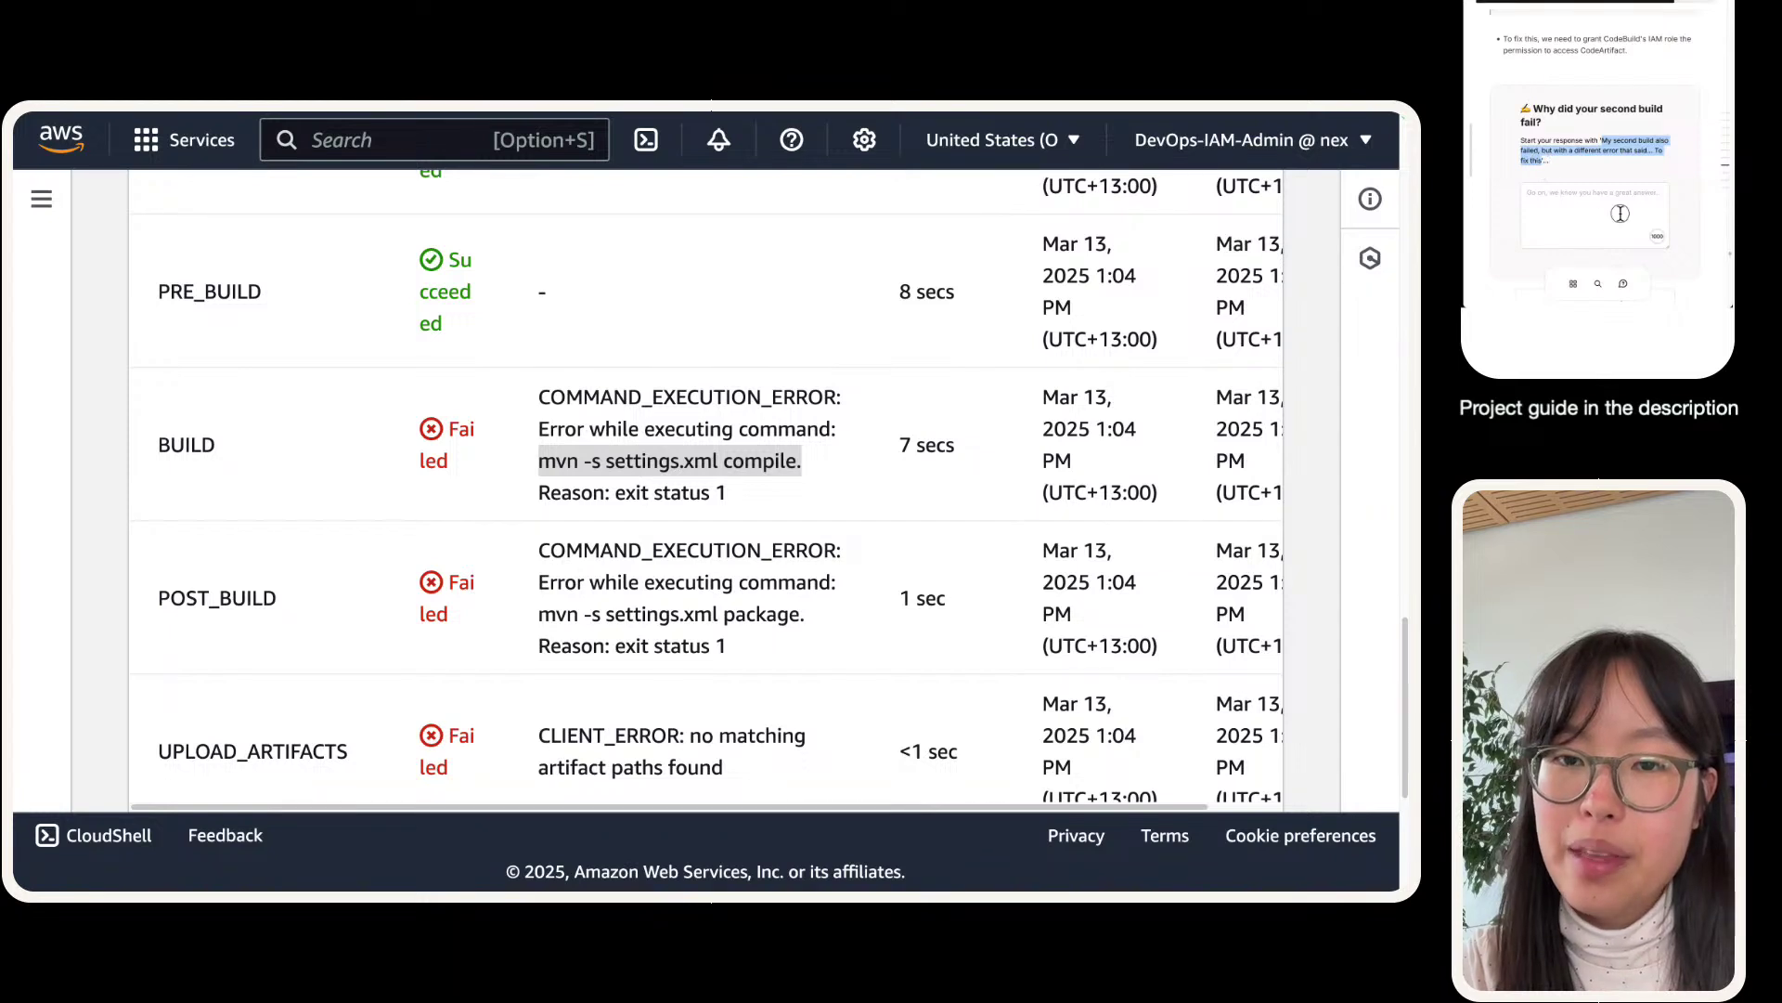
left_click(1620, 211)
key("super+v")
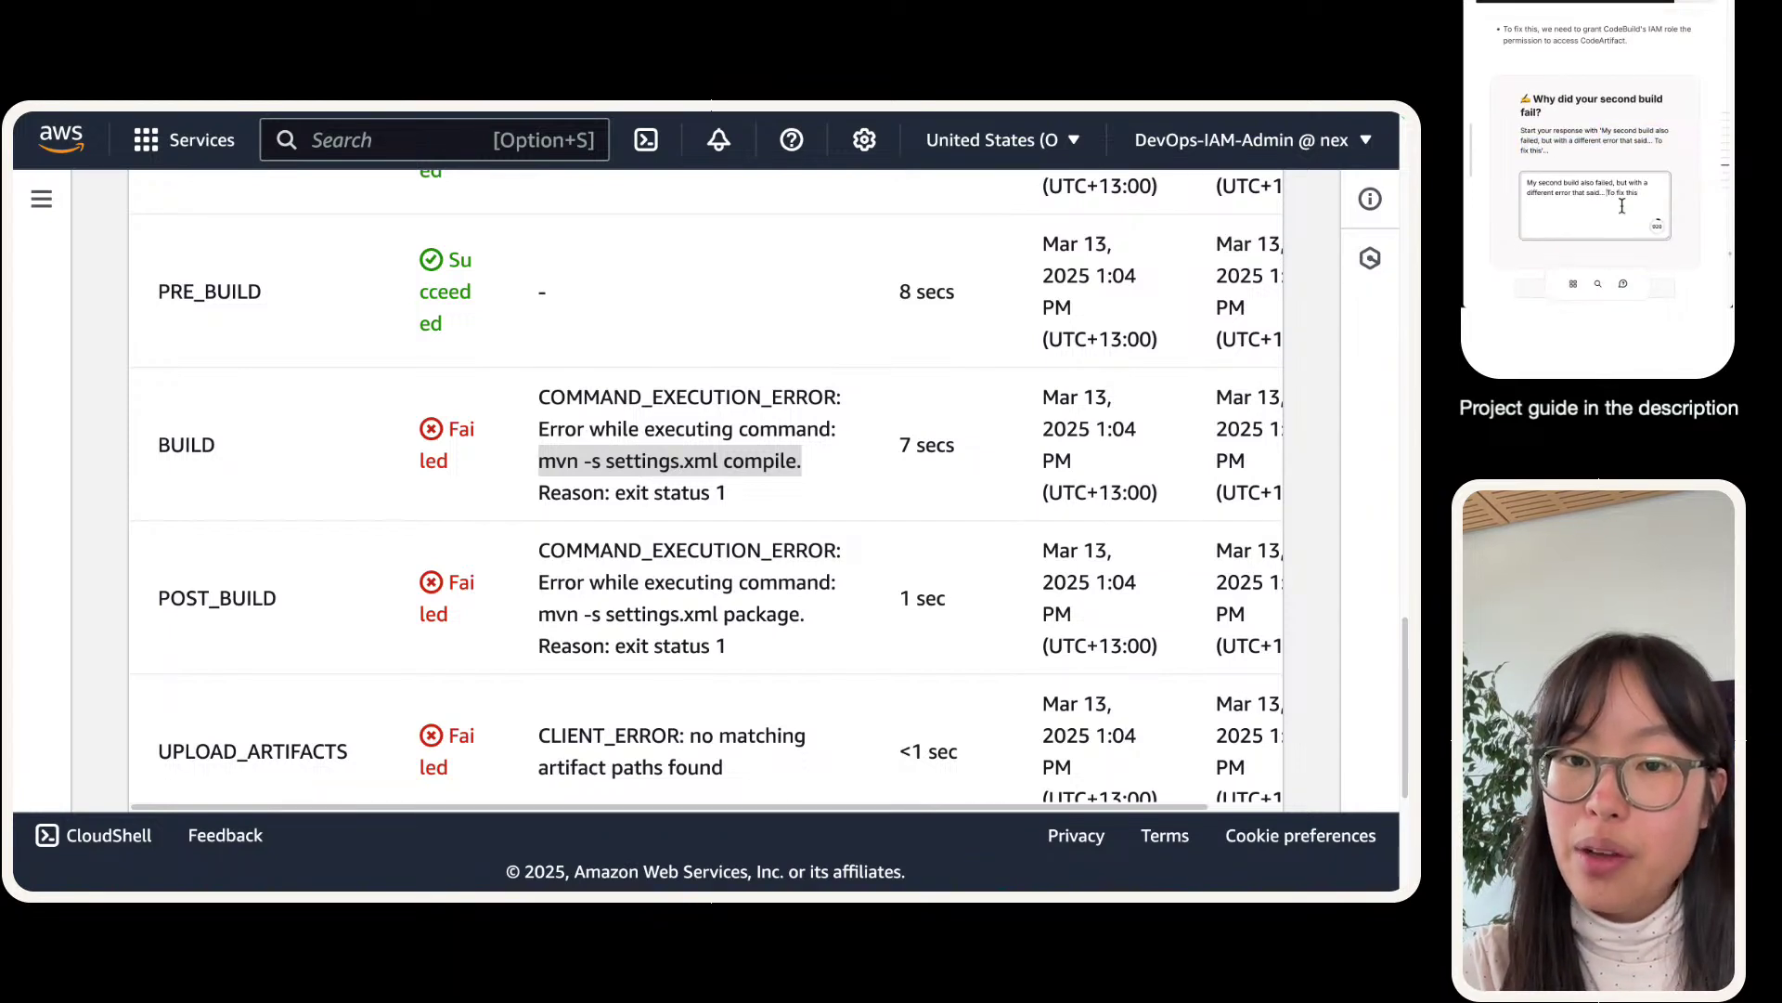
key("BackSpace")
key("BackSpace")
key("BackSpace")
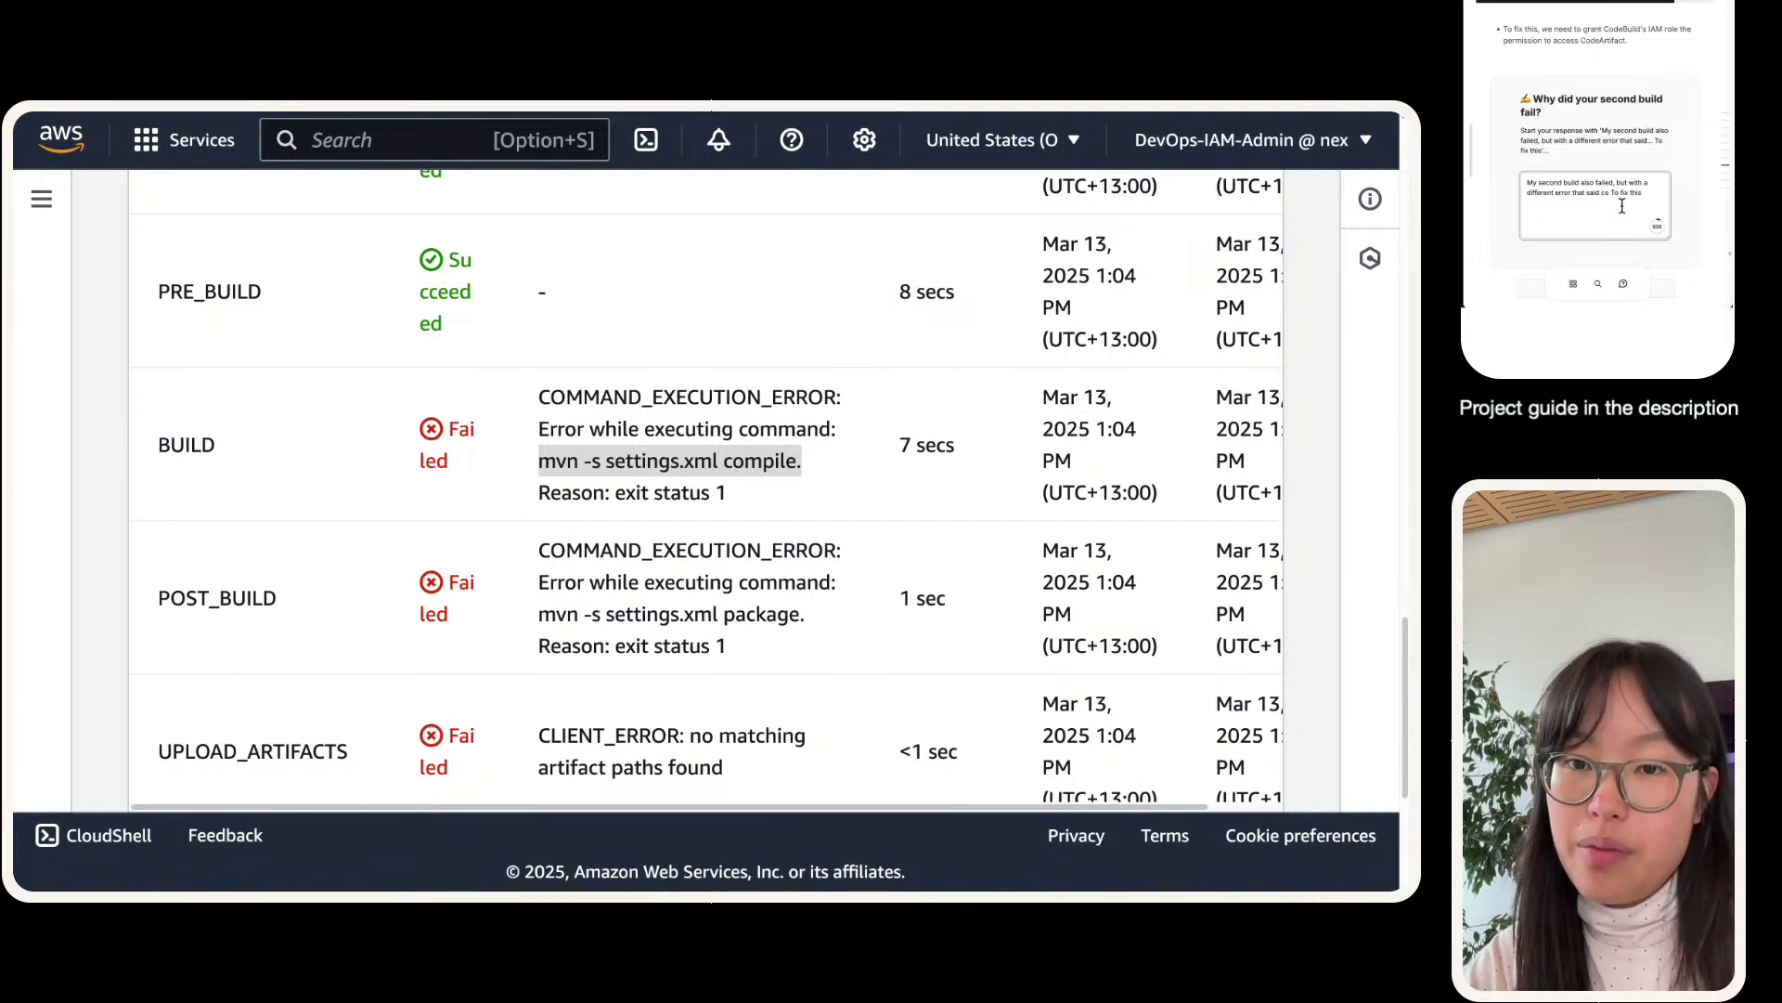
type("we failed to run an")
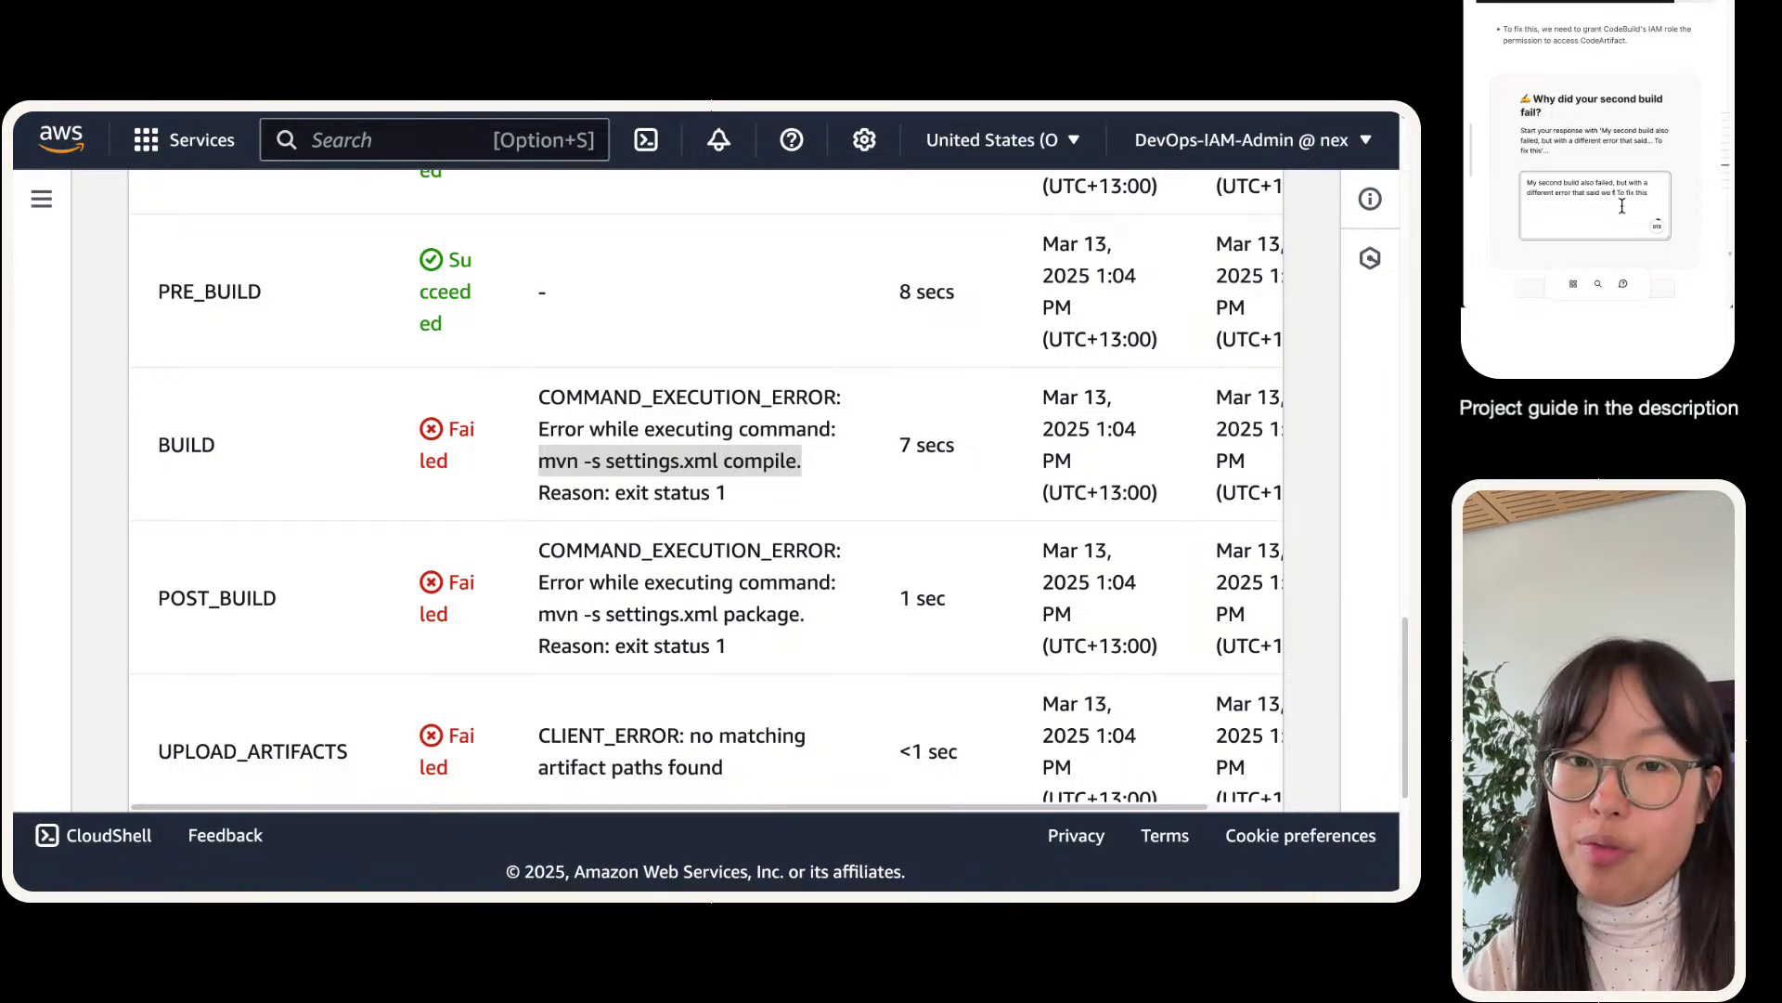
type(" error while exe")
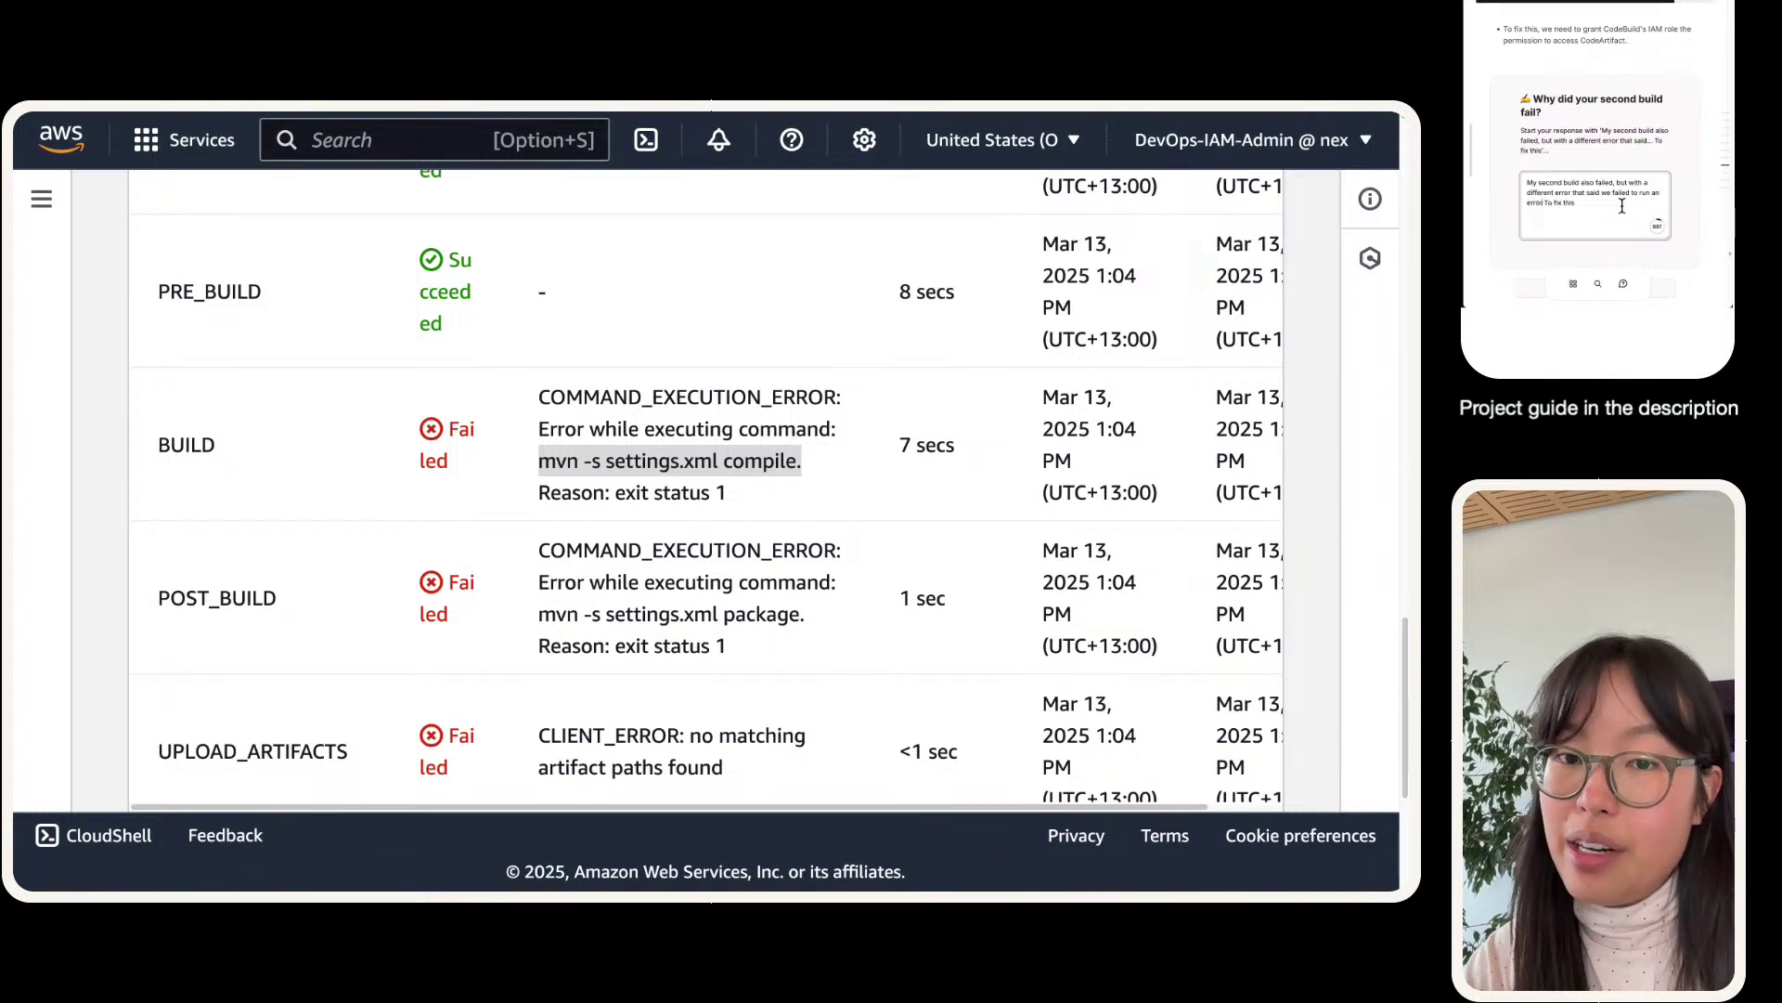
type("cutin")
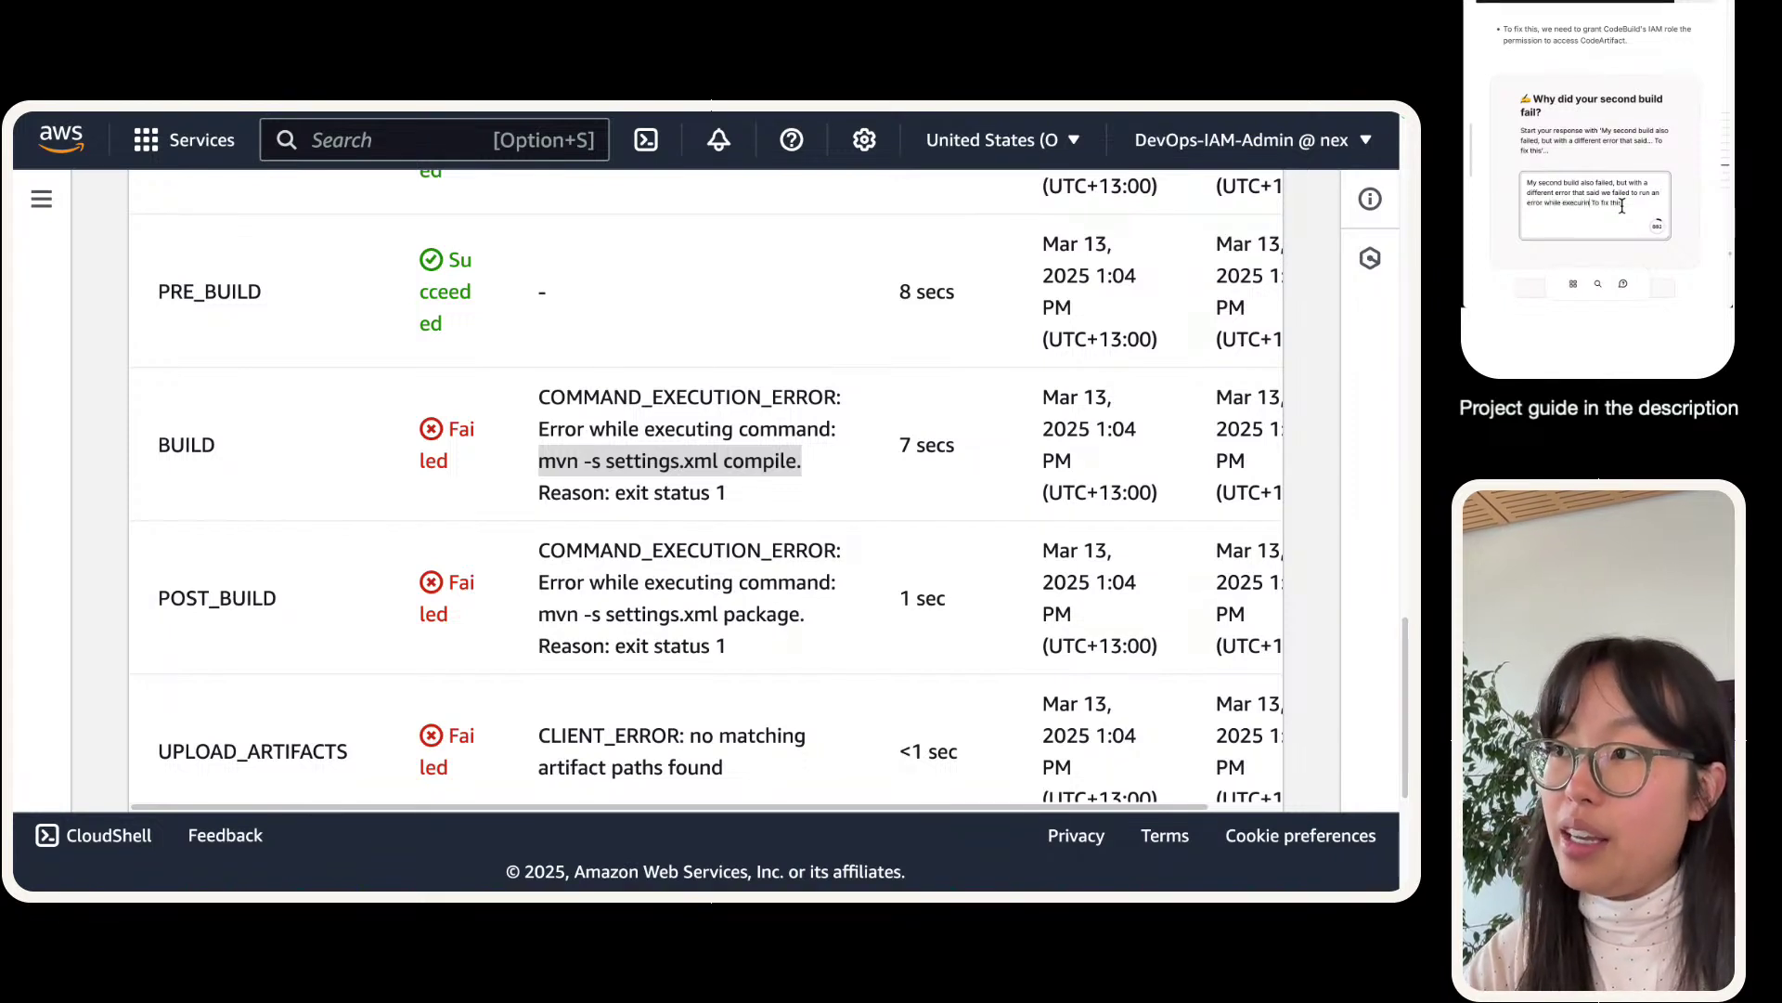
type("g th")
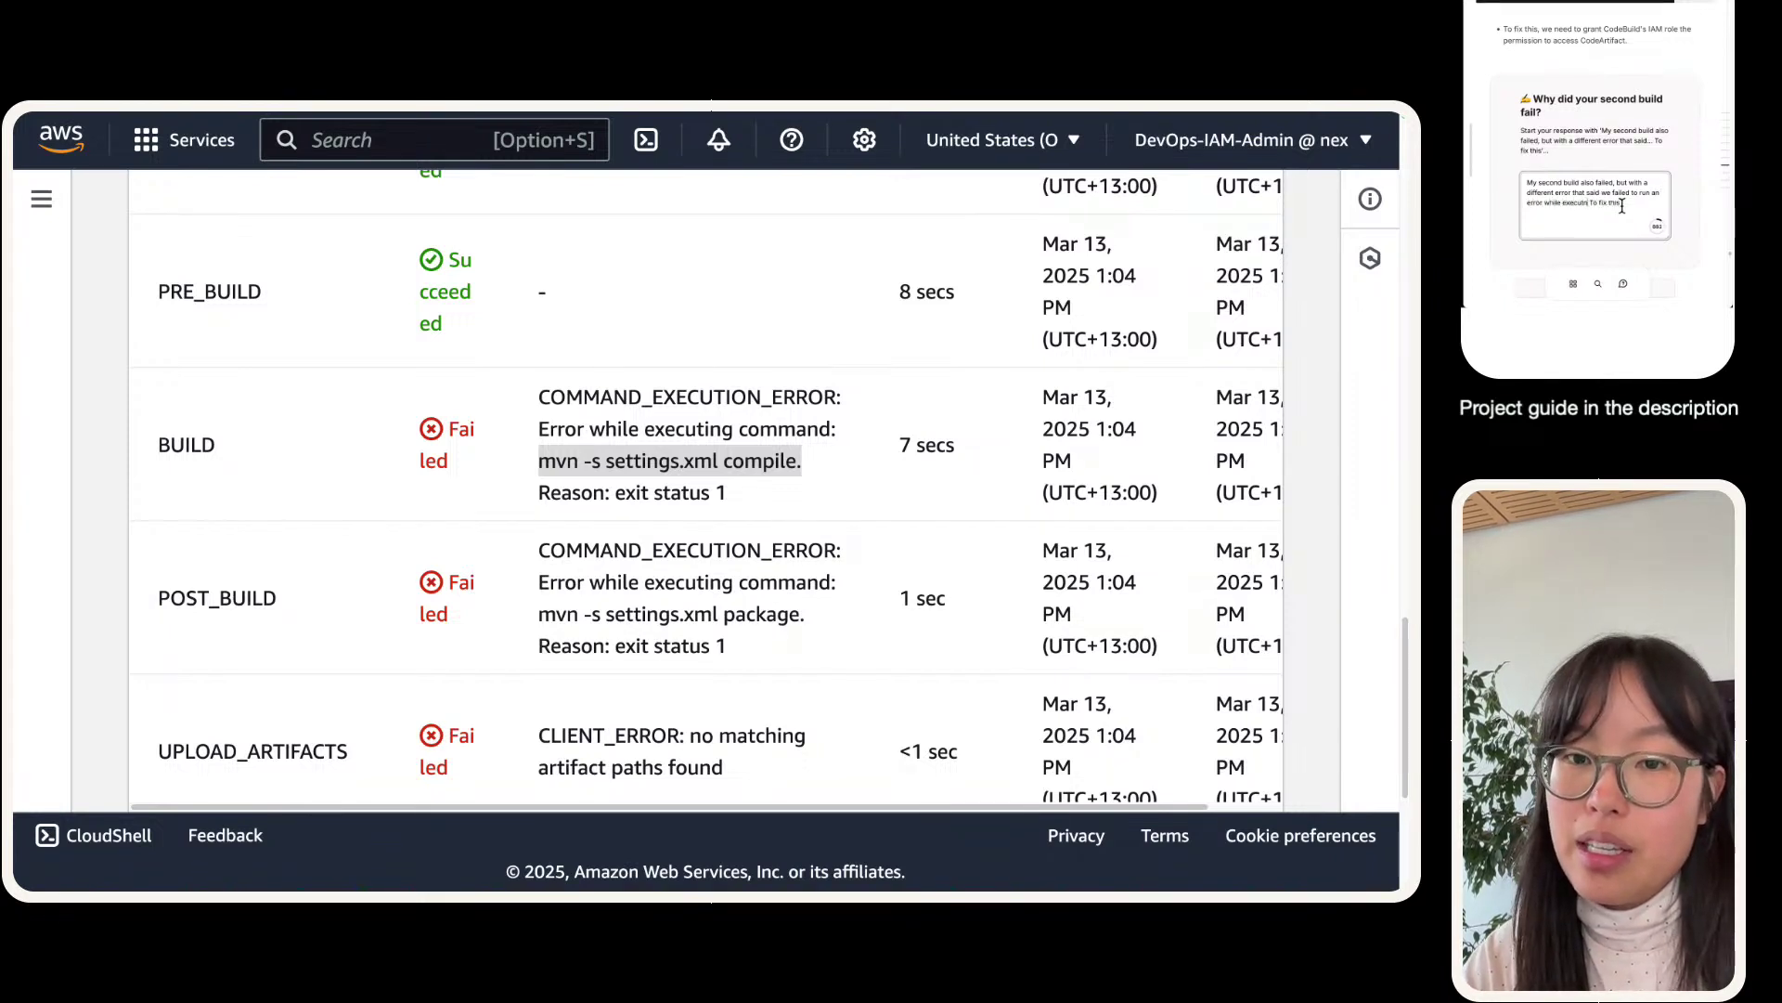
type("e command to co")
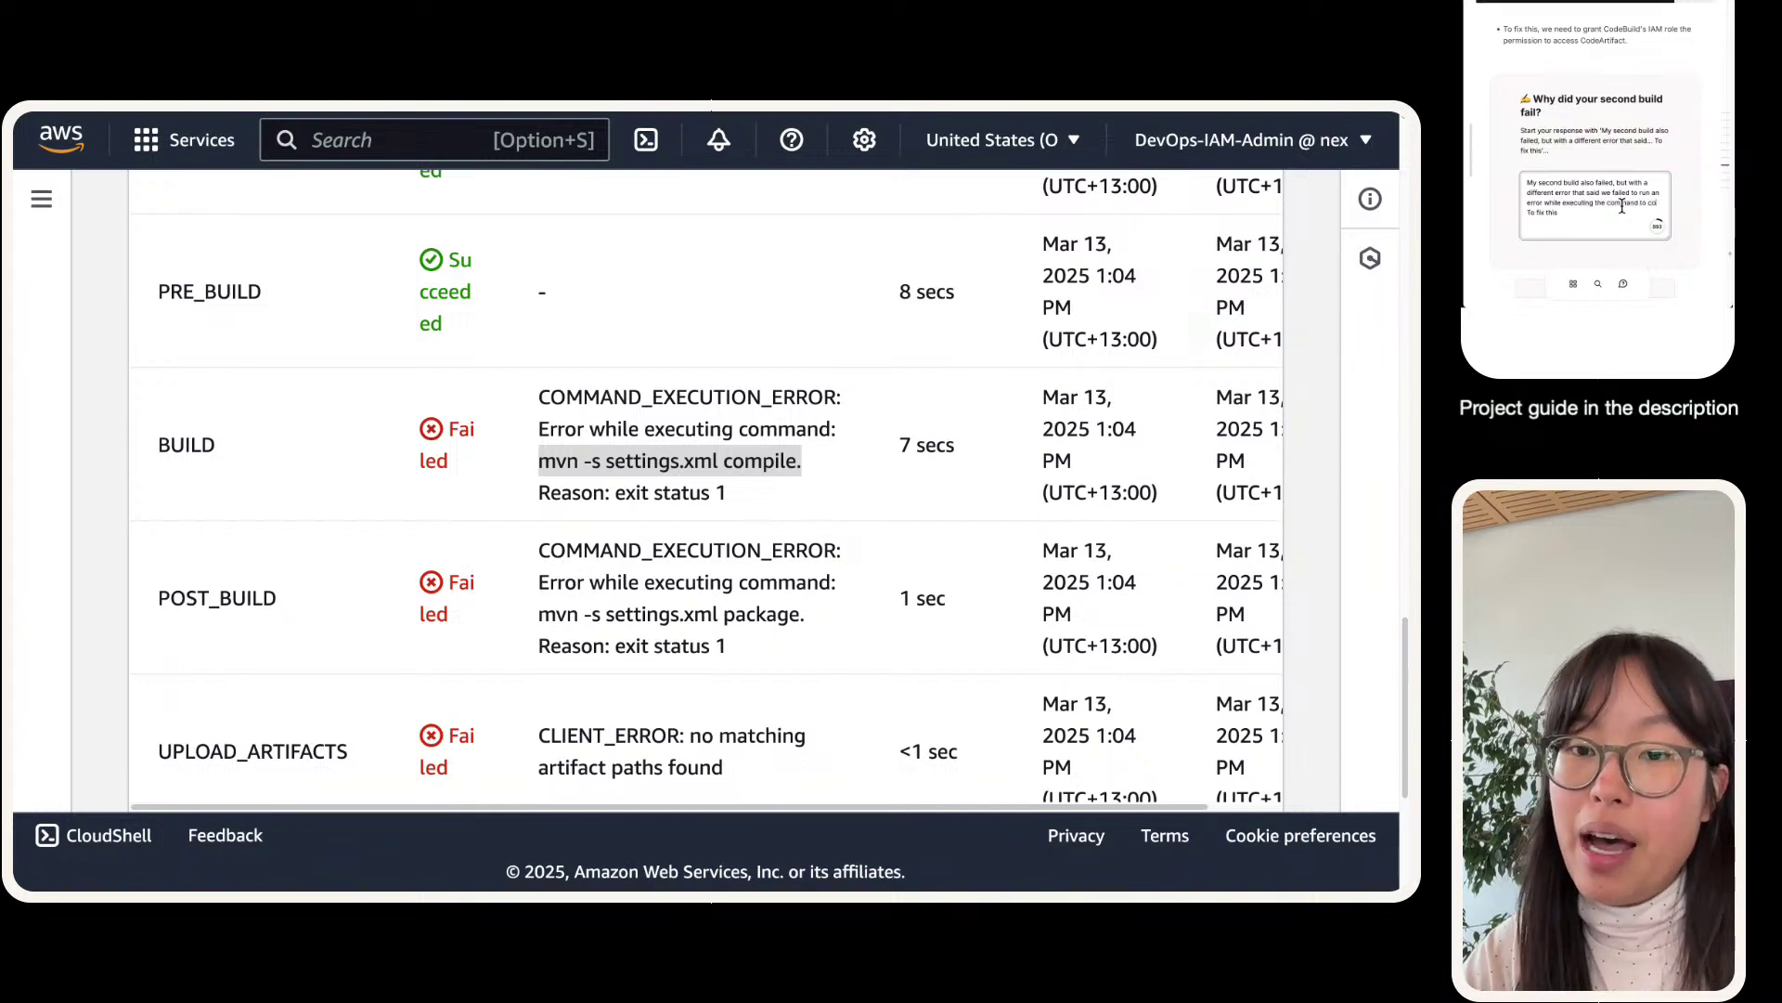
type("mpile our web a")
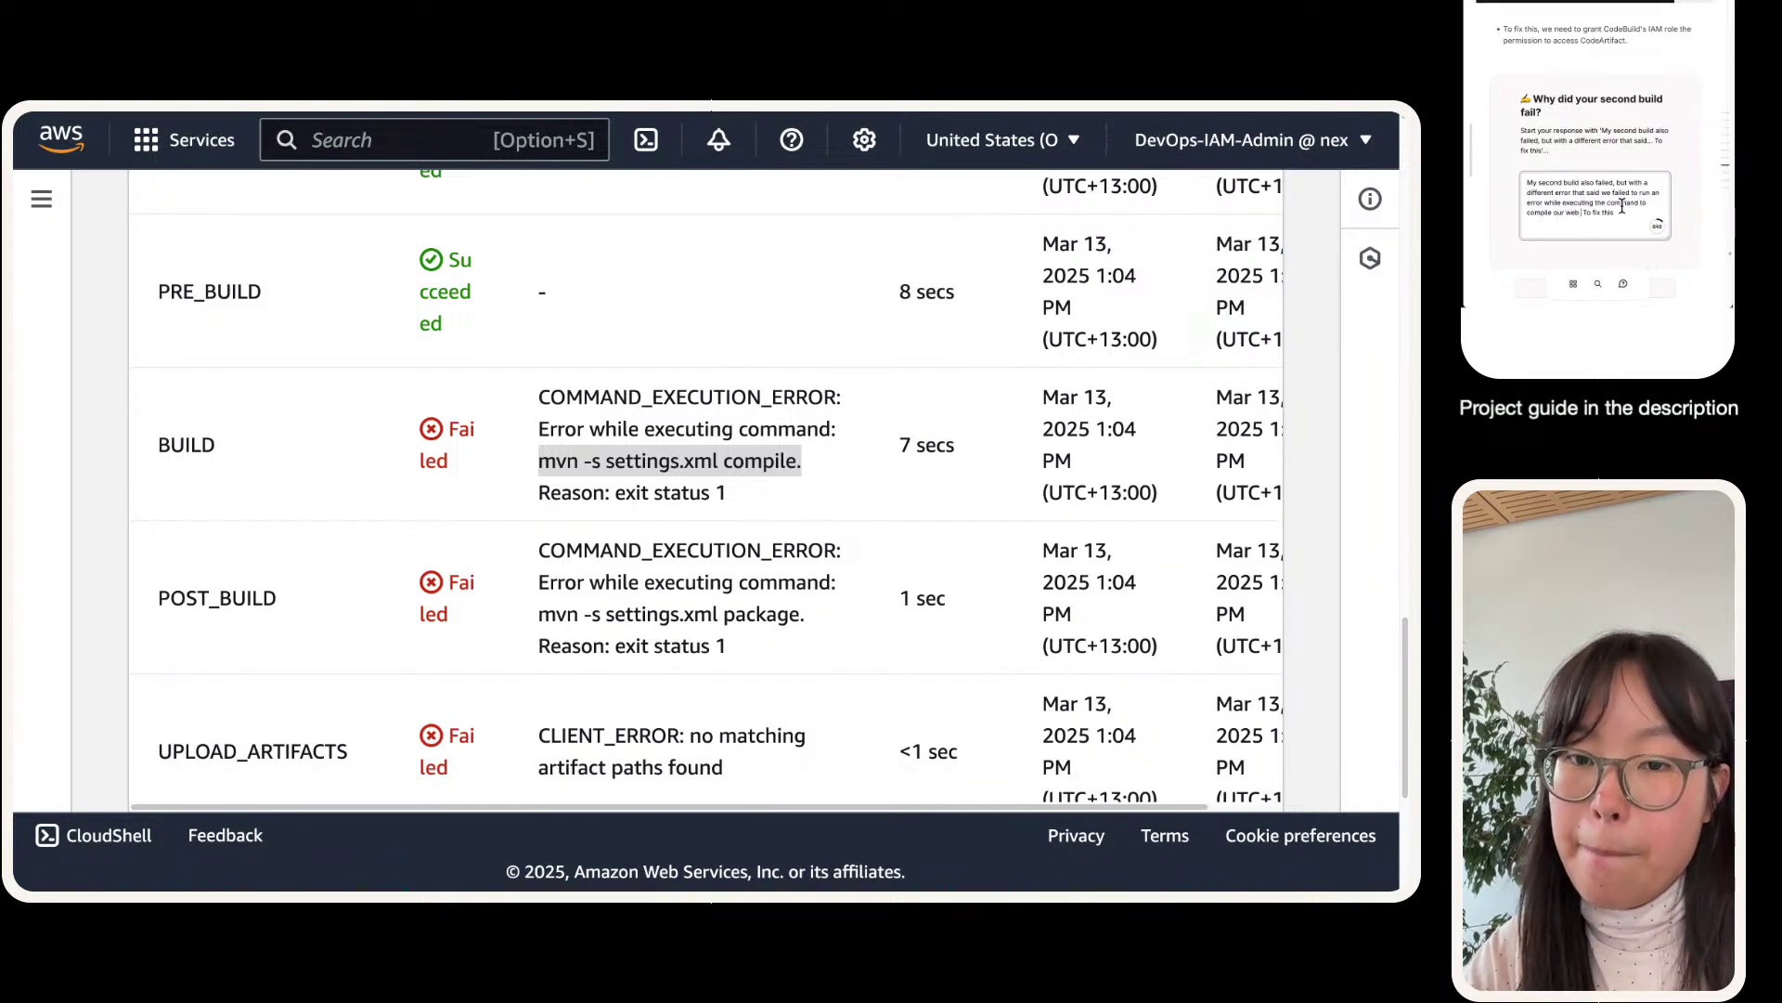
type("pp")
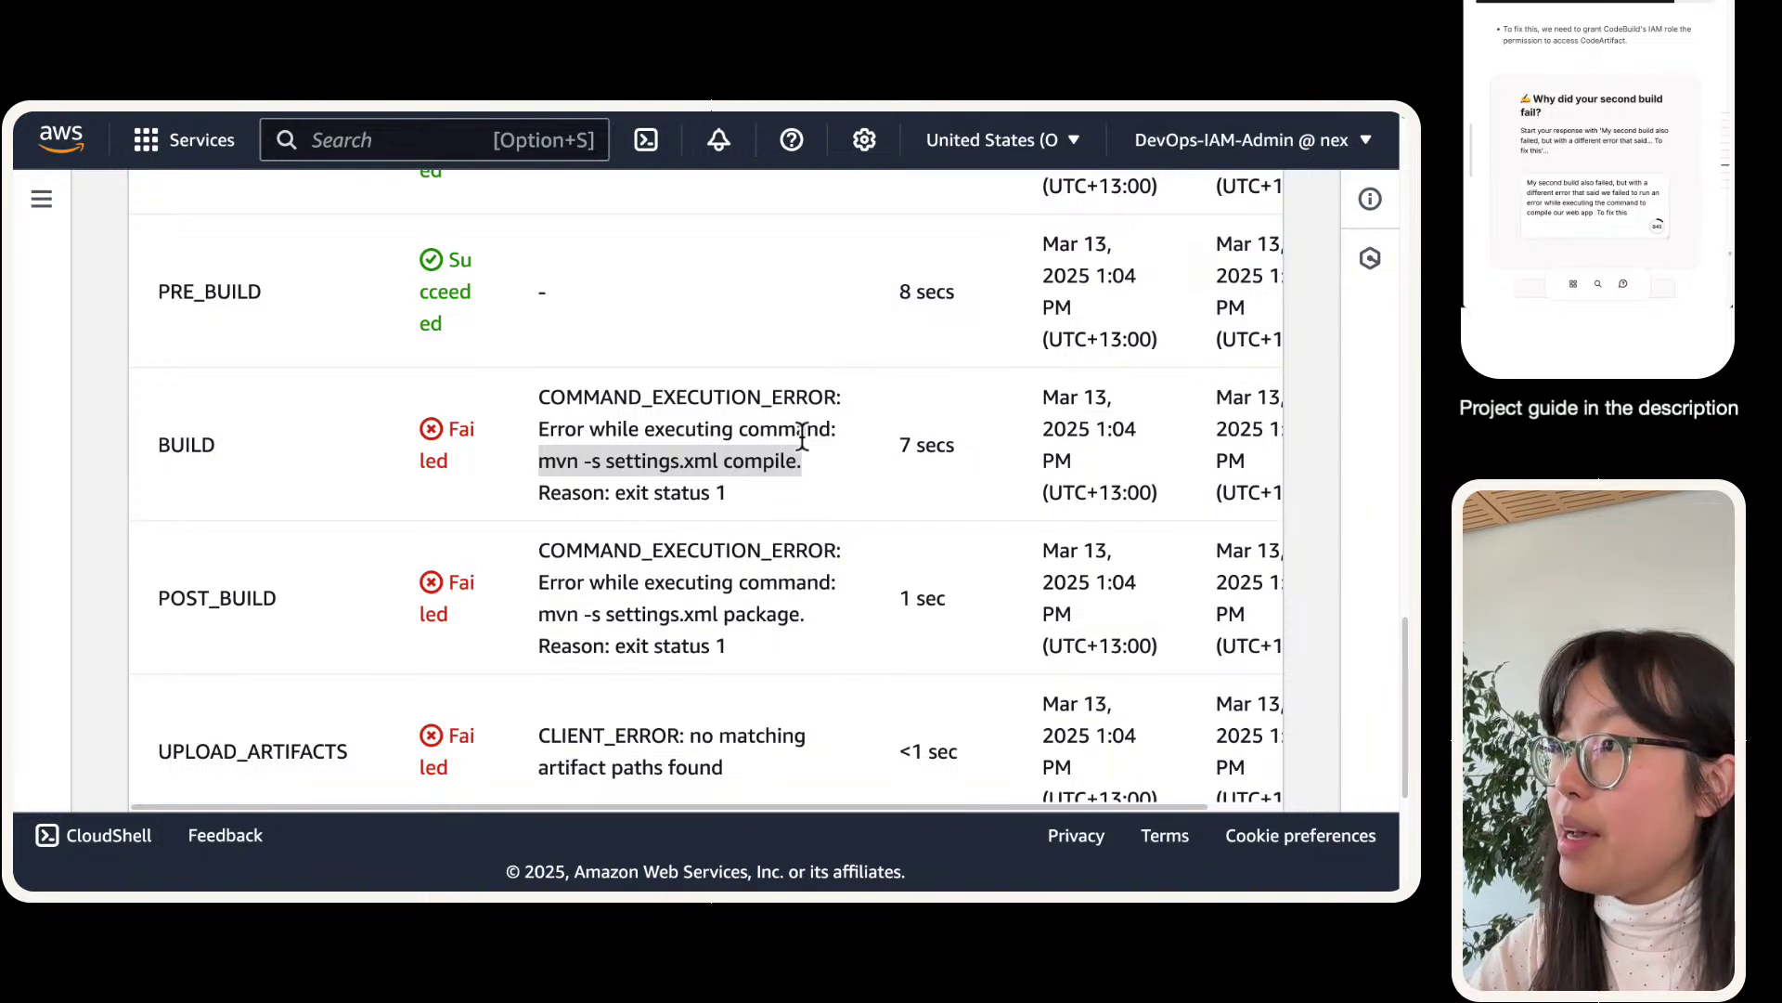
- Copy the failing mvn compile command from the build details into the answer
left_click(809, 472)
key("super+c")
left_click(1600, 209)
key("super+v")
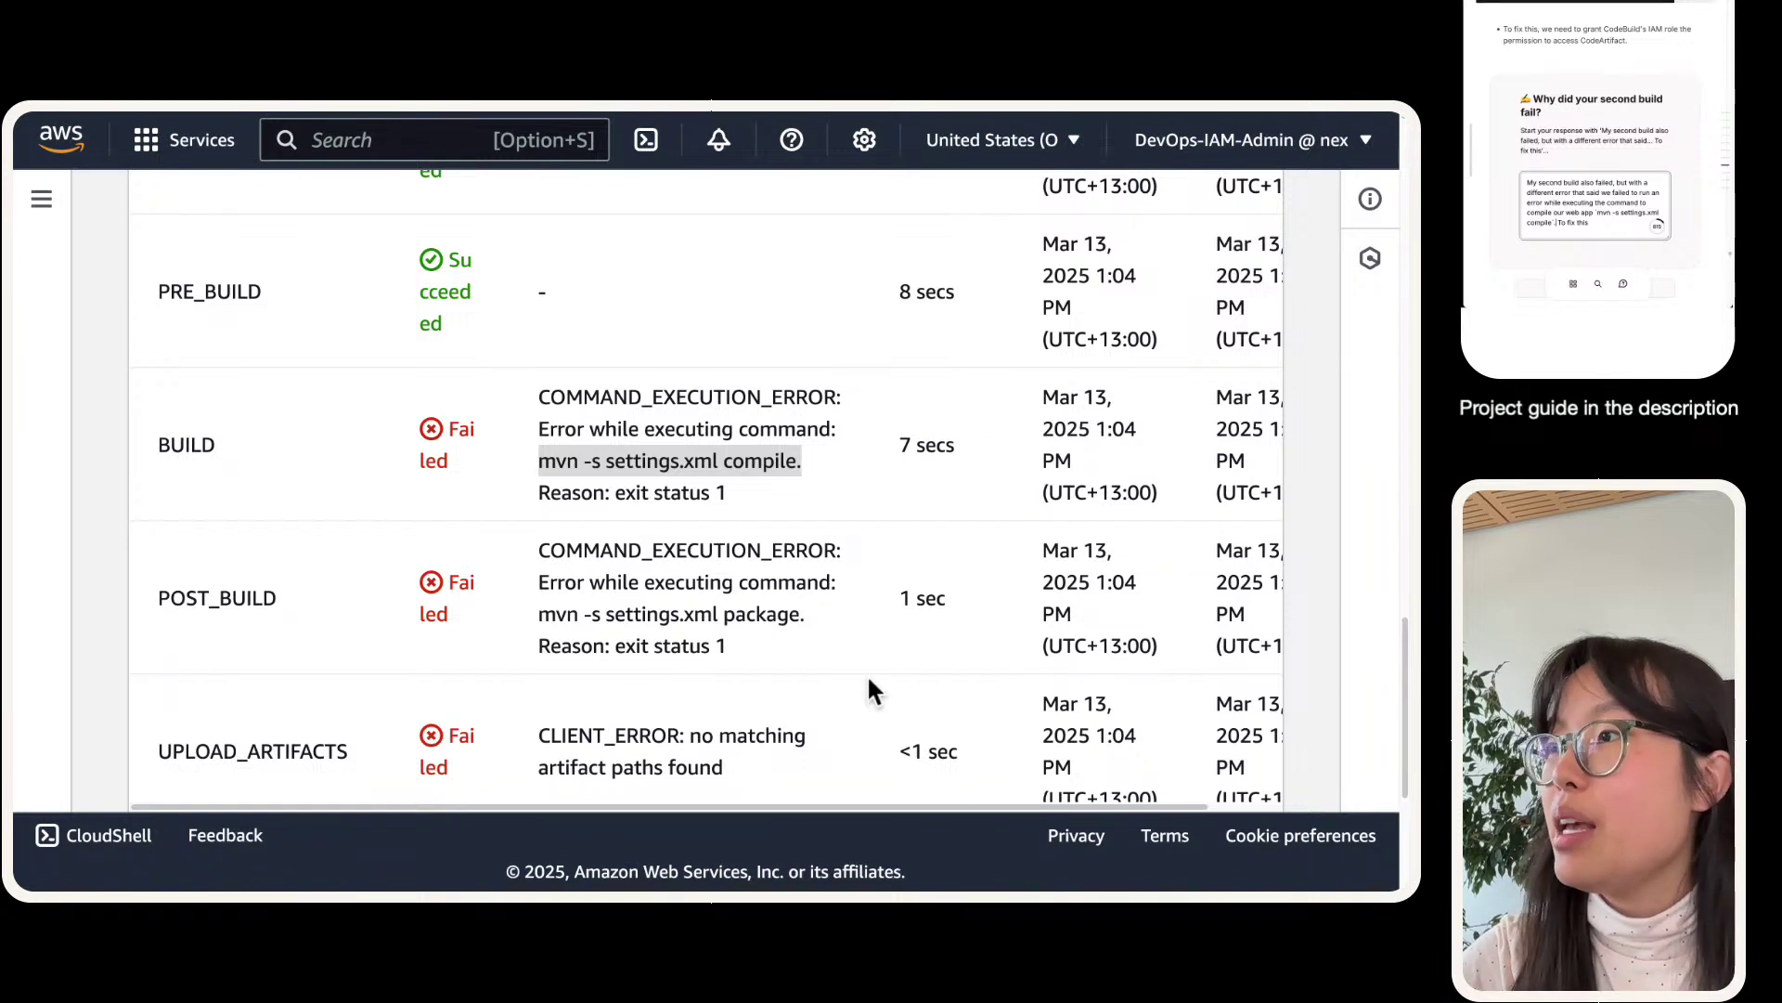
- Finish the answer saying CodeBuild needs a CodeArtifact permissions policy, submit it, and go to the IAM role
left_click(532, 370)
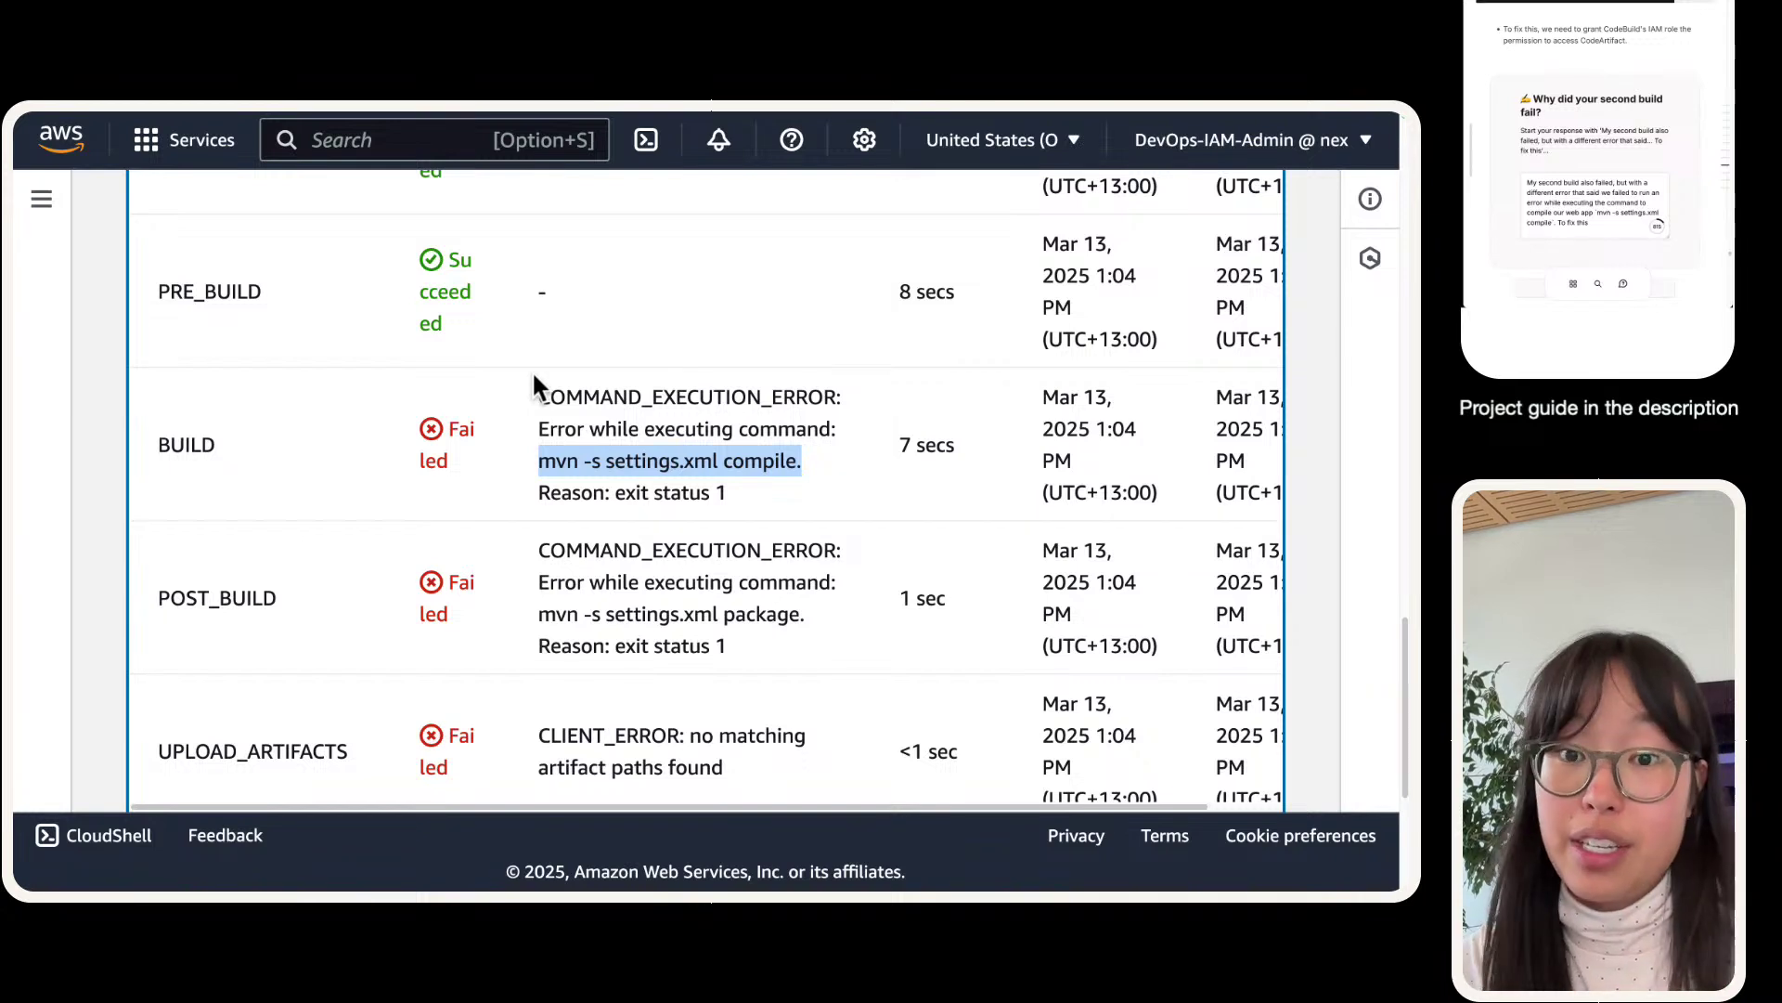
left_click(1613, 222)
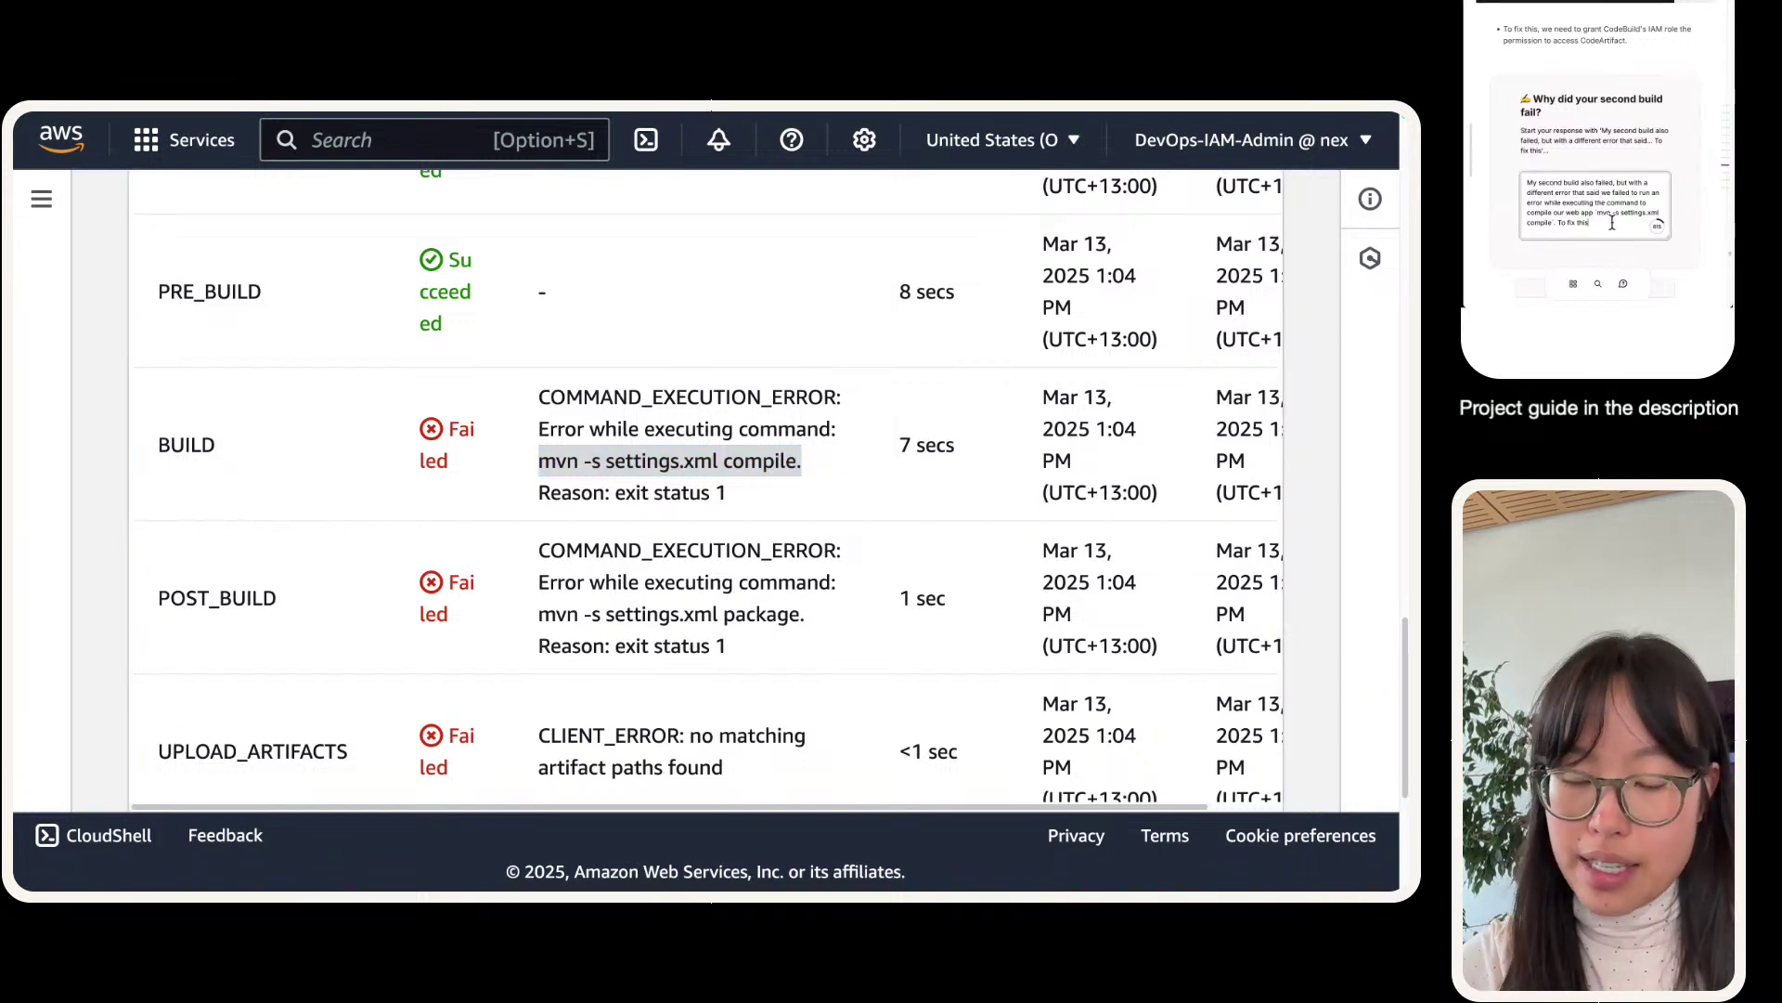
type("need")
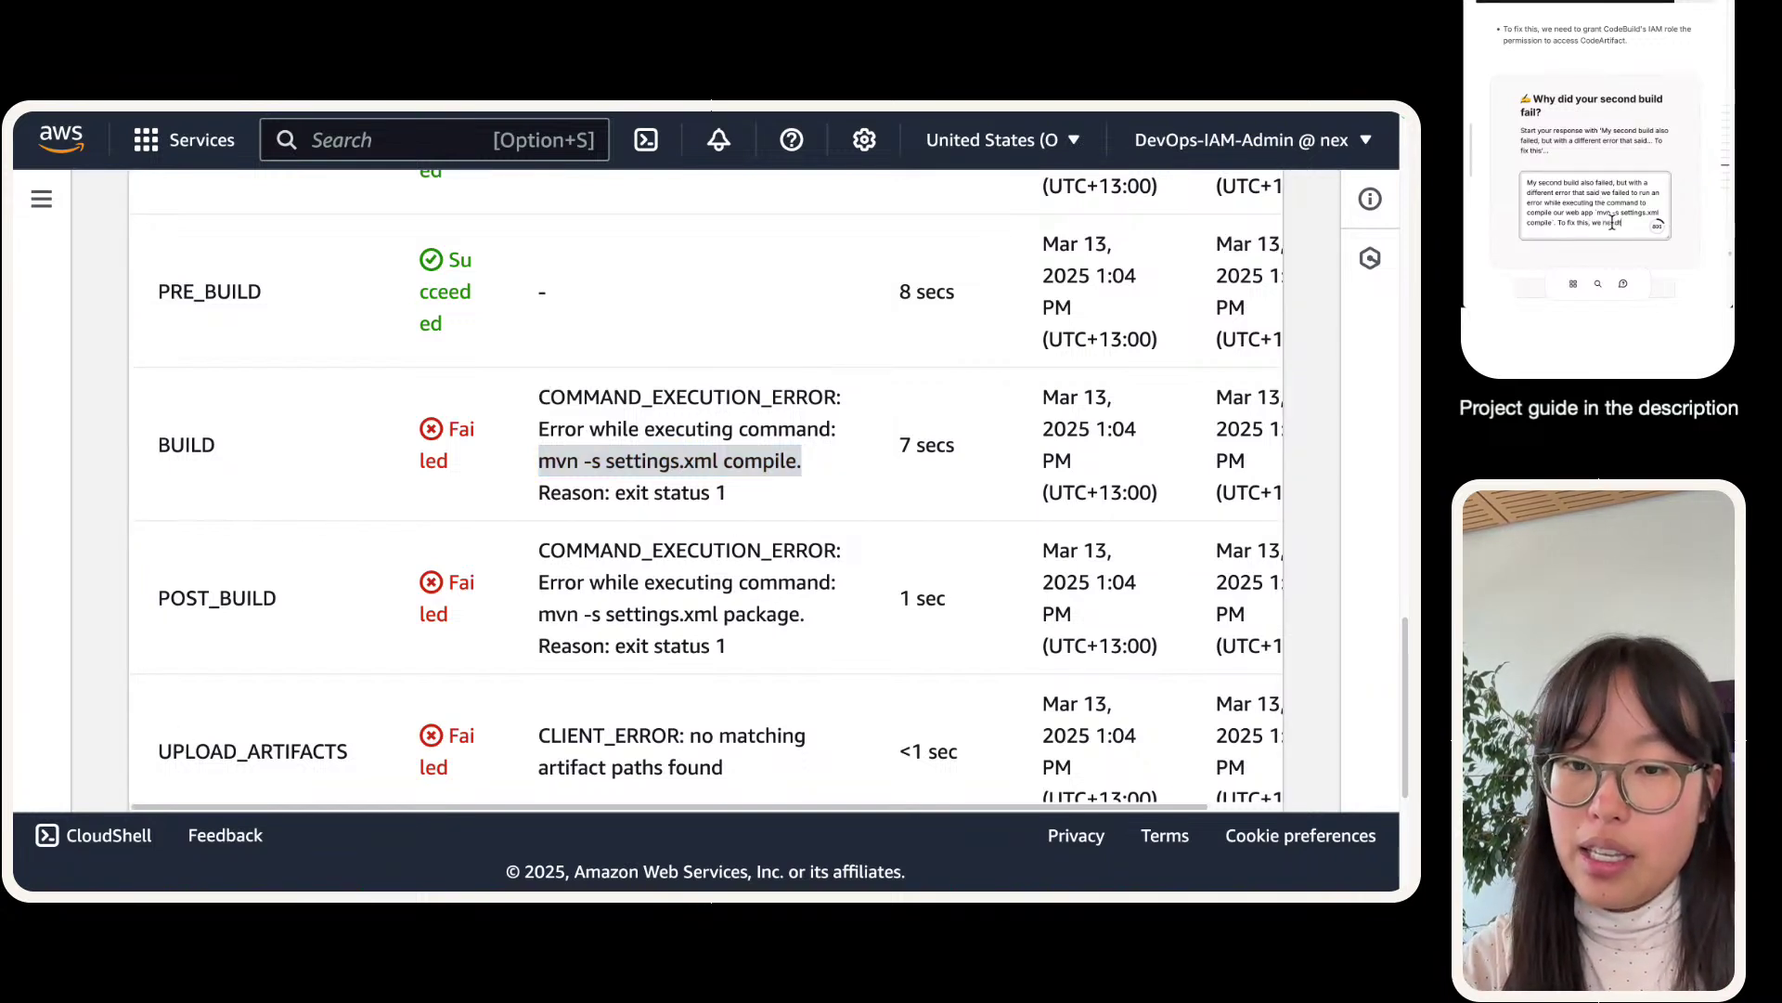
type(" to add a new p")
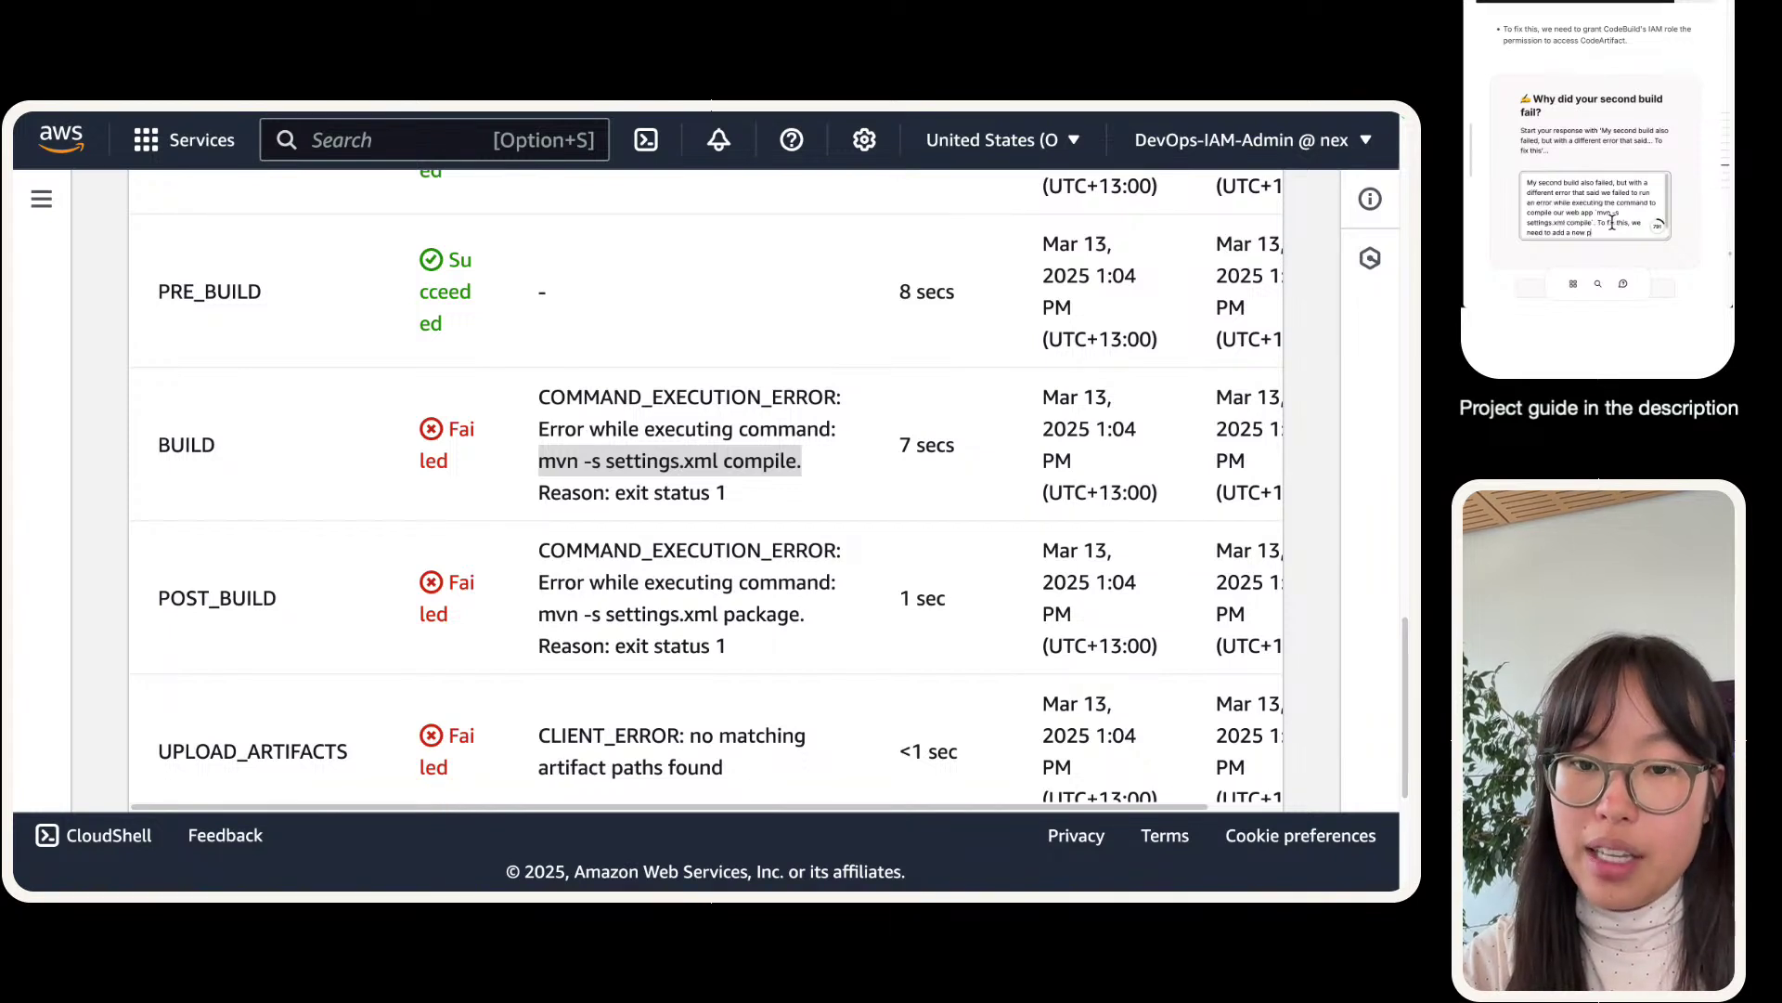
type("olicy to CodeBui")
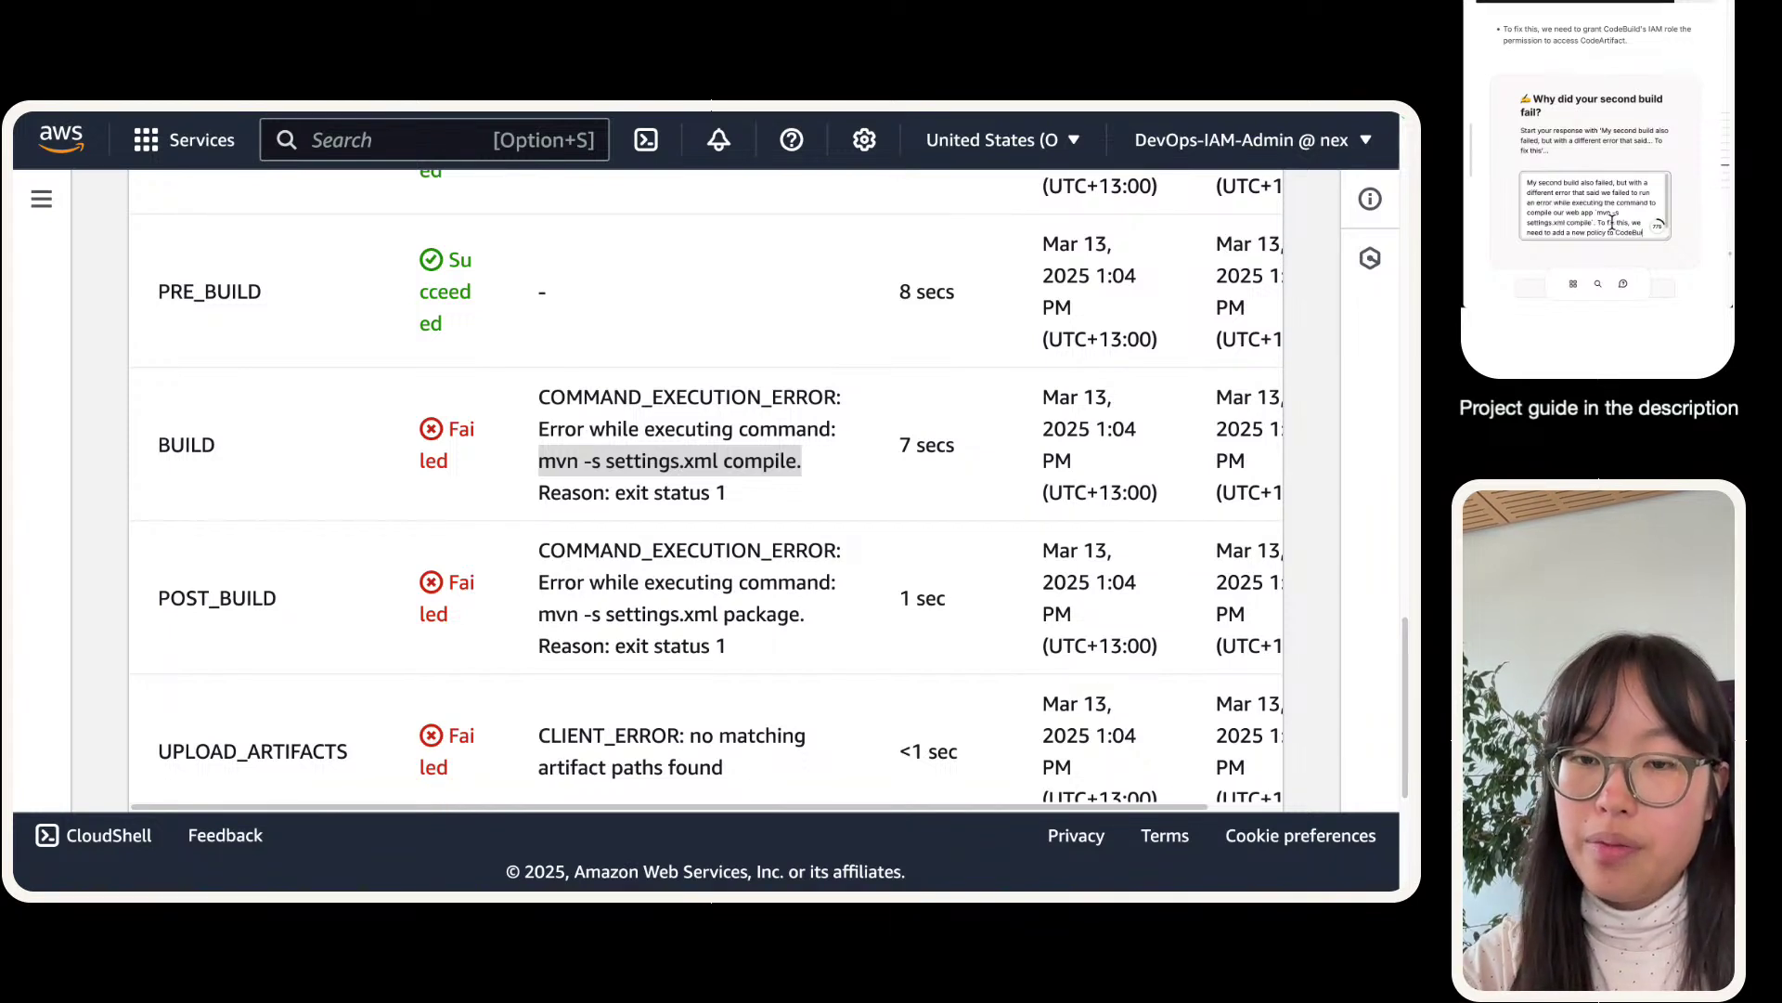
type("ld that grants")
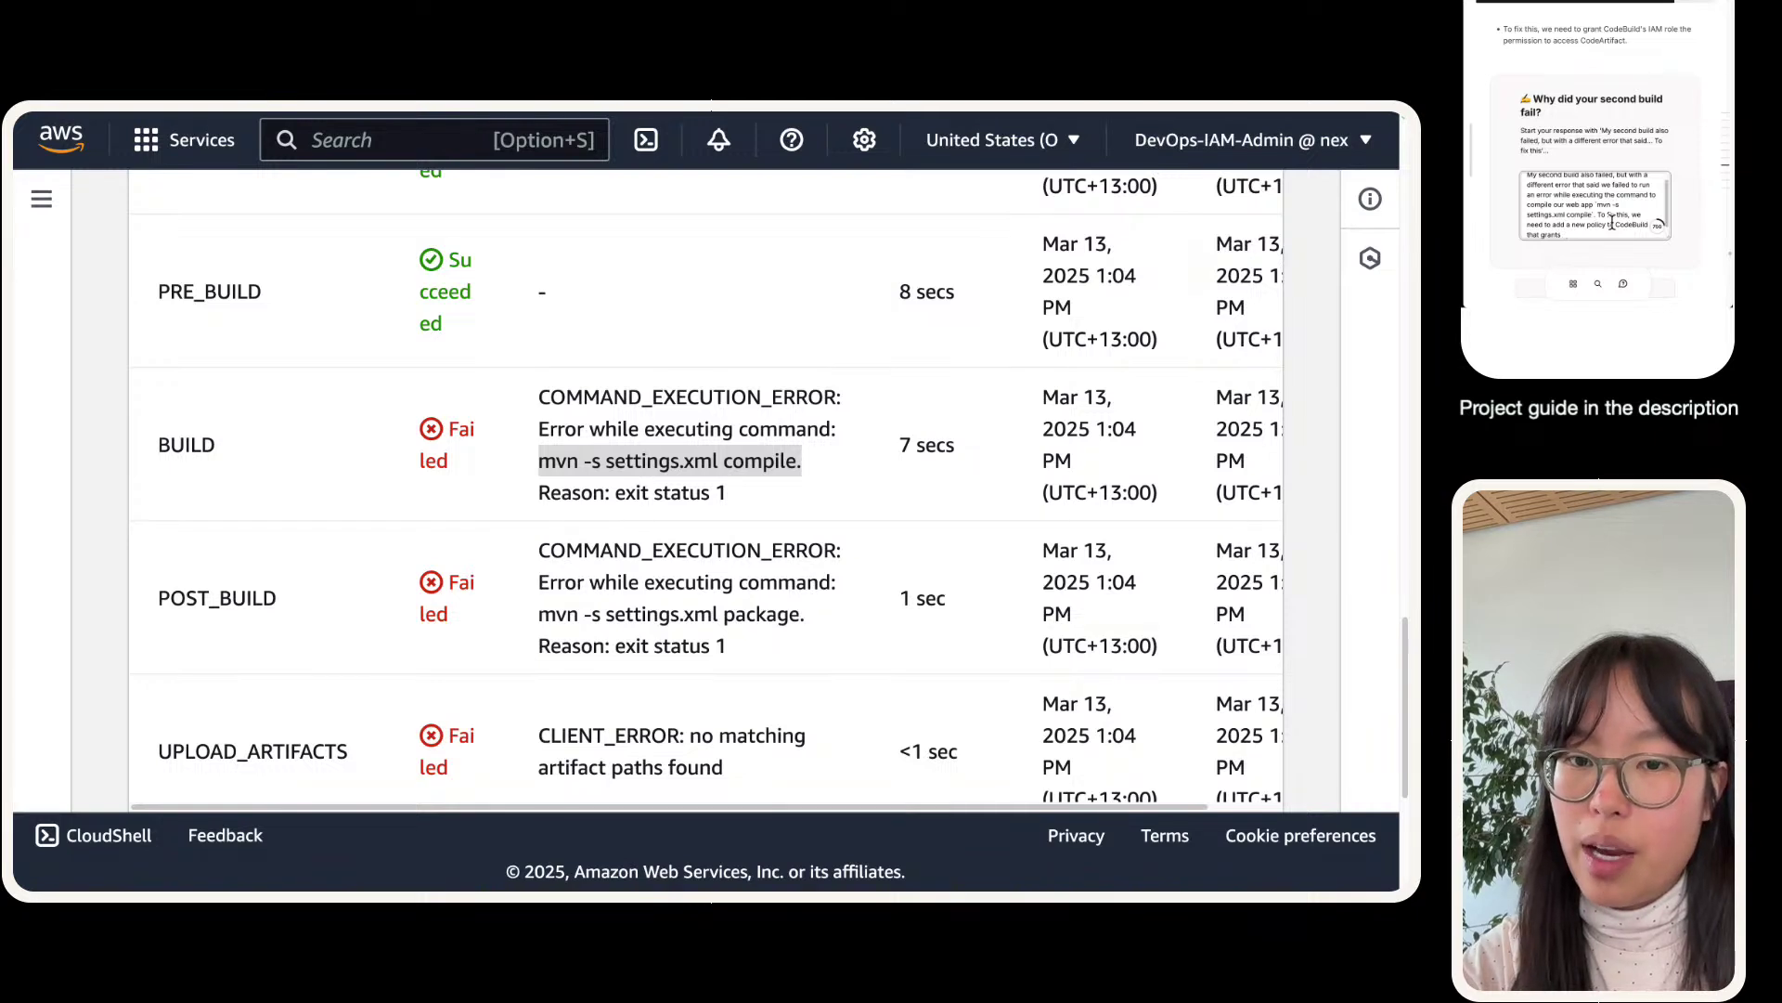
type(" CodeArtifac")
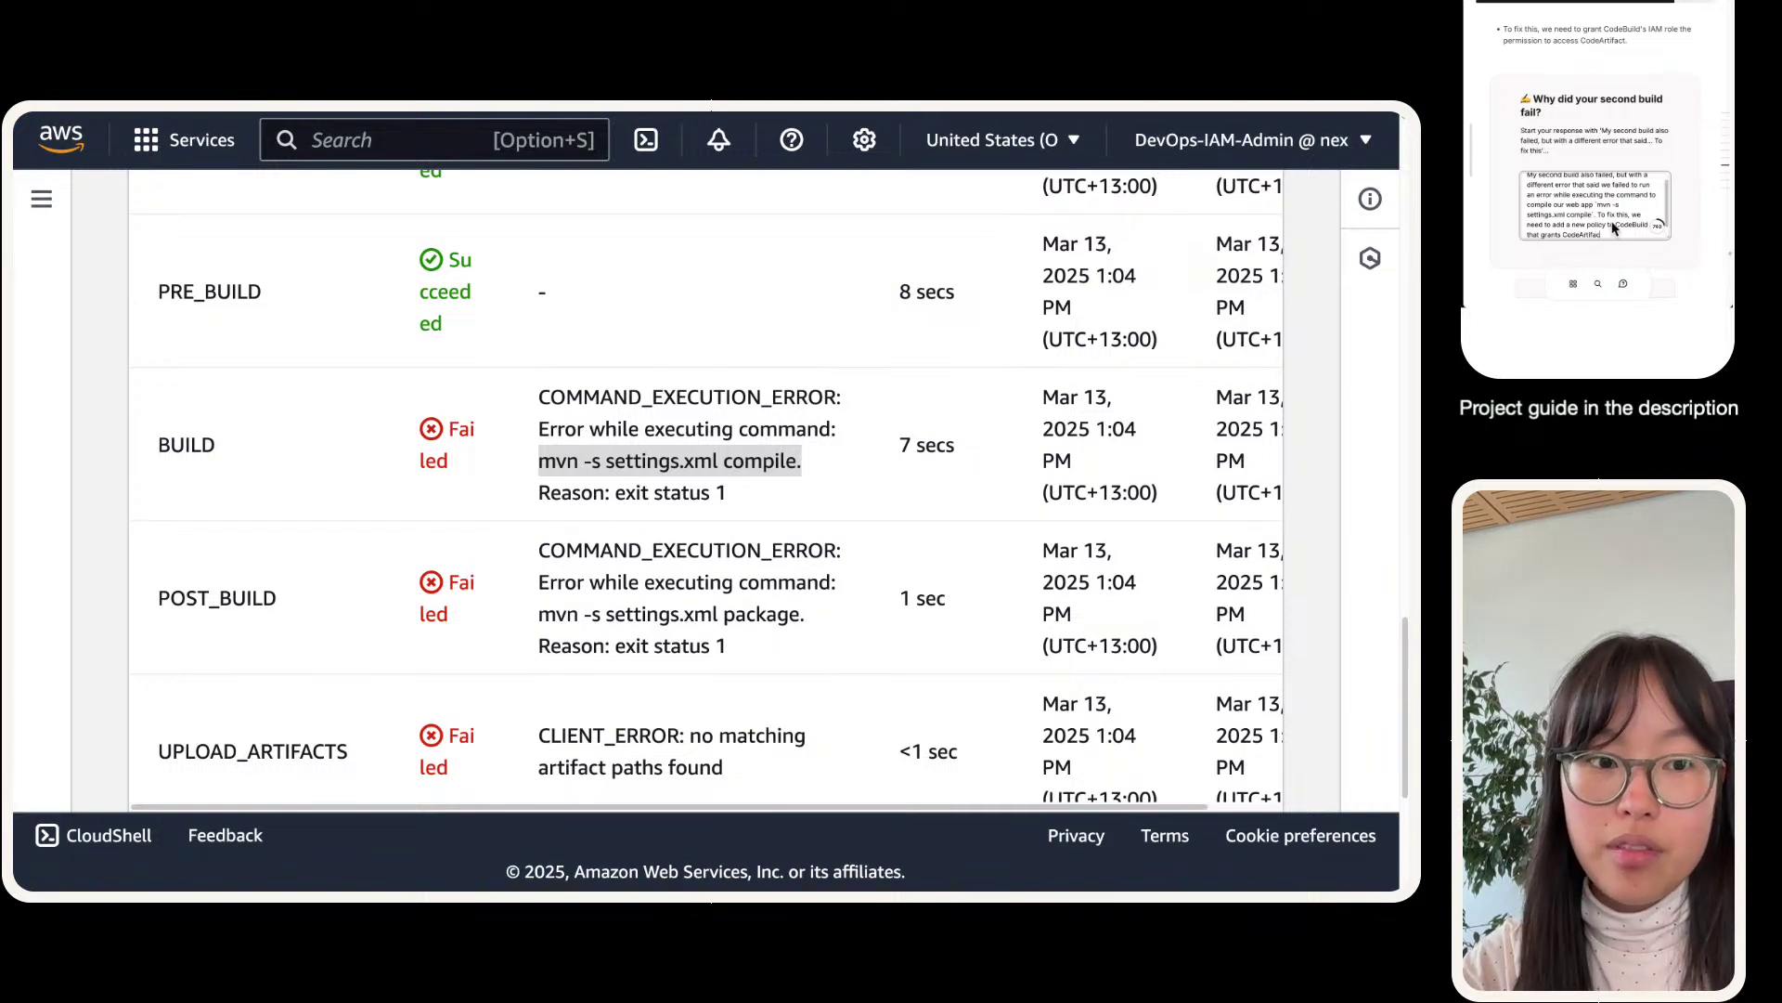
type("t ")
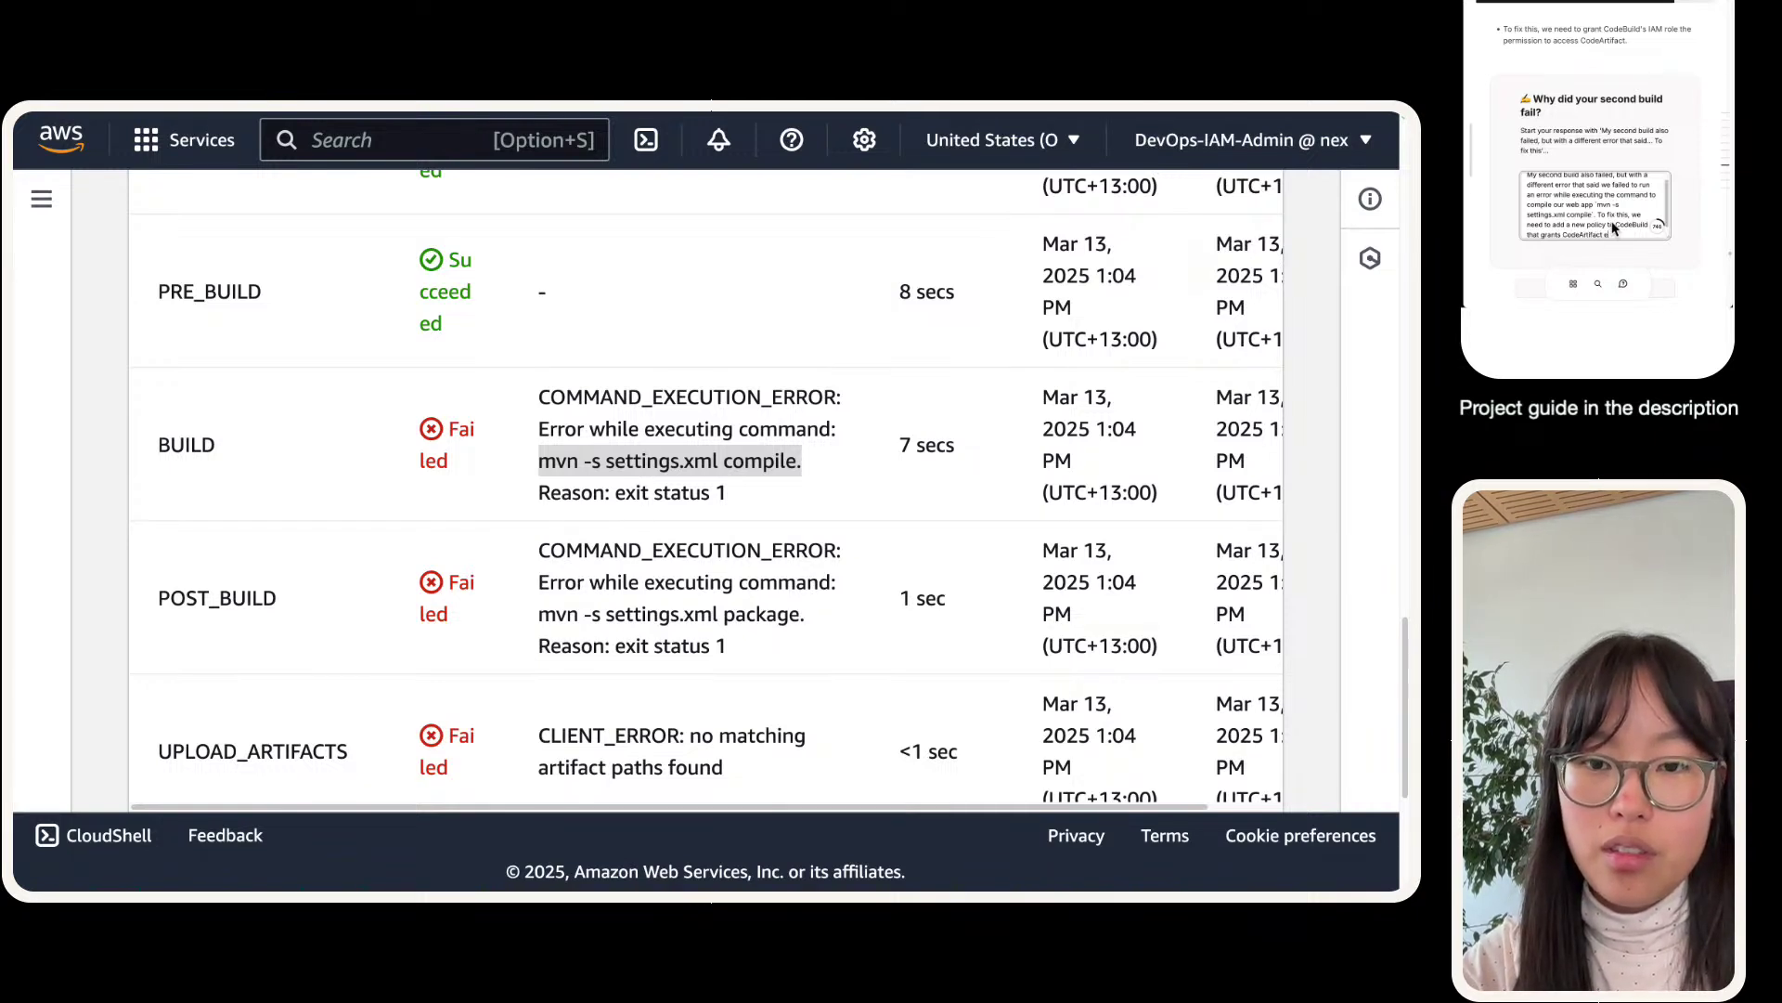
type("permissions.")
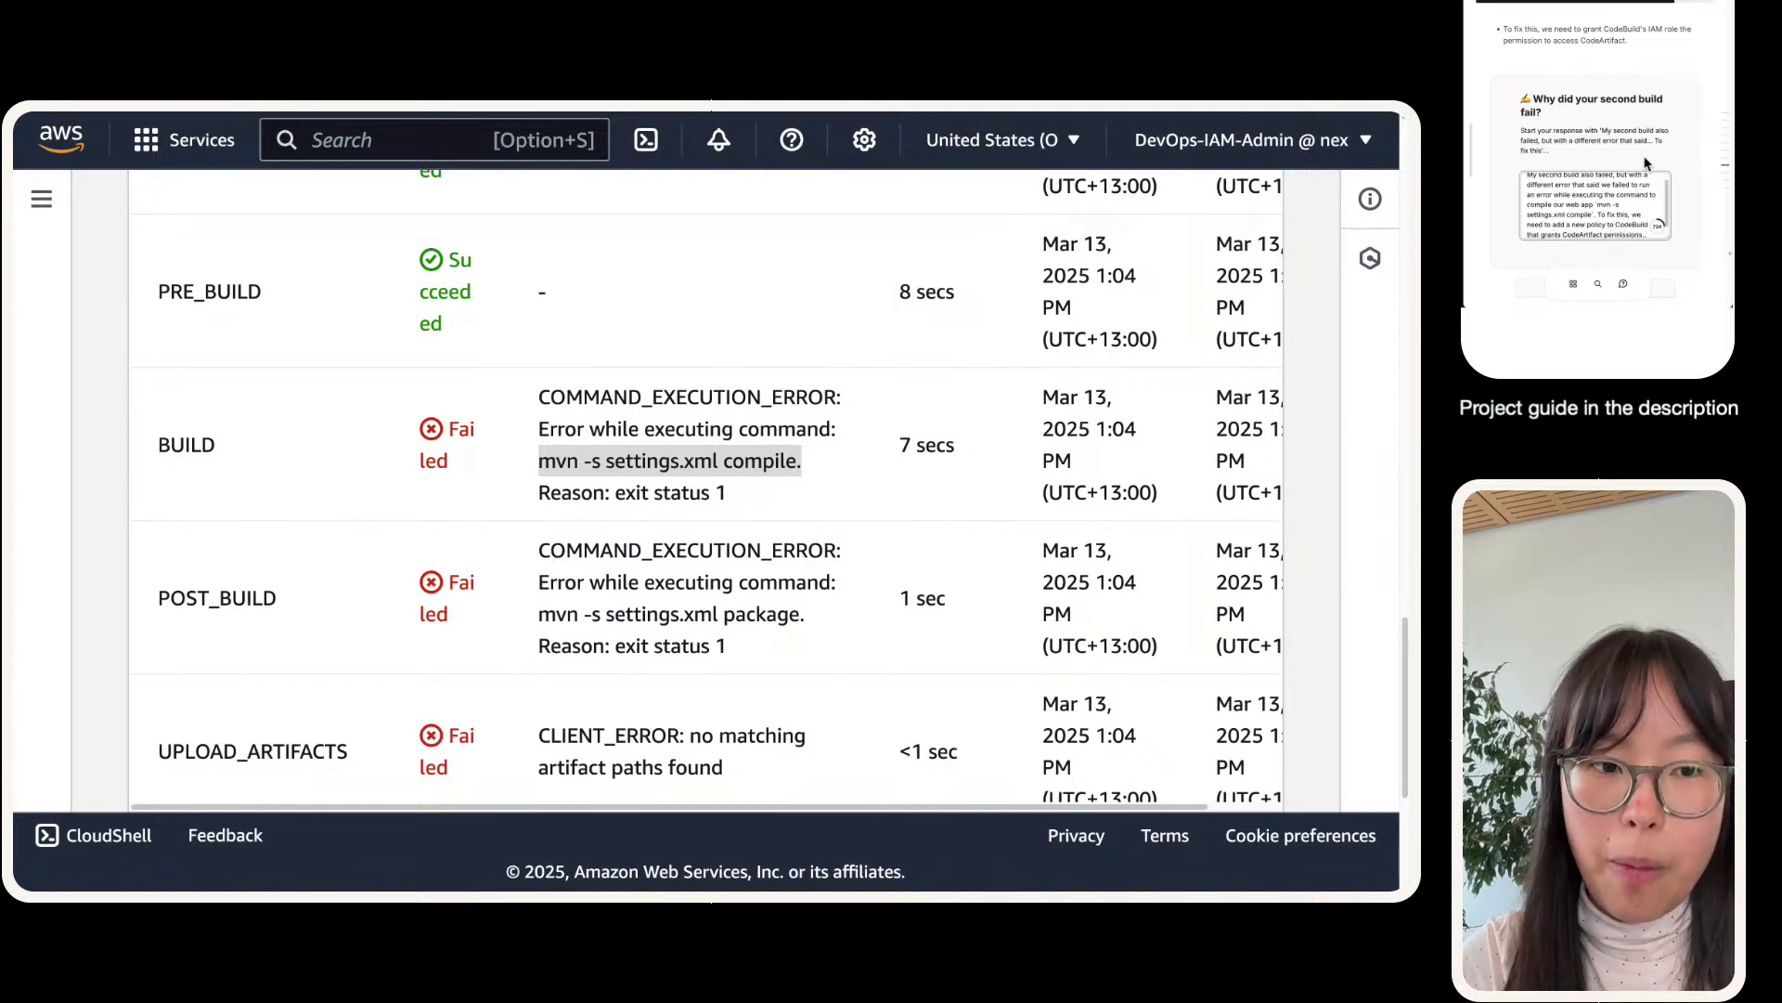
key("Return")
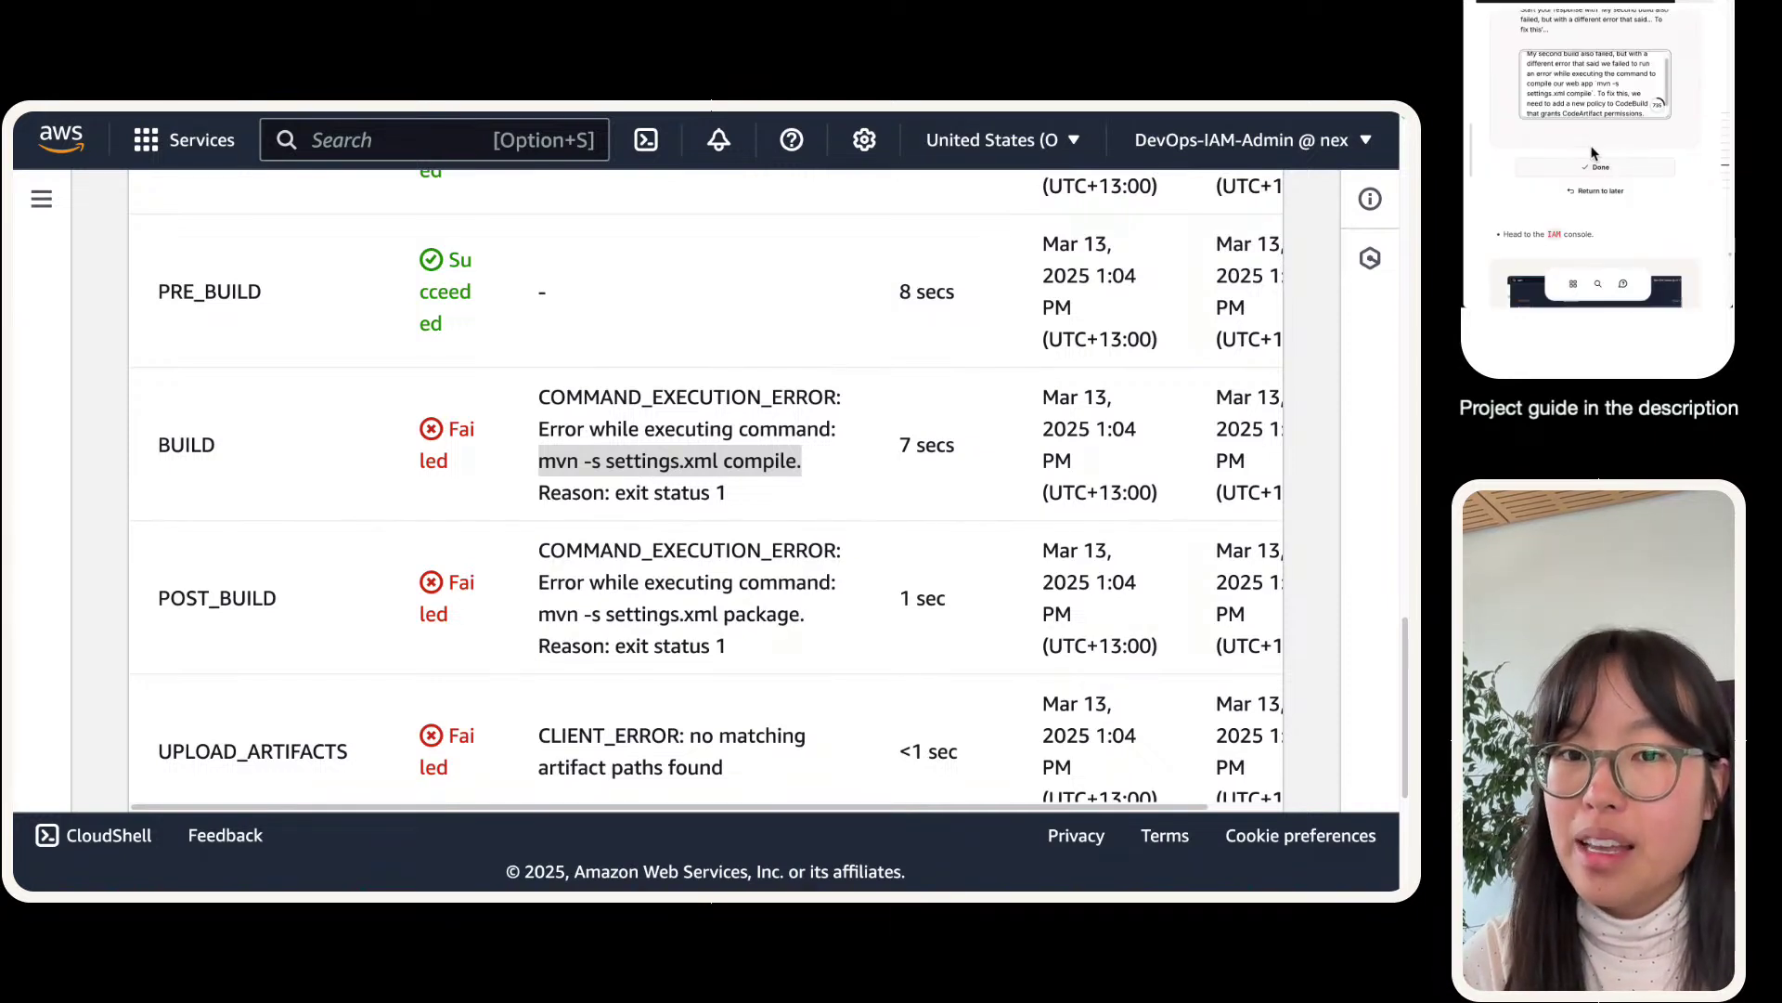
mouse_move(340, 109)
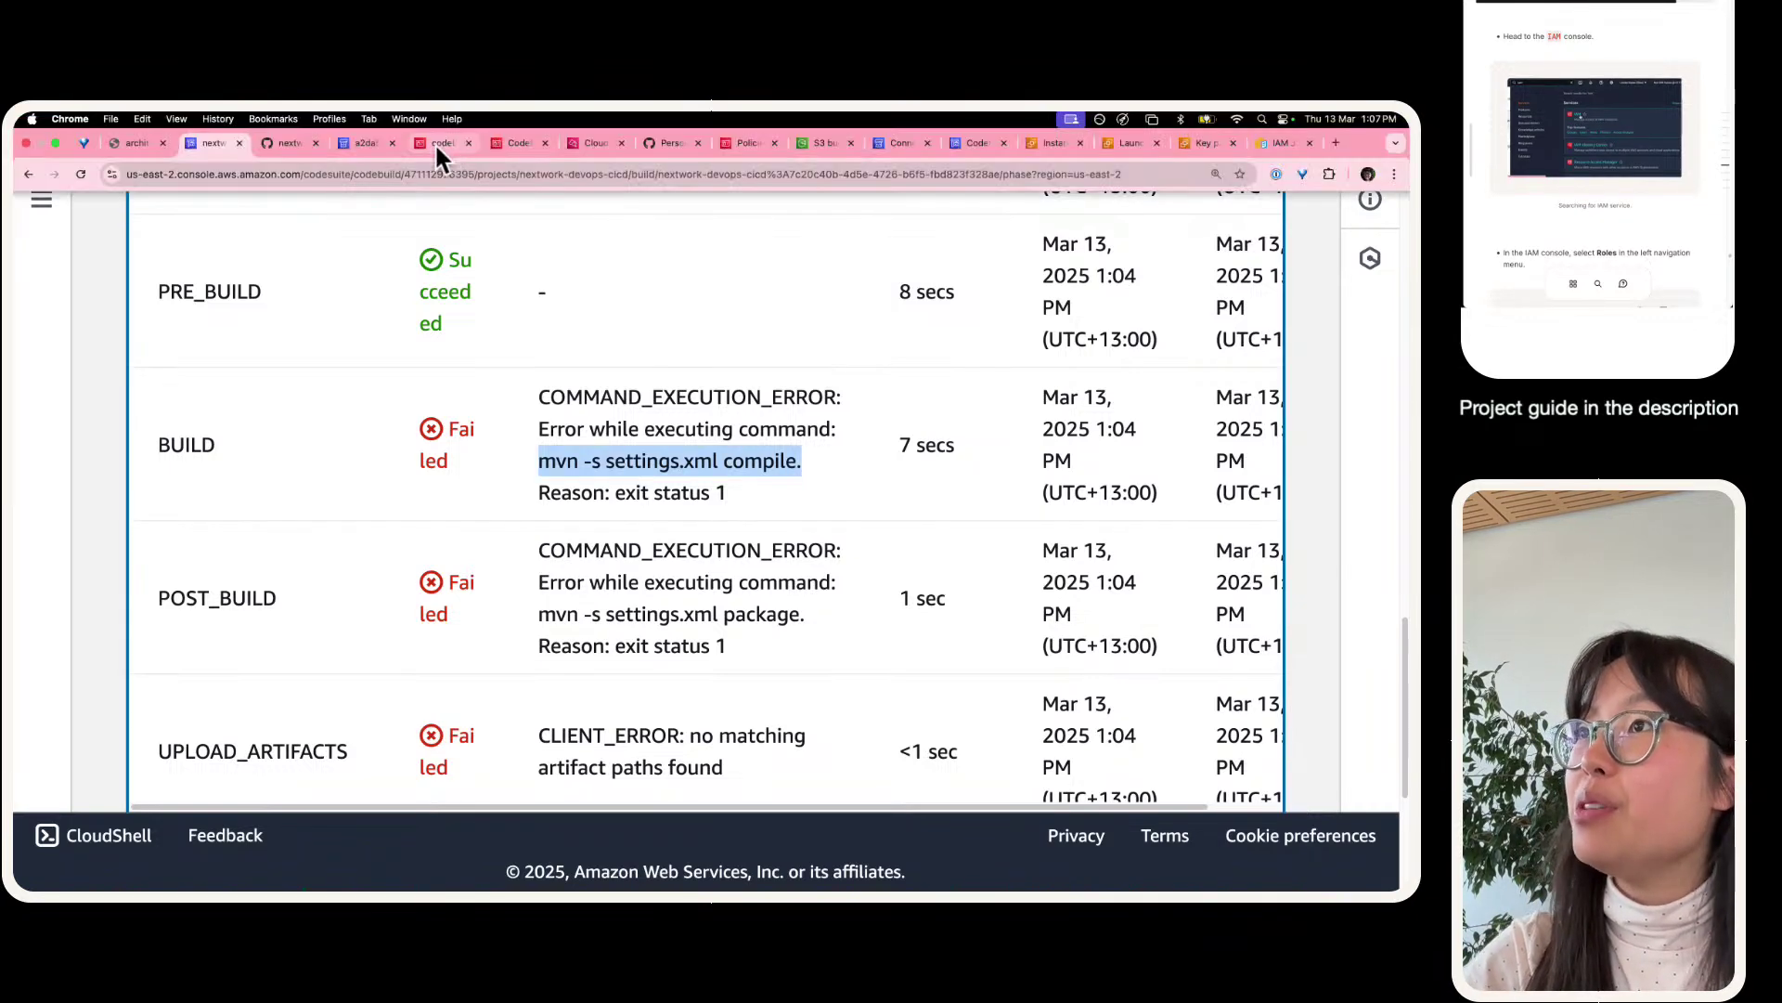
left_click(436, 128)
- Dismiss the attach confirmation, inspect the second policy's JSON, and reload the service role page
scroll(594, 425, "up", 9)
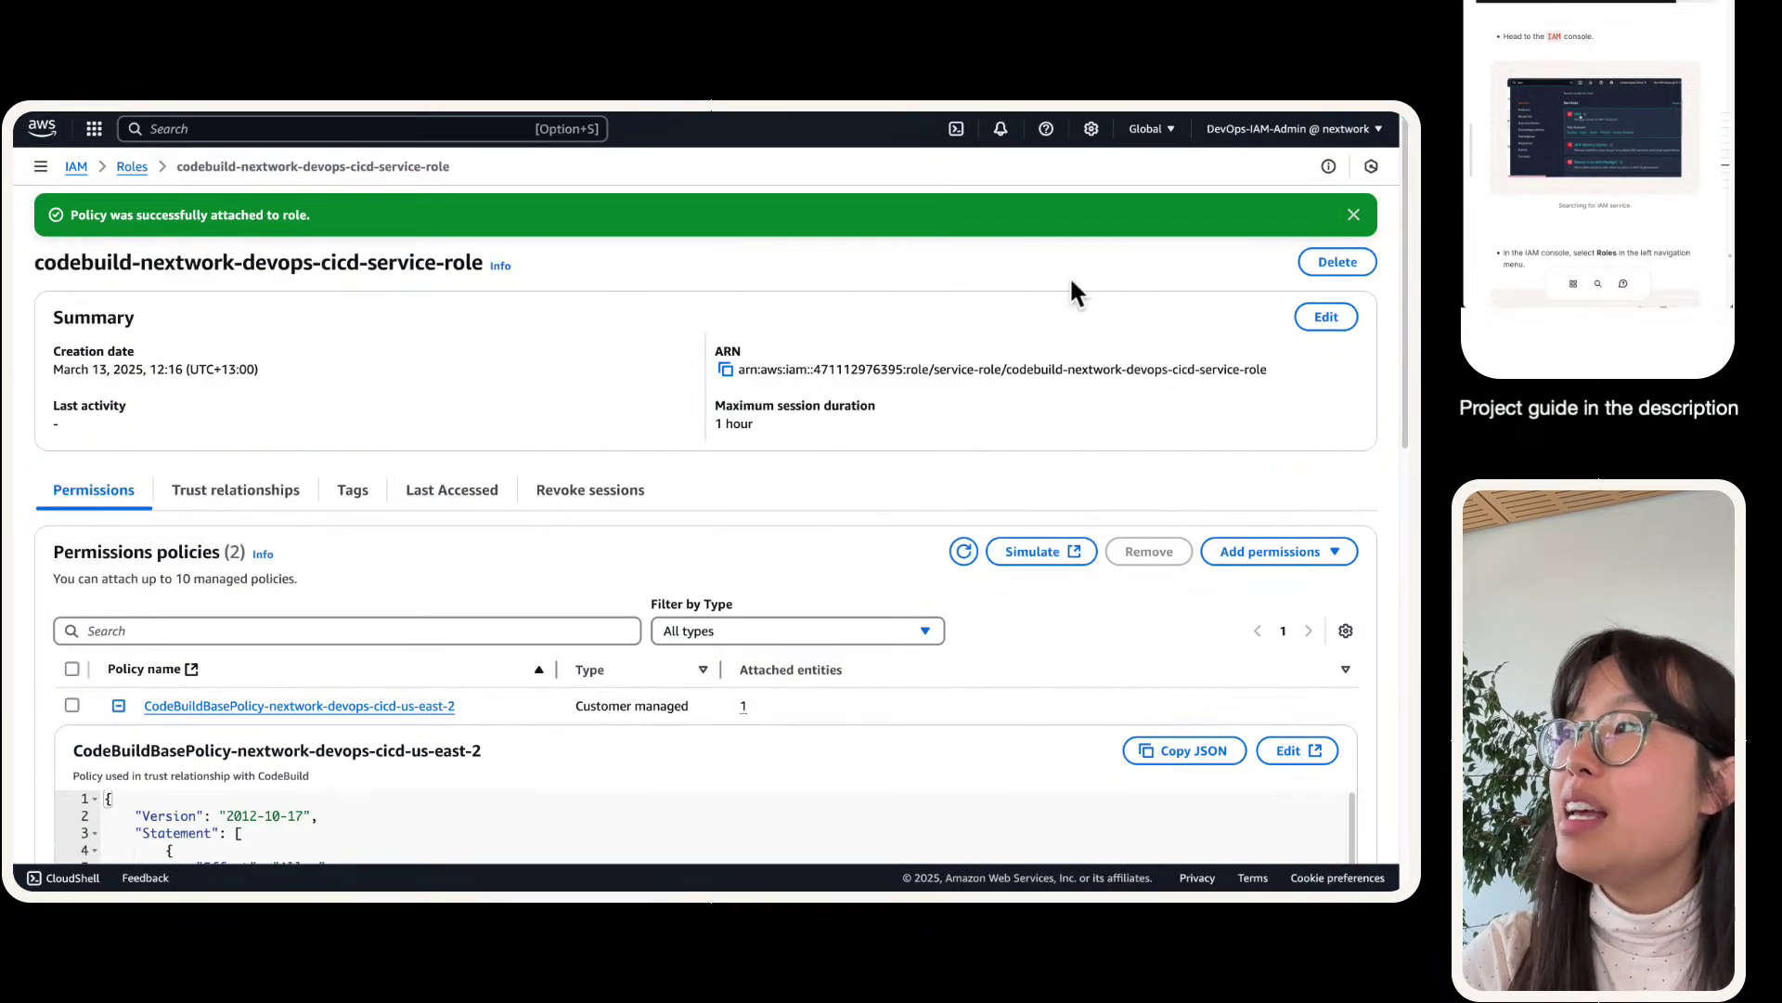
left_click(1353, 214)
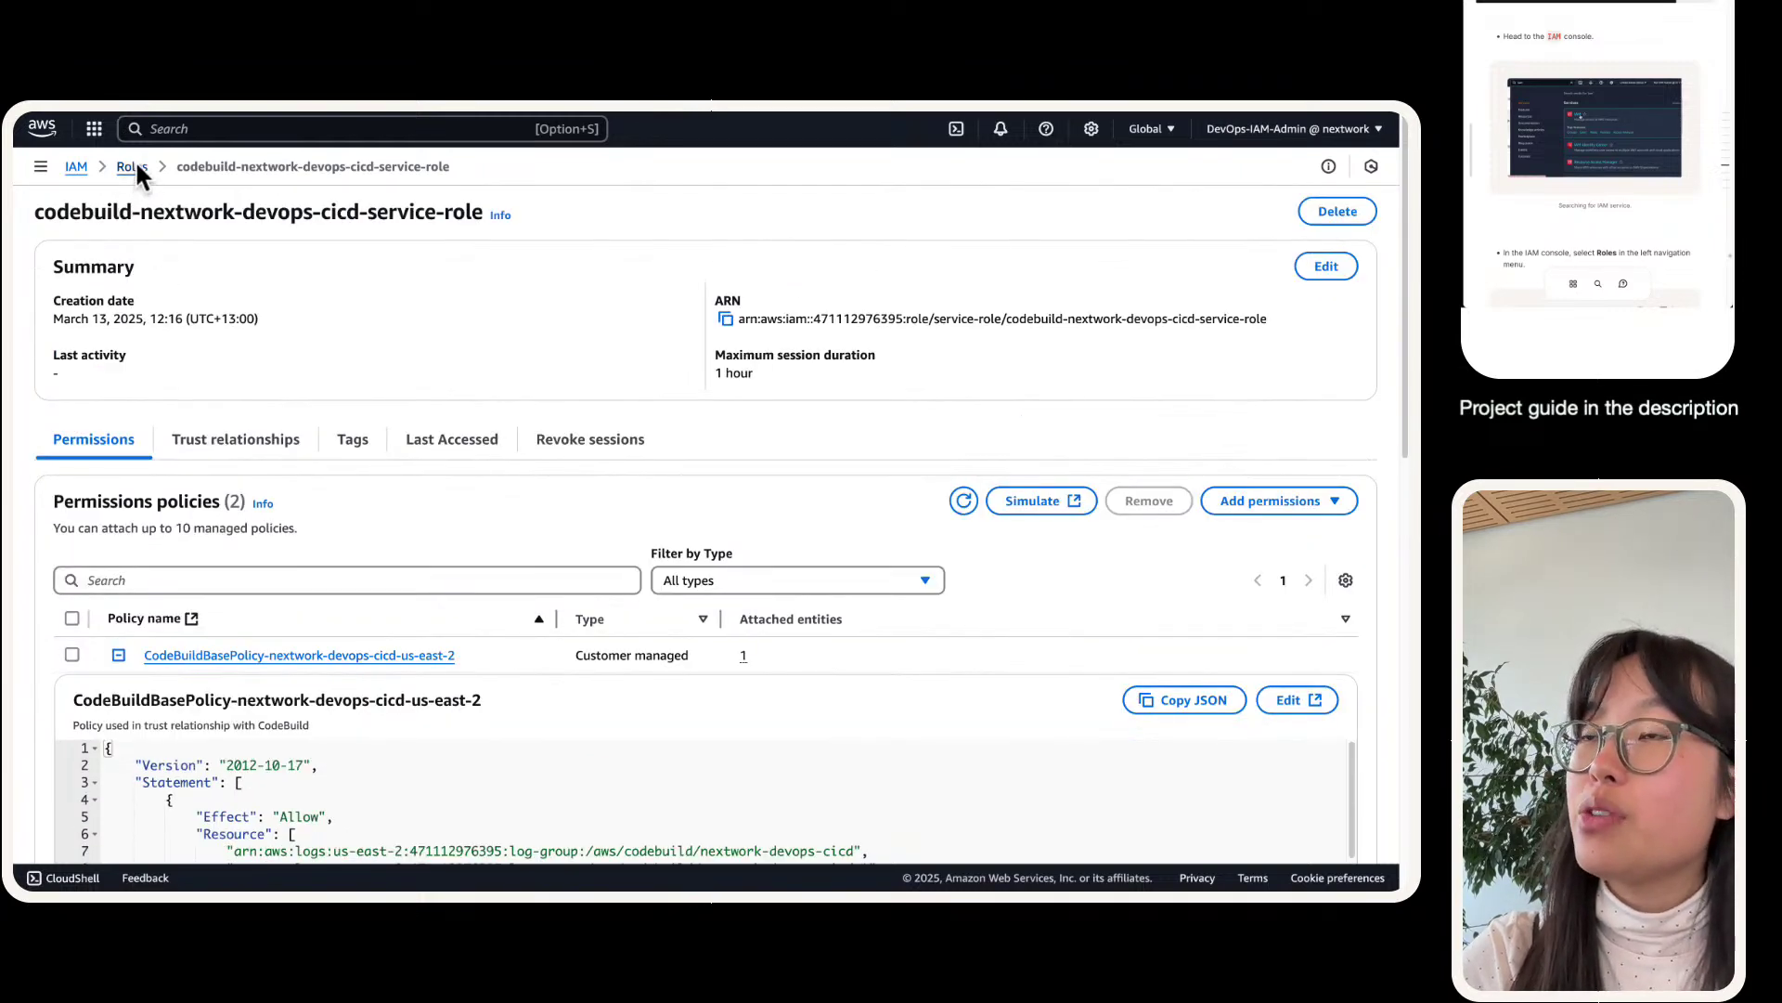
left_click(118, 655)
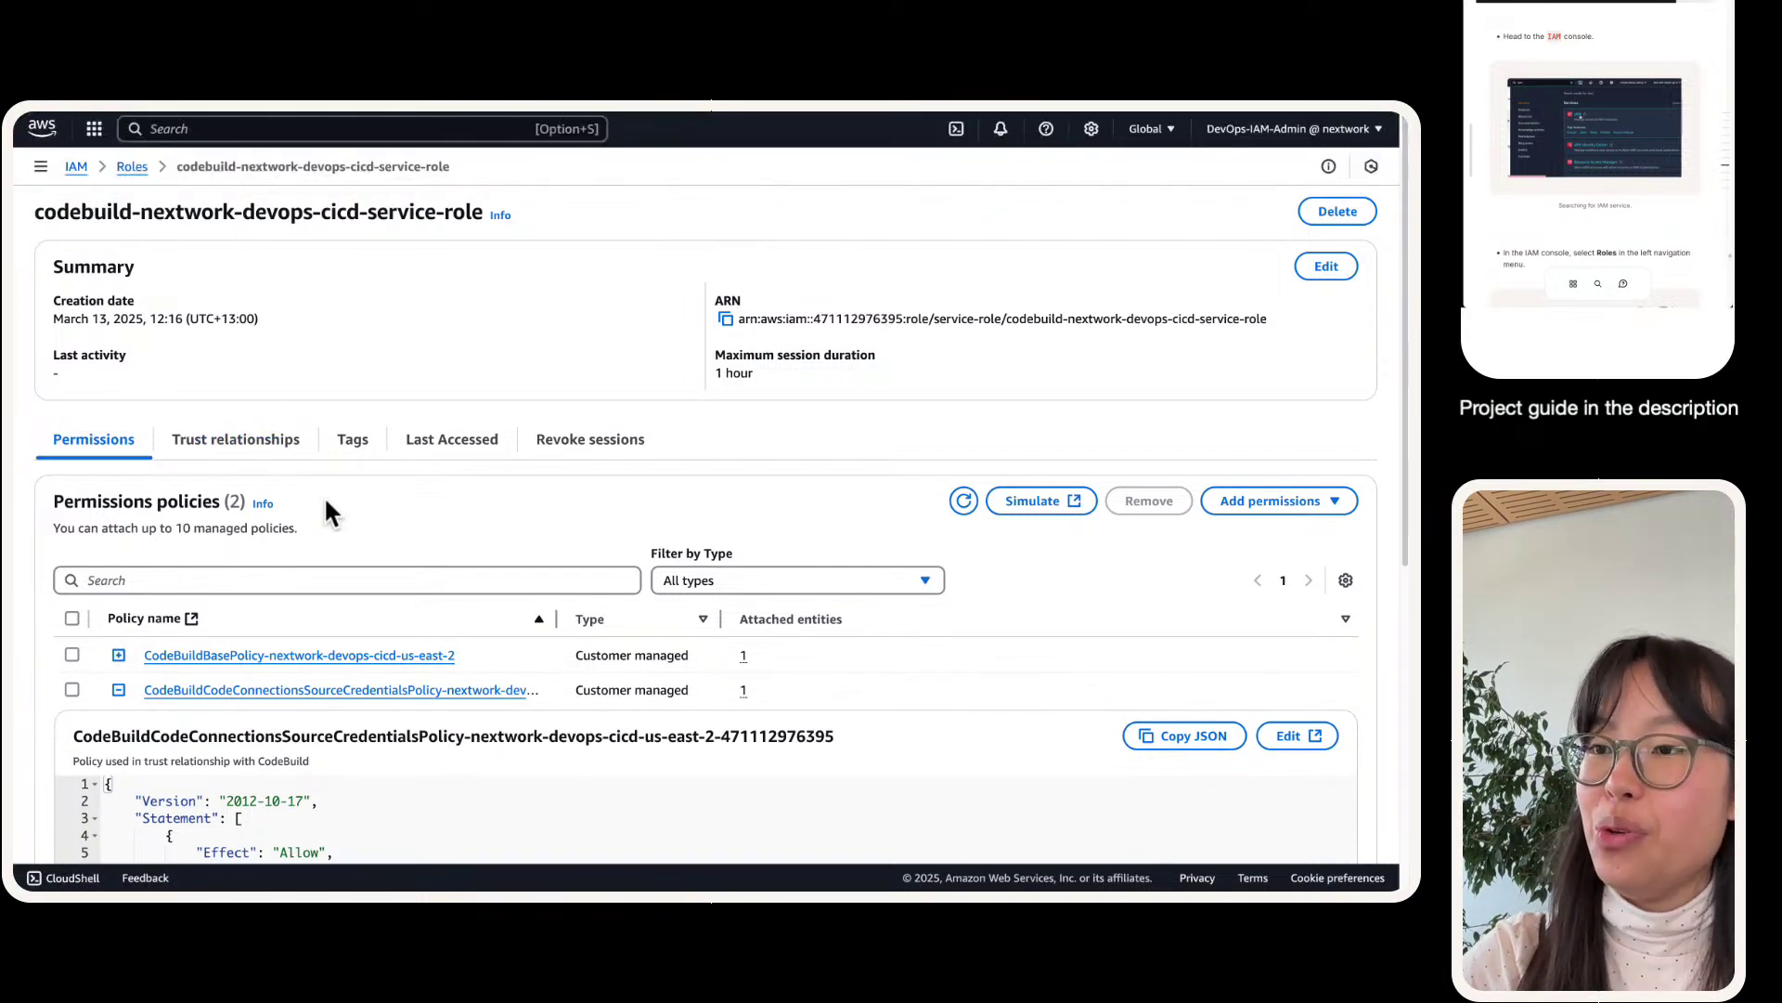
left_click(326, 656)
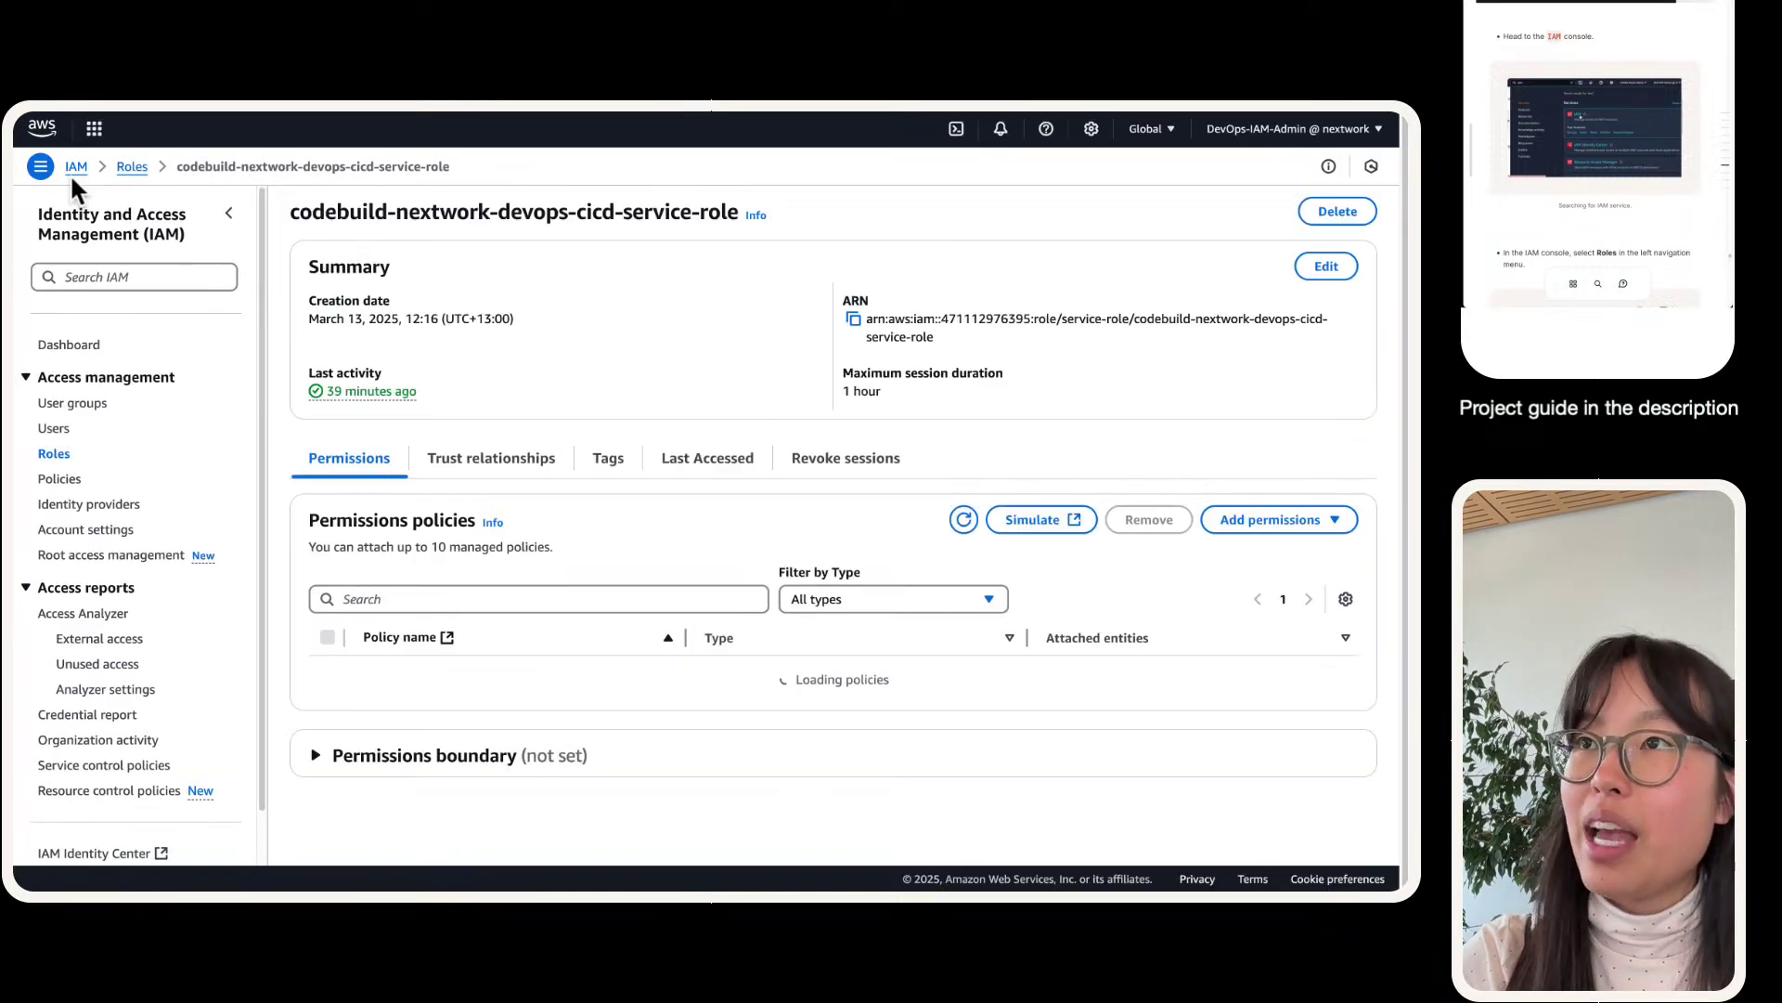
left_click(228, 213)
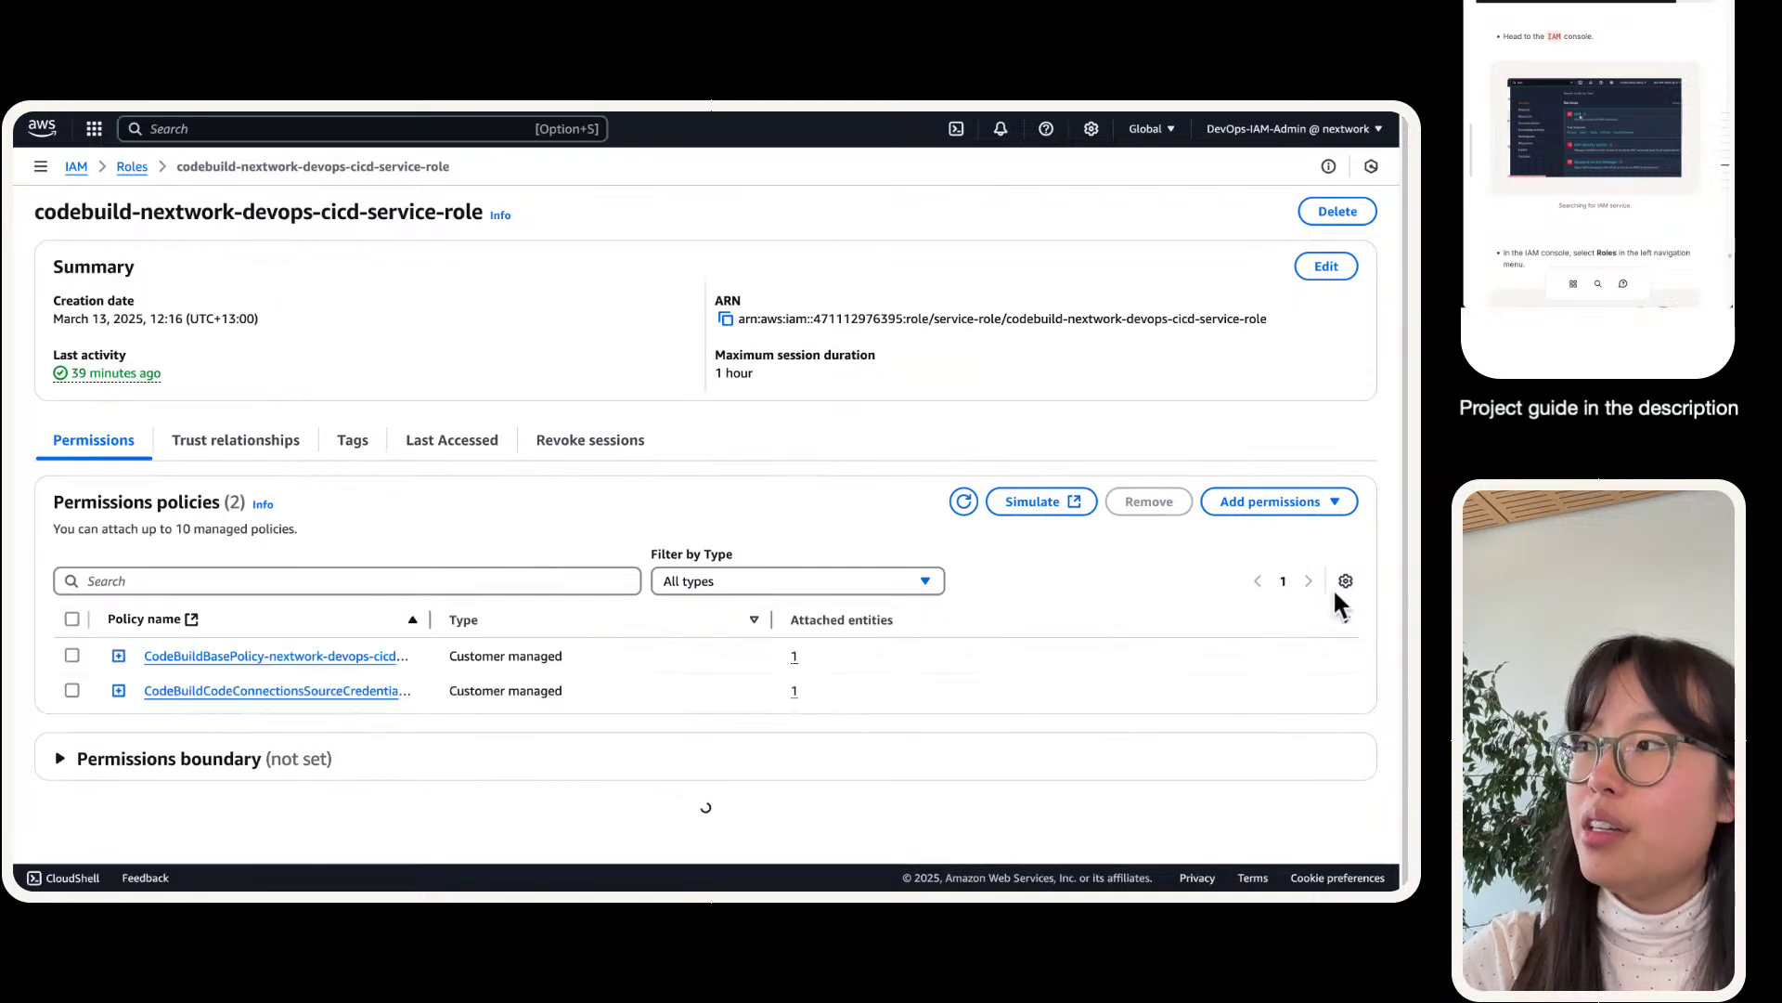
- Attach codeartifact-nextwork-consumer-policy, found by searching 'codearti', to the service role
left_click(1290, 498)
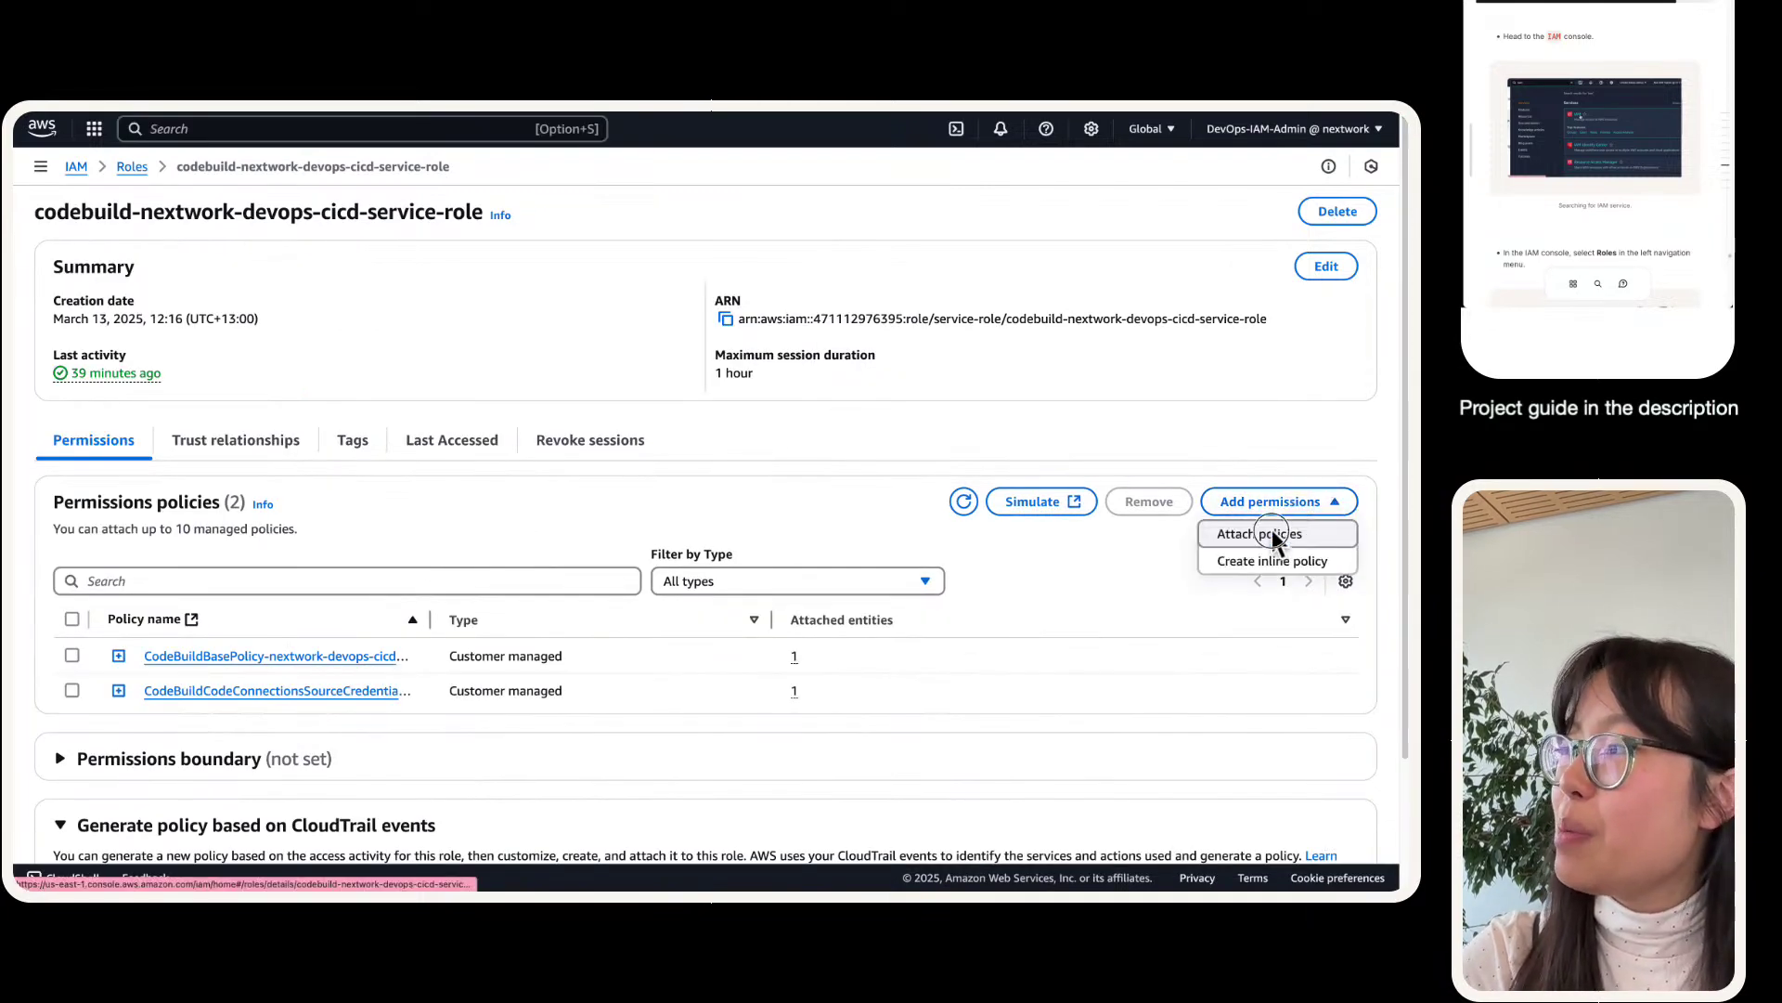
right_click(1274, 535)
left_click(1316, 542)
left_click(1315, 541)
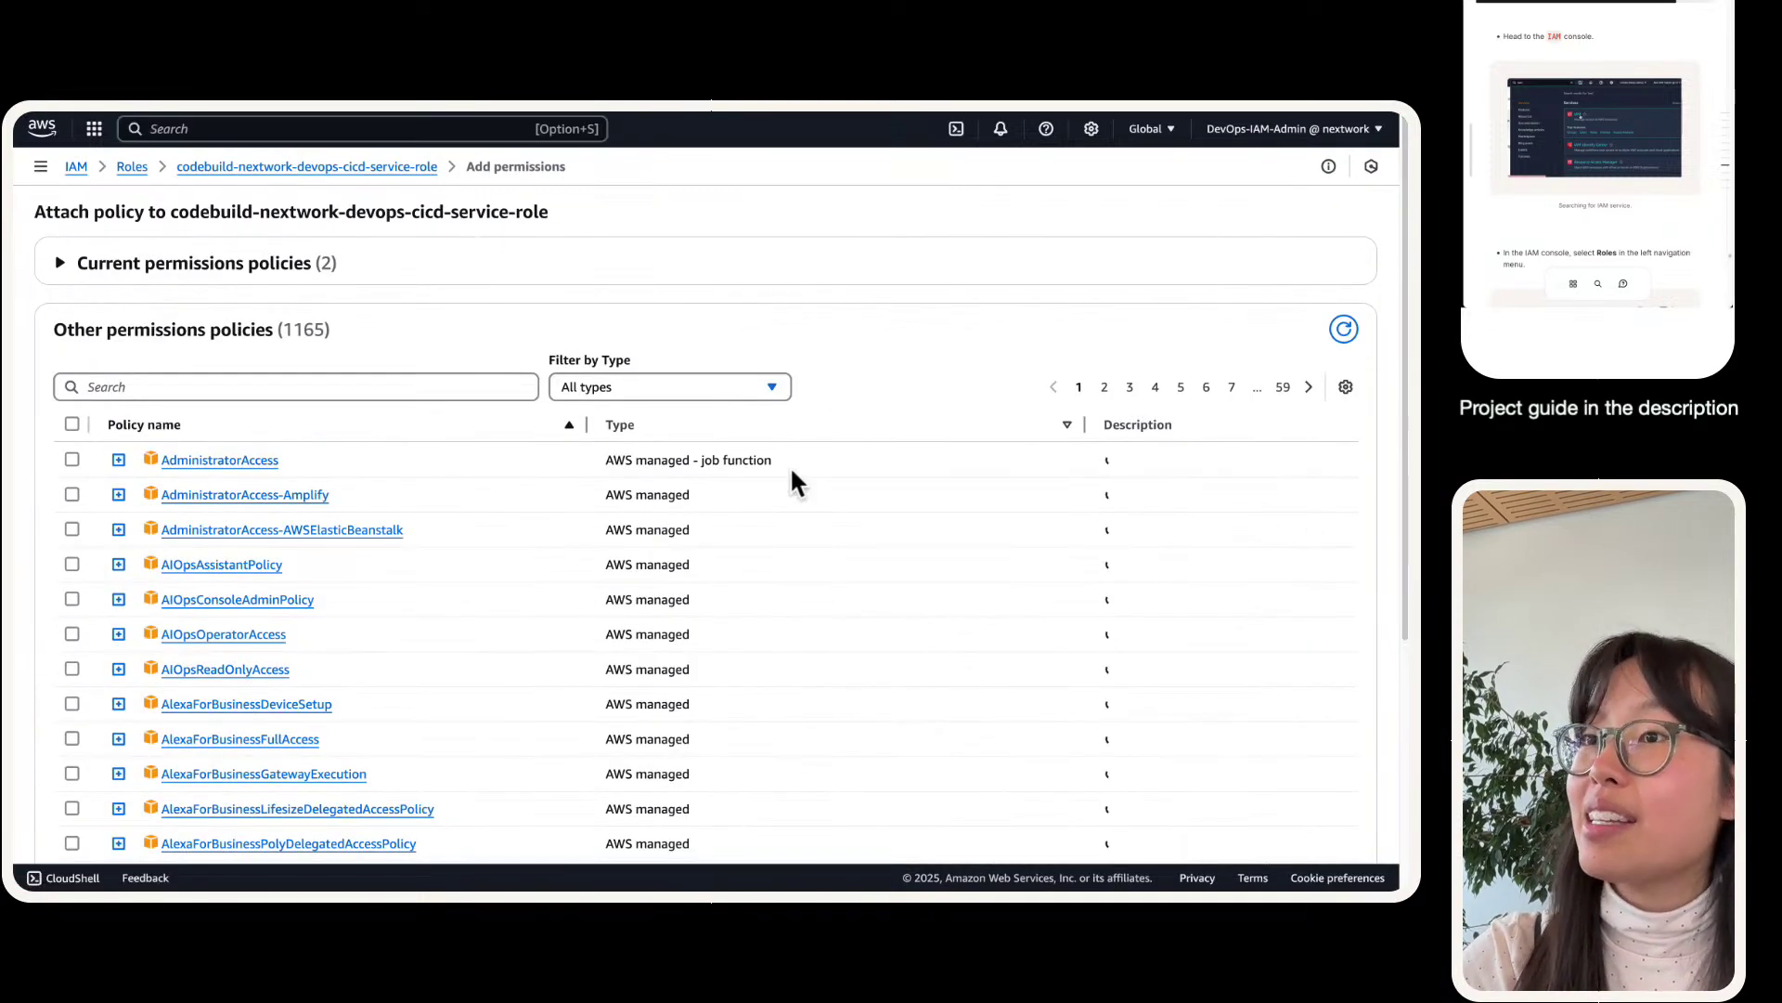
left_click(440, 387)
type("codearti")
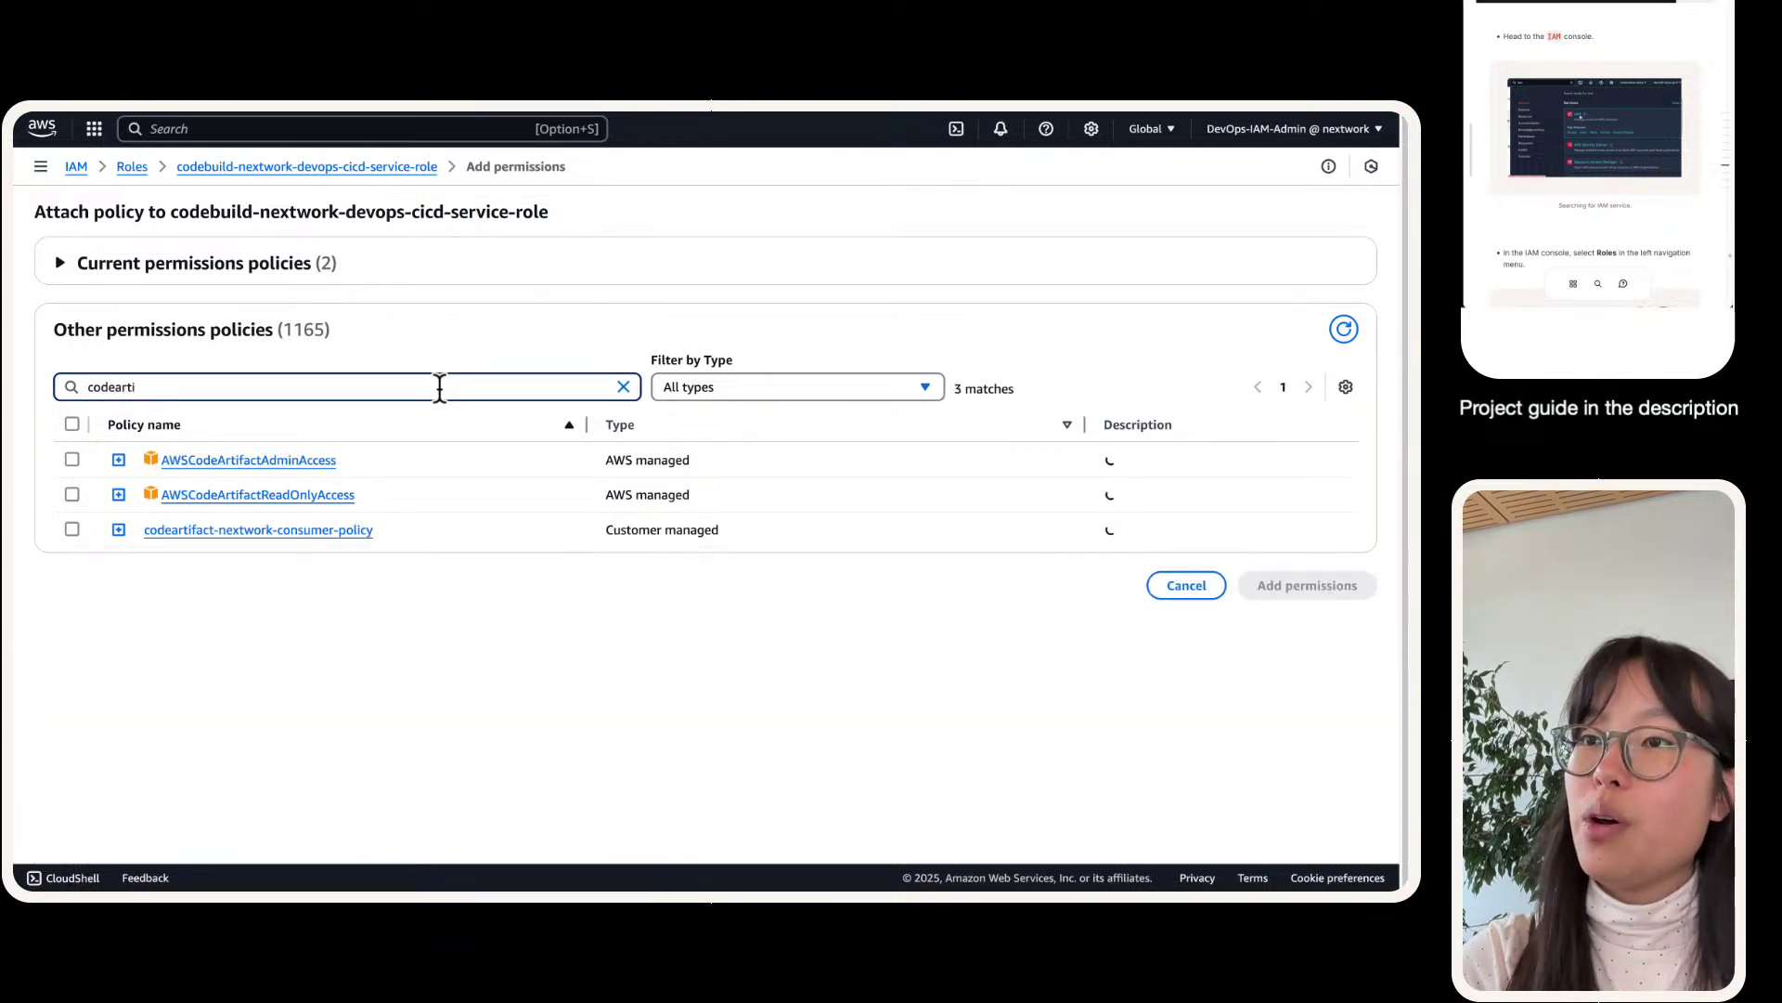
left_click(72, 528)
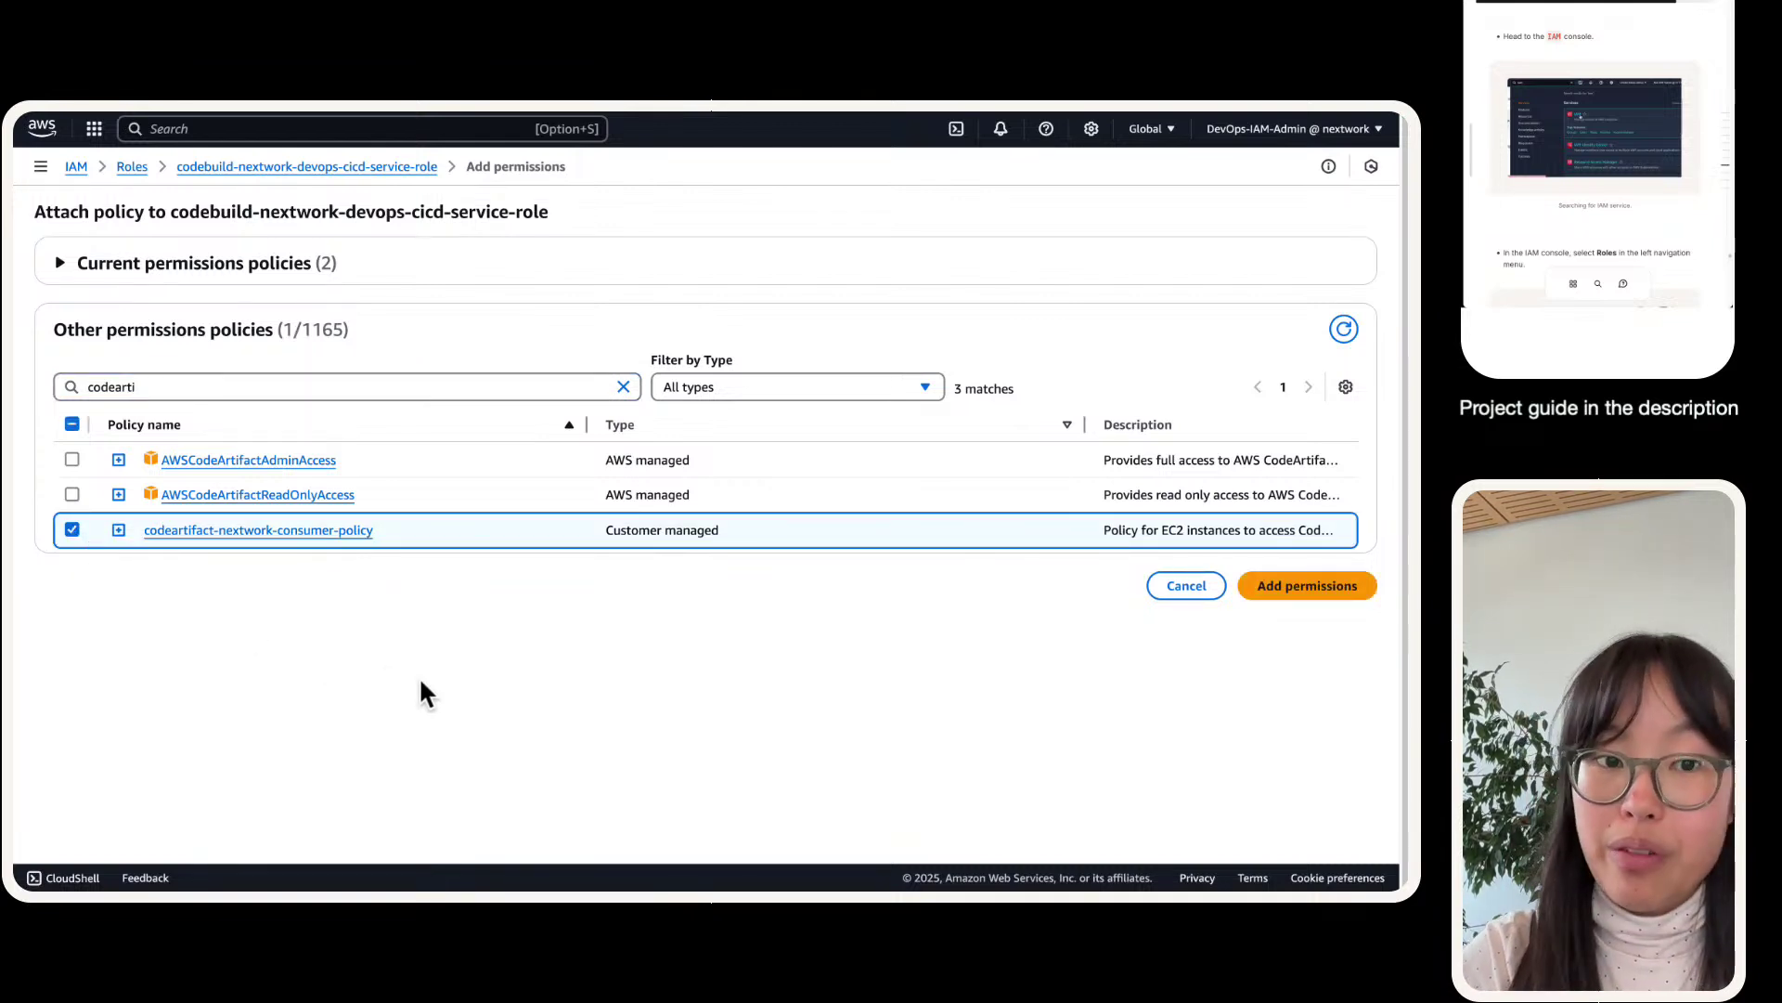
left_click(1283, 595)
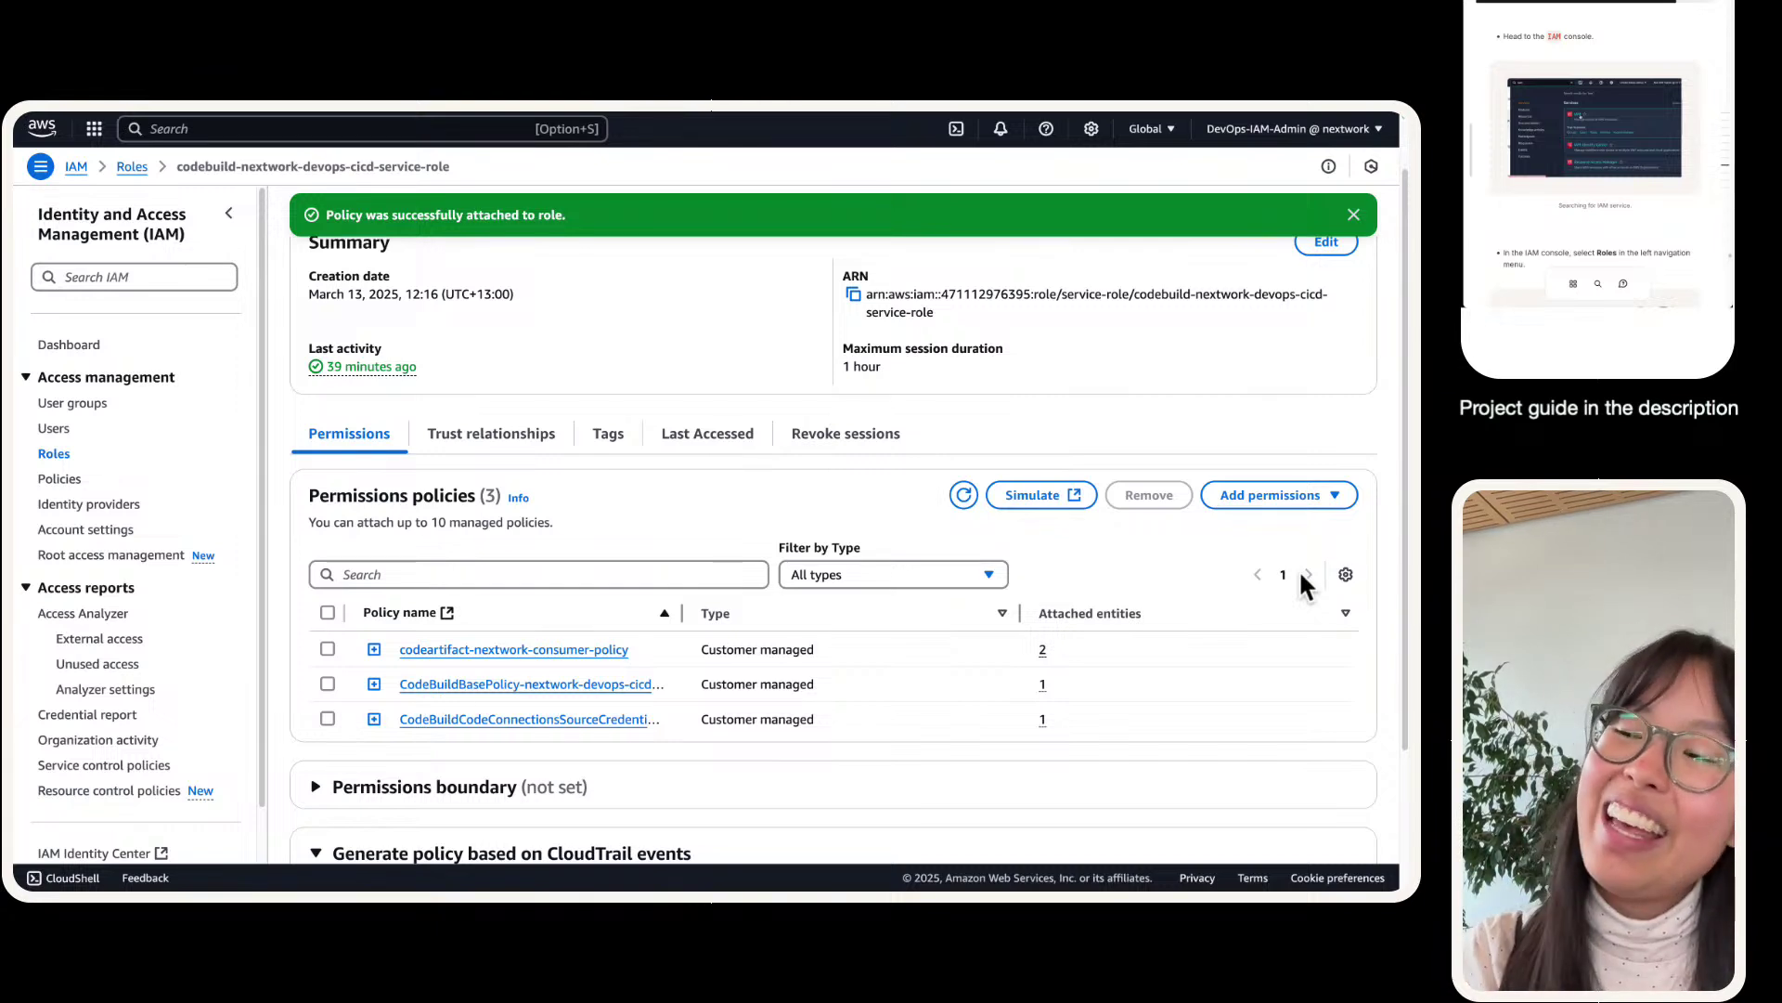
- Scroll through the role to confirm its three permissions policies
scroll(1610, 119, "down", 5)
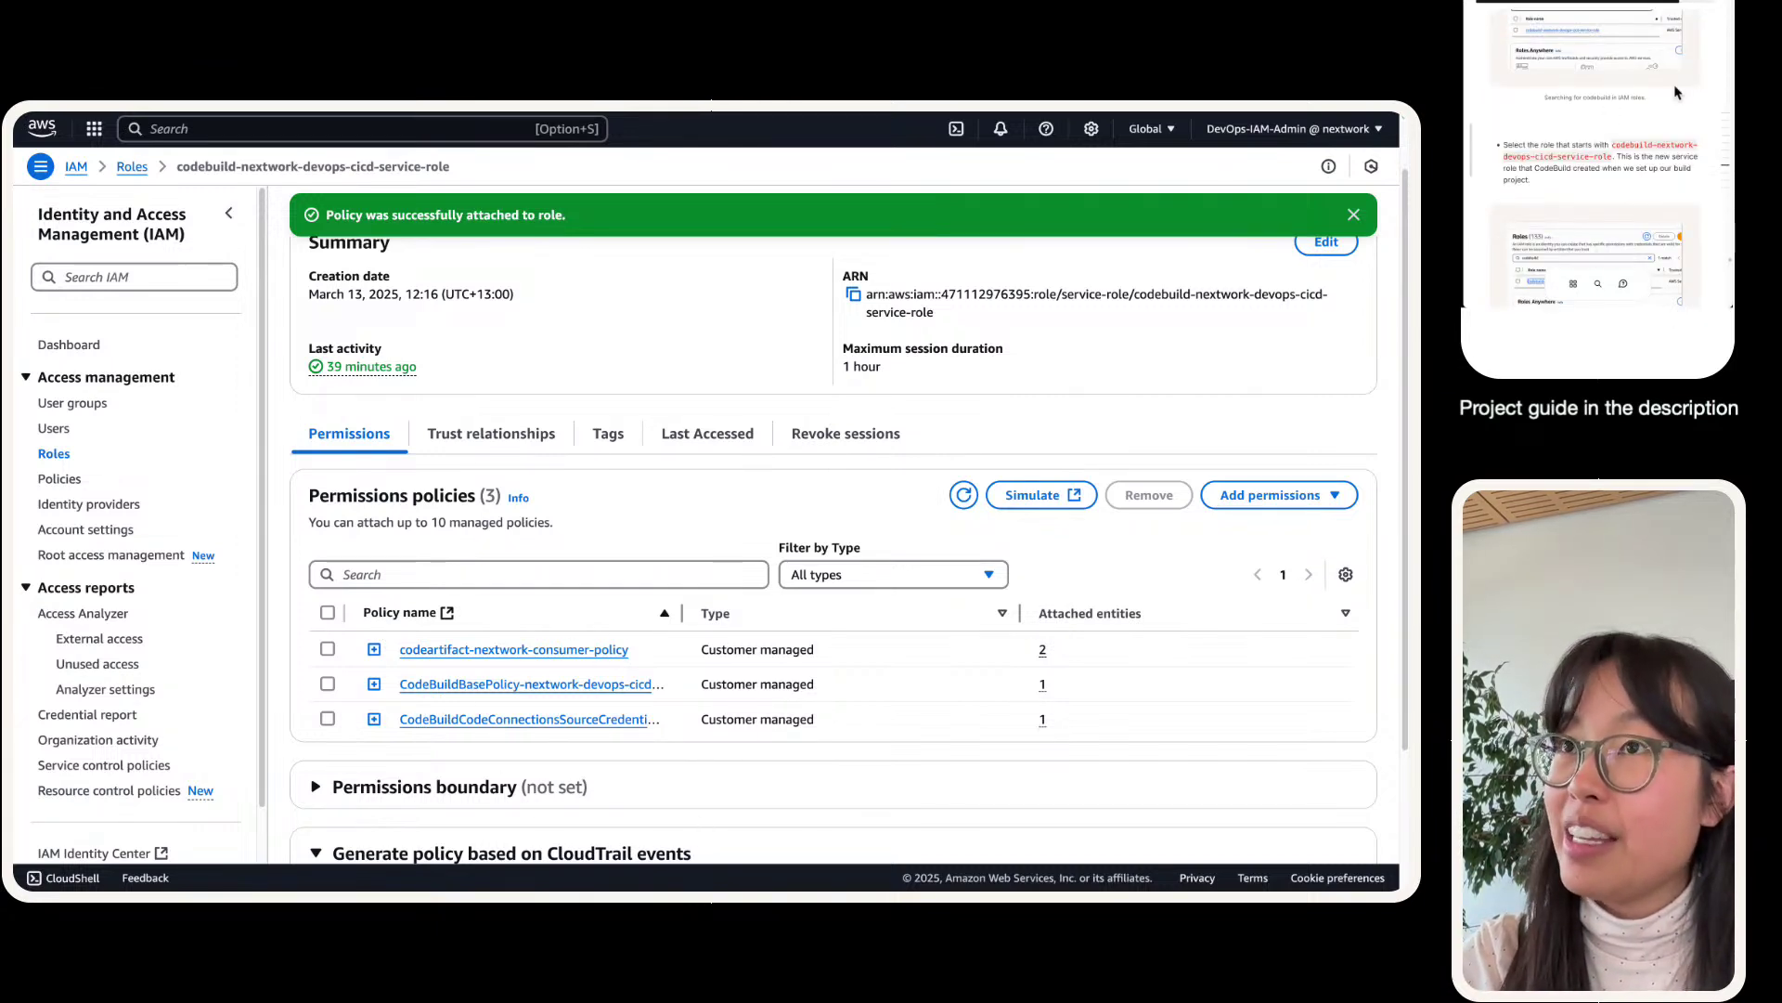
scroll(1596, 104, "down", 3)
scroll(1596, 104, "down", 4)
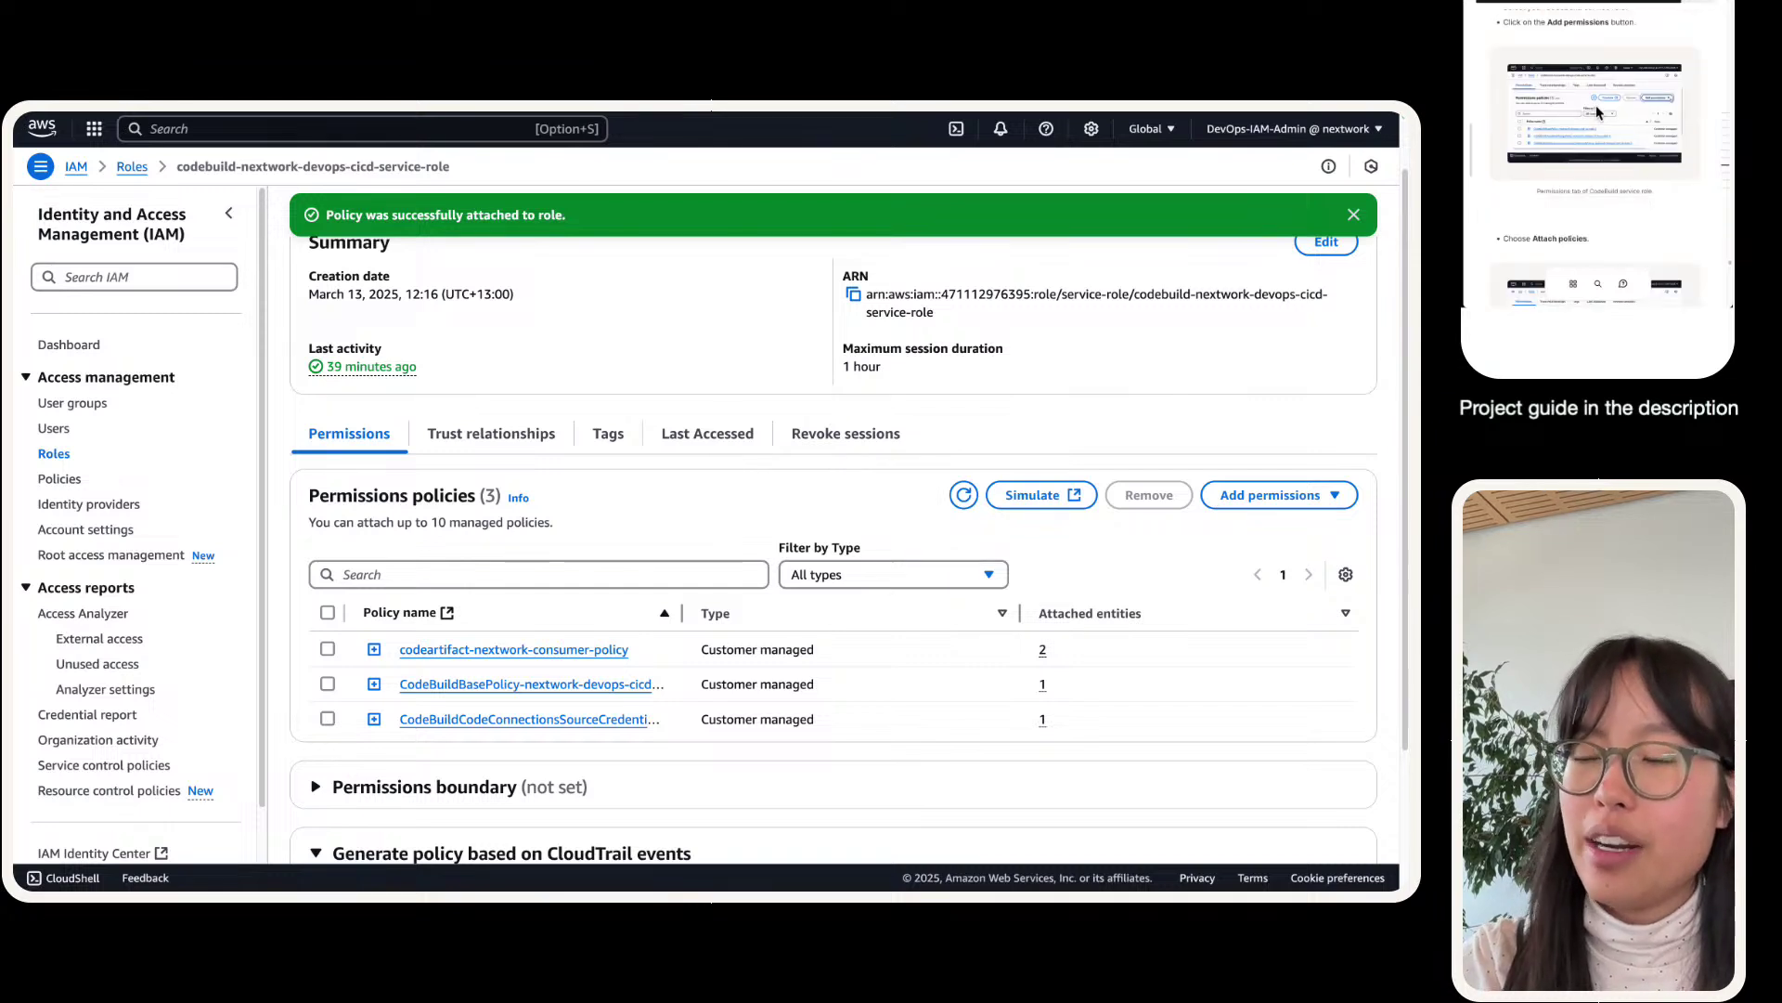
scroll(1607, 93, "down", 4)
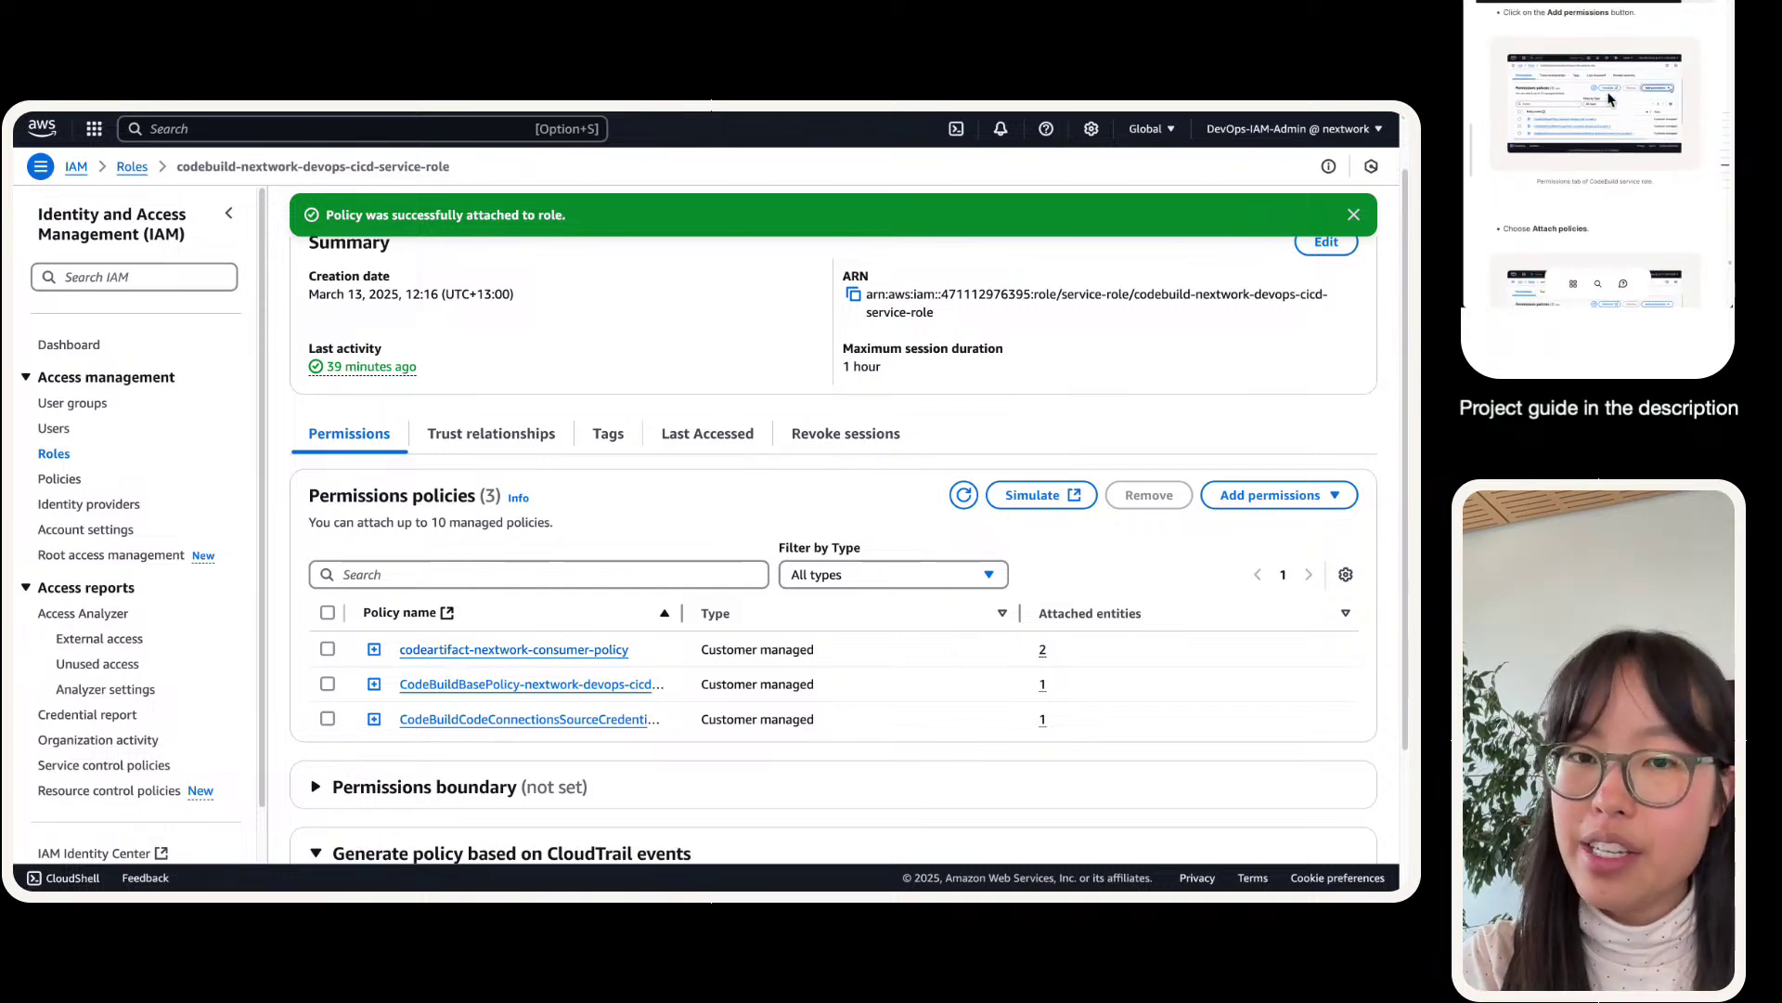
scroll(1607, 91, "down", 4)
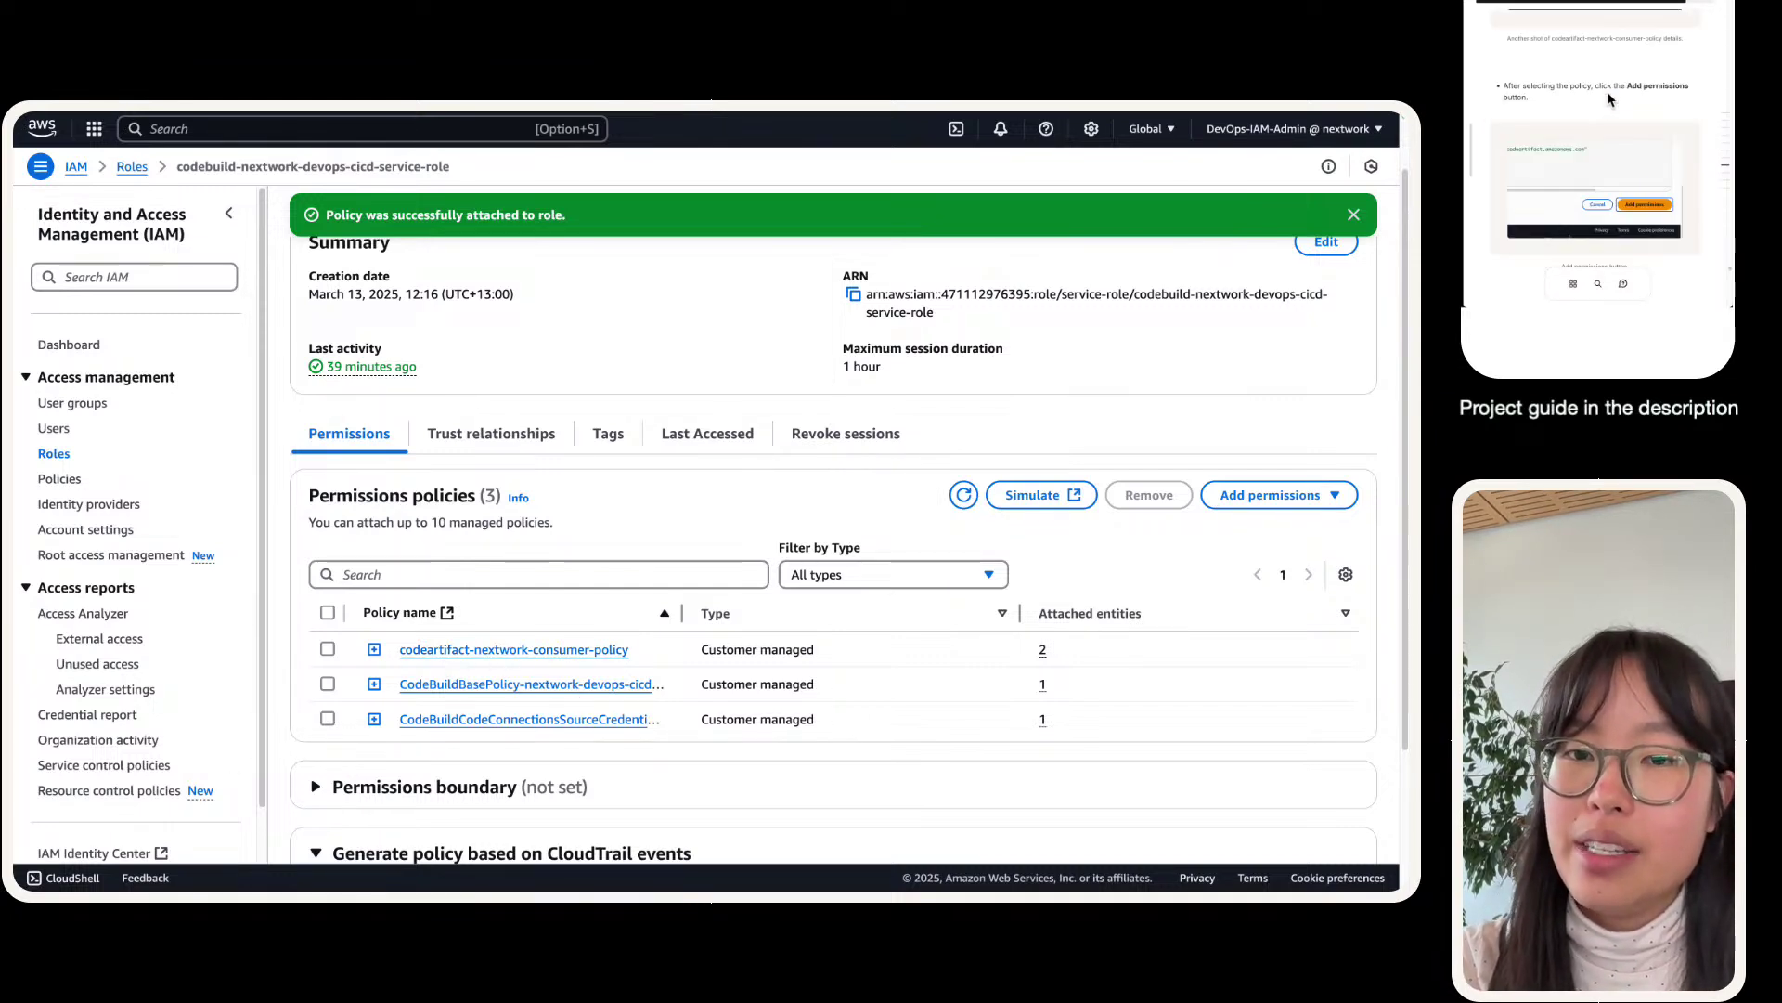
scroll(1607, 91, "down", 5)
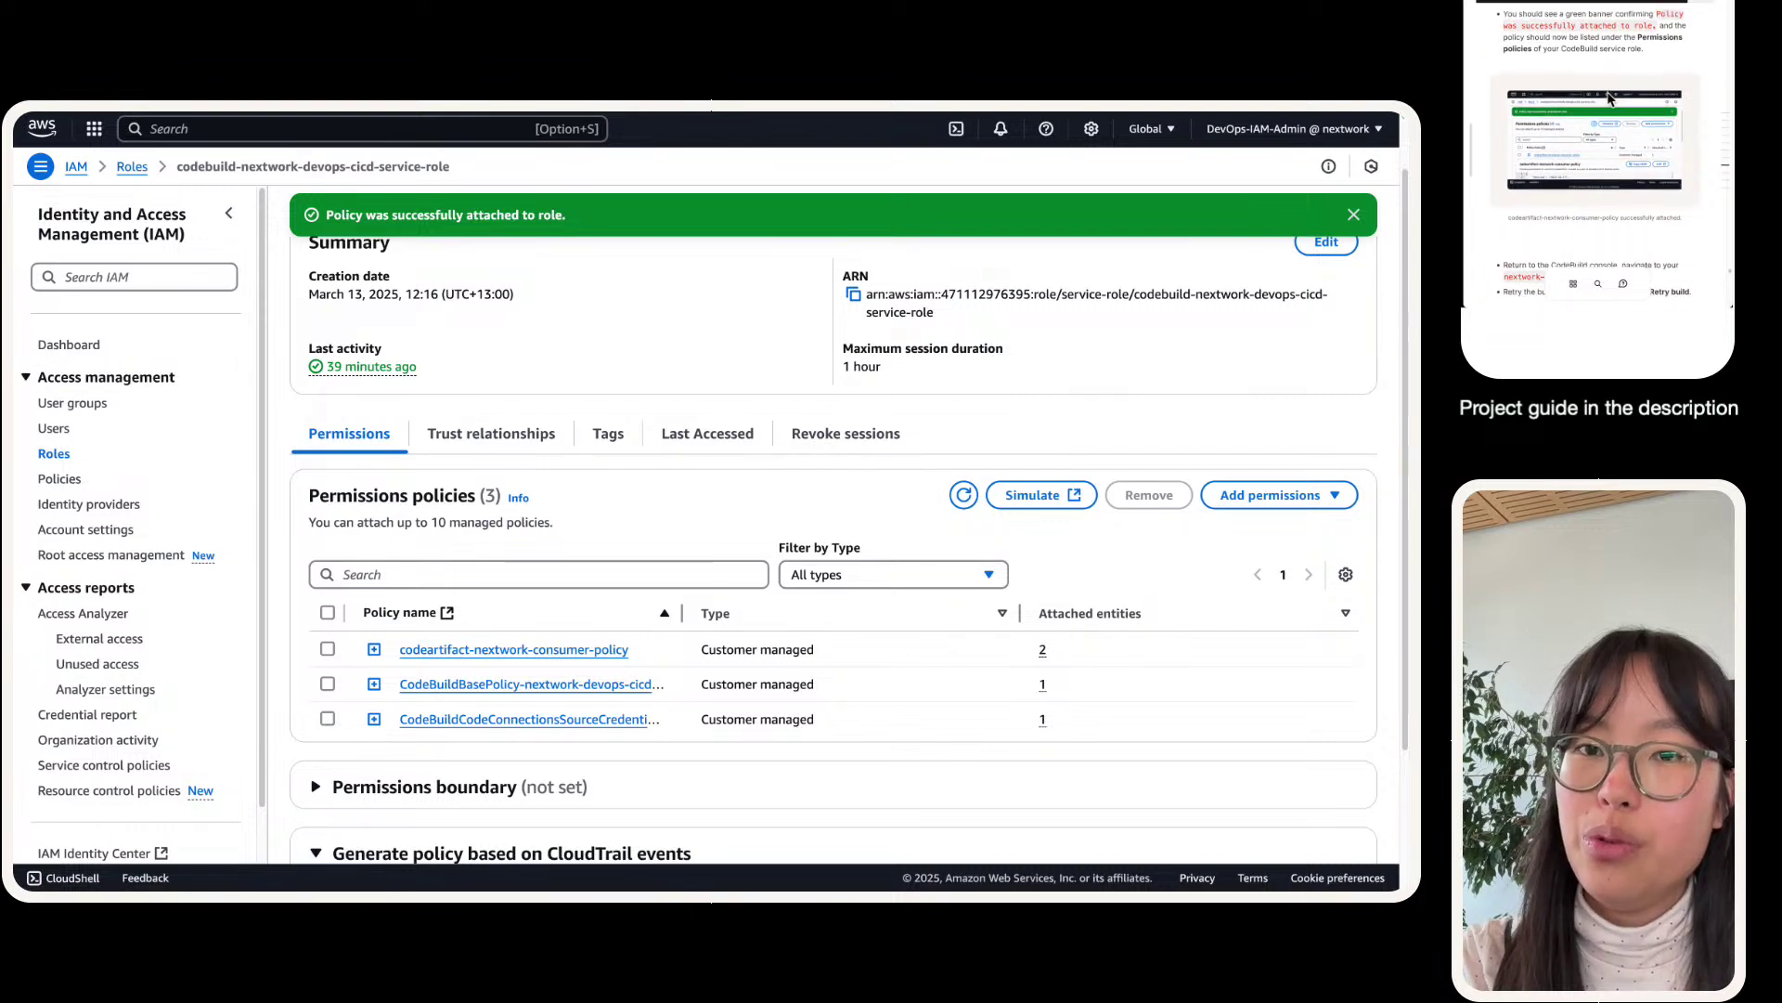
scroll(1608, 98, "down", 2)
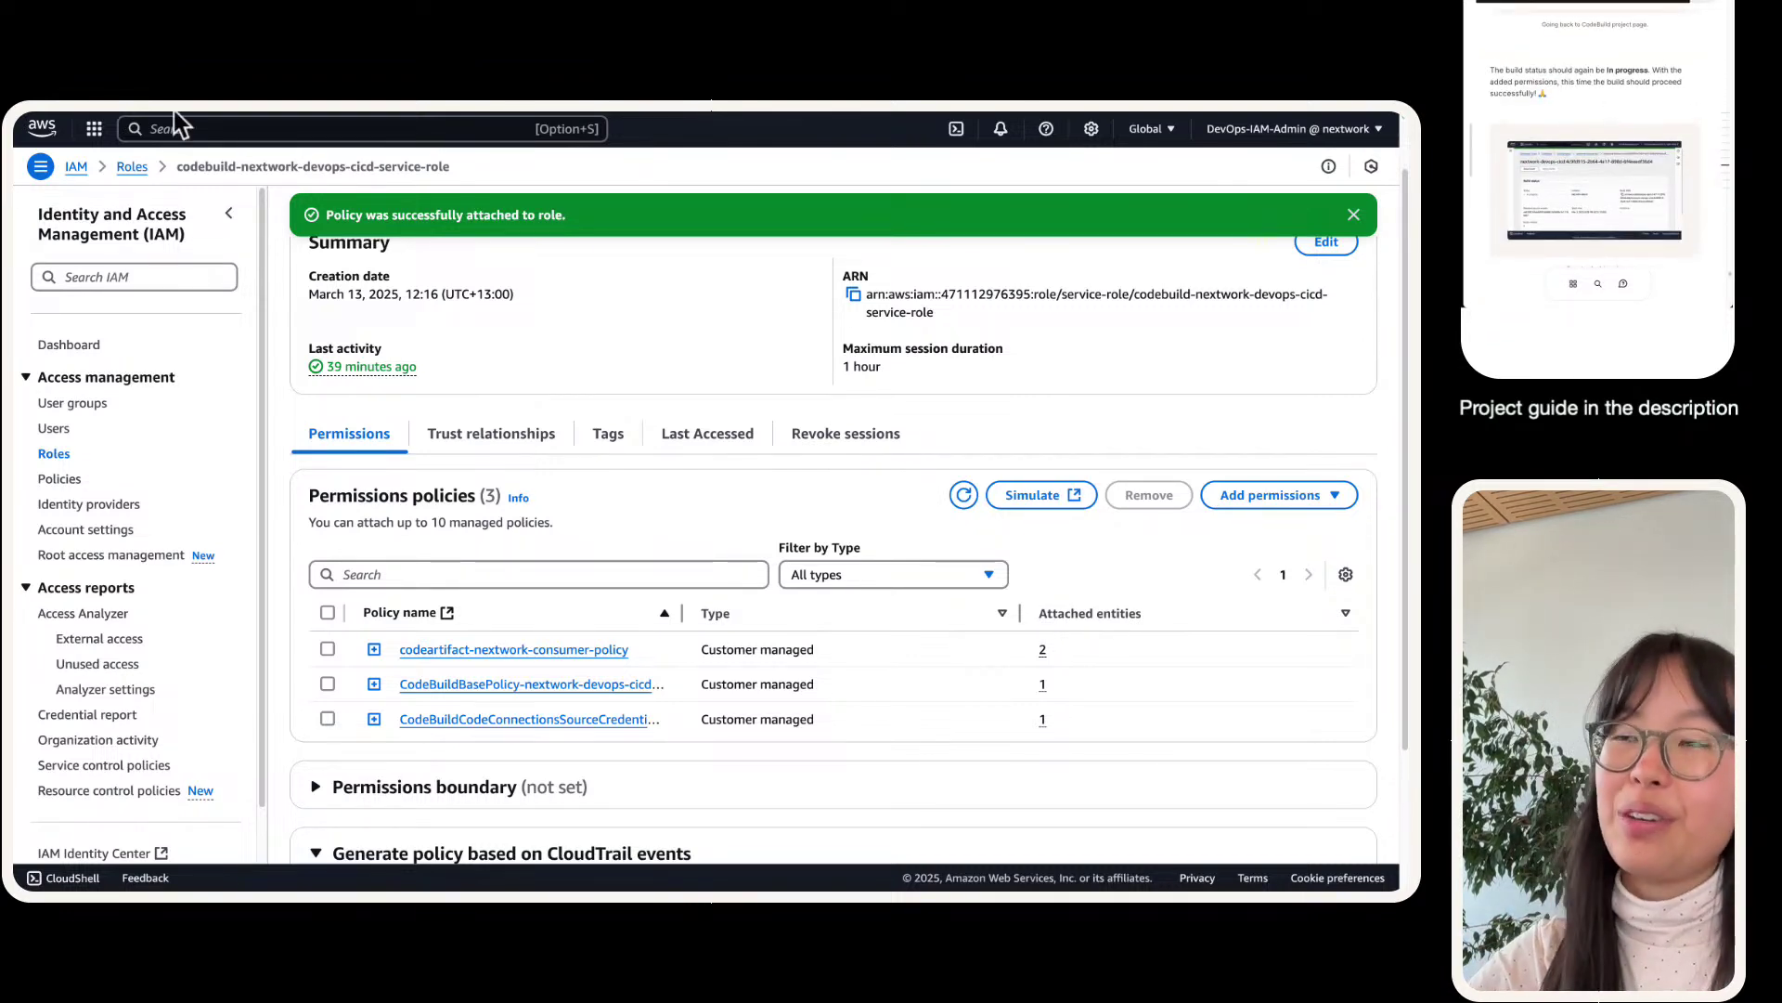
mouse_move(175, 109)
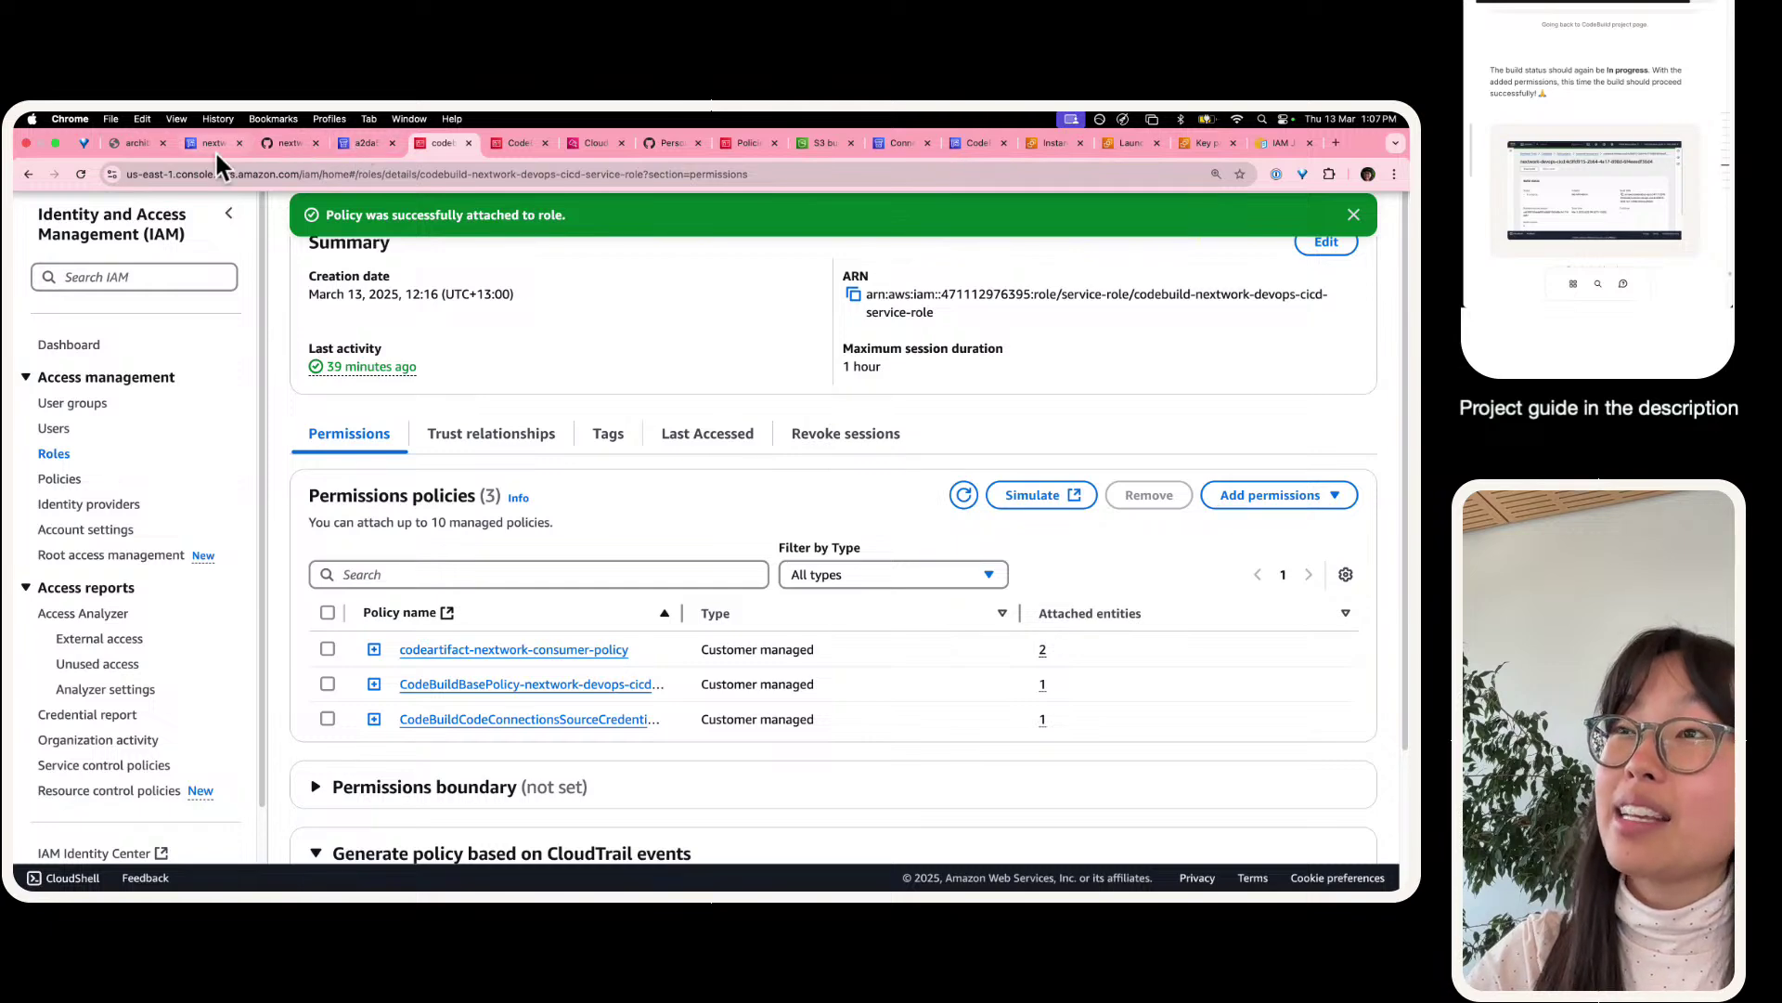
- Retry the nextwork-devops-cicd build from its build page
left_click(214, 144)
scroll(356, 419, "up", 10)
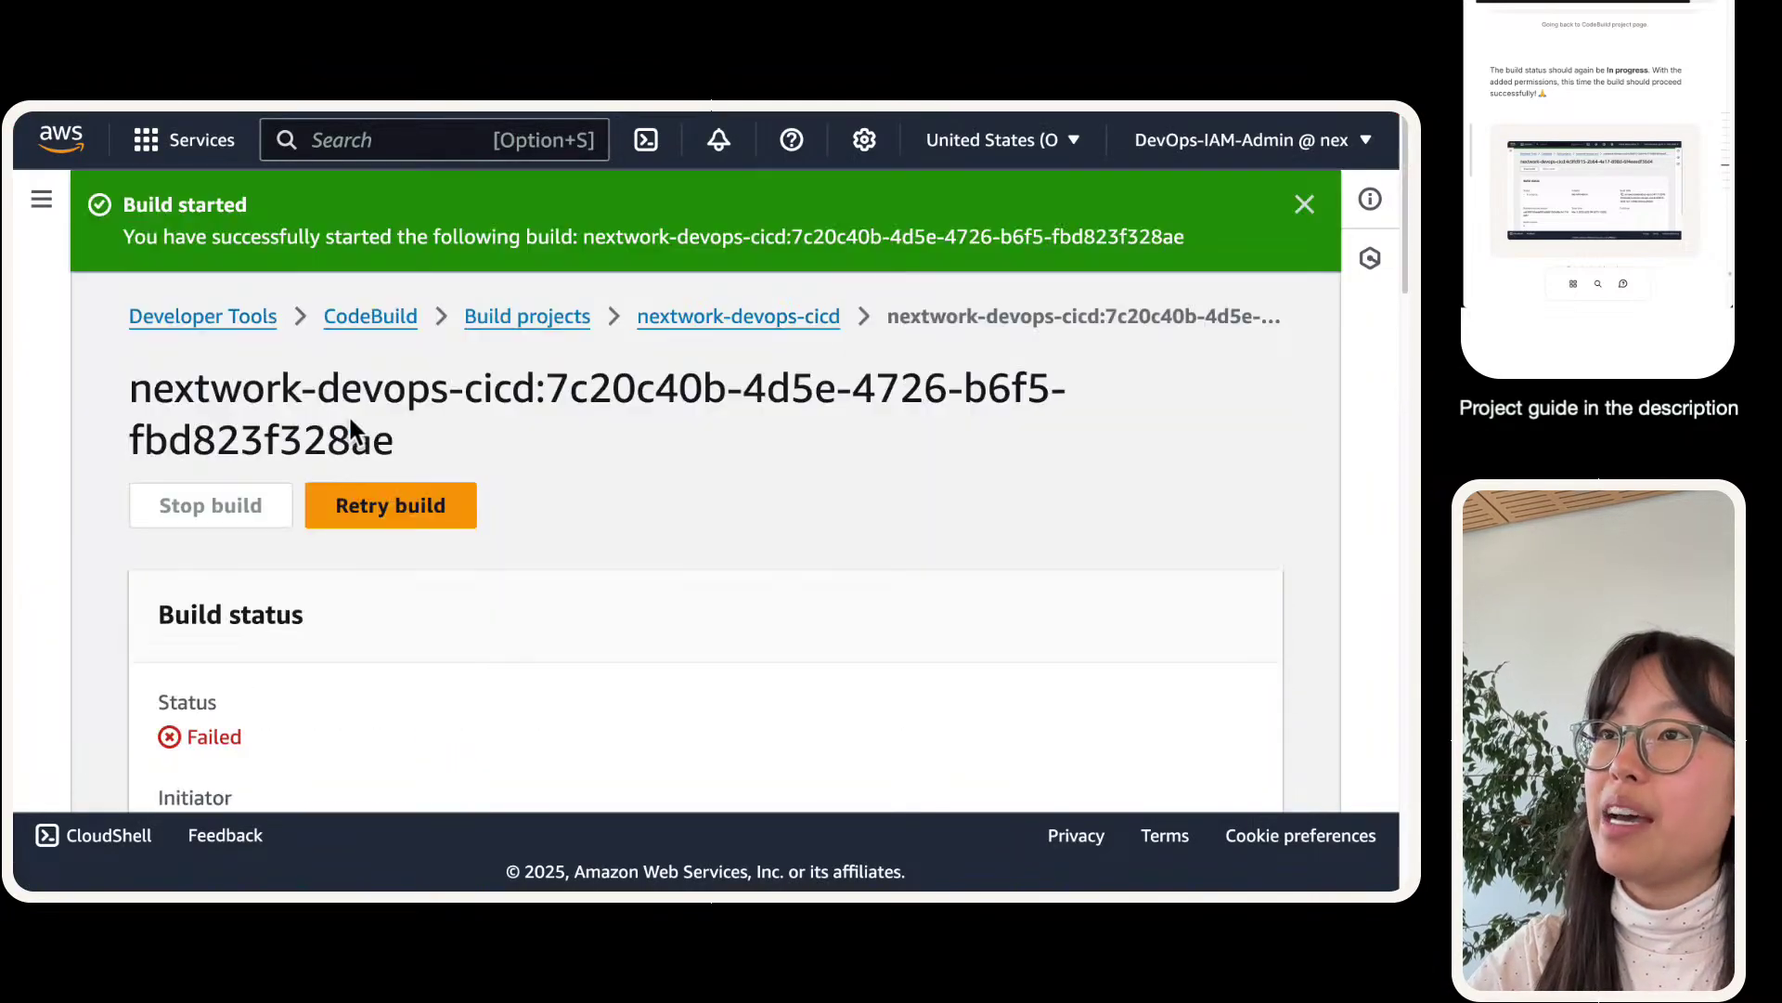
left_click(391, 507)
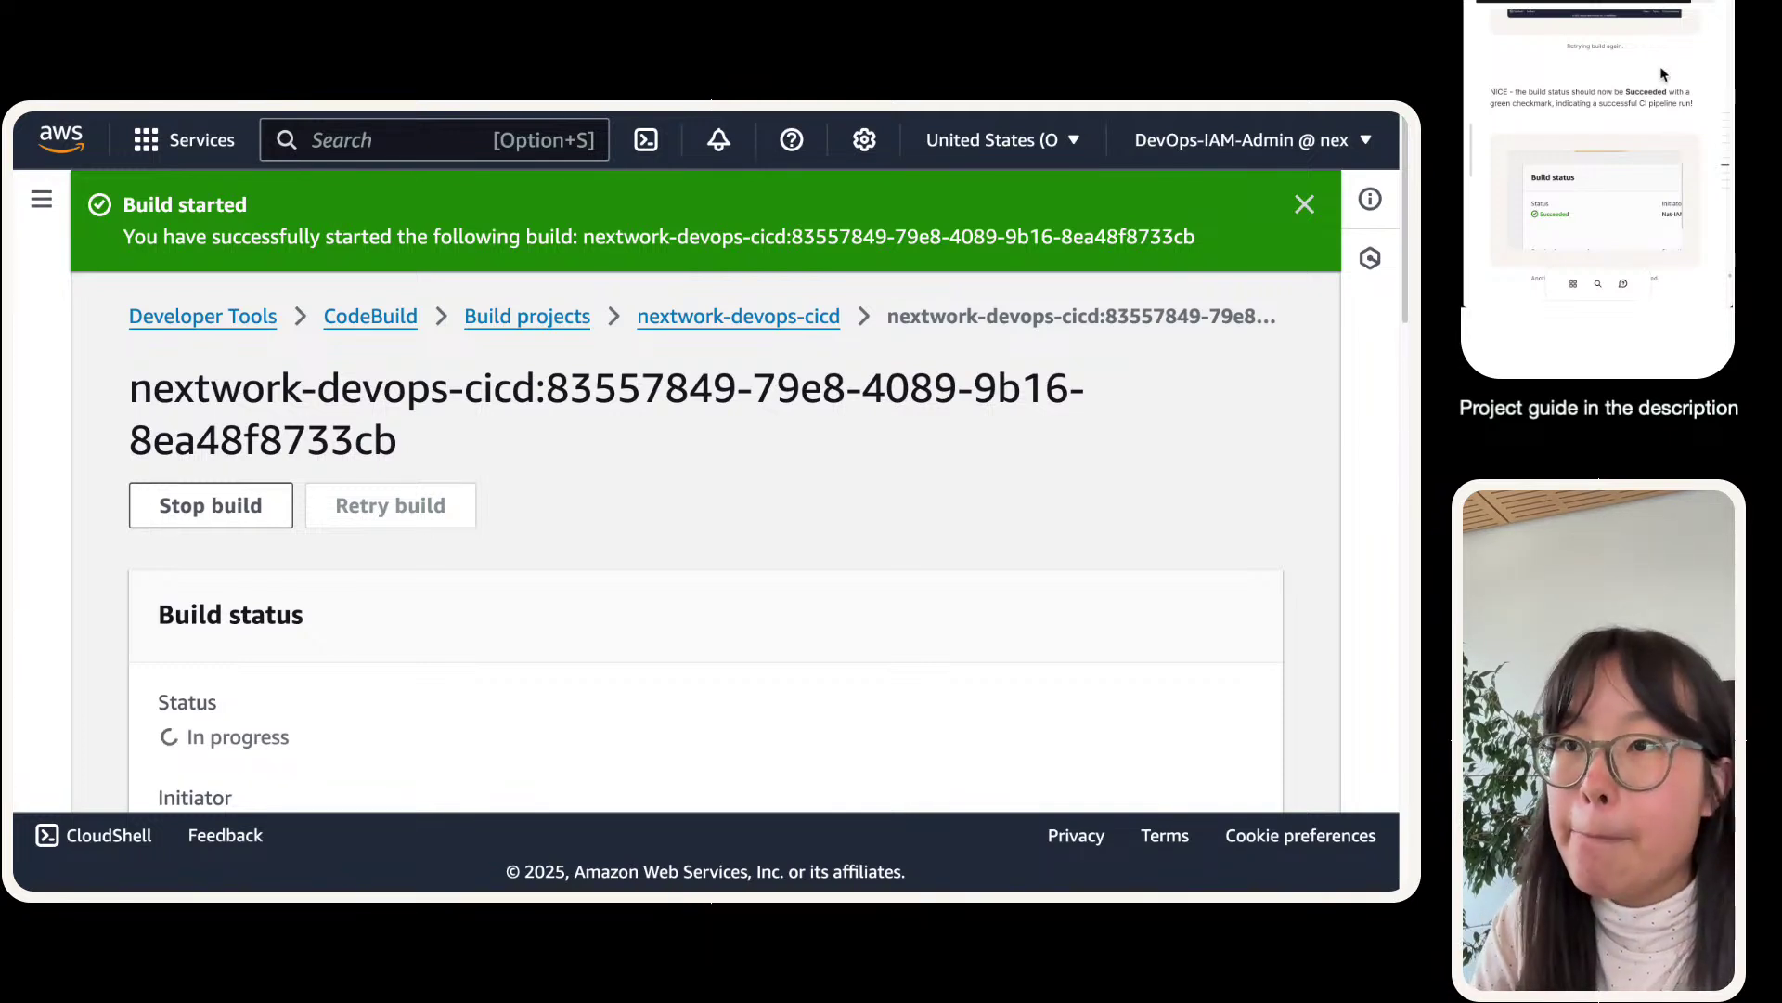
scroll(254, 620, "down", 1)
scroll(254, 620, "down", 1)
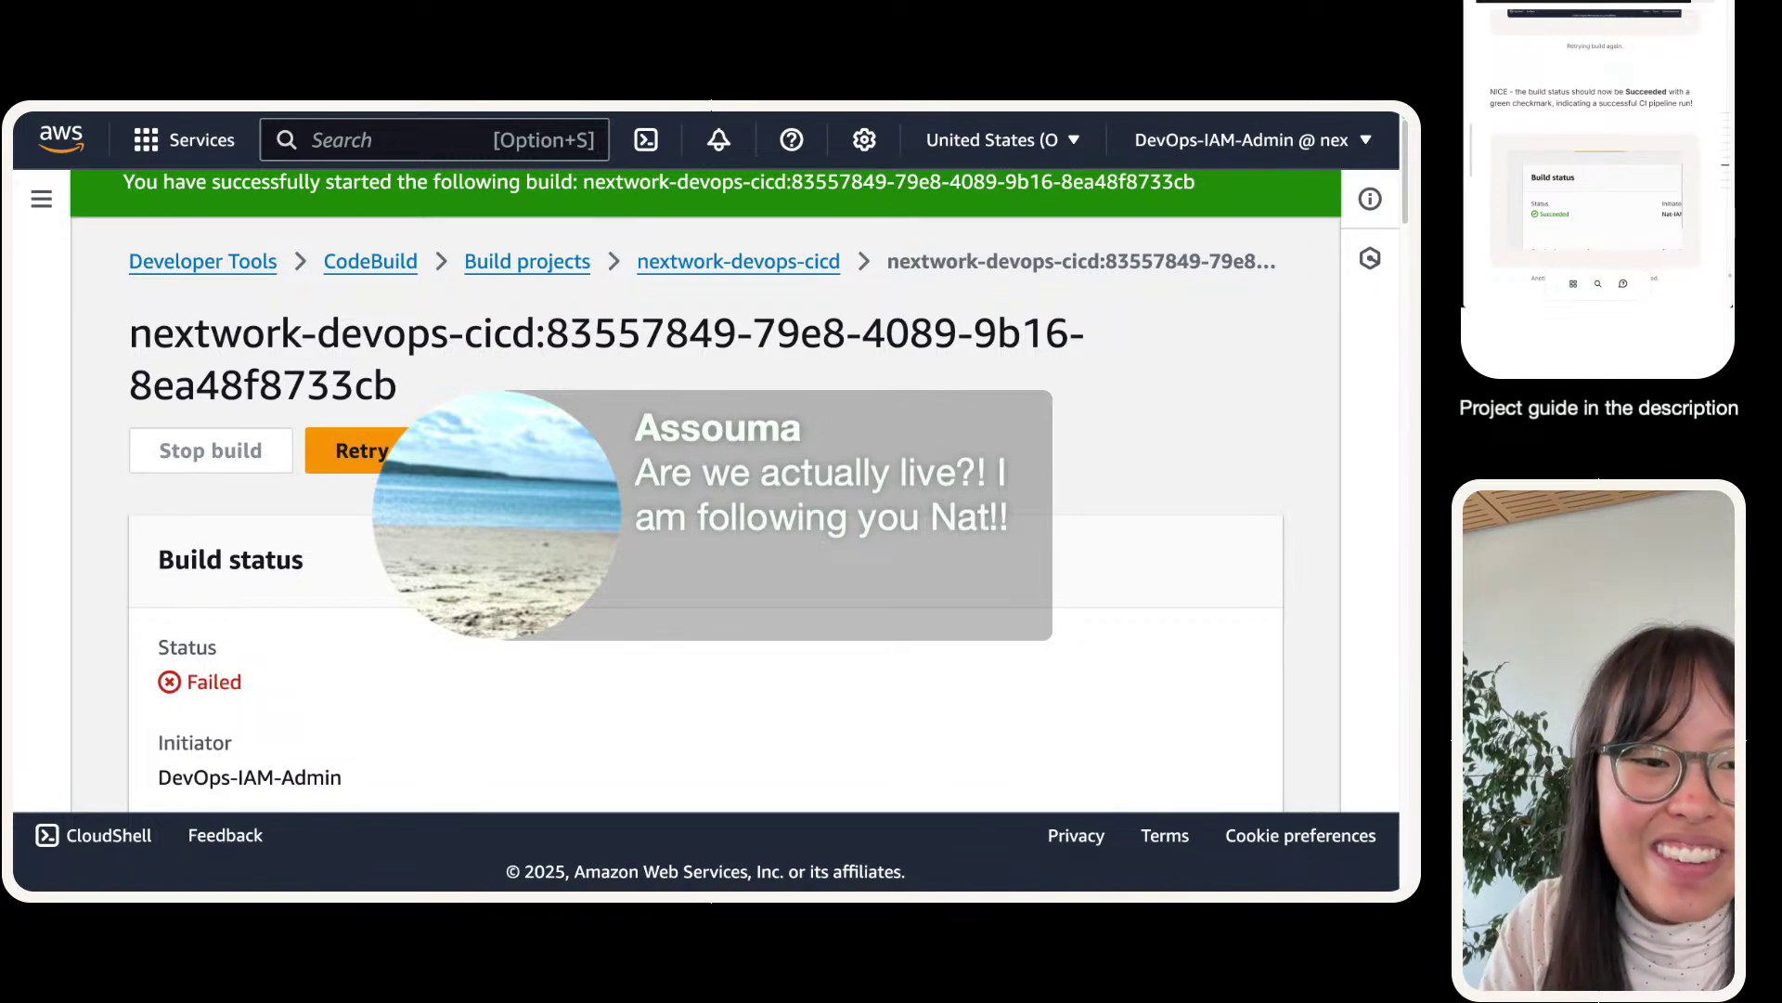
scroll(705, 492, "down", 10)
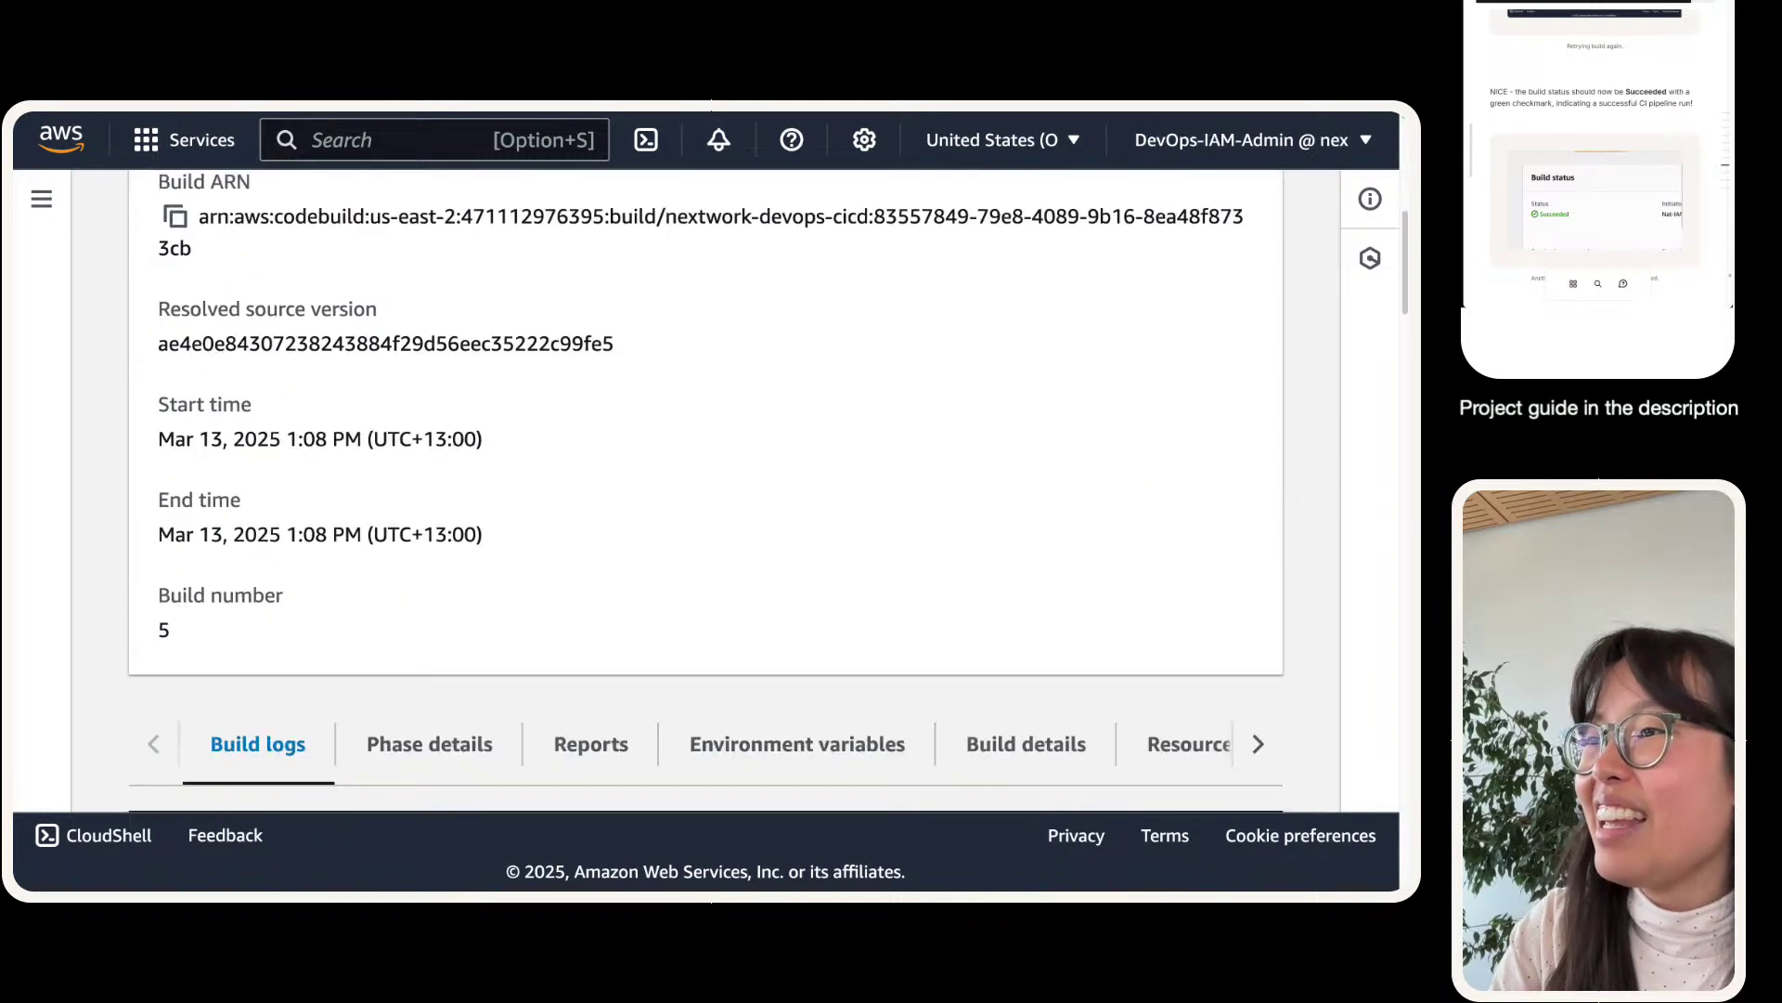
- Show the retried build's phase details with BUILD failing on mvn compile and UPLOAD_ARTIFACTS failing
left_click(381, 476)
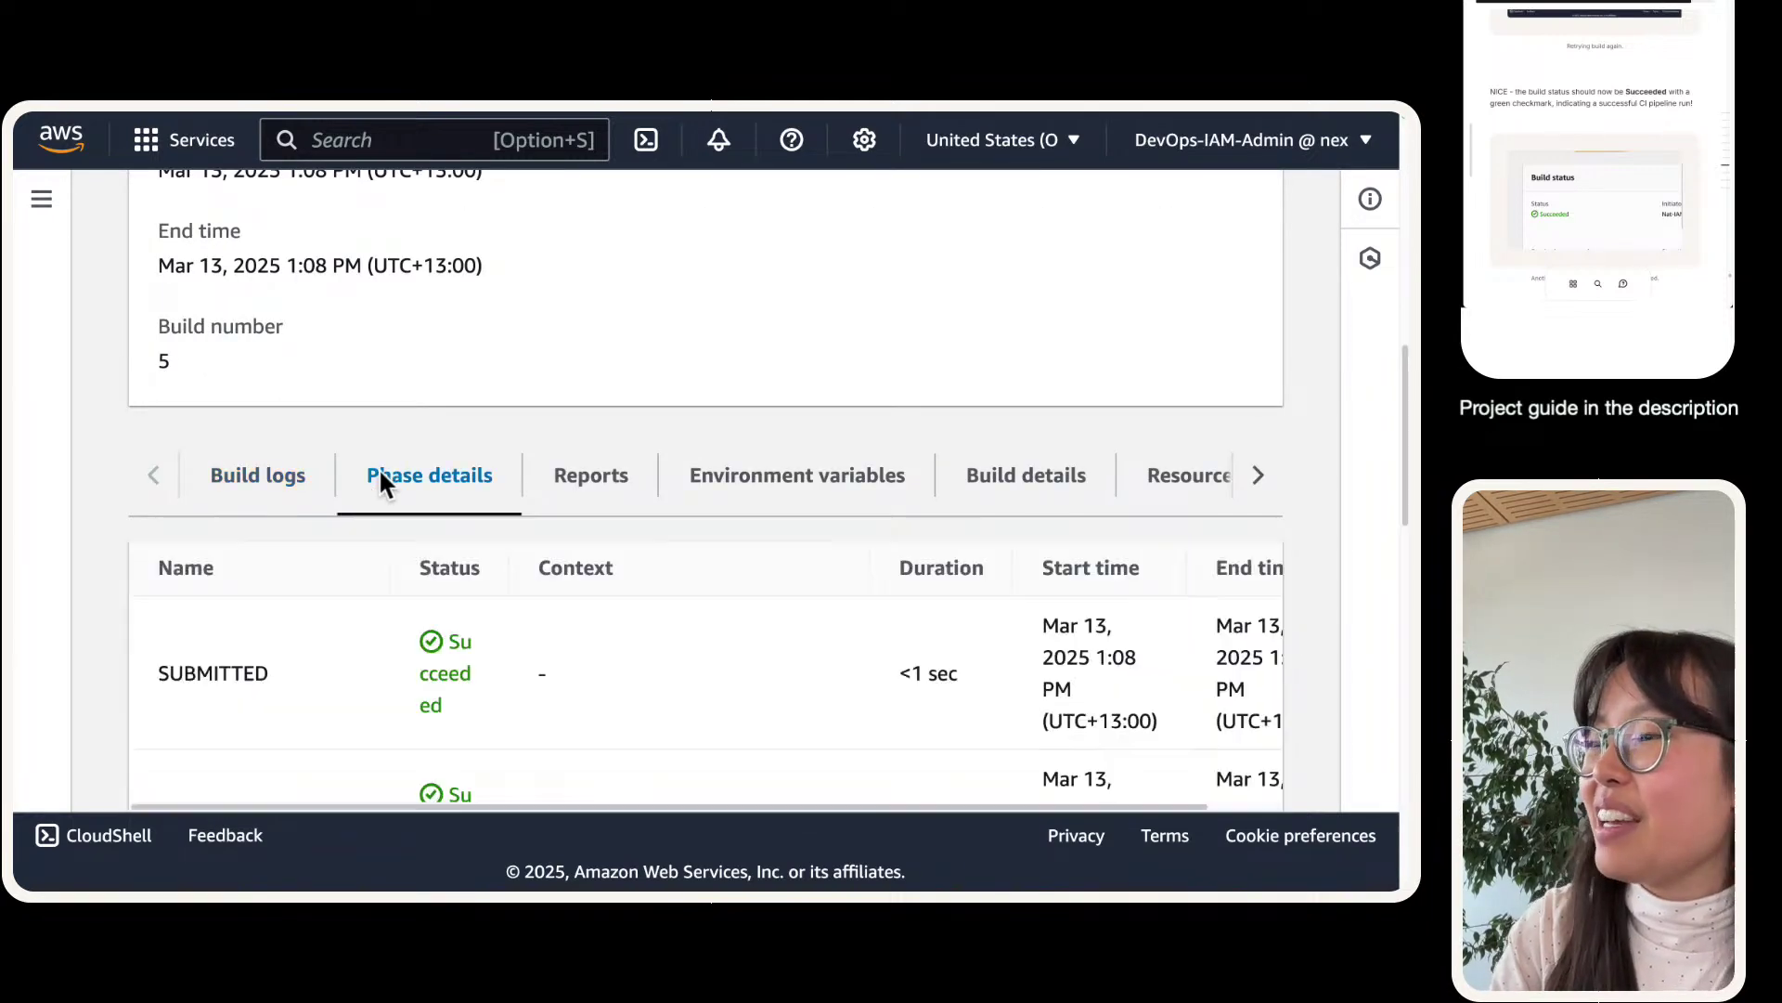
scroll(423, 500, "down", 10)
scroll(424, 501, "down", 3)
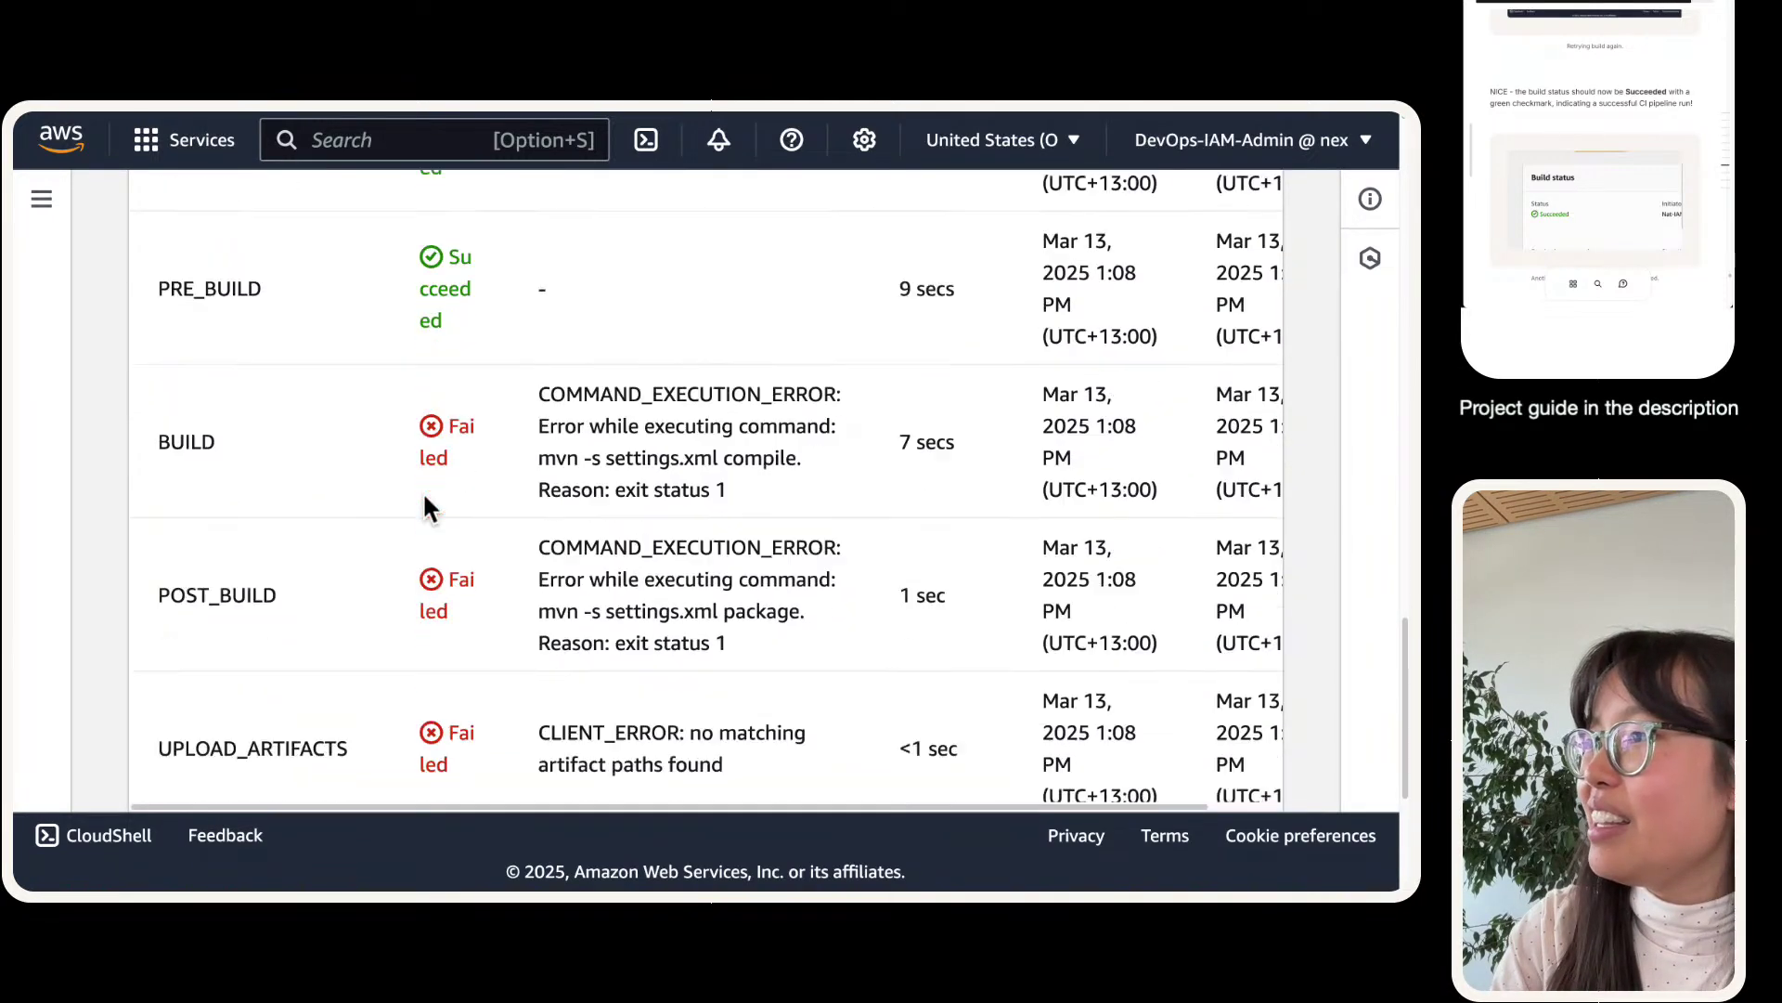
scroll(425, 498, "down", 1)
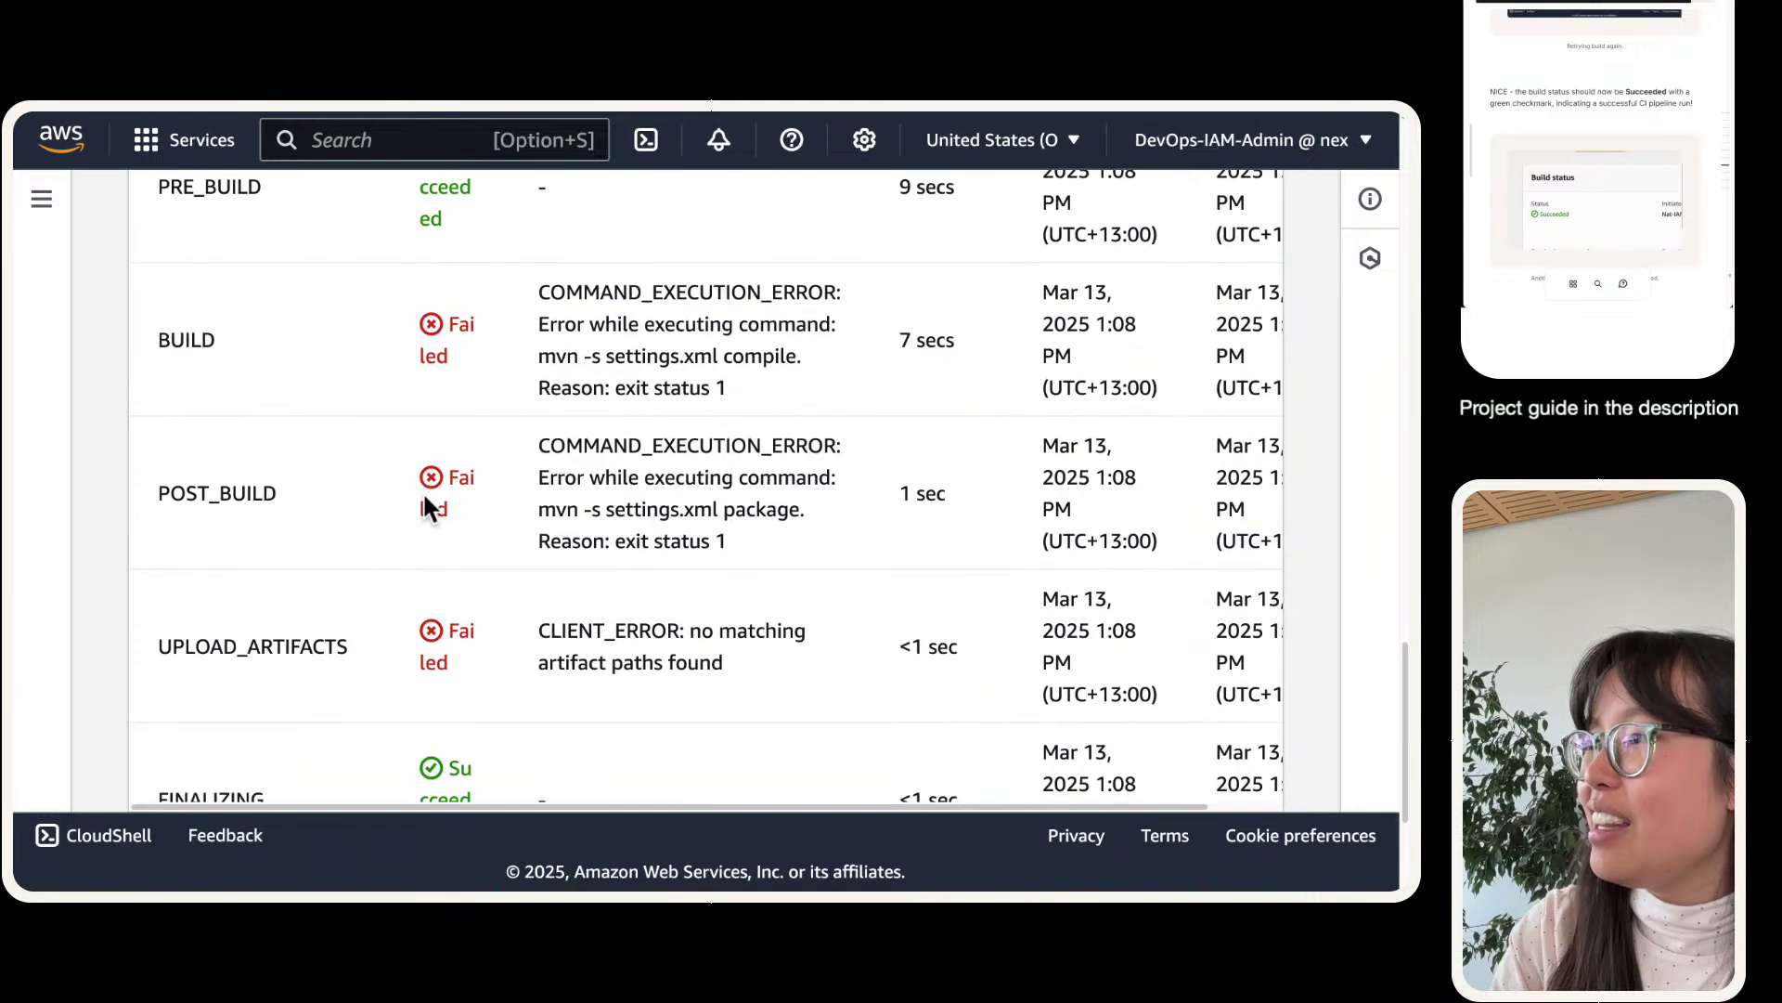
scroll(421, 492, "up", 2)
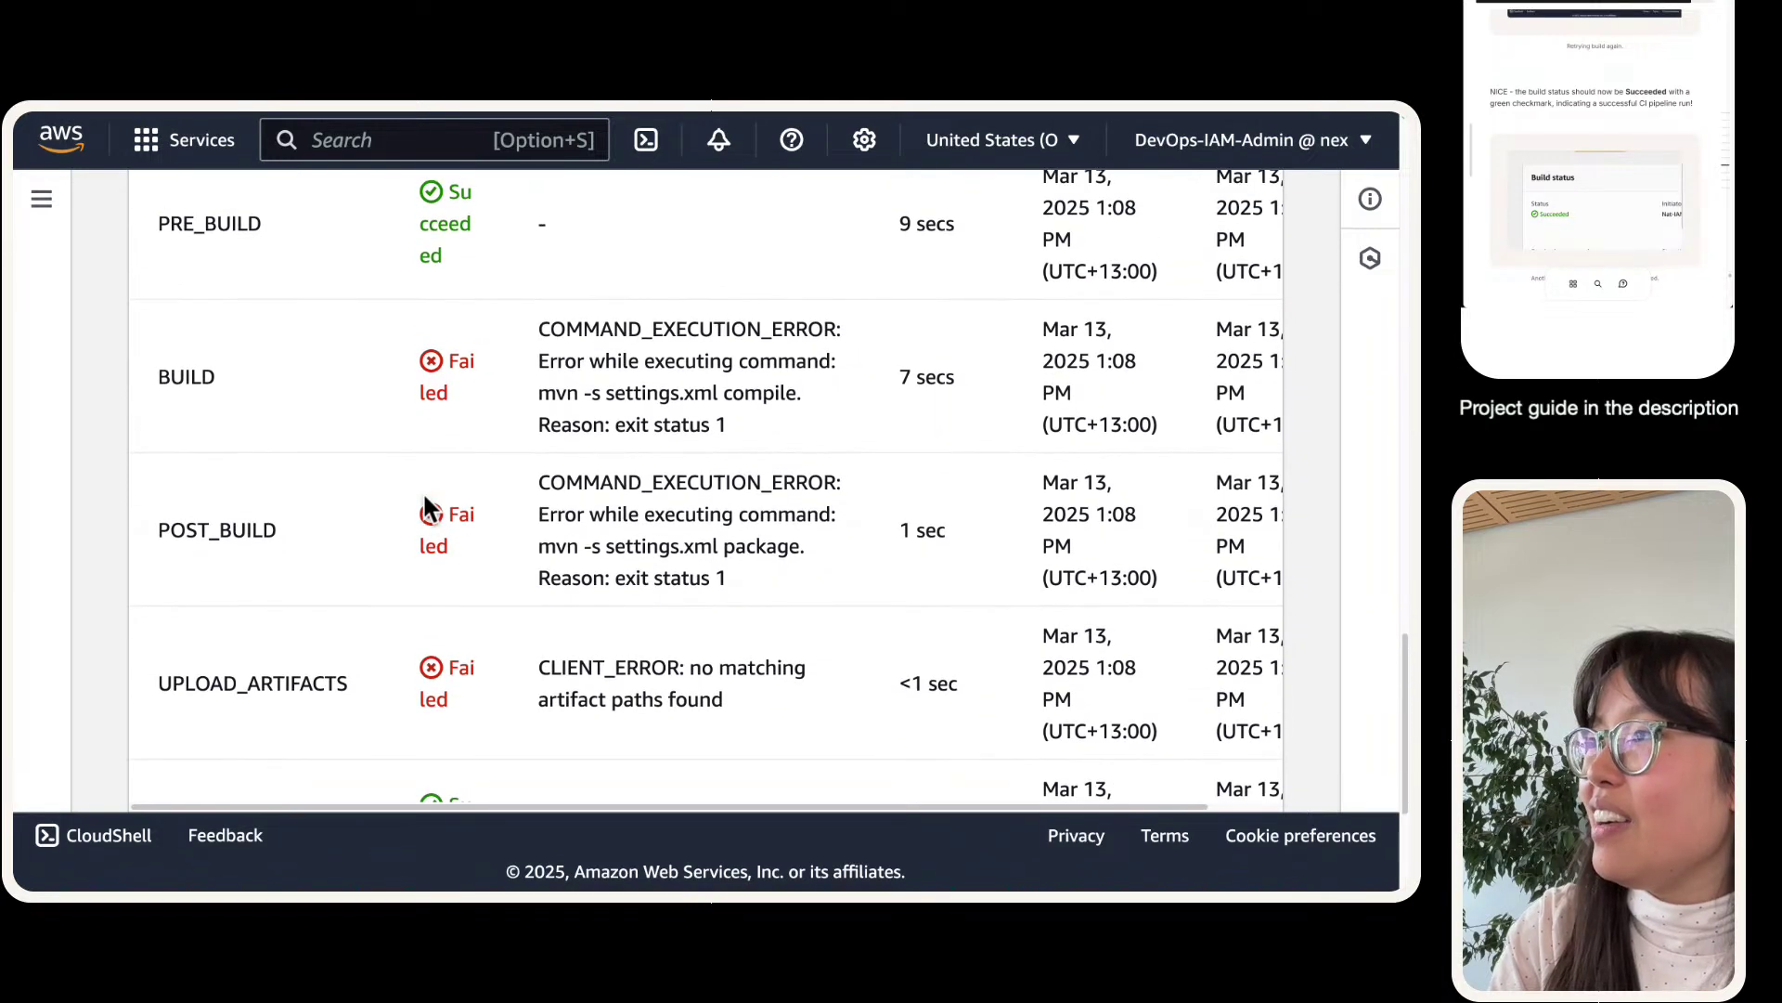
left_click(356, 141)
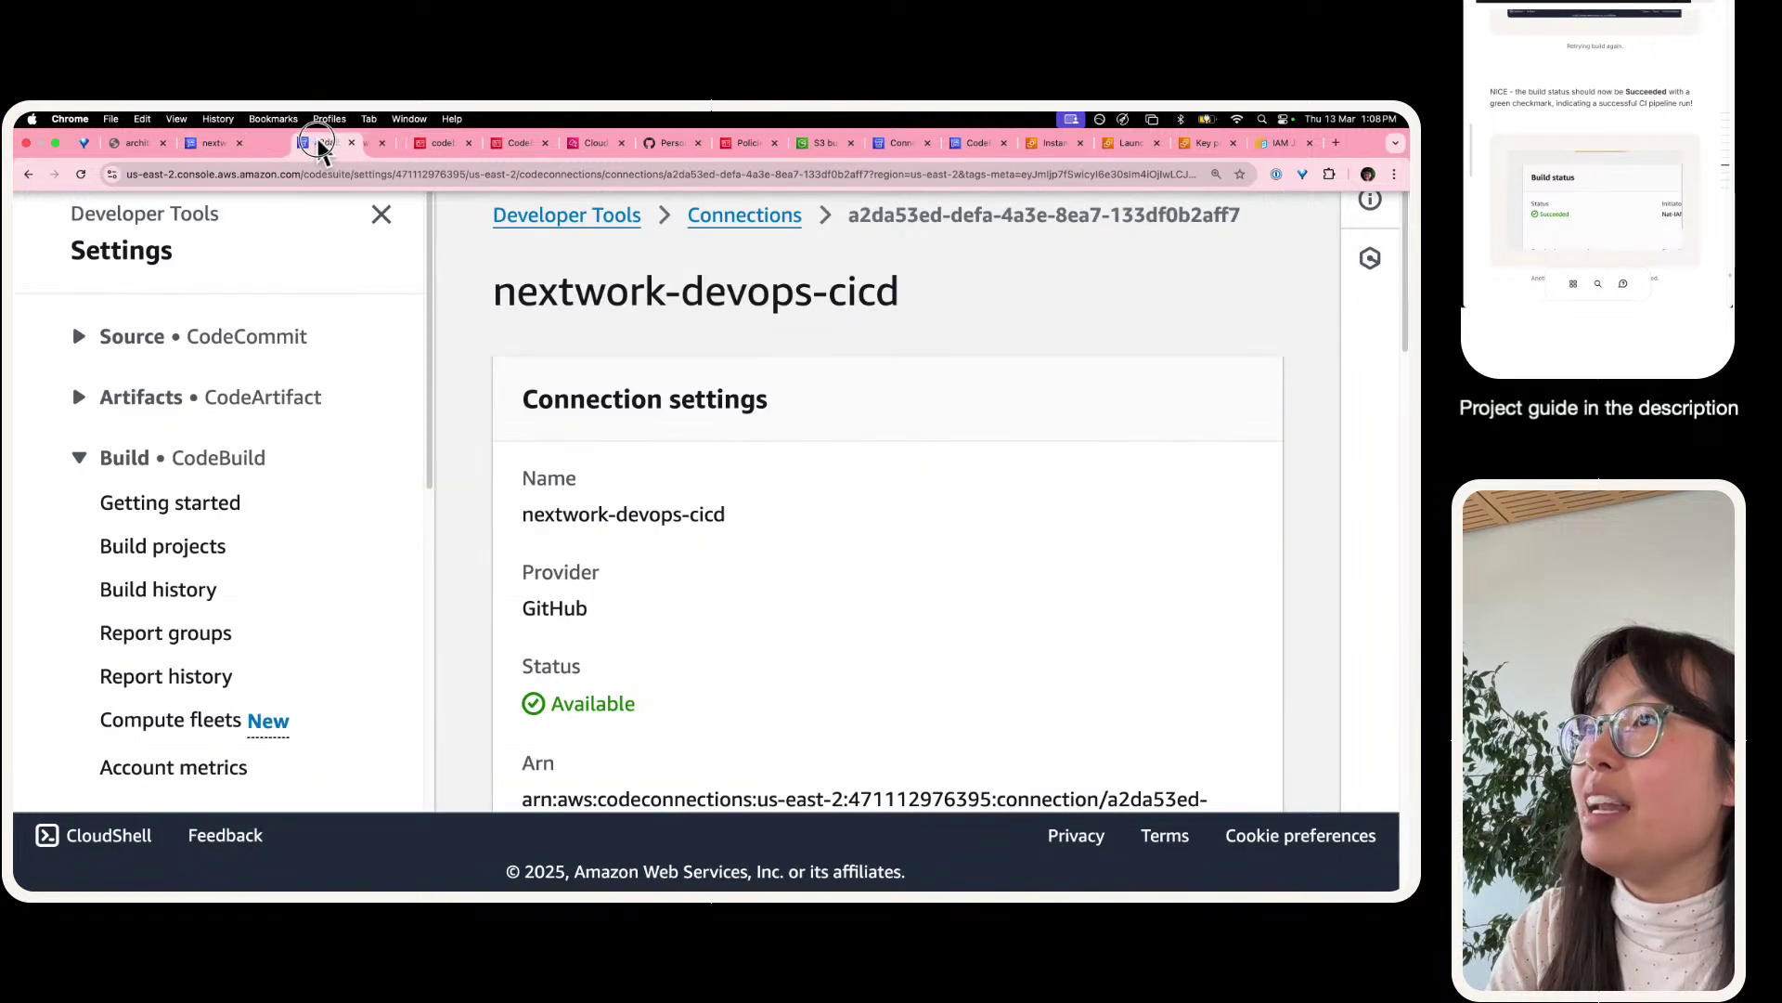
scroll(604, 493, "down", 4)
scroll(604, 487, "up", 4)
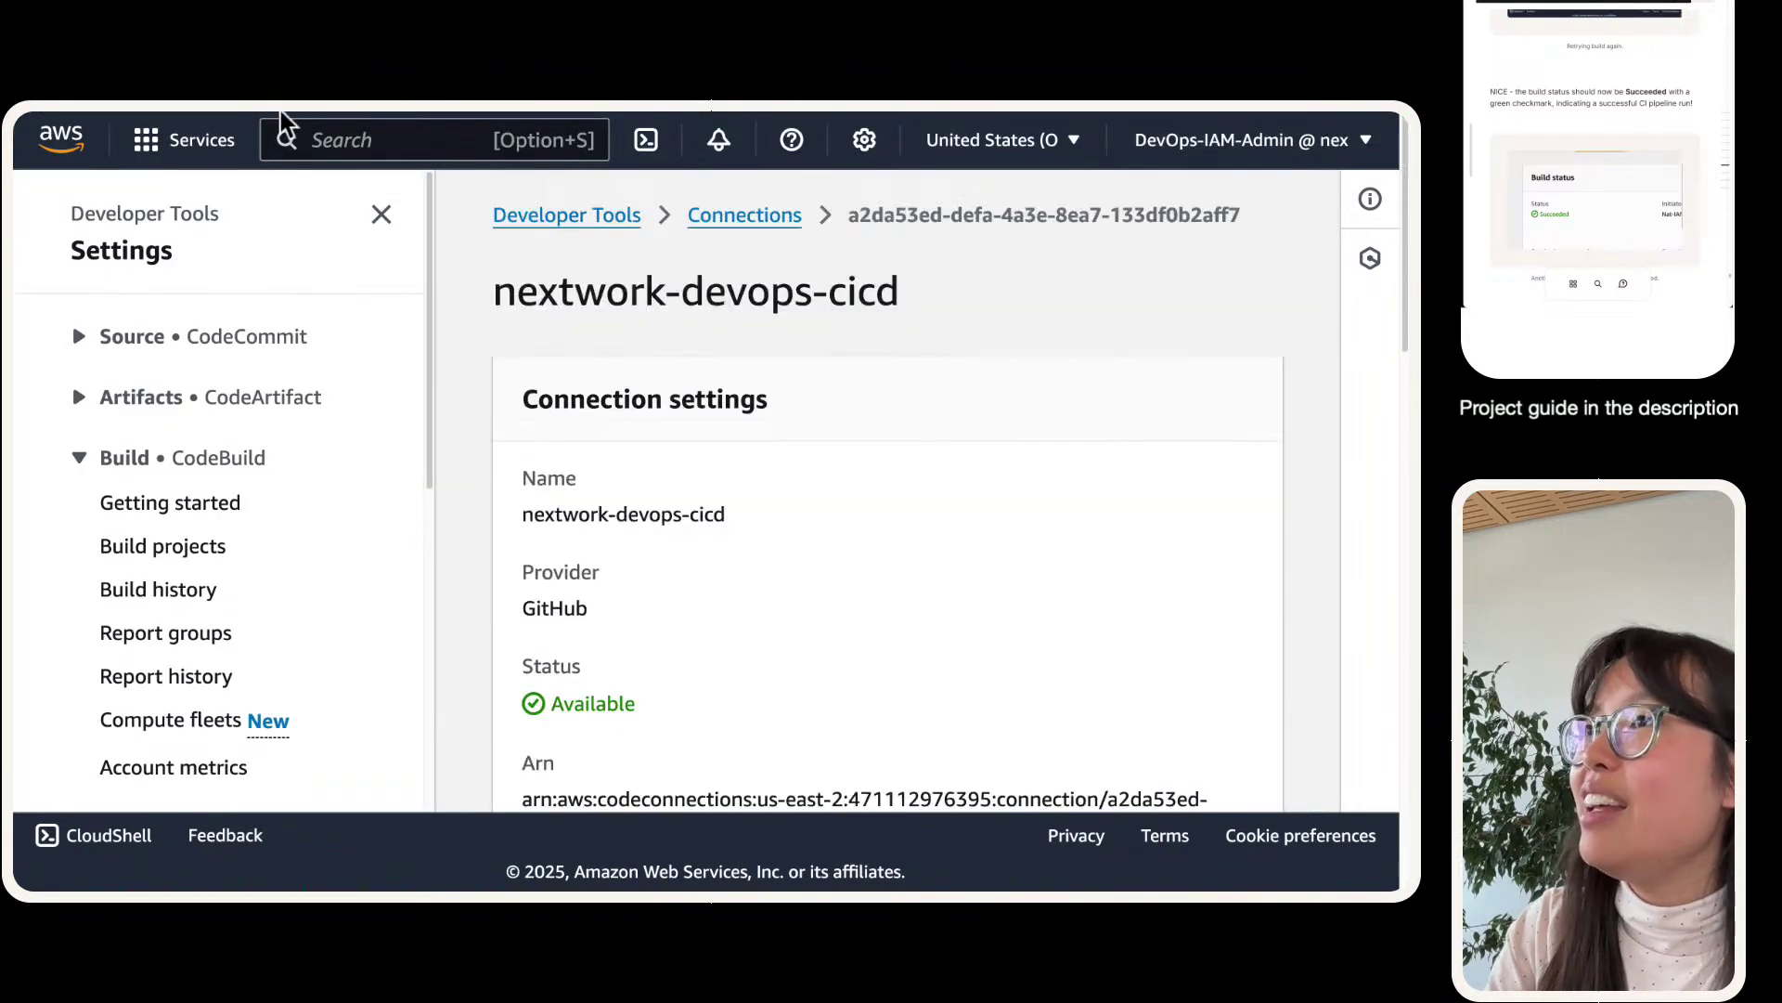
left_click(432, 144)
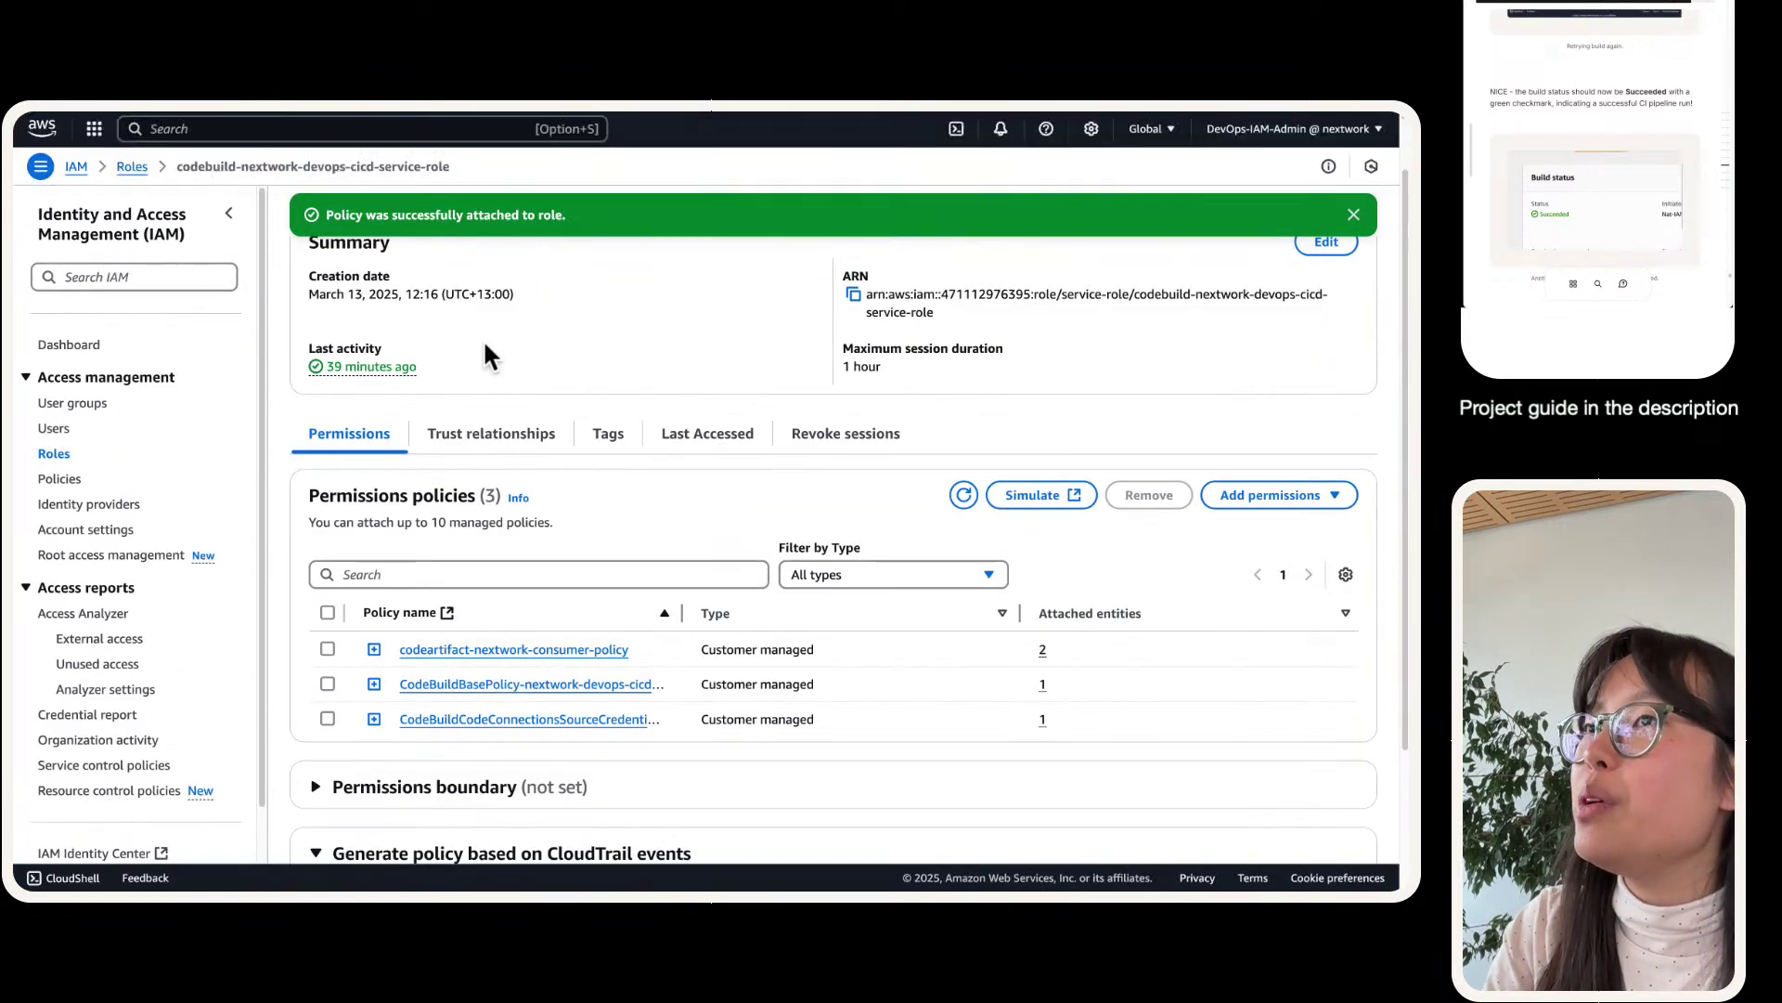
left_click(1352, 214)
scroll(967, 511, "down", 2)
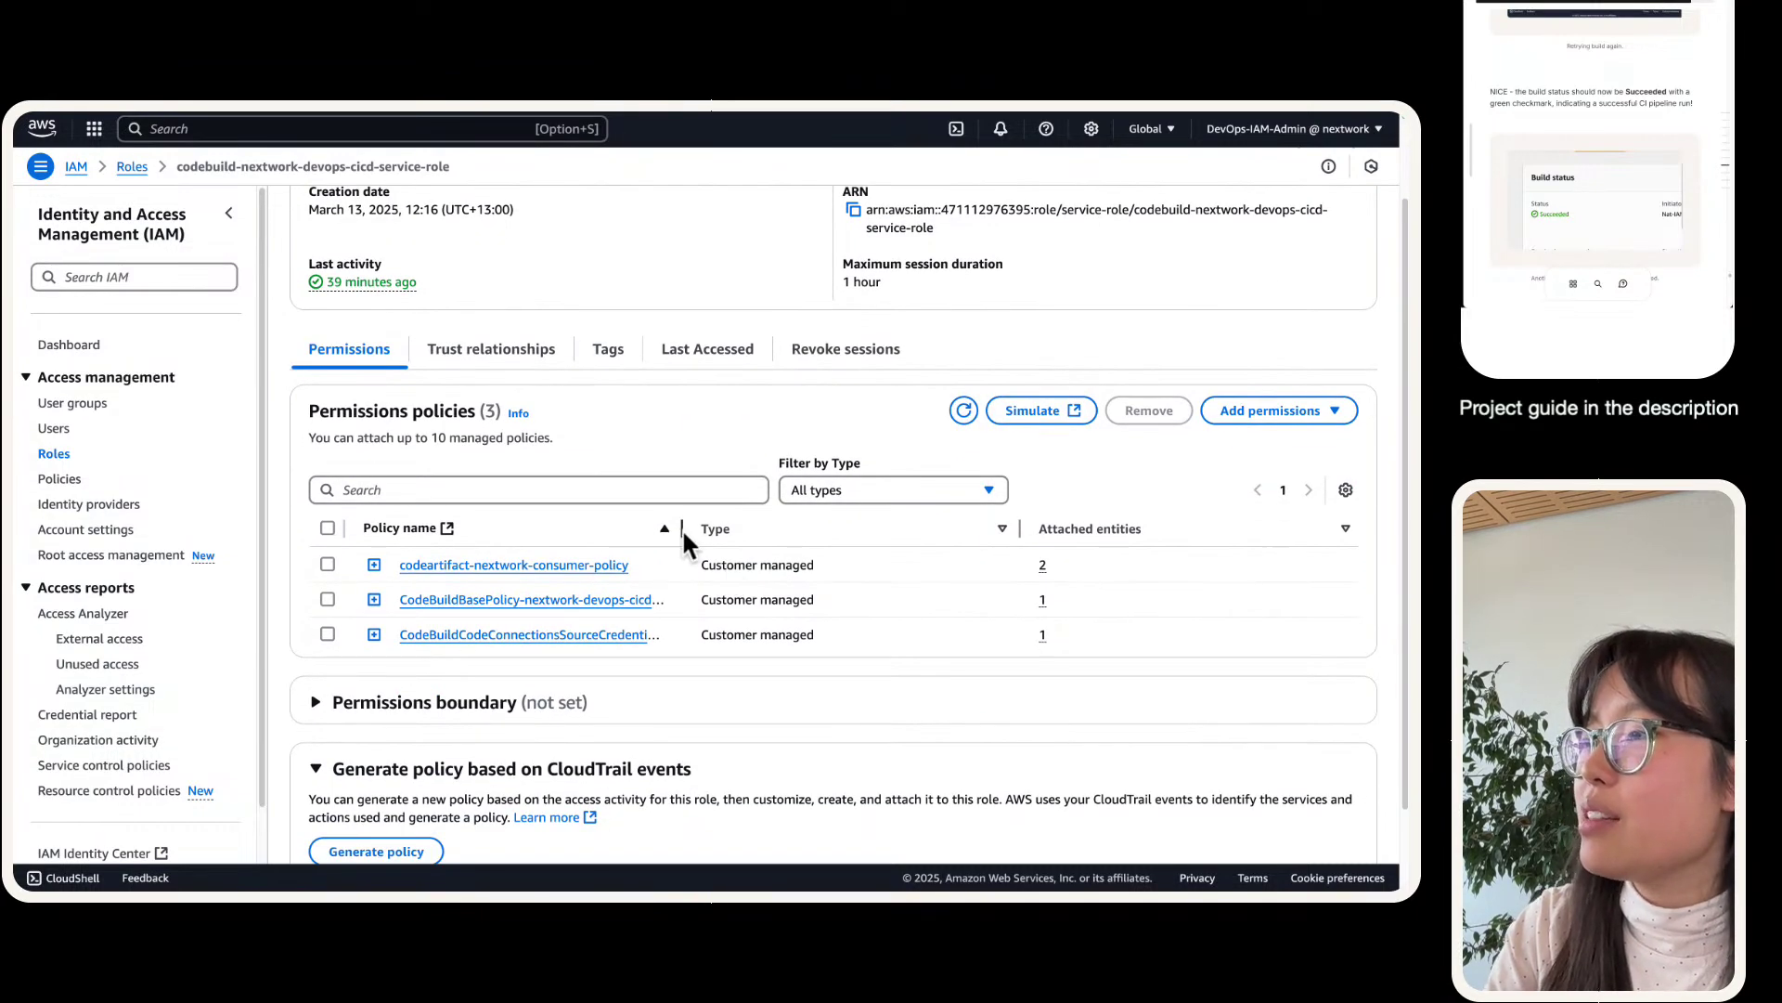
left_click_drag(681, 527, 766, 527)
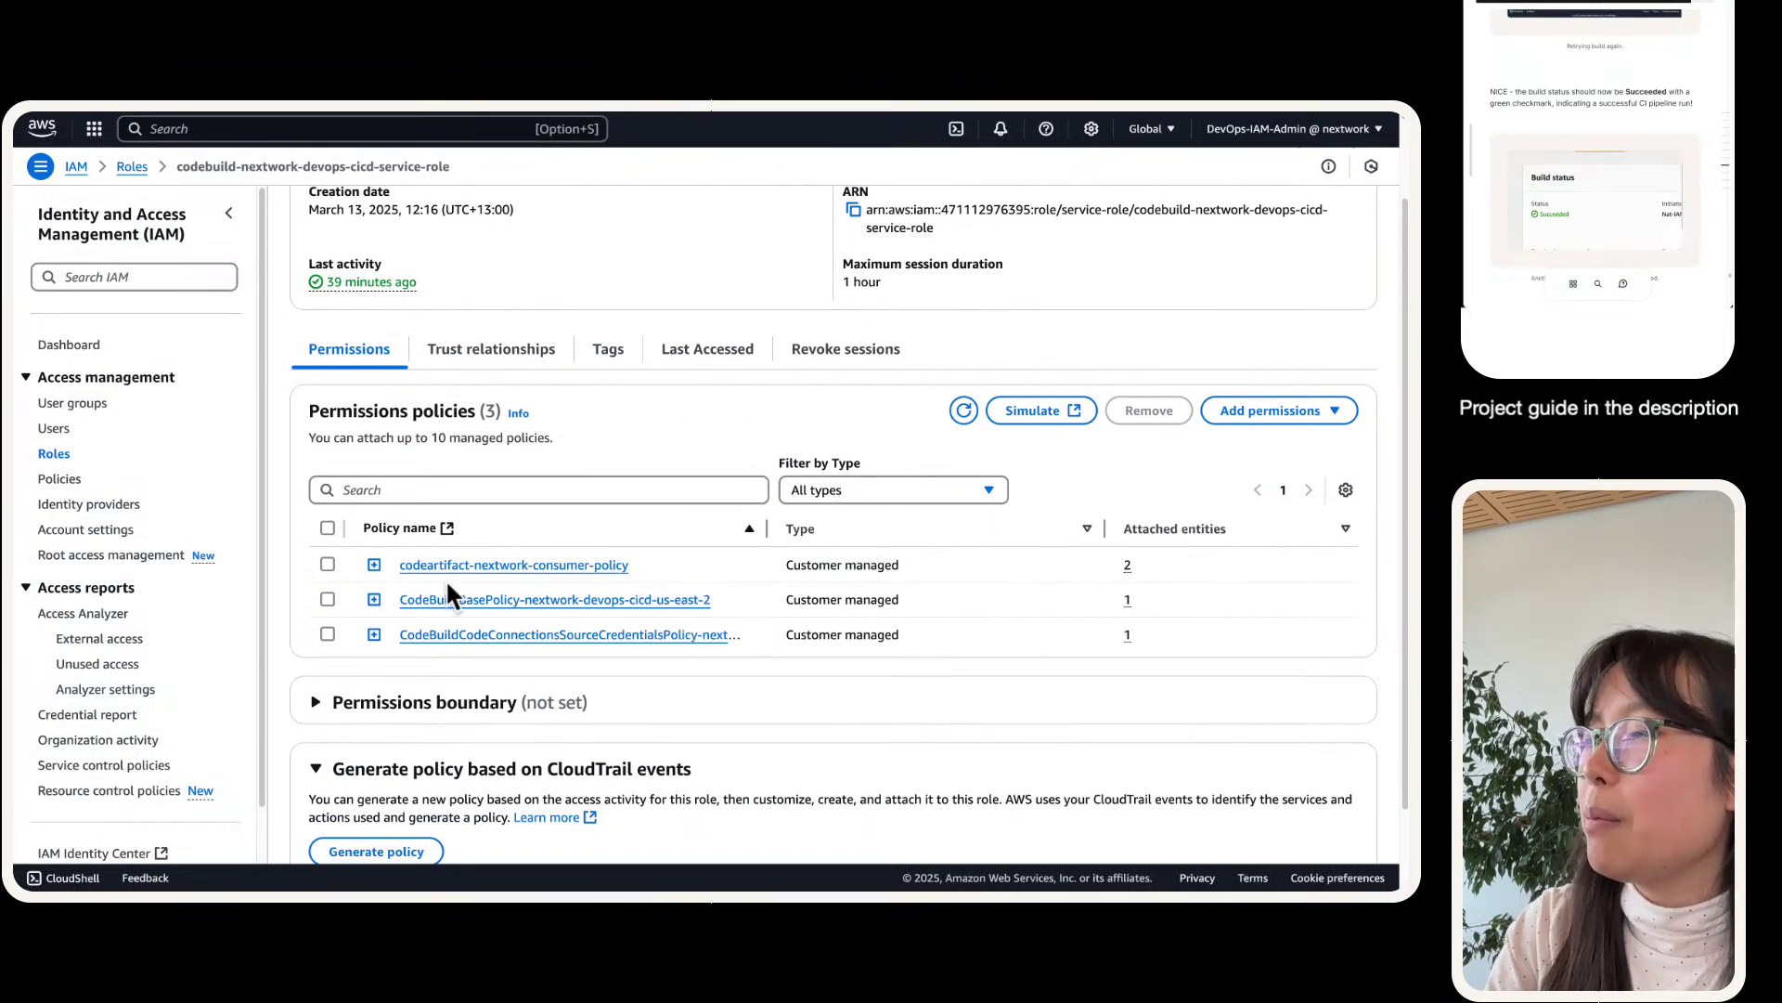
left_click(379, 565)
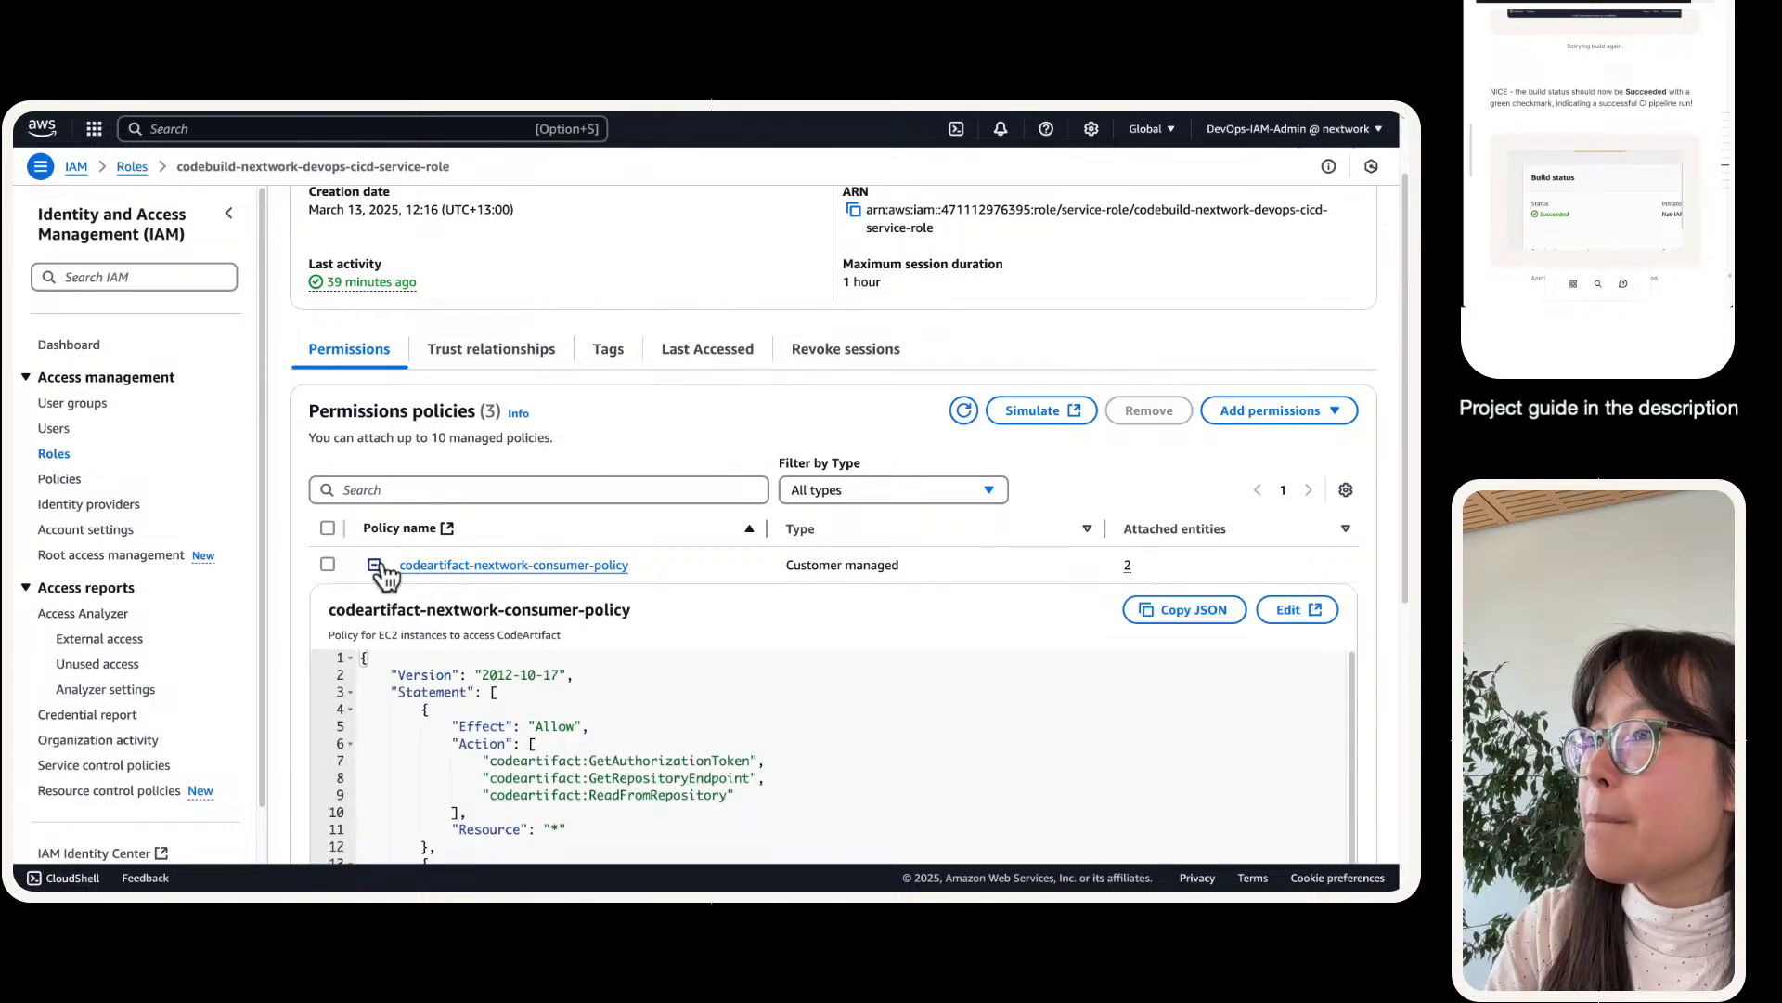
scroll(378, 678, "down", 2)
scroll(278, 608, "down", 4)
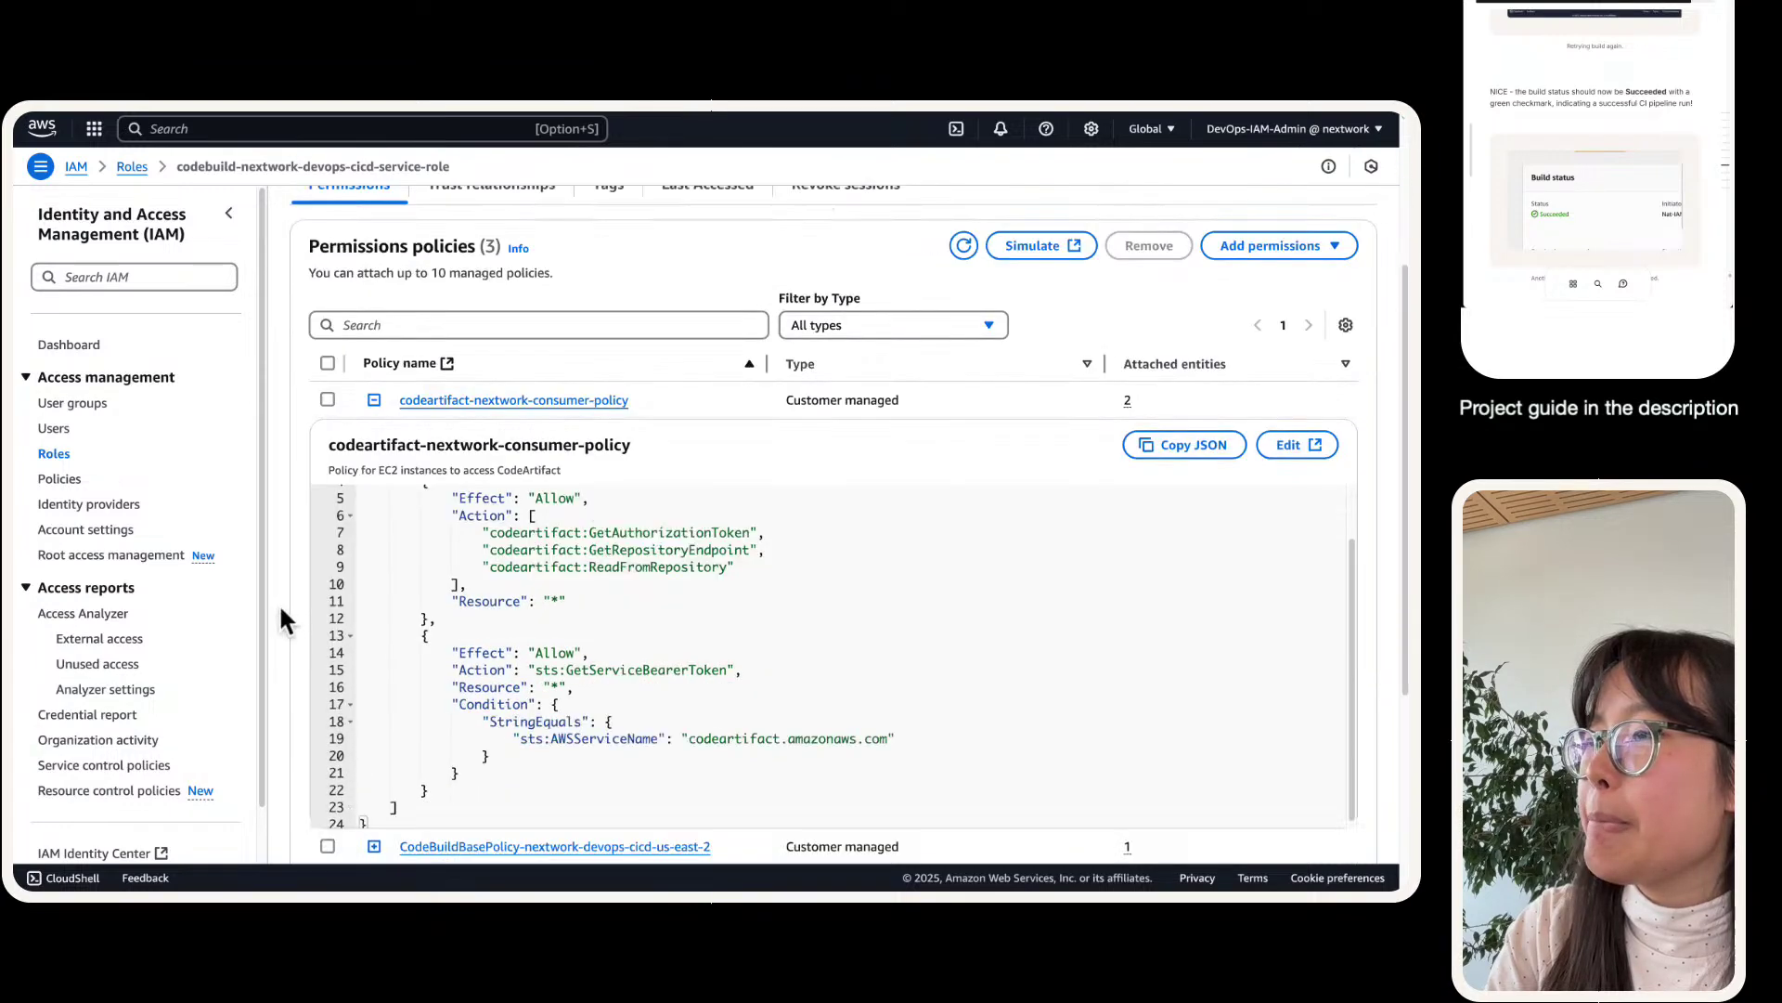
mouse_move(265, 113)
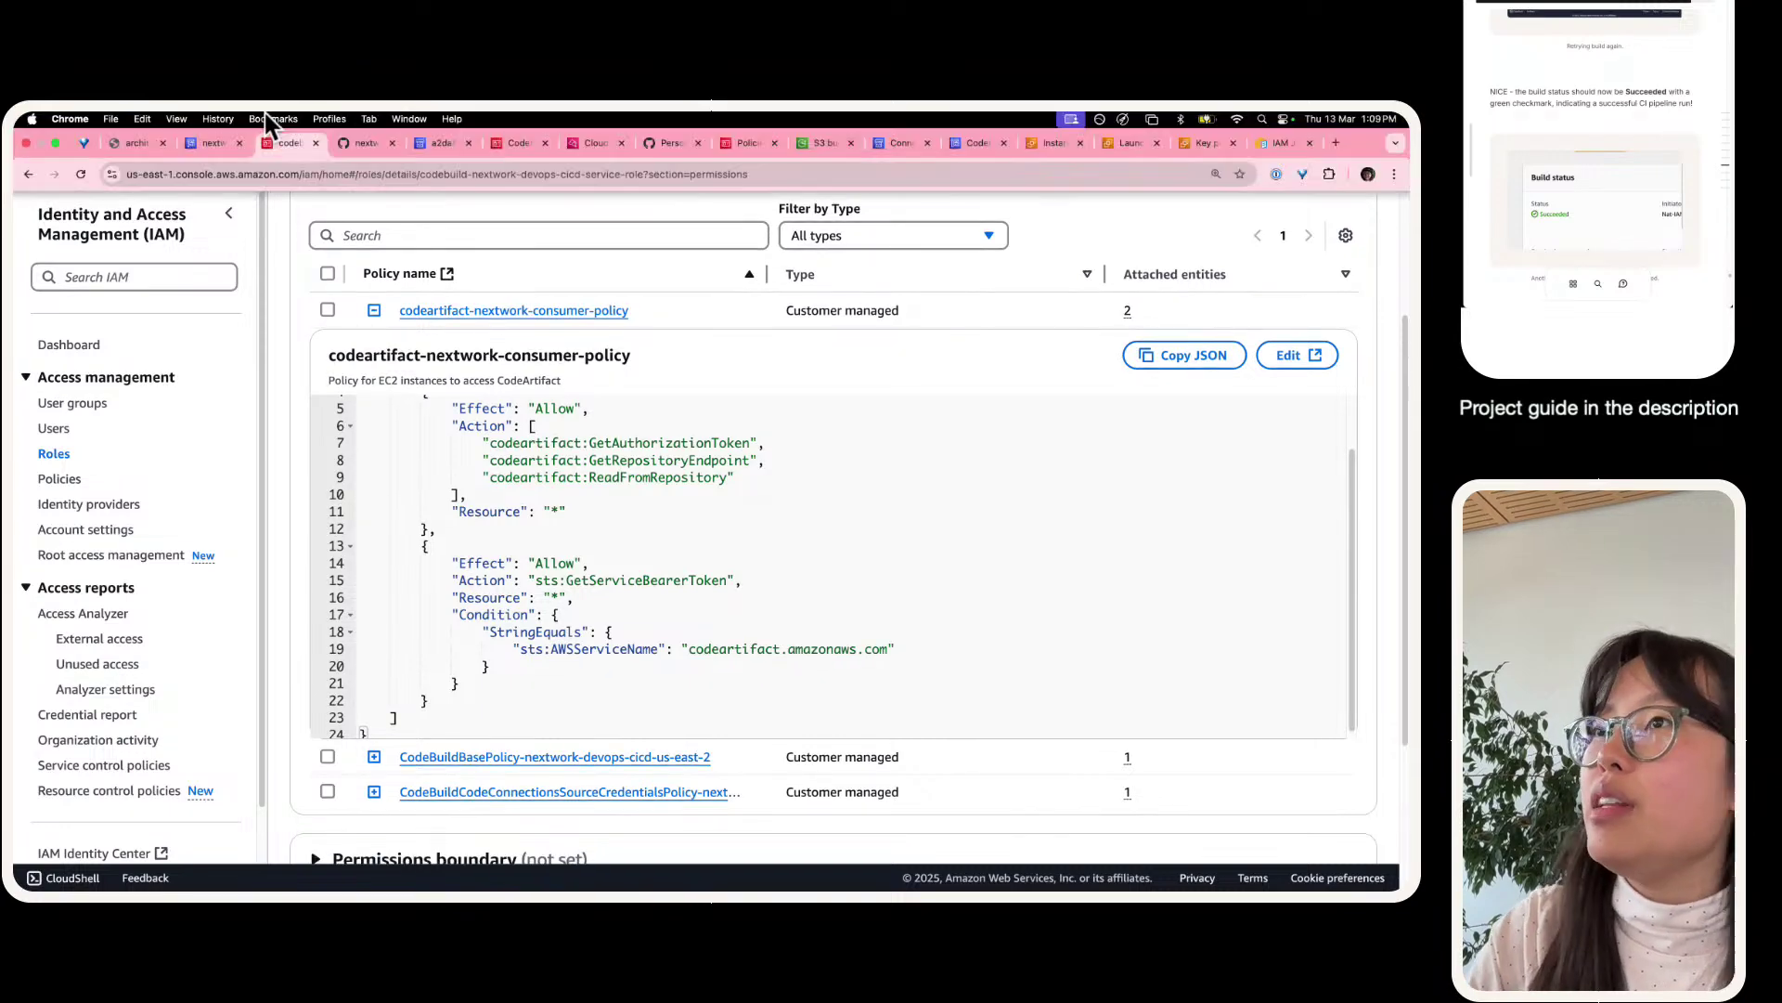
left_click(194, 139)
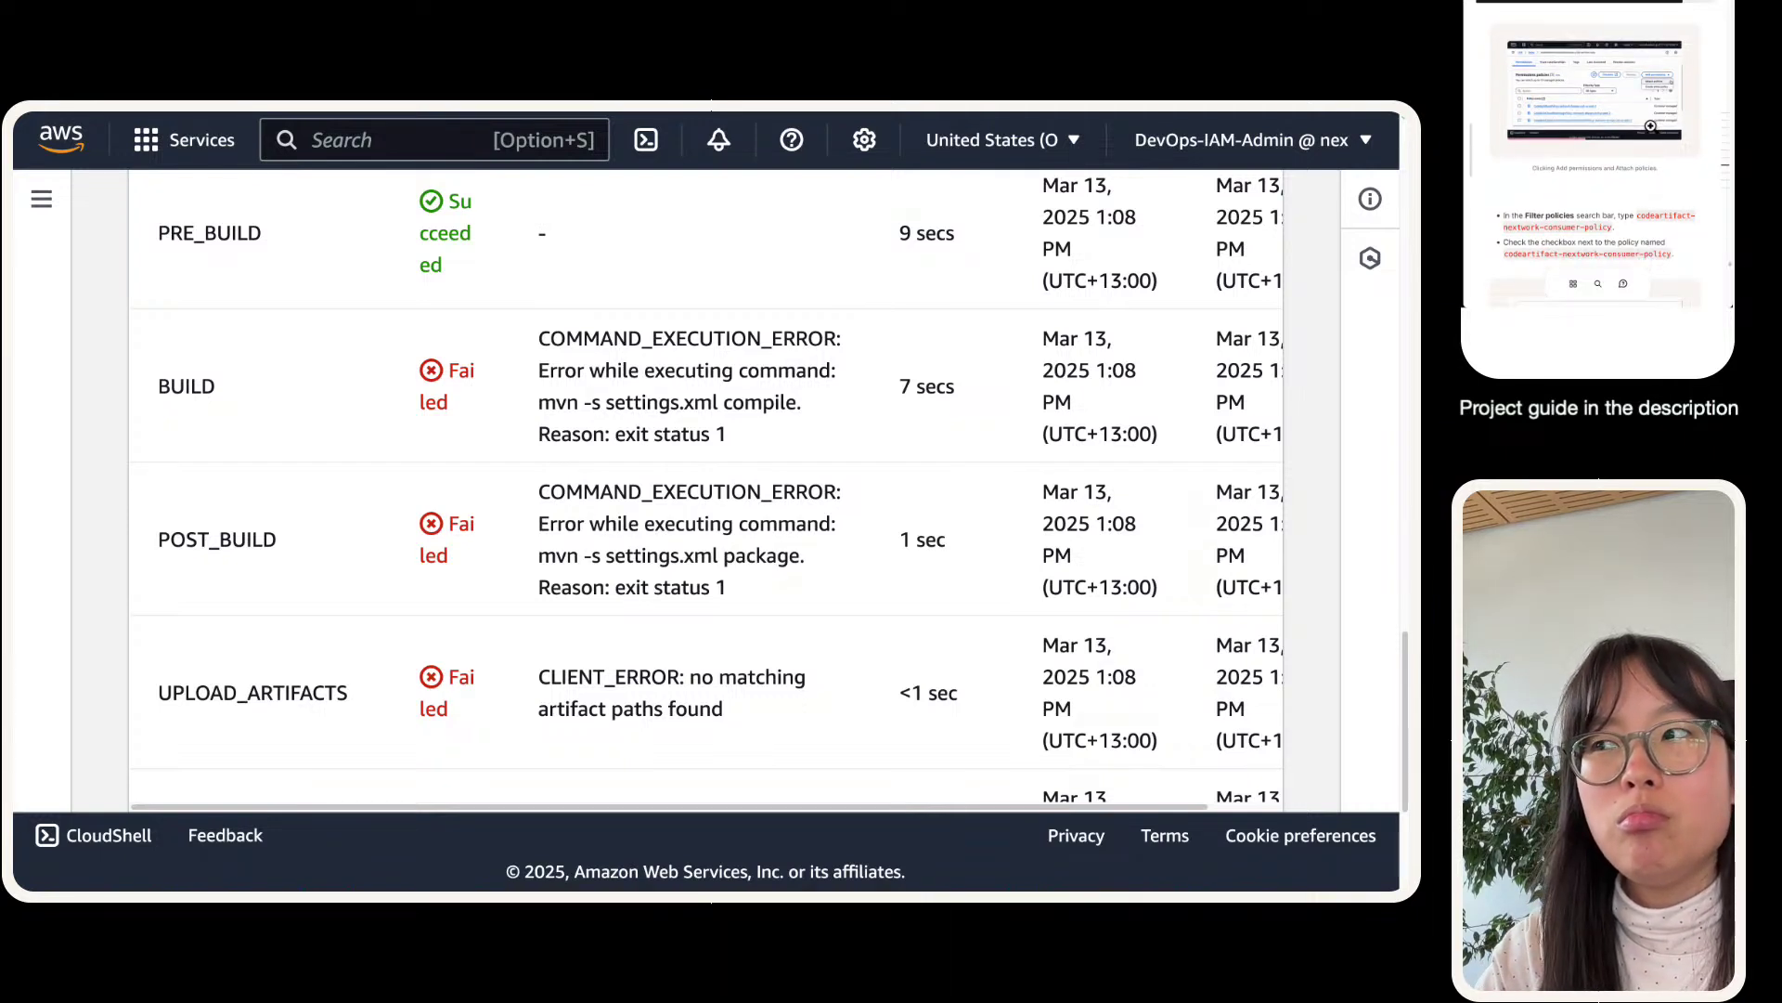
mouse_move(448, 115)
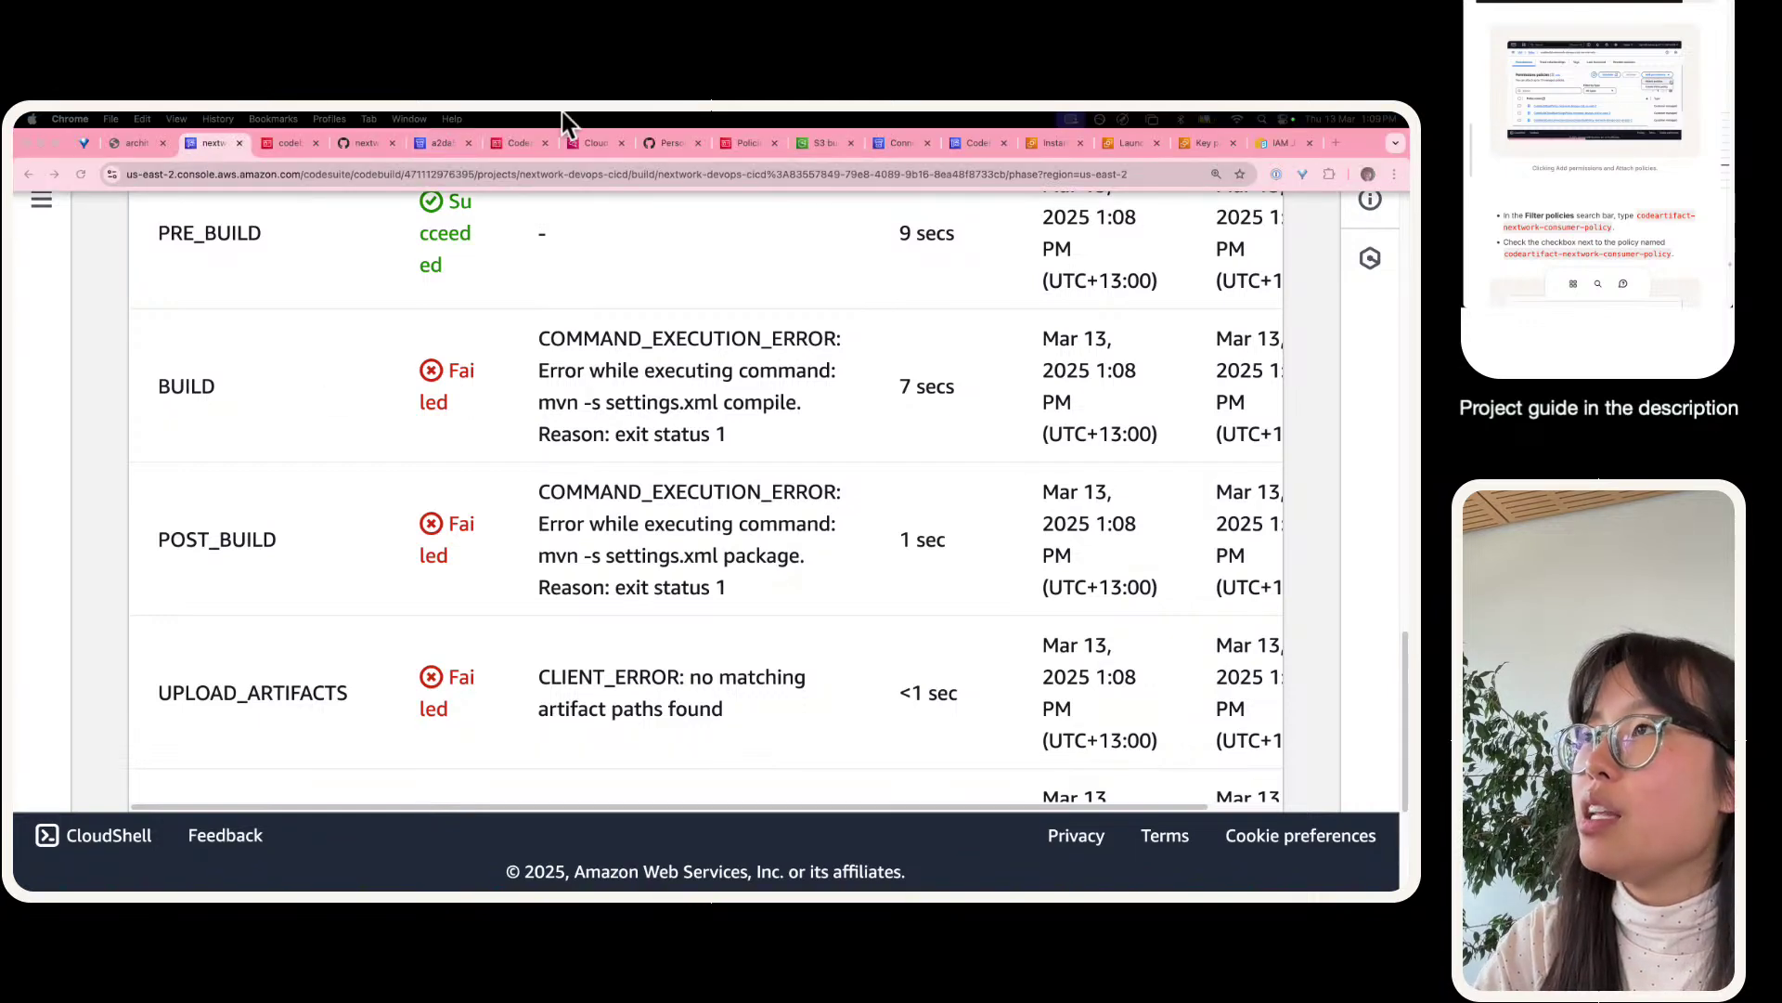
- Return to the nextwork-web-project repository root on GitHub
left_click_drag(667, 139, 406, 158)
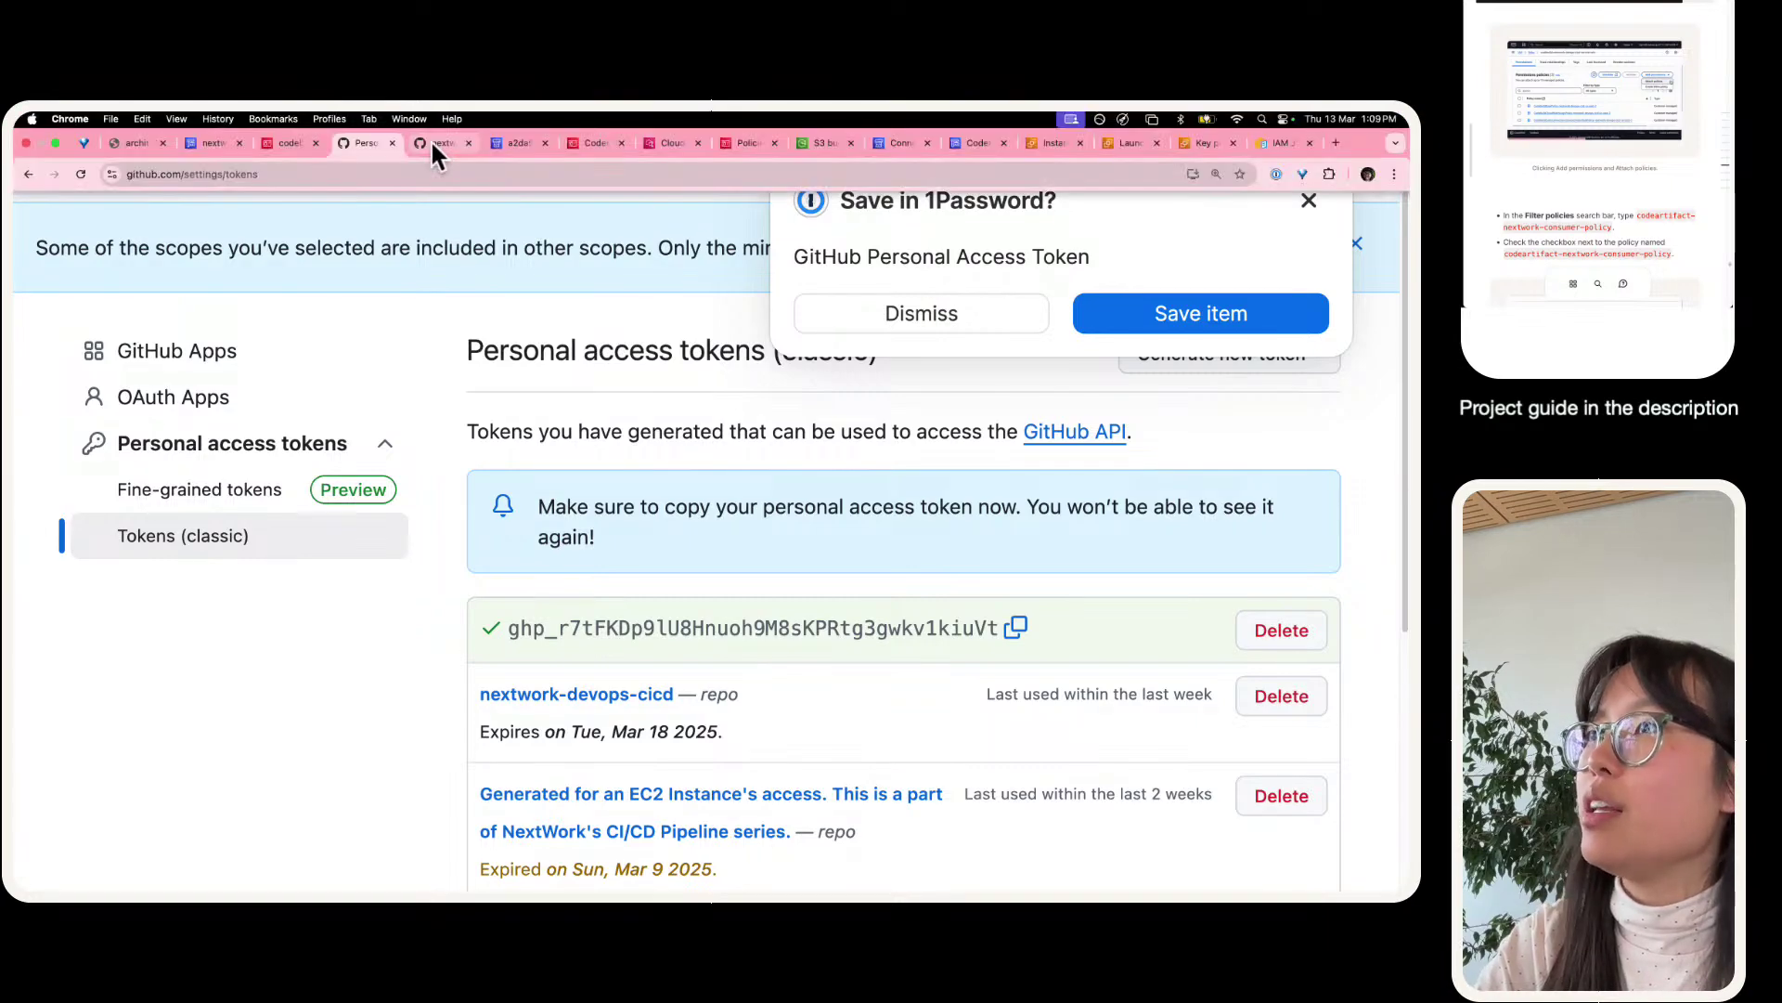
left_click(431, 142)
left_click_drag(432, 141, 290, 142)
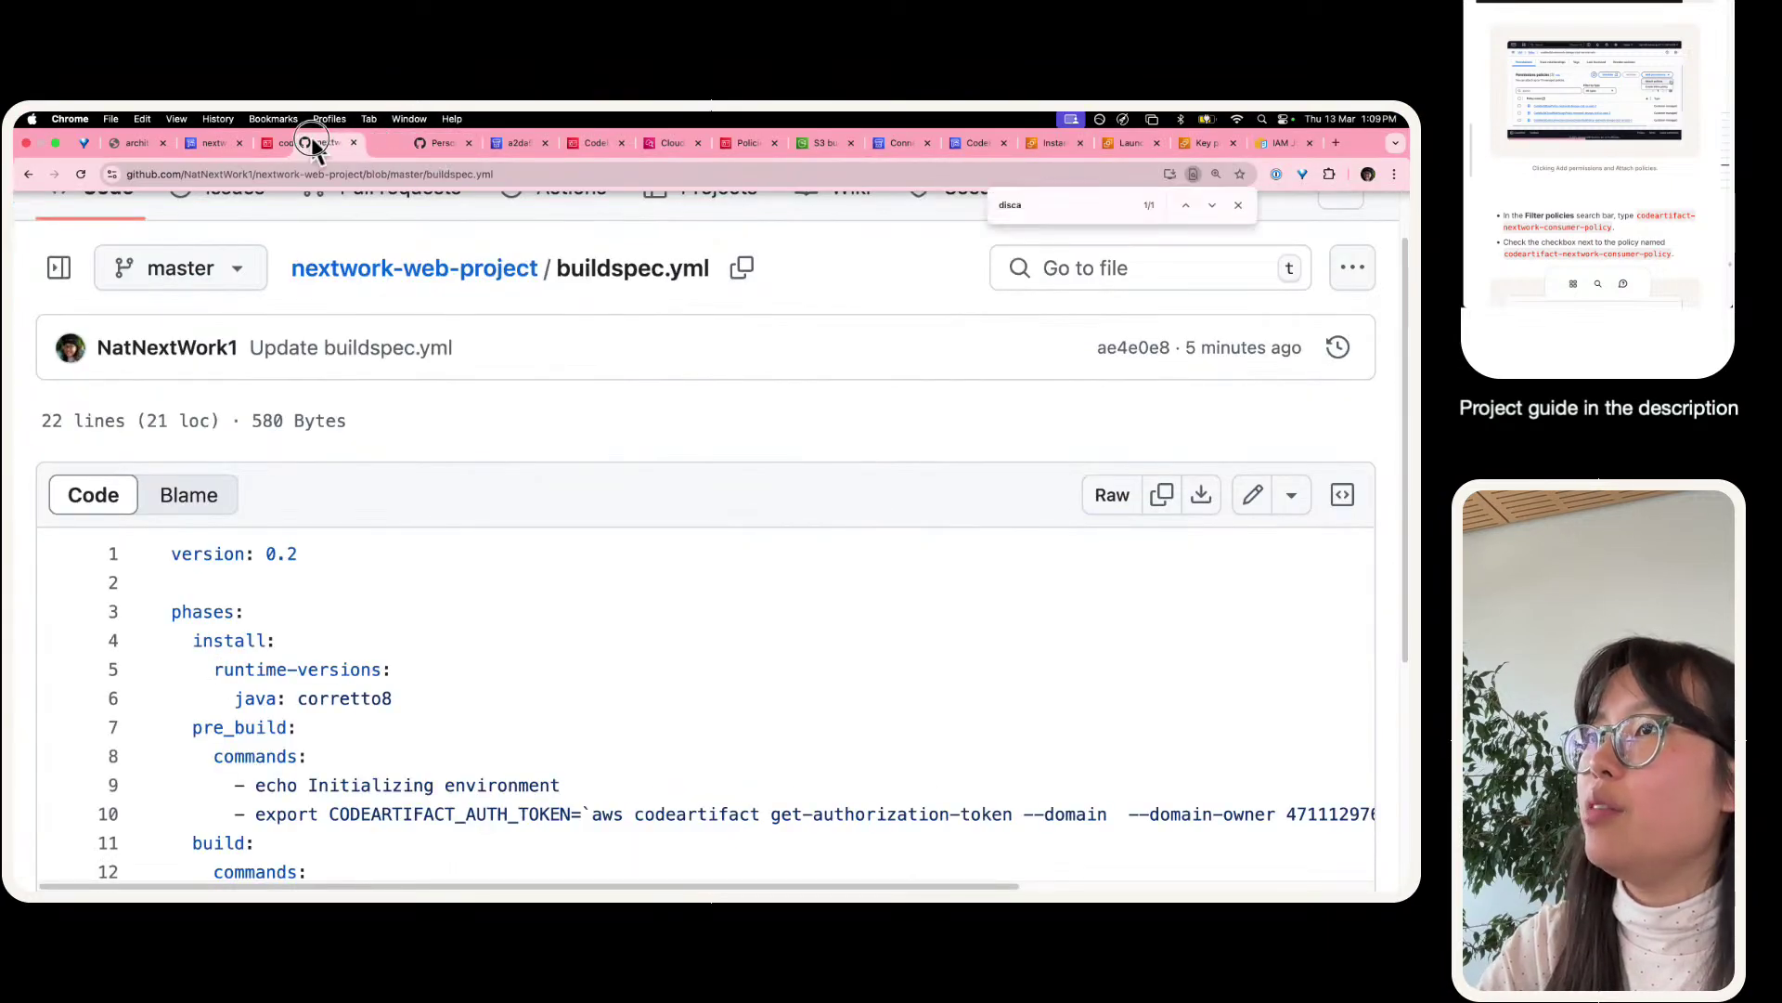
left_click(488, 279)
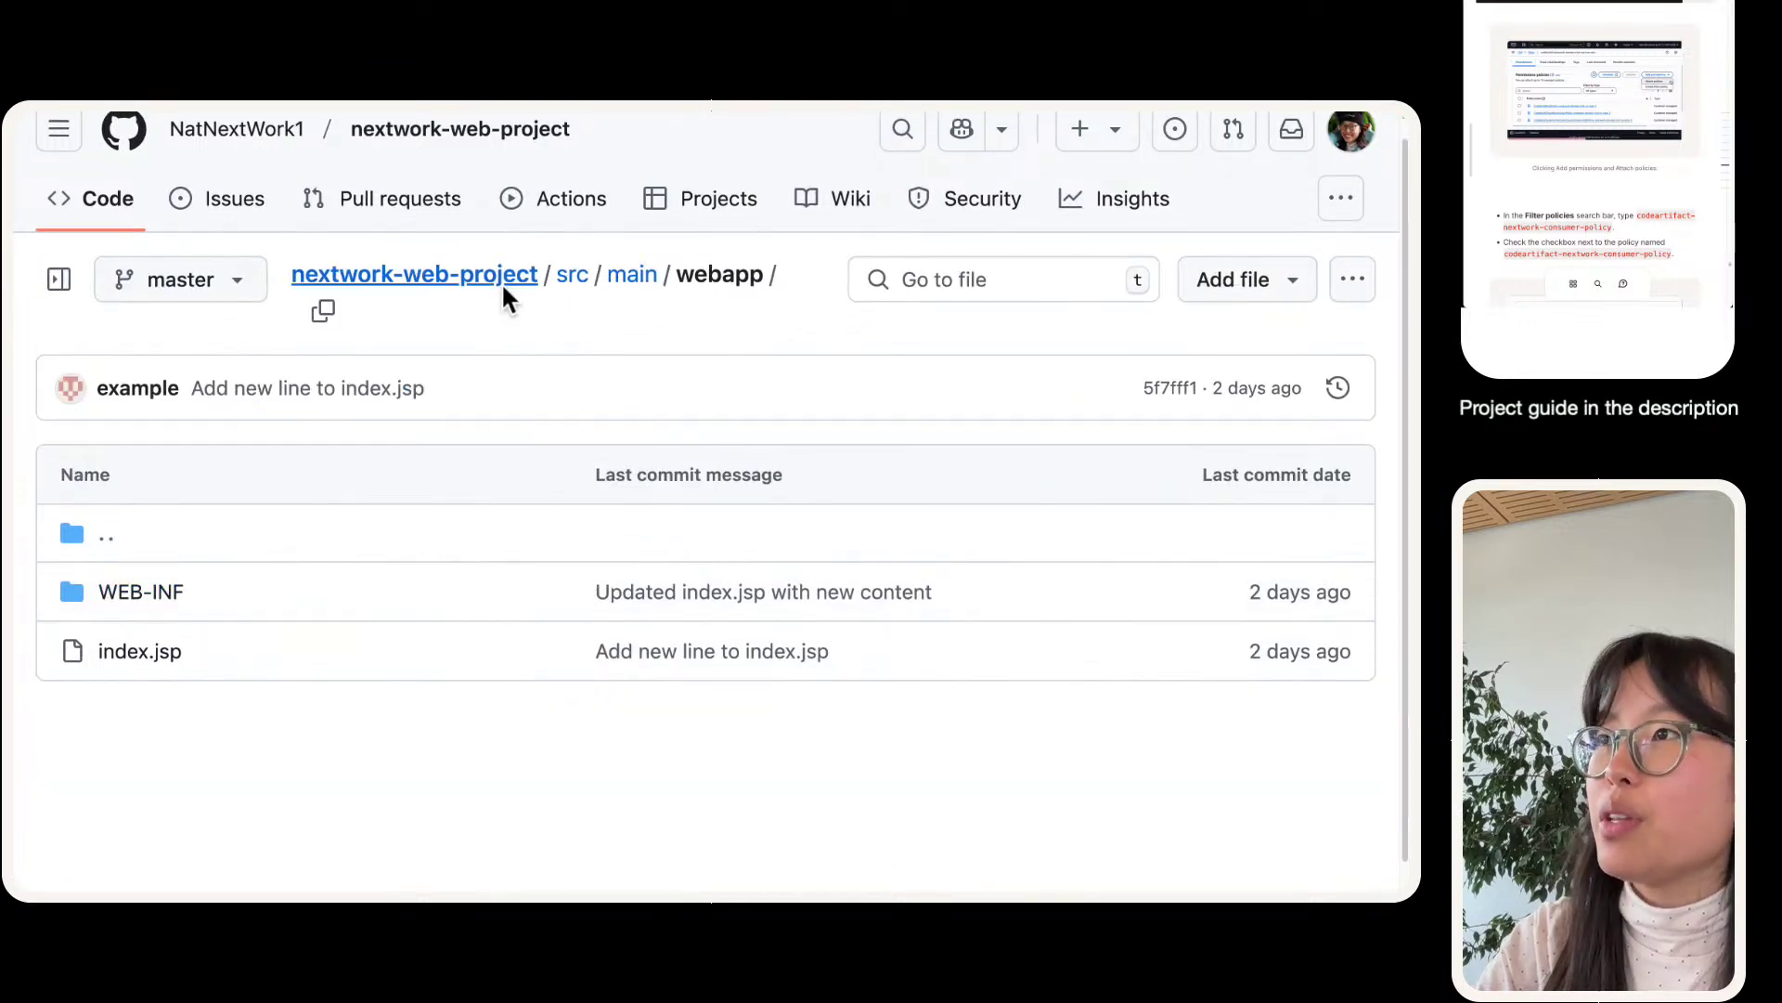
left_click(493, 275)
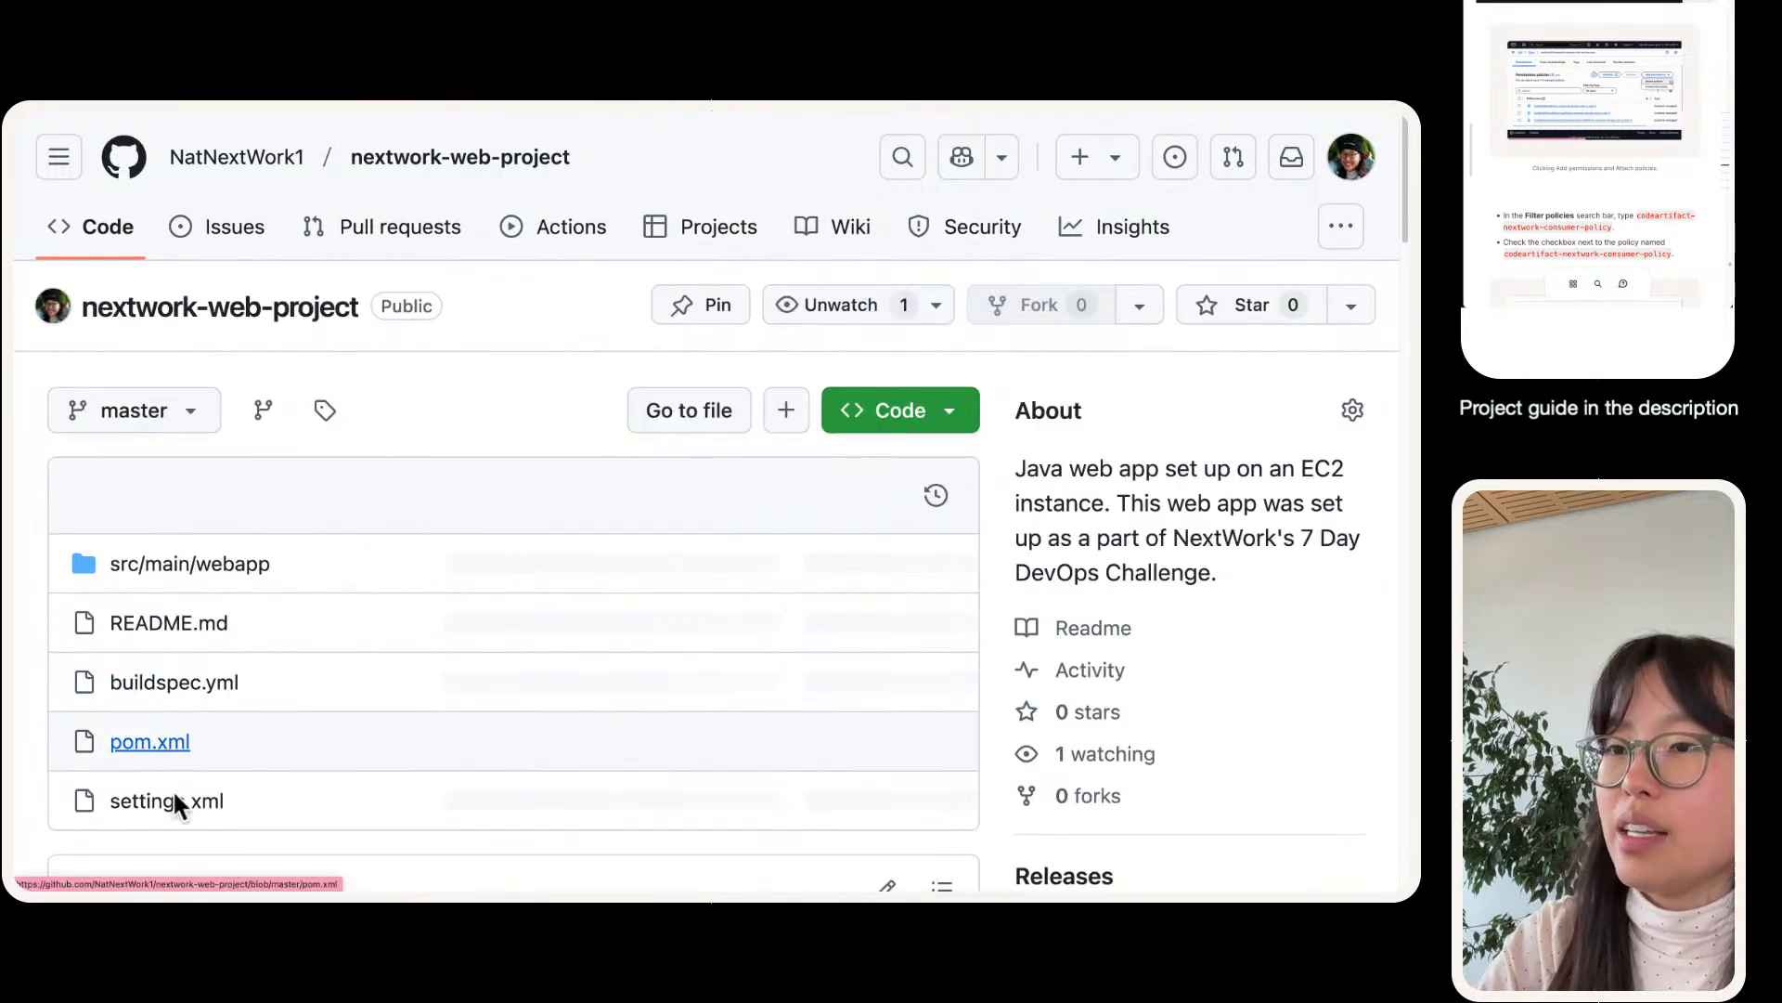
- Open settings.xml and read through its contents
left_click(175, 810)
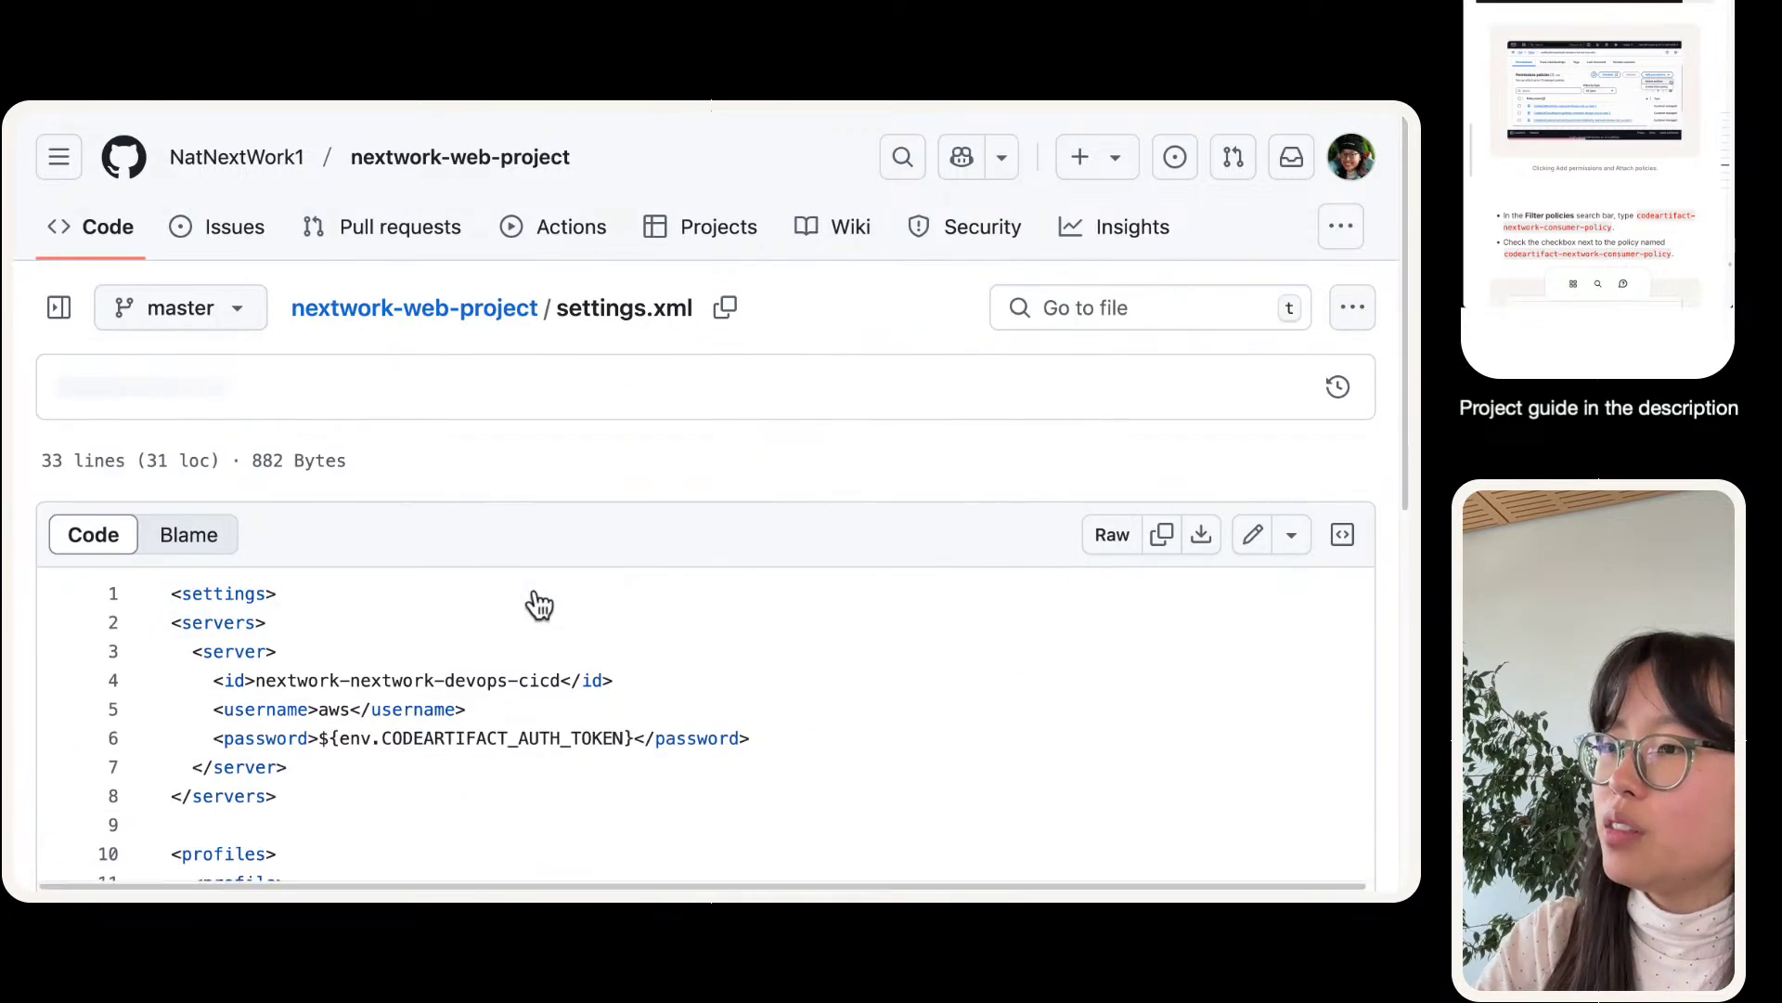
scroll(539, 603, "down", 2)
scroll(536, 590, "down", 5)
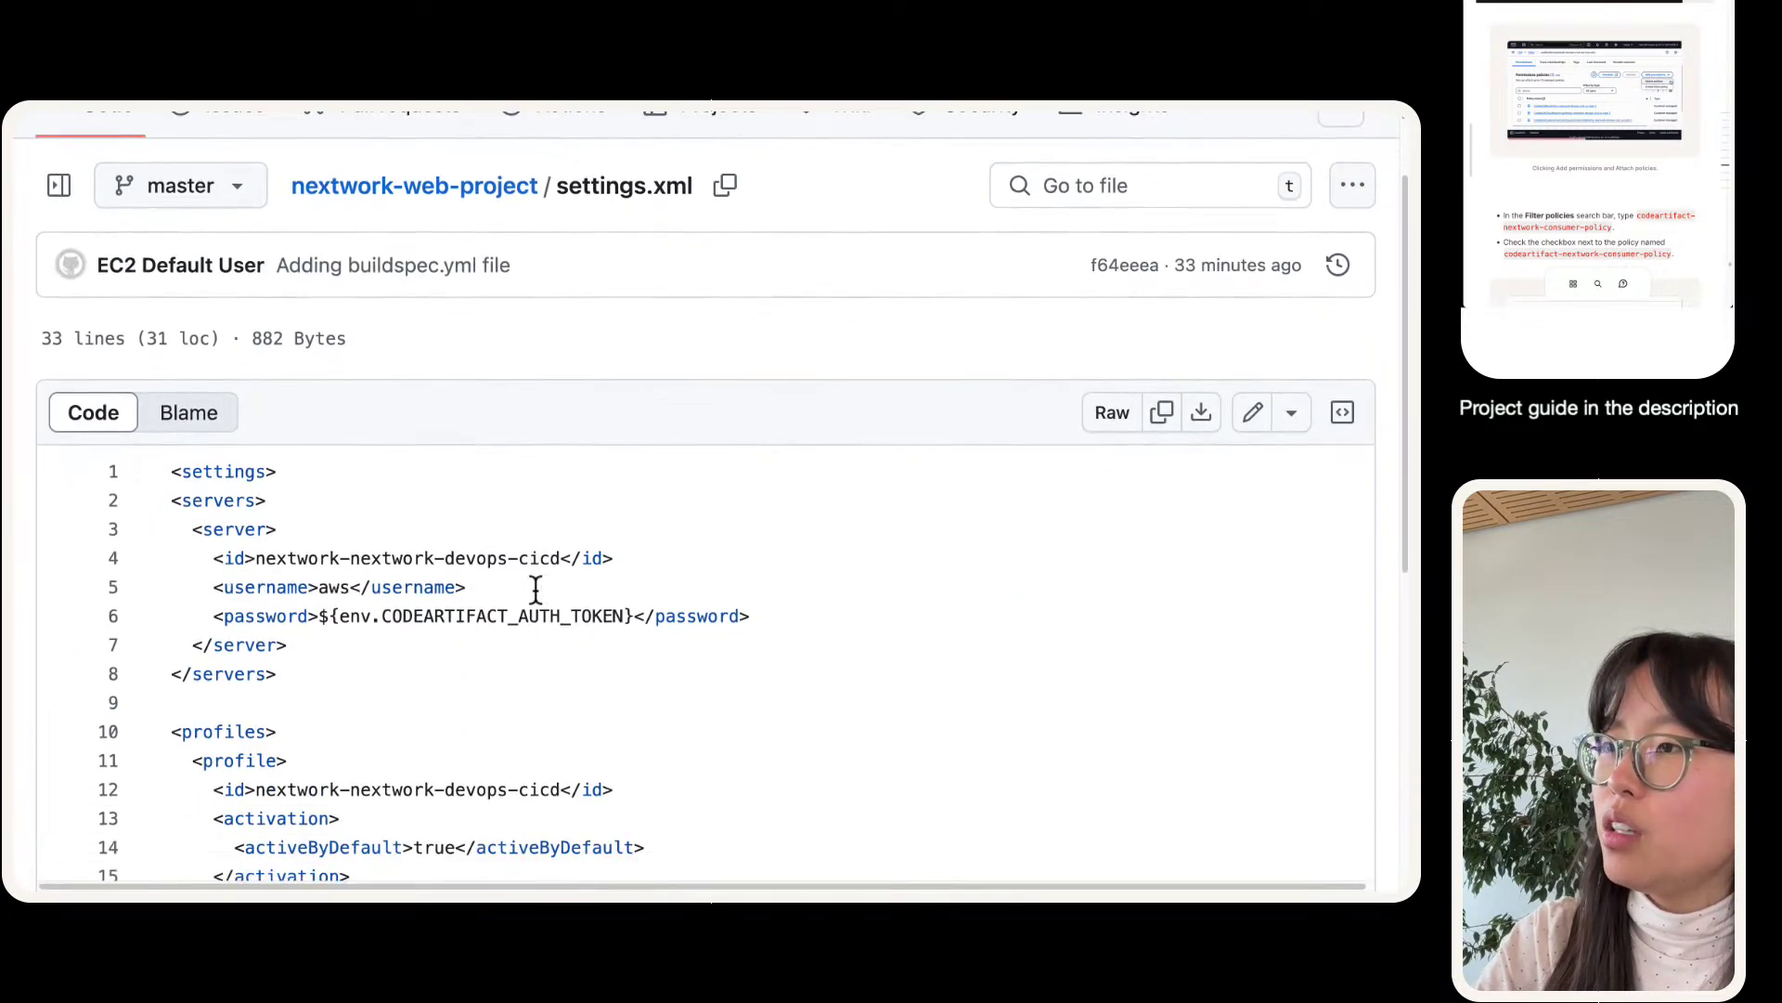
scroll(536, 590, "down", 2)
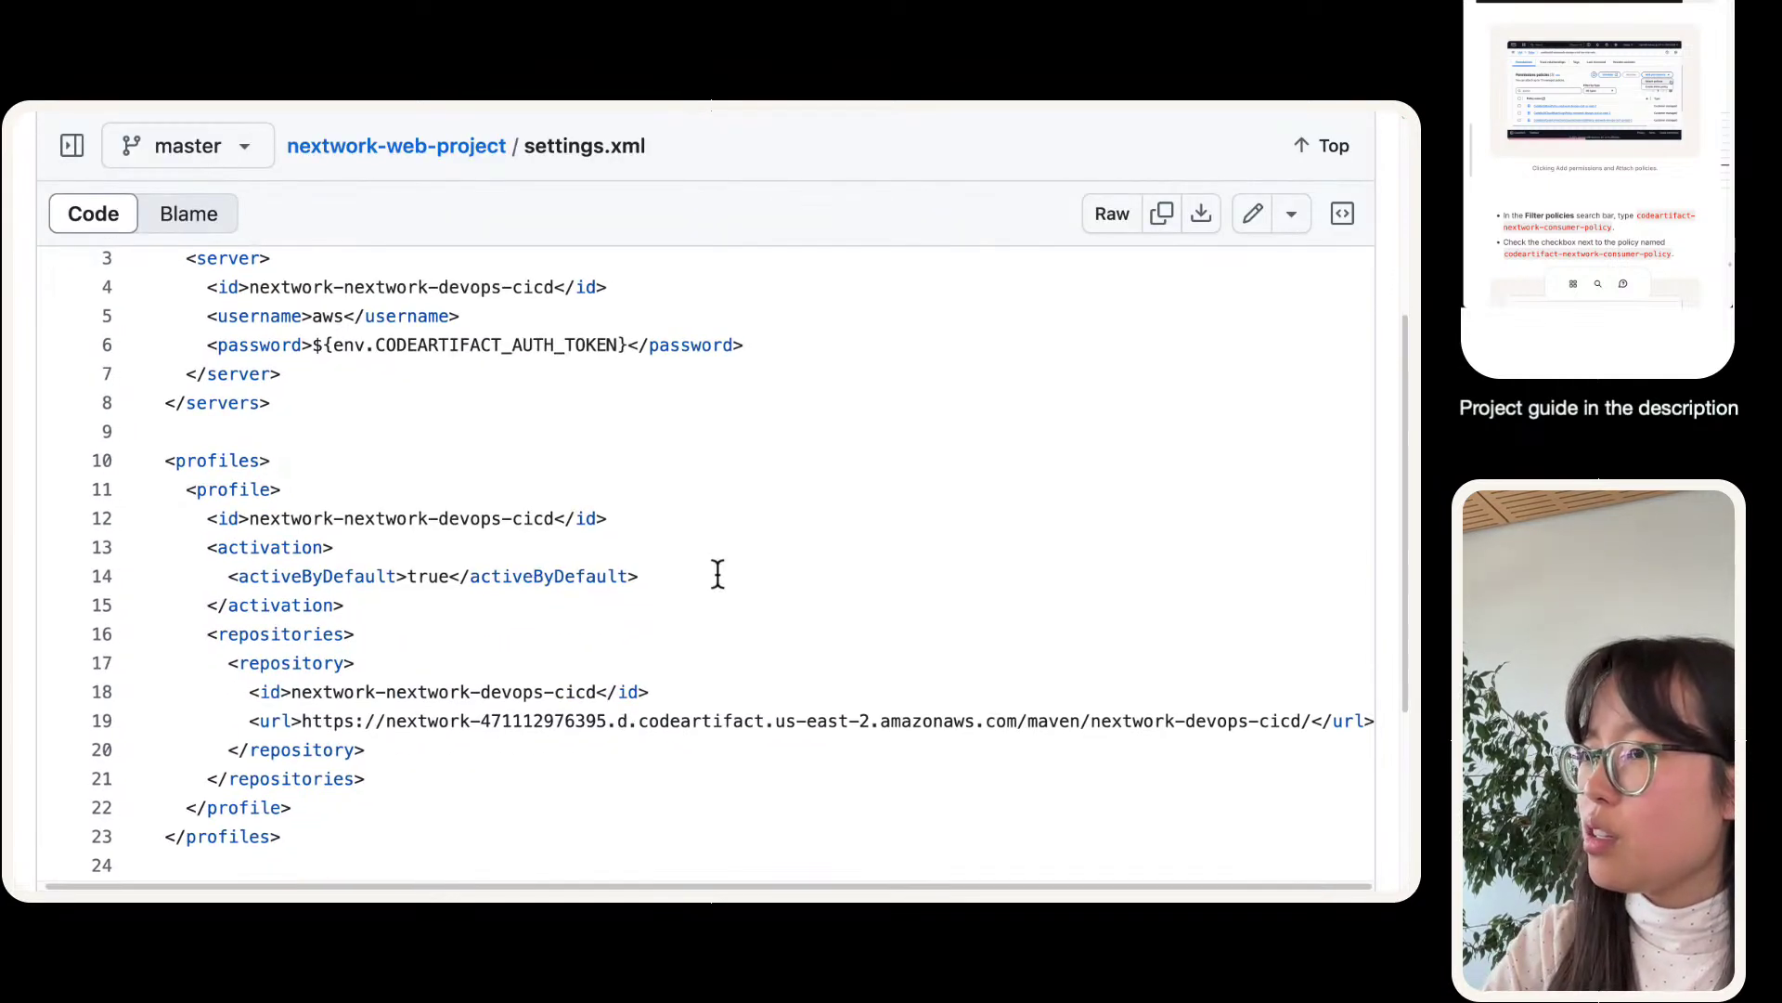
scroll(557, 617, "down", 7)
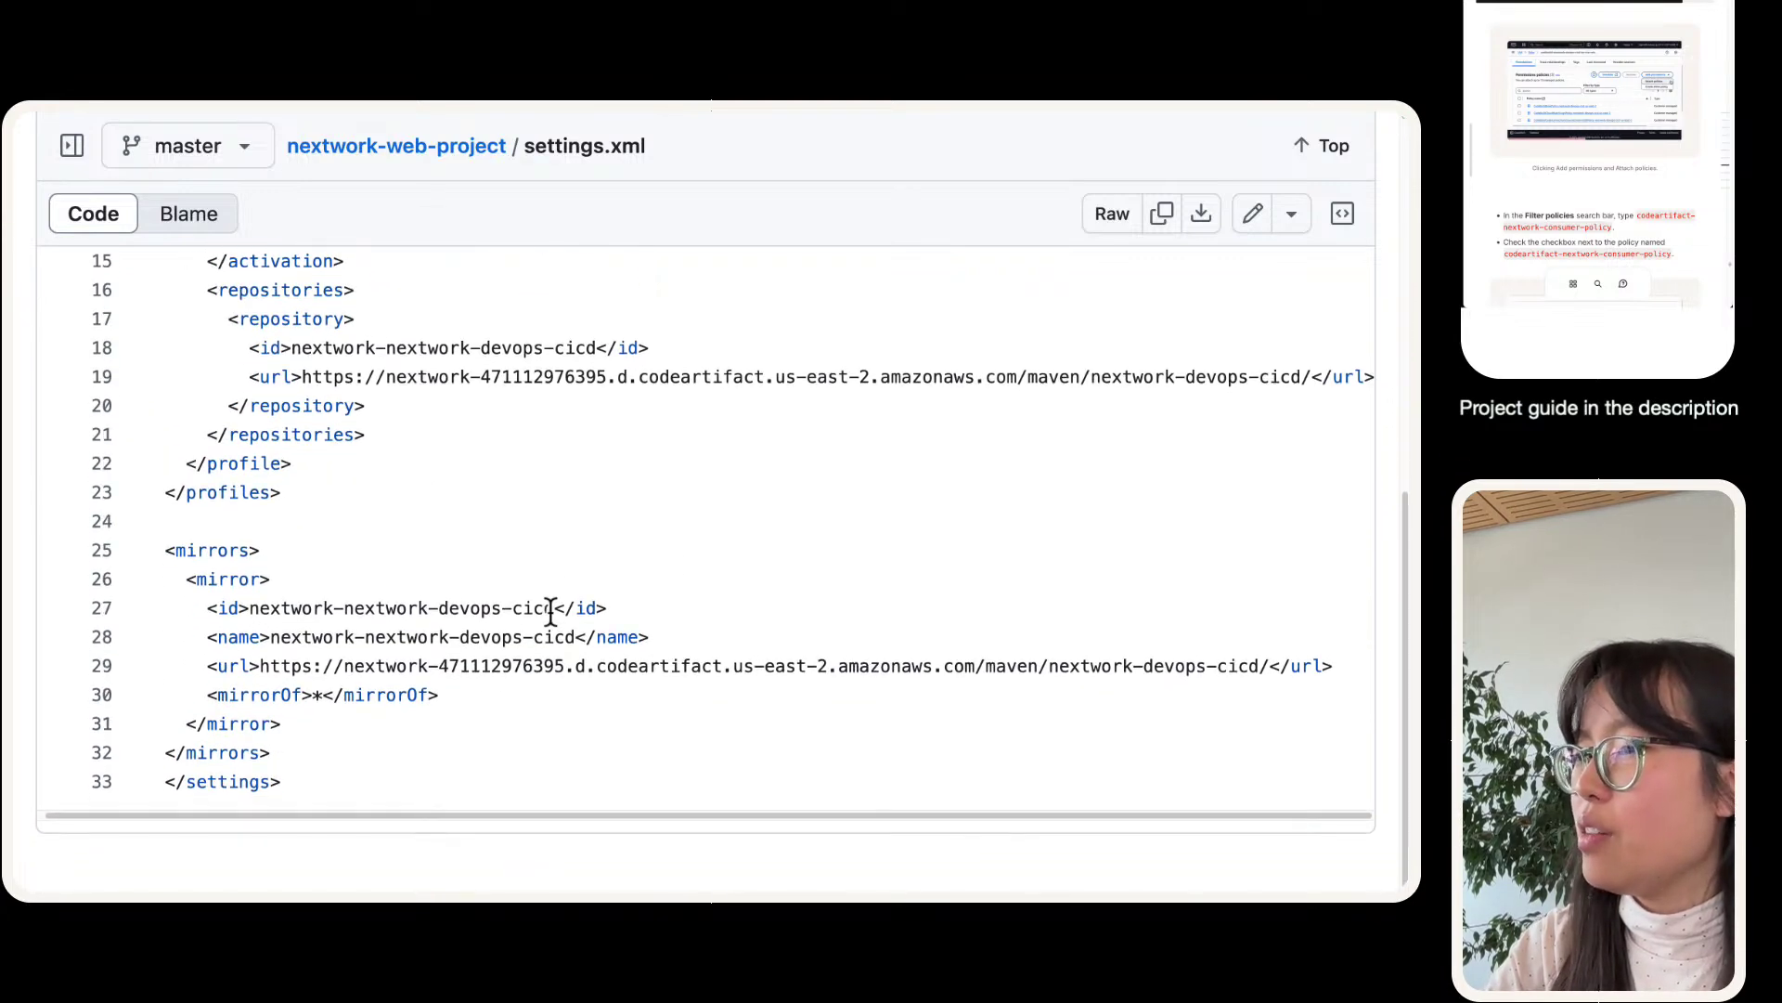
scroll(553, 612, "up", 8)
mouse_move(411, 111)
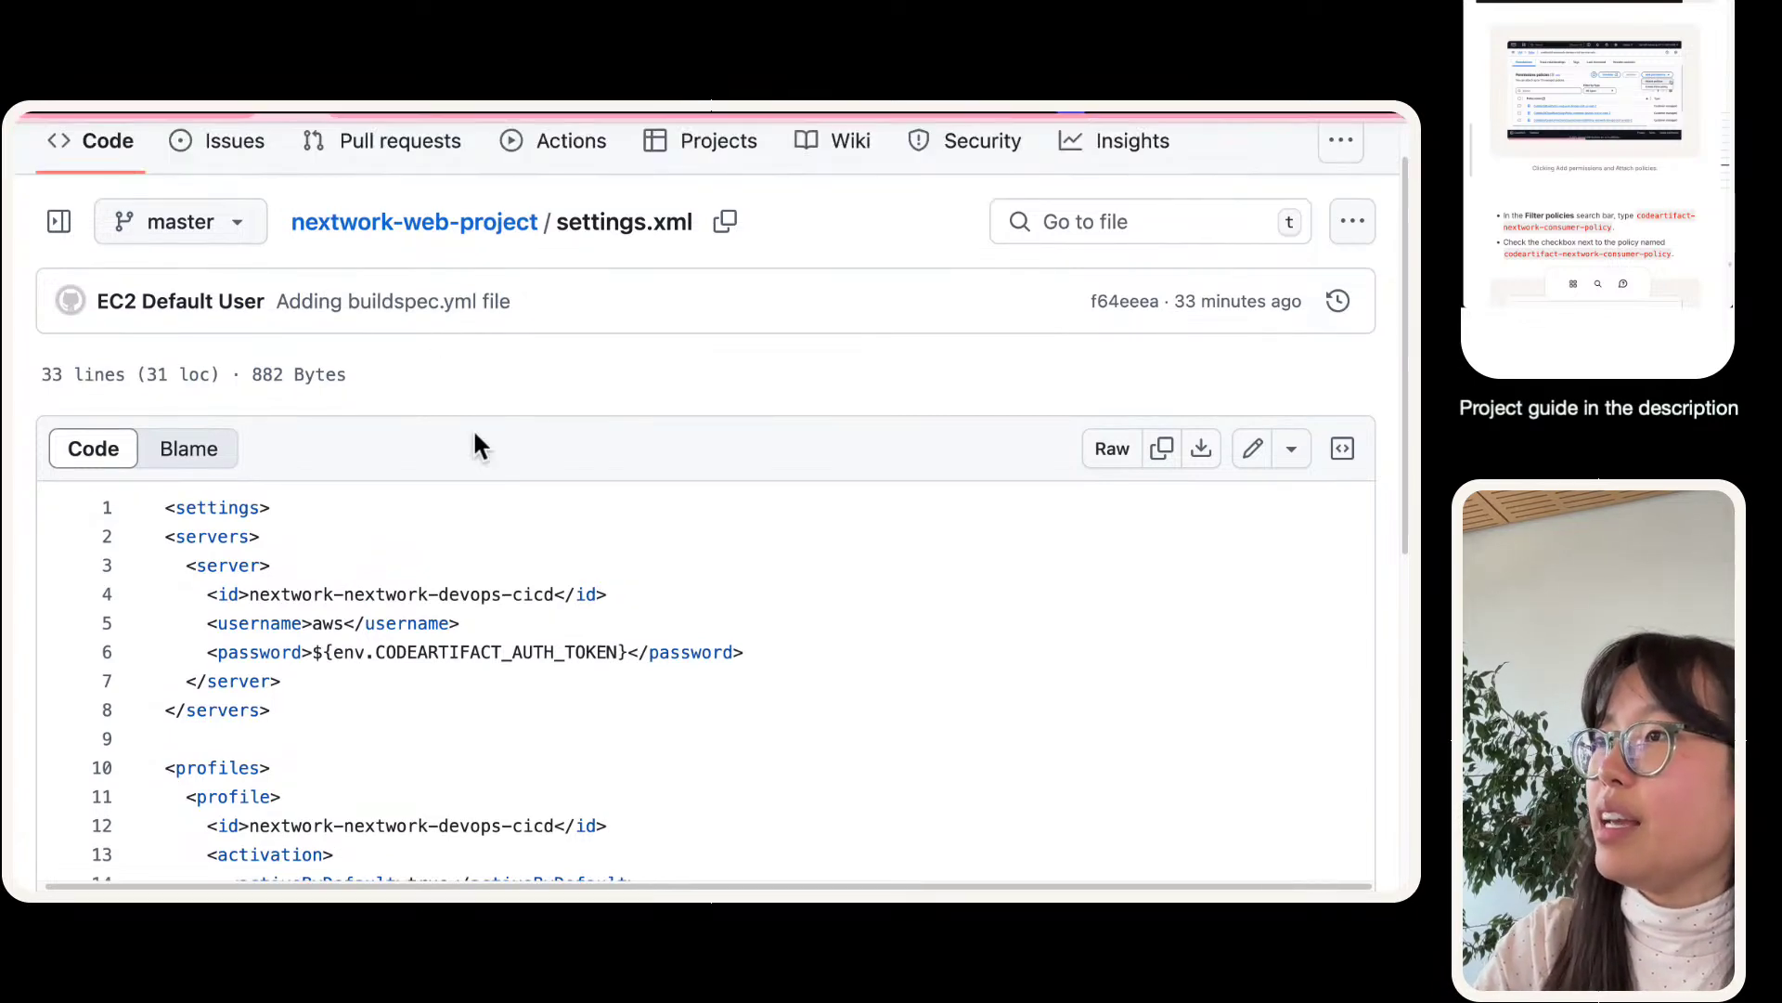
scroll(472, 427, "down", 5)
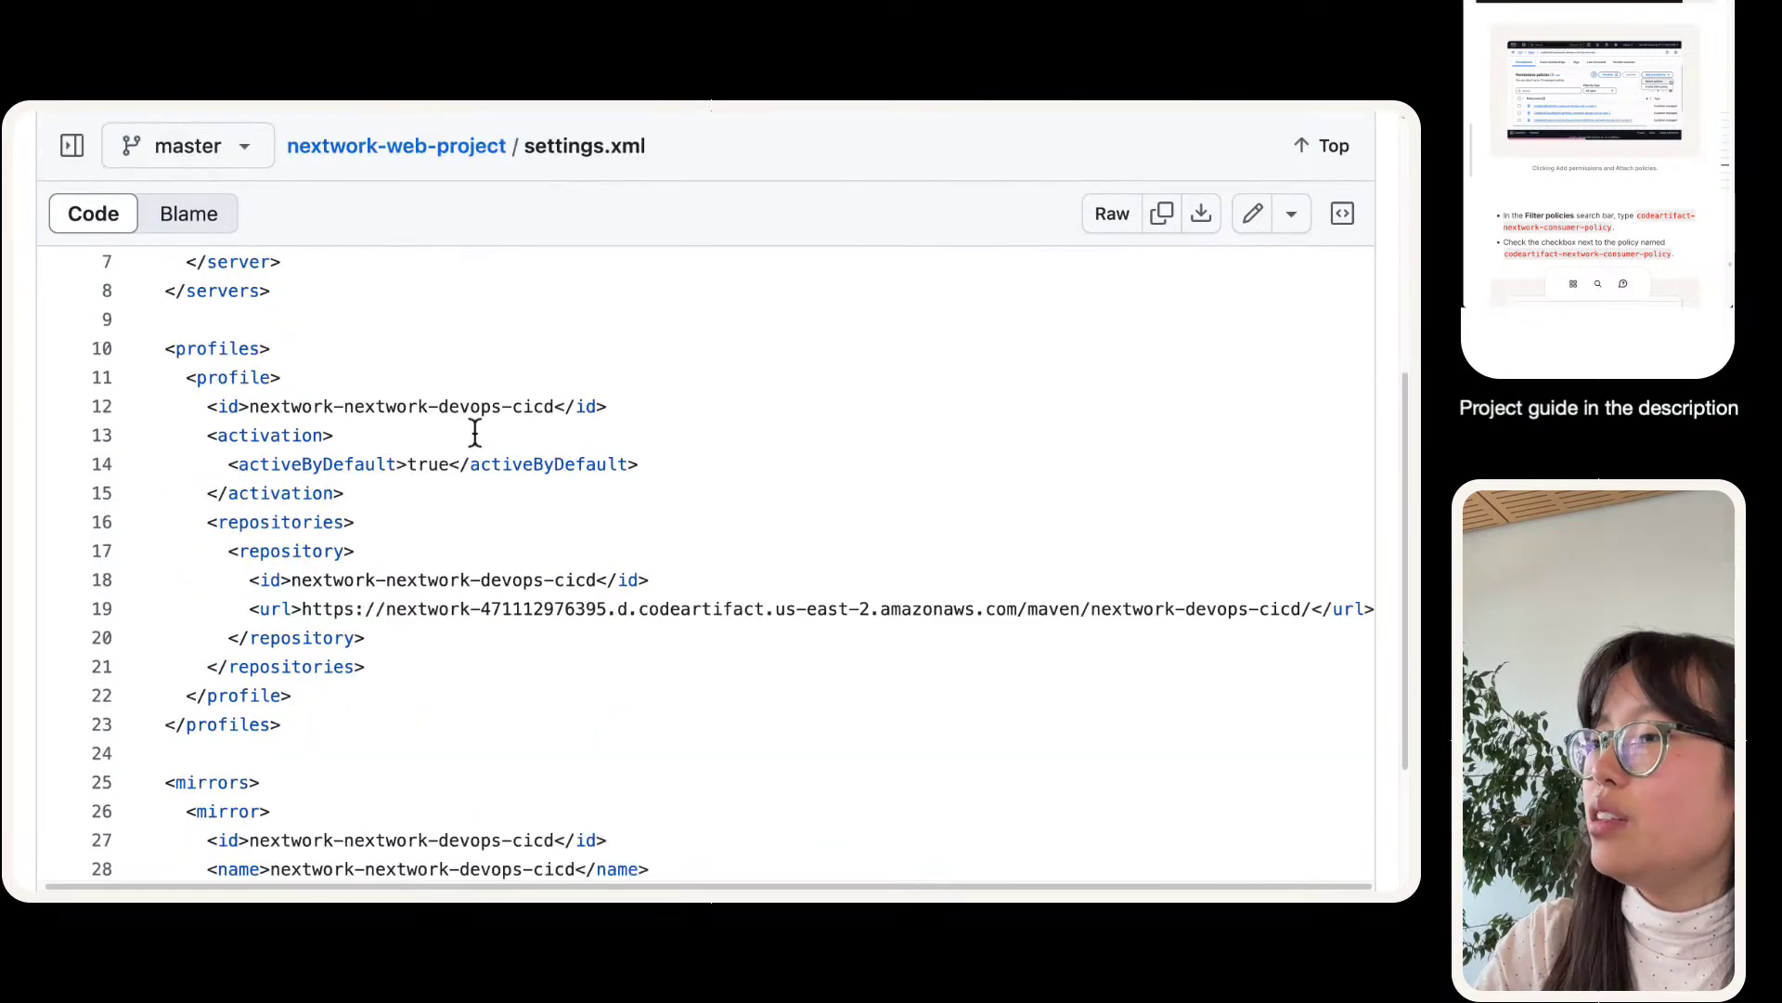
scroll(473, 429, "down", 1)
scroll(473, 429, "up", 6)
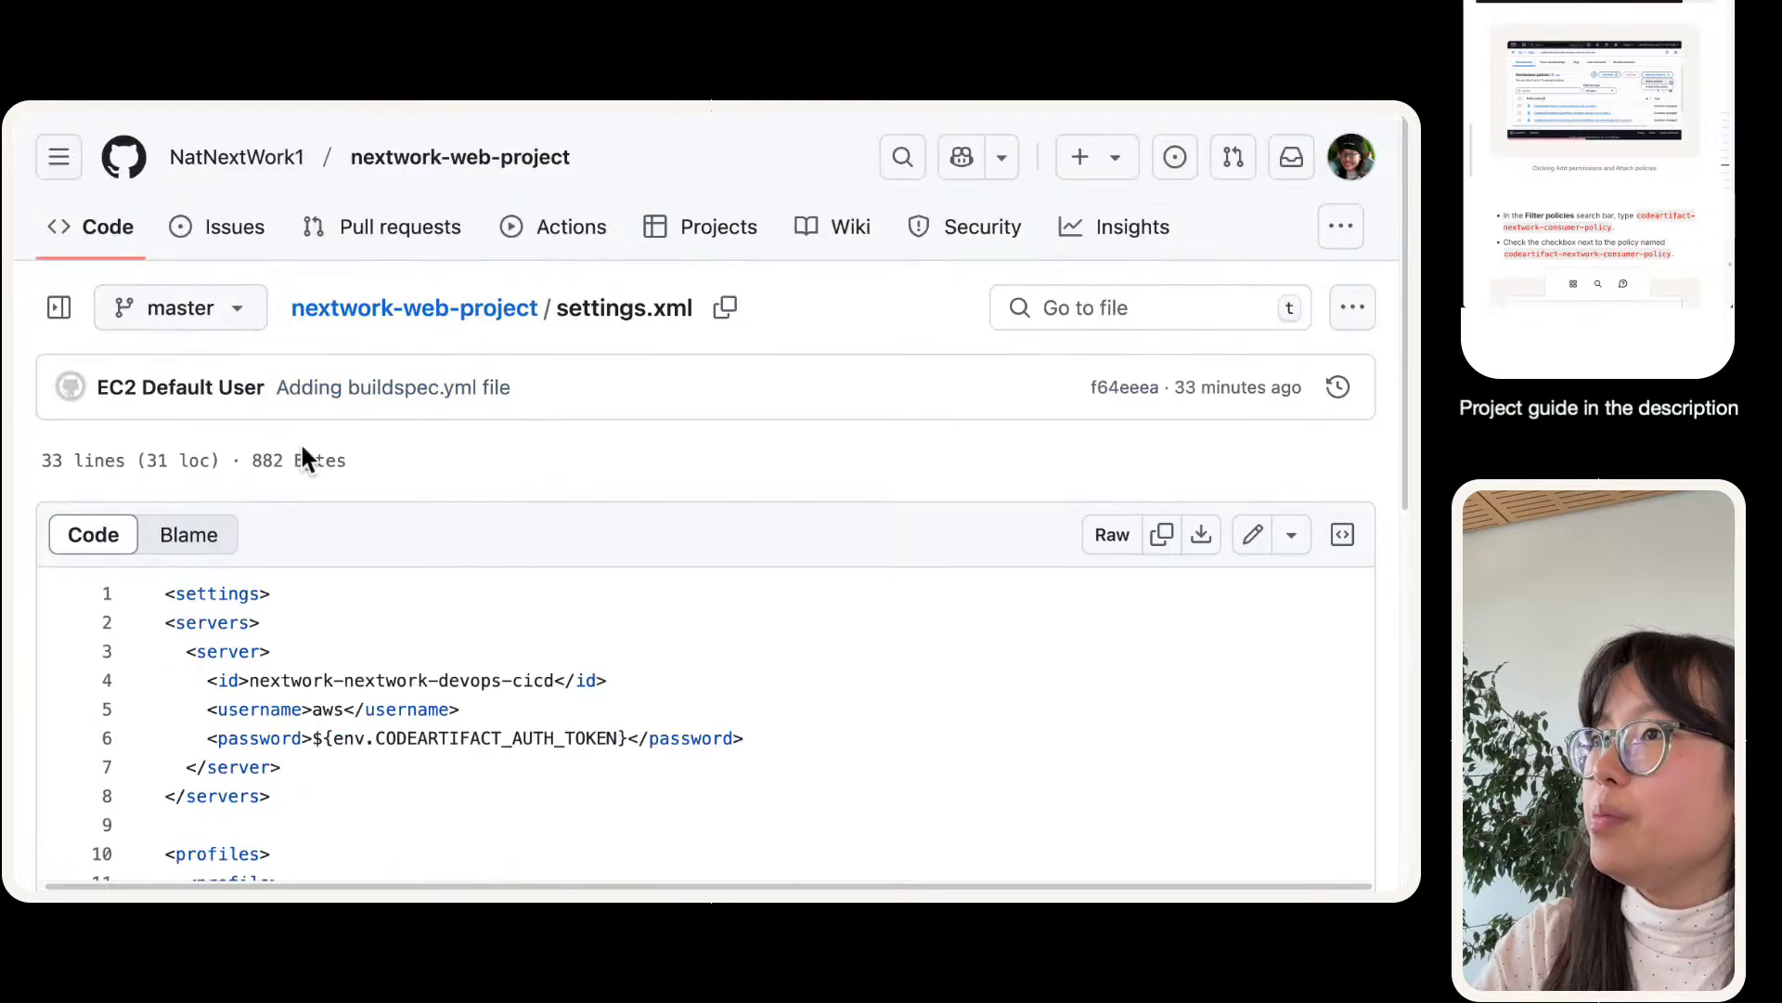
- Open buildspec.yml and read line 10's full get-authorization-token command, missing a --domain value
left_click(57, 310)
left_click(163, 442)
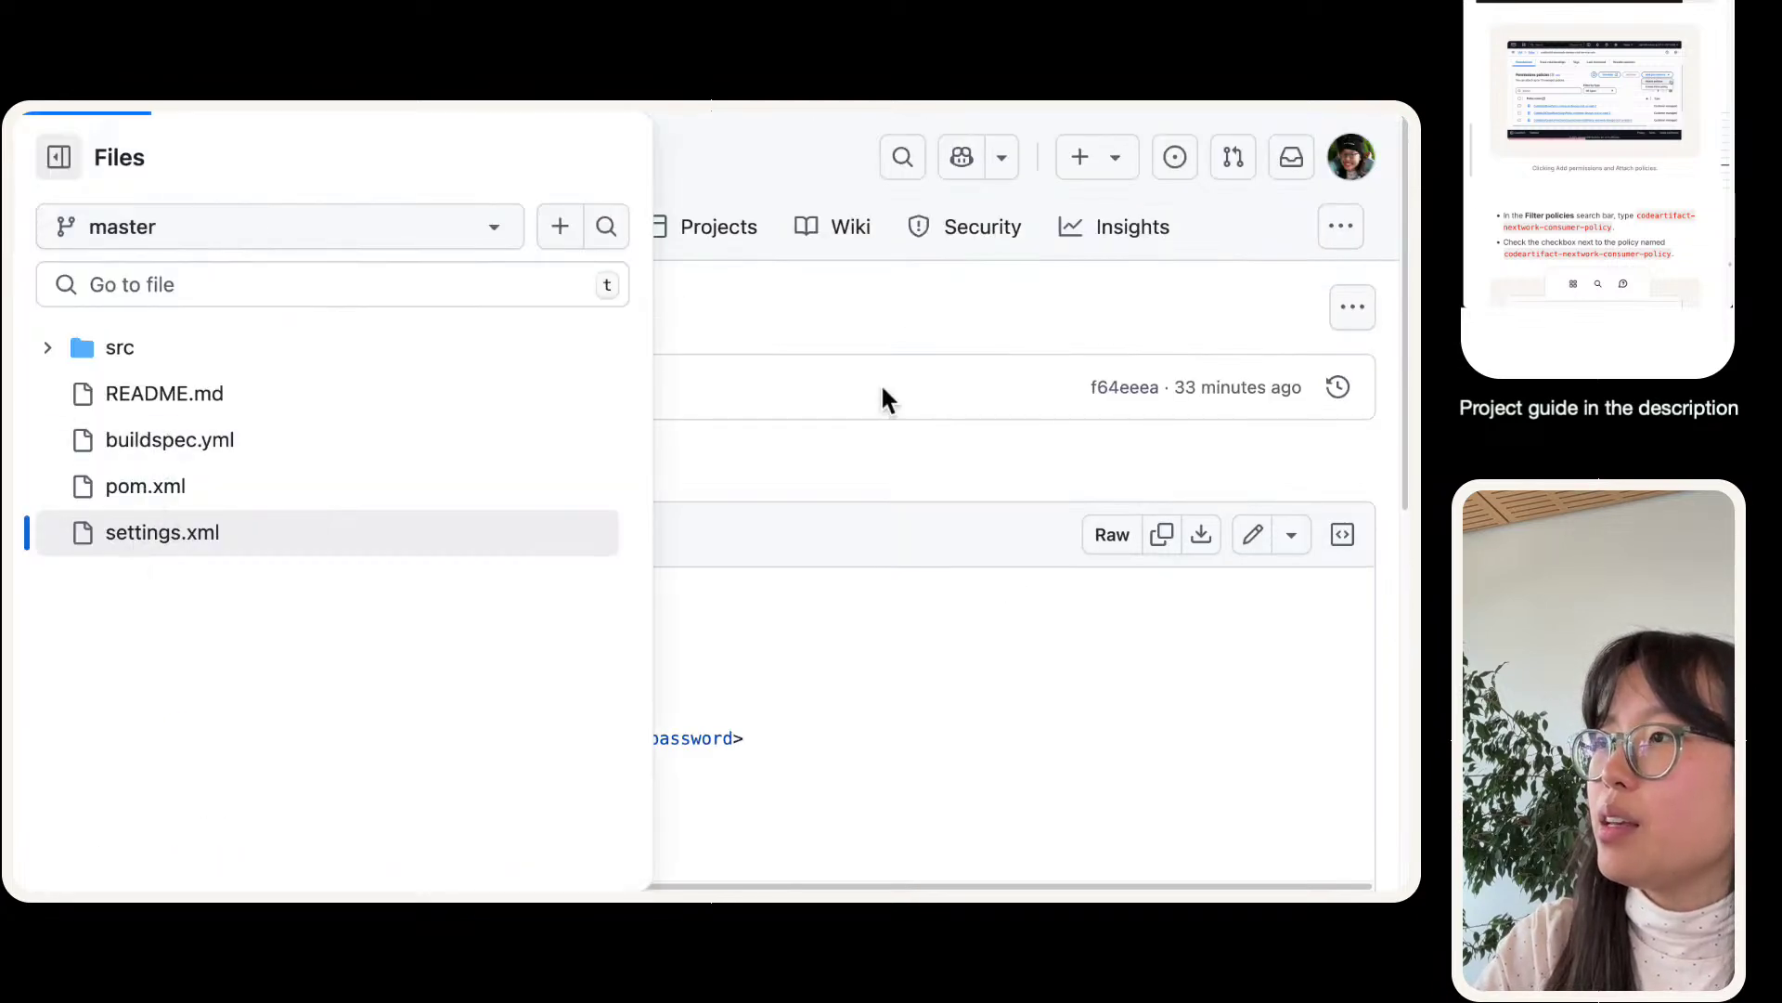
left_click(878, 385)
scroll(772, 501, "down", 3)
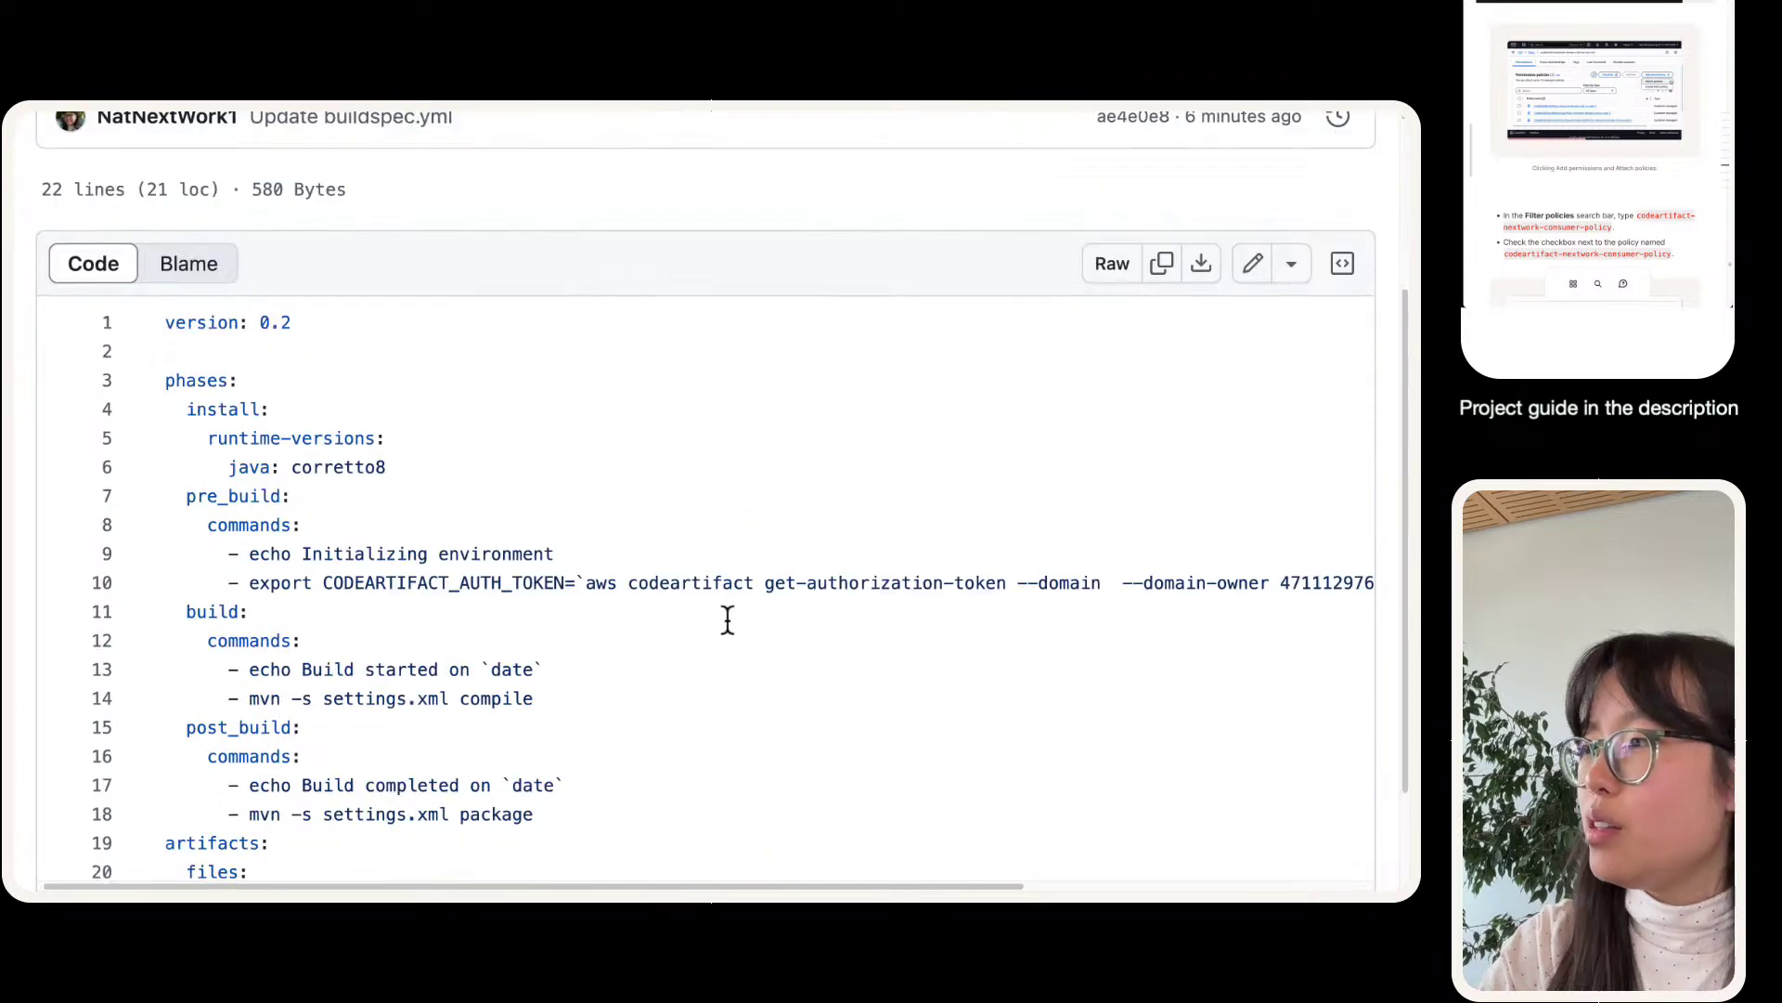
scroll(727, 624, "right", 5)
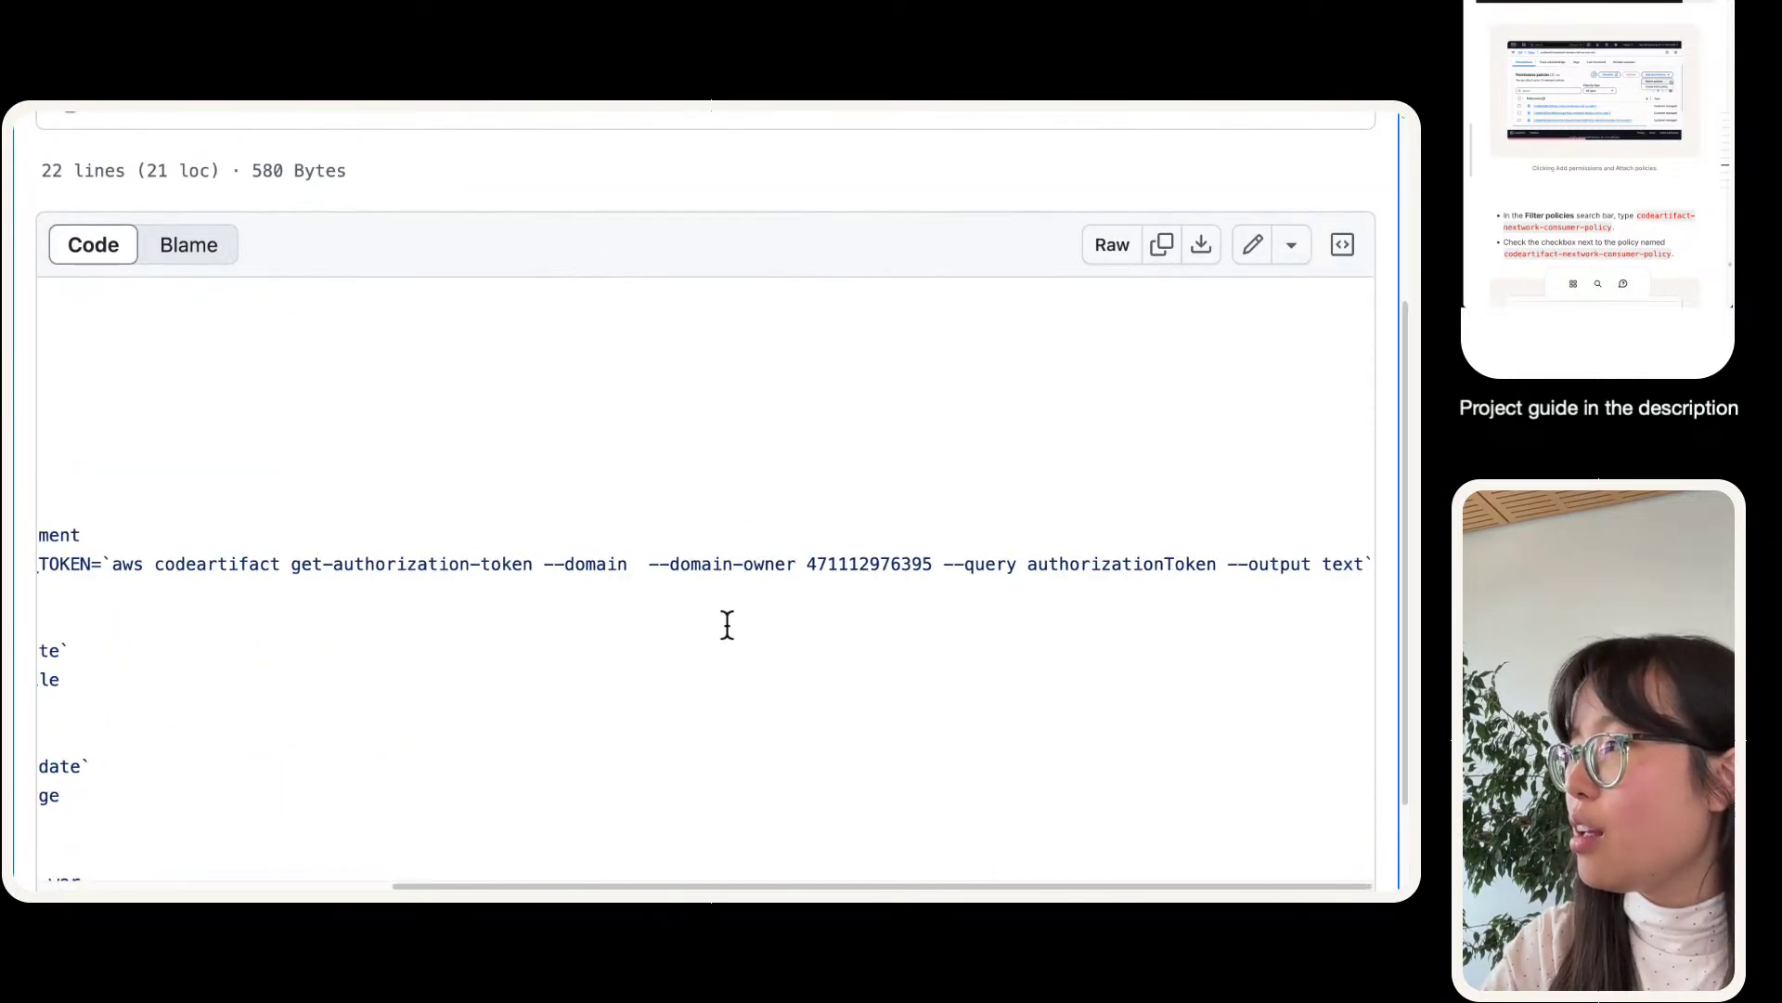
scroll(727, 624, "left", 5)
scroll(727, 624, "down", 2)
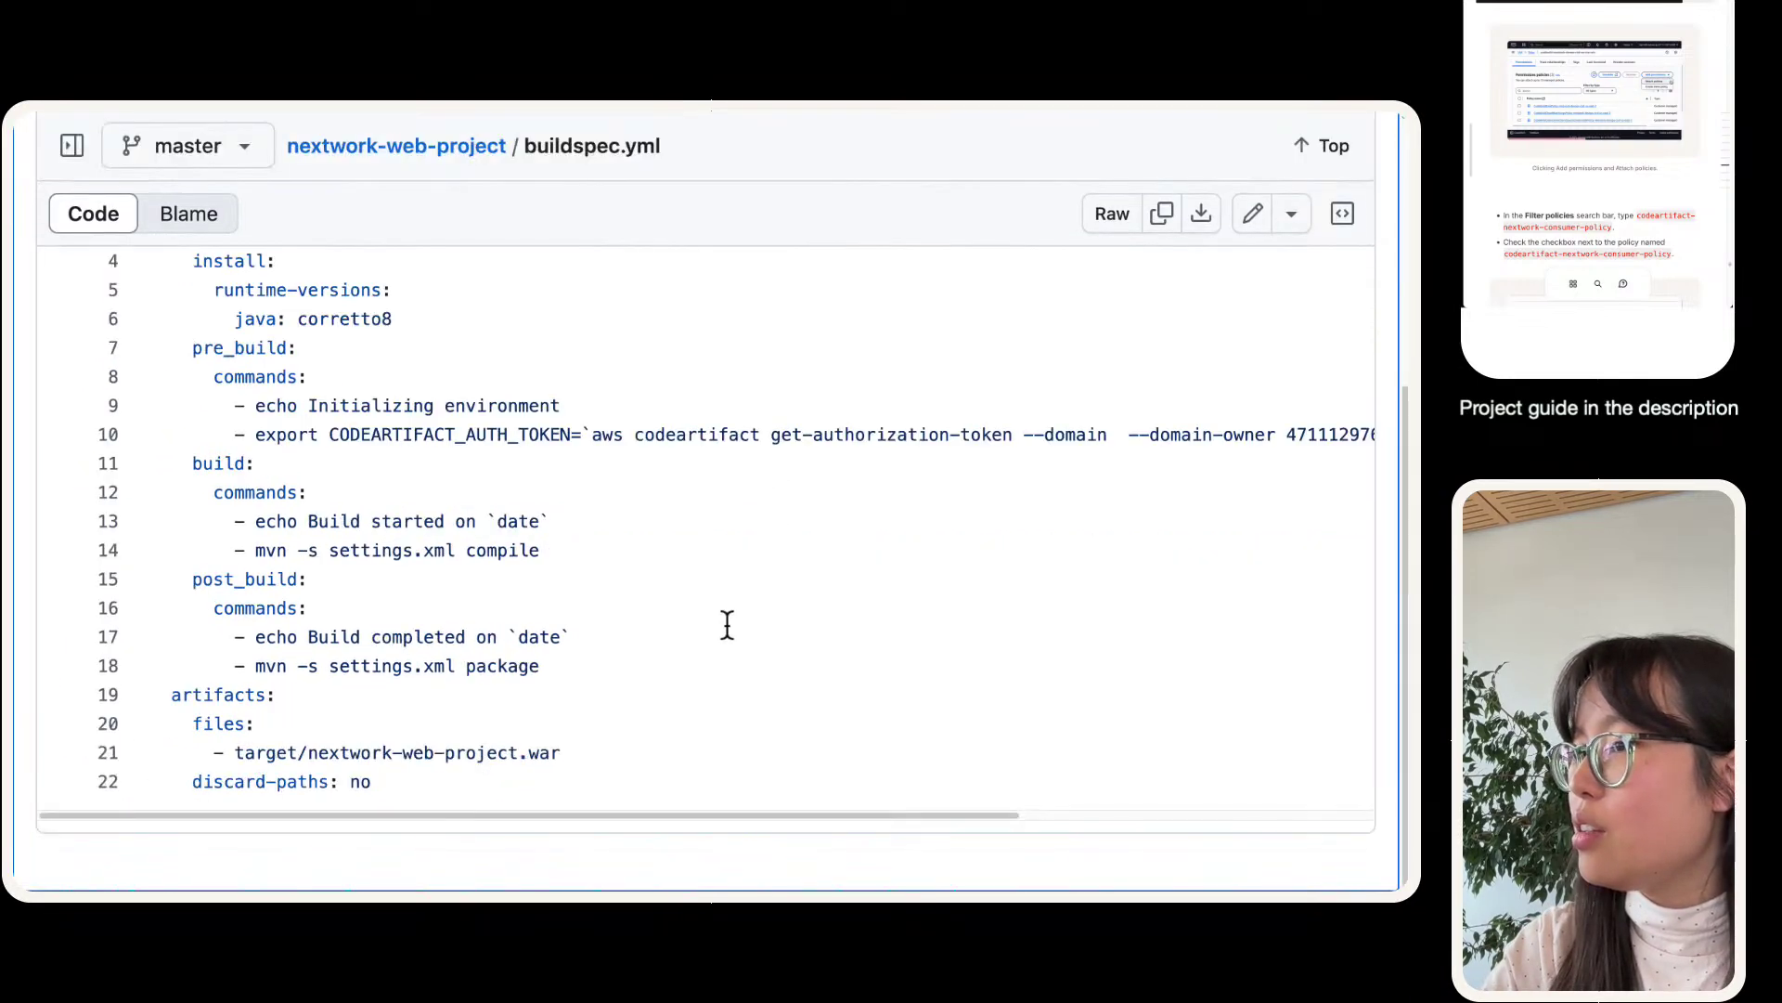
scroll(727, 623, "up", 3)
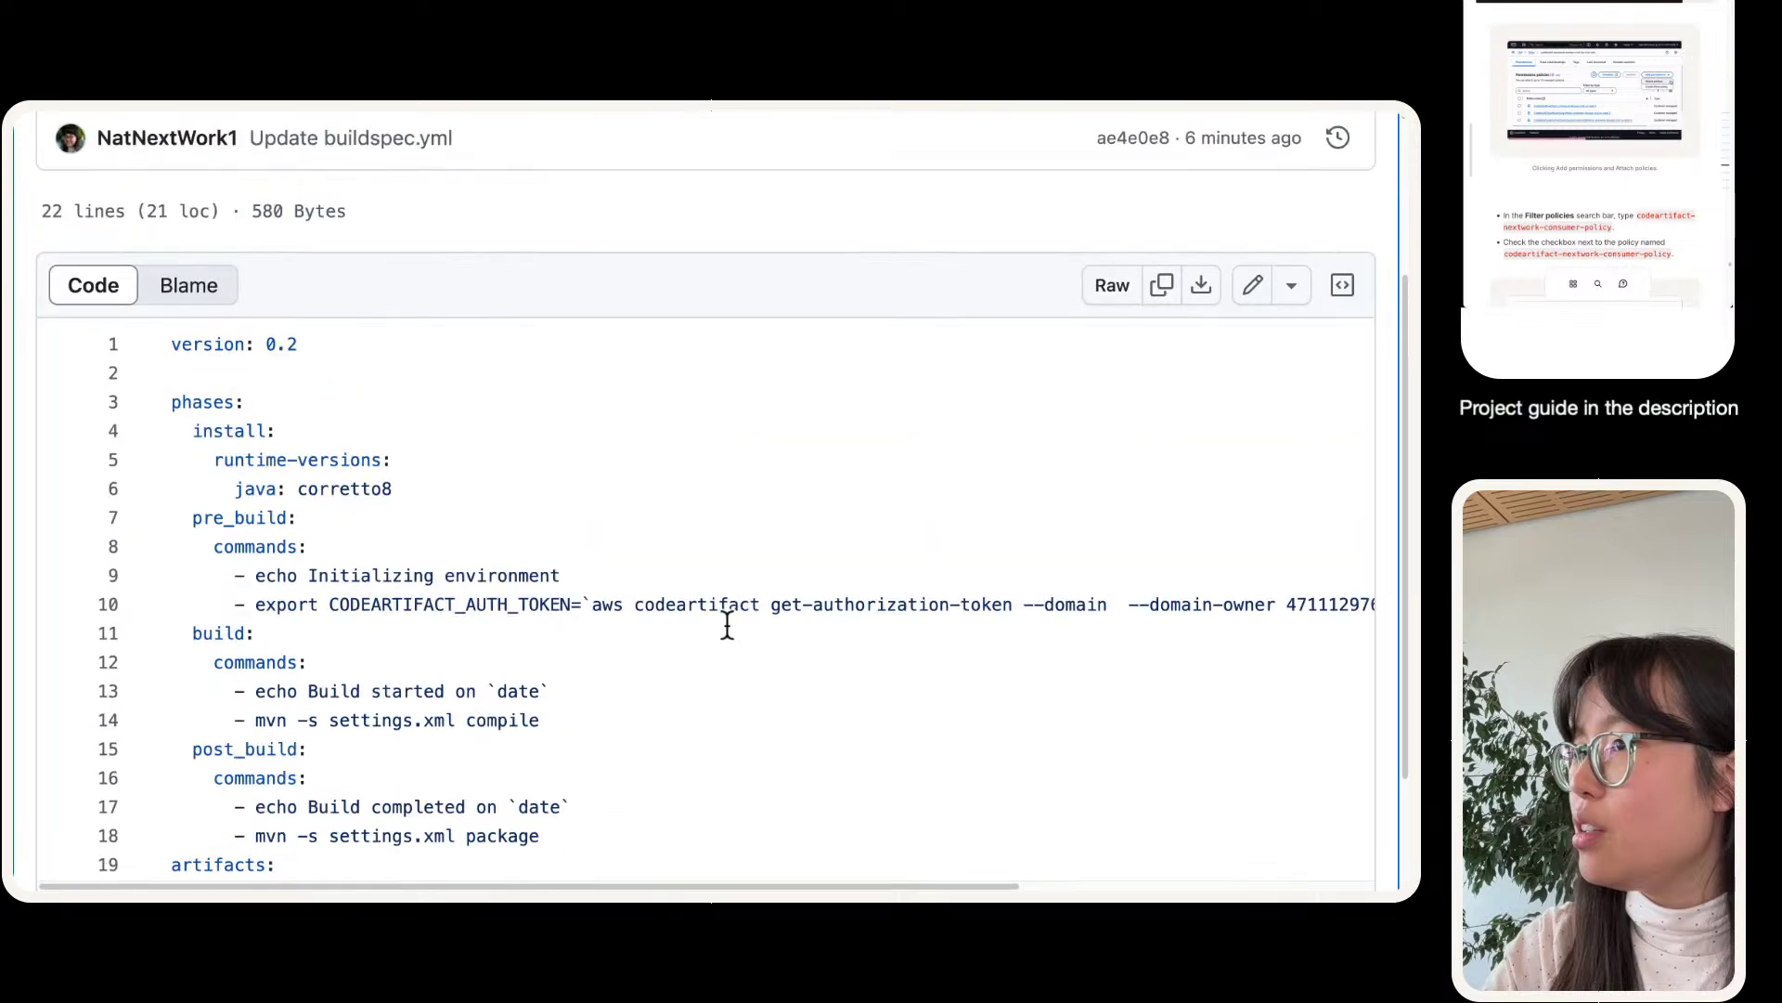
scroll(637, 601, "right", 5)
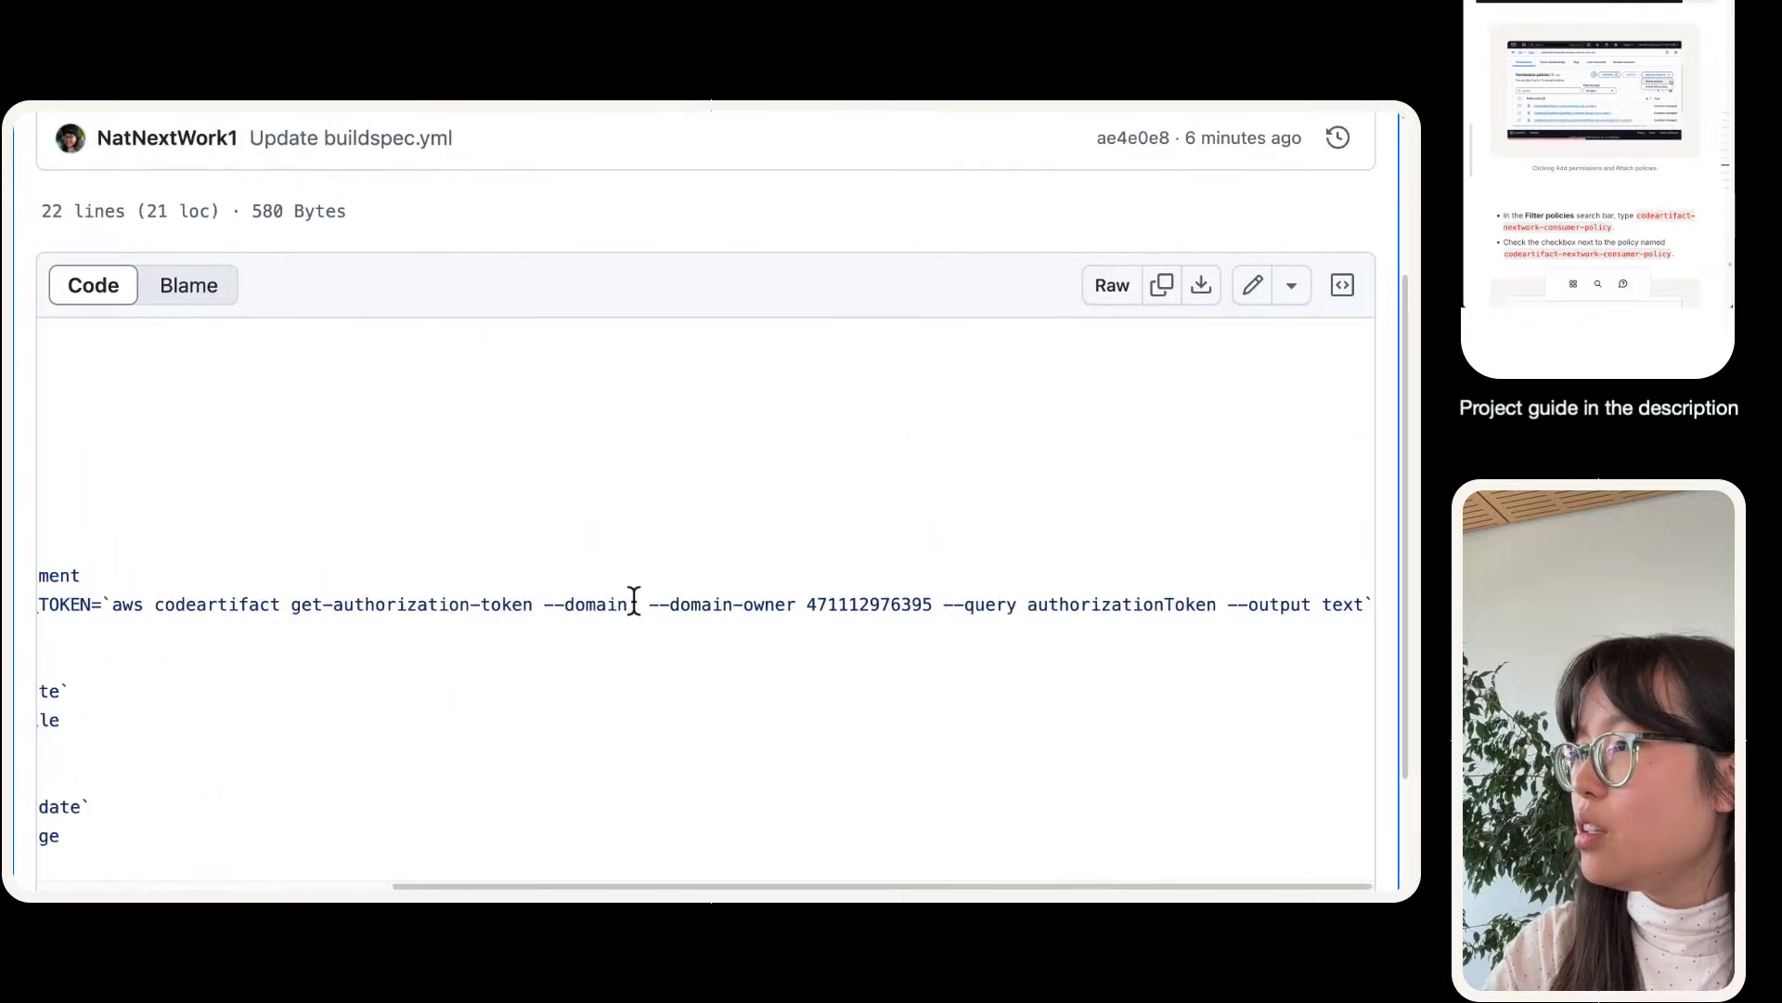
scroll(634, 601, "left", 5)
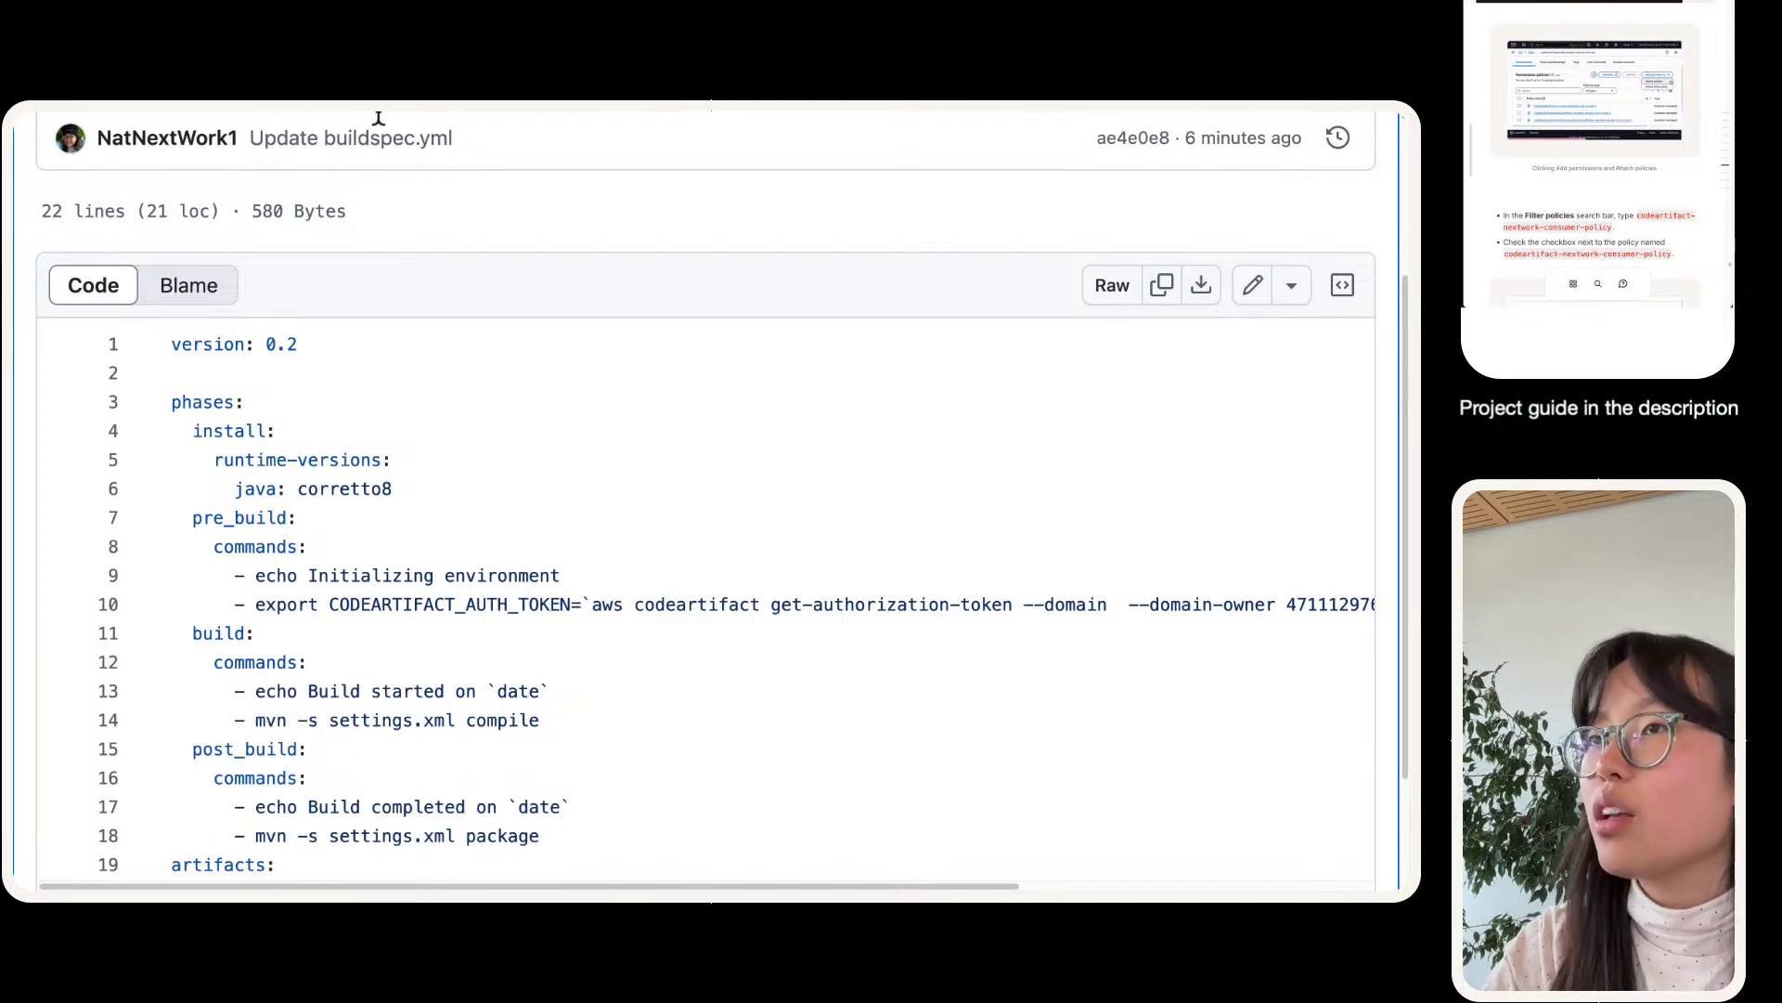
scroll(61, 153, "up", 2)
scroll(104, 208, "up", 1)
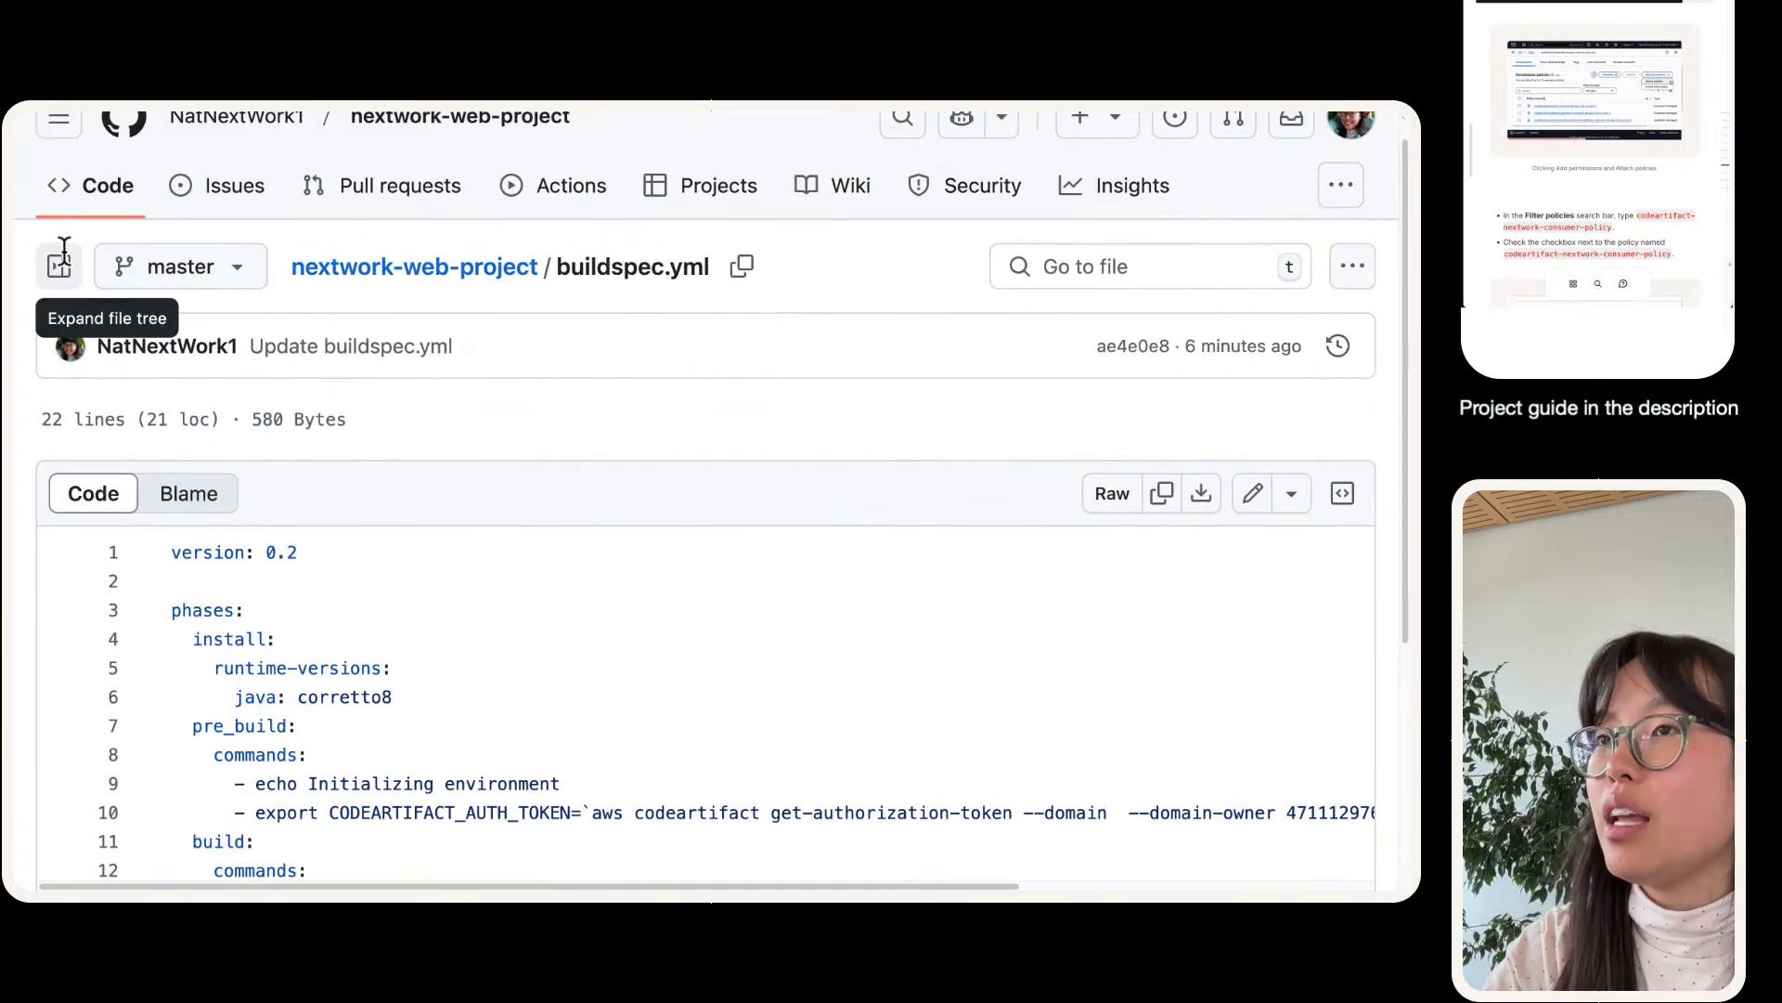
left_click(58, 265)
left_click(813, 403)
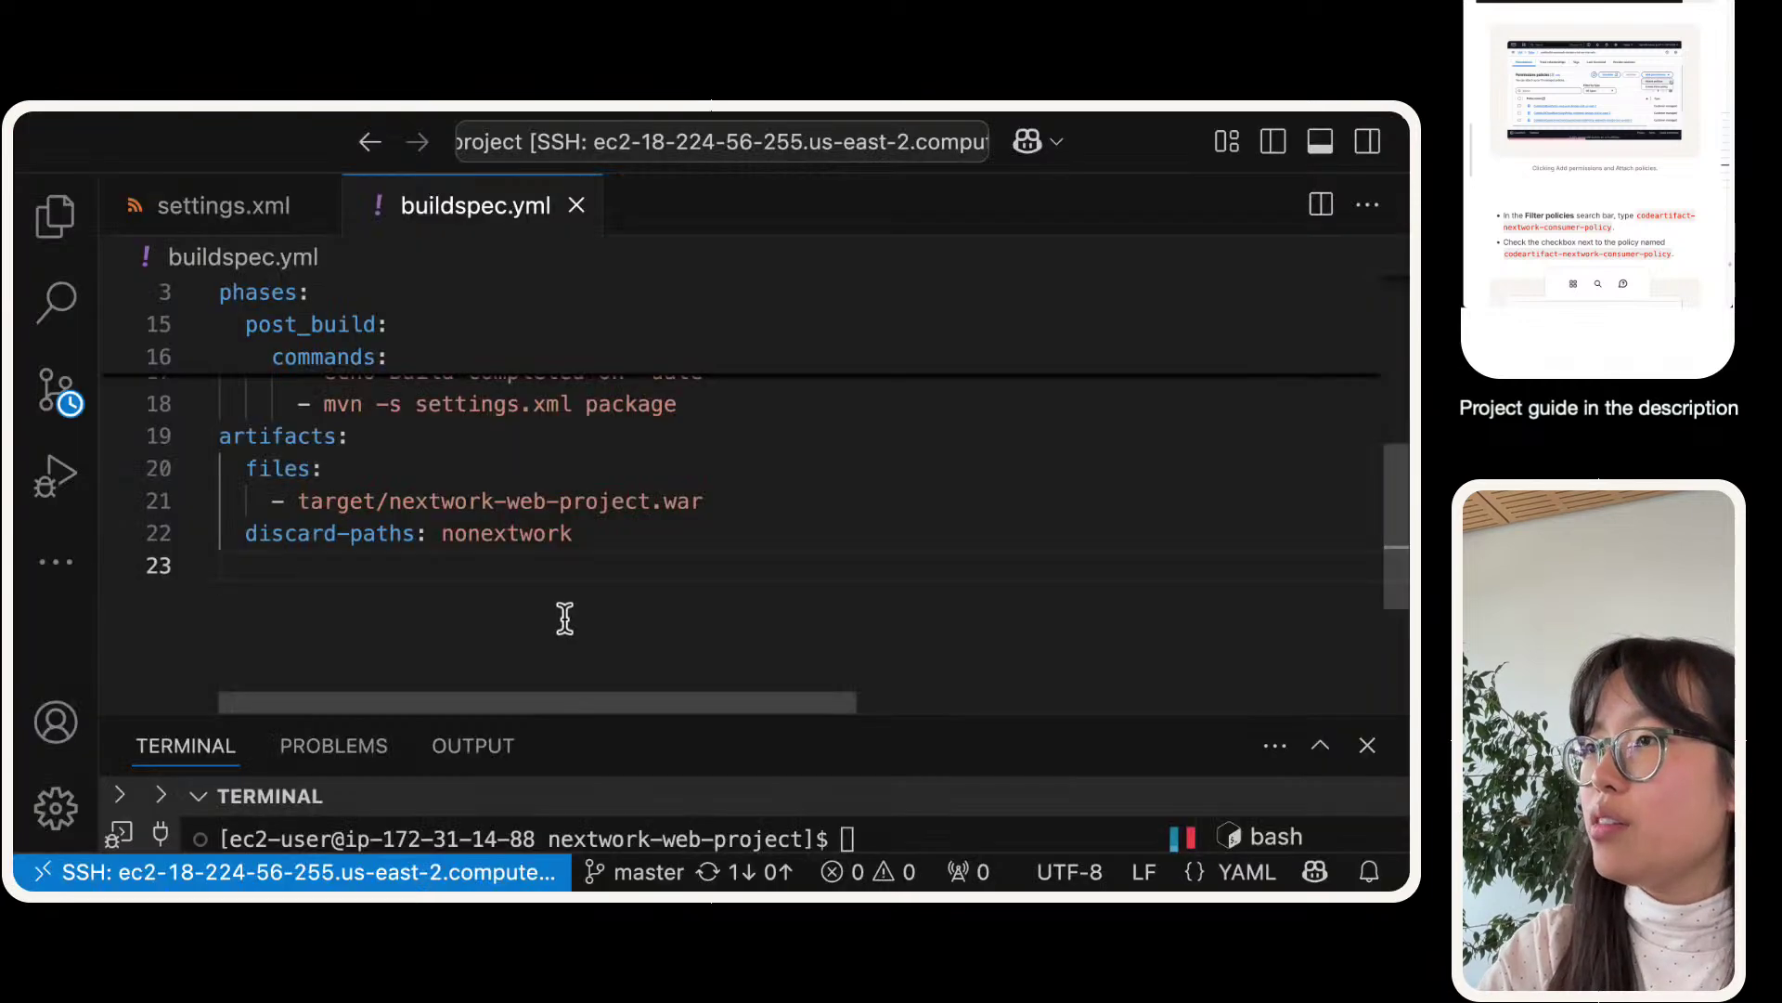
- Copy the mvn -s settings.xml compile command, enlarge and clear the terminal, and run it locally
scroll(561, 608, "up", 4)
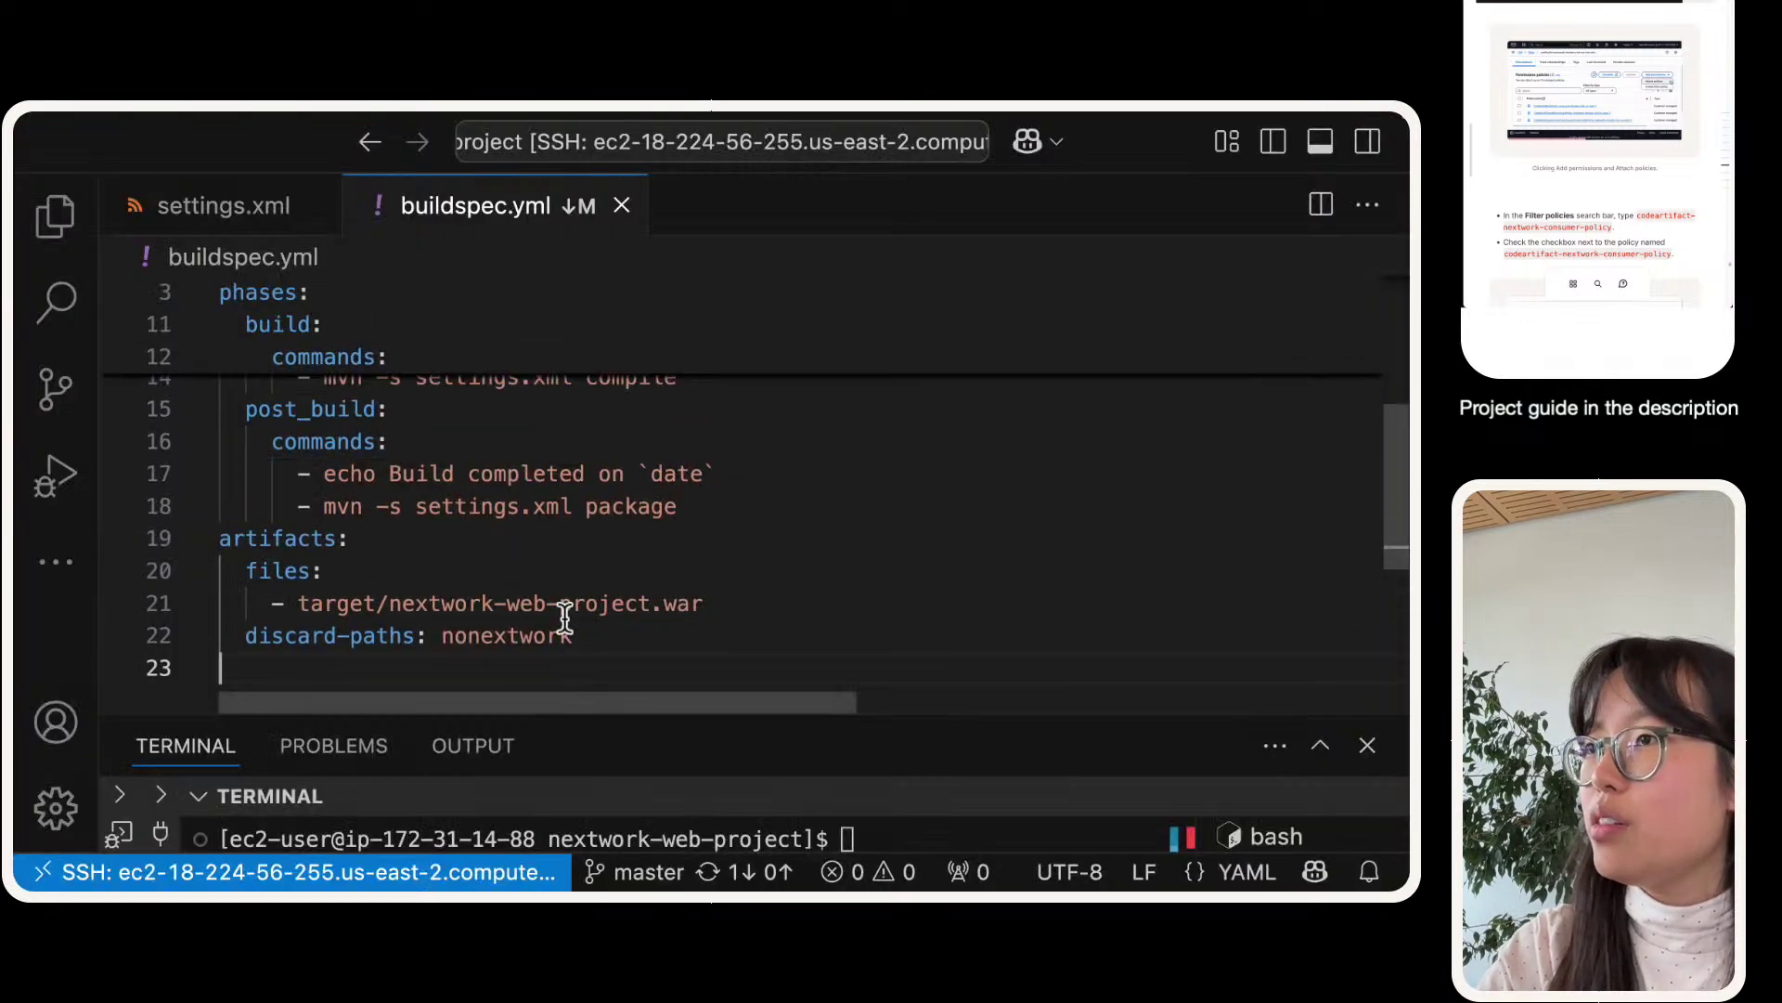
left_click_drag(730, 499, 325, 492)
key("super+c")
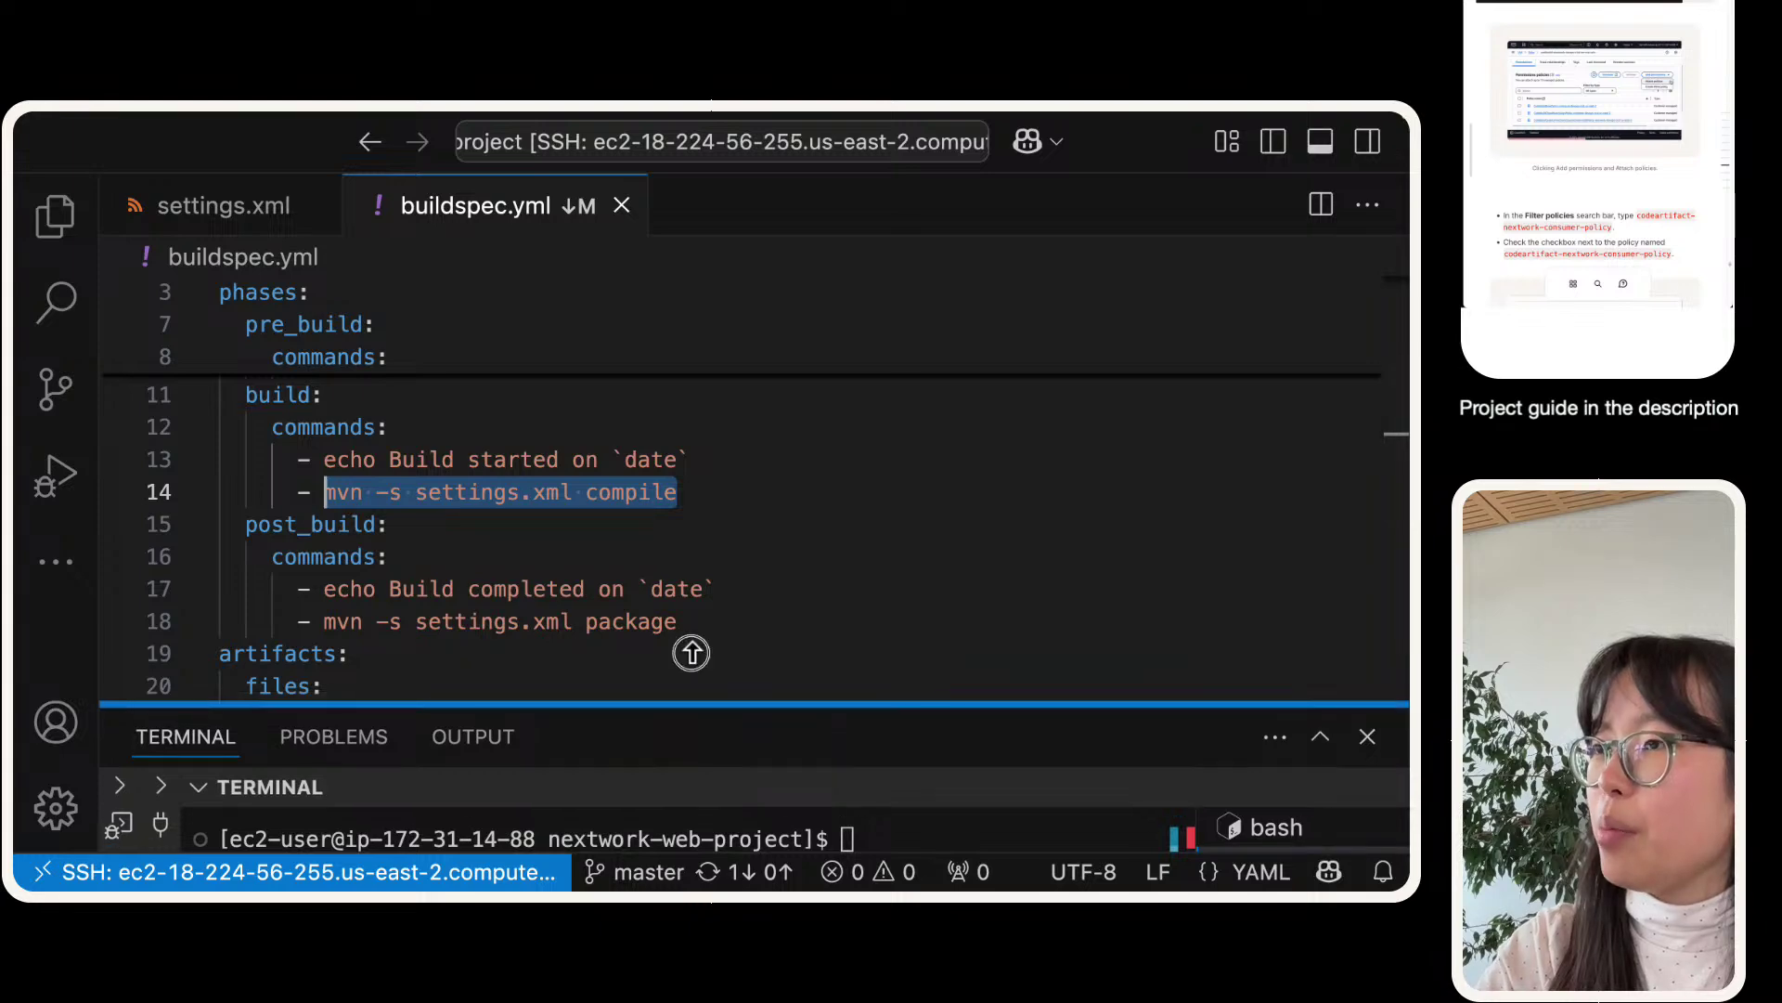
left_click_drag(691, 715, 677, 254)
left_click(819, 676)
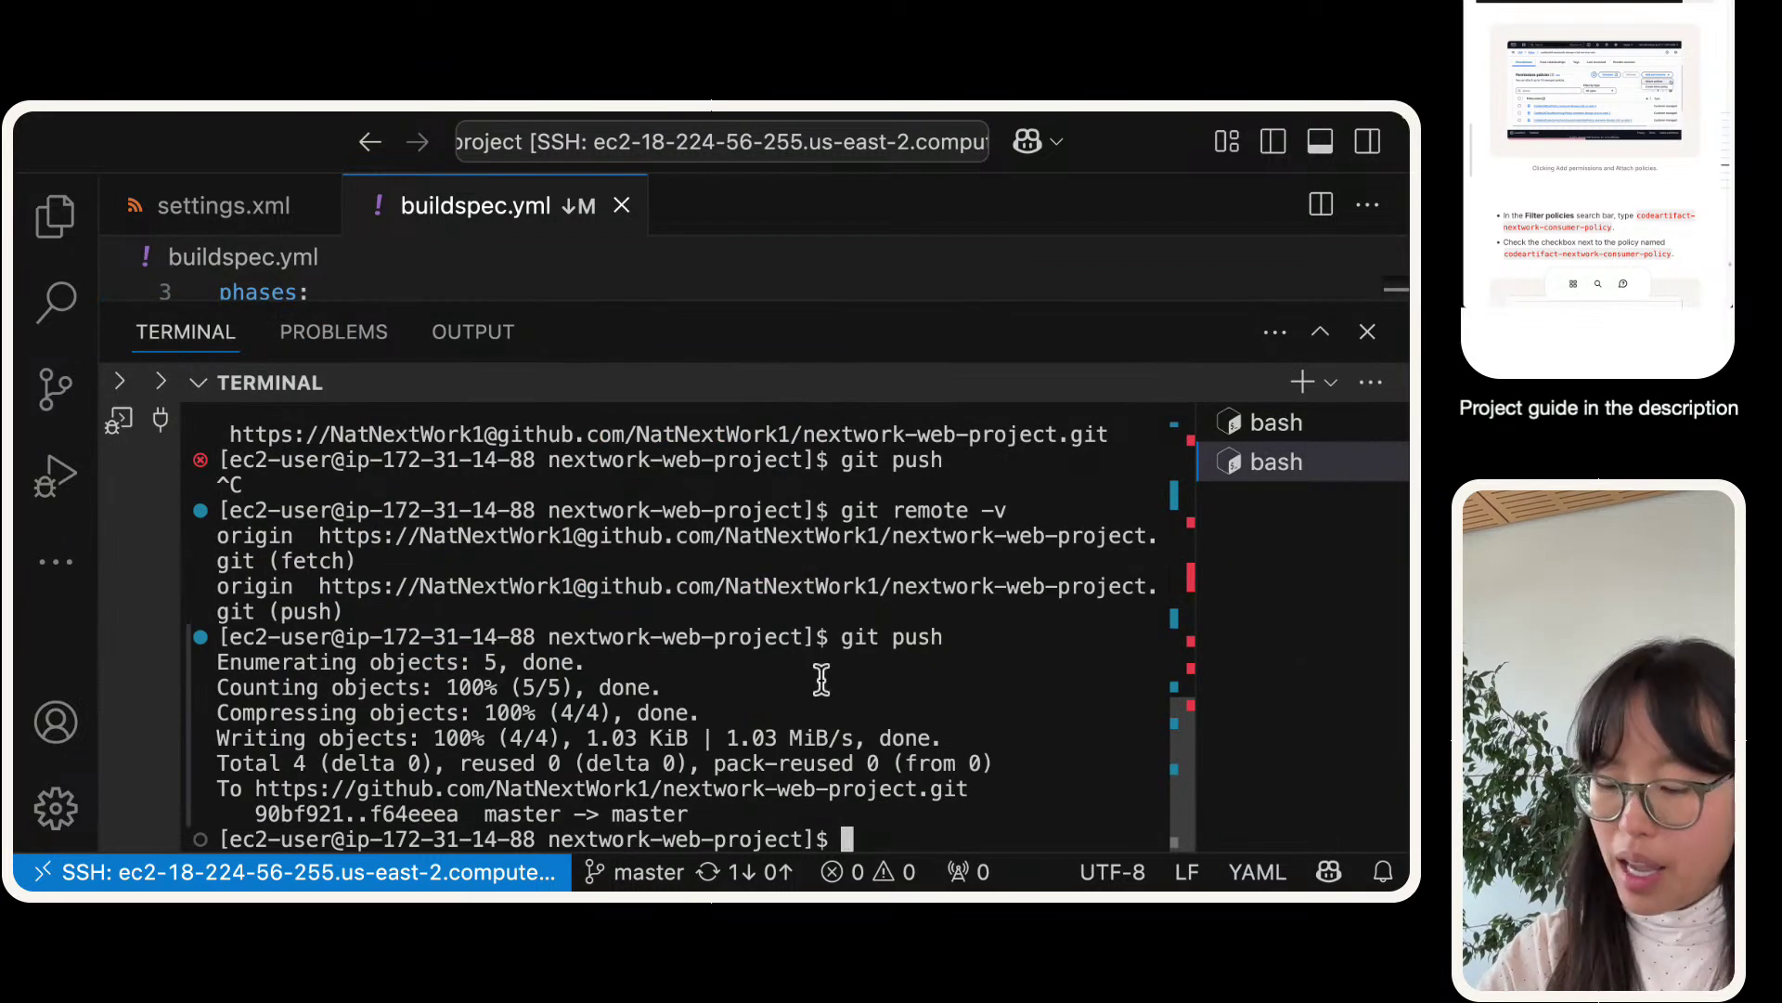
type("clear")
key("Return")
key("super+v")
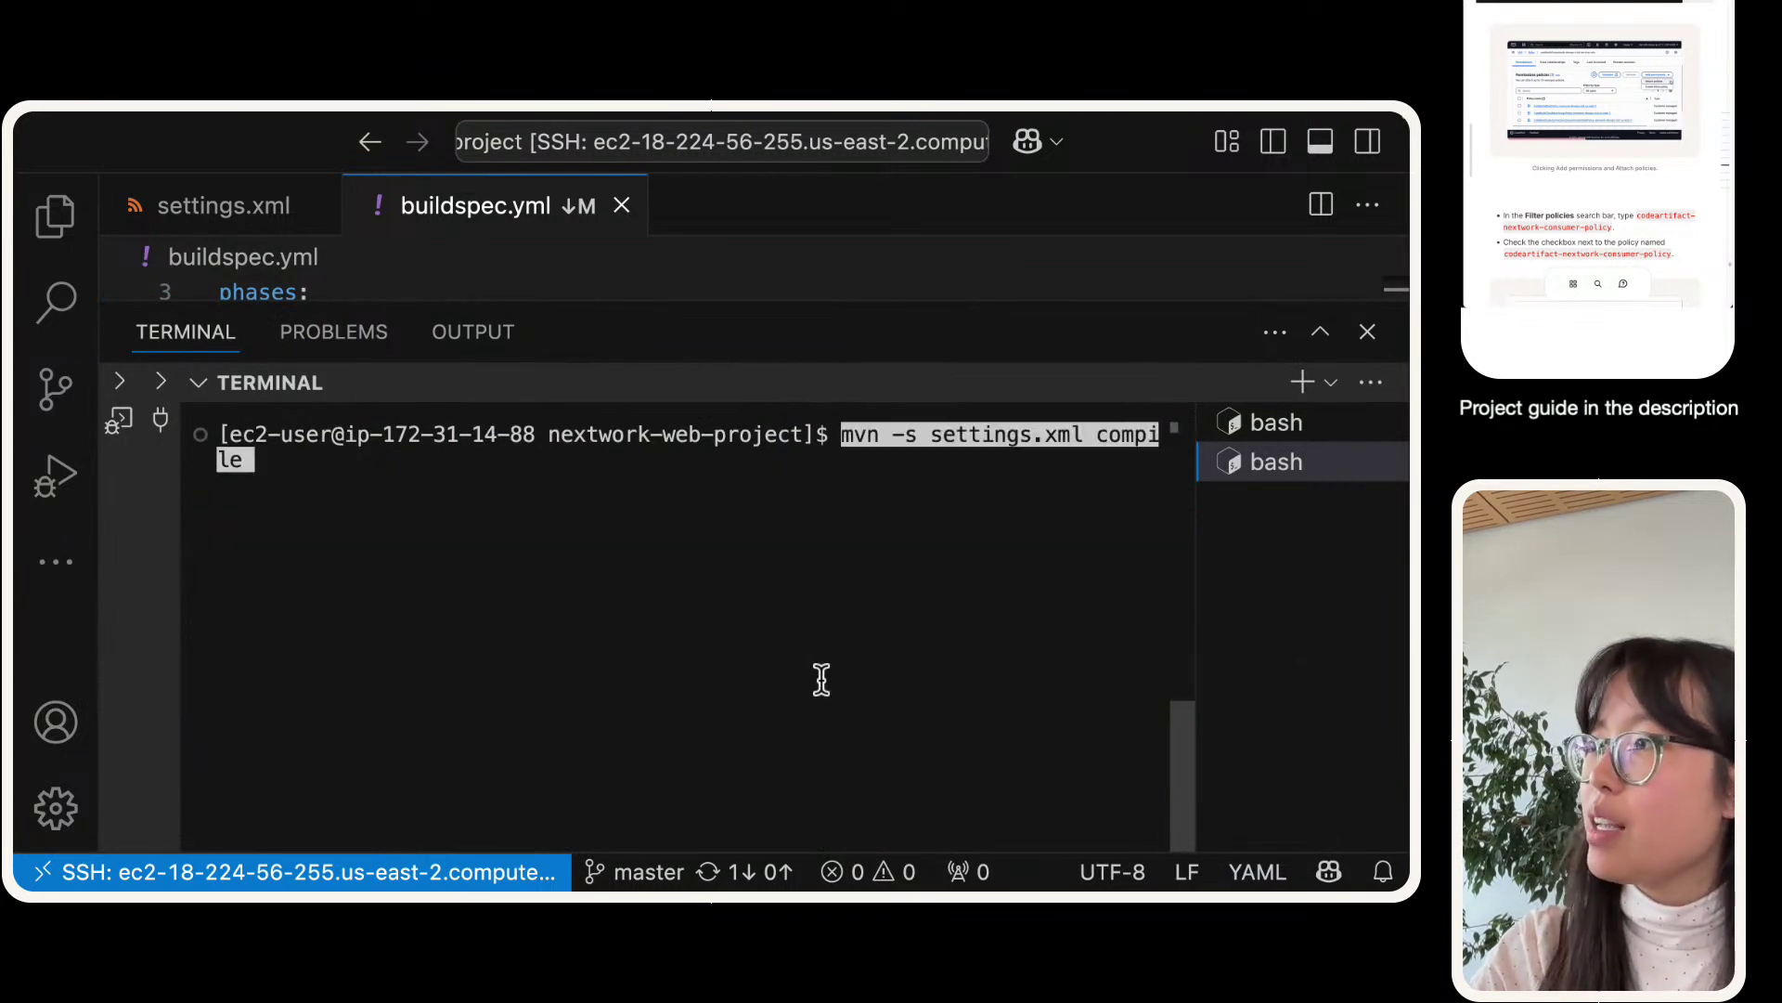
key("Return")
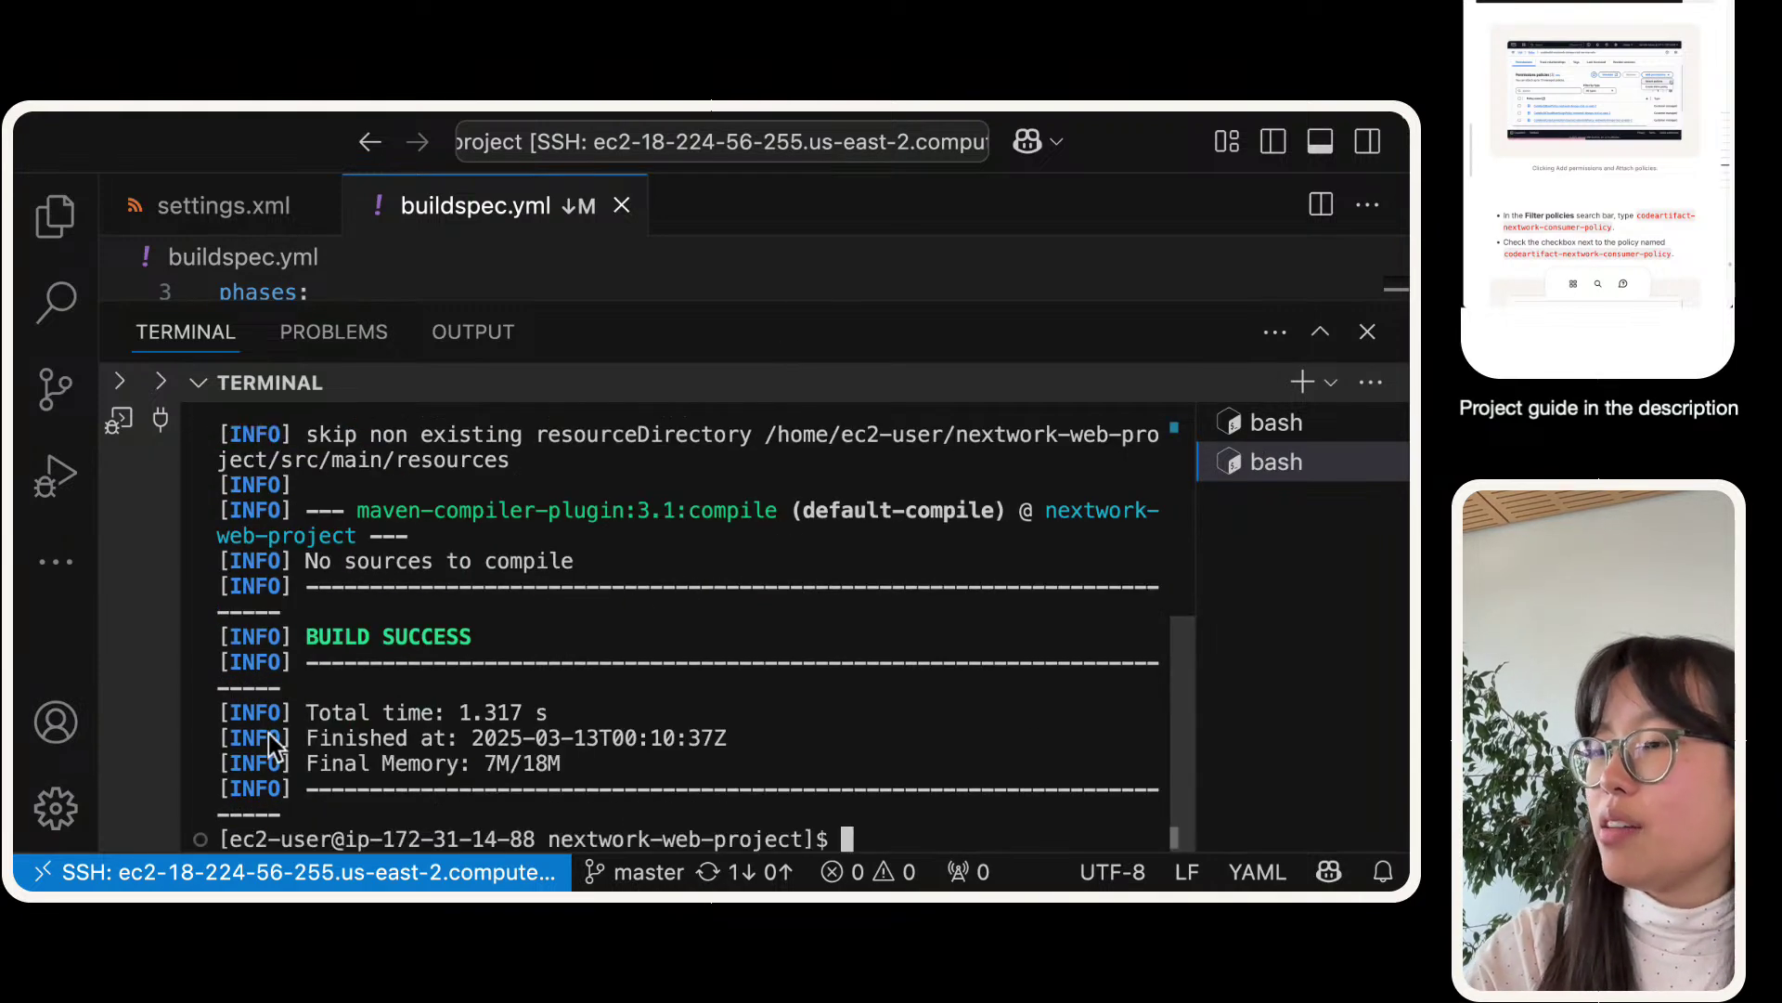
- Check the Maven BUILD SUCCESS output, then return to the CodeBuild build's phase details
left_click_drag(616, 764, 304, 560)
left_click(665, 565)
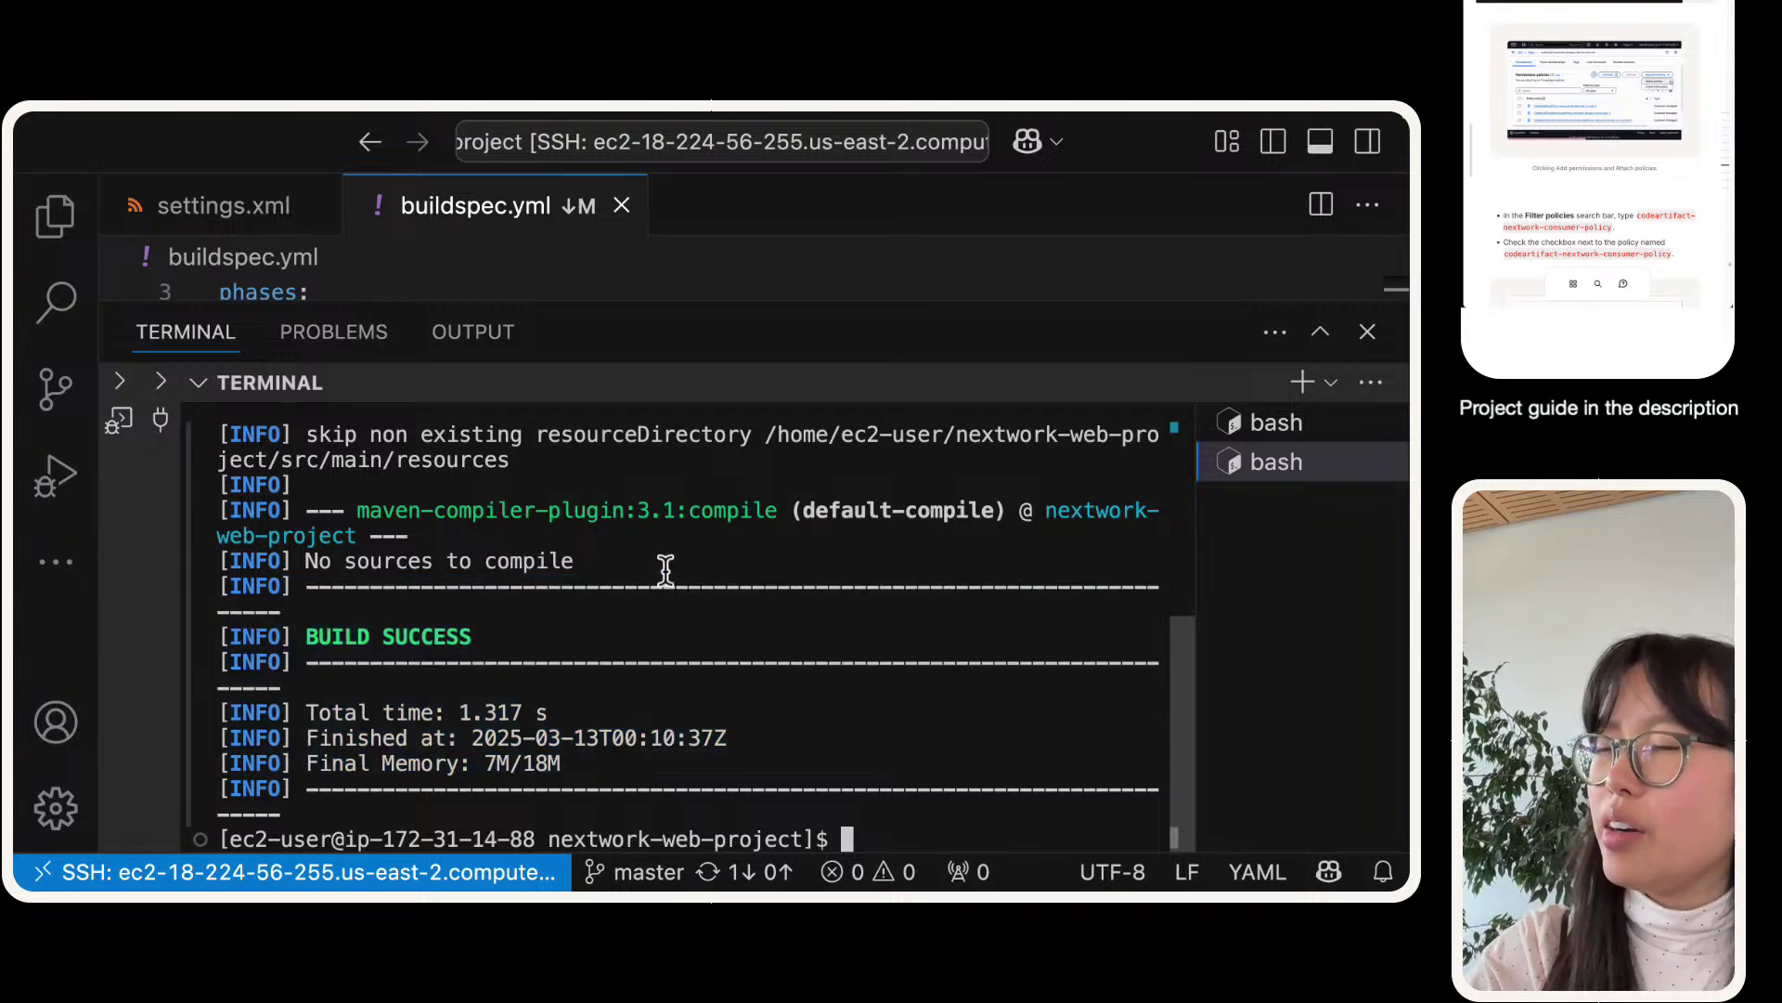
key("ctrl+Right")
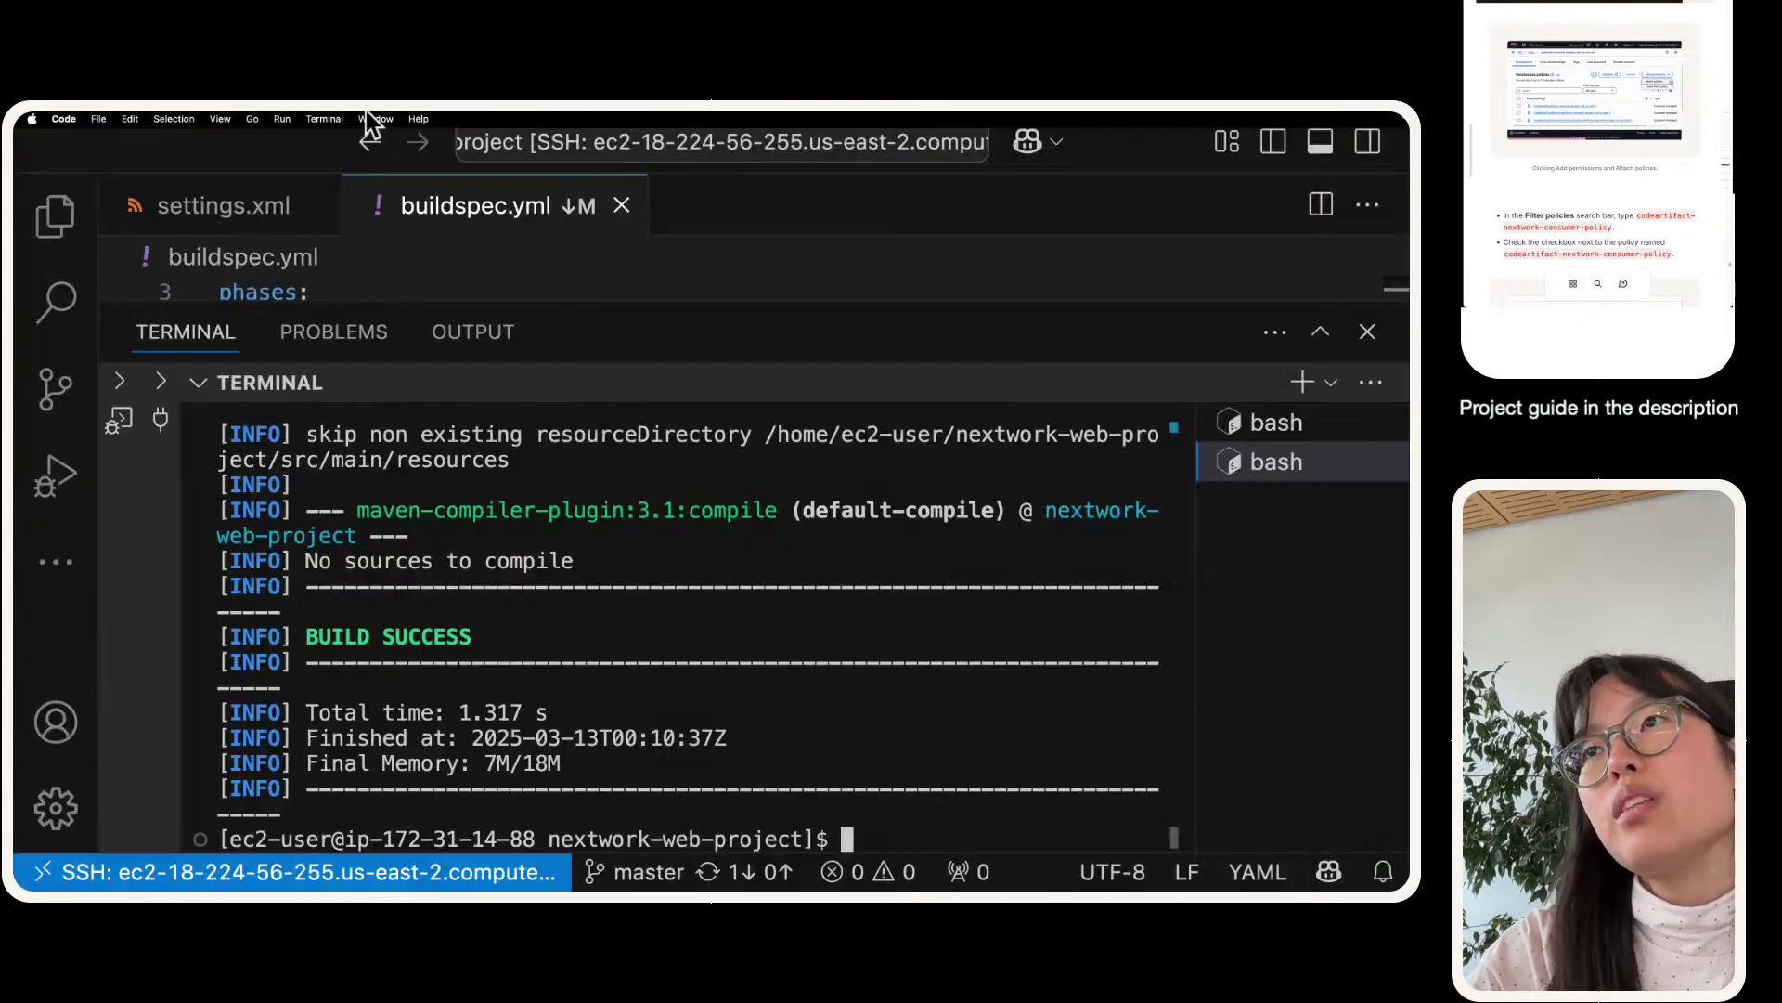
key("ctrl+Right")
left_click(204, 141)
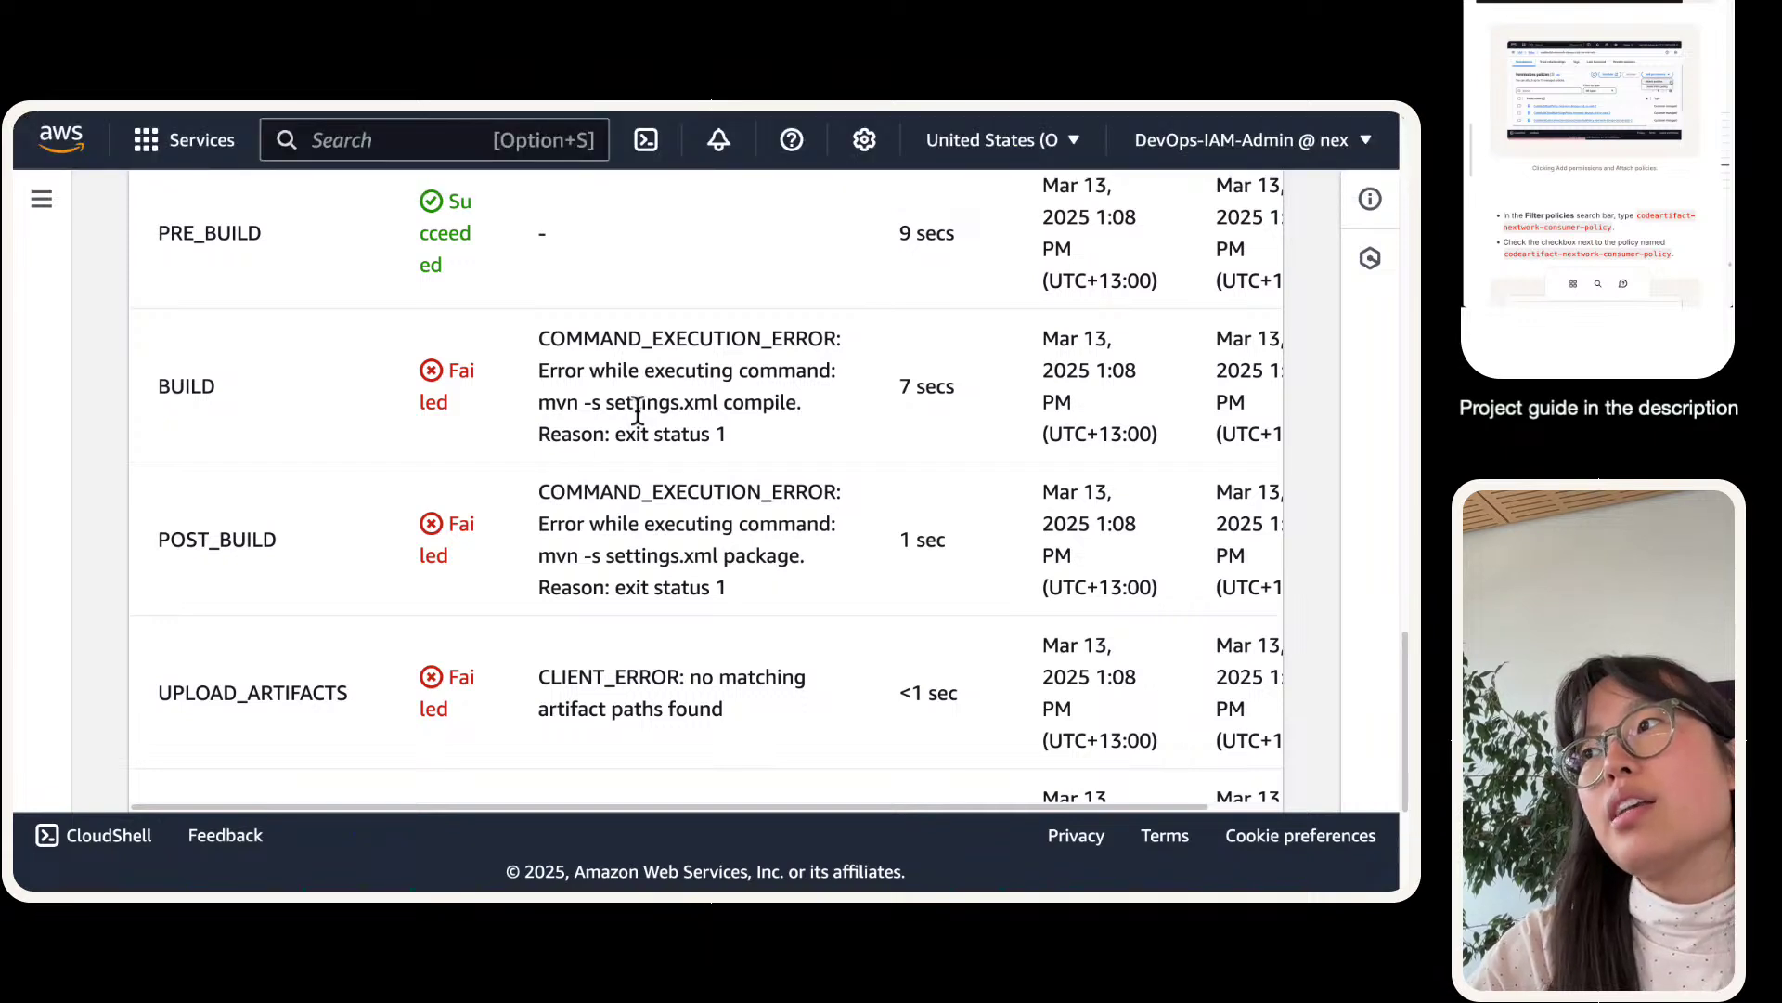
- Highlight the failed mvn compile command in the BUILD phase and show the build logs
left_click_drag(539, 402, 810, 408)
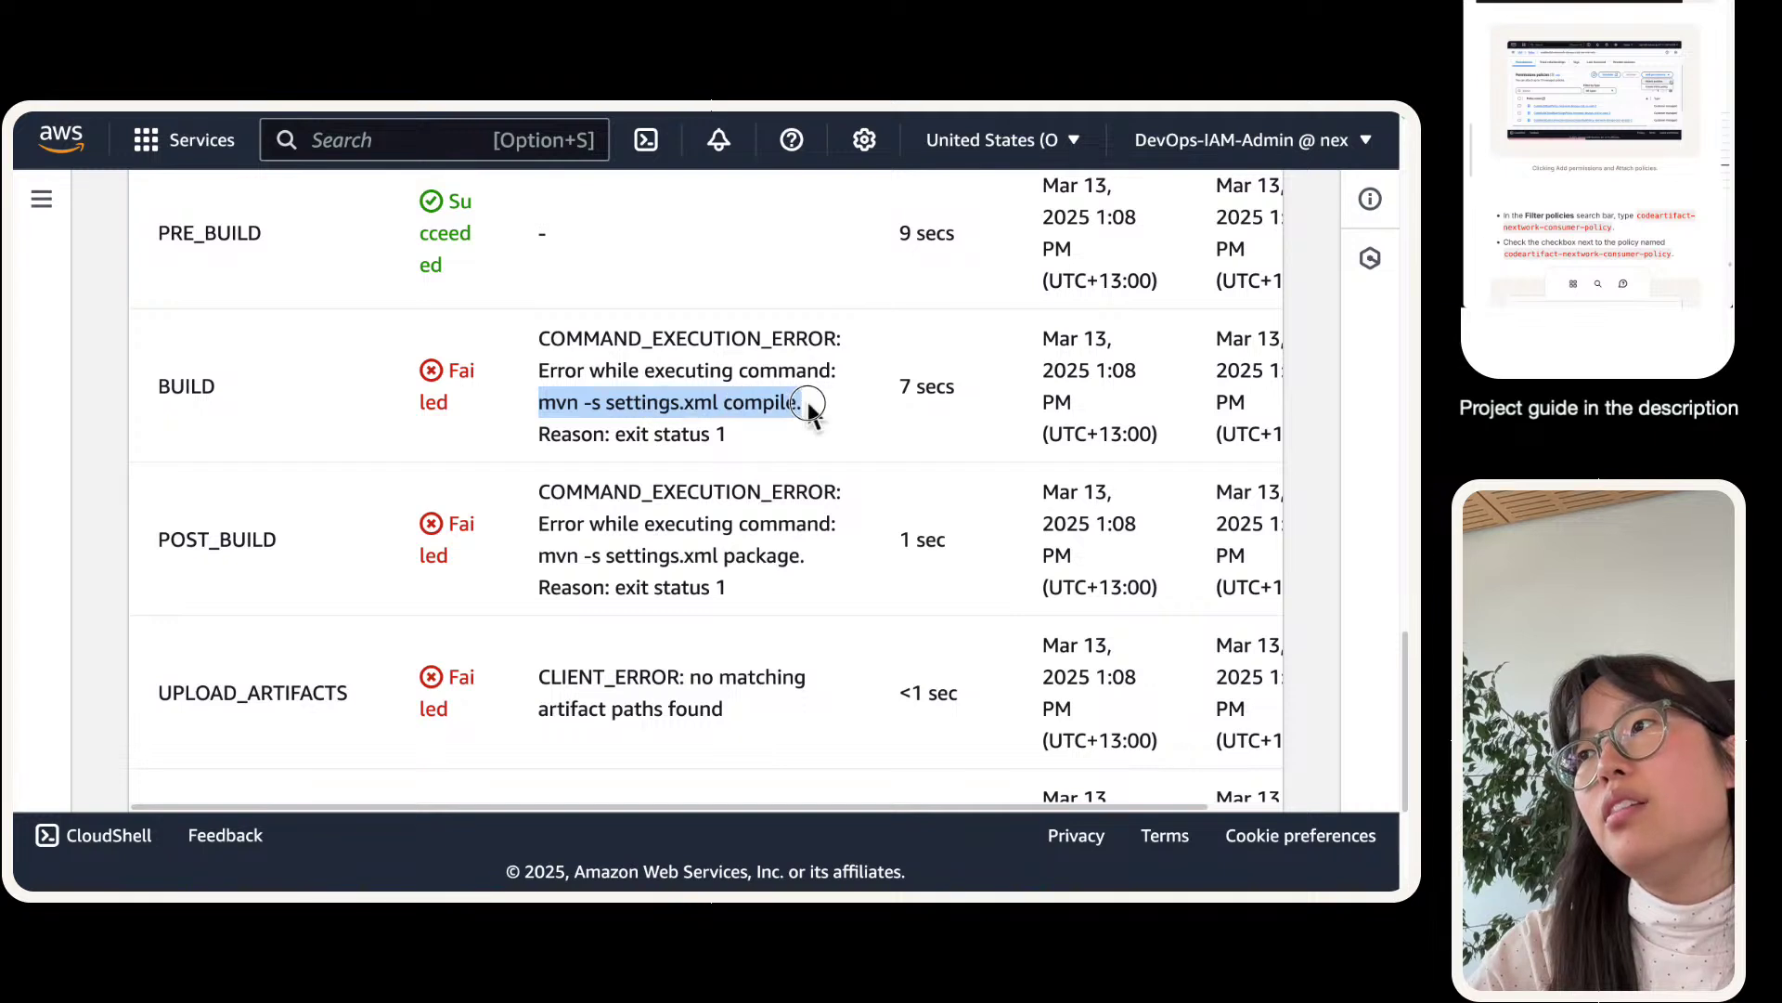
mouse_move(407, 109)
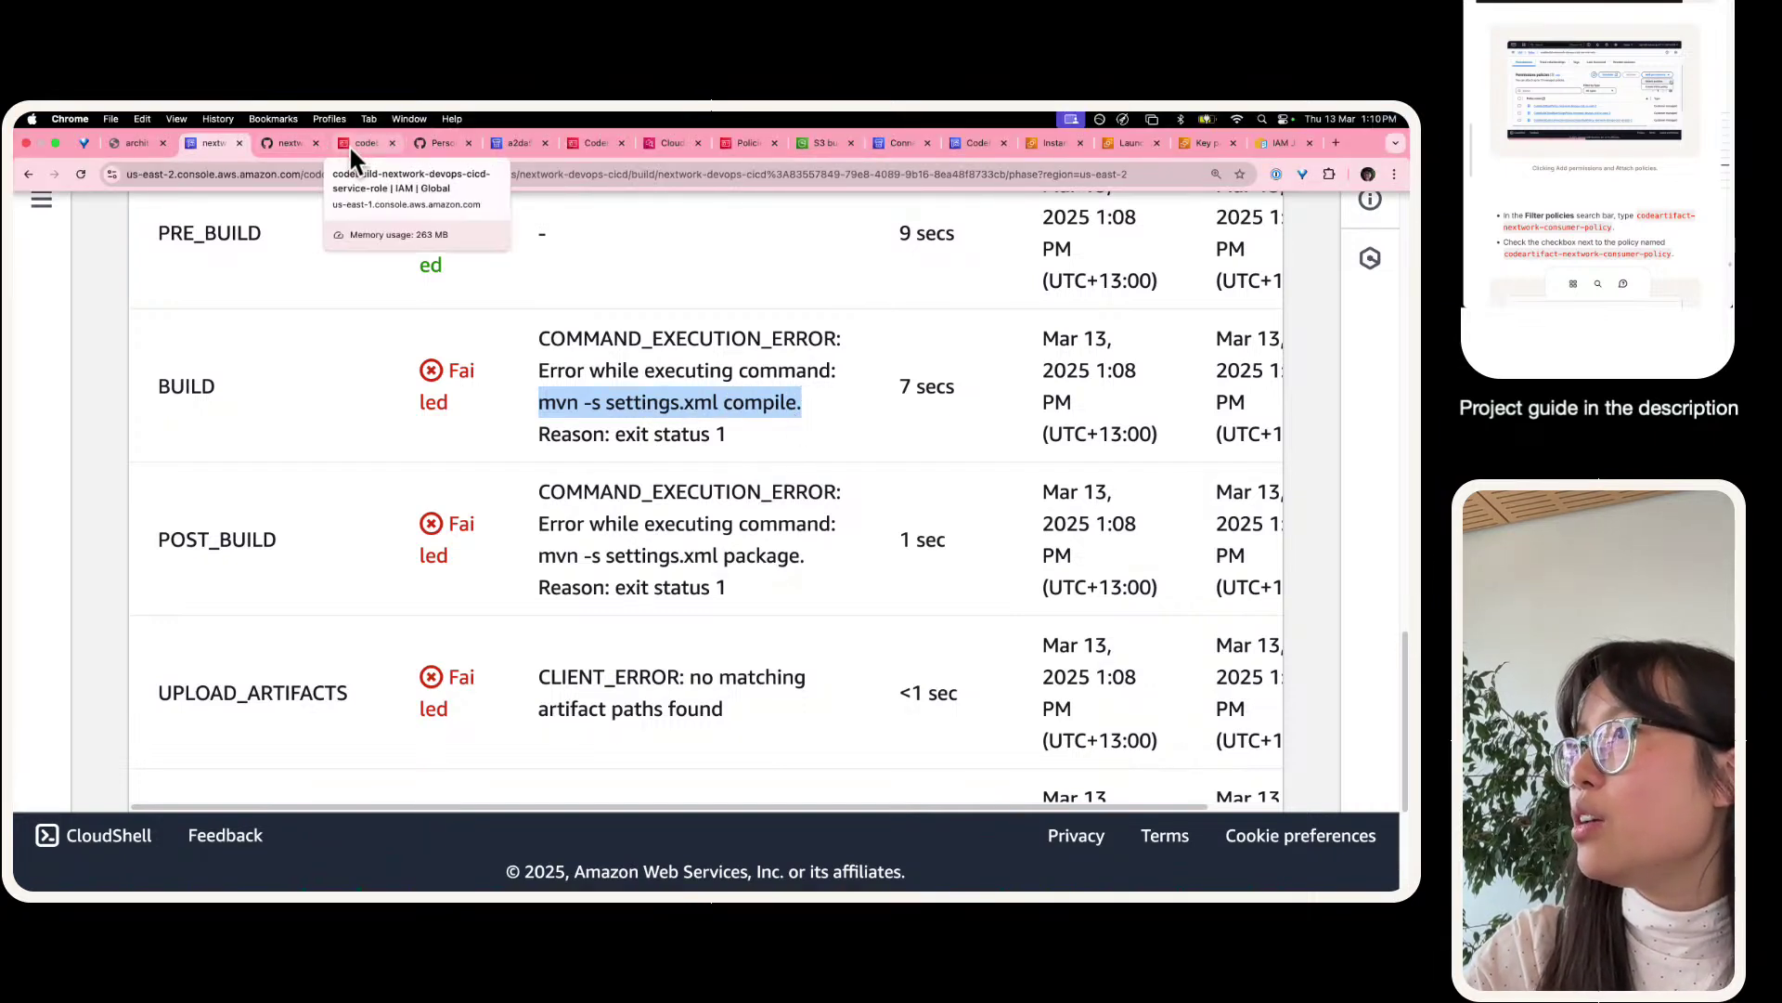
scroll(379, 624, "up", 10)
scroll(383, 626, "up", 5)
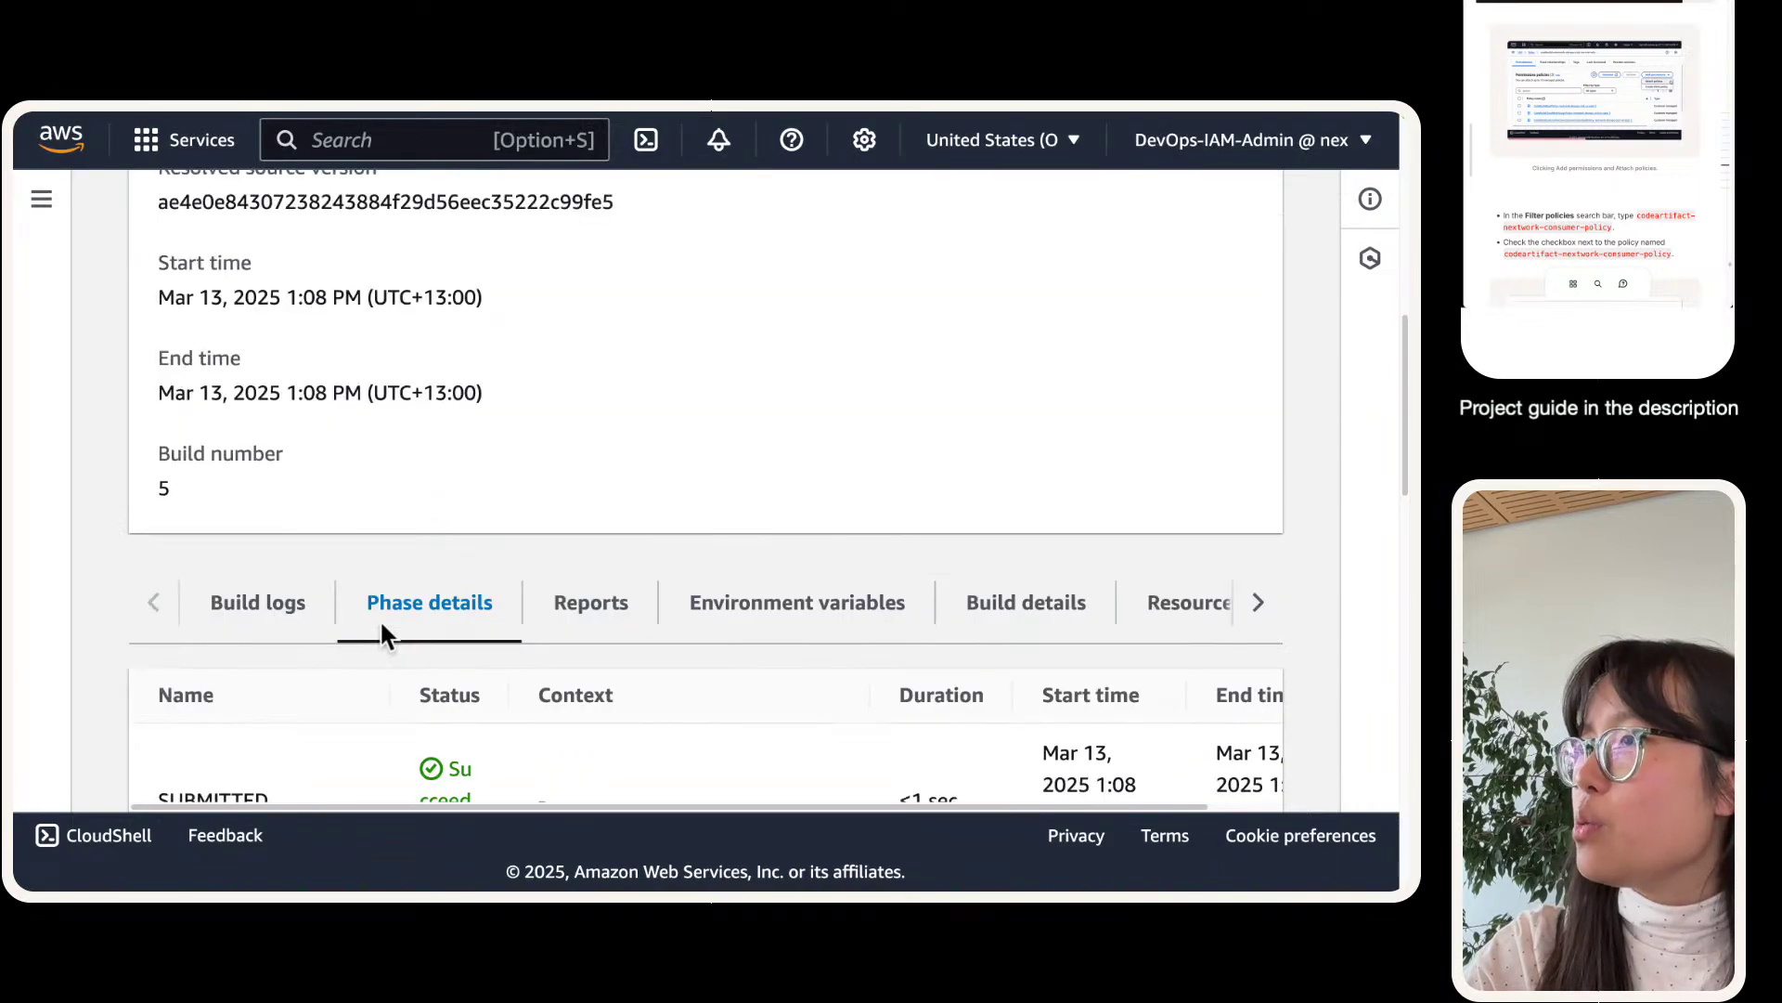
scroll(384, 628, "down", 15)
scroll(371, 641, "up", 15)
left_click(297, 516)
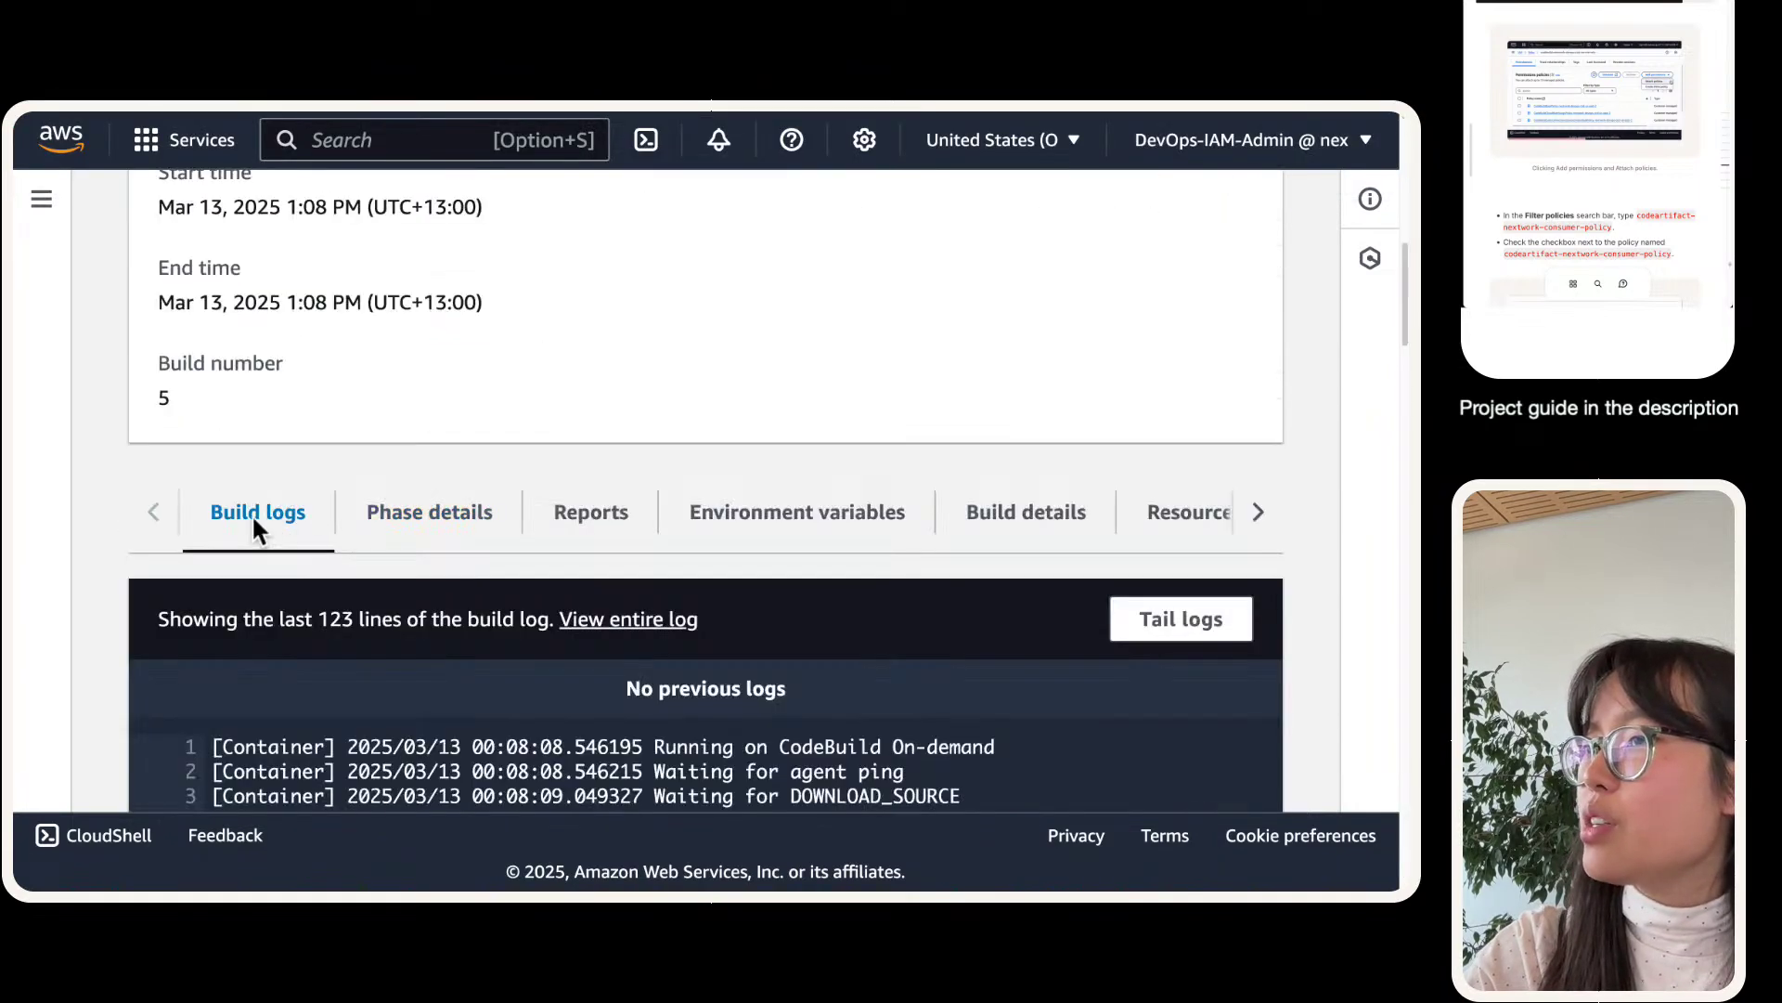
scroll(610, 480, "down", 6)
scroll(610, 480, "down", 8)
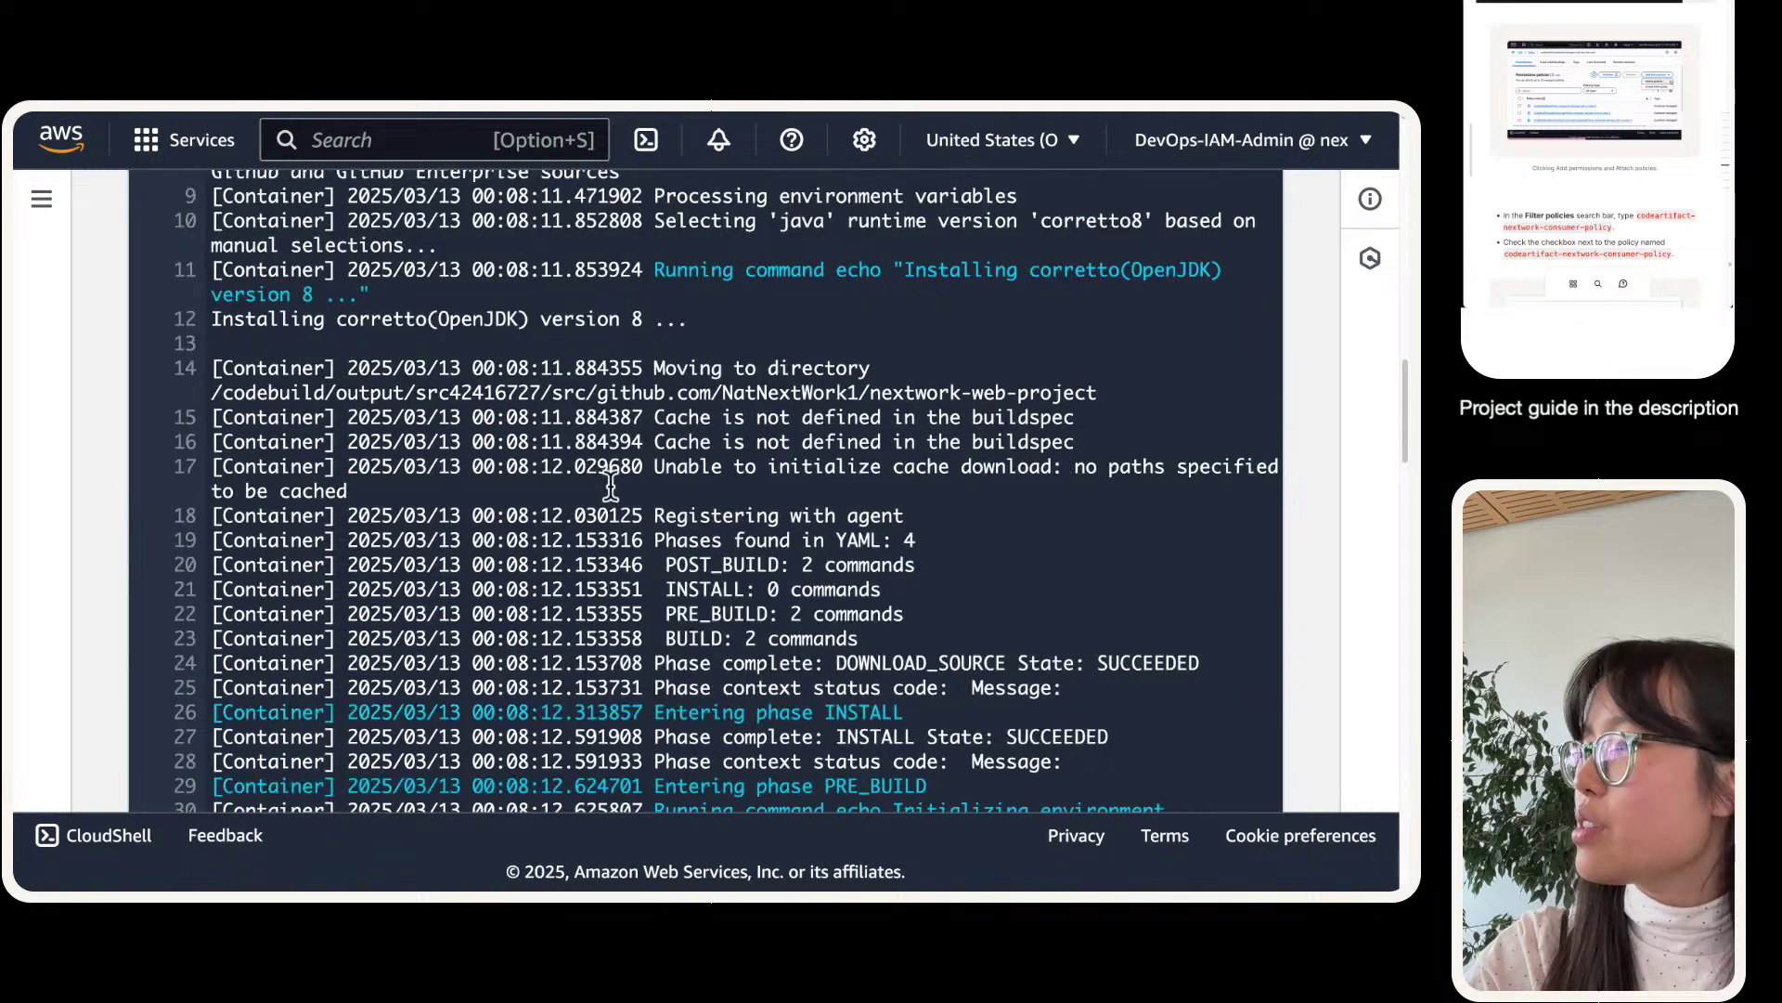
- Mark the aws usage error, the line 33 token command and the line 65 401 Unauthorized error
triple_click(628, 566)
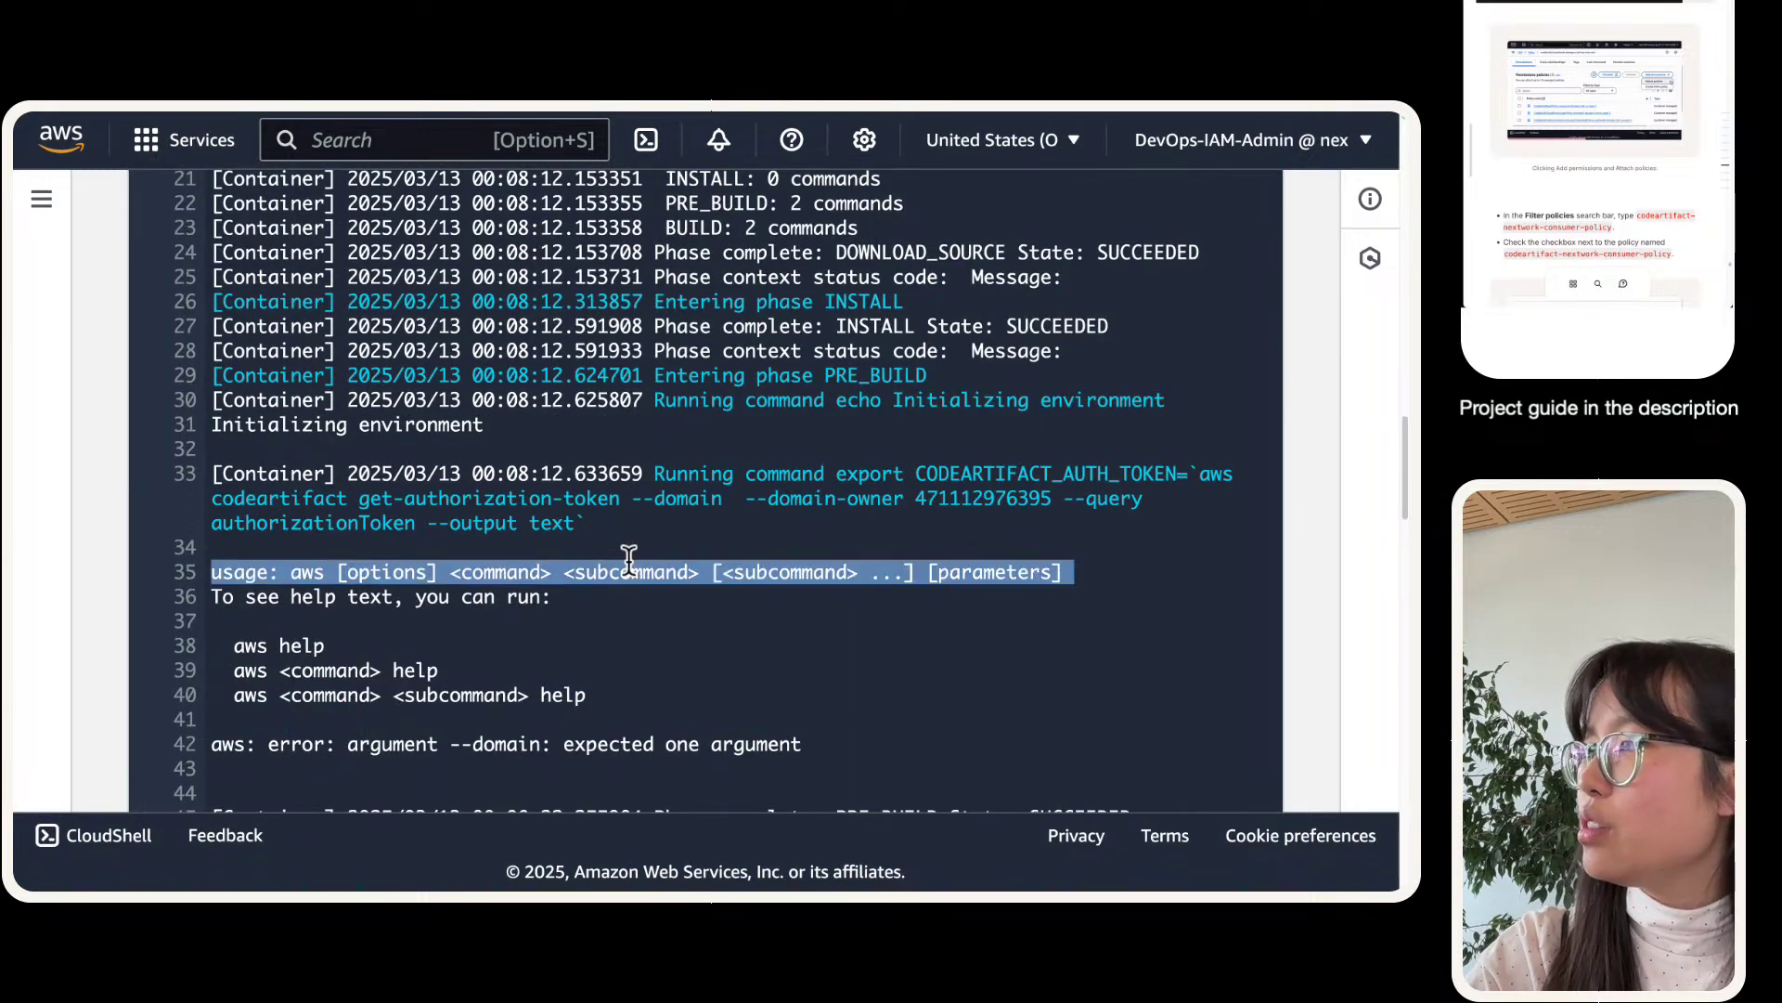
triple_click(430, 520)
scroll(429, 520, "down", 3)
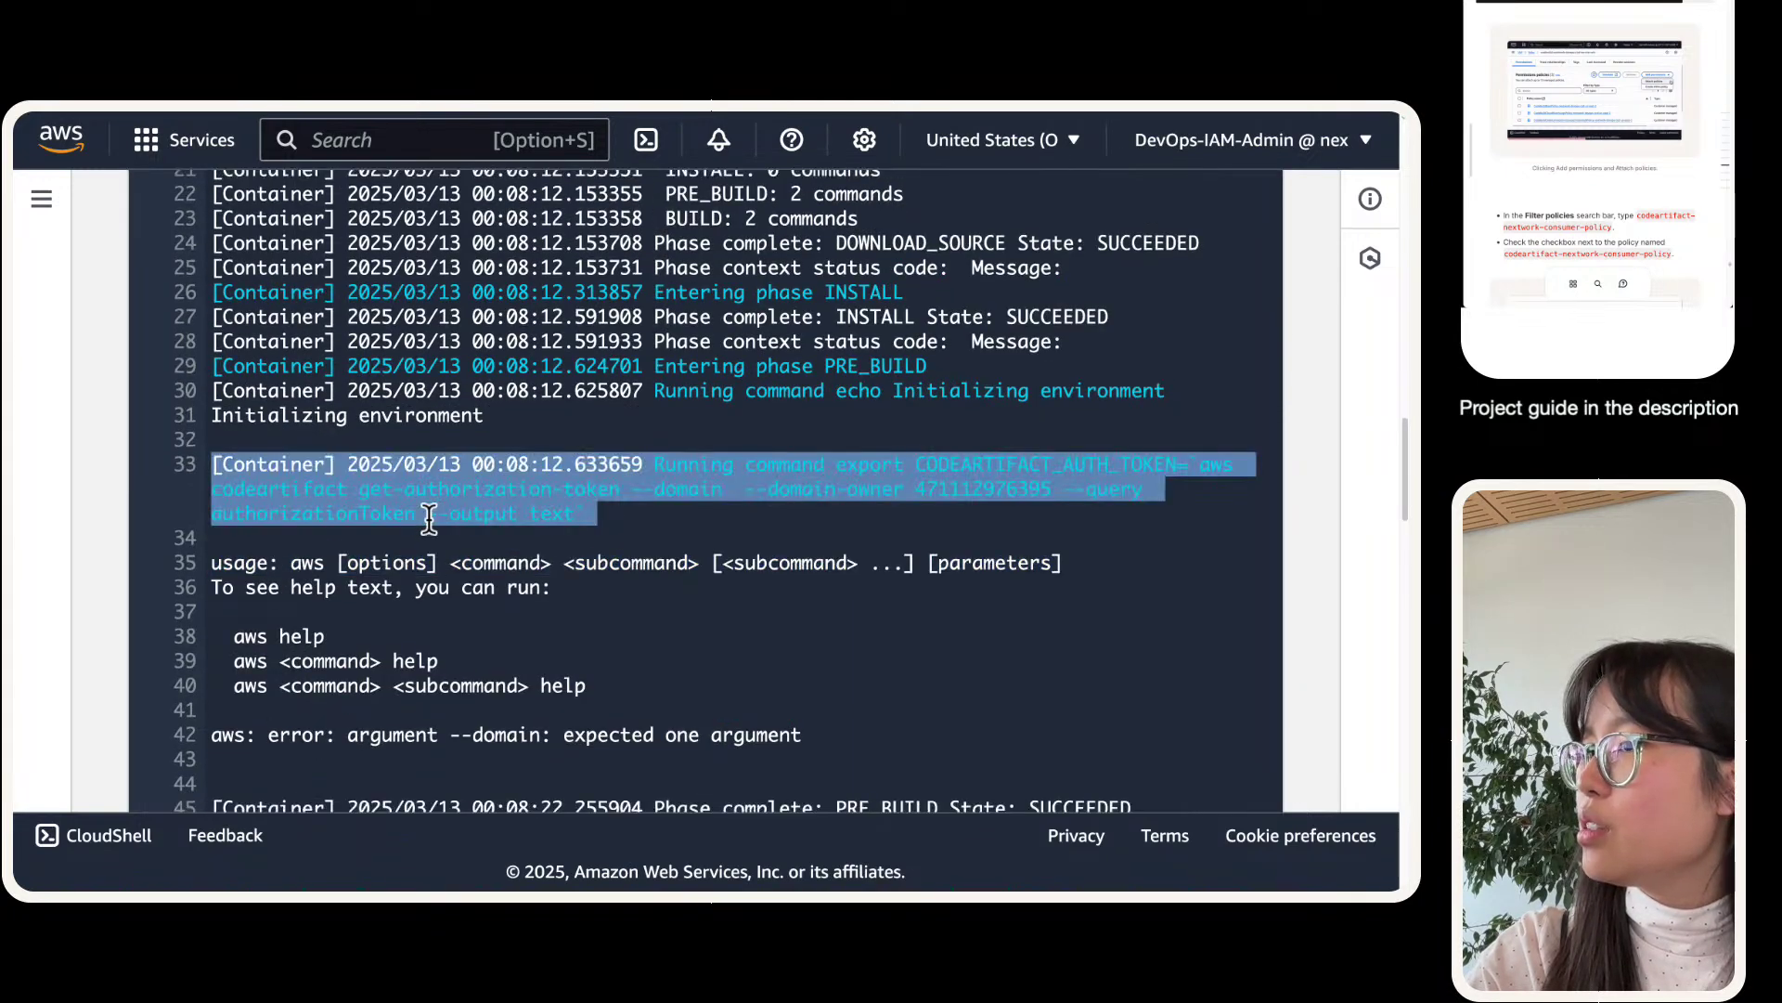
scroll(429, 520, "down", 6)
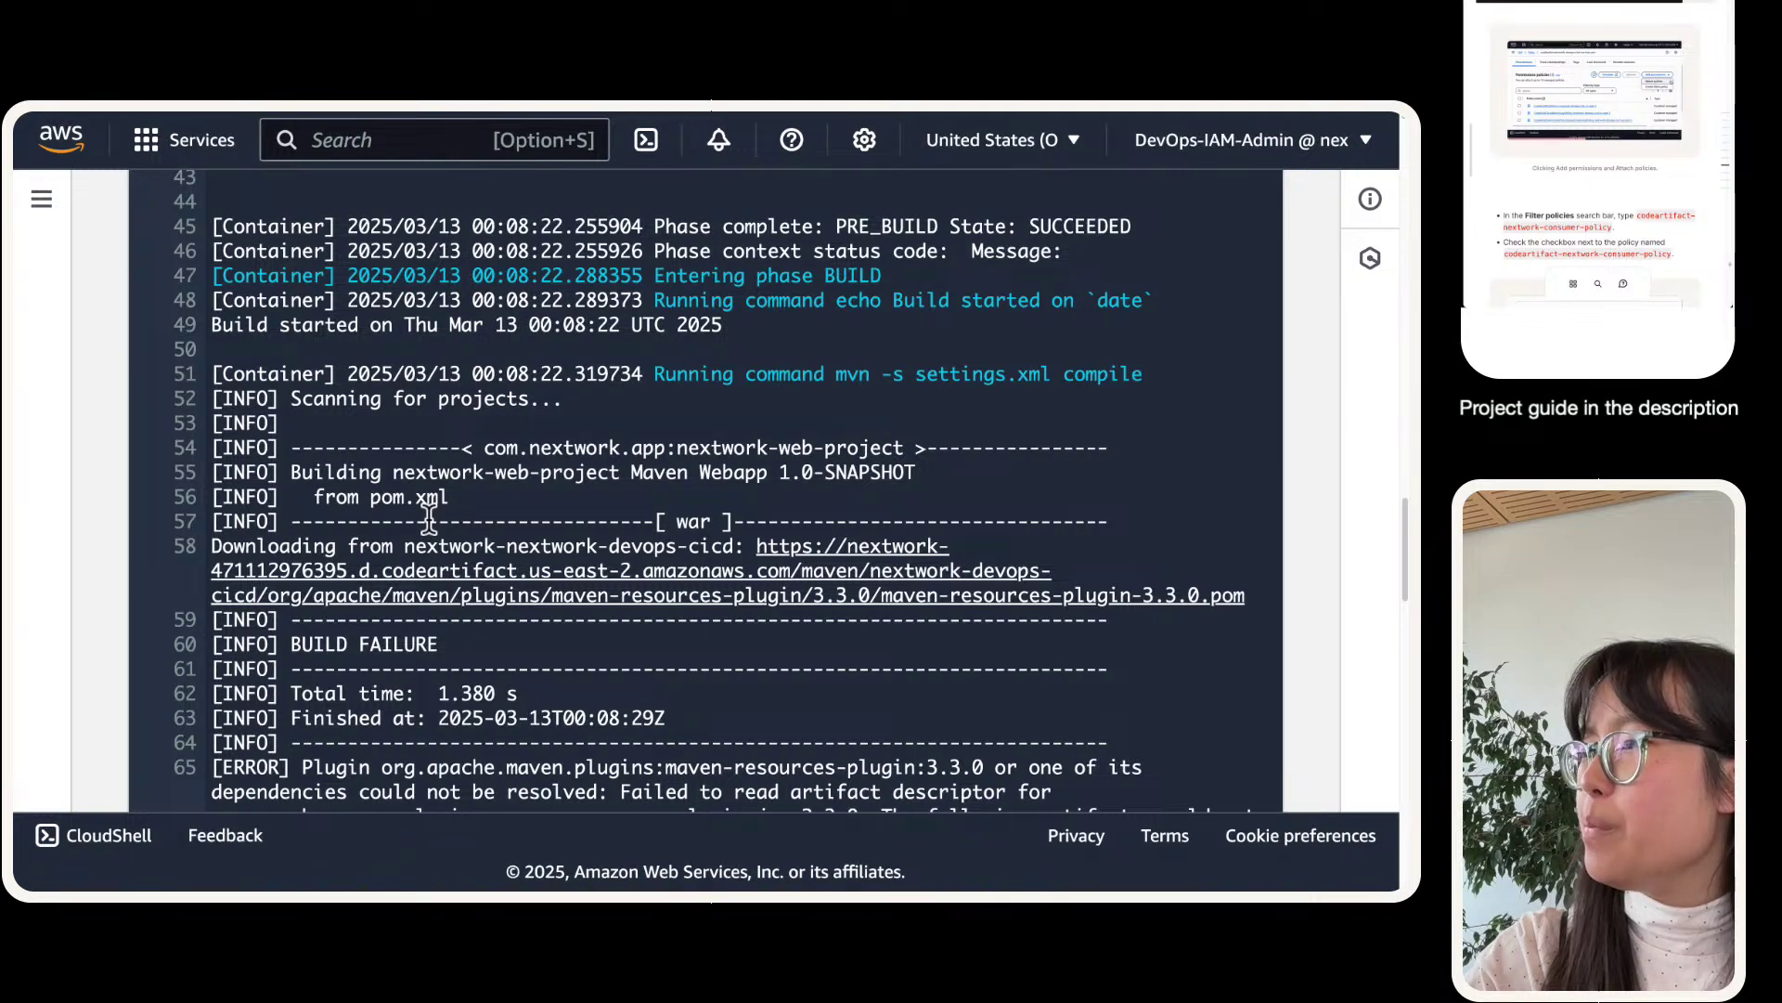
scroll(390, 533, "down", 4)
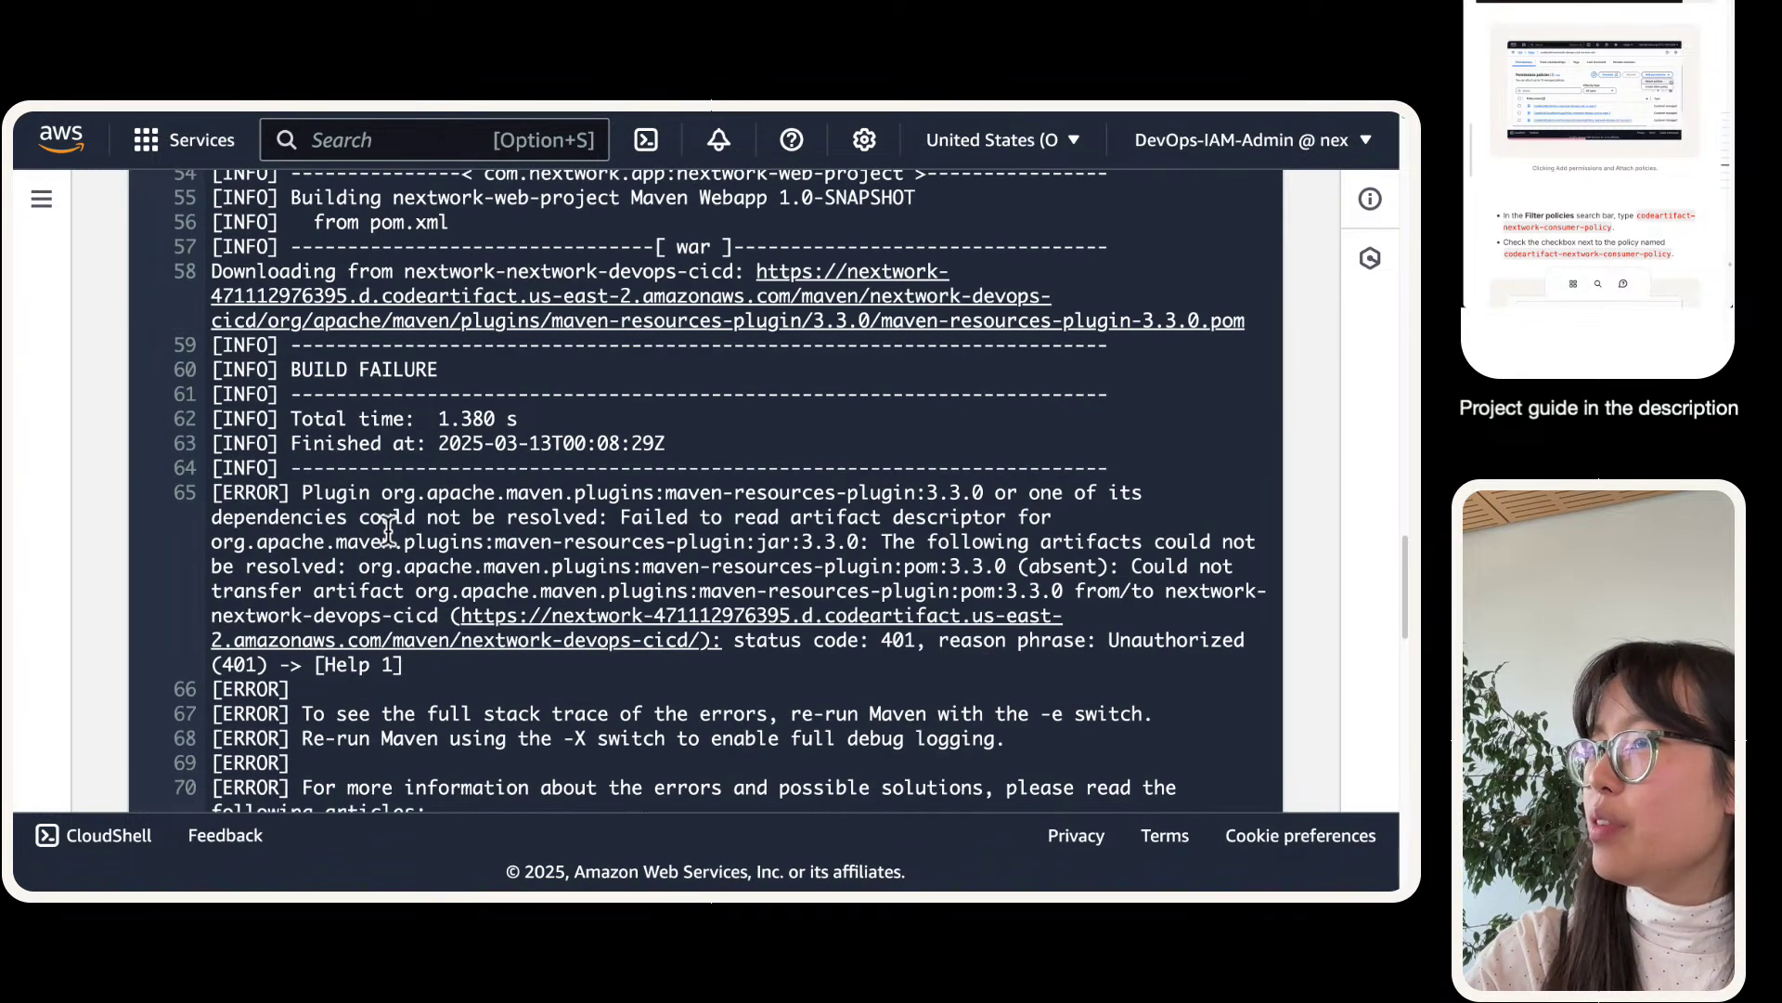
double_click(383, 518)
triple_click(383, 518)
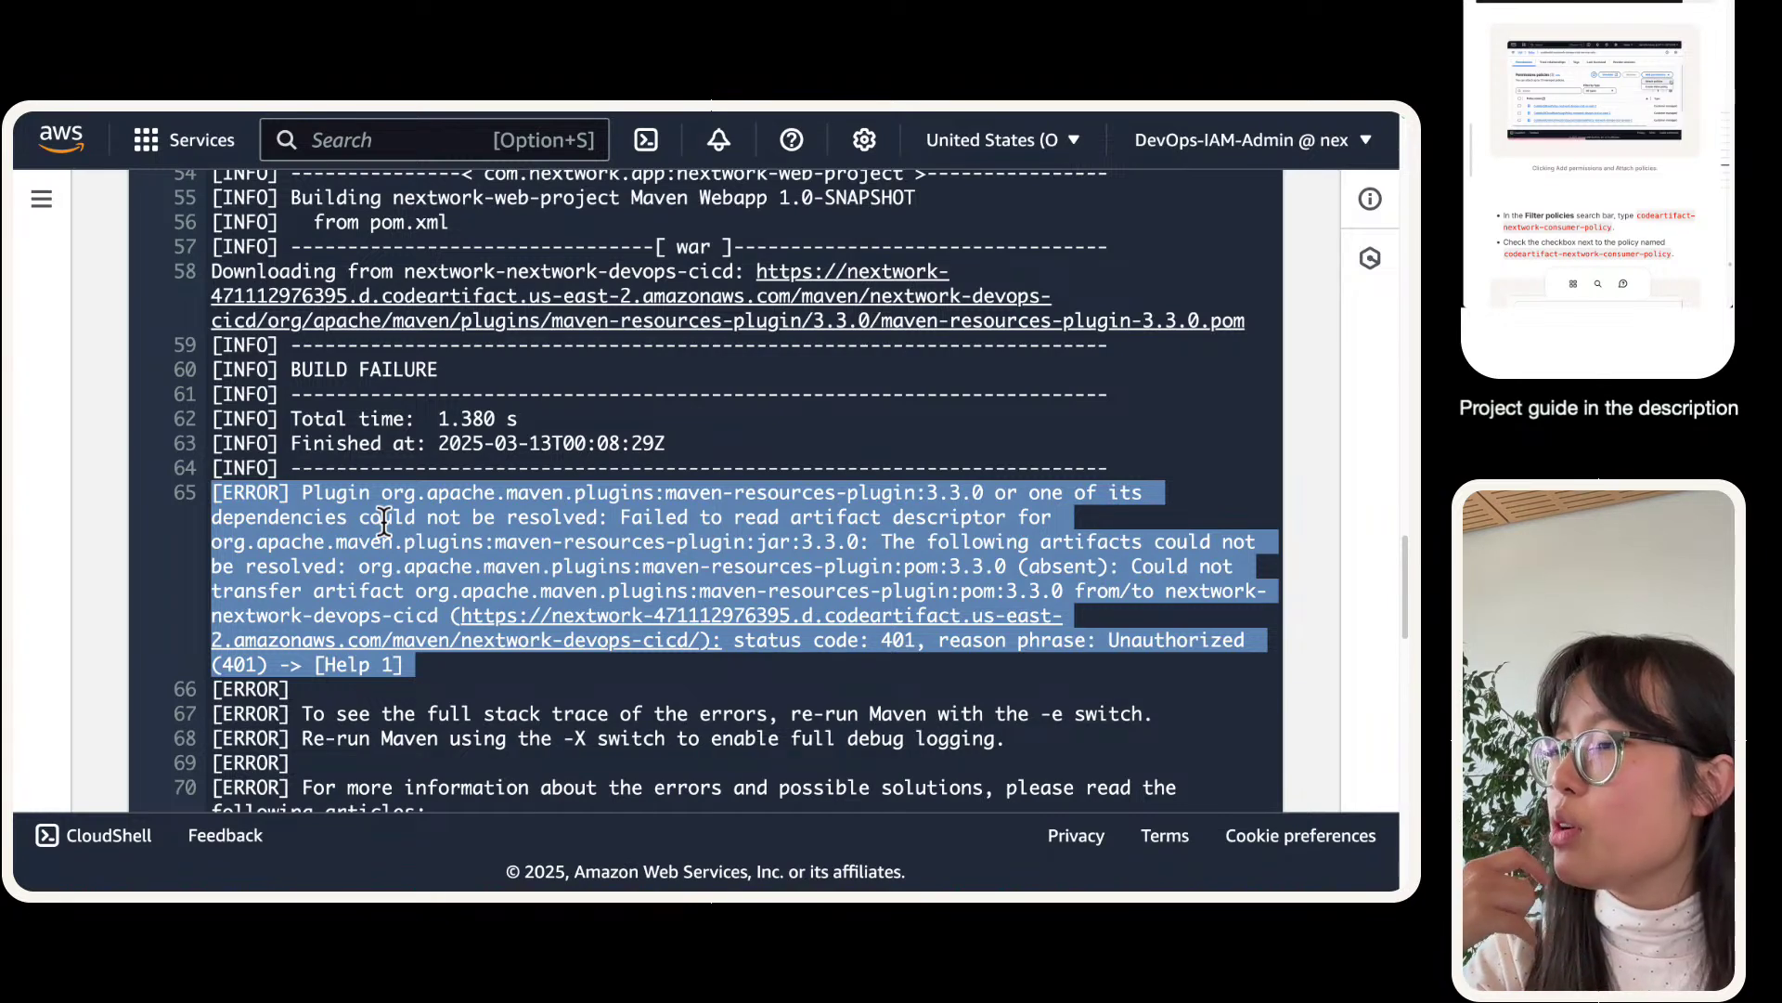
scroll(384, 520, "down", 2)
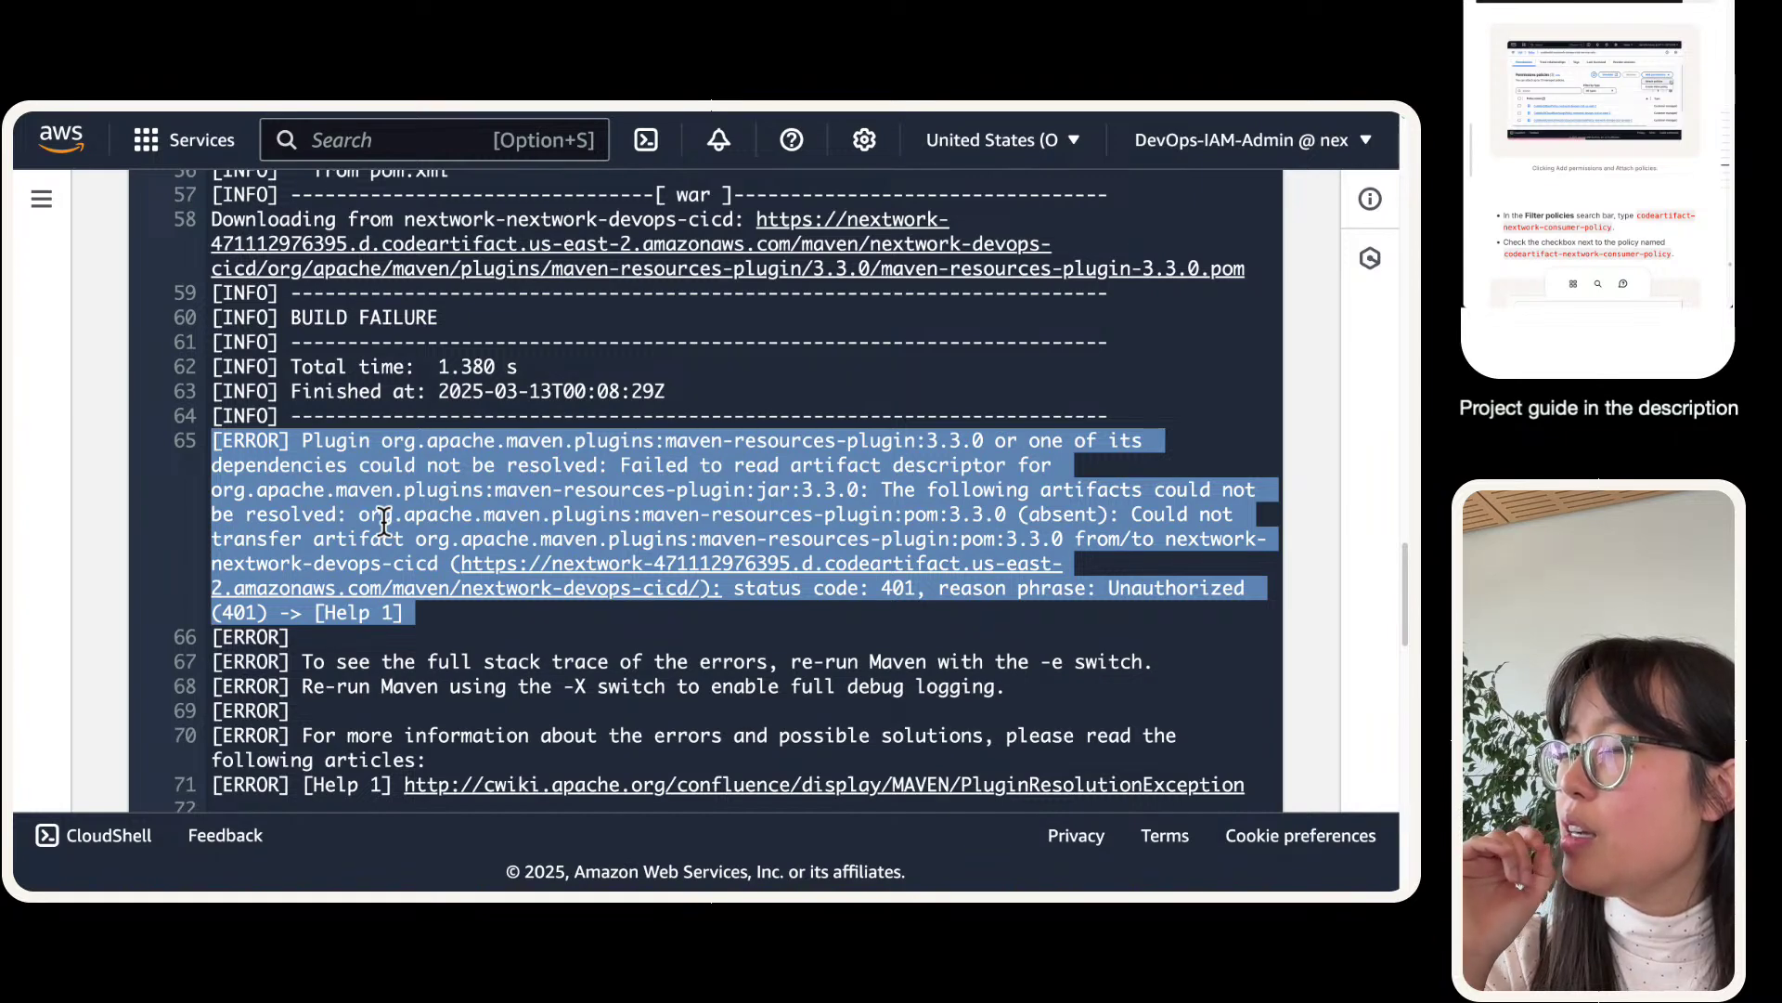
scroll(384, 523, "down", 1)
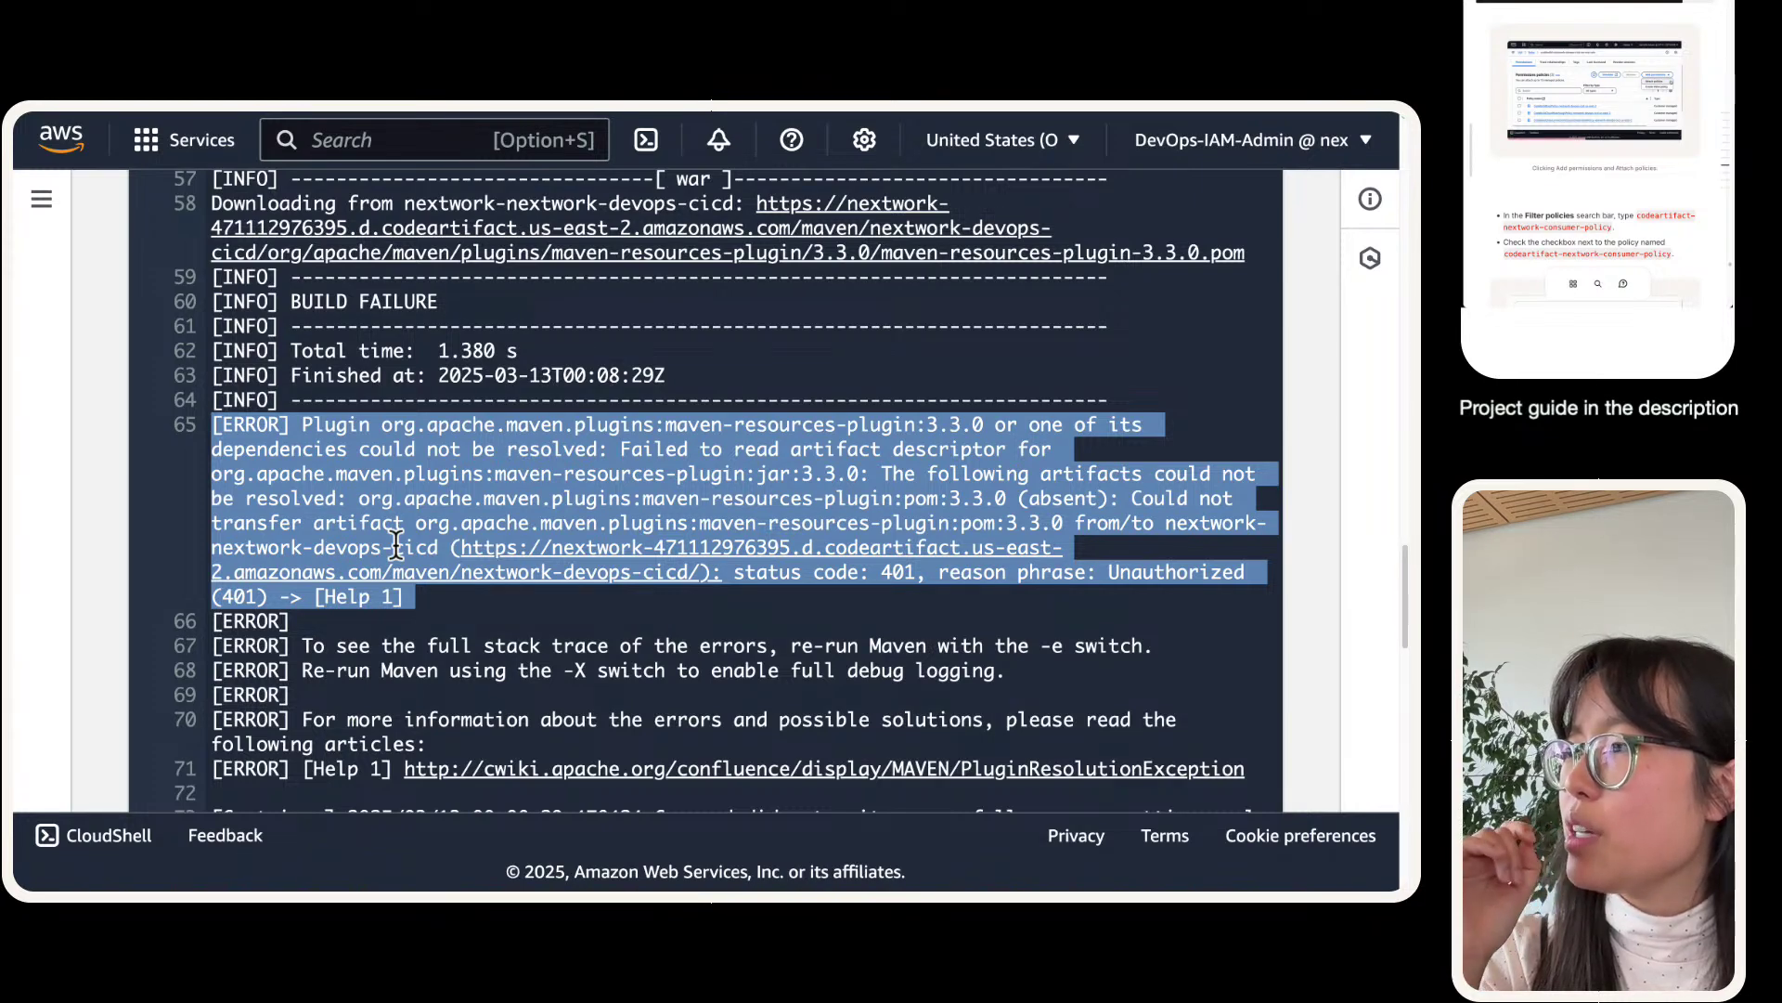
scroll(446, 565, "down", 2)
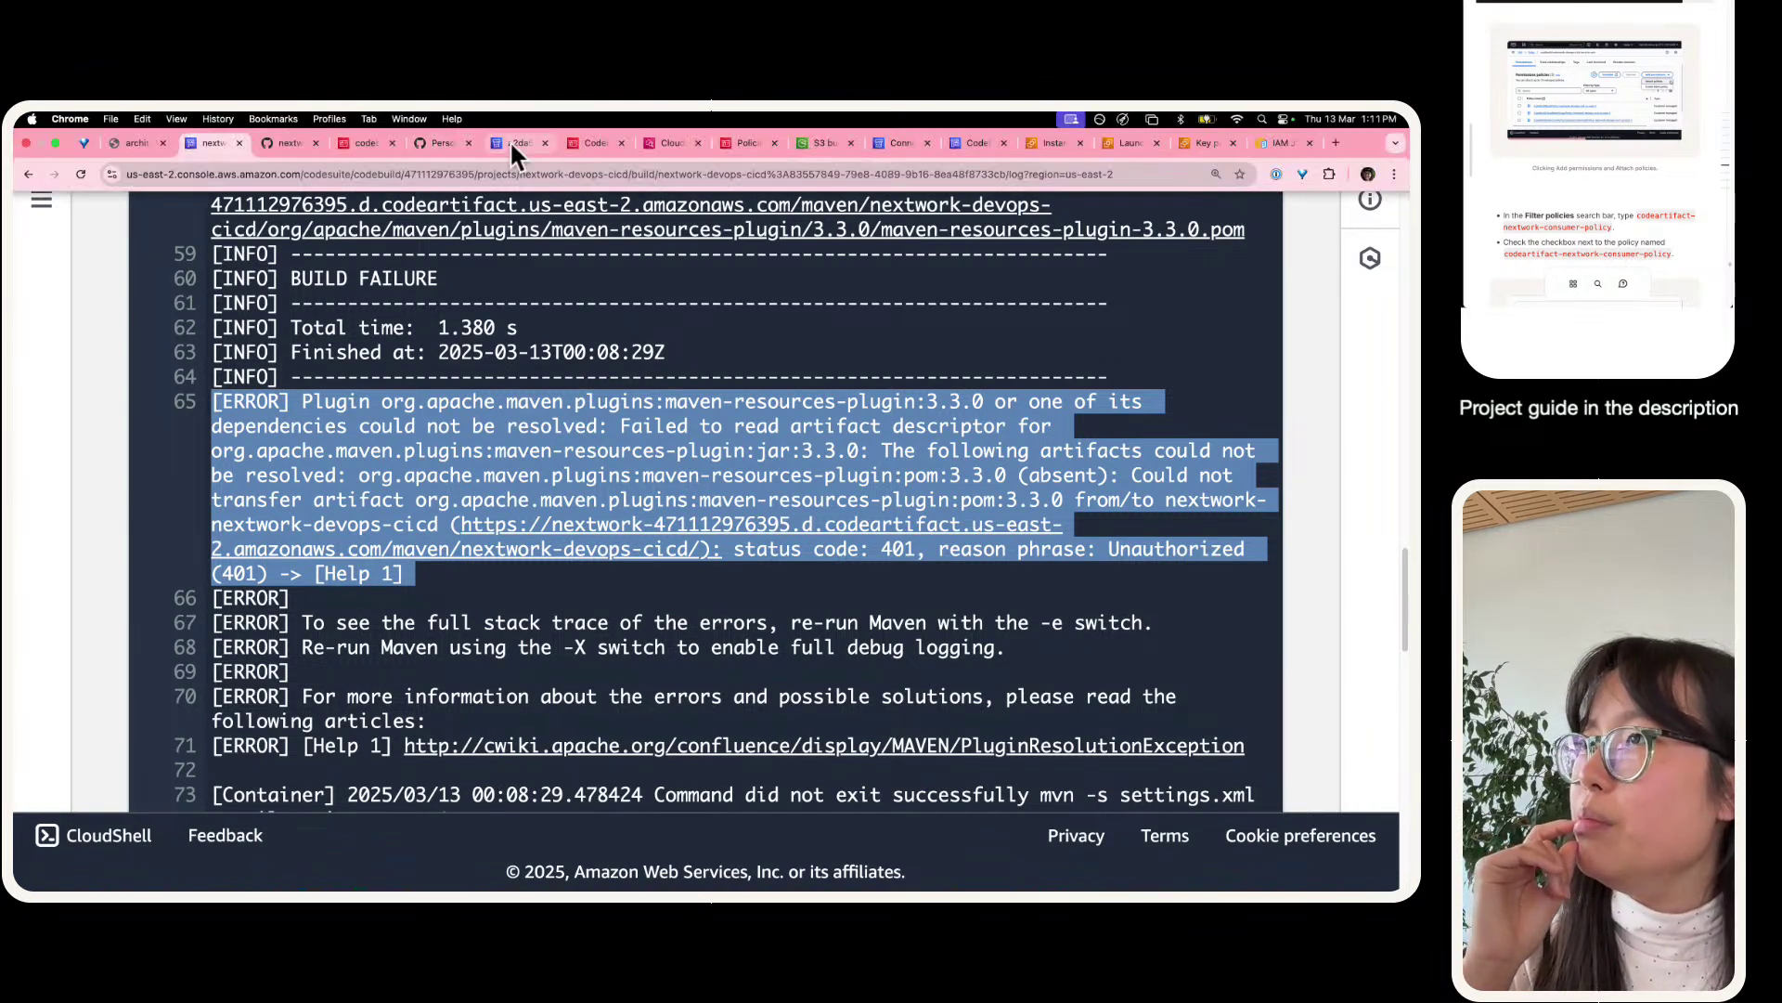
- Look over the nextwork-devops-cicd connection, source credentials IAM policy and CloudWatch log event pages
left_click(510, 141)
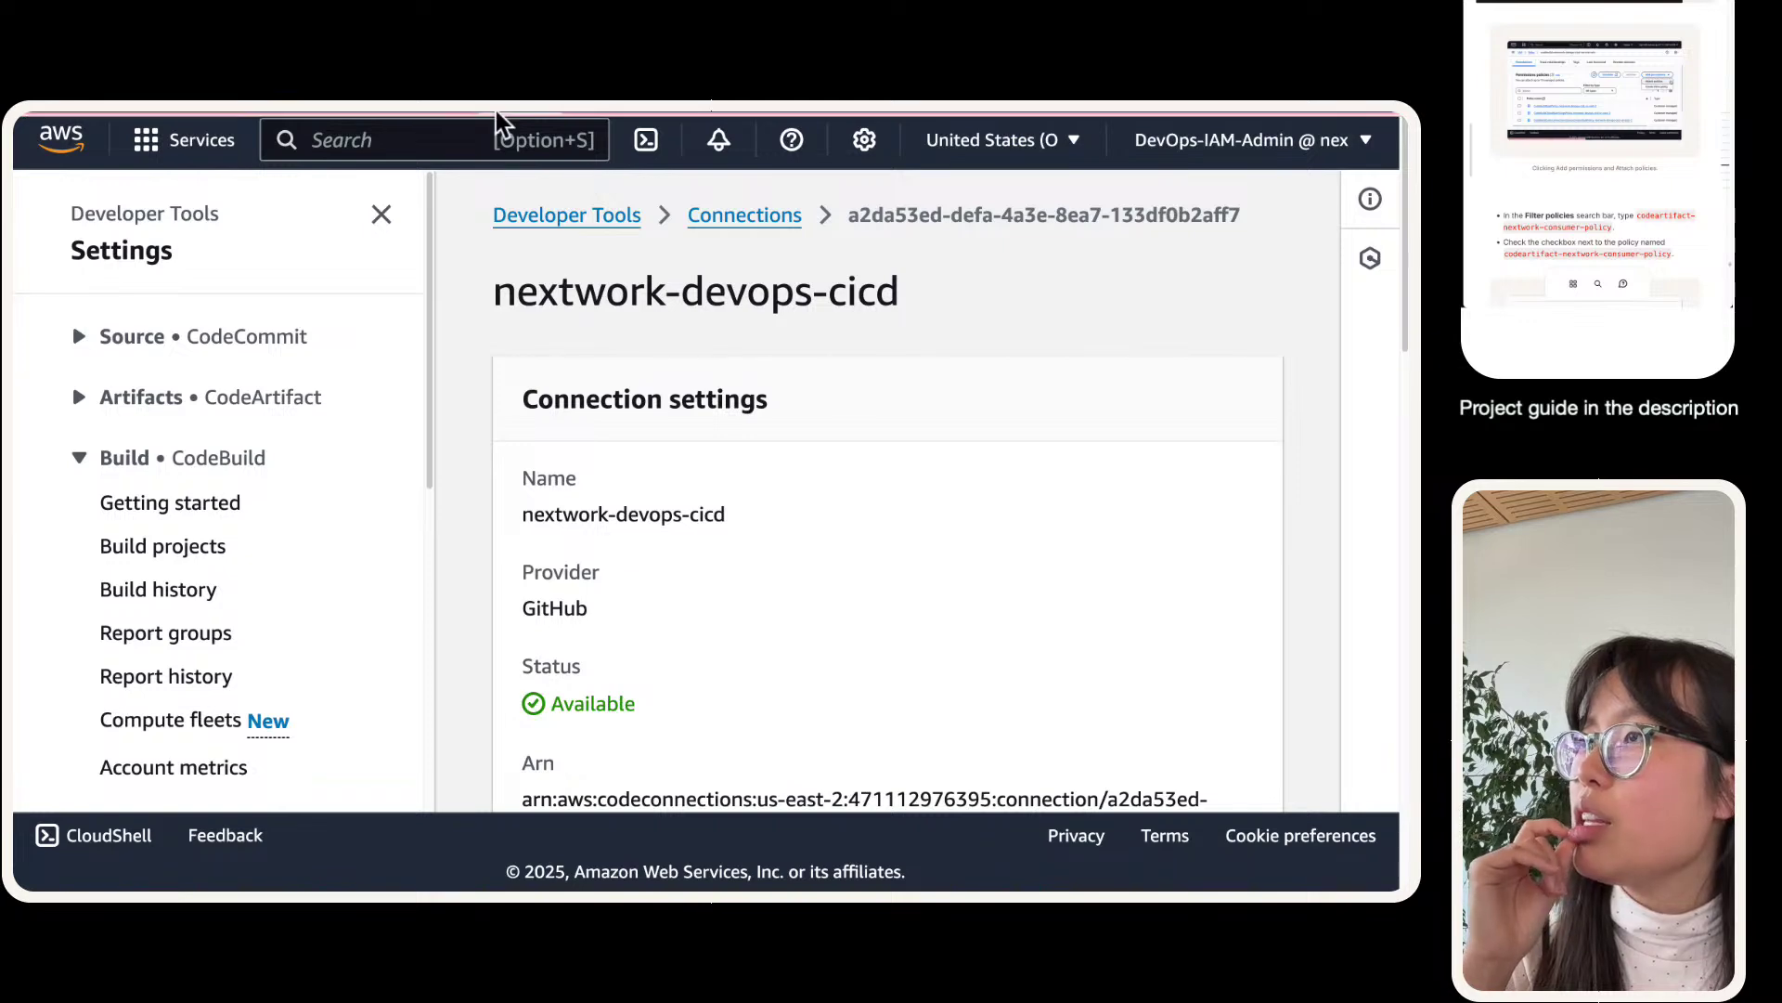
mouse_move(496, 110)
left_click(568, 142)
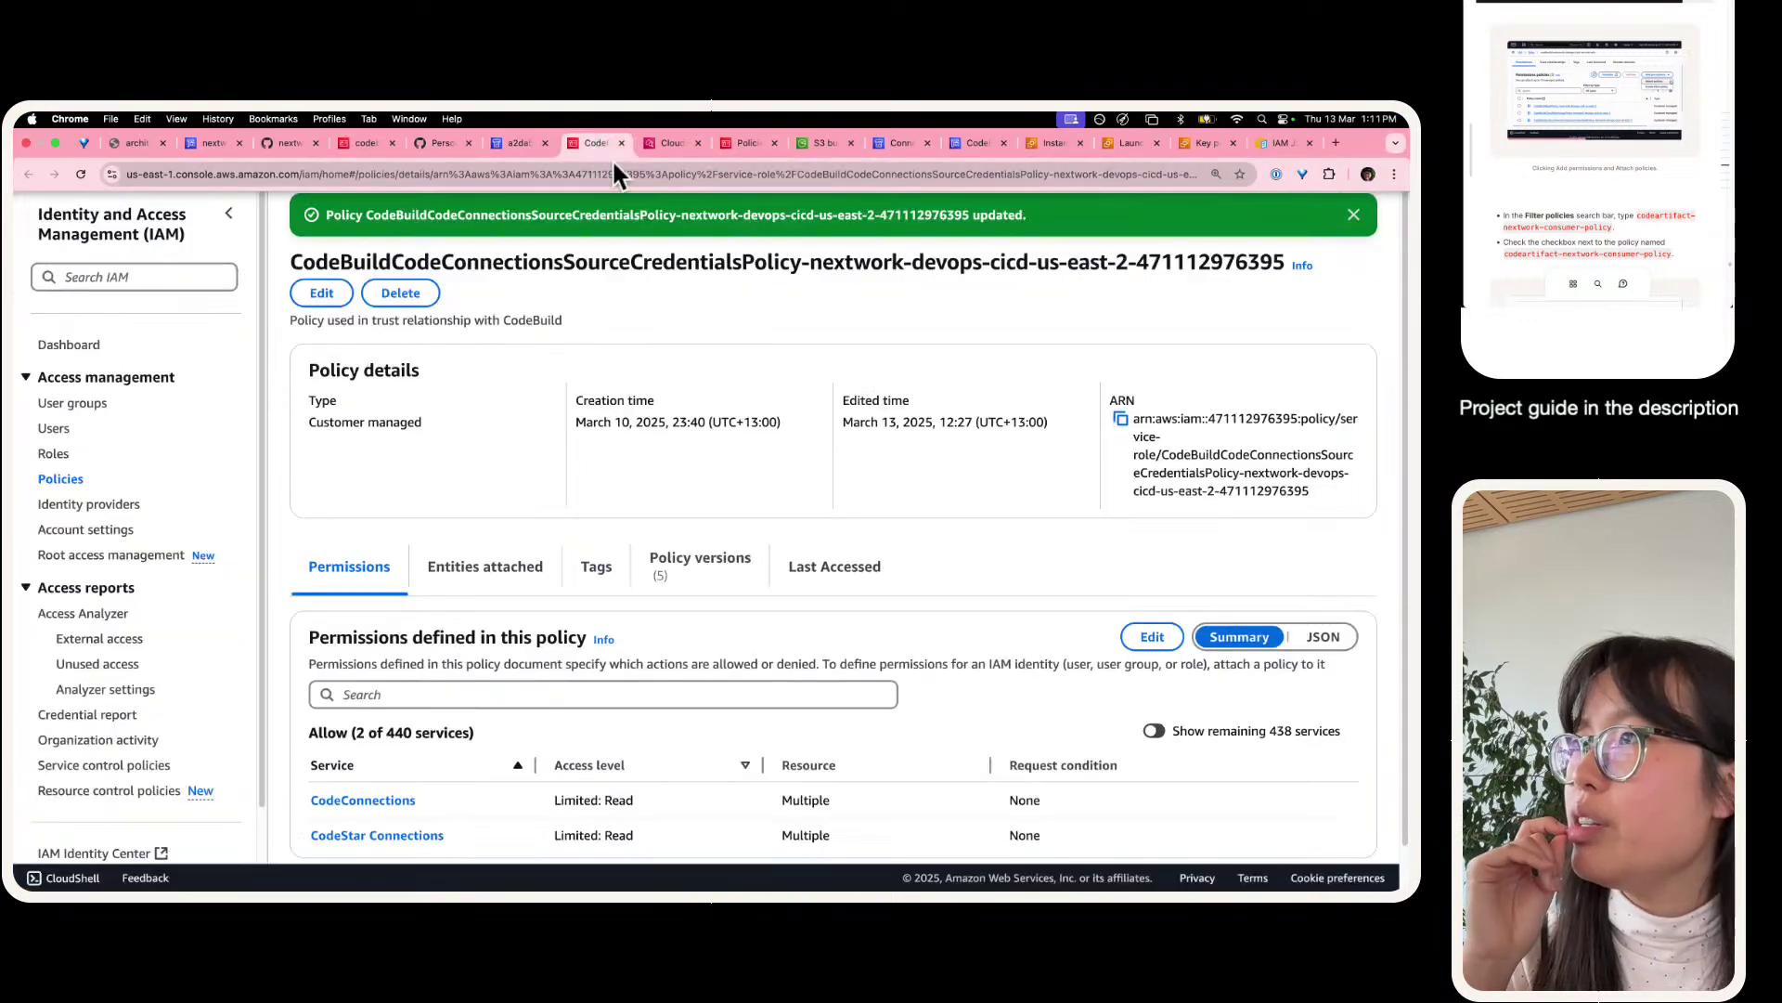
left_click(655, 144)
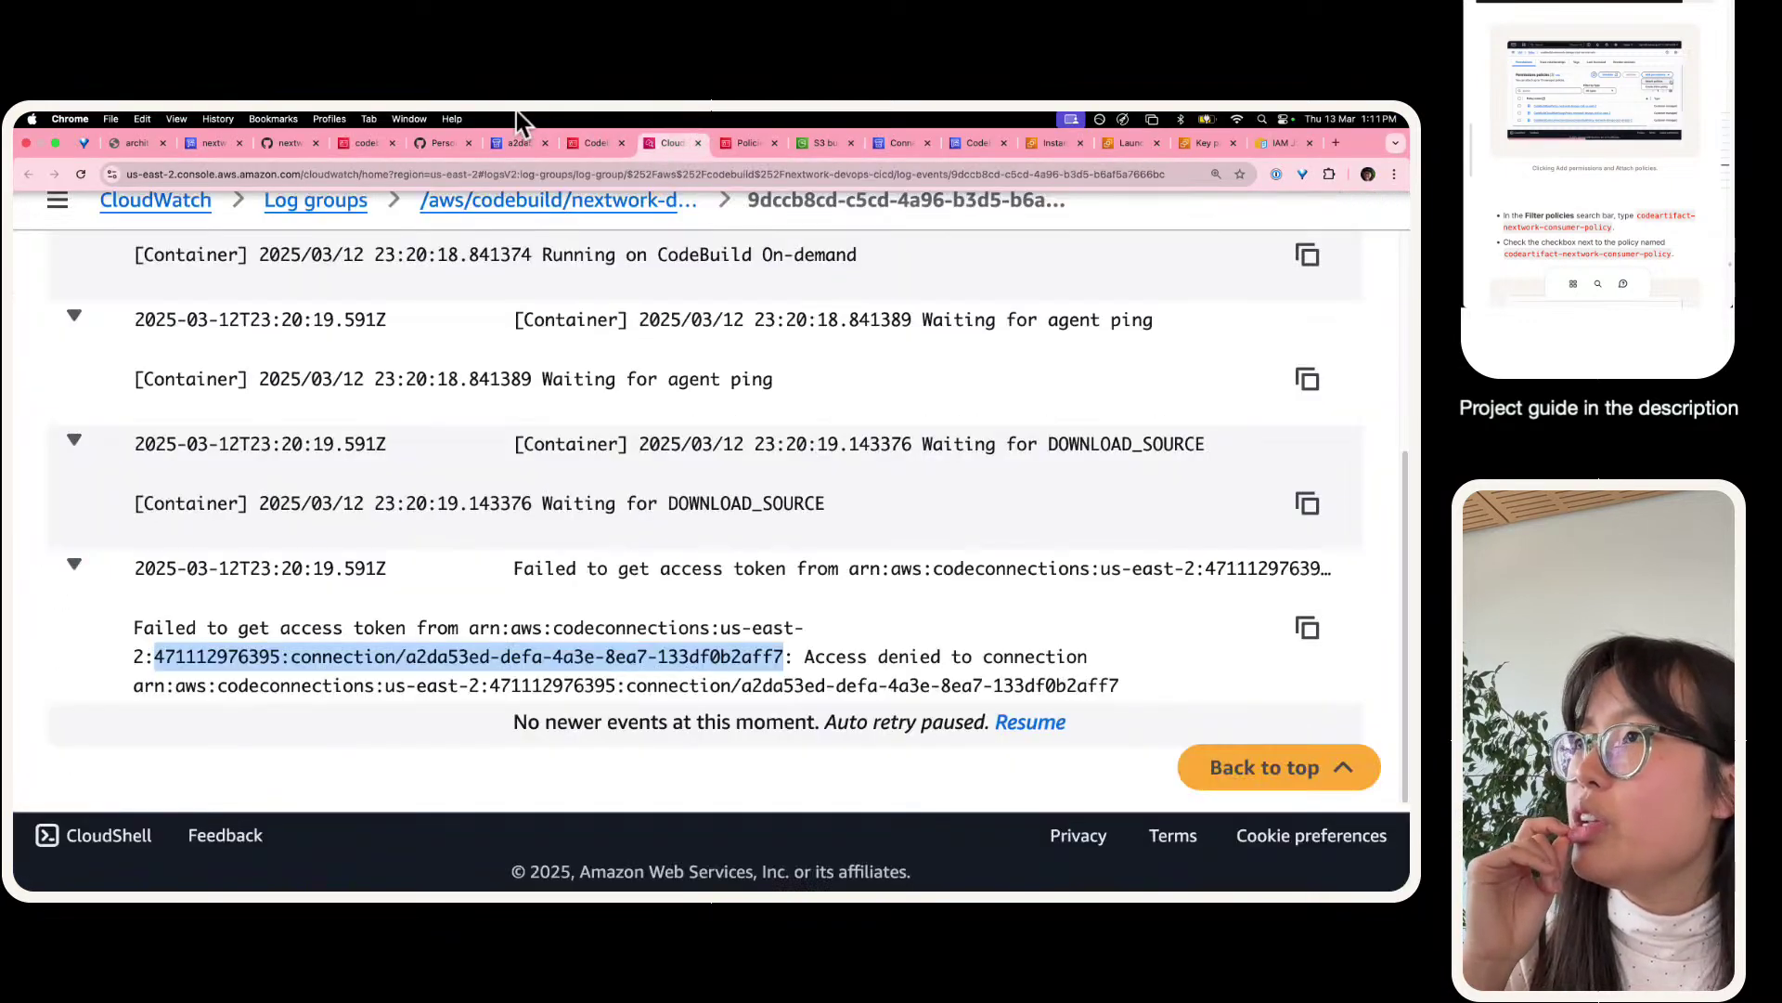
- Review the CodeBuild service role's policies and expand the CodeBuildBasePolicy details
left_click(357, 143)
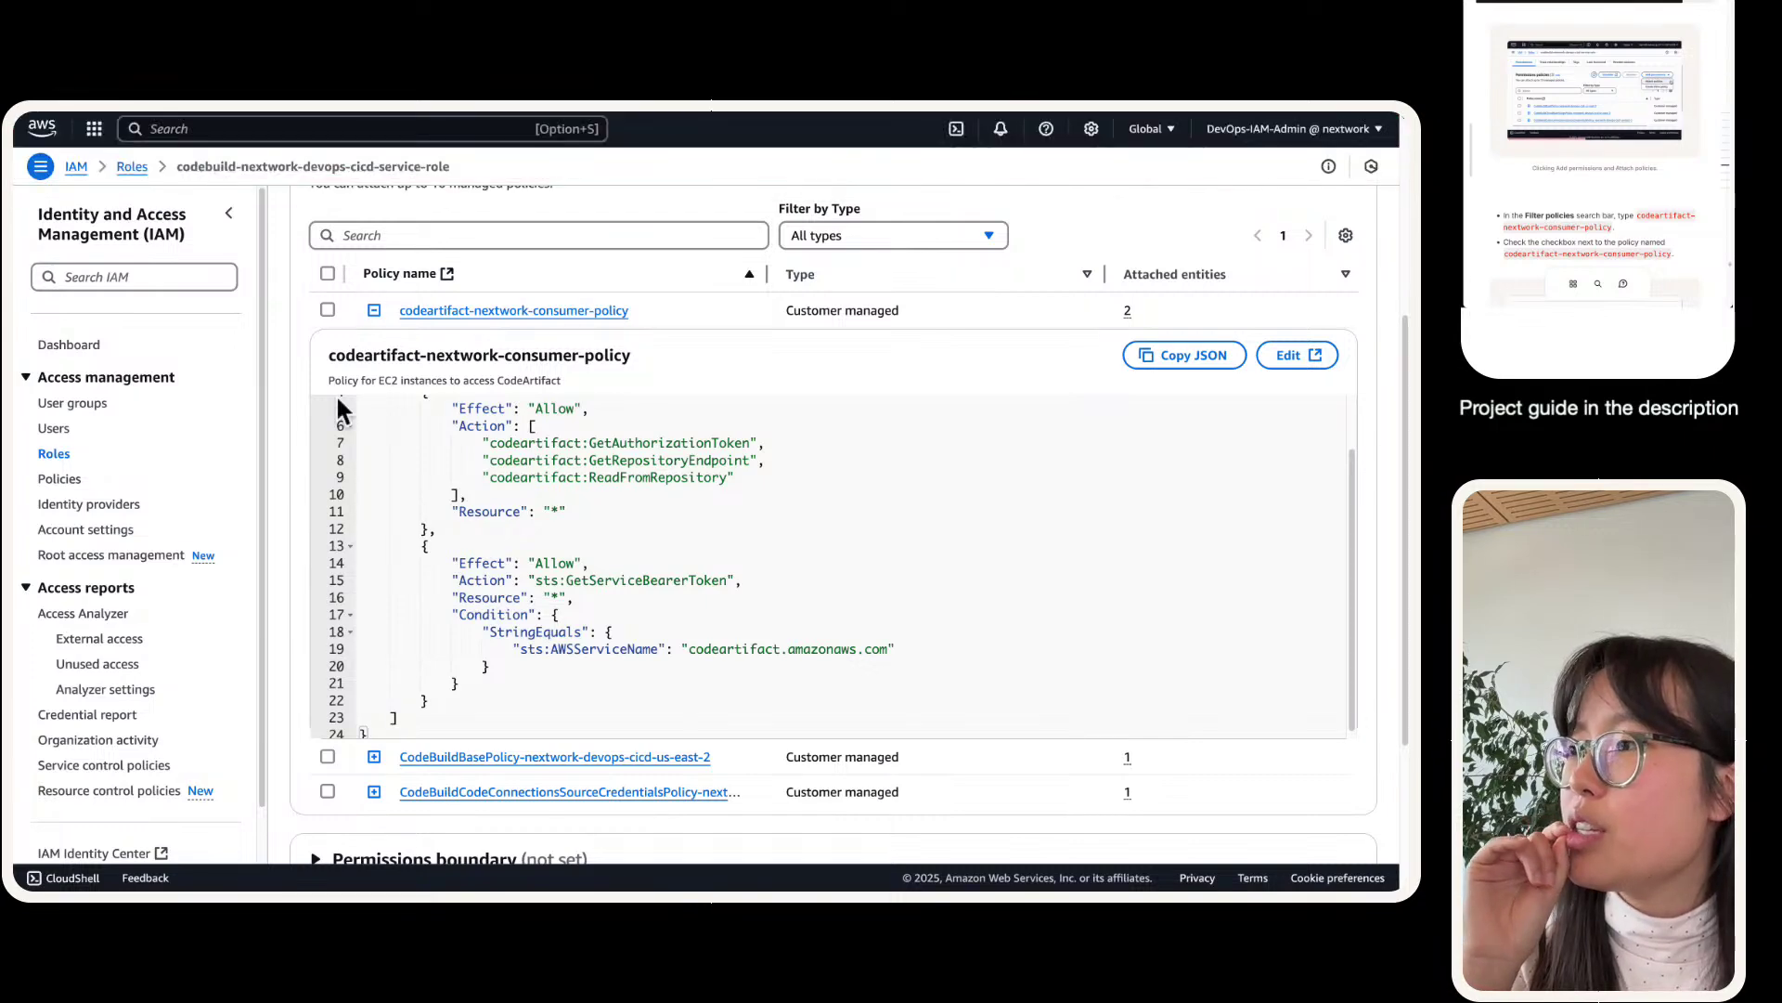
scroll(338, 405, "down", 2)
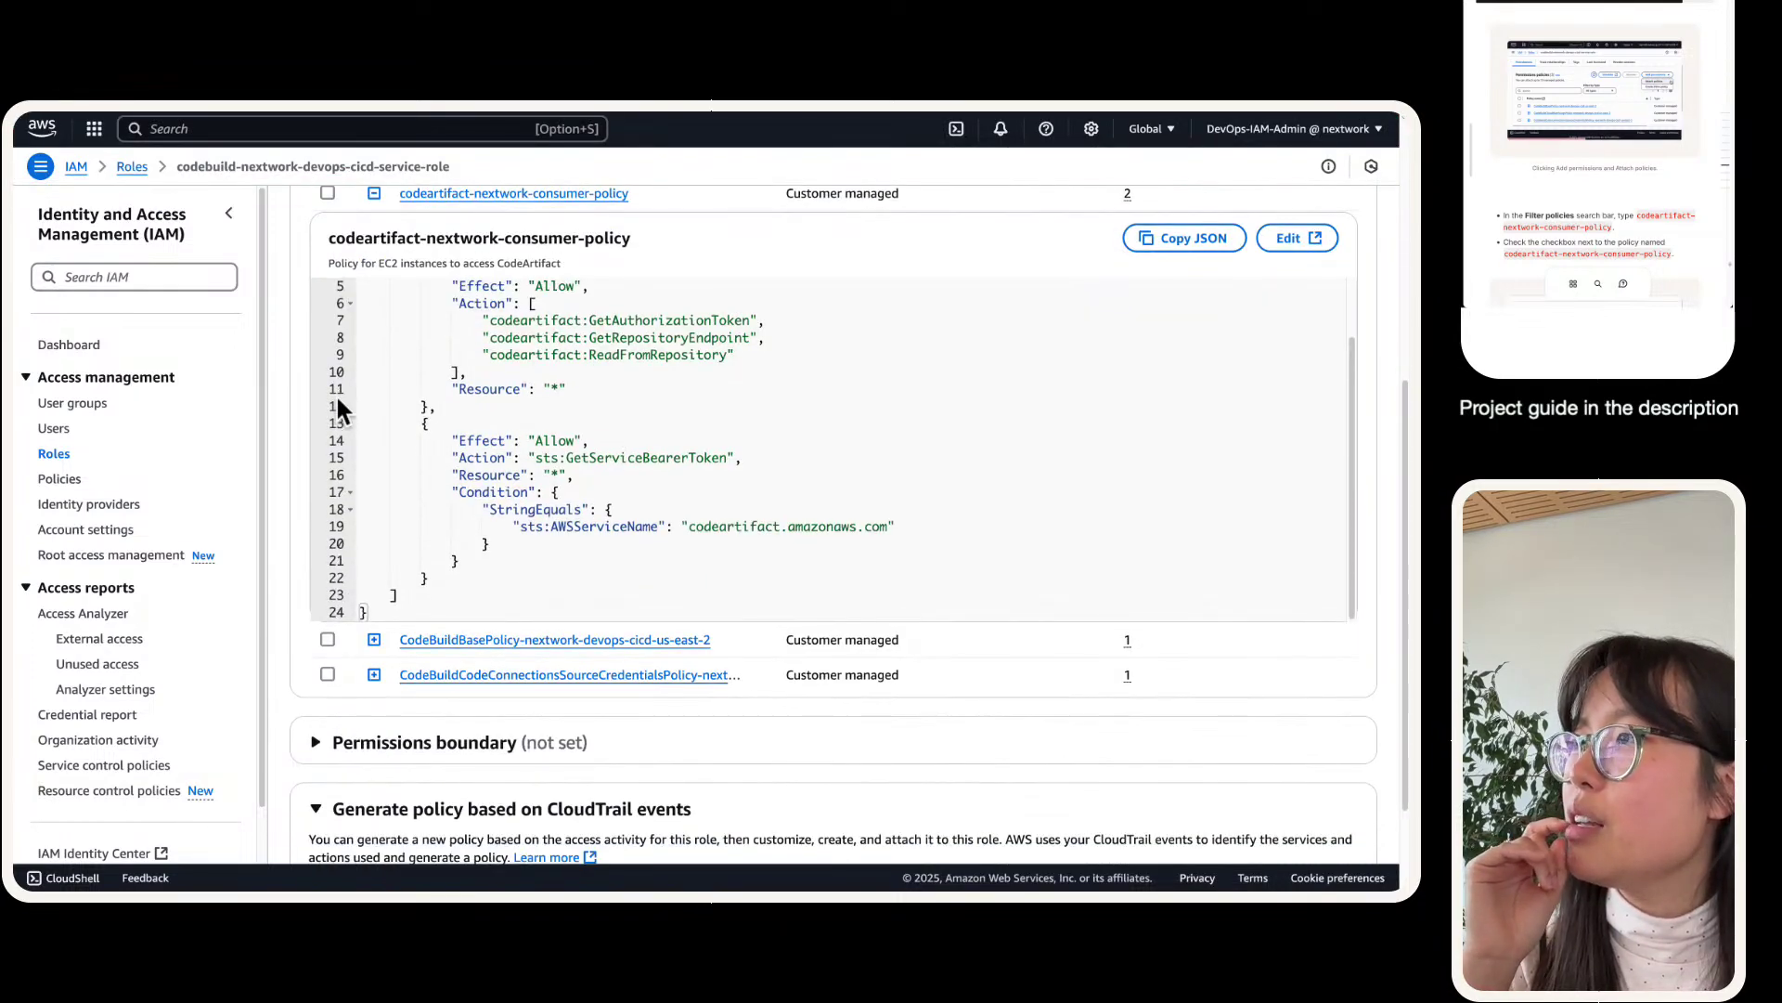
scroll(338, 406, "up", 3)
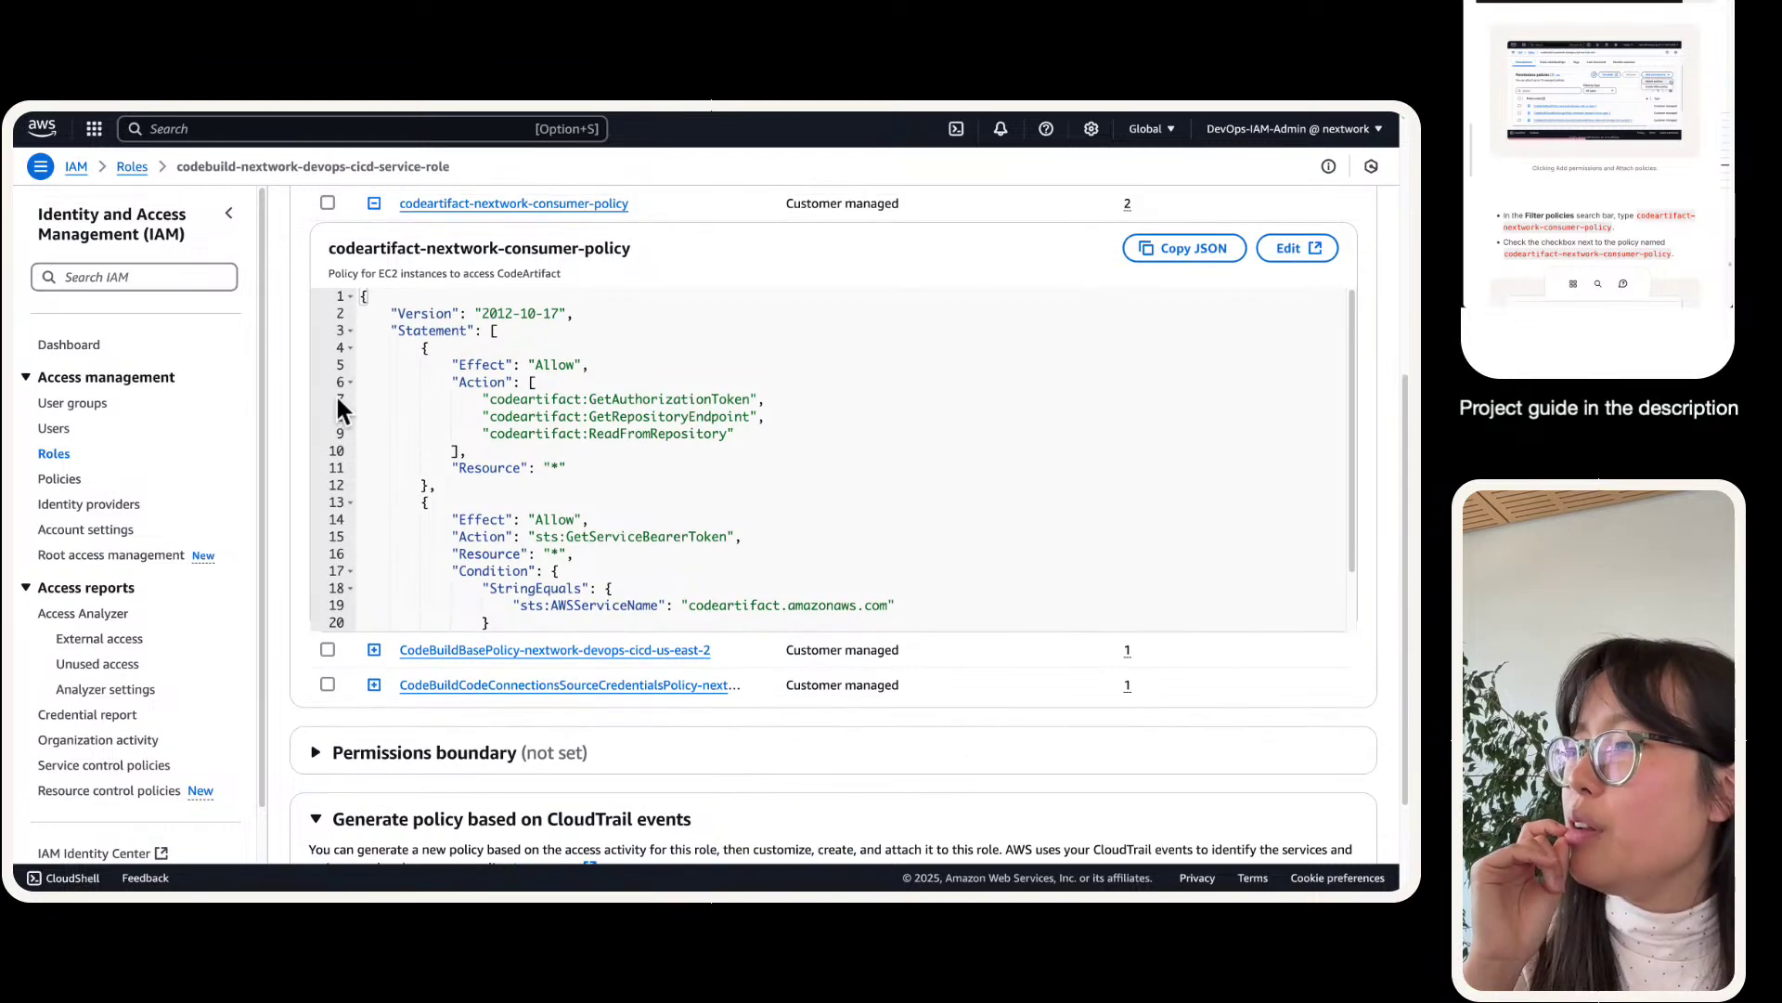
left_click(373, 650)
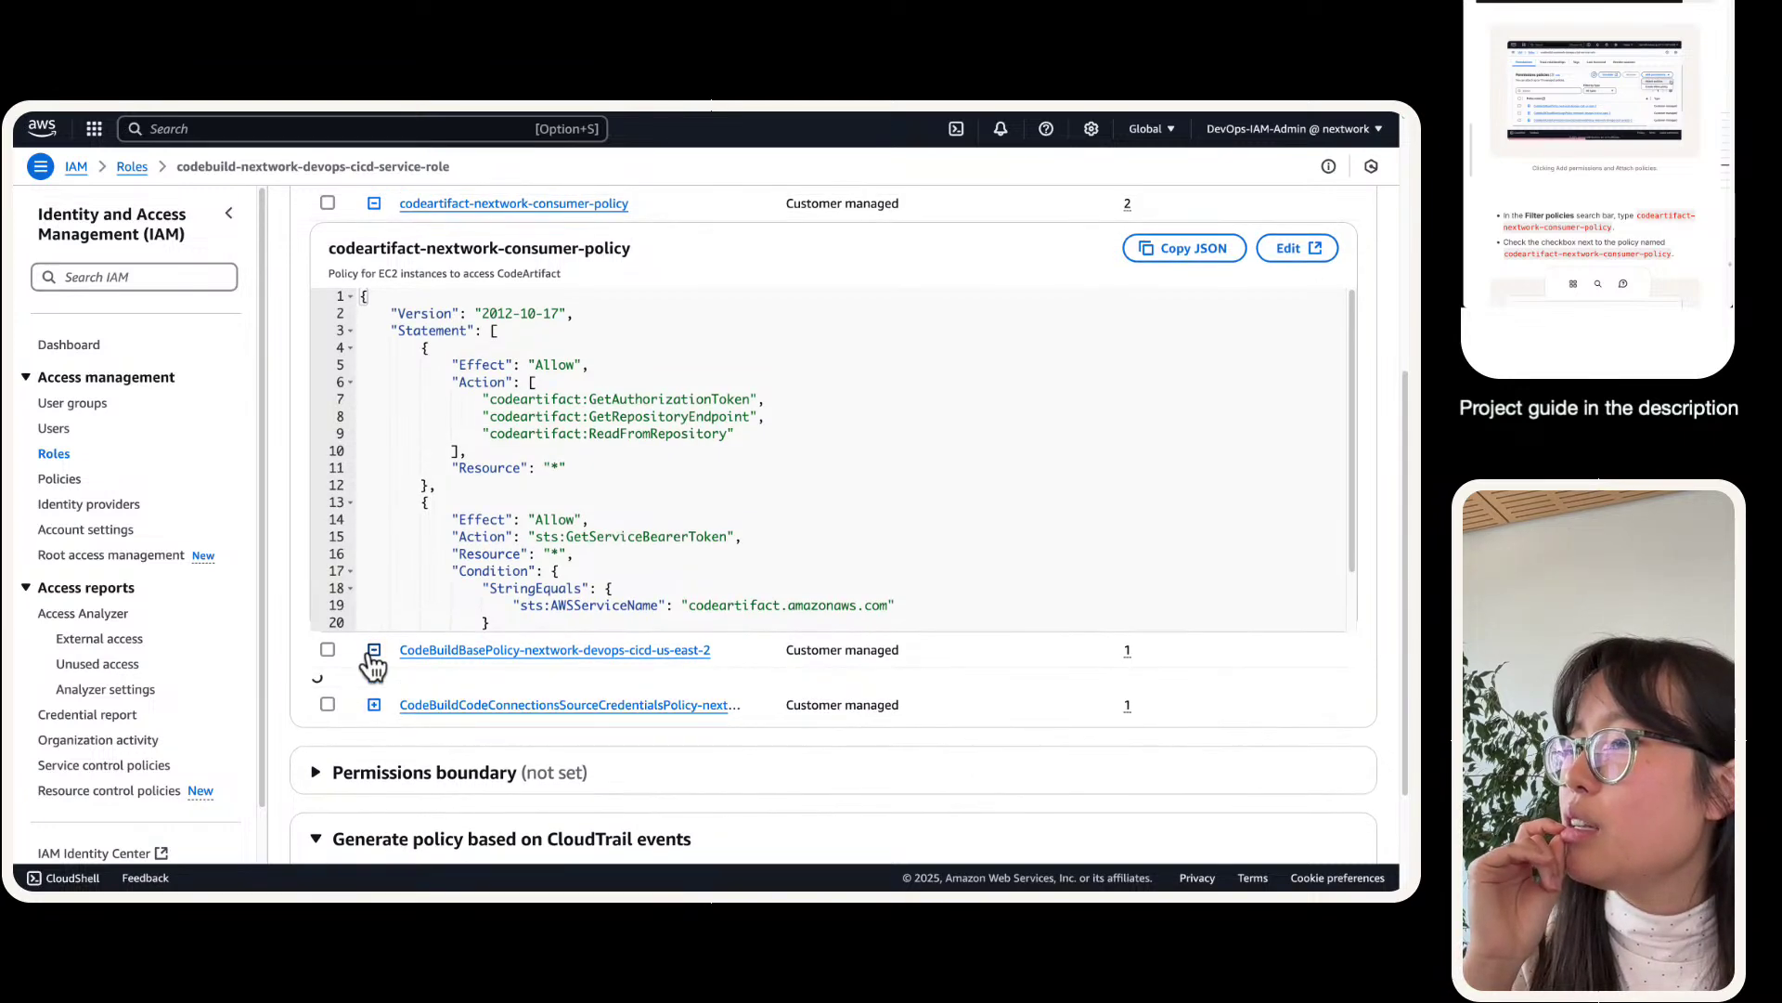
scroll(371, 665, "down", 2)
- Retry the failed nextwork-devops-cicd build and confirm the new run shows In progress
left_click(204, 144)
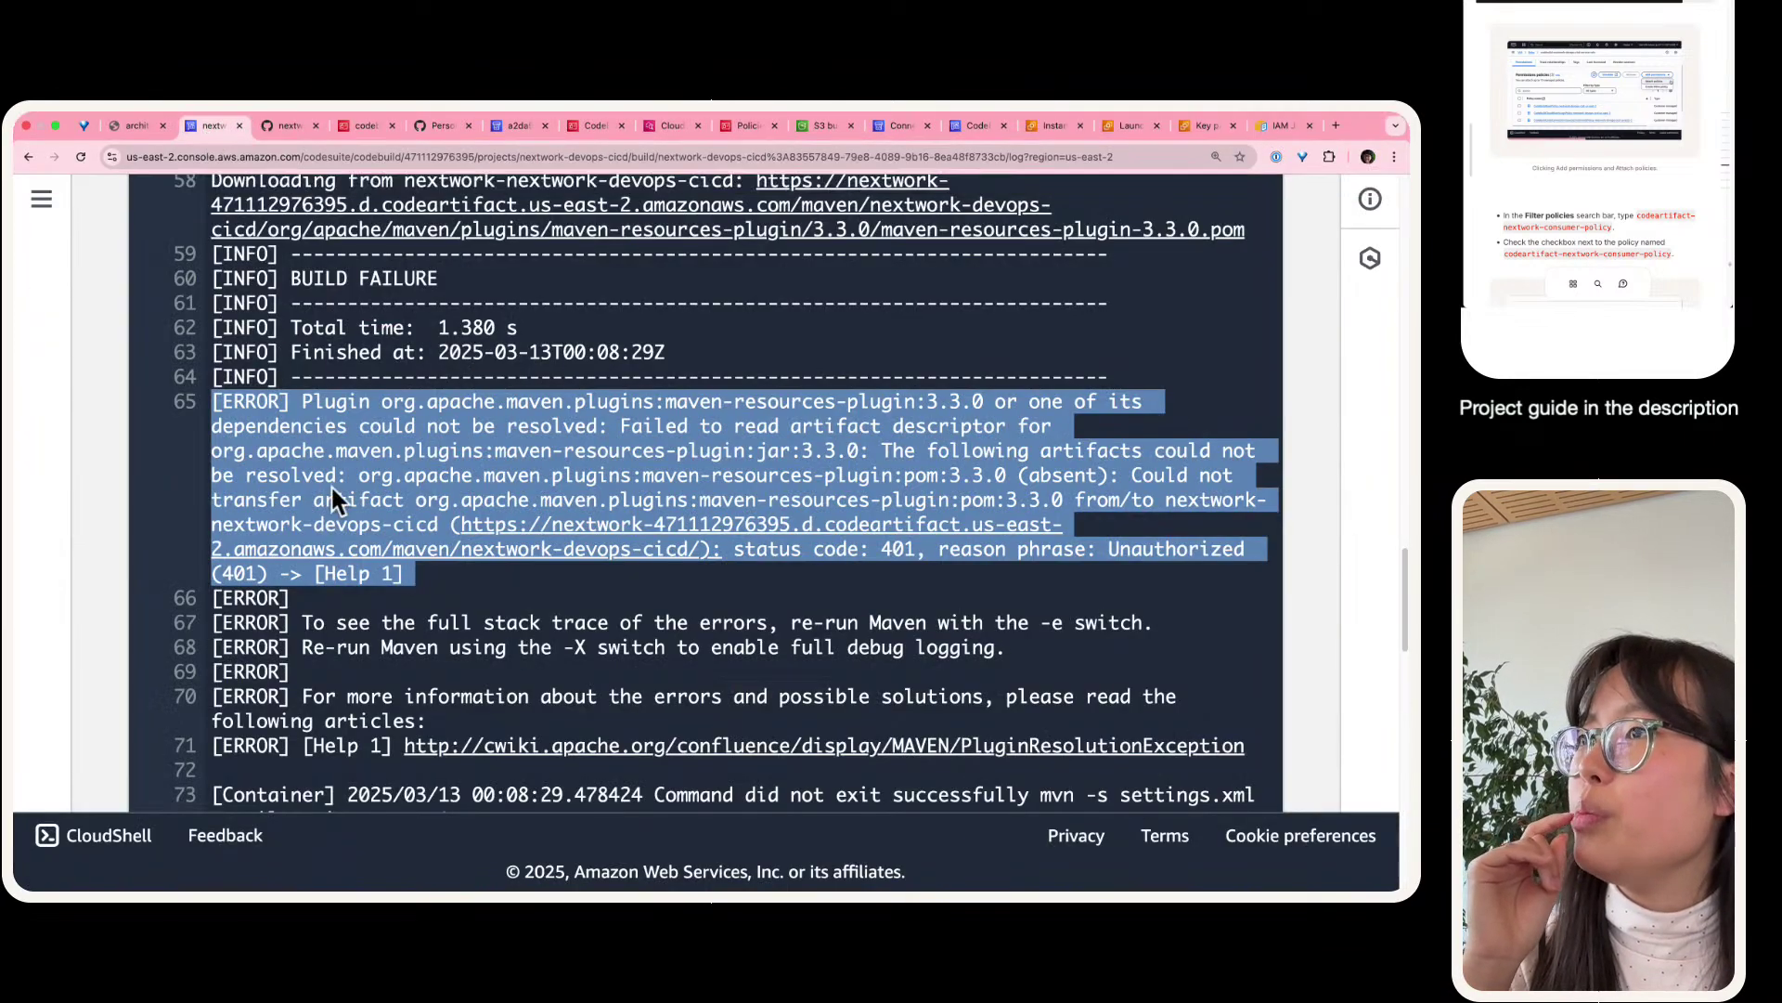
scroll(332, 484, "up", 15)
left_click(369, 518)
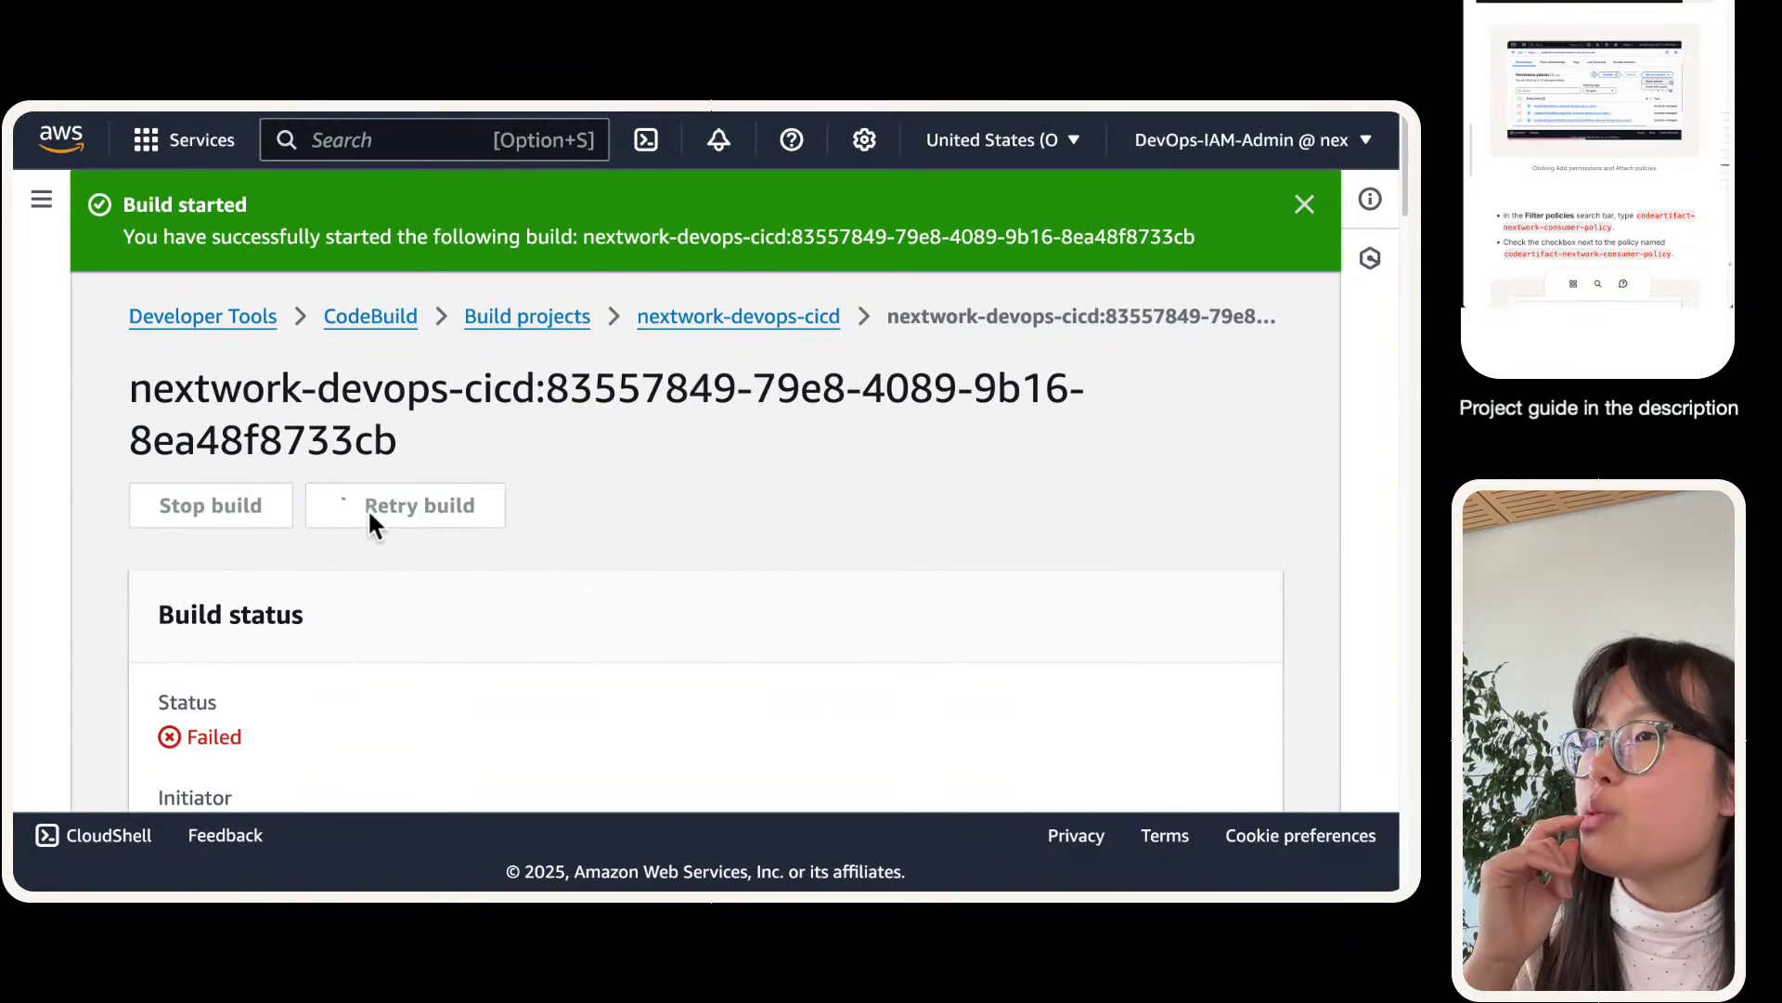
scroll(416, 288, "down", 1)
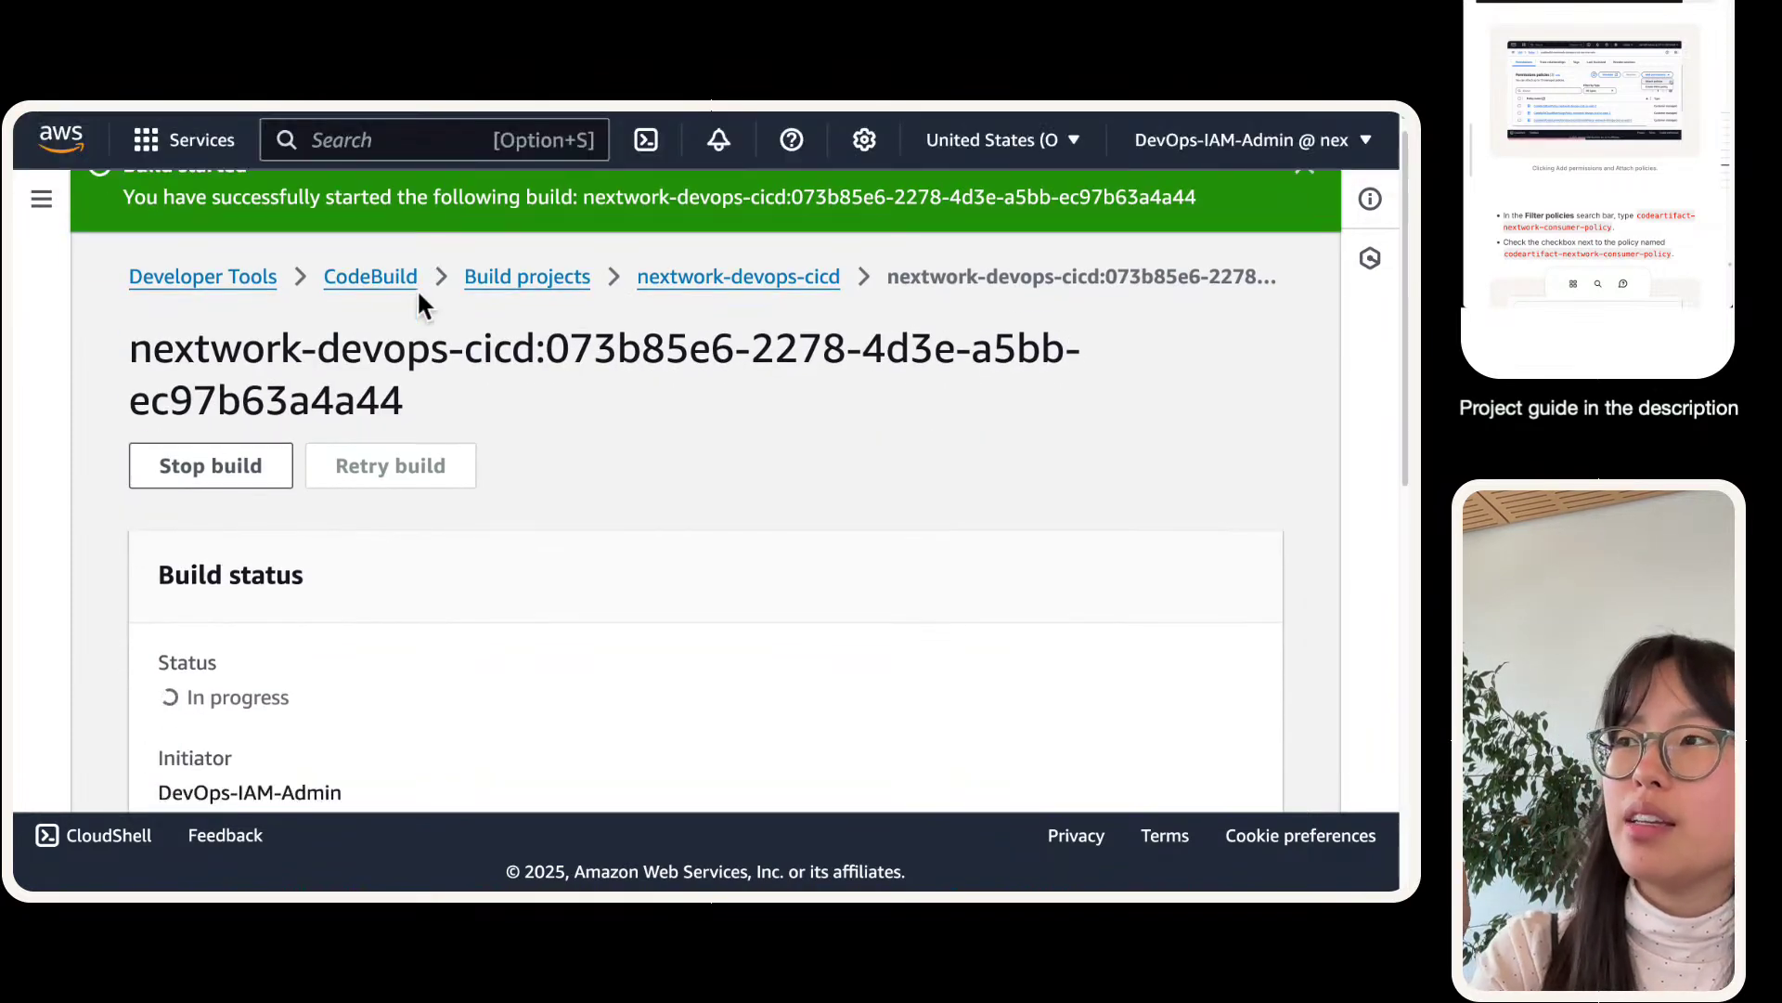
scroll(415, 288, "down", 5)
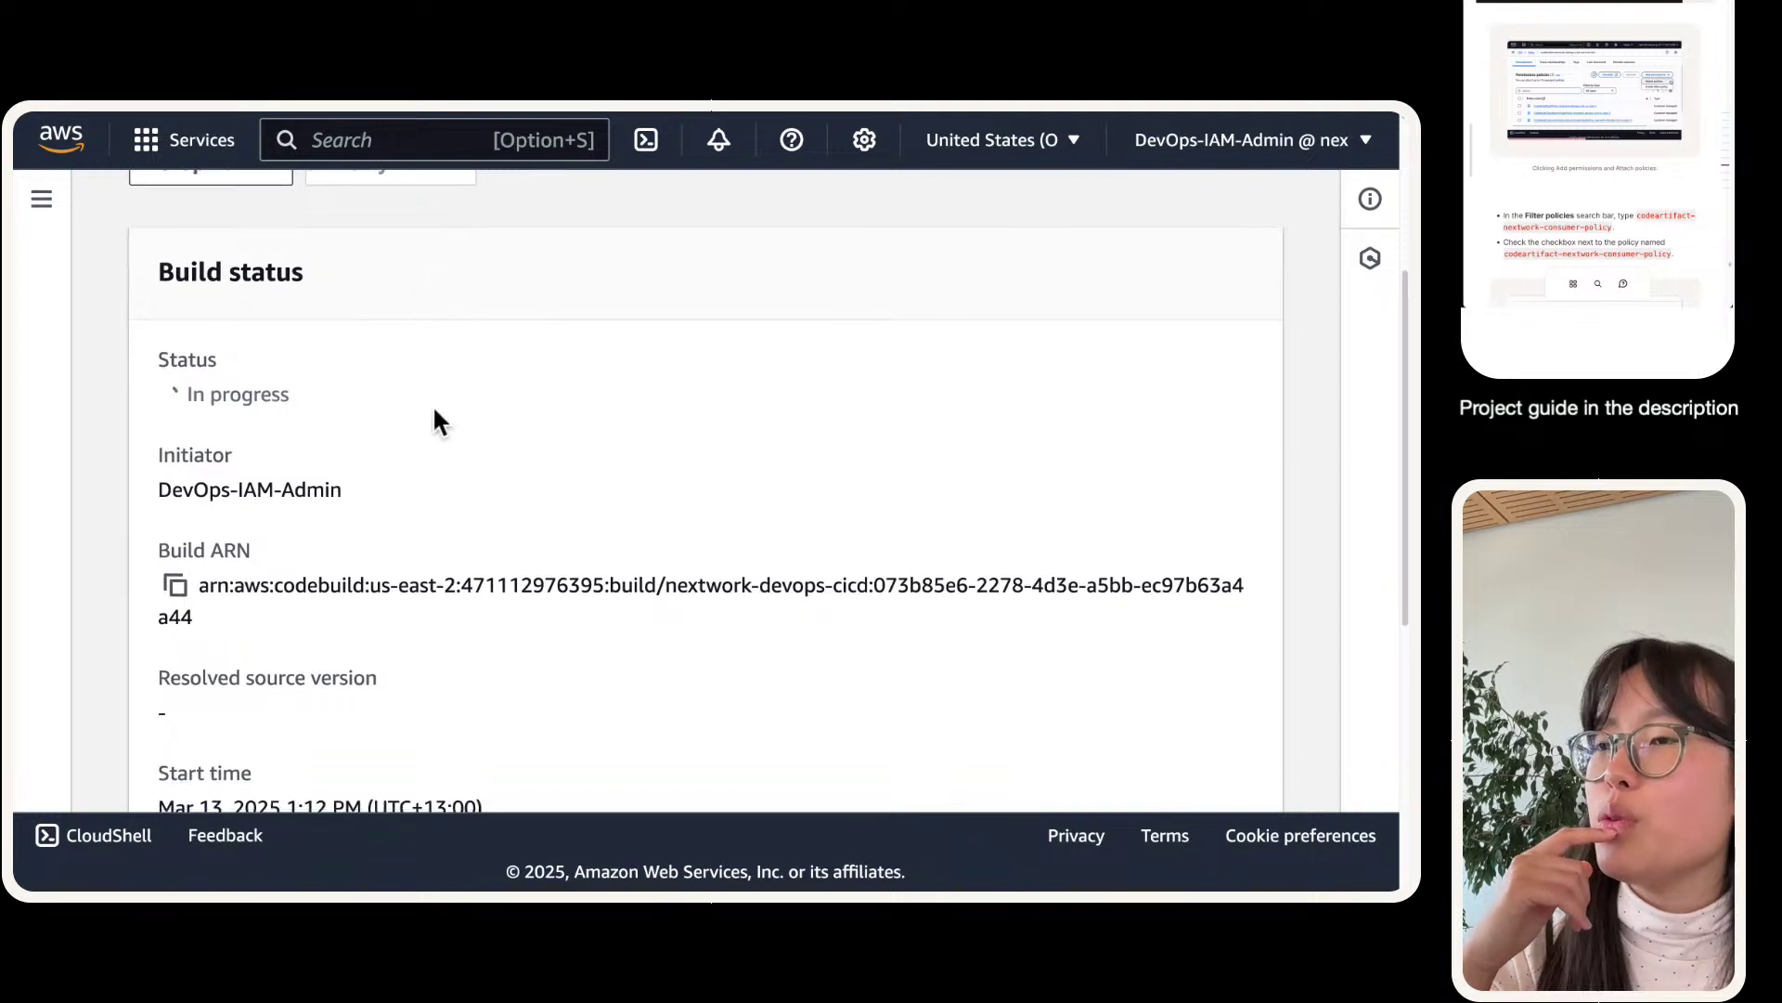
scroll(434, 411, "down", 2)
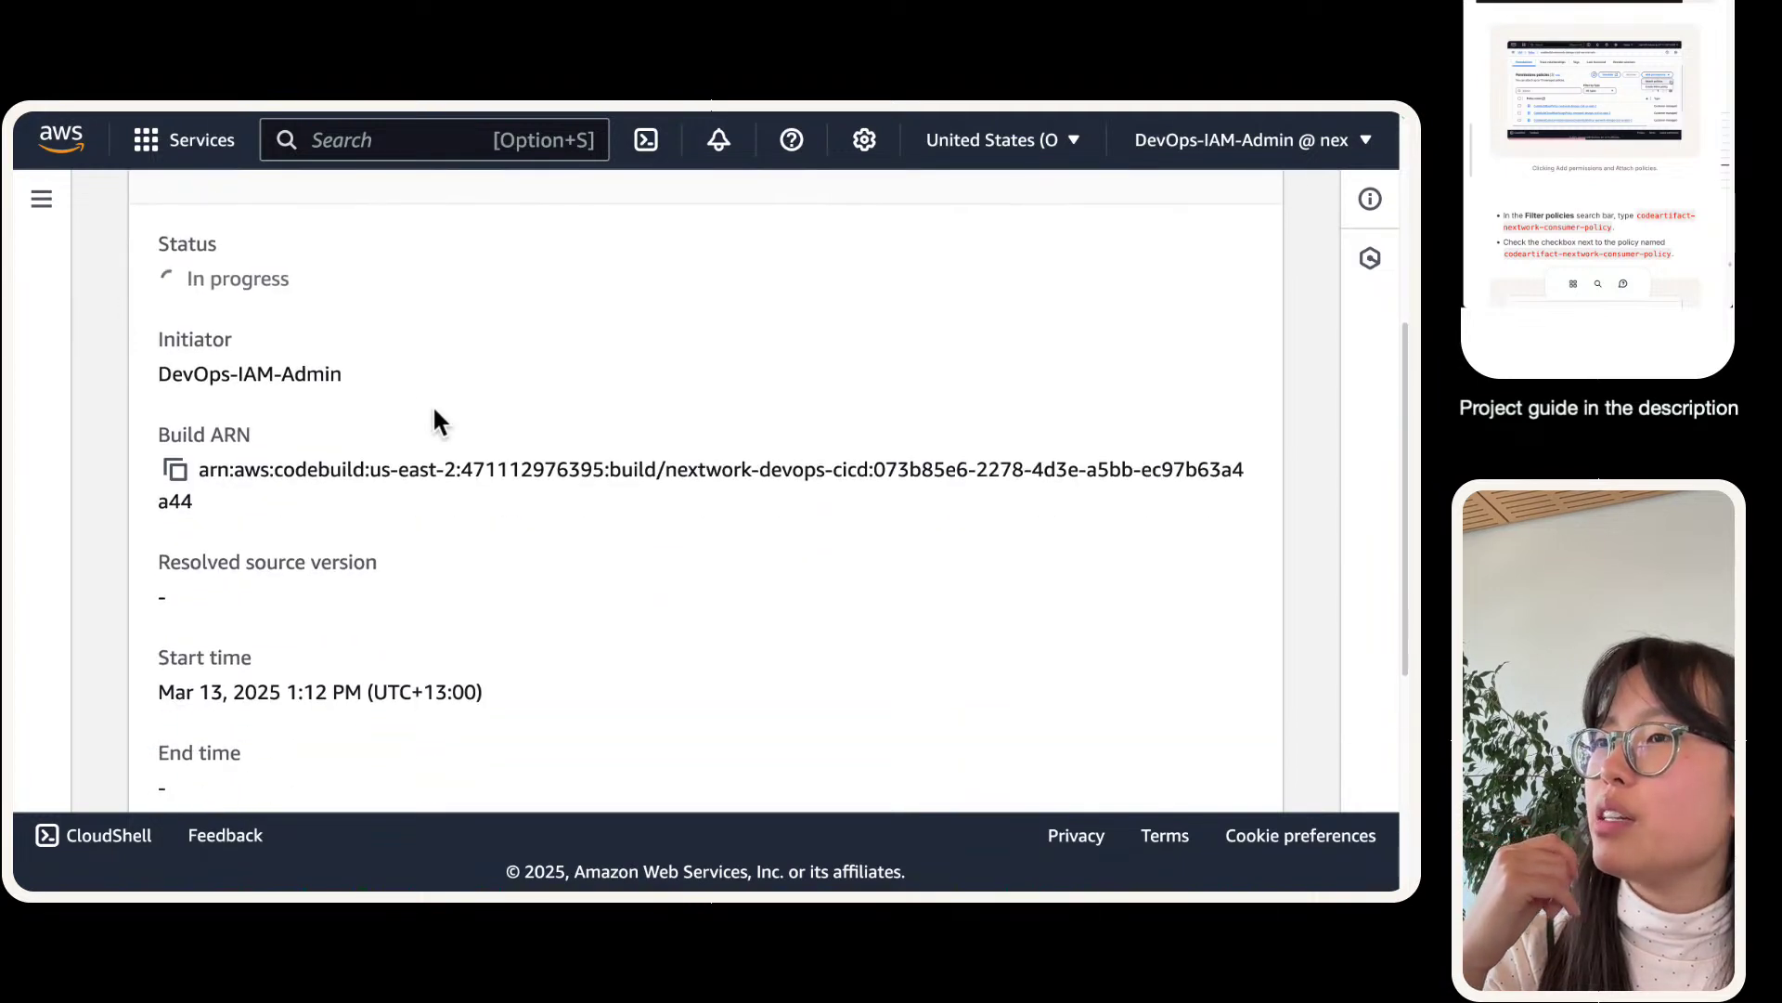
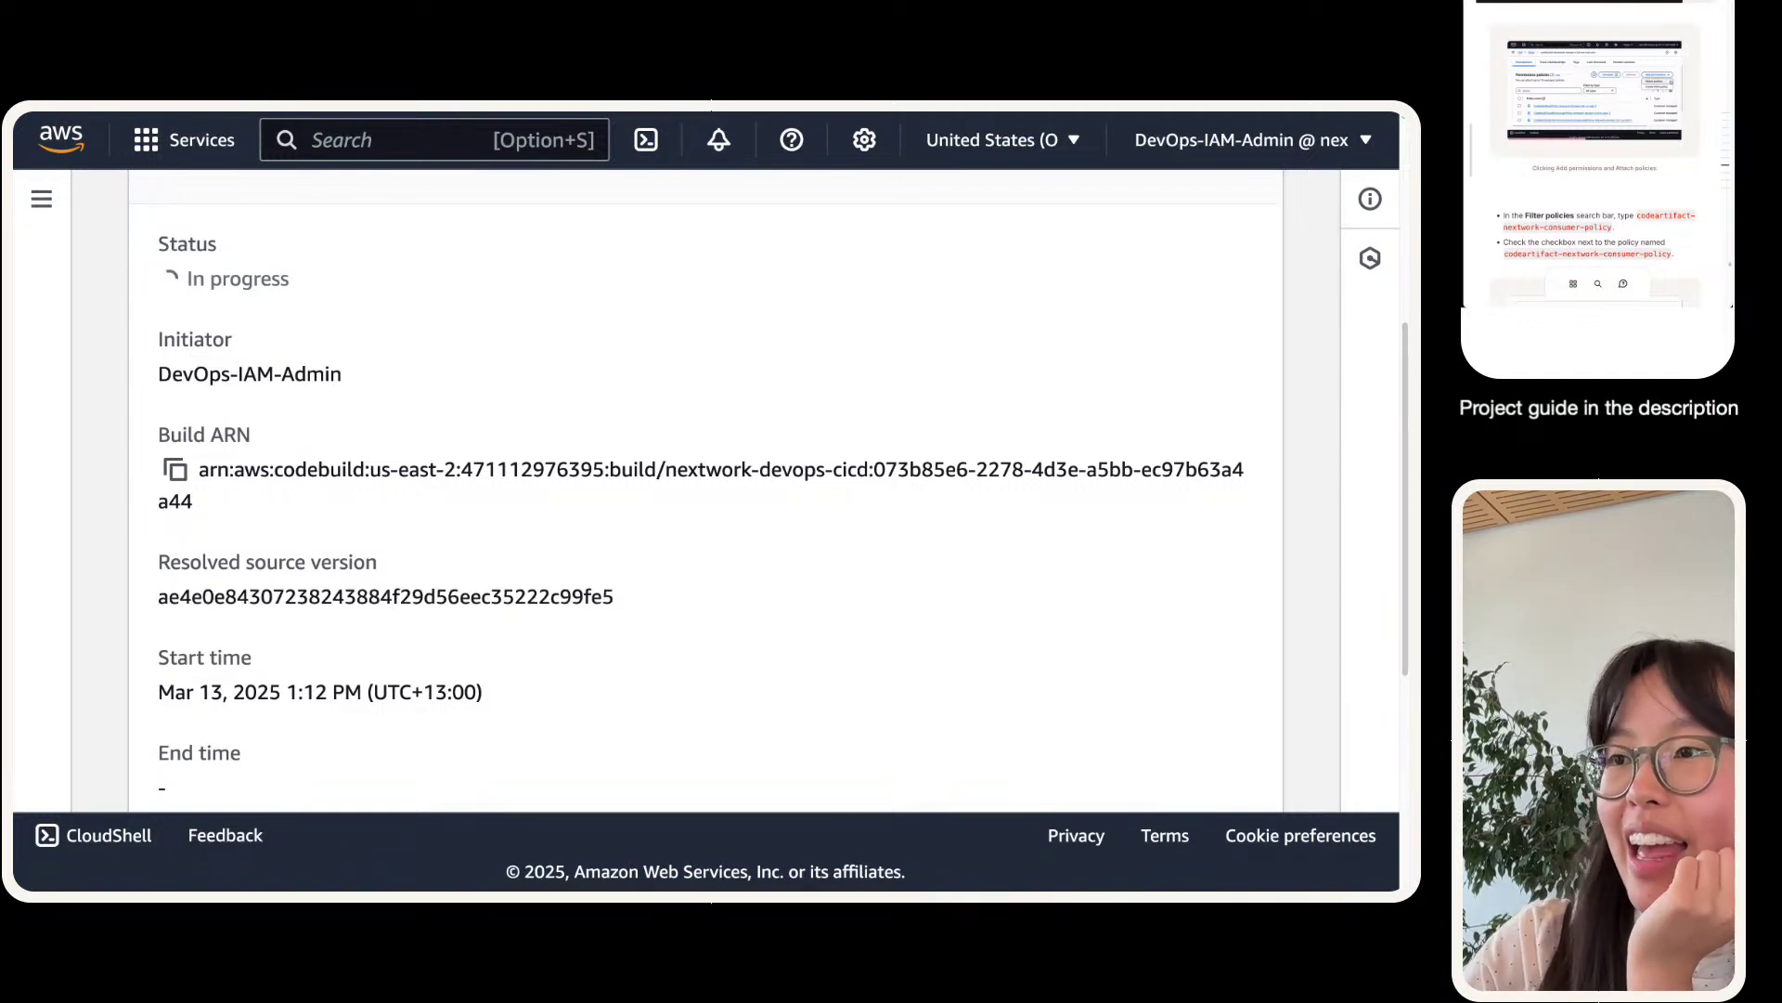
- Check the resolved source version, then read the UPLOAD_ARTIFACTS FAILED 'no matching artifact paths' log error
triple_click(543, 595)
left_click(421, 566)
triple_click(346, 563)
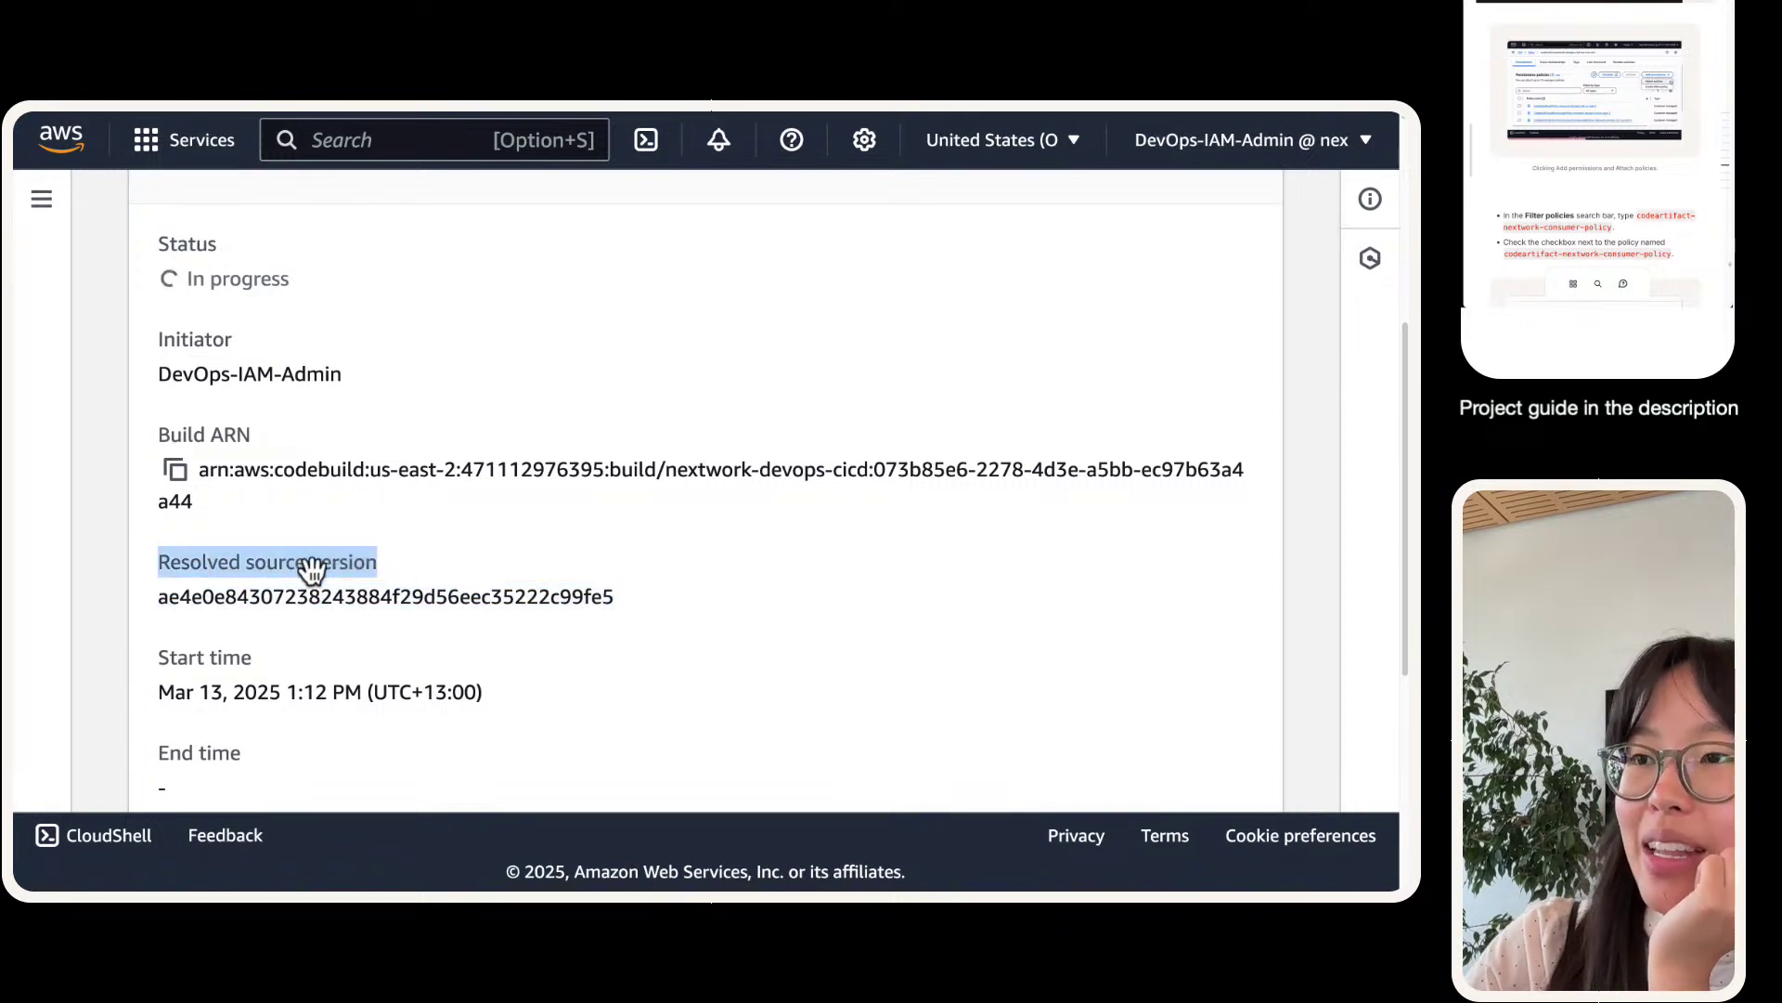
left_click(259, 566)
scroll(226, 558, "down", 1)
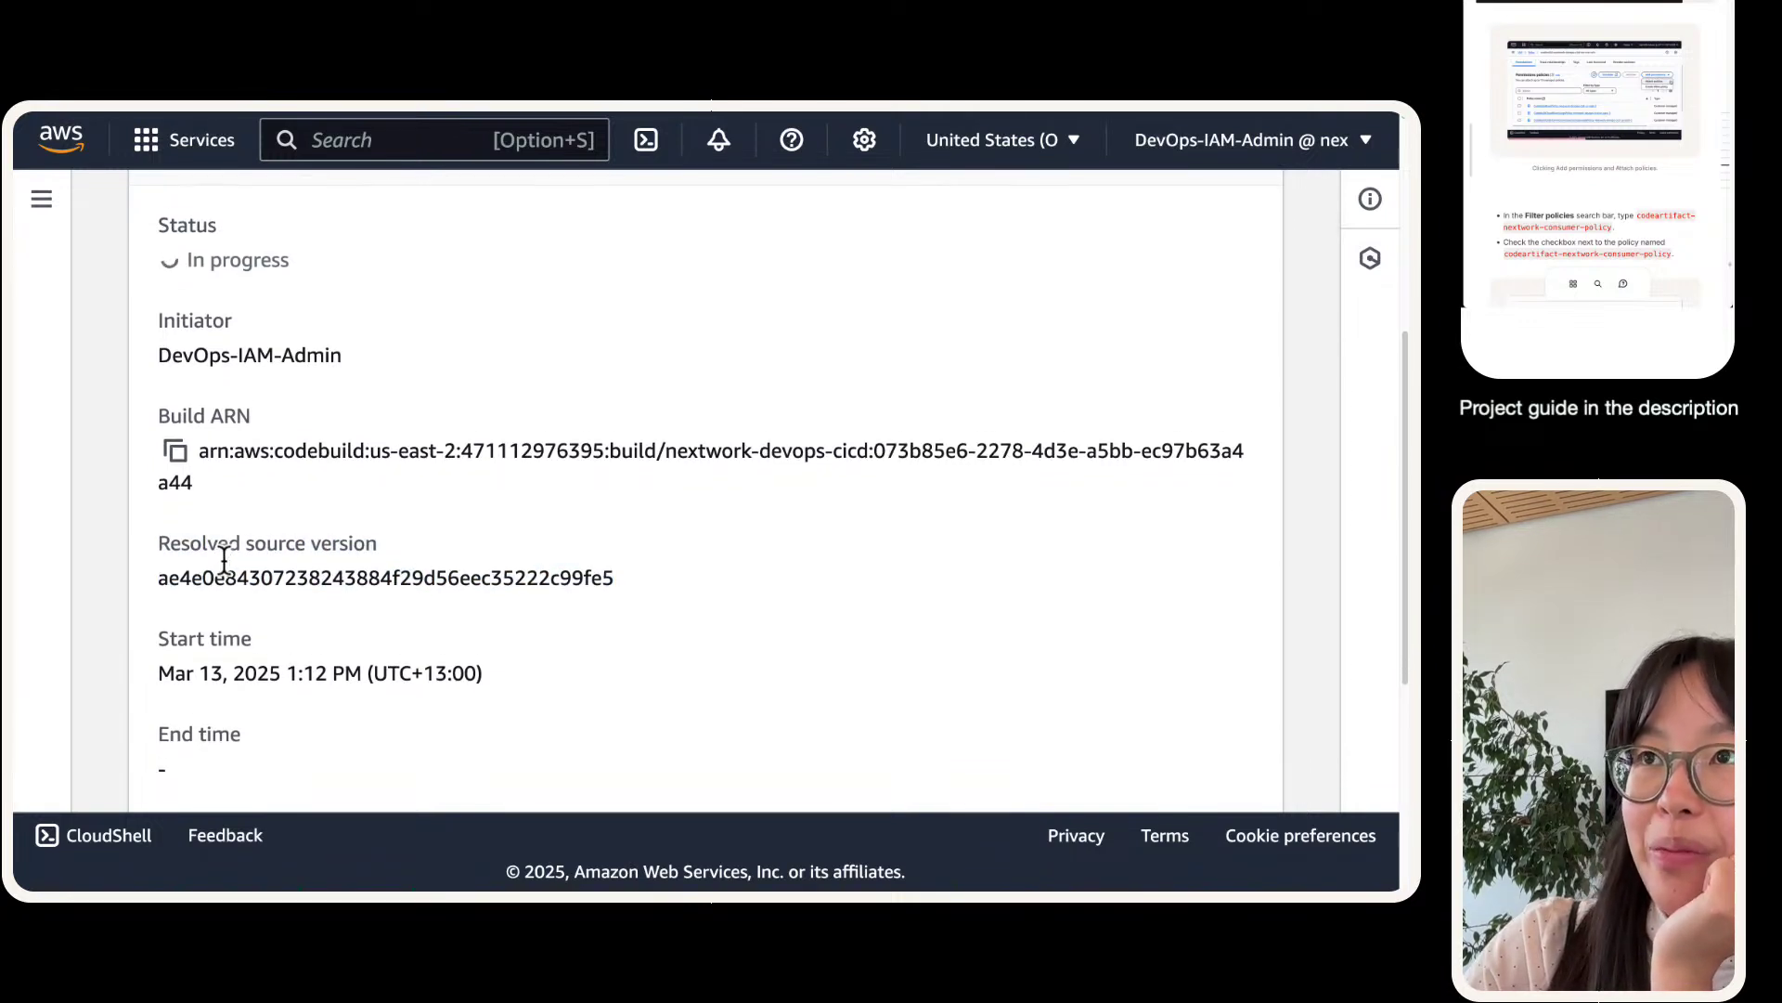
scroll(224, 558, "down", 1)
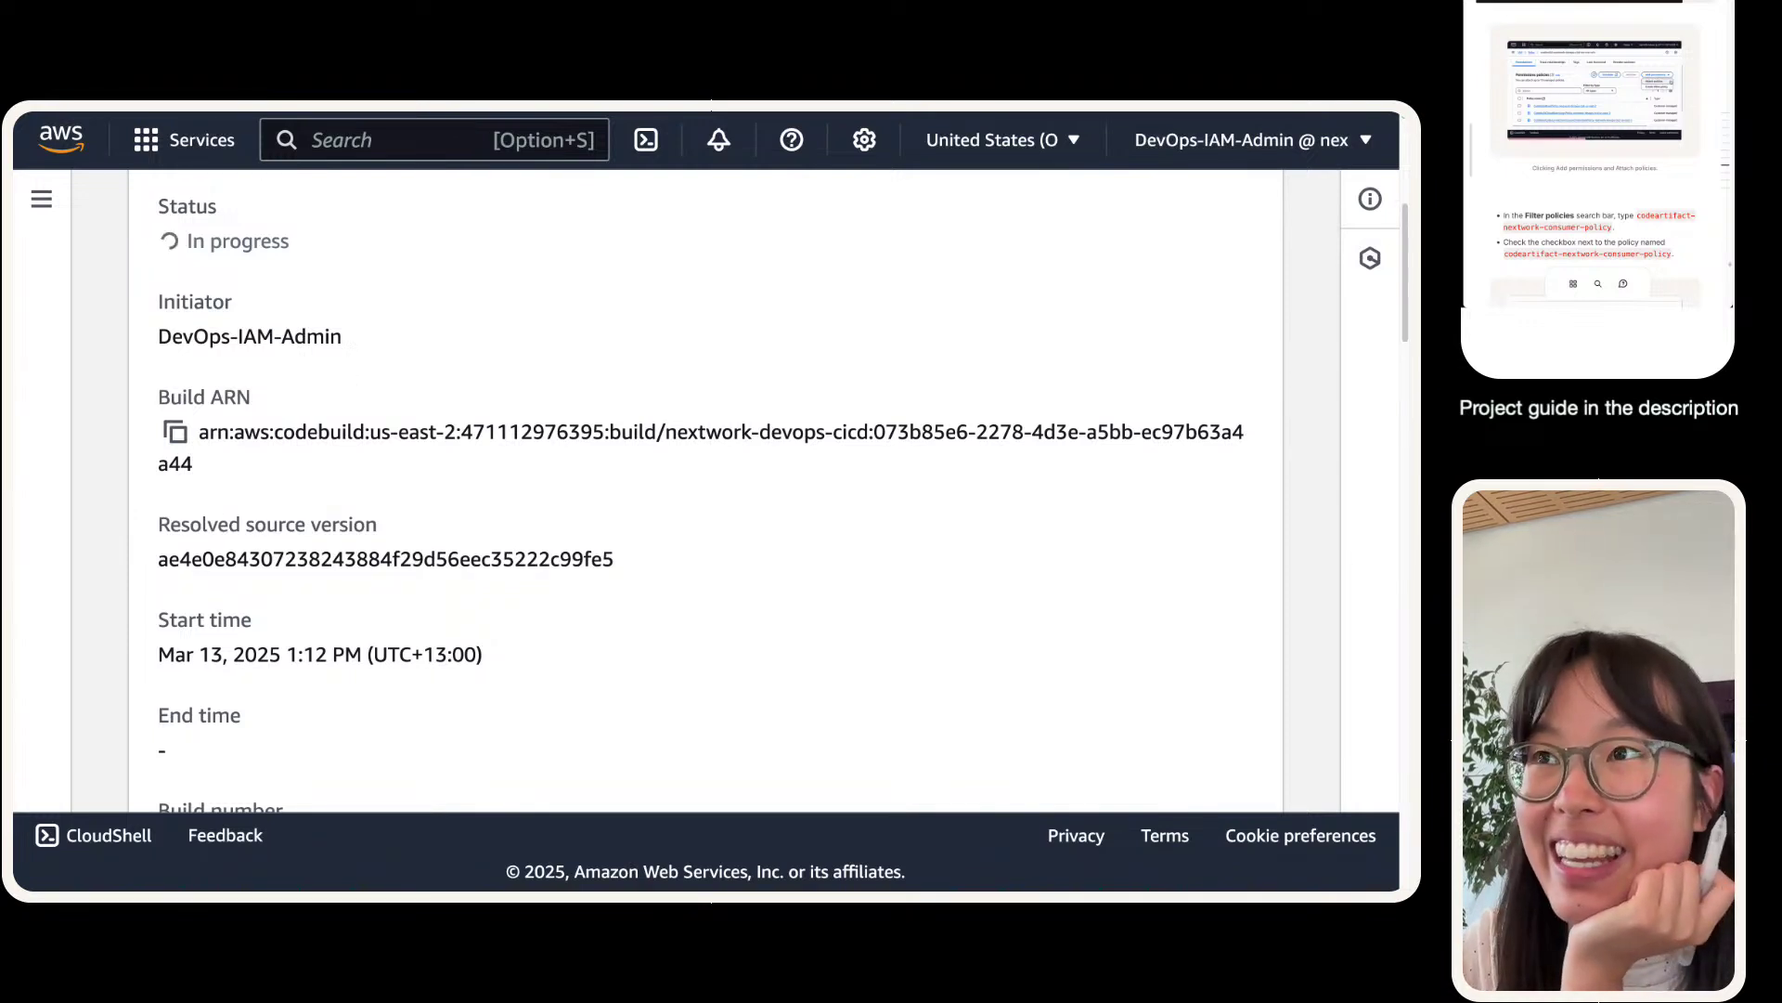
scroll(87, 616, "down", 15)
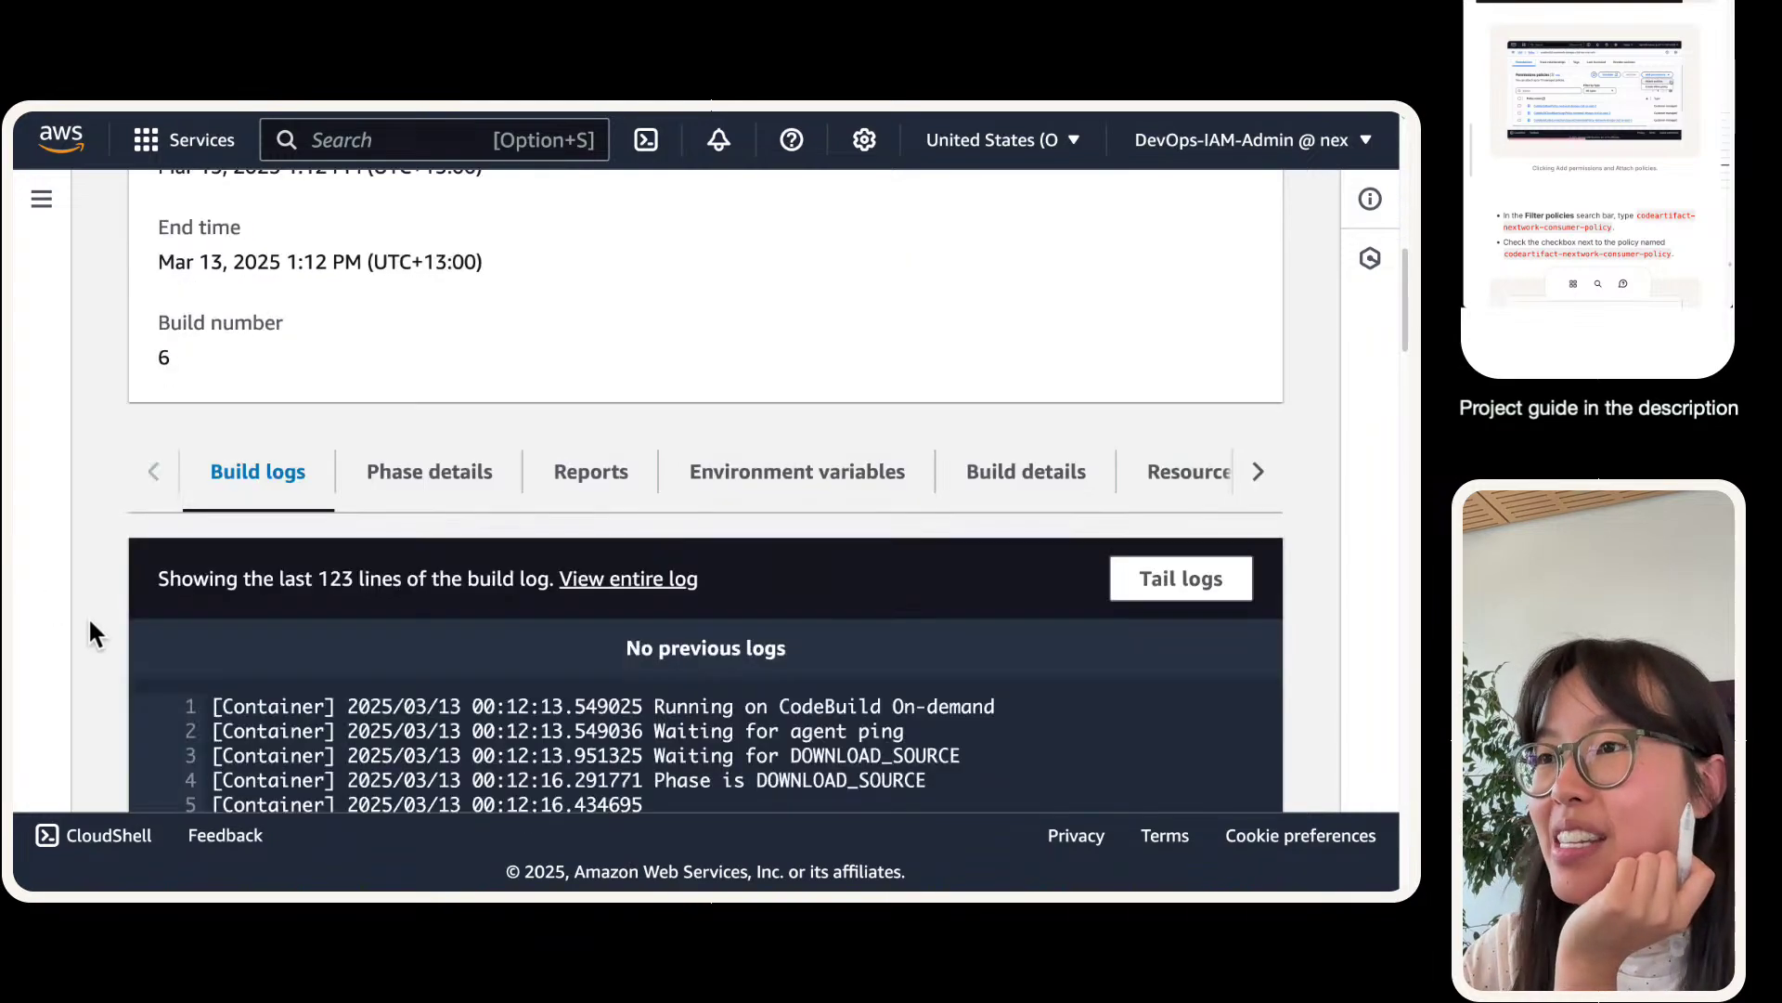
scroll(533, 487, "down", 20)
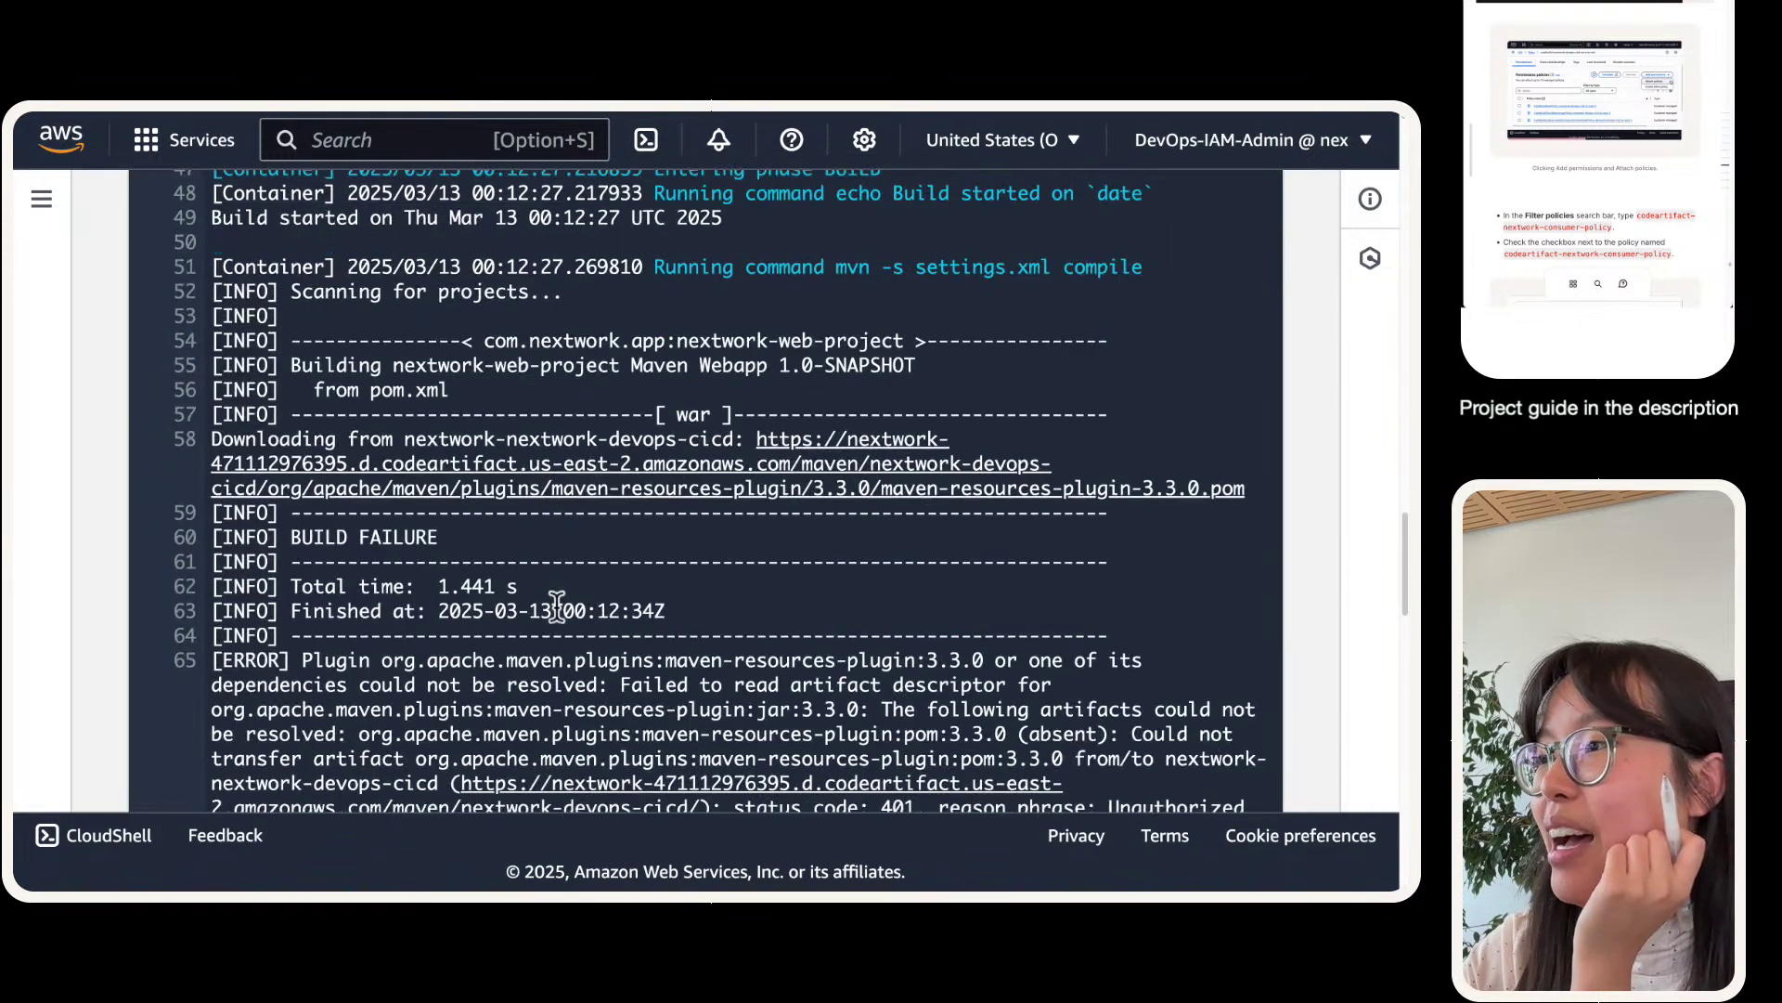
scroll(562, 617, "up", 5)
scroll(555, 605, "down", 5)
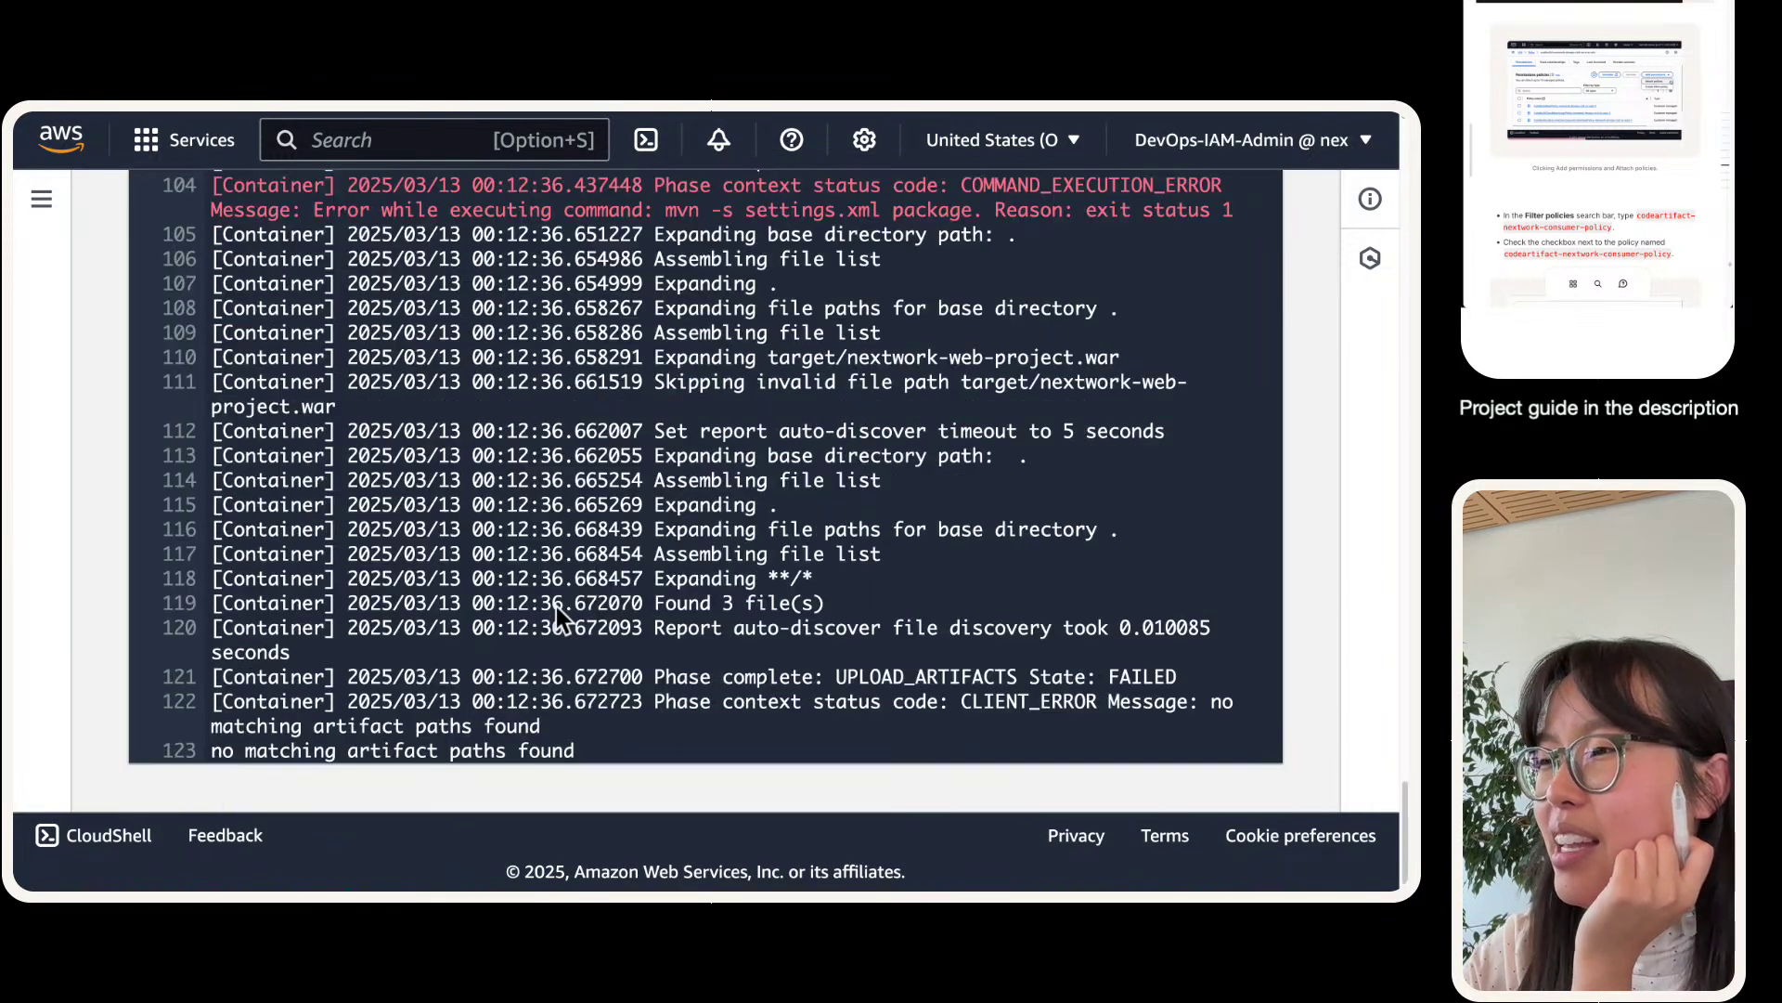
triple_click(598, 643)
triple_click(460, 671)
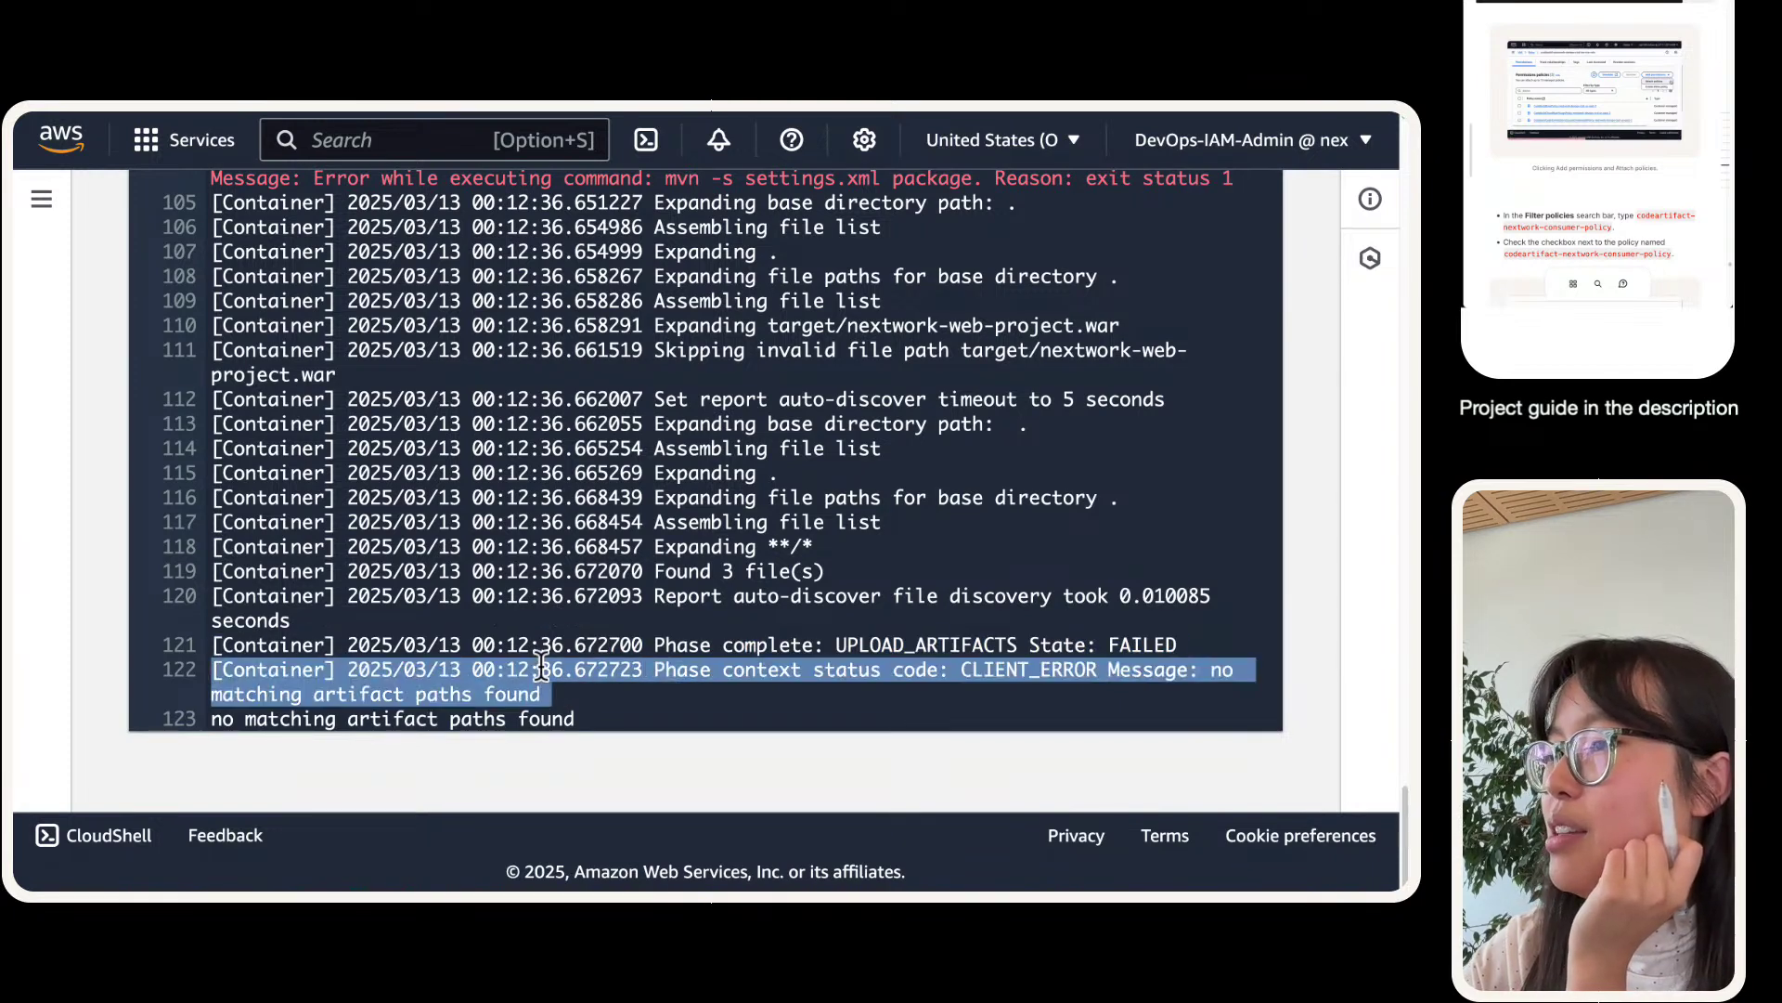
left_click(460, 670)
- Find the 401 Unauthorized errors fetching maven-resources-plugin 3.3.0 from CodeArtifact in the build log
scroll(460, 670, "up", 5)
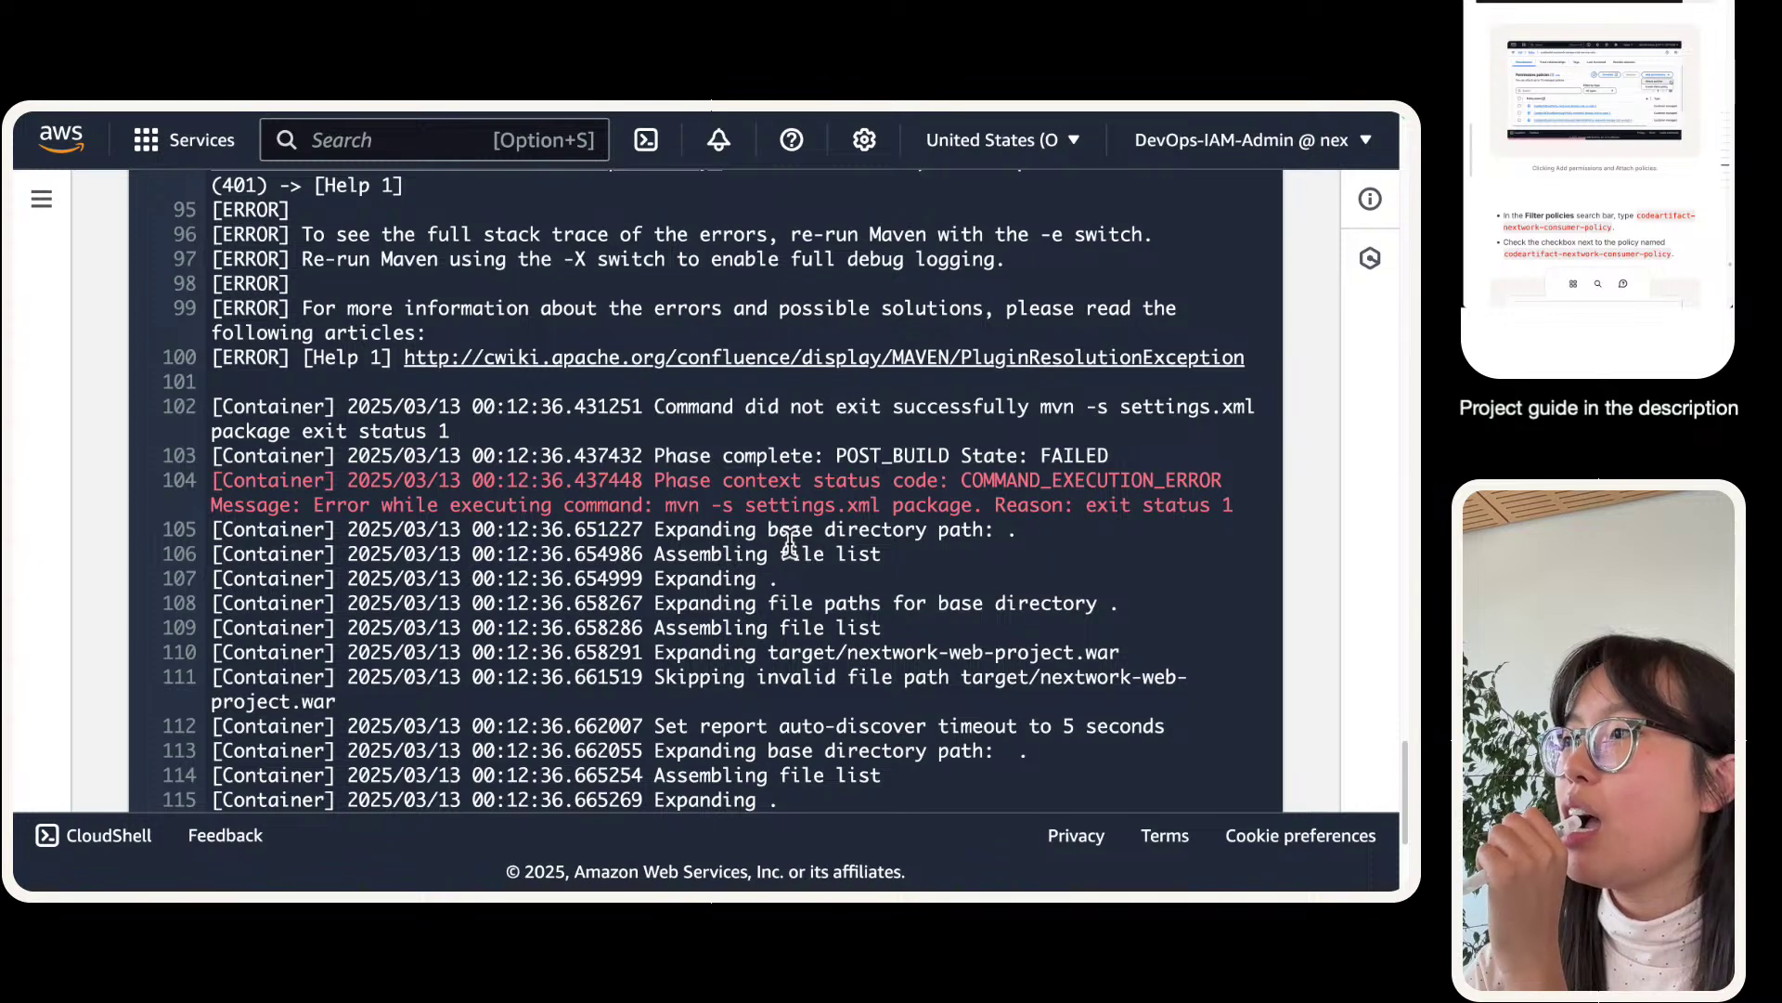
scroll(789, 541, "up", 4)
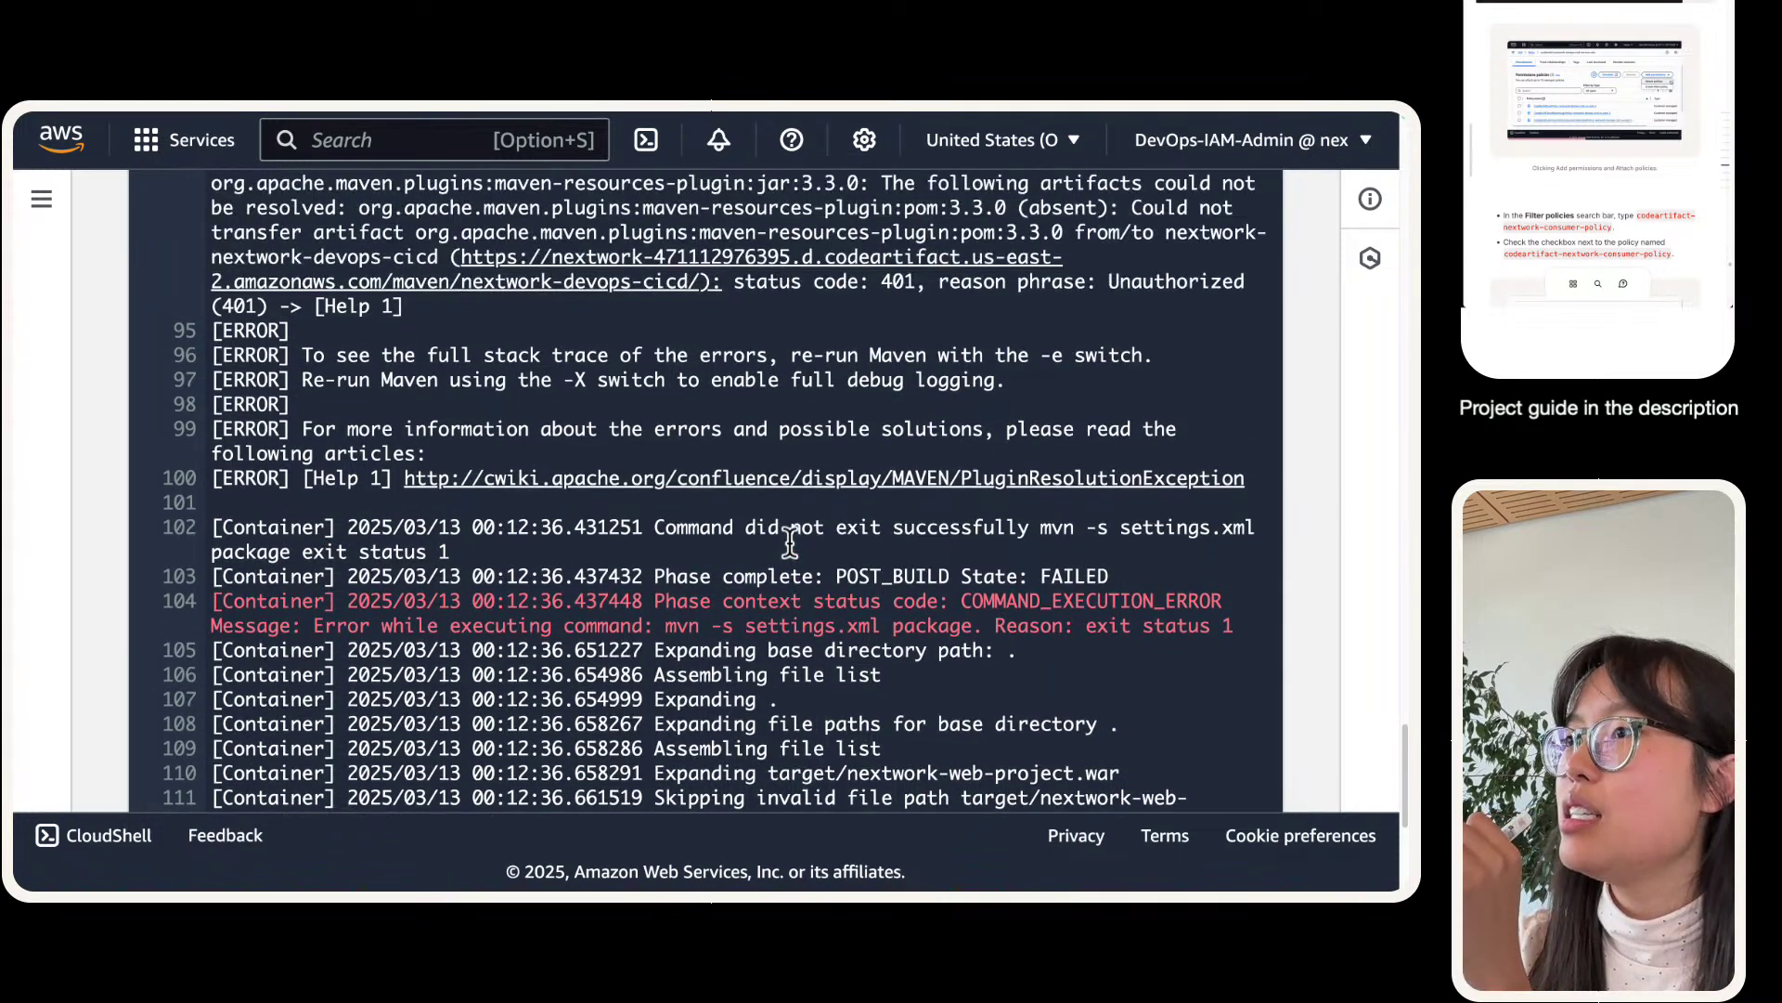
scroll(789, 541, "up", 1)
triple_click(769, 478)
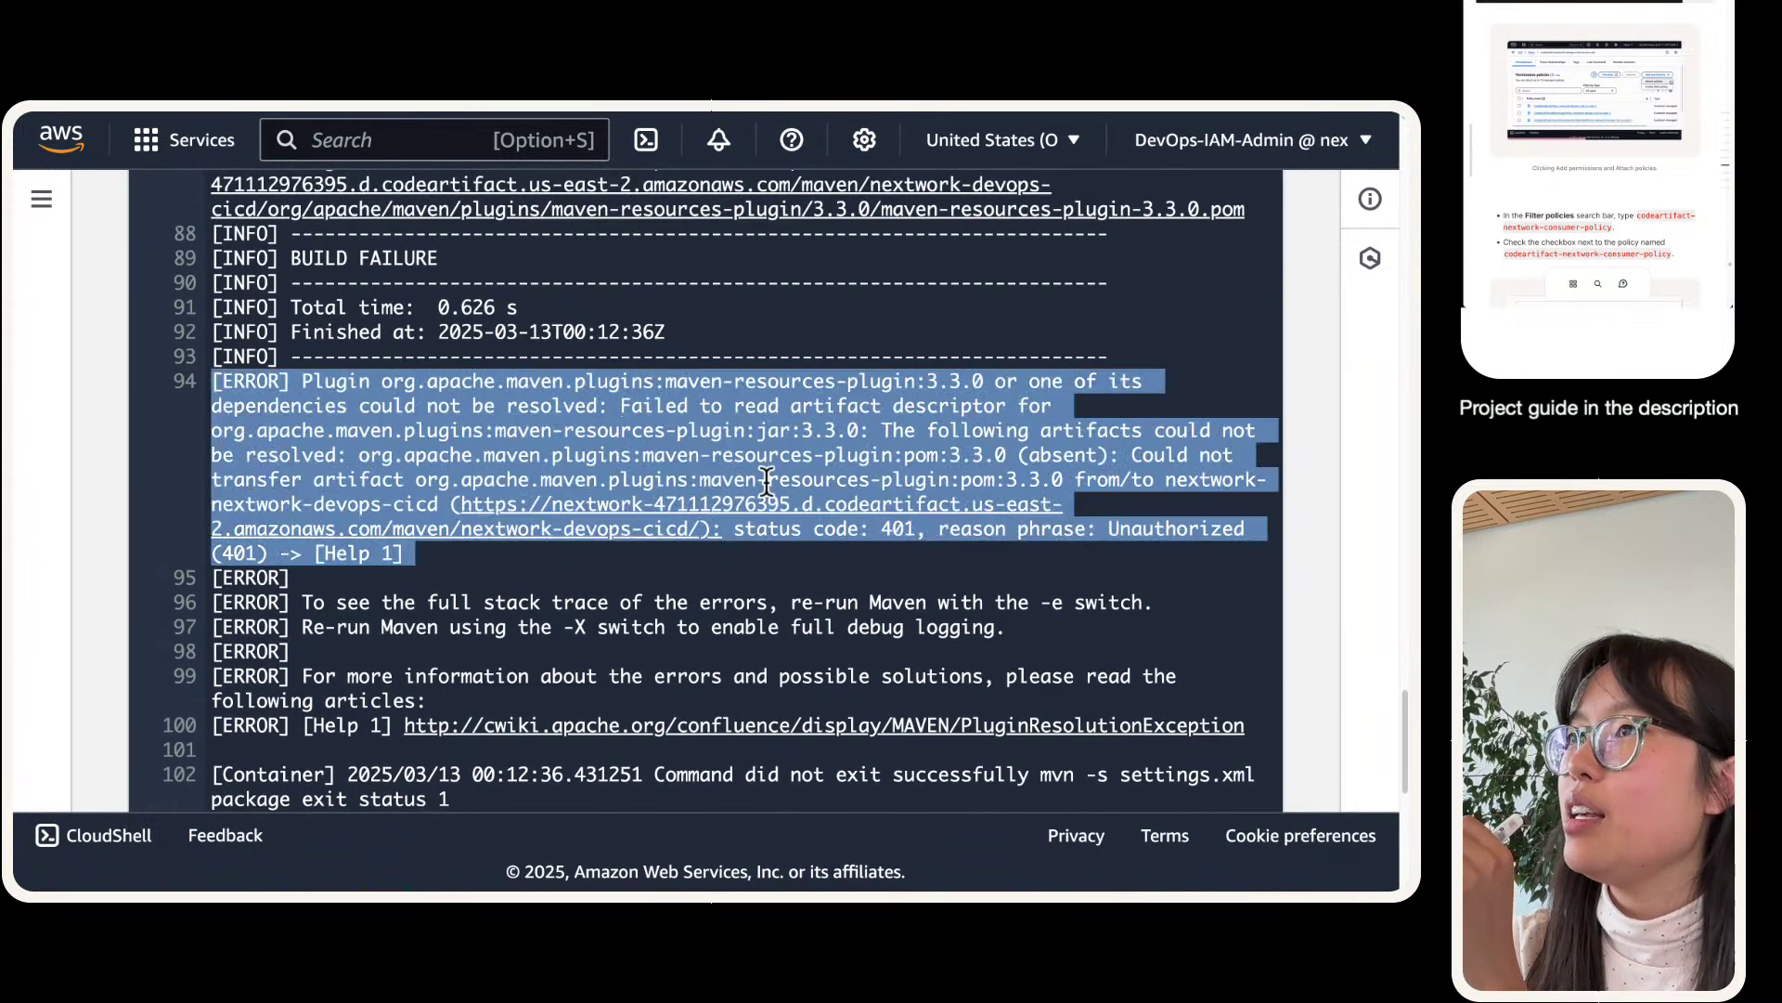
scroll(767, 482, "up", 12)
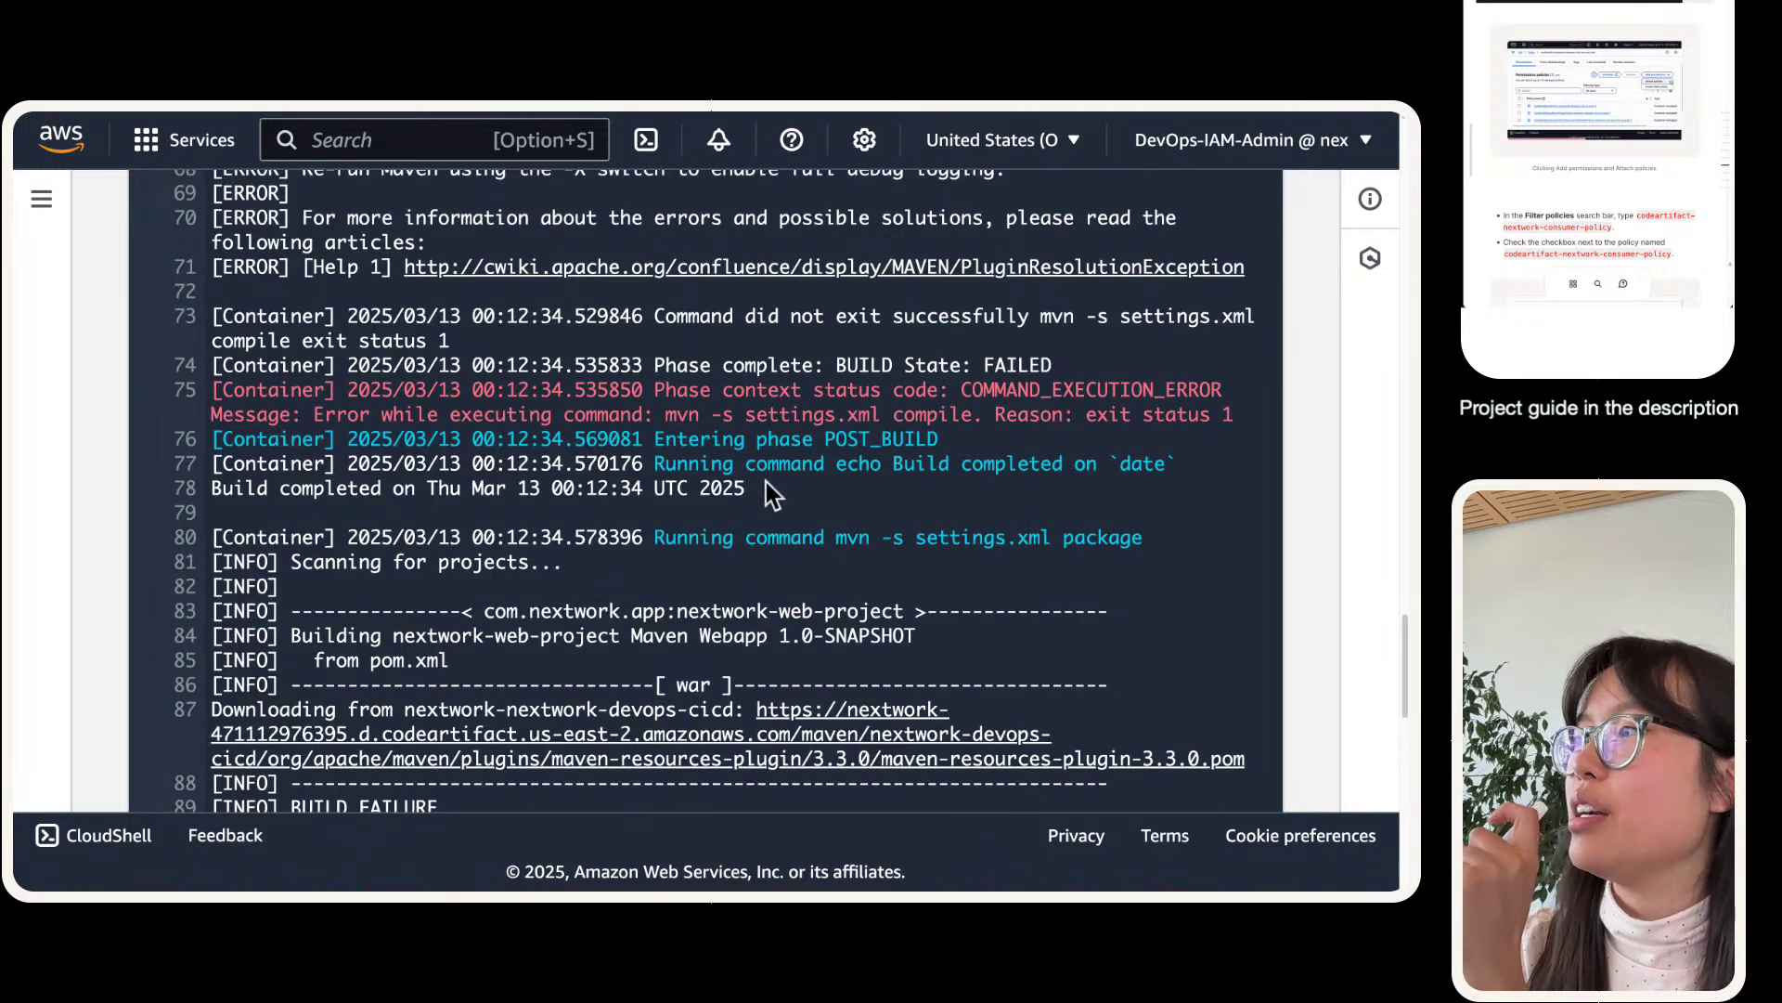
scroll(766, 481, "up", 3)
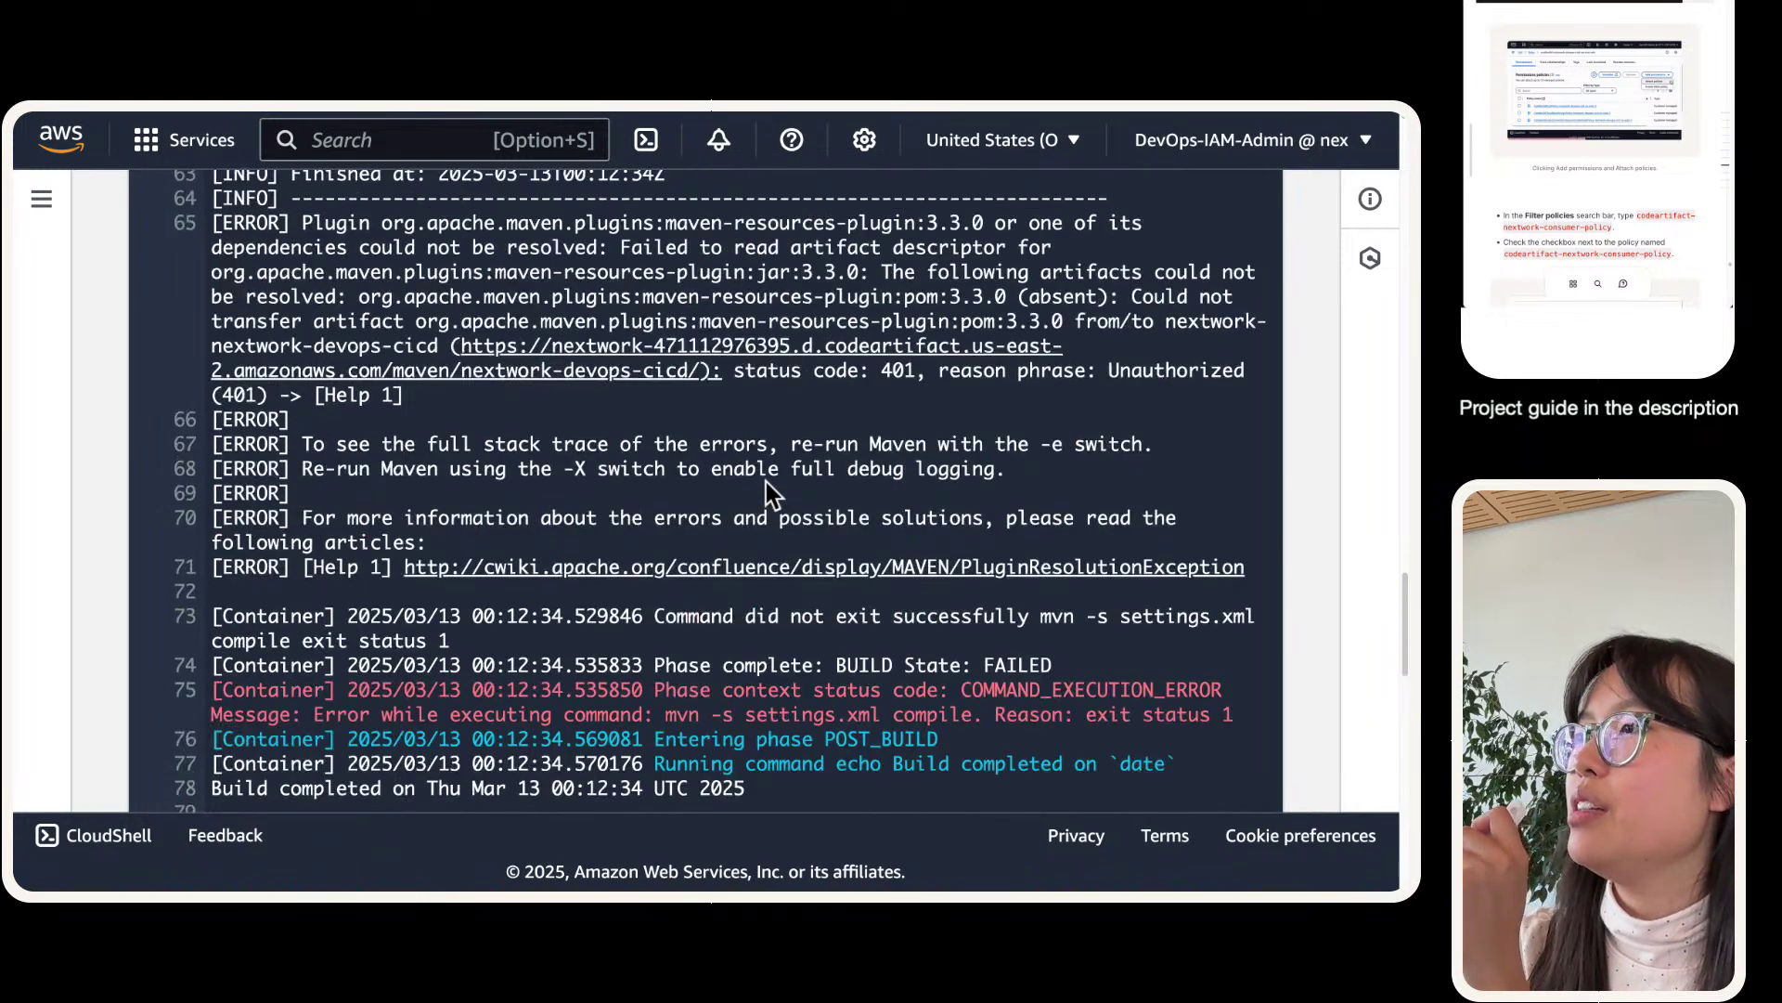
triple_click(767, 278)
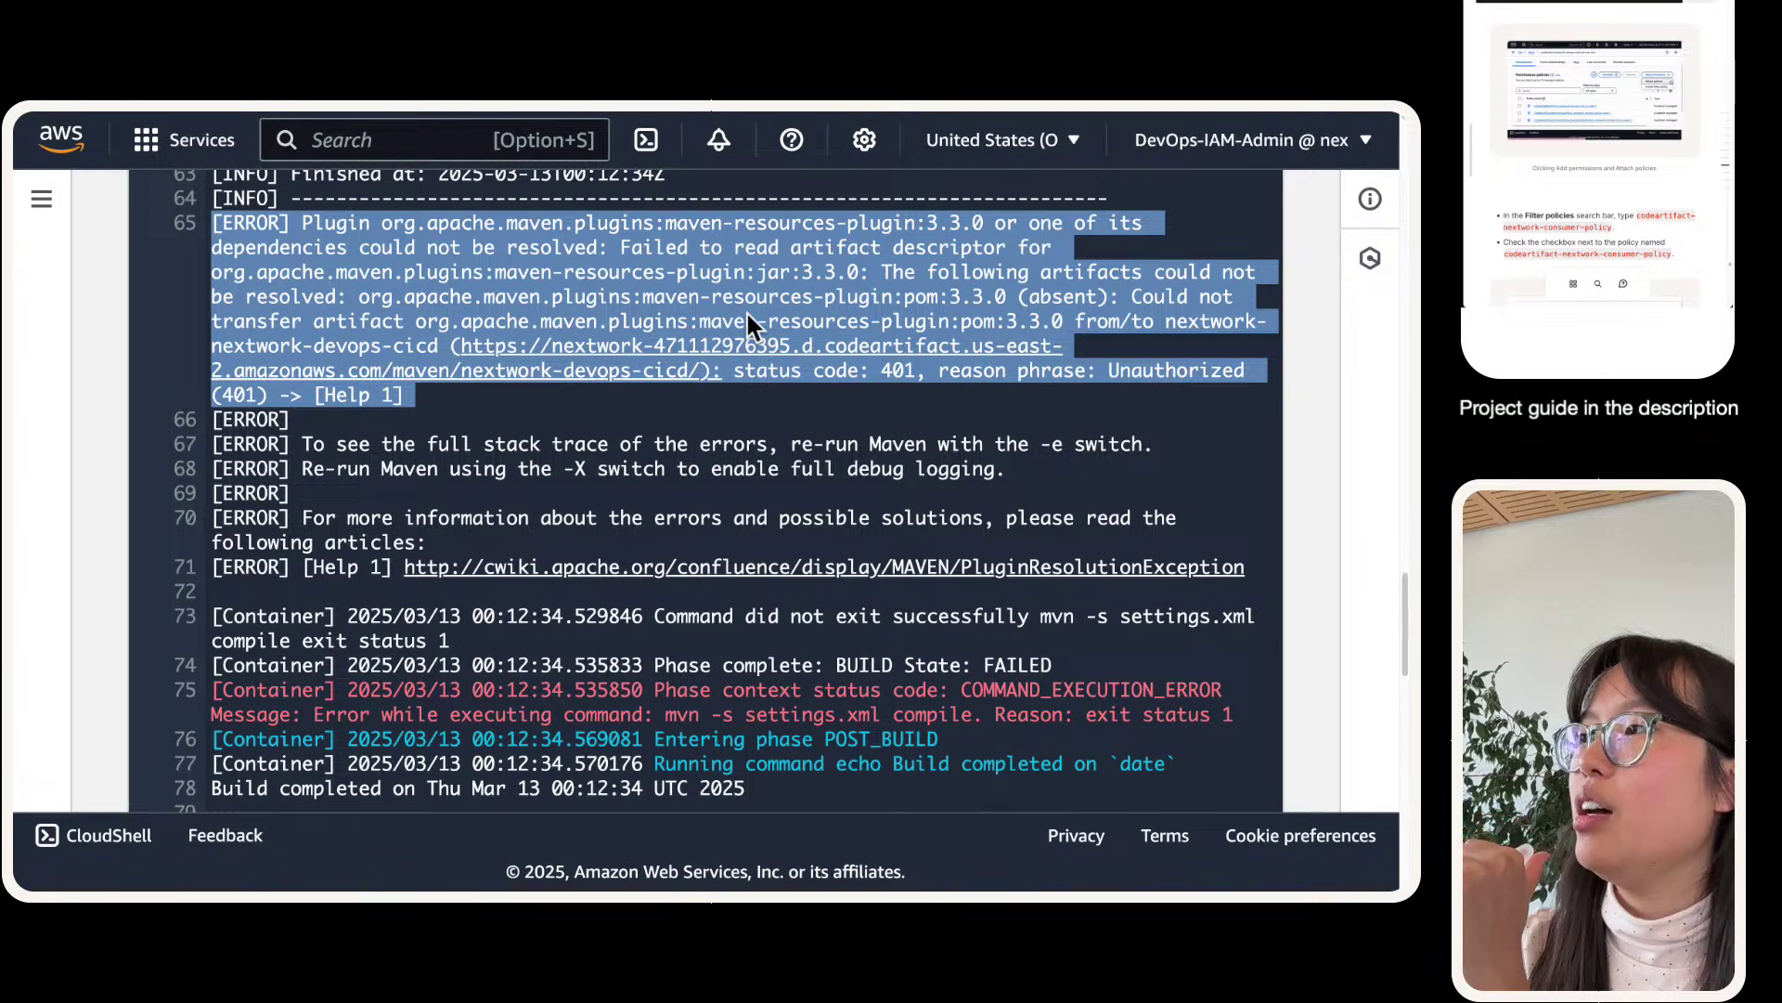
- Check the AWS region list without changing the region
mouse_move(324, 118)
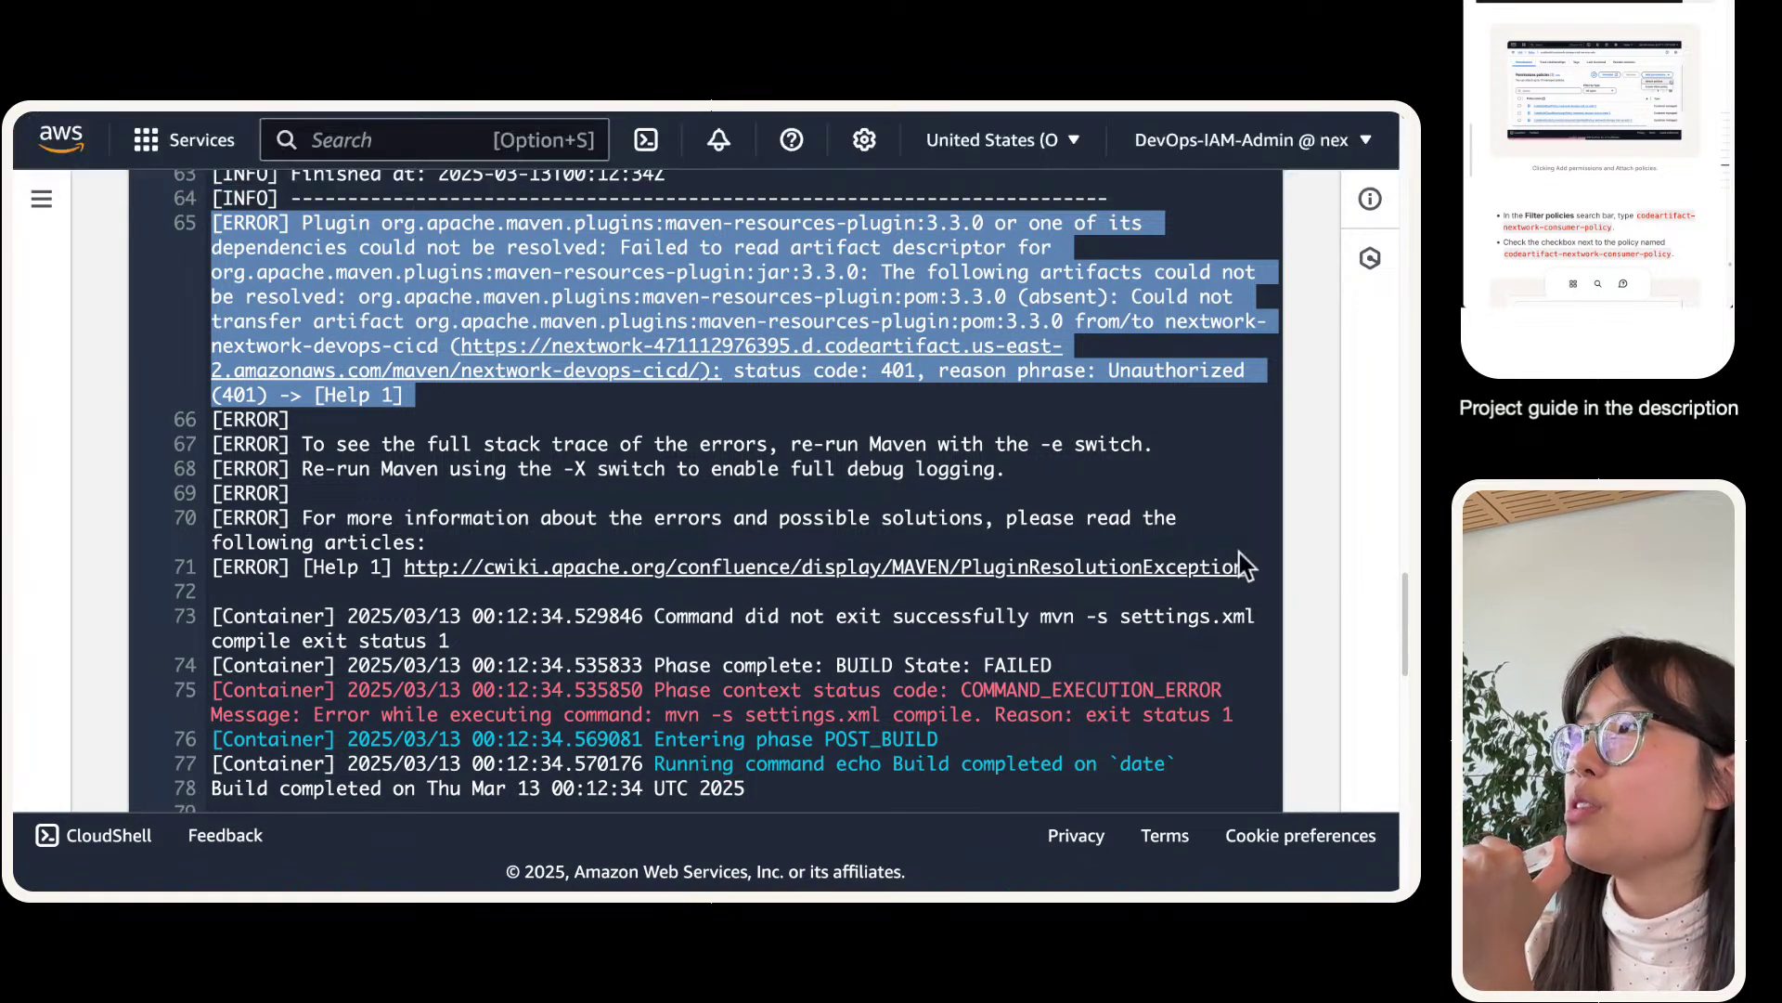
left_click(1079, 145)
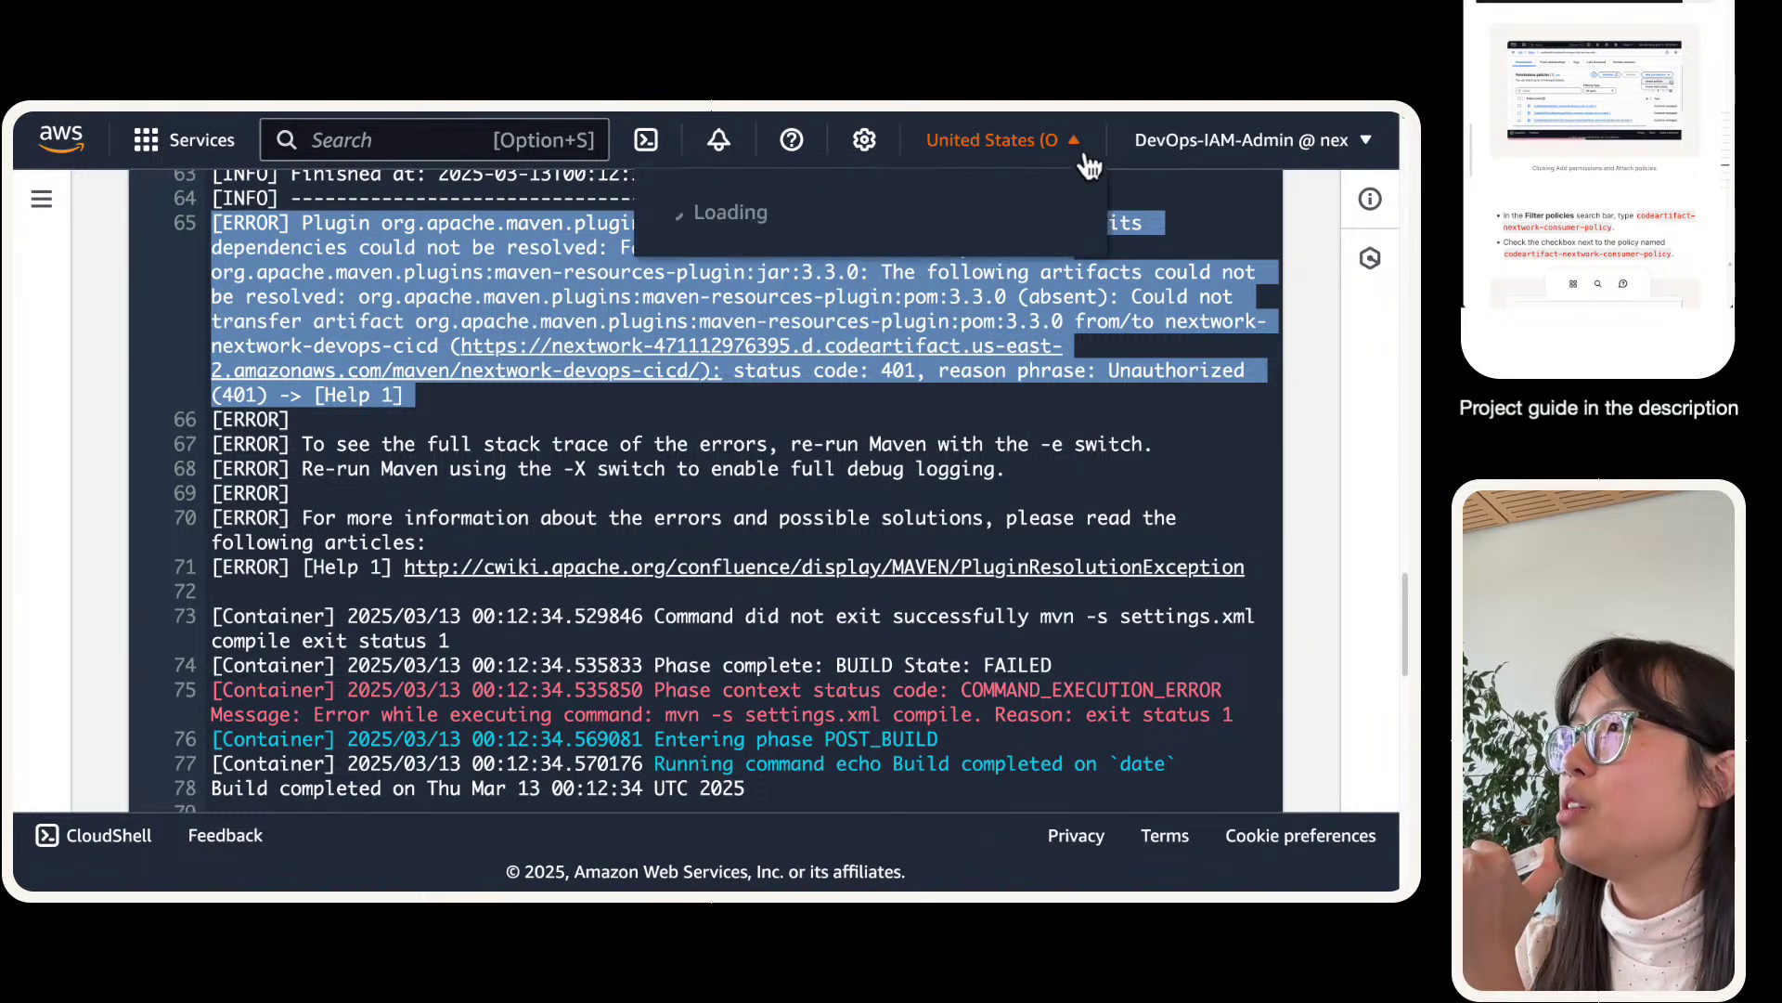
left_click(1053, 153)
scroll(598, 608, "up", 2)
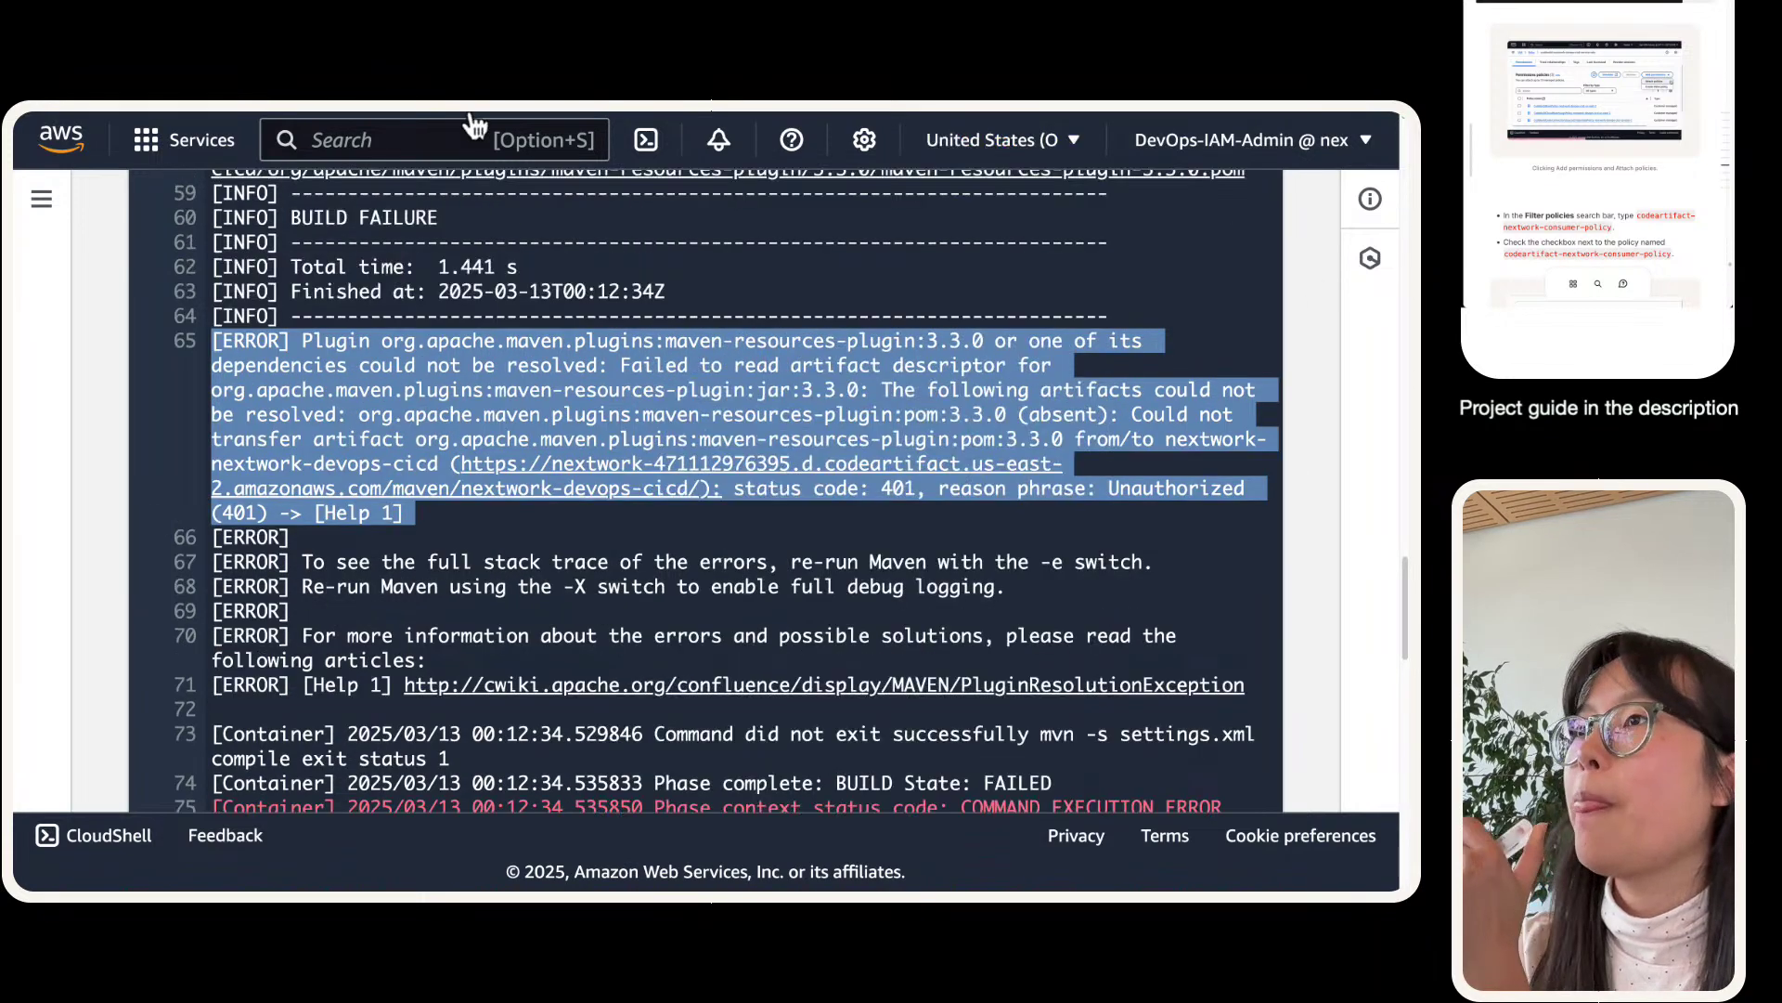
- Restore the accidentally closed CodeBuild build page with Ctrl+Shift+T and review it again
left_click(288, 145)
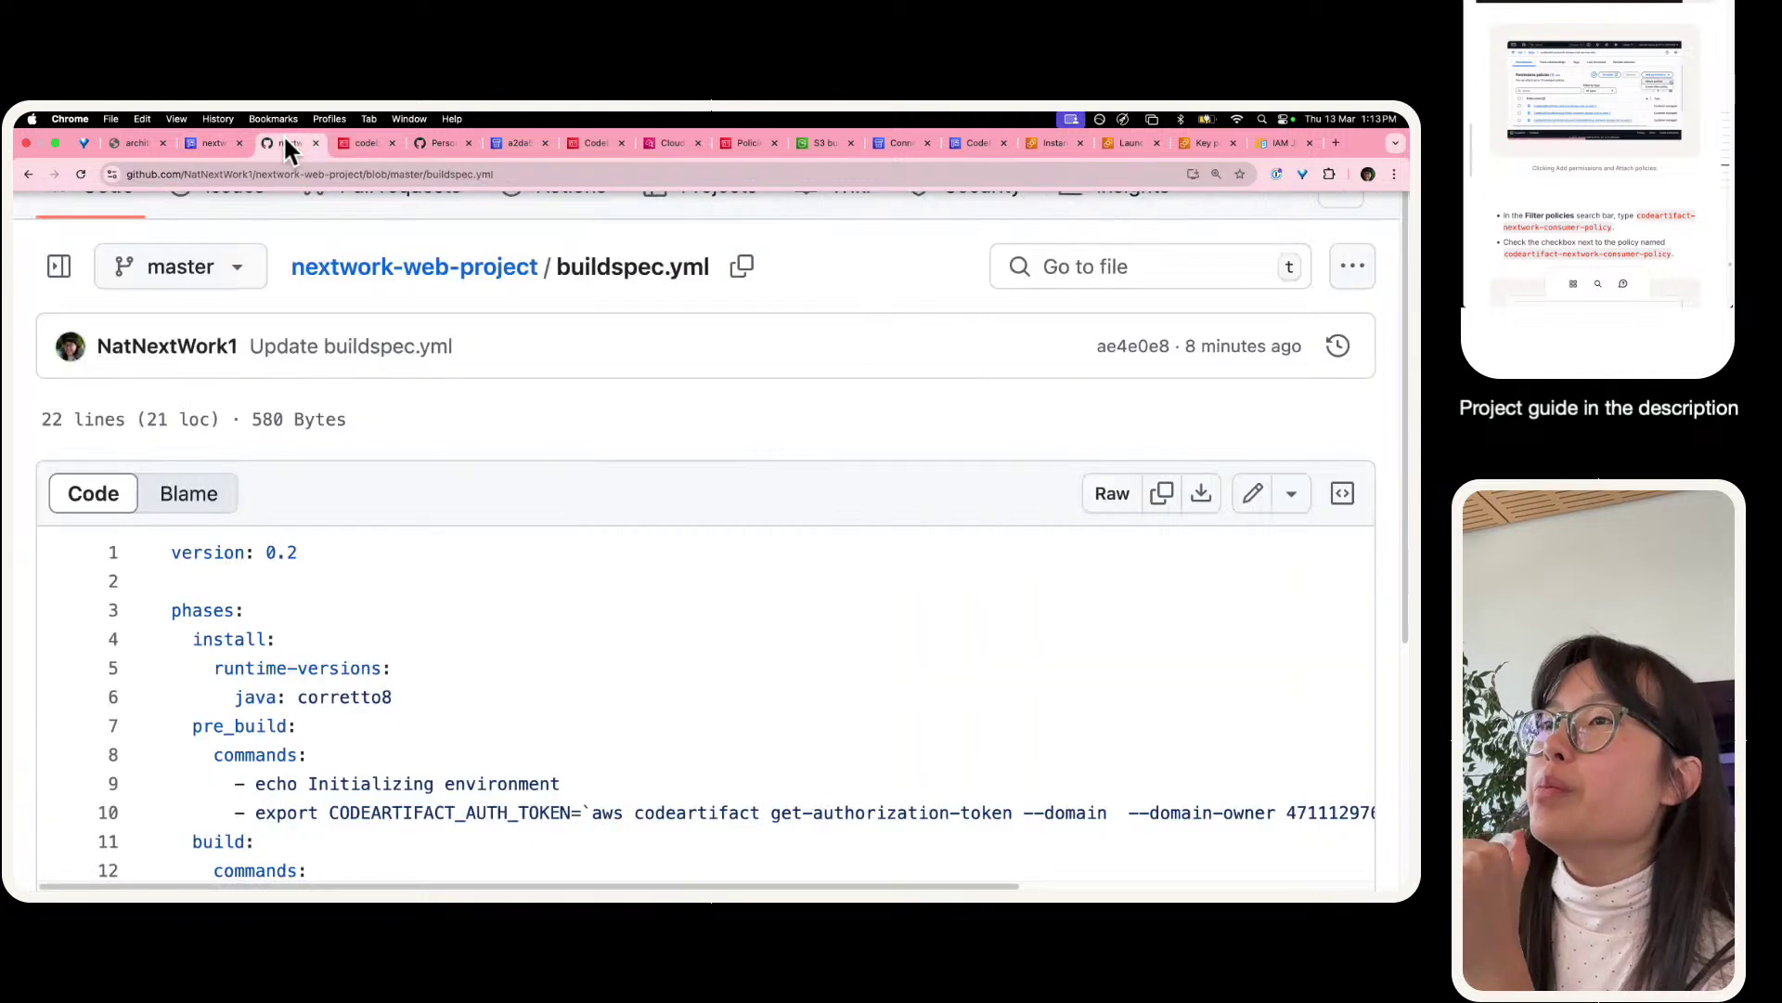
left_click(242, 142)
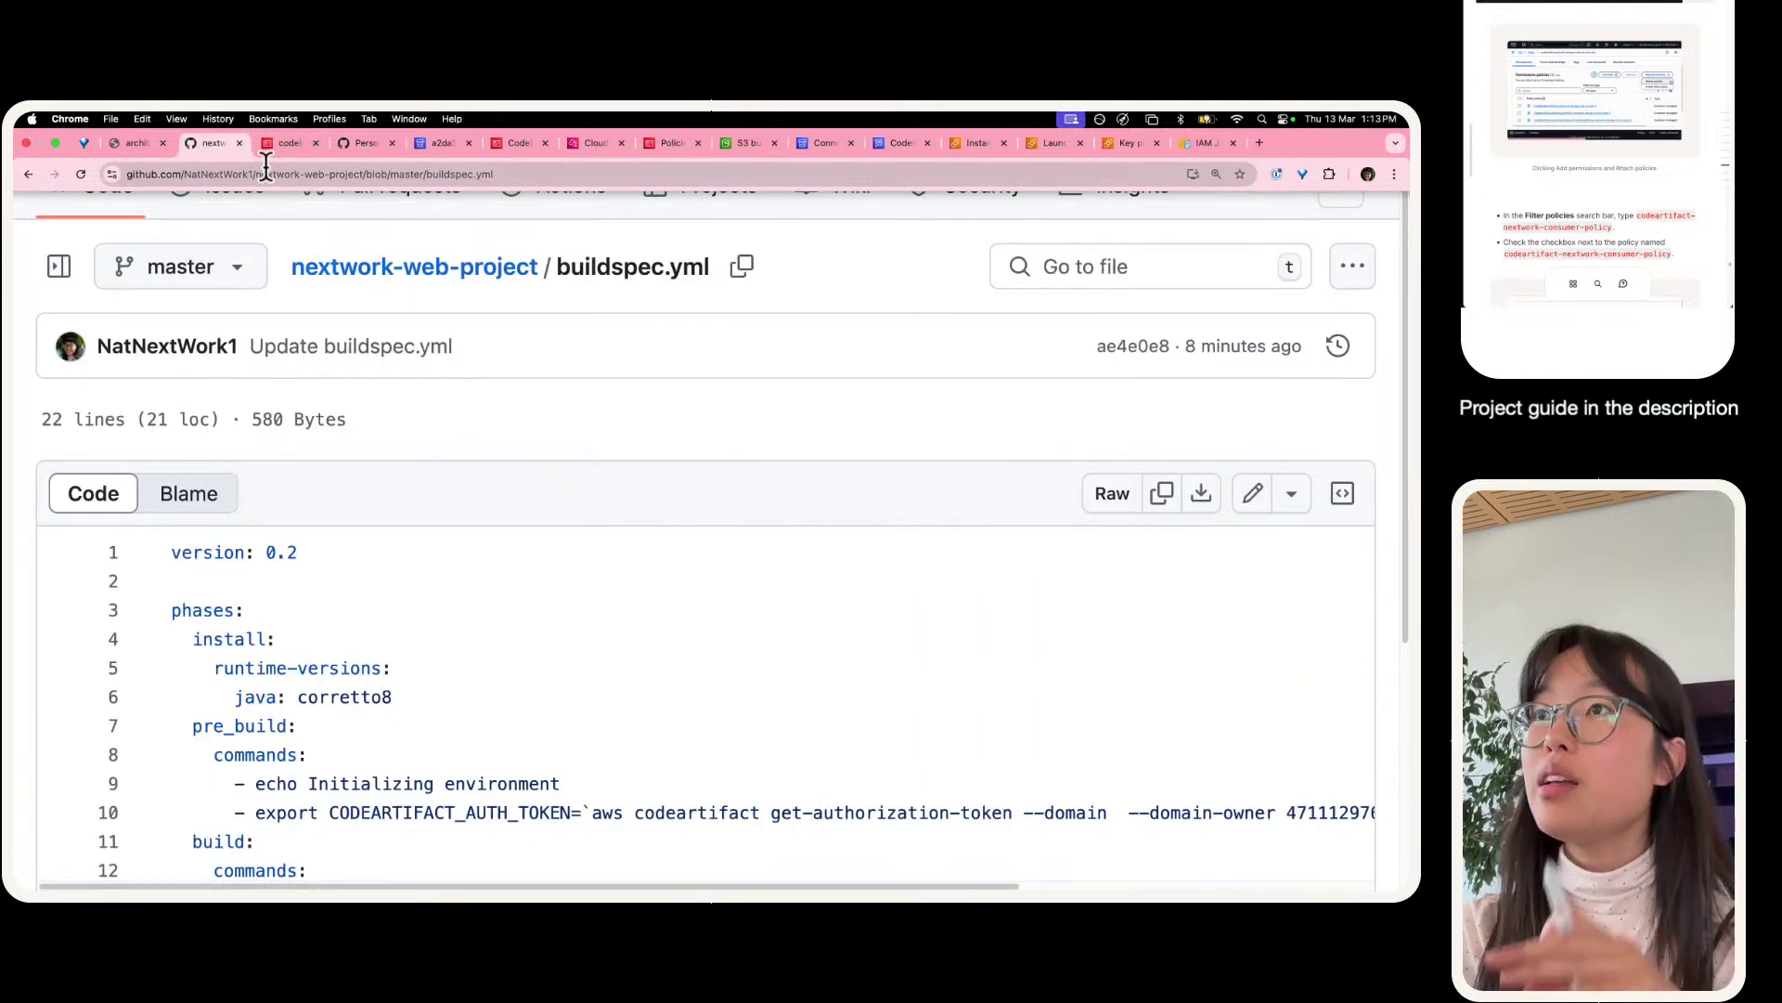
key("super+shift+t")
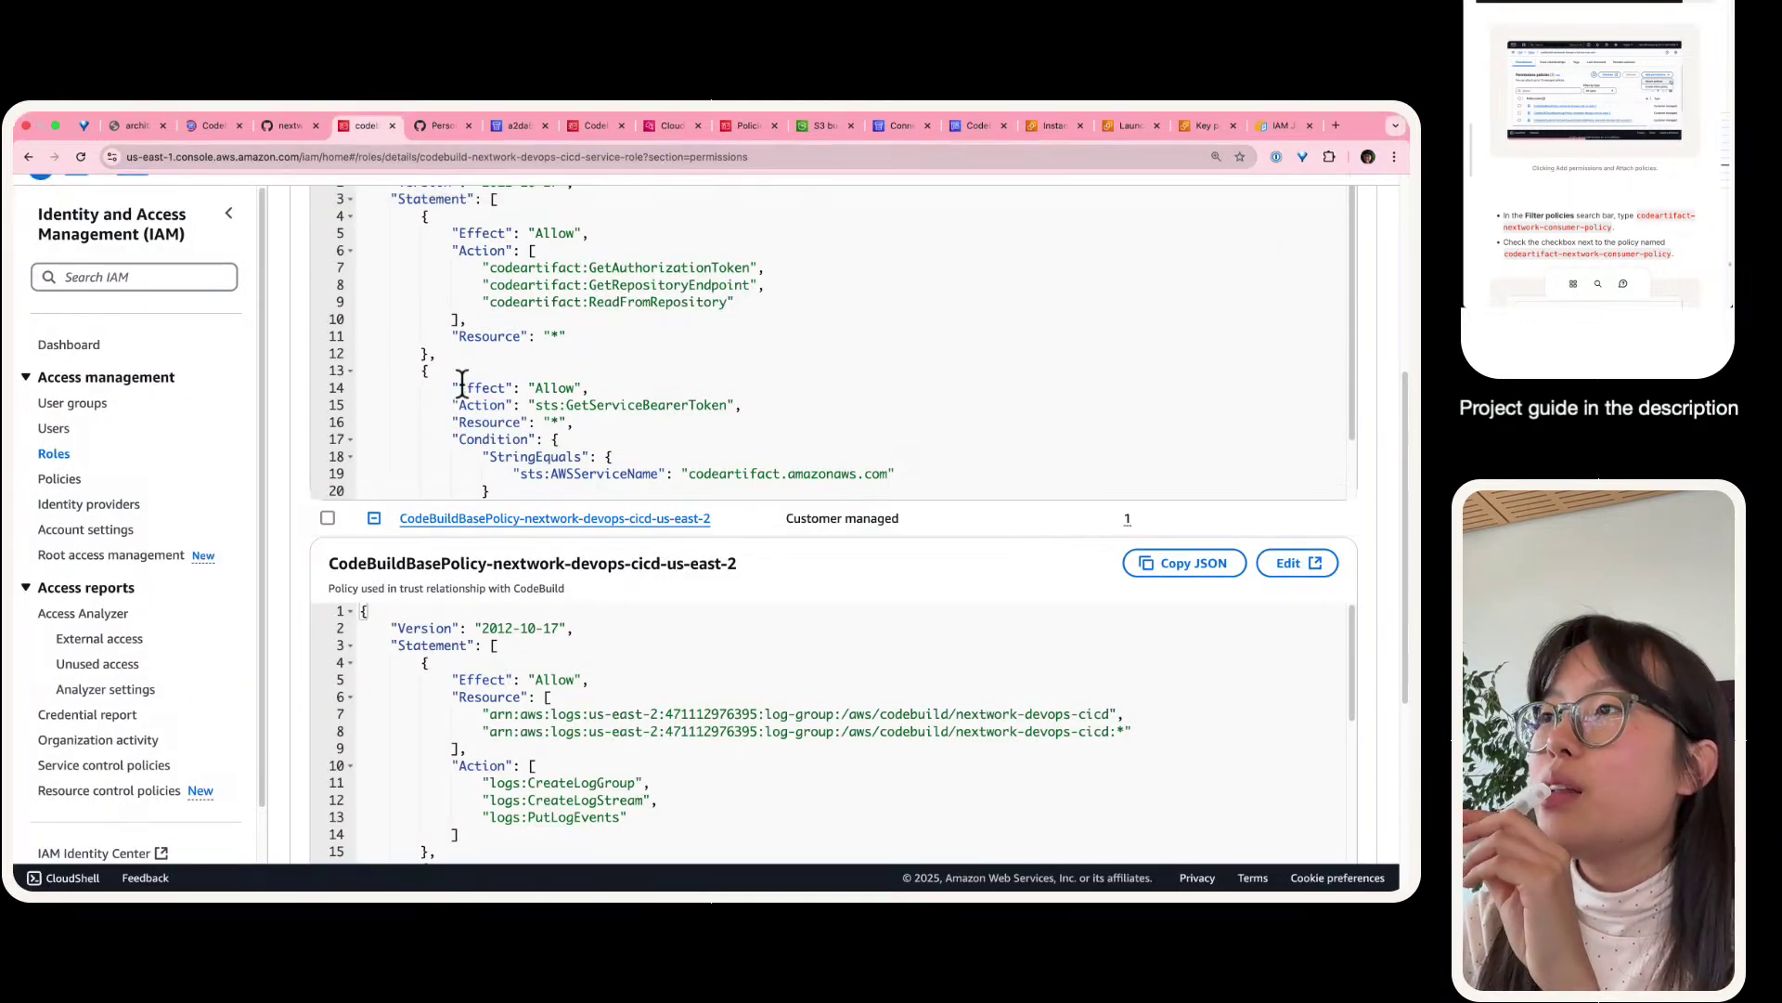
scroll(461, 385, "up", 5)
scroll(464, 388, "up", 1)
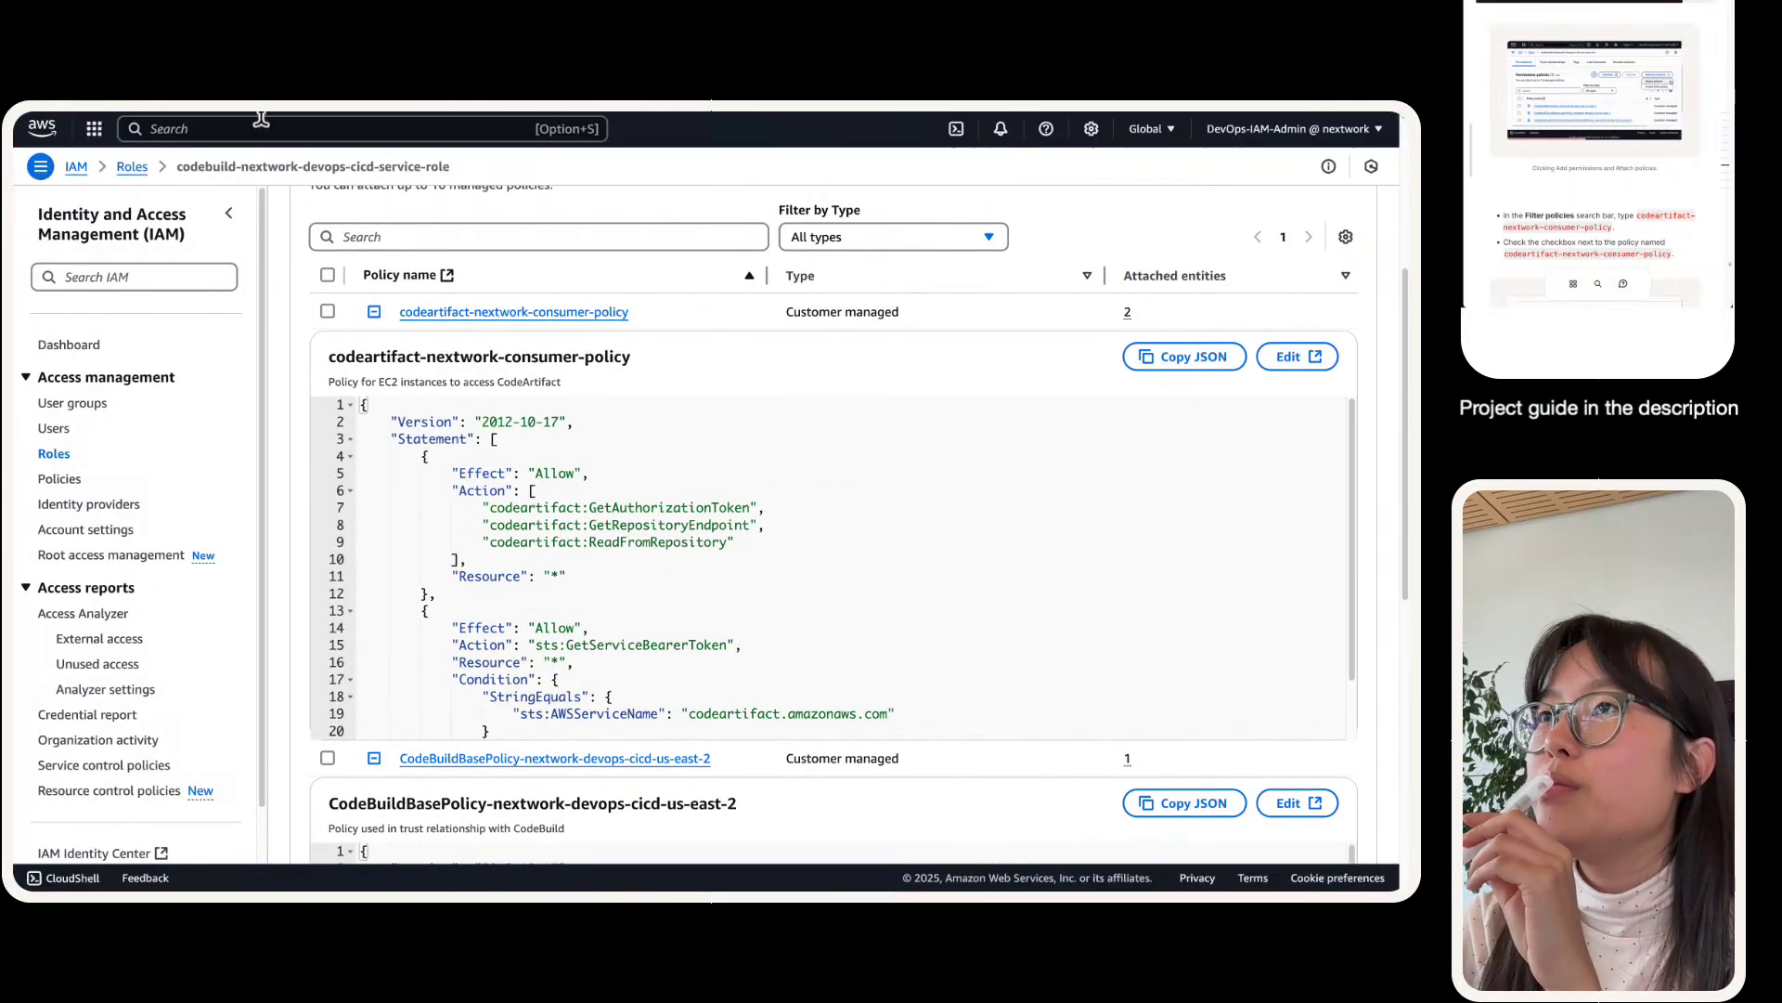
left_click(210, 142)
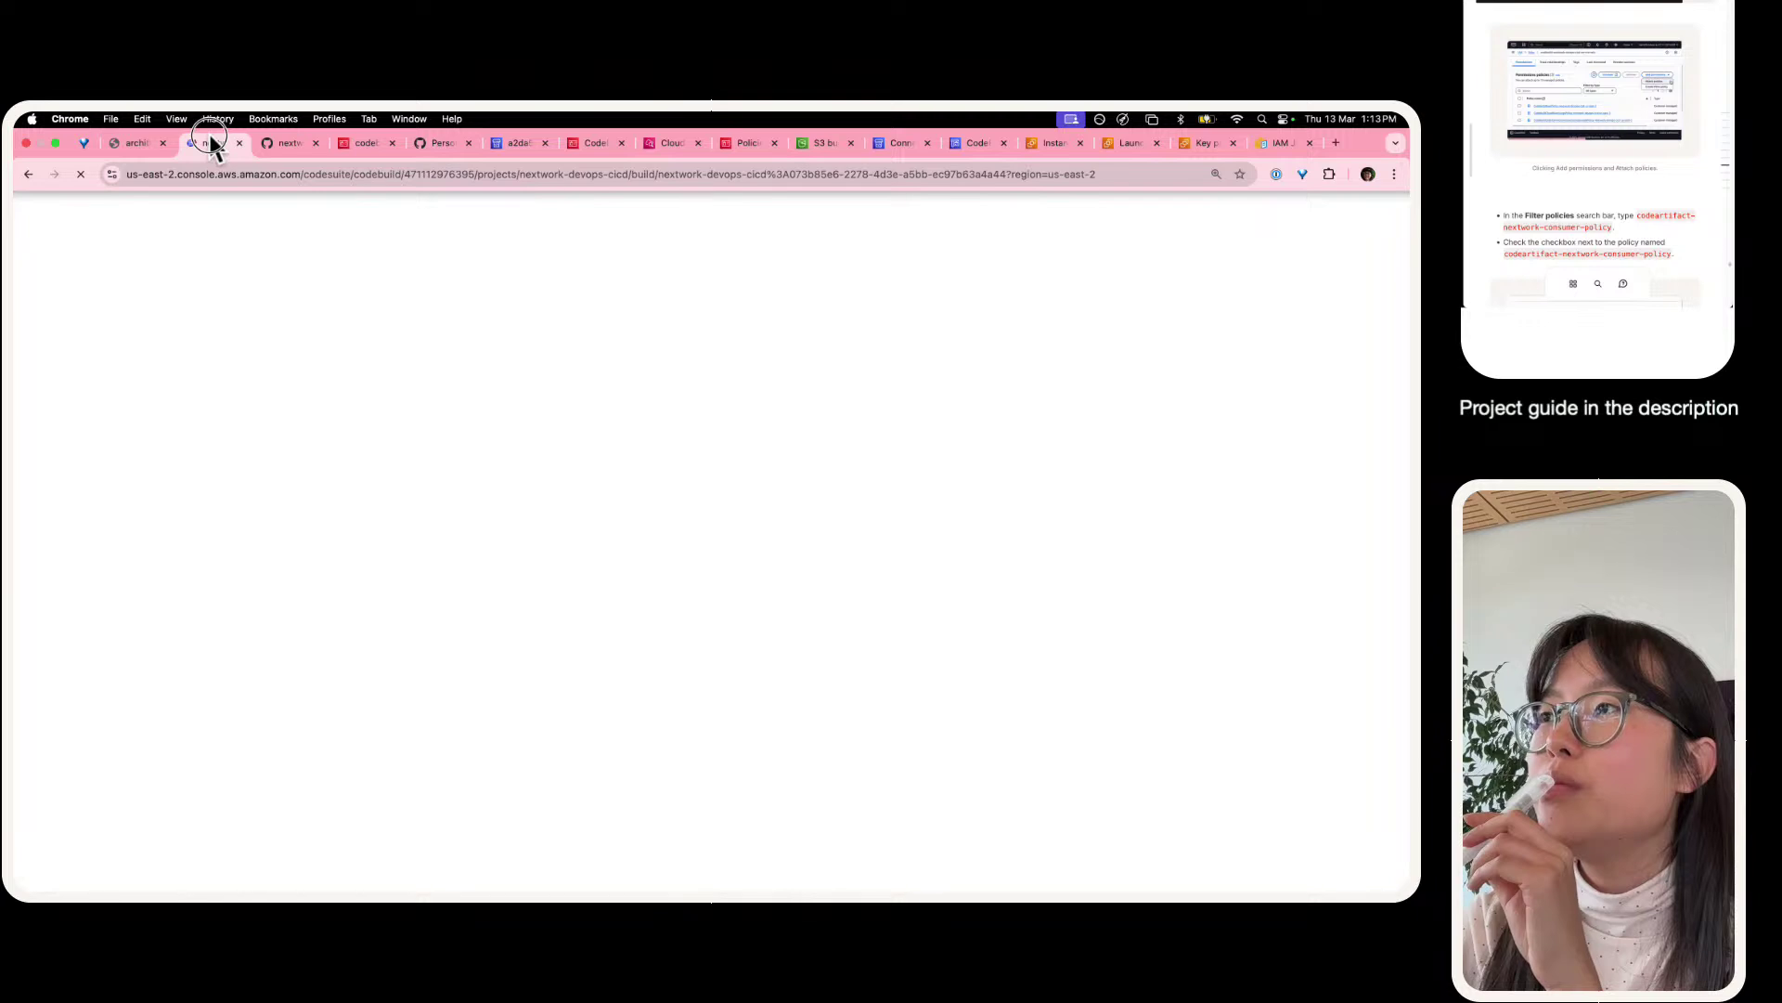
scroll(650, 557, "down", 10)
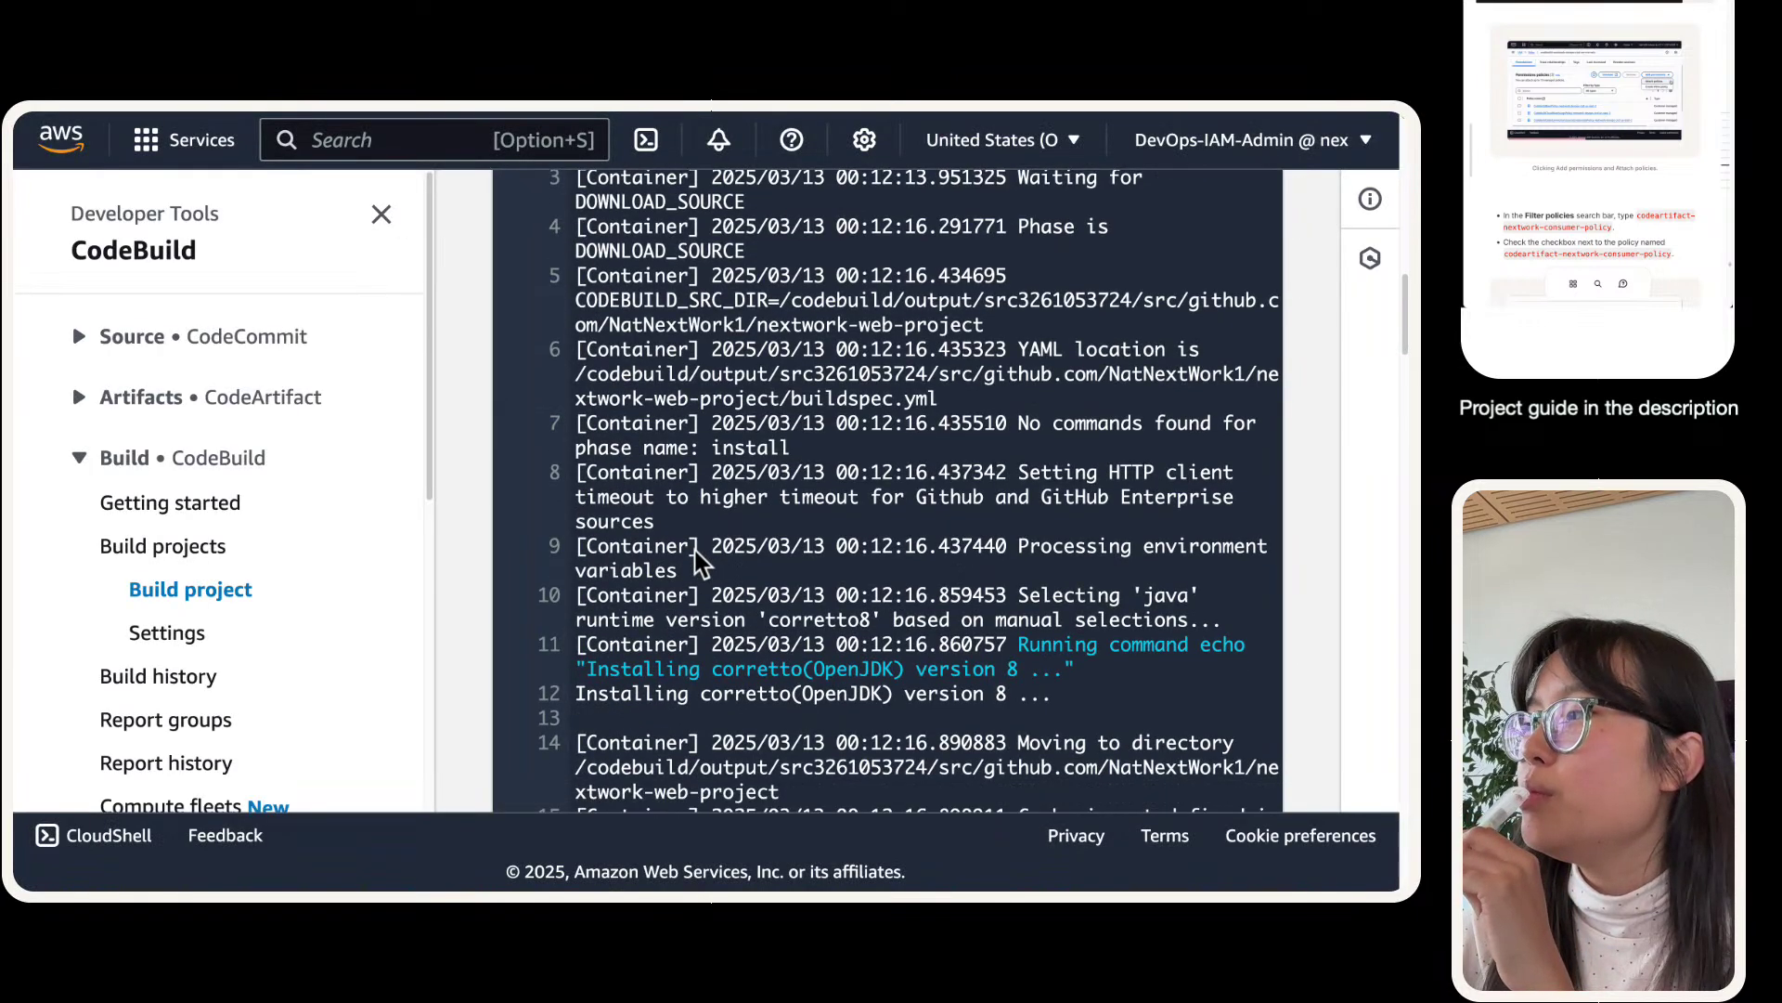
scroll(697, 557, "down", 4)
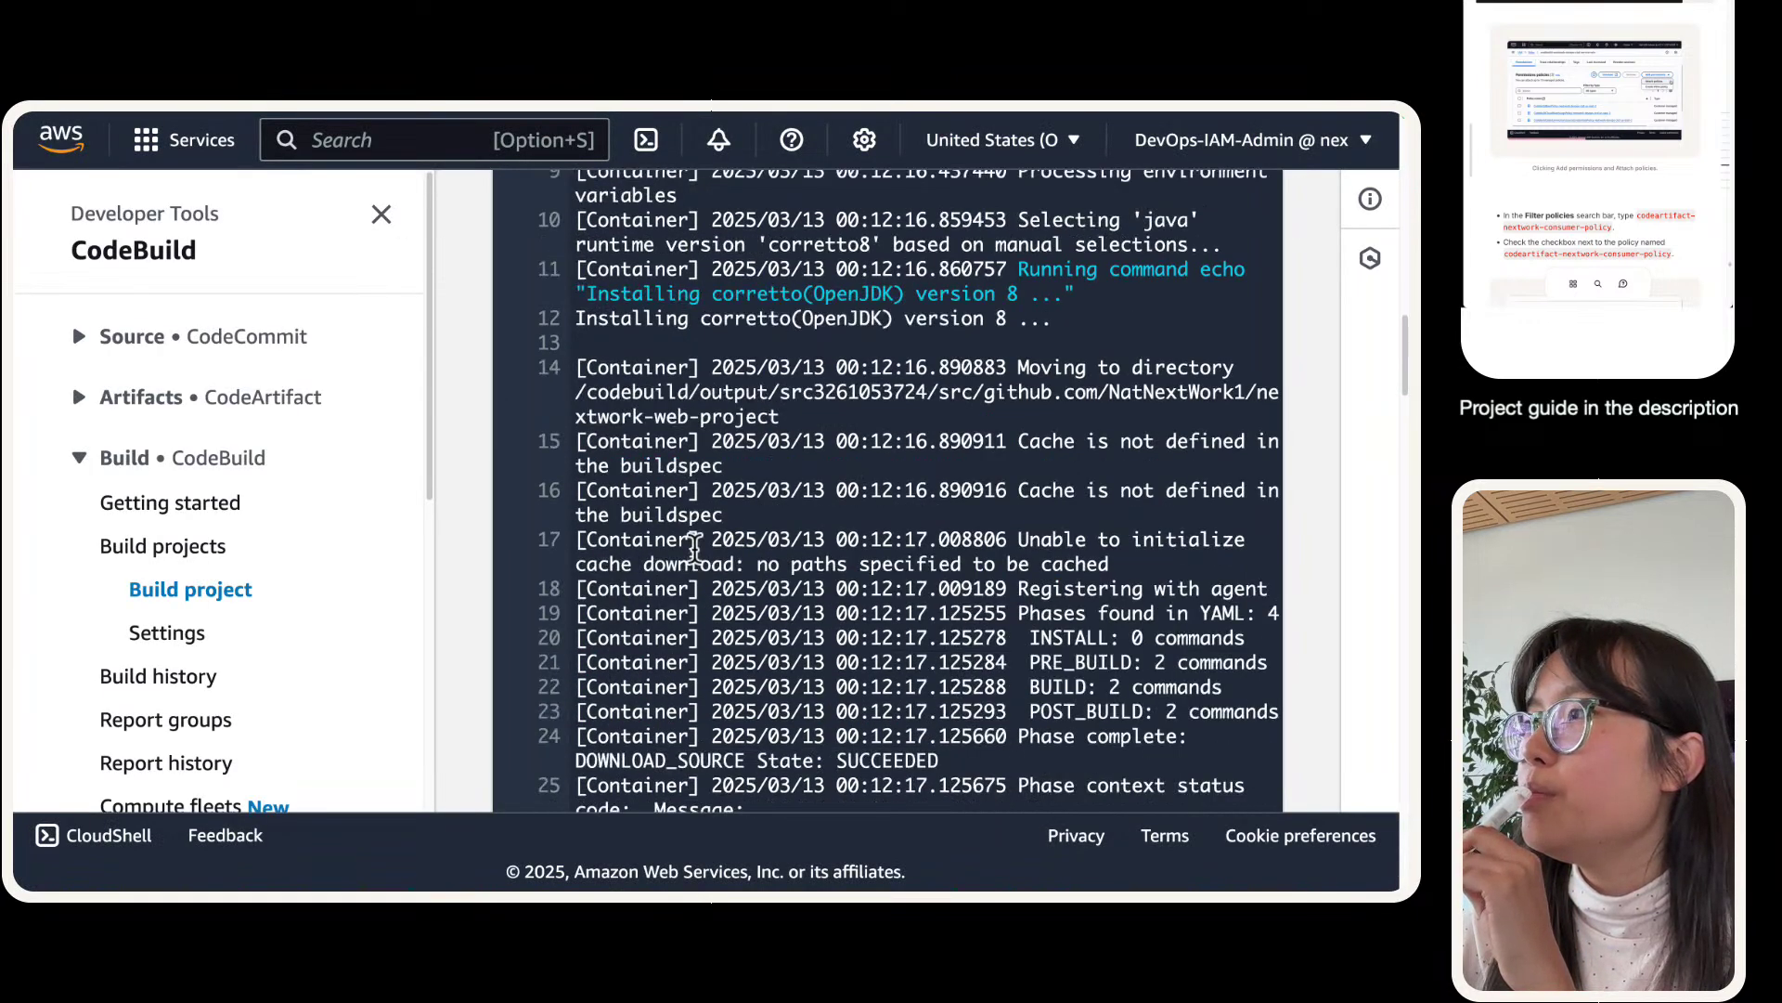
- Glance over the VS Code terminal, IAM role, GitHub tokens and buildspec.yml, then return to the build log
key("ctrl+Left")
key("ctrl+Left")
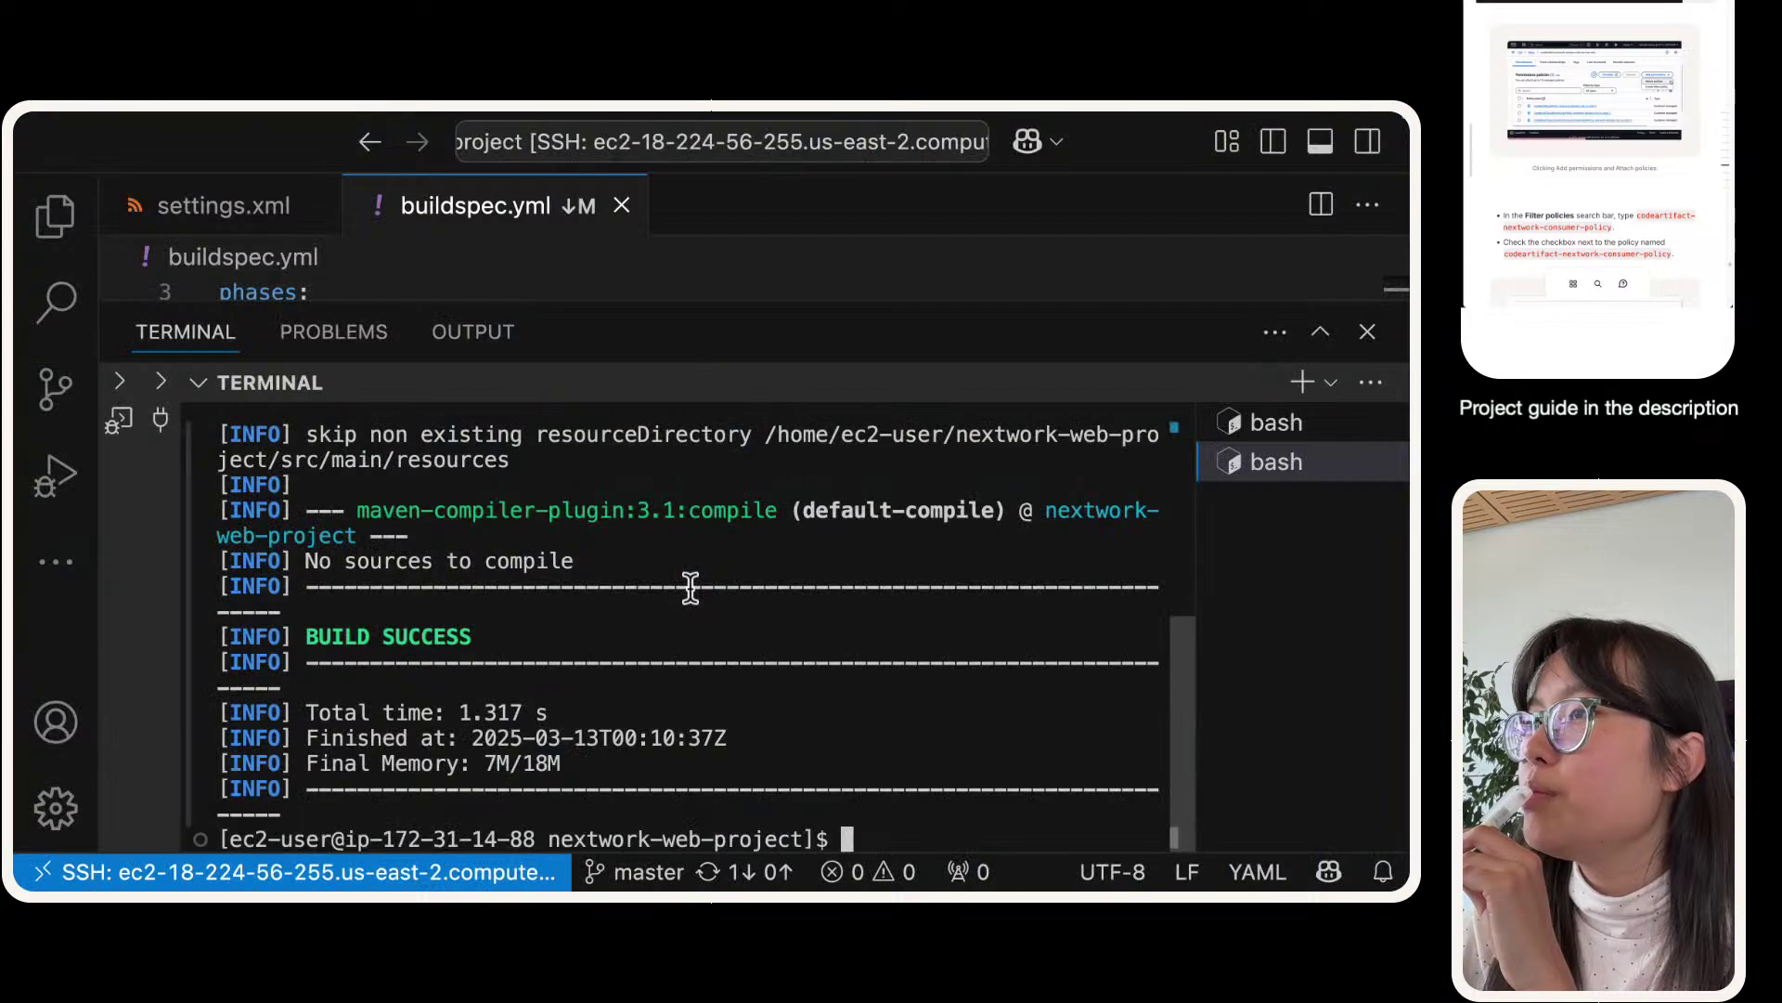
key("ctrl+Right")
key("ctrl+Right")
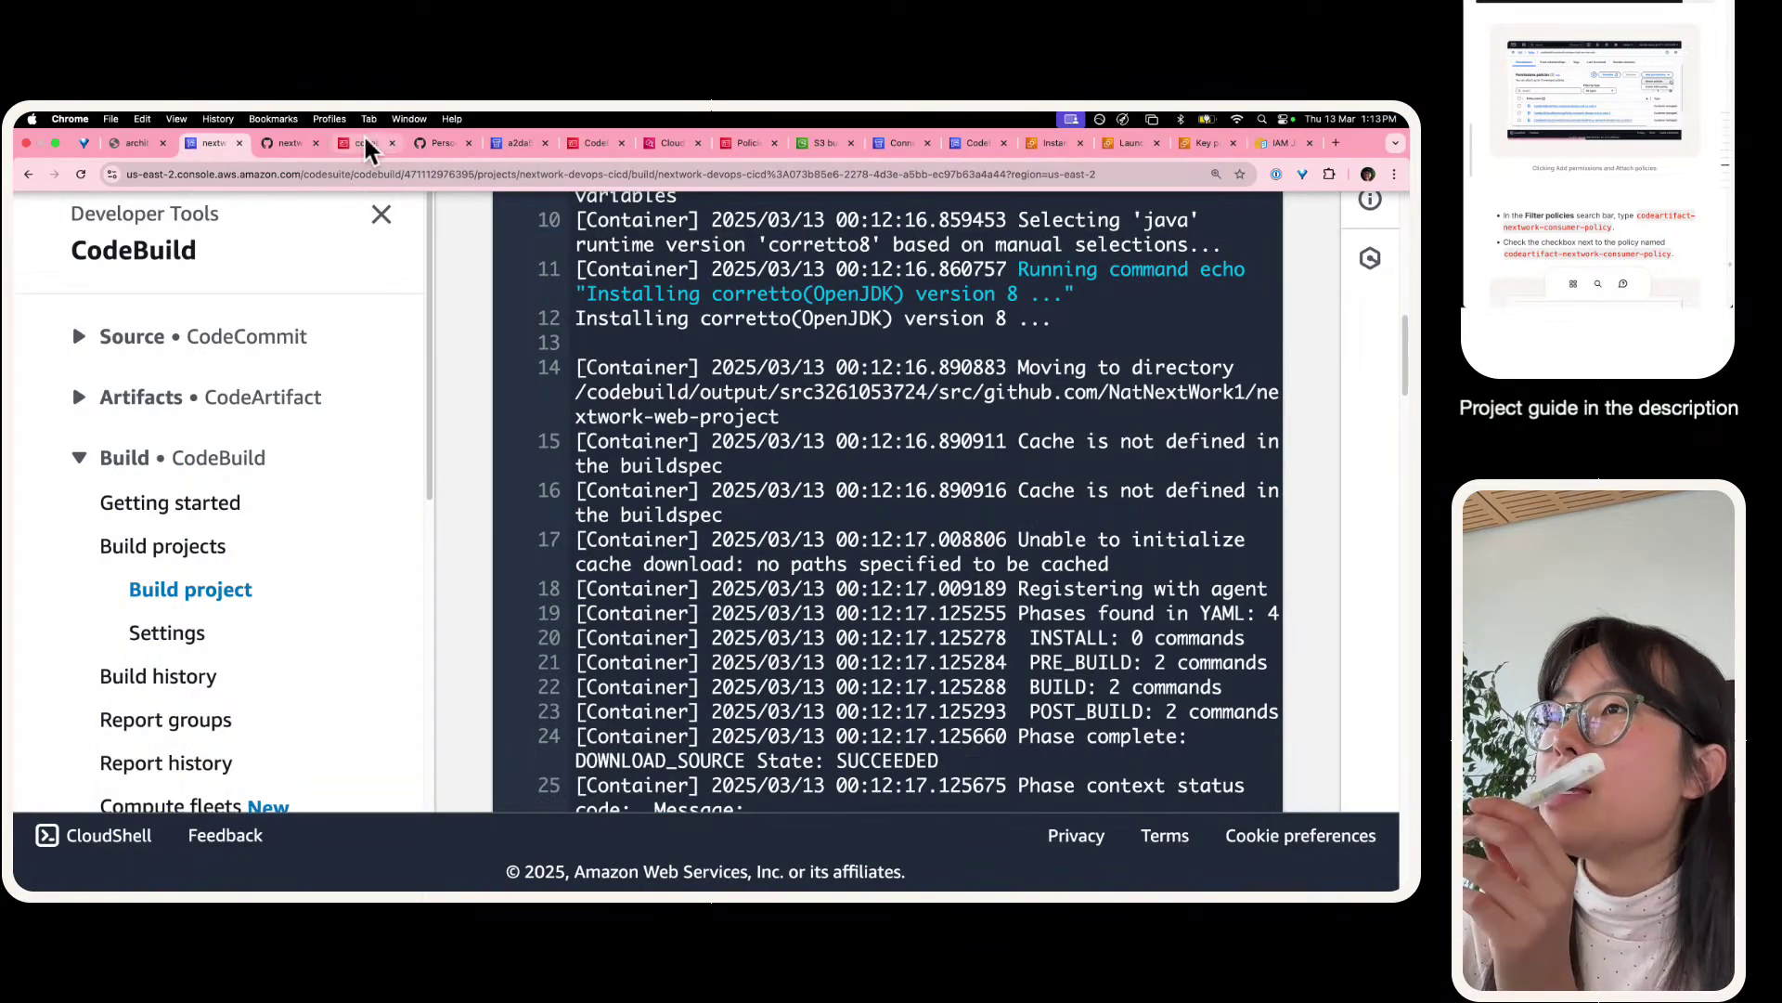
left_click(365, 143)
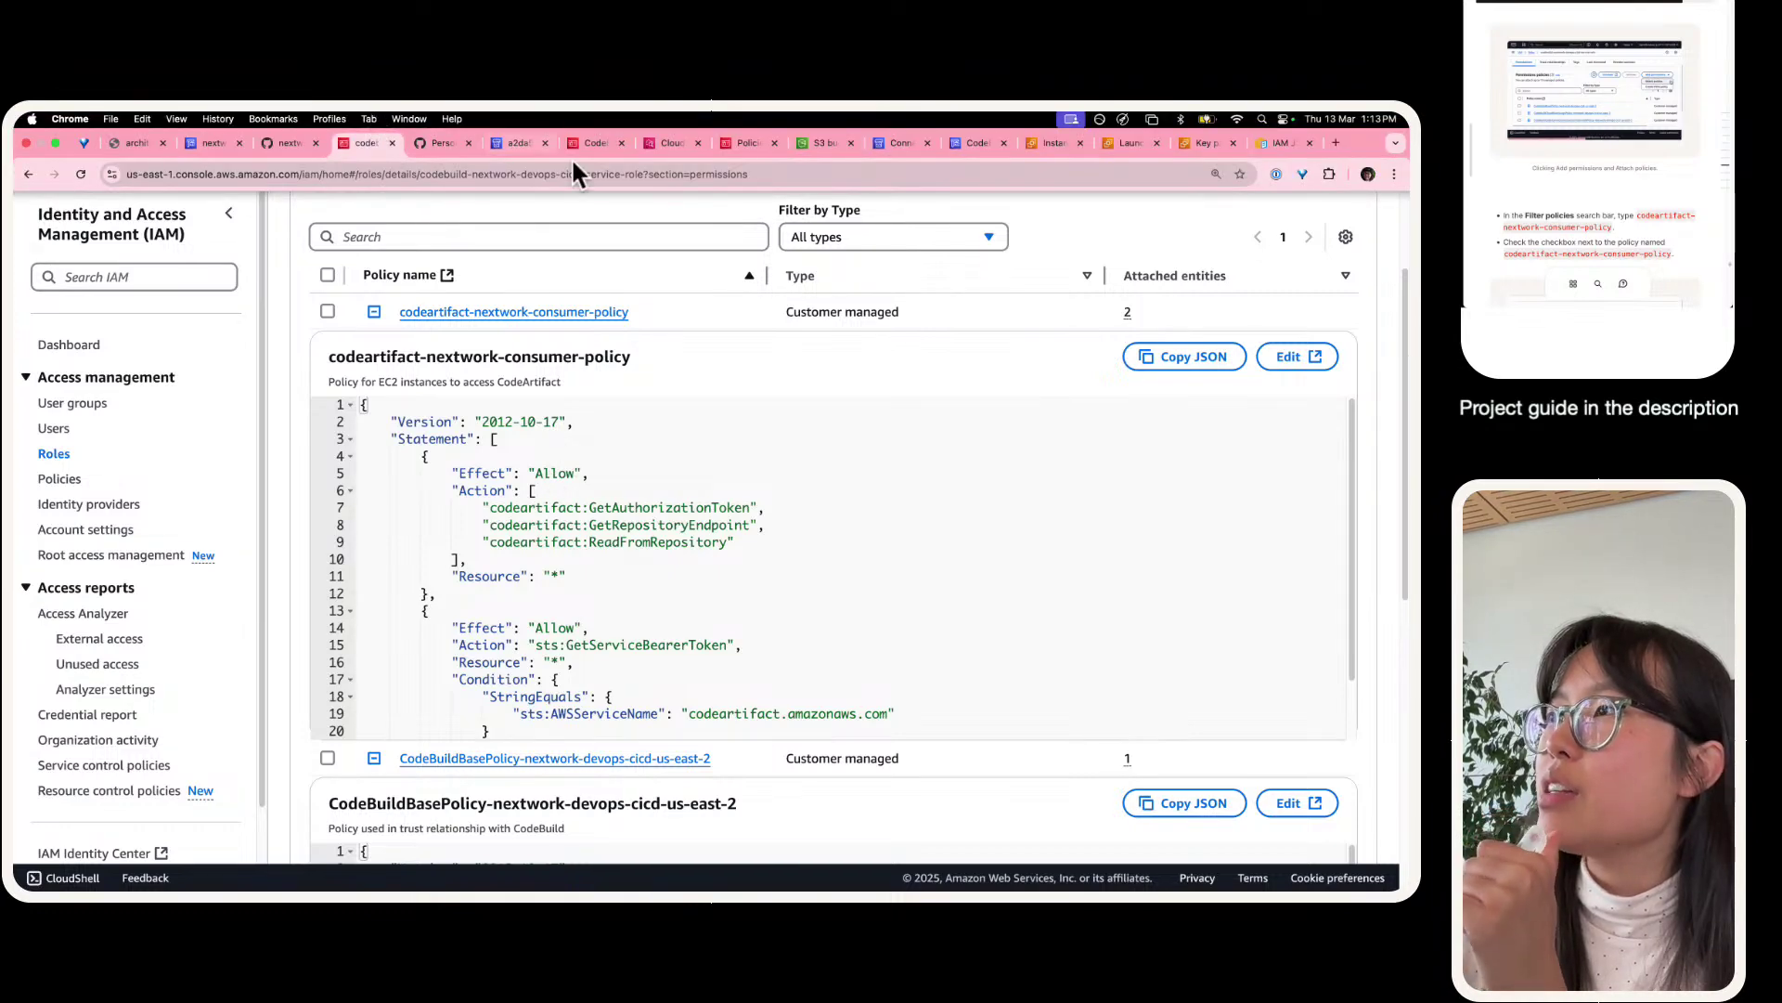
left_click(435, 147)
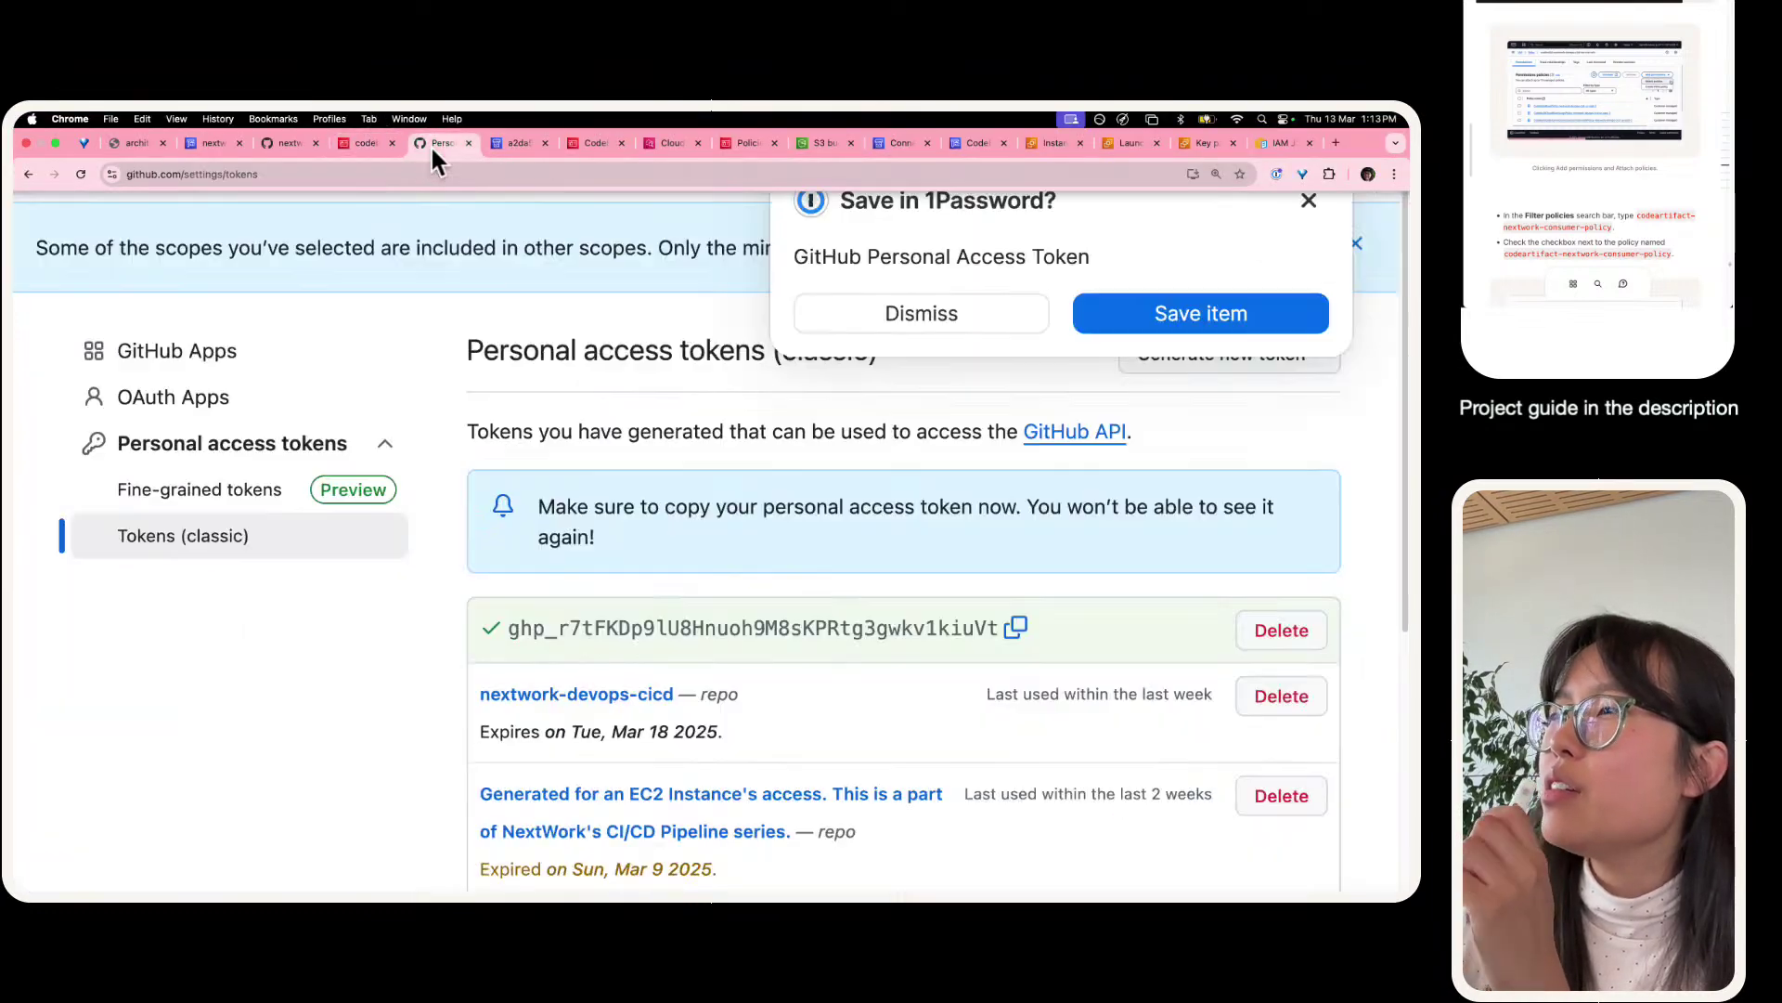
left_click(298, 143)
left_click(216, 143)
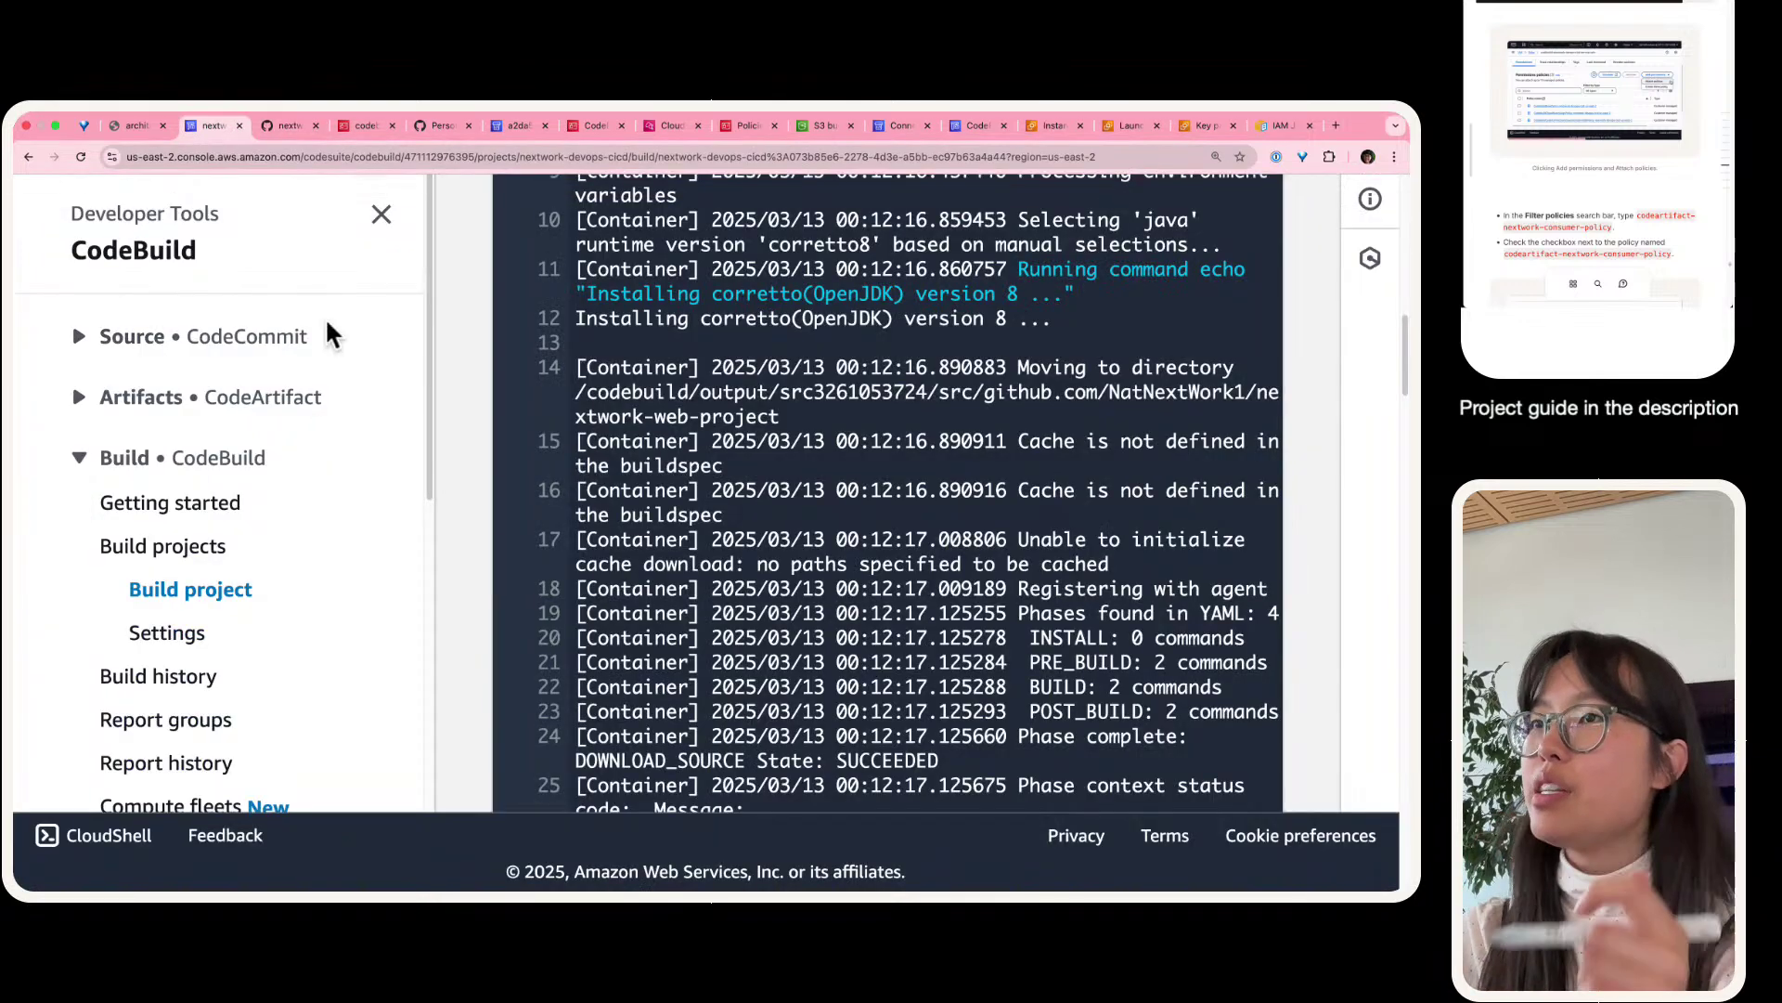
- Open CodeArtifact Repositories in a new tab and go to codebuild-nextwork-devops-cicd-service-role in IAM
left_click(93, 397)
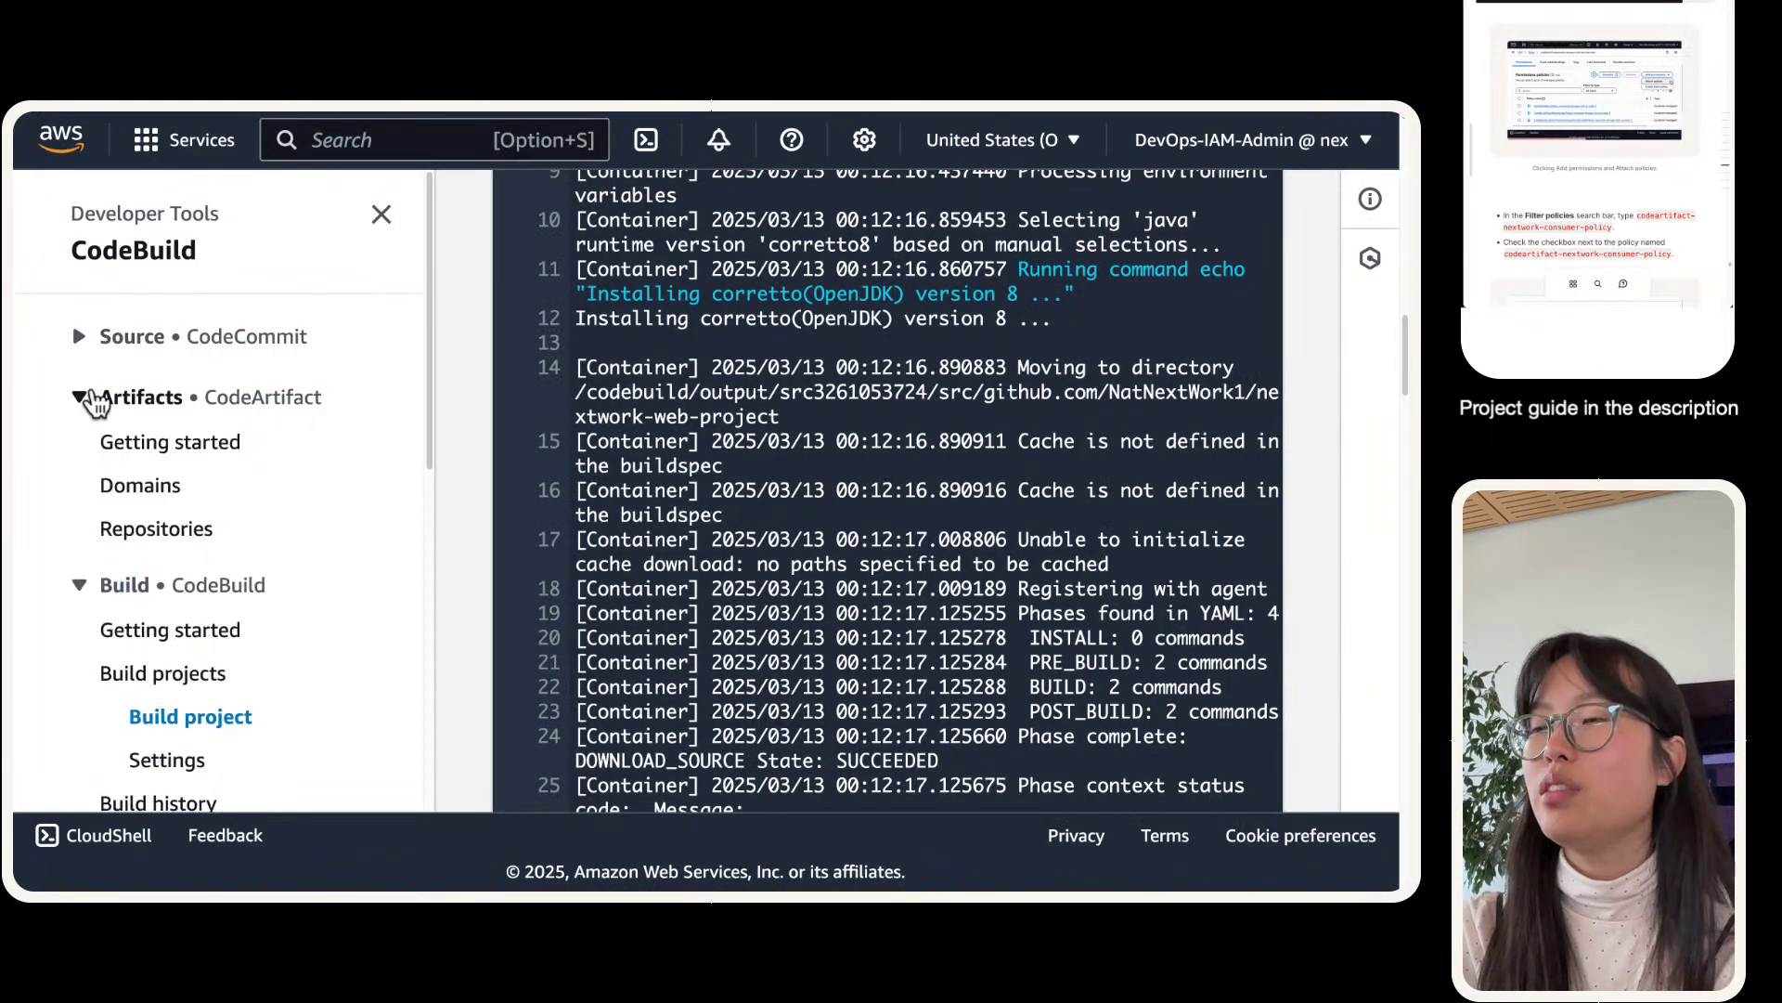
scroll(90, 397, "down", 2)
scroll(69, 381, "down", 1)
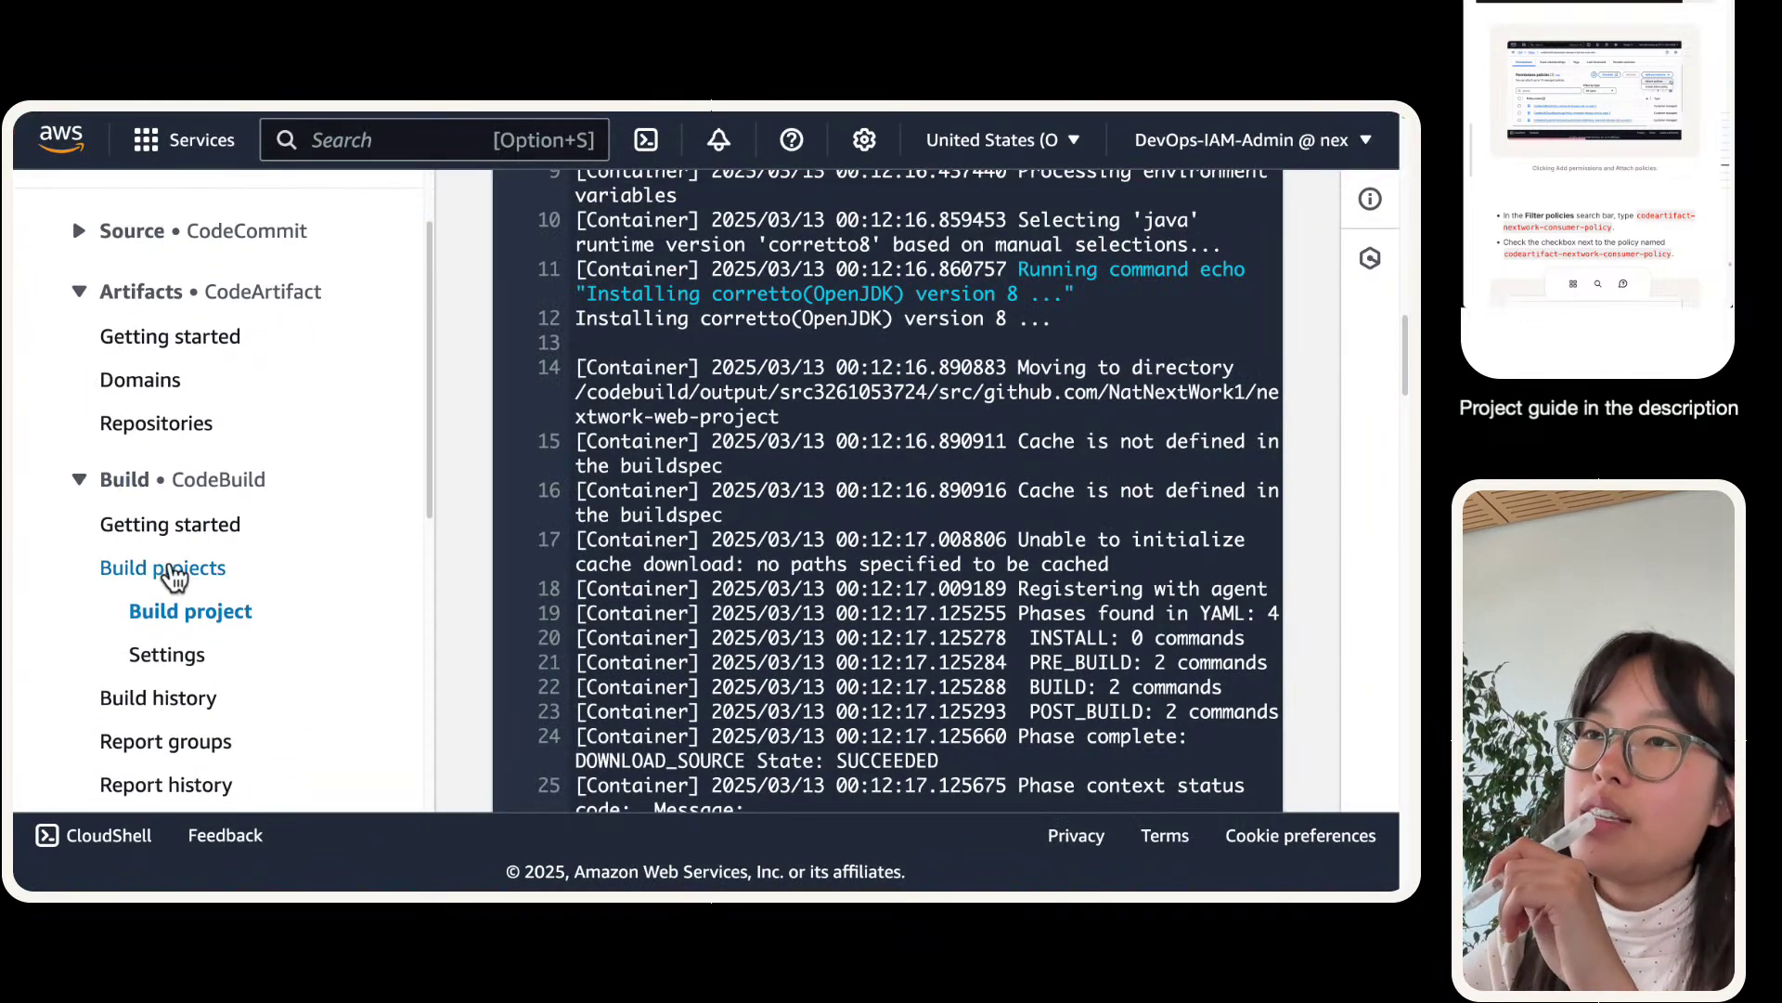
right_click(181, 423)
left_click(423, 429)
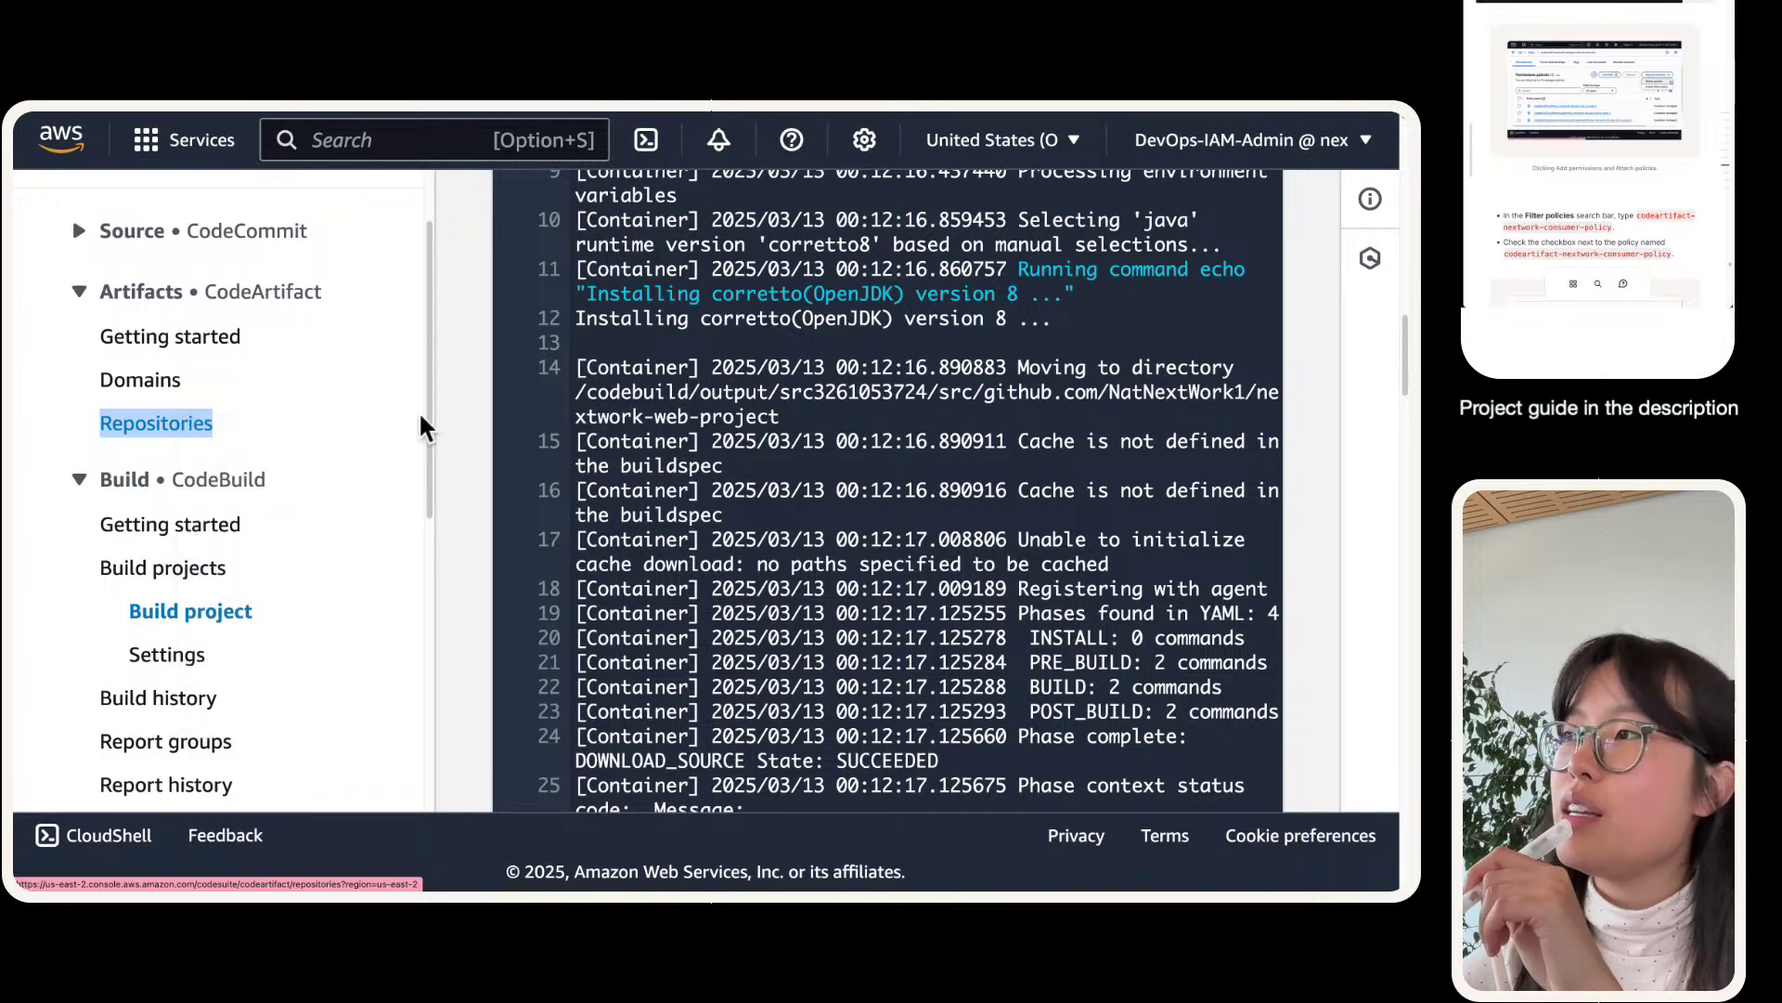
mouse_move(527, 119)
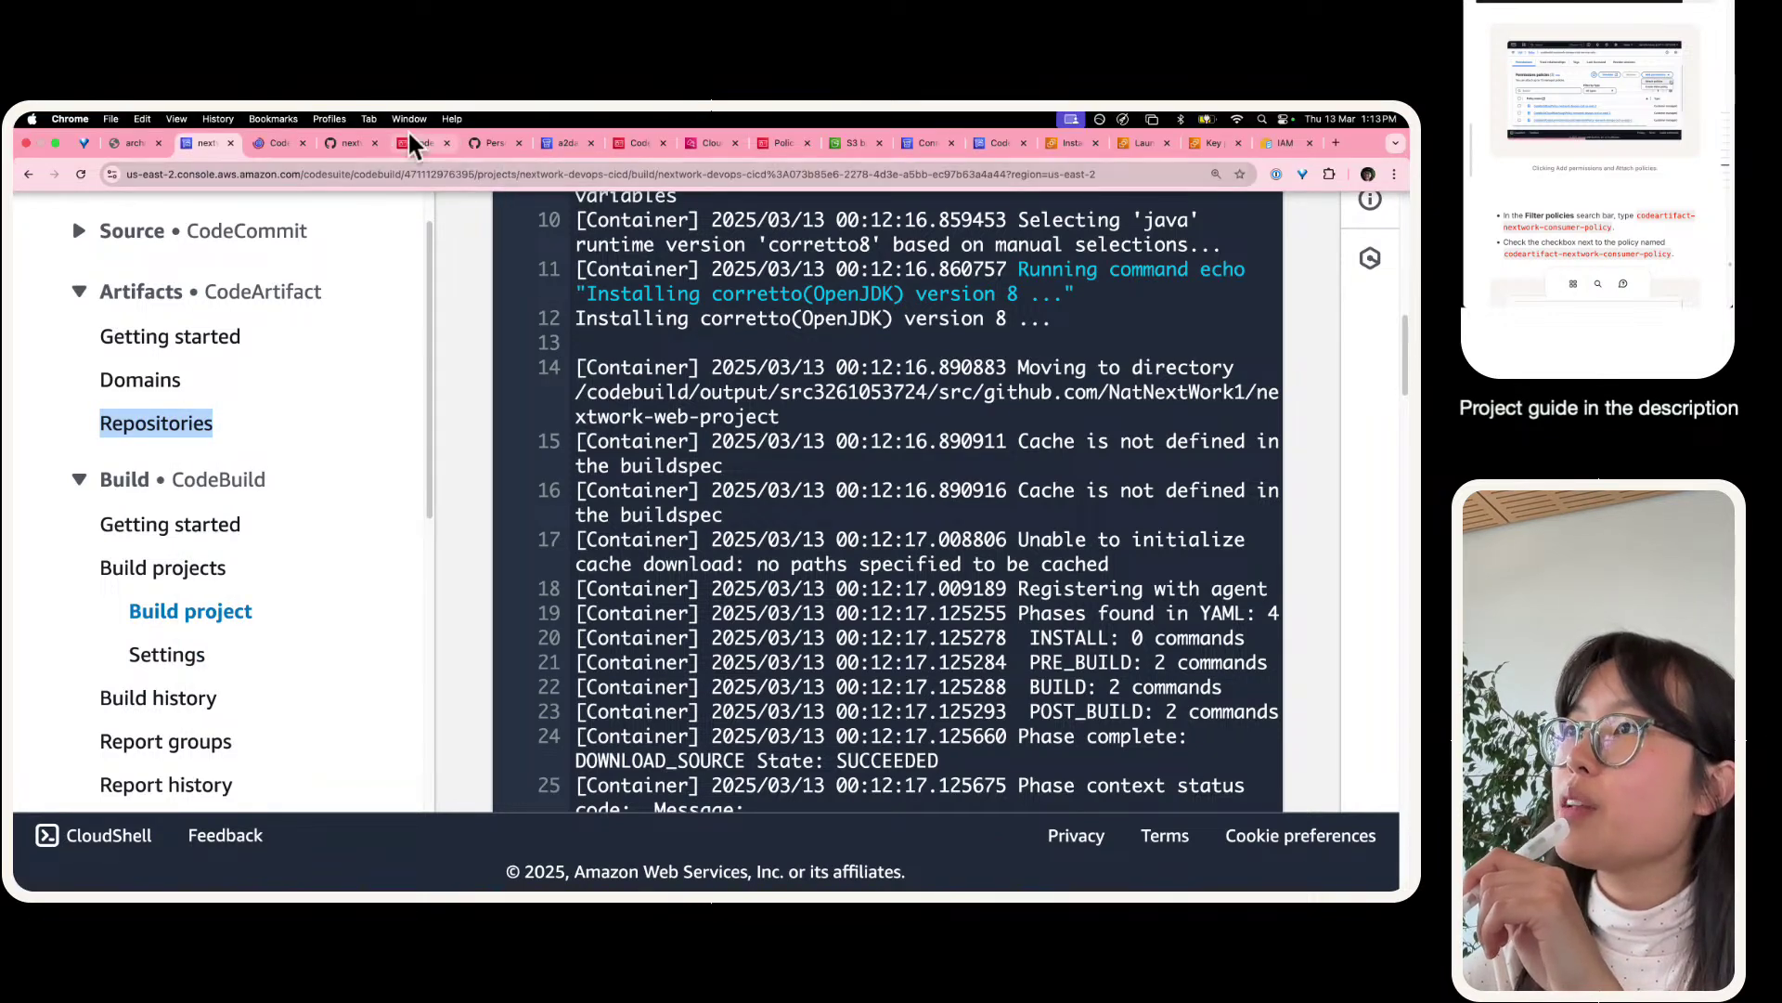
left_click(413, 144)
scroll(550, 241, "up", 5)
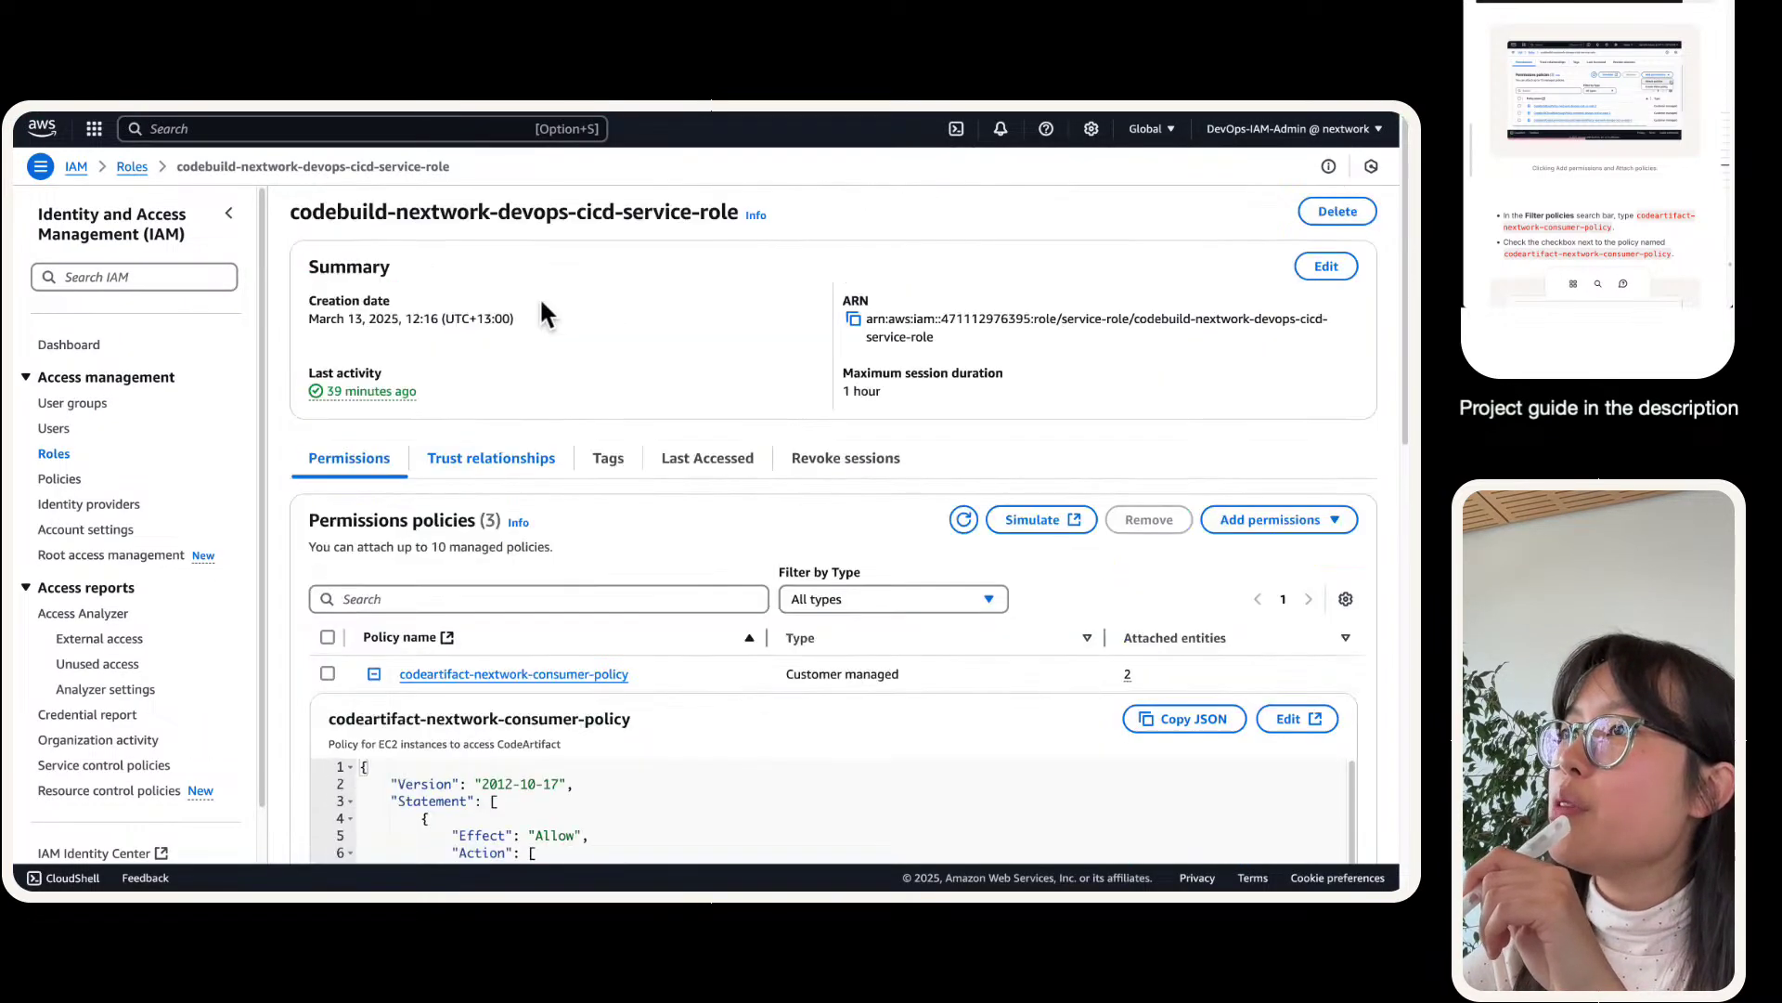
- Search 'codearti' and attach AWSCodeArtifactAdminAccess to the service role, then return to the failed build
left_click(1272, 520)
left_click(1253, 554)
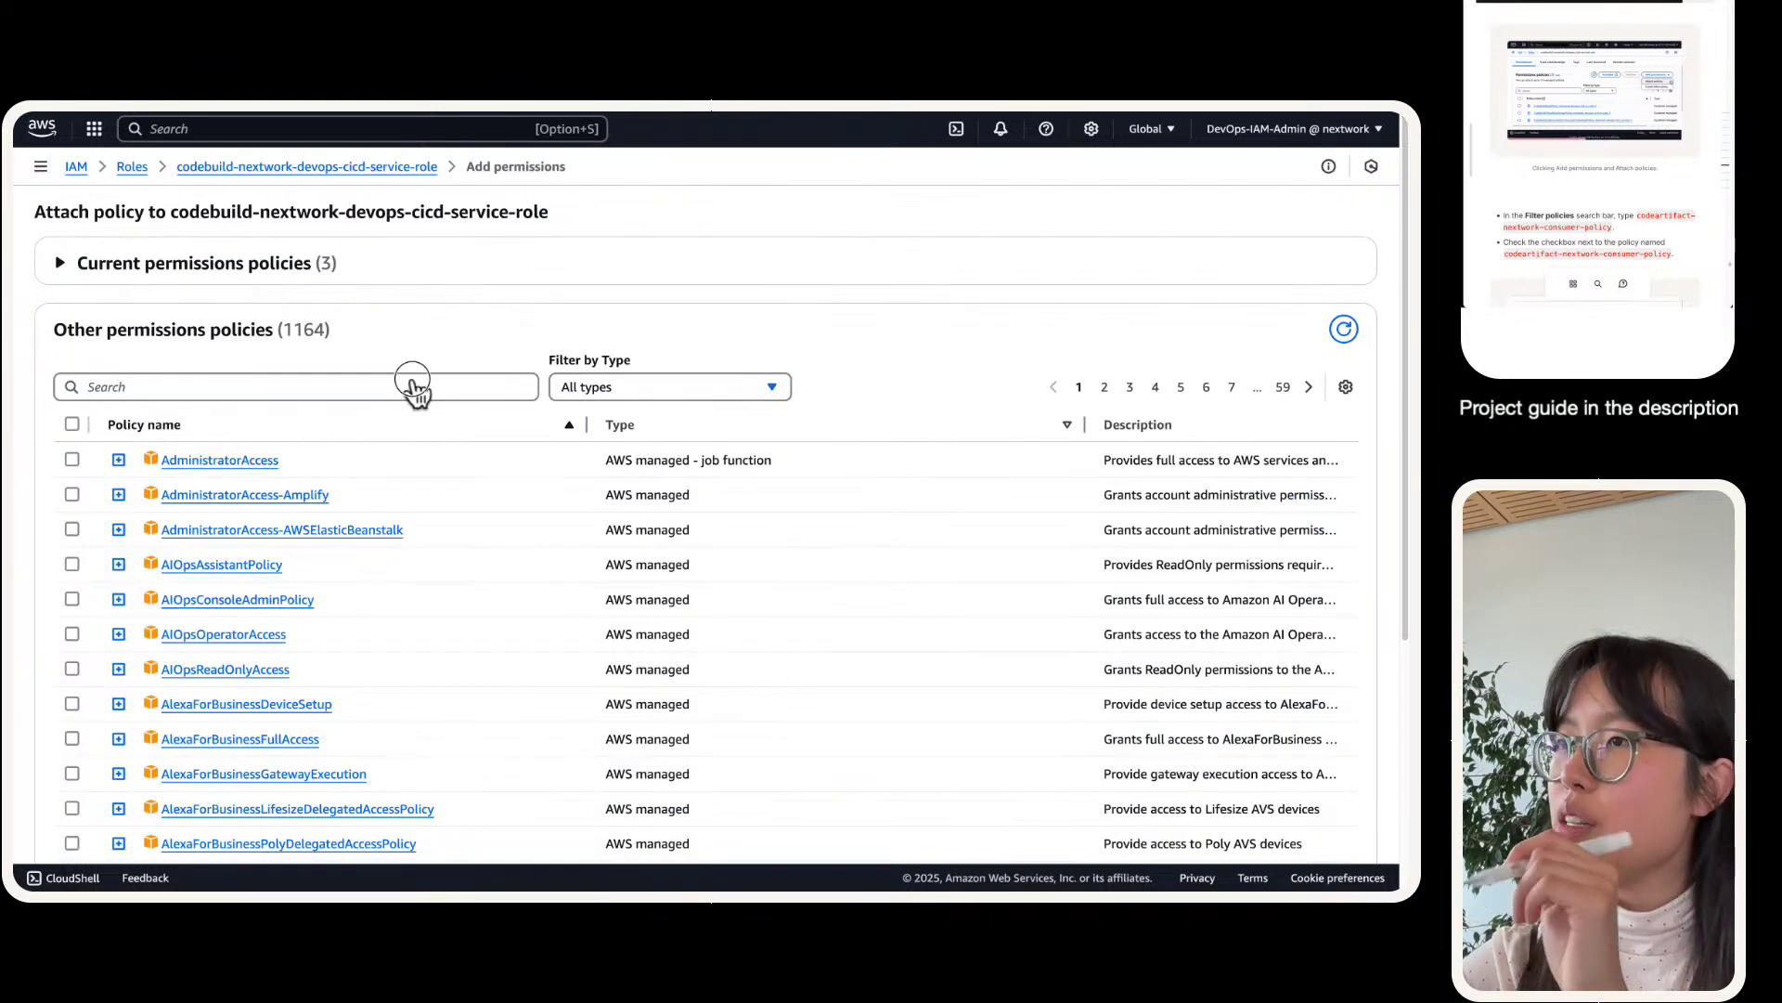
left_click(414, 385)
type("code")
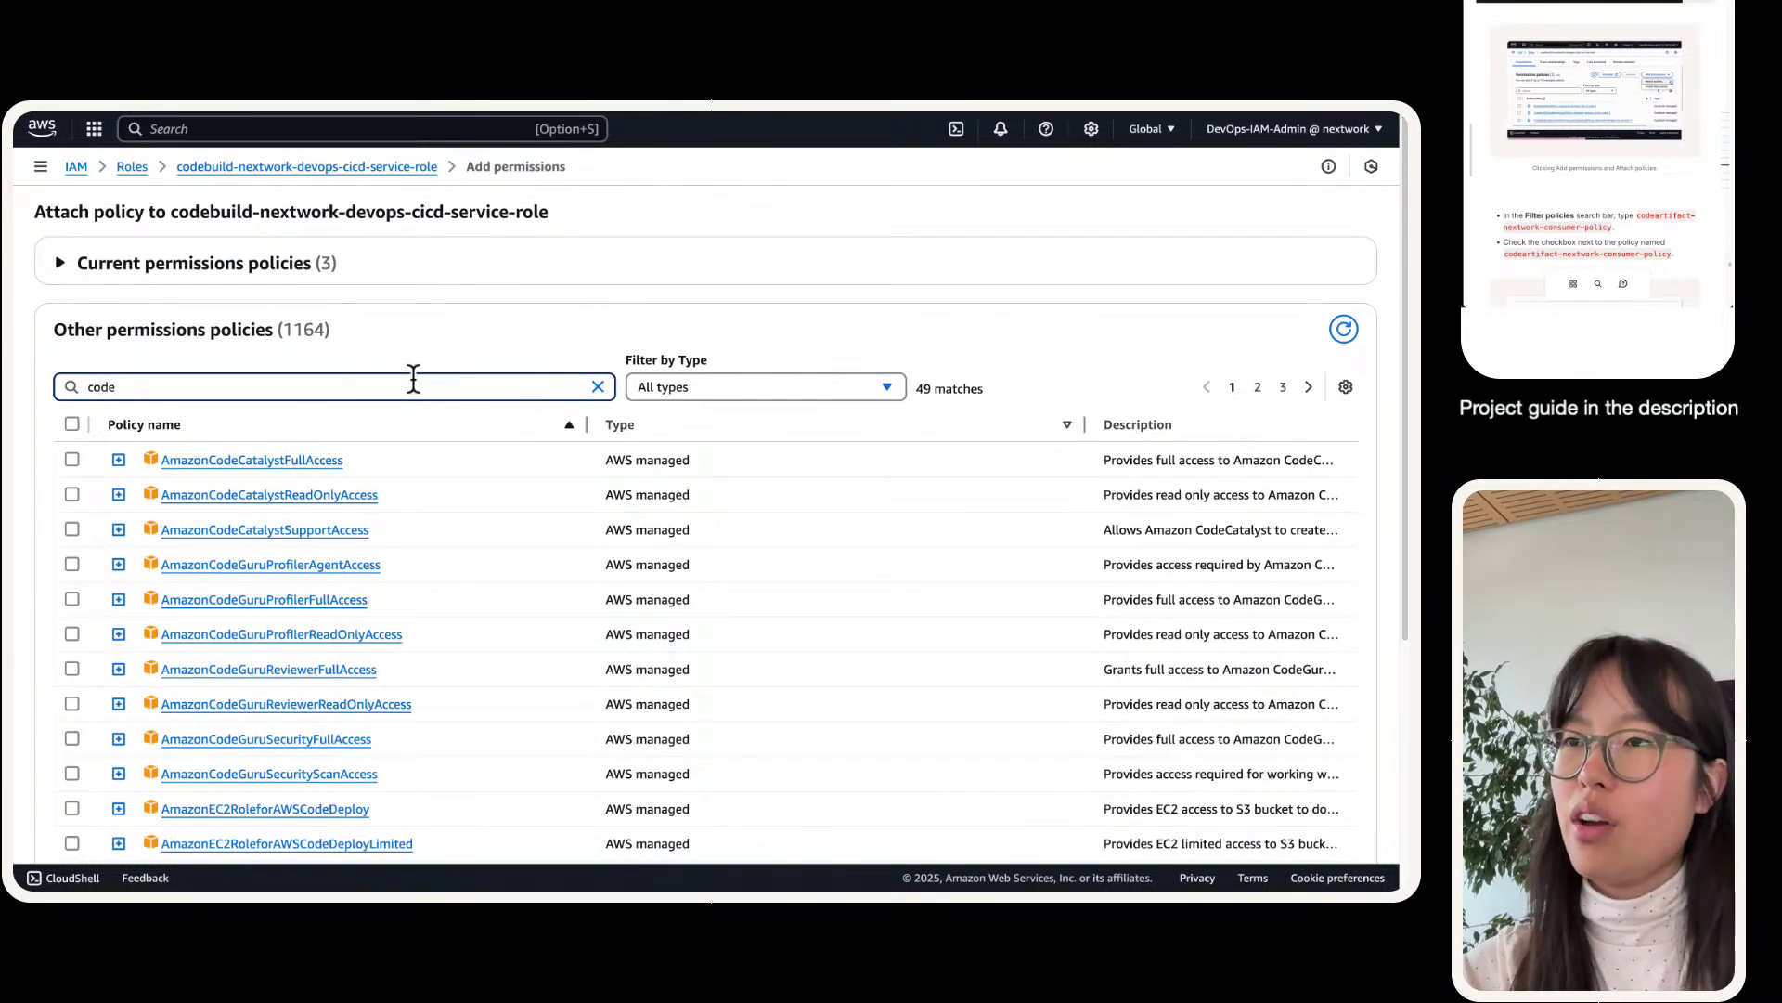
type("ar")
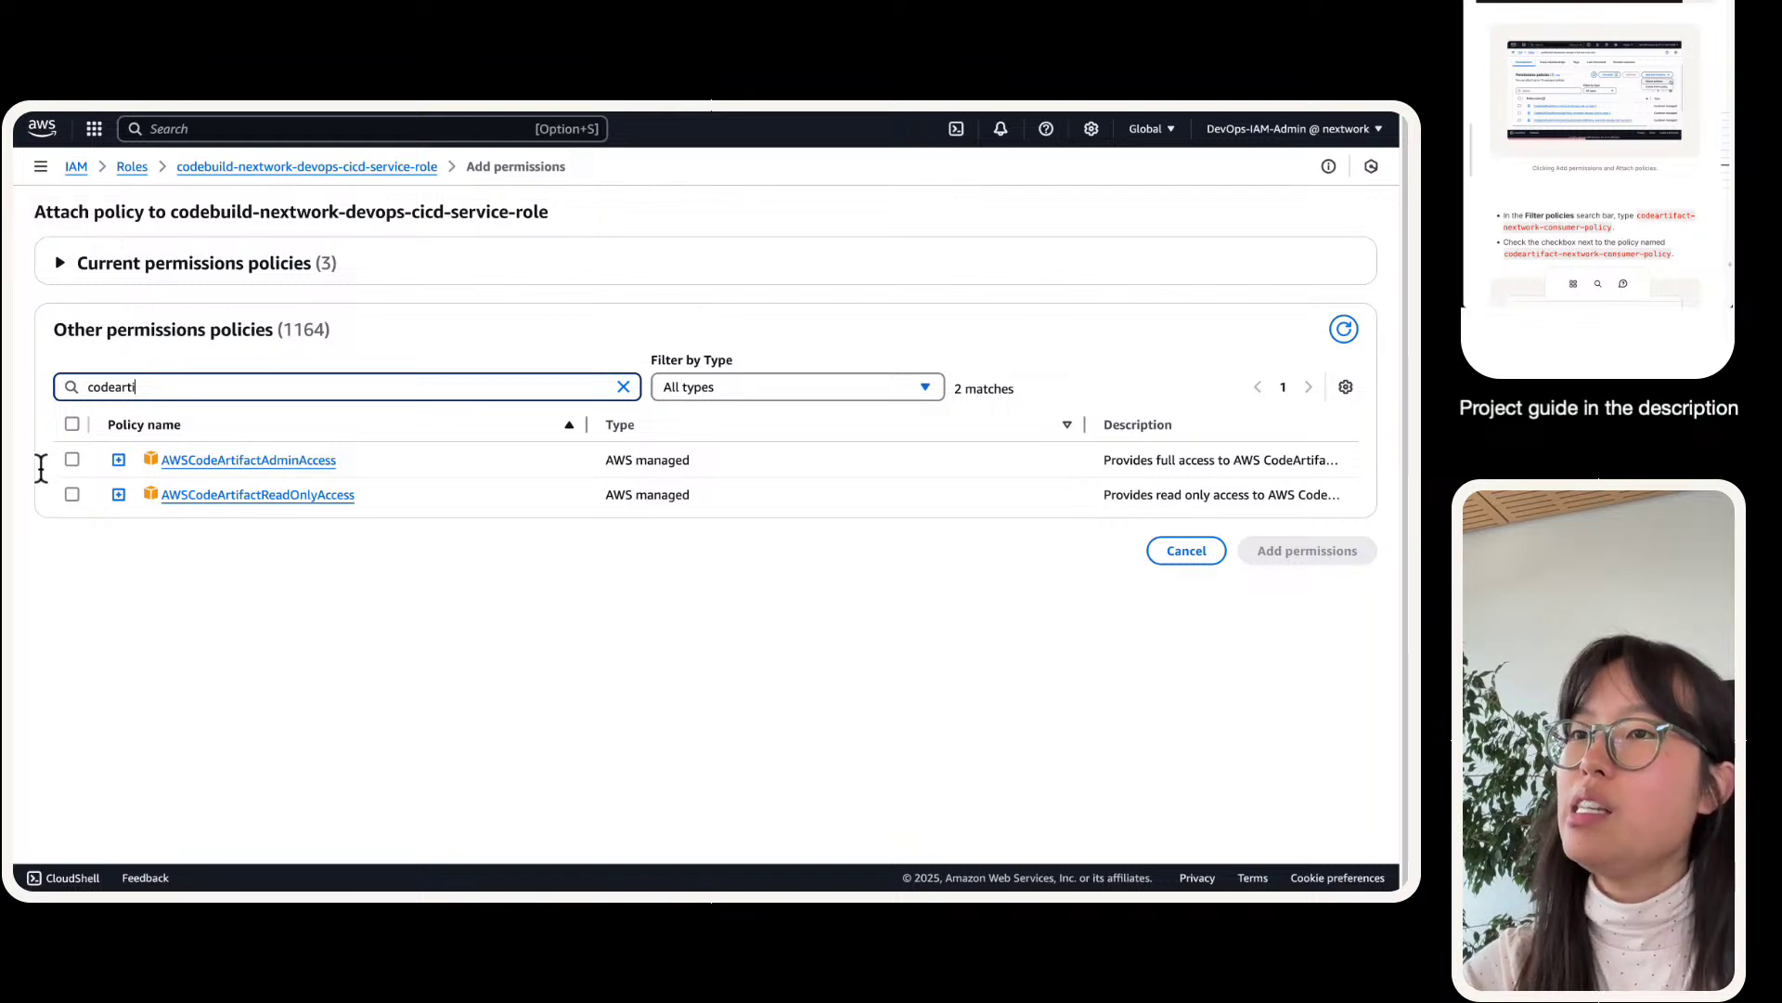
type("ti")
left_click(41, 467)
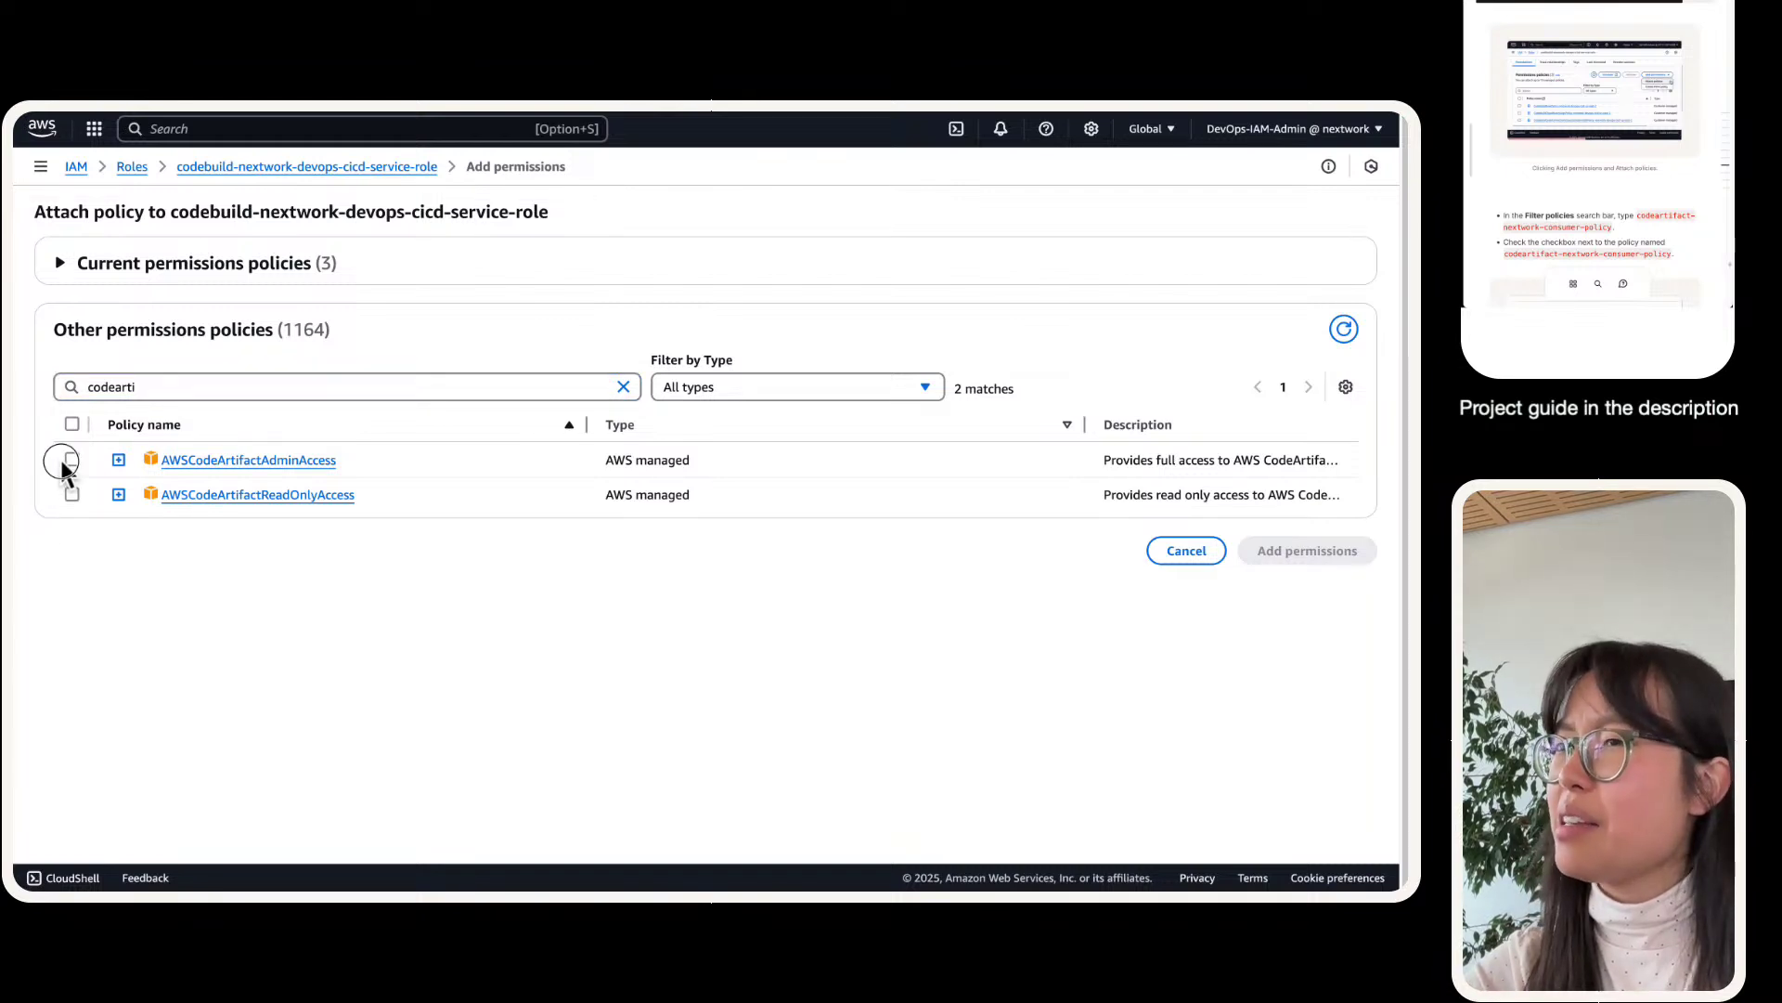
left_click(71, 460)
left_click(1255, 551)
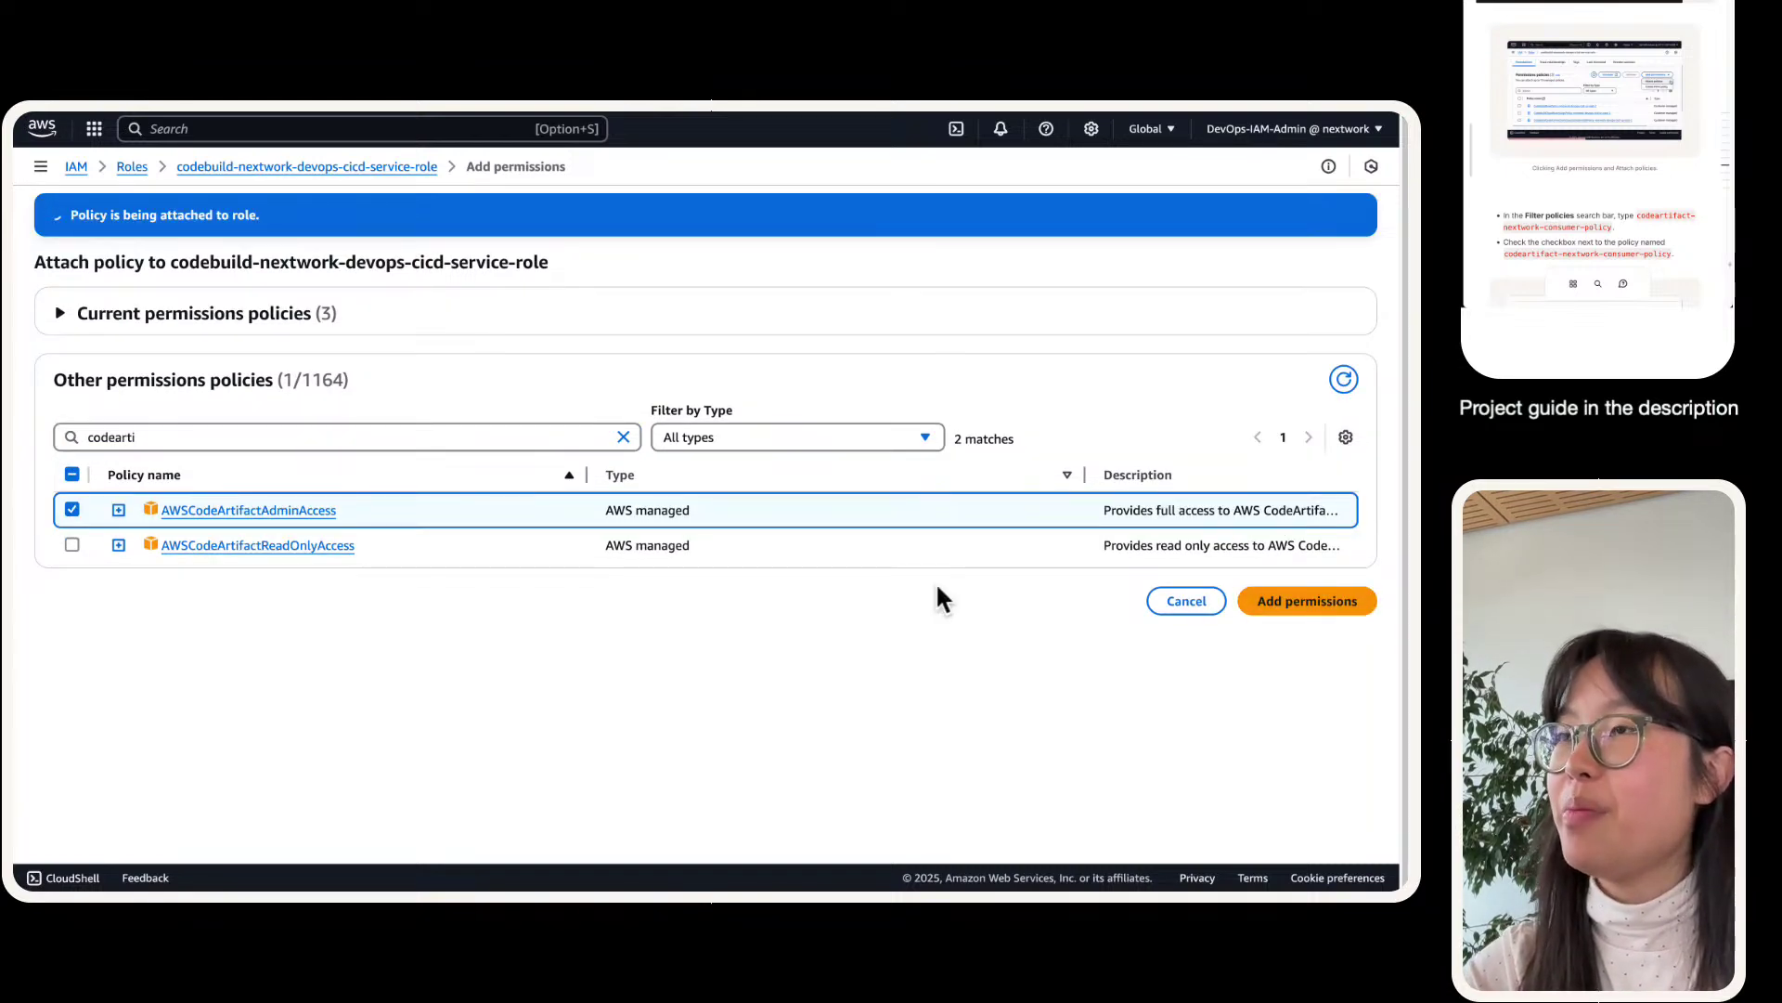
left_click(265, 143)
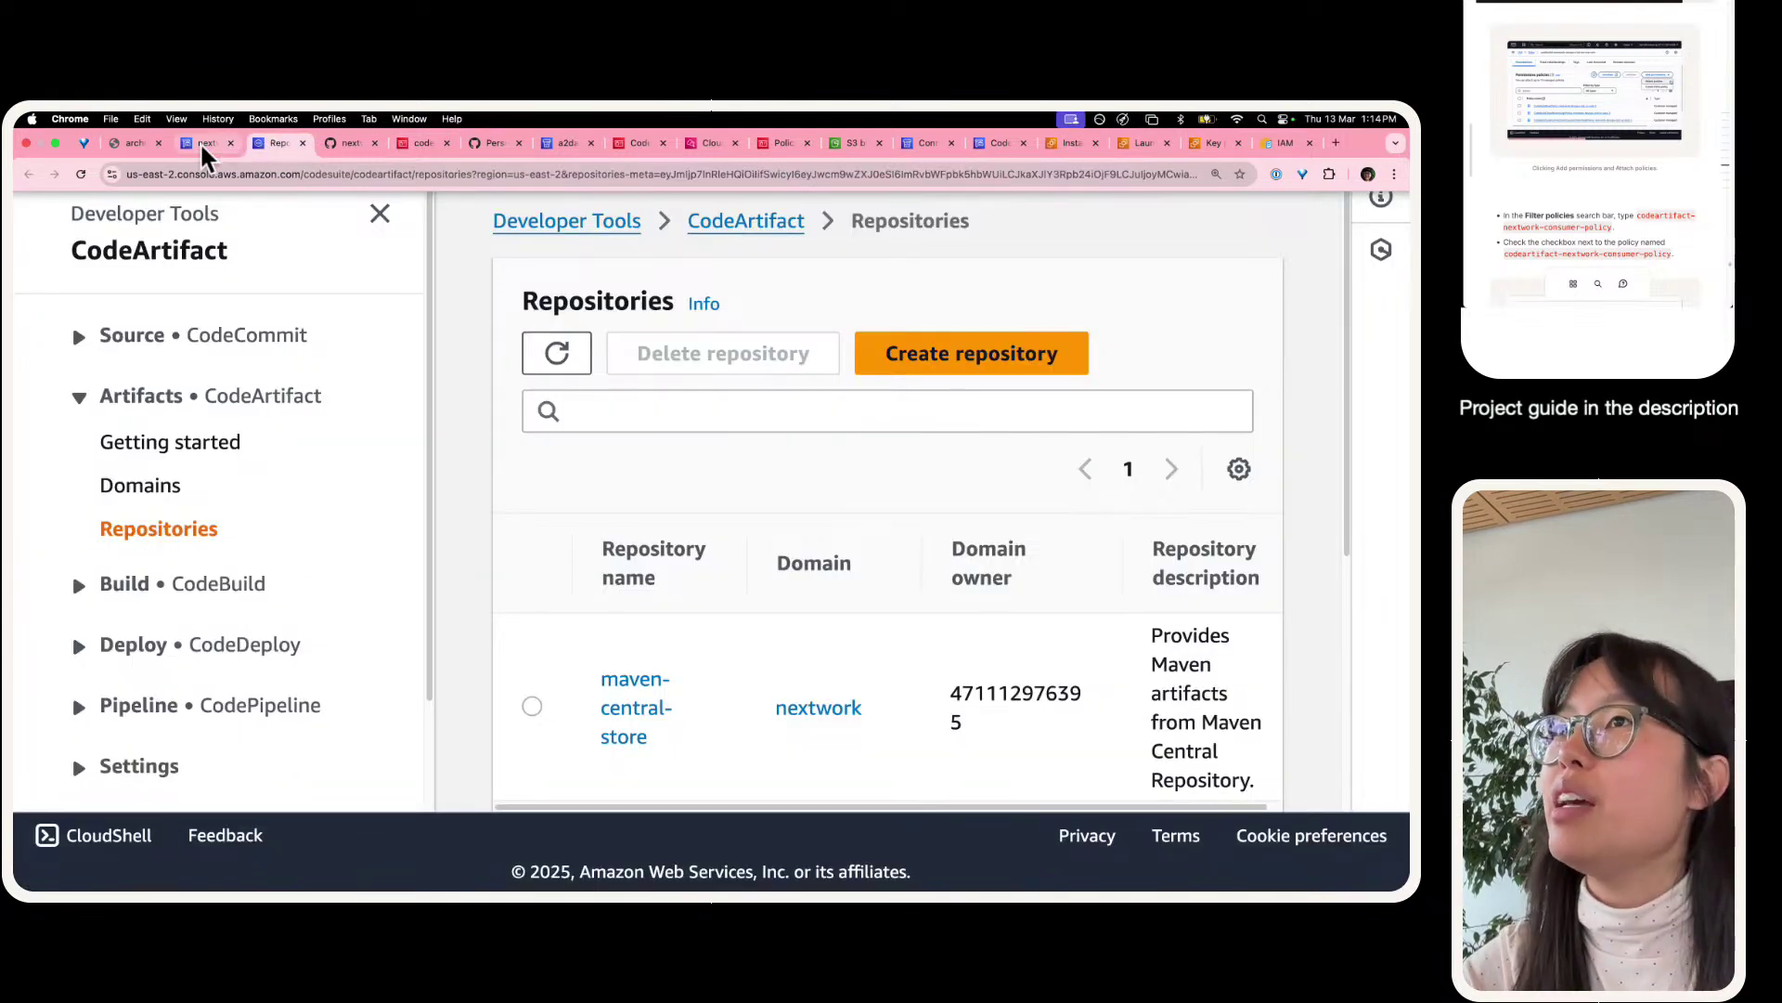
left_click(199, 141)
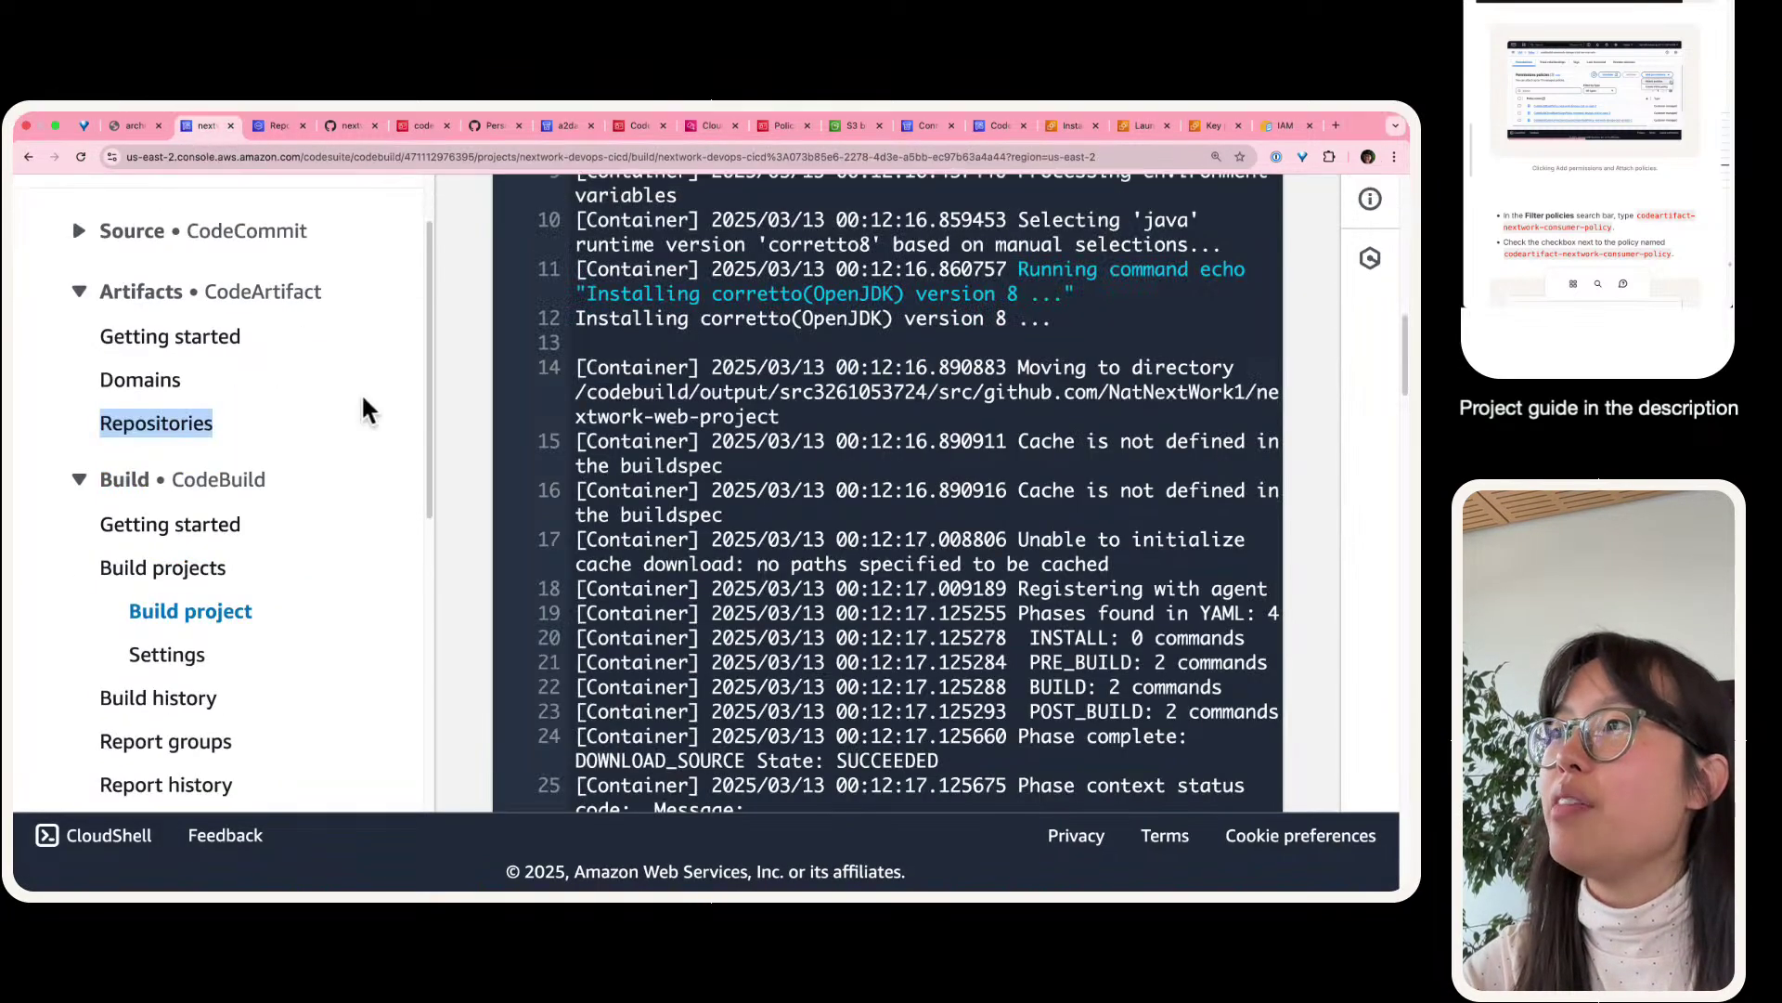
scroll(836, 464, "up", 10)
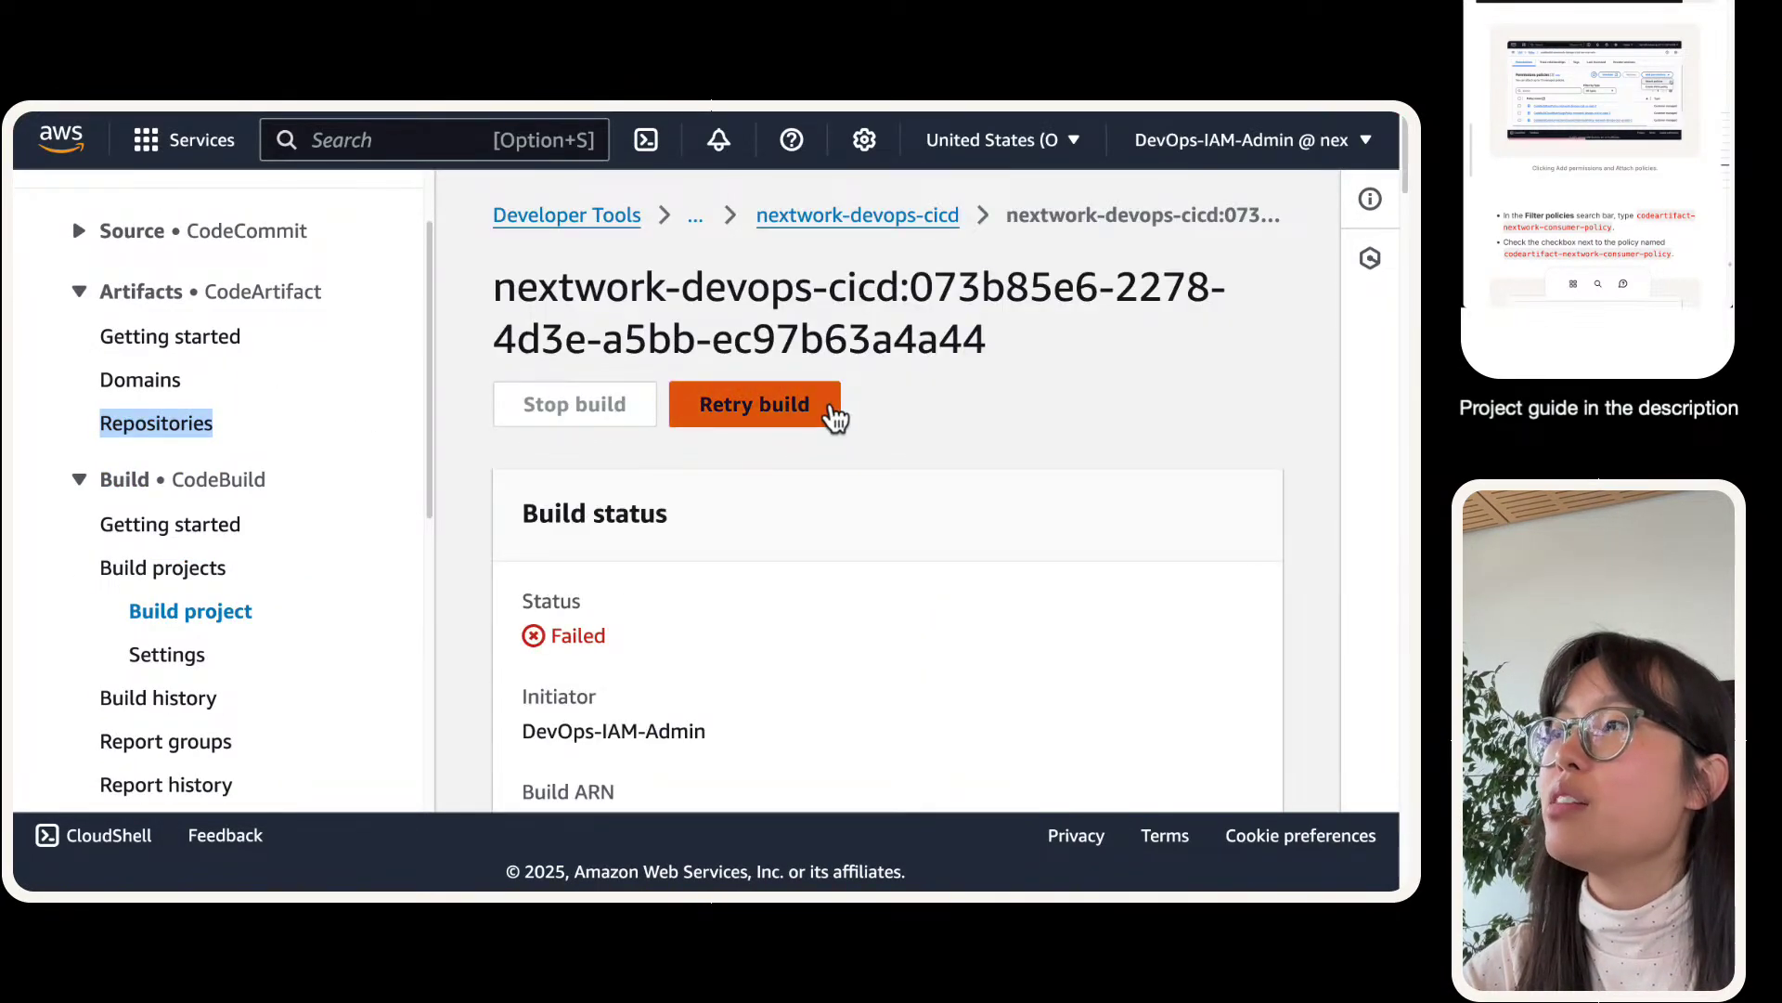
- Start a new nextwork-devops-cicd build with Retry build, then scroll through buildspec.yml on GitHub
left_click(834, 417)
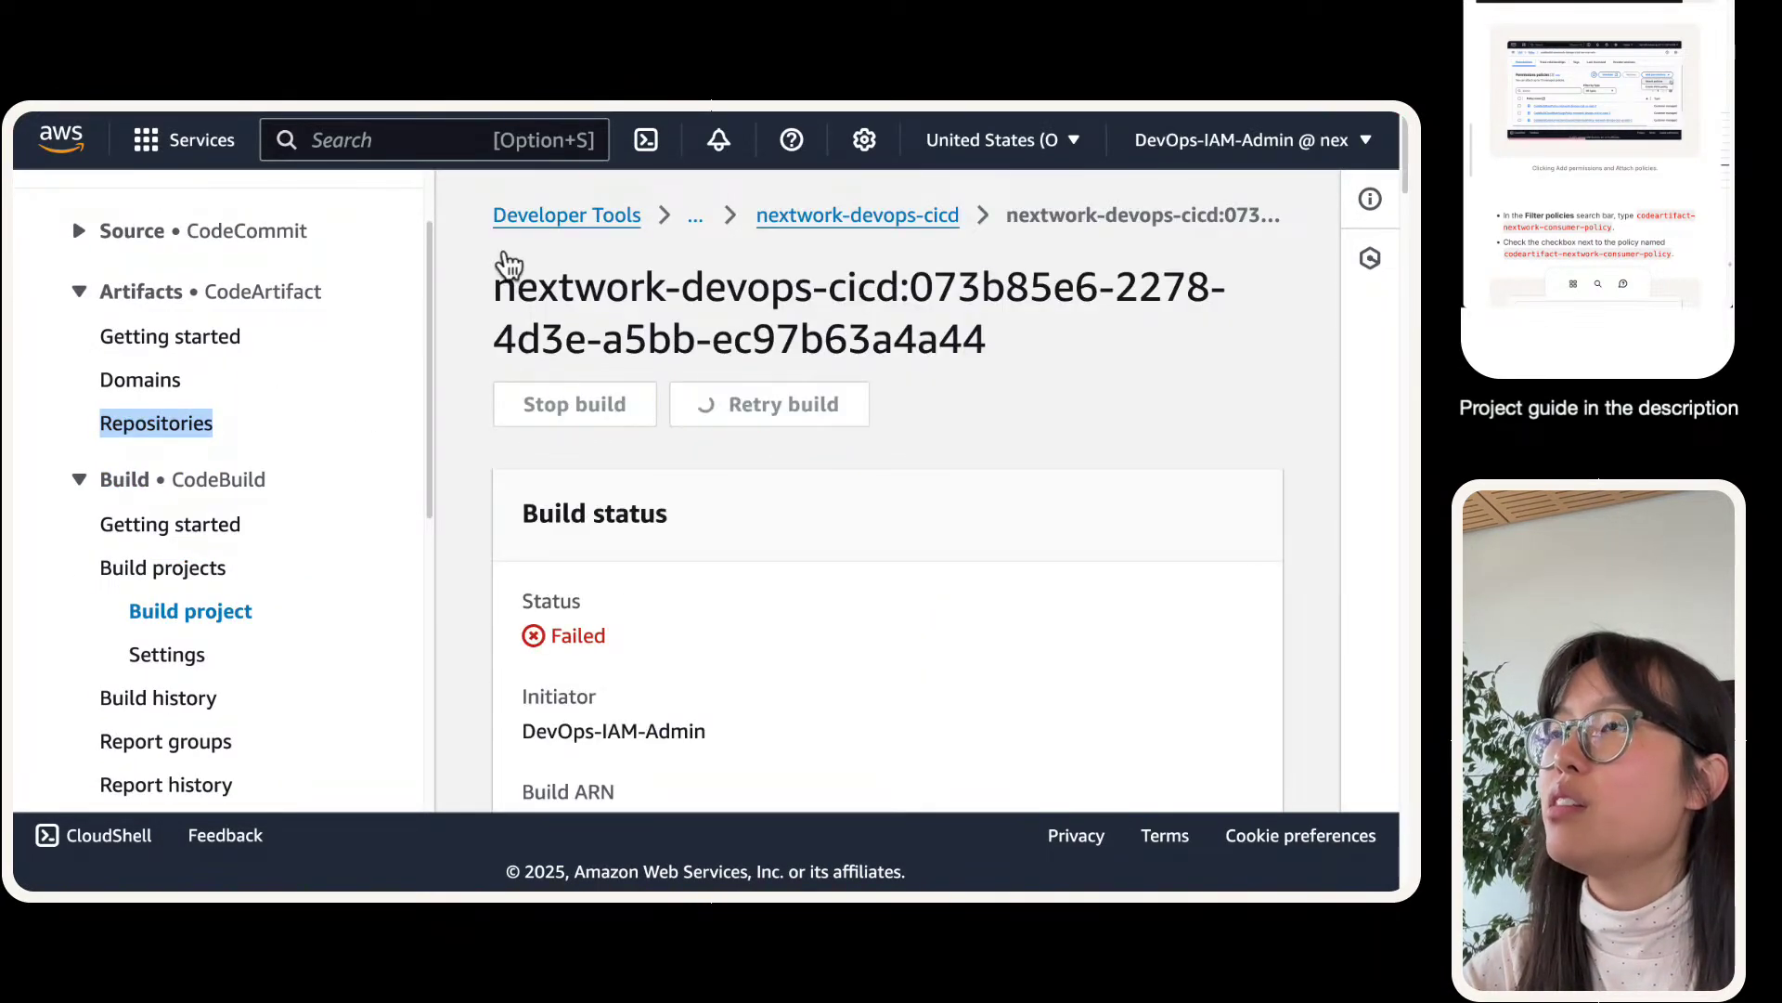
left_click(378, 227)
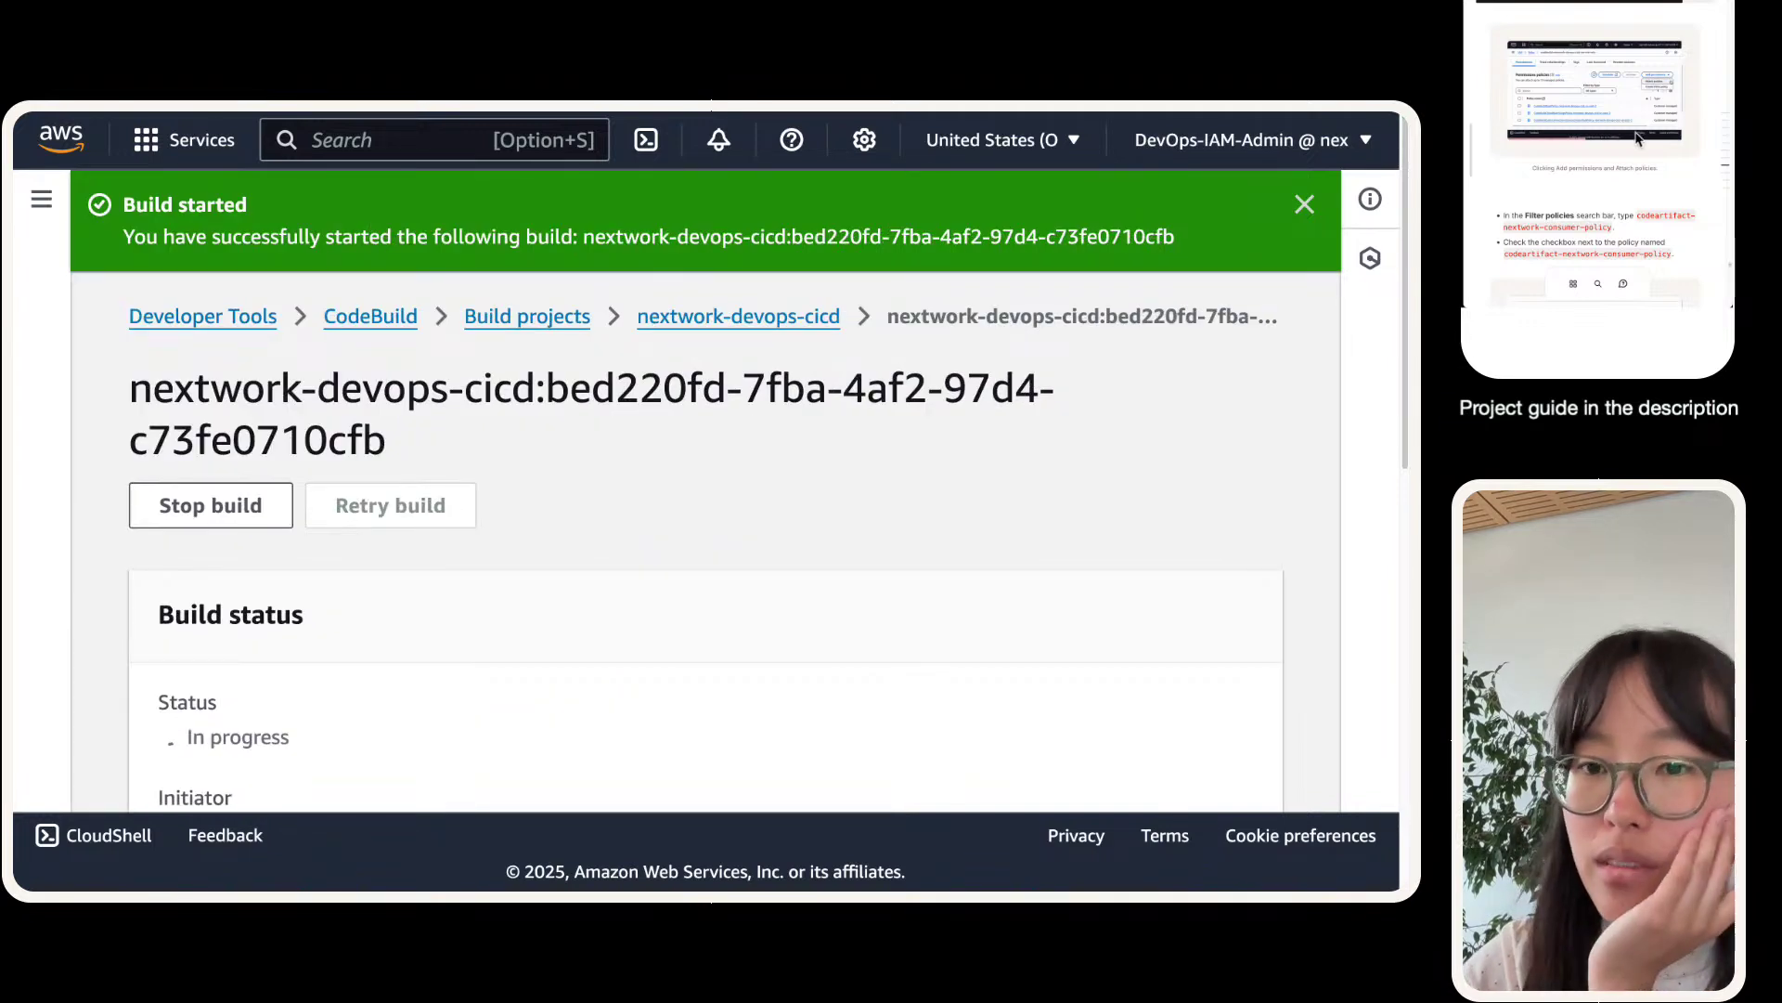
mouse_move(398, 126)
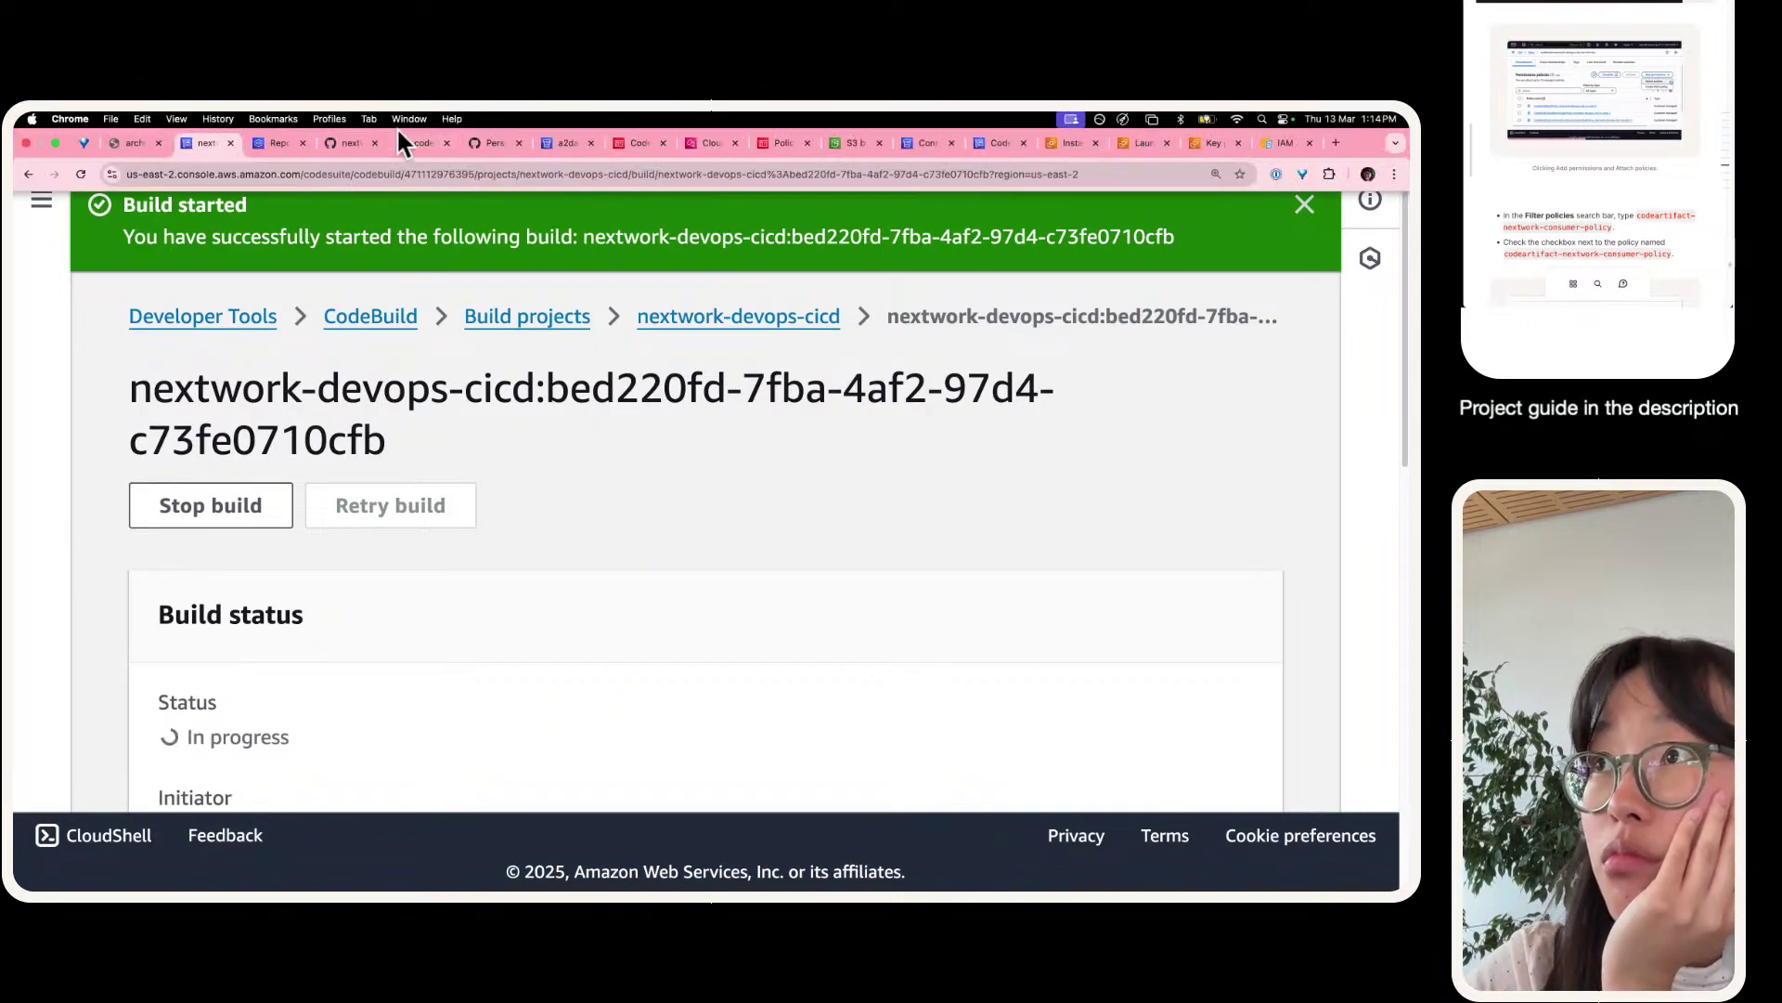
left_click(490, 143)
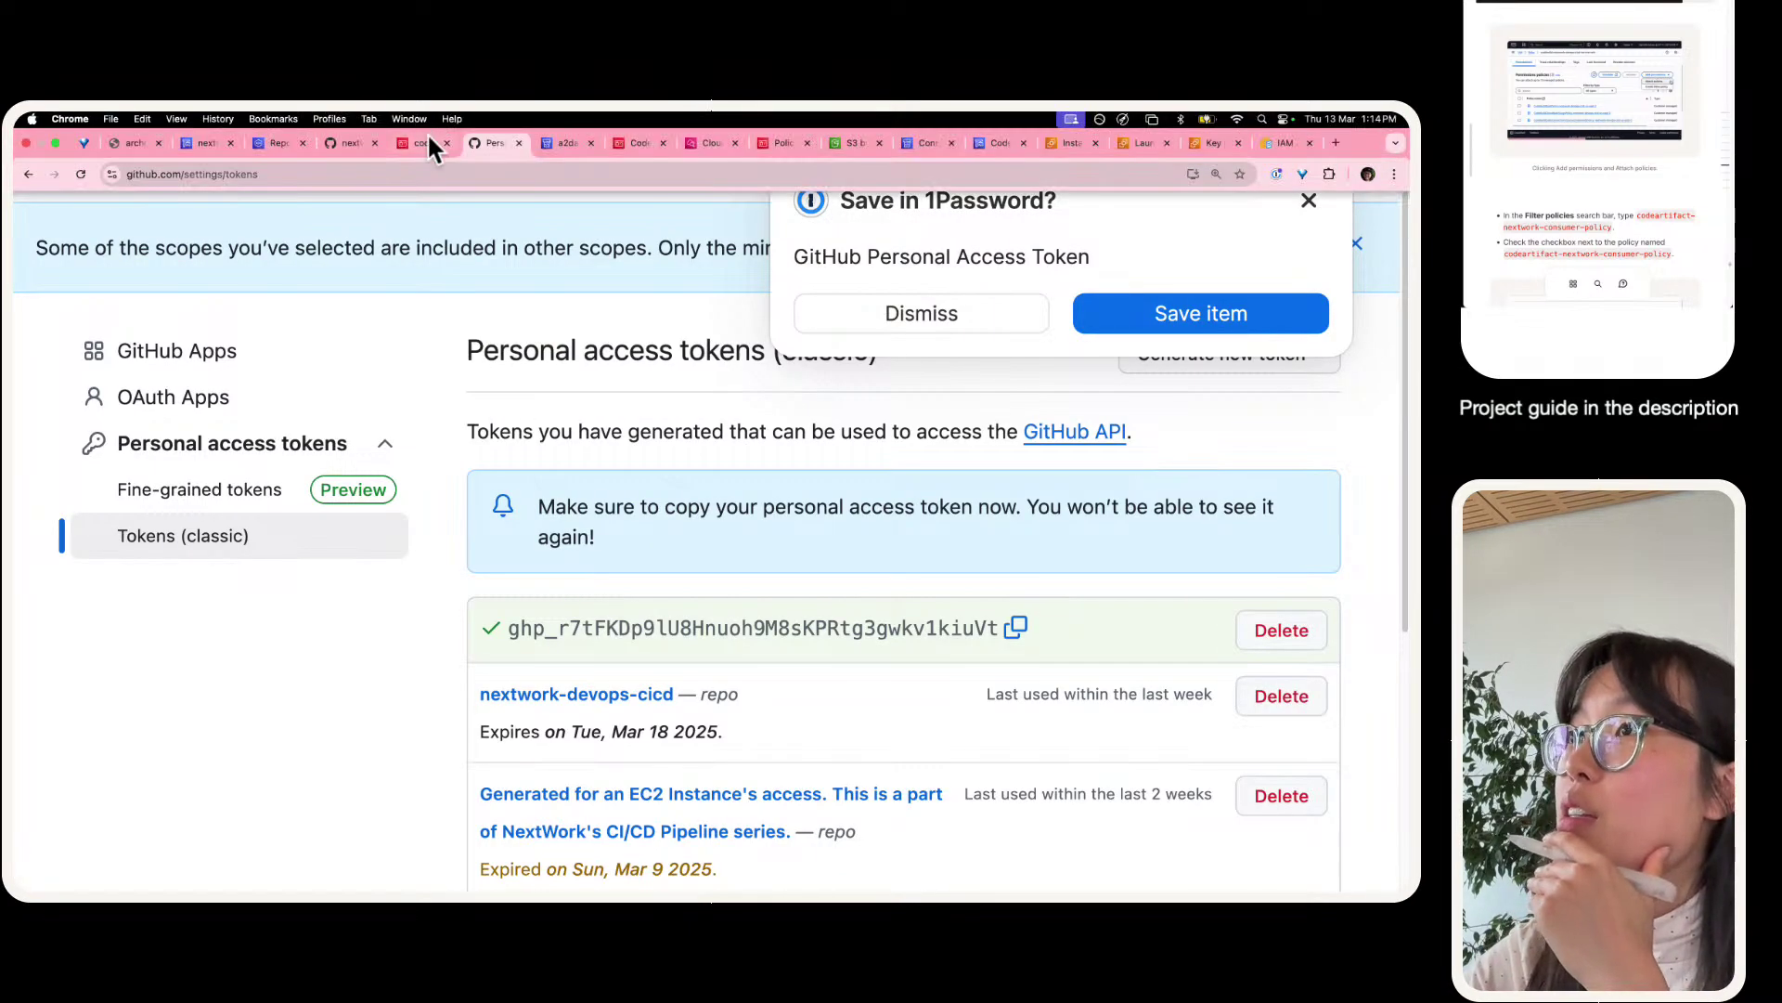
left_click(351, 143)
scroll(444, 455, "down", 2)
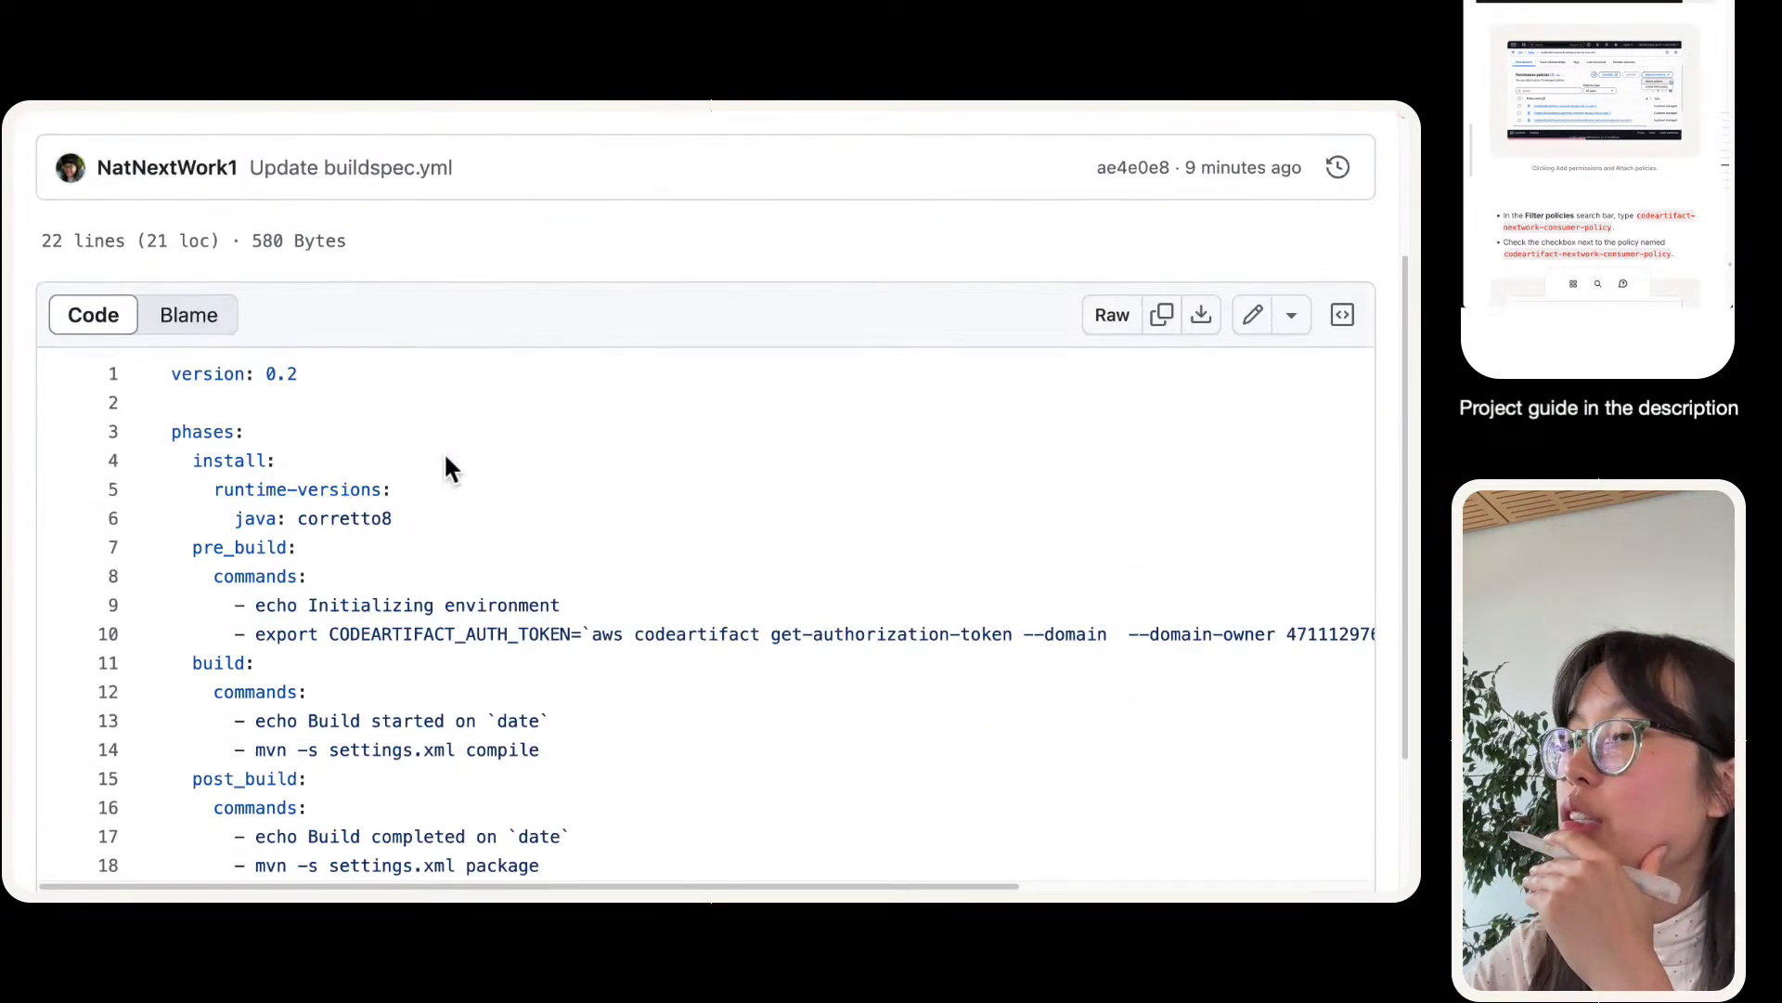
scroll(445, 459, "down", 3)
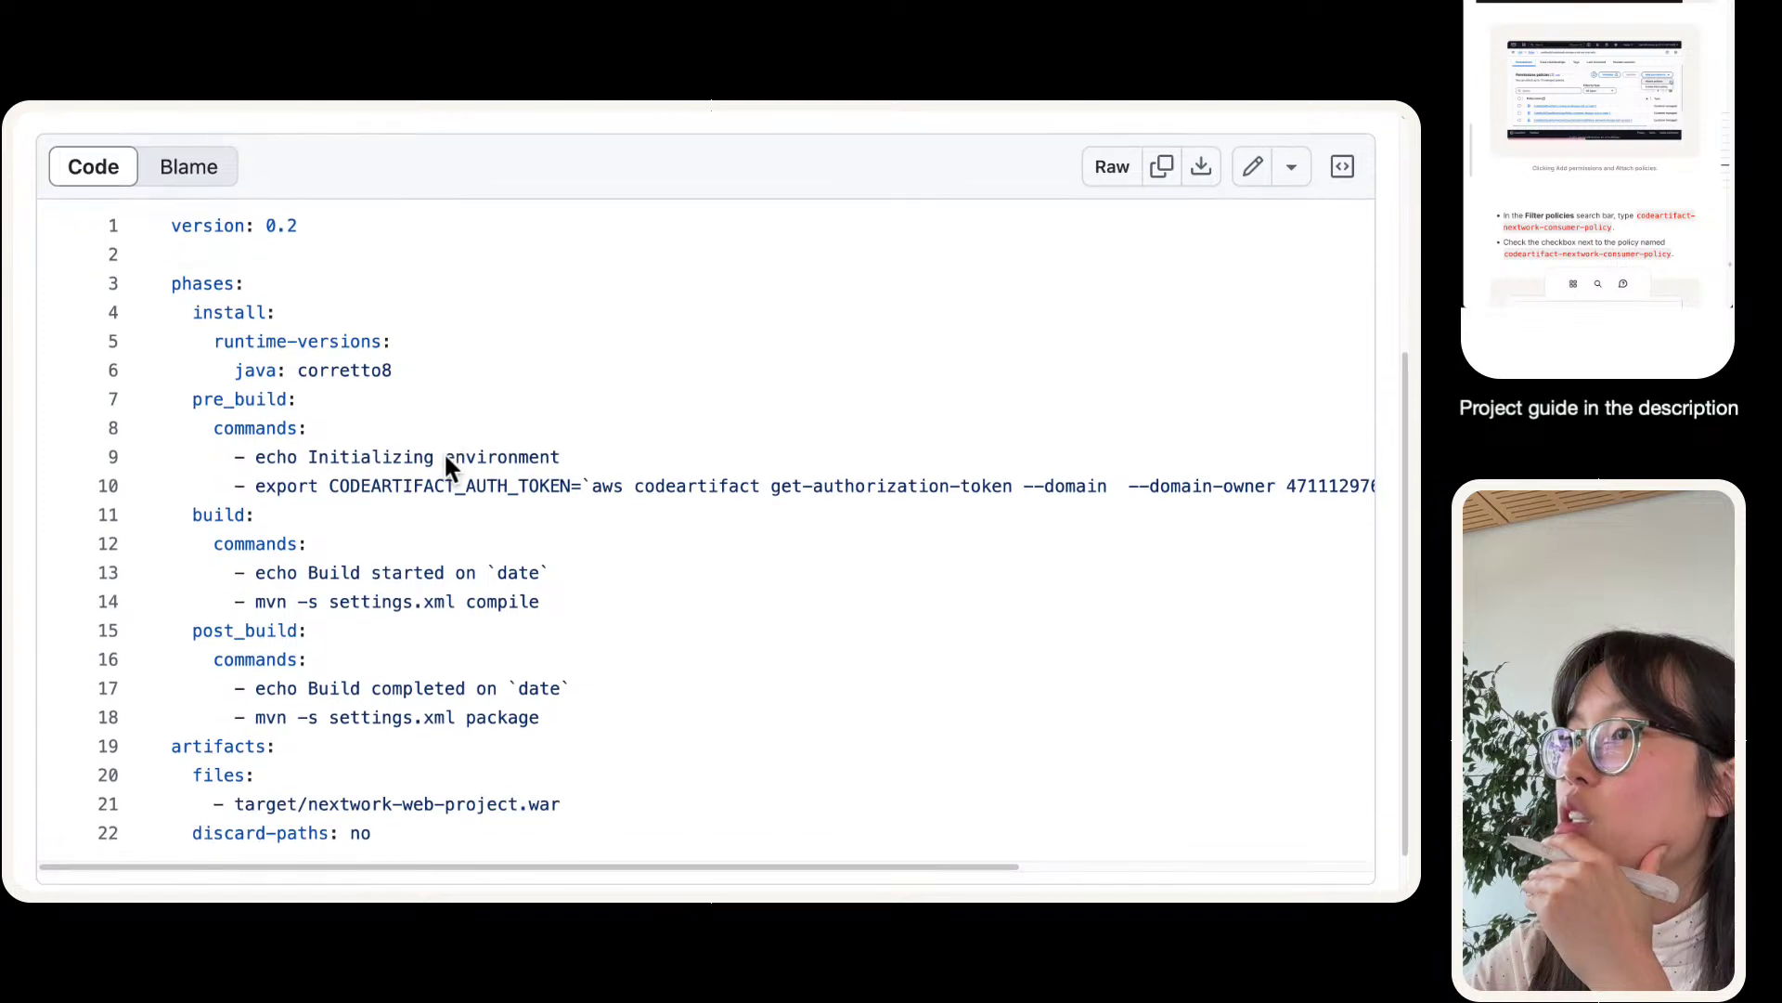
scroll(446, 458, "down", 1)
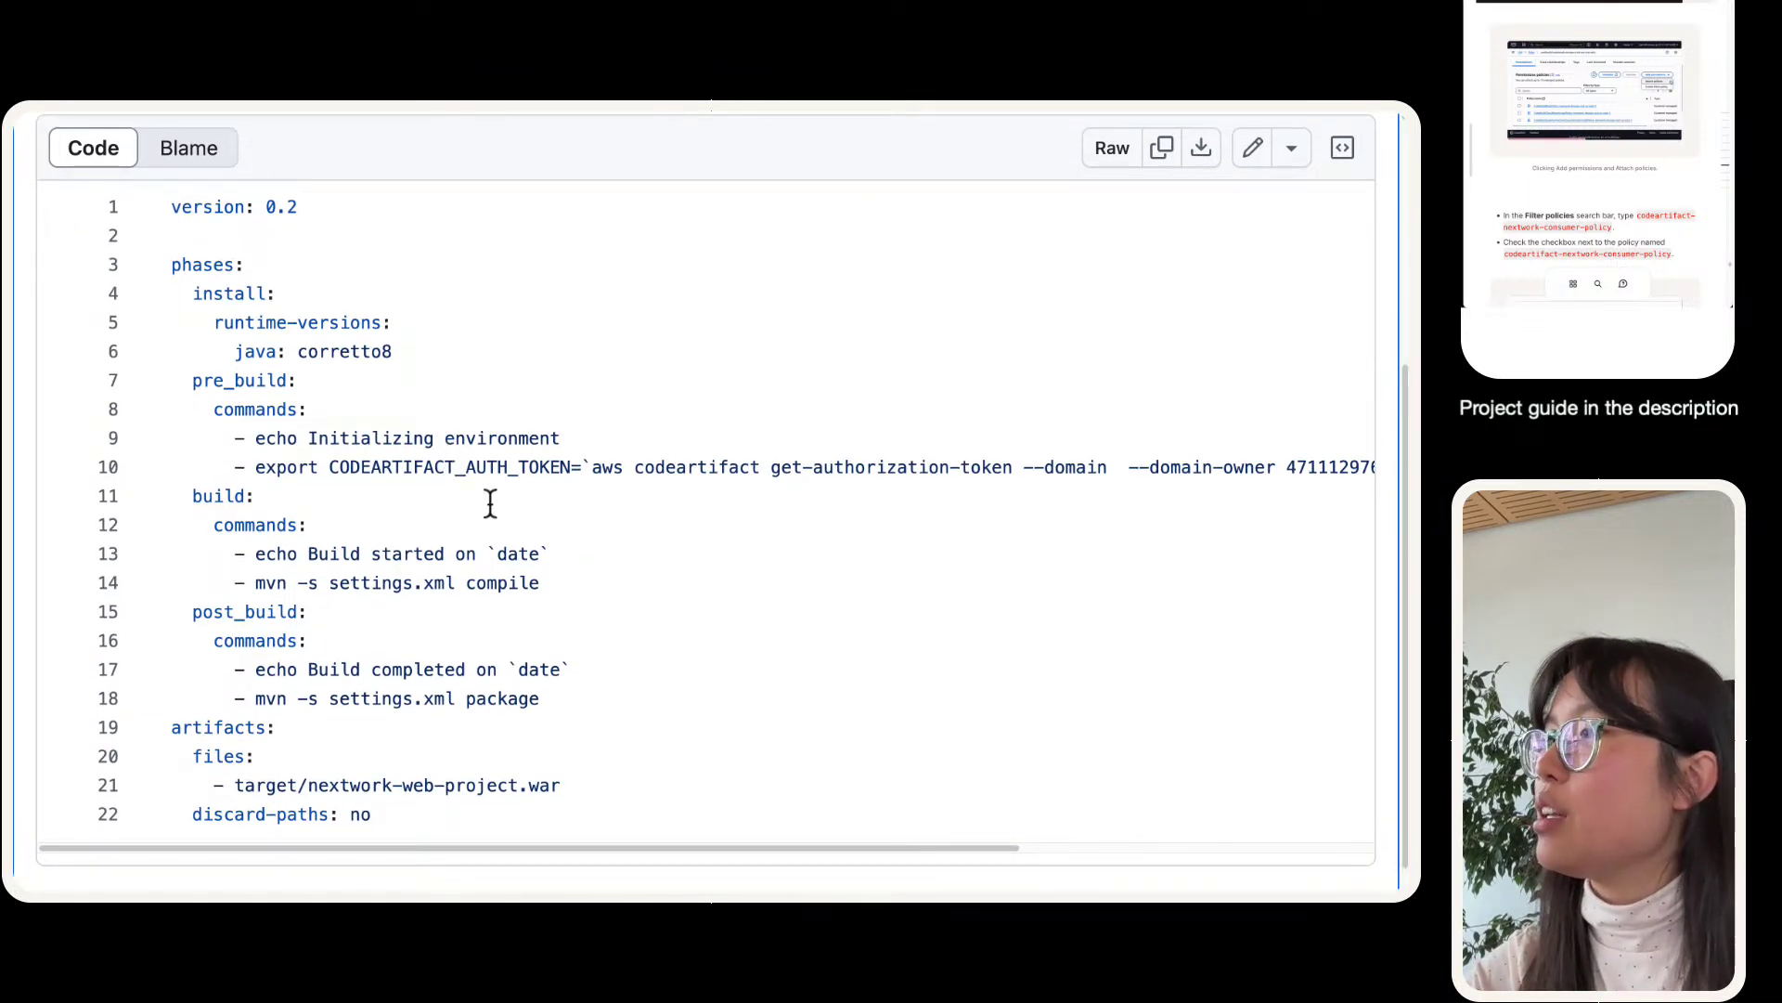
- Open the nextwork-devops-cicd repository's details from the CodeArtifact repositories list
scroll(491, 504, "right", 3)
scroll(491, 504, "right", 2)
scroll(490, 504, "left", 5)
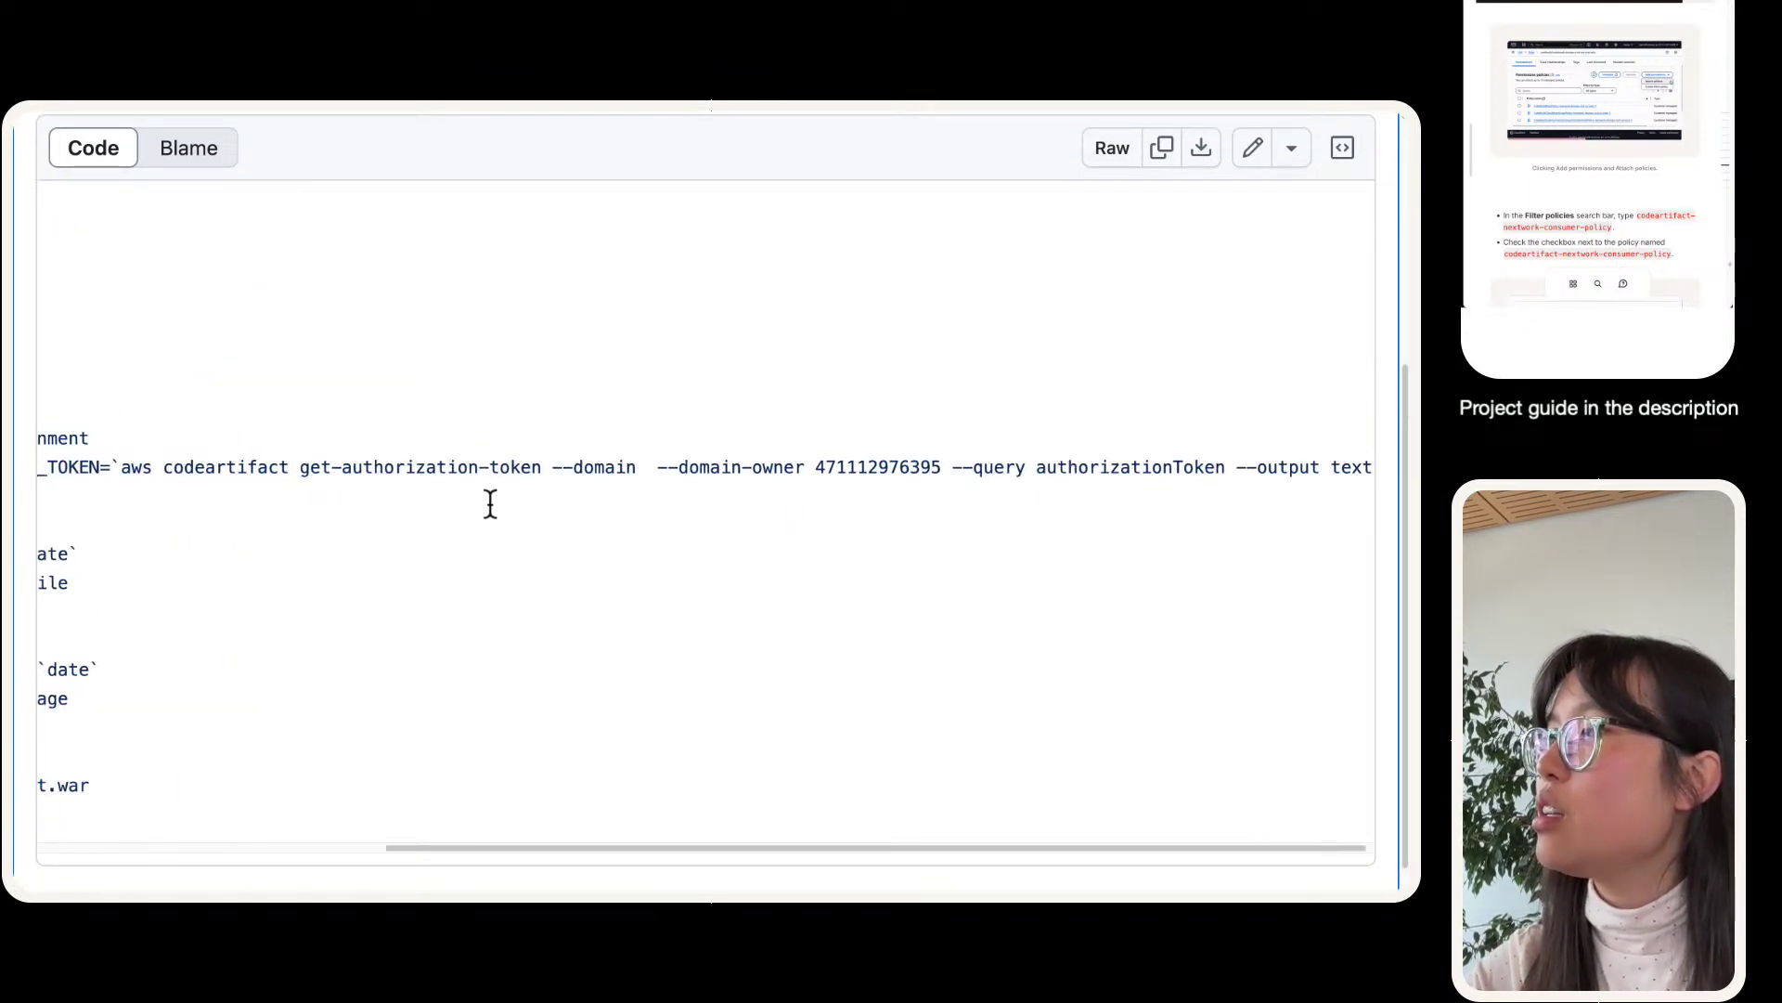
mouse_move(188, 116)
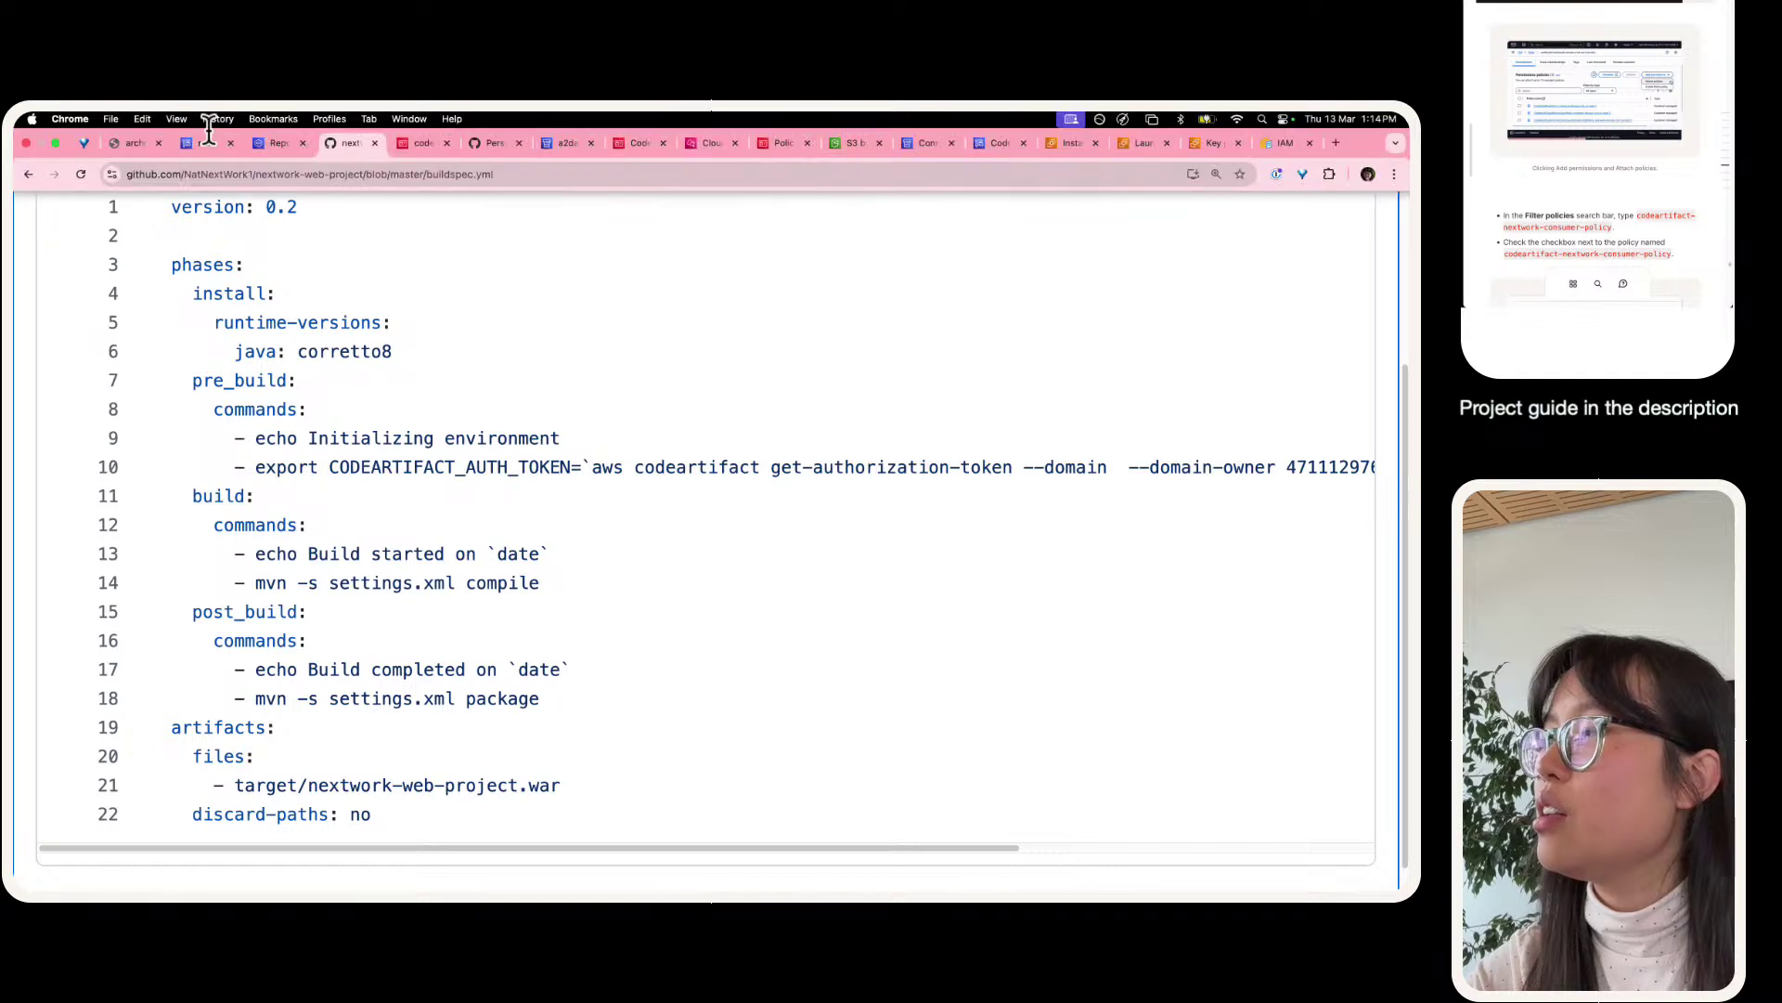
left_click(247, 143)
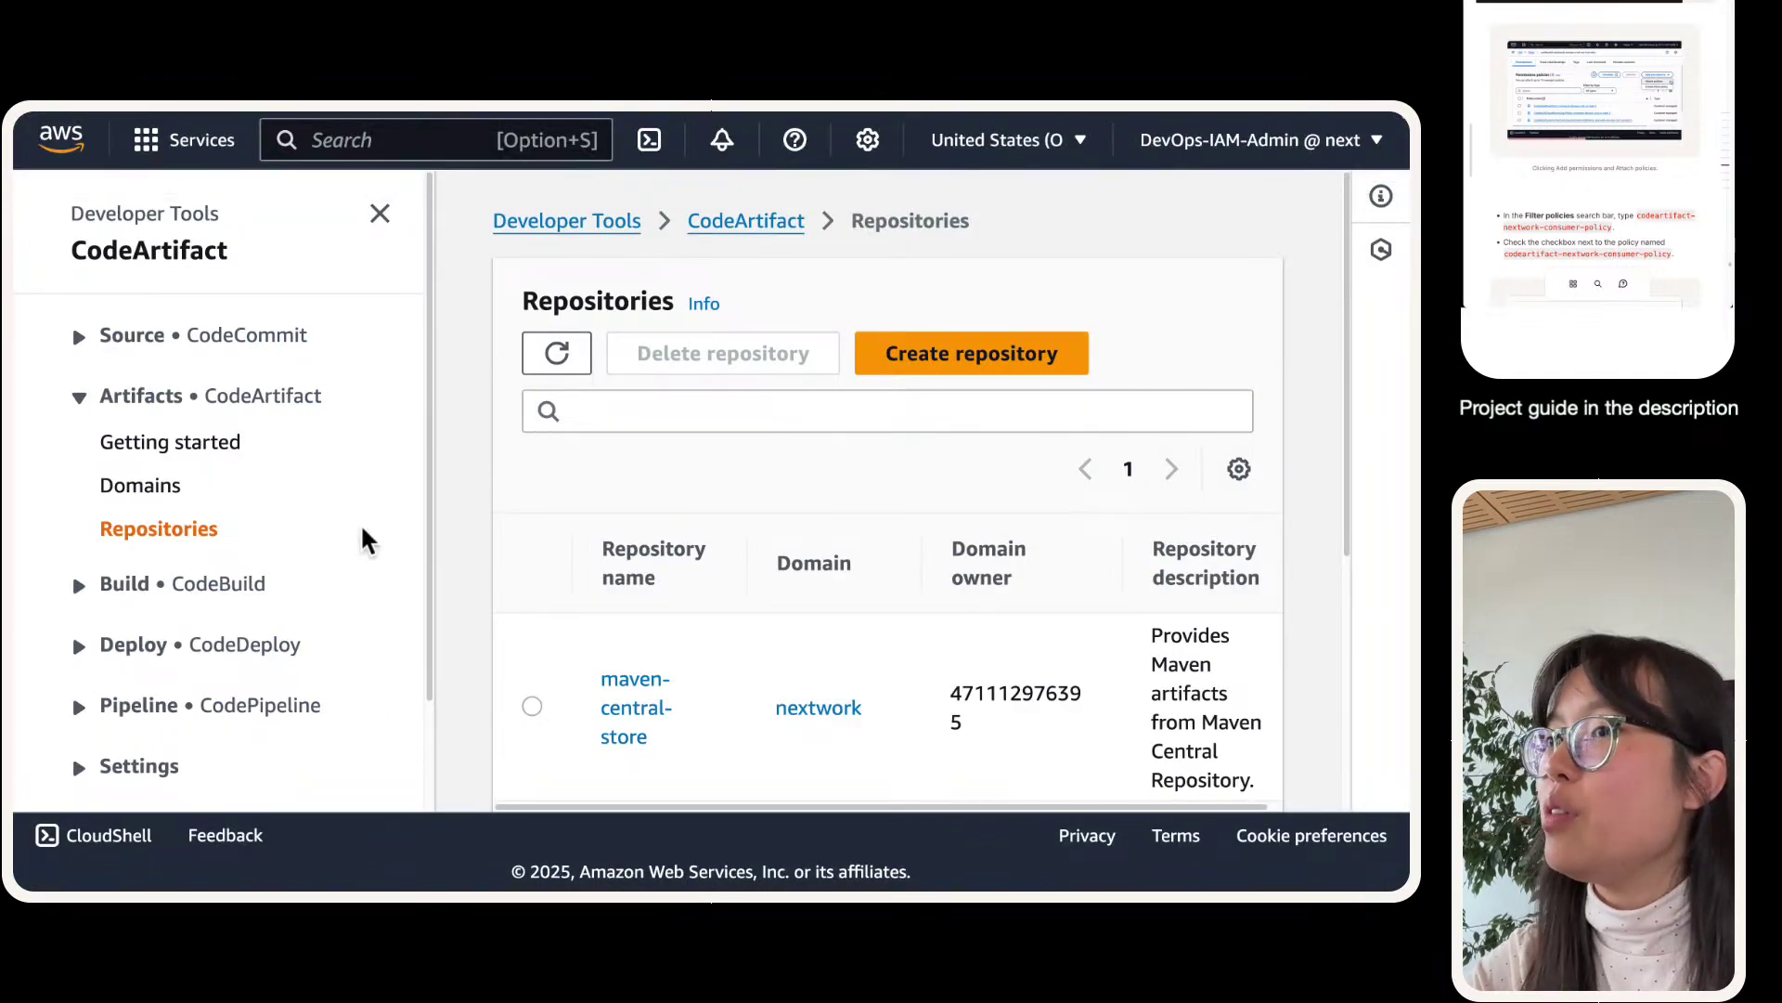
scroll(471, 543, "down", 3)
left_click(531, 541)
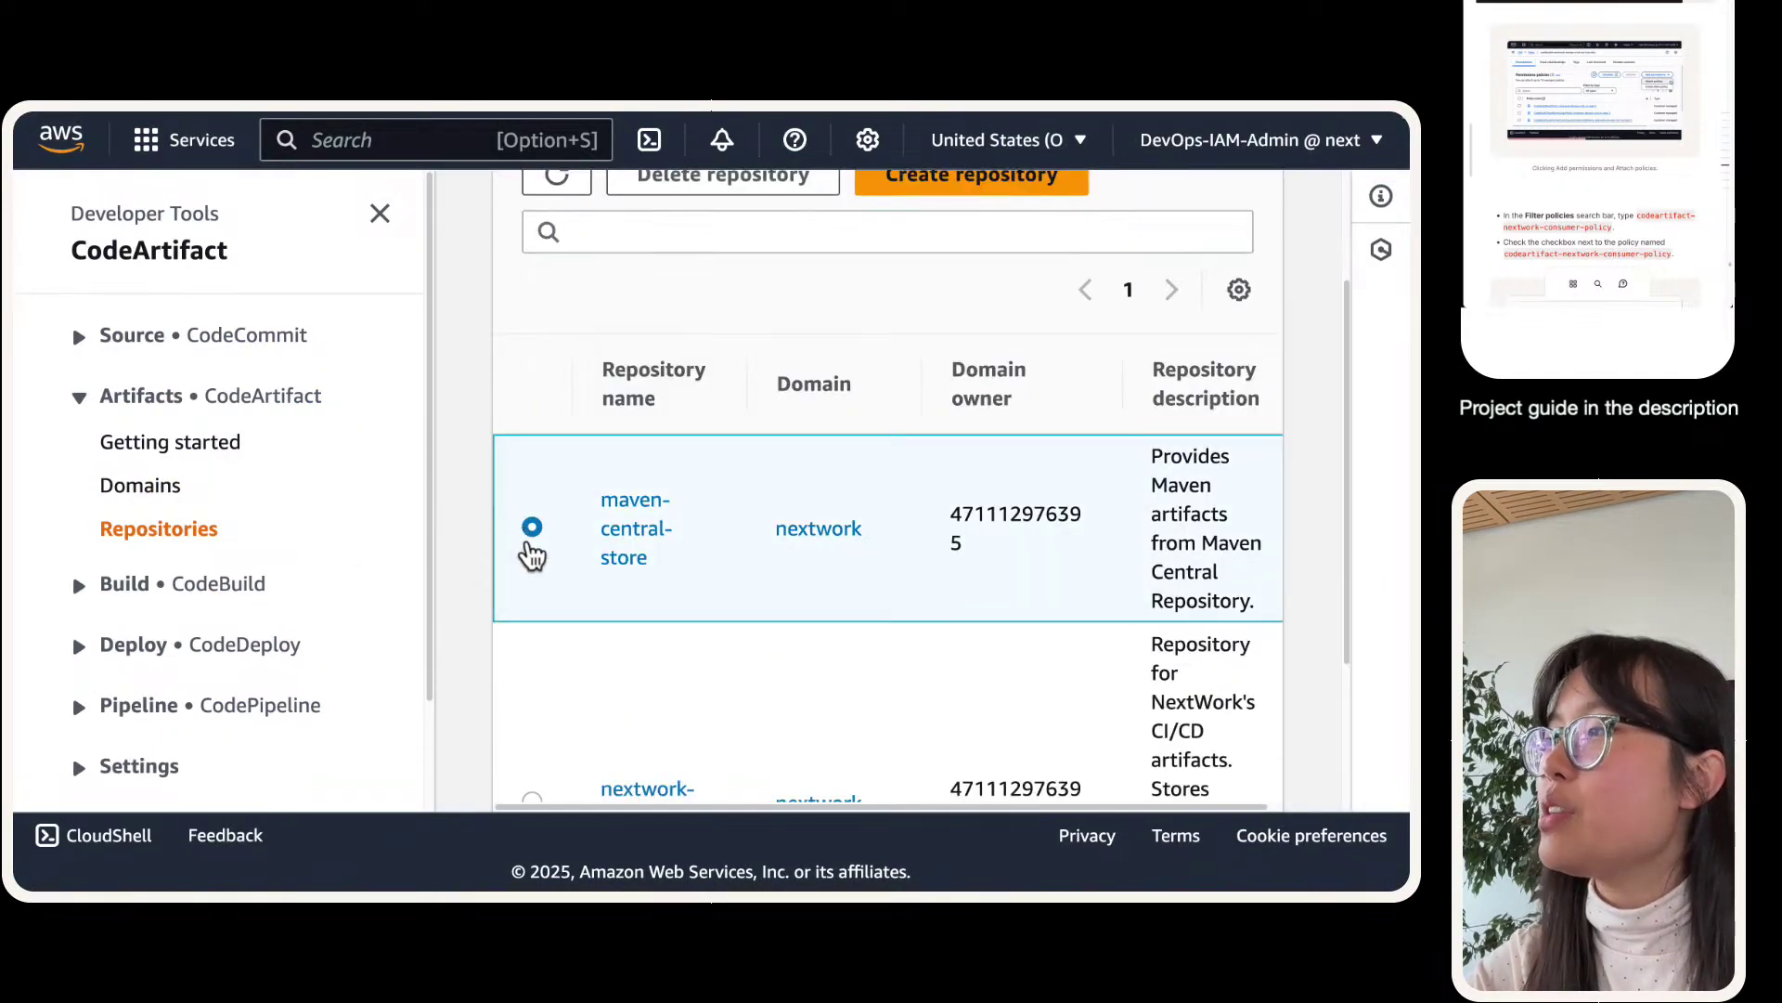
scroll(517, 696, "down", 3)
scroll(517, 697, "down", 1)
left_click(553, 625)
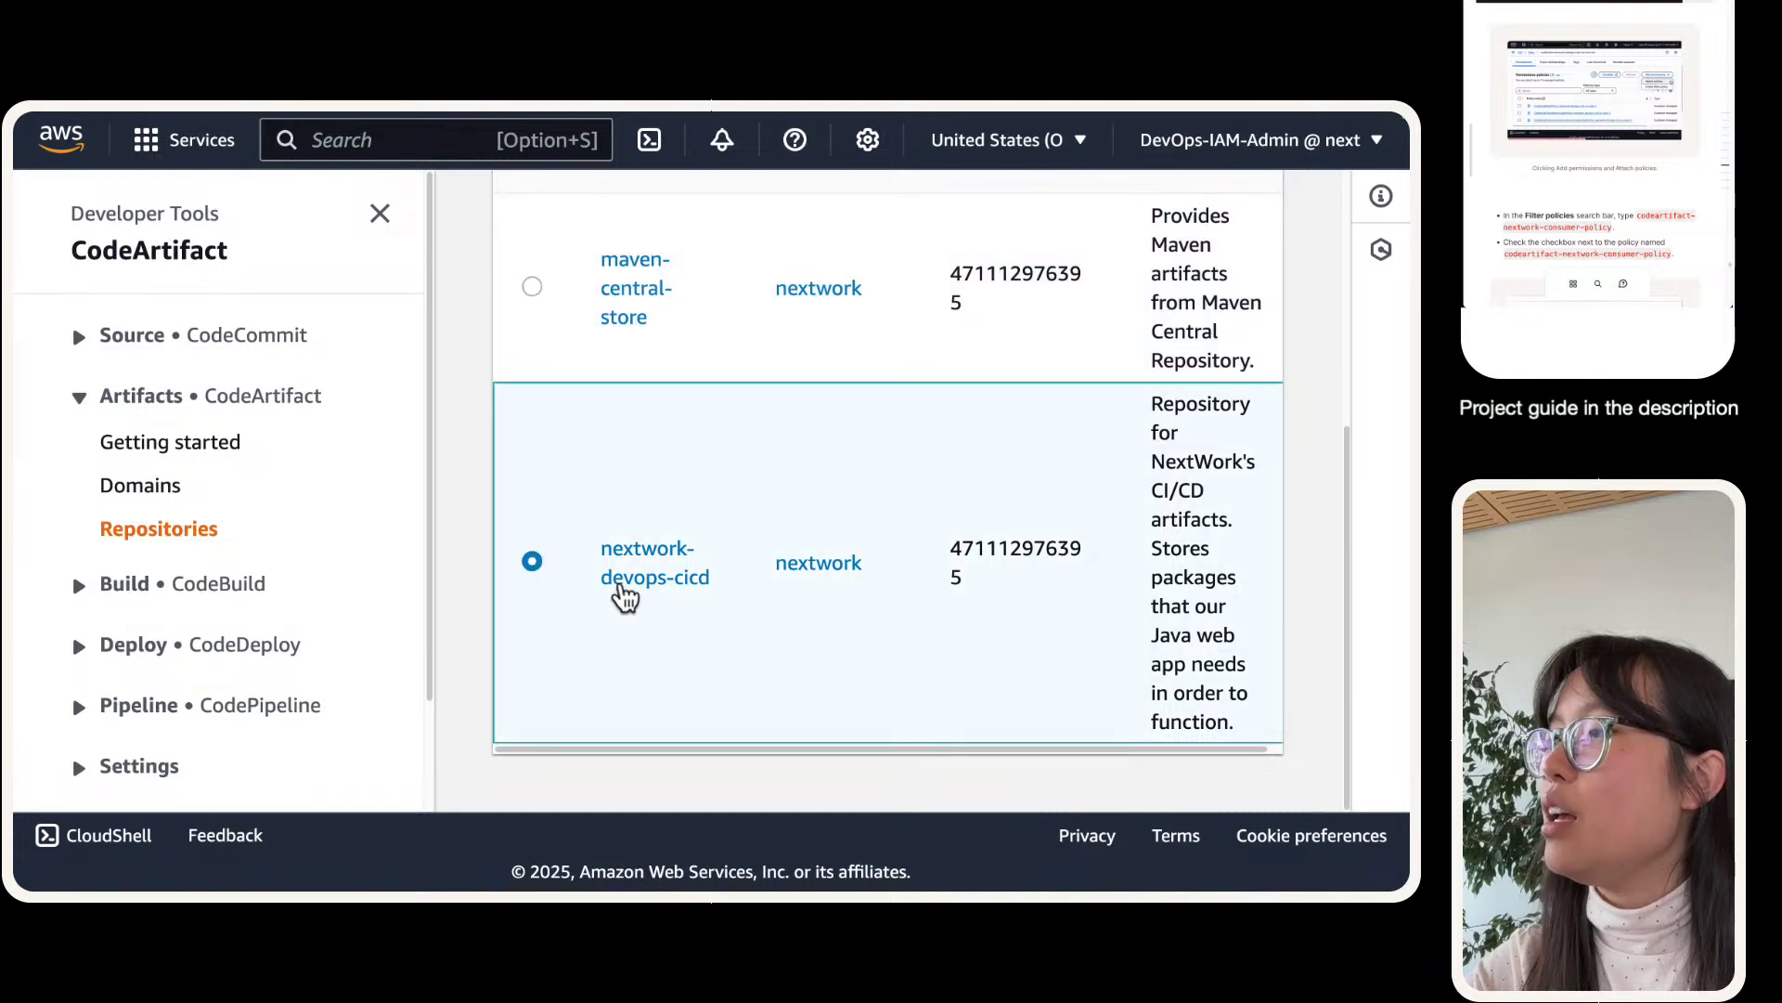
left_click(624, 597)
left_click(393, 234)
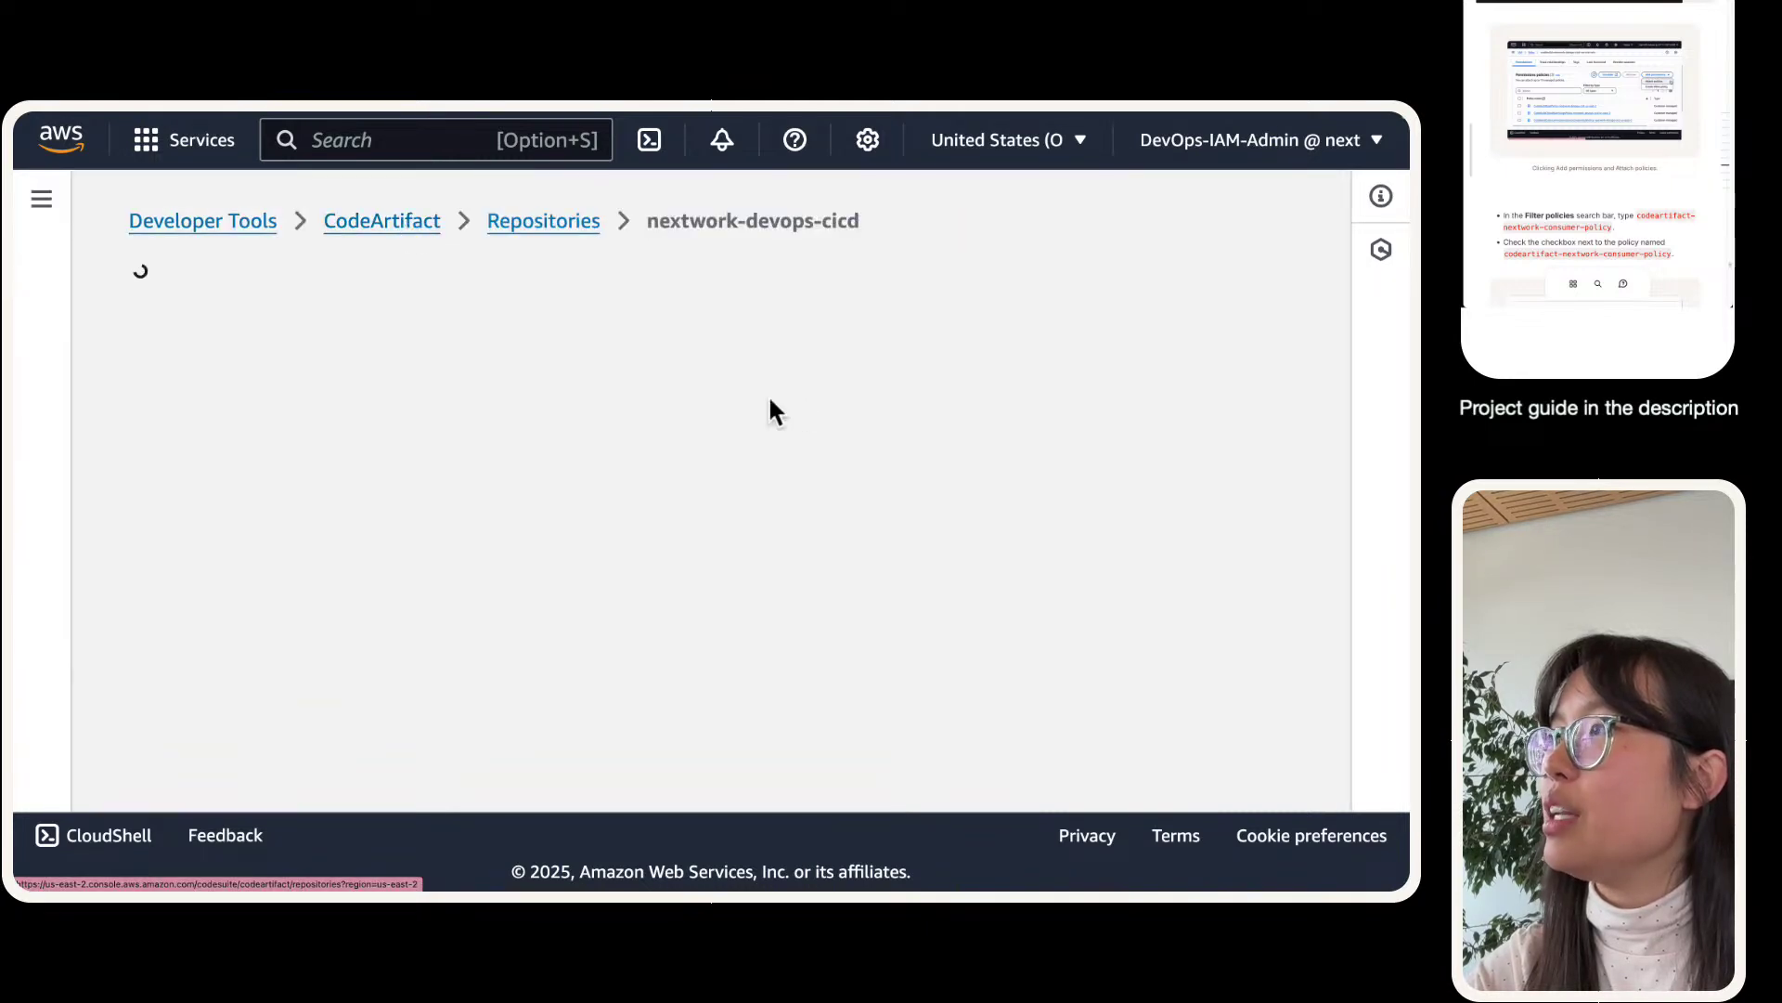
- Show mvn connection instructions and mark the Step 3 CODEARTIFACT_AUTH_TOKEN export command
left_click(1045, 594)
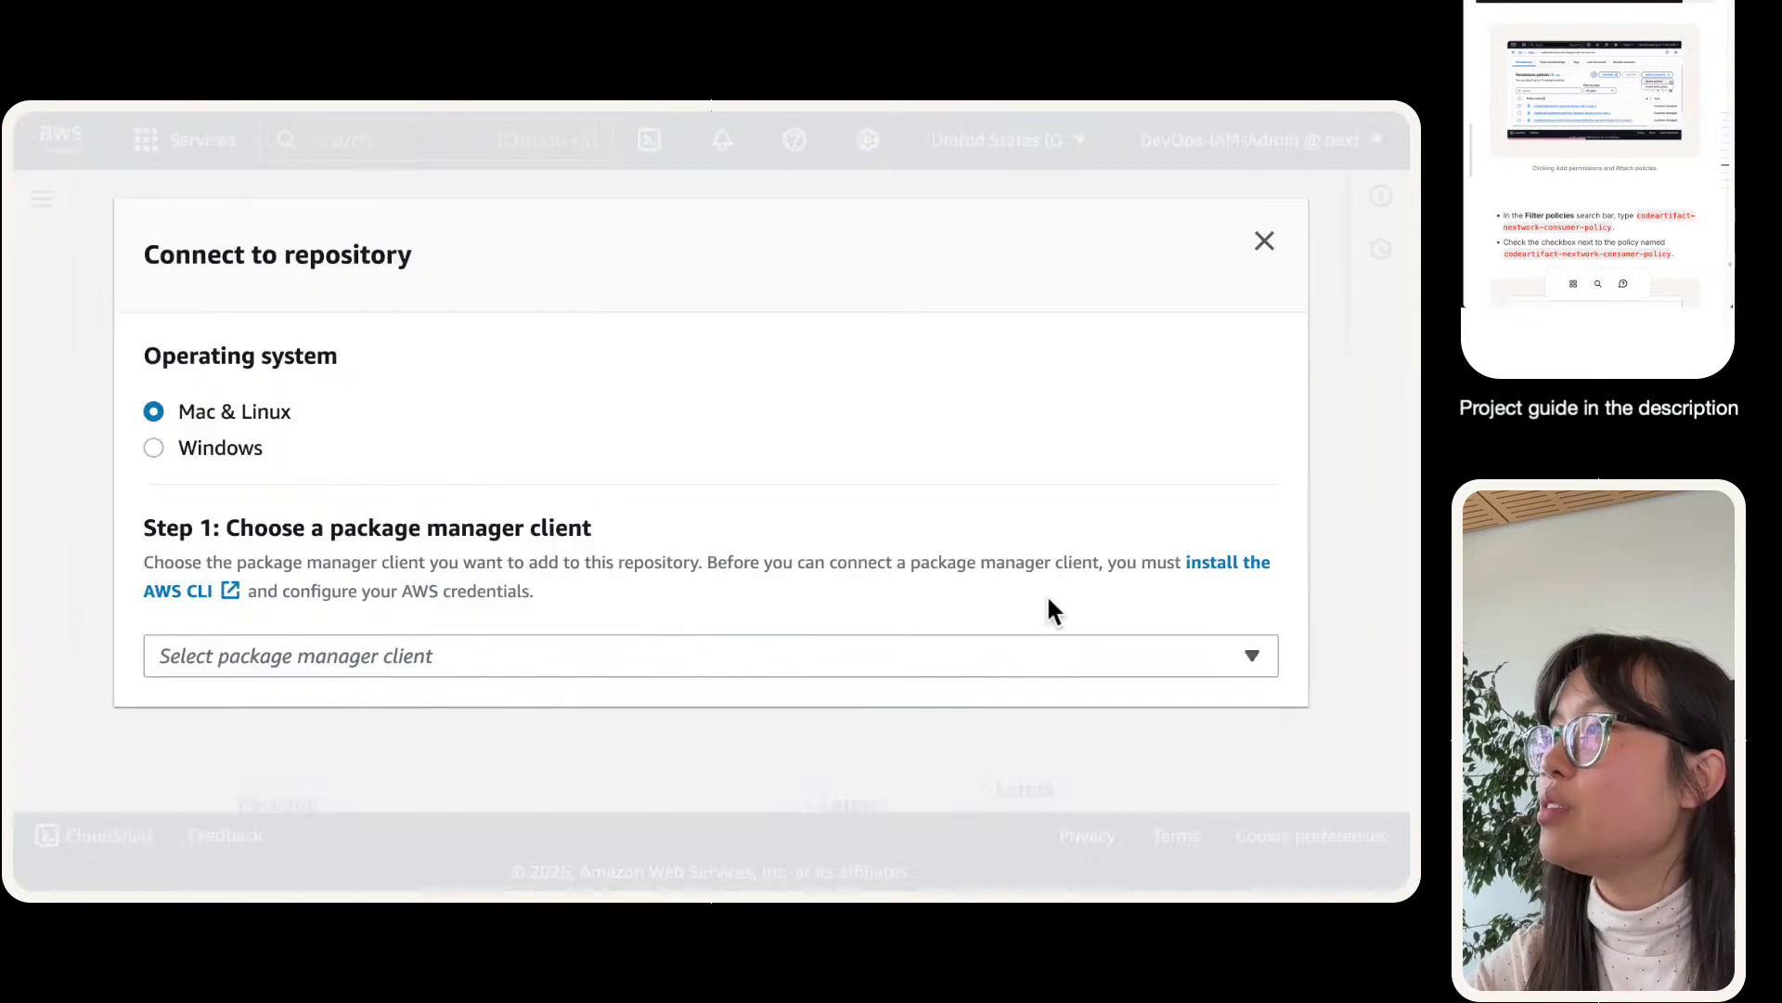
left_click(509, 656)
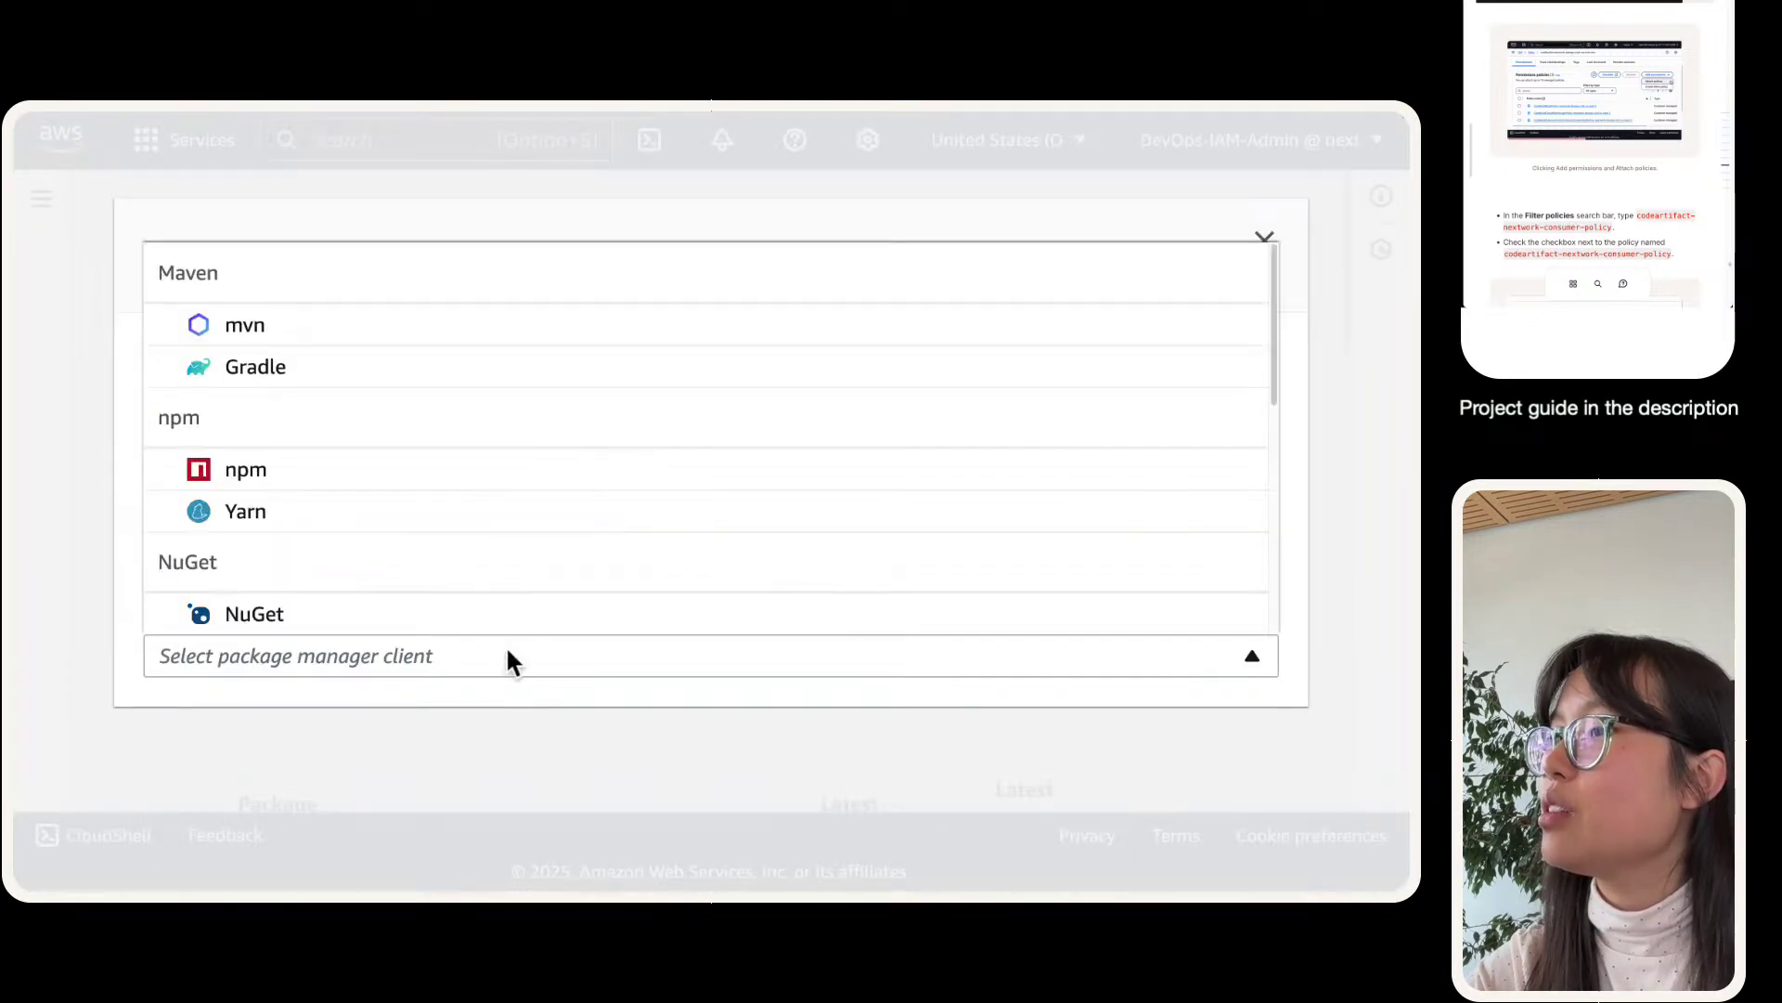
left_click(249, 324)
scroll(541, 471, "down", 6)
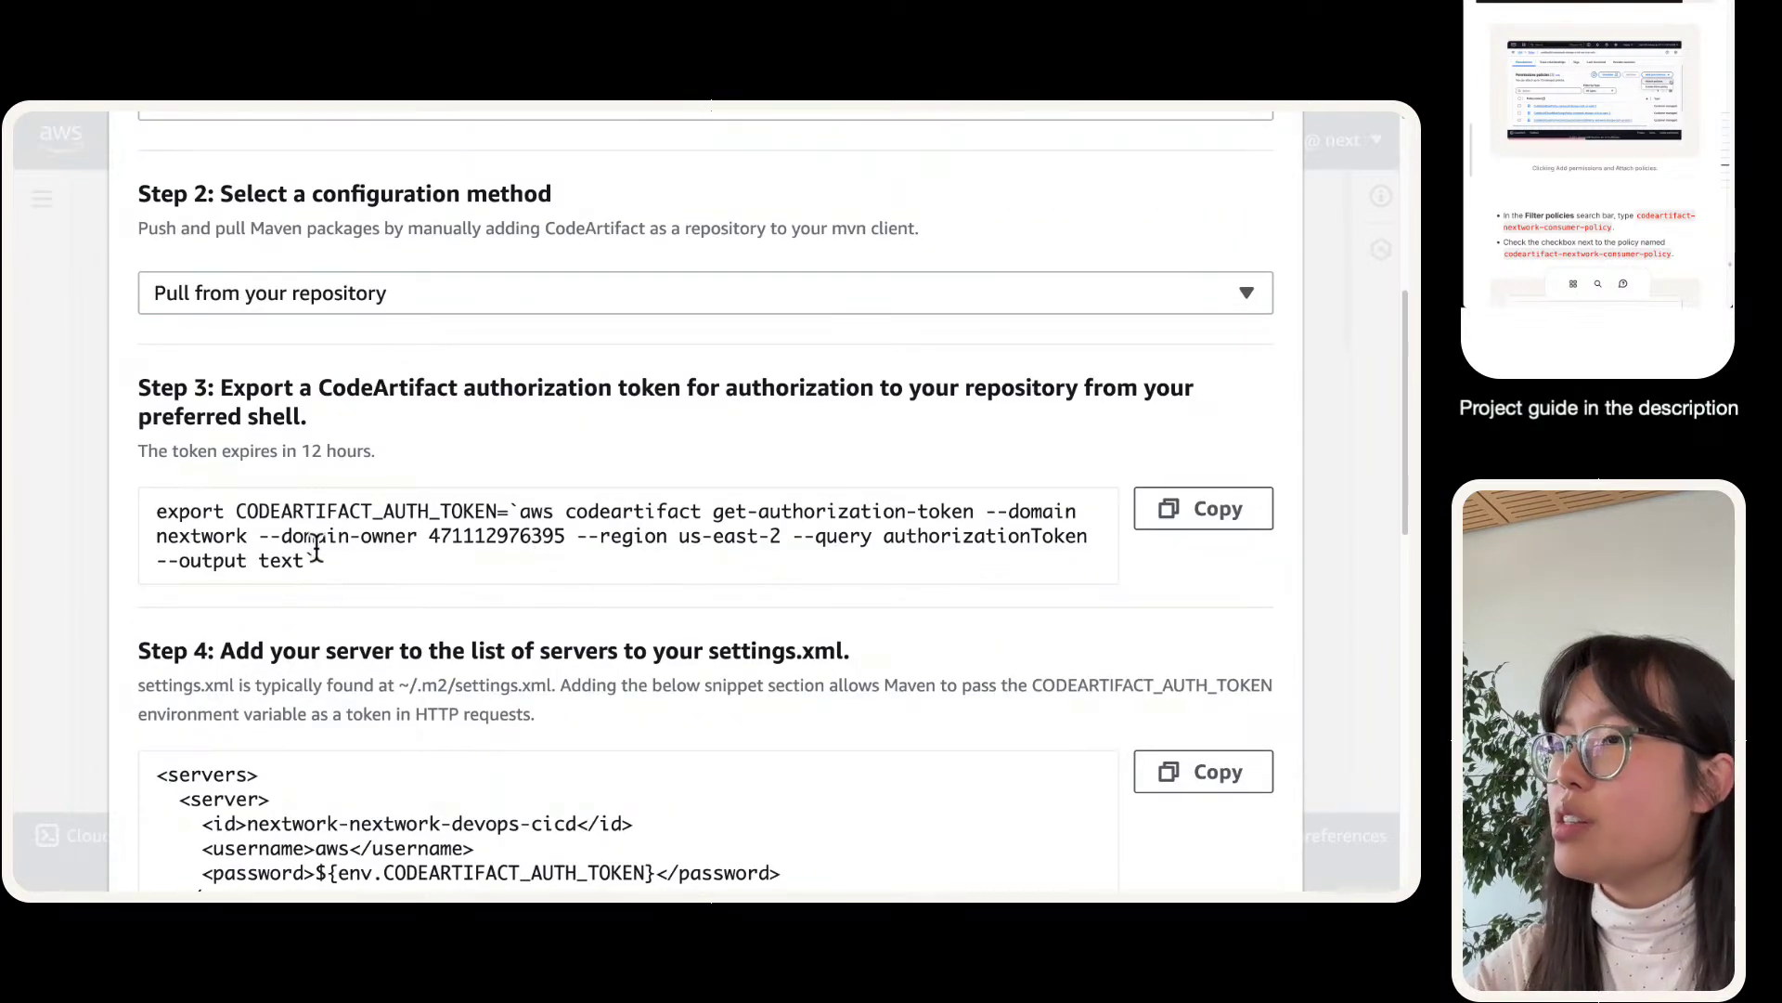
left_click_drag(320, 562, 135, 500)
key("super+c")
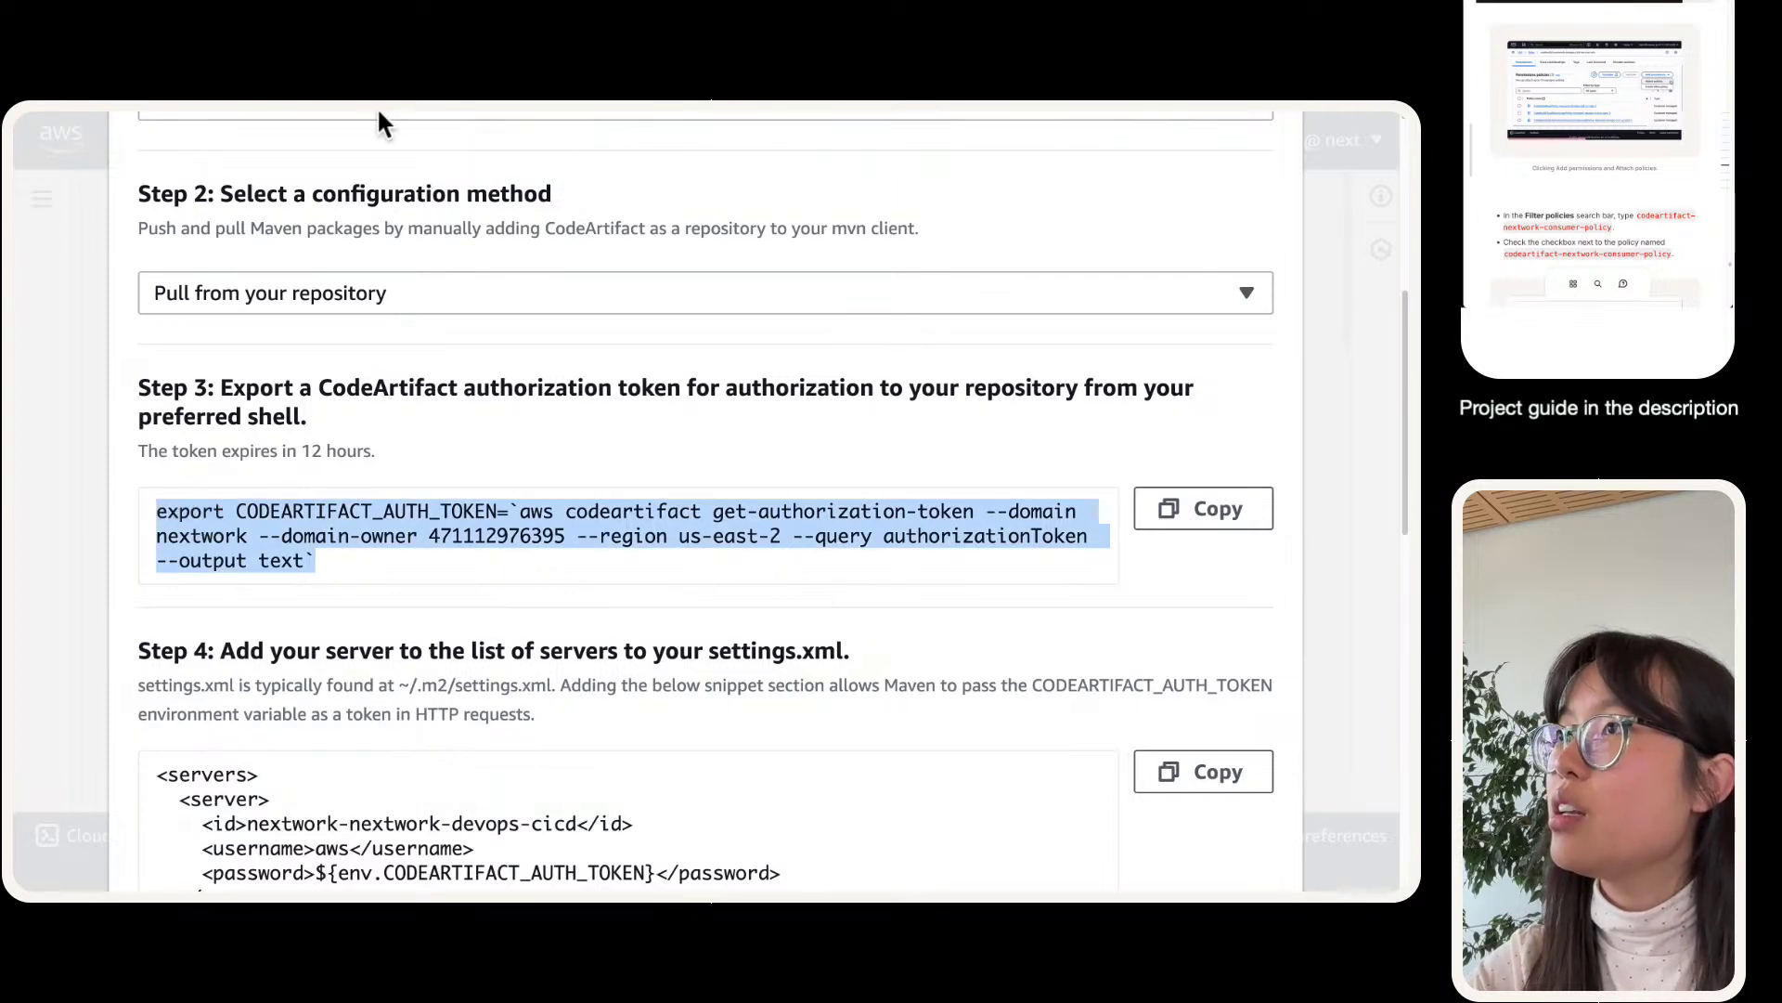
mouse_move(377, 108)
left_click(350, 145)
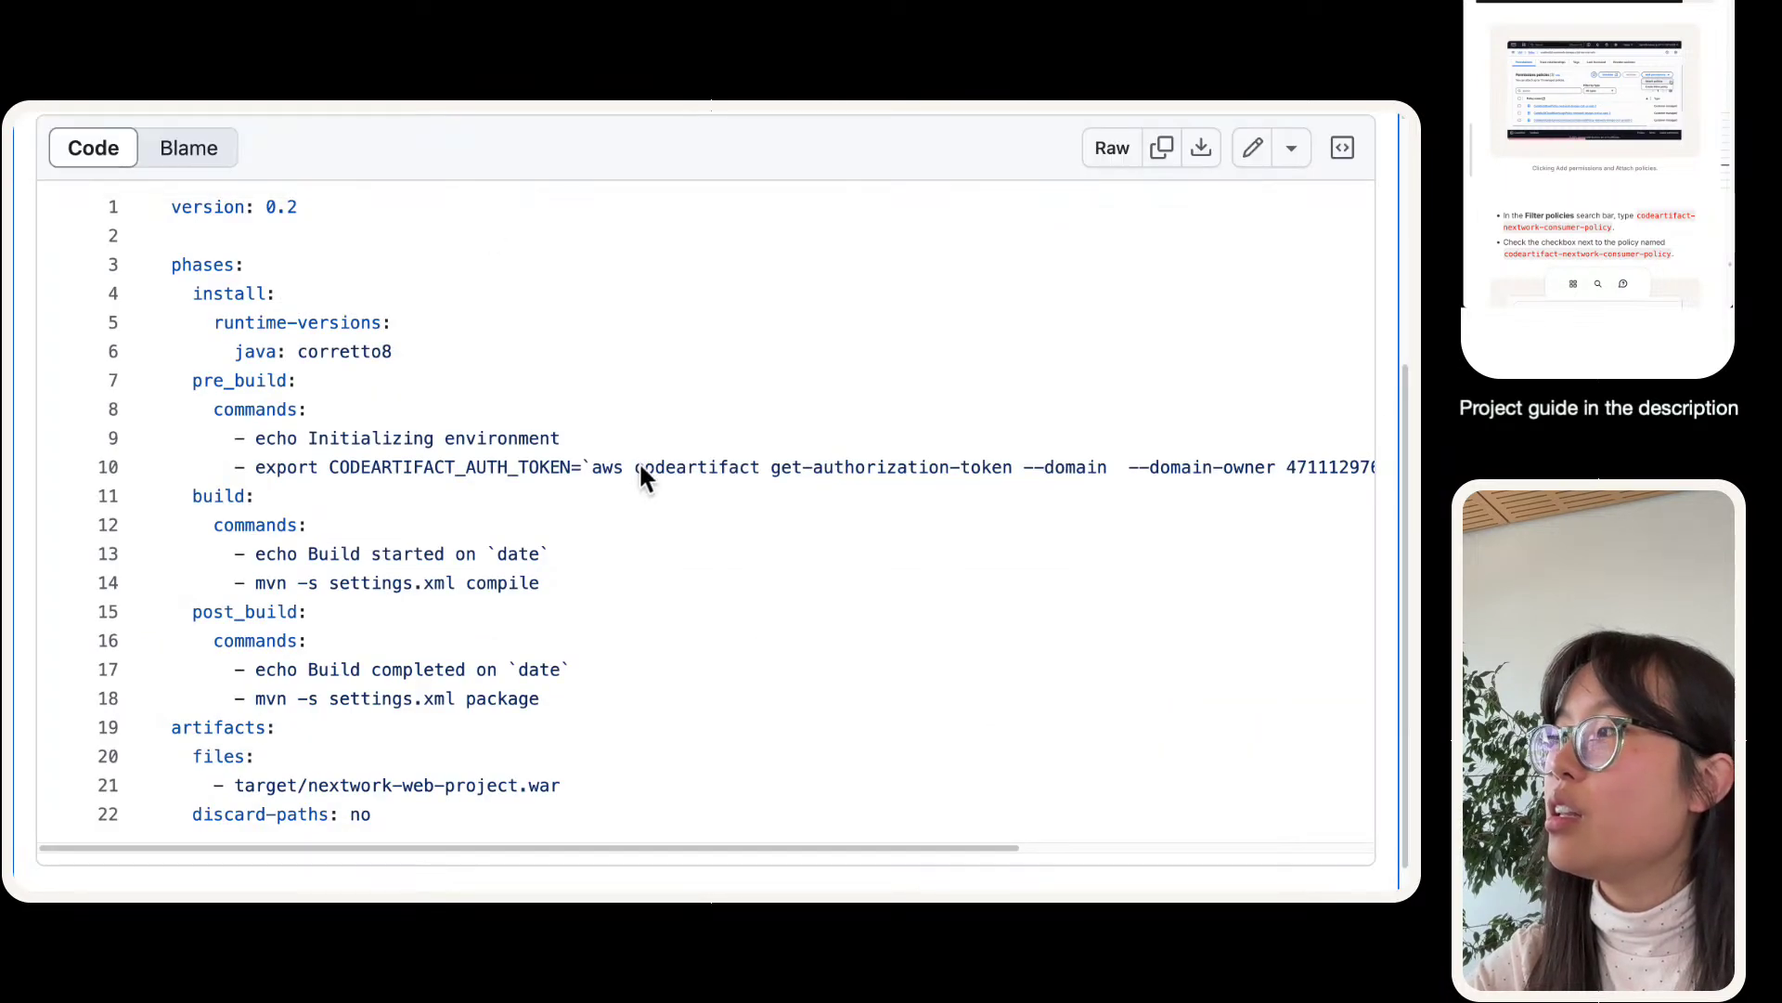
- Edit buildspec.yml and paste the new token export command above the build phase
scroll(641, 469, "right", 5)
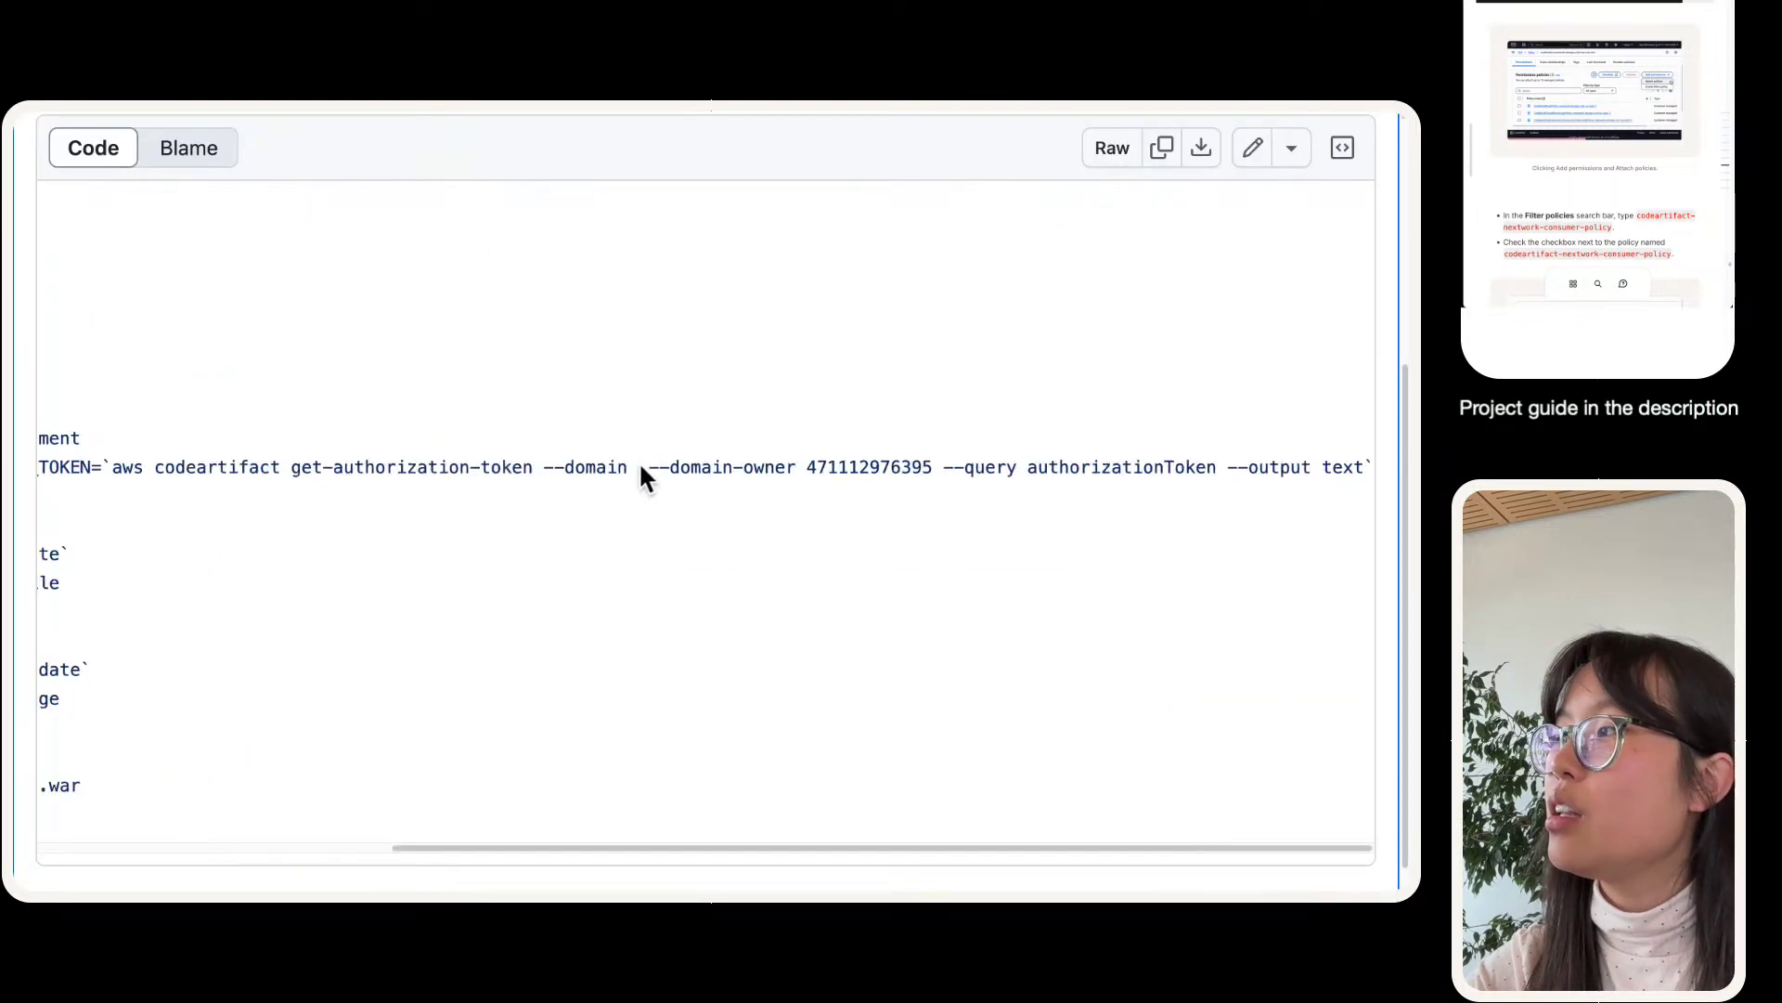
left_click(1252, 147)
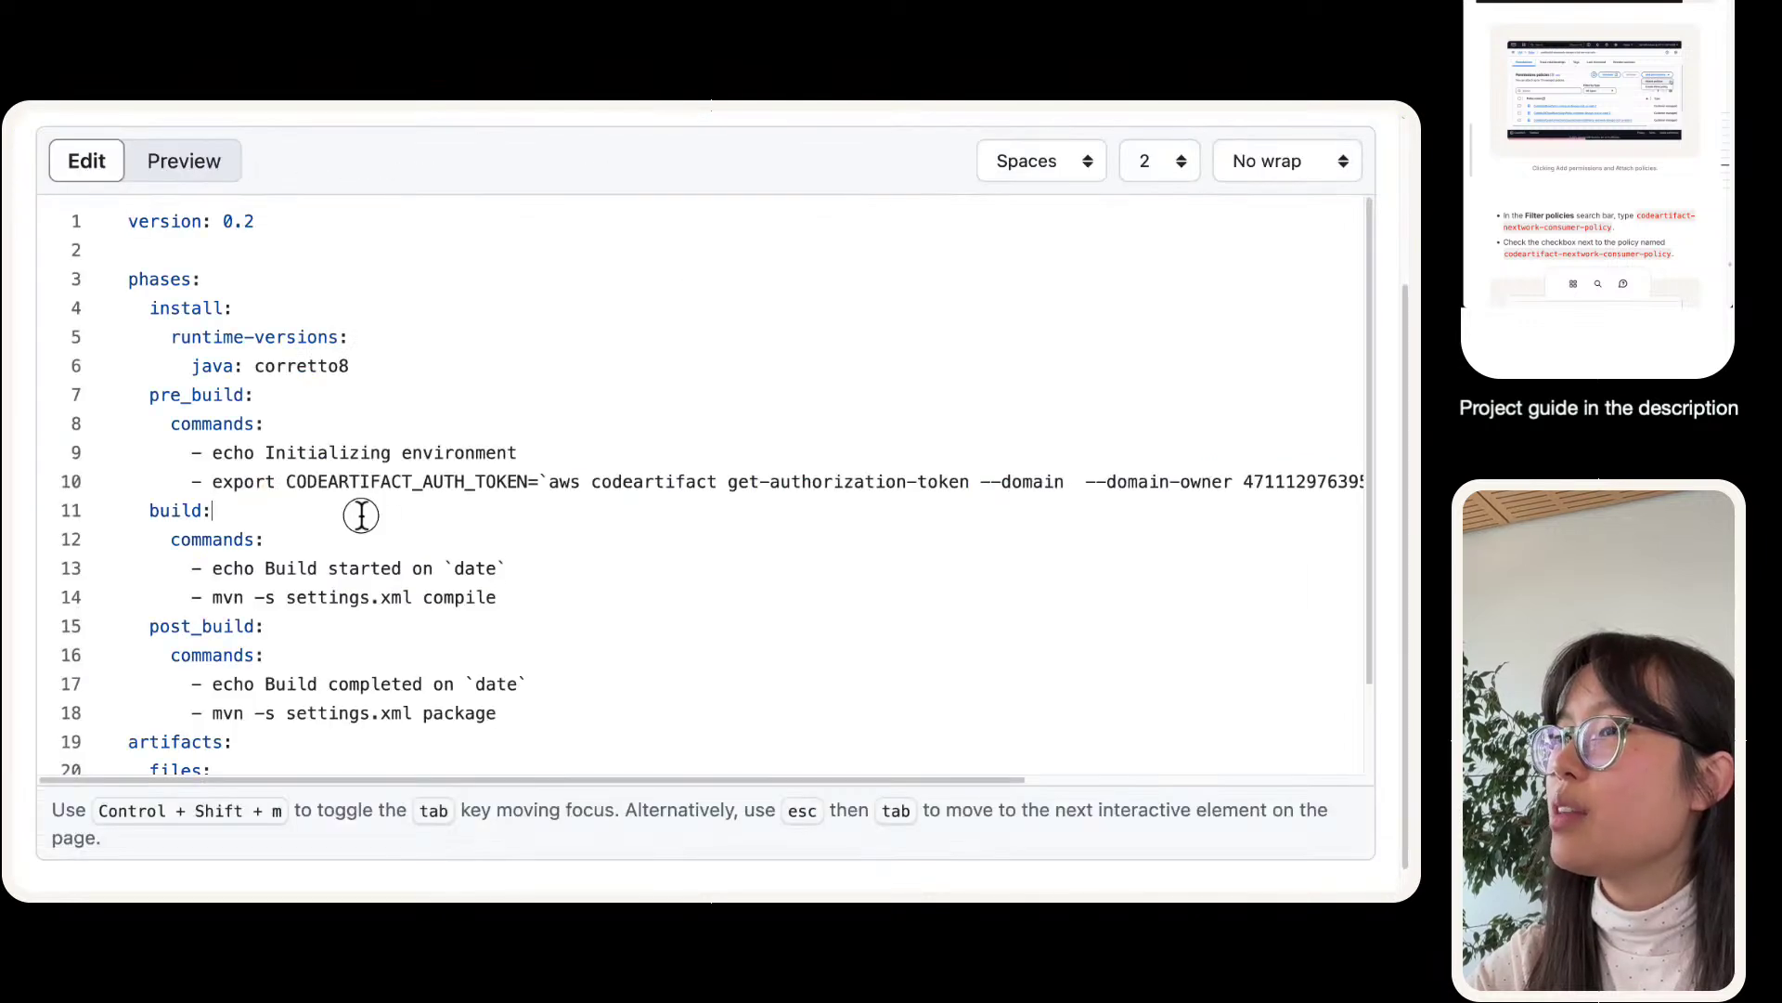
key("Return")
key("Up")
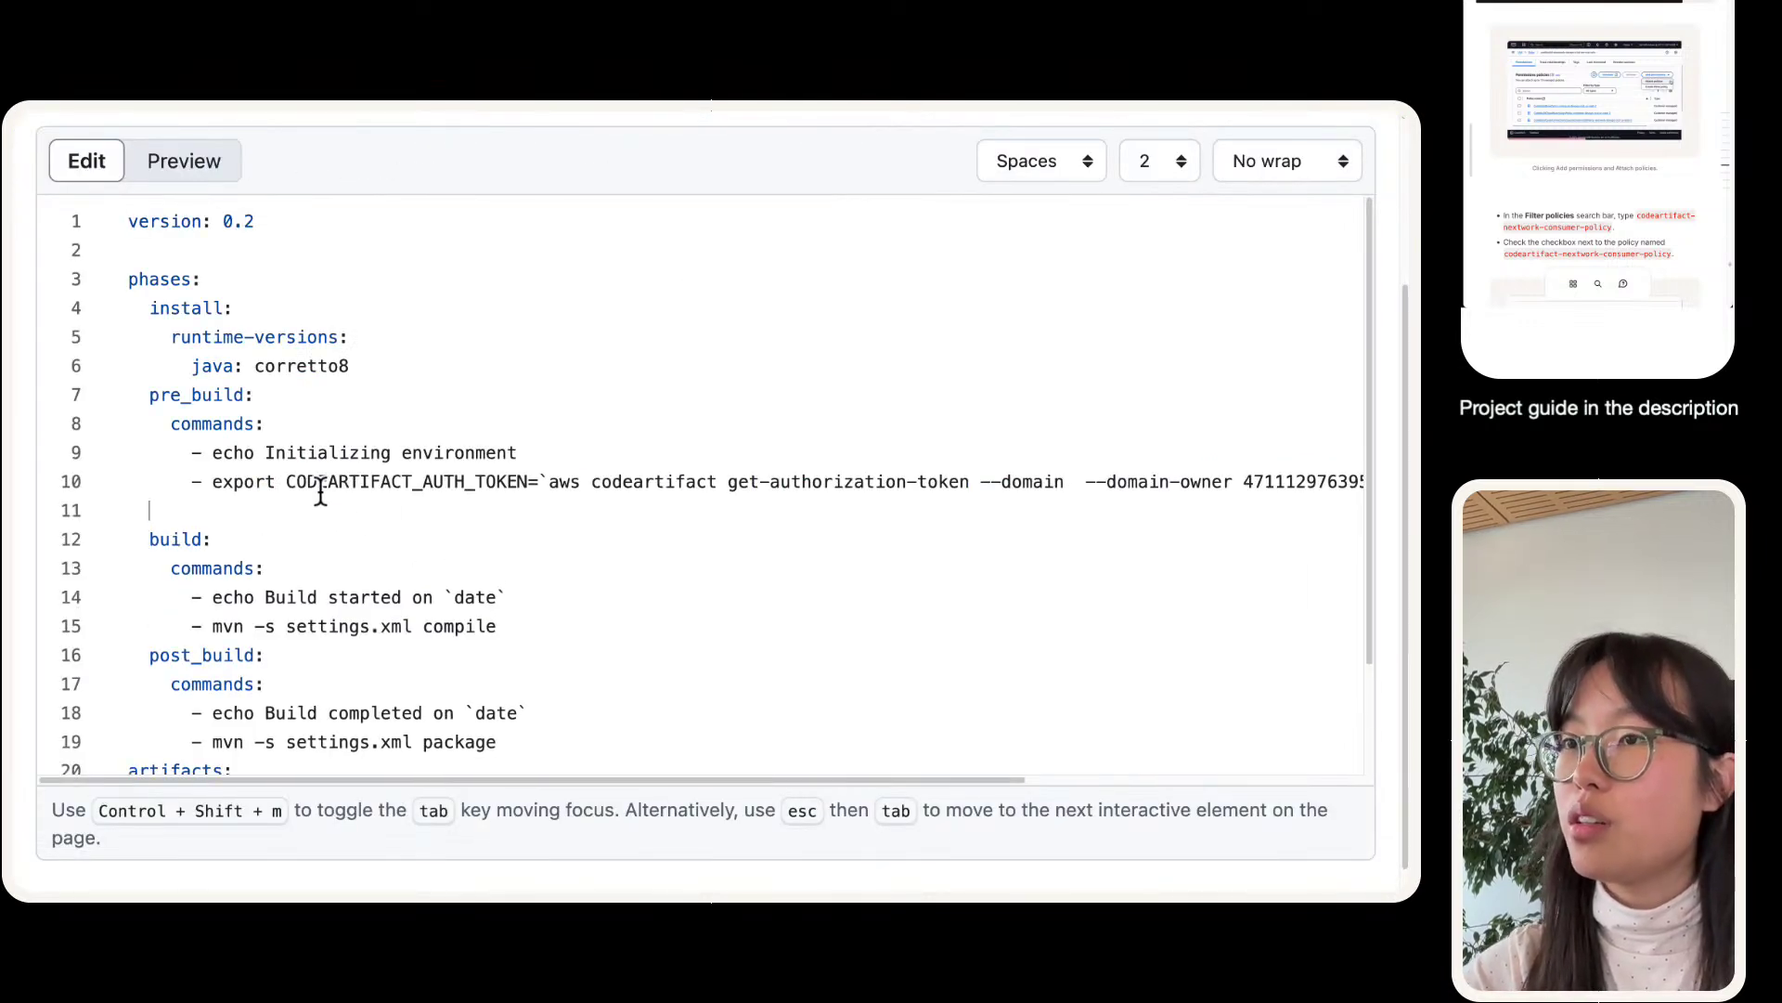
key("super+v")
key("super+shift+Left")
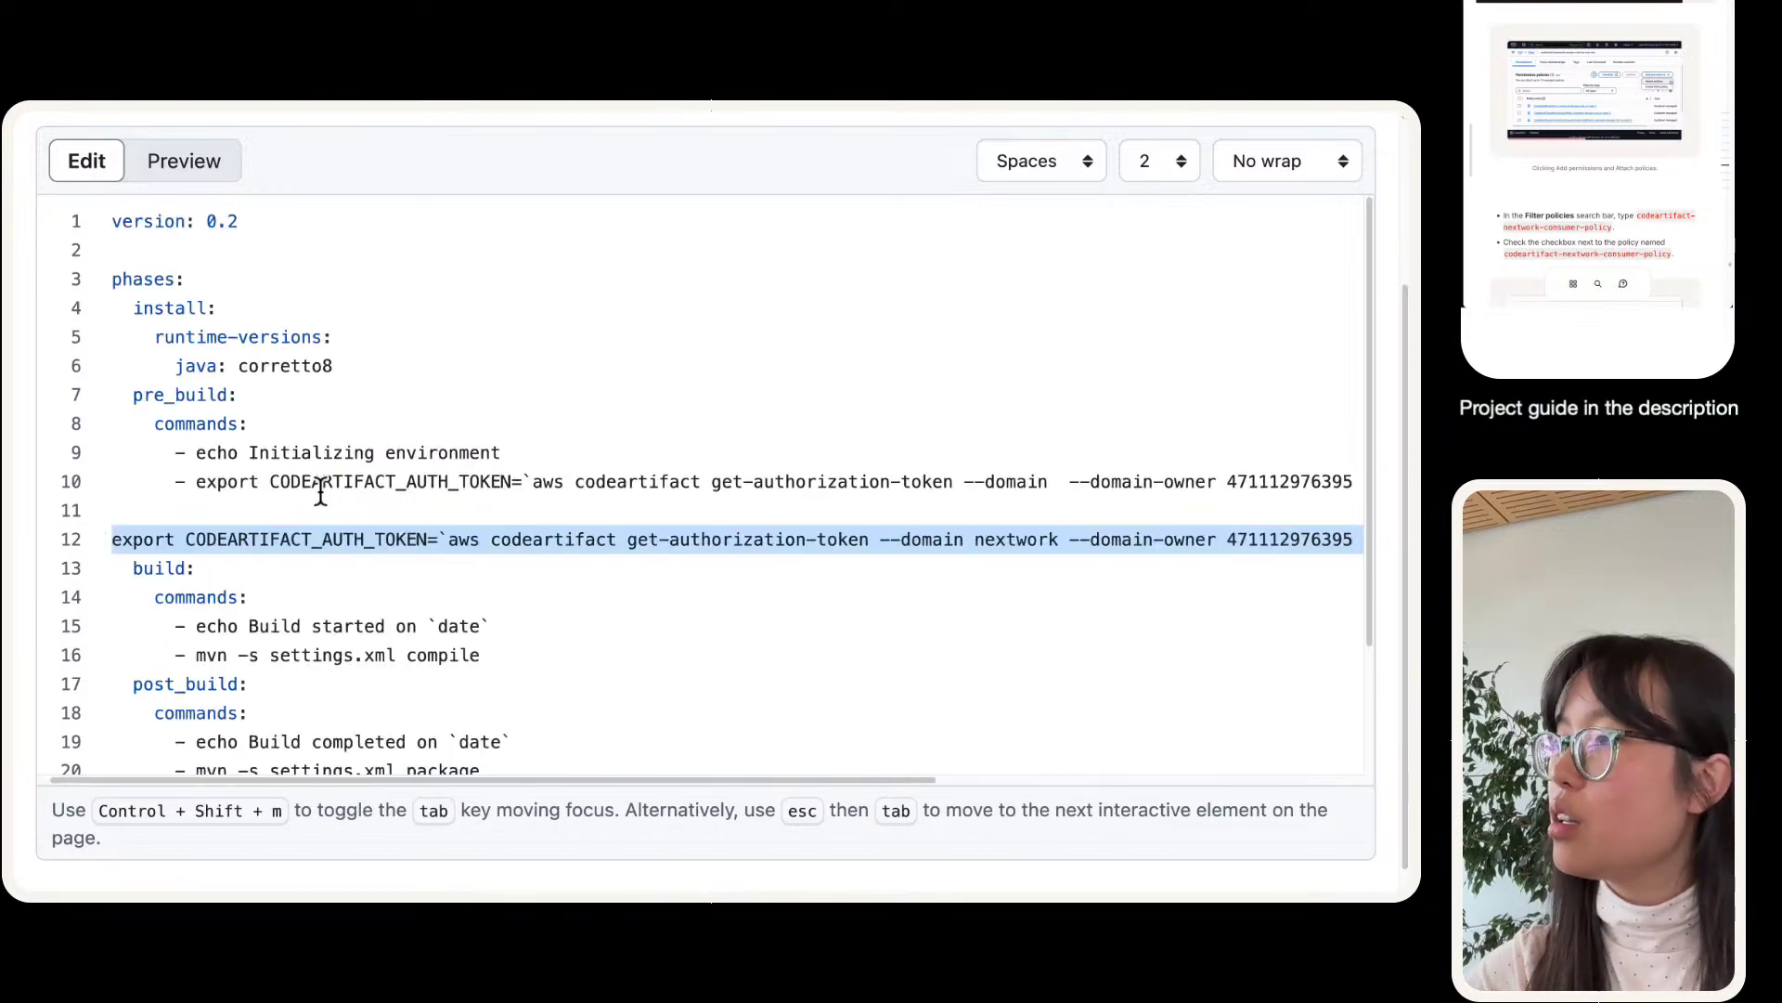
key("Left")
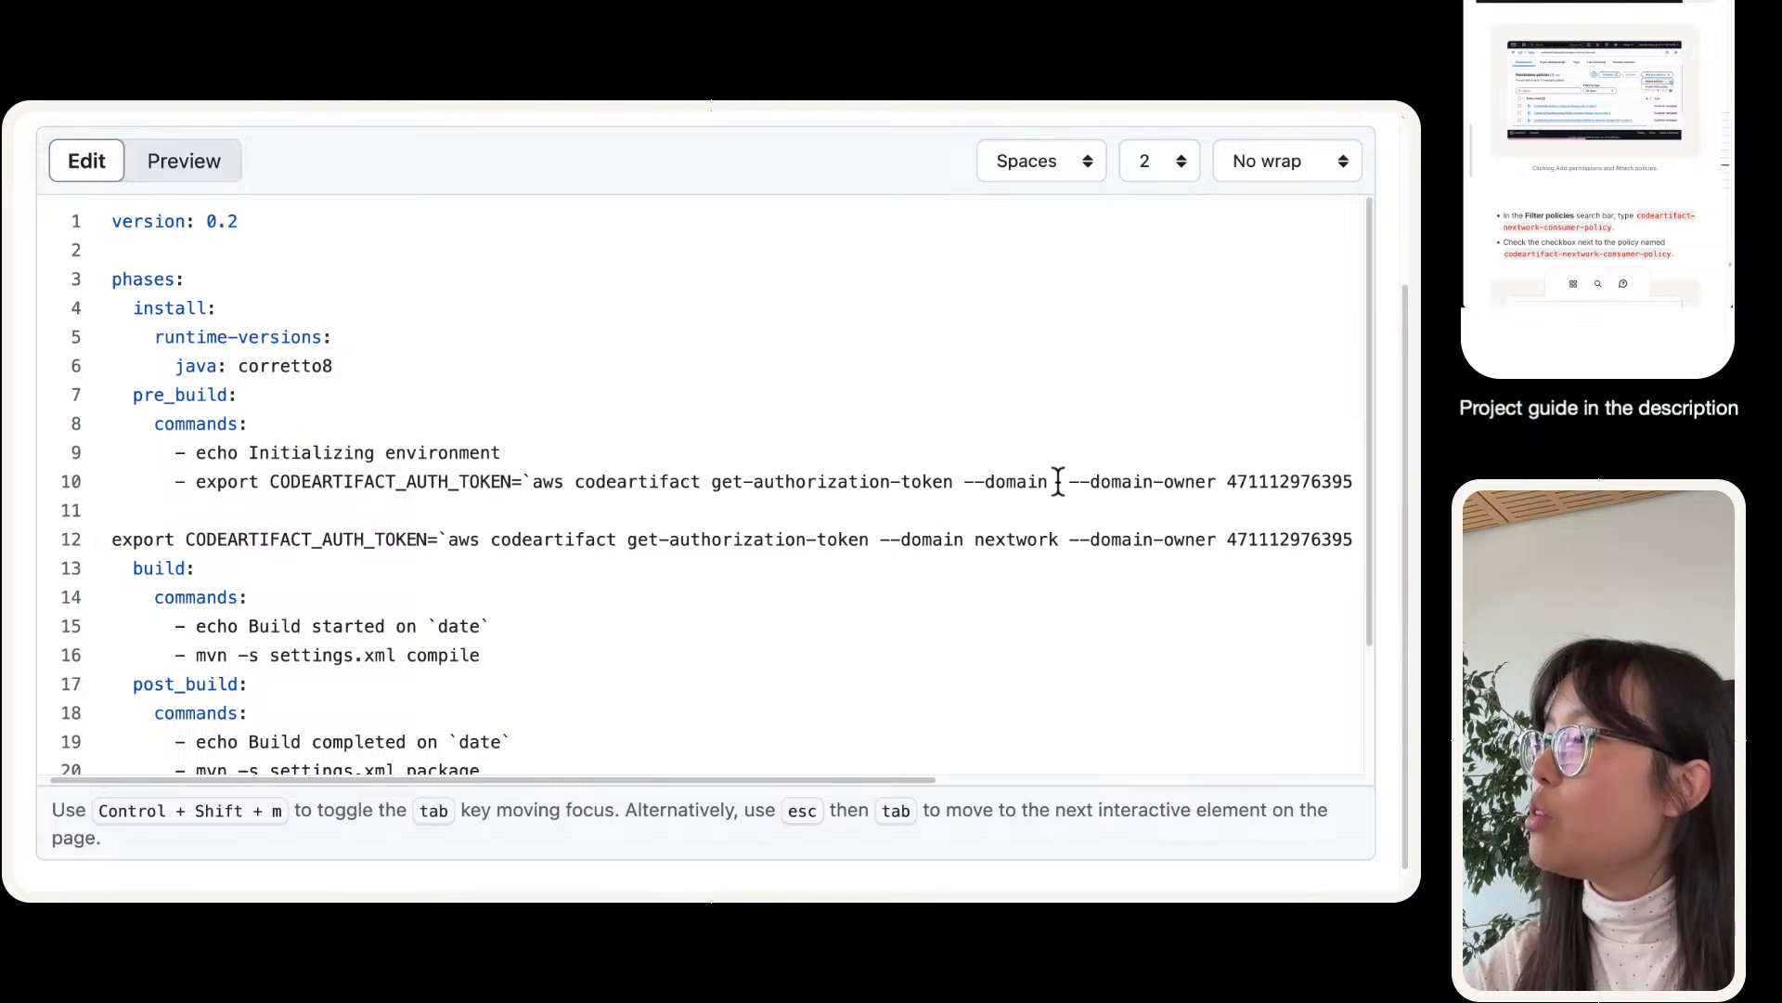
- Delete the old export command with the empty domain from line 10
left_click(1058, 481)
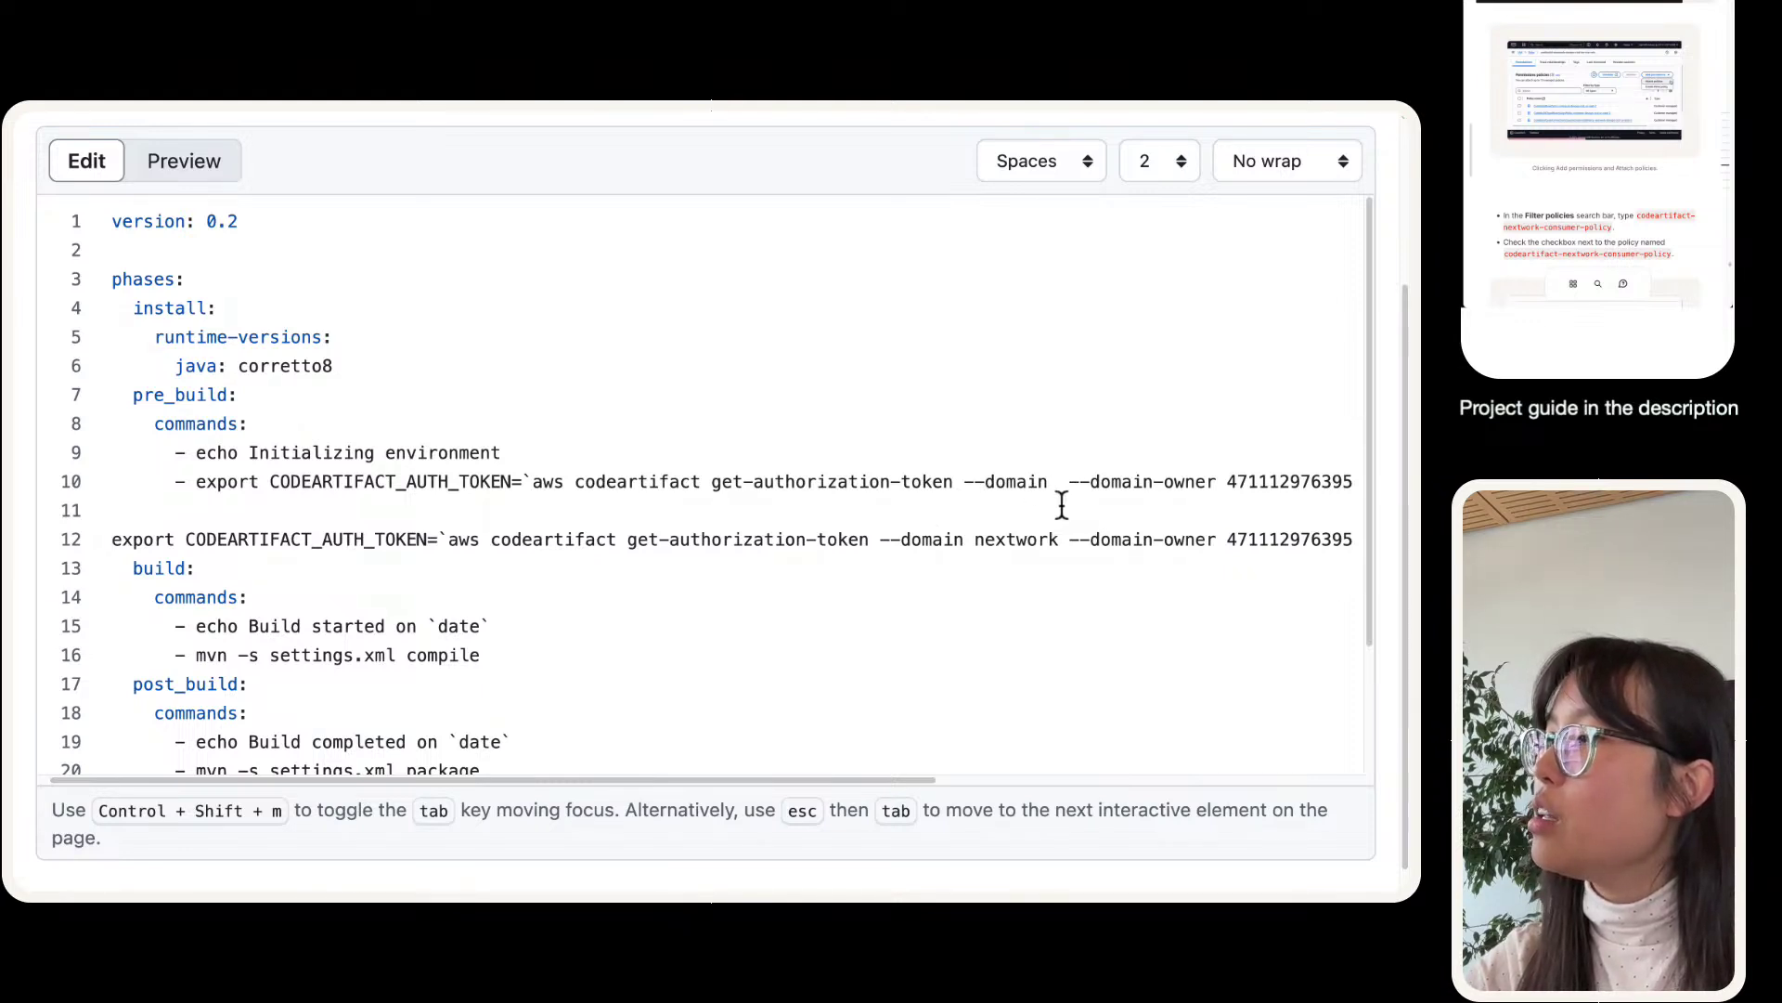
scroll(1061, 505, "right", 5)
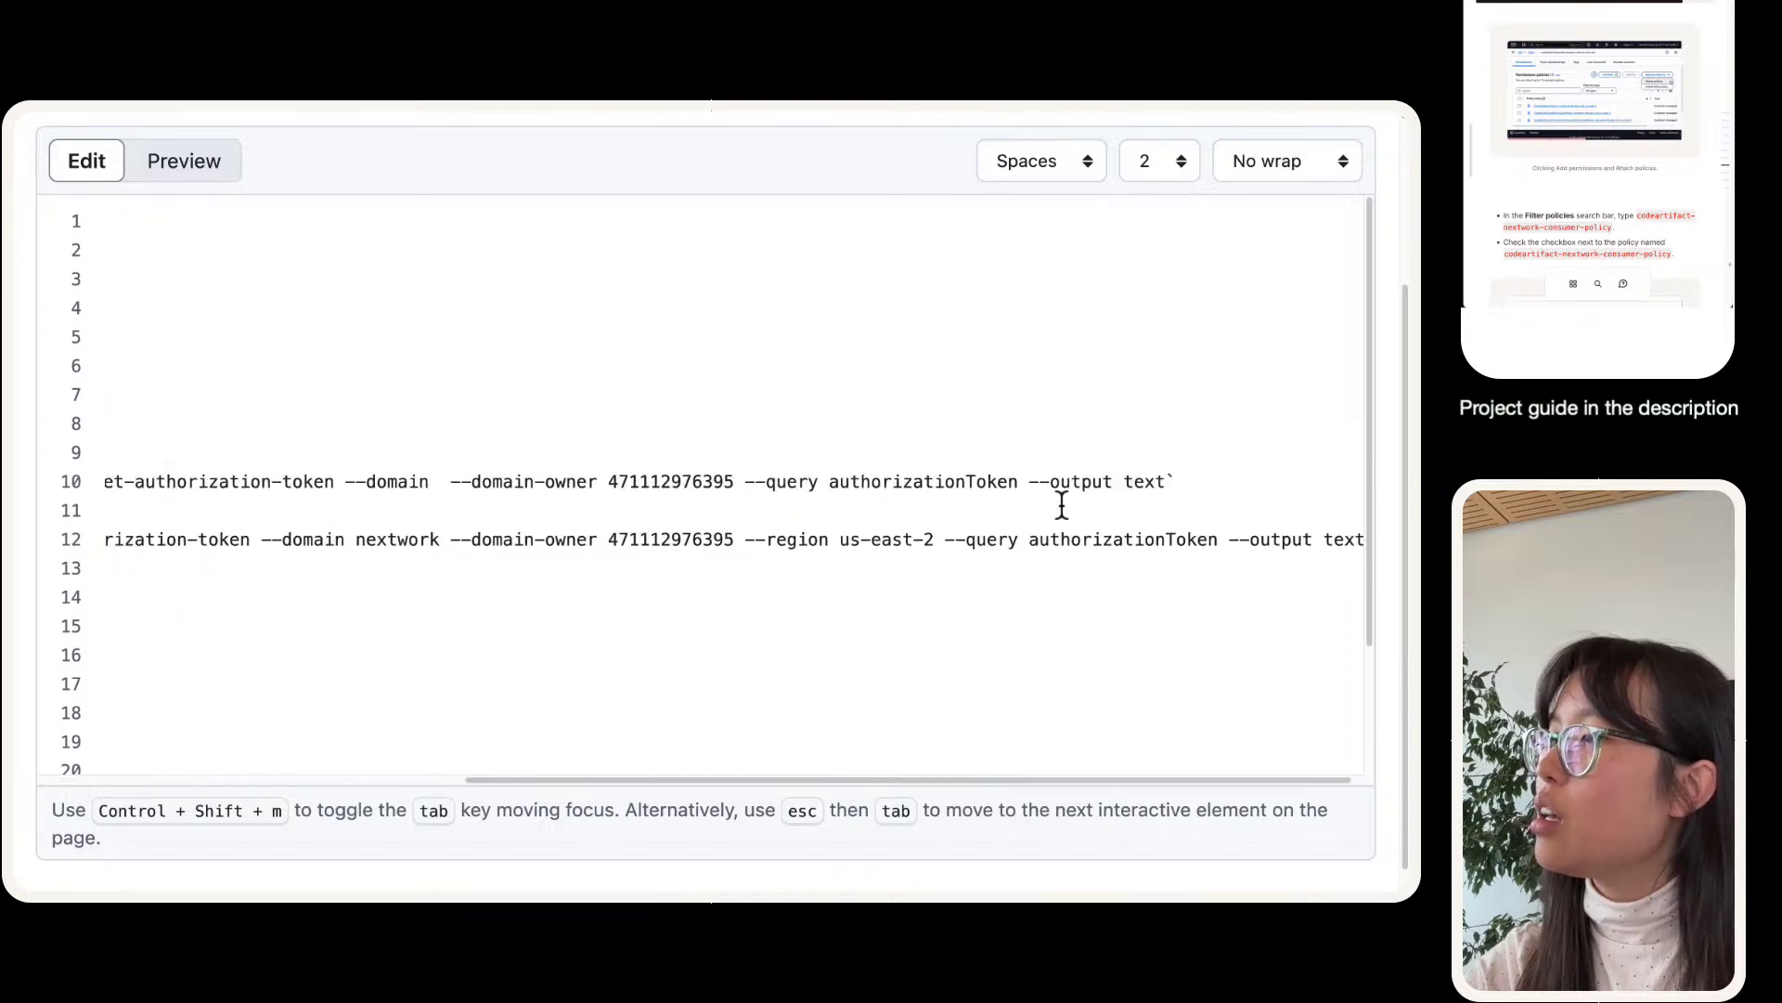
scroll(1061, 505, "left", 5)
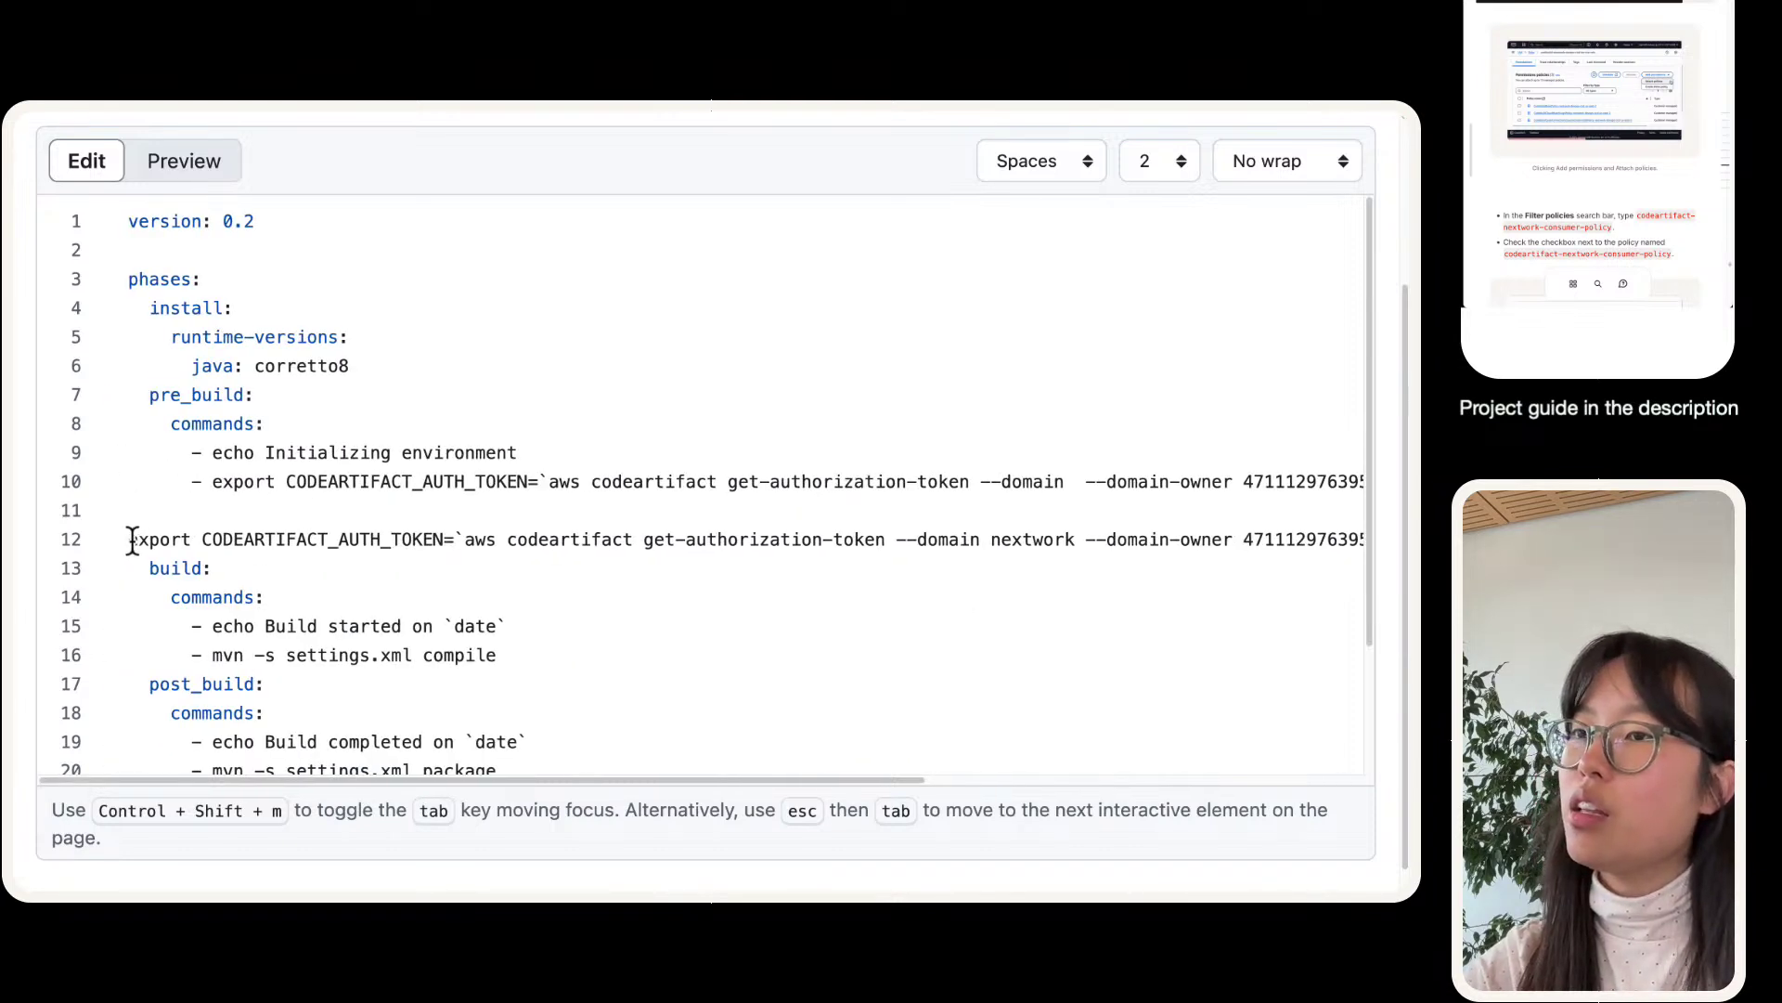
left_click_drag(231, 497, 546, 483)
key("BackSpace")
key("BackSpace")
key("BackSpace")
key("BackSpace")
key("BackSpace")
key("BackSpace")
key("BackSpace")
key("BackSpace")
key("BackSpace")
key("BackSpace")
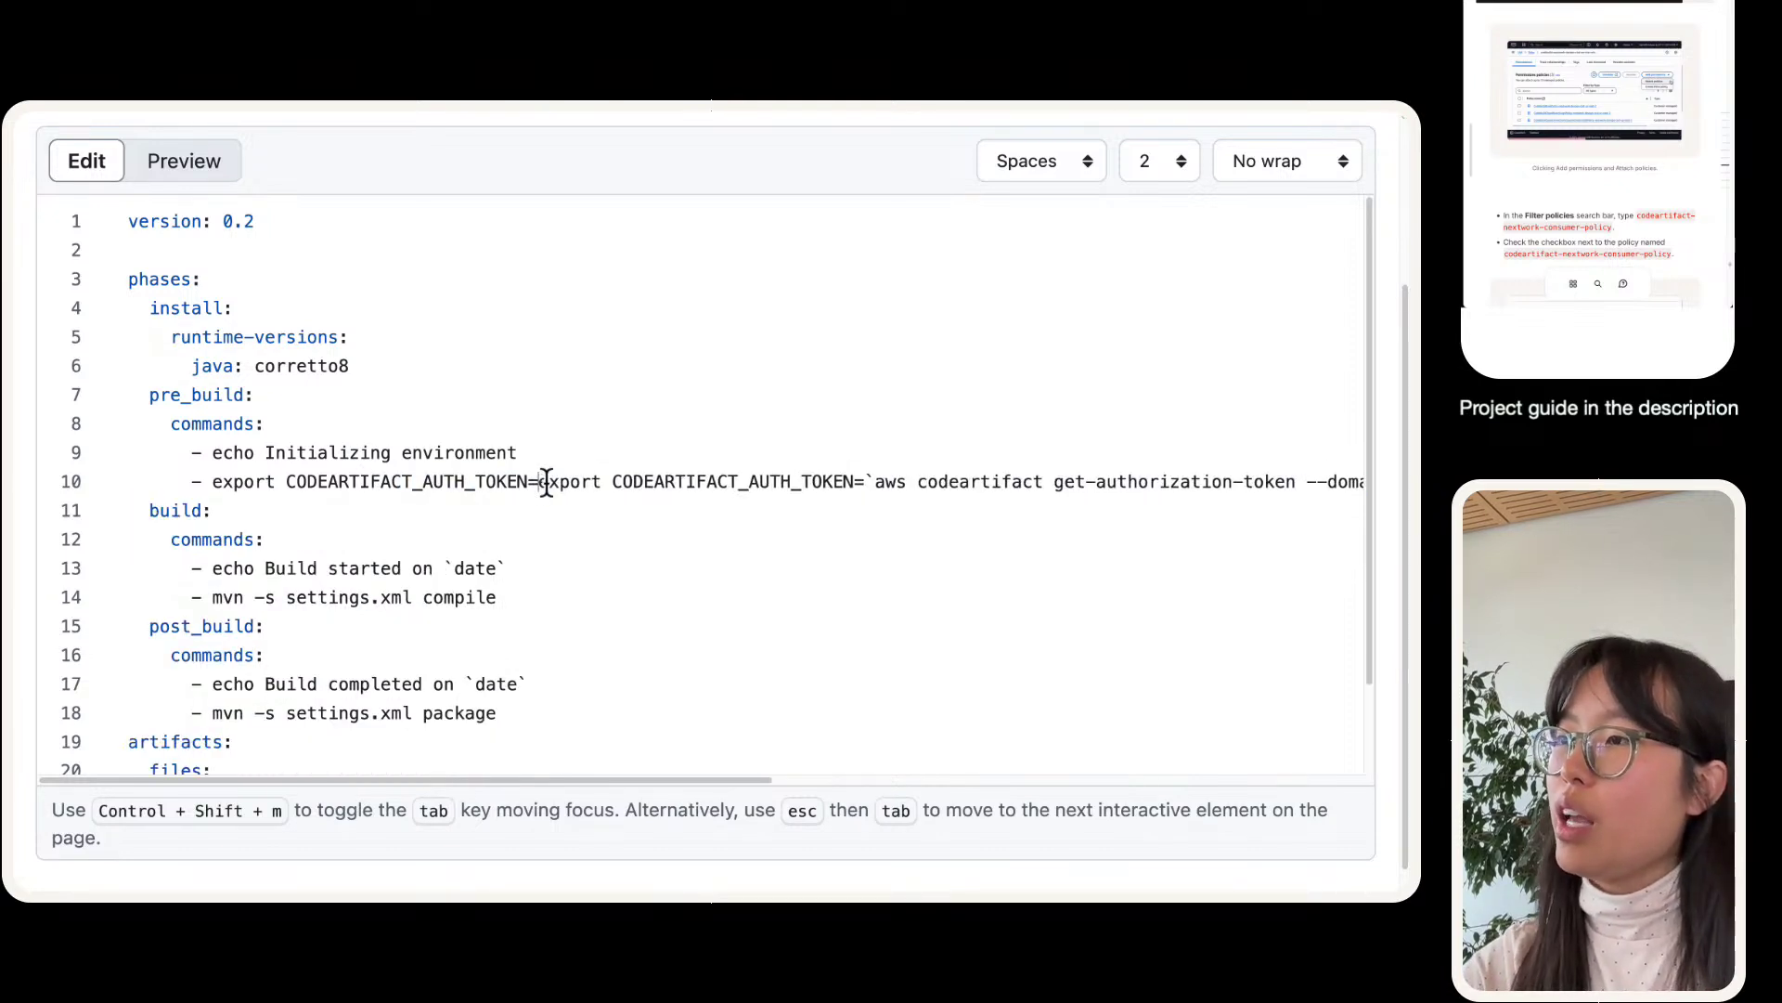
key("BackSpace")
key("BackSpace")
key("BackSpace")
key("BackSpace")
key("BackSpace")
key("BackSpace")
key("BackSpace")
key("BackSpace")
key("BackSpace")
key("BackSpace")
key("BackSpace")
key("BackSpace")
key("BackSpace")
key("BackSpace")
key("BackSpace")
key("BackSpace")
key("BackSpace")
key("BackSpace")
key("BackSpace")
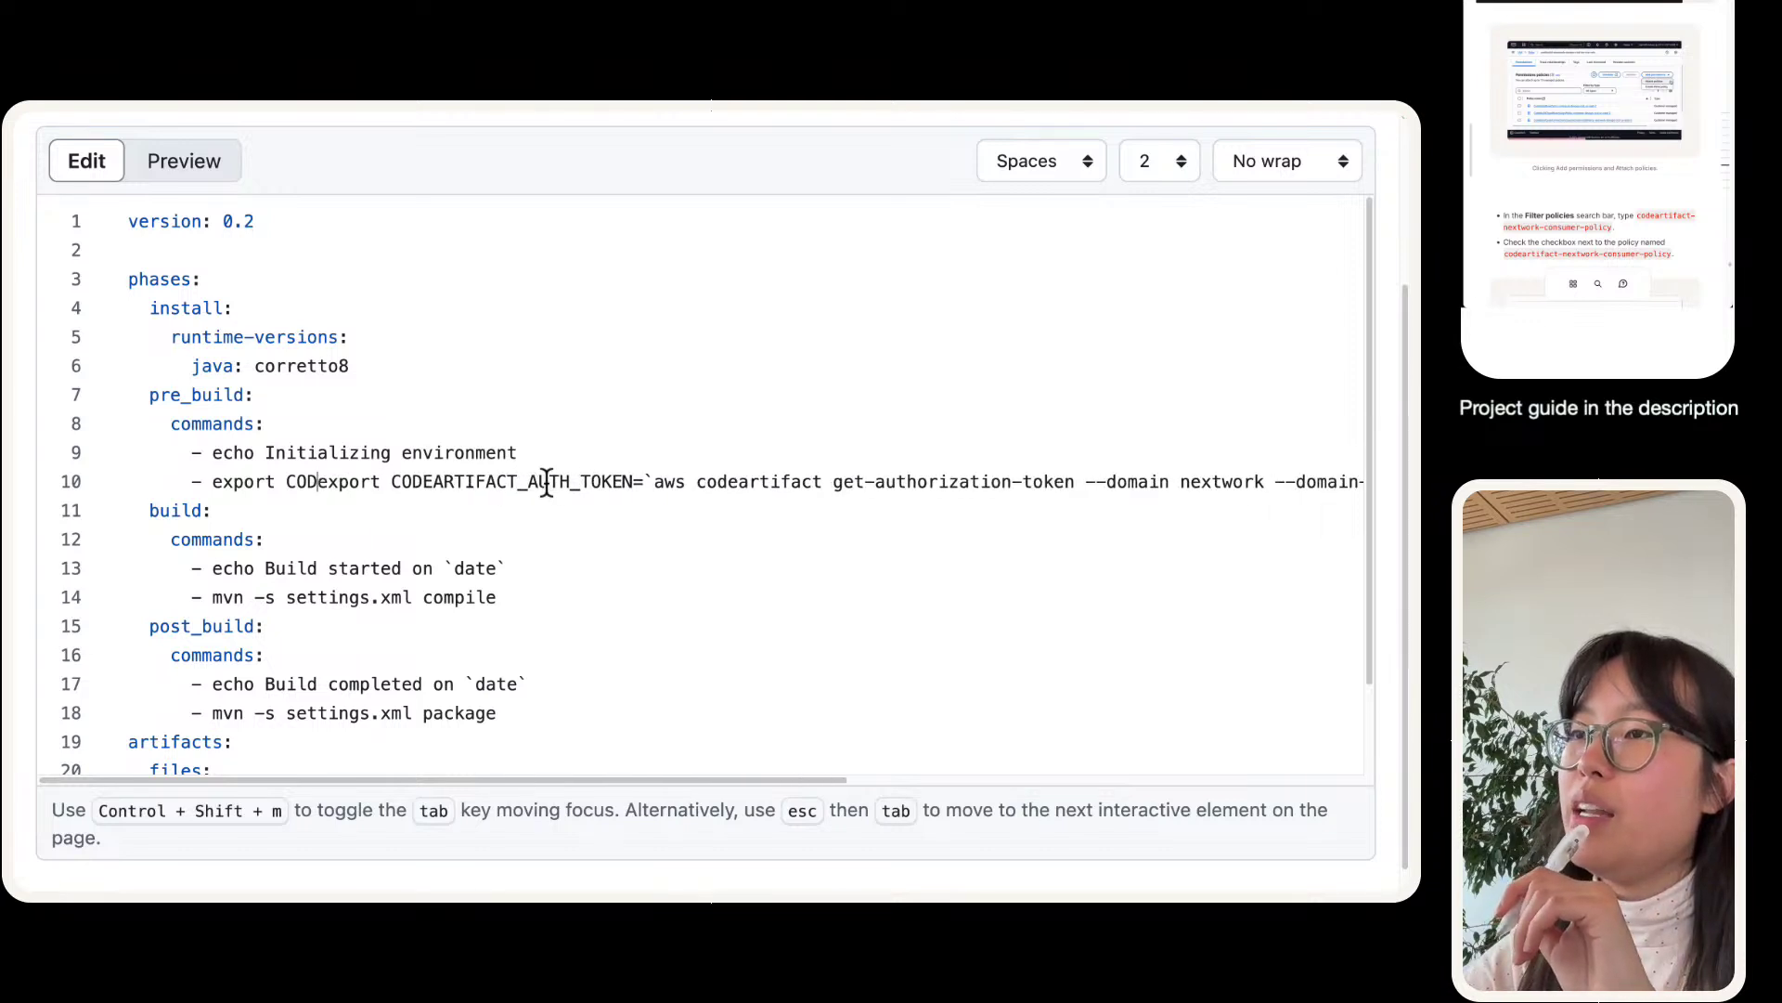
key("BackSpace")
key("BackSpace")
key("BackSpace")
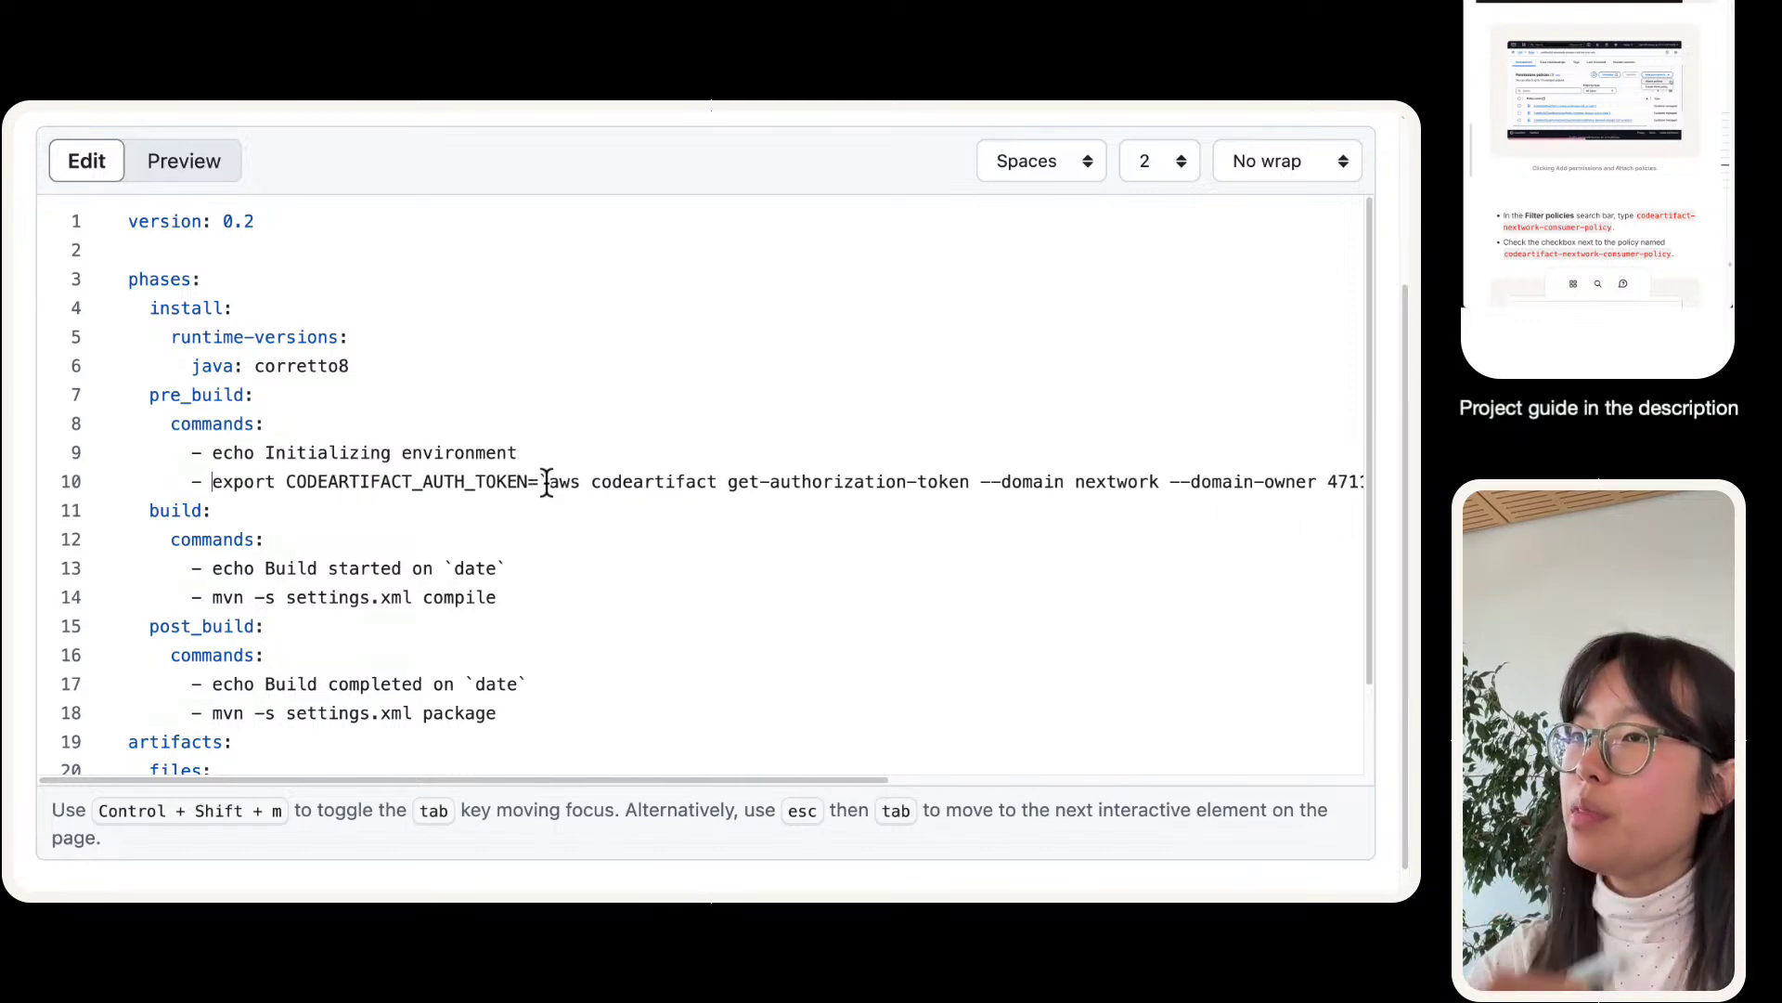
- Commit the change as 'Update buildspec.yml' to master and check the updated line 10
scroll(1170, 516, "right", 10)
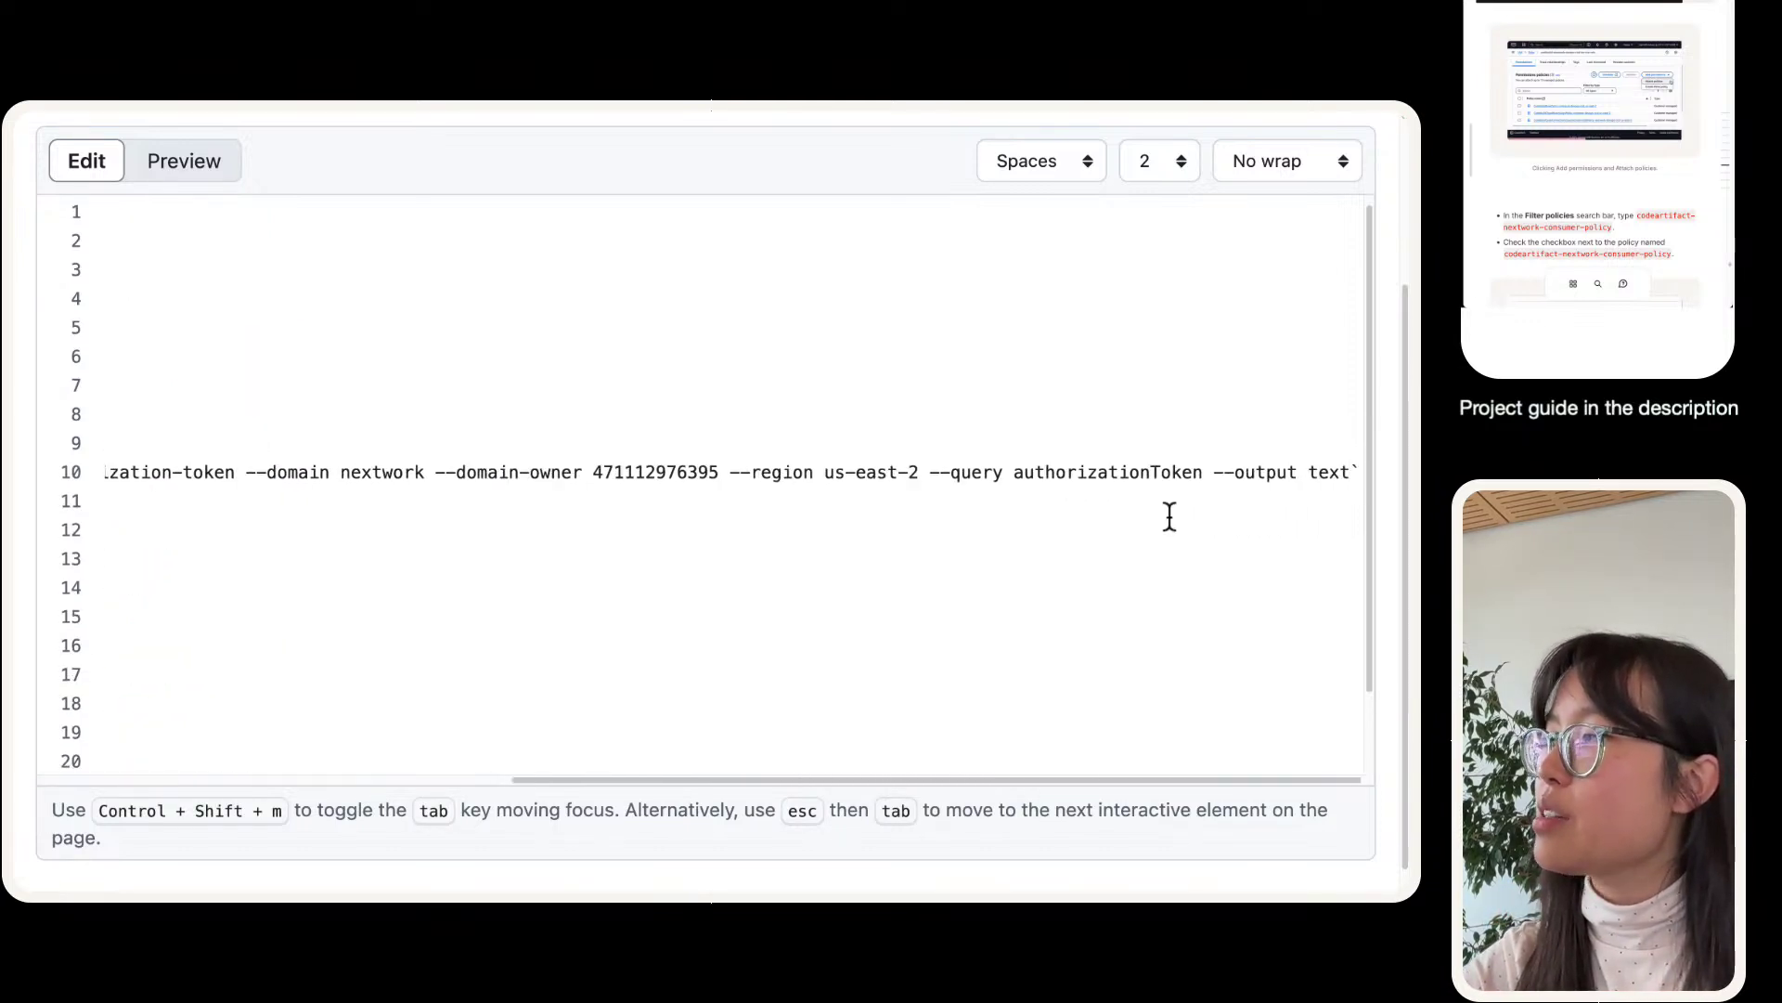
scroll(1173, 537, "left", 10)
scroll(888, 386, "up", 1)
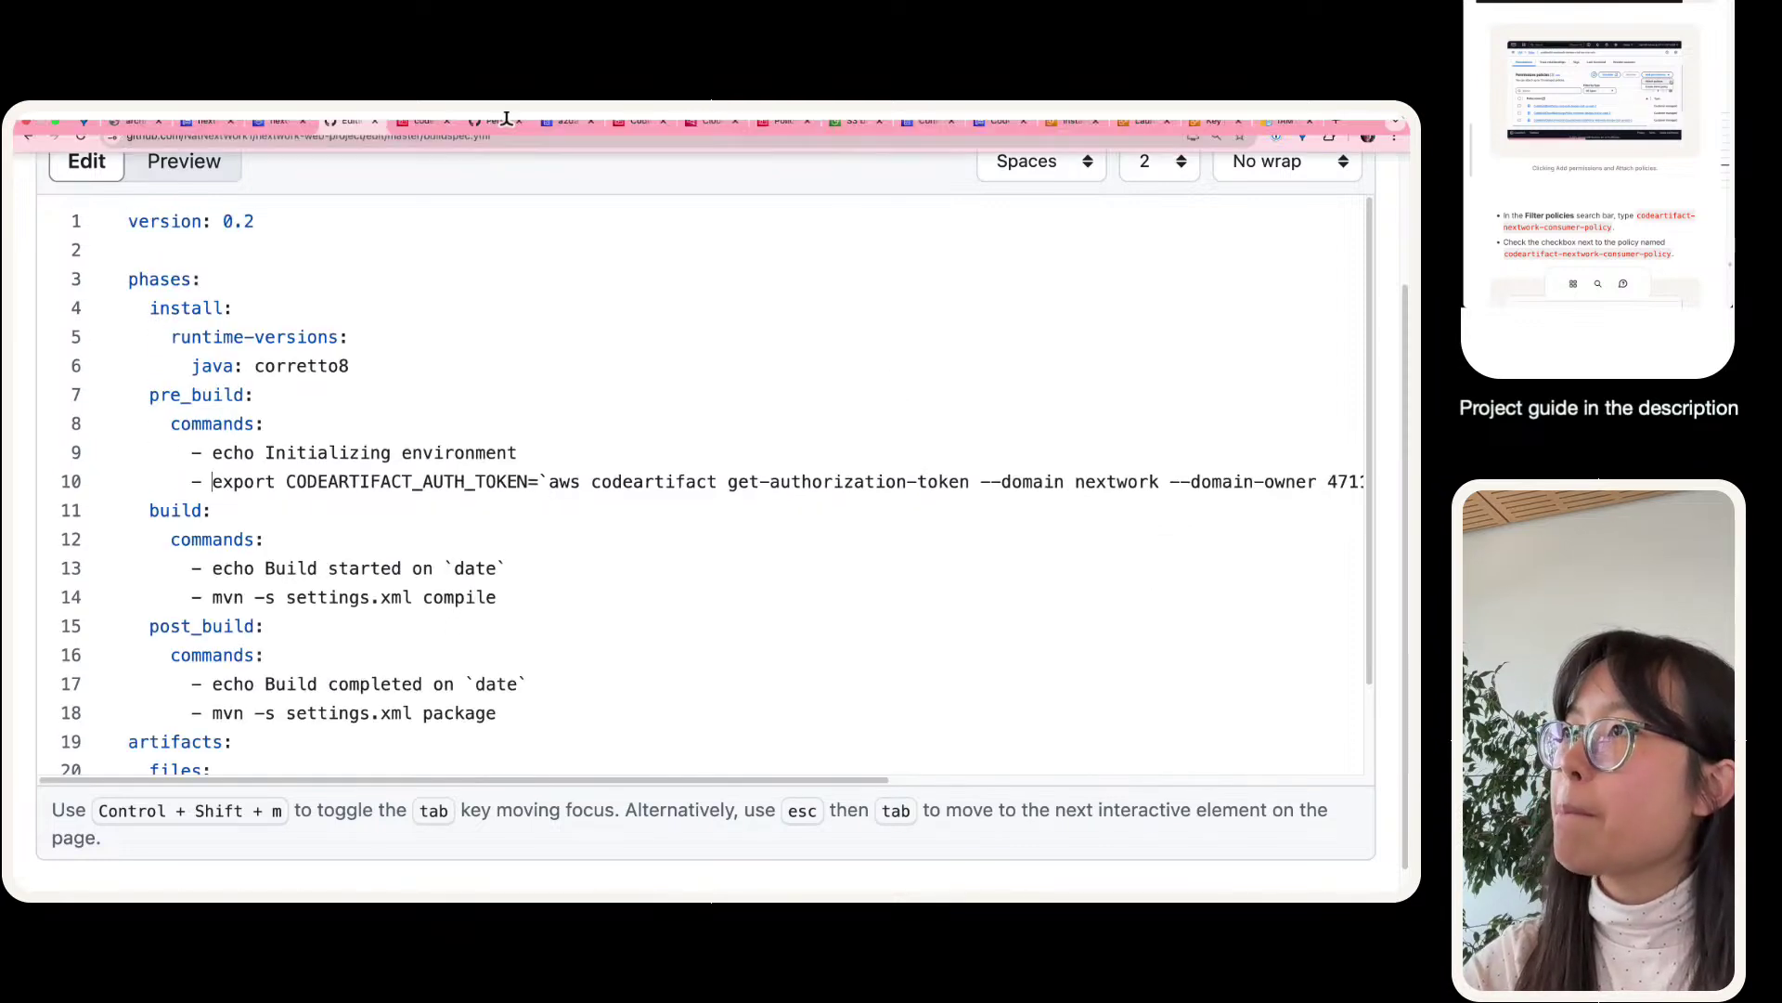
scroll(1197, 212, "up", 3)
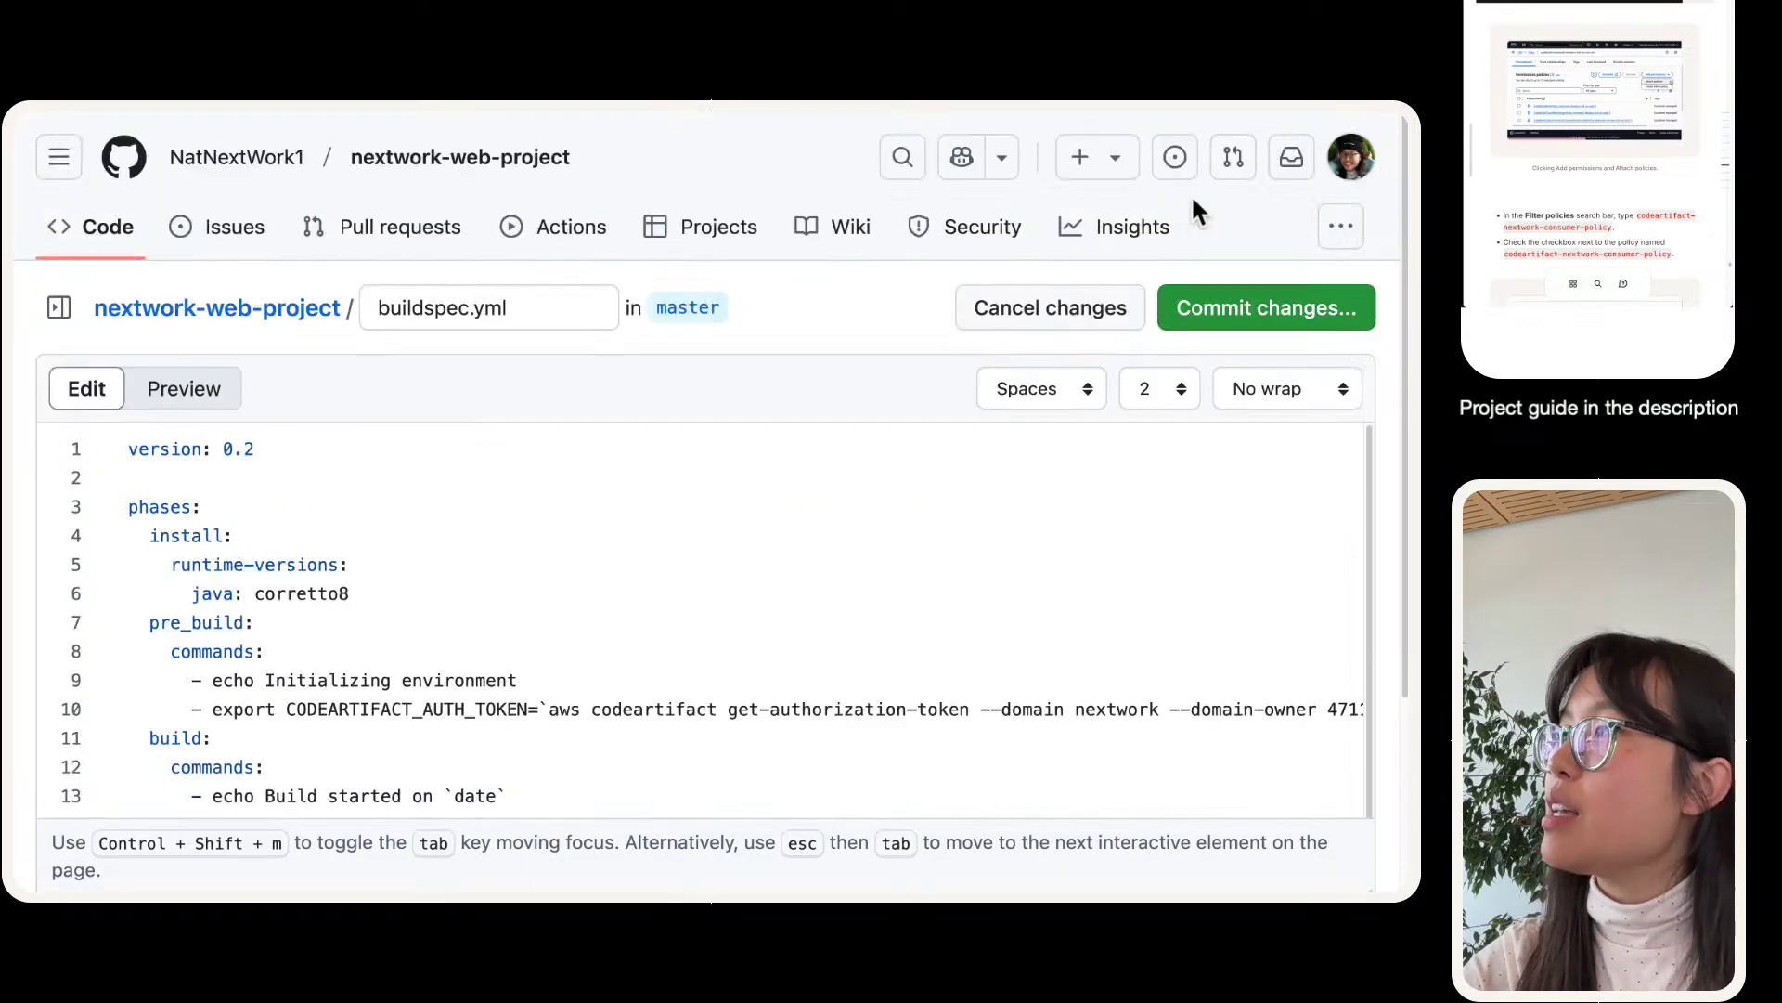
left_click(1272, 304)
left_click(913, 798)
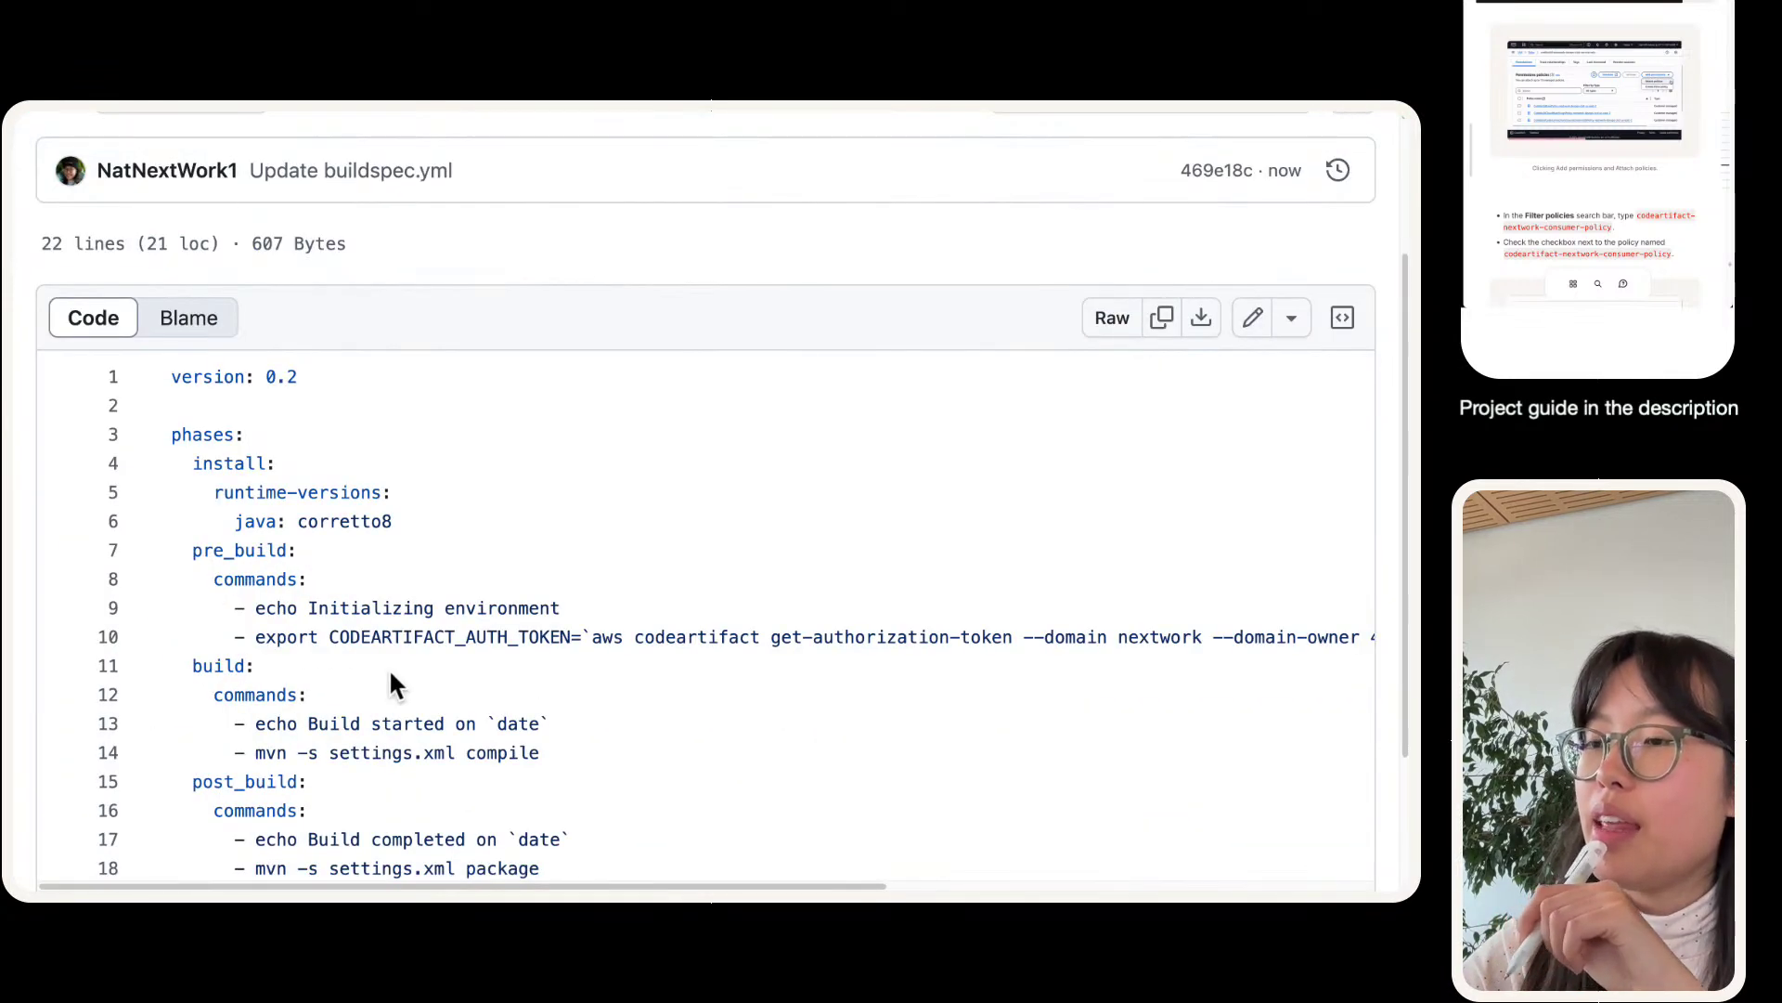
left_click_drag(278, 640, 1396, 631)
- Return to the failed CodeBuild build and retry it
mouse_move(312, 106)
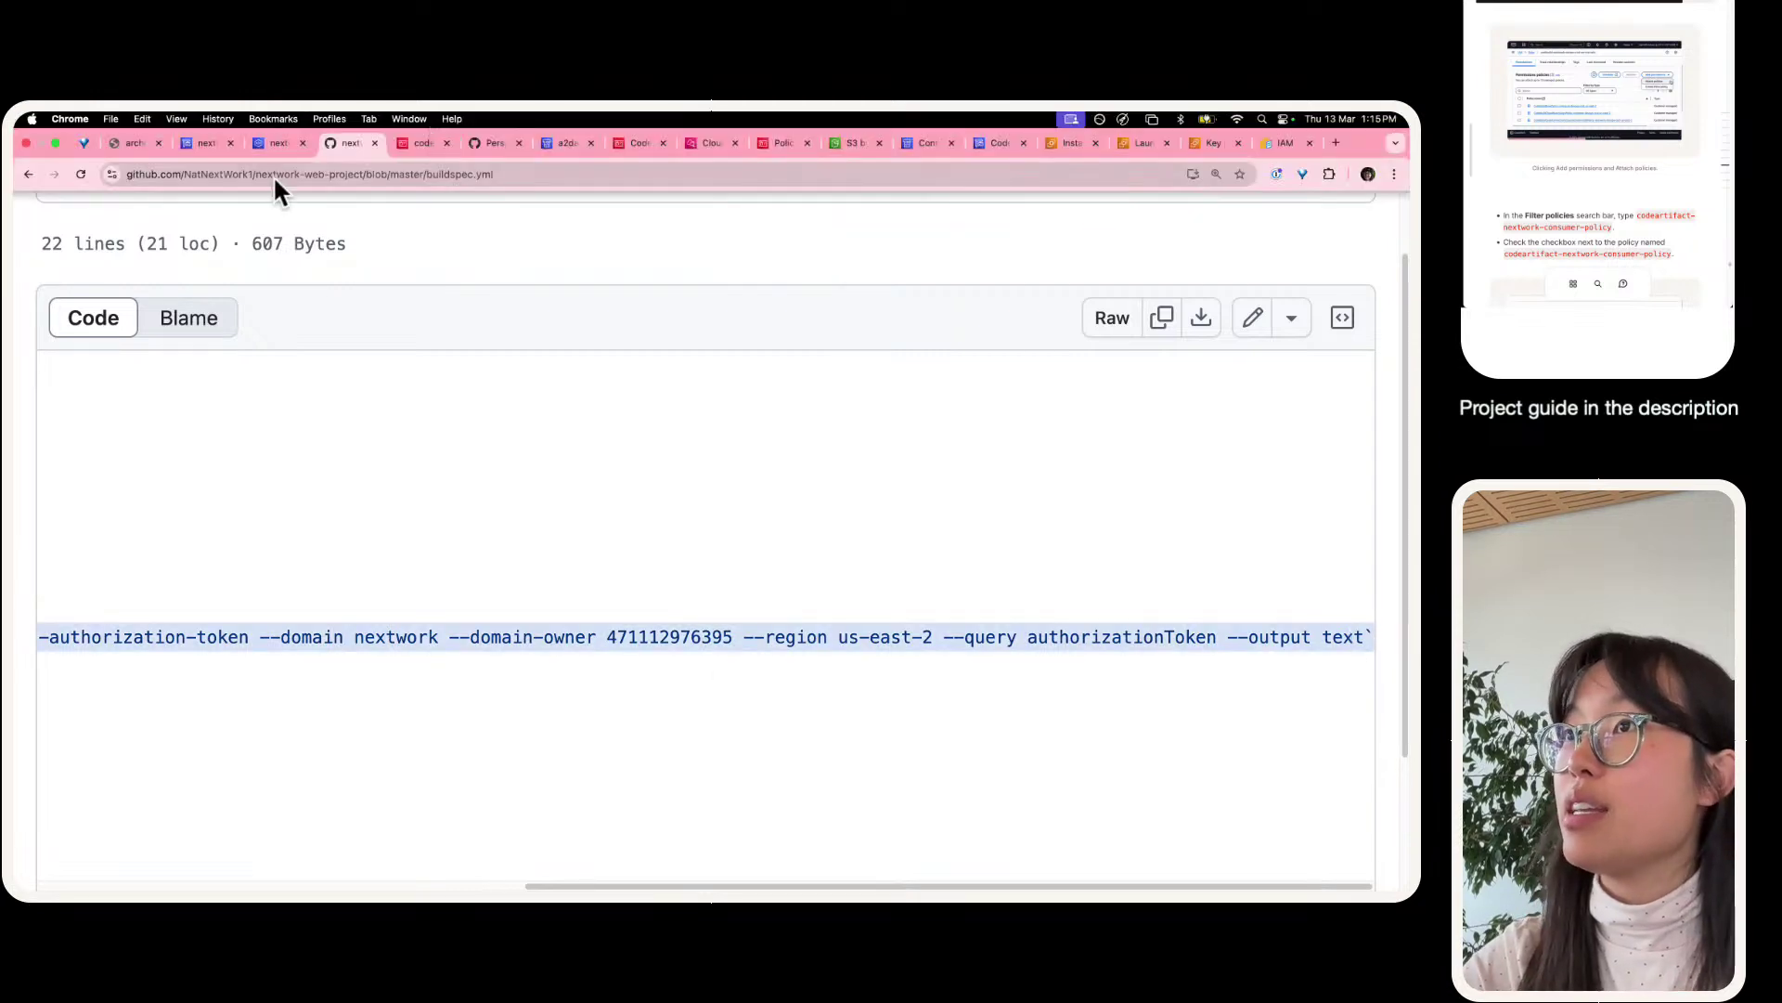
left_click(277, 145)
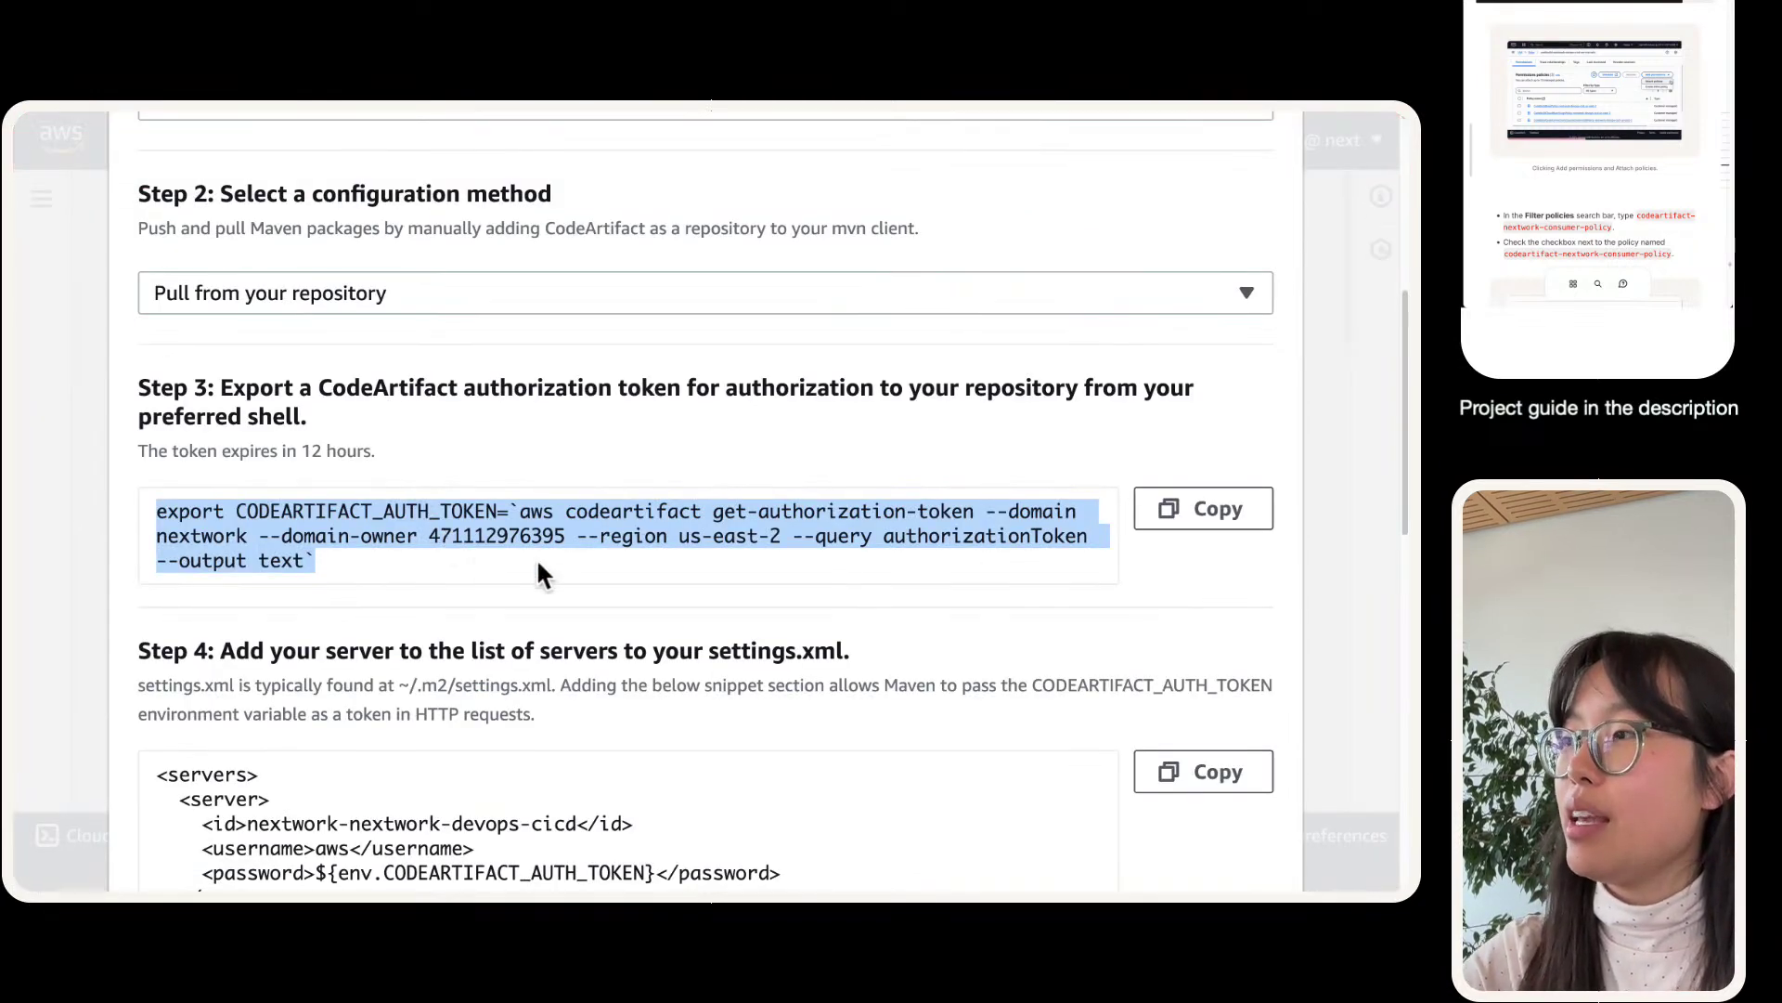
mouse_move(269, 108)
left_click(201, 150)
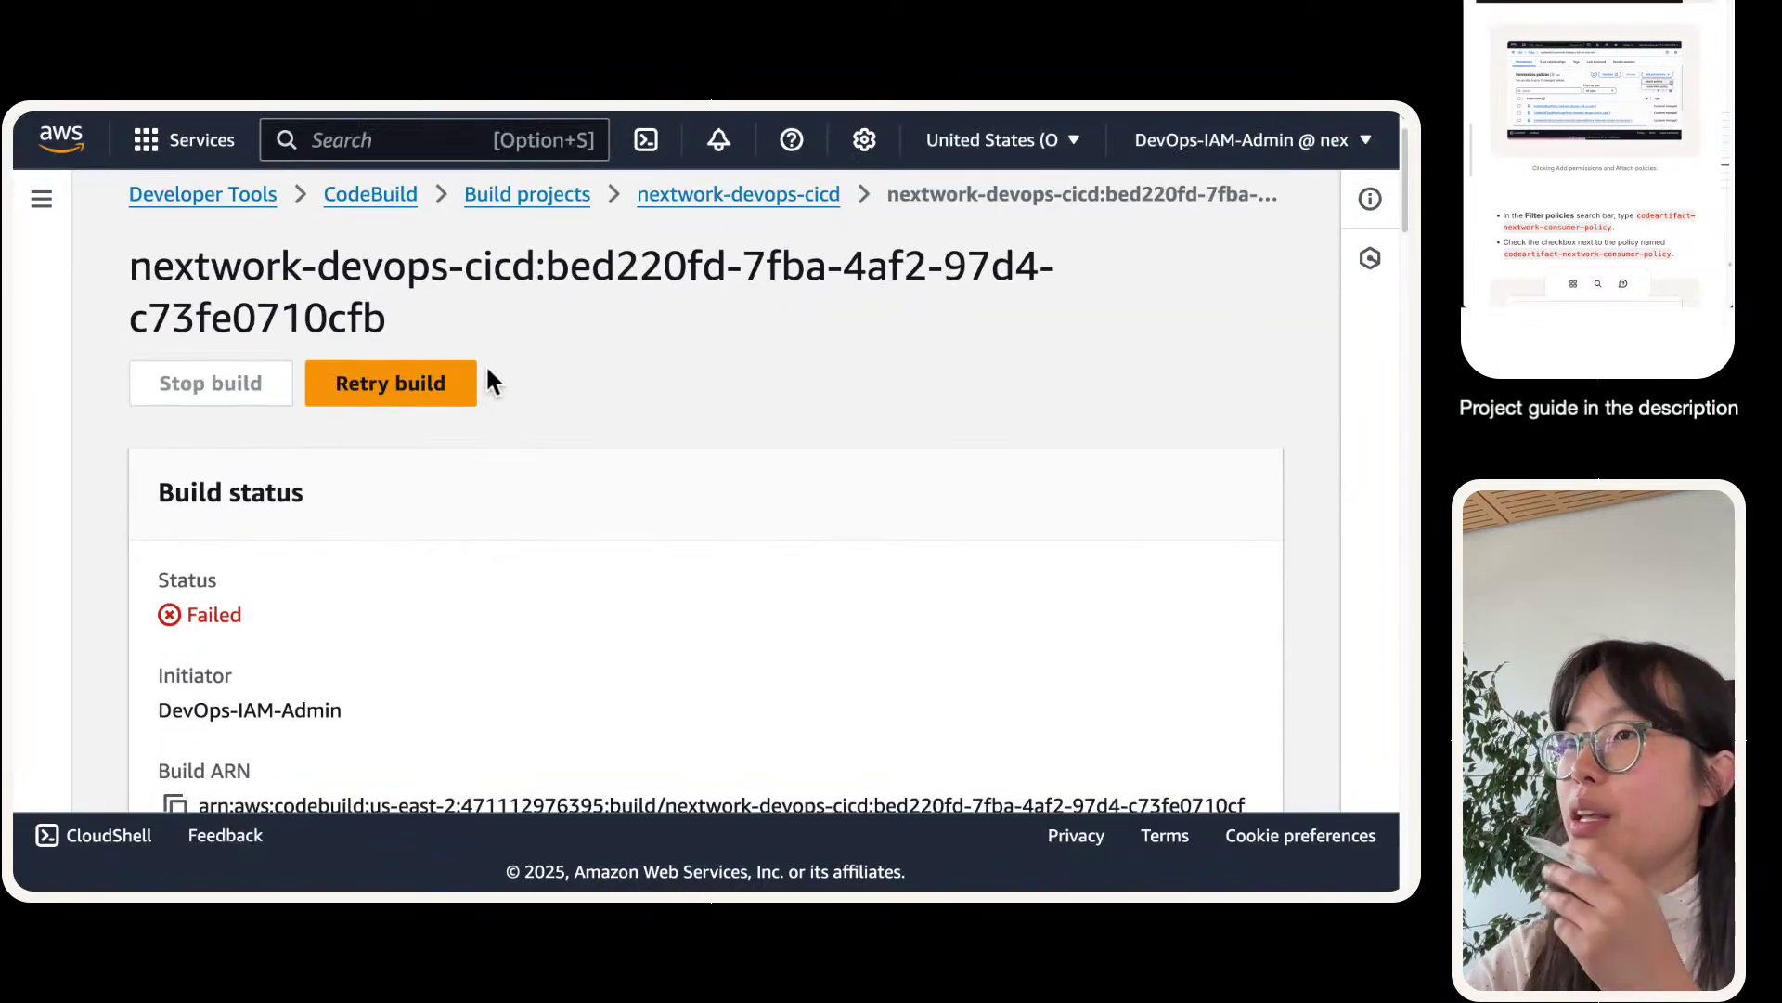
scroll(464, 353, "down", 3)
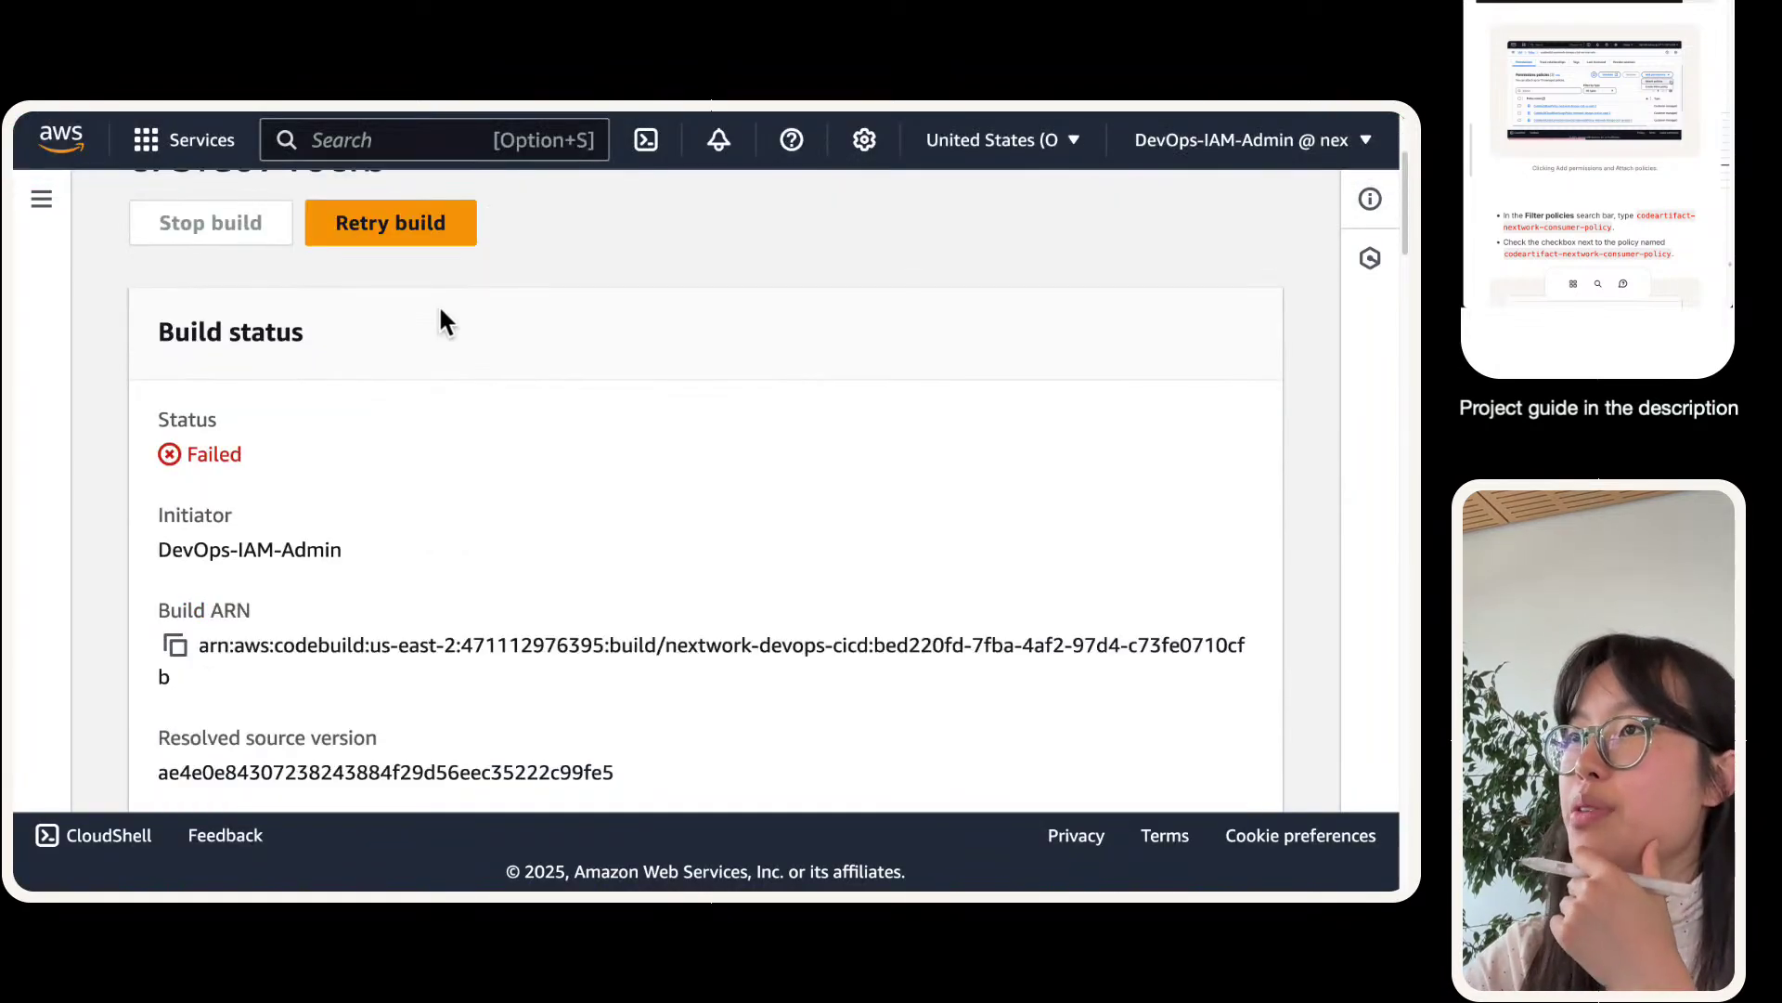
left_click(401, 223)
- Check the new build 8's Phase details and Build logs
scroll(393, 388, "down", 5)
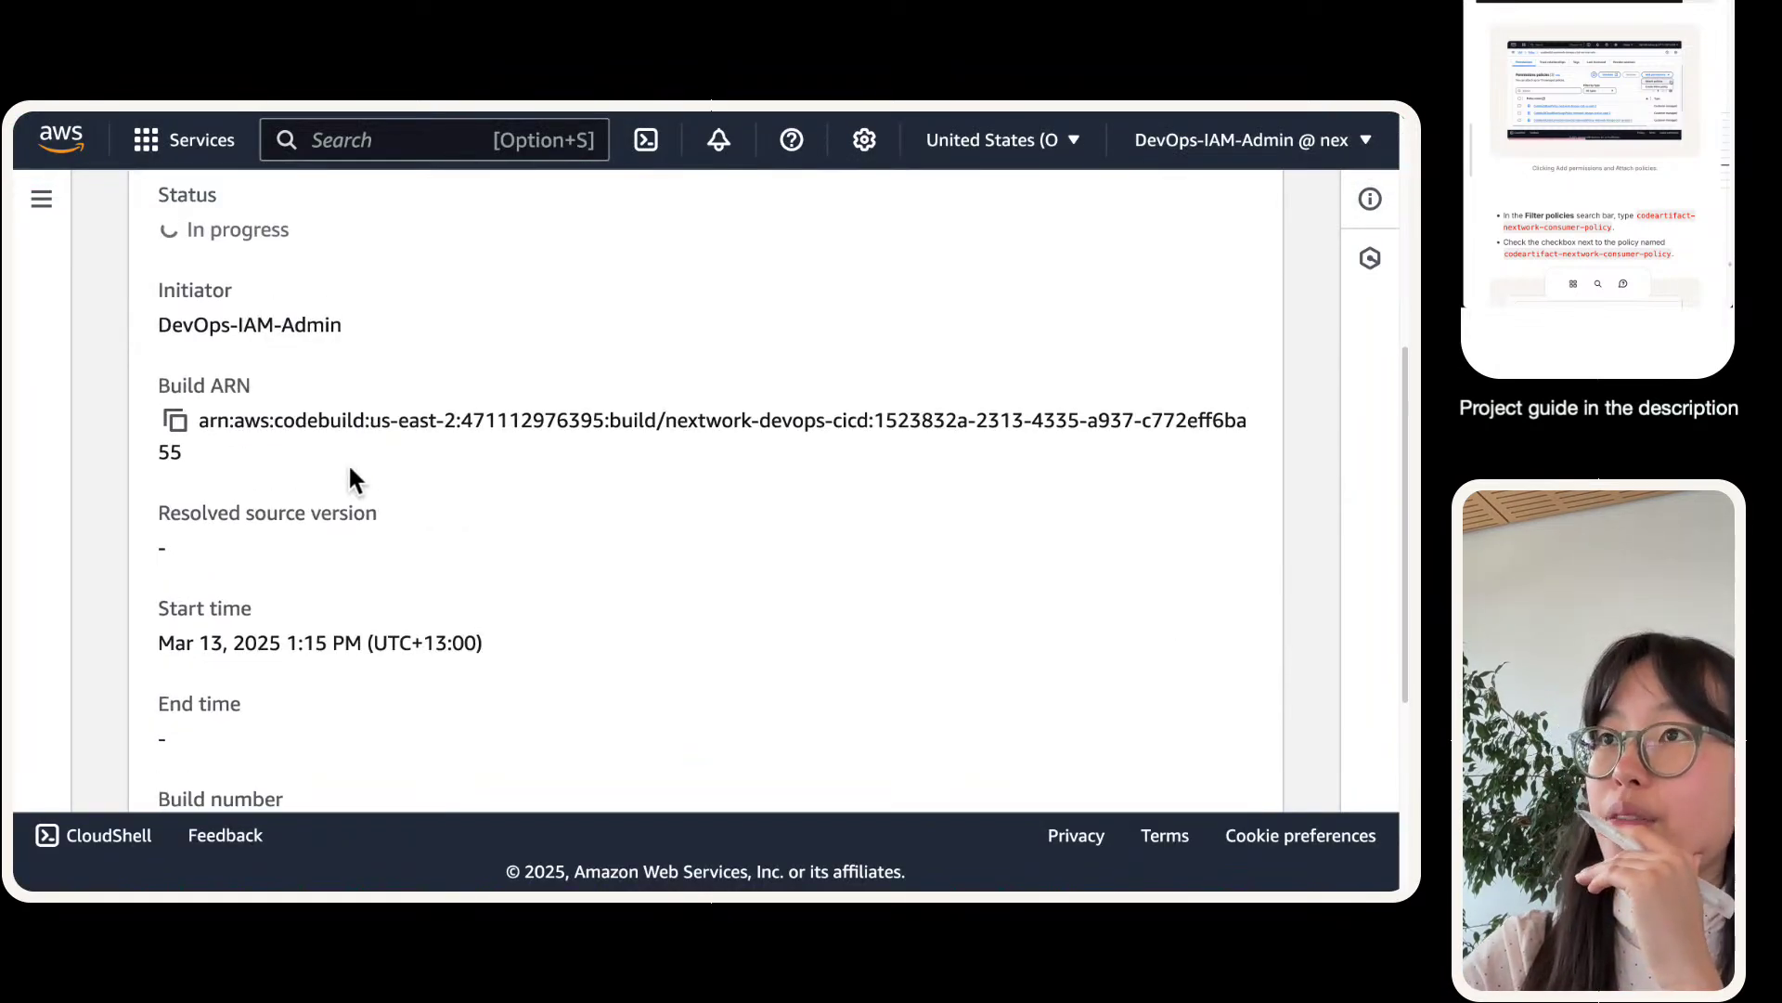
scroll(349, 469, "down", 3)
scroll(399, 455, "down", 1)
left_click(442, 542)
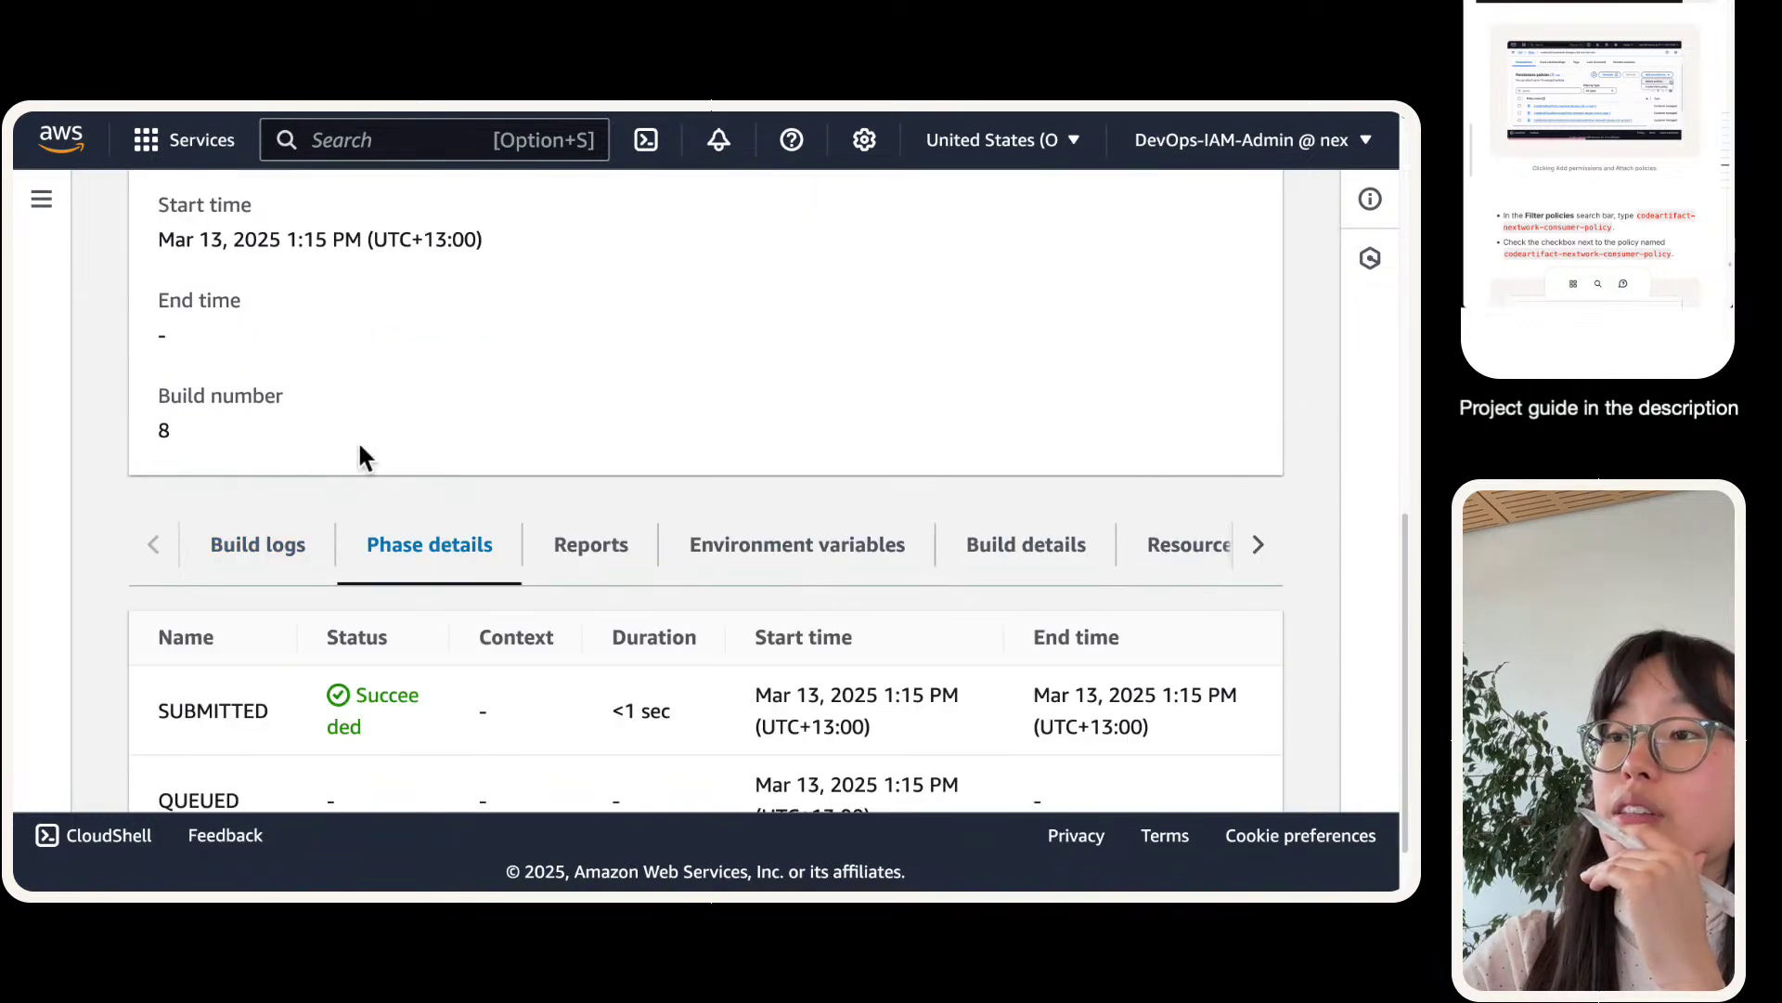
scroll(362, 455, "down", 1)
left_click(267, 460)
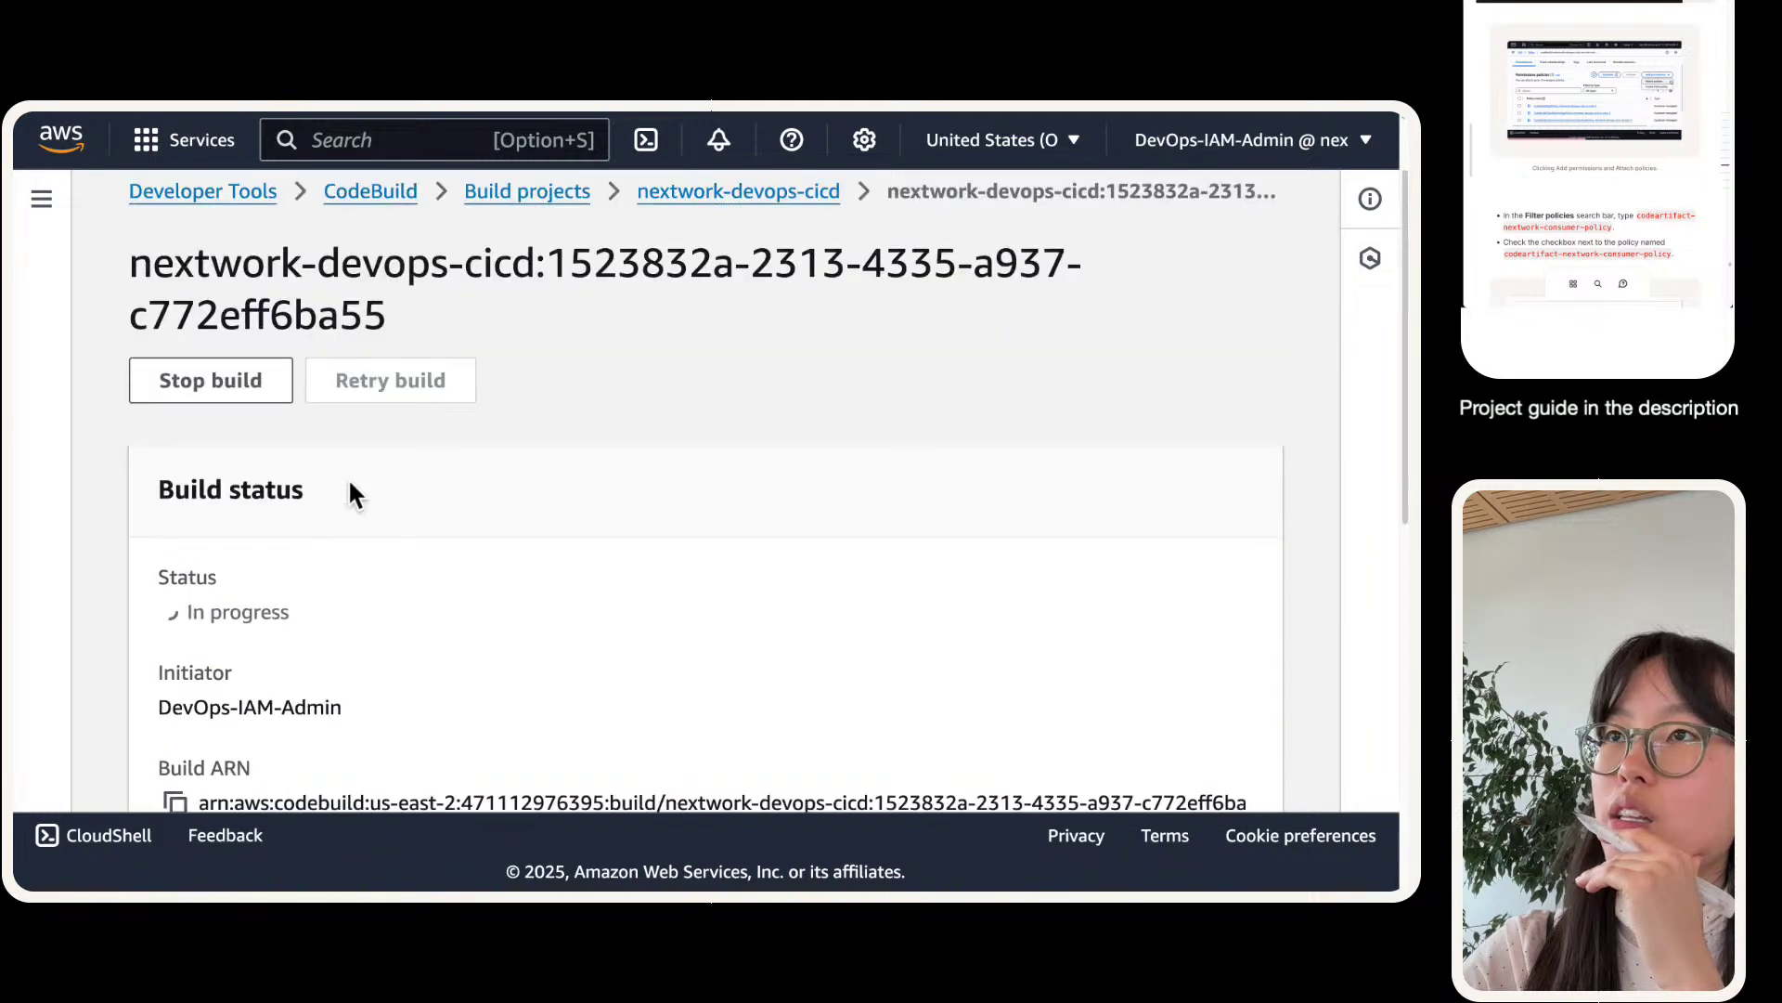
scroll(347, 476, "down", 2)
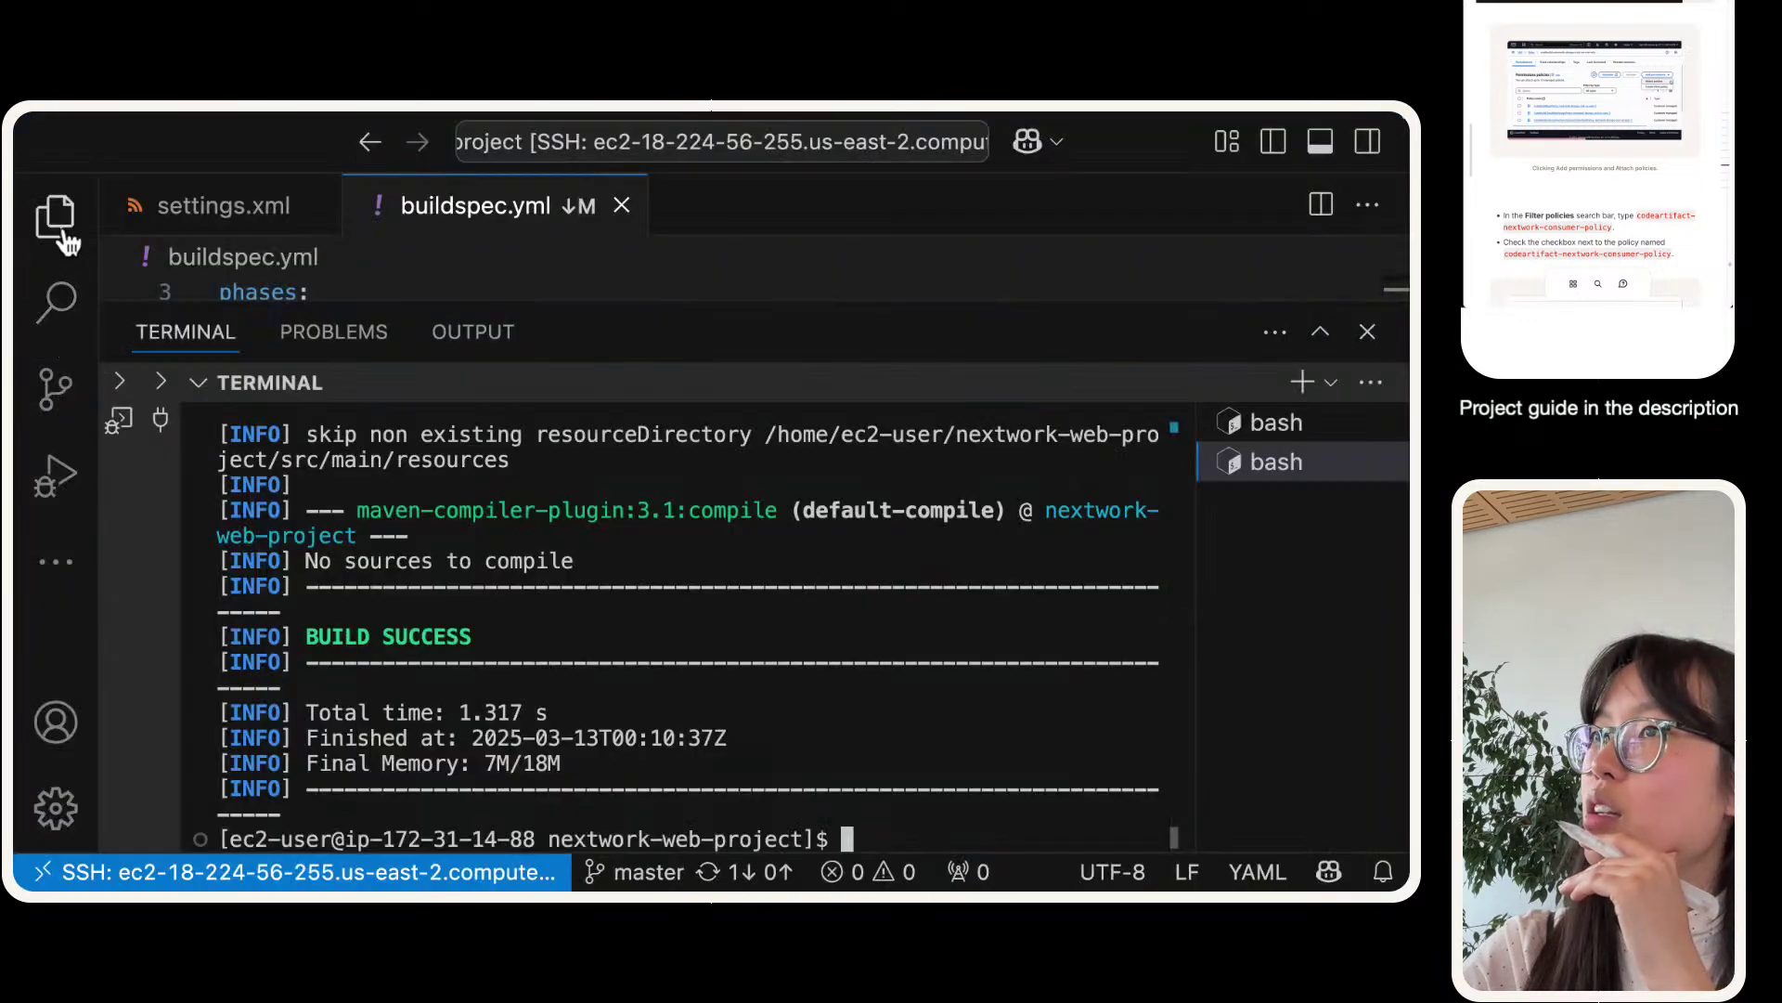
- Open settings.xml from the Explorer with a shrunken terminal panel and scroll through it
left_click(55, 216)
left_click(200, 456)
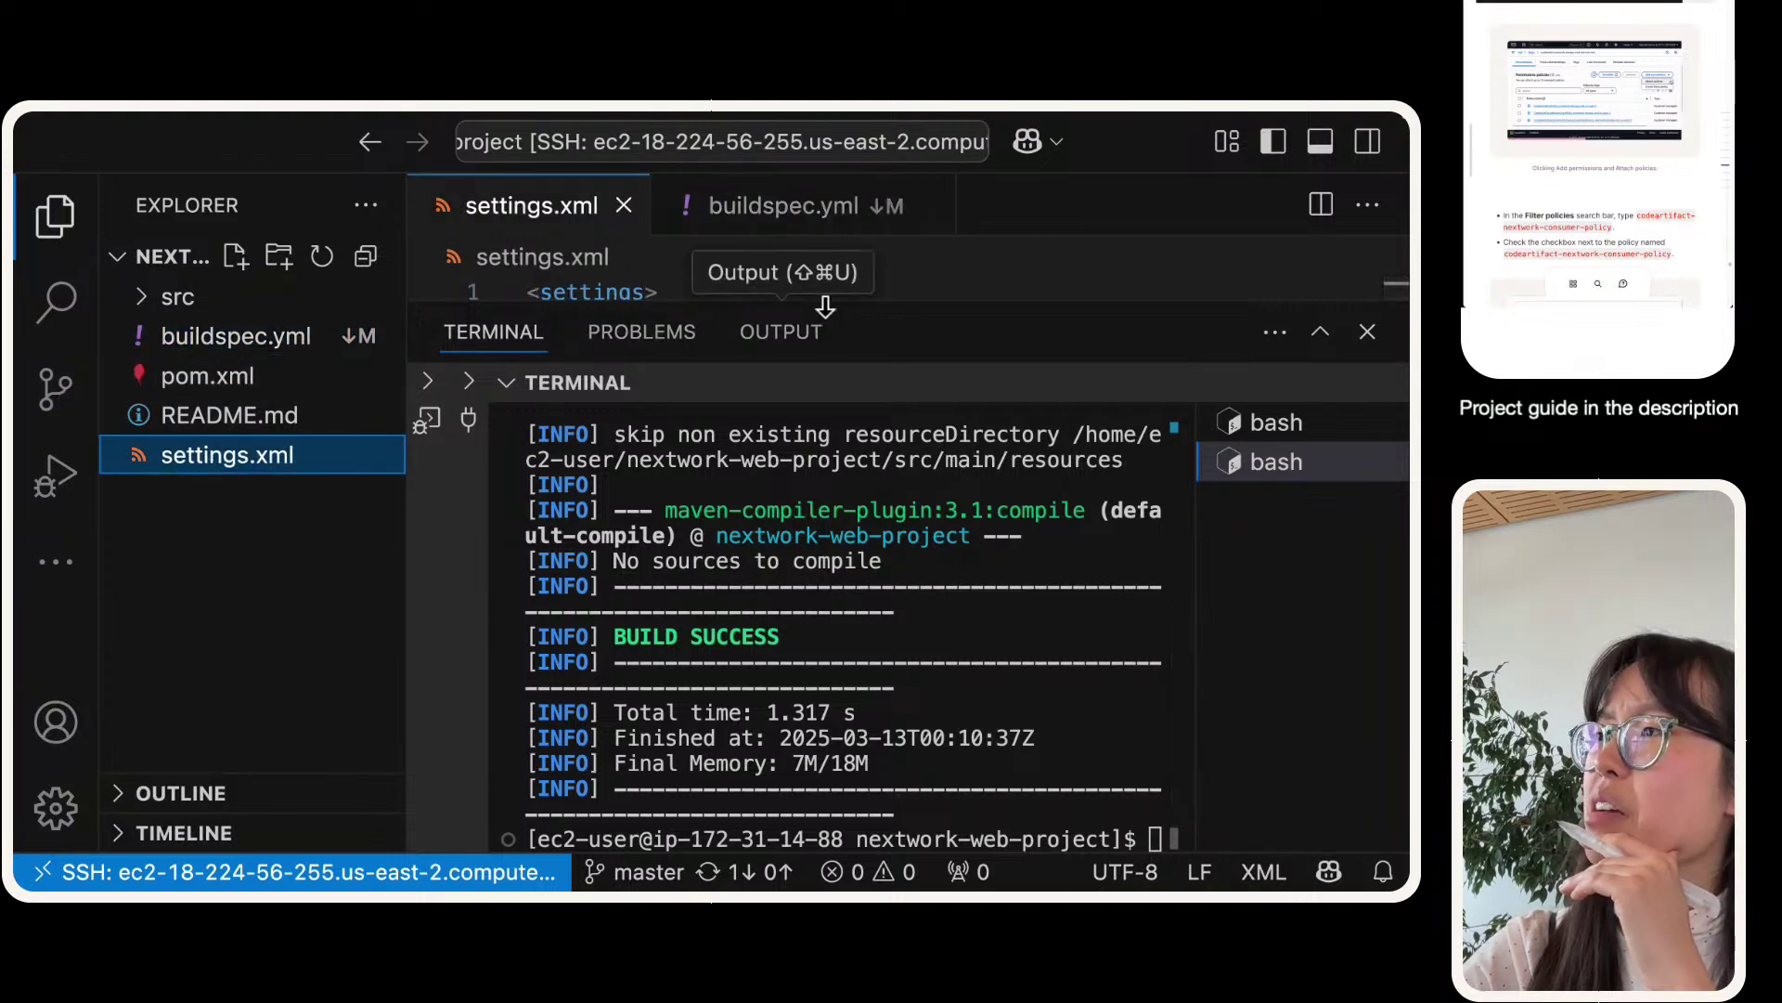
left_click_drag(827, 302, 776, 689)
scroll(784, 455, "down", 5)
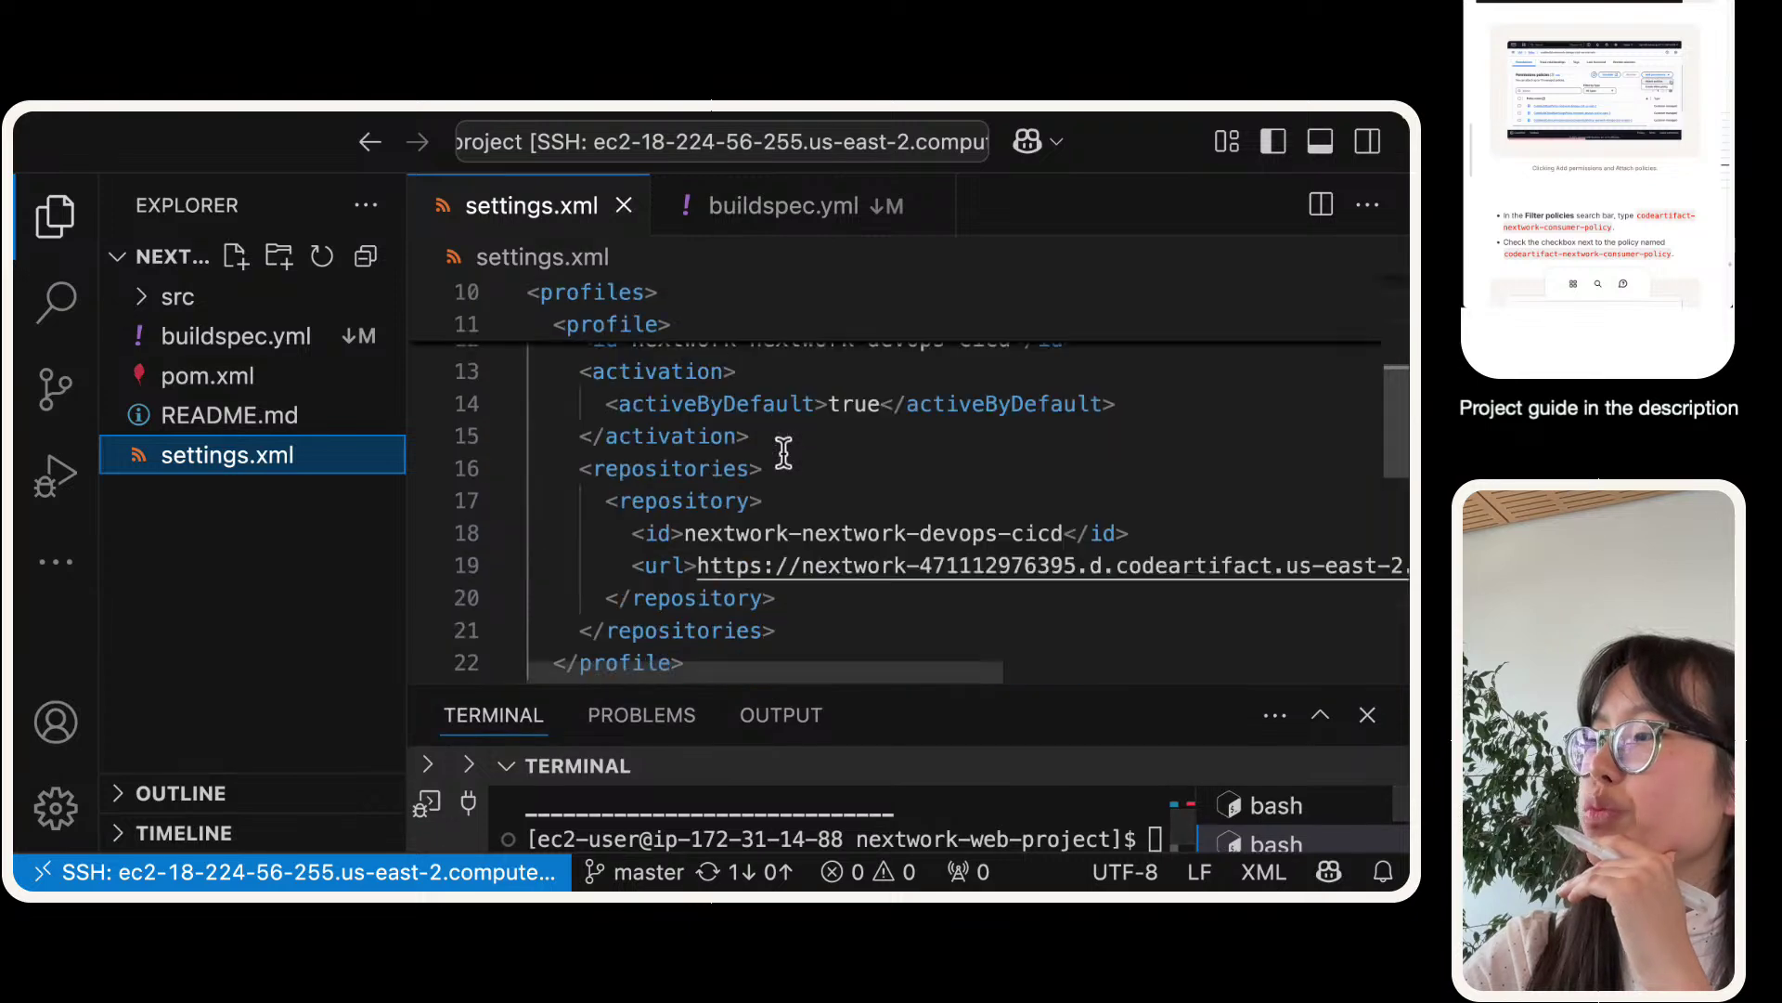
scroll(774, 464, "up", 5)
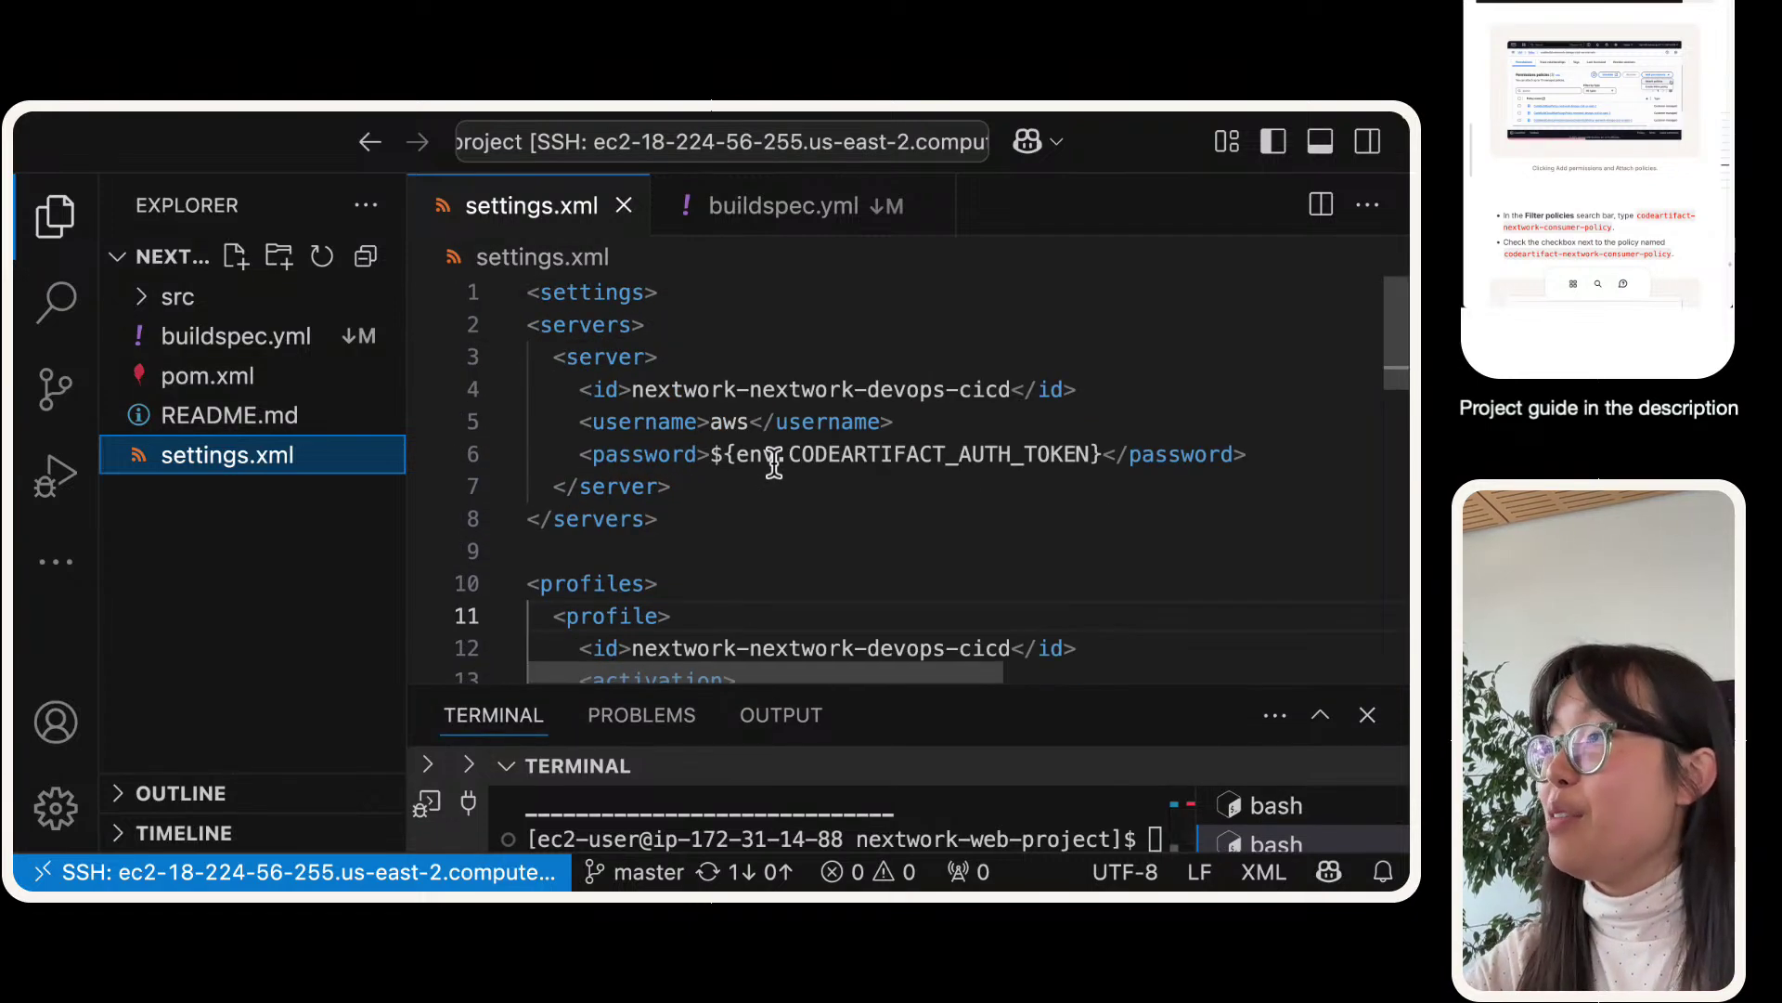
scroll(740, 470, "right", 5)
scroll(739, 473, "down", 5)
scroll(738, 473, "down", 2)
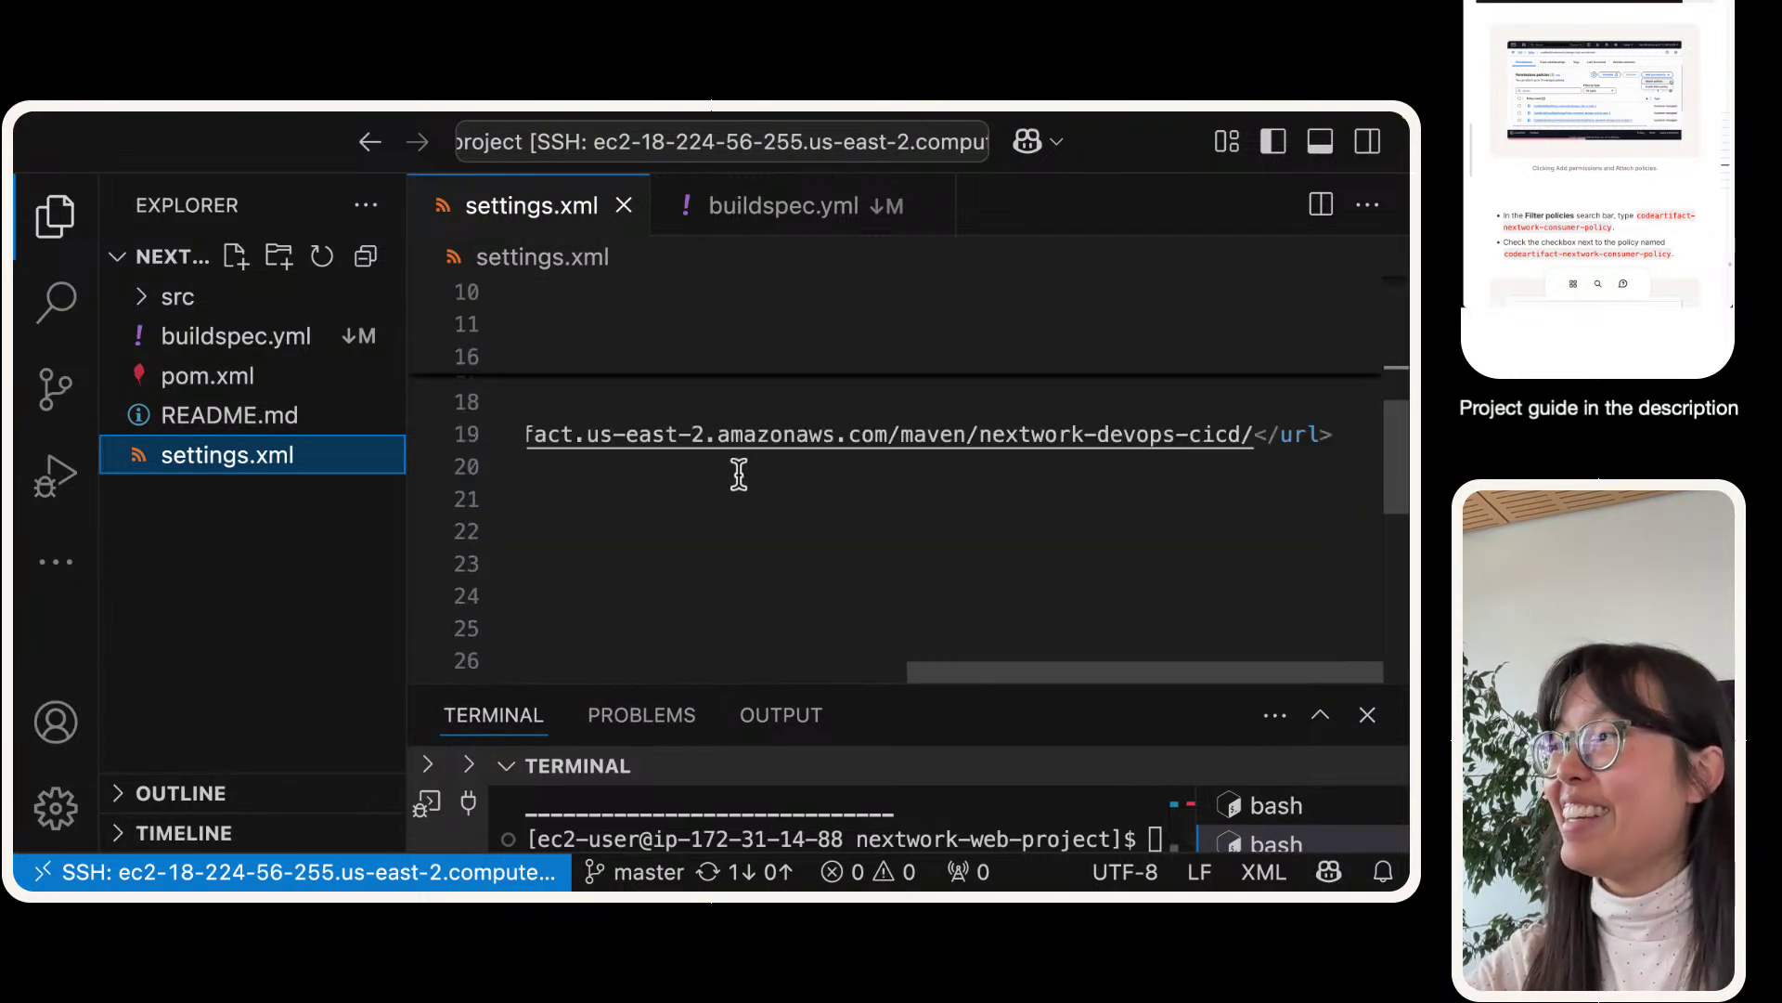
scroll(740, 470, "left", 5)
scroll(737, 475, "down", 6)
- Review buildspec.yml in the VS Code editor
left_click(810, 220)
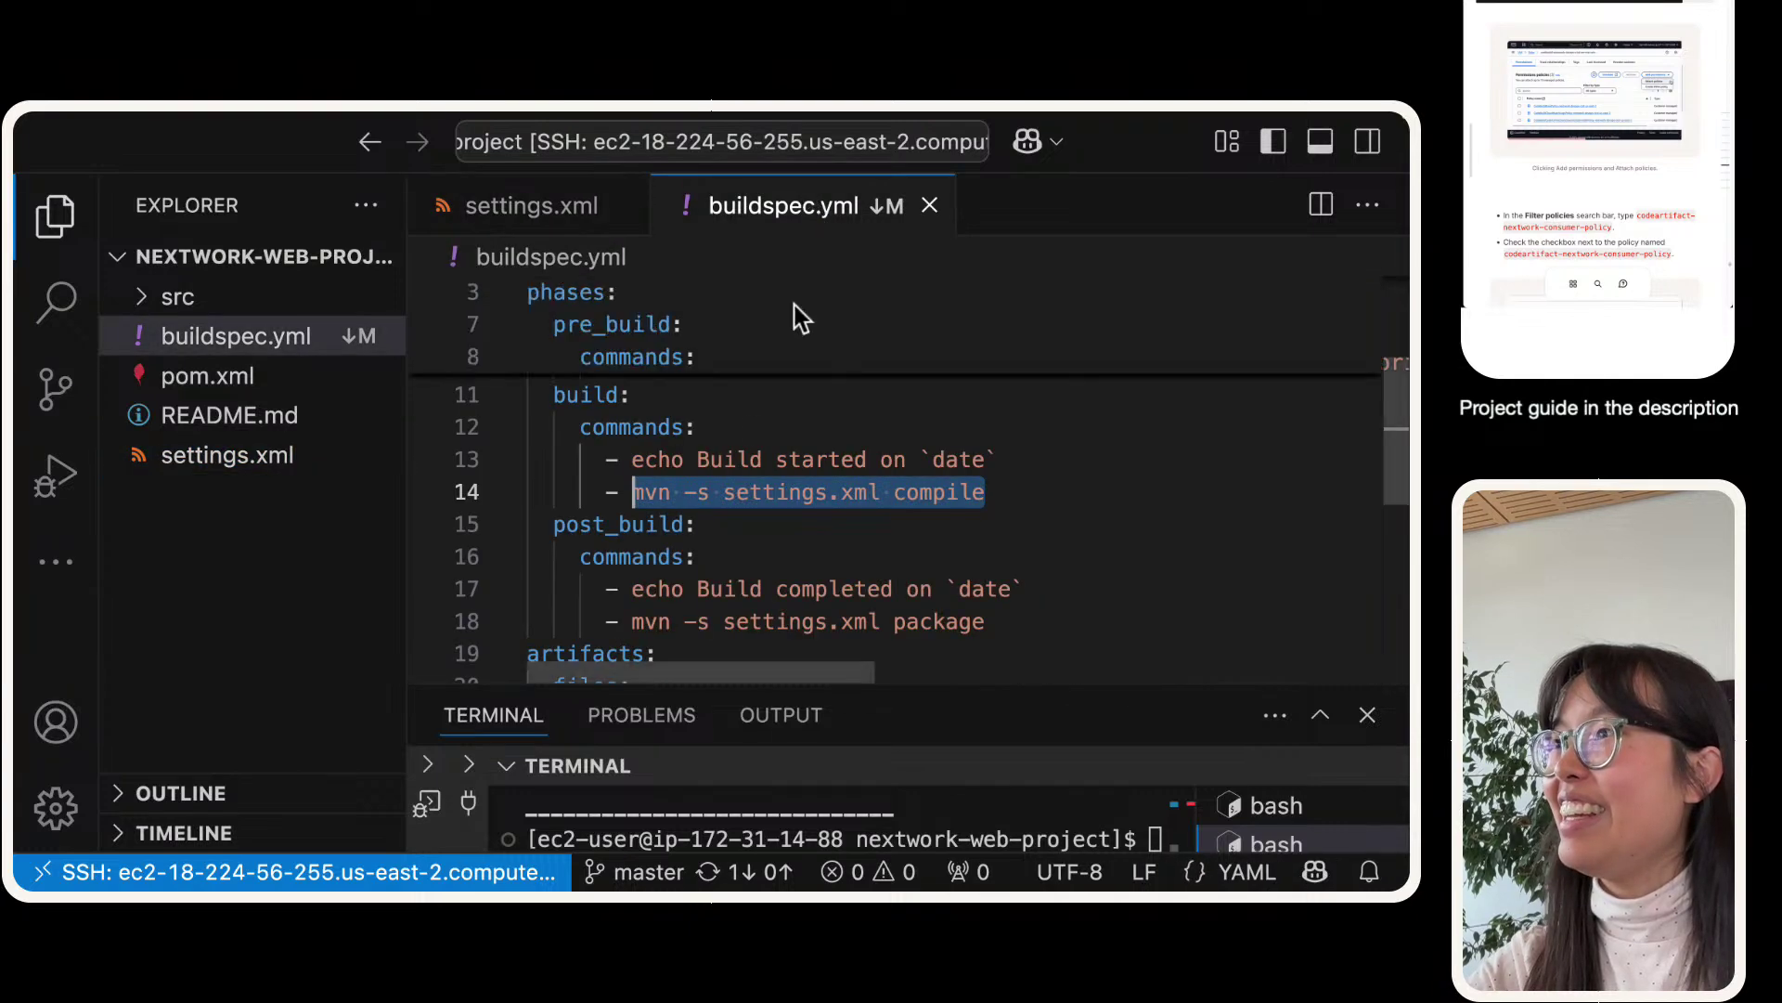
scroll(752, 465, "up", 5)
scroll(750, 481, "right", 3)
scroll(750, 481, "right", 4)
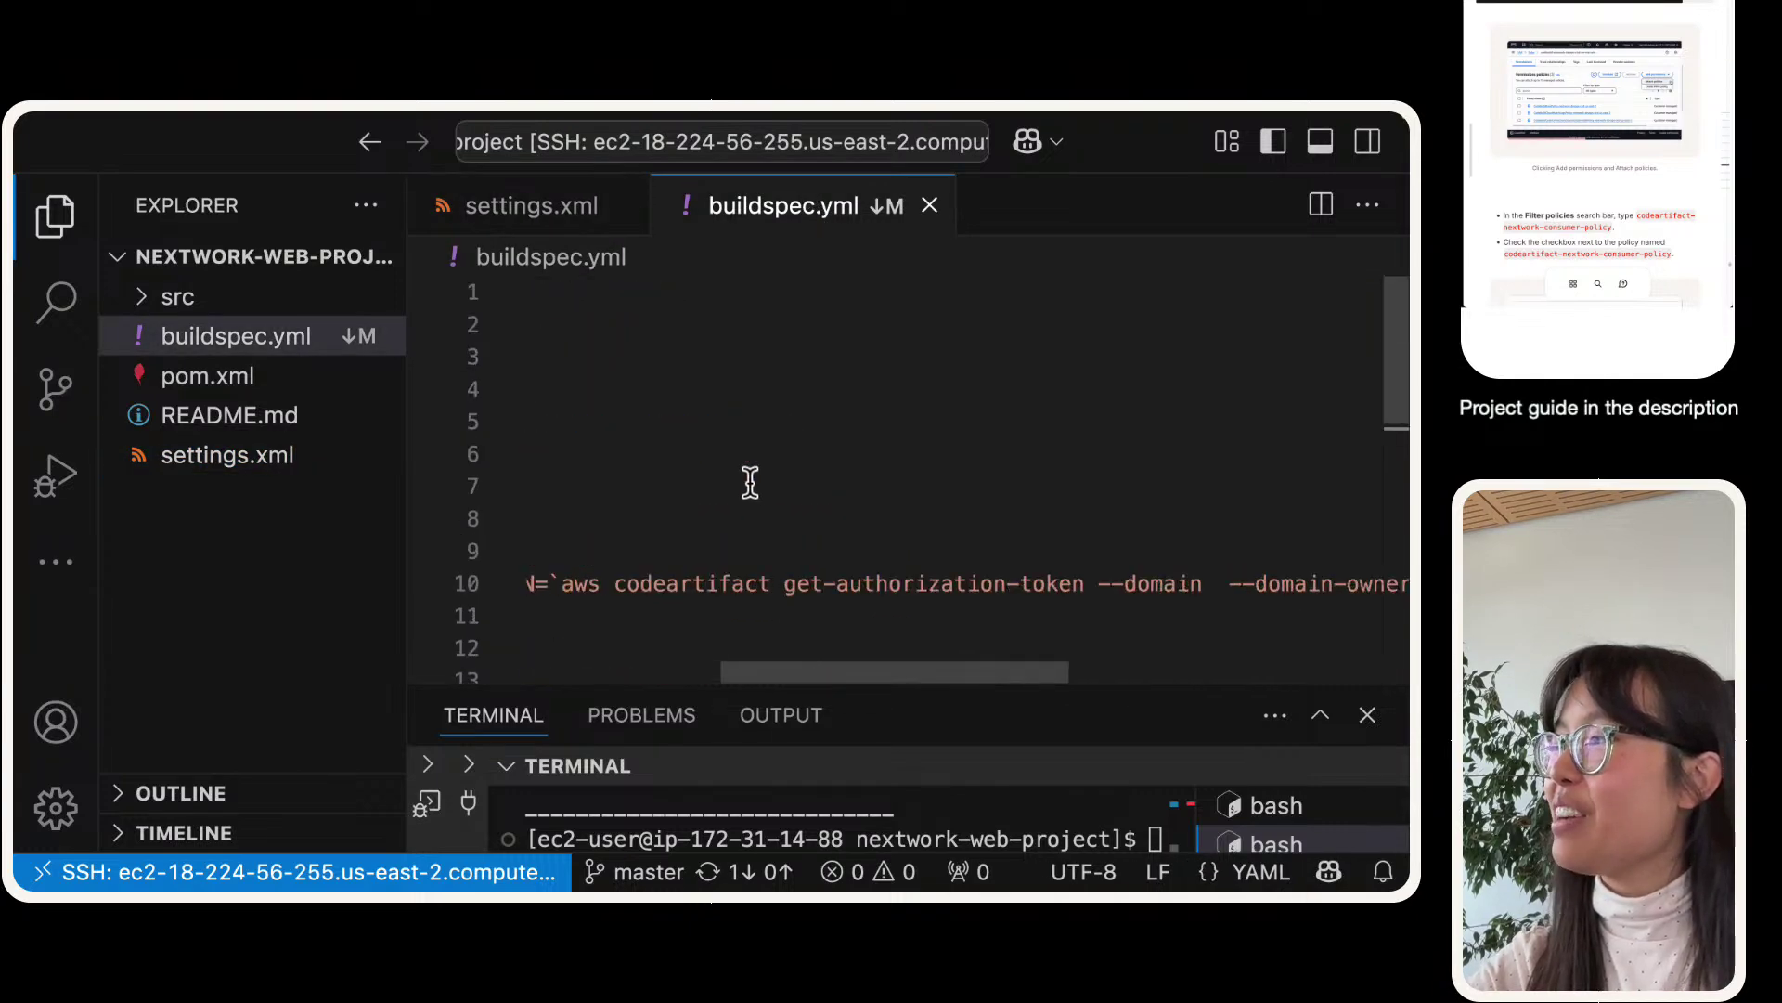
scroll(750, 481, "left", 7)
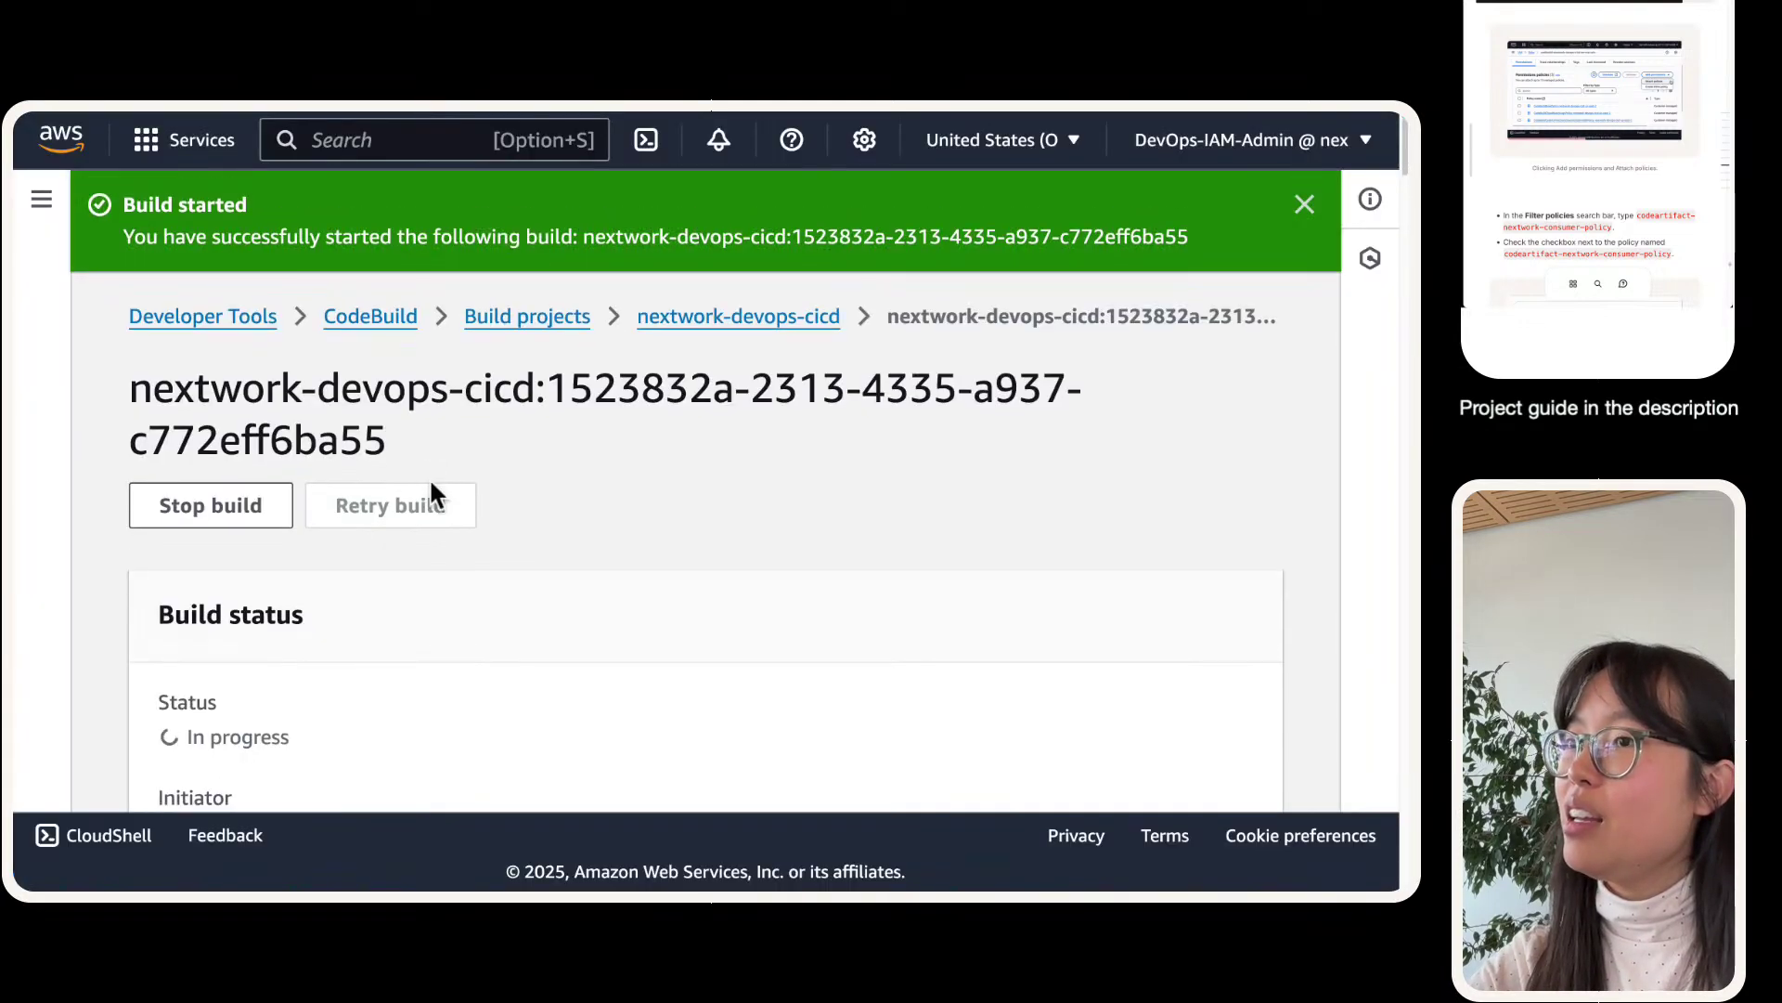
- Scroll through build 8's details to confirm its status reads Succeeded
scroll(432, 485, "down", 2)
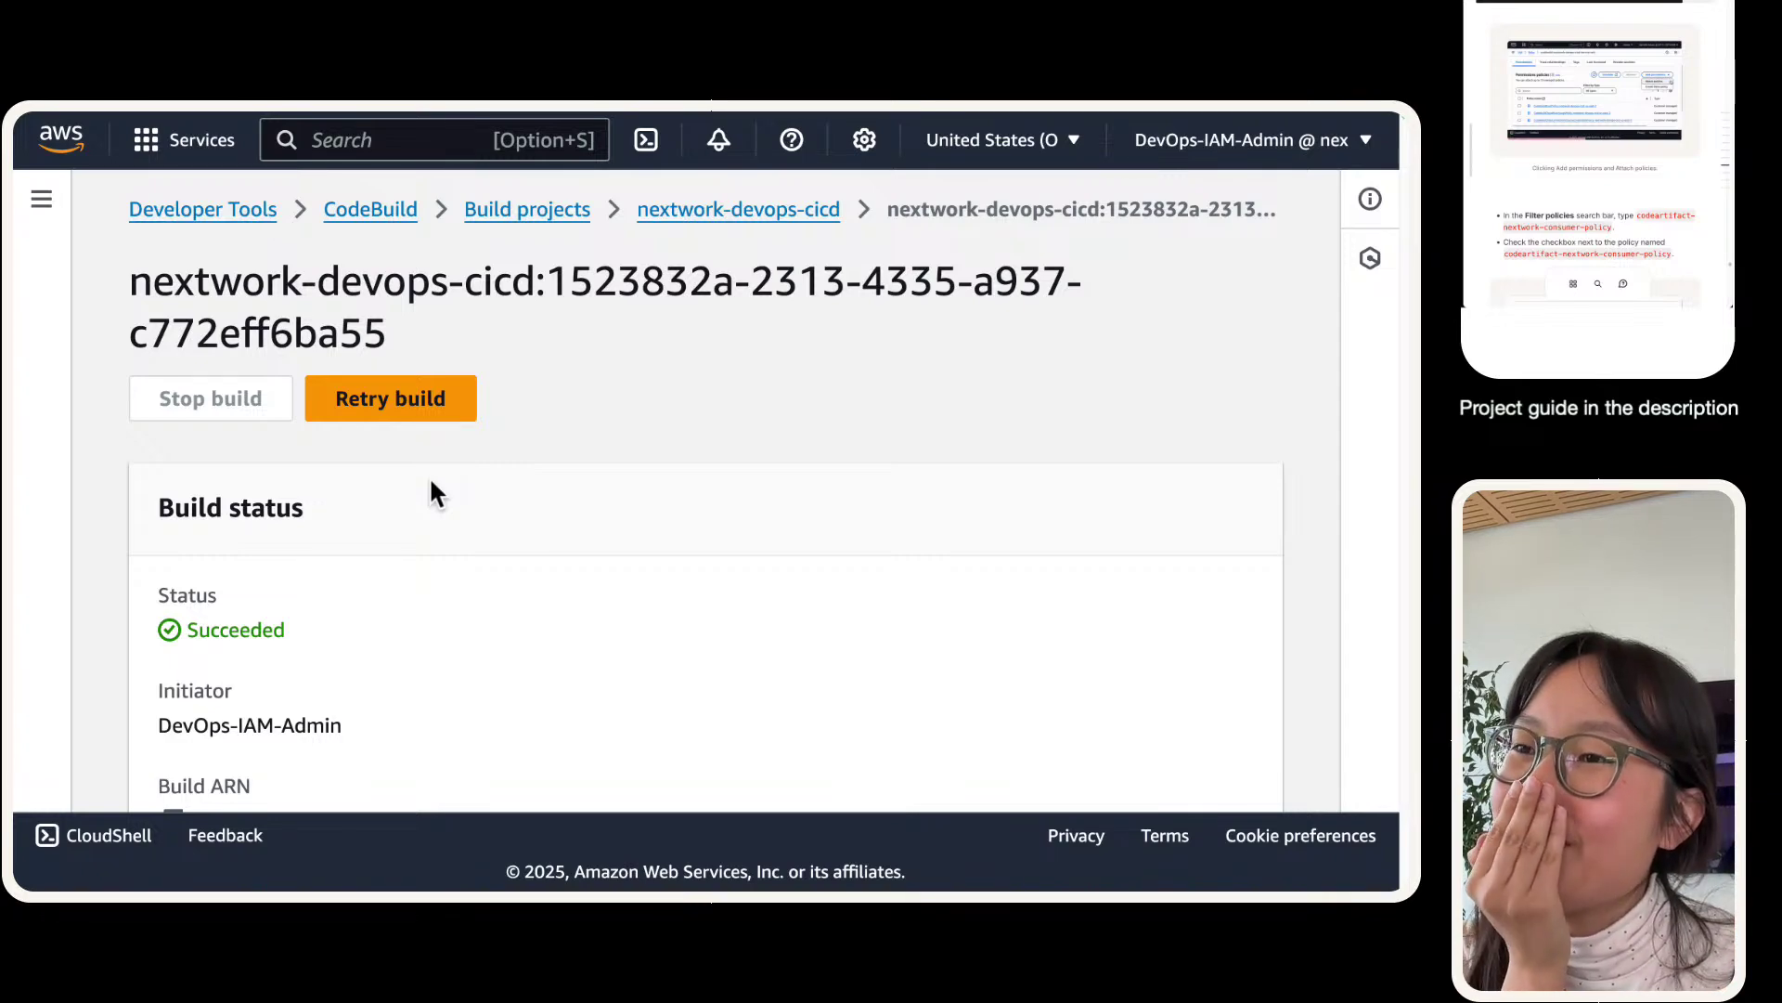
scroll(173, 618, "down", 1)
scroll(173, 621, "down", 4)
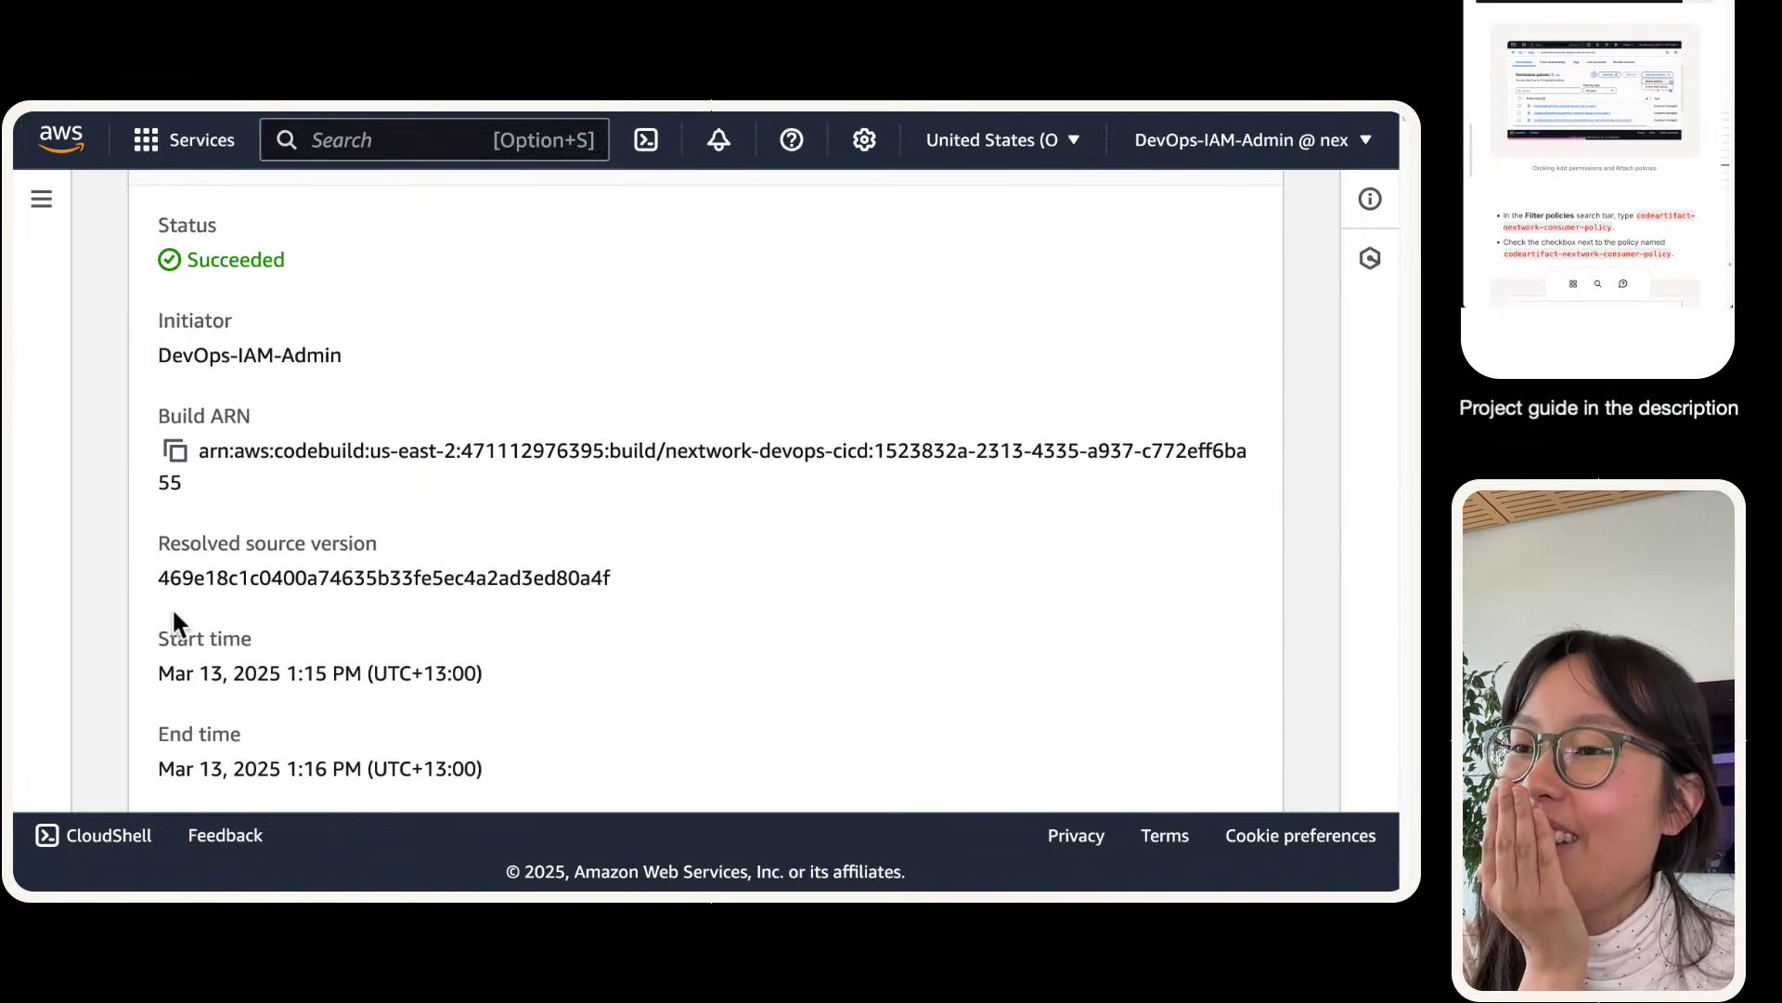
scroll(137, 631, "up", 8)
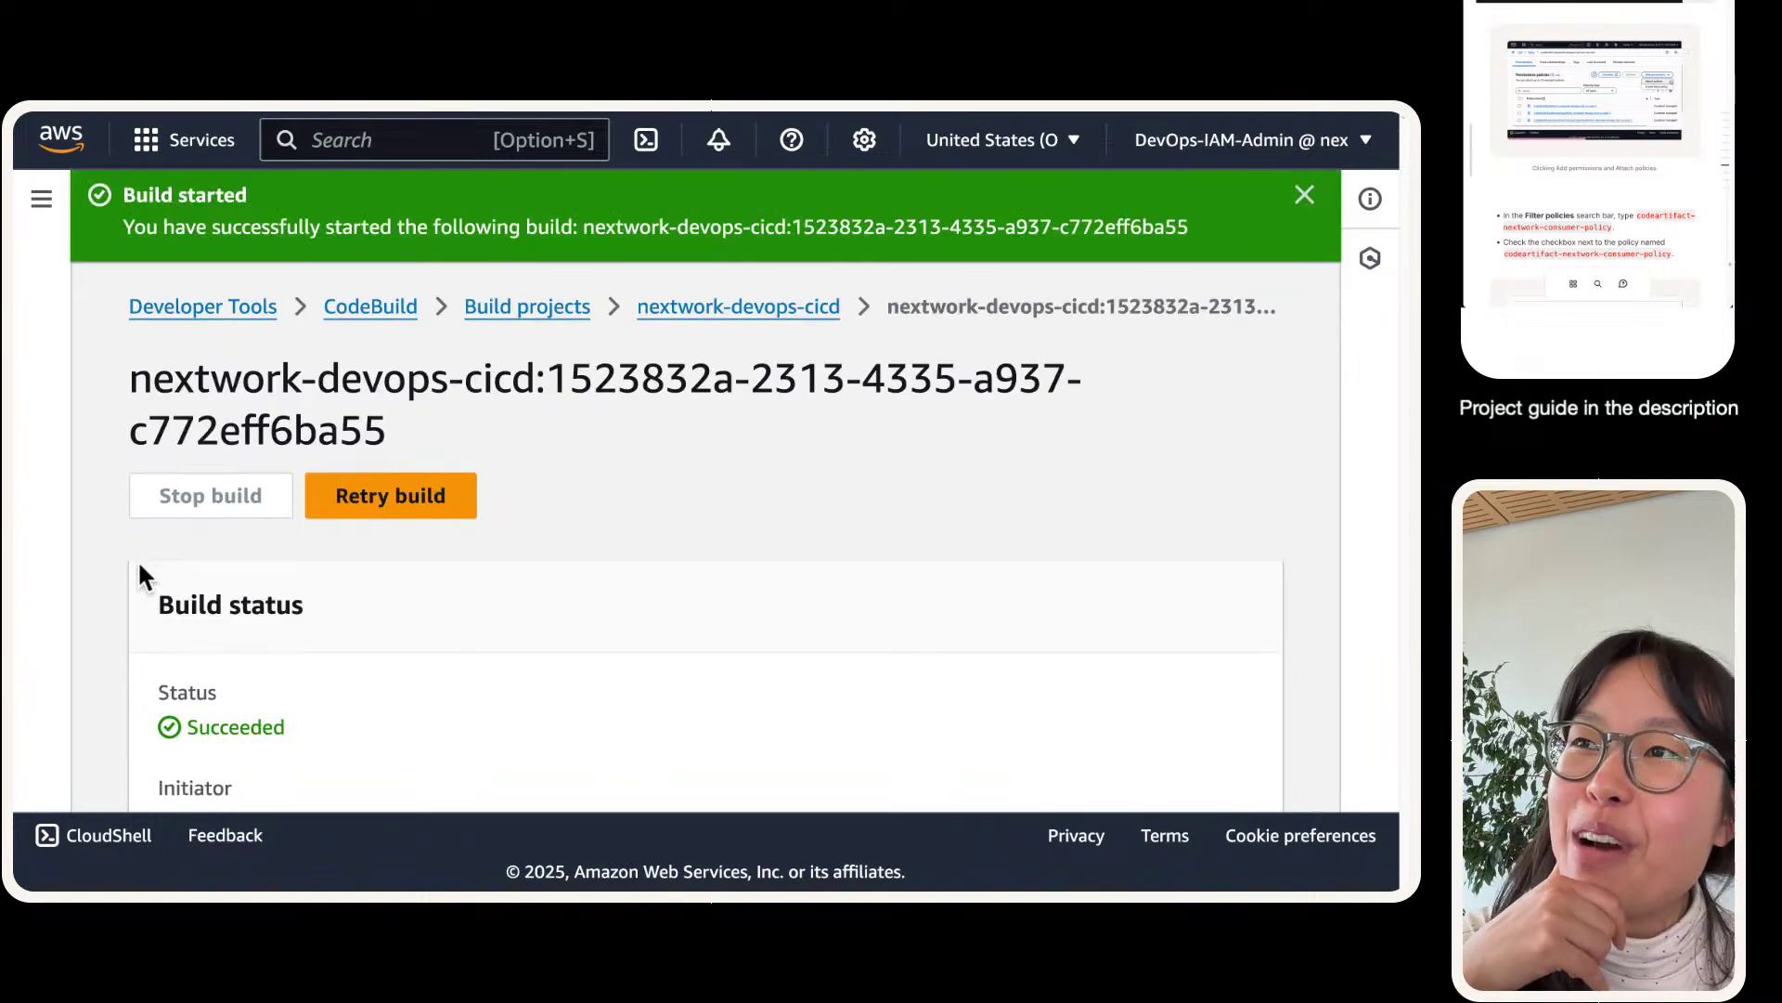
scroll(138, 560, "down", 4)
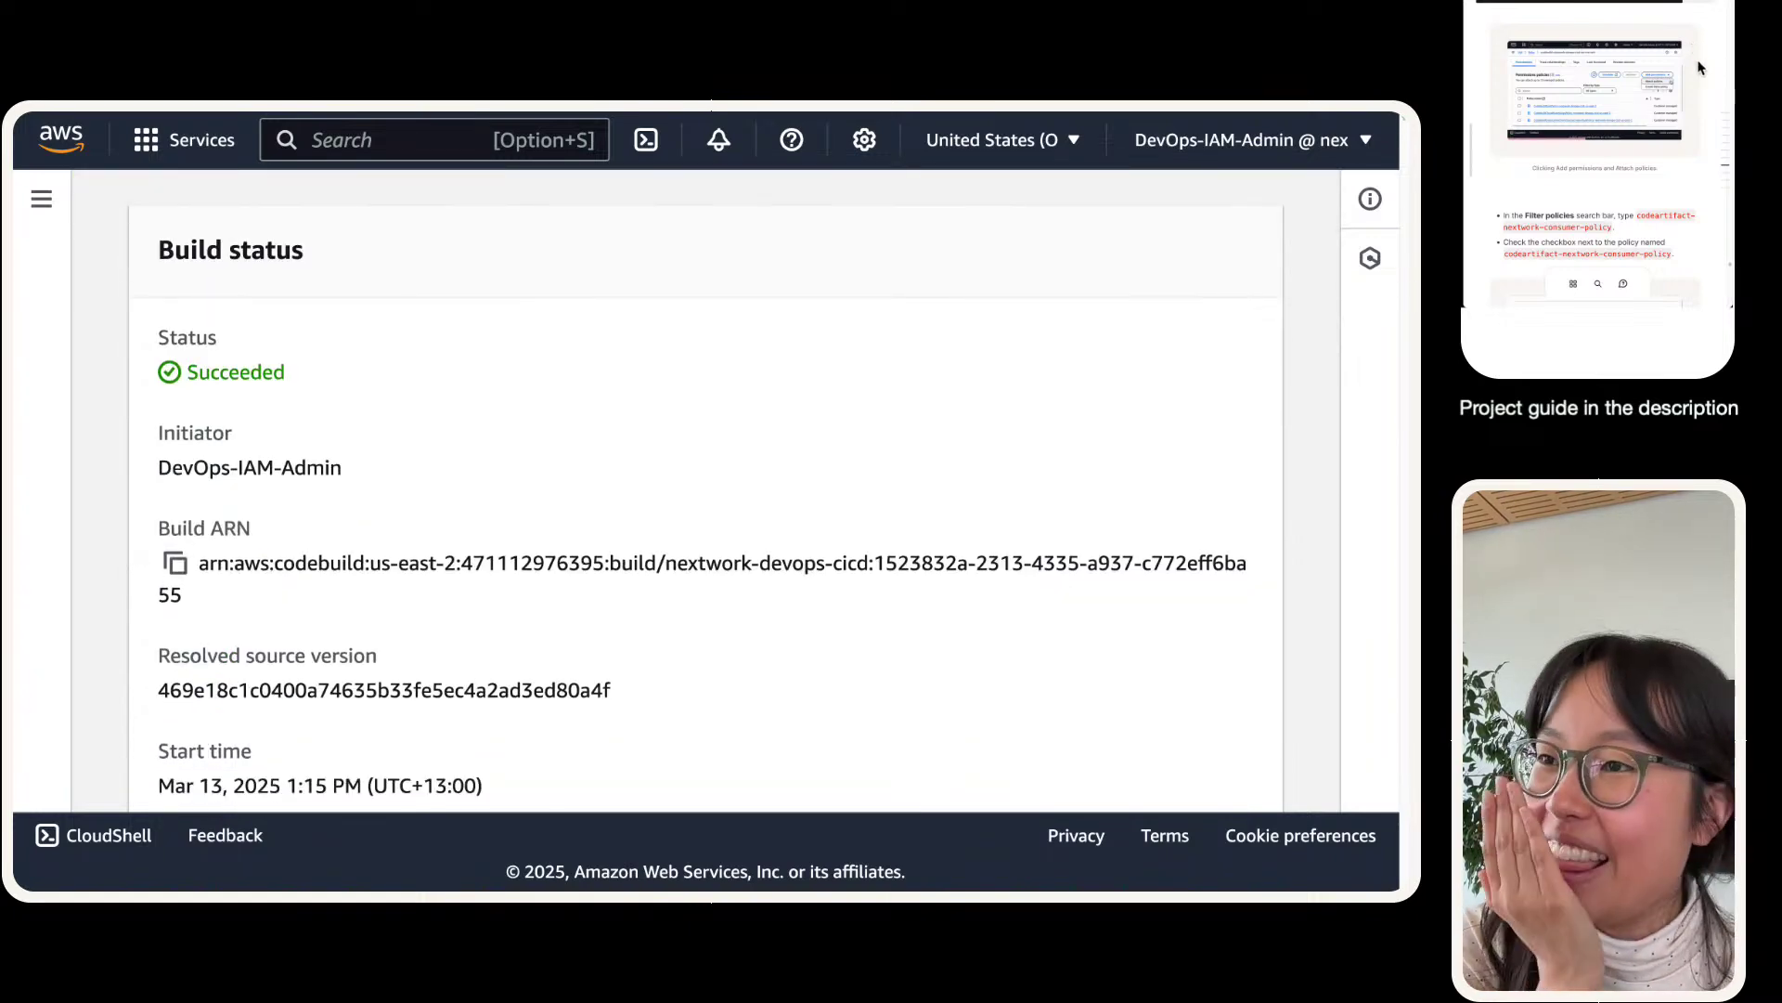
scroll(263, 656, "down", 3)
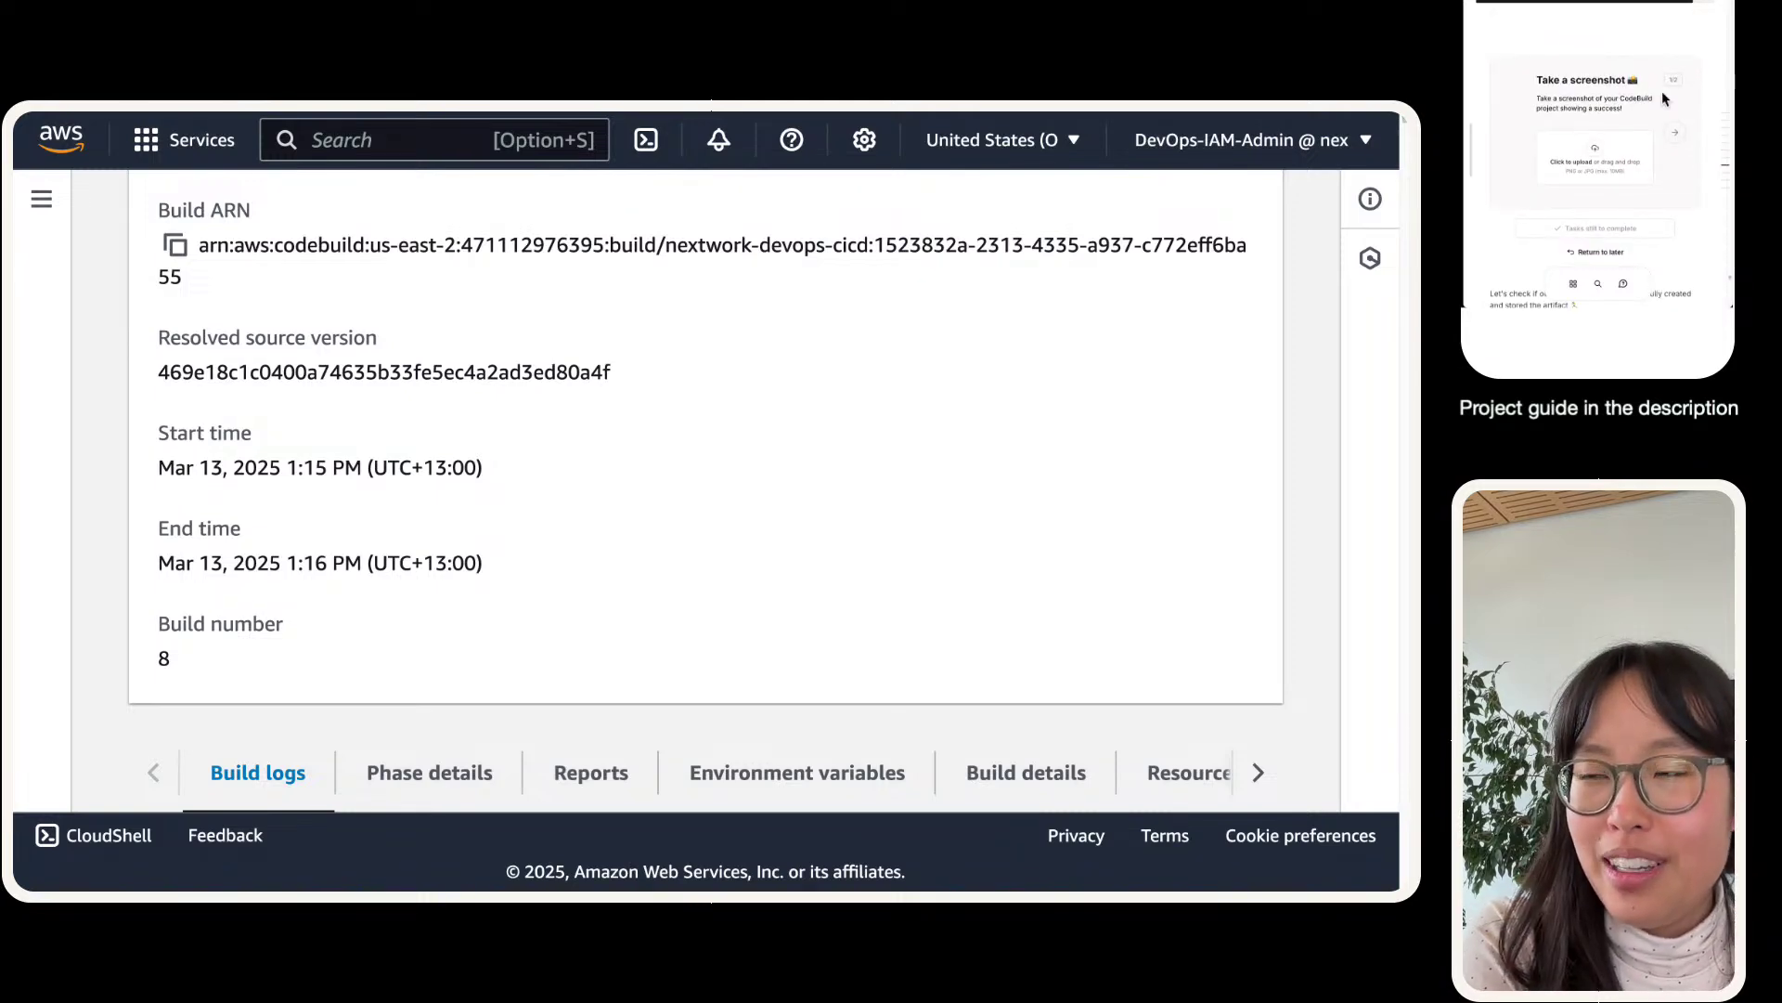
scroll(344, 515, "up", 10)
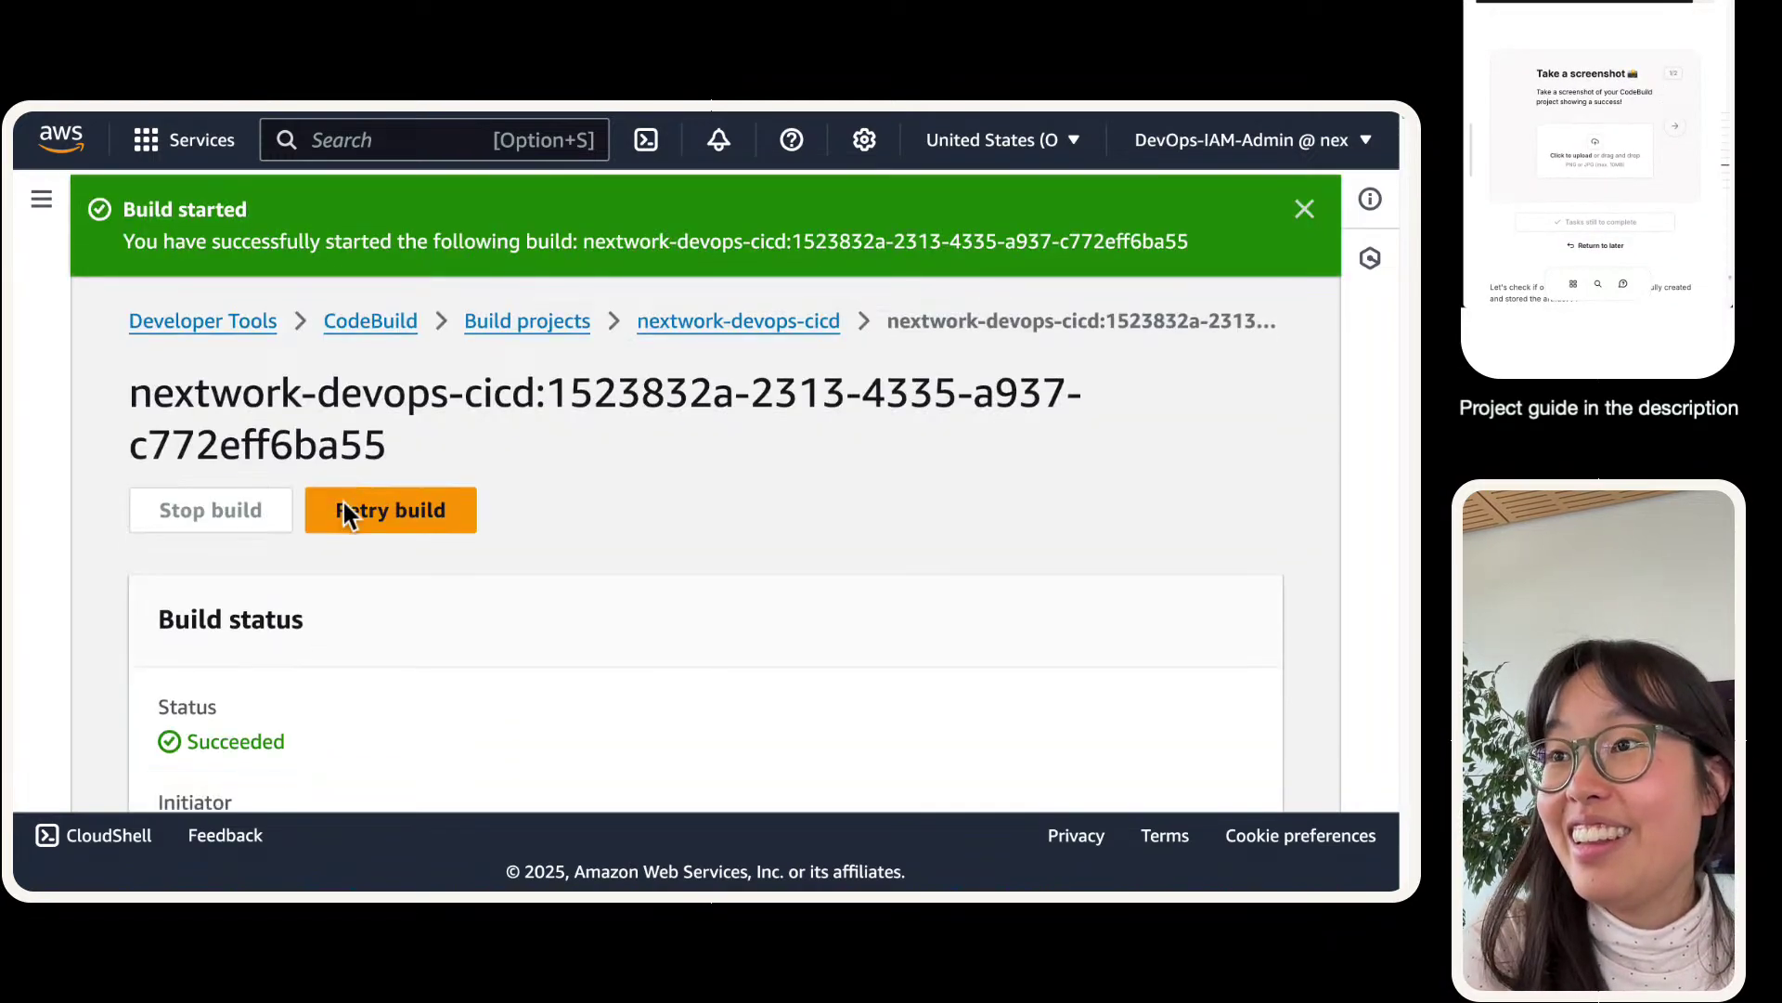
scroll(343, 515, "down", 1)
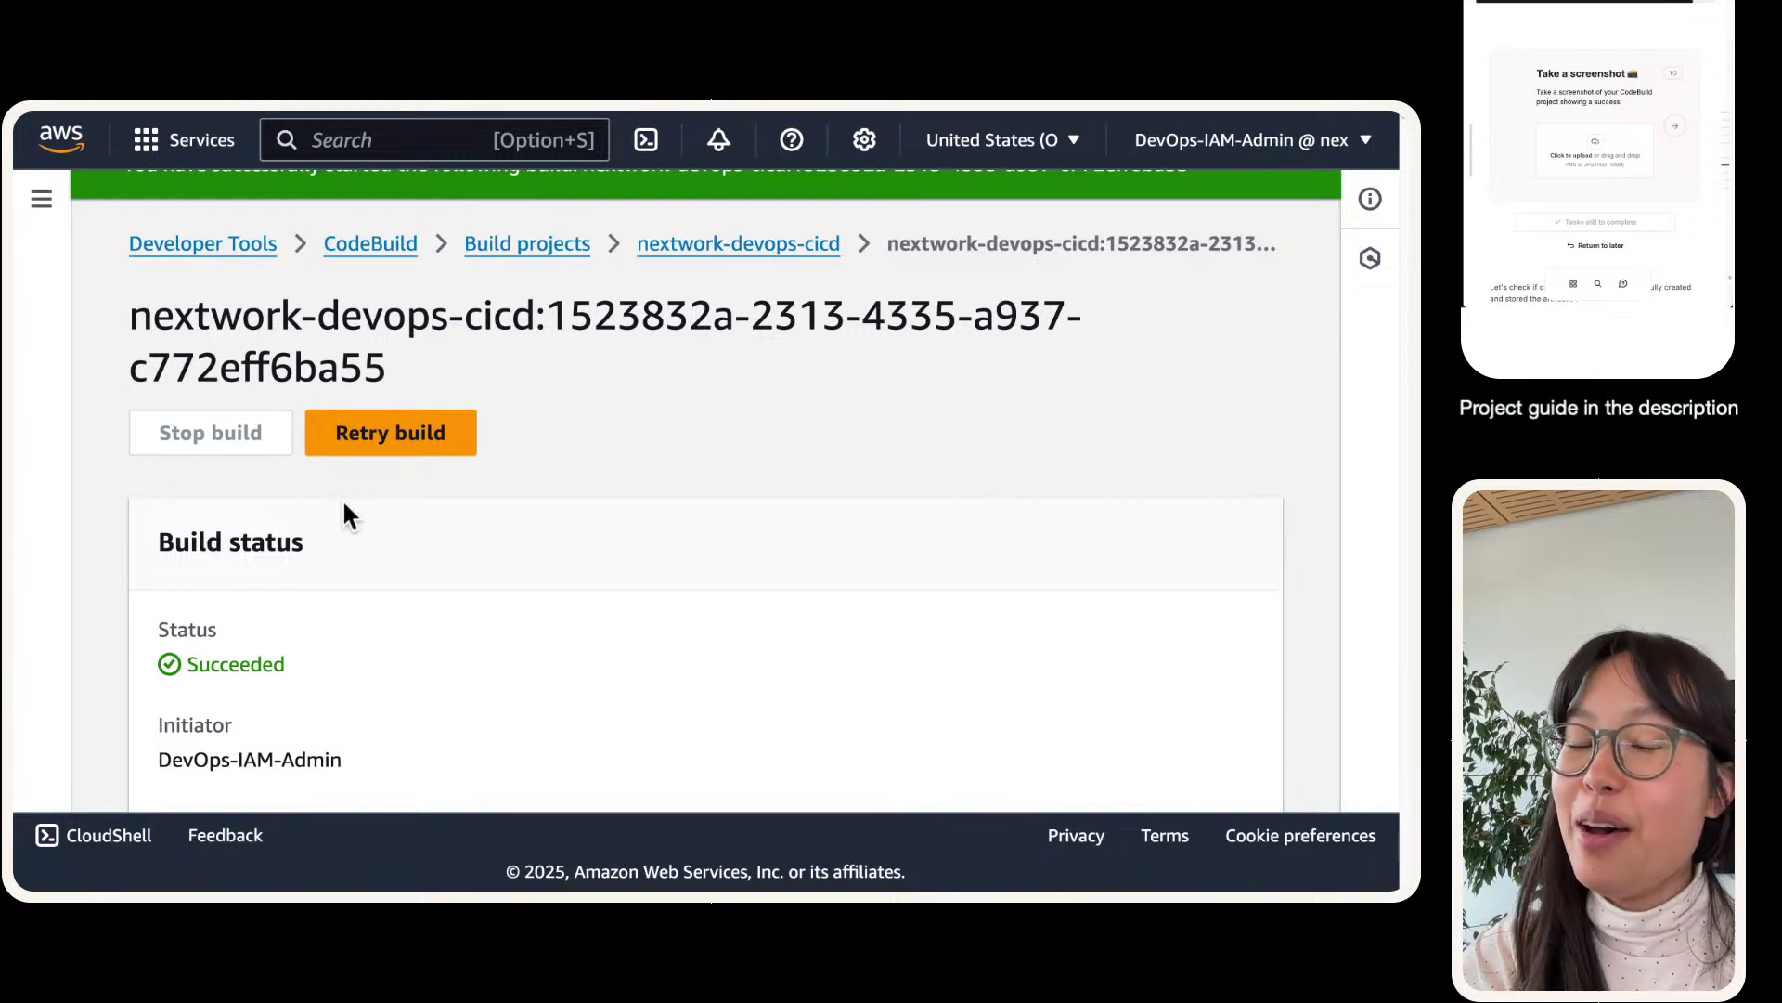
- Screenshot the successful build's details and status, then bring up buildspec.yml on GitHub
key("super+shift+4")
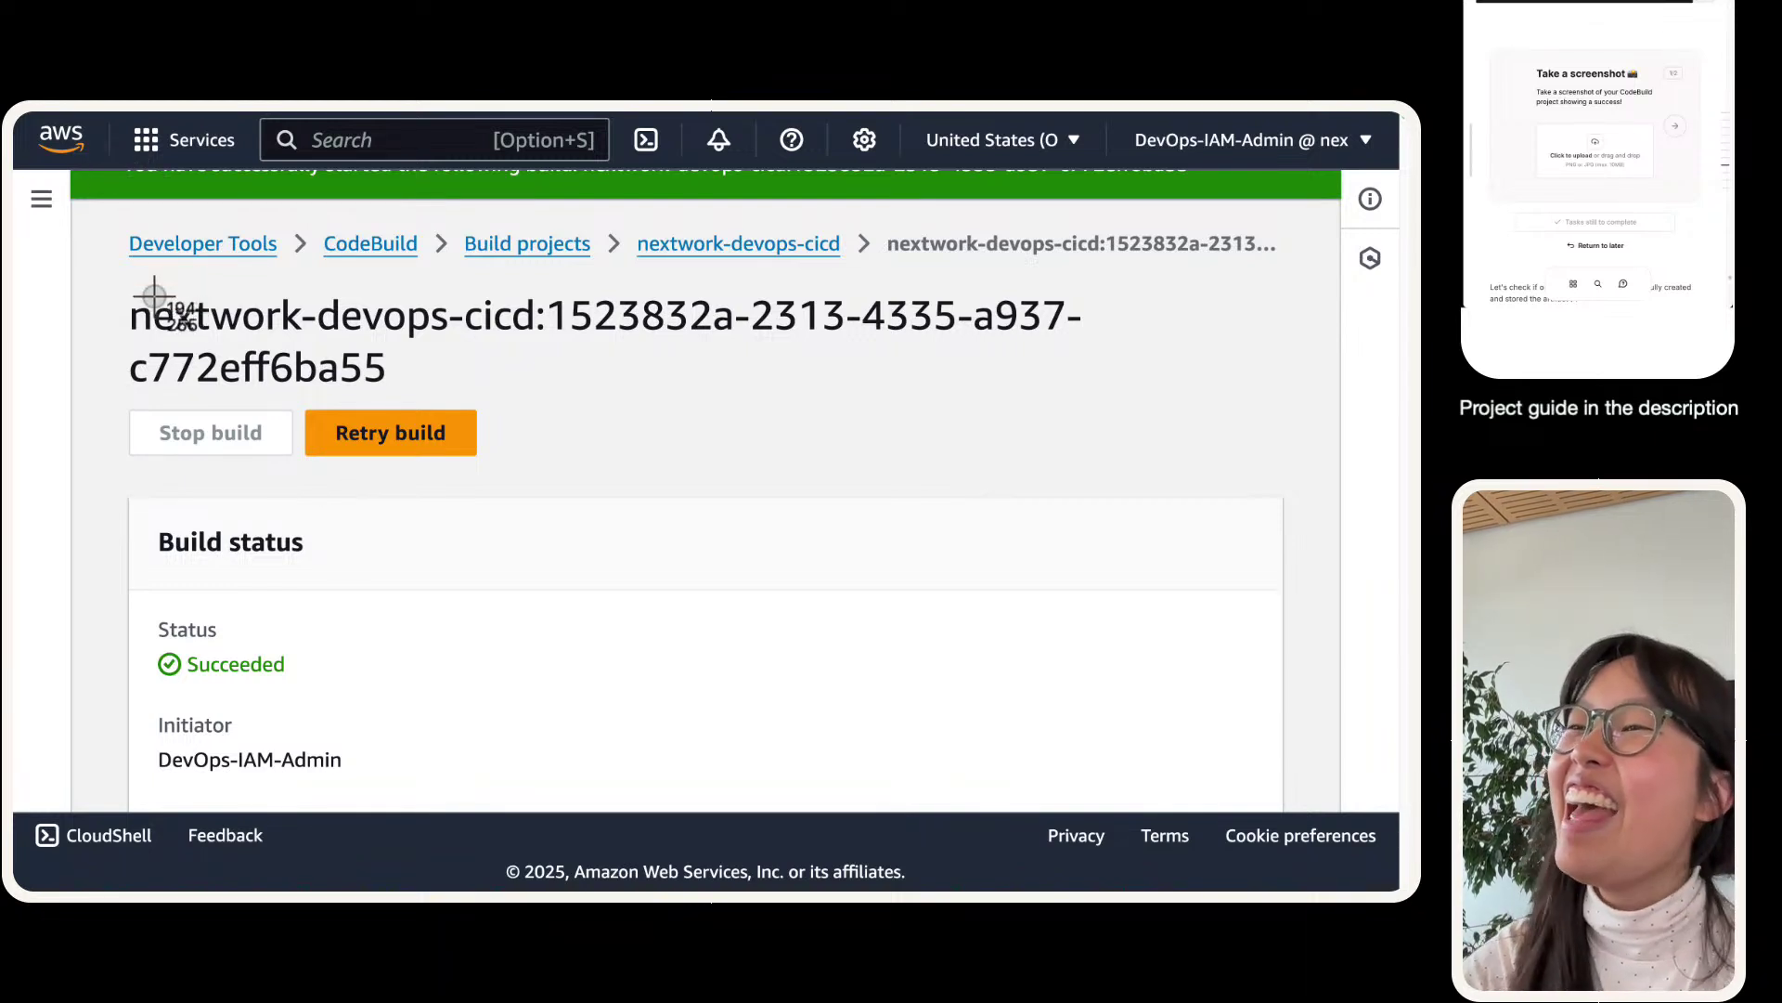
scroll(154, 295, "down", 1)
key("Escape")
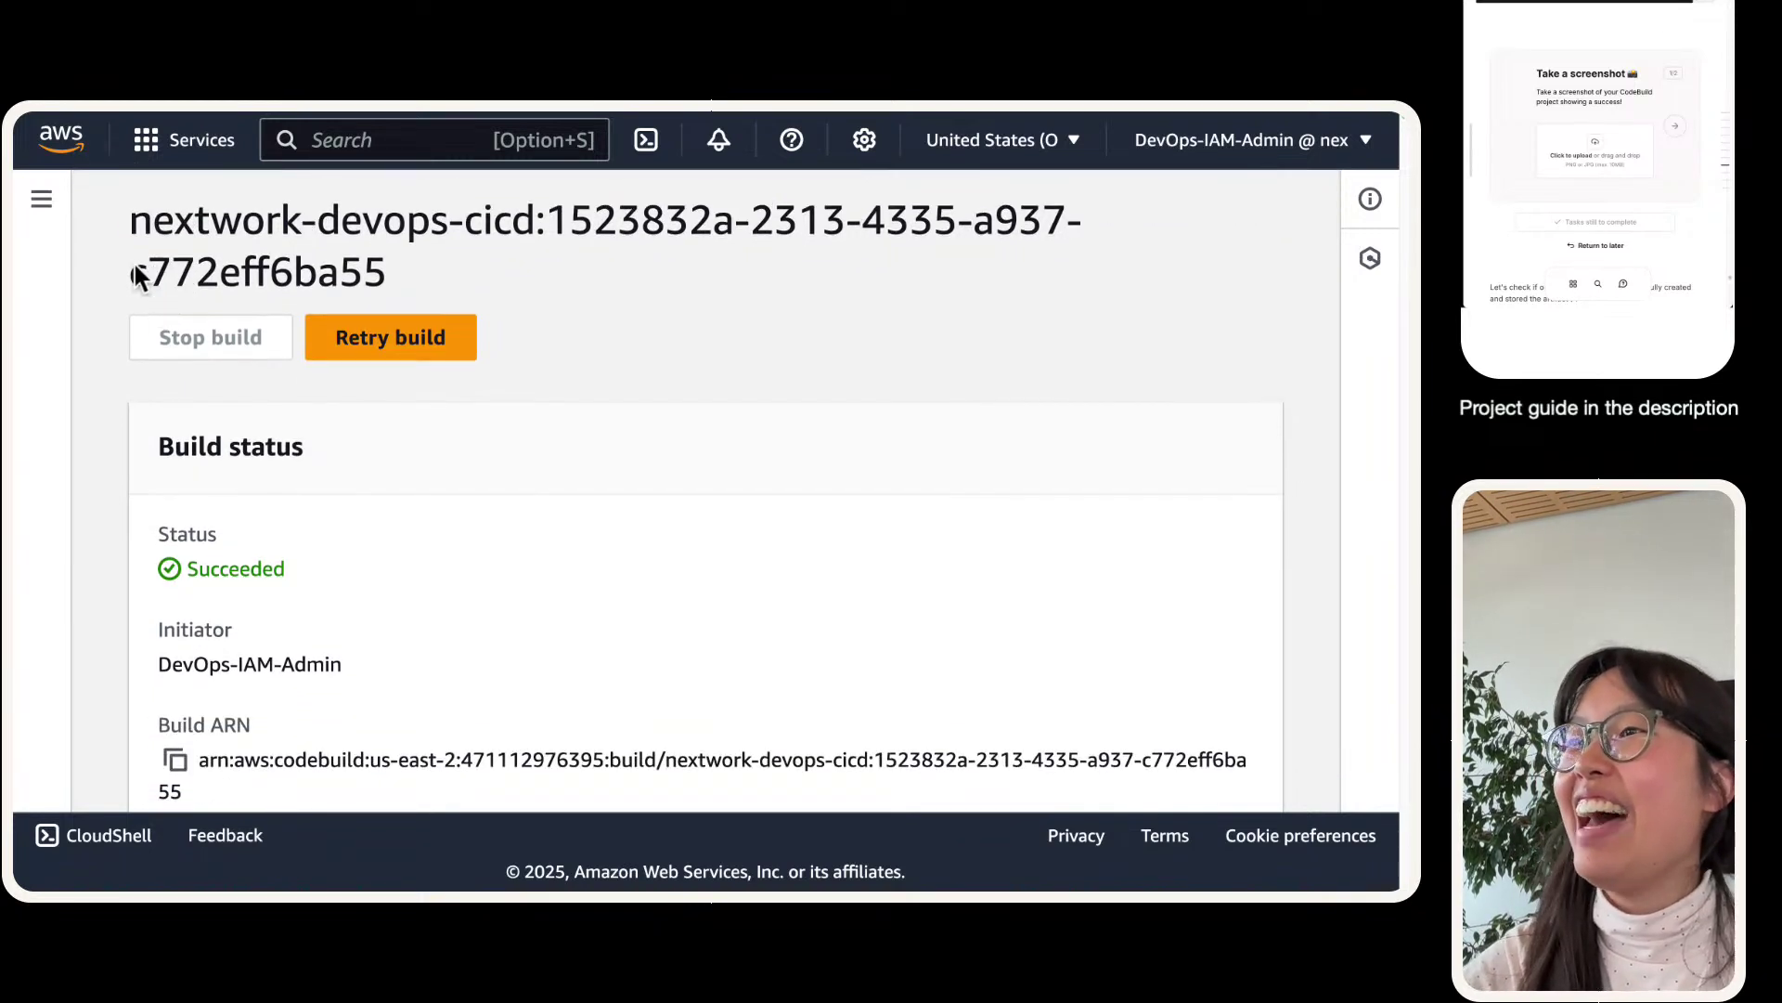
key("super+shift+4")
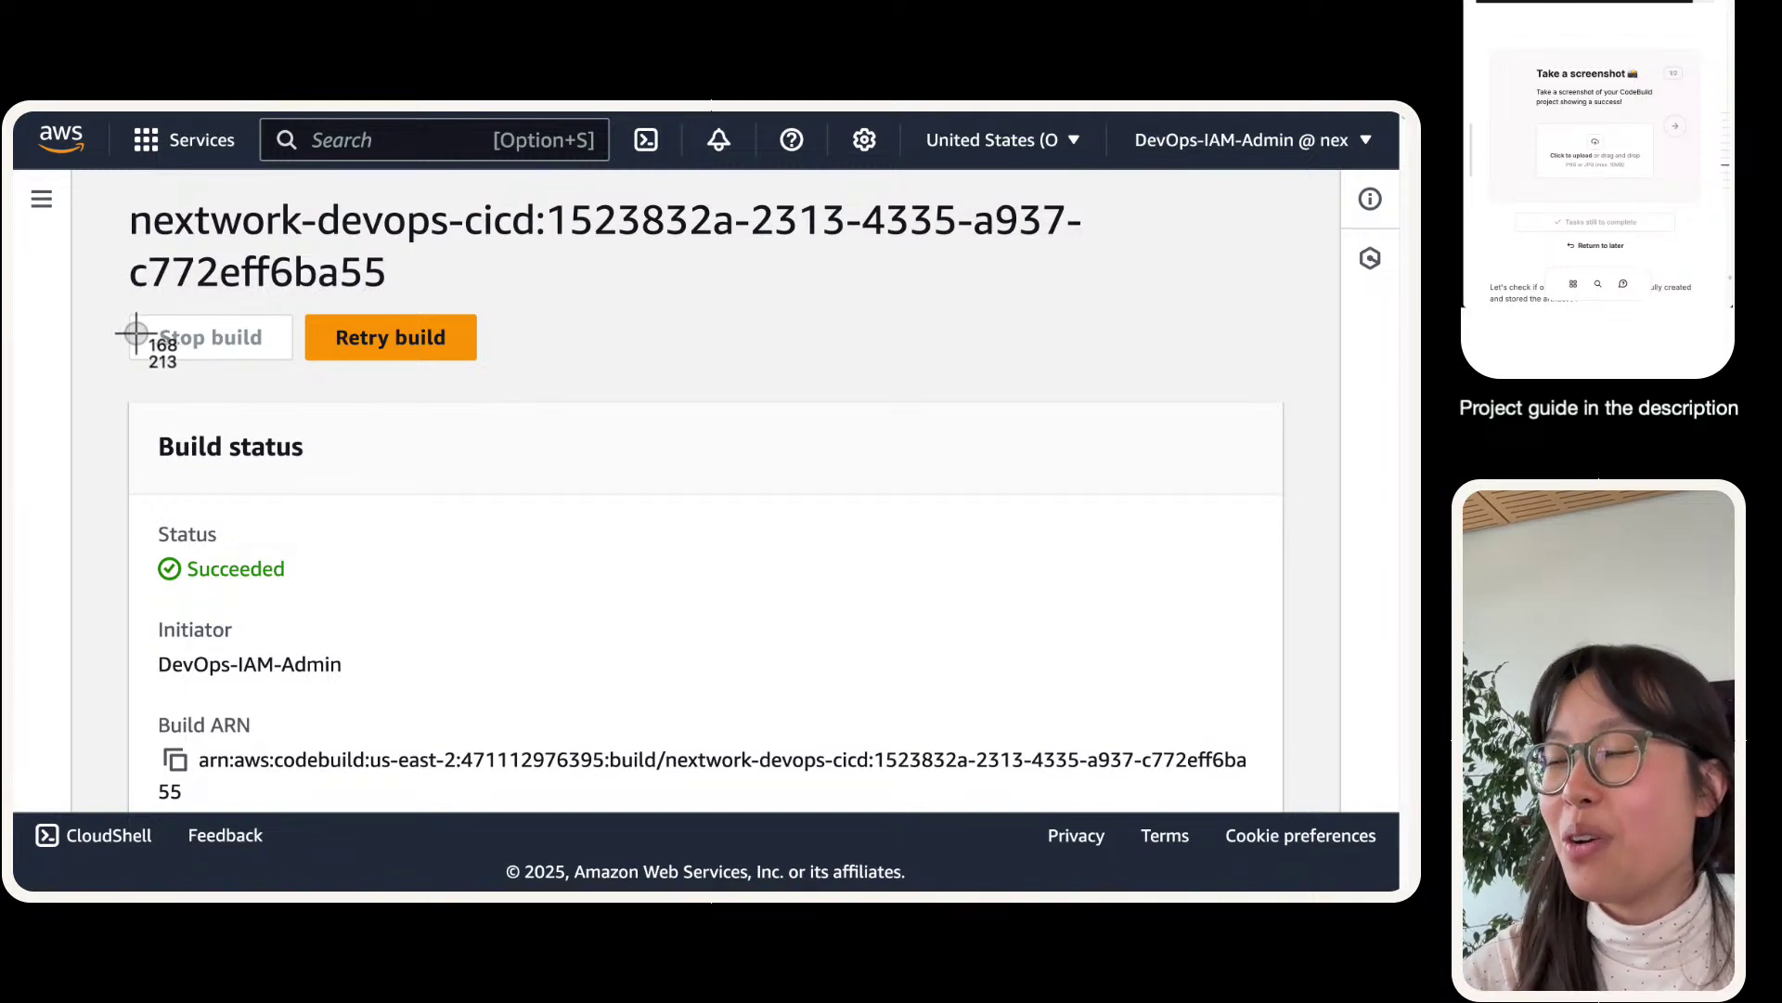
key("Escape")
scroll(229, 457, "down", 3)
scroll(230, 465, "down", 3)
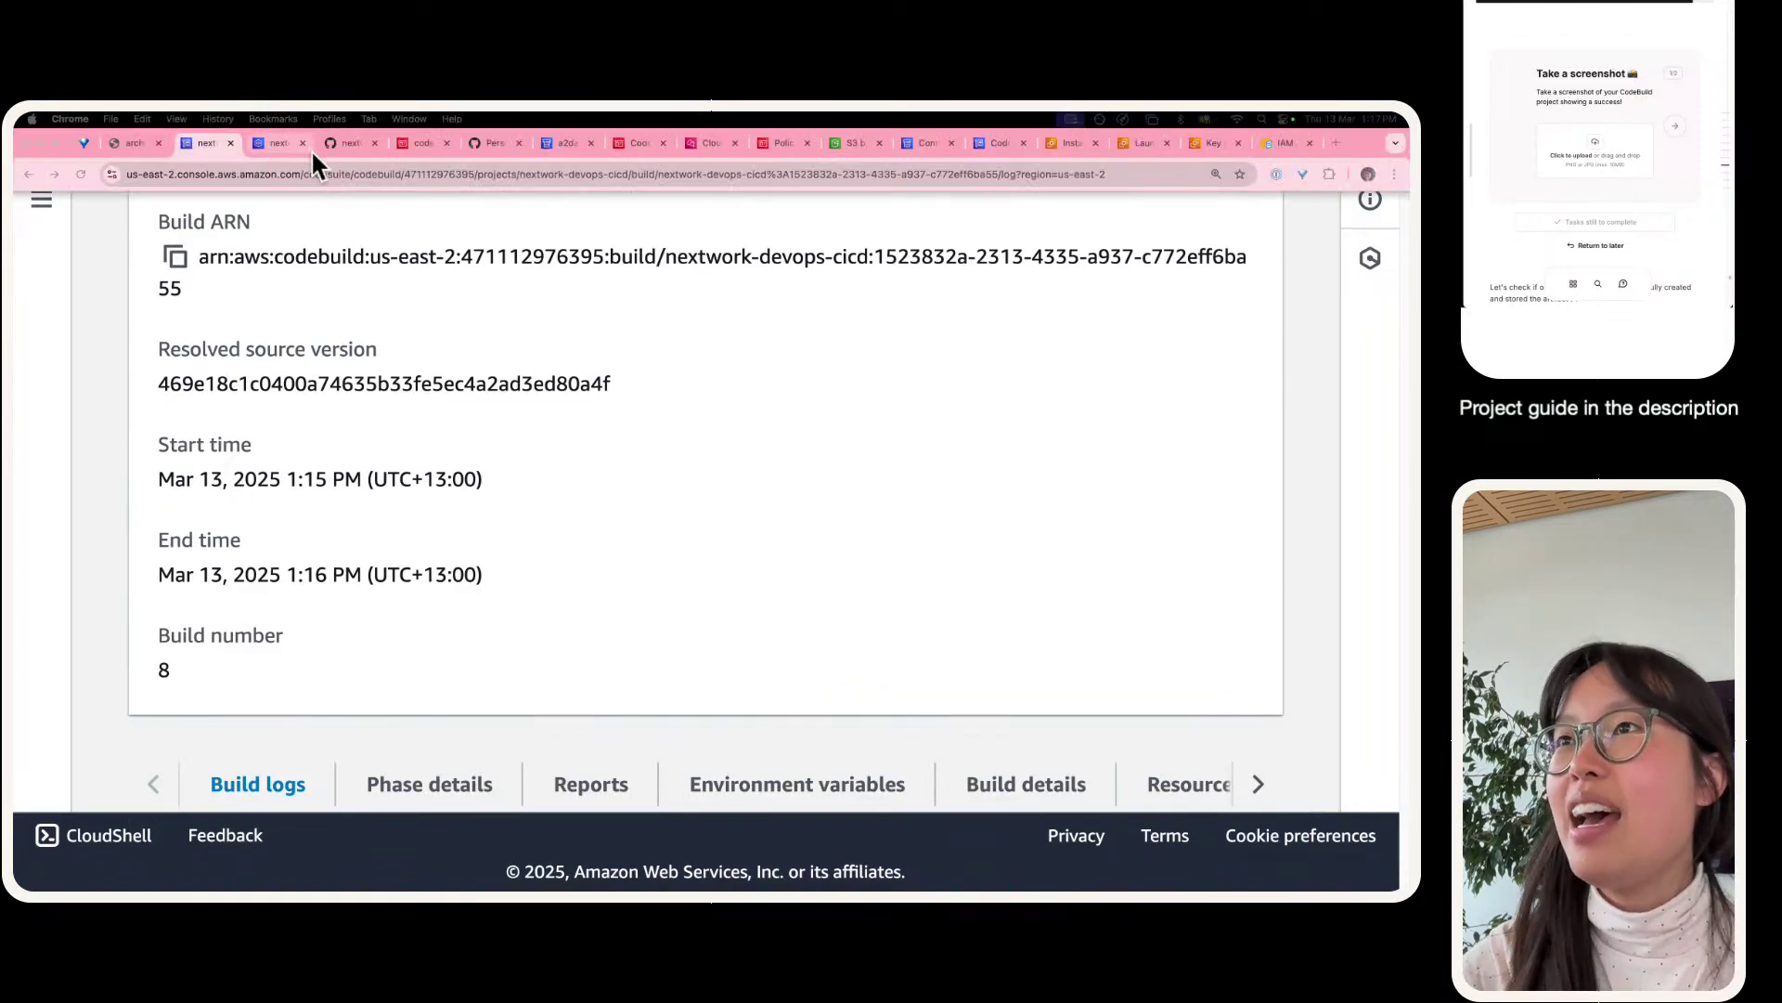
left_click(346, 142)
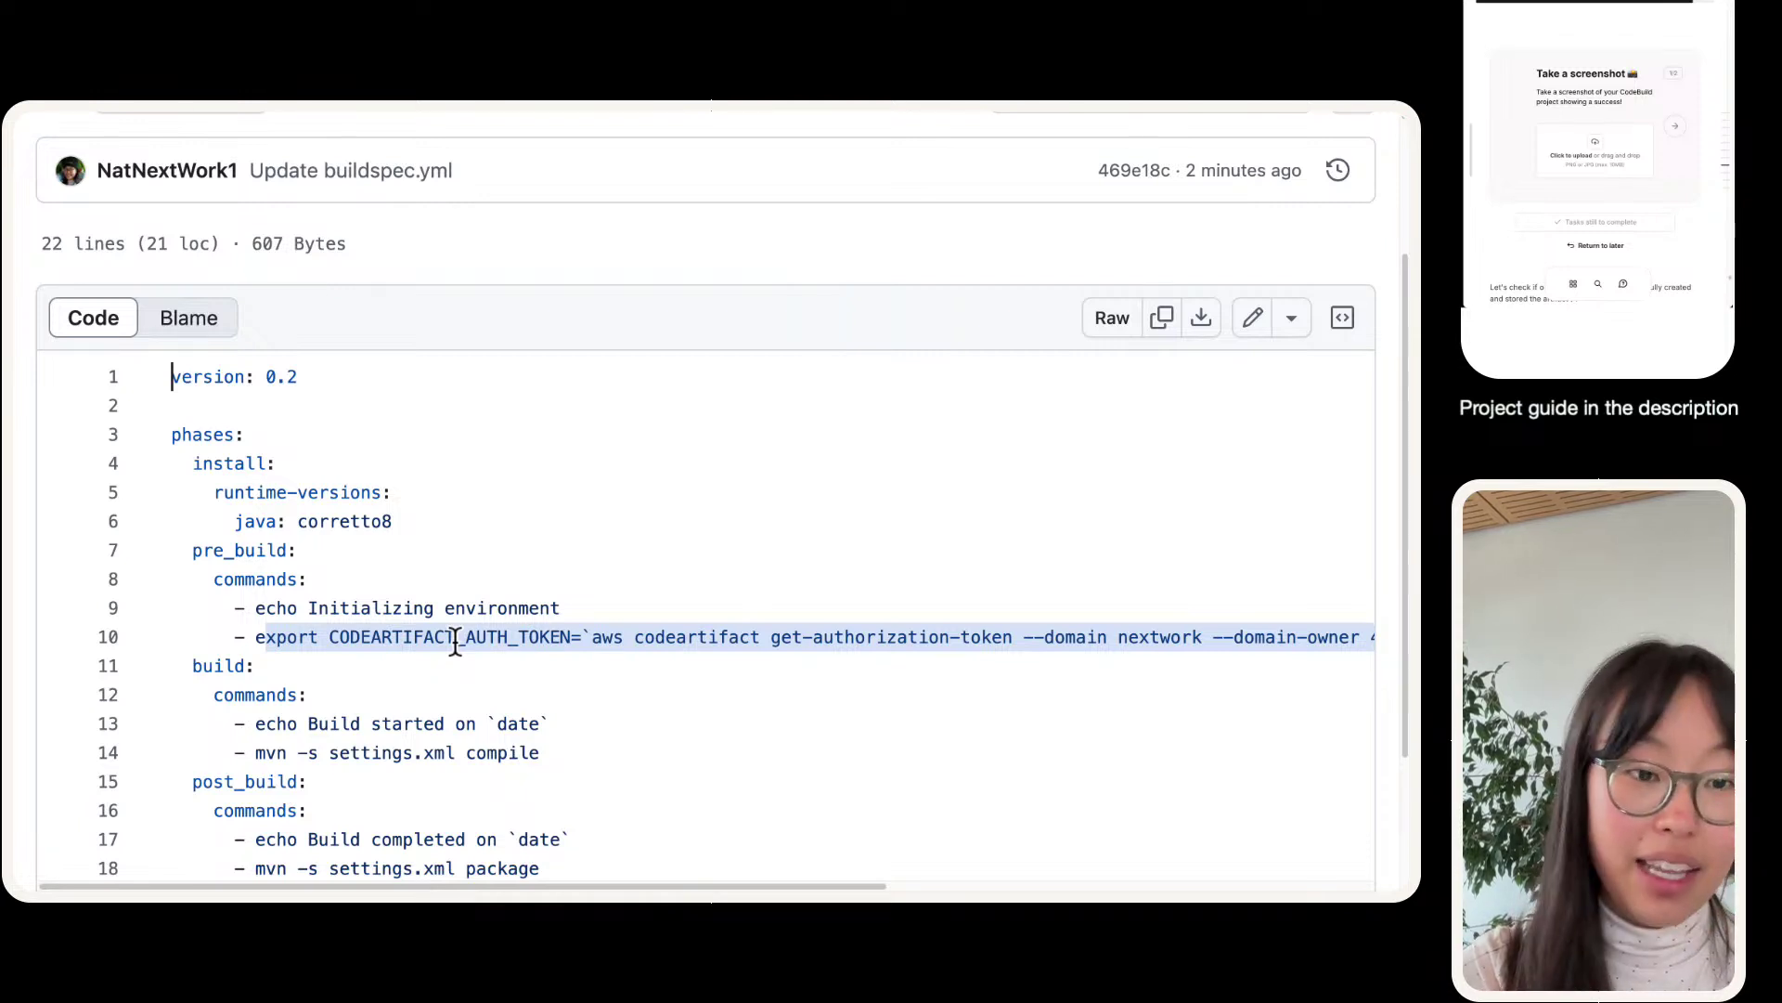
left_click(497, 660)
double_click(498, 637)
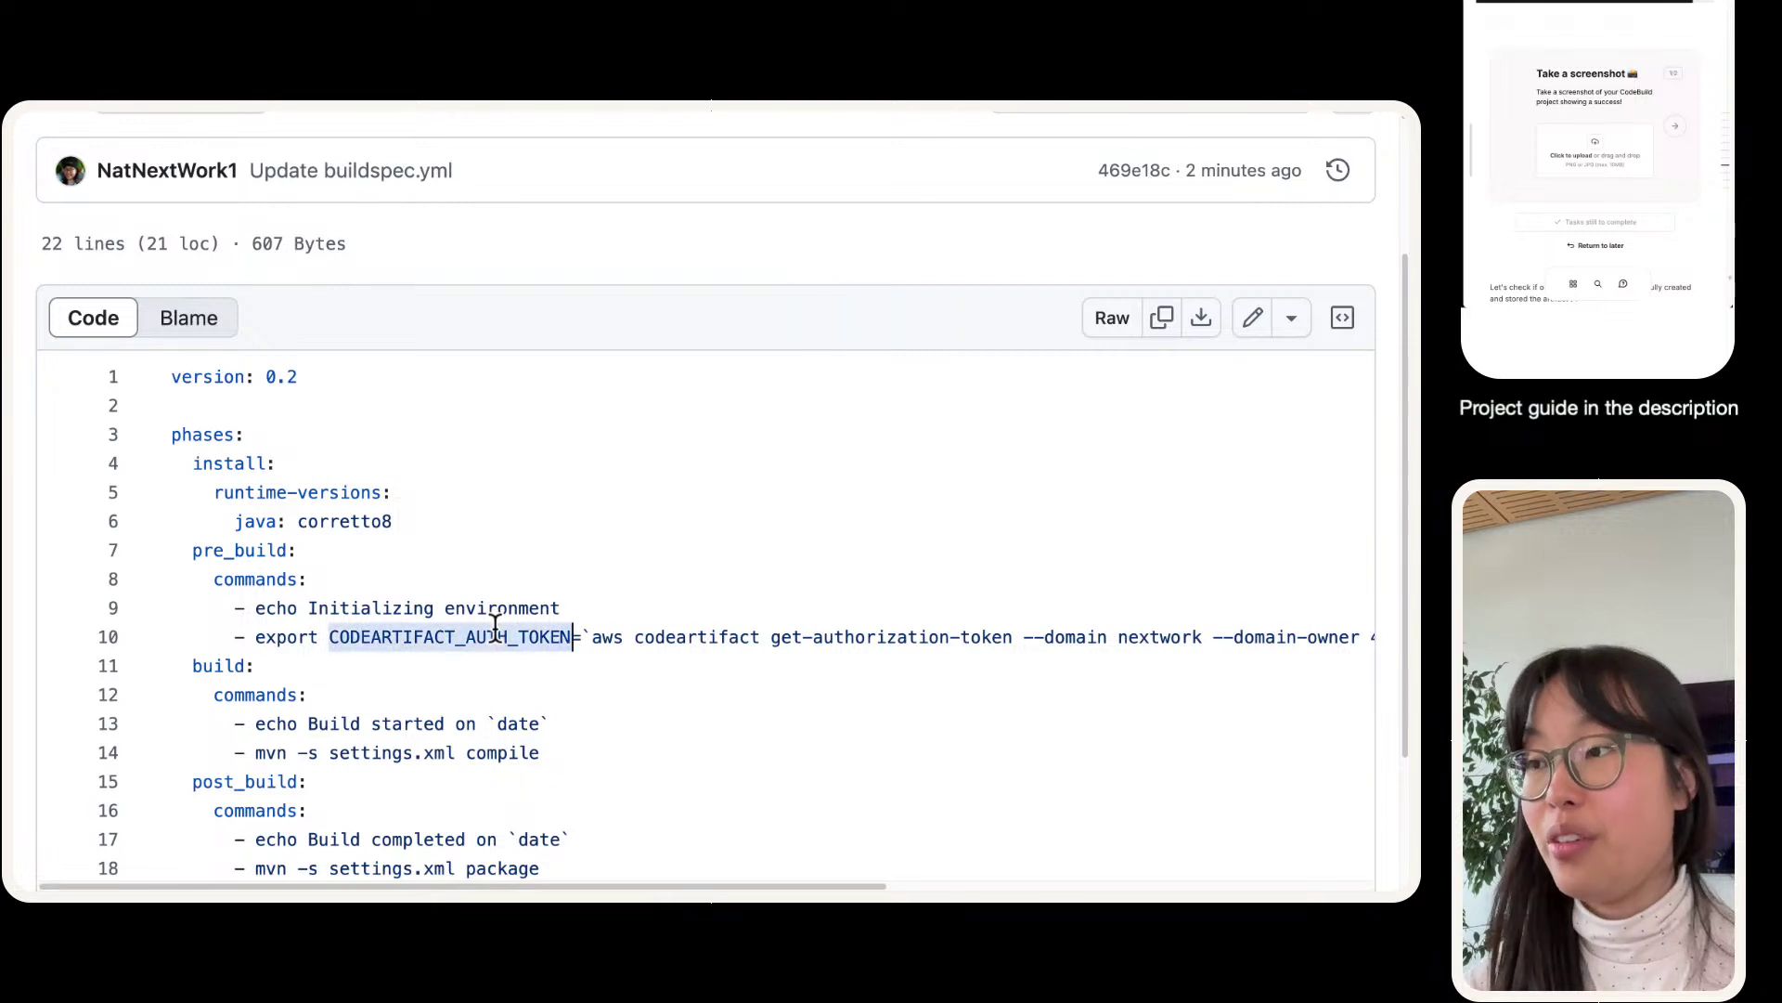
scroll(498, 630, "right", 8)
scroll(498, 630, "left", 8)
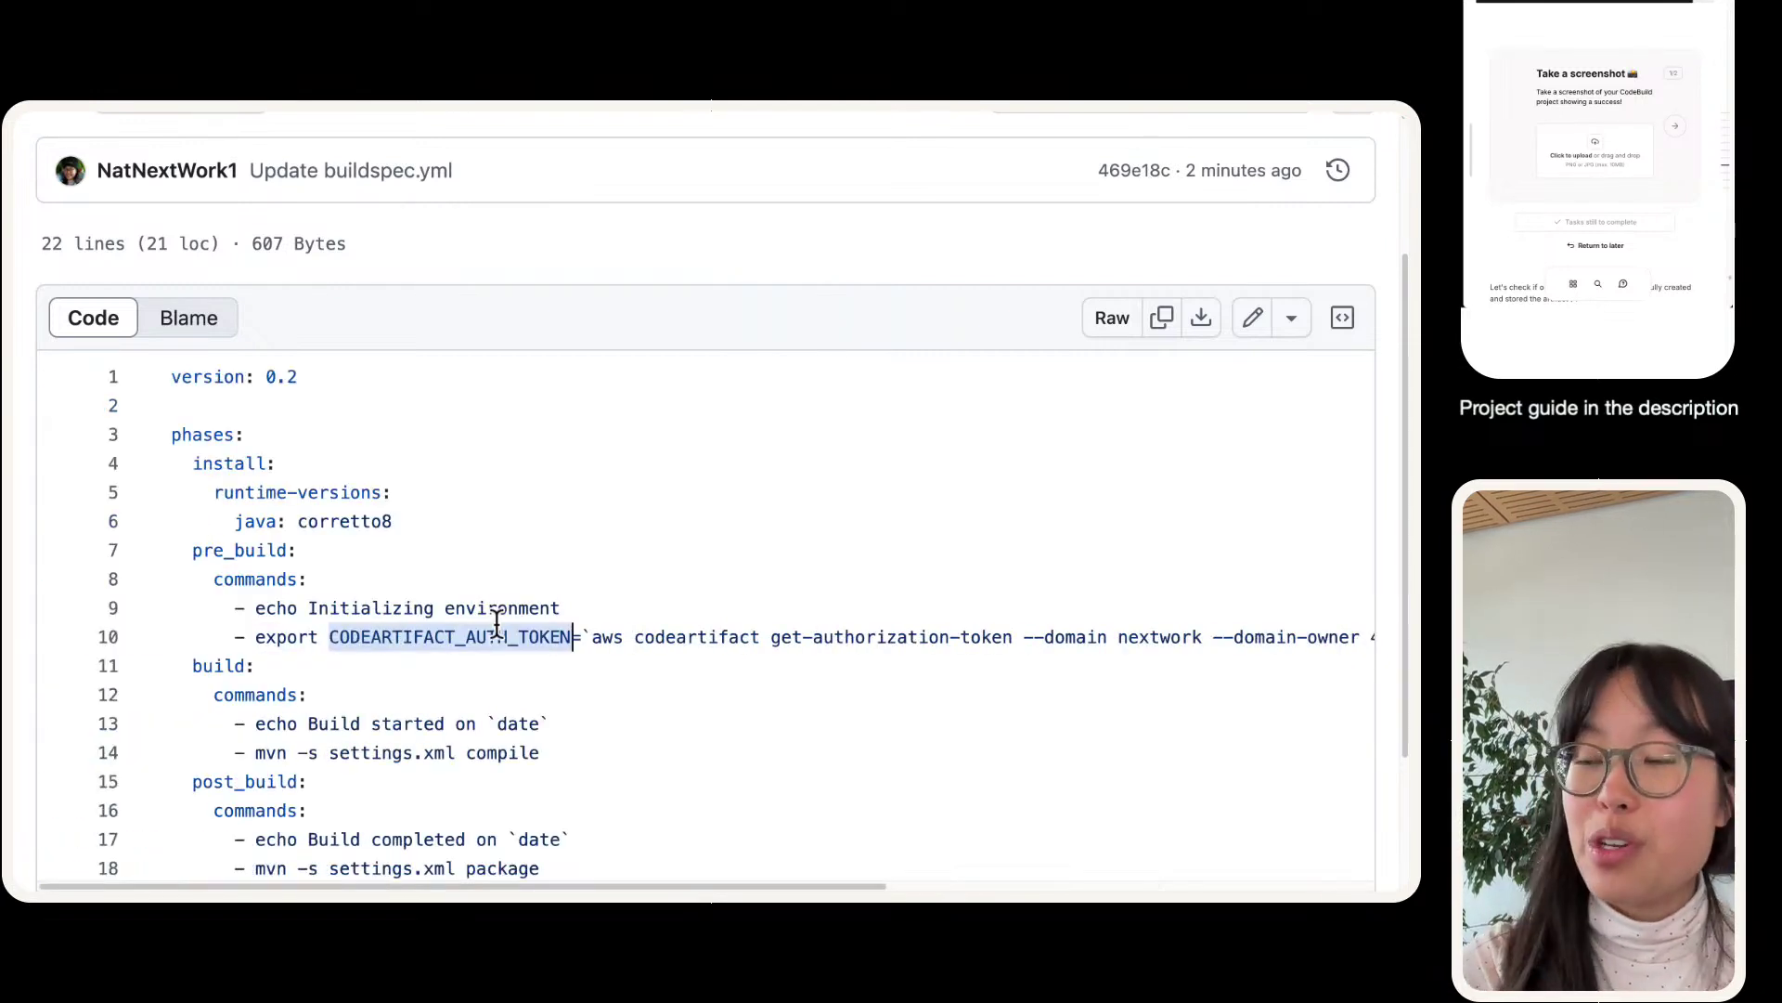
triple_click(490, 631)
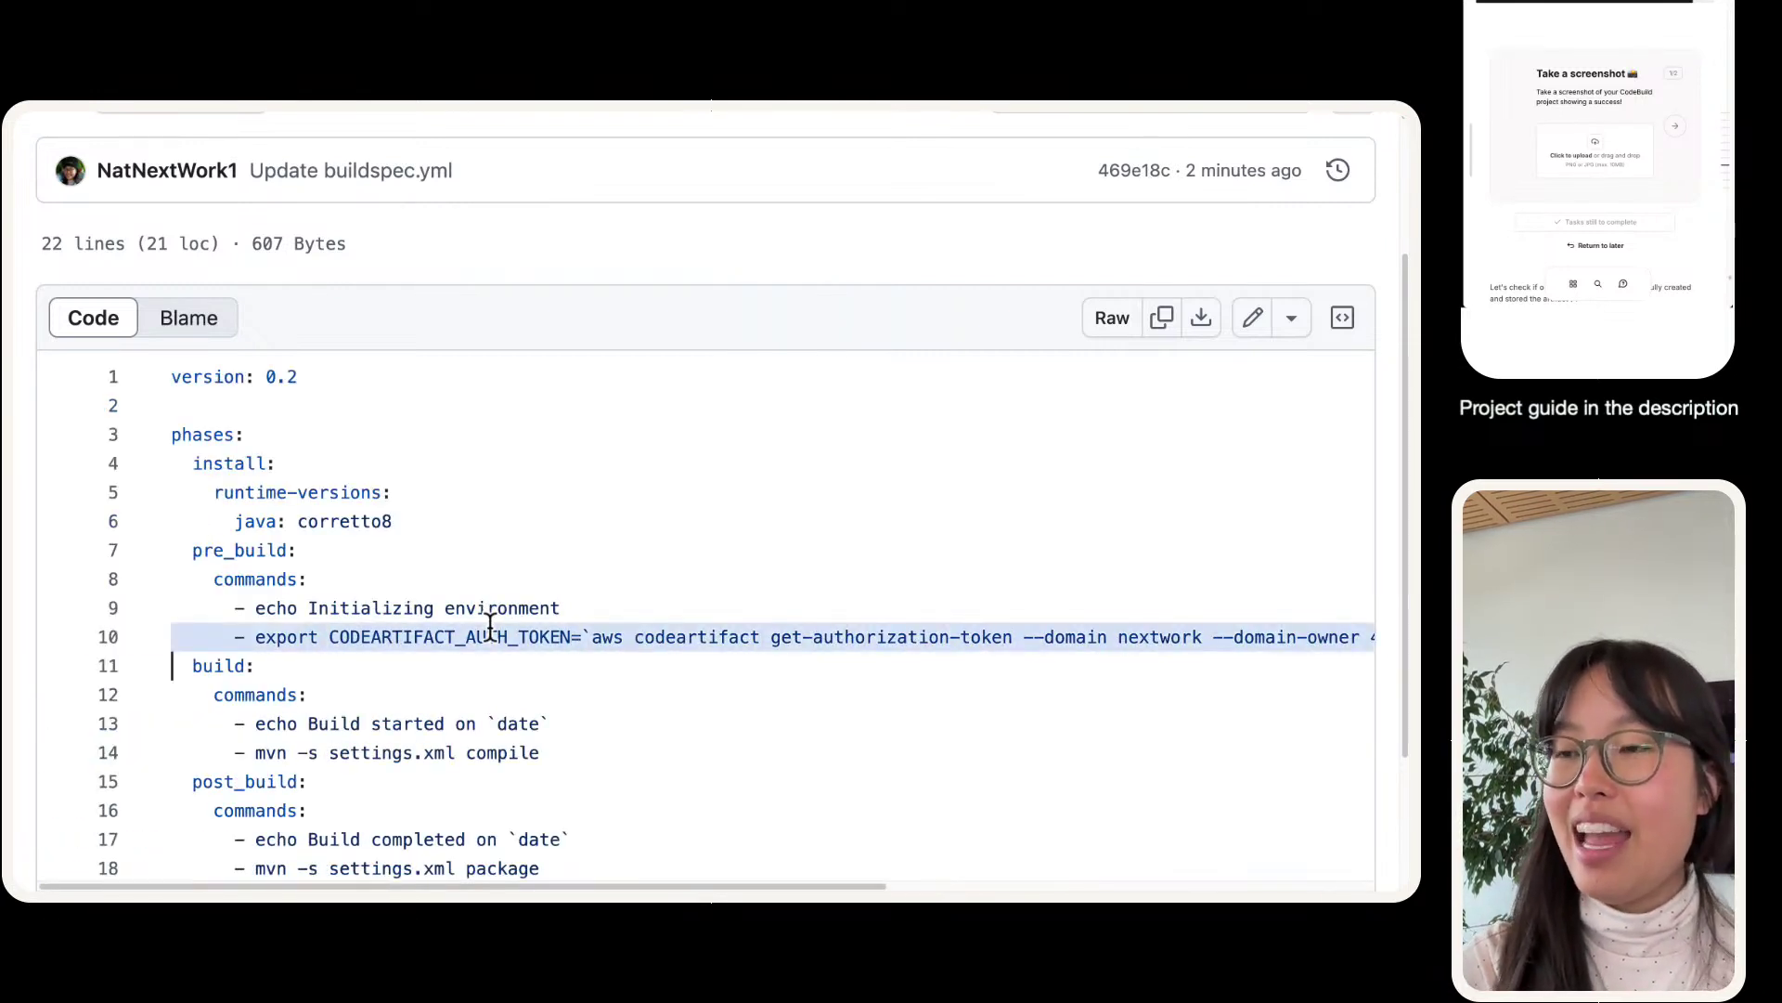
left_click(489, 631)
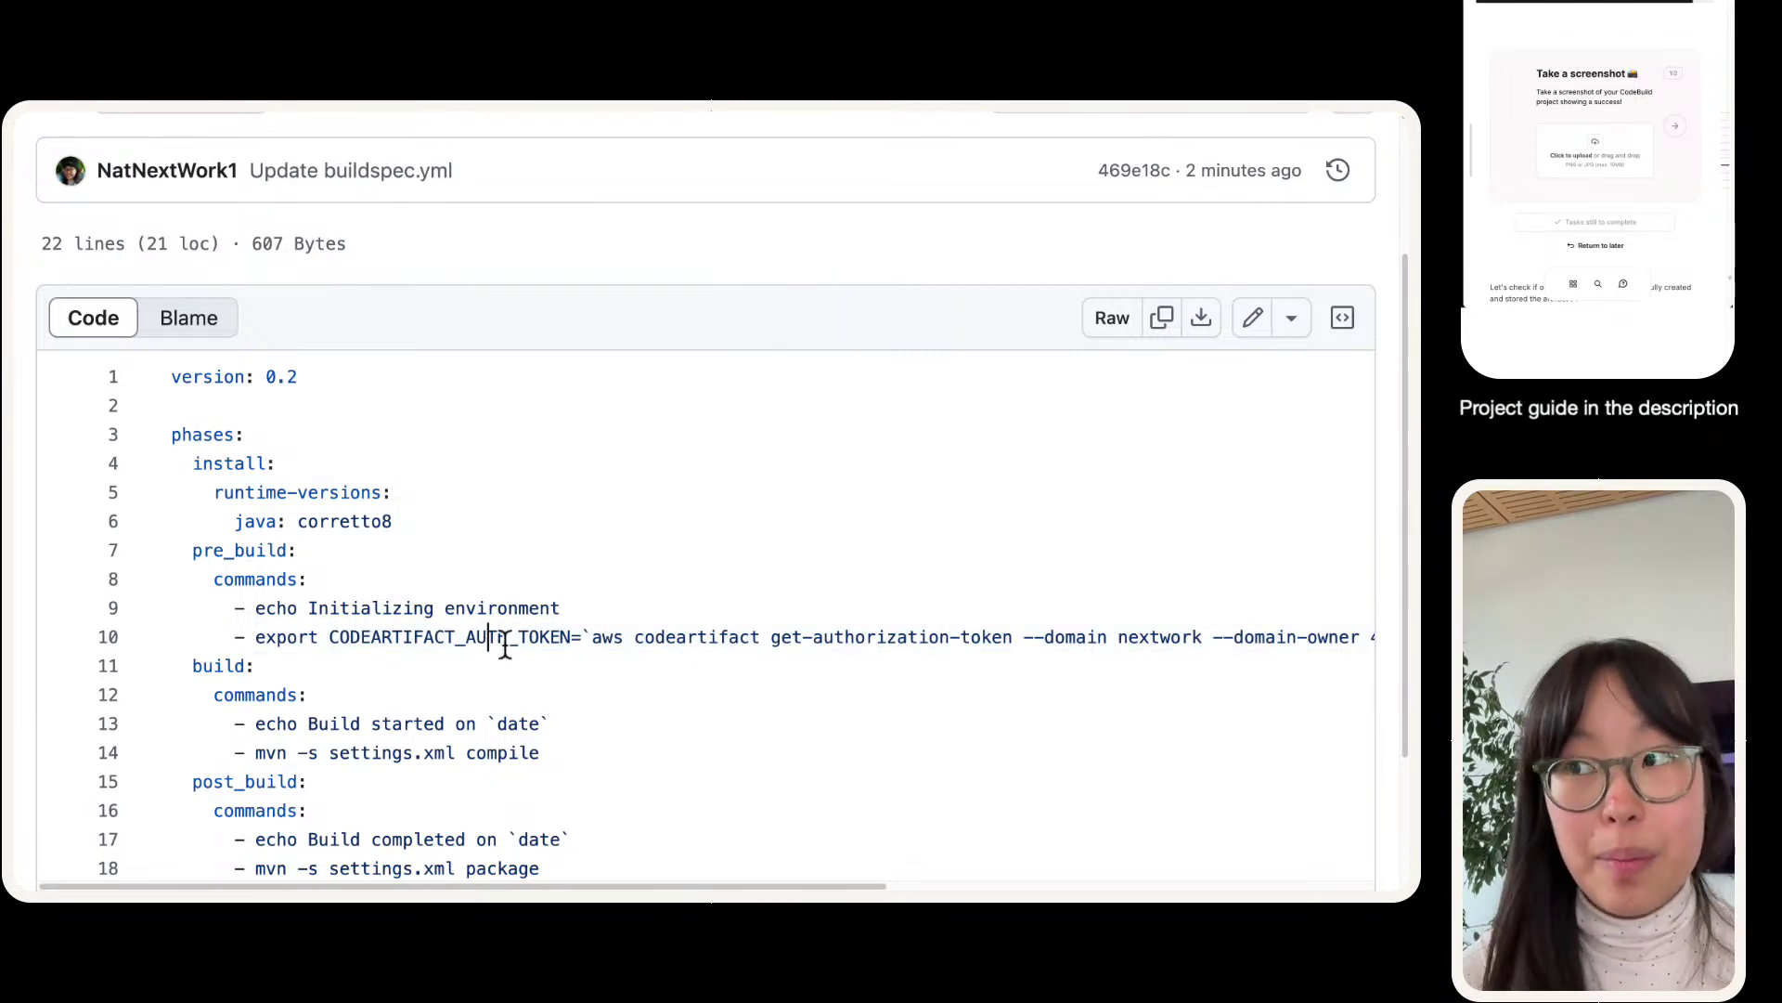
triple_click(504, 641)
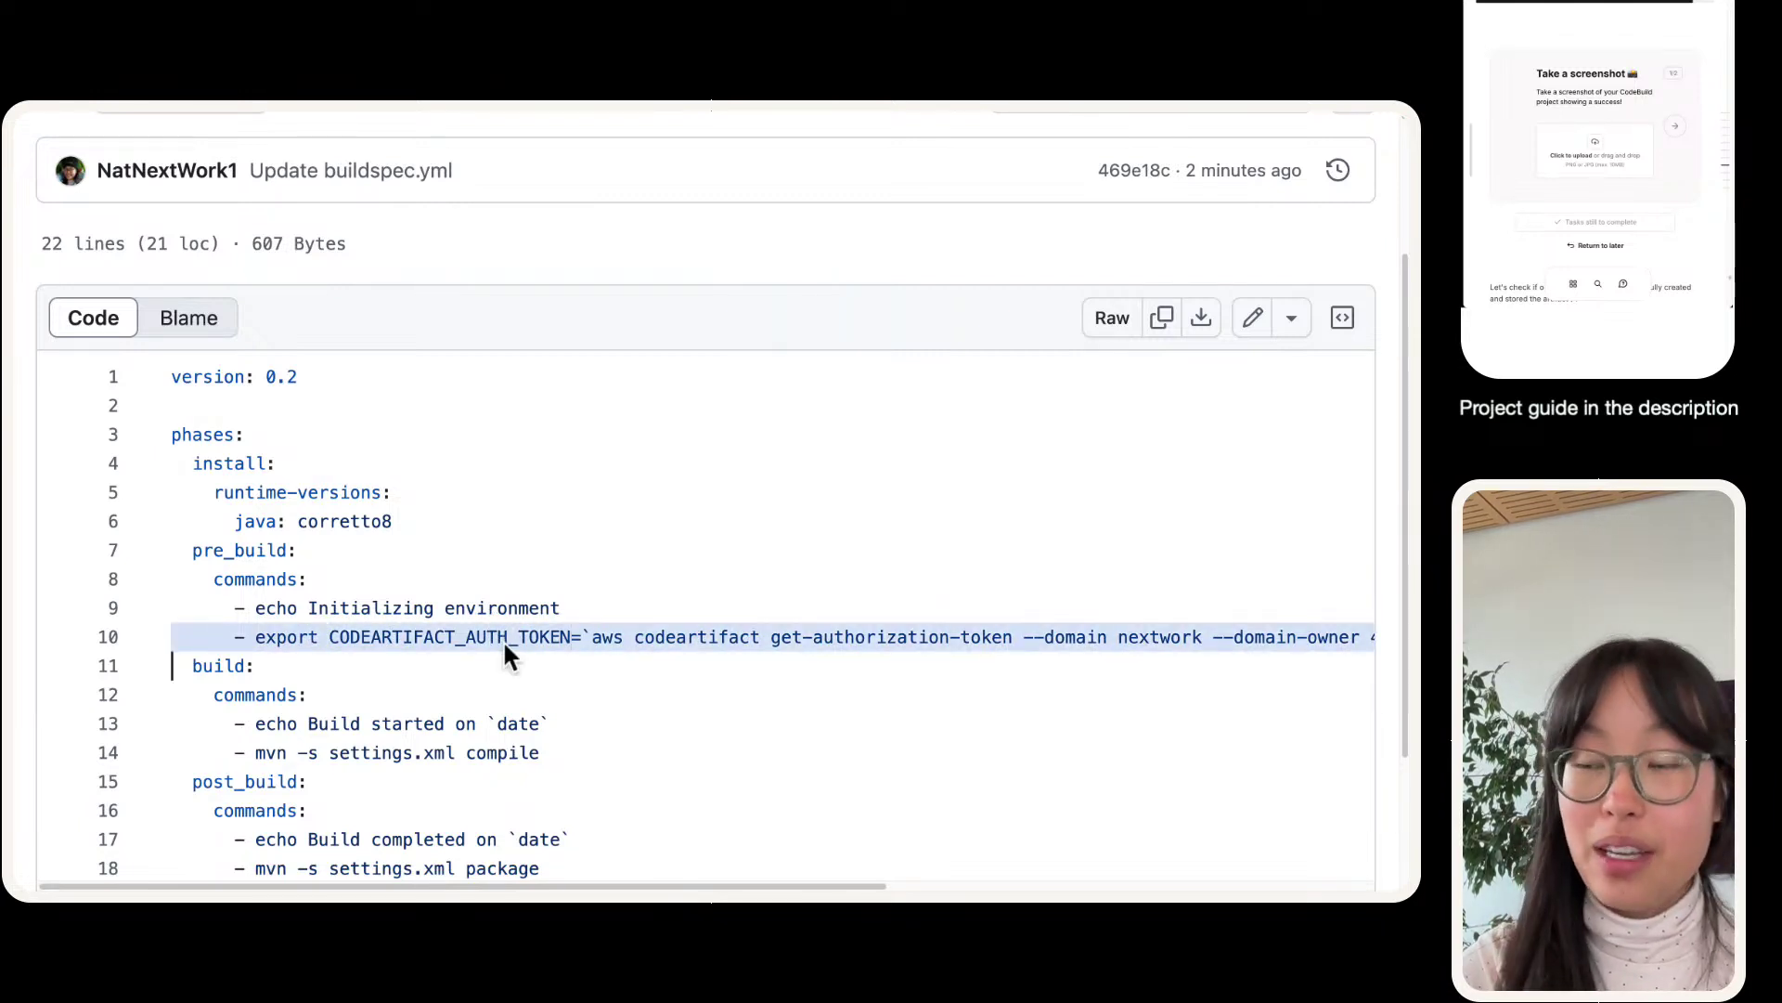
scroll(503, 639, "right", 10)
scroll(503, 639, "left", 10)
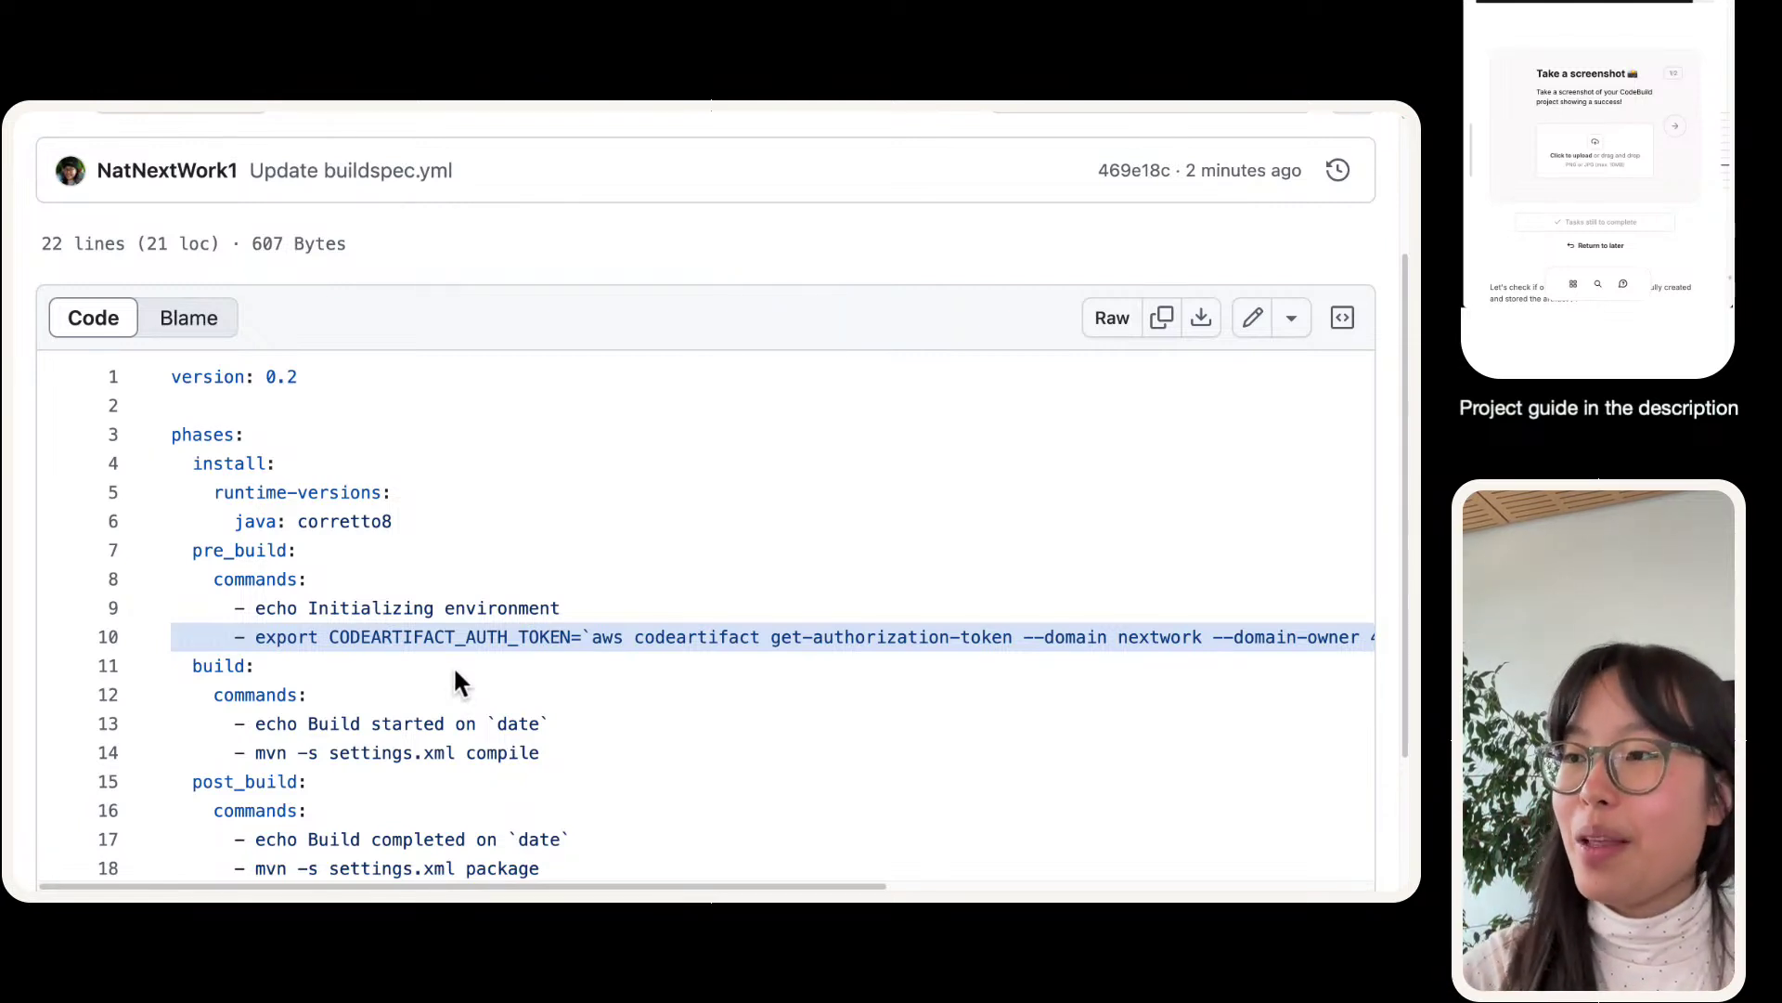
triple_click(460, 644)
key("super+Tab")
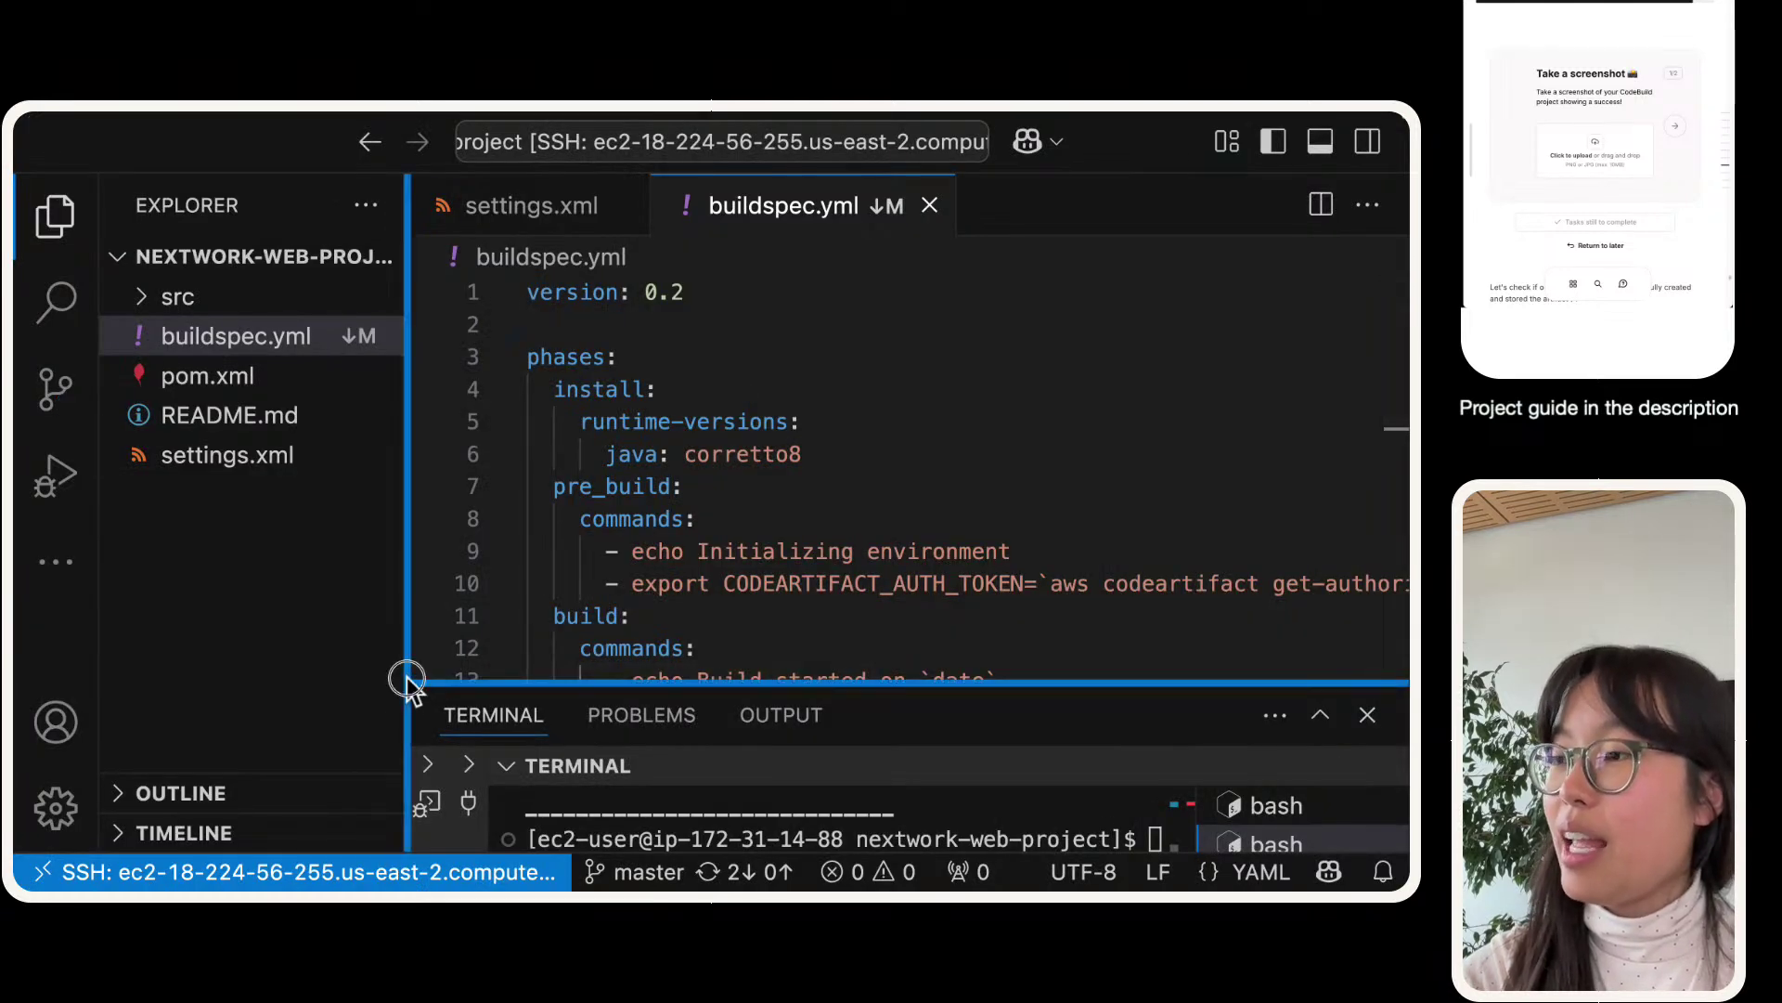
left_click_drag(407, 683, 95, 406)
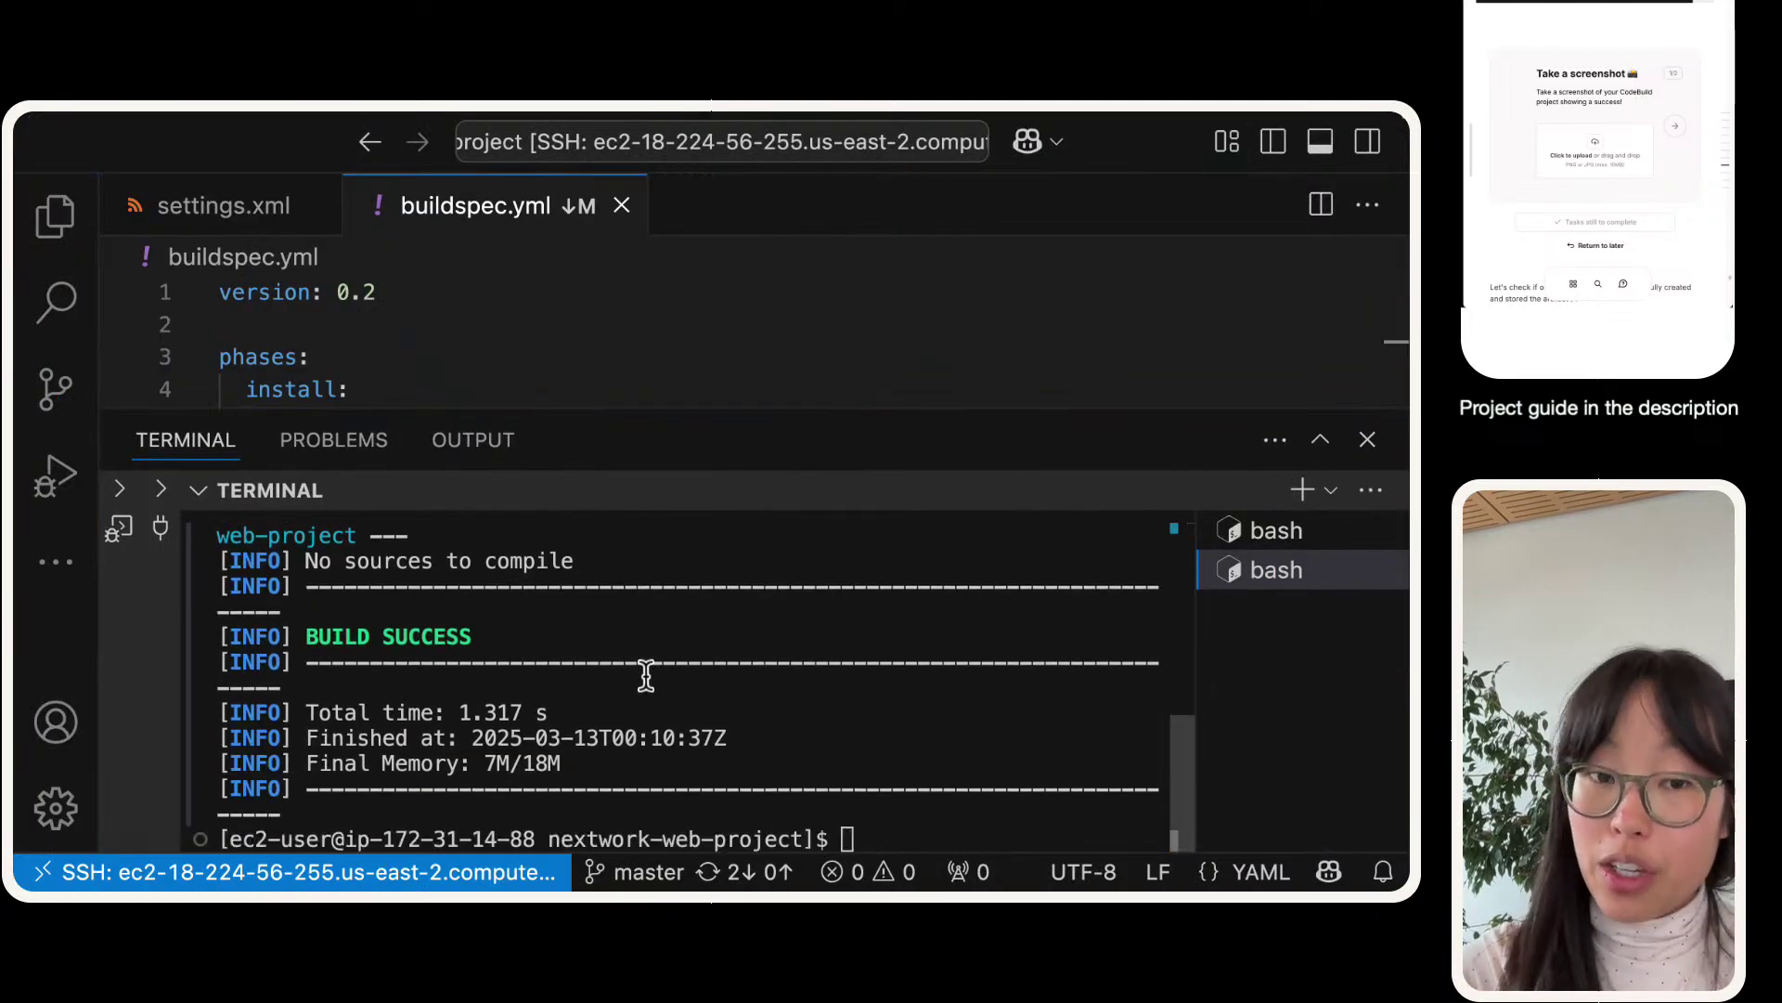
key("super+Tab")
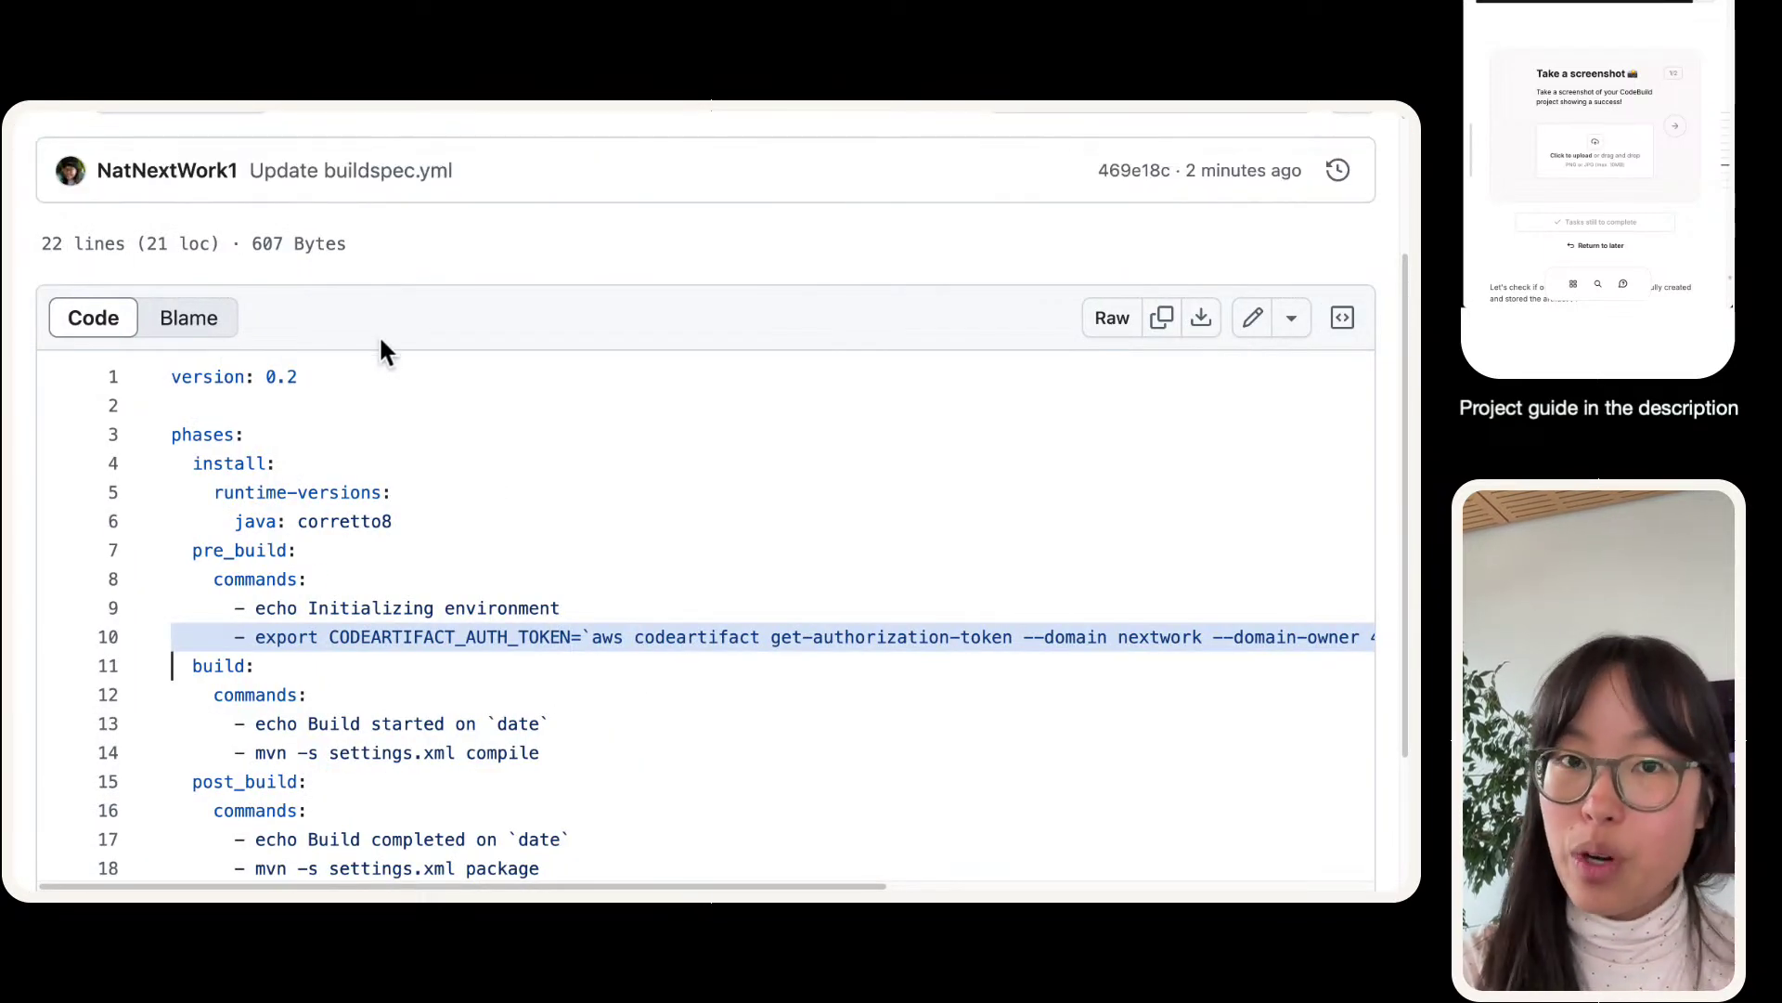
scroll(379, 332, "up", 1)
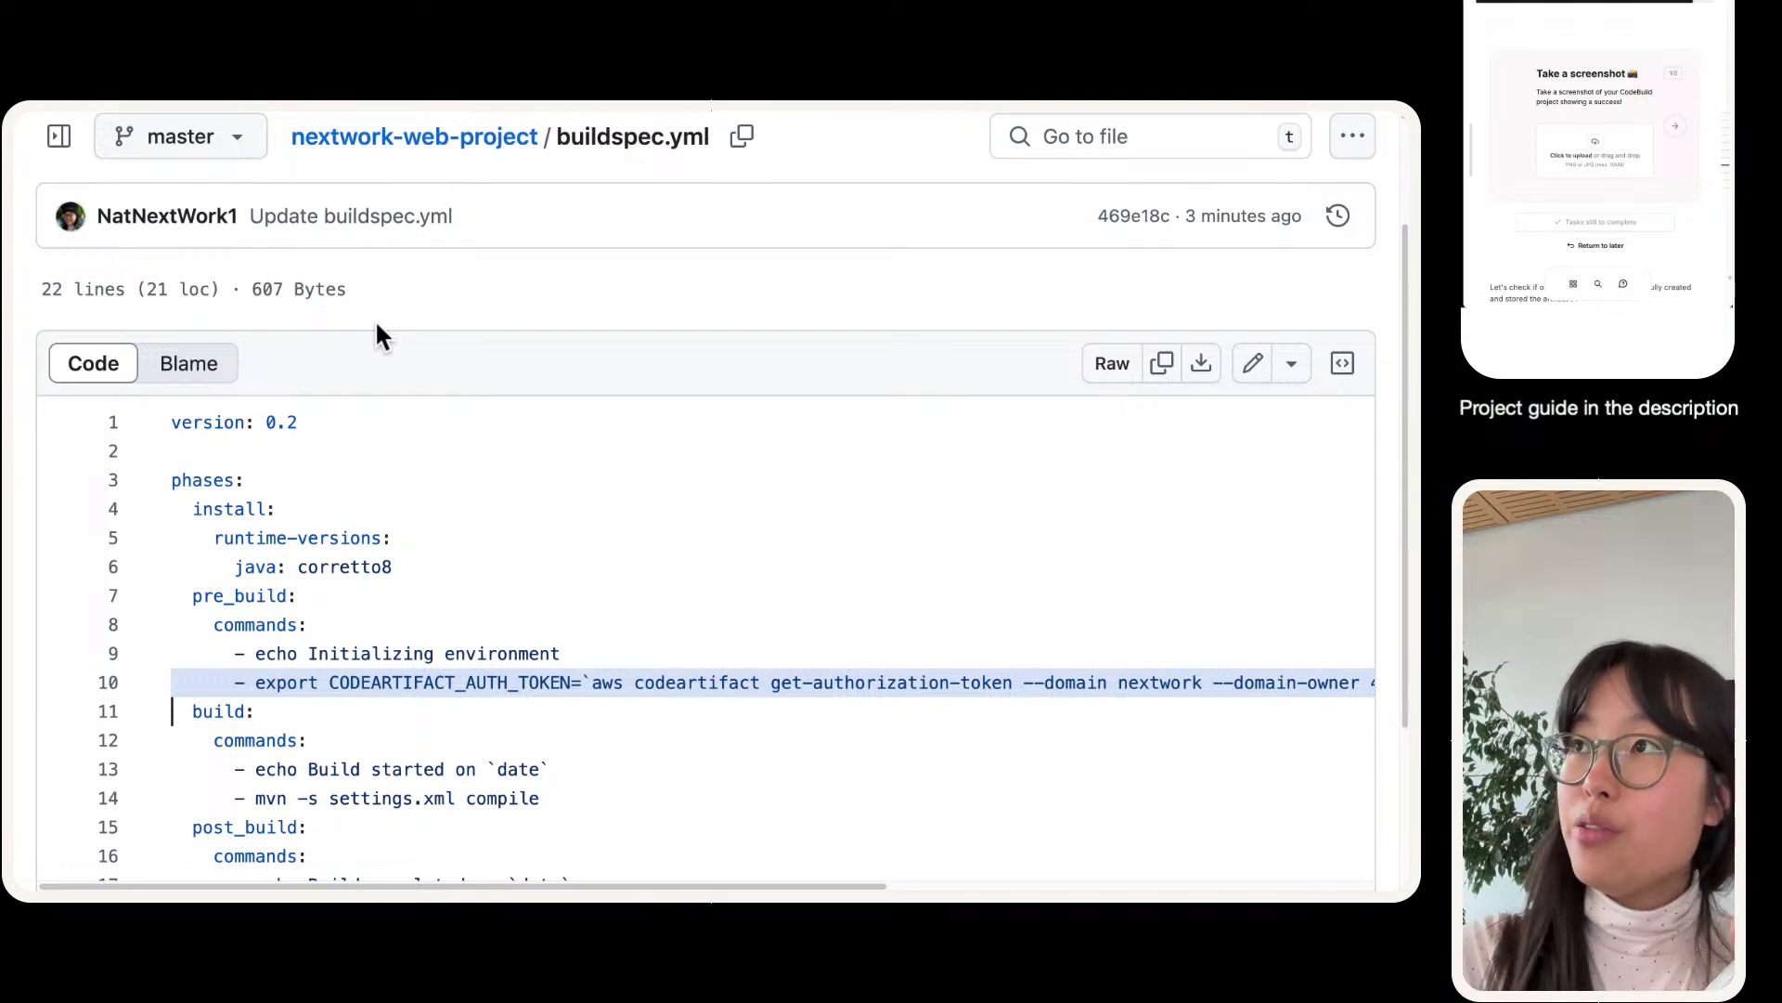
mouse_move(609, 109)
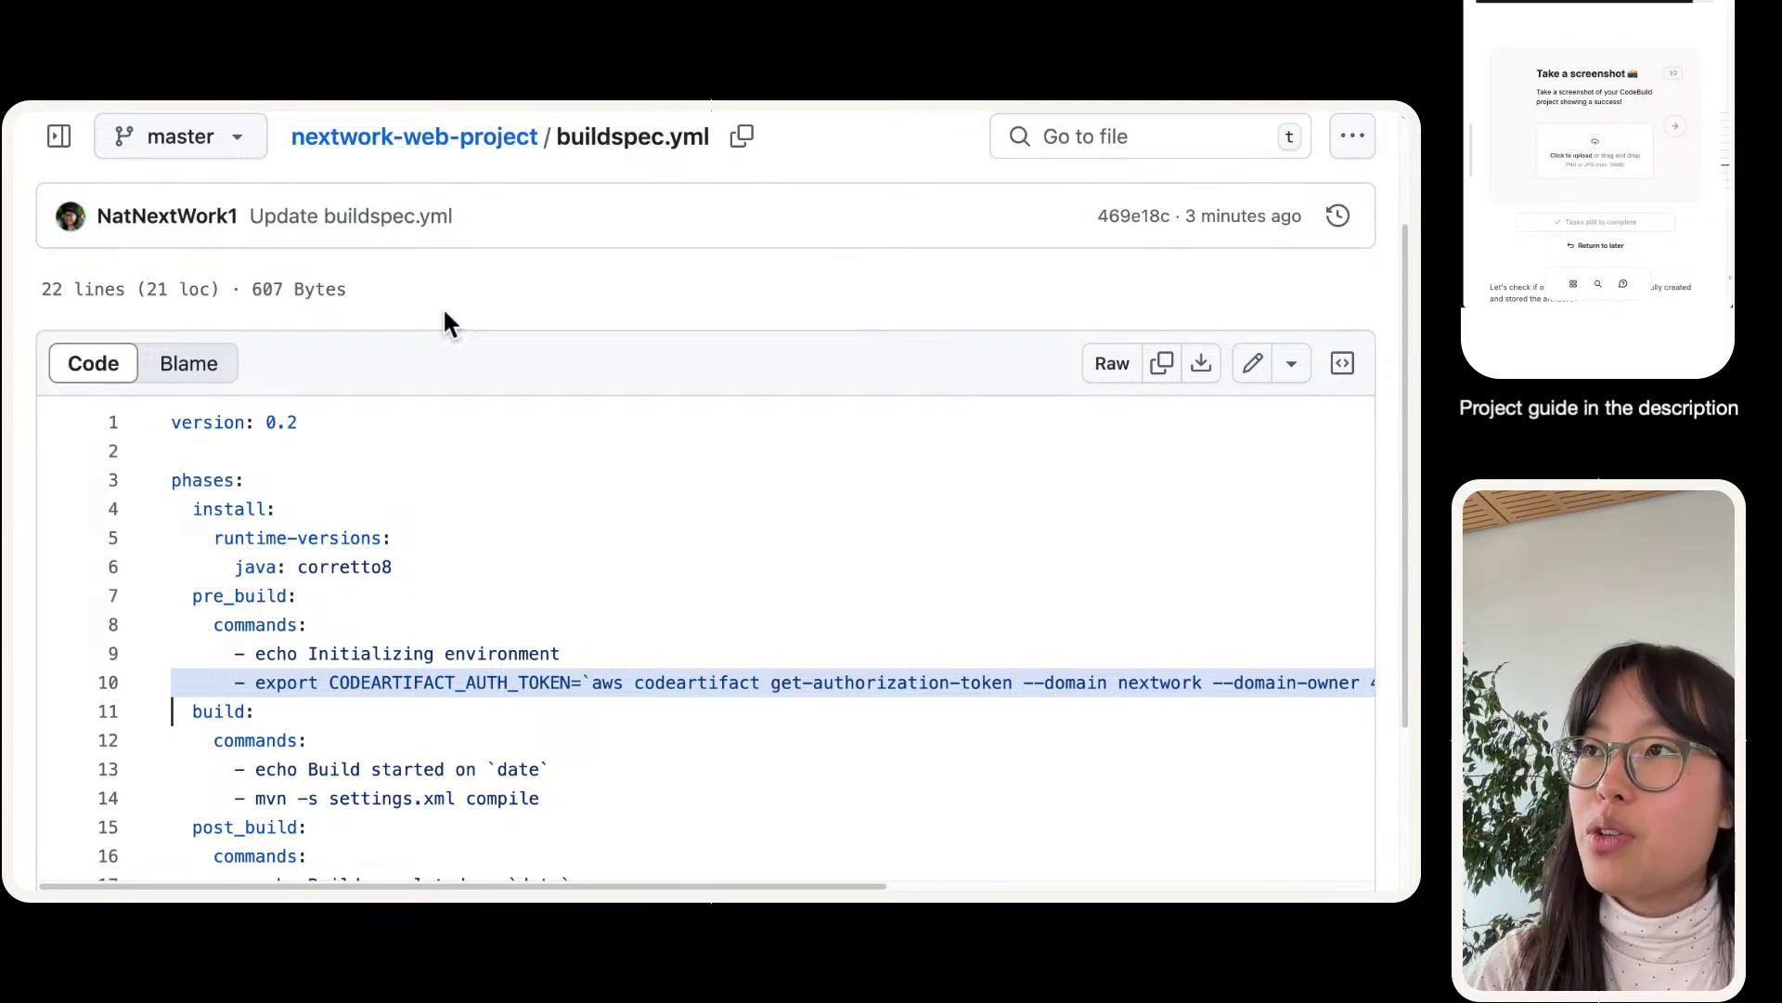
mouse_move(450, 106)
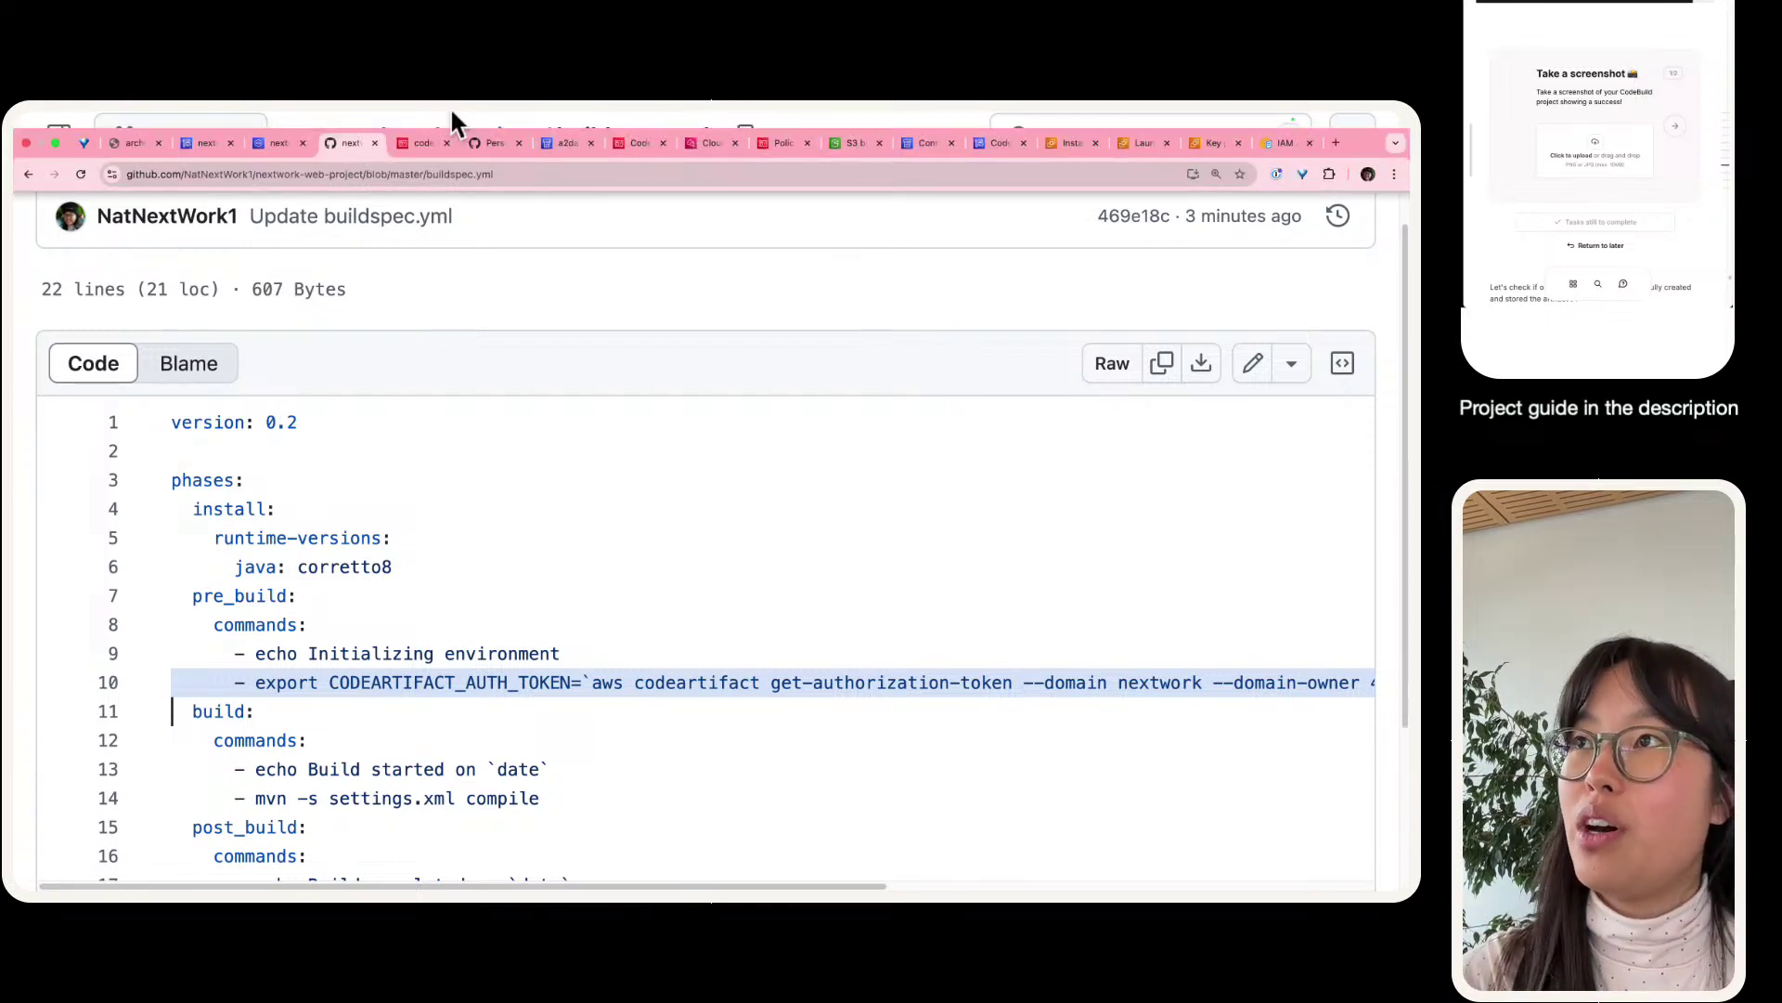
- Review the CodeArtifact token export command on line 10 of buildspec.yml
left_click(431, 141)
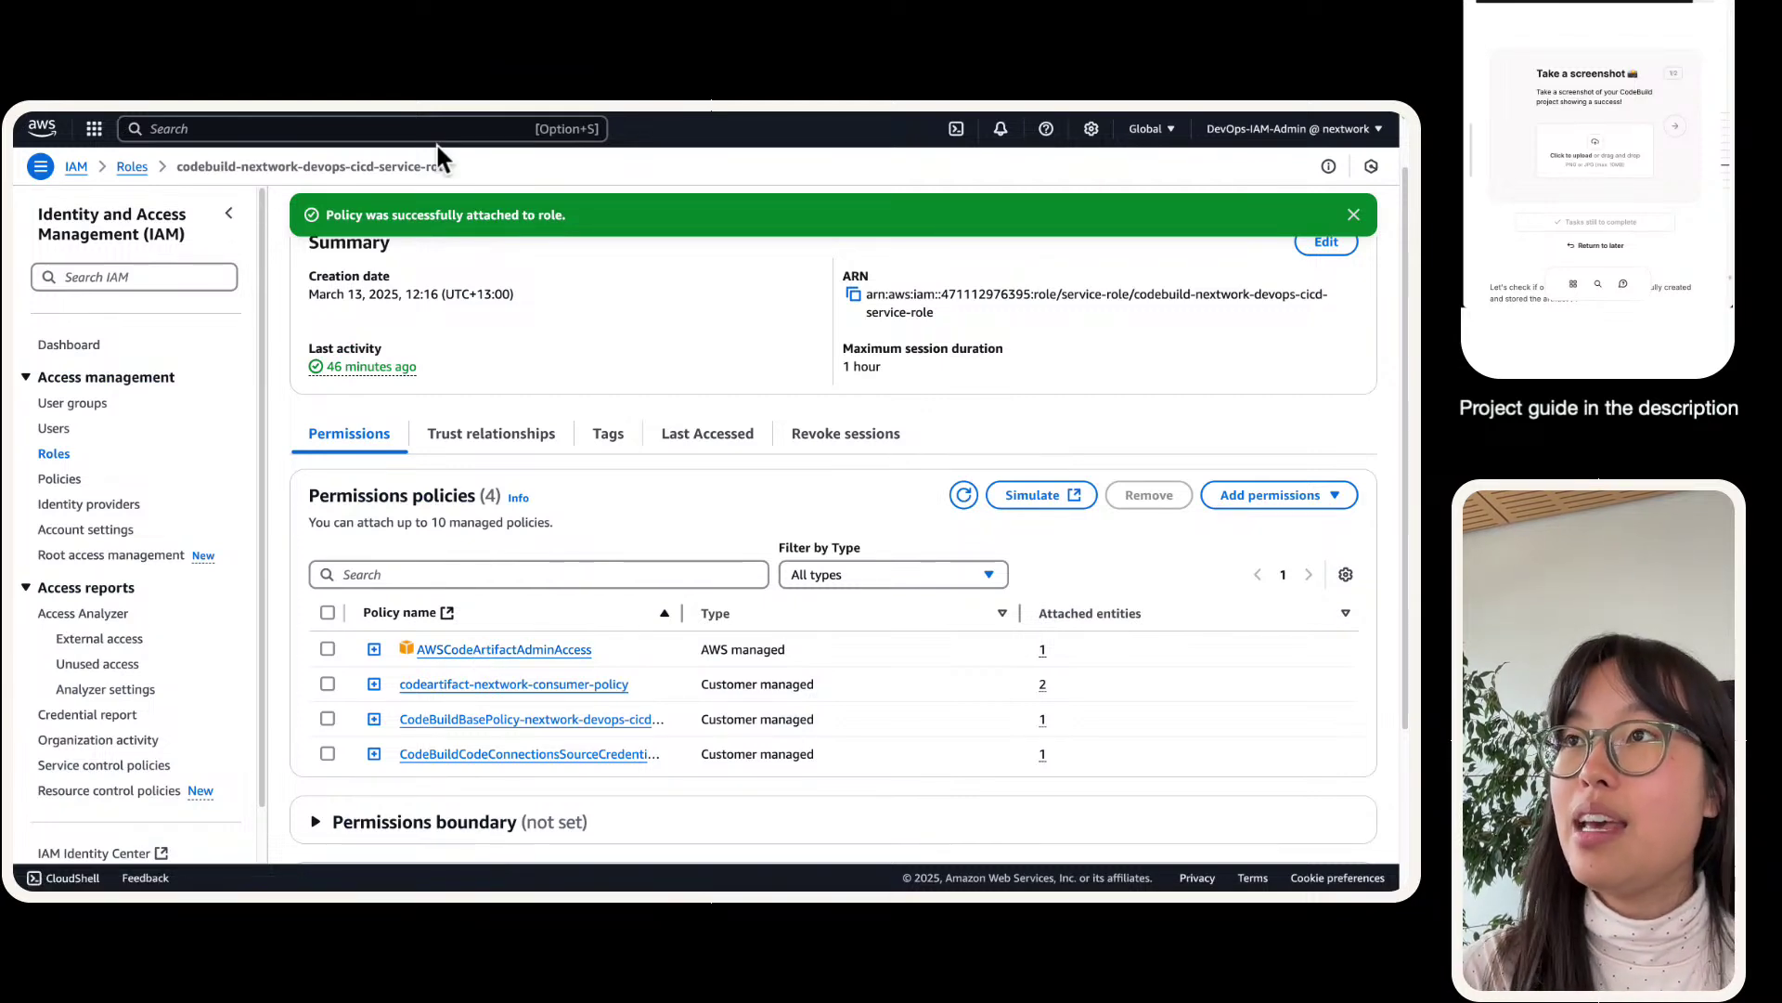
left_click(348, 146)
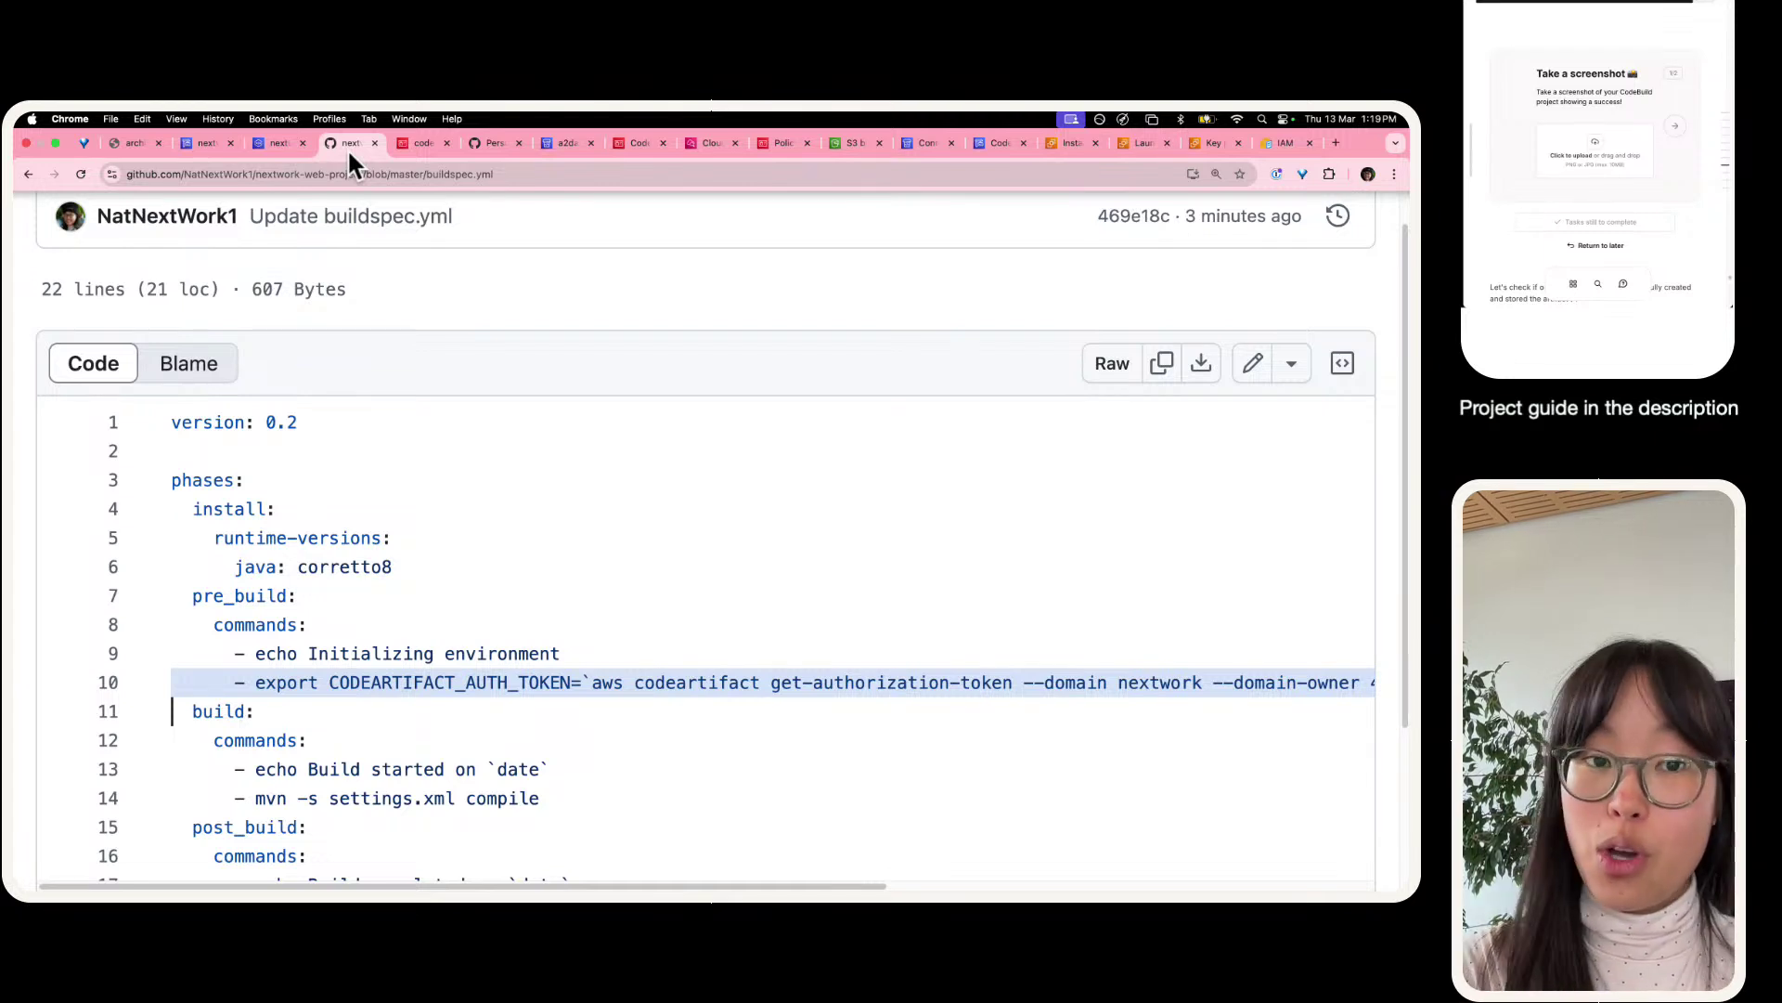
left_click(234, 655)
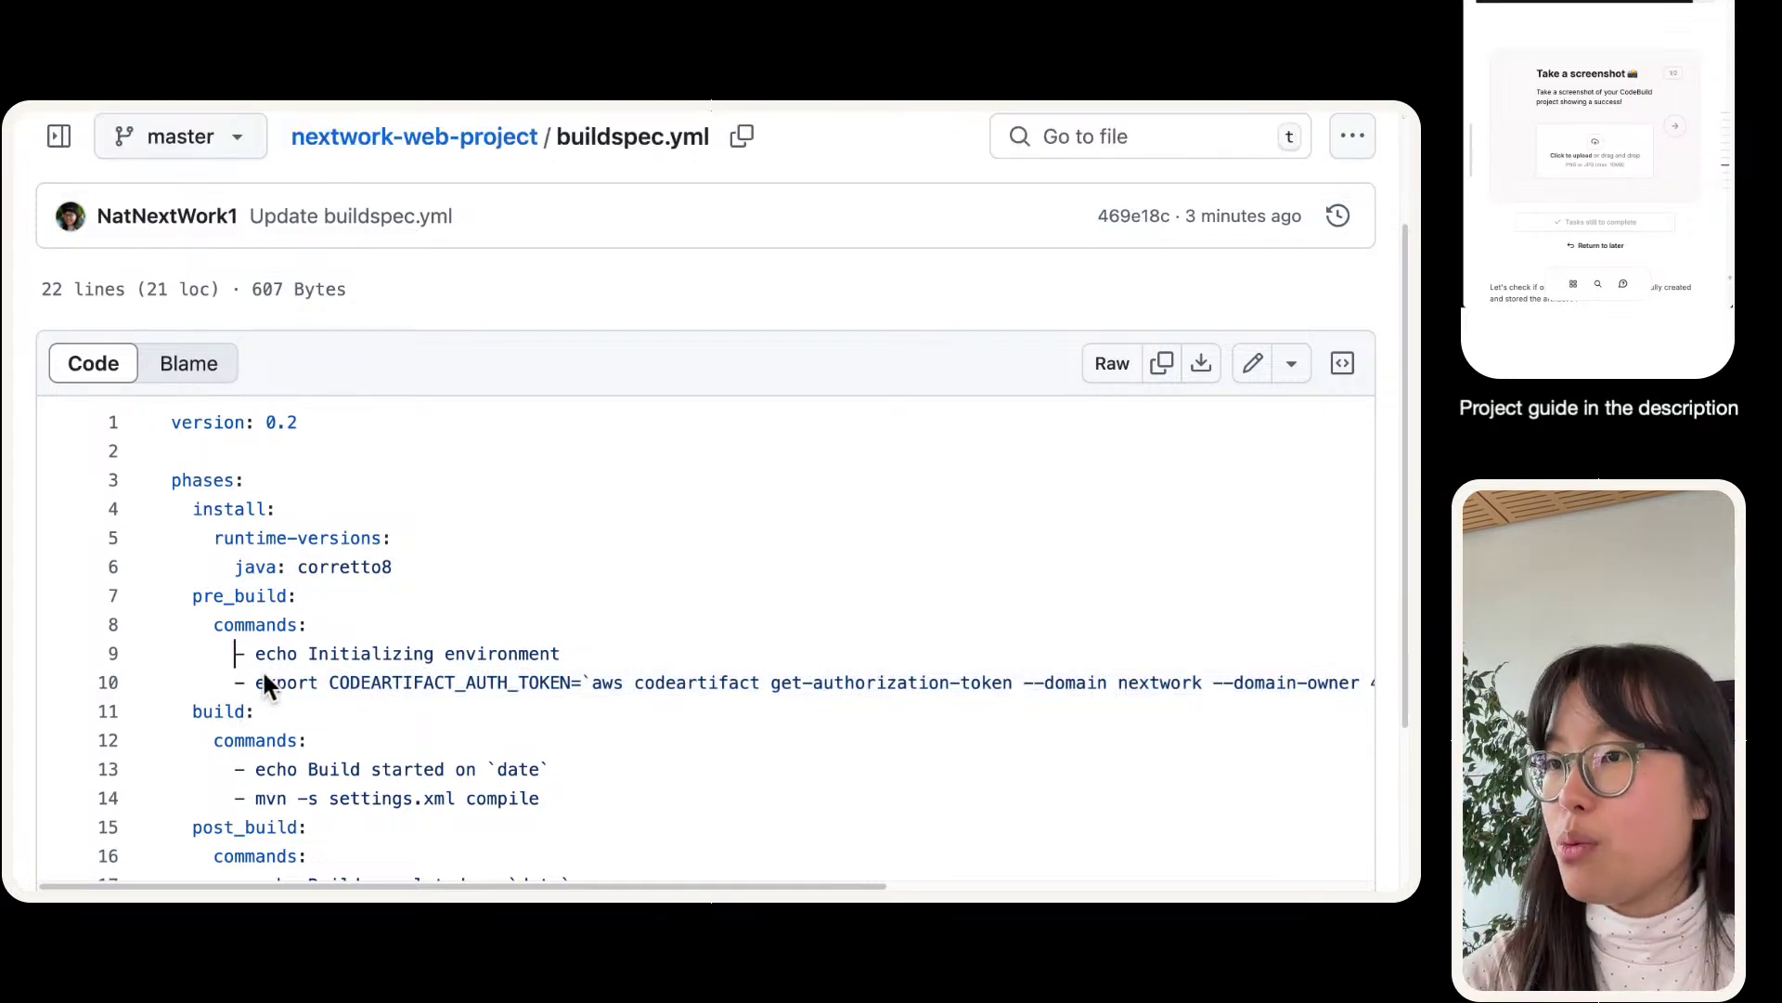
scroll(256, 687, "right", 10)
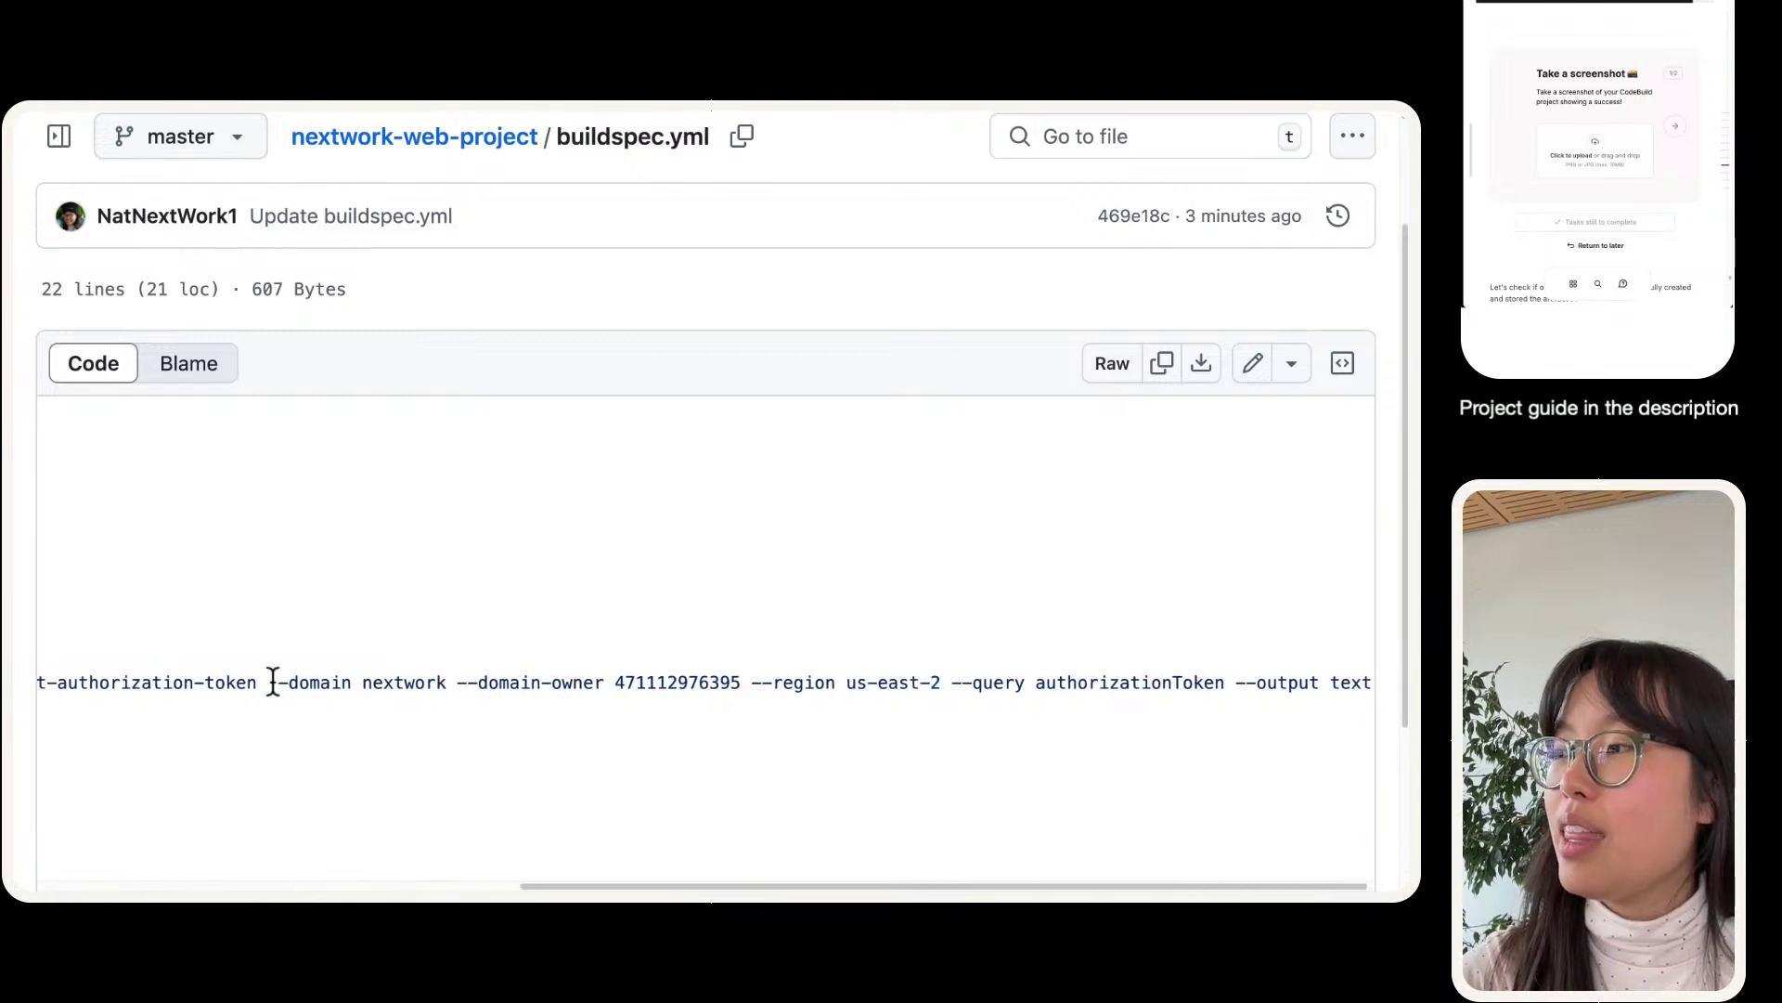
scroll(270, 685, "left", 10)
triple_click(272, 682)
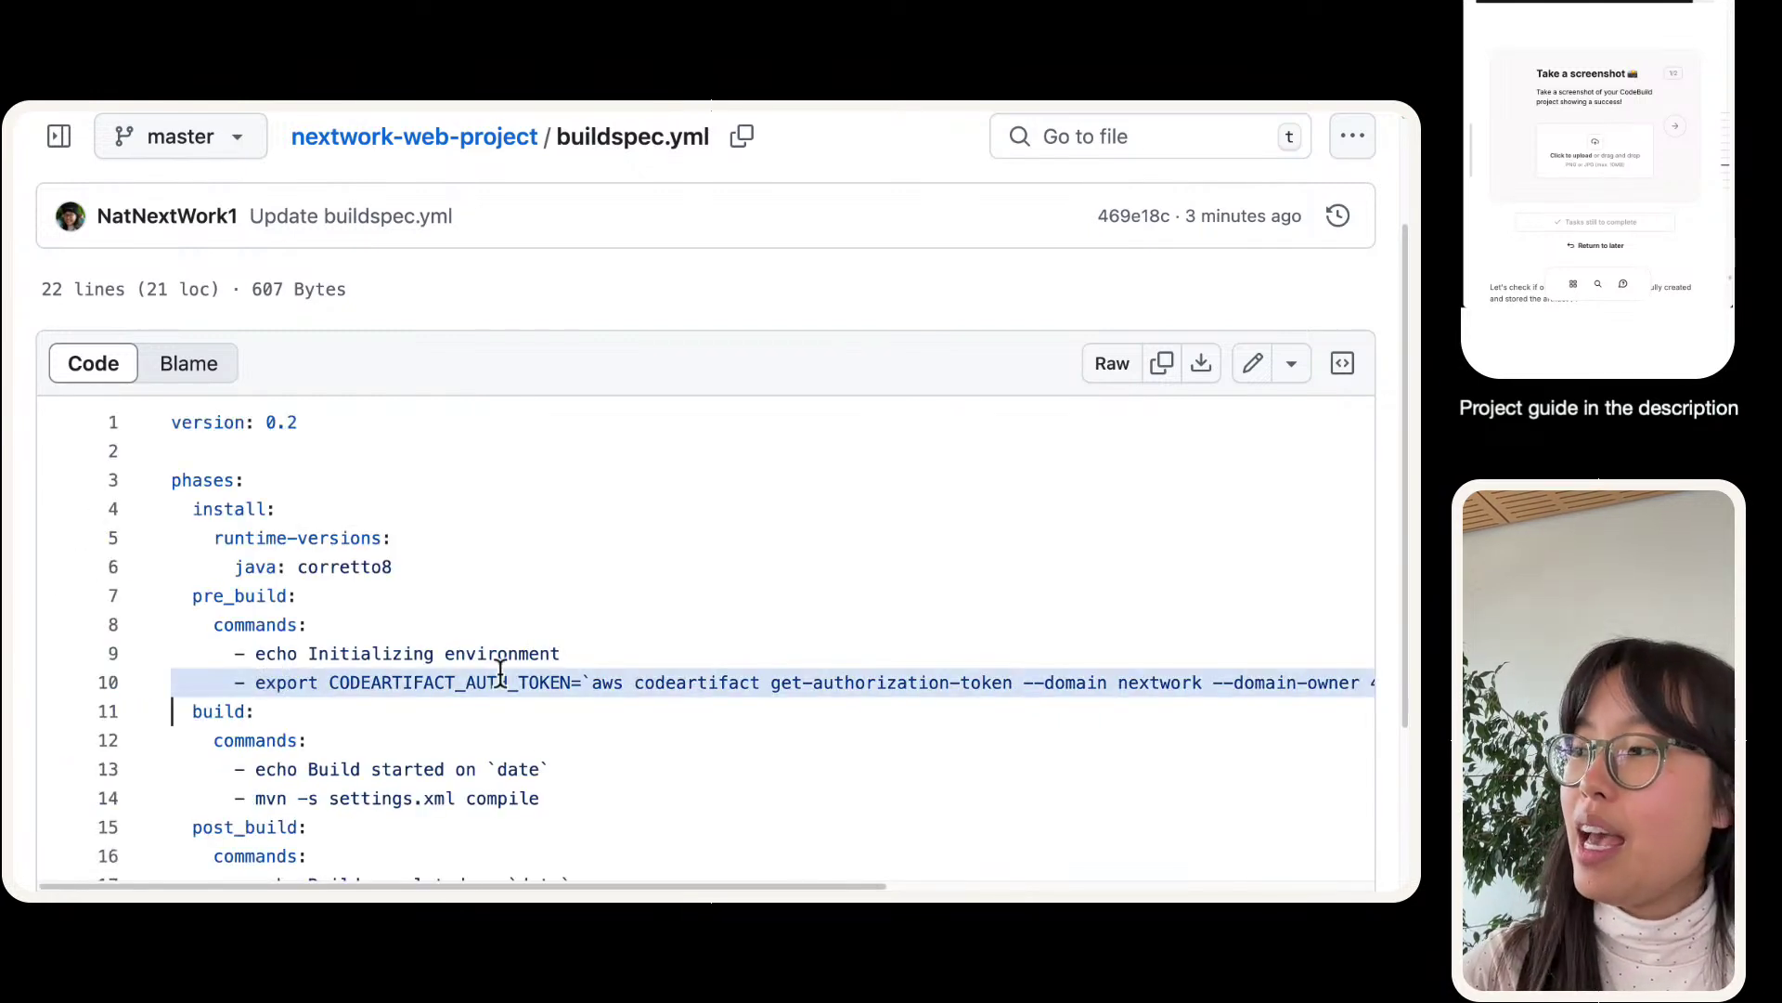
scroll(498, 680, "right", 5)
scroll(498, 680, "down", 1)
scroll(519, 667, "left", 10)
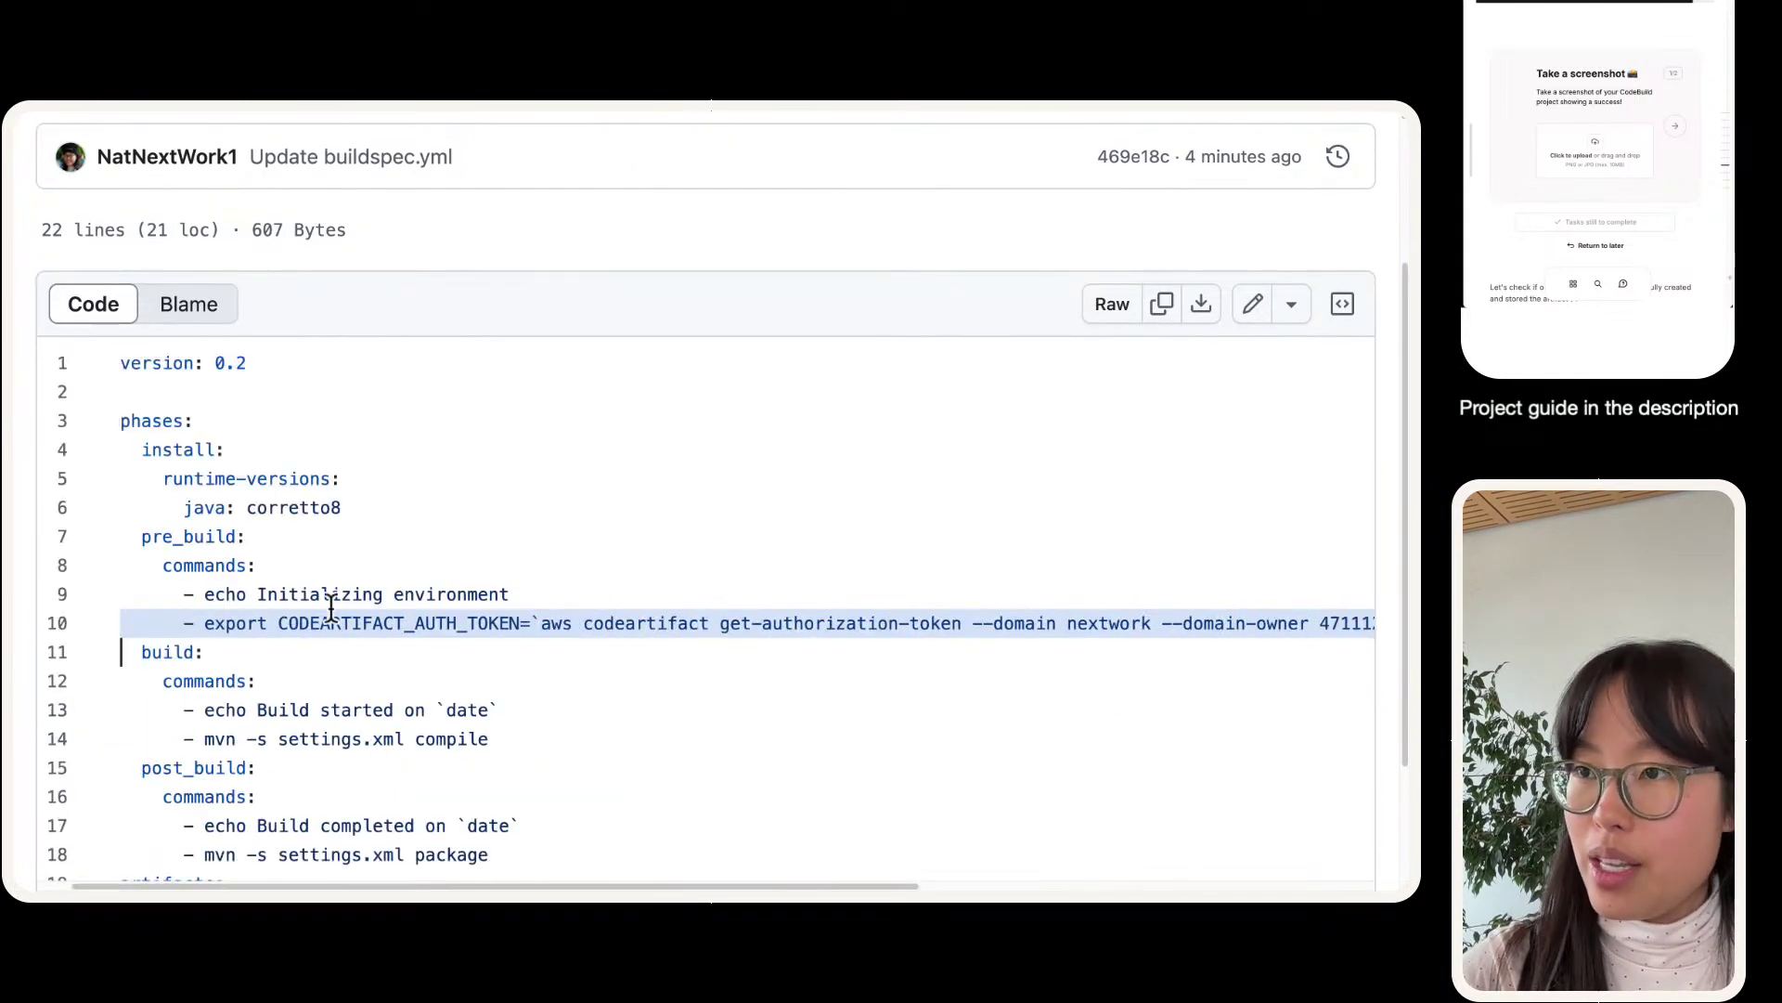
triple_click(287, 623)
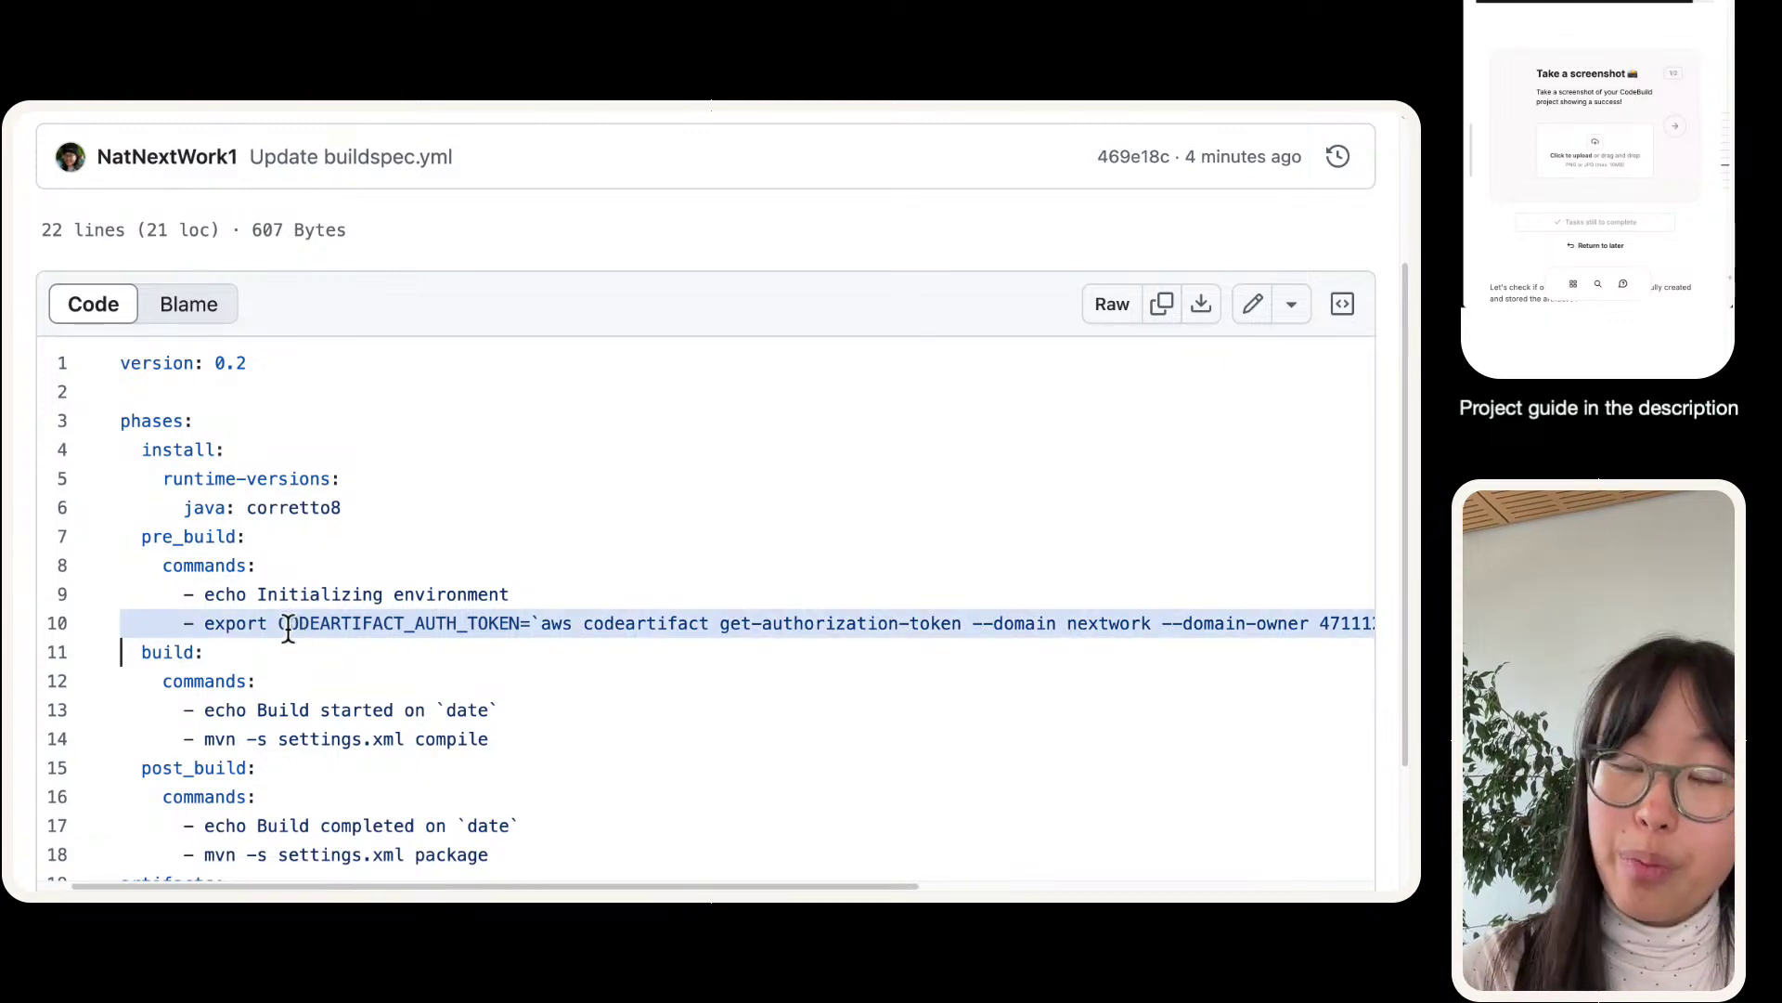
scroll(356, 573, "up", 1)
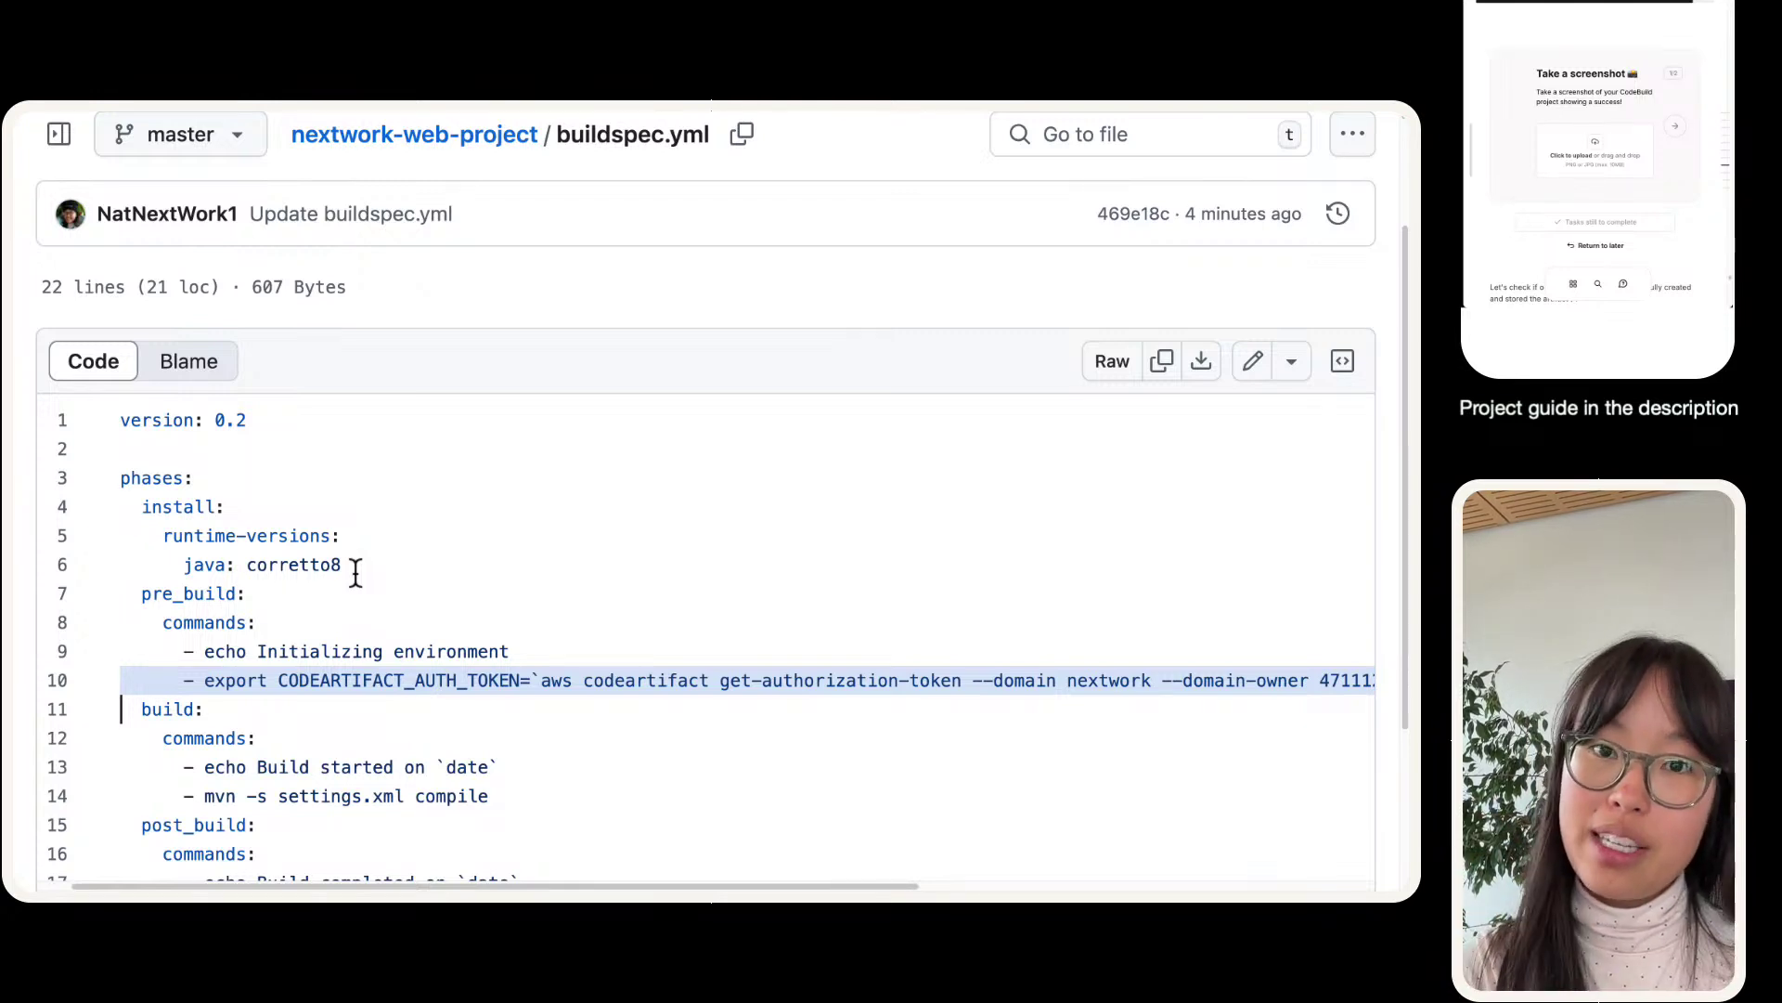
- Compare it with the CodeArtifact connection instructions, then return to the succeeded nextwork-devops-cicd build
left_click(275, 142)
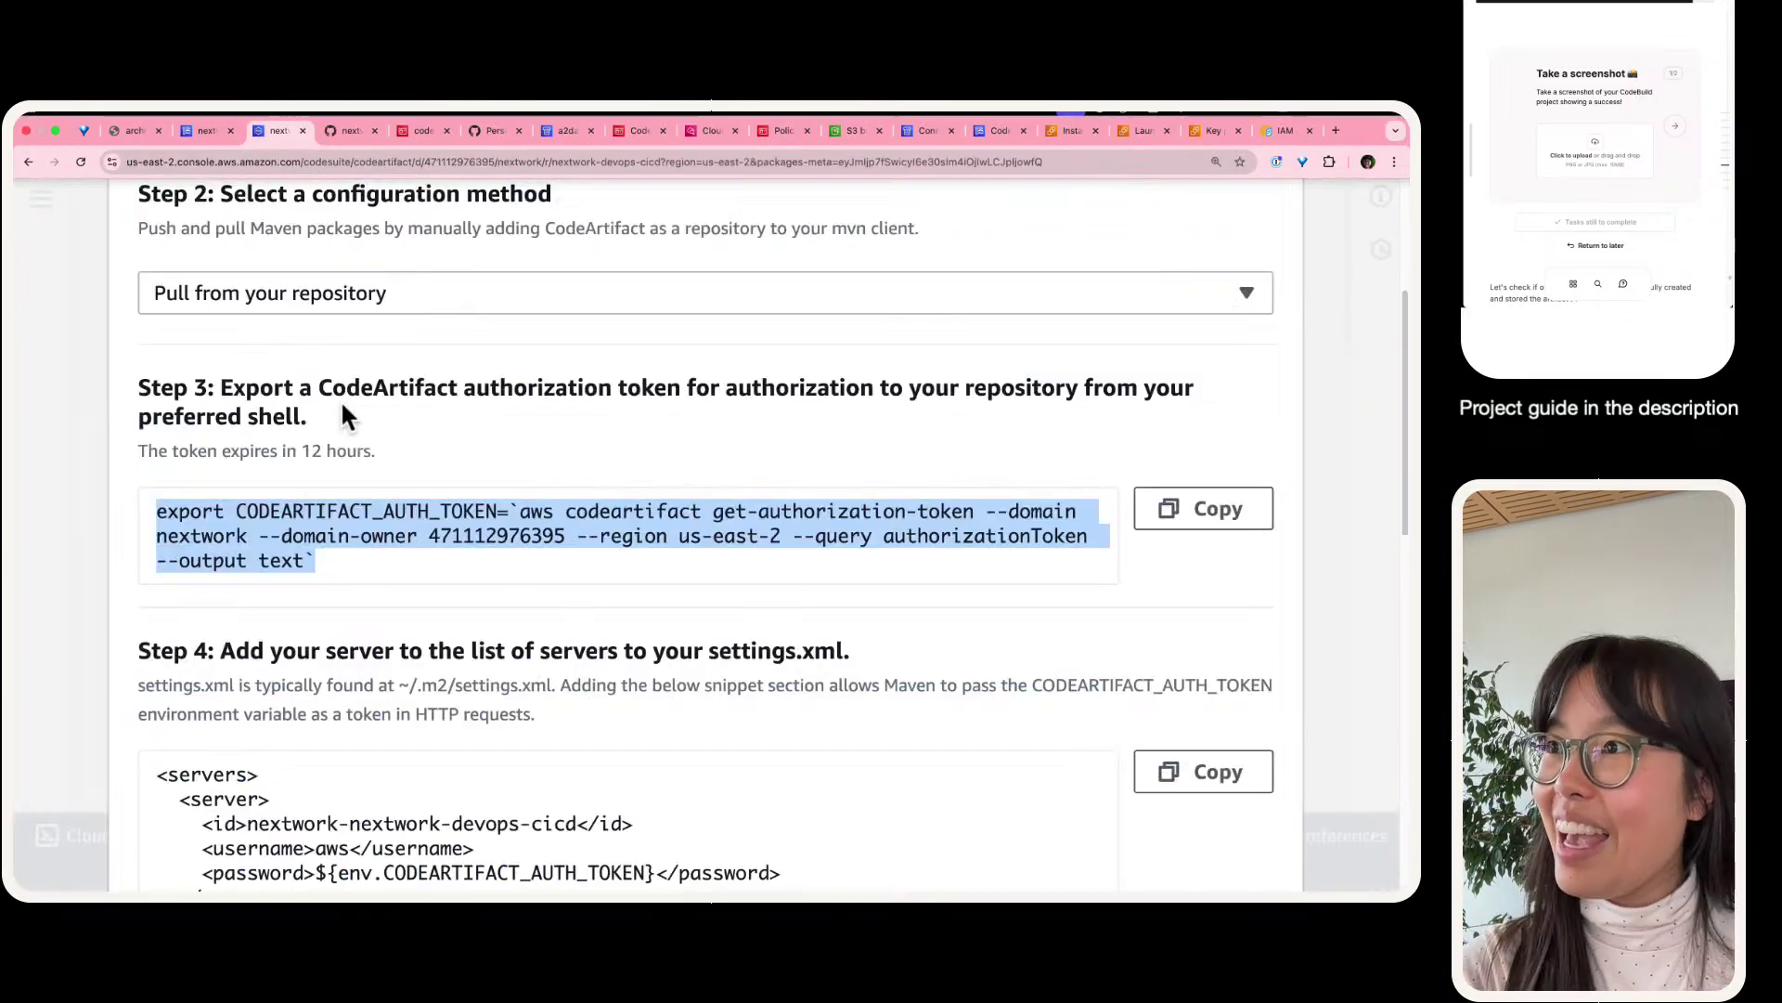
mouse_move(18, 121)
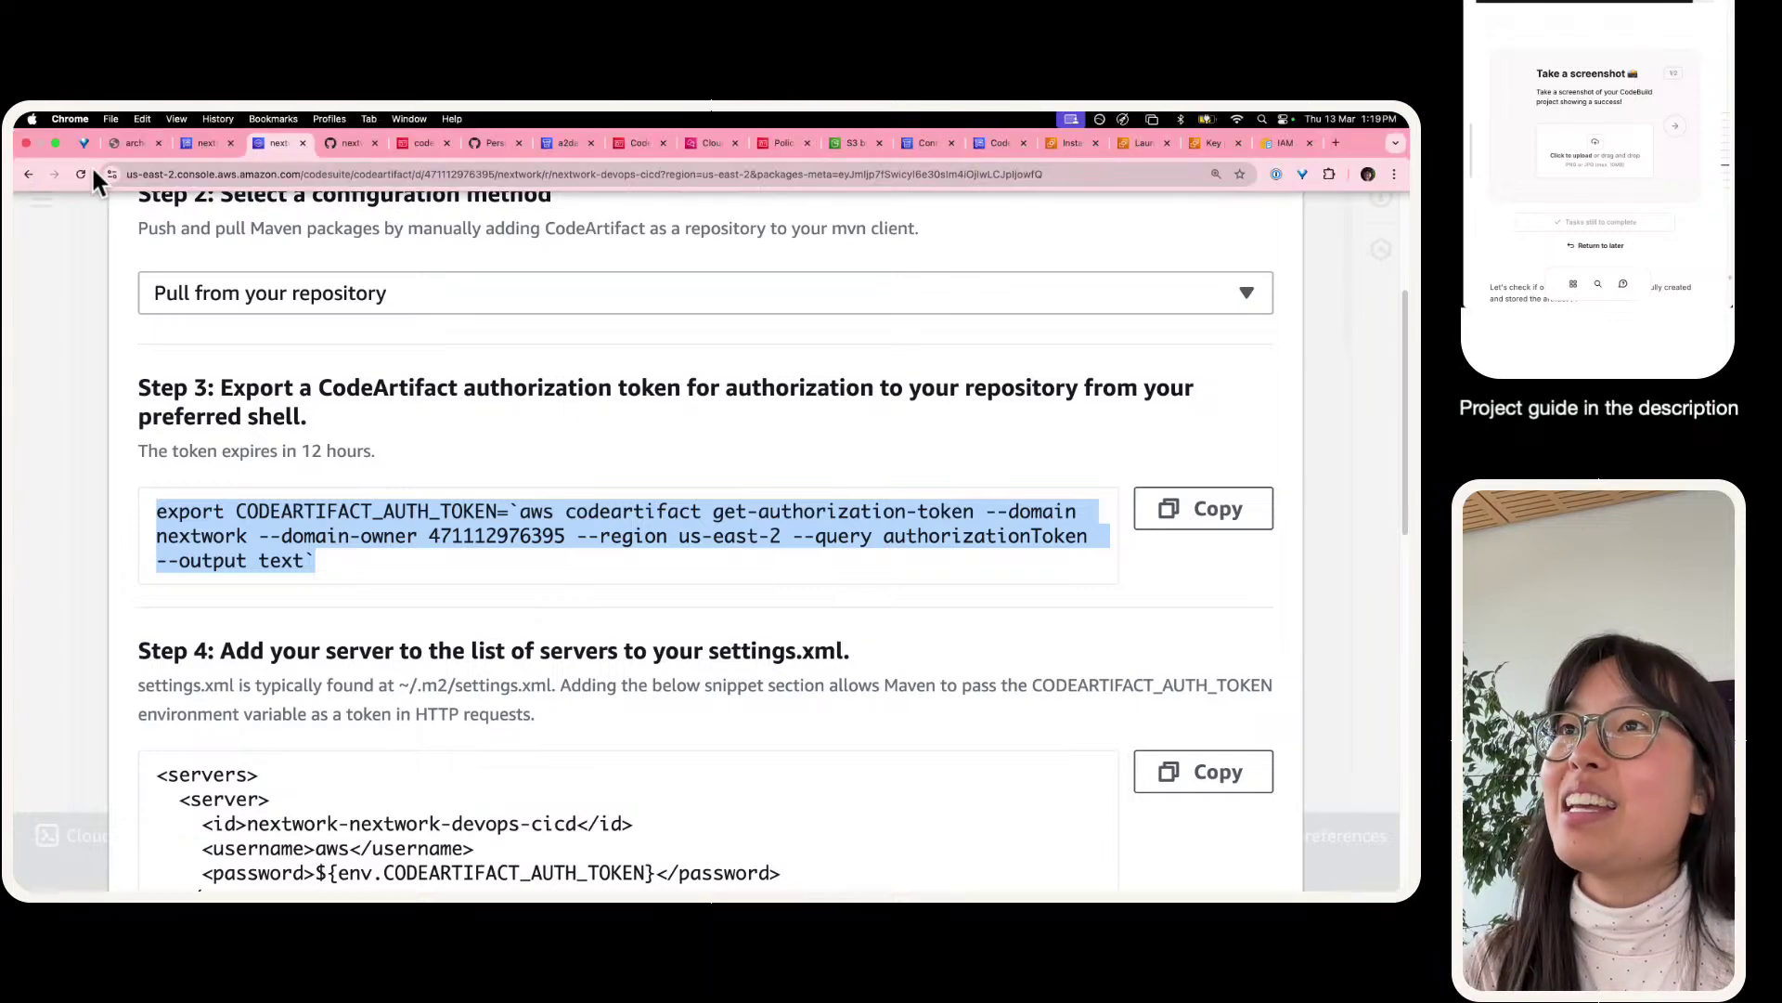
left_click(210, 145)
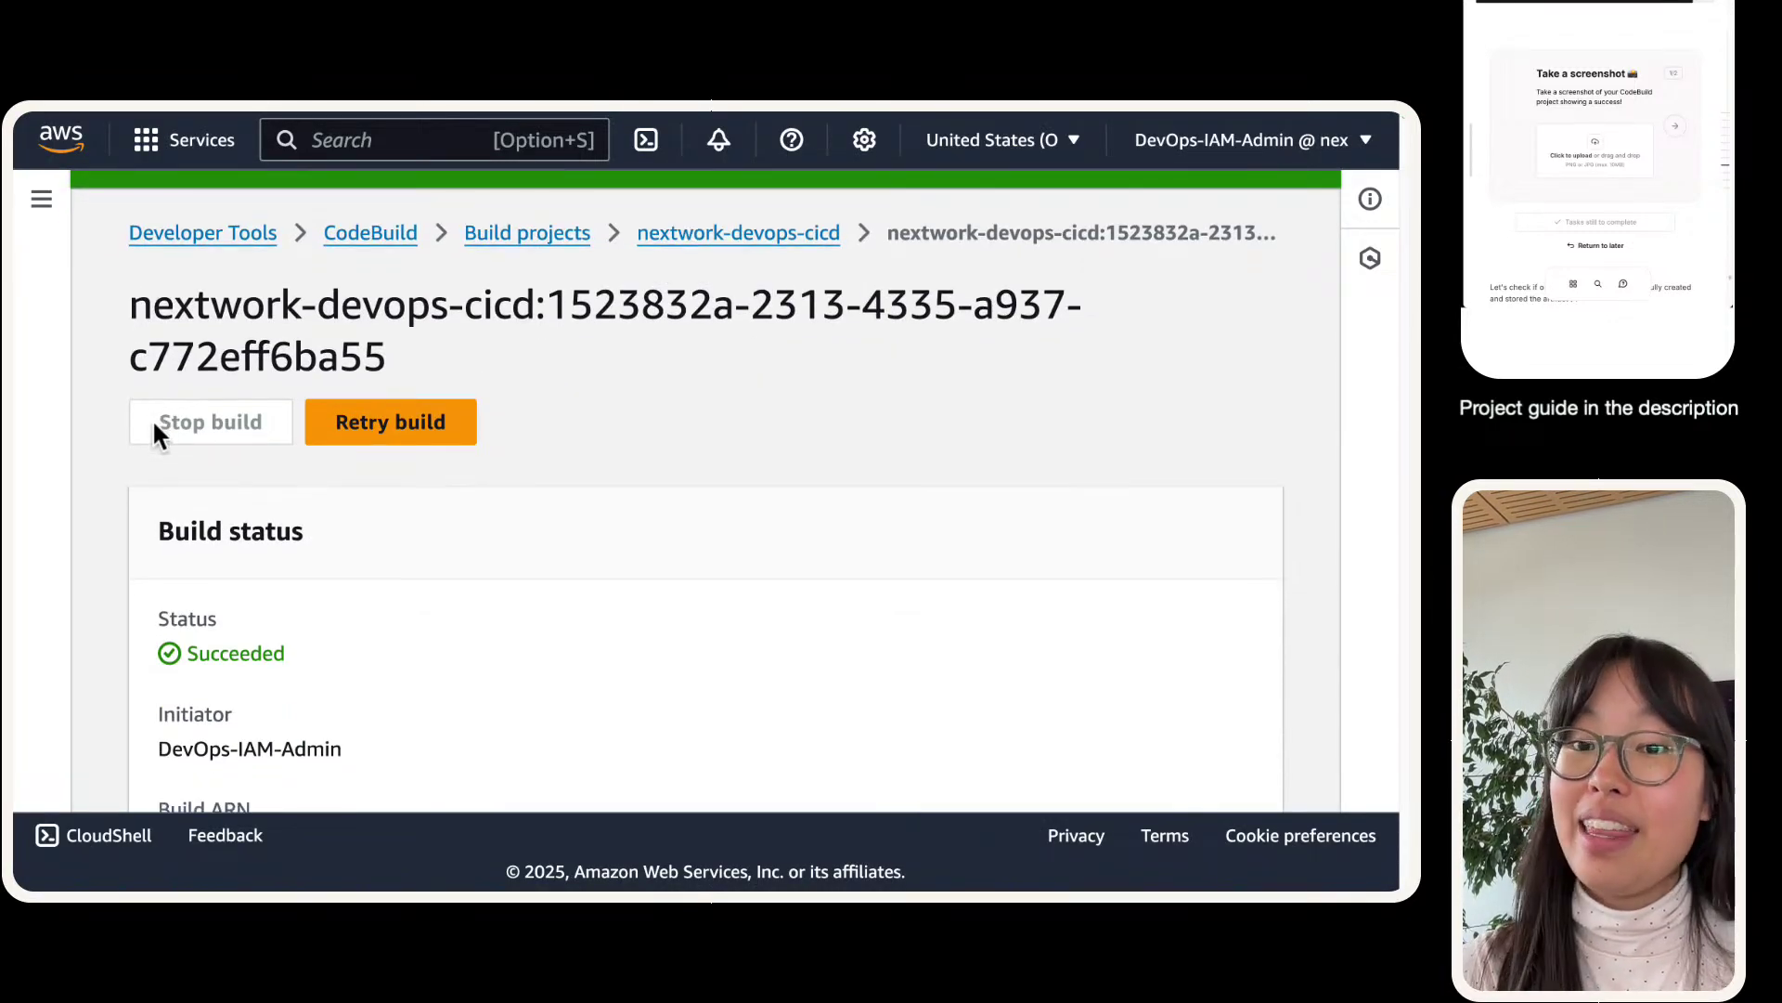
key("super+shift+4")
left_click_drag(103, 270, 1174, 789)
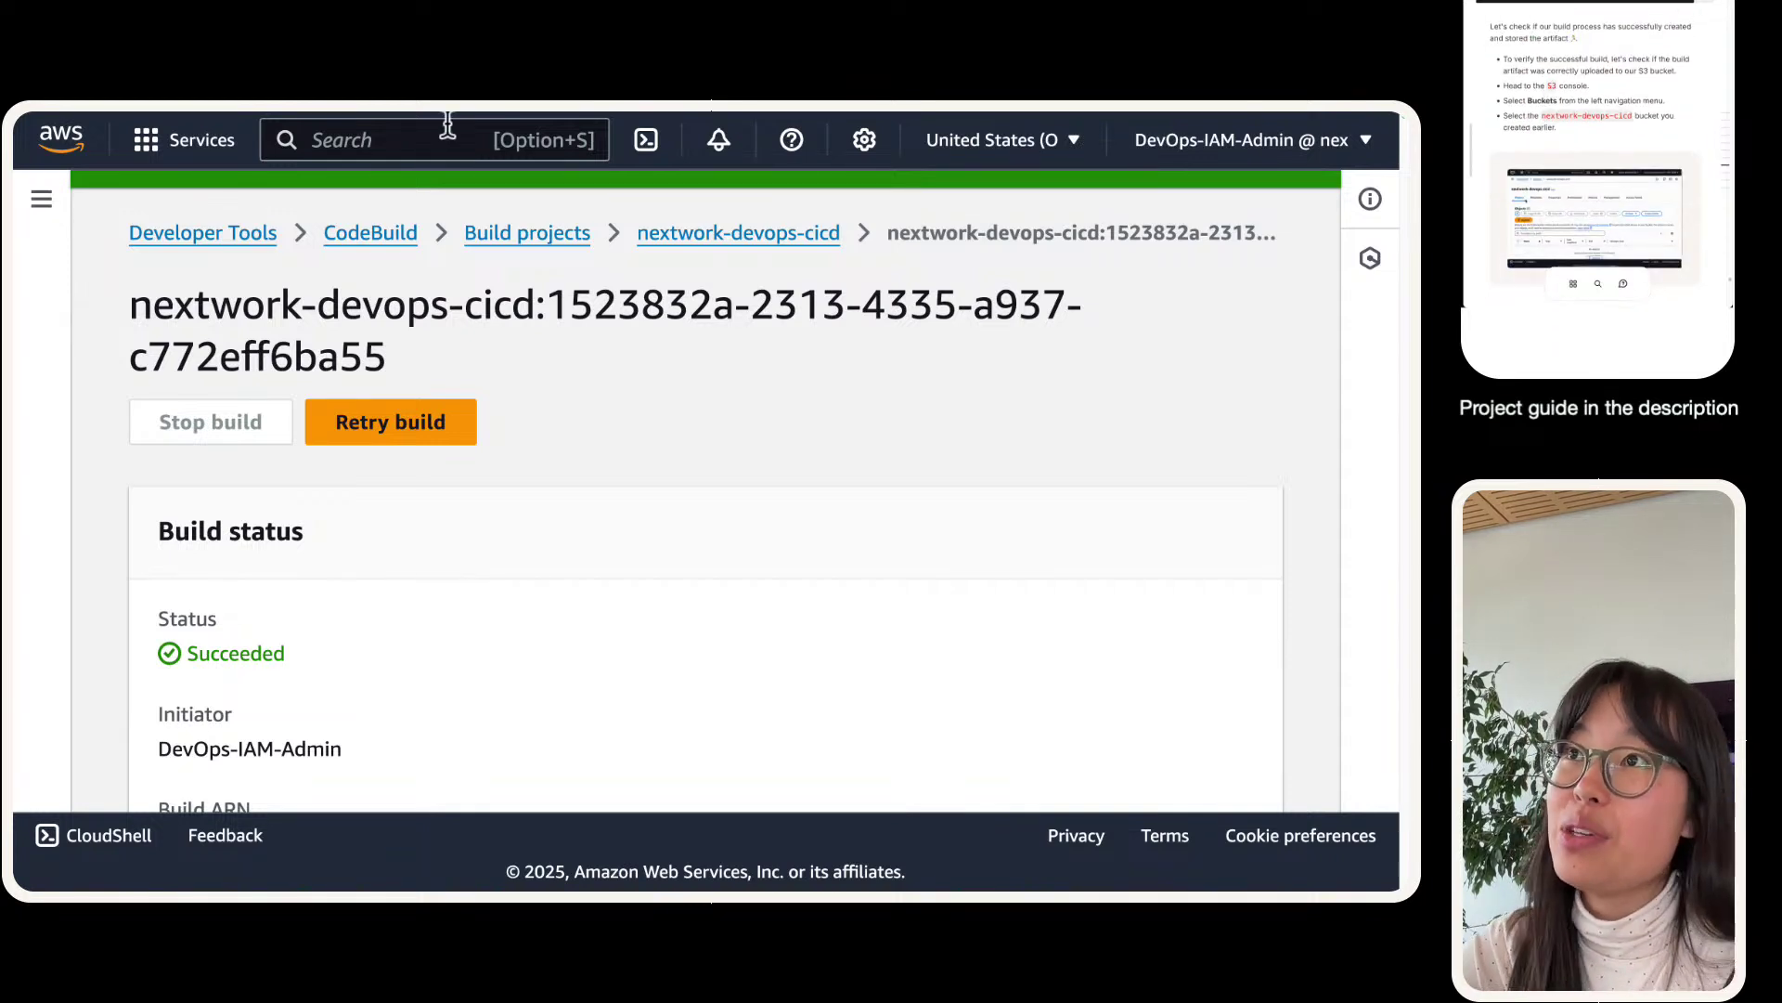
- Find S3 through the console search and open it in a new browser tab
left_click(414, 141)
type("s3")
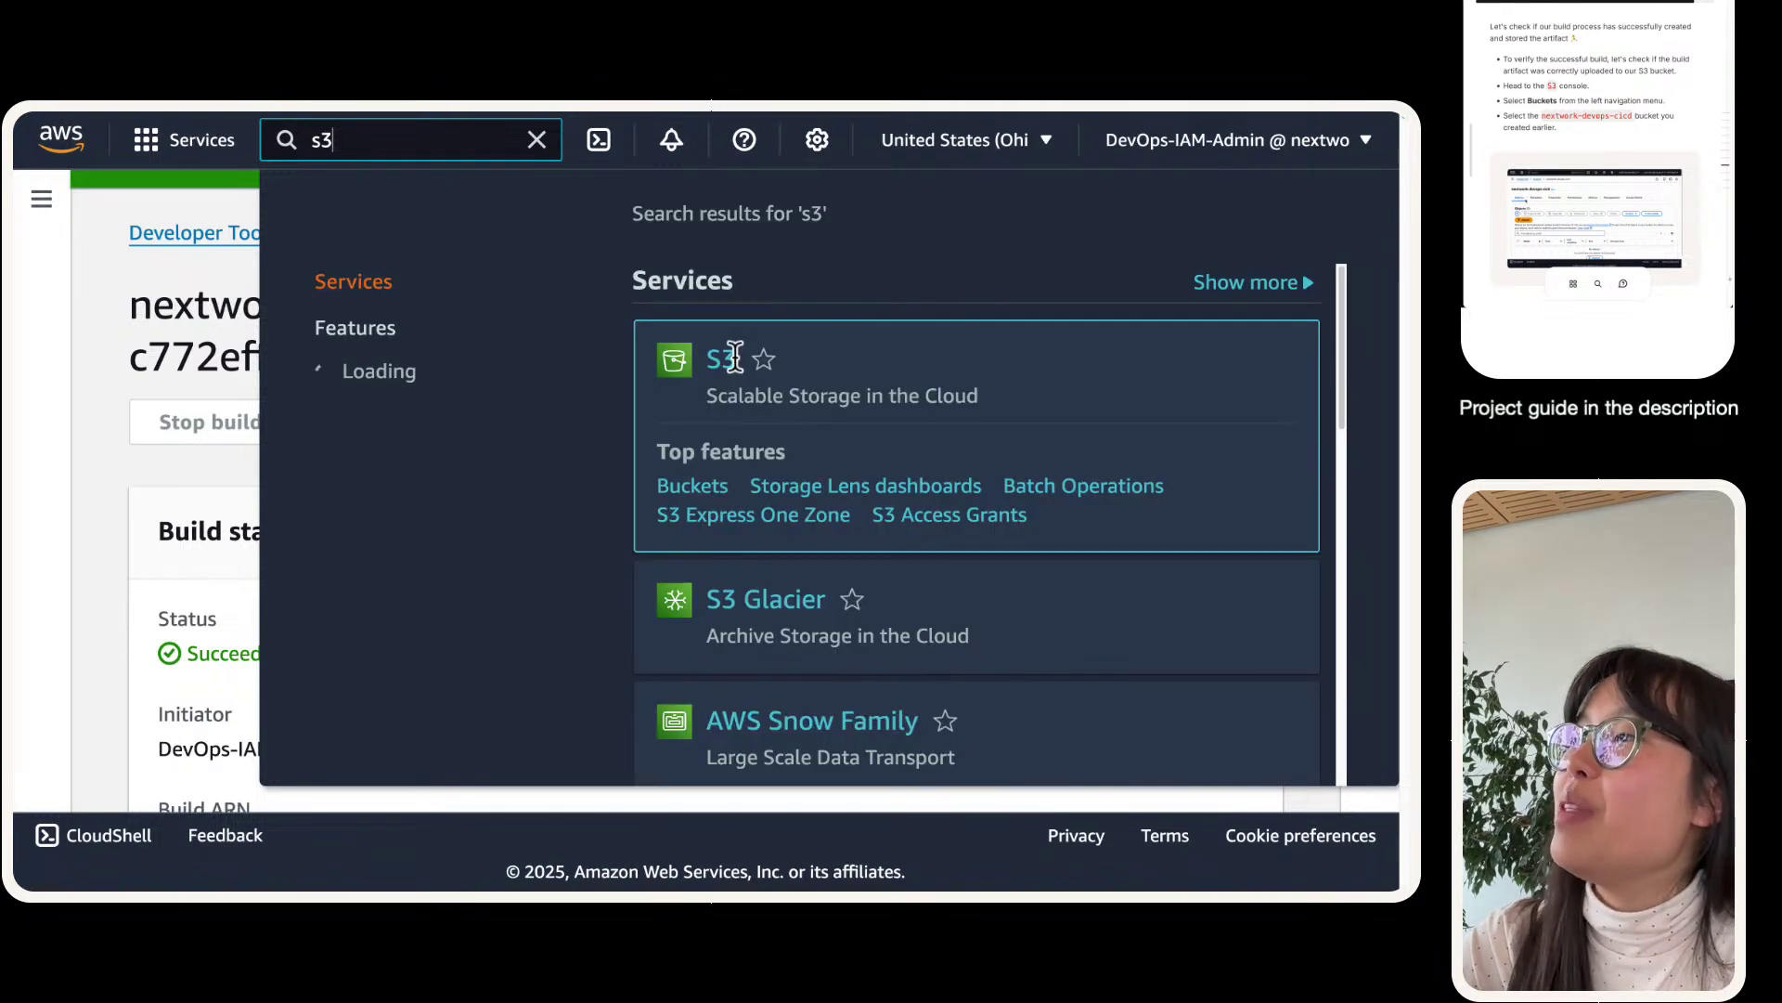
right_click(735, 359)
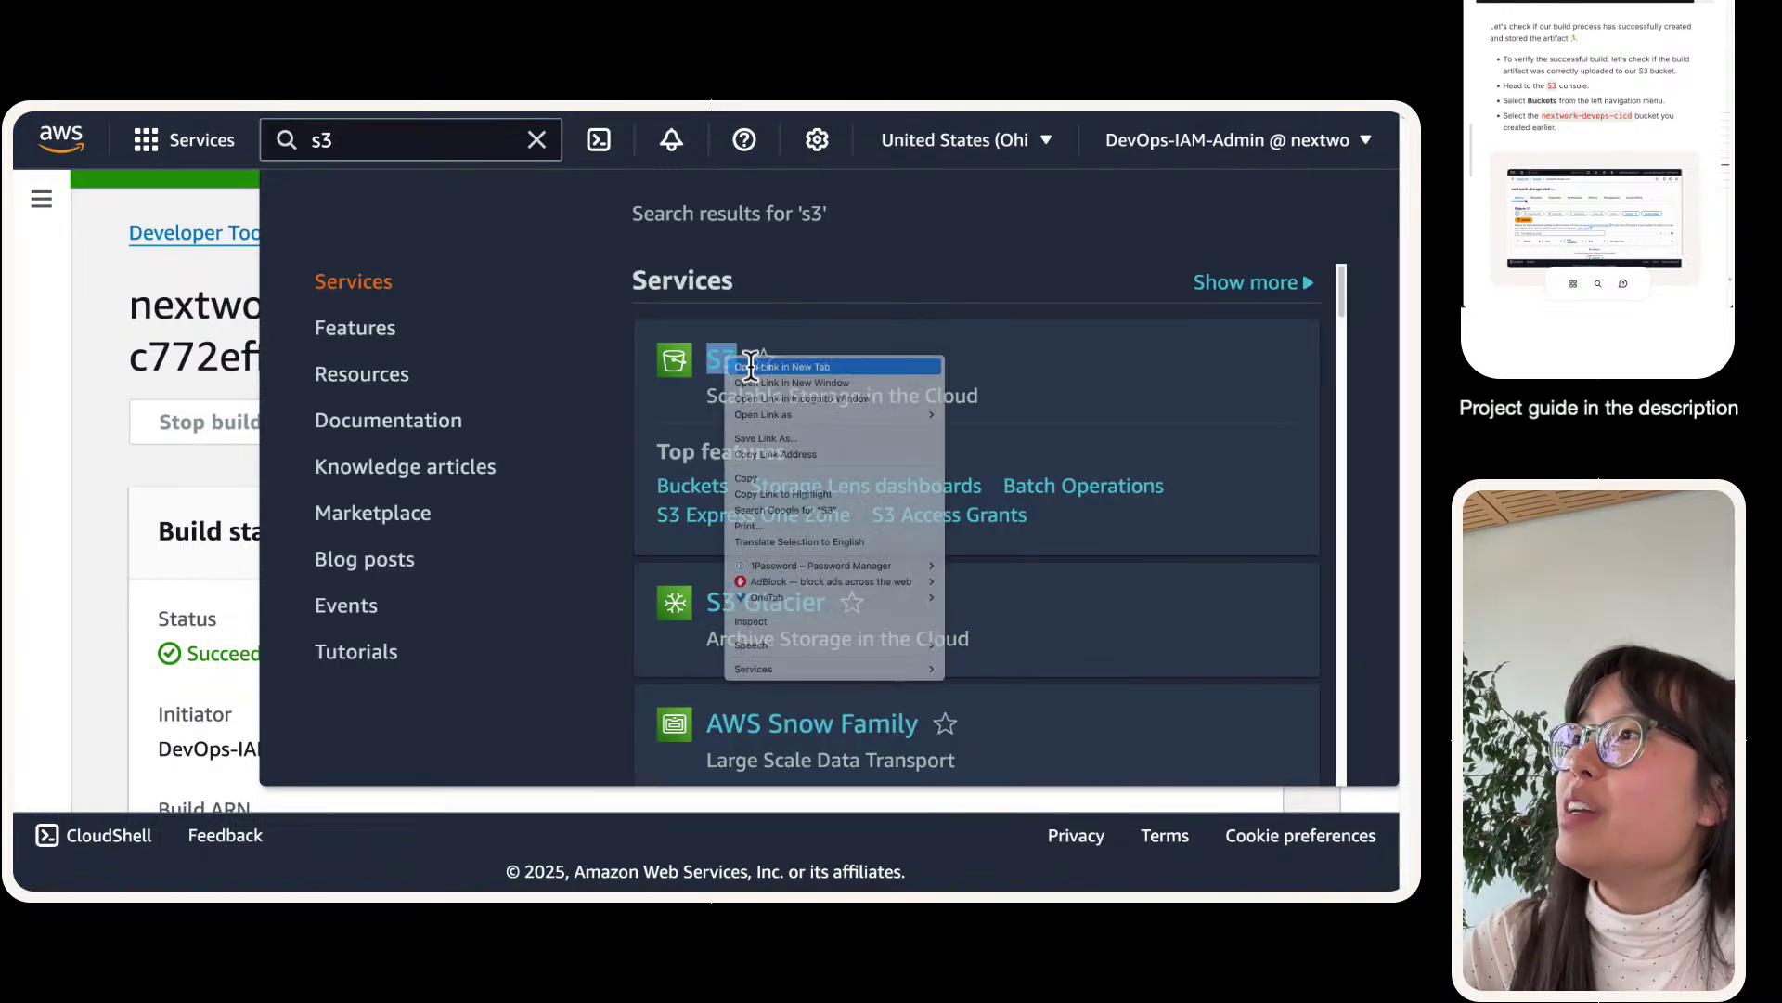
left_click(781, 366)
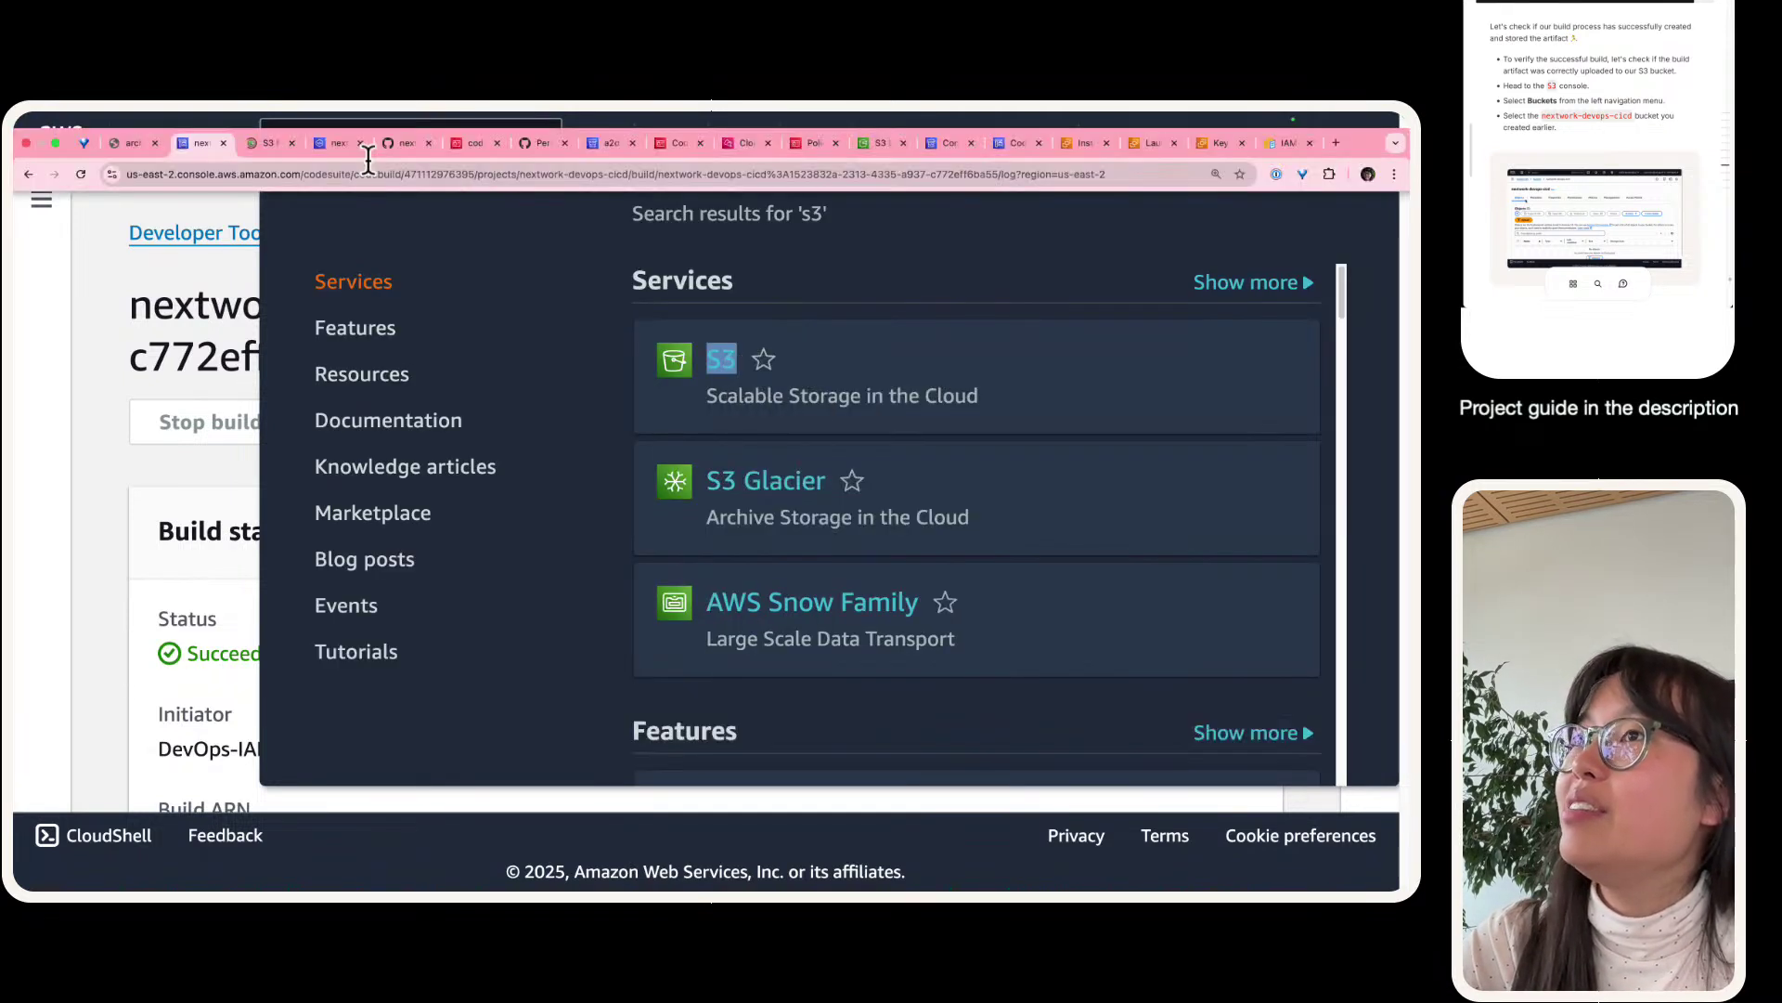
left_click(250, 142)
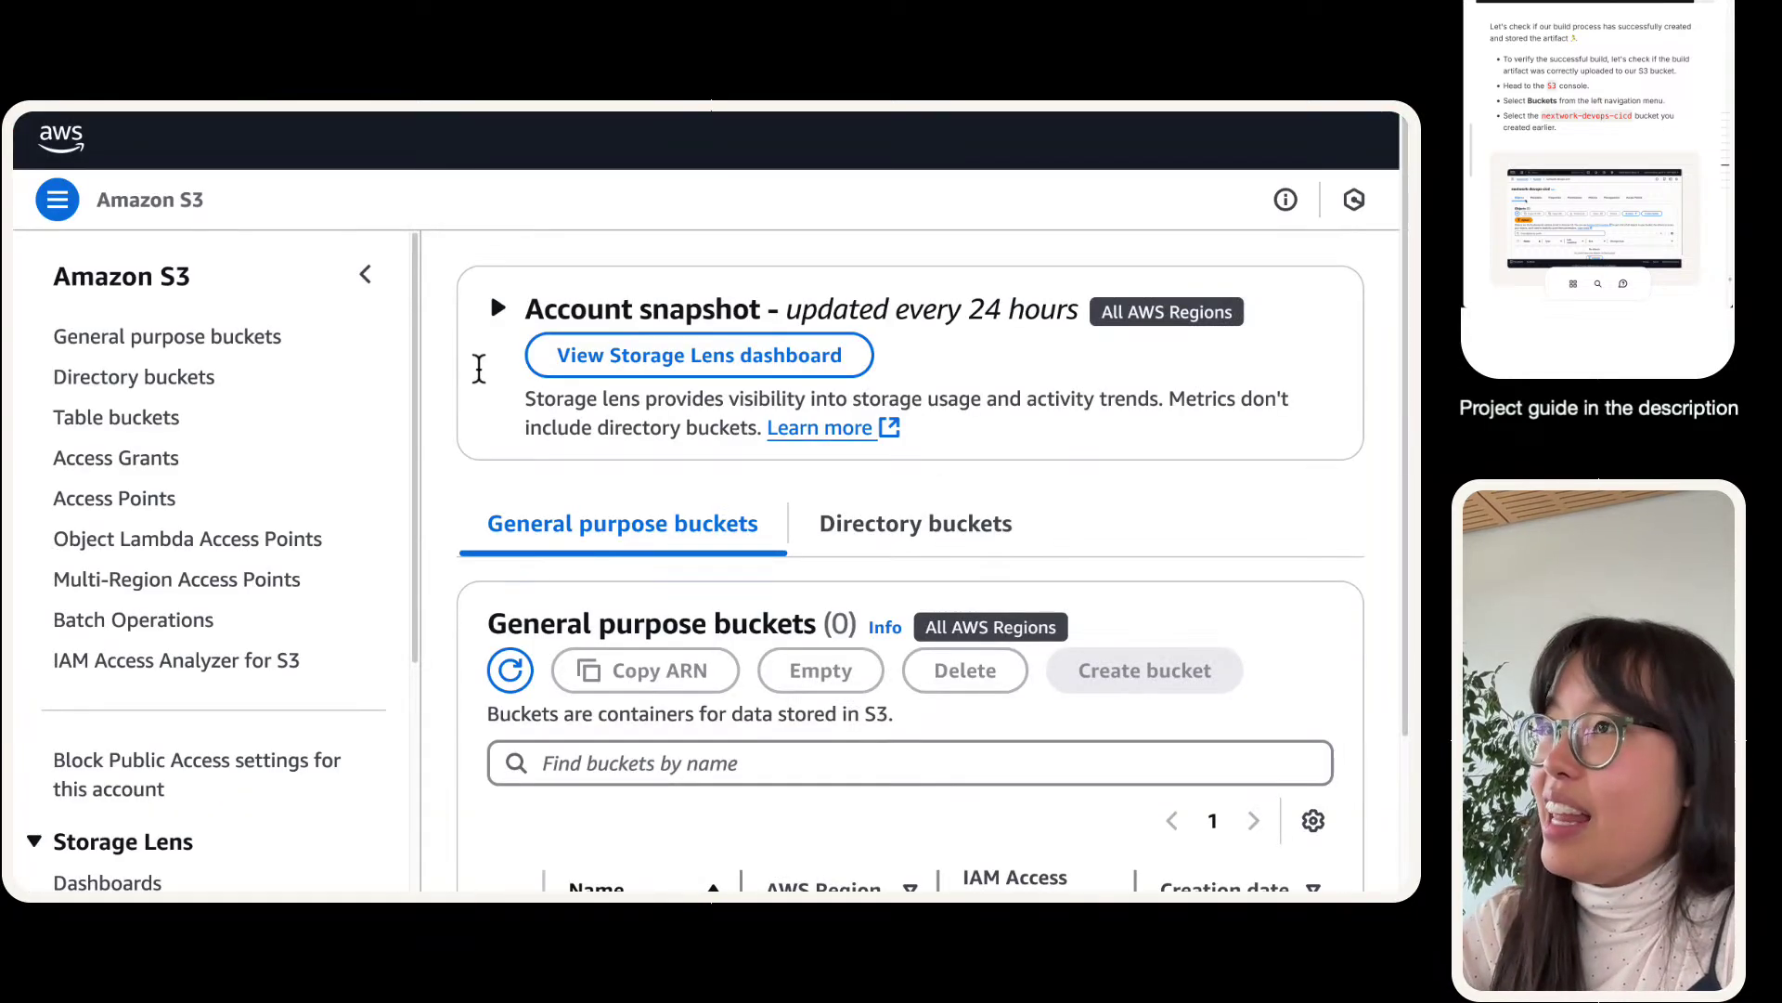
- Filter the buckets by 'cicd-n' and open the project's build bucket
scroll(469, 450, "down", 5)
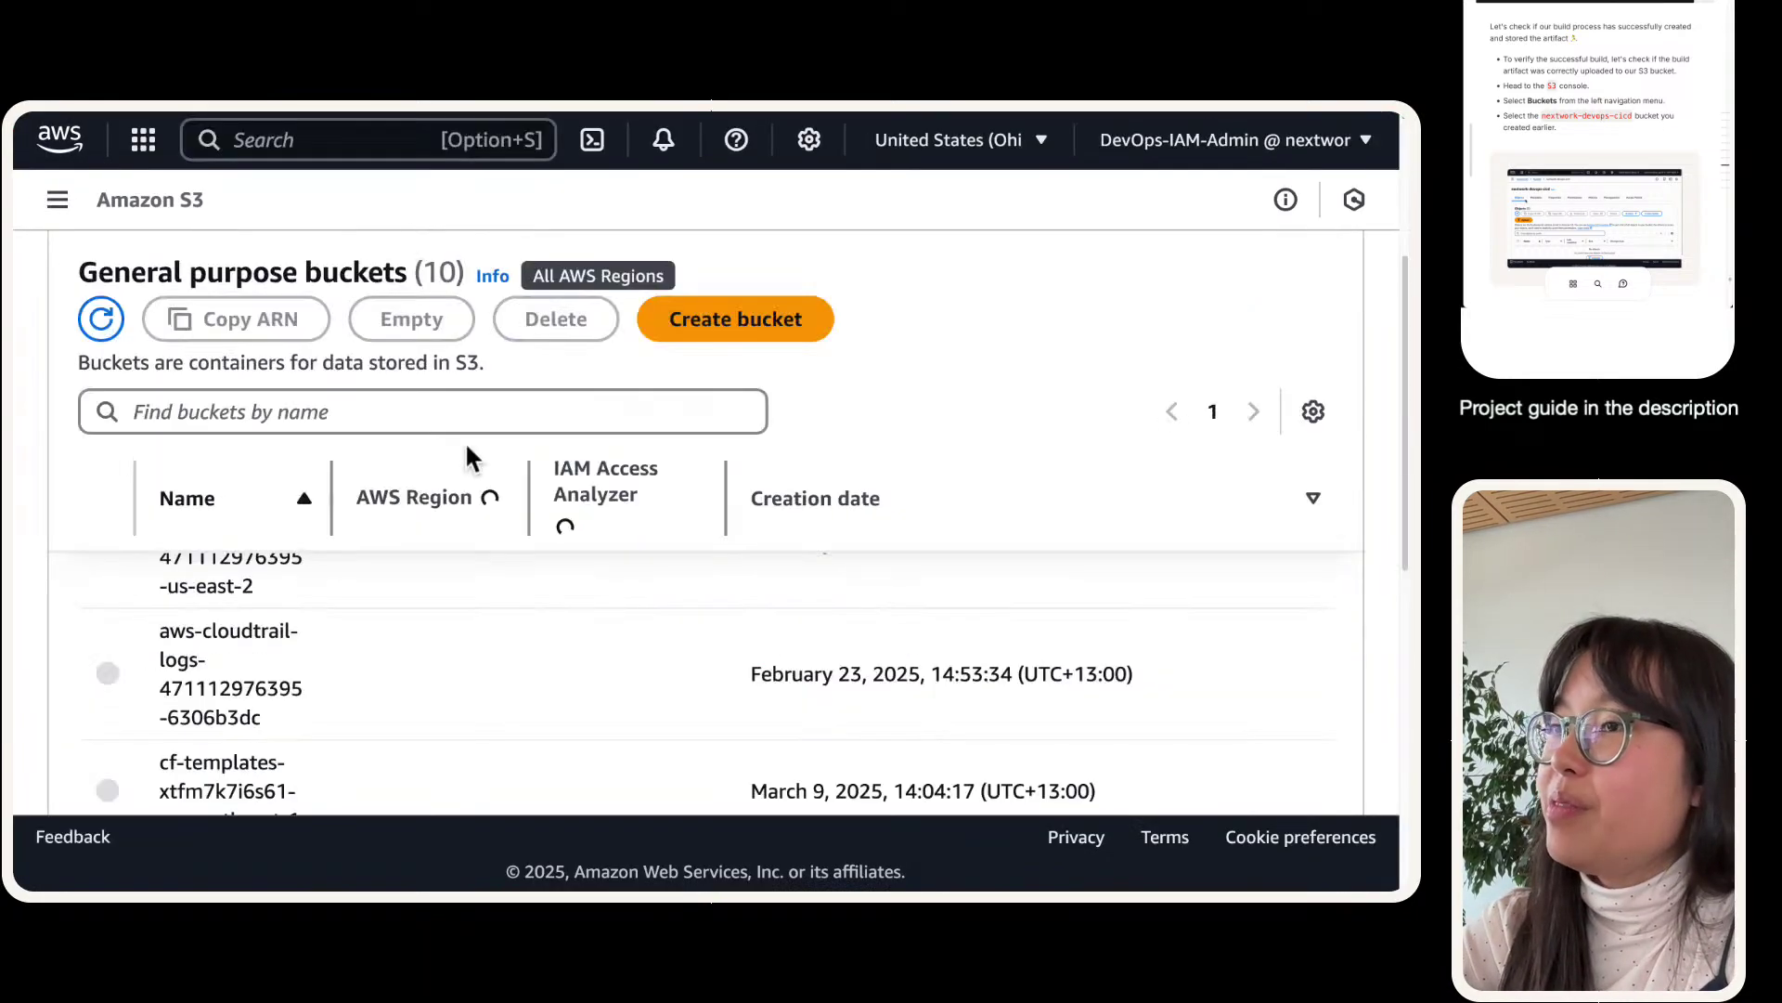
scroll(465, 442, "up", 3)
left_click(351, 601)
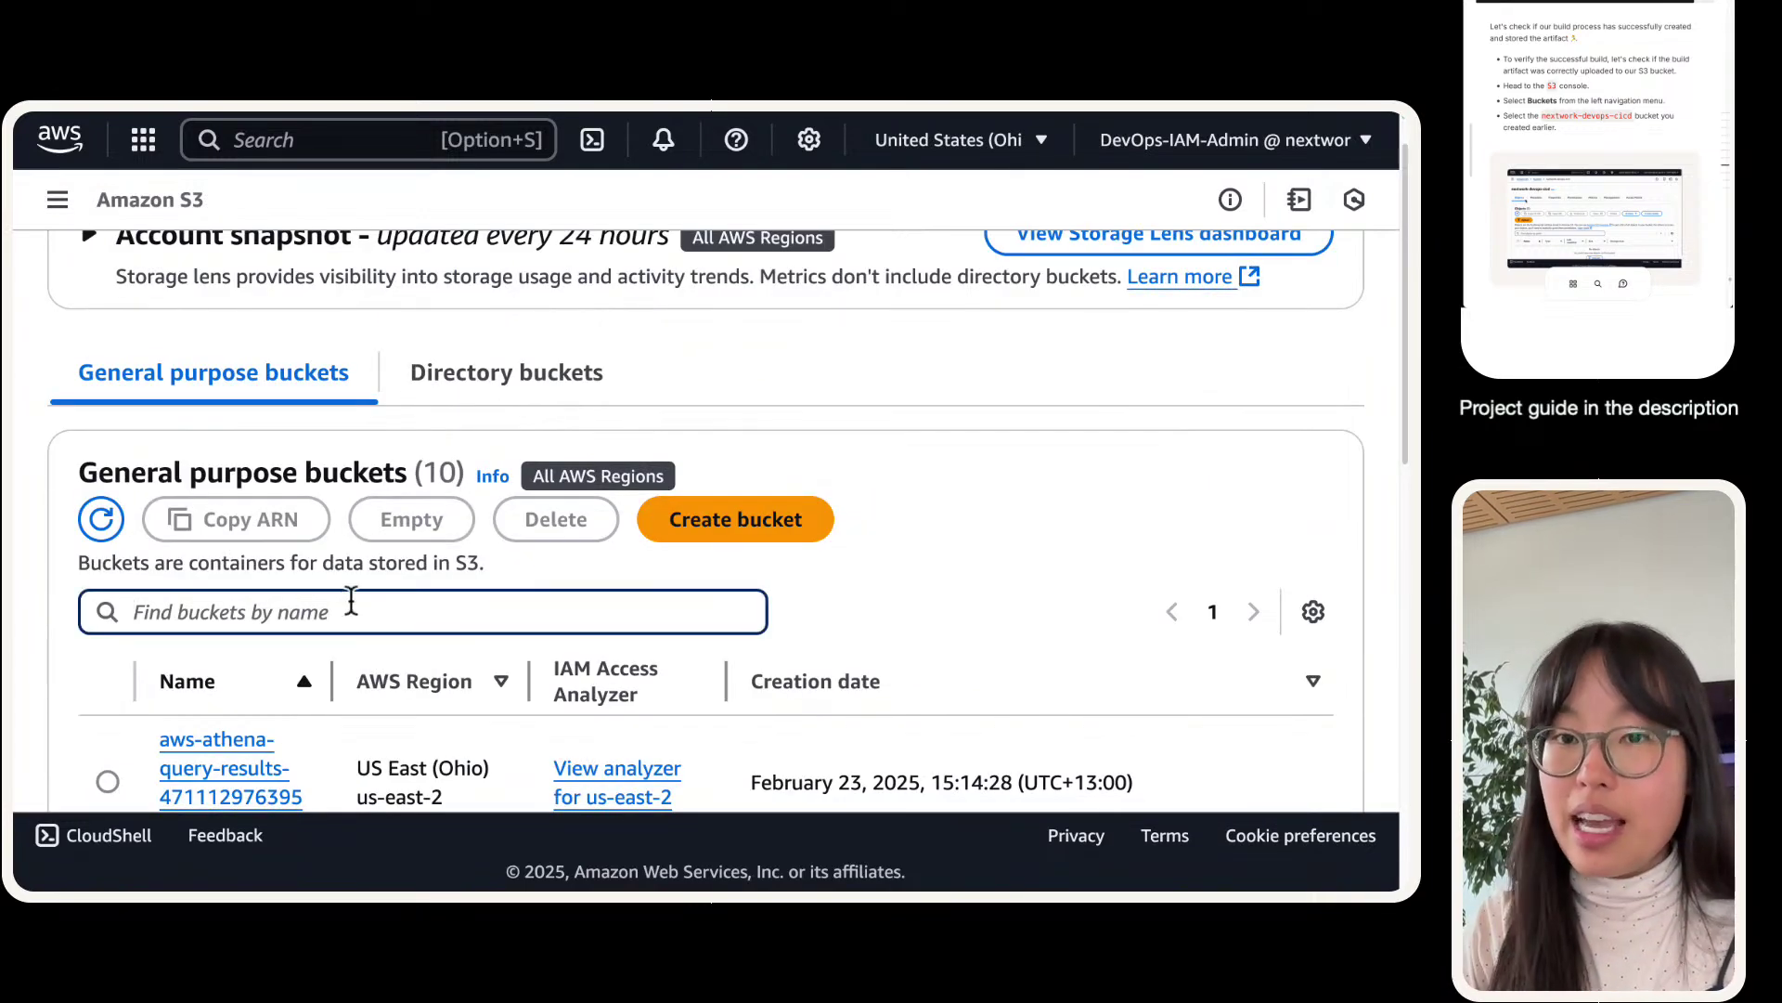
type("cicd-n")
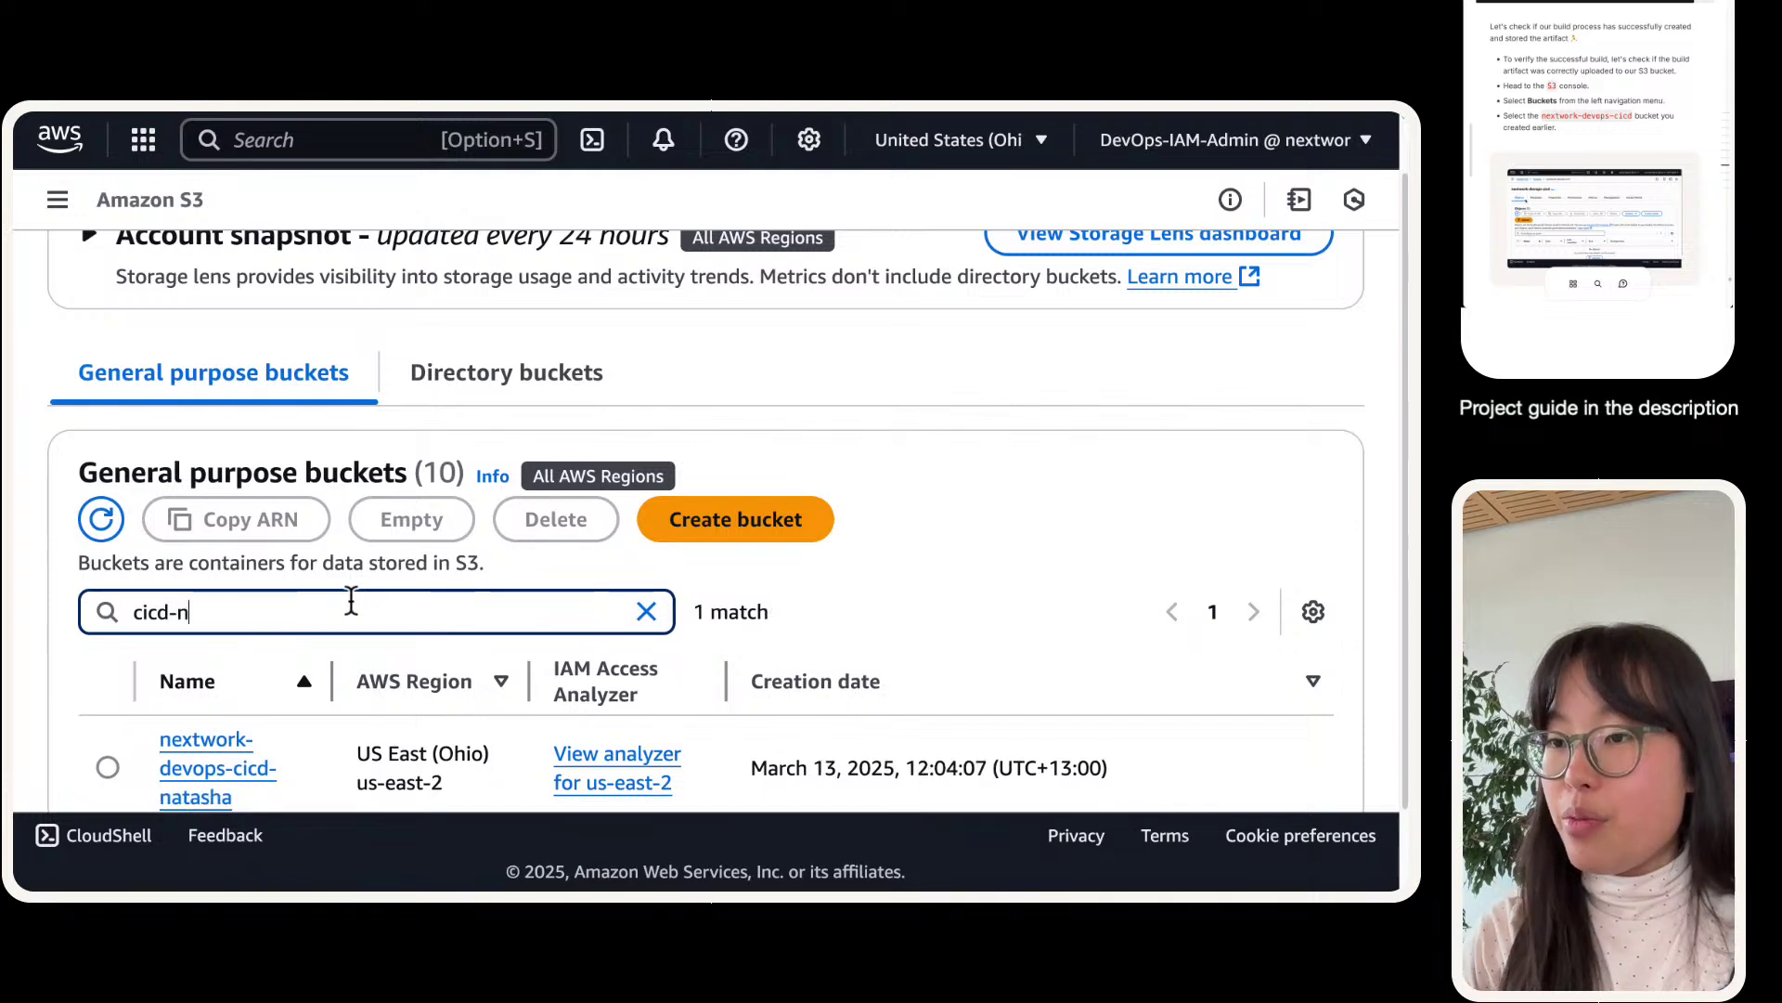
left_click(234, 770)
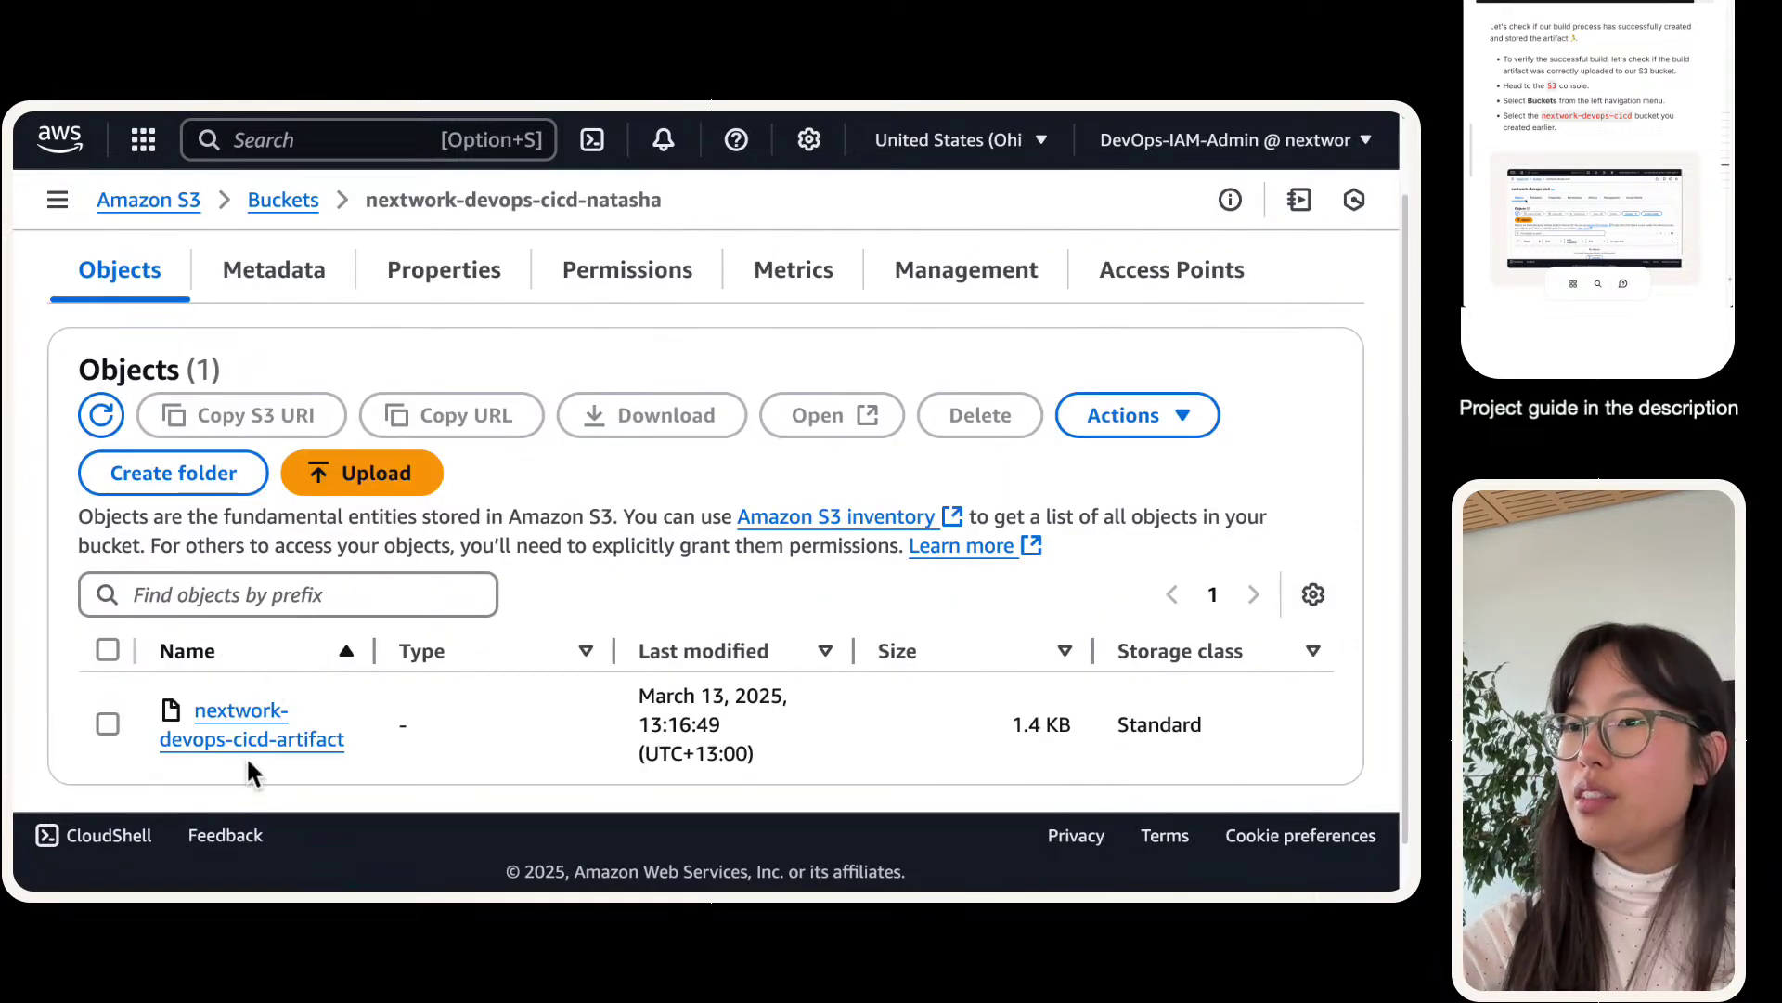
- Inspect the nextwork-devops-cicd-artifact object and widen the Name column to show it fully
scroll(247, 759, "down", 1)
left_click_drag(447, 713, 113, 666)
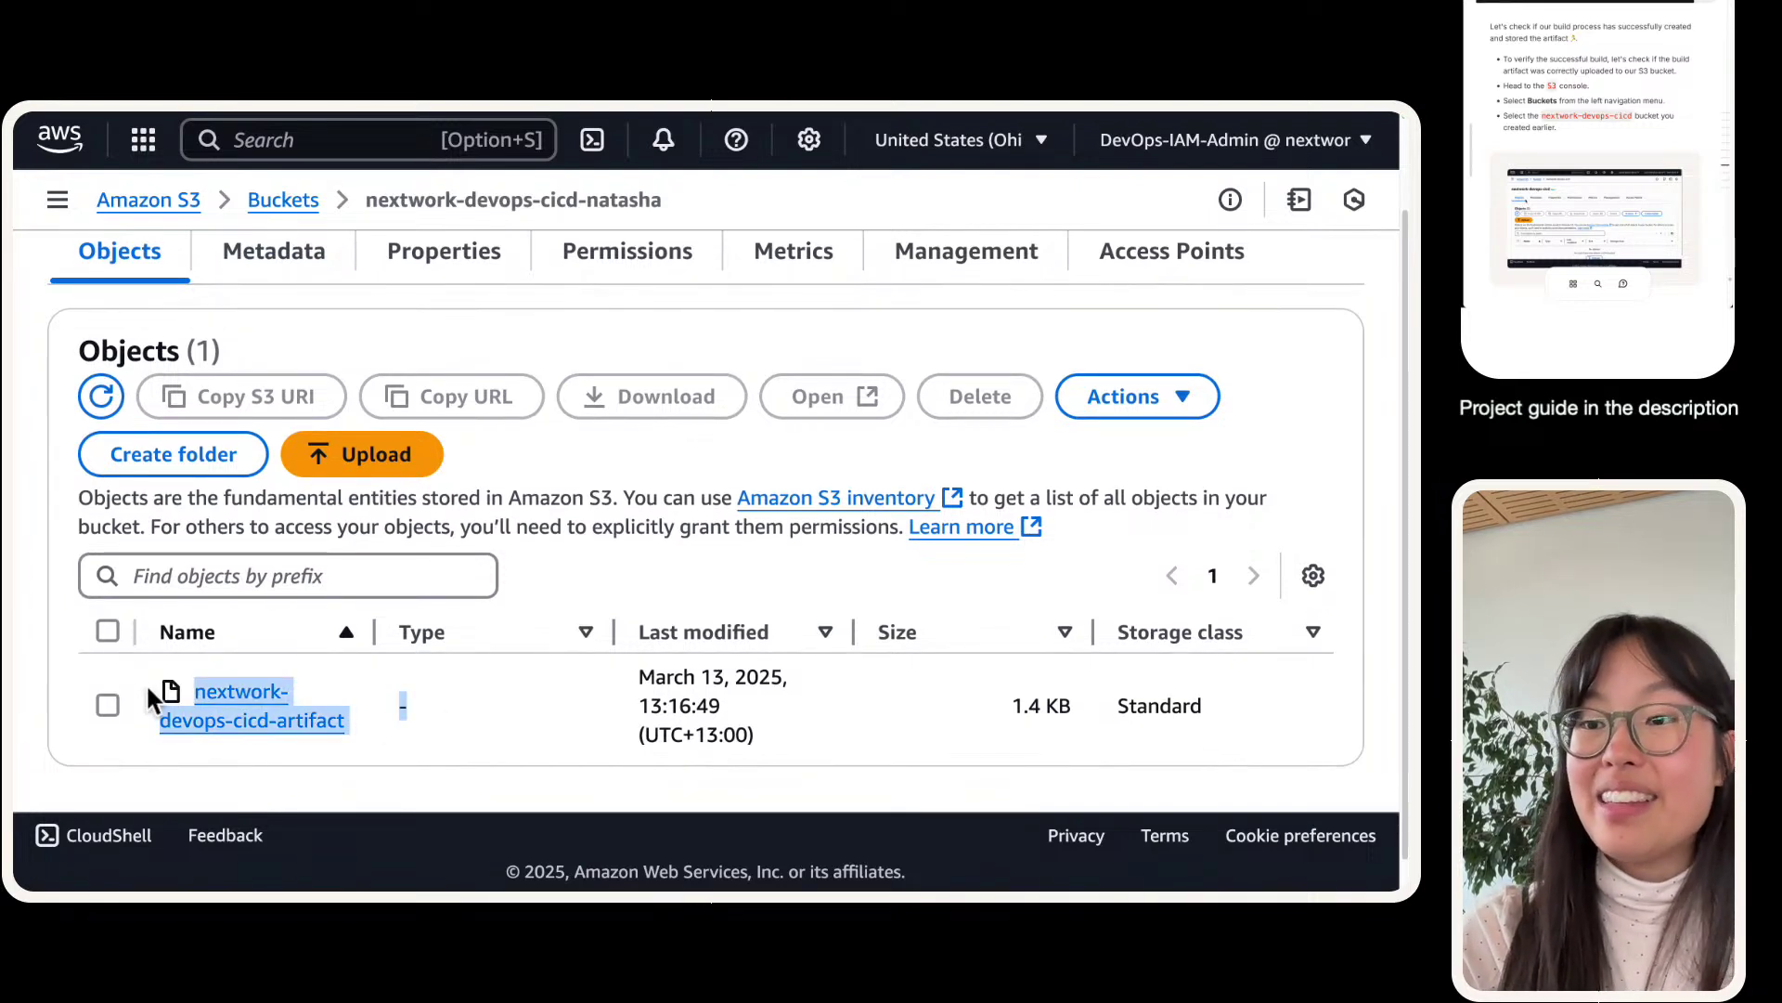
left_click(141, 678)
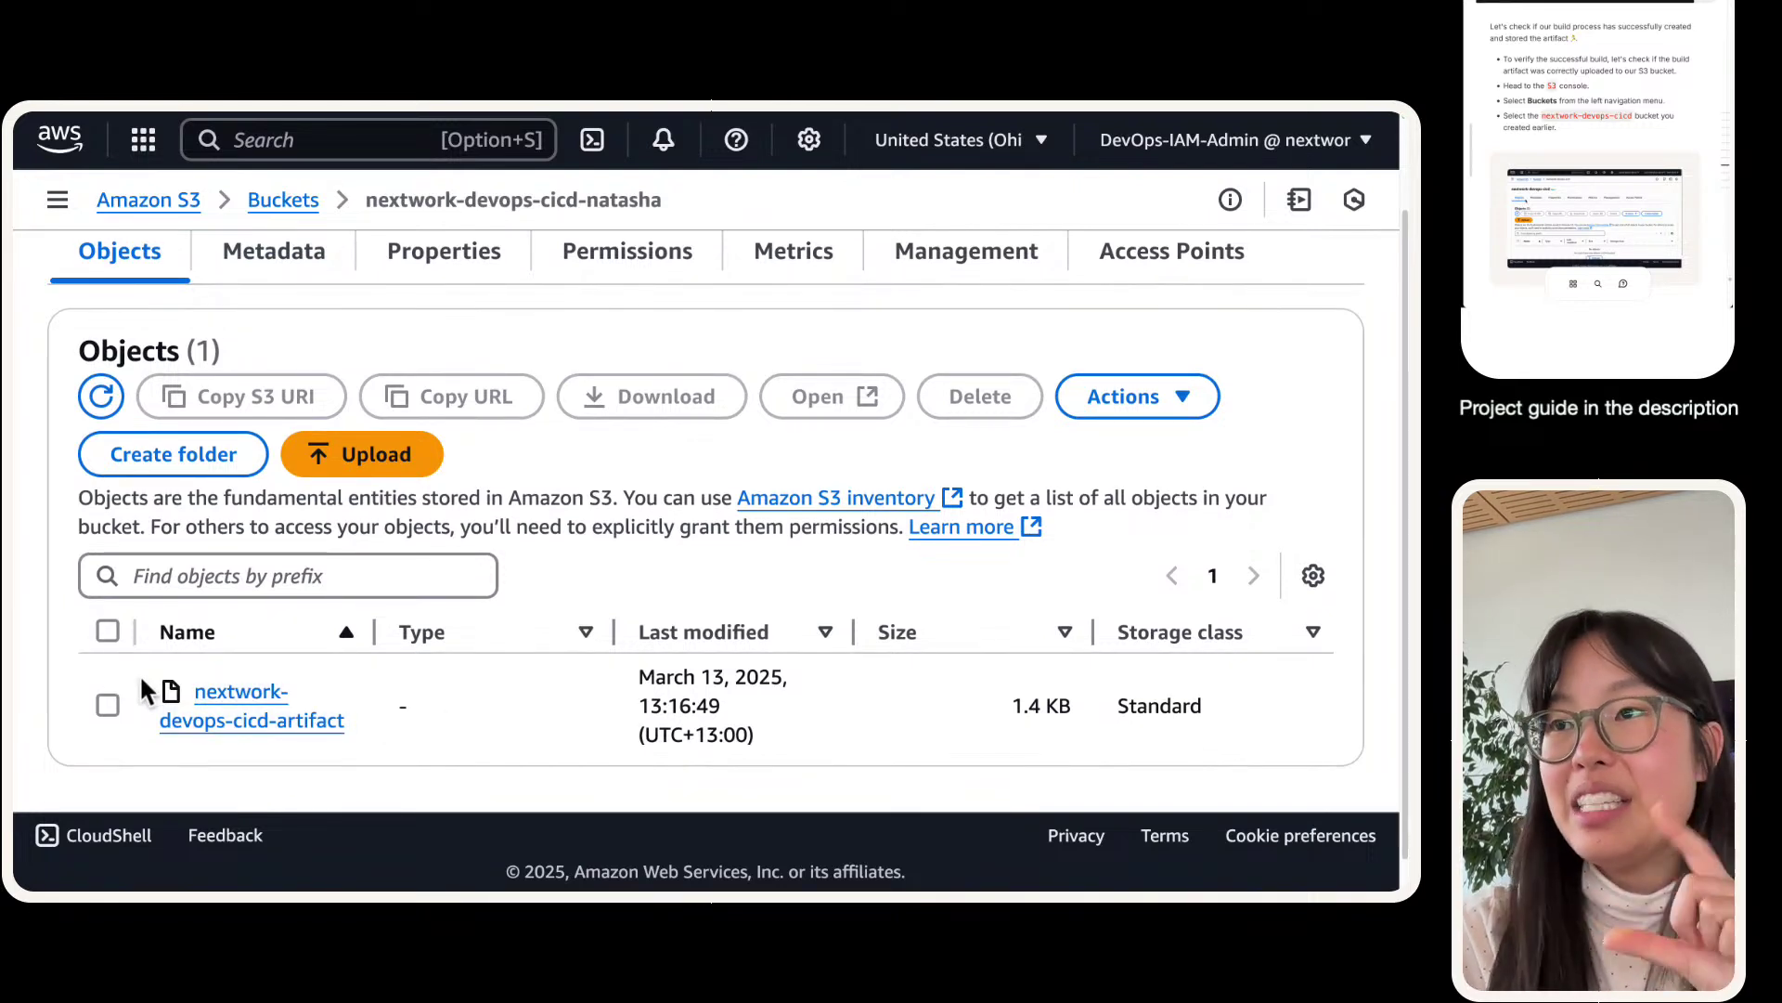
left_click_drag(148, 686, 331, 740)
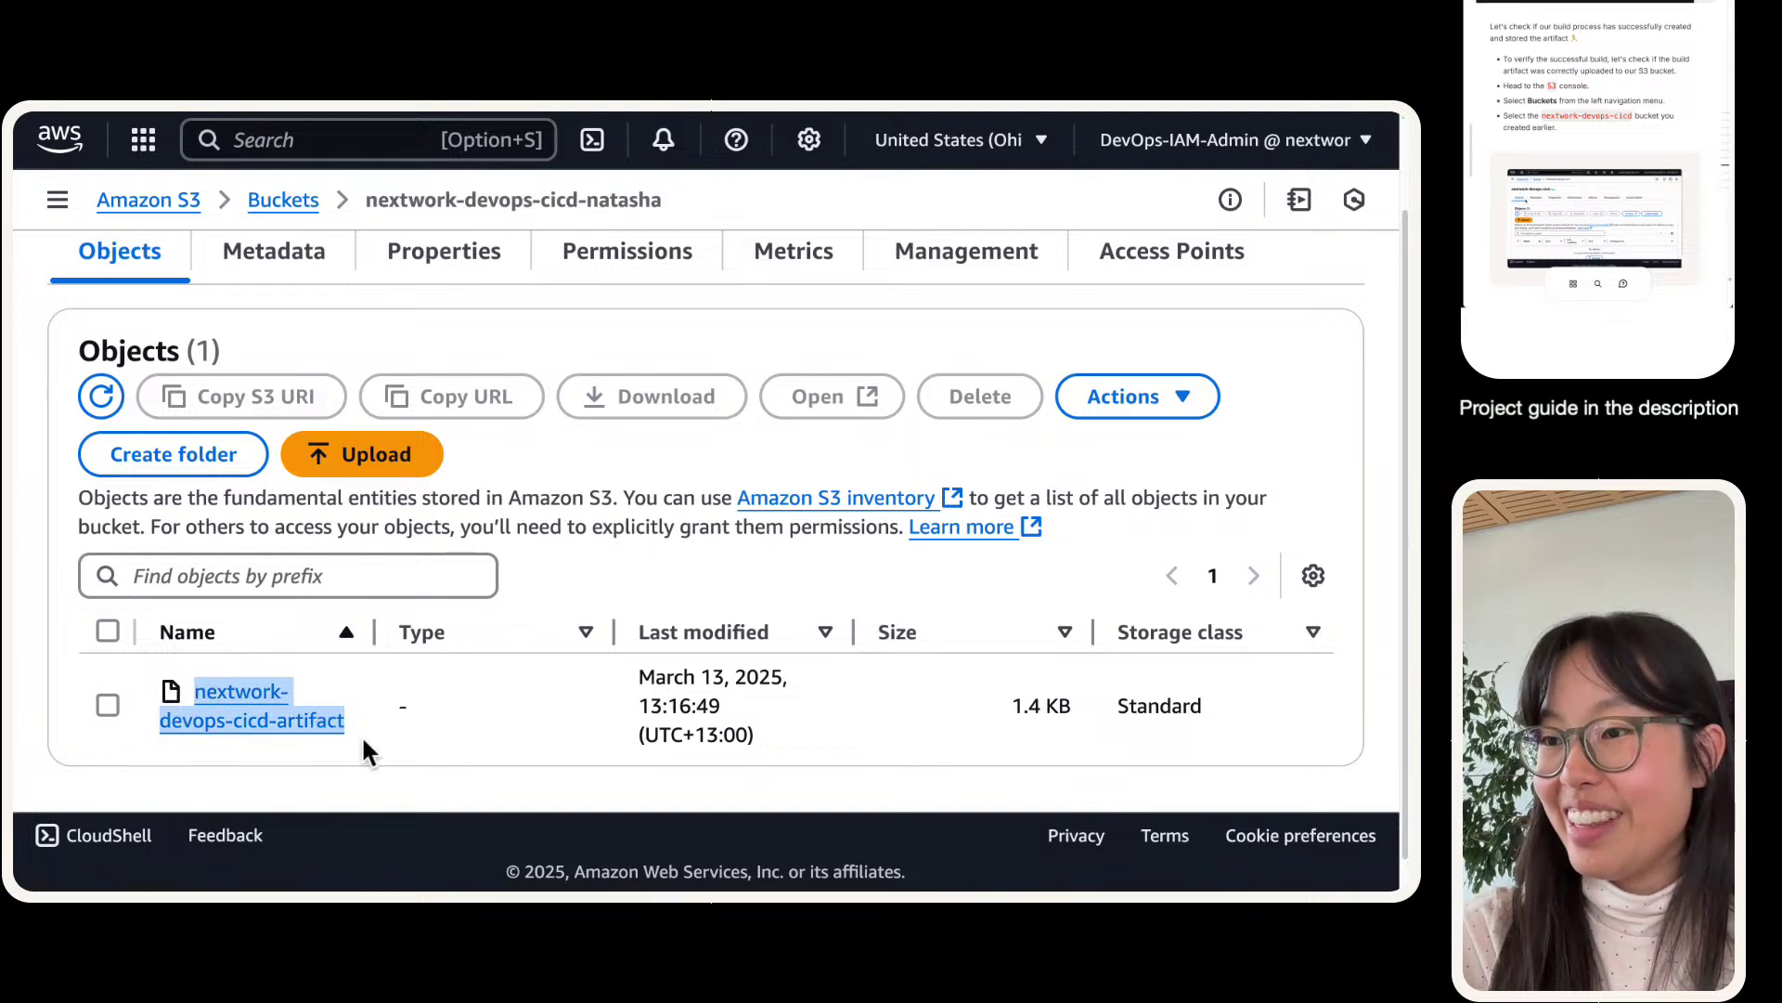
left_click(364, 741)
scroll(363, 740, "up", 1)
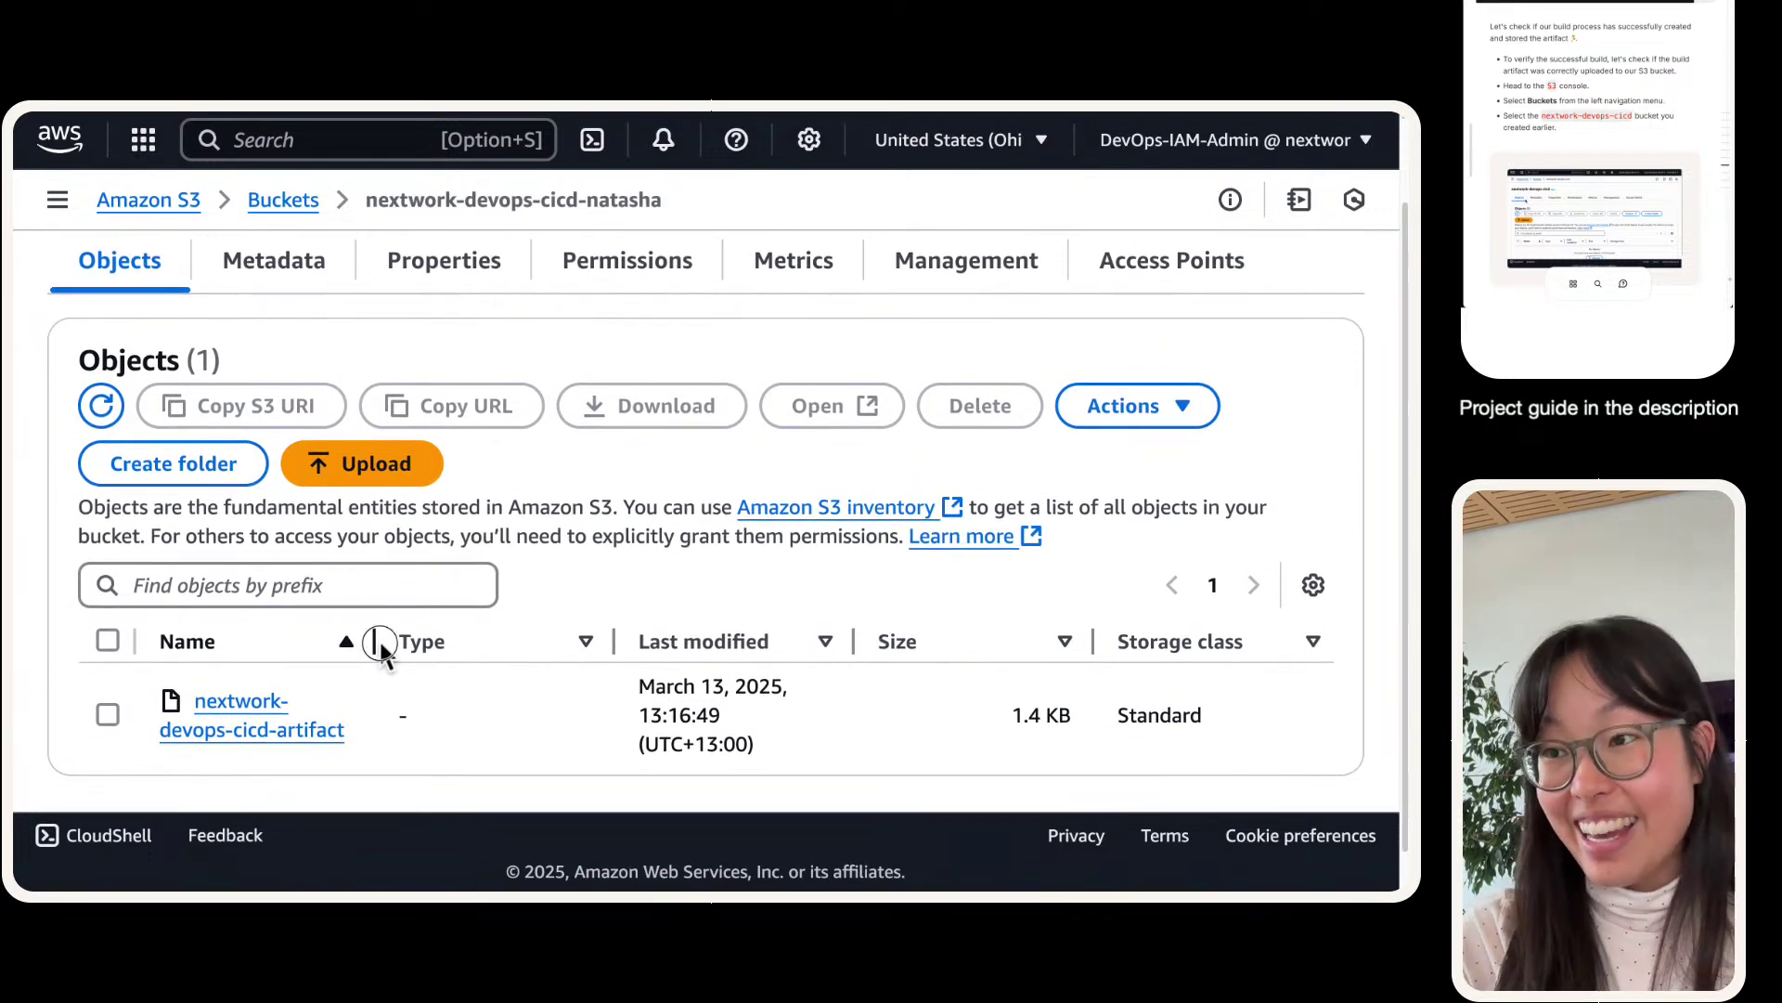
left_click_drag(379, 642, 534, 649)
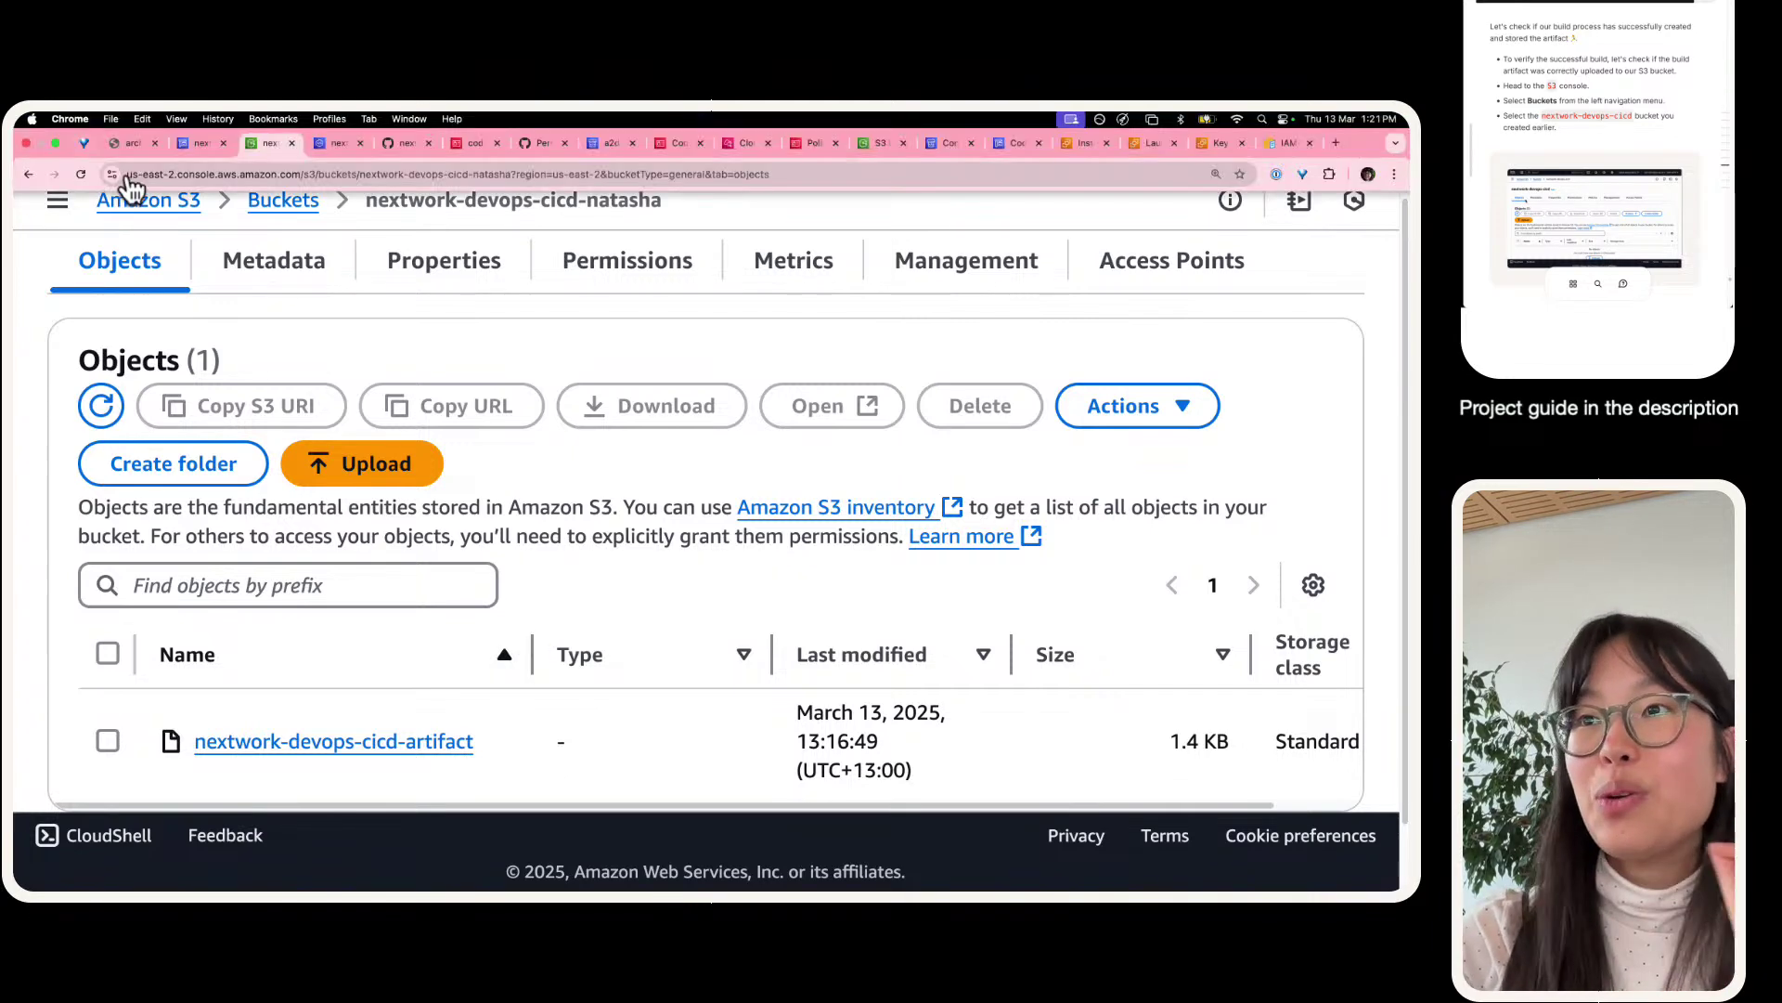
- Refresh the bucket's object list to confirm the 1.4 KB artifact is there
mouse_move(183, 124)
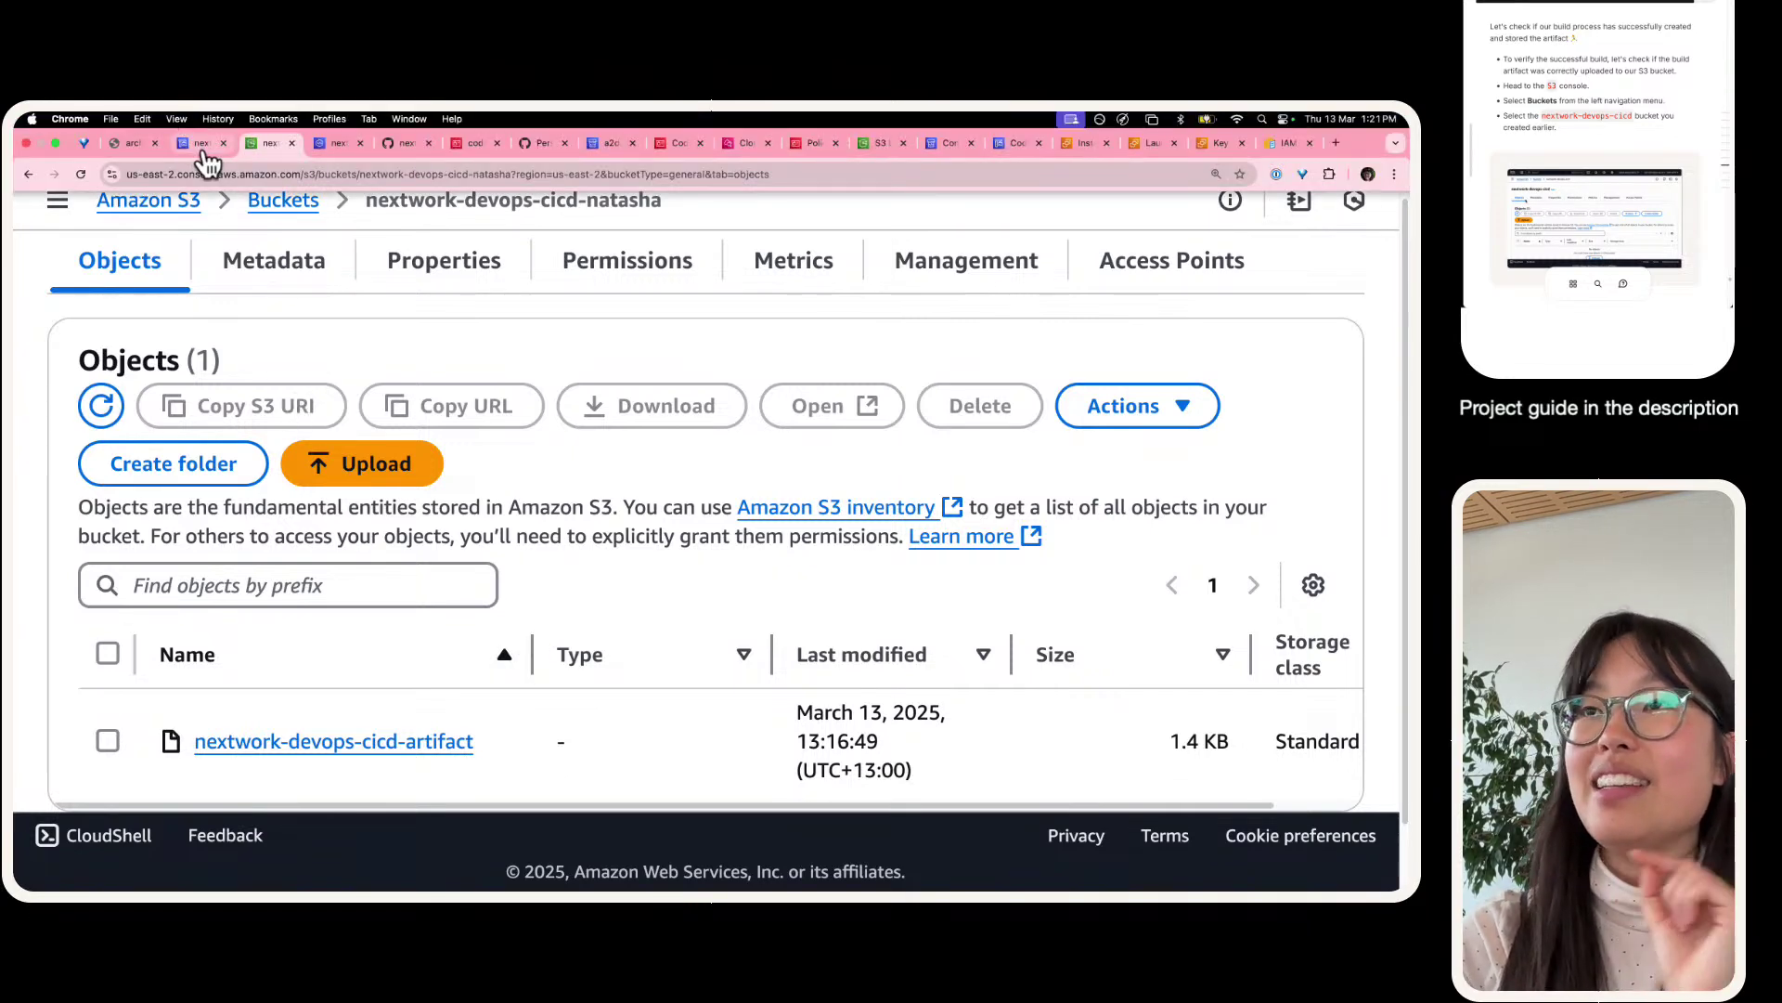
left_click(206, 156)
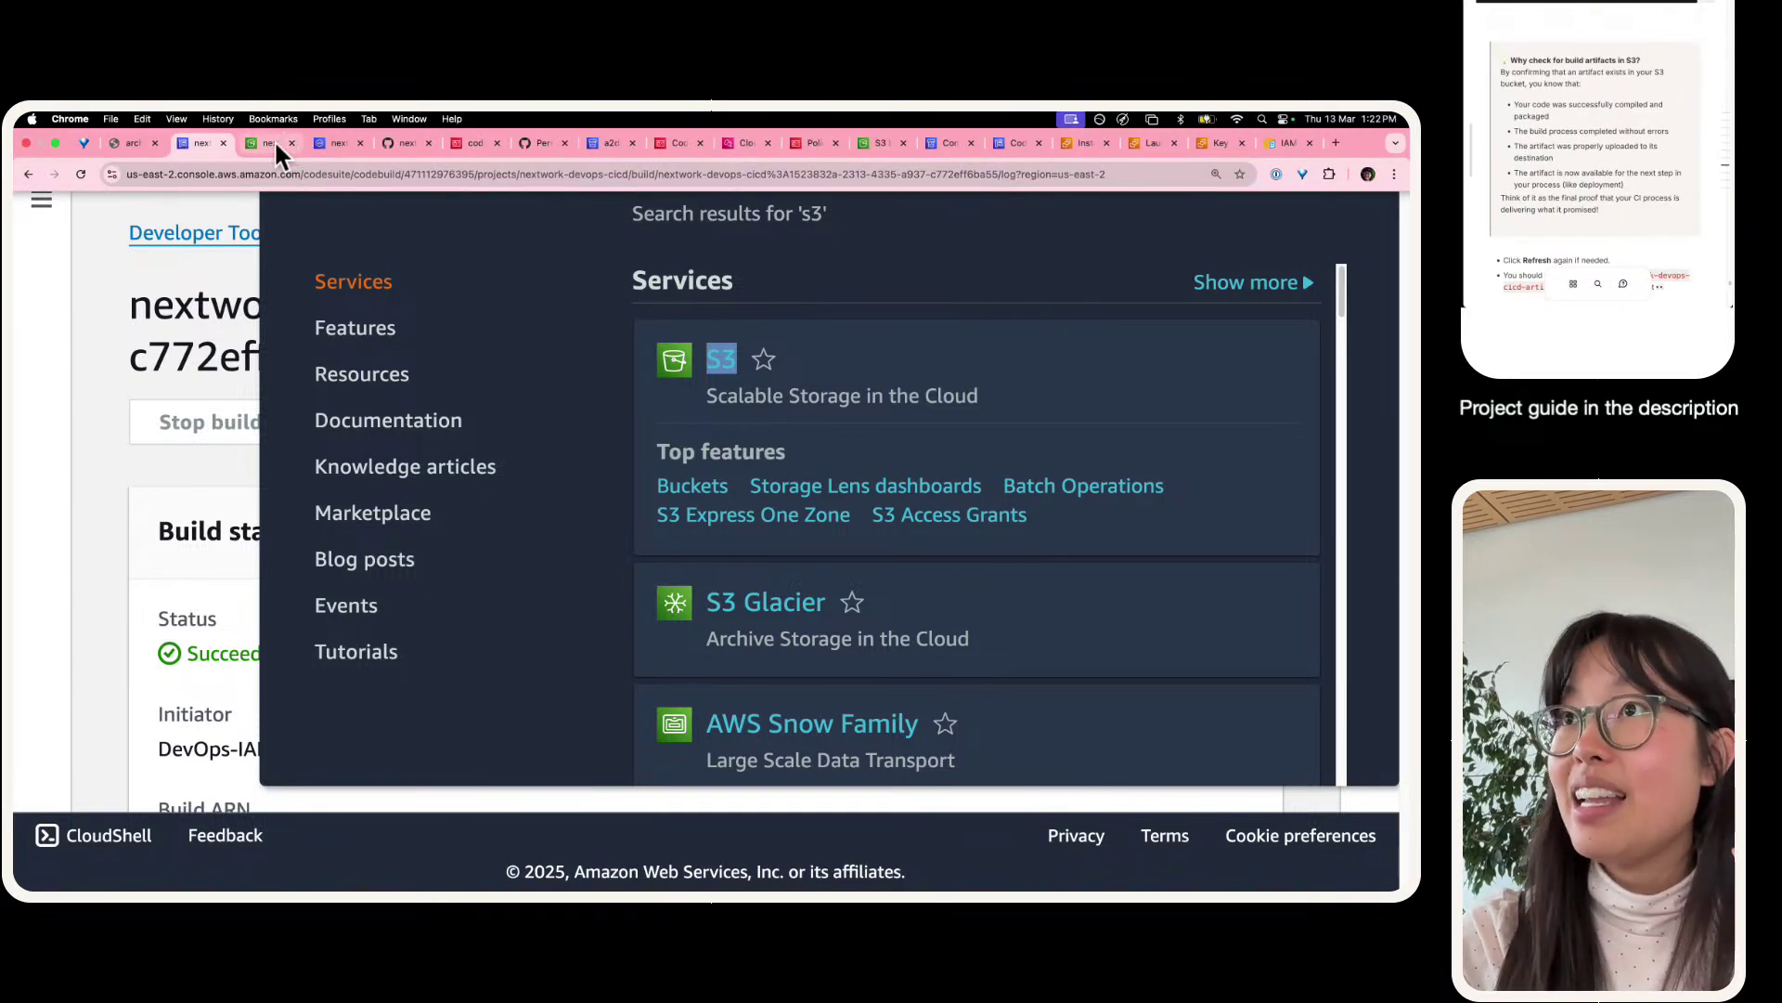
left_click(275, 139)
left_click(99, 408)
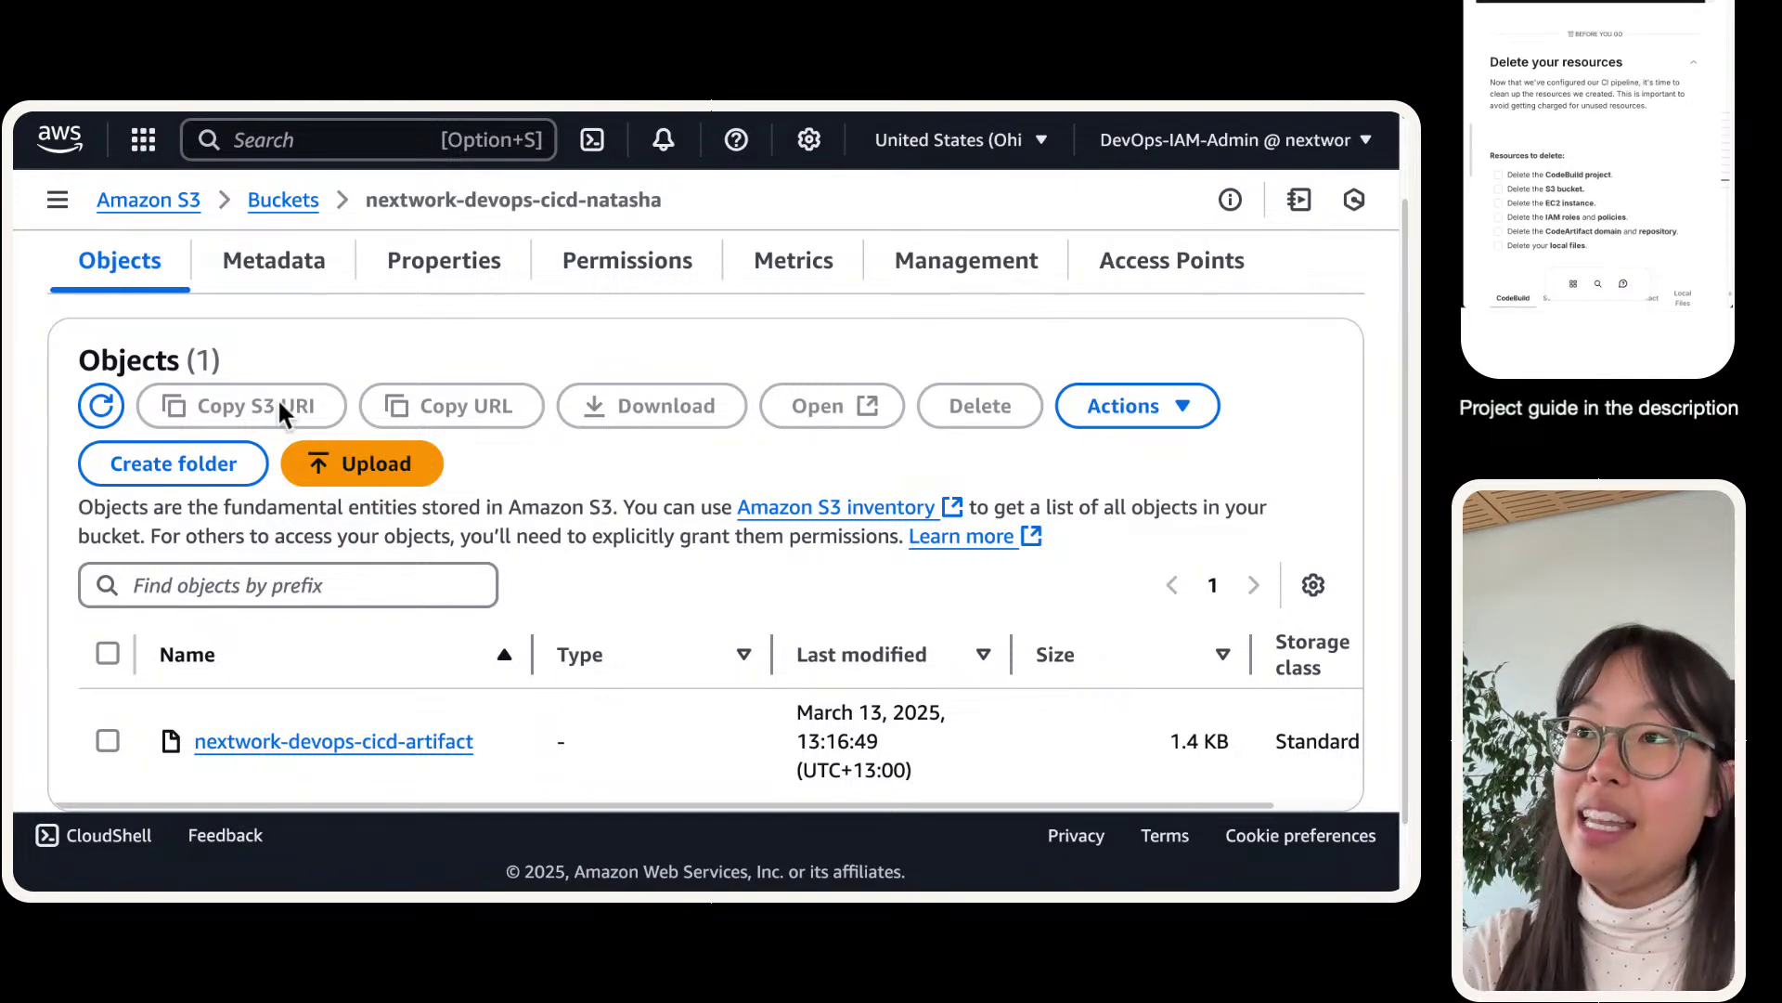
mouse_move(437, 110)
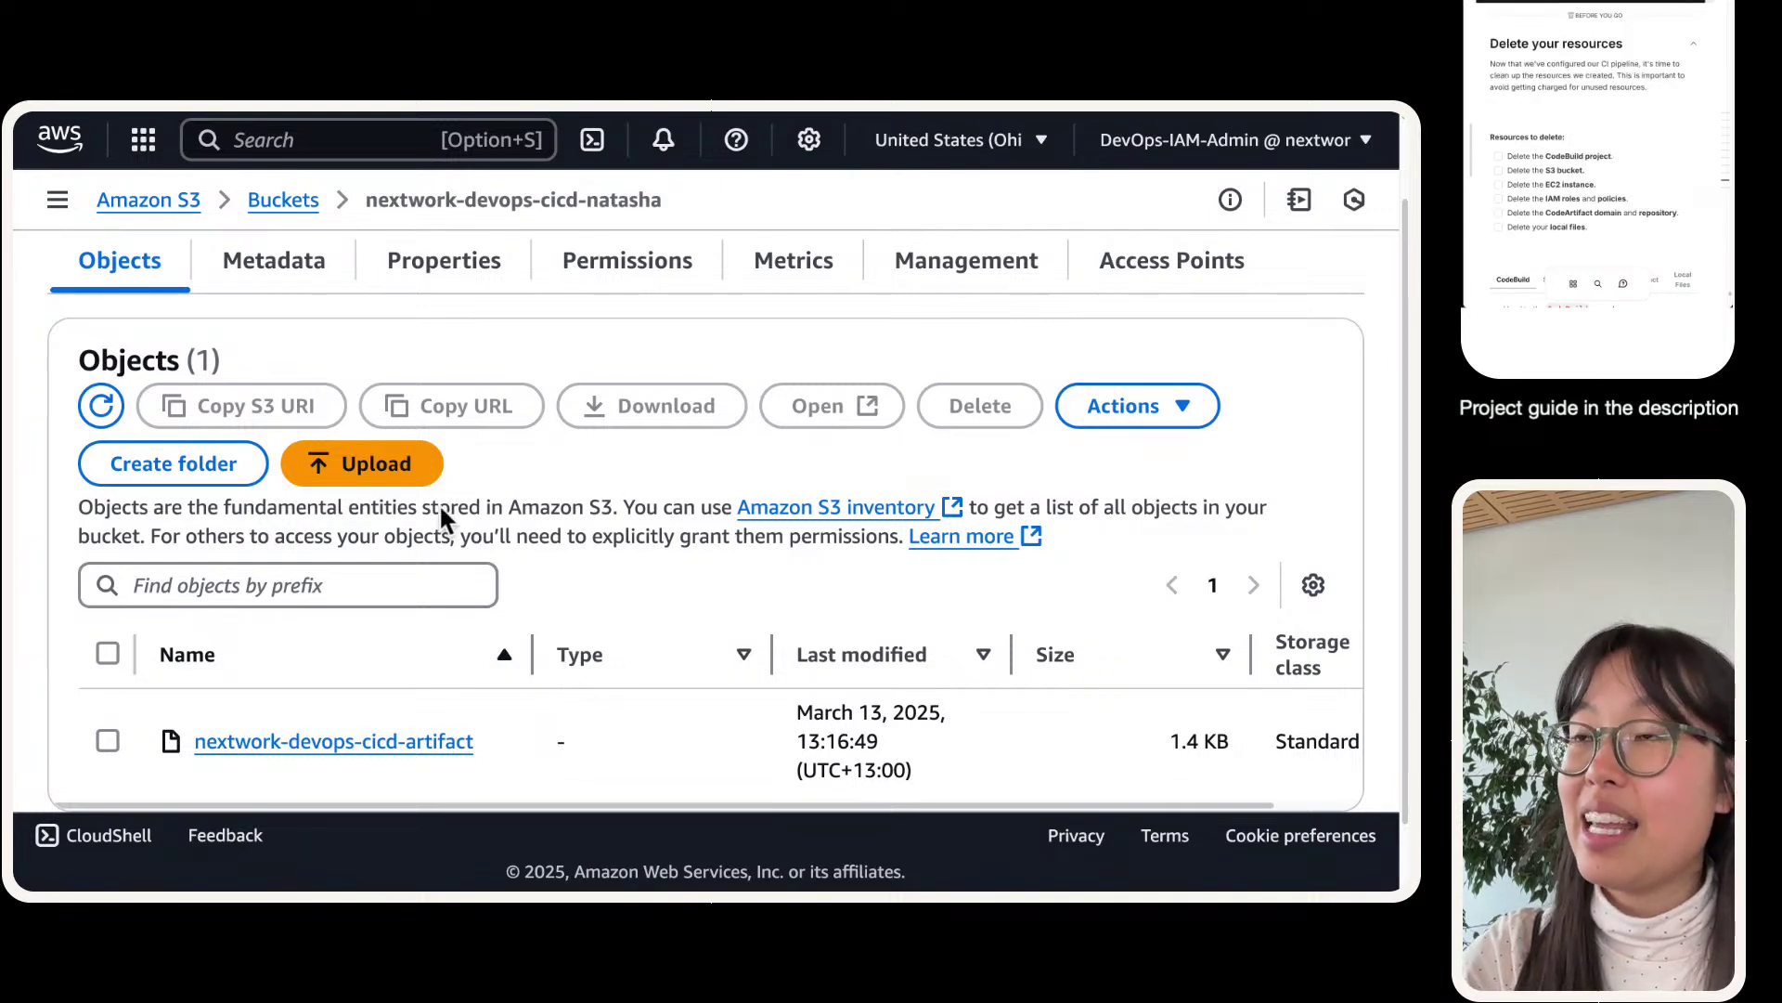
scroll(436, 504, "up", 2)
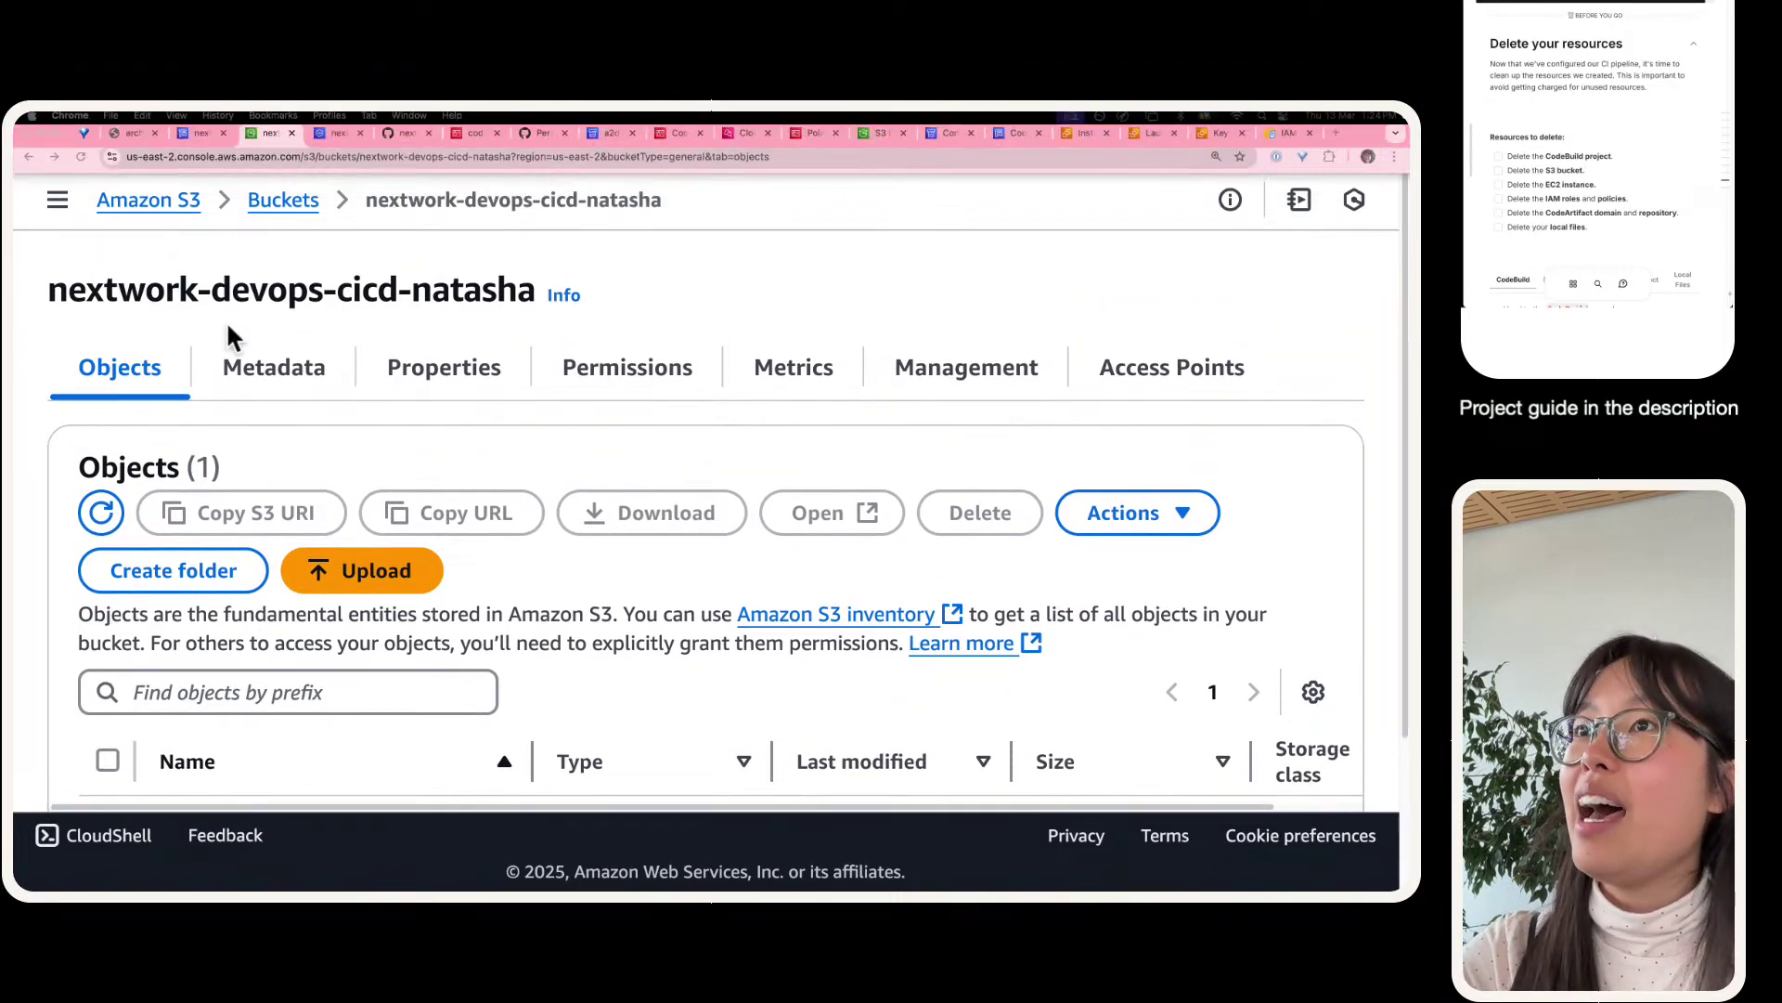
mouse_move(191, 109)
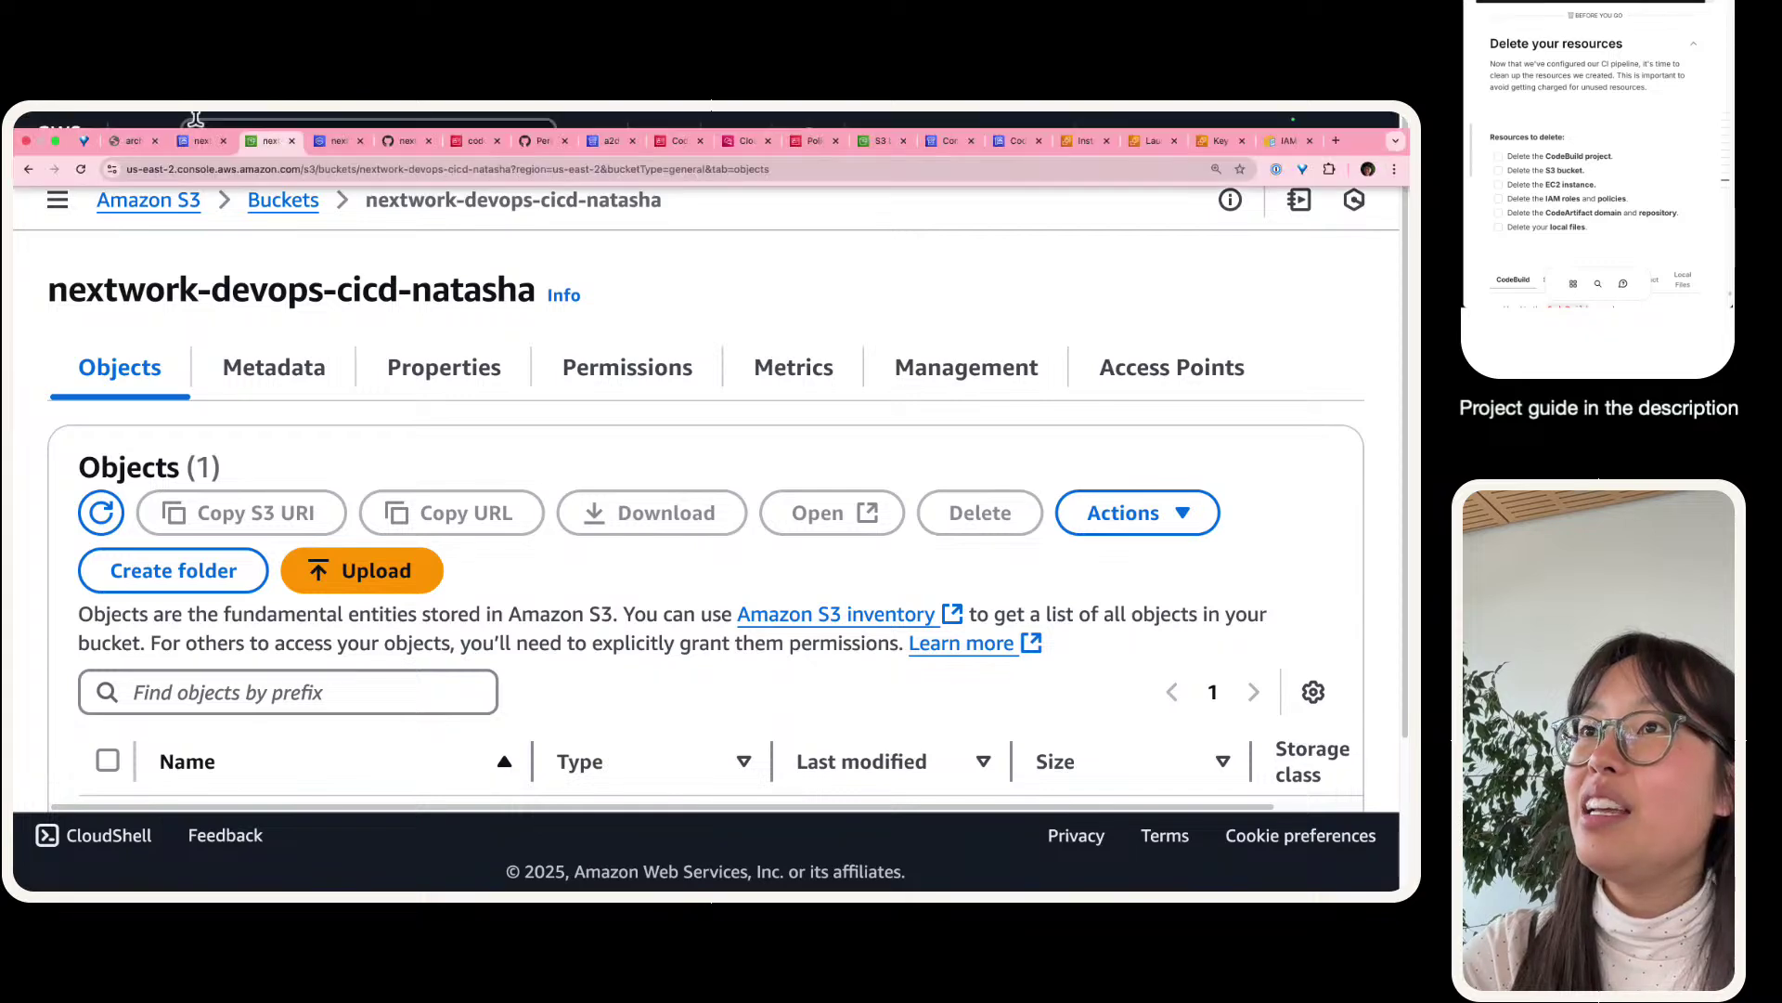
- Go to the CodeBuild build projects list
left_click(197, 141)
left_click(167, 304)
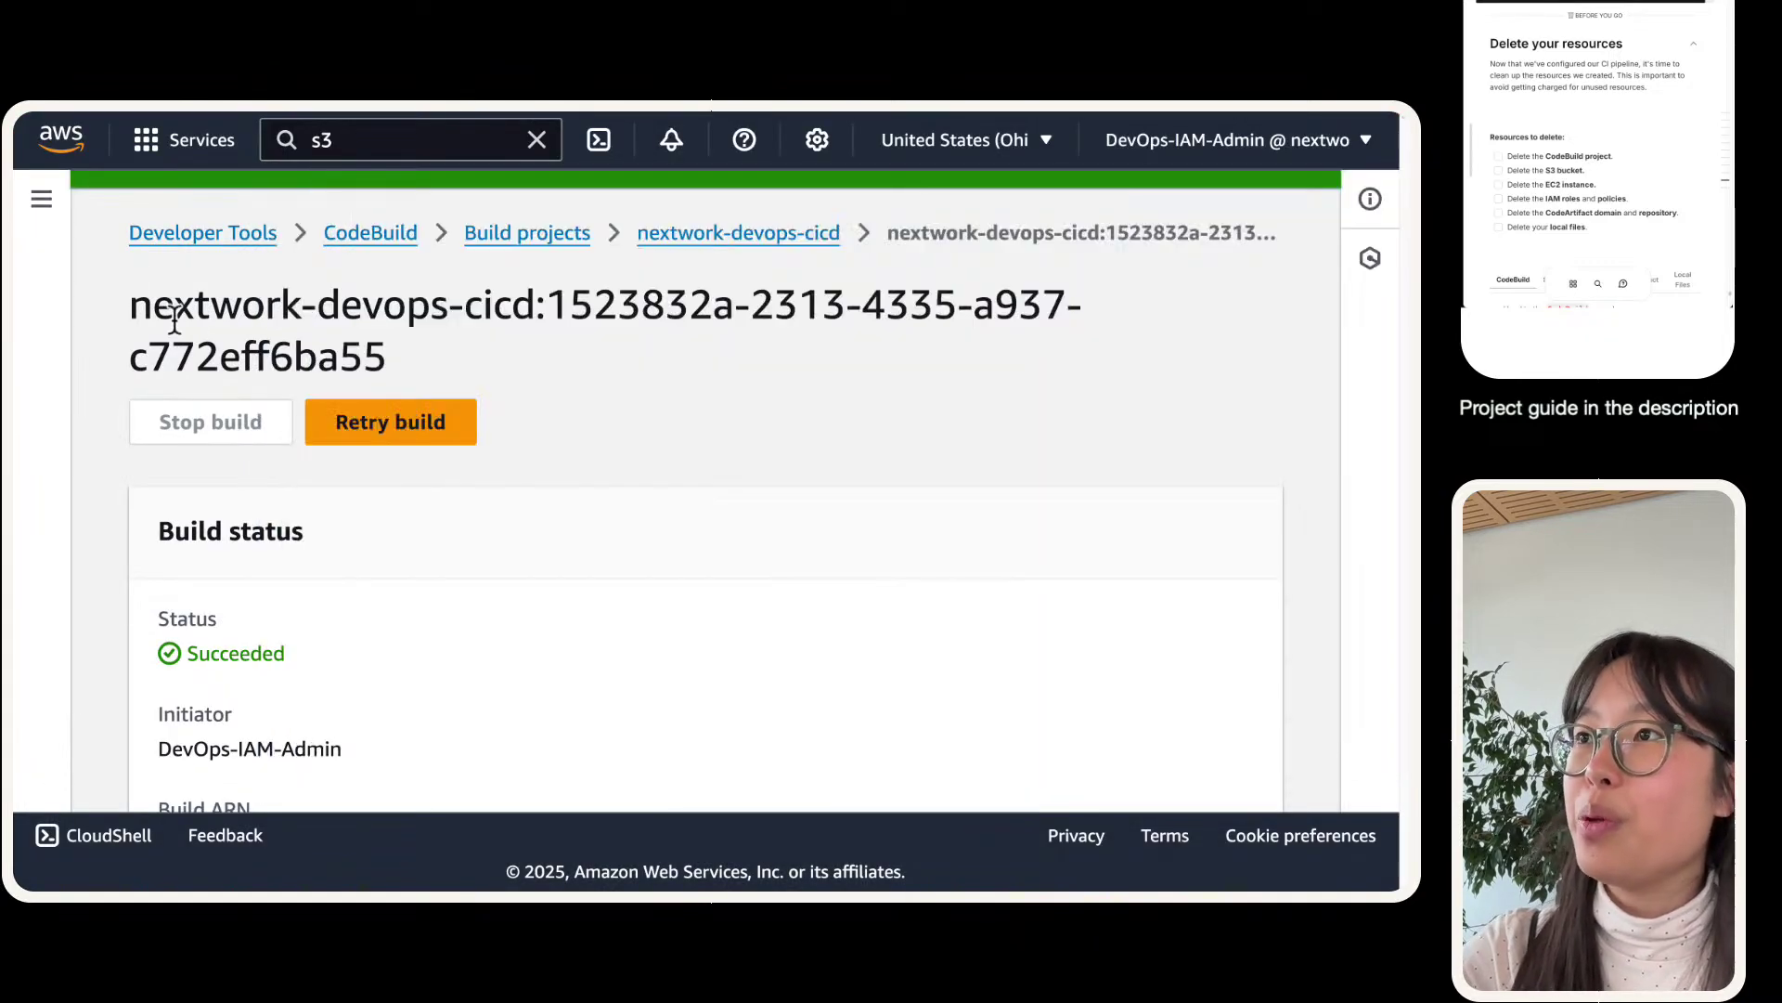
left_click(371, 232)
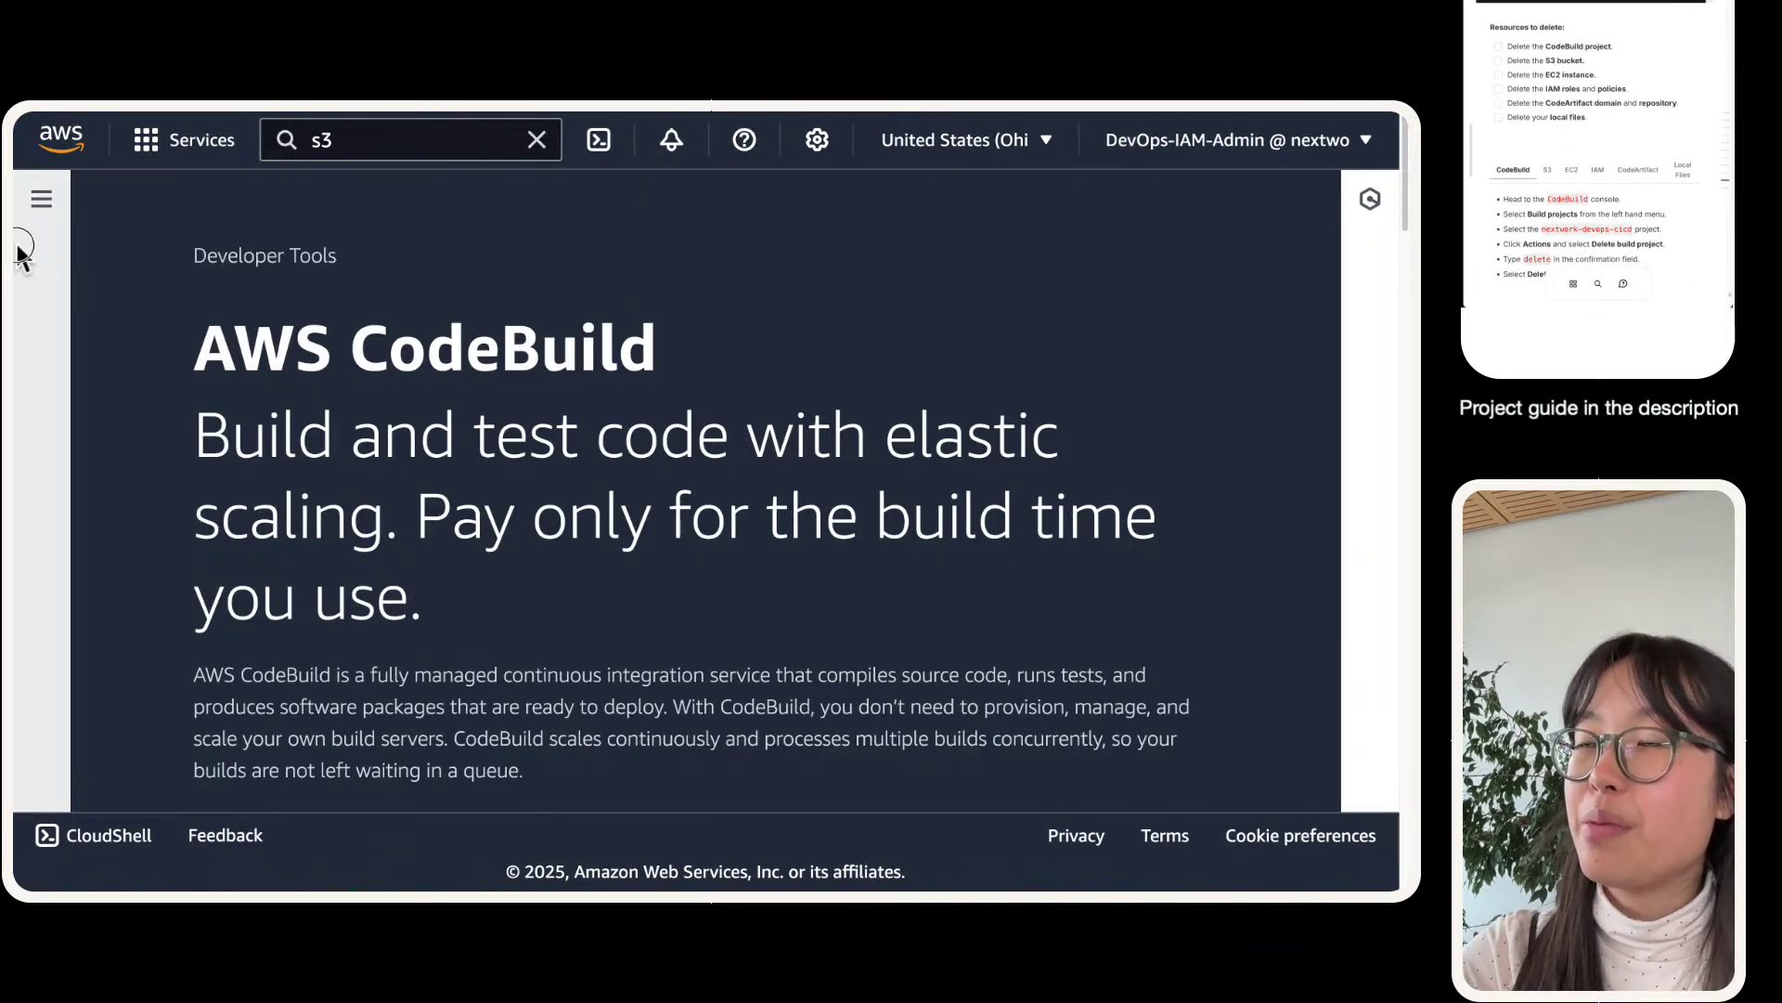
left_click(41, 199)
left_click(128, 550)
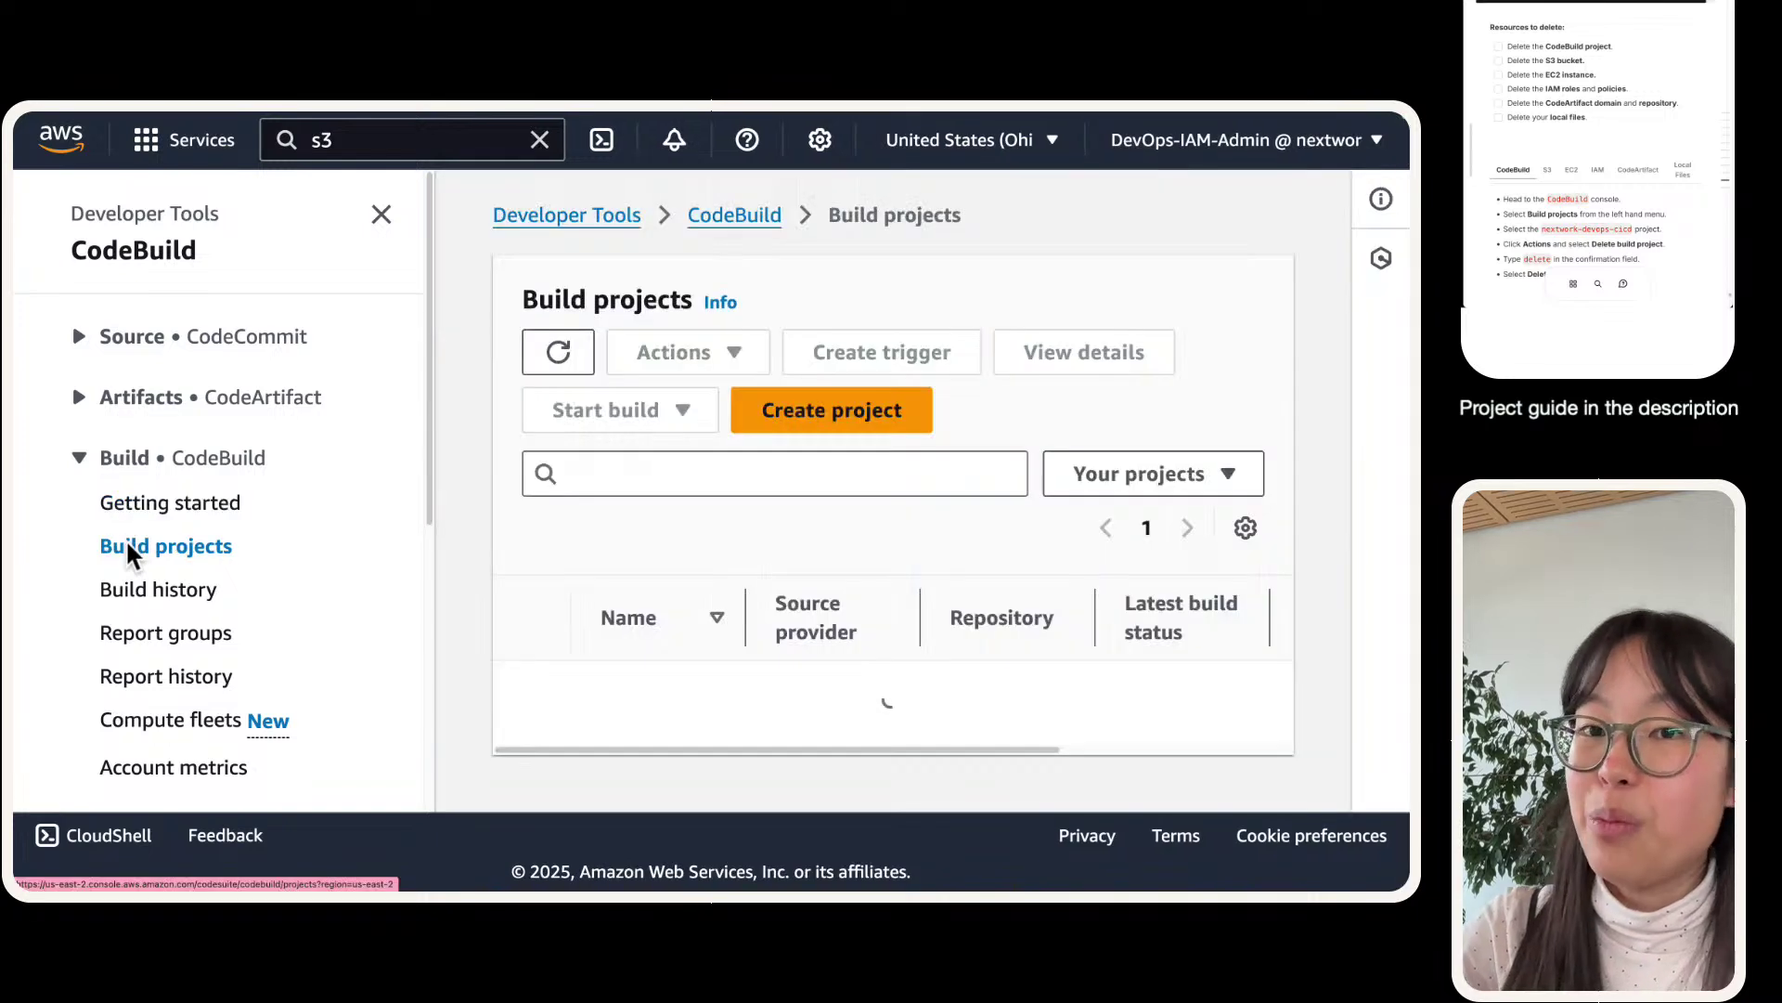
left_click(381, 214)
- Delete the nextwork-devops-cicd build project, confirming with 'delete'
left_click(182, 629)
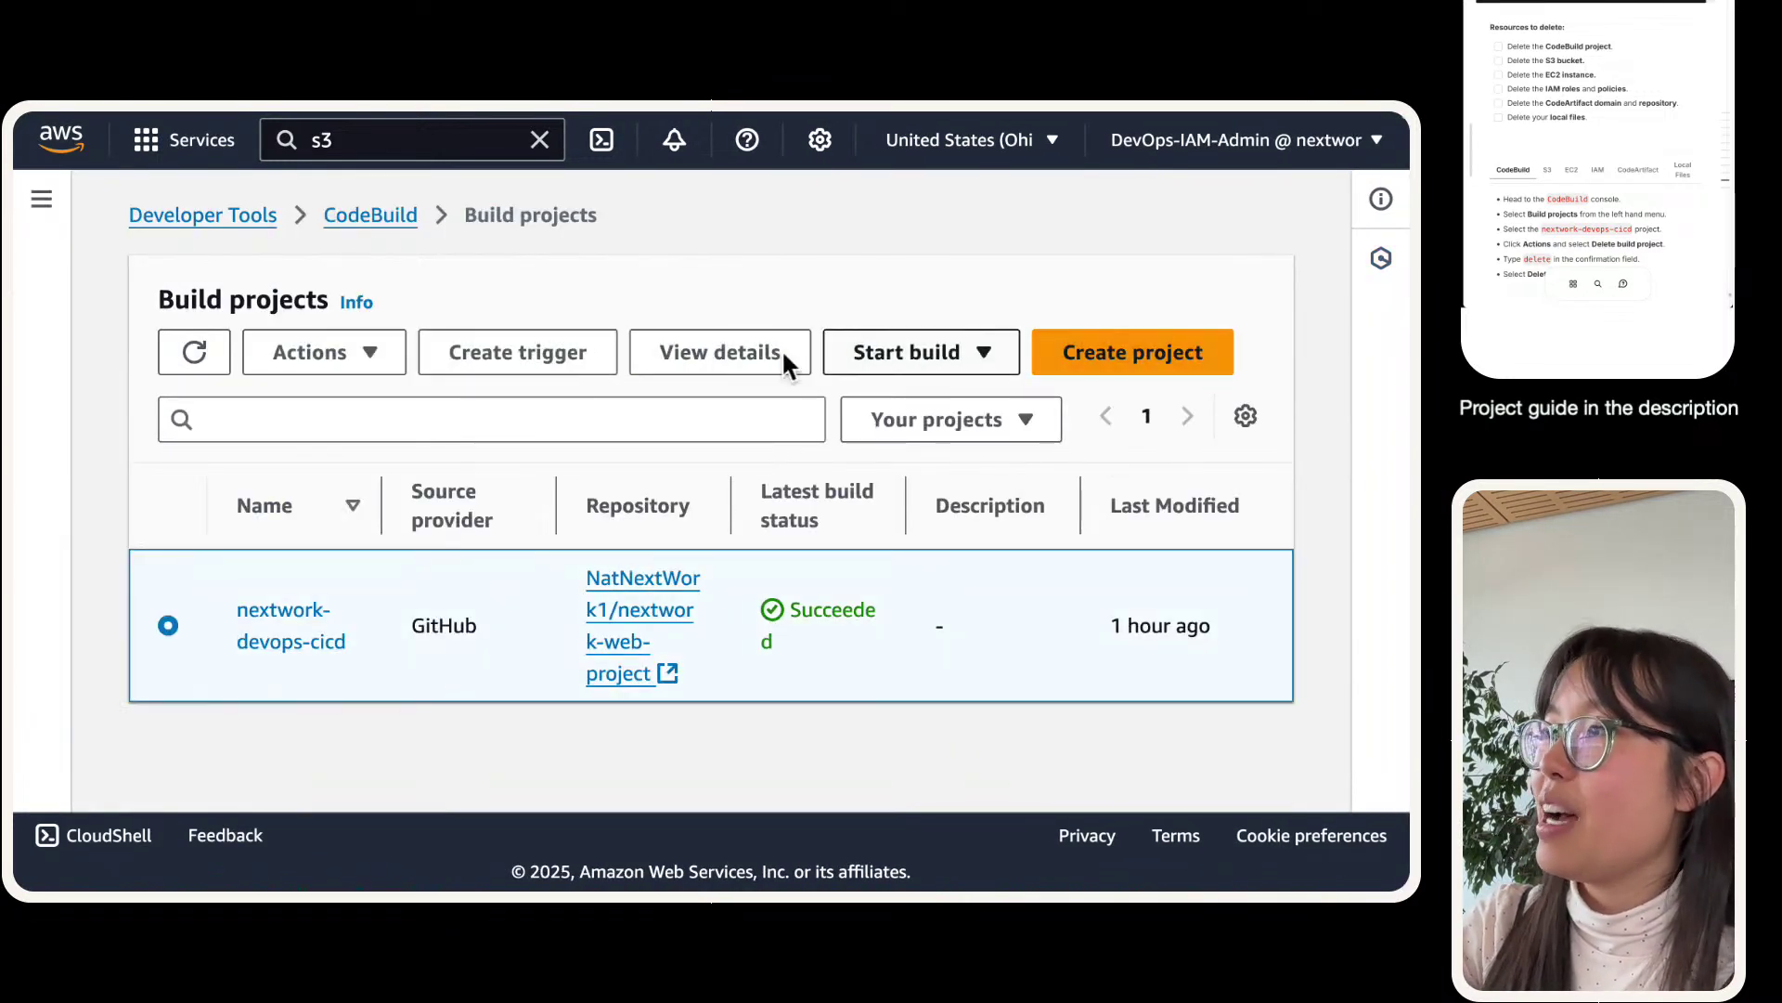
left_click(319, 355)
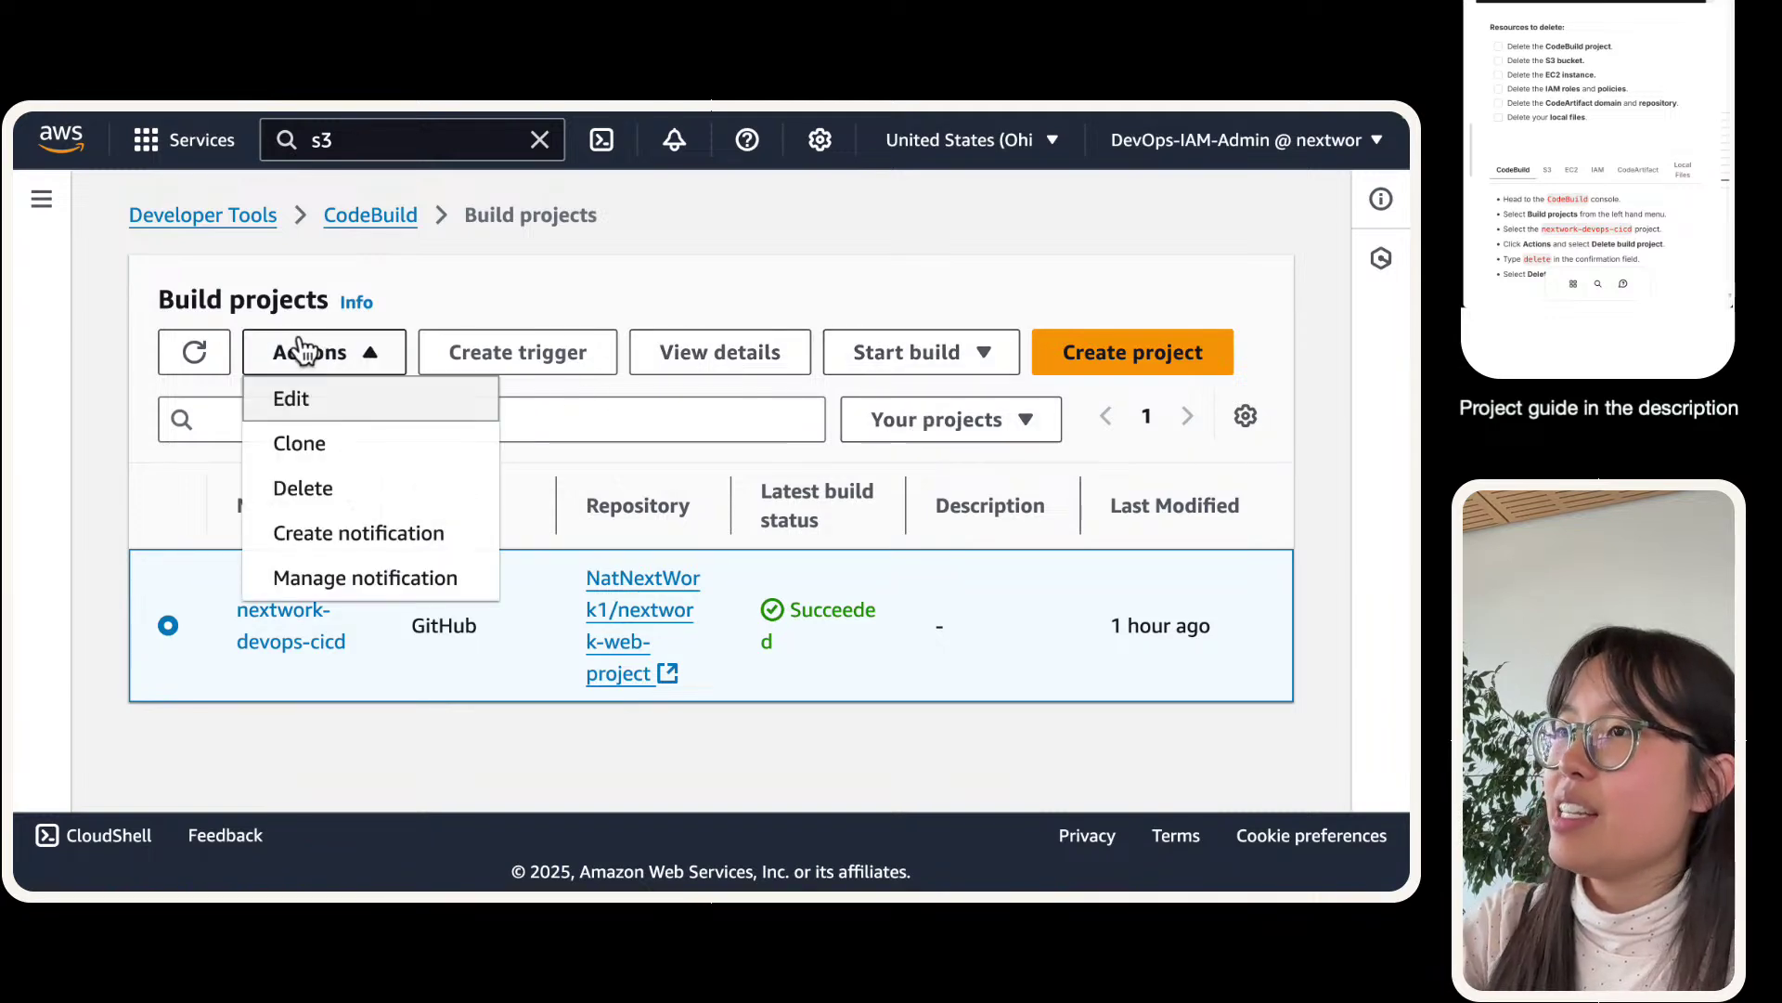
left_click(306, 487)
left_click(692, 605)
type("de")
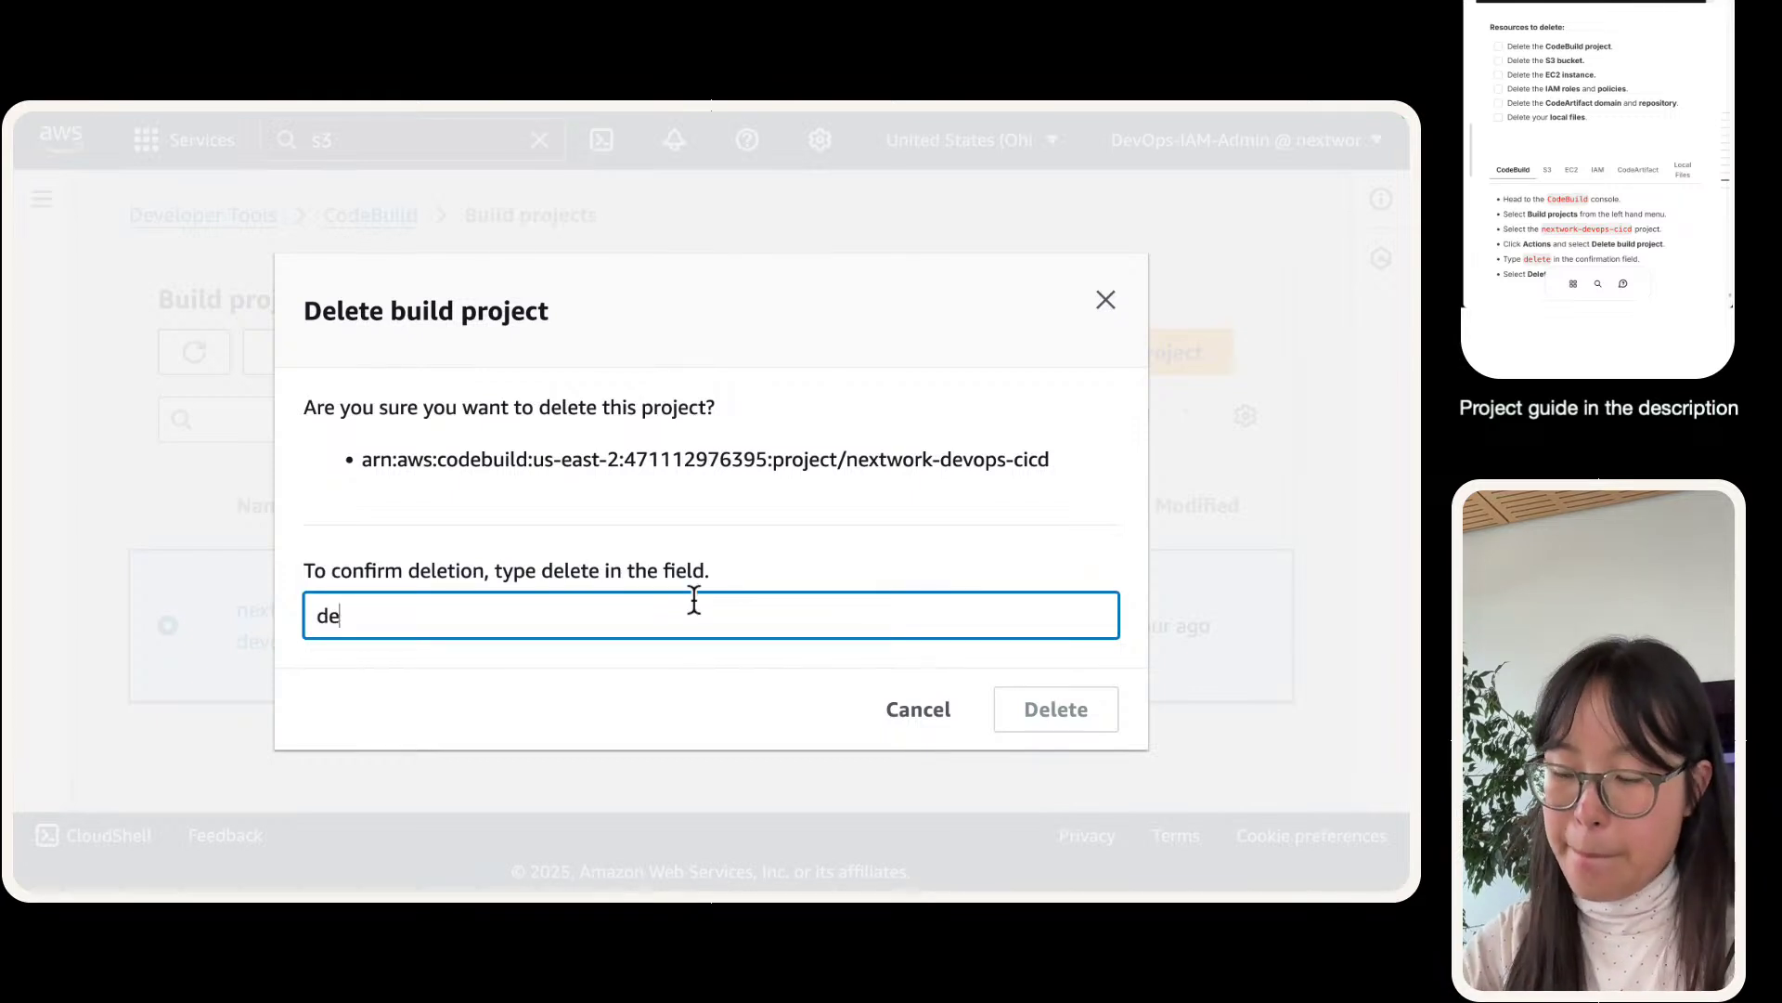
type("lete")
left_click(1044, 732)
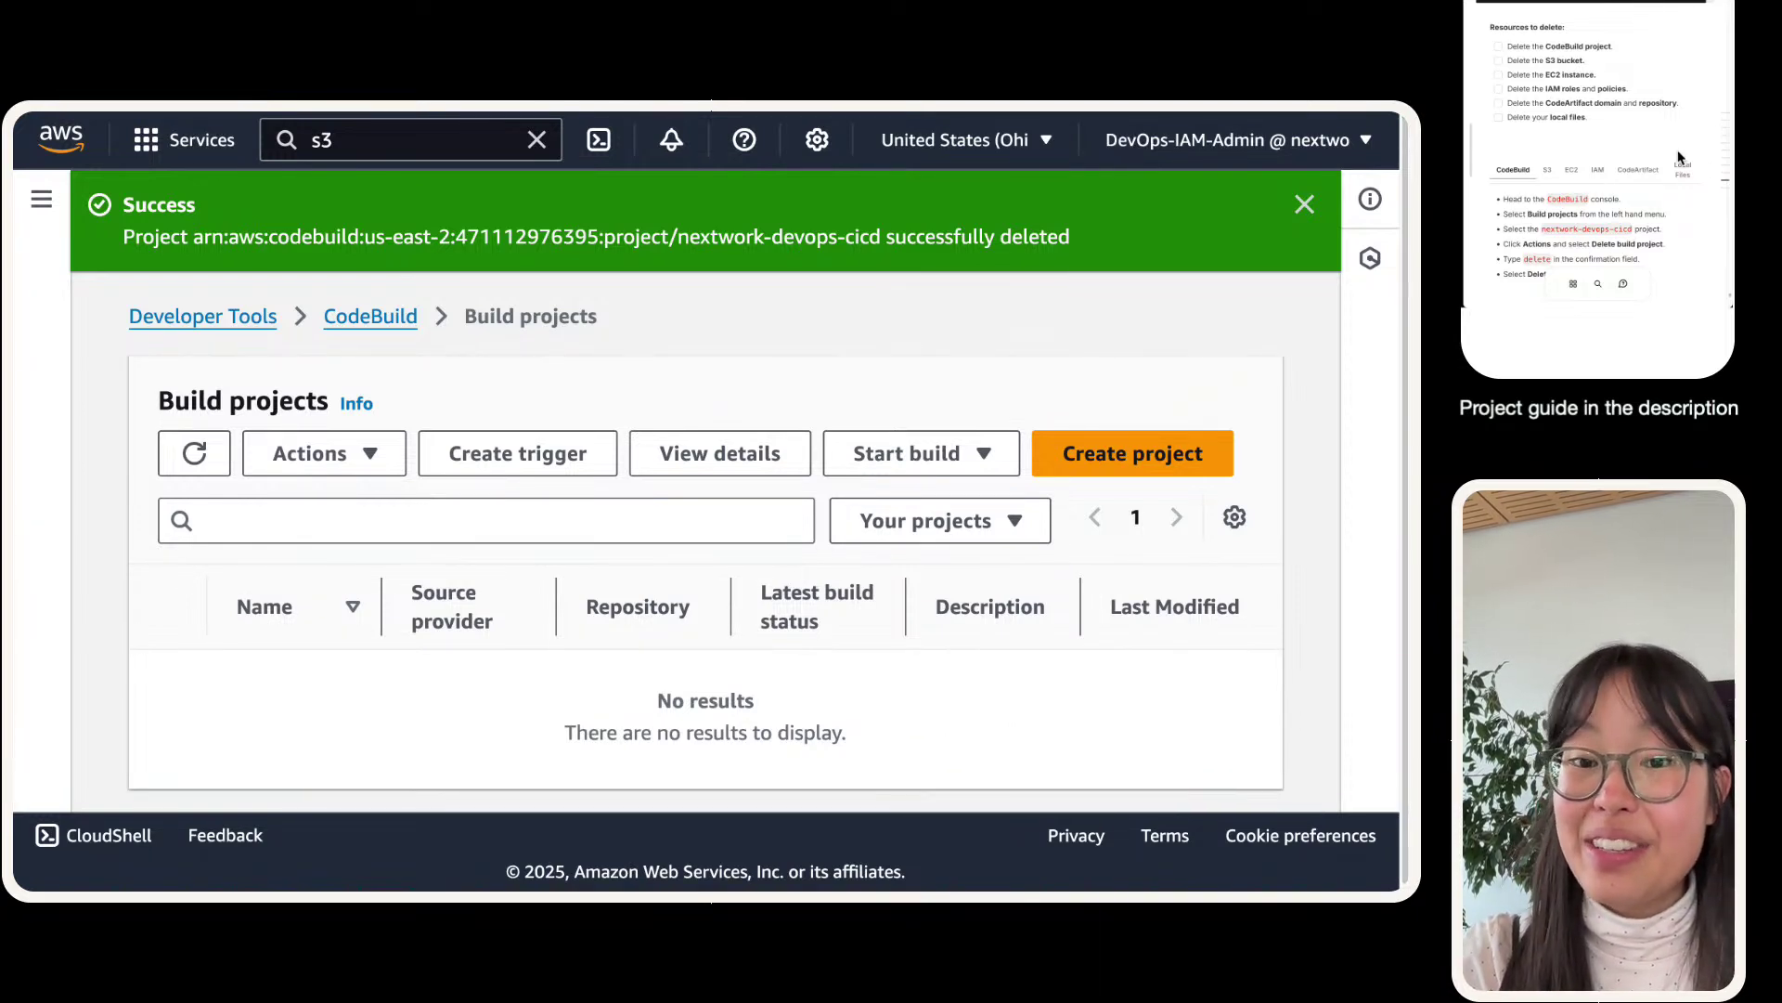
left_click(1500, 46)
left_click(1547, 170)
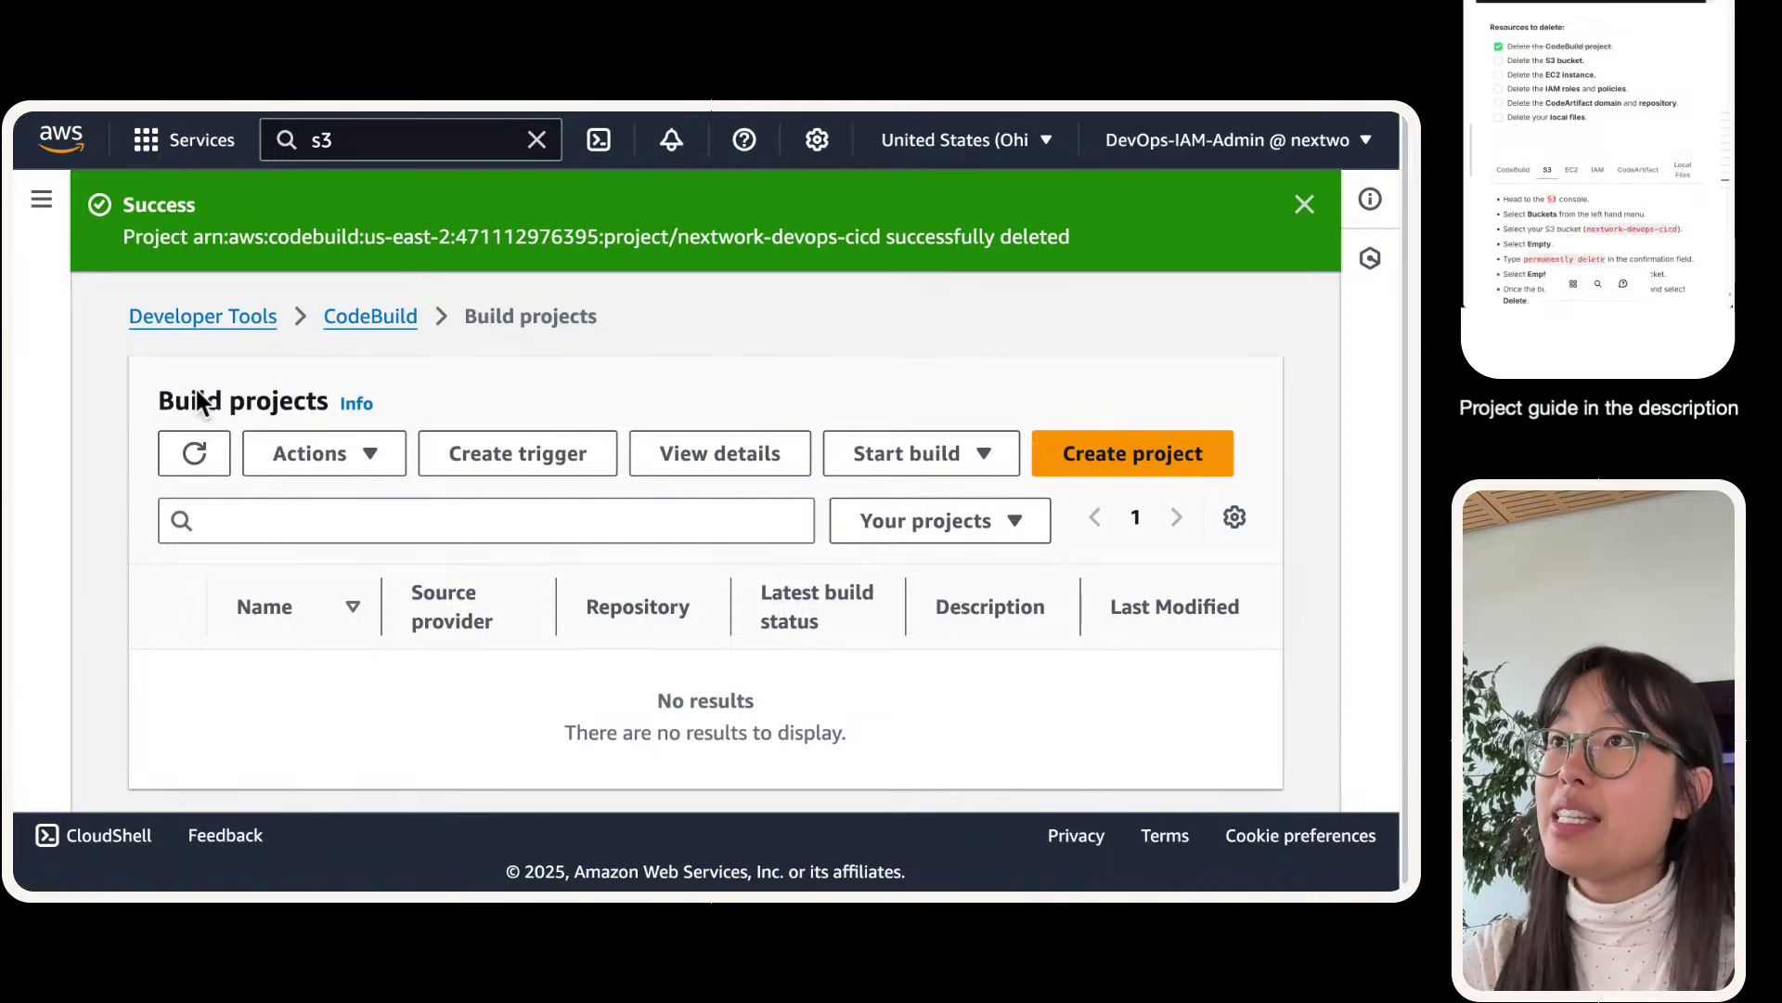
- Permanently delete the nextwork-devops-cicd-artifact object, confirming with 'permanently delete'
mouse_move(119, 110)
left_click(257, 146)
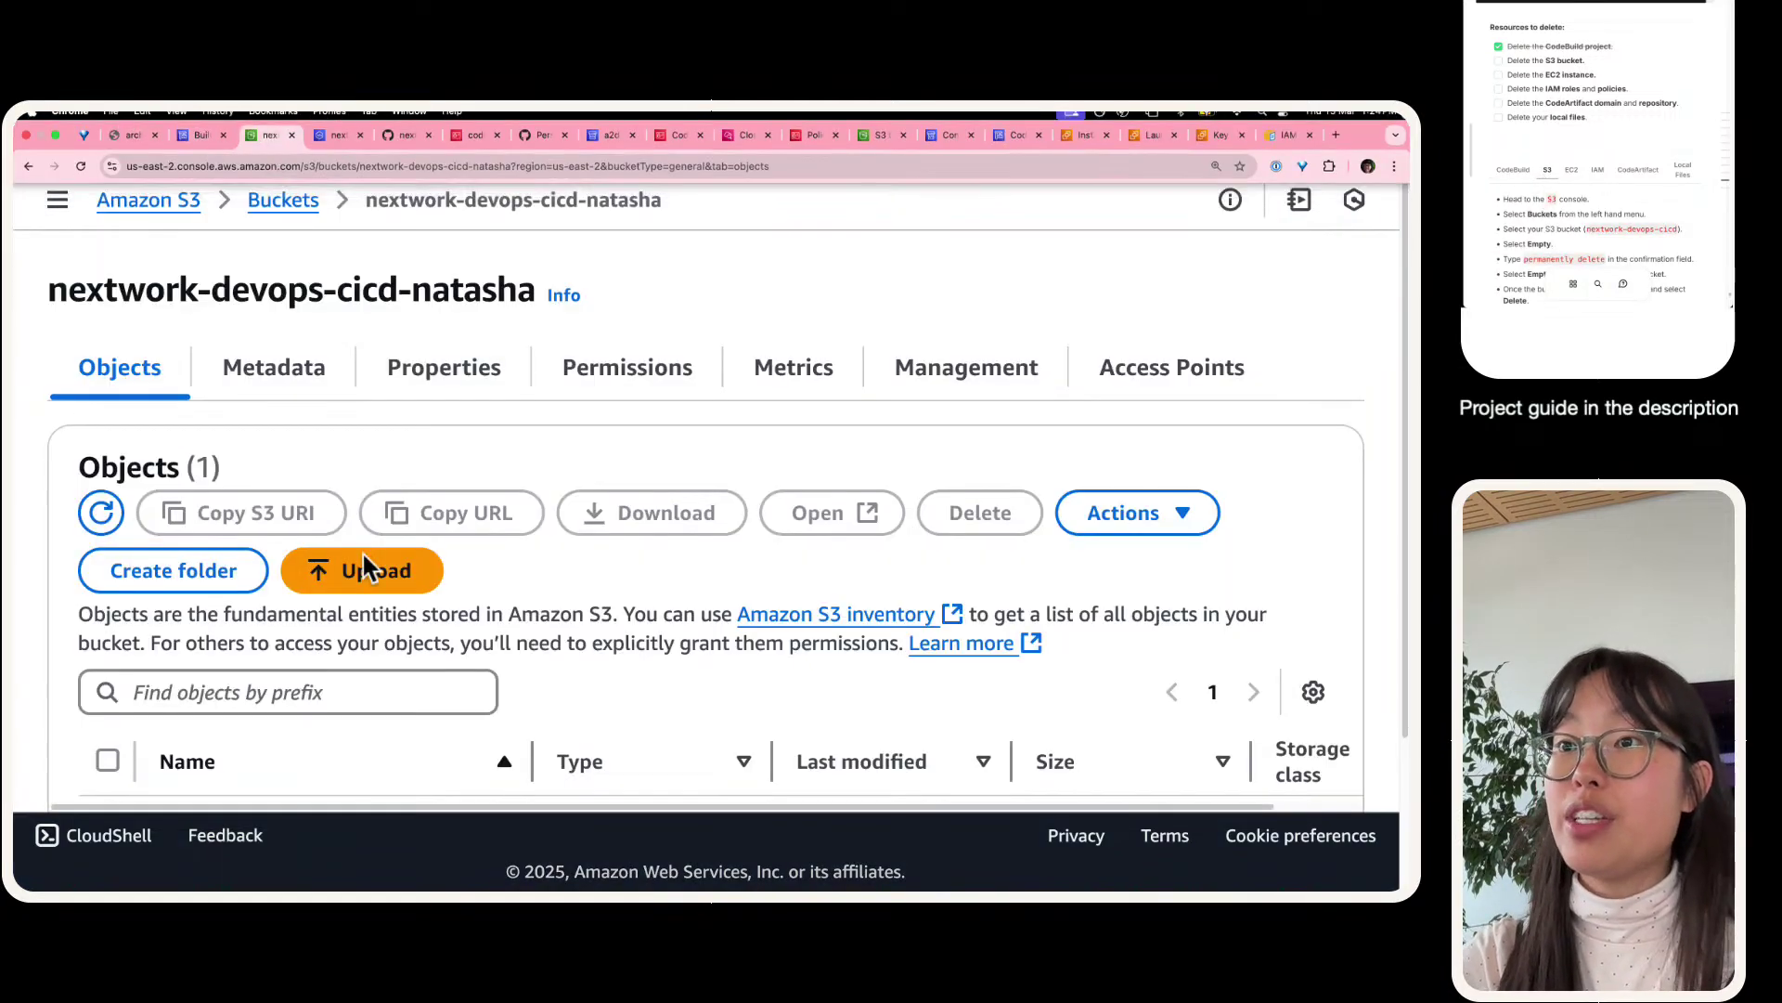
scroll(113, 725, "down", 1)
left_click(110, 661)
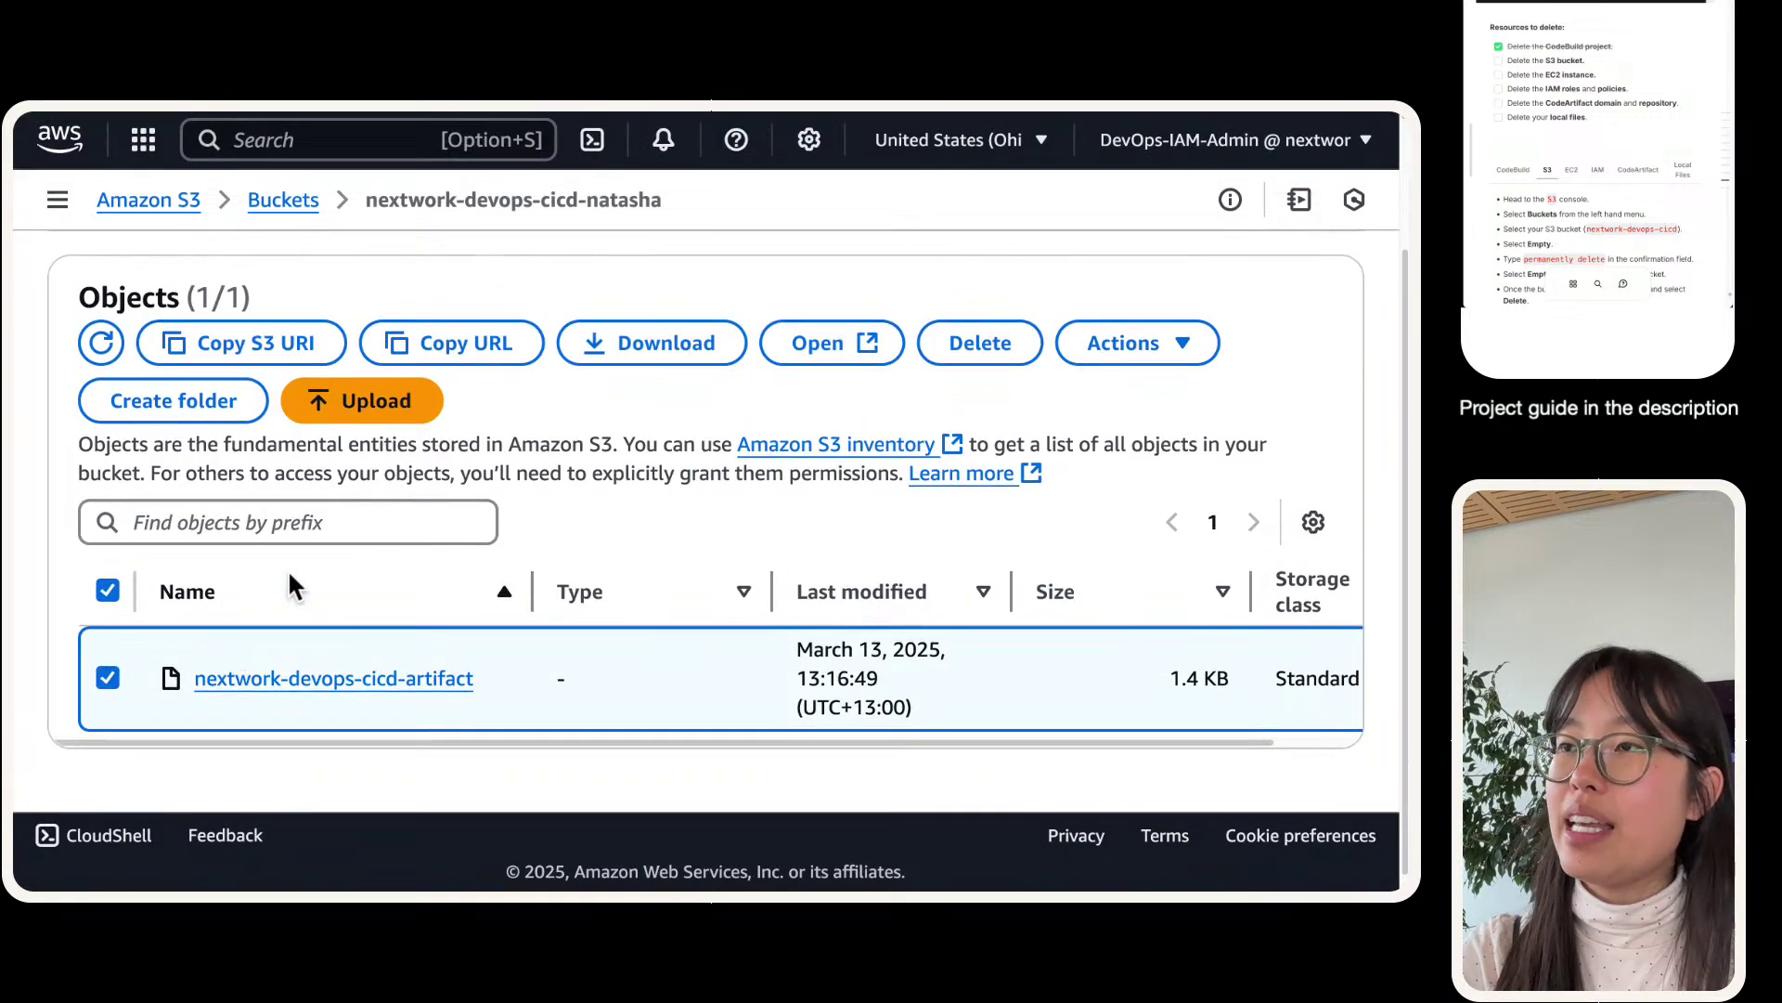
left_click(969, 357)
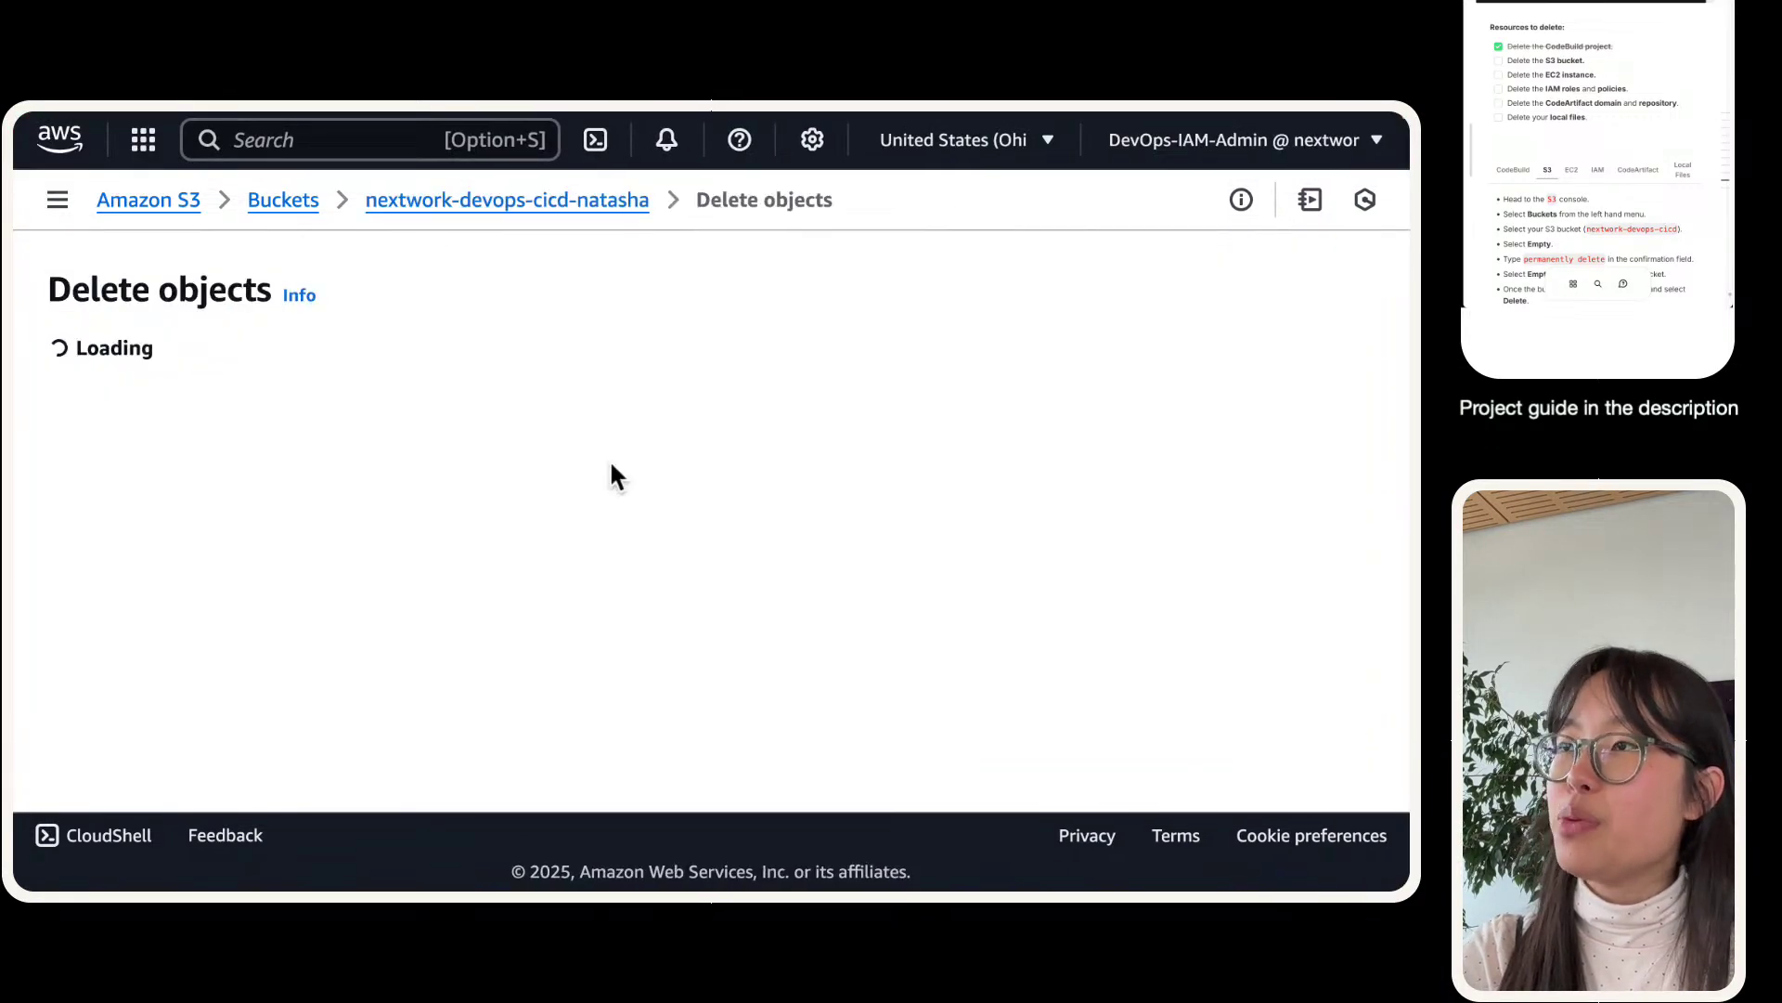
scroll(639, 372, "down", 4)
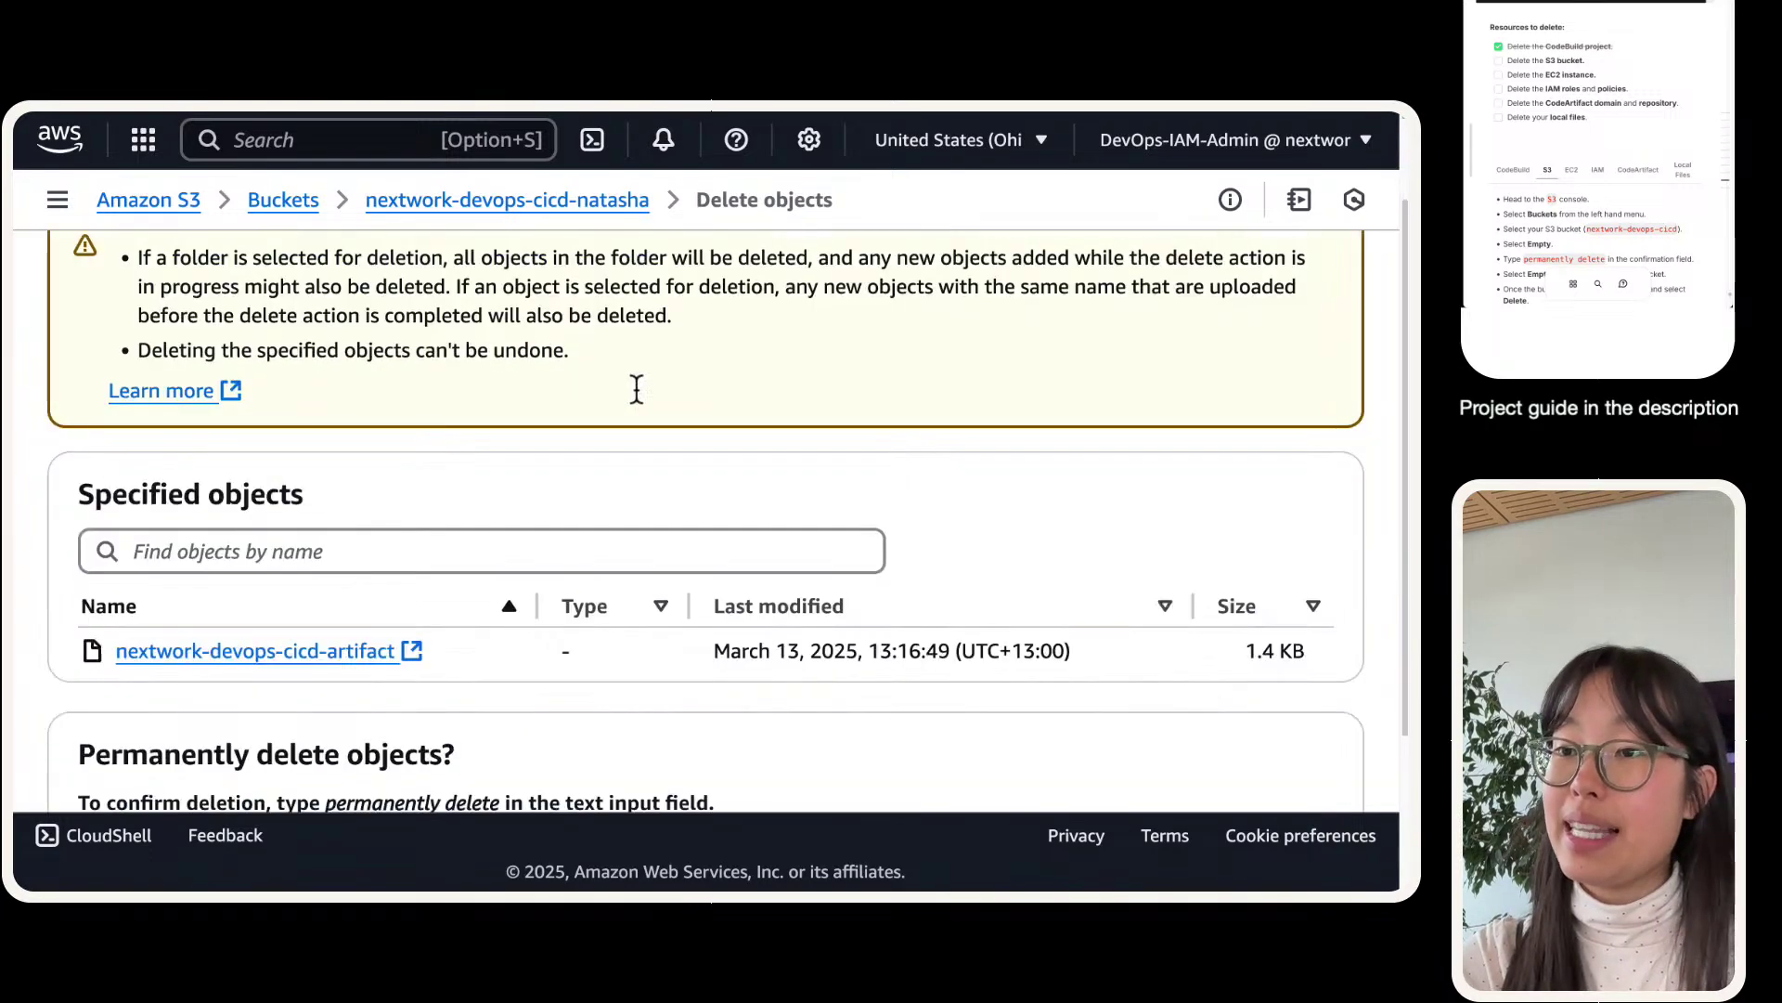
double_click(379, 594)
key("shift+alt+Right")
key("super+c")
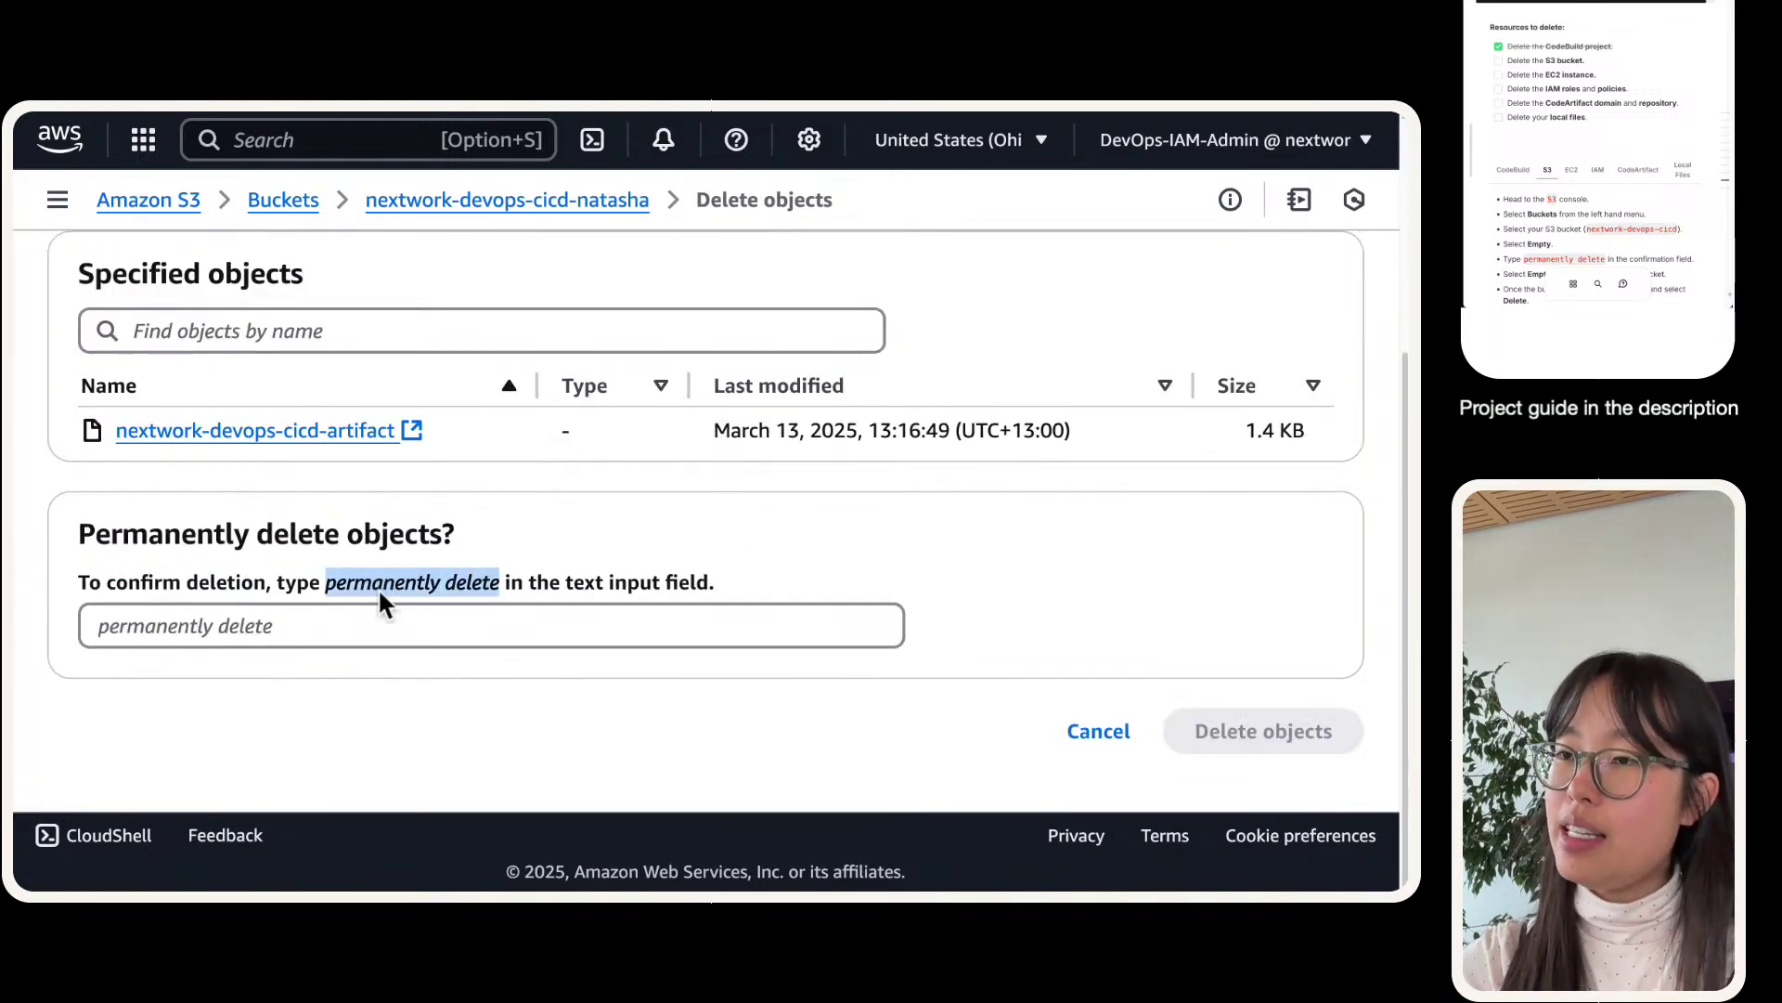
left_click(381, 613)
key("super+v")
left_click(1339, 741)
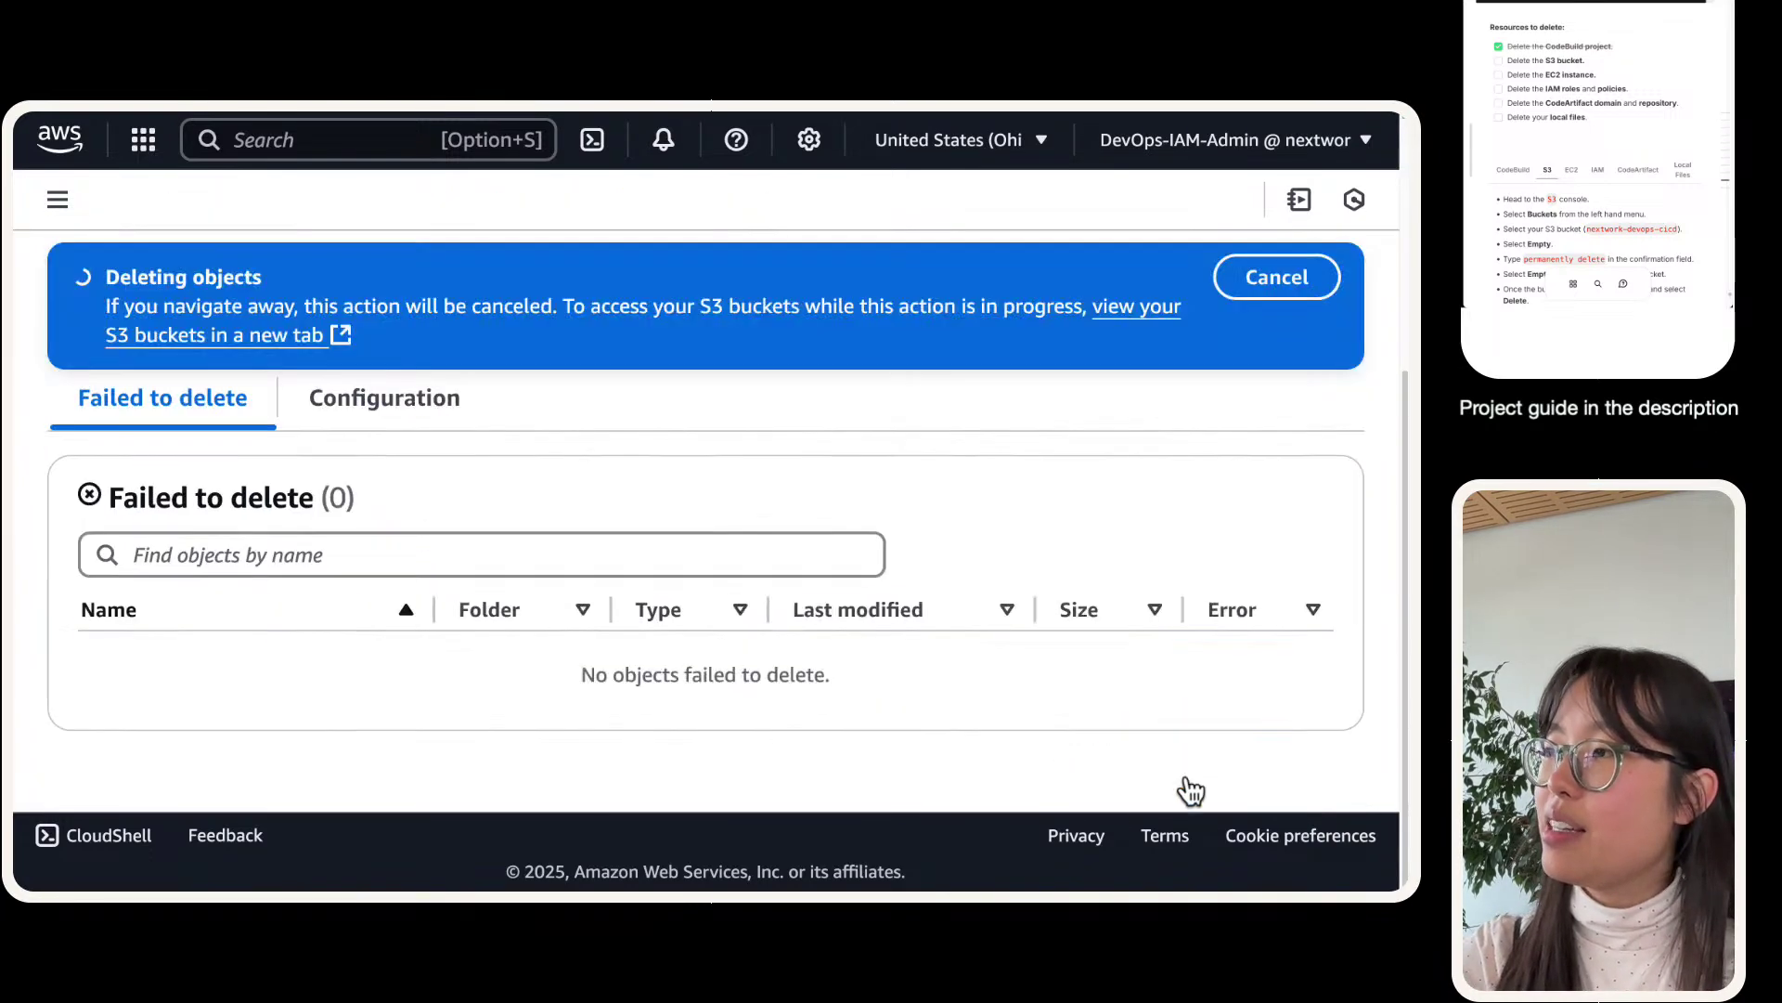
scroll(415, 585, "up", 3)
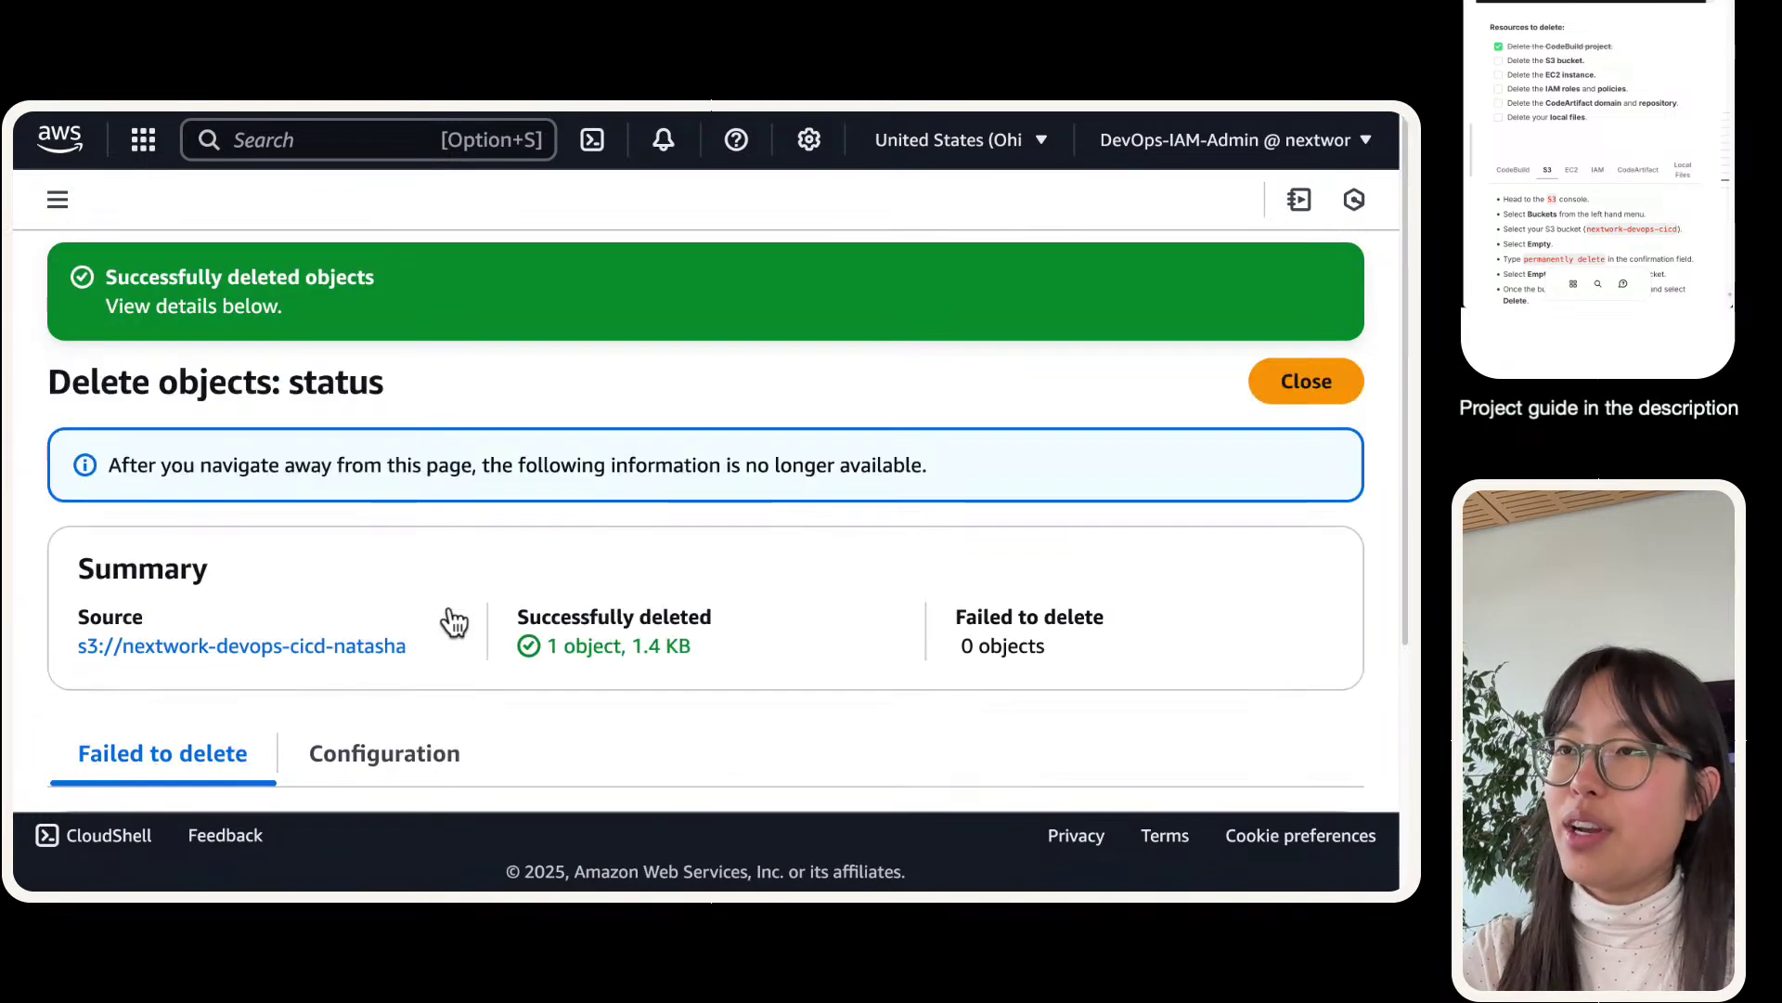
left_click(1262, 386)
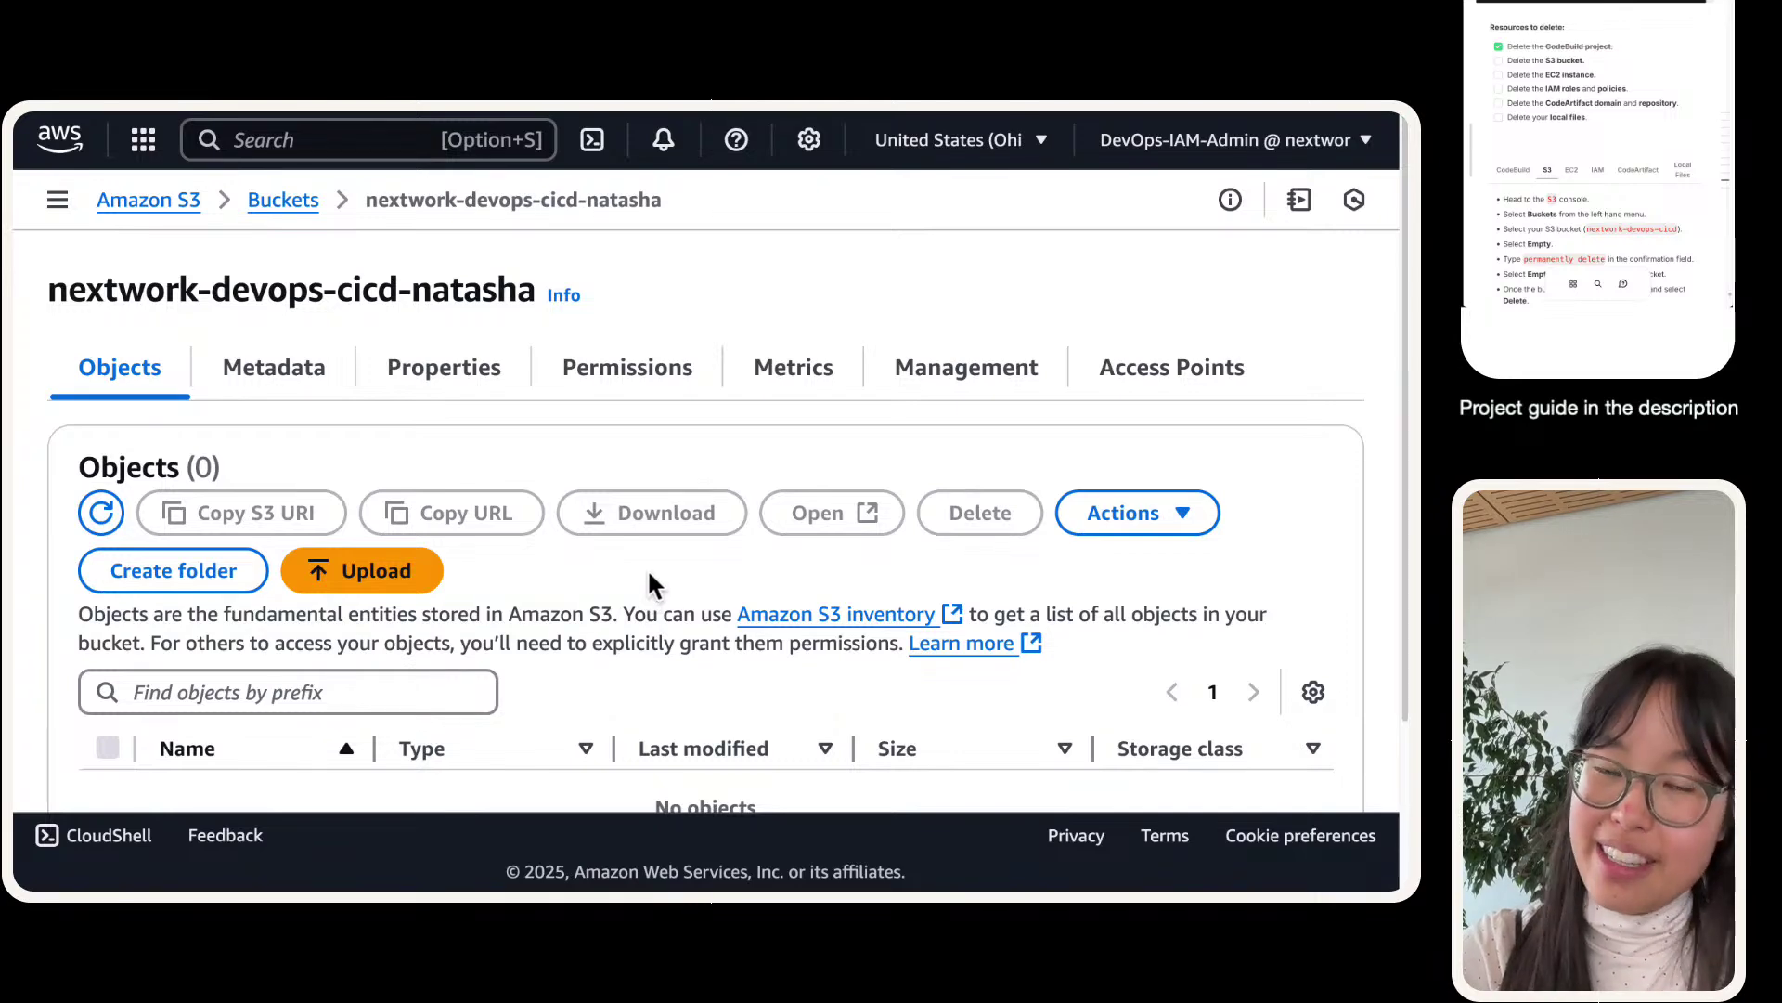
- Go to the general purpose buckets list and filter it by 'cicd'
left_click(56, 200)
left_click(224, 354)
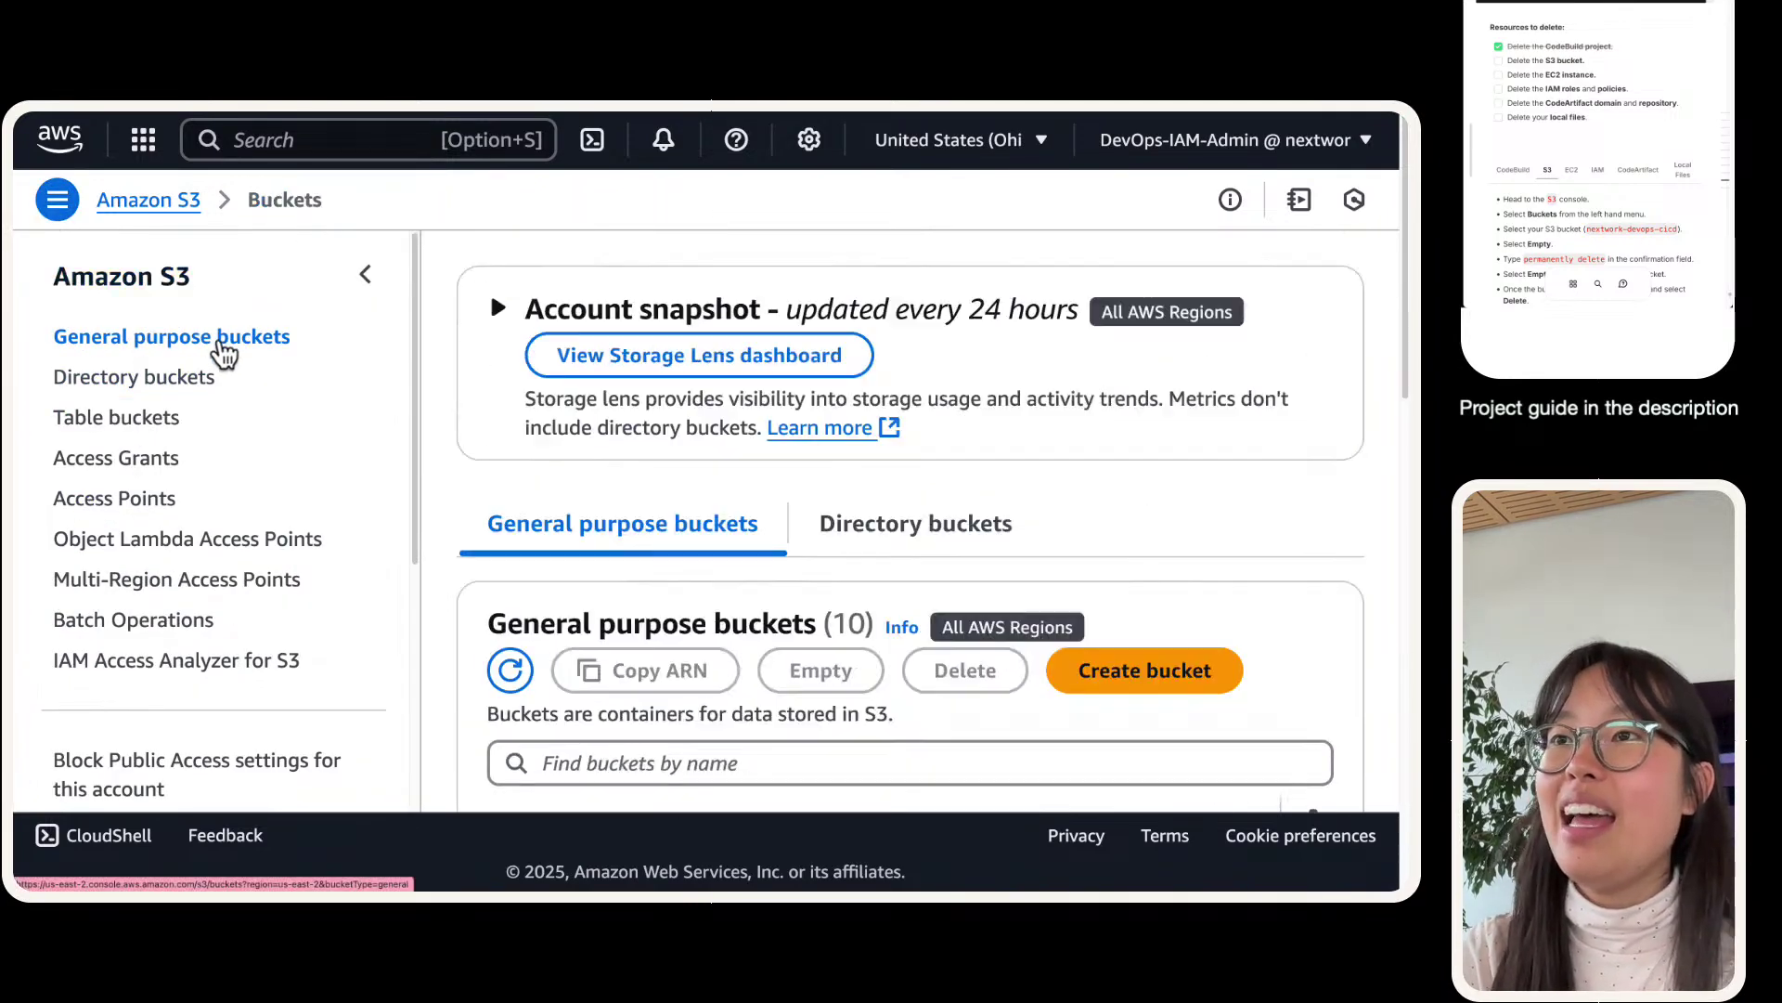
left_click(353, 284)
scroll(288, 478, "down", 3)
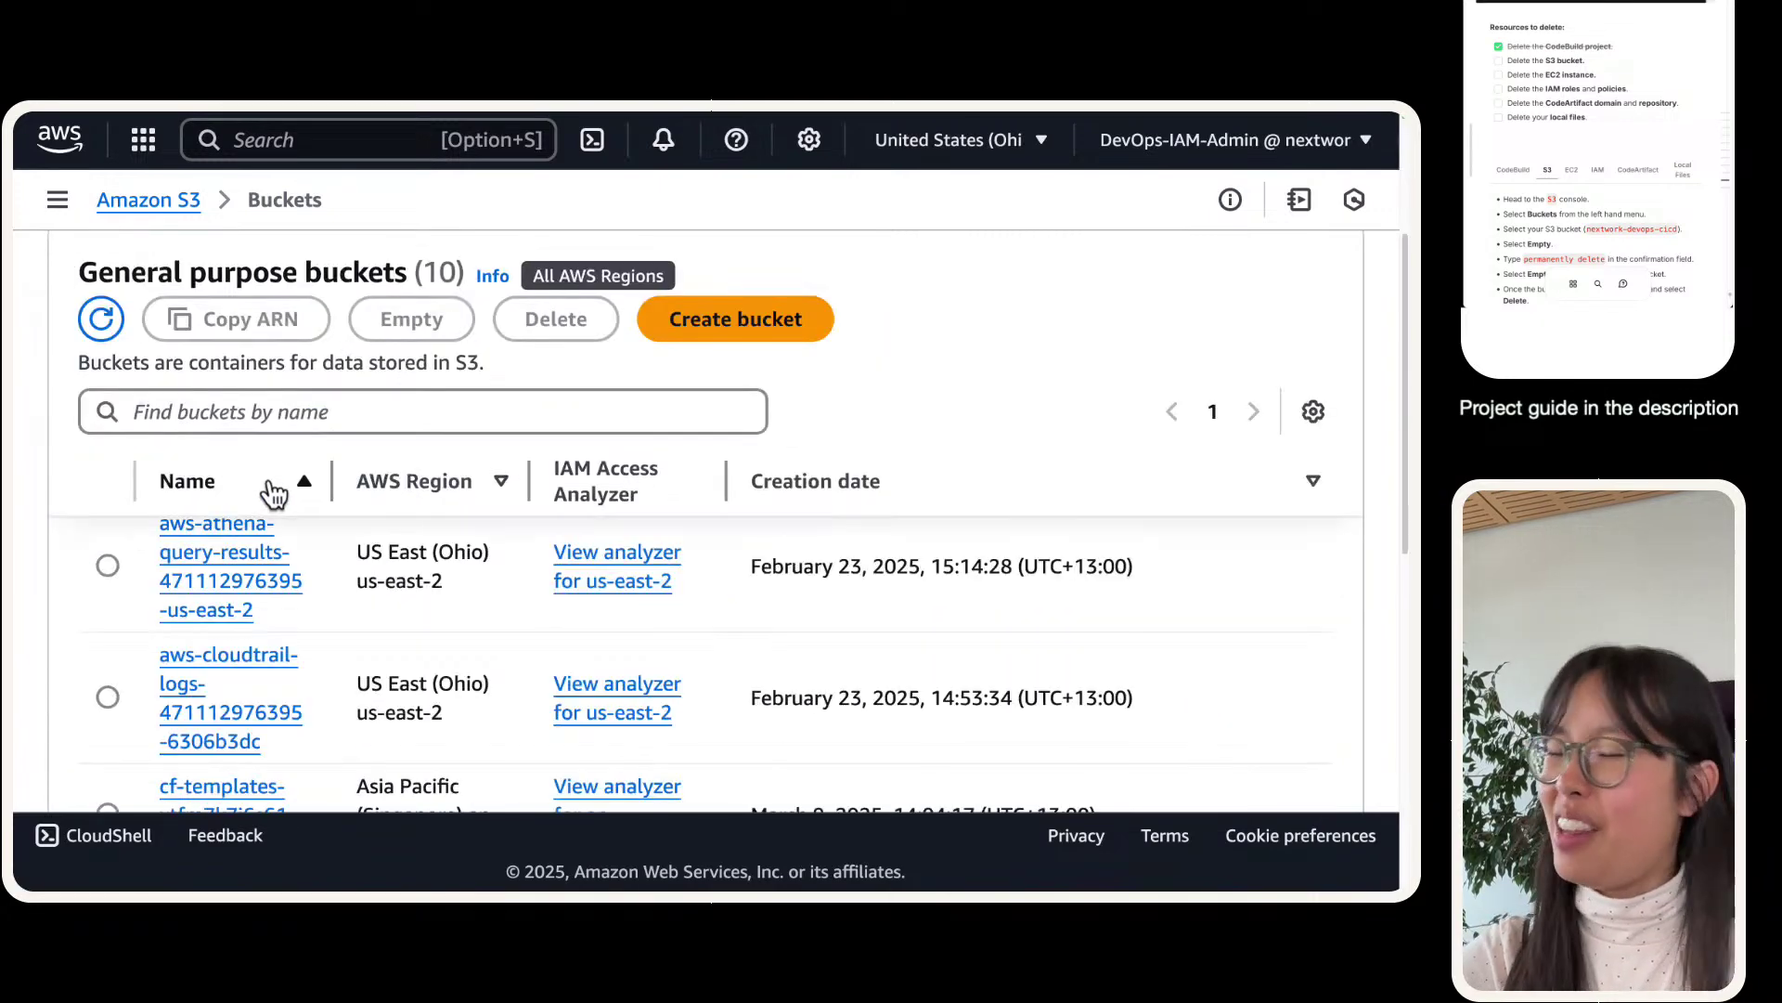
left_click(306, 414)
type("cicd")
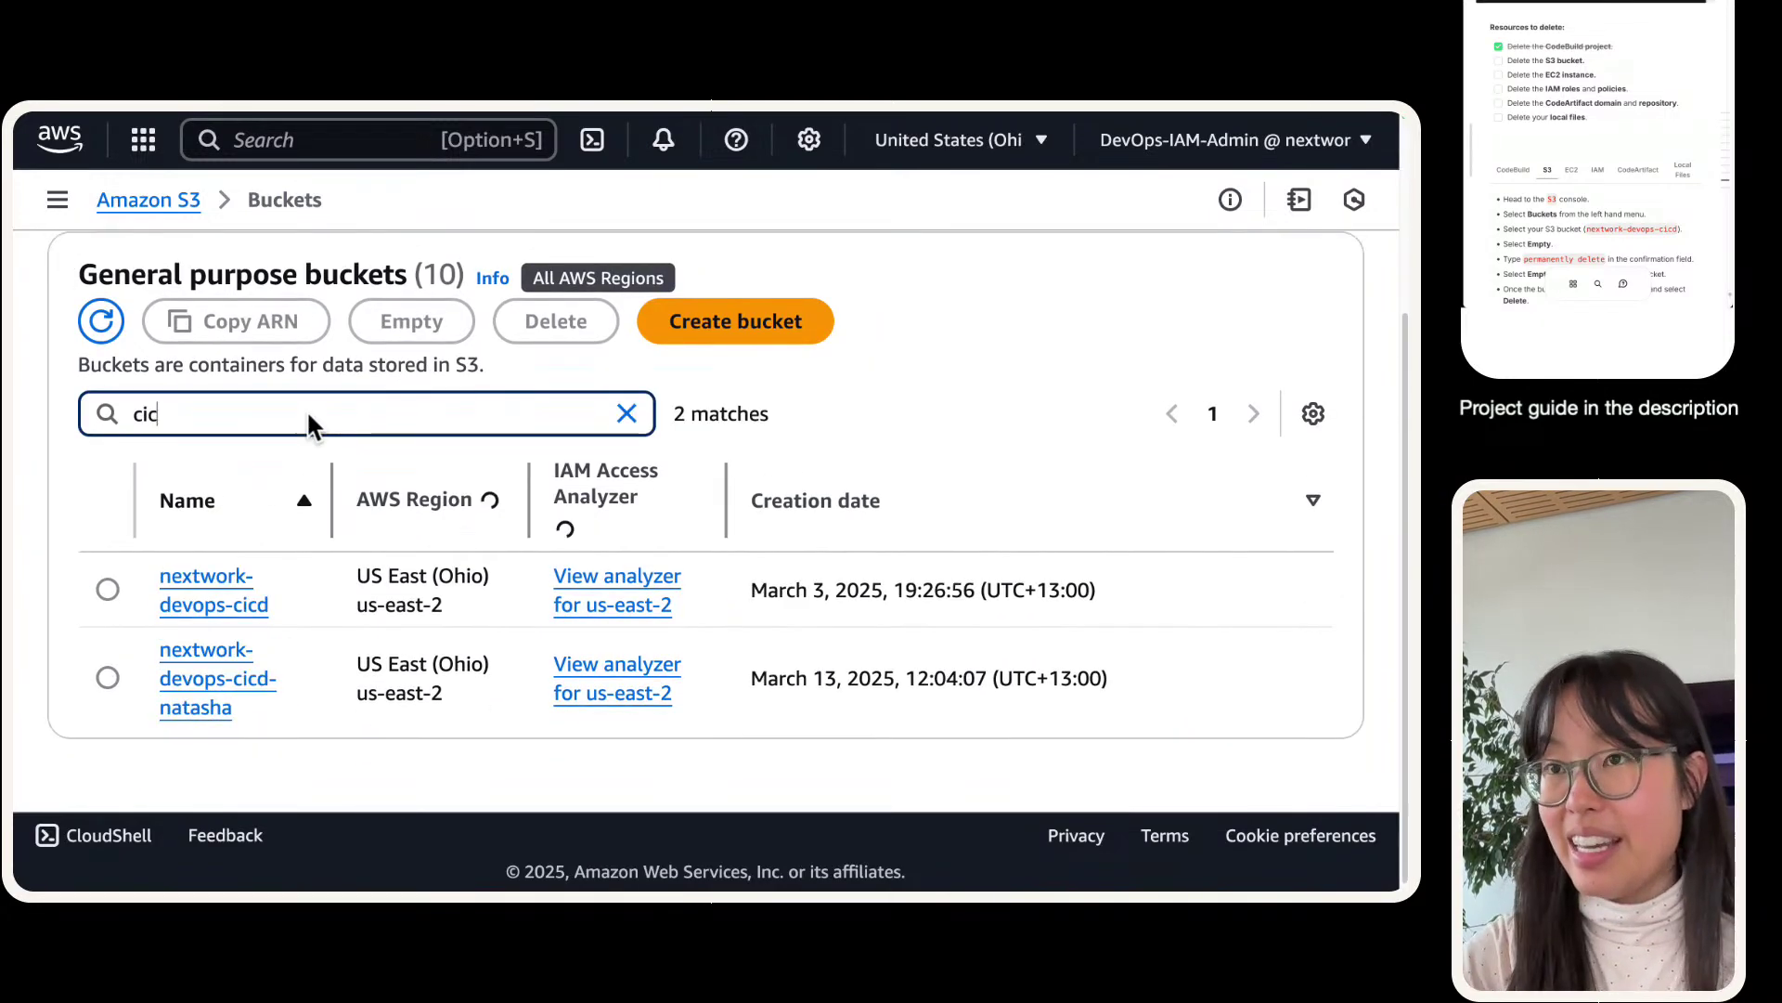
- Delete the owner-named nextwork-devops-cicd bucket, confirming with its pasted name
left_click(107, 668)
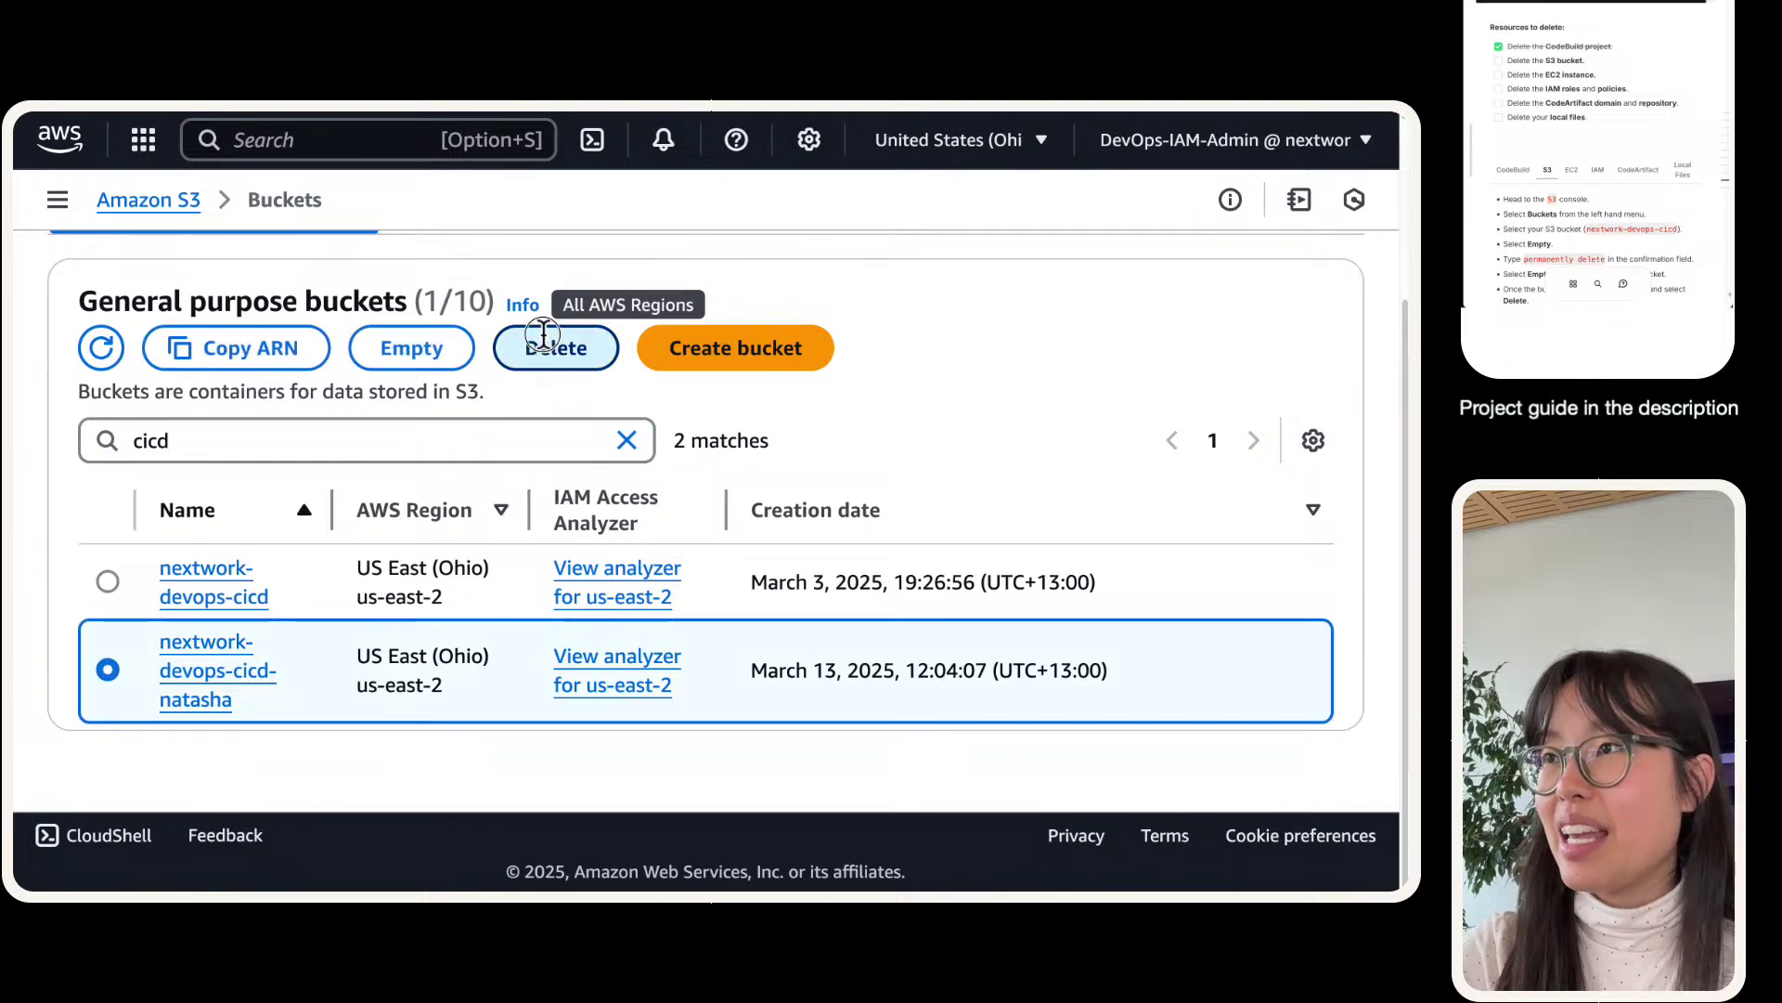
left_click(556, 348)
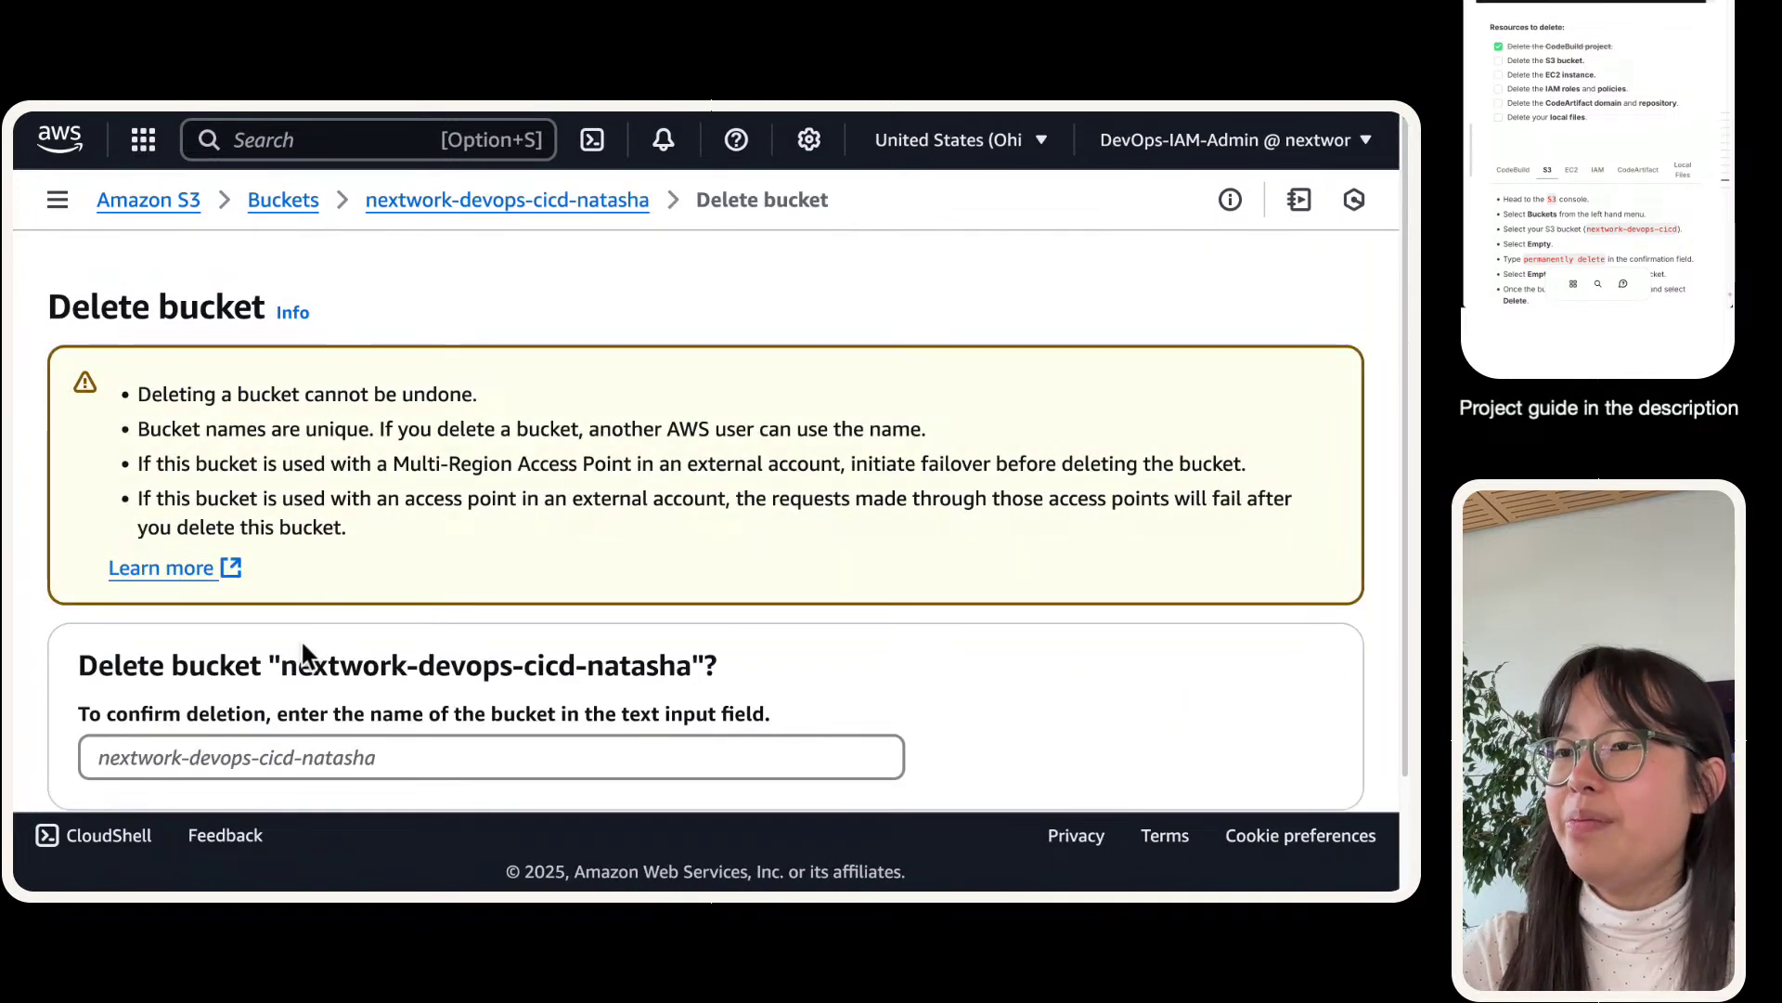
left_click_drag(285, 665, 689, 665)
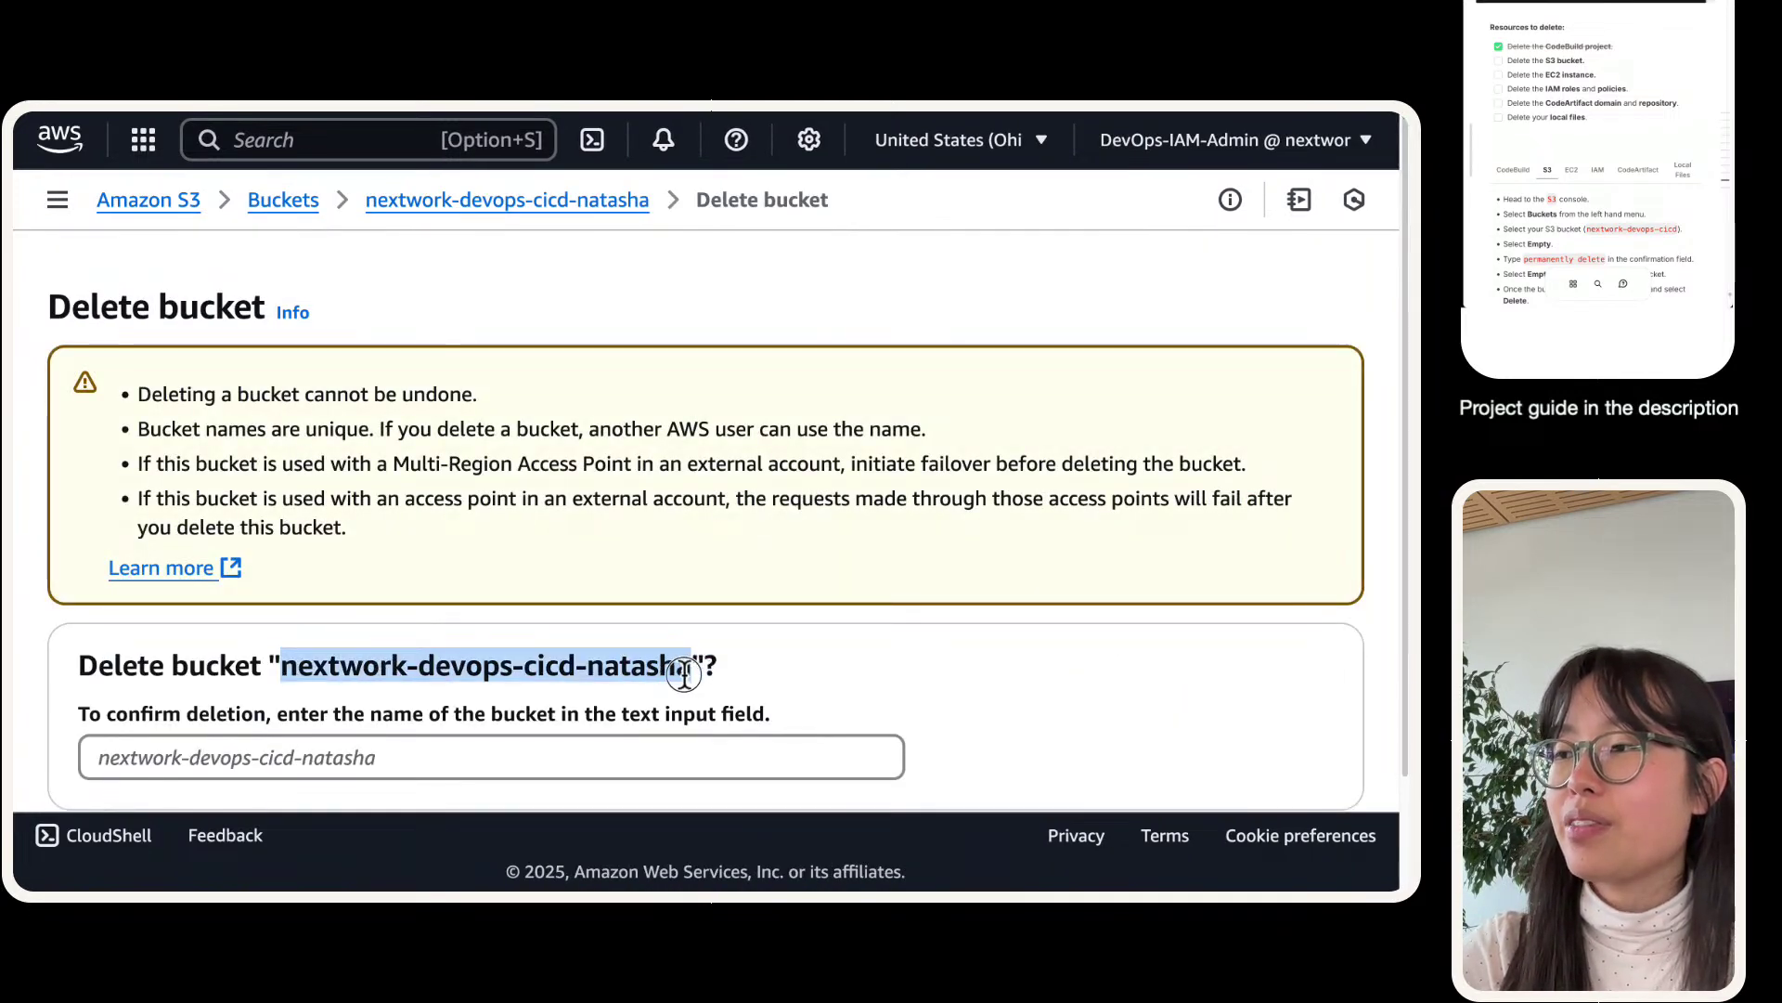
left_click(670, 760)
key("super+v")
scroll(714, 687, "down", 2)
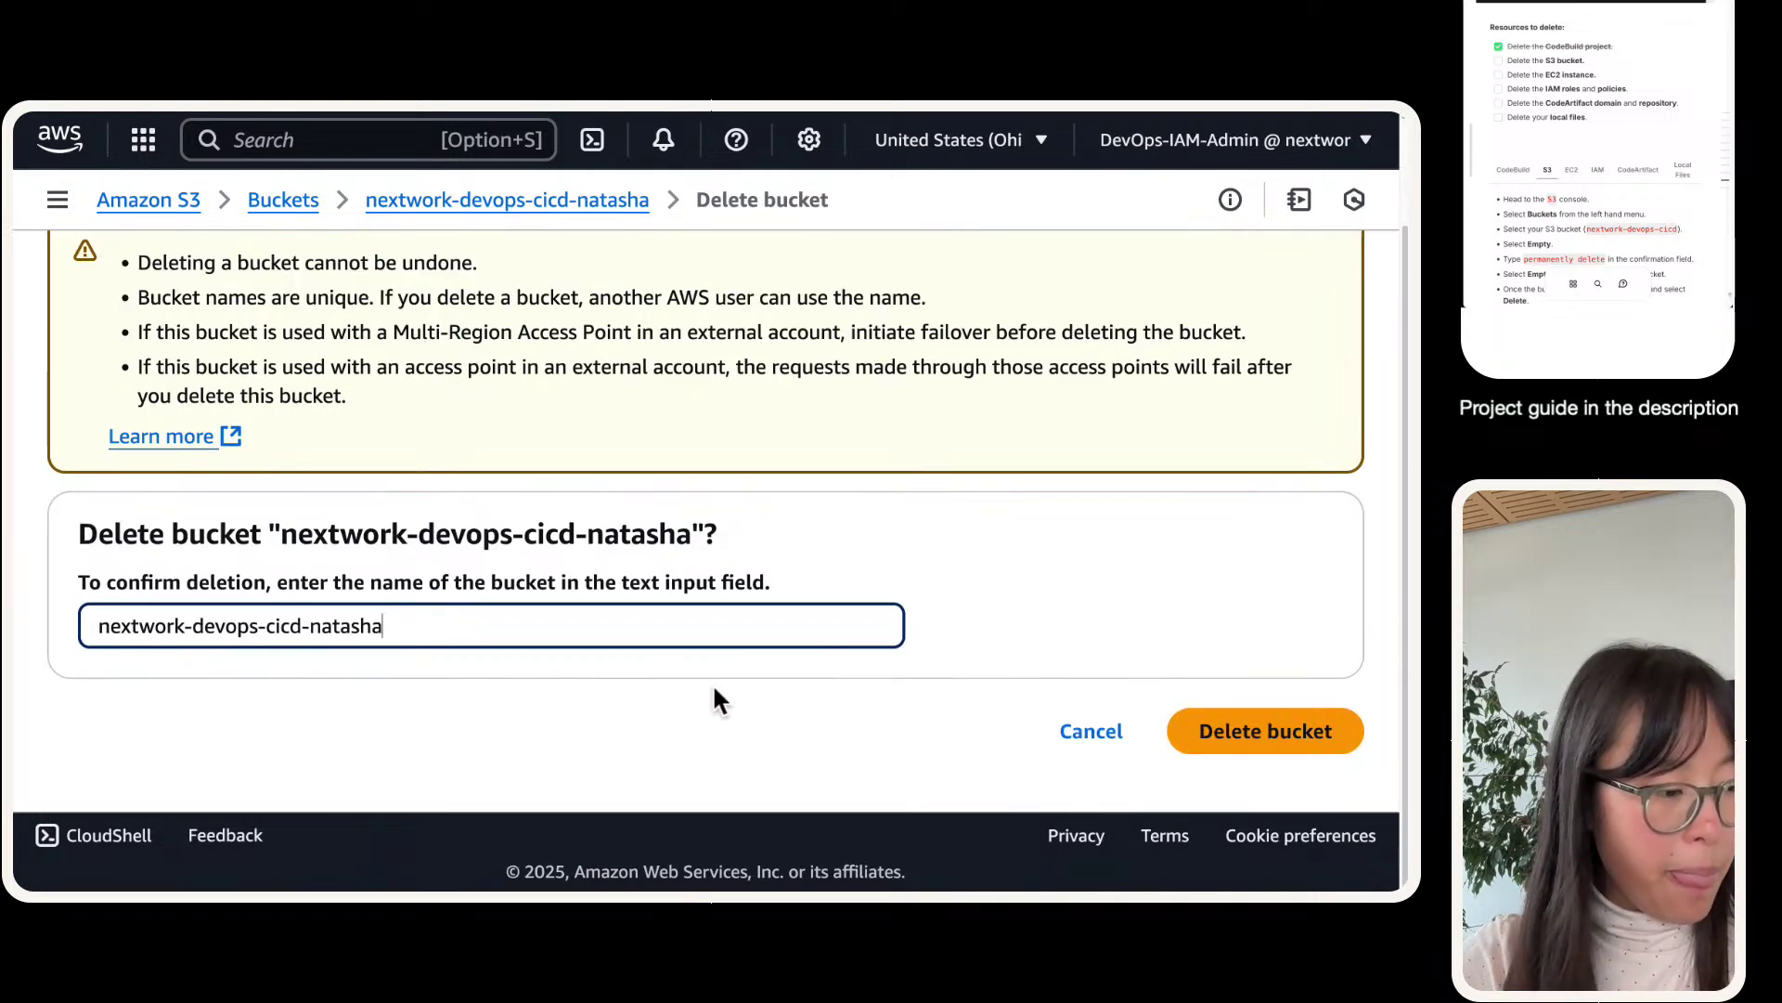
left_click(1224, 743)
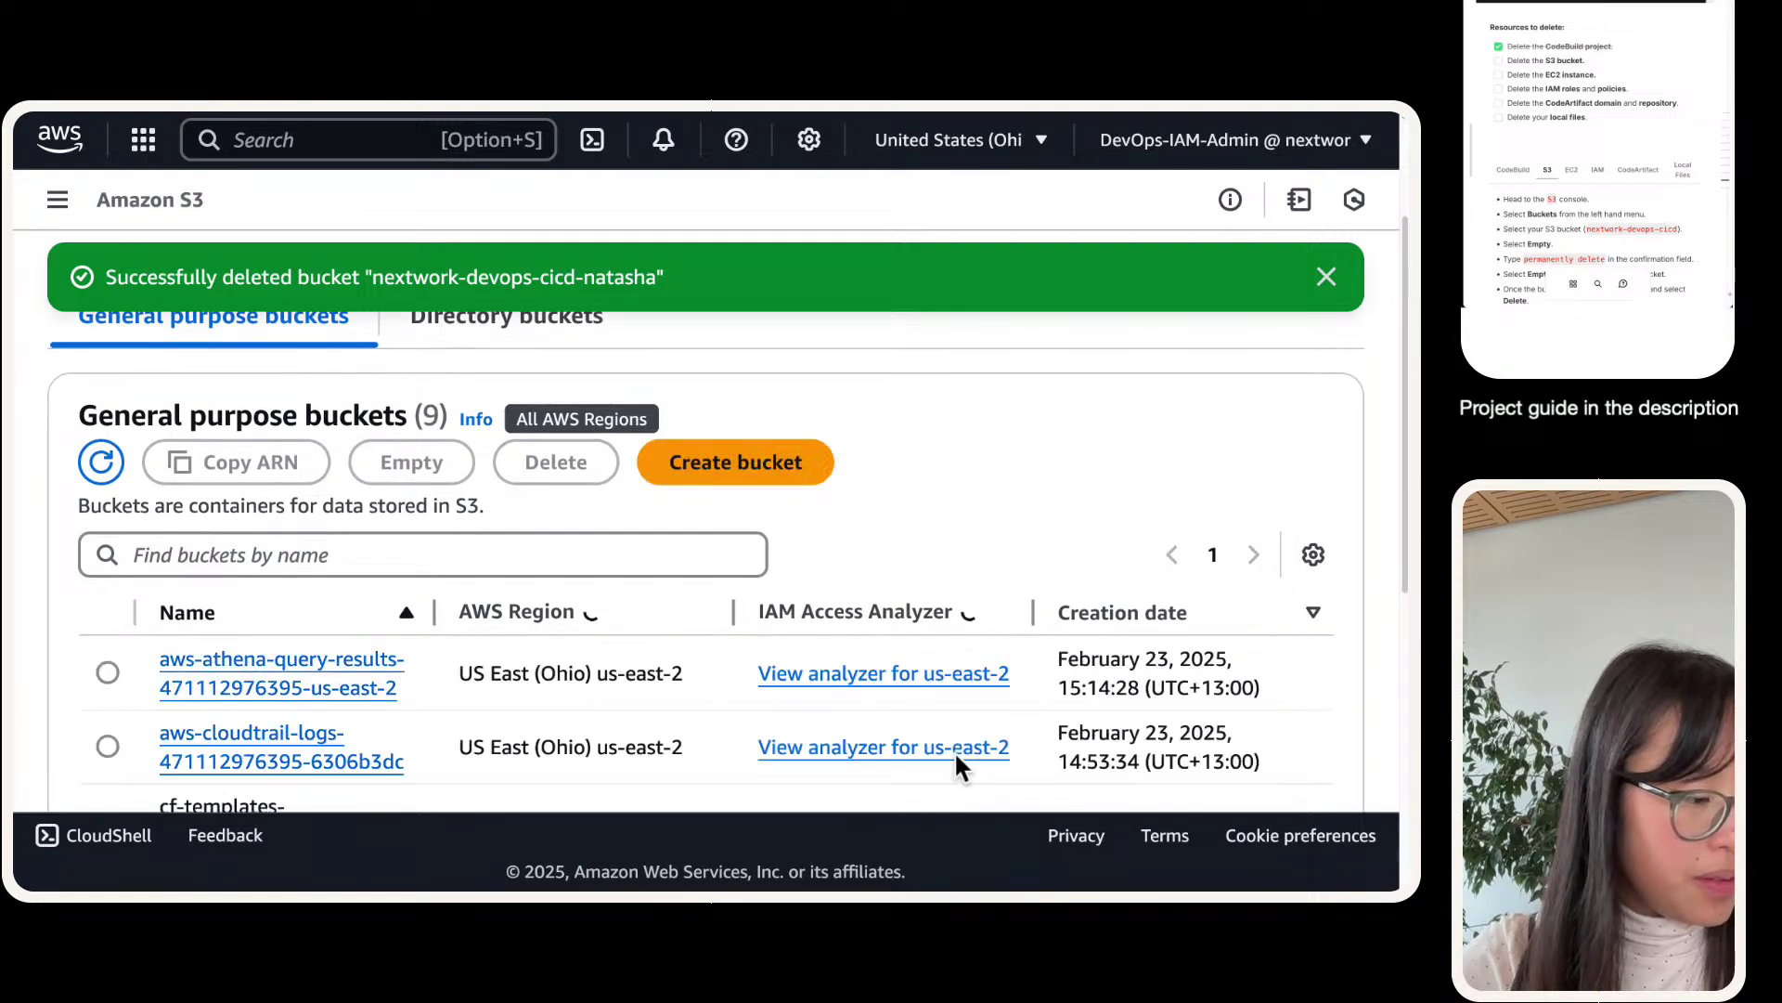
scroll(817, 711, "down", 3)
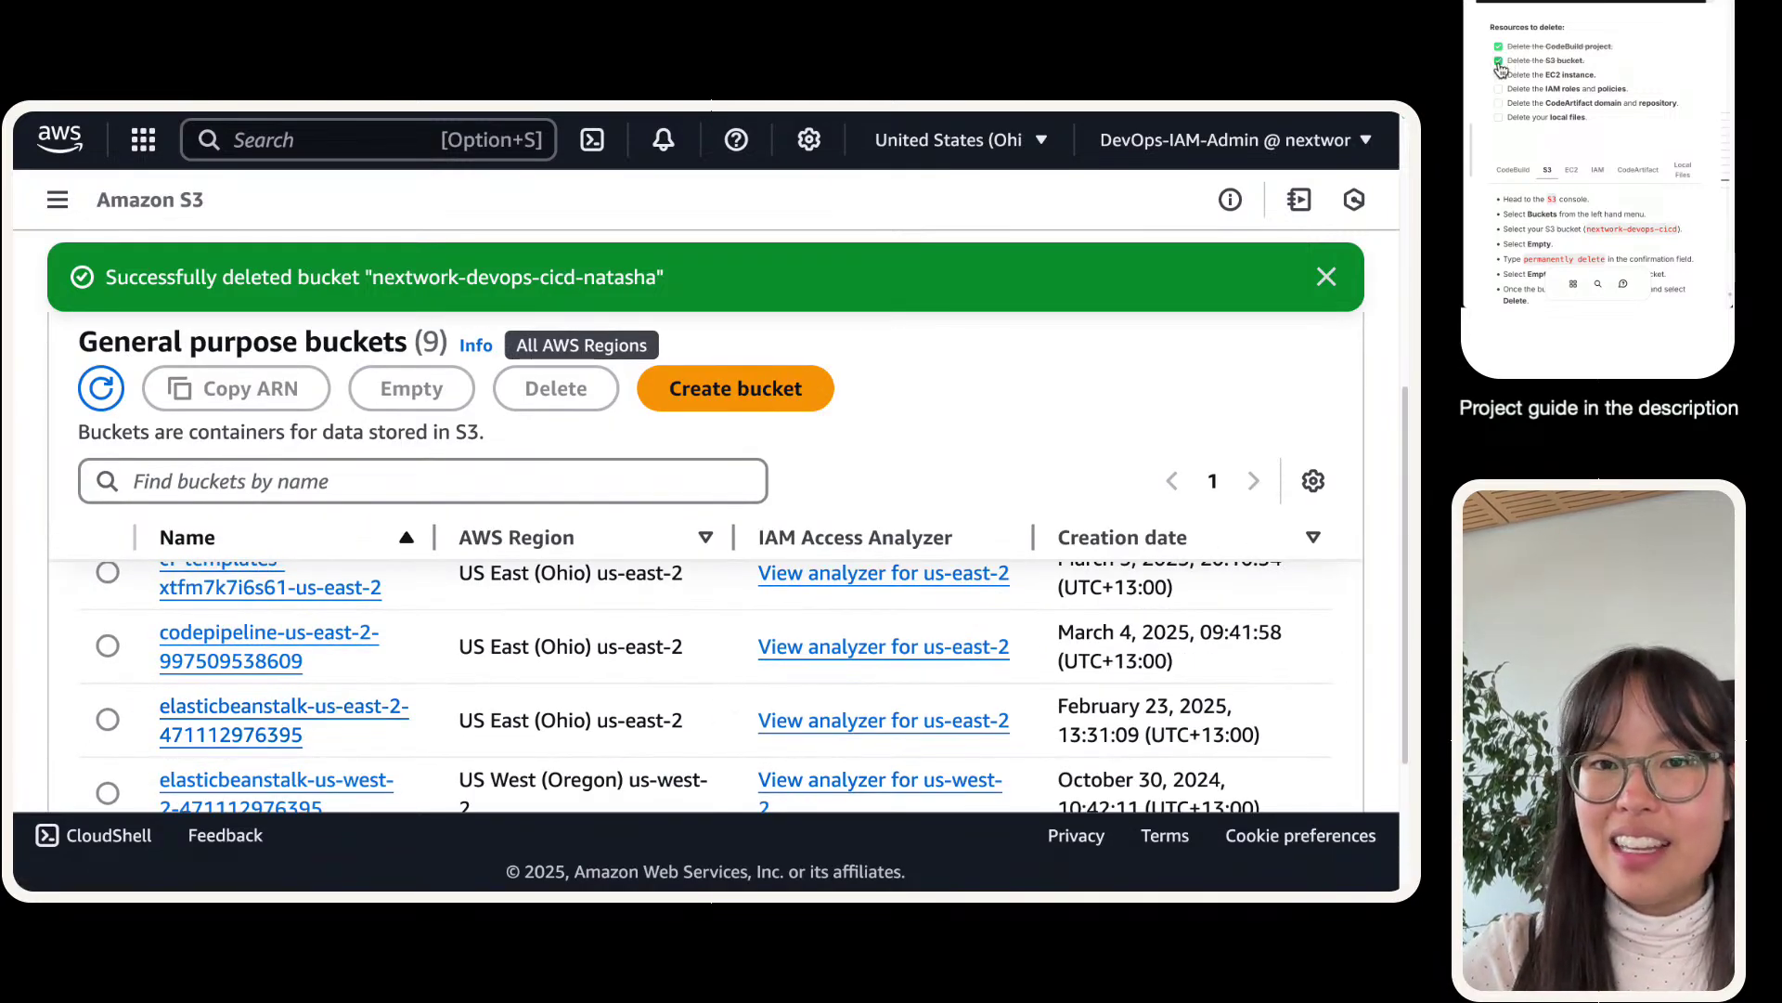
mouse_move(569, 117)
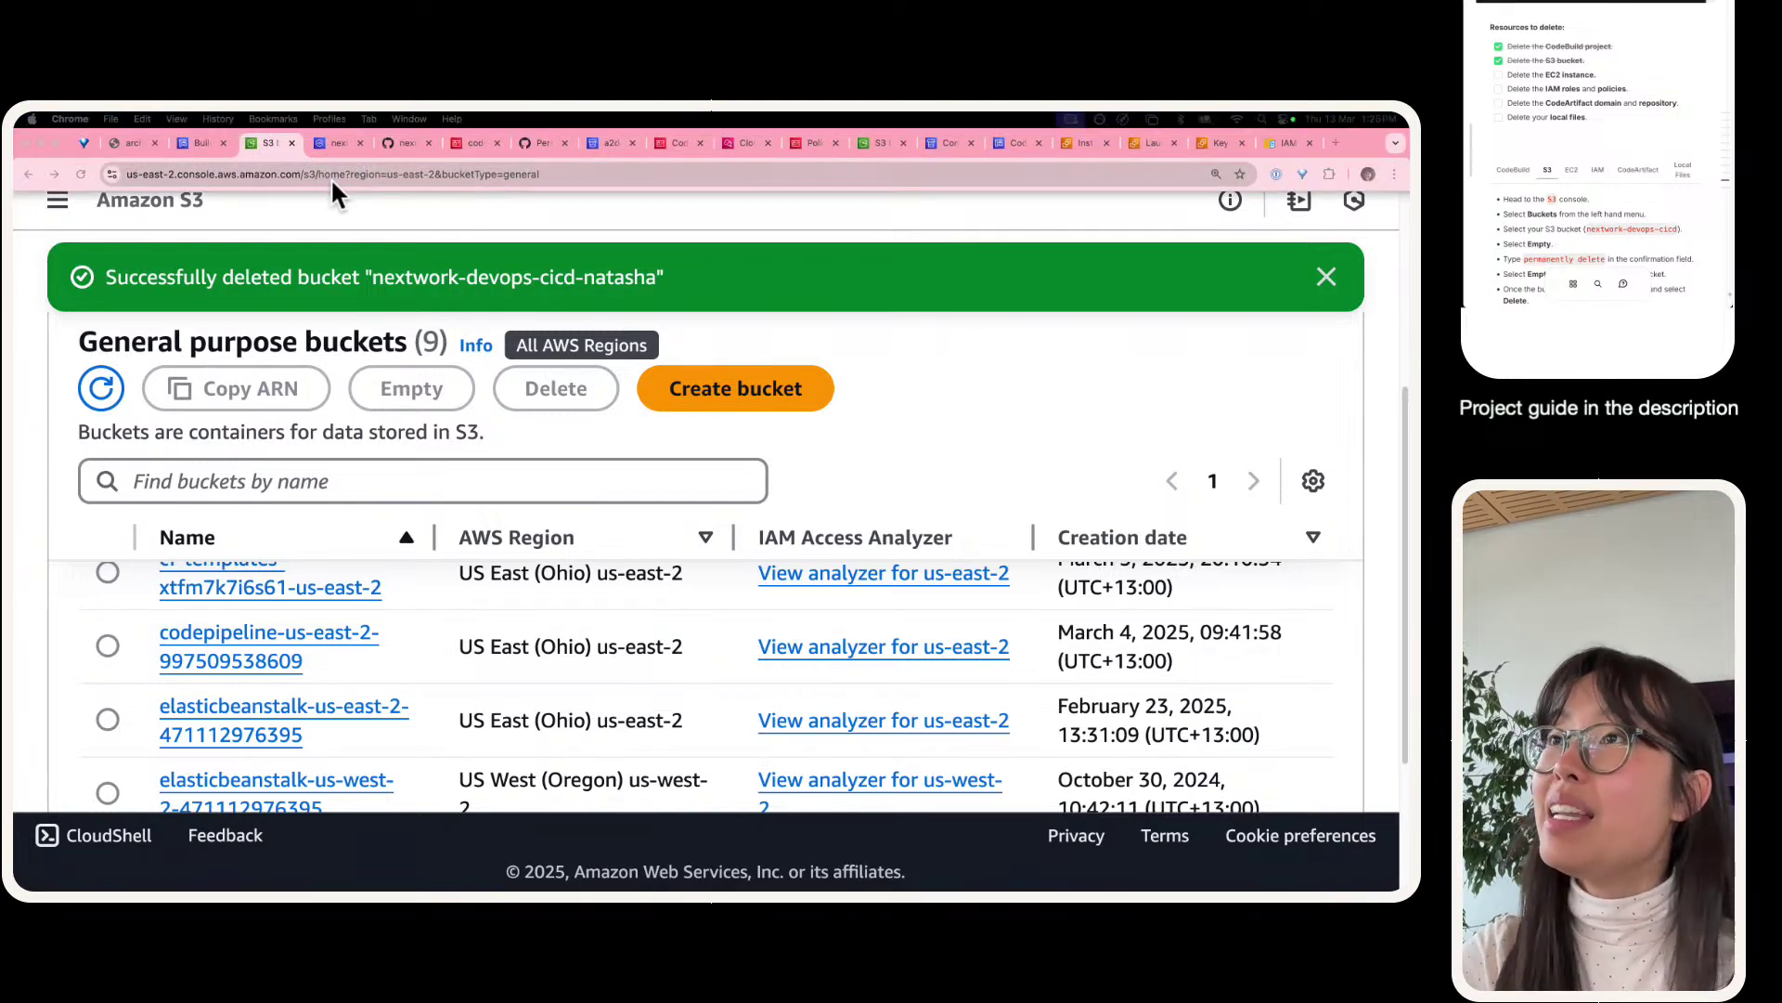
- Terminate the owner-named t2.micro instance through Instance state > Terminate (delete) instance
left_click(1070, 142)
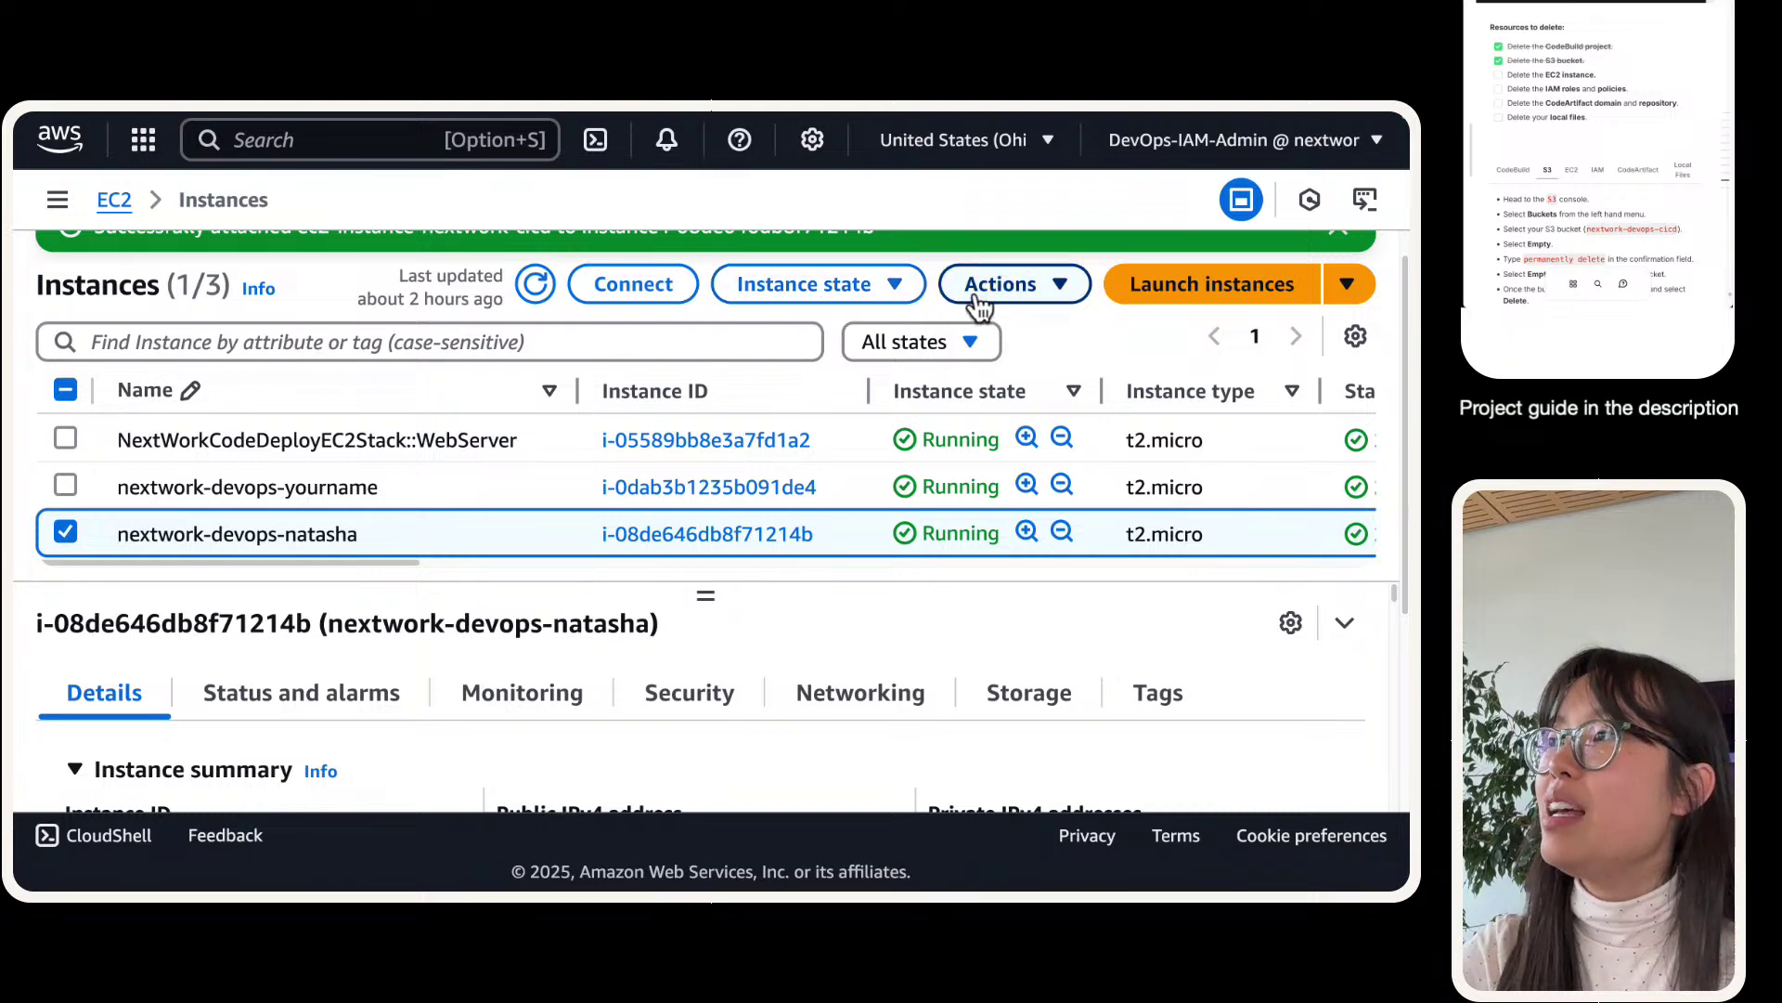
left_click(881, 299)
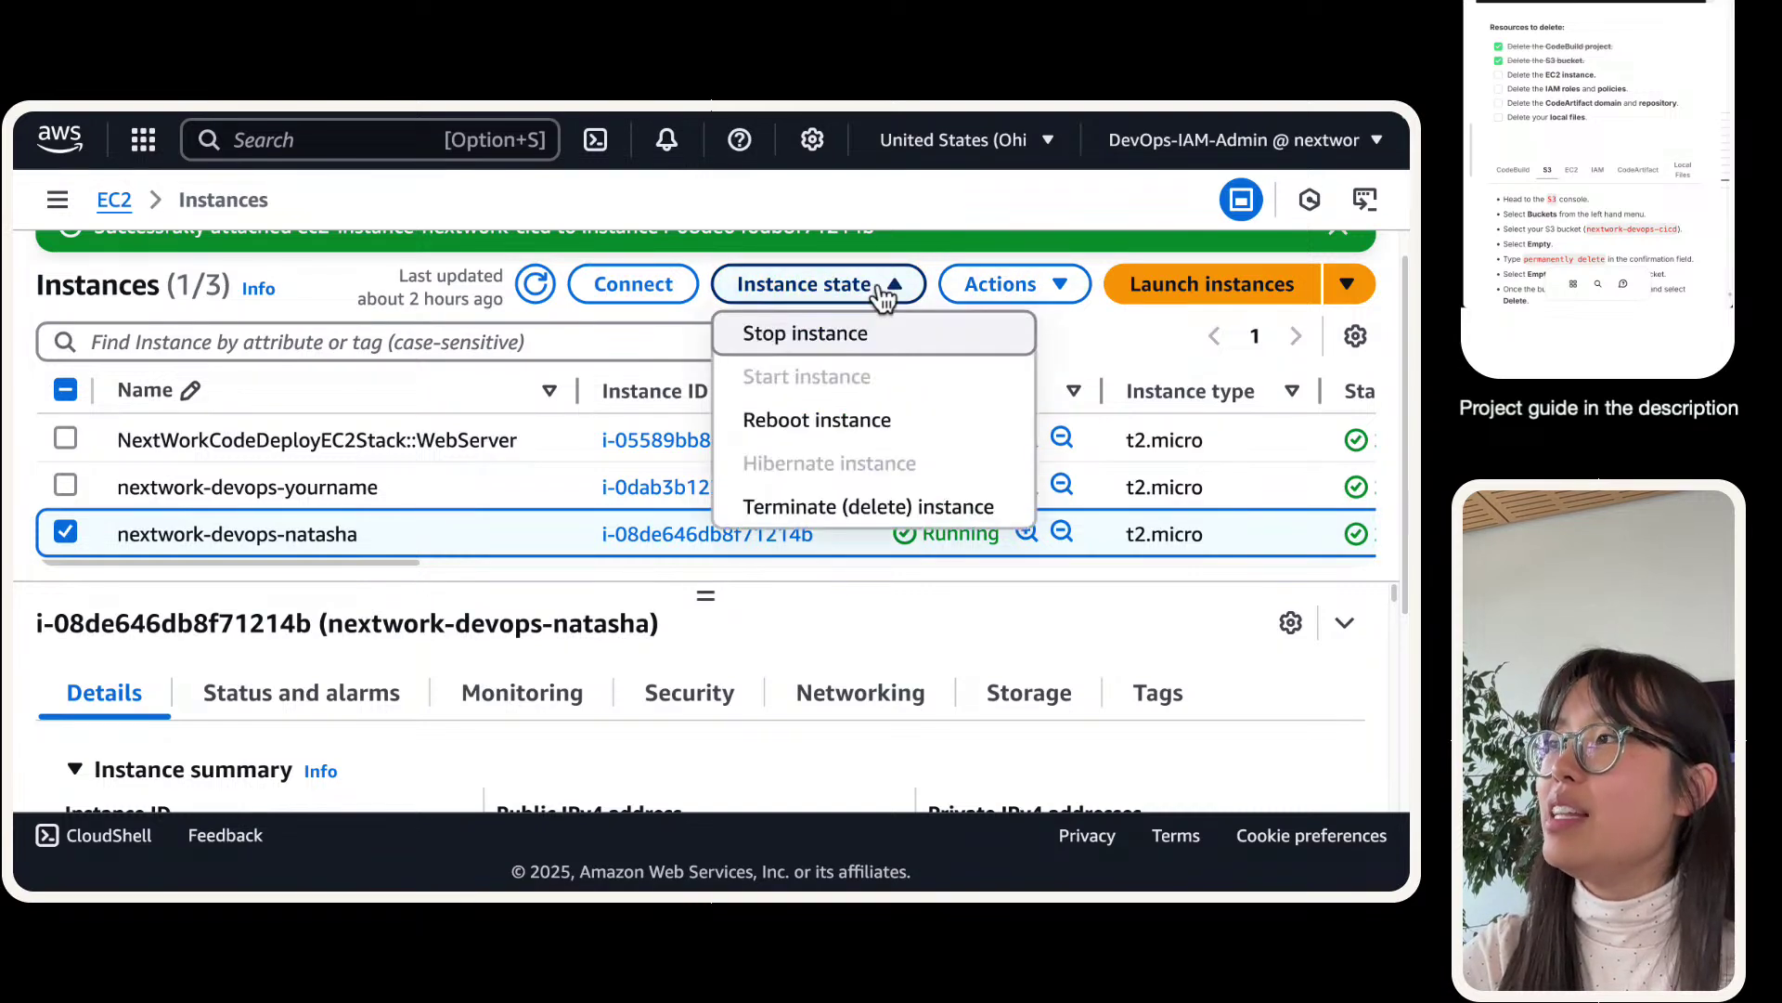
left_click(862, 509)
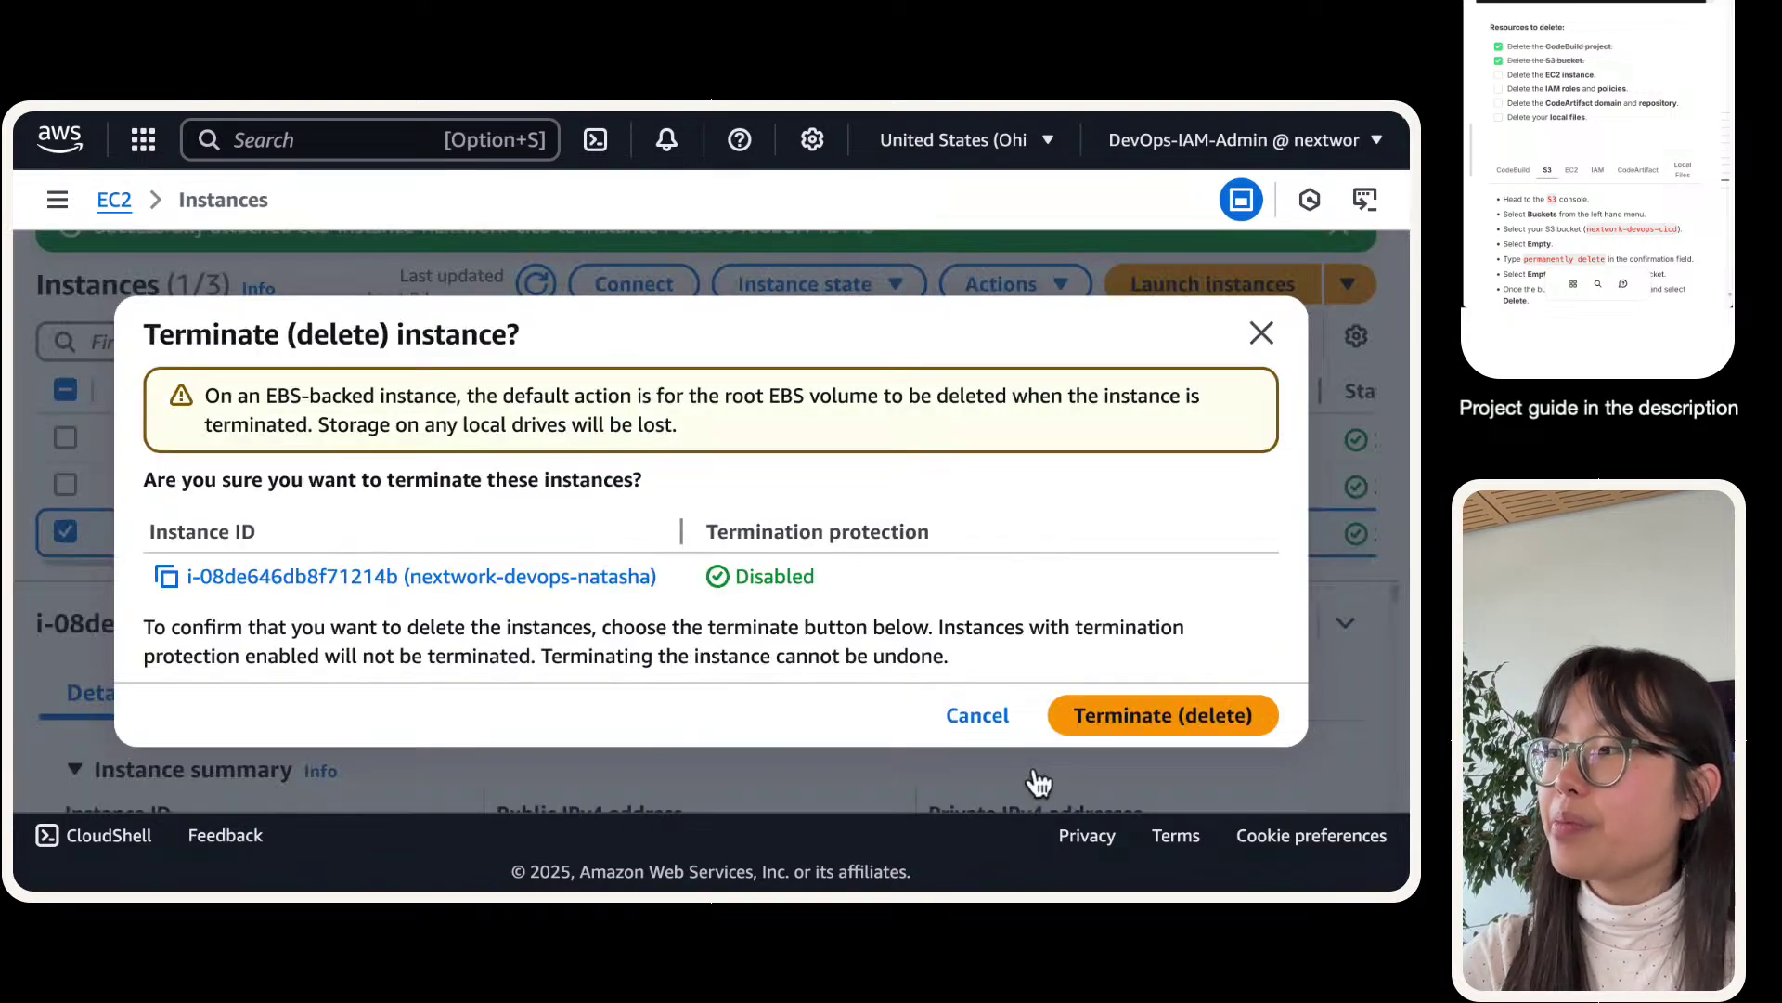
left_click(1122, 726)
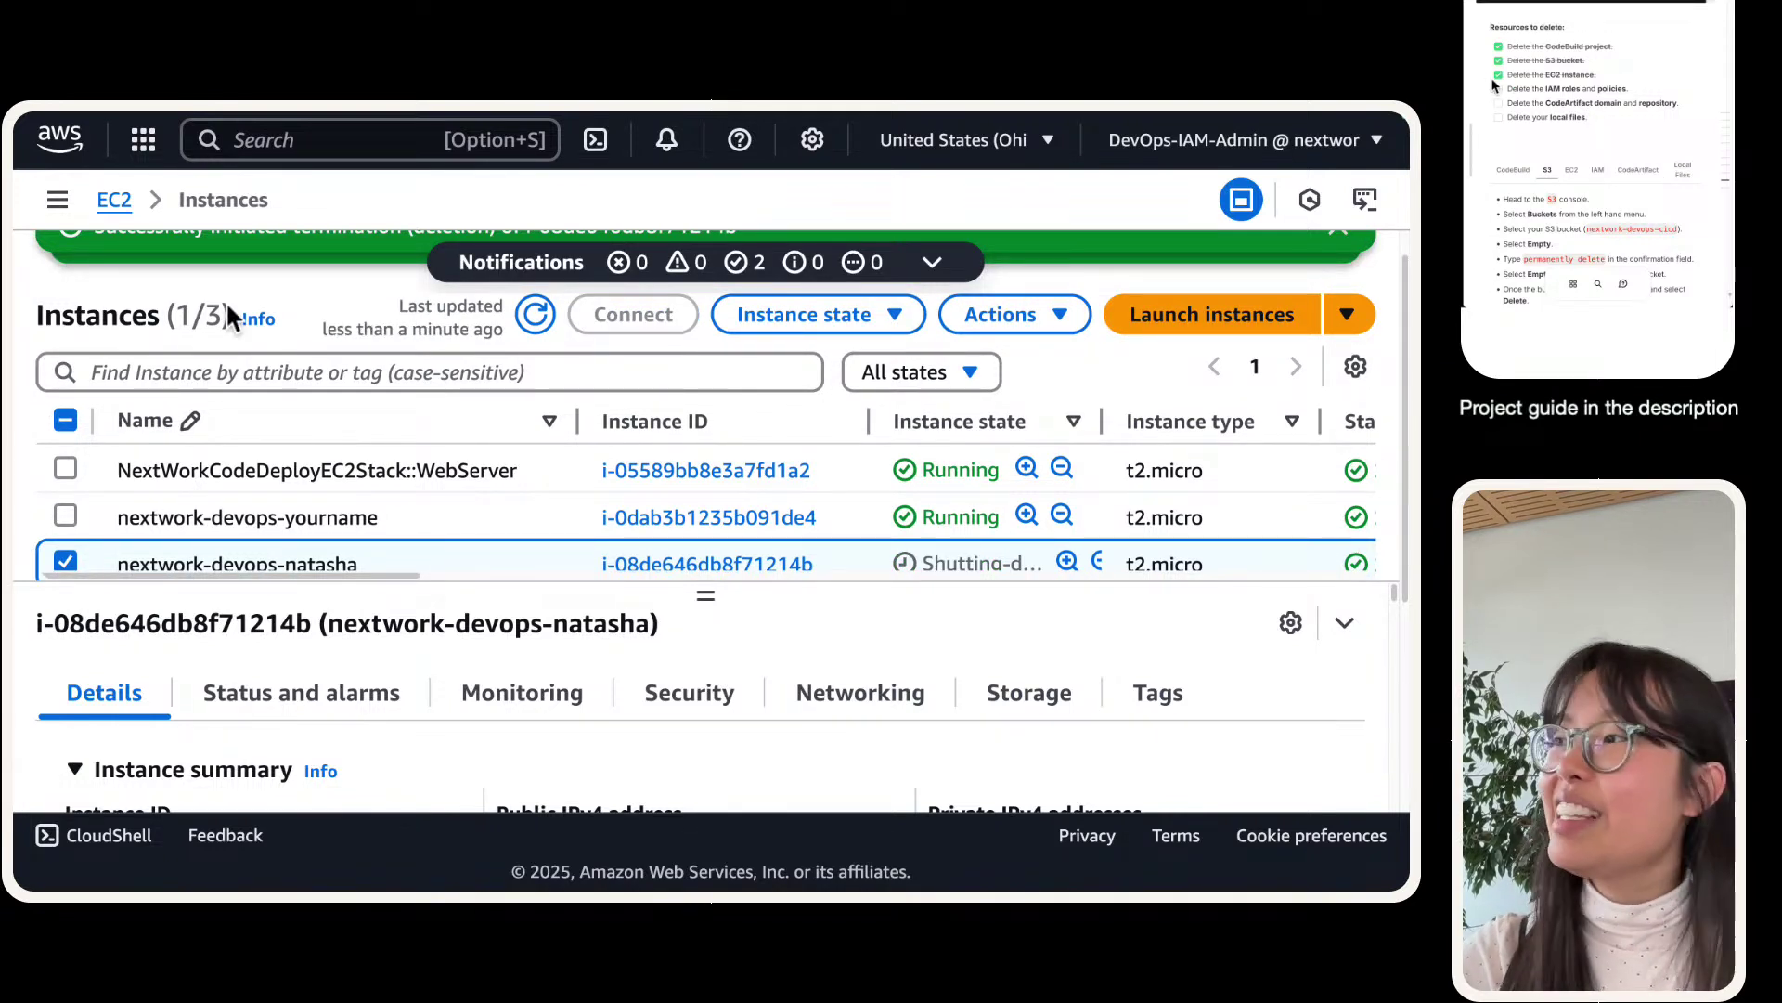
scroll(641, 566, "down", 1)
- Delete the codebuild-nextwork-devops-cicd-service-role, confirming with its pasted name
mouse_move(593, 146)
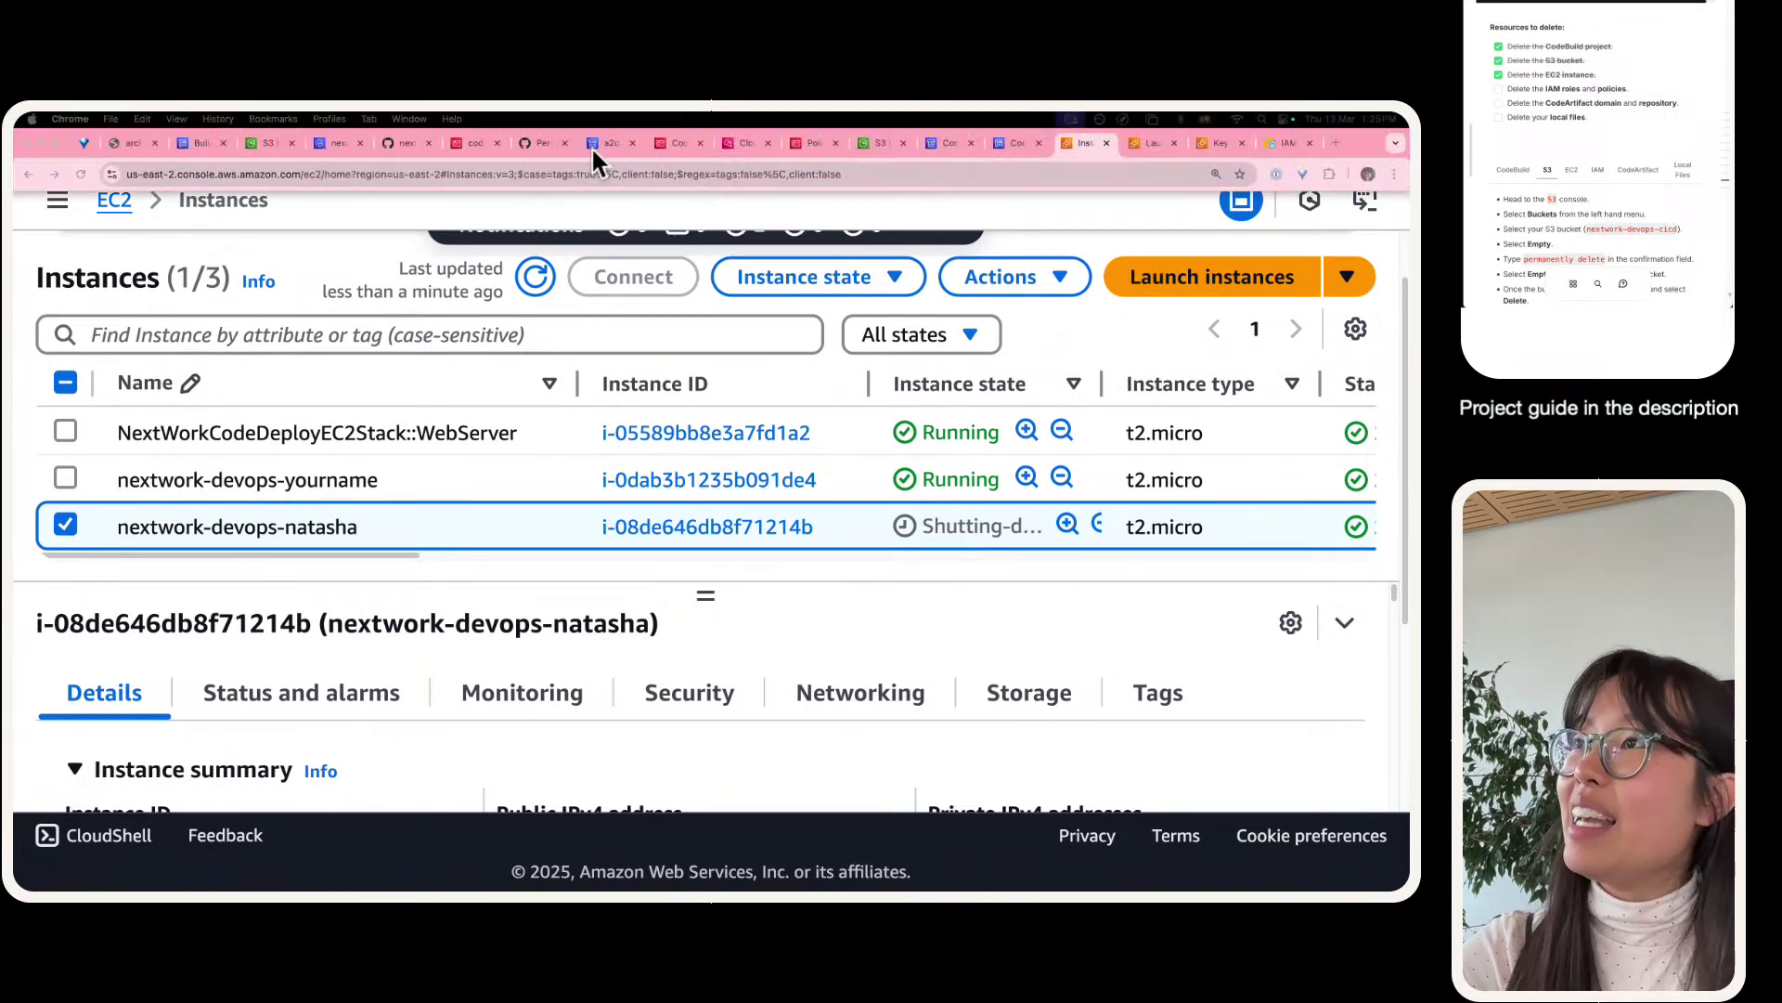
left_click(464, 142)
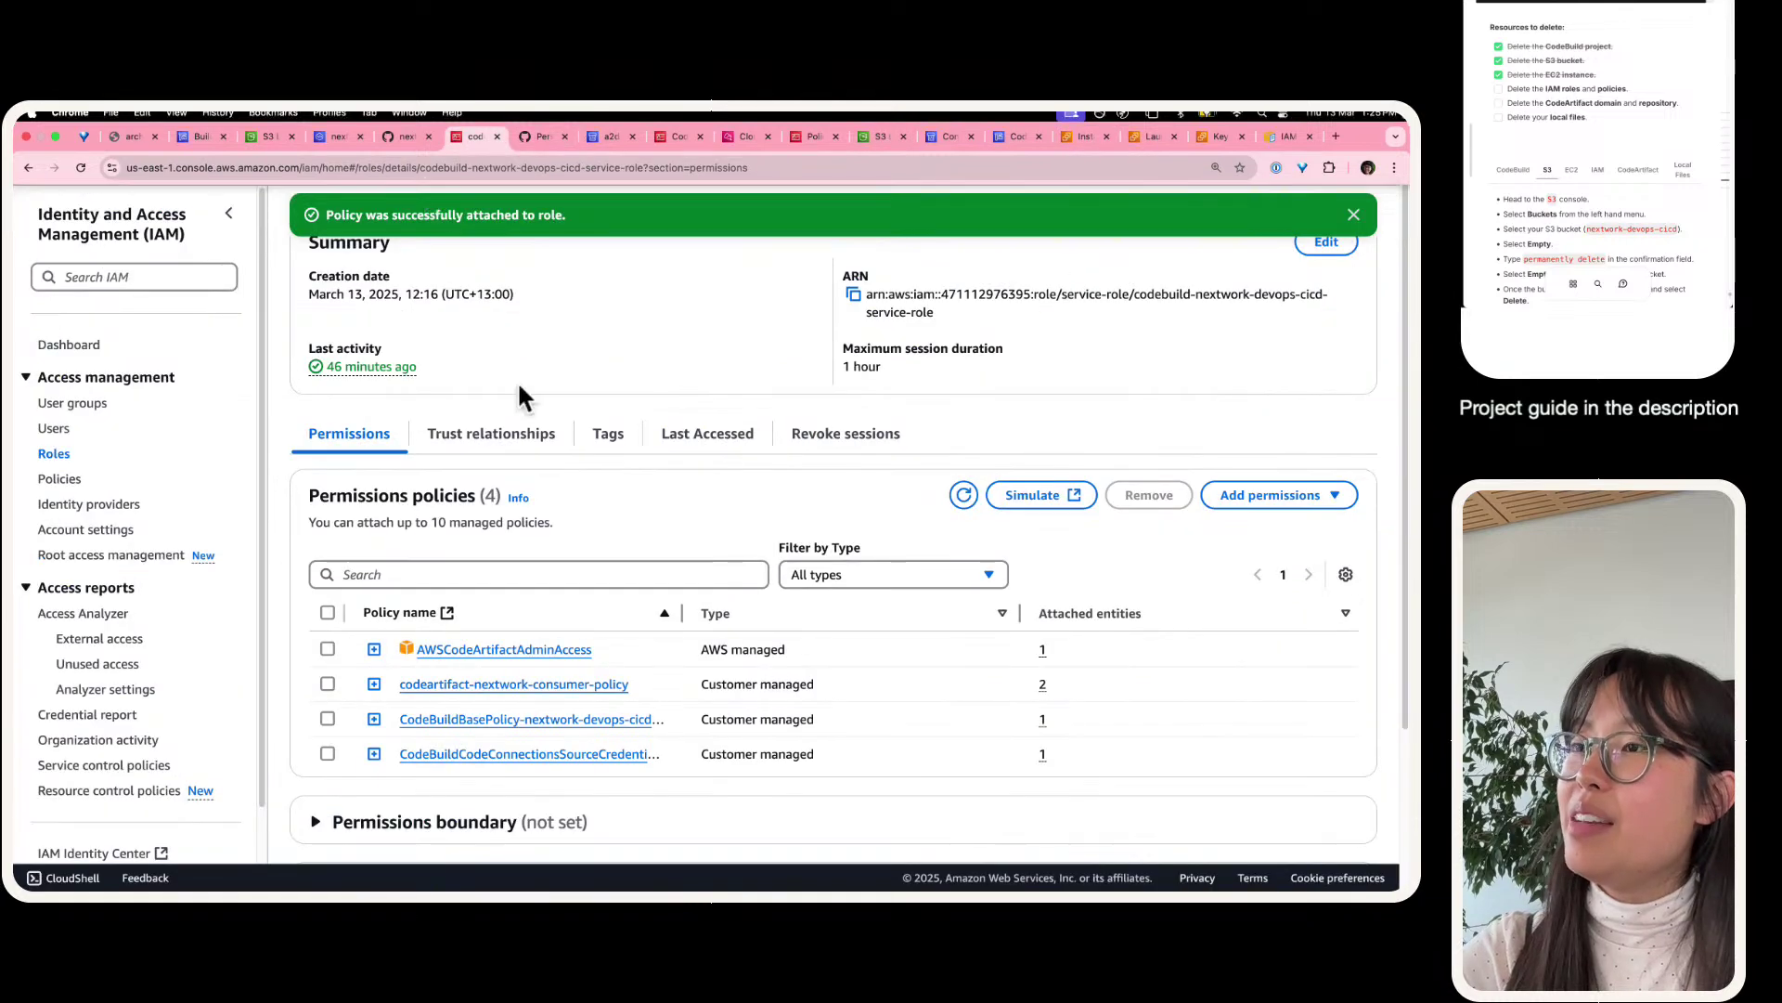
scroll(285, 482, "up", 1)
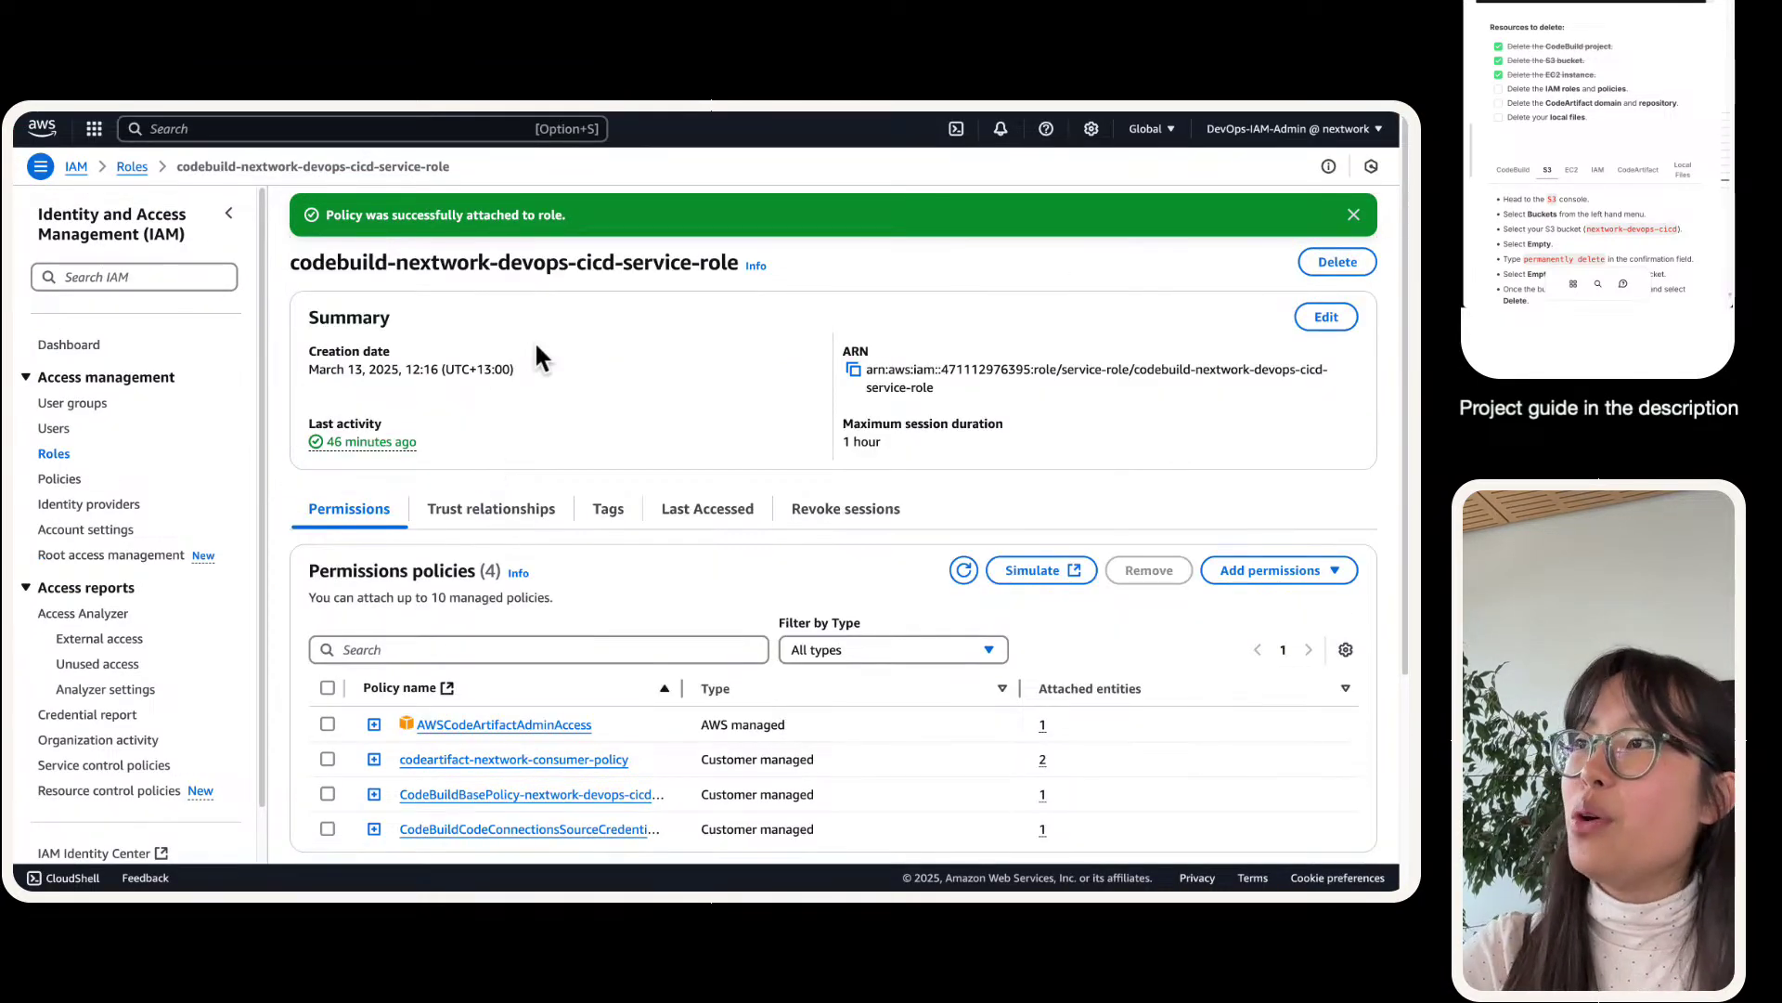
triple_click(368, 262)
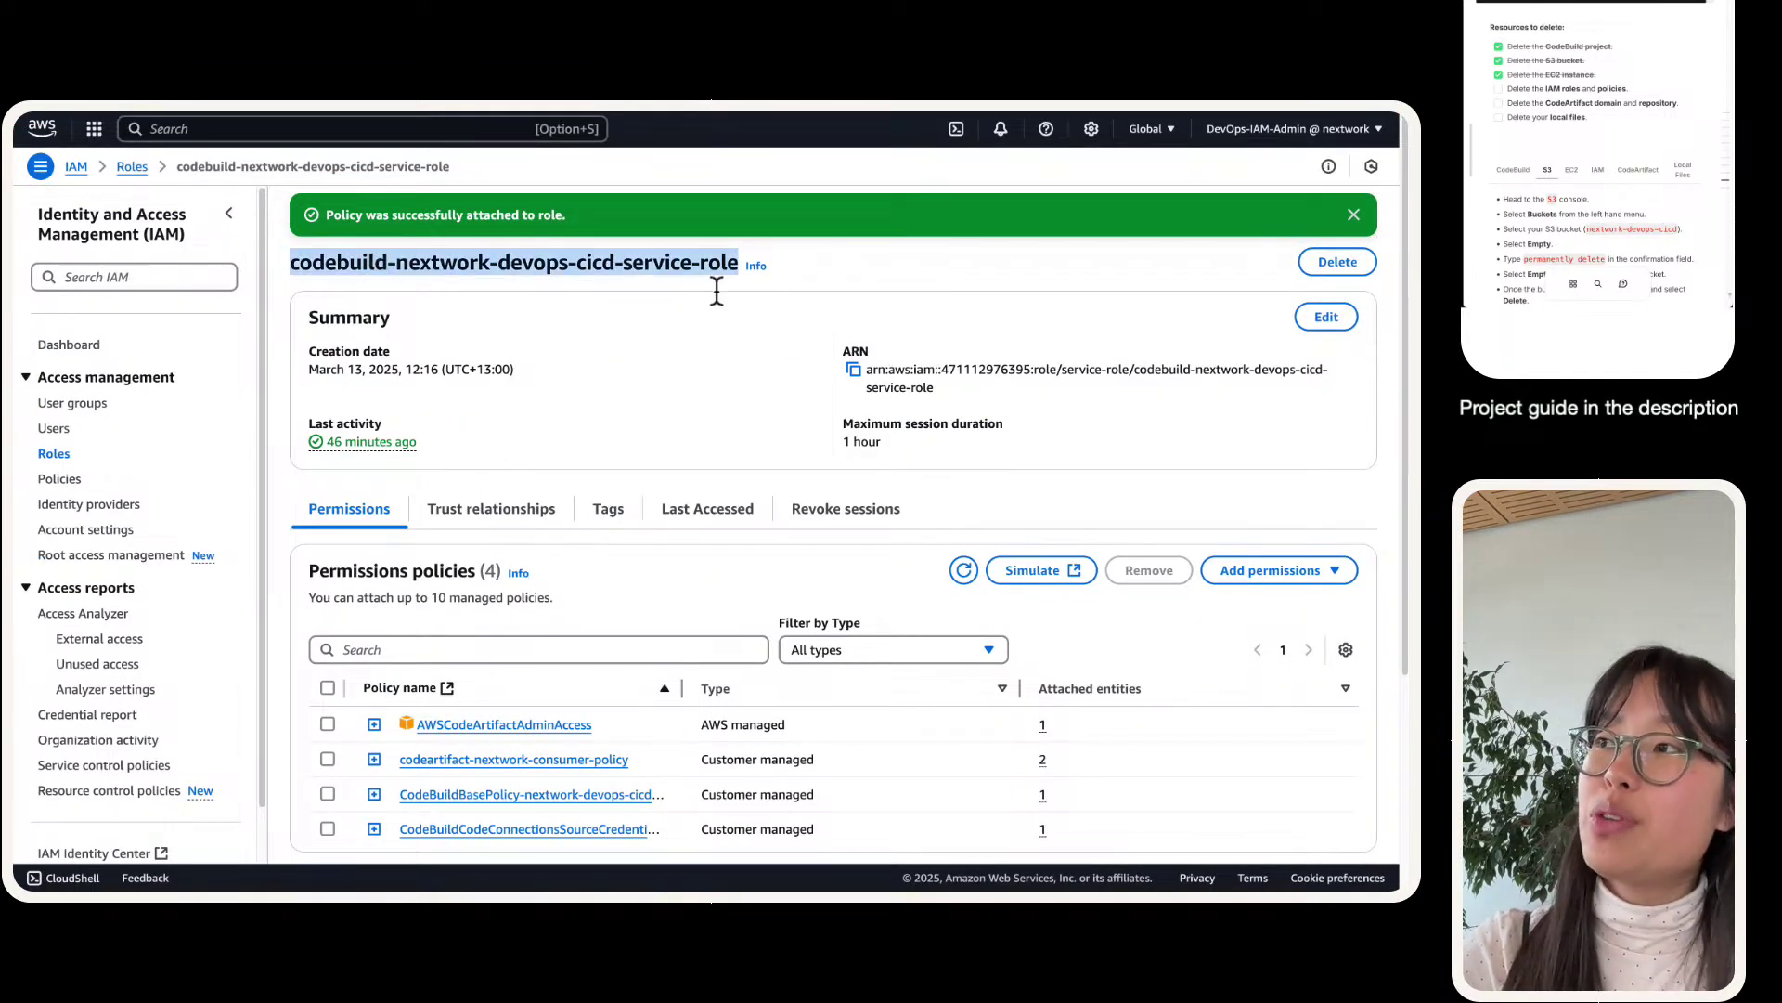
left_click(1338, 262)
triple_click(613, 449)
key("super+c")
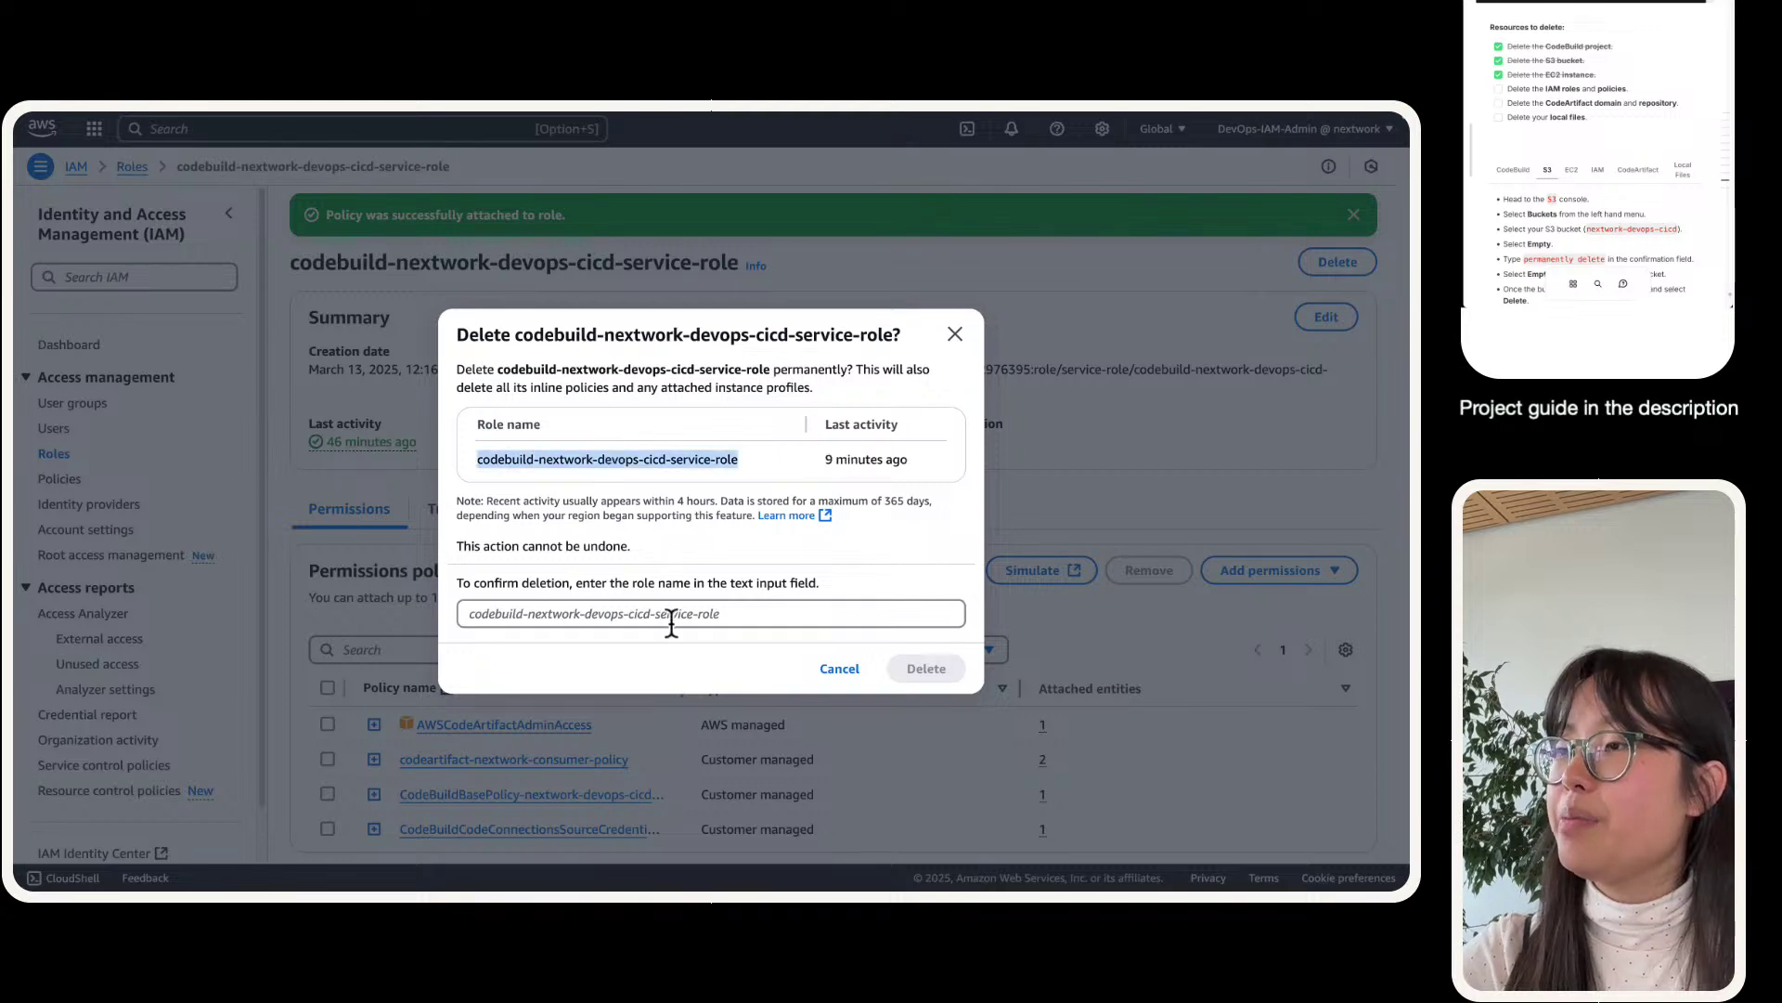
left_click(671, 624)
key("super+v")
left_click(926, 669)
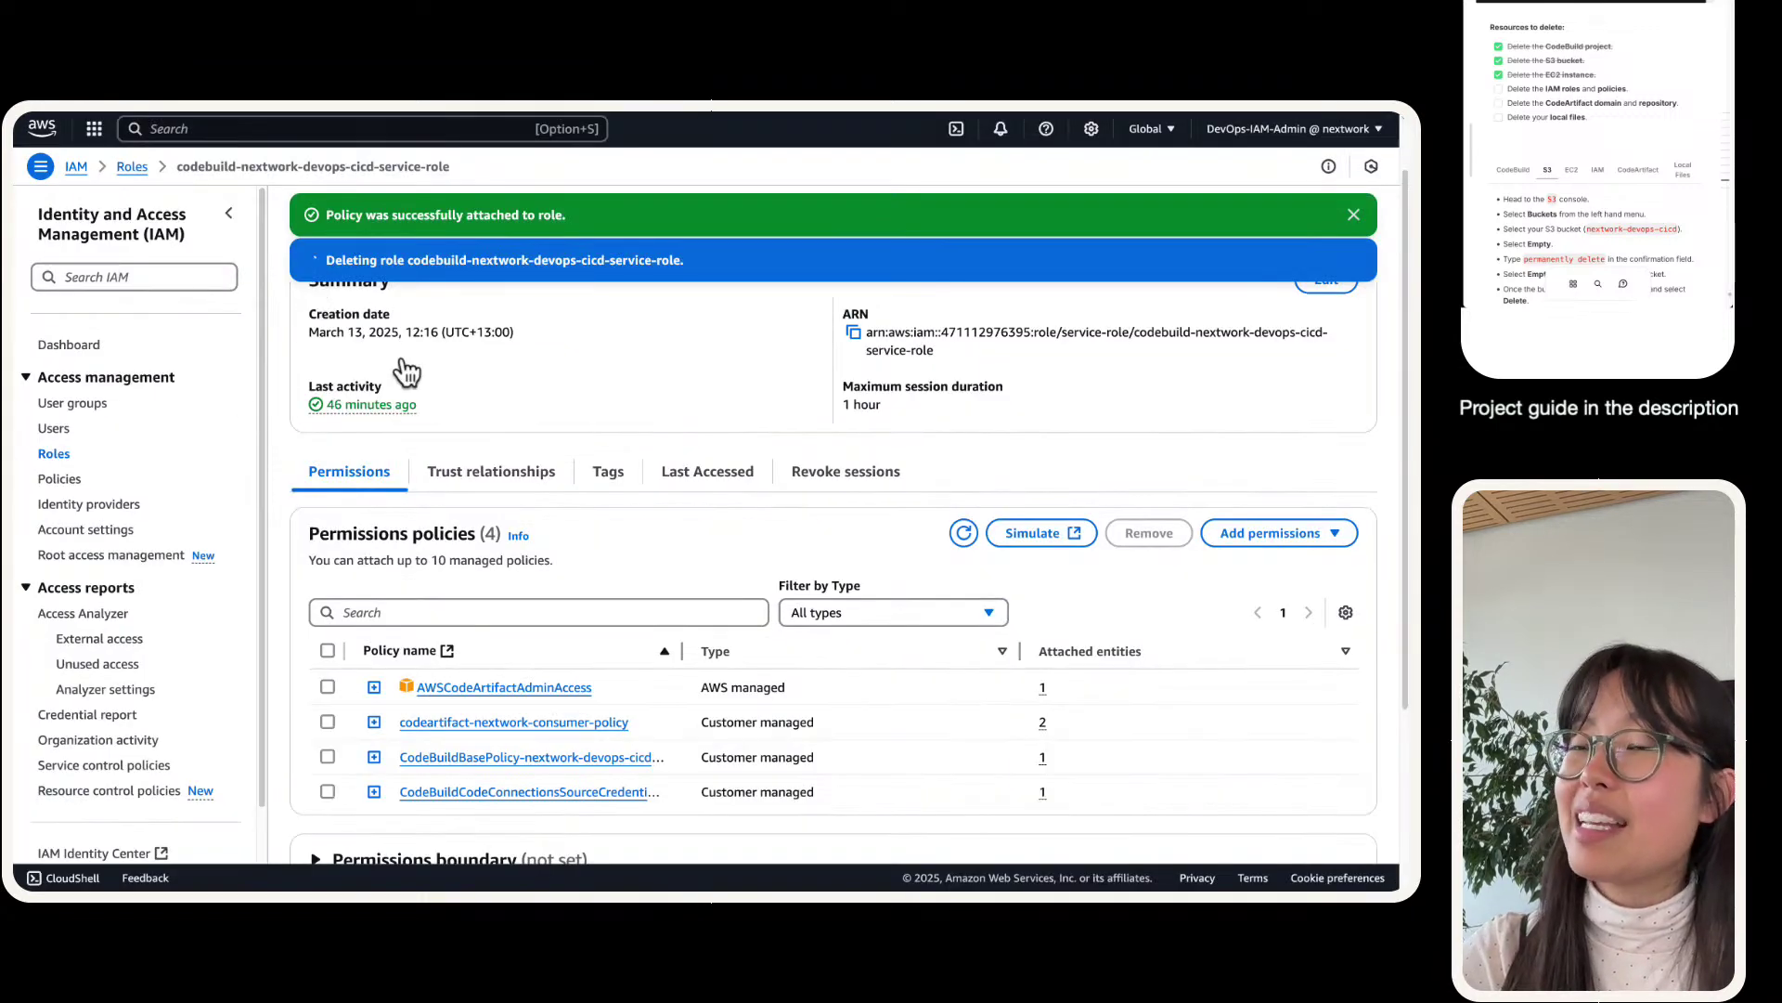
- Filter the roles by 'ec2' and tick ec2-instance-nextwork-cicd, backing out of an accidental Create role wizard
left_click(55, 455)
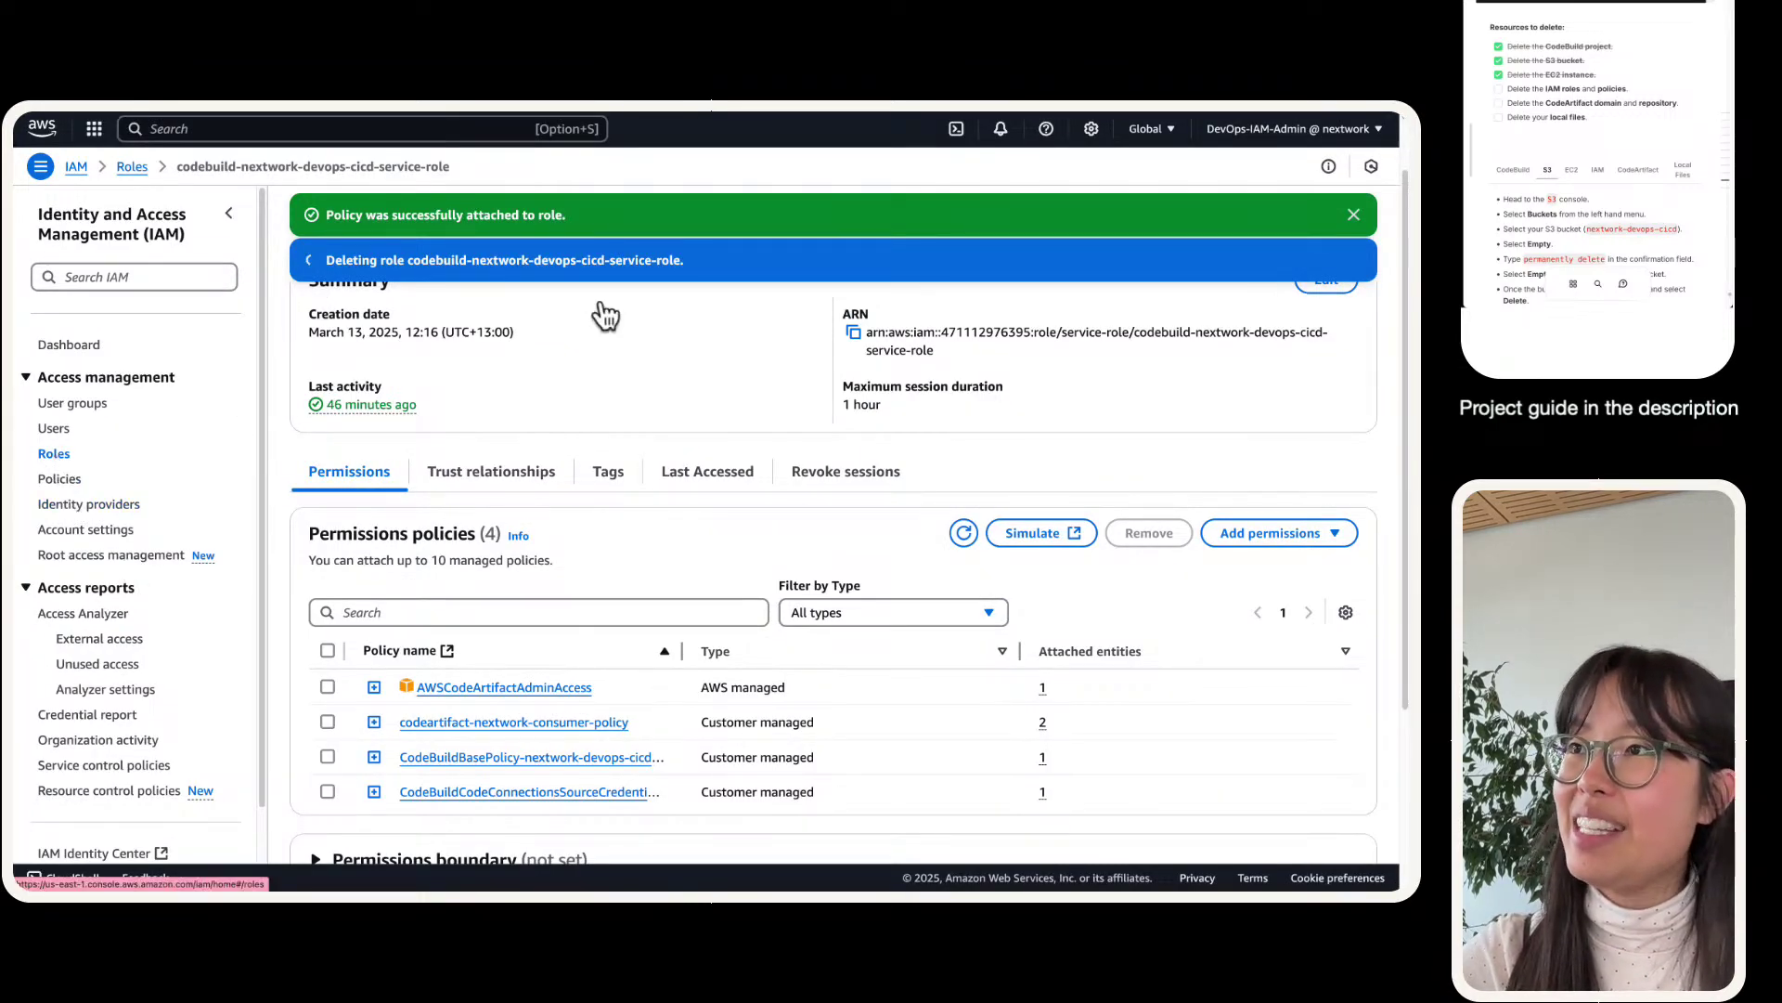
left_click(518, 279)
type("codear")
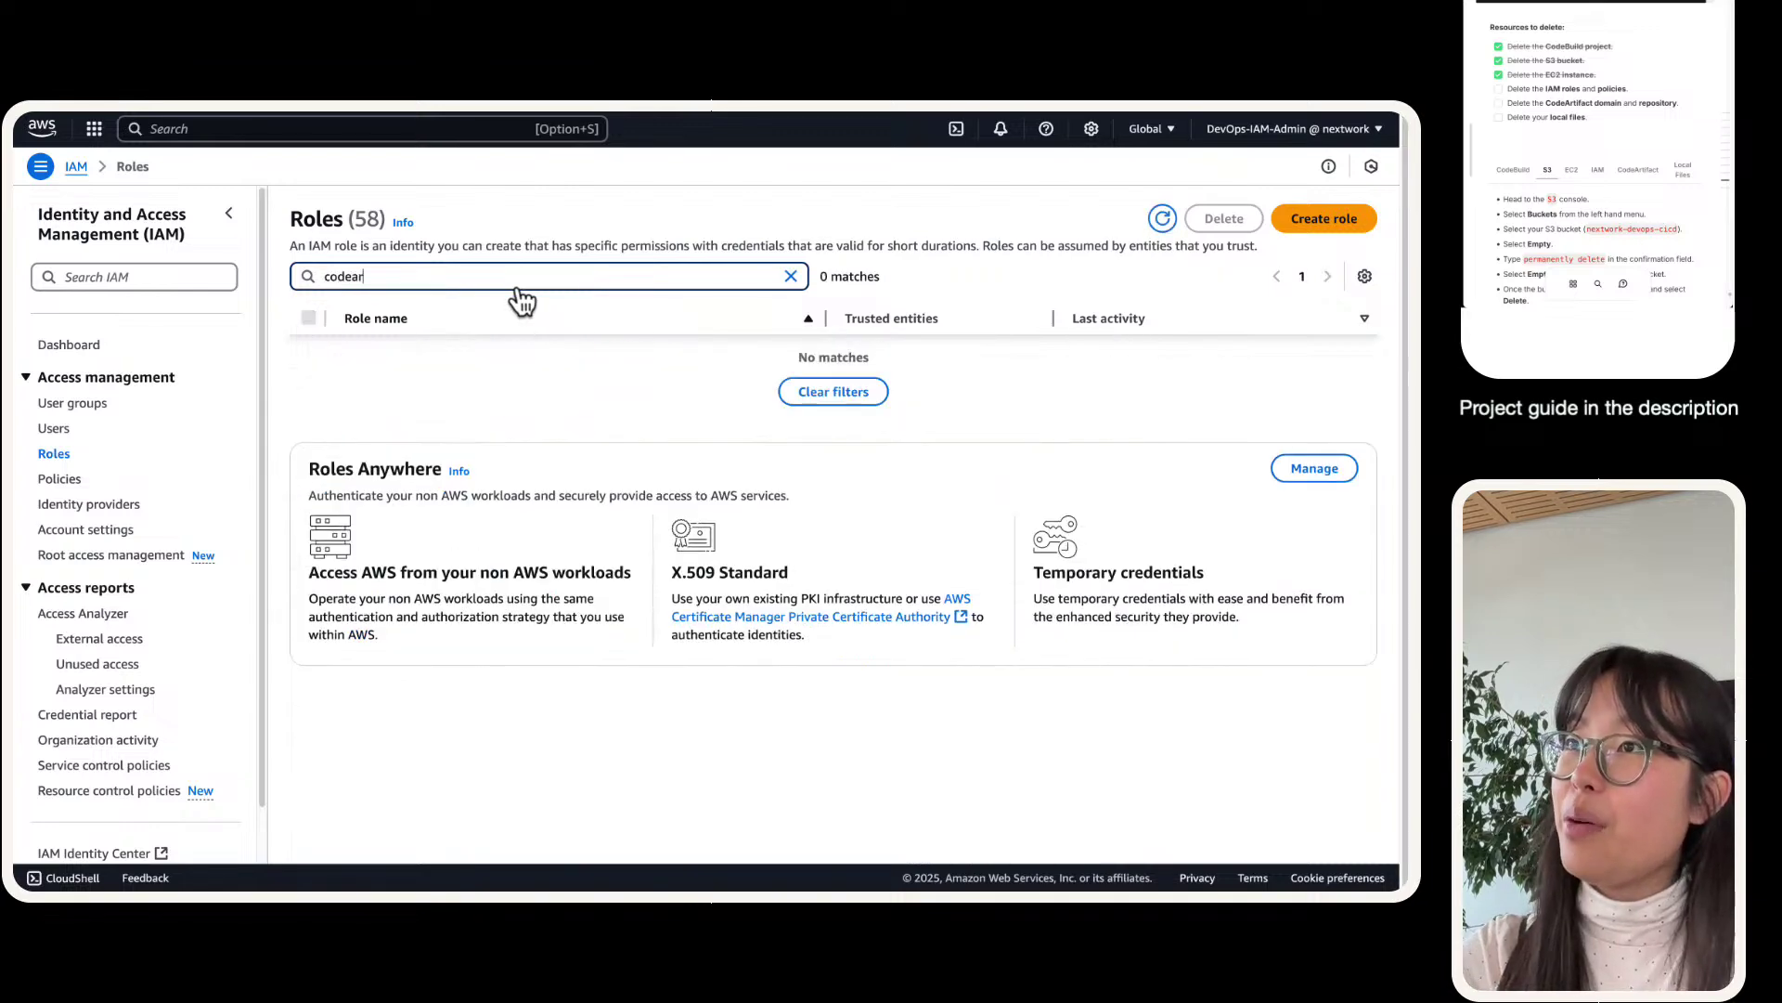
key("BackSpace")
key("BackSpace")
key("BackSpace")
key("BackSpace")
key("BackSpace")
type("ec2")
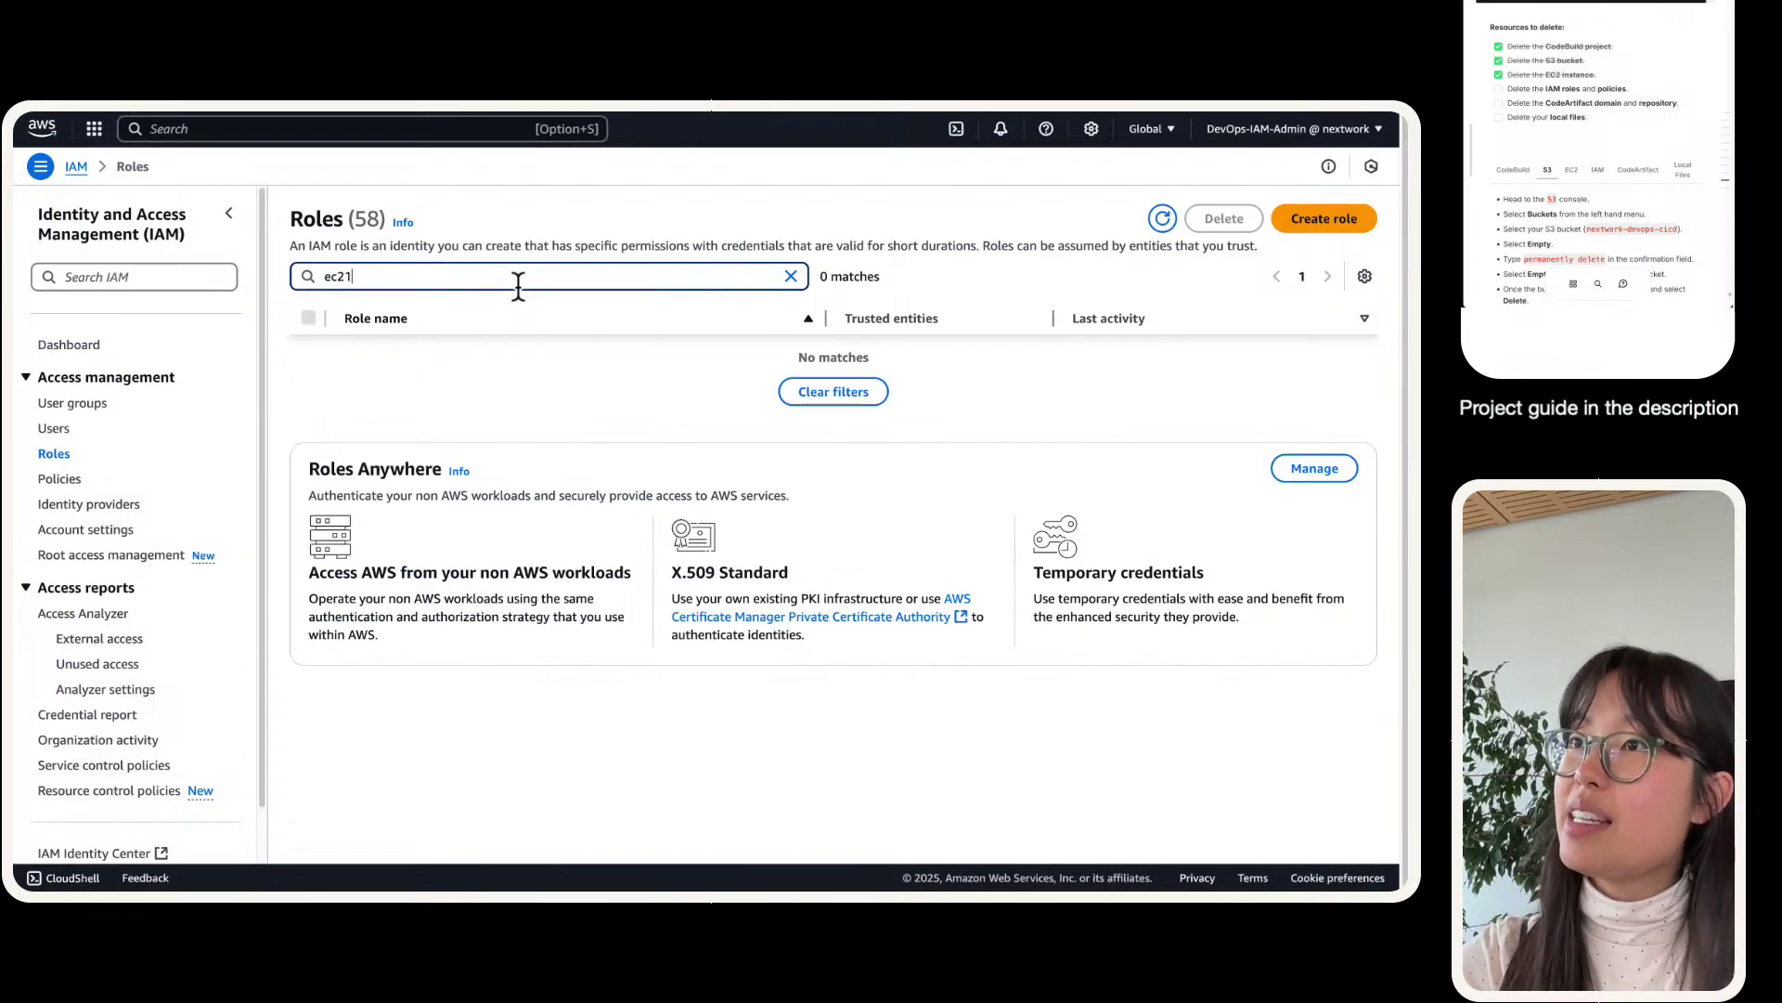
left_click(310, 385)
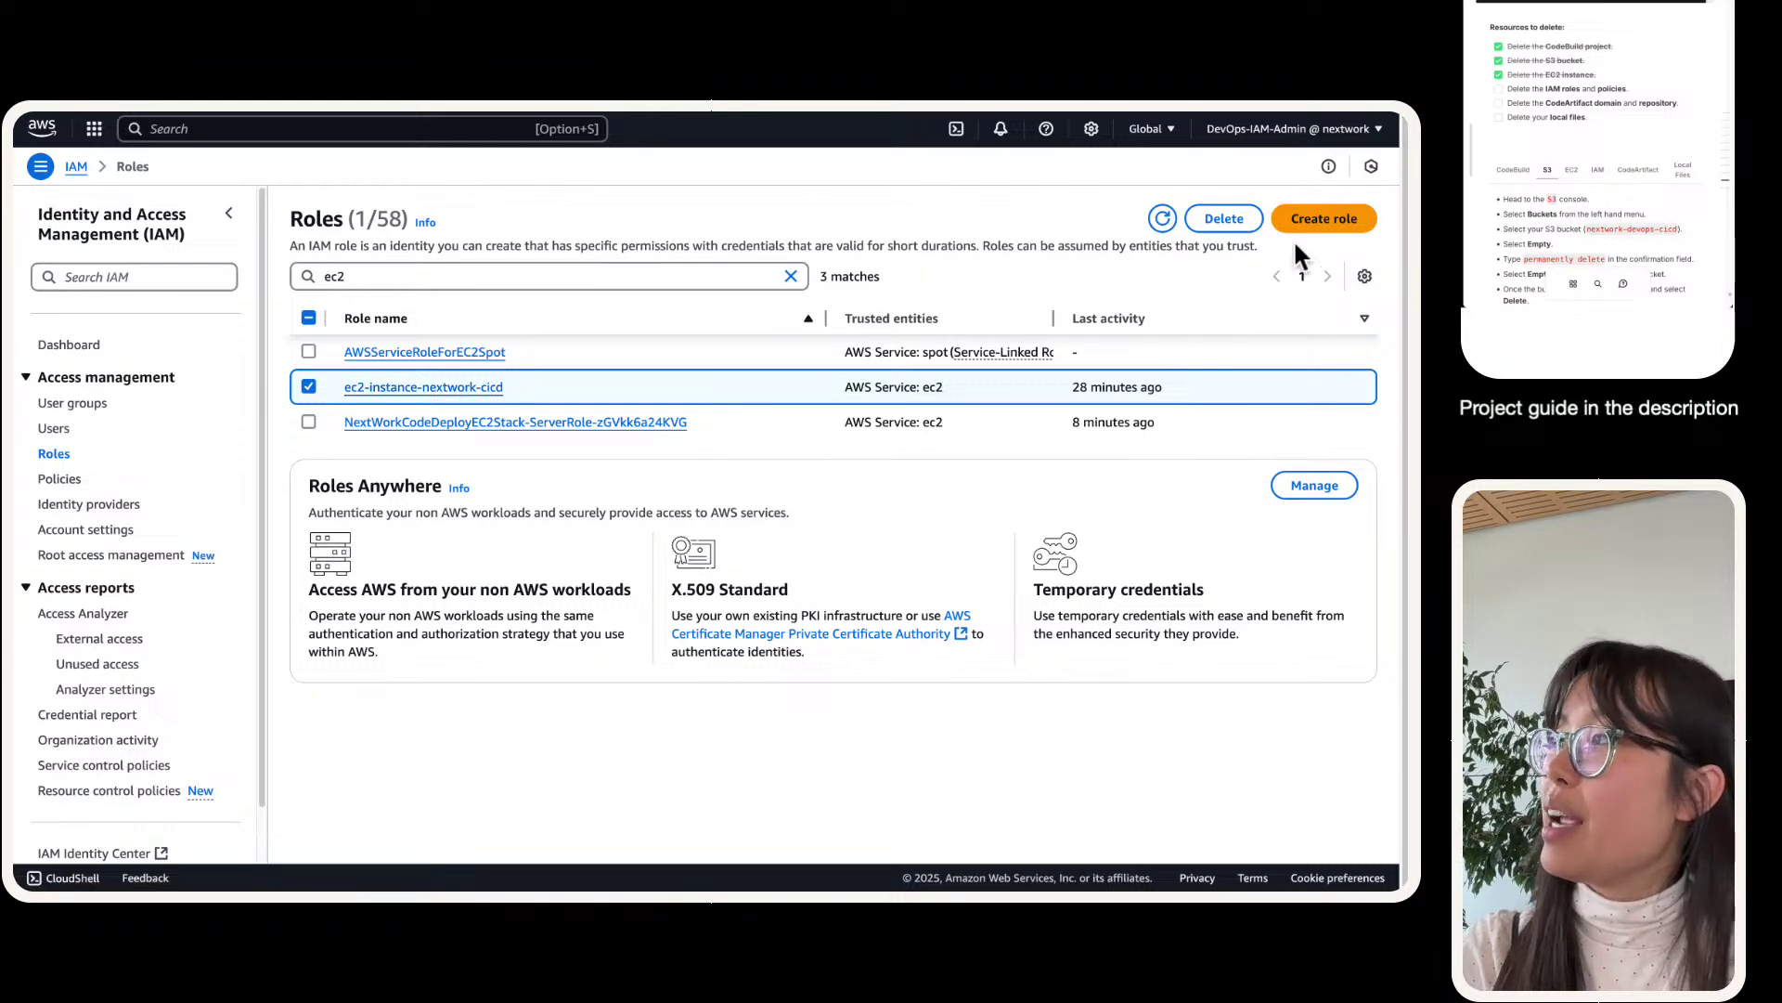
left_click(1318, 223)
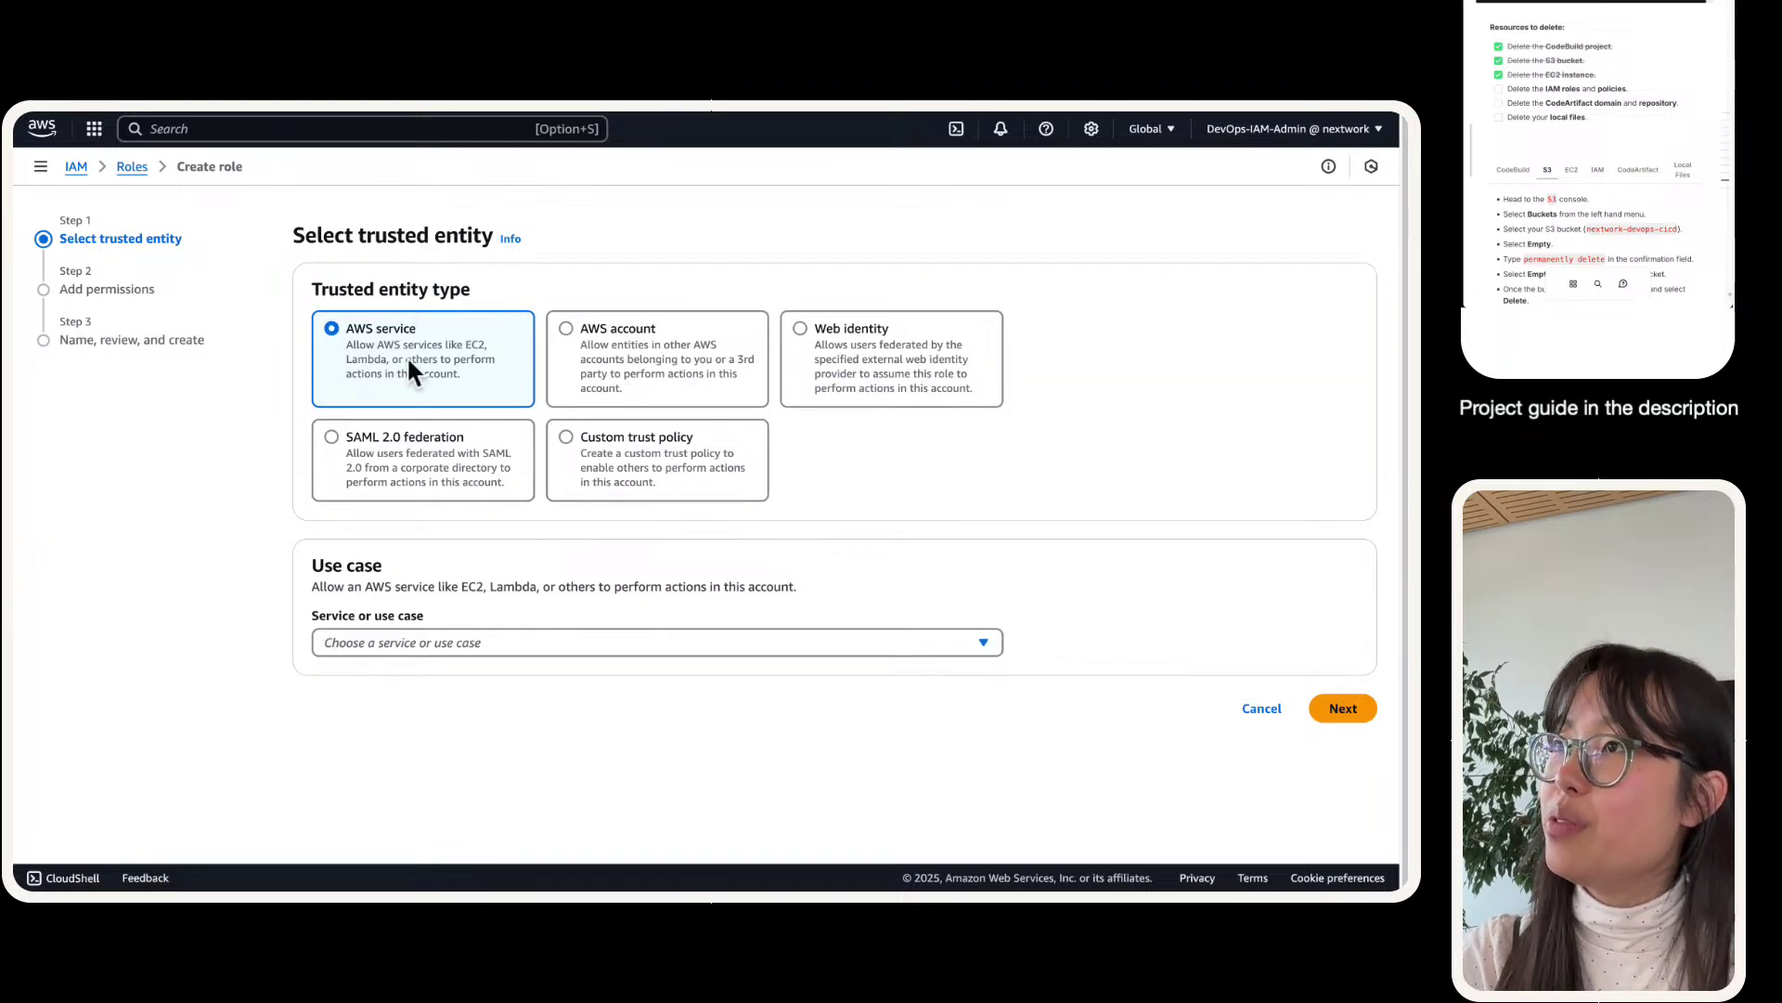
left_click(1261, 708)
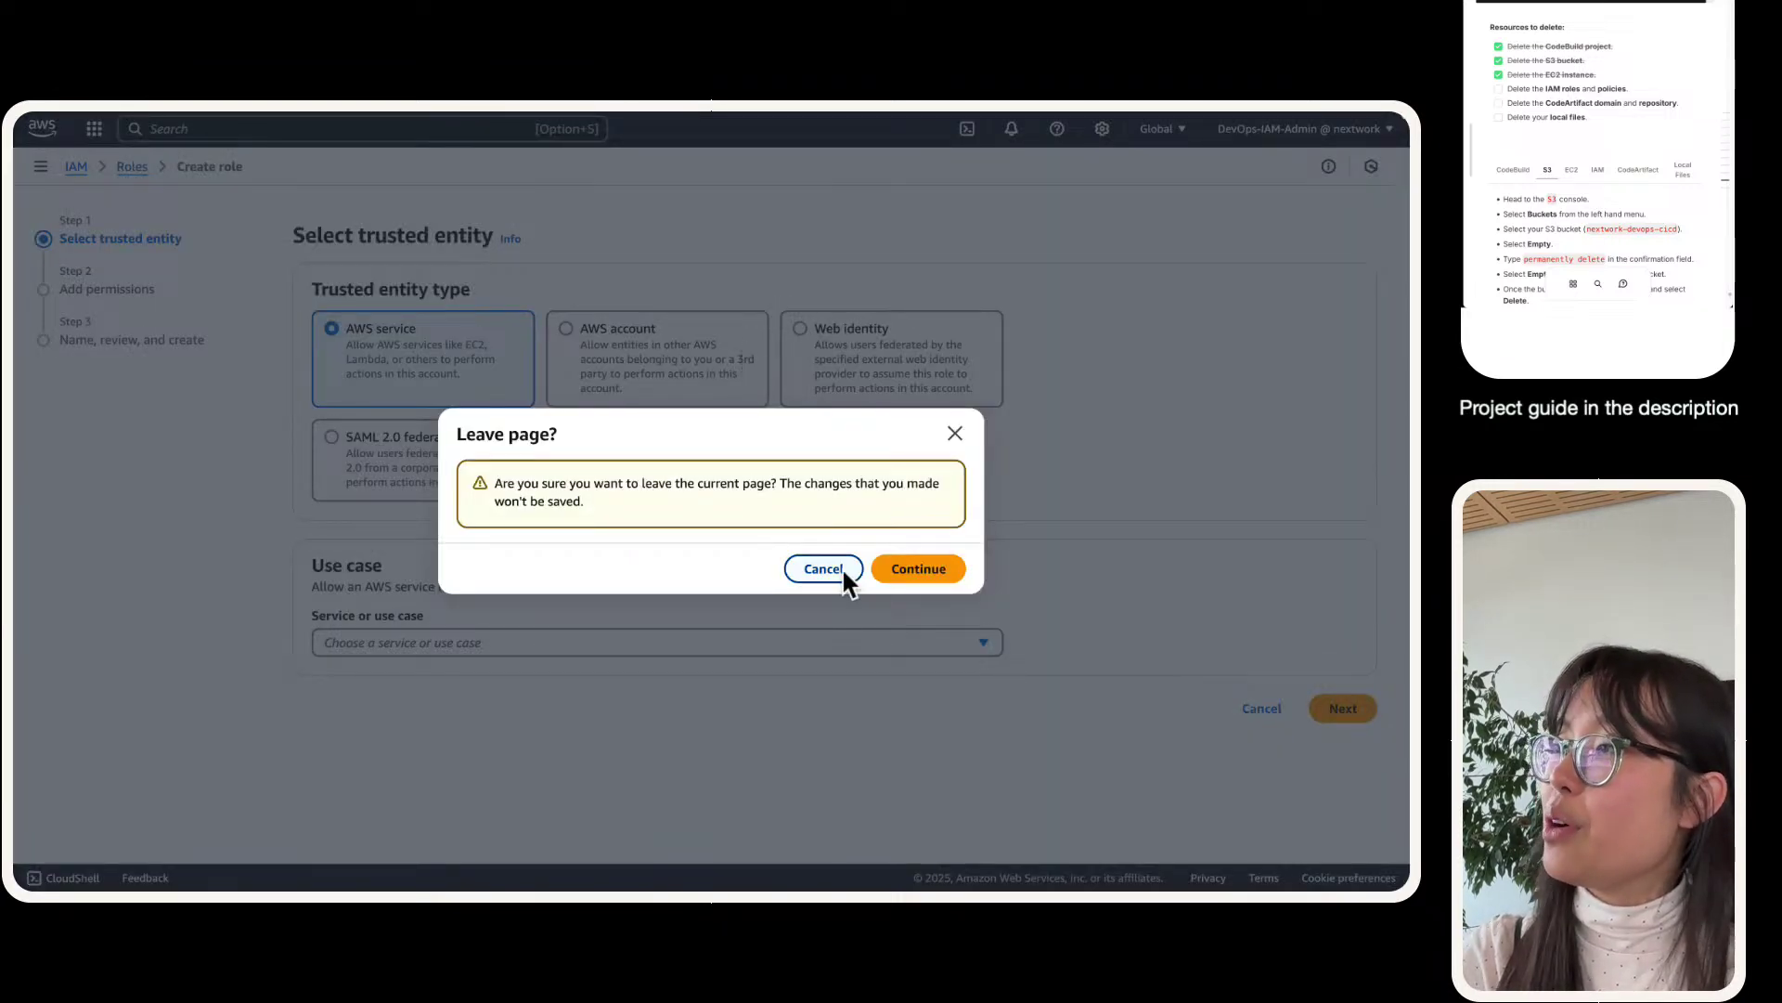
left_click(923, 565)
- Delete the ec2-instance-nextwork-cicd role, confirming with its copied name
left_click(465, 267)
type("e")
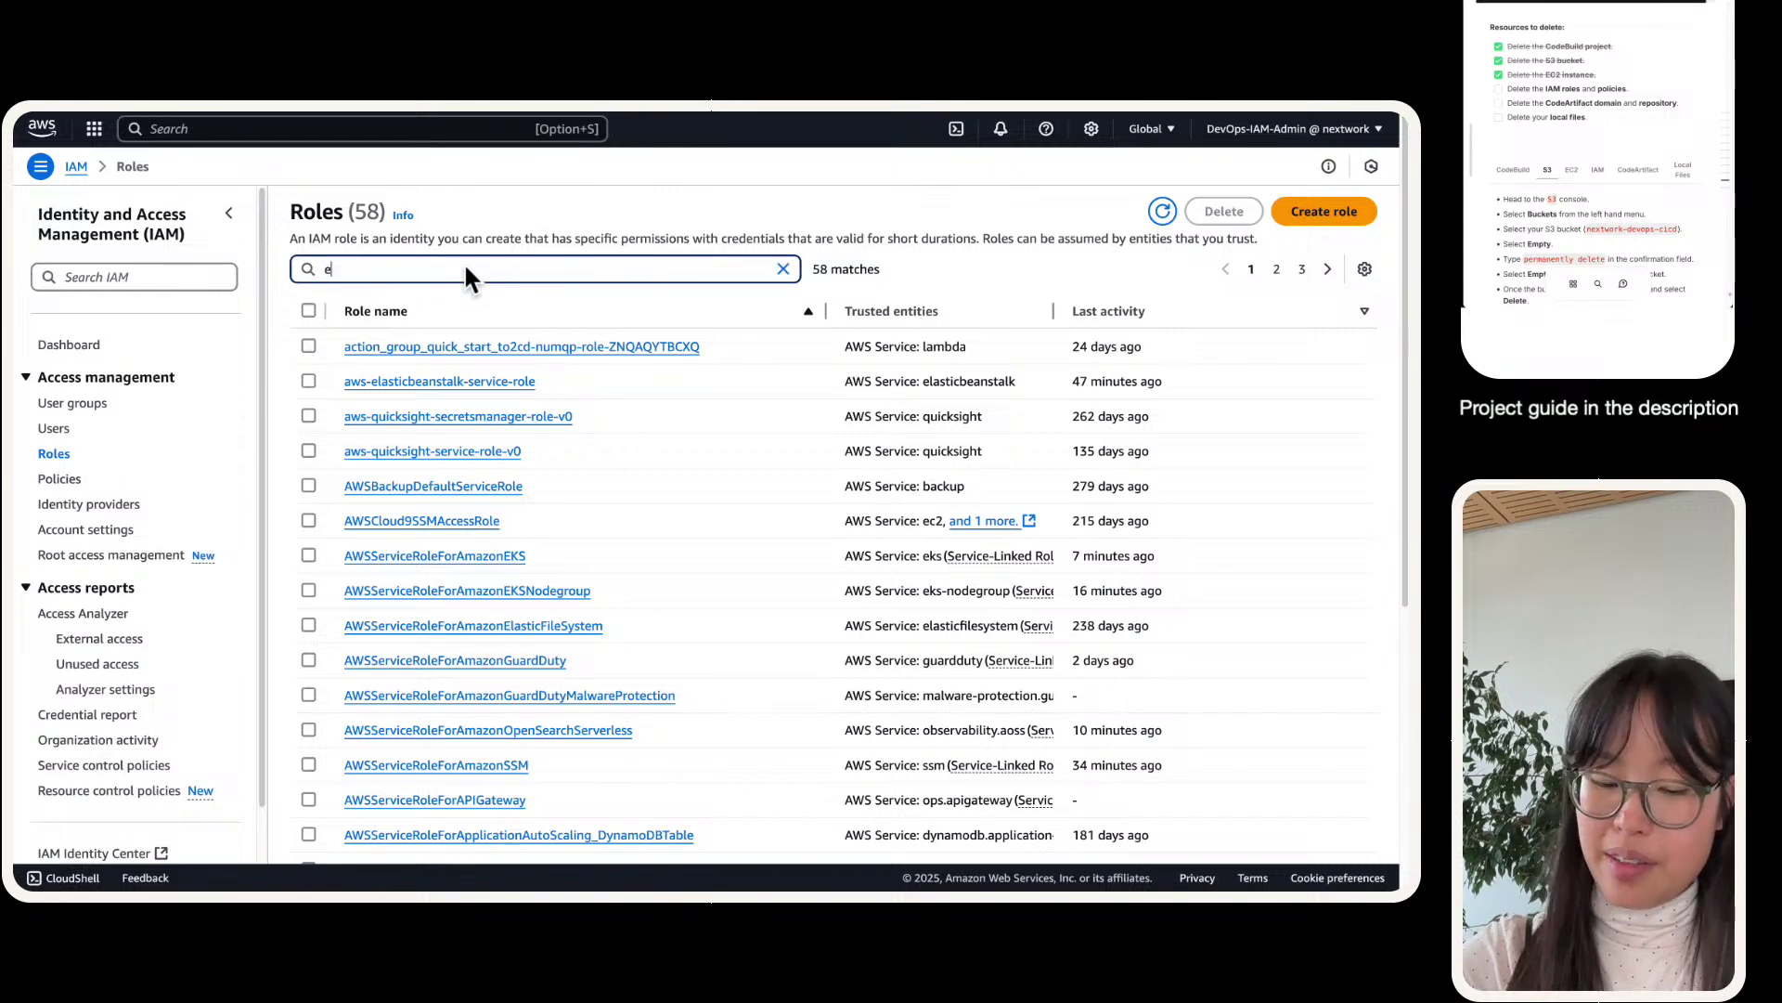
type("c2")
left_click(309, 381)
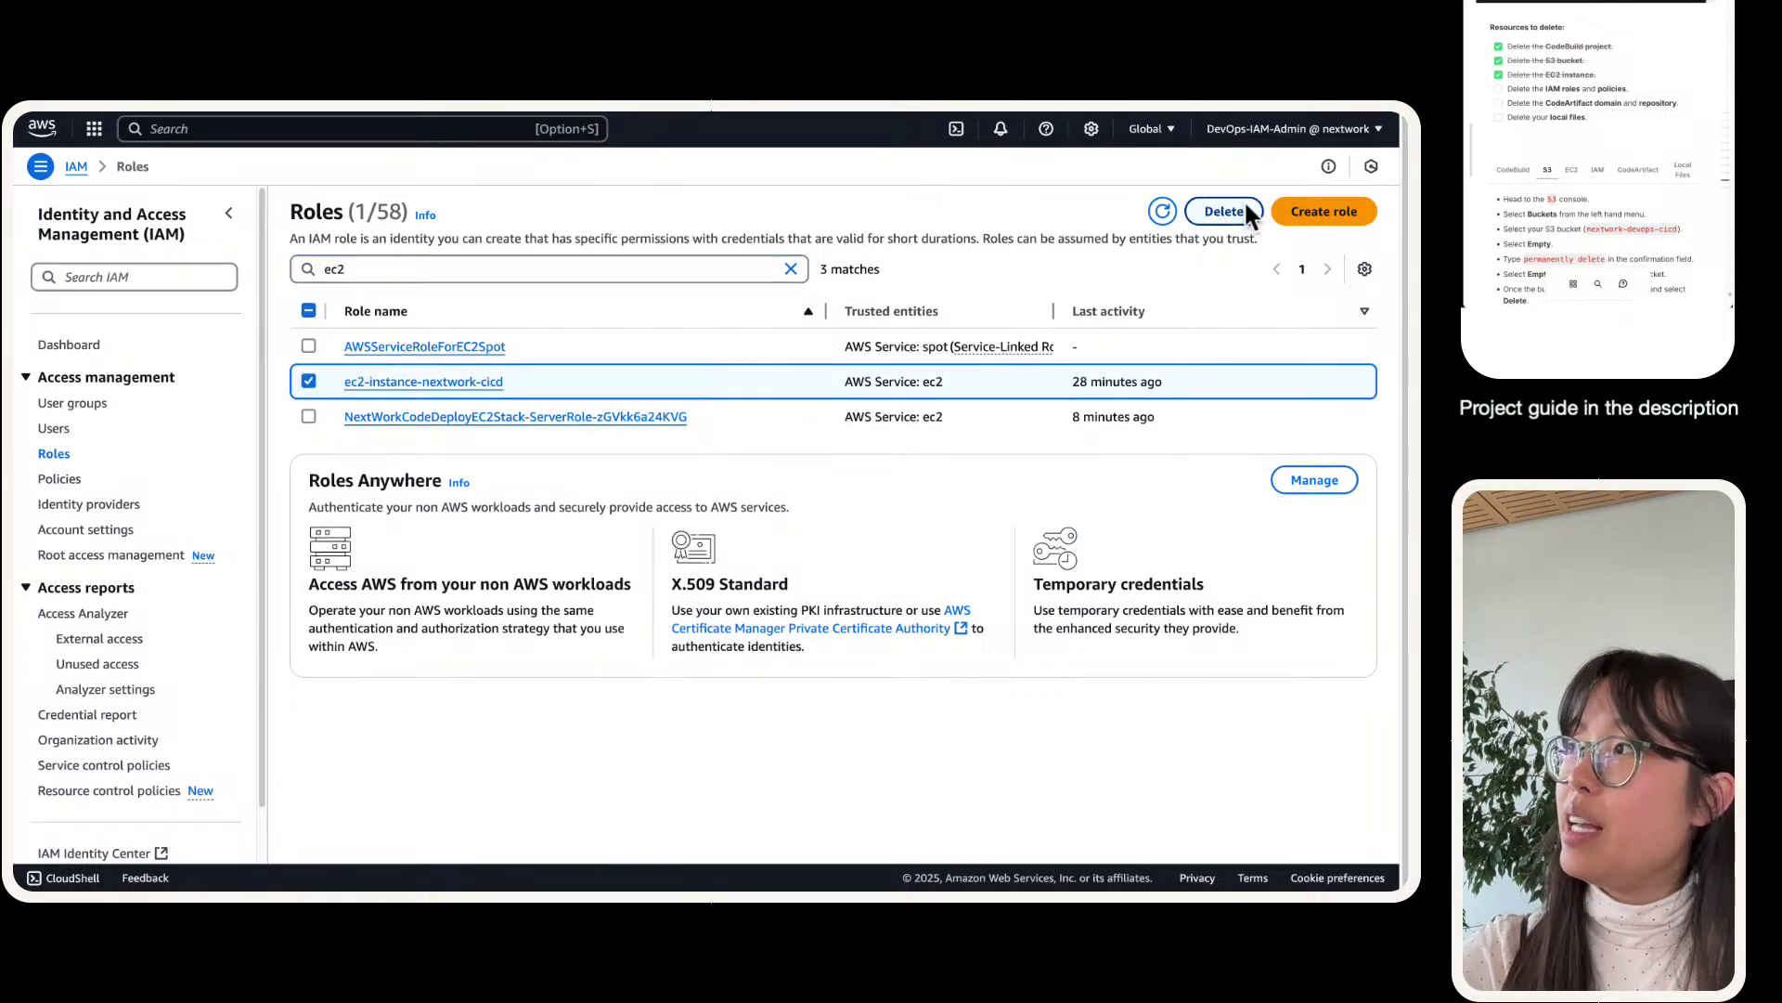
left_click(1224, 211)
triple_click(613, 457)
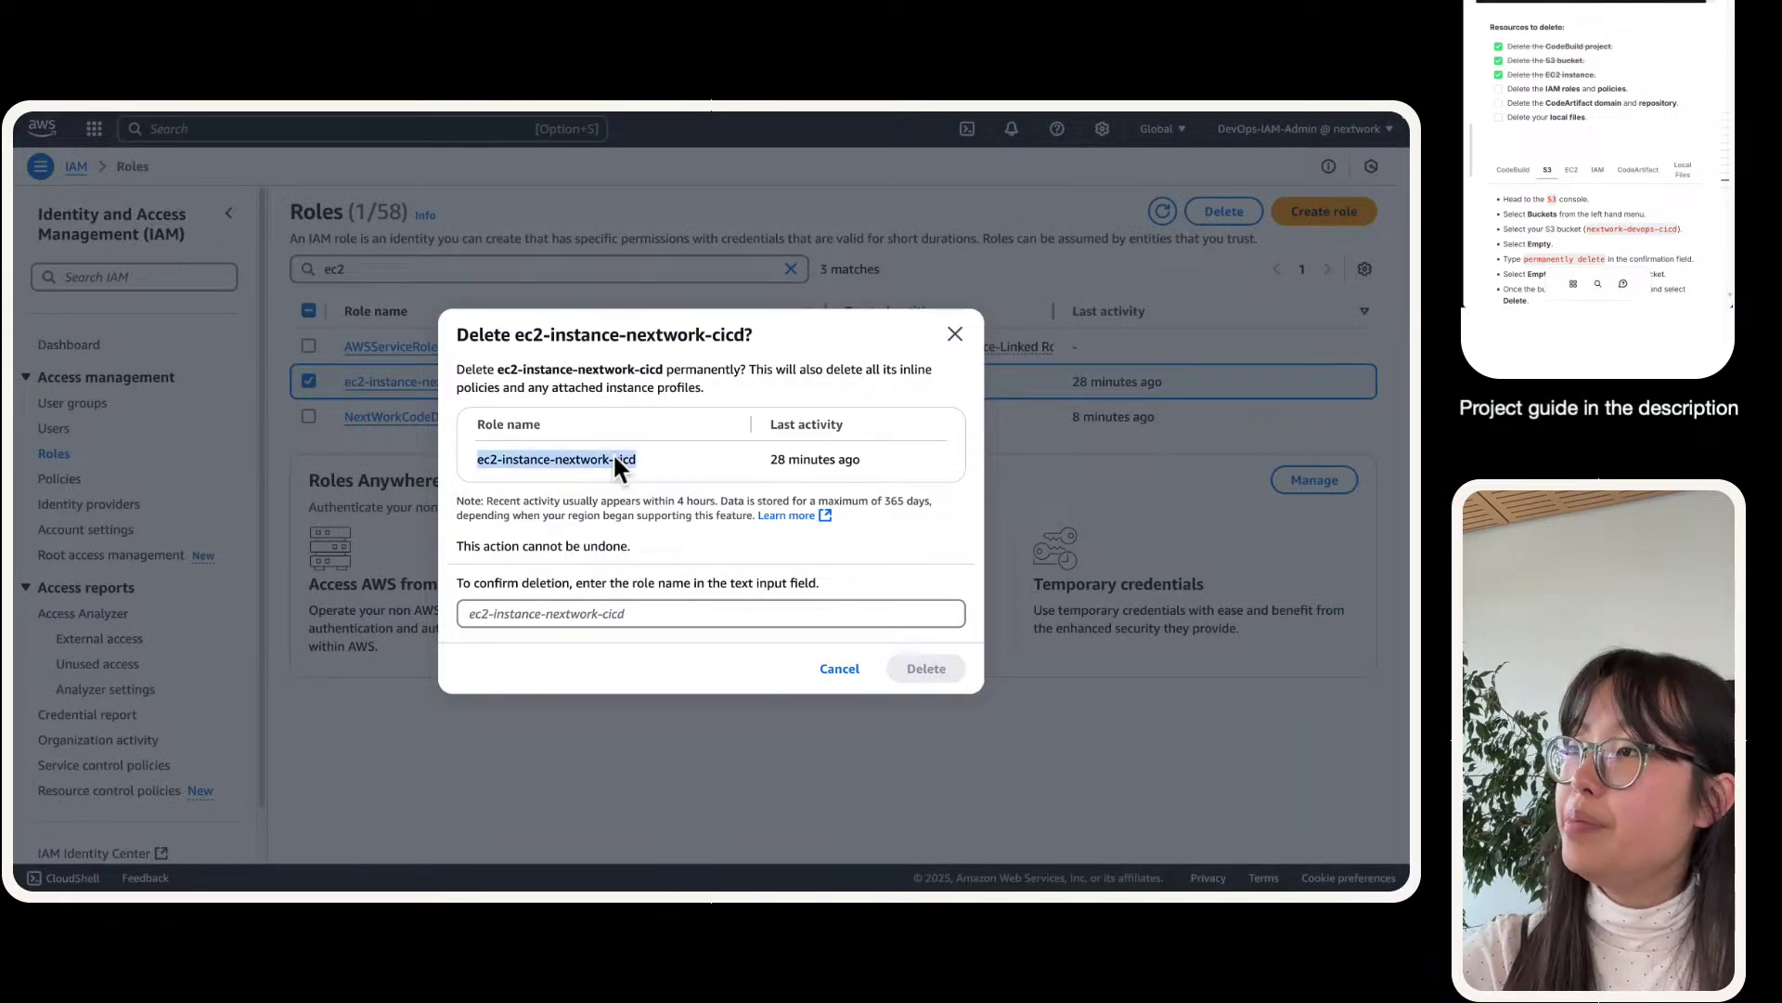
key("super+c")
left_click(646, 612)
key("super+v")
left_click(926, 668)
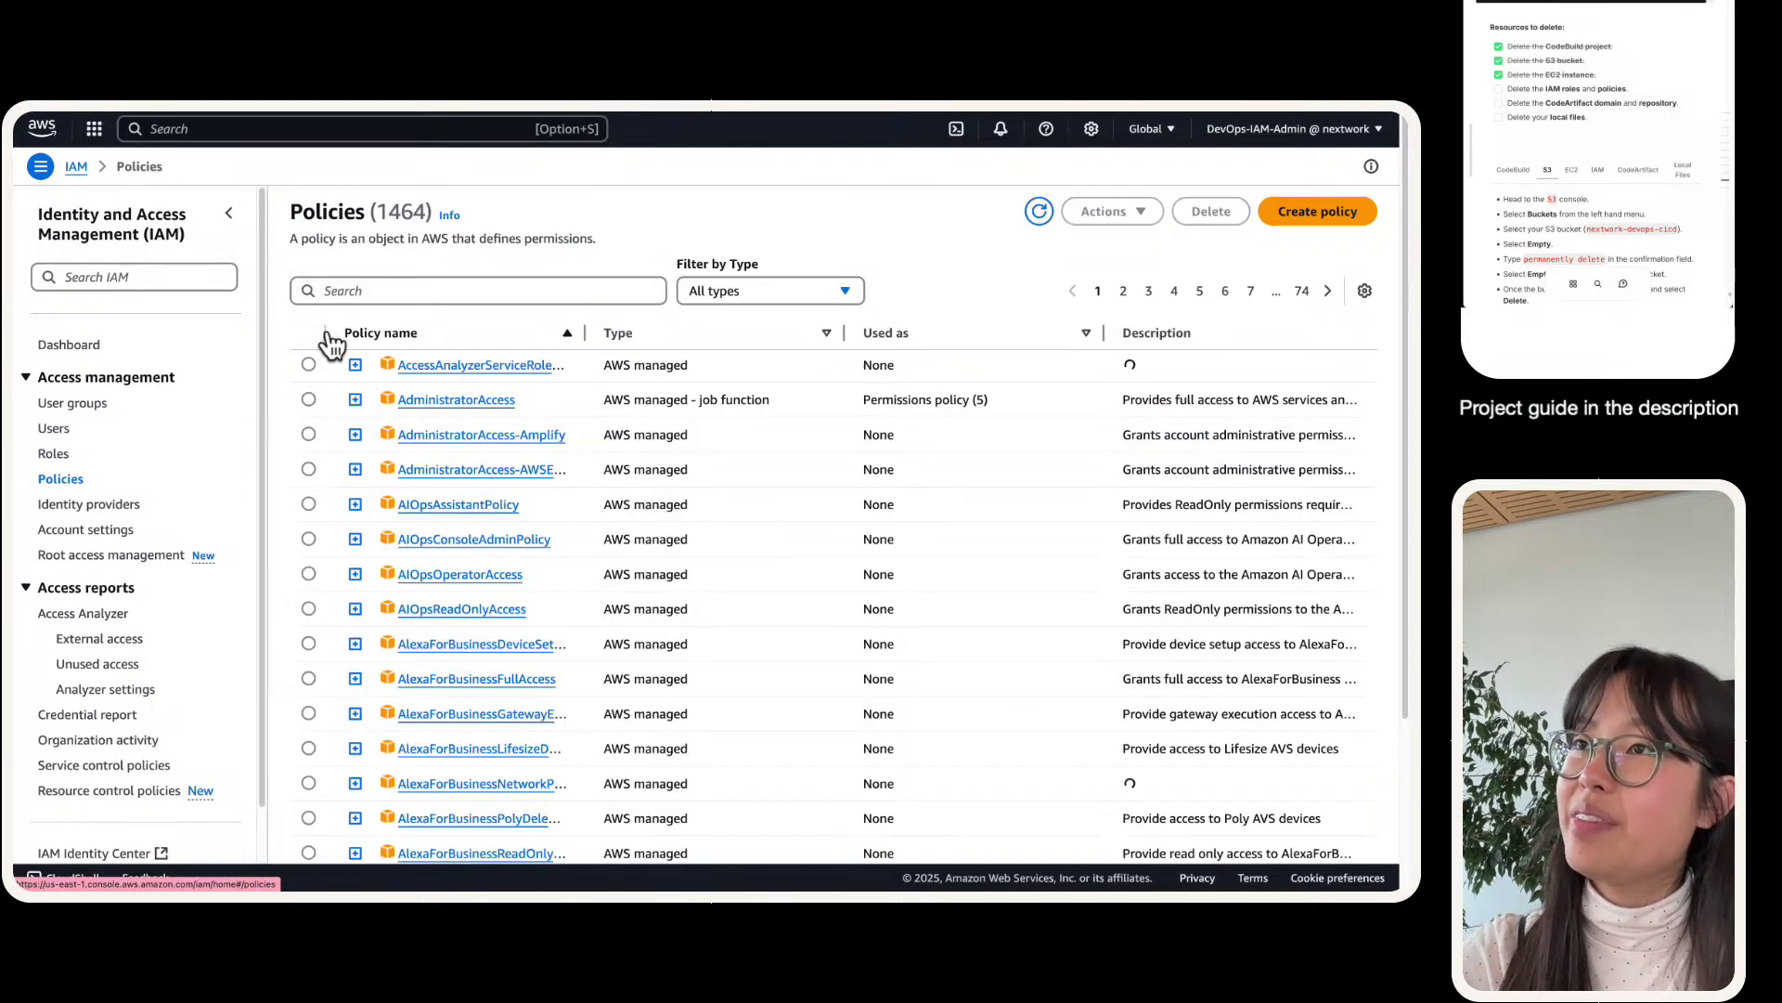
- Filter IAM policies by 'codear' and select codeartifact-nextwork-consumer-policy
left_click(458, 294)
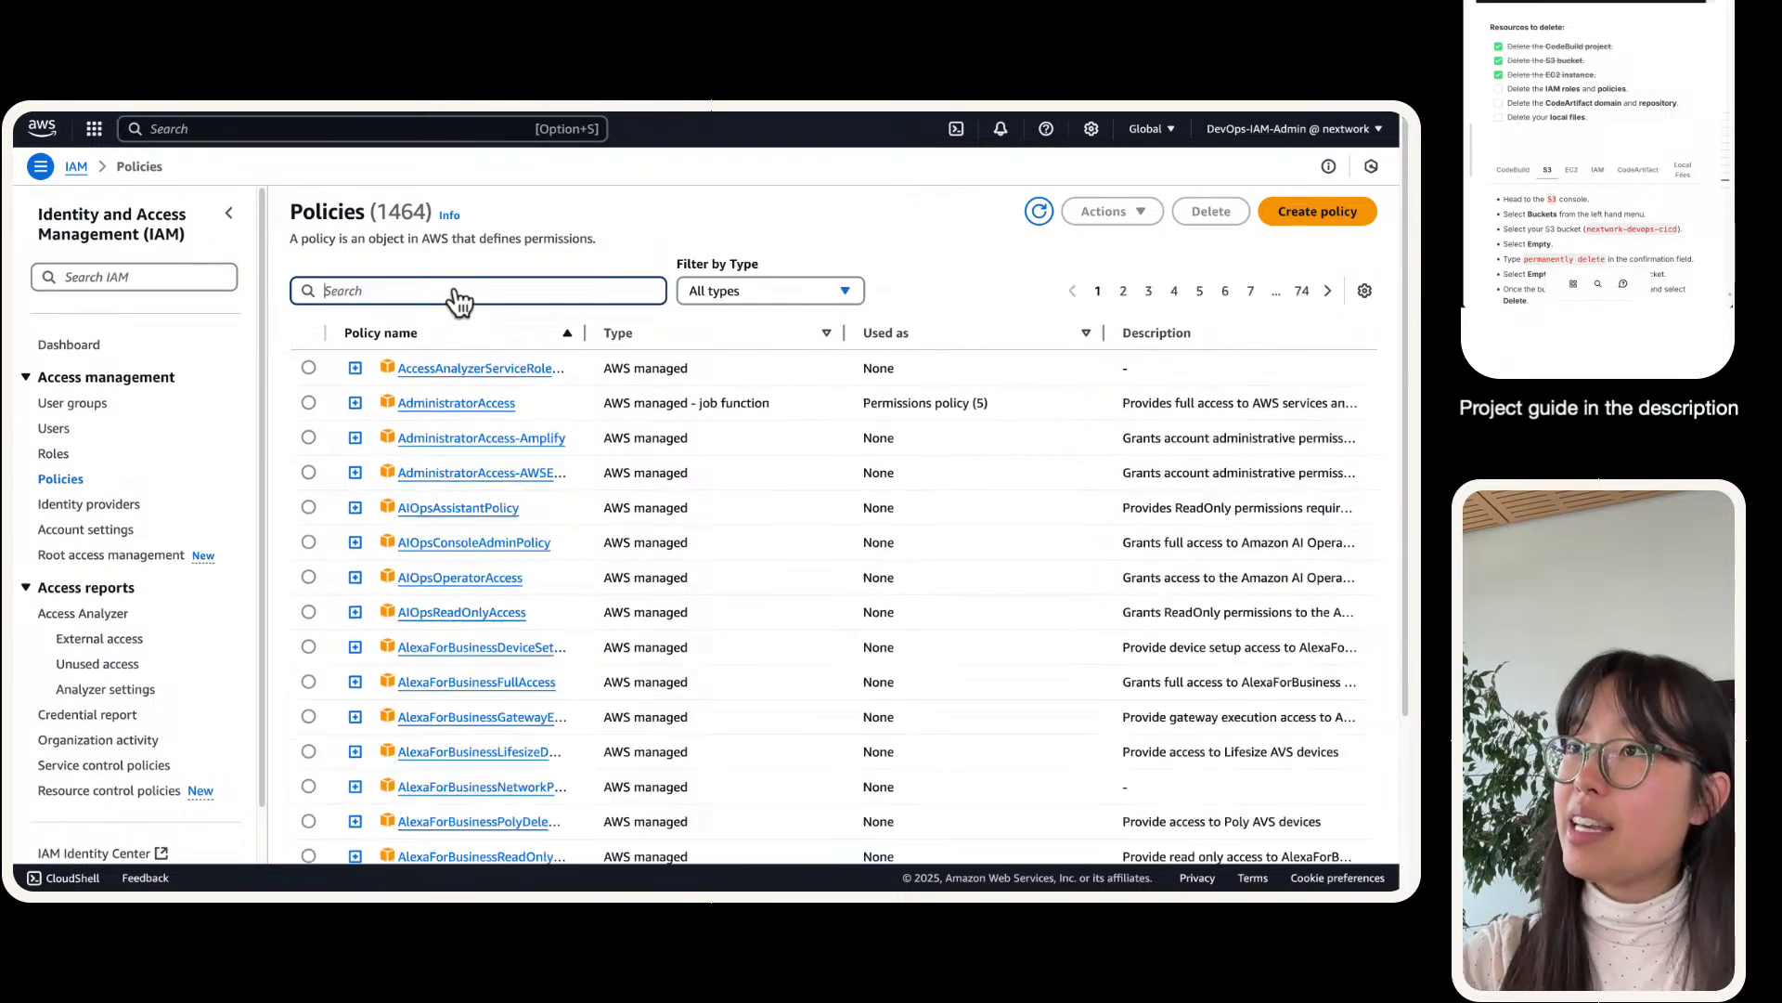
type("codestar")
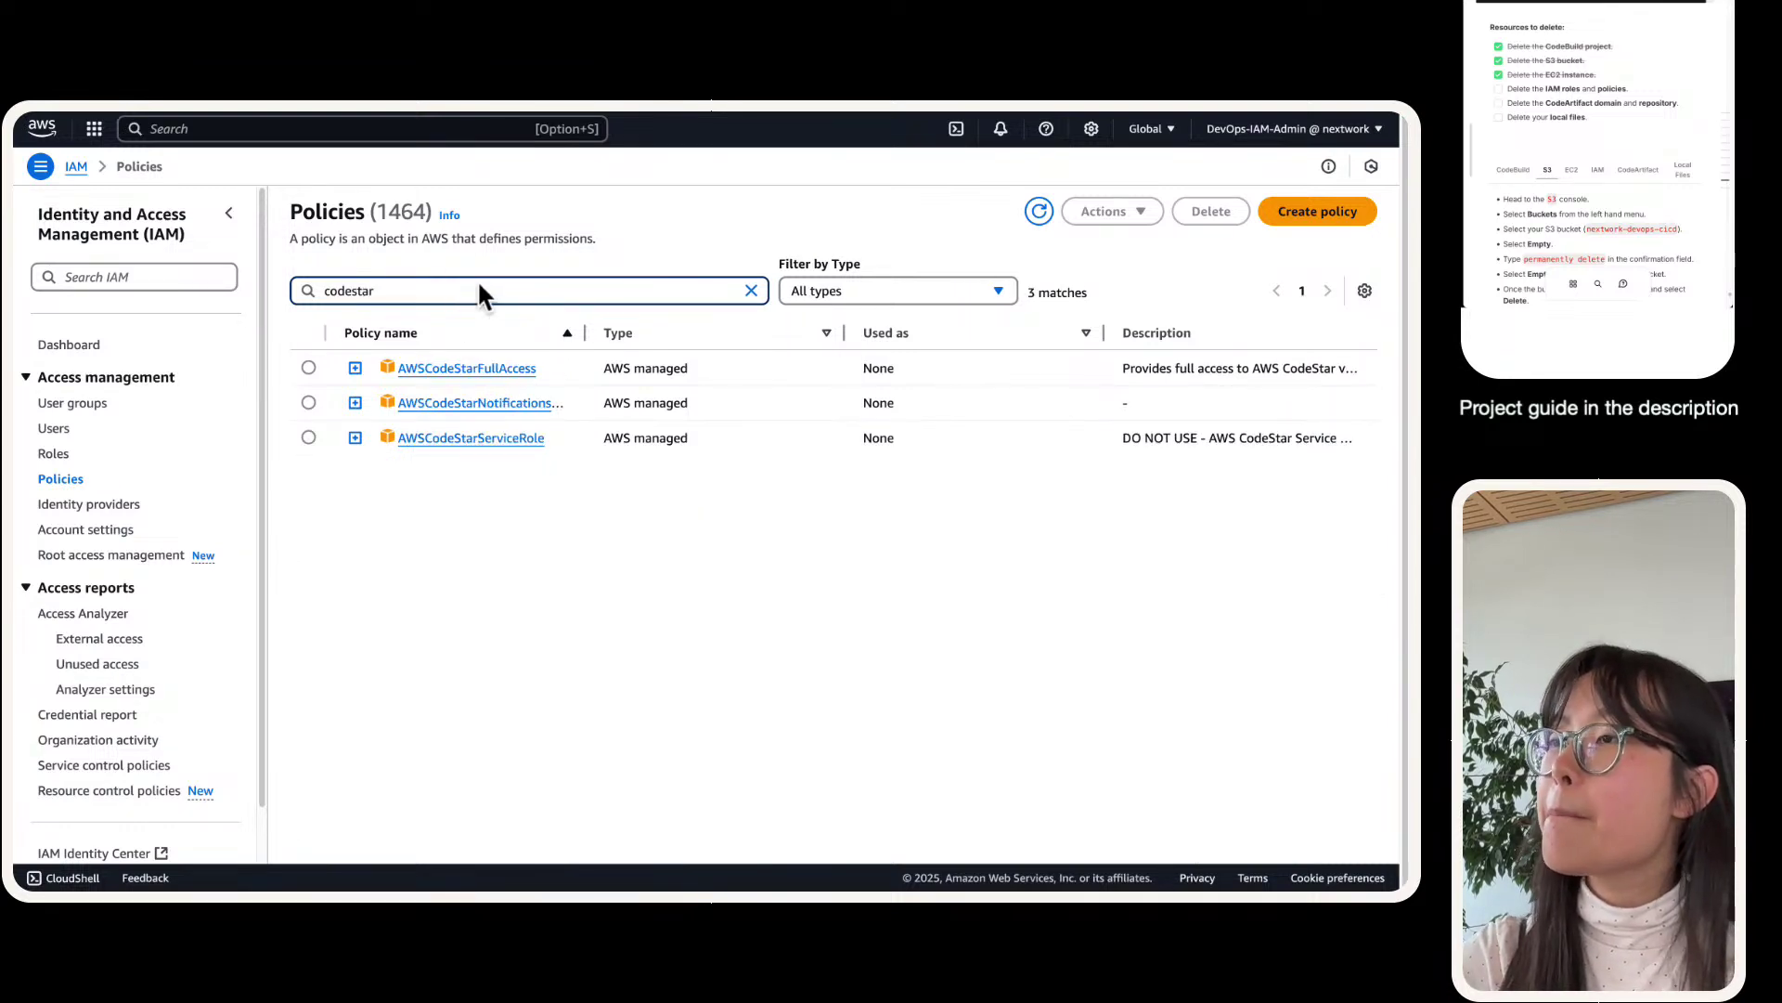
double_click(590, 339)
double_click(420, 294)
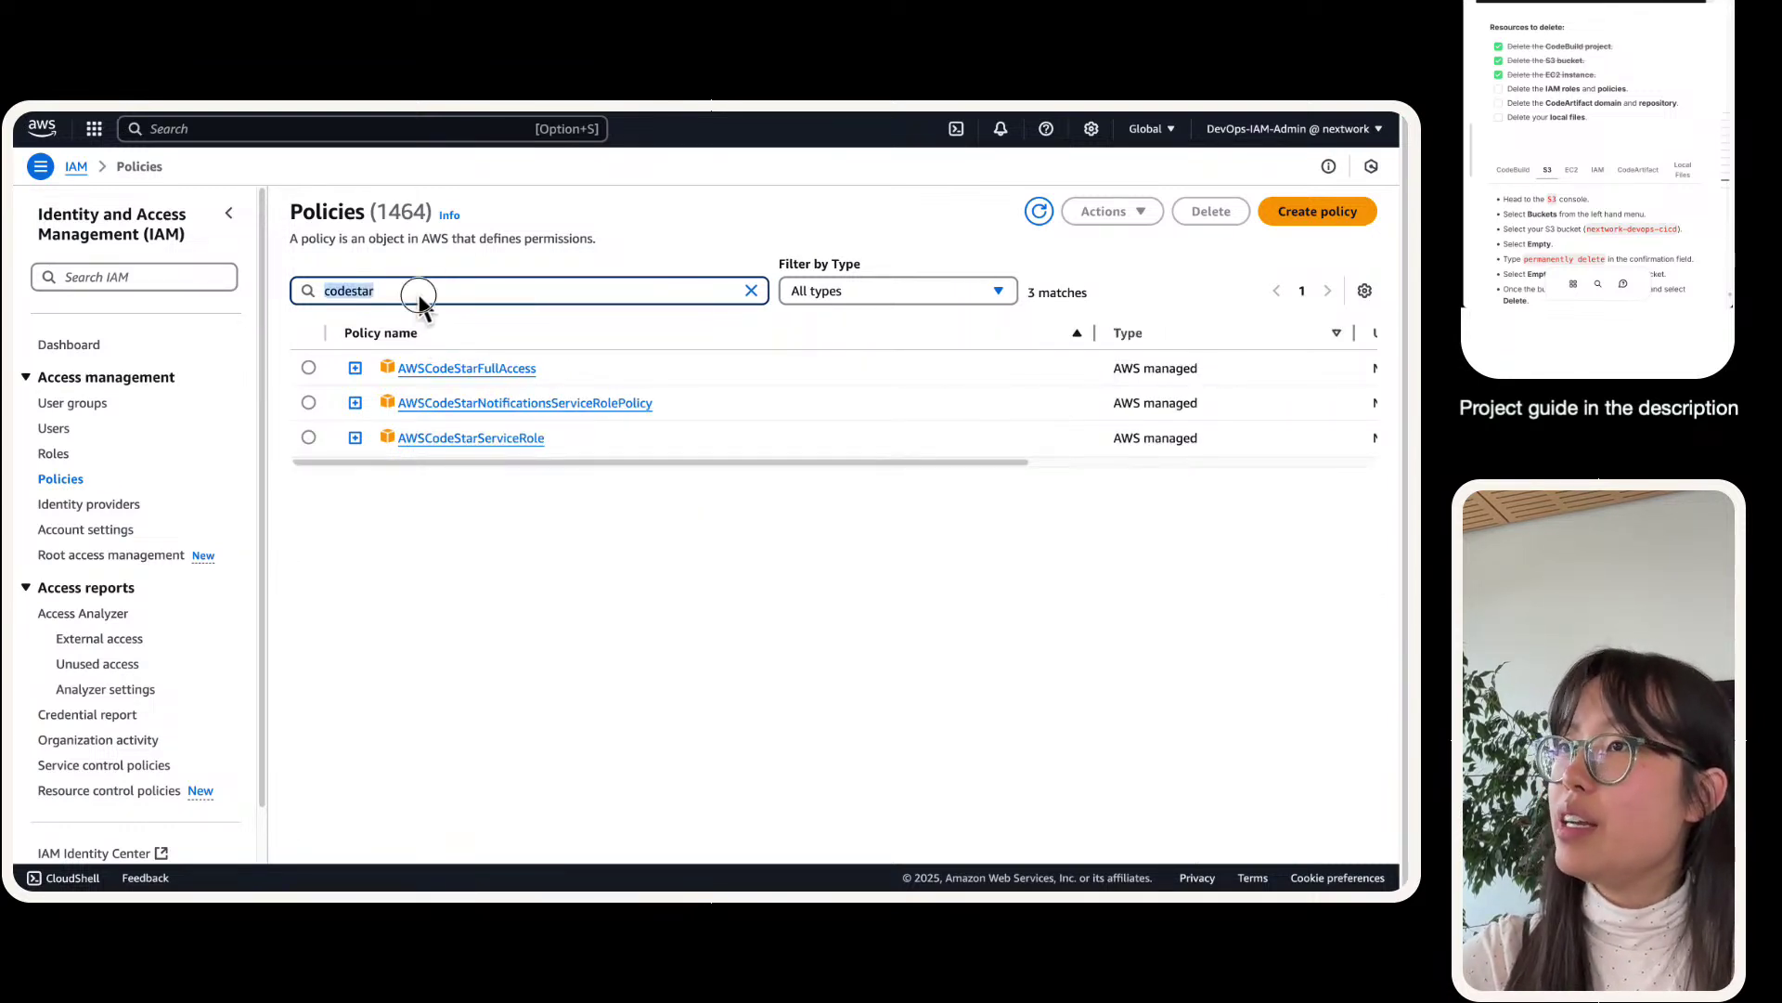
type("codera")
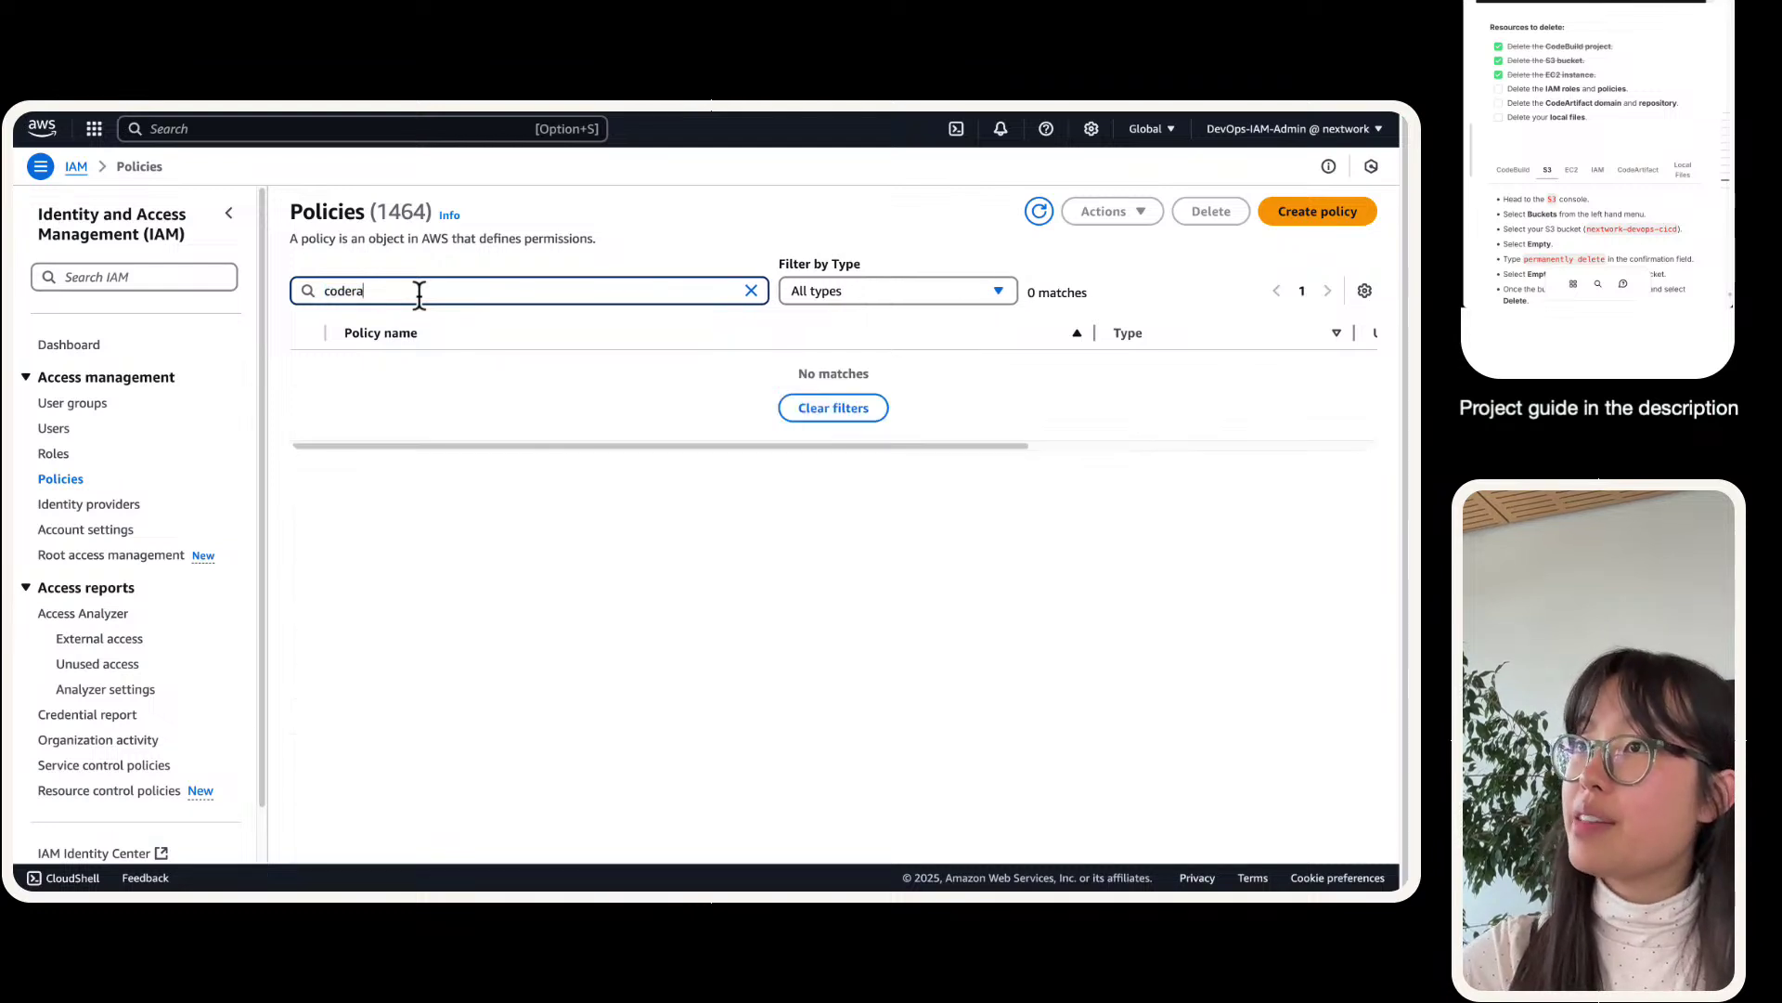
key("BackSpace")
key("BackSpace")
type("ar")
left_click(308, 439)
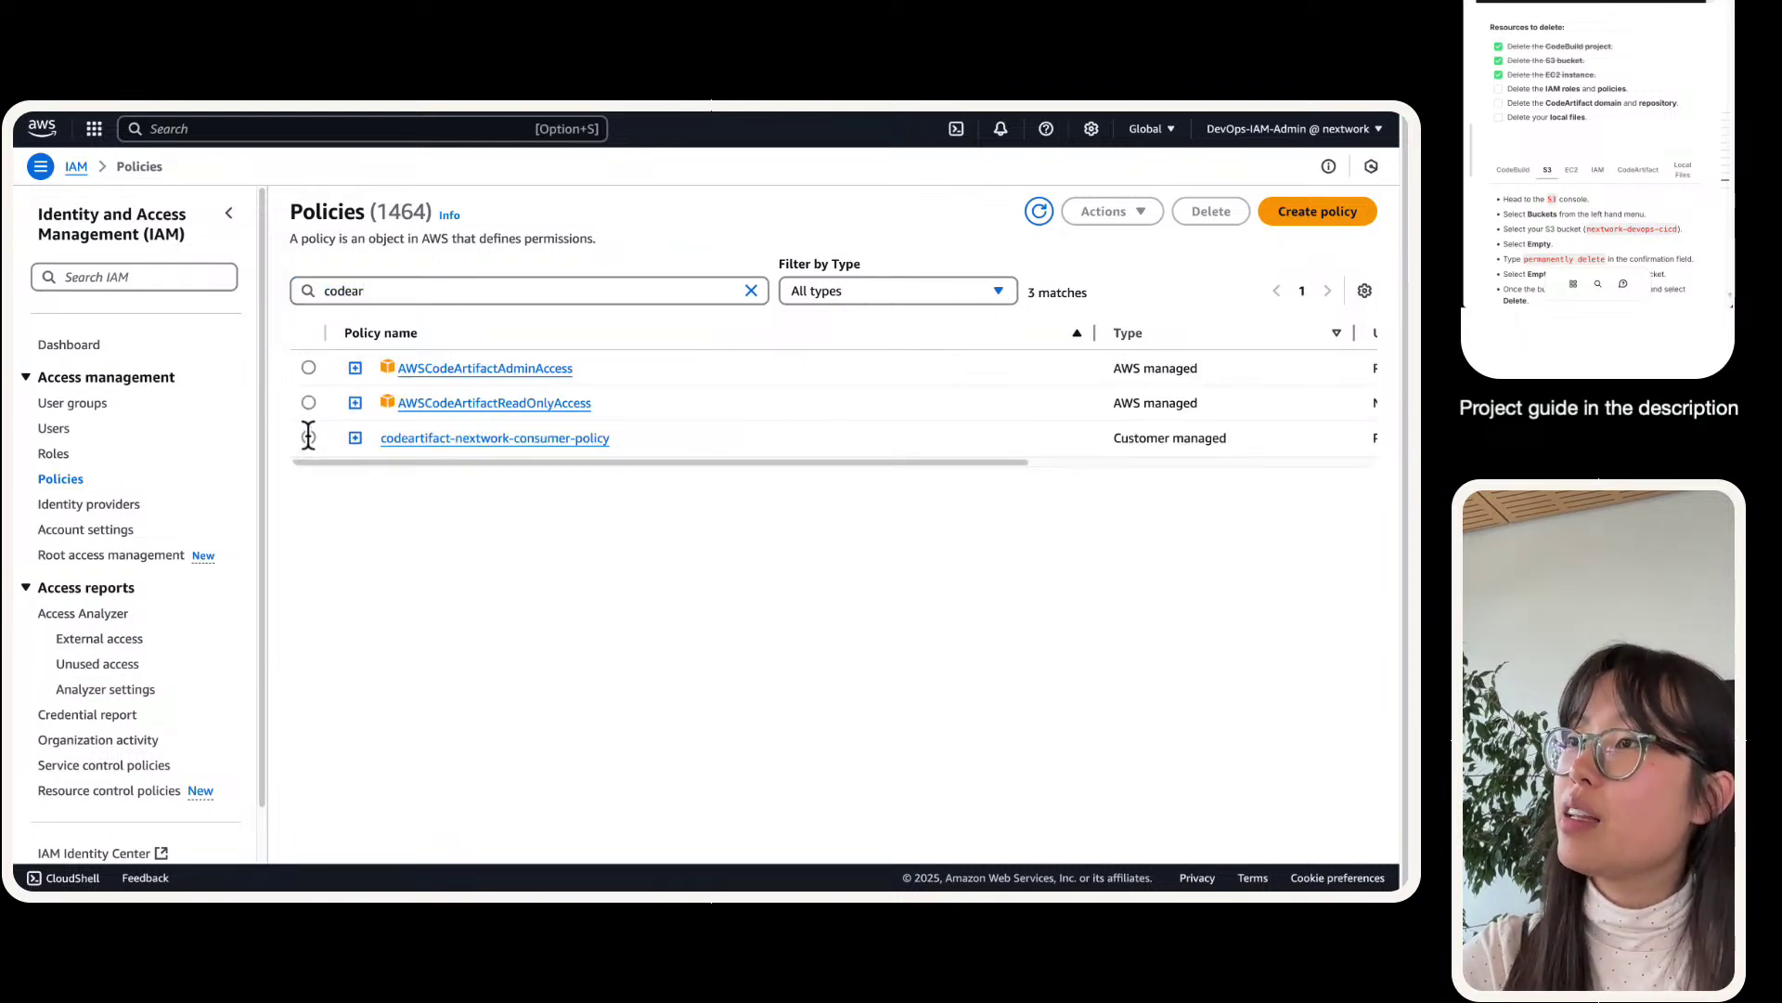
- Delete codeartifact-nextwork-consumer-policy, pasting its name as the confirmation
left_click(1214, 215)
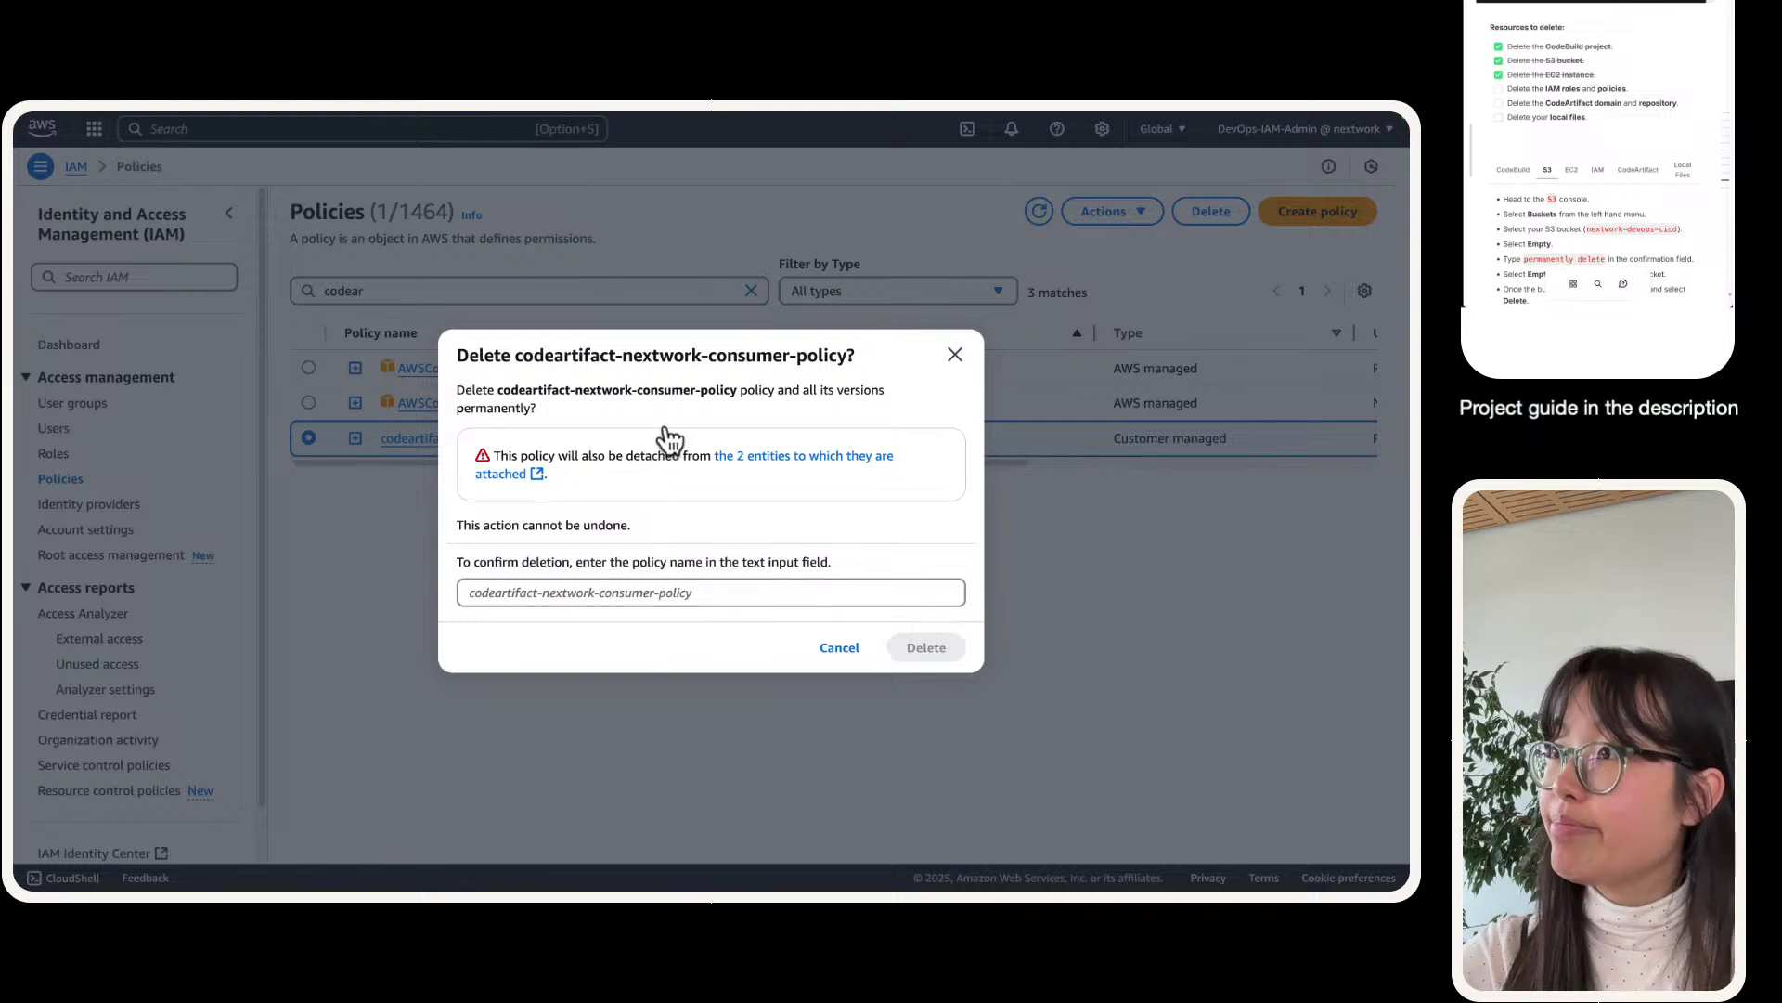
left_click_drag(736, 395, 498, 383)
key("ctrl+c")
left_click(720, 594)
key("ctrl+v")
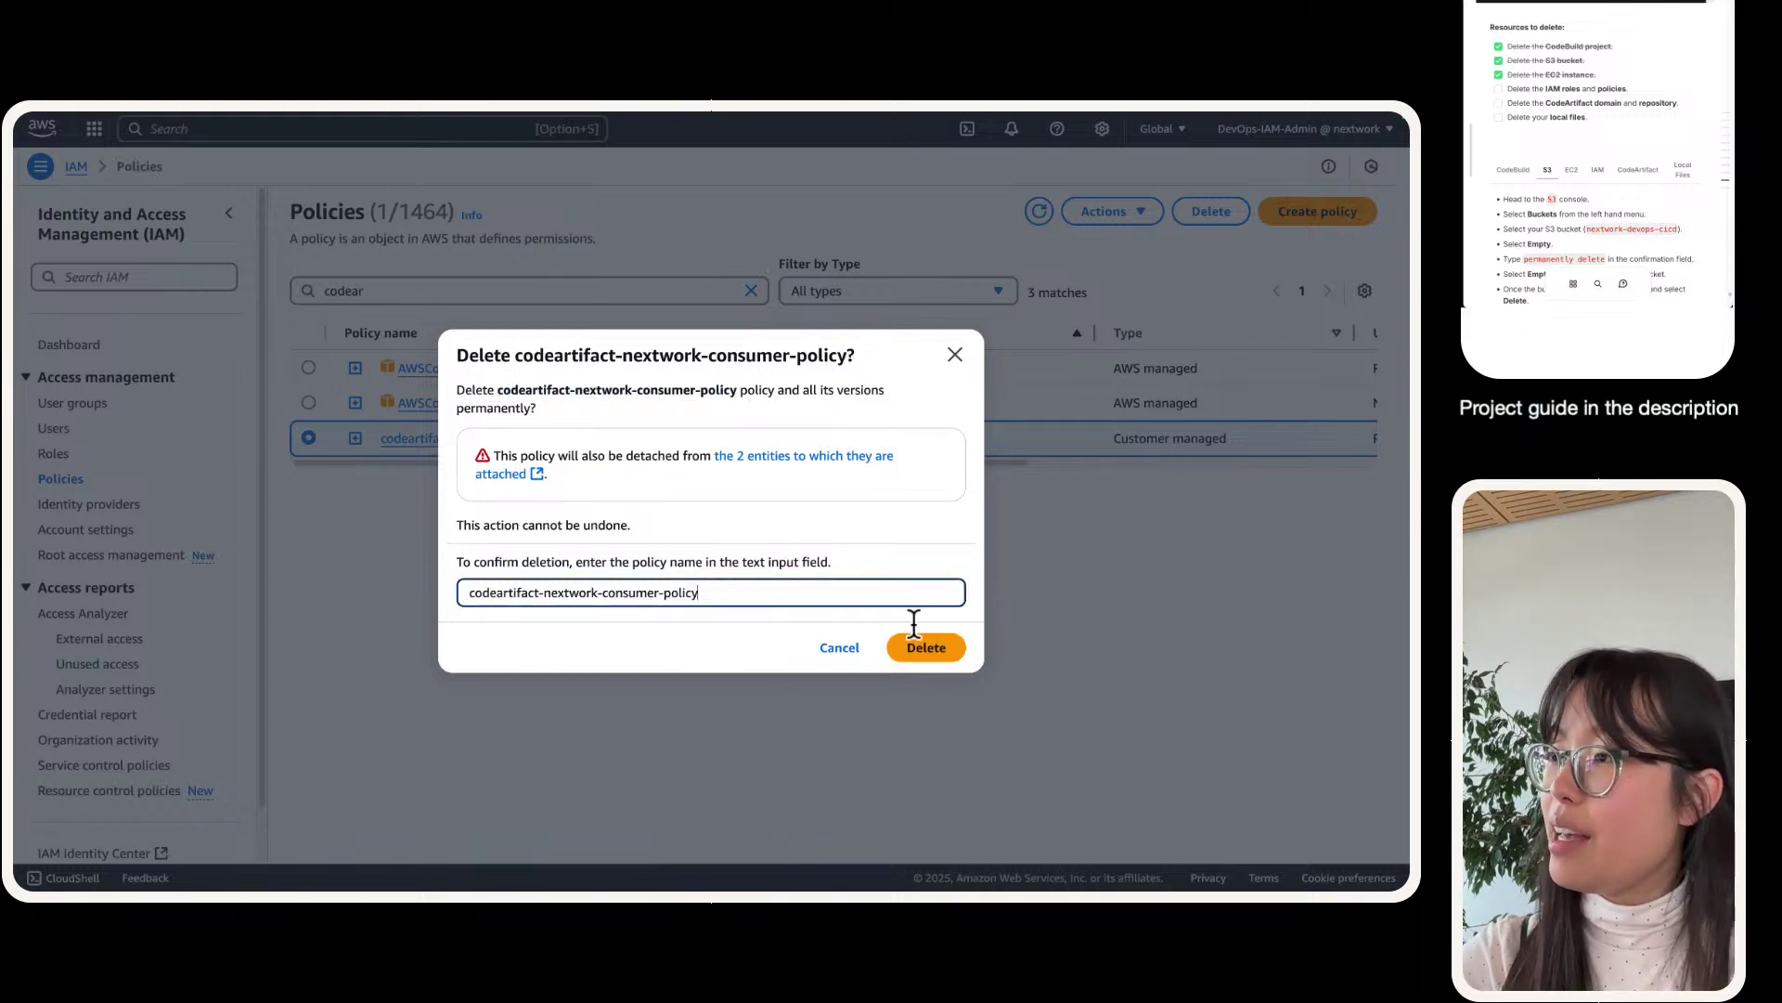
left_click(938, 650)
- Filter policies by 'codeco' and screenshot the CodeBuild connections policy's JSON
double_click(586, 349)
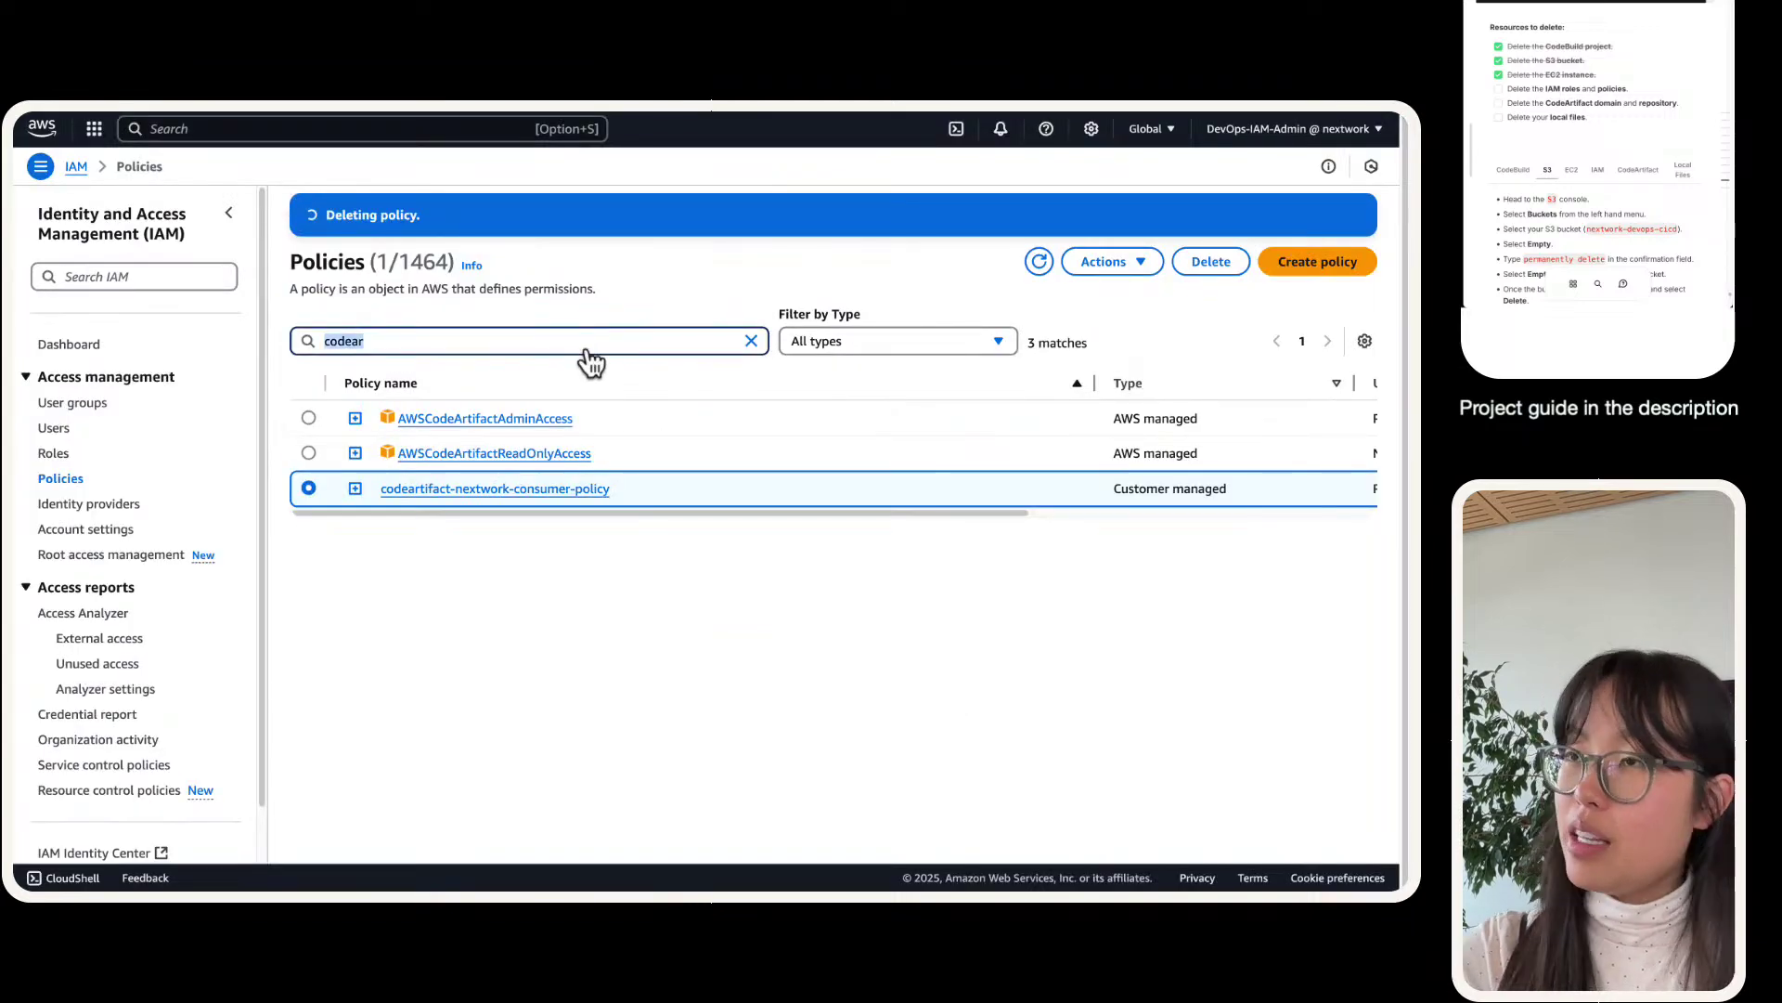
type("codeco")
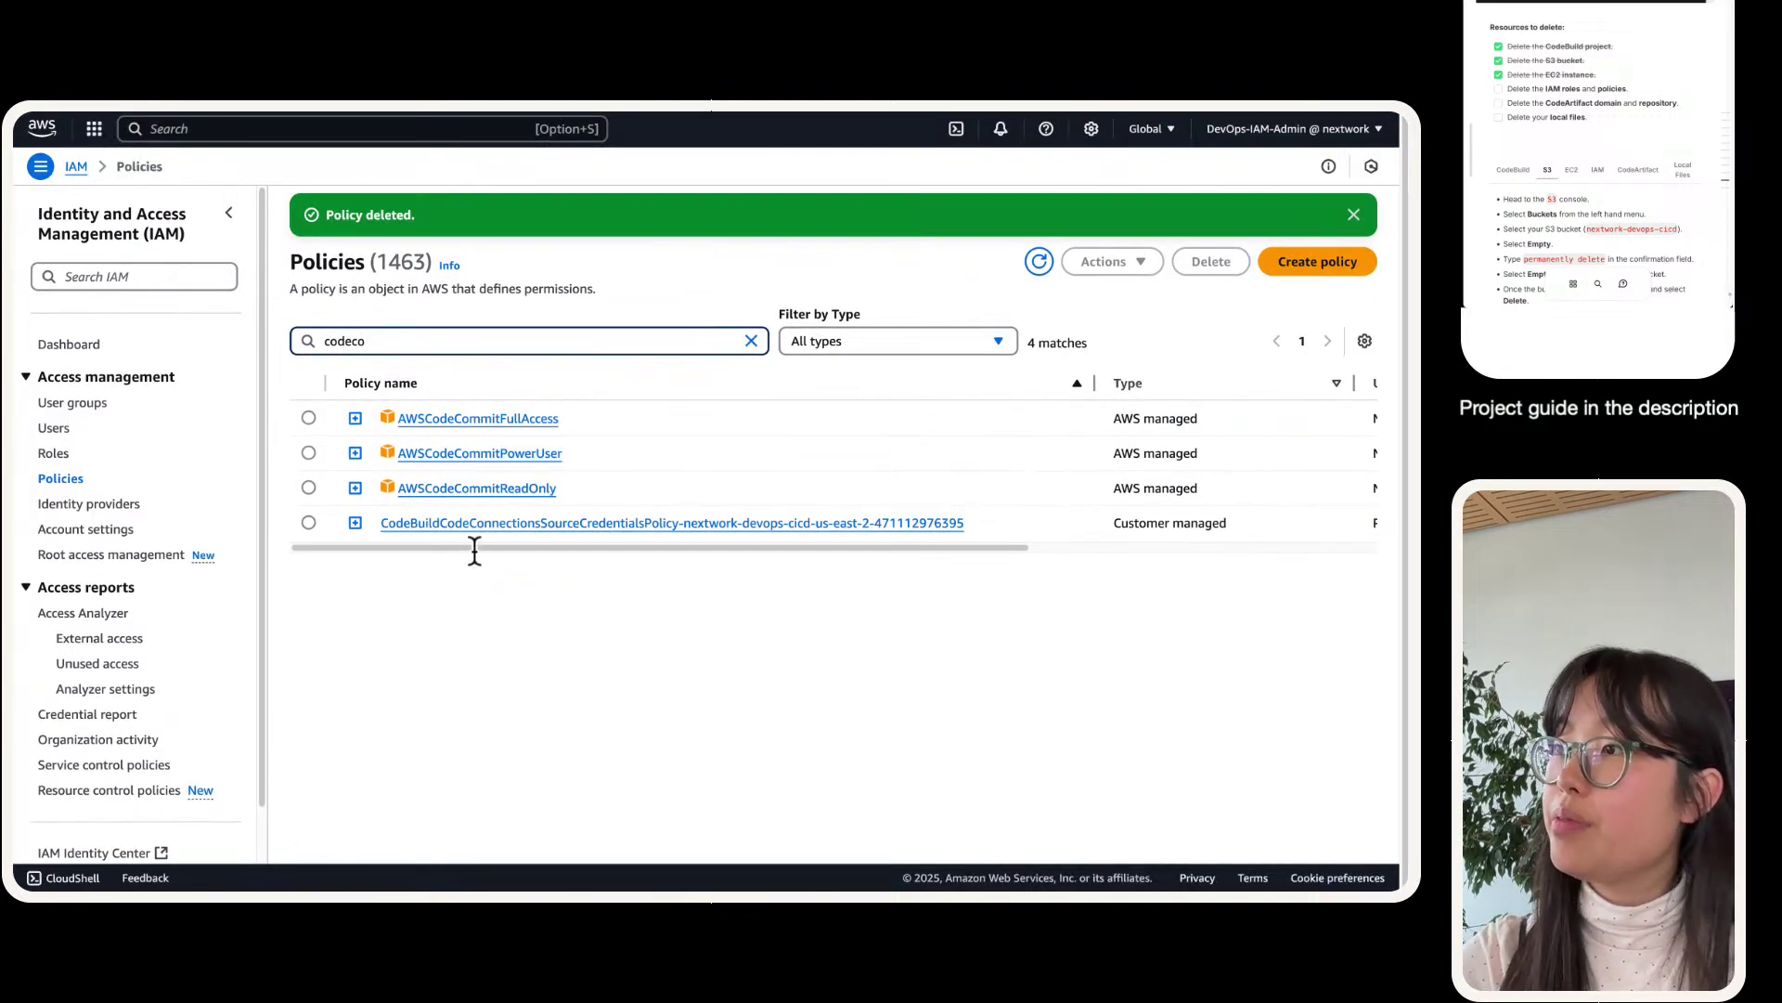
left_click(355, 523)
scroll(395, 492, "down", 3)
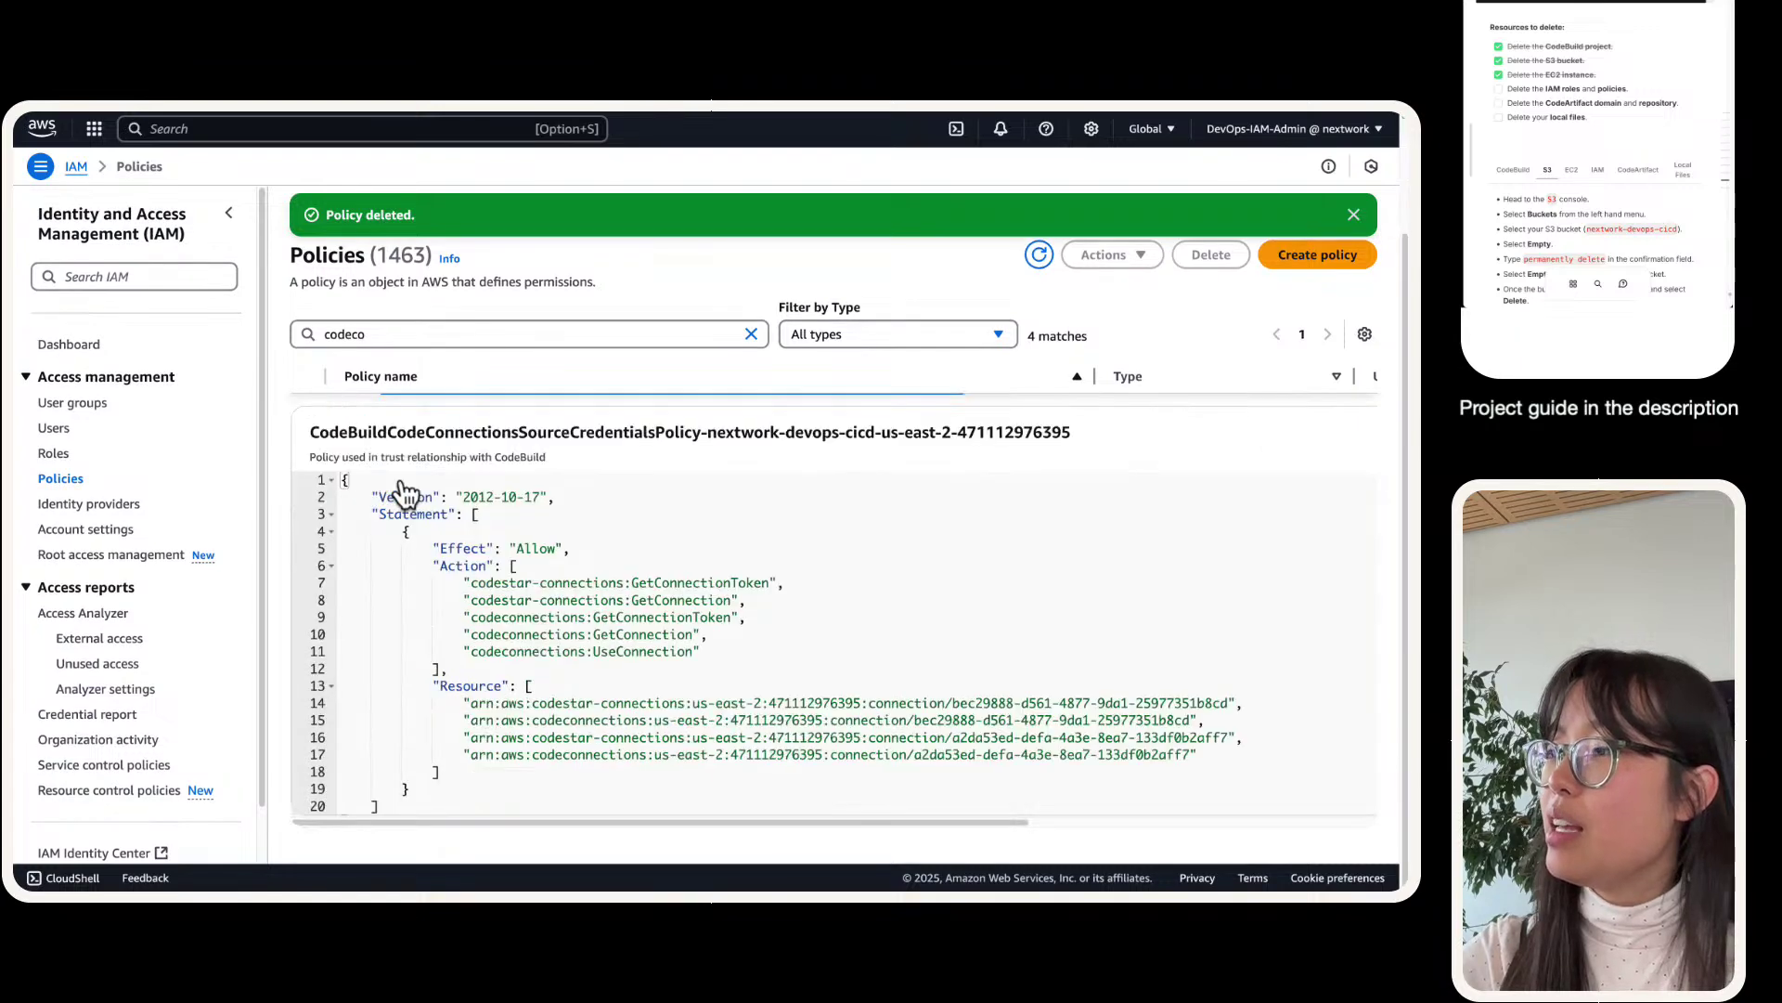
scroll(383, 526, "up", 1)
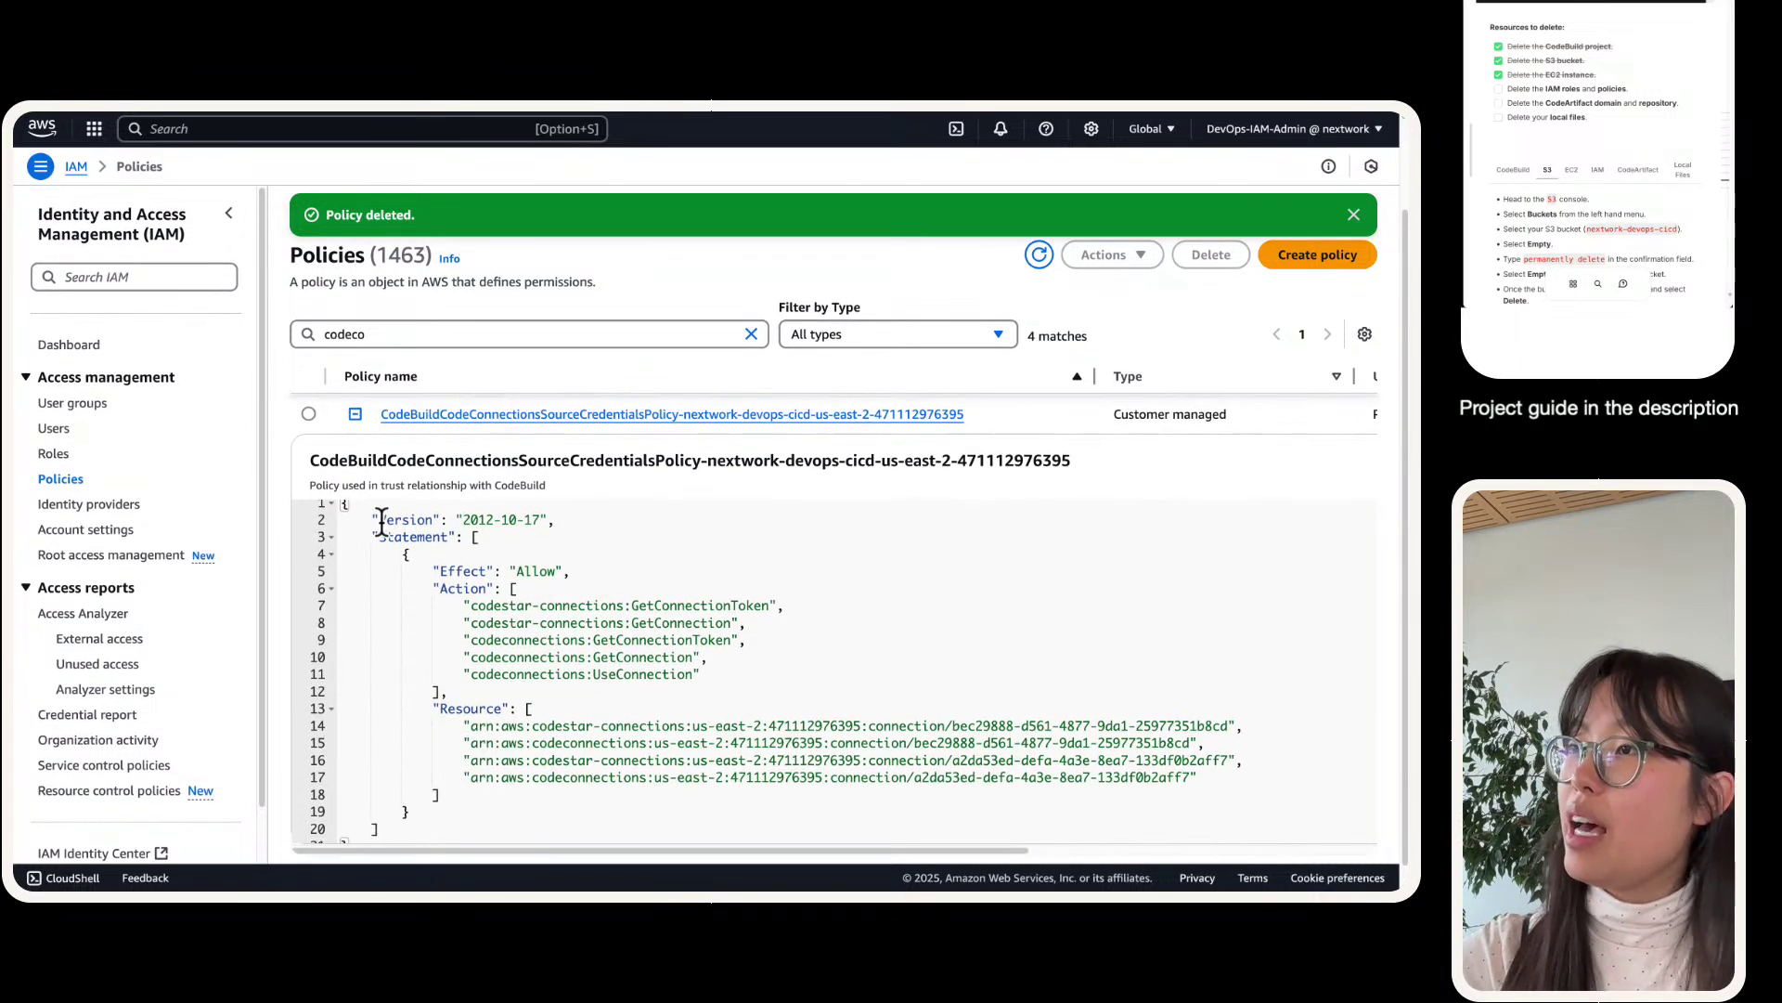
key("super+shift+4")
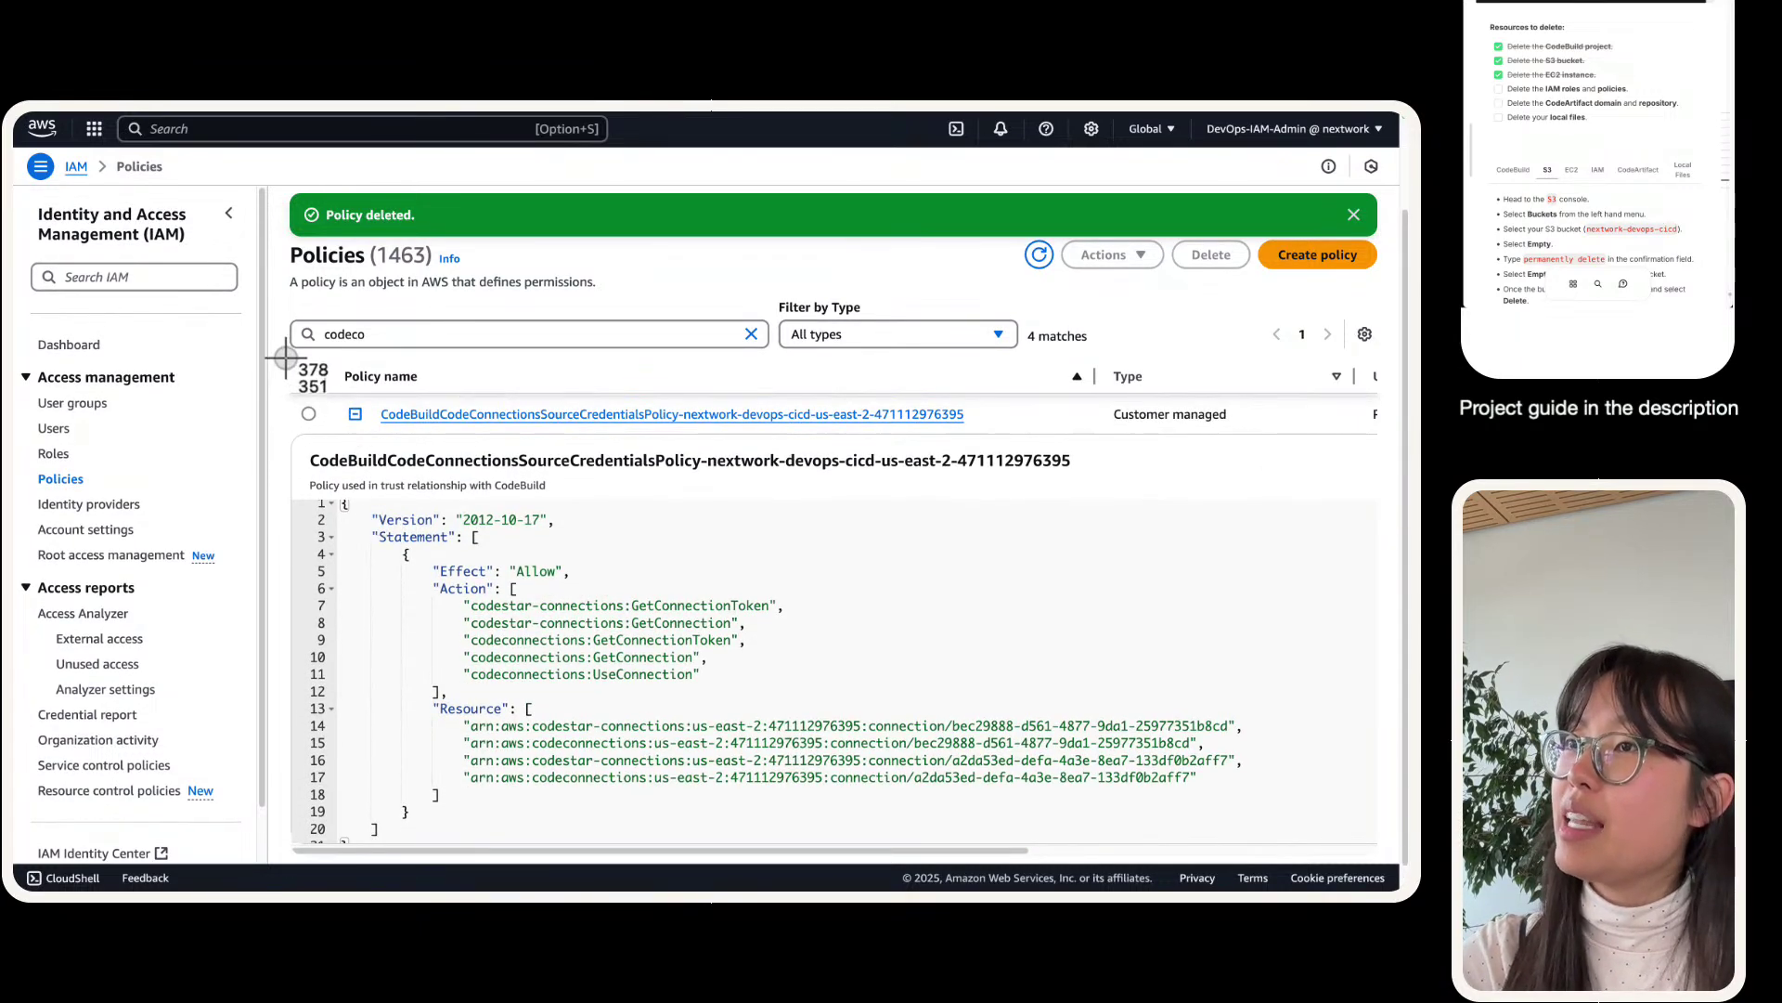
left_click_drag(285, 356, 1325, 843)
scroll(1308, 743, "down", 2)
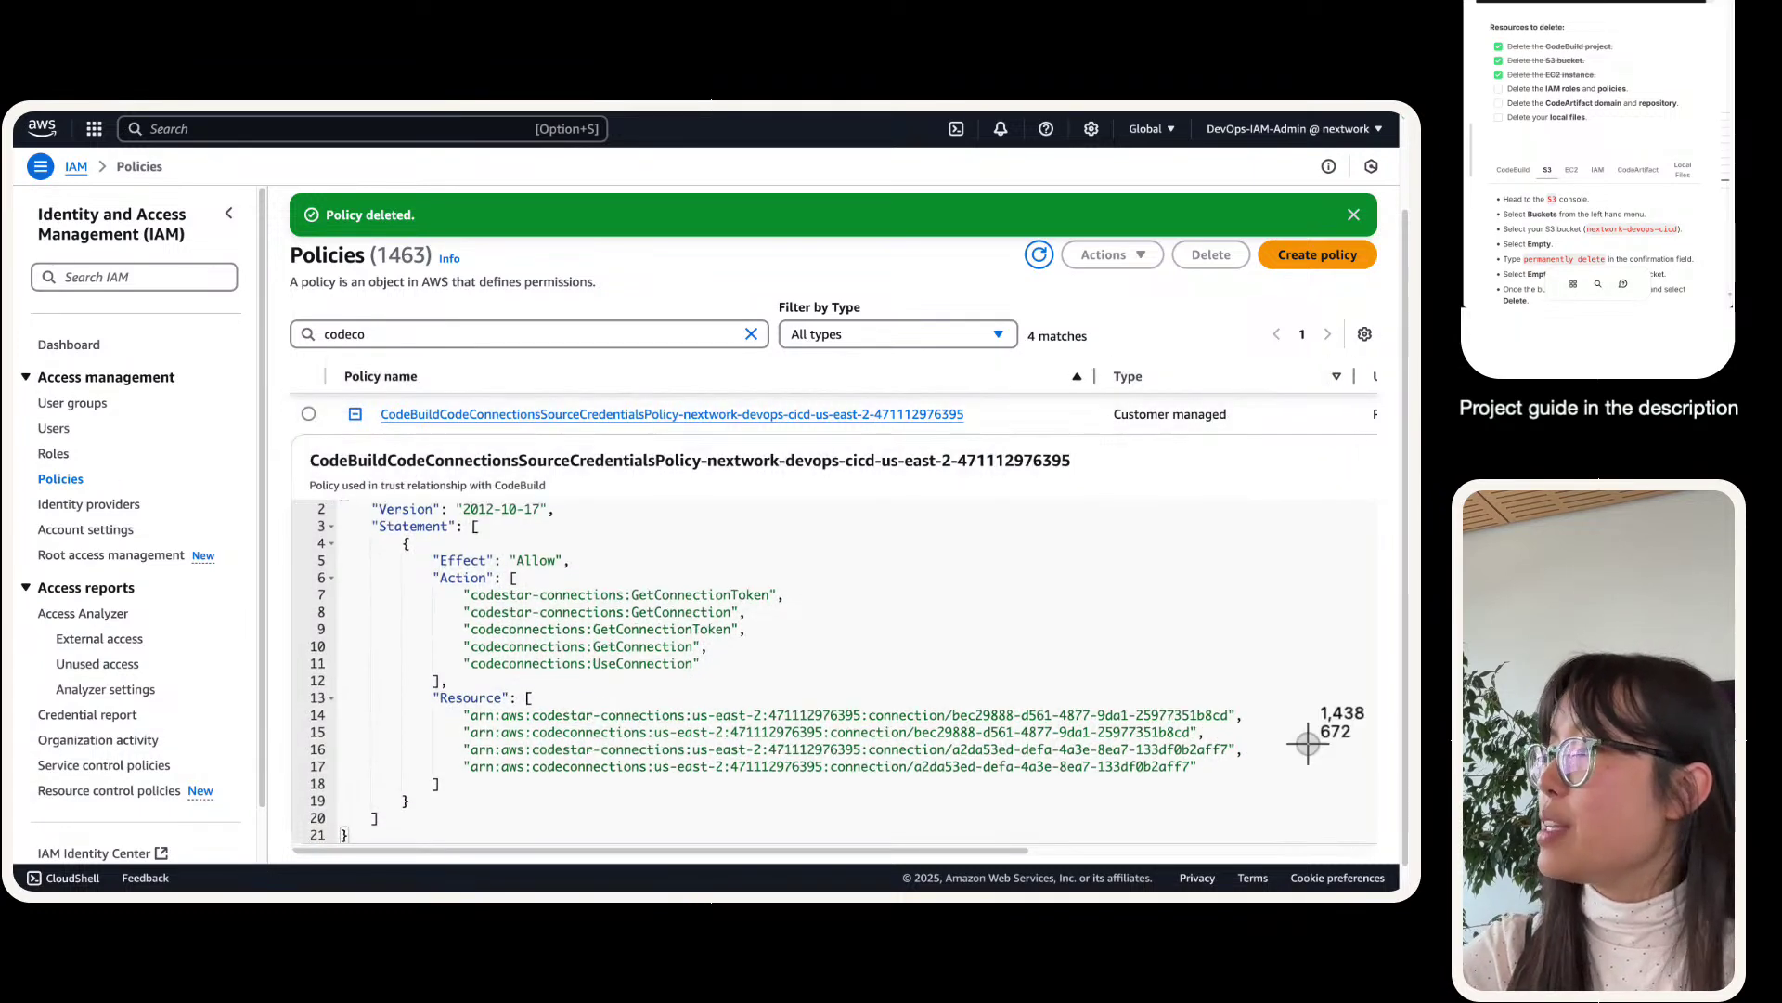
scroll(1308, 743, "up", 1)
scroll(1285, 736, "right", 10)
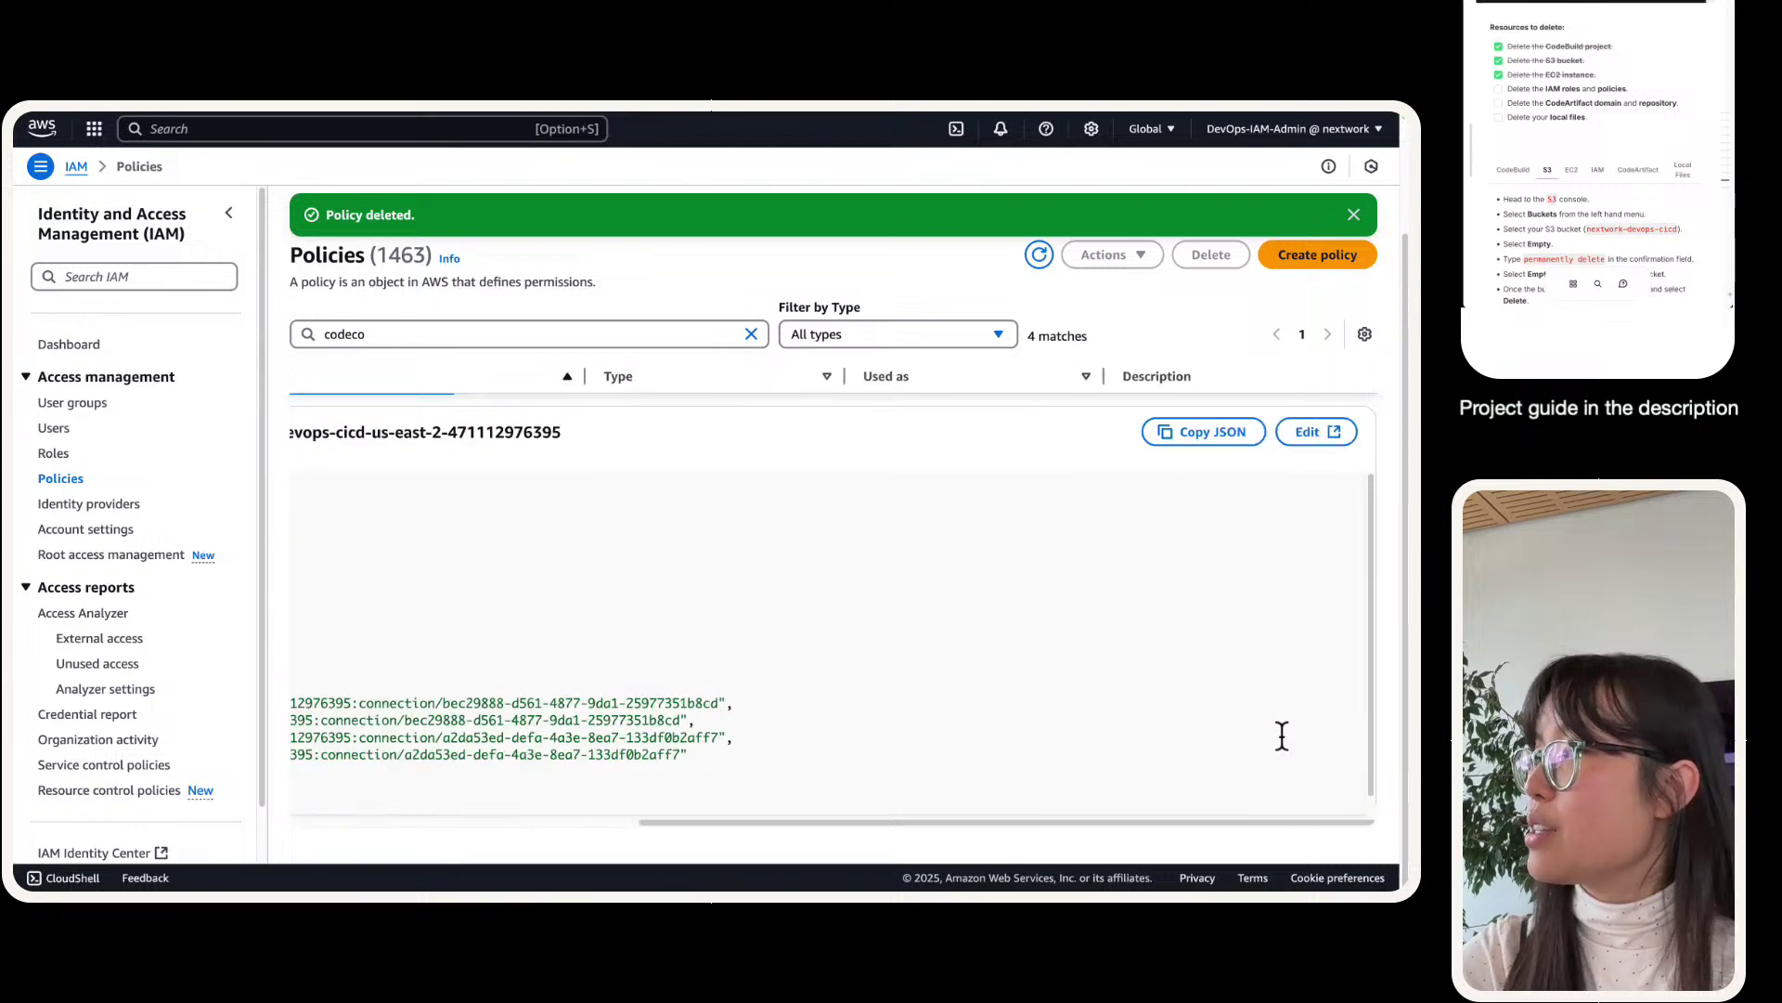
scroll(1282, 736, "left", 10)
scroll(1151, 728, "up", 1)
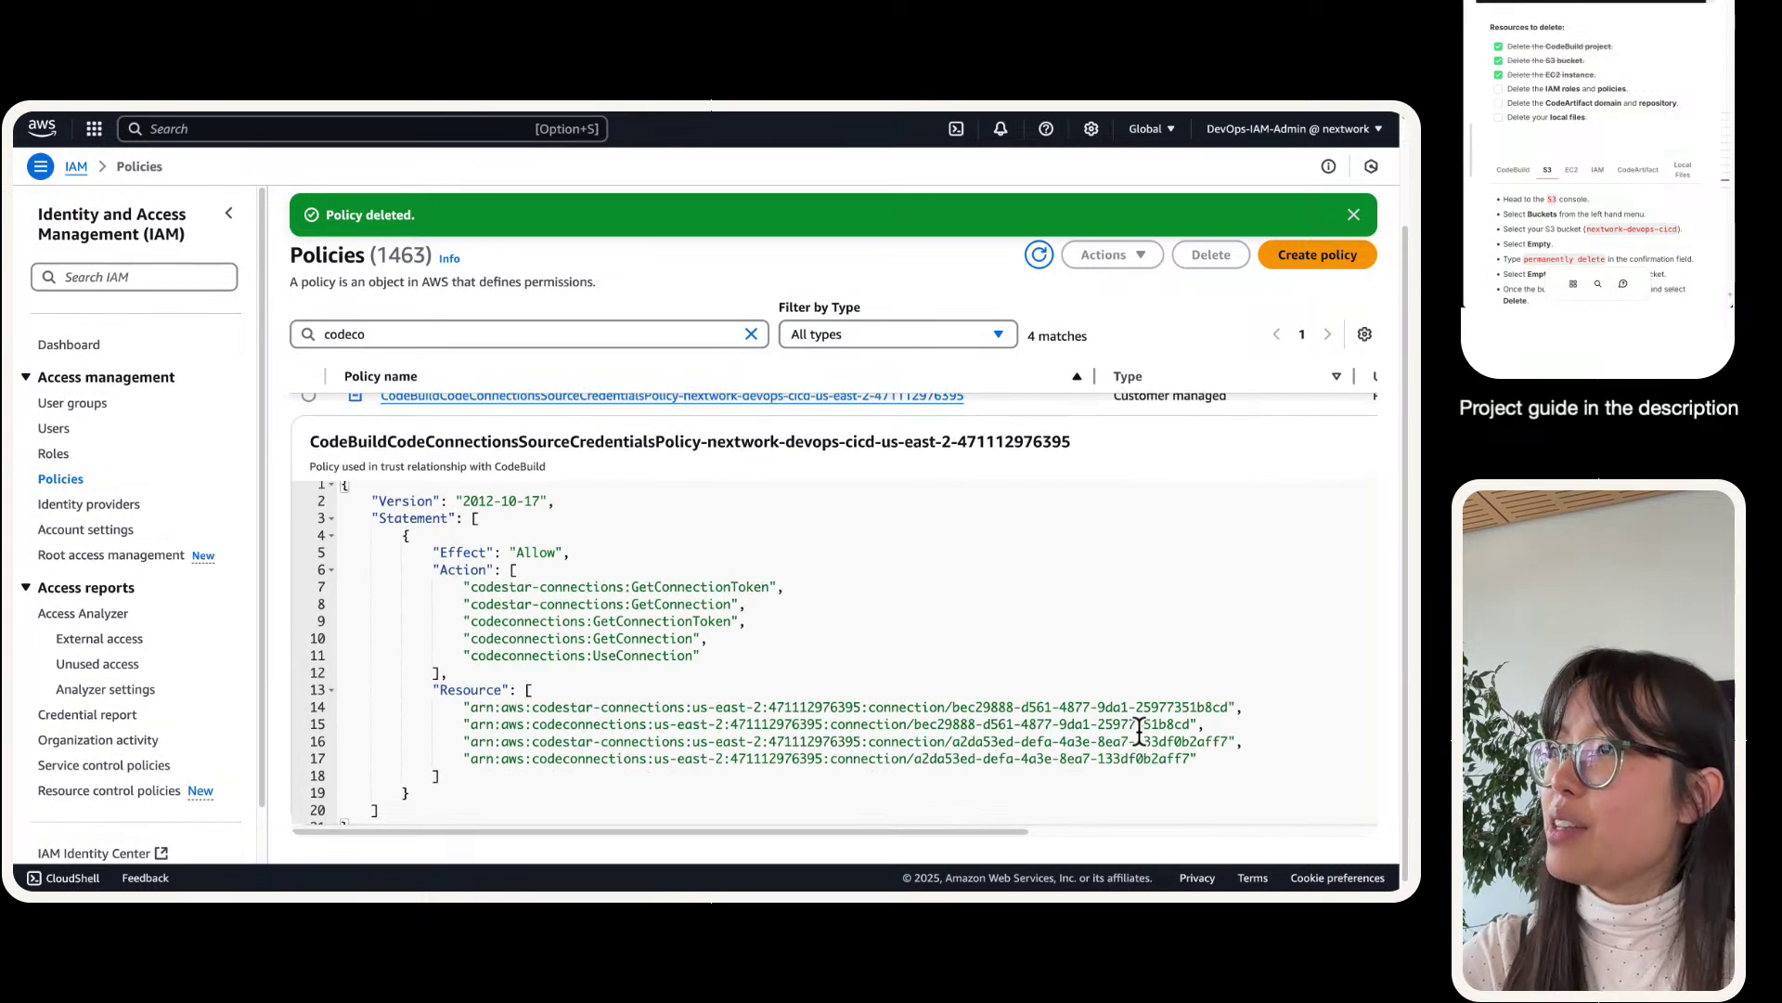
scroll(1140, 731, "down", 1)
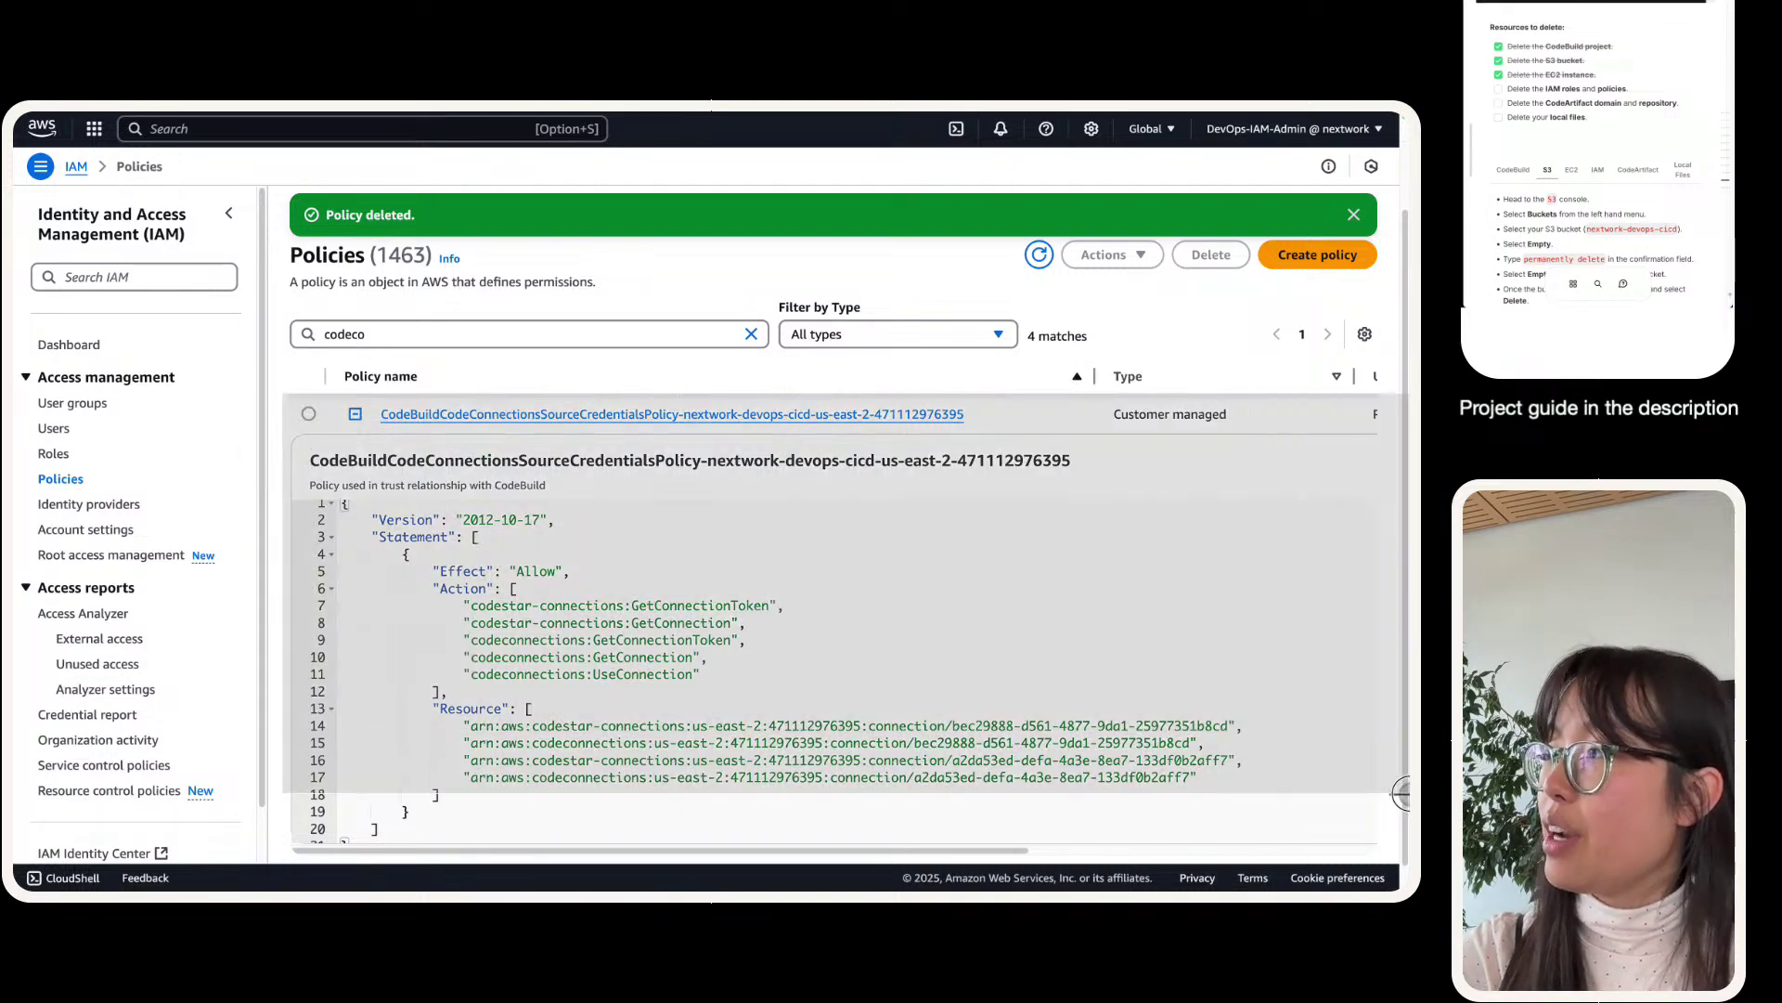
- Delete CodeBuildCodeConnectionsSourceCredentialsPolicy, confirming with its pasted name
left_click(308, 414)
left_click(1210, 255)
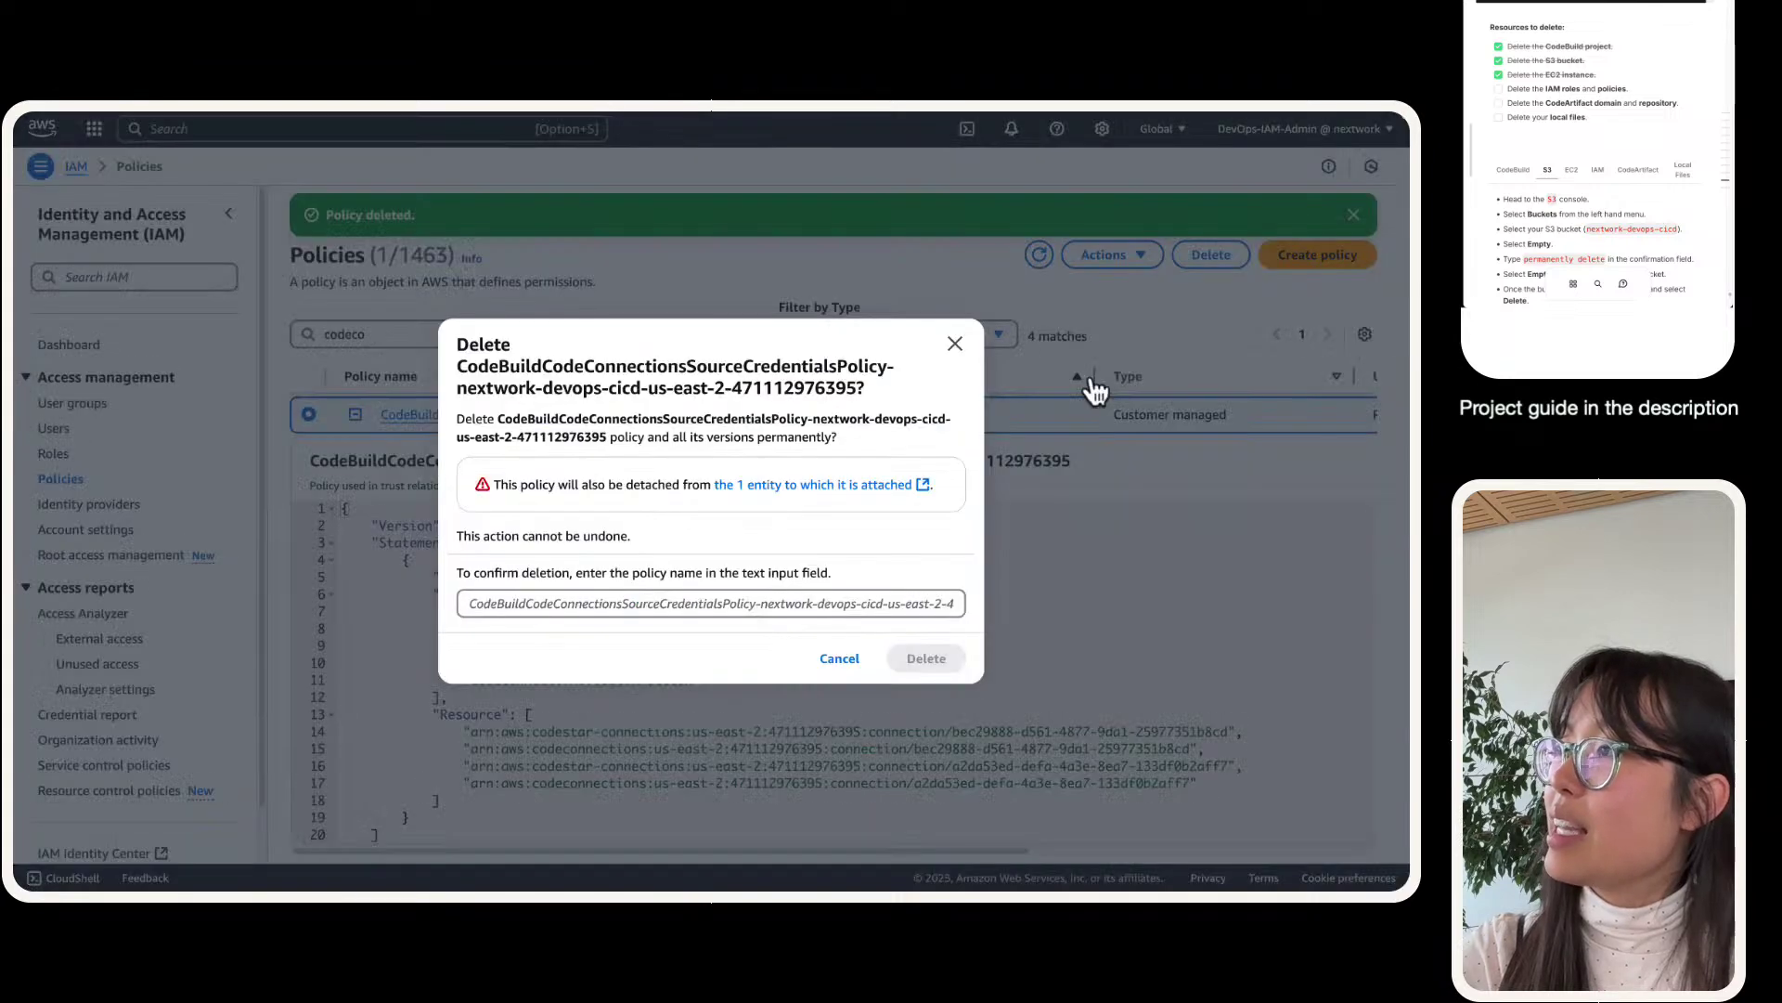
left_click_drag(454, 366, 856, 388)
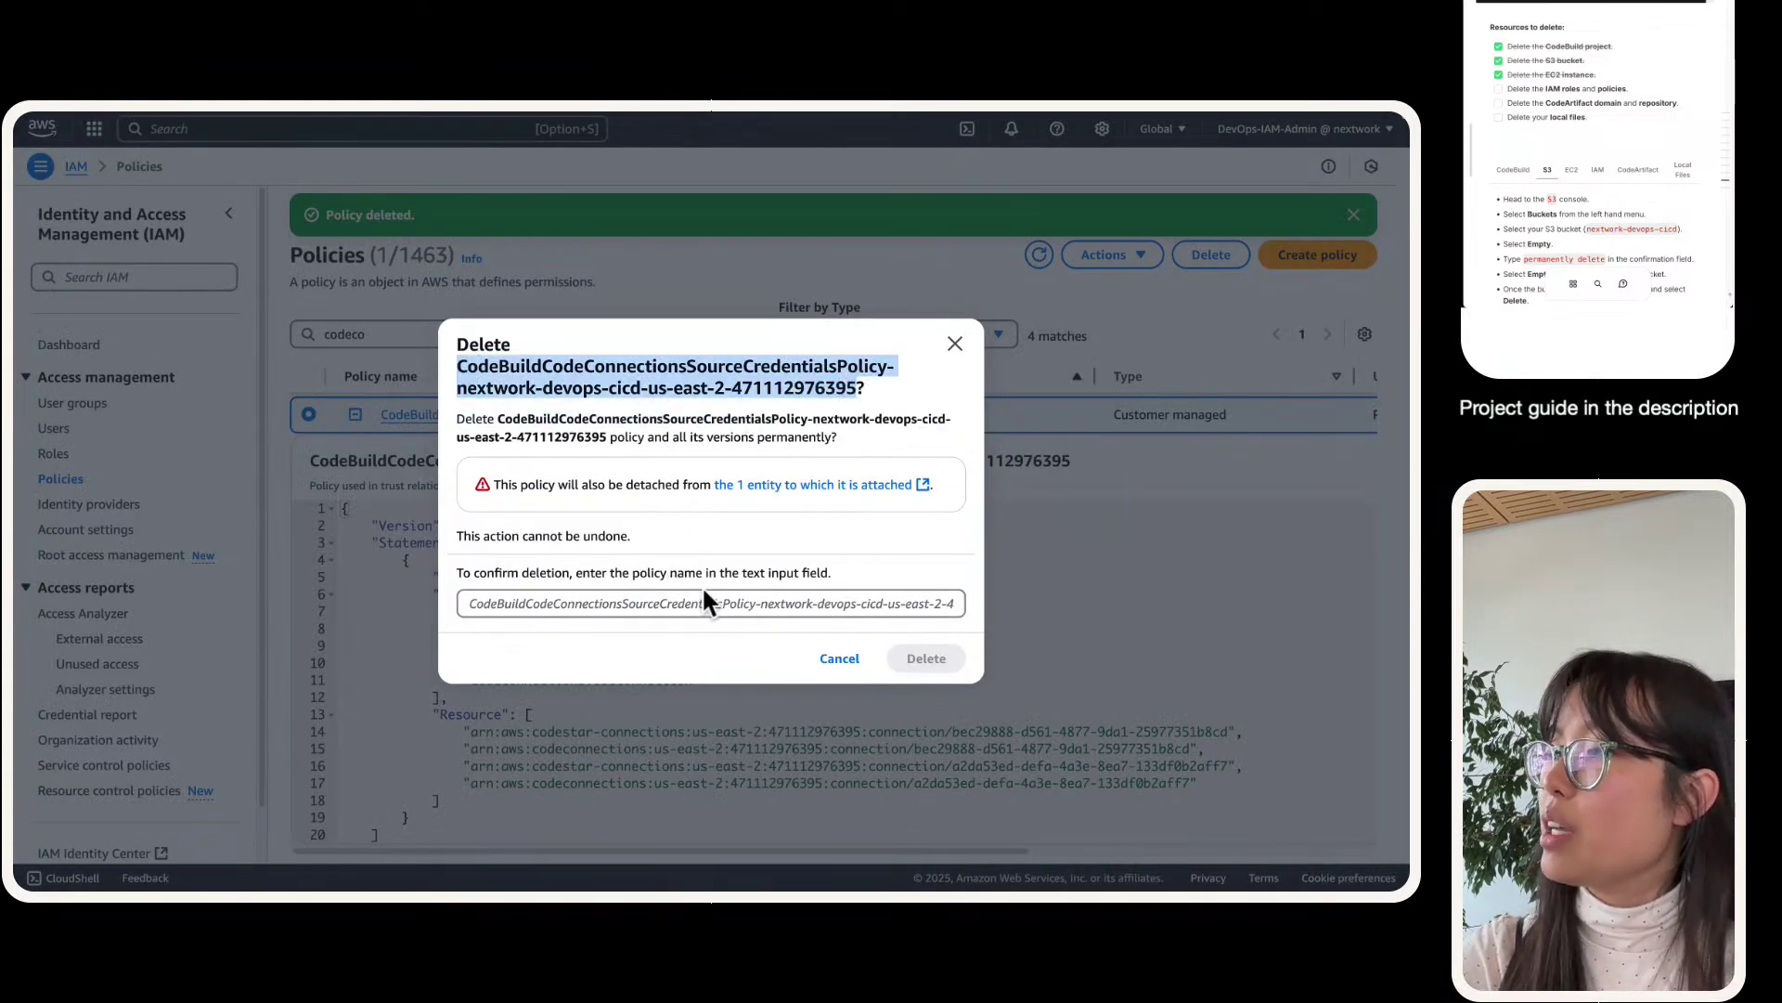
left_click(703, 594)
key("super+v")
left_click(927, 658)
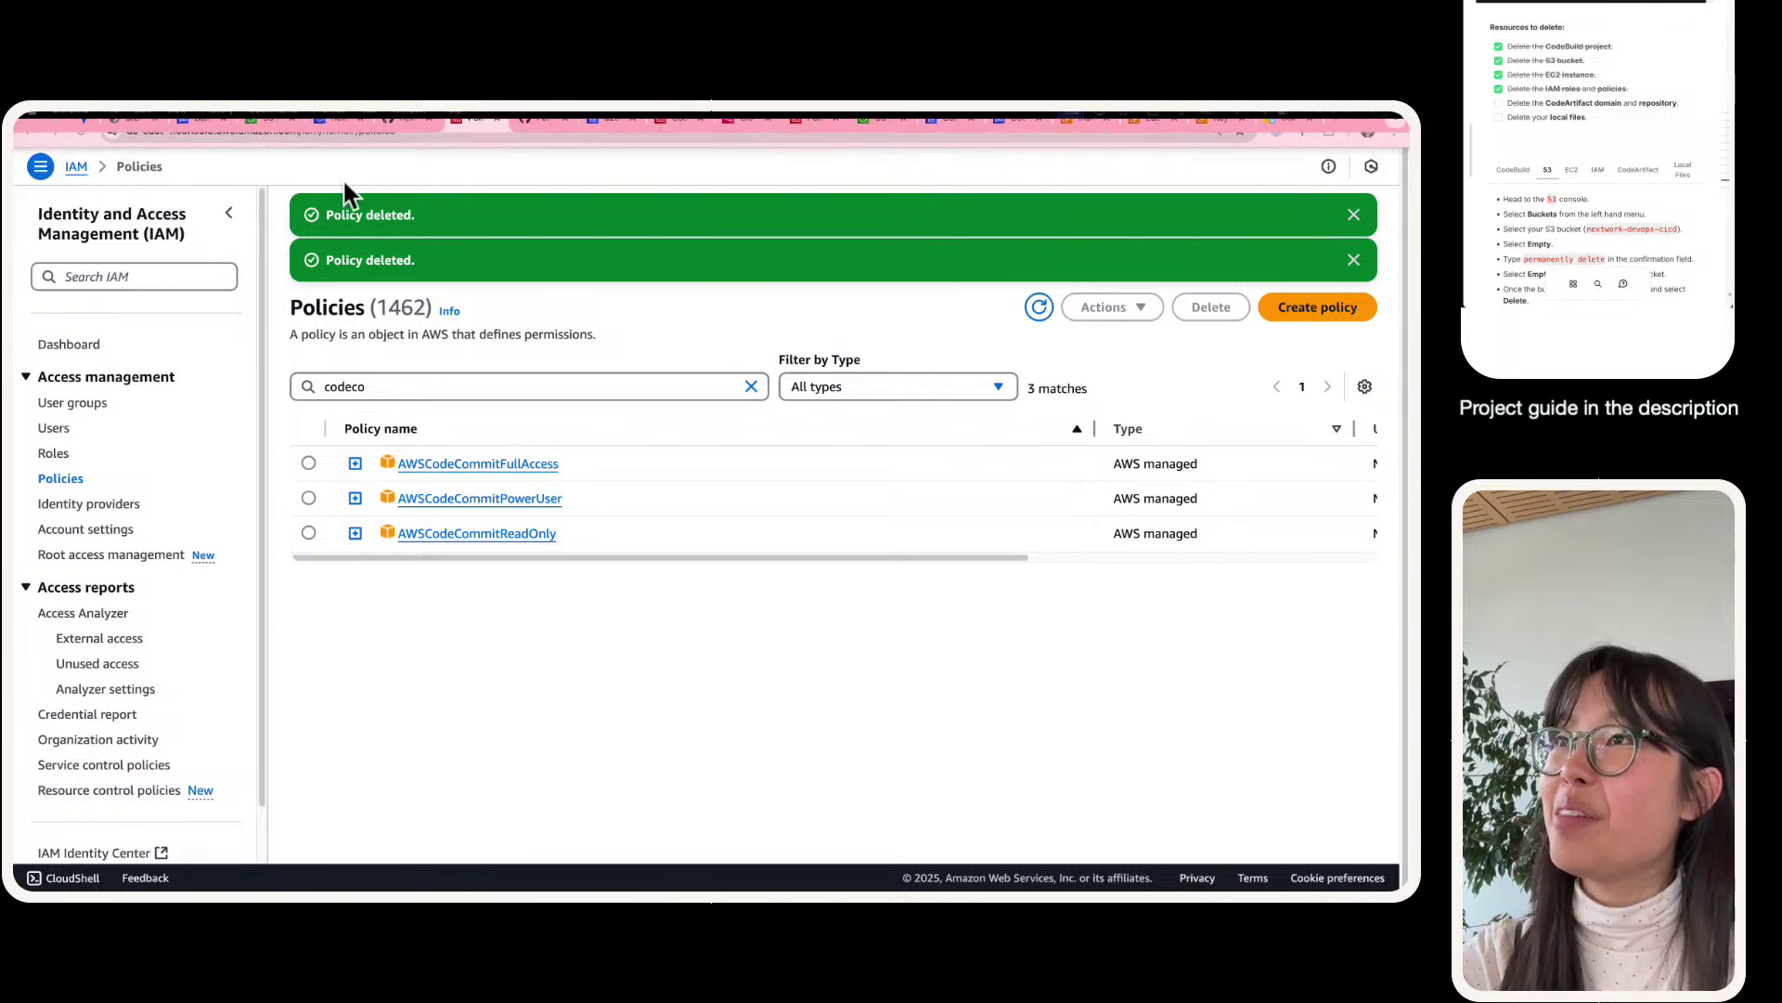
- In CodeArtifact, delete the nextwork-devops-cicd repository, confirming with 'delete'
mouse_move(330, 109)
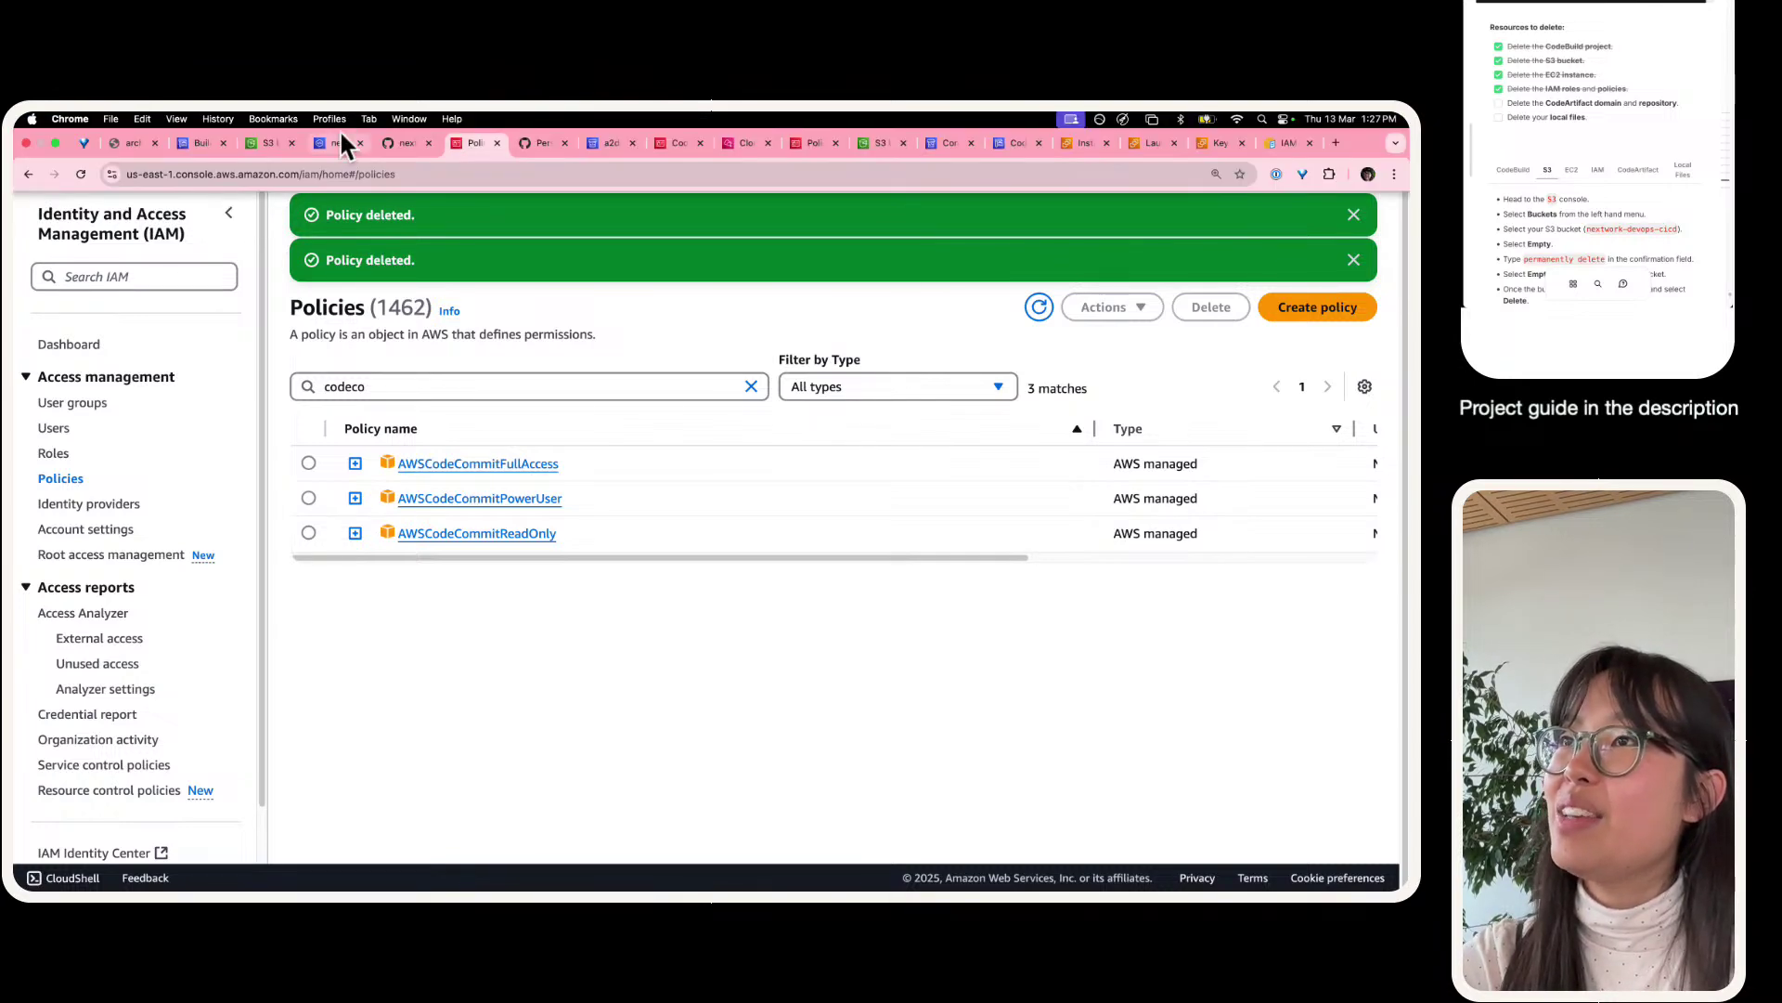
left_click(340, 137)
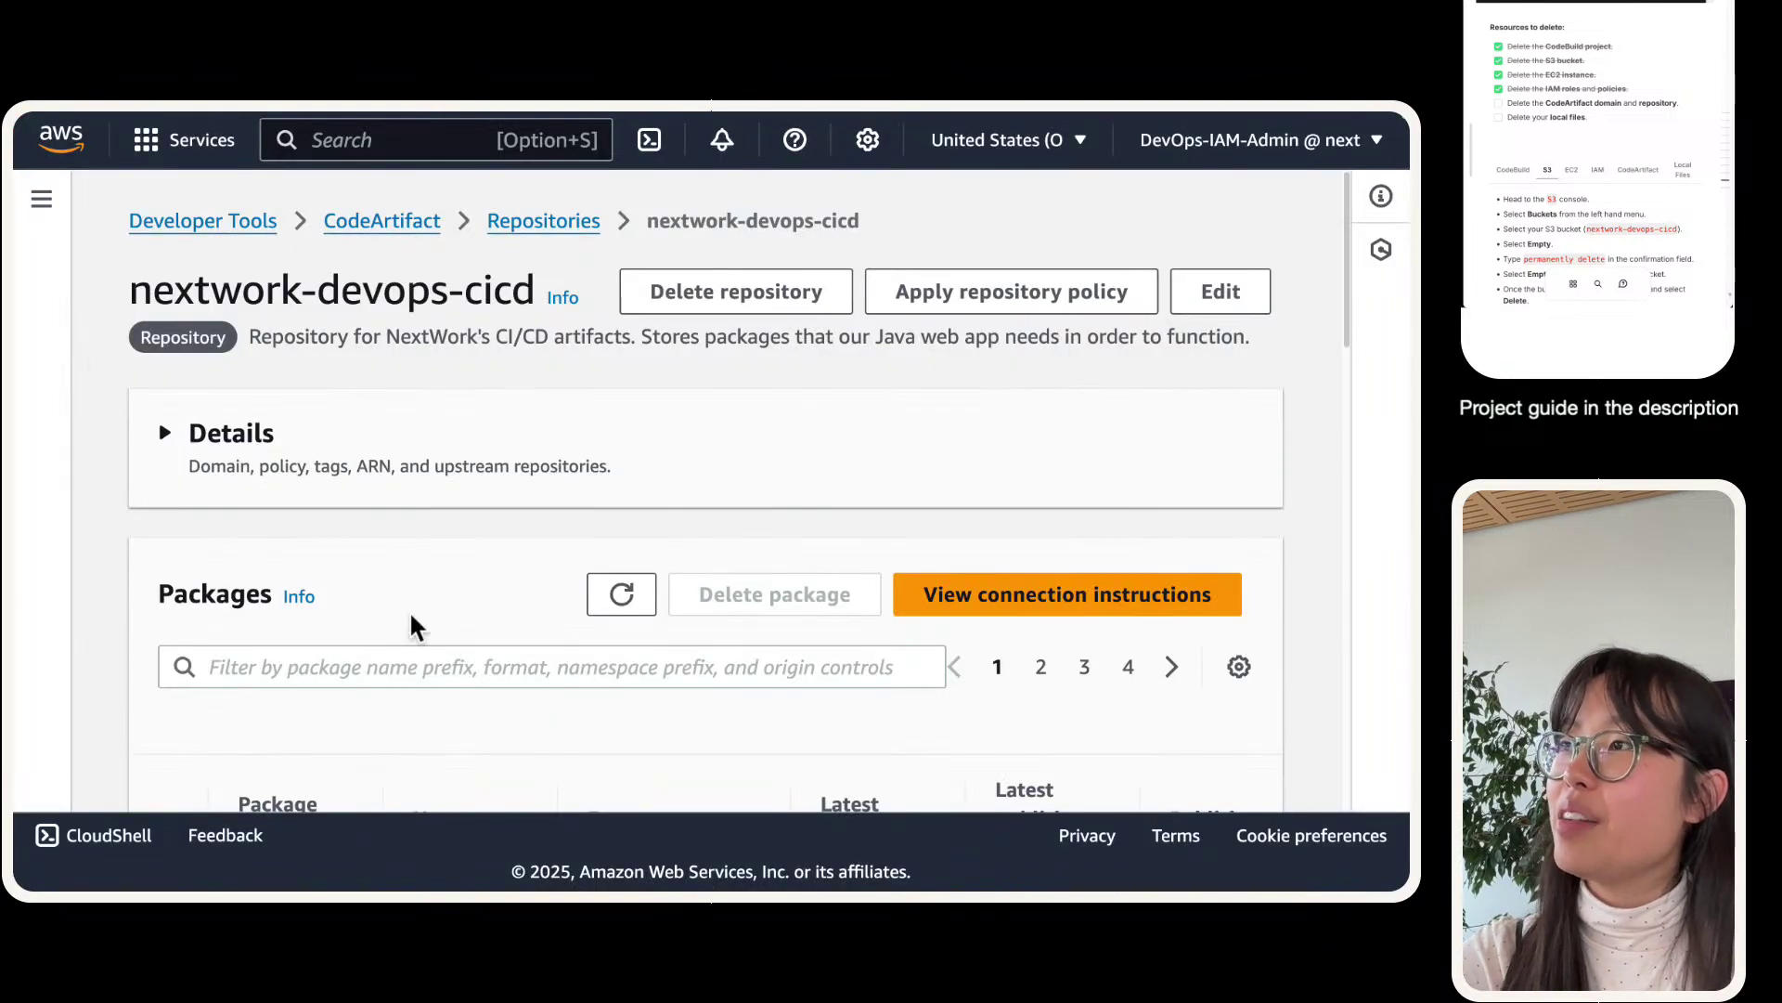
left_click(788, 309)
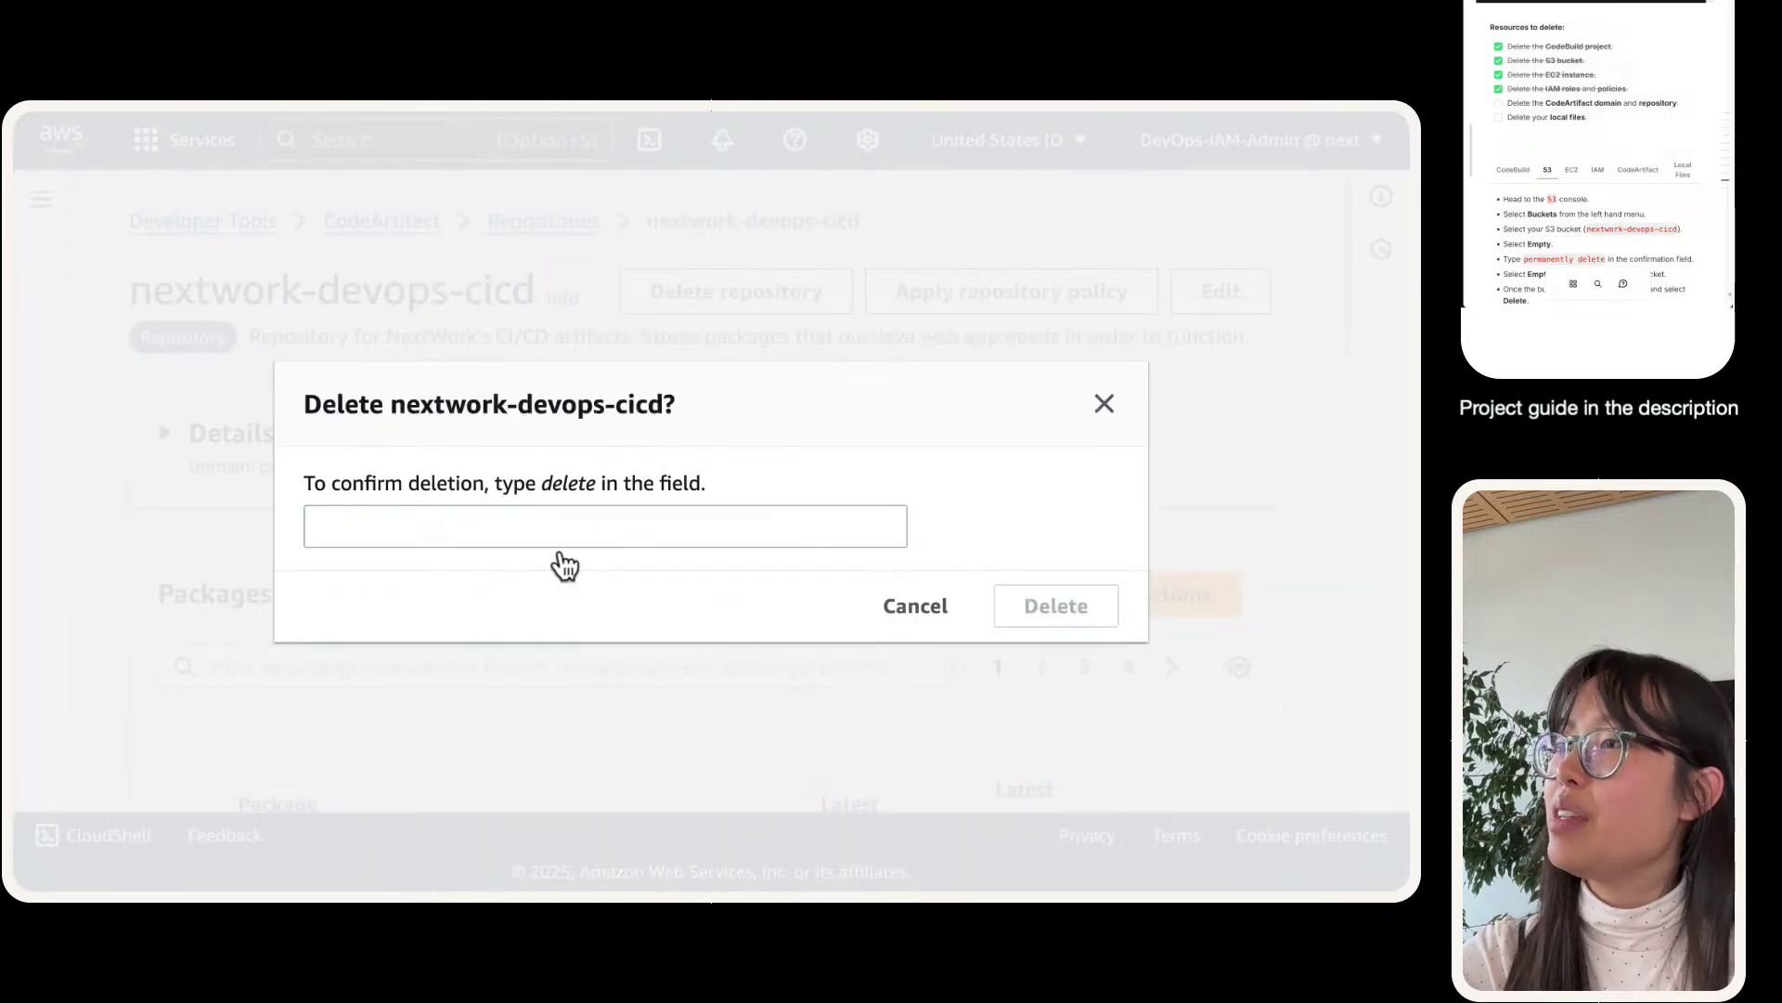
double_click(570, 484)
key("super+c")
left_click(589, 517)
key("super+v")
left_click(1074, 611)
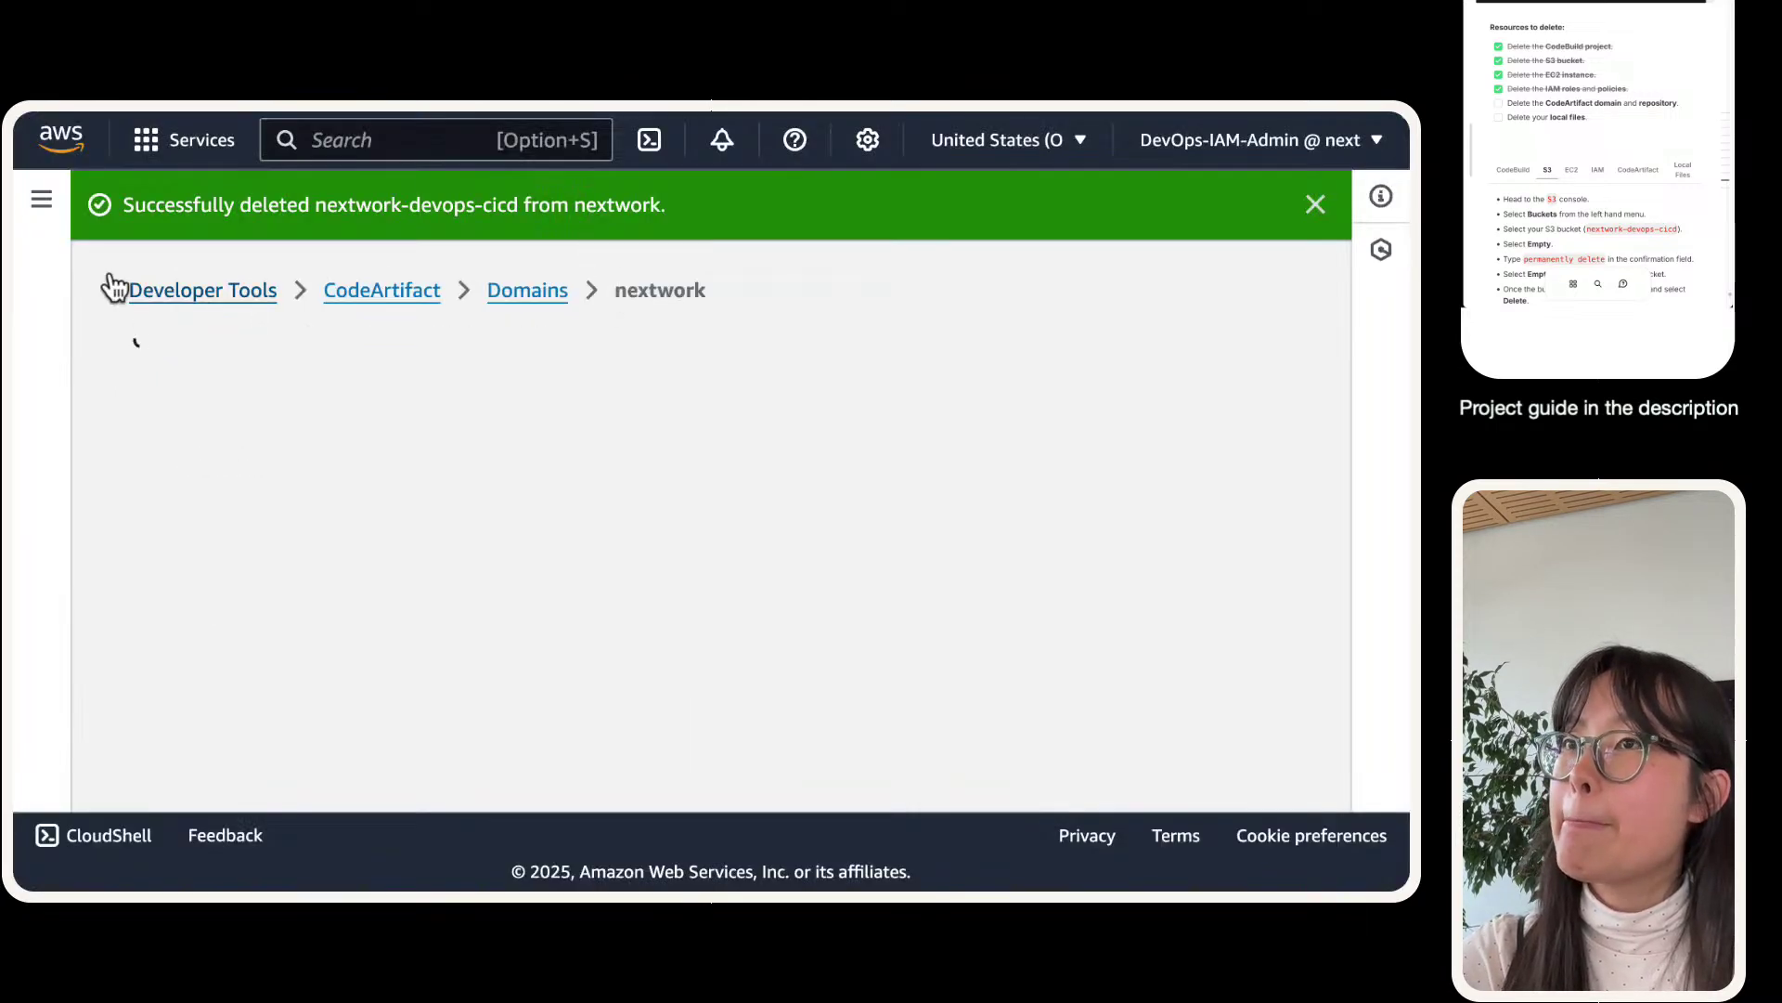
- Start deleting the nextwork domain, then cancel because repositories remain
left_click(40, 198)
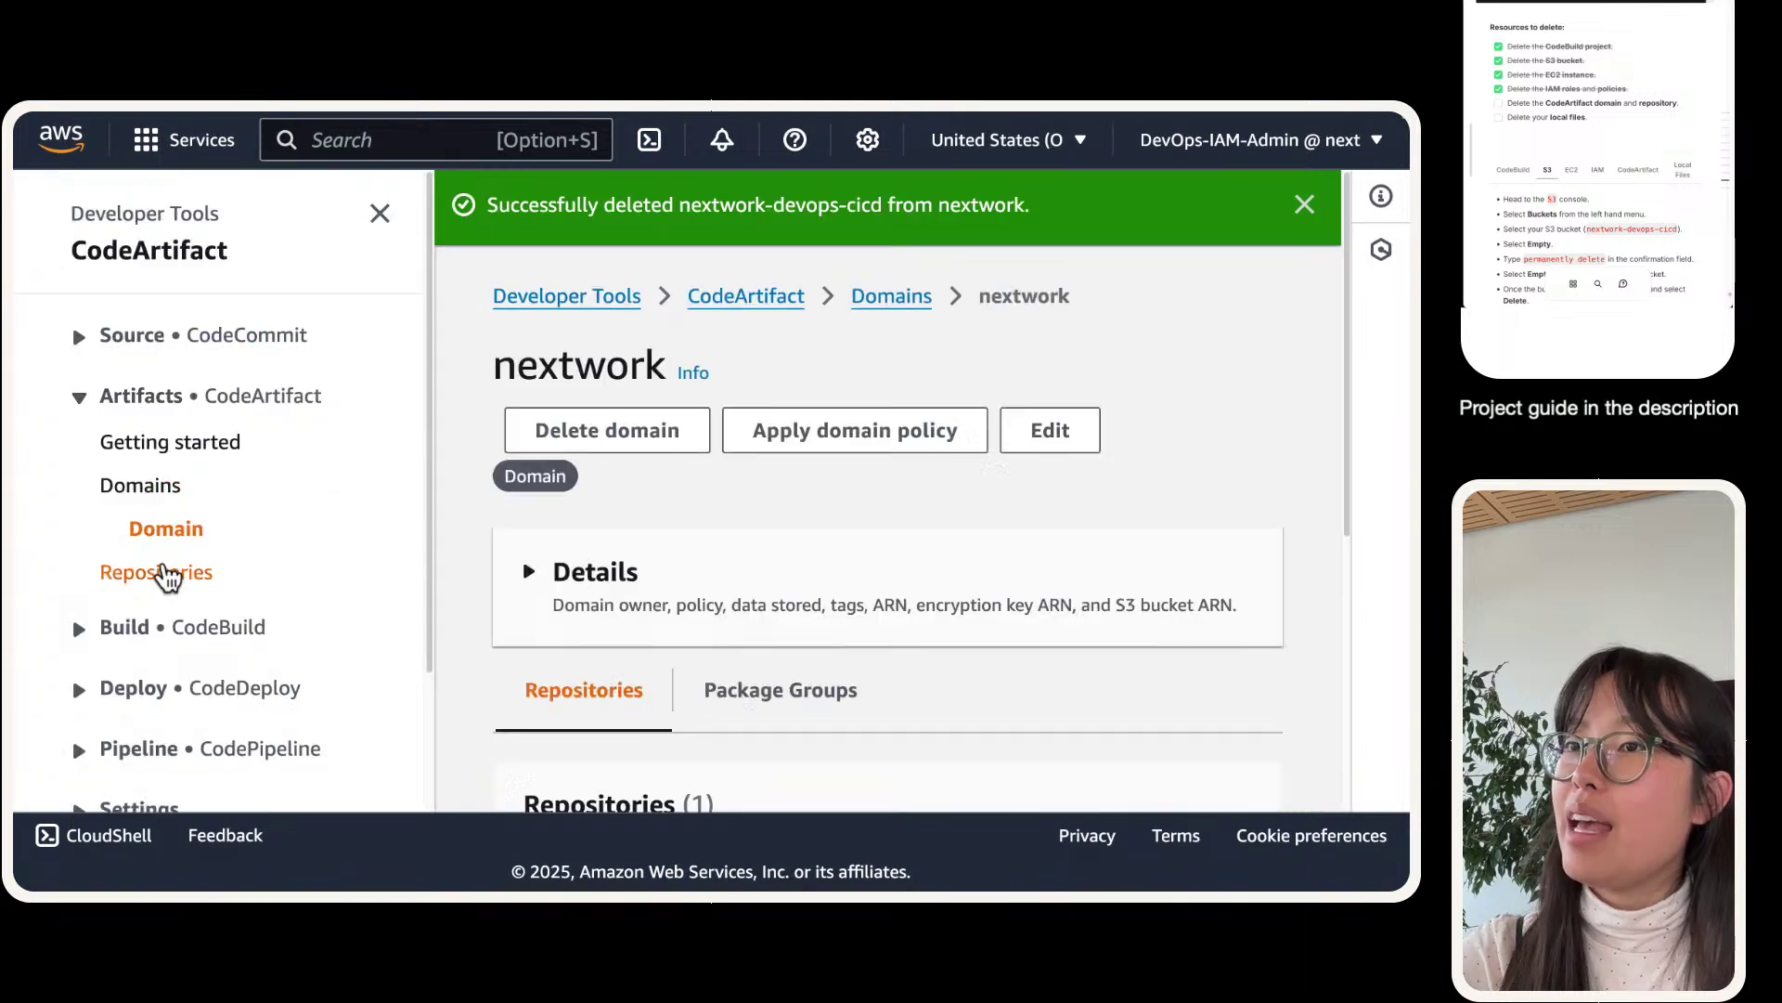
left_click(173, 486)
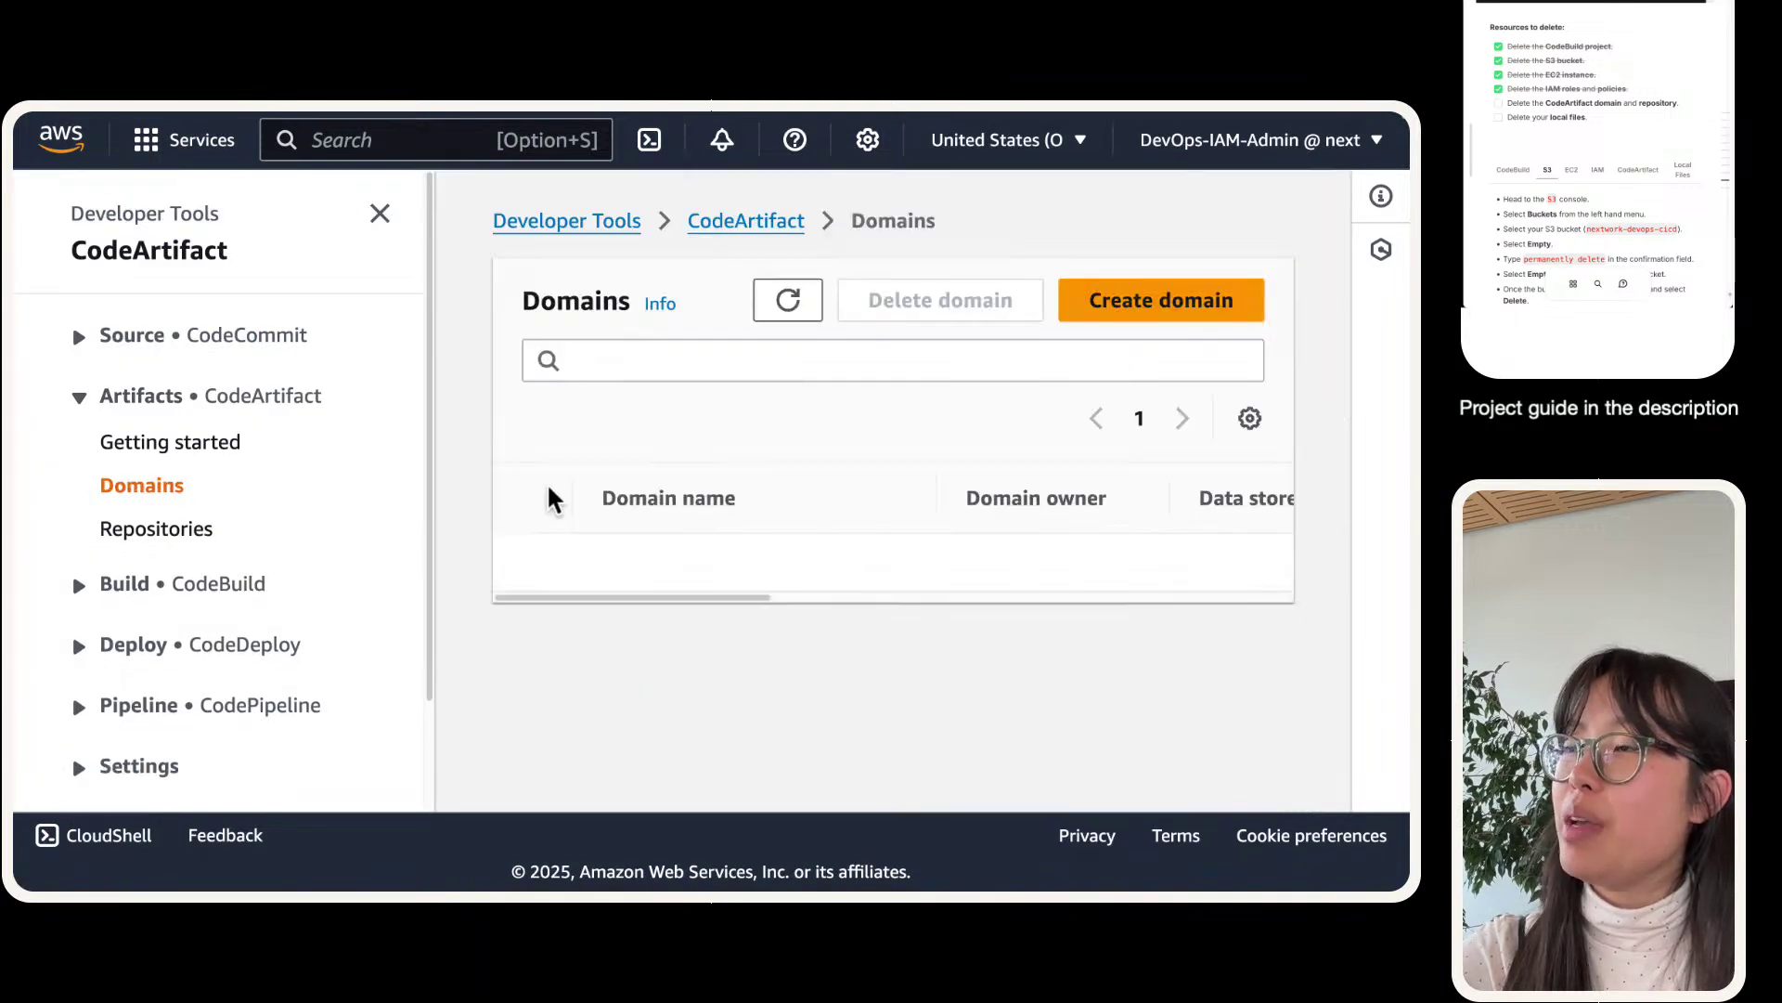
left_click(527, 594)
left_click(973, 313)
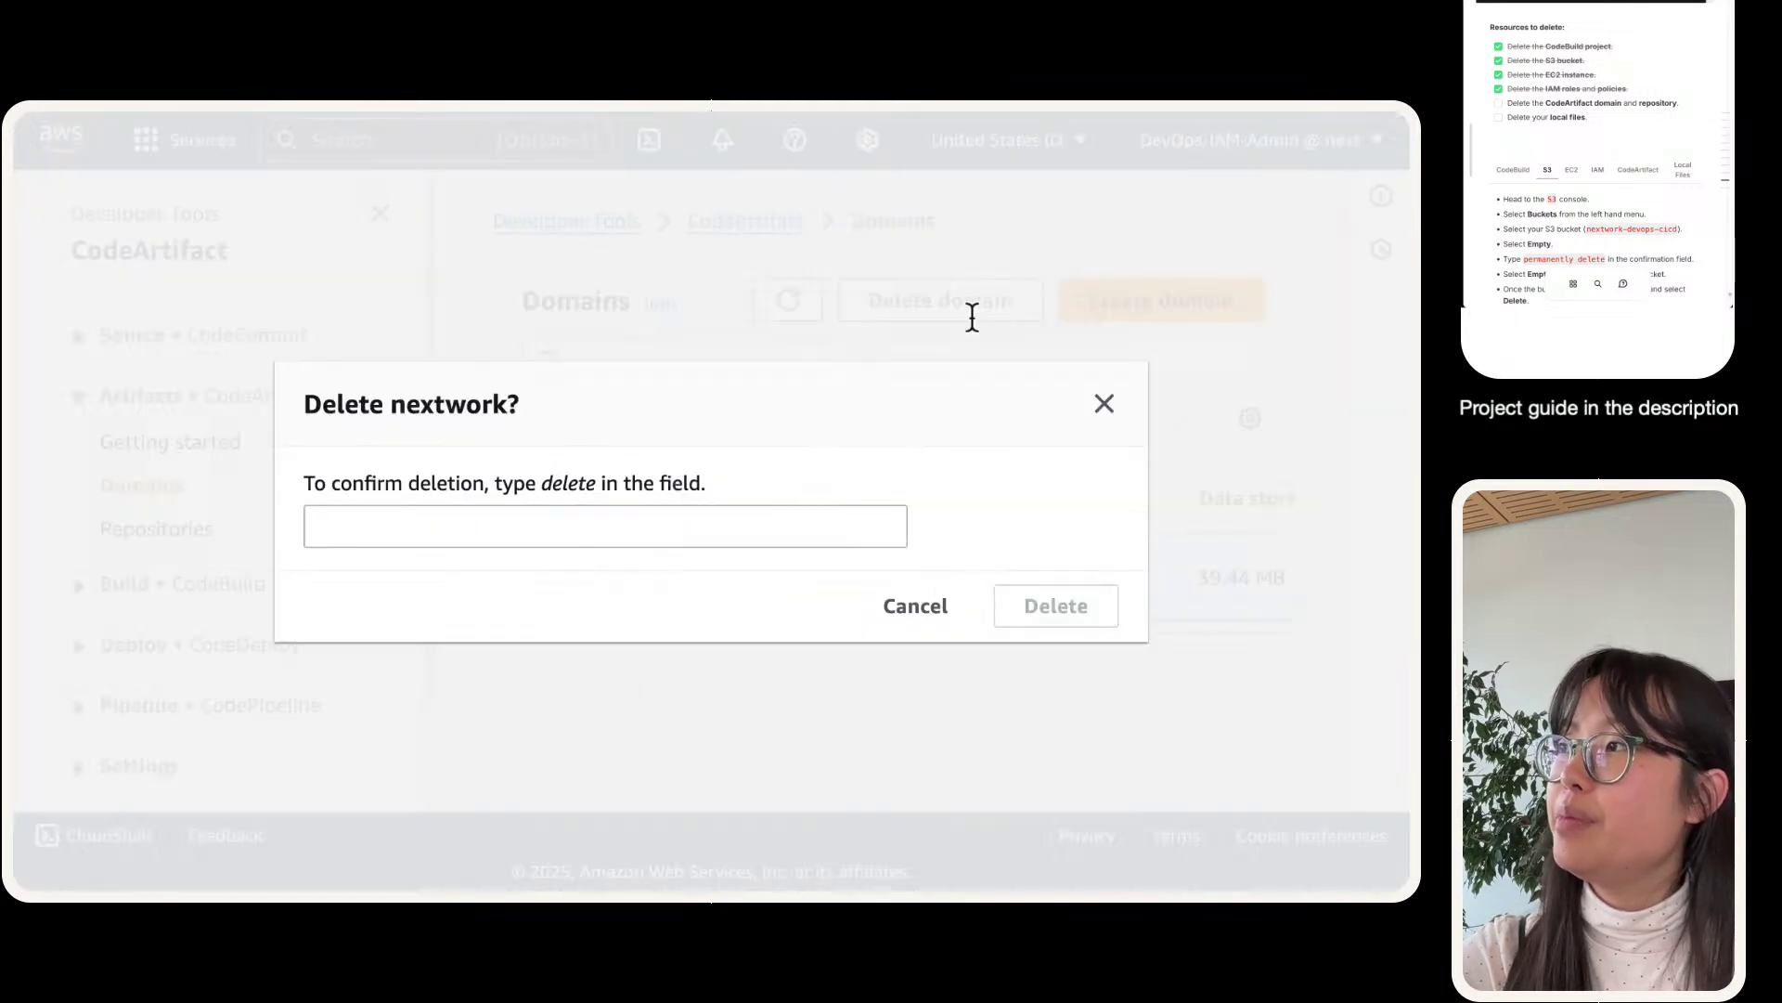
left_click(893, 607)
- Delete the maven-central-store repository by typing 'delete' to confirm
left_click(183, 529)
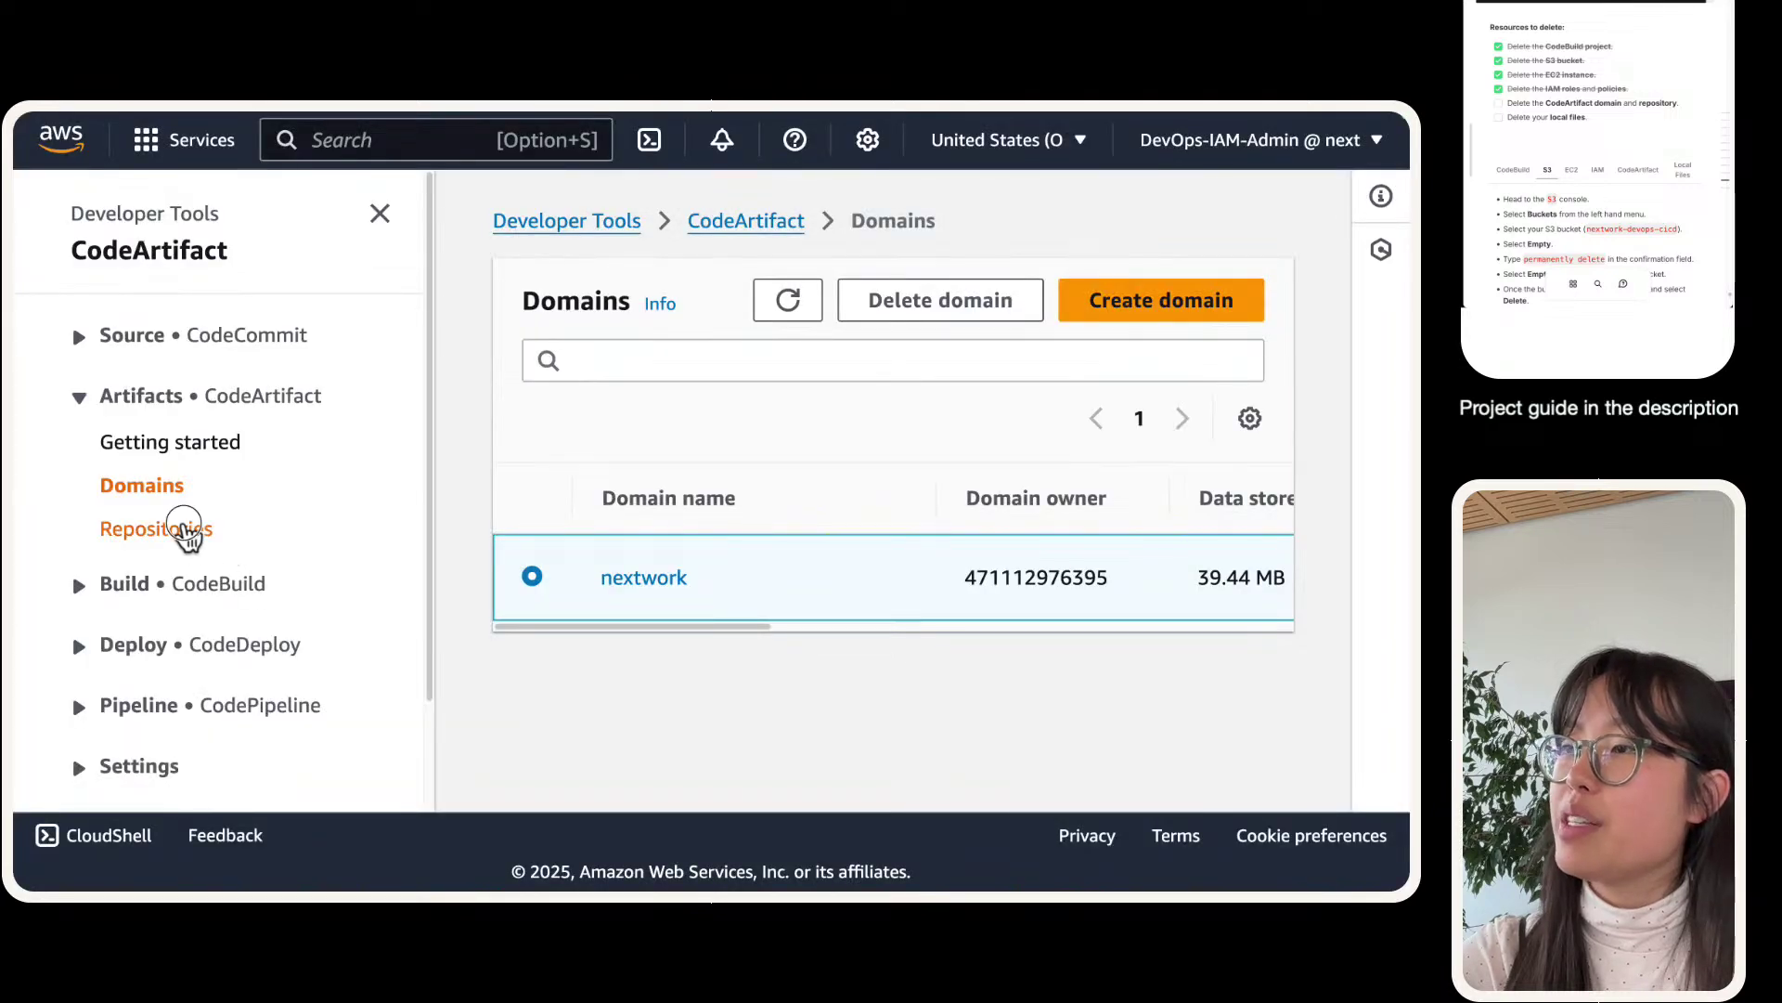
left_click(531, 706)
left_click(708, 364)
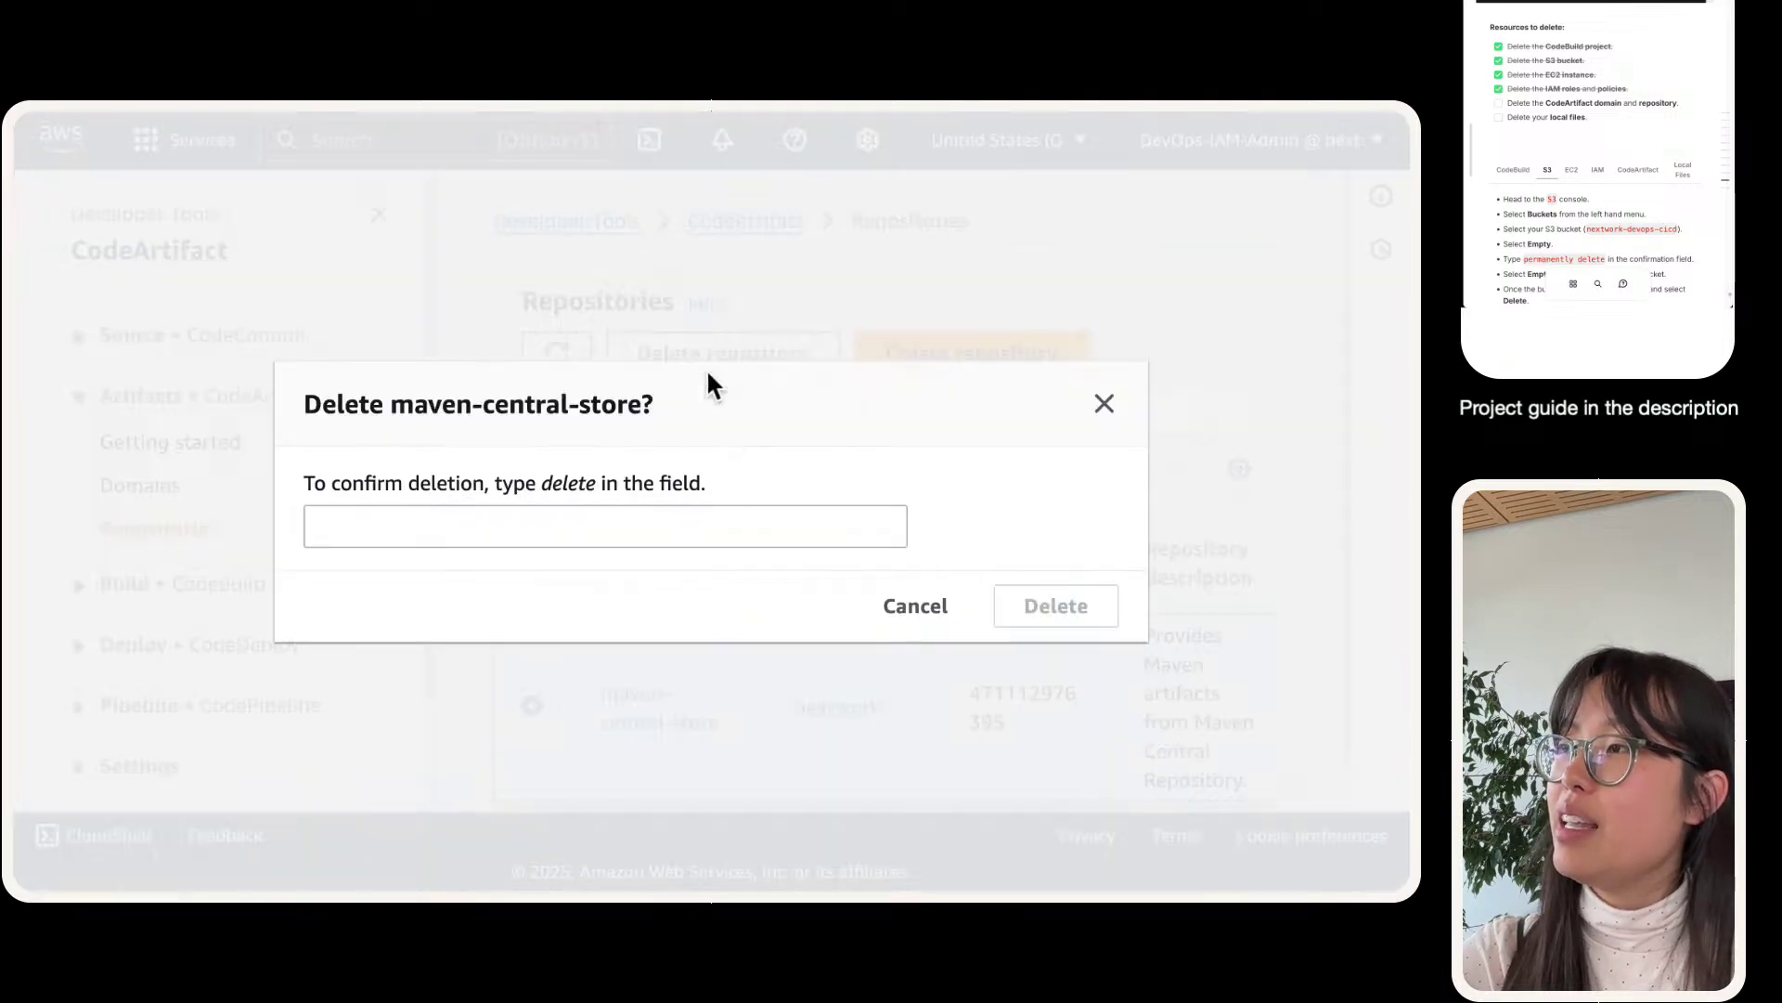
left_click(692, 536)
type("delete")
key("Return")
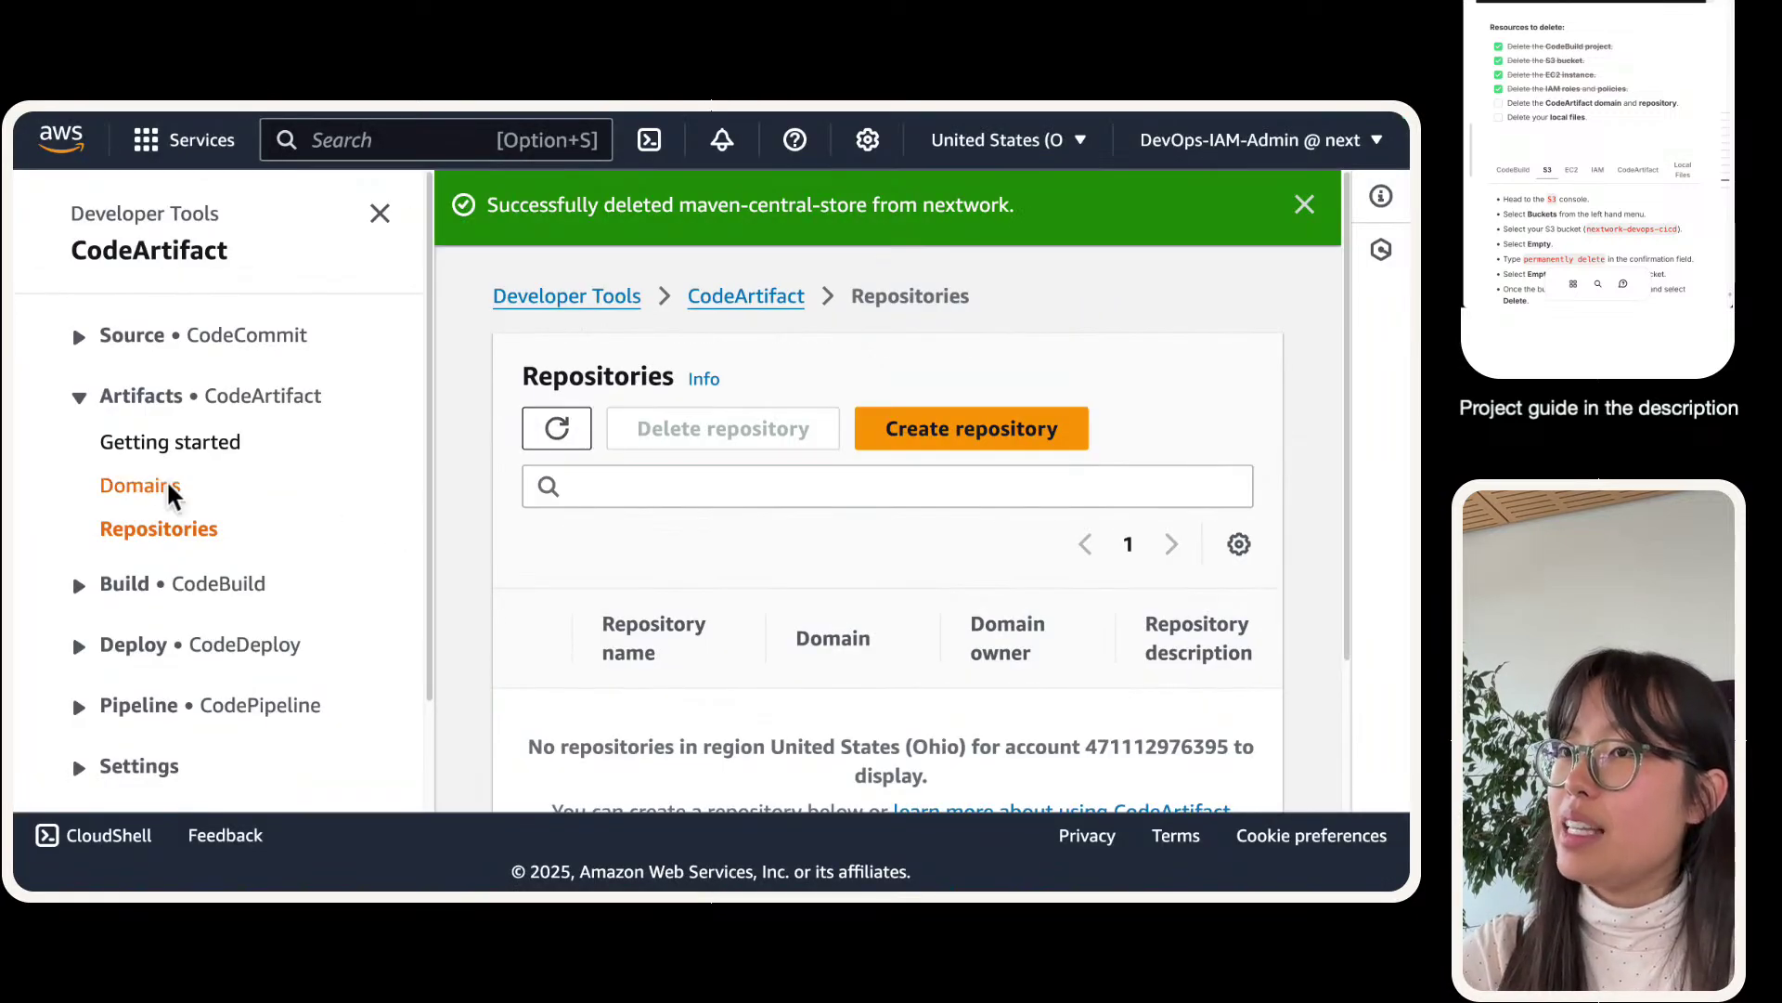
- Delete the nextwork domain by typing 'delete' to confirm
left_click(165, 489)
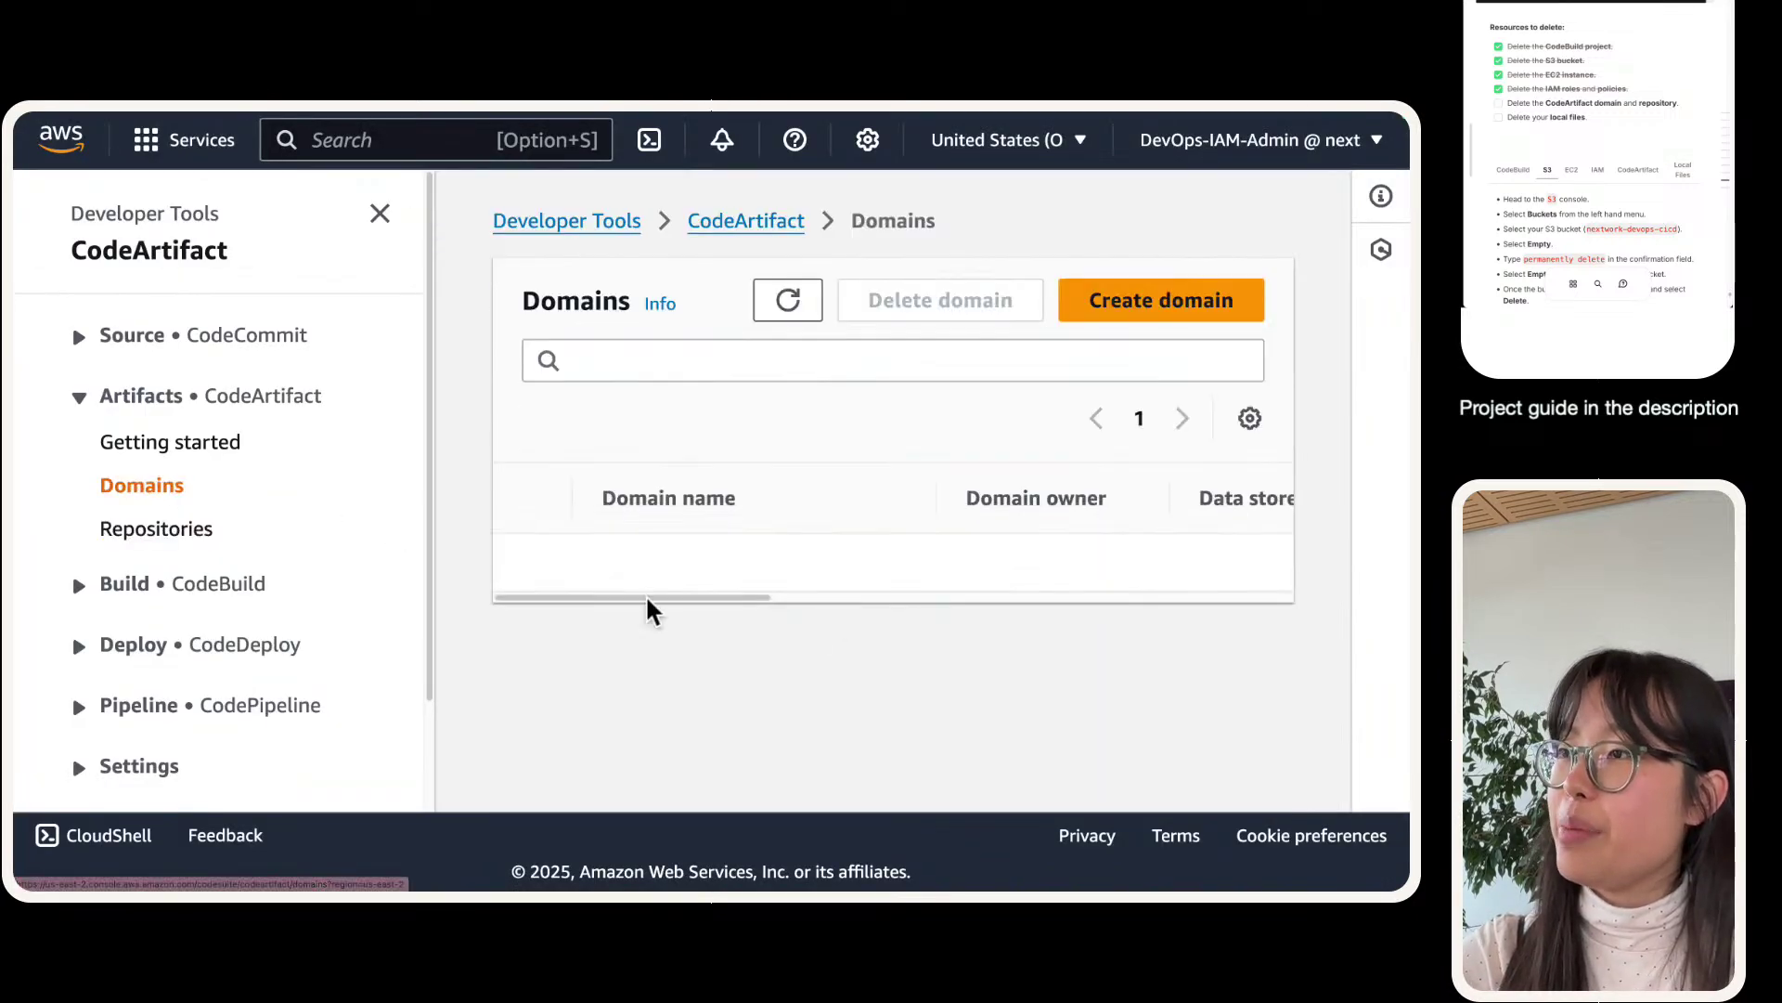
left_click(544, 578)
left_click(929, 305)
left_click(539, 522)
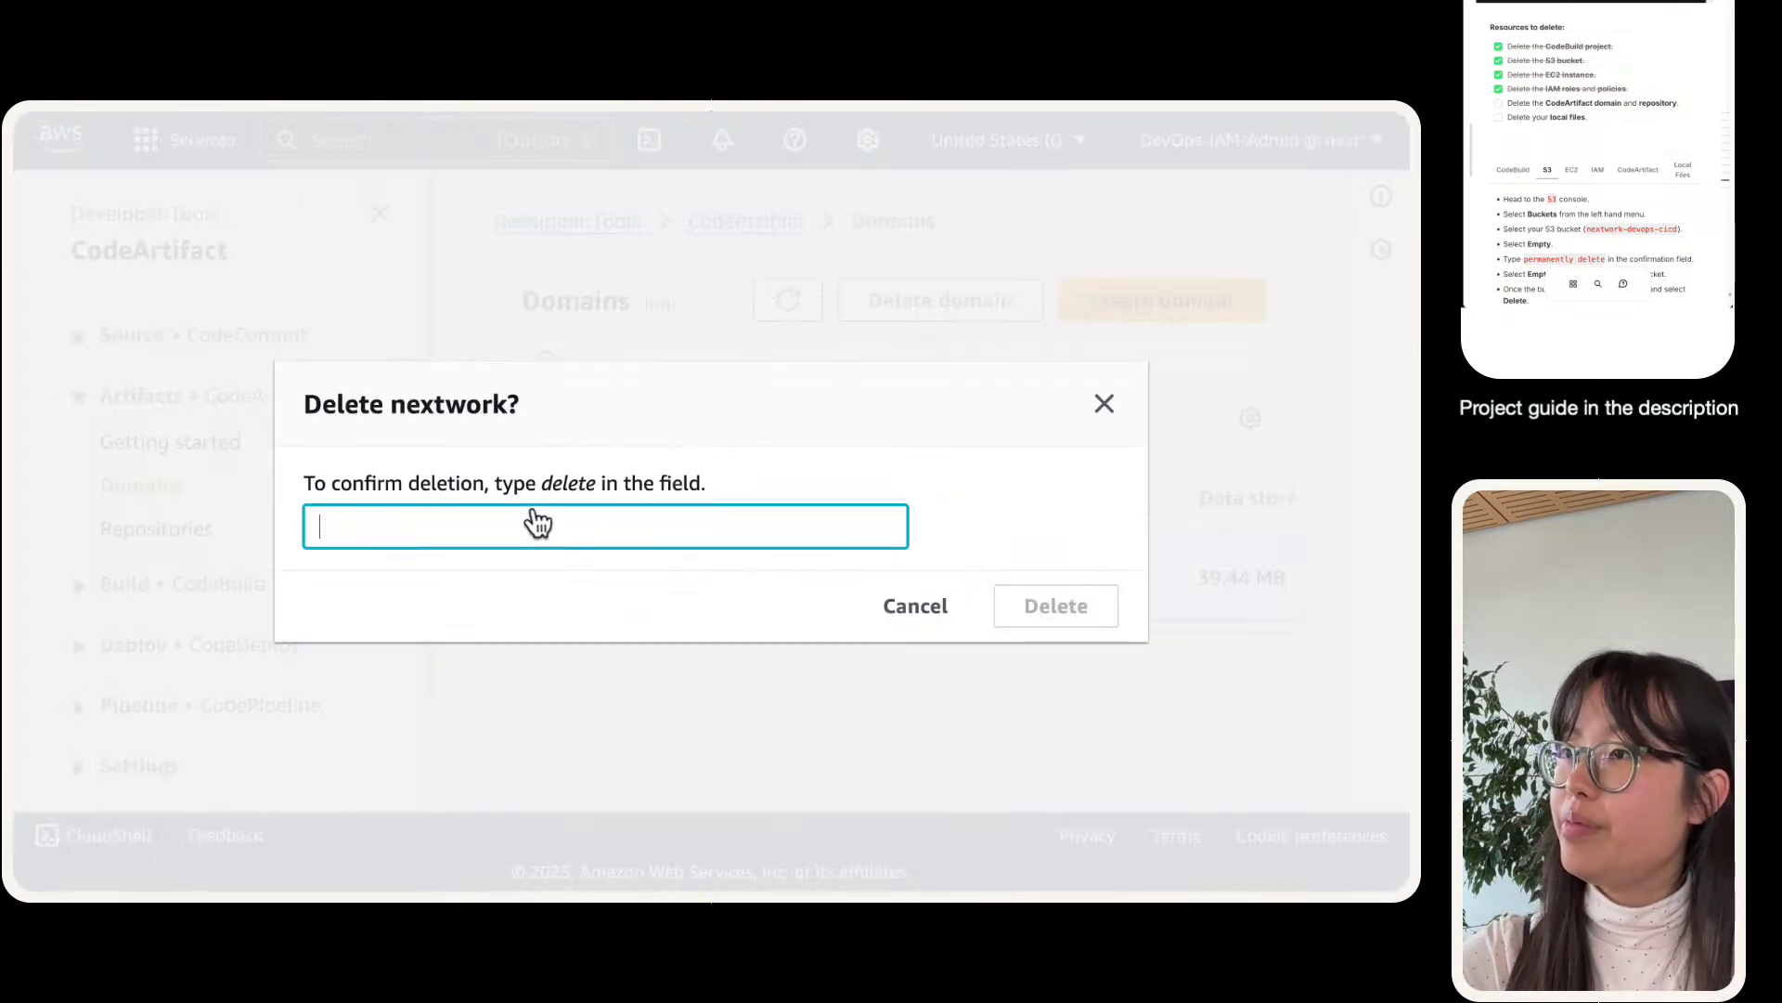
type("delete")
key("Return")
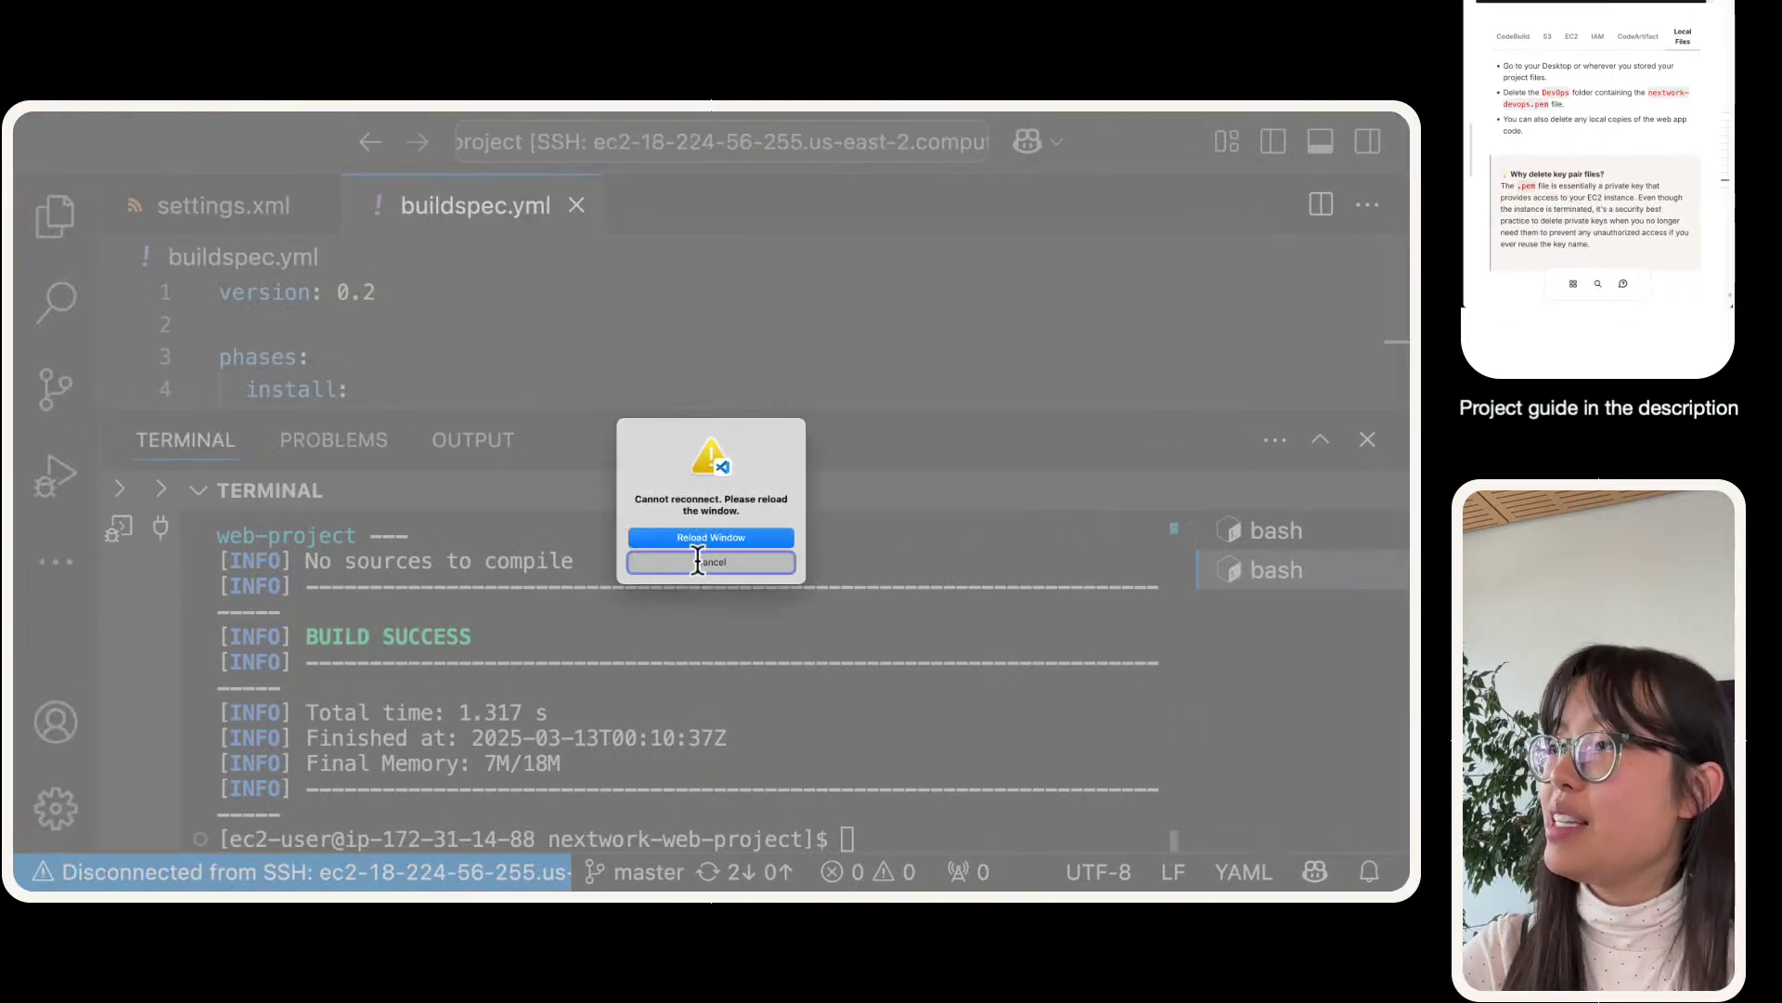
- Dismiss the cannot-reconnect message, close the buildspec.yml window and minimize the SSH config window
left_click(698, 547)
left_click(23, 138)
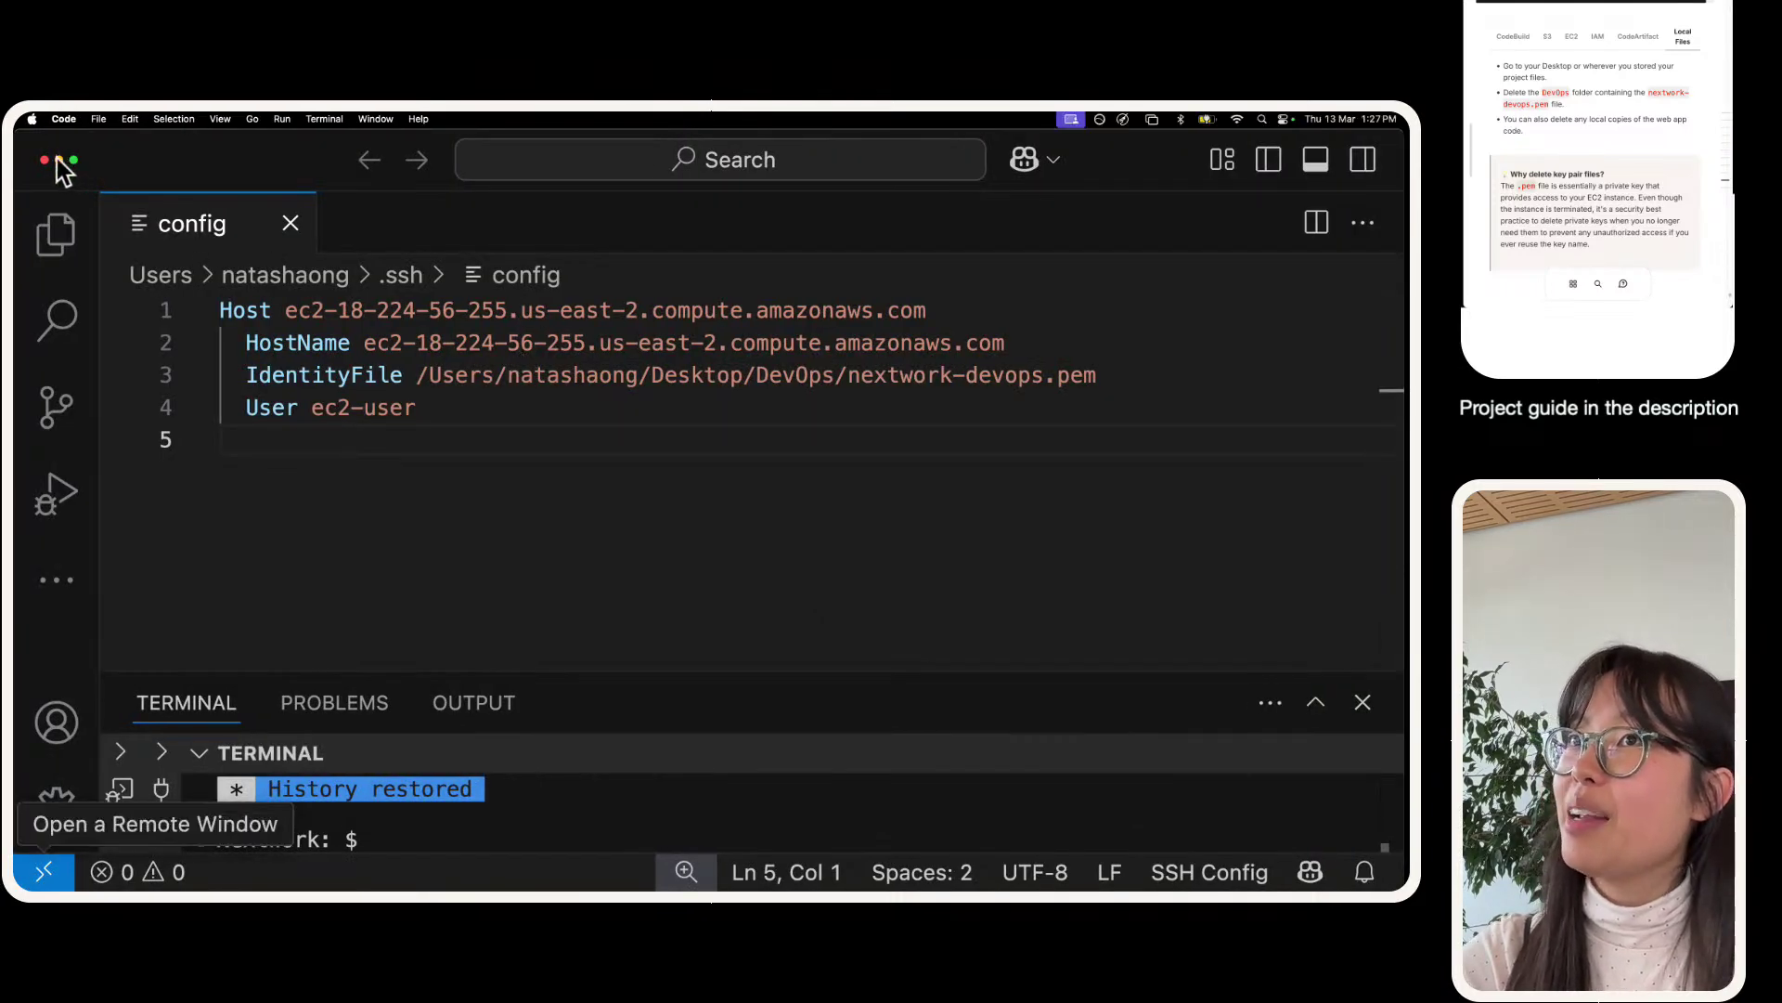
left_click(61, 161)
mouse_move(864, 891)
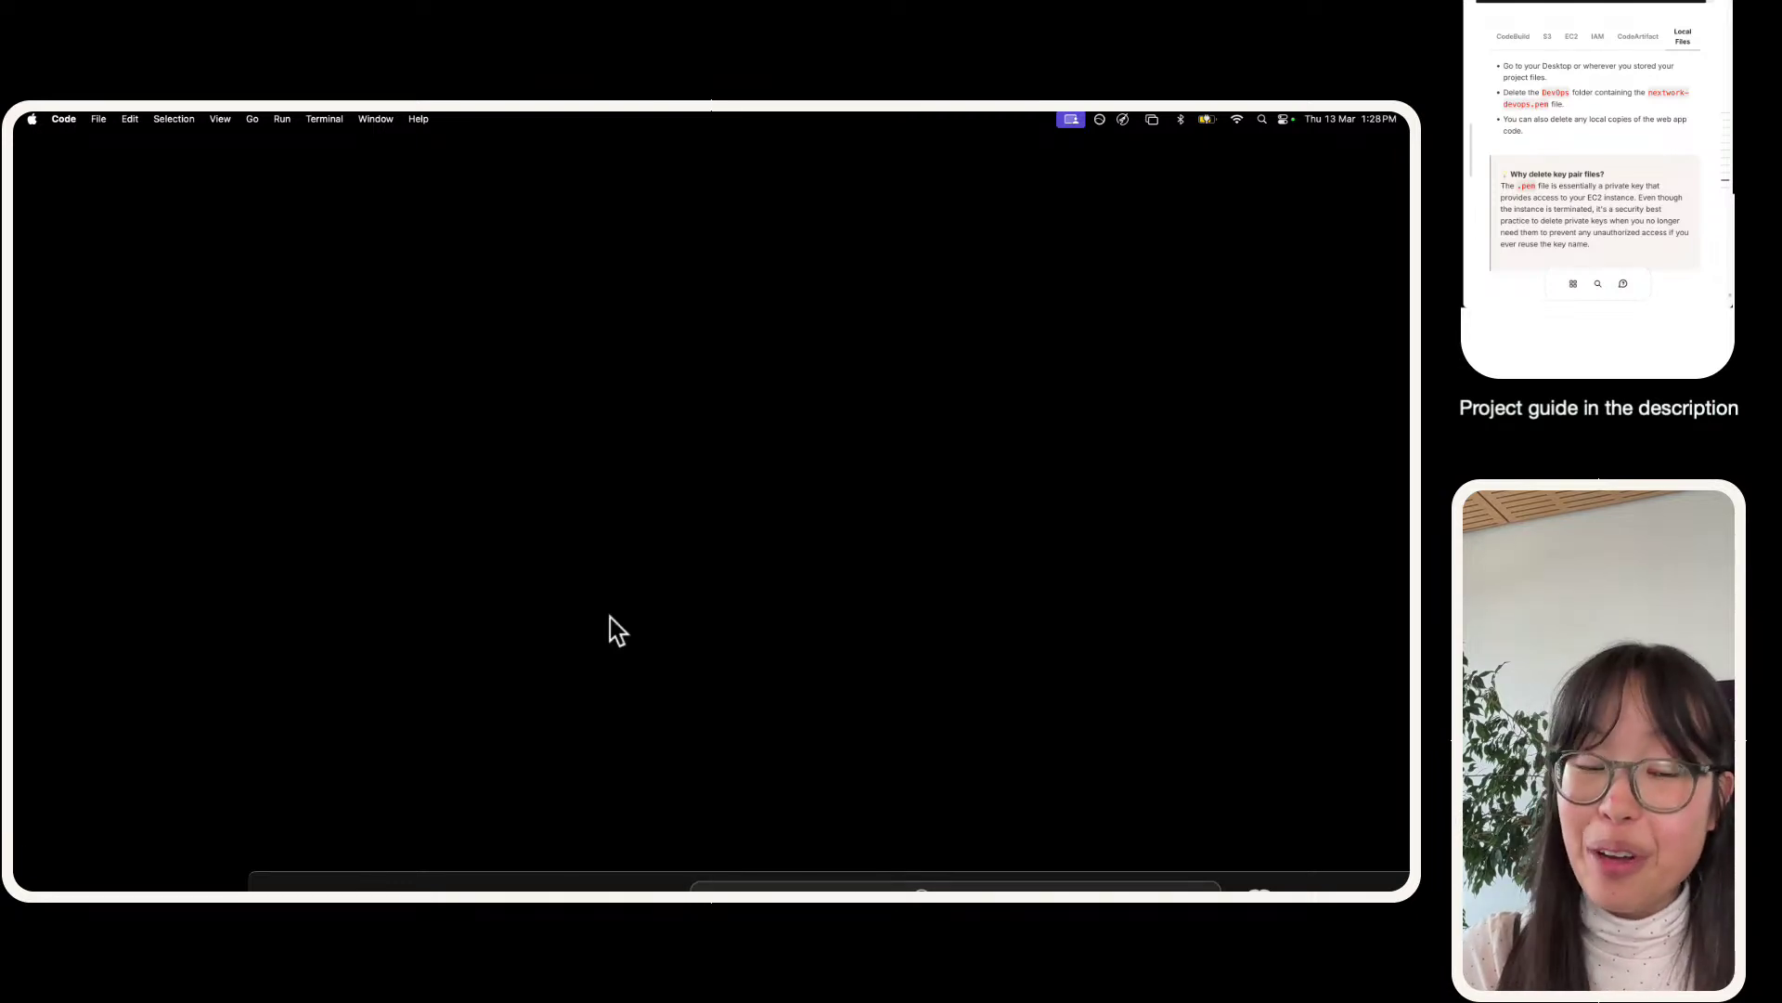
- Move the DevOps folder from the Desktop to the Trash and close Finder
mouse_move(172, 859)
left_click(267, 852)
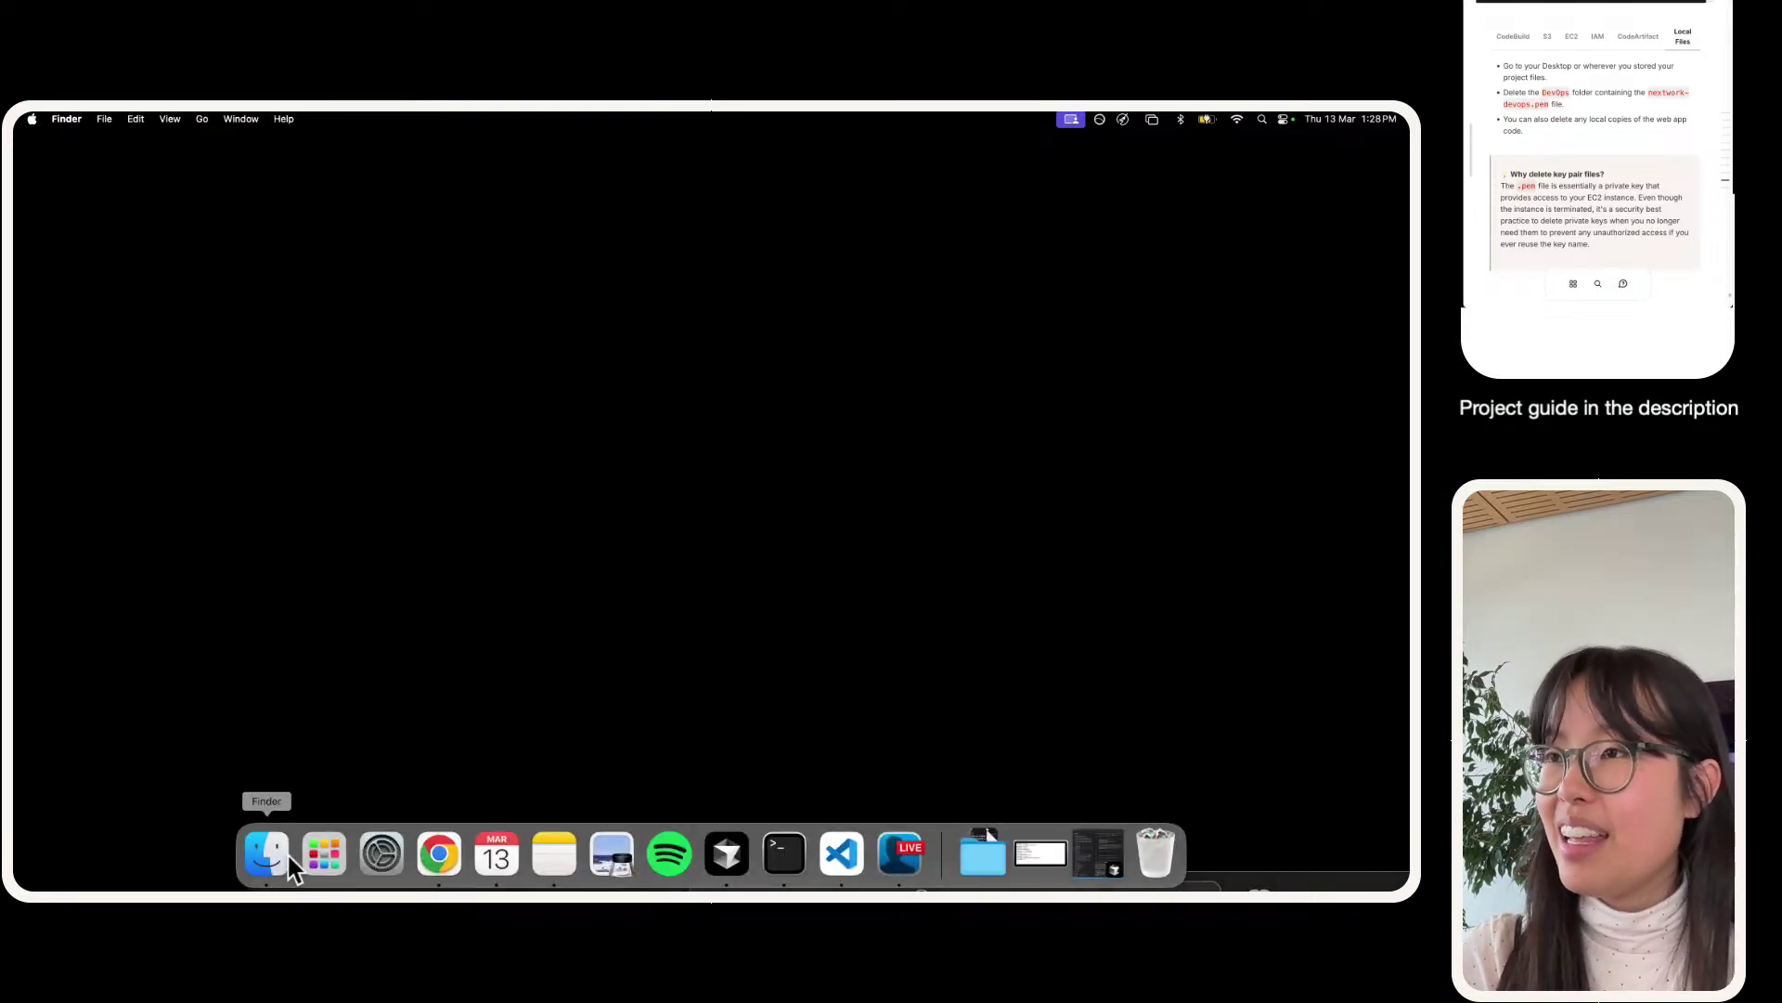
left_click(309, 324)
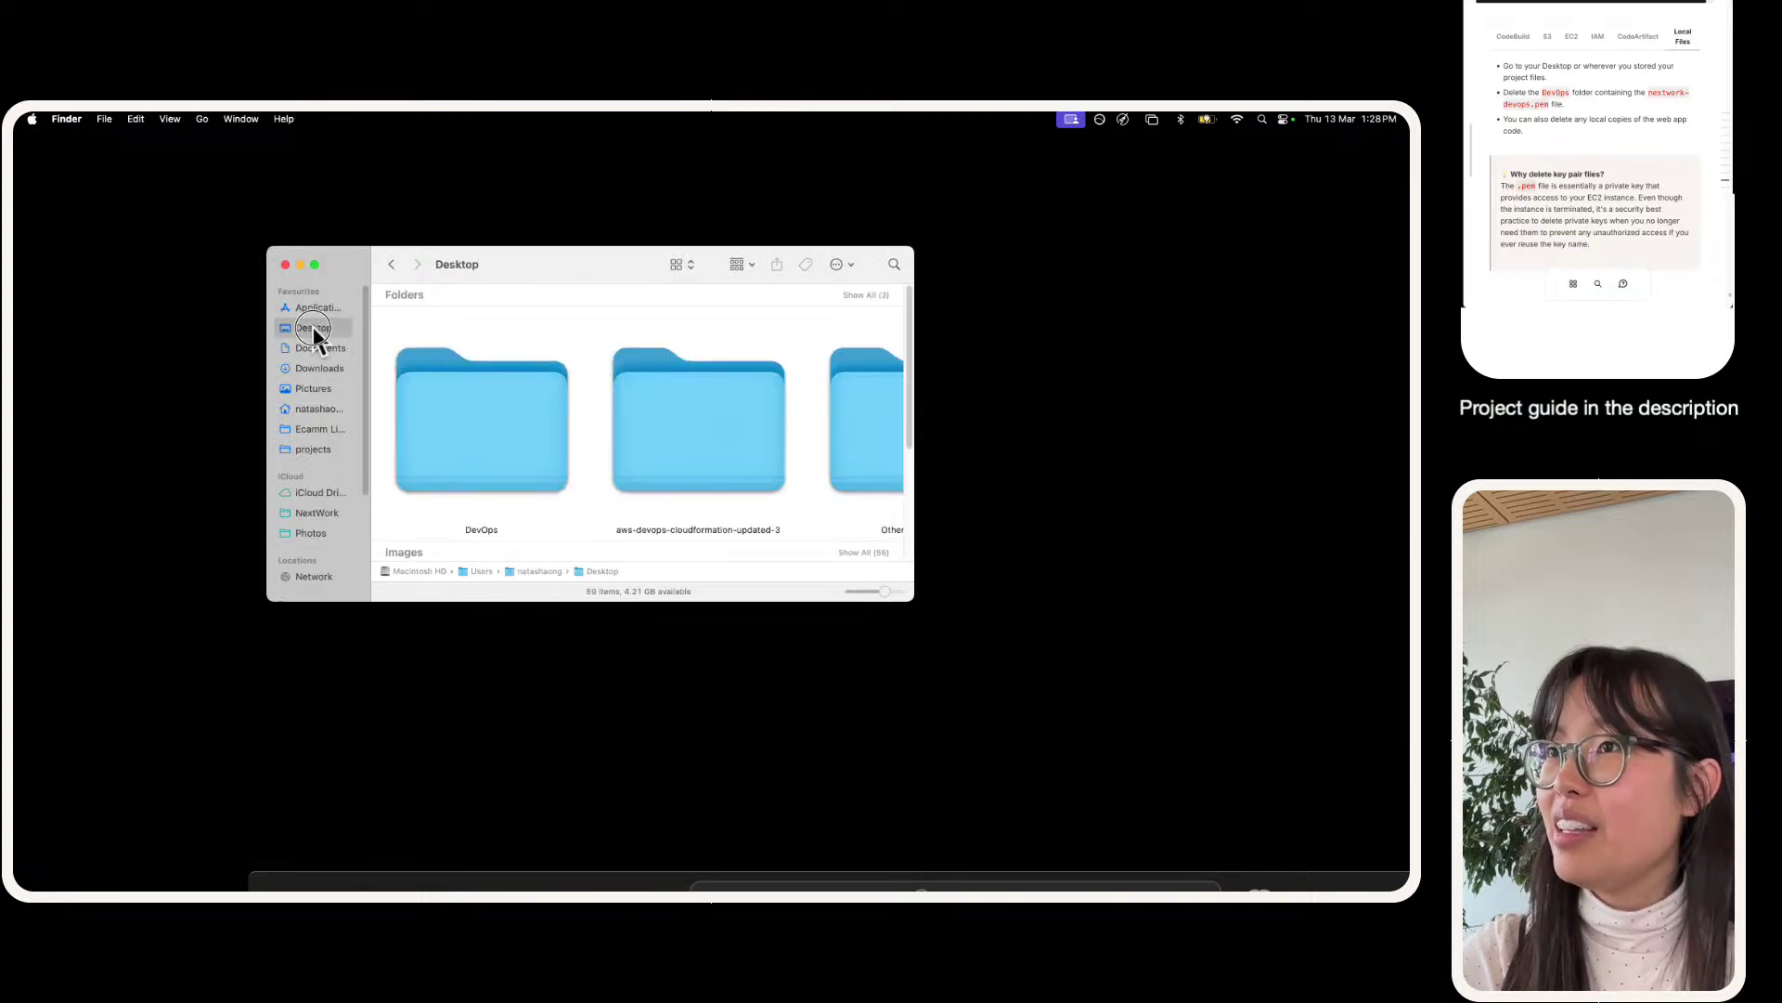
left_click_drag(508, 403, 1160, 854)
key("cmd+w")
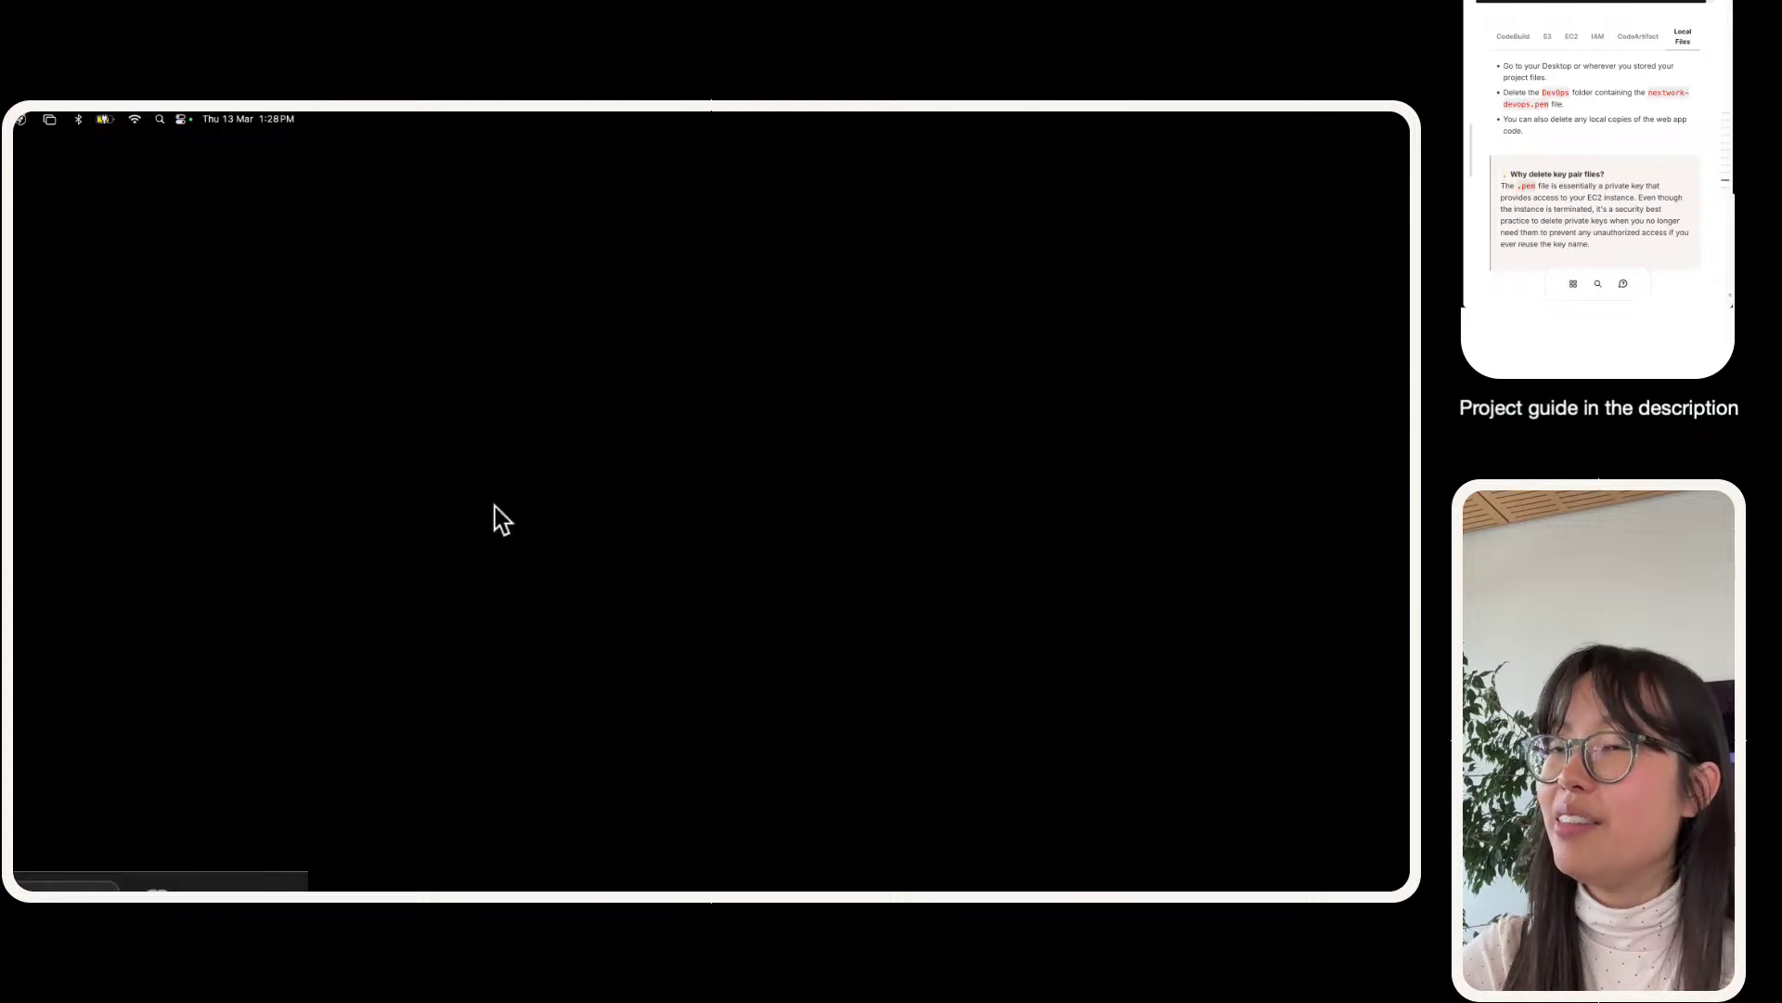
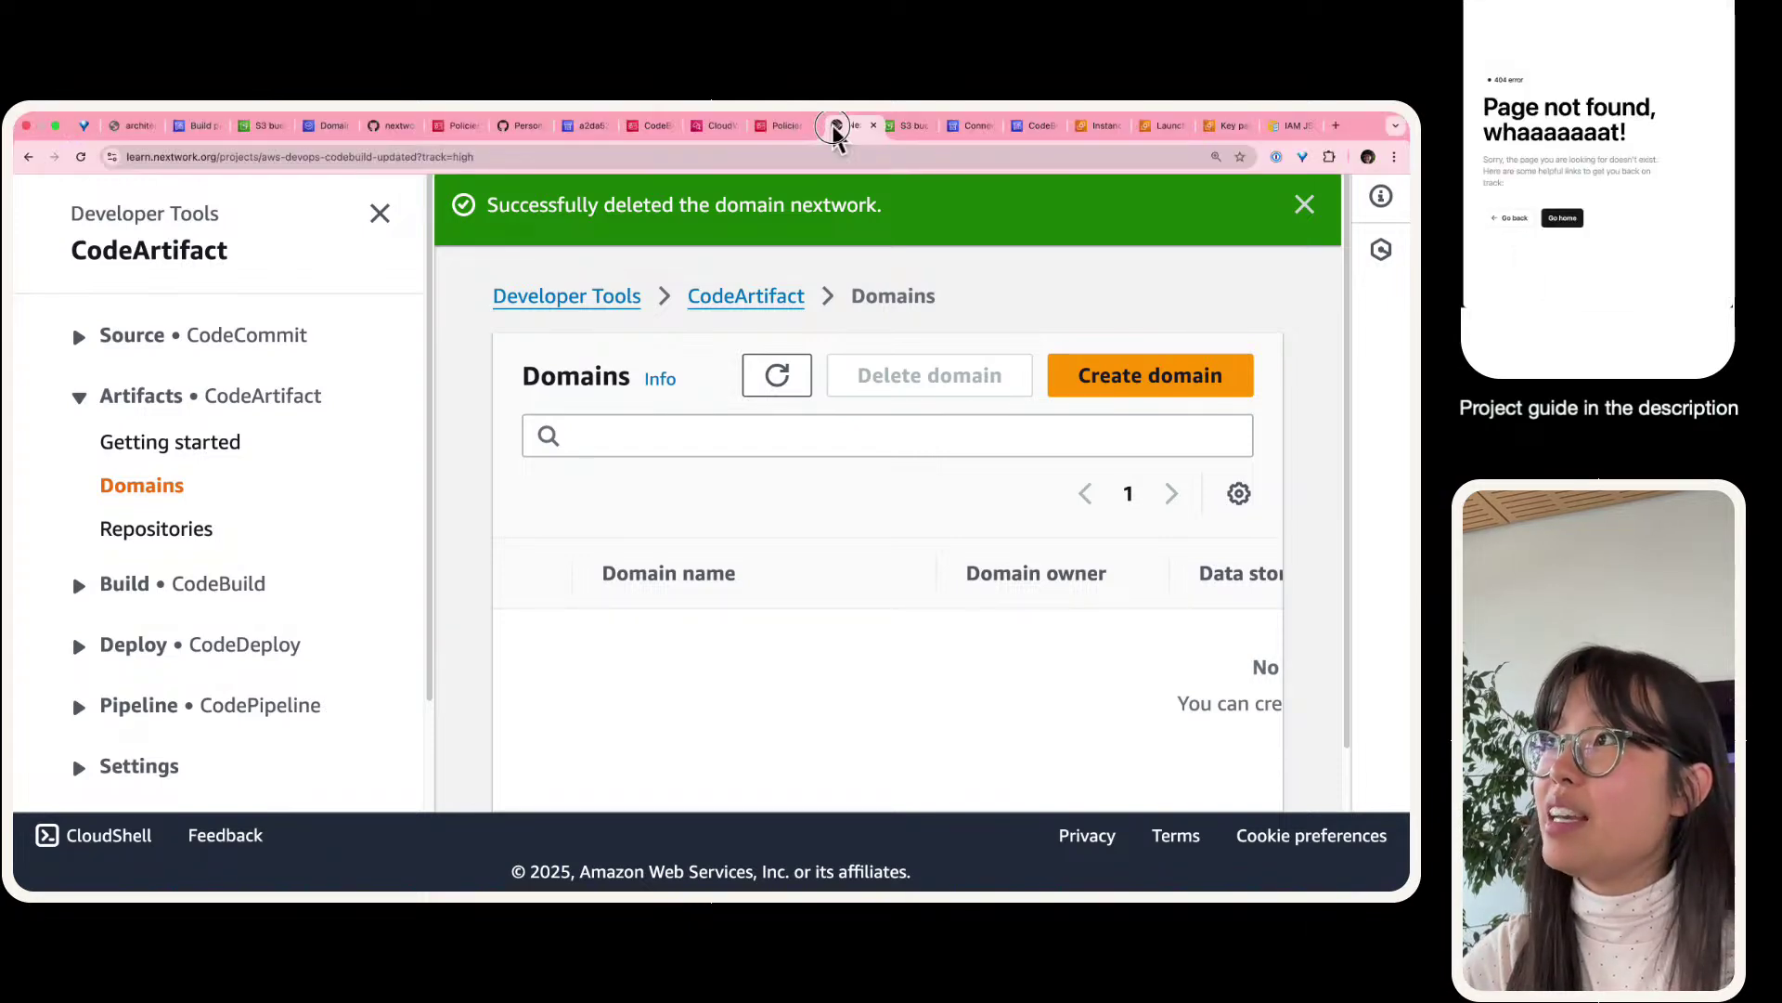
- Return to the CodeBuild project guide and step through the saved reflection questions
left_click(833, 124)
scroll(1037, 487, "down", 3)
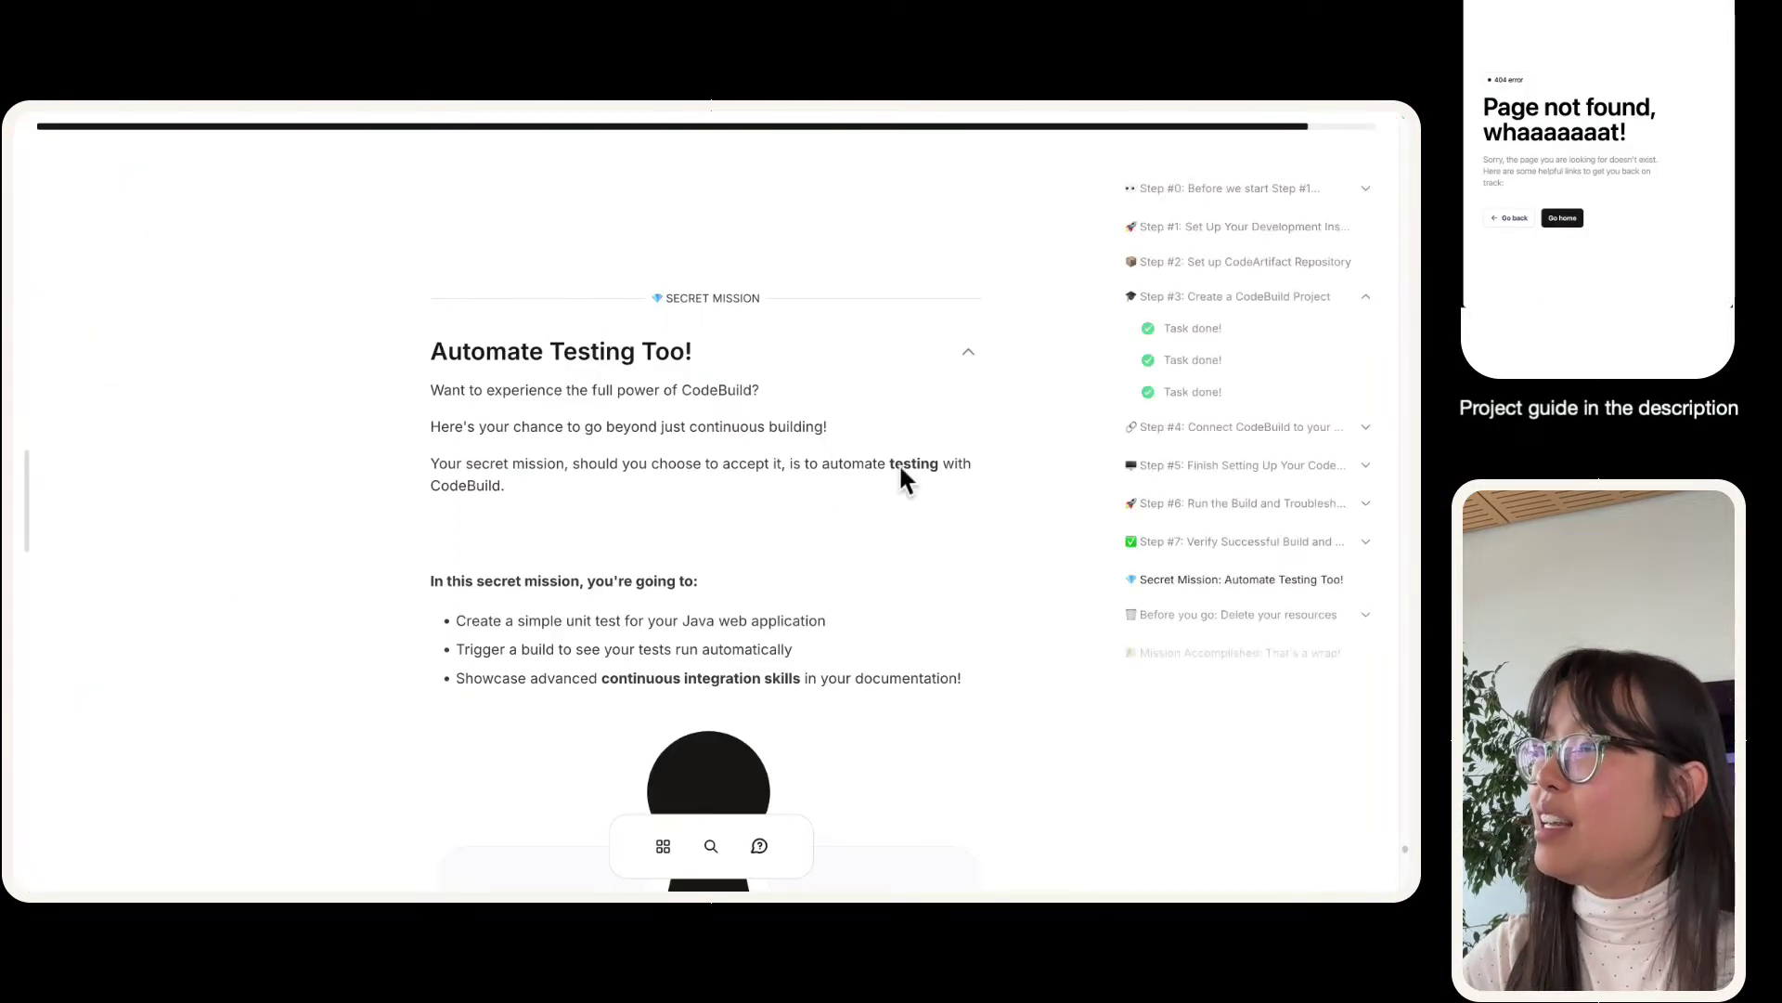
scroll(899, 462, "down", 15)
scroll(899, 464, "up", 5)
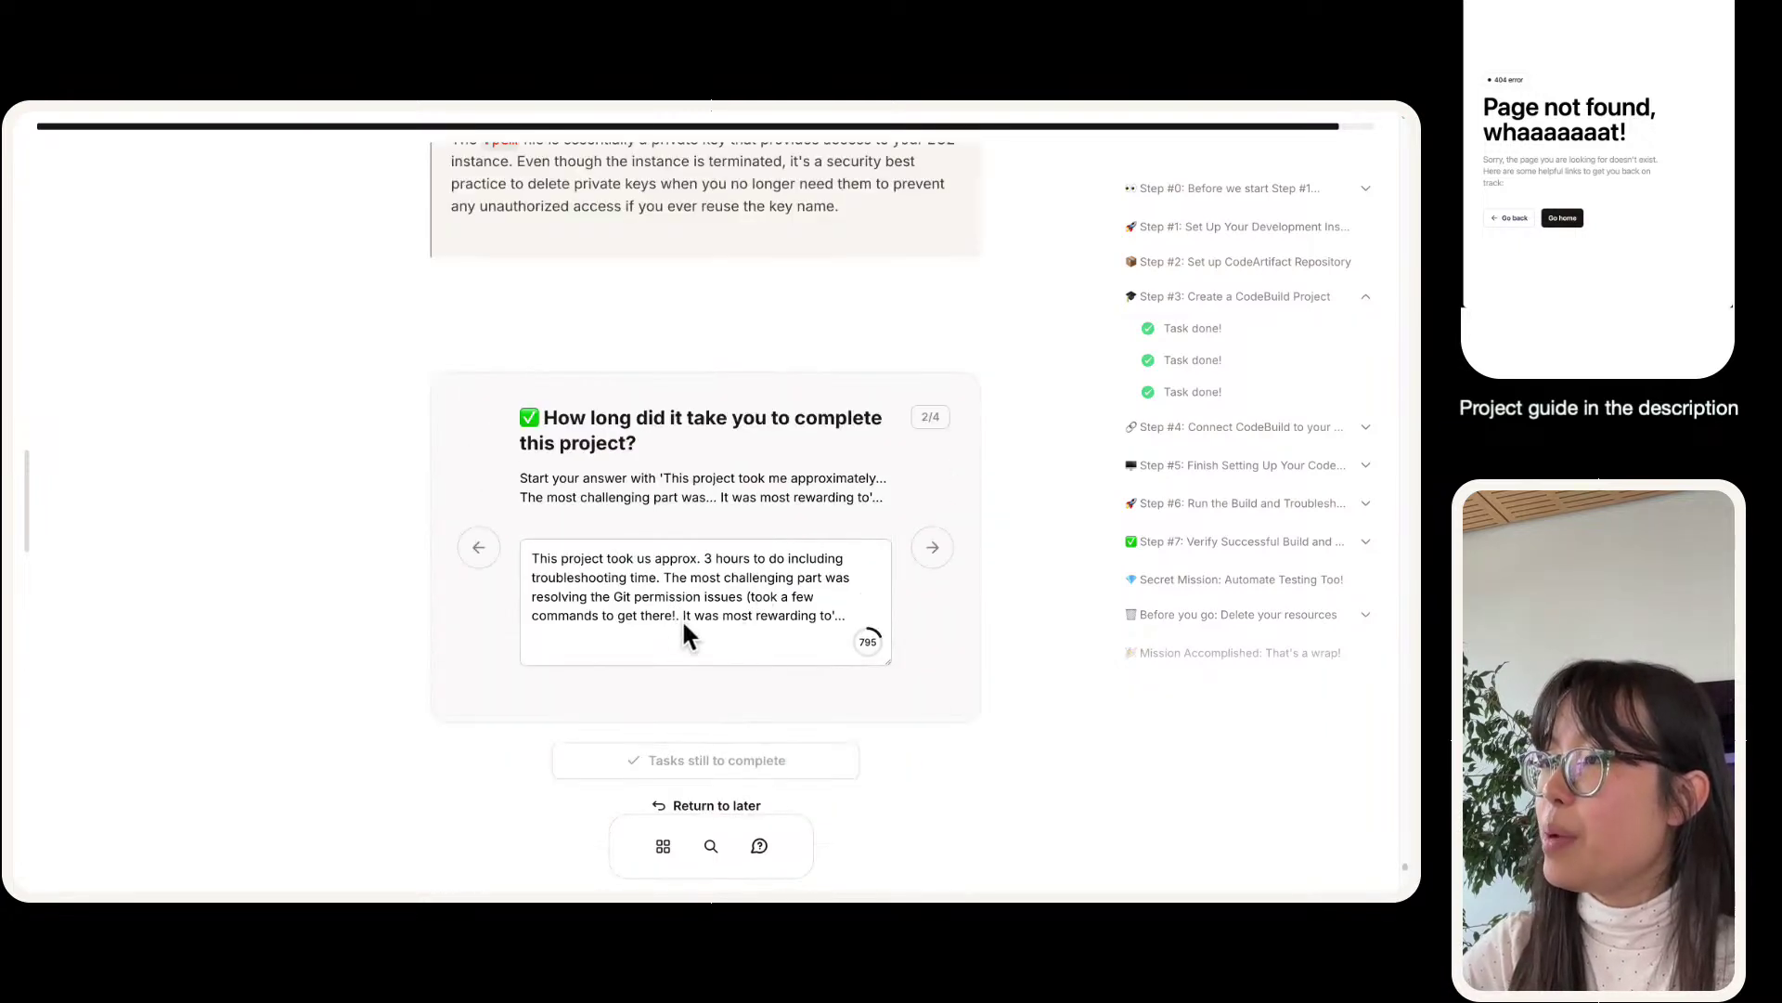
scroll(742, 492, "up", 1)
left_click(804, 622)
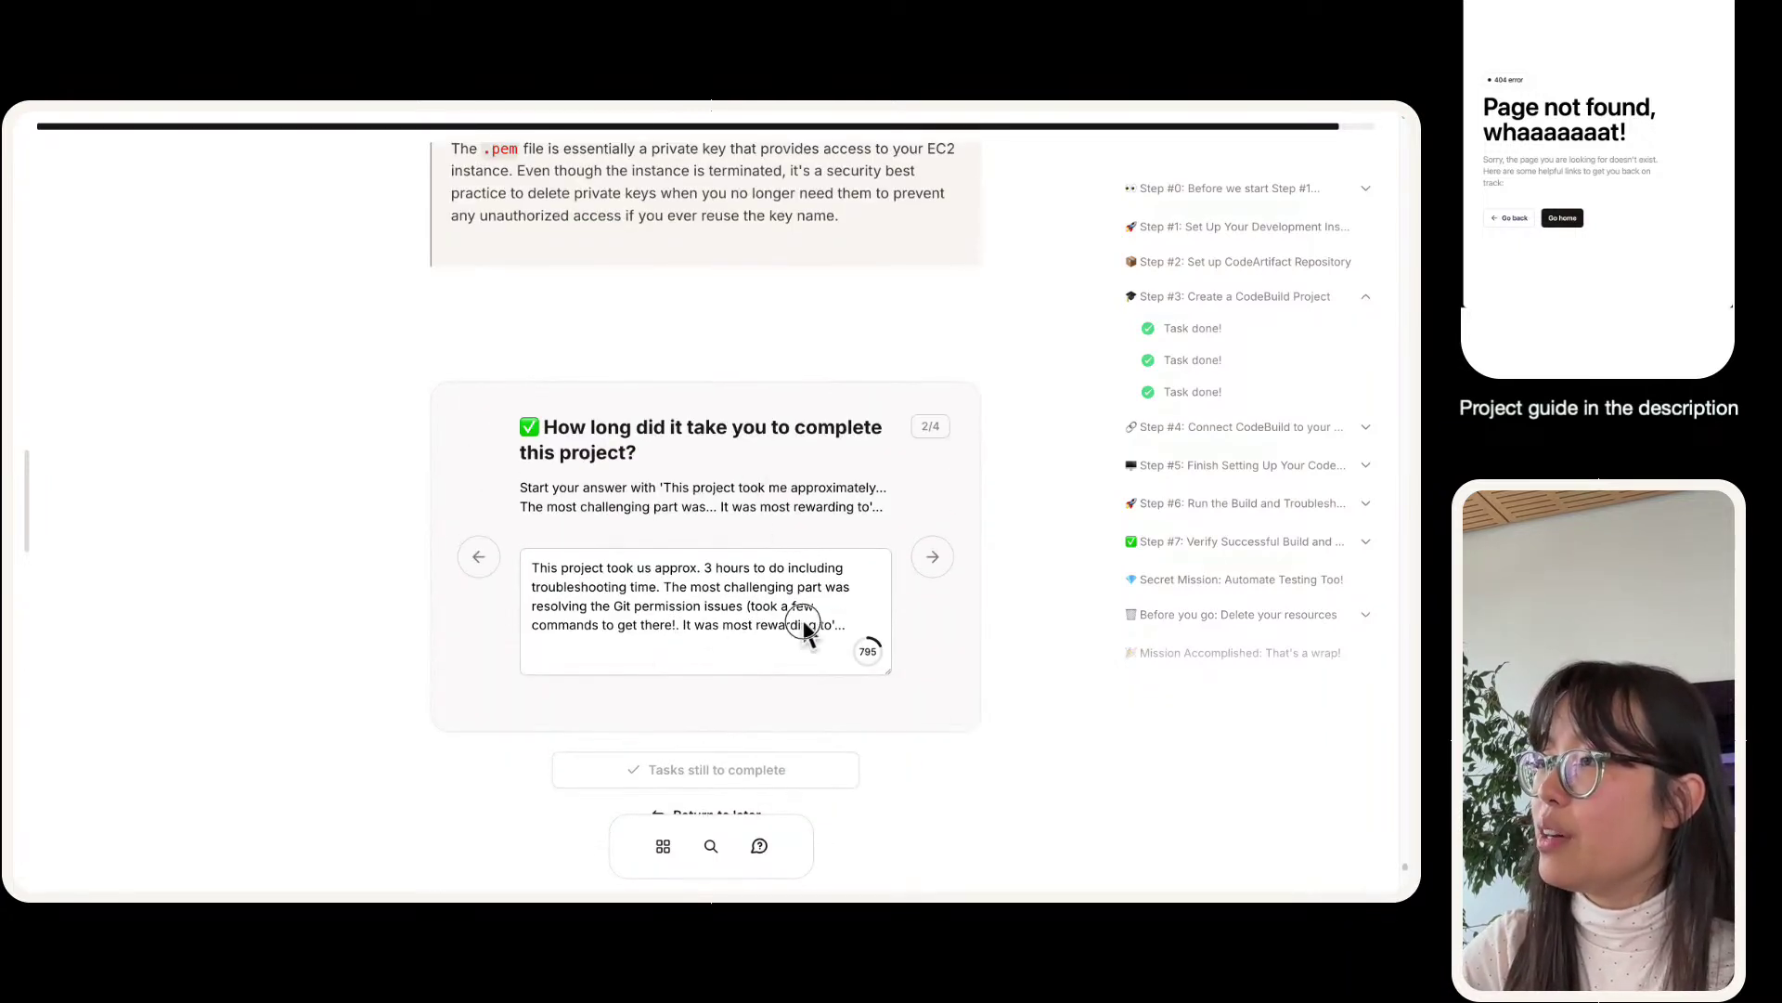
double_click(938, 572)
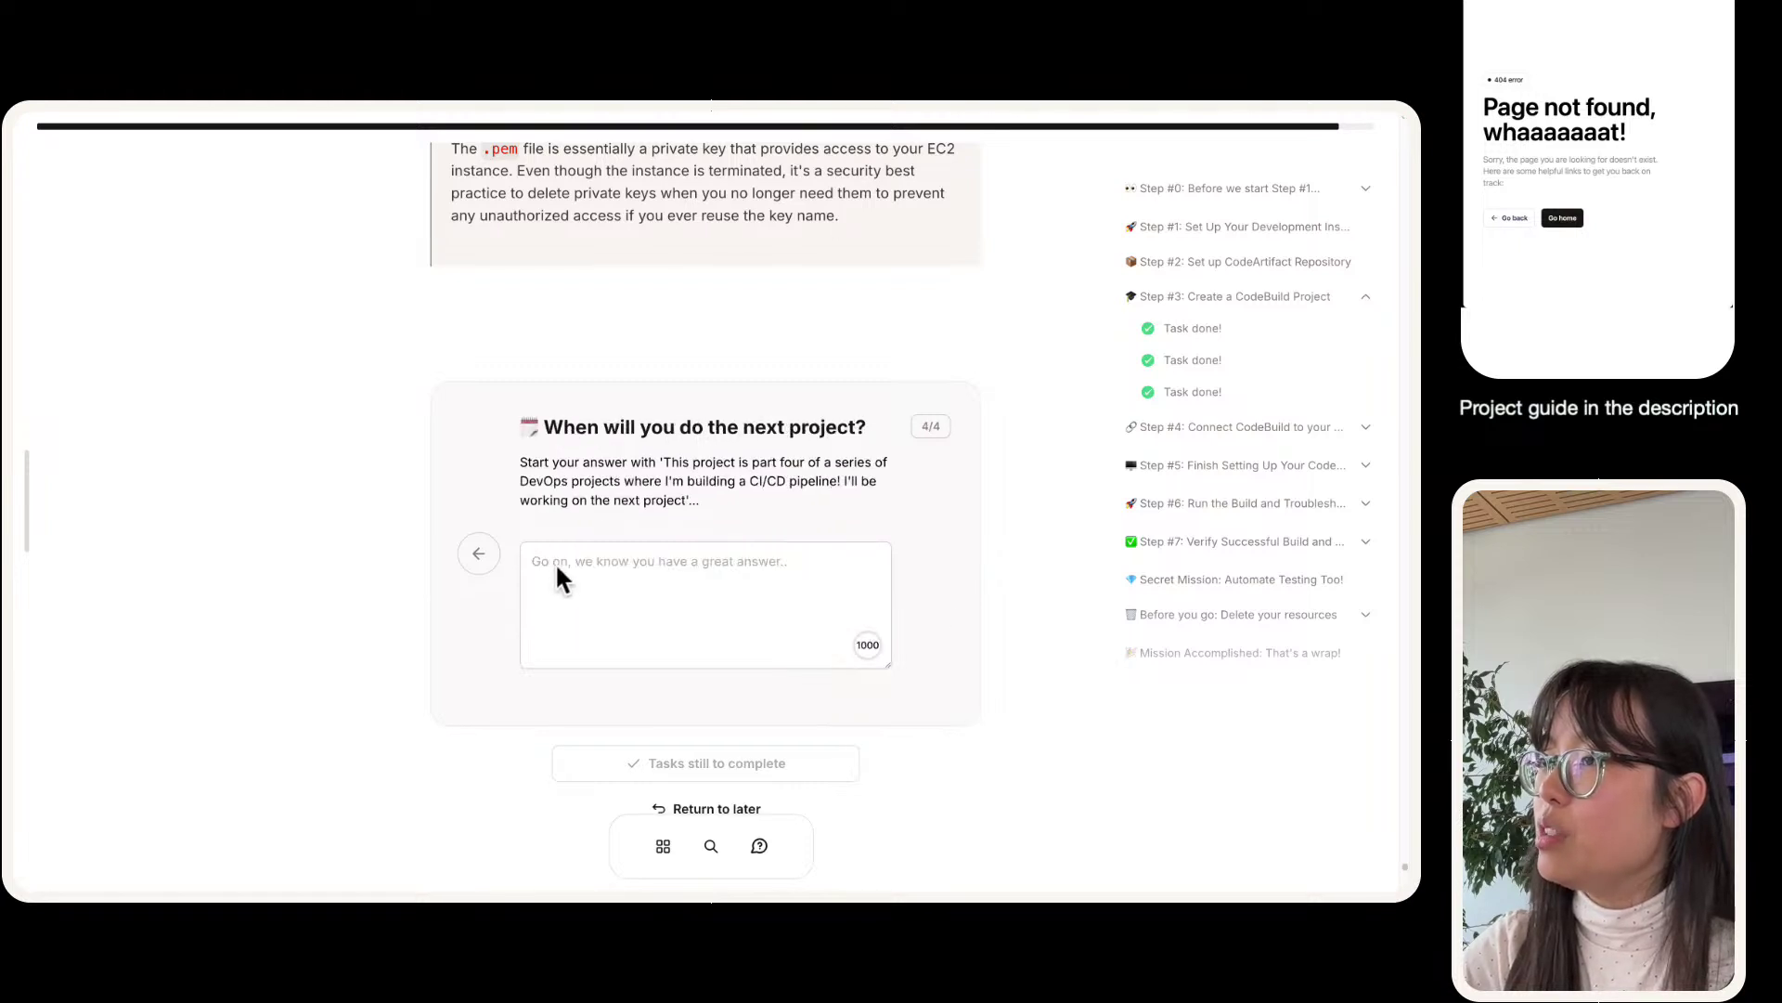
left_click(479, 553)
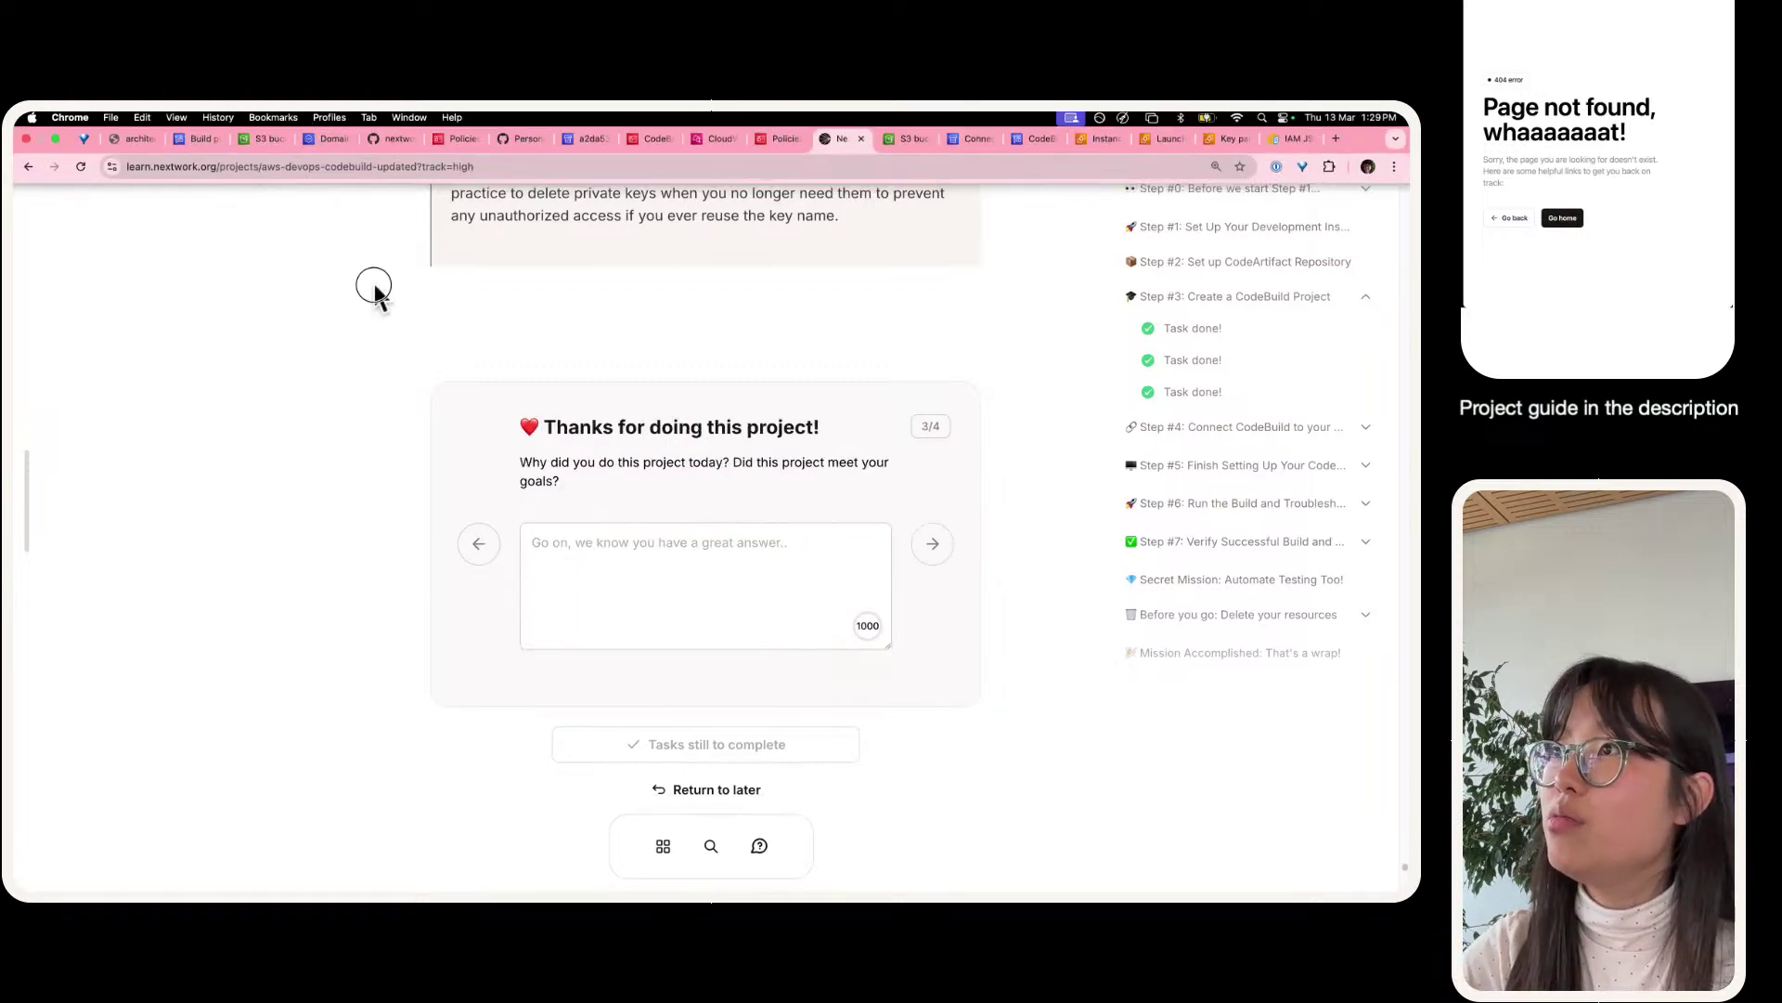
- Revisit the key-services answer, select its full text, then reload the guide page
key("super+equal")
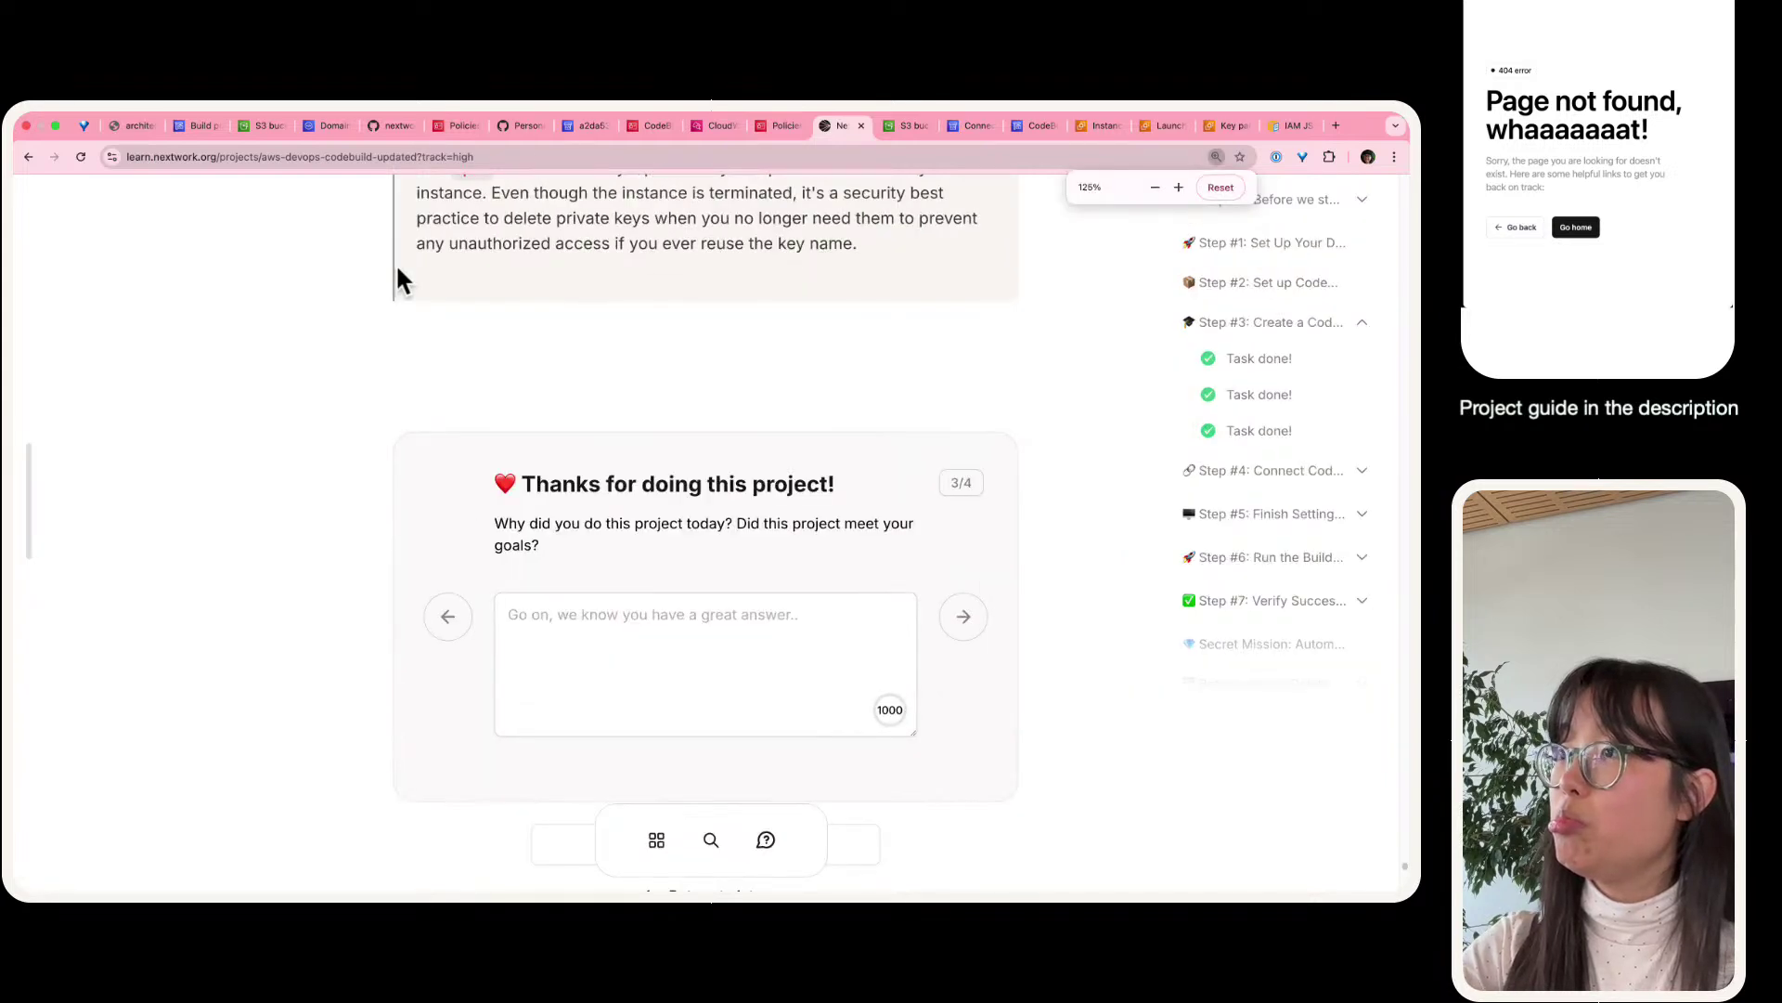
key("super+minus")
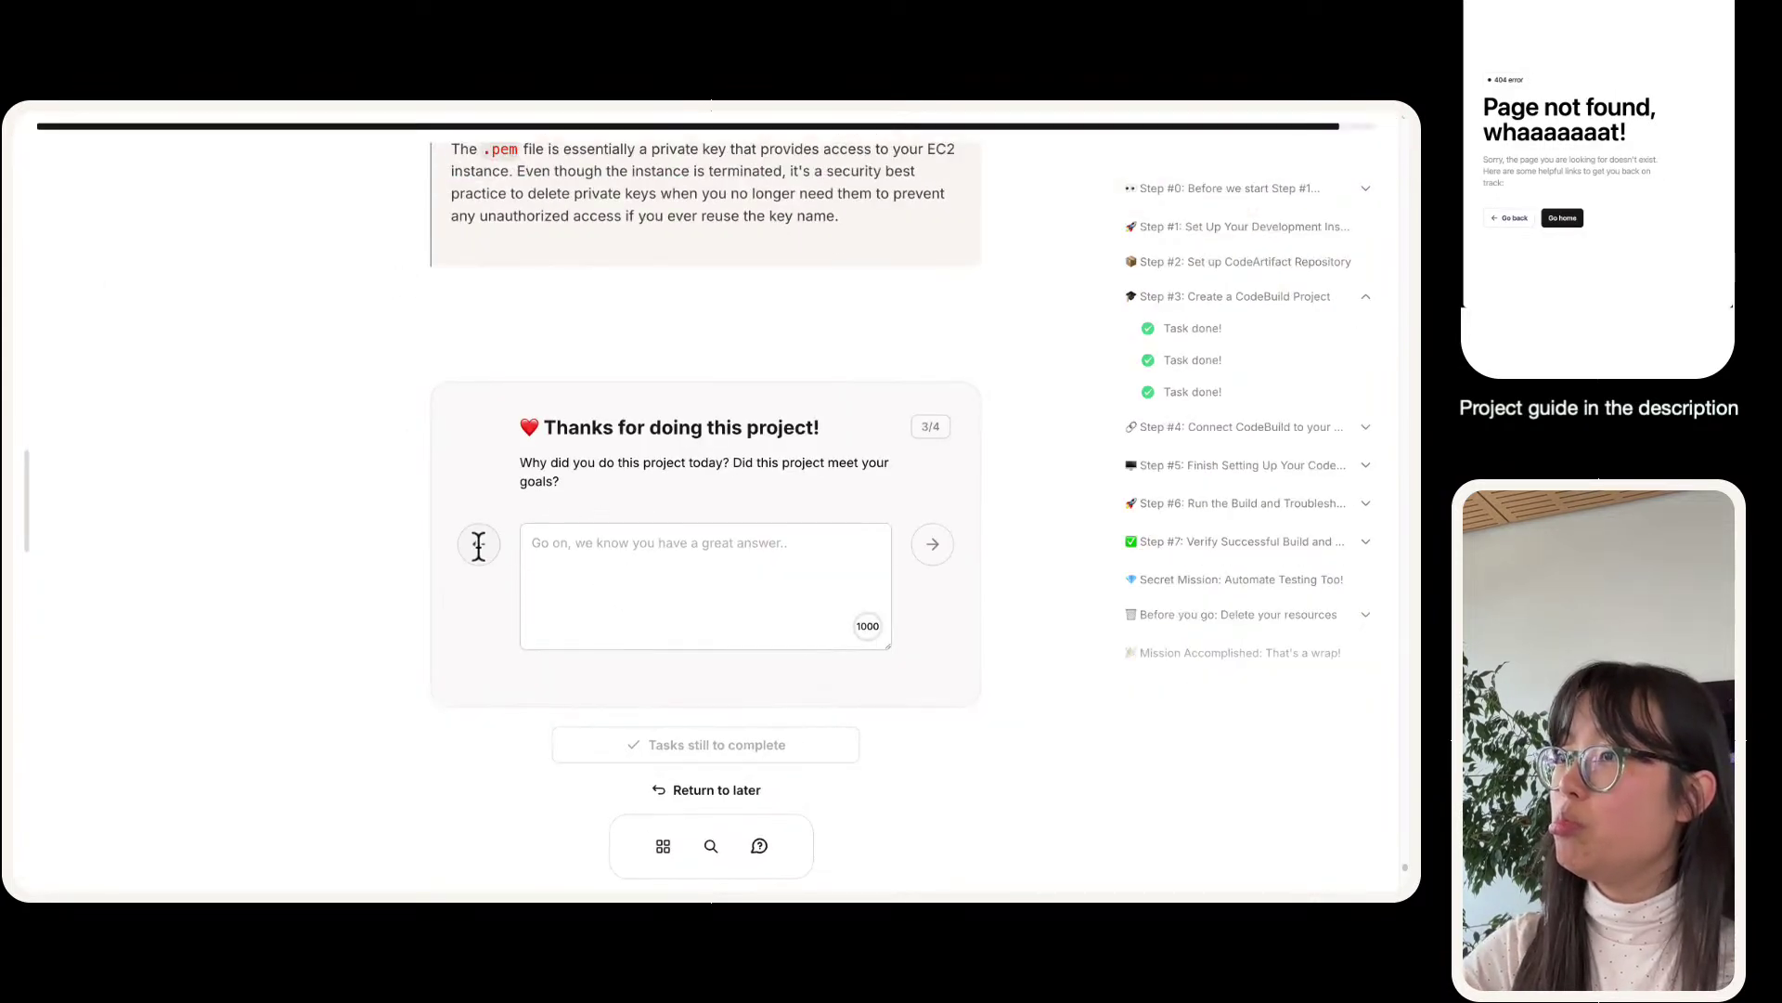
left_click(479, 546)
left_click(479, 550)
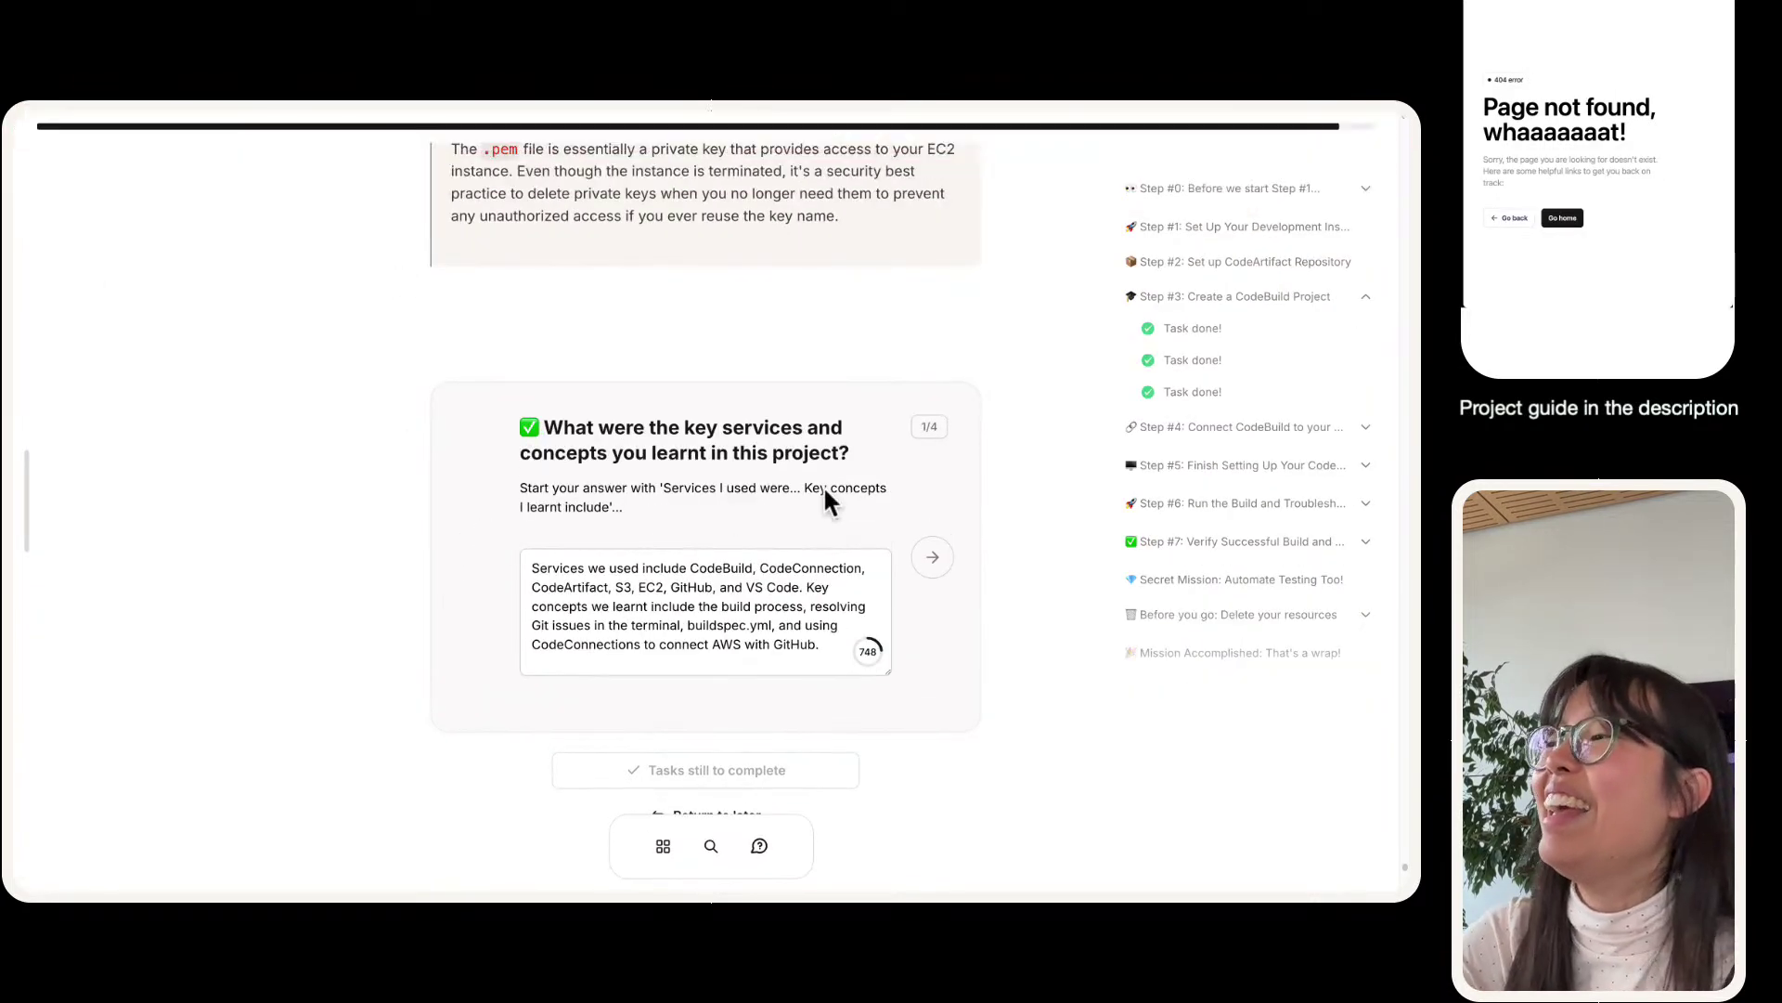
left_click(933, 557)
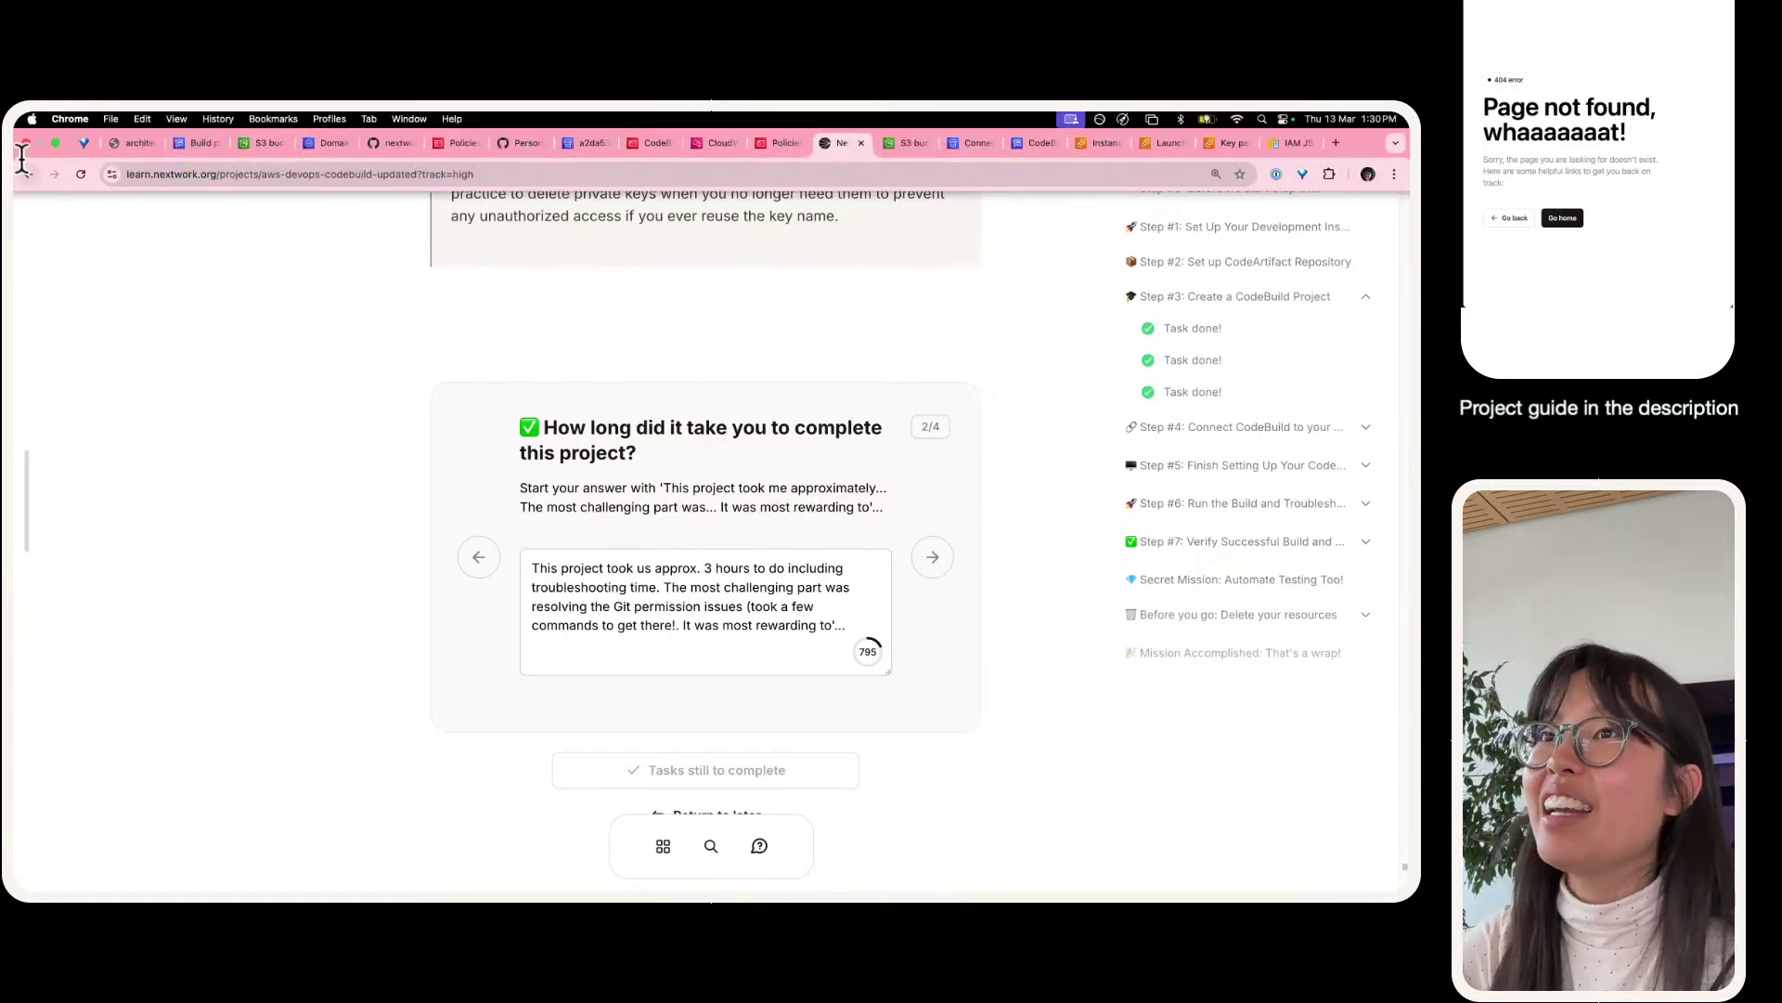
left_click(479, 562)
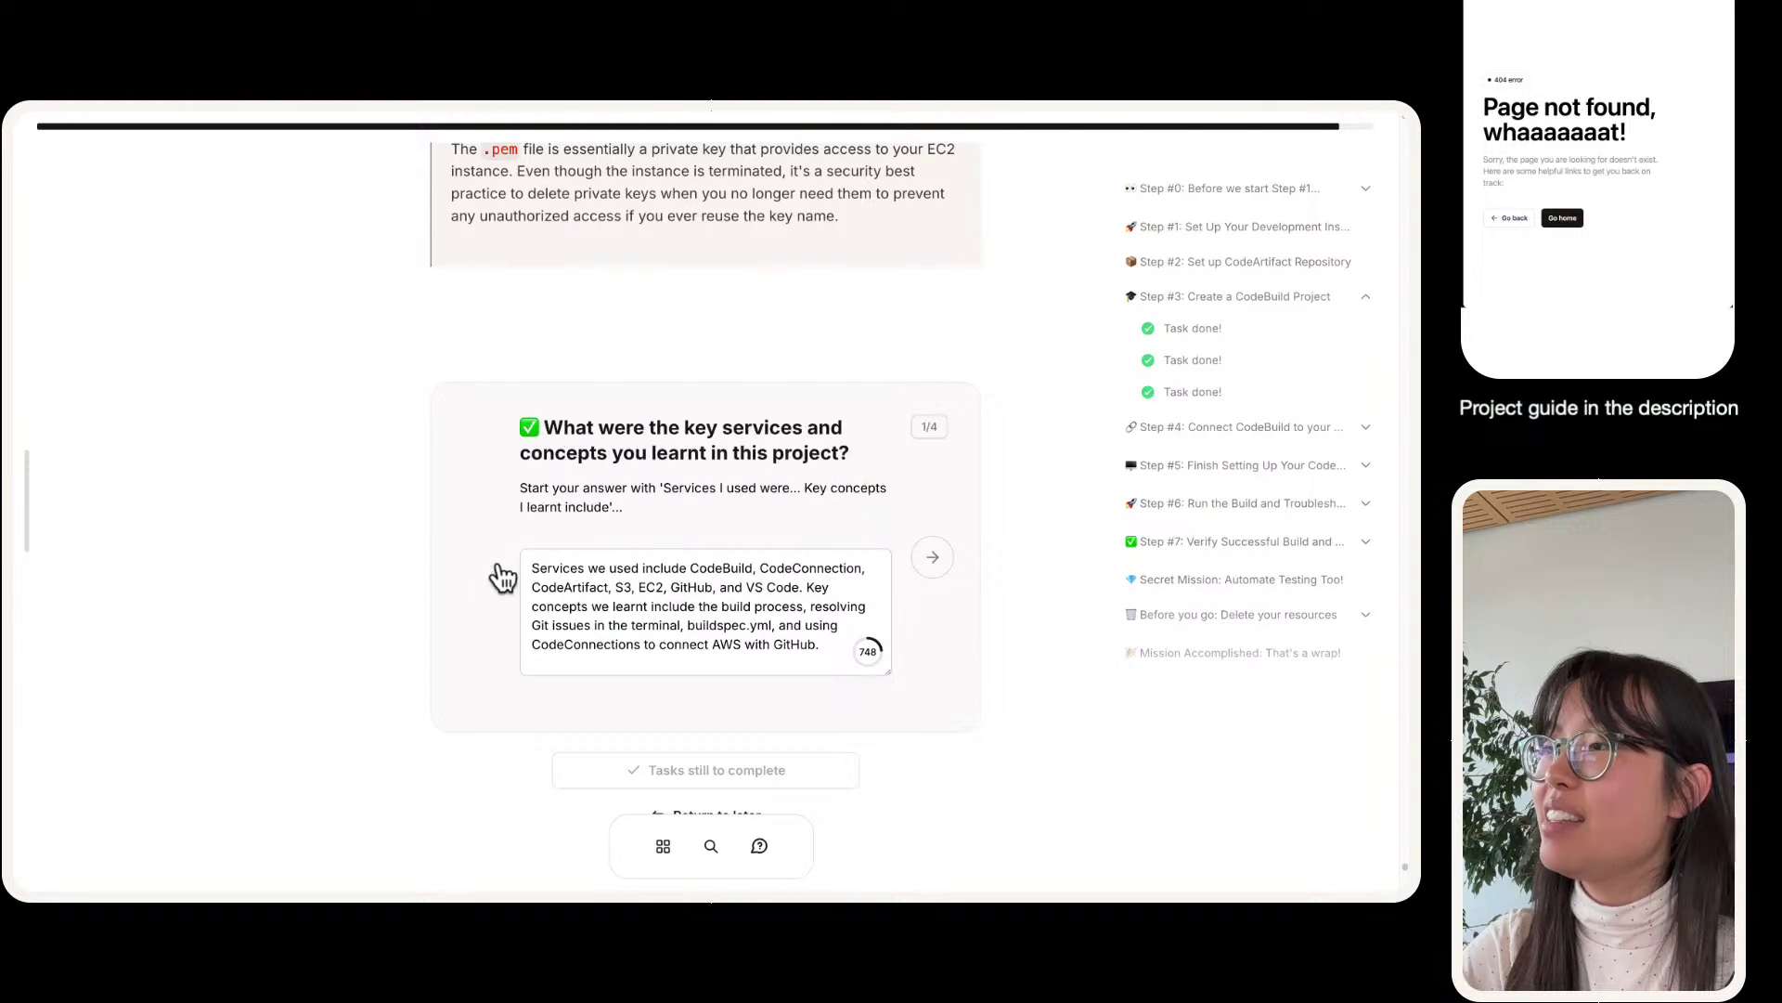
triple_click(641, 620)
key("ctrl+c")
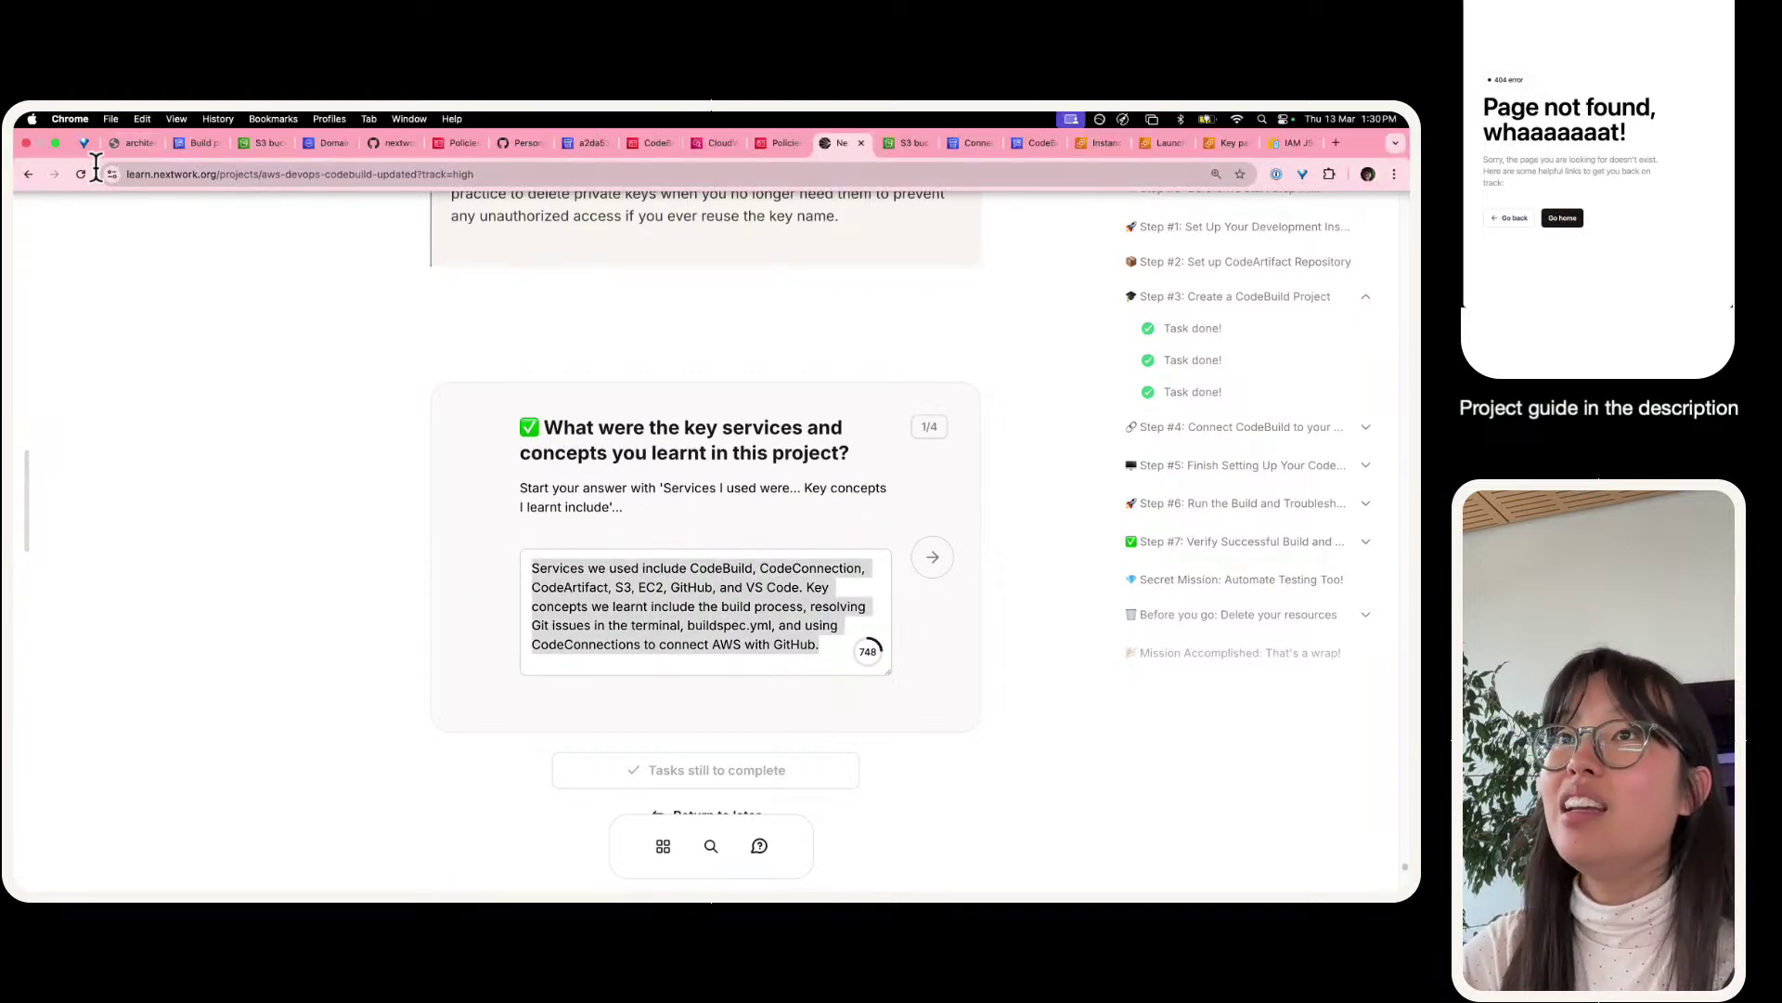
left_click(81, 173)
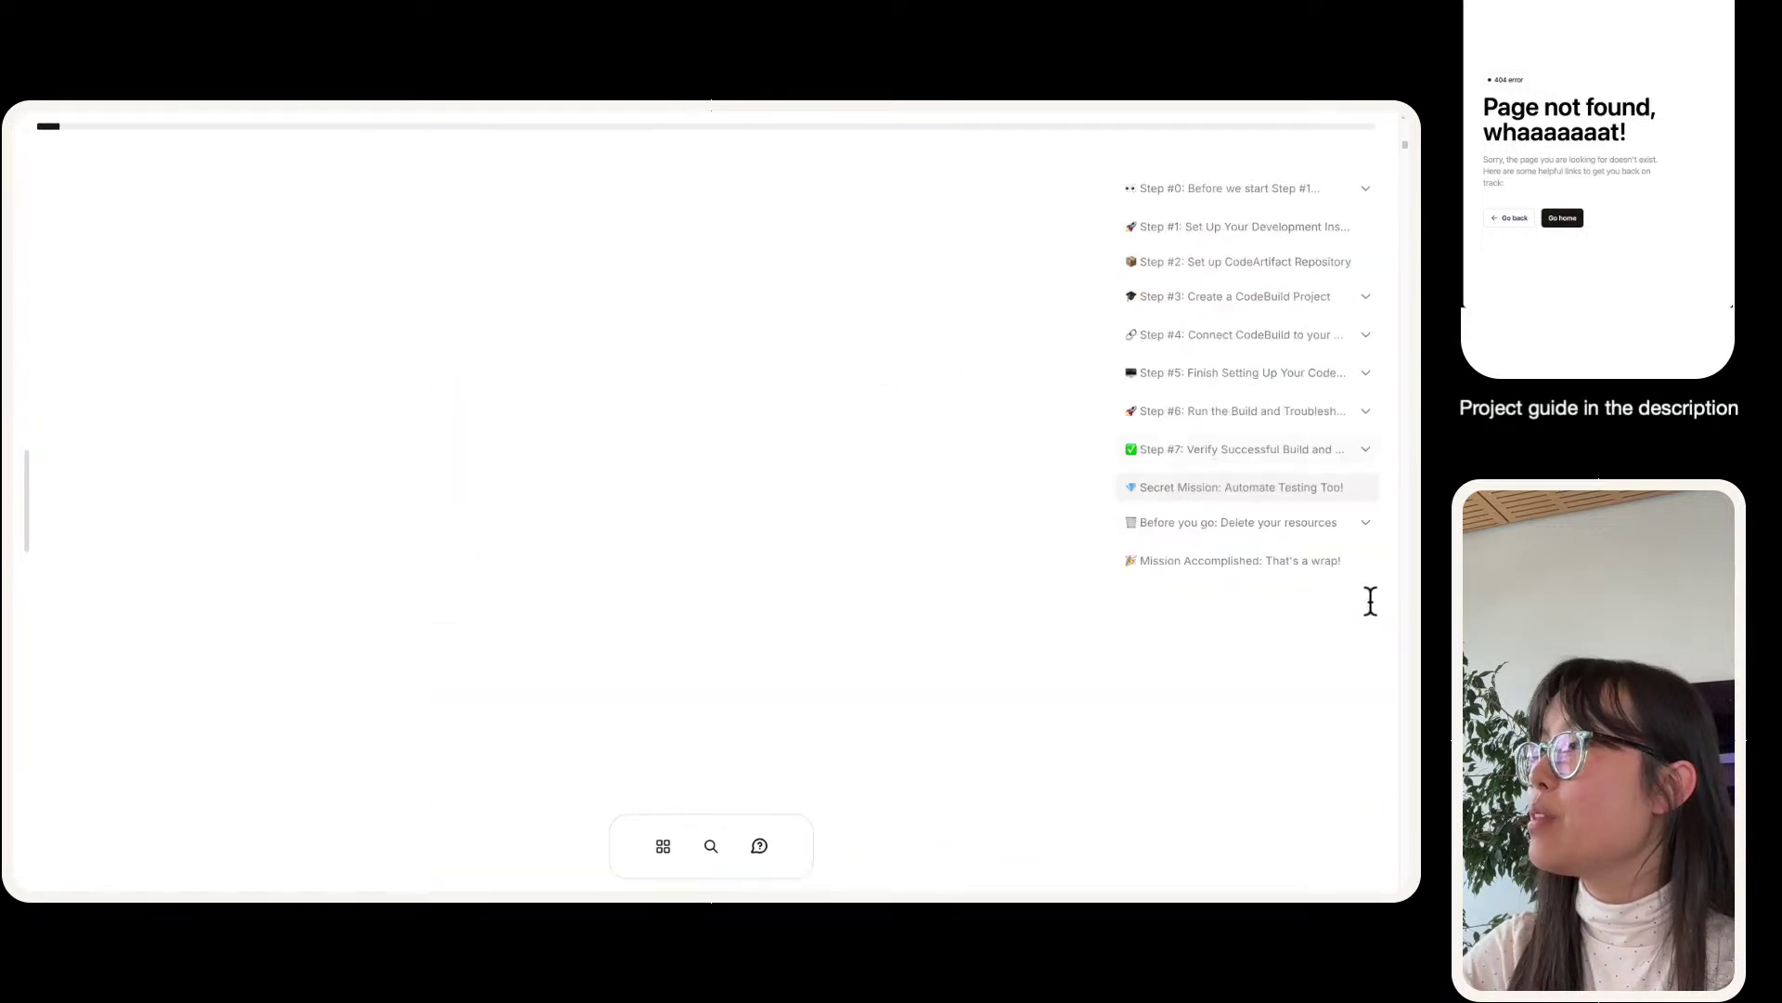
- Restore the key-services answer text and advance to the time-taken question
left_click(1353, 528)
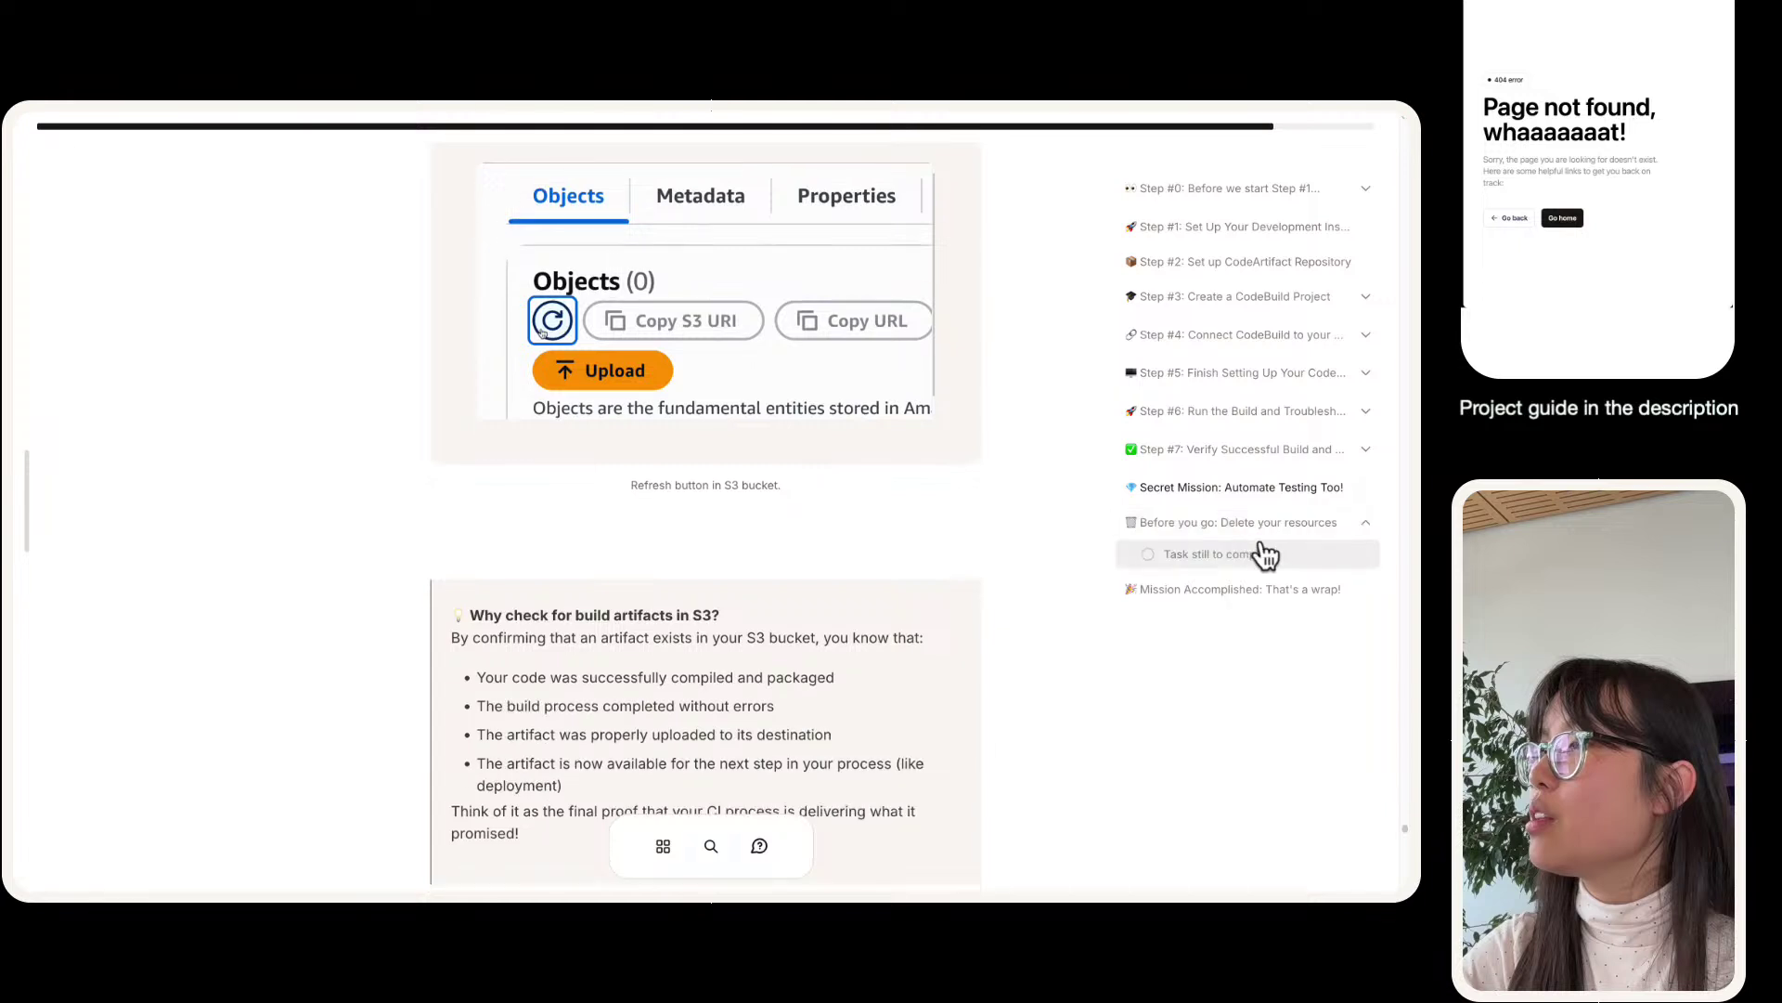
left_click(1267, 554)
left_click(743, 385)
key("ctrl+v")
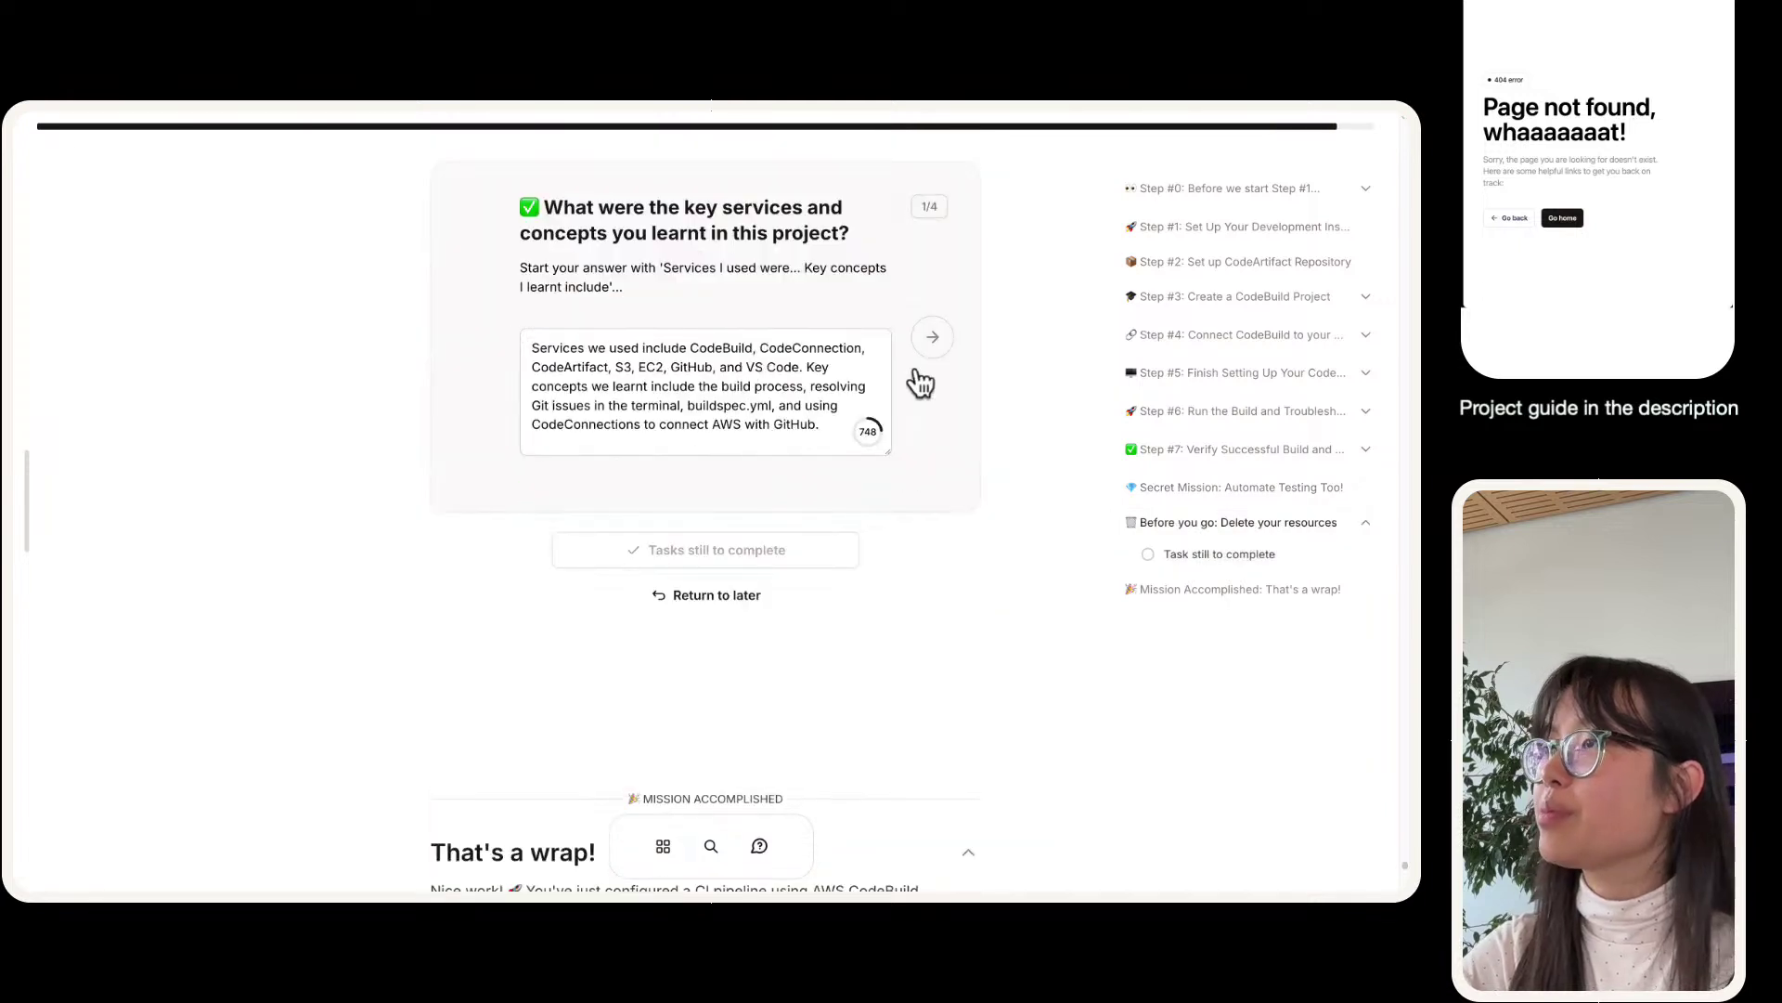
left_click(933, 338)
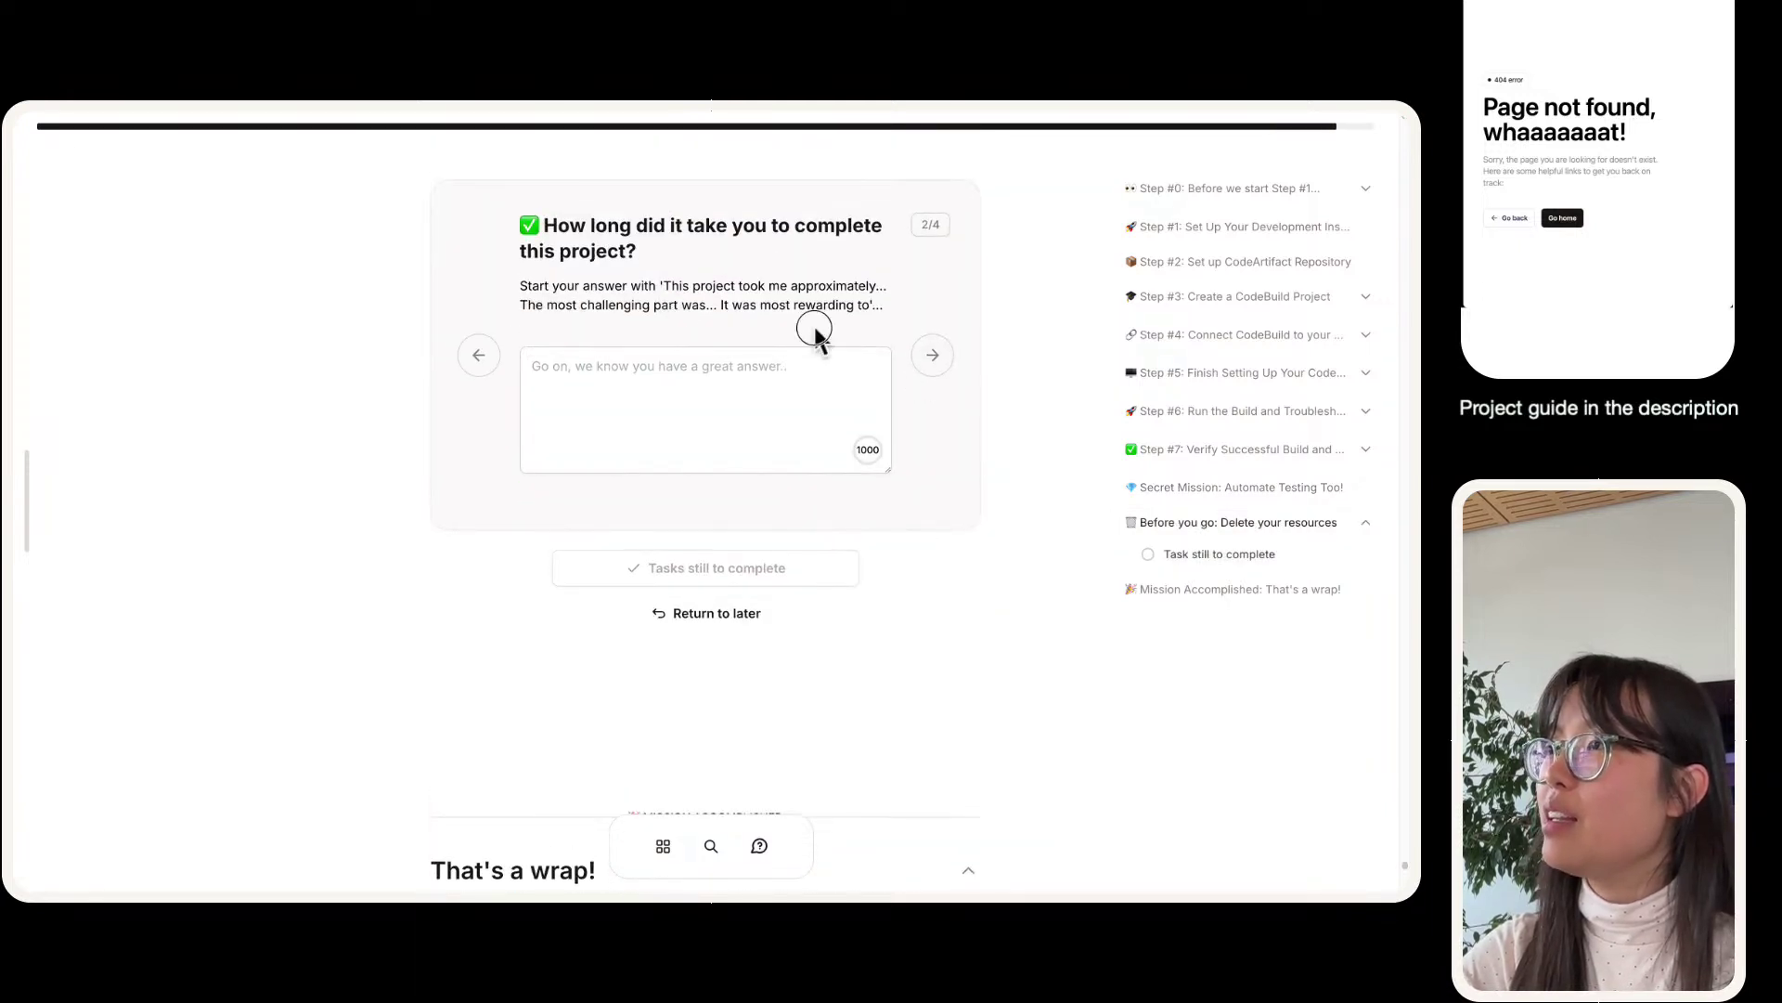
- Paste the question's suggested starter sentence into the time-taken answer and clear its placeholder
left_click(1374, 451)
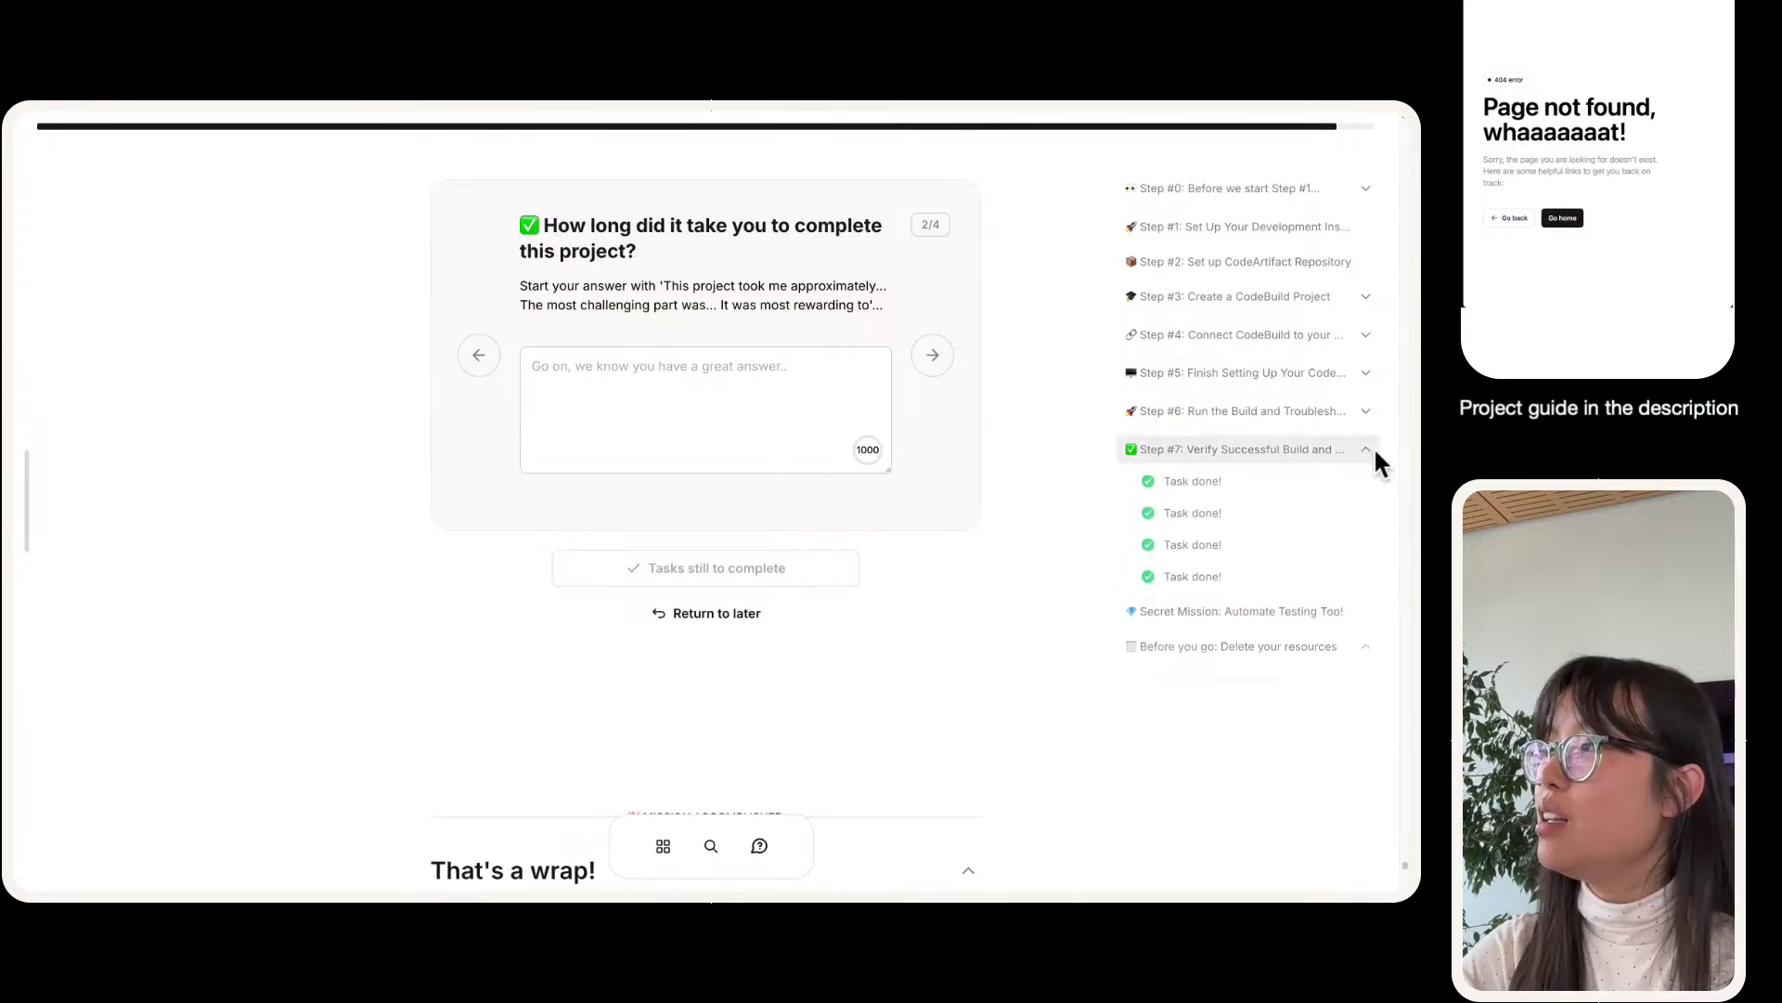
left_click_drag(665, 286, 871, 307)
left_click(727, 397)
type("This project took me approximately... The most challenging part was... It was most rewarding to")
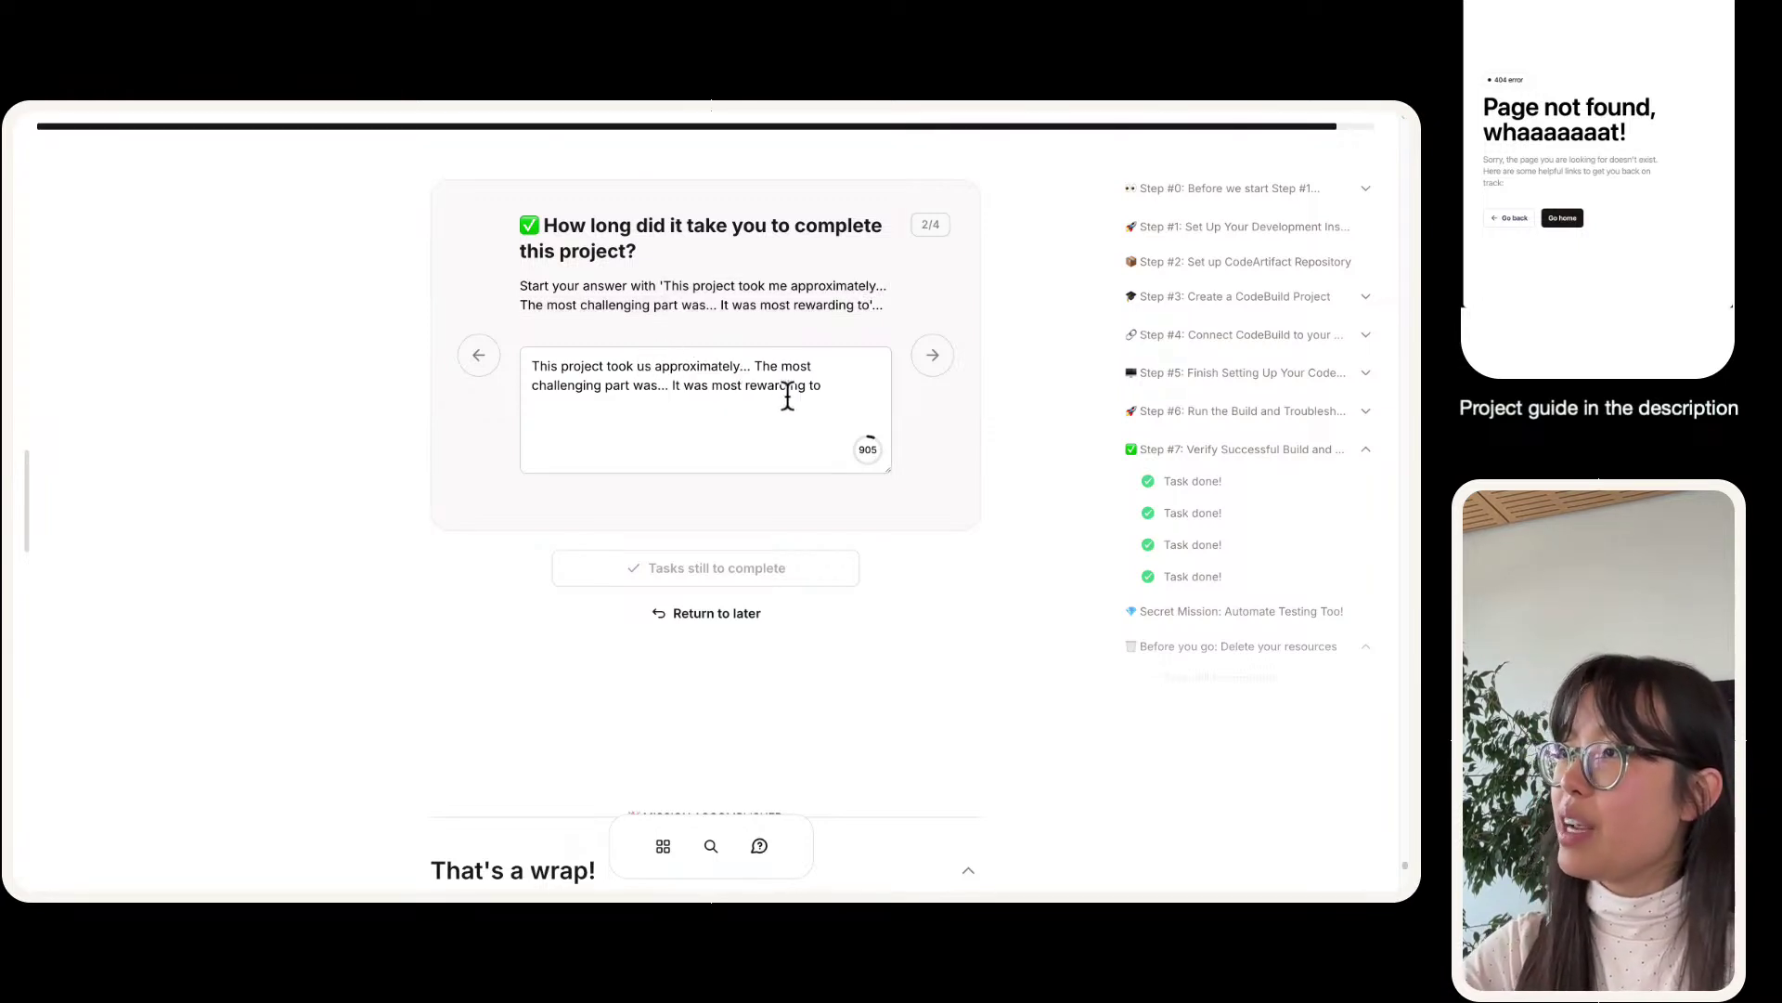
type("dd")
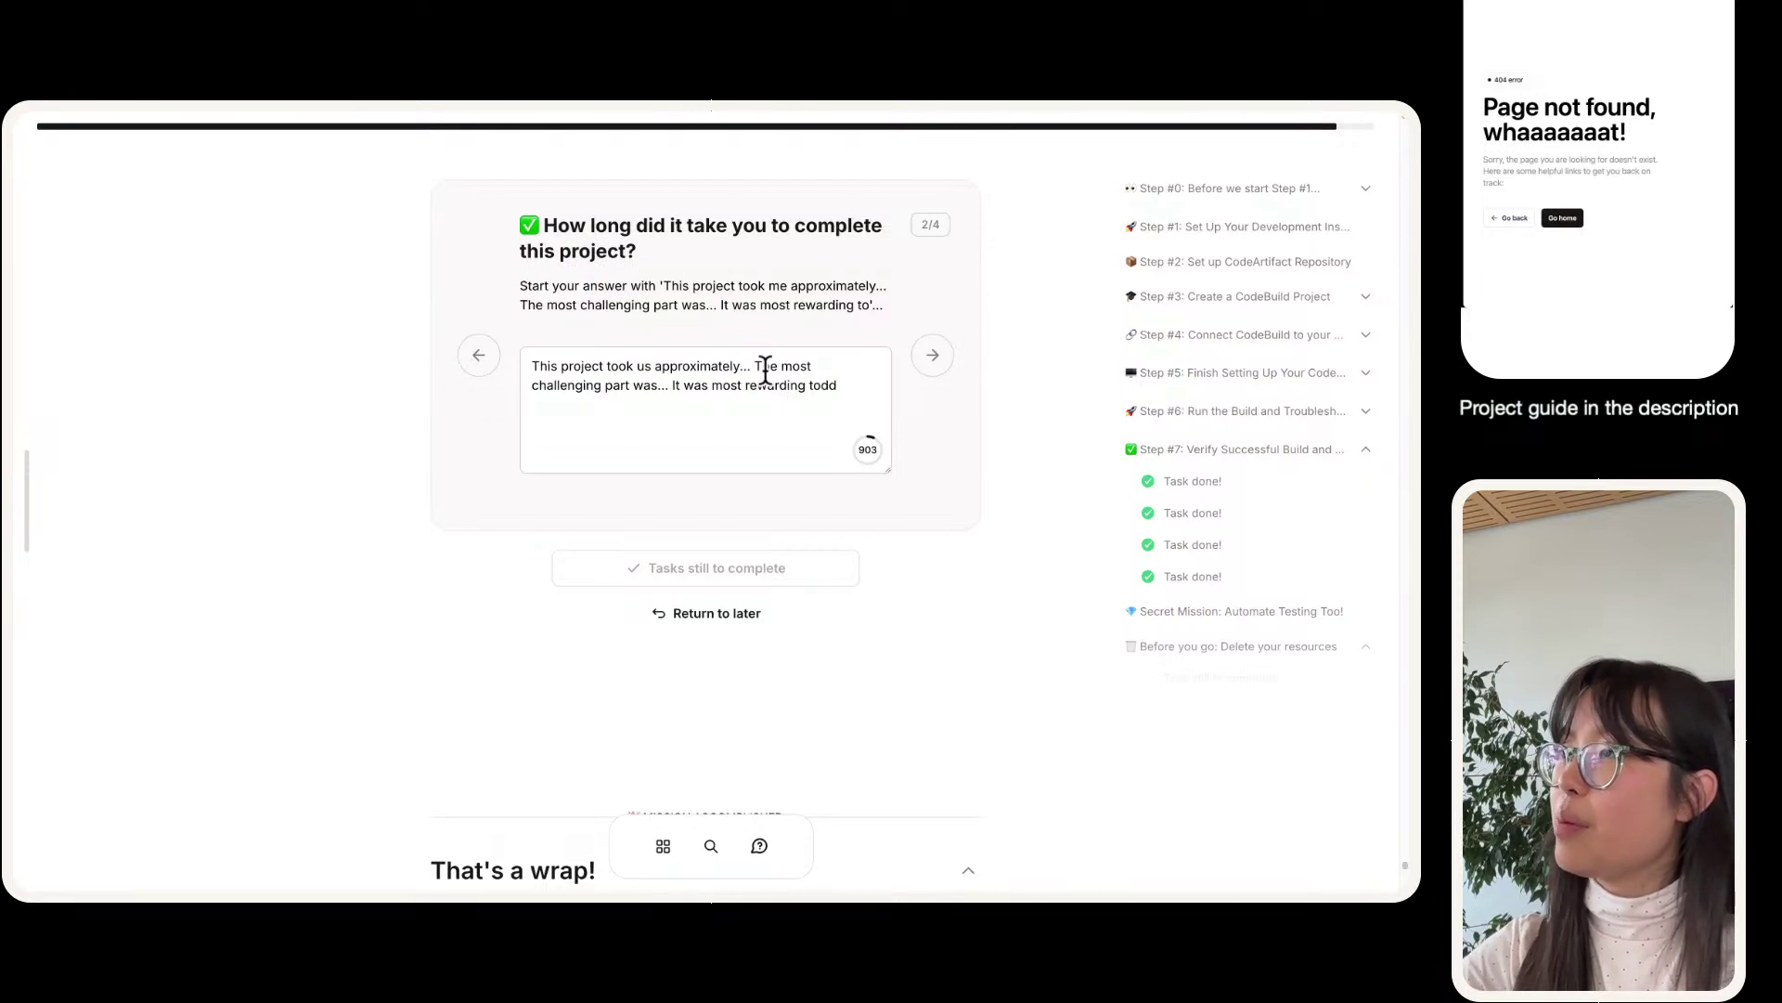
key("BackSpace")
key("BackSpace")
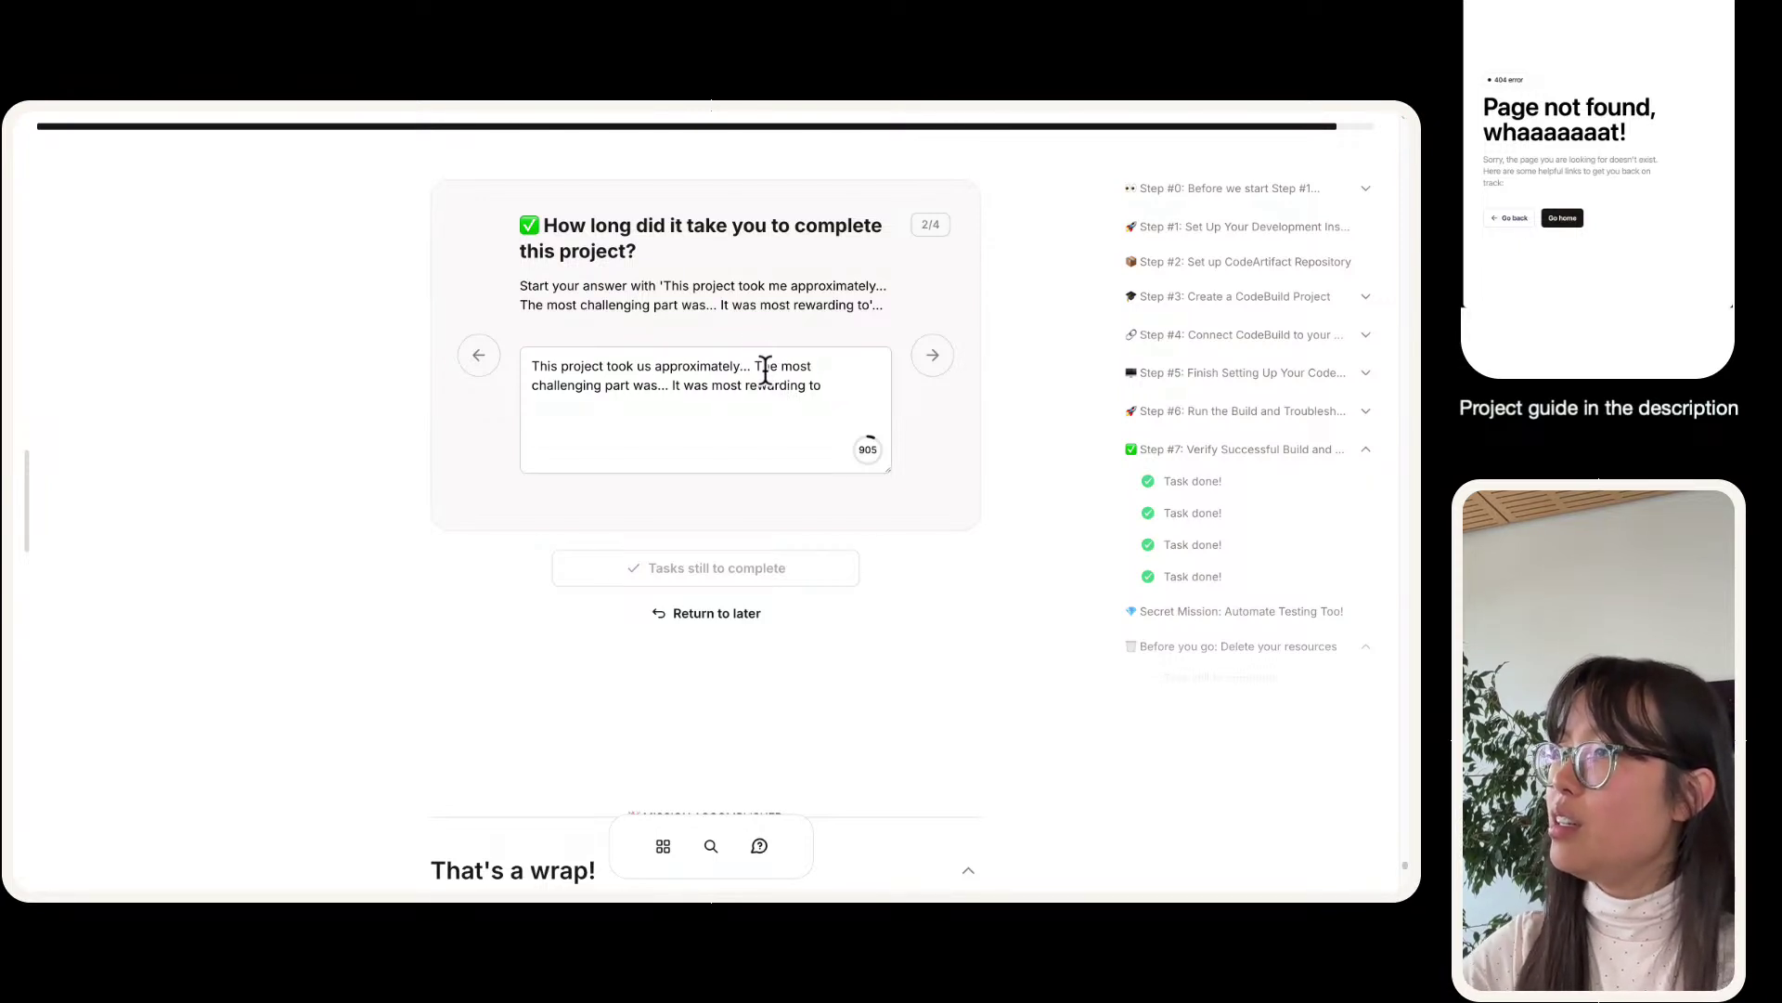
left_click(766, 366)
key("BackSpace")
key("BackSpace")
key("BackSpace")
key("BackSpace")
key("BackSpace")
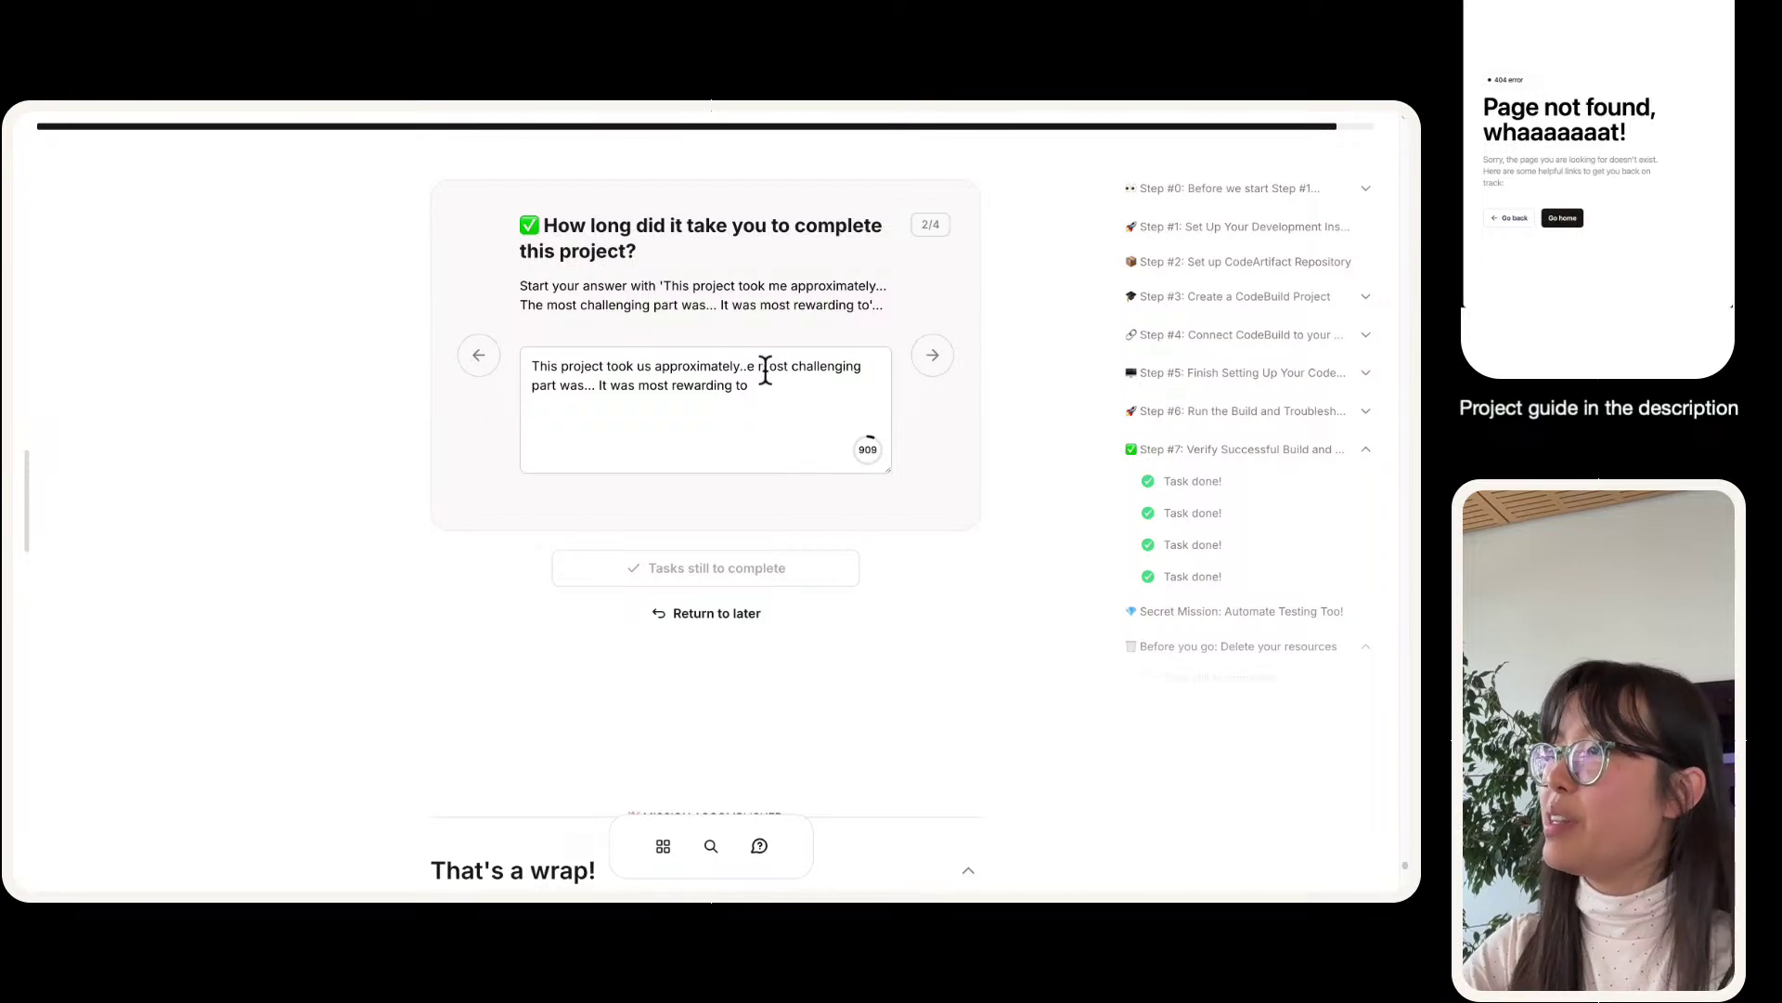
key("BackSpace")
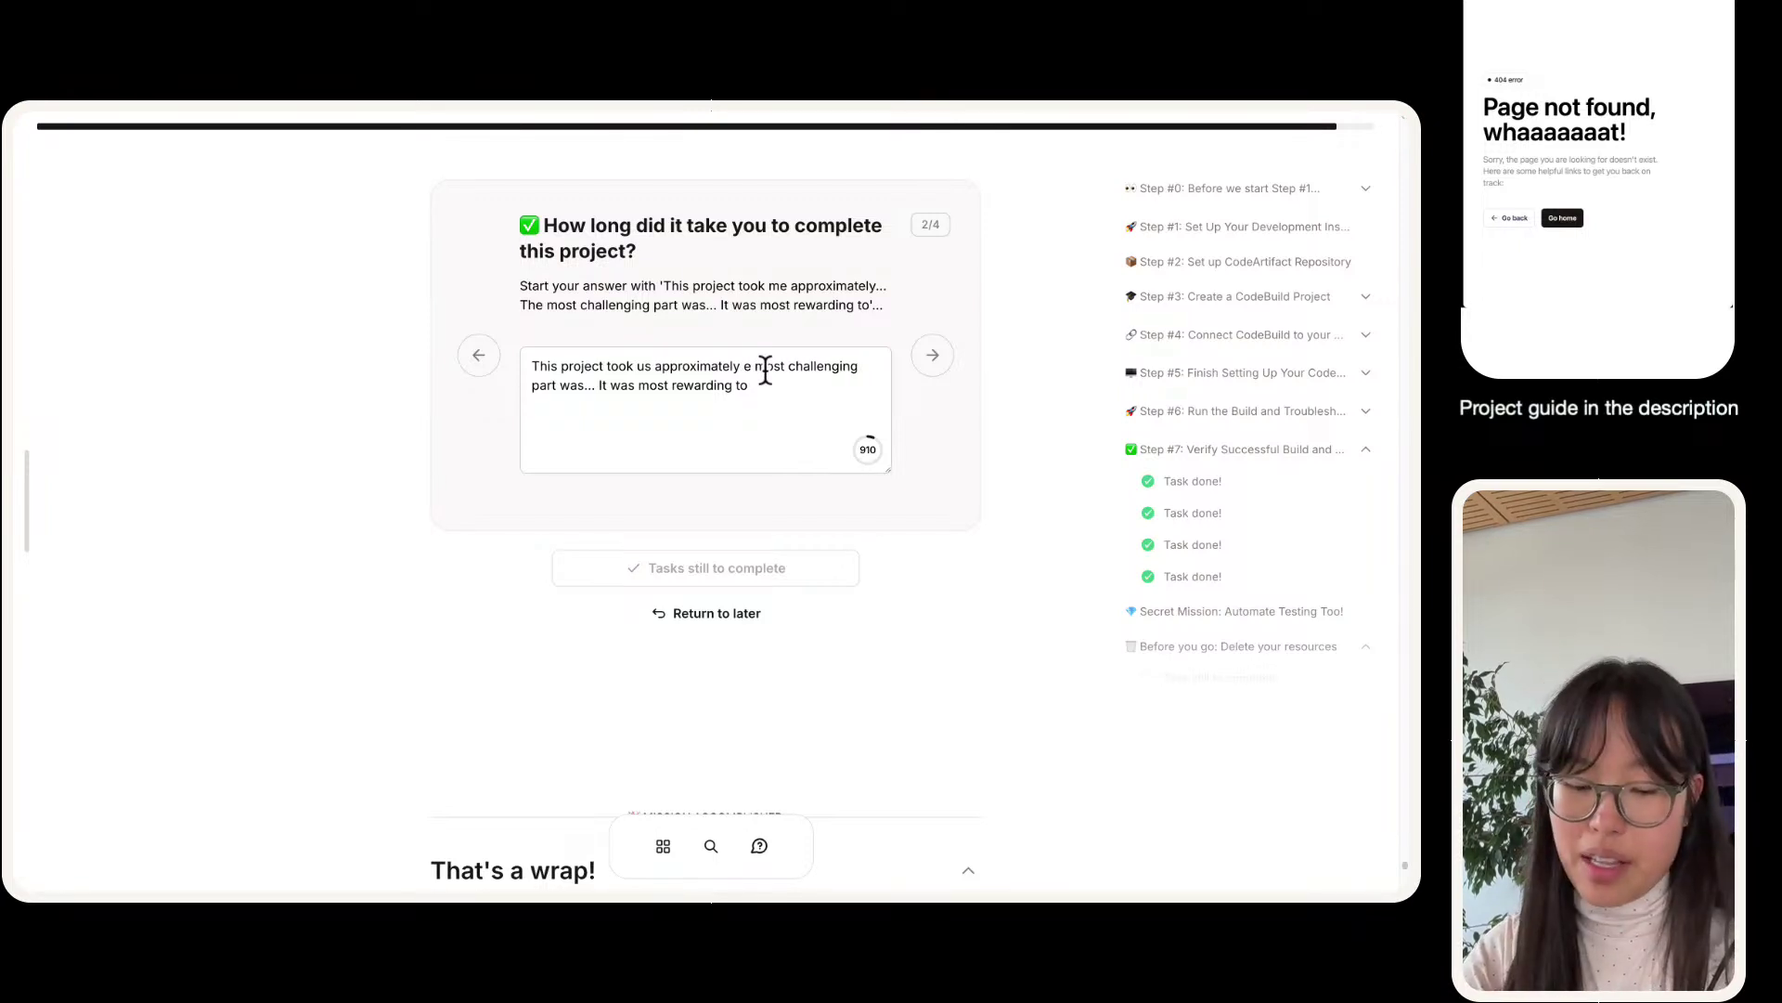
- Complete it: about 3 hours including demo, Git issues hardest, build success most rewarding
type("3 hours to f")
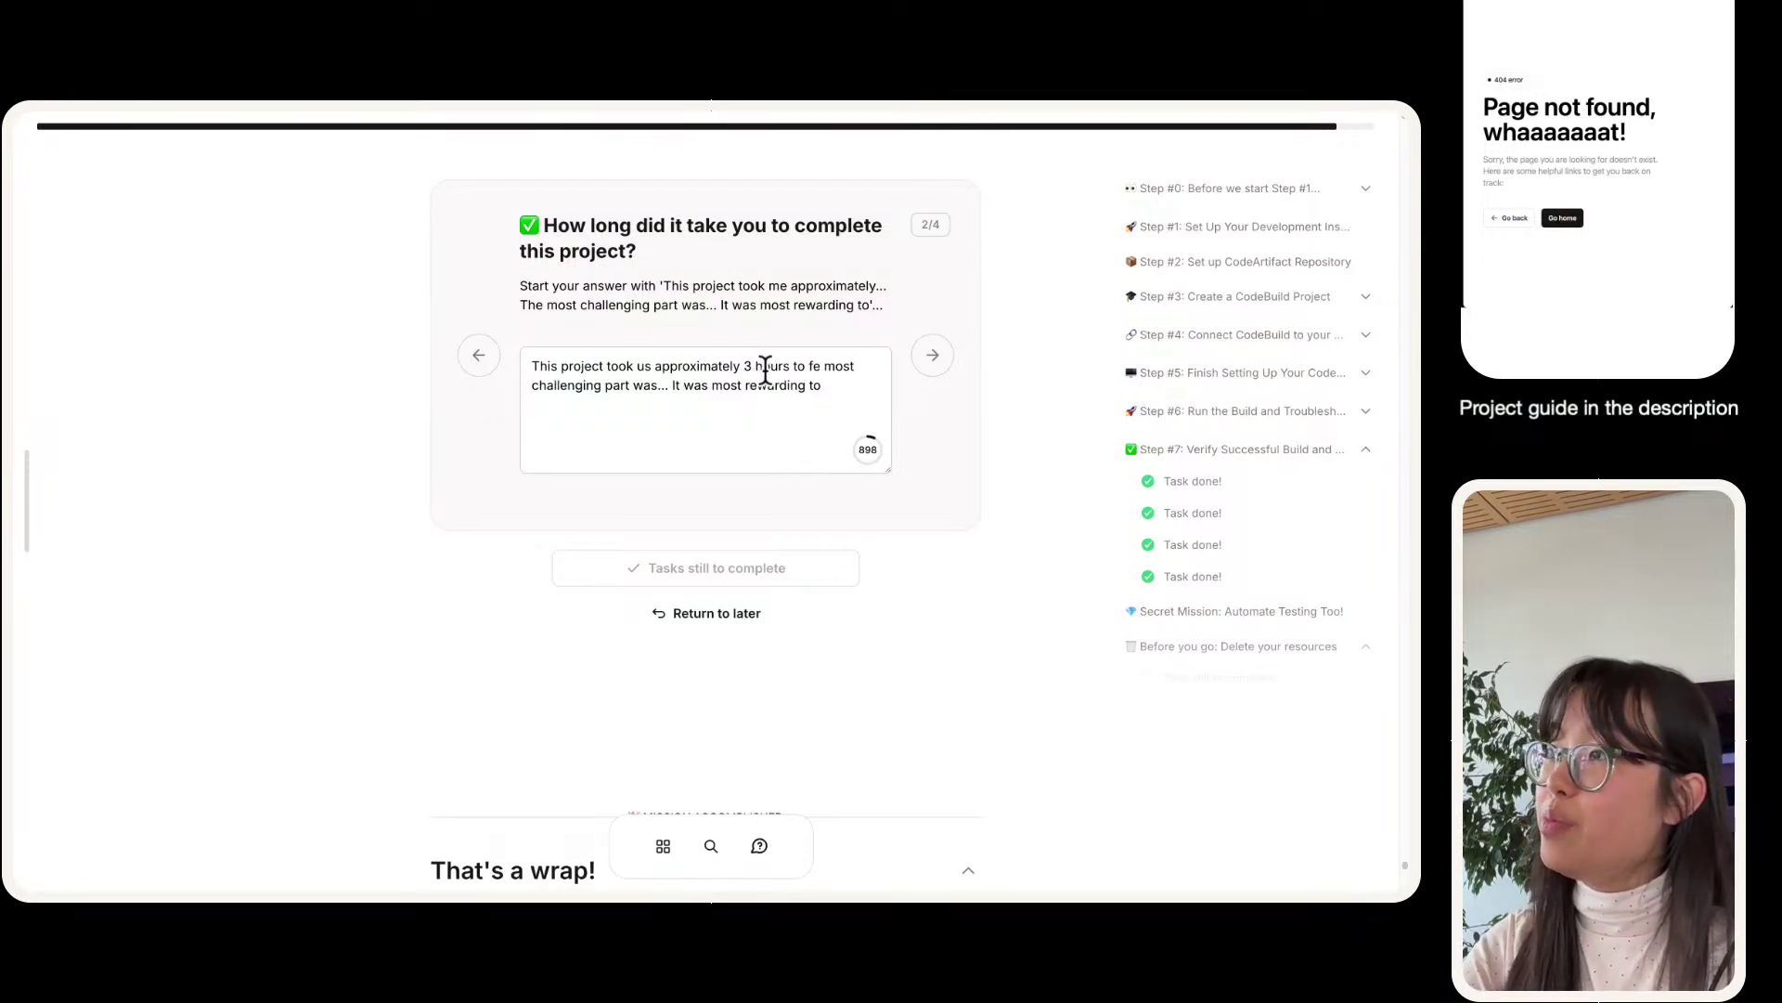
key("BackSpace")
type("do including demo time")
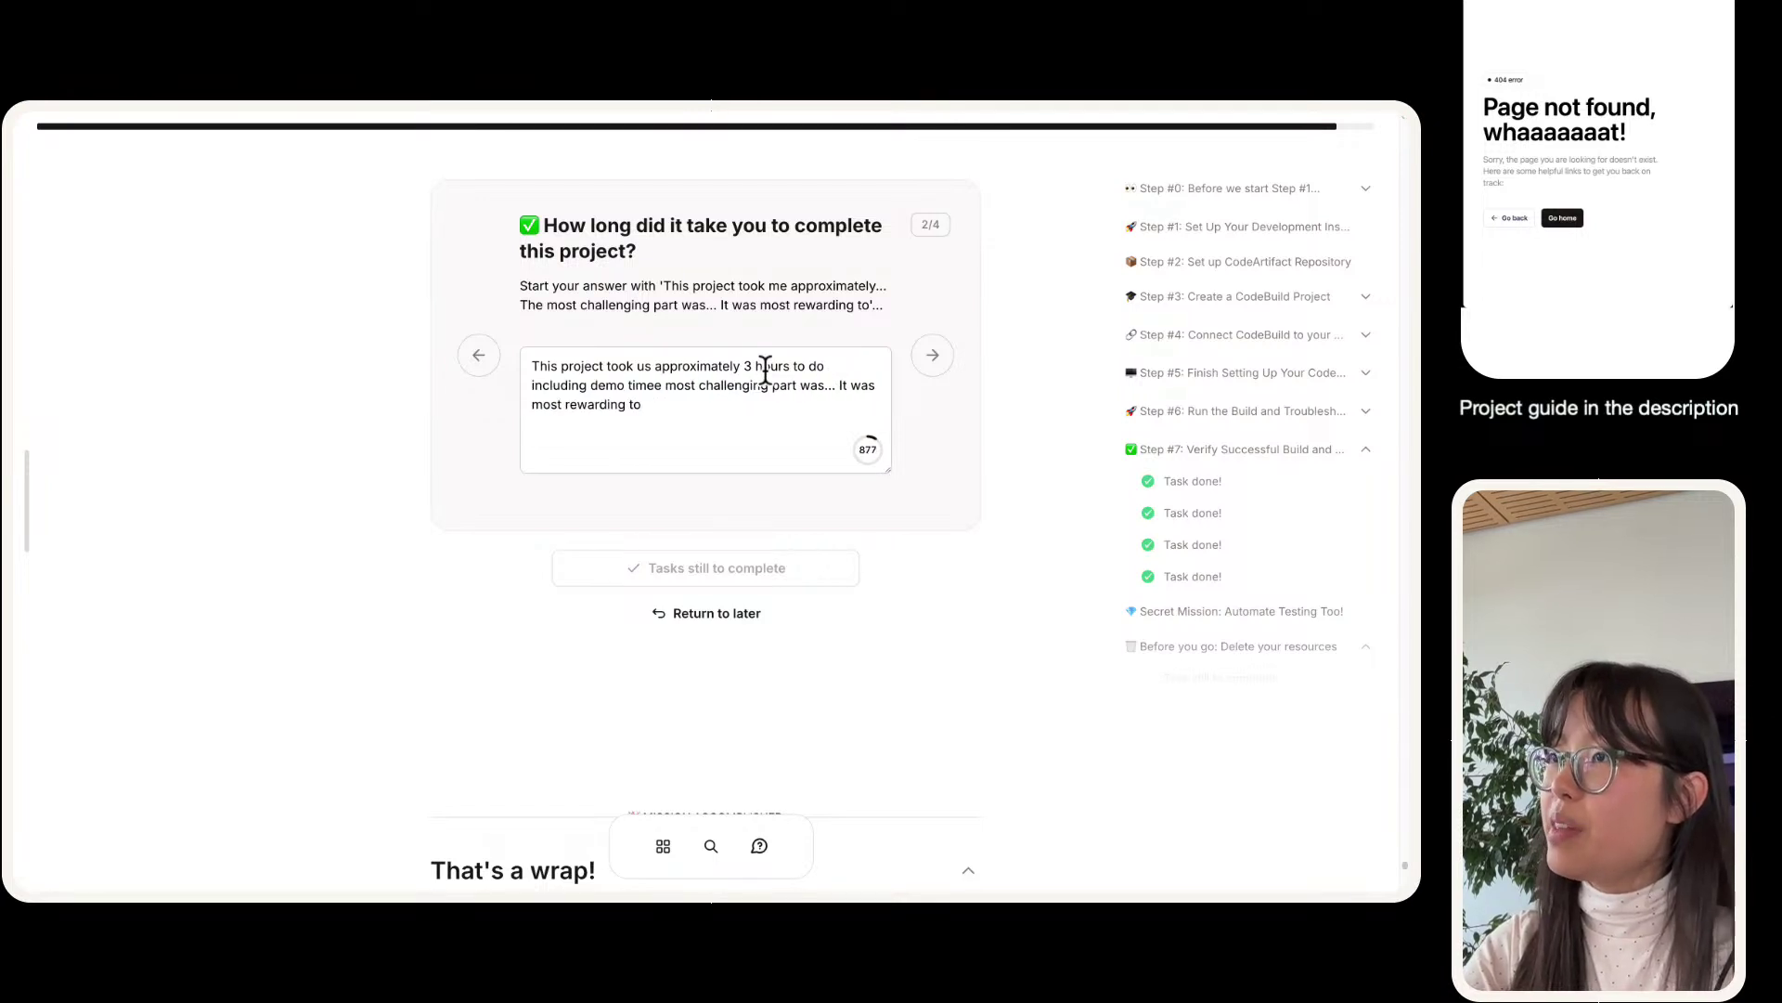
type(". The mo")
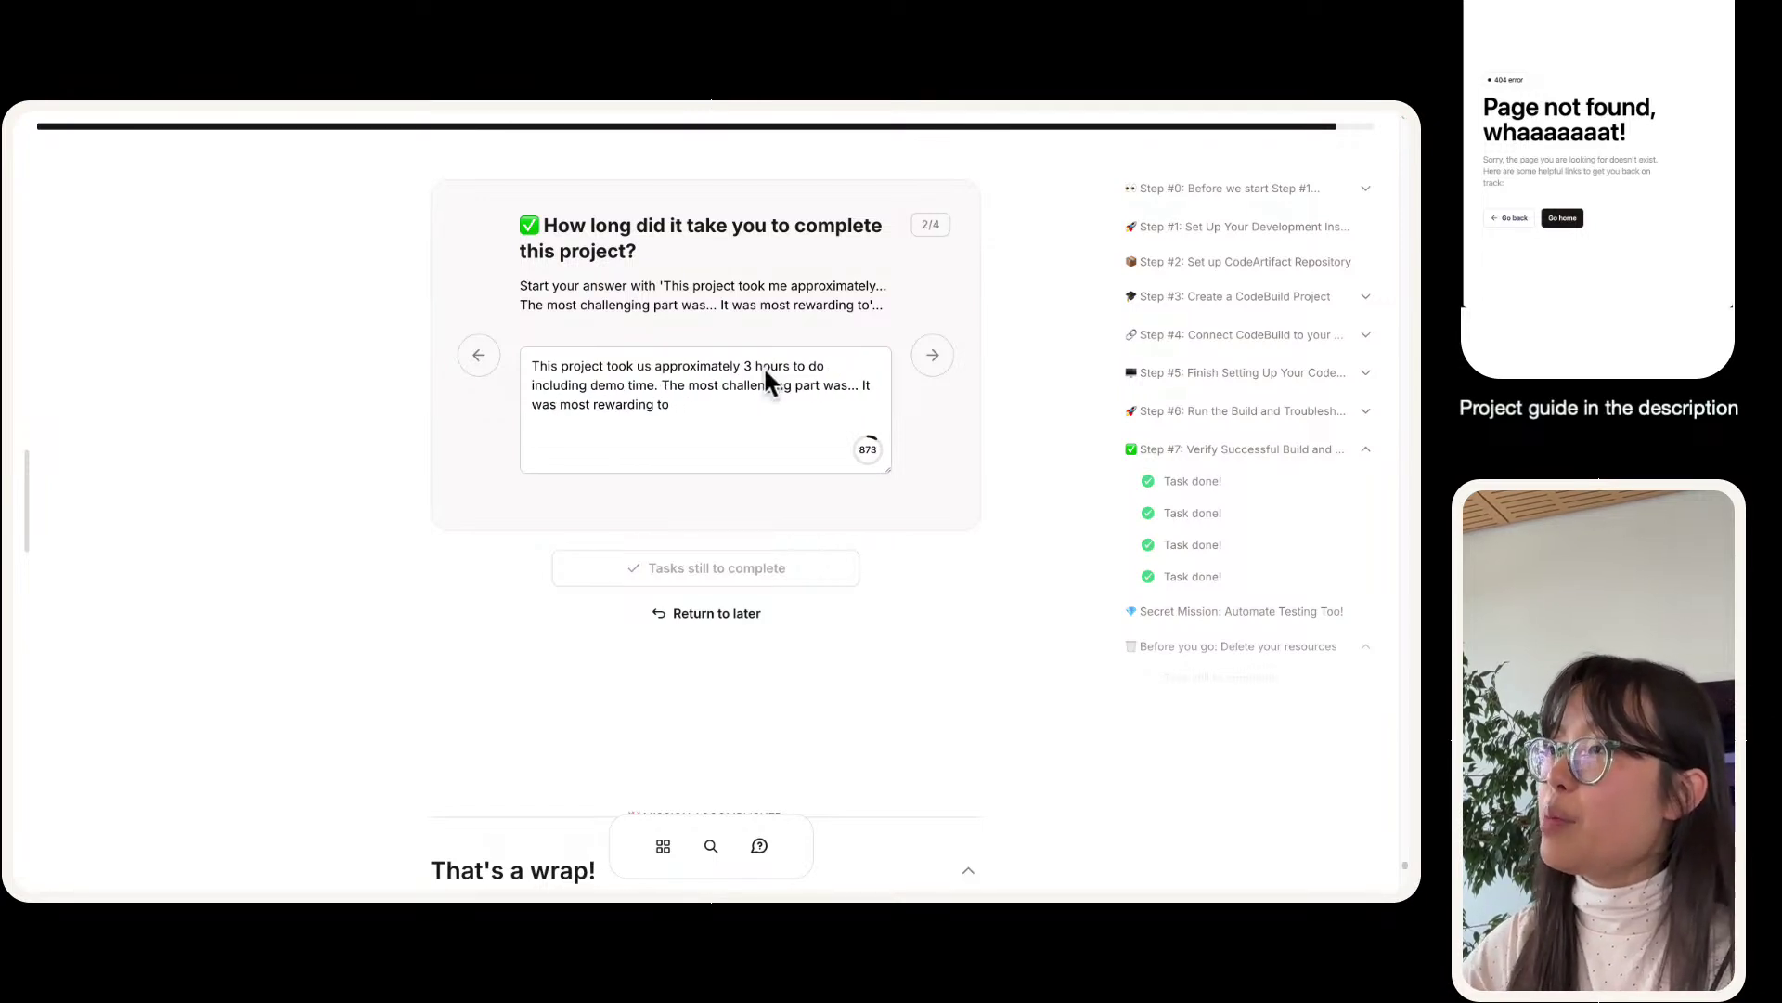
type("st challengings\\")
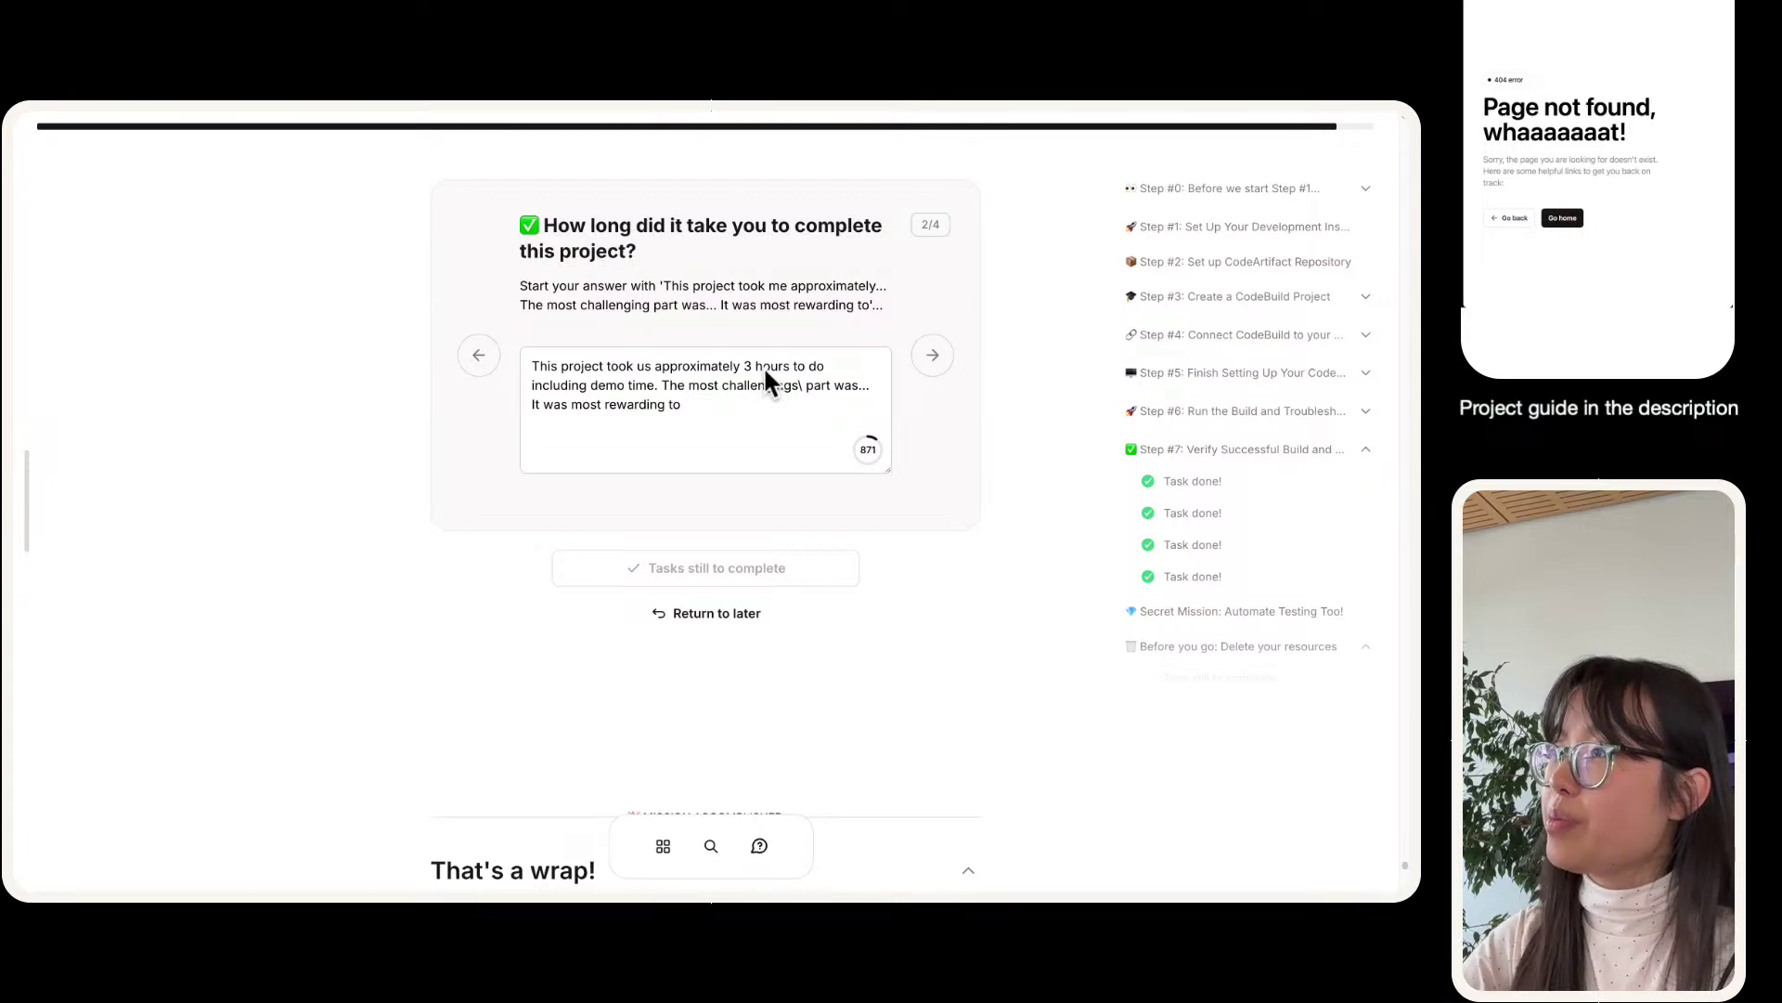
key("BackSpace")
key("BackSpace")
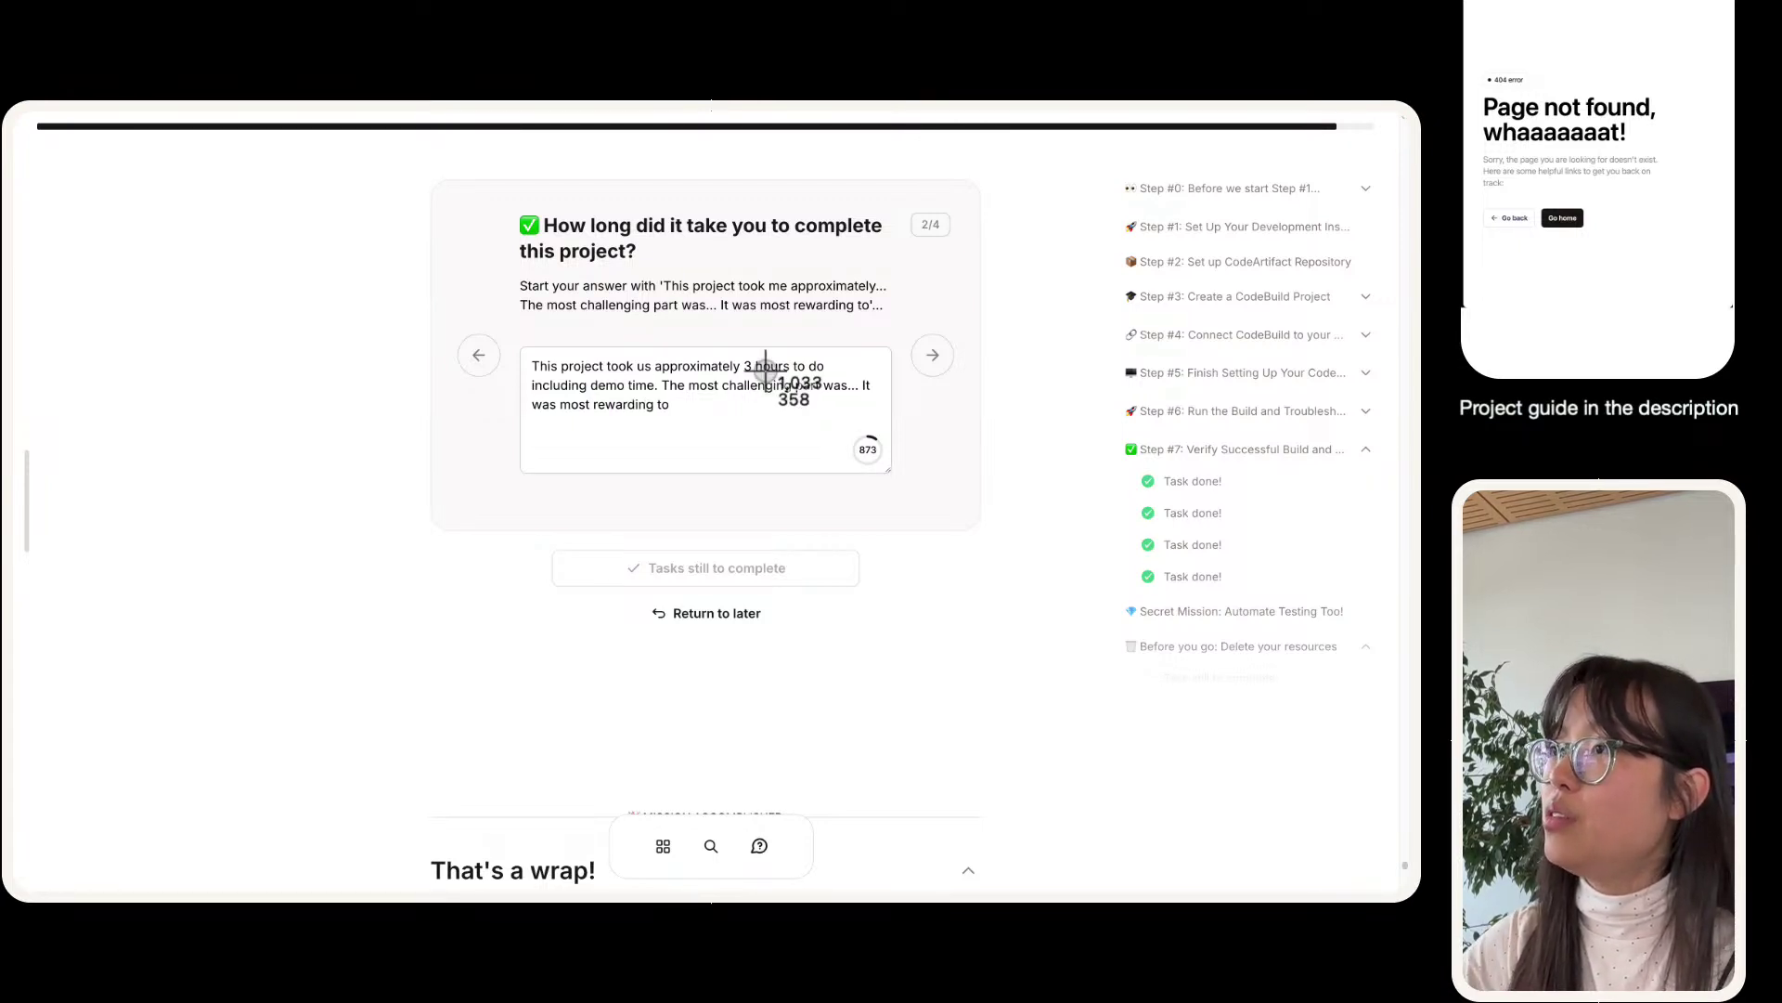
key("space")
key("Escape")
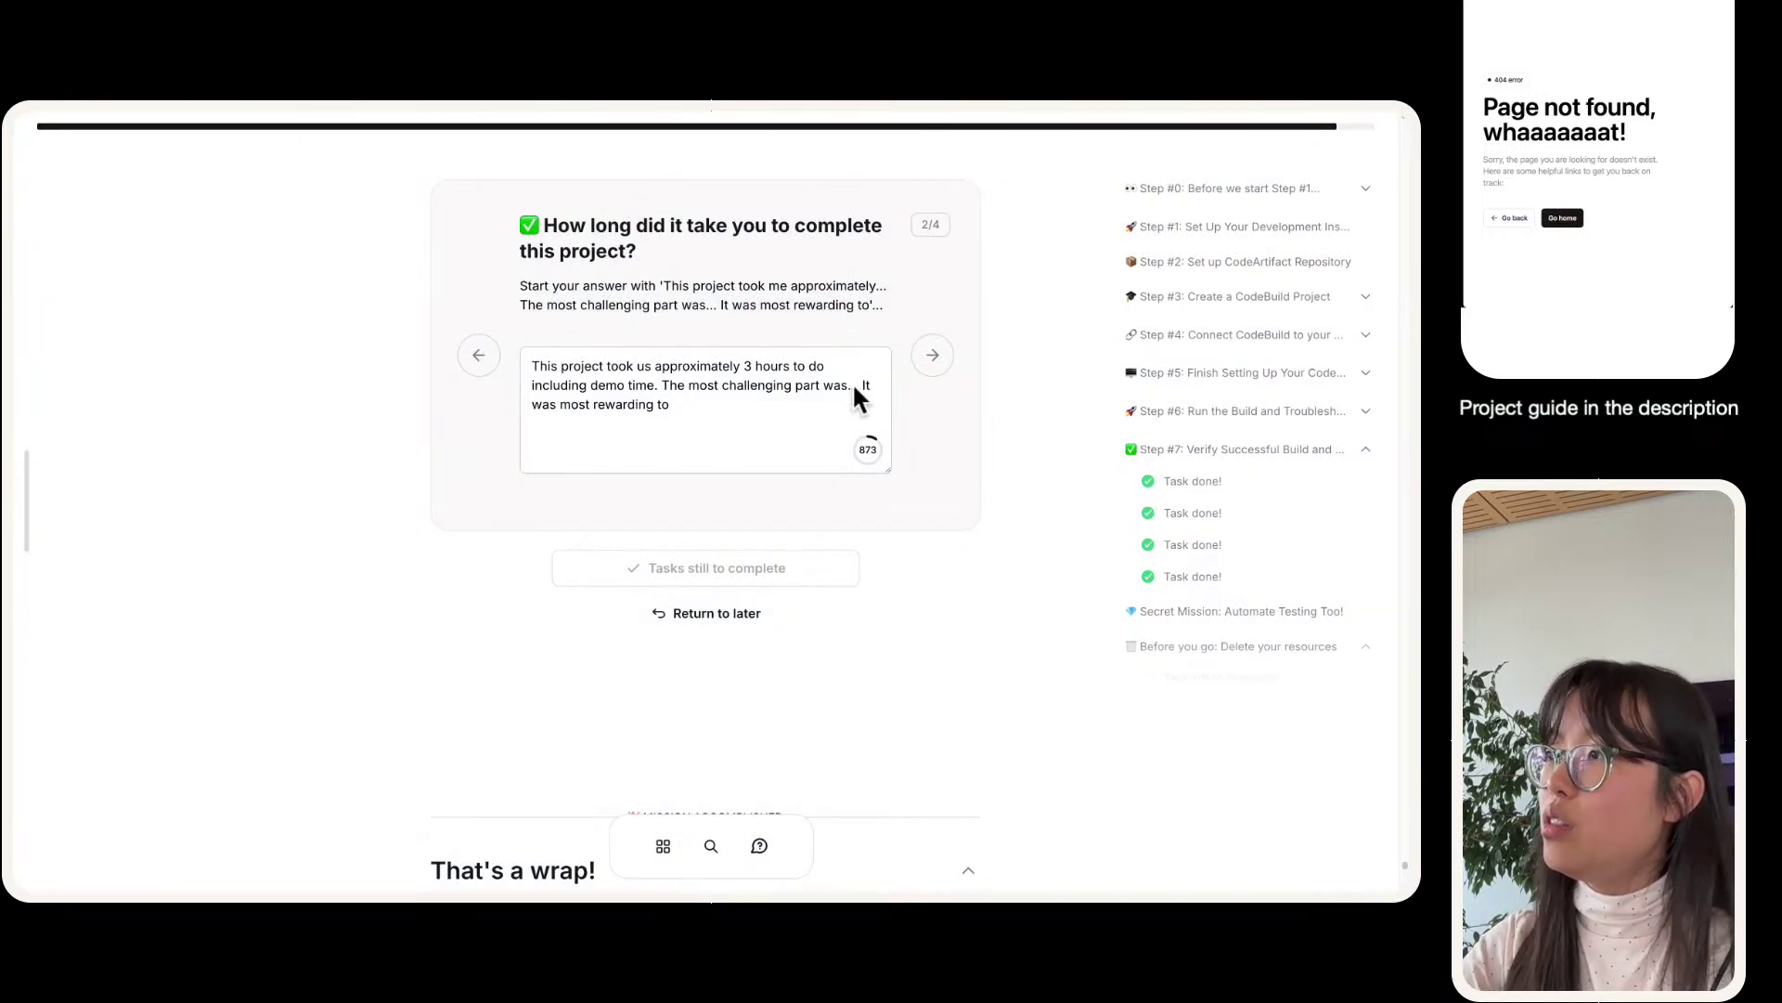
type("resolving I")
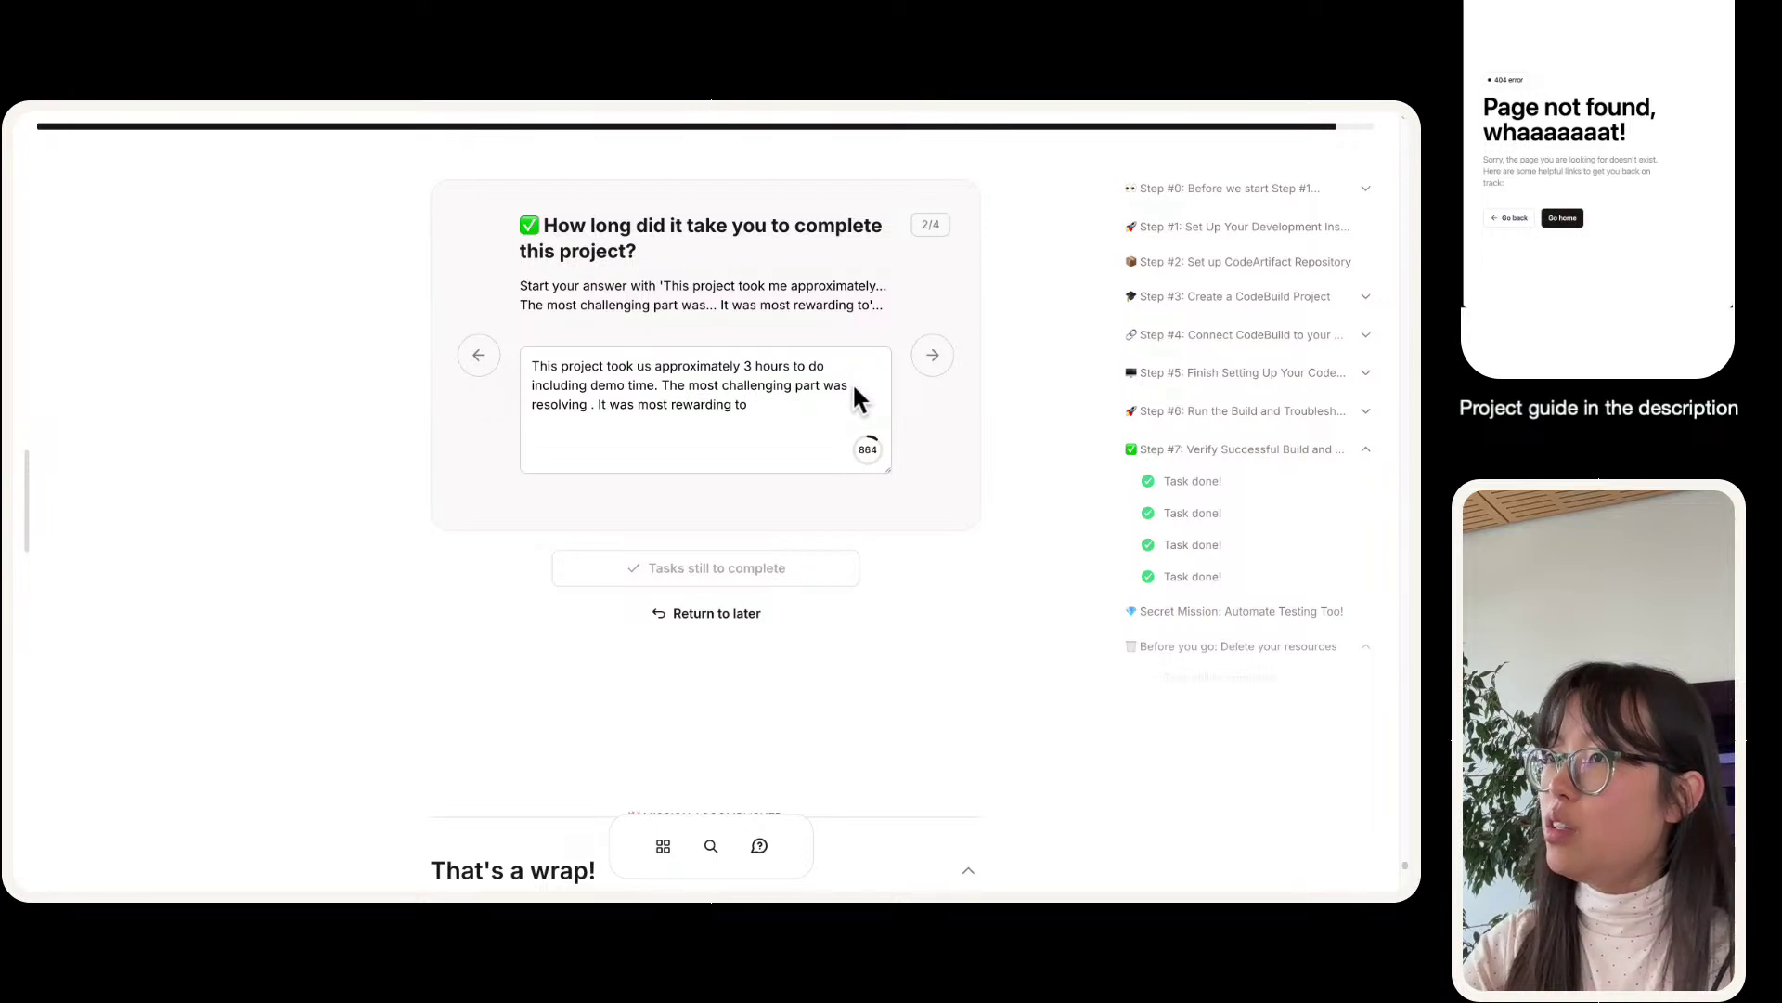
type("it issues in the termi")
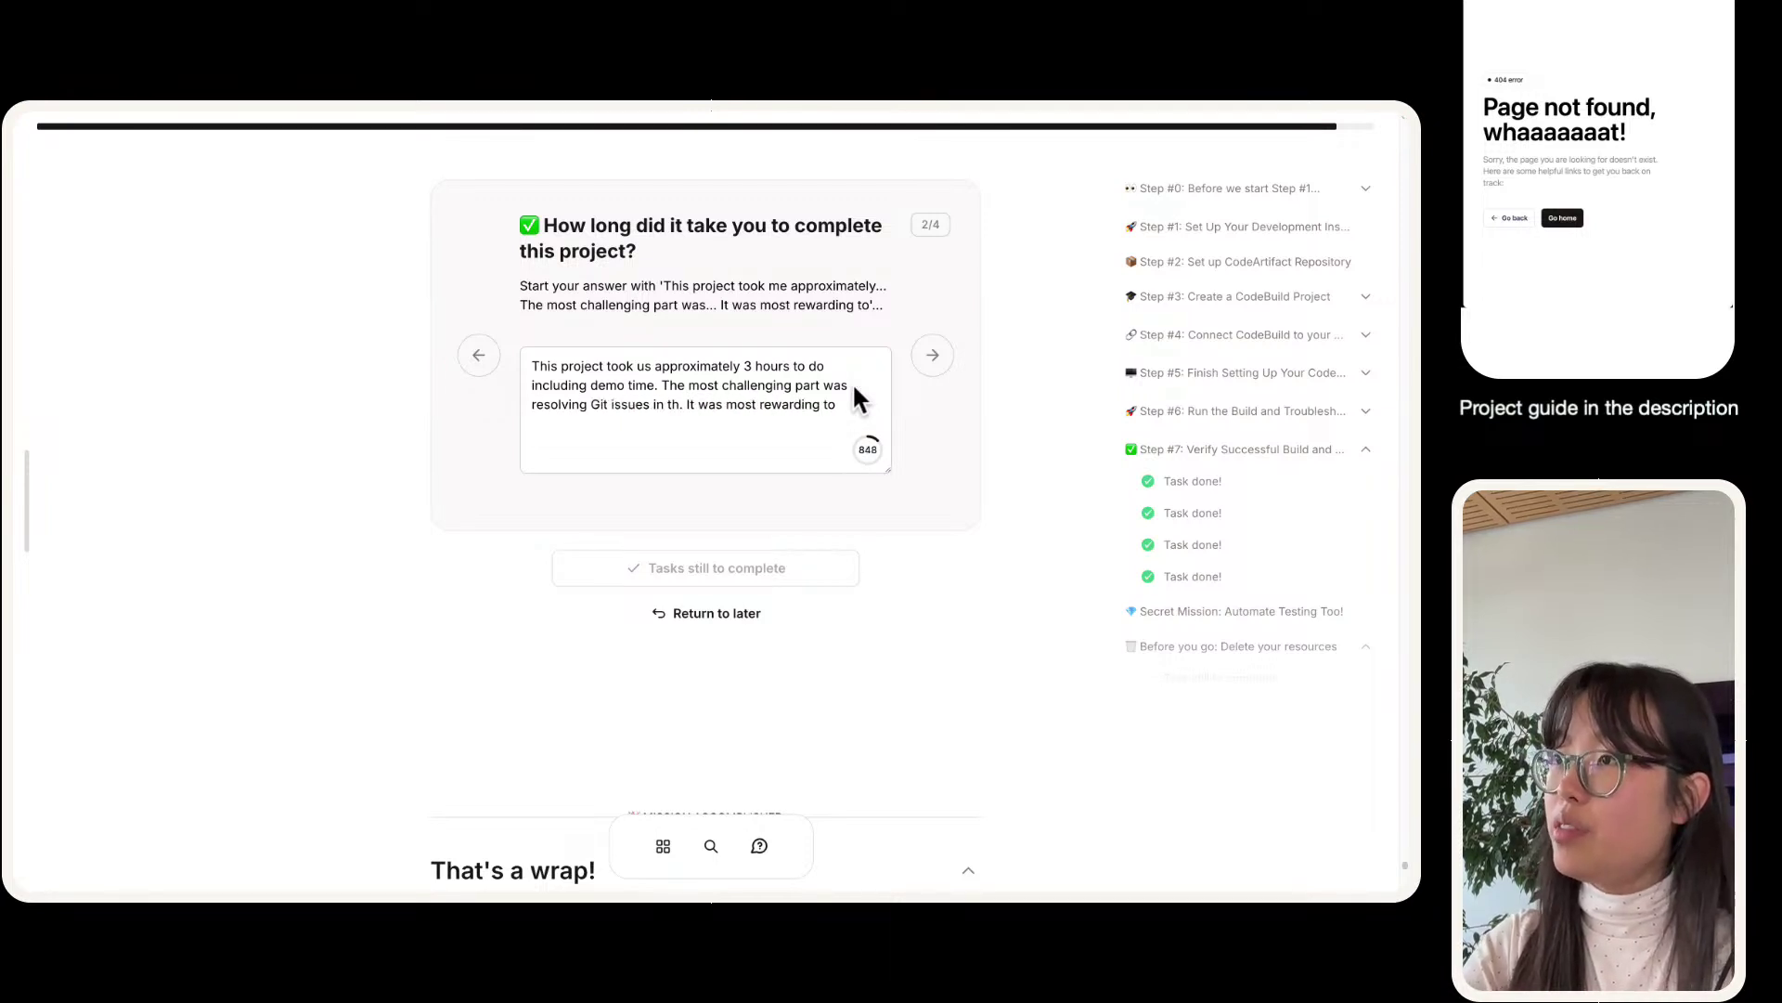
type("nal")
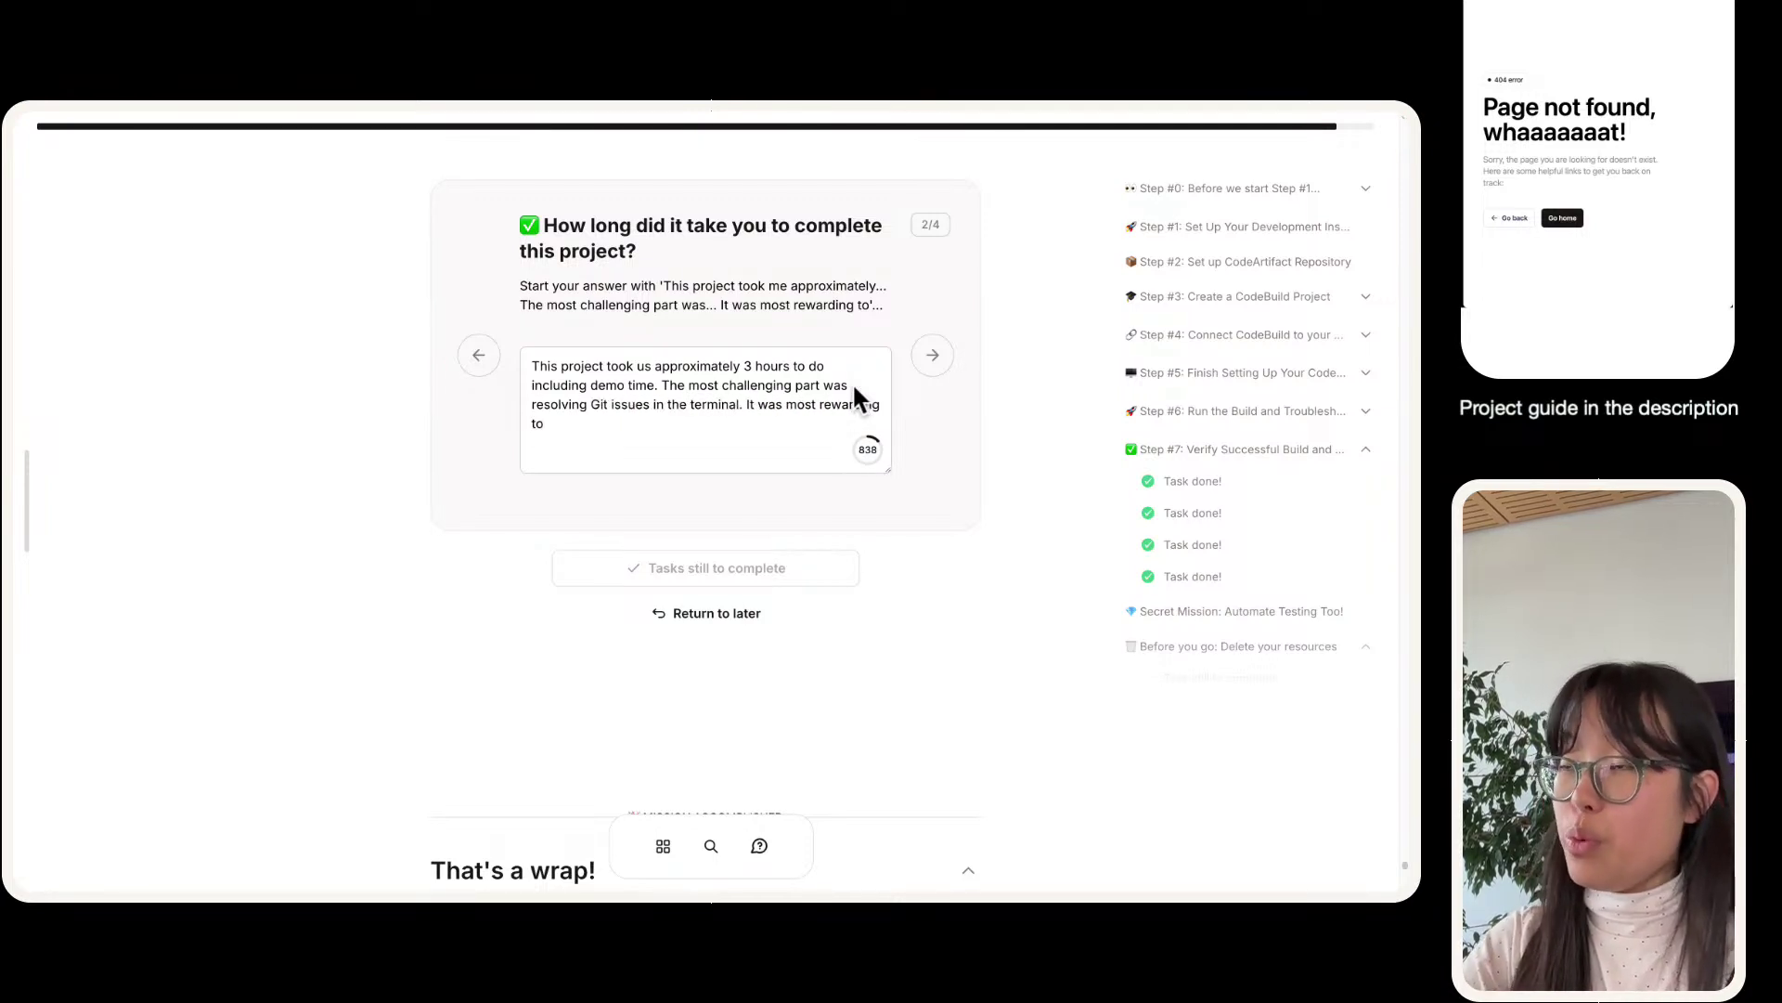
type("s")
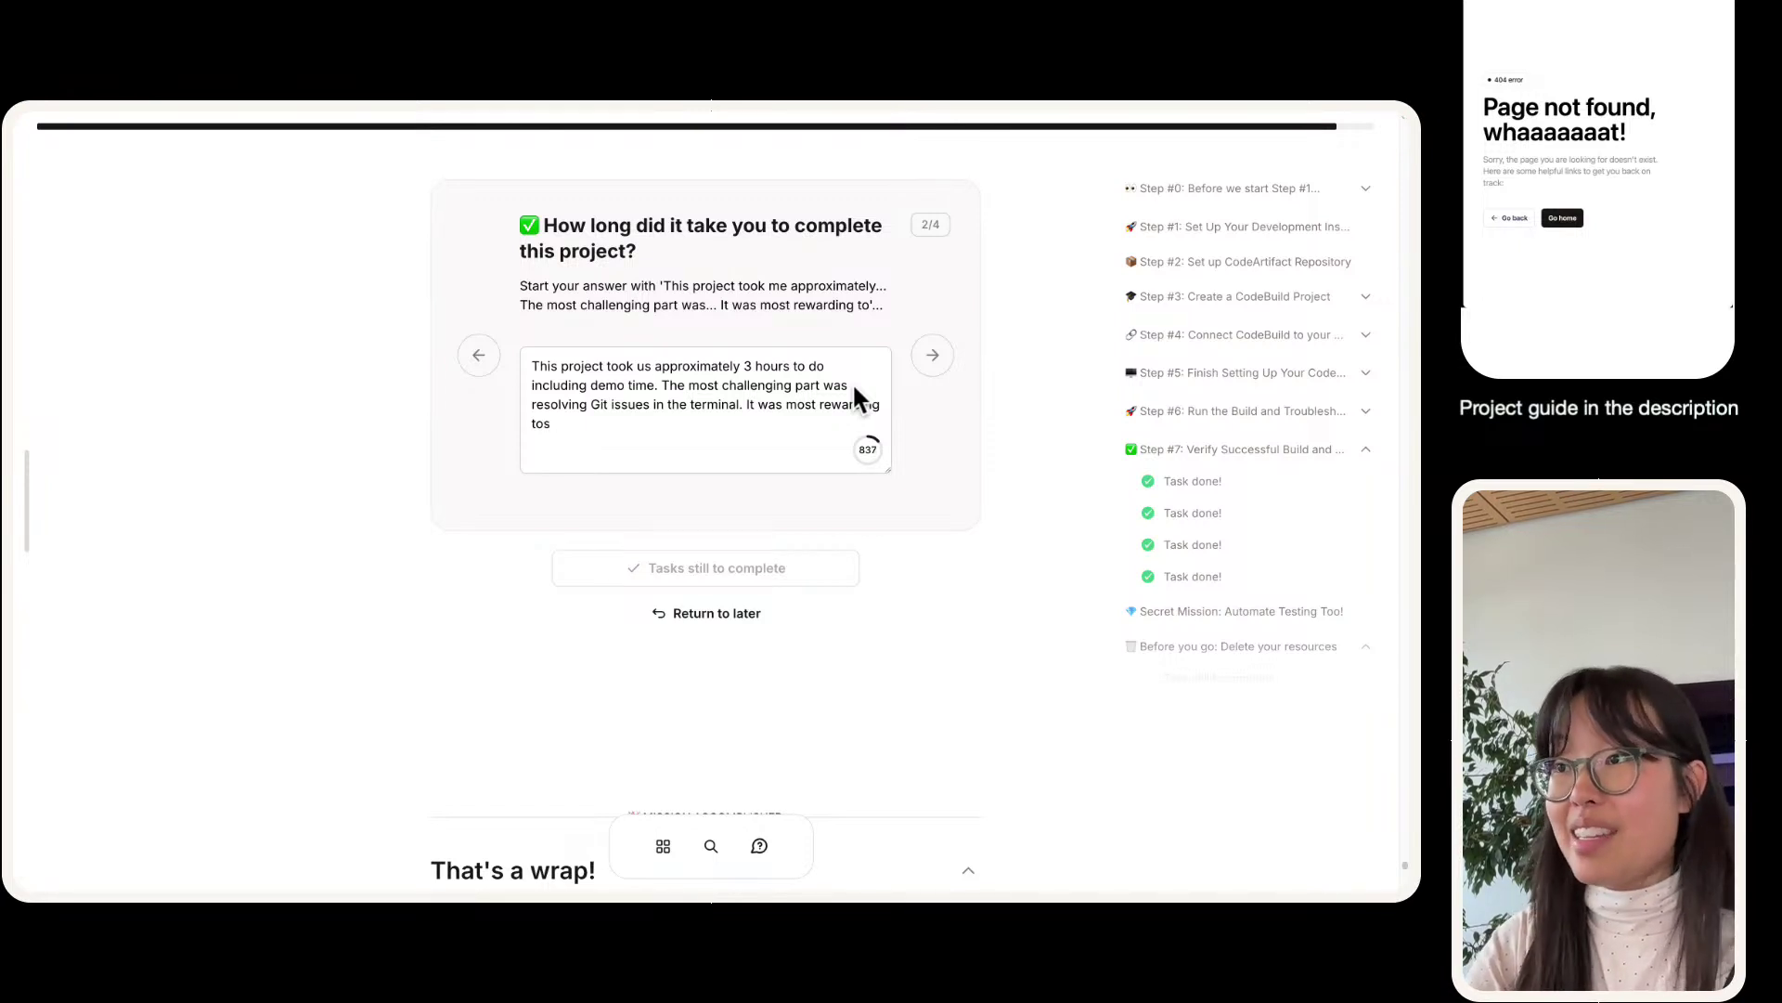
type("ee the build succ")
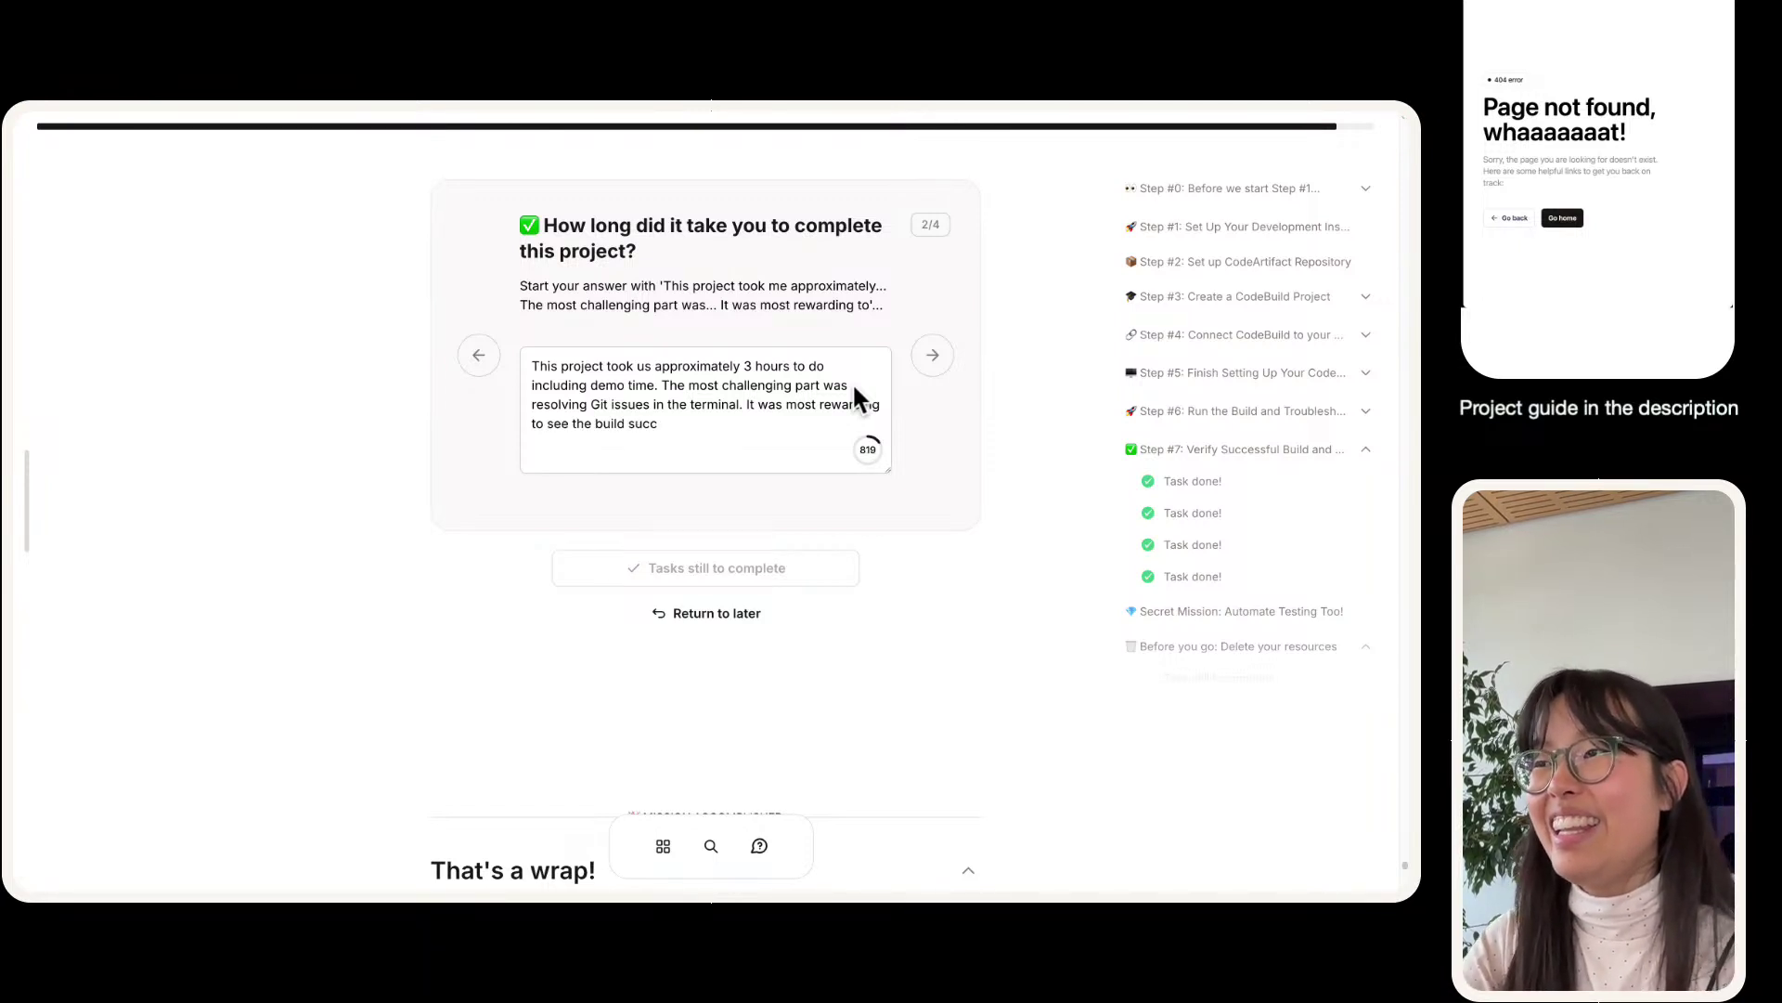
type("eed at the end!")
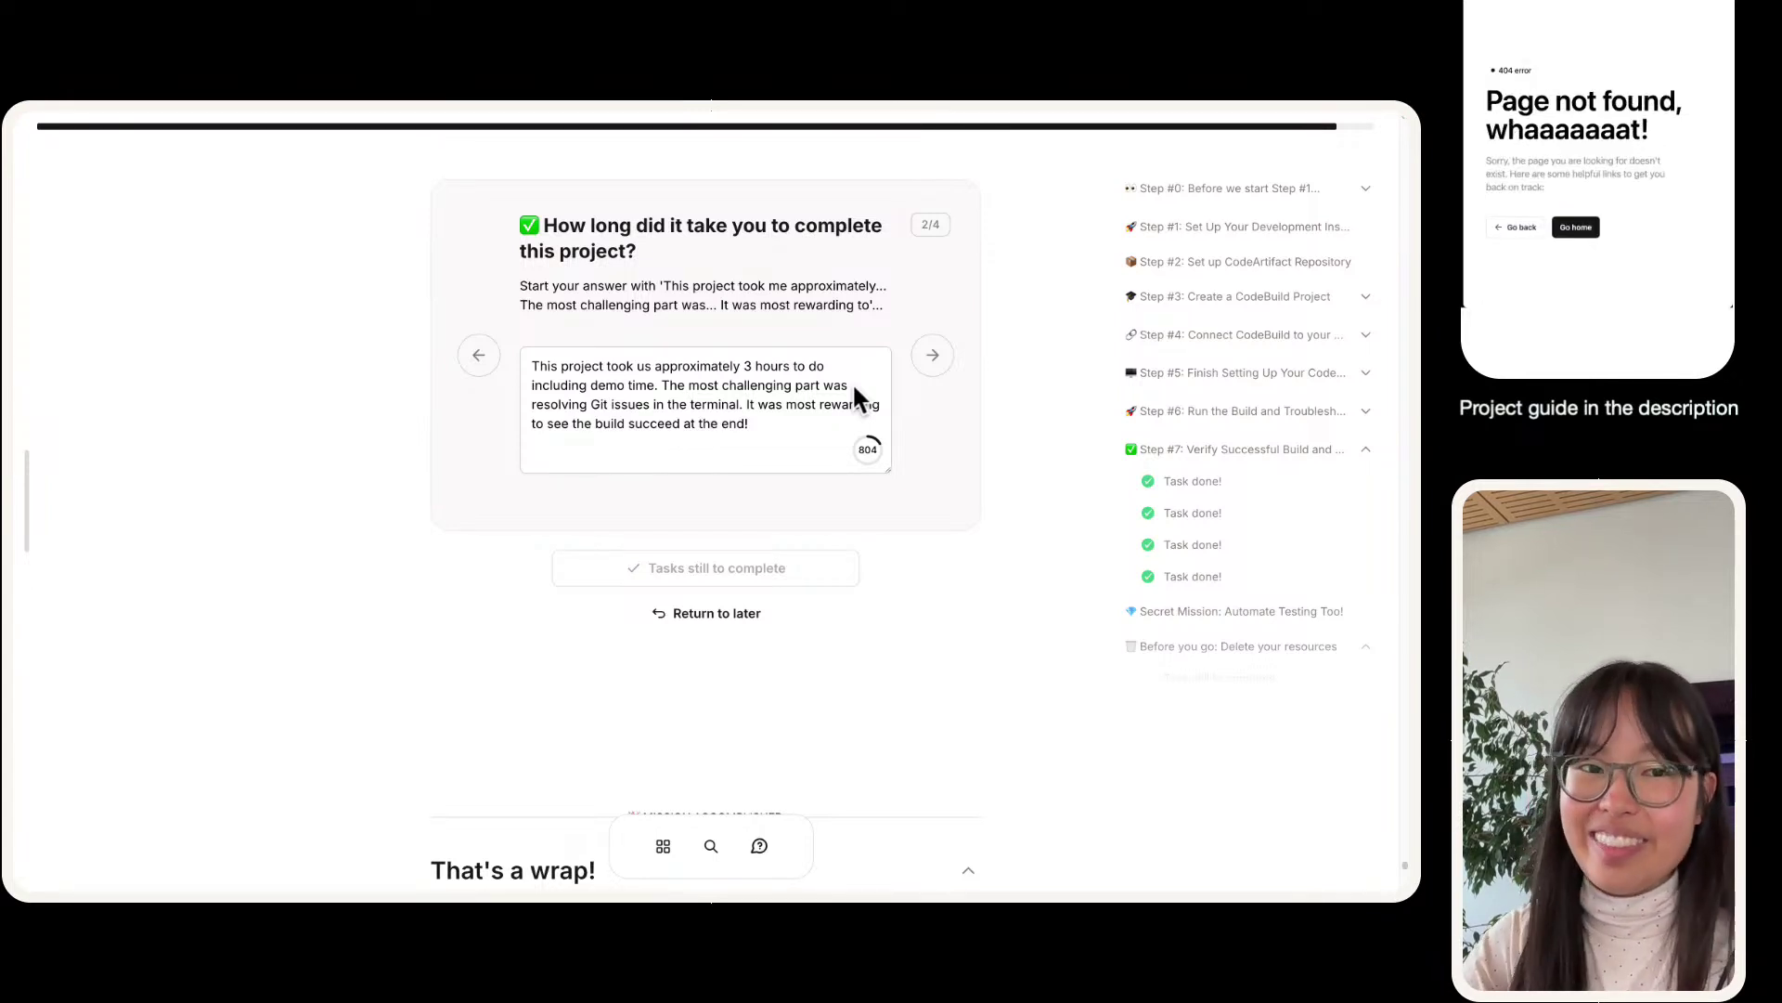
key("super+equal")
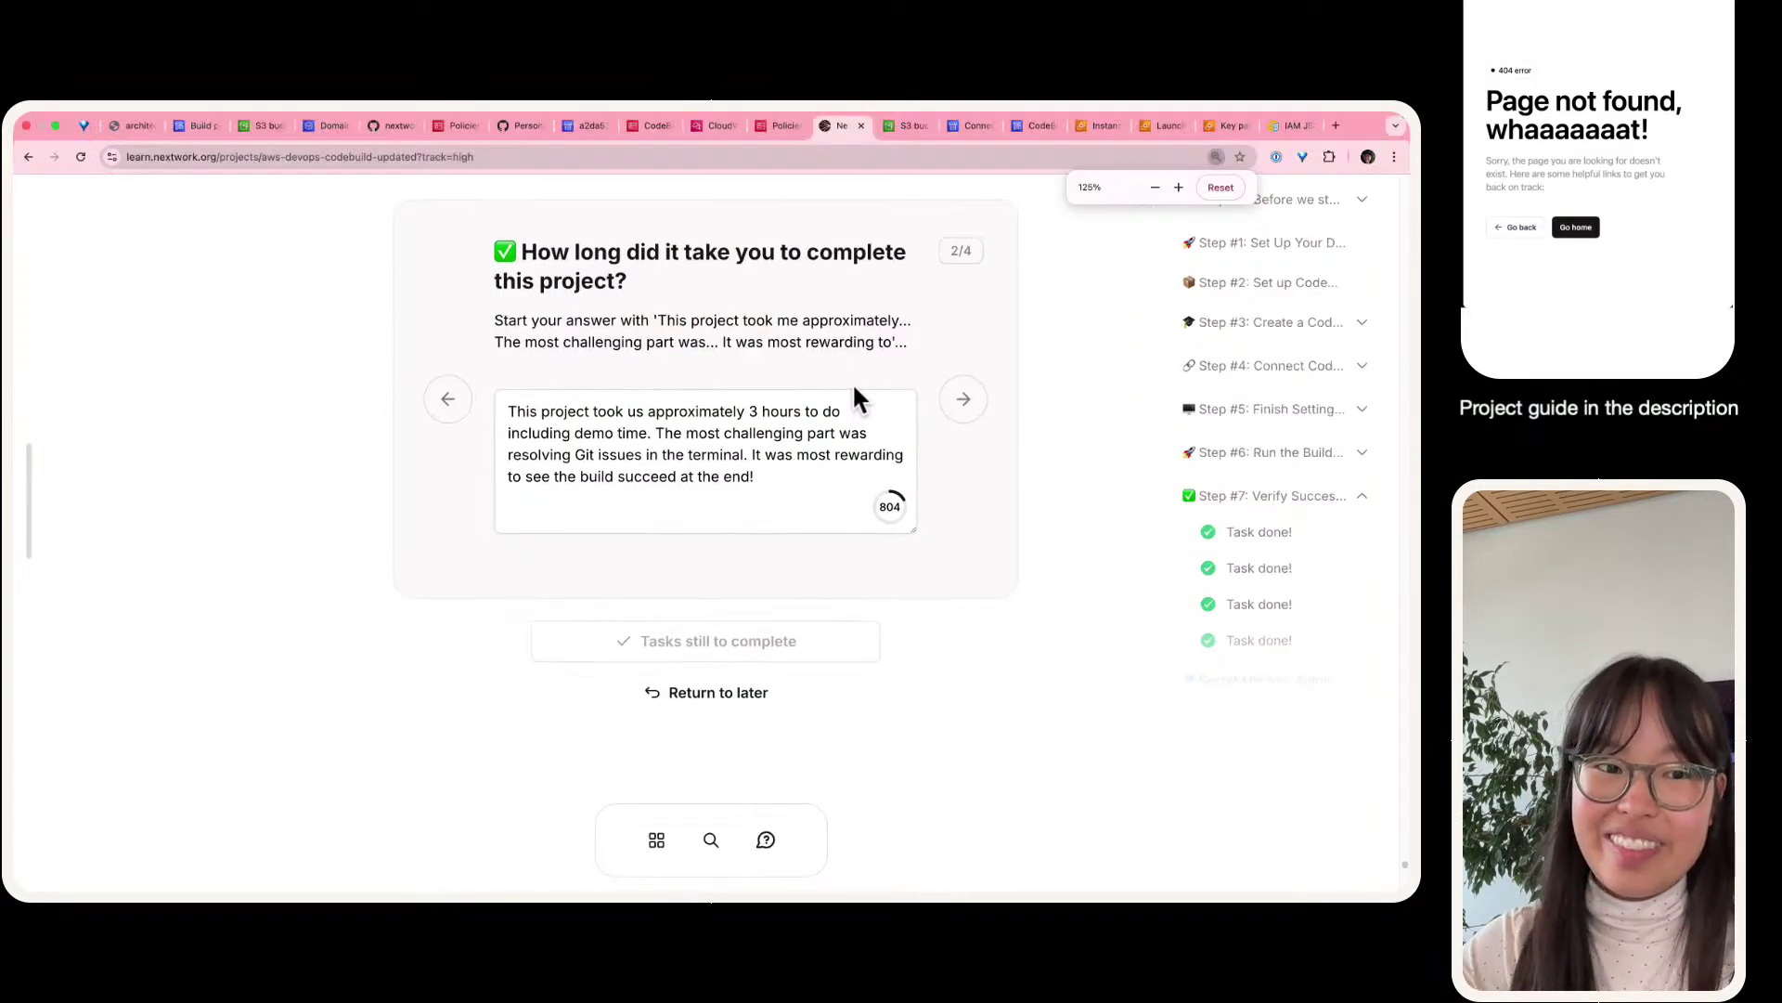
left_click(971, 394)
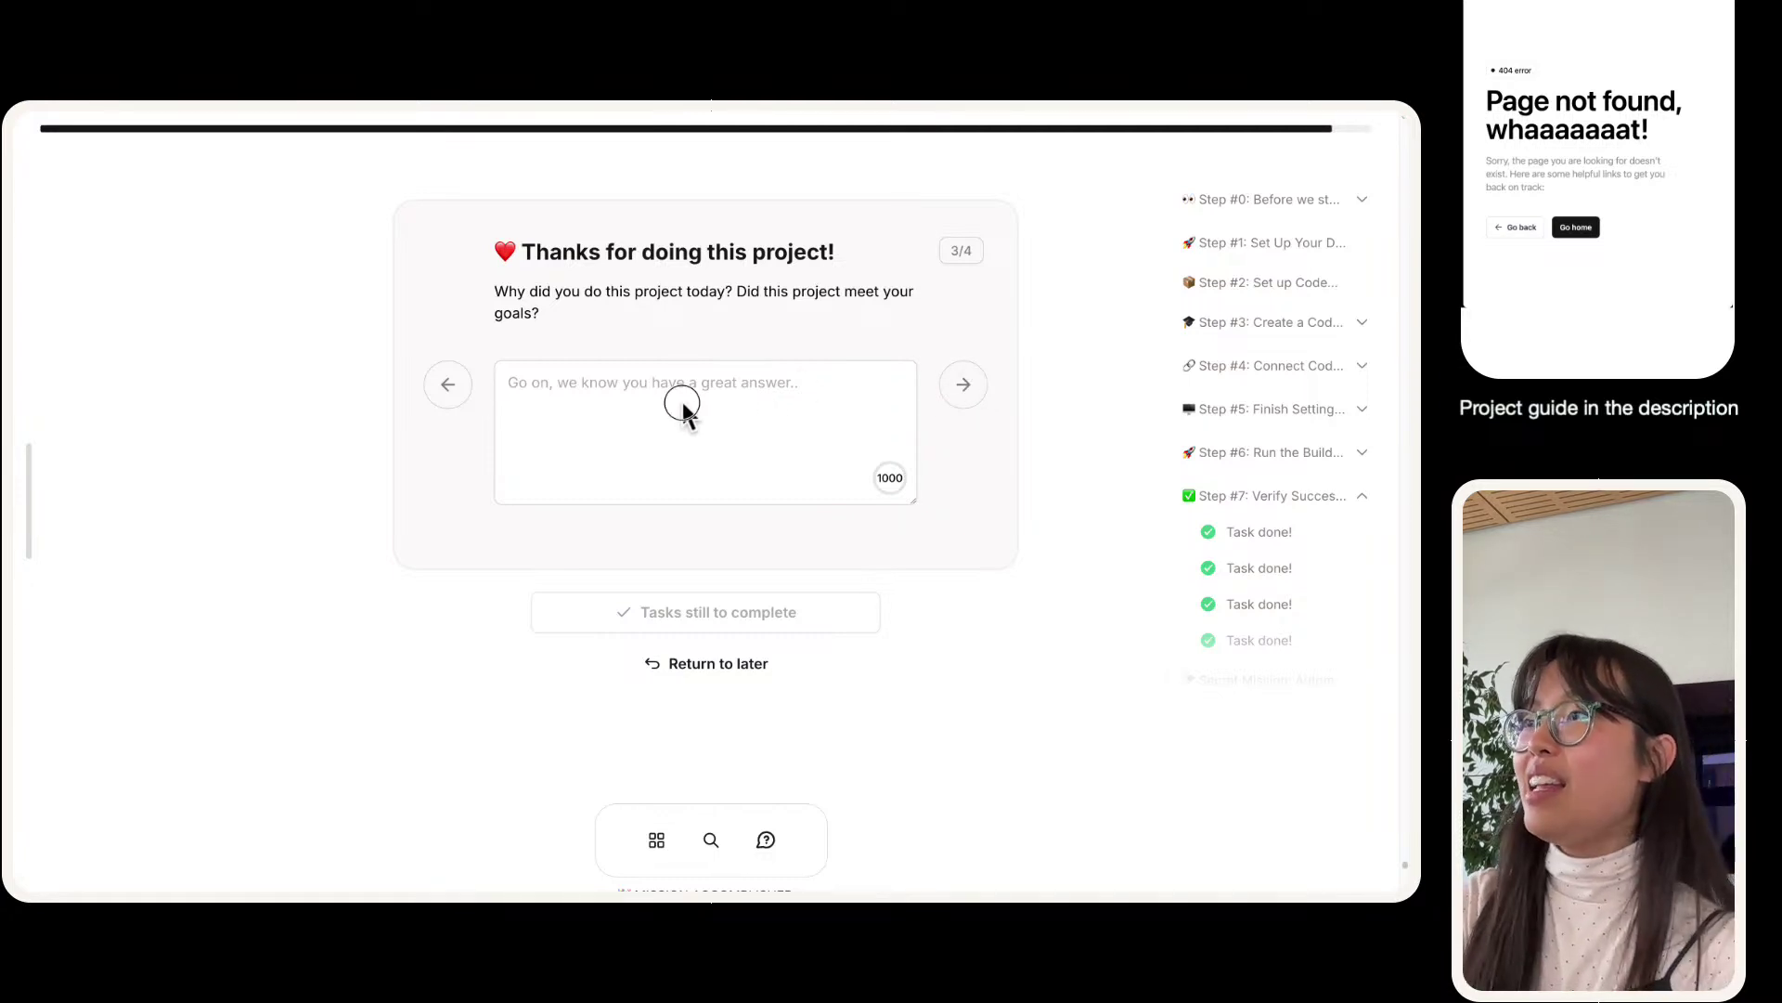
- Start the answer: a step up in troubleshooting, resolved as a team, Day 4 of 7 Day DevOps
type("This project")
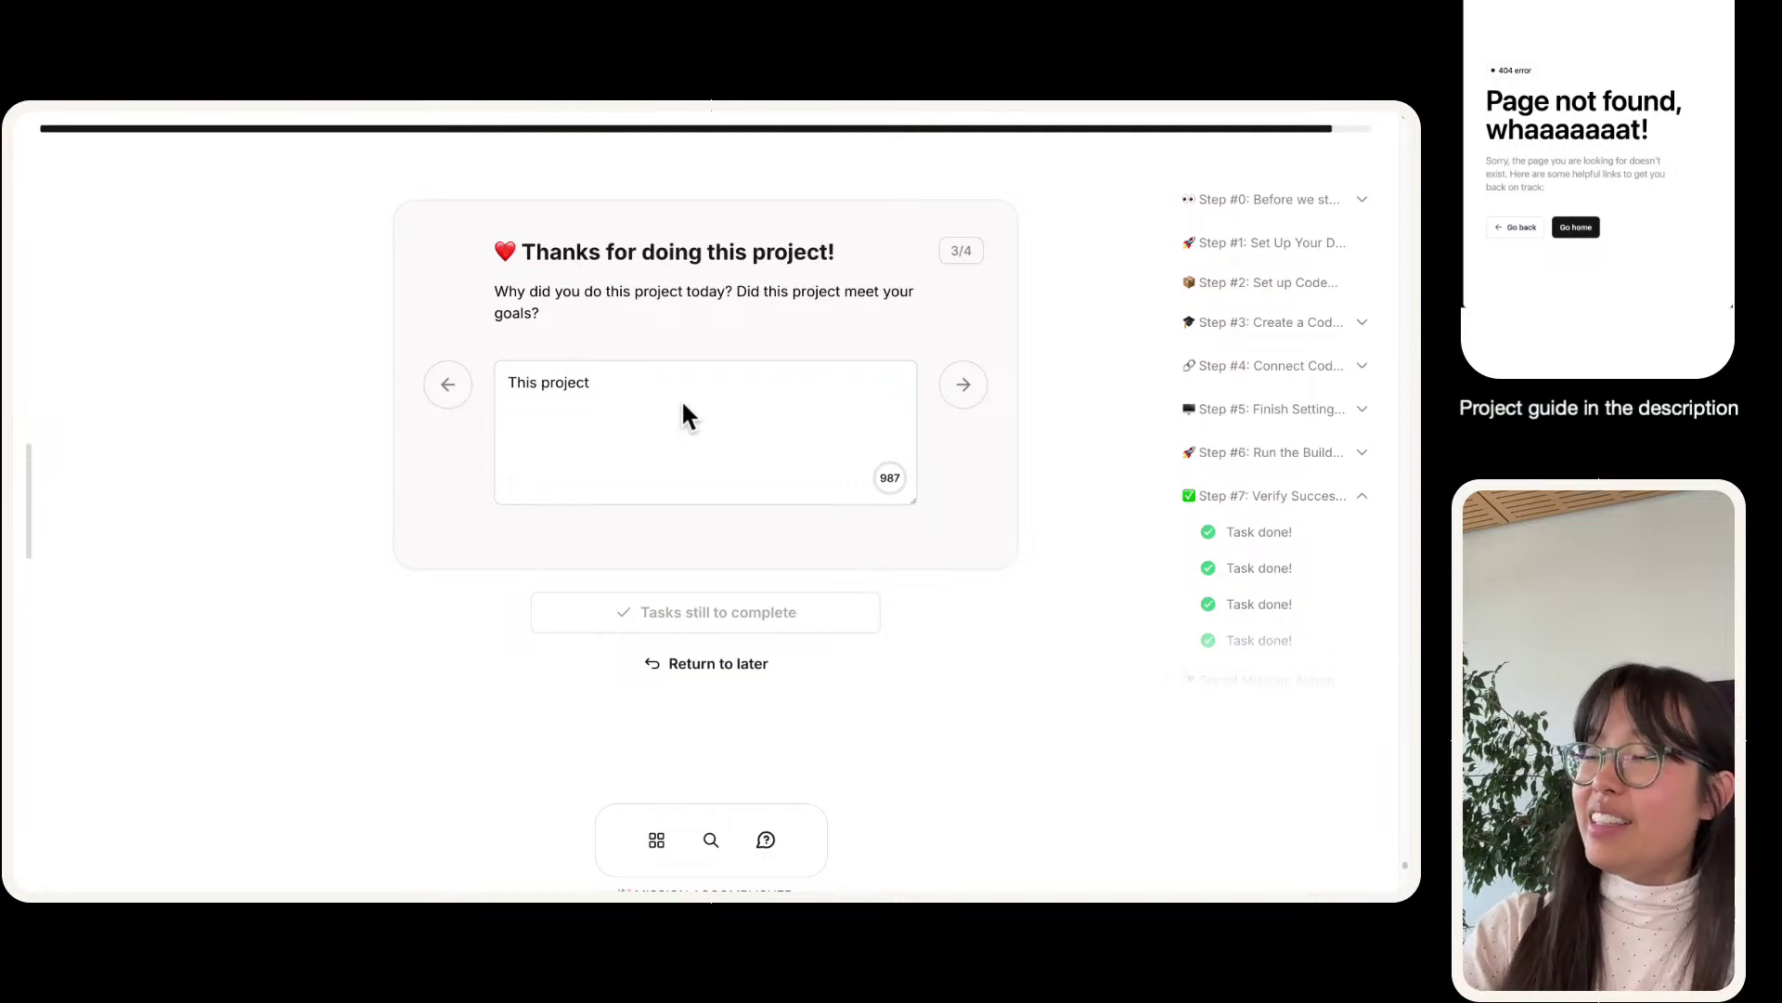
type(" definitely ")
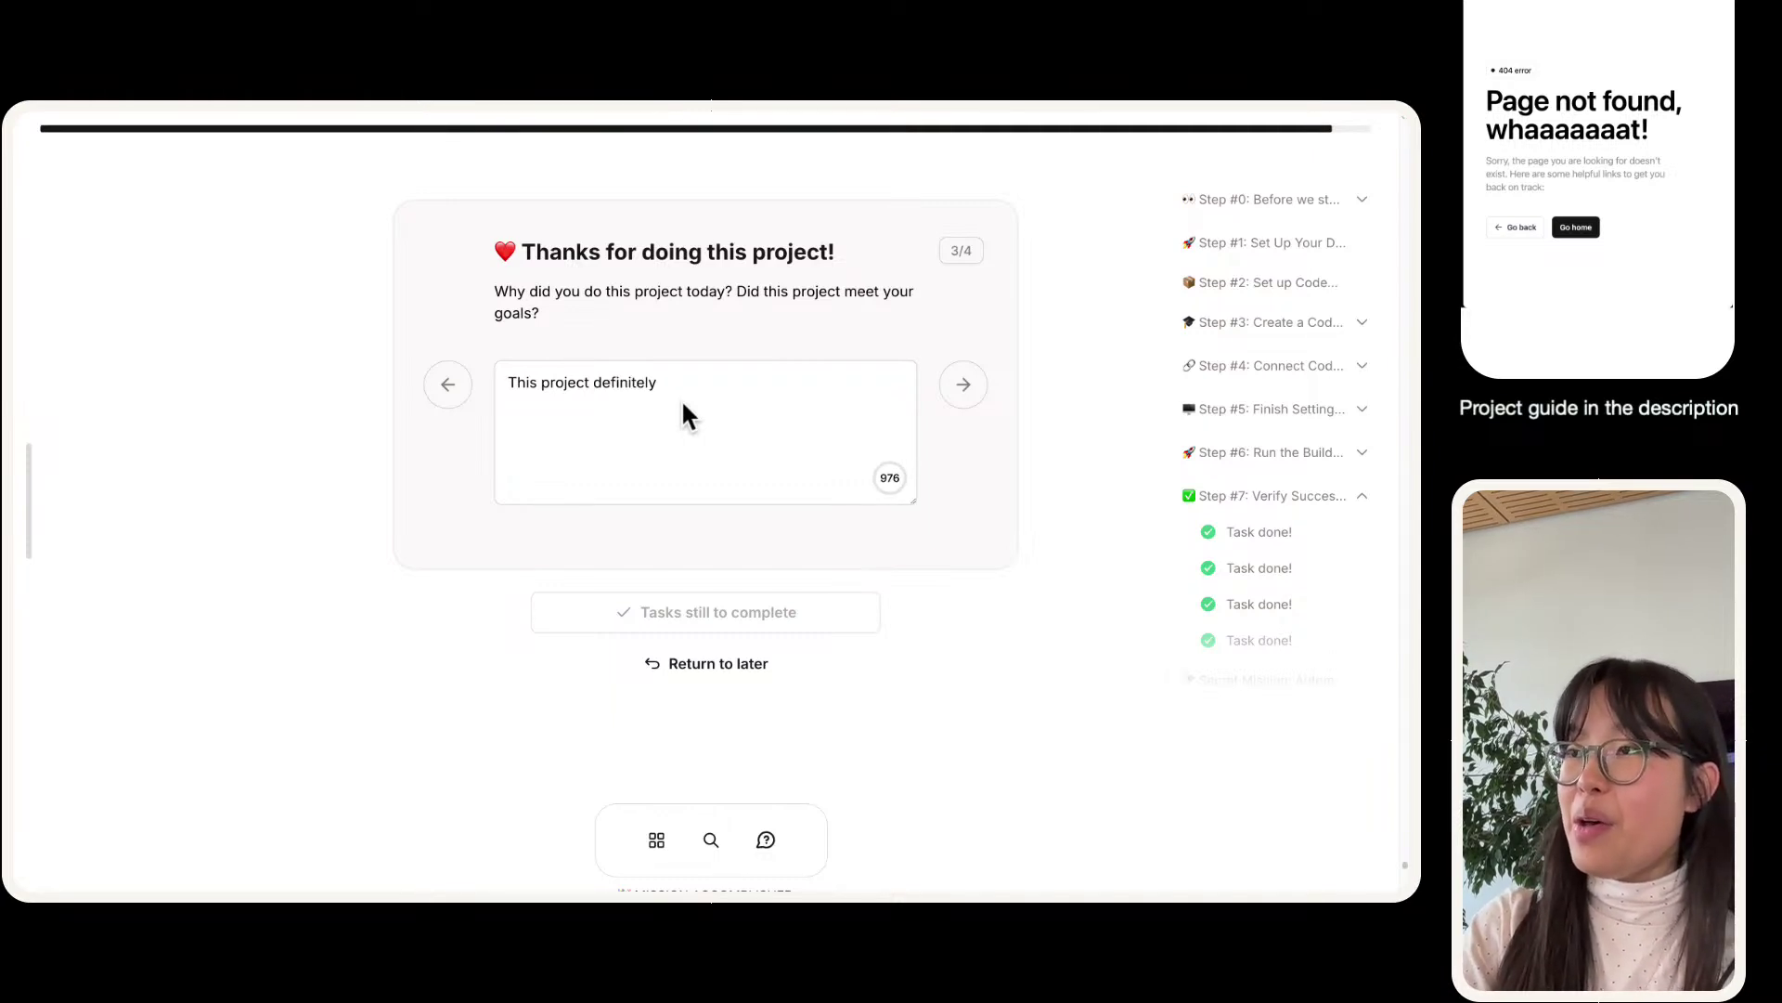
type("was a step ")
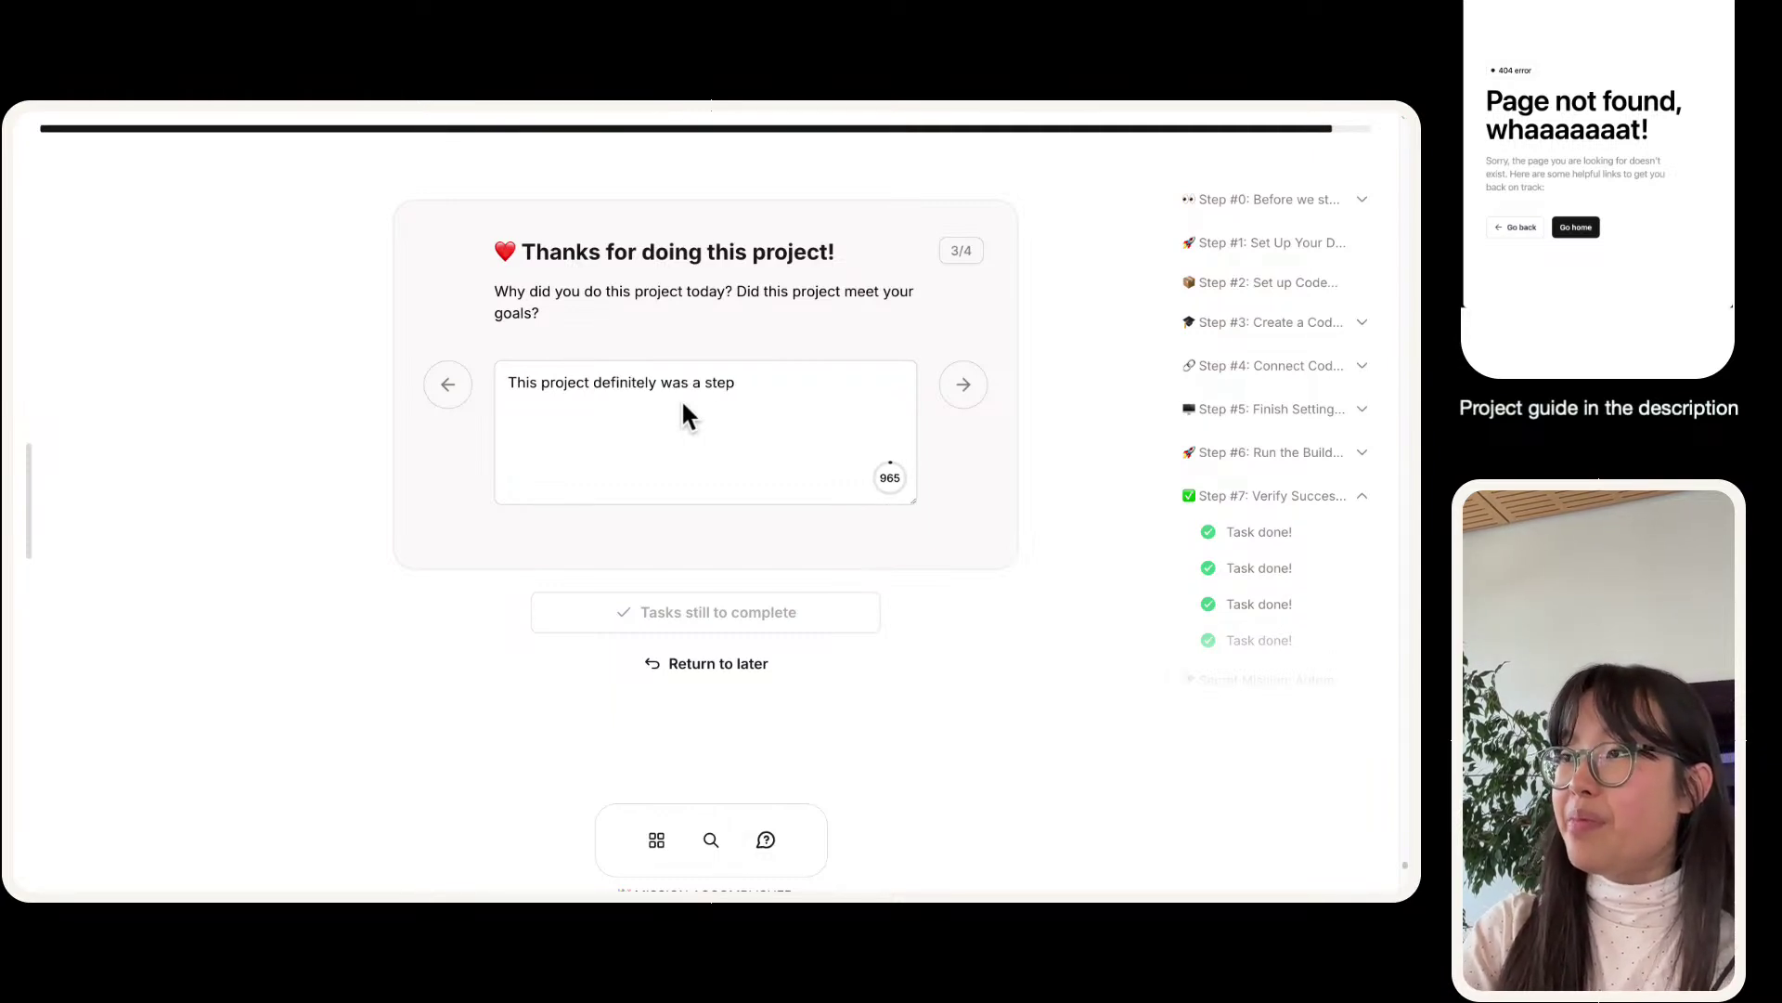
type("up[")
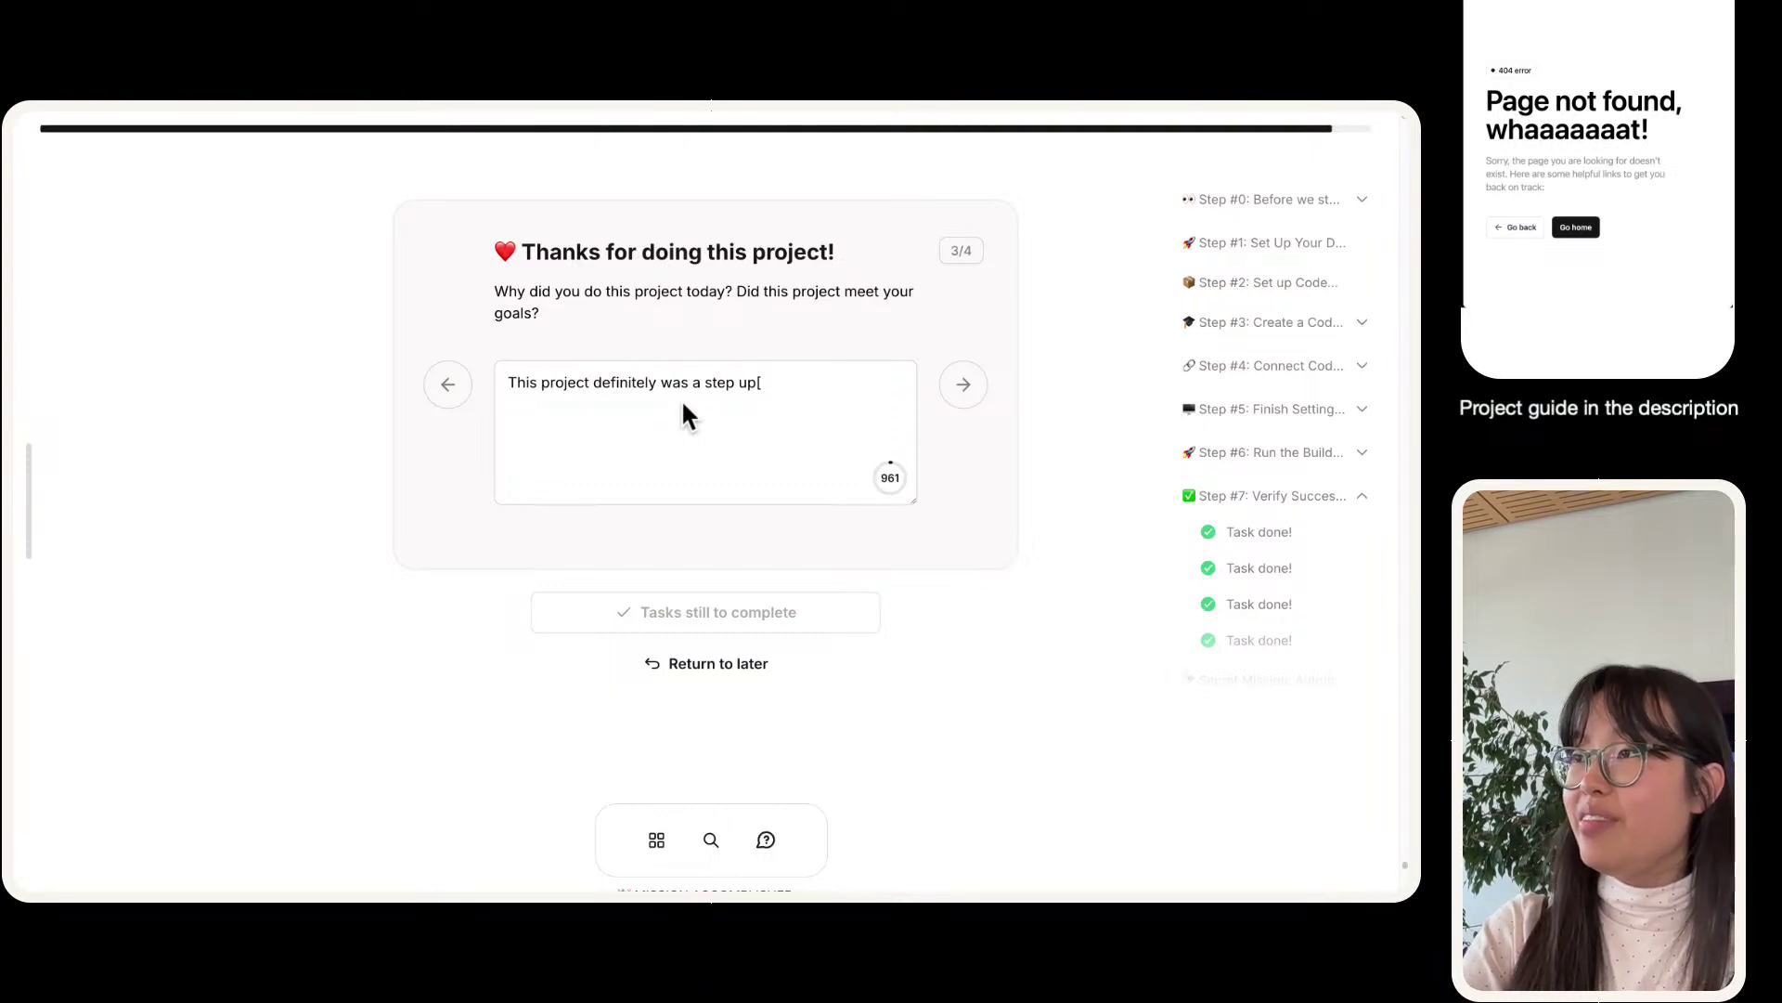
key("BackSpace")
key("BackSpace")
type("in trou")
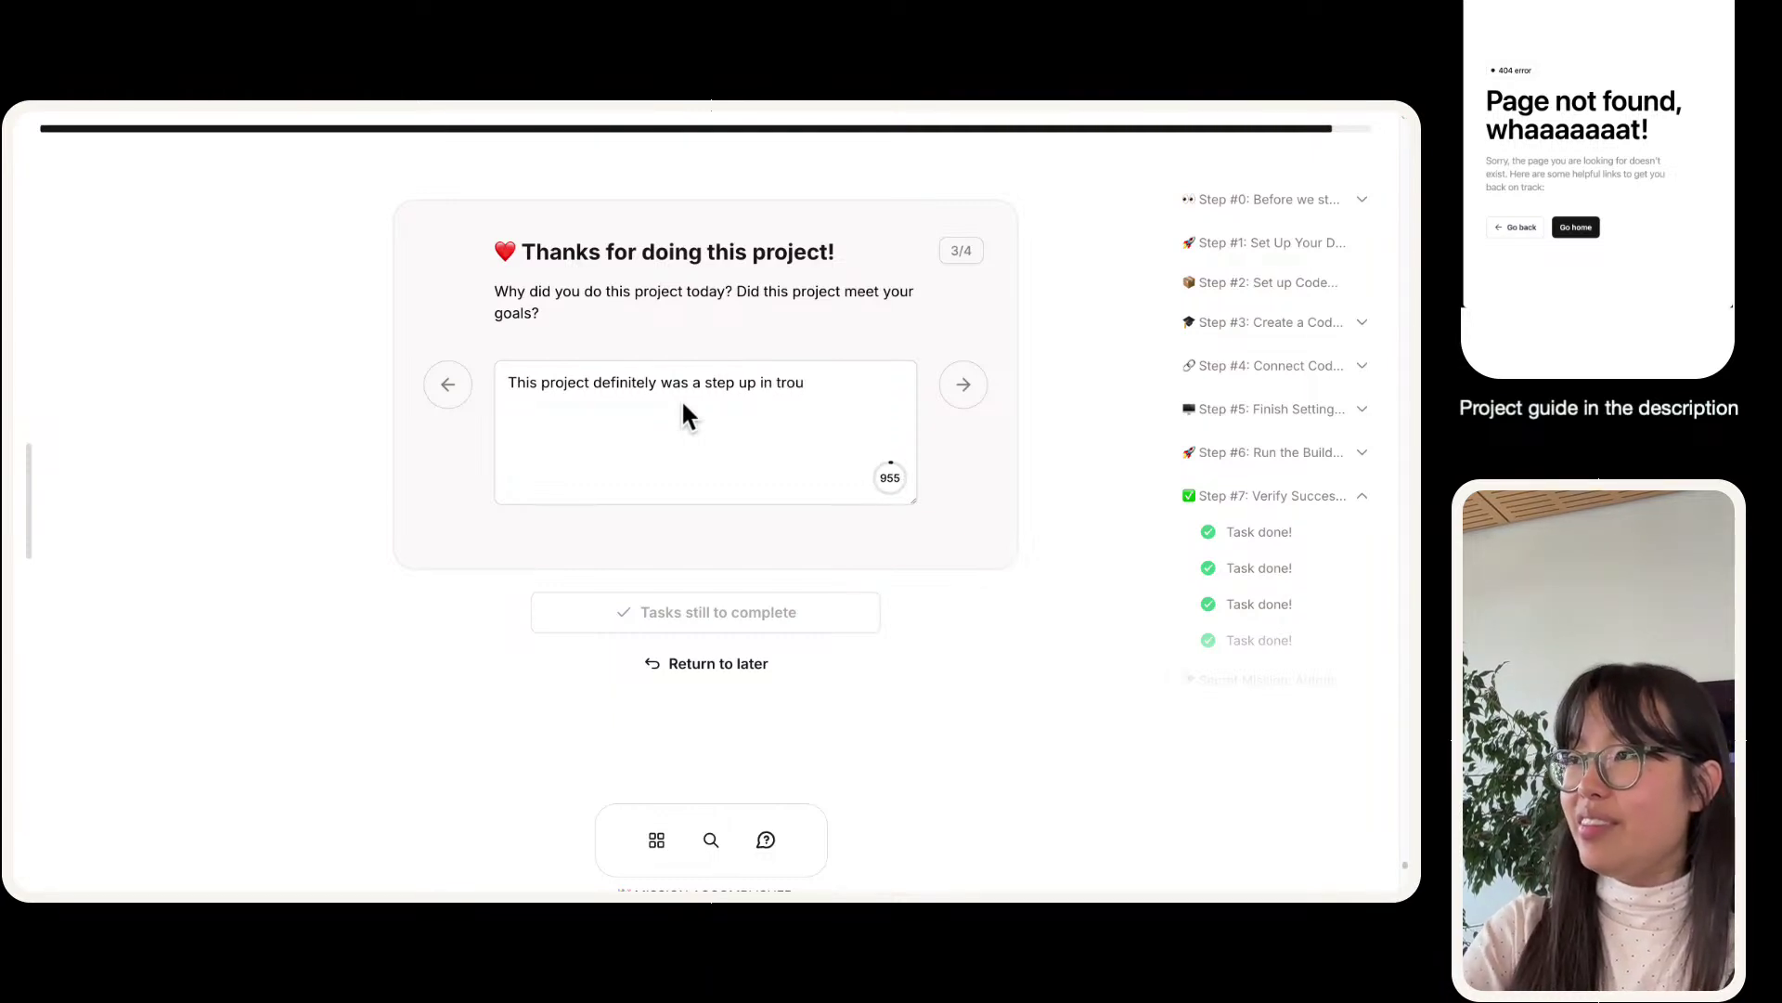
type("bleshooting, bu")
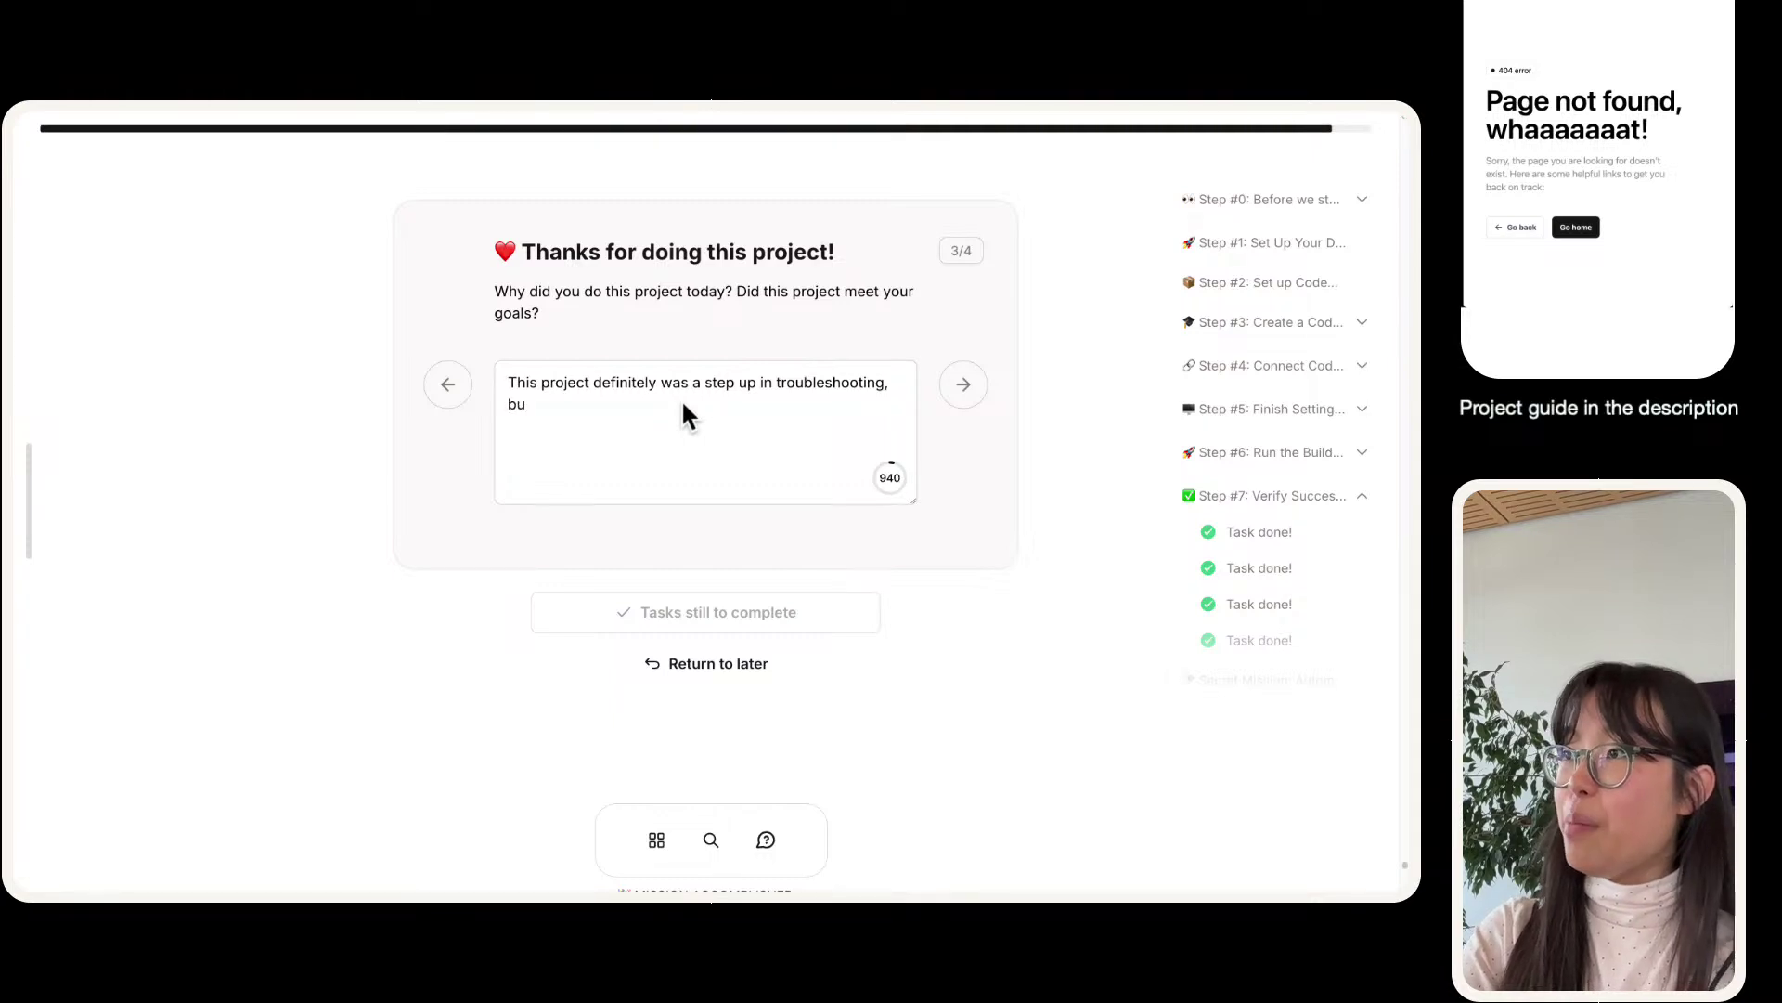
type("t it was awesome to")
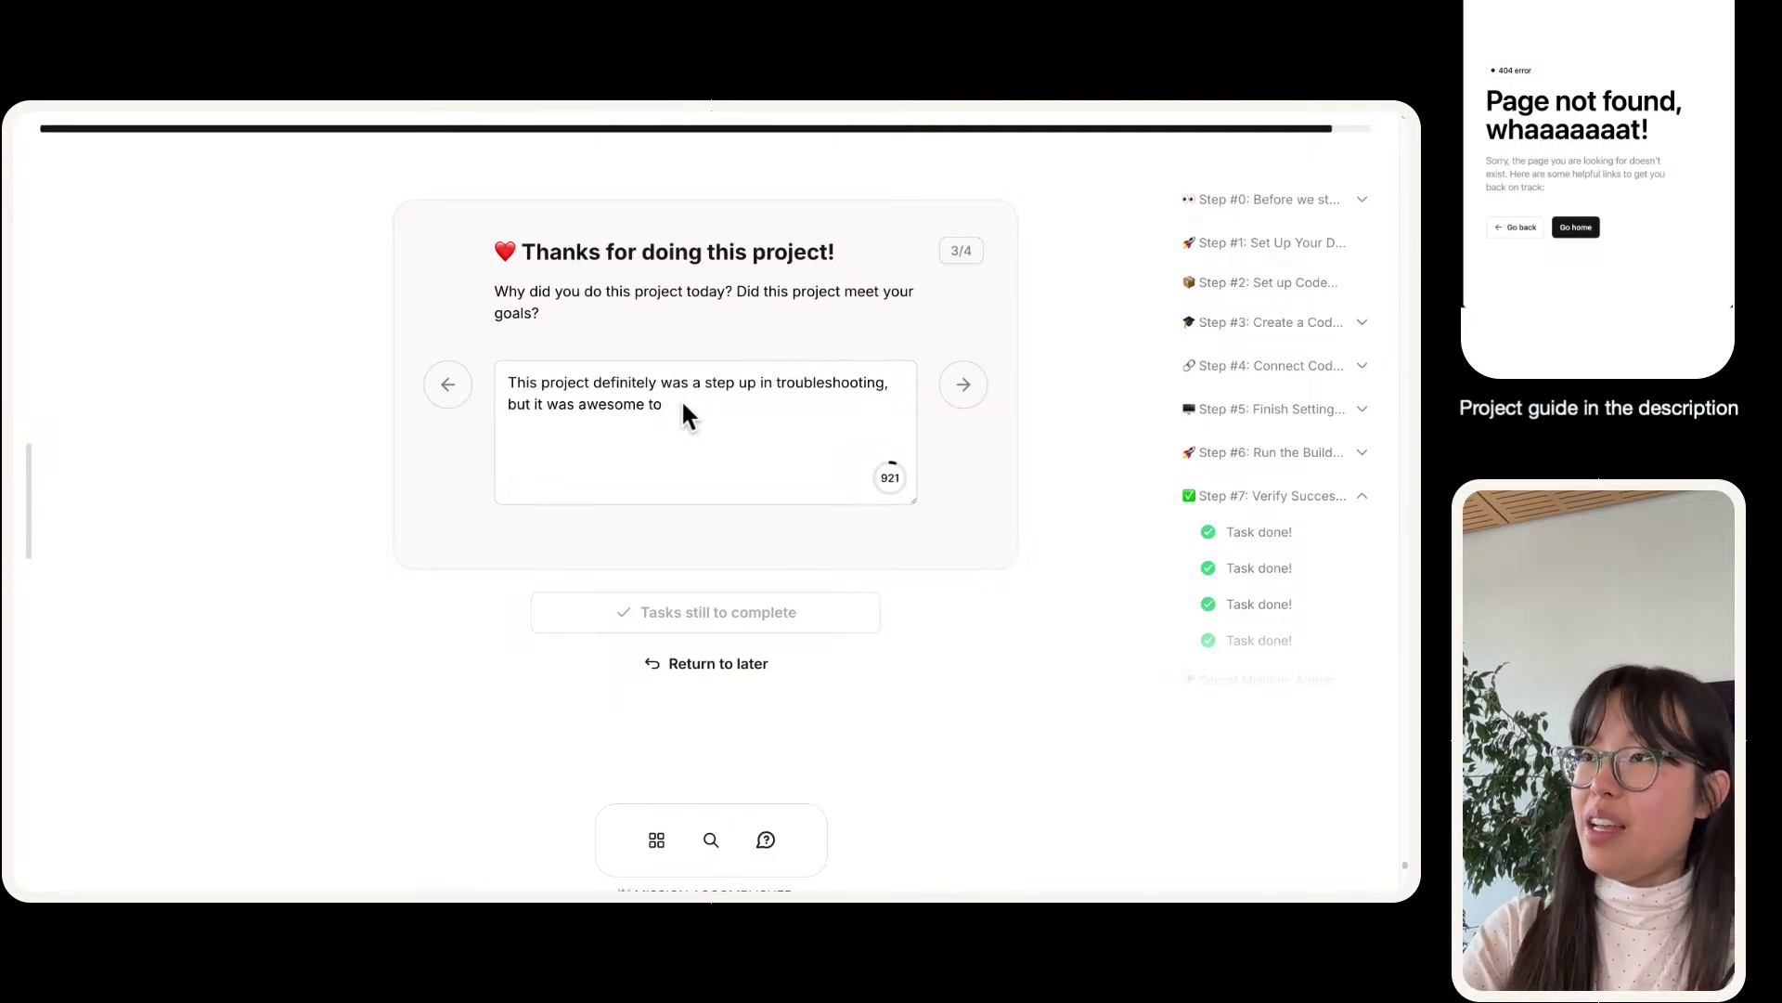
type(" resolve them together s a")
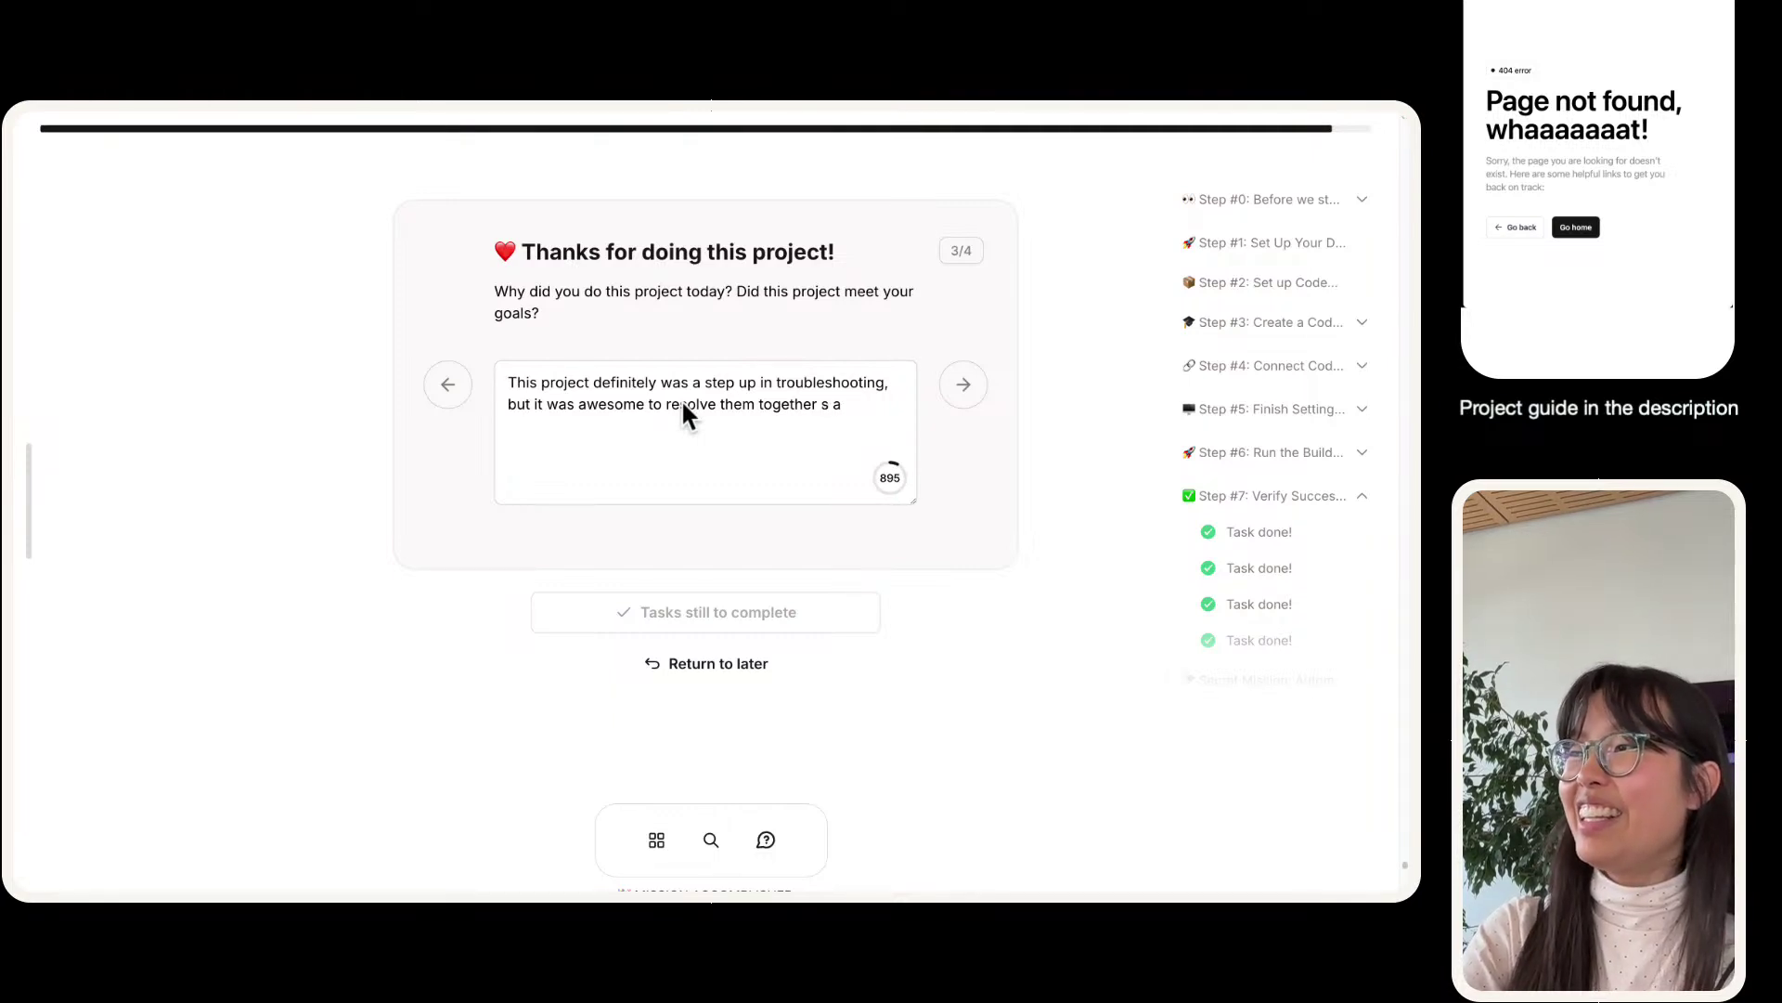
key("BackSpace")
key("BackSpace")
key("BackSpace")
type("as a team.")
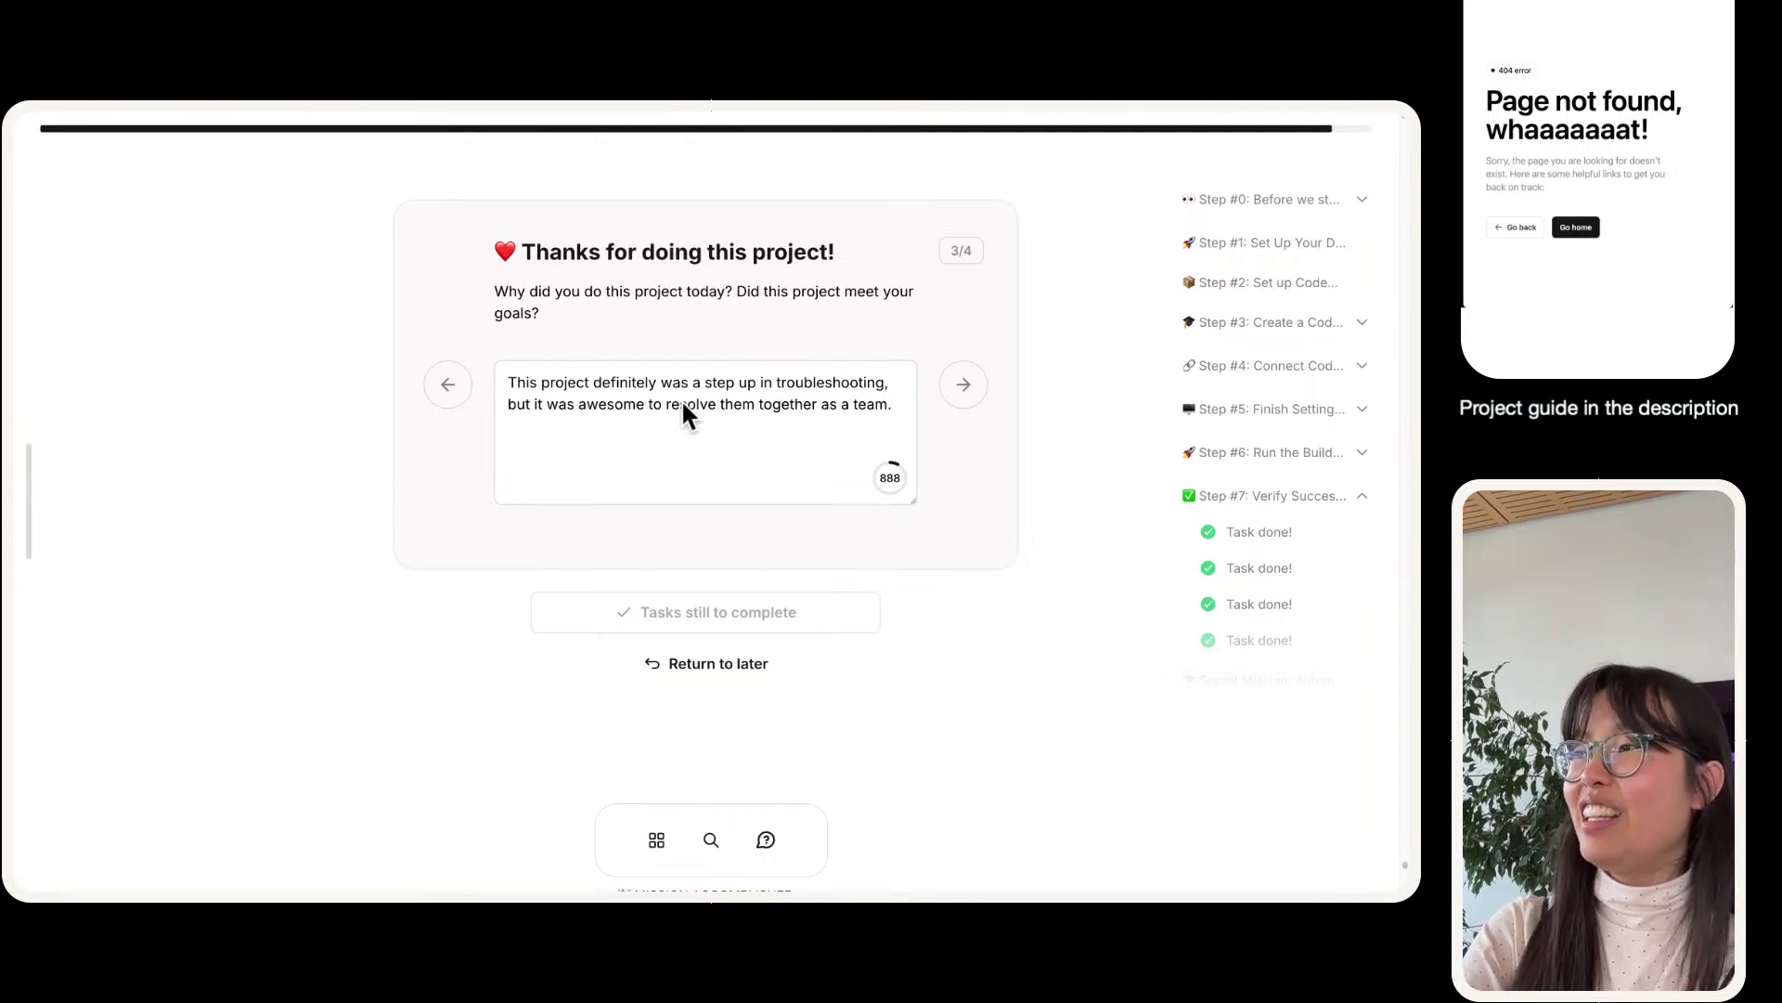
type("We did")
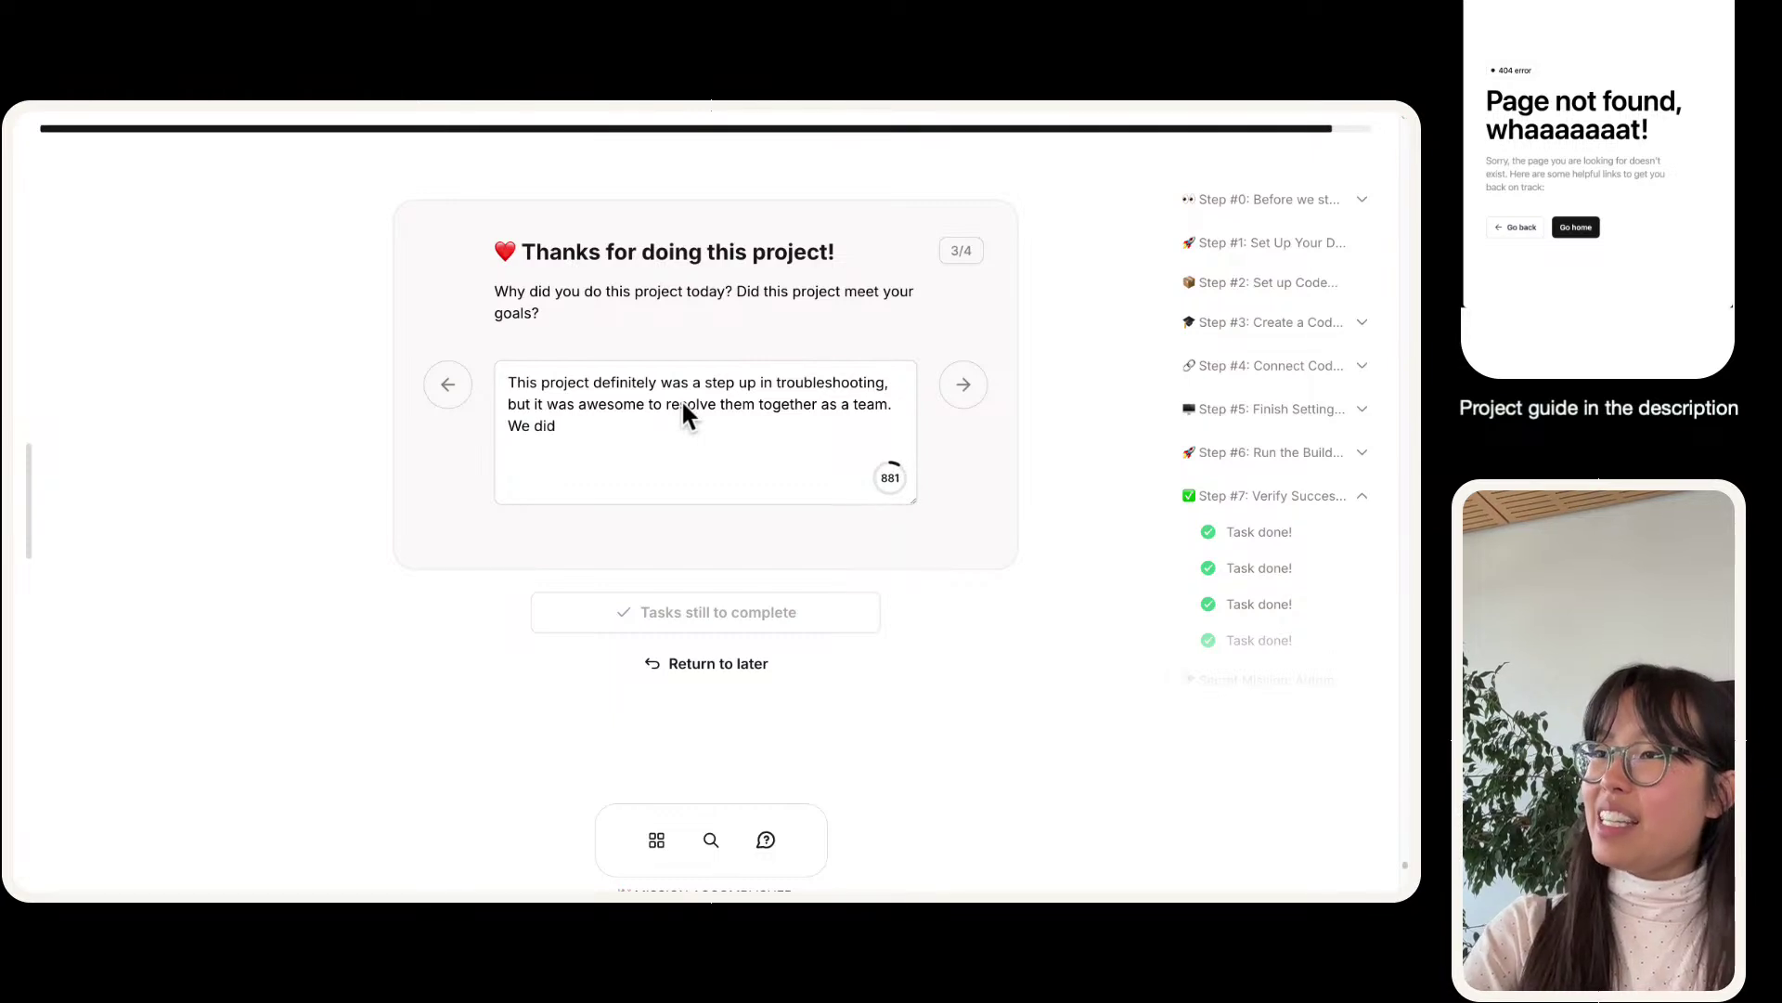
type(" this")
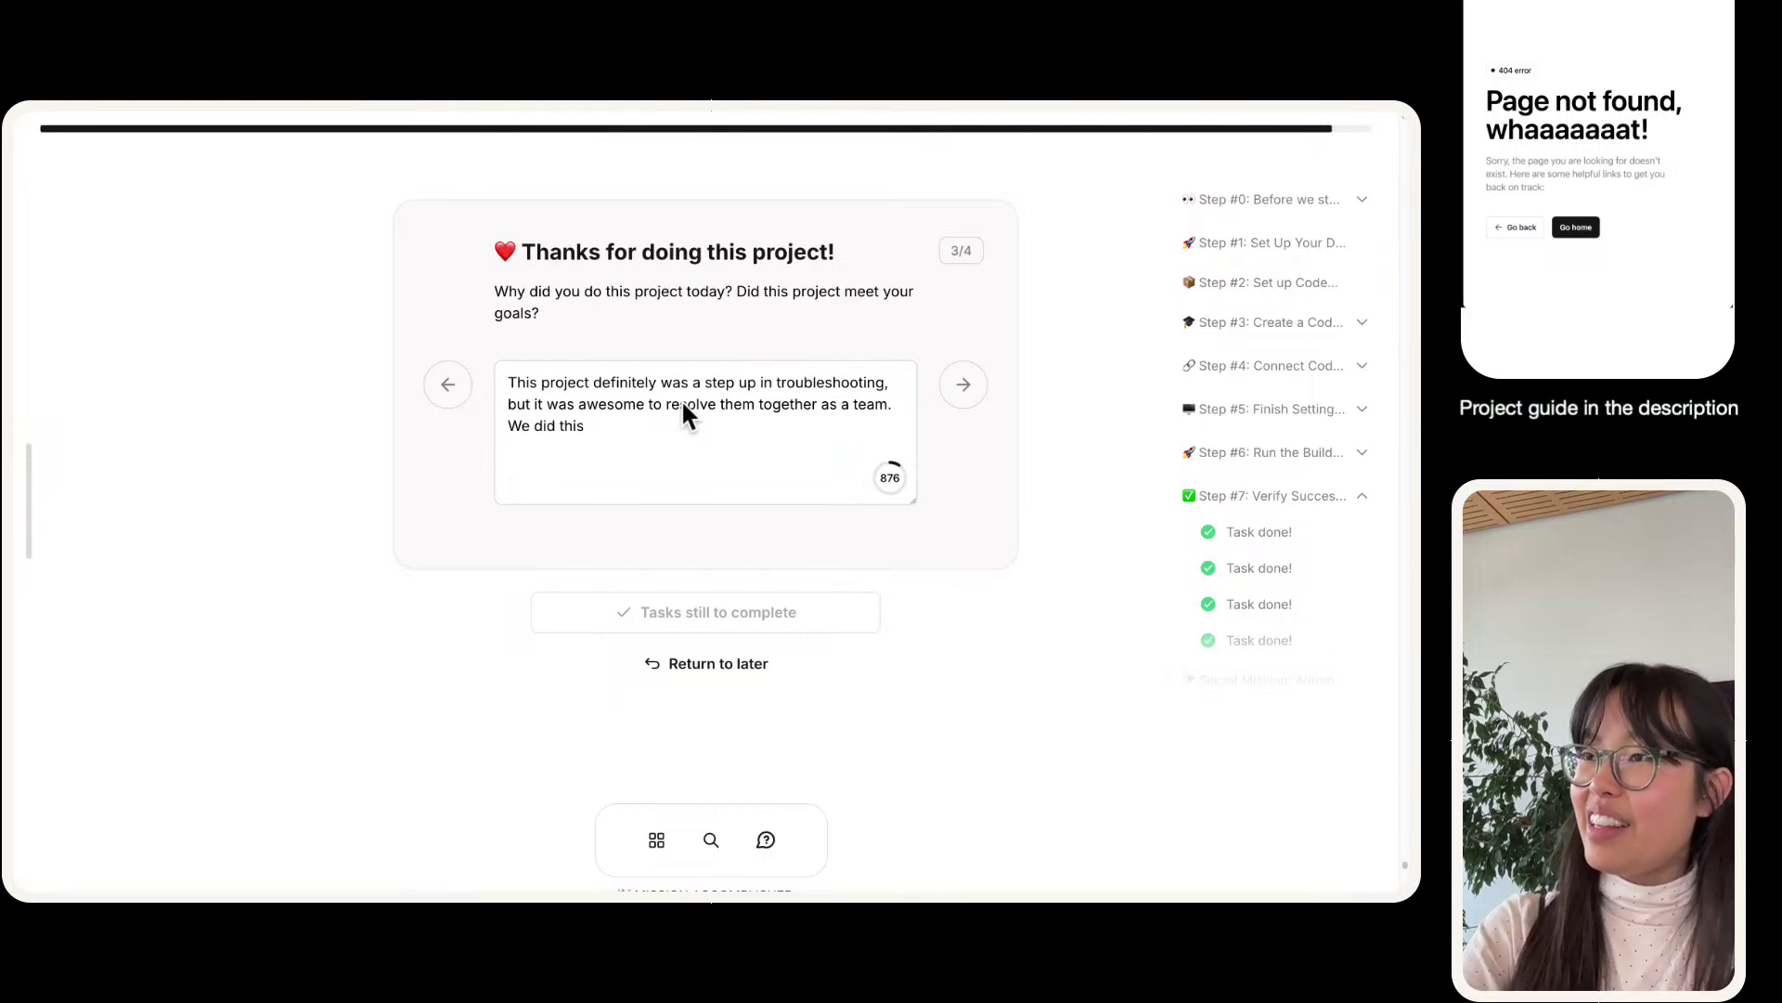
type(" project today to comp")
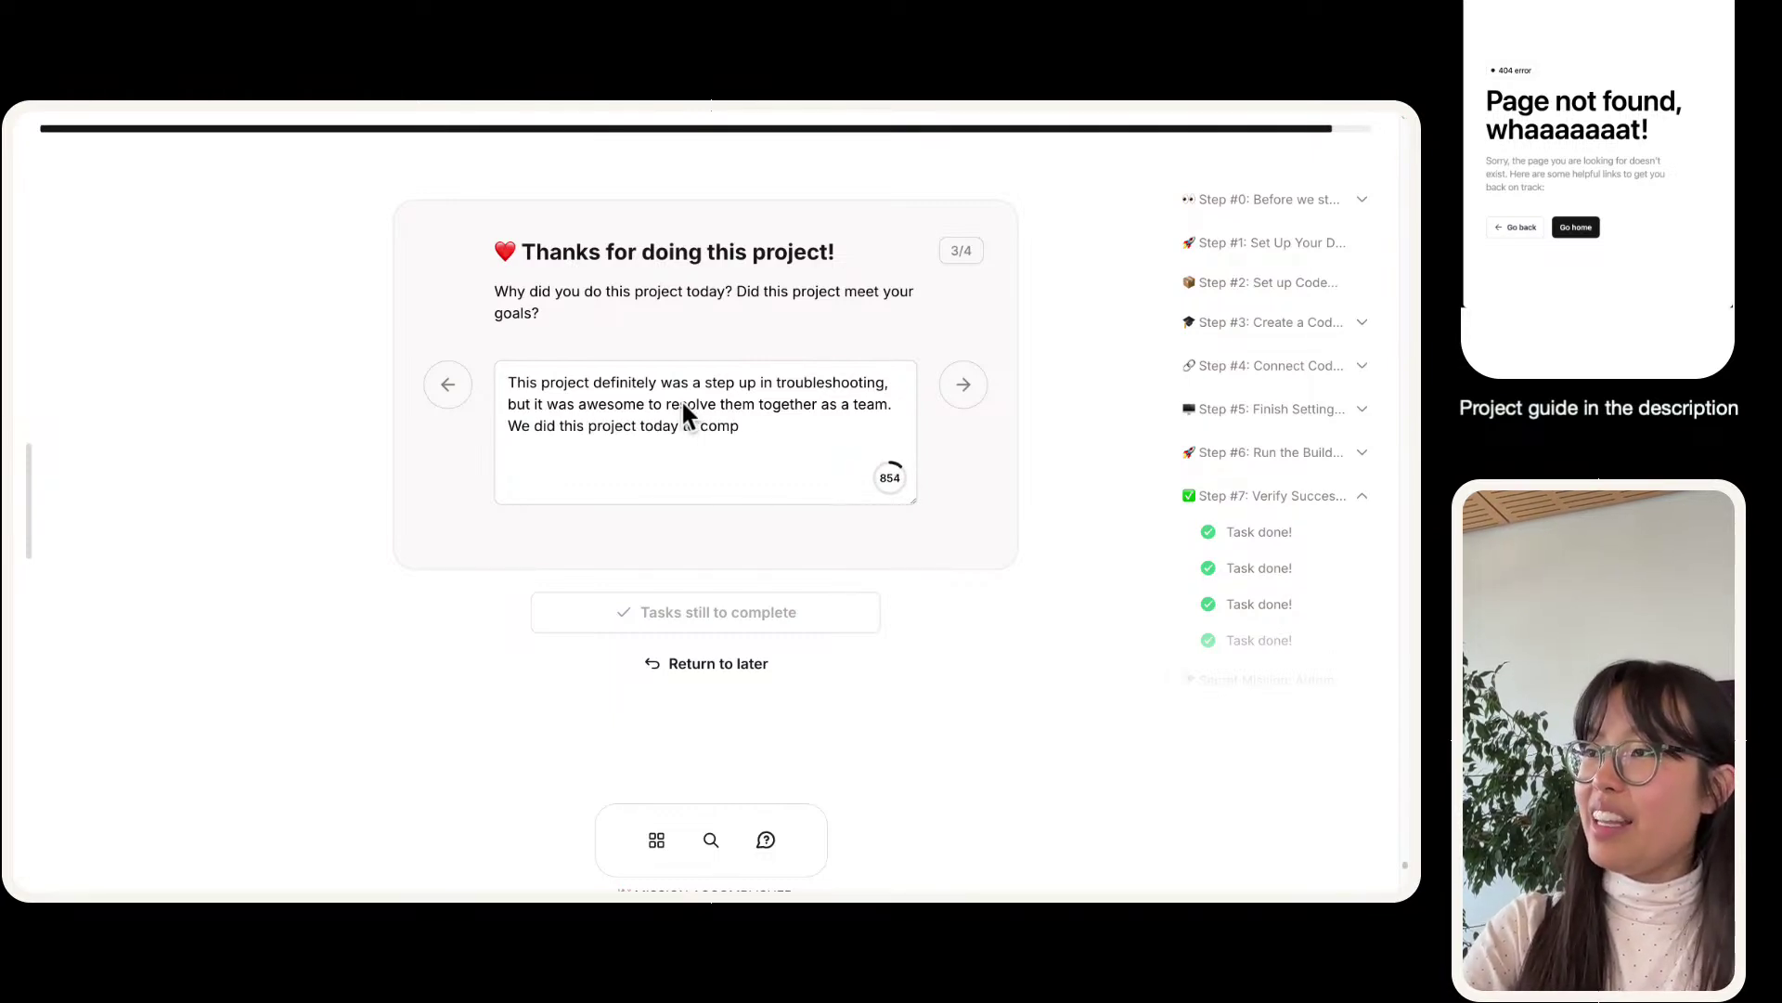
type("lete Day")
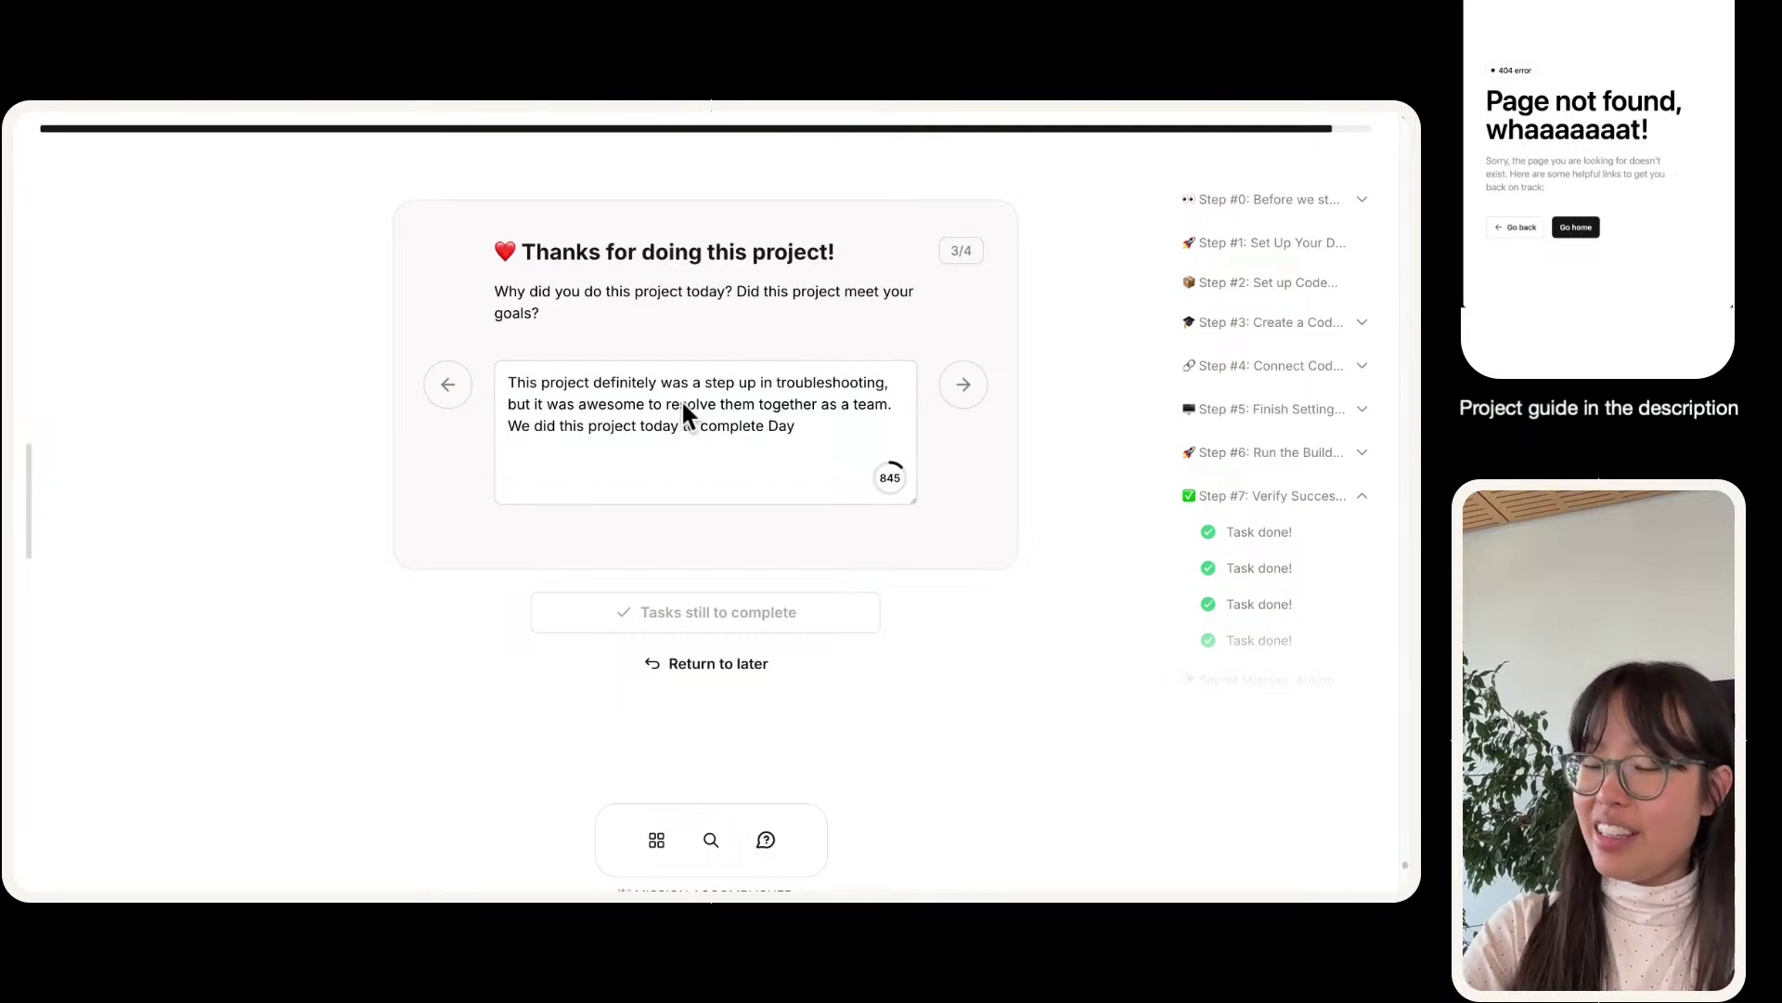
type(" 4 of the 7")
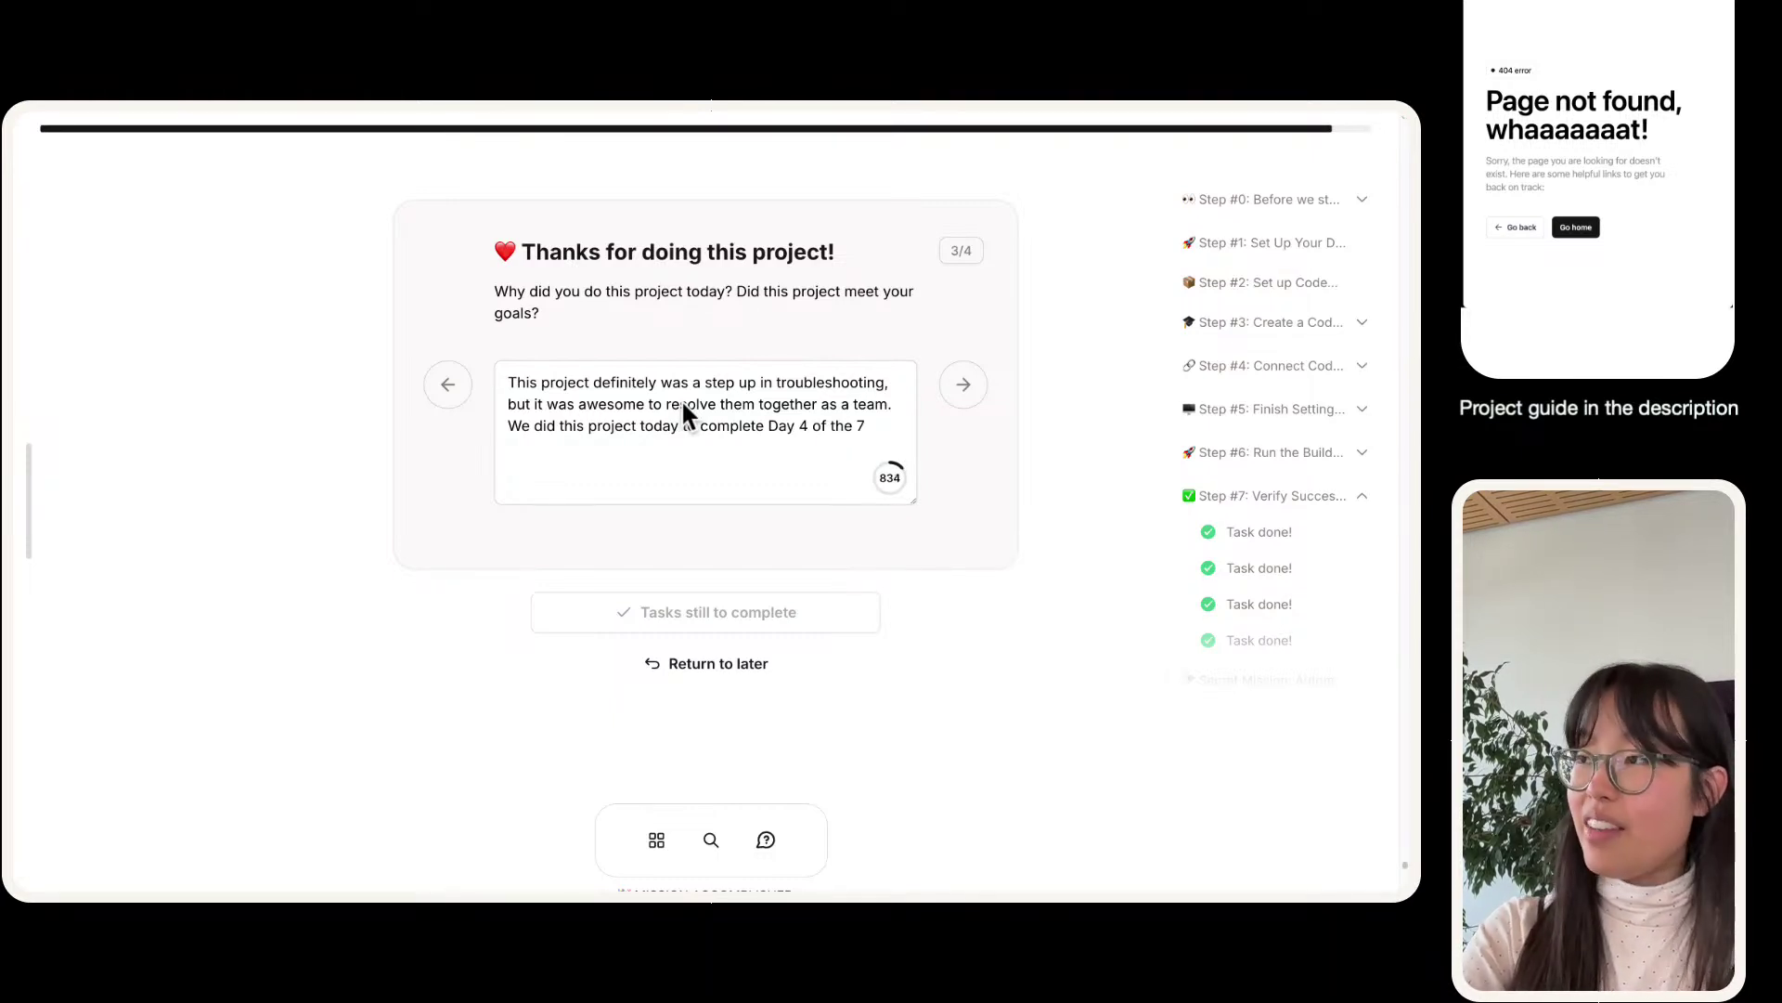
type(" Day DevOps challenge! This pr")
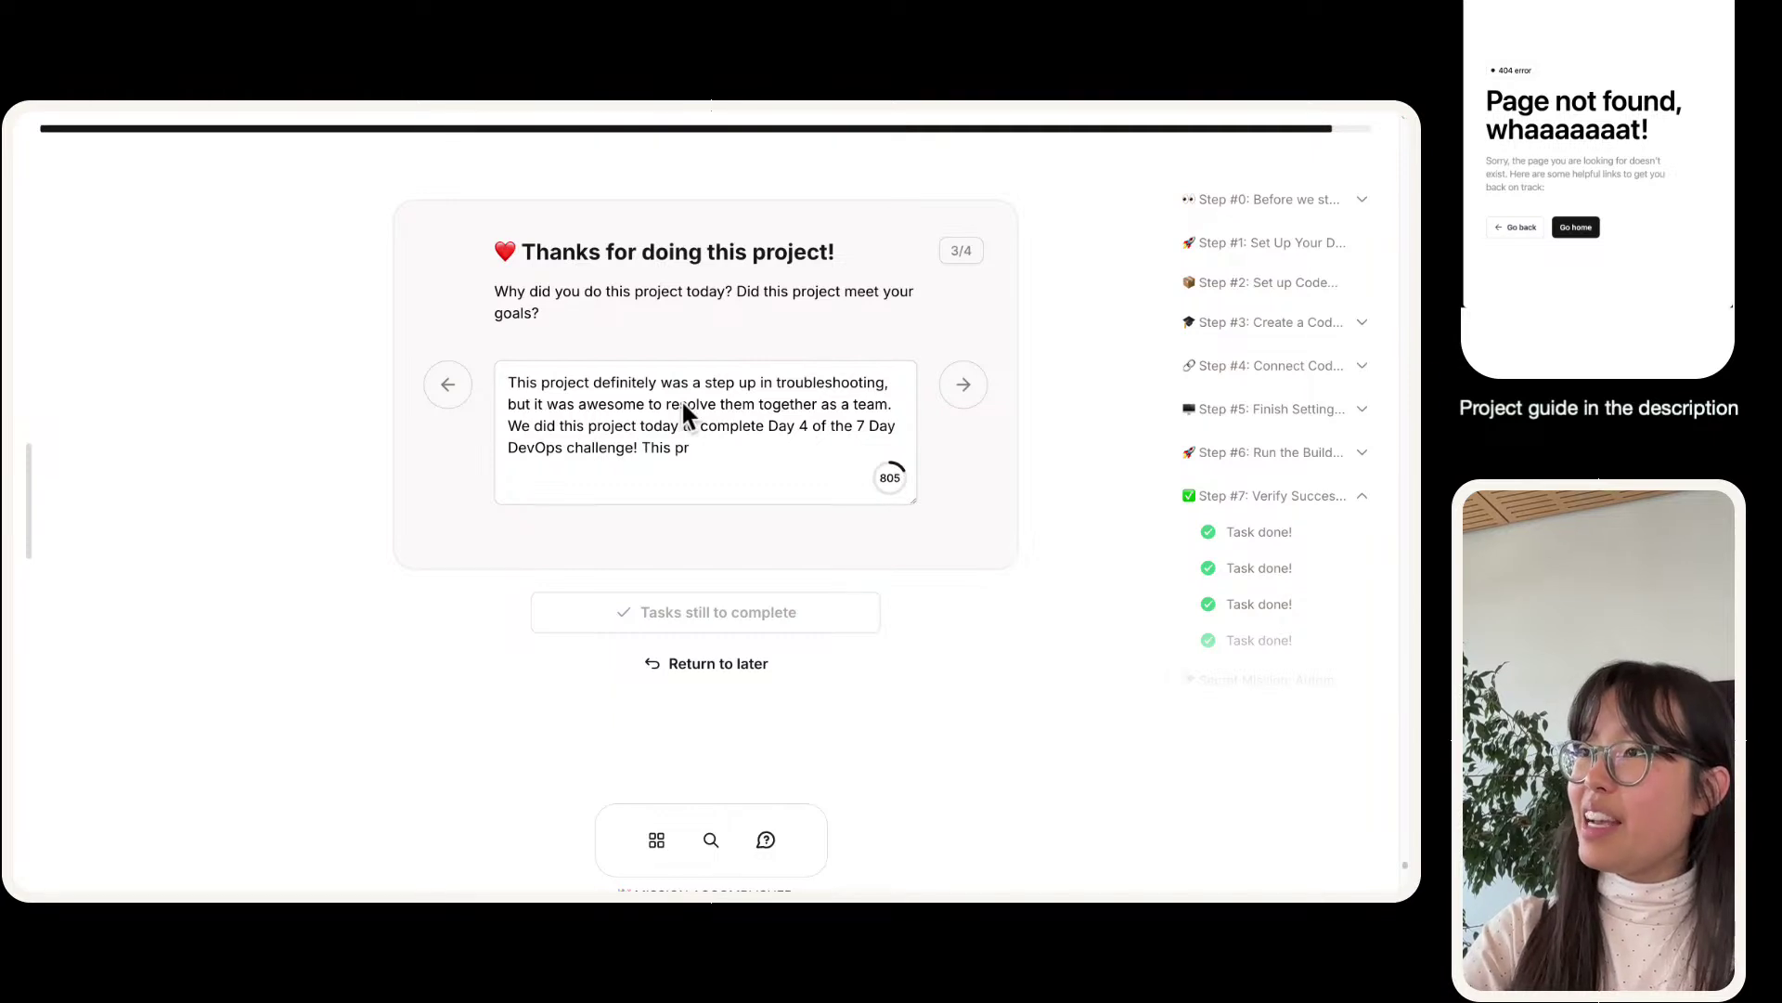
type("oject met our")
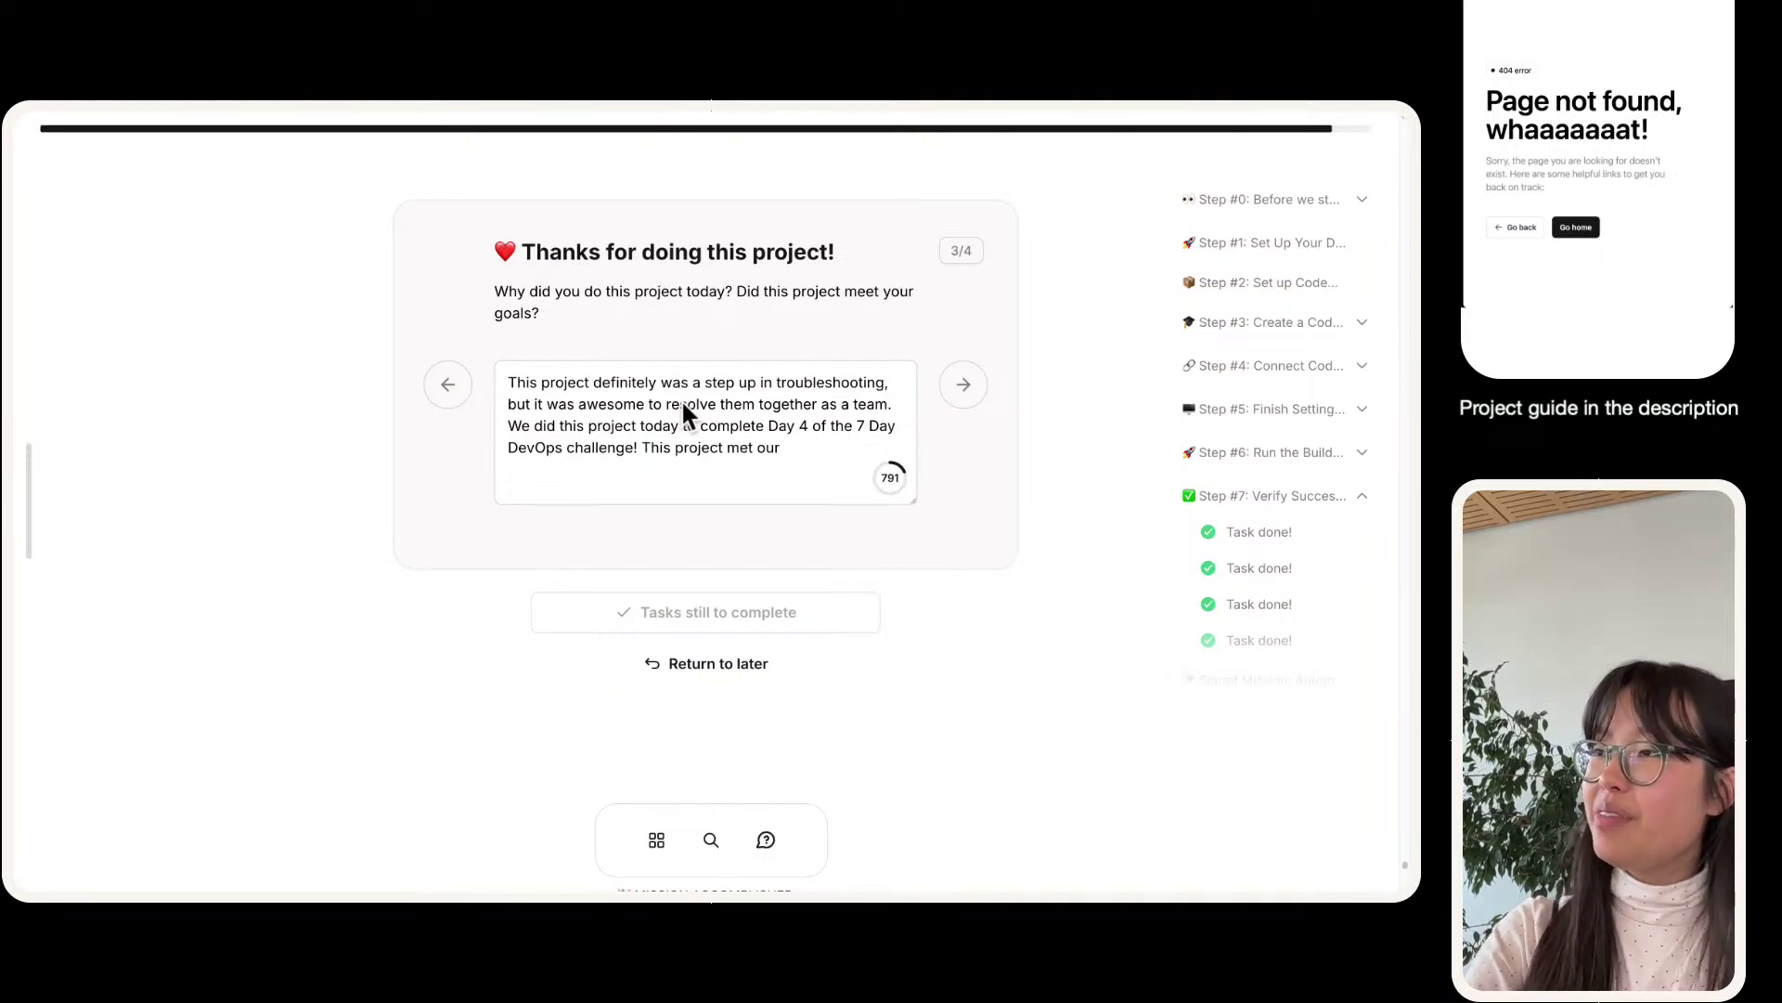
type(" goals, and w")
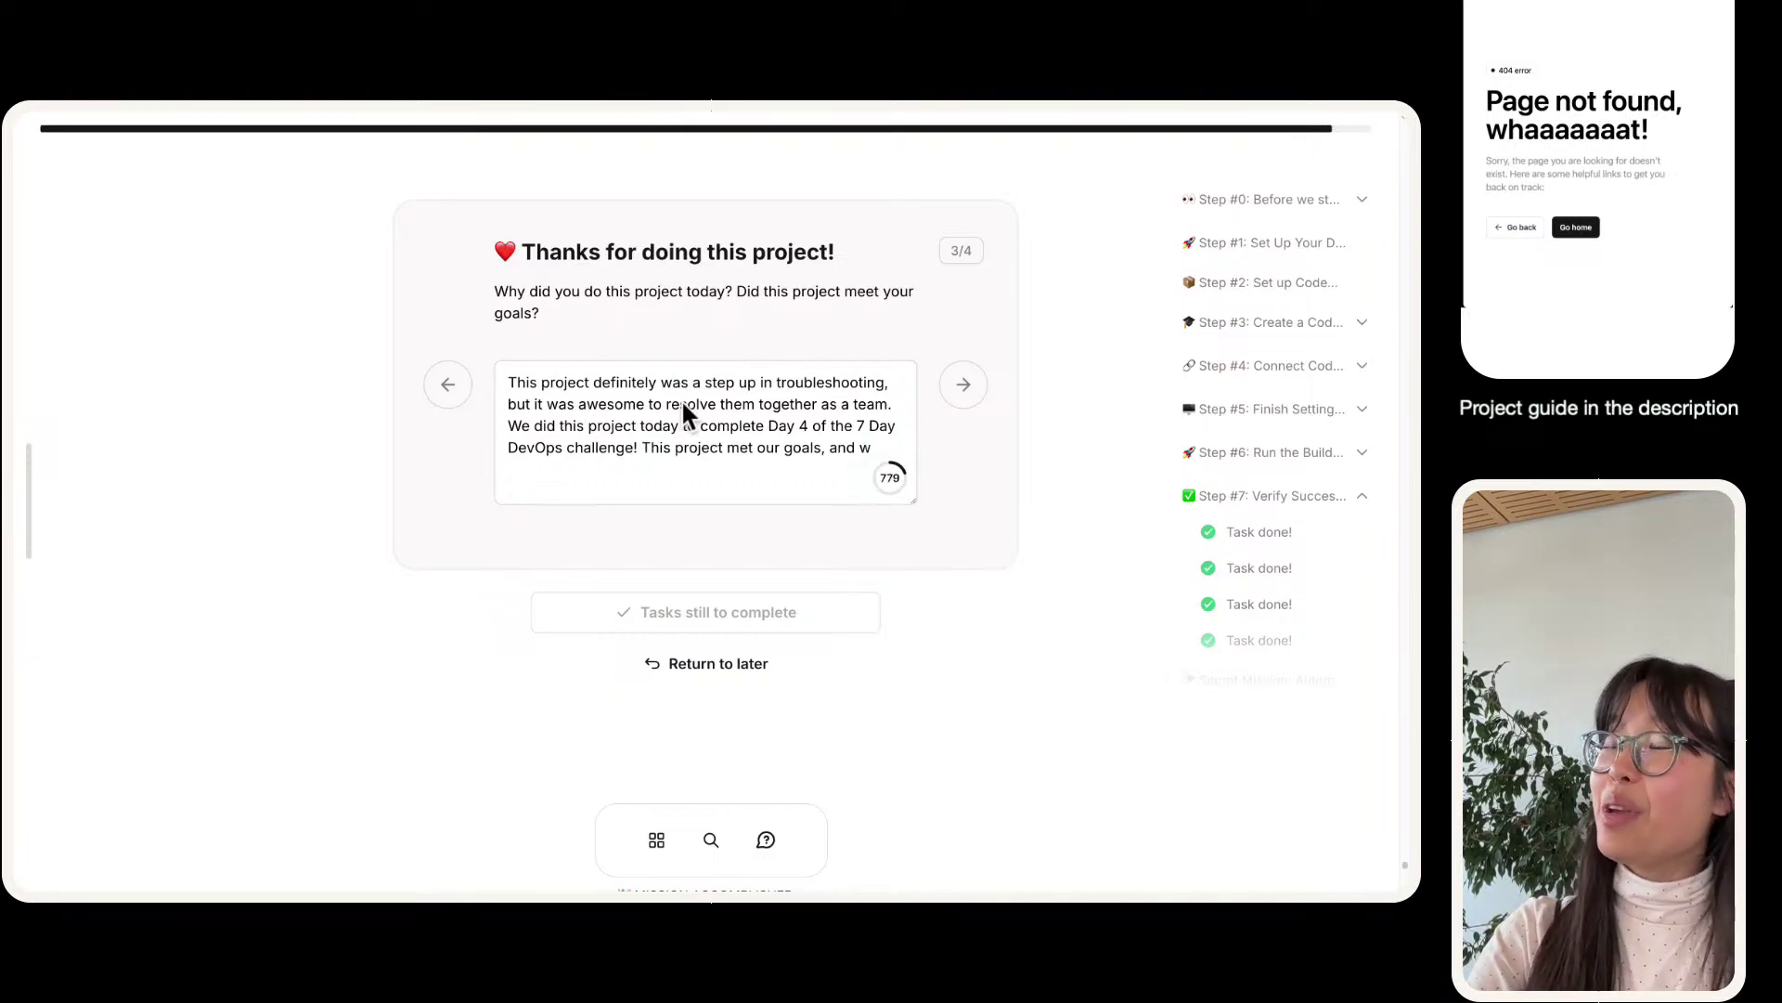
type("e kn")
- Add gaining a GREAT amount of experience in how CodeBuild works, ending 're: permissions and GitHub.'
key("BackSpace")
key("BackSpace")
type("now have a")
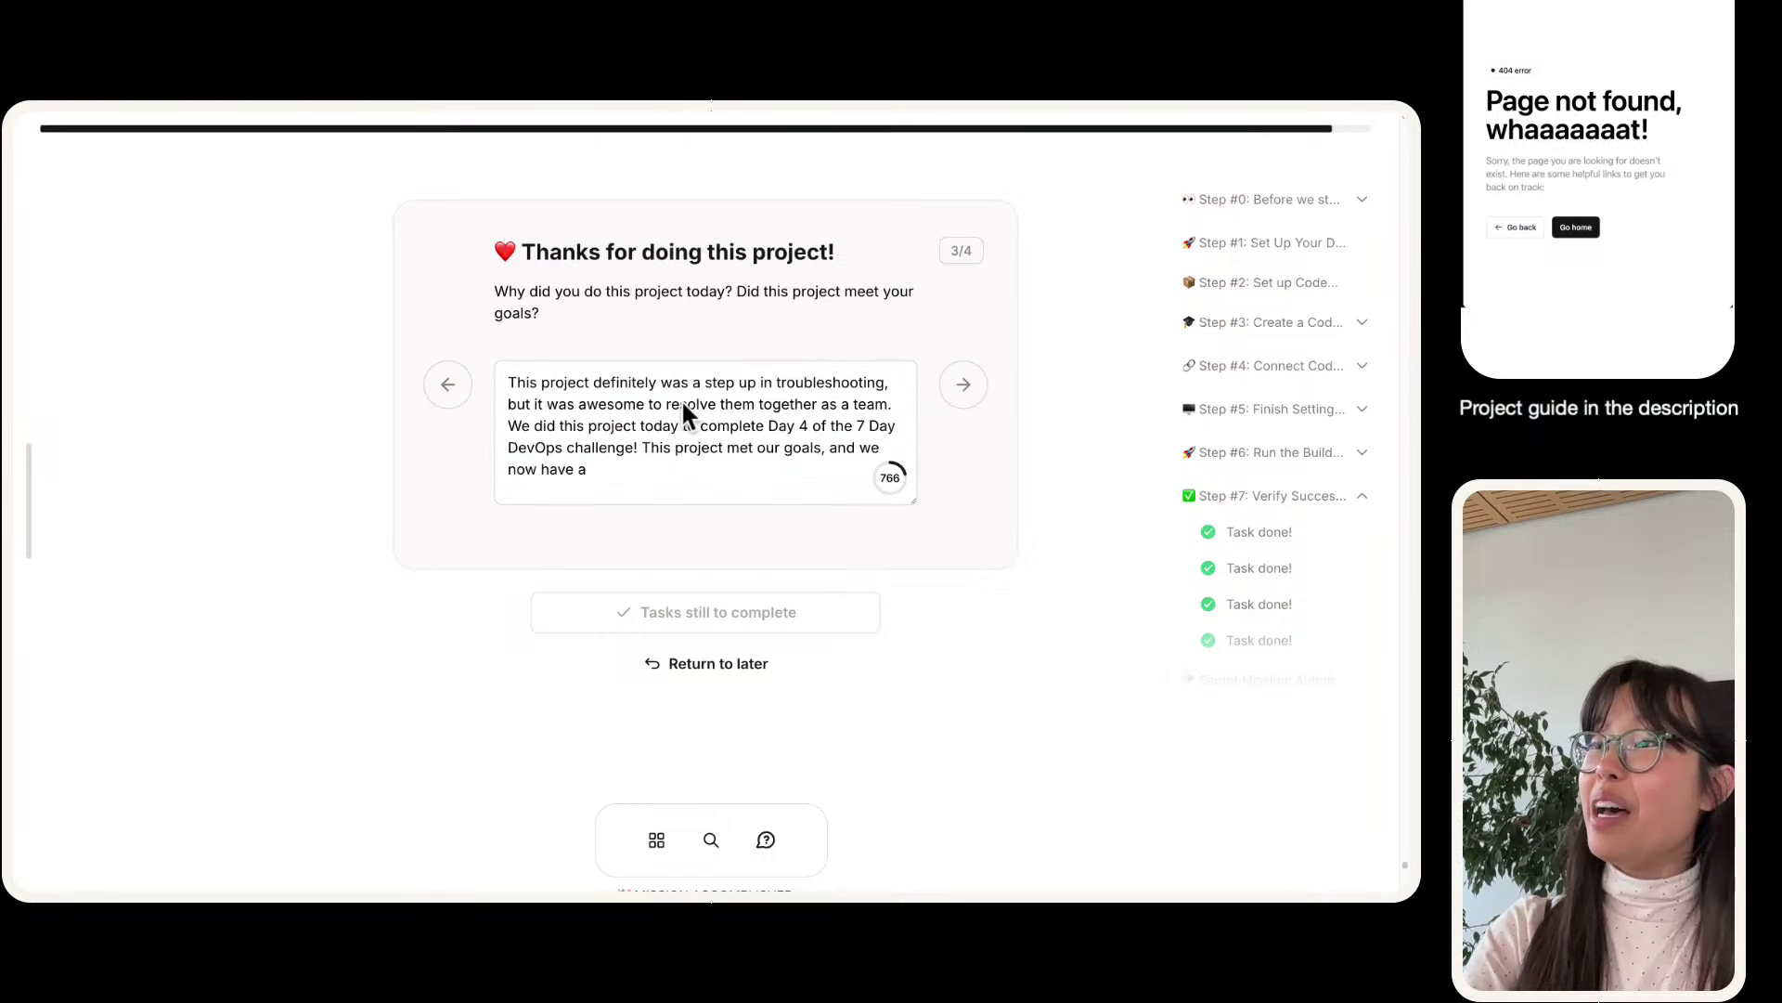
type(" GREAT amo")
key("BackSpace")
key("BackSpace")
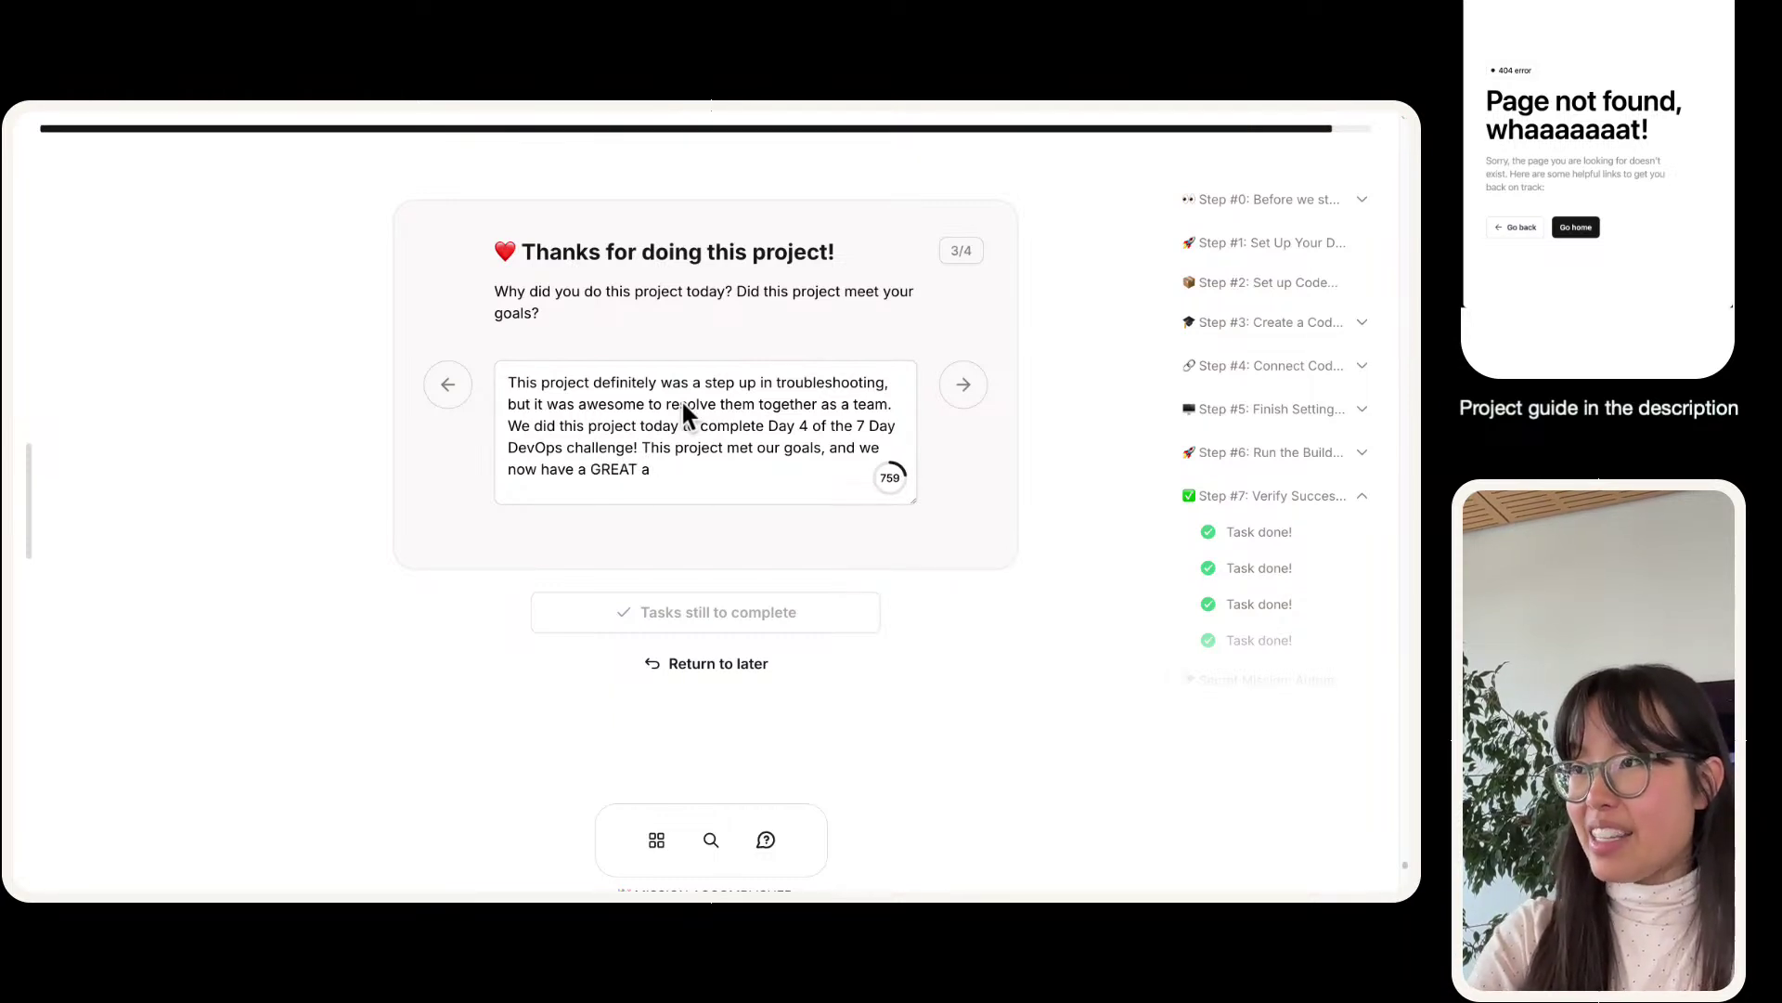
type("mount of experiencein")
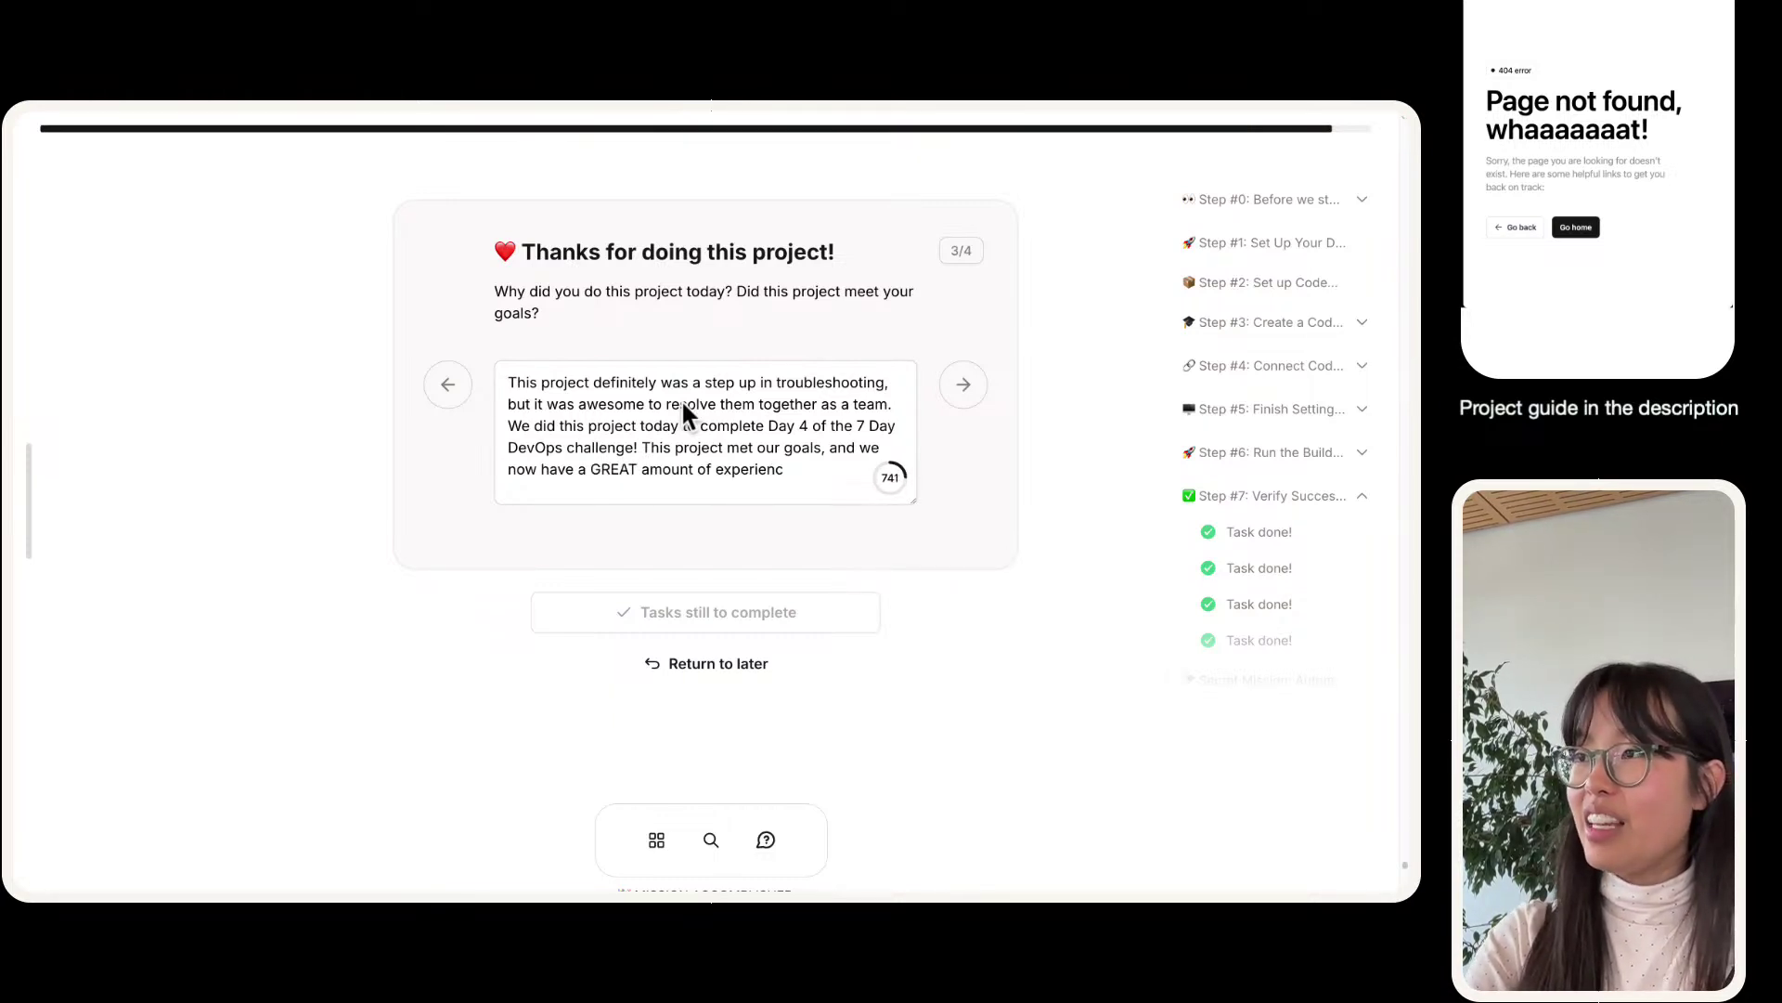
key("BackSpace")
key("BackSpace")
type("in how CodeBuild p")
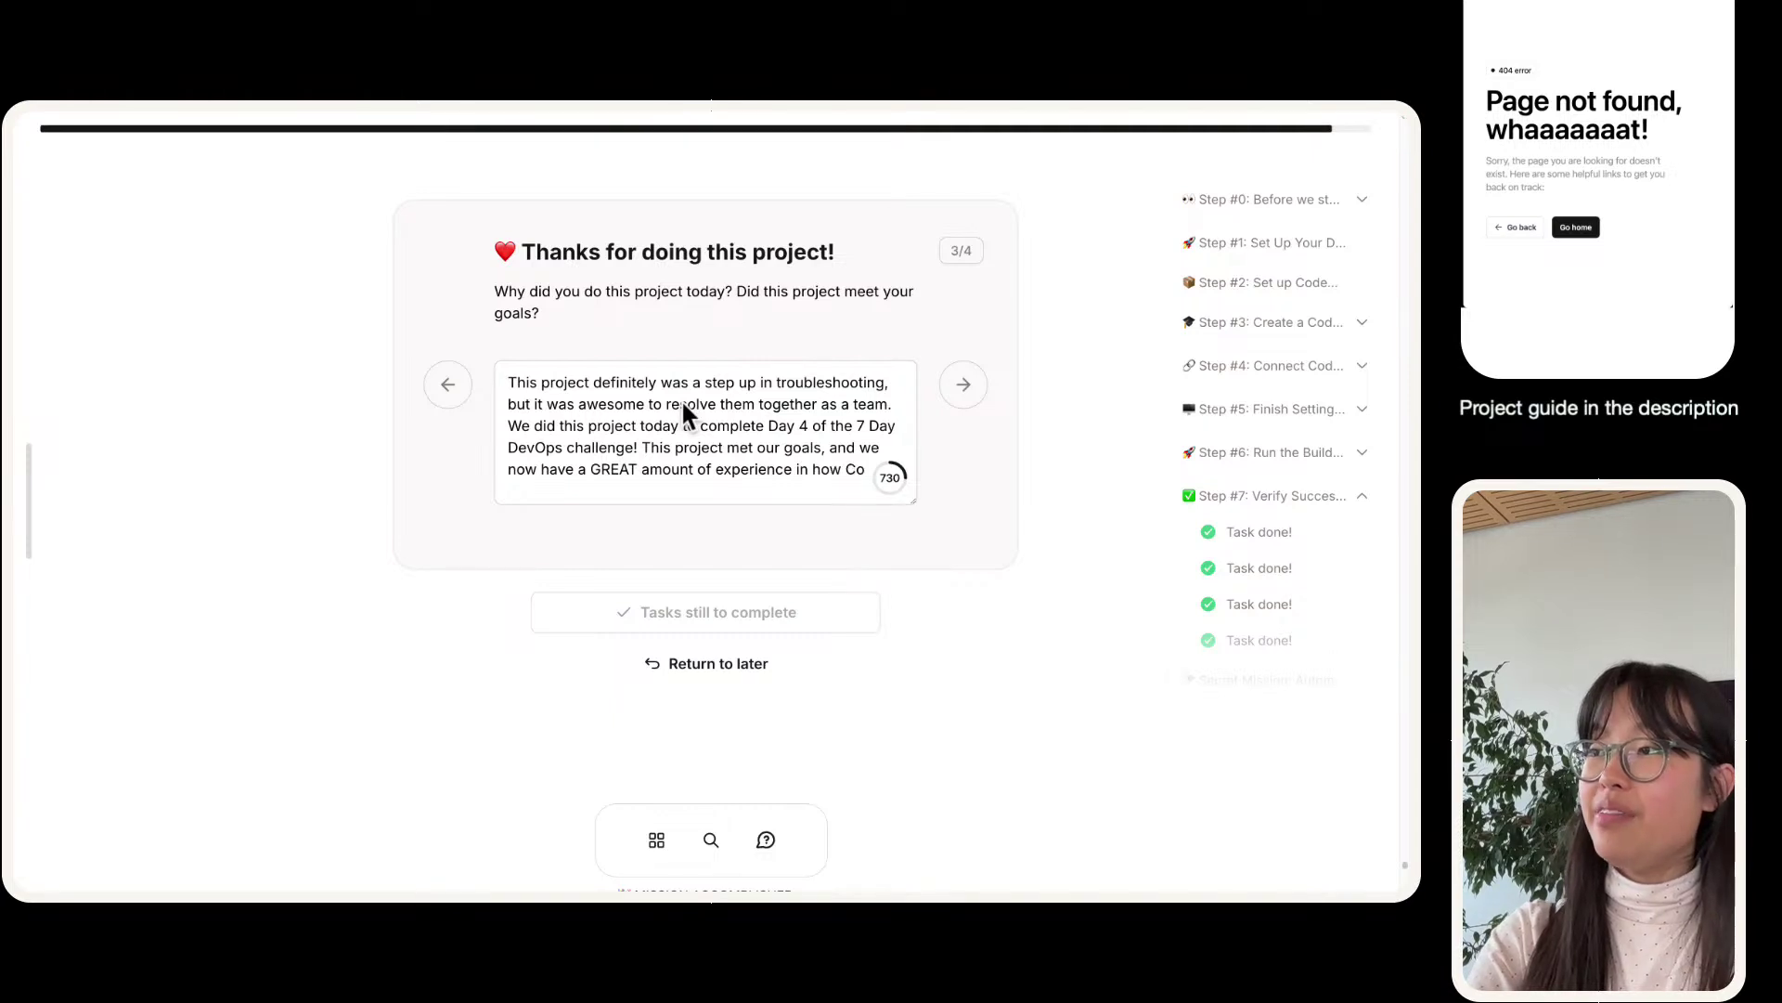
key("BackSpace")
type("works, and lal the i")
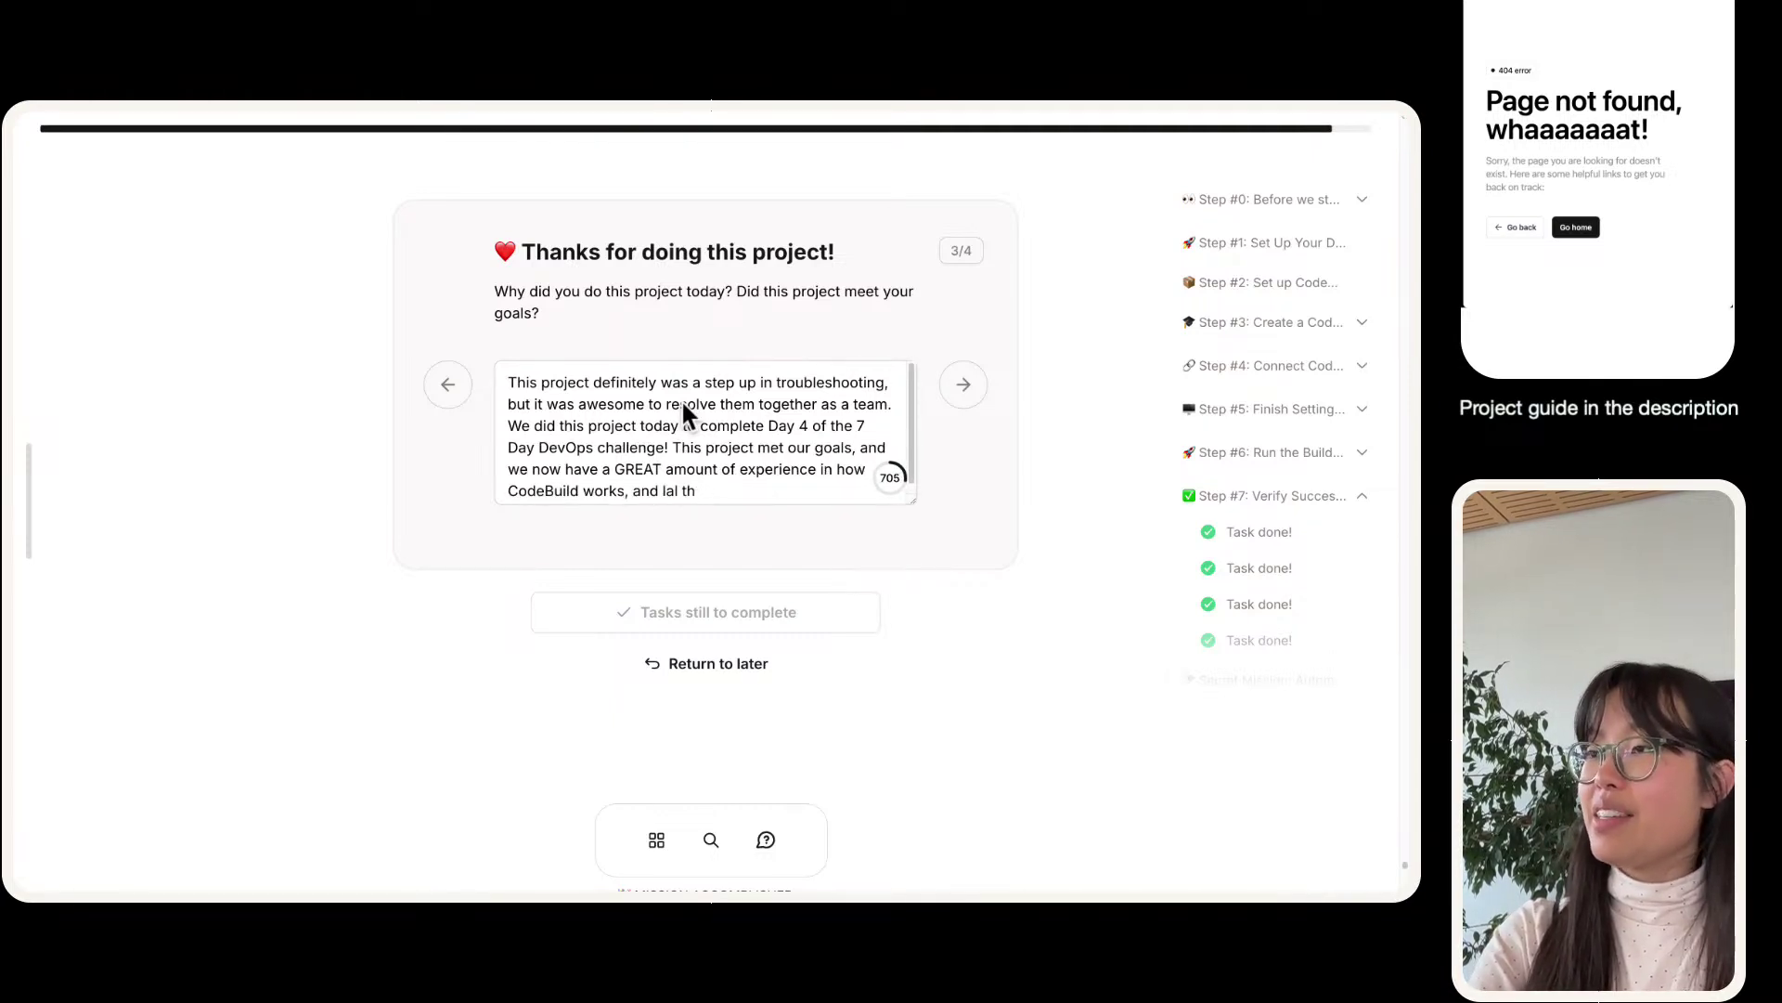
key("BackSpace")
key("BackSpace")
key("BackSpace")
key("BackSpace")
key("BackSpace")
key("BackSpace")
key("BackSpace")
key("BackSpace")
key("BackSpace")
type("all the i")
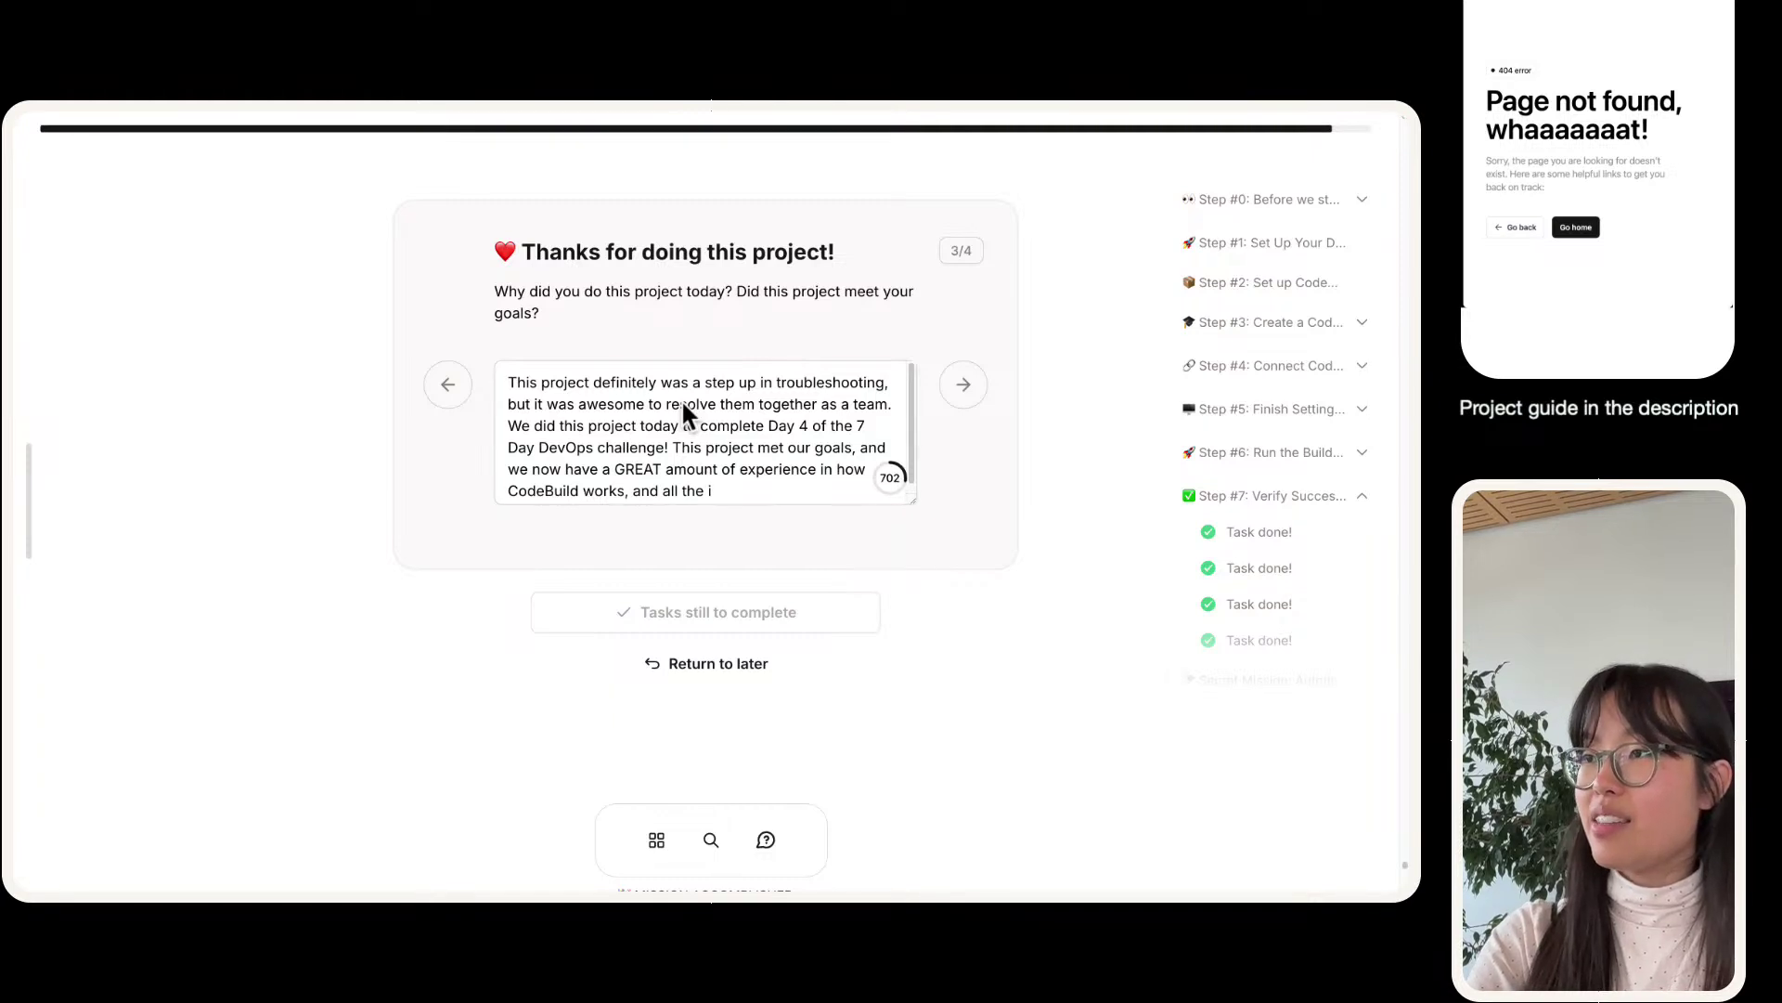
type("ntricate details rE:")
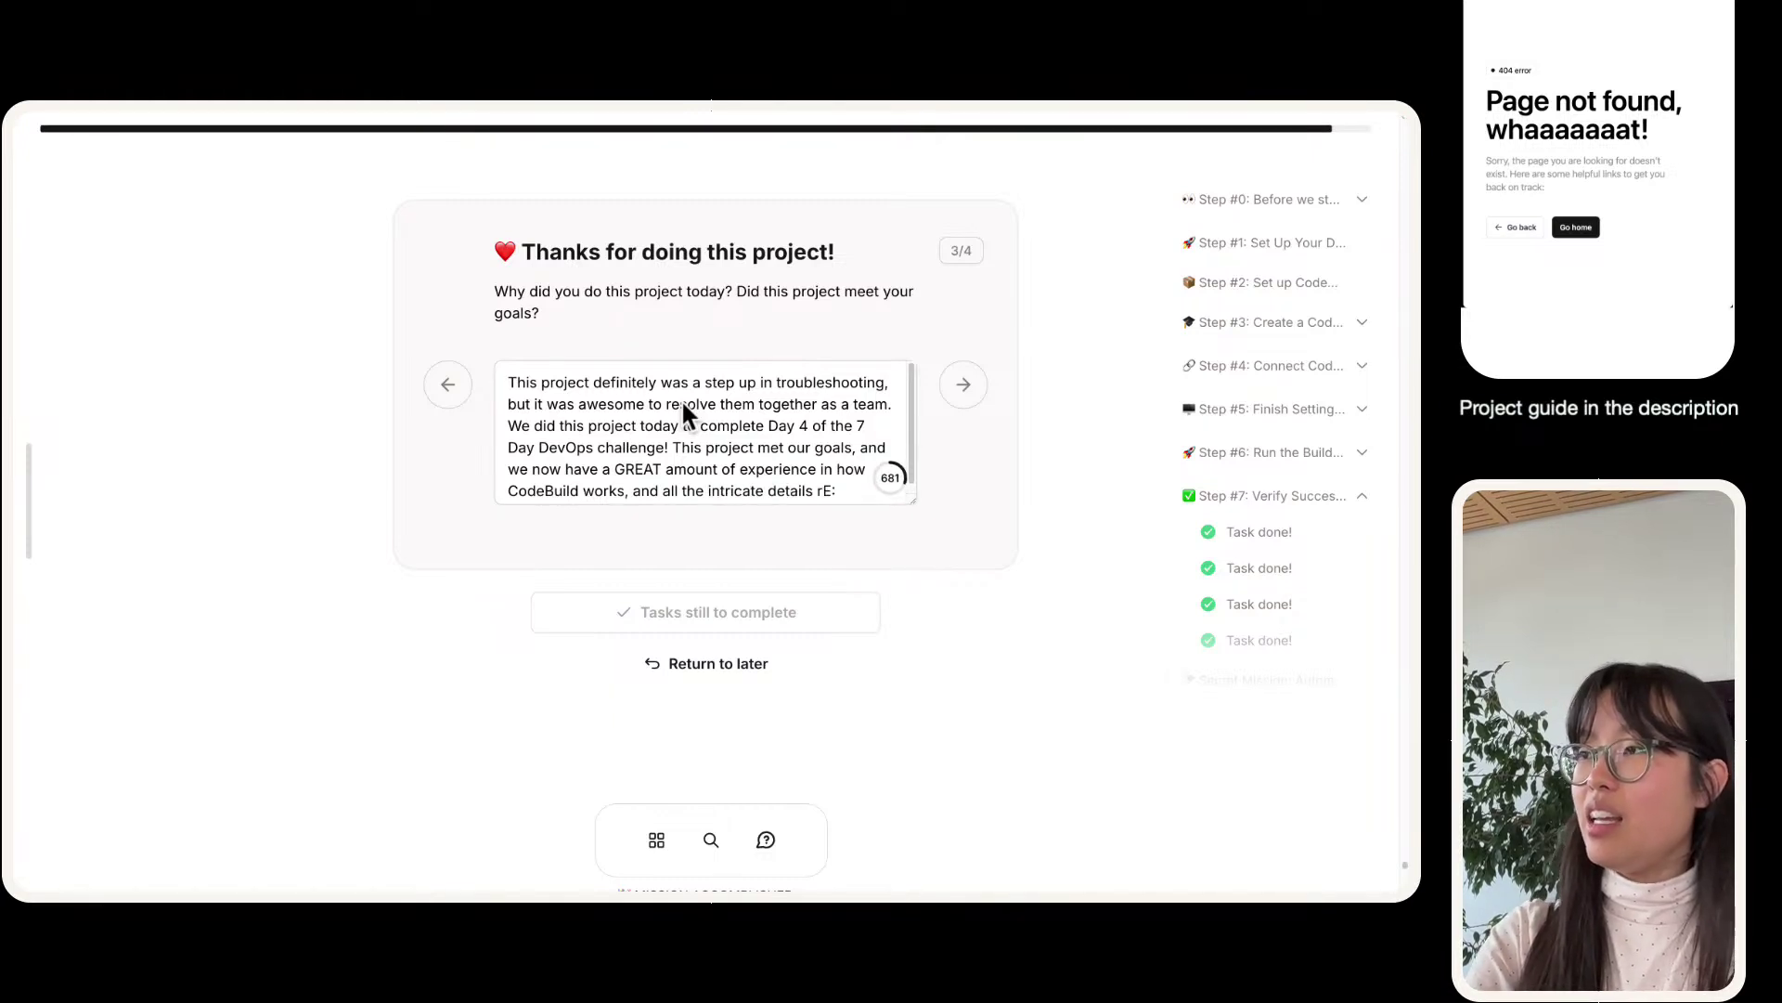
key("BackSpace")
key("BackSpace")
type("e: perm")
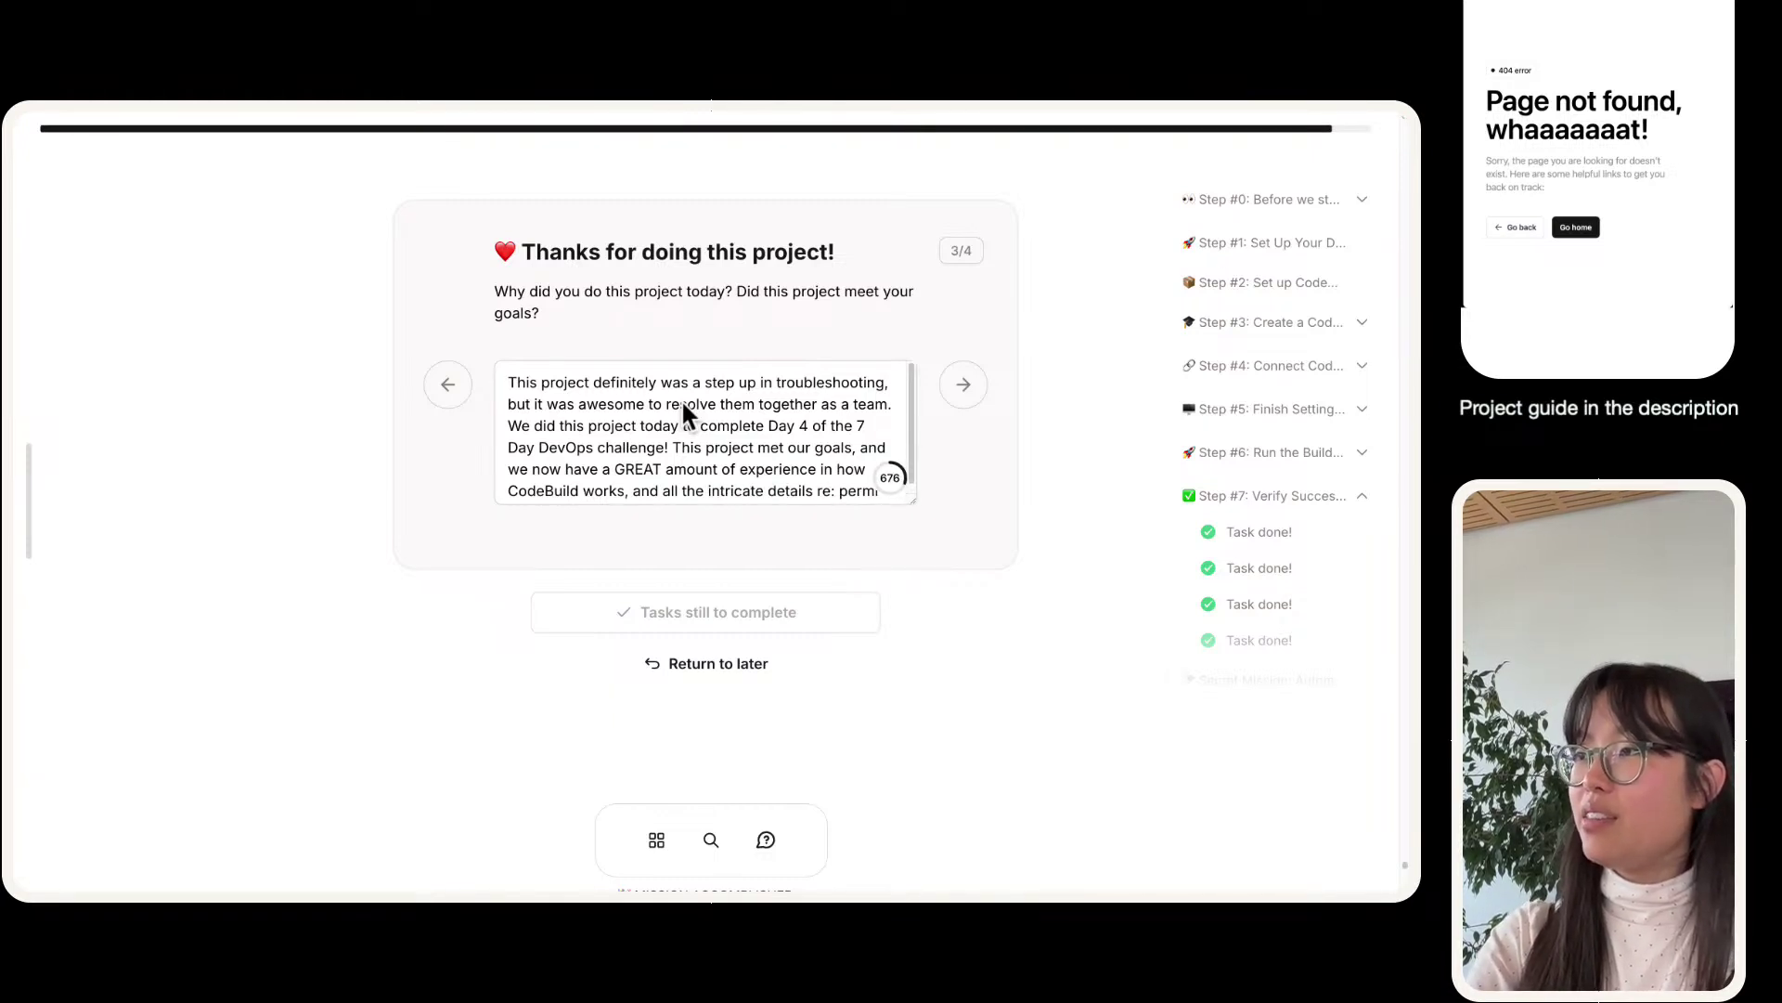
type("issions and")
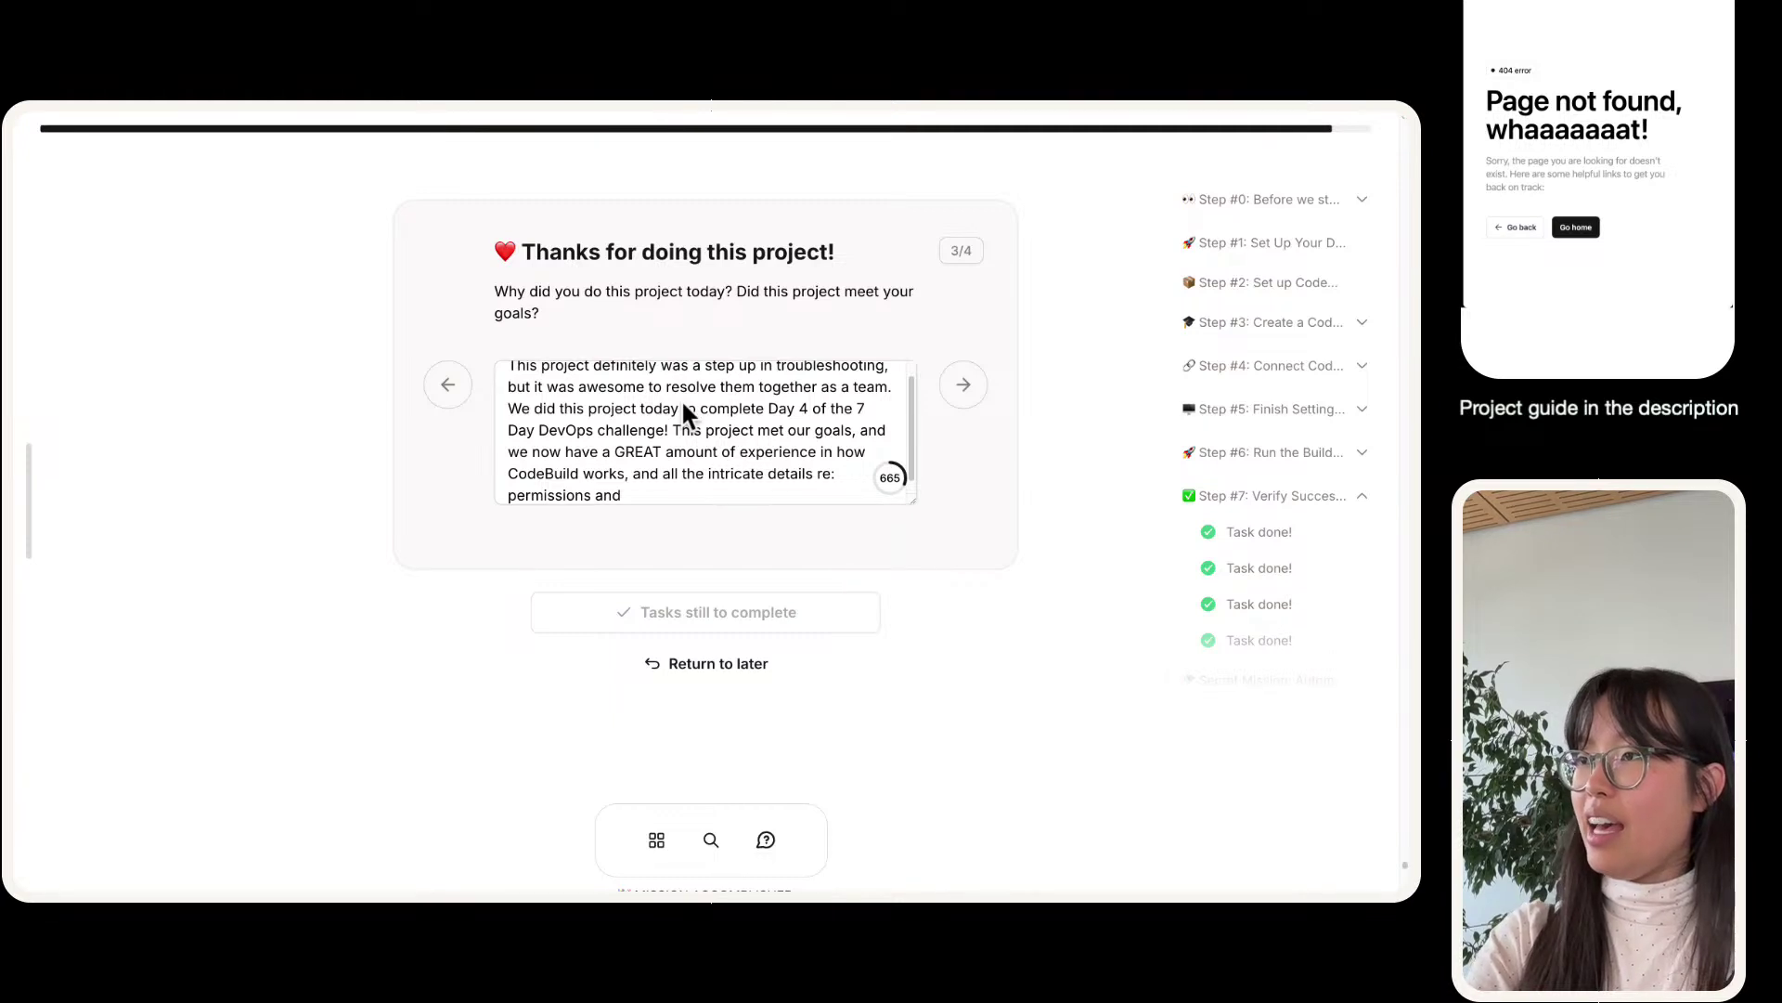
key("BackSpace")
key("BackSpace")
key("BackSpace")
type("and our")
key("BackSpace")
key("BackSpace")
key("BackSpace")
key("BackSpace")
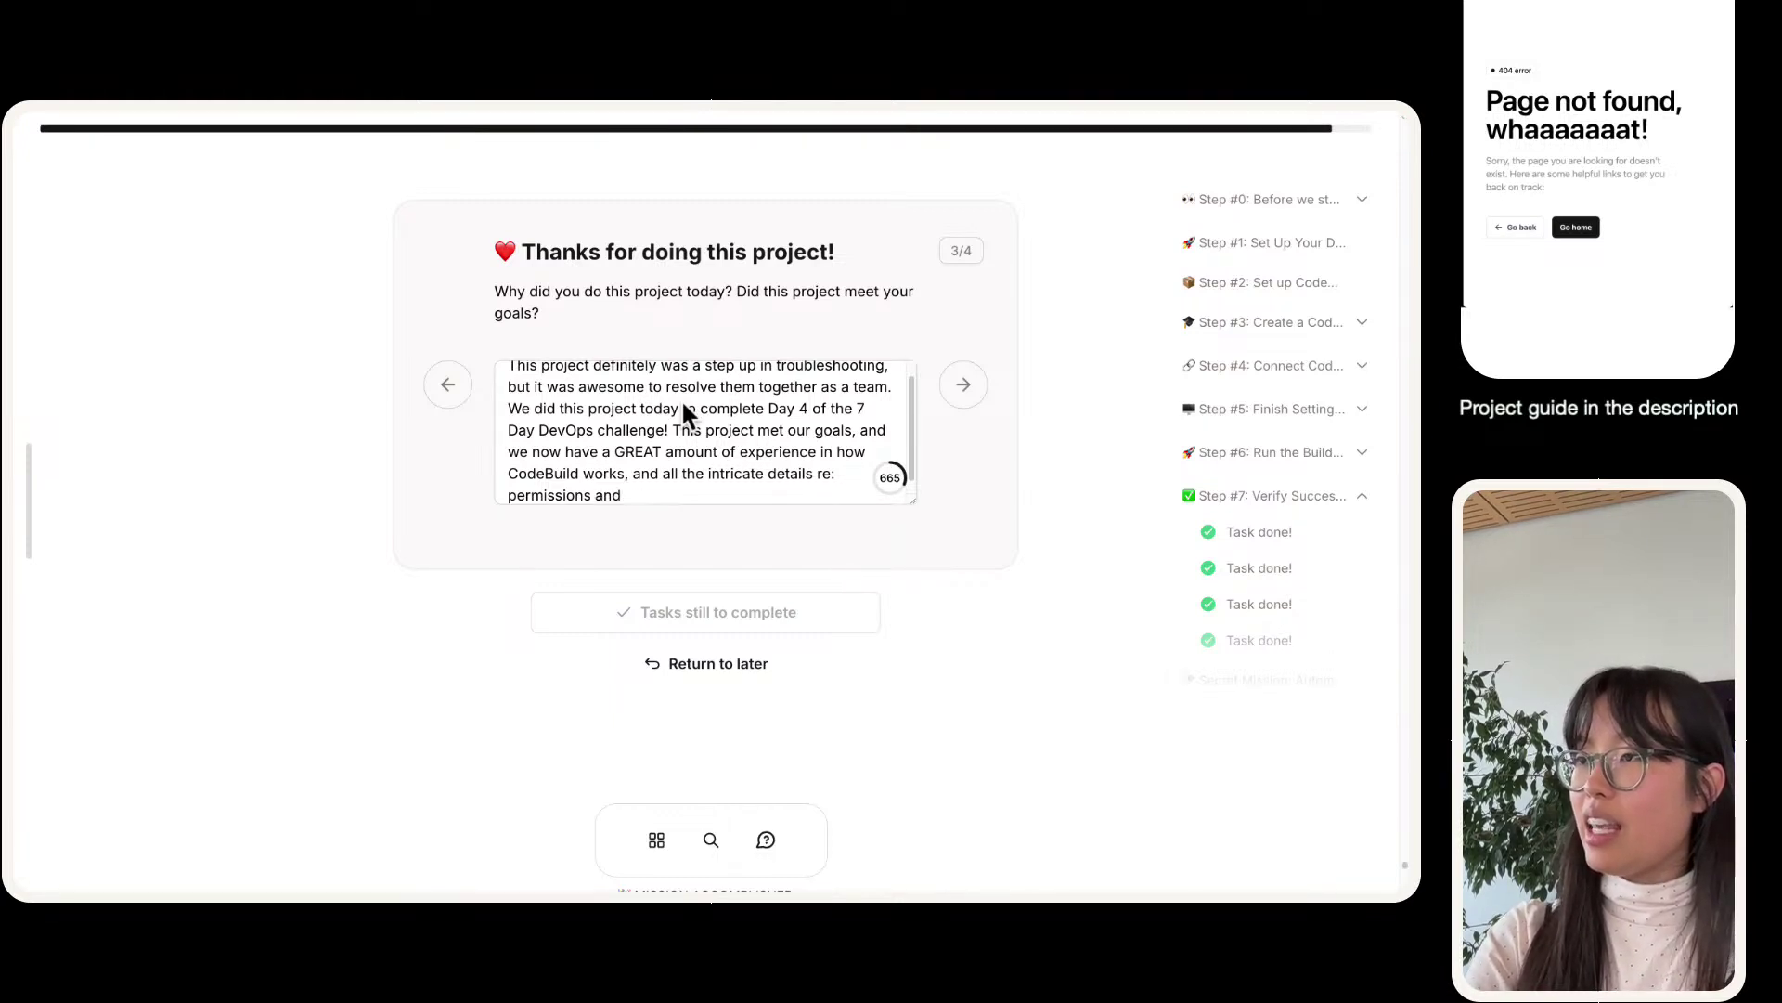
type("GitHub.")
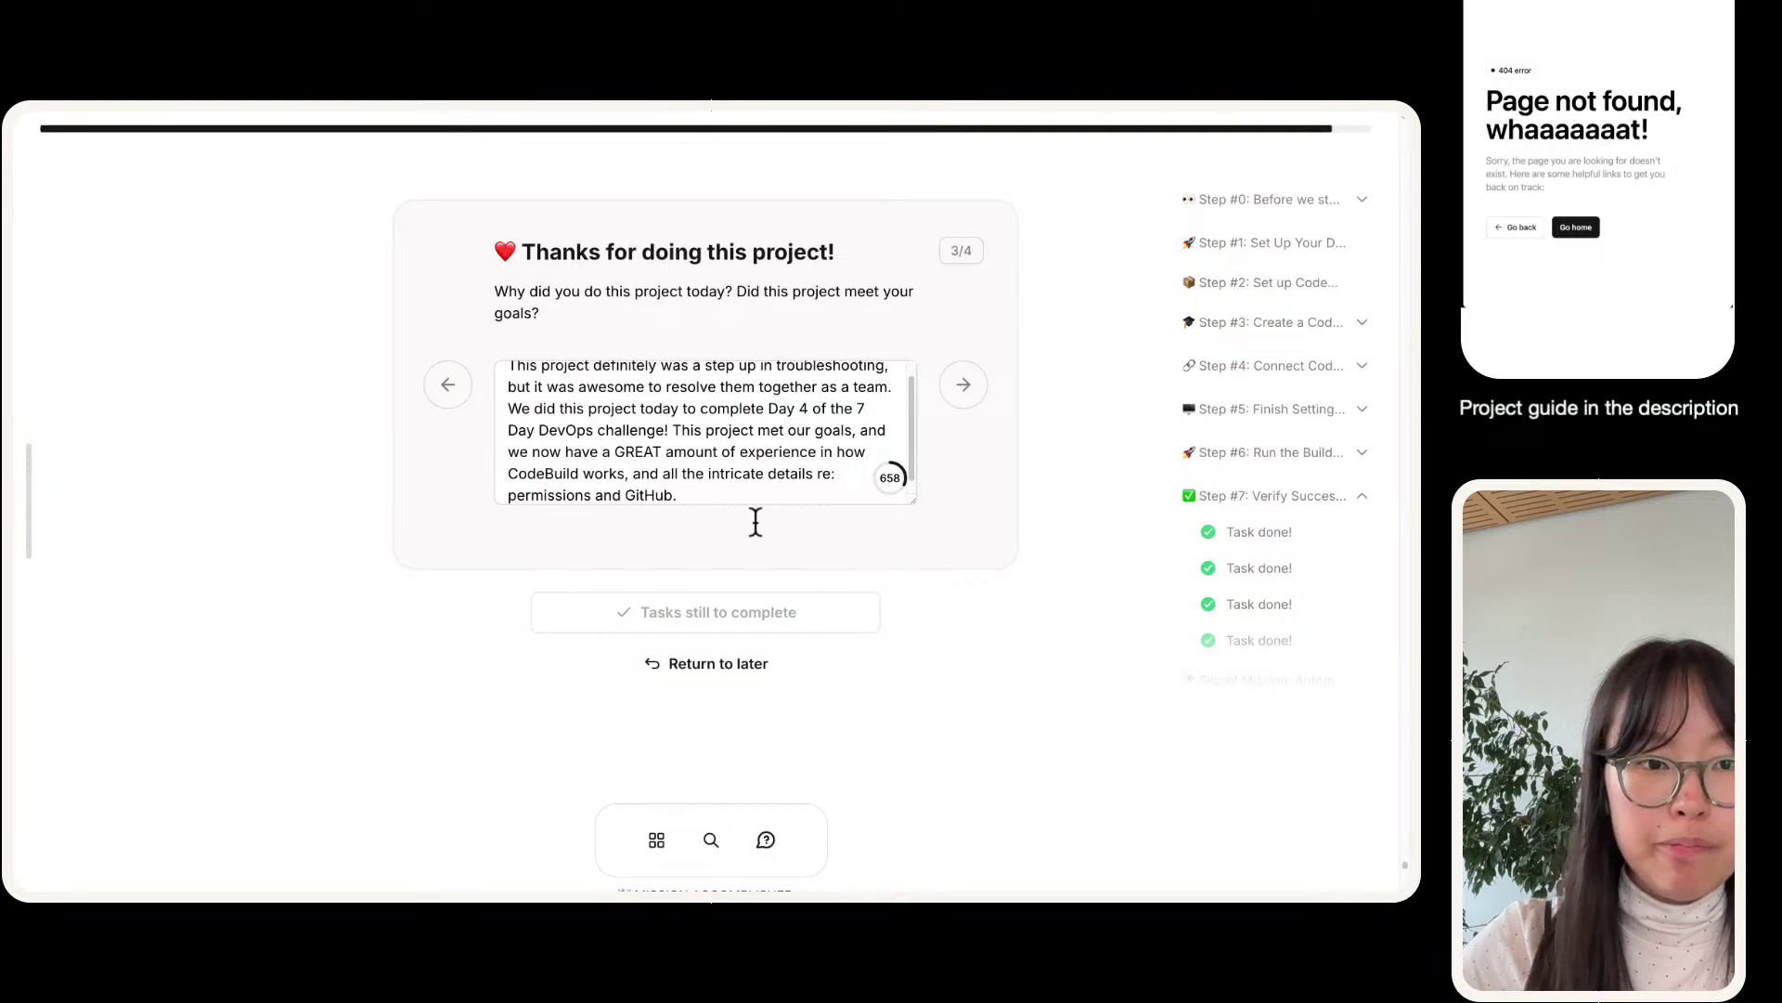
- Answer the last question with the suggested opening plus 'next project tomorrow :D' and submit
left_click(964, 385)
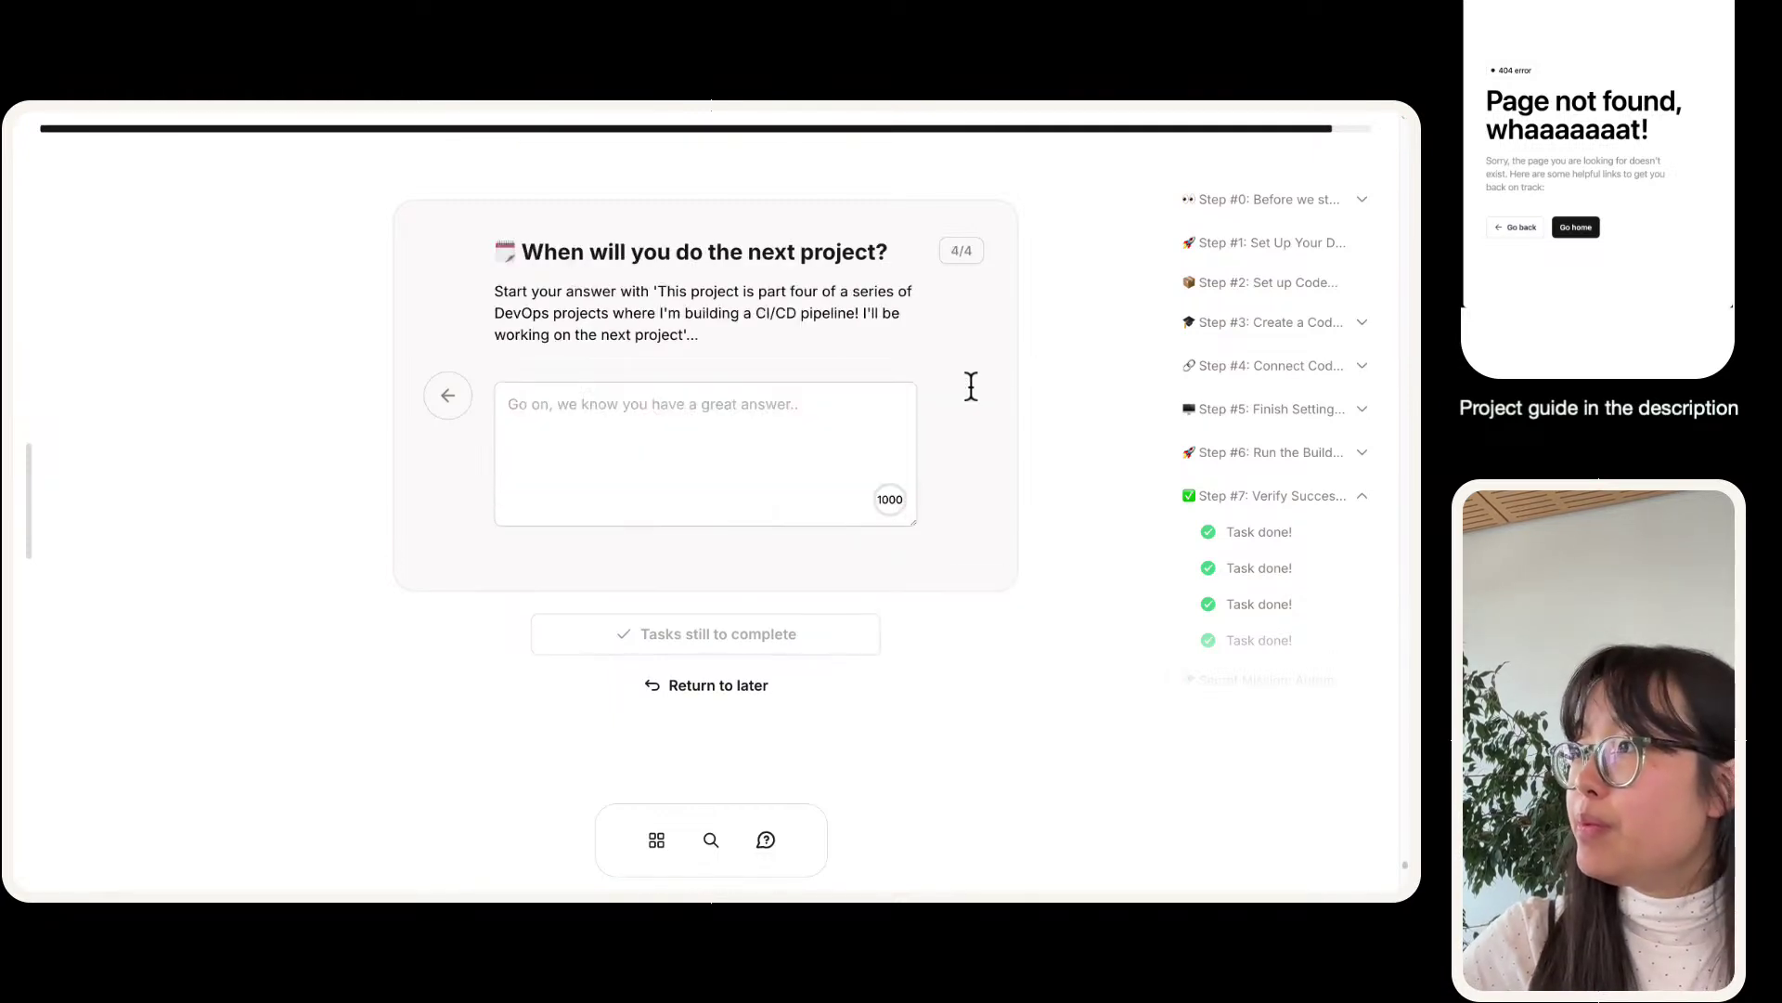
left_click_drag(658, 292, 687, 335)
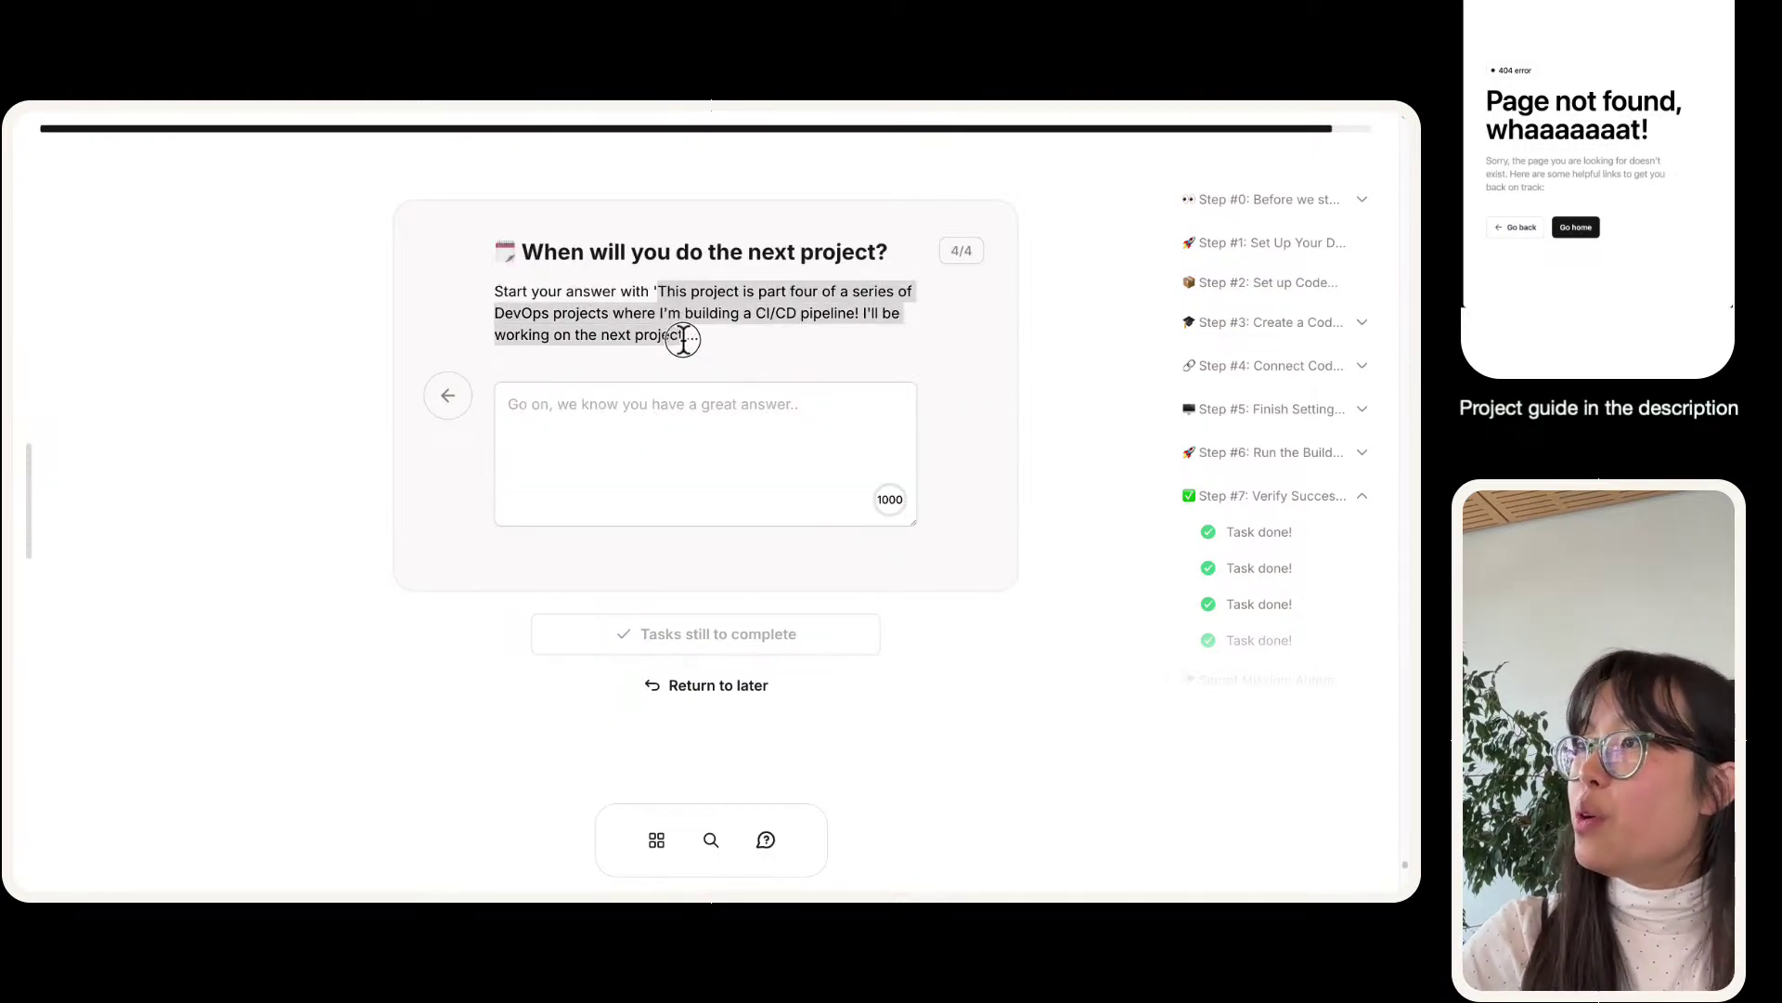
key("ctrl+c")
left_click(685, 397)
key("ctrl+v")
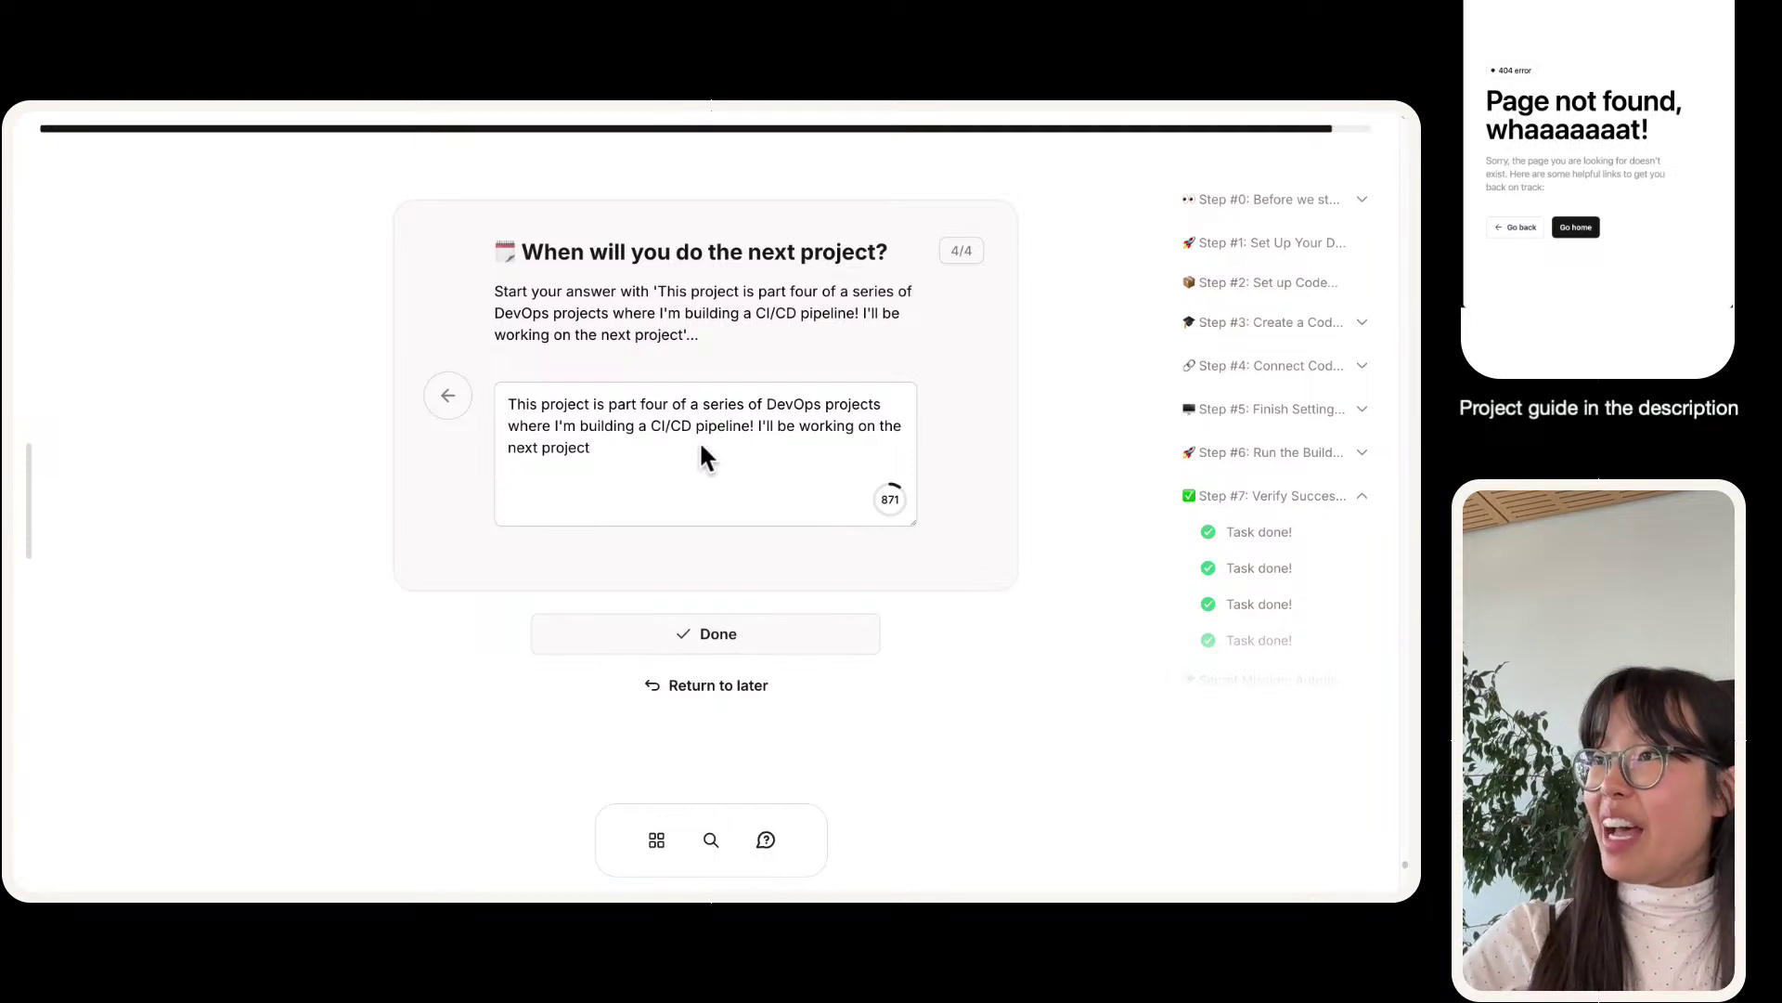
type("next project to")
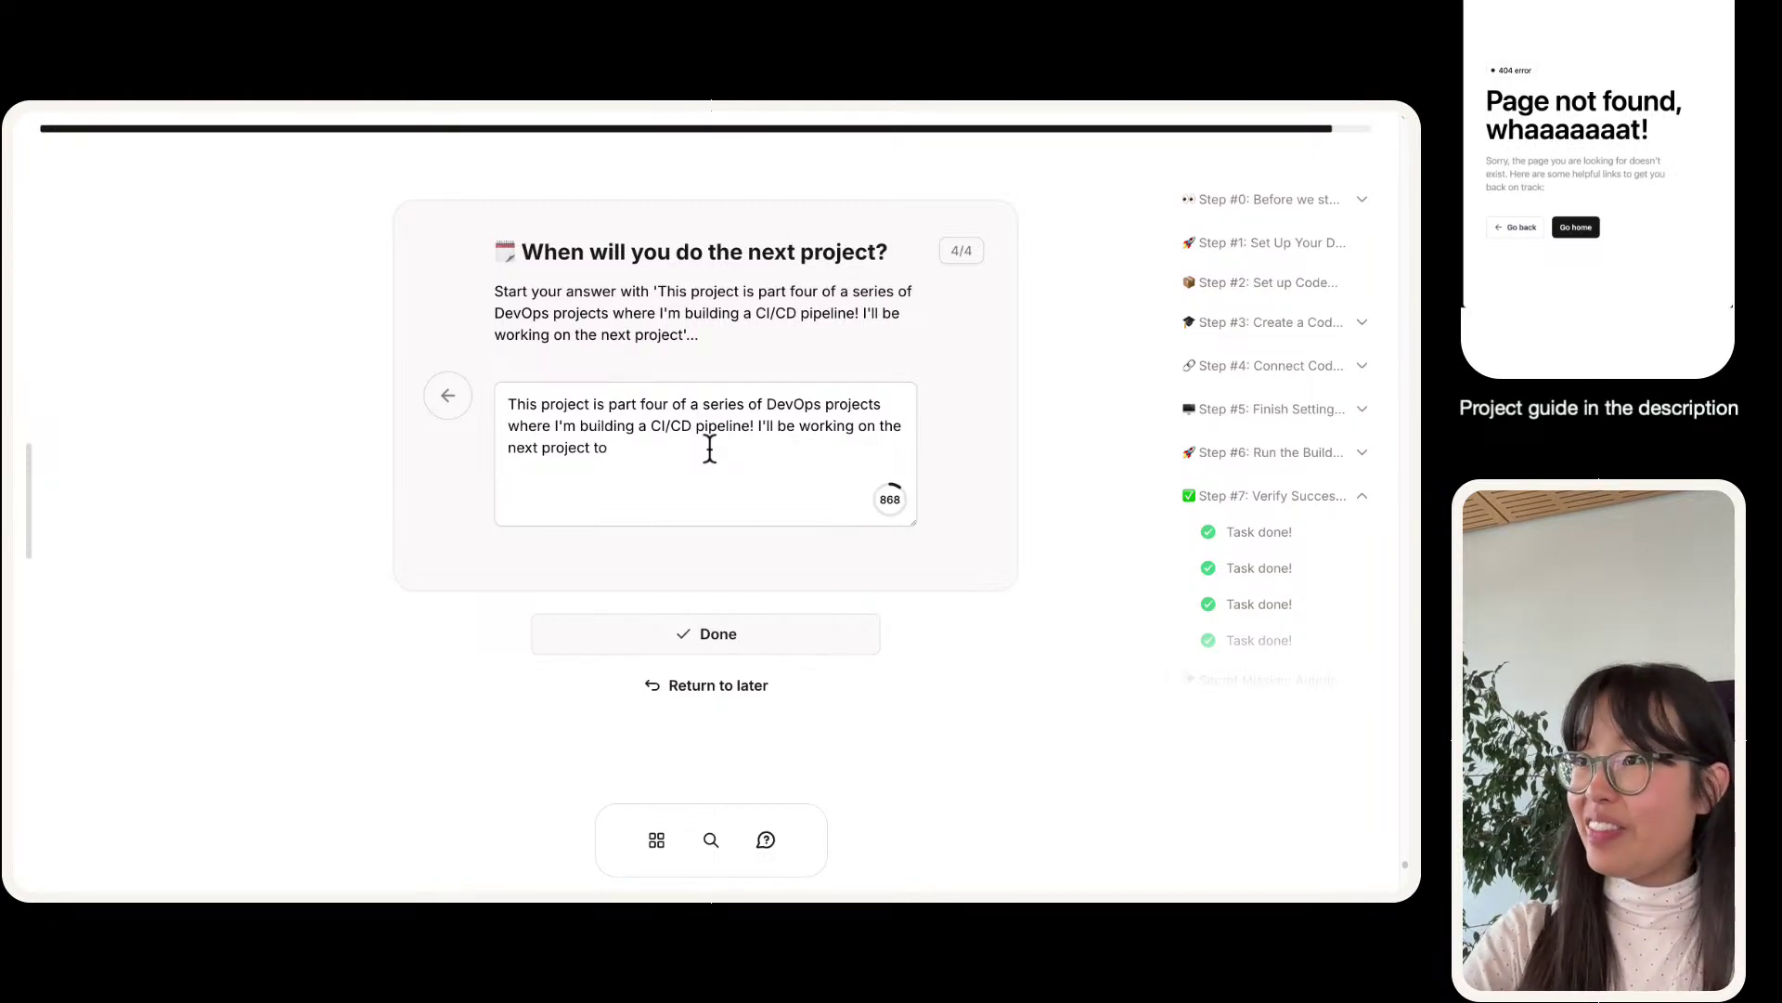
type("morrow")
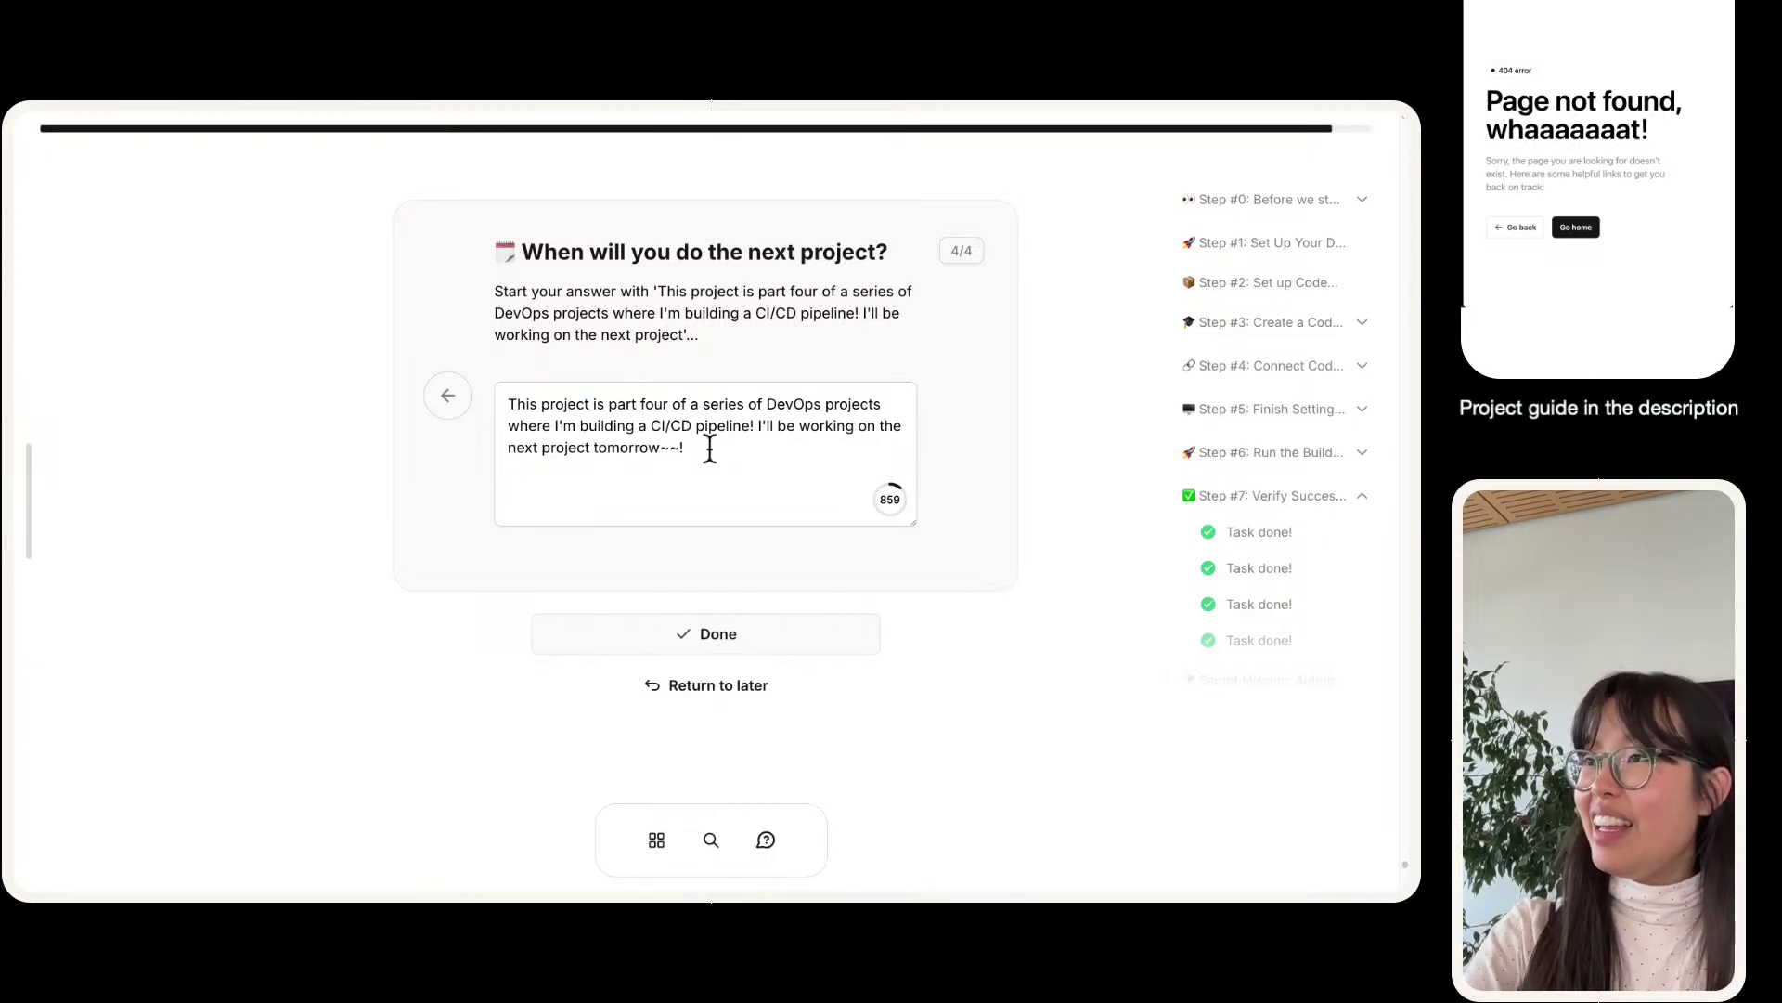
type(" :D")
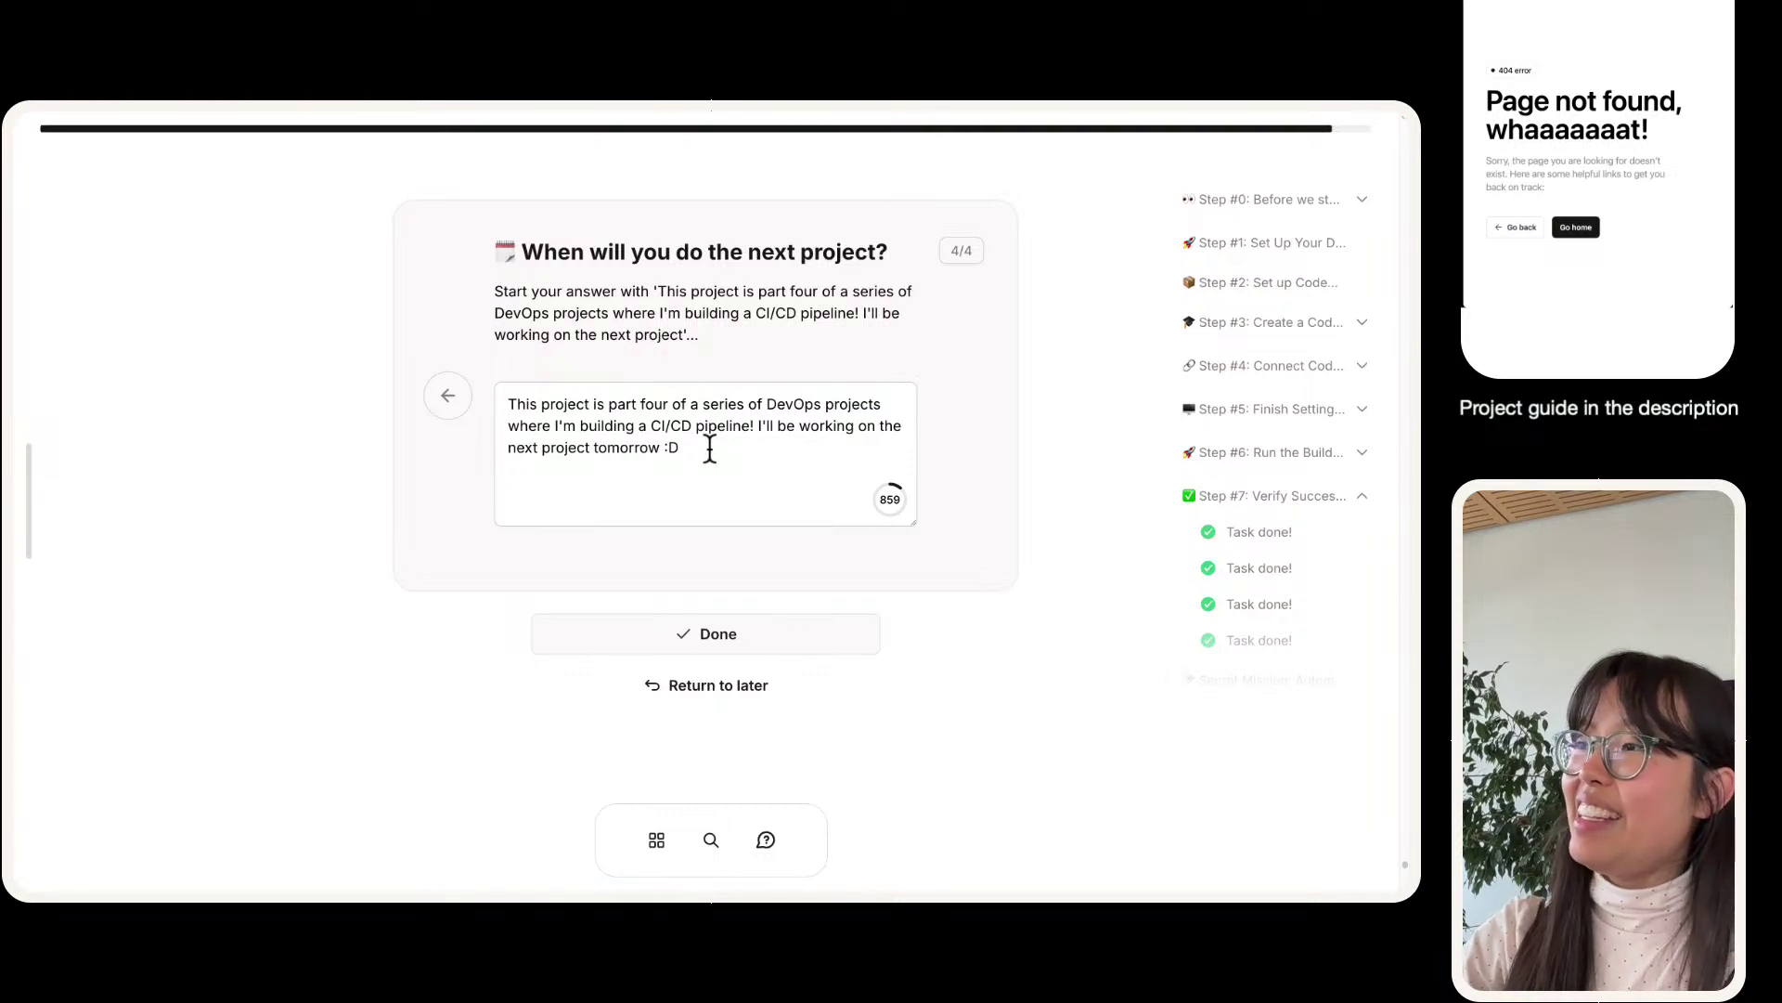
left_click(783, 633)
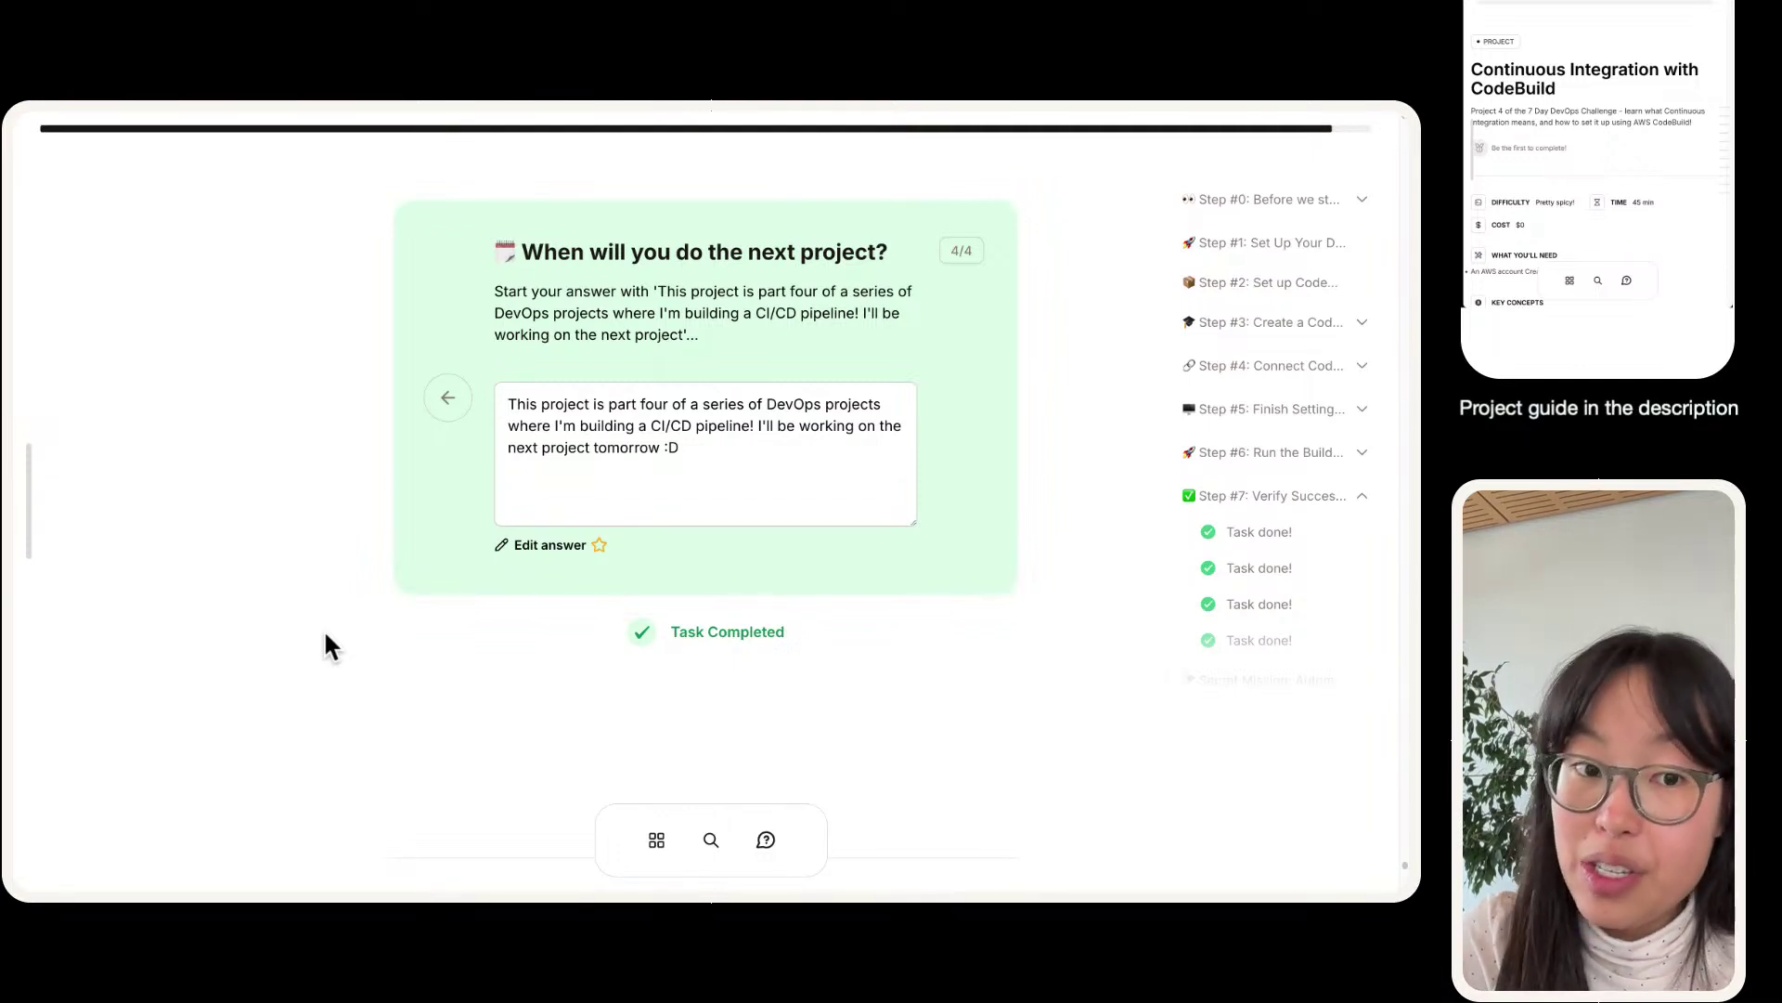
- Scroll past 'That's a wrap!' and mark the CodeBuild project Mission accomplished
scroll(278, 598, "down", 7)
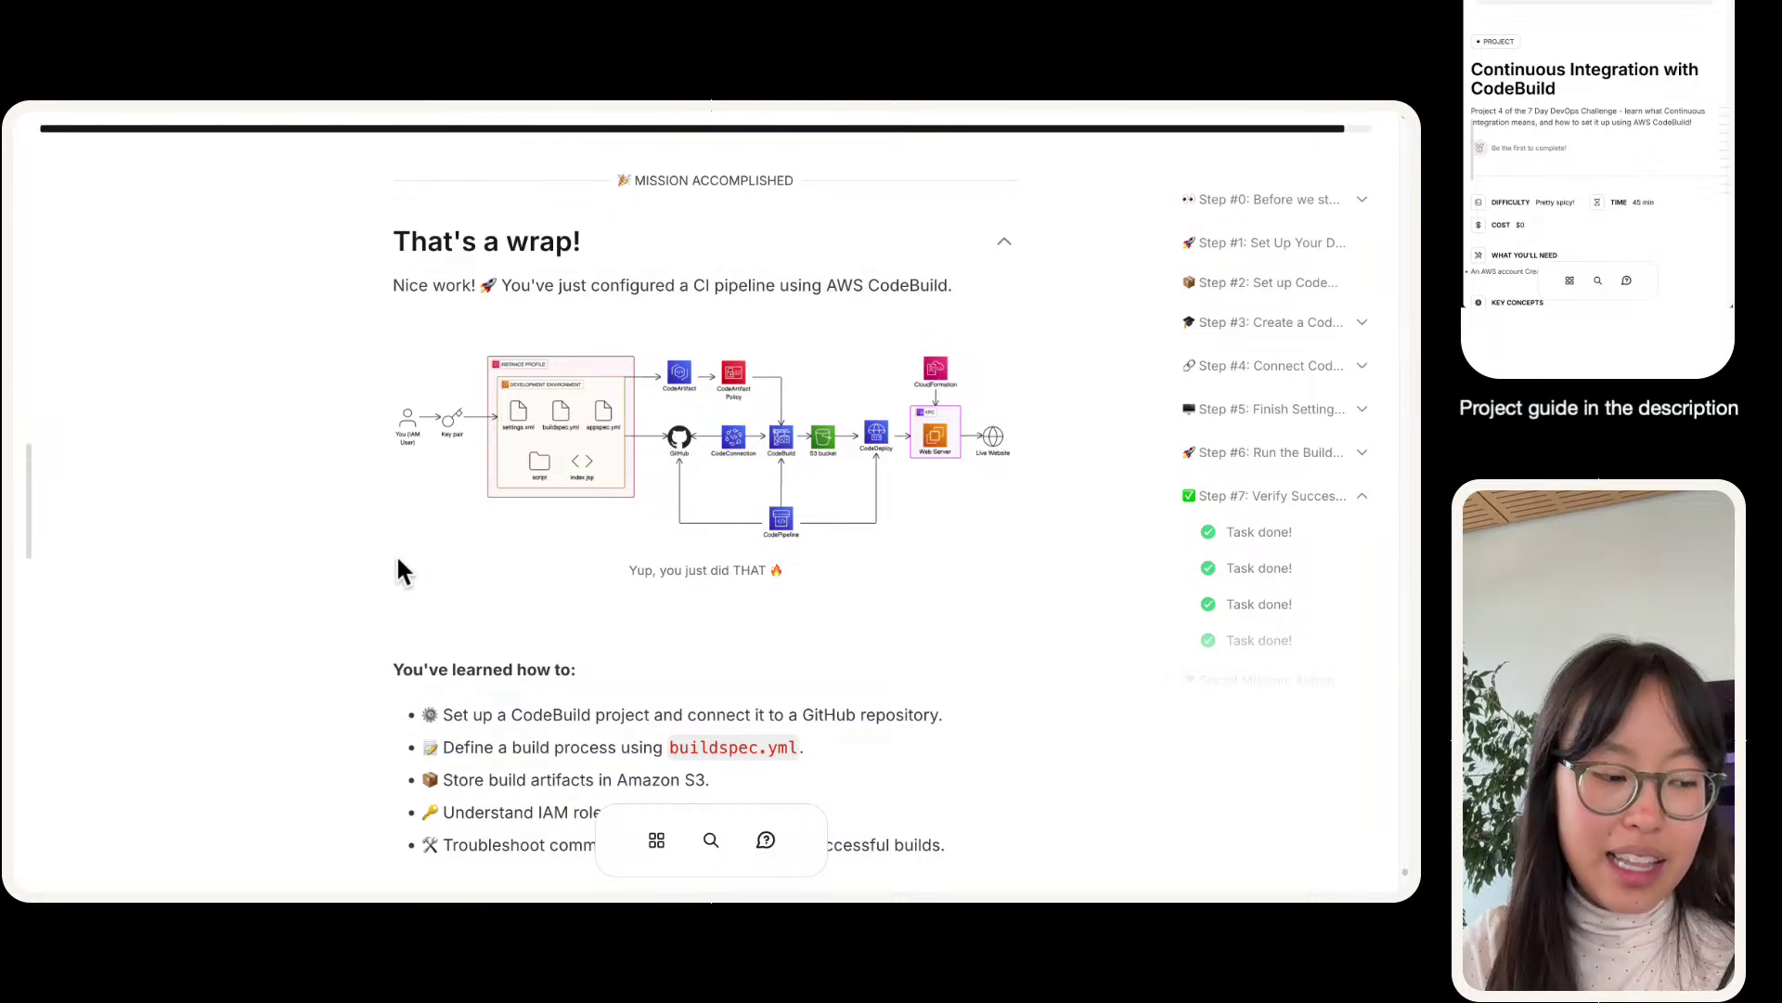
scroll(422, 550, "down", 15)
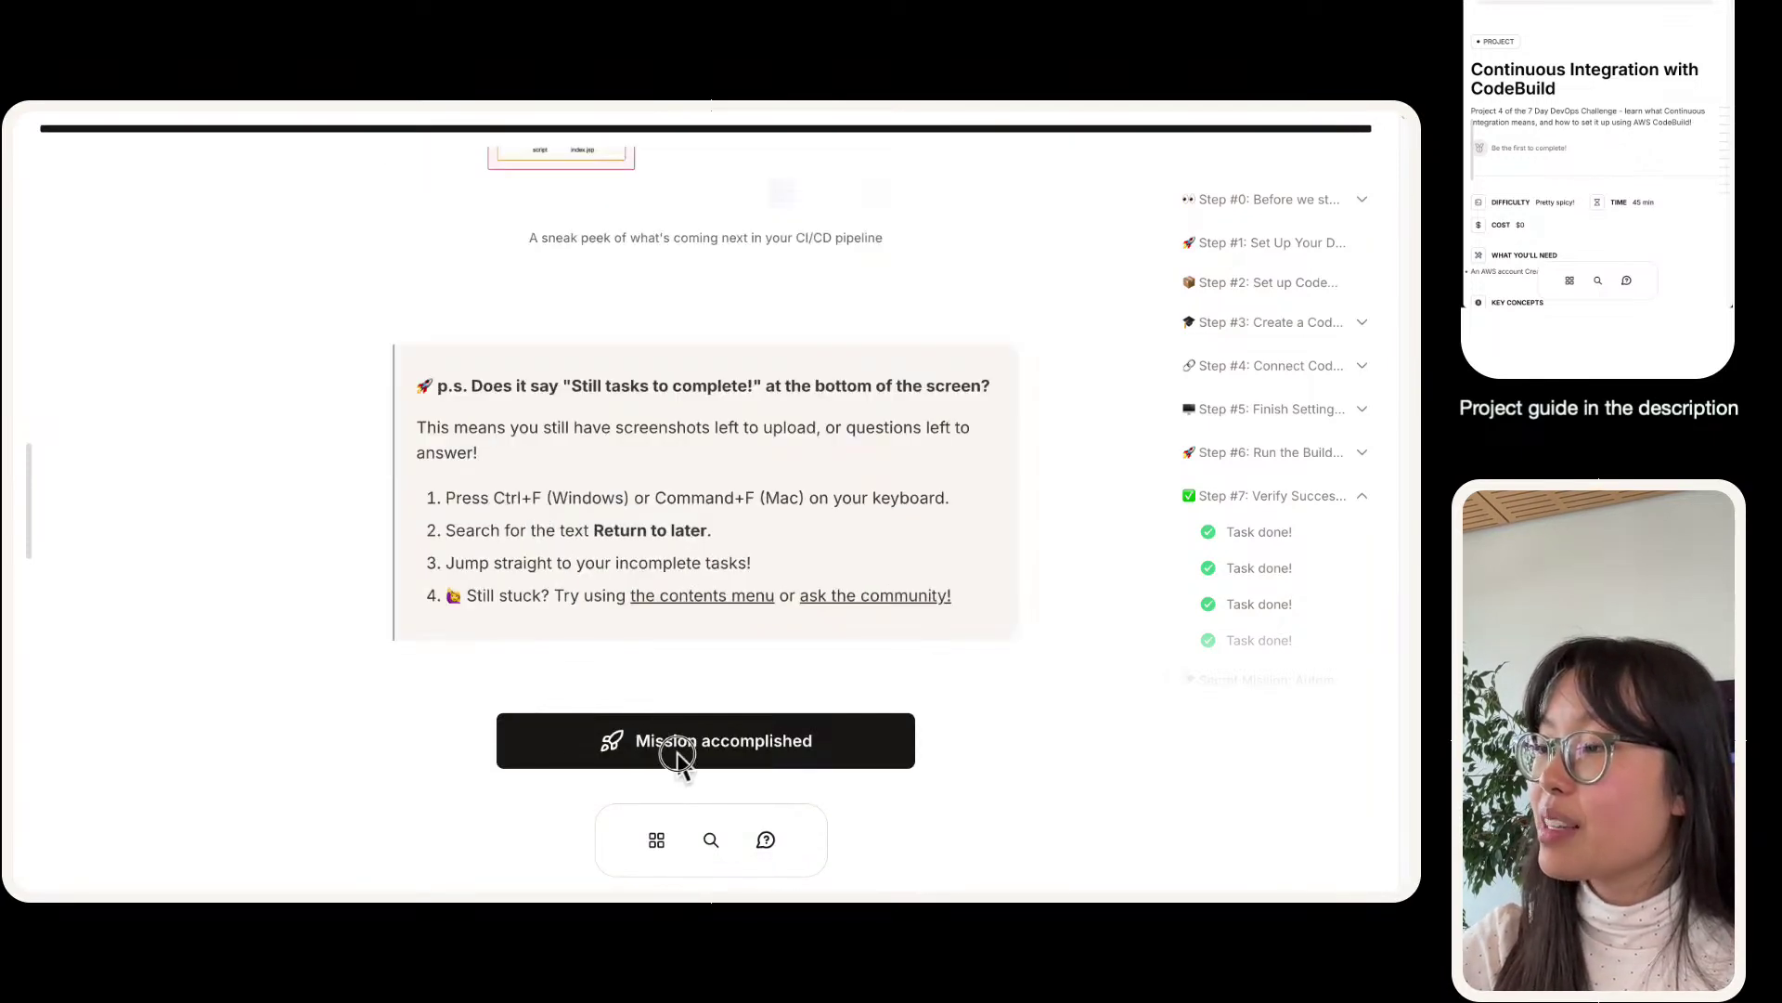
left_click(739, 744)
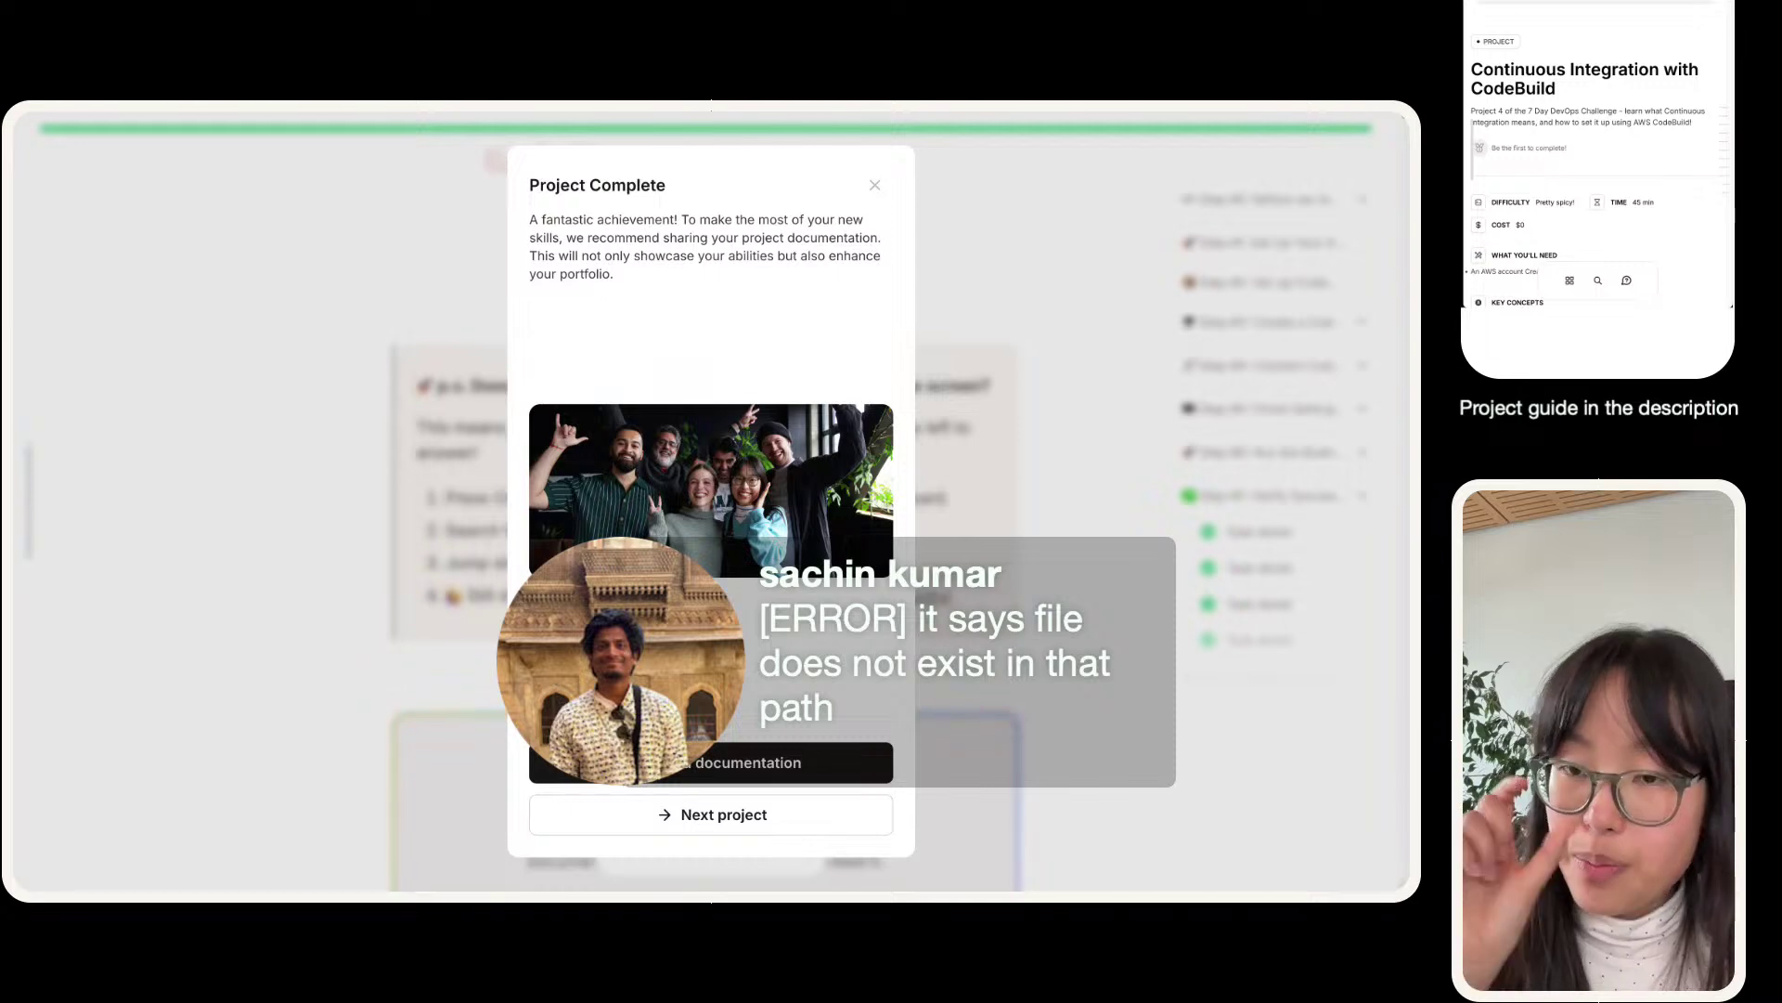
- Highlight line 10 of buildspec.yml, the CodeArtifact auth token export, then view CodeBuild's build projects
mouse_move(733, 109)
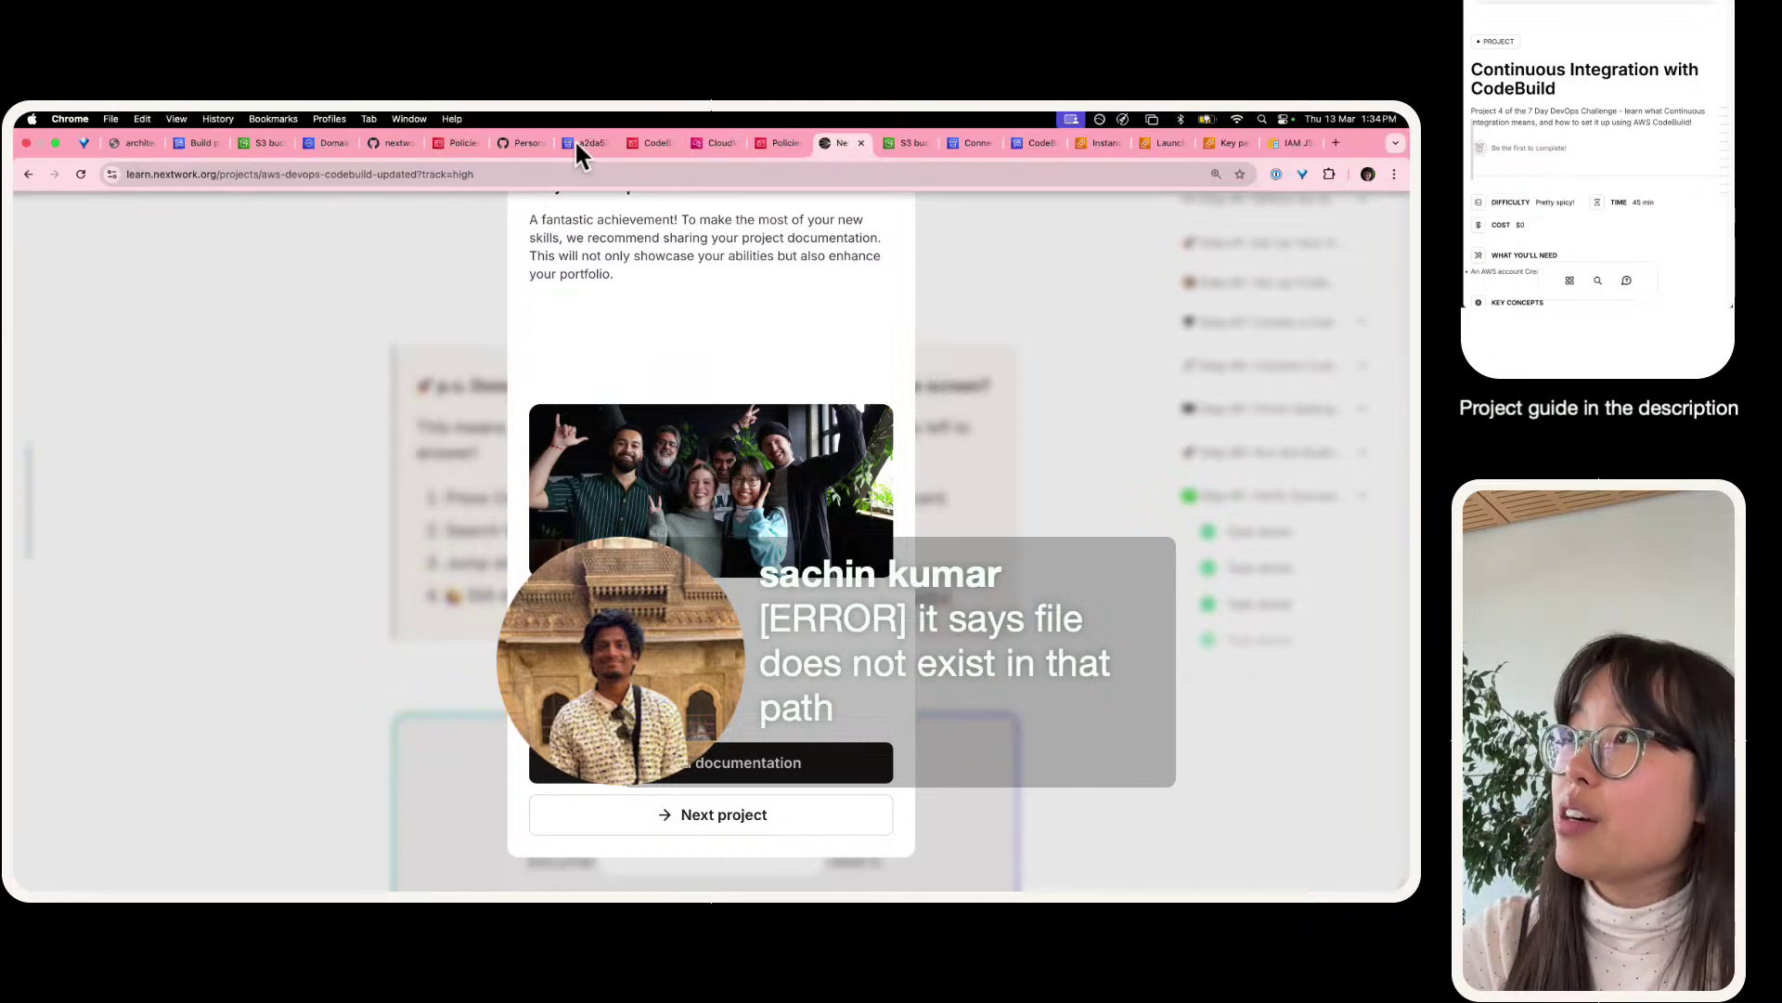
left_click(515, 142)
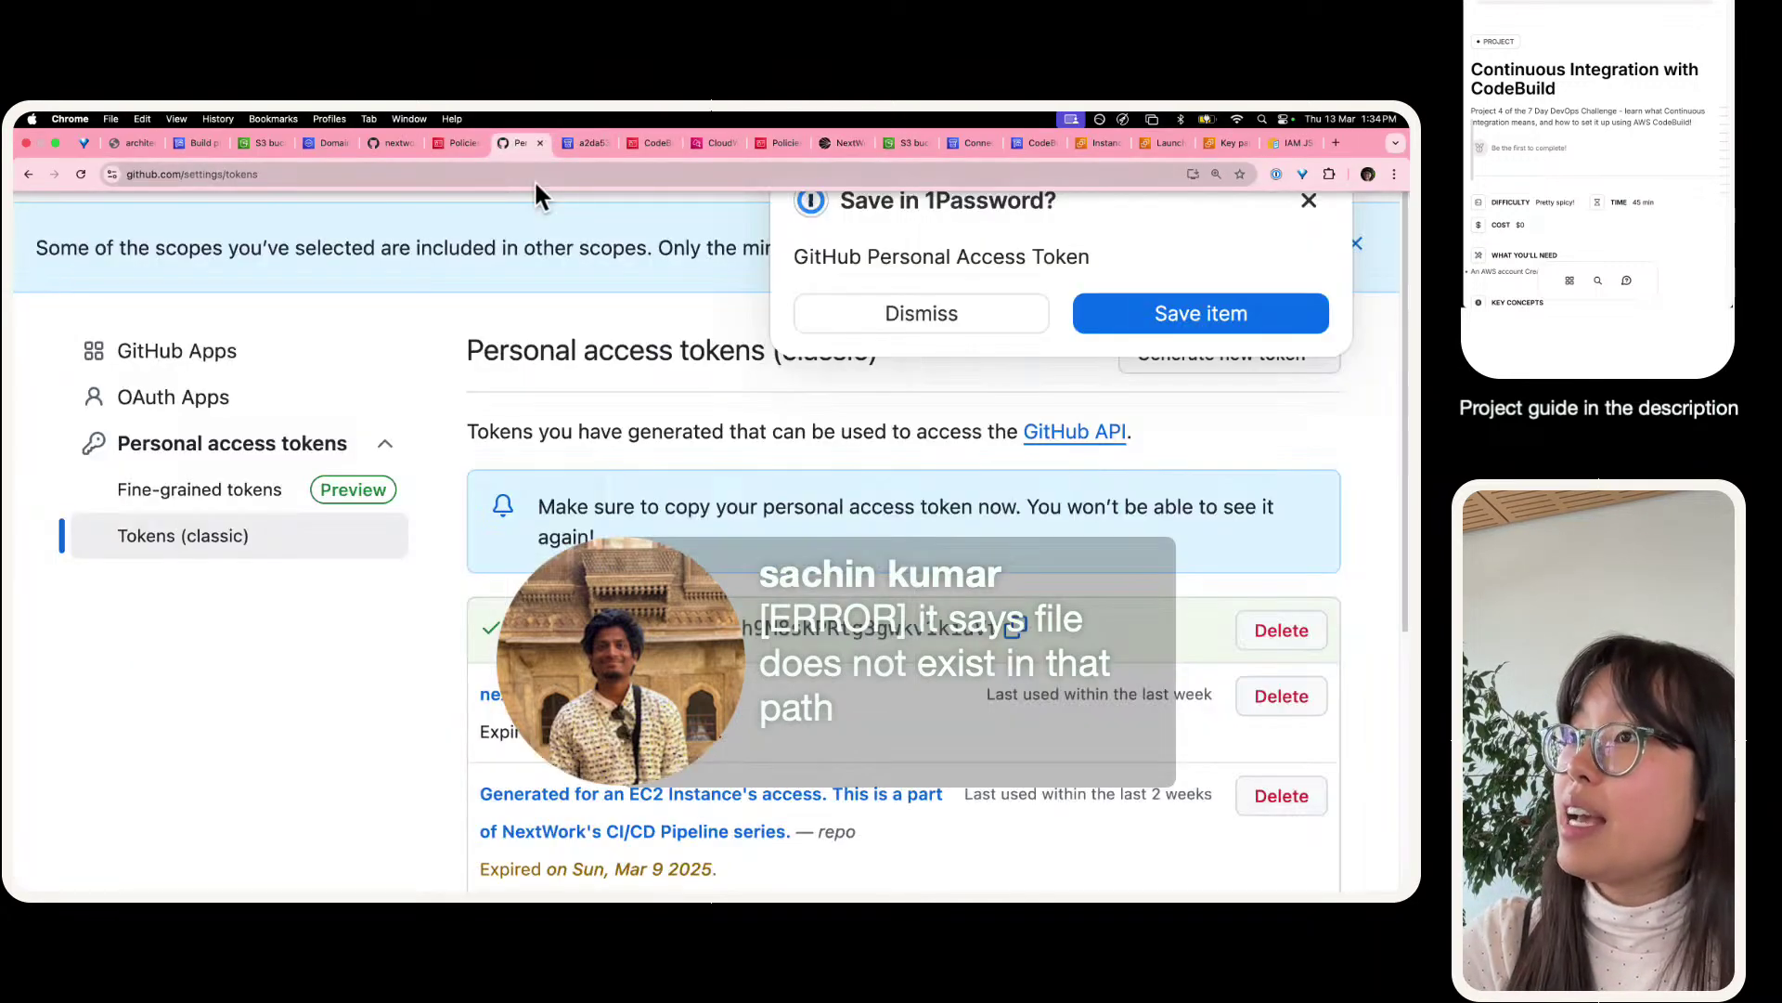
left_click(390, 144)
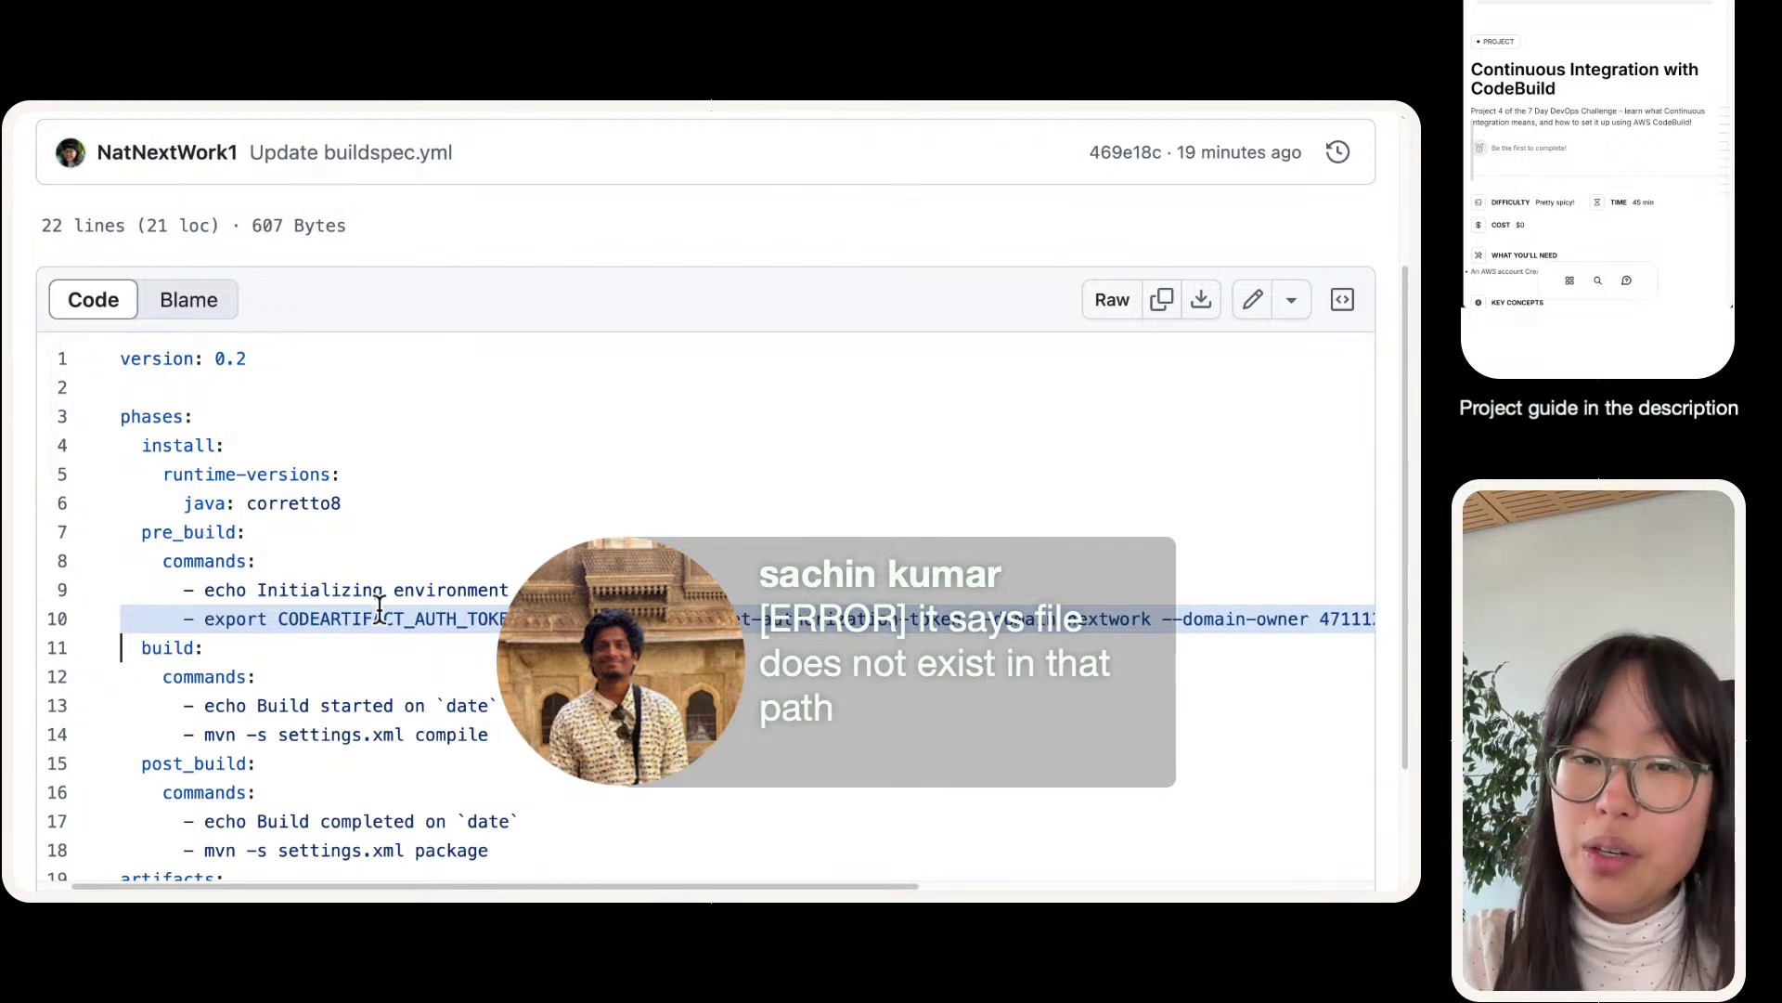
left_click_drag(279, 617, 1365, 617)
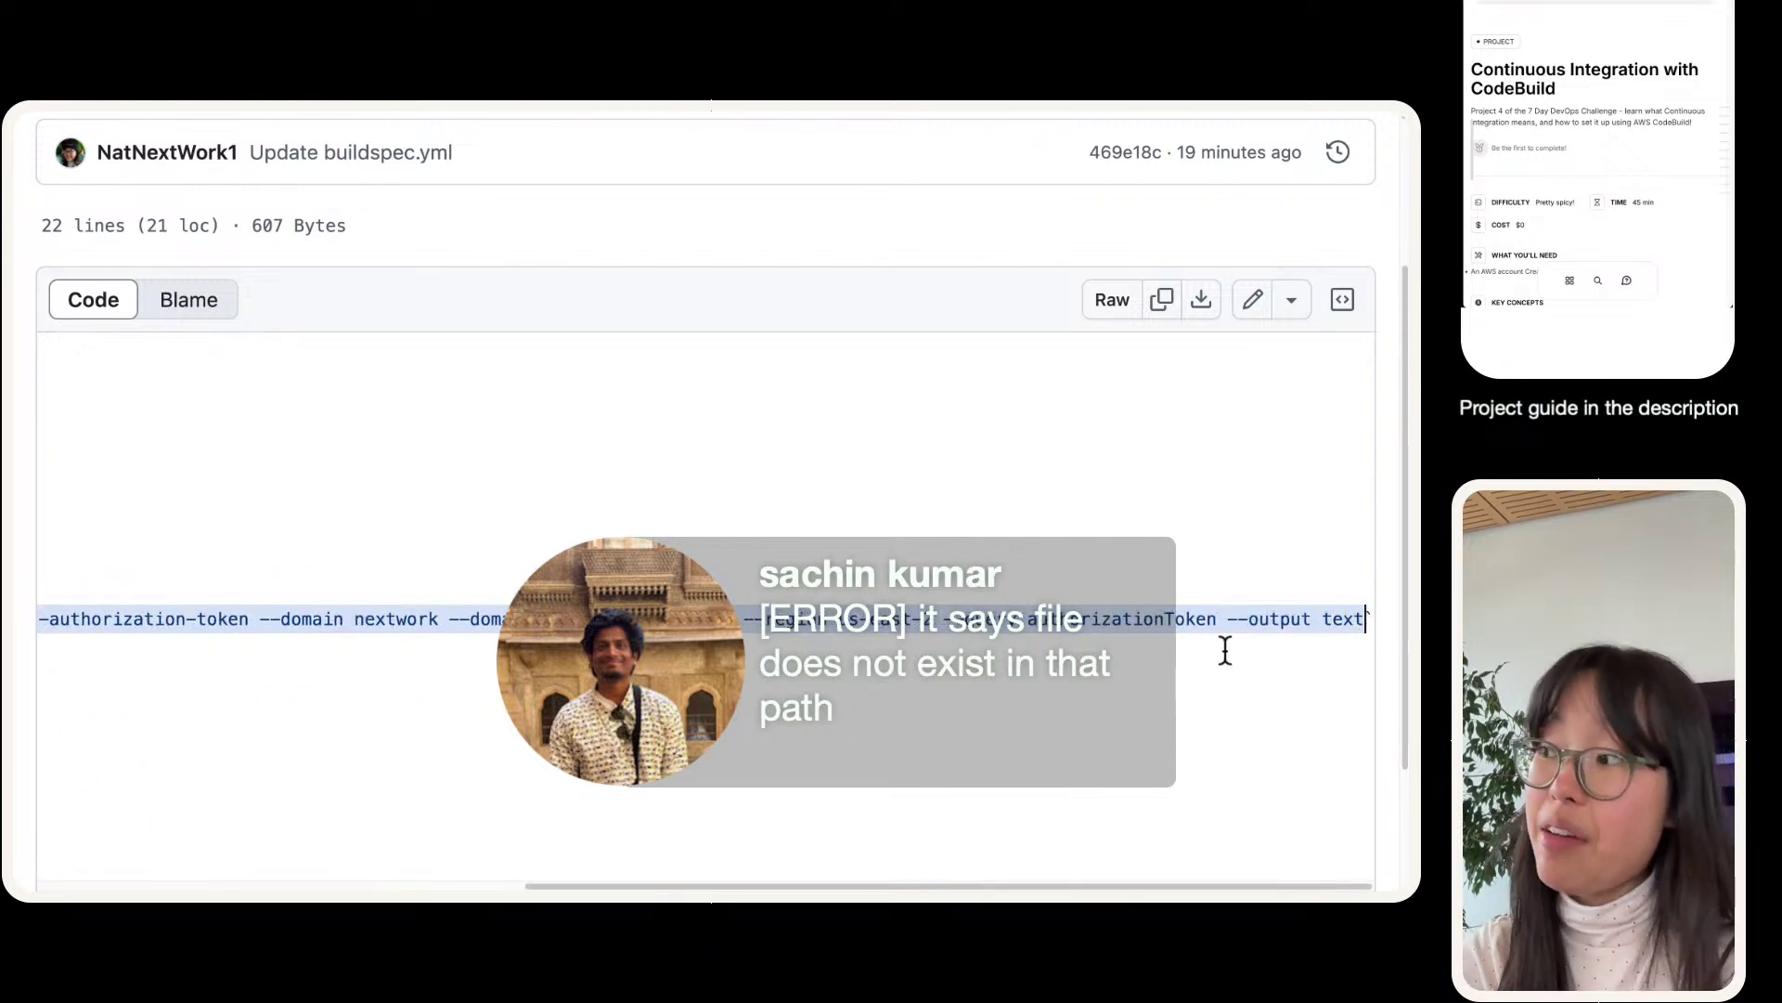
scroll(1181, 638, "left", 10)
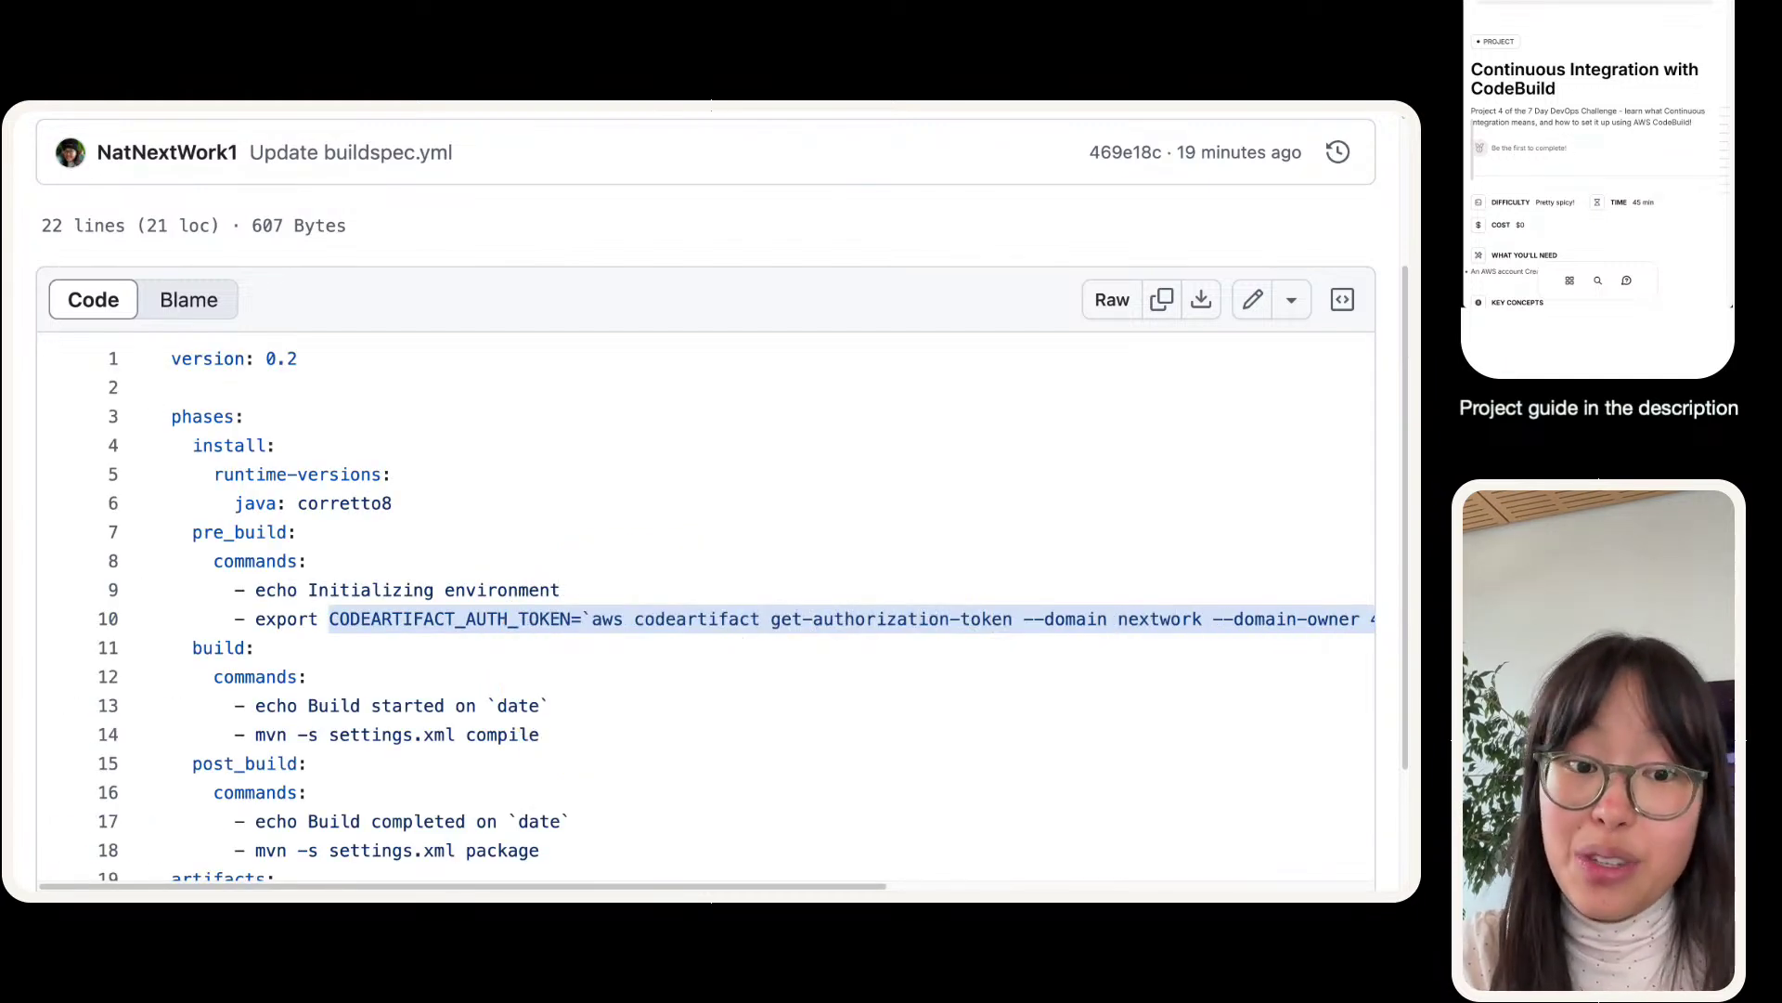
mouse_move(655, 118)
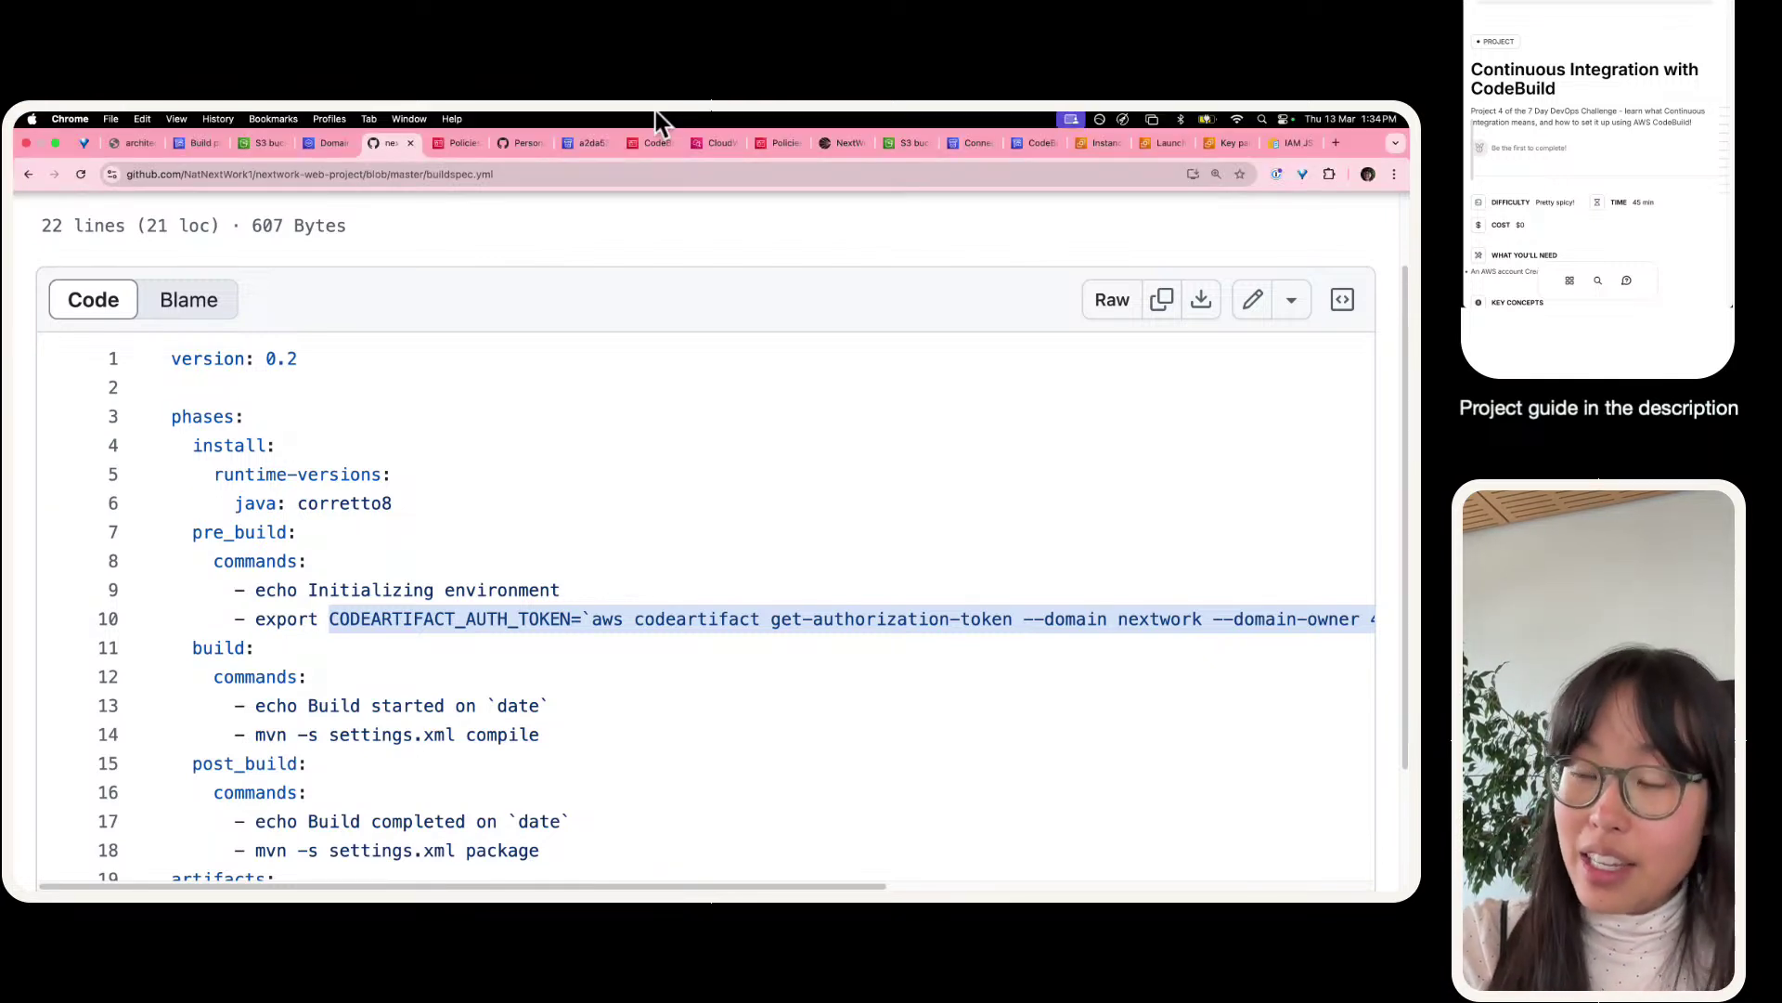
triple_click(404, 619)
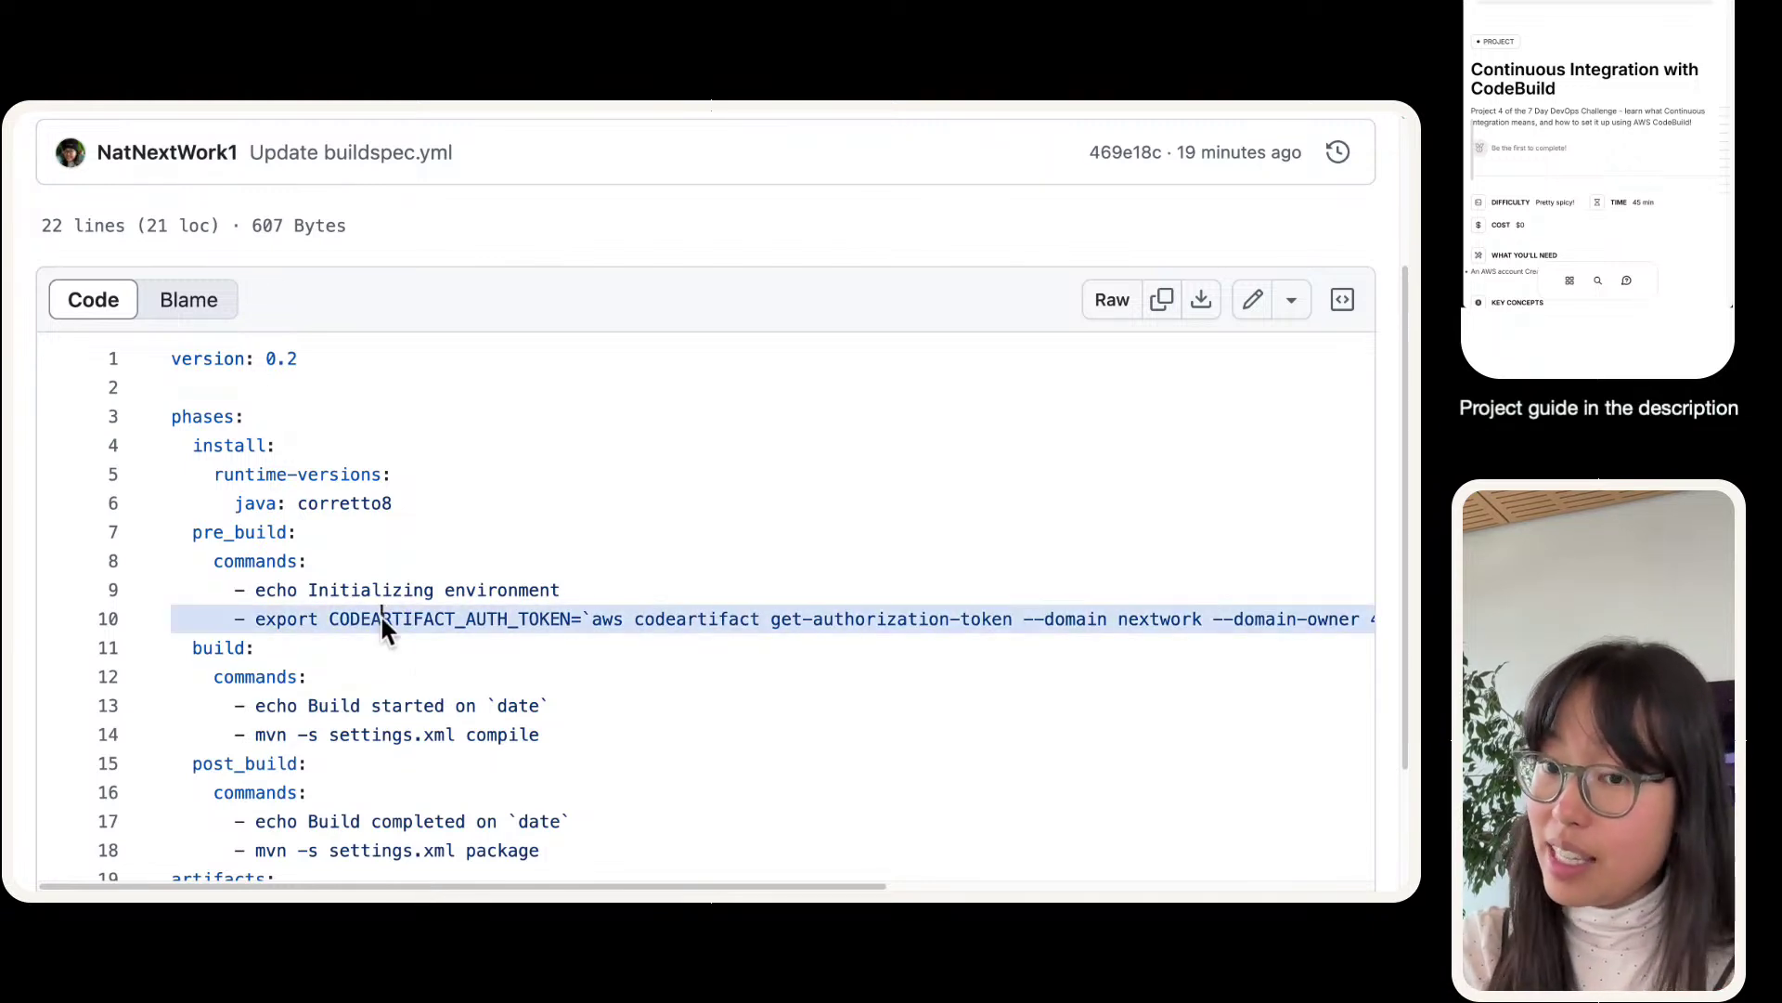
mouse_move(279, 114)
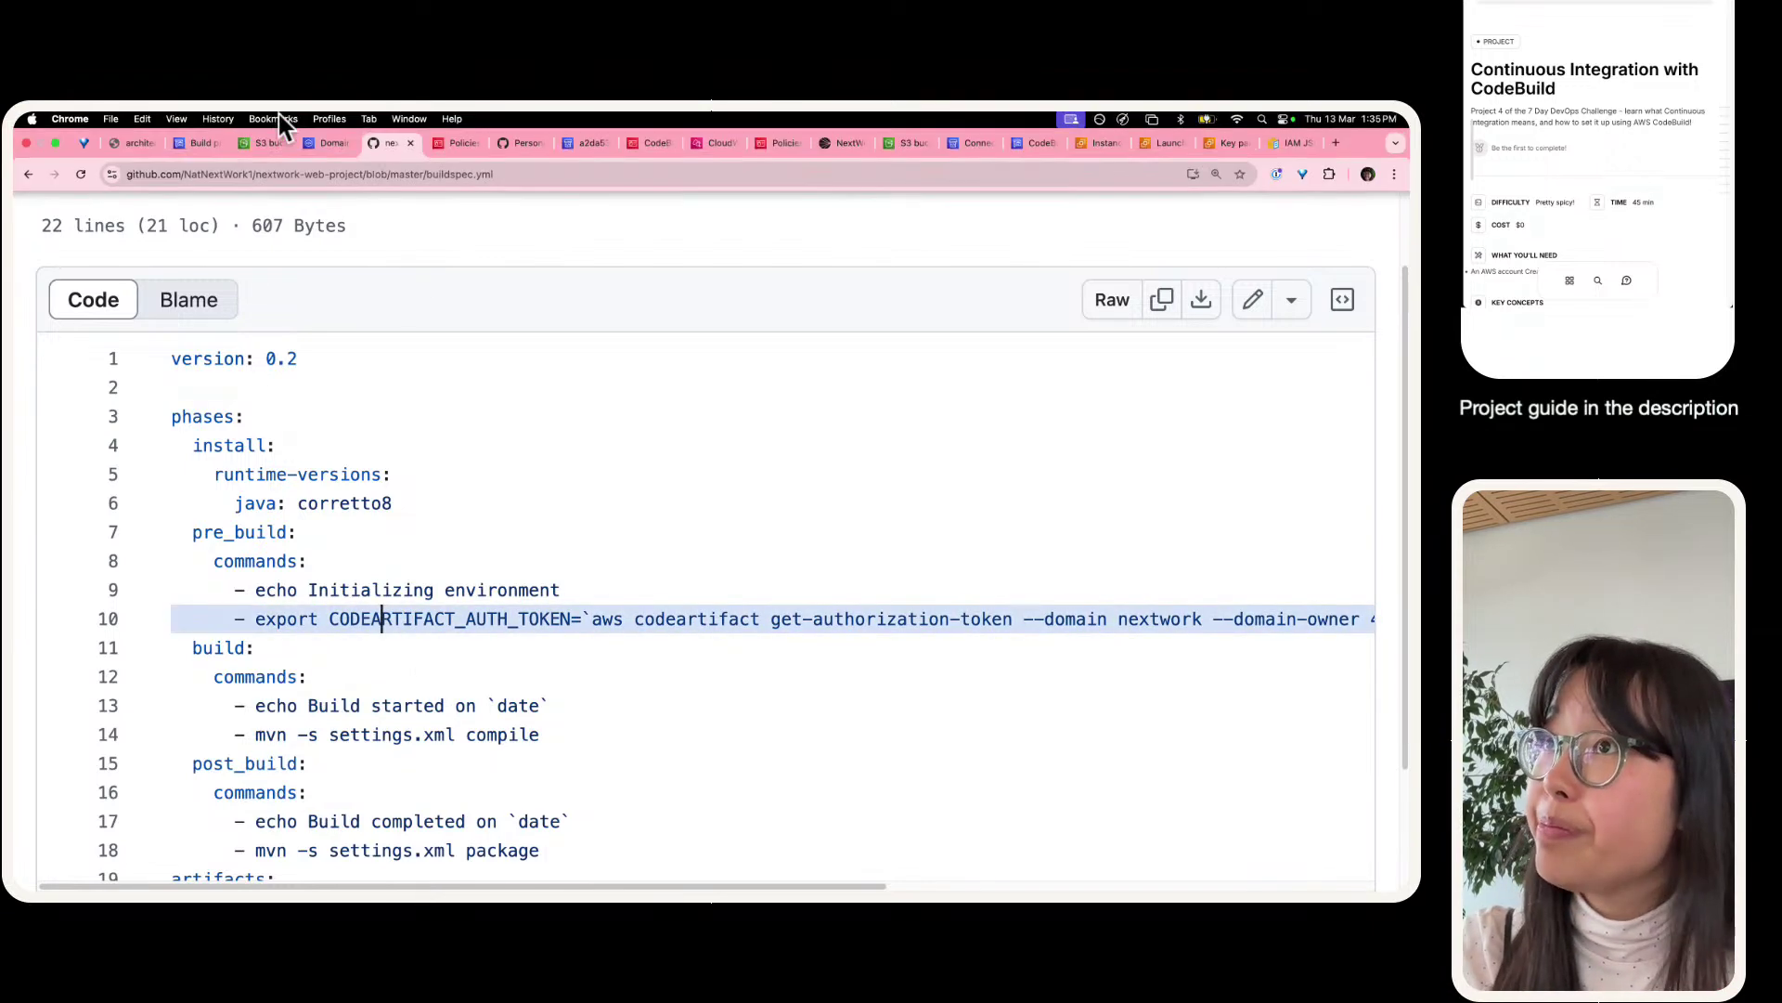
left_click(200, 143)
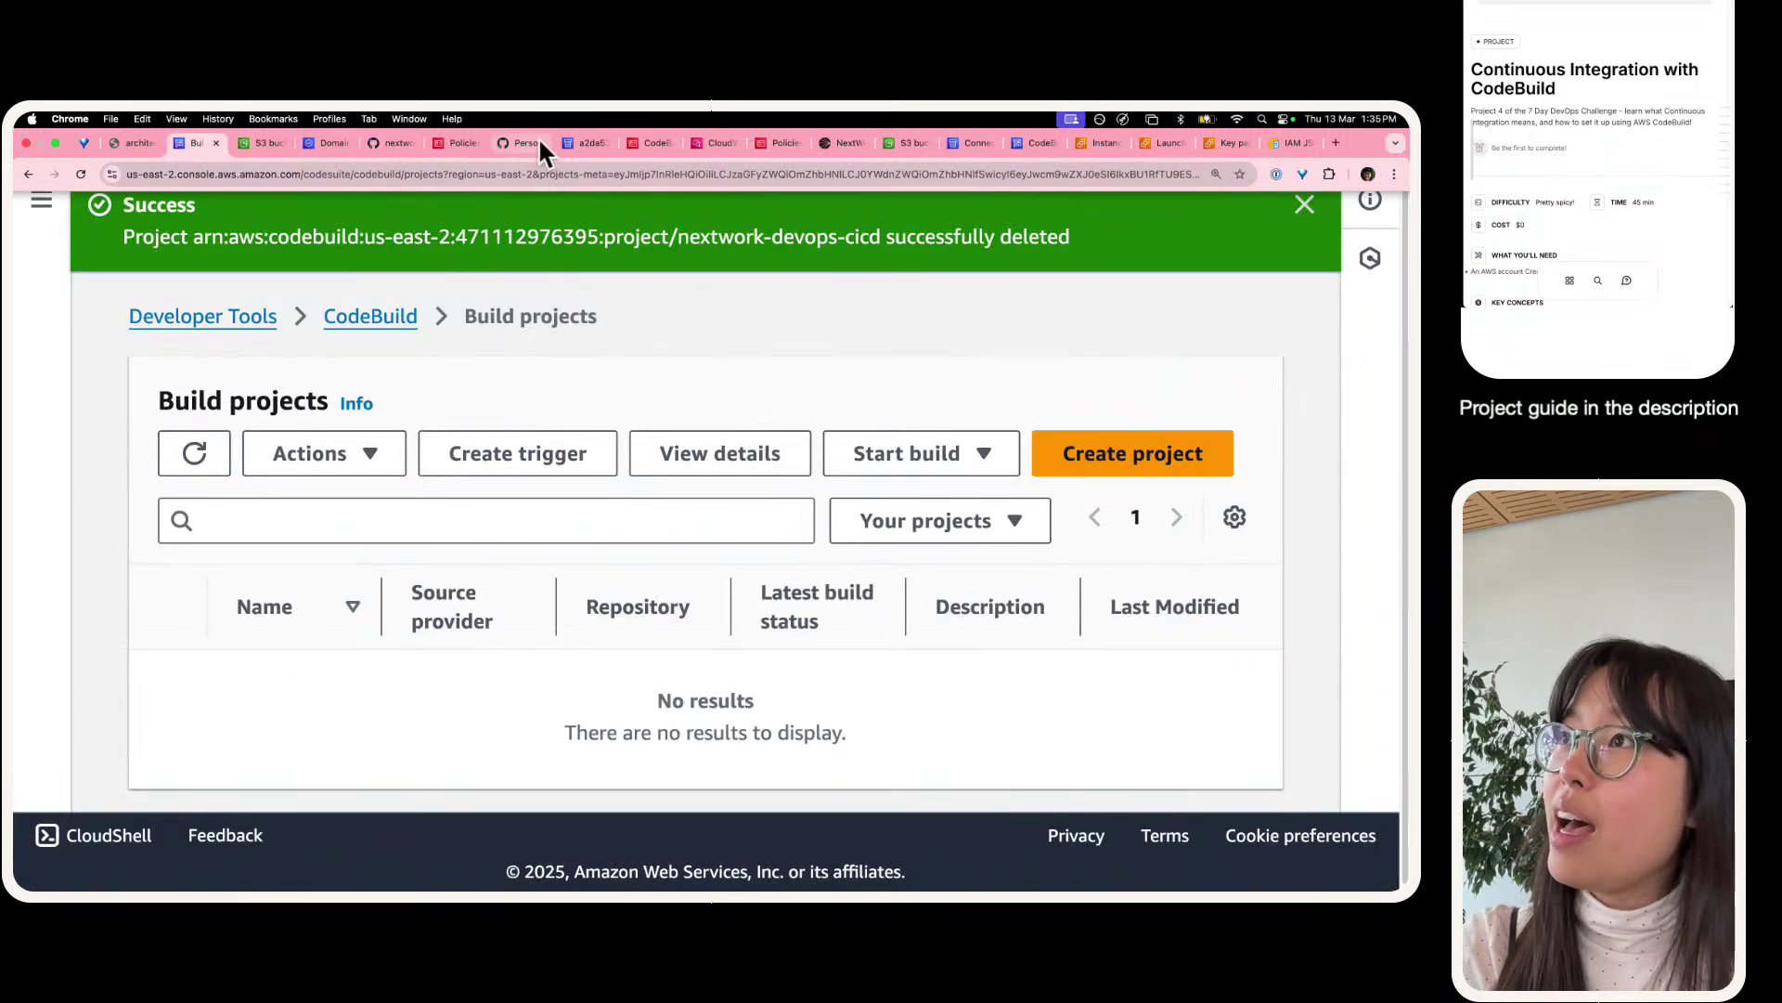
- Download the CodeBuild project documentation using Save as PDF, then choose LinkedIn sharing
left_click(831, 142)
left_click(717, 754)
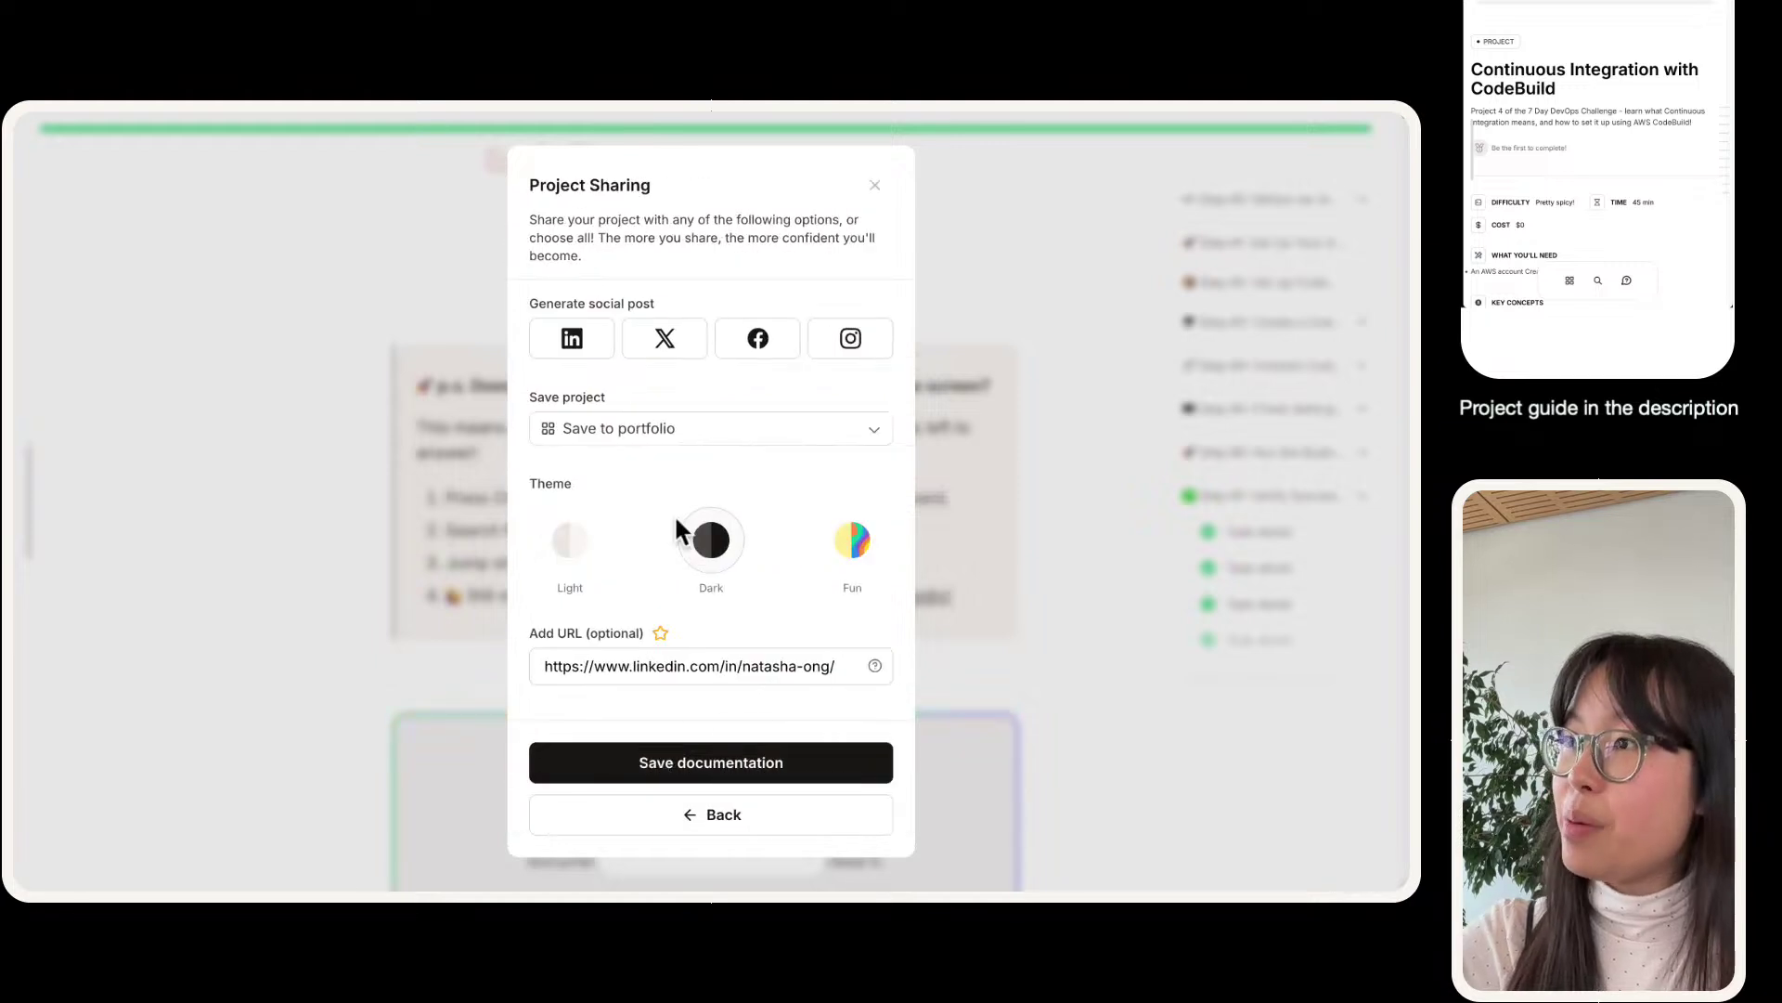
left_click(655, 436)
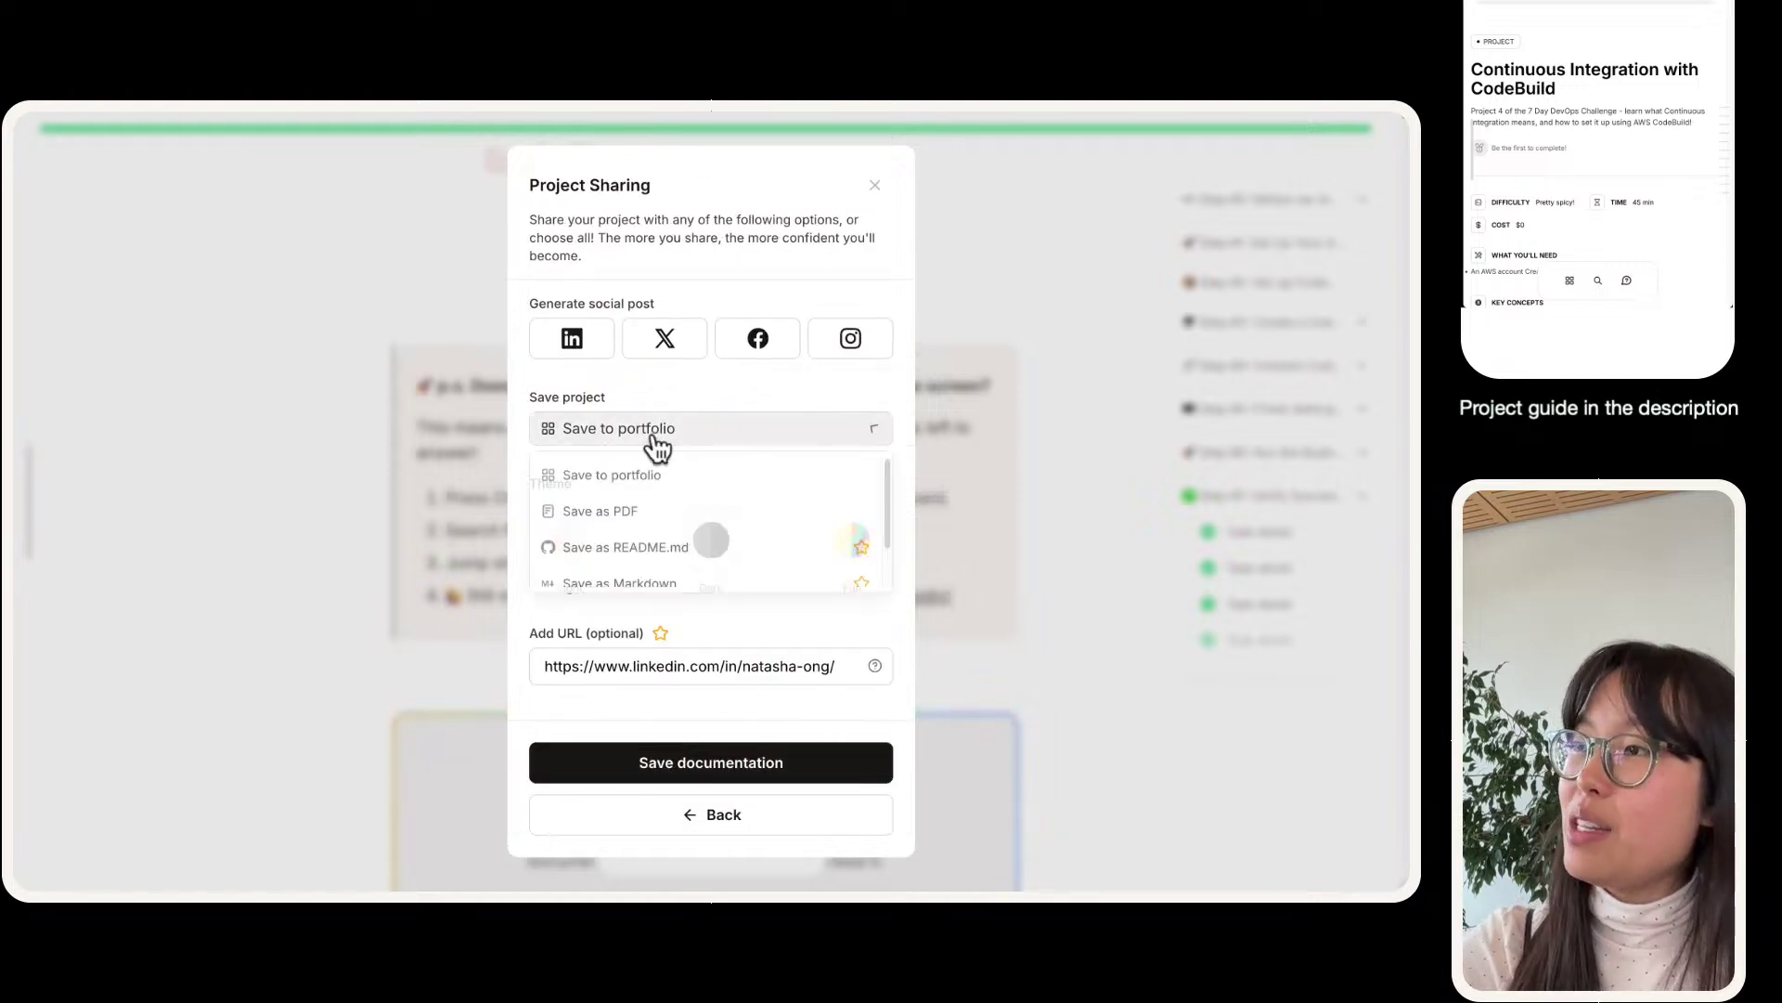
left_click(626, 506)
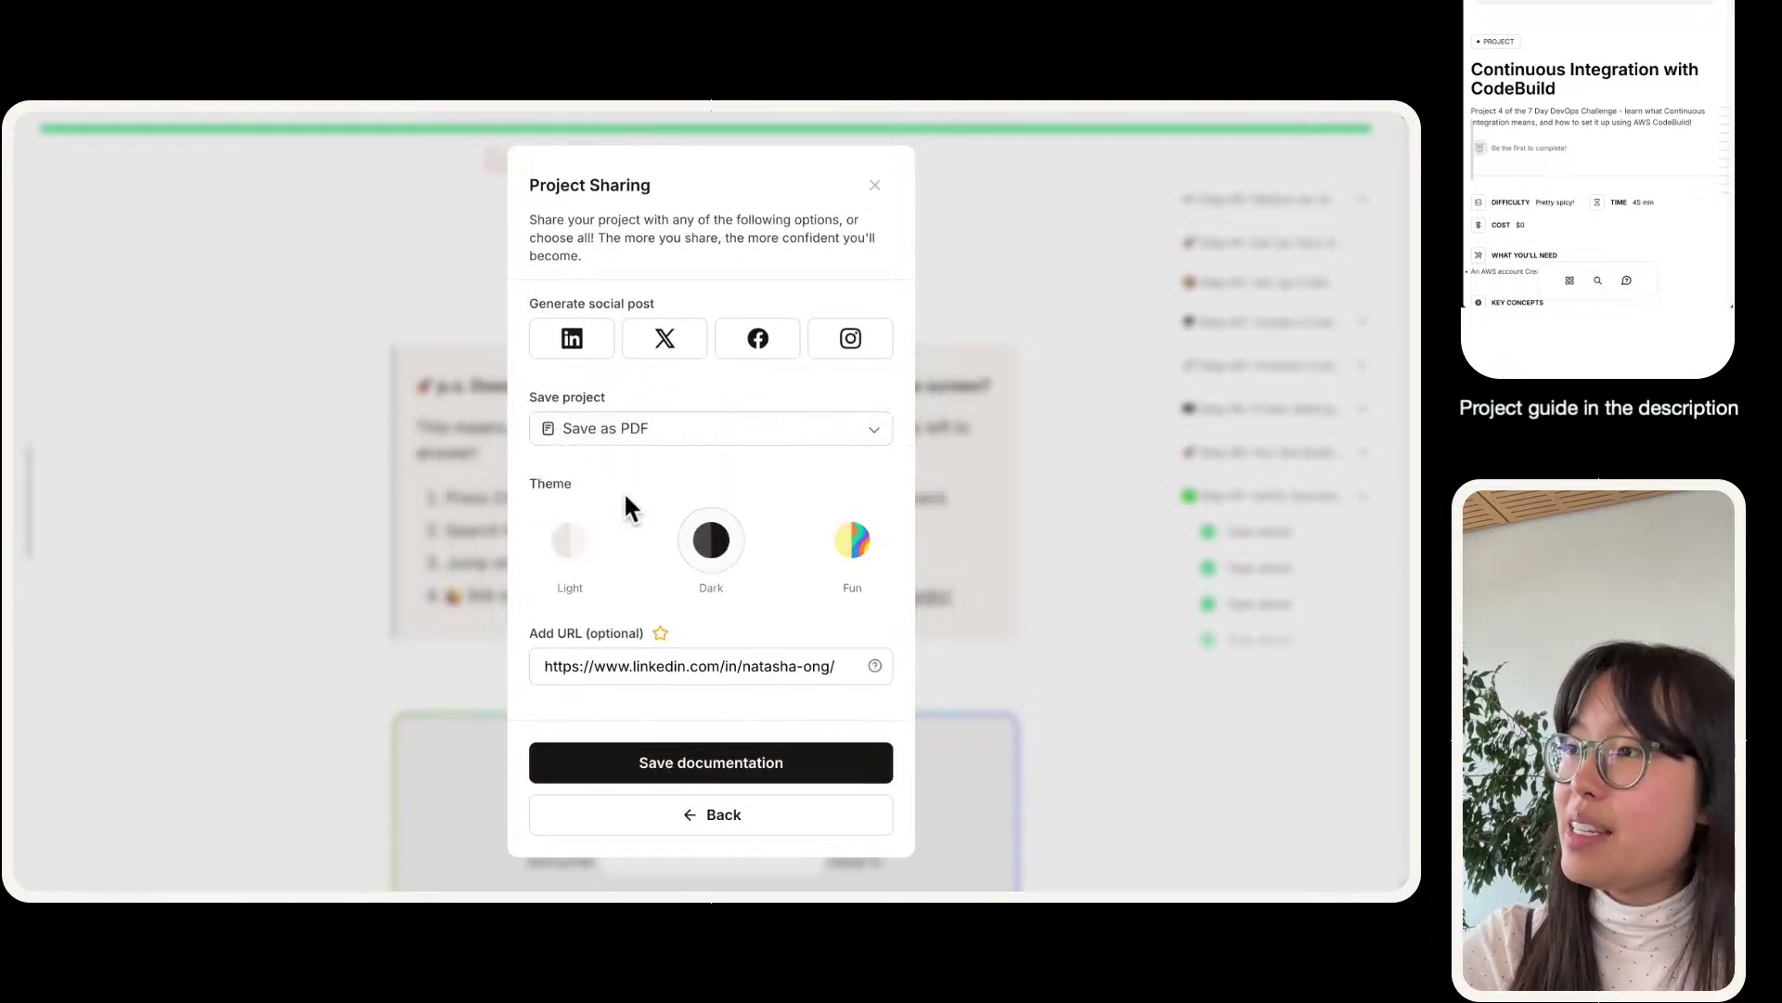
left_click(720, 763)
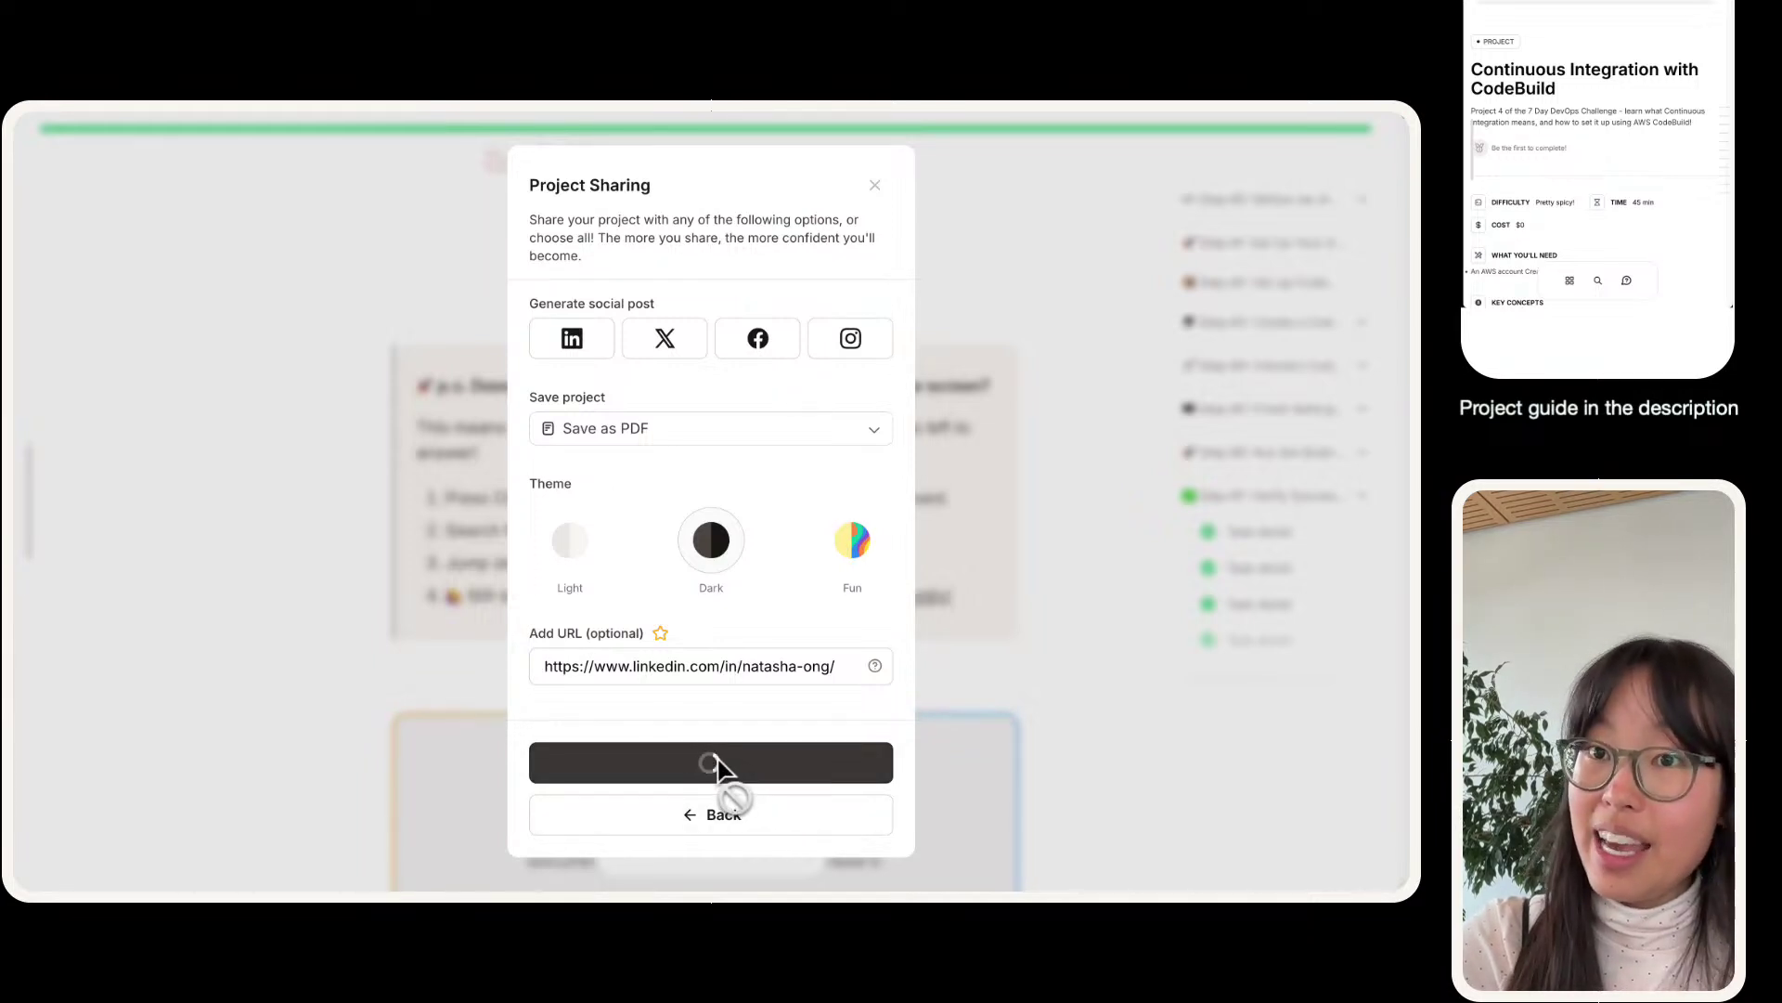
left_click(573, 340)
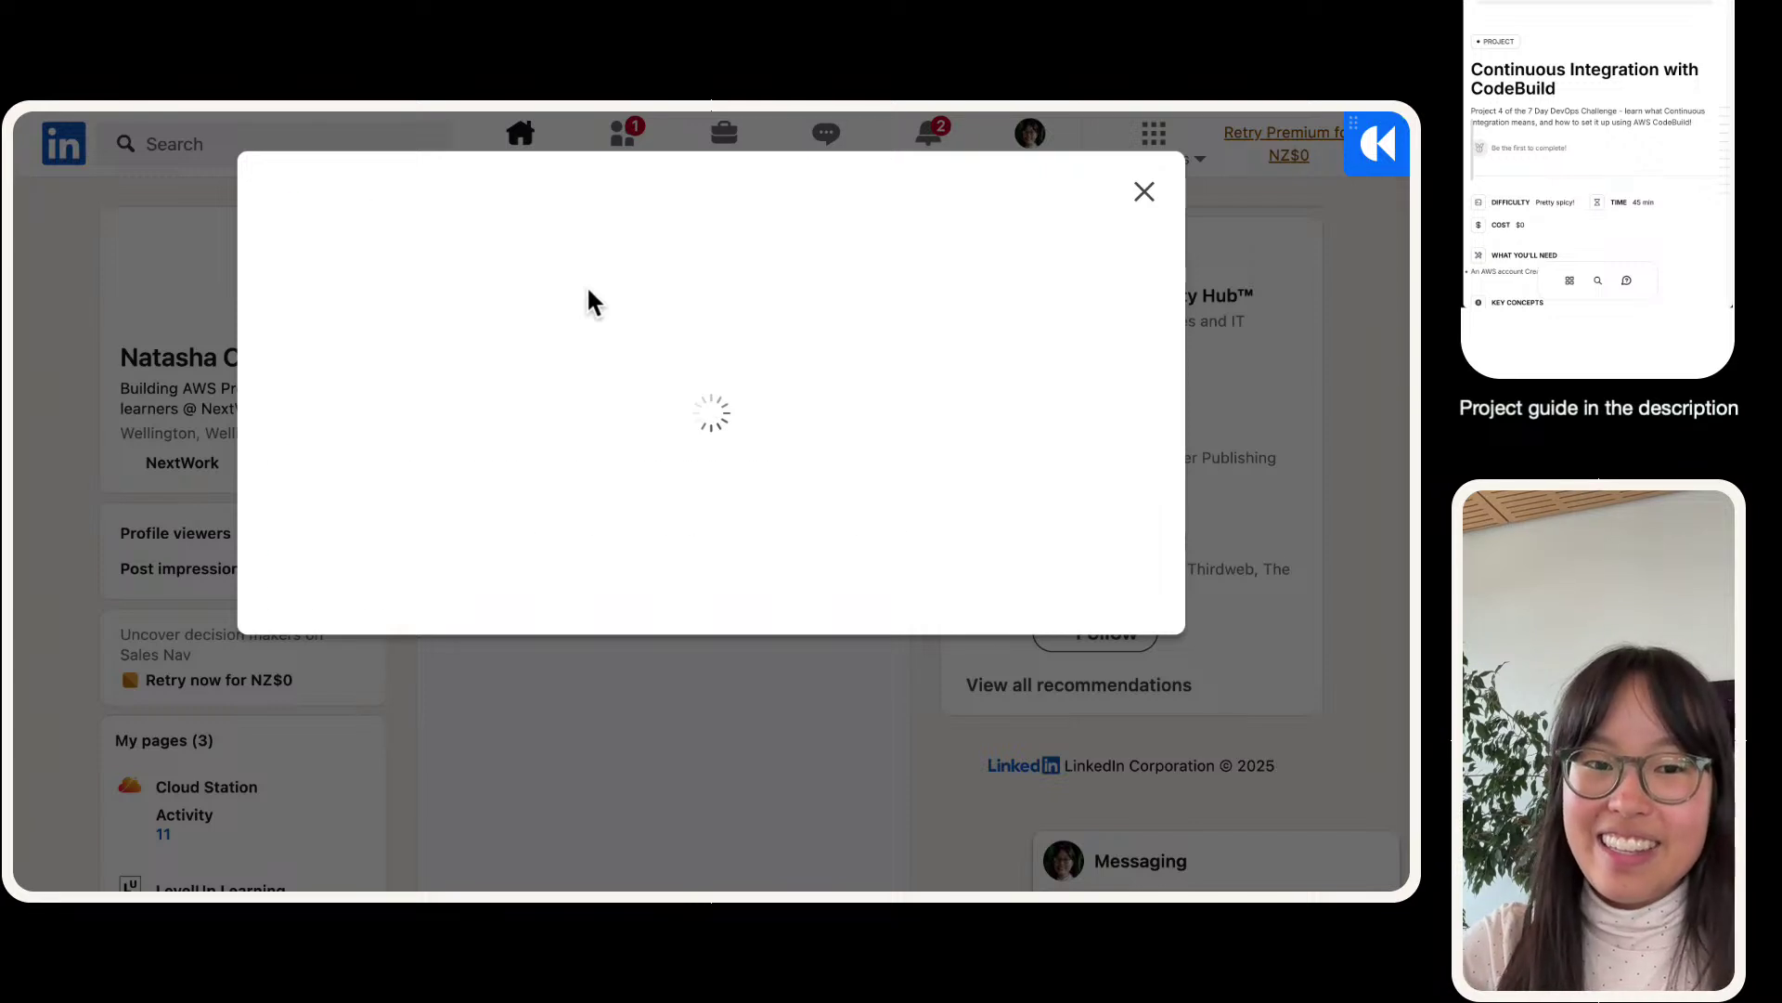
- Review the generated LinkedIn post draft and remove its link preview card
scroll(959, 536, "up", 4)
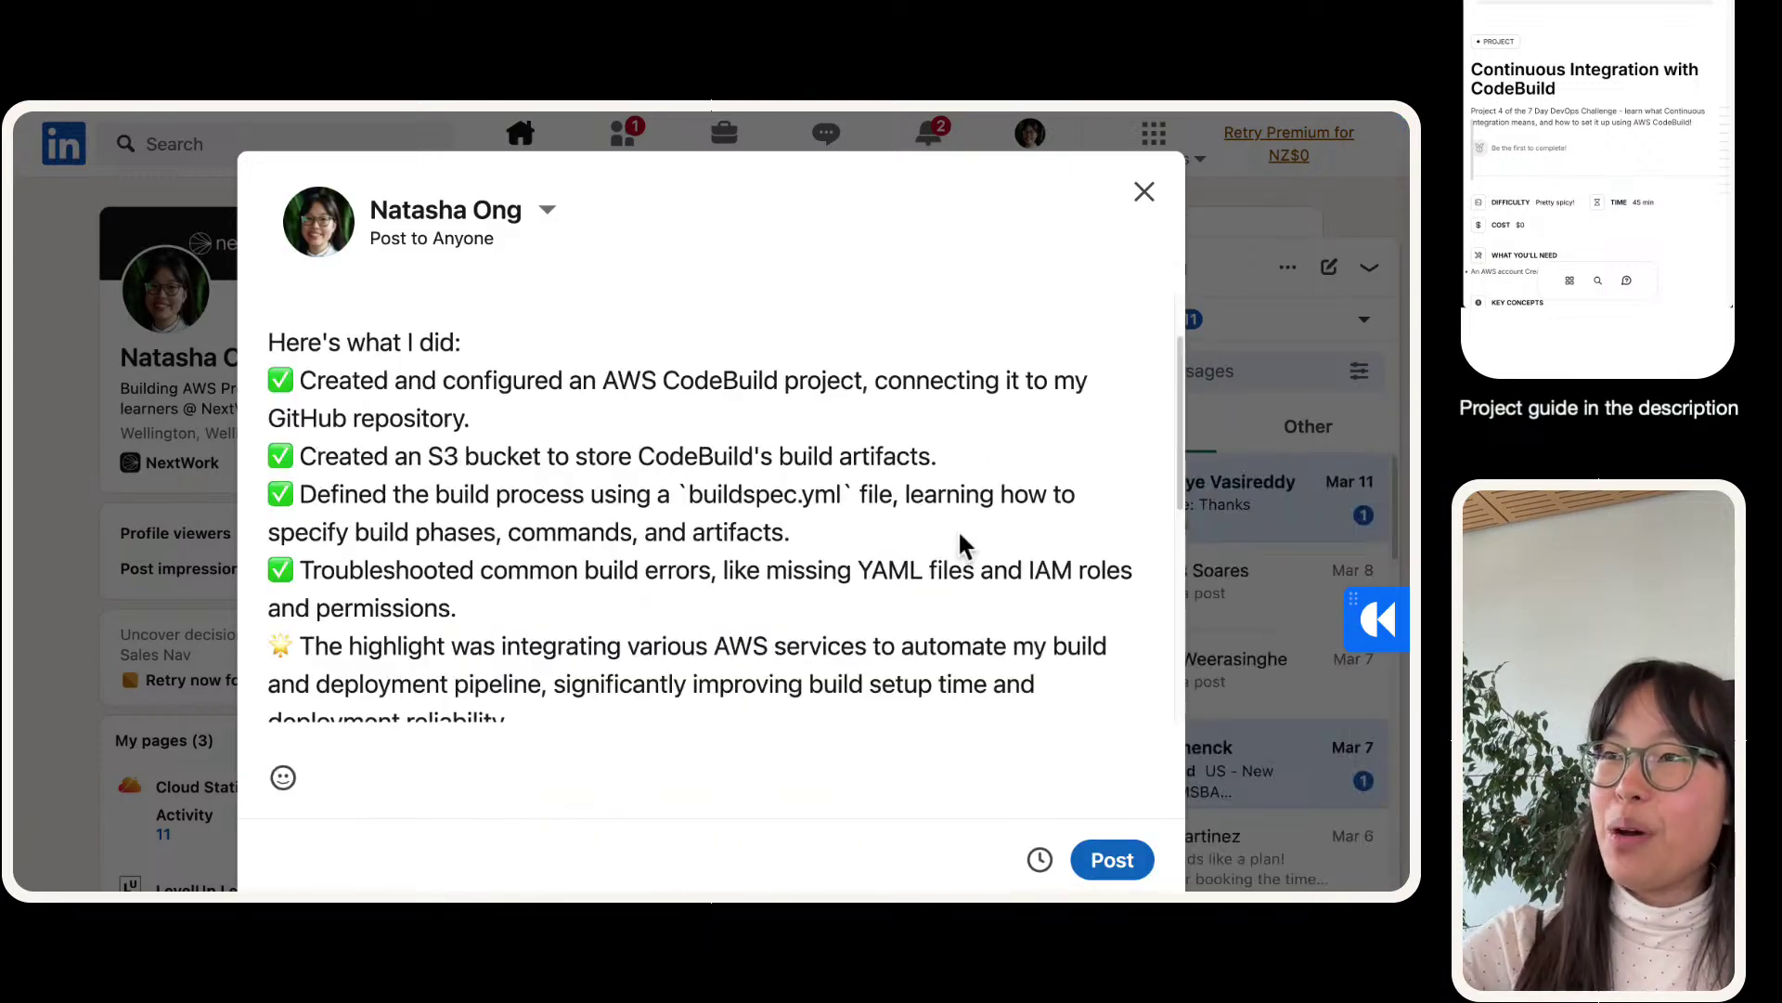
scroll(958, 529, "down", 4)
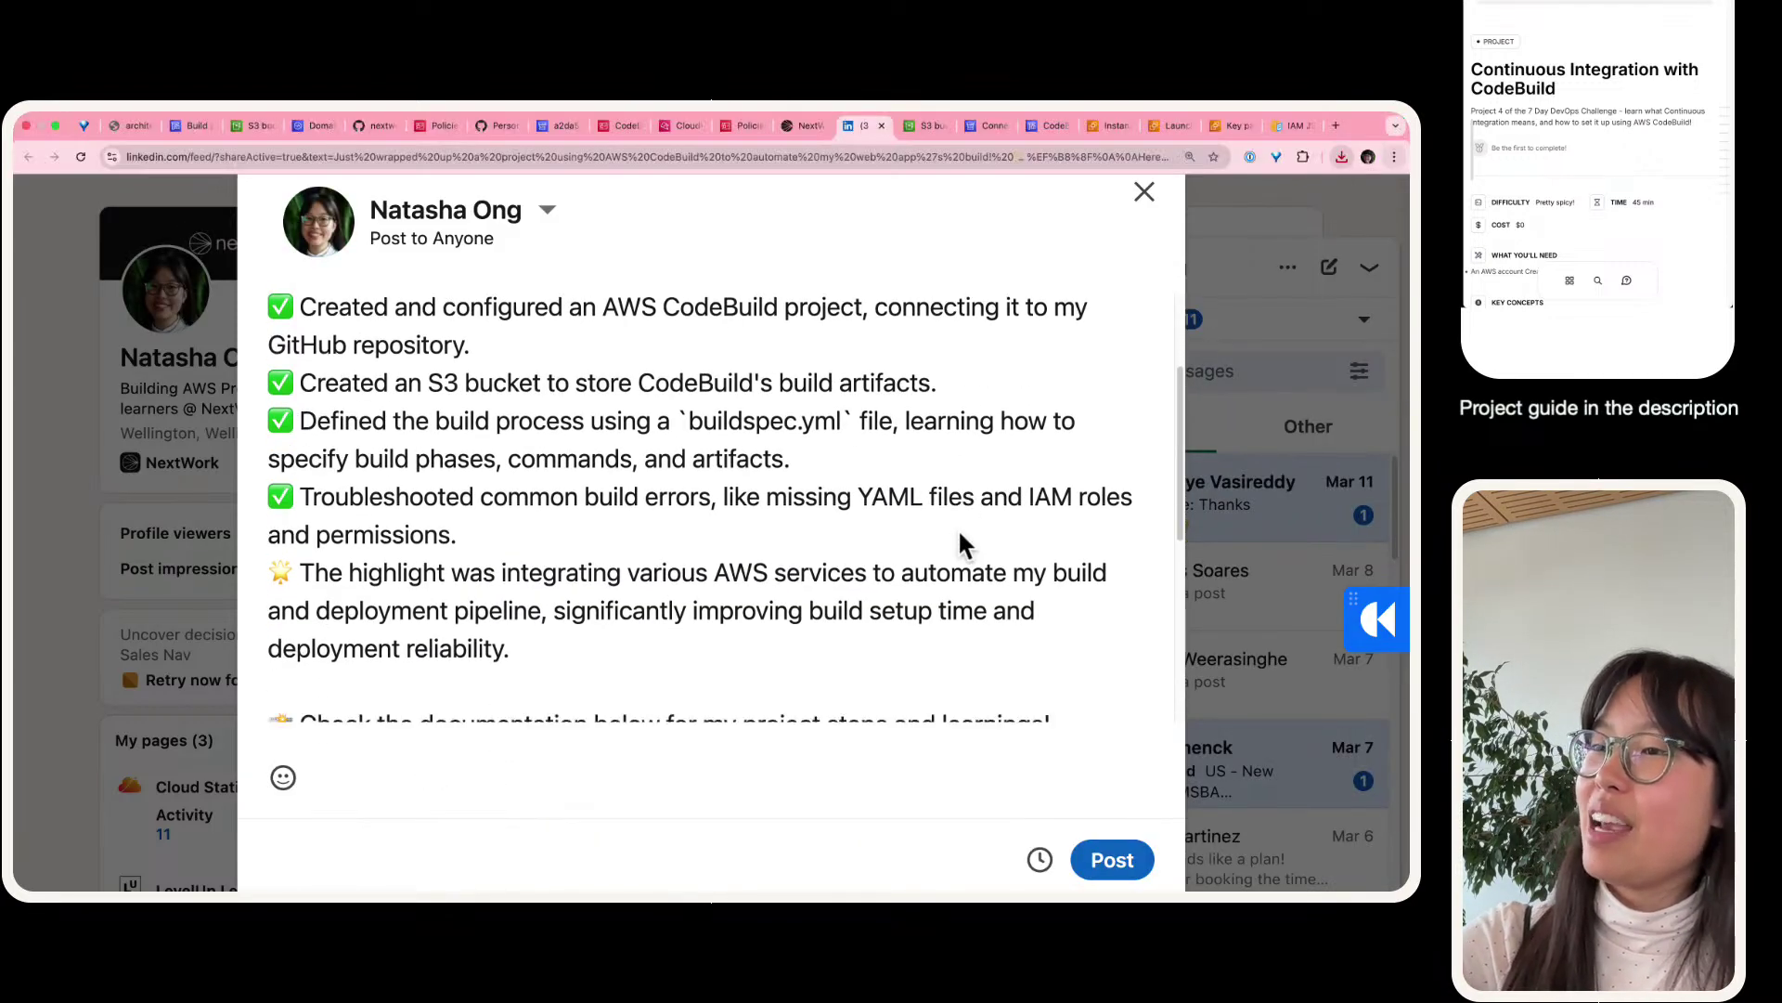
scroll(696, 503, "up", 3)
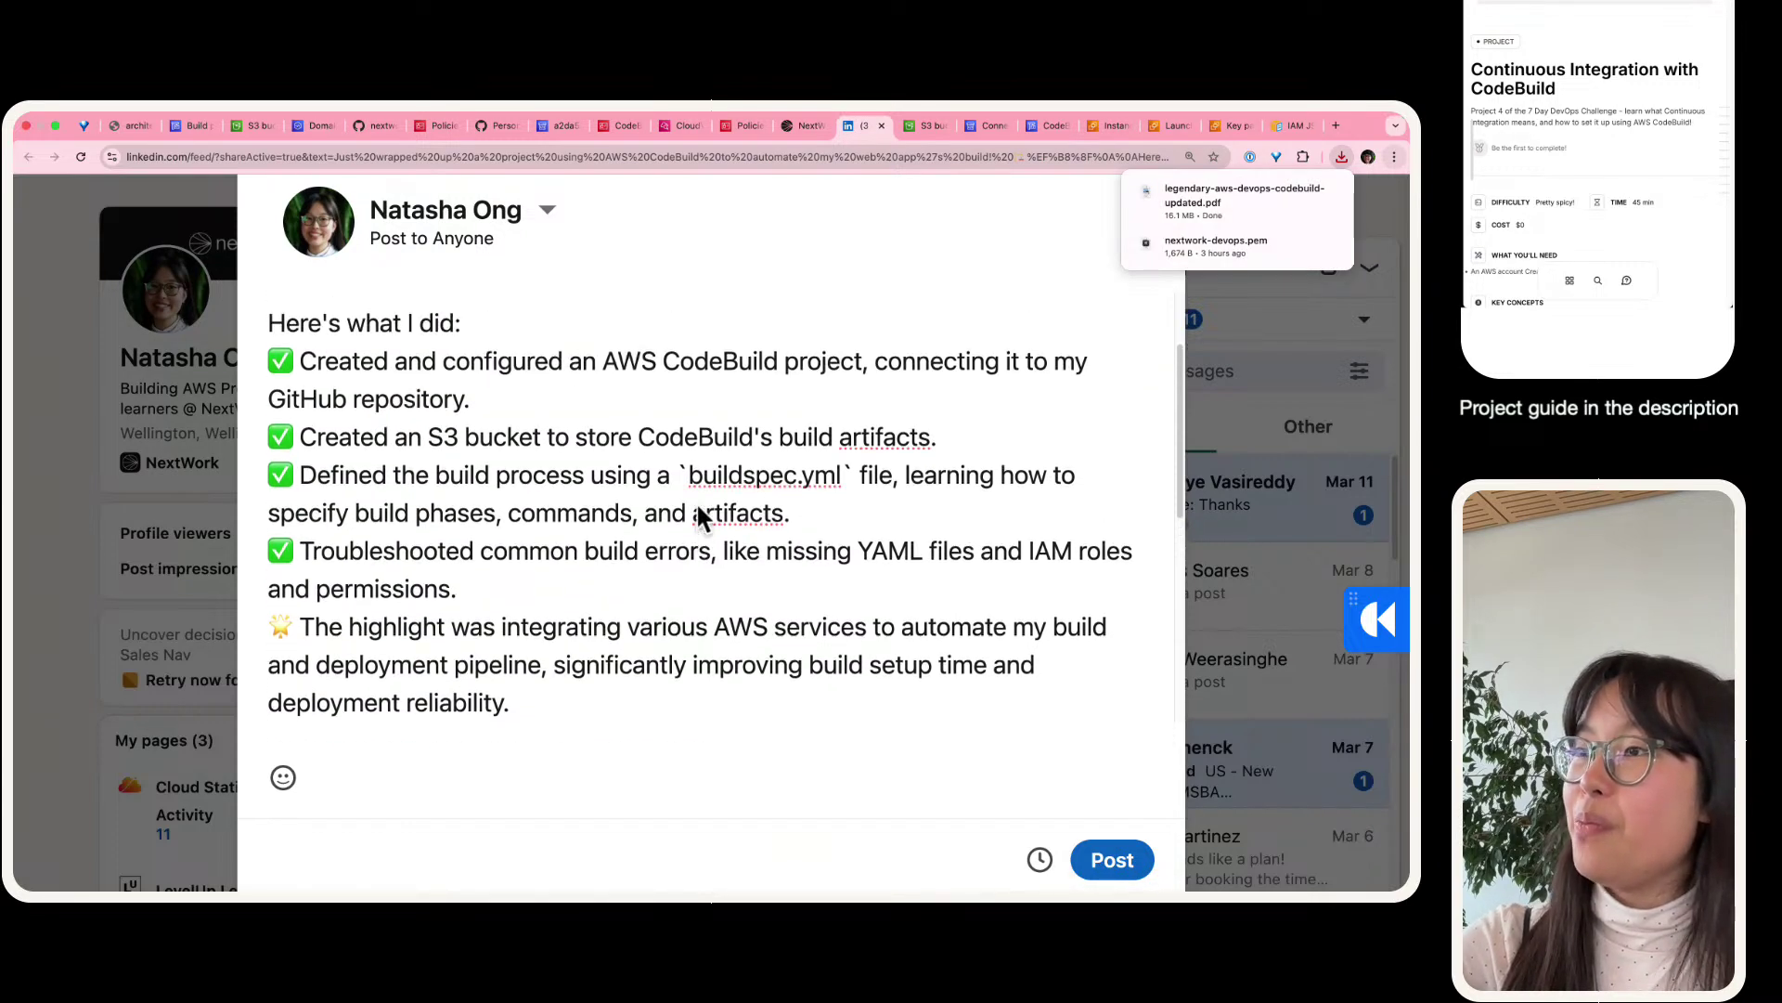
scroll(696, 504, "up", 3)
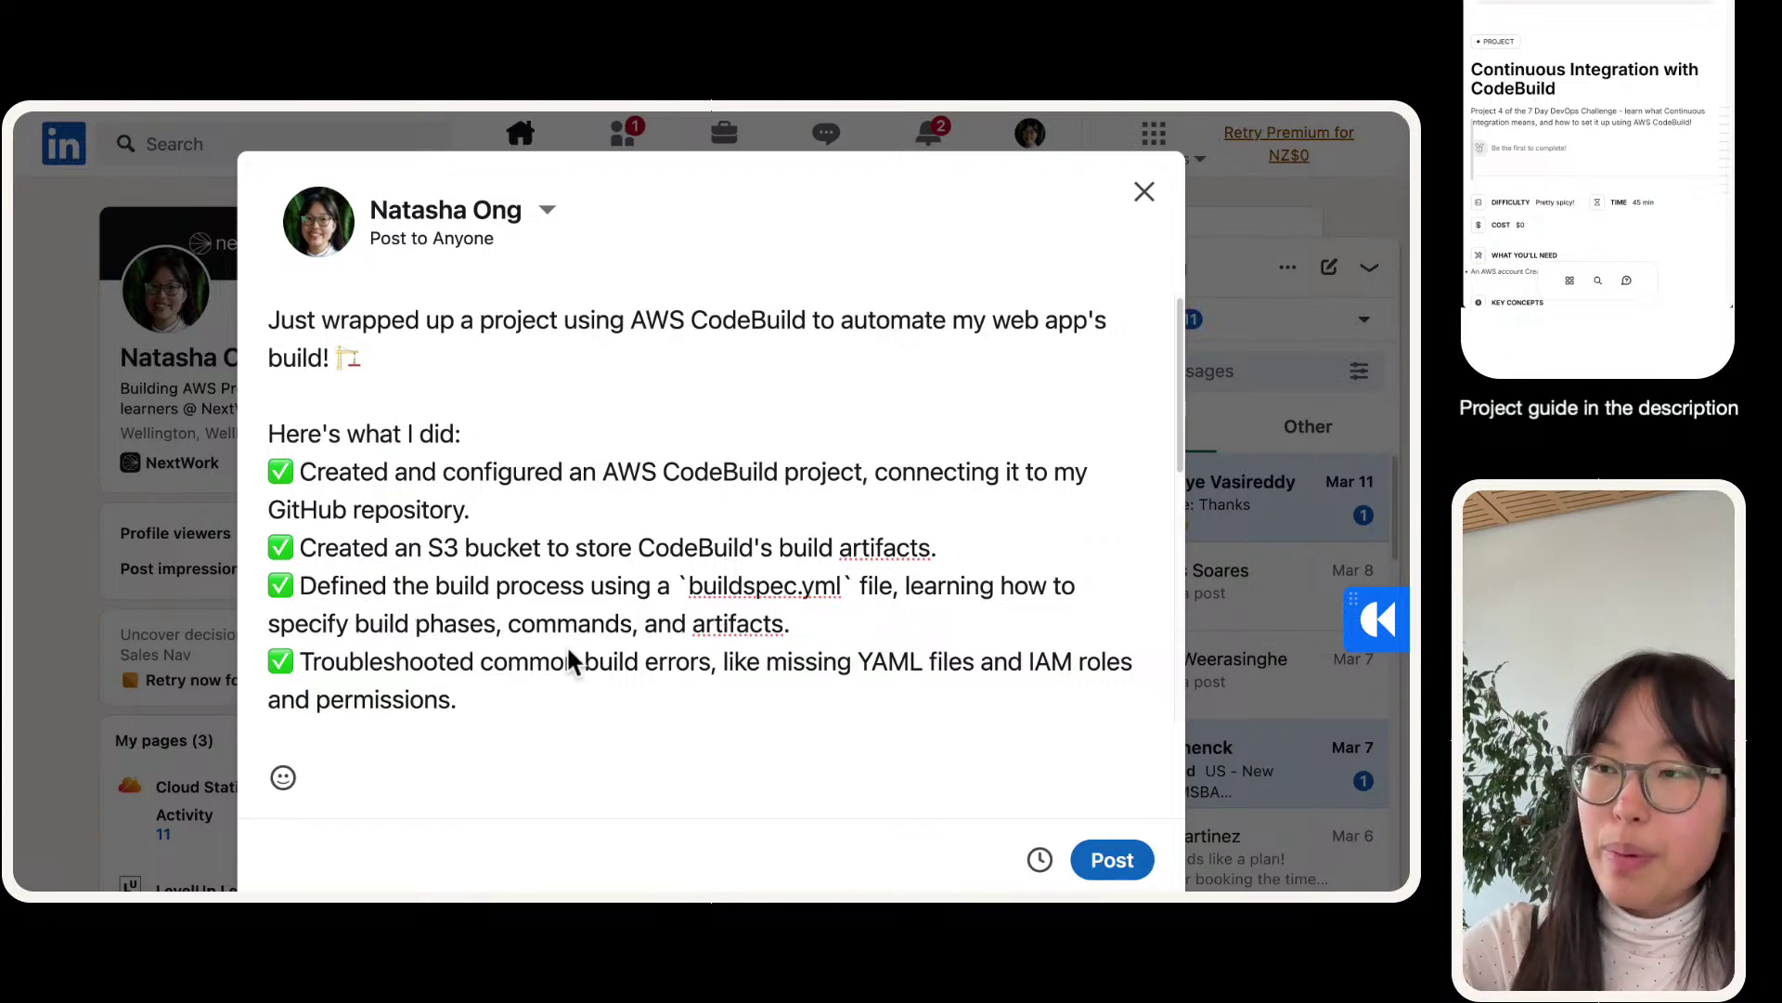
scroll(693, 639, "down", 2)
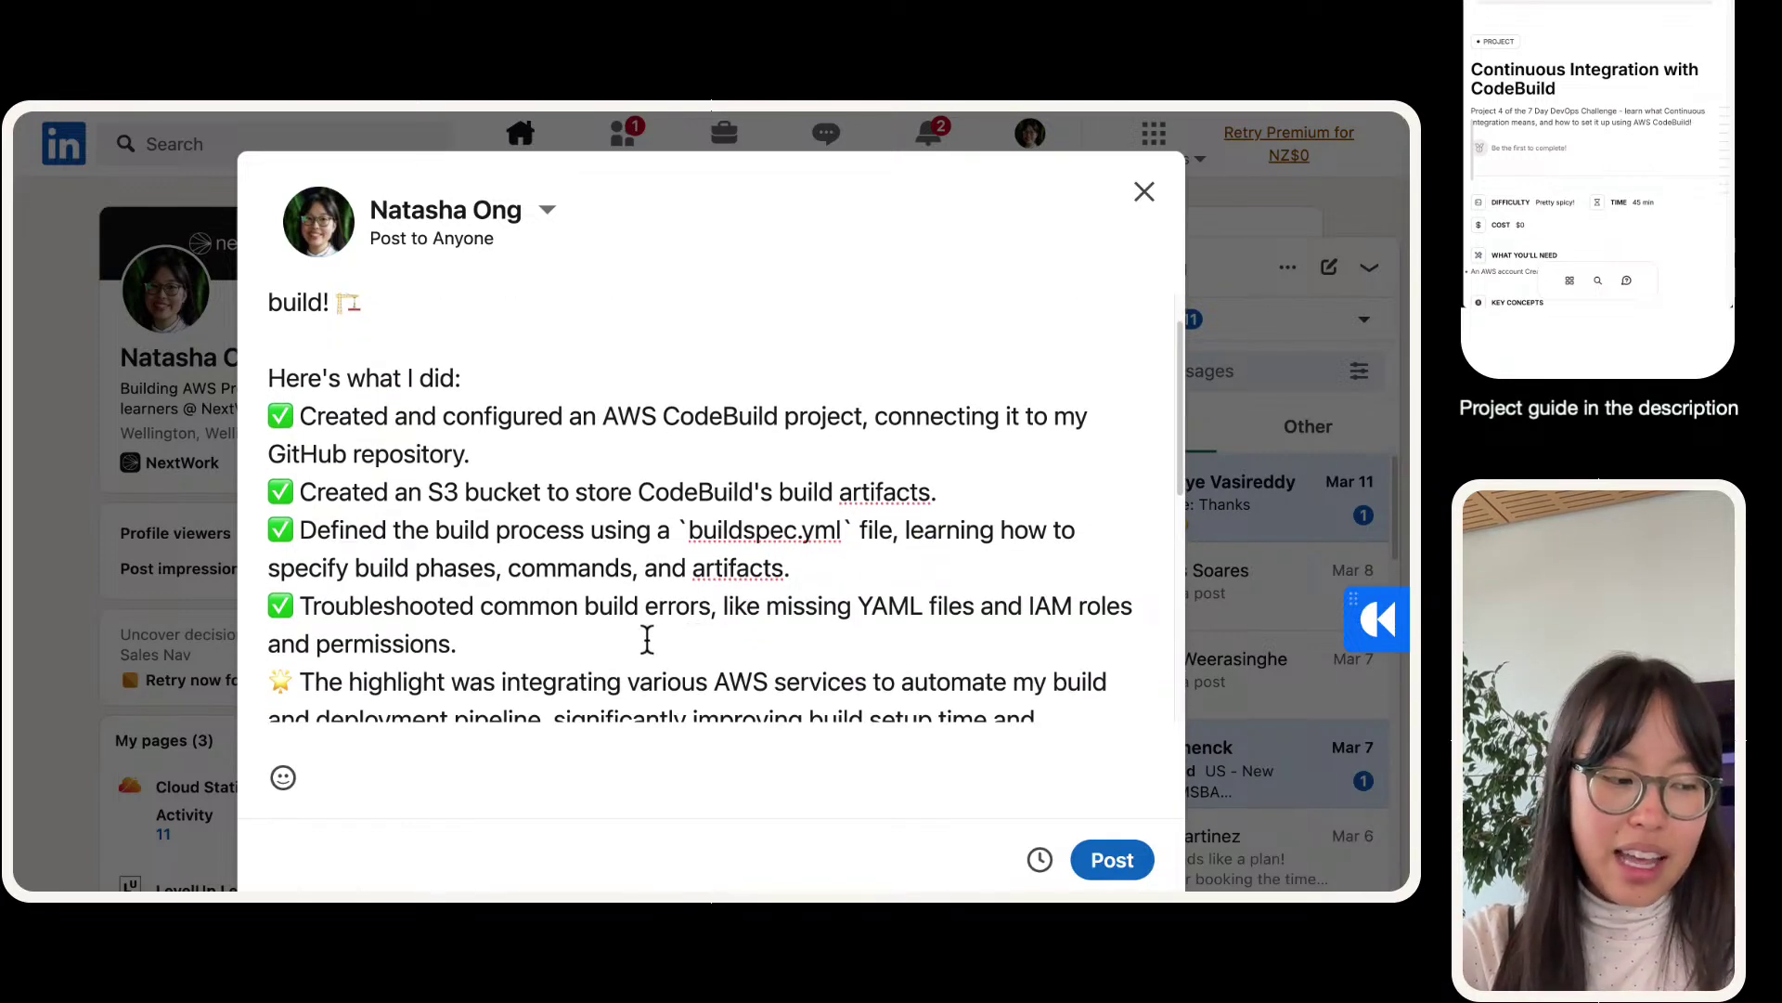
scroll(647, 638, "down", 4)
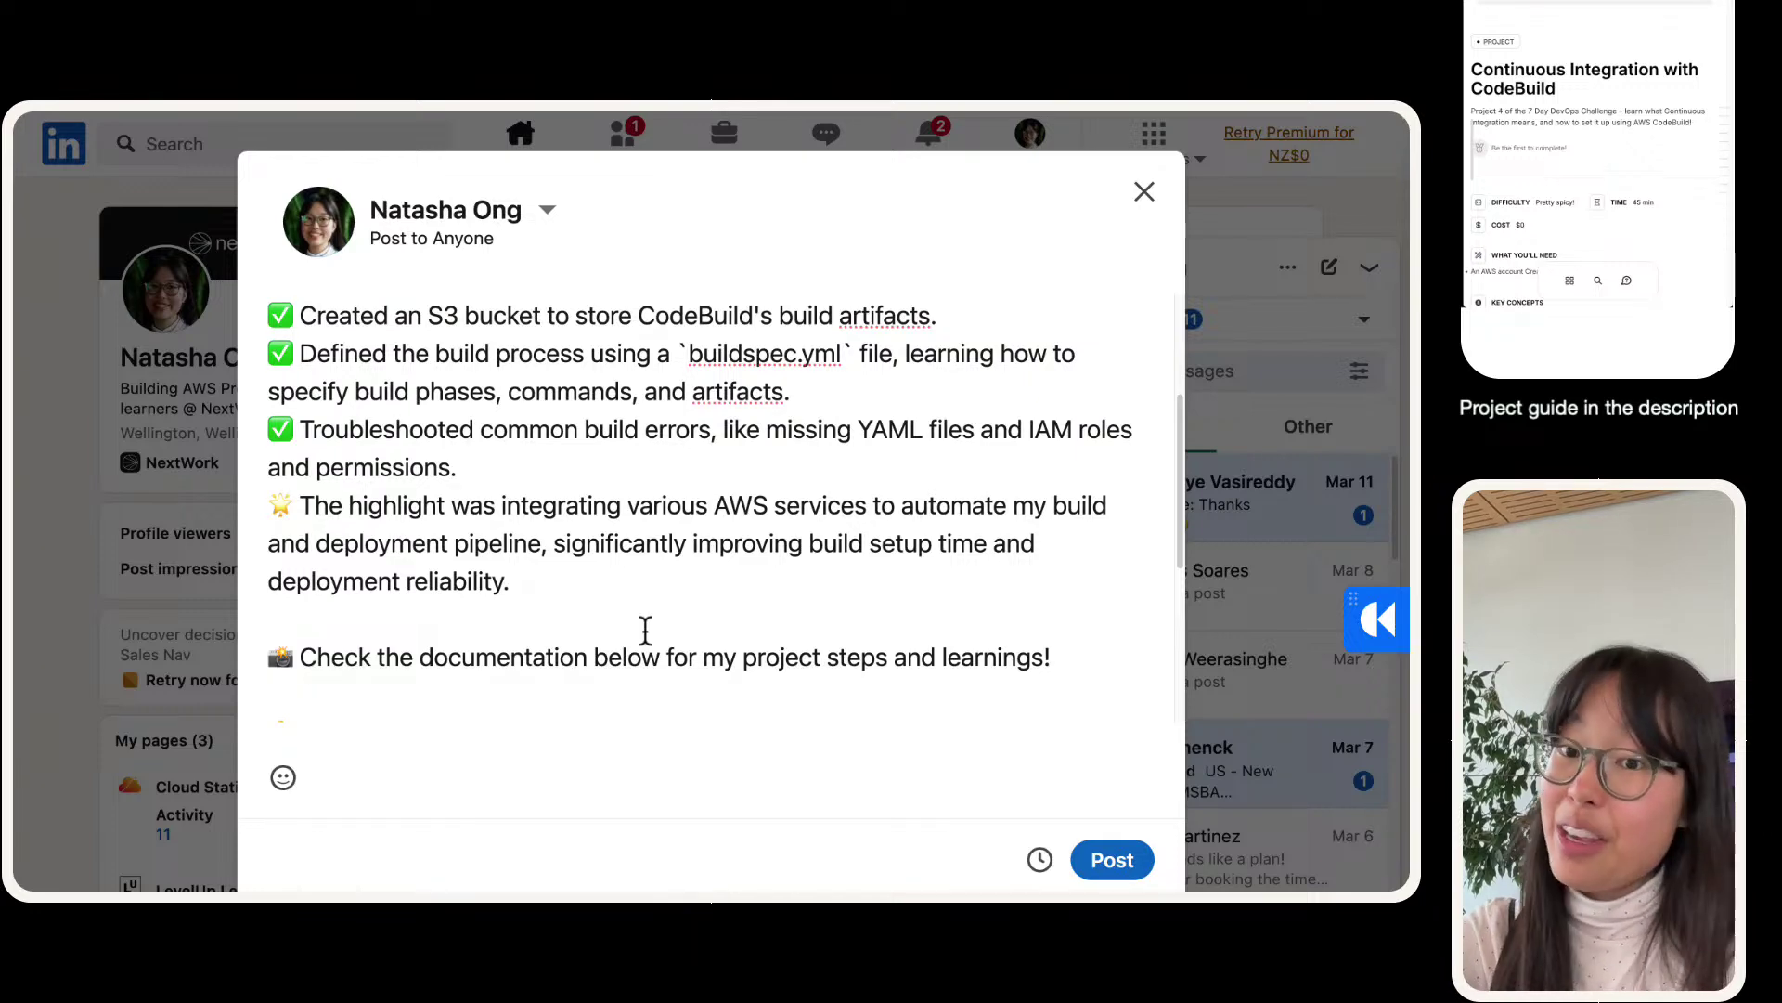
scroll(634, 620, "down", 8)
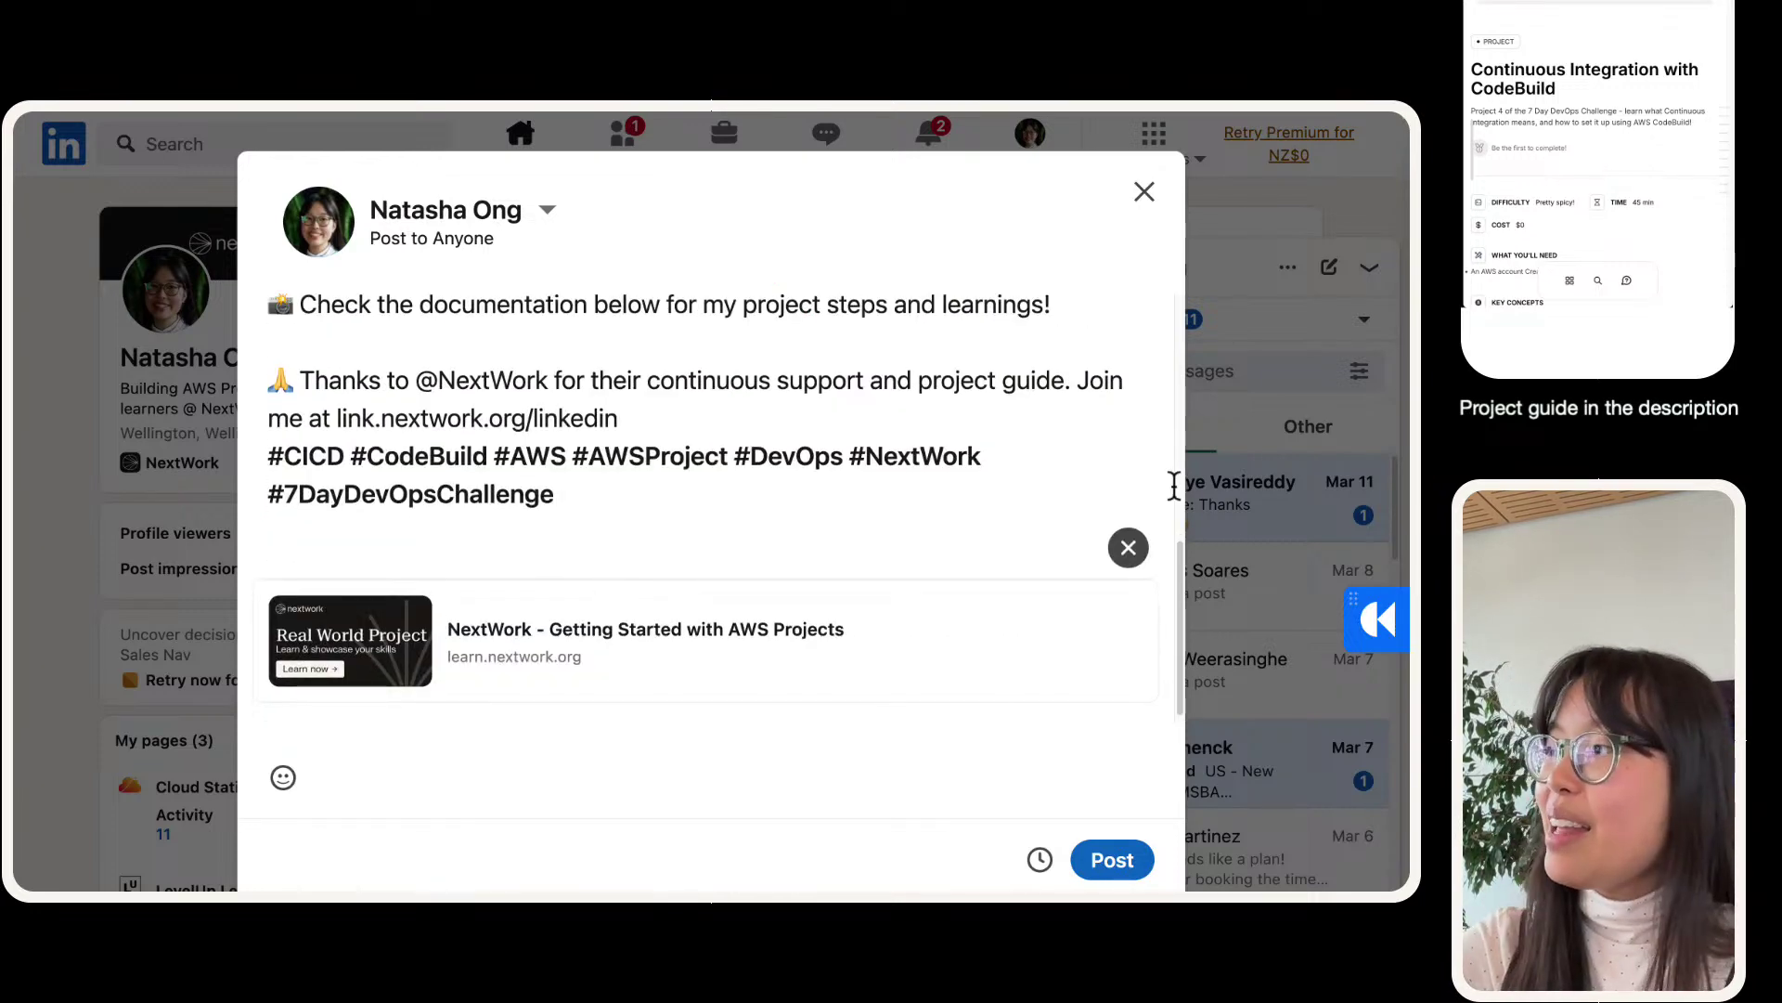
left_click(1128, 546)
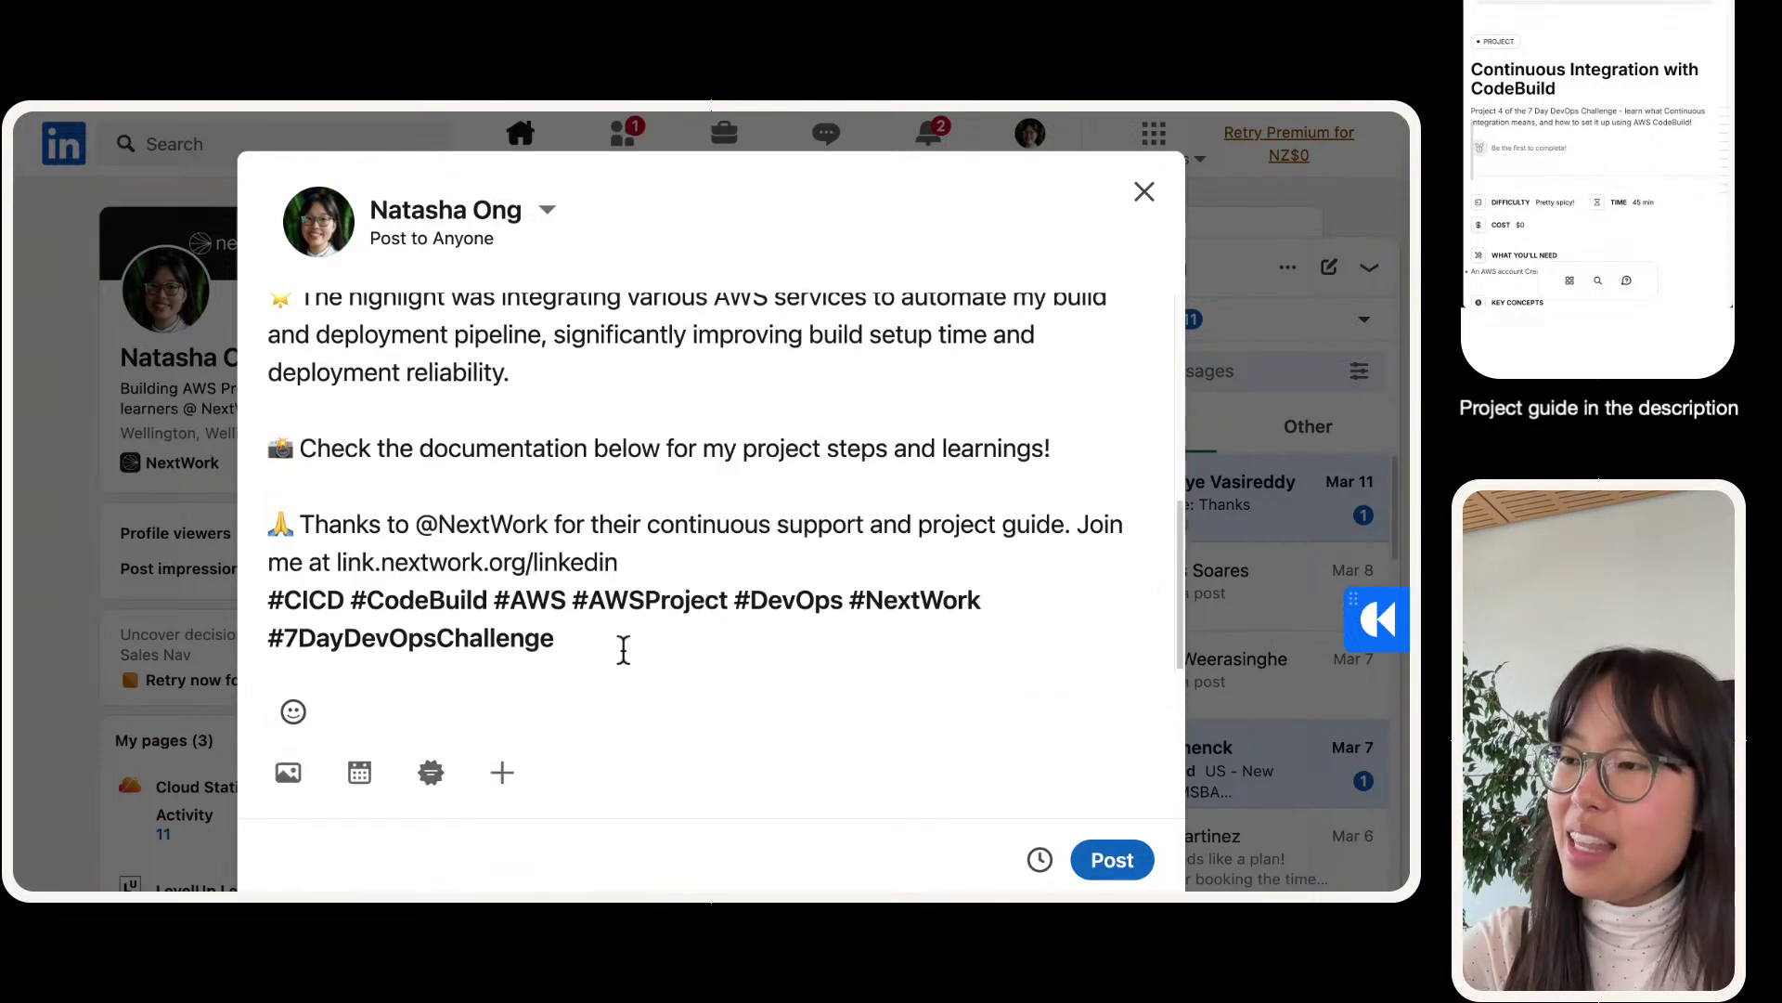
- Attach legendary-aws-devops-codebuild-updated.pdf from Downloads as a document to the post
left_click(508, 784)
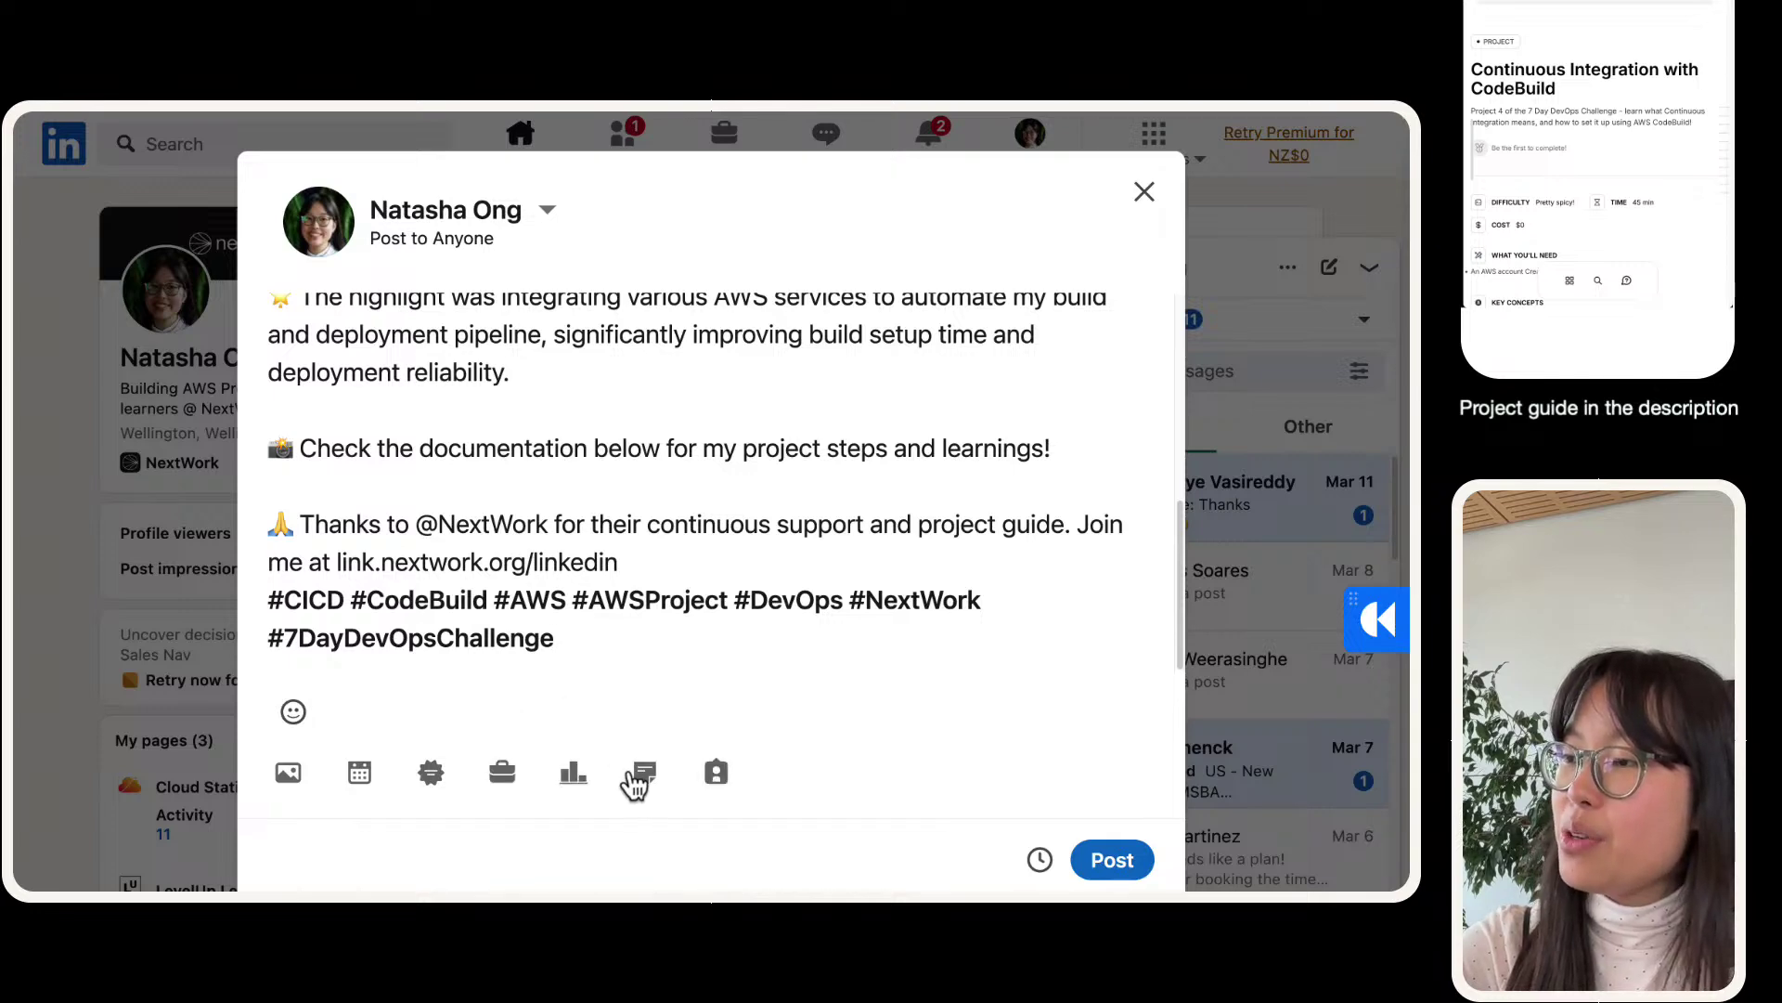
left_click(633, 784)
left_click(796, 289)
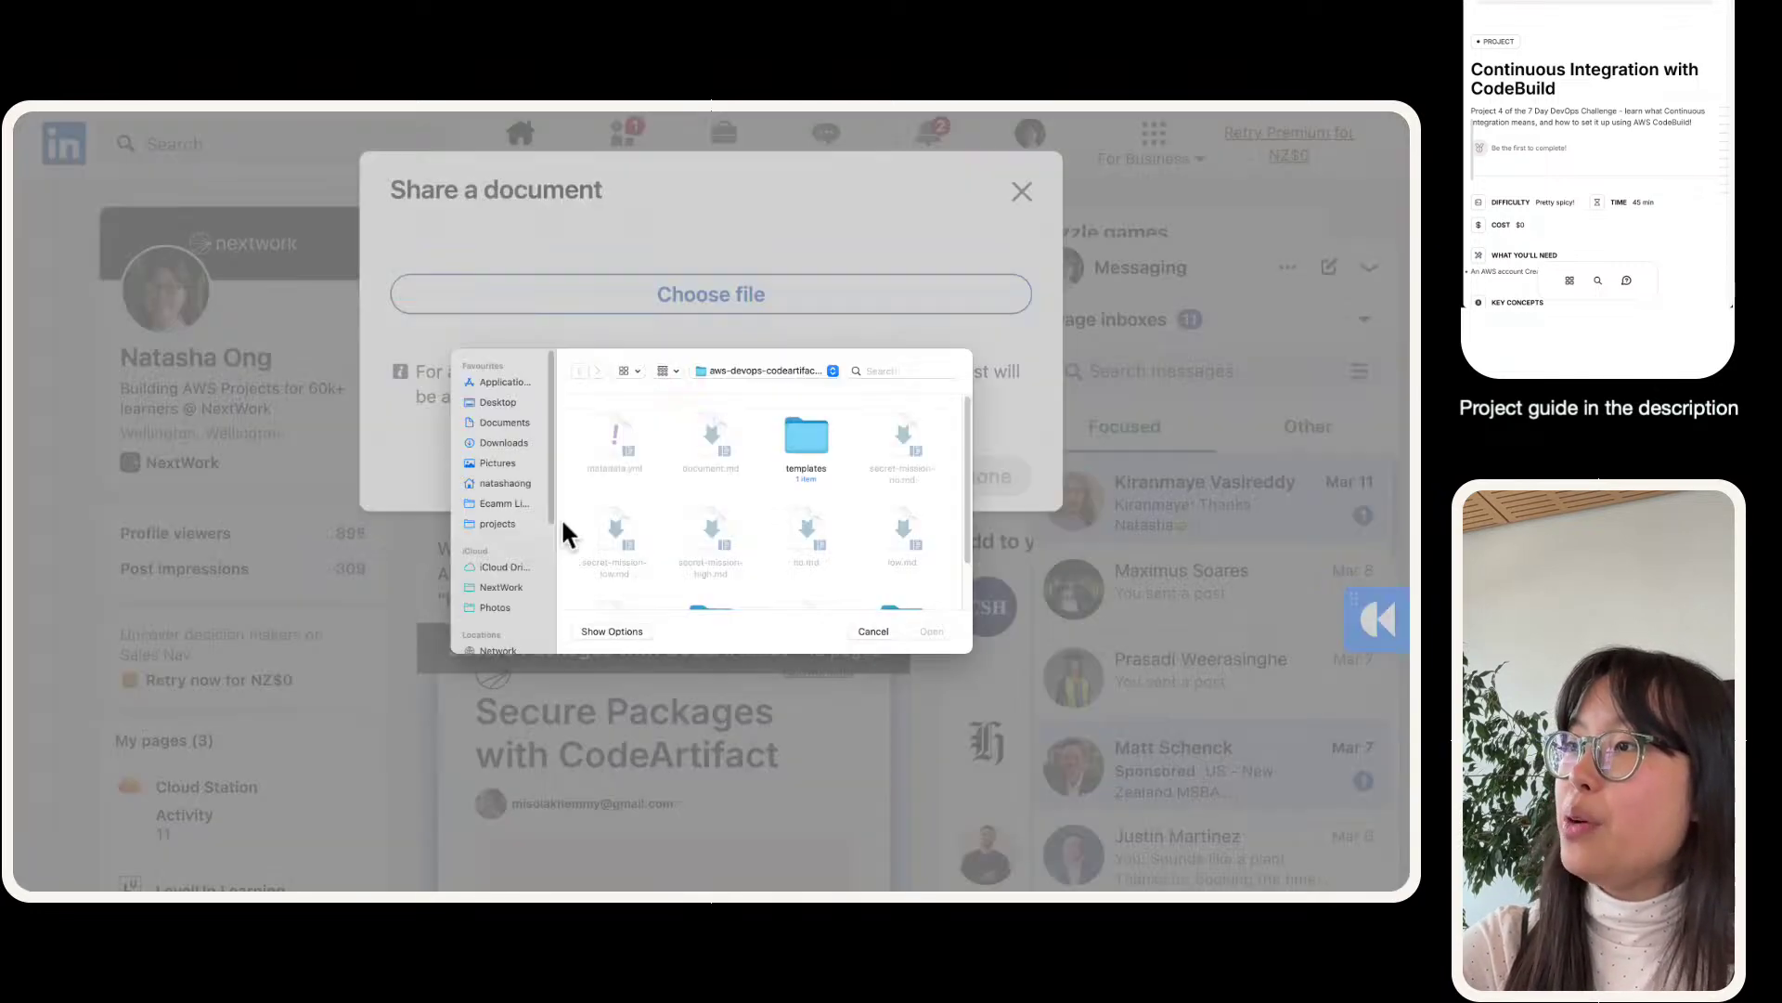
left_click(507, 444)
left_click(618, 432)
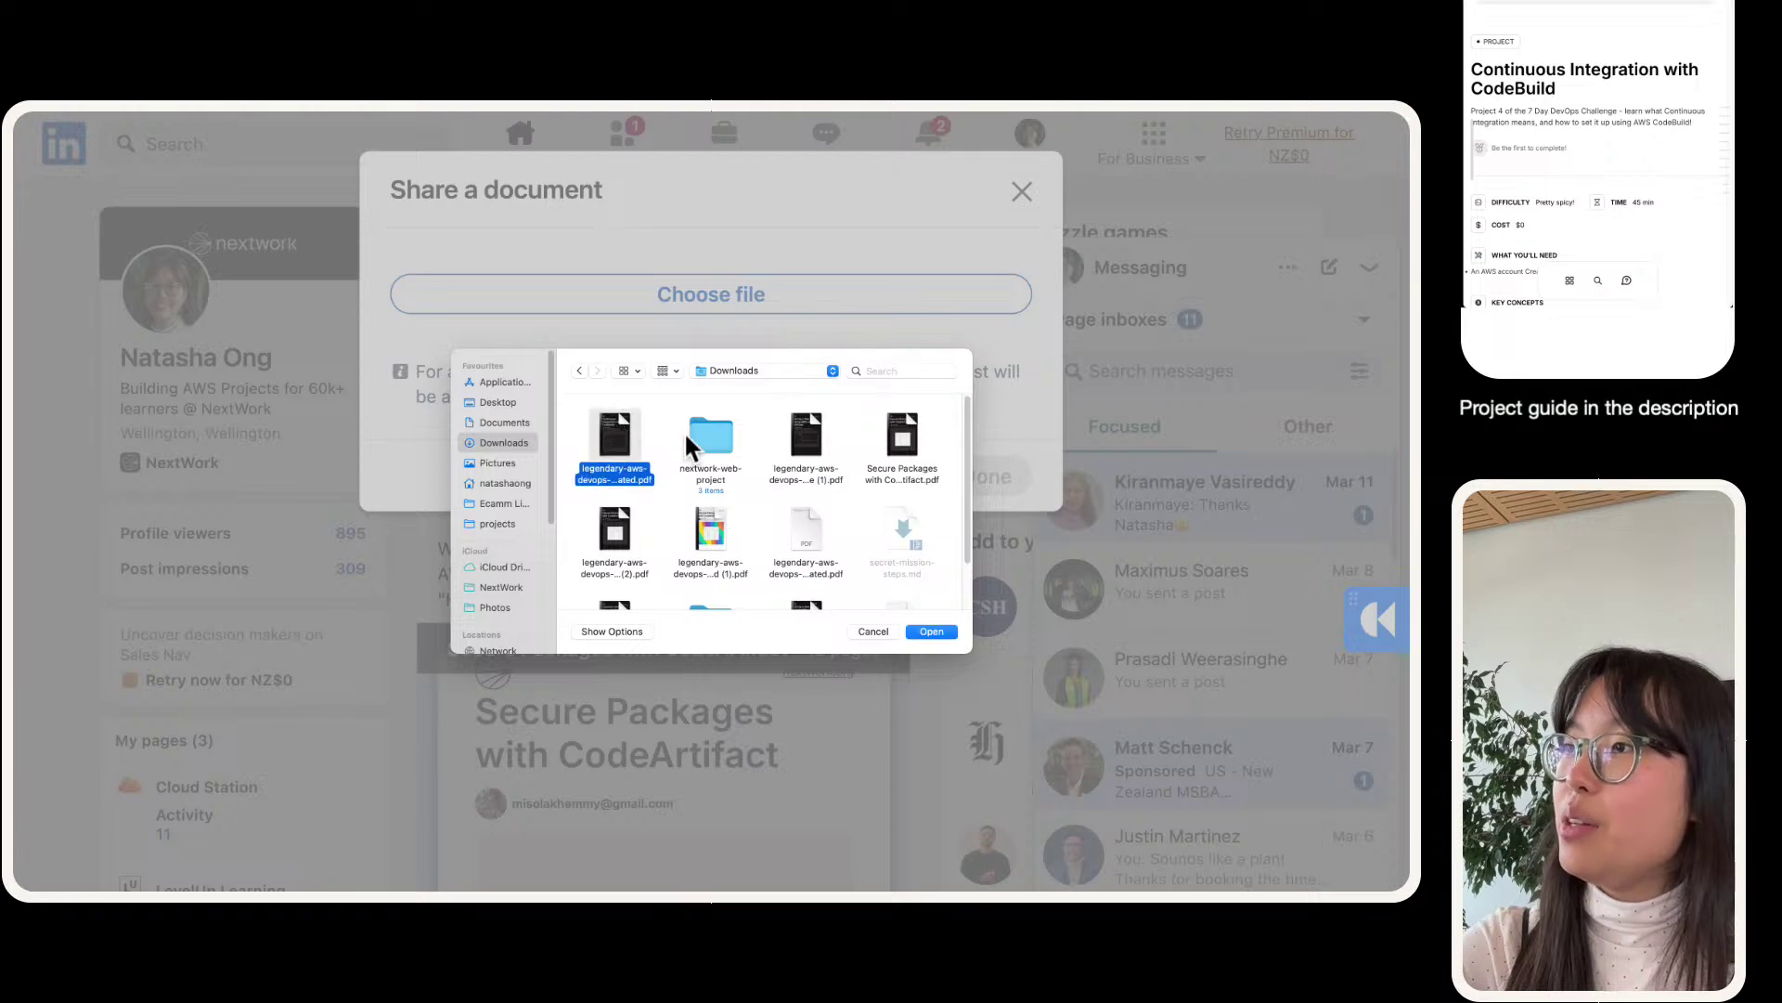
double_click(620, 431)
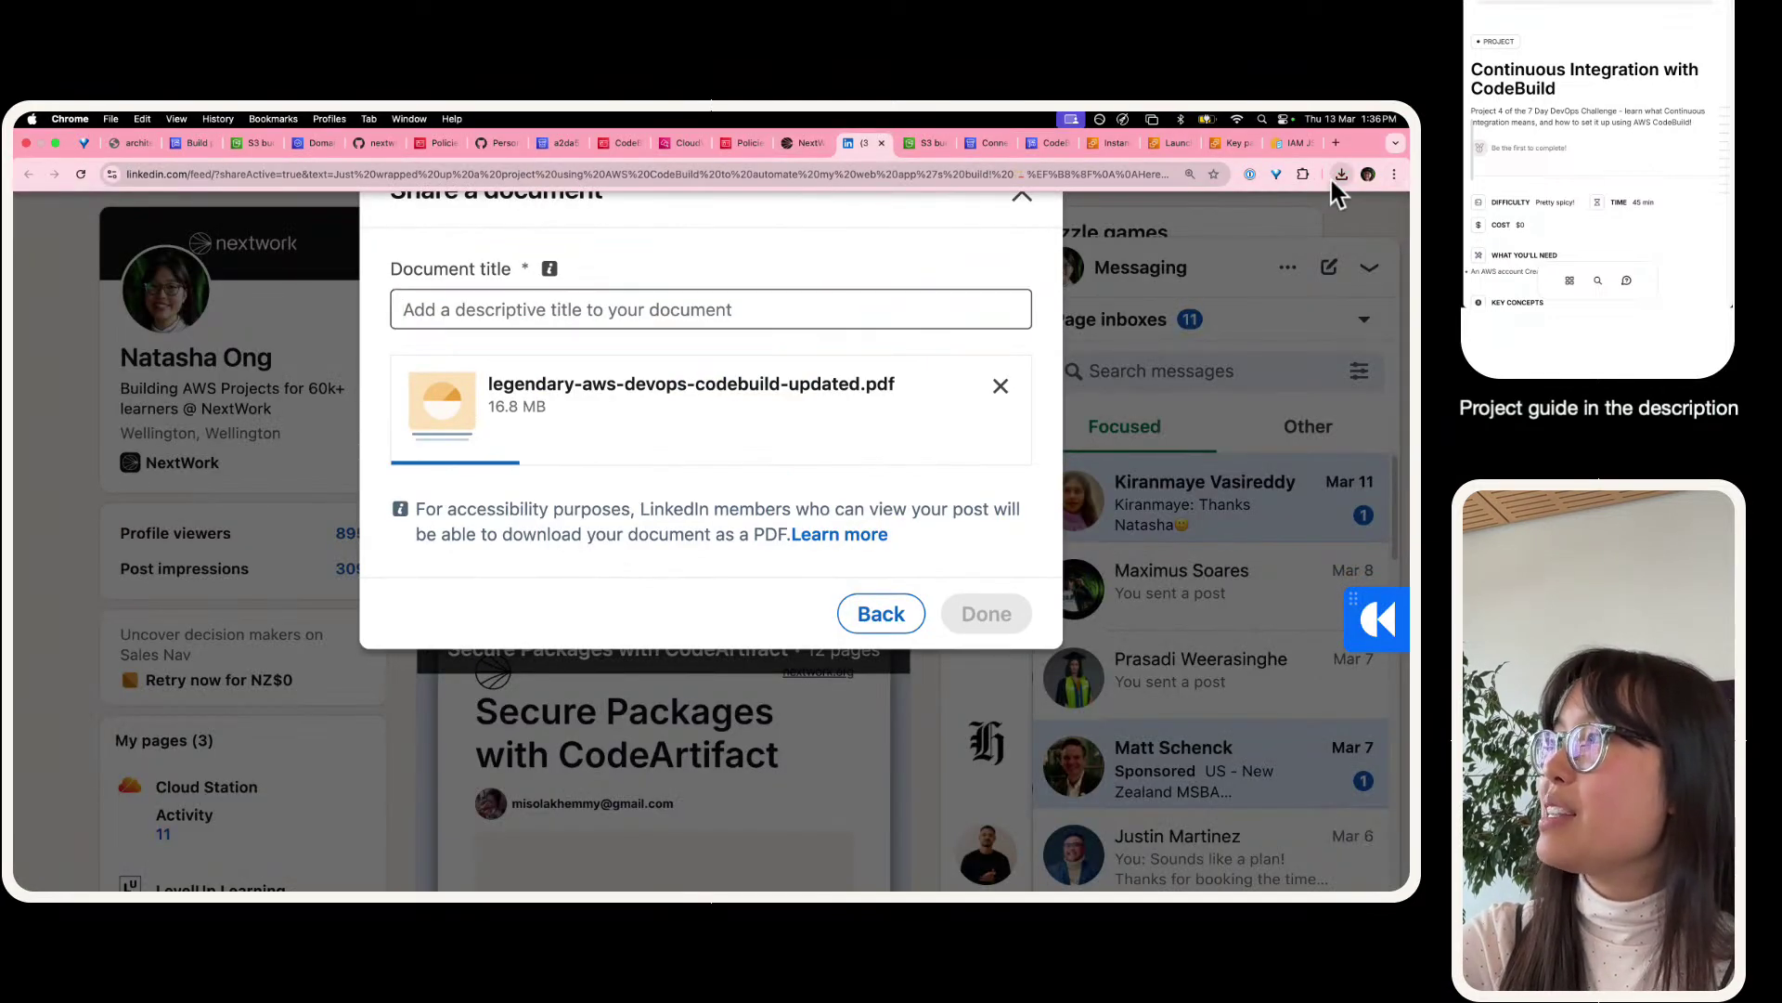
left_click(1341, 174)
- Open legendary-aws-devops-codebuild-updated.pdf in its own tab and look through all 12 pages
left_click_drag(1225, 237, 876, 140)
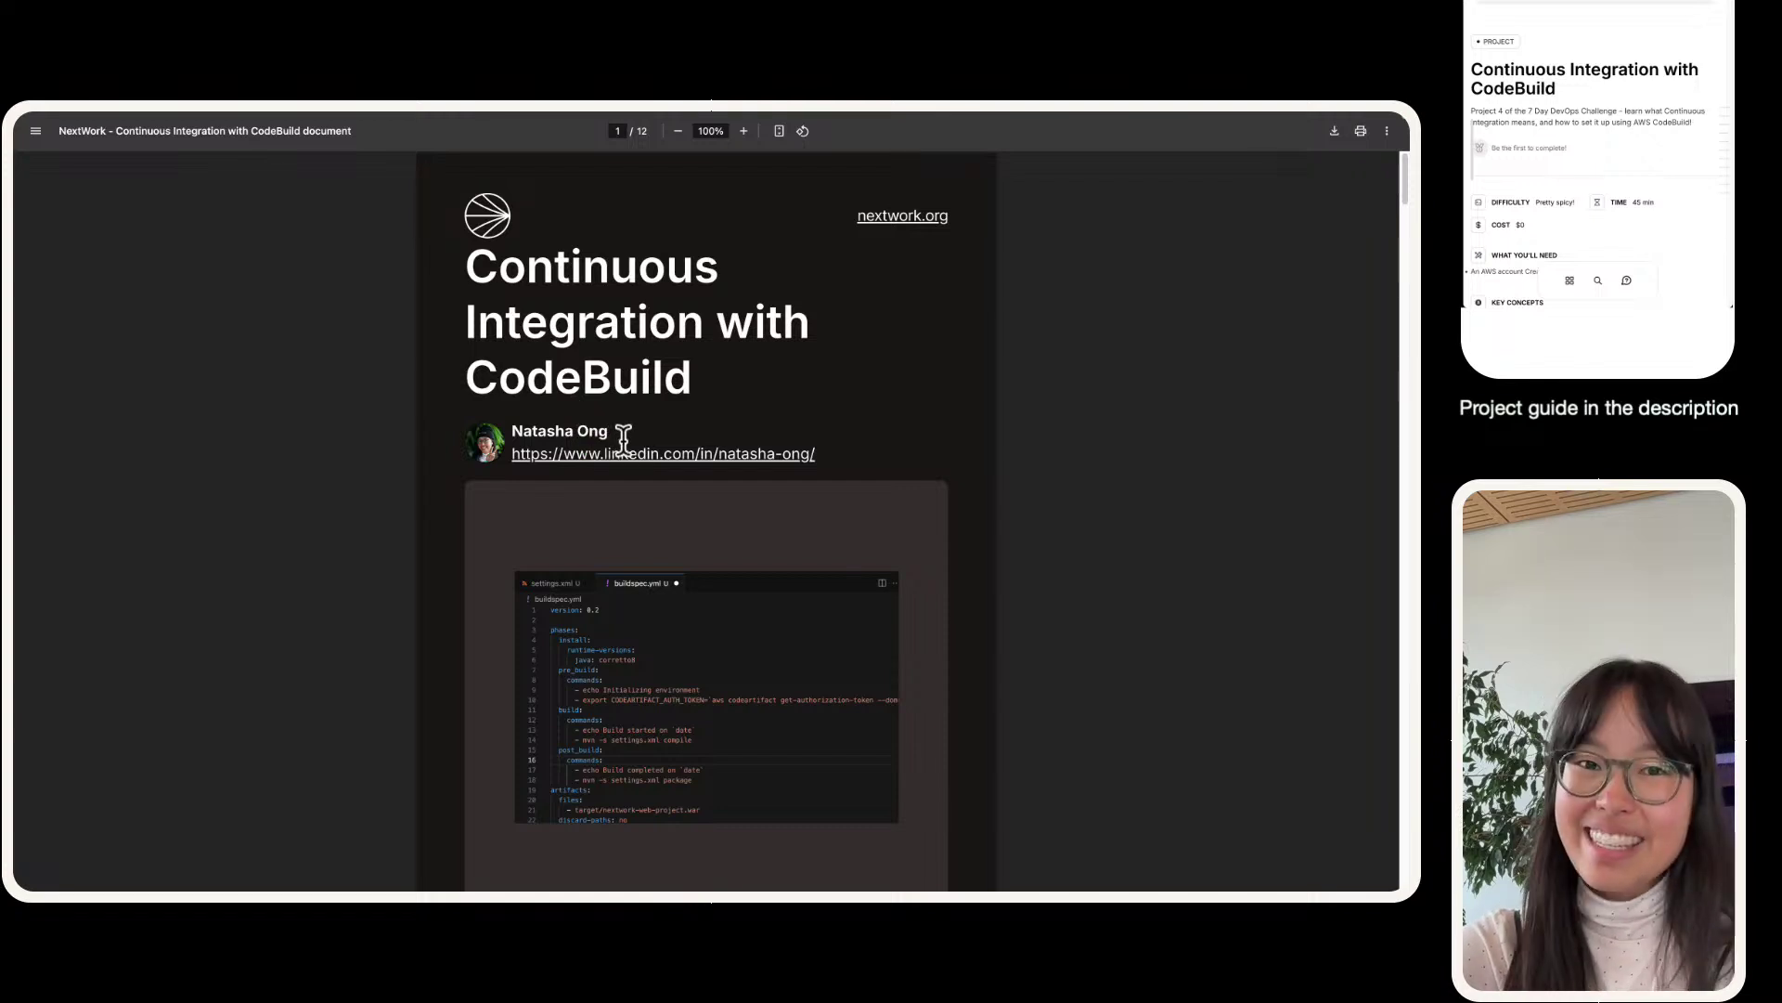
scroll(624, 469, "down", 5)
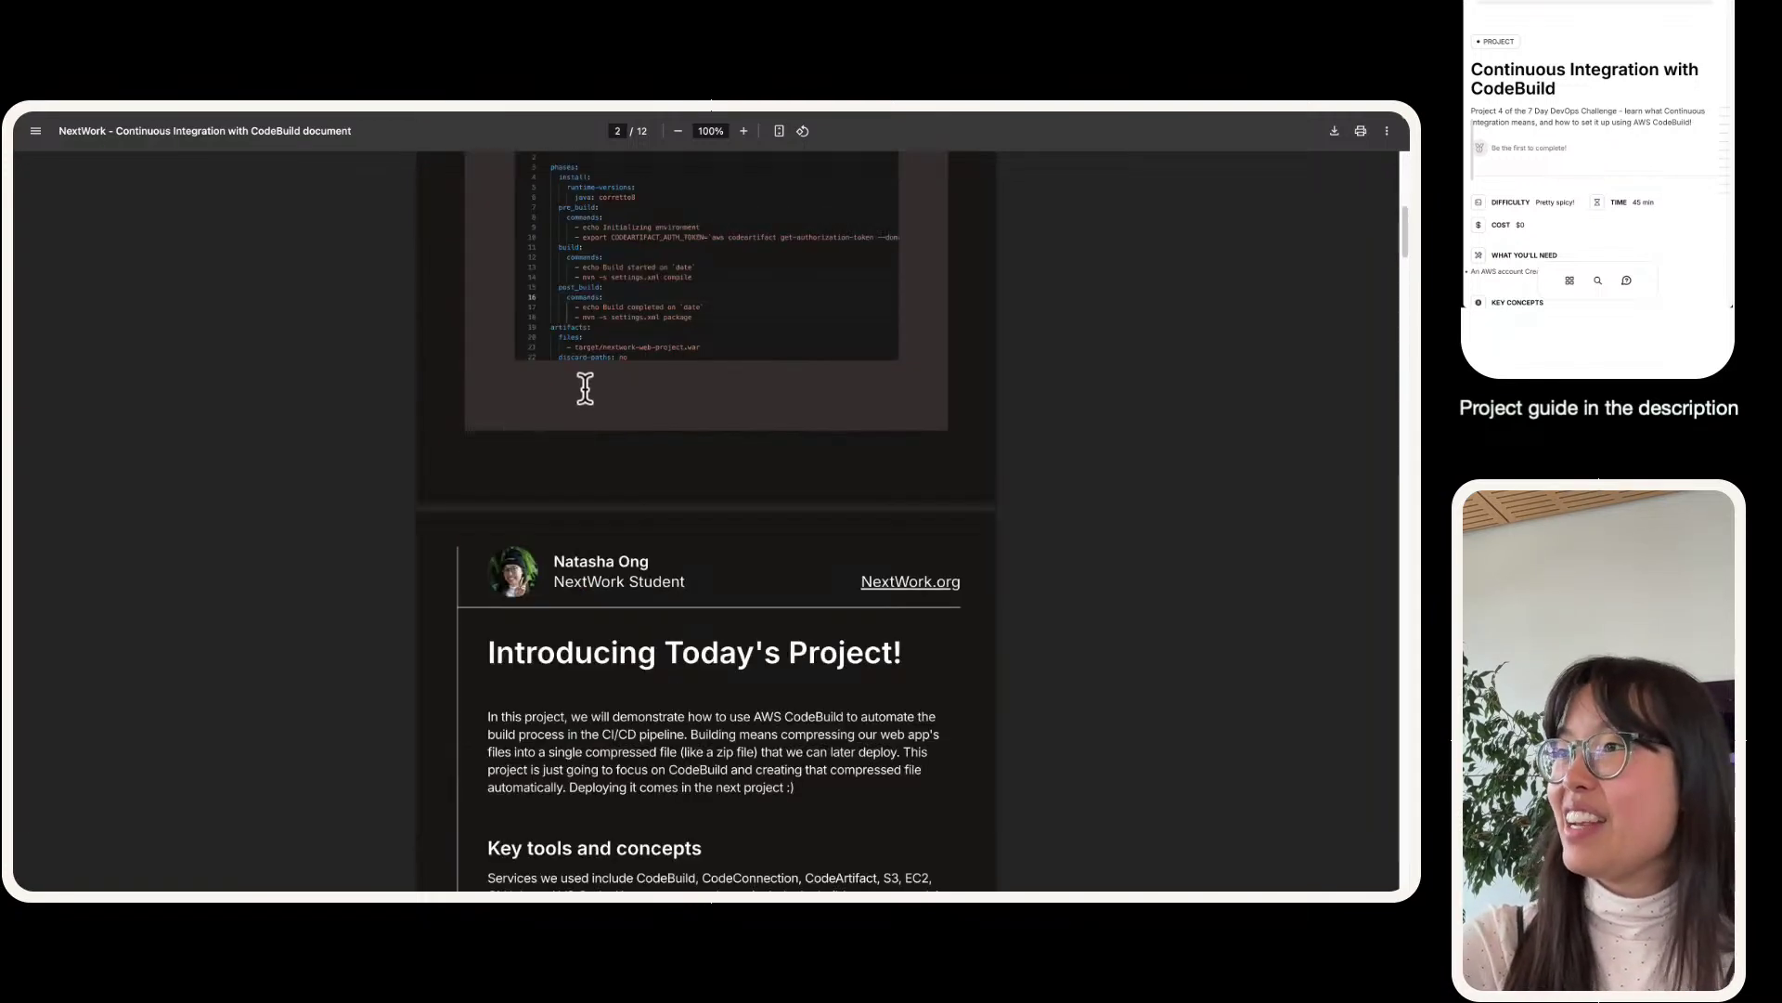
scroll(585, 388, "down", 20)
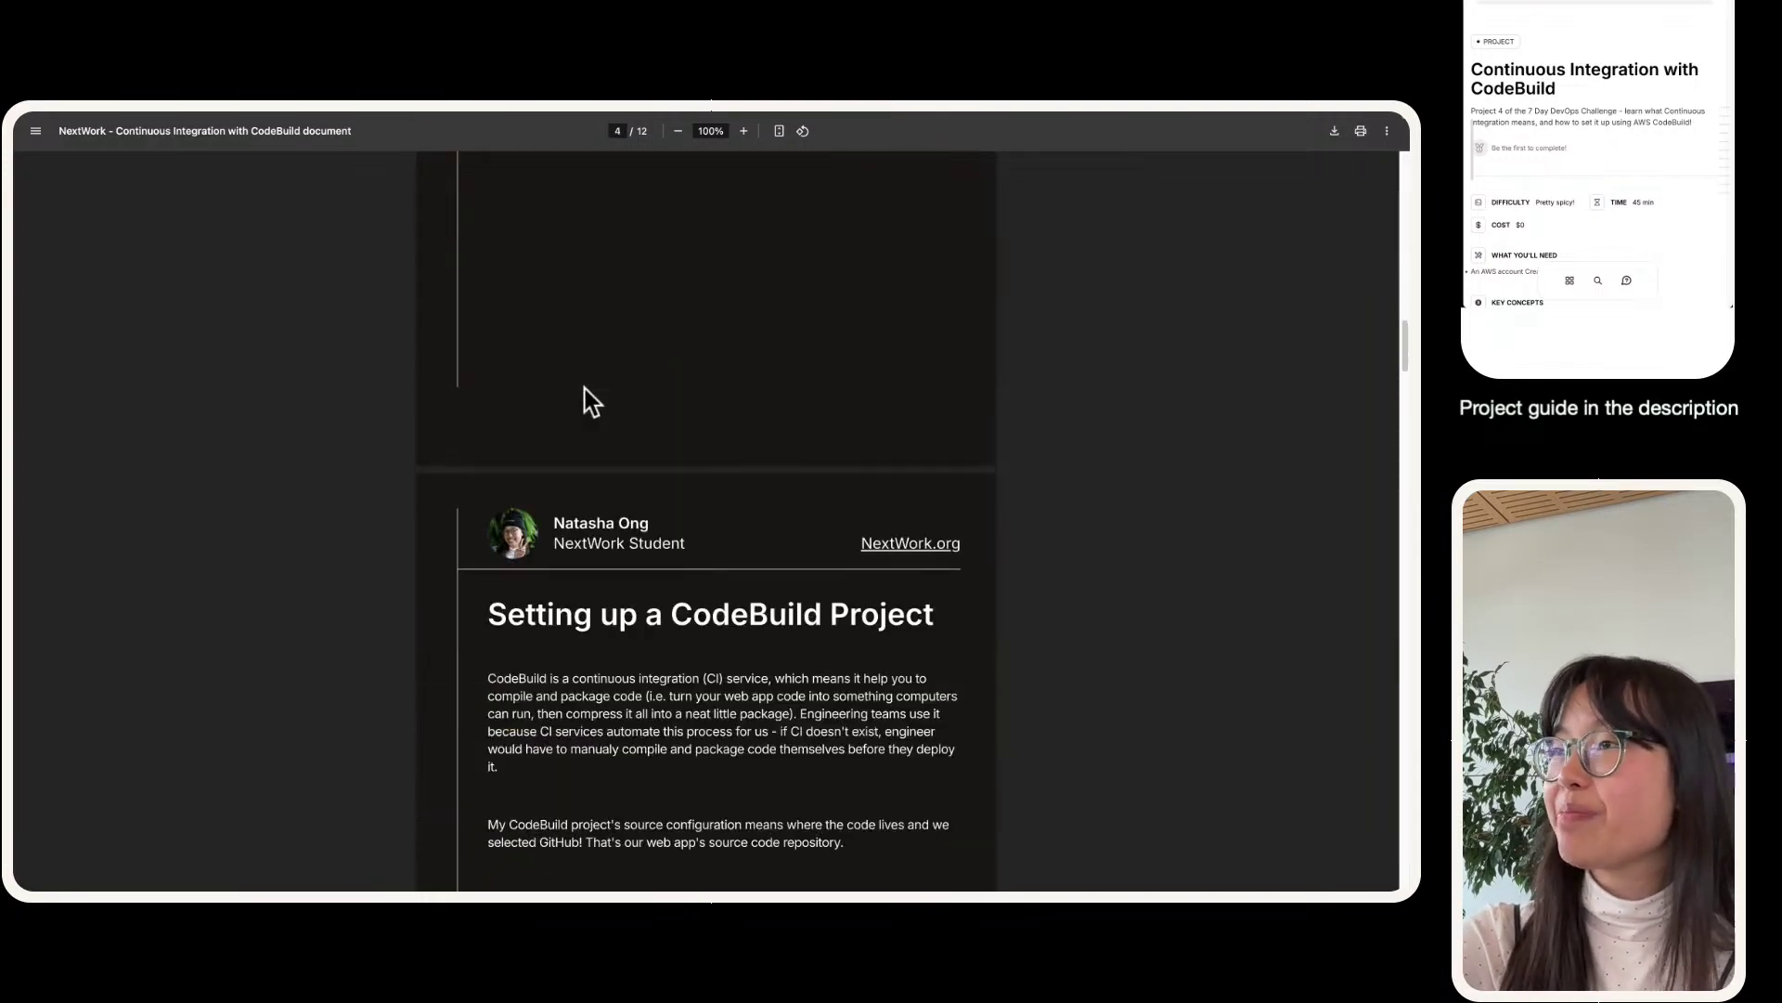
scroll(585, 388, "down", 15)
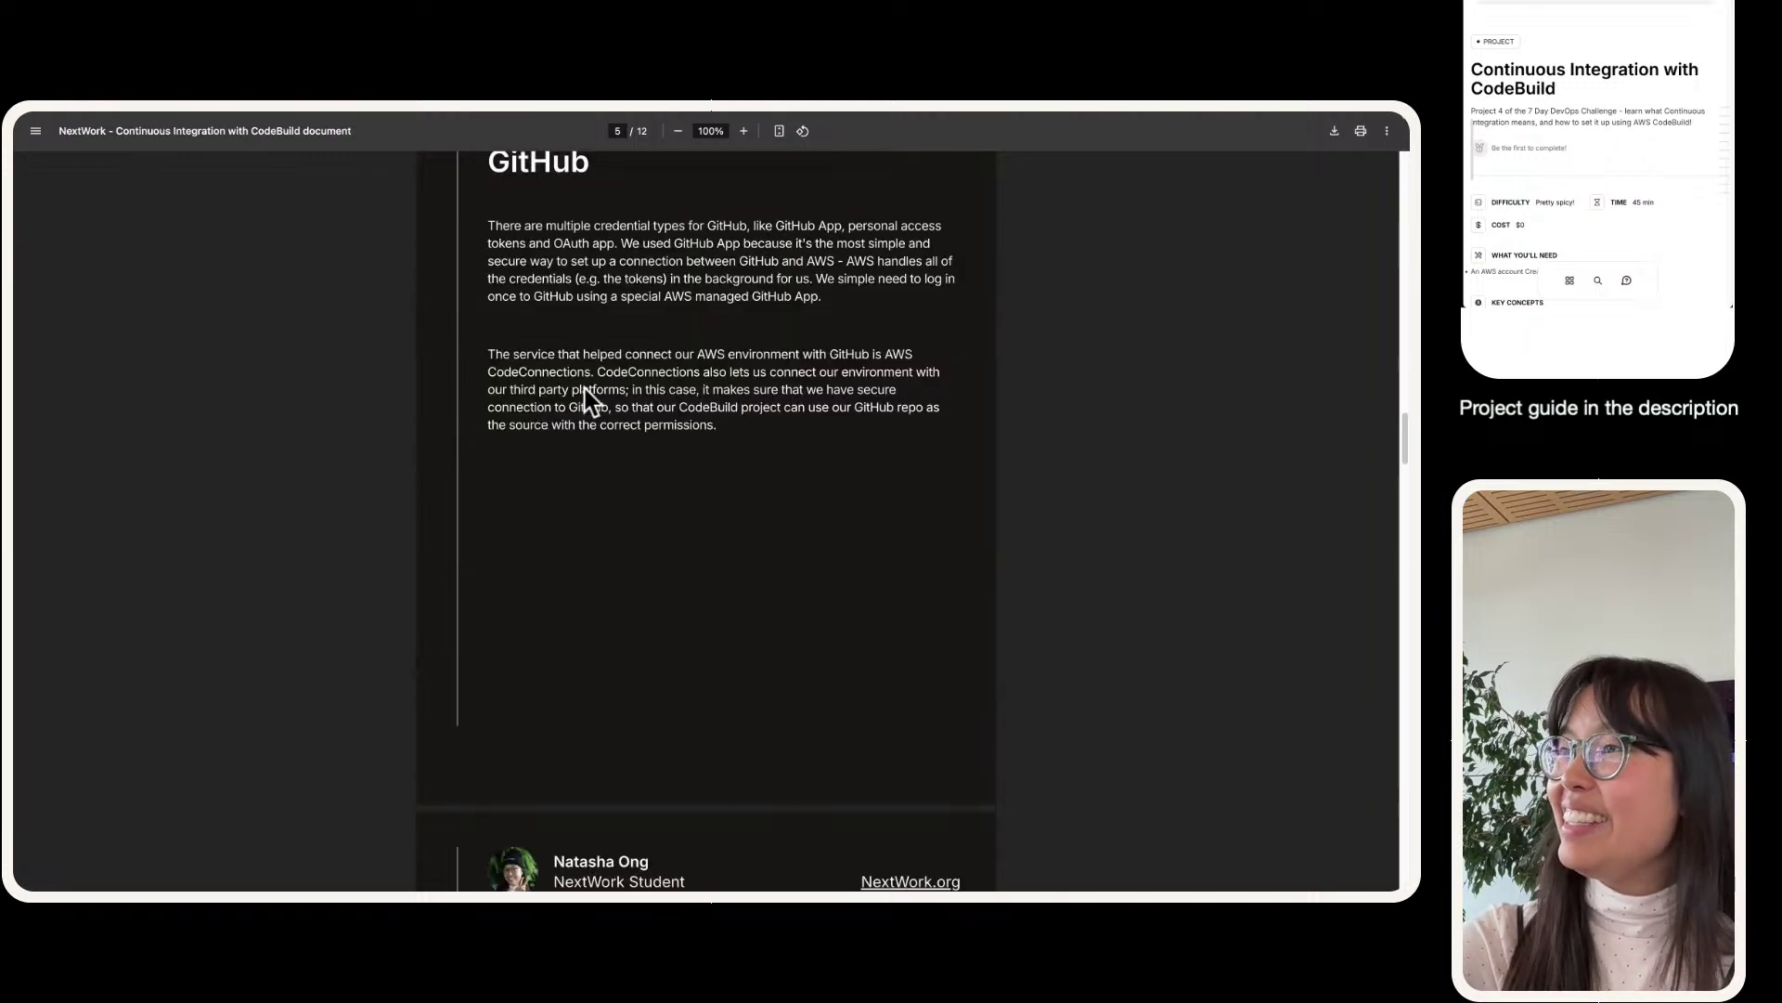
scroll(585, 397, "down", 3)
scroll(585, 397, "up", 4)
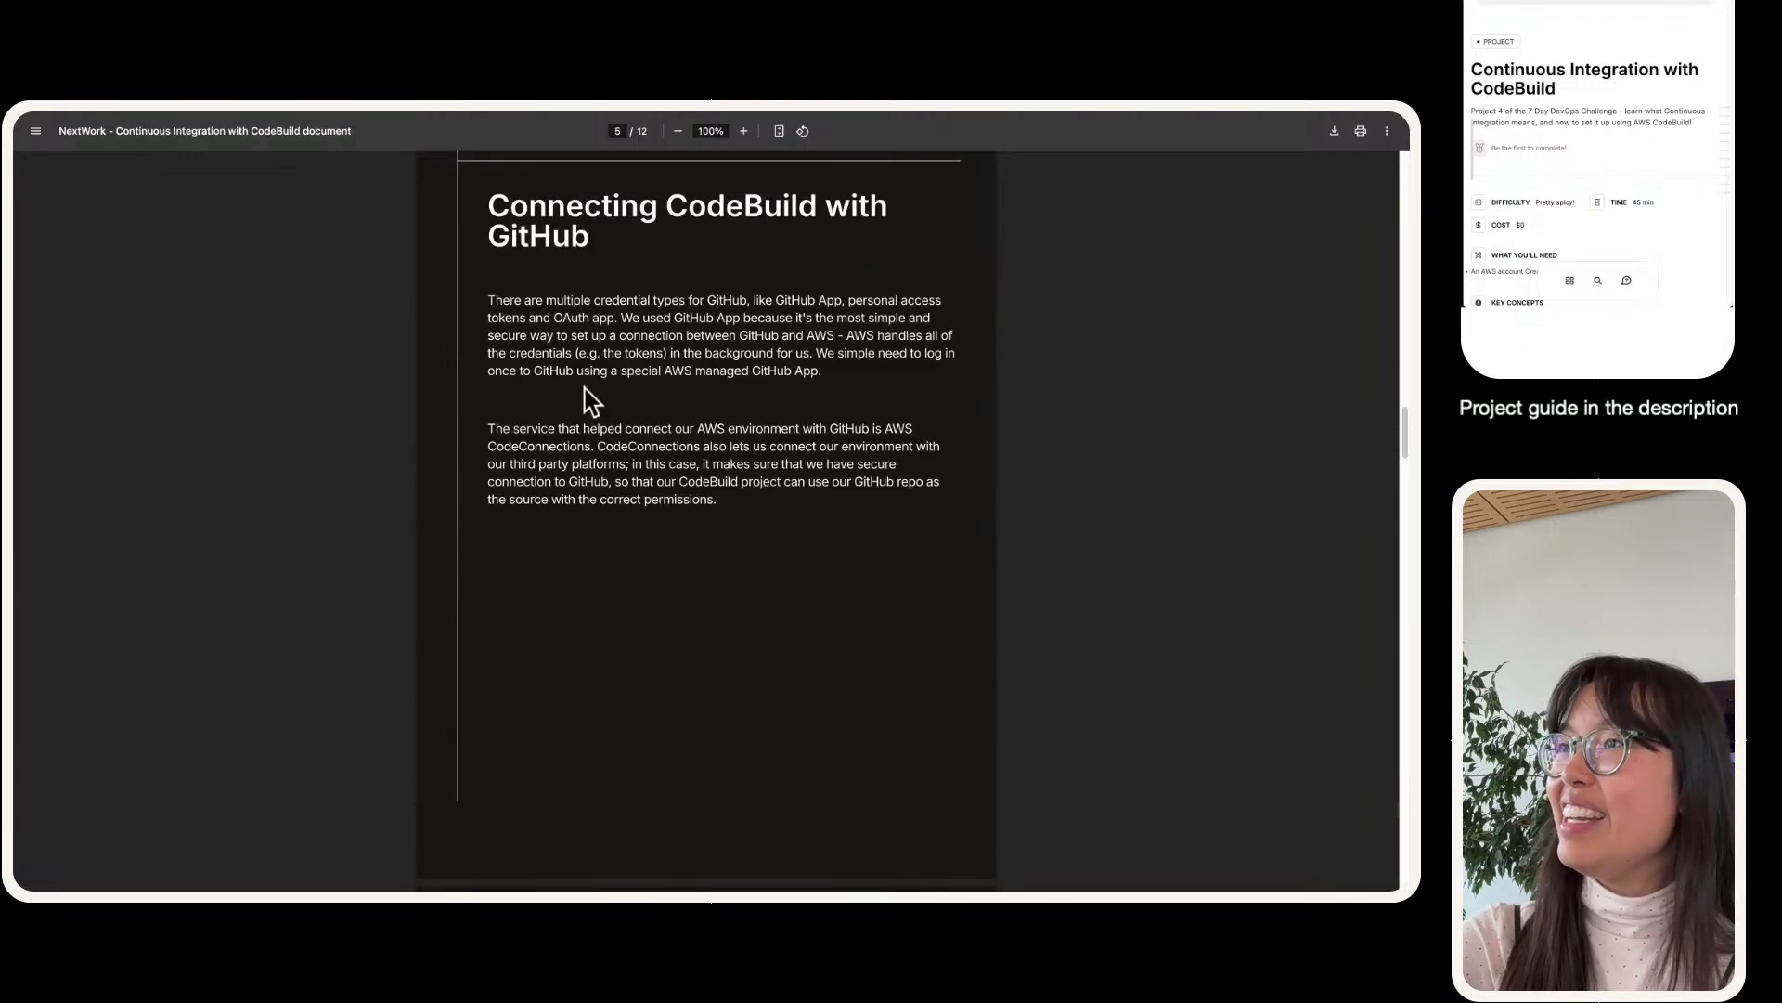
scroll(594, 409, "down", 1)
scroll(801, 303, "down", 10)
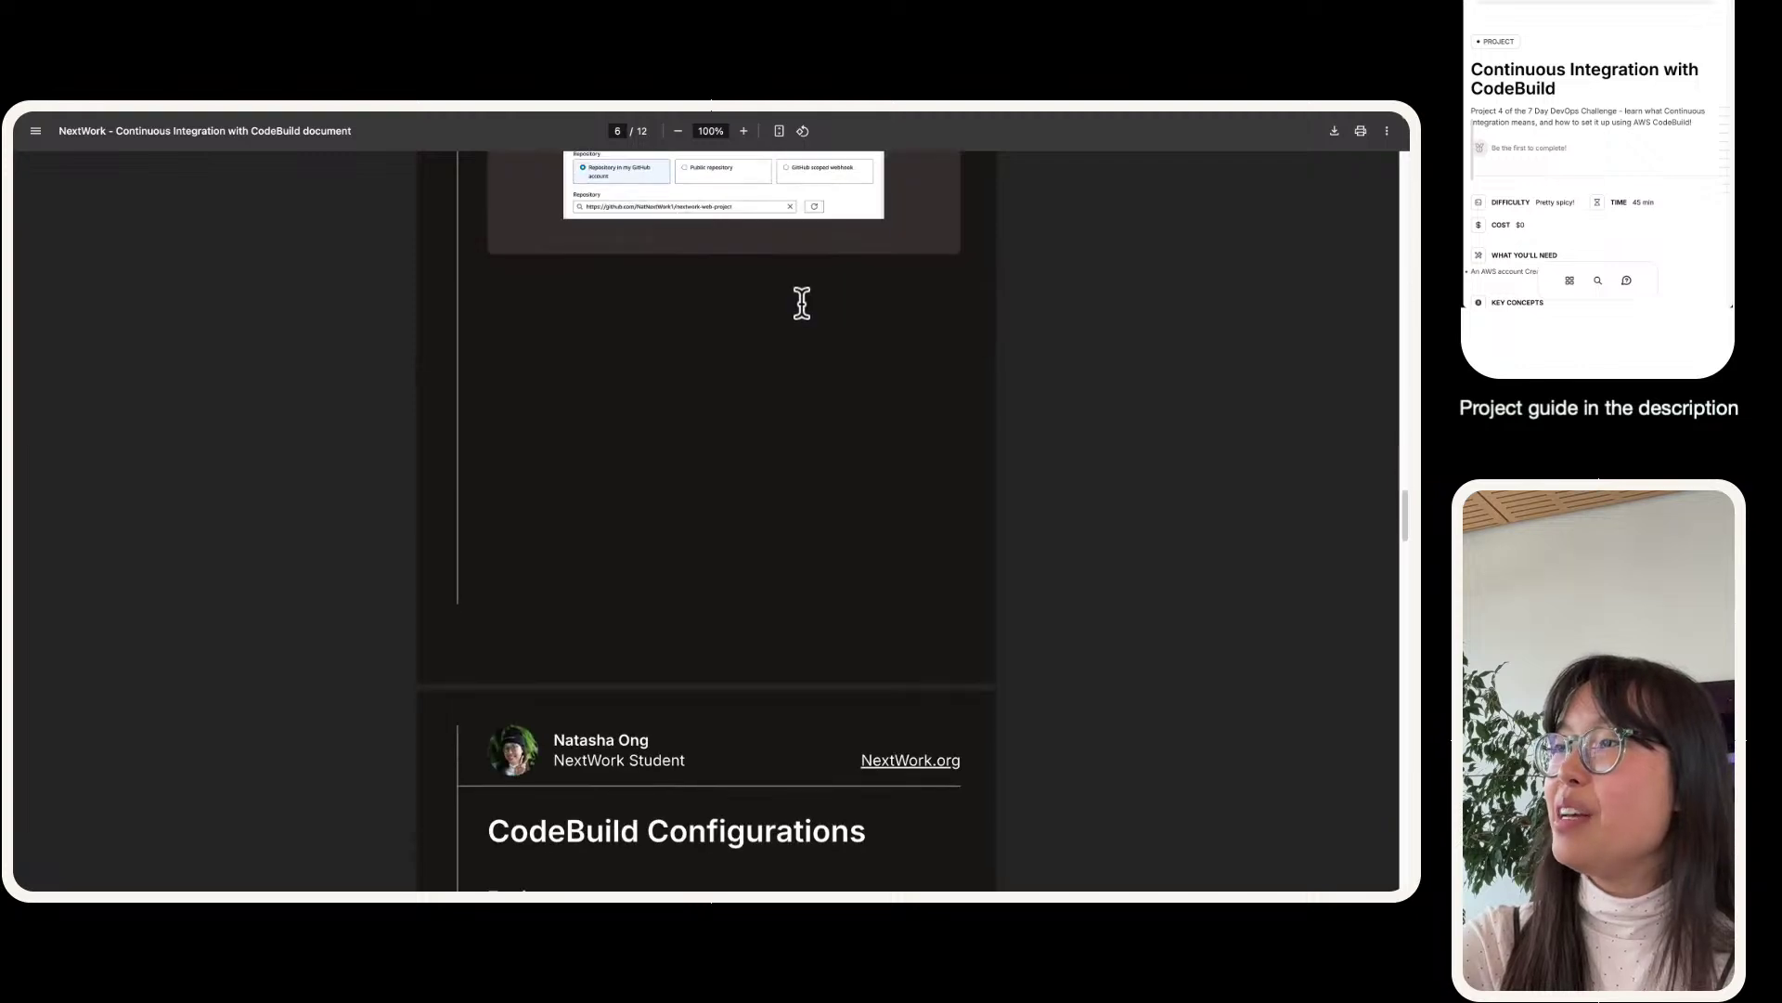
scroll(891, 364, "down", 15)
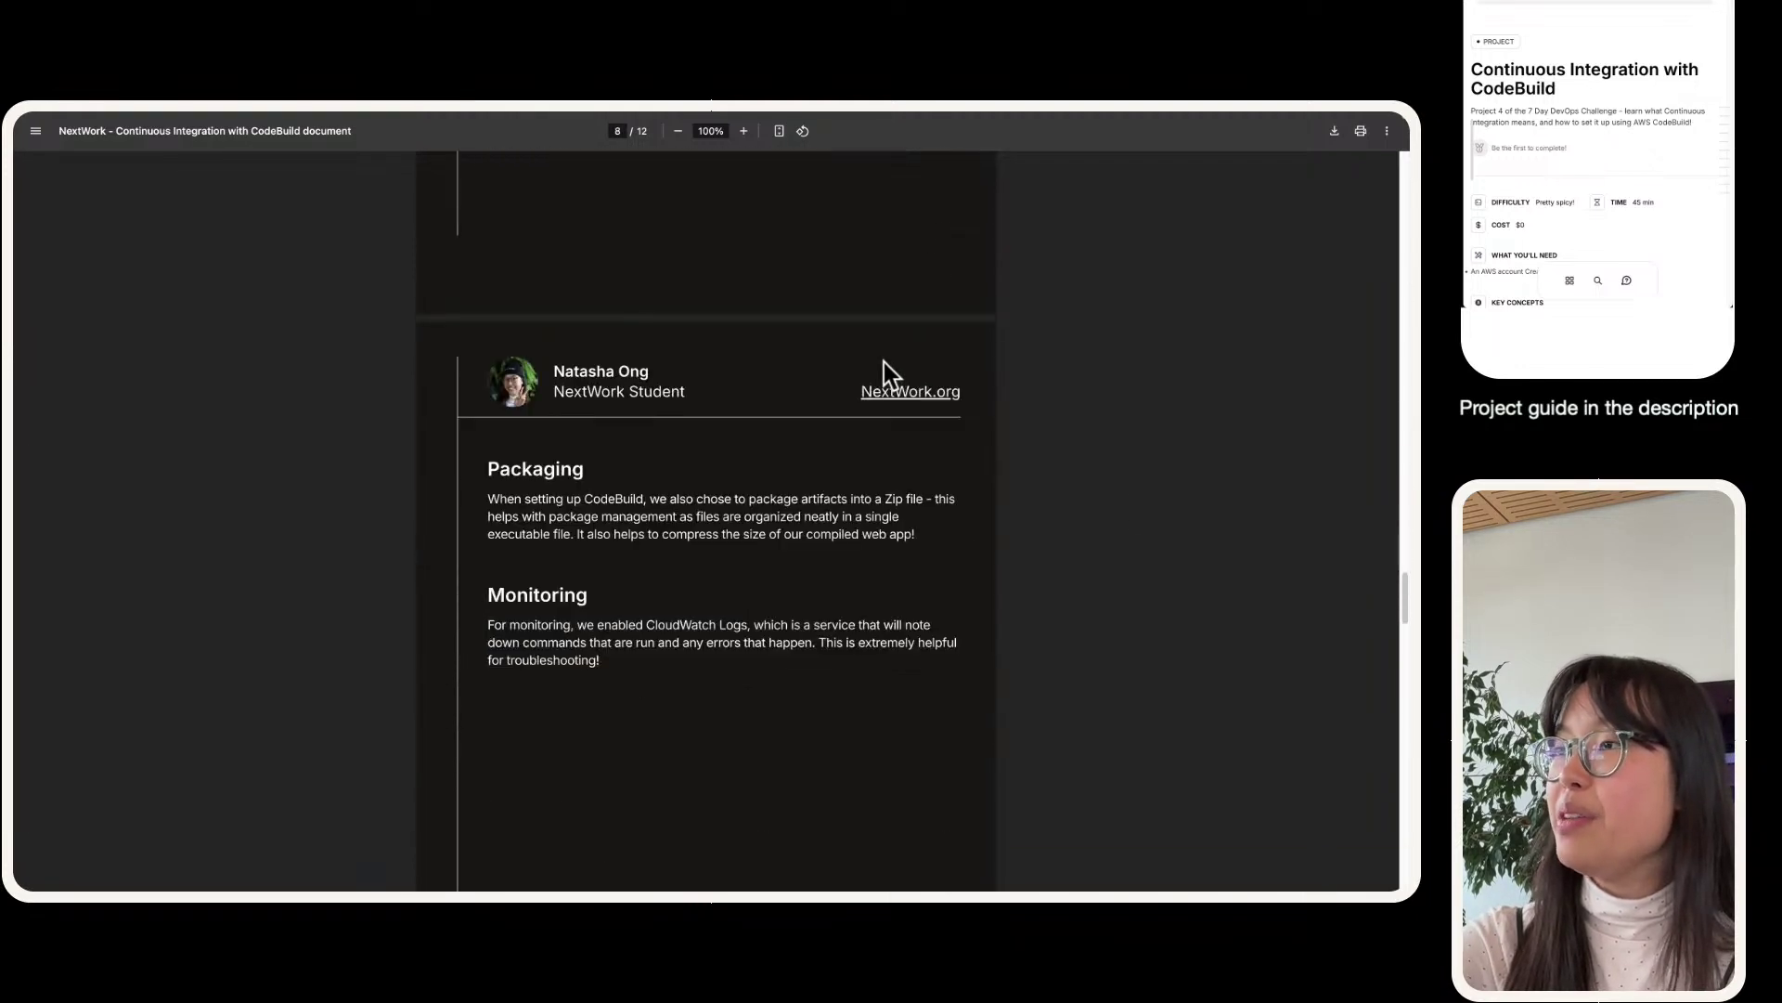
scroll(431, 419, "down", 7)
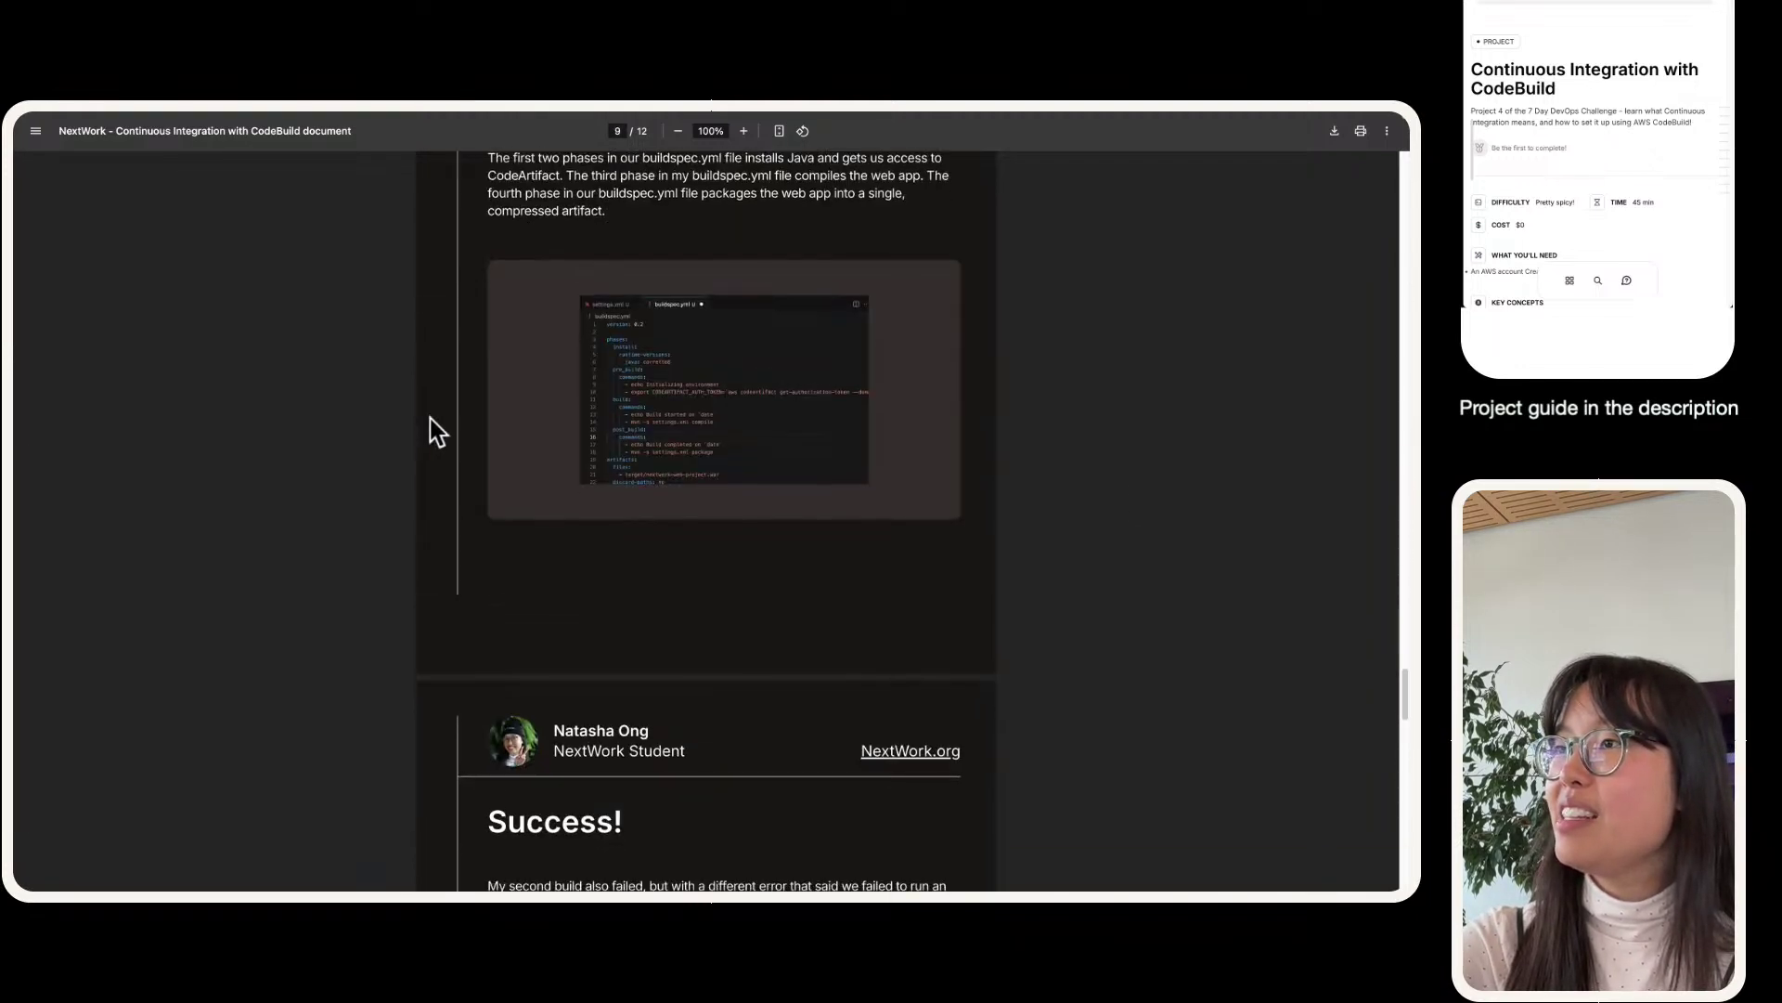
scroll(689, 576, "up", 6)
scroll(717, 559, "down", 4)
scroll(717, 558, "down", 12)
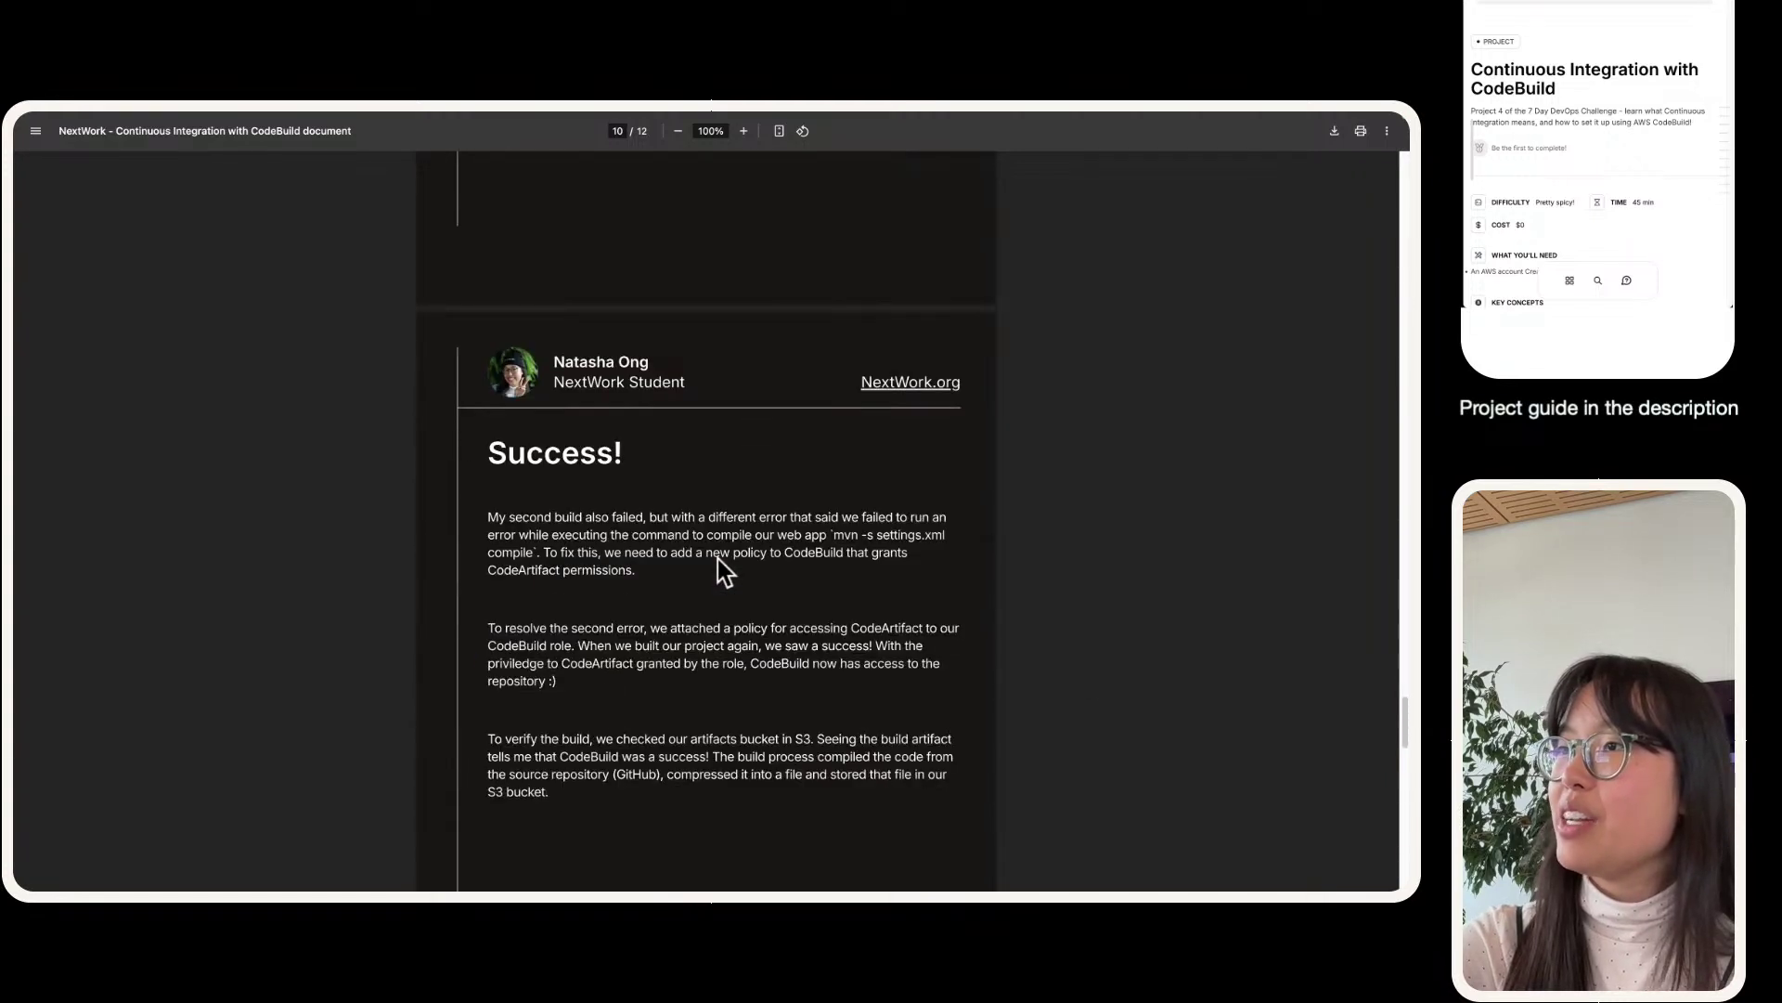
scroll(727, 413, "down", 5)
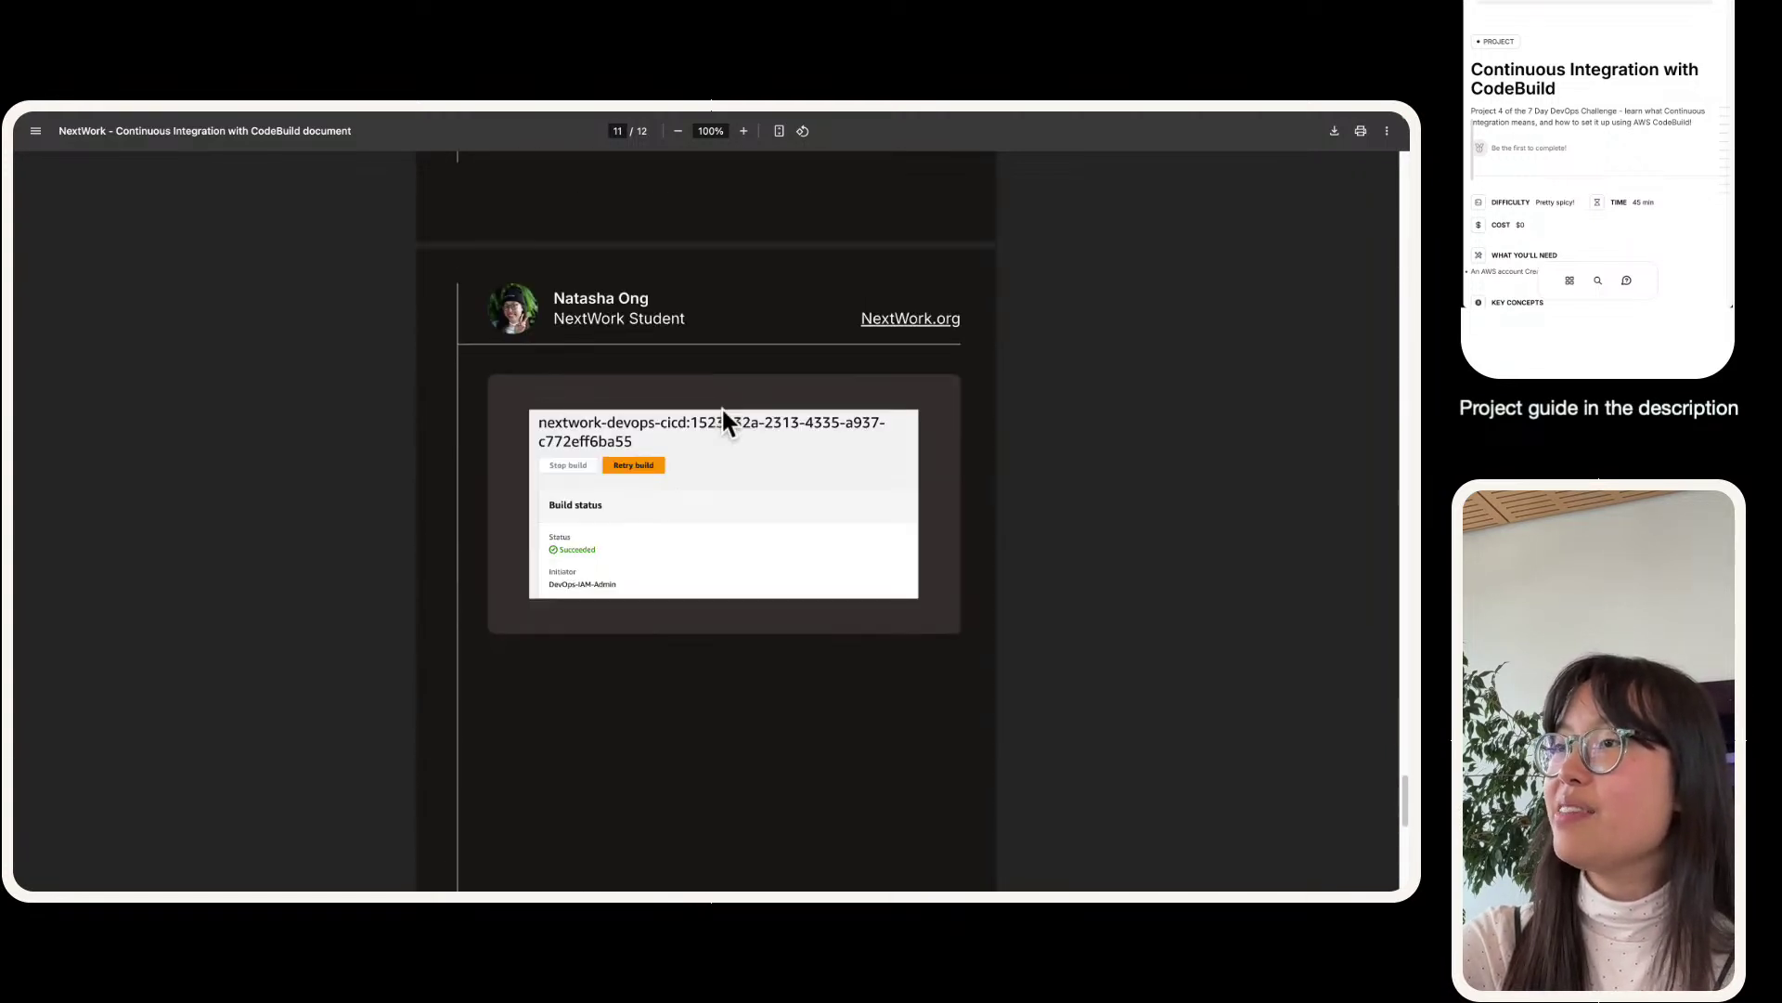
scroll(618, 287, "up", 1)
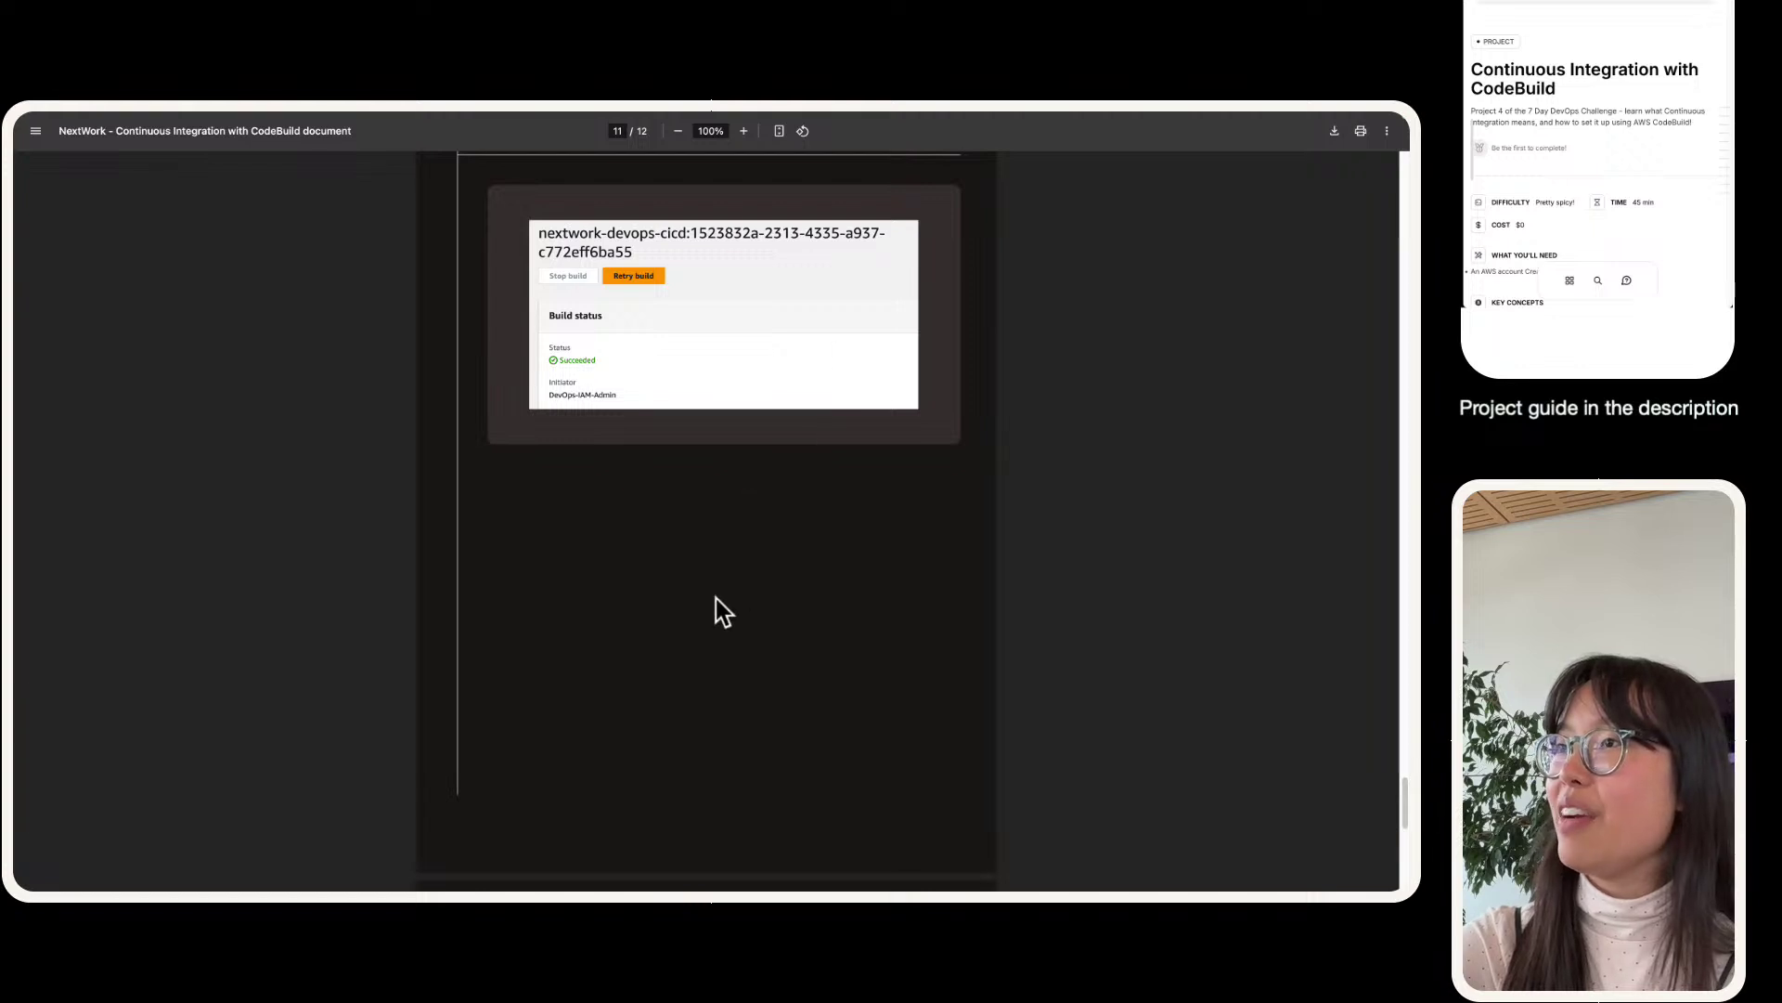
scroll(716, 599, "up", 3)
scroll(716, 600, "up", 20)
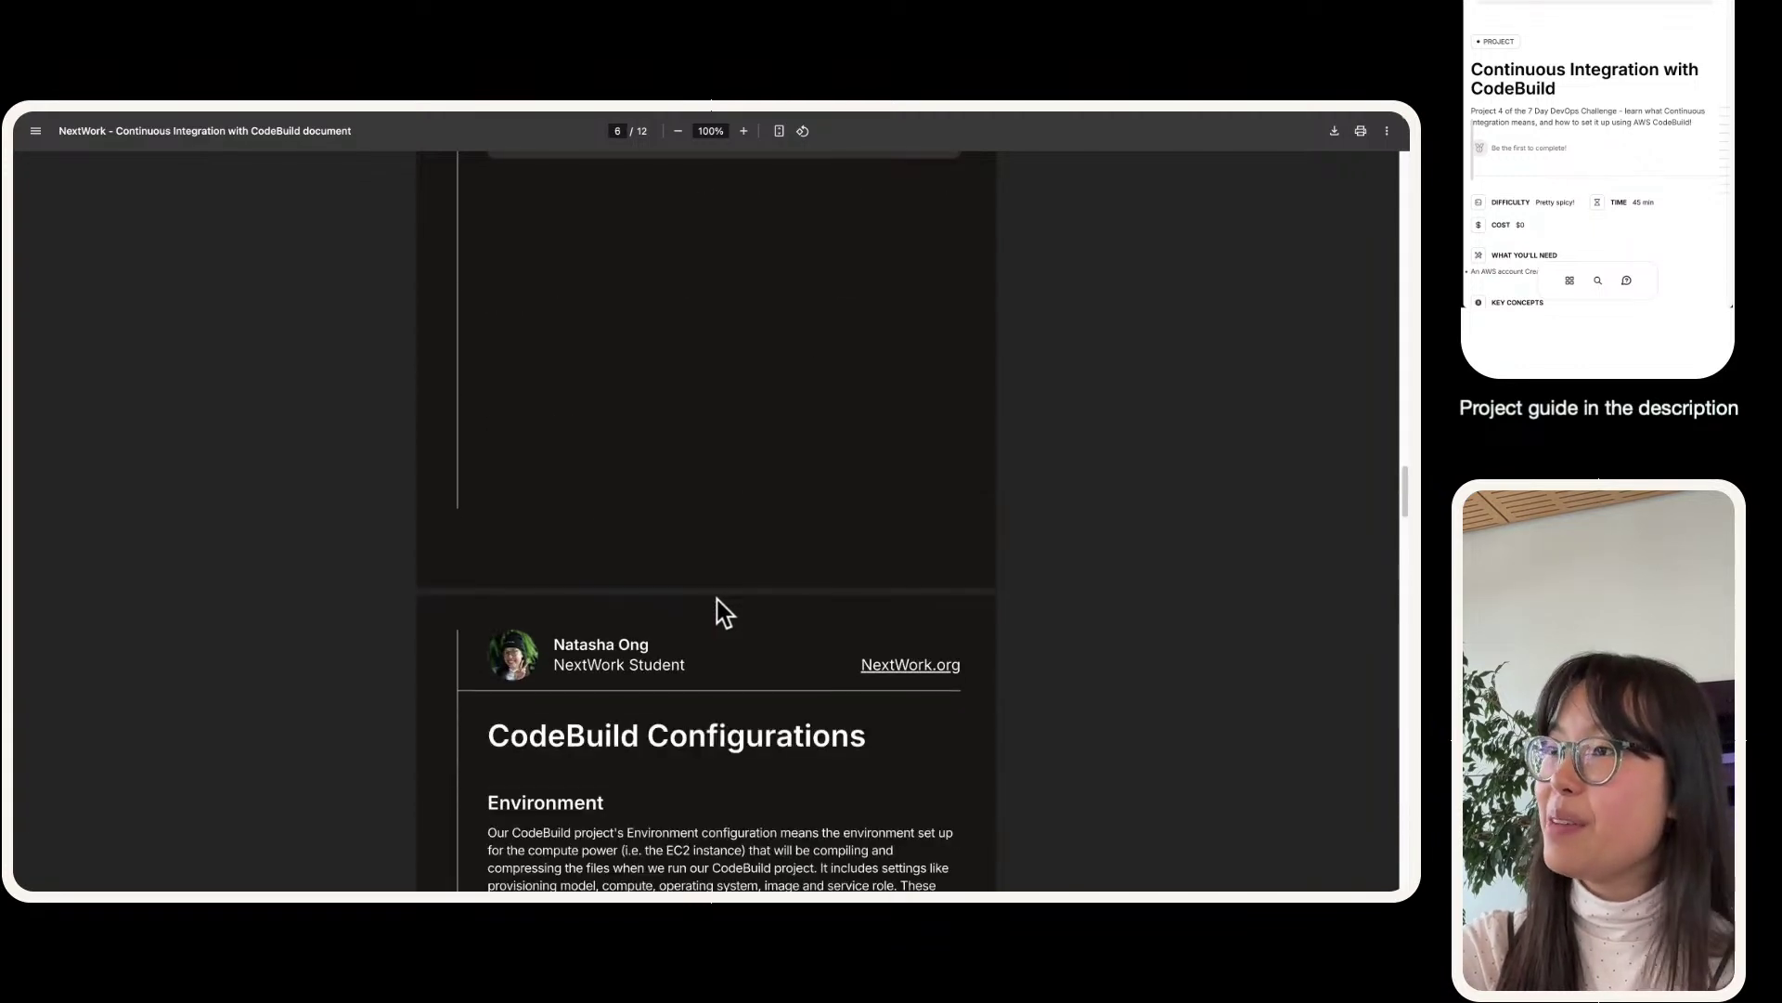
scroll(717, 599, "up", 18)
scroll(723, 584, "up", 12)
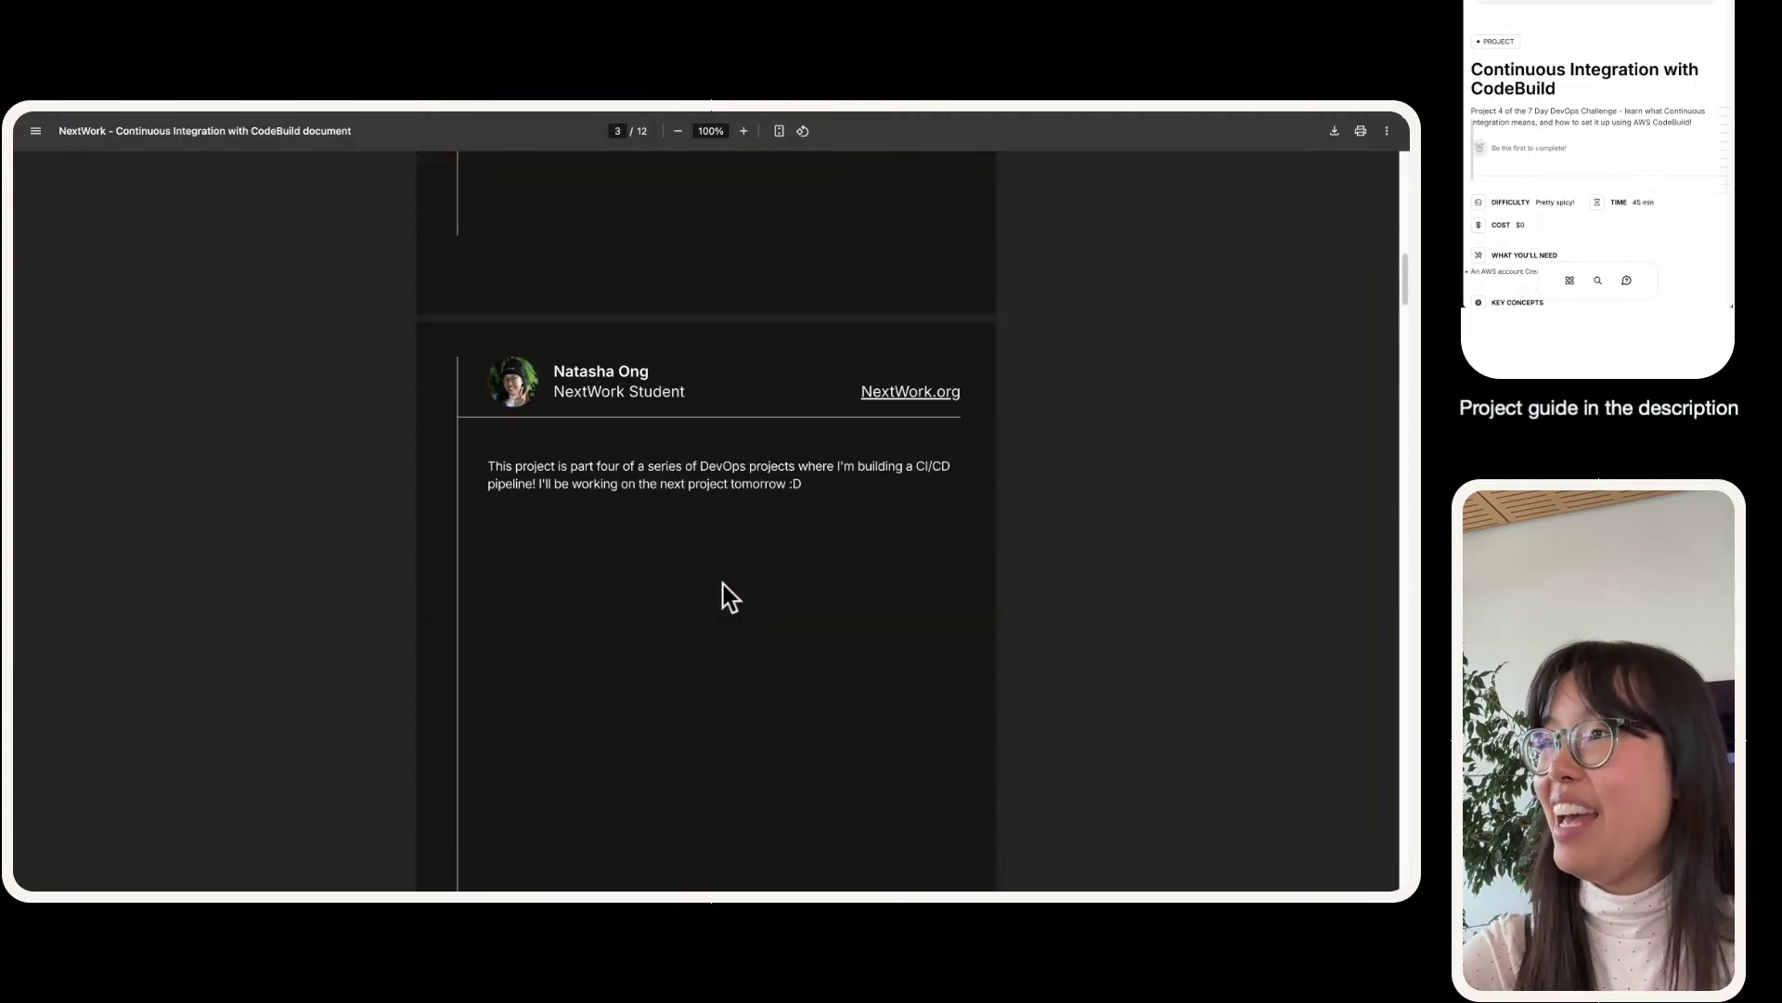
- Back in LinkedIn, title the document 'Continuous Integration with Codebuild'
mouse_move(621, 110)
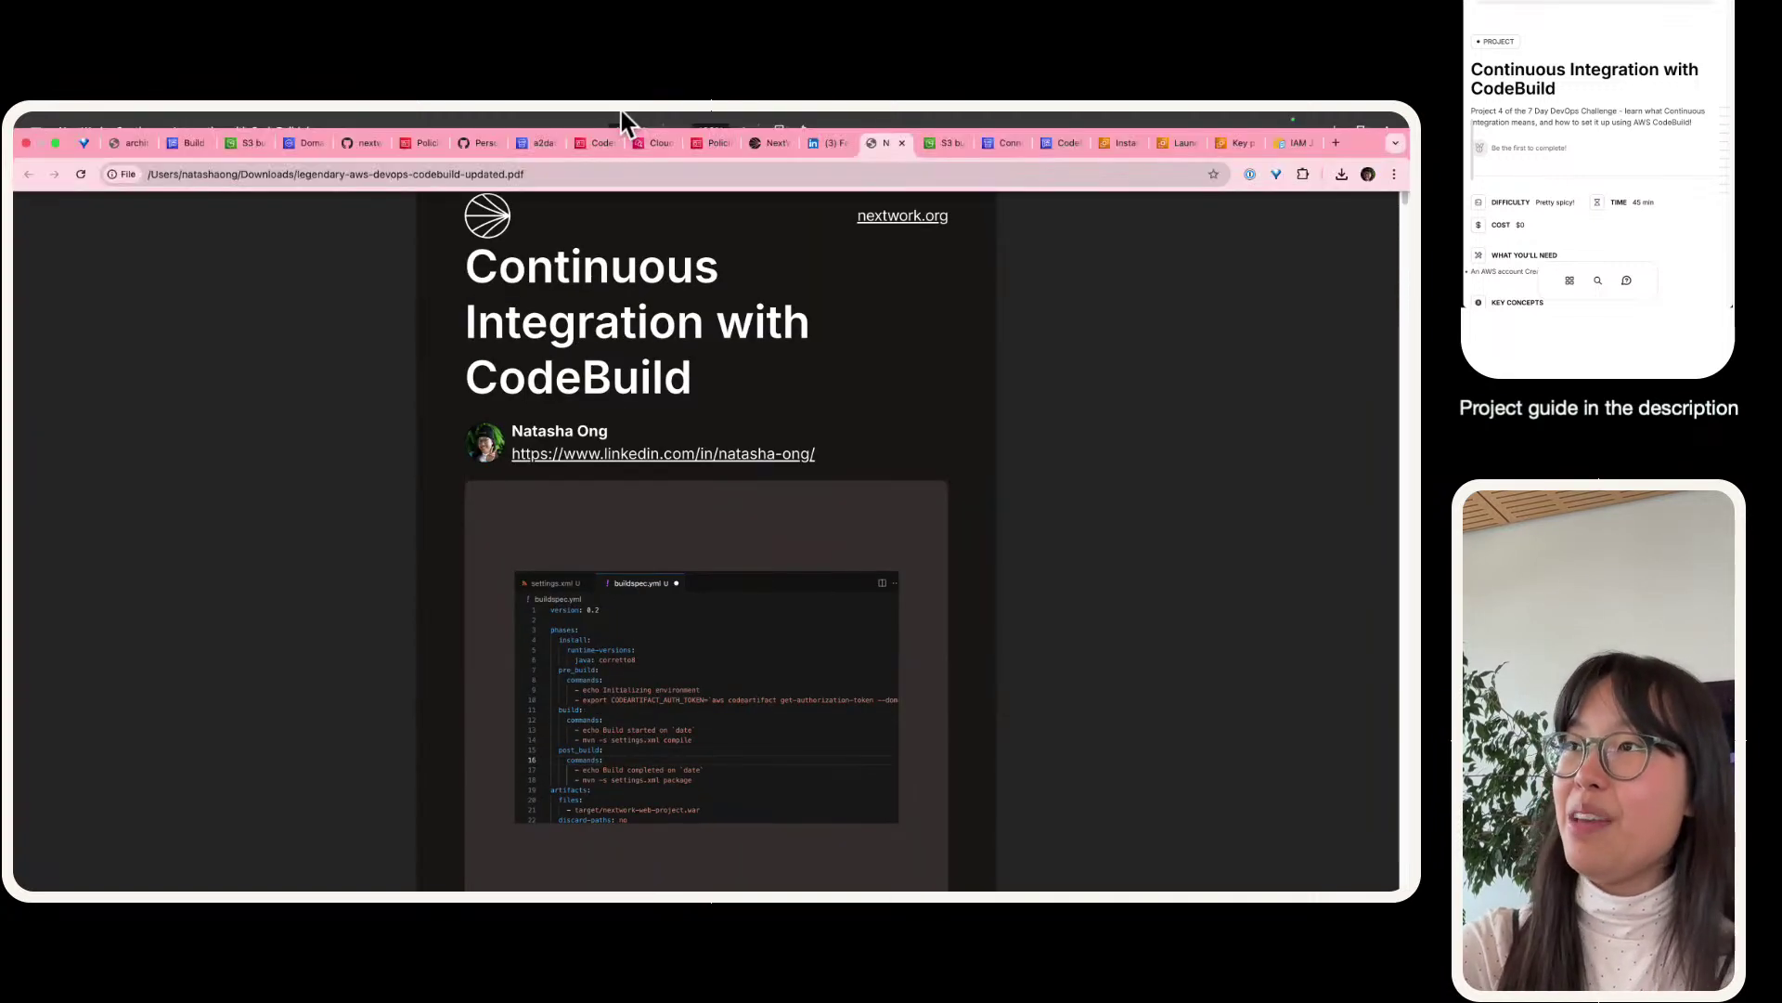
left_click(946, 142)
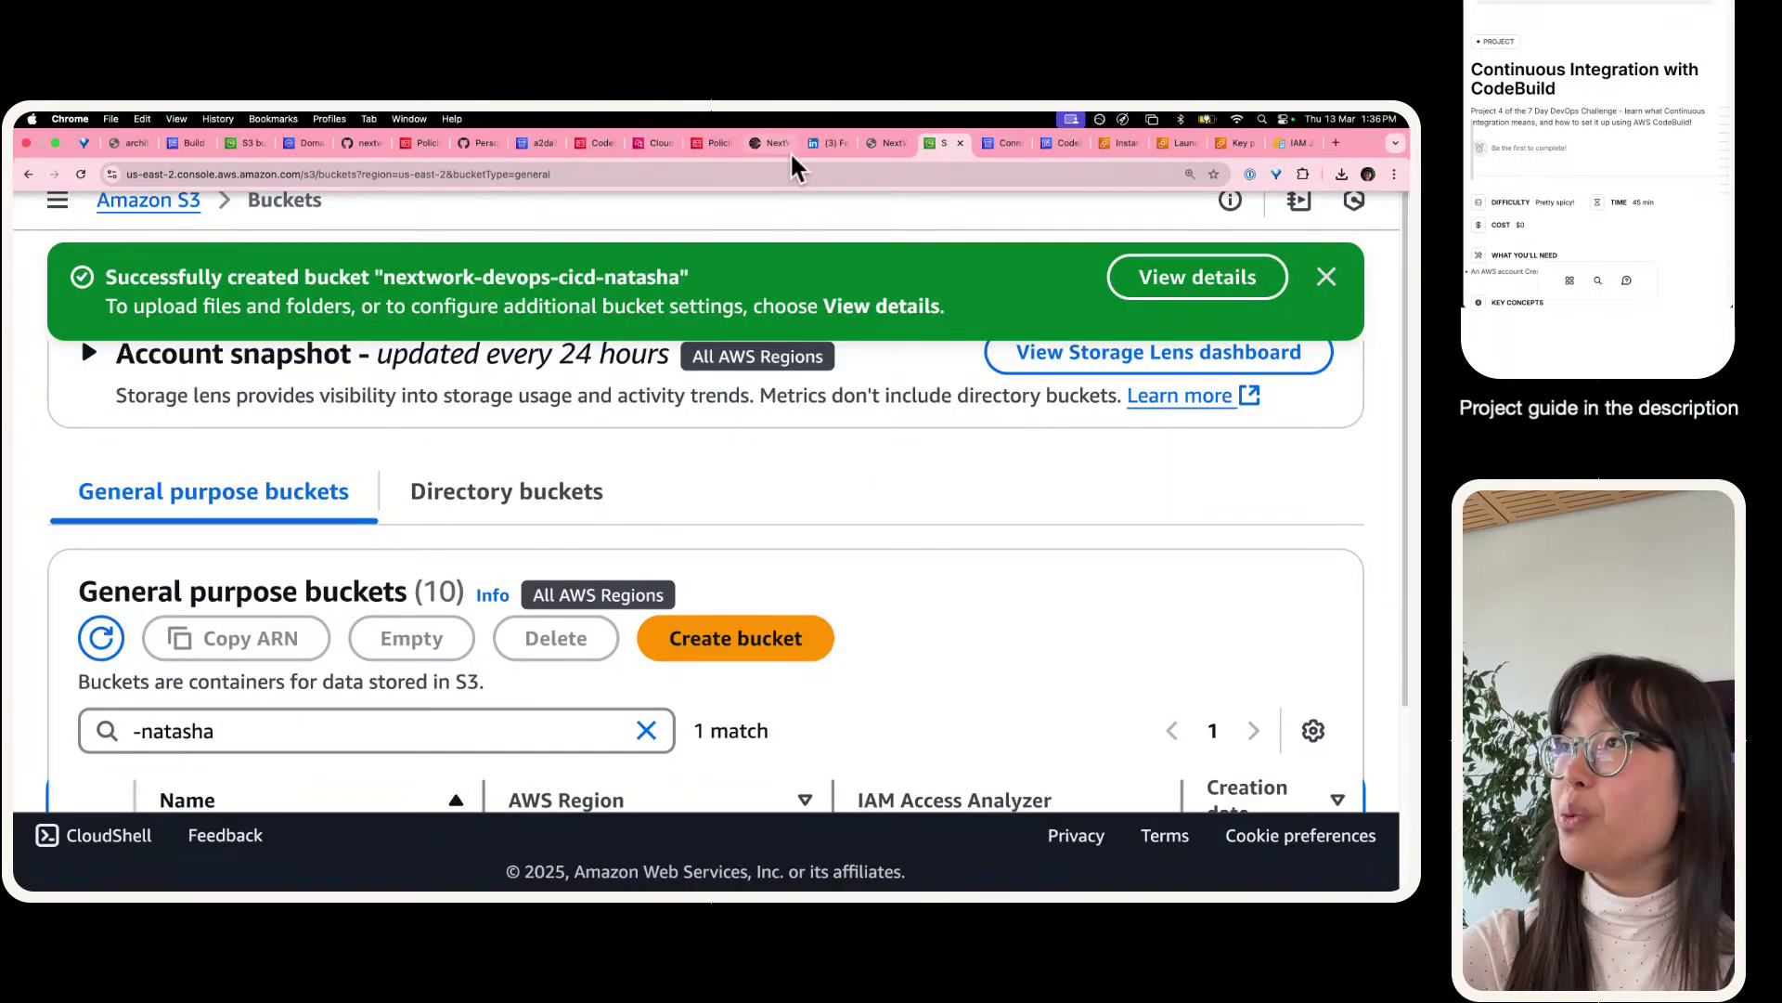
left_click(816, 141)
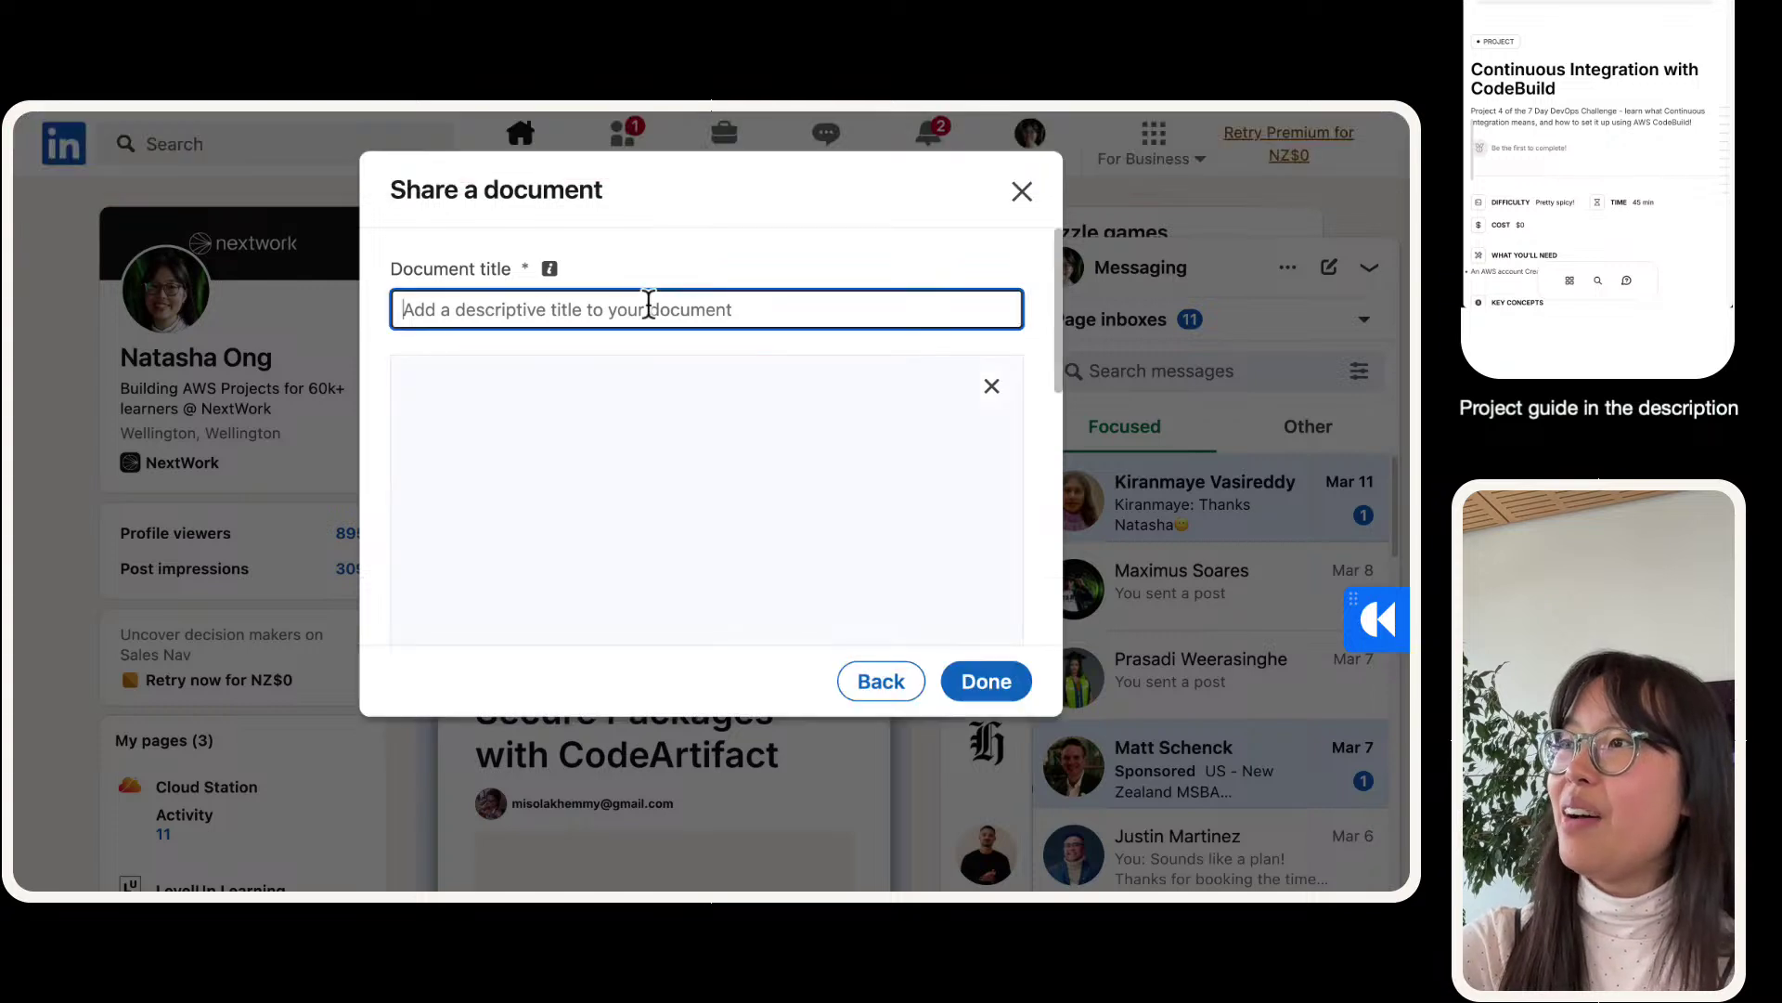
left_click(649, 306)
type("Continuo")
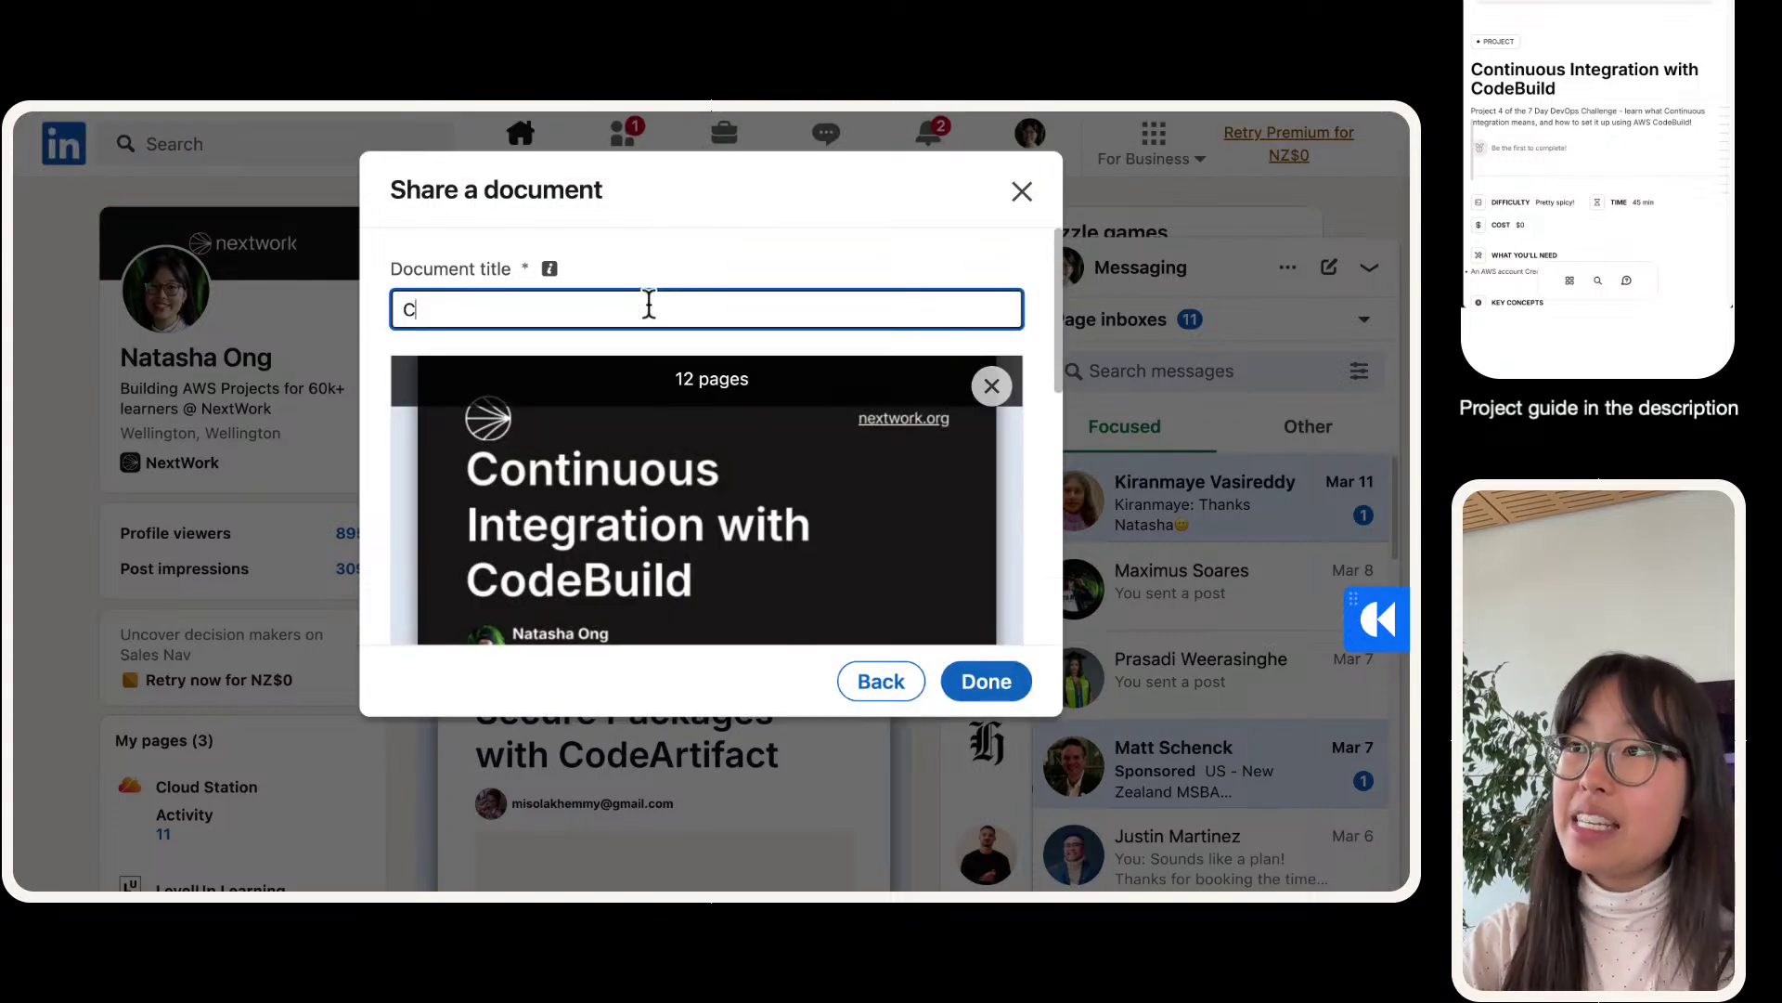
key("BackSpace")
key("BackSpace")
key("BackSpace")
key("BackSpace")
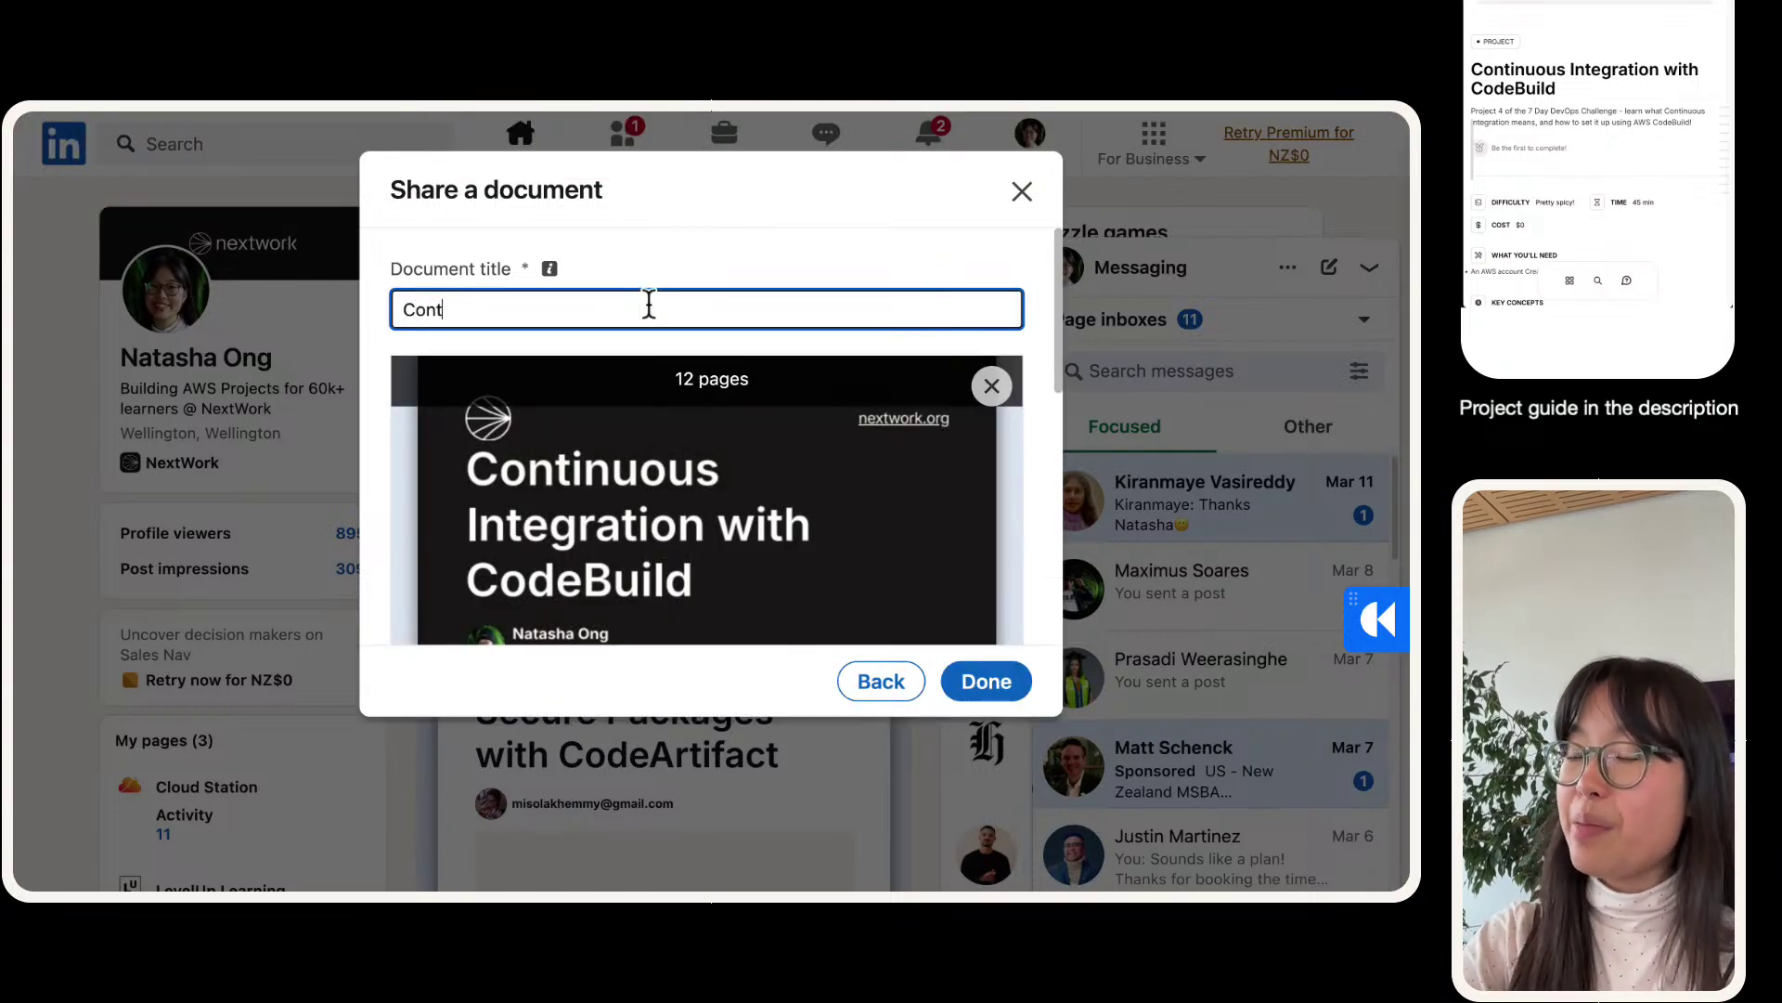
type("inuous")
key("BackSpace")
key("BackSpace")
key("BackSpace")
type("ous")
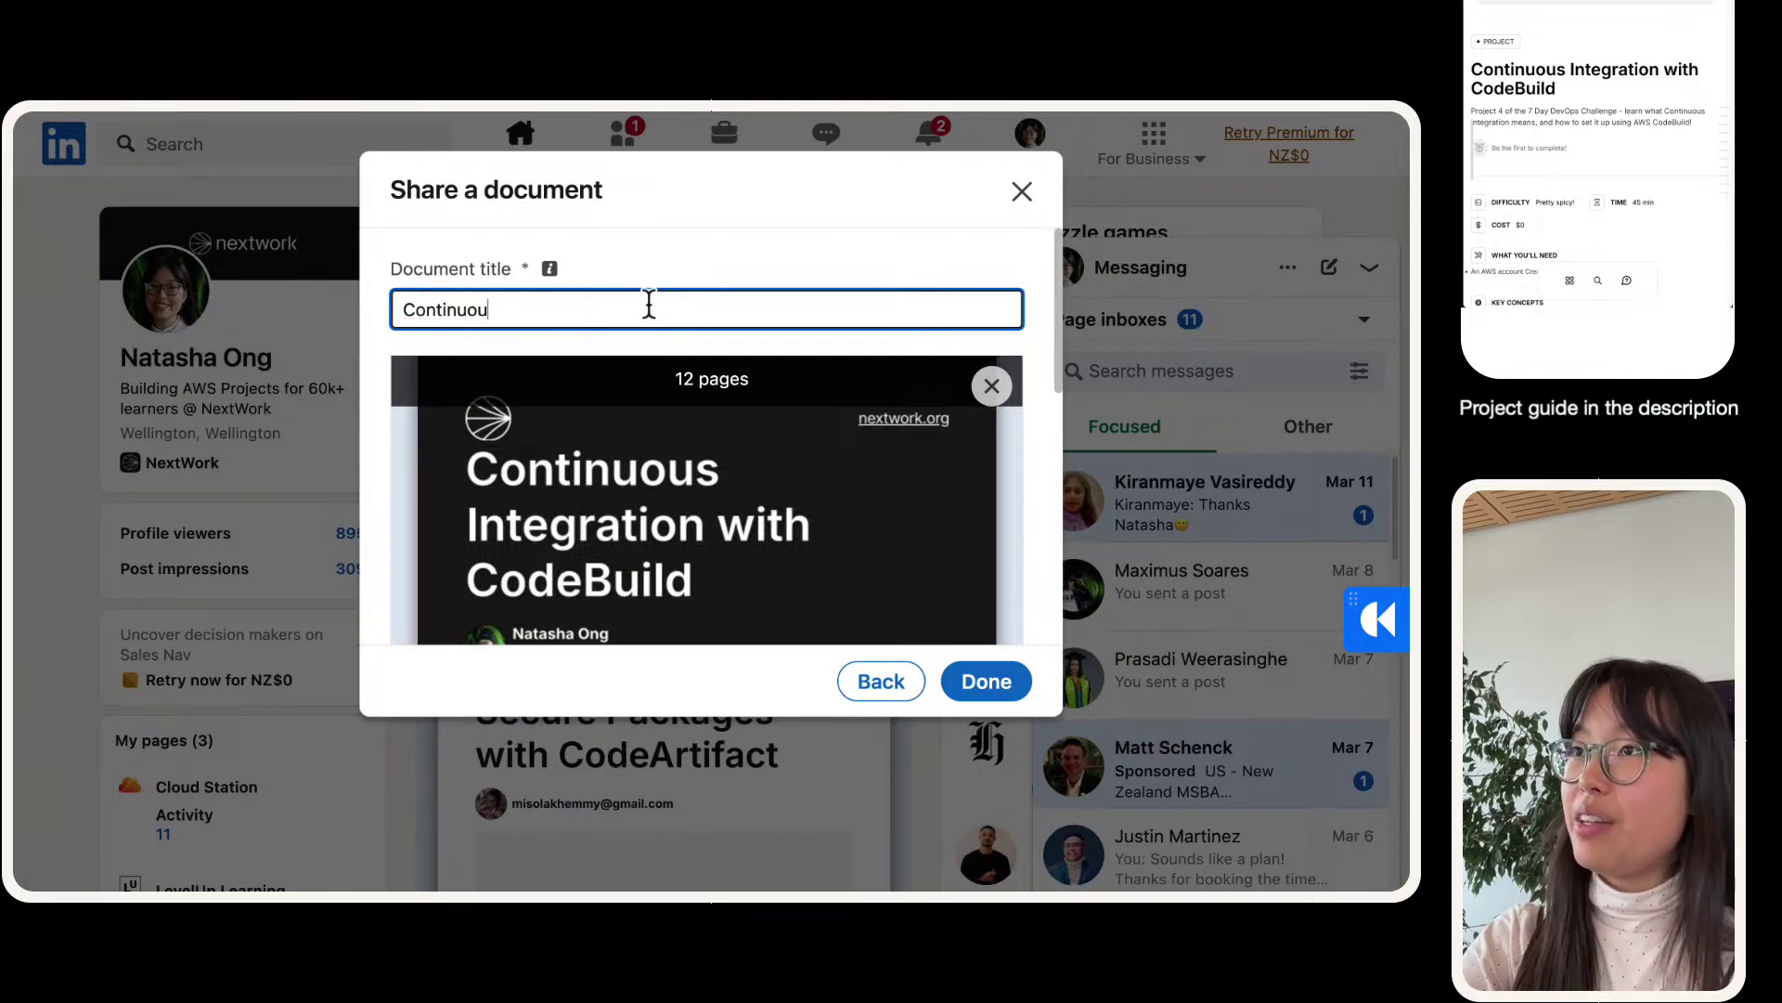
key("BackSpace")
key("BackSpace")
key("BackSpace")
key("BackSpace")
type("ous")
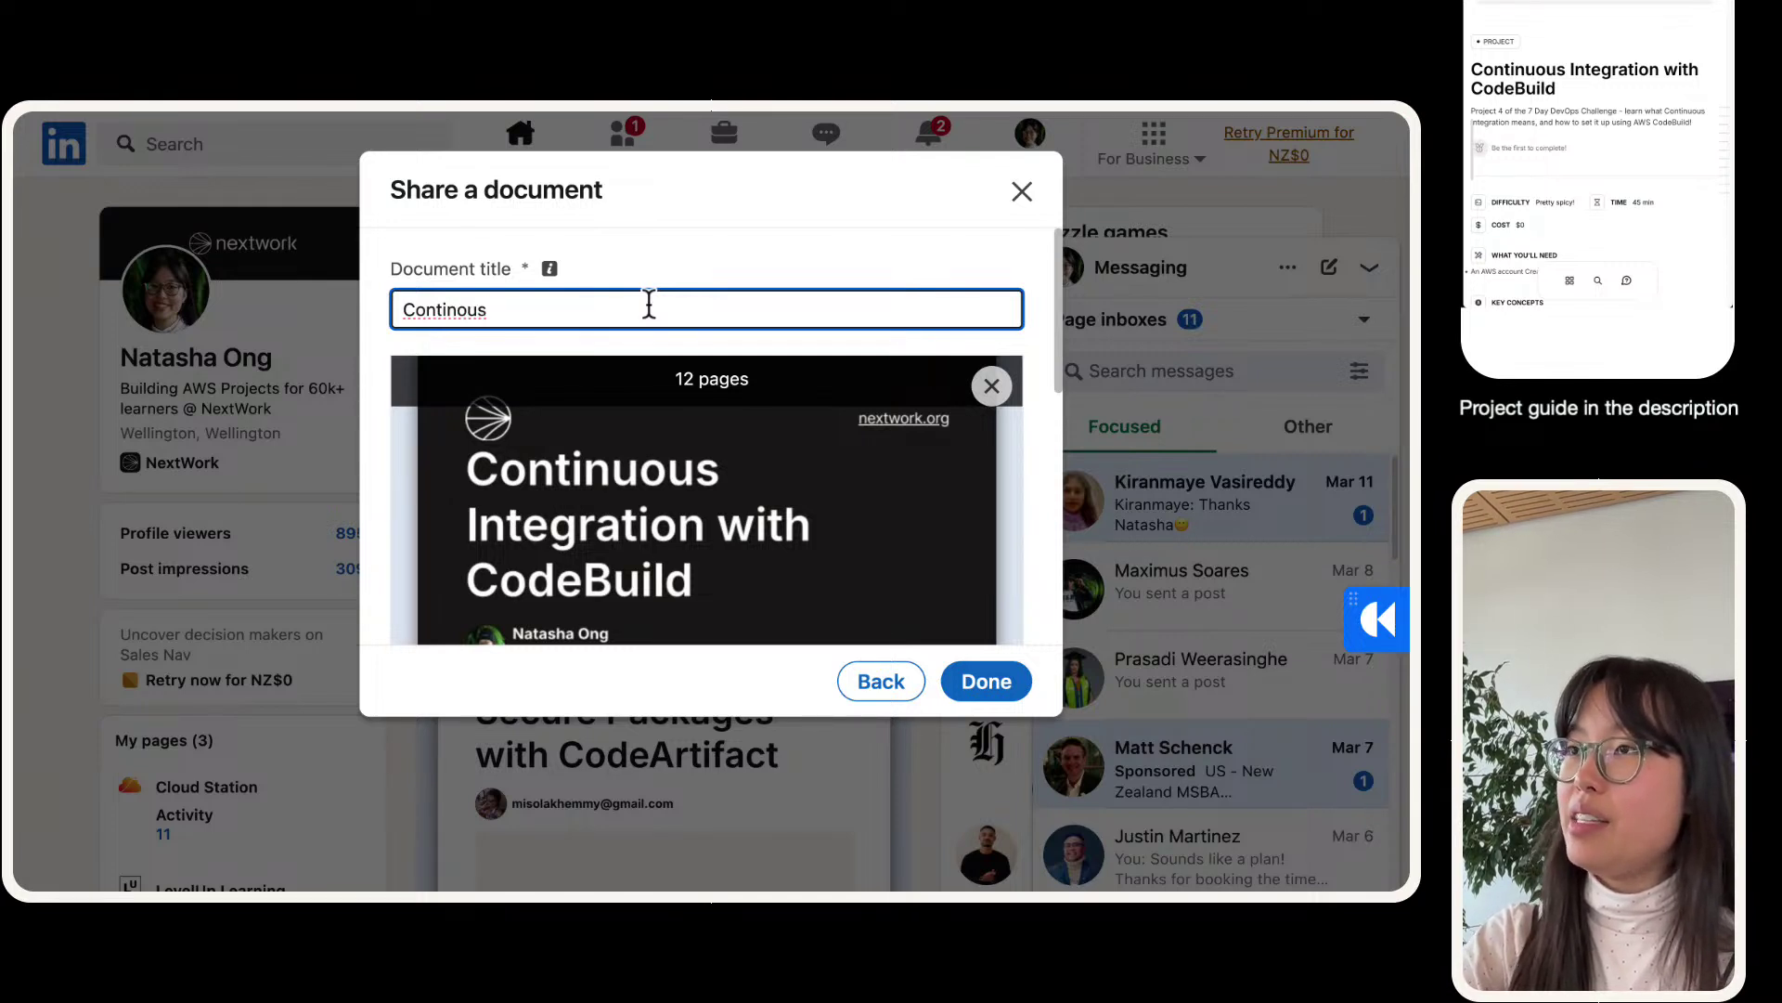
key("BackSpace")
key("BackSpace")
key("BackSpace")
key("BackSpace")
type("uo")
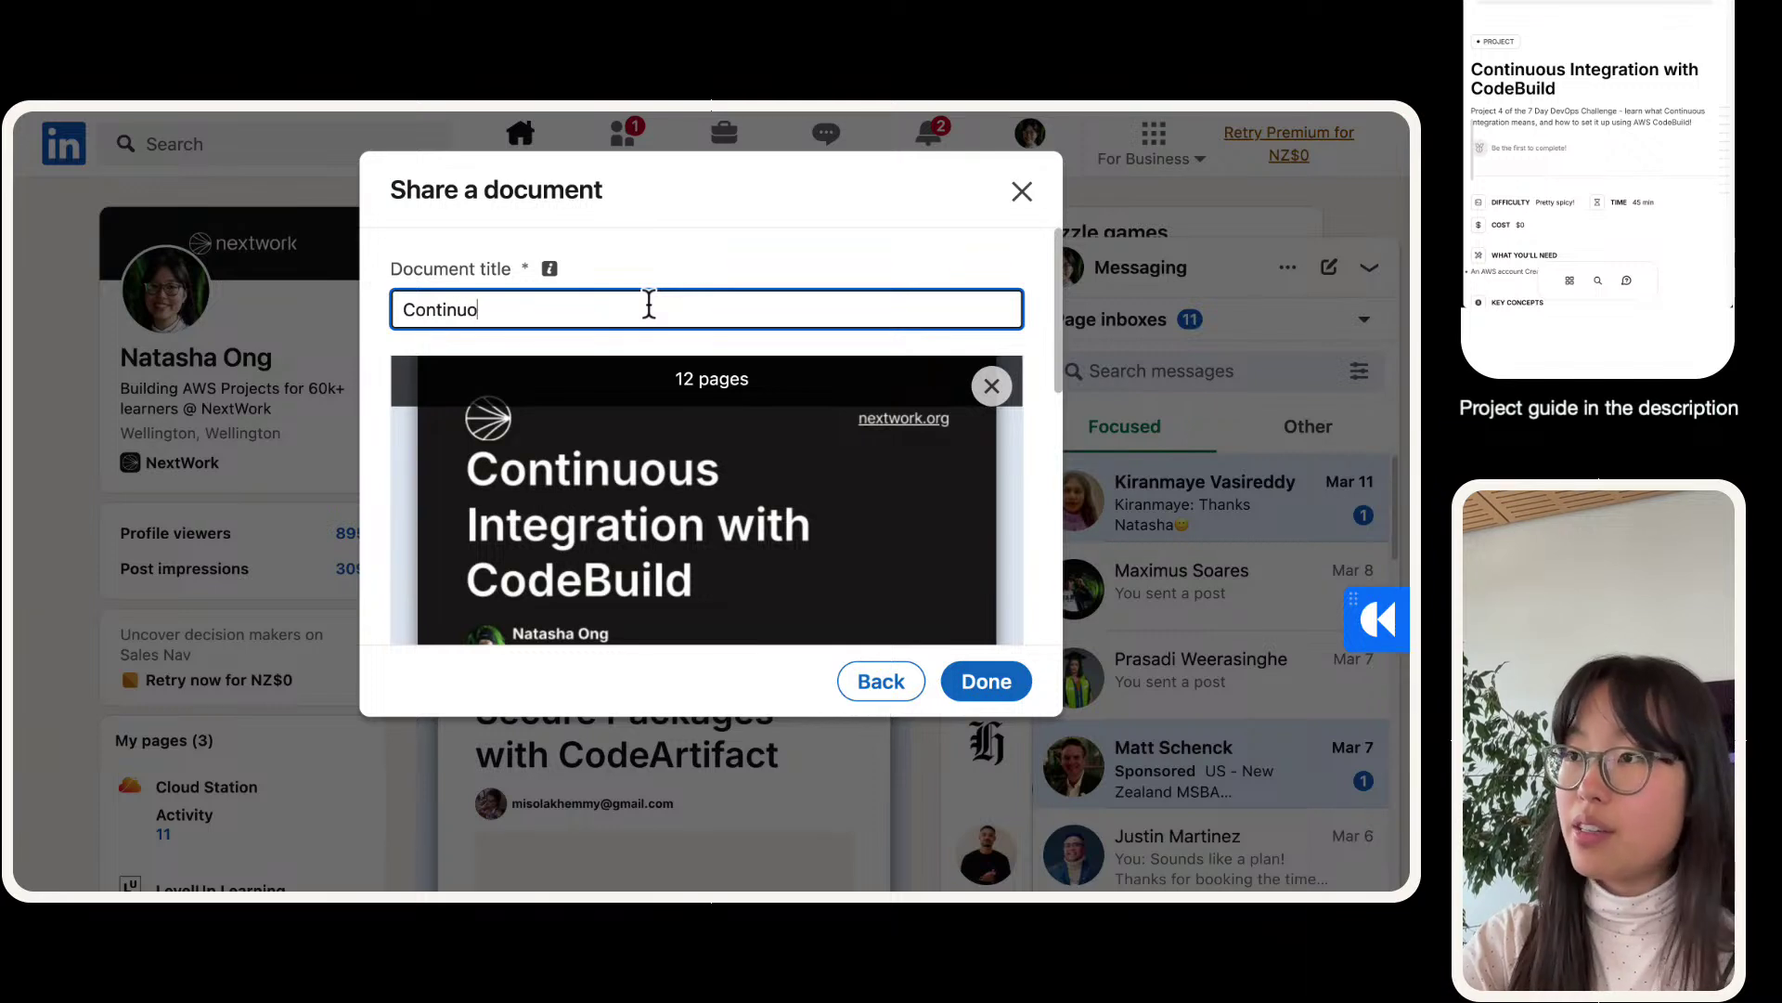
type("us Integration with ")
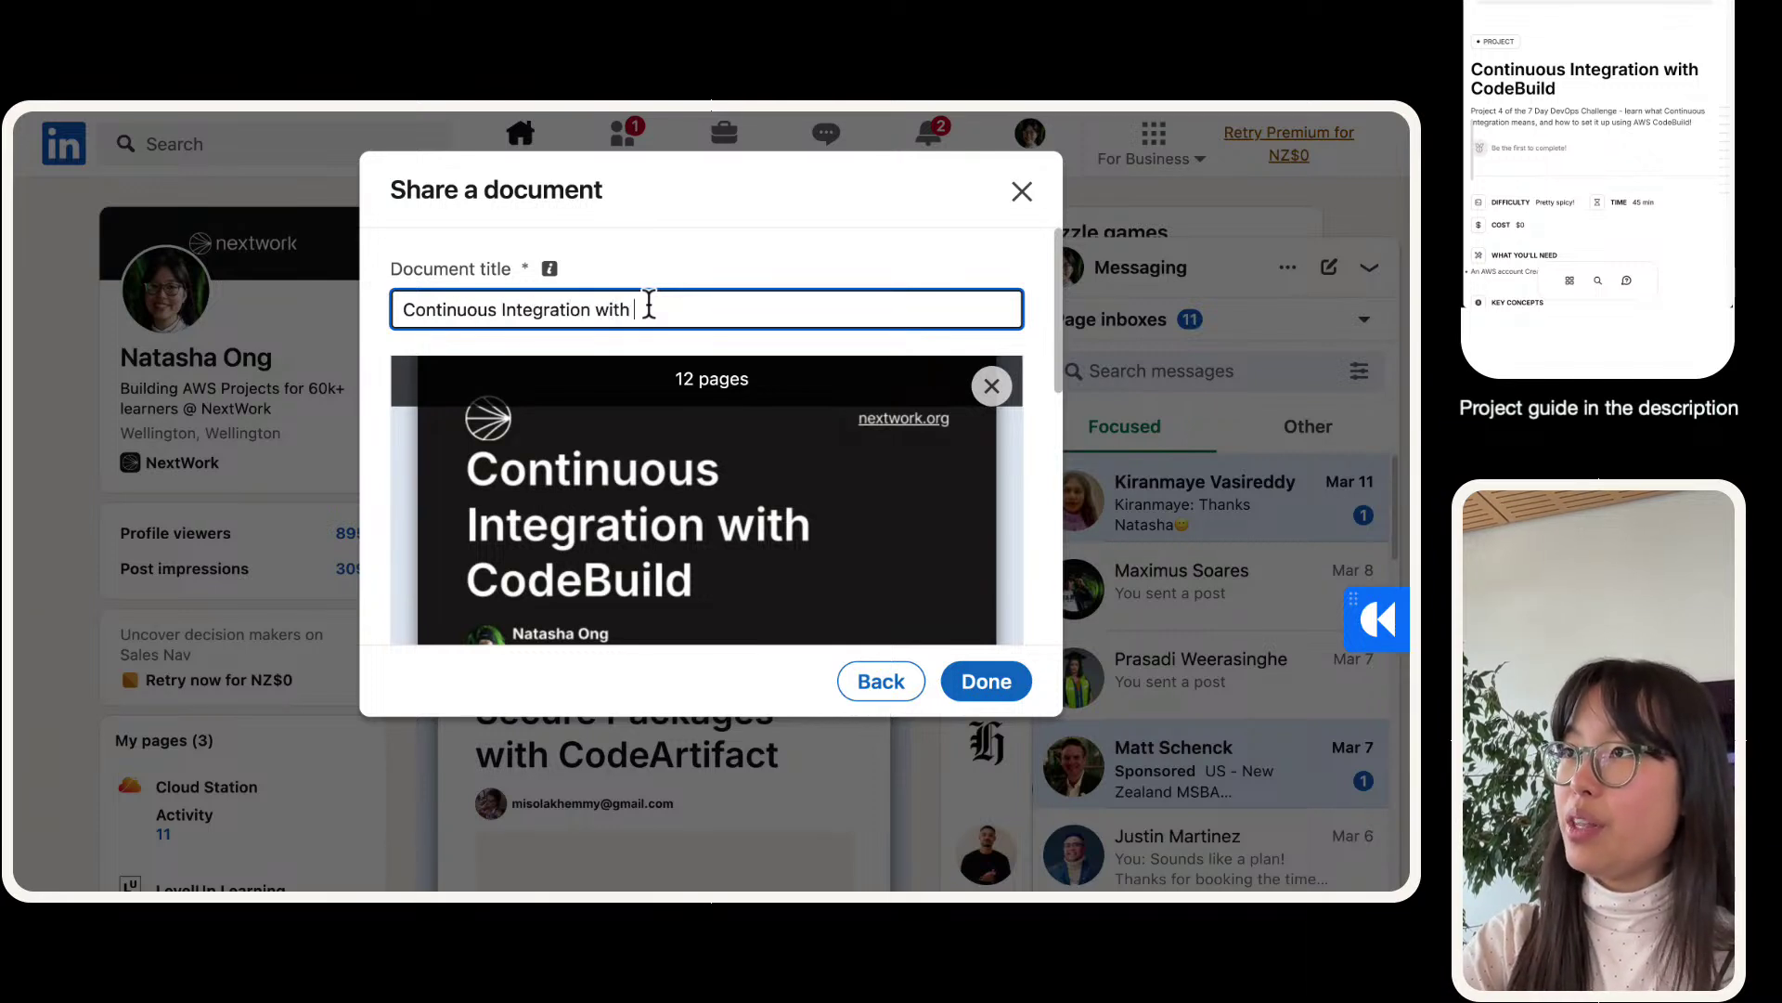
type("Codebuild")
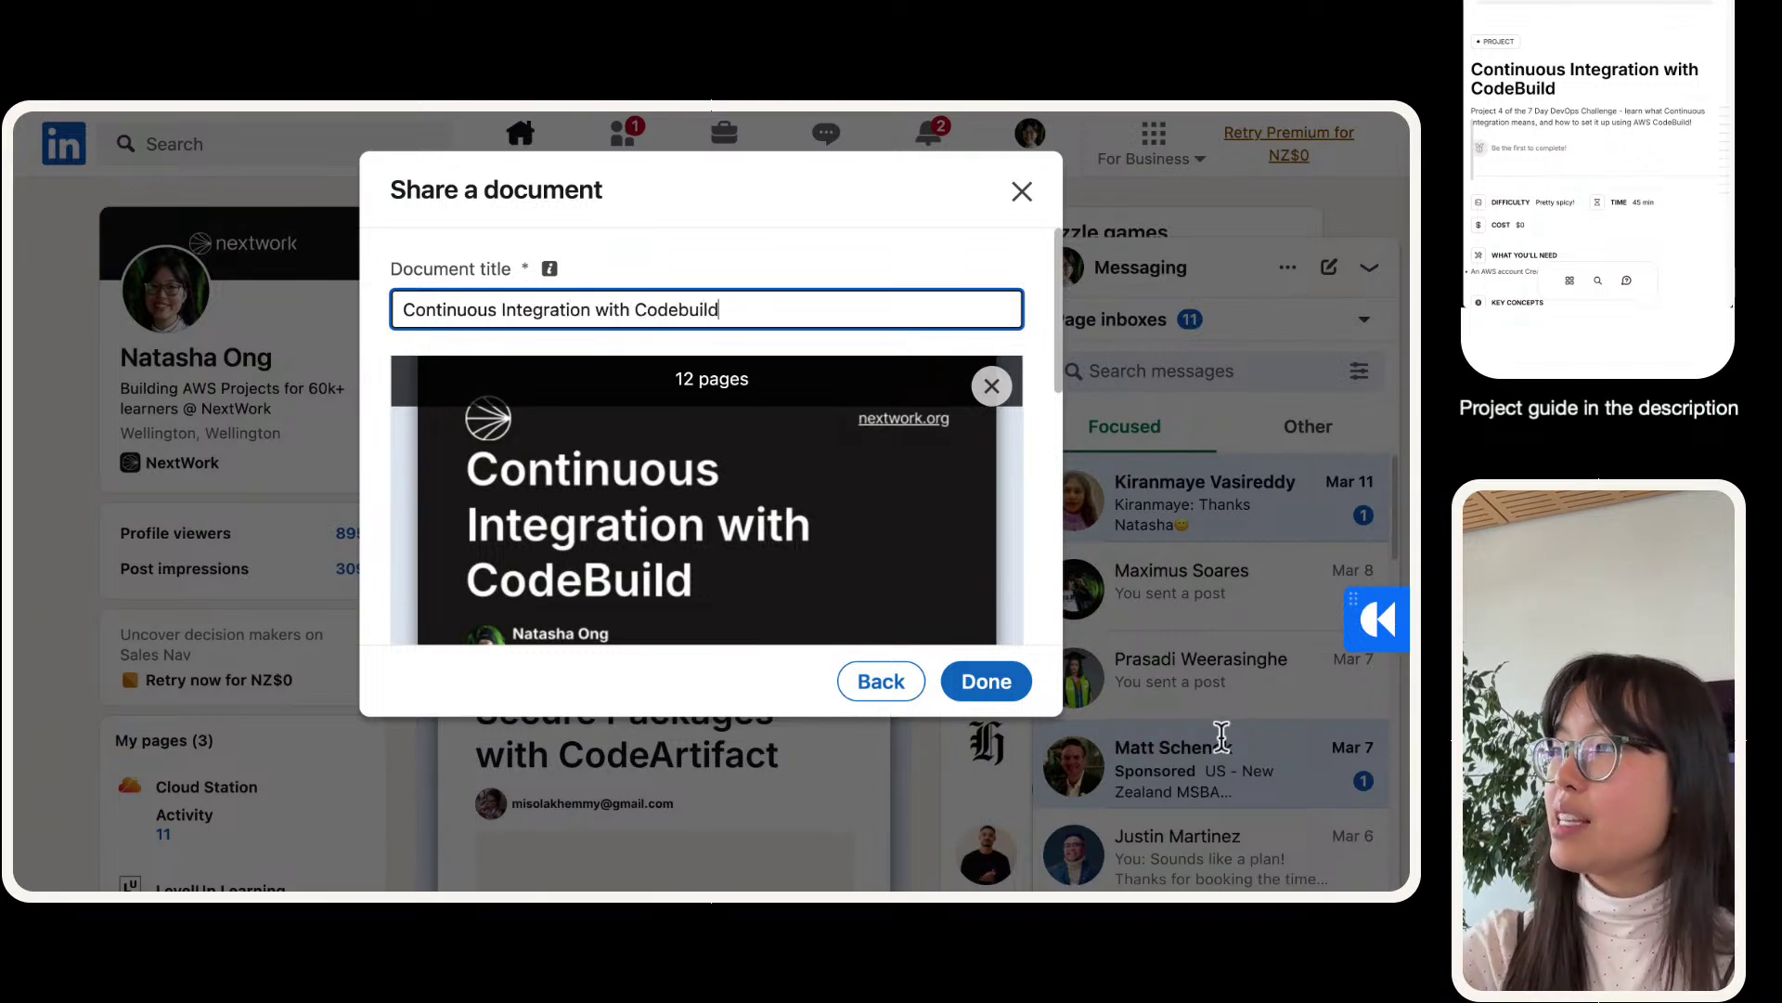
- Attach the titled document to the draft, check it, and return to NextWork's Project Sharing
left_click(992, 679)
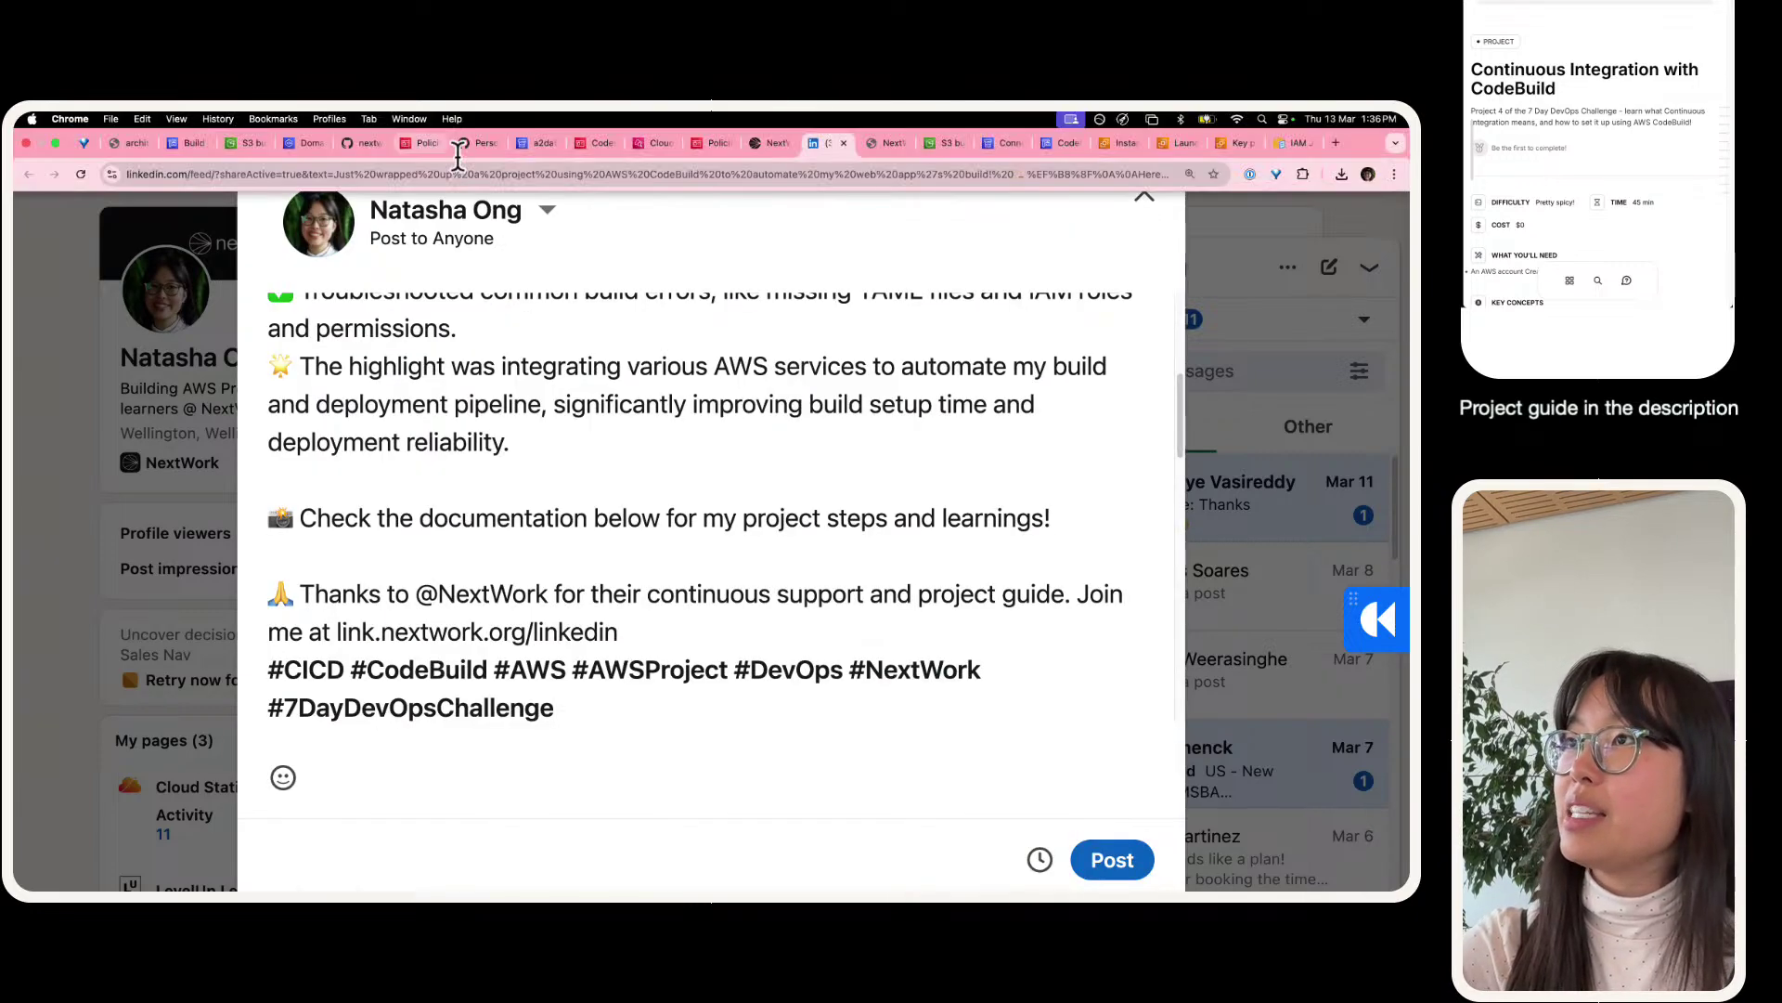
scroll(574, 466, "down", 5)
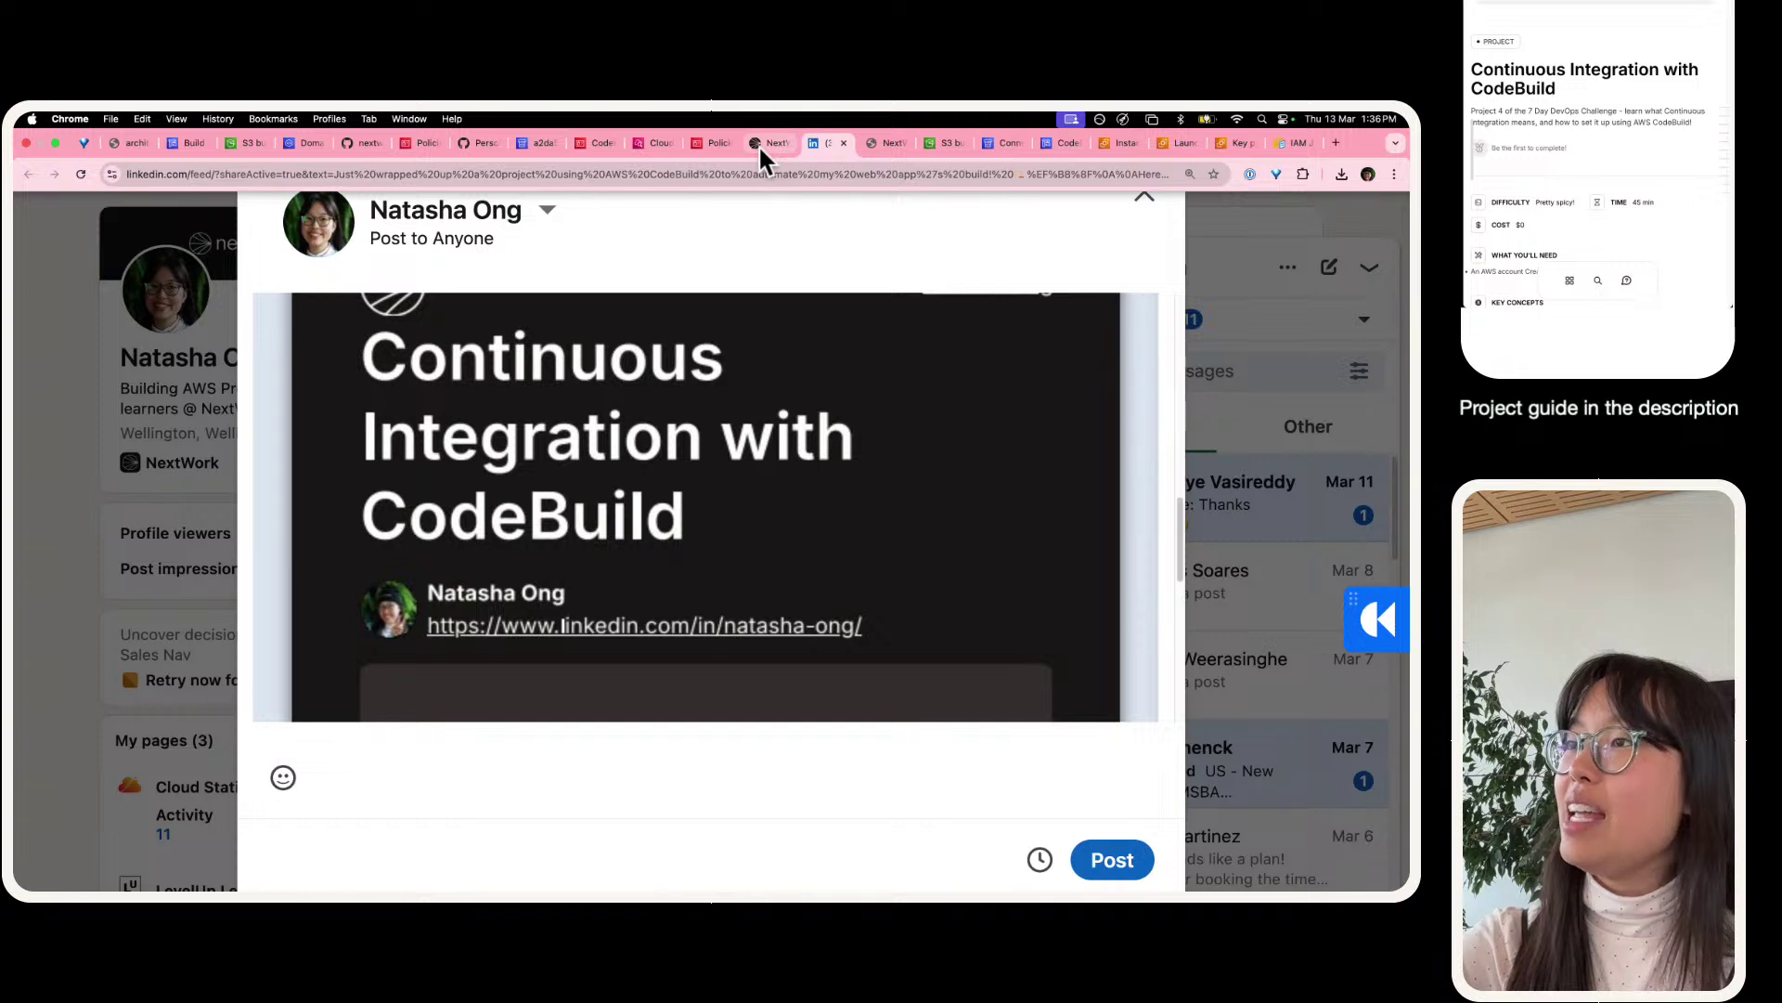
left_click(759, 143)
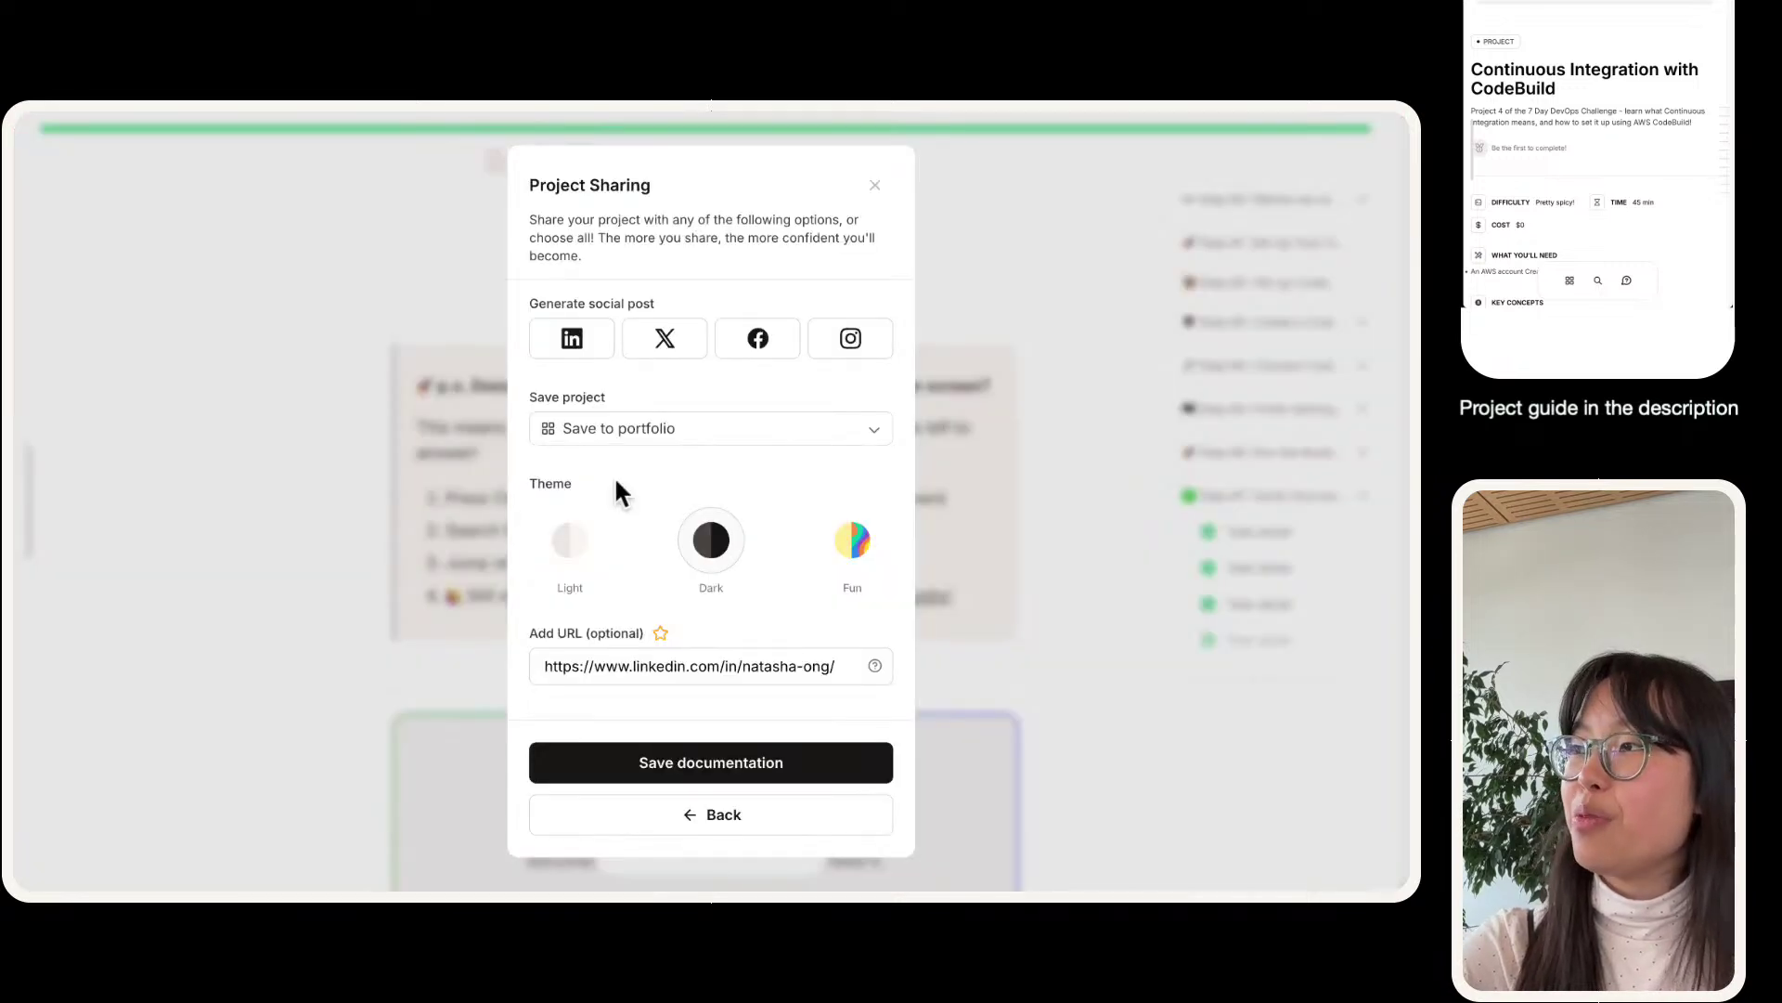
- Save the CodeBuild documentation to the portfolio and open the saved project there
left_click(707, 747)
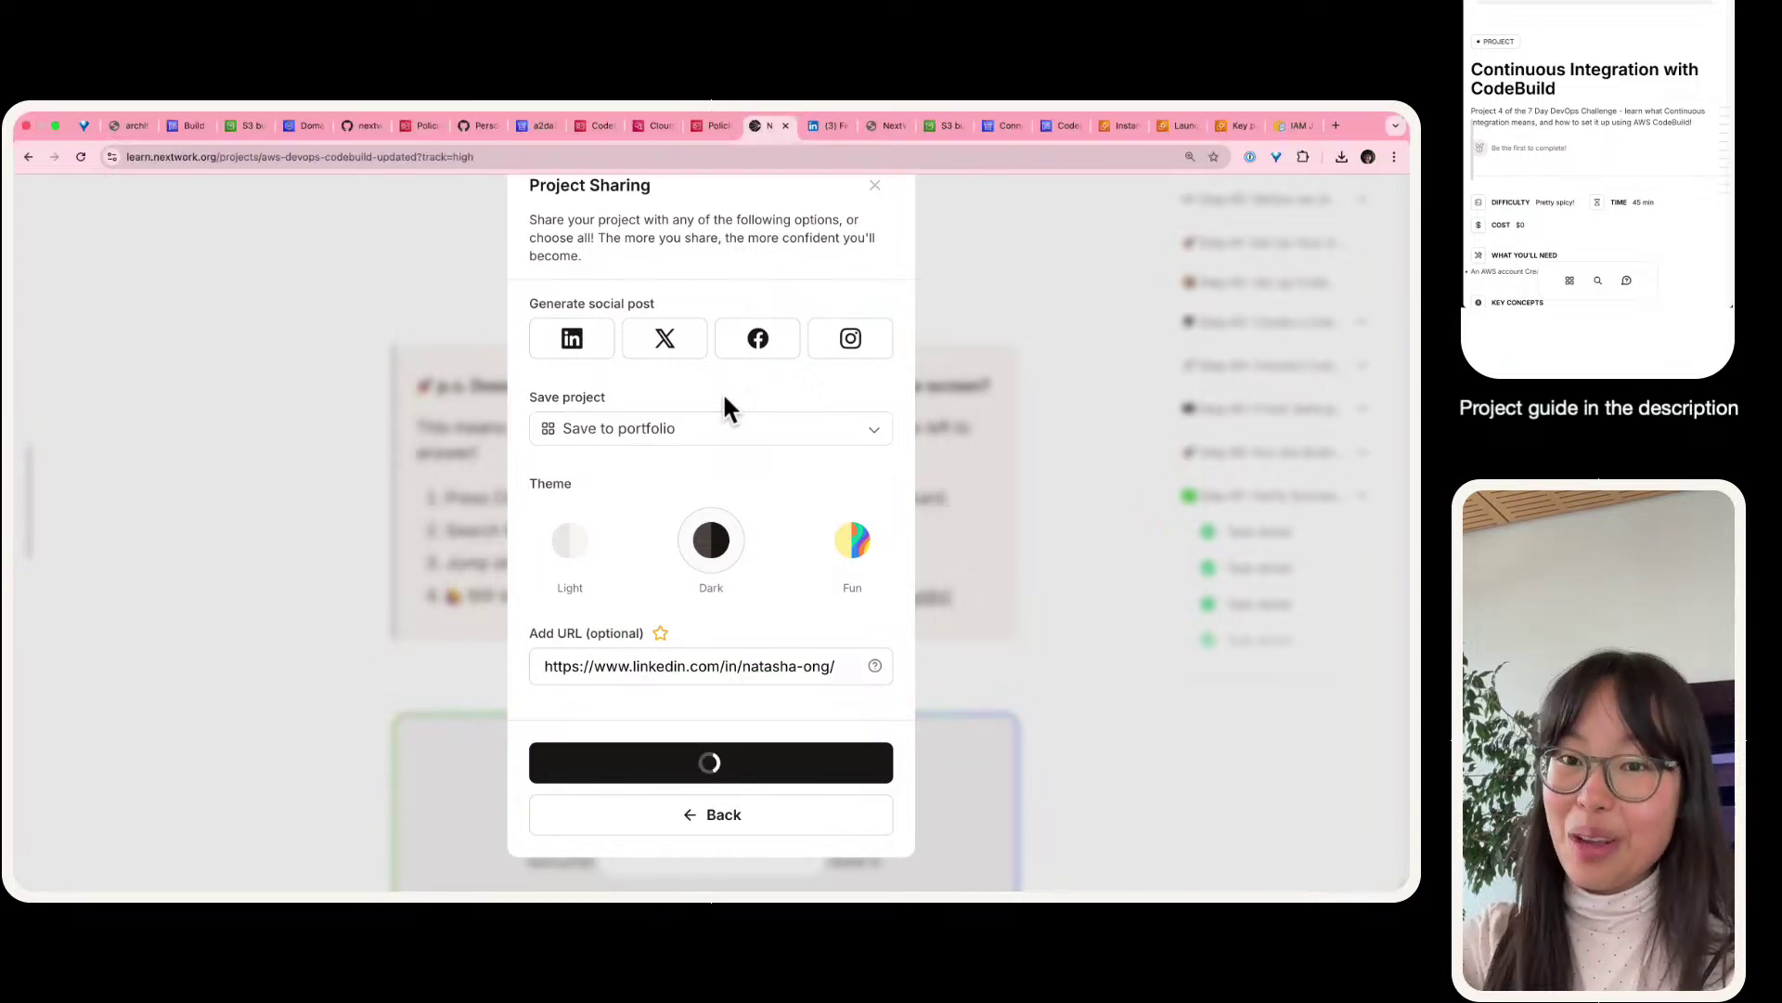
key("super+minus")
key("super+plus")
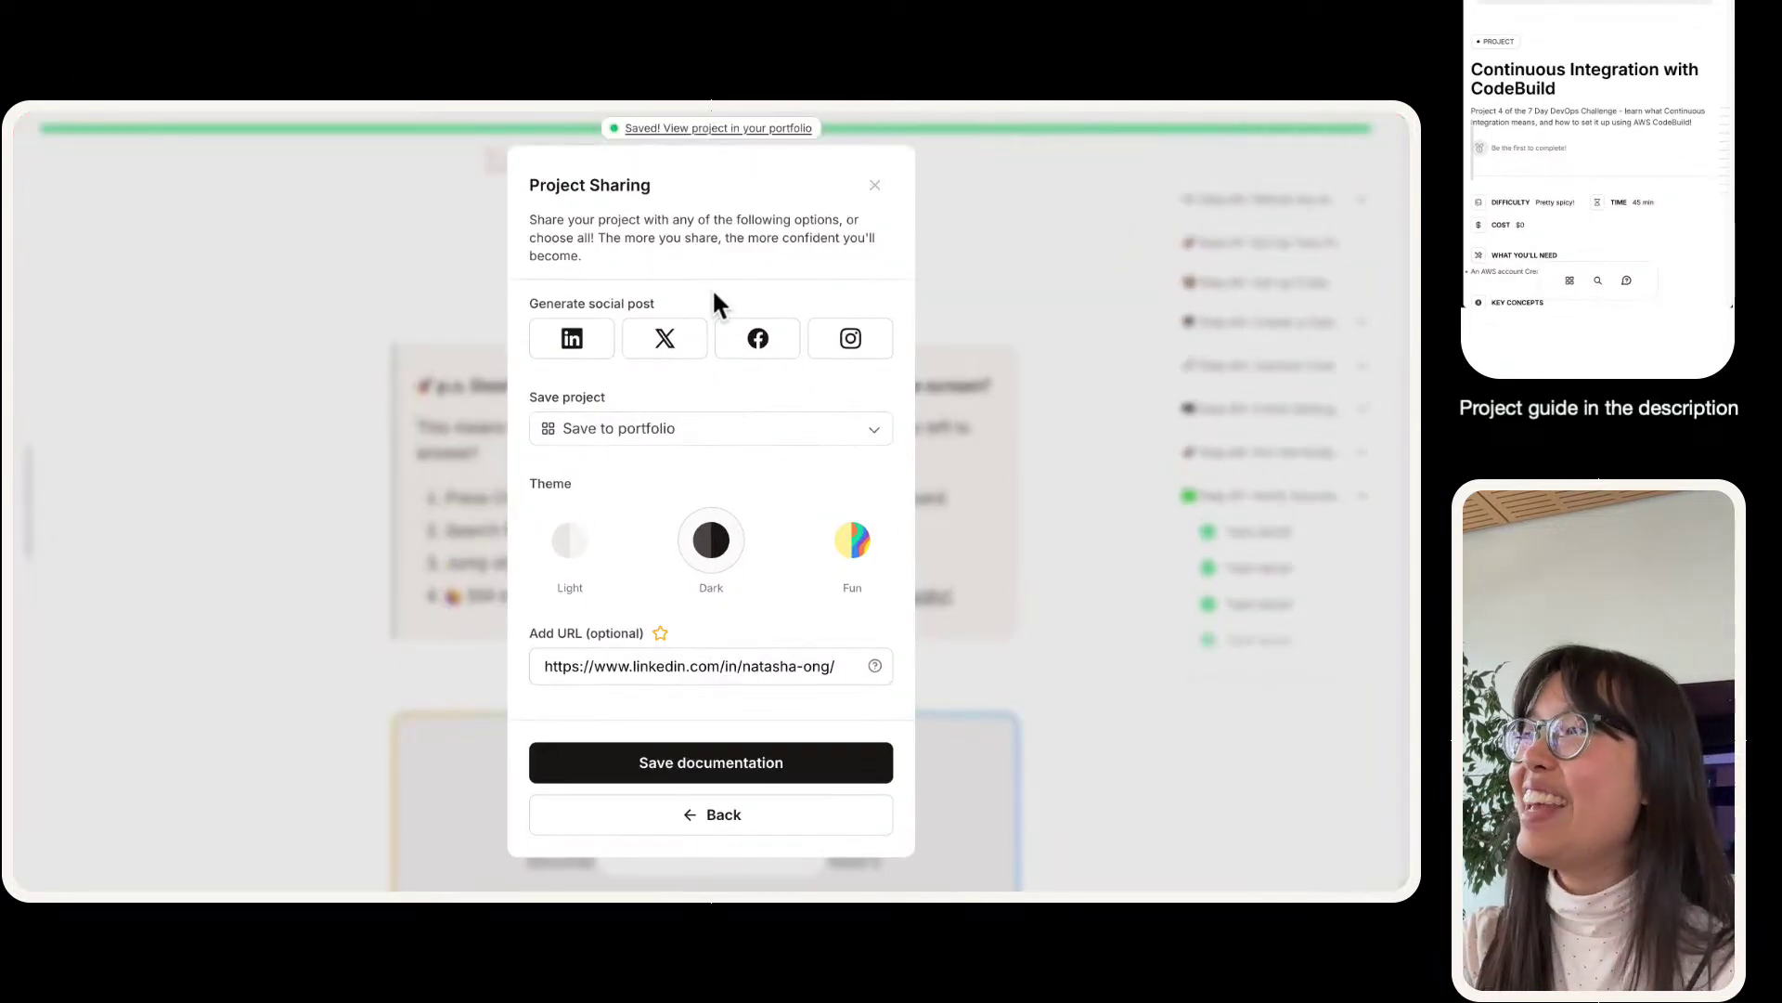
left_click(699, 127)
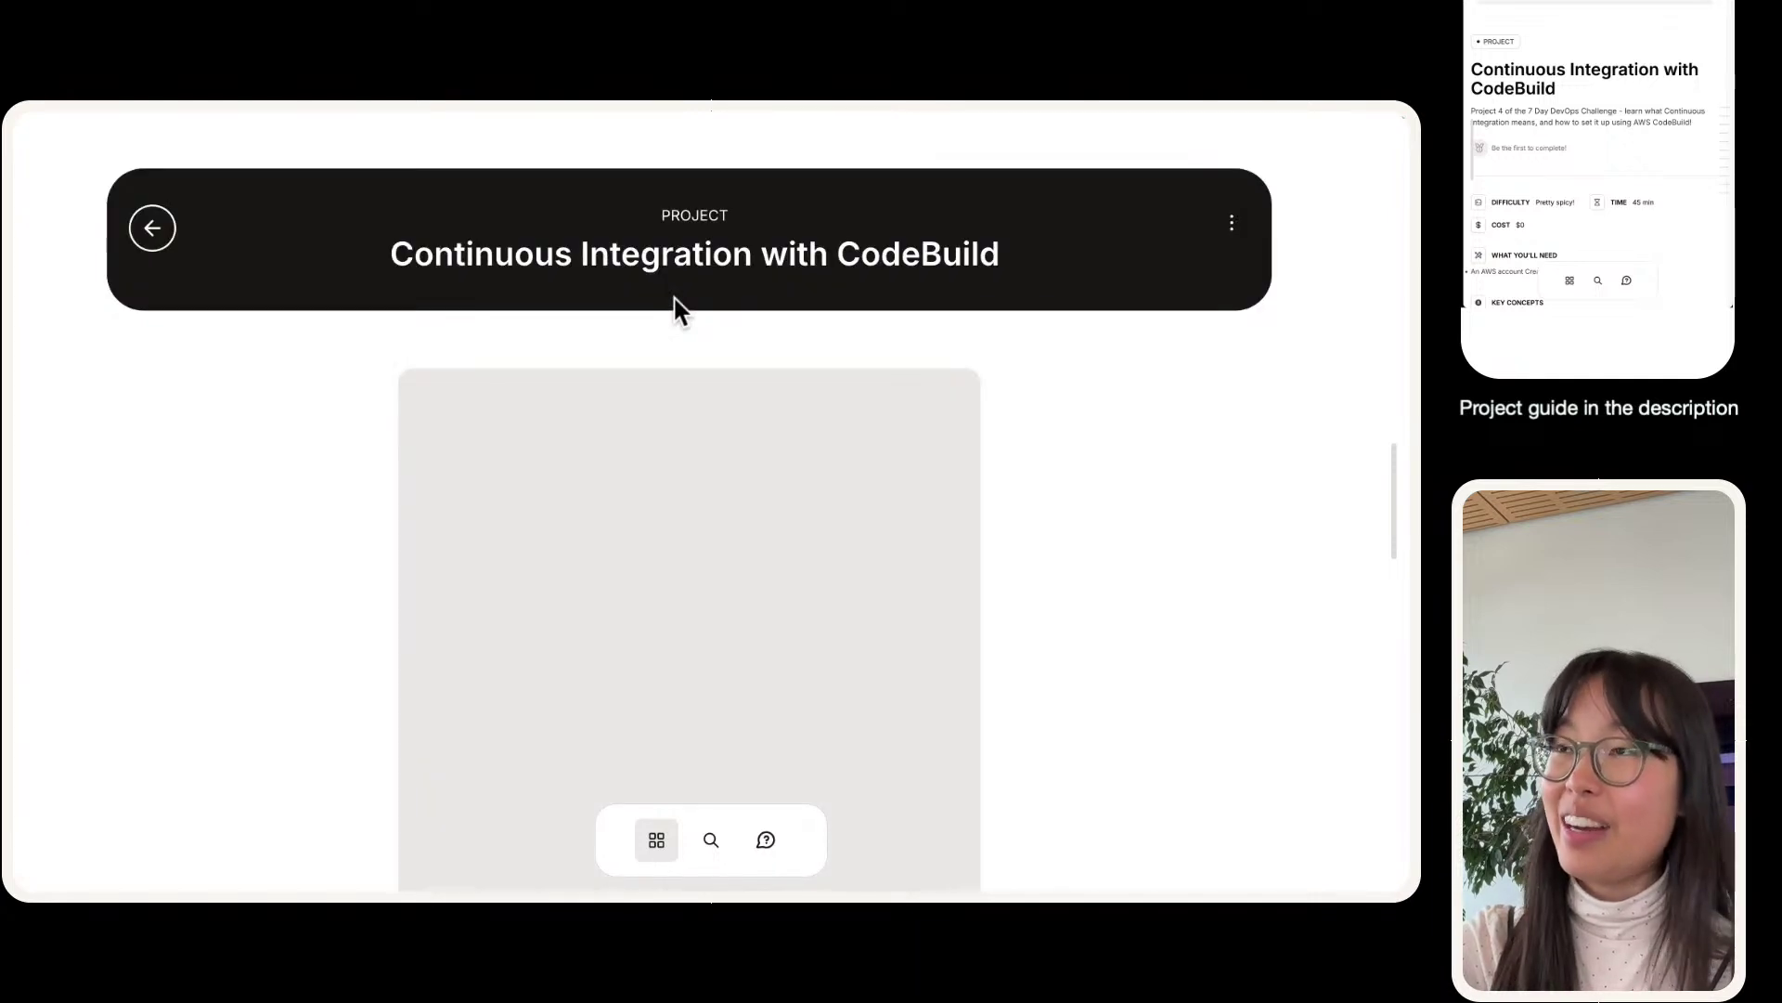
- Return to the full portfolio listing Continuous Integration with CodeBuild and copy its share link
left_click(170, 236)
left_click(702, 438)
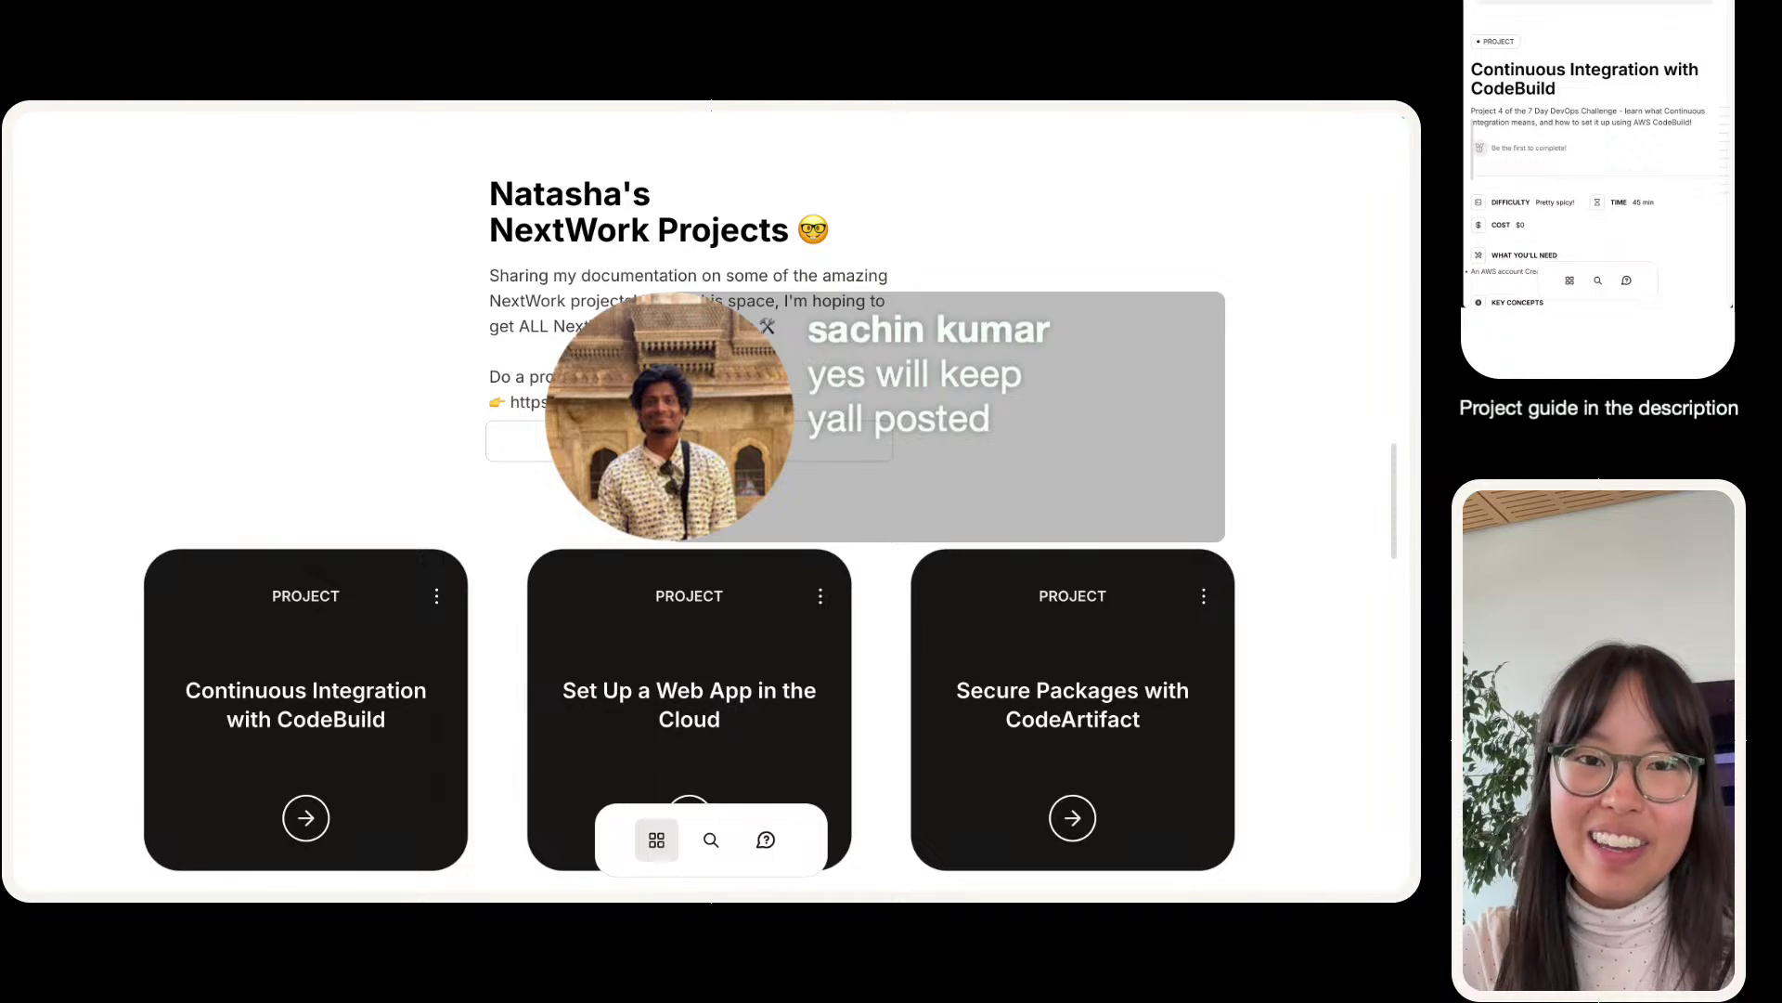
scroll(711, 501, "down", 20)
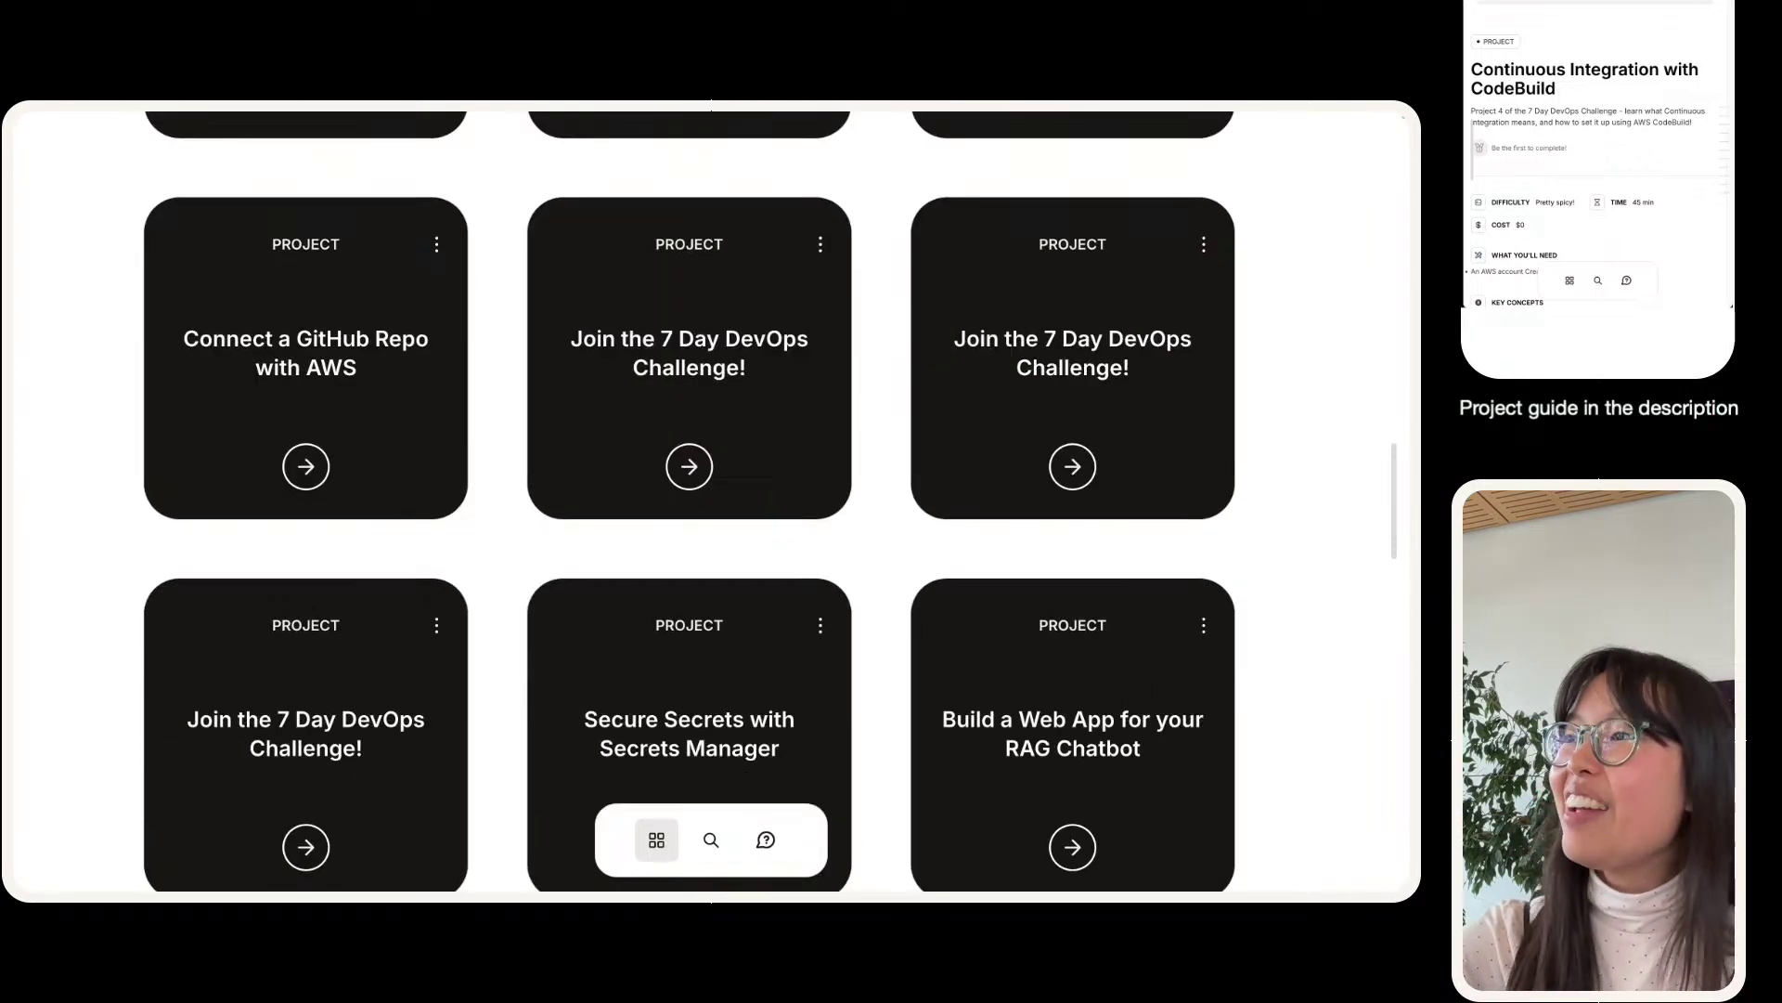
scroll(711, 501, "up", 20)
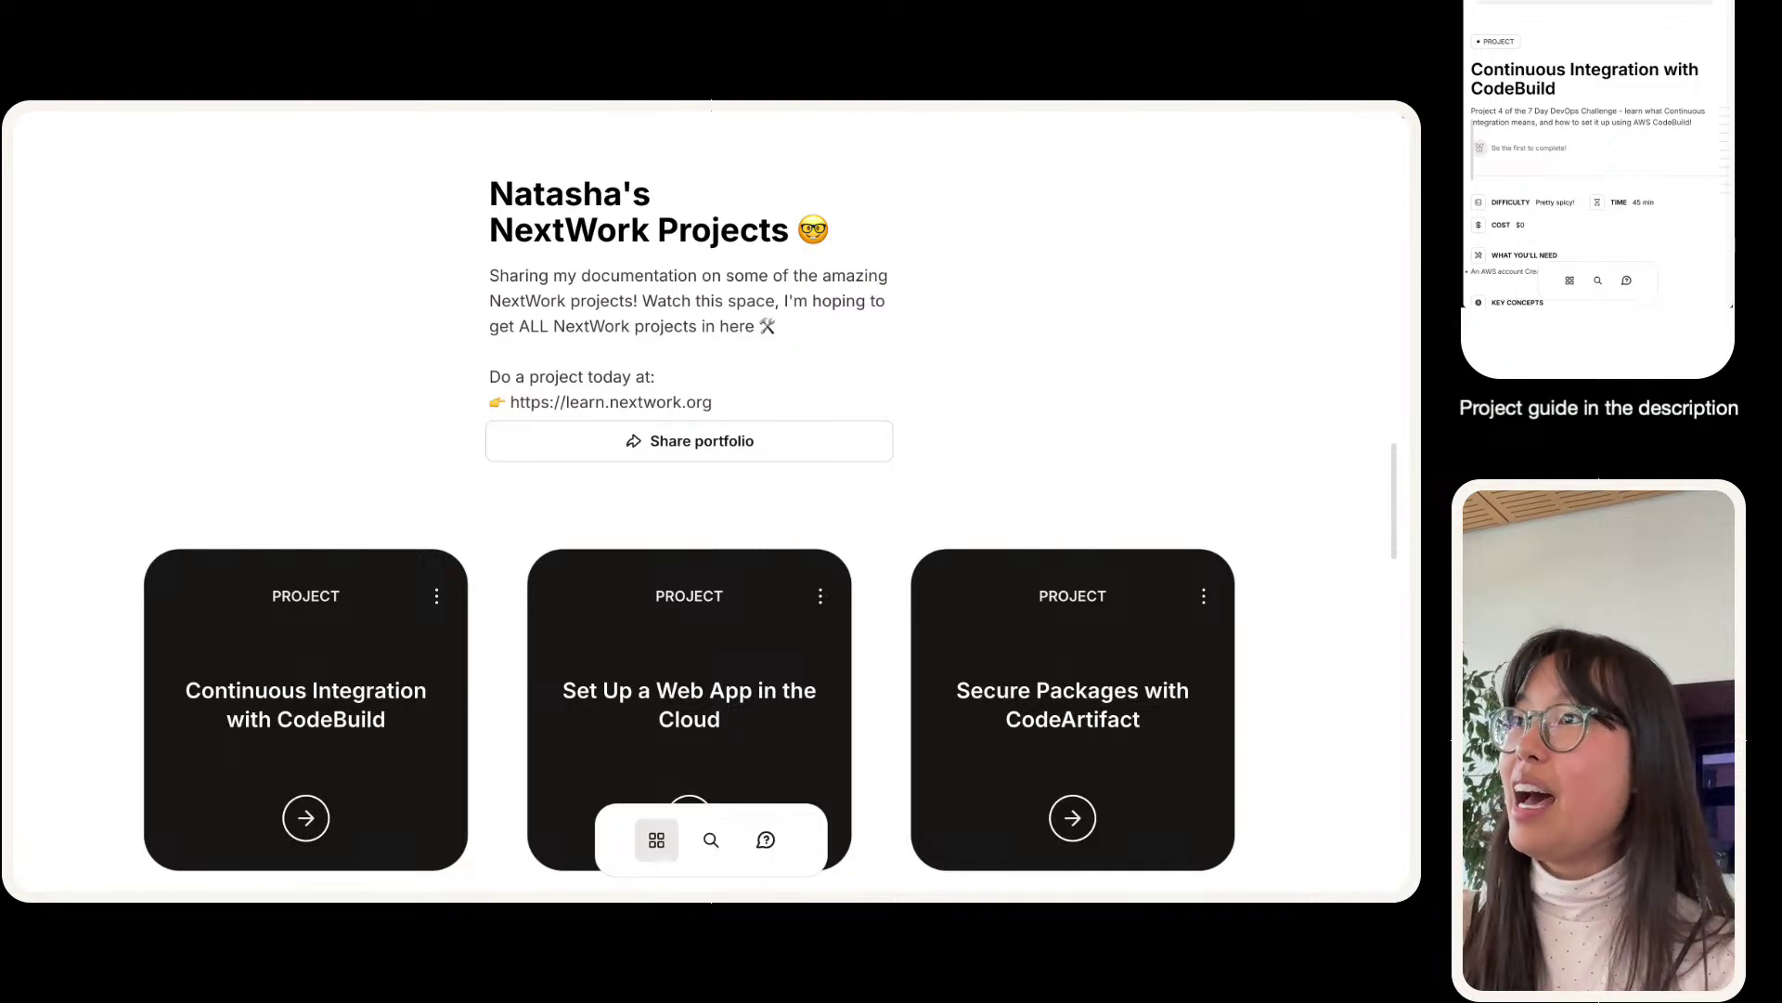
- Search 'i have a' in the address bar and open the community's I Have a Question page
mouse_move(1008, 172)
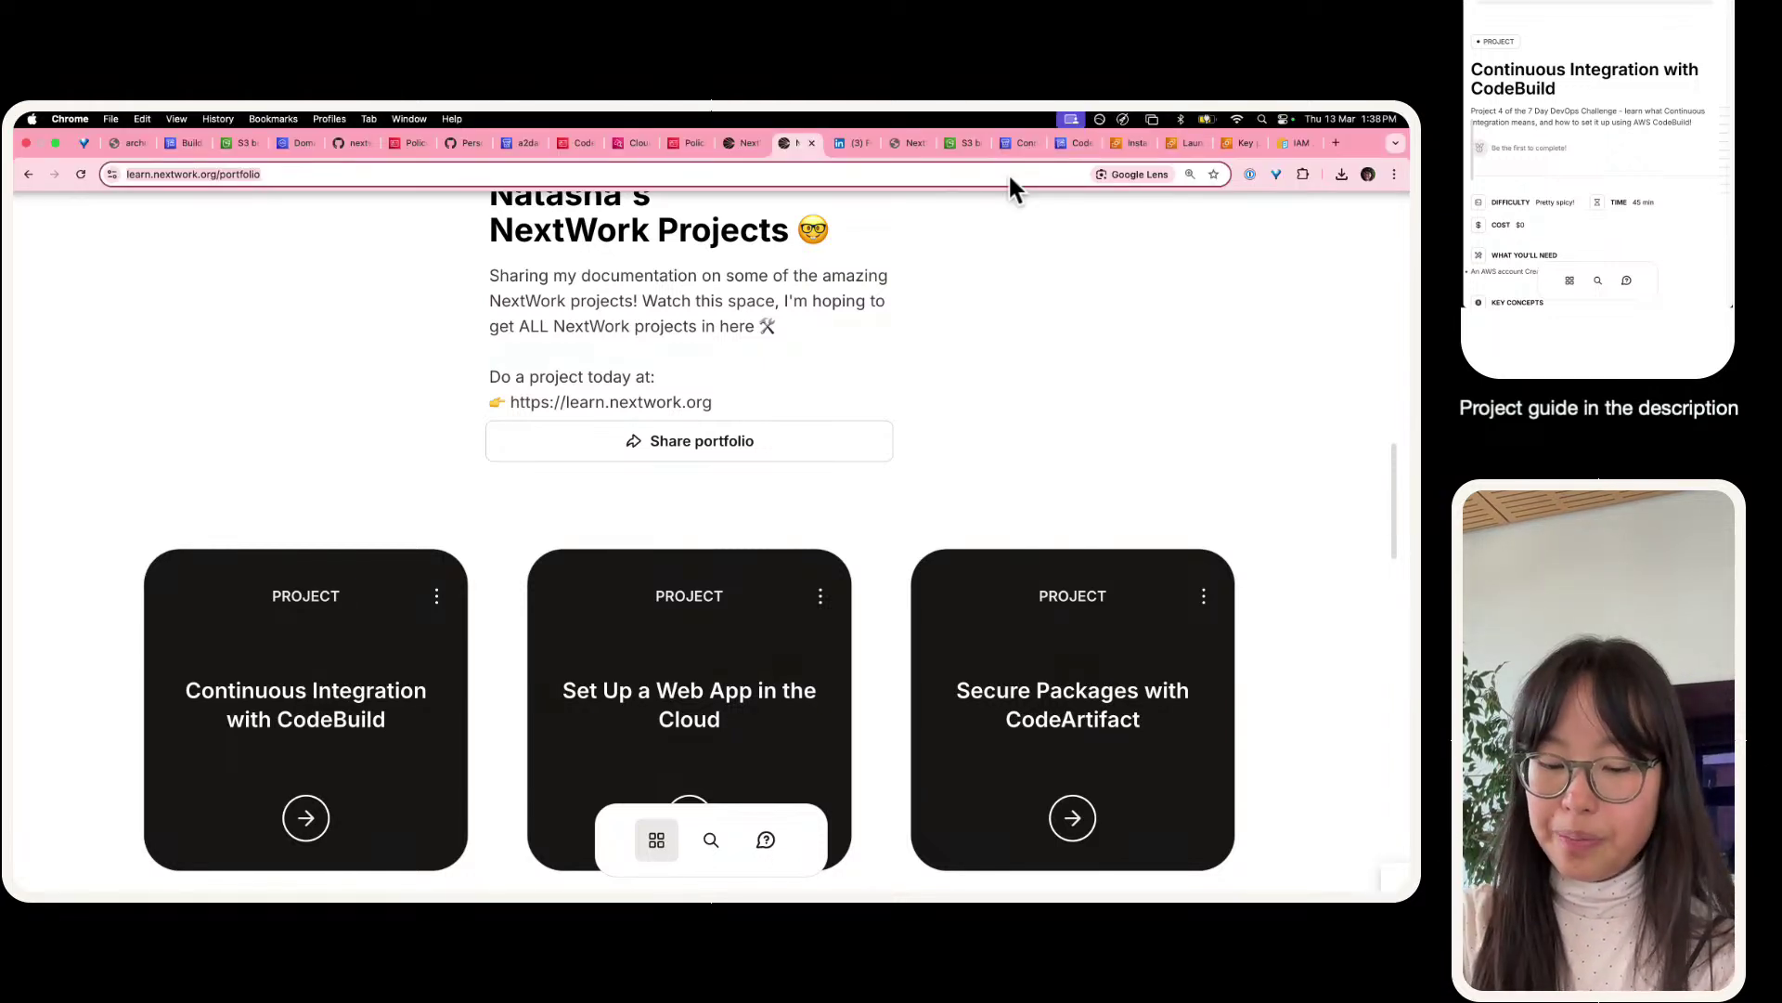
left_click(1008, 172)
type("i have a")
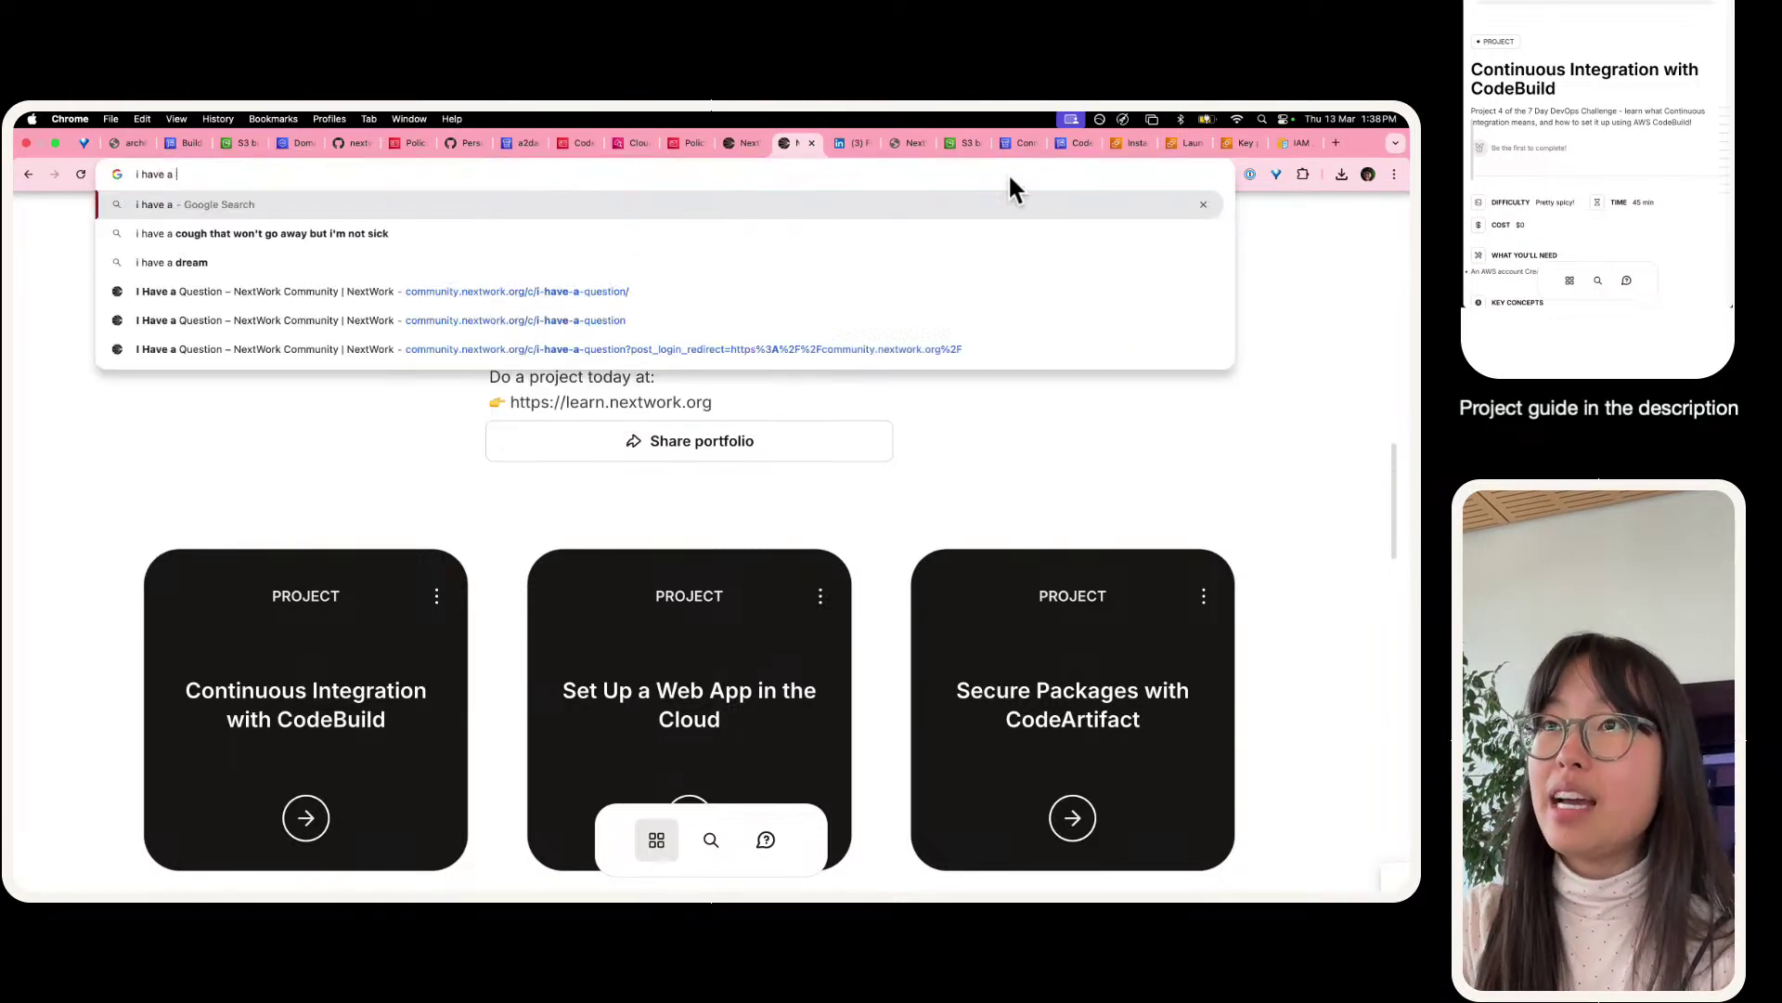
key("Down")
key("Down")
key("Down")
key("Down")
key("Down")
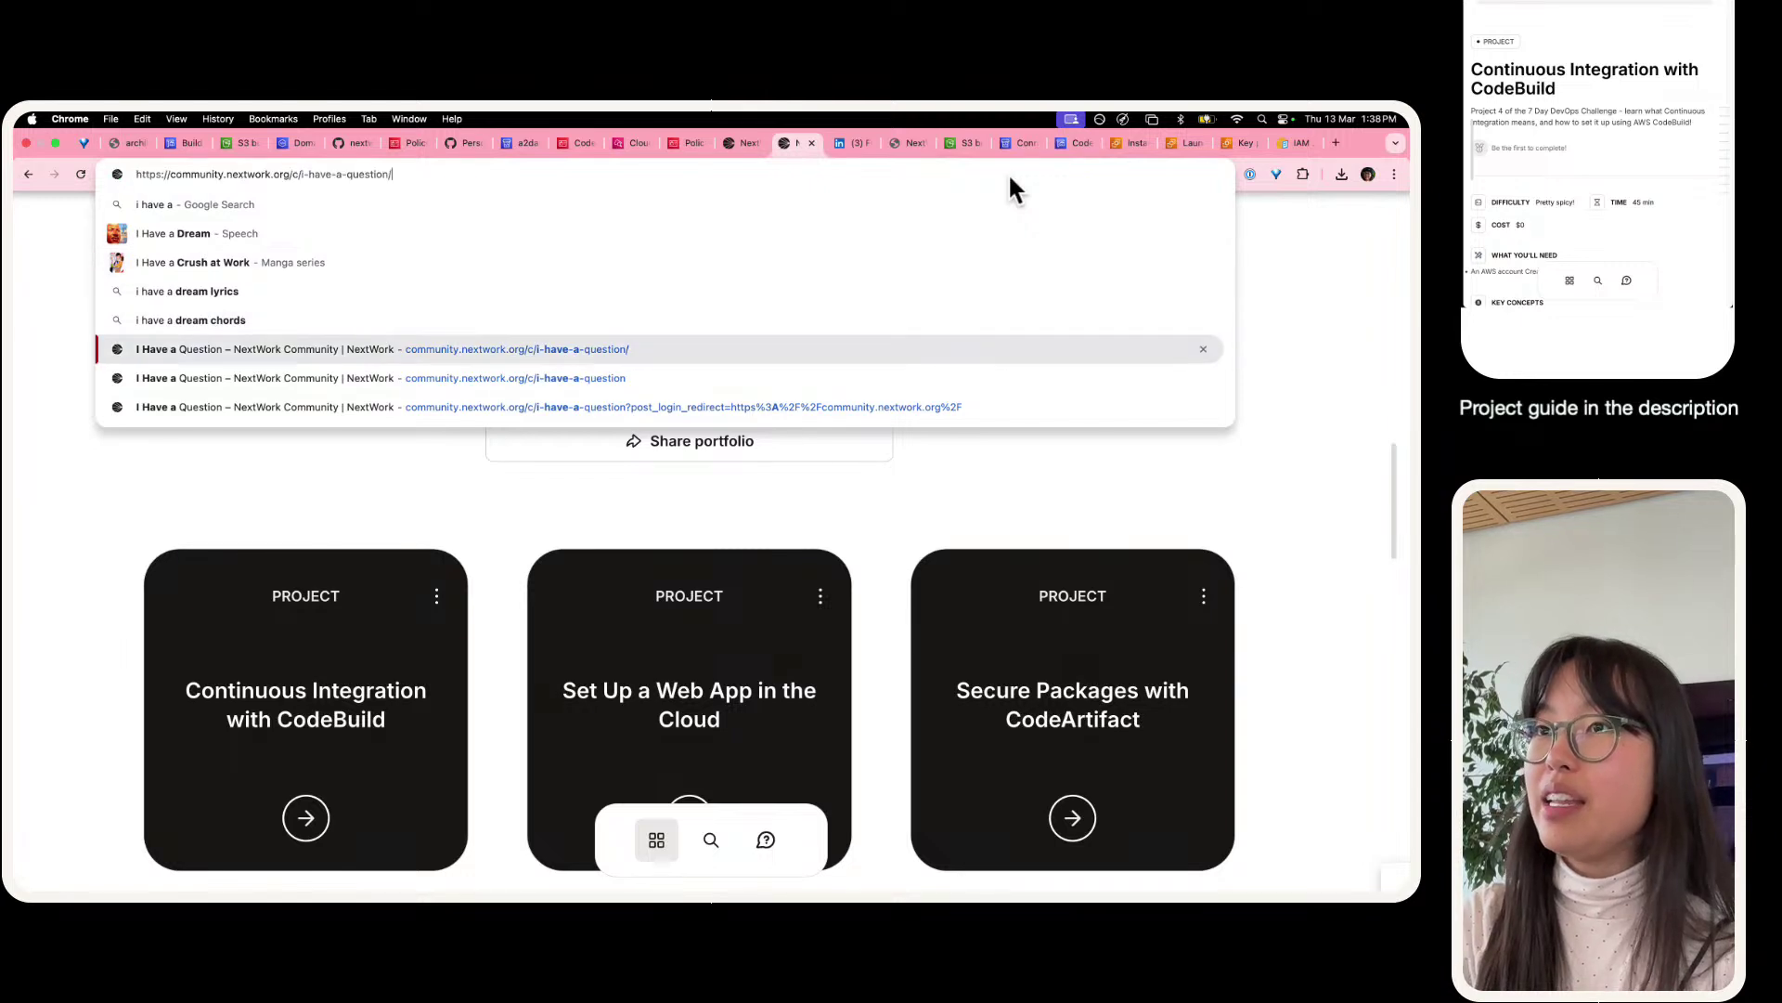
key("Return")
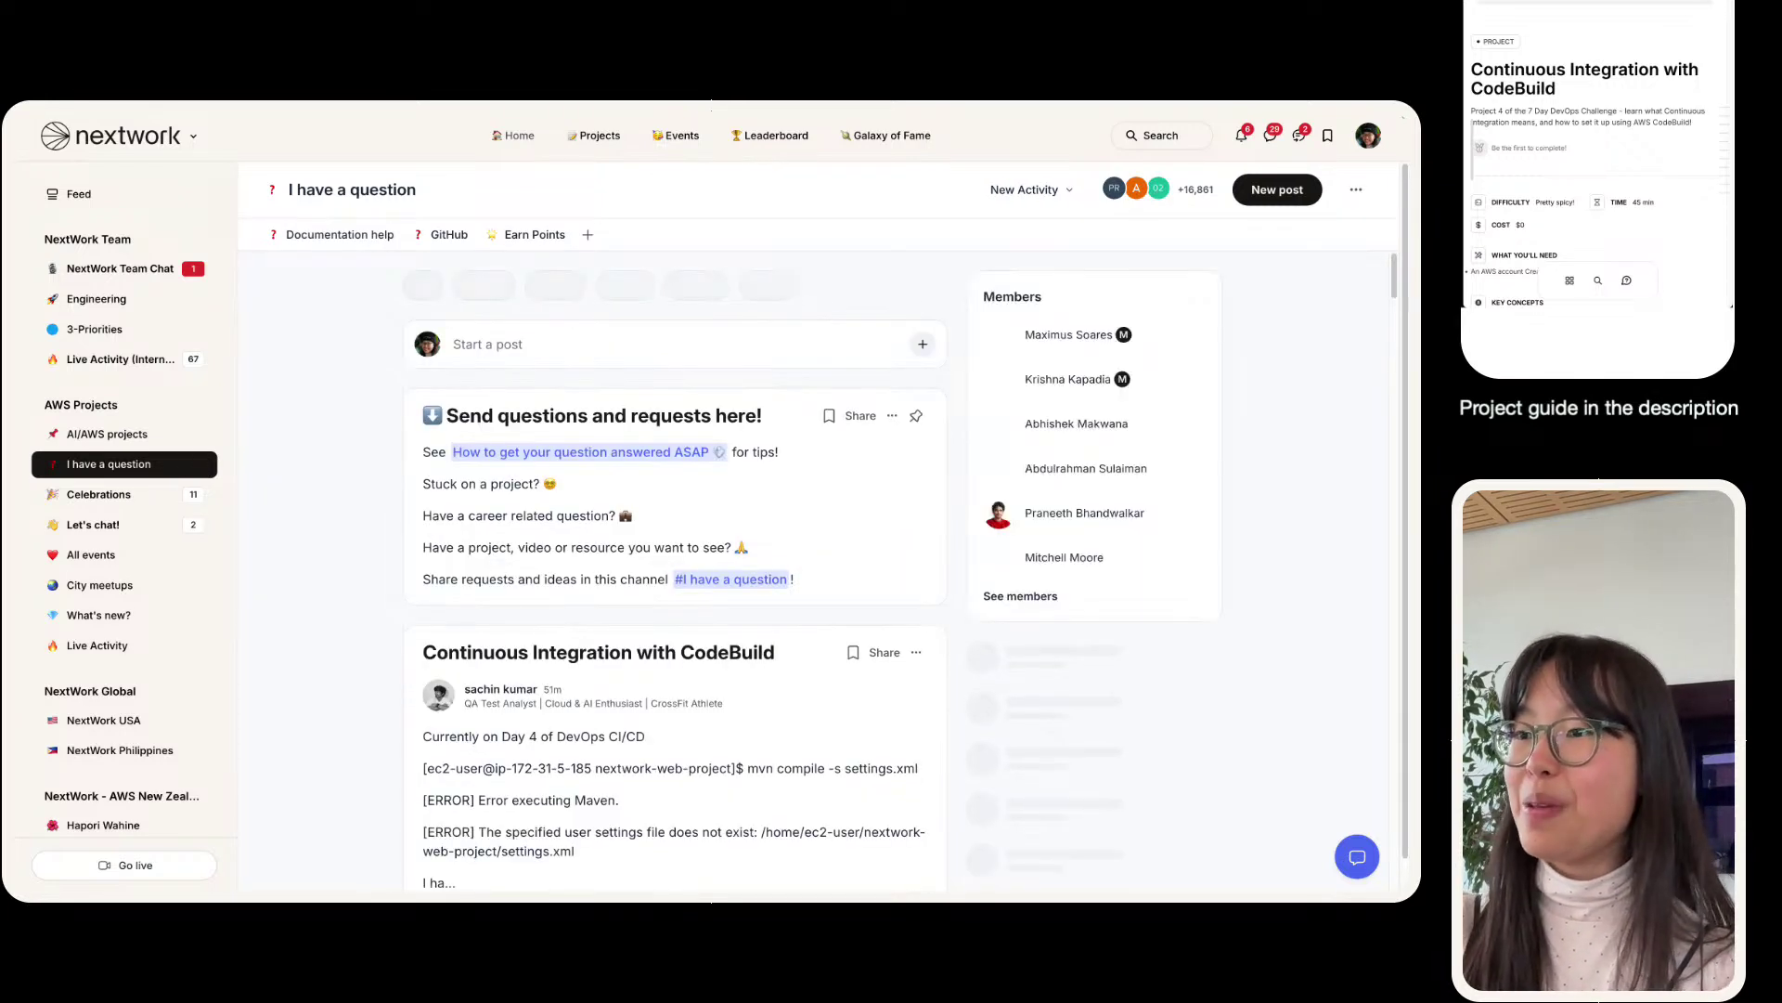
scroll(675, 557, "down", 5)
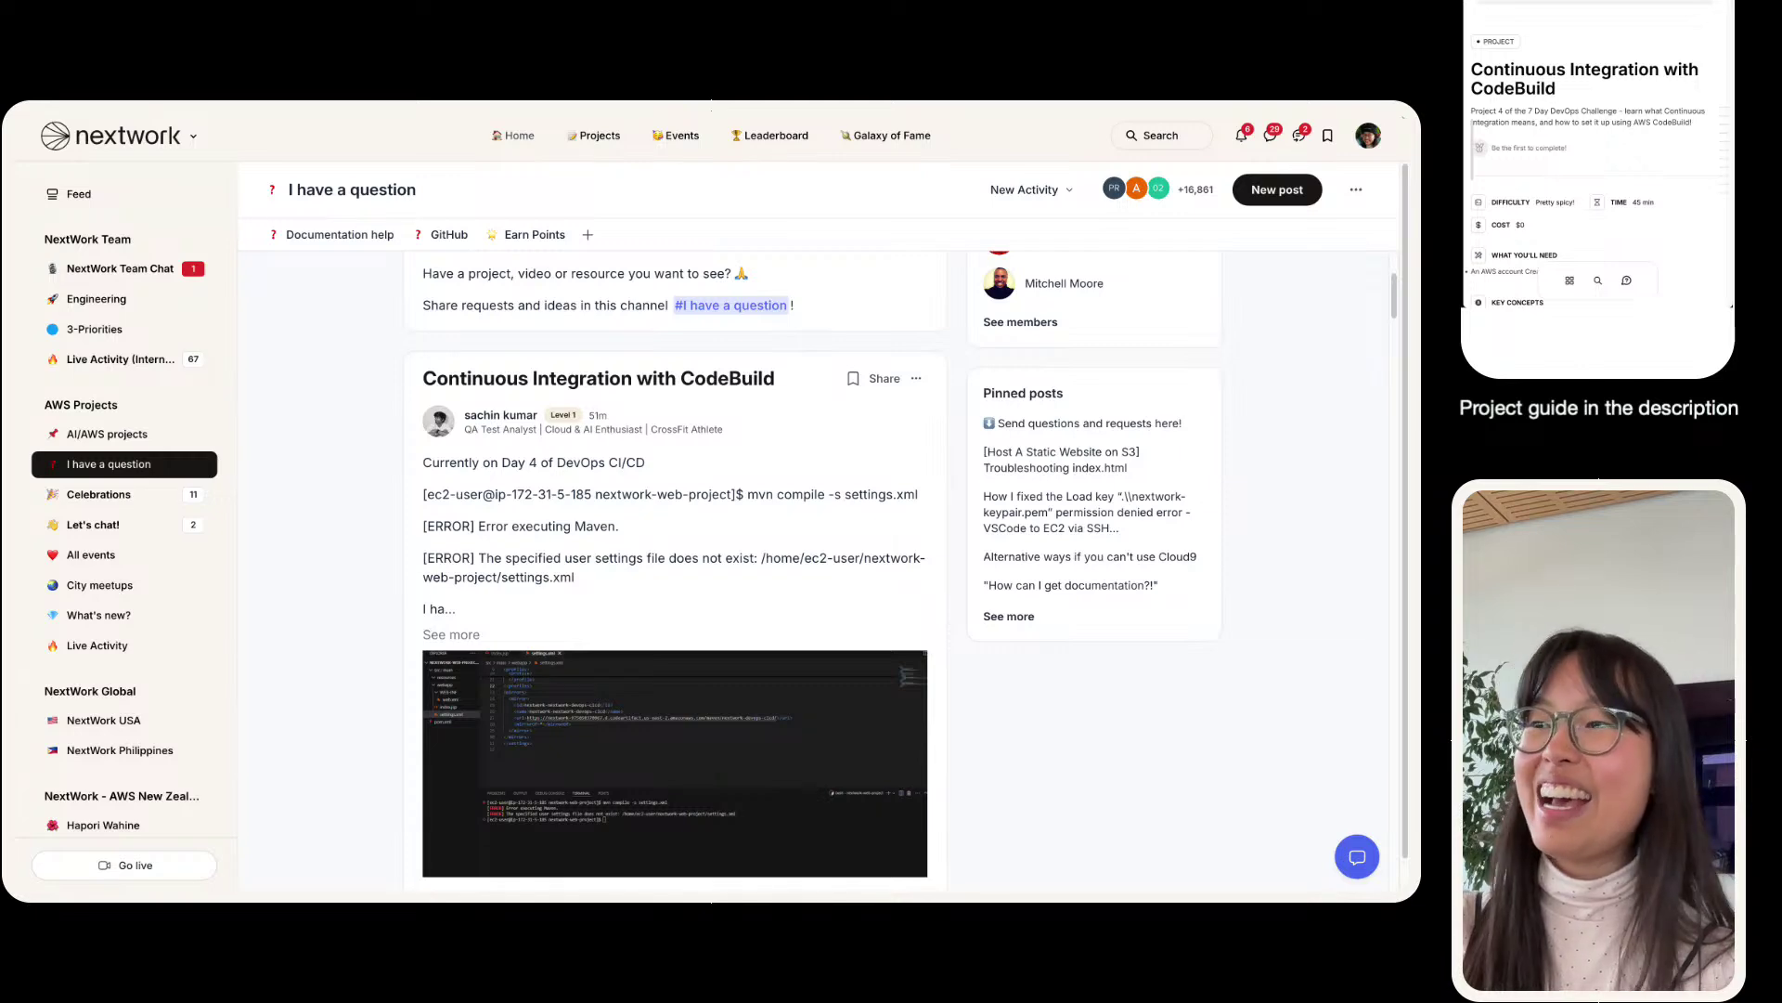
scroll(674, 557, "up", 2)
- Back on the NextWork project page, save the documentation to bring up Project Complete
mouse_move(424, 202)
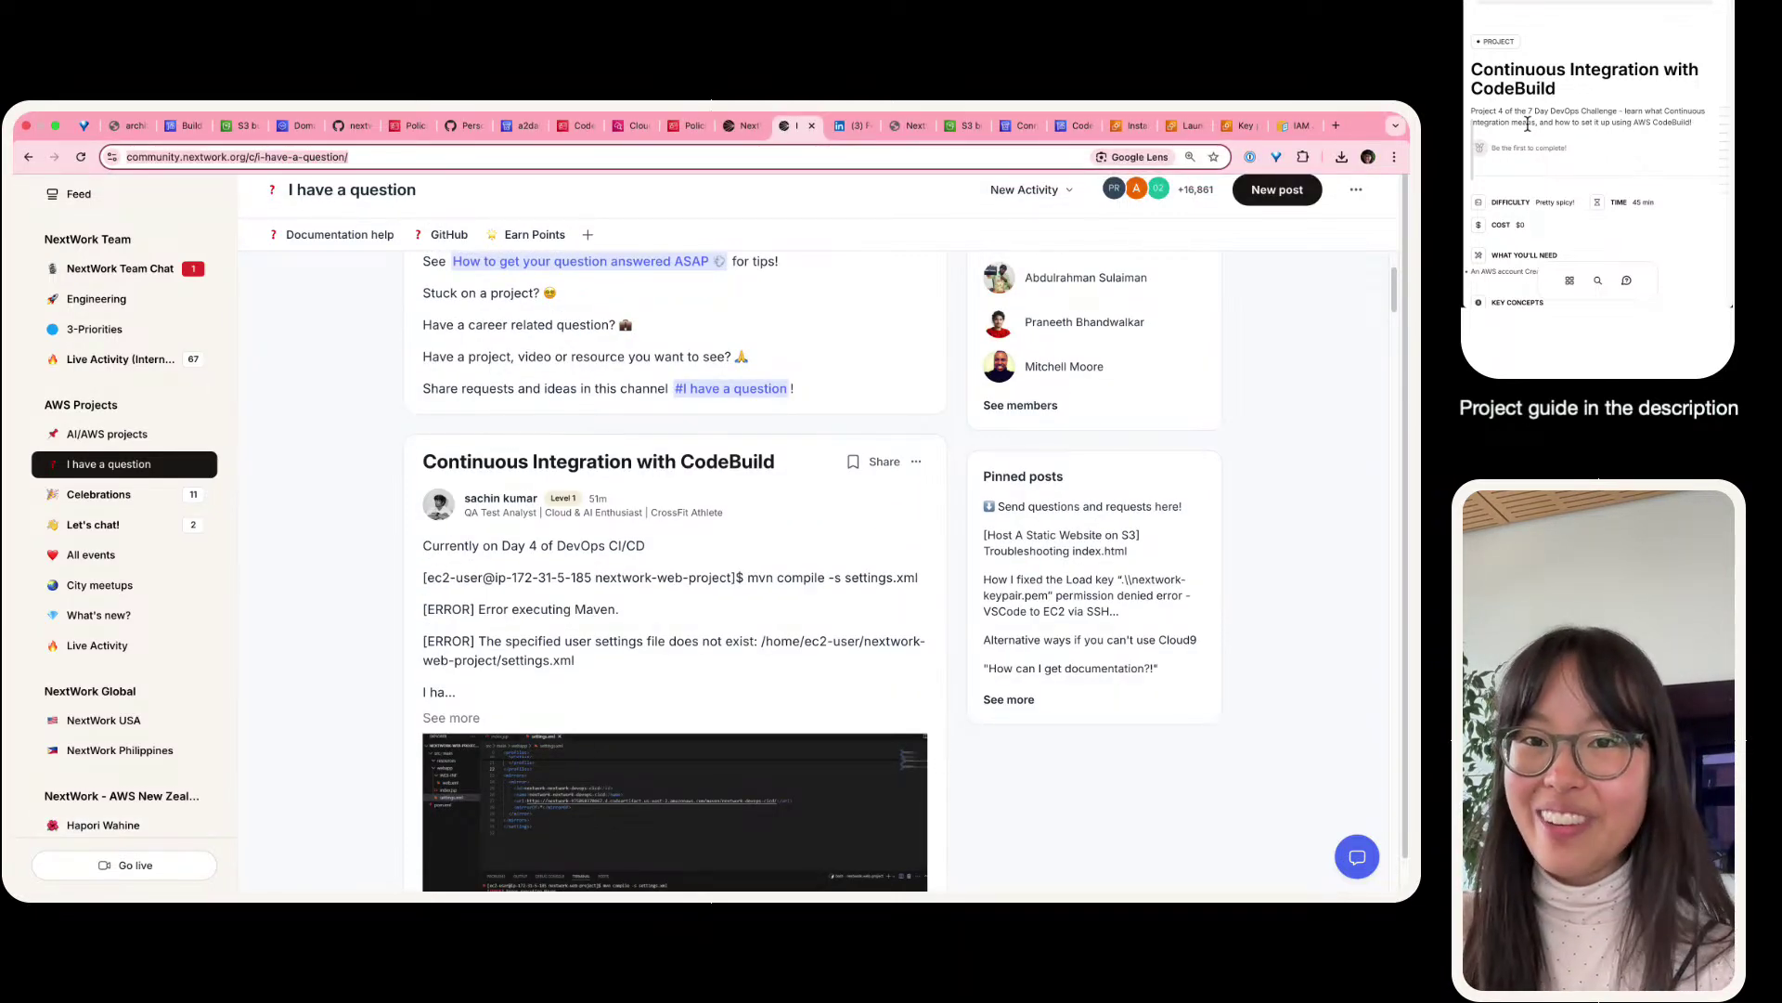
mouse_move(931, 147)
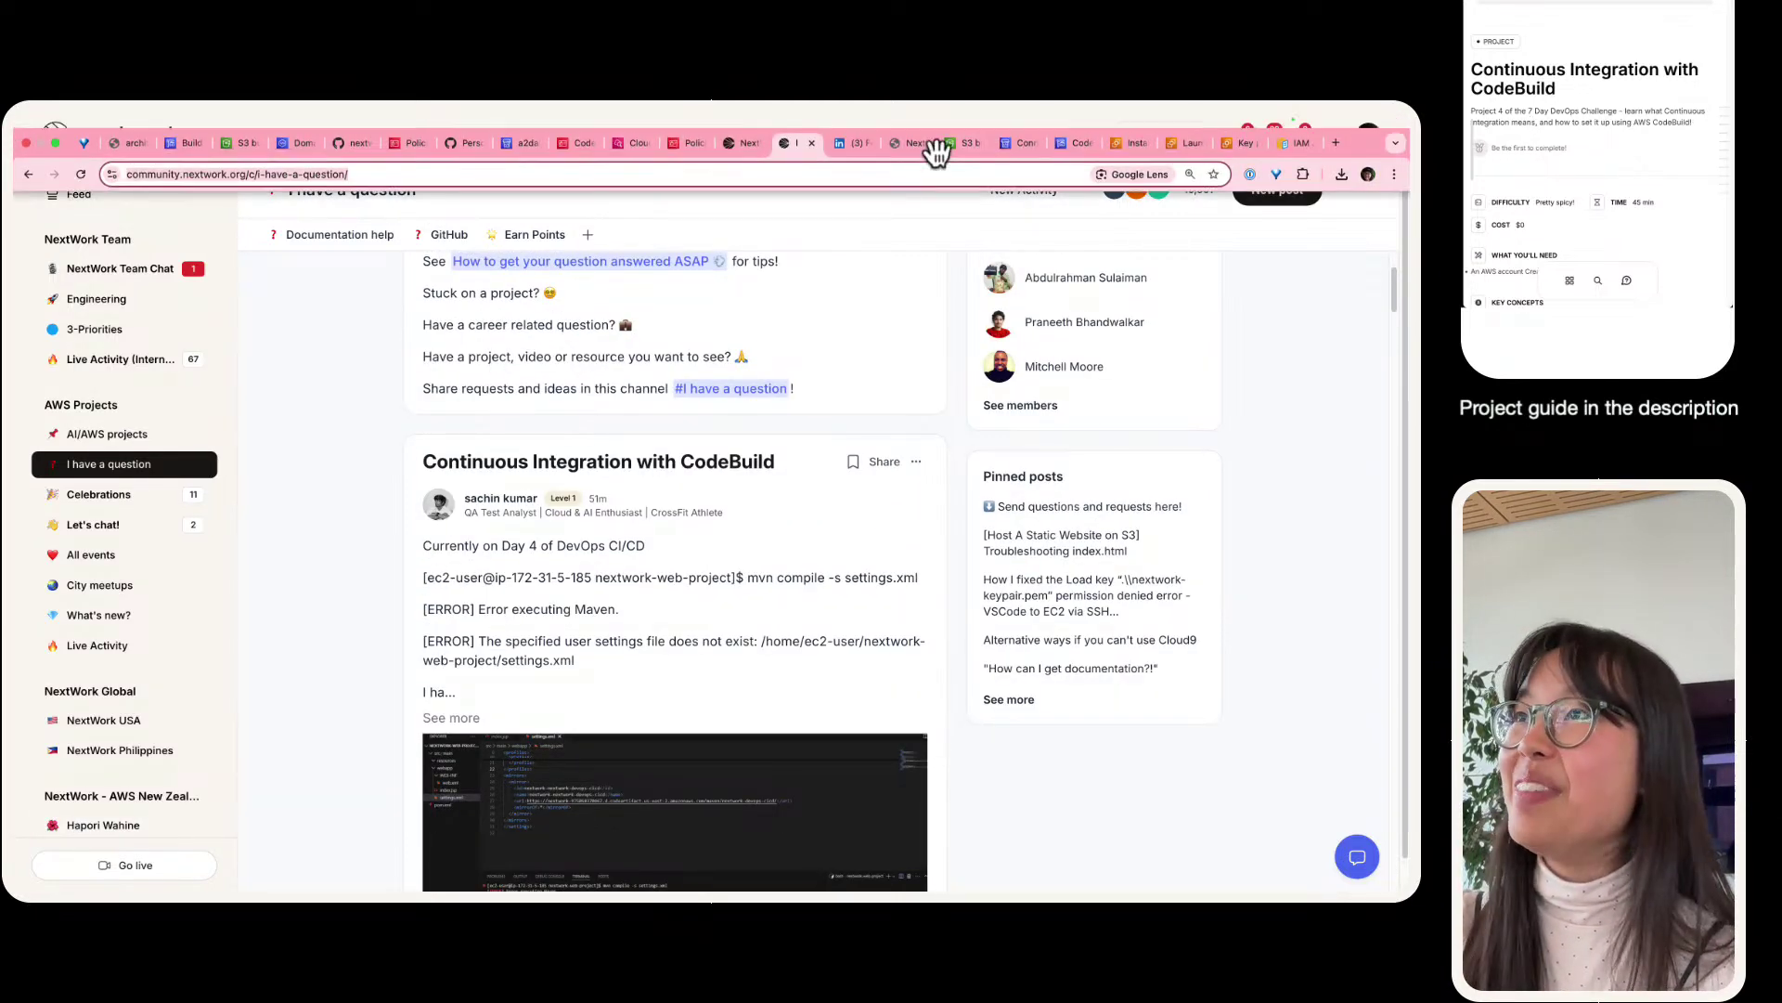
left_click(750, 147)
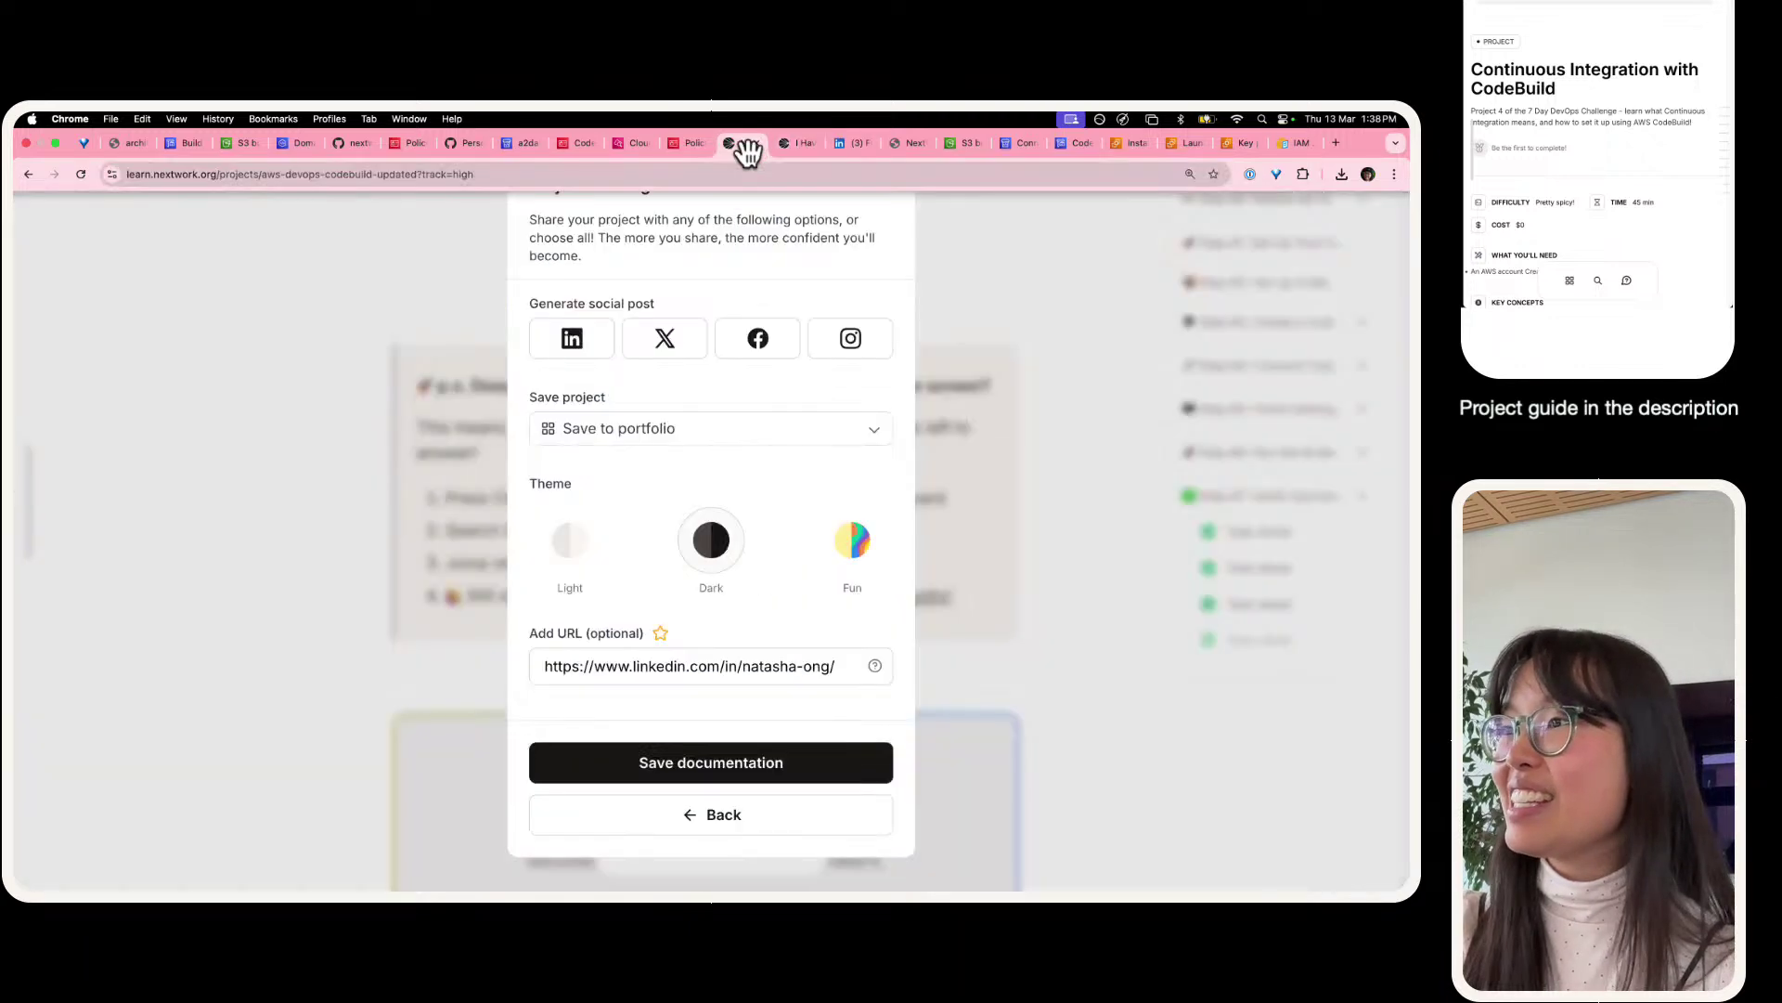
left_click(692, 760)
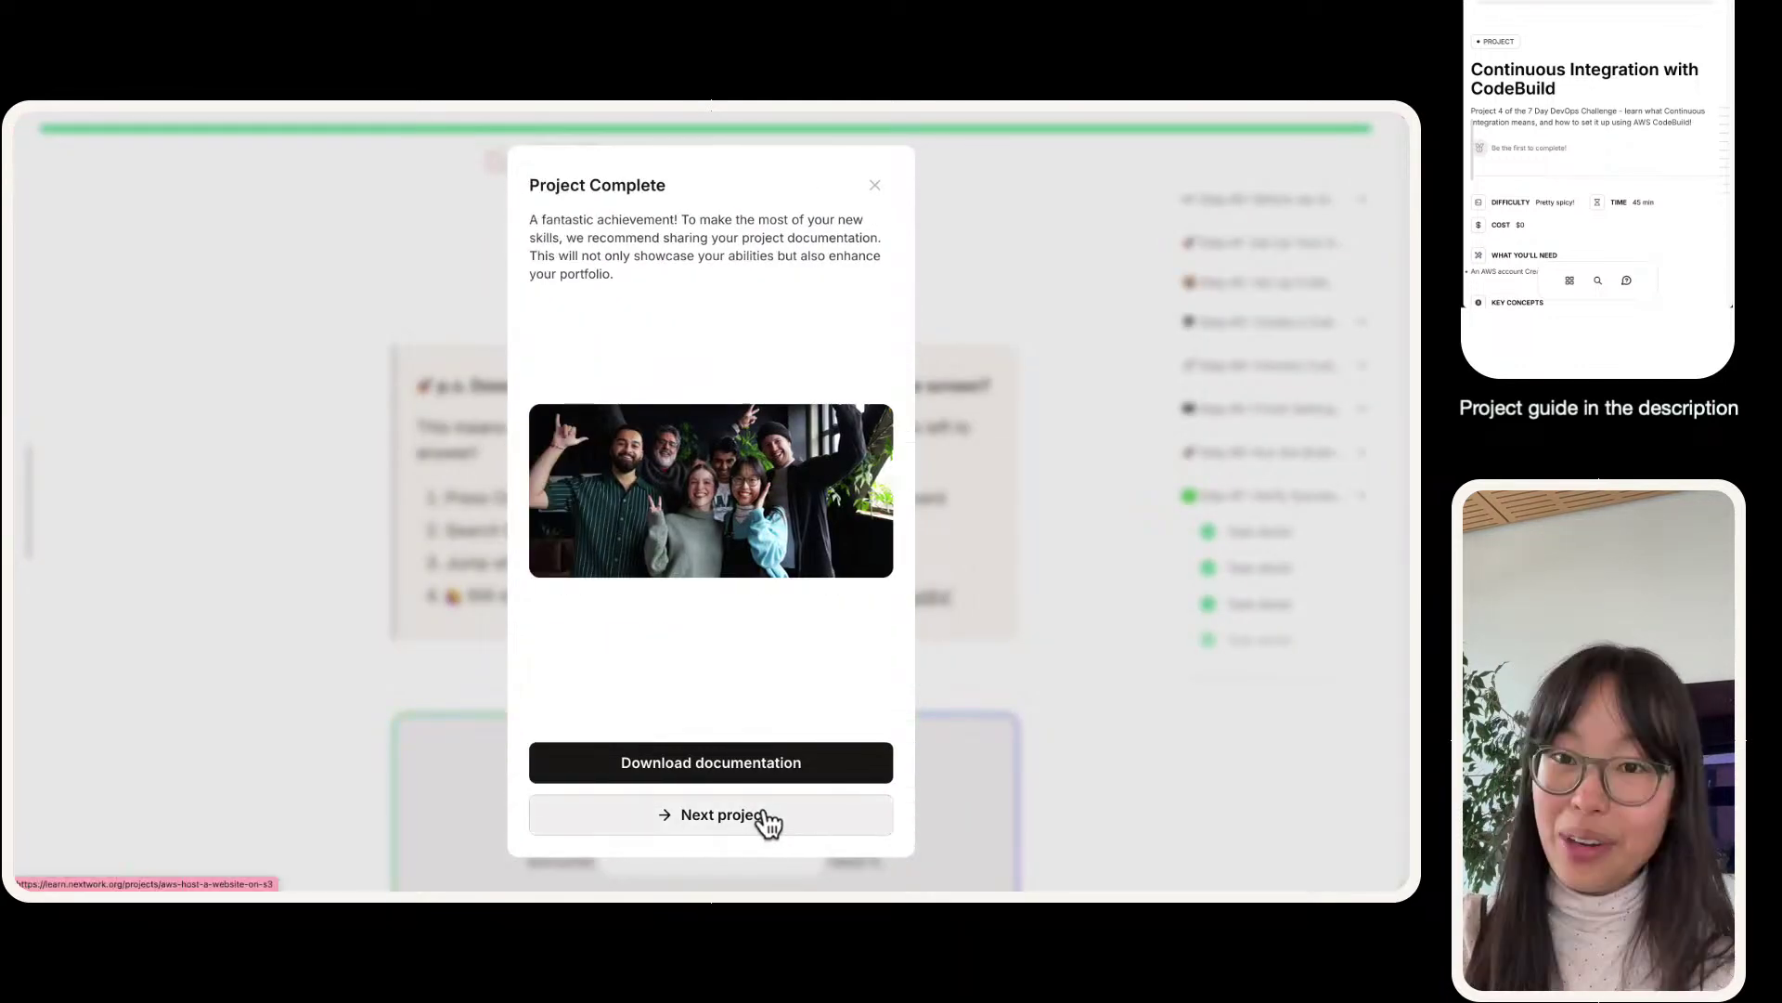